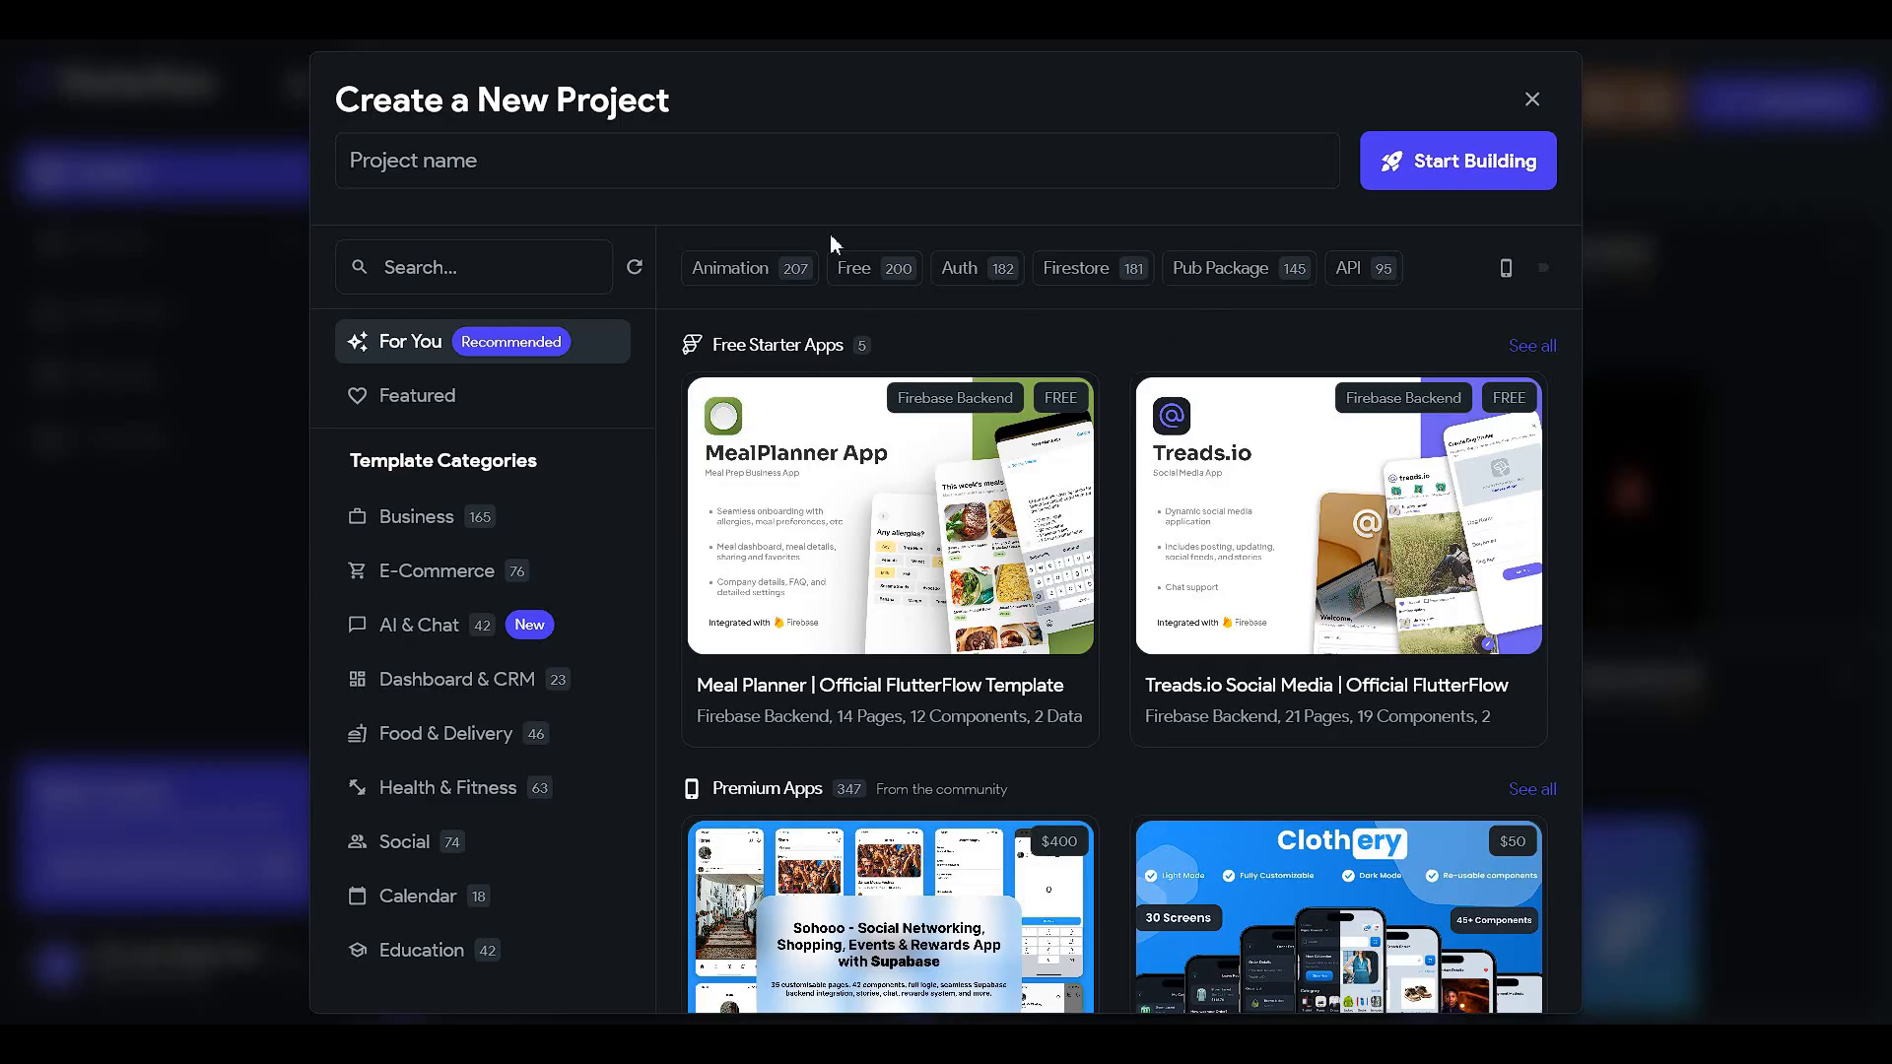
- Enter 'To Do App' as the project name in the Create a New Project dialog
click(670, 172)
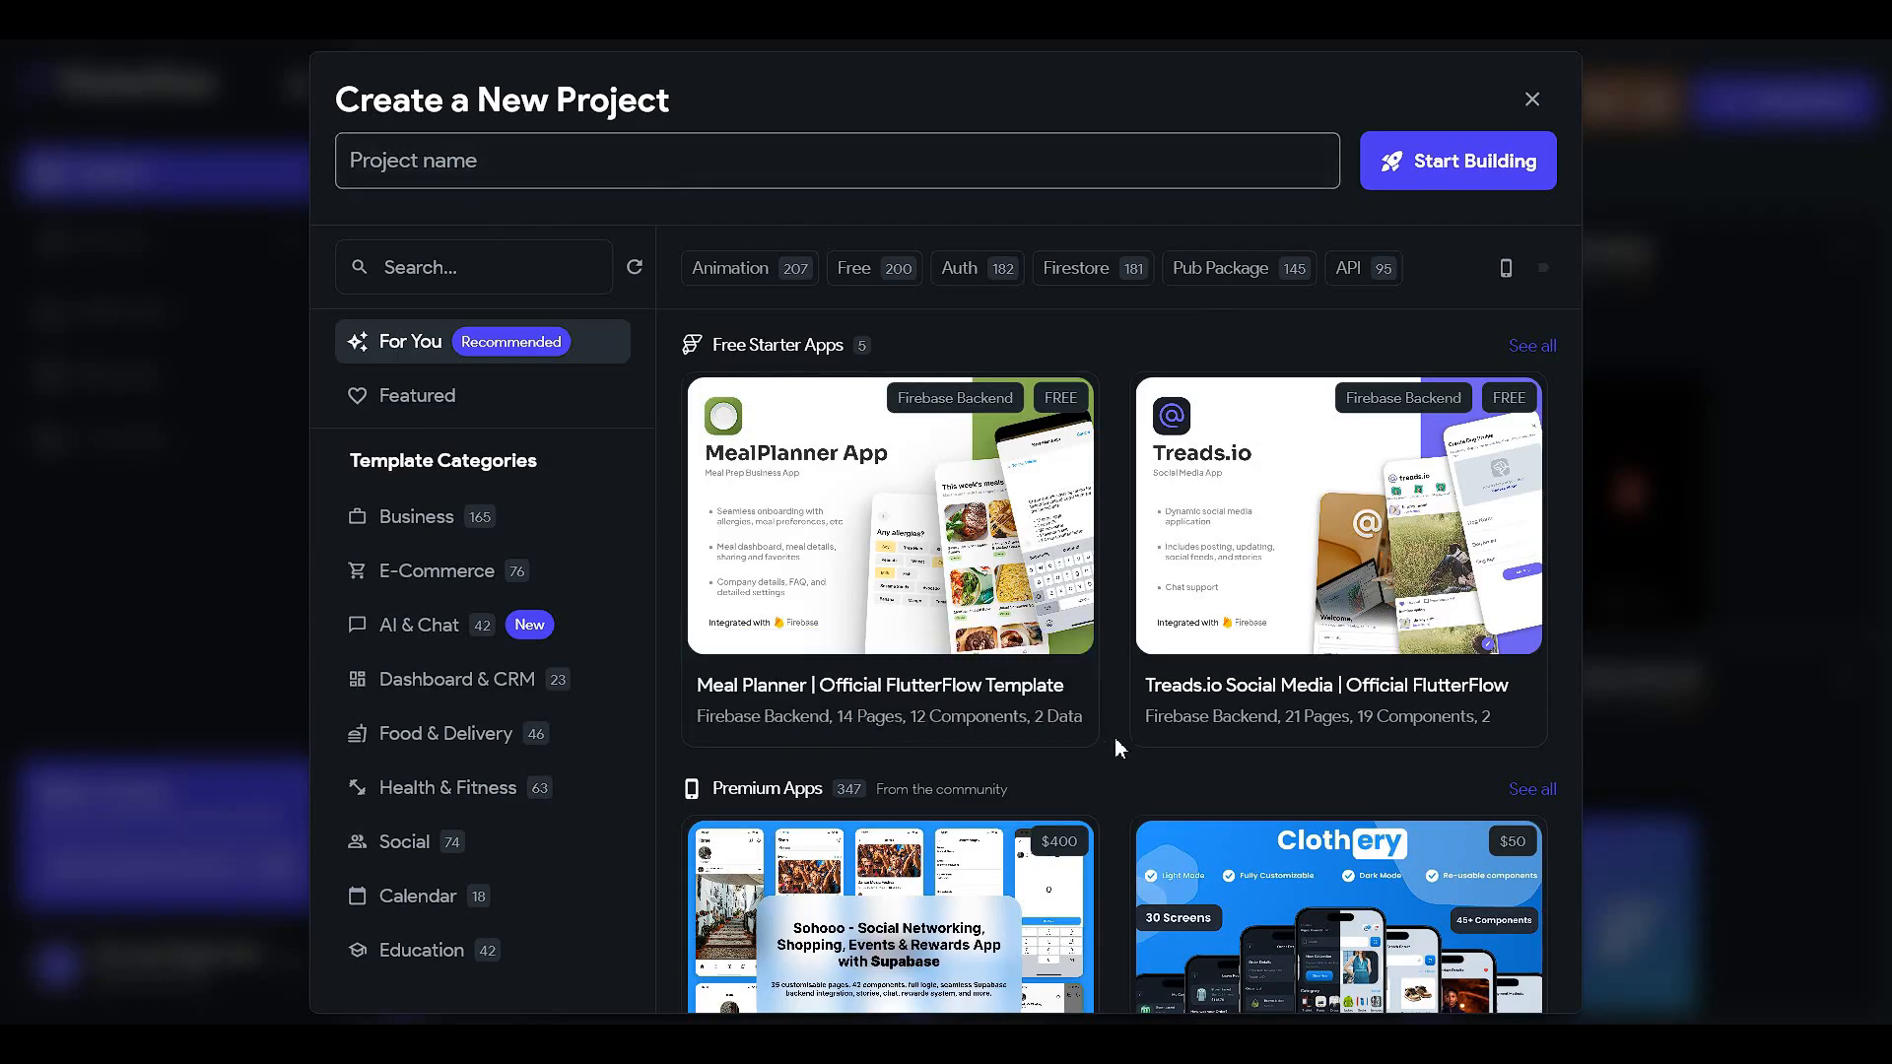
text(To)
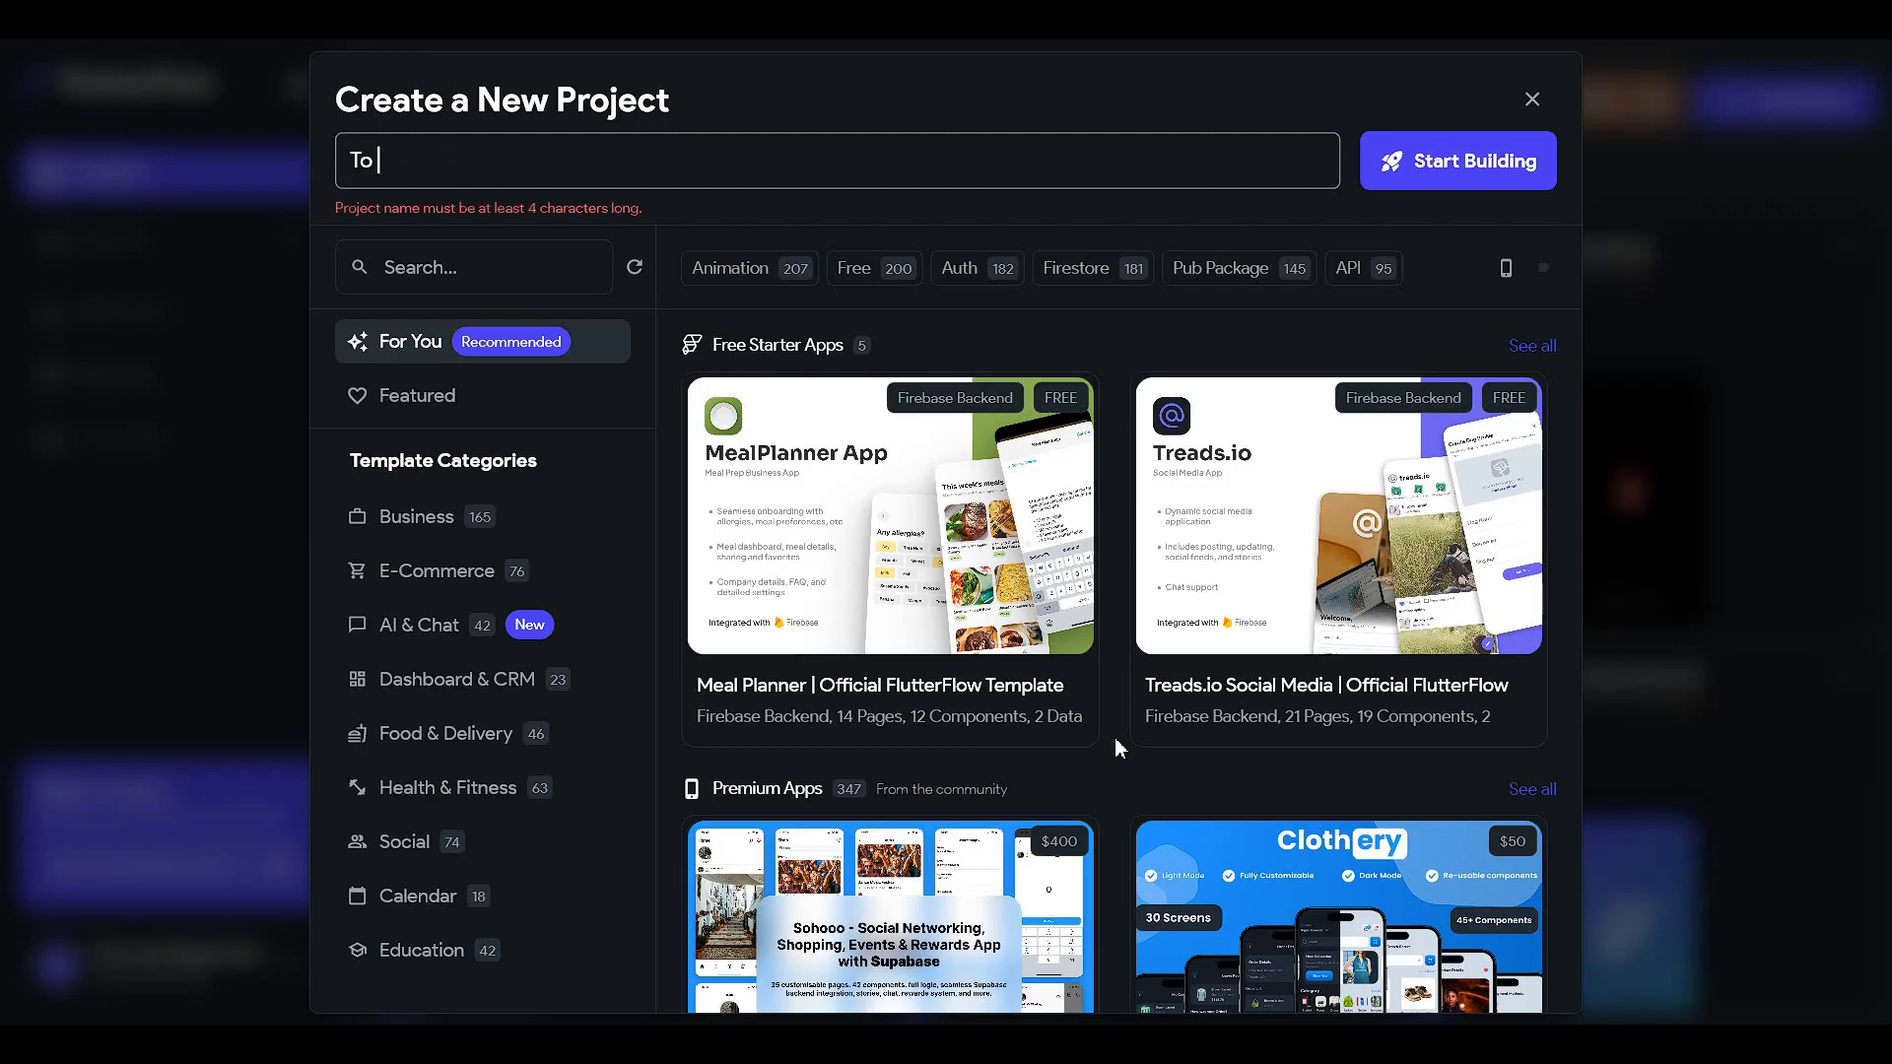
text( Do App)
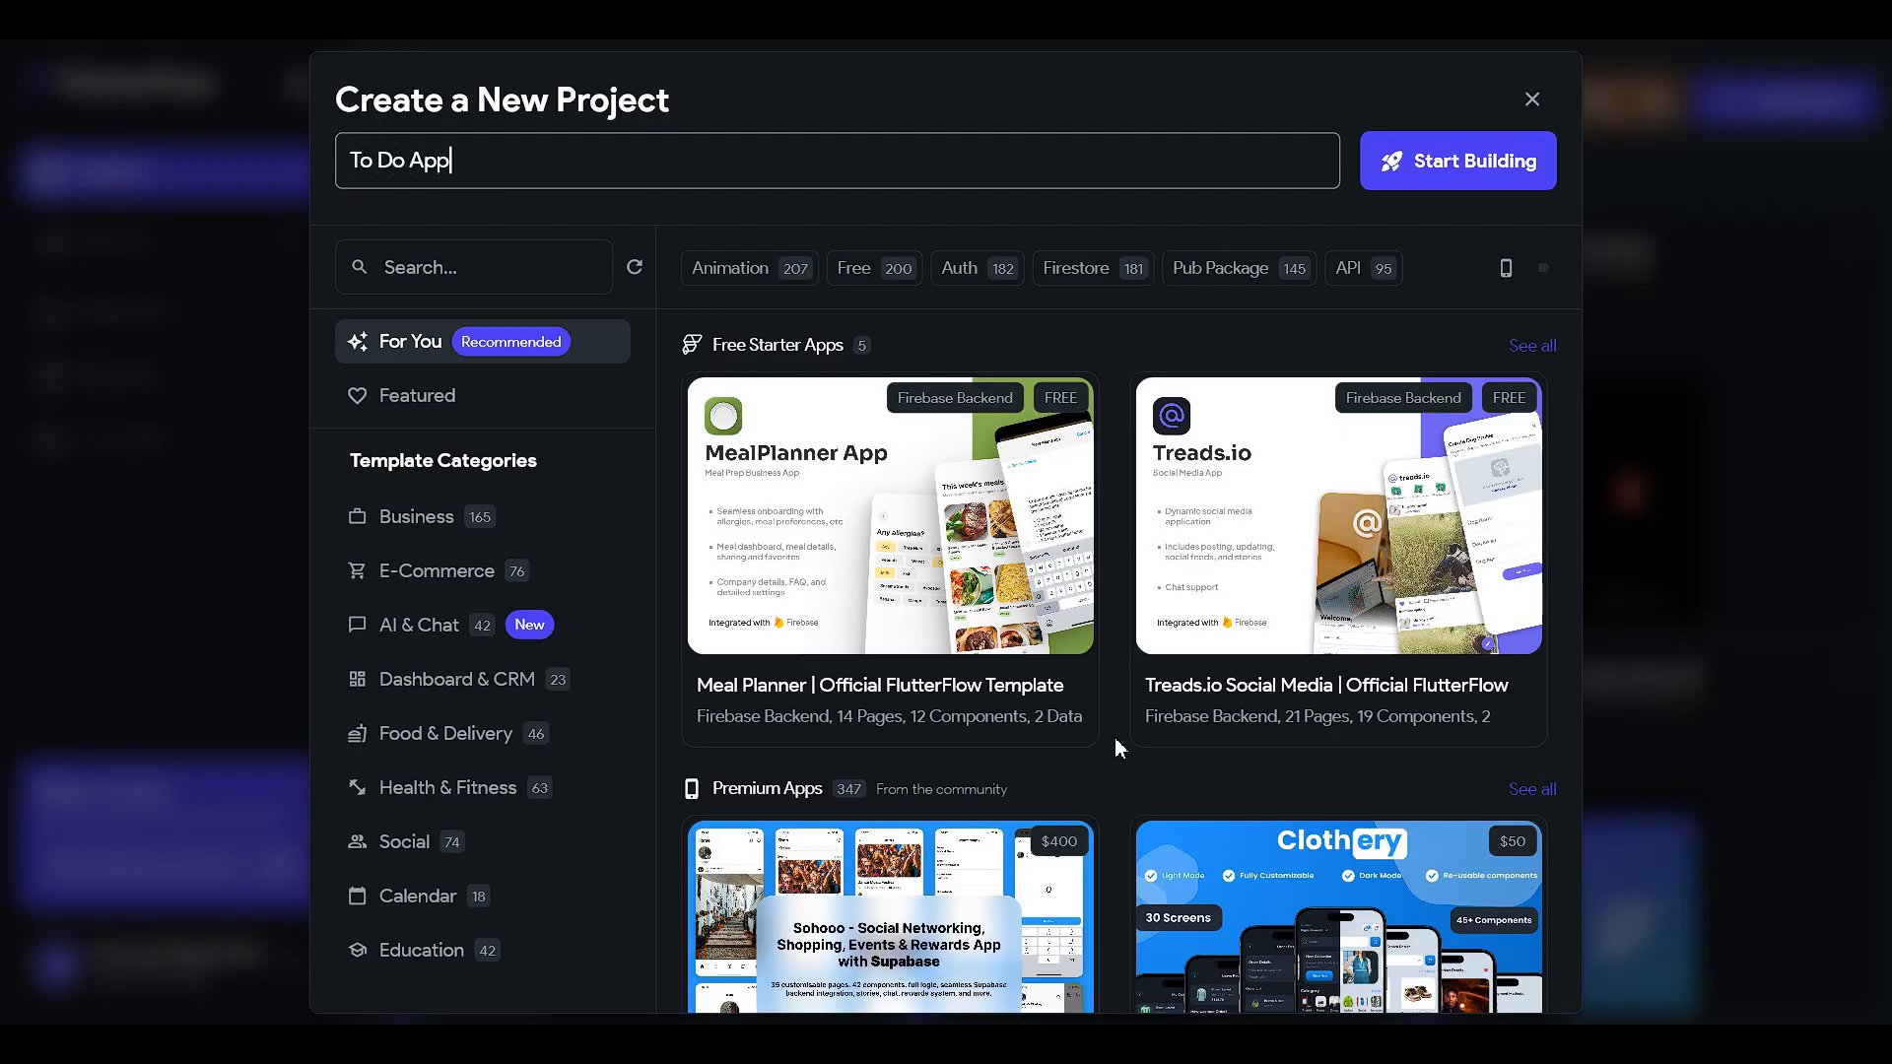
mouse_move(1479, 532)
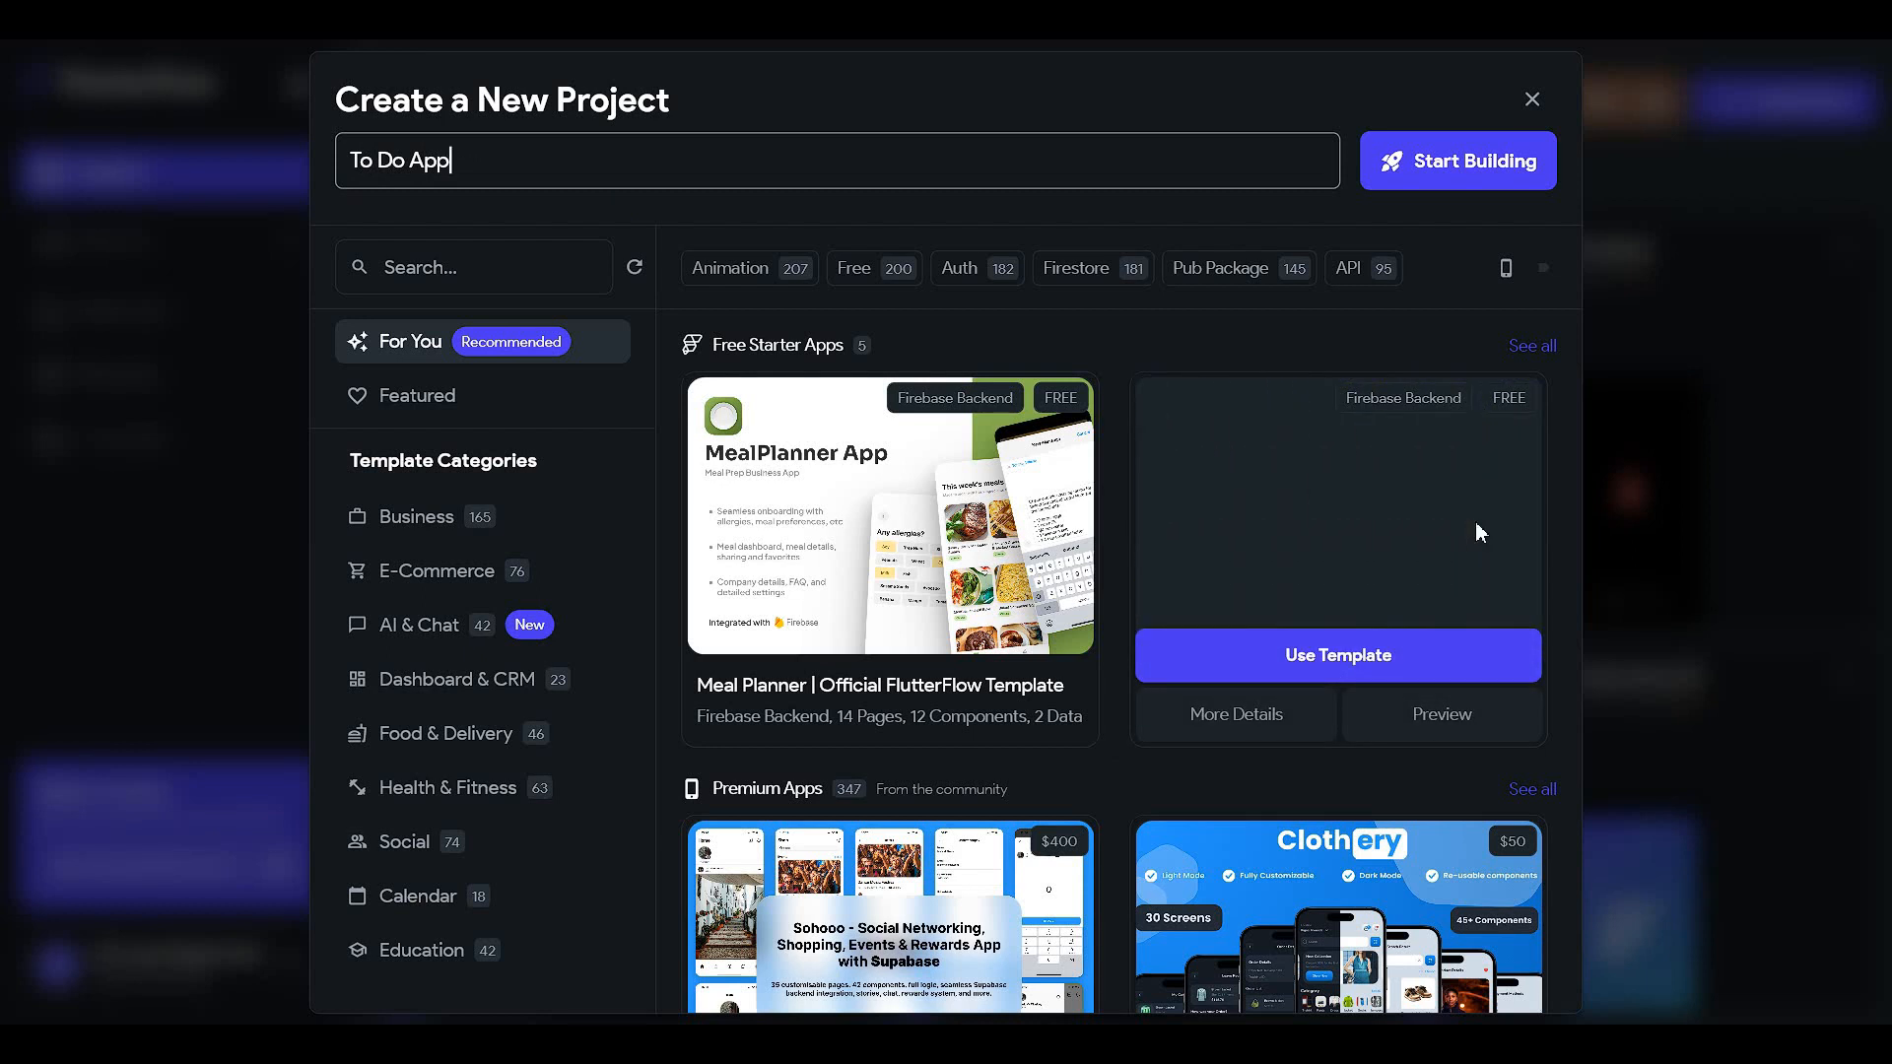
click(730, 1034)
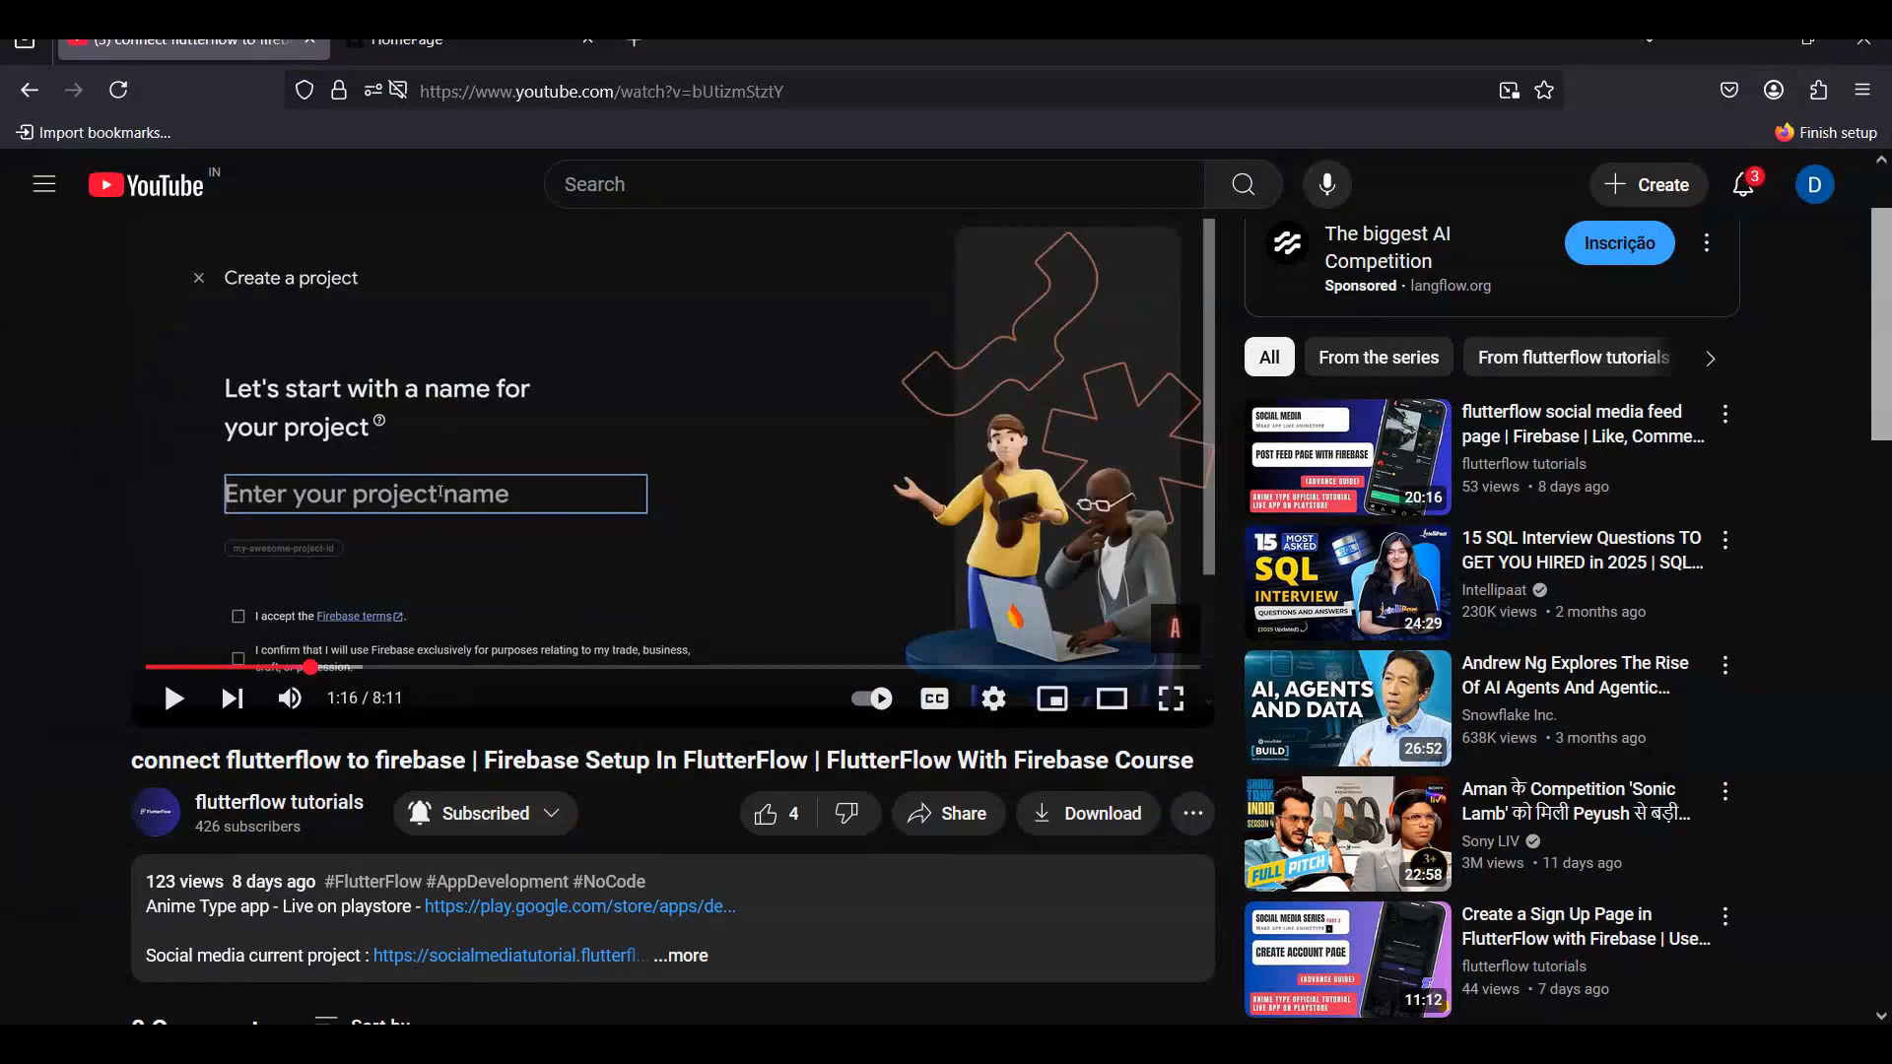
click(463, 42)
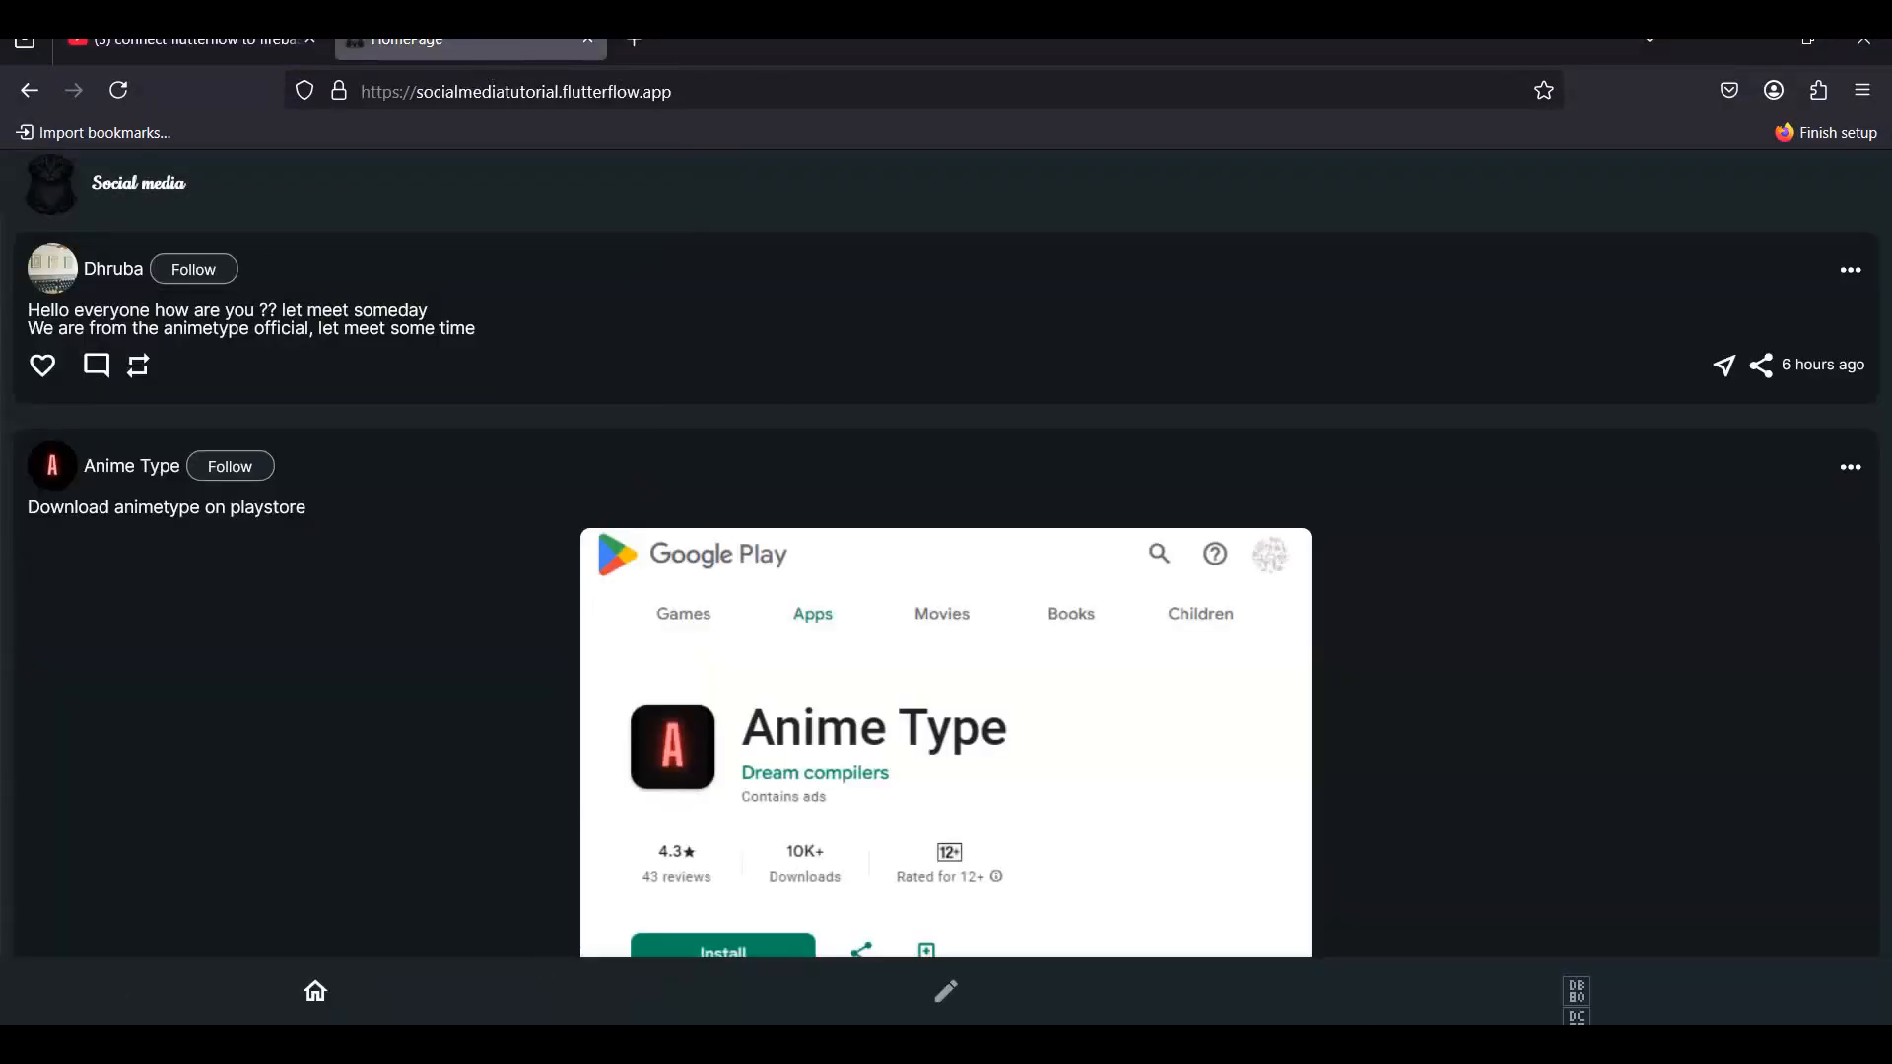
click(1807, 42)
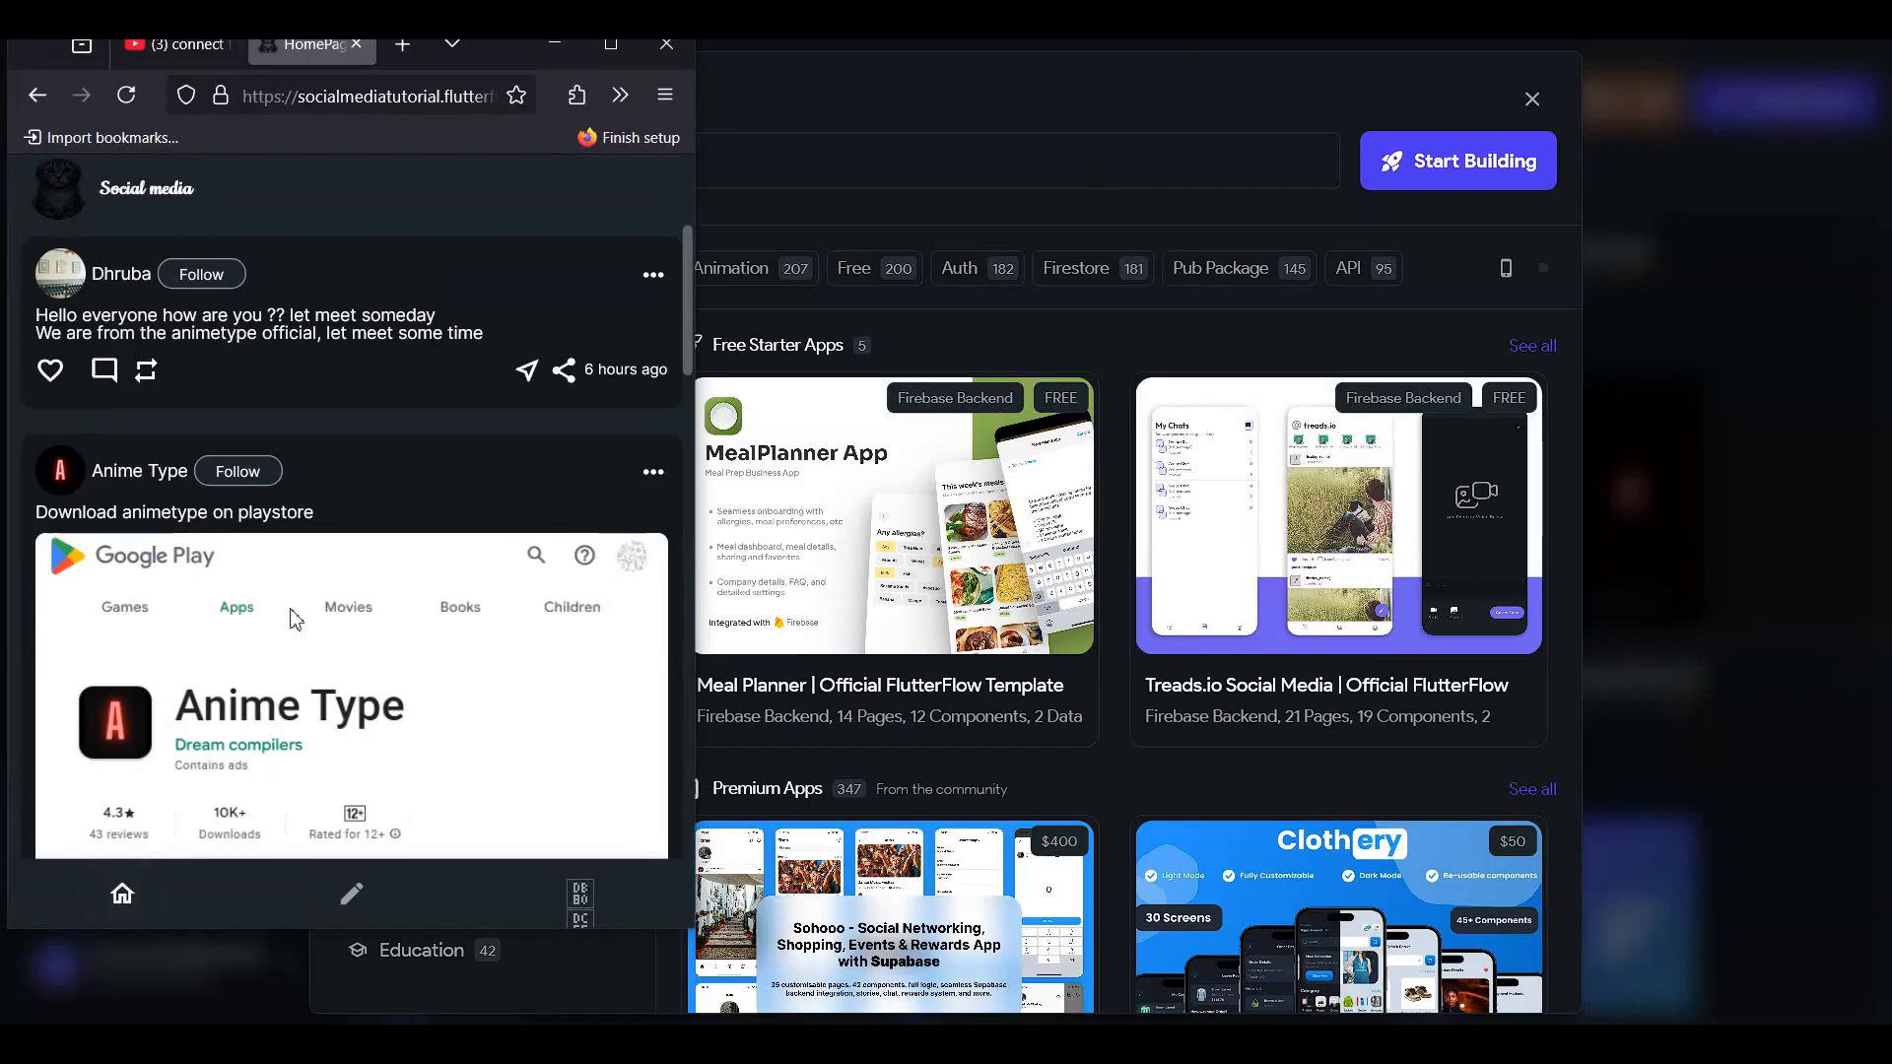
scroll(292, 611, down, 10)
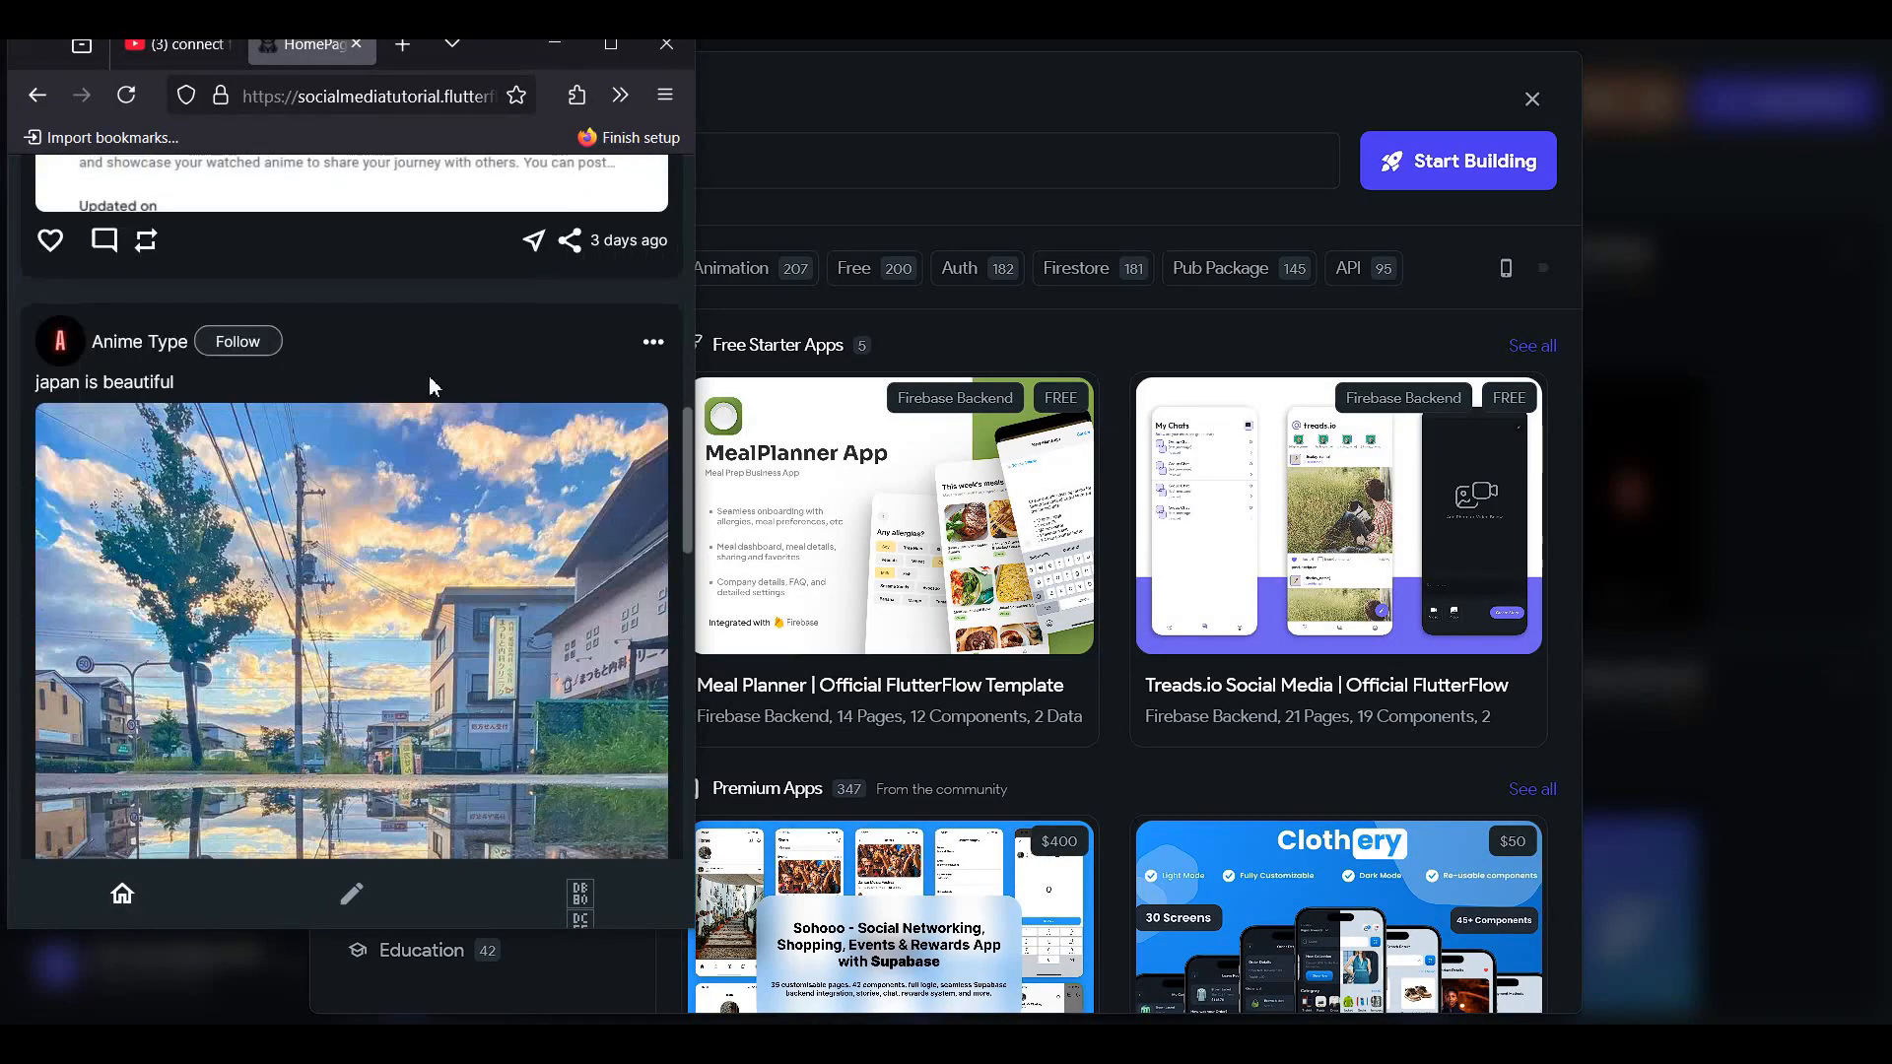
click(357, 867)
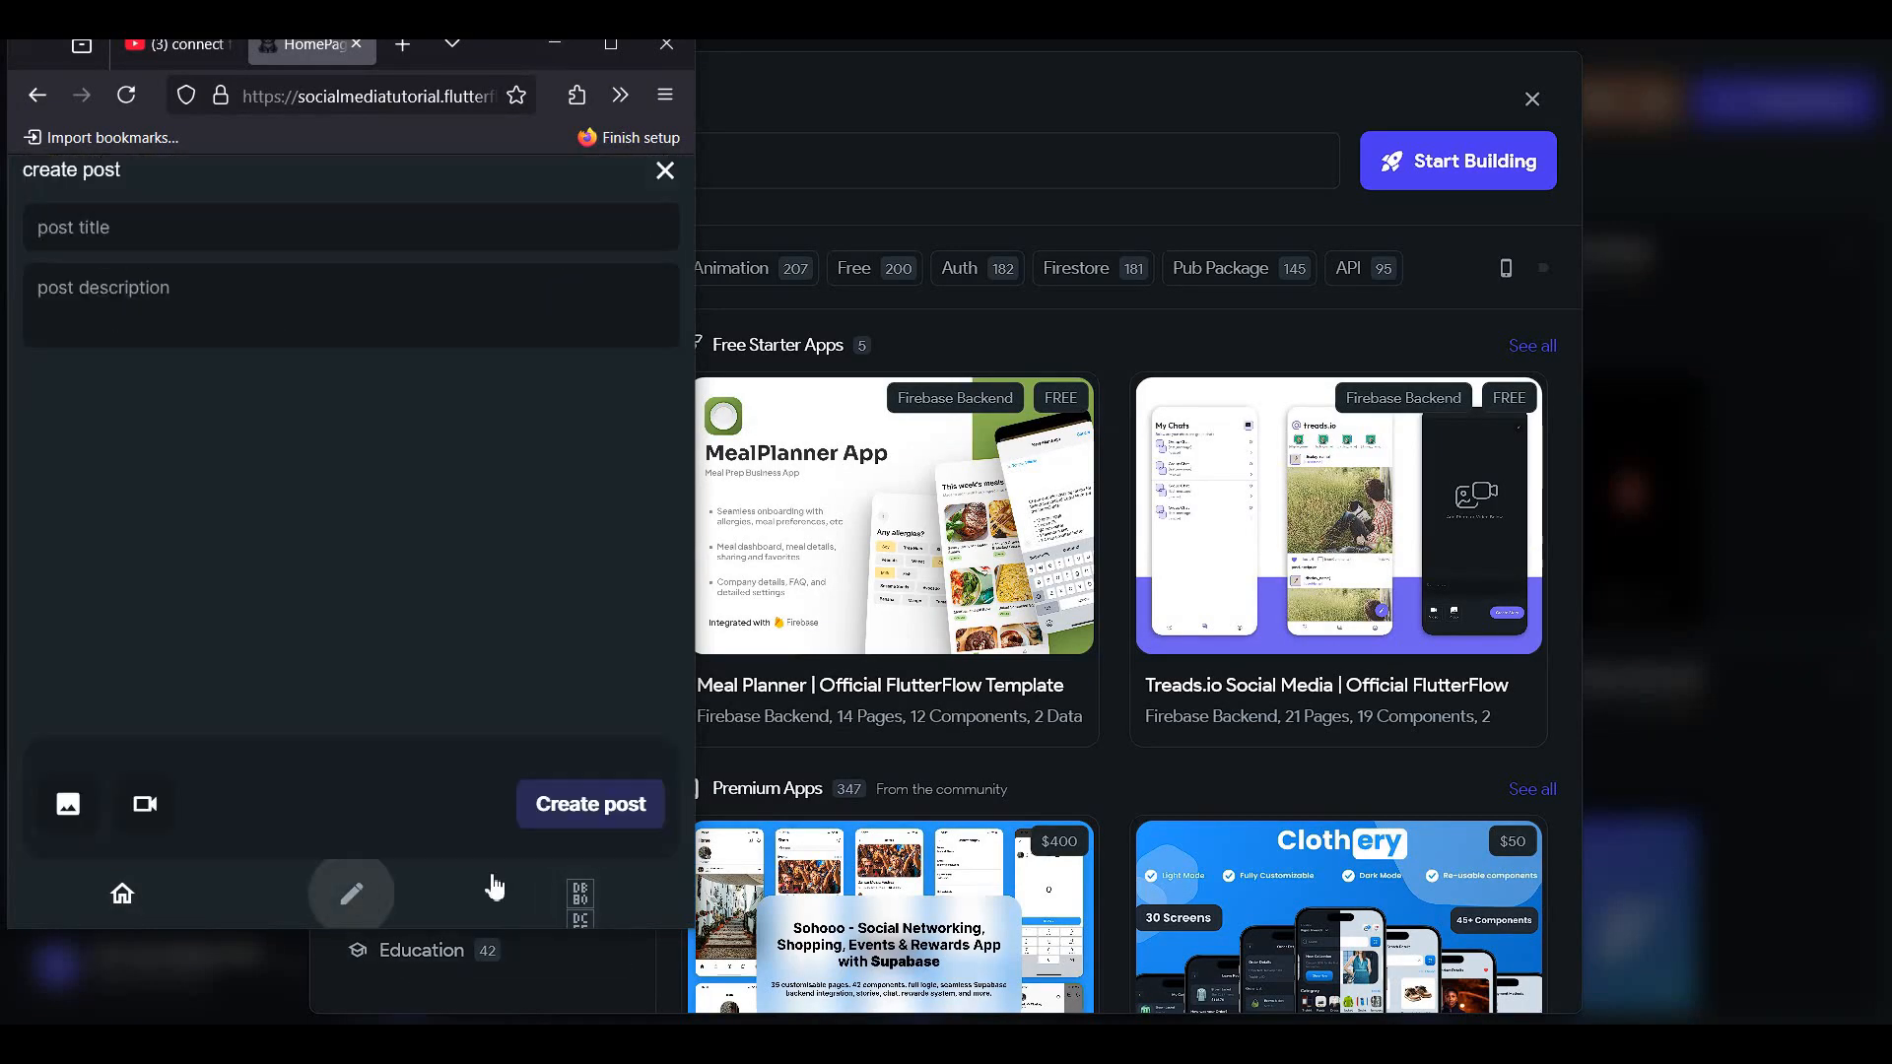
click(589, 898)
scroll(335, 510, down, 3)
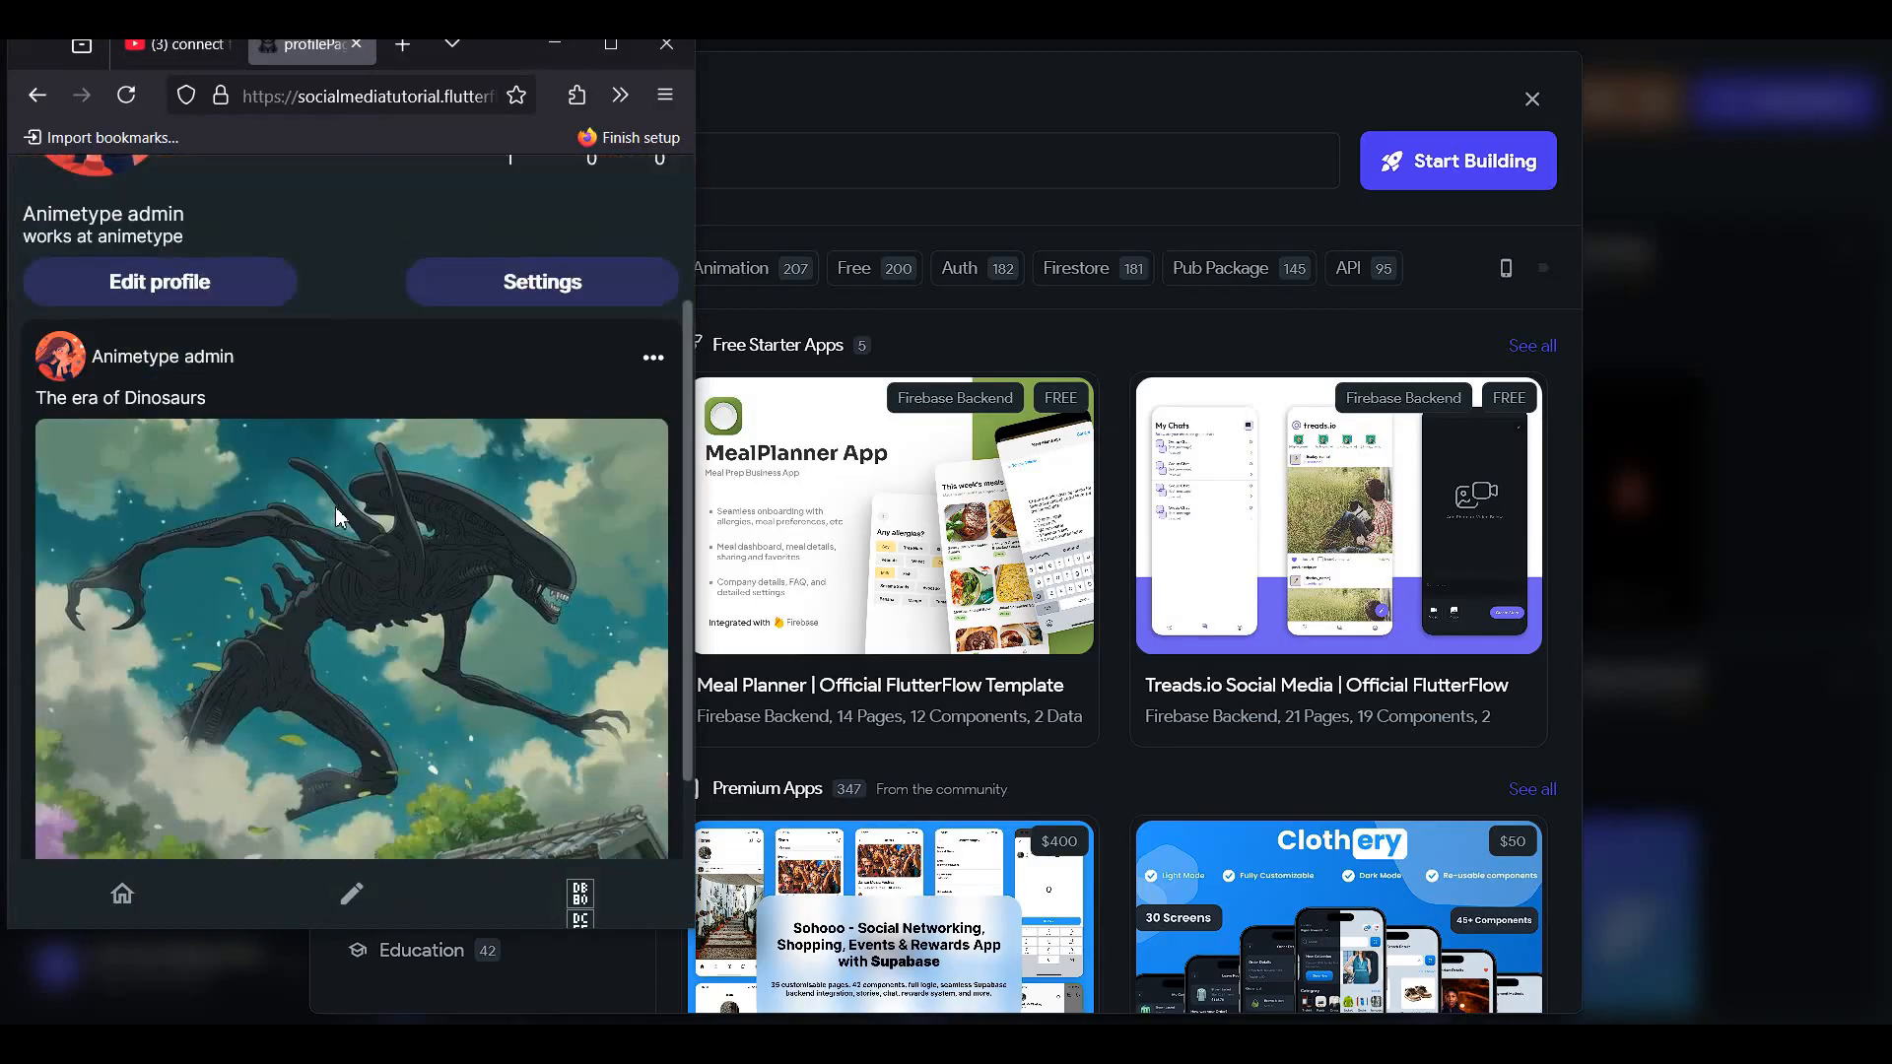
scroll(344, 508, up, 2)
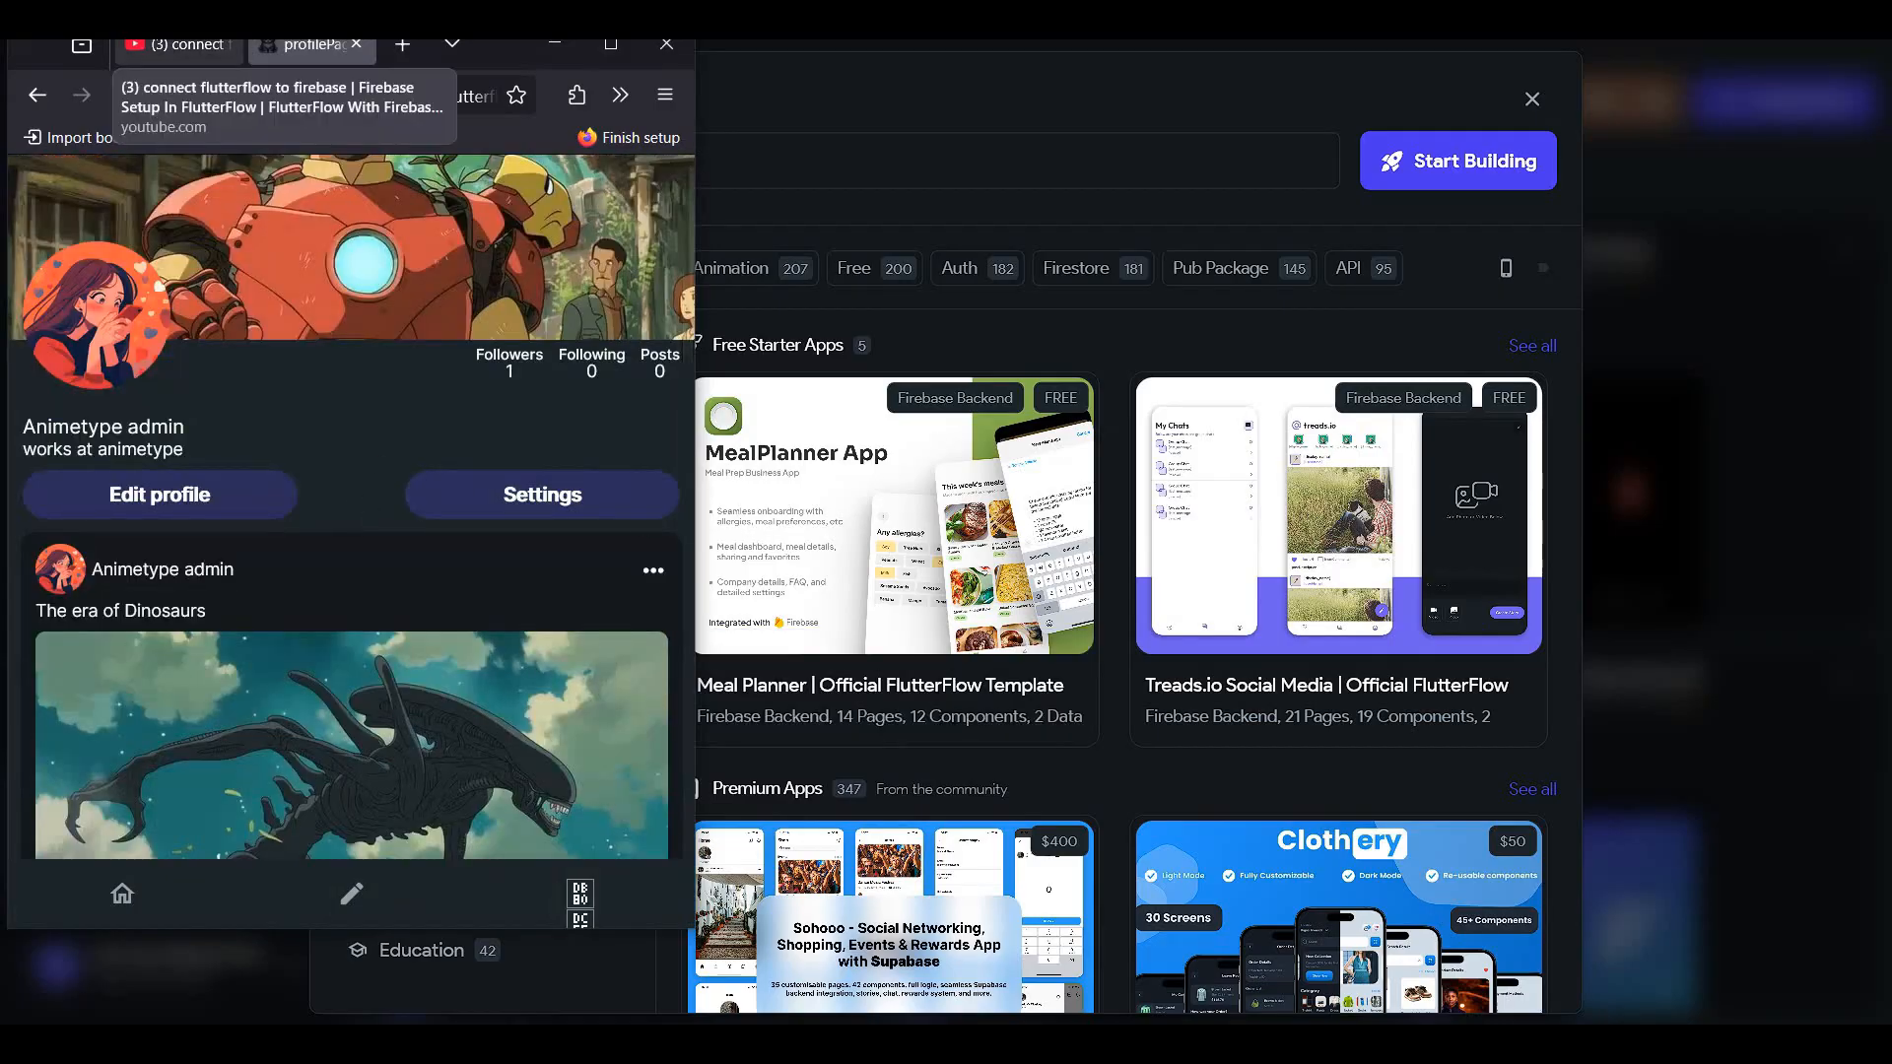
click(1155, 182)
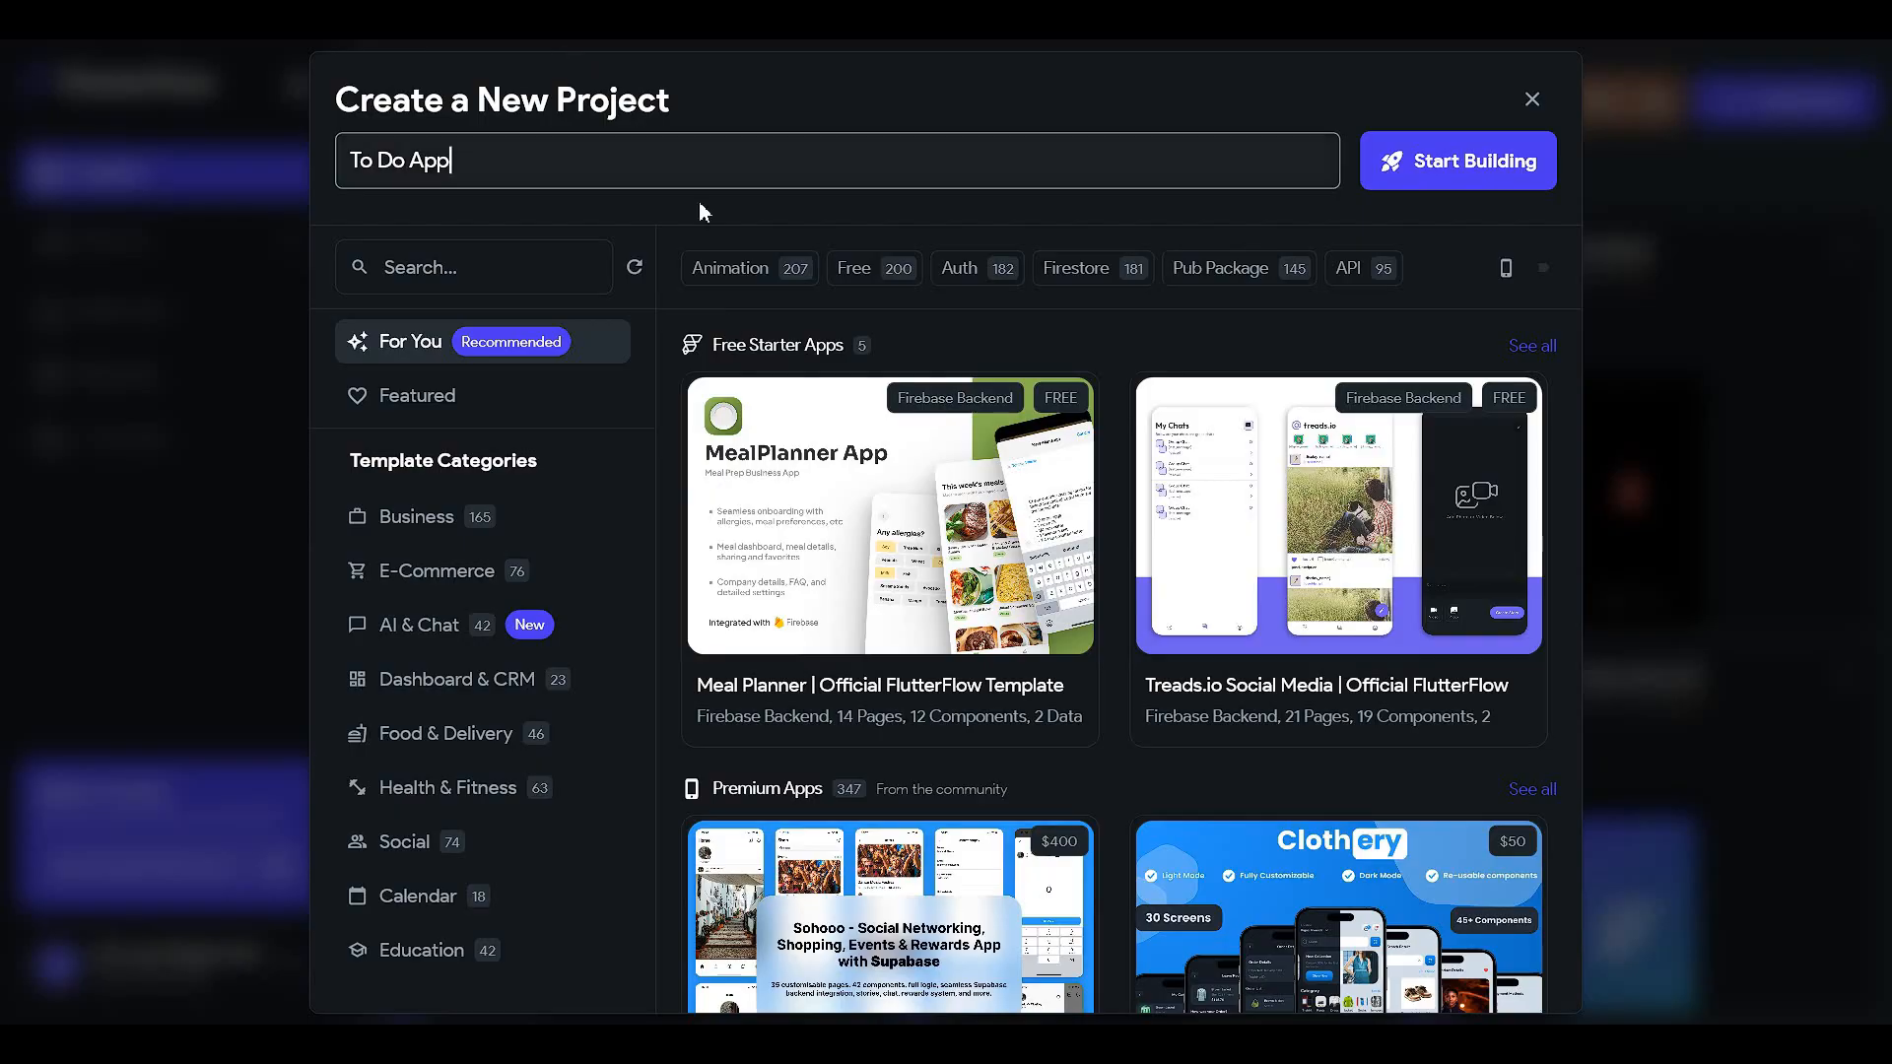
- Create the project, switch the canvas preview to dark mode, and delete HomePage's app bar
click(1419, 161)
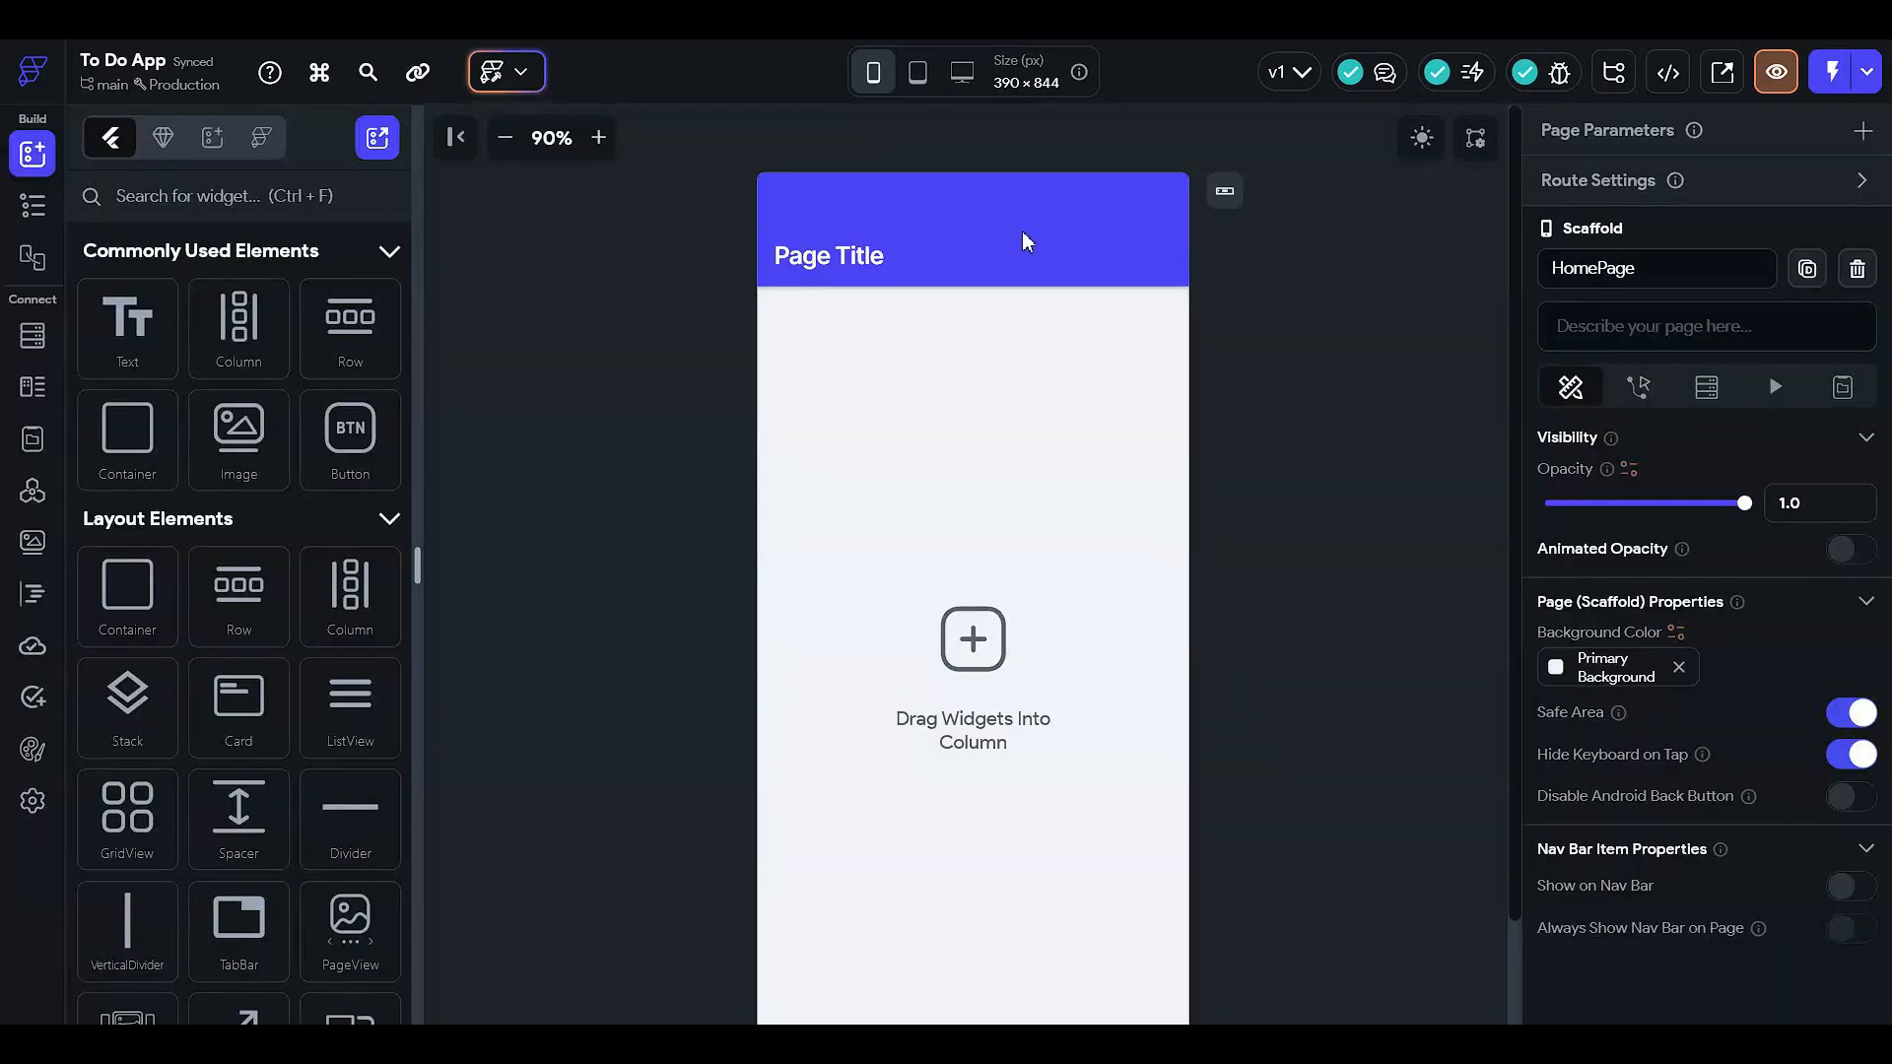
click(1421, 137)
click(932, 223)
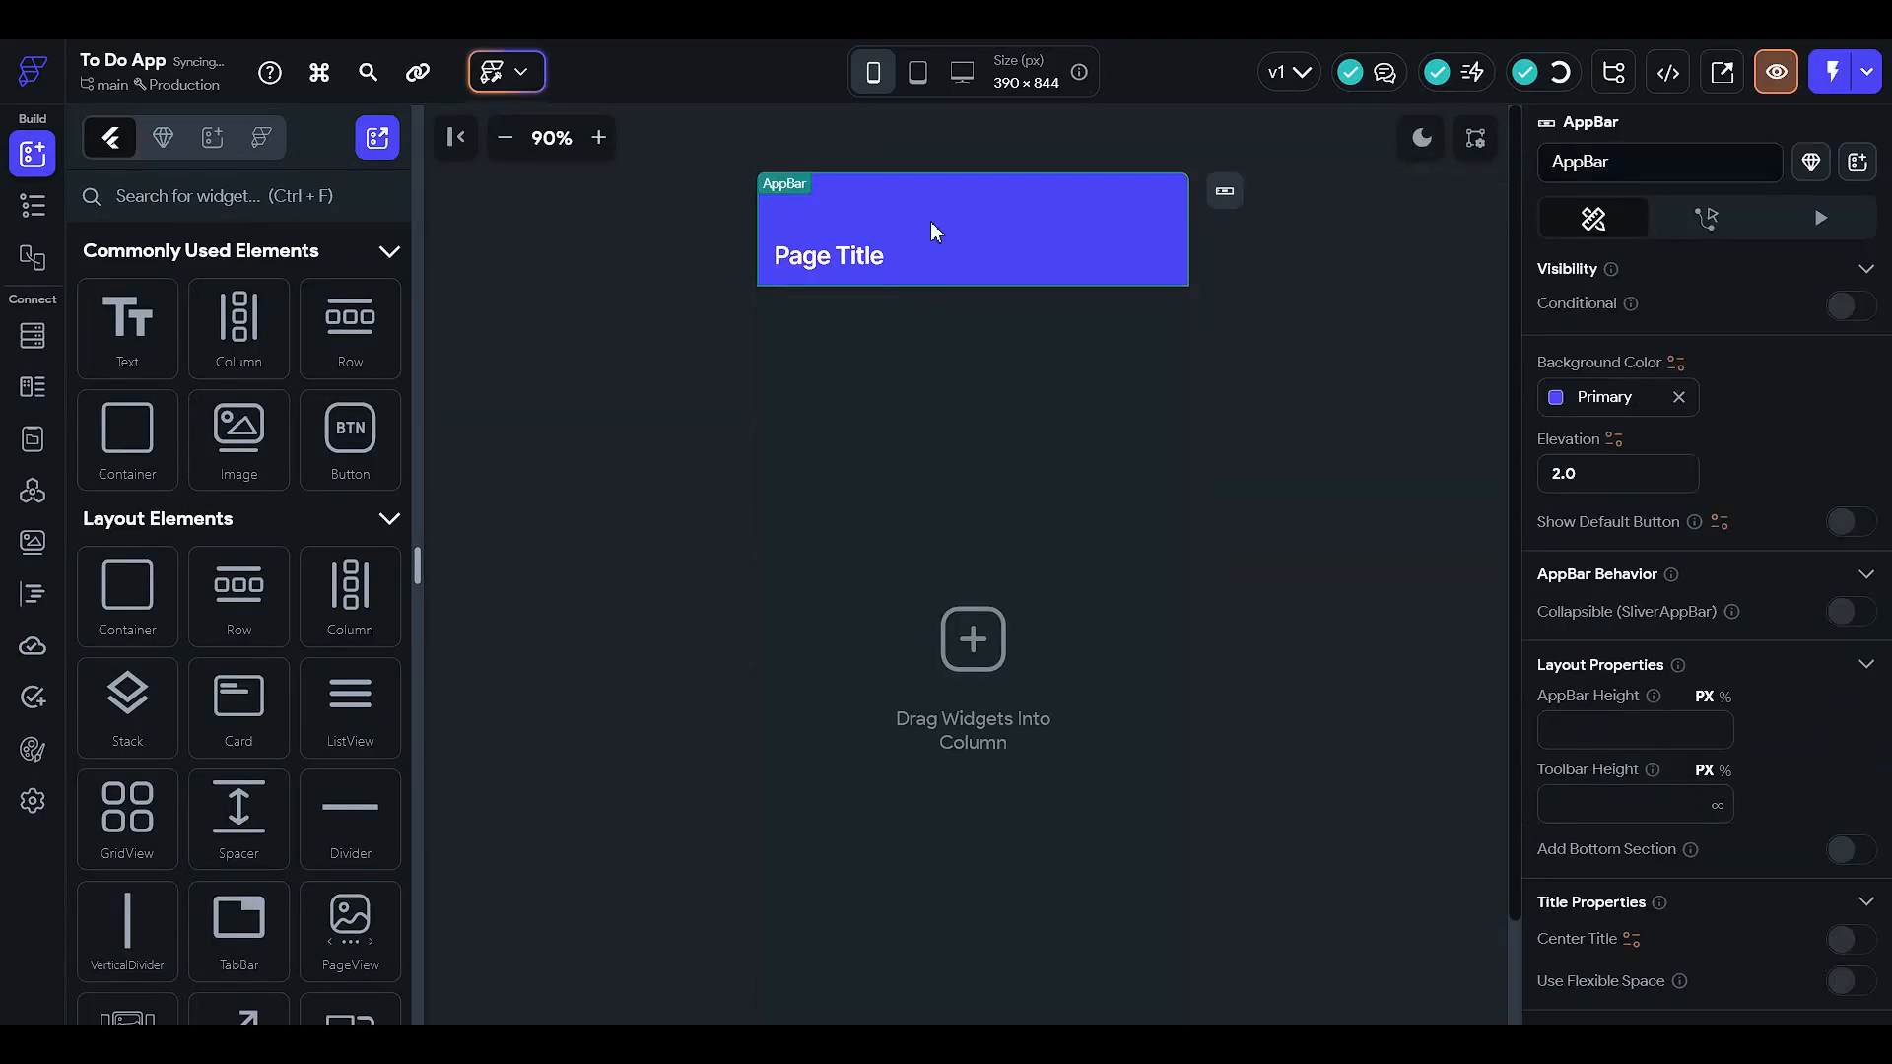
key(Delete)
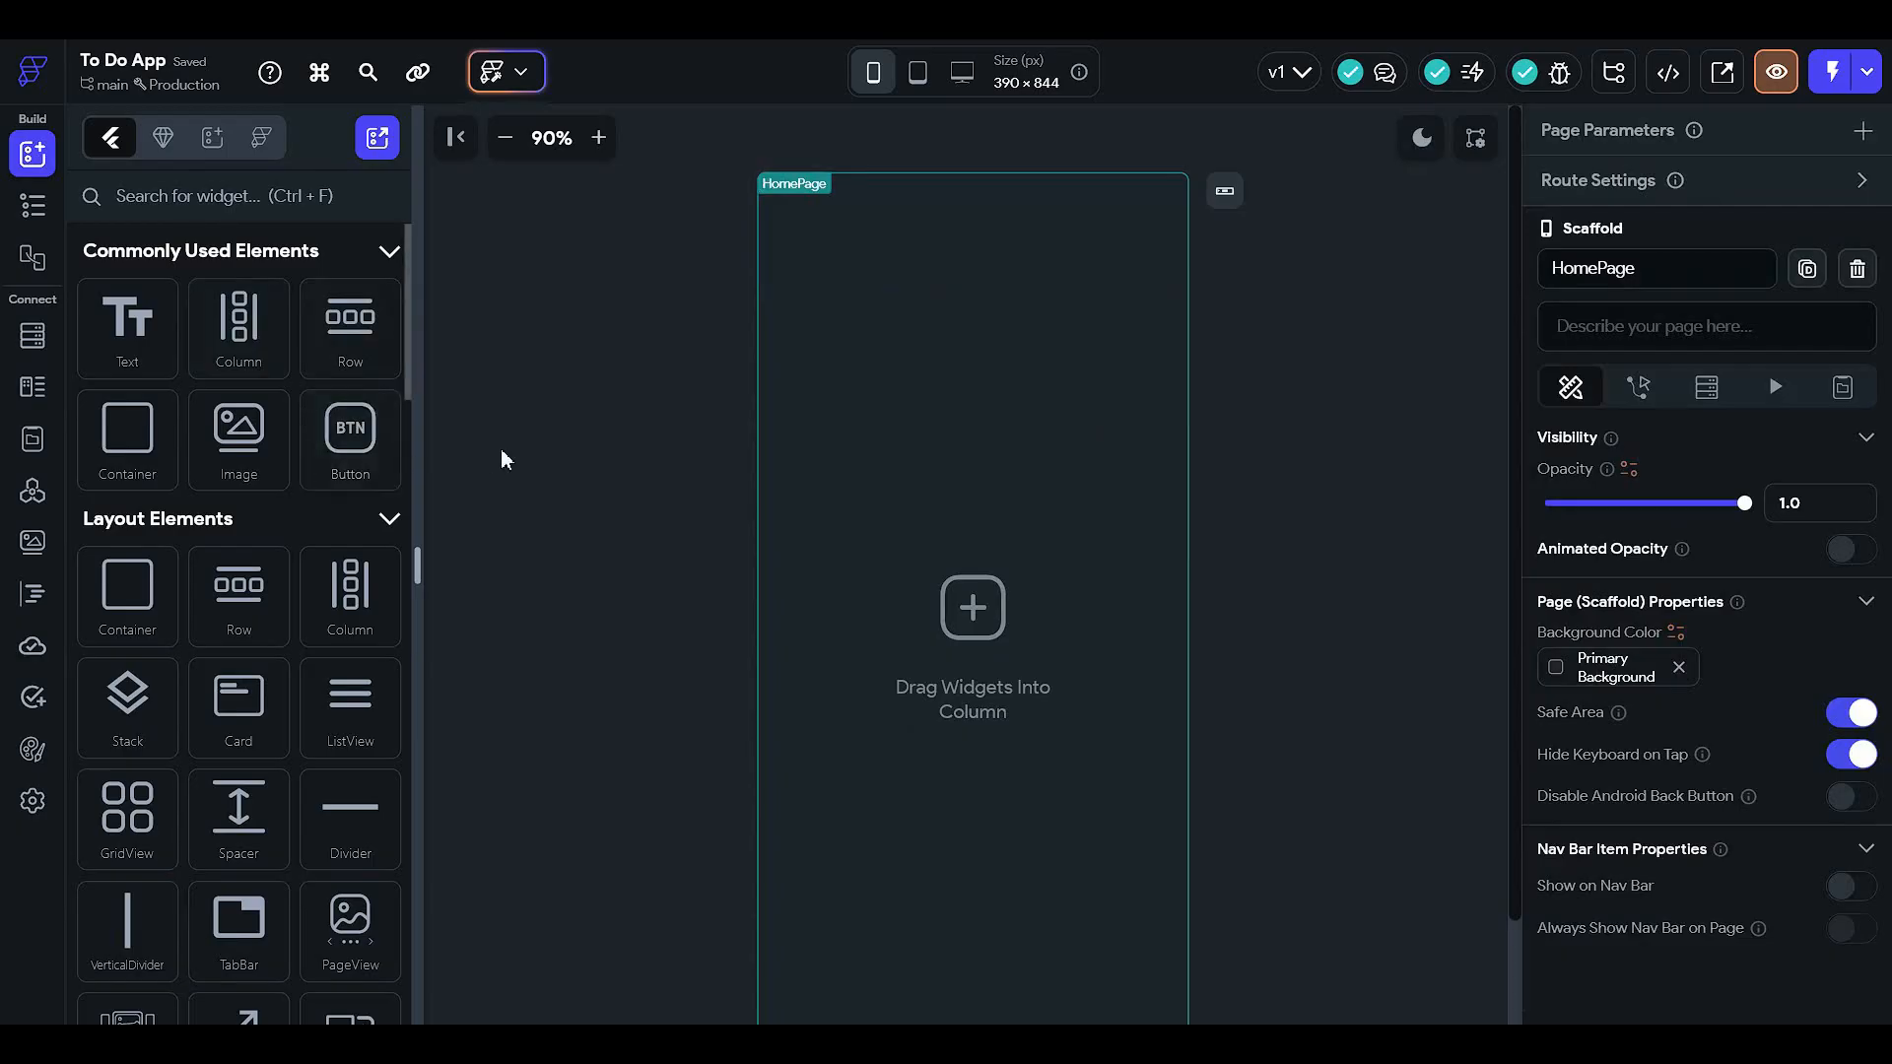
- Show the enlarged Widget Tree and select the Column and HomePage in it
click(33, 207)
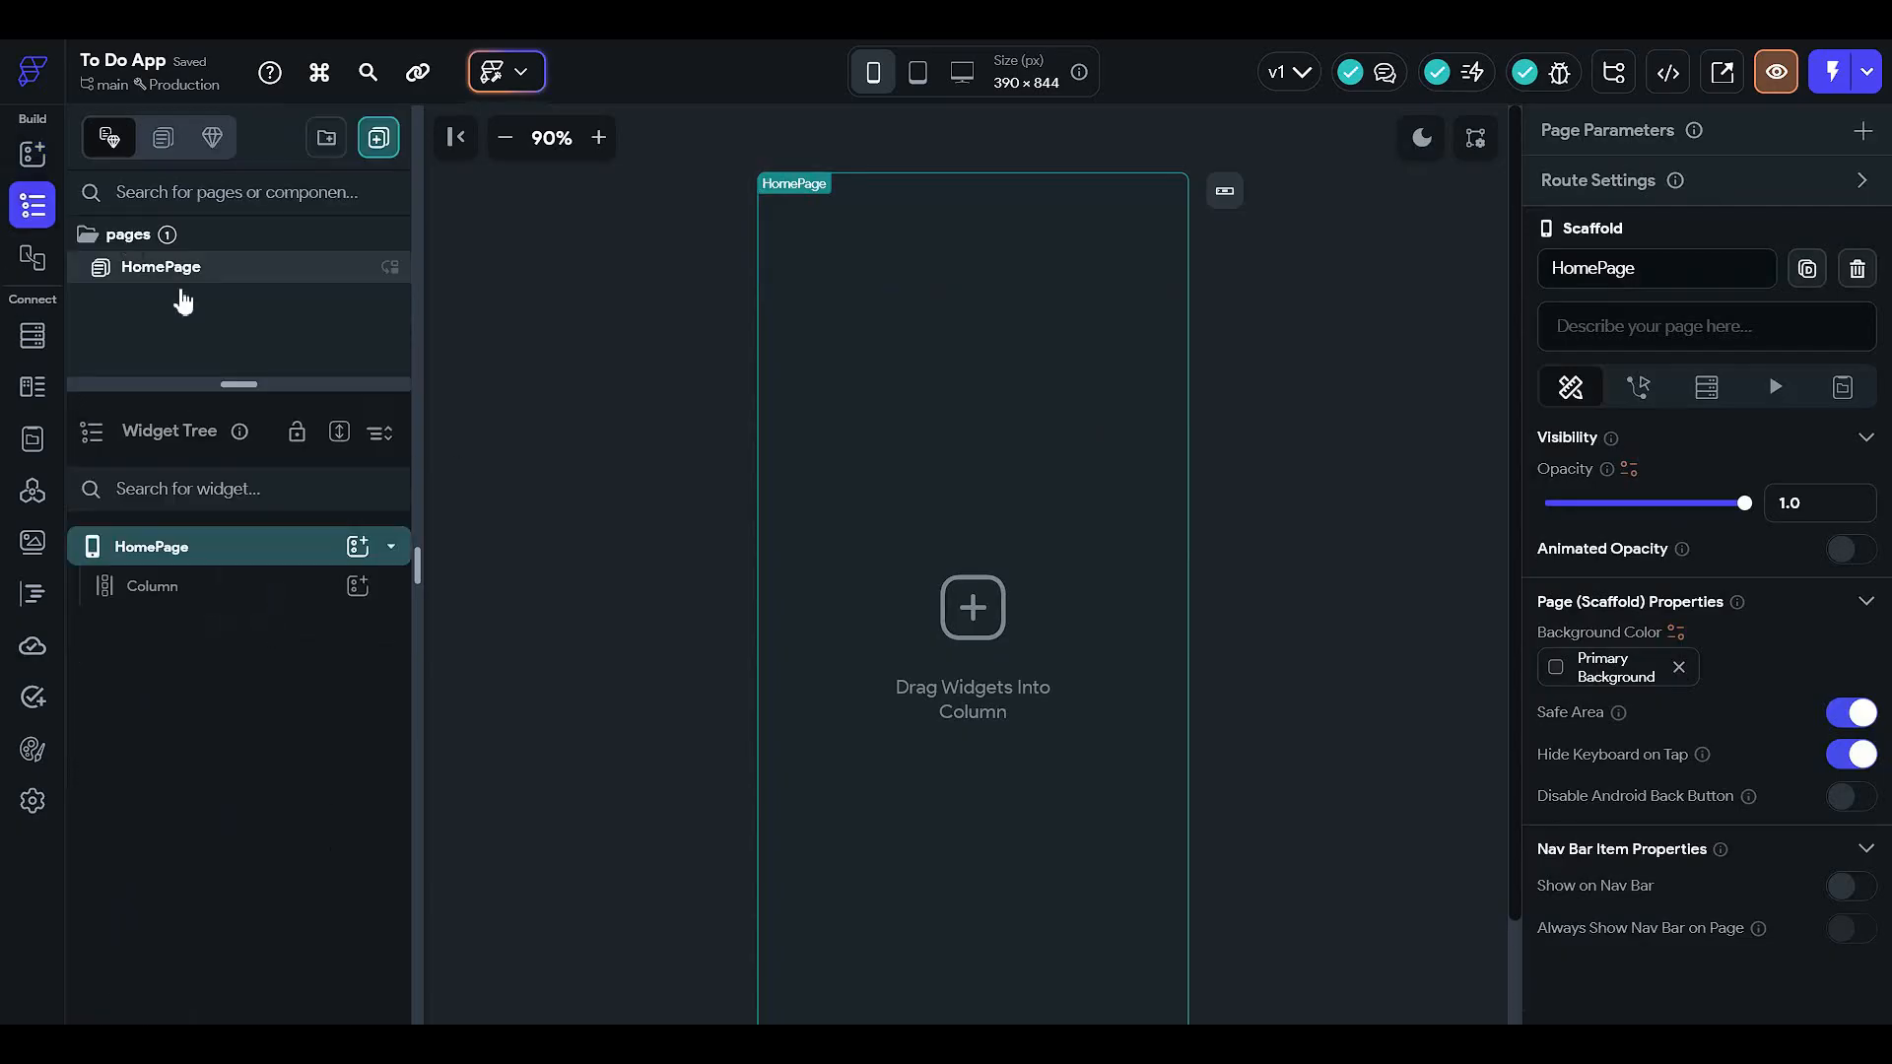
drag(258, 380, 261, 325)
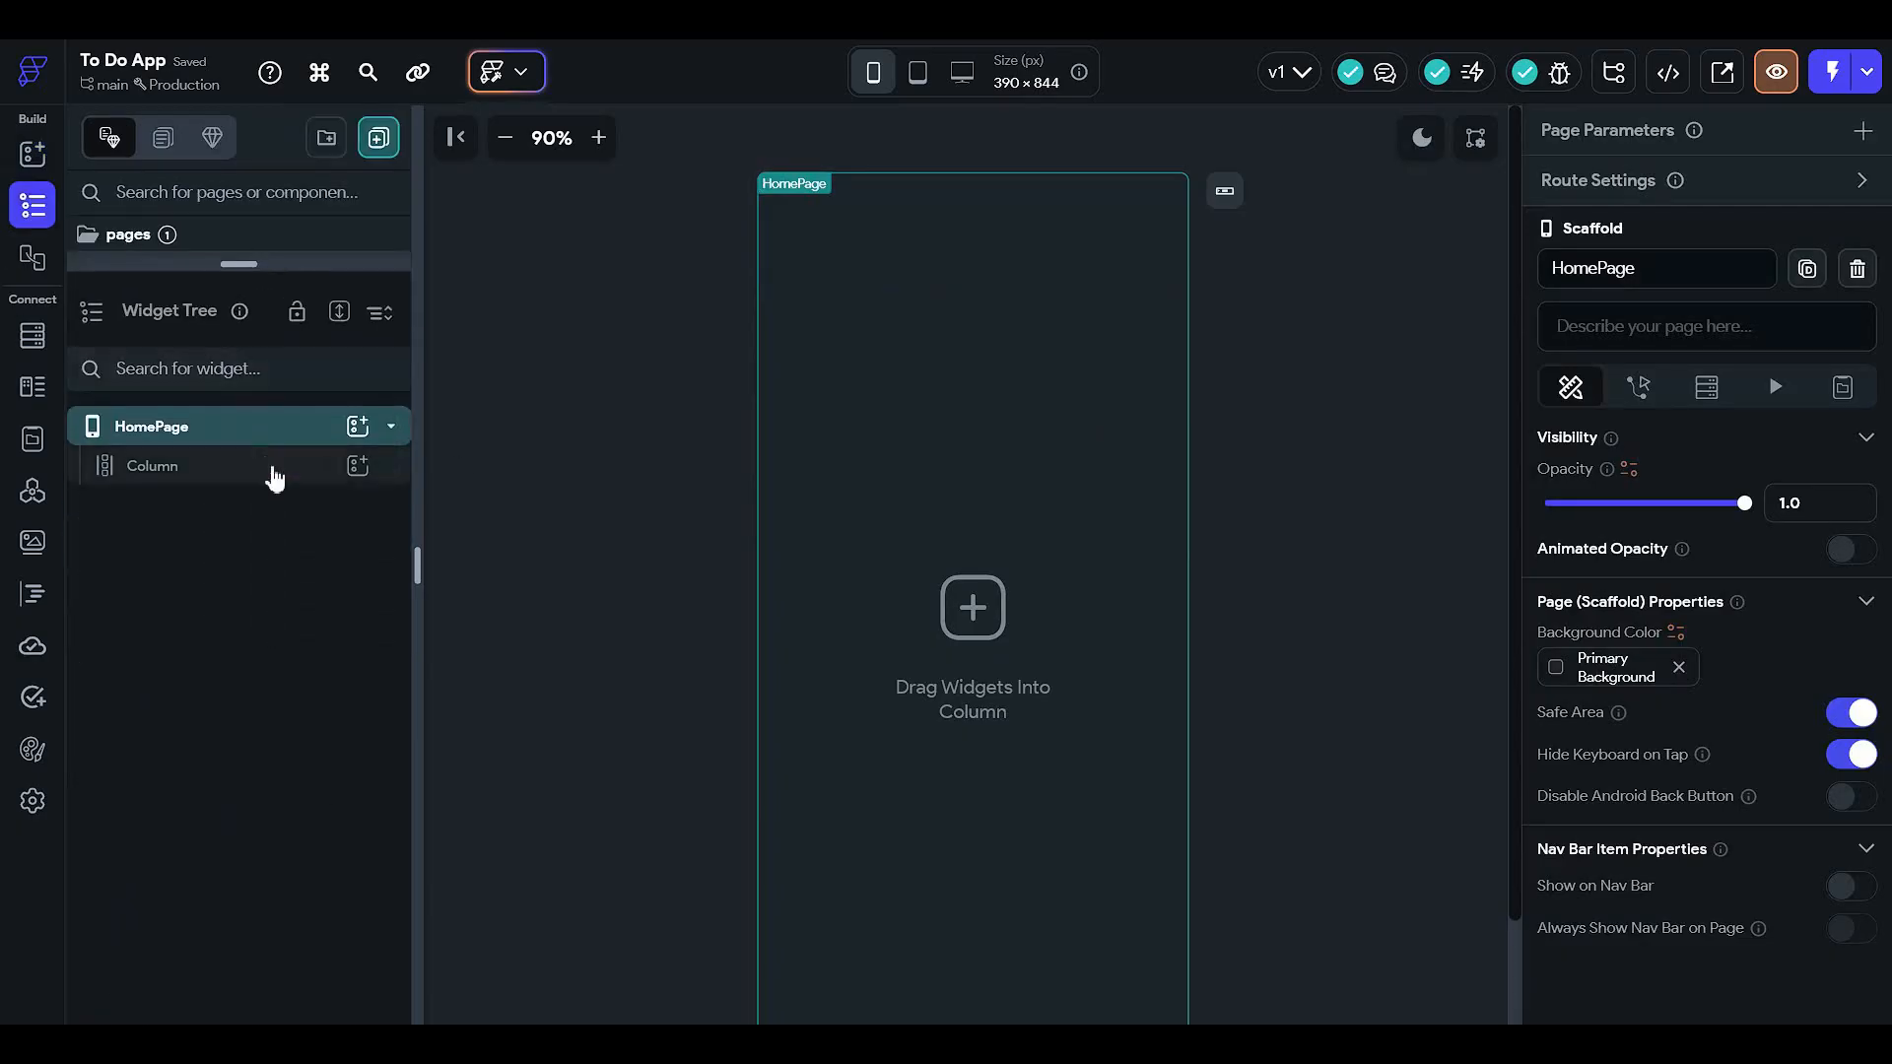
click(270, 473)
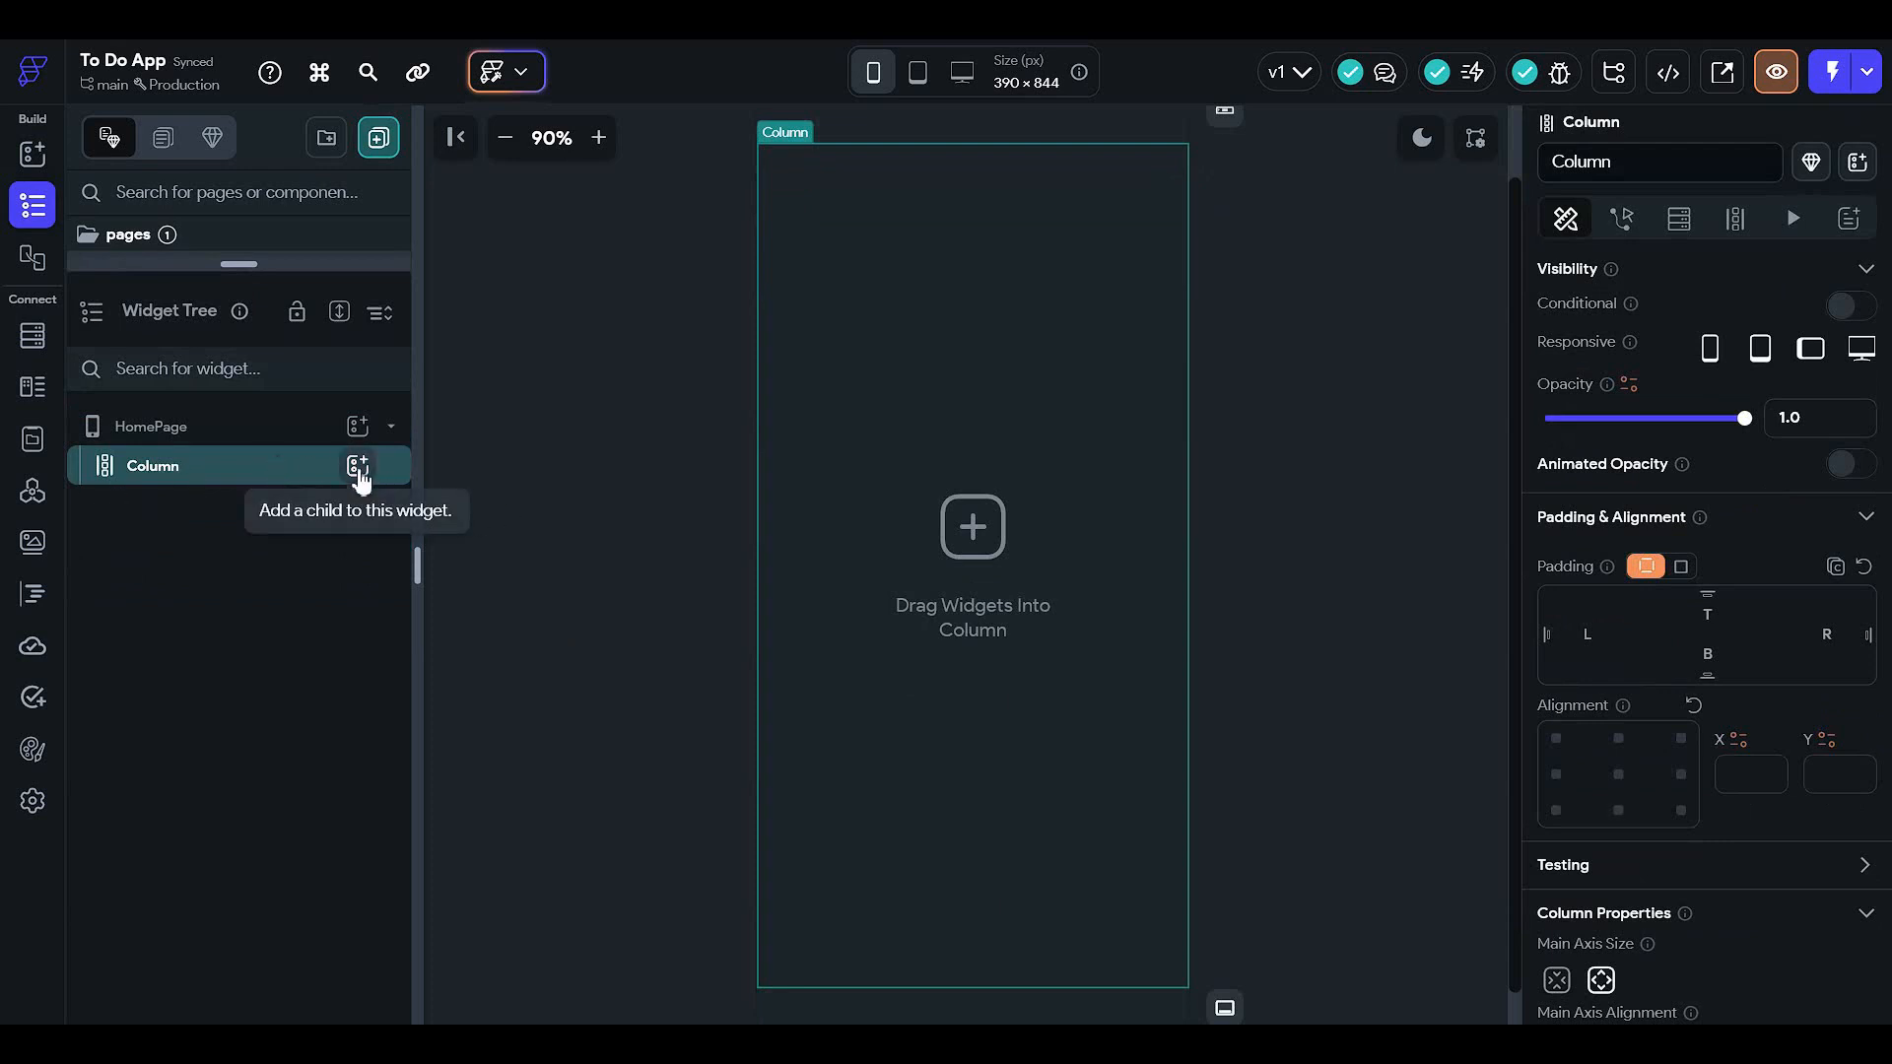
click(359, 467)
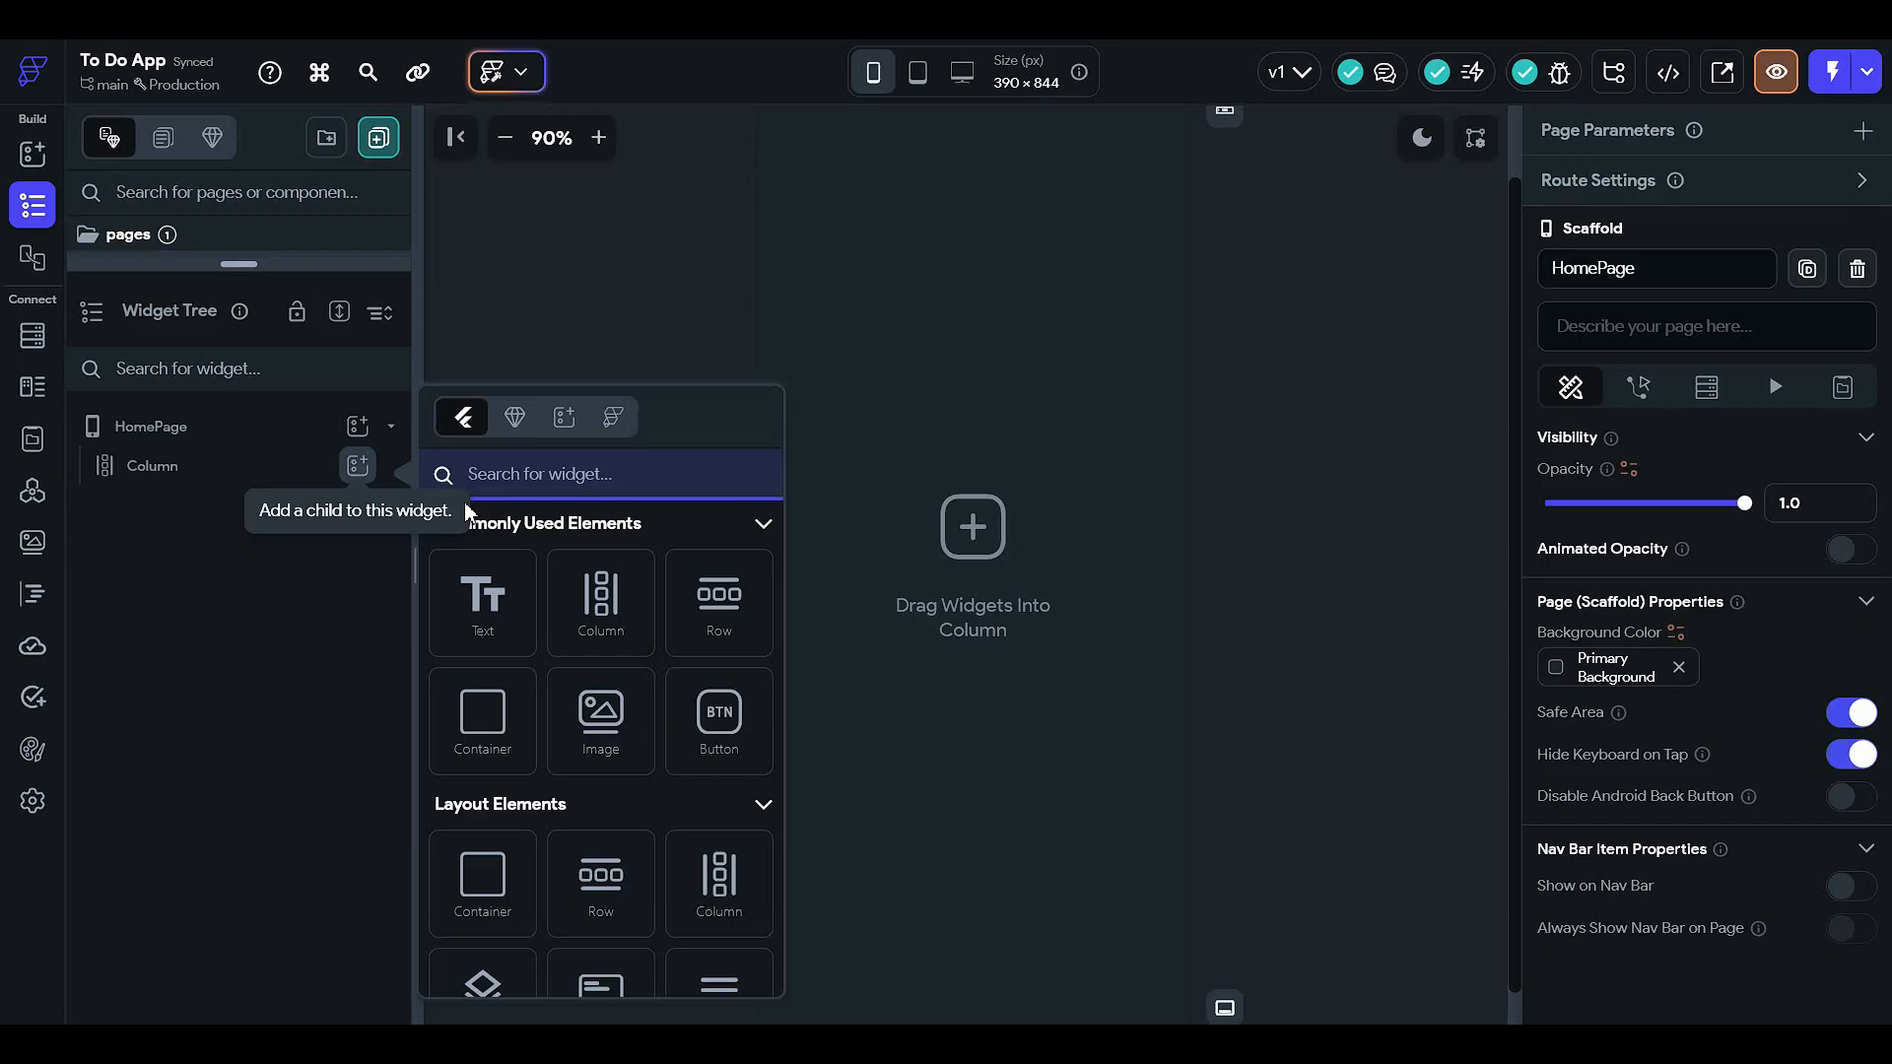
click(245, 426)
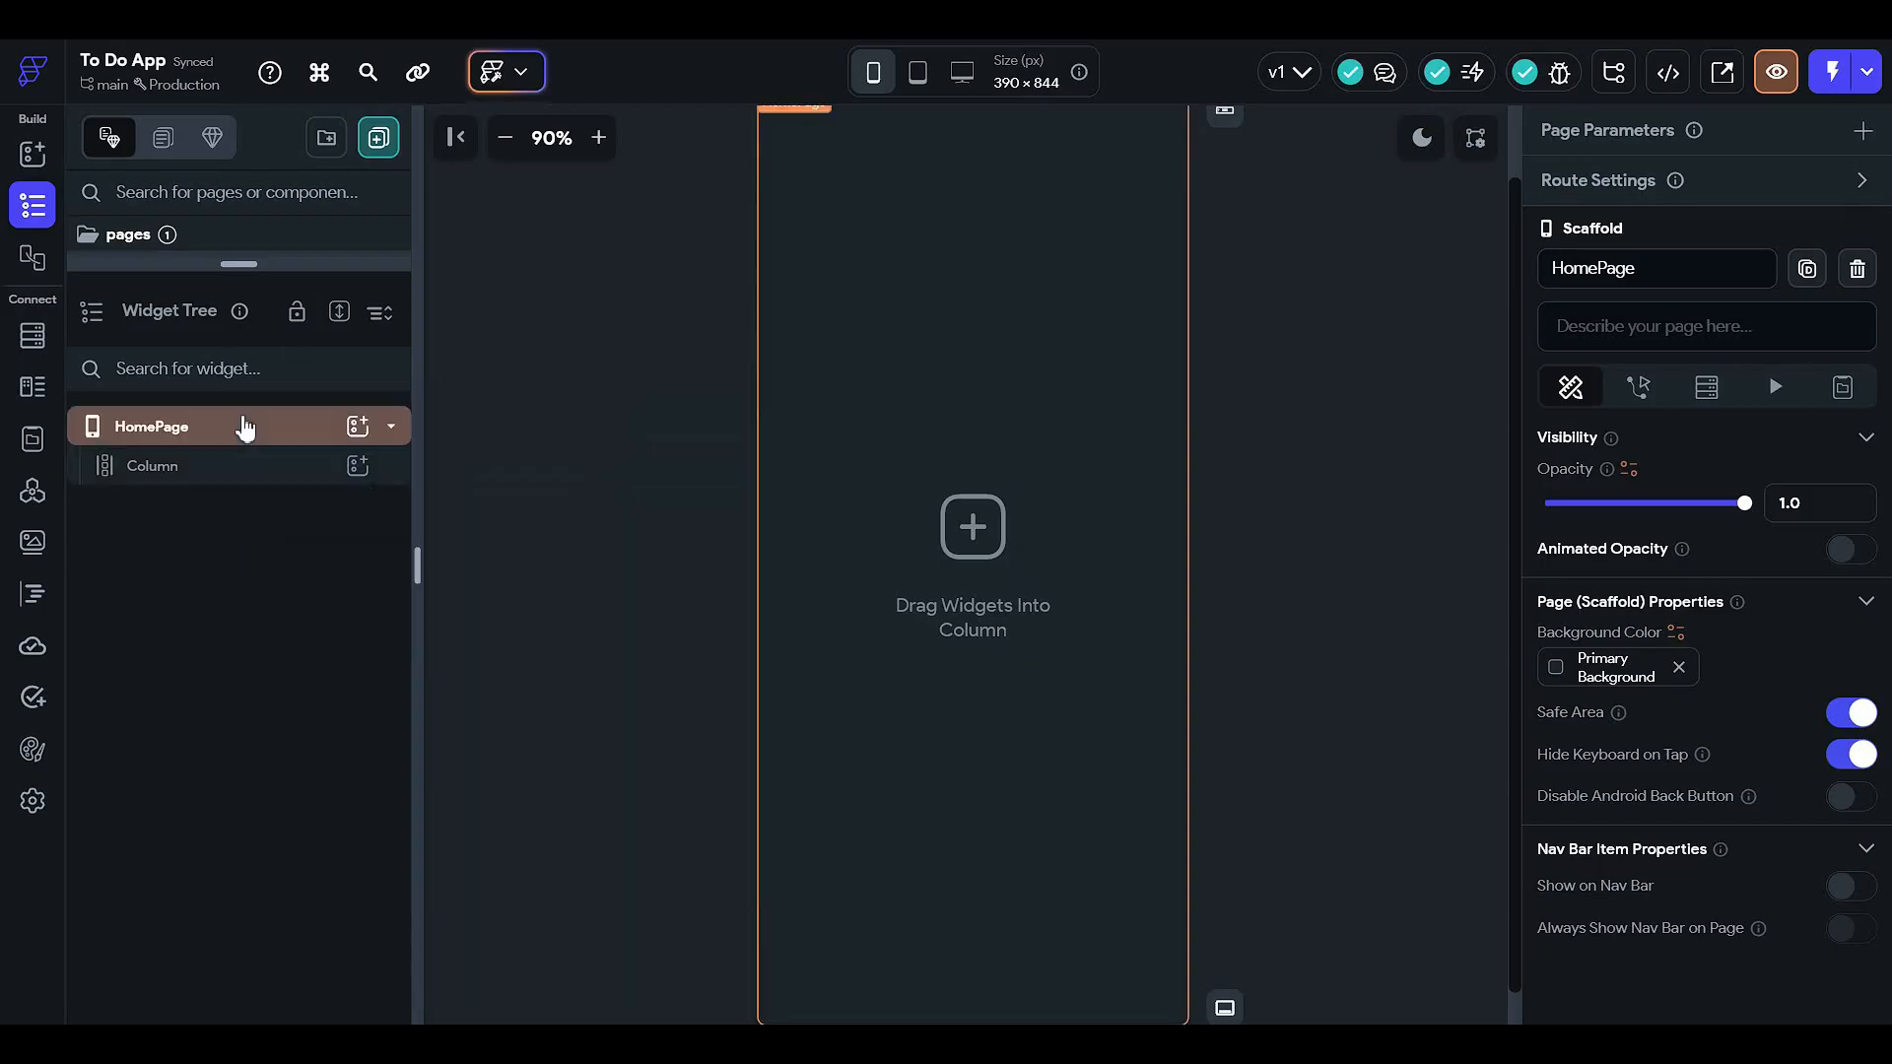
click(251, 470)
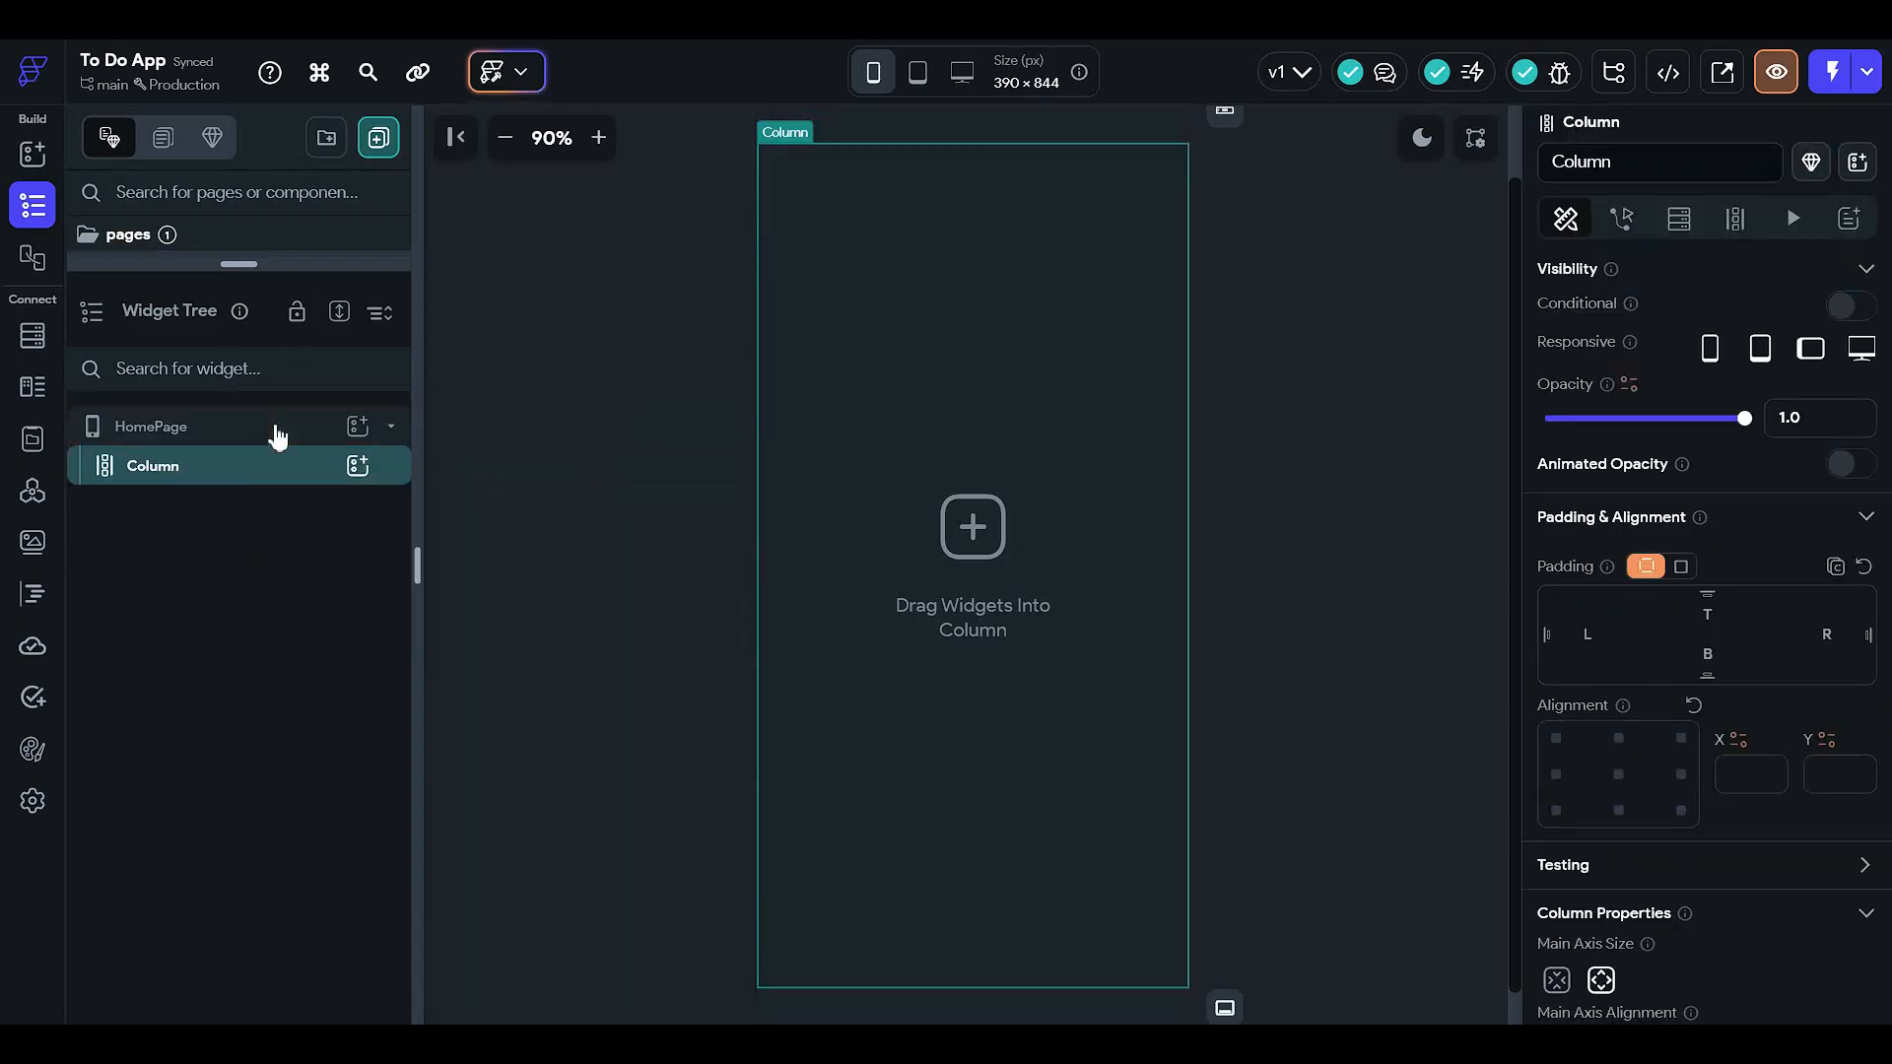
click(281, 430)
- Browse HomePage's add-widget picker, then close it and reselect HomePage
click(358, 428)
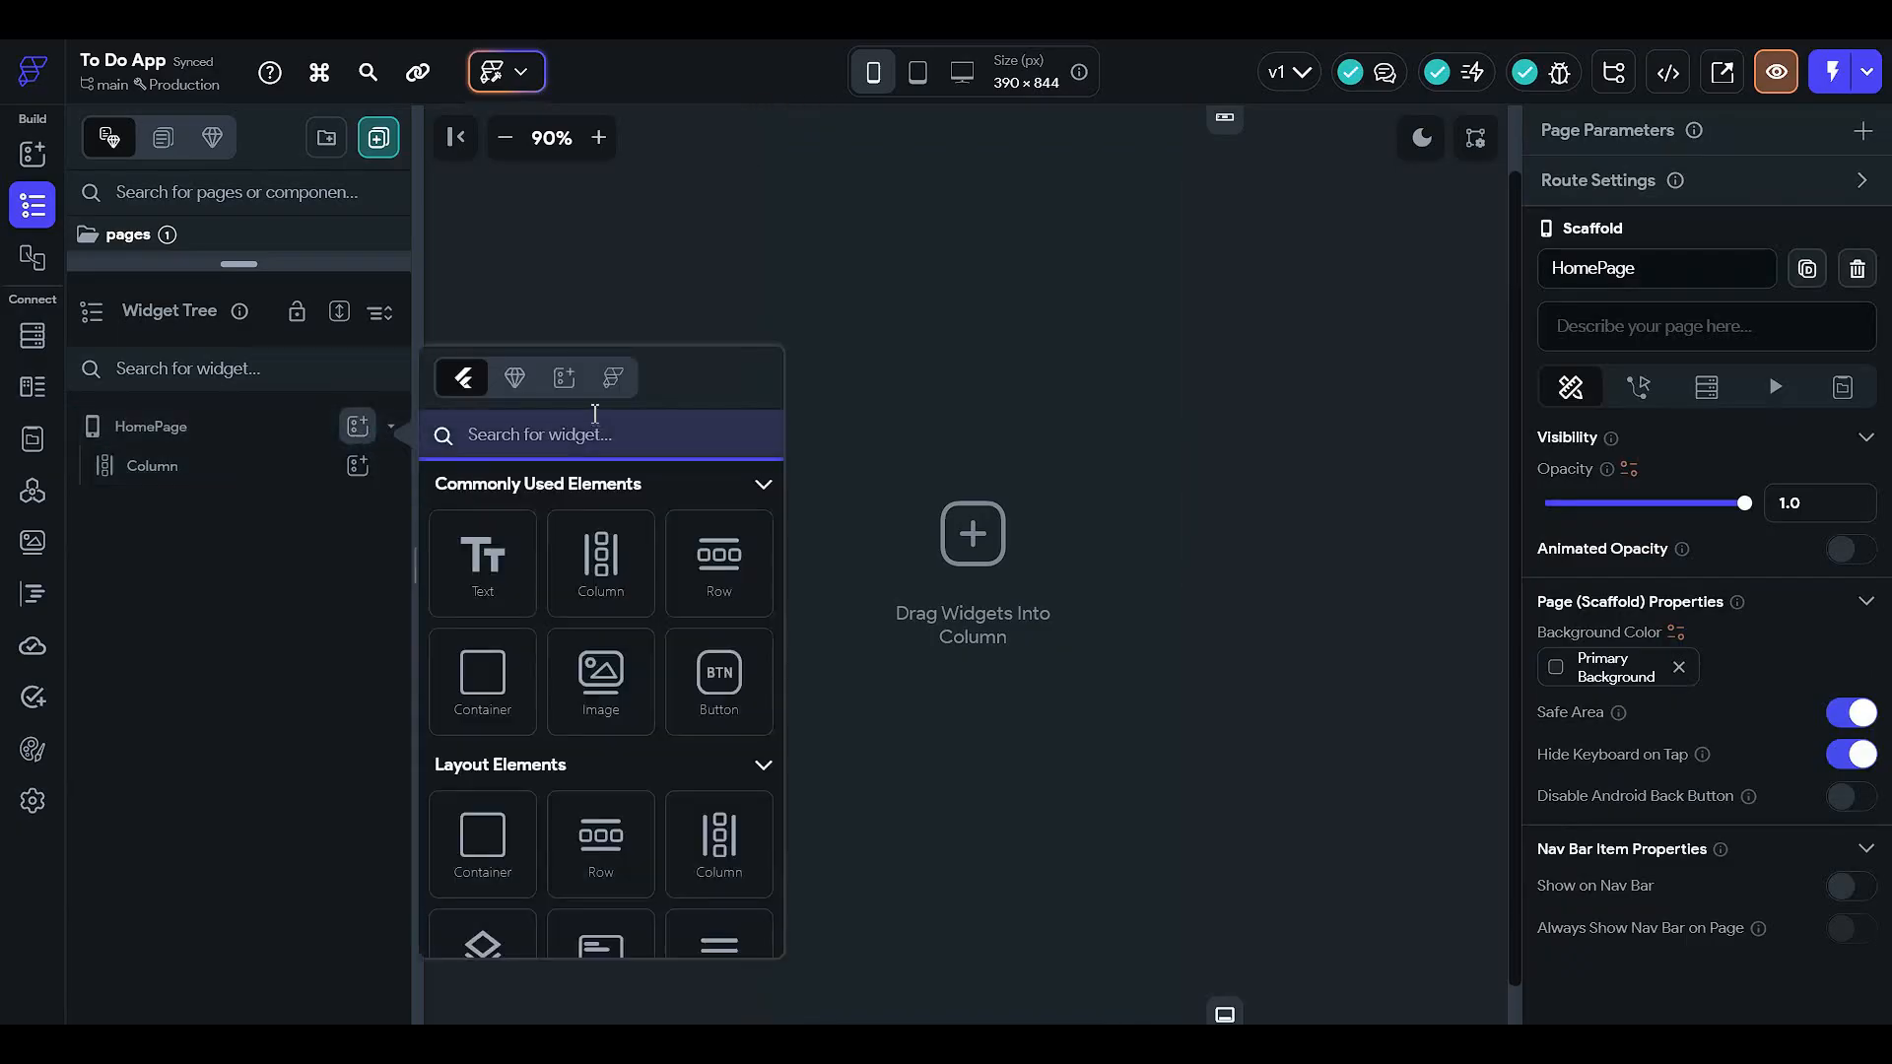
scroll(505, 541, down, 2)
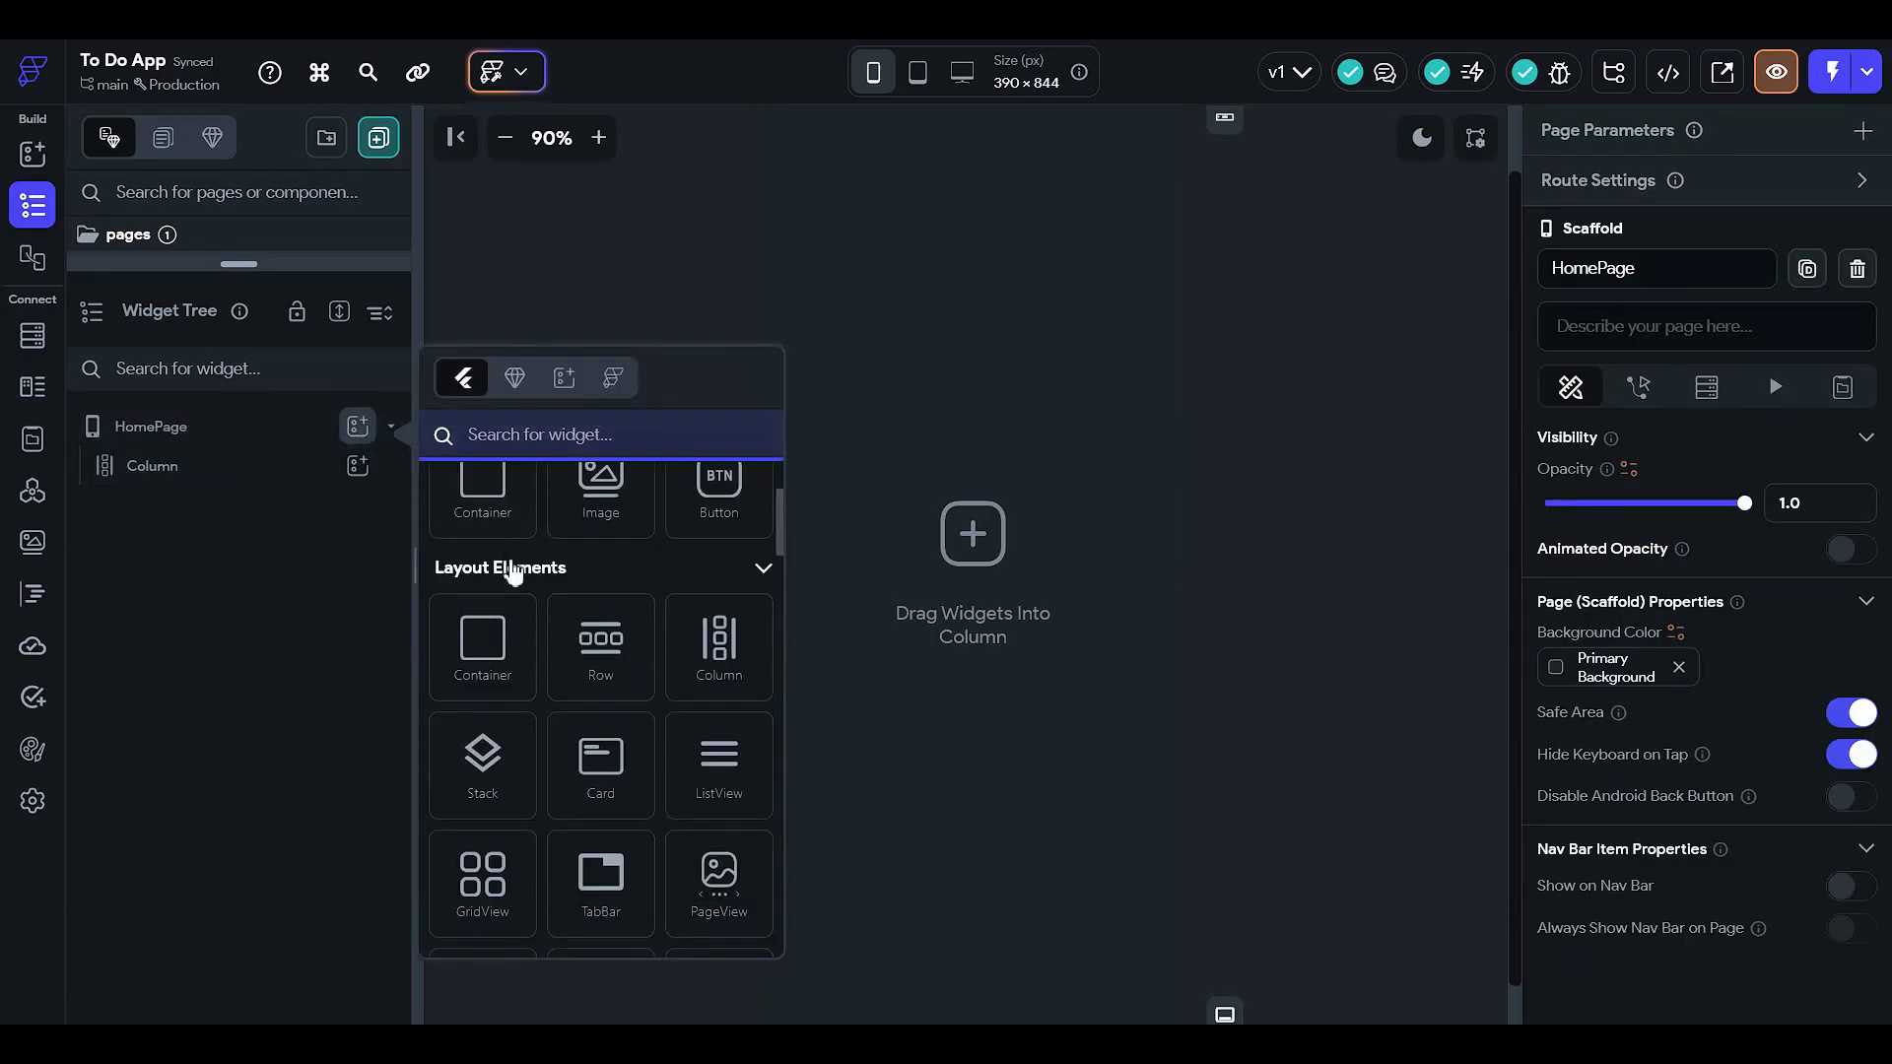
scroll(621, 739, down, 7)
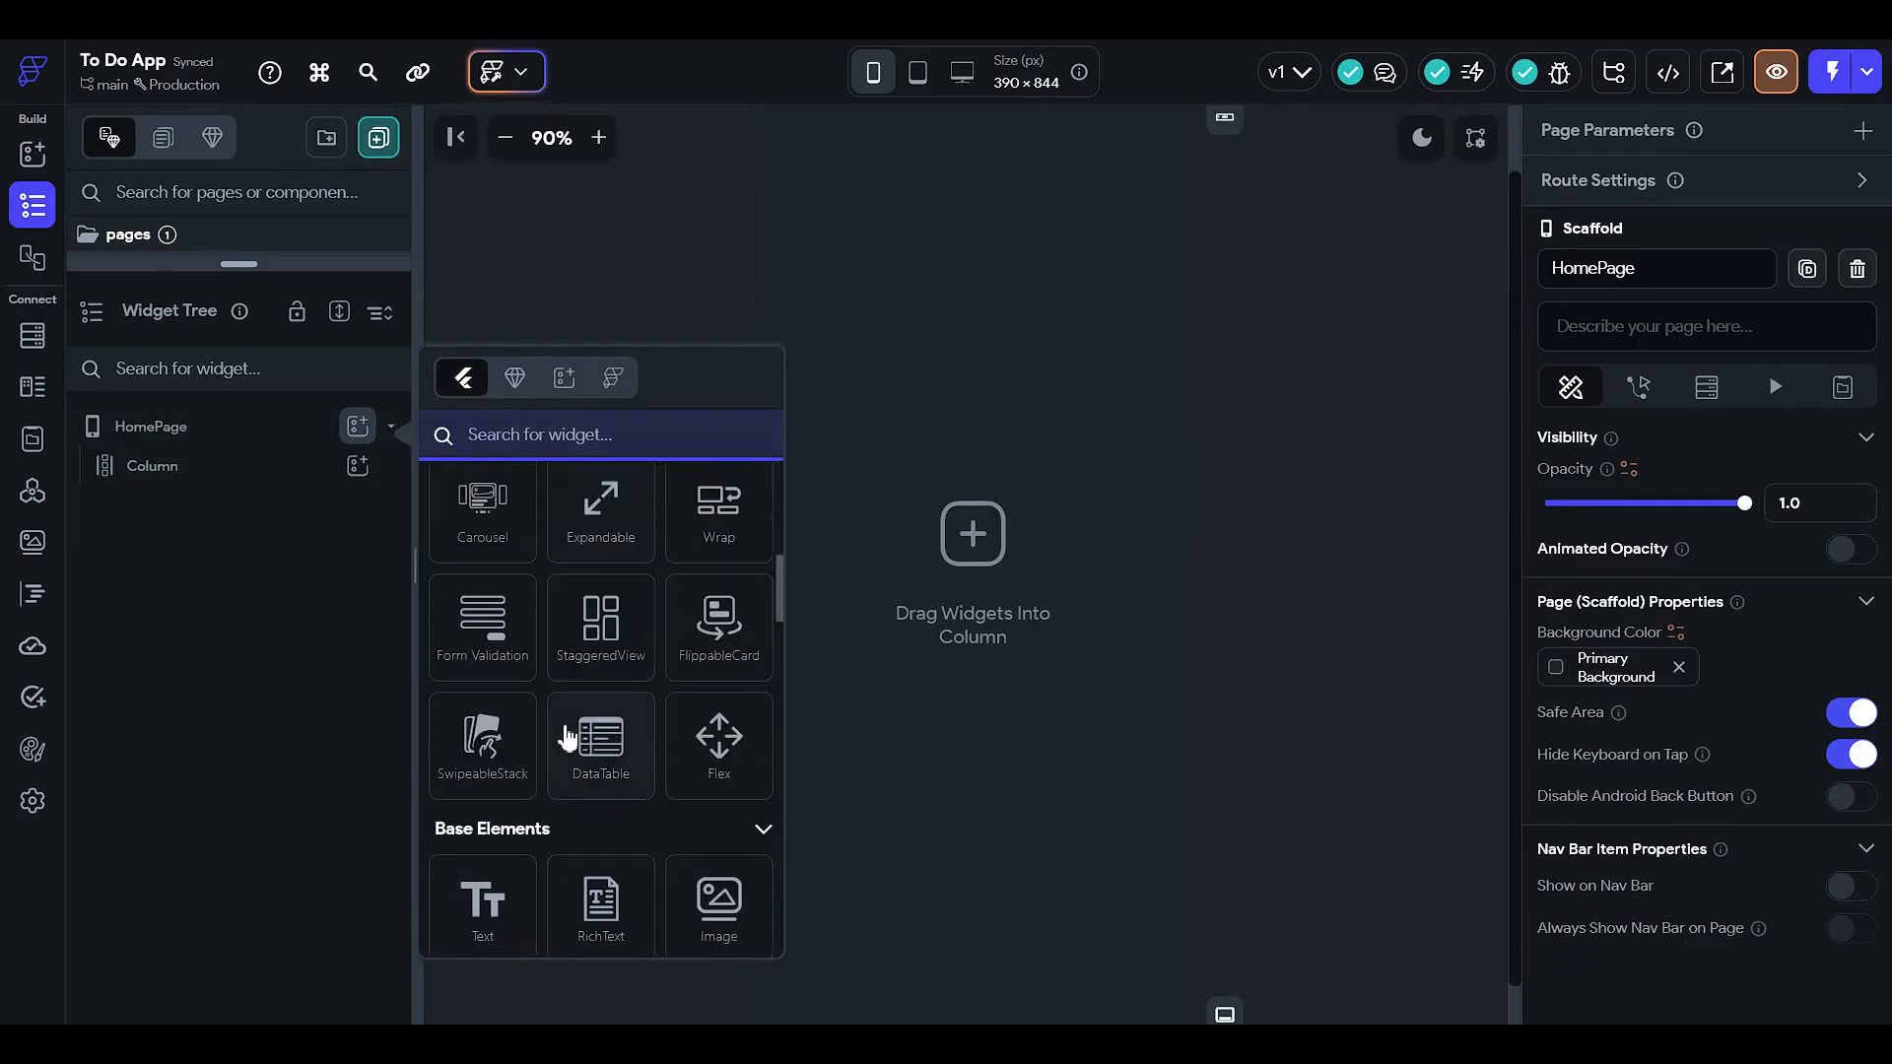
scroll(555, 741, down, 6)
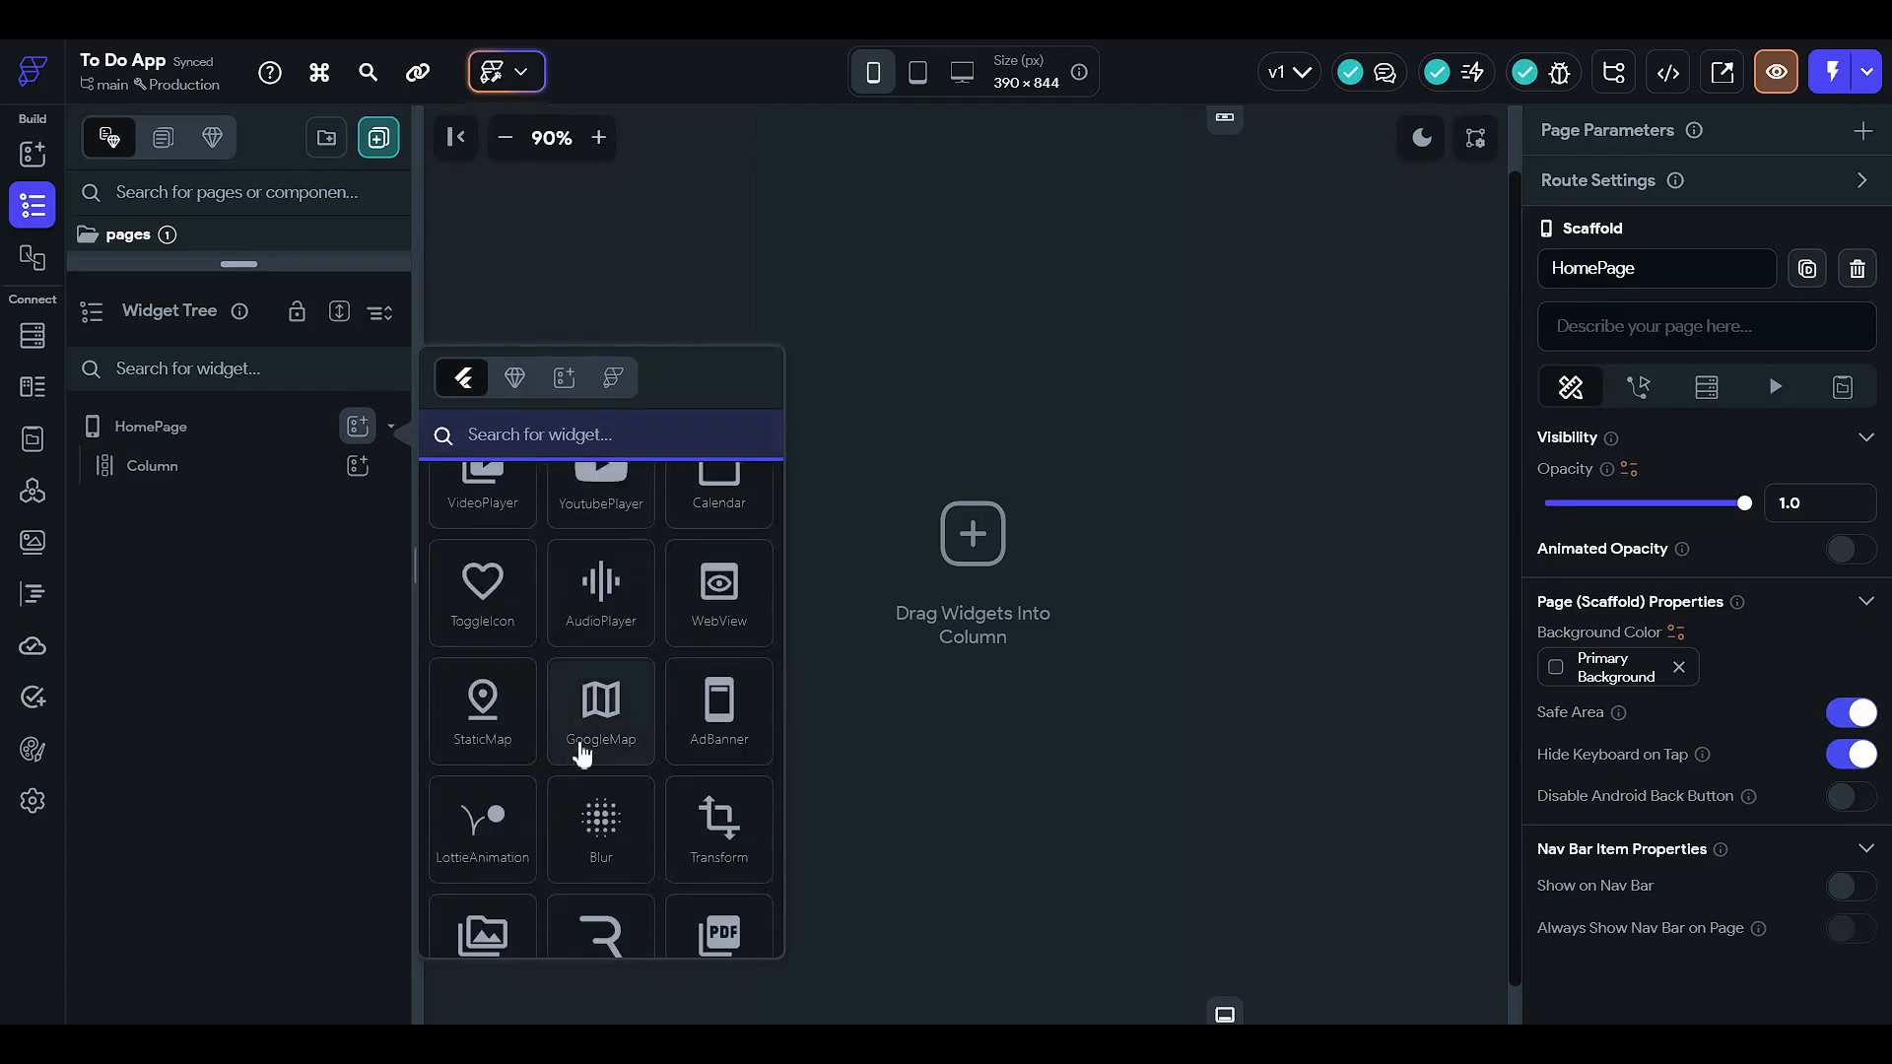
scroll(582, 757, down, 1)
click(1244, 665)
click(930, 492)
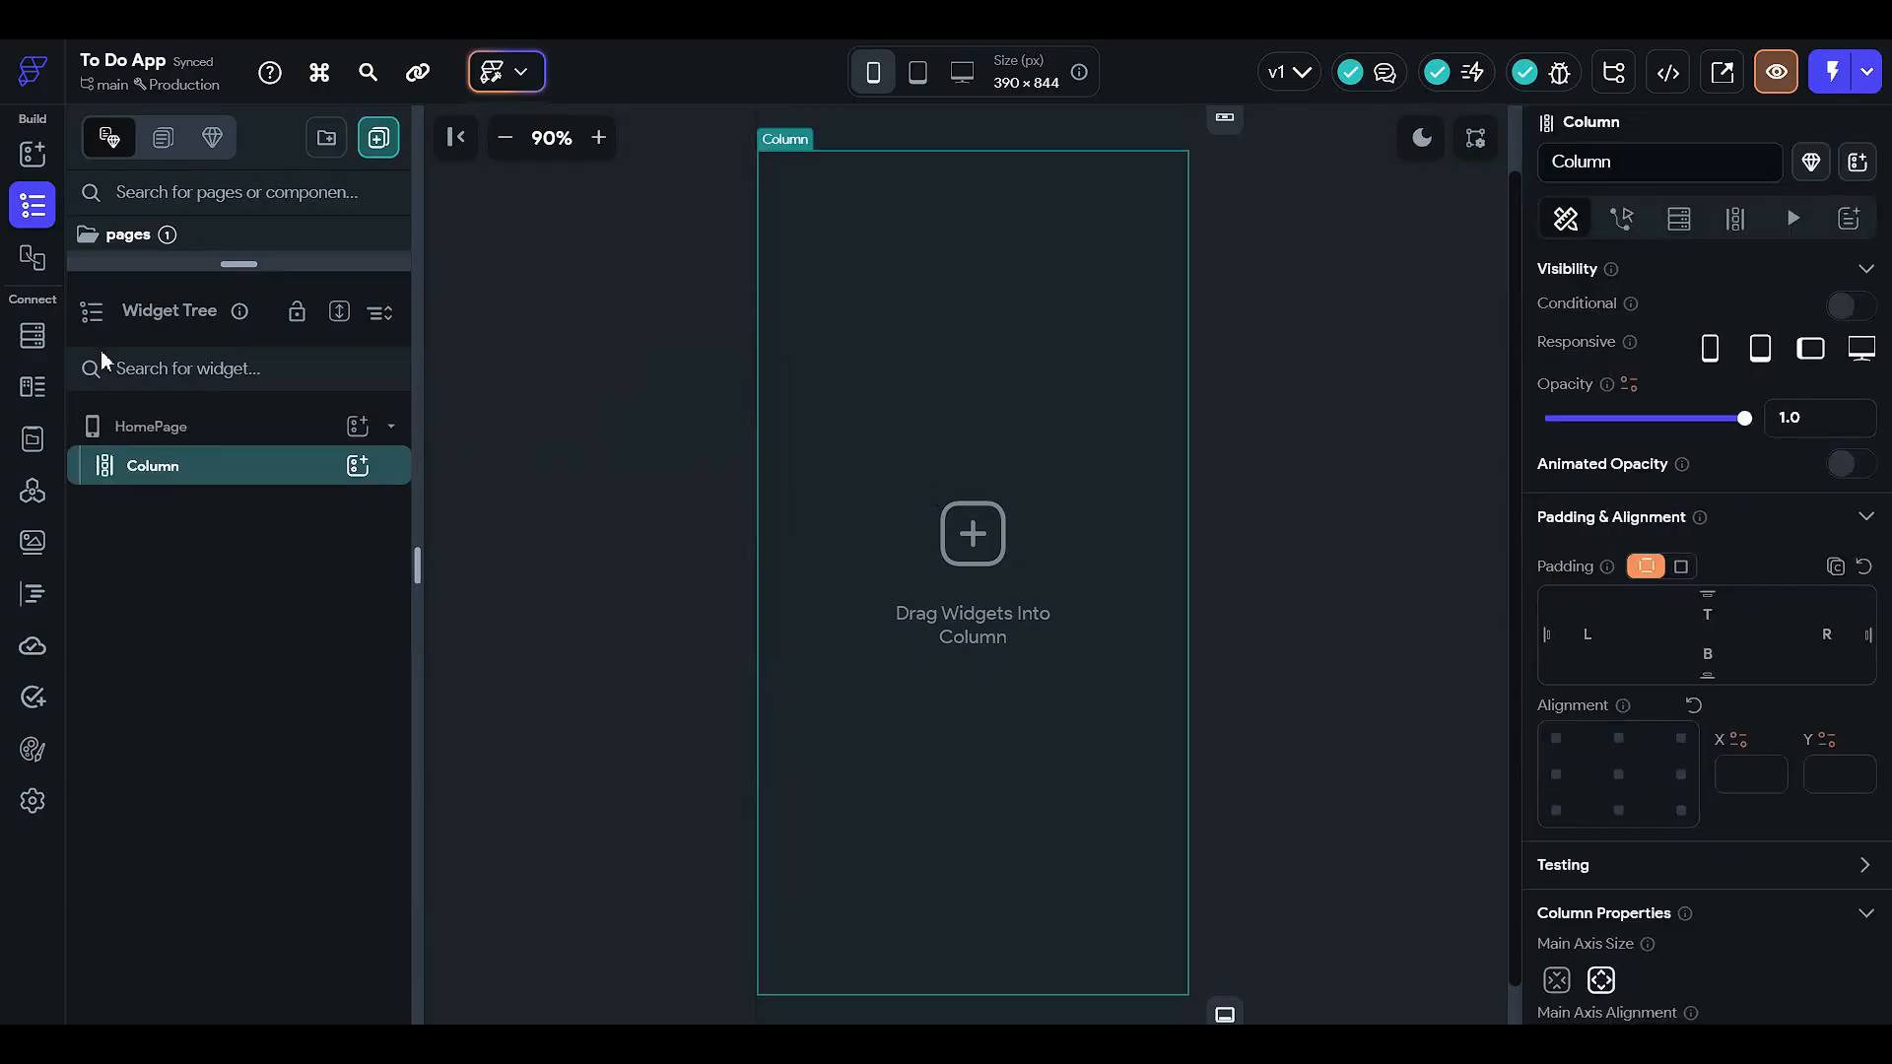
click(296, 433)
scroll(1333, 758, down, 1)
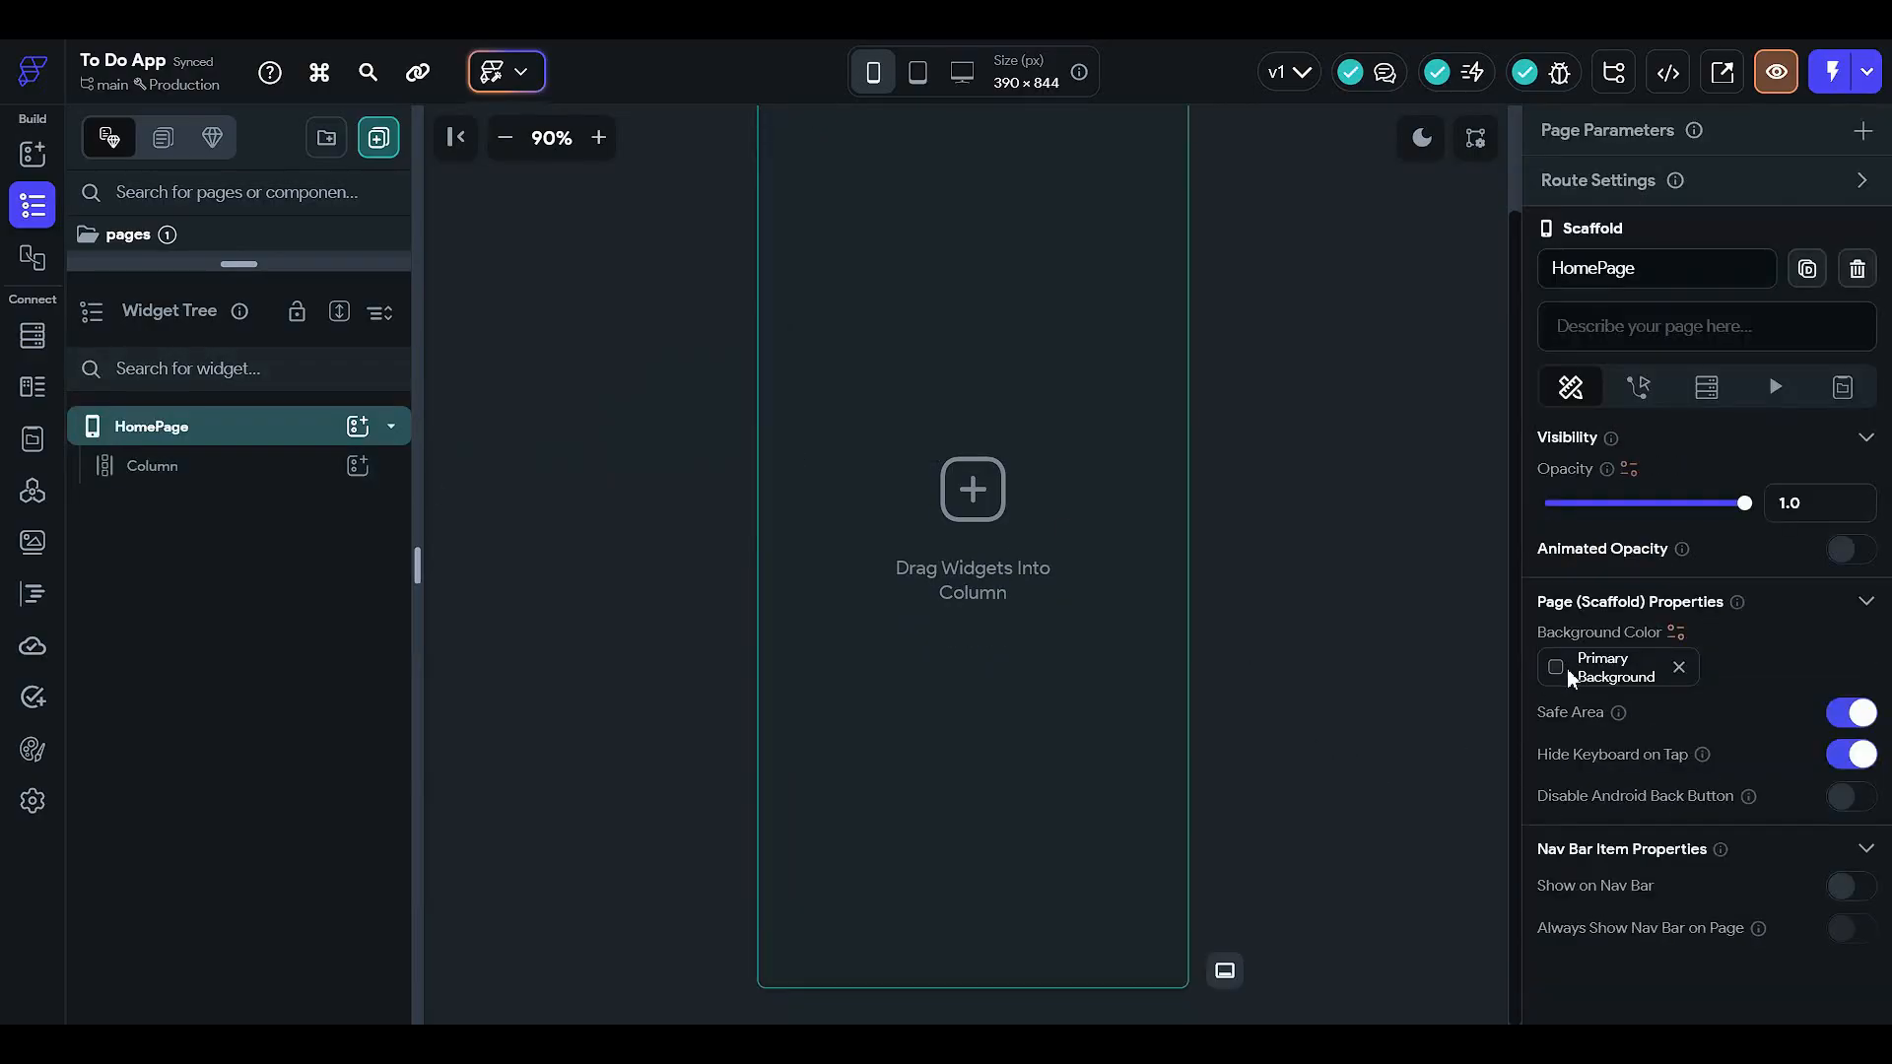
click(1566, 667)
scroll(1359, 764, down, 2)
click(1422, 277)
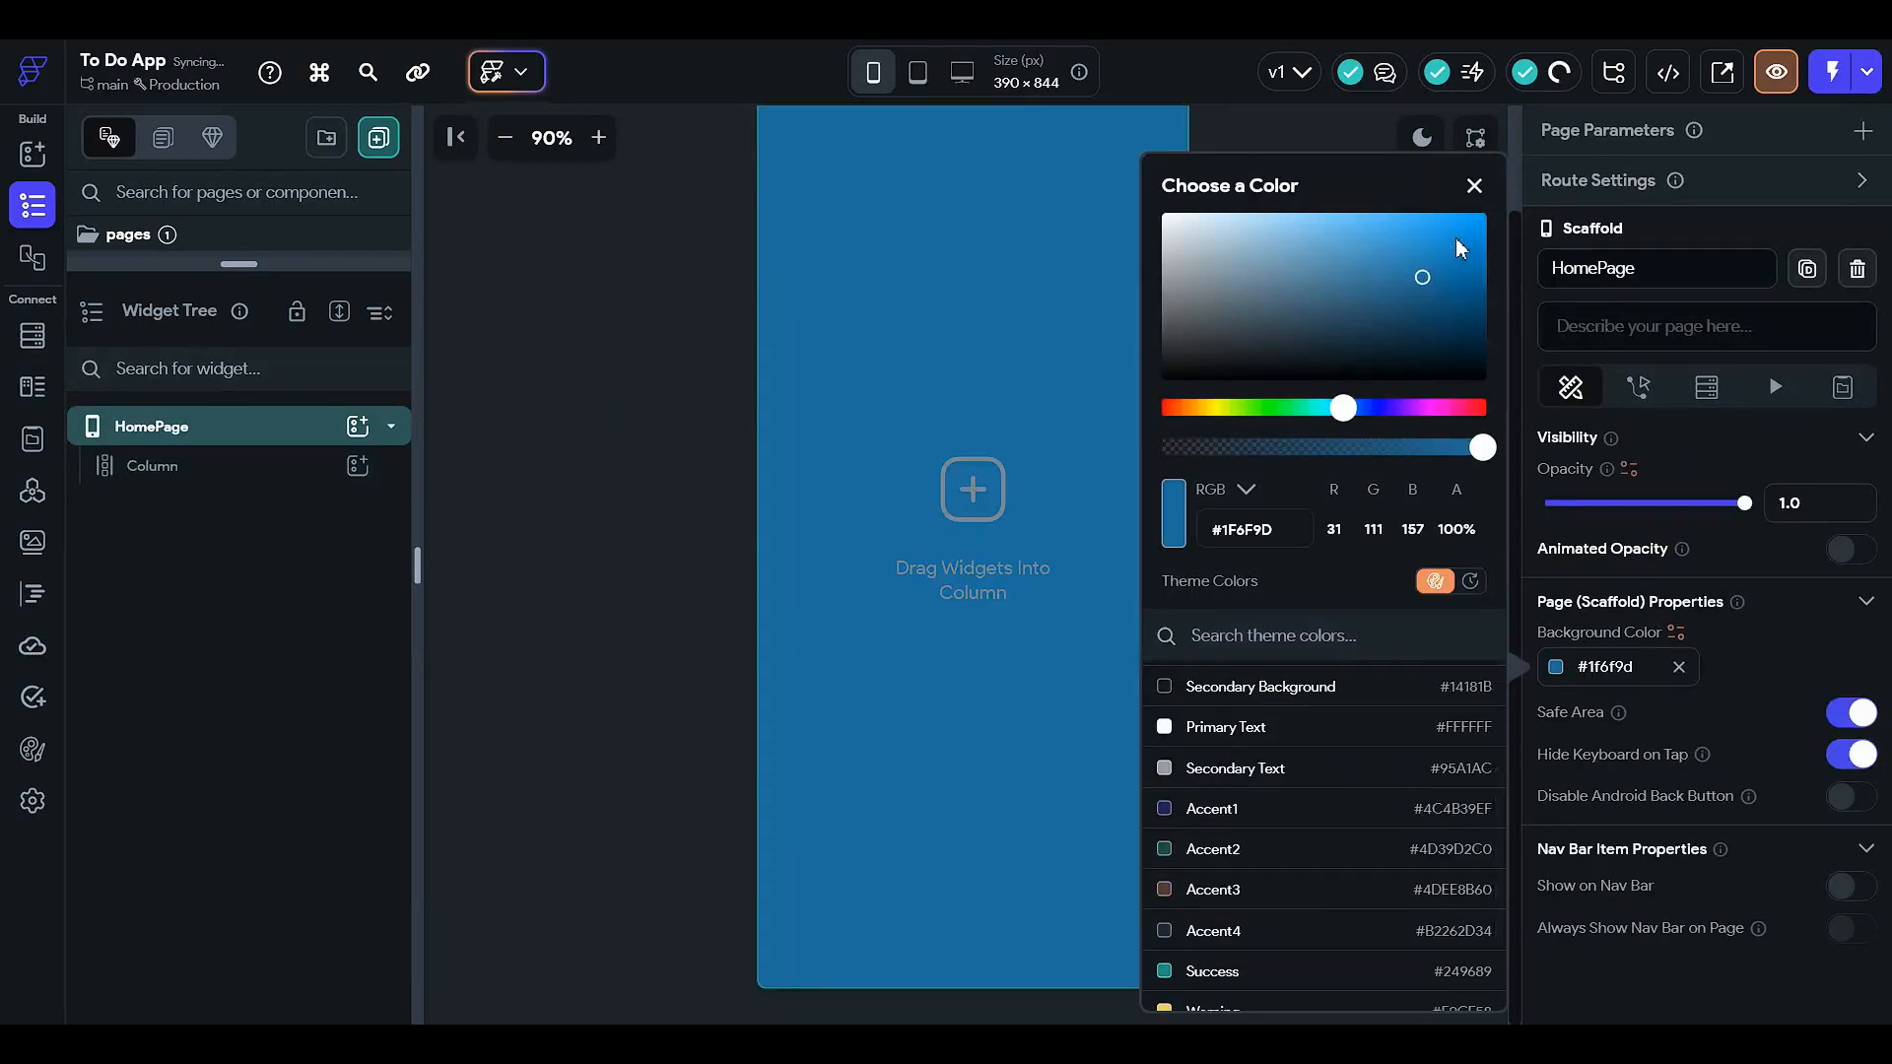
click(1330, 274)
click(686, 463)
click(683, 457)
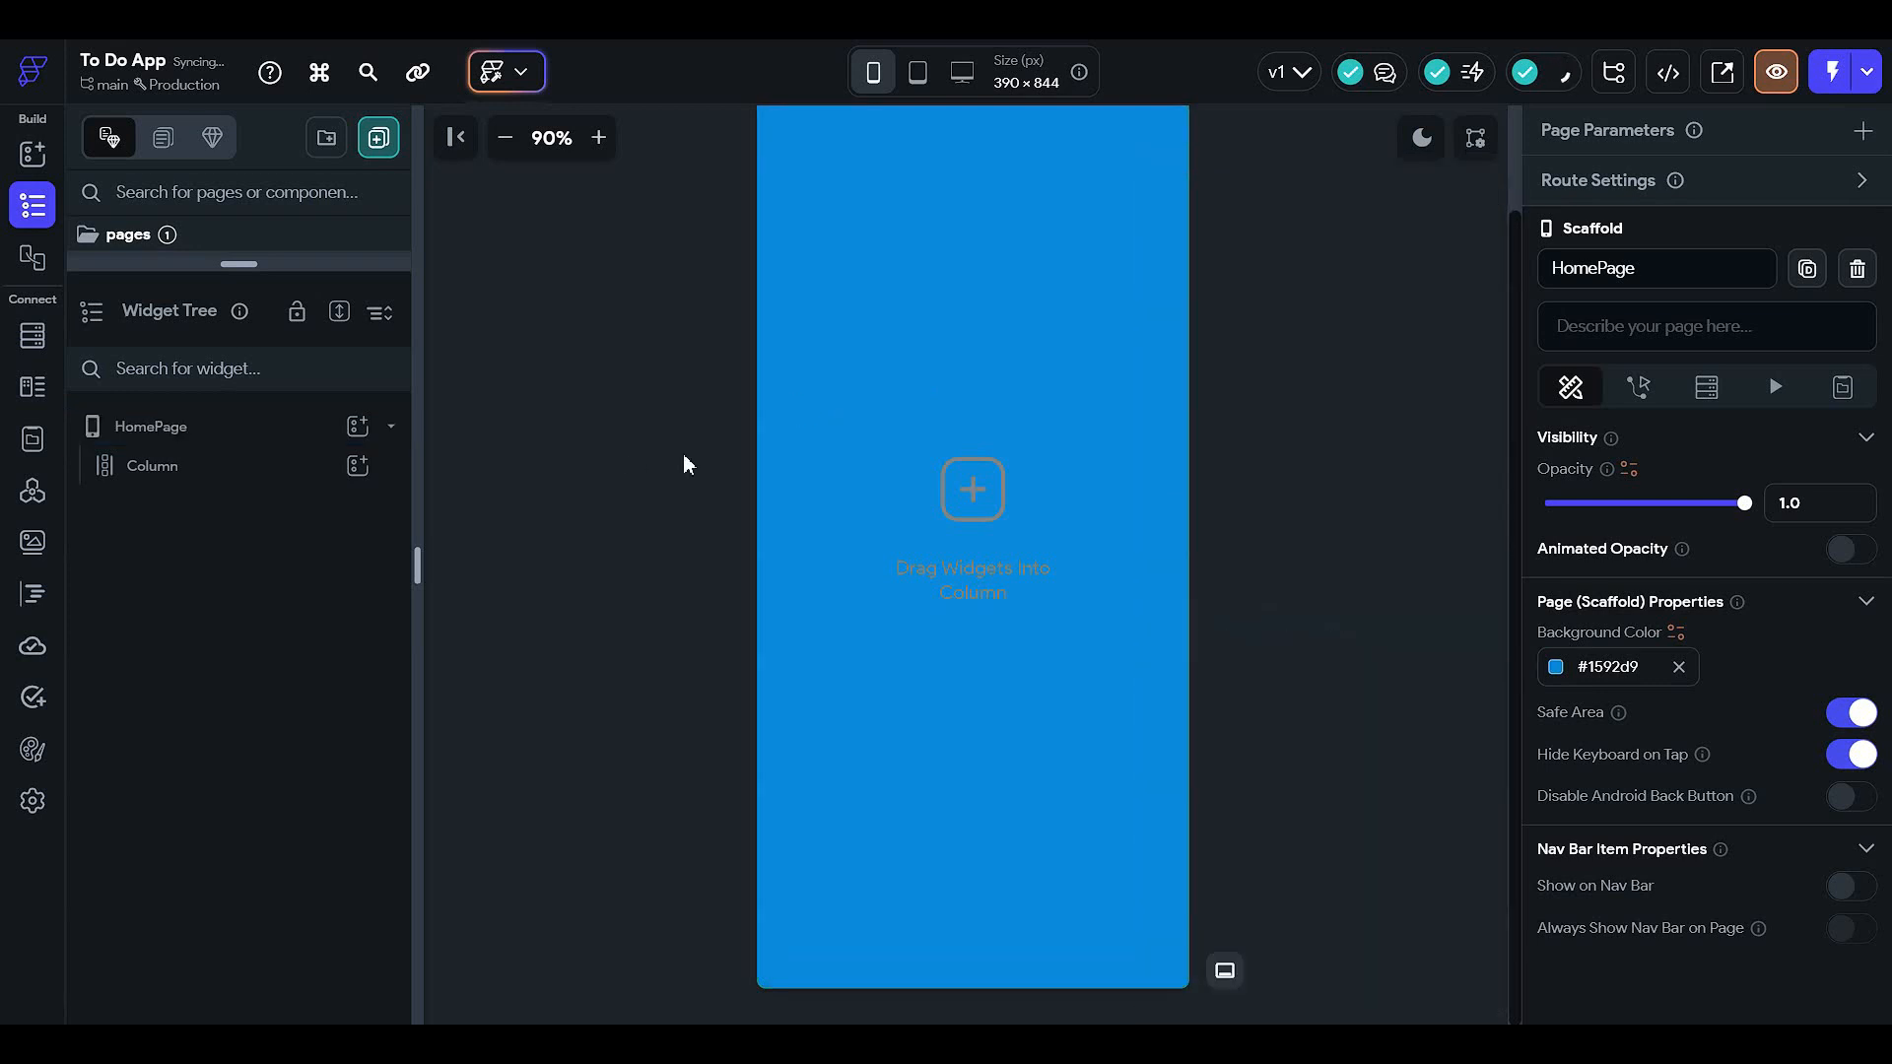
key(ctrl+z)
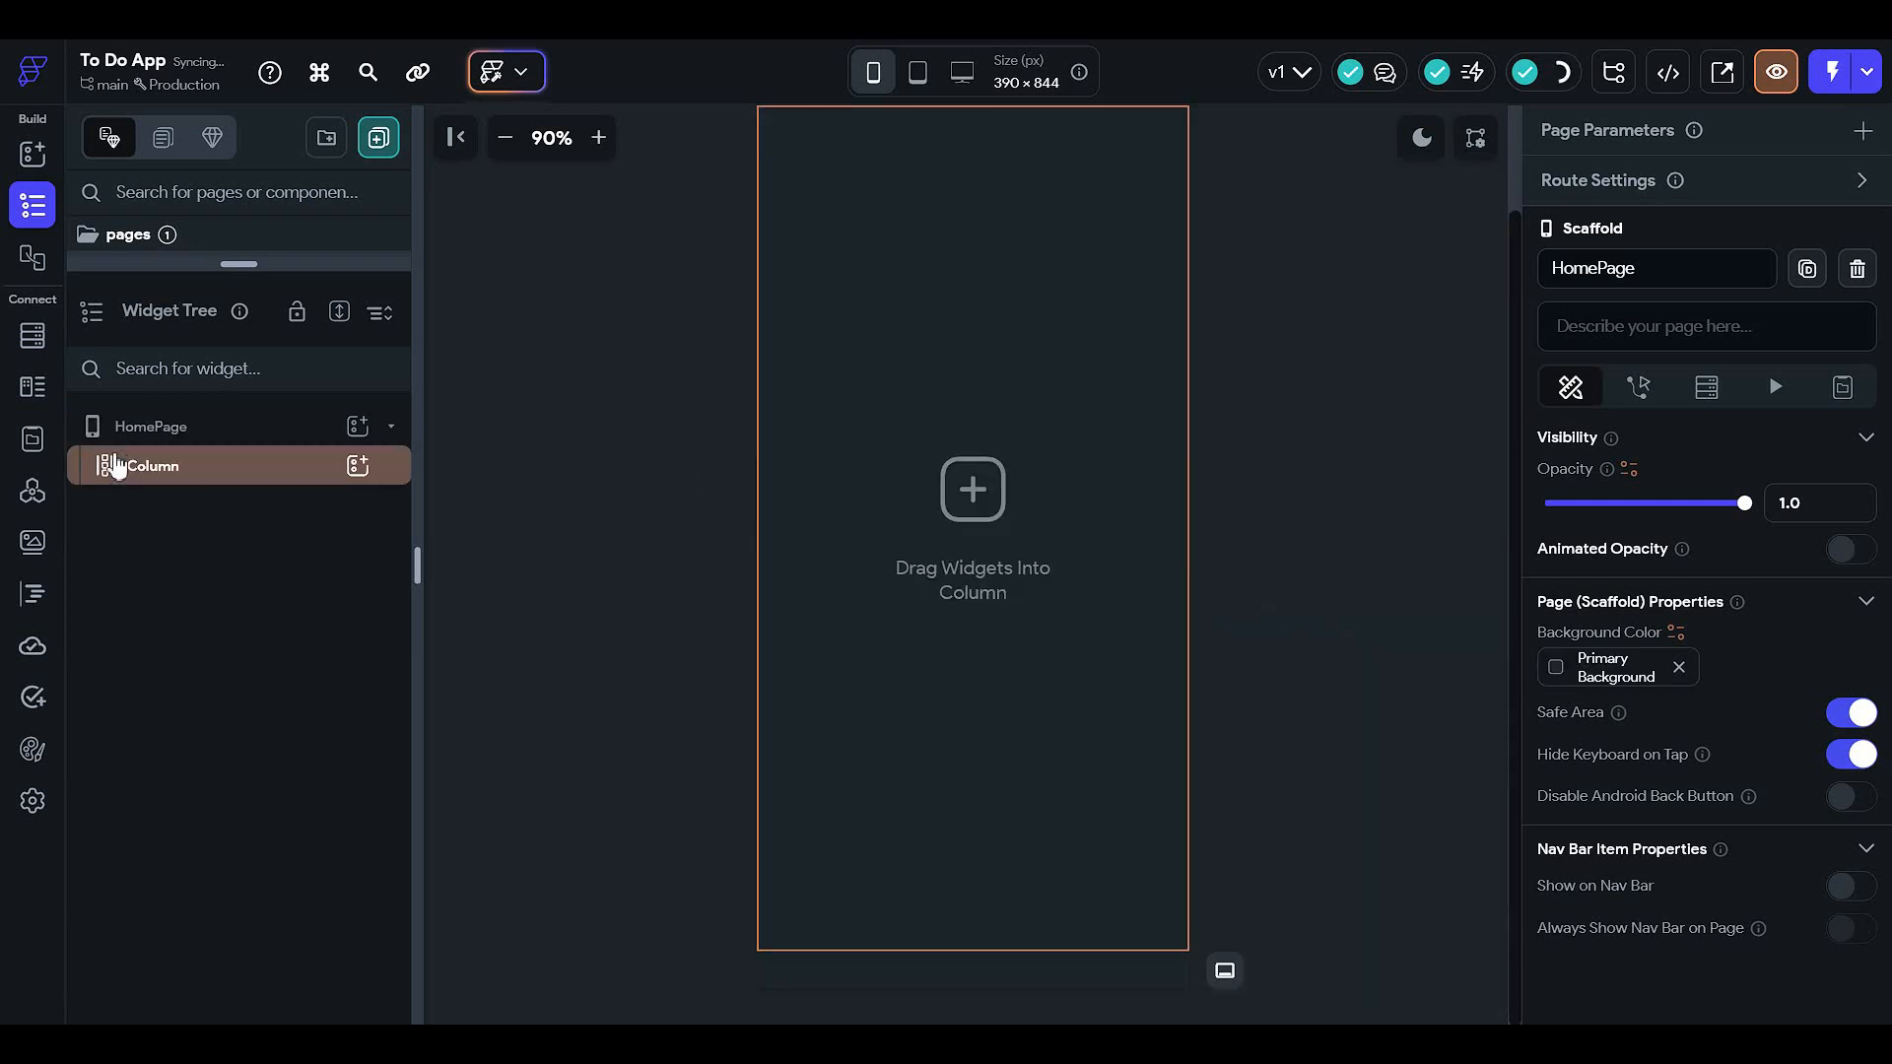
click(219, 429)
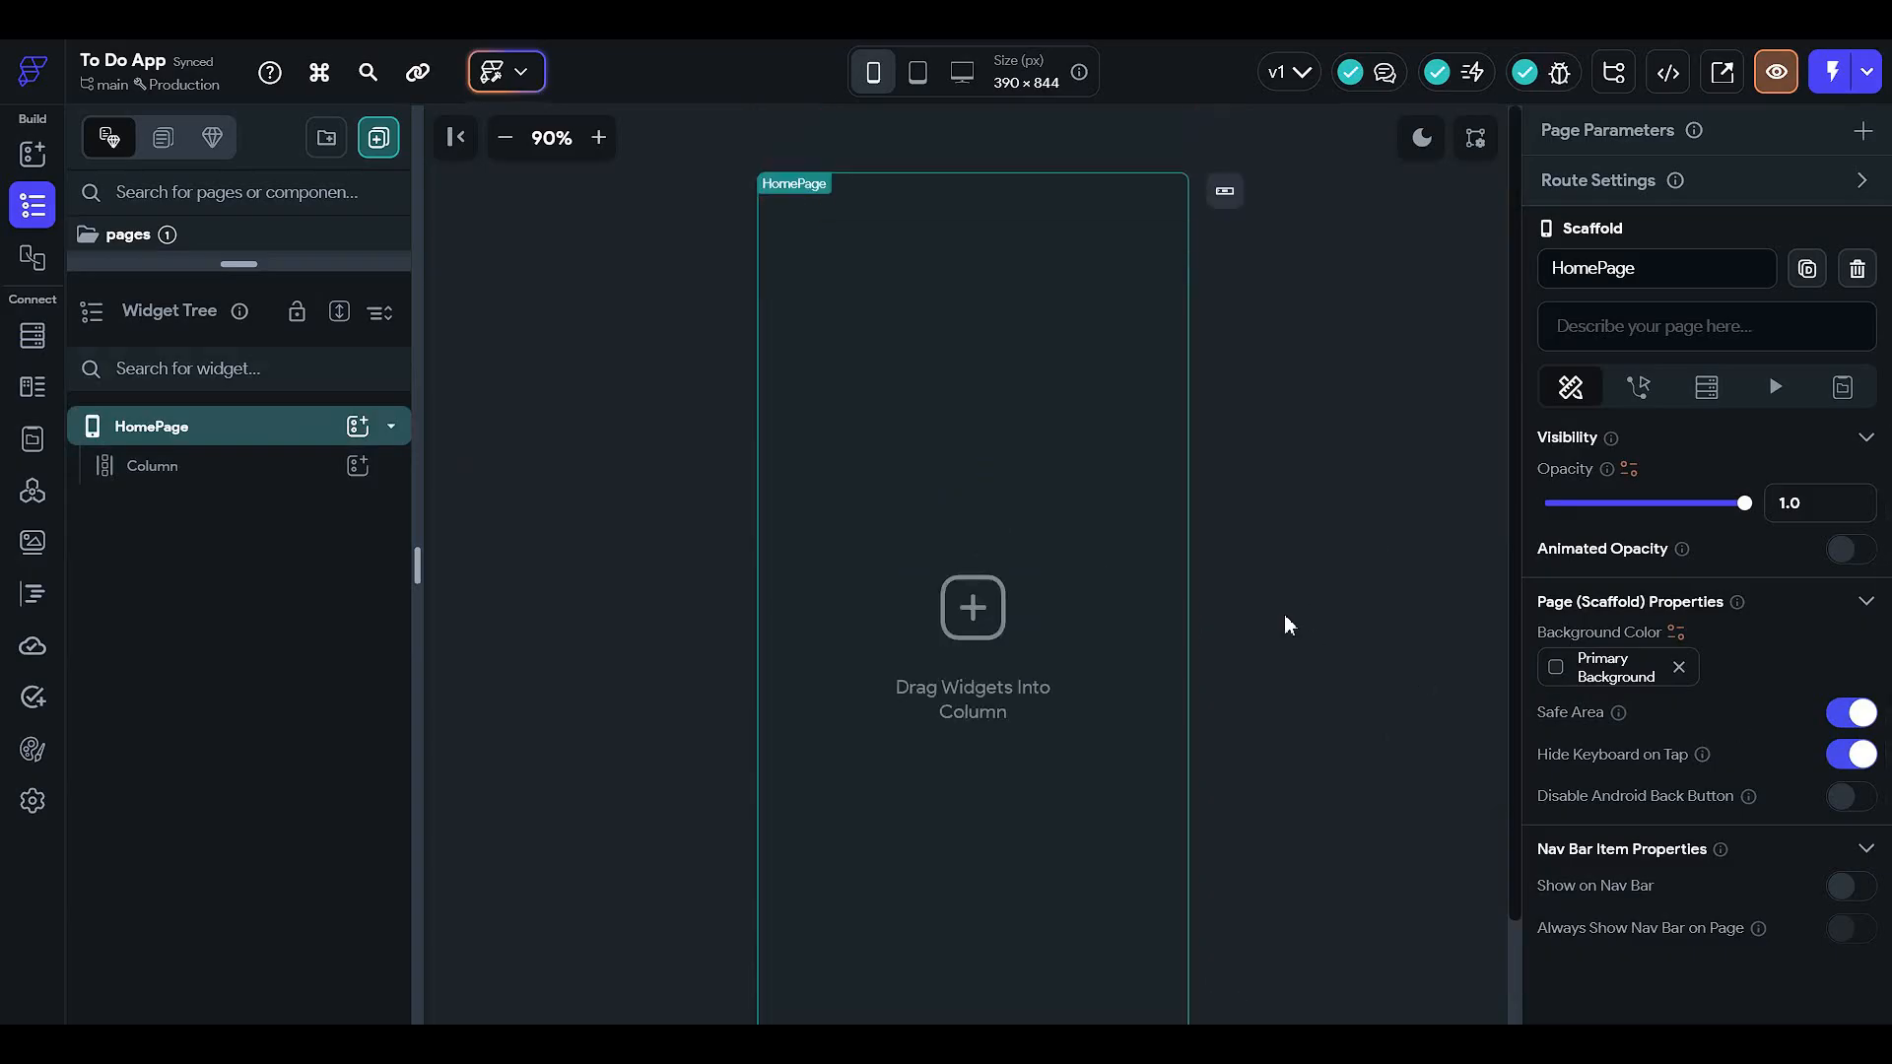
click(1418, 139)
click(1415, 143)
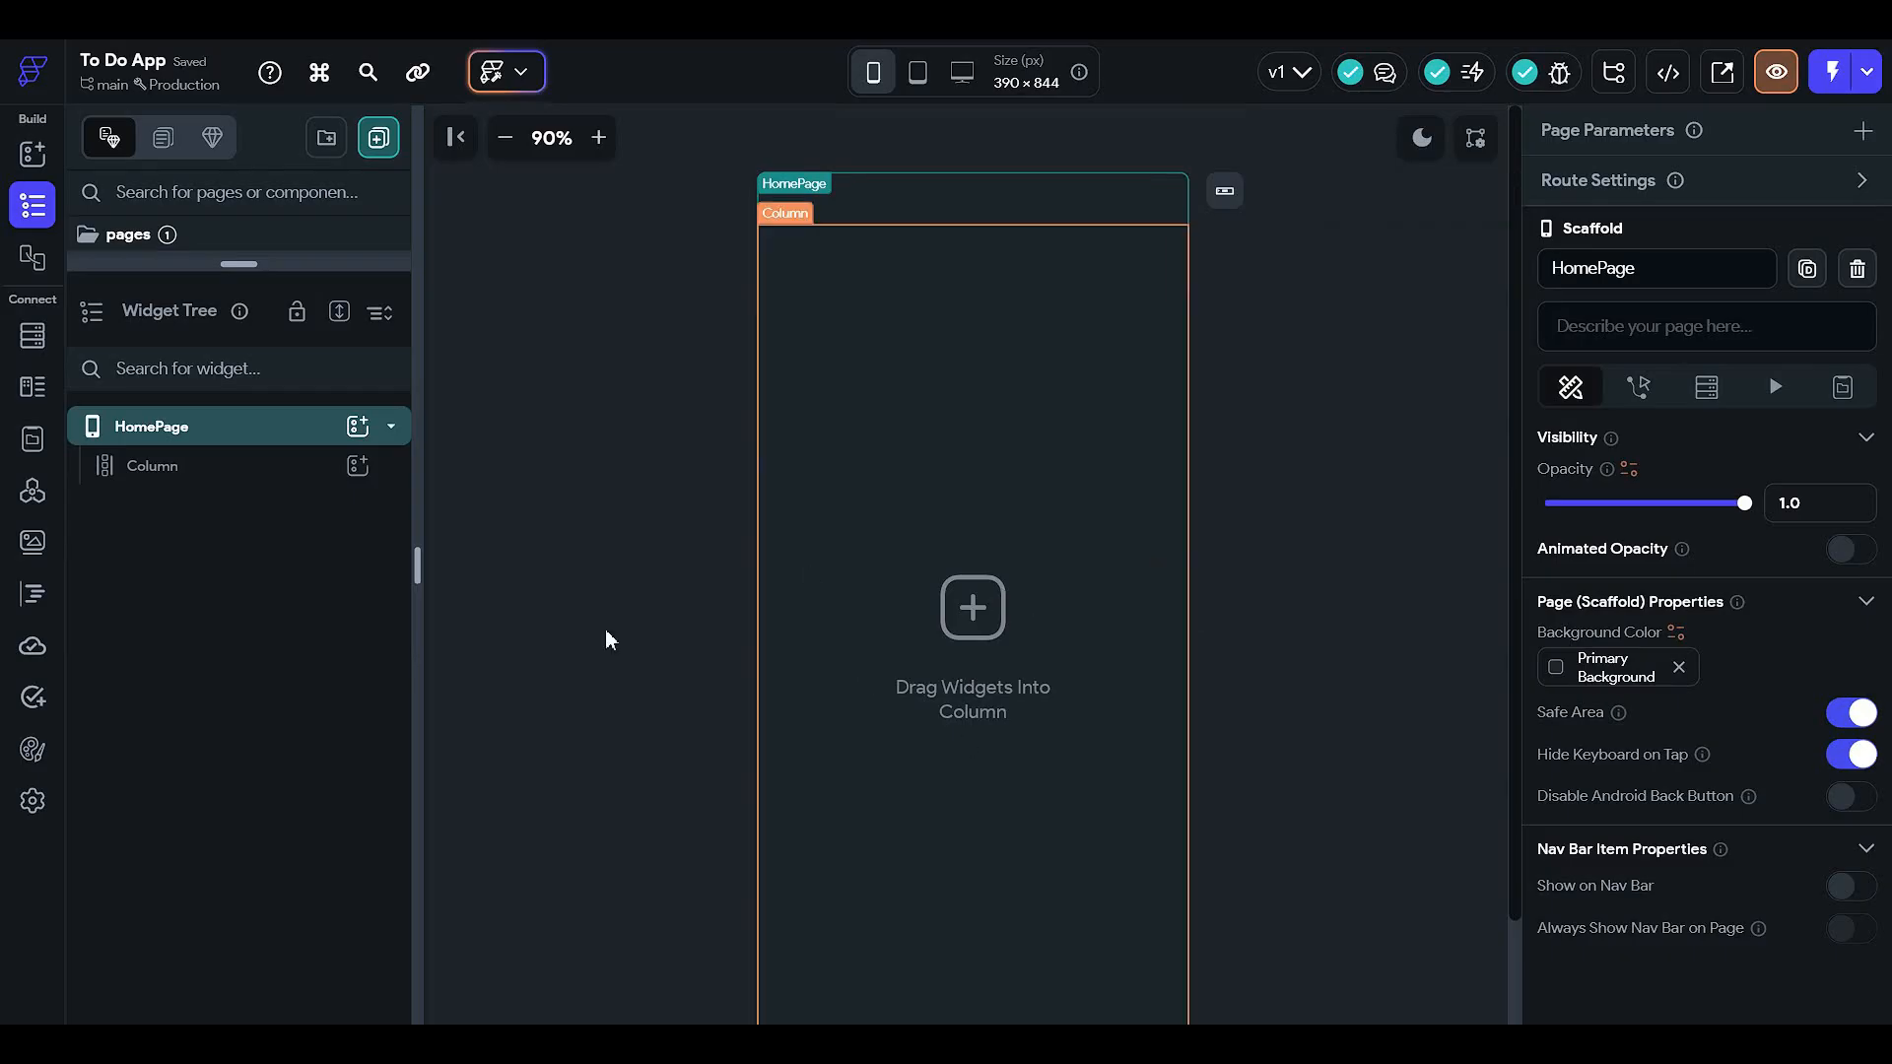
- Add a Row inside the Column and a Hello World Text widget inside that Row
click(355, 467)
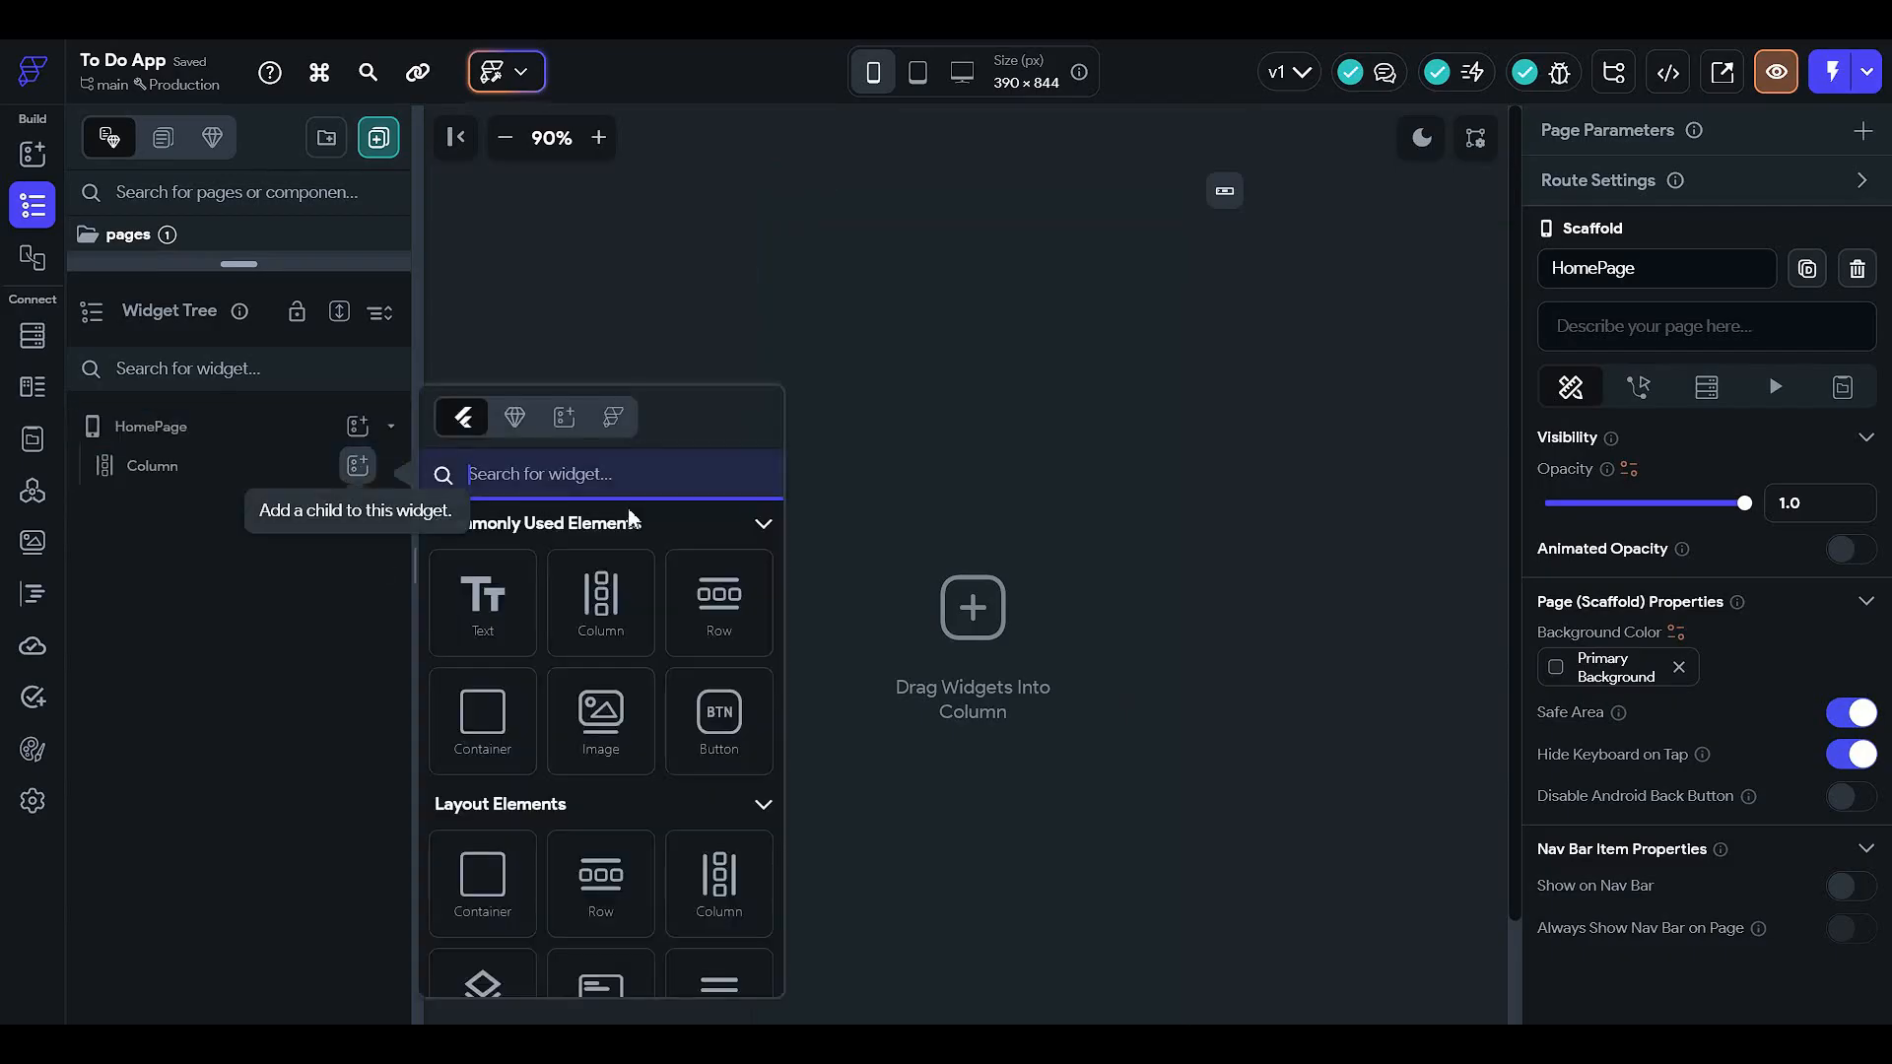
click(721, 606)
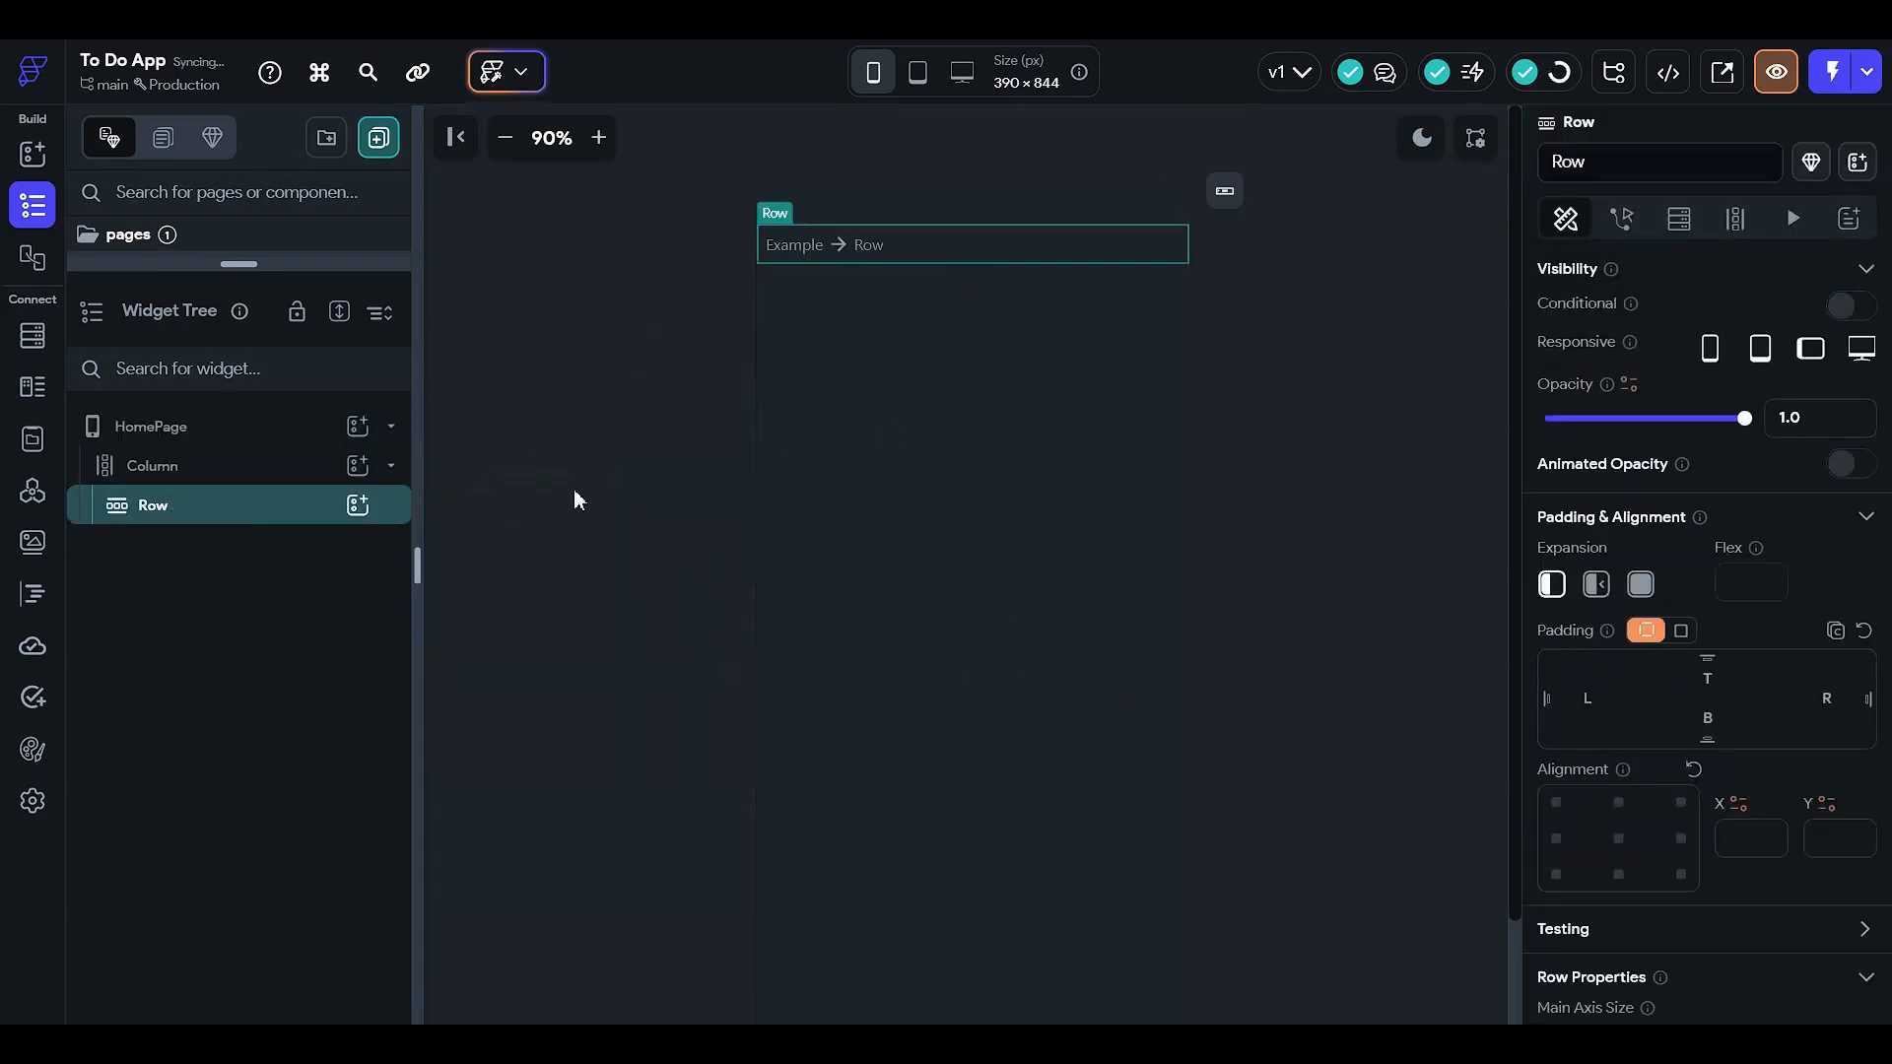
click(356, 505)
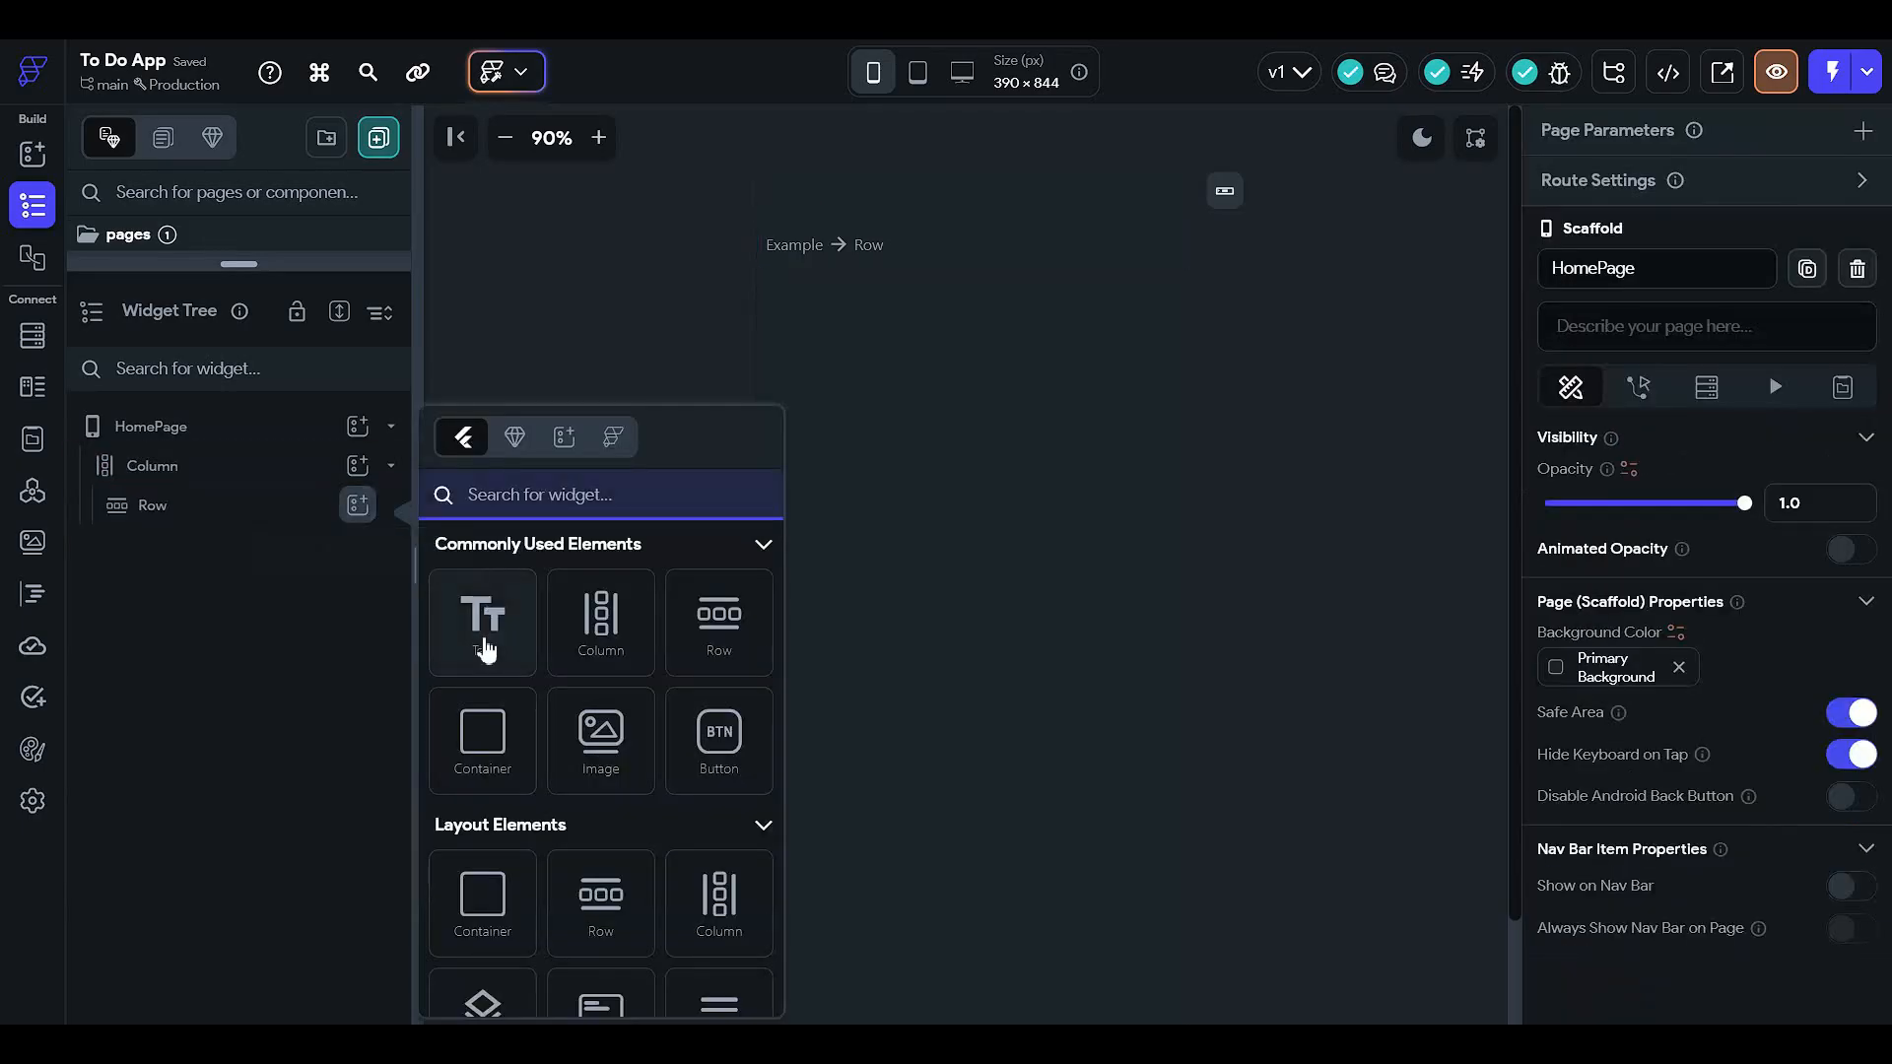
click(487, 621)
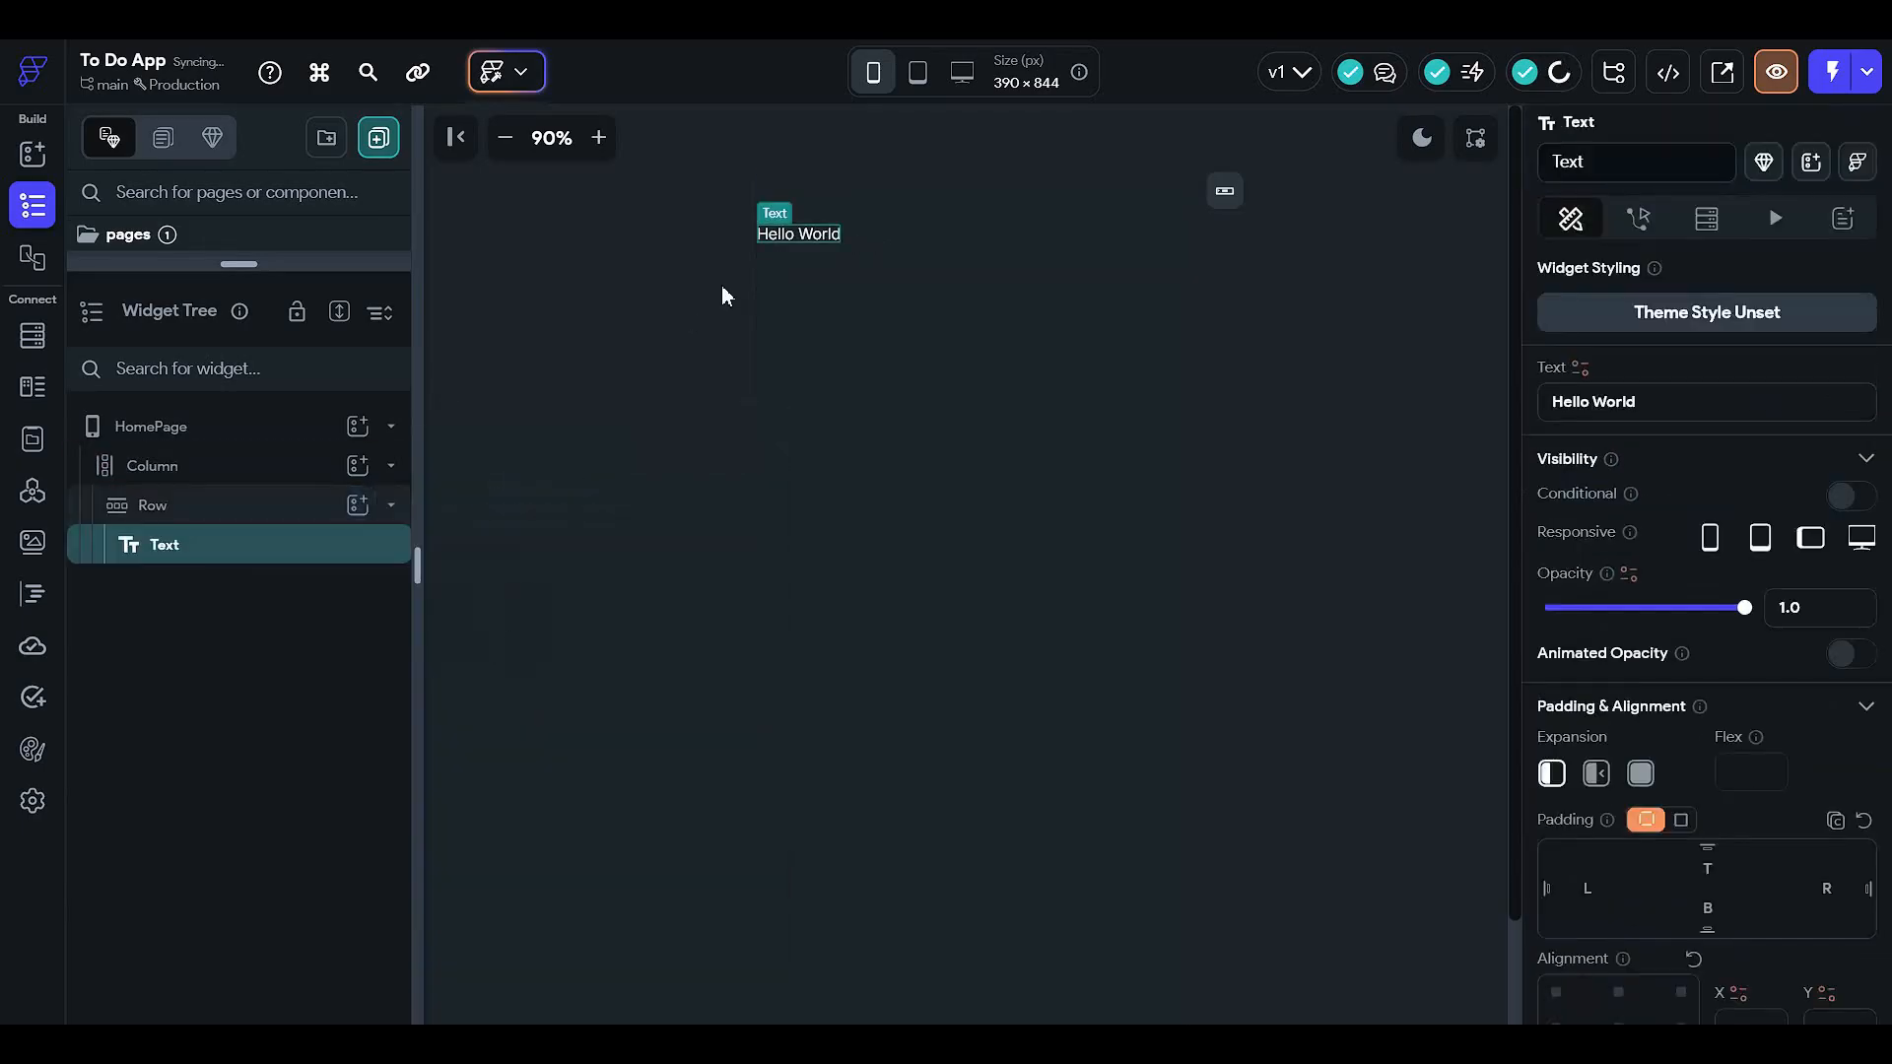
click(921, 563)
click(1590, 645)
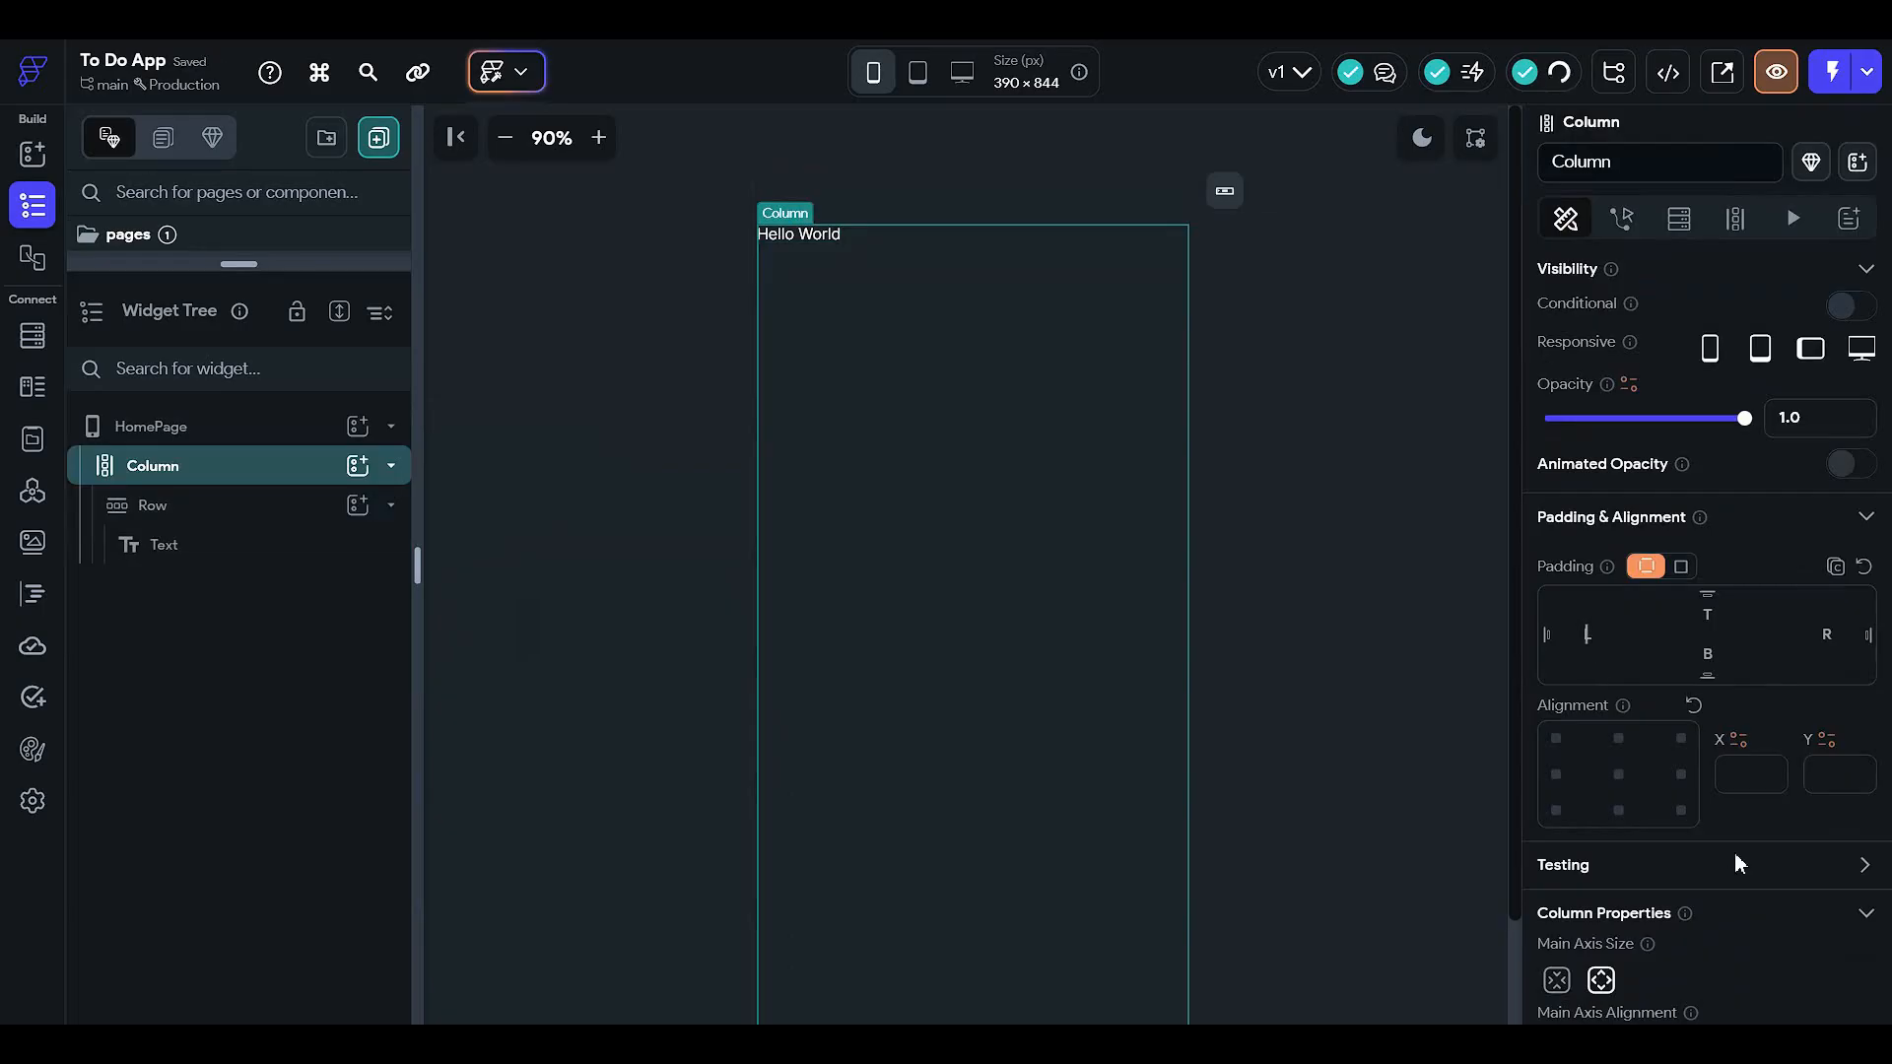
- Enter 12 for the Column's left, right, top and bottom padding
text(12)
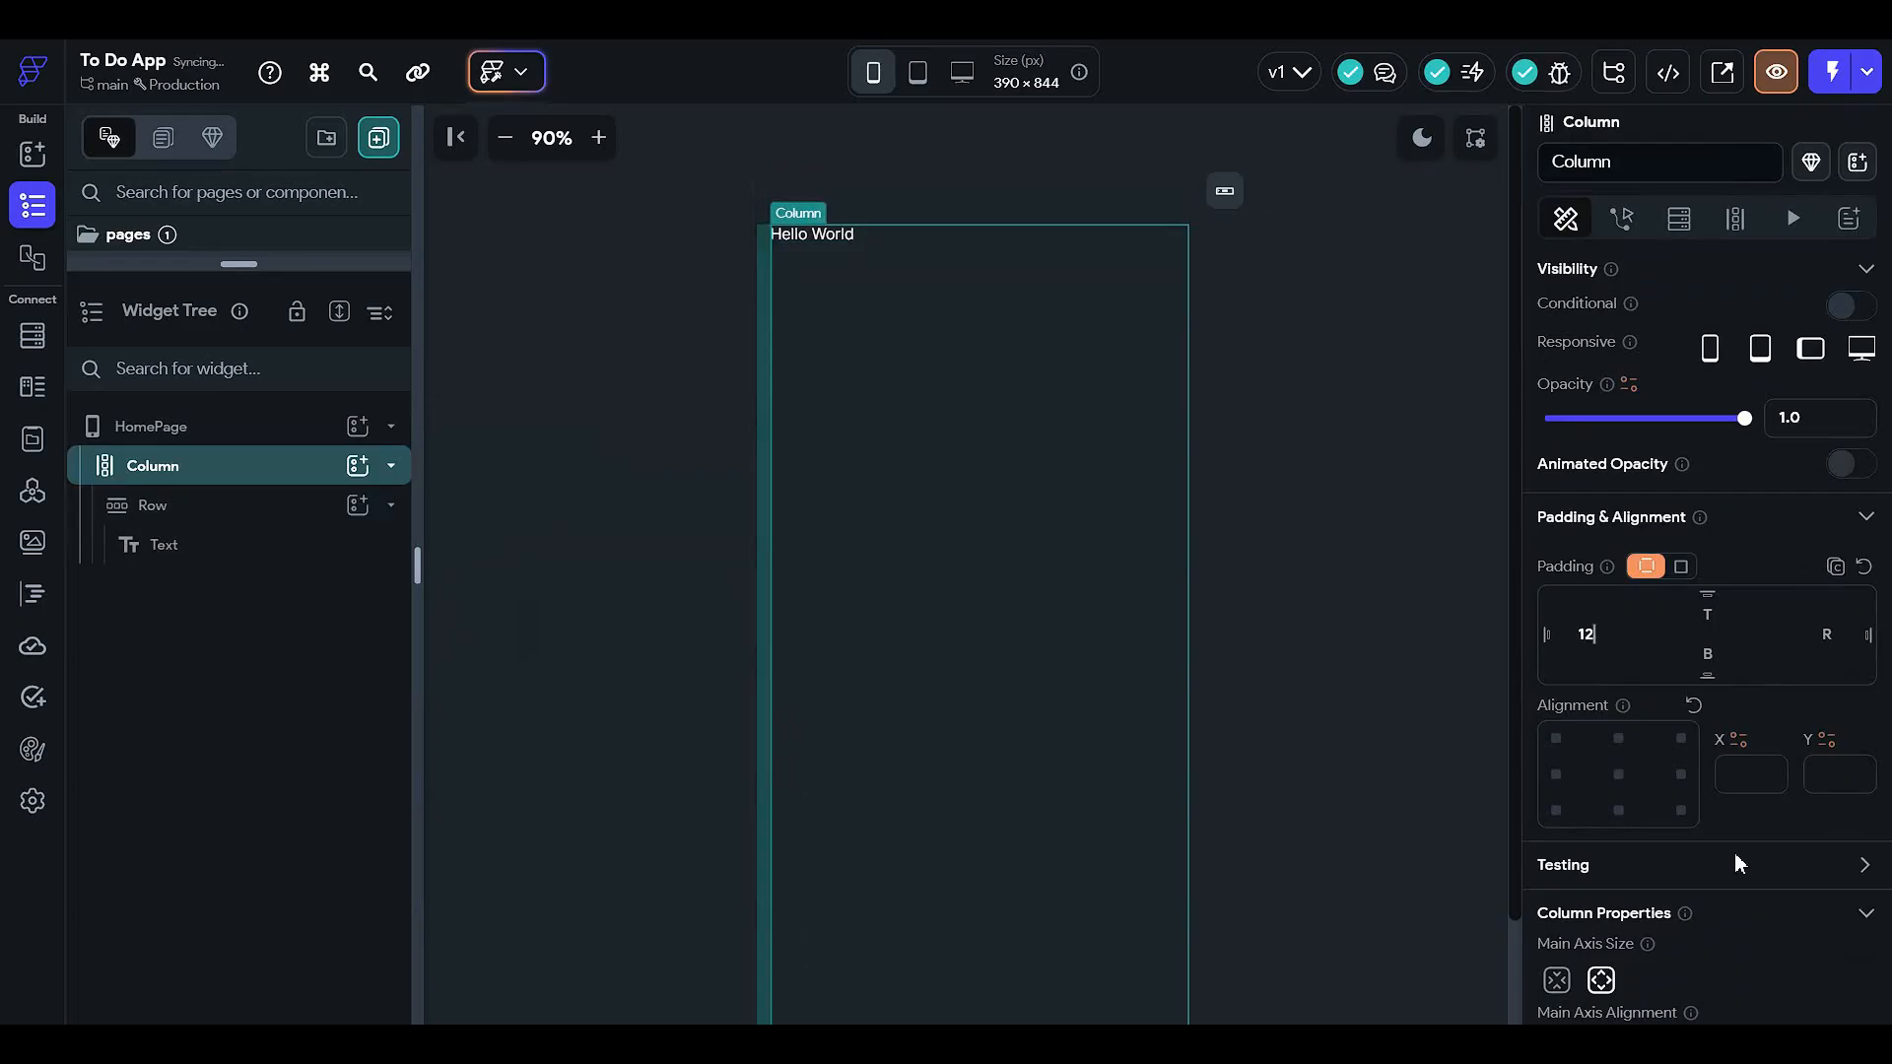
click(1857, 633)
text(12)
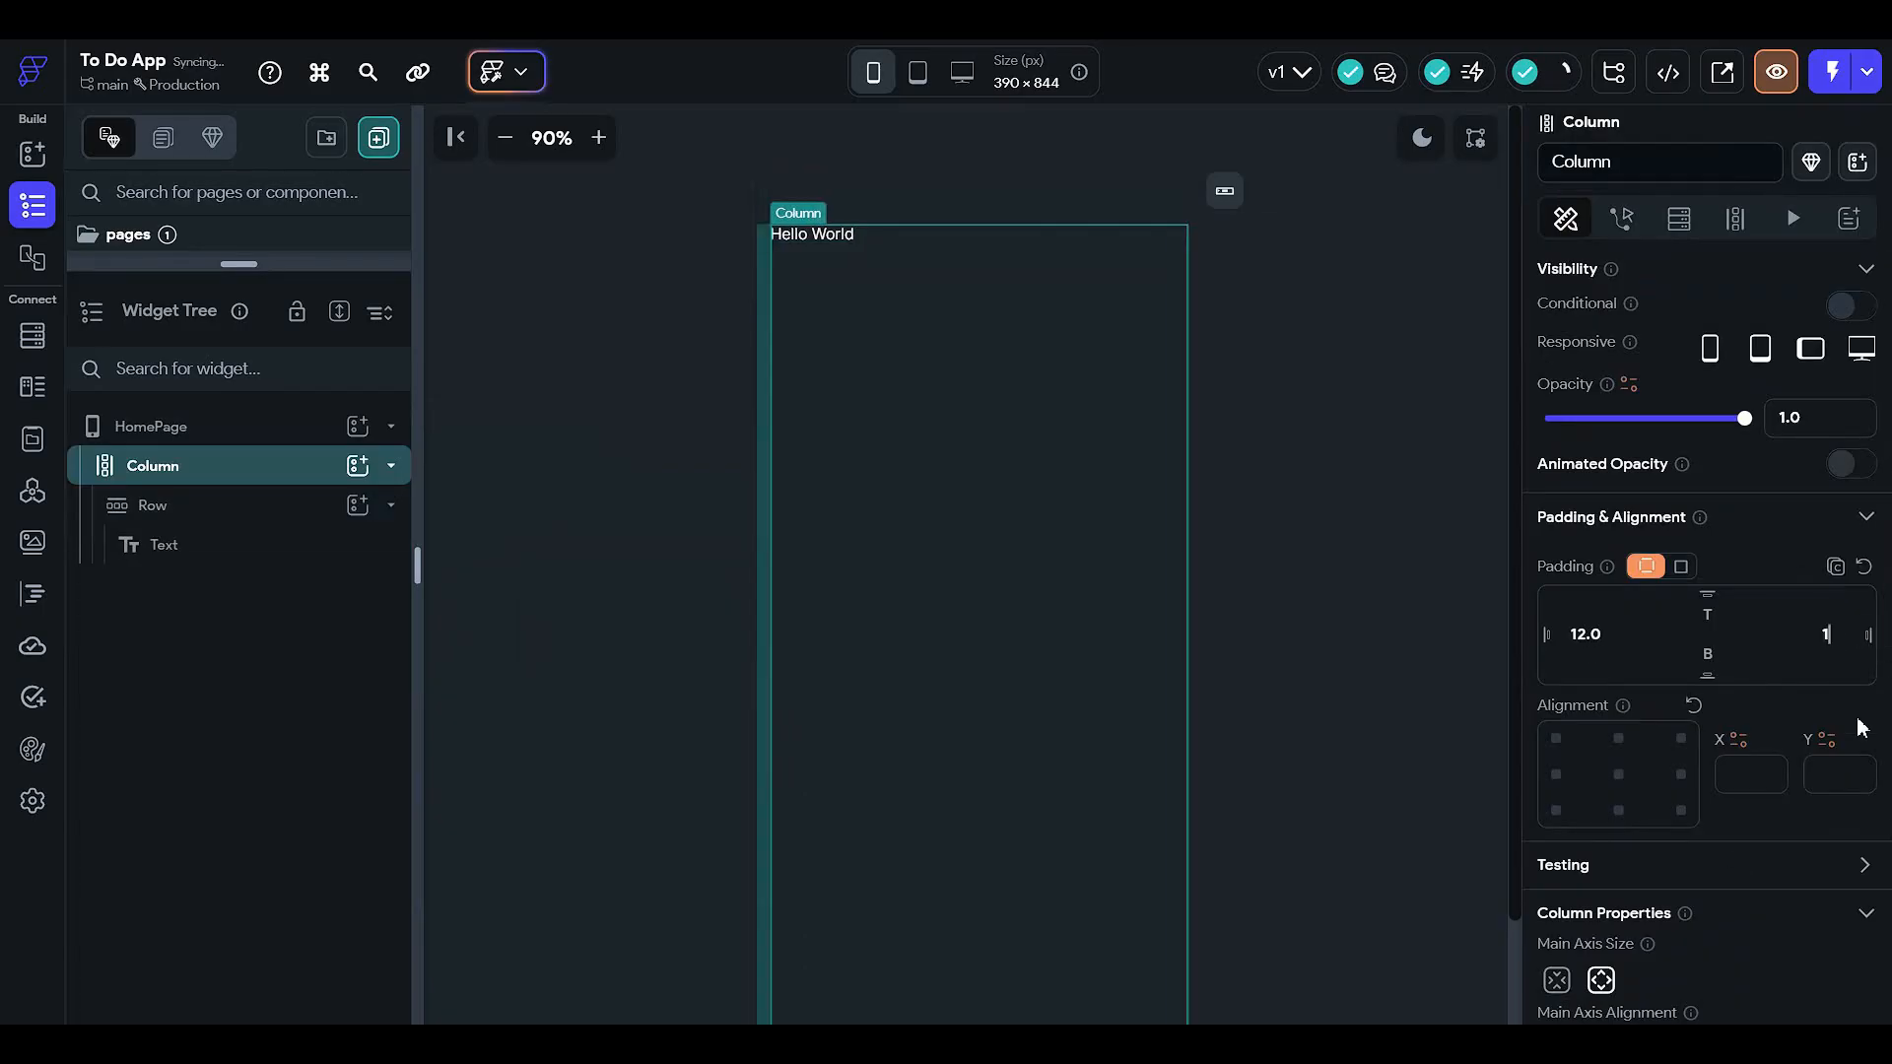
click(1715, 617)
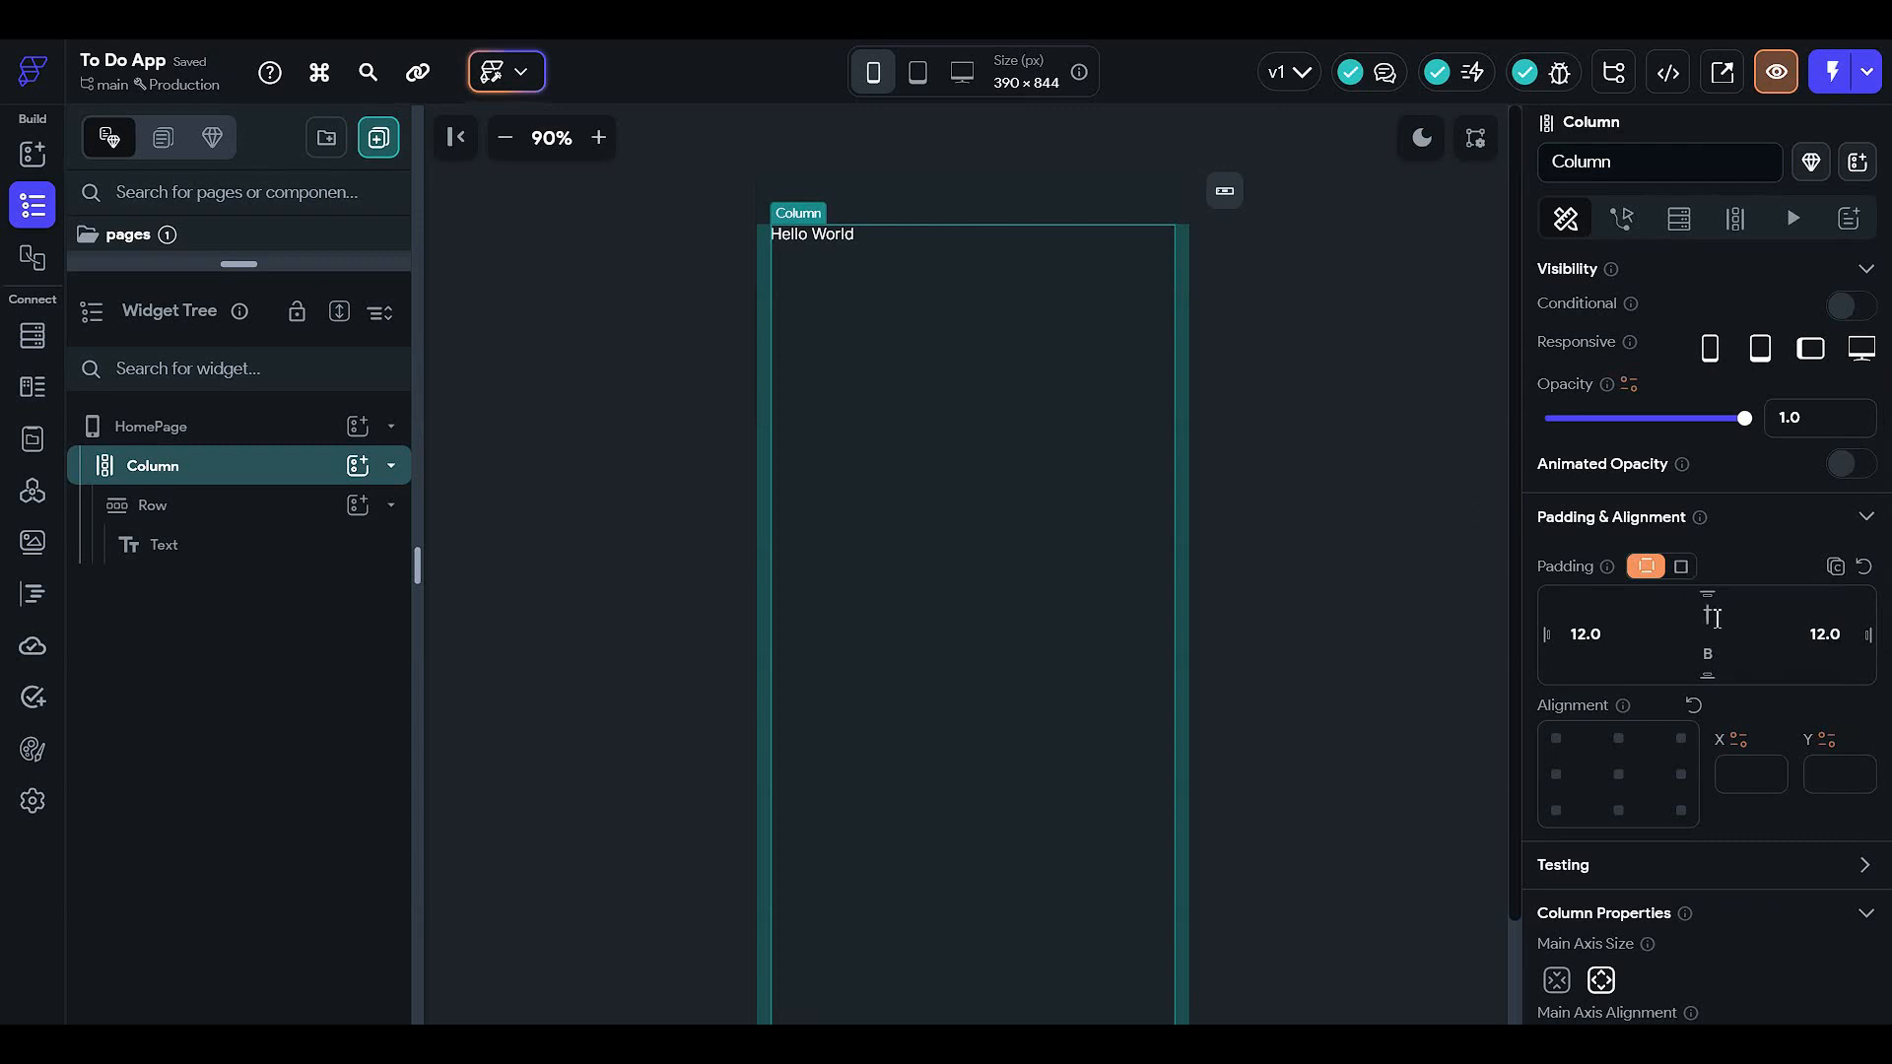
text(12)
scroll(1343, 756, down, 1)
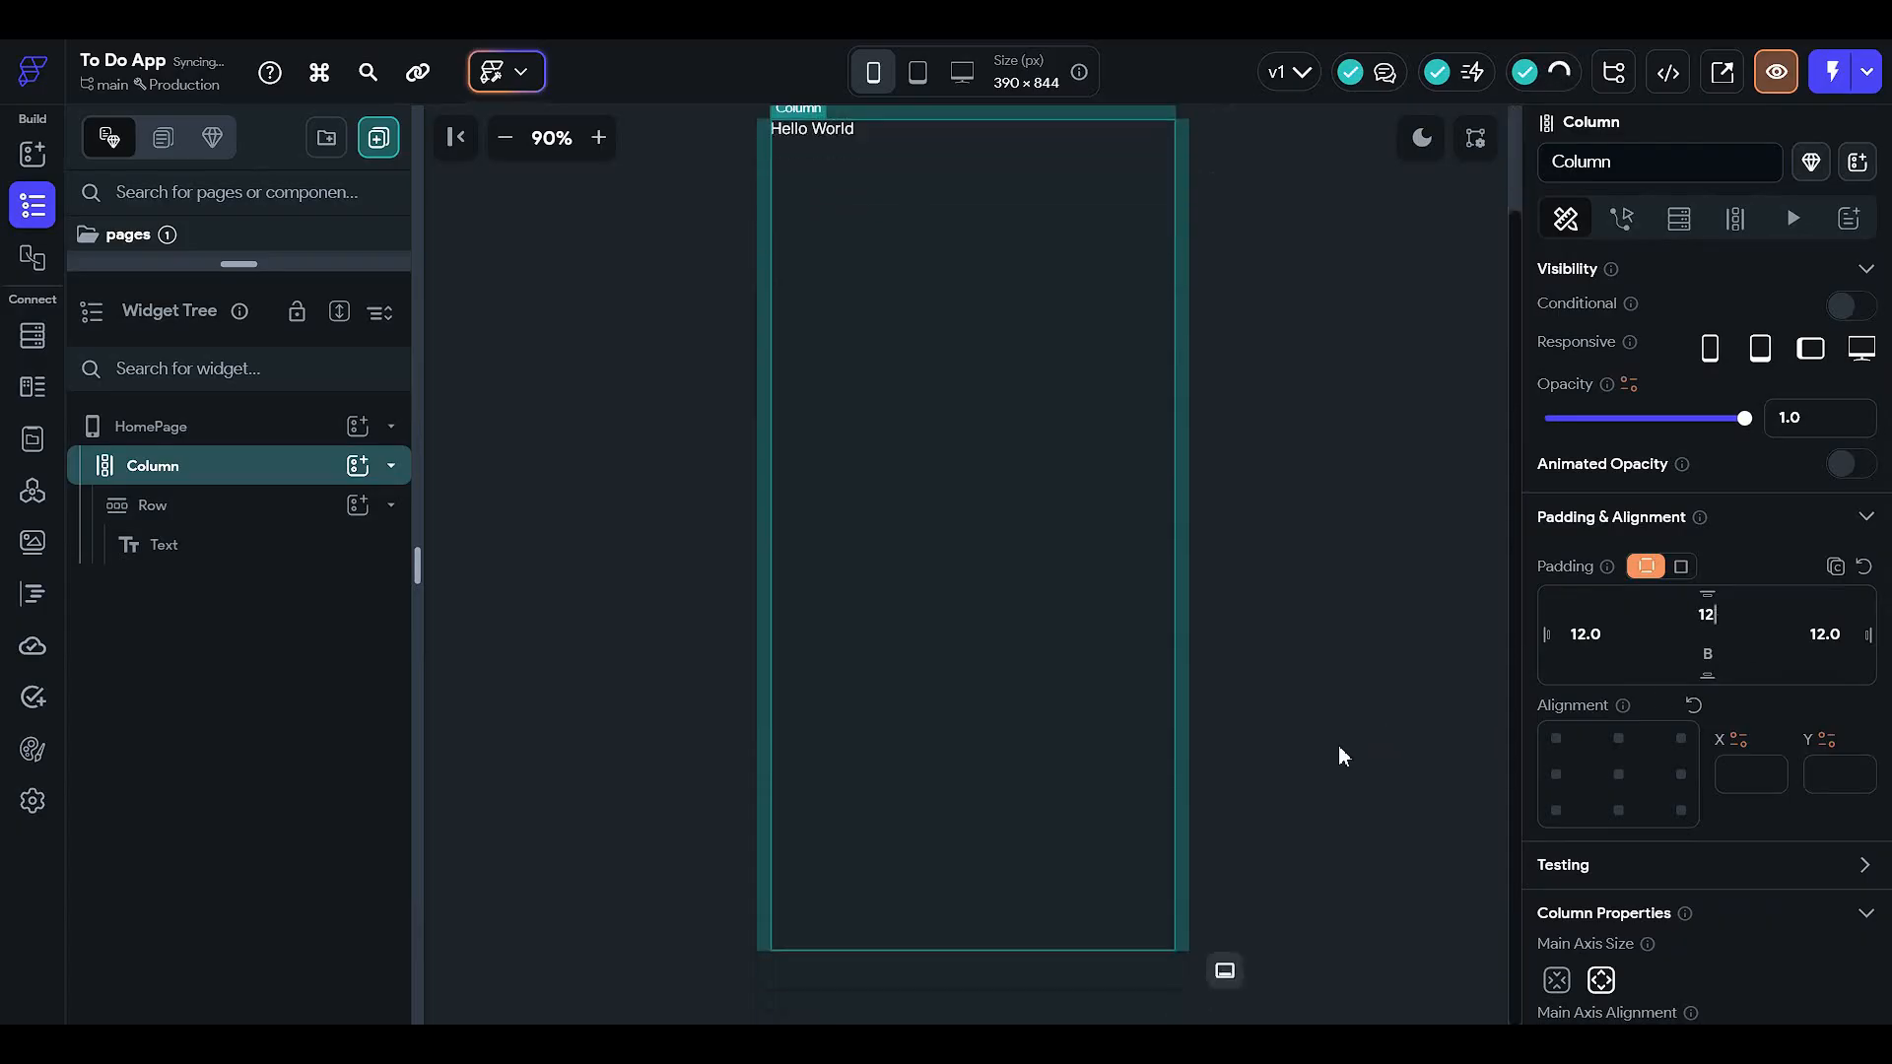
click(1712, 653)
text(12)
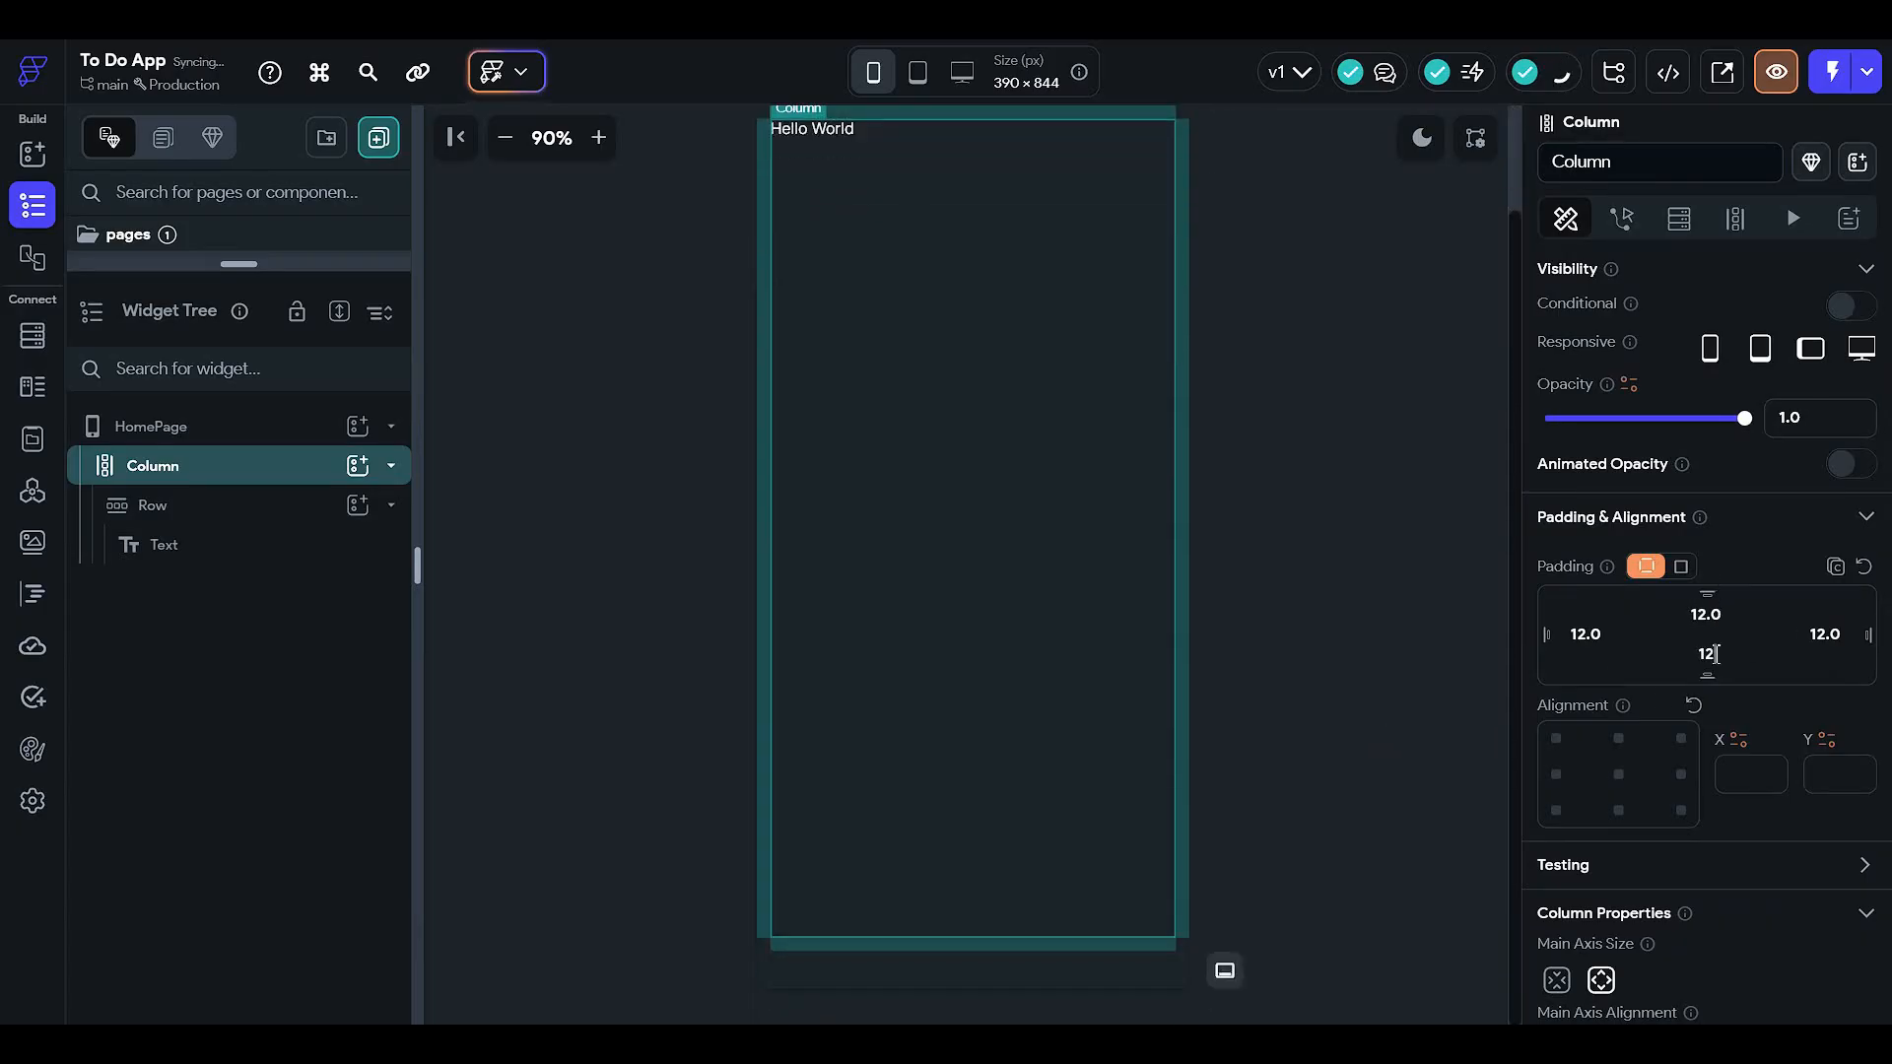
scroll(1199, 413, up, 1)
- Select the text, Row, Column and HomePage in turn to check the padding
click(1293, 423)
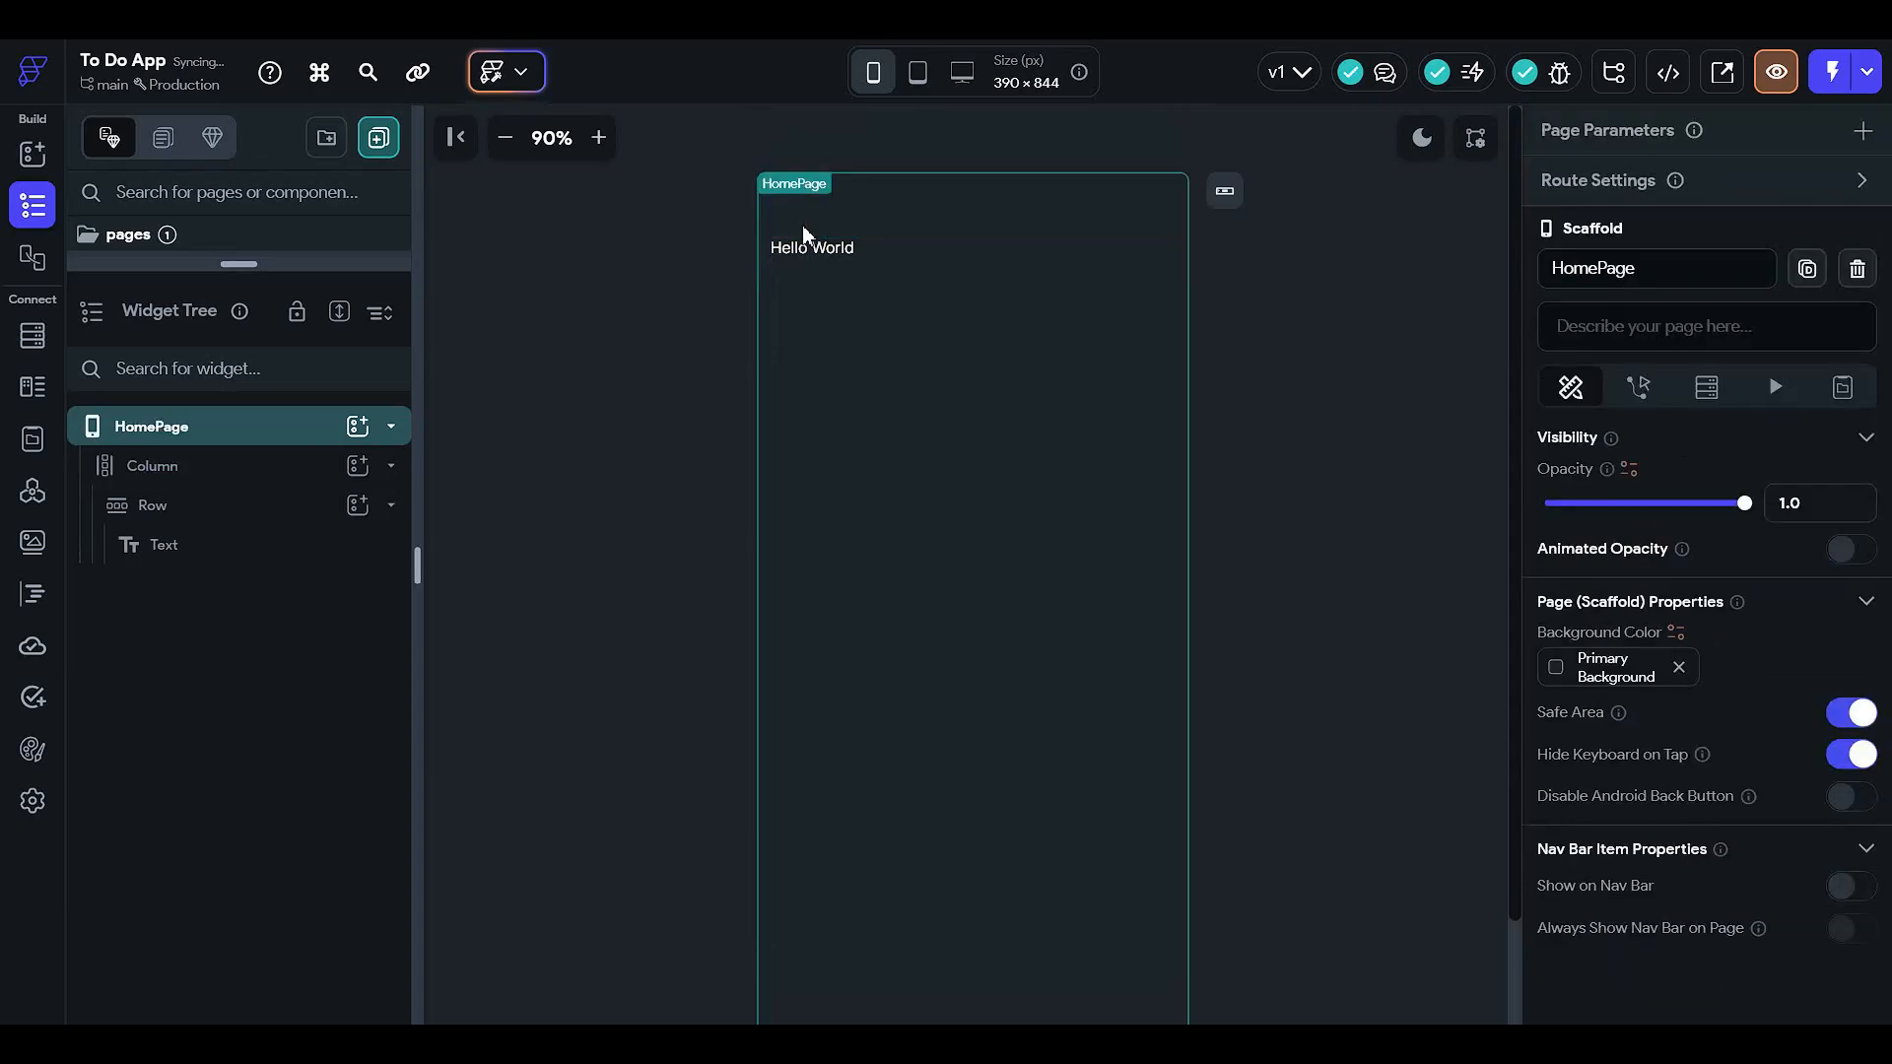
click(802, 251)
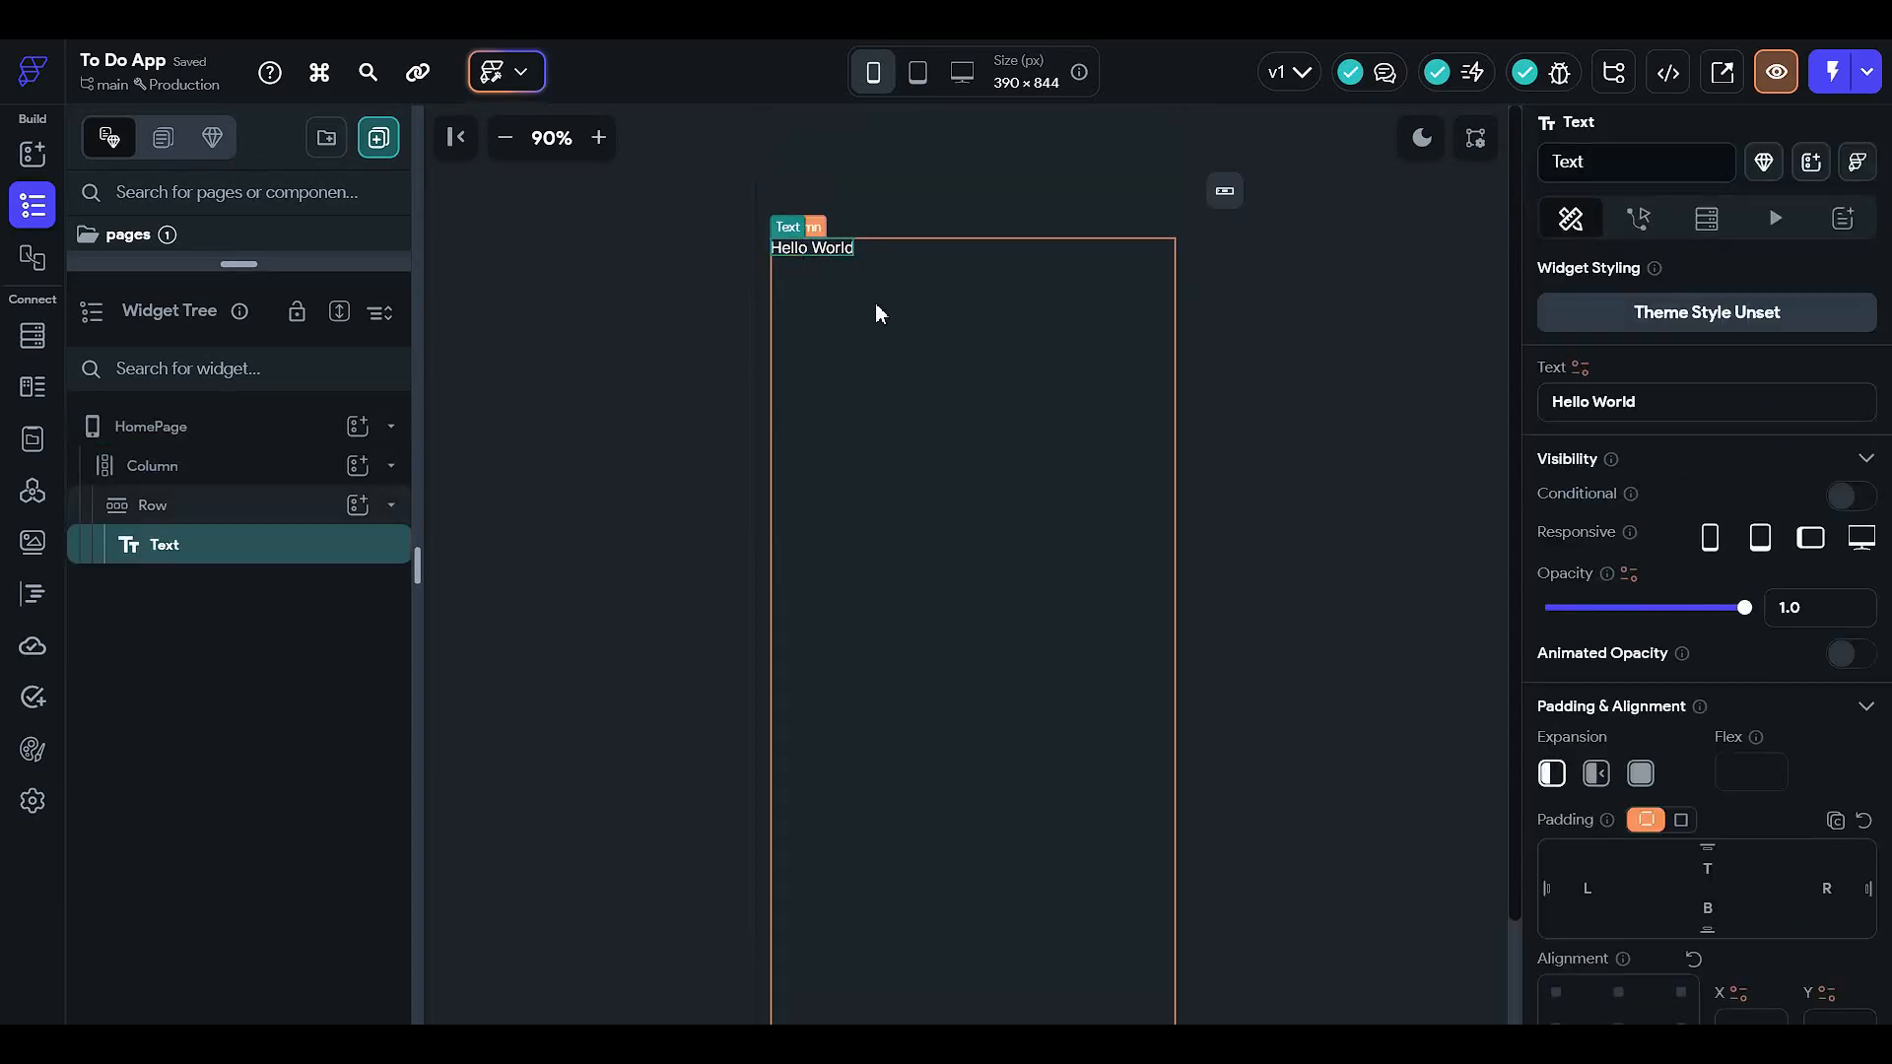
click(264, 507)
click(277, 471)
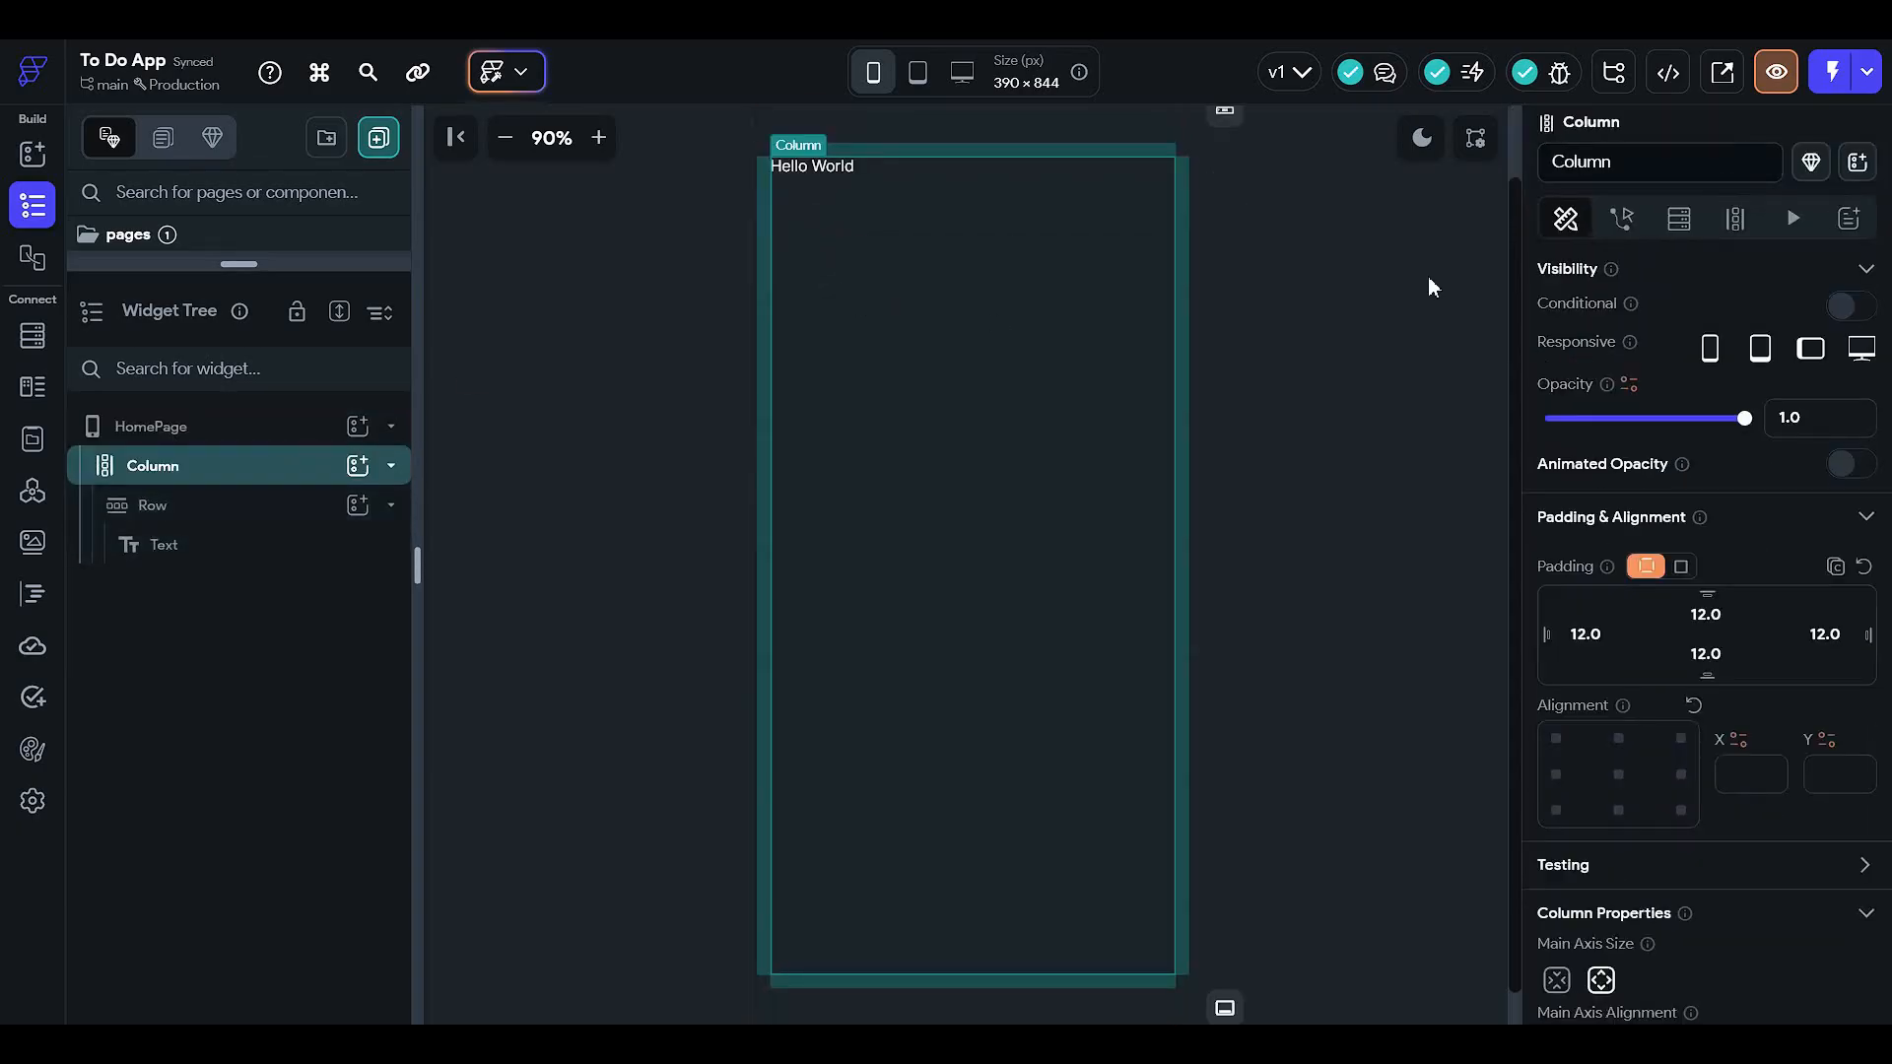
scroll(1428, 276, up, 1)
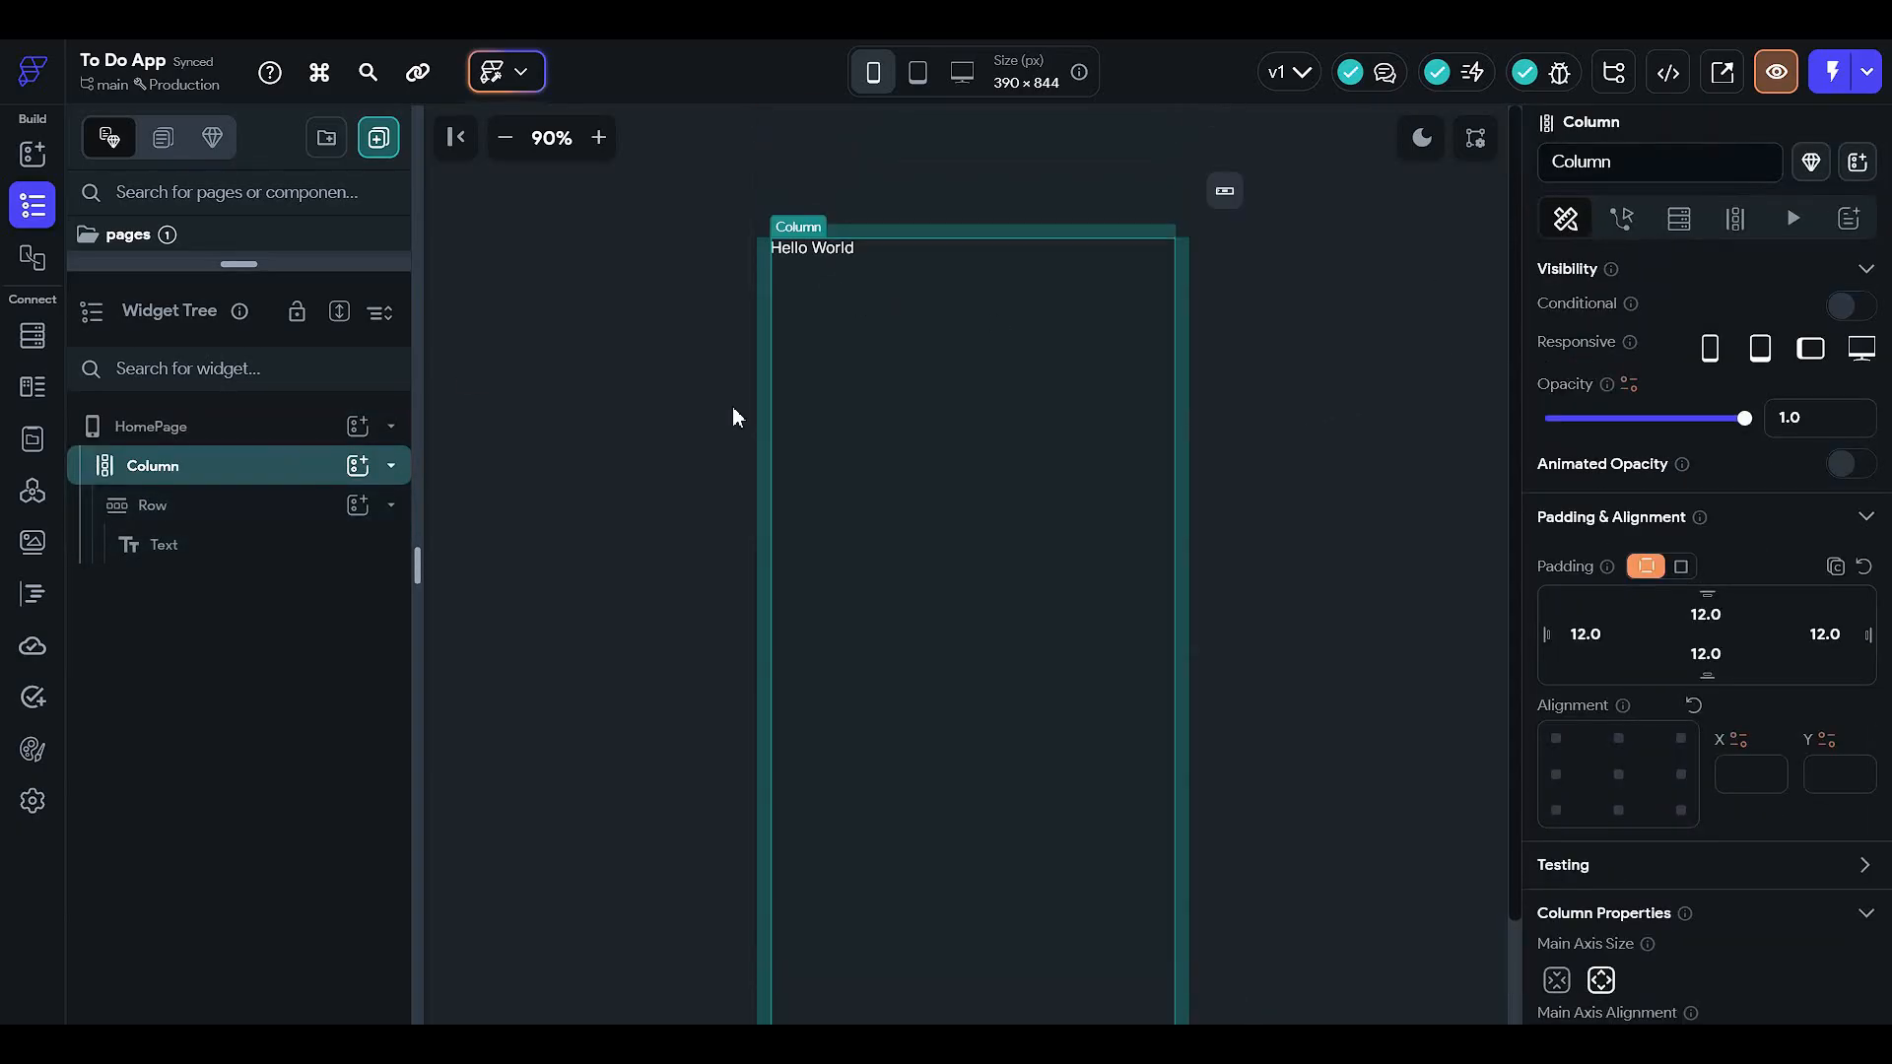
click(281, 432)
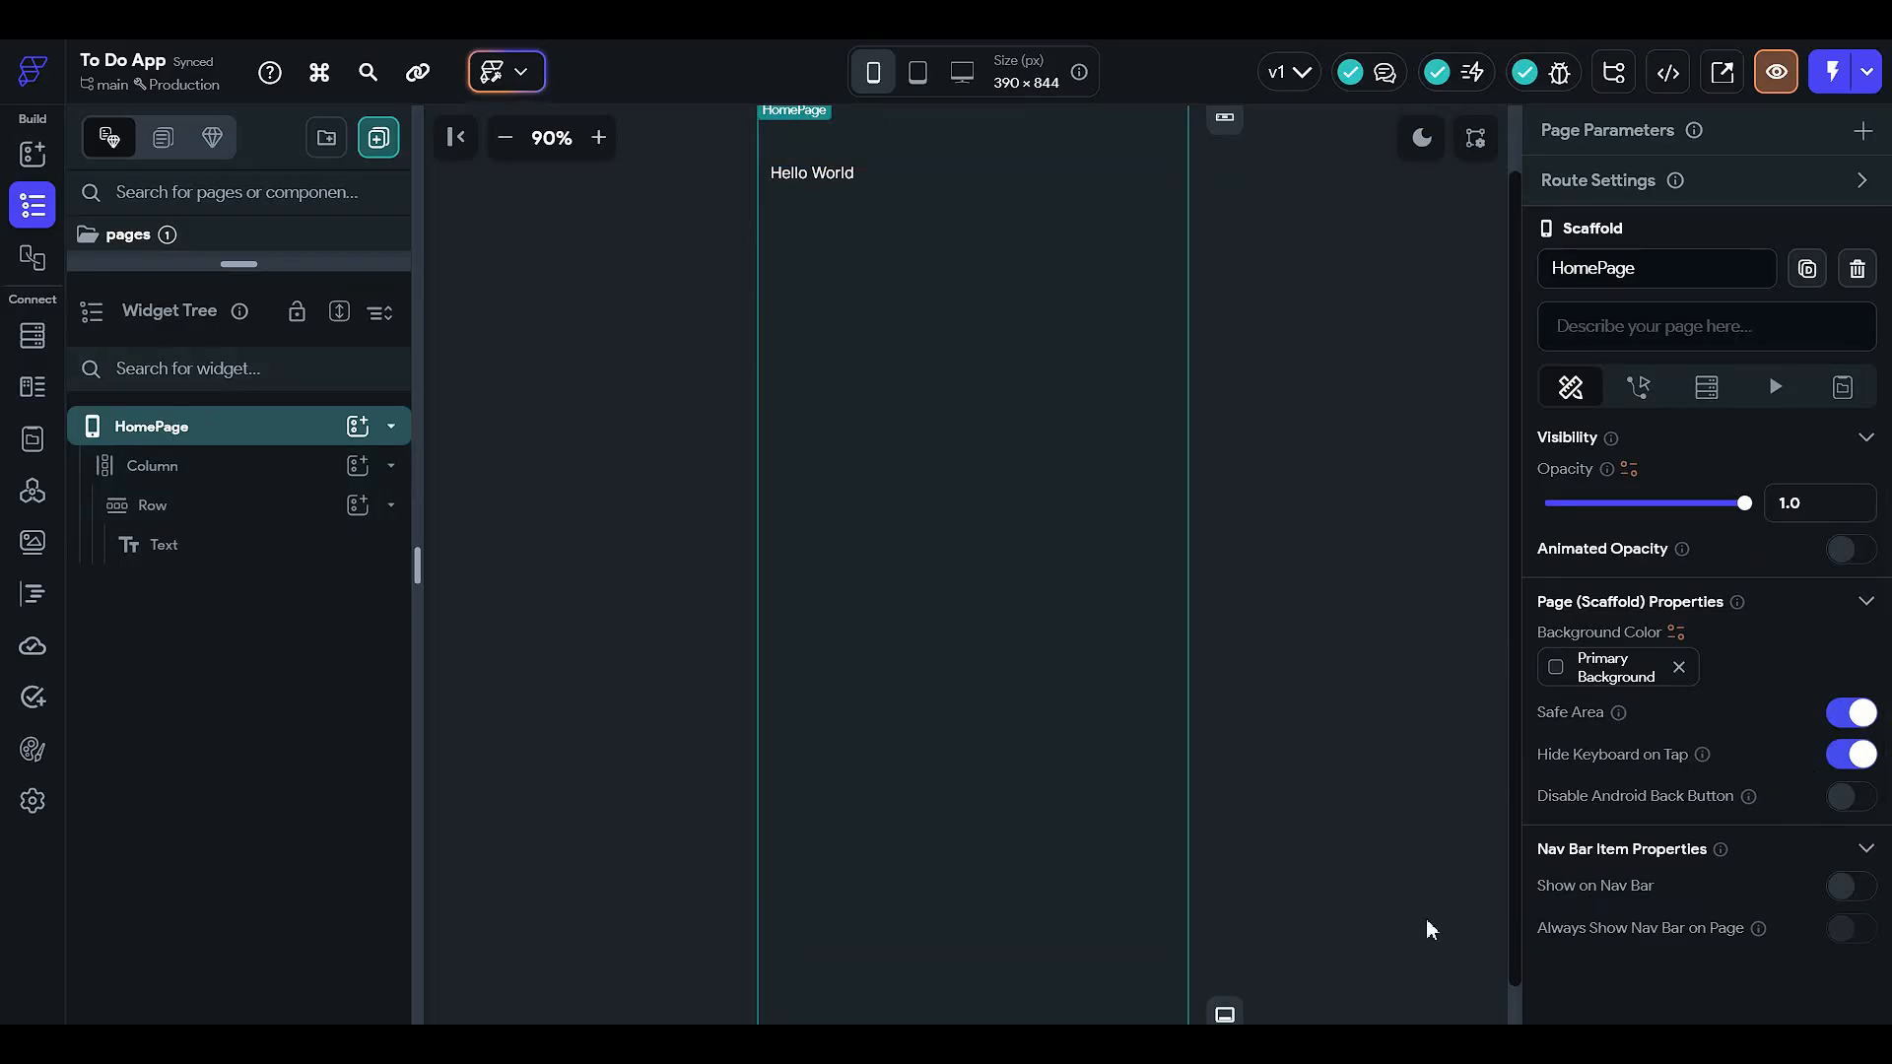
scroll(995, 434, up, 1)
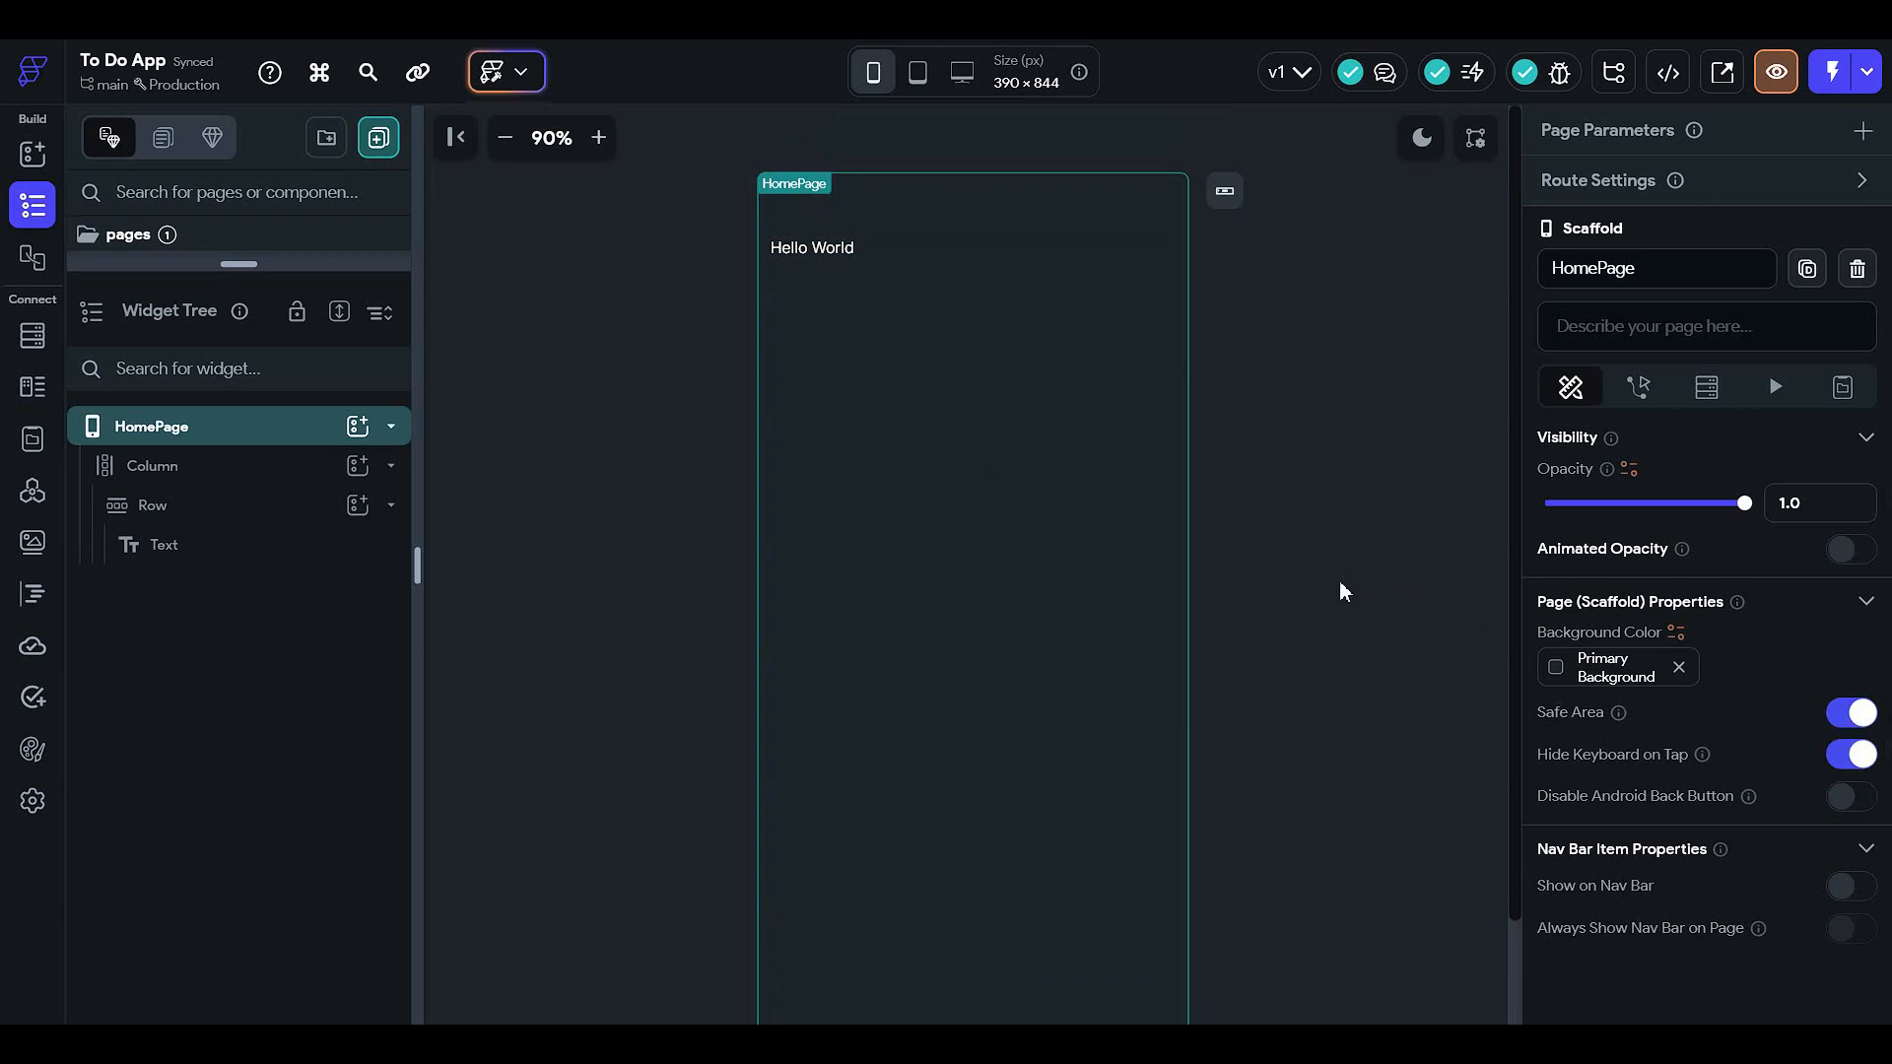
- Change the text widget's content from Hello World to Home
click(812, 249)
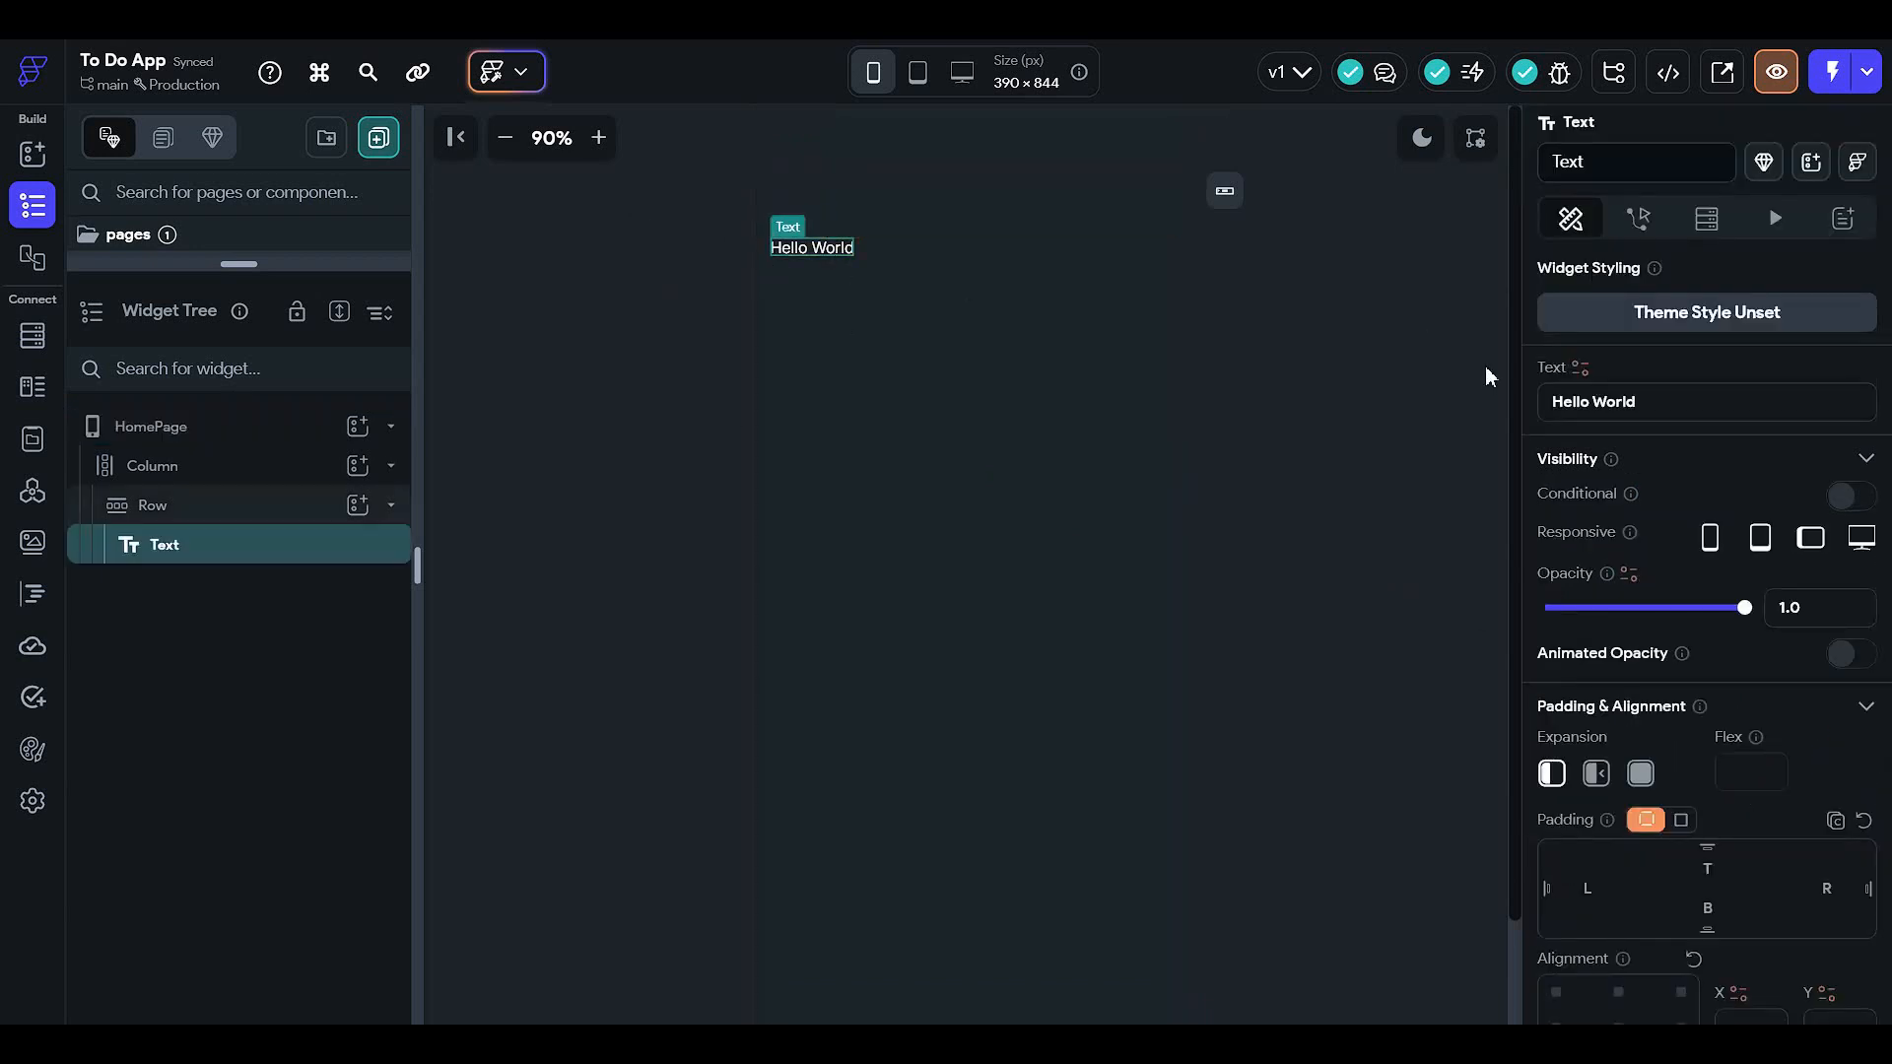
click(1624, 411)
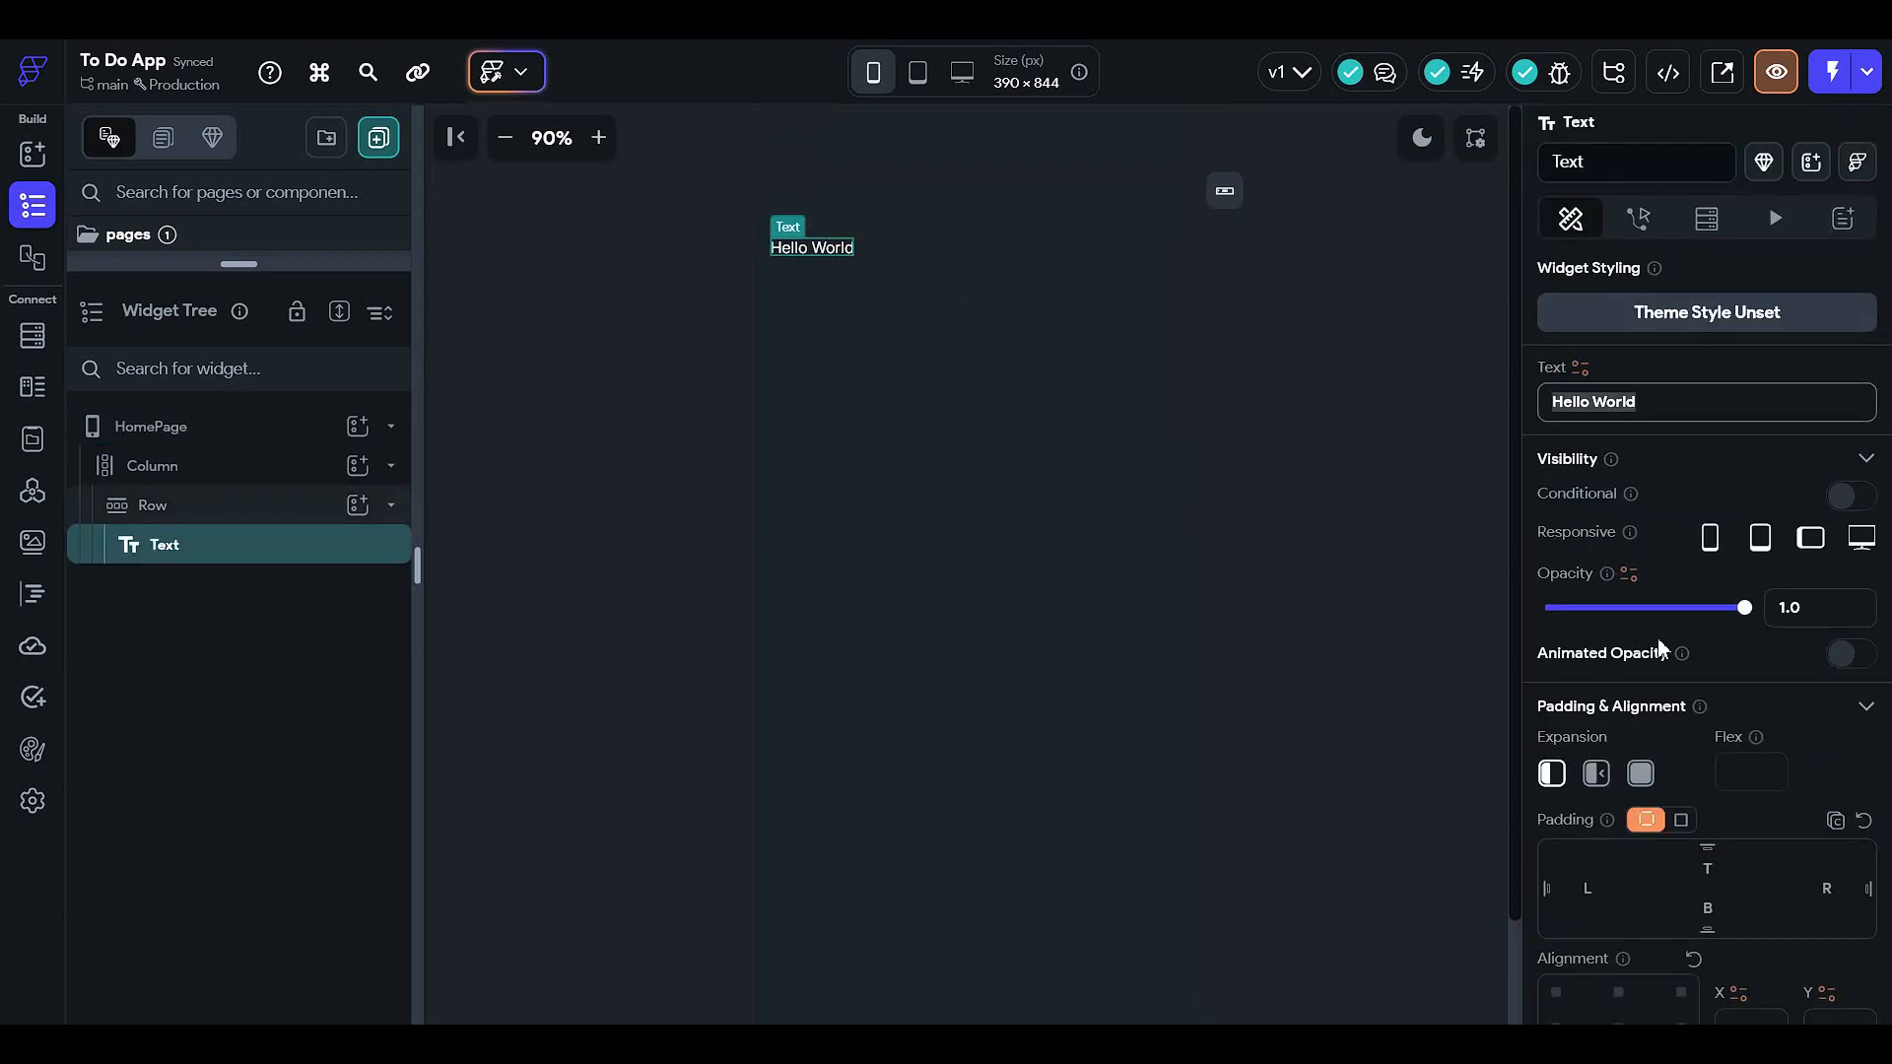
click(1658, 641)
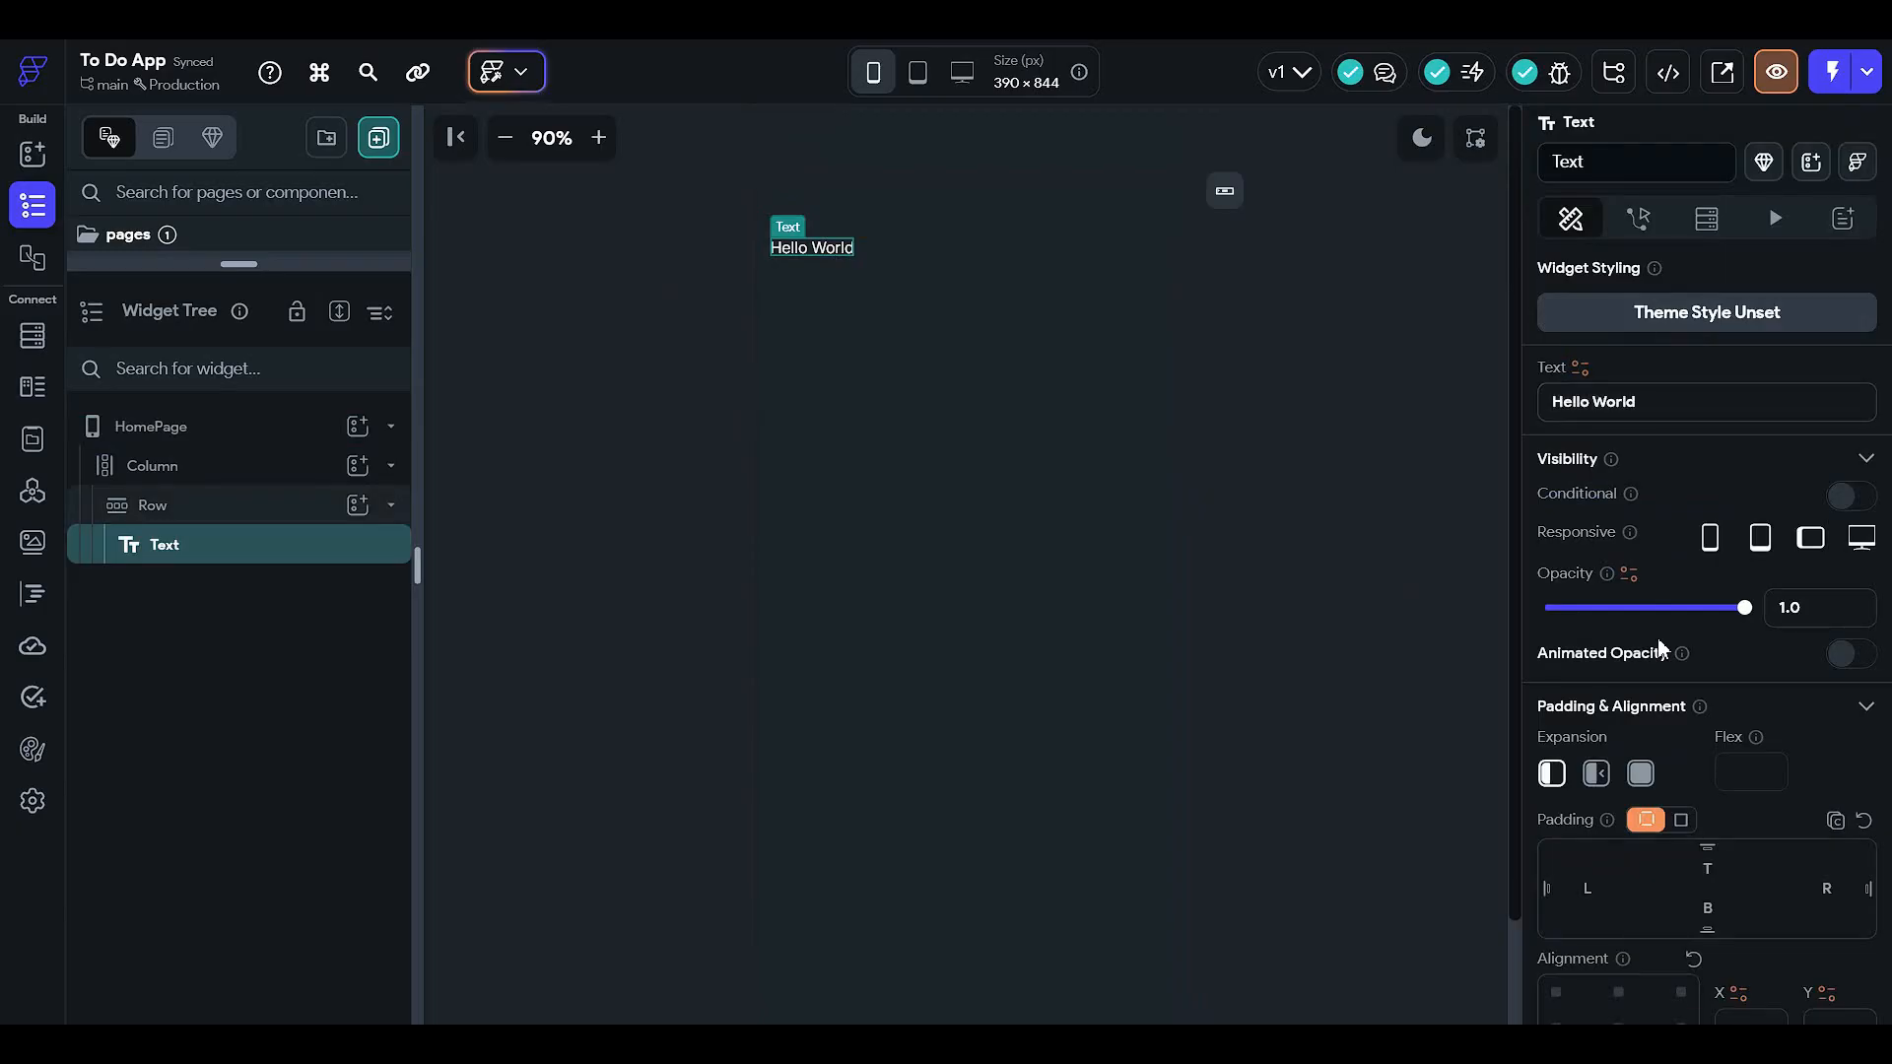
click(1659, 414)
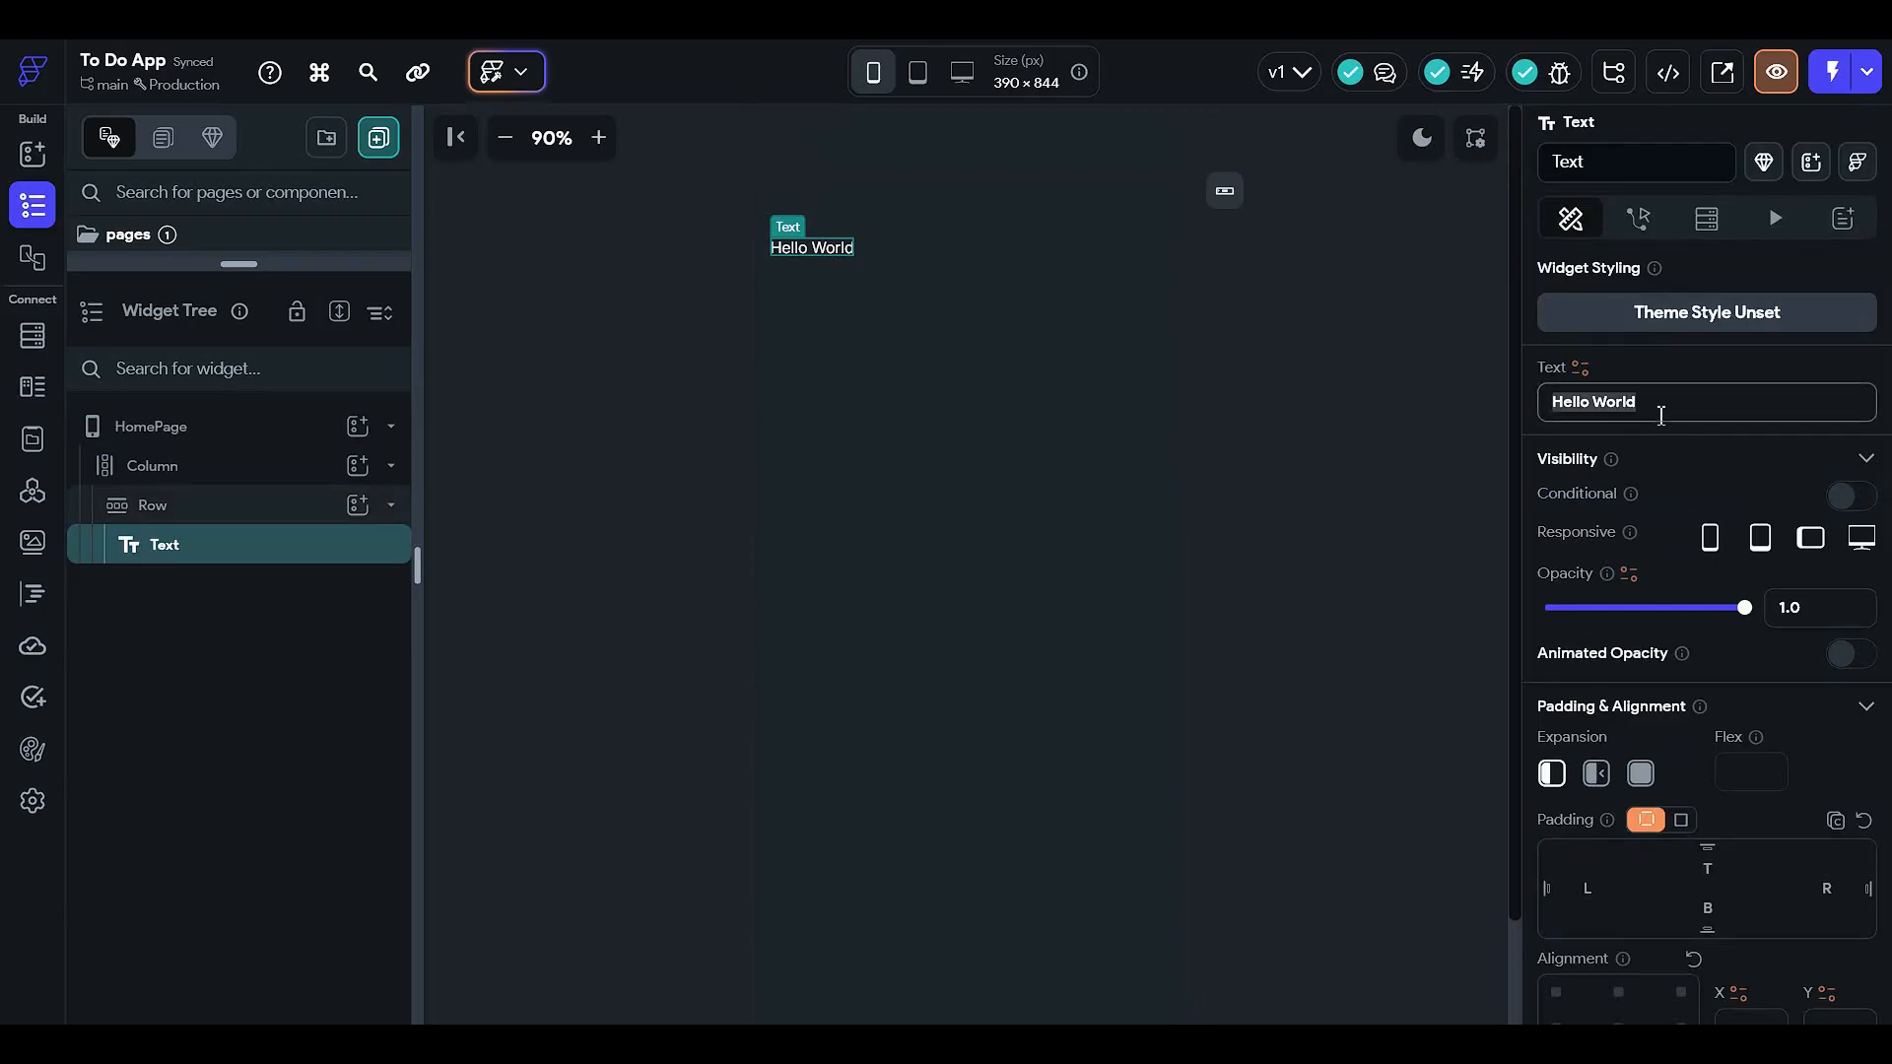
text(Home)
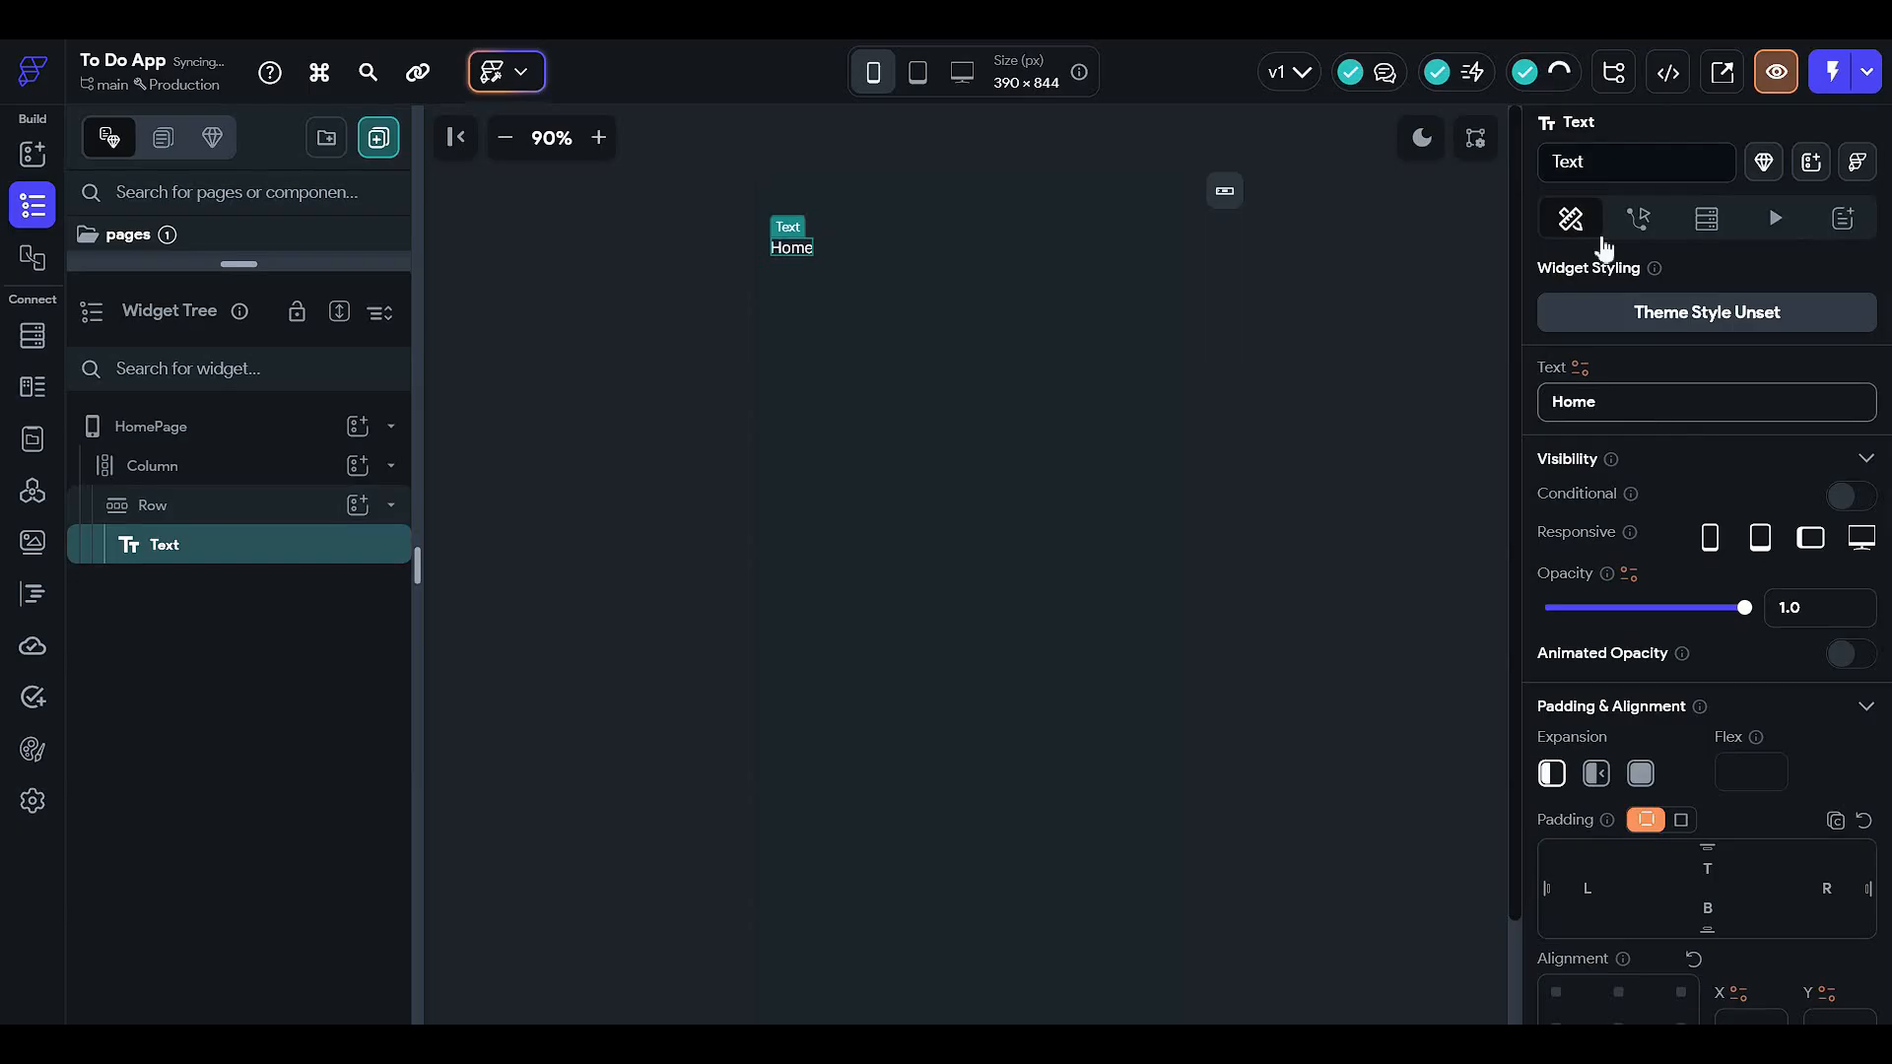
- Set the Home text's font to Roboto at size 16
scroll(1743, 473, down, 6)
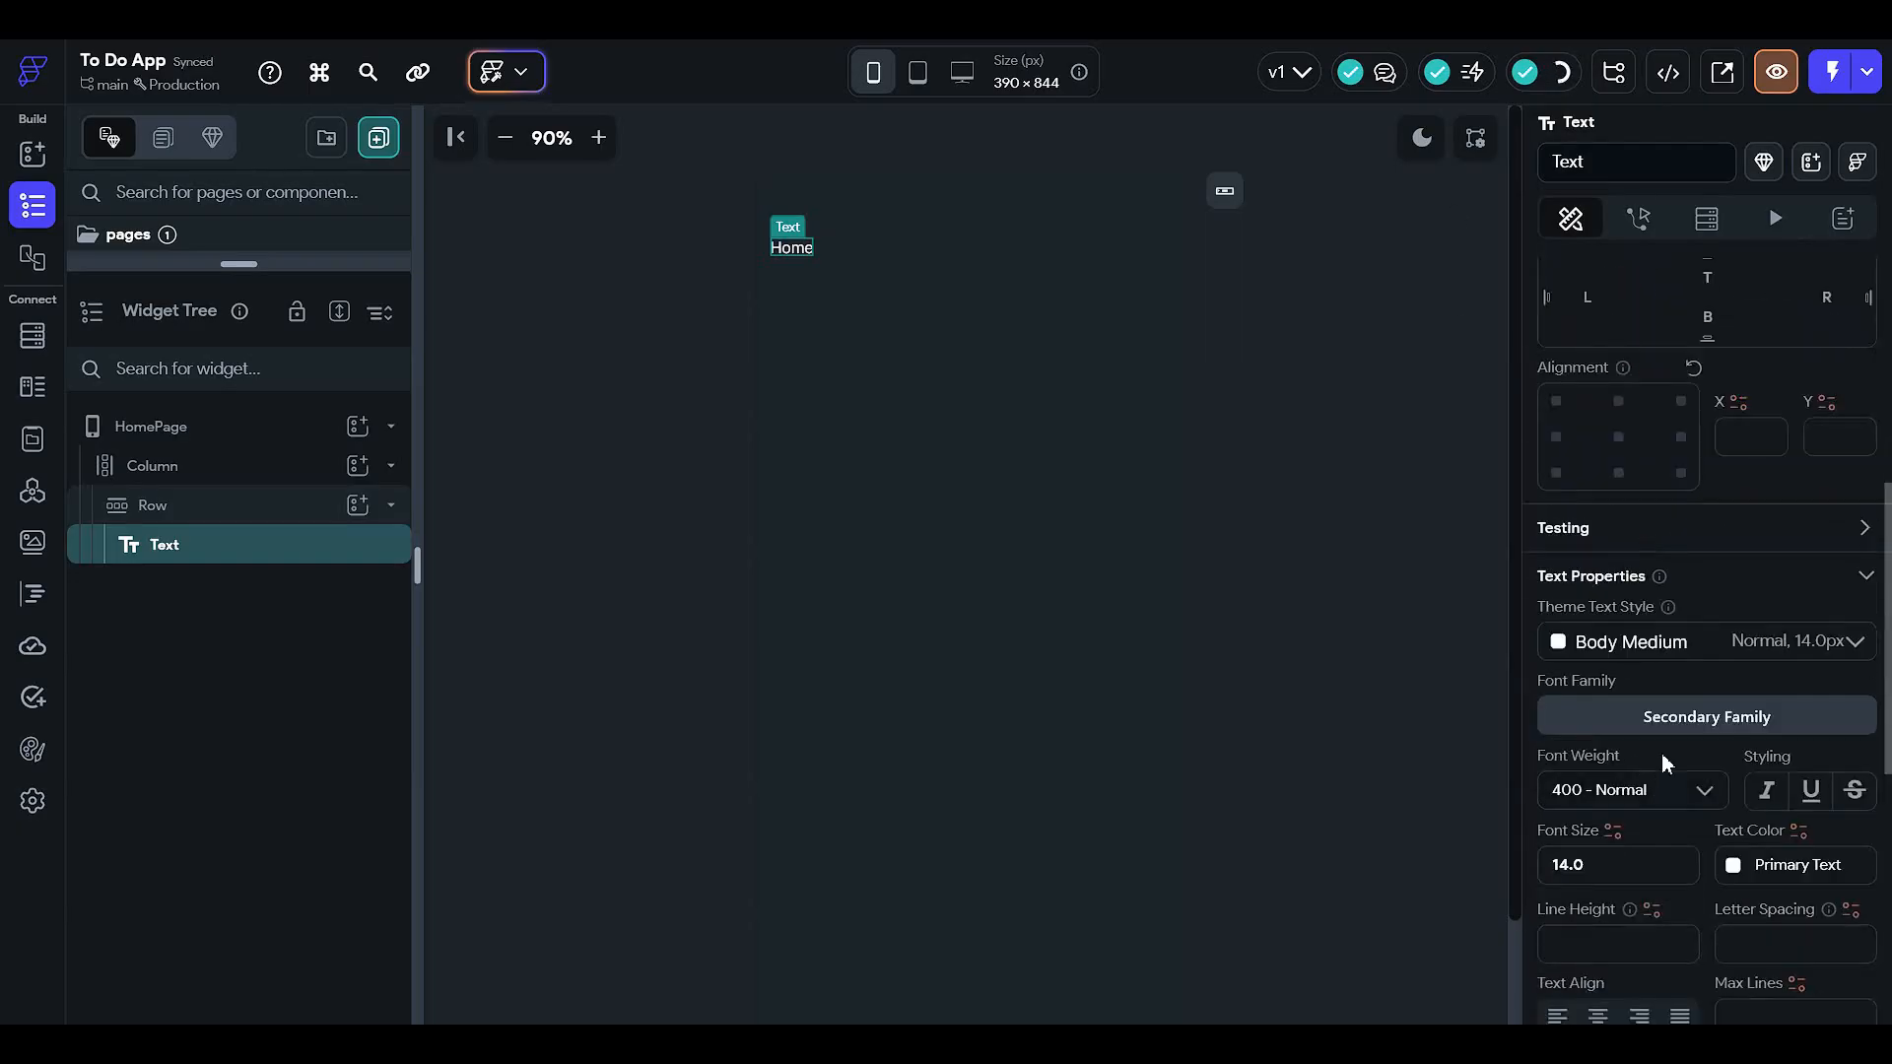
click(1663, 718)
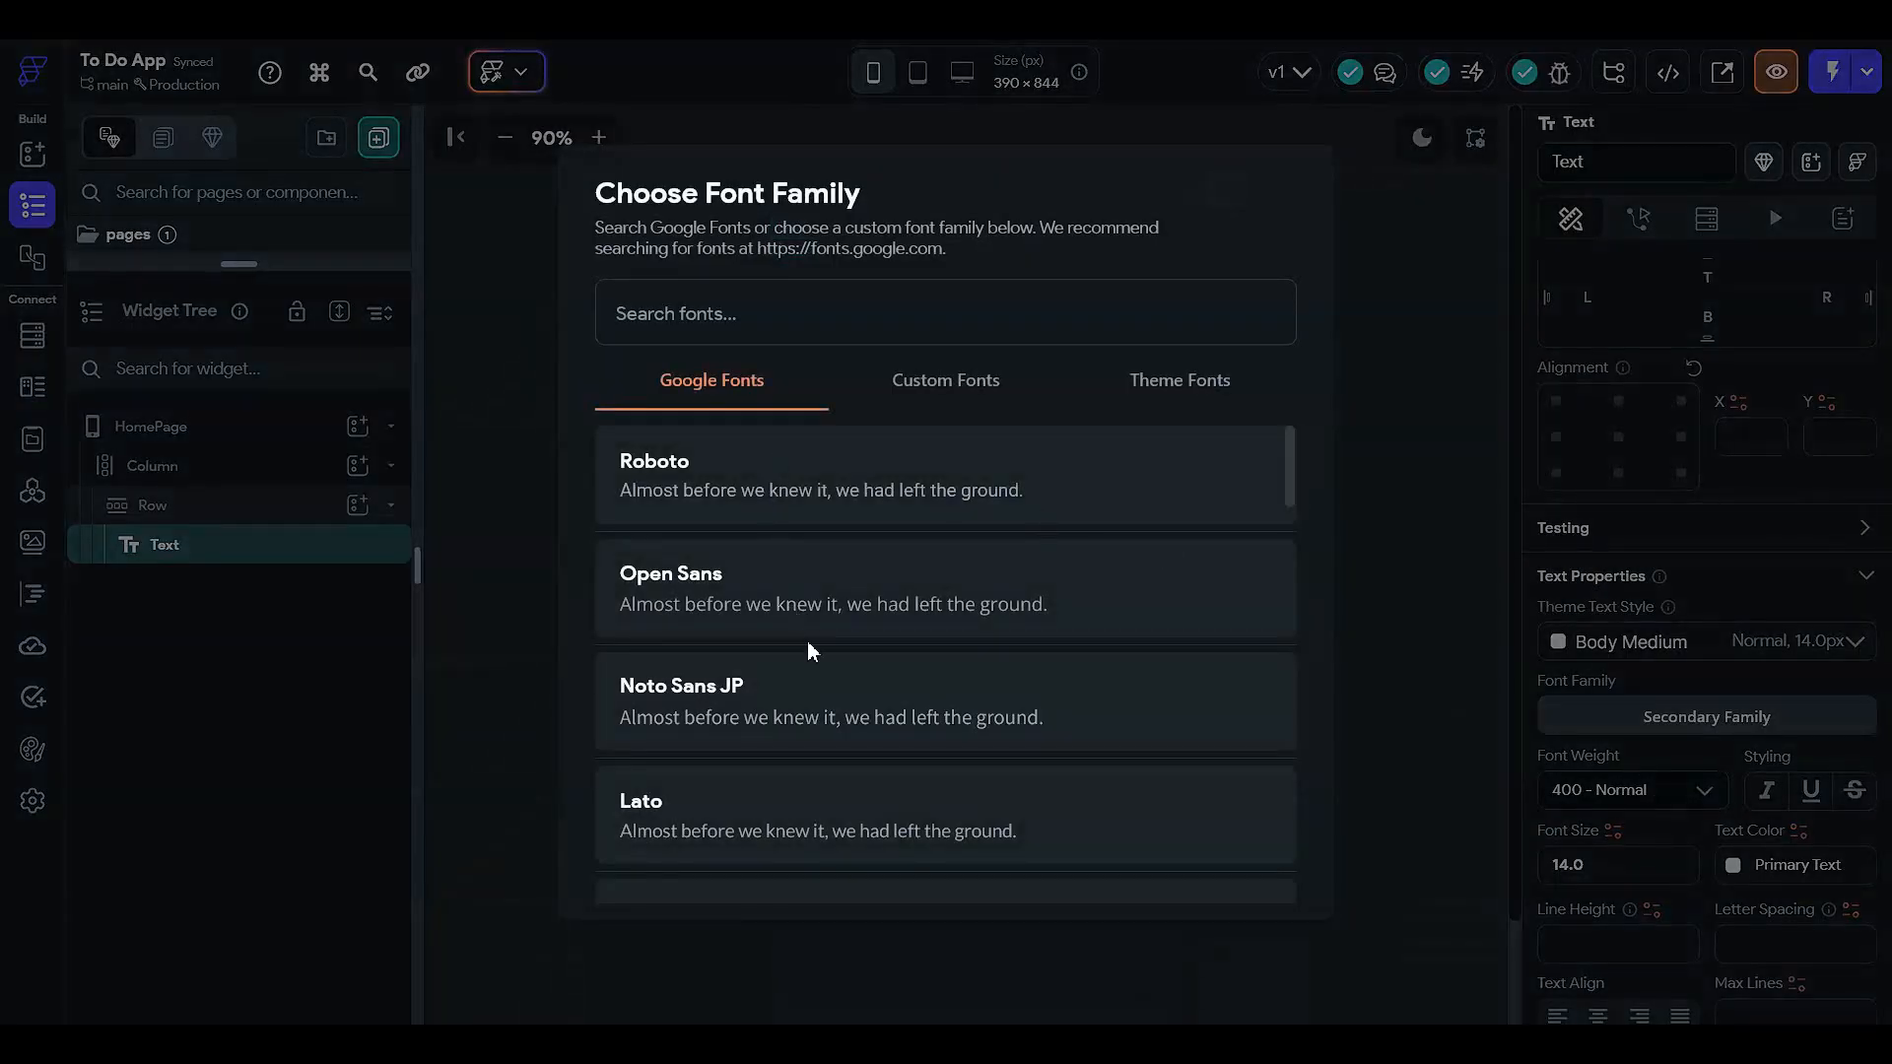
click(807, 507)
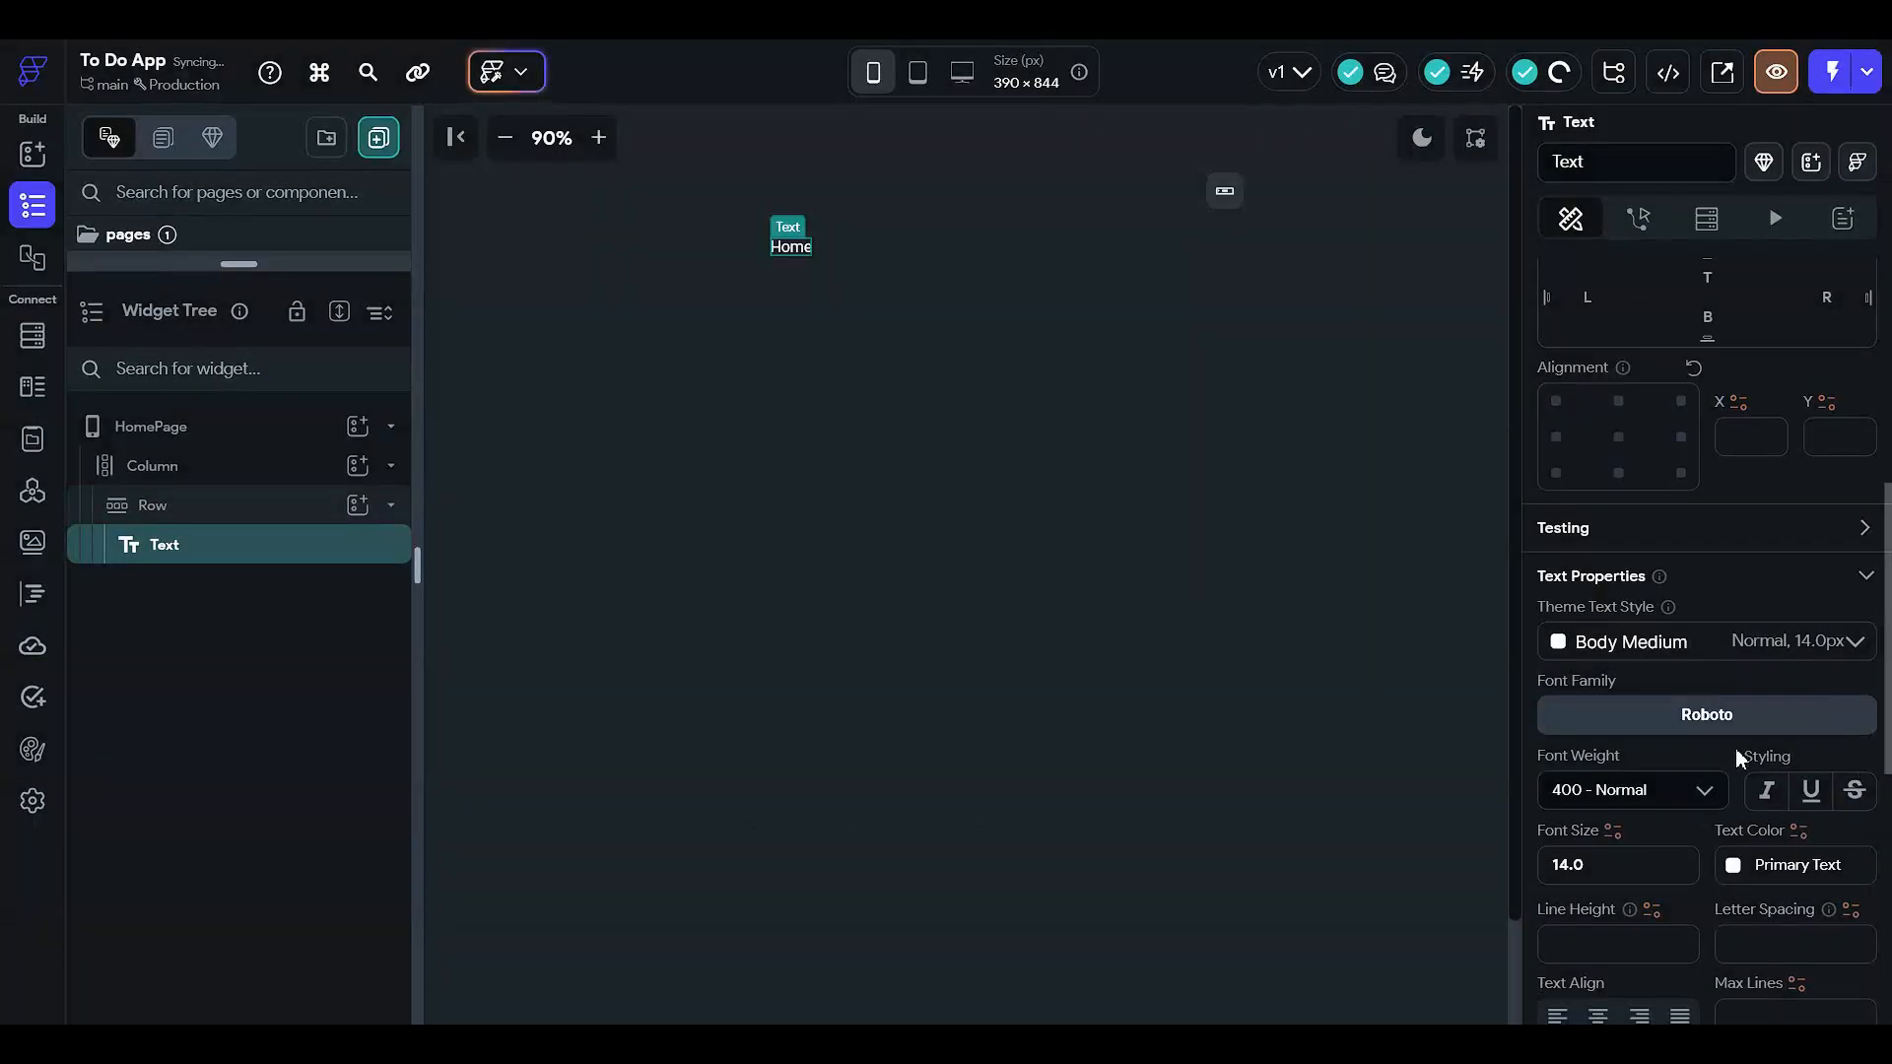
click(1574, 864)
text(16)
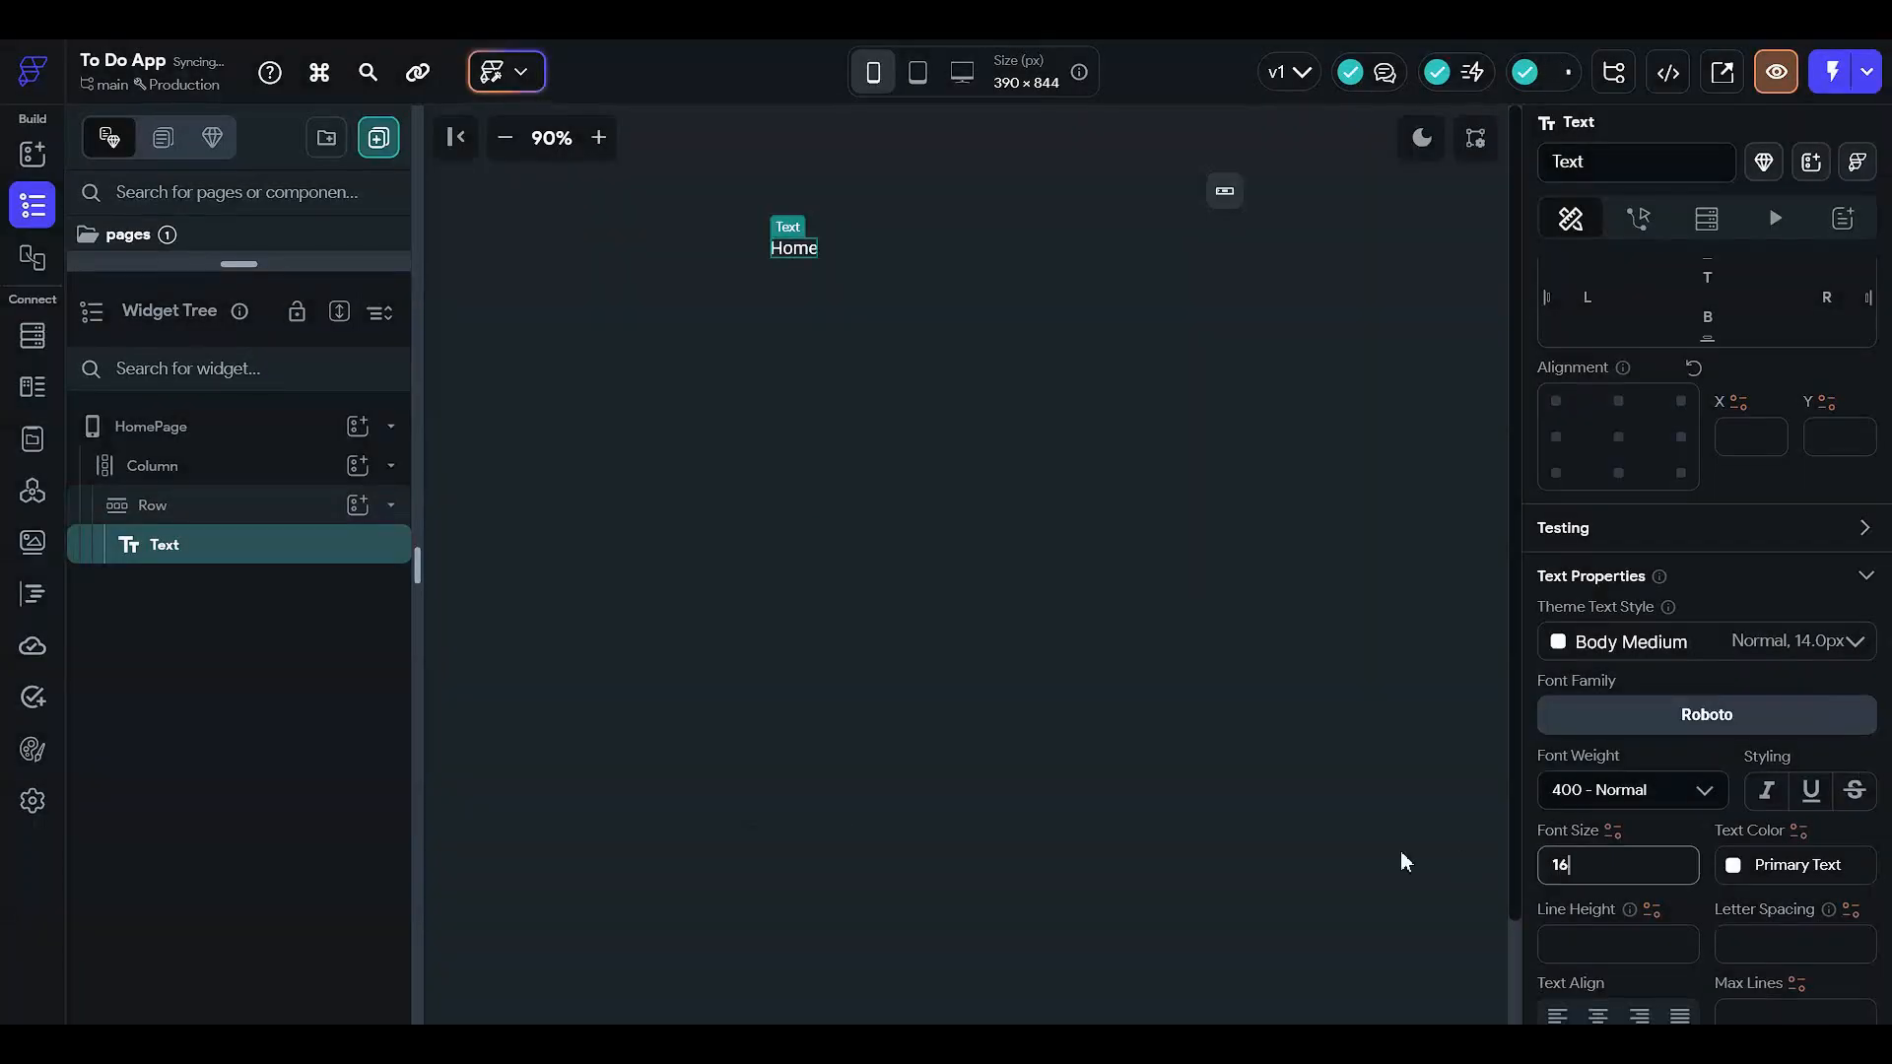
click(1350, 499)
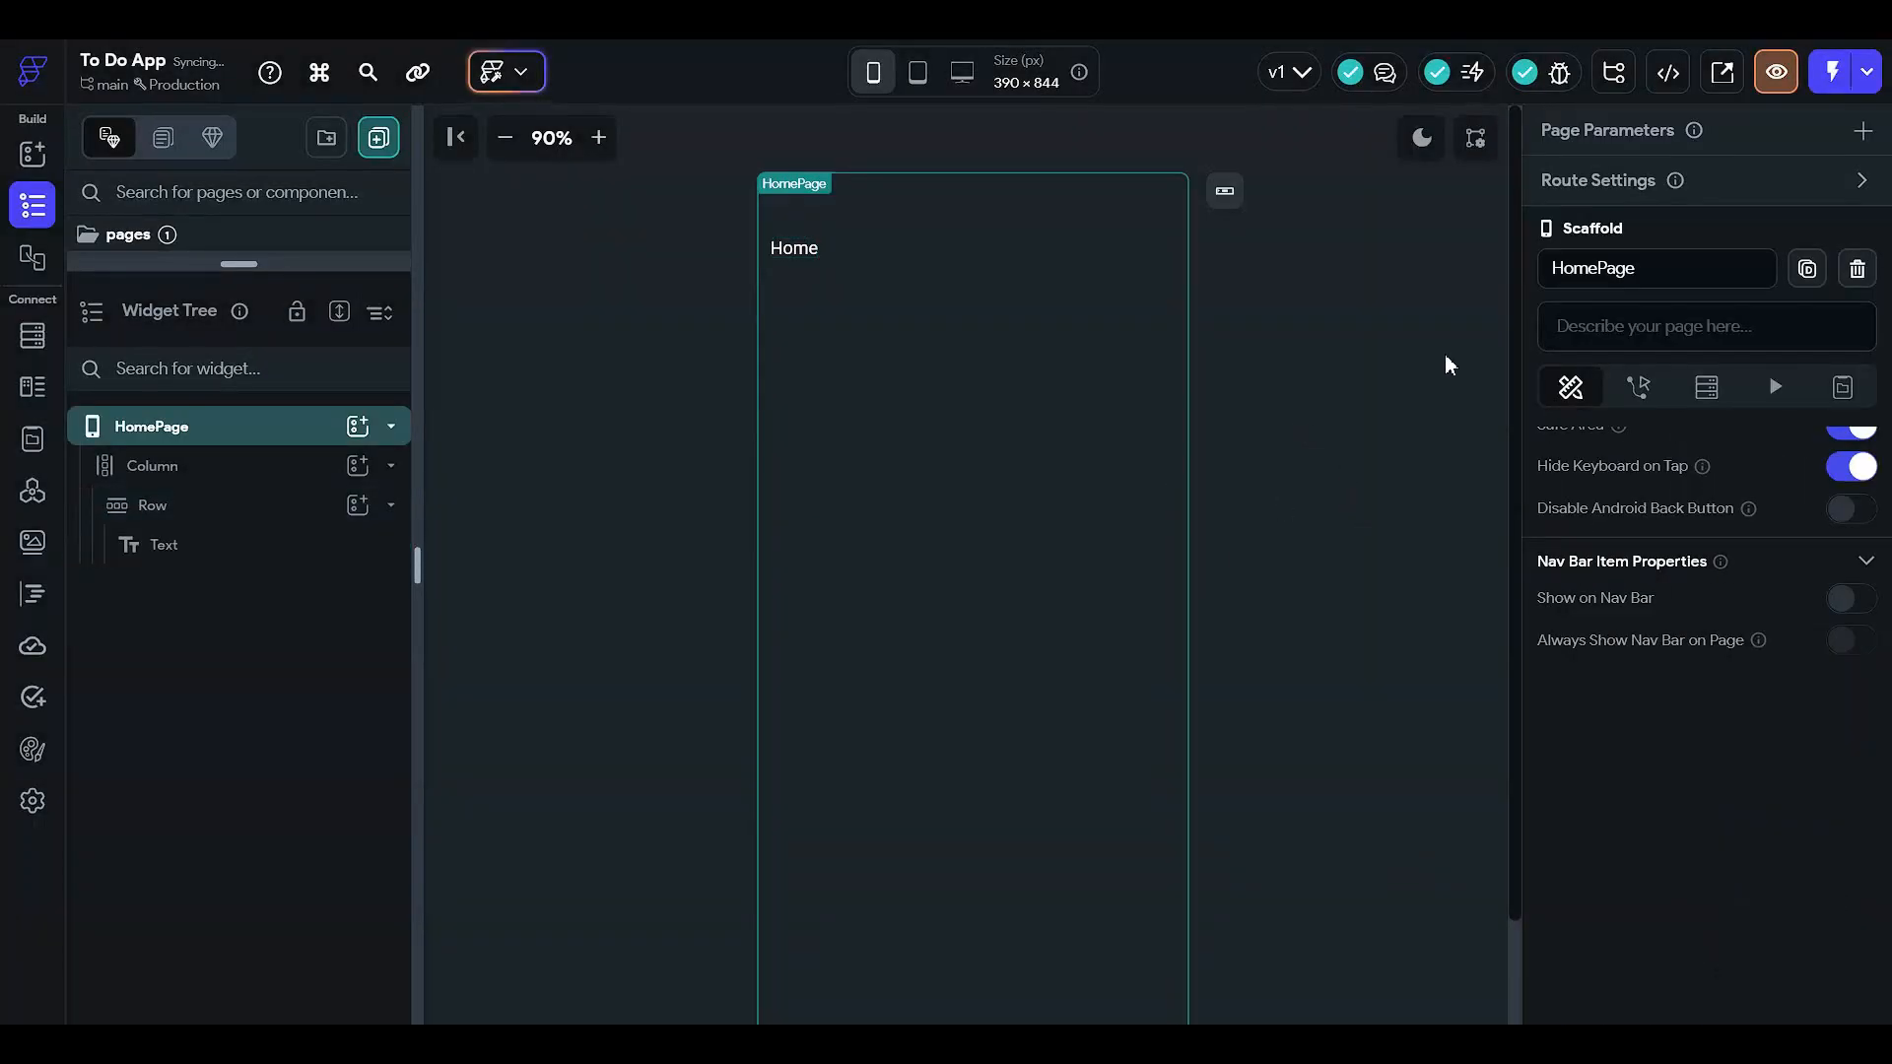
- Add a TextField to the header Row after Home, found by searching 'textfield'
click(258, 556)
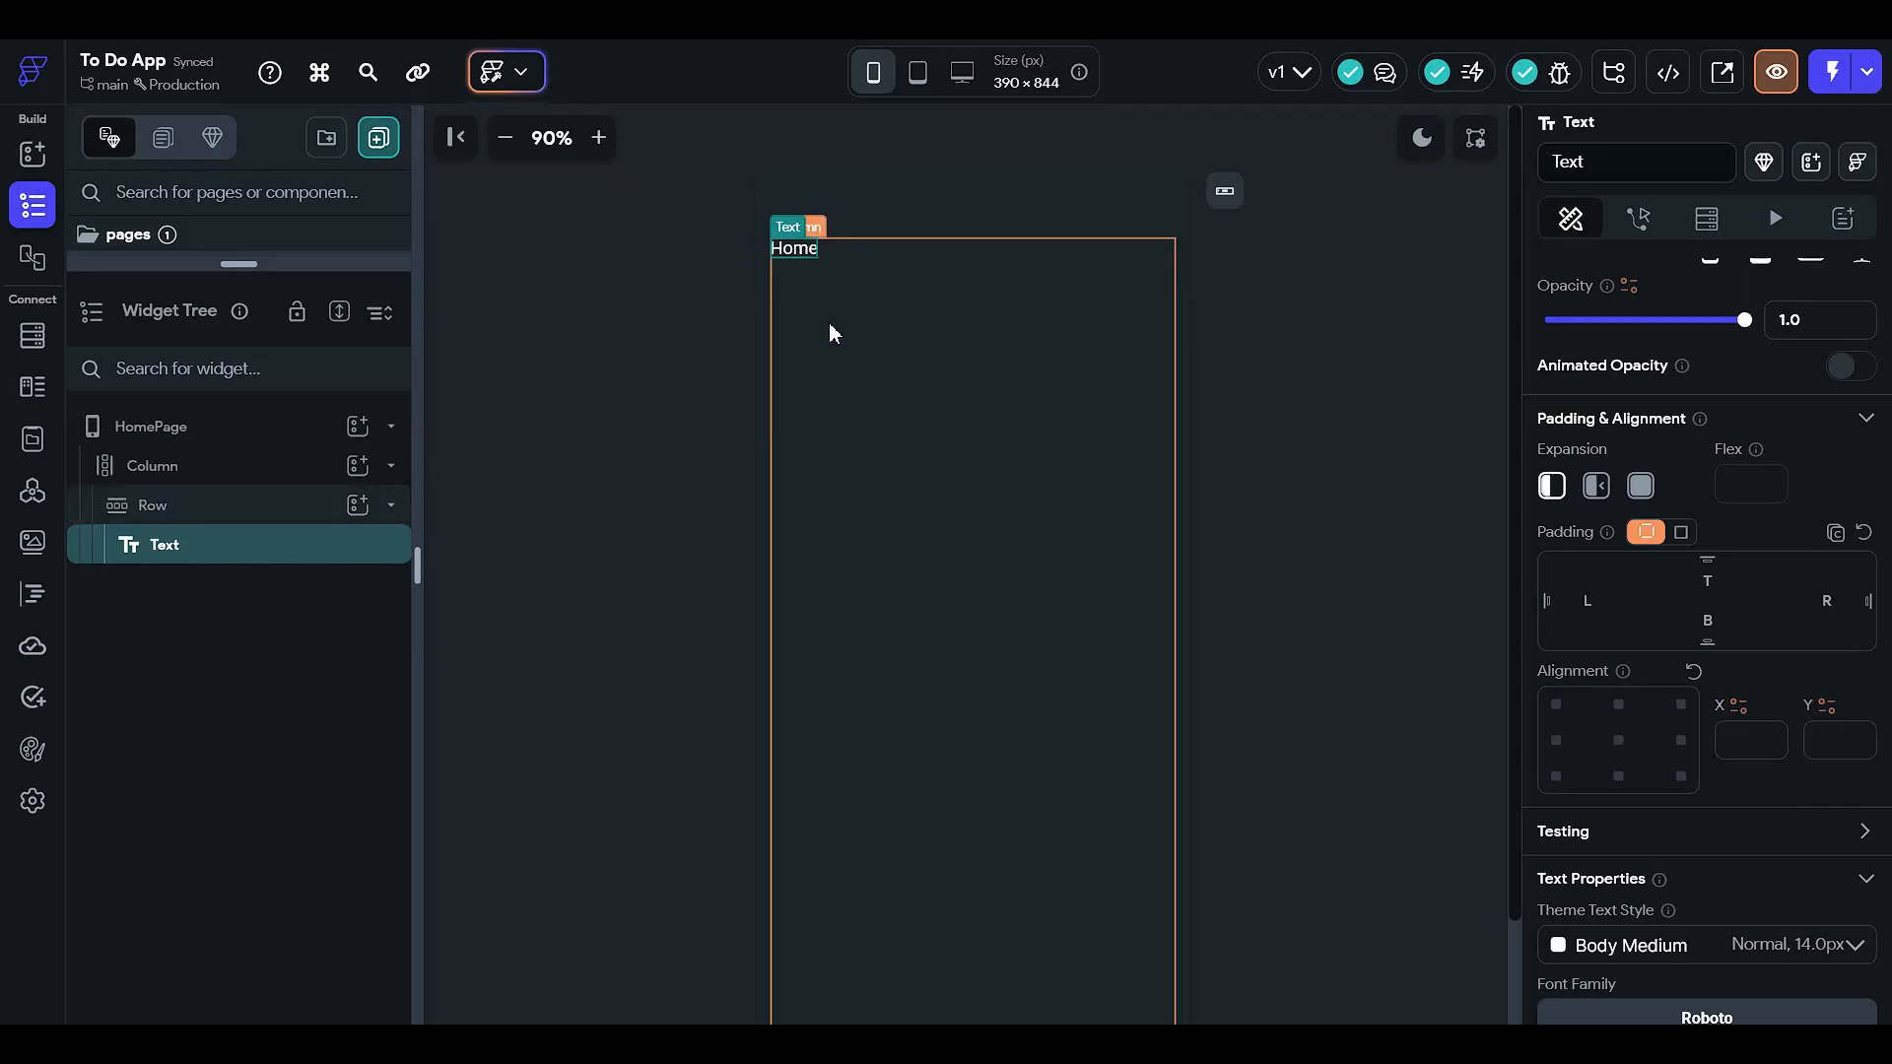
click(272, 507)
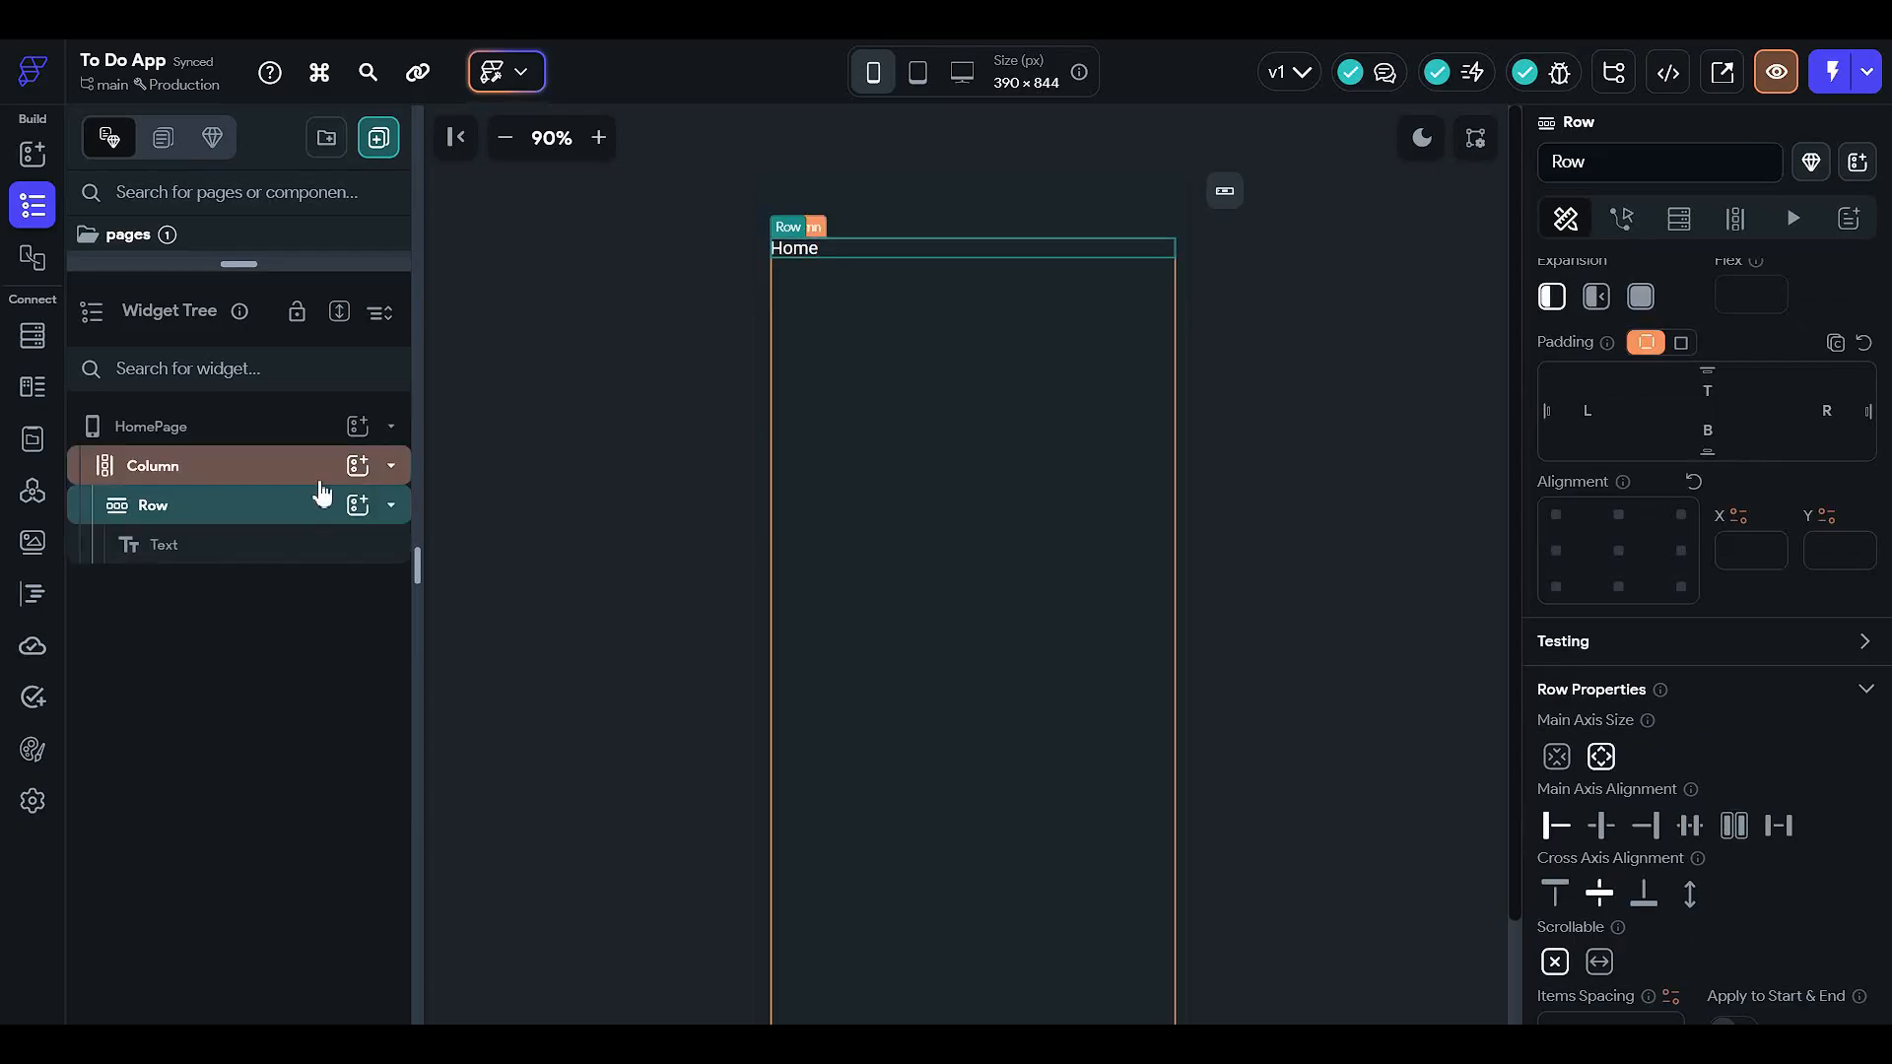
click(358, 506)
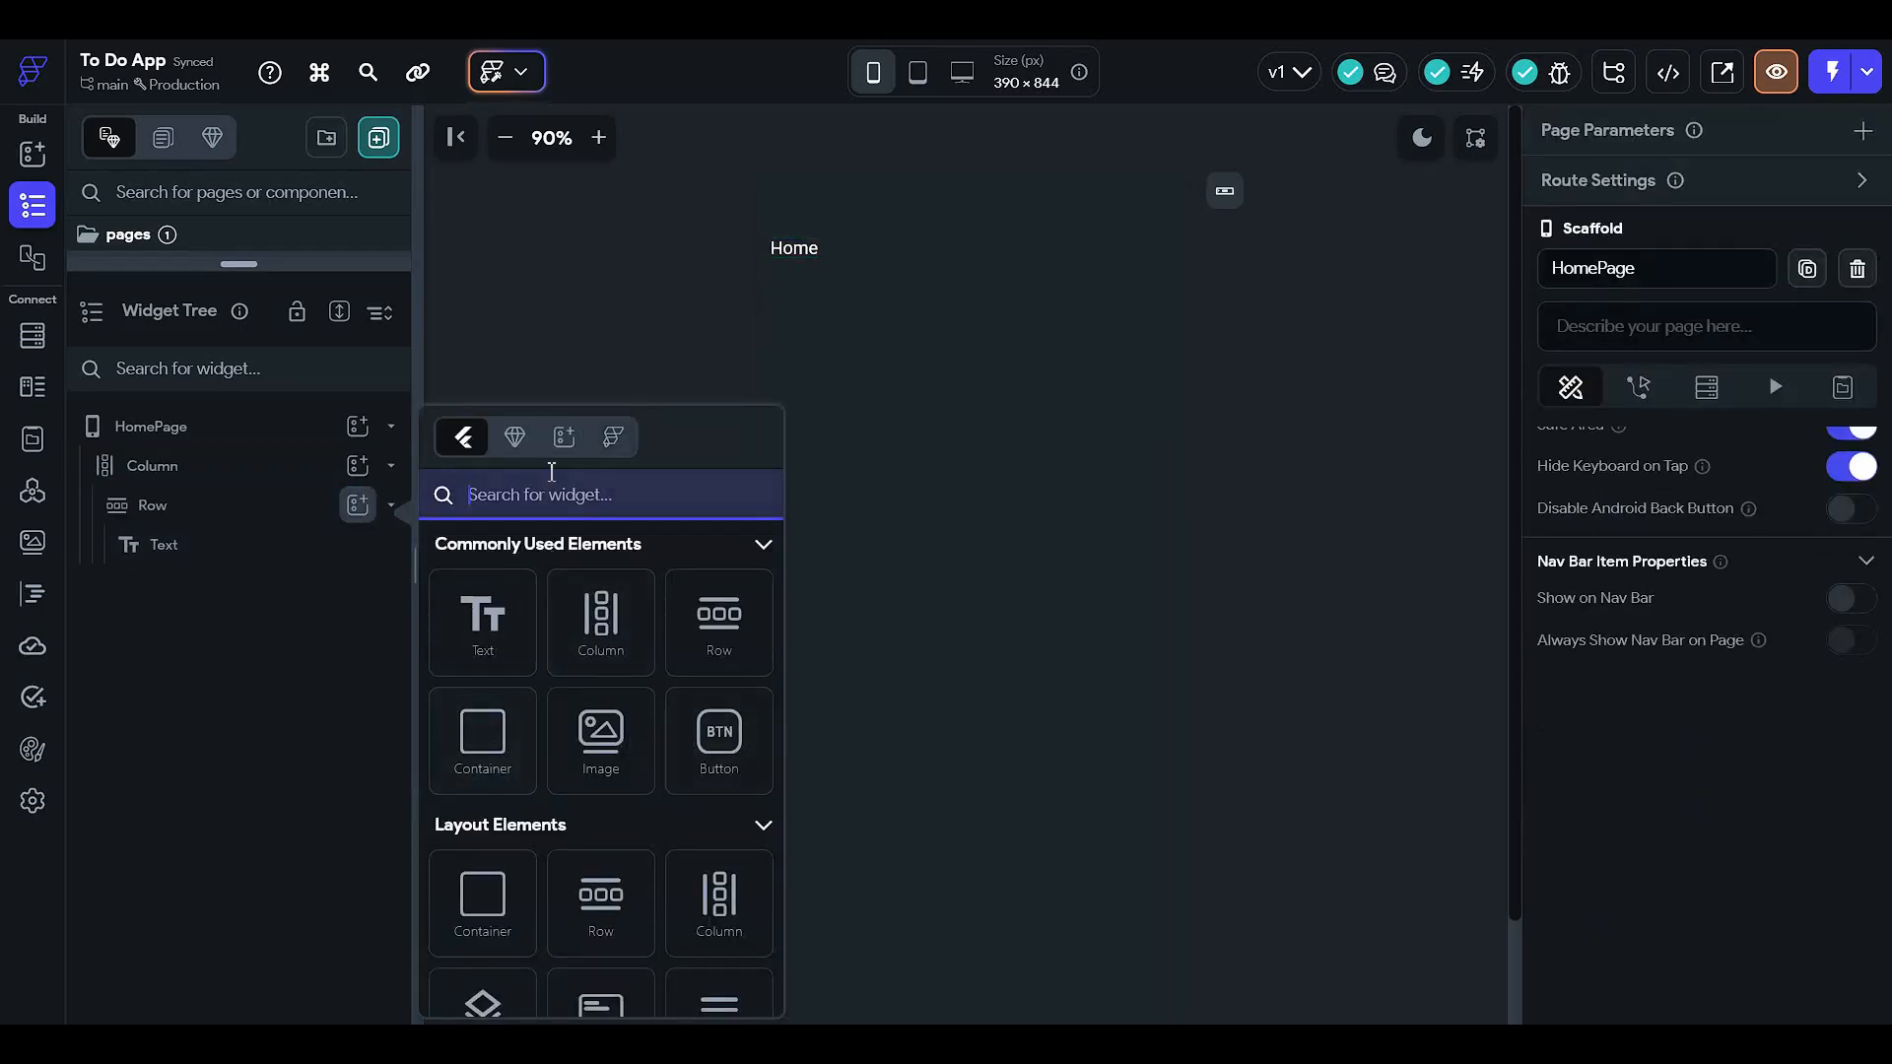
text(se)
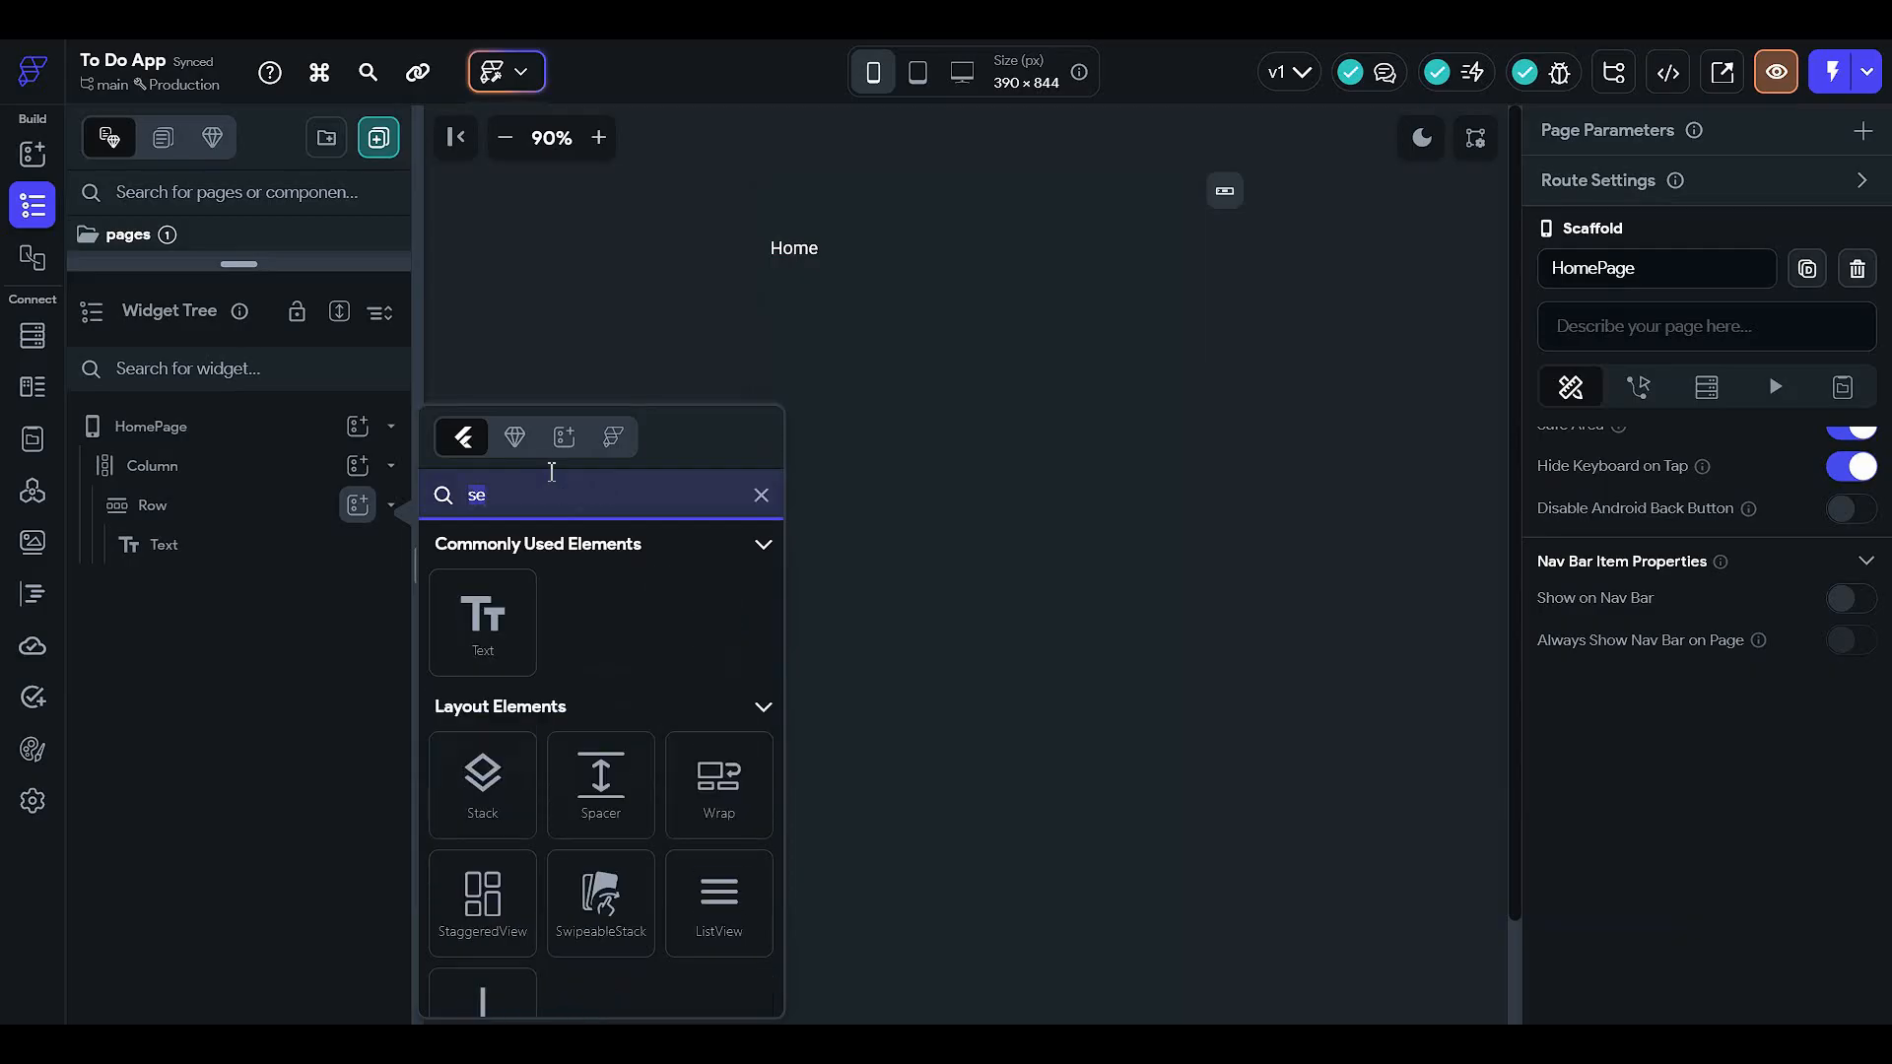
text(text)
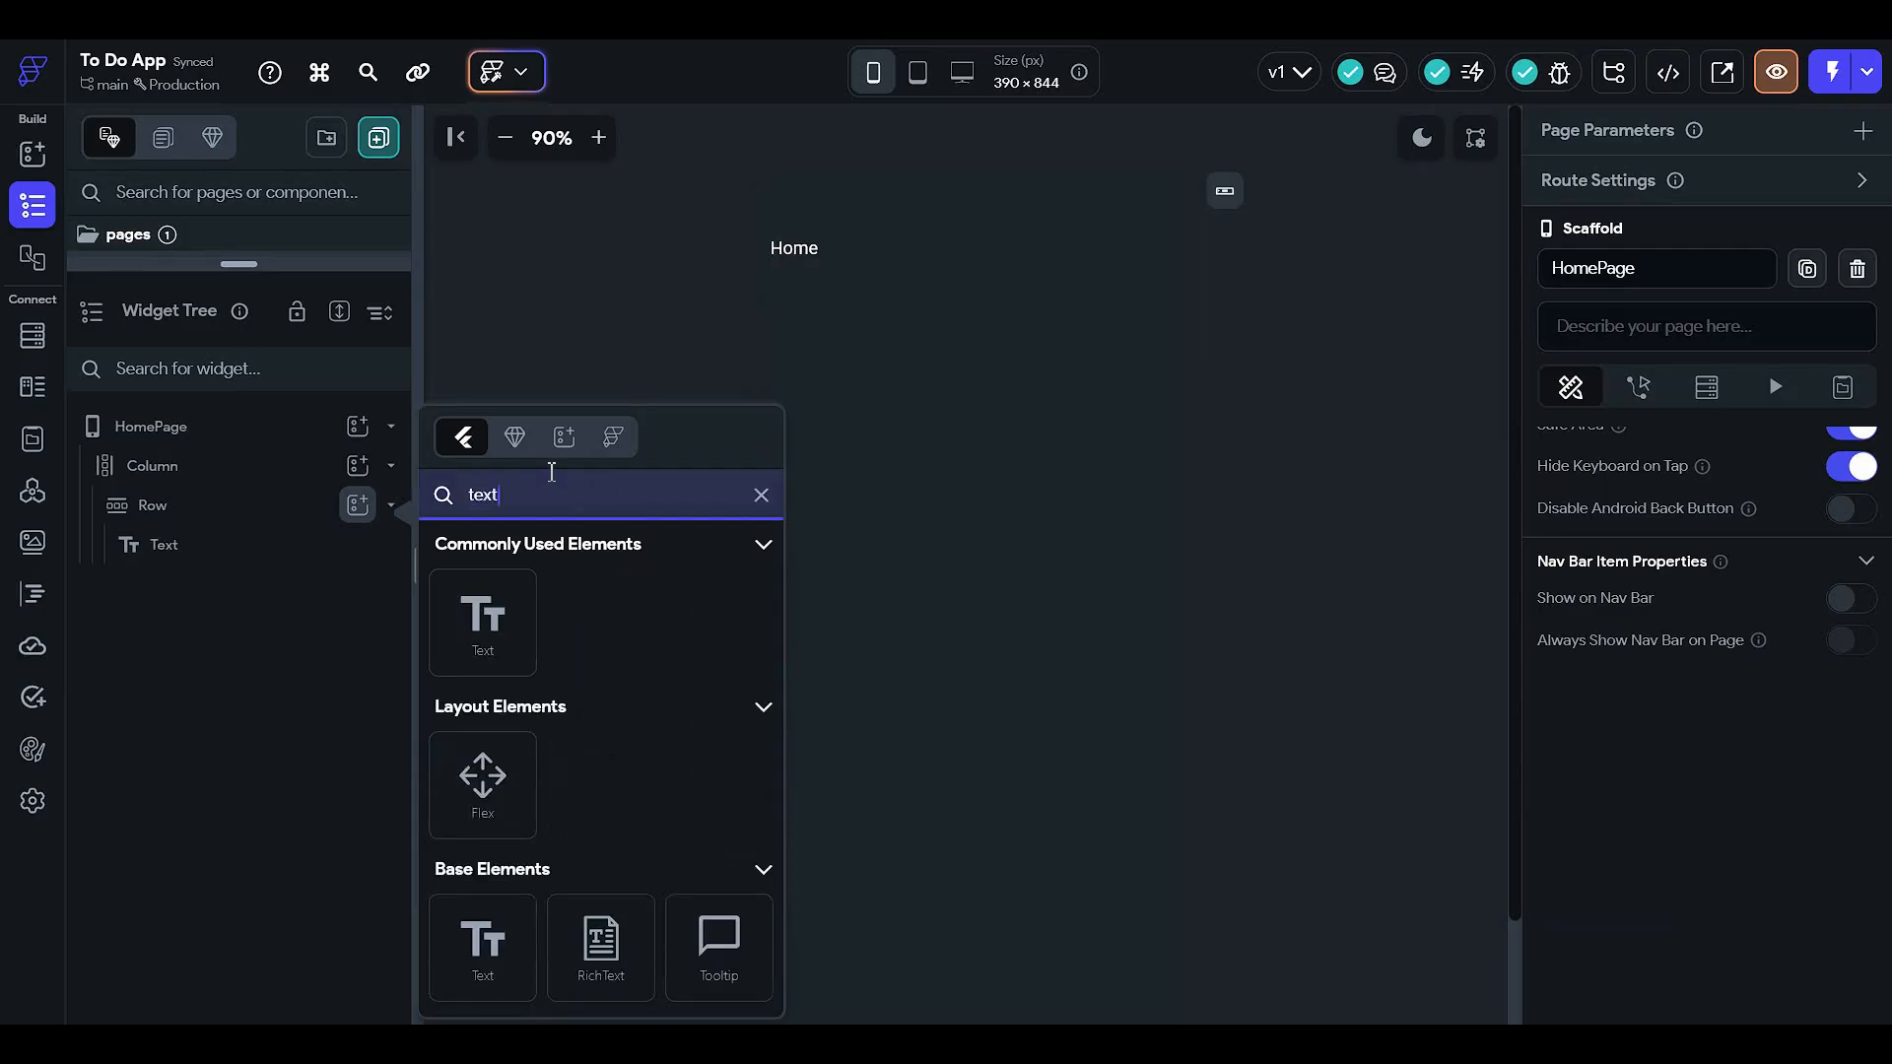
text(field)
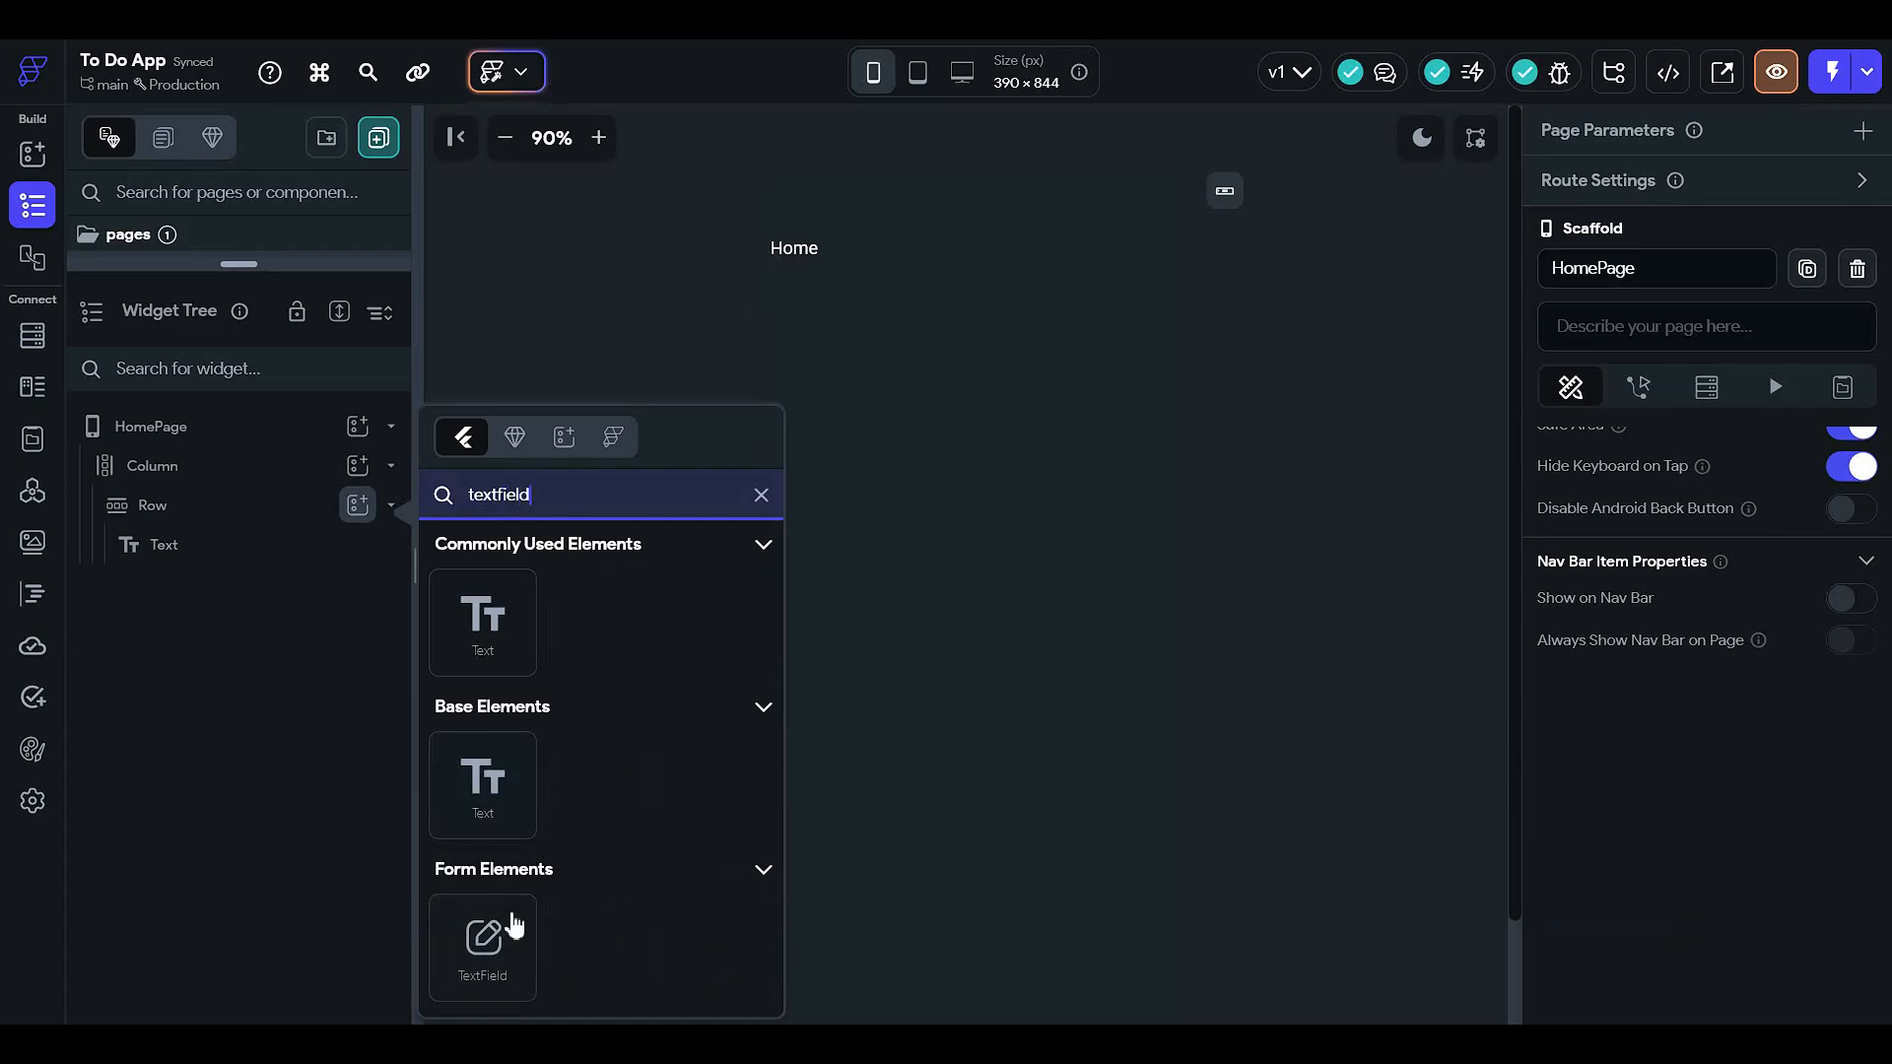
click(484, 941)
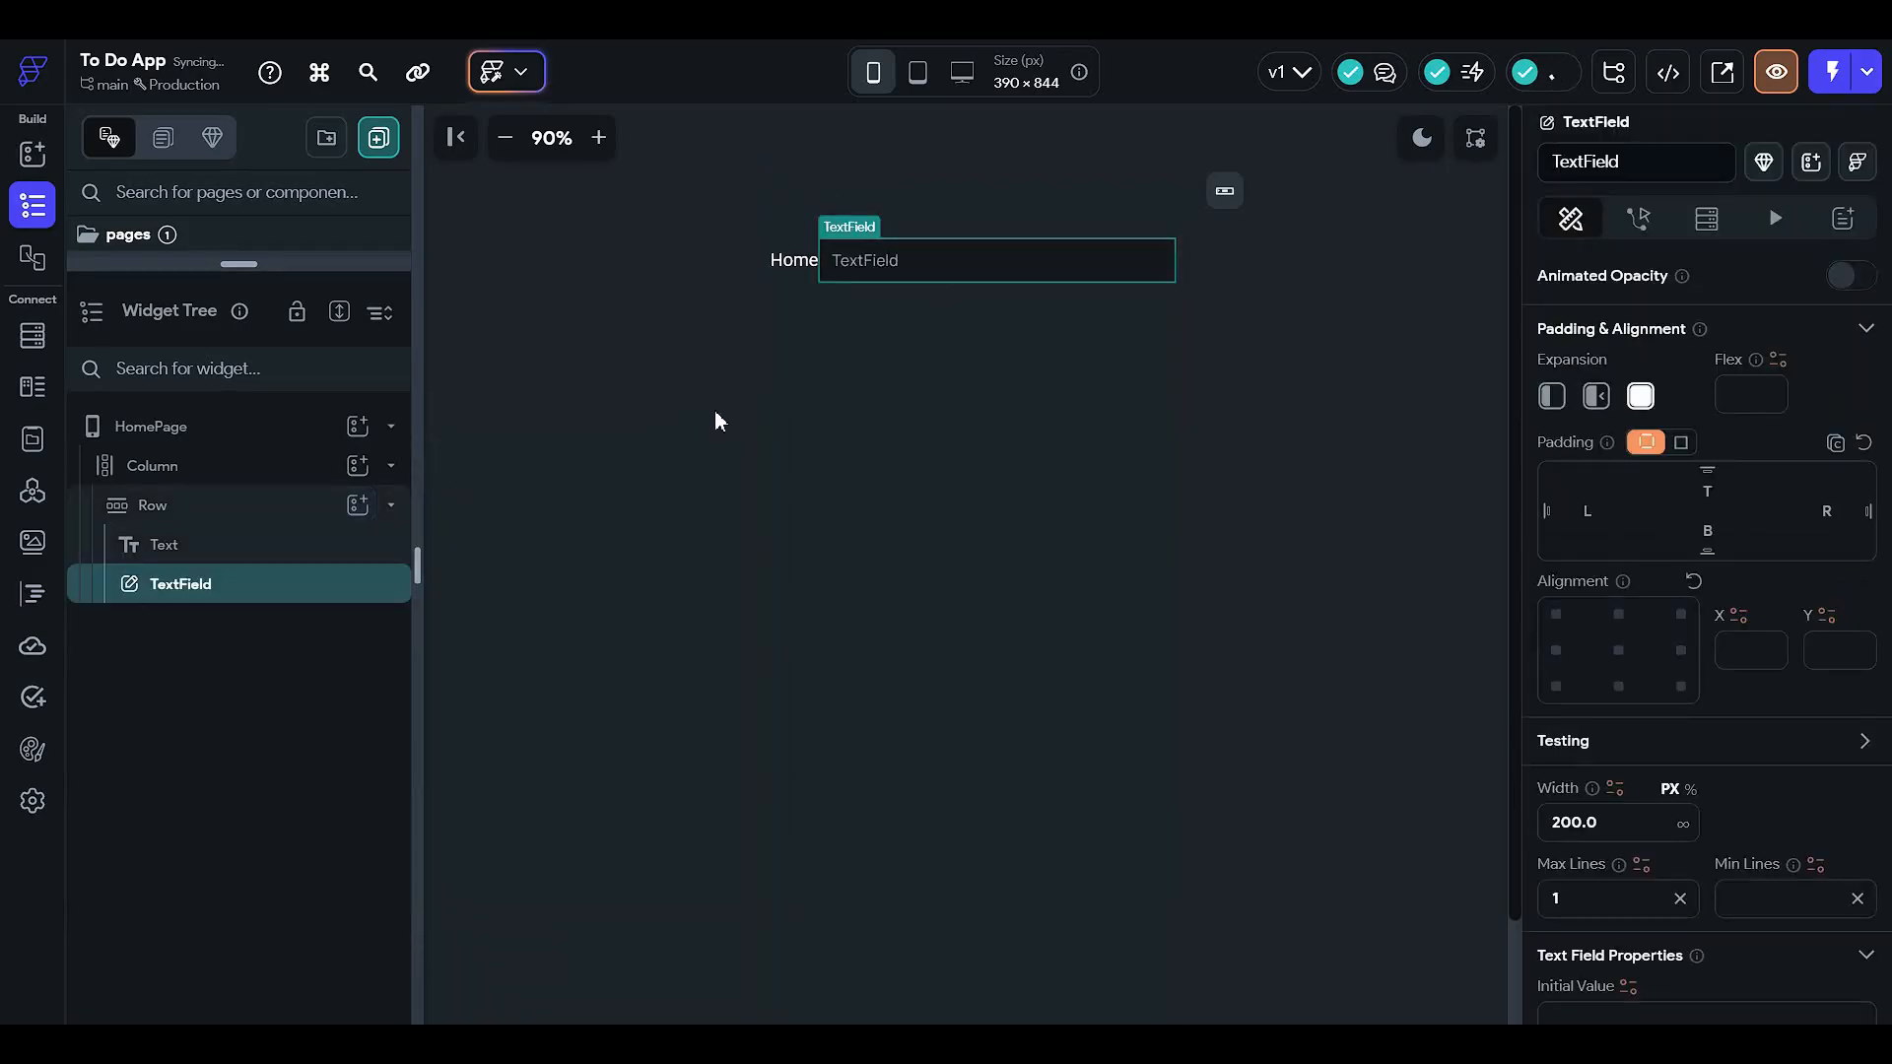
- Set the TextField's width to 100, correcting an initial 150
scroll(1632, 597, down, 3)
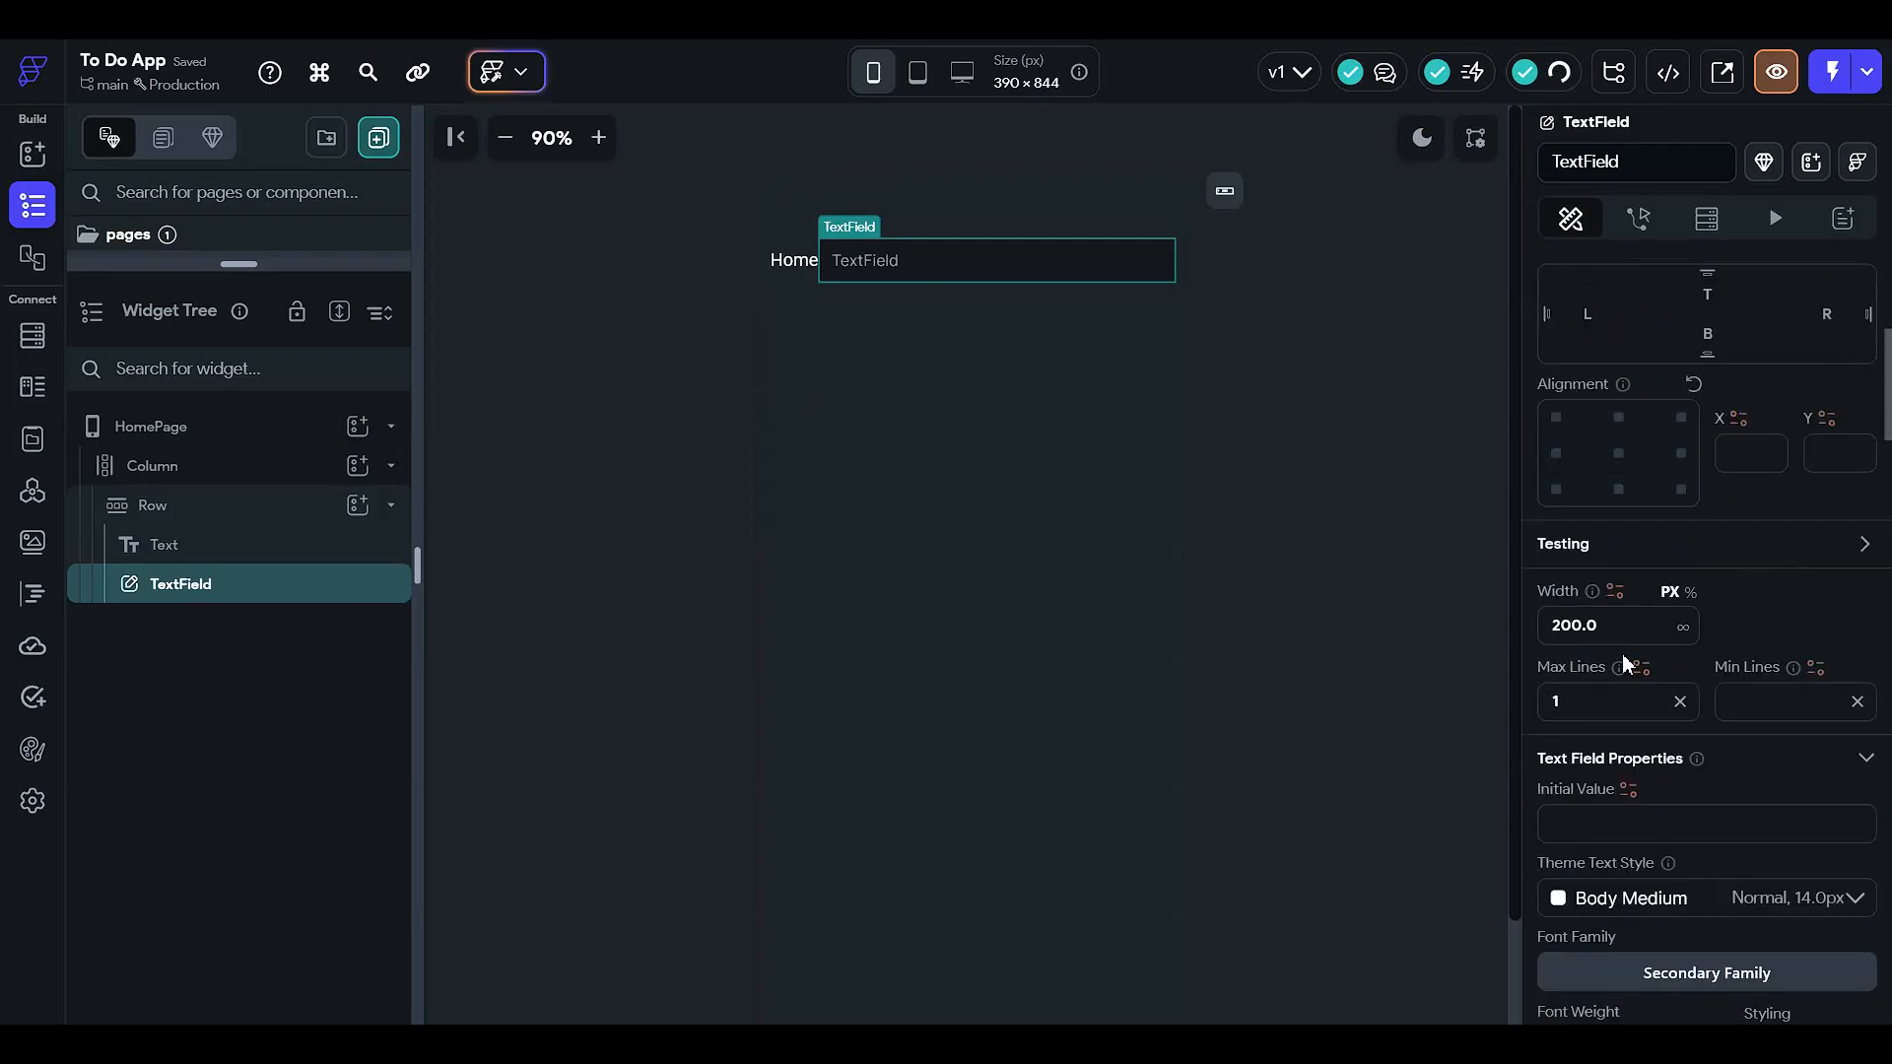
click(1654, 522)
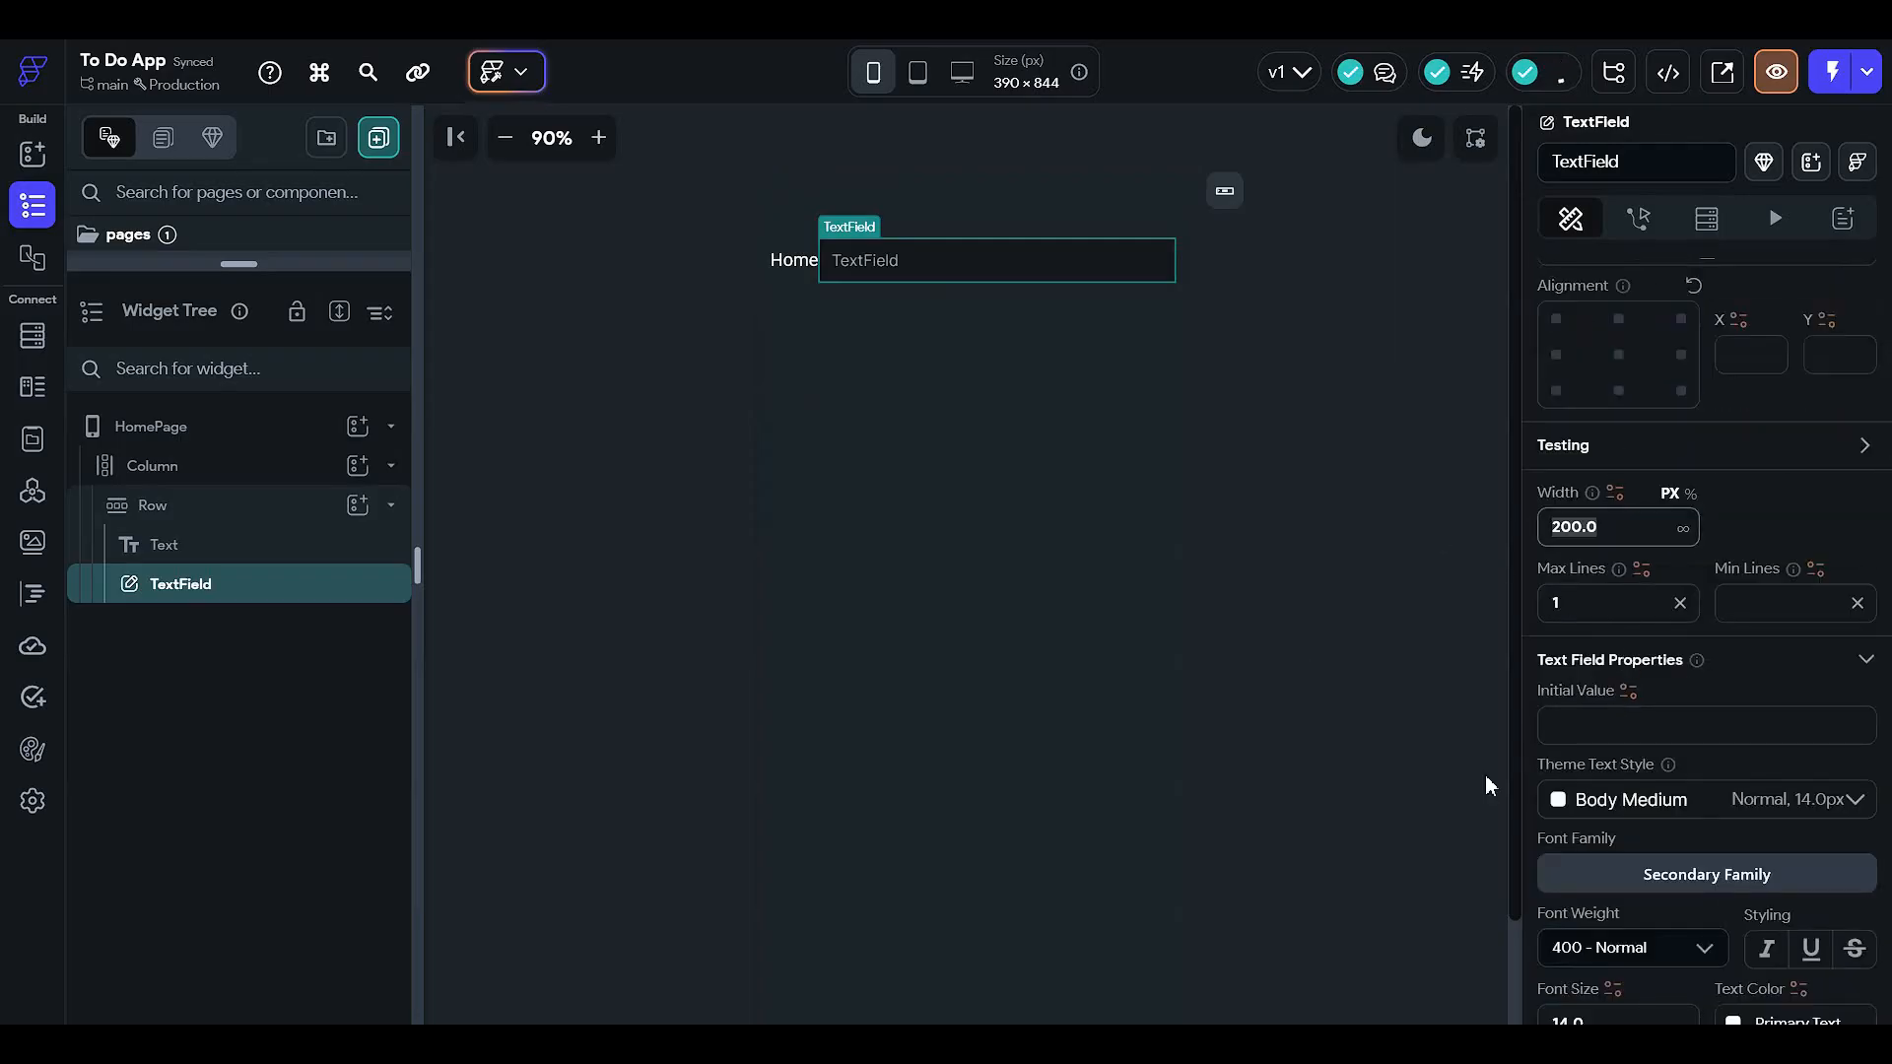
text(150)
click(1261, 317)
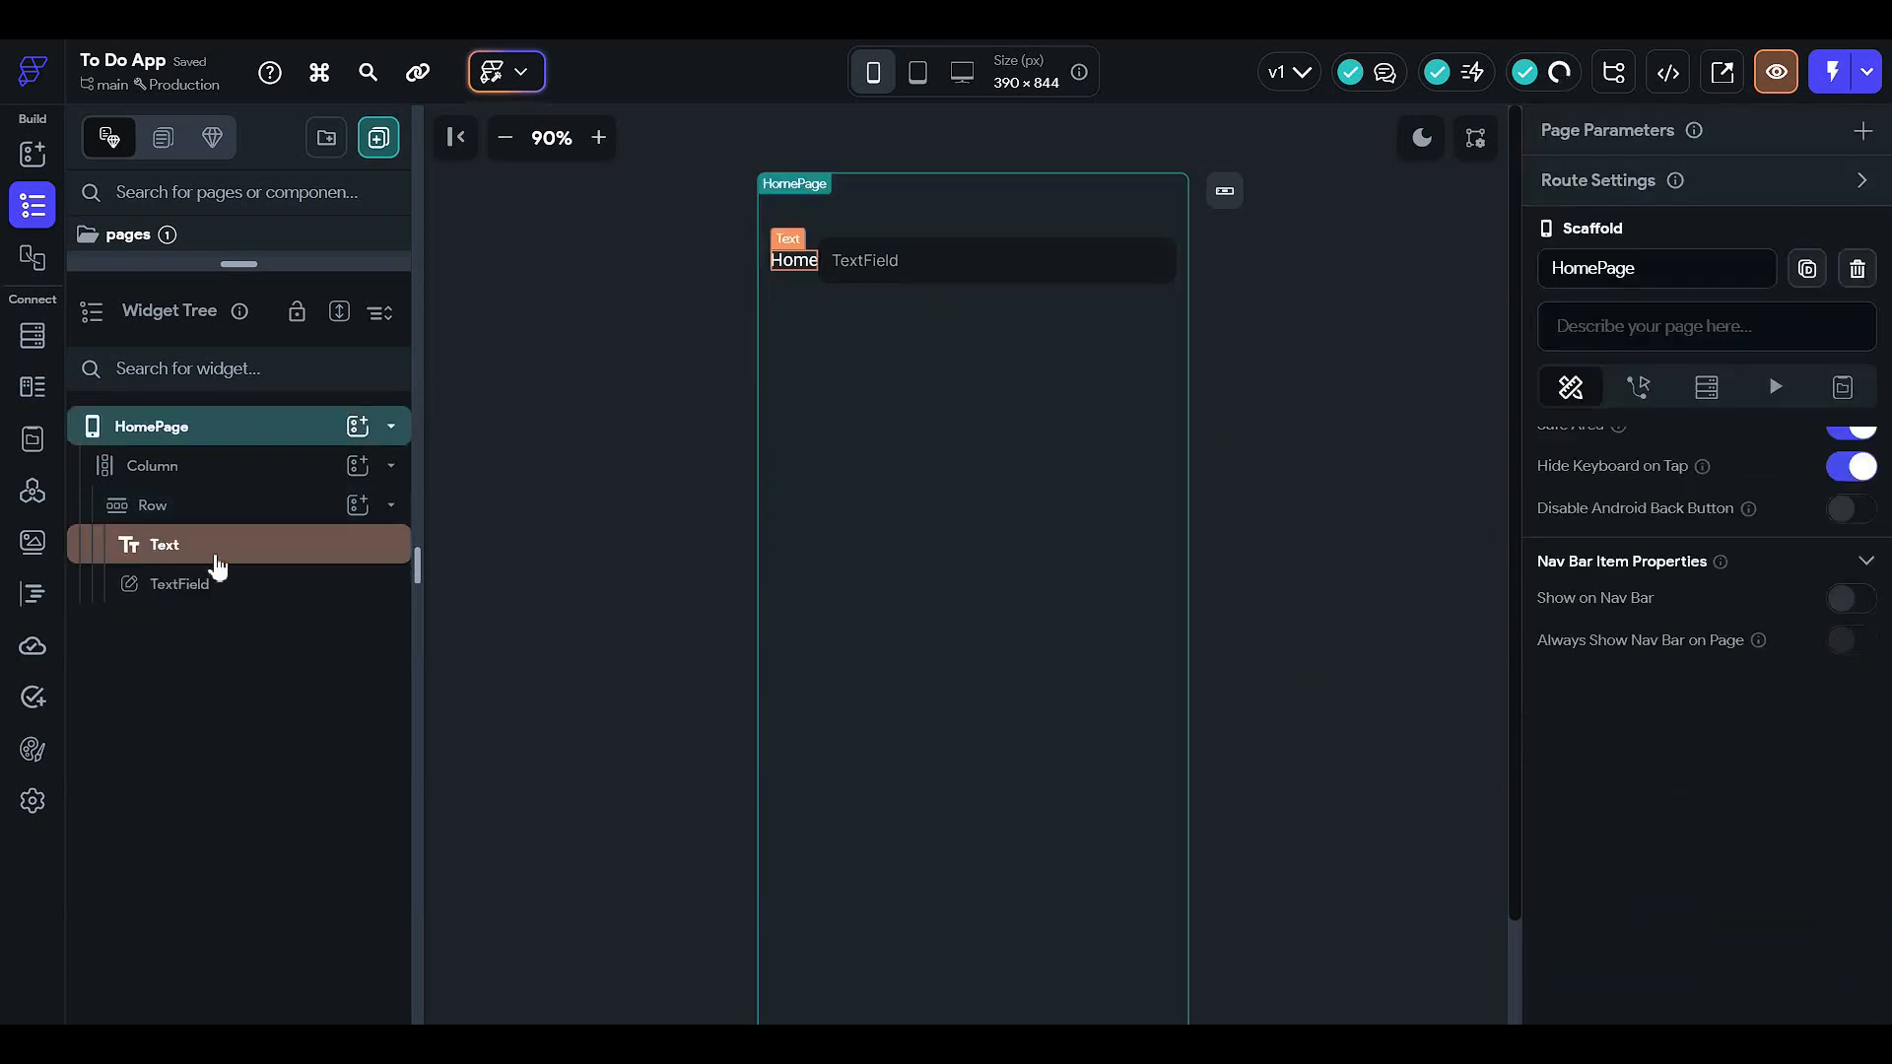
click(355, 591)
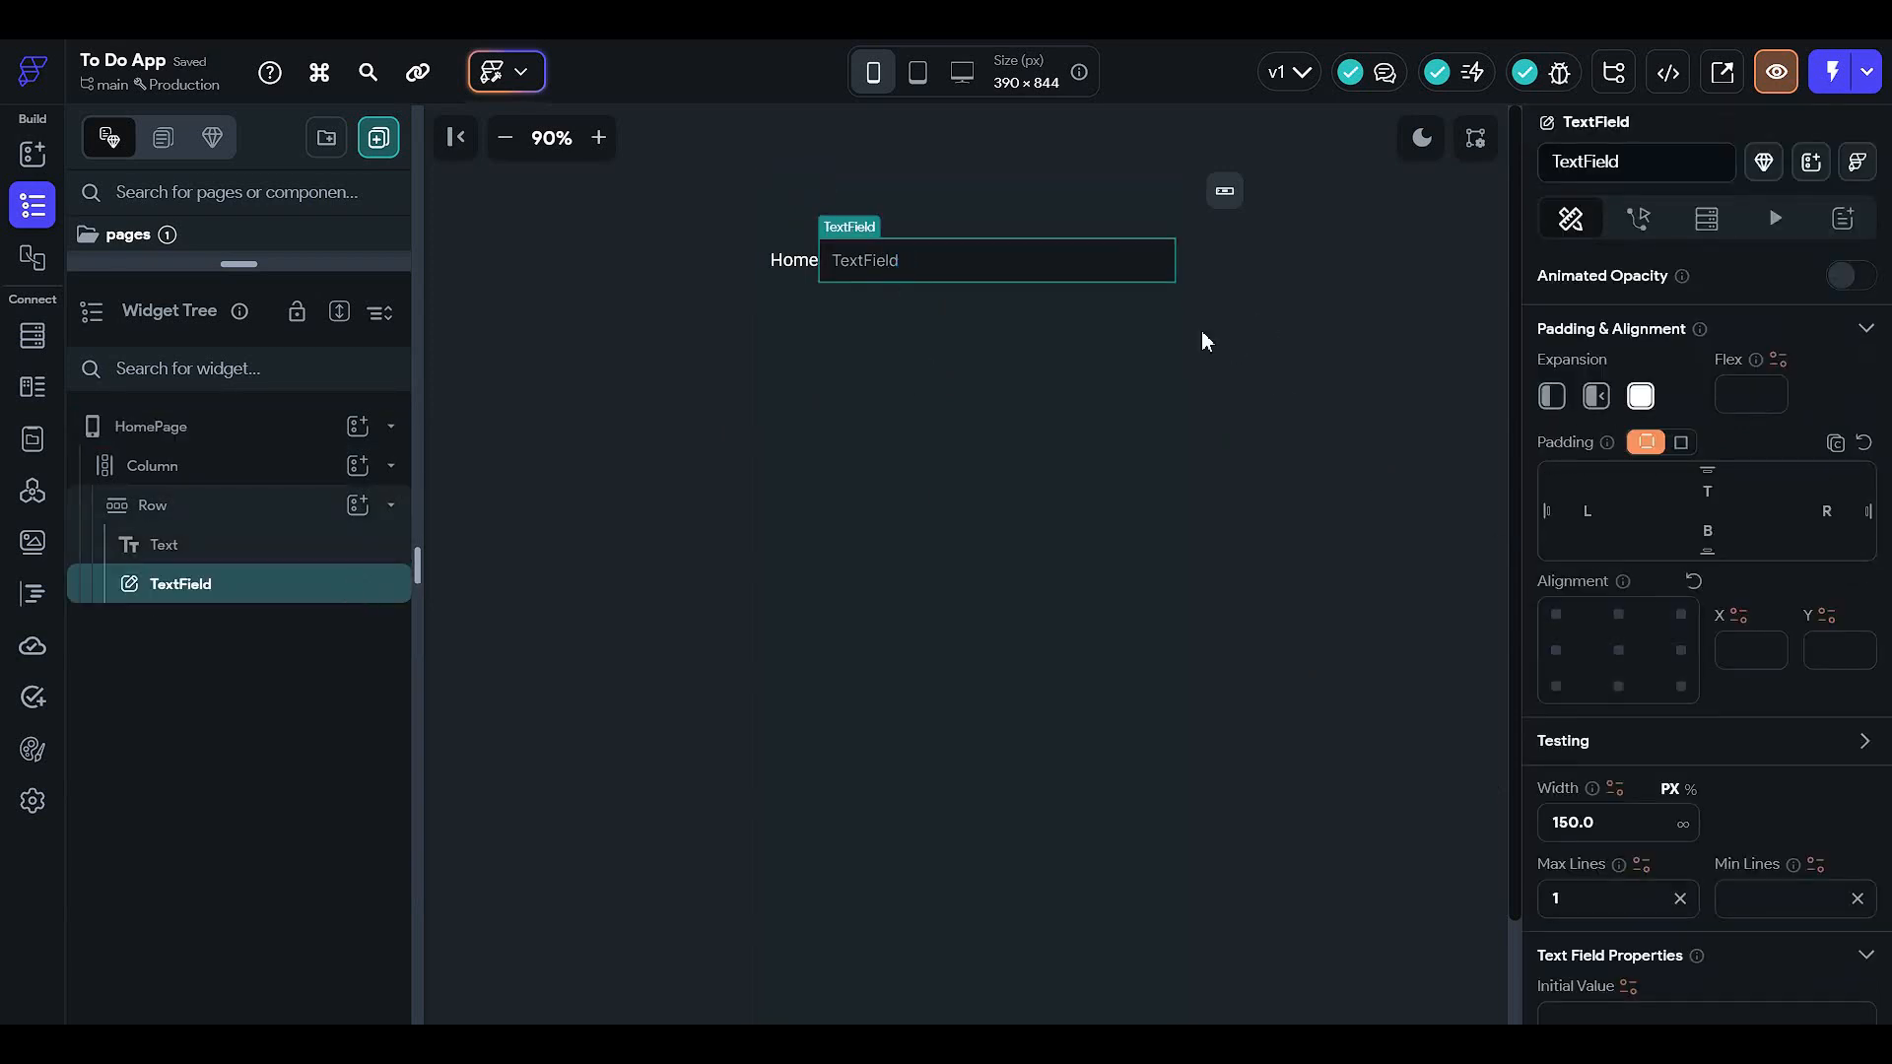
click(1846, 806)
double_click(1581, 821)
text(1)
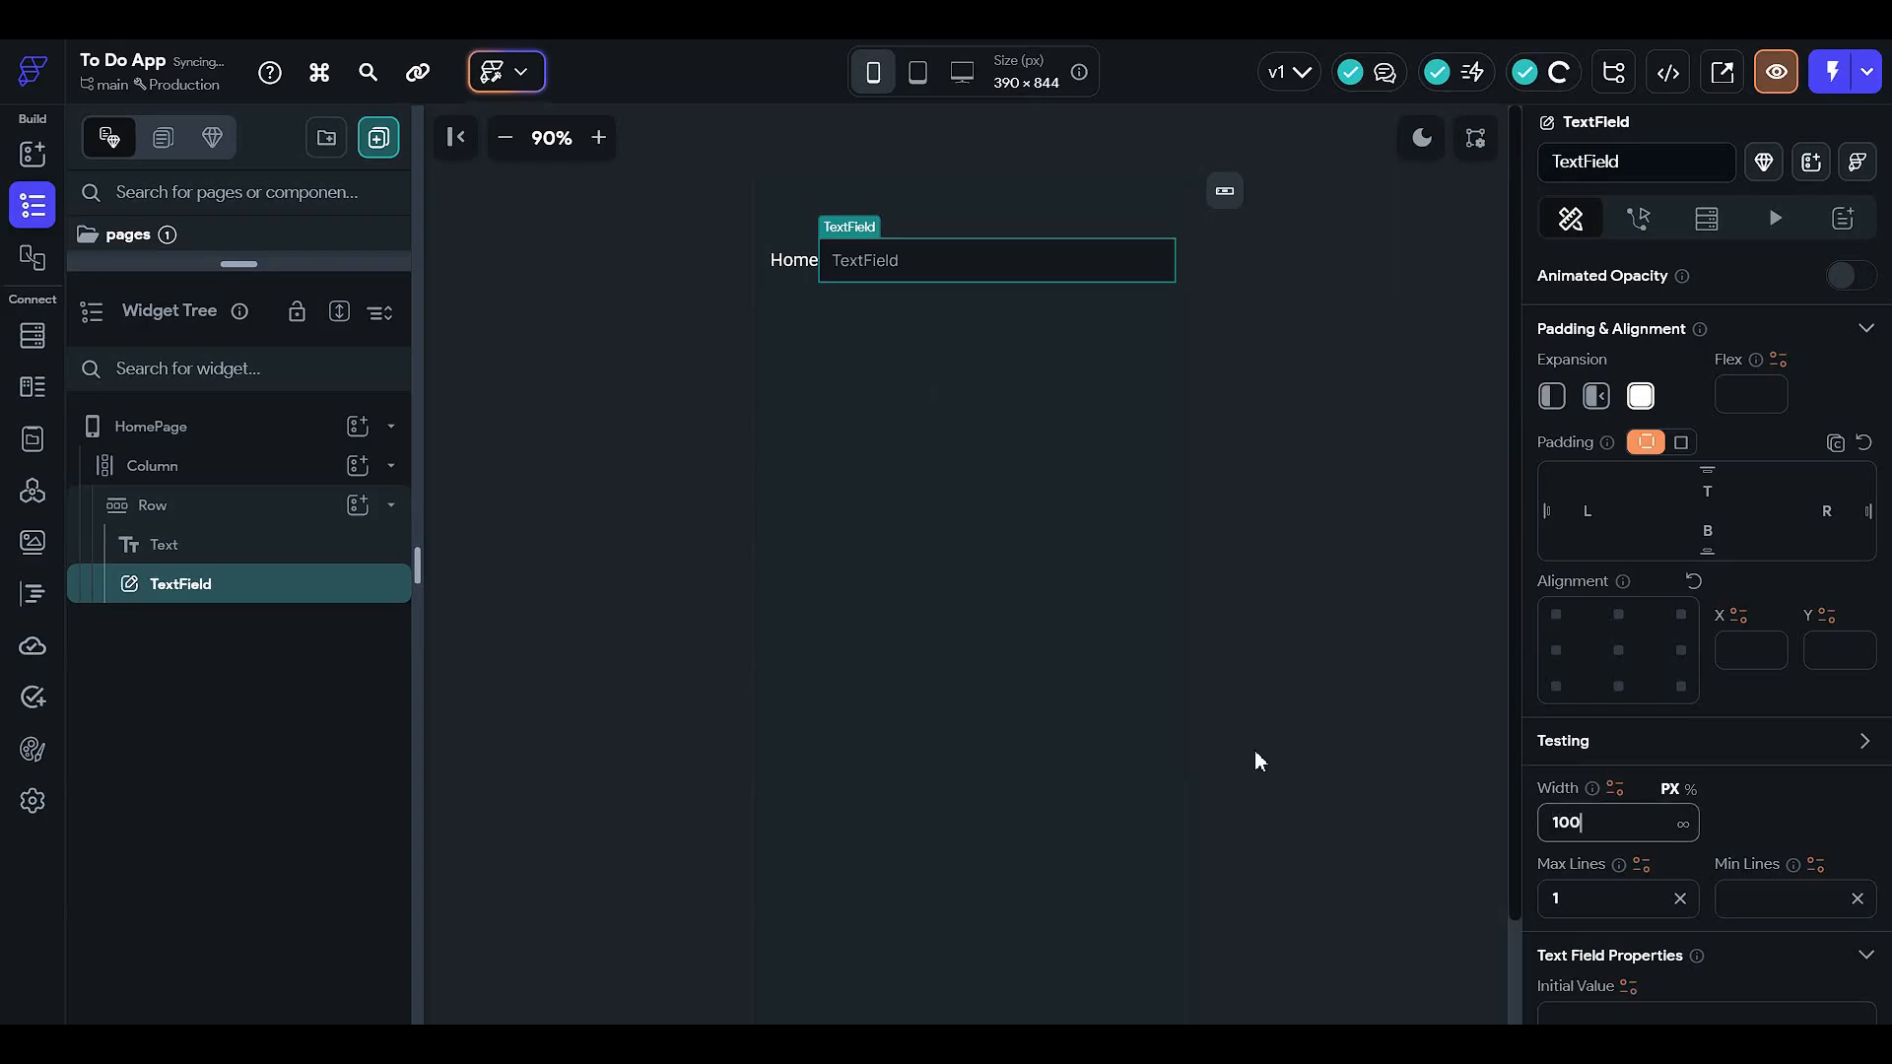
click(1645, 914)
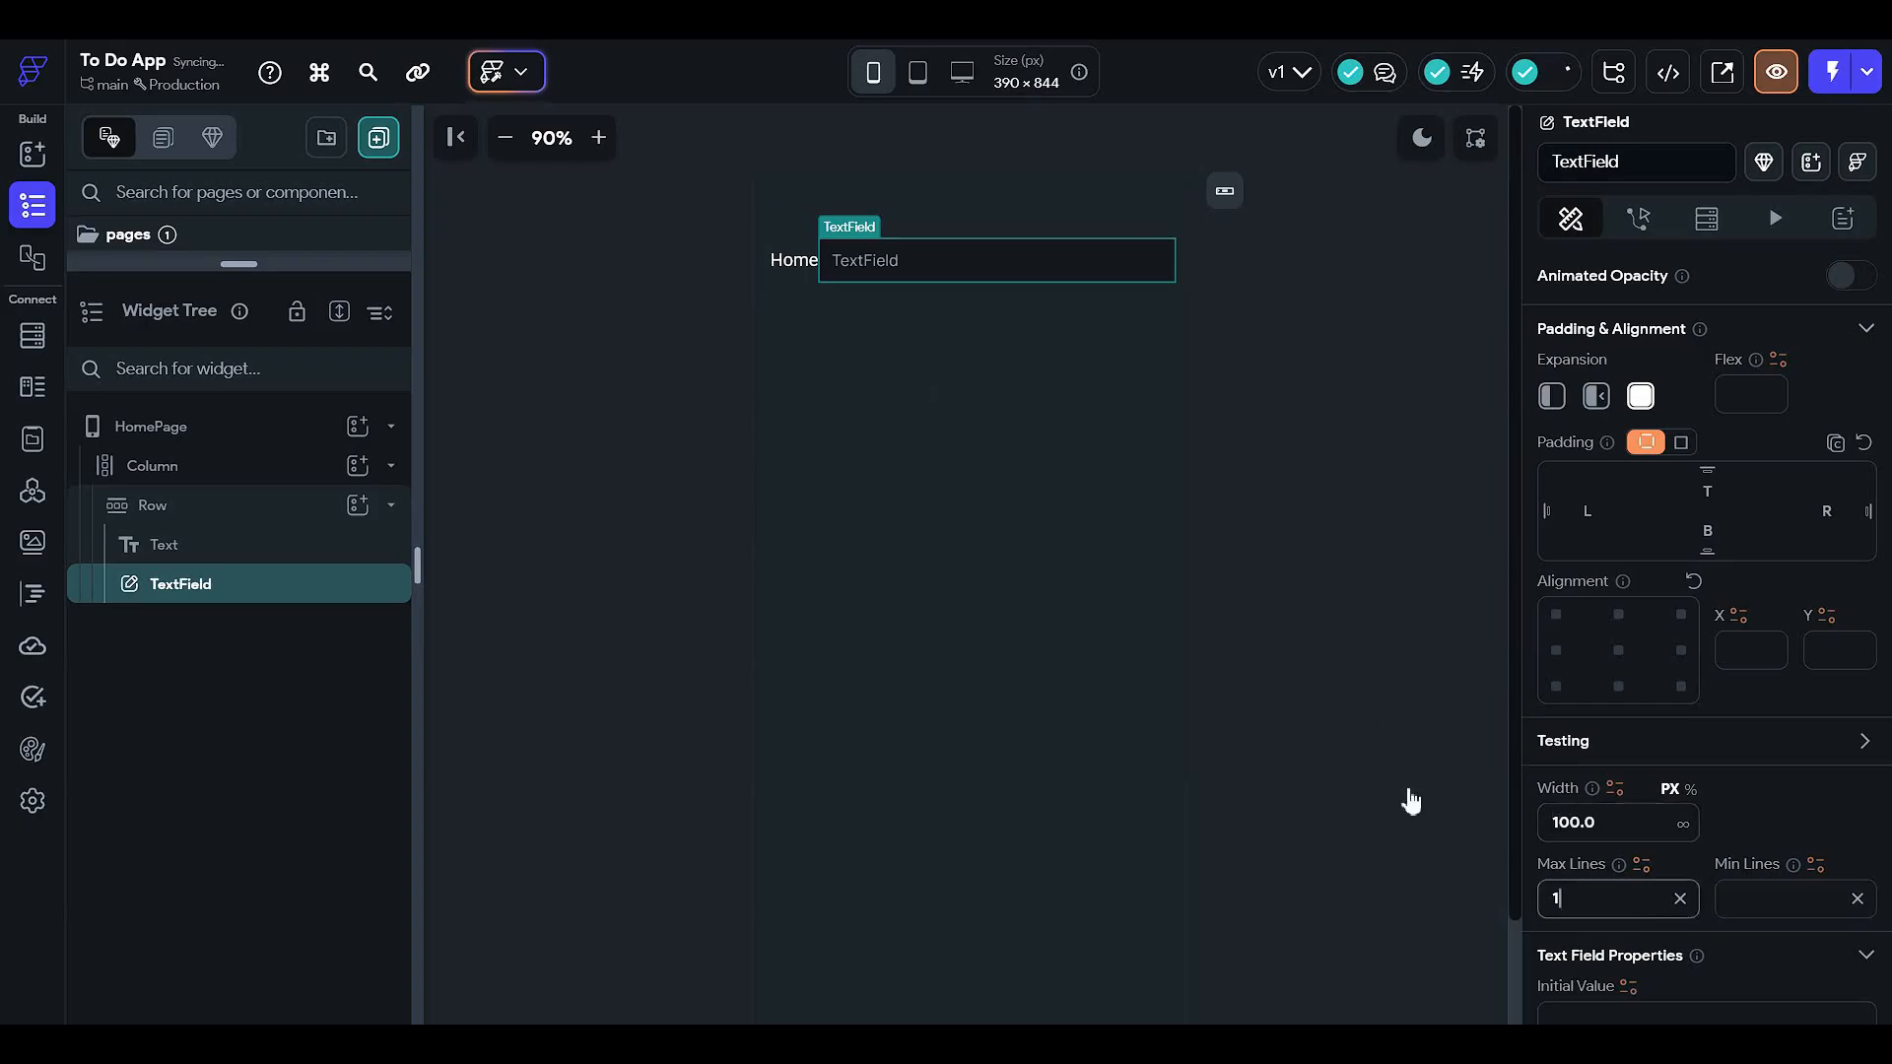
- Reselect the TextField, then select the header Row to add another widget
click(1271, 354)
click(1017, 258)
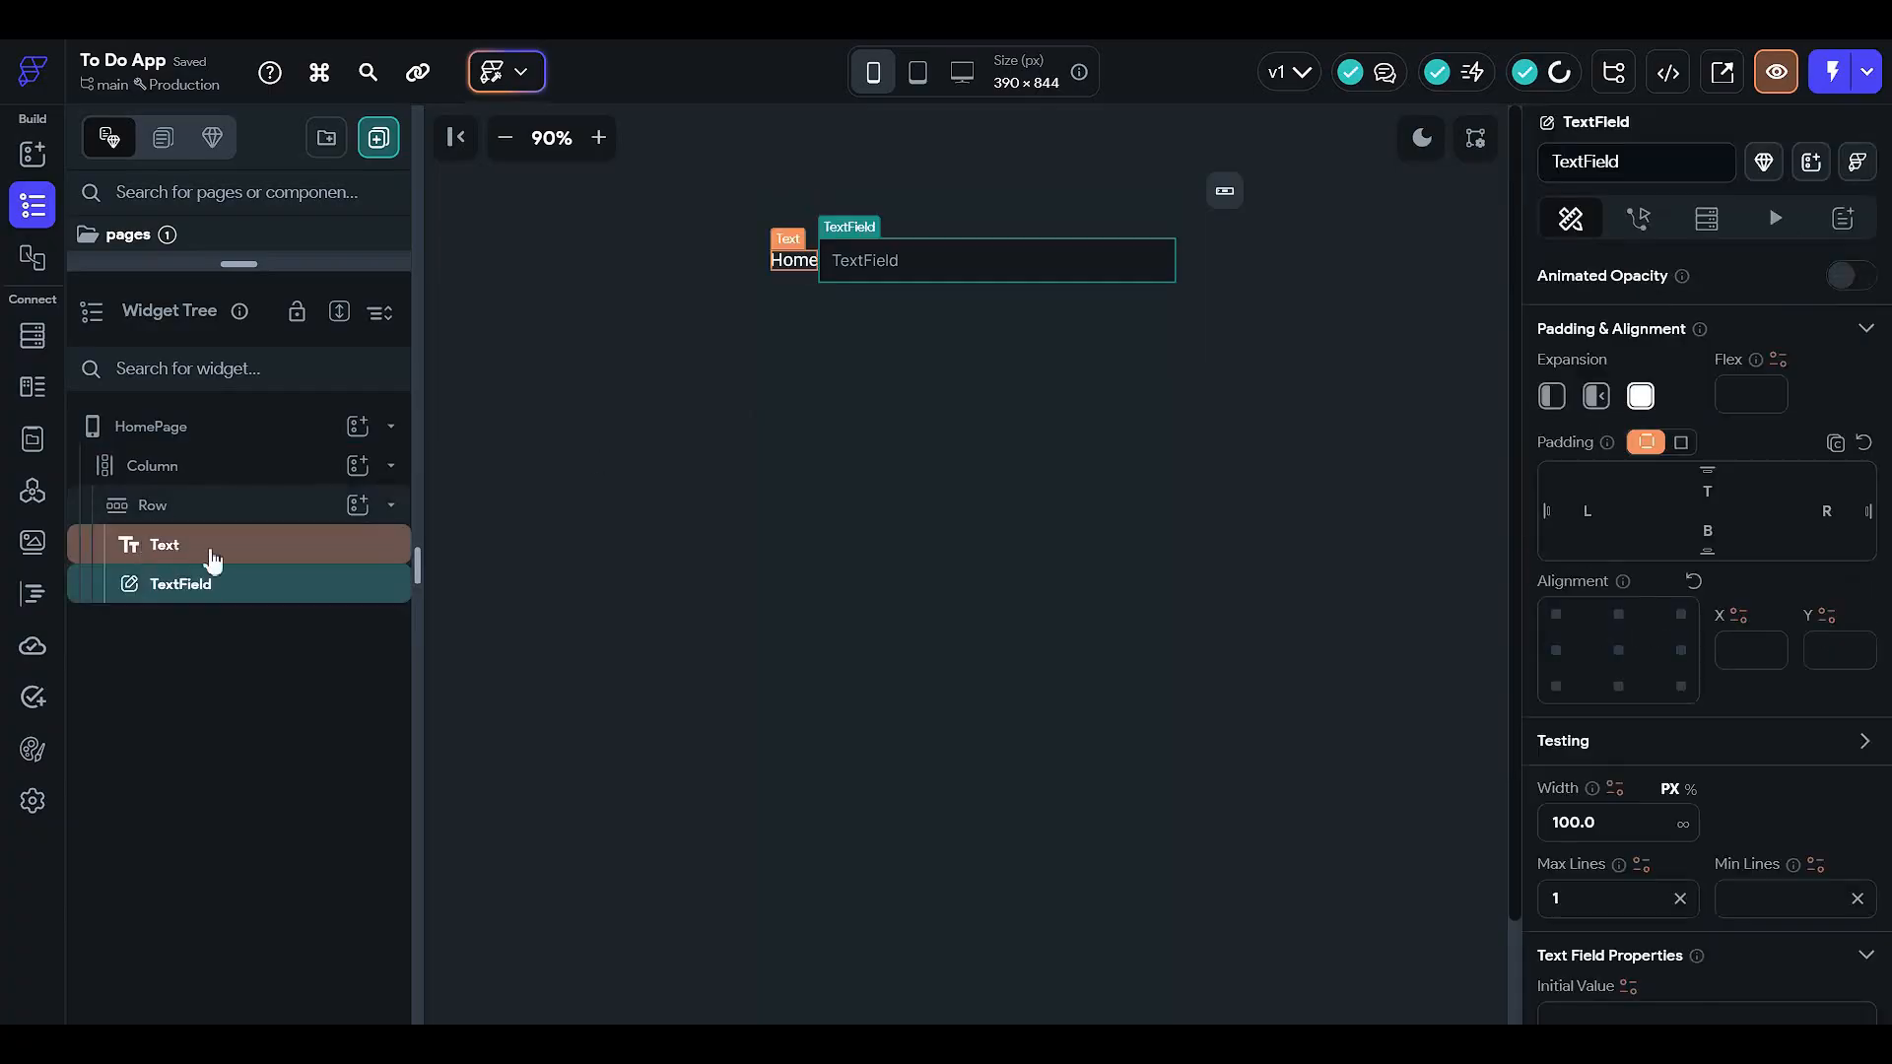
click(286, 506)
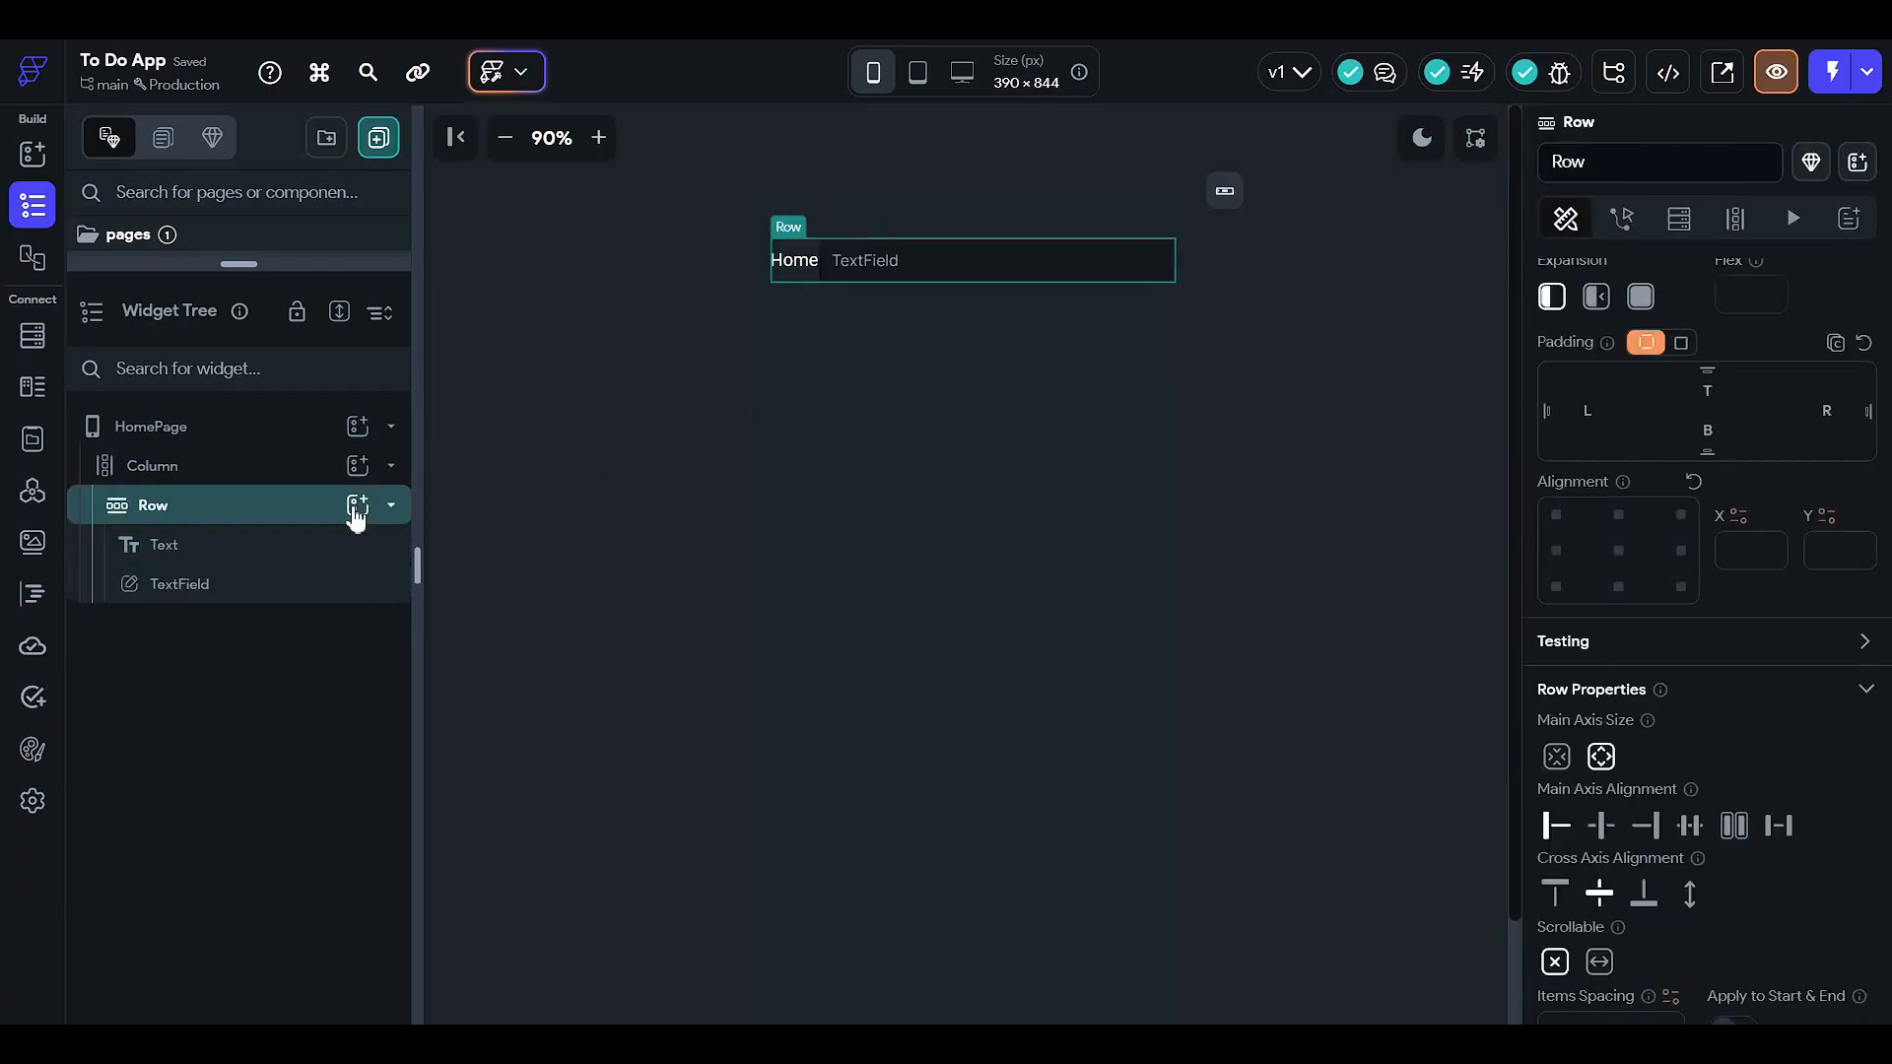
click(358, 507)
- Add a Container to the Row, nest the TextField inside it, and unset its fill colour
click(482, 730)
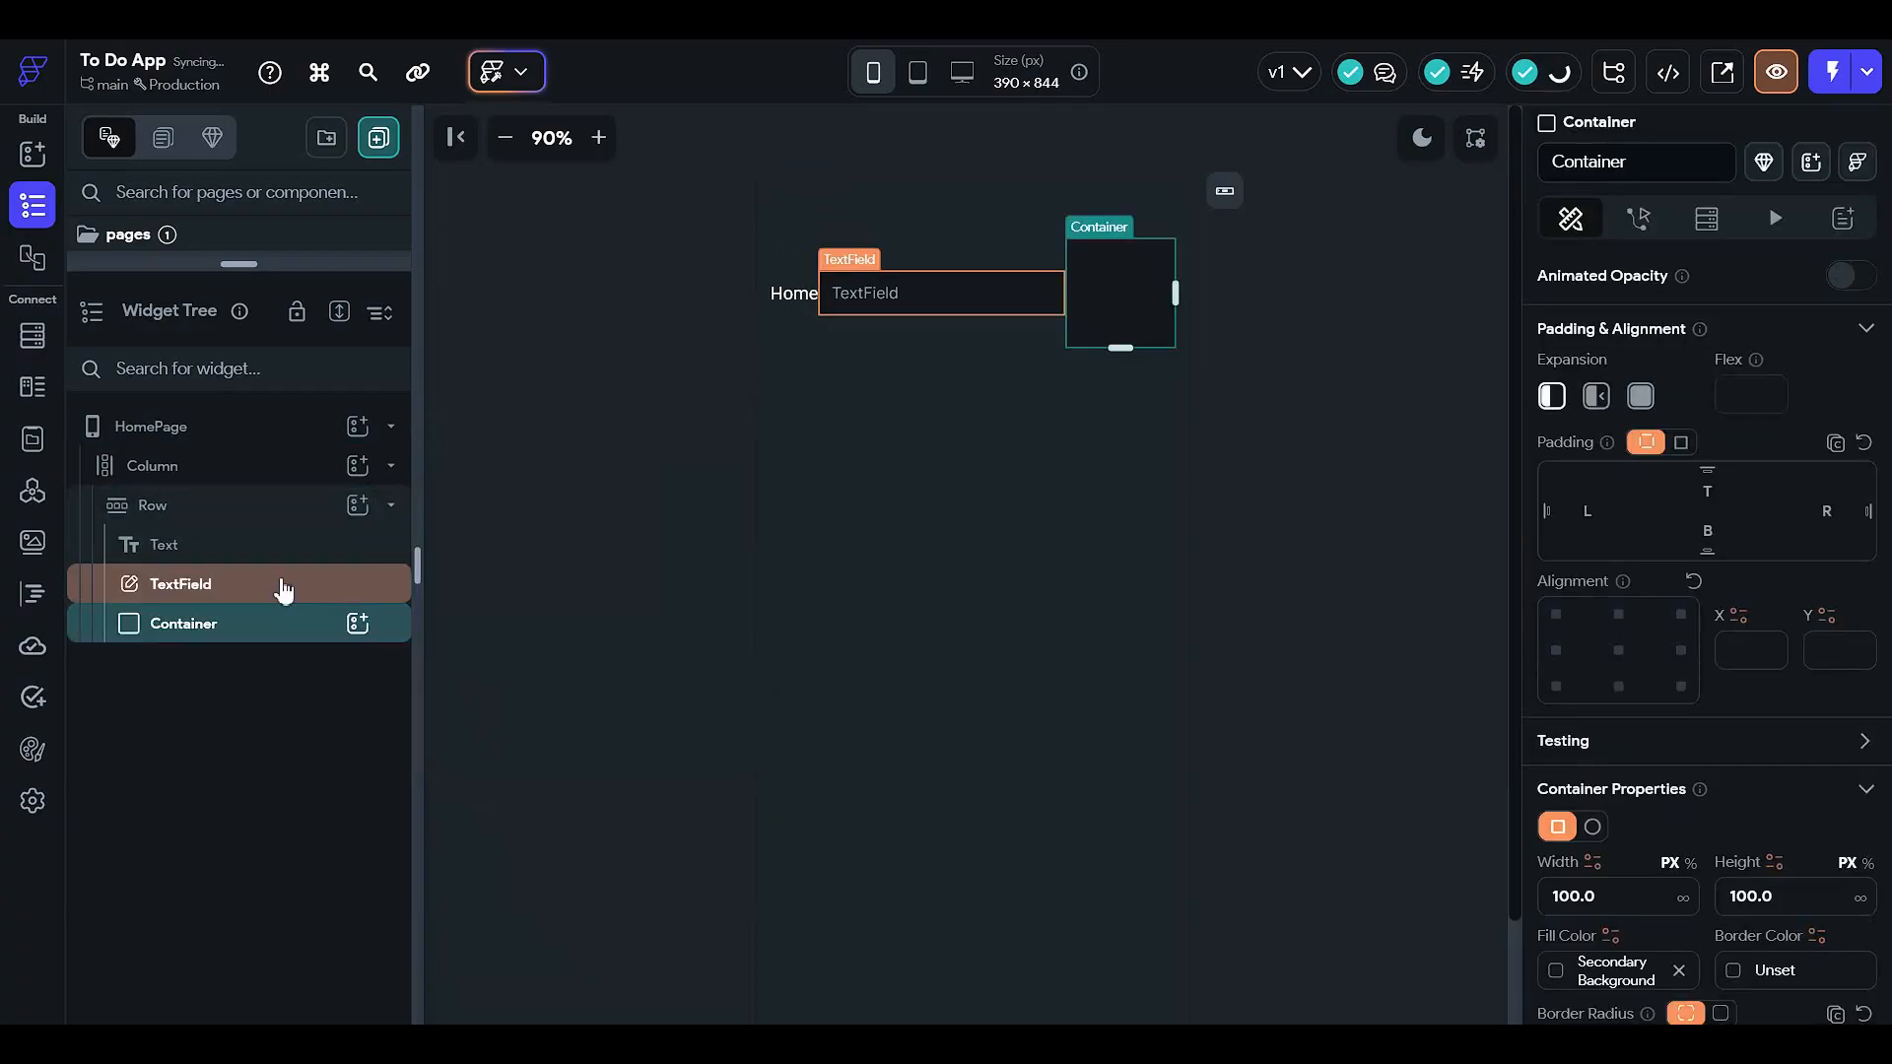
drag(284, 589, 279, 625)
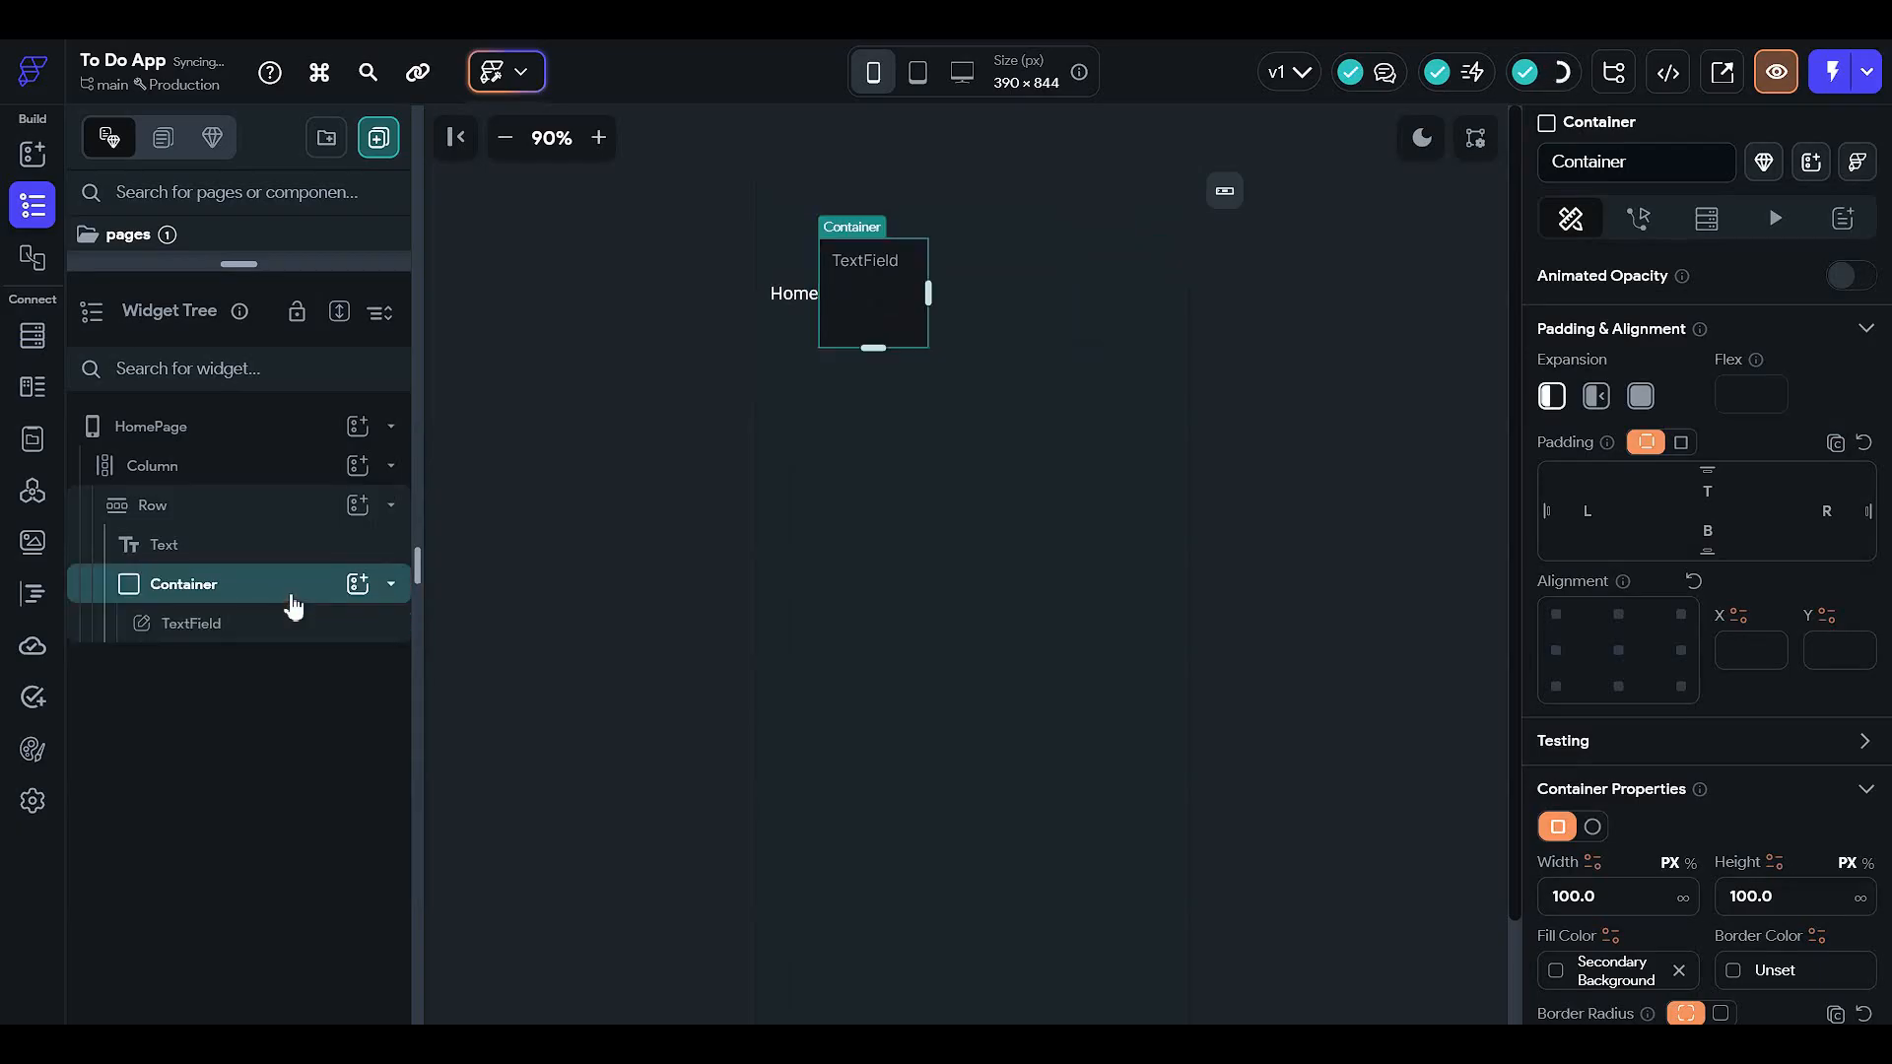
scroll(1626, 709, down, 2)
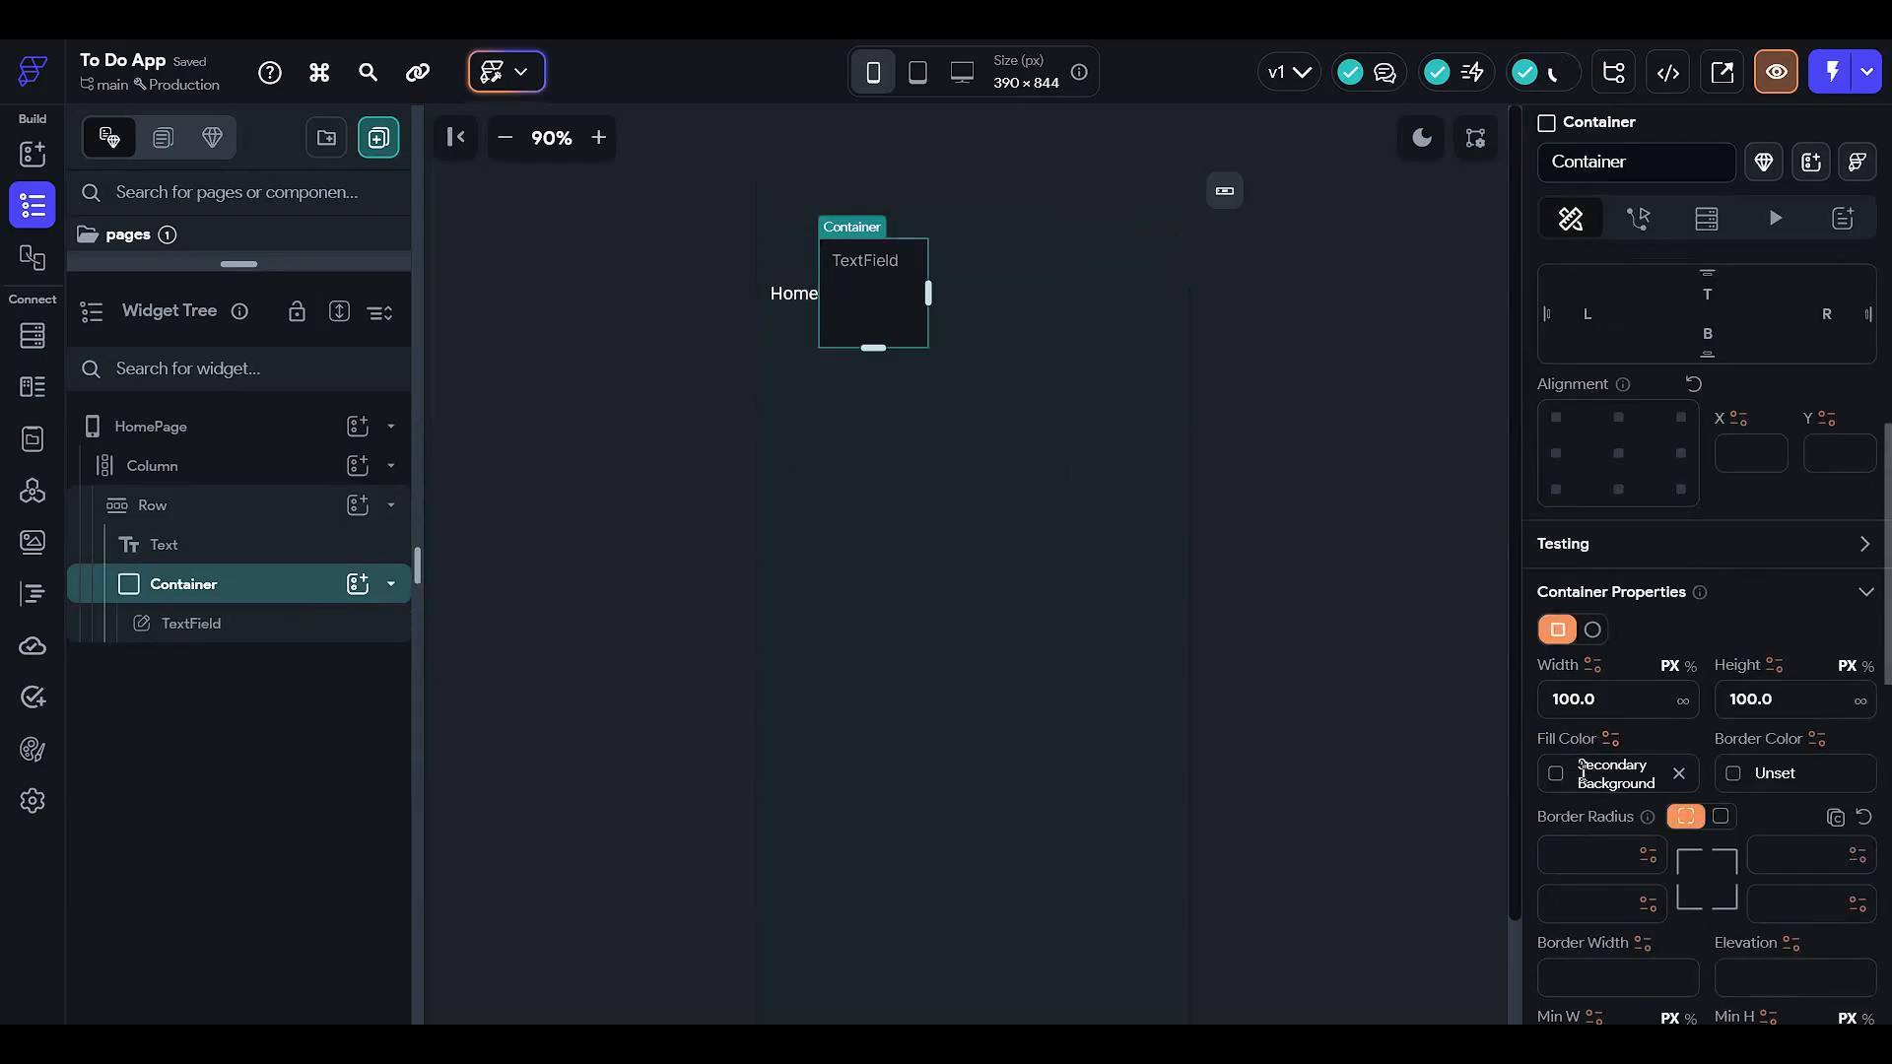
click(1678, 776)
click(1404, 414)
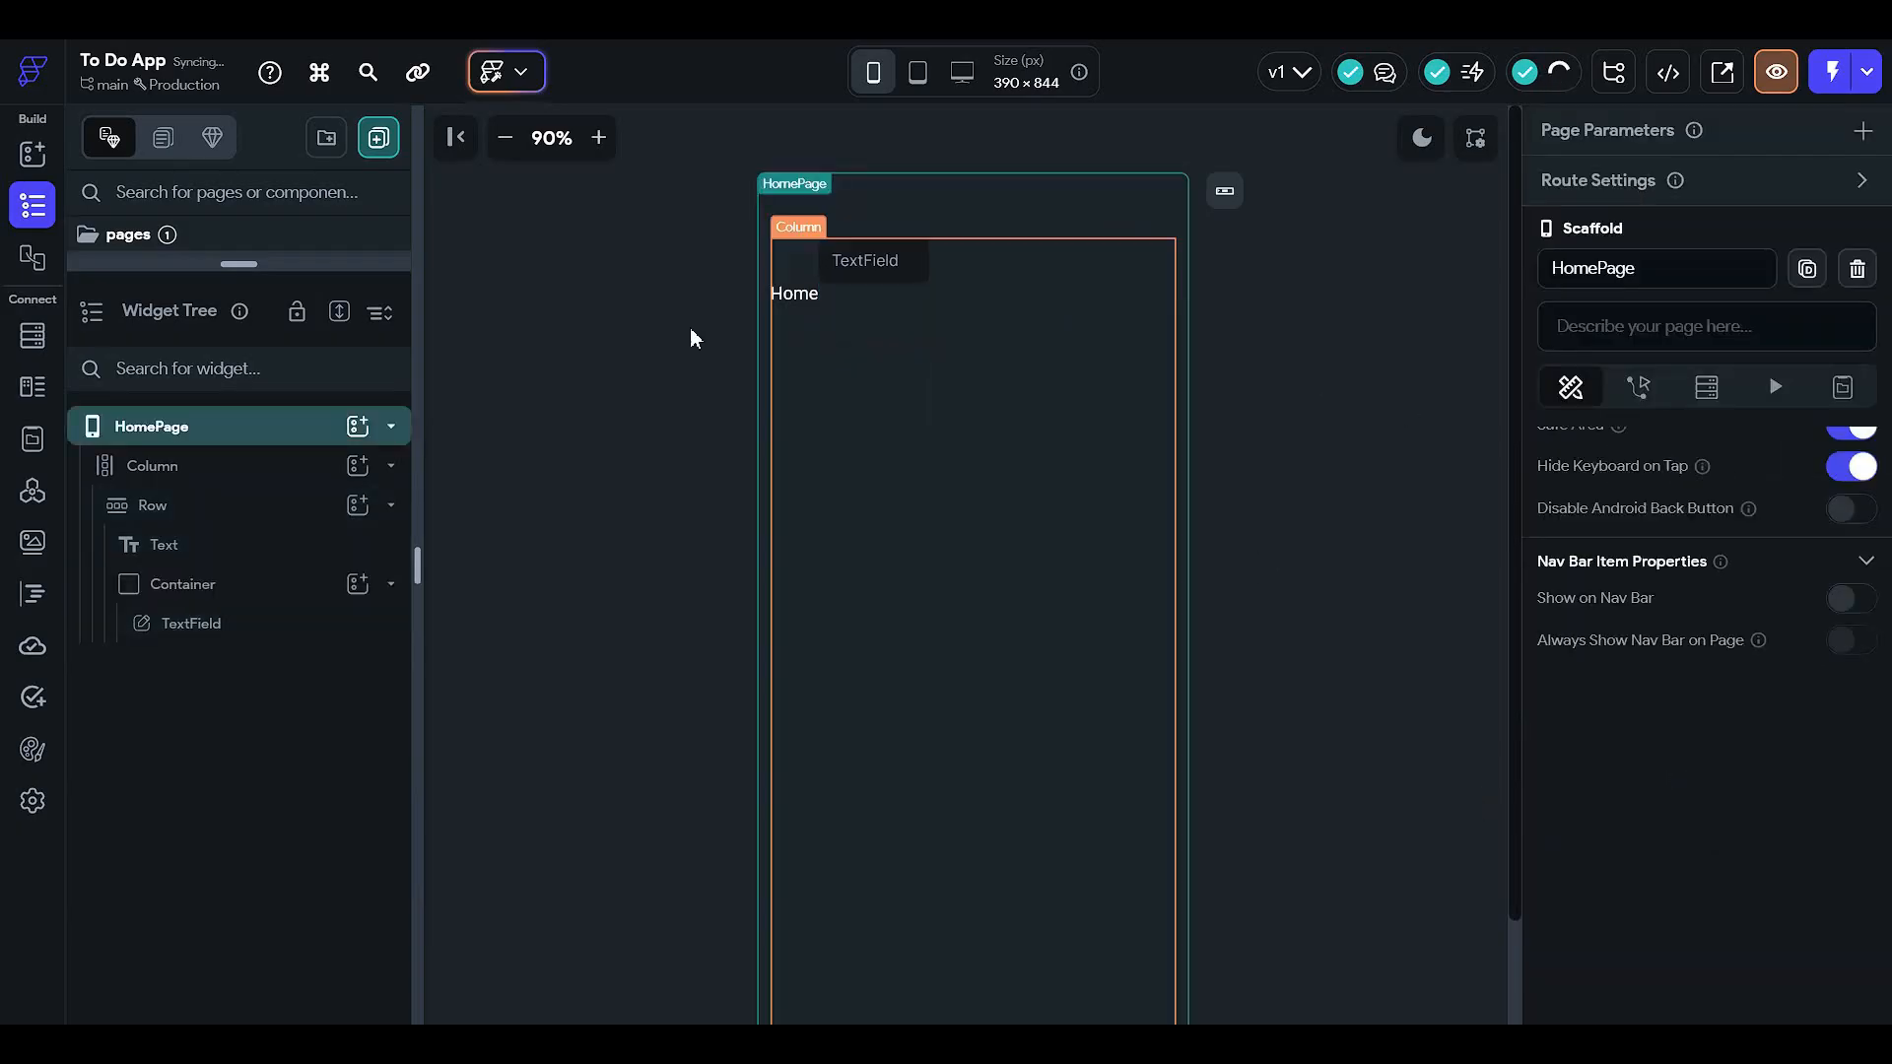
click(288, 584)
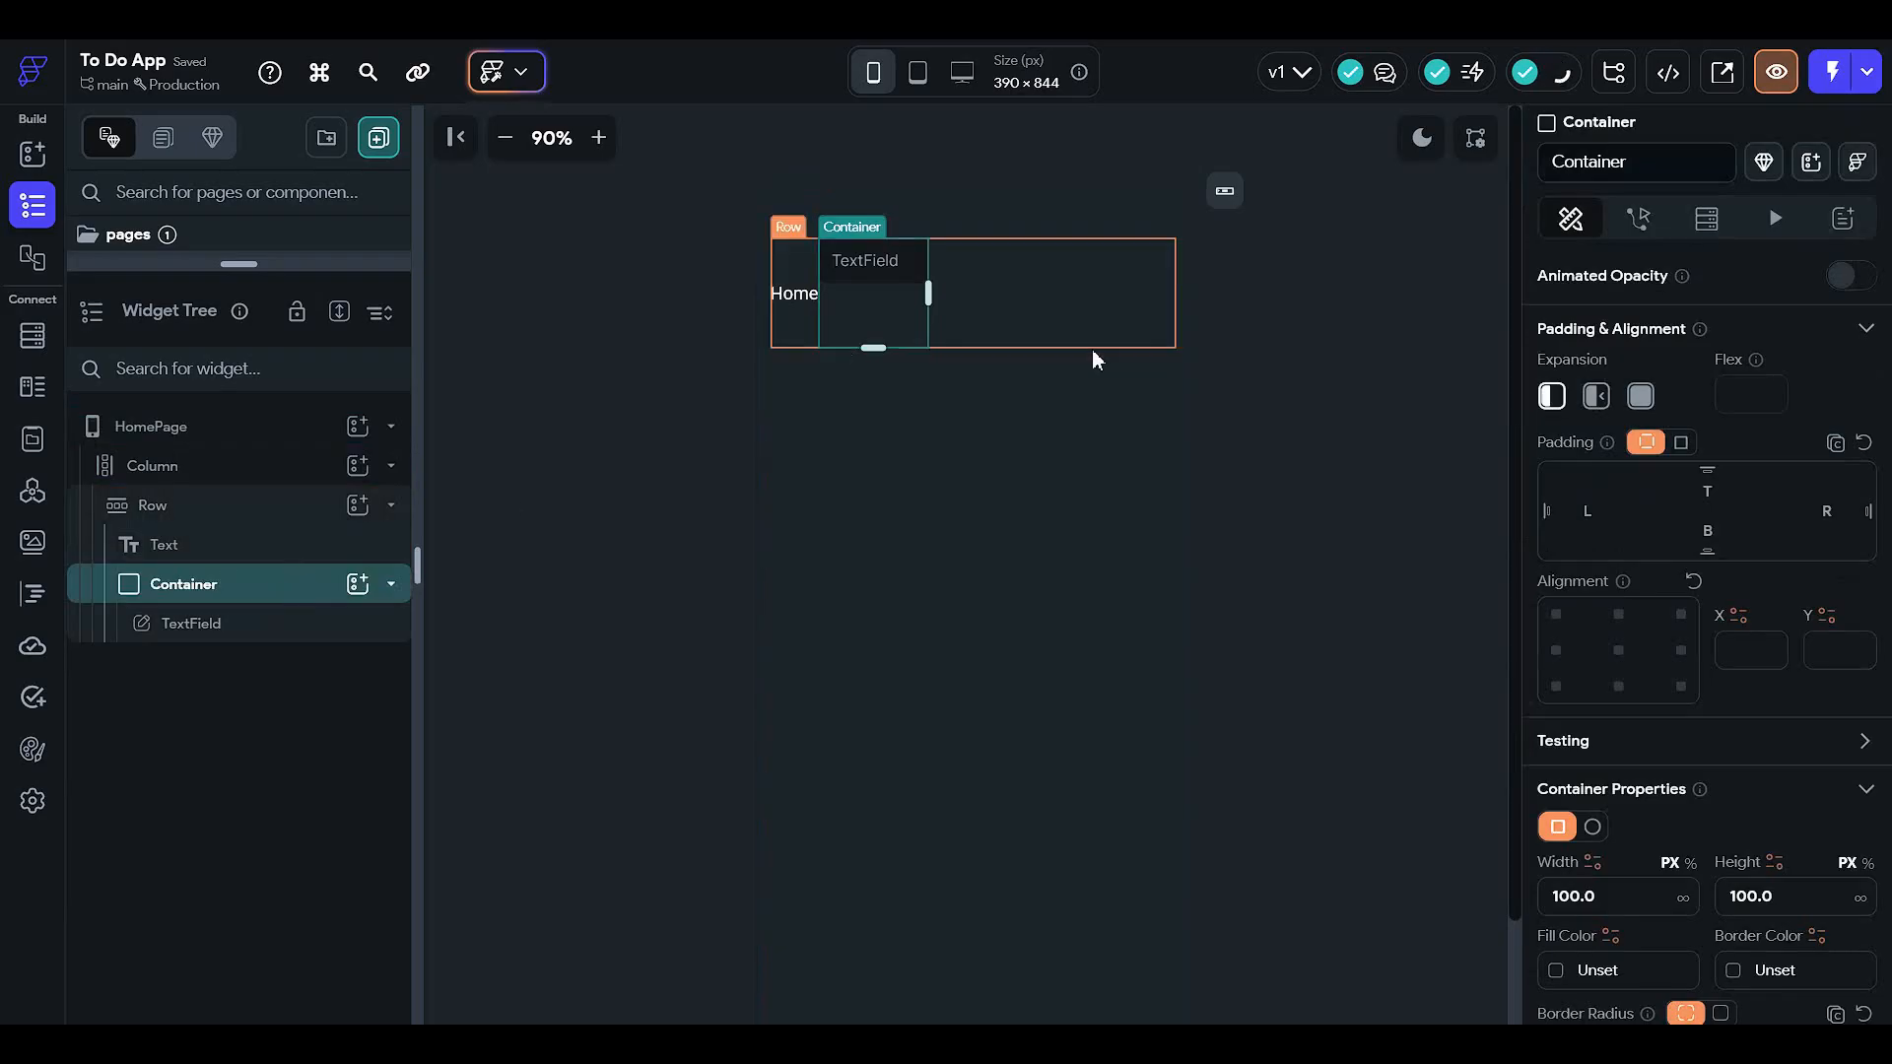
- Size the Container to height 50 and width 200
scroll(1695, 818, down, 2)
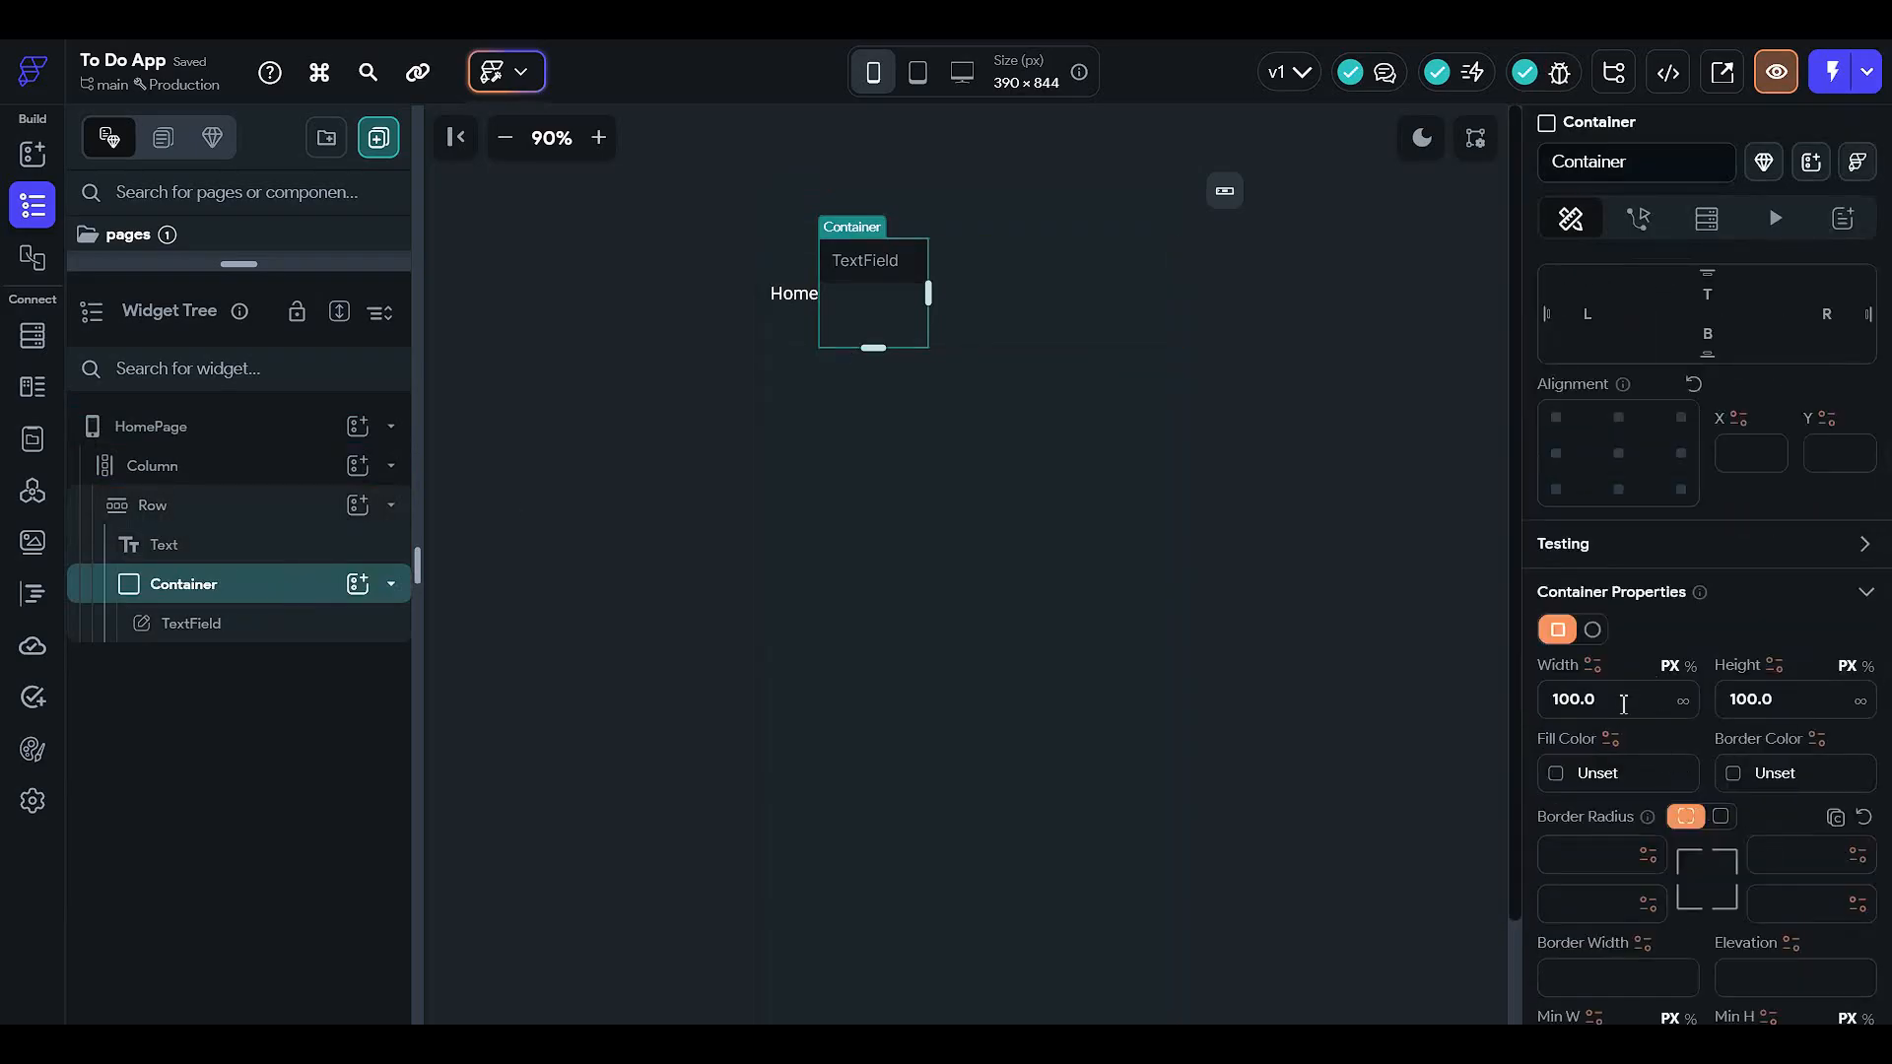
click(1808, 701)
text(50)
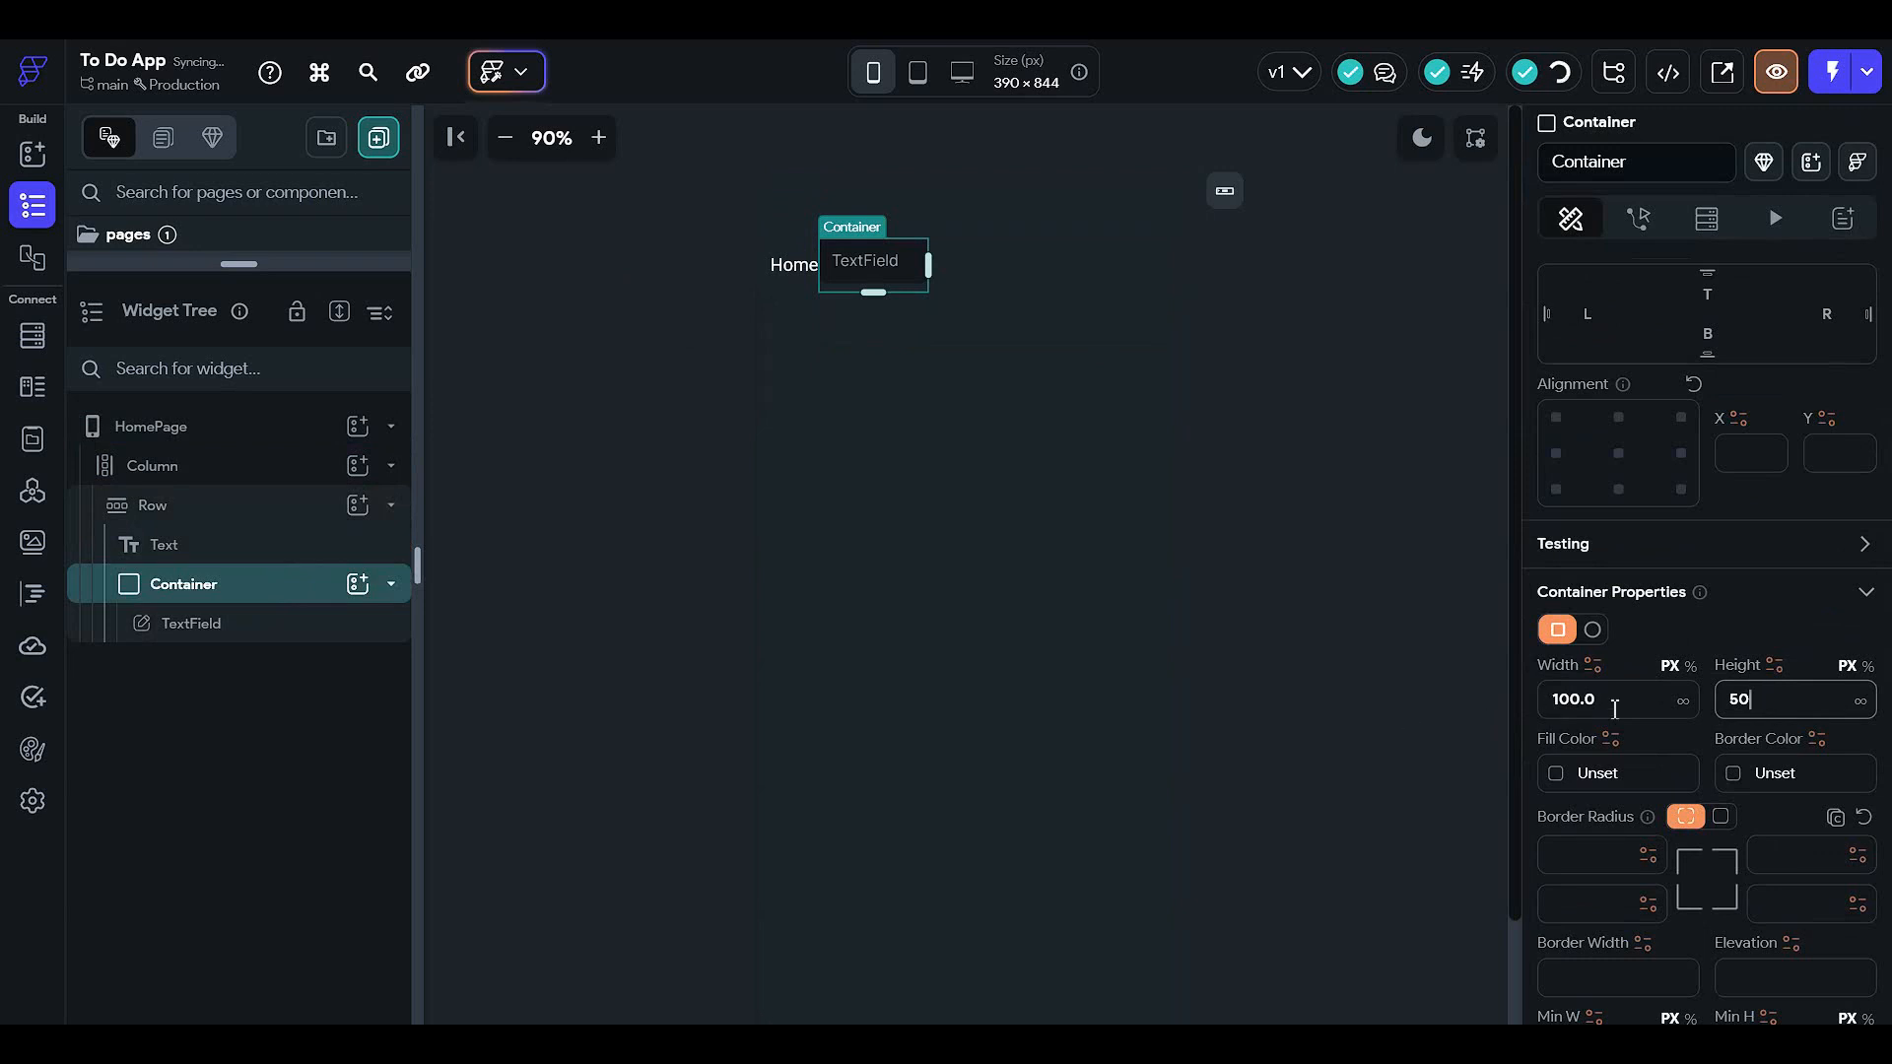
click(1613, 702)
text(150)
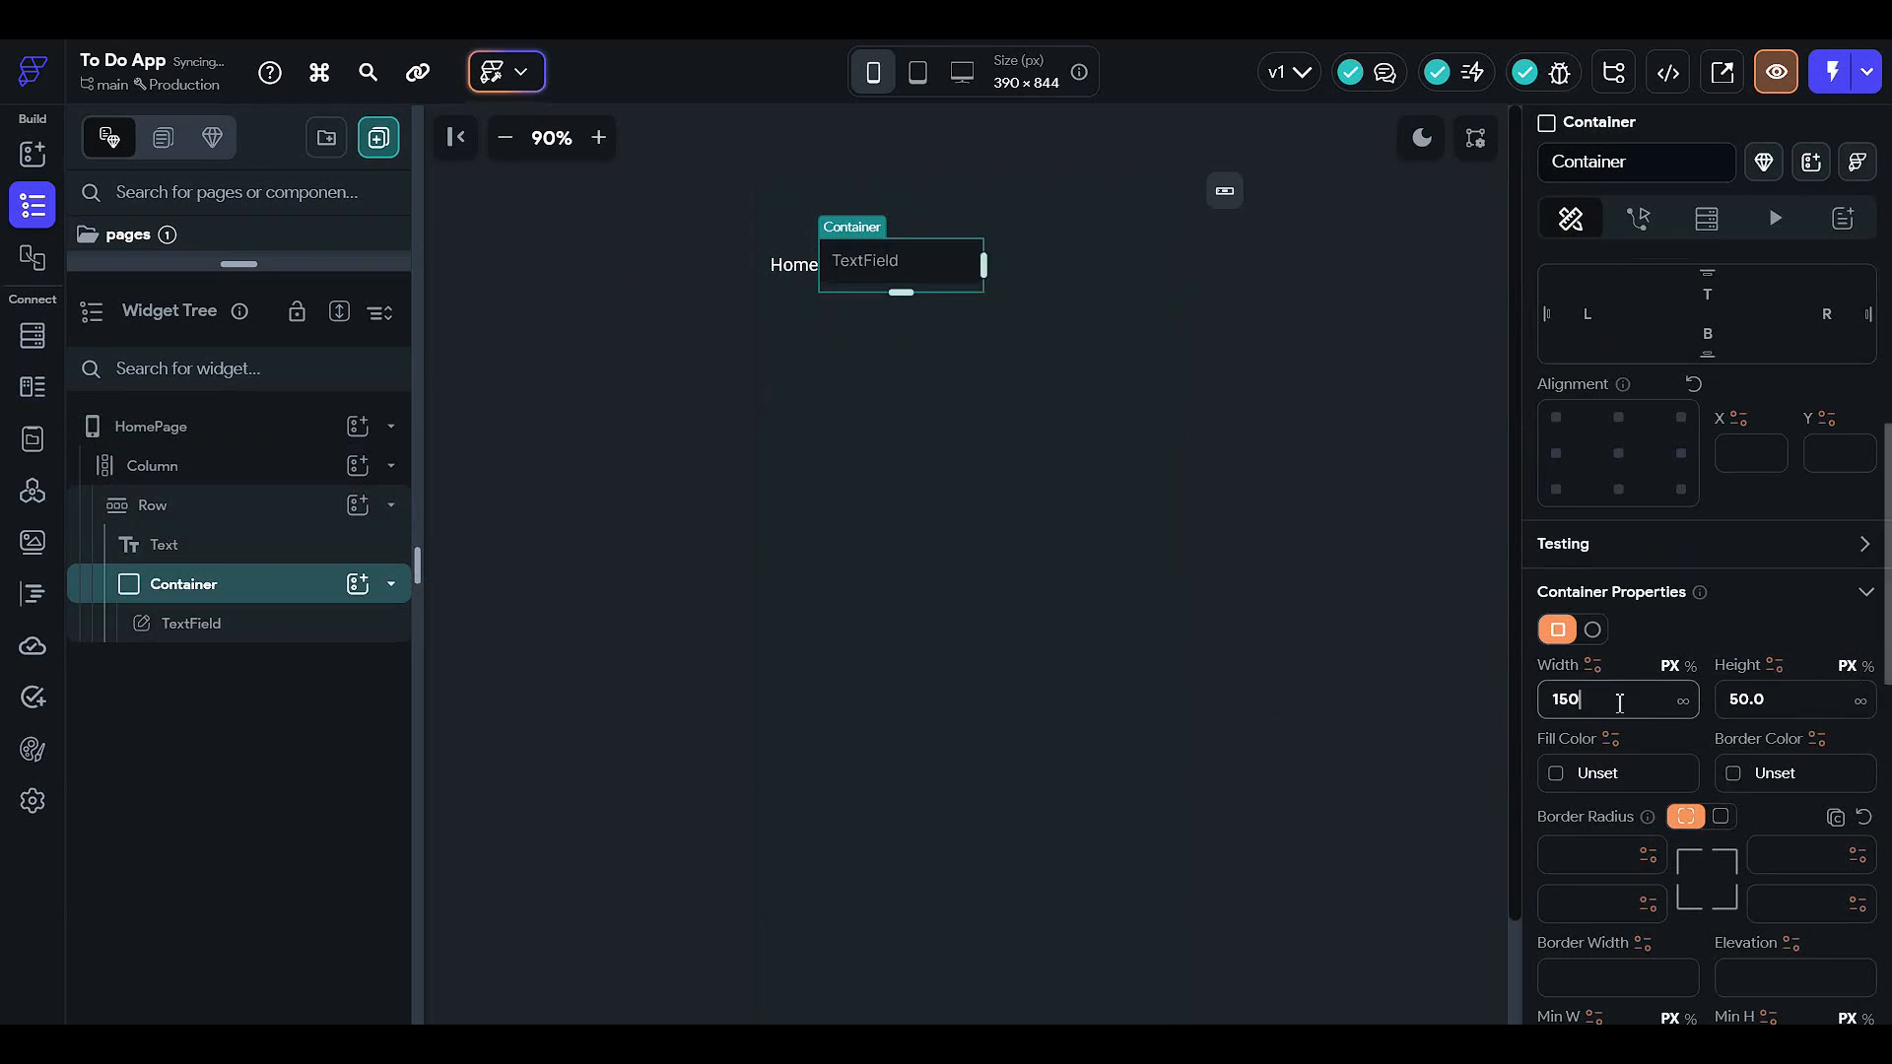
key(BackSpace)
key(BackSpace)
key(BackSpace)
text(200)
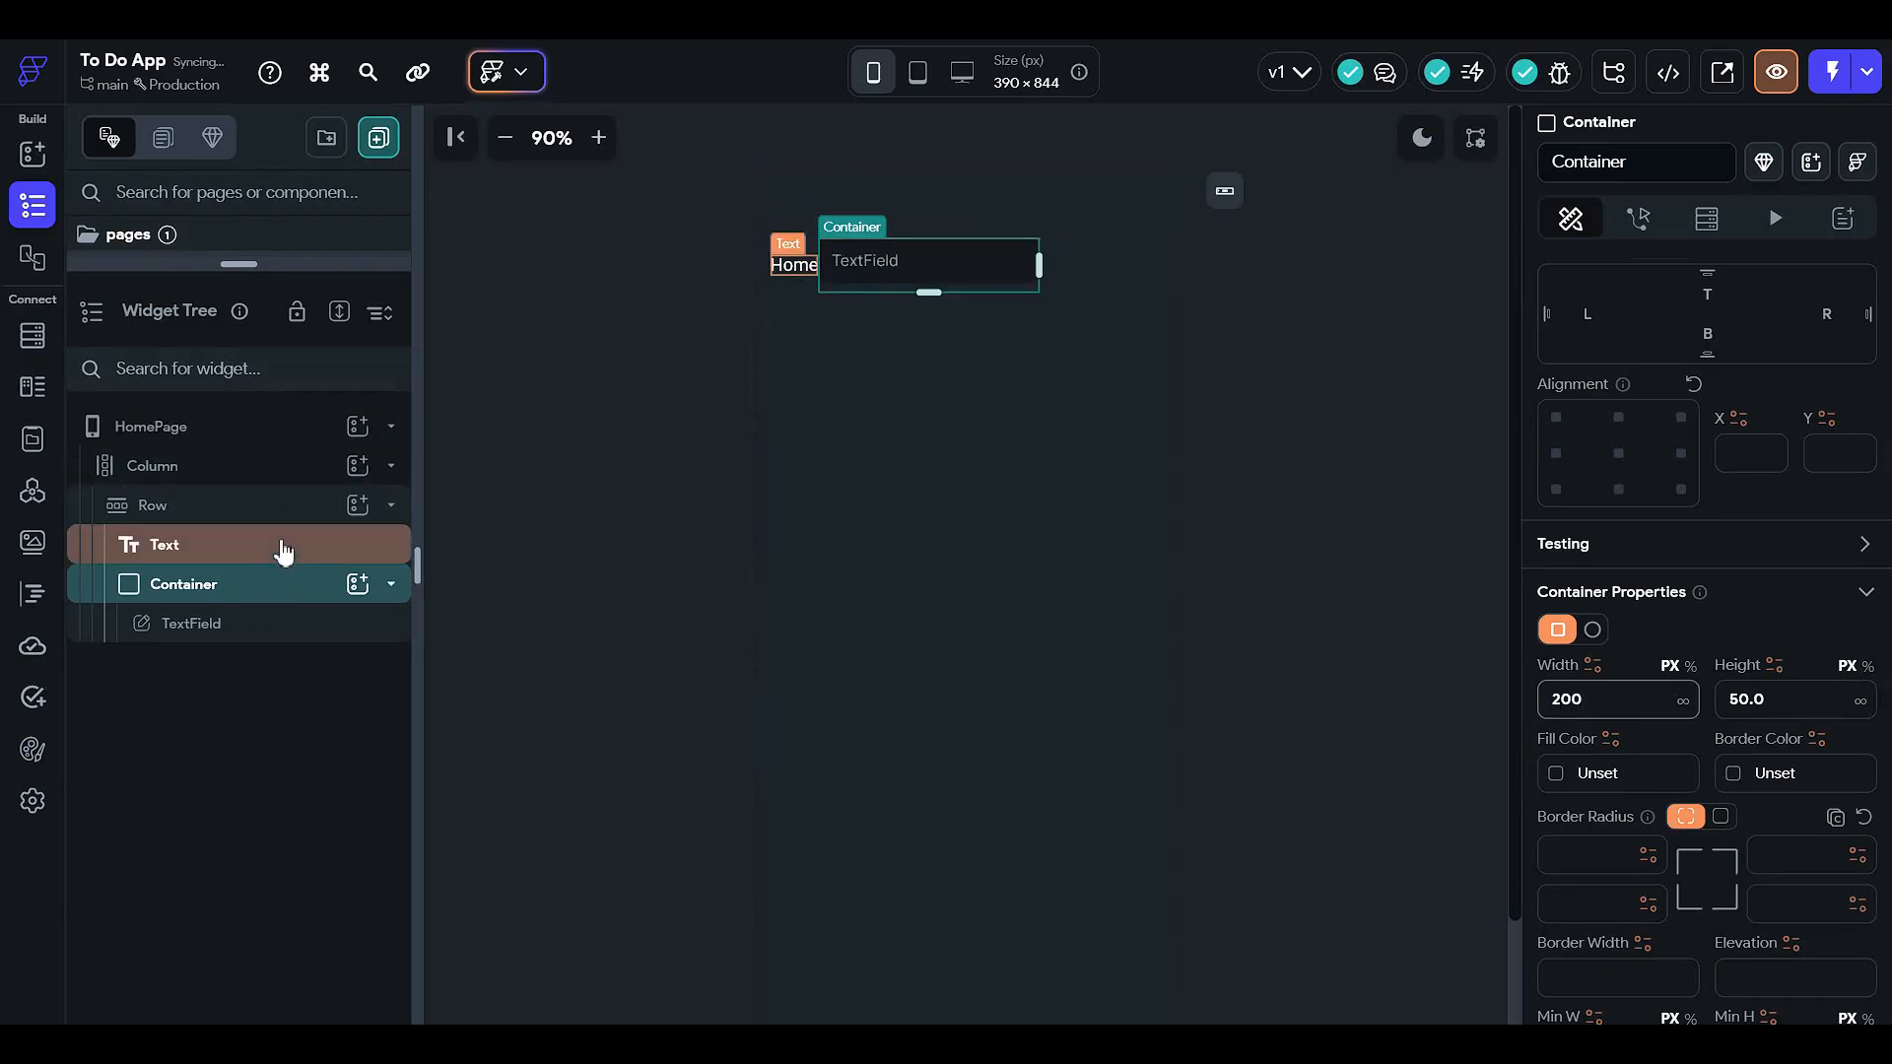
click(283, 508)
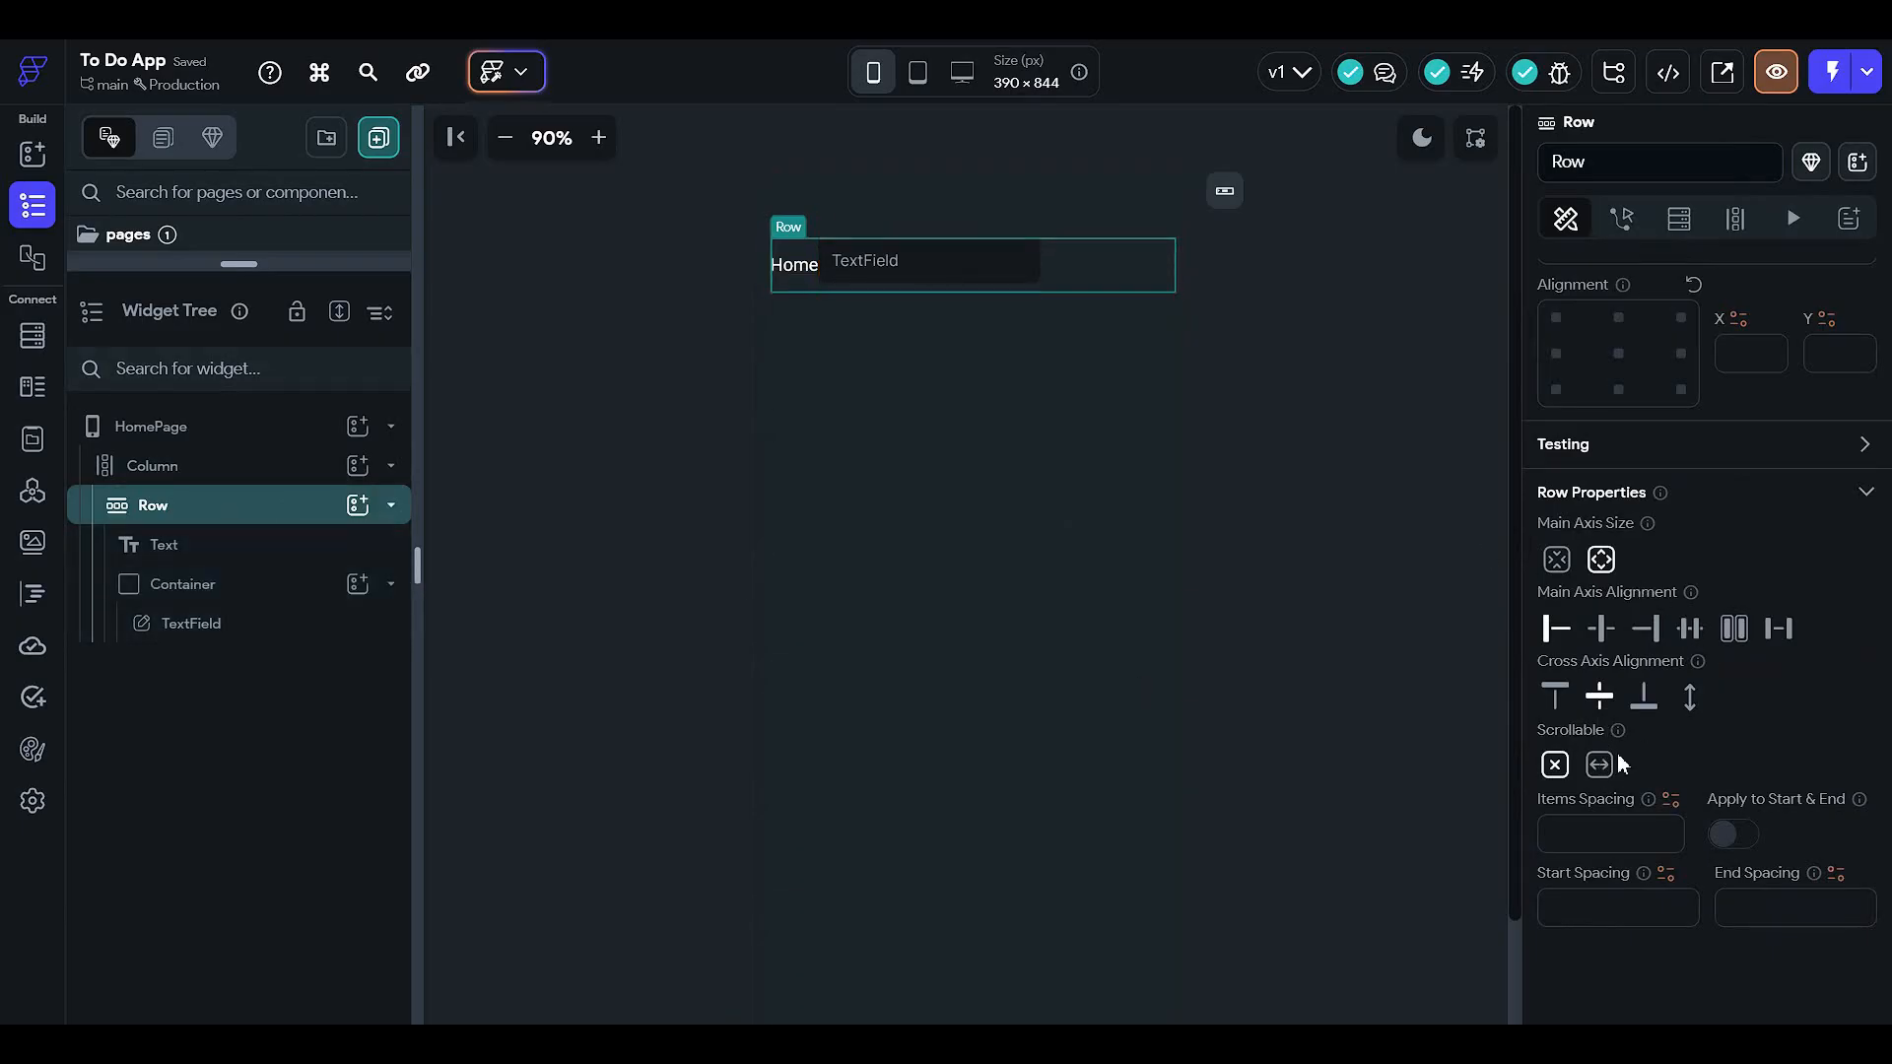
- Space the header Row's items apart and clear the TextField's fixed width
click(1778, 630)
click(1277, 323)
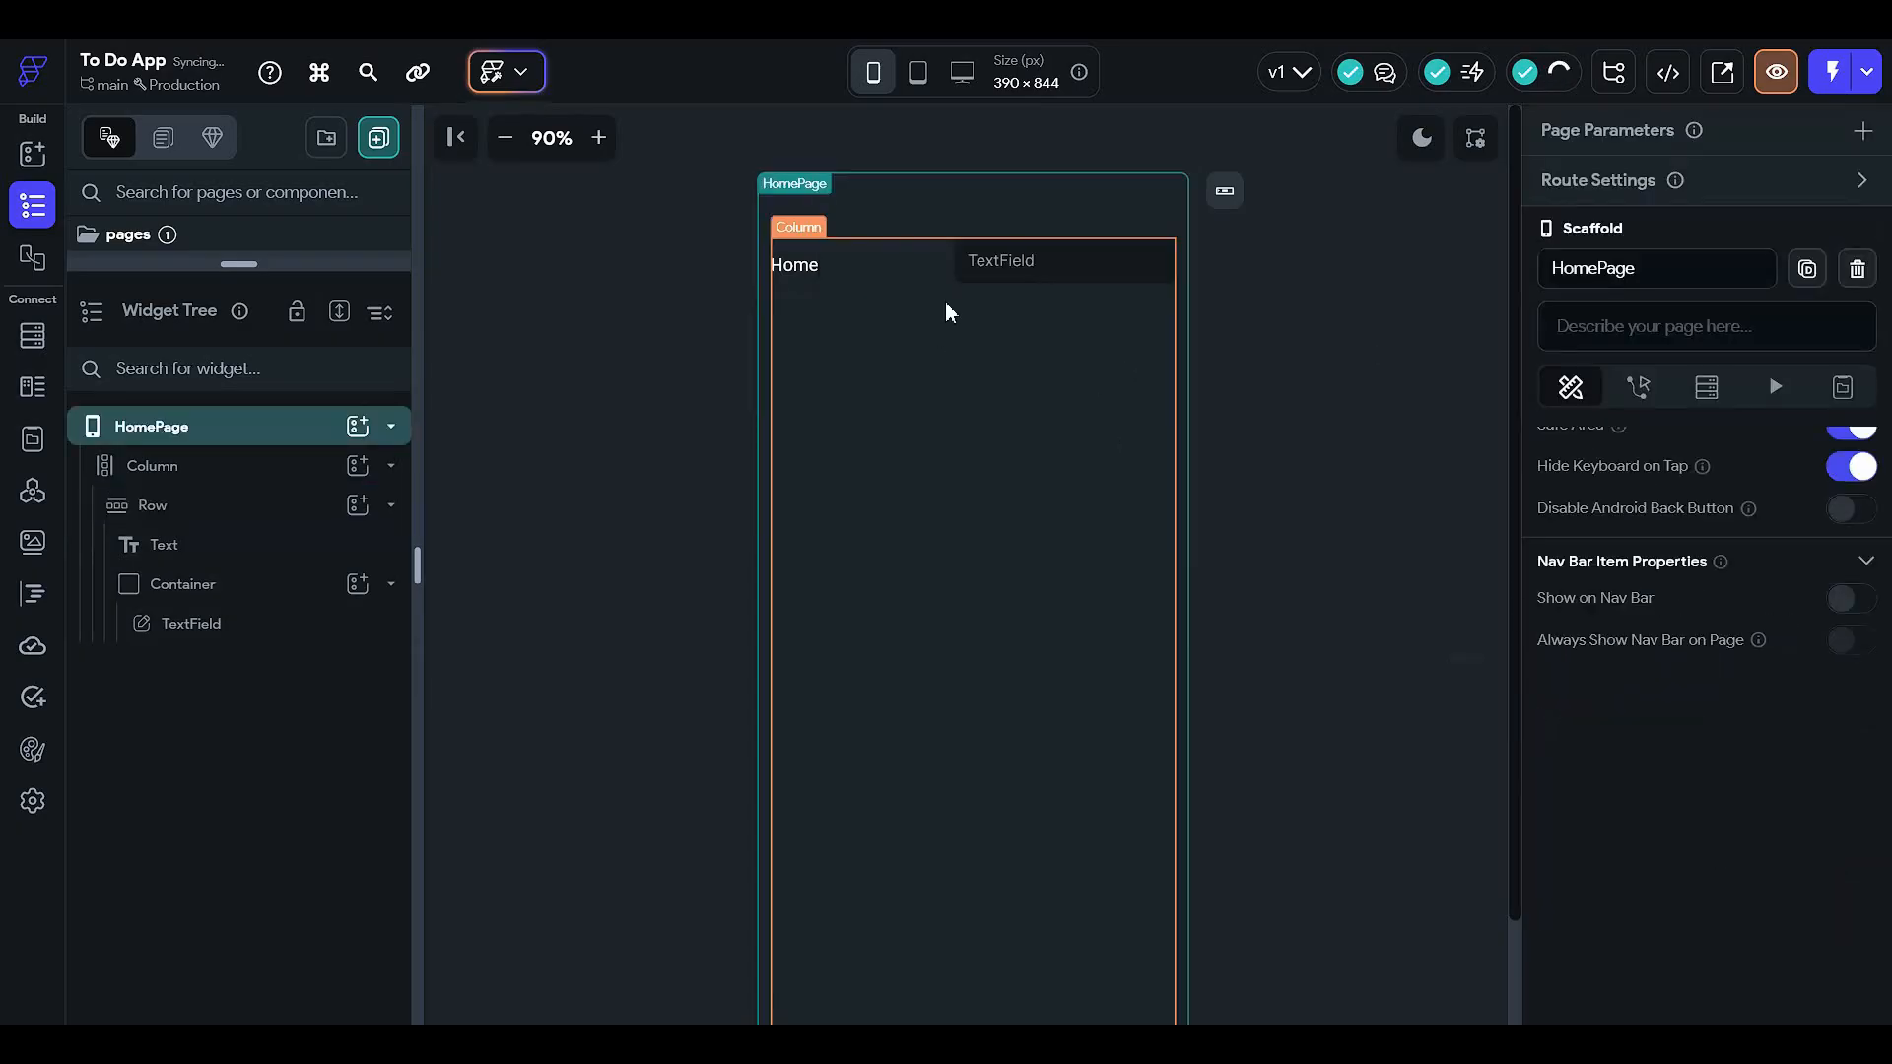
click(1032, 270)
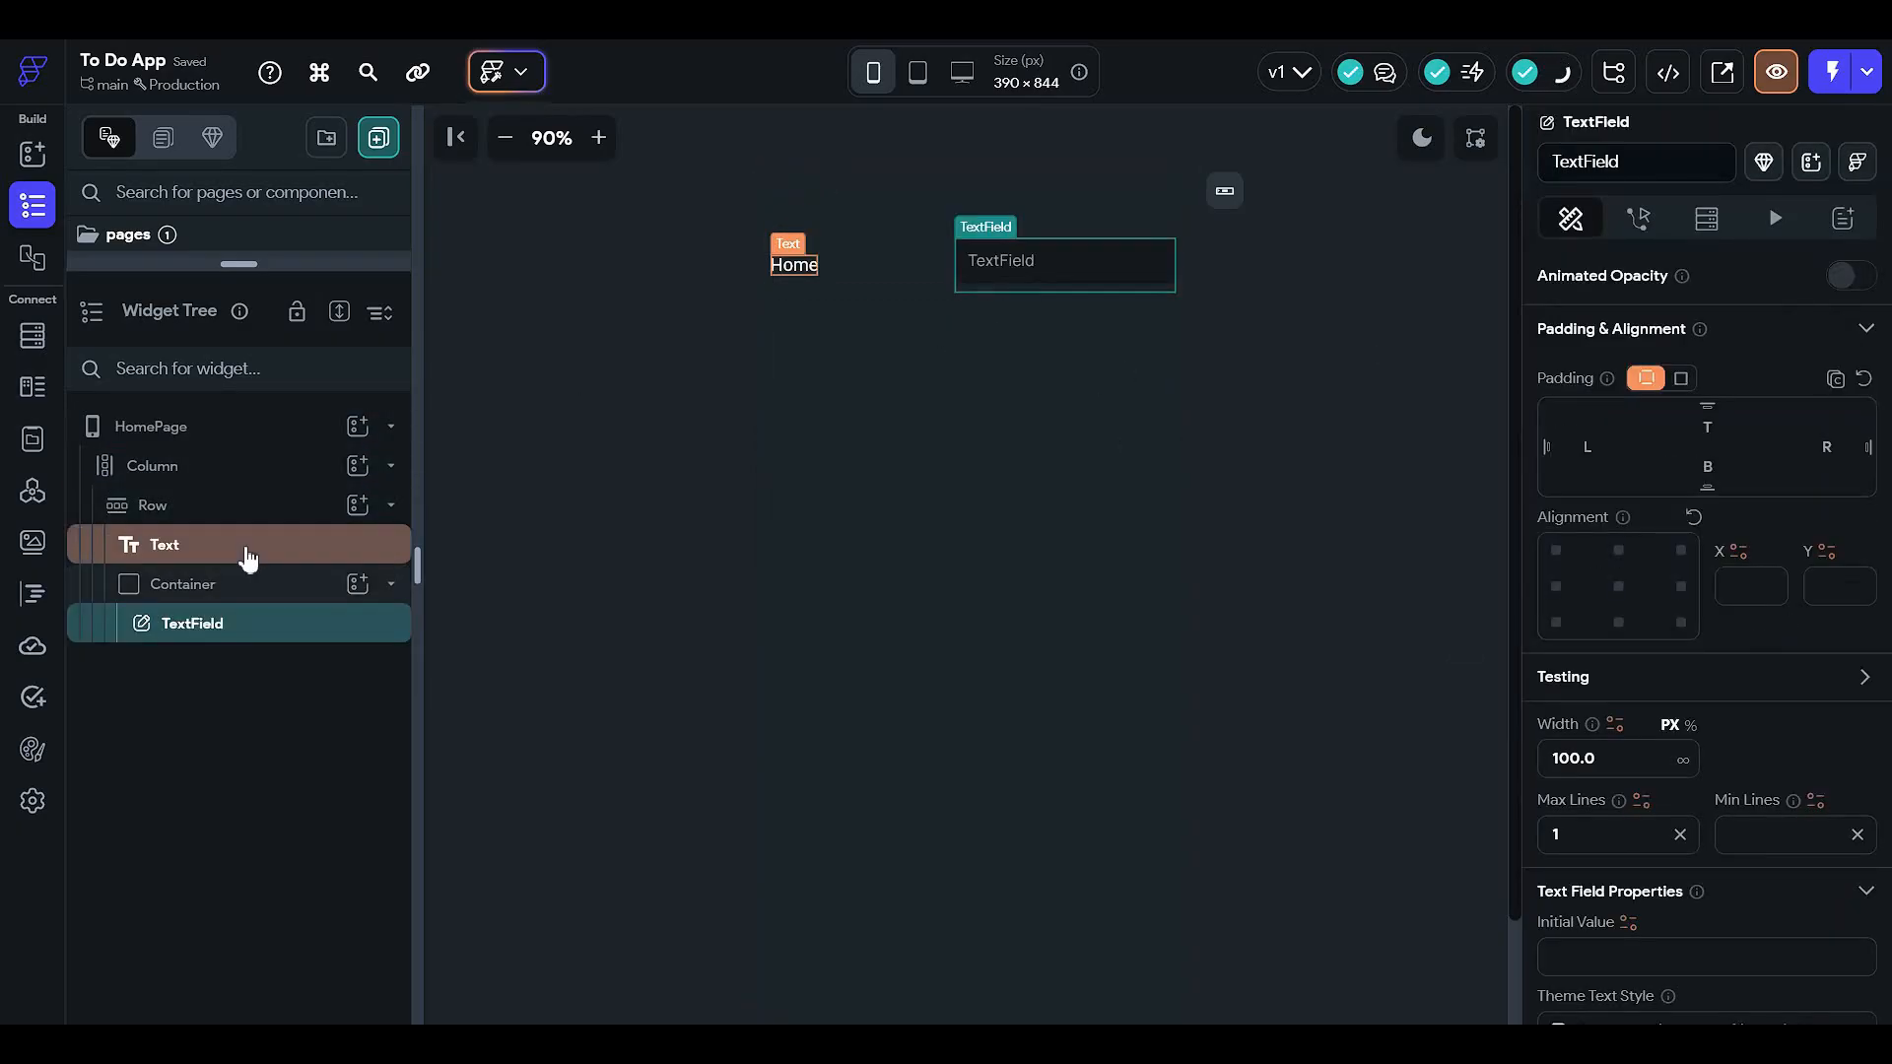
click(249, 586)
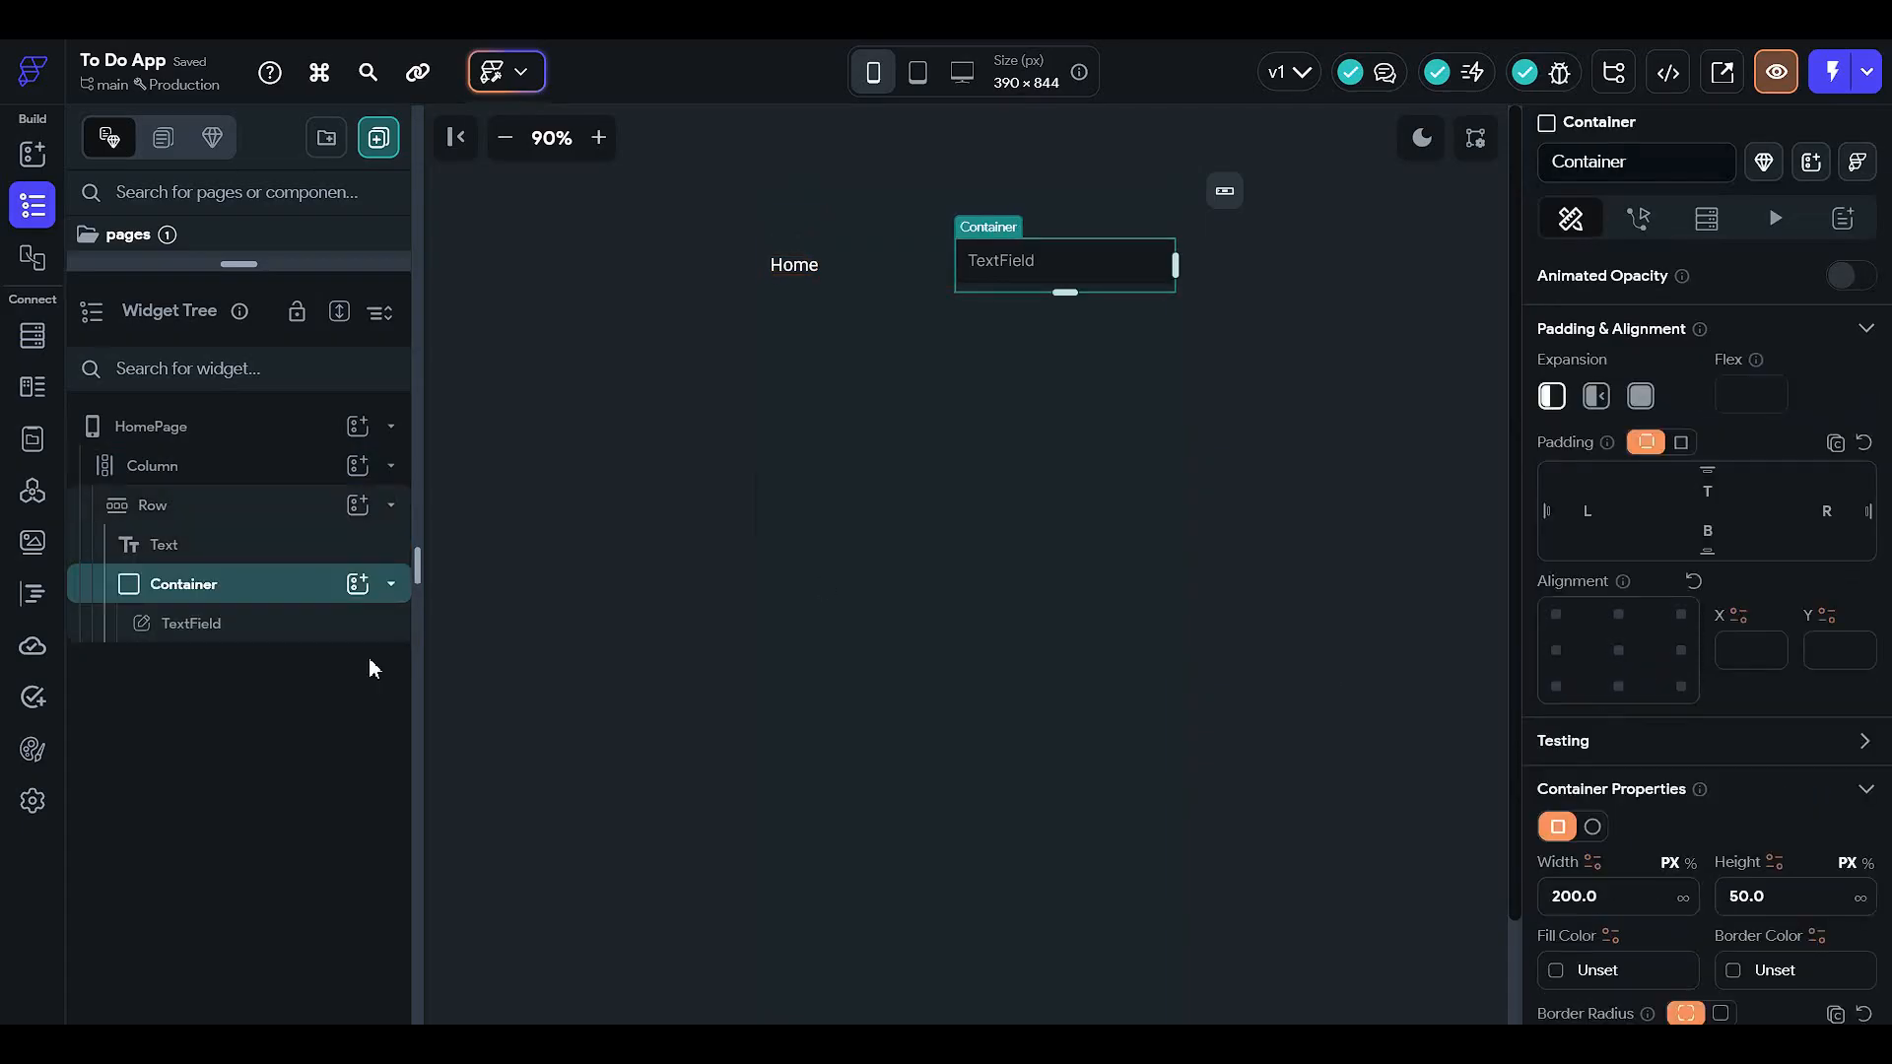
click(295, 627)
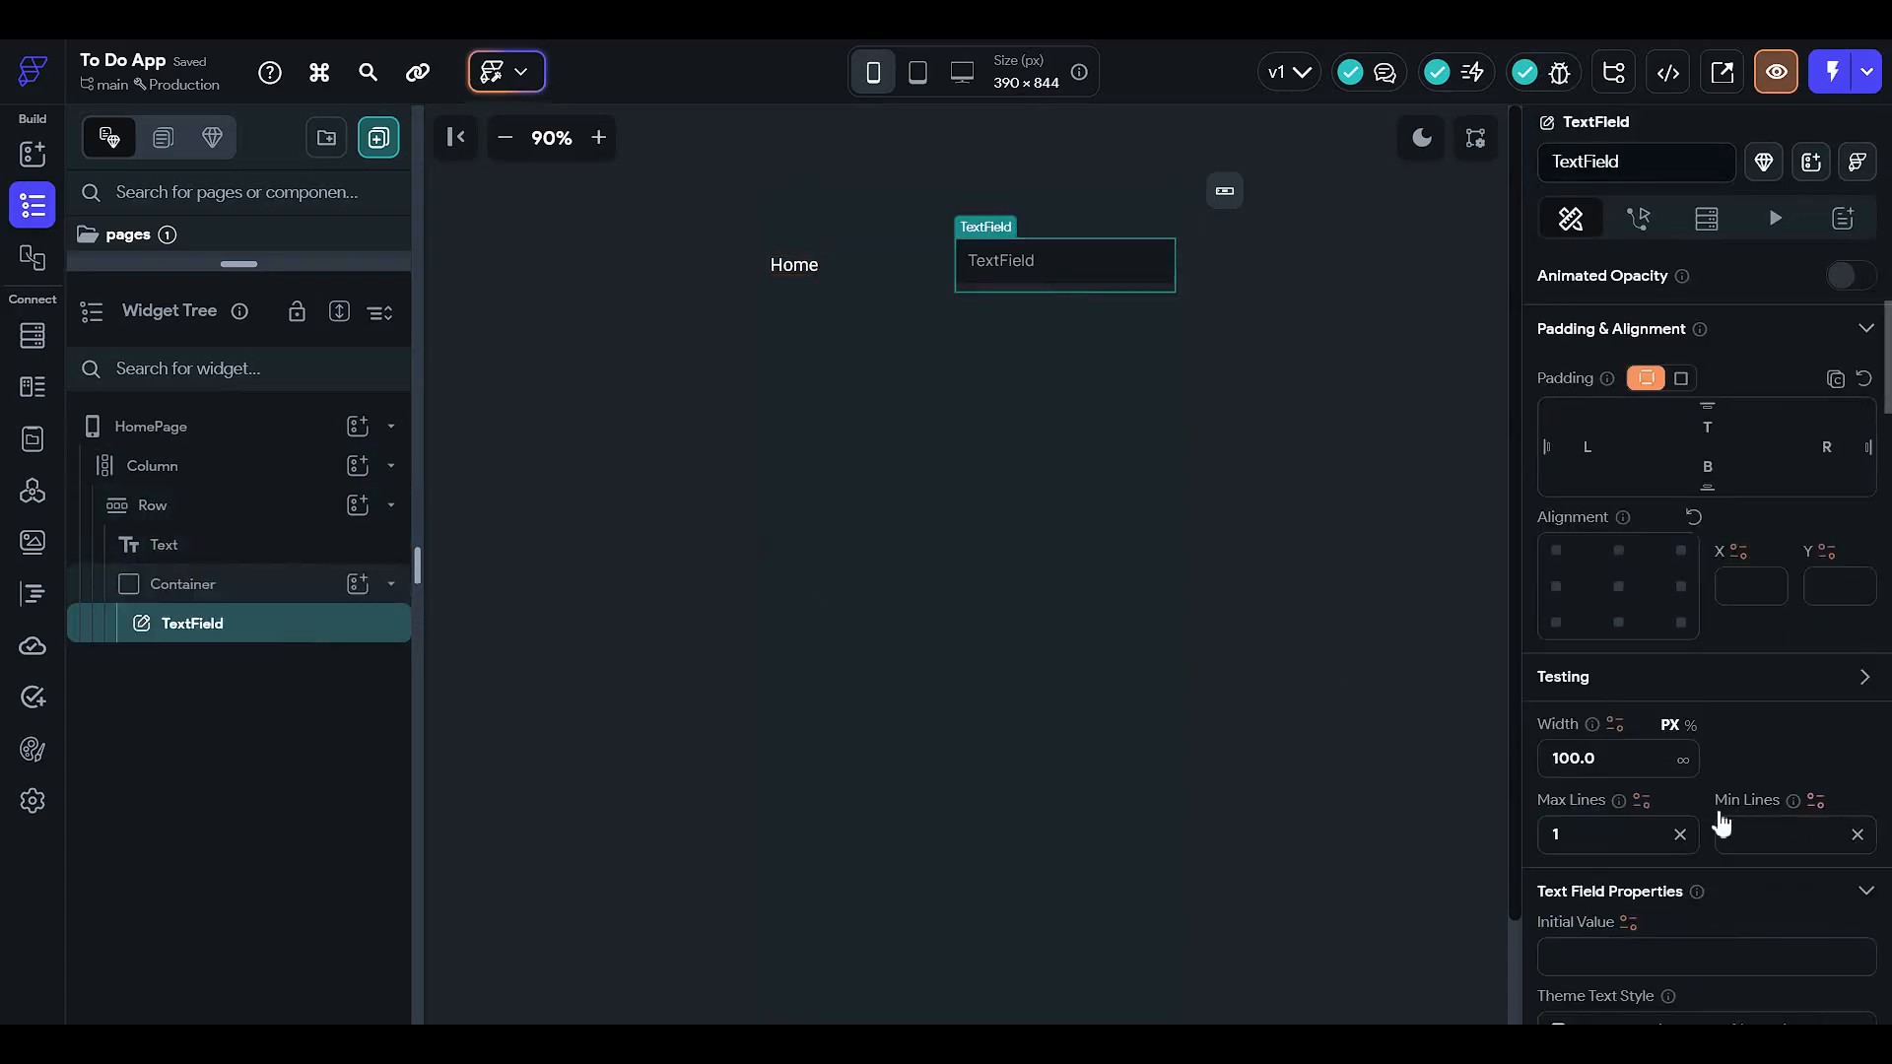
click(1616, 750)
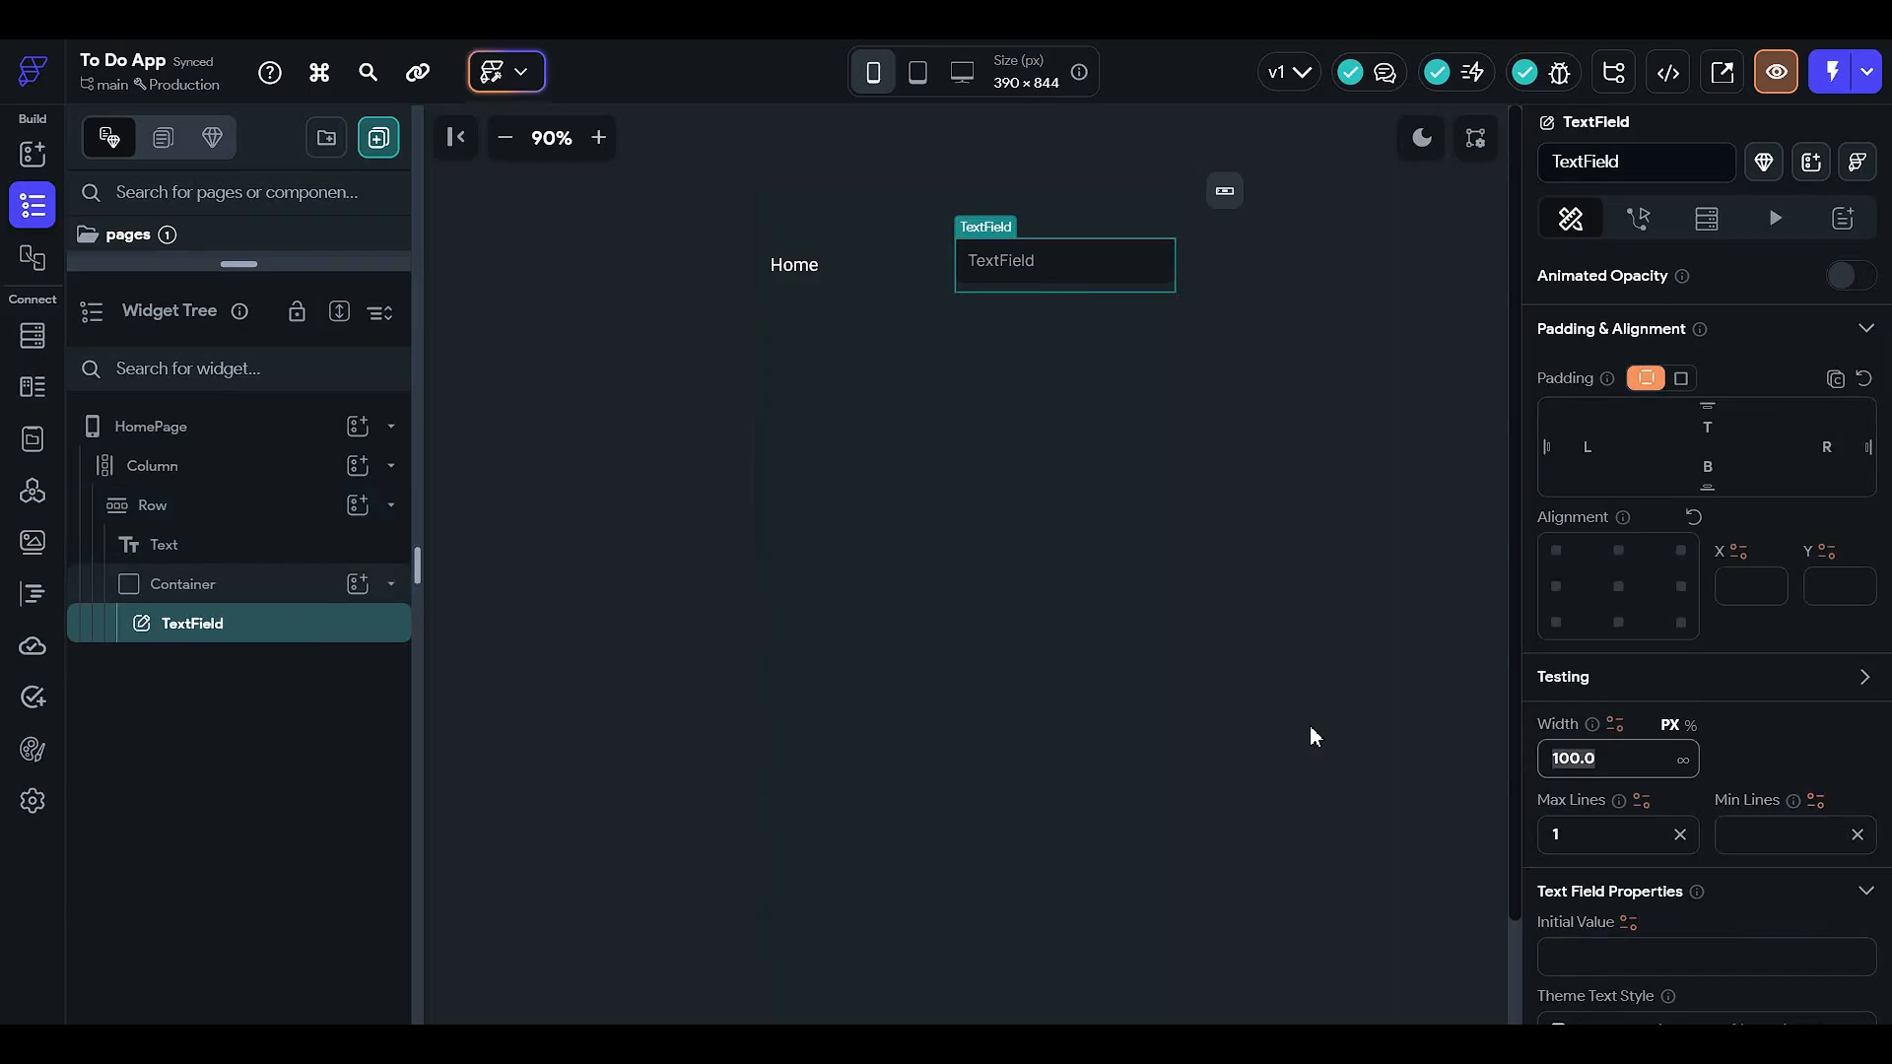
key(BackSpace)
key(BackSpace)
key(BackSpace)
key(BackSpace)
key(BackSpace)
- Replace the TextField's hint text with 'Search task'
scroll(1608, 843, down, 2)
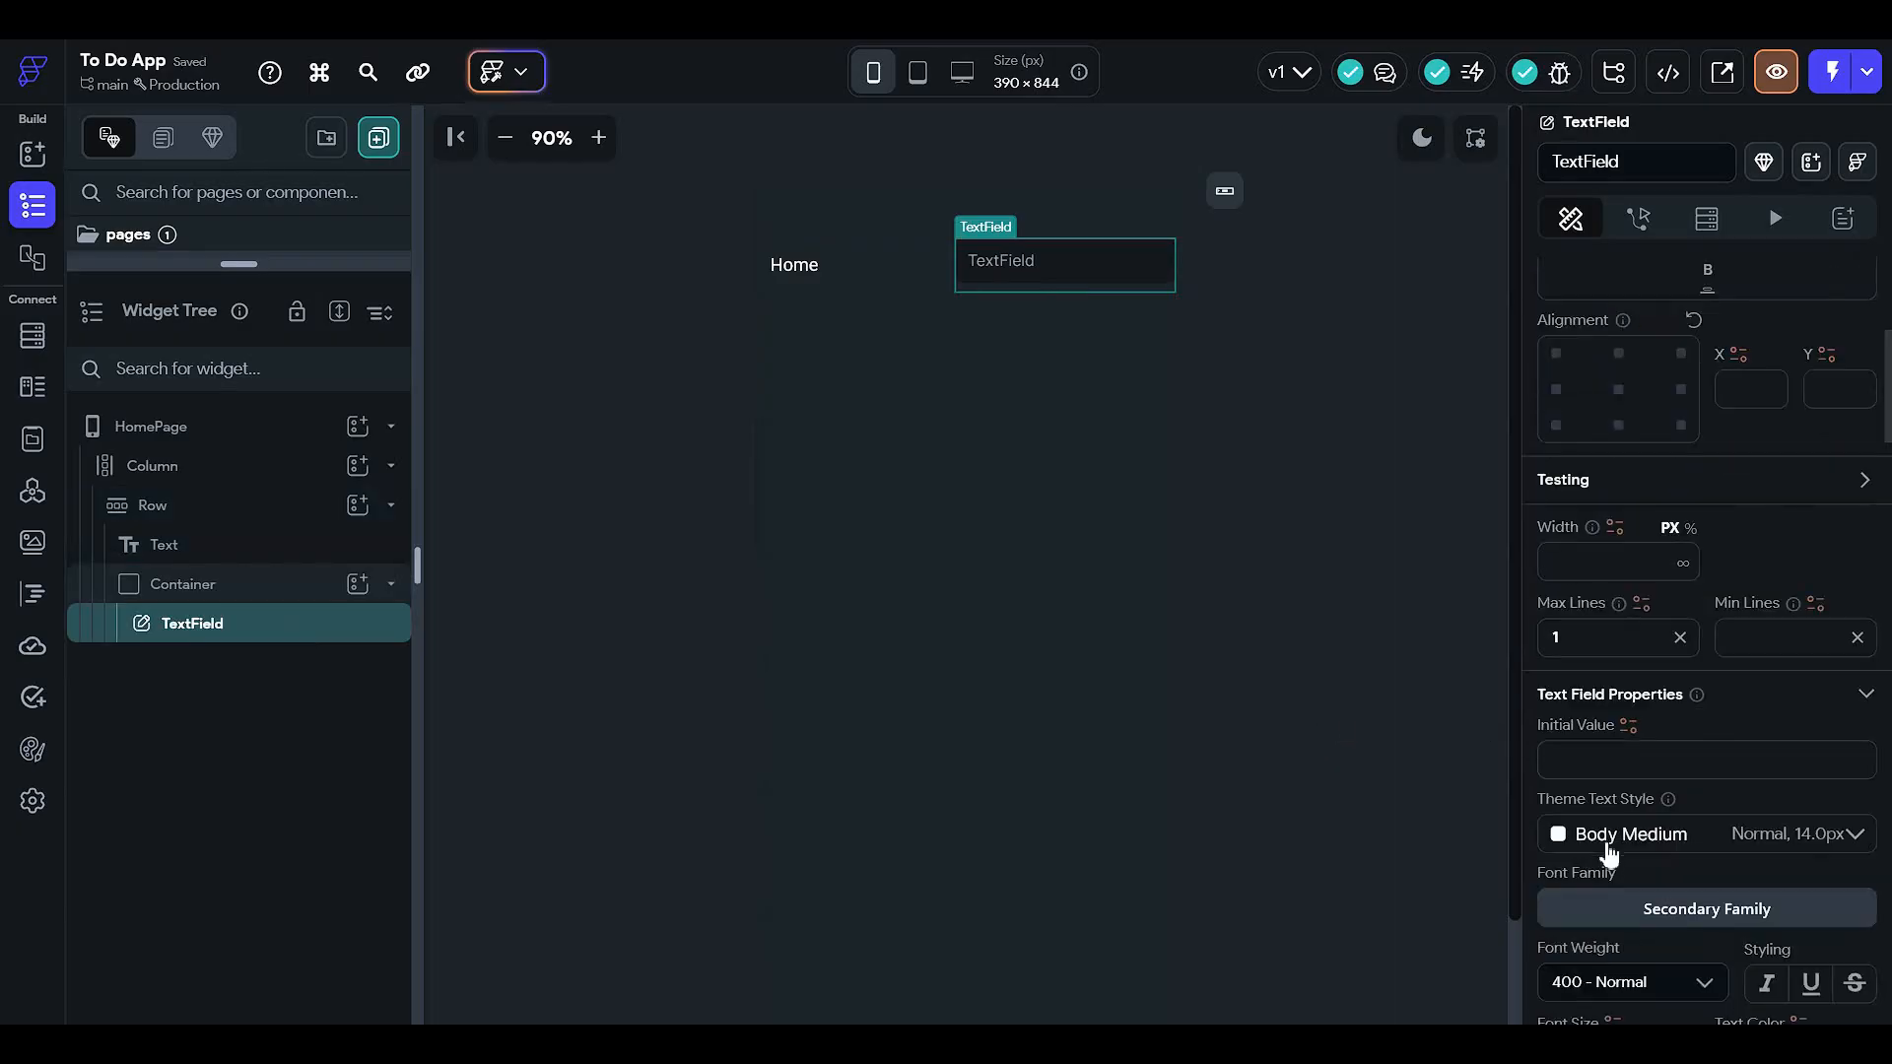
scroll(1566, 547, up, 1)
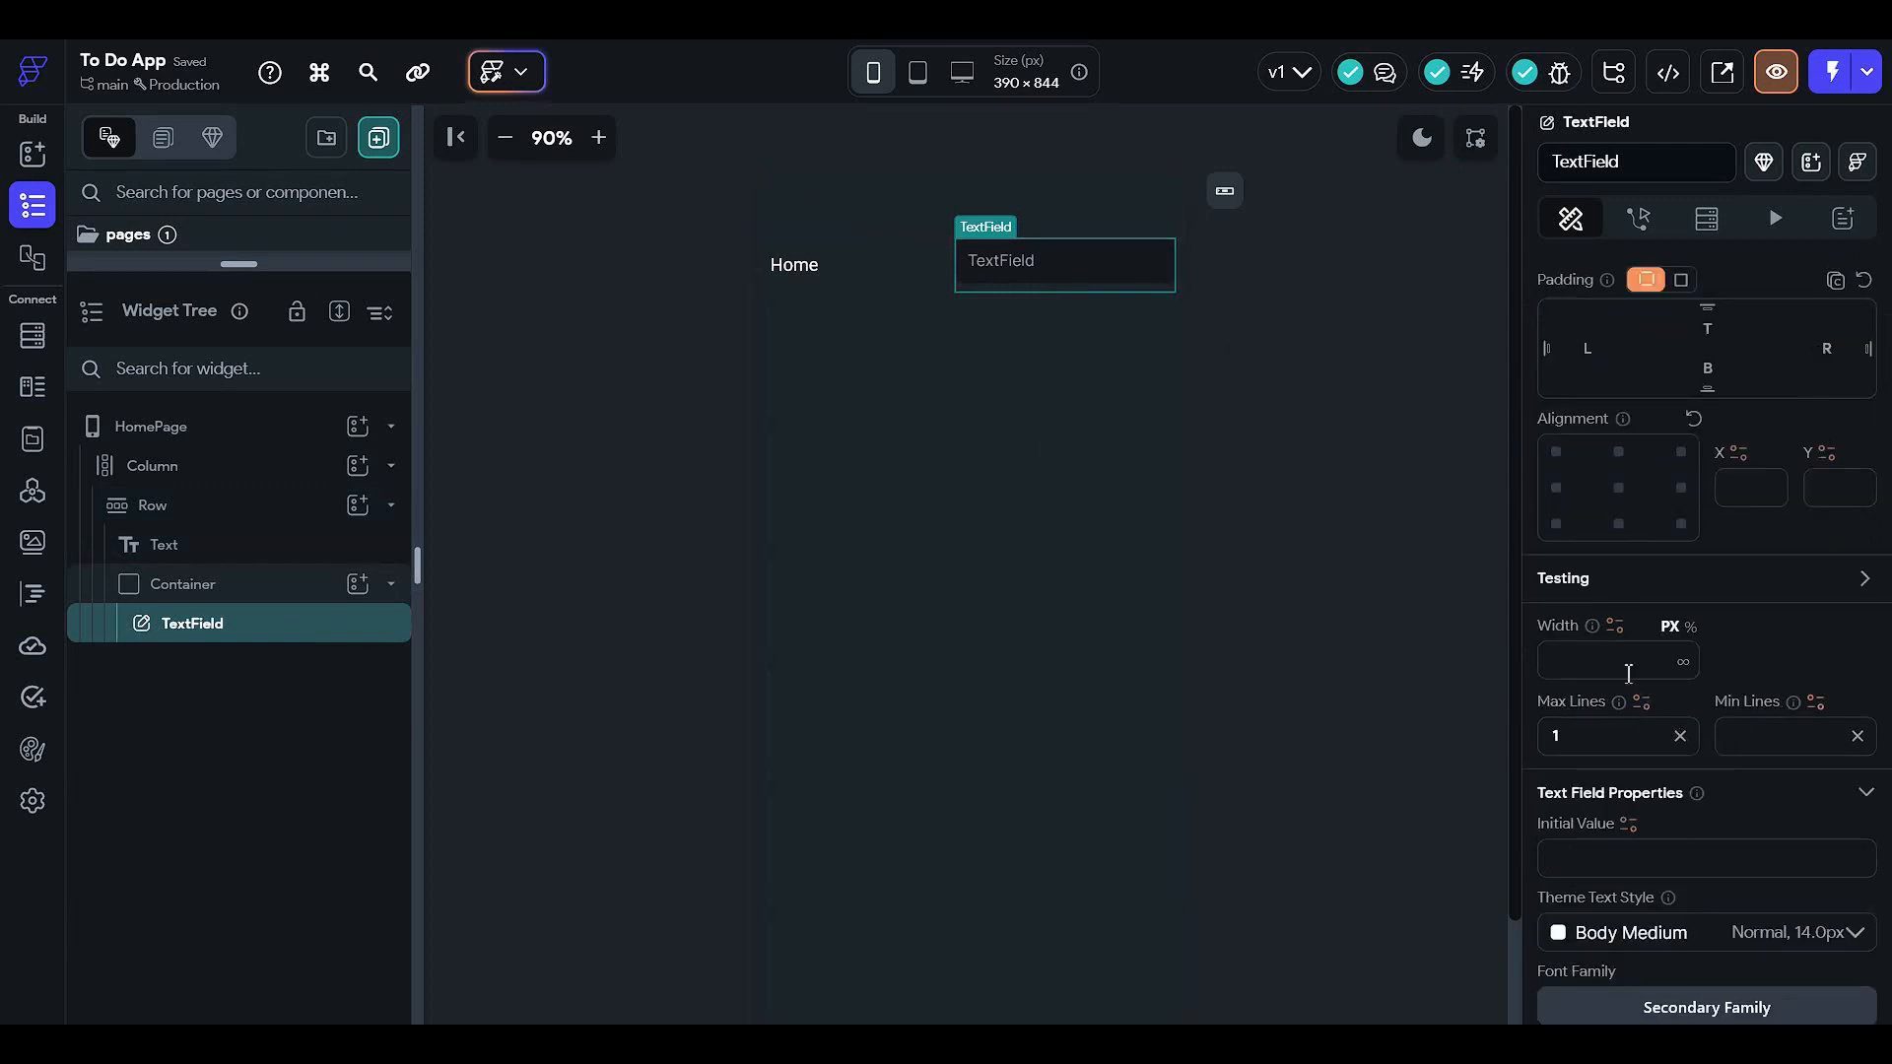
scroll(1627, 672, down, 4)
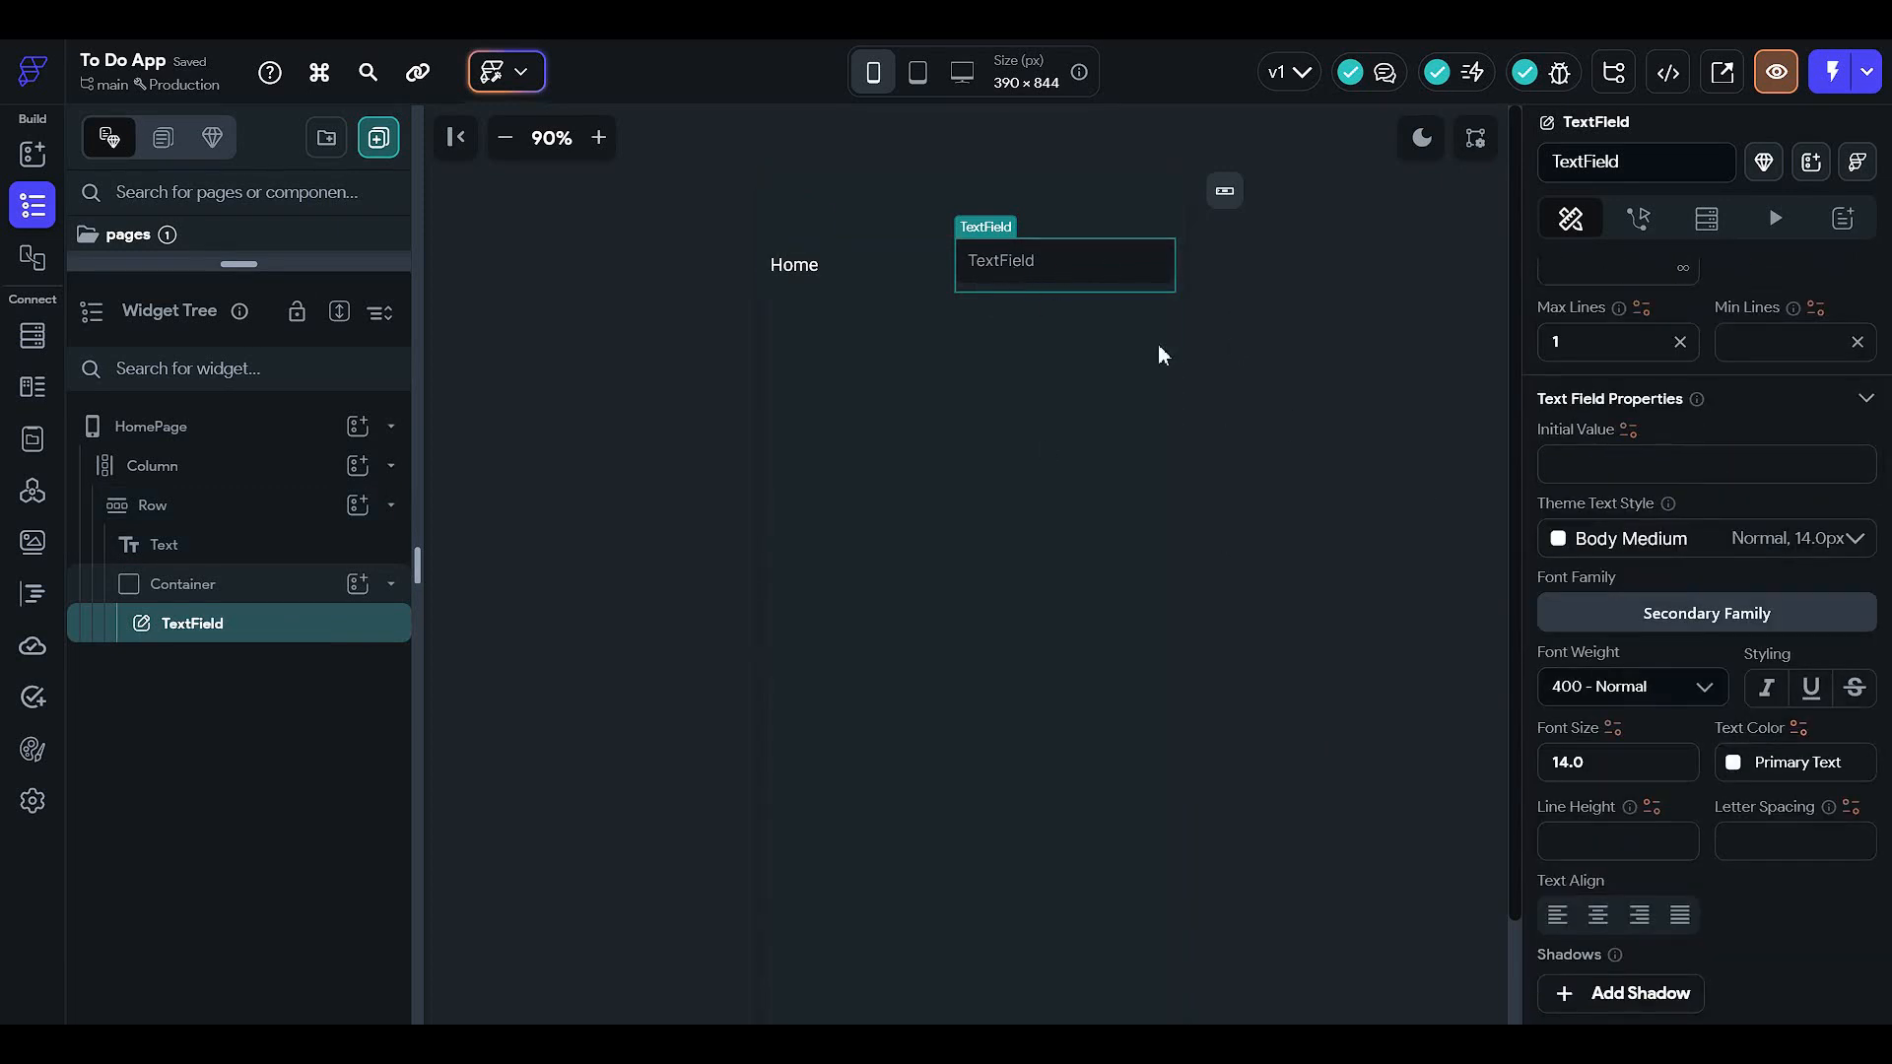
scroll(1719, 660, down, 5)
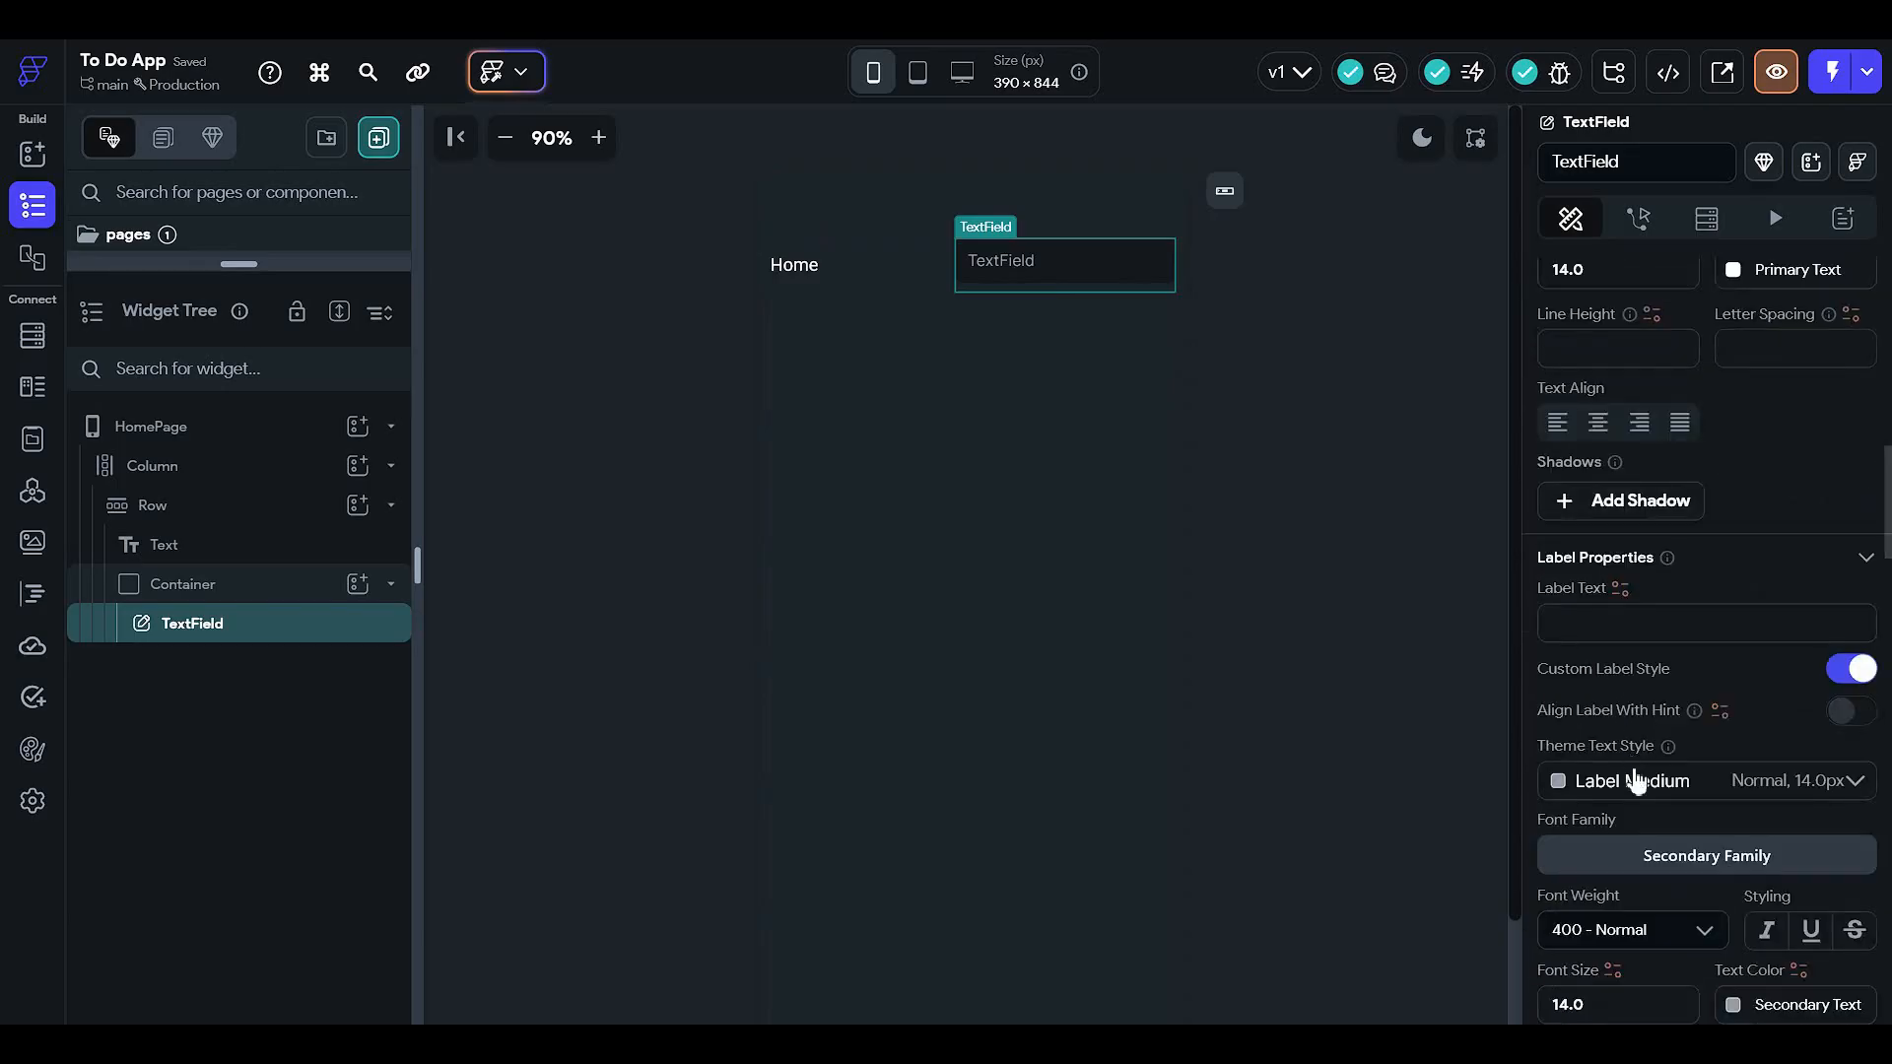
scroll(1635, 781, down, 6)
click(1639, 699)
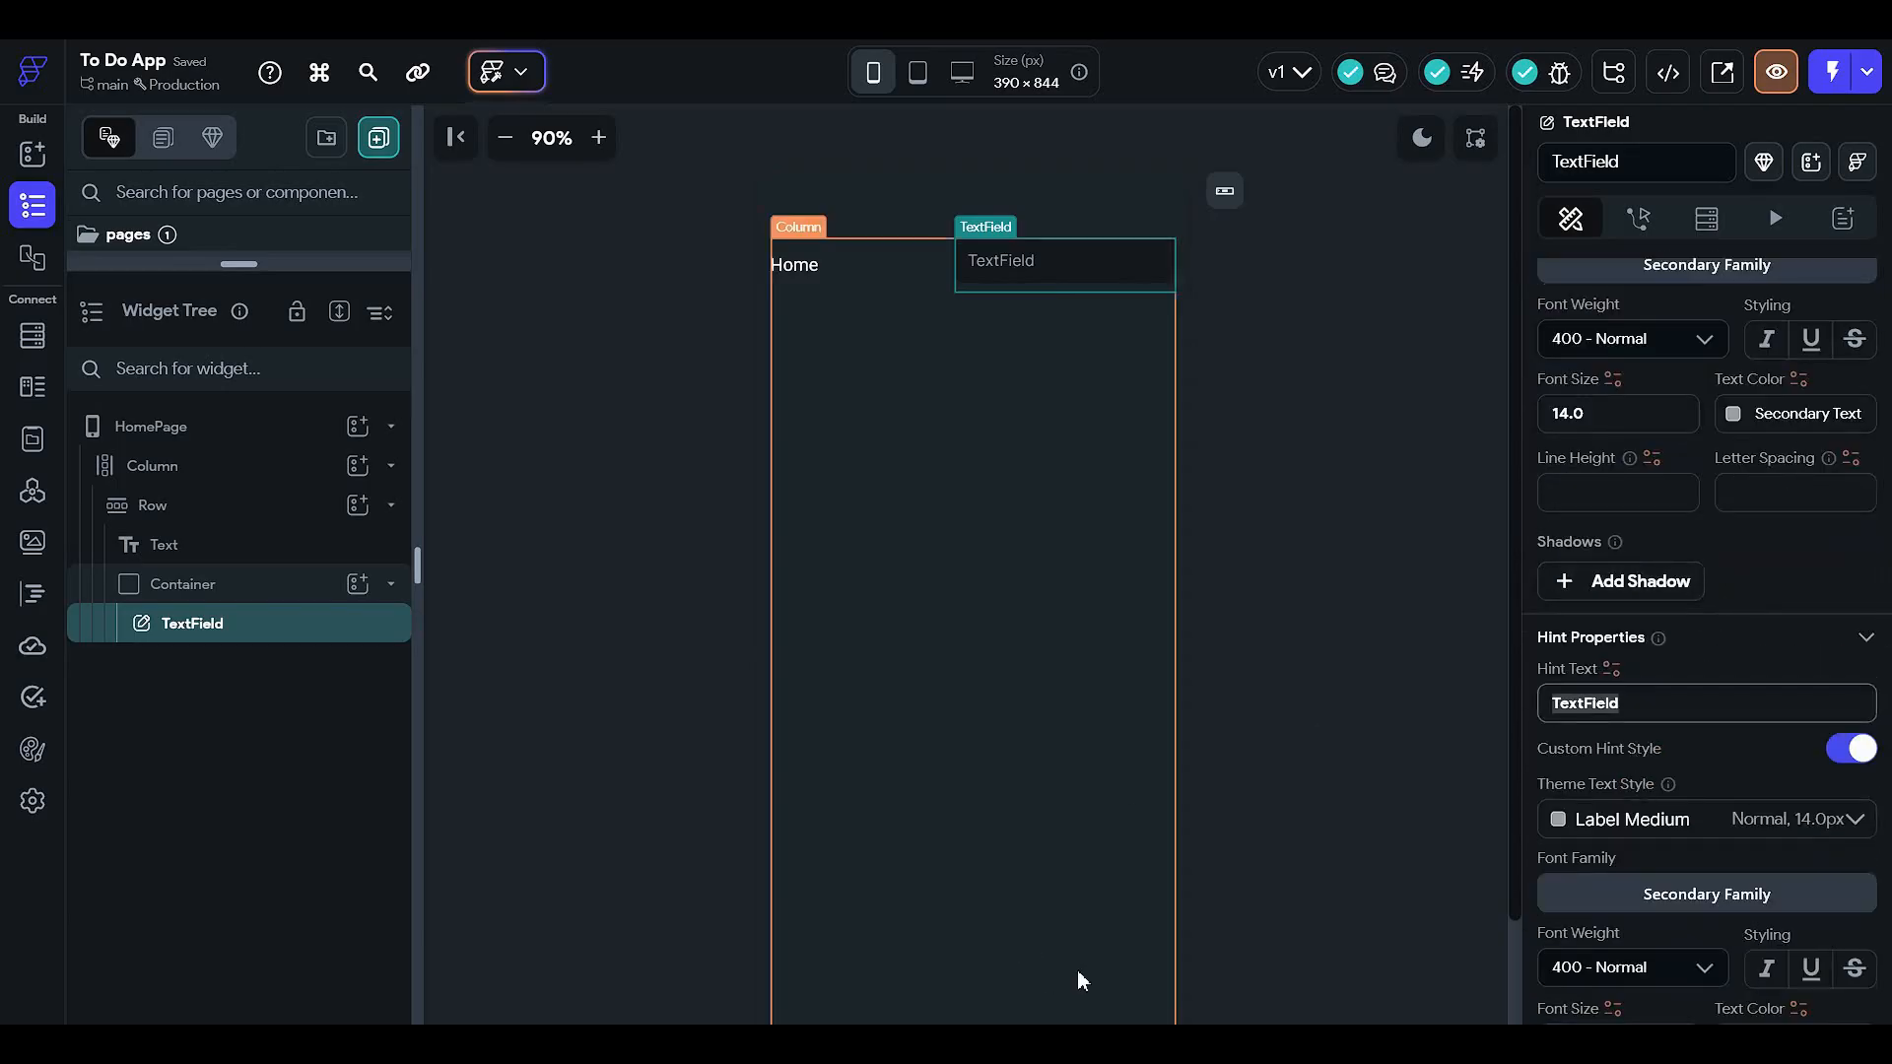
text(Search)
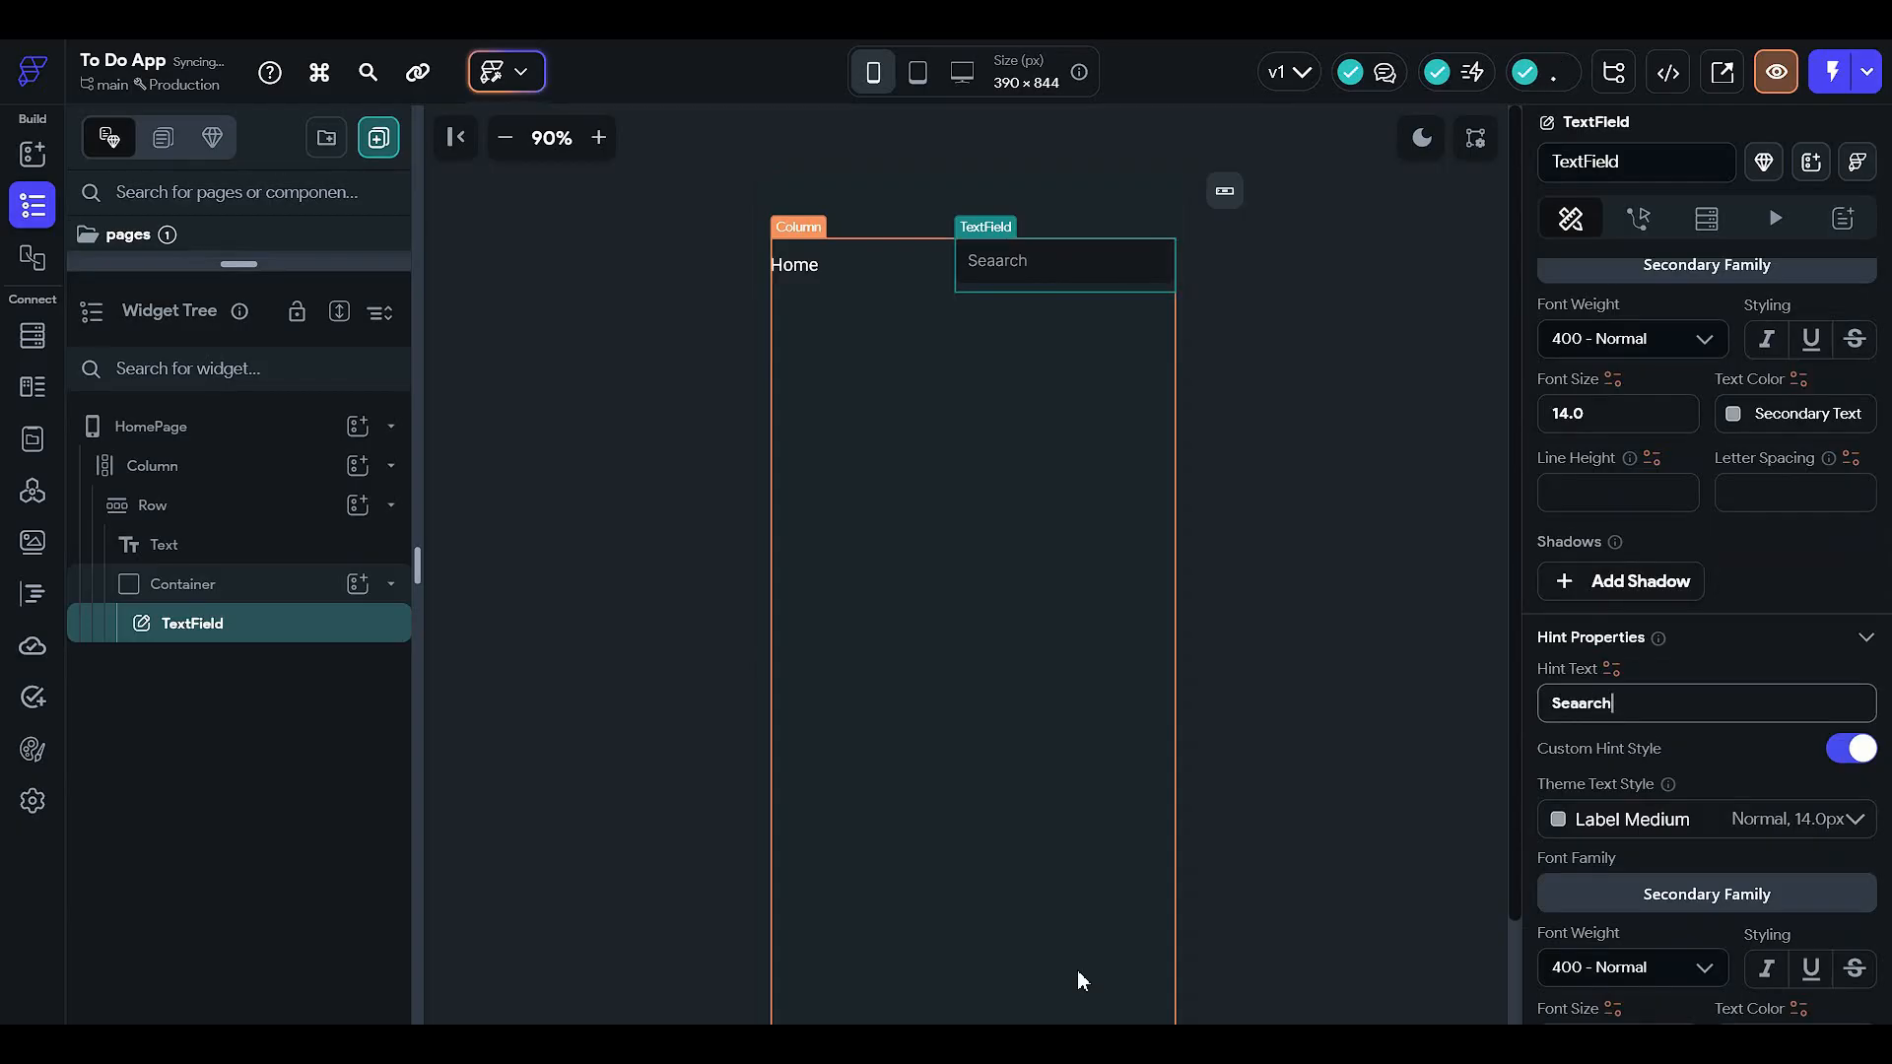
text( task)
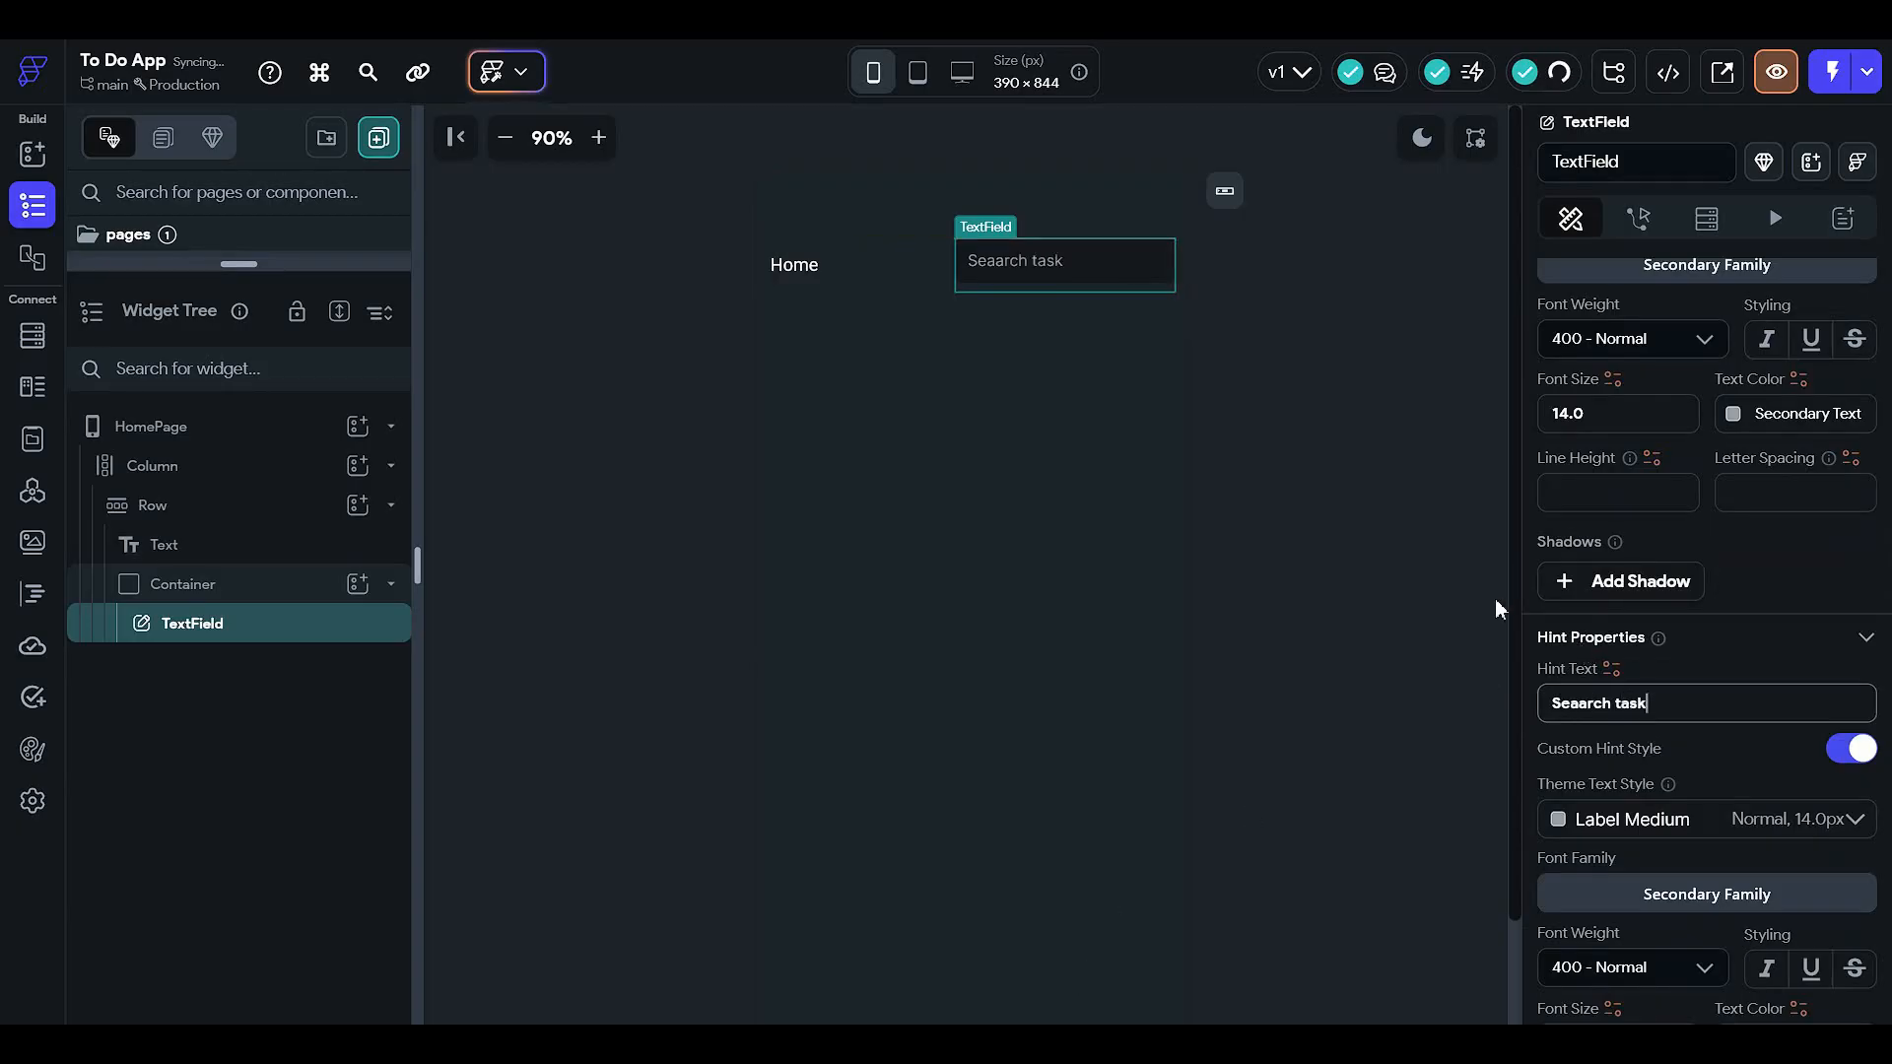
- Commit the 'Seaarch task' hint and reselect the search text field
click(1333, 535)
click(1084, 262)
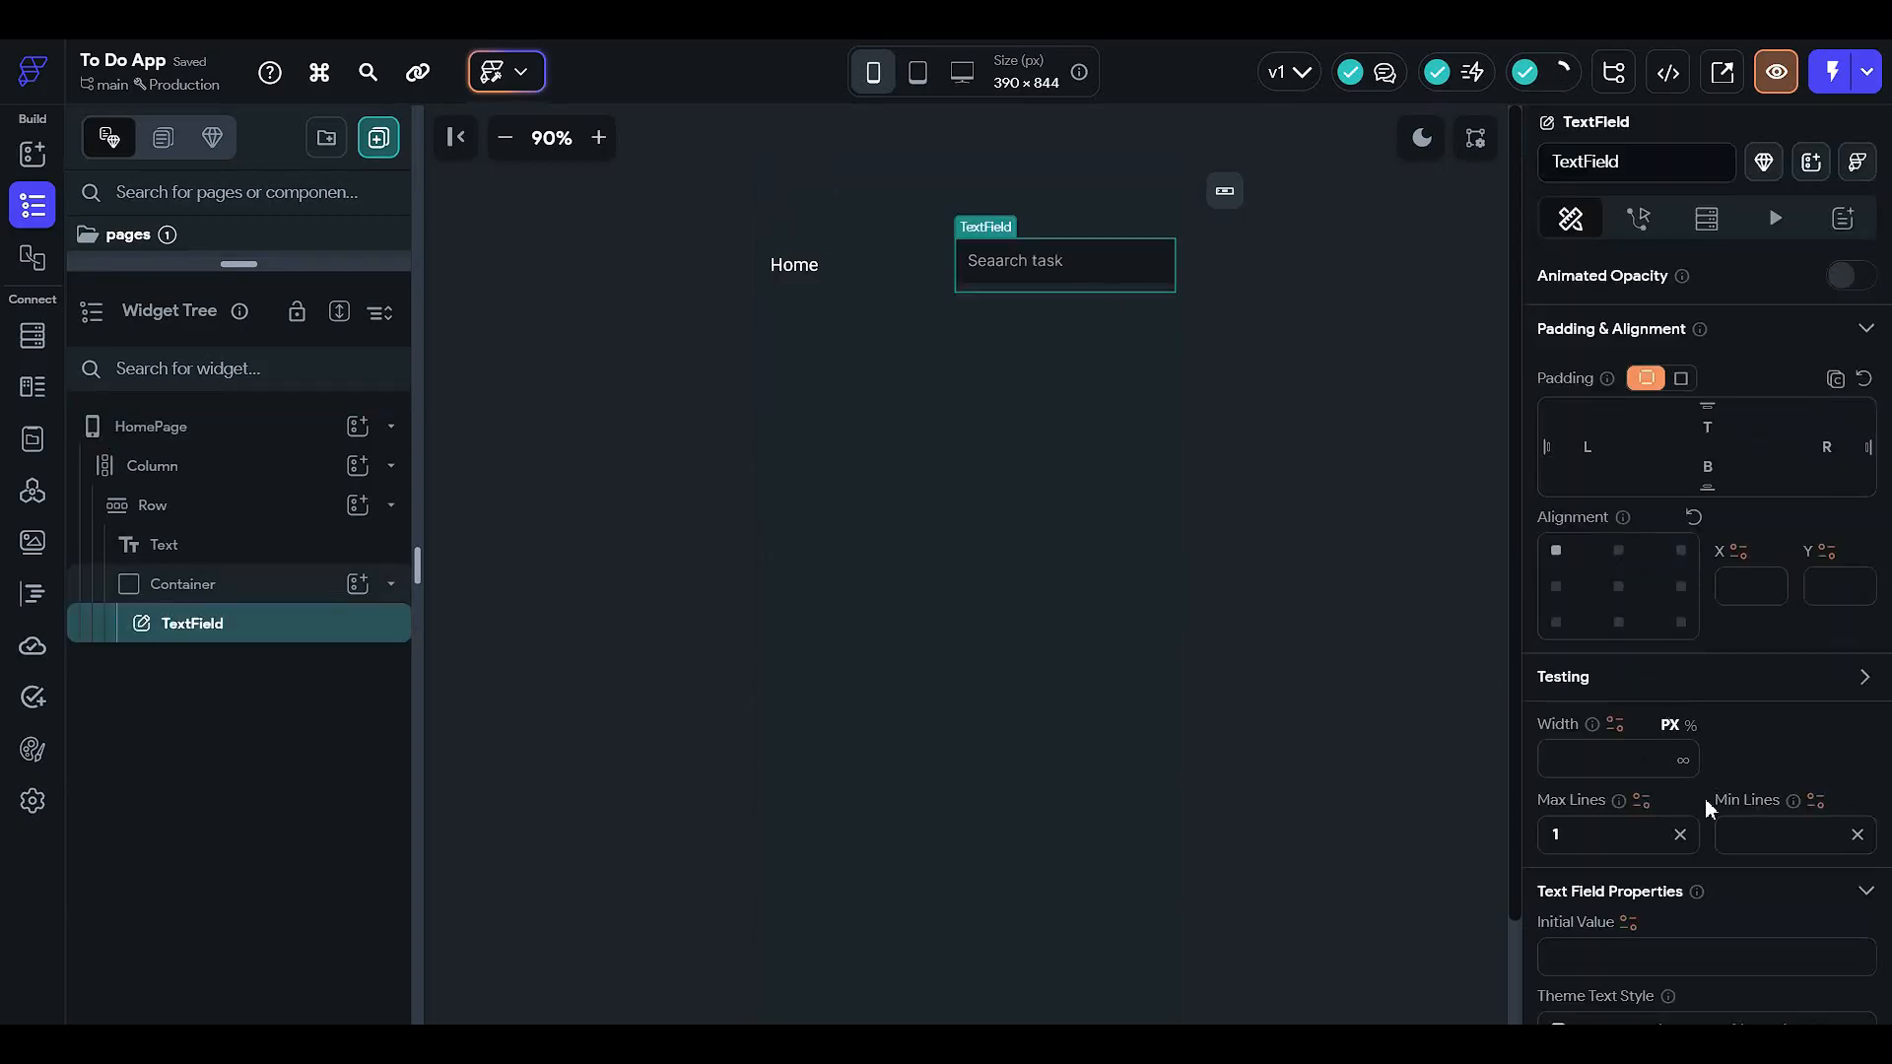
scroll(1718, 696, down, 3)
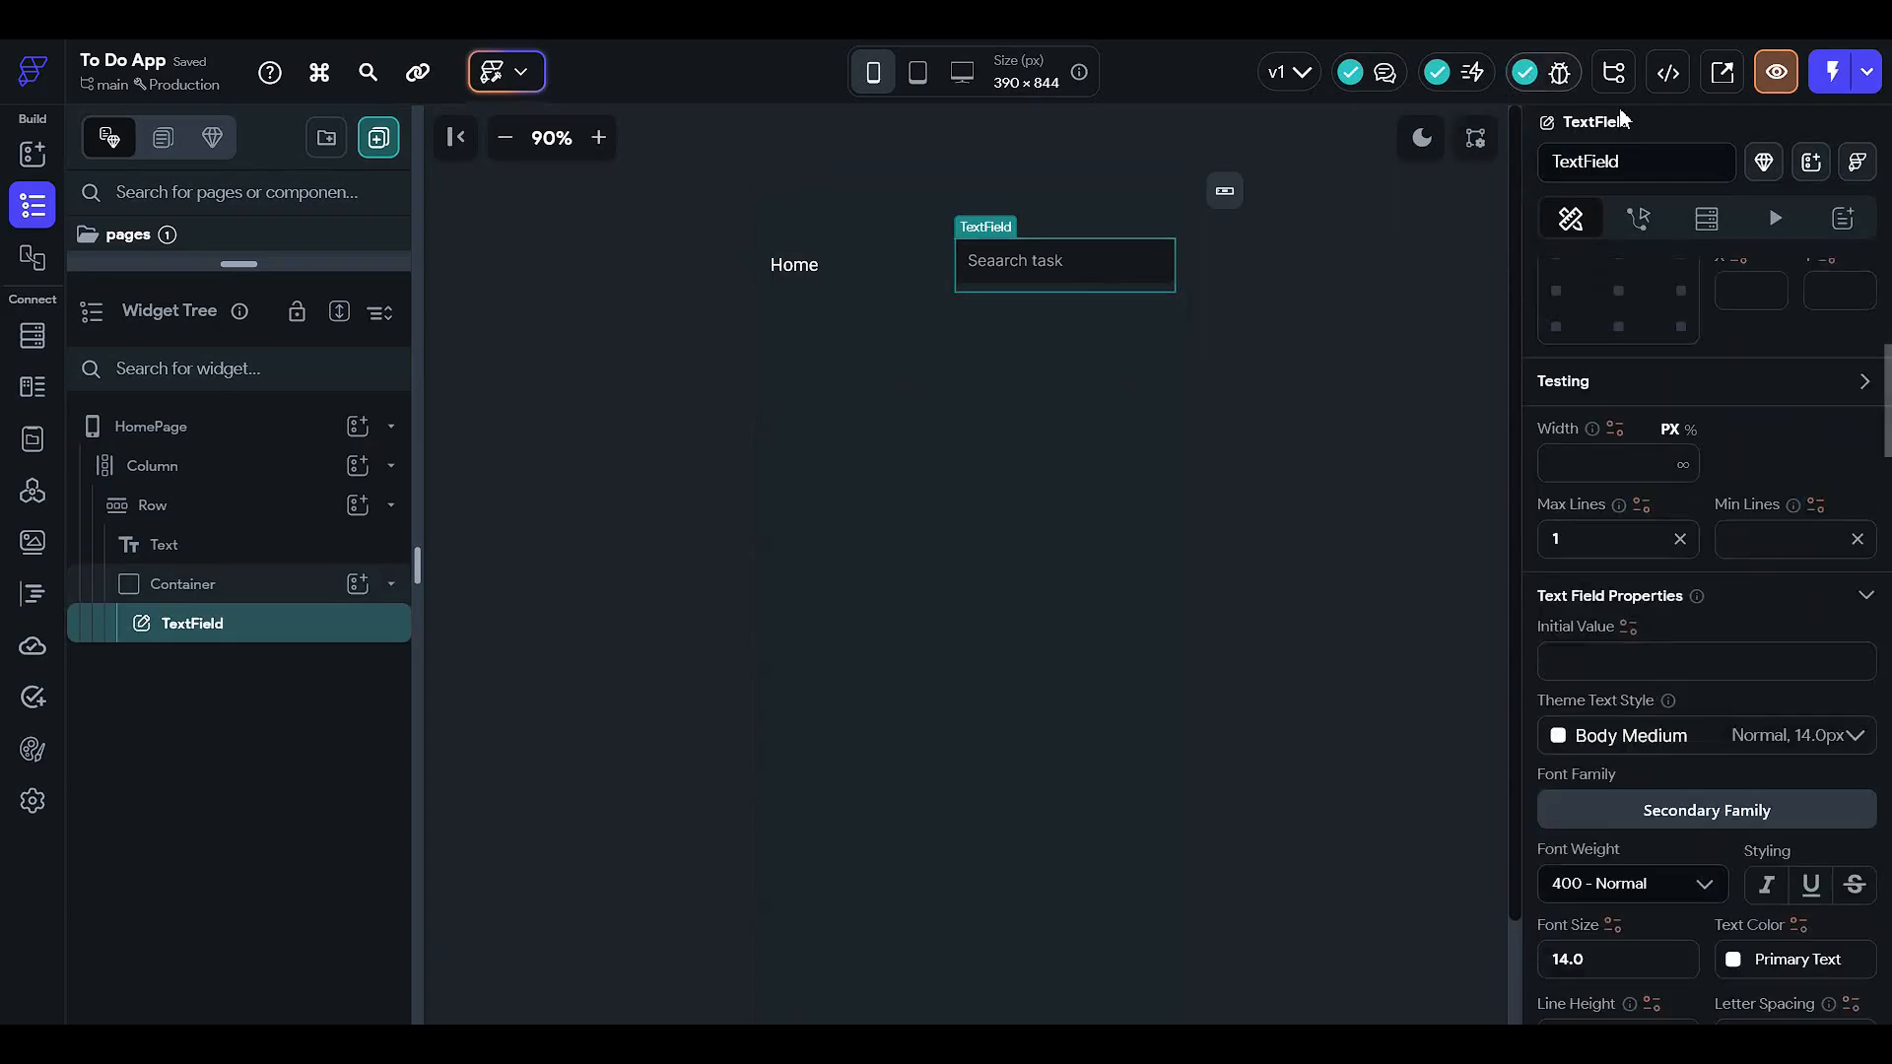
- Rename the text field widget to 'searchTExtField'
click(1627, 167)
key(ctrl+a)
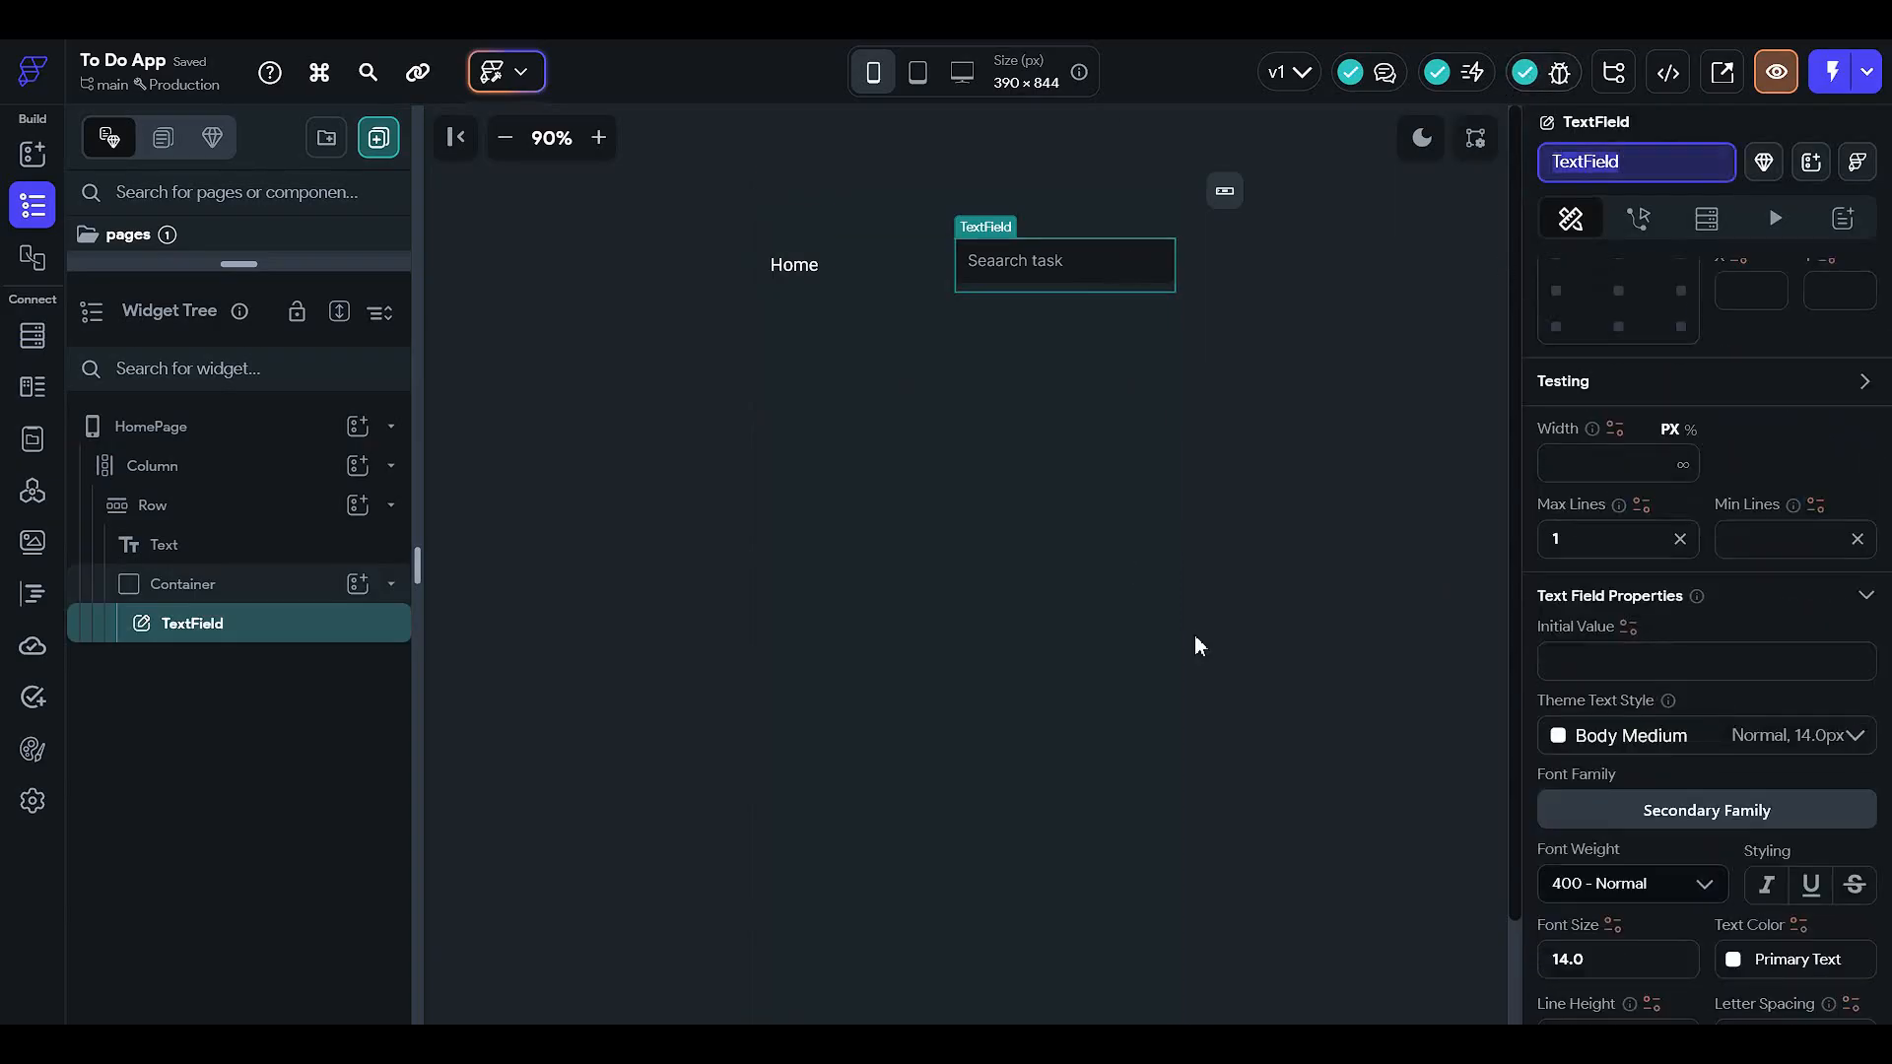
text(search)
key(Return)
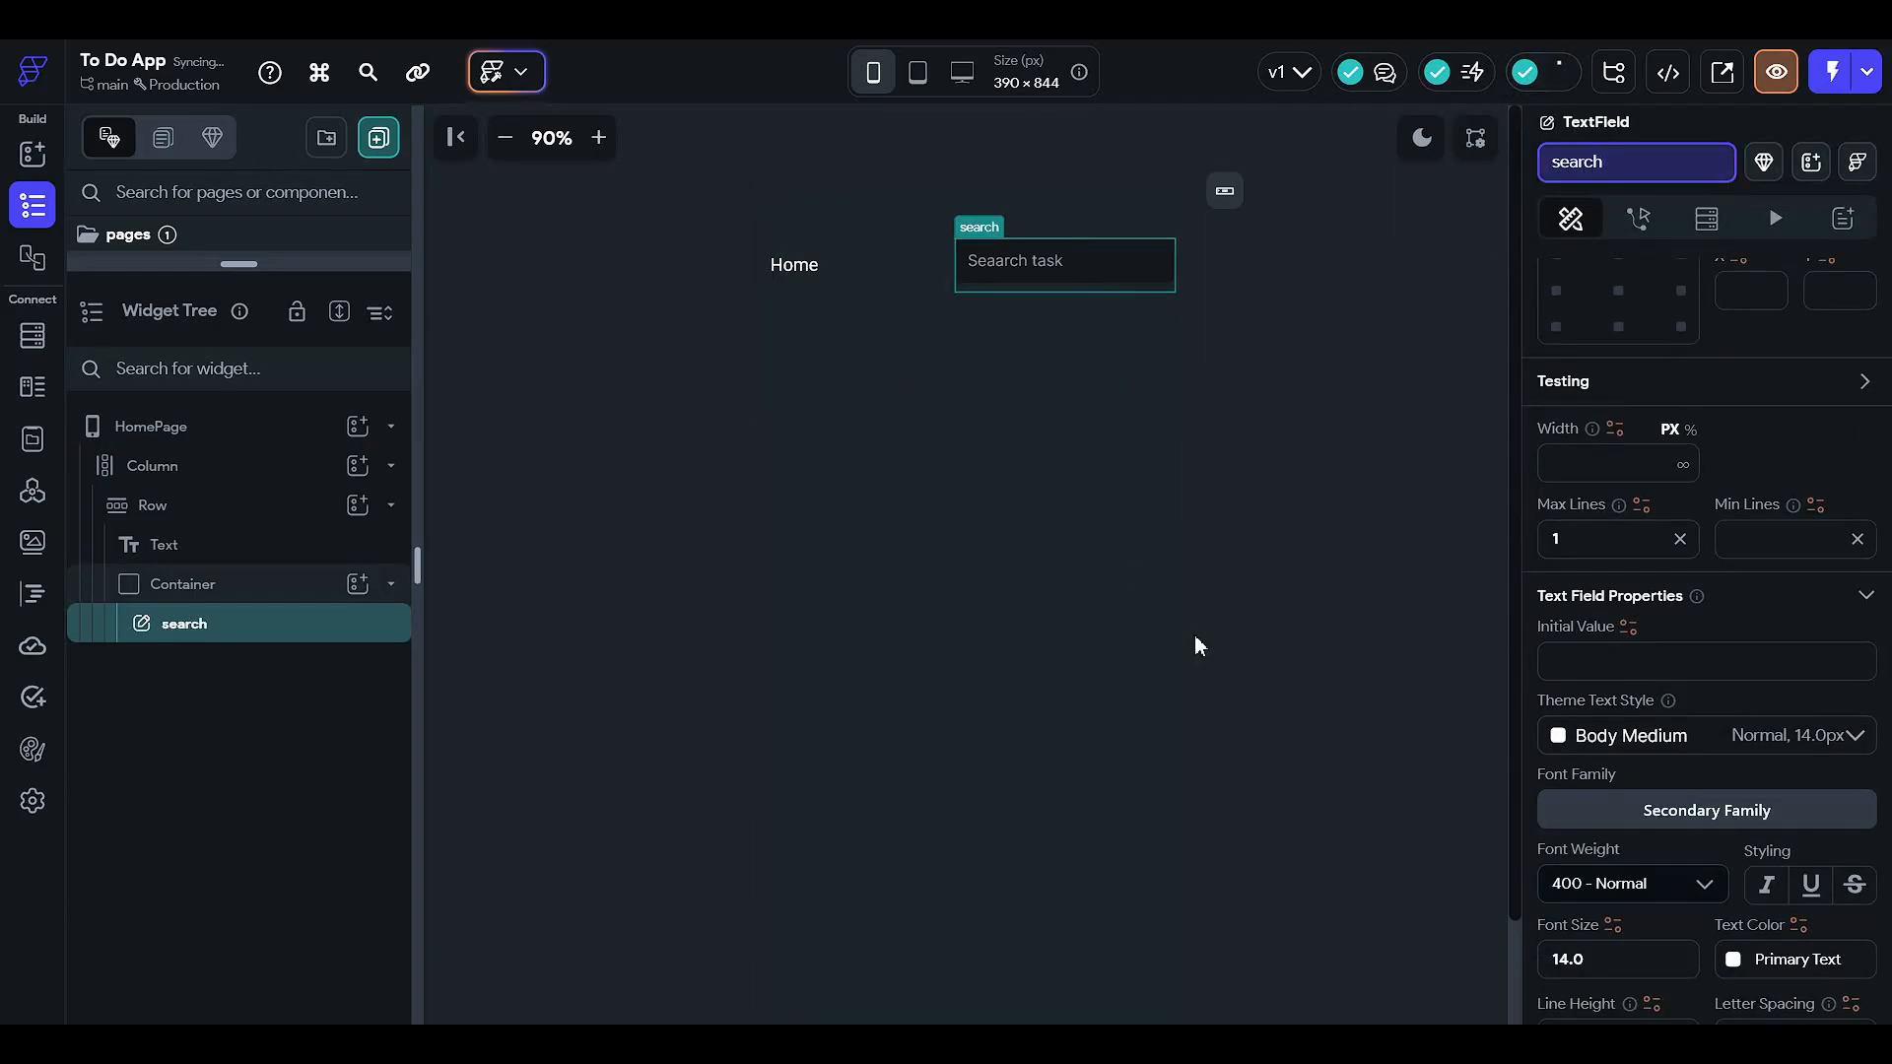
text(TExt)
key(Return)
text(Field)
key(Return)
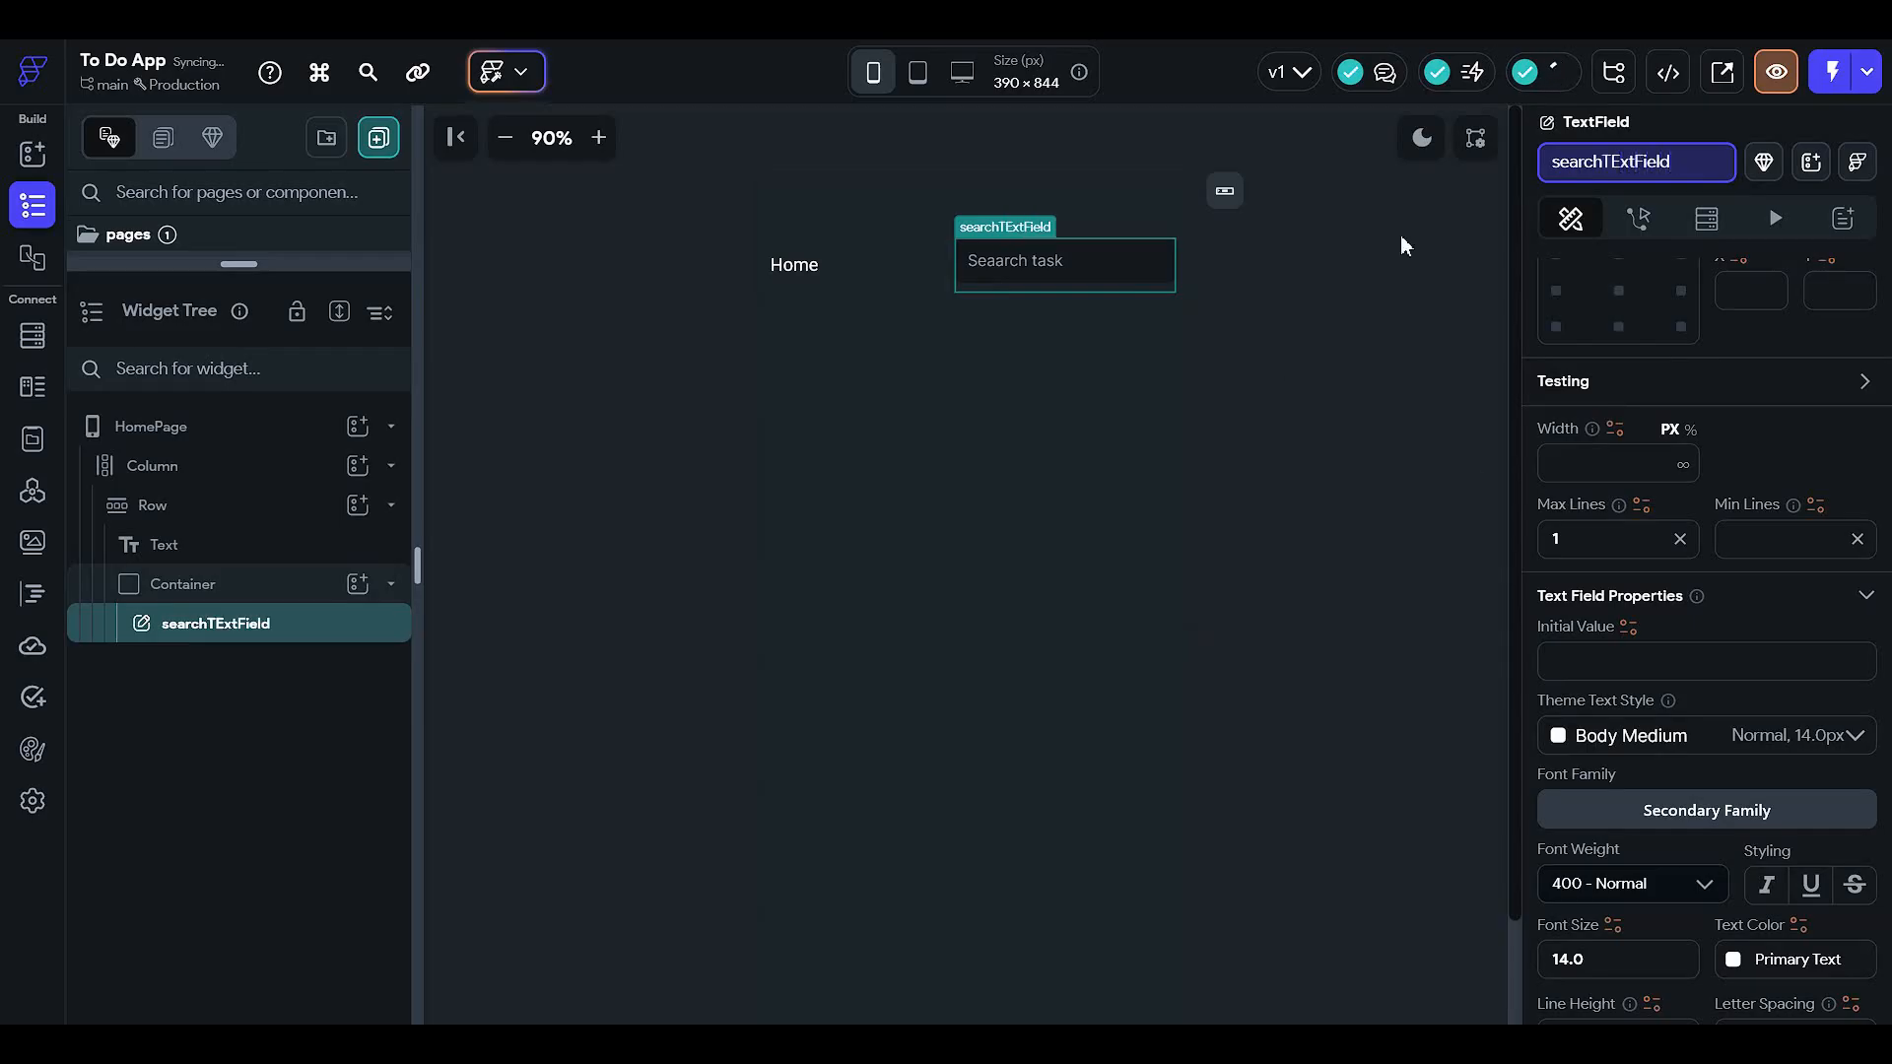
scroll(1582, 624, down, 8)
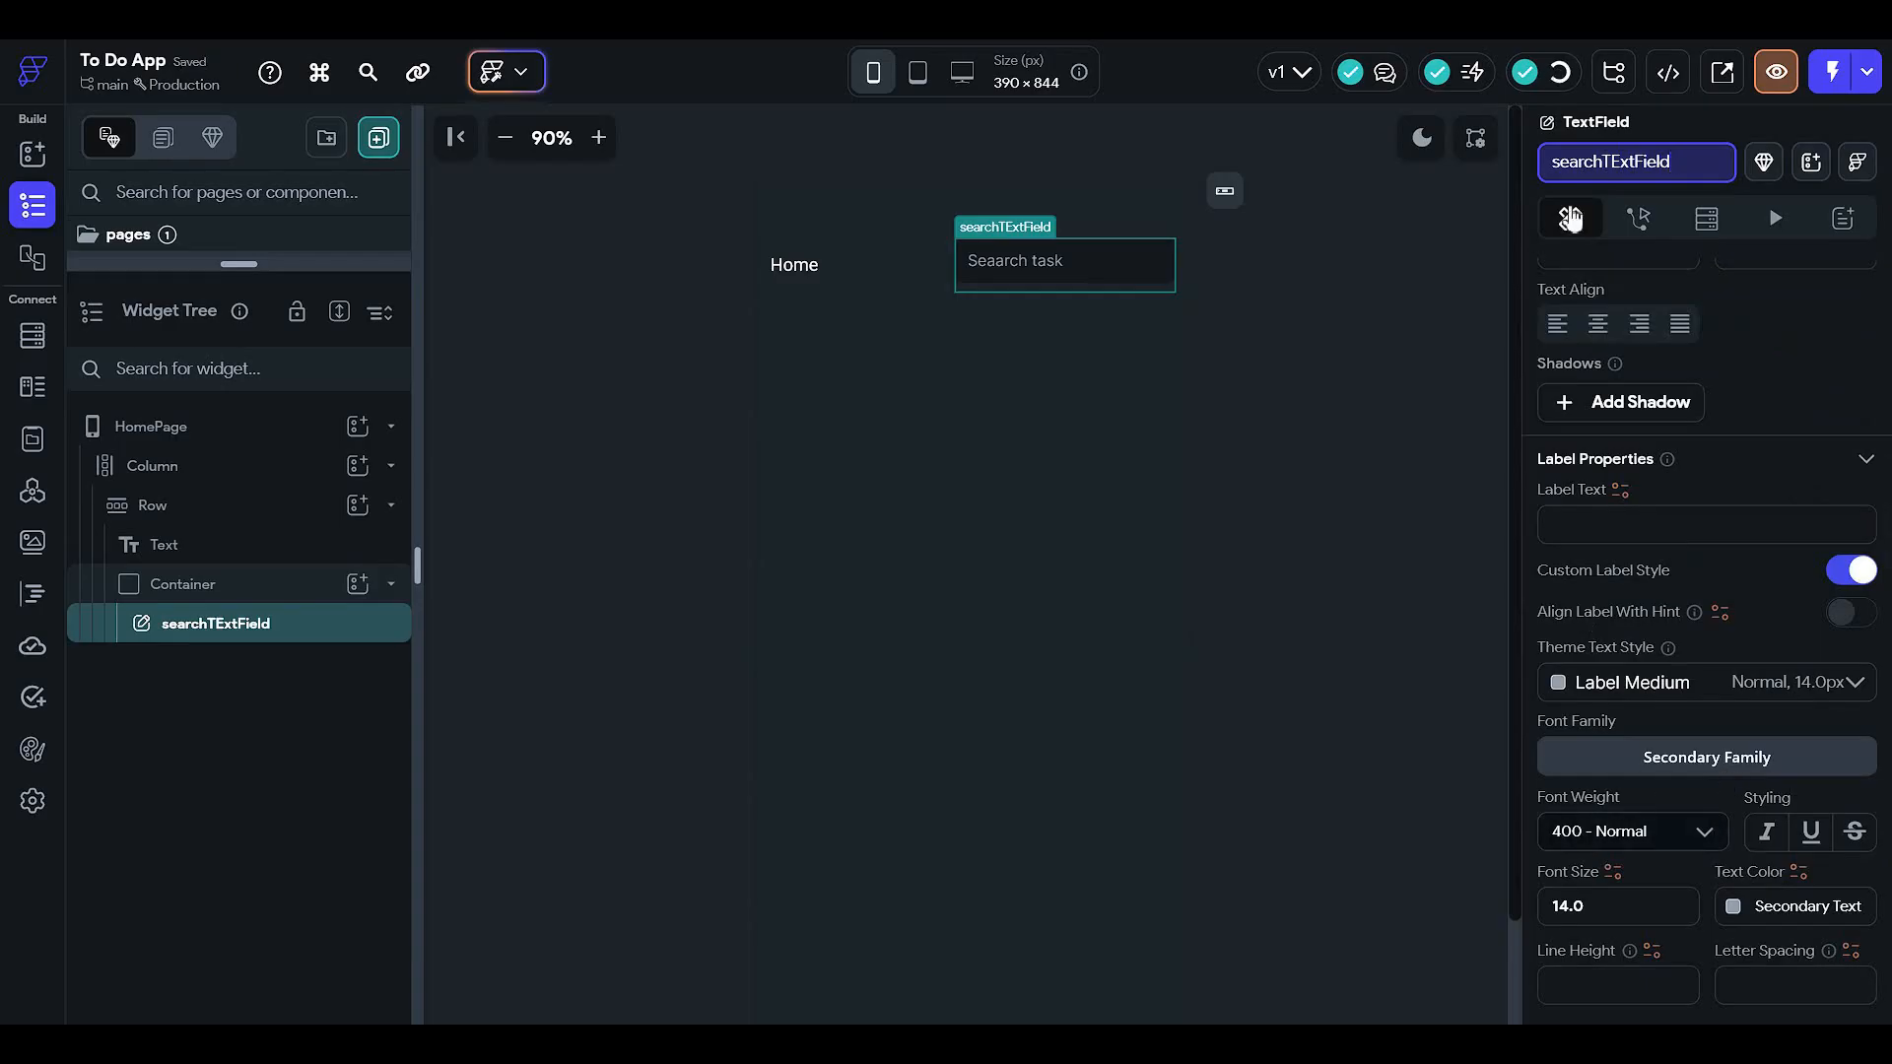
click(1373, 345)
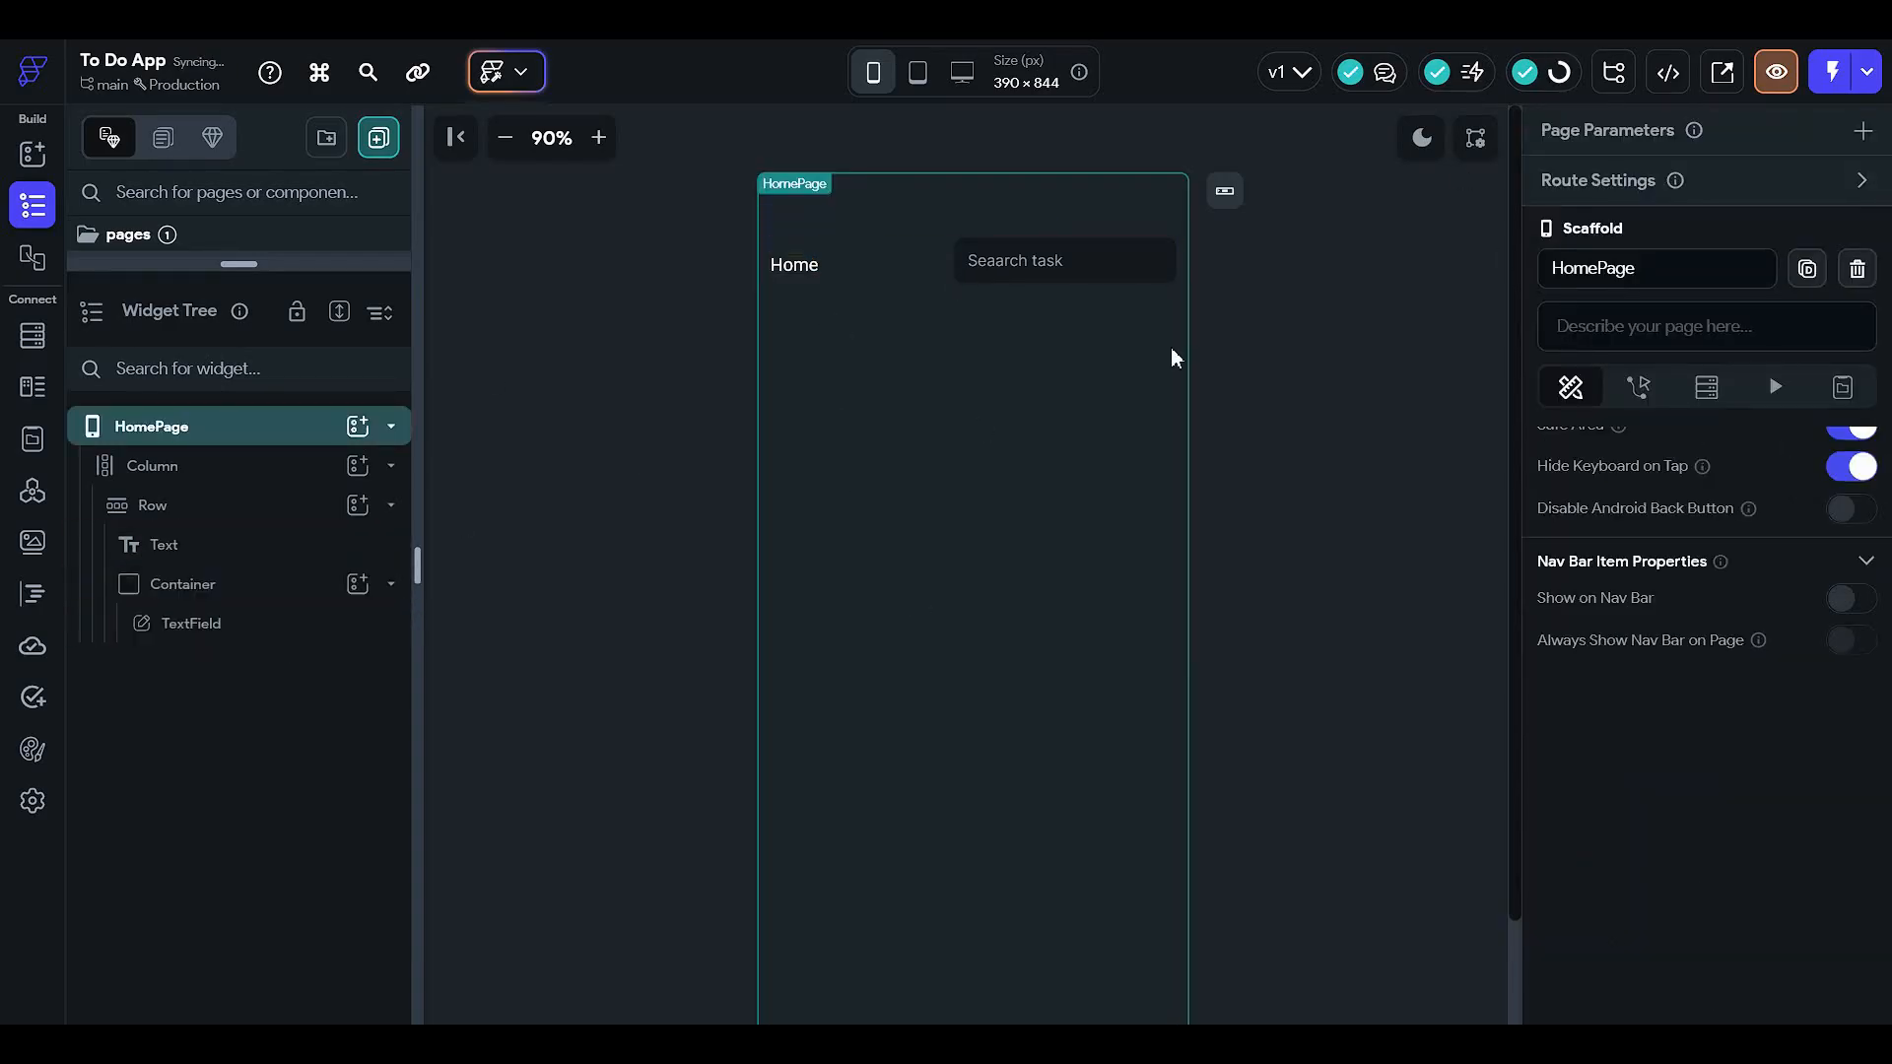
- Set the search field's Focus Border Color to the Success theme colour
click(259, 638)
scroll(1685, 668, down, 8)
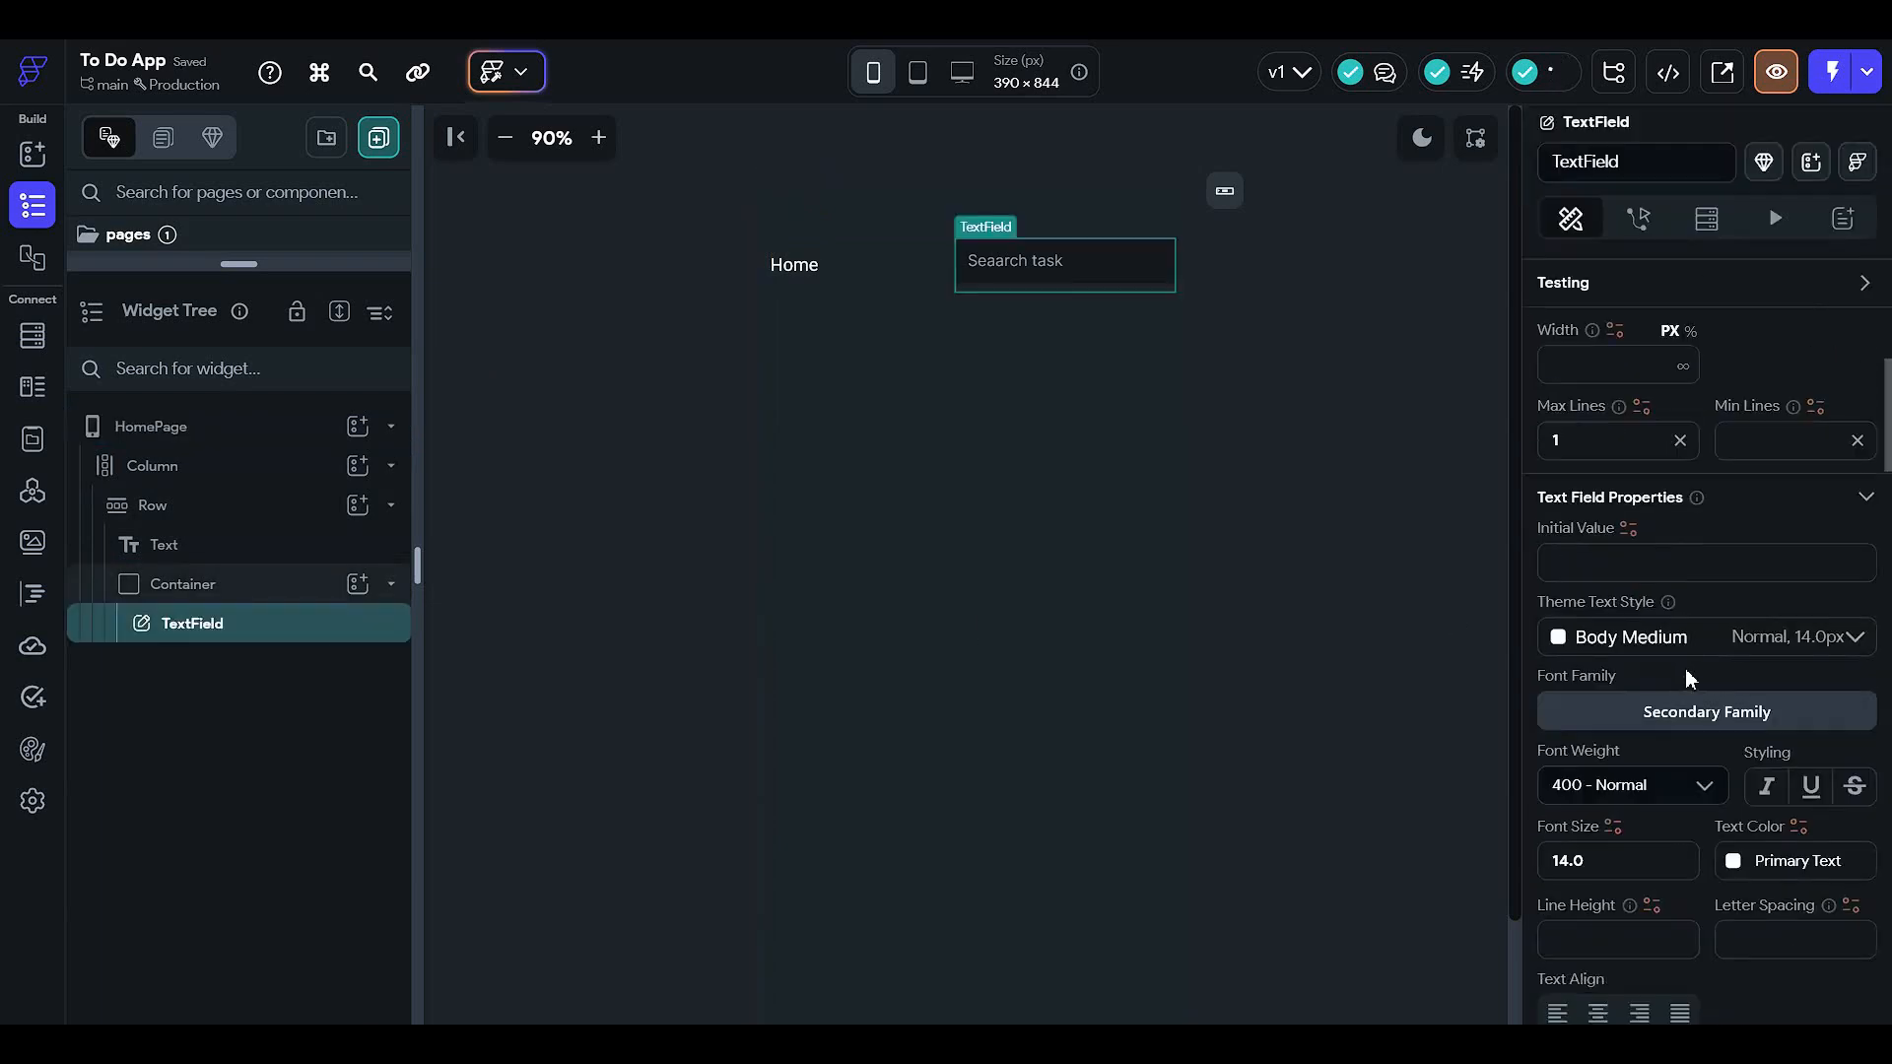
scroll(1732, 730, down, 6)
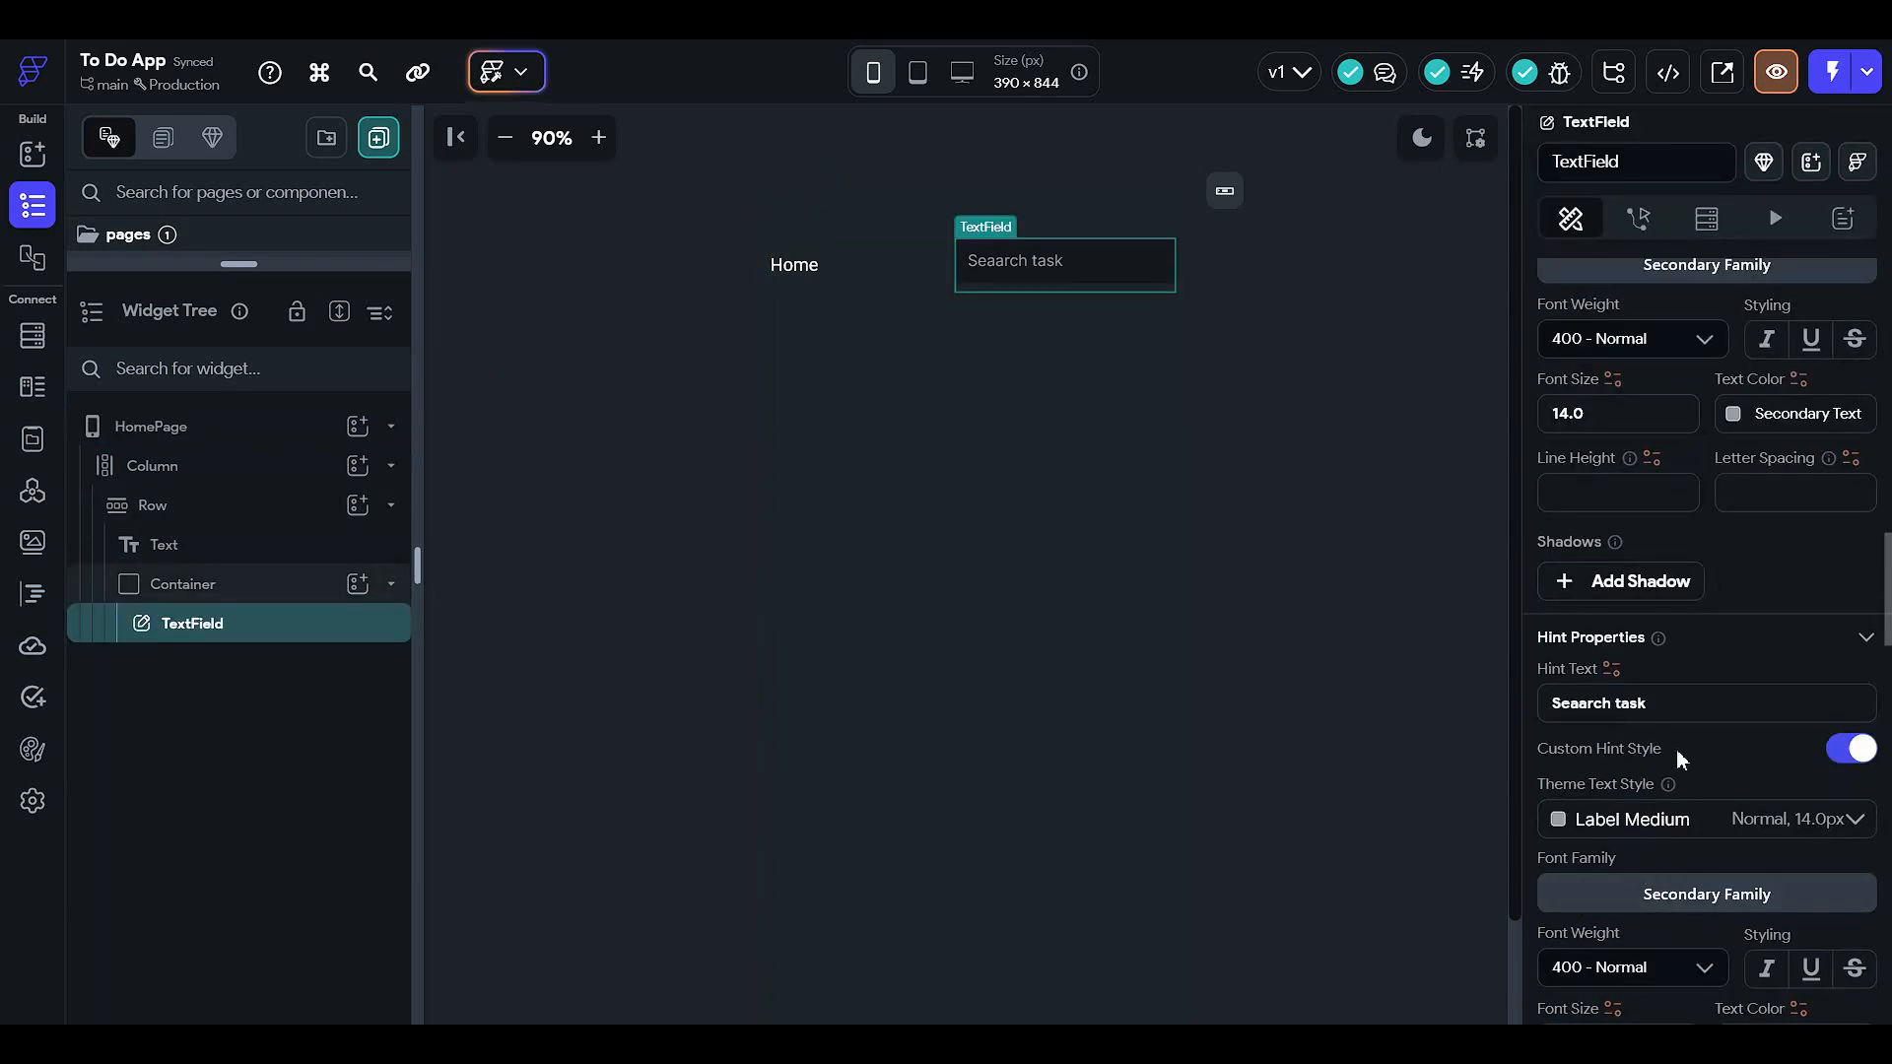
scroll(1675, 814, down, 2)
scroll(1651, 670, down, 2)
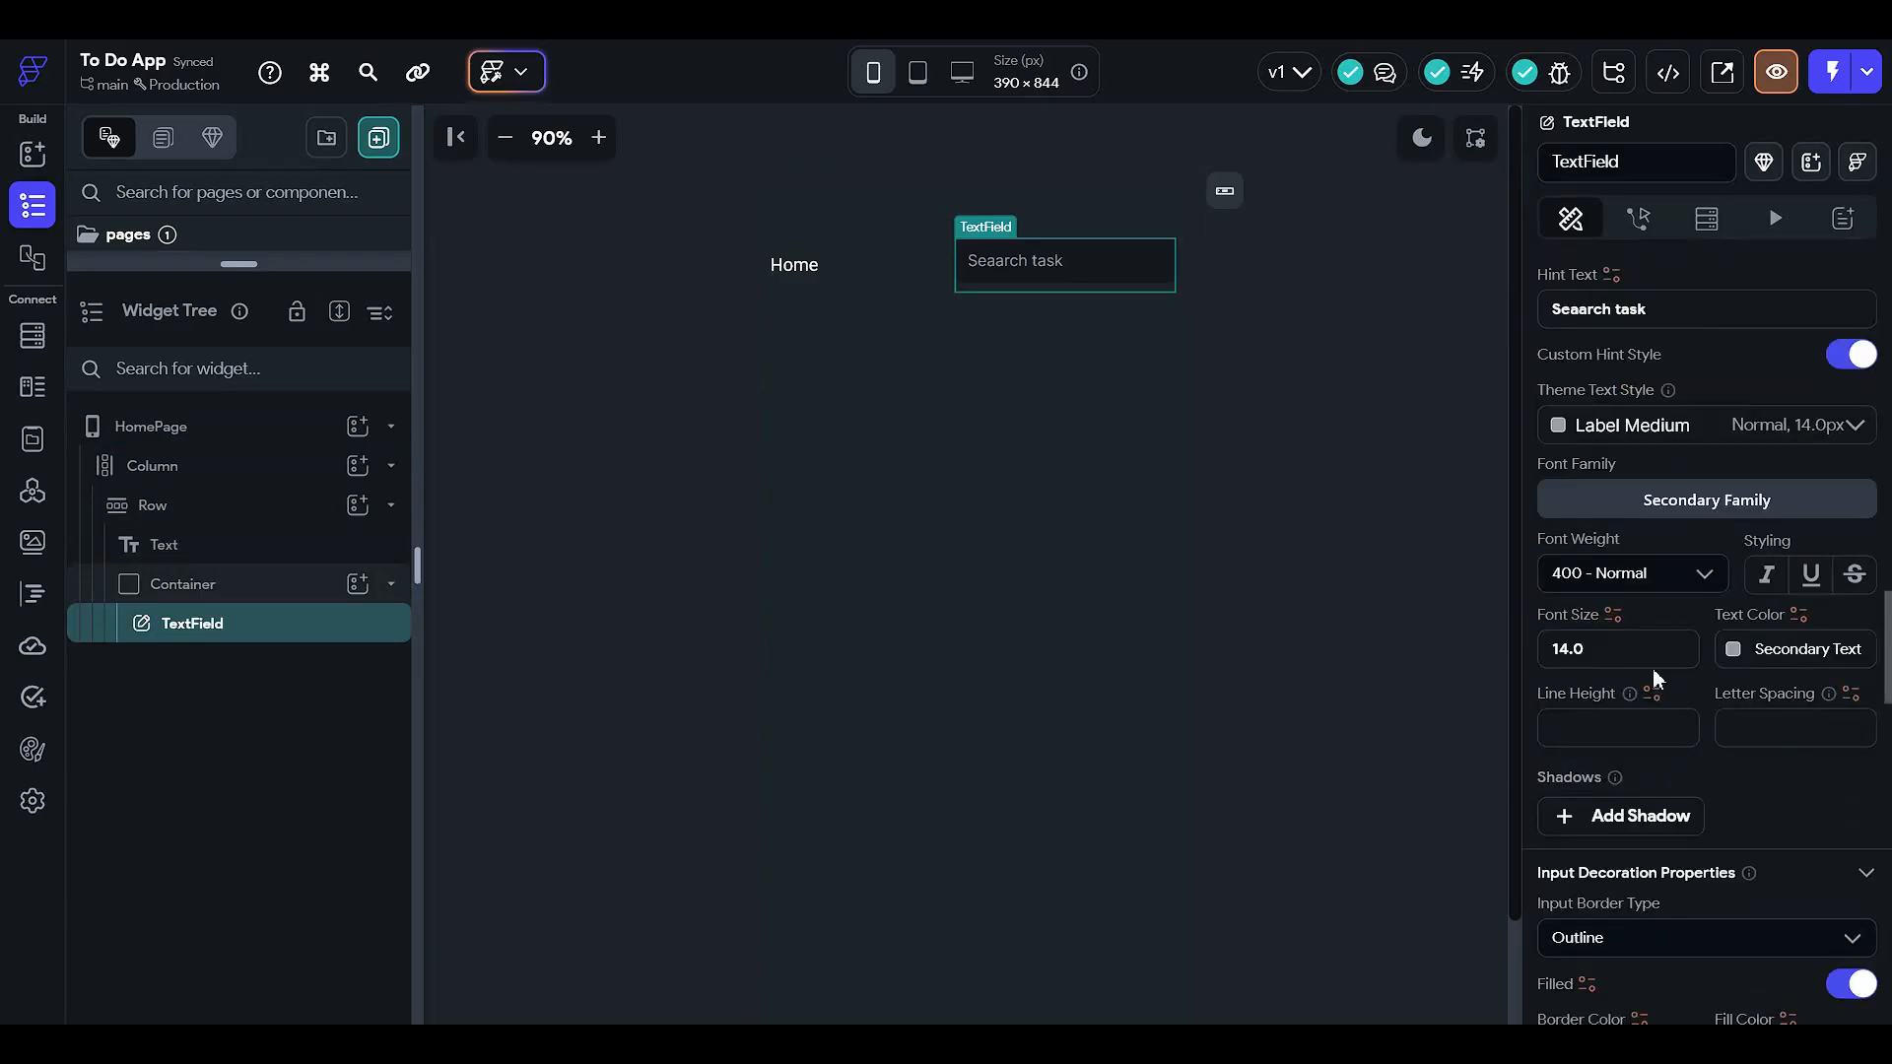
scroll(1675, 592, down, 2)
scroll(1665, 678, down, 3)
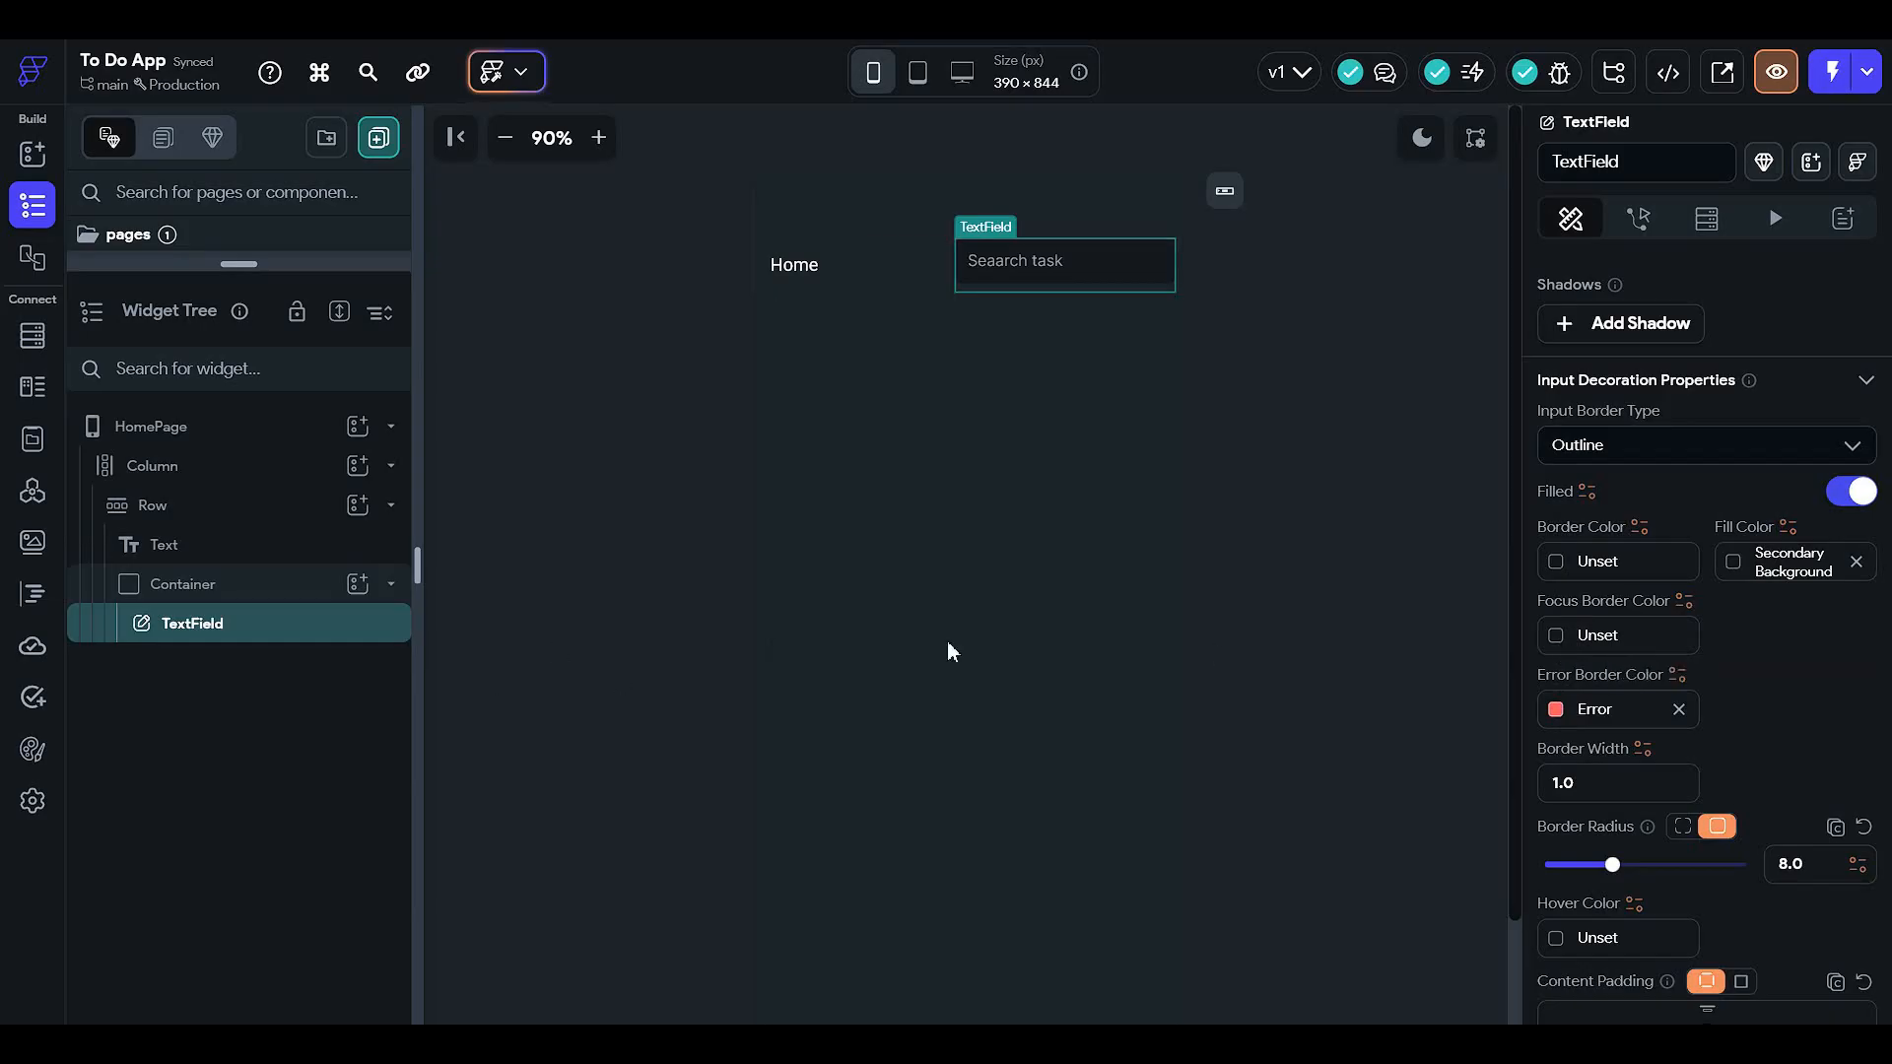
click(1555, 638)
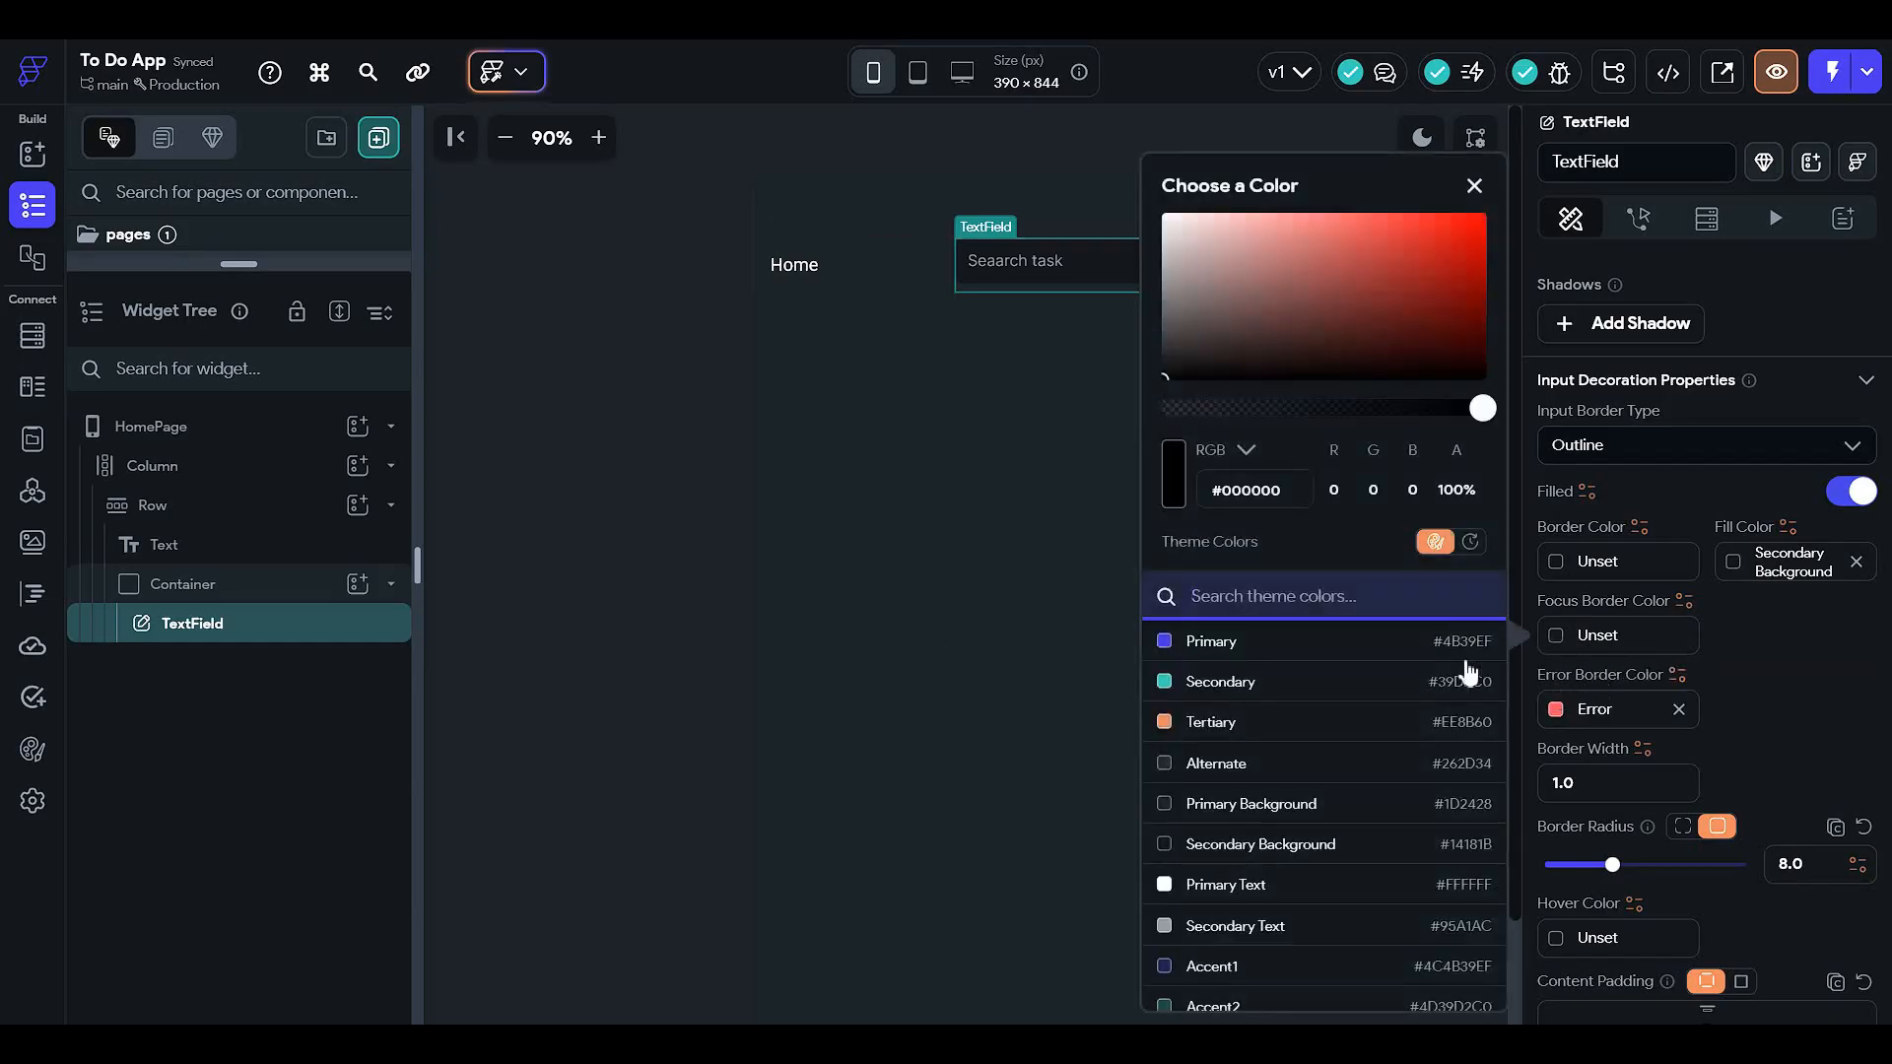
scroll(1311, 788, down, 4)
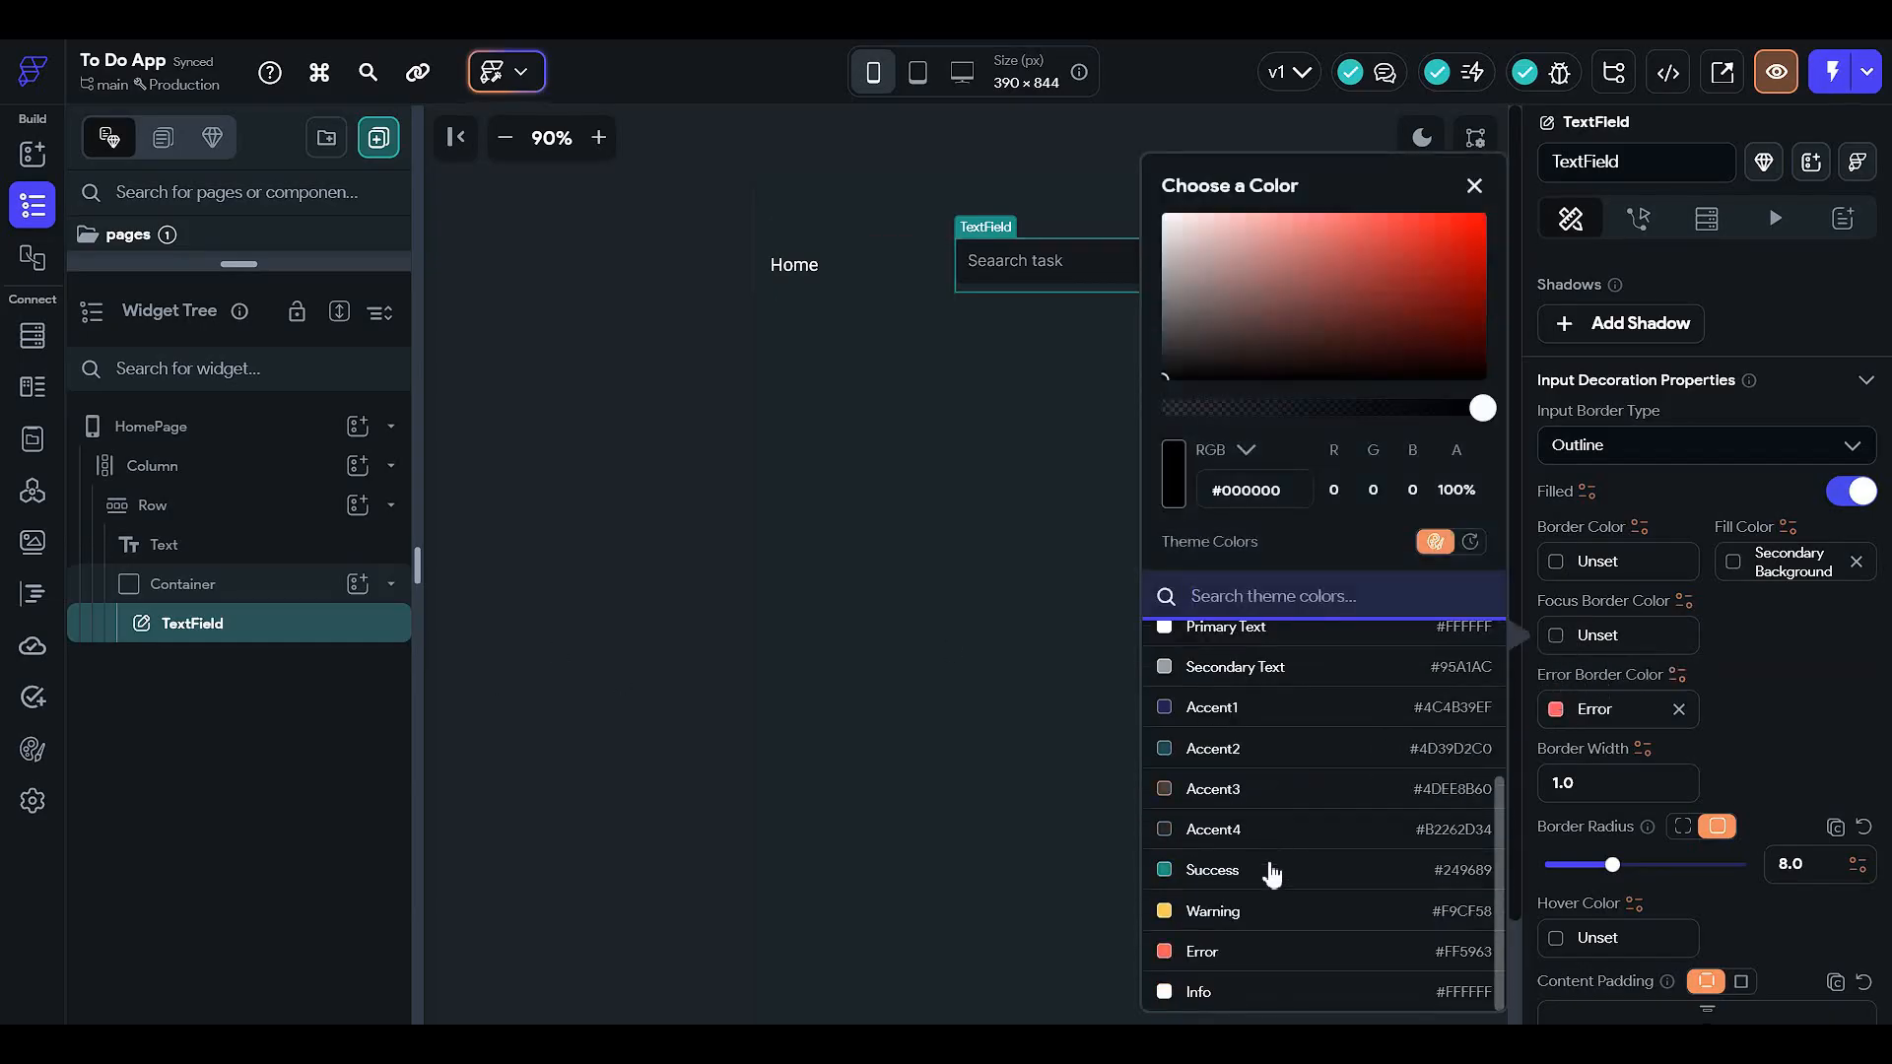
click(1271, 870)
click(1563, 607)
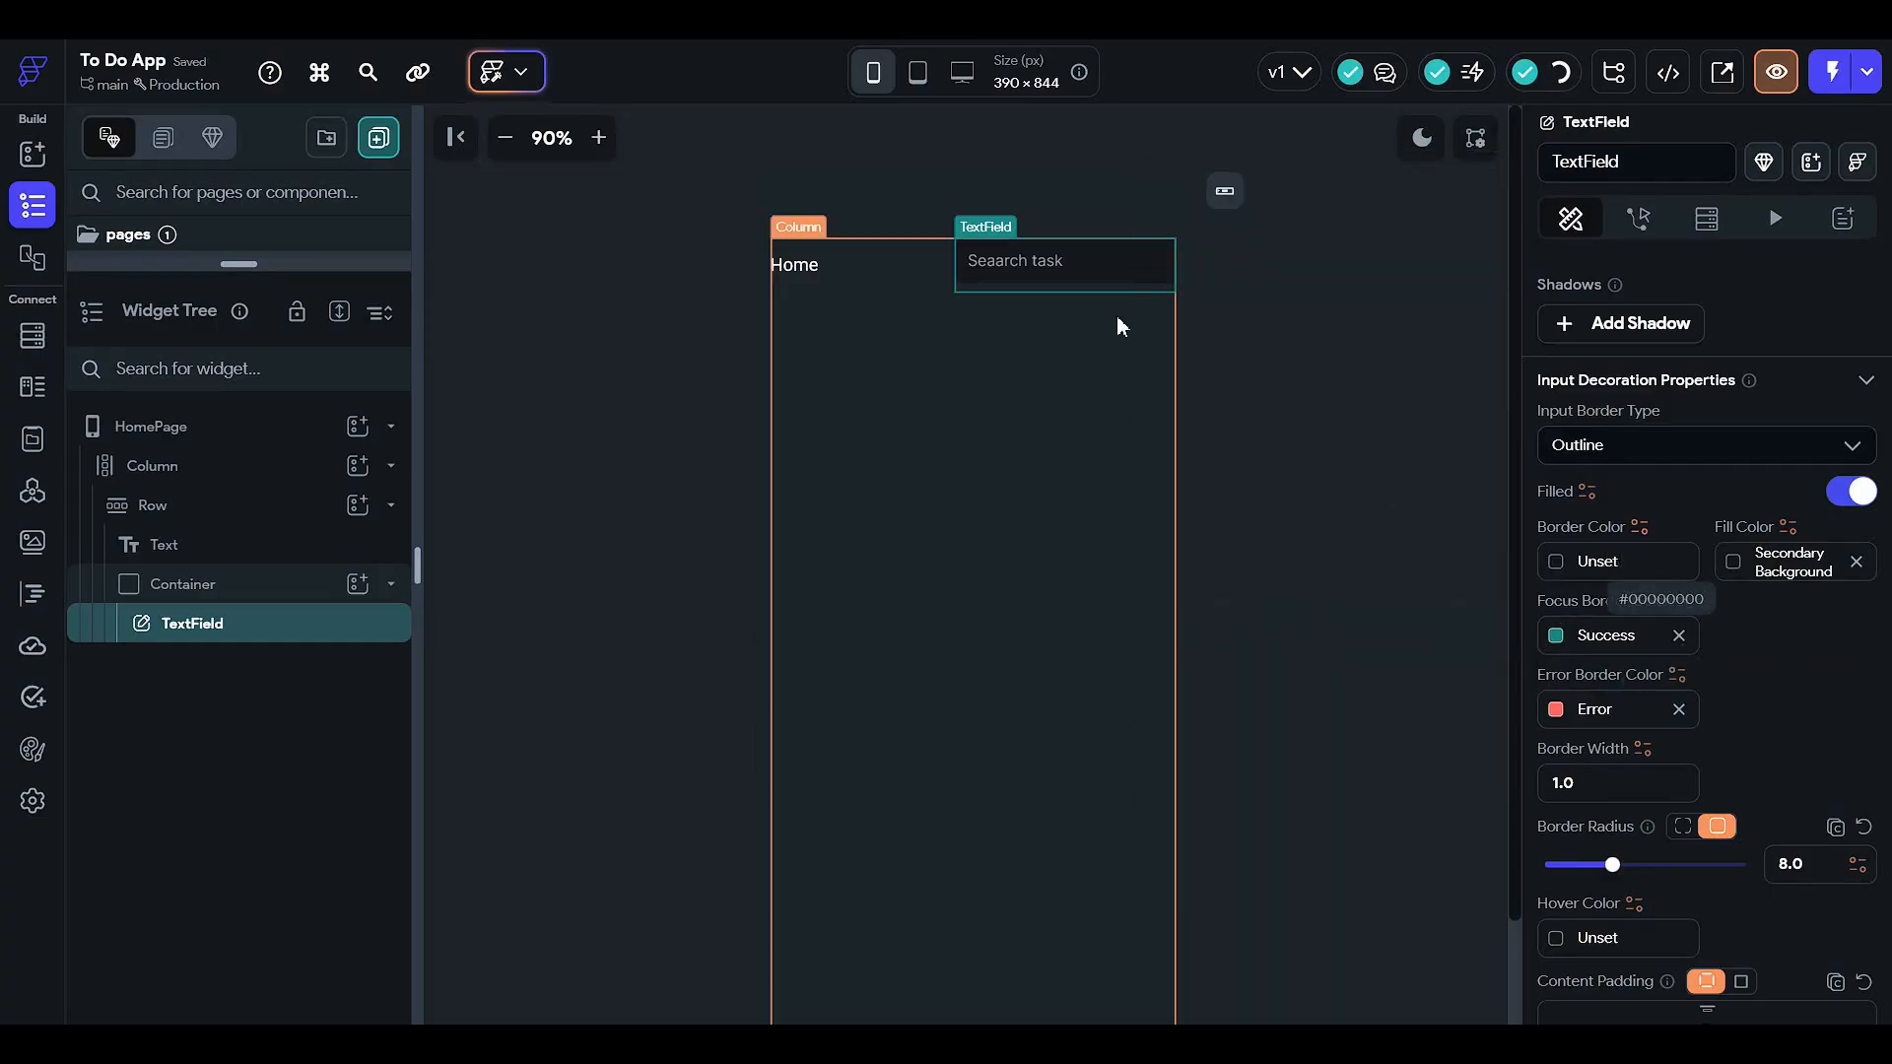
- Fix the hint typo so it reads 'Search task'
scroll(1683, 567, up, 1)
scroll(1684, 579, down, 3)
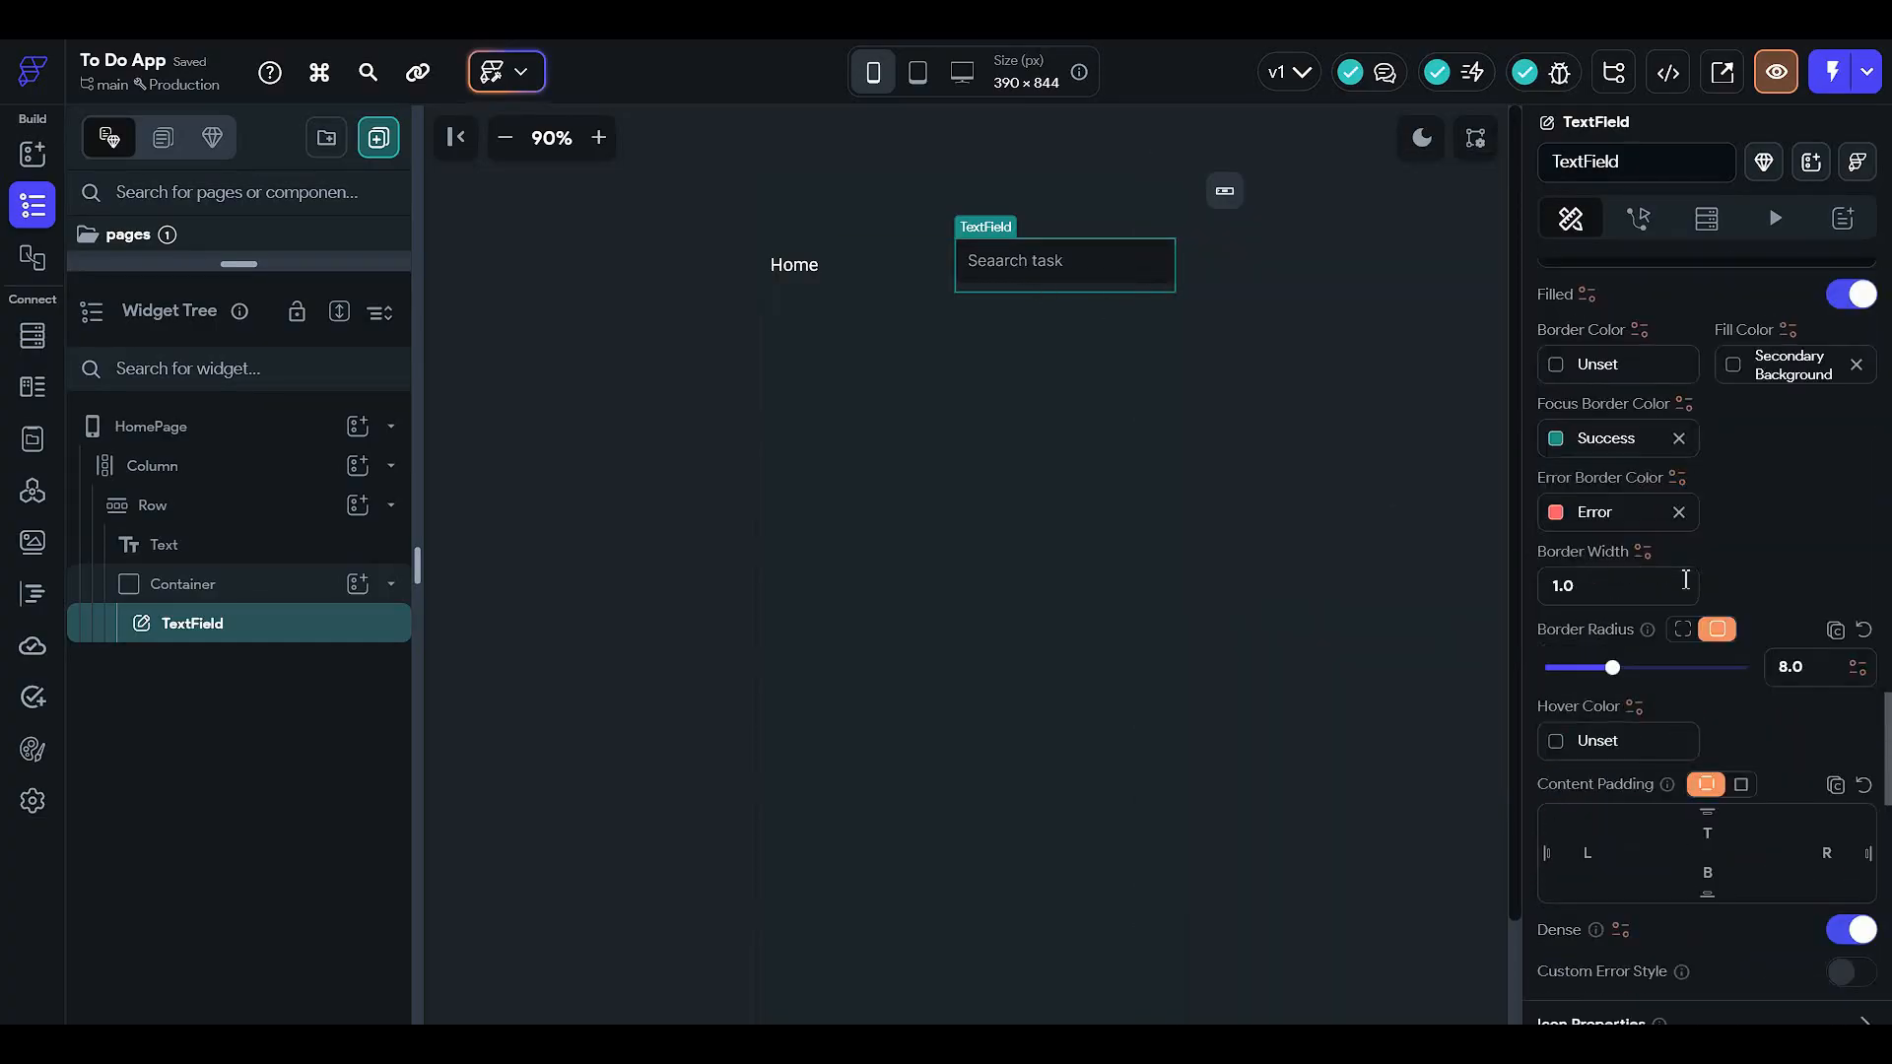
scroll(1684, 579, down, 7)
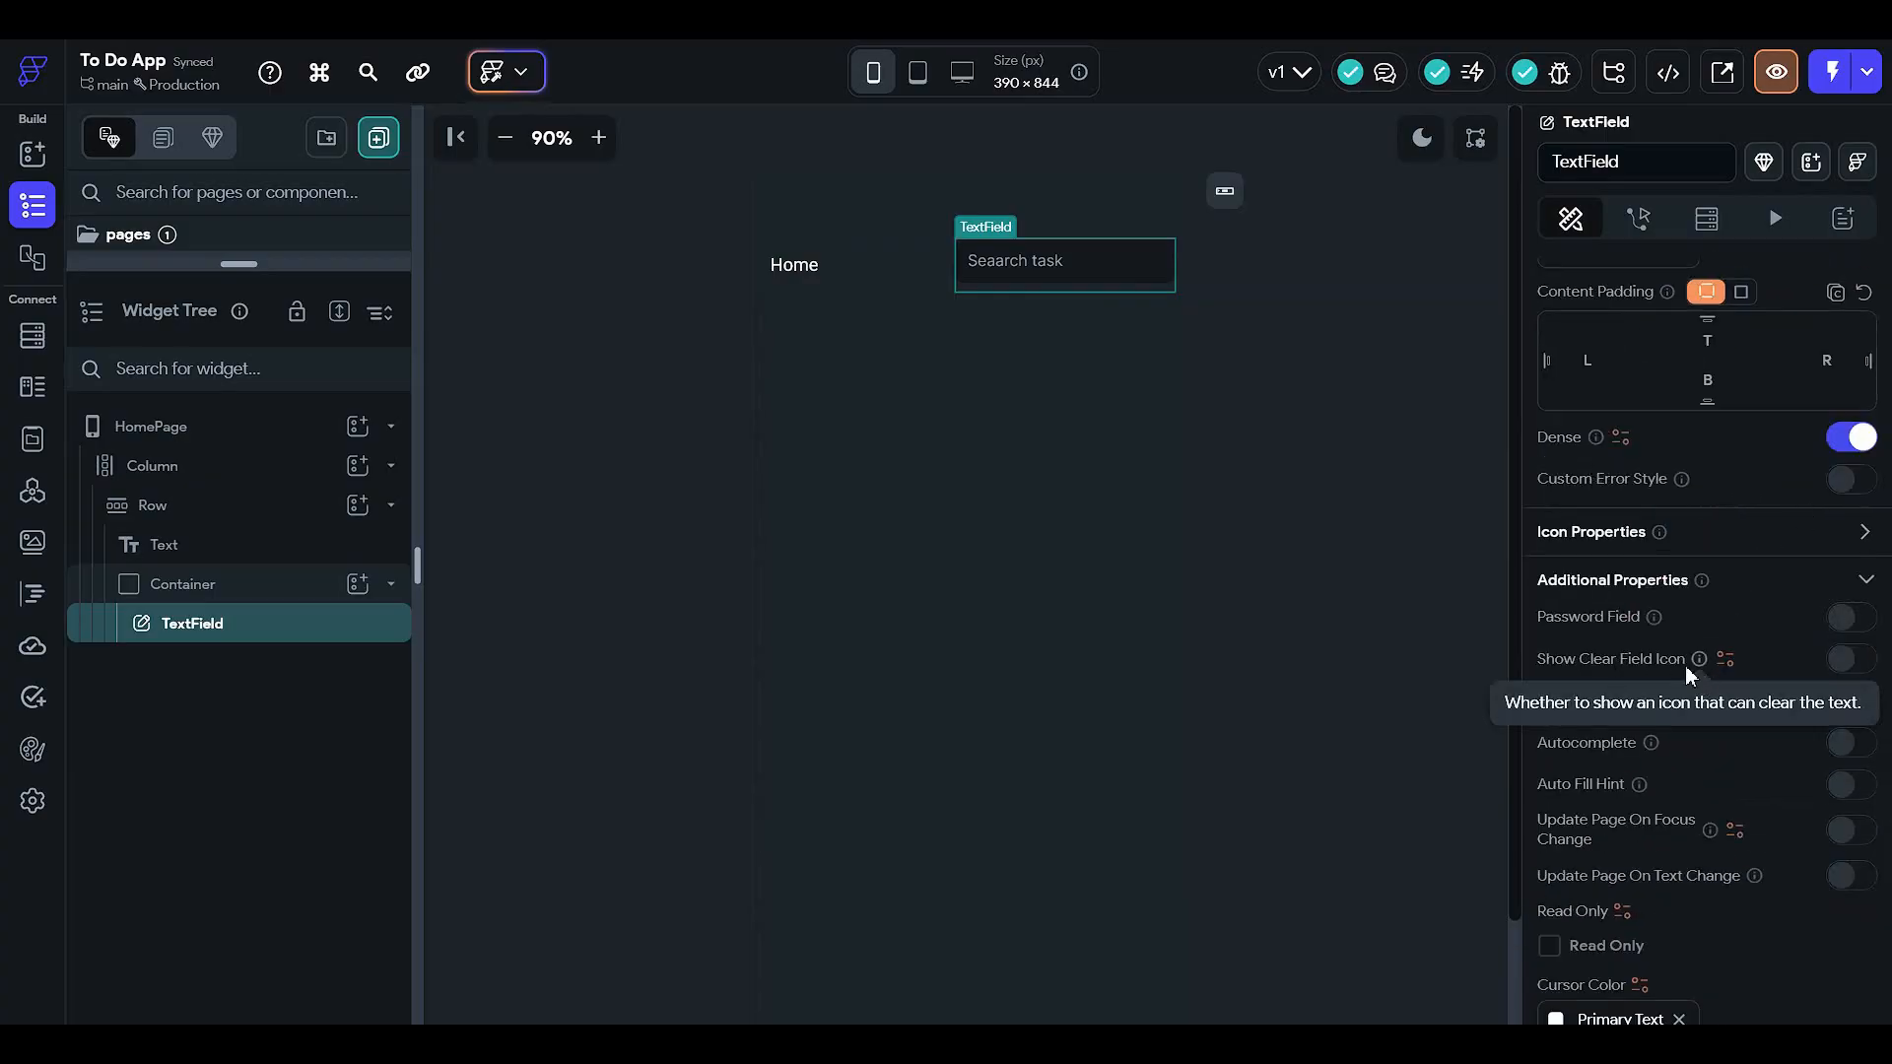
scroll(1661, 709, down, 3)
scroll(1667, 735, down, 8)
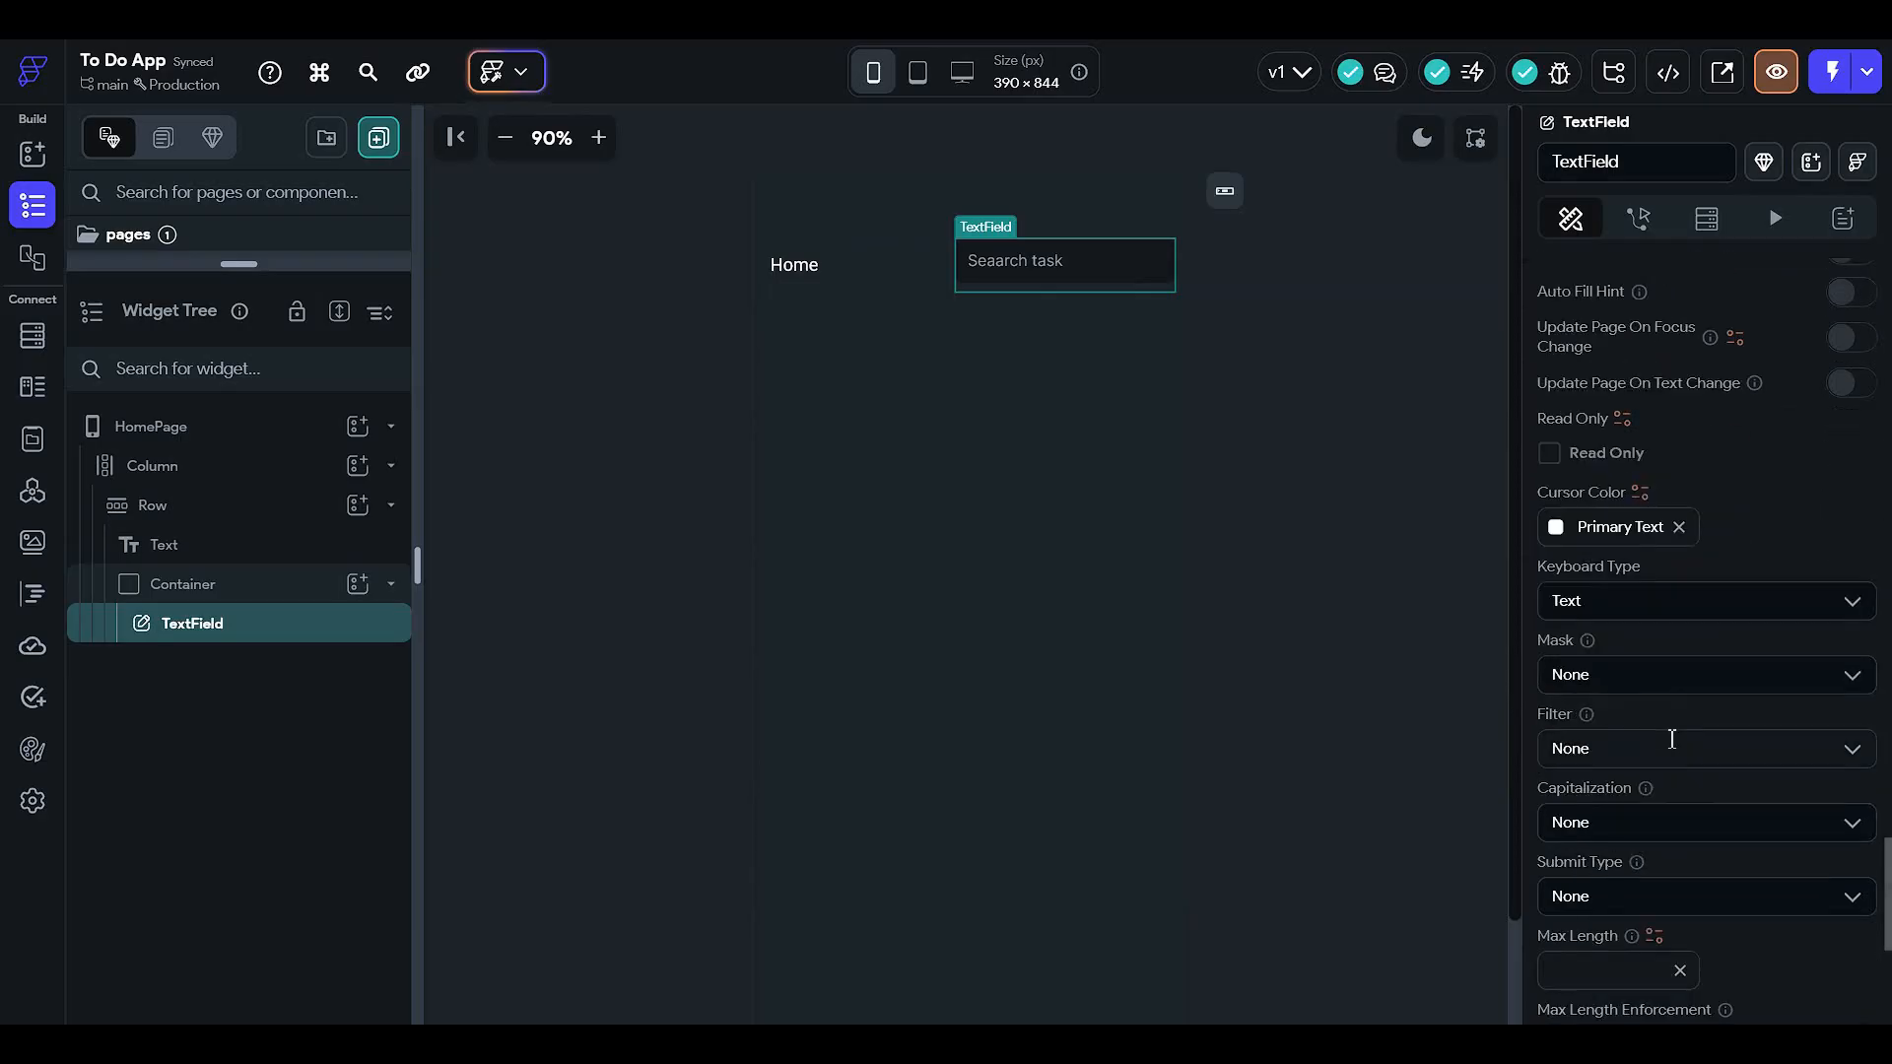
scroll(1689, 765, up, 15)
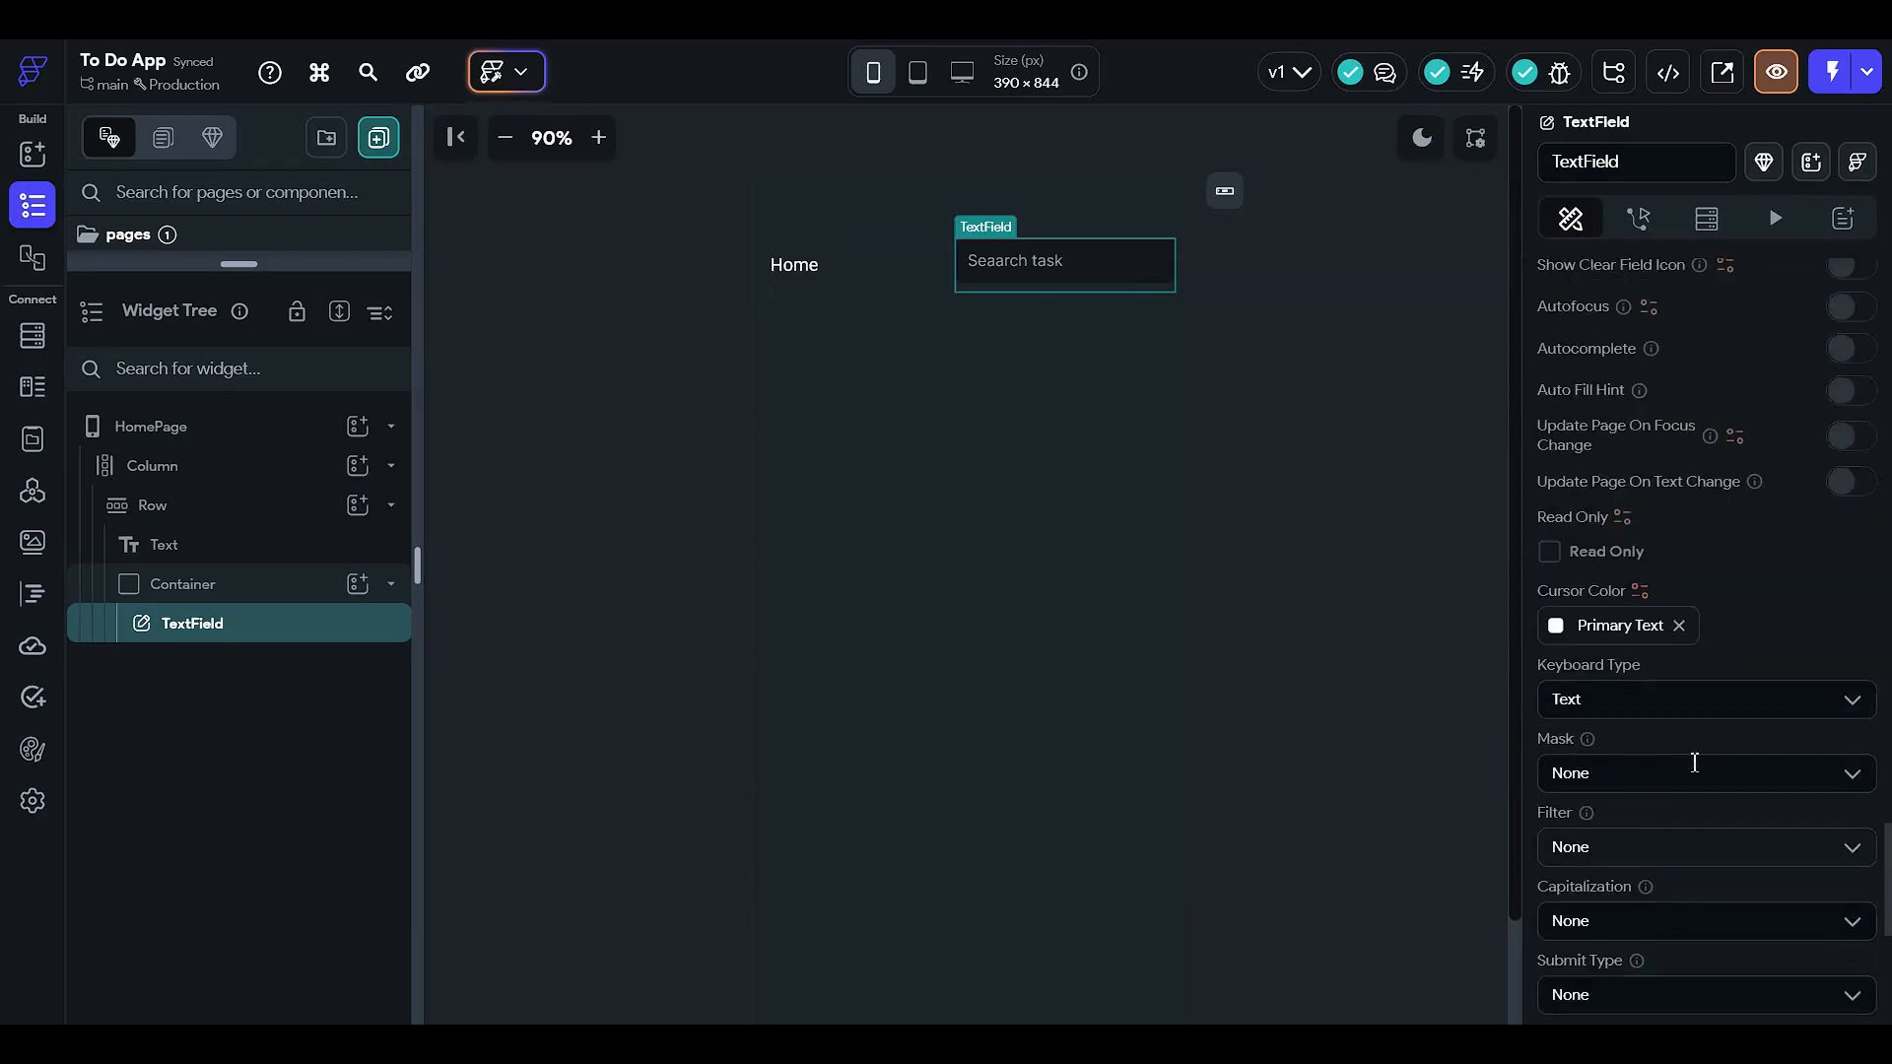
scroll(1598, 721, up, 13)
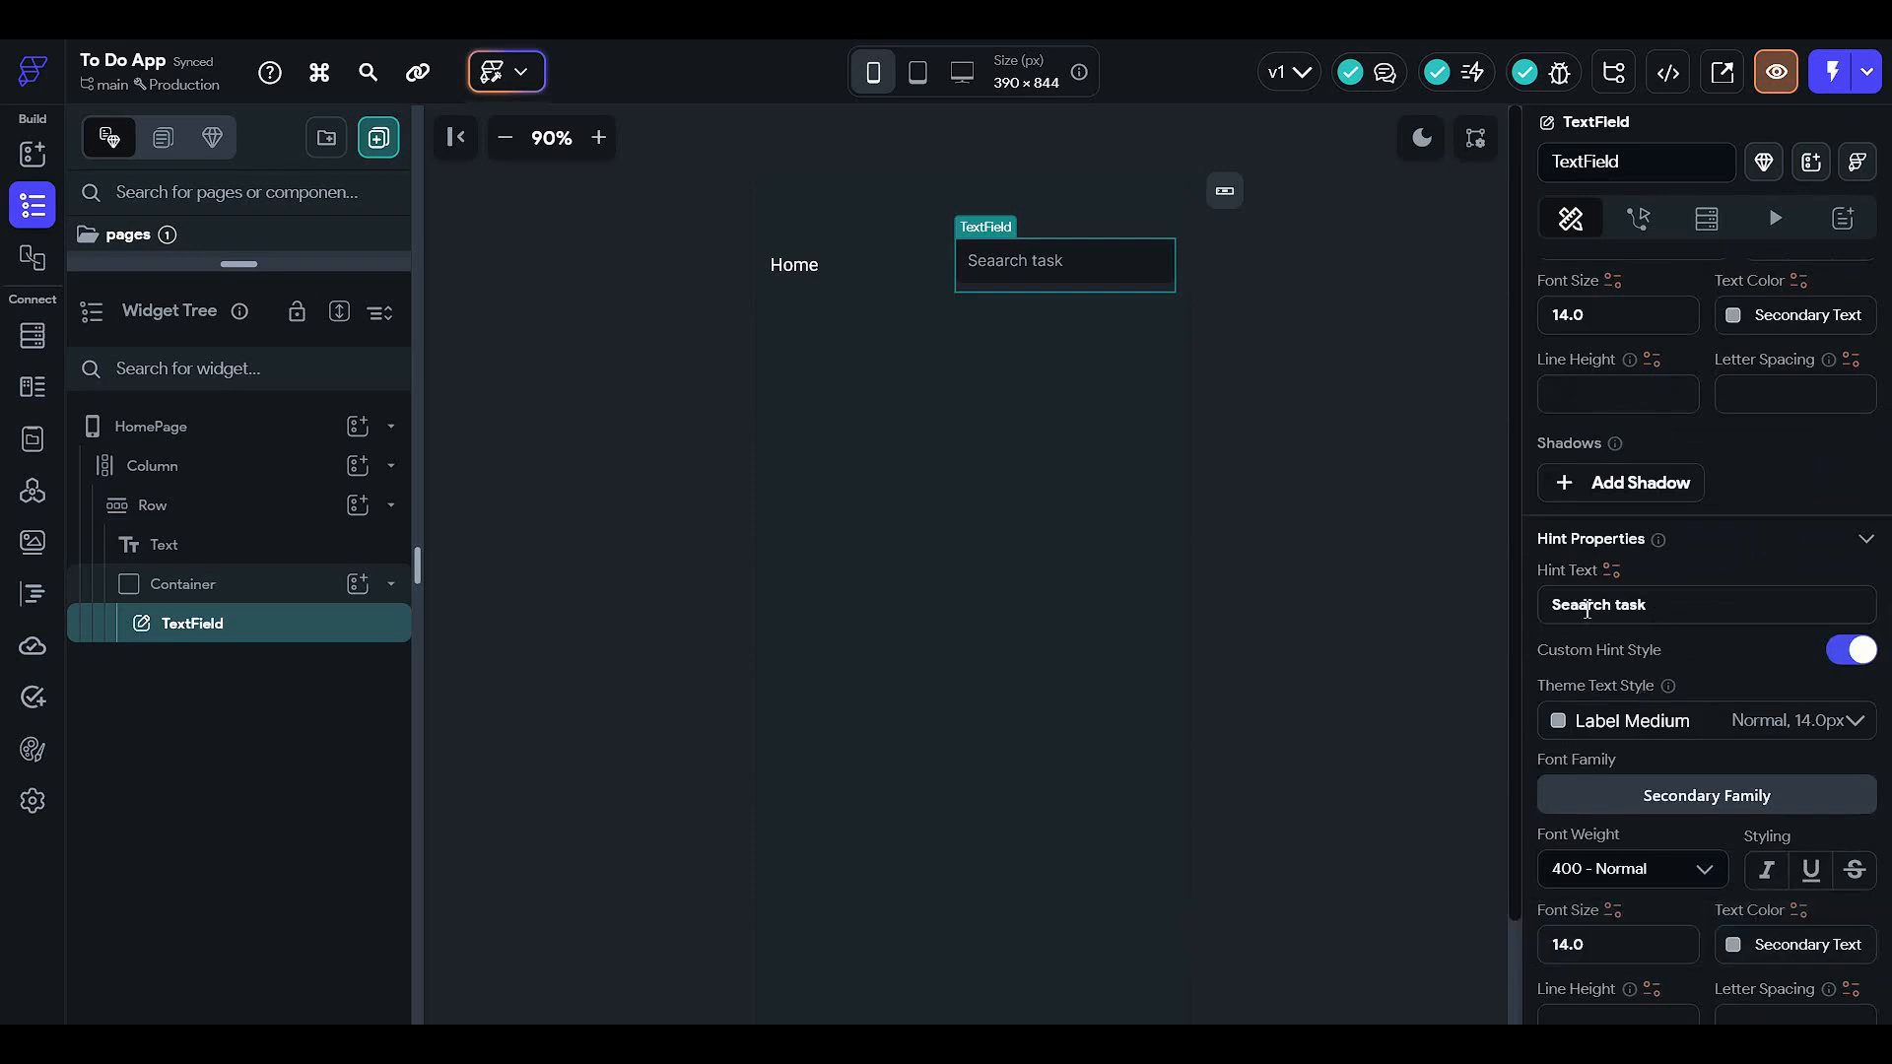
key(BackSpace)
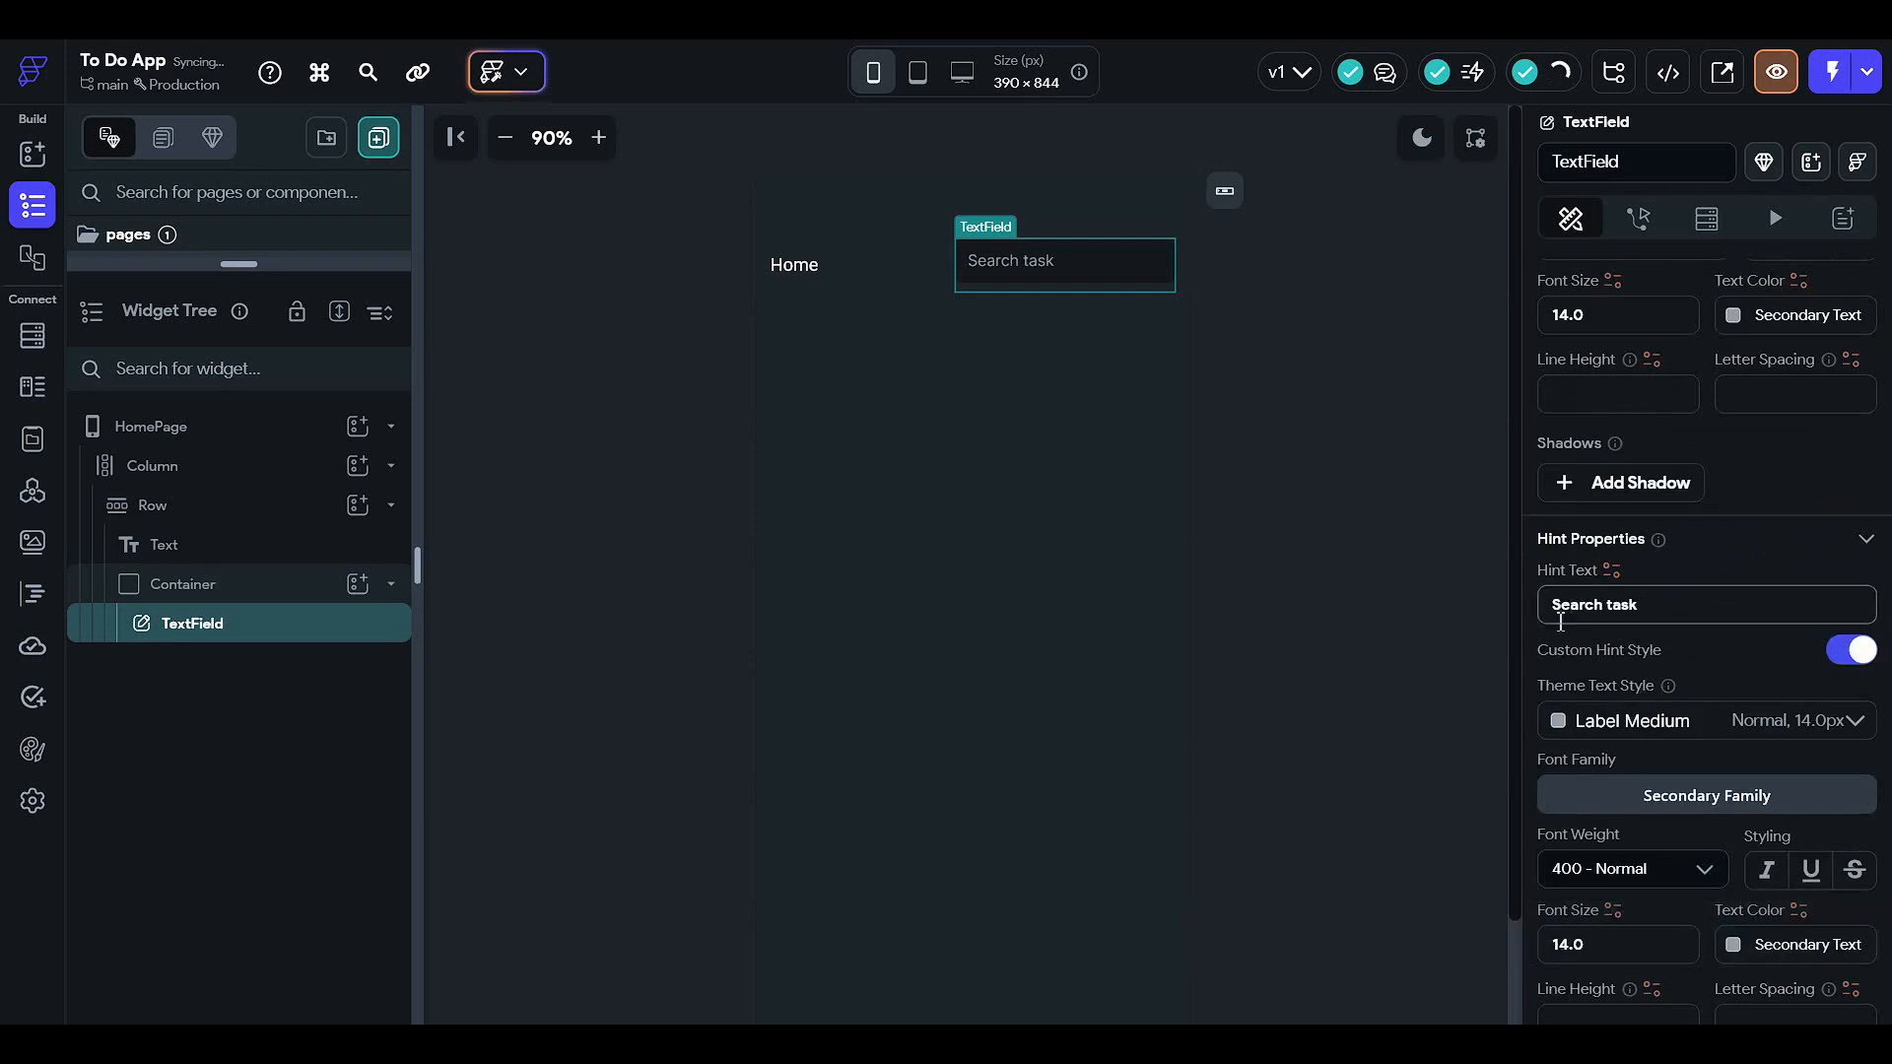
click(1249, 520)
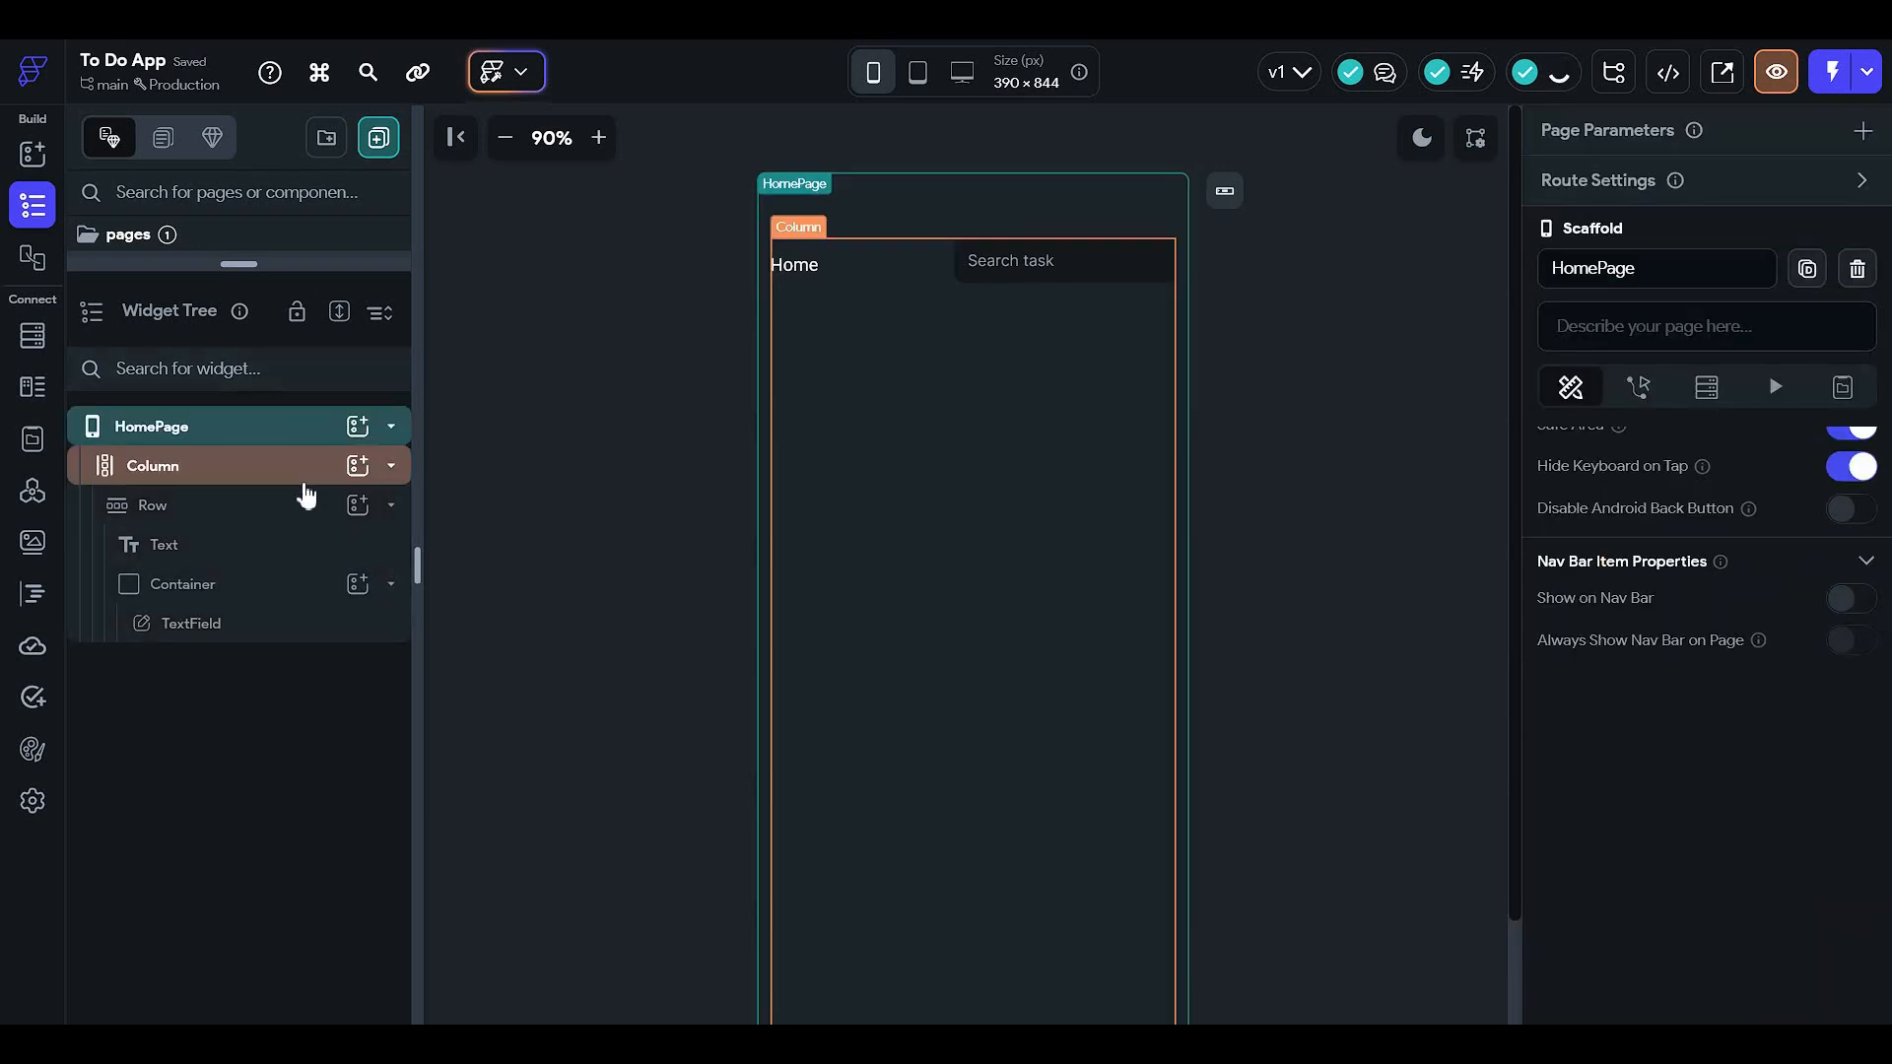
- Reselect the search TextField and scroll down through its properties
click(985, 281)
scroll(1631, 641, down, 10)
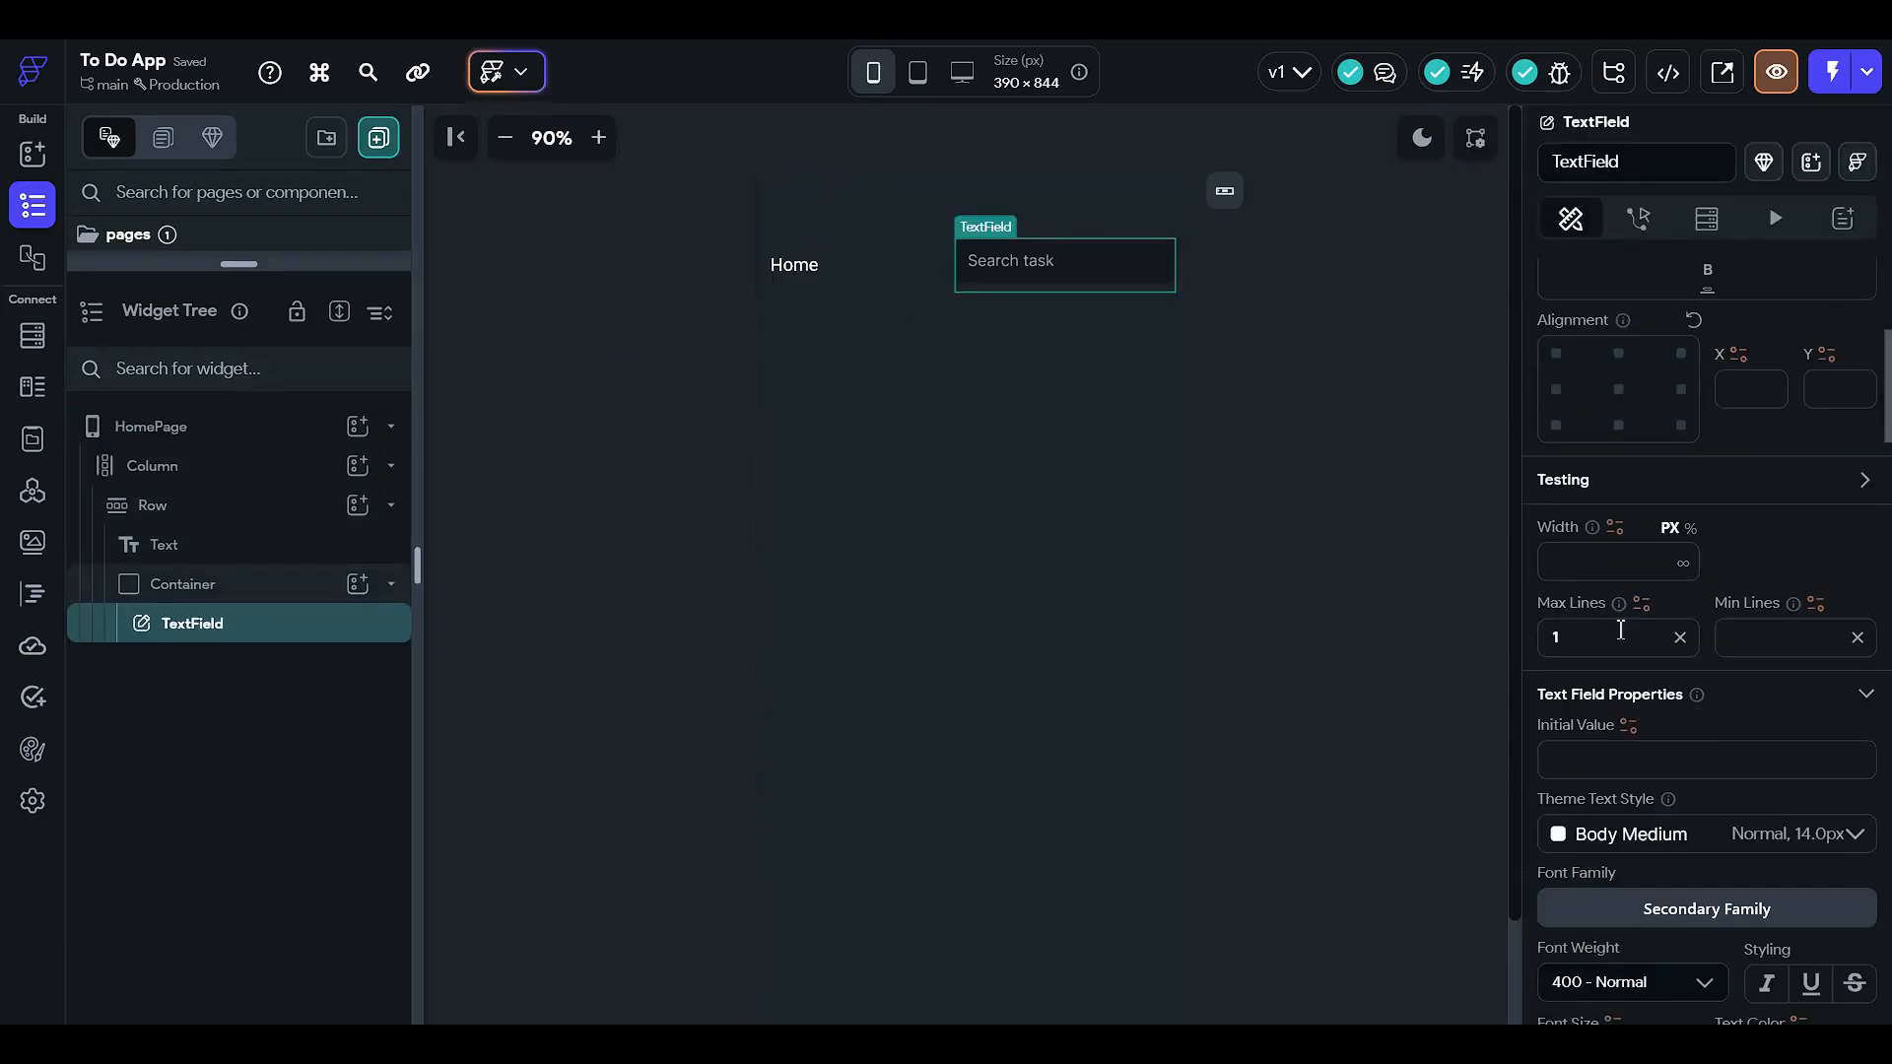
scroll(1717, 676, down, 3)
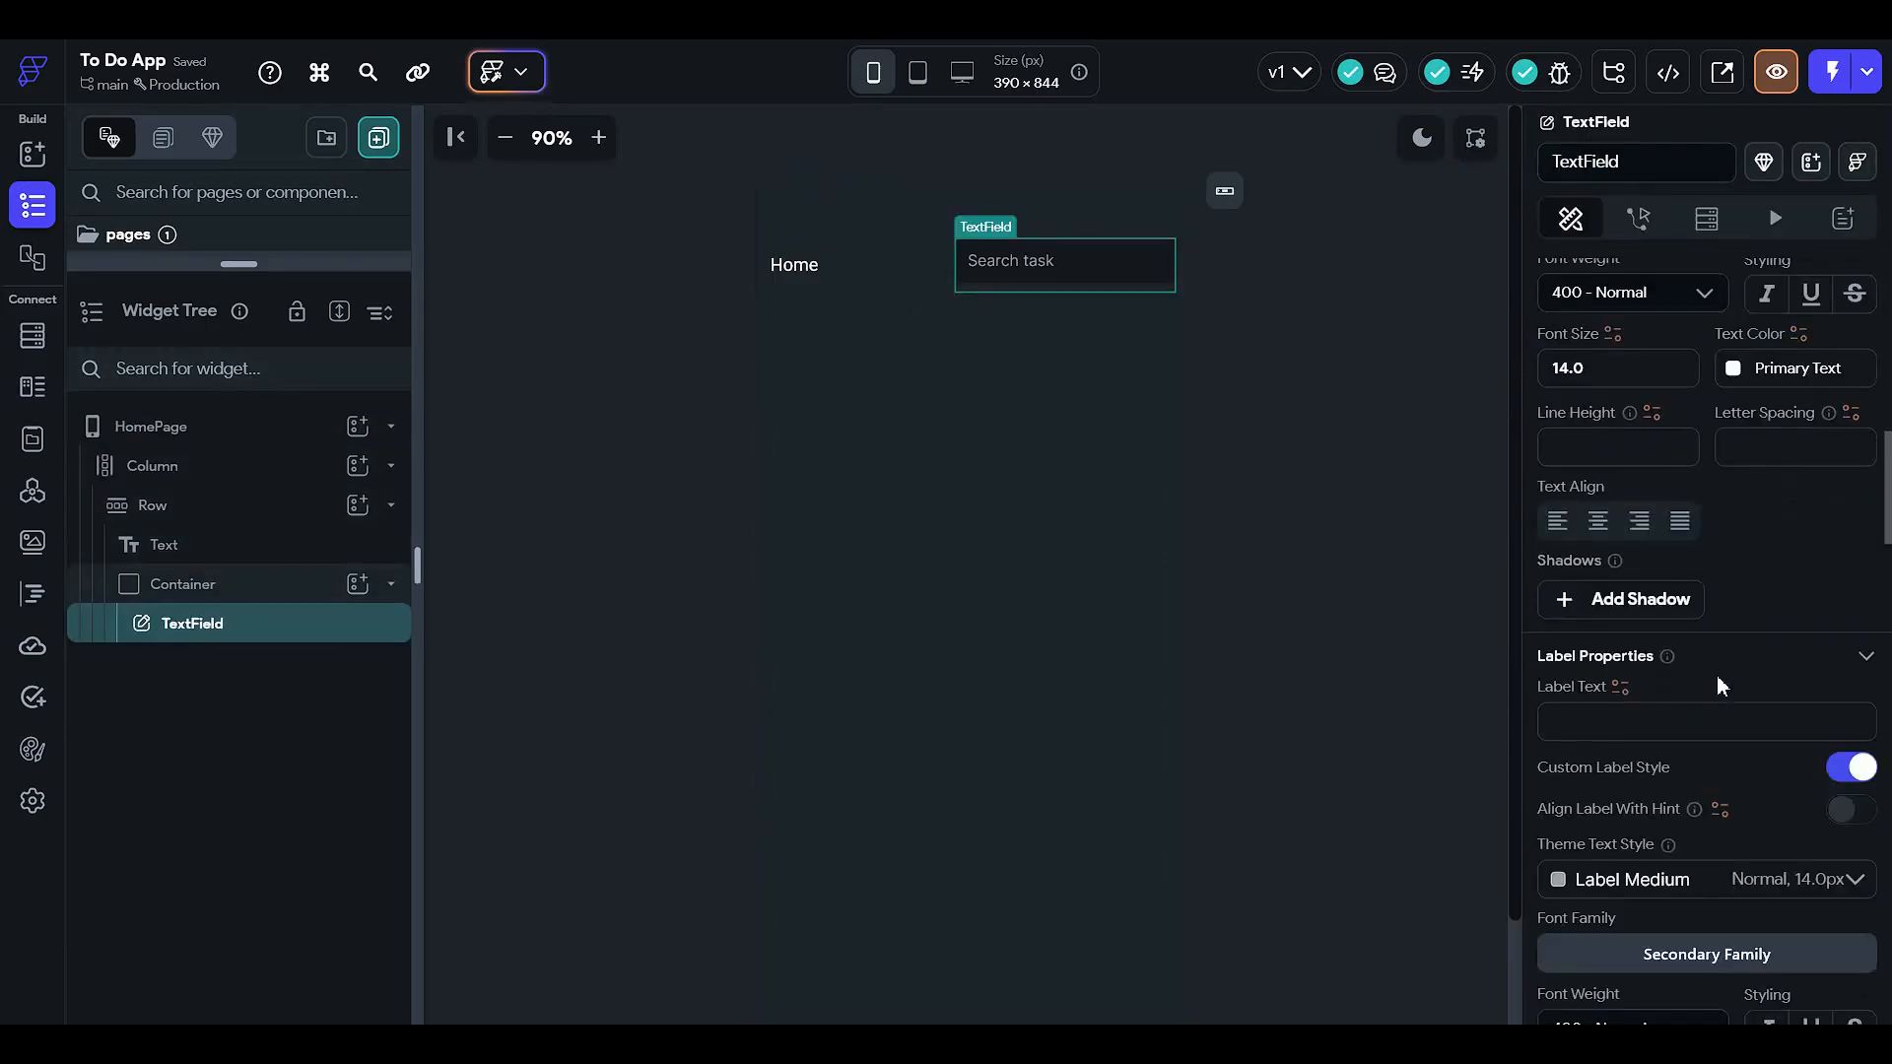
scroll(1724, 681, down, 10)
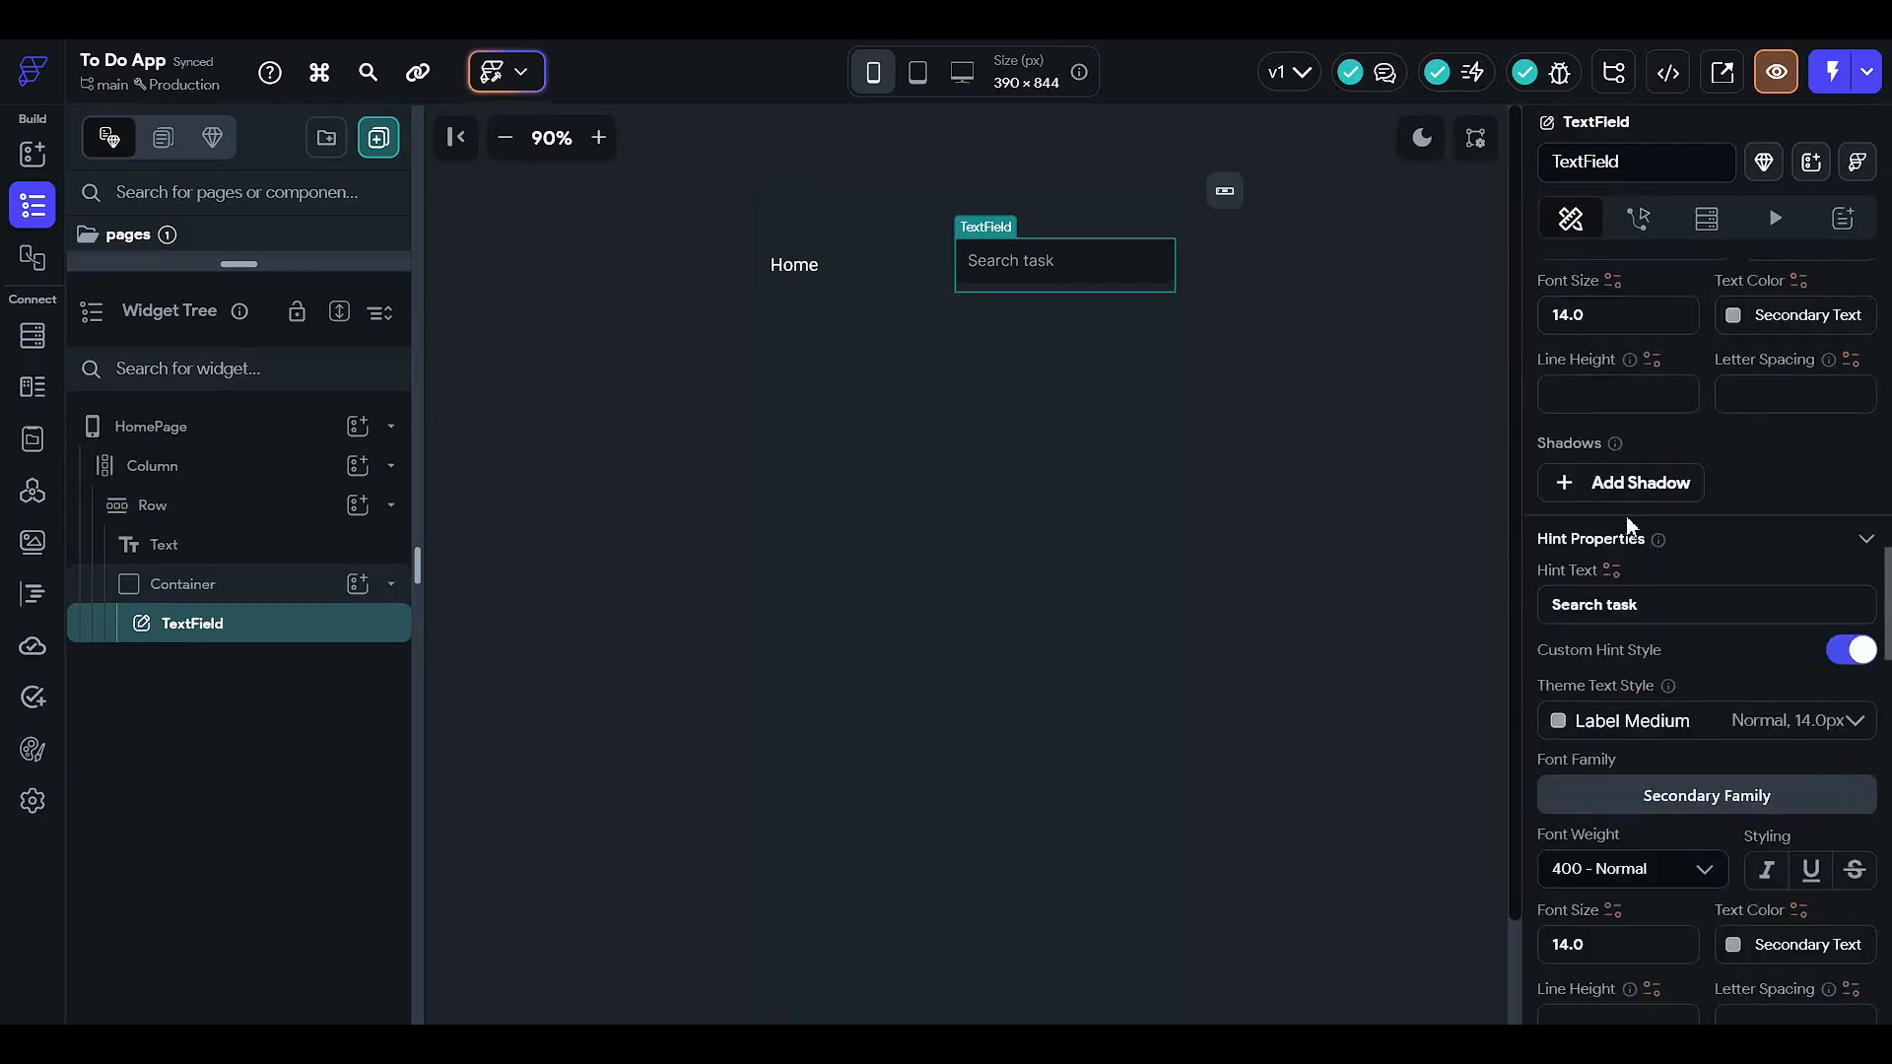
scroll(1638, 542, down, 1)
scroll(1685, 596, down, 2)
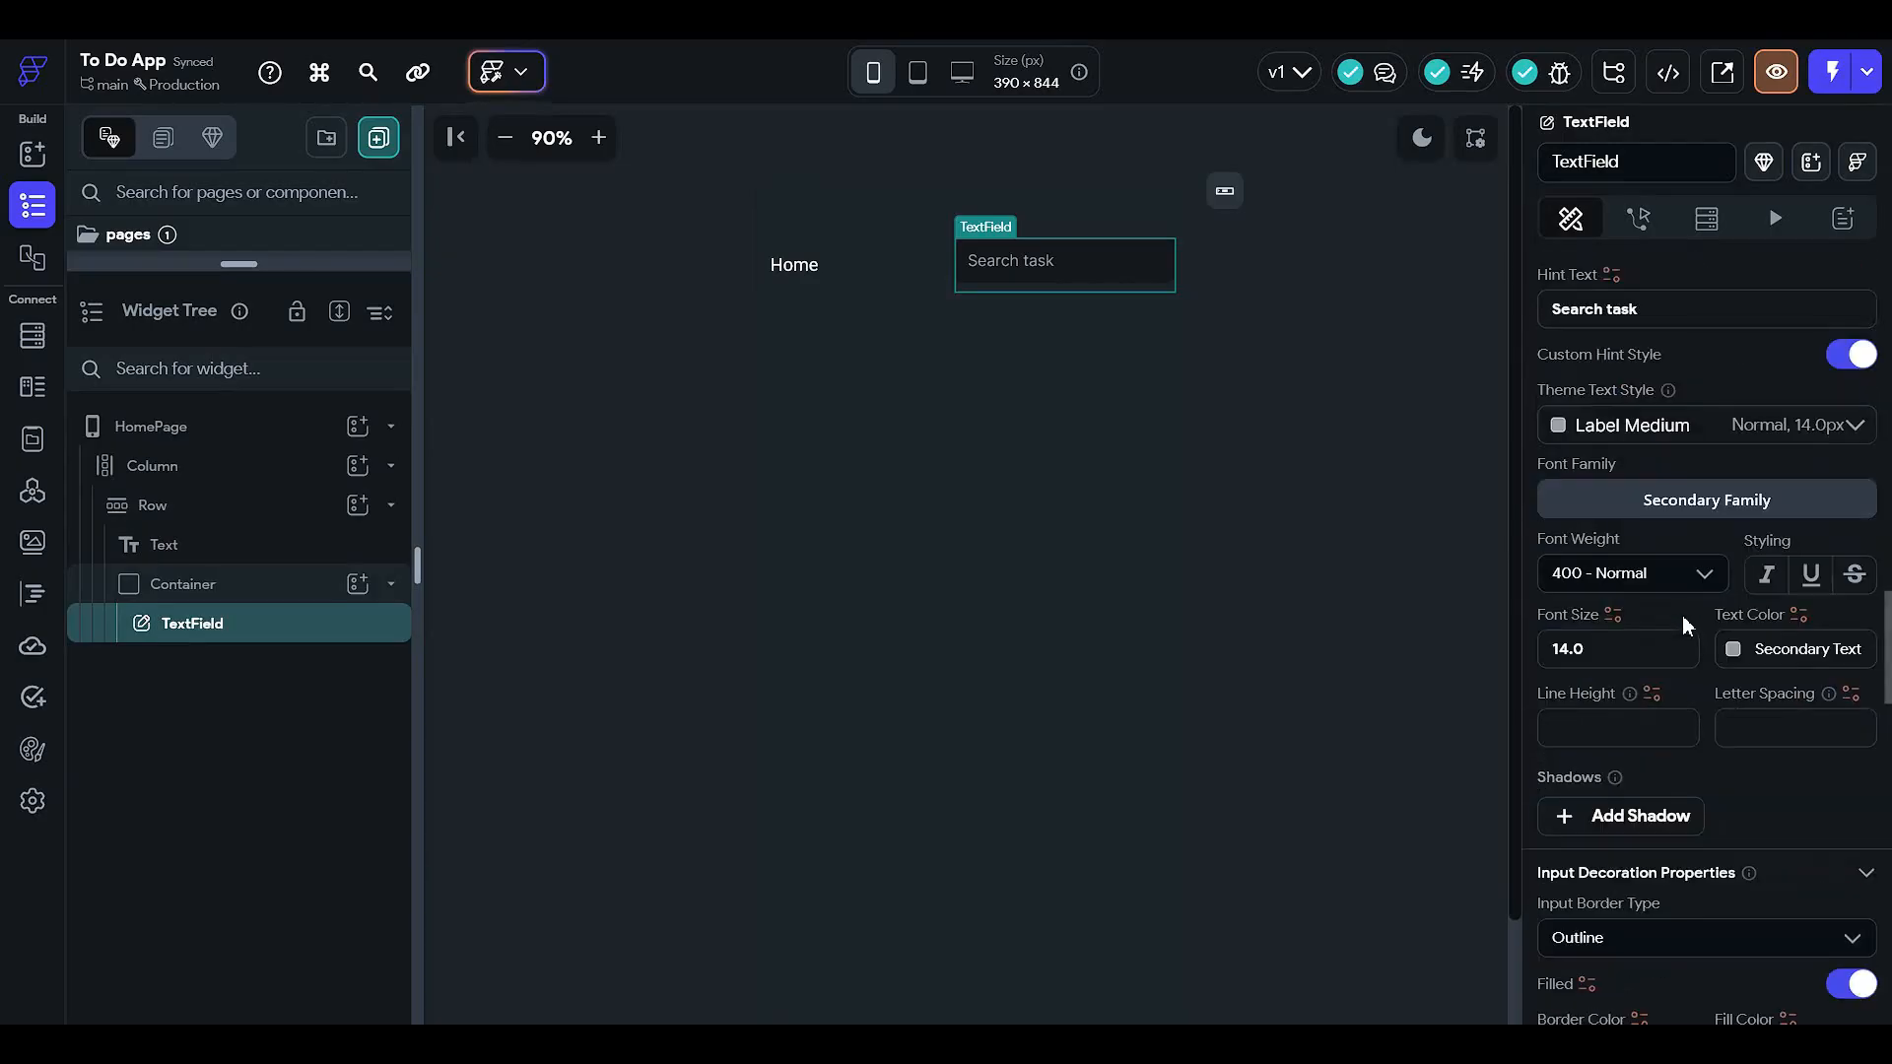
scroll(1681, 611, down, 4)
scroll(1655, 630, down, 2)
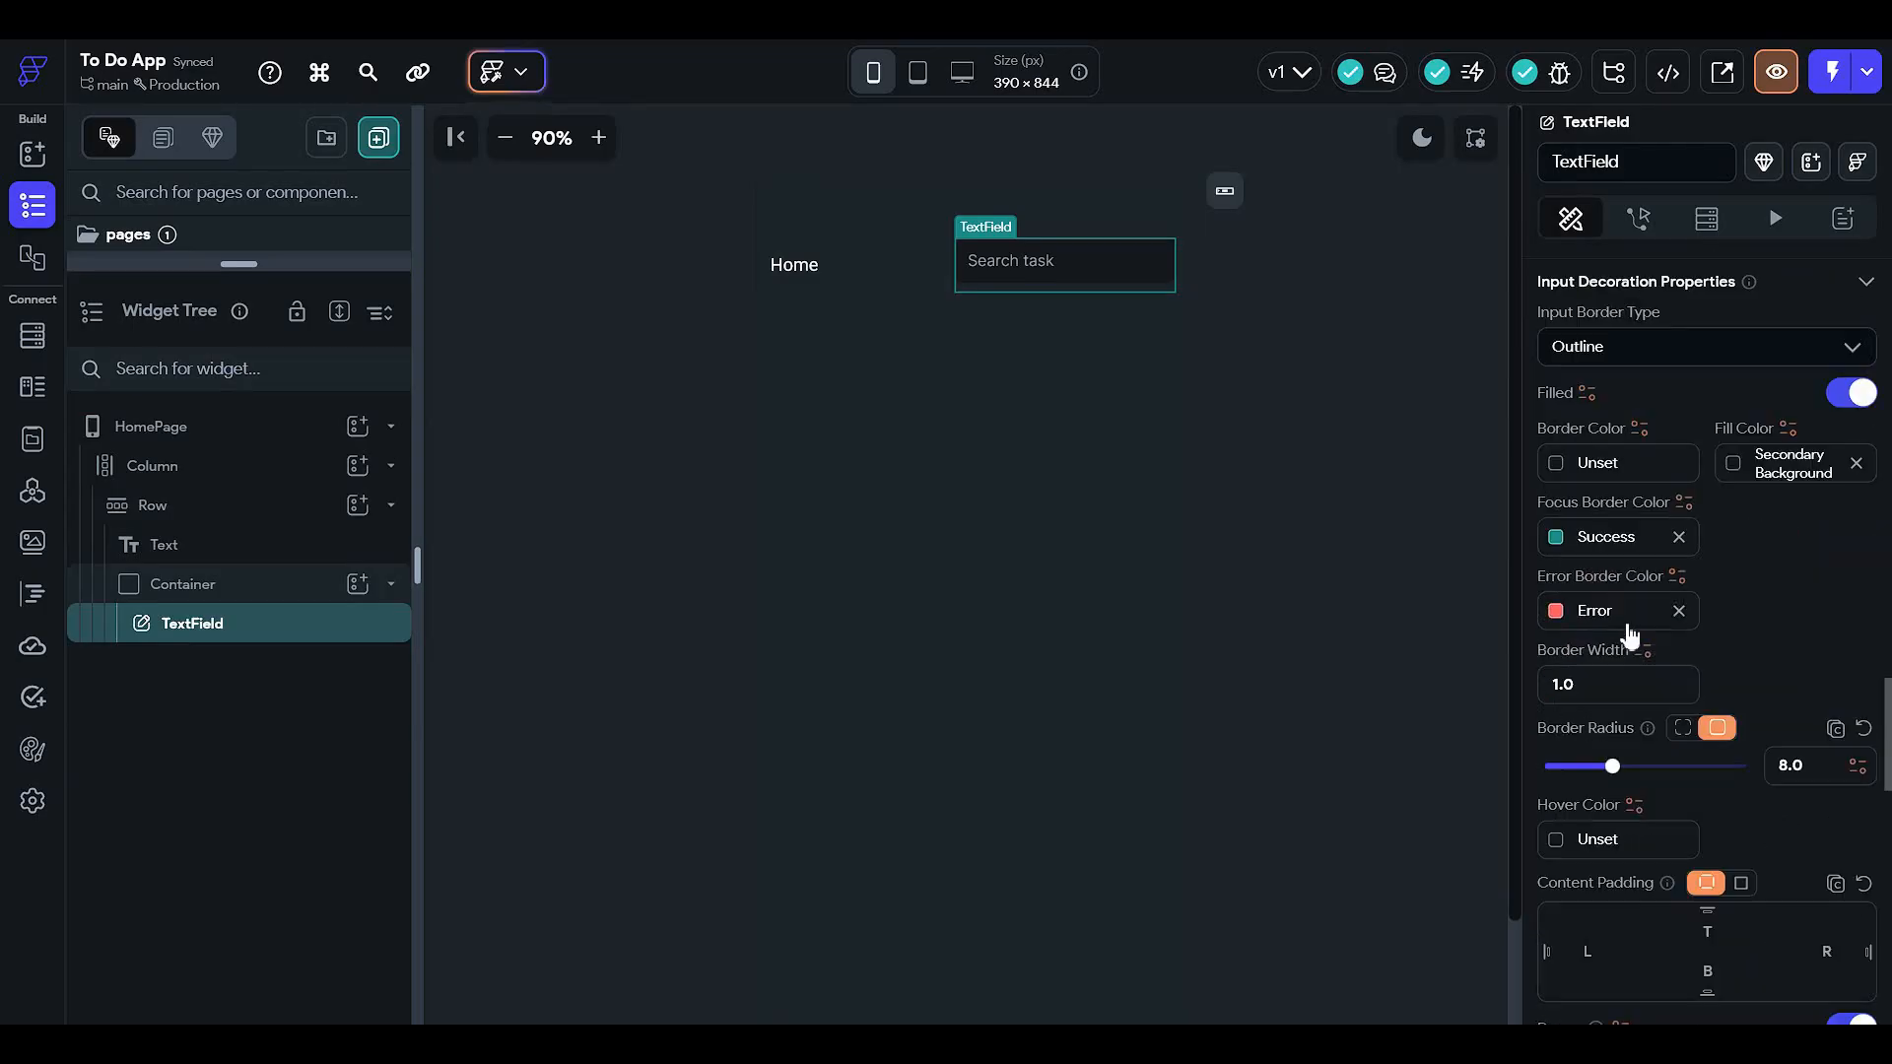
scroll(1641, 698, down, 4)
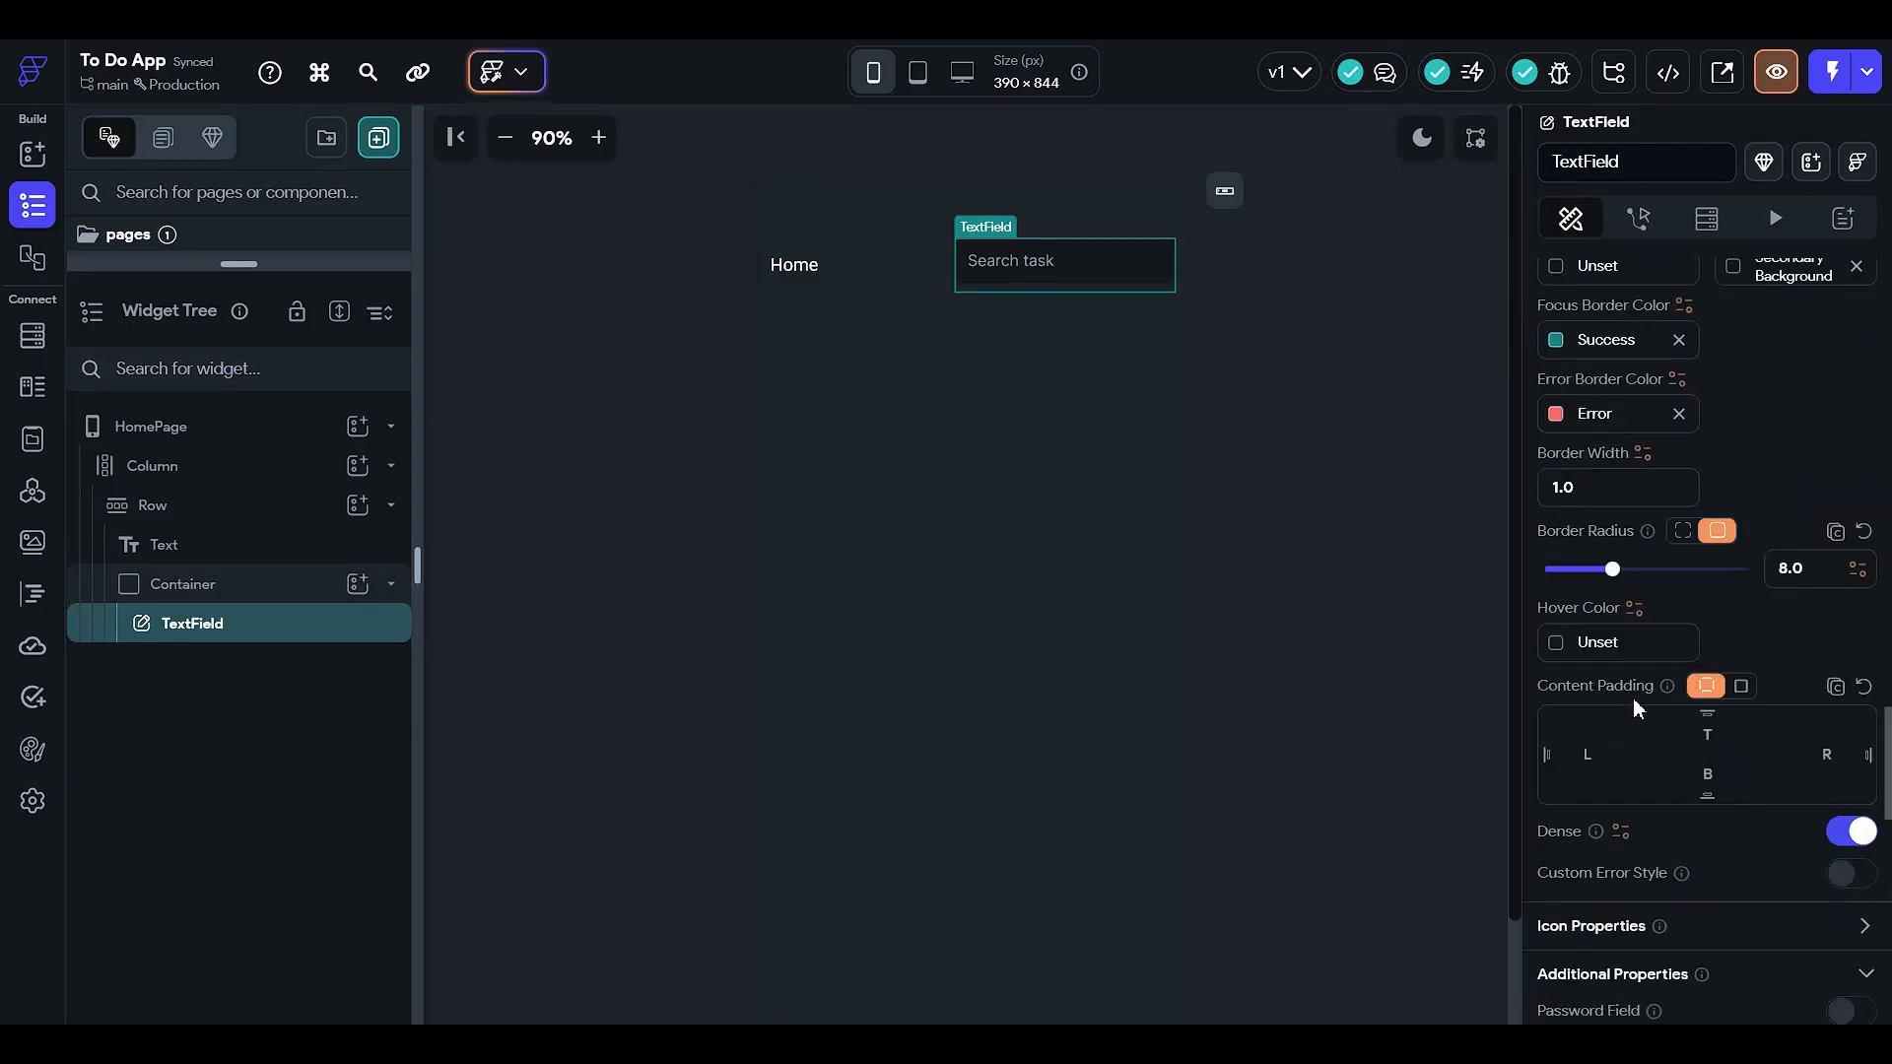
click(287, 588)
- Cut the Search task field, paste it into a new Row, and search widgets for 'icon'
click(358, 584)
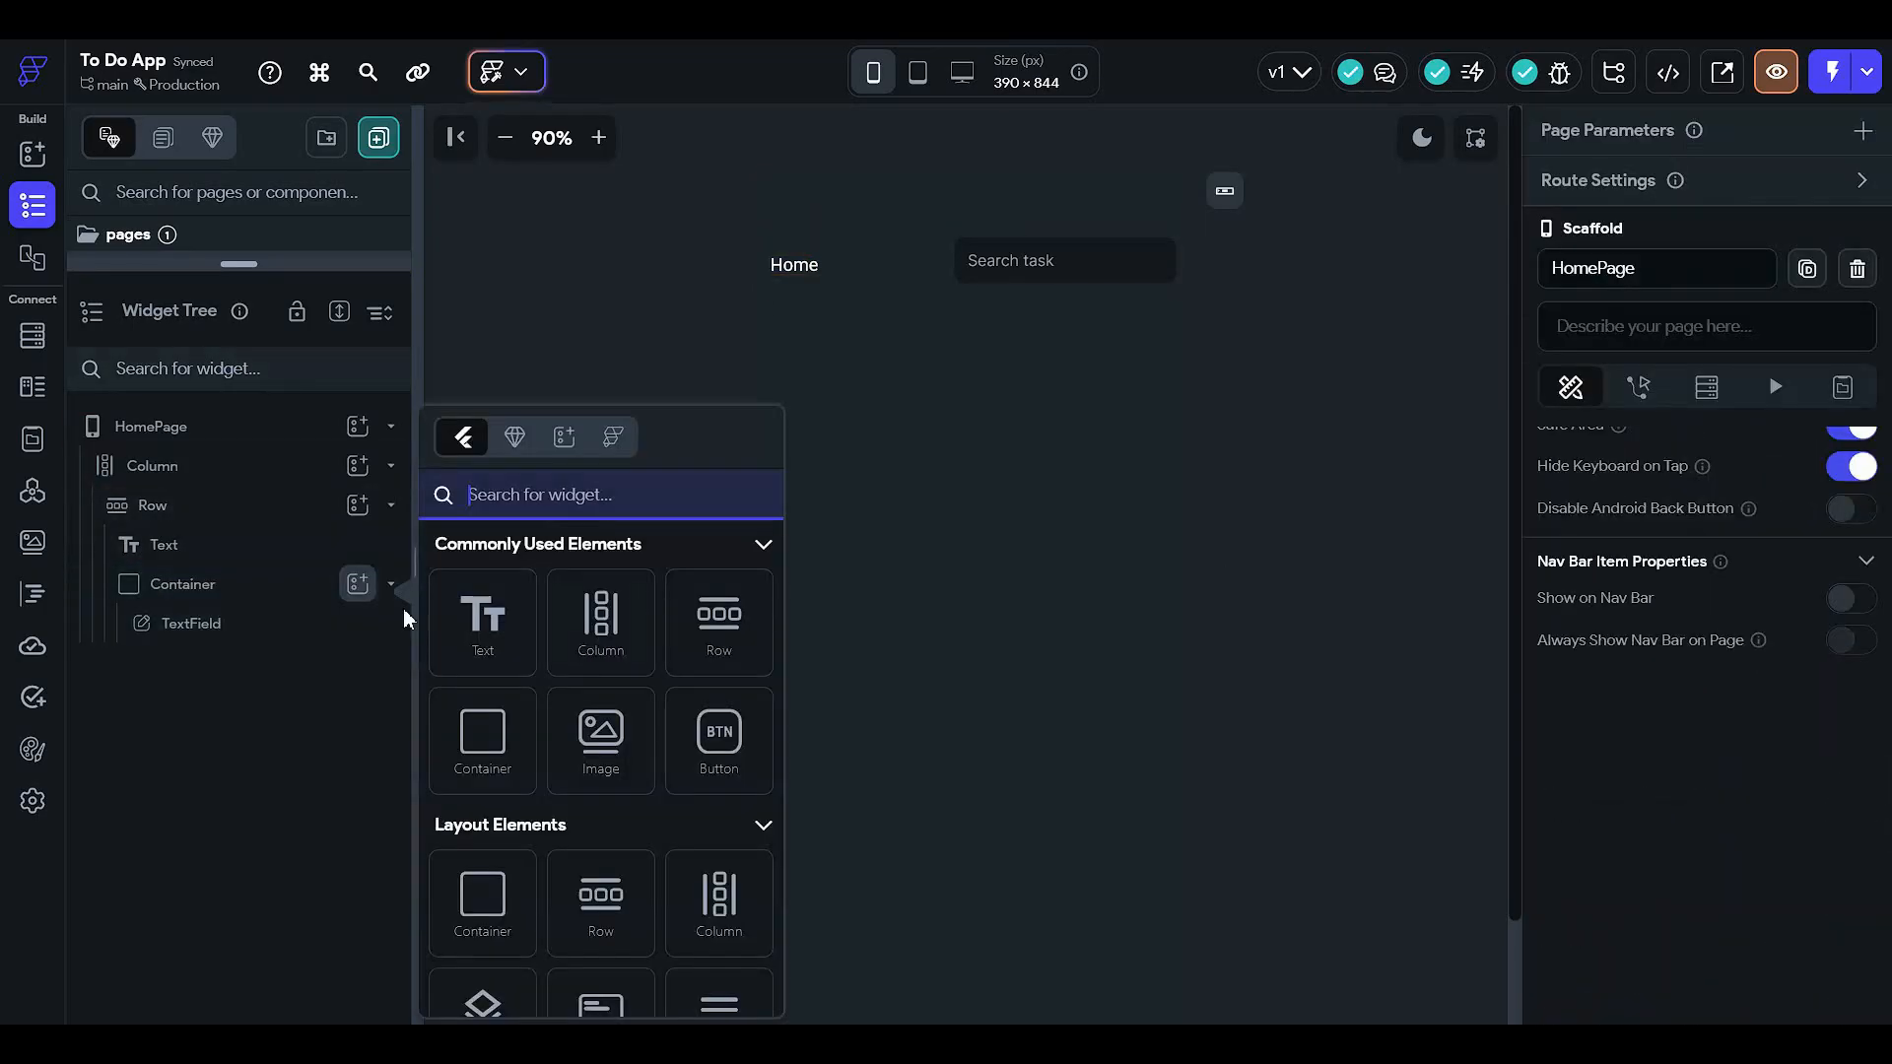
click(236, 631)
click(239, 631)
key(ctrl+x)
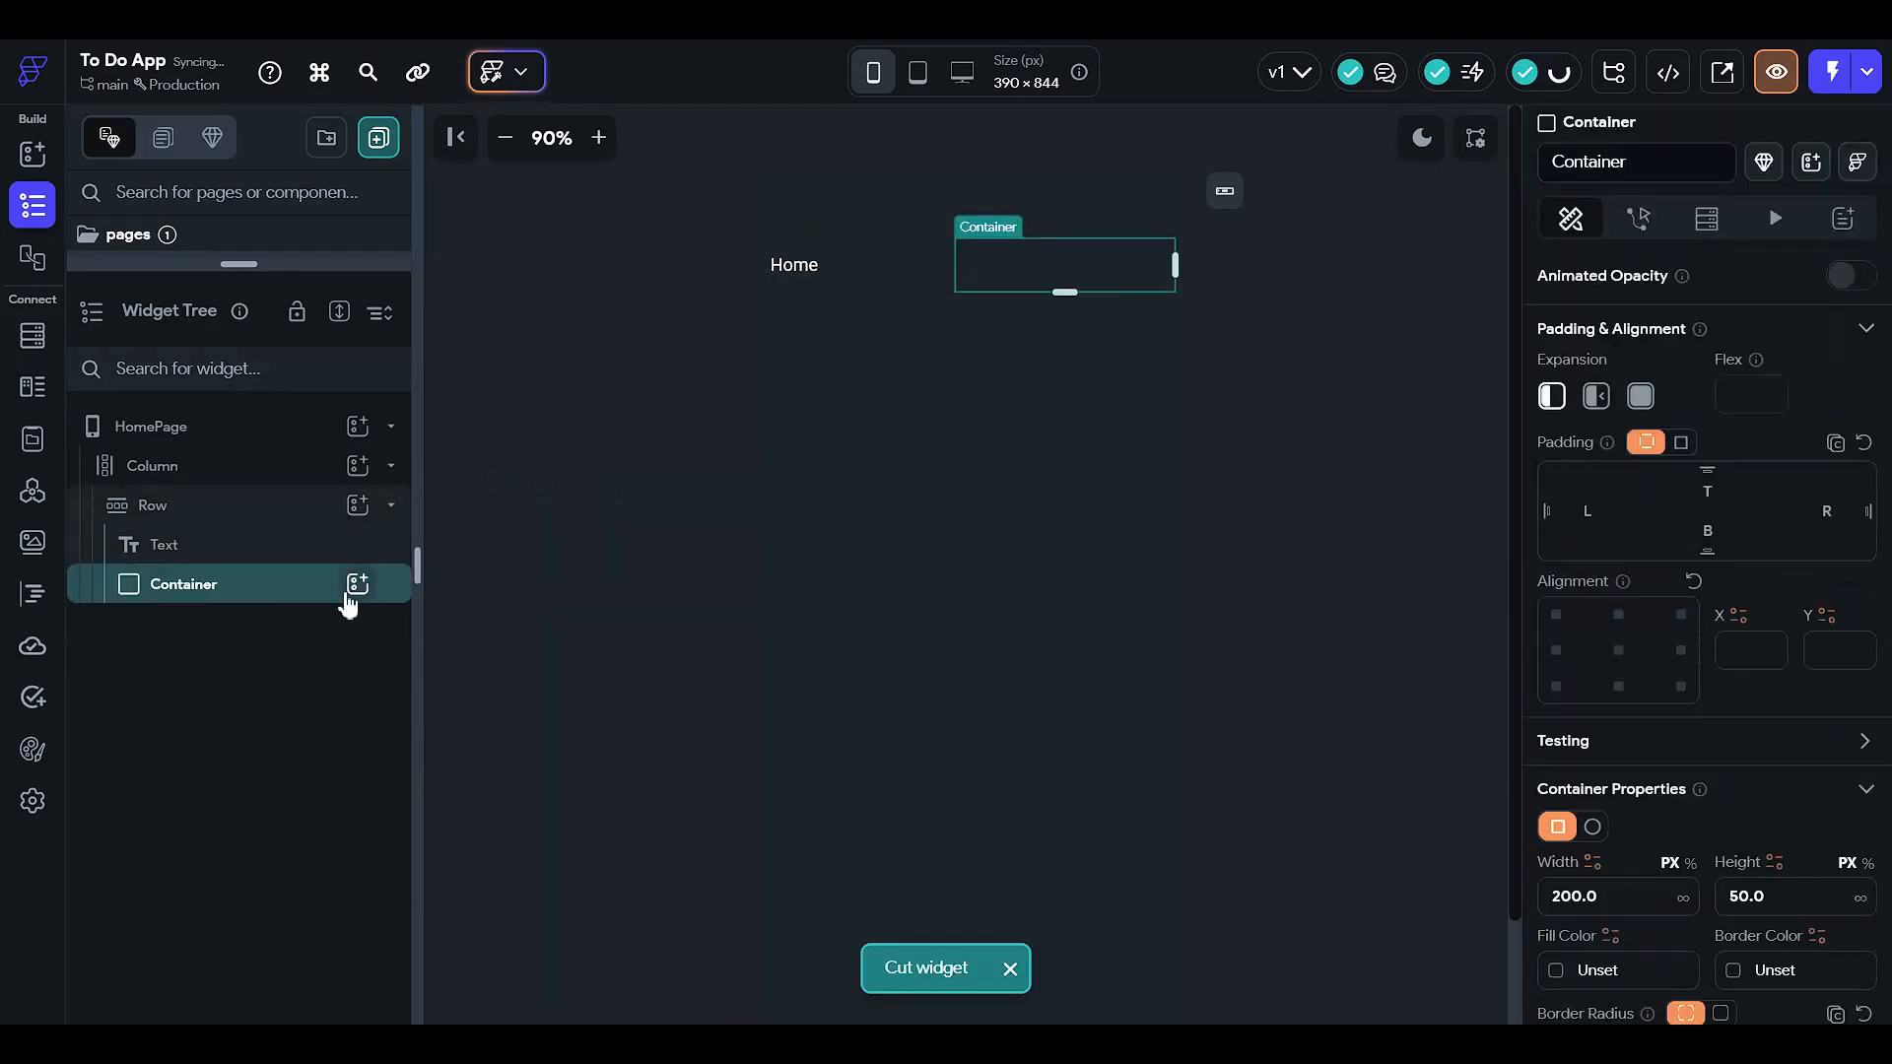
click(375, 583)
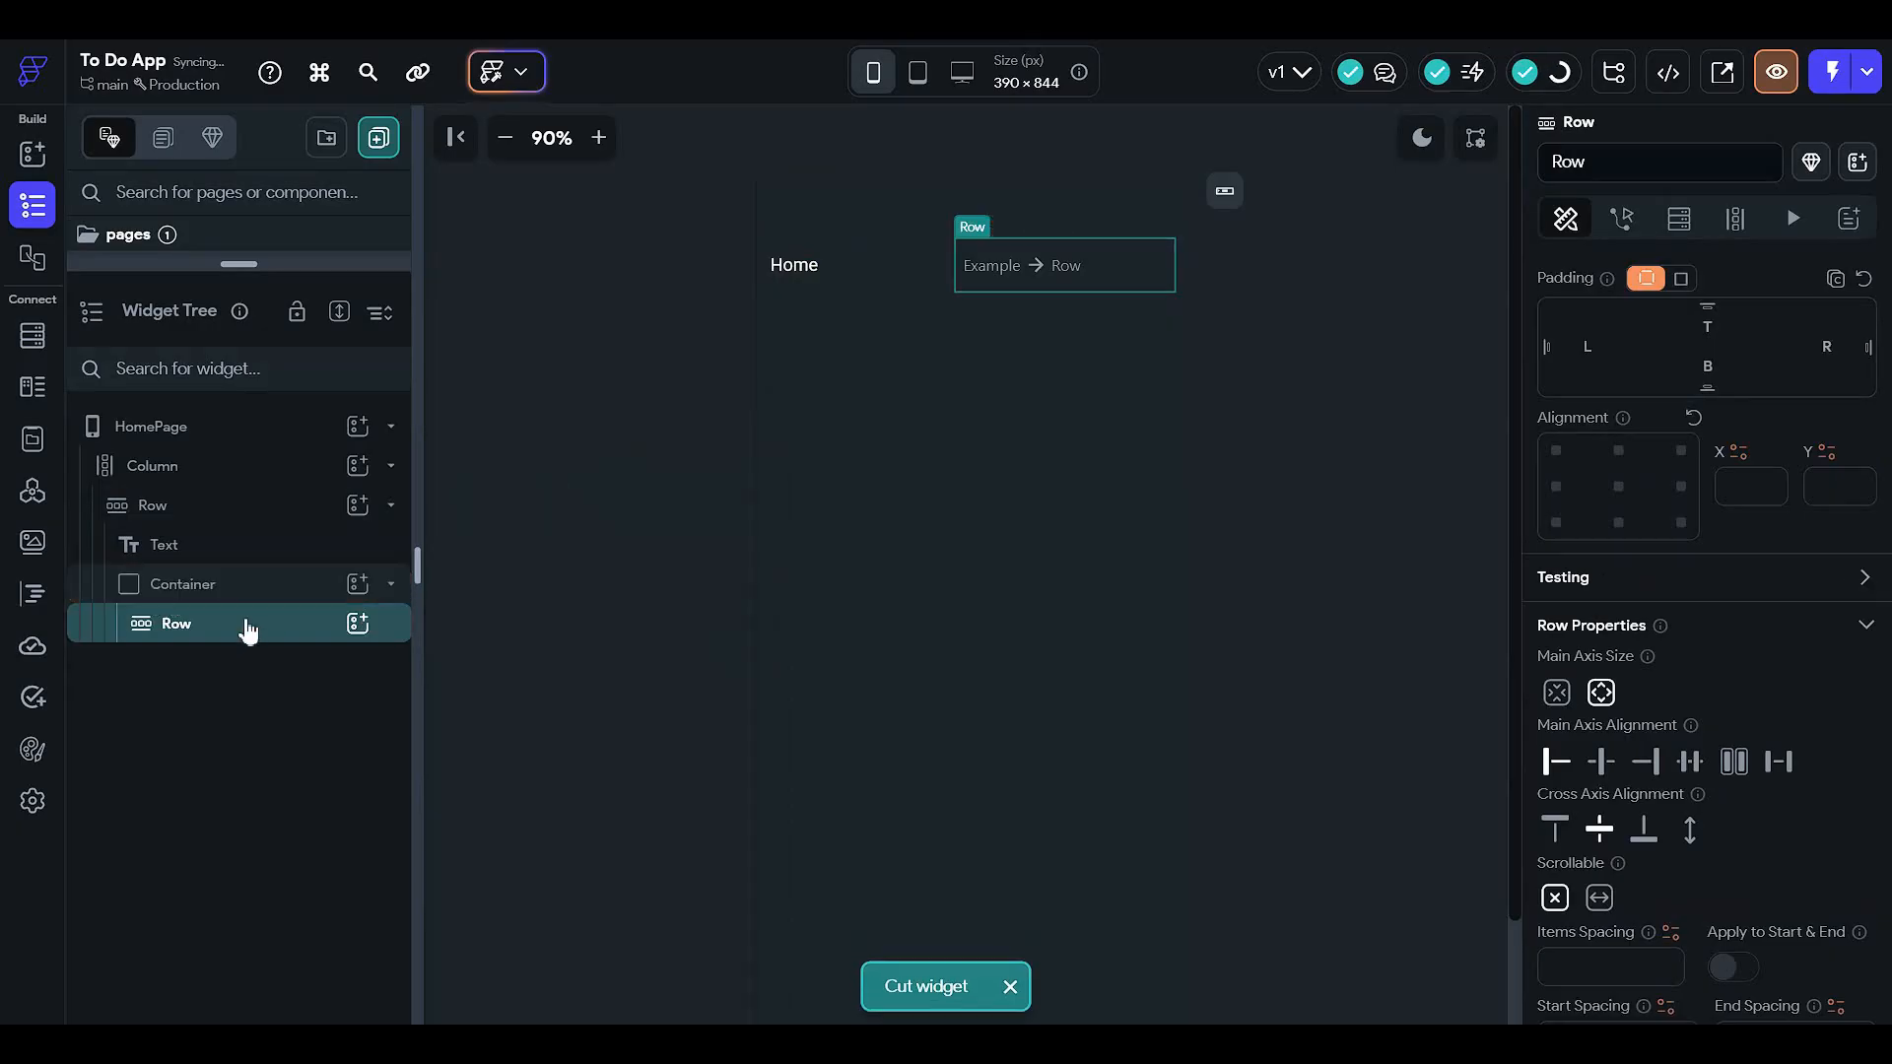
key(ctrl+v)
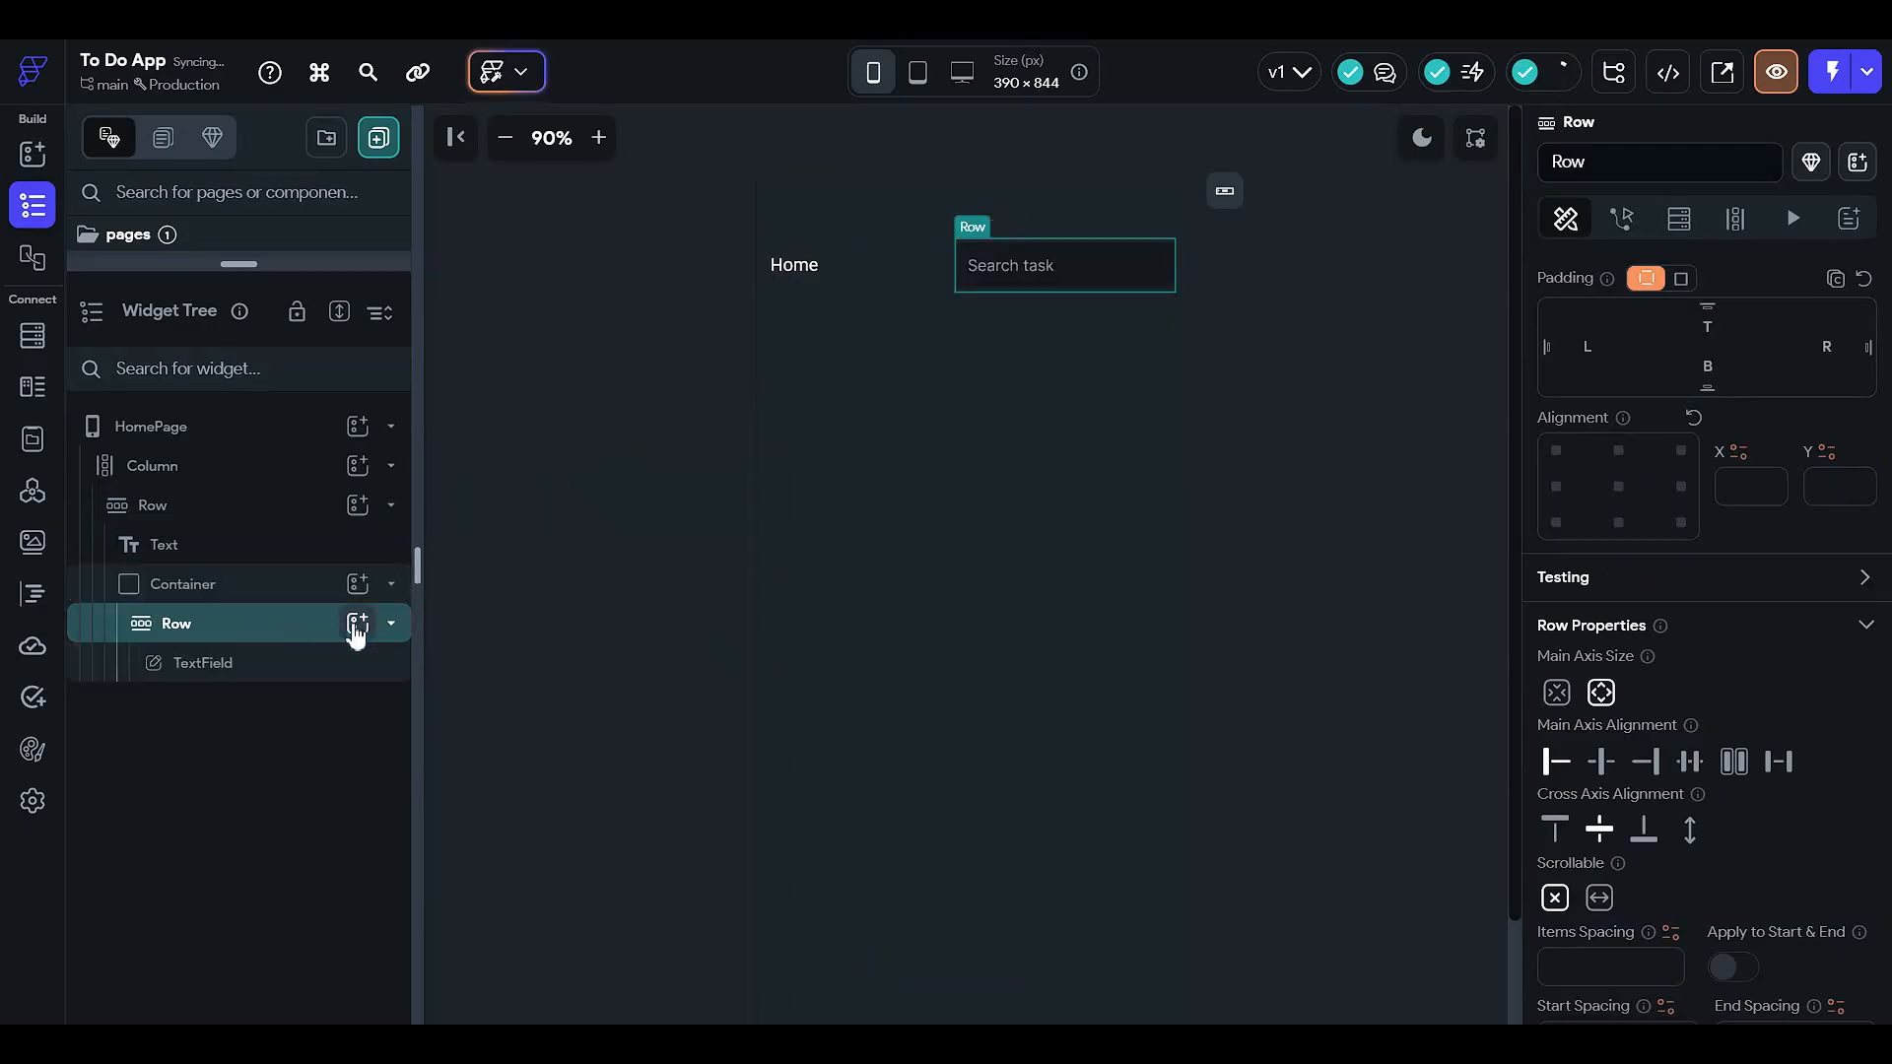
click(356, 623)
text(icon)
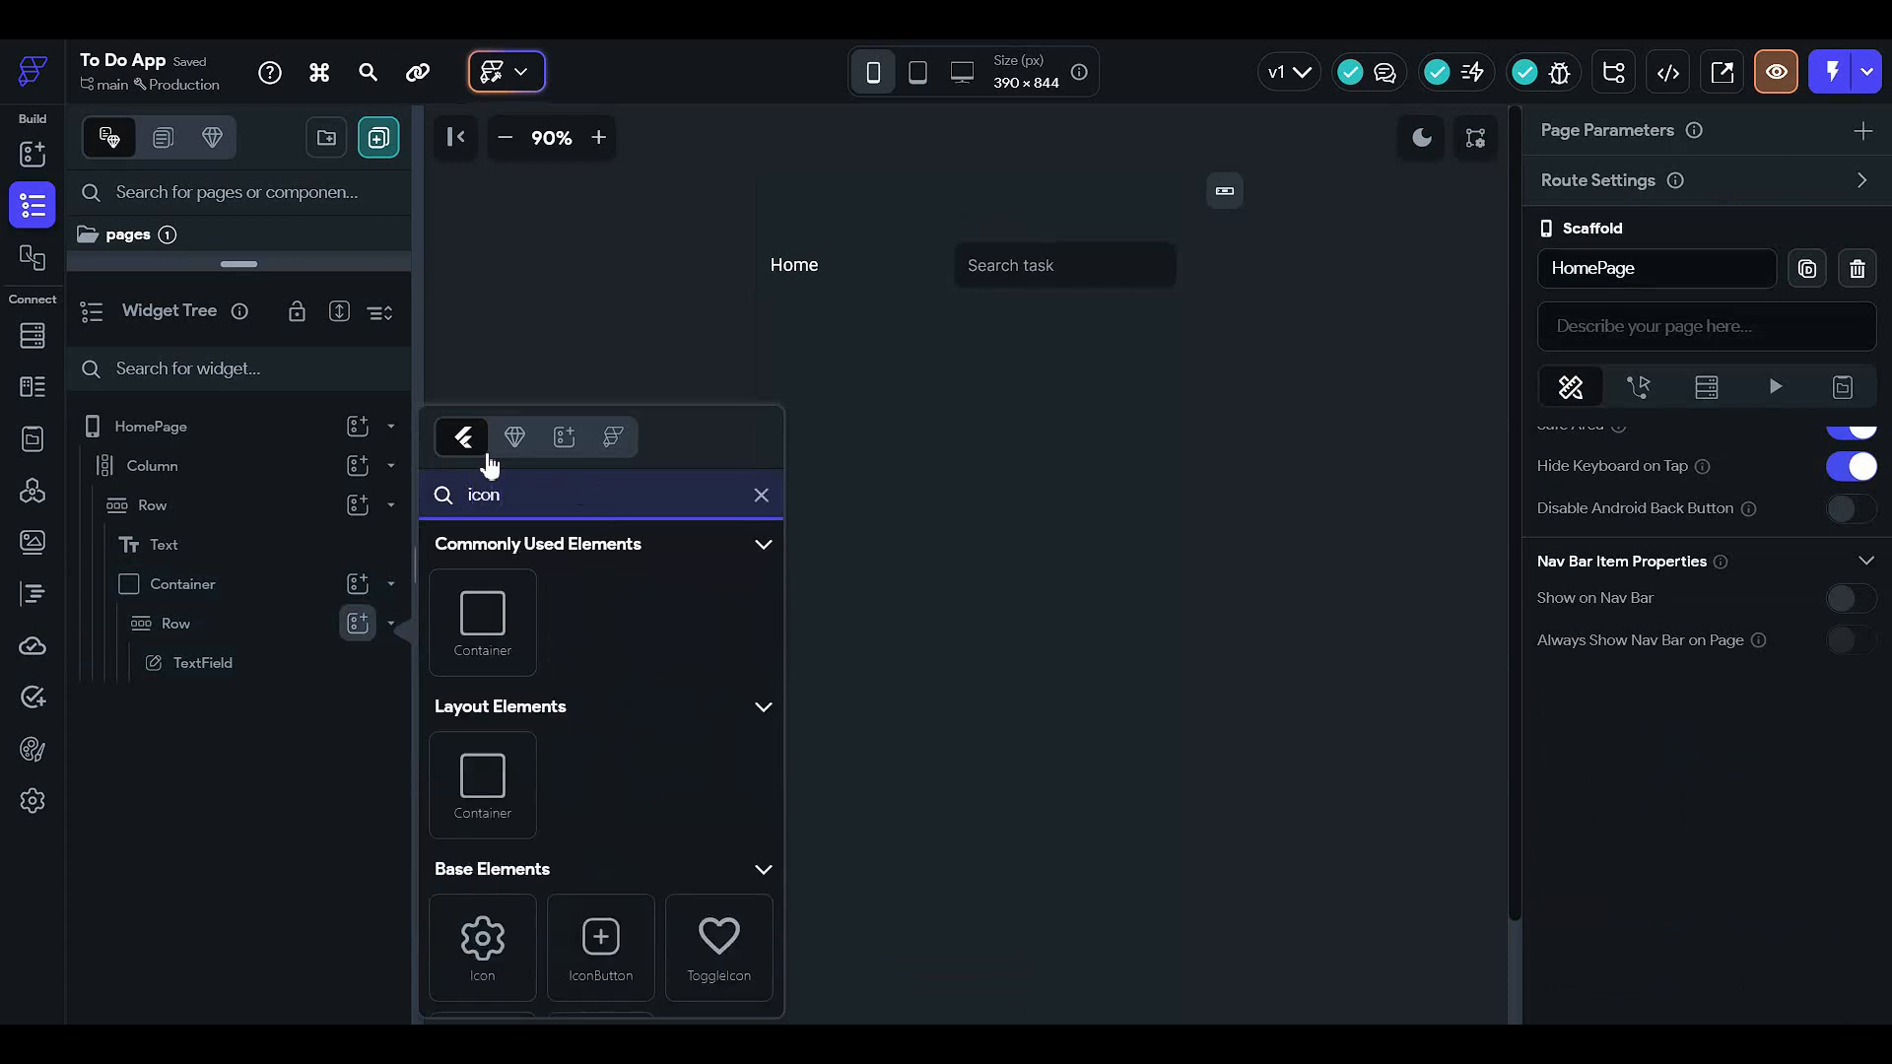
- Add the magnifying-glass 'search' icon to the Row, coloured Secondary Text
click(471, 977)
scroll(1680, 815, down, 3)
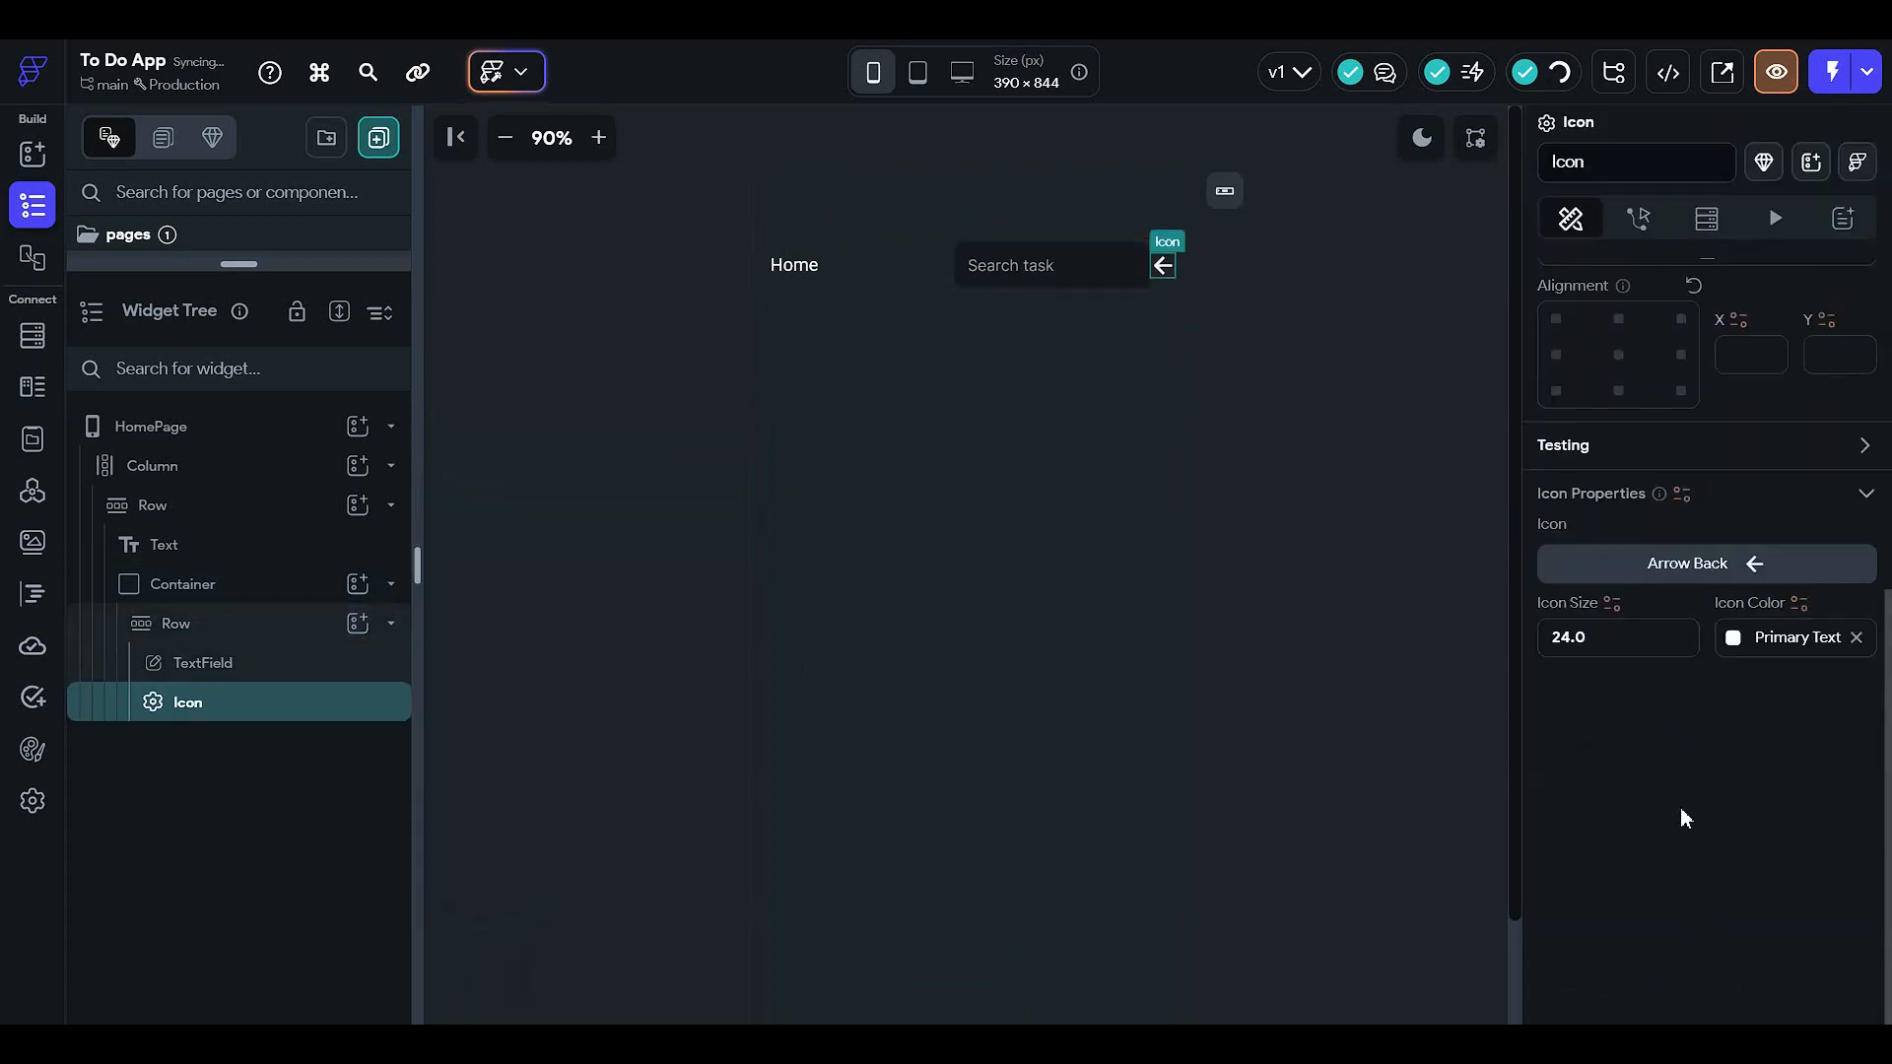
click(1630, 583)
text(s)
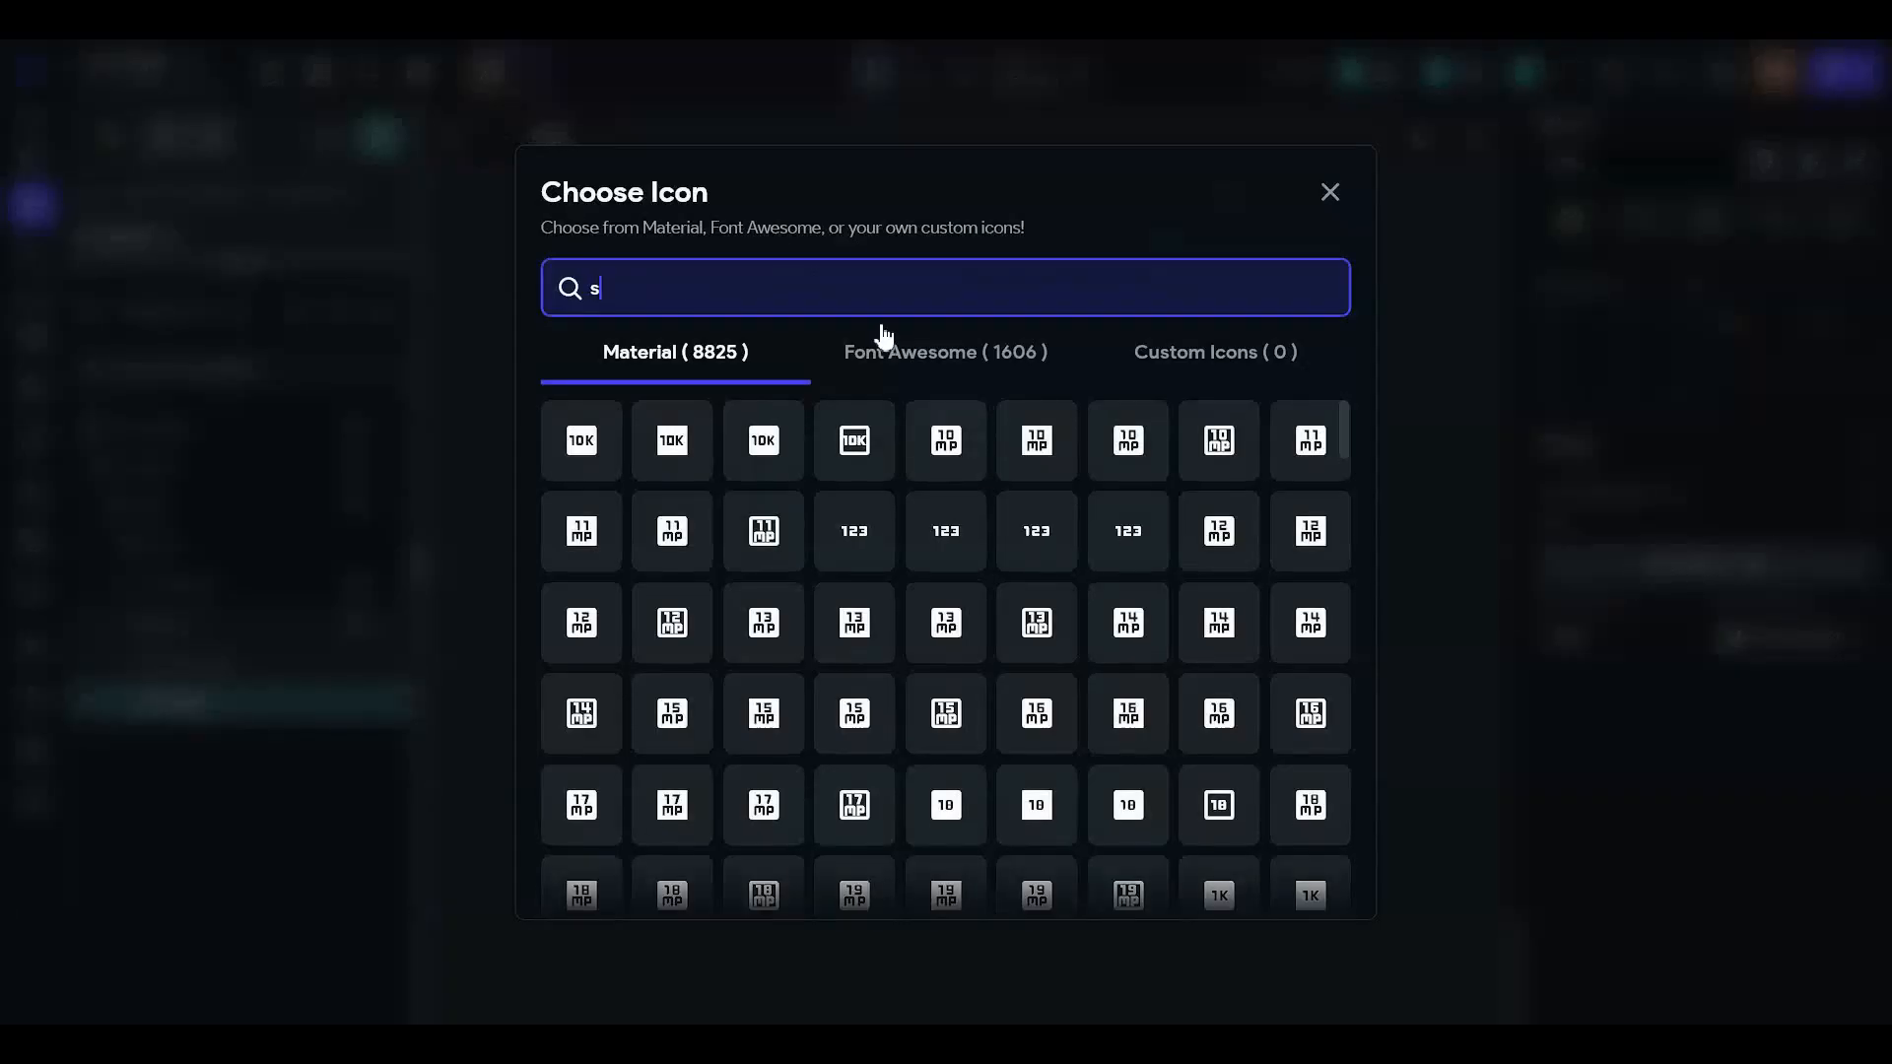
text(earch)
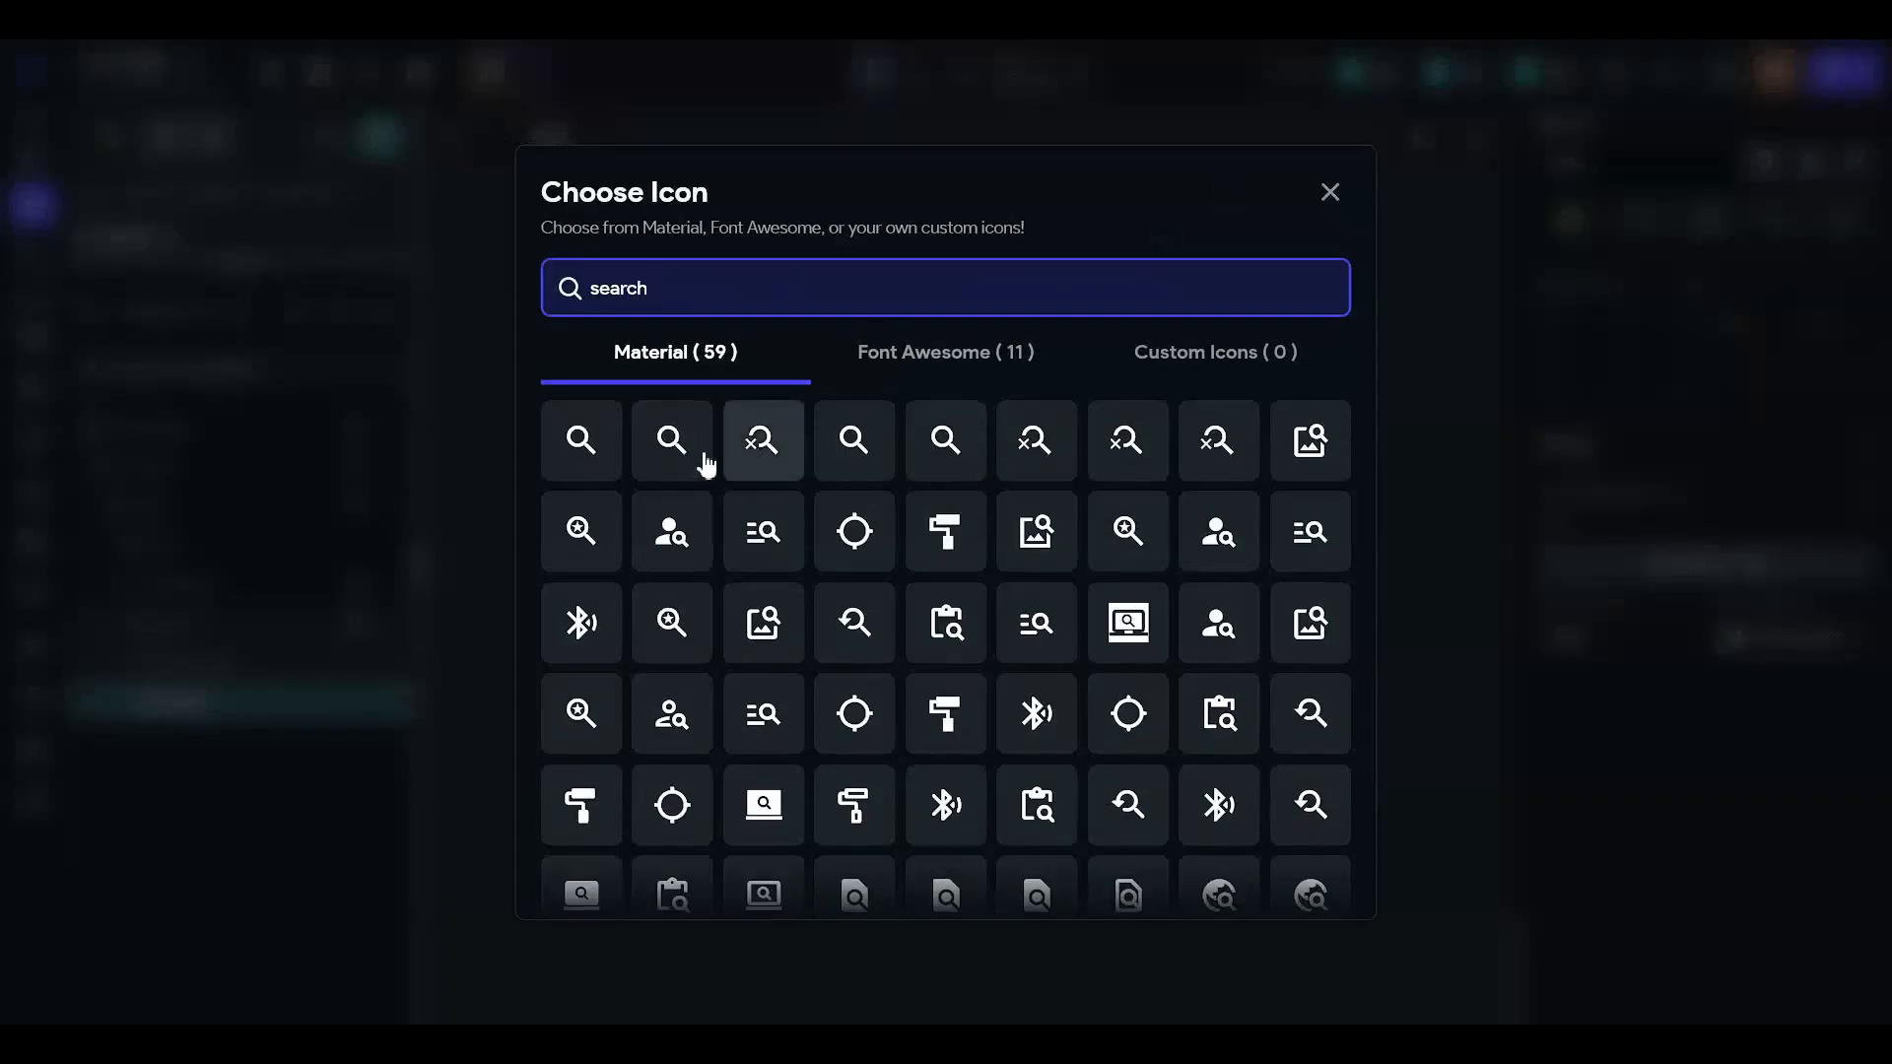
click(583, 439)
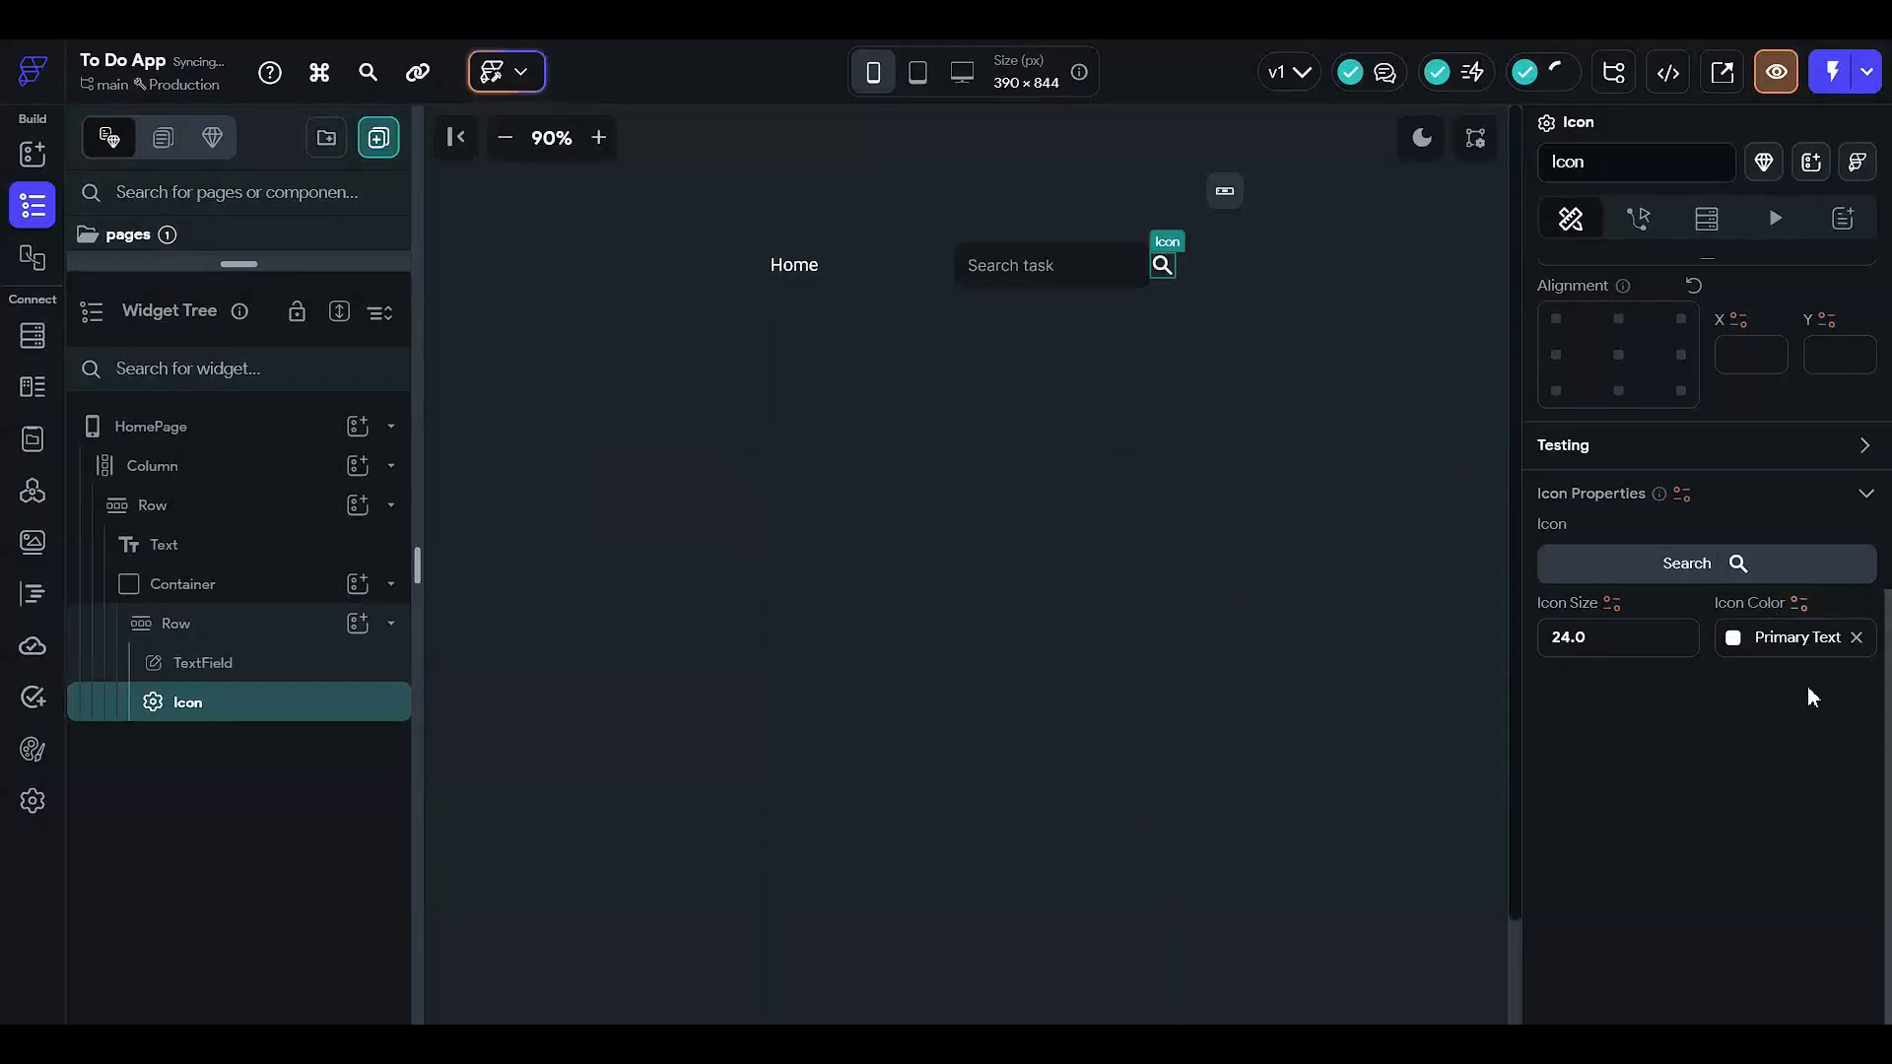
click(1738, 639)
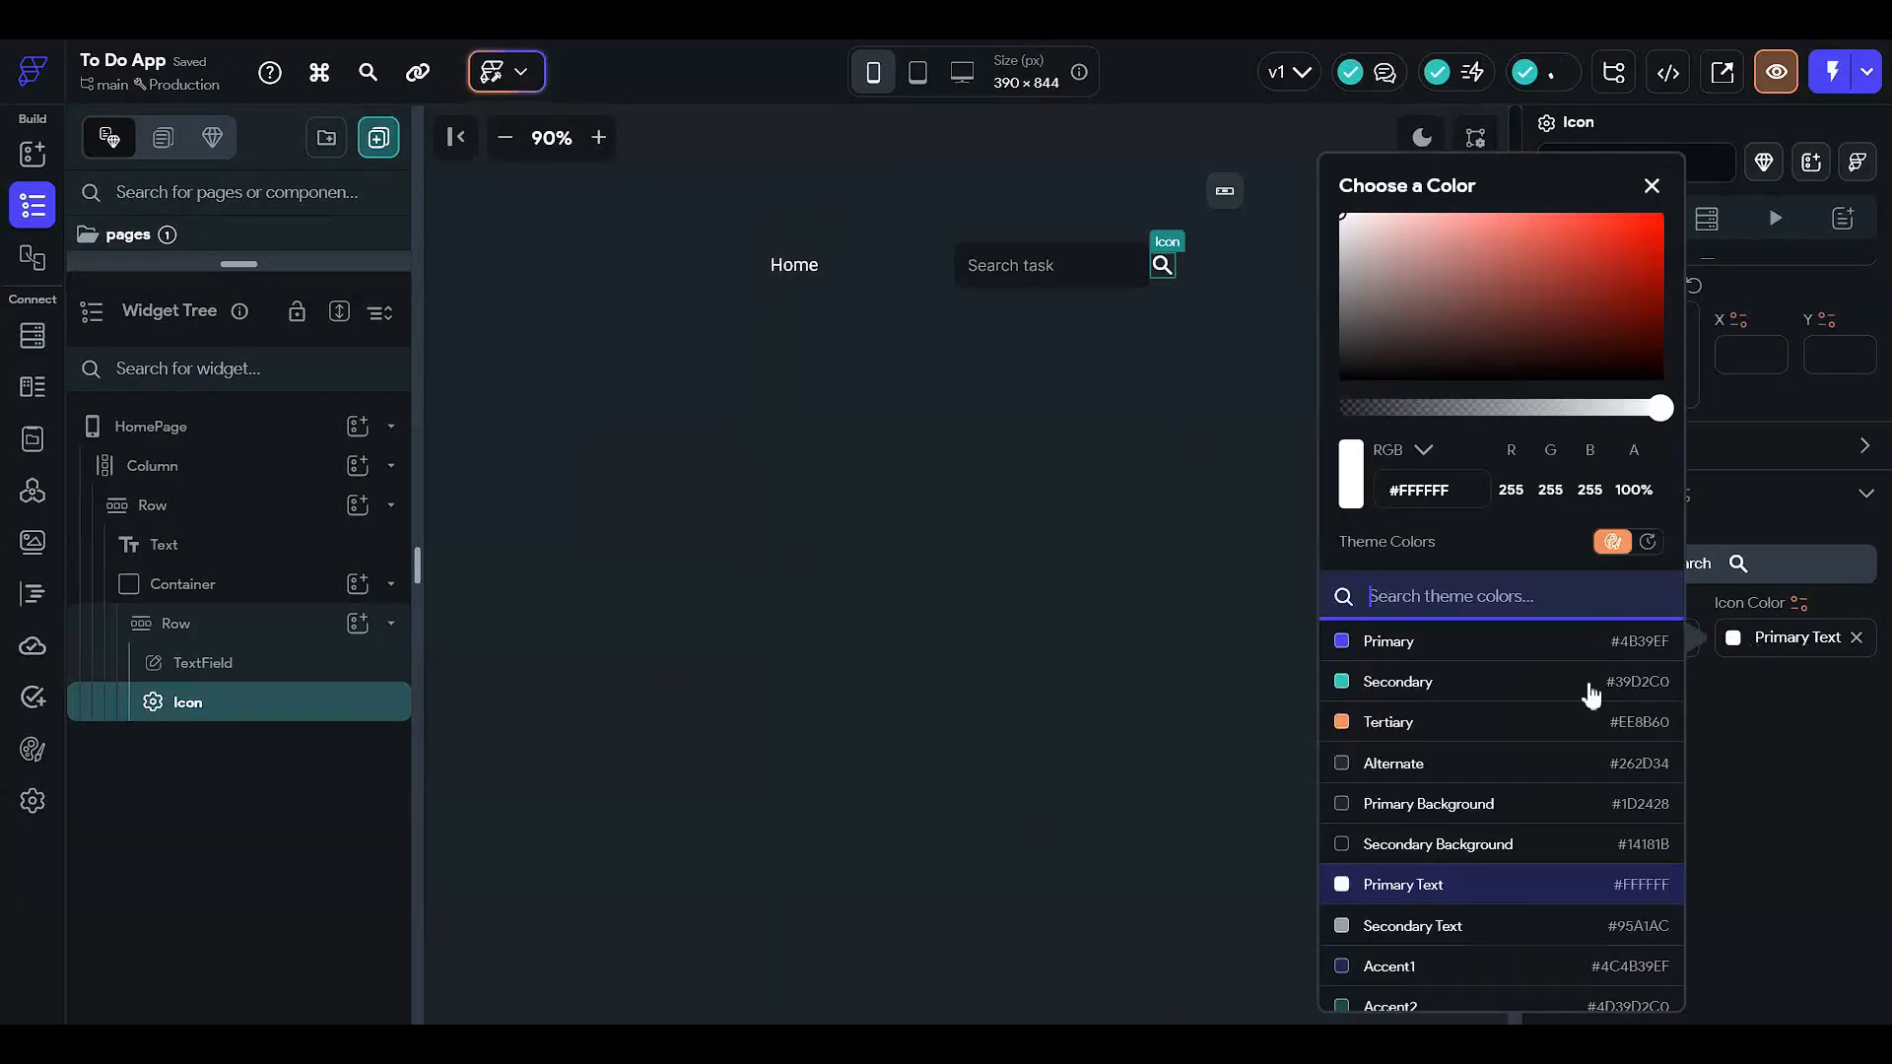
click(1482, 928)
click(1789, 811)
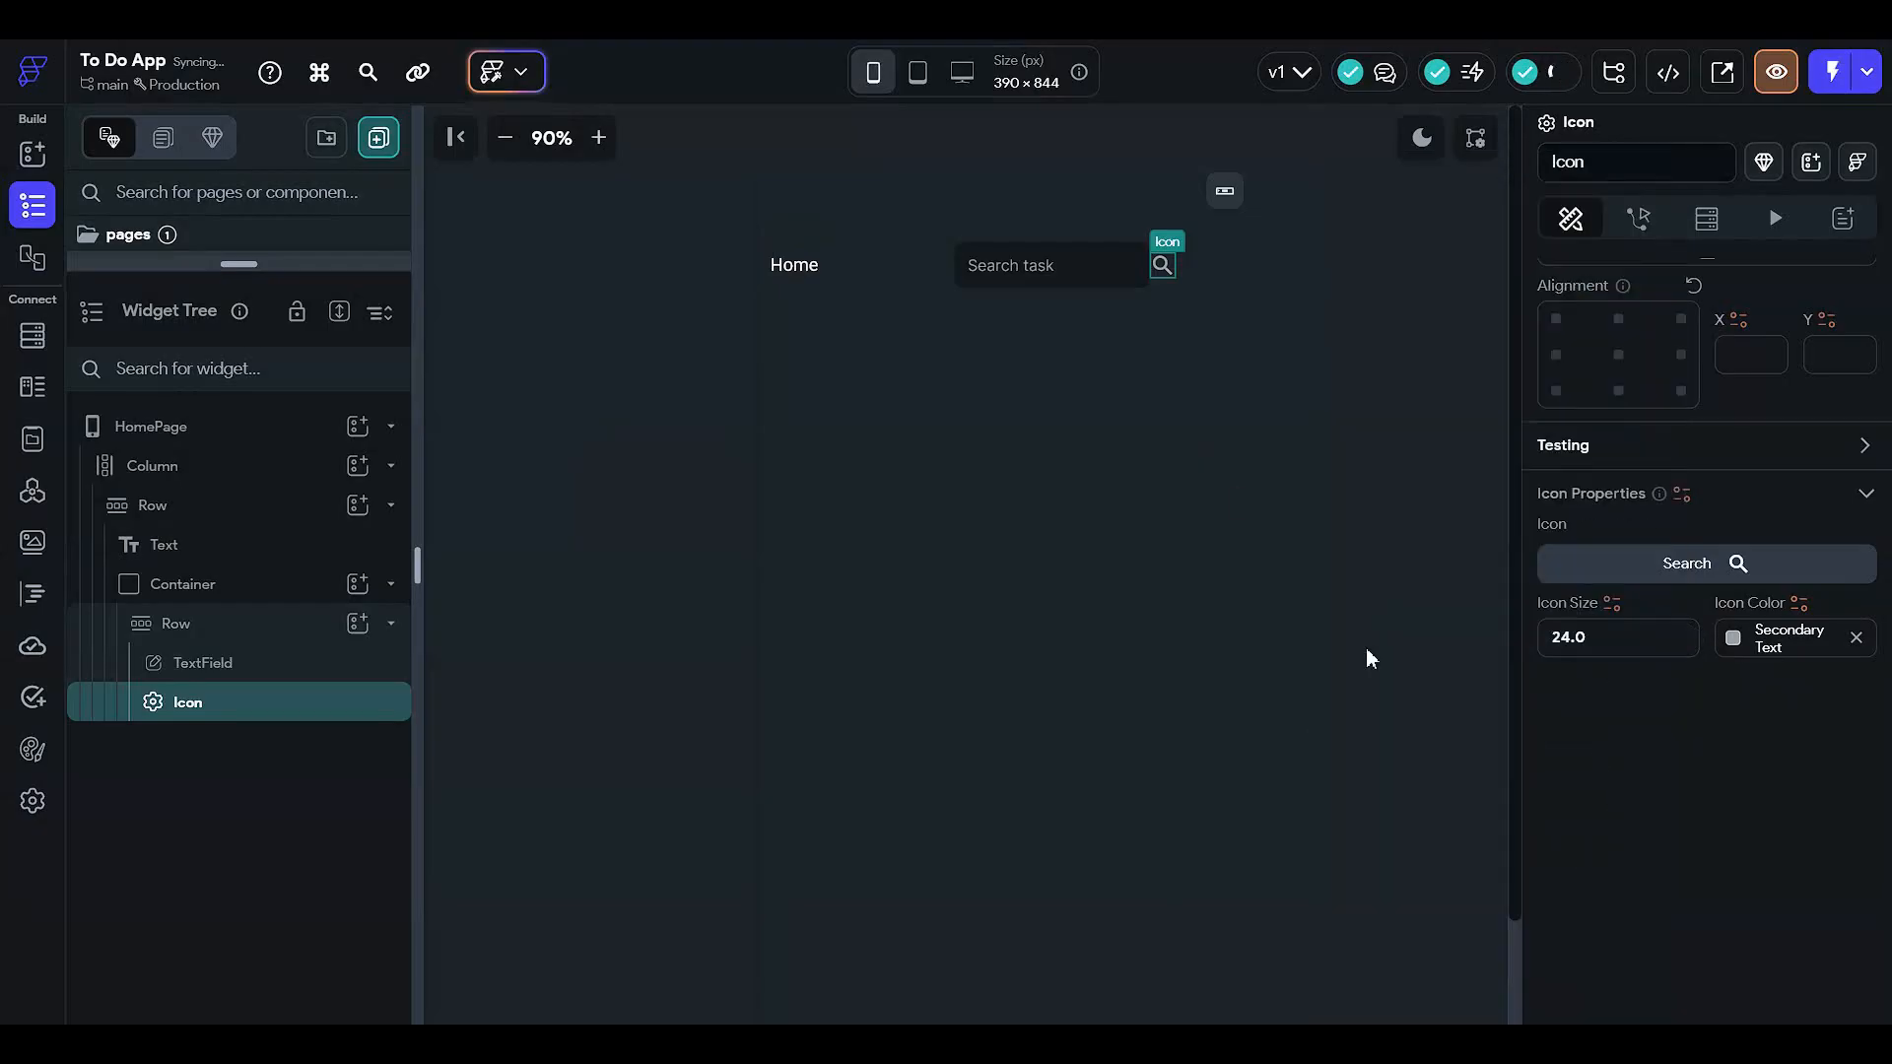
click(1320, 358)
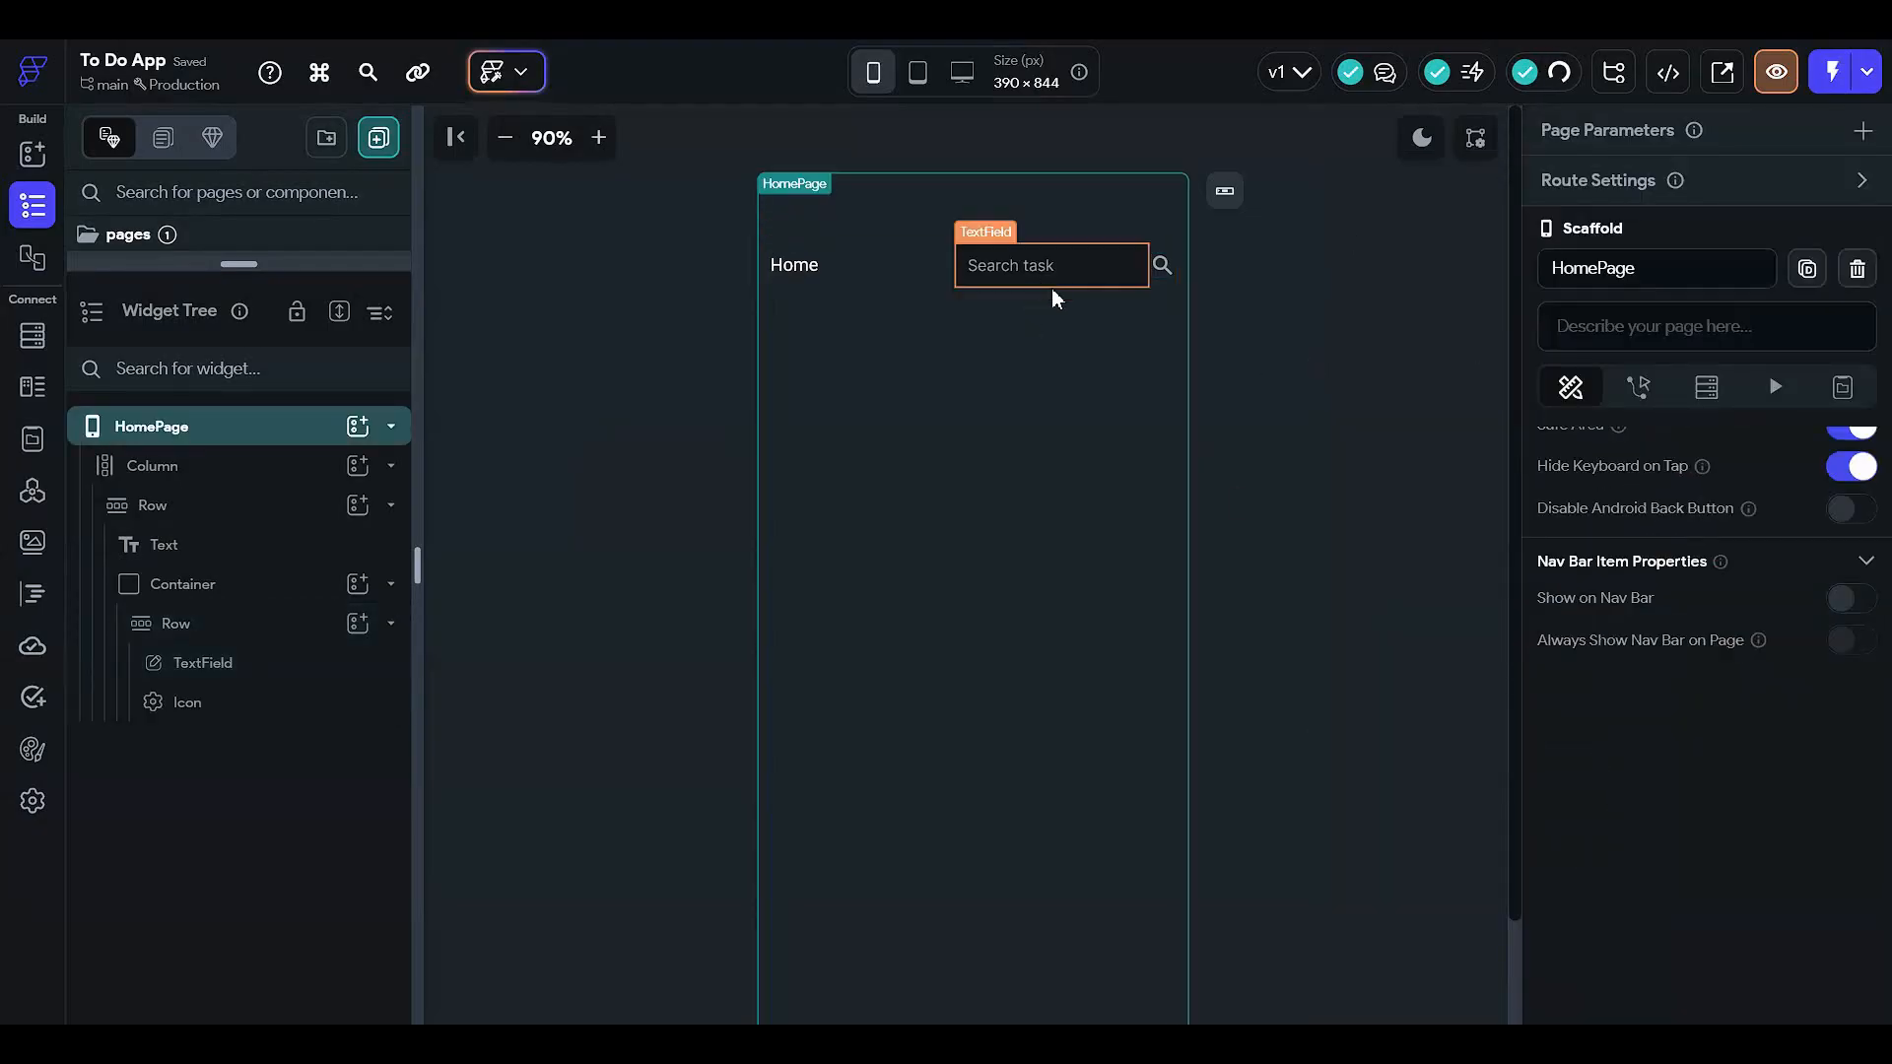
- Replace the header title text 'Home' with 'To Do List'
click(784, 263)
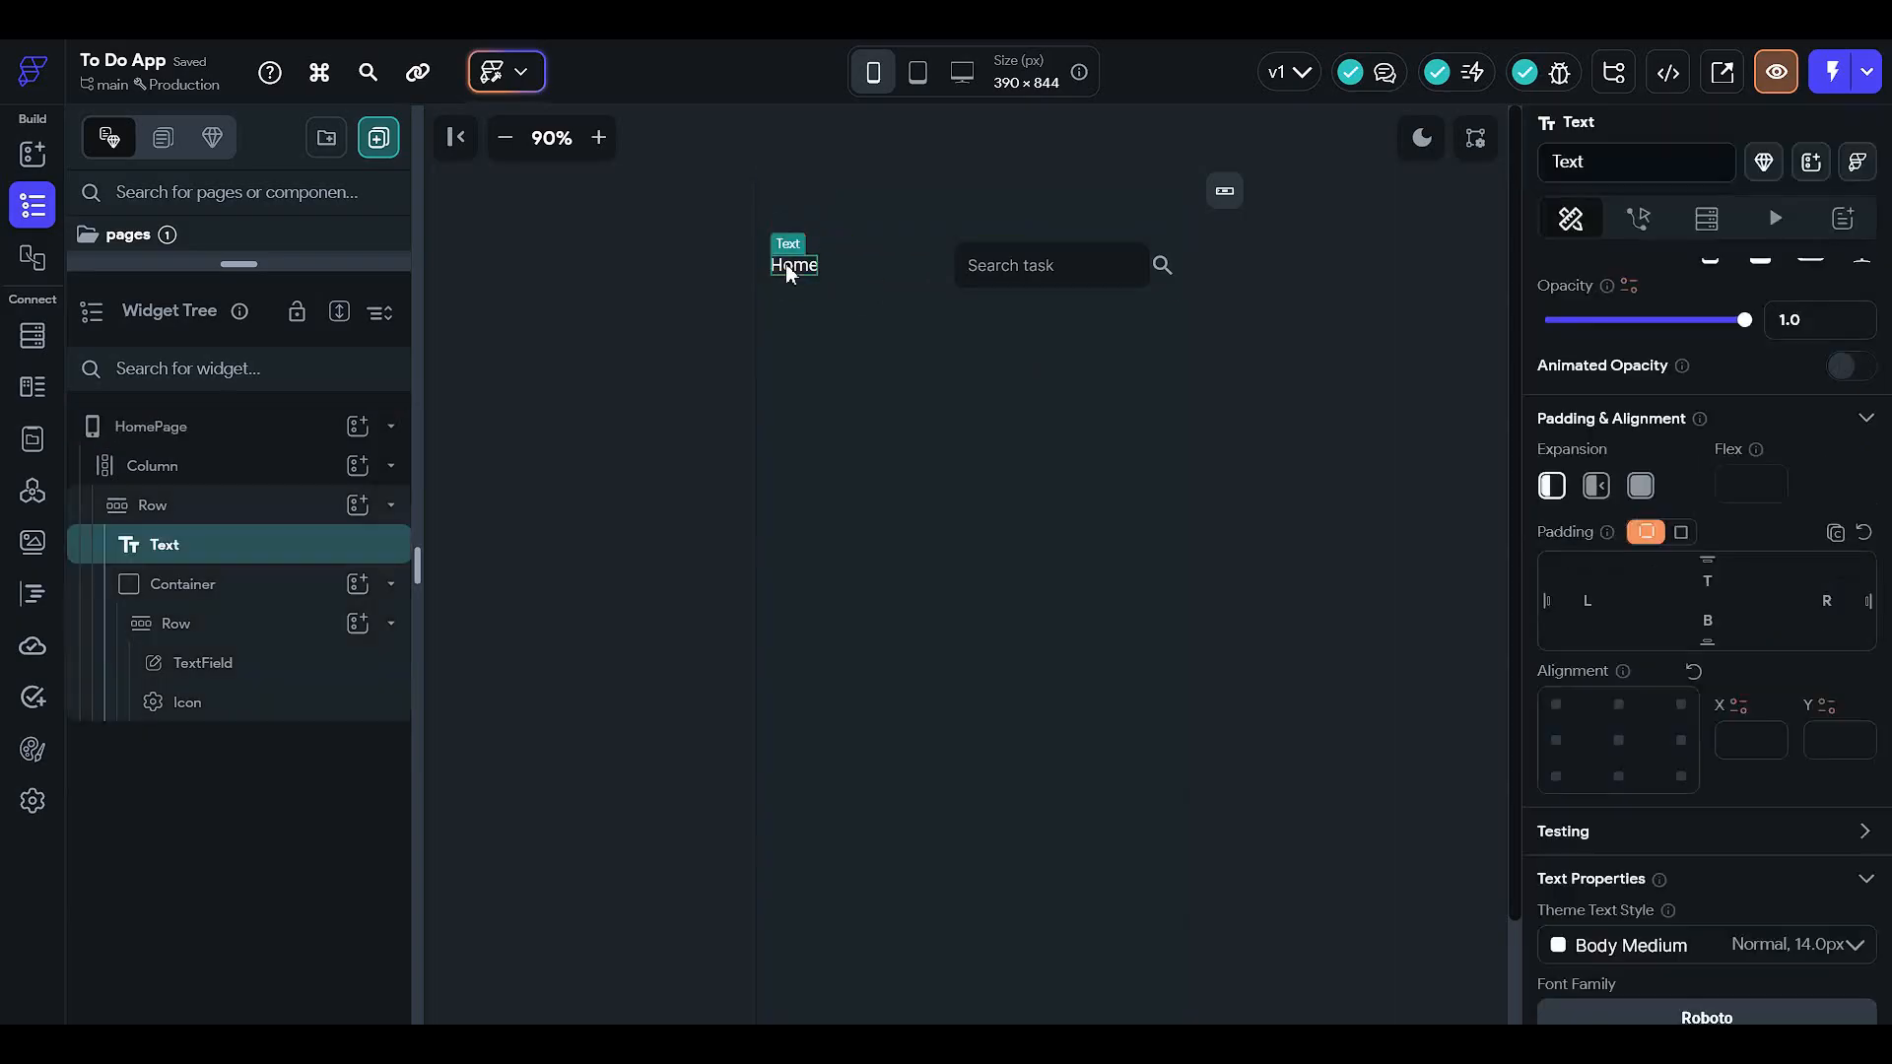
scroll(1617, 380, up, 3)
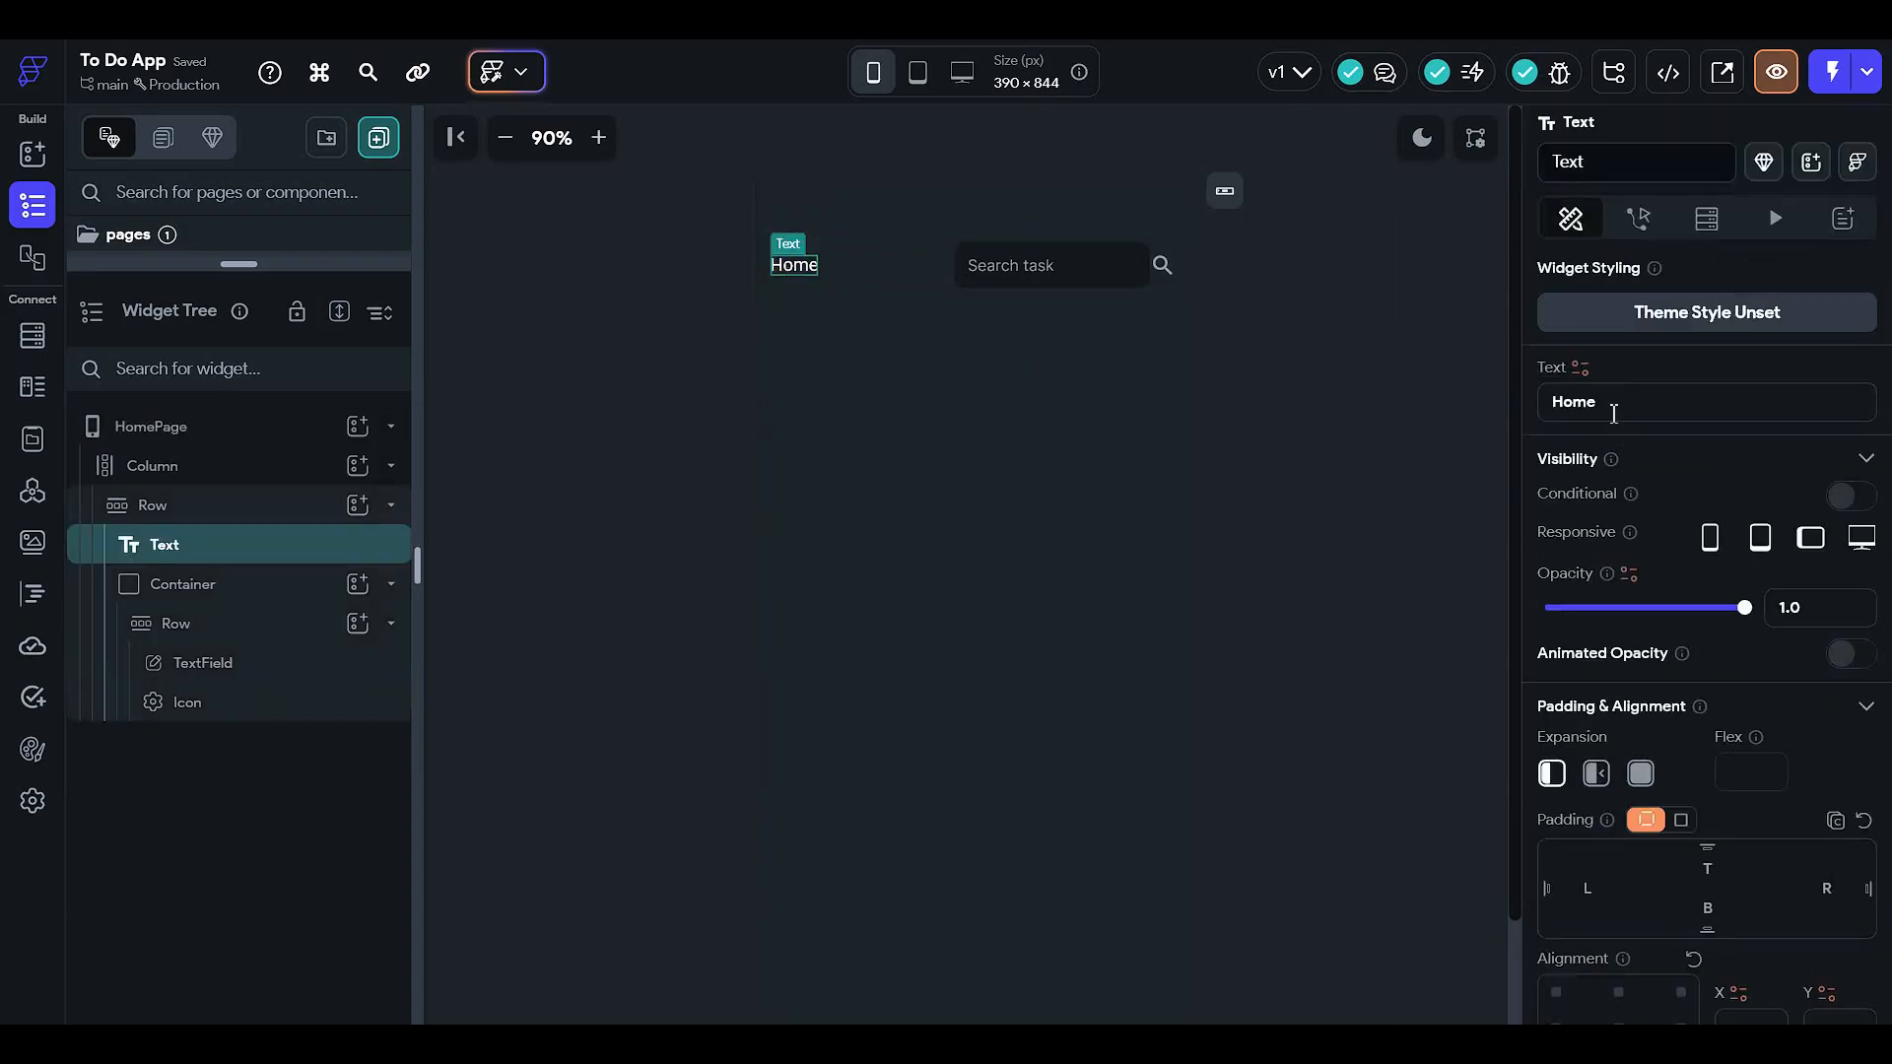
double_click(1603, 404)
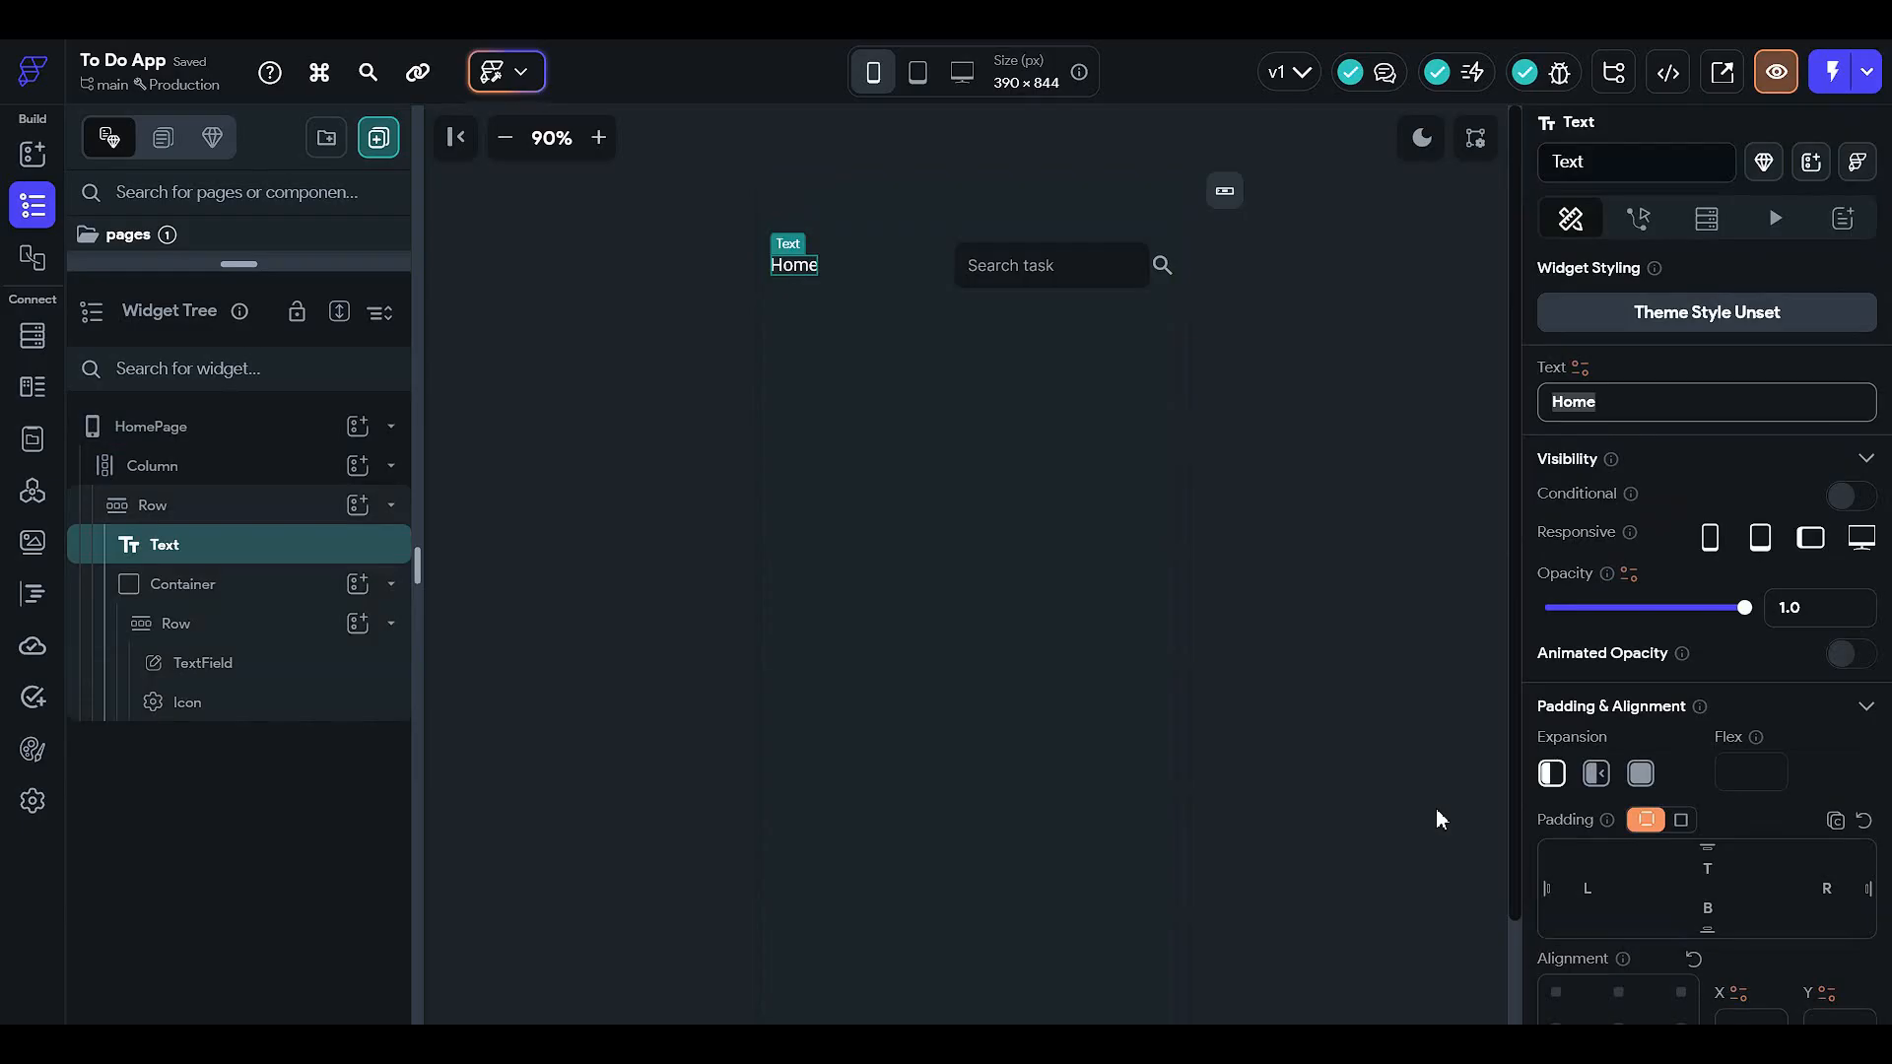
text(To Do)
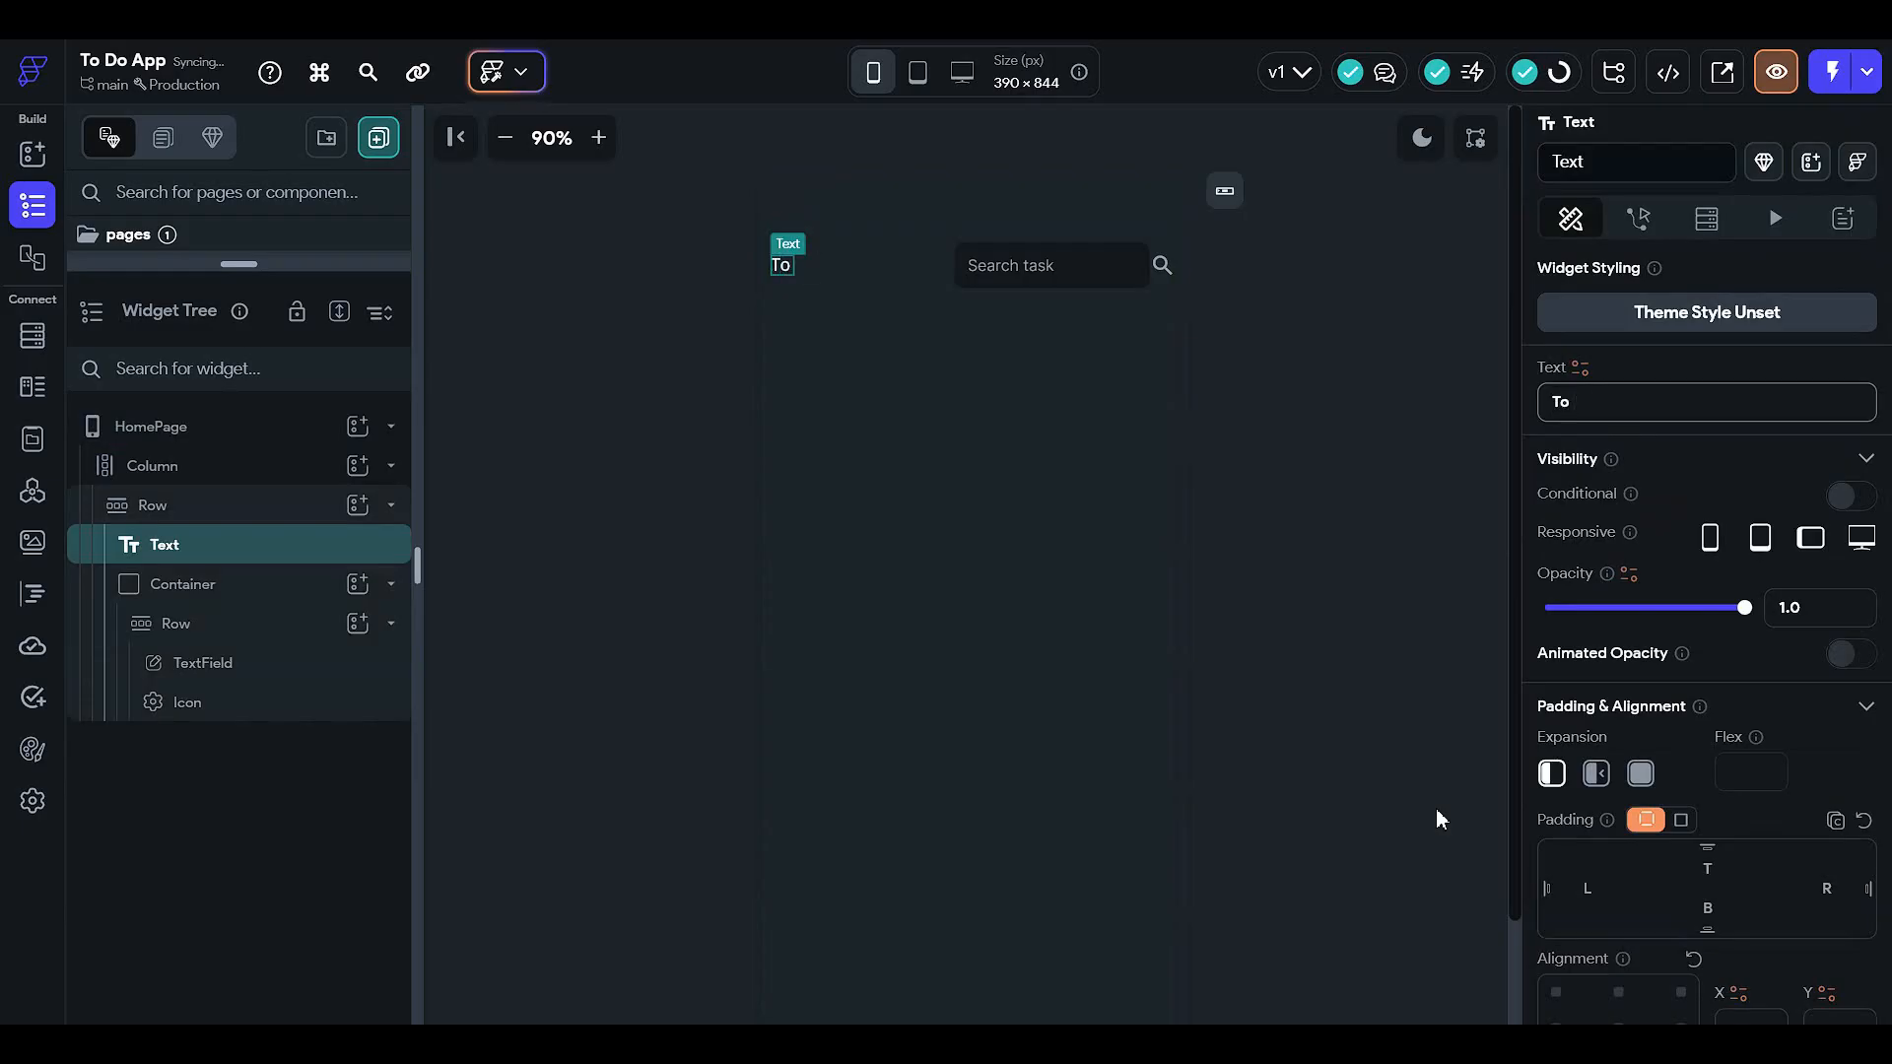
text( List)
click(1451, 593)
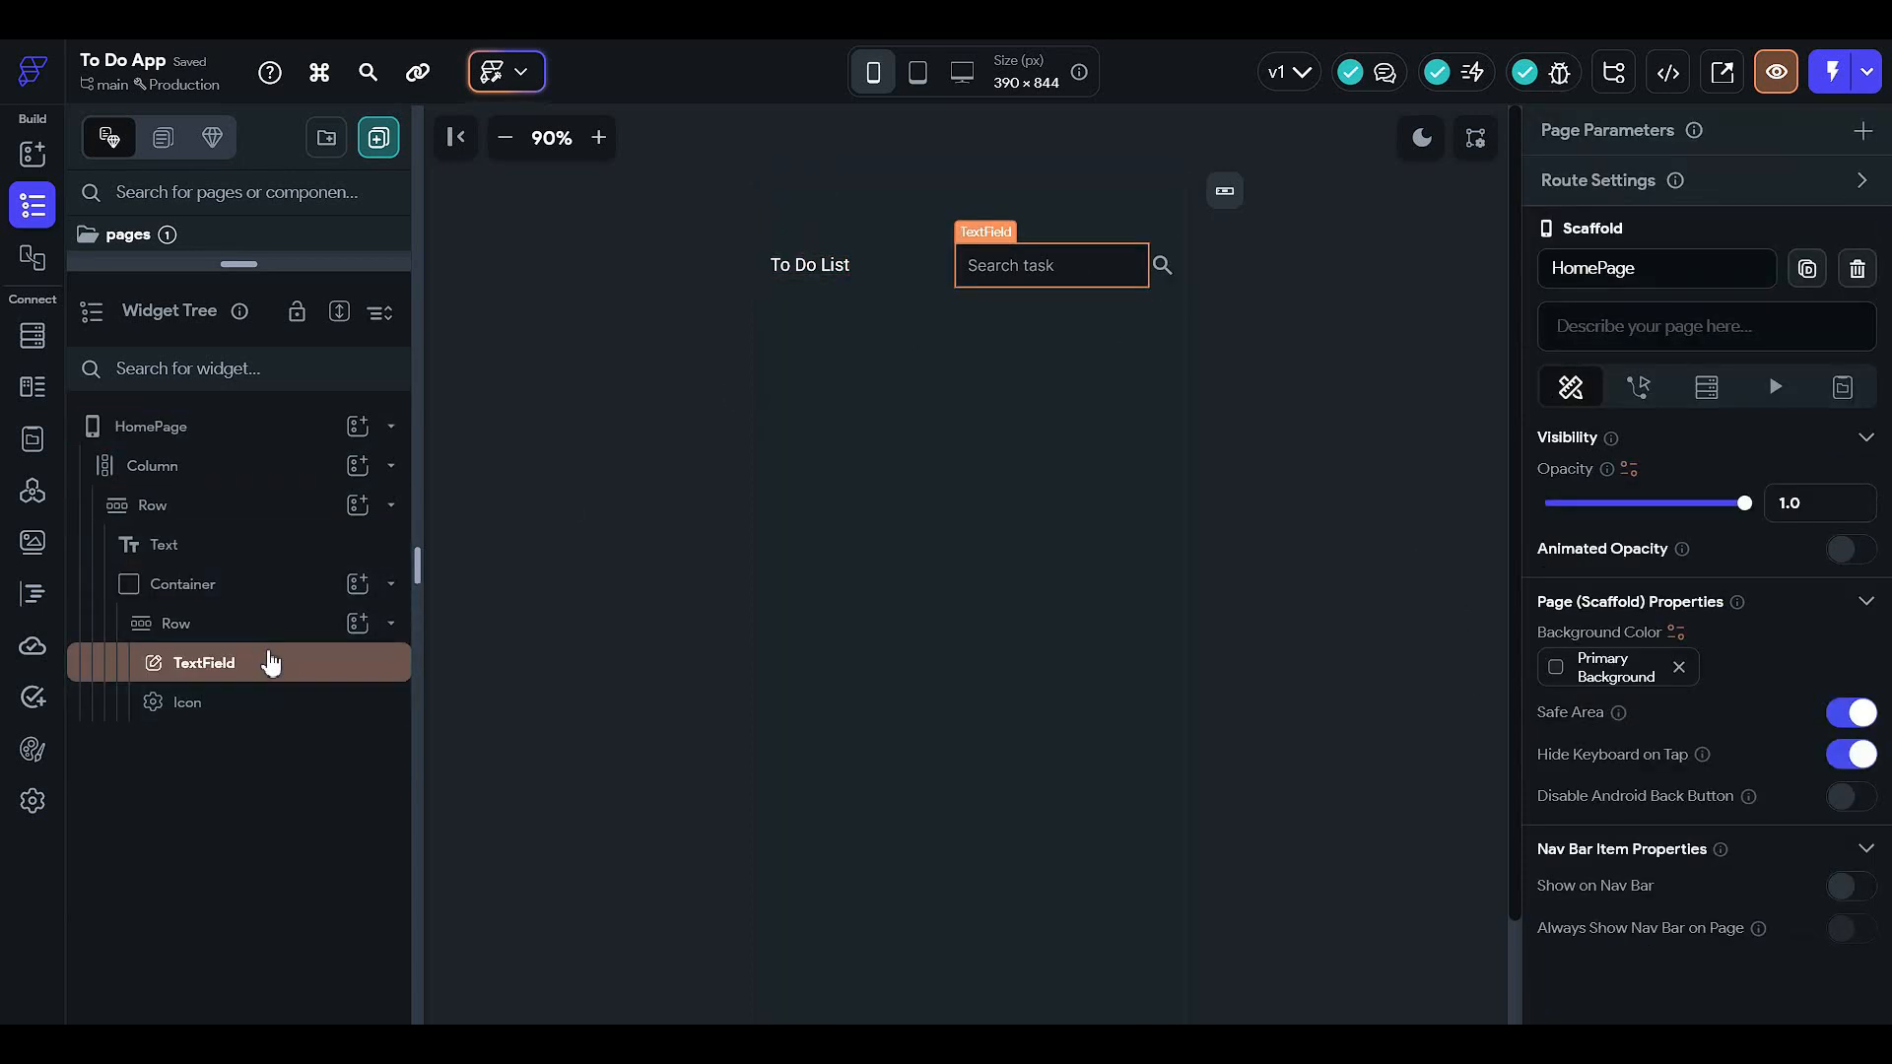
- Collapse the header Row in the widget tree, leaving HomePage, Column and Row listed
click(242, 582)
click(286, 506)
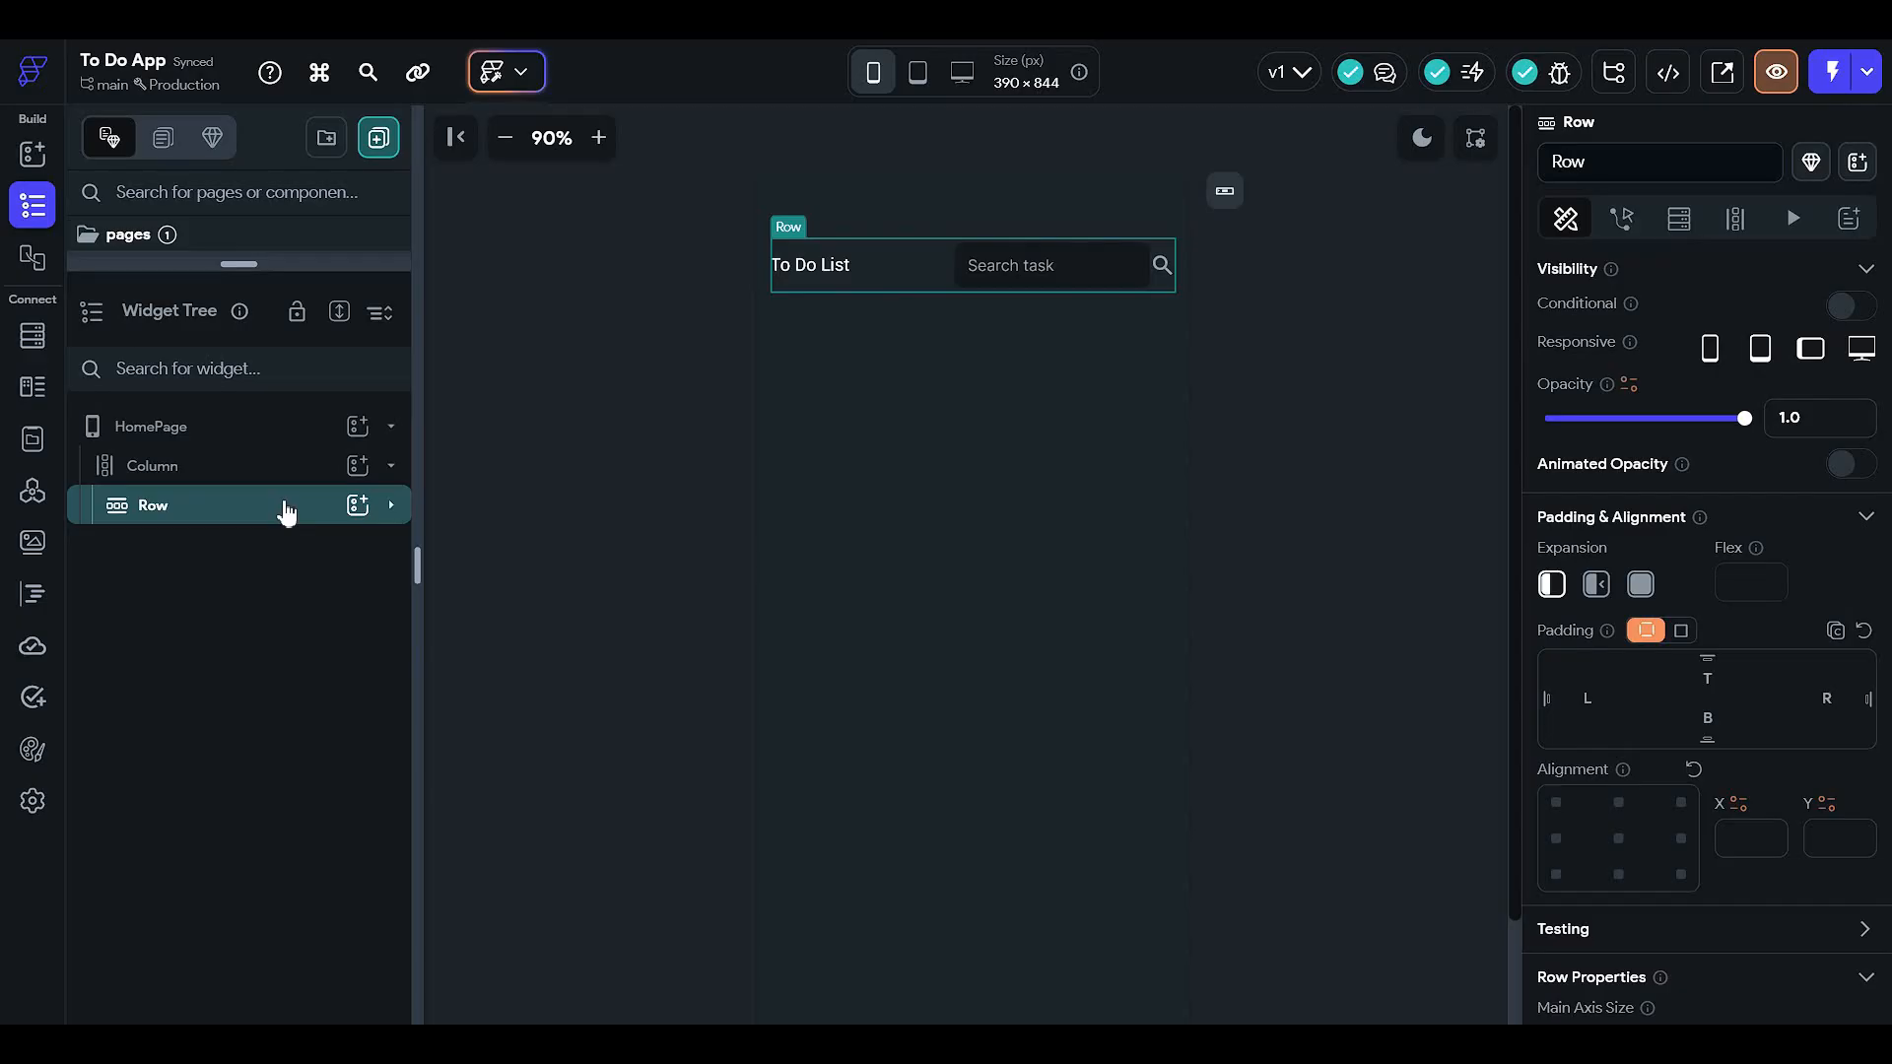
click(591, 412)
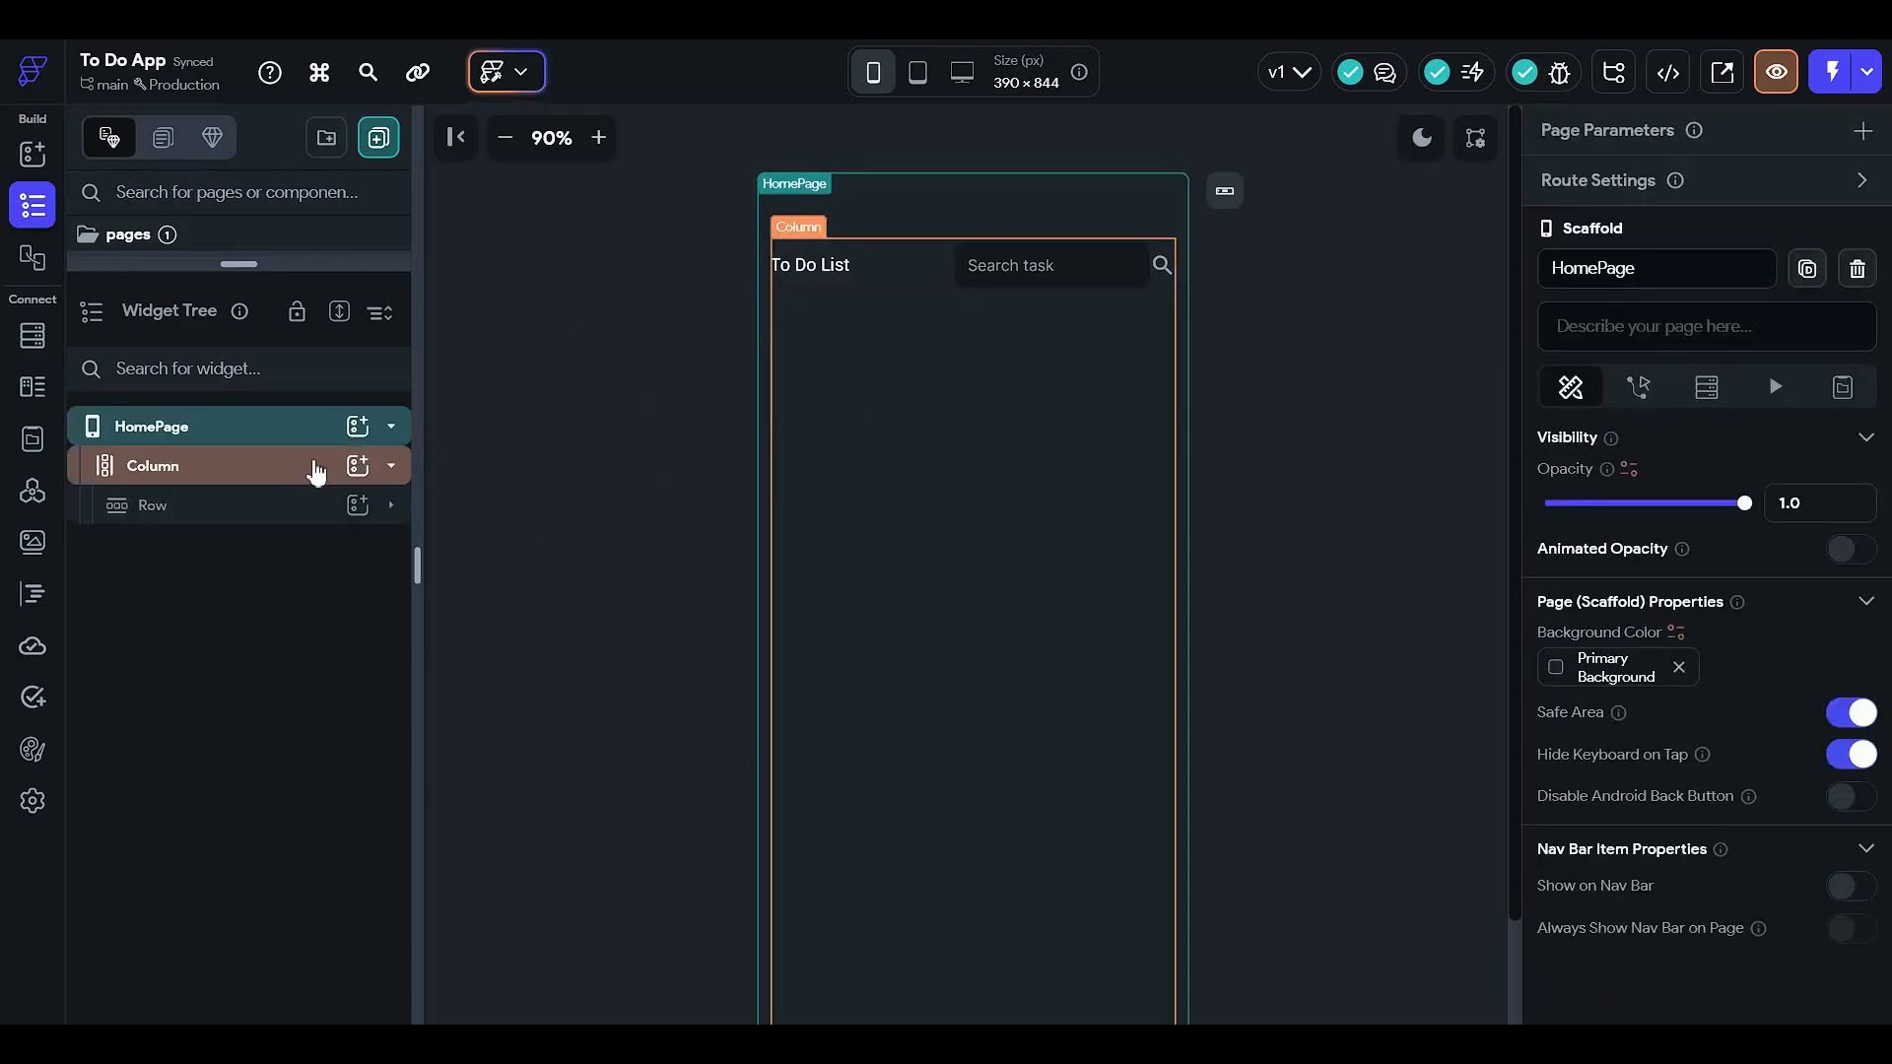
click(371, 467)
- Add a Container below the header Row, 100% wide and 60 high
click(359, 469)
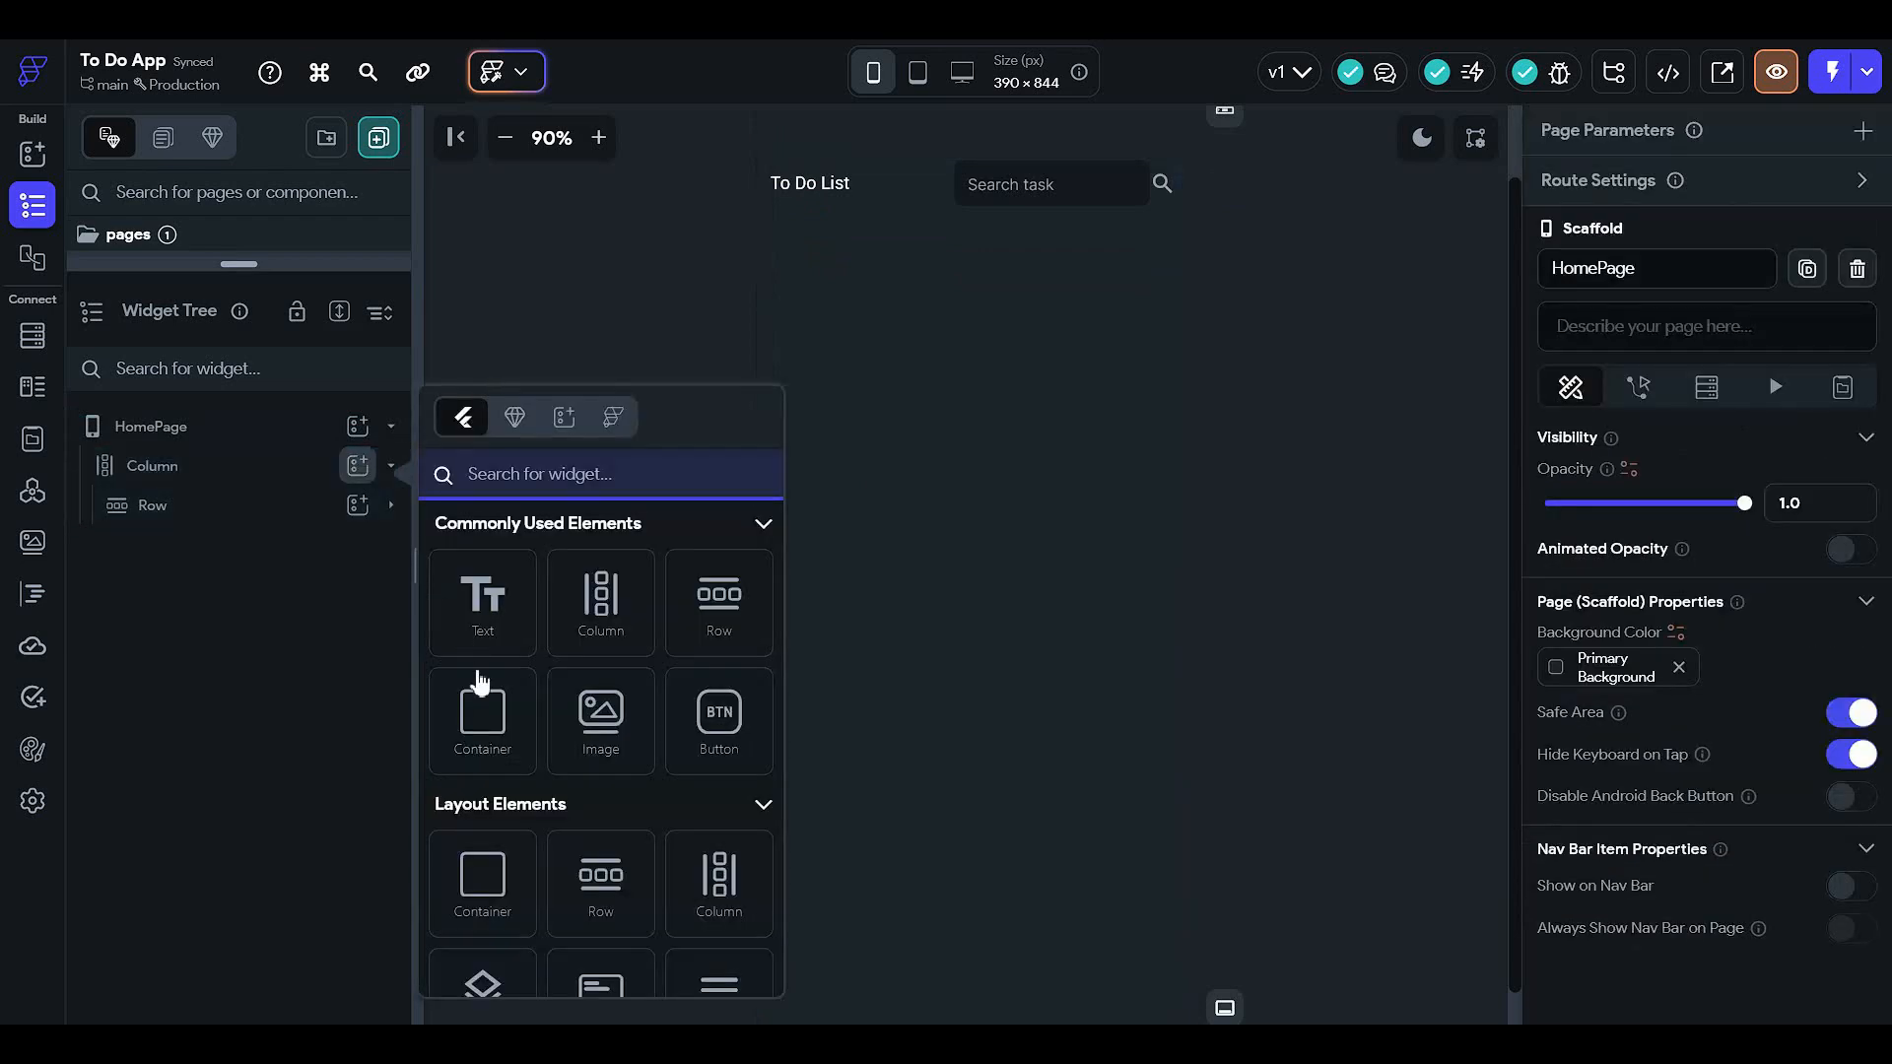
click(486, 752)
scroll(1655, 611, down, 6)
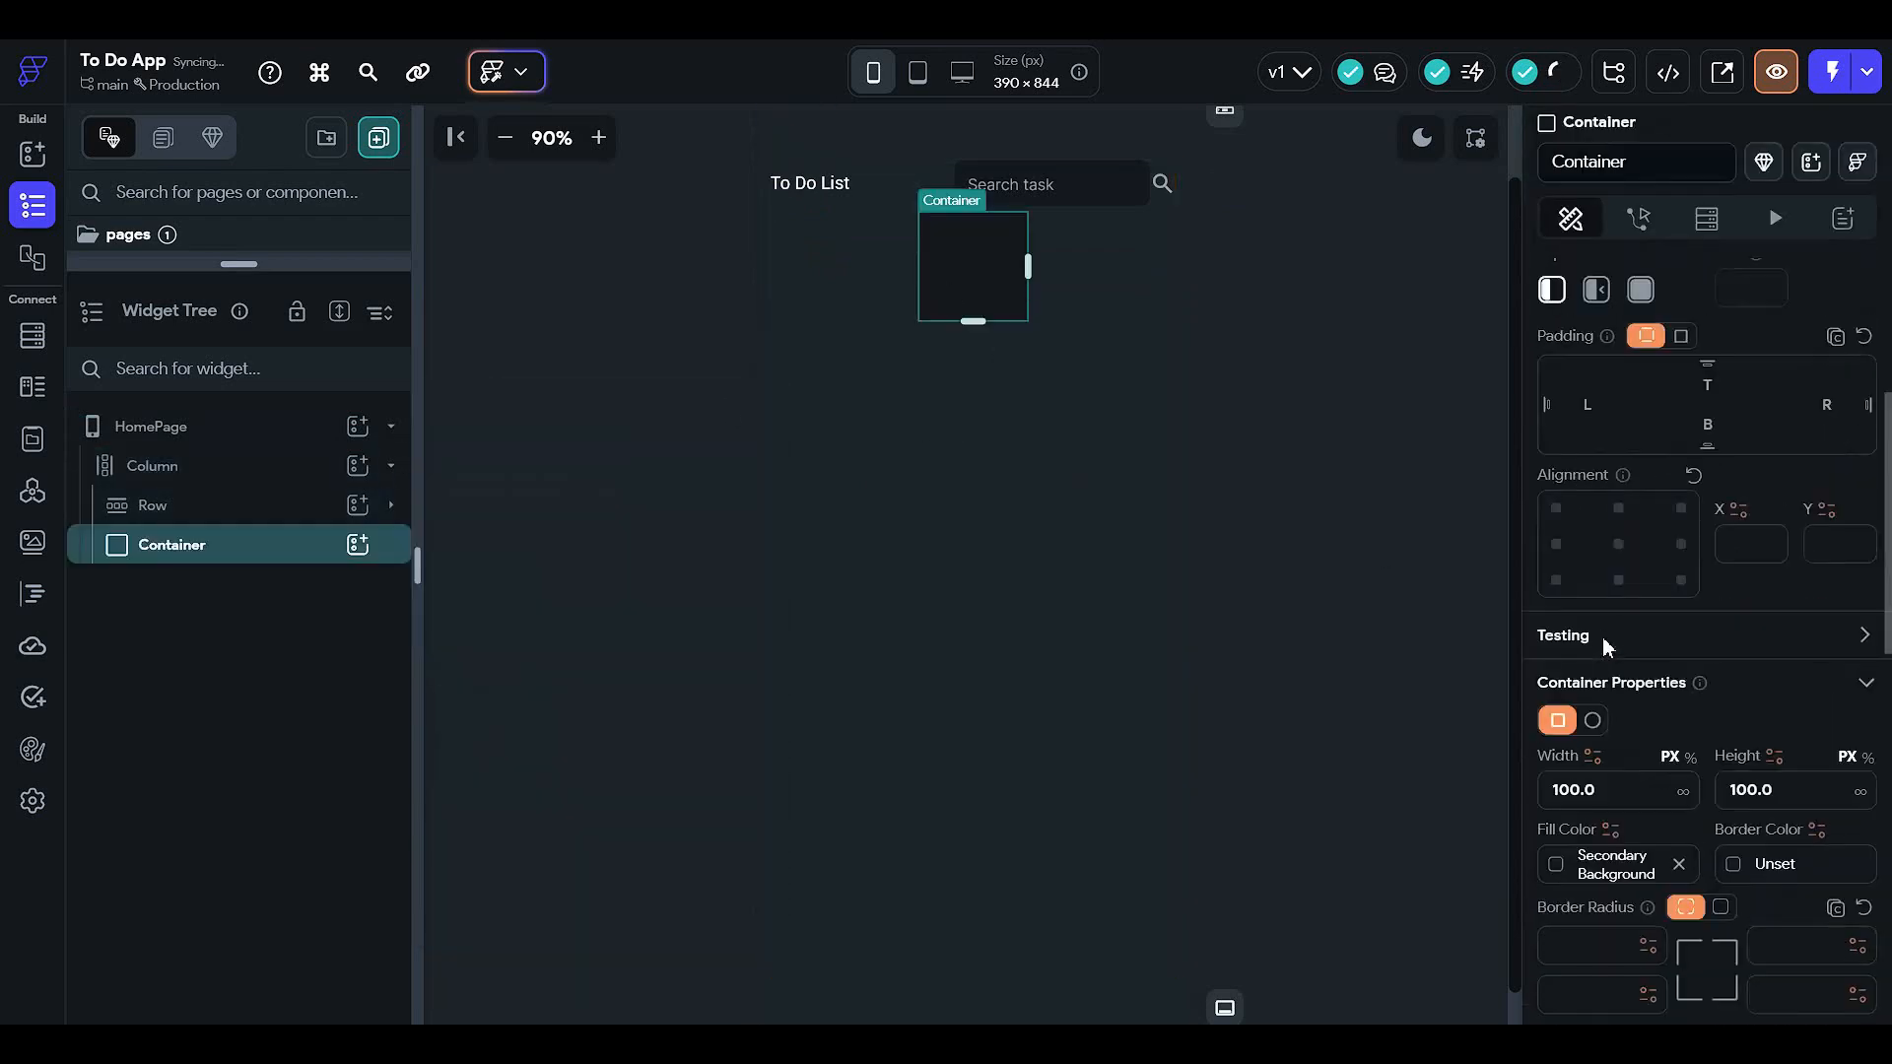
click(1690, 560)
click(1627, 611)
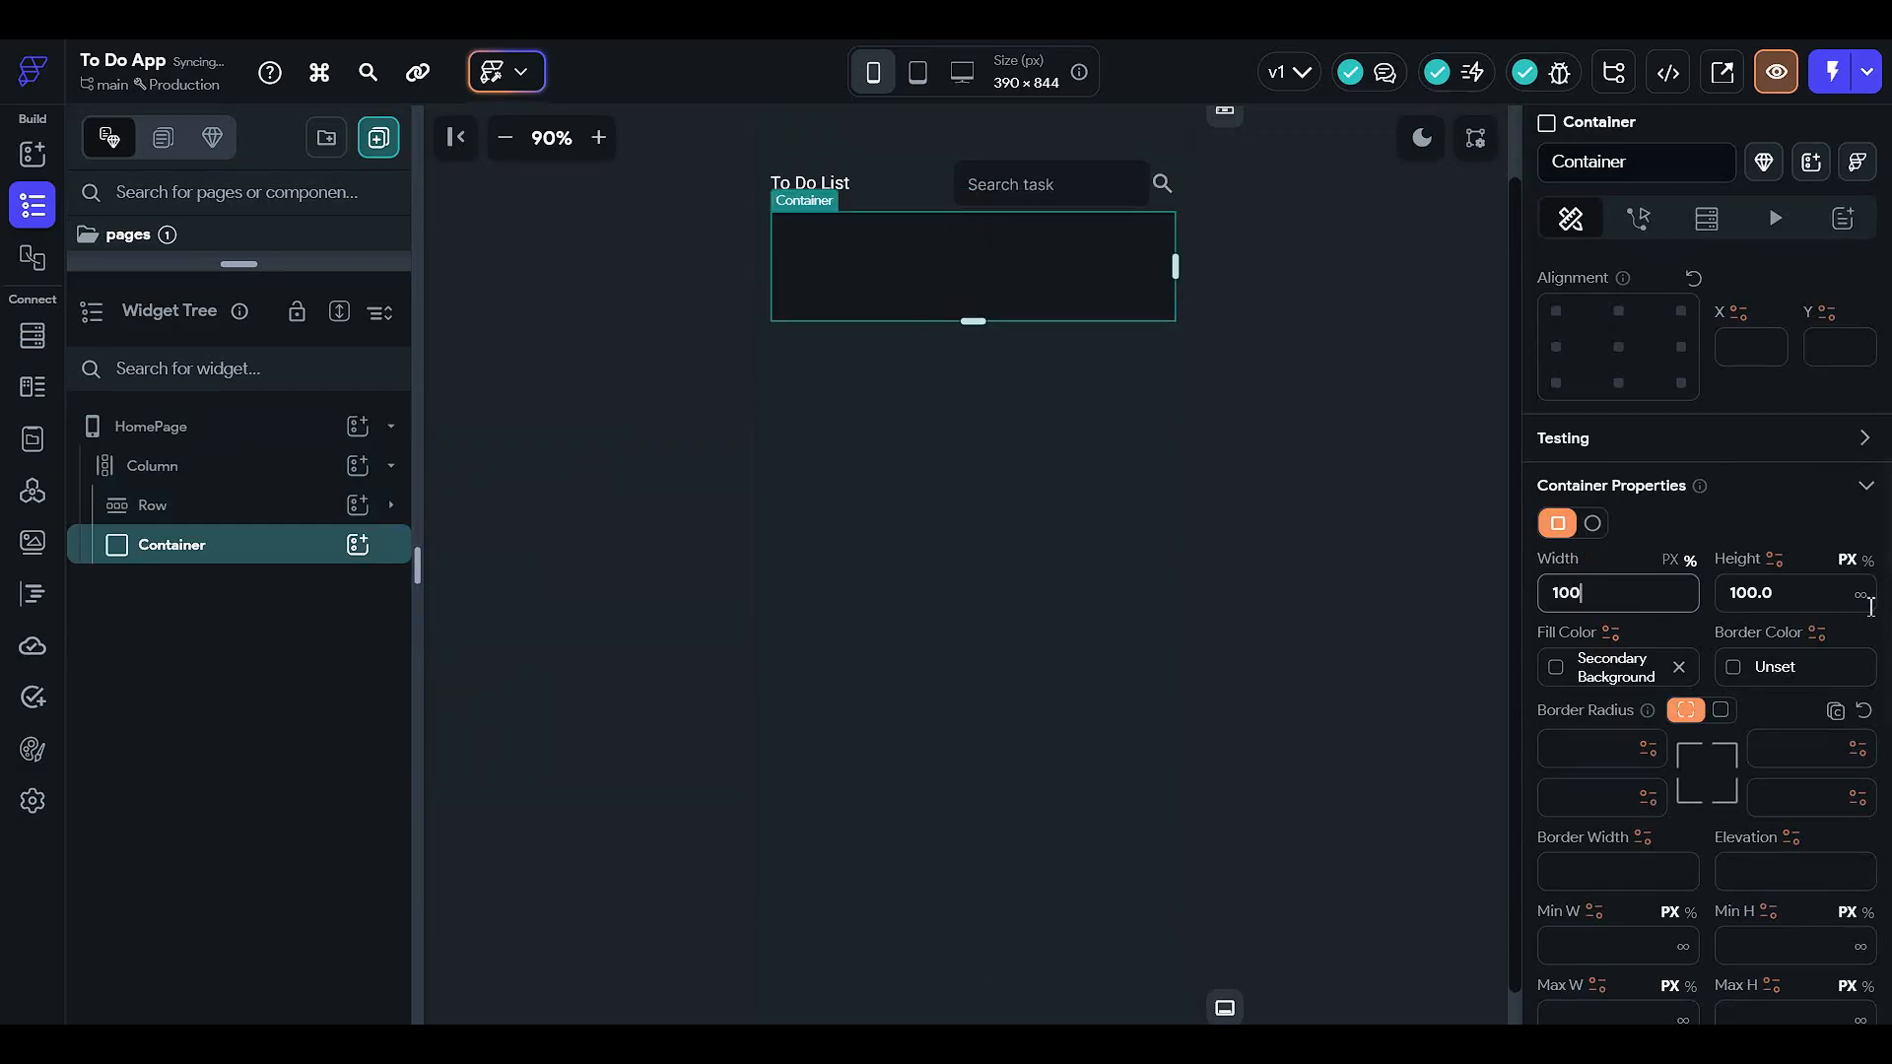
key(Tab)
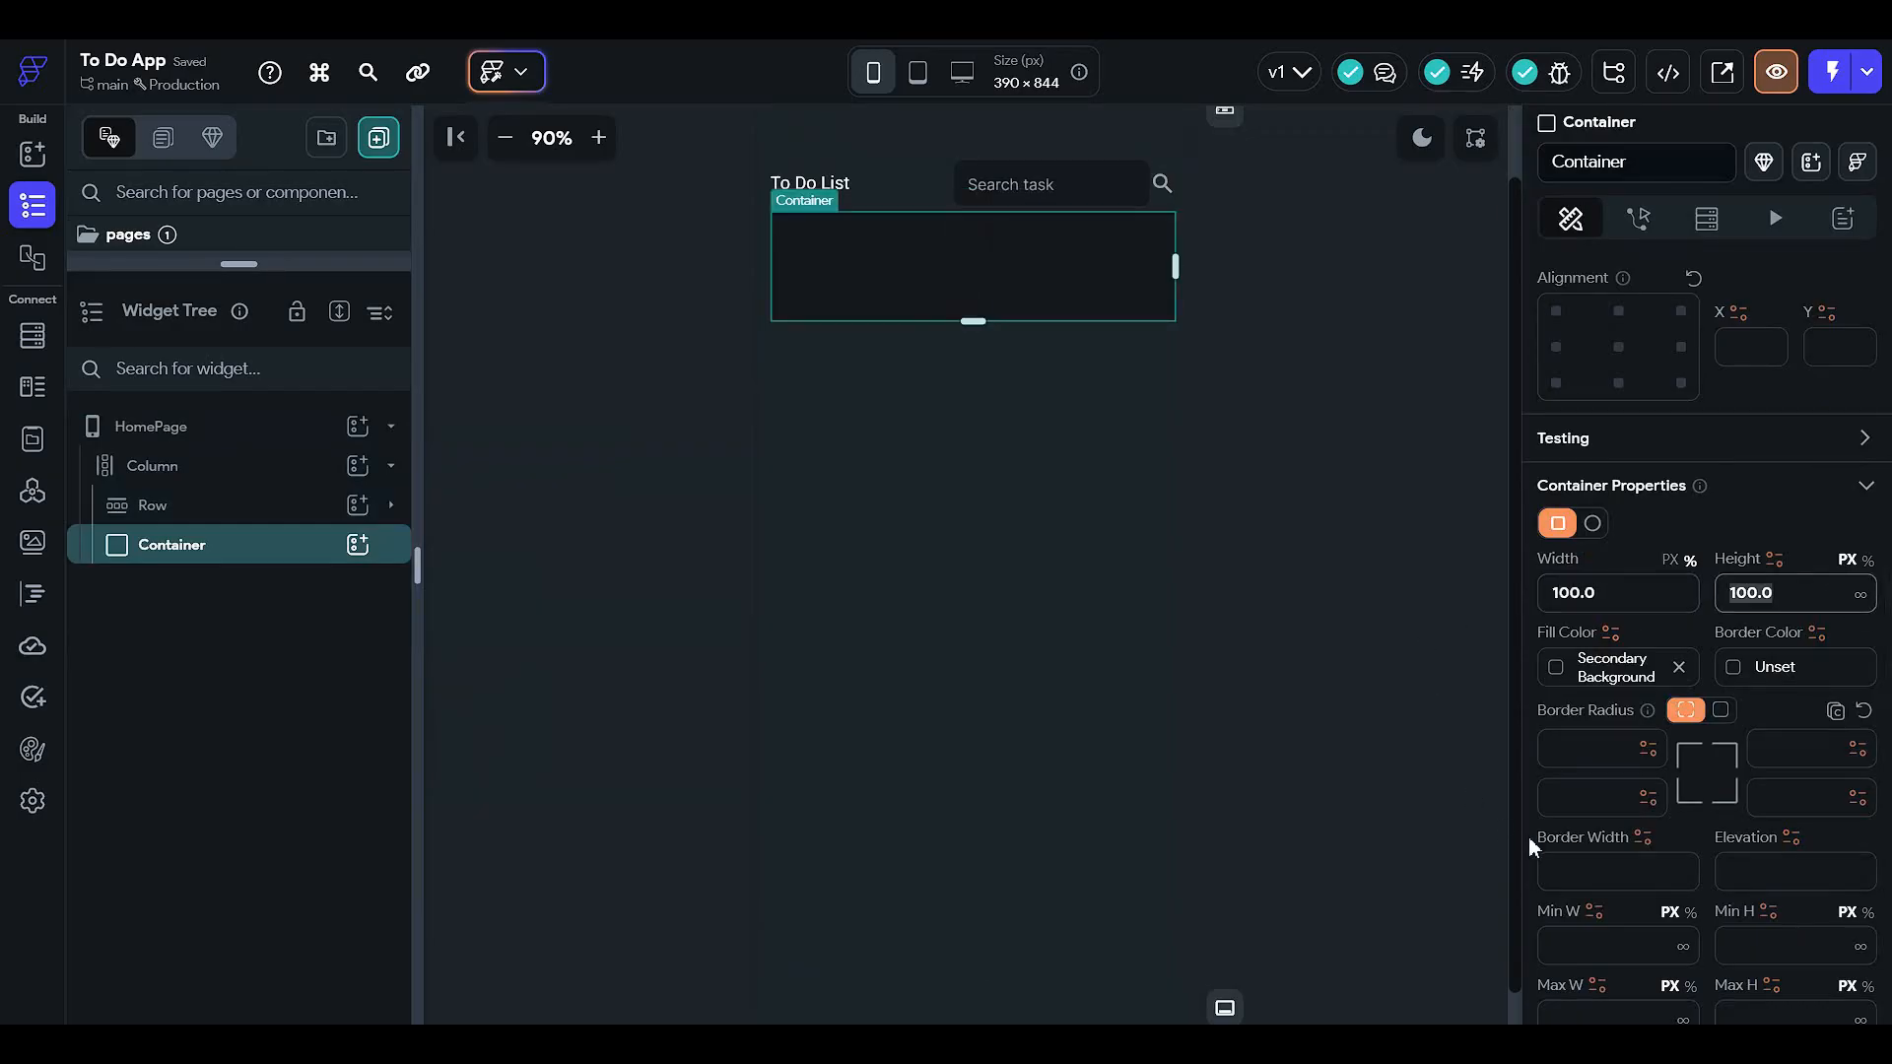
text(70)
scroll(1629, 717, up, 2)
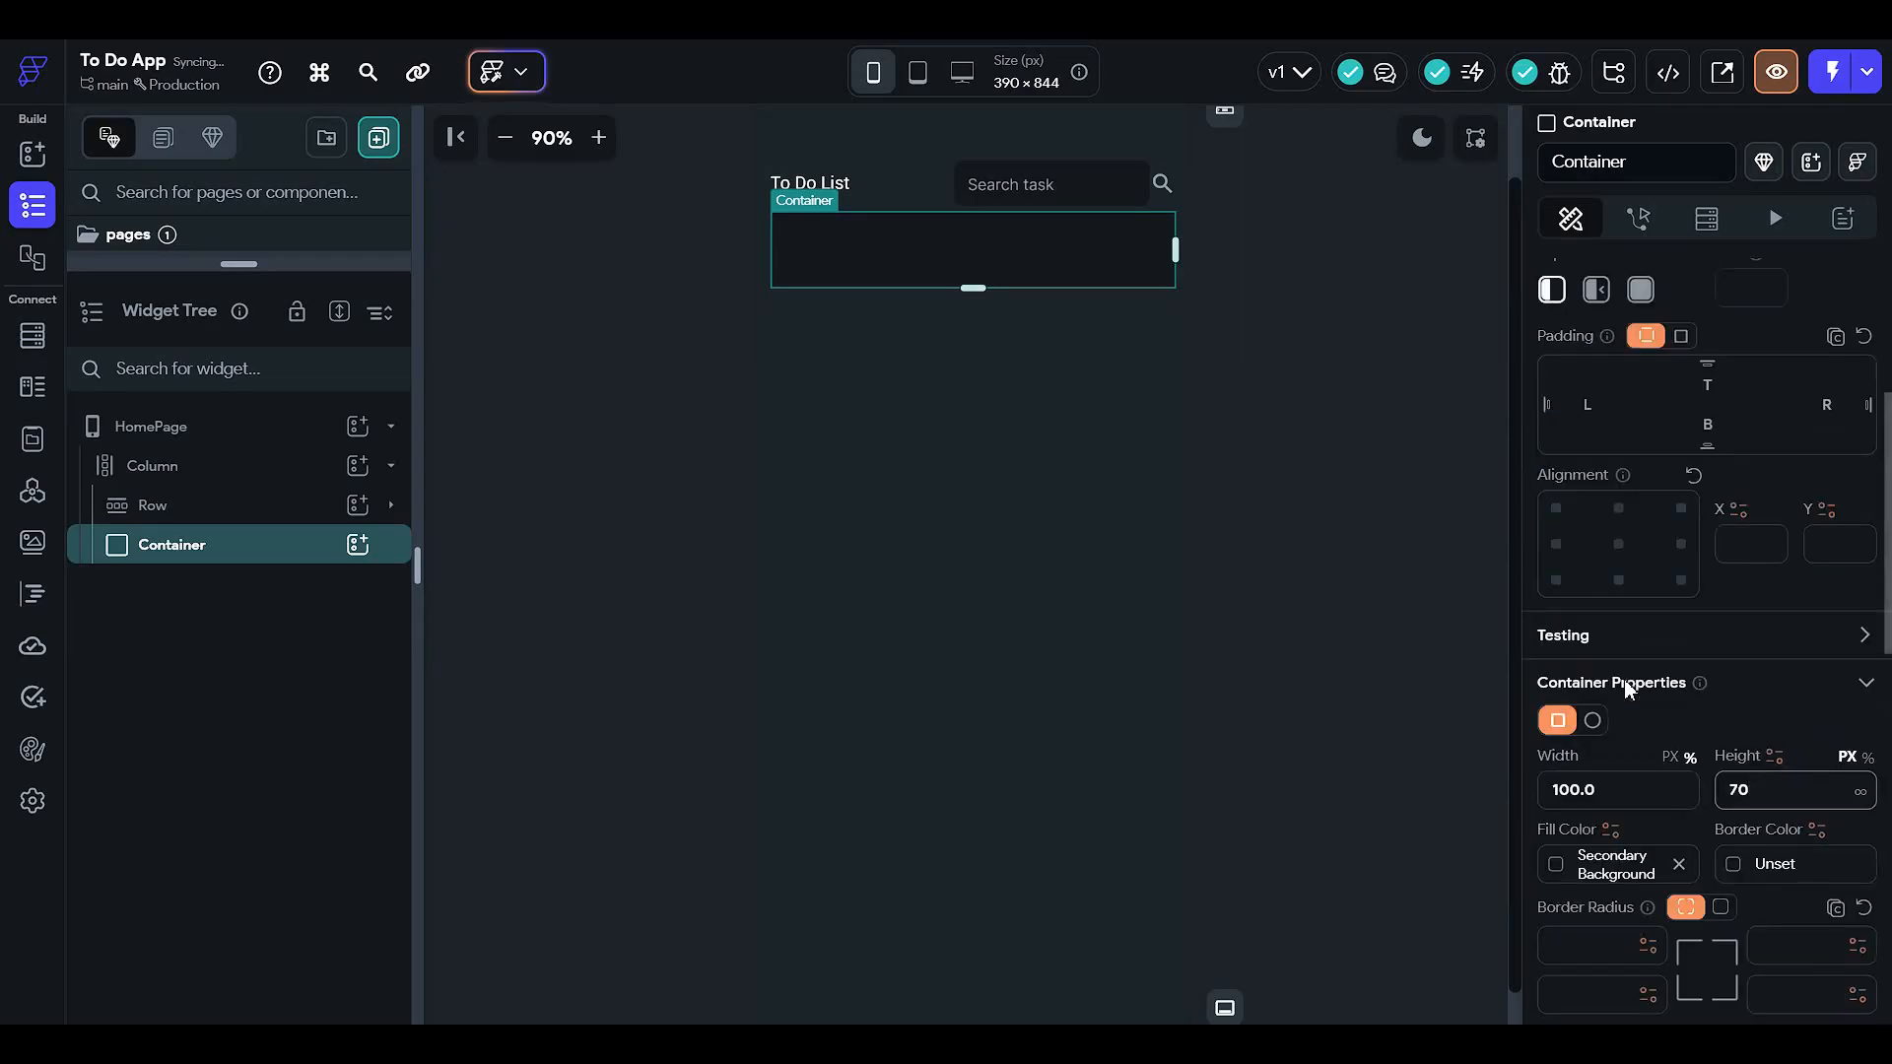
drag(1795, 798, 1238, 708)
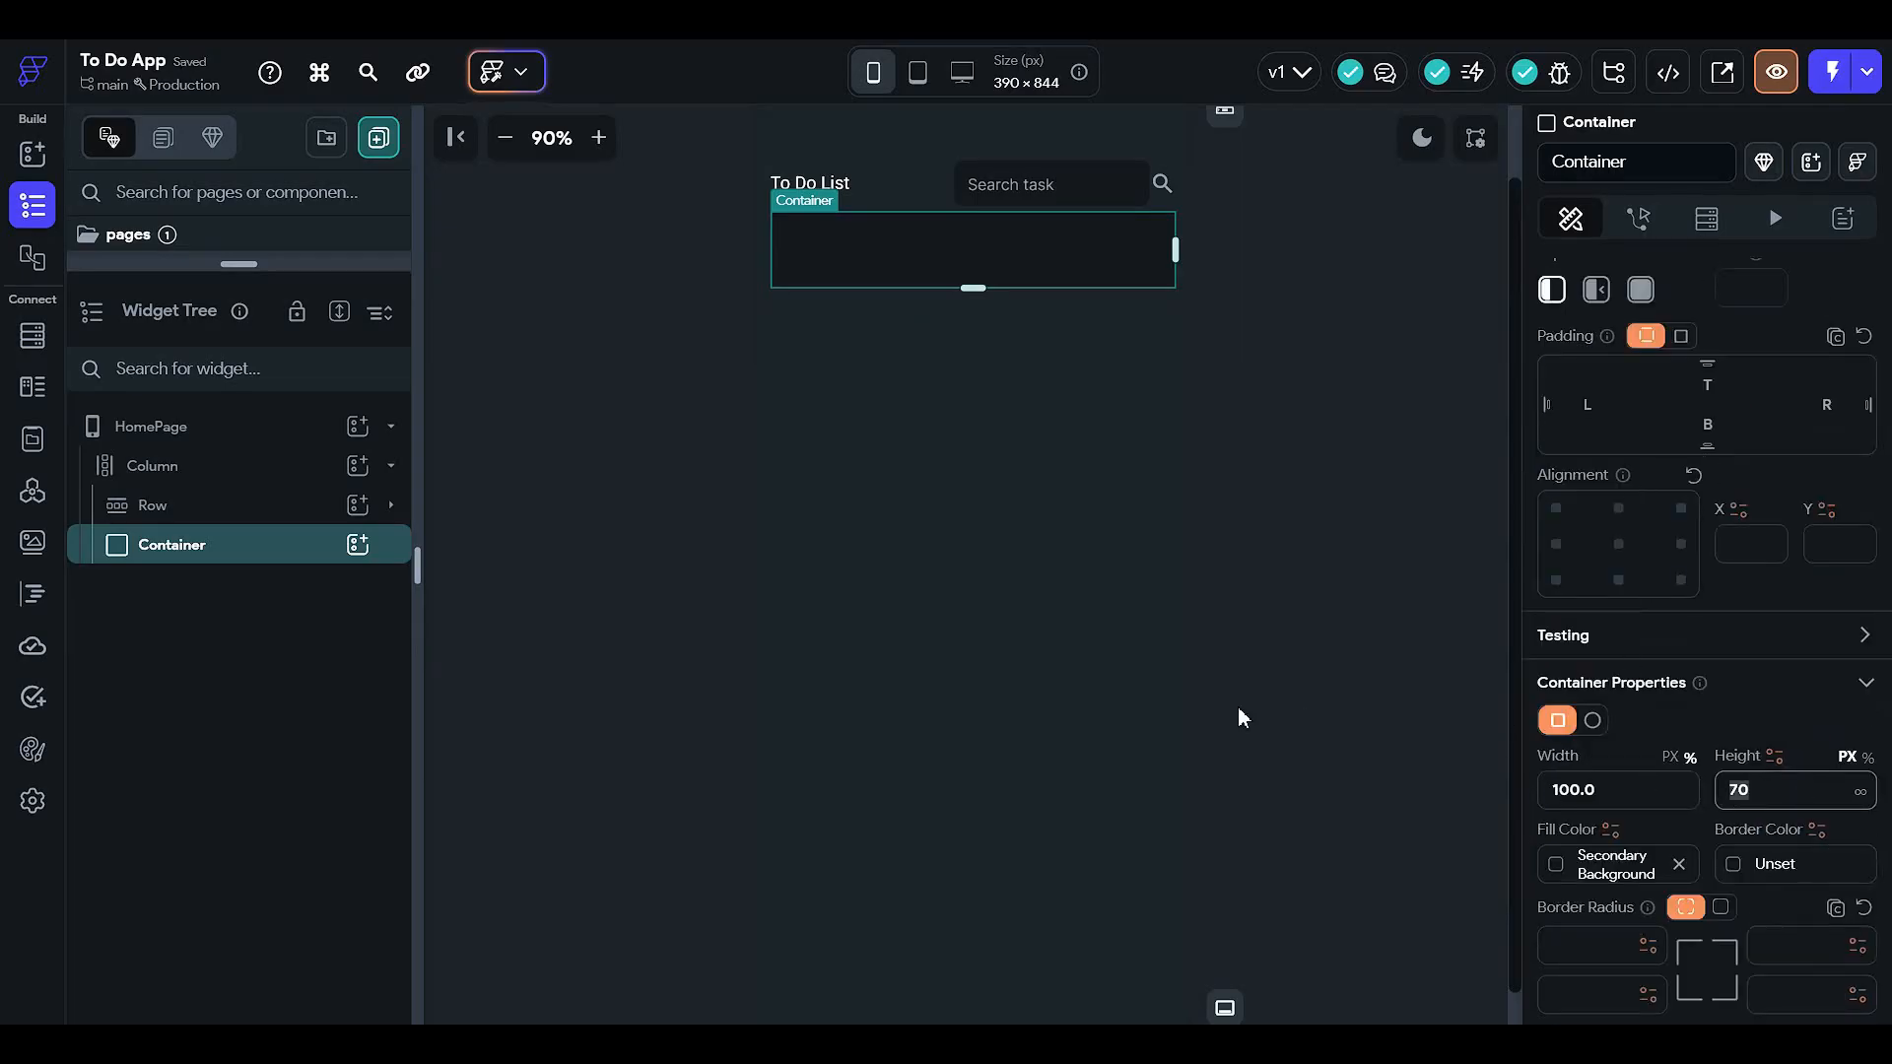
text(60)
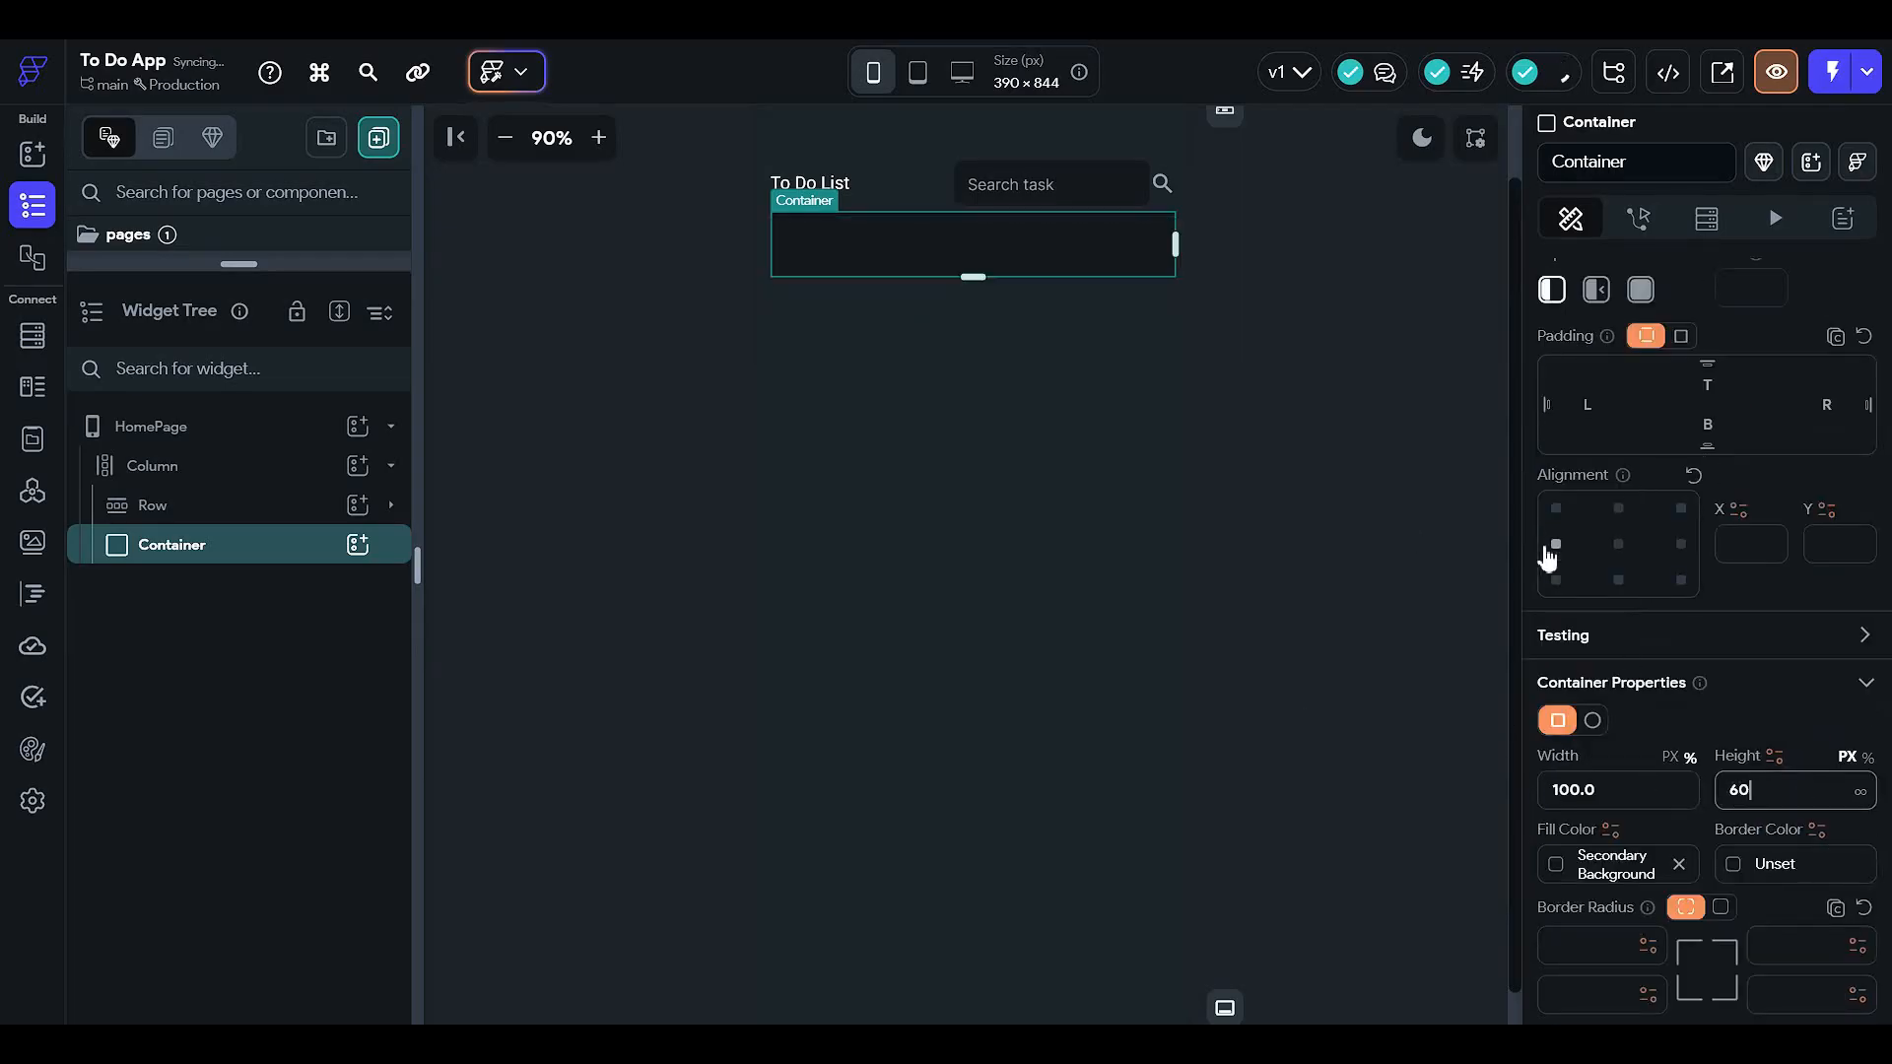
scroll(1694, 479, up, 2)
click(1707, 586)
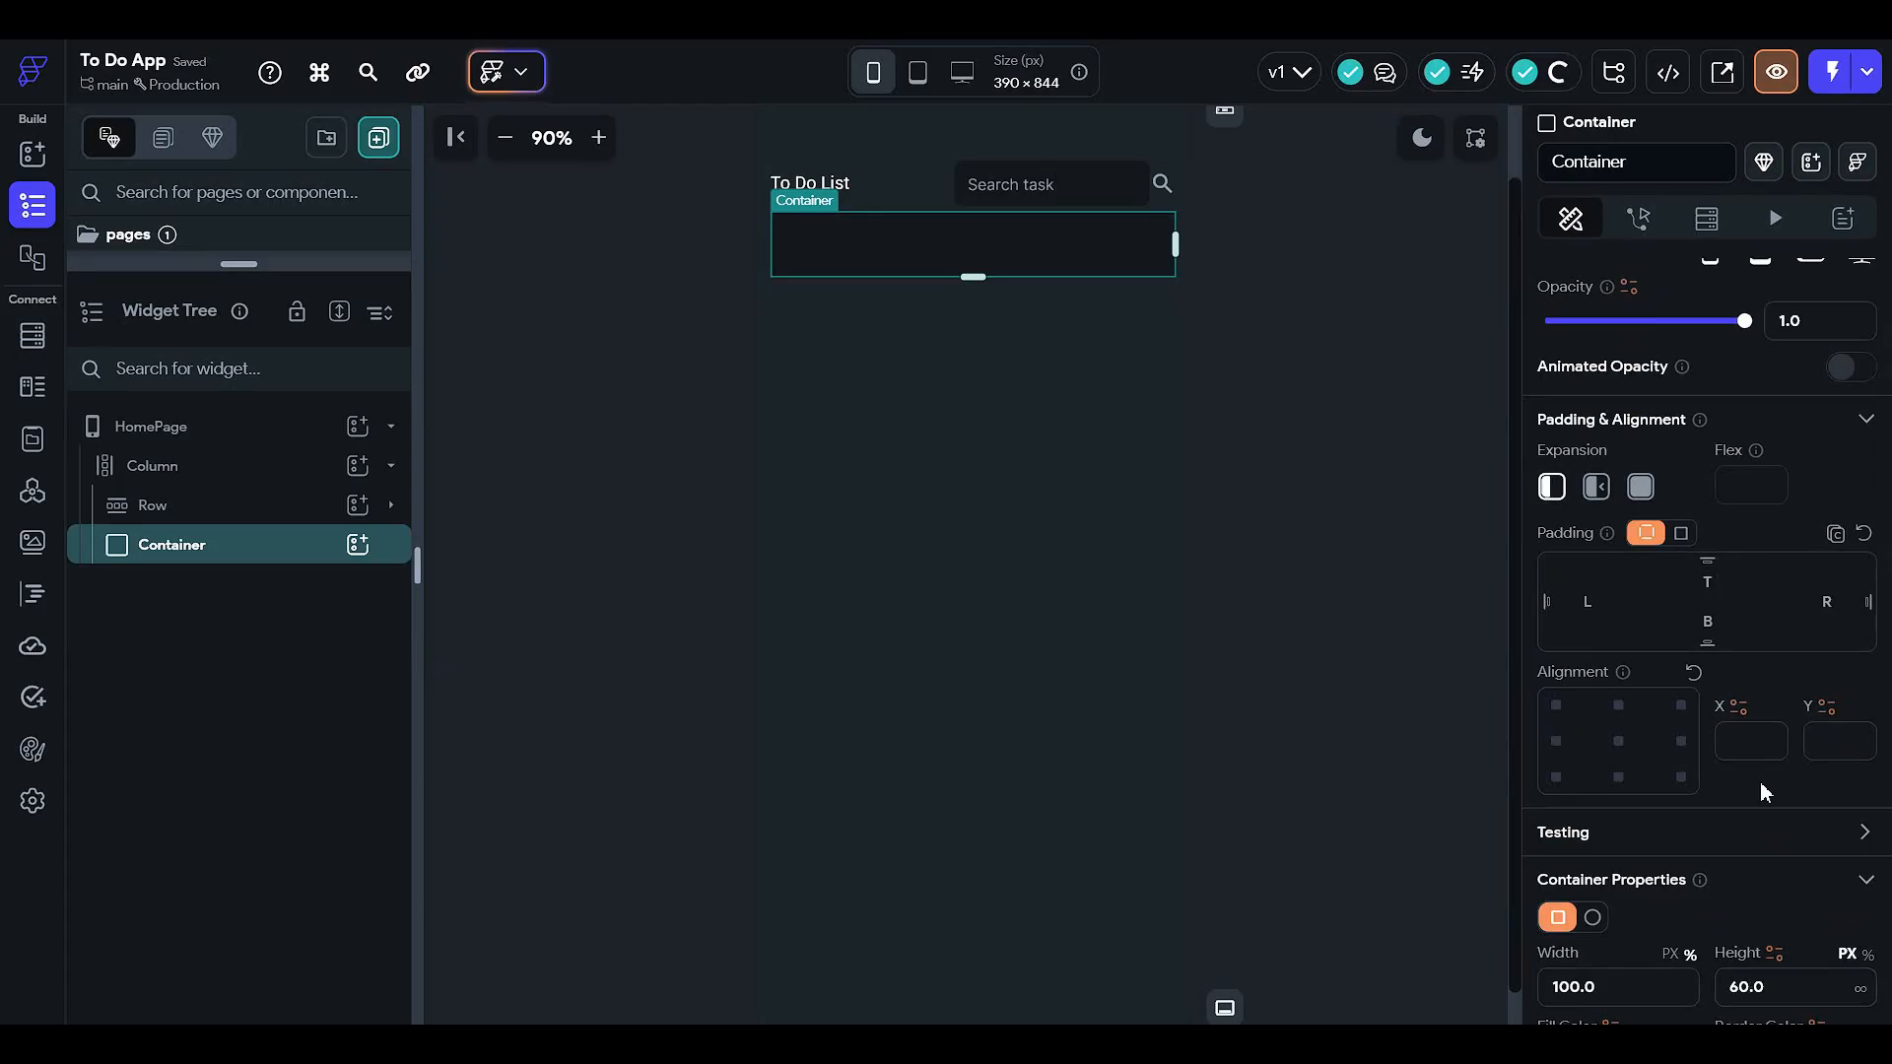
click(1426, 402)
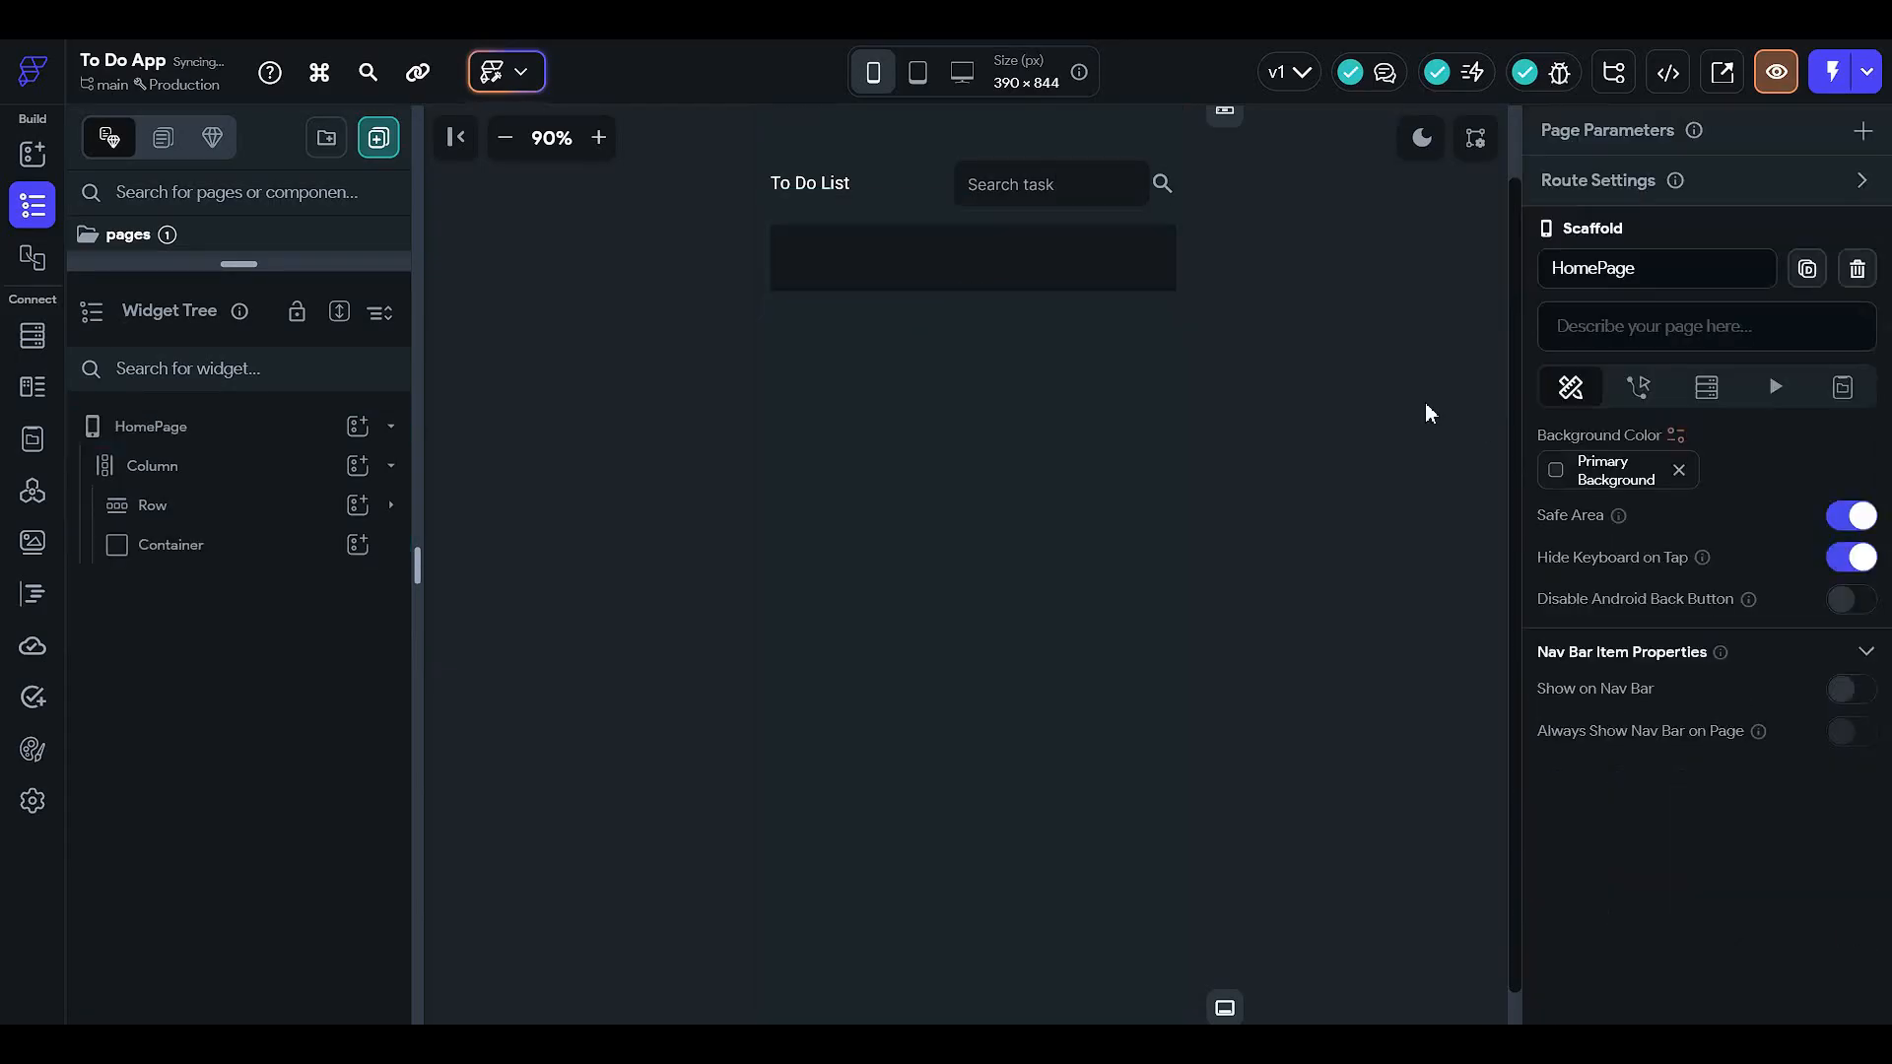
- Give the bar a uniform corner radius of 18
click(865, 269)
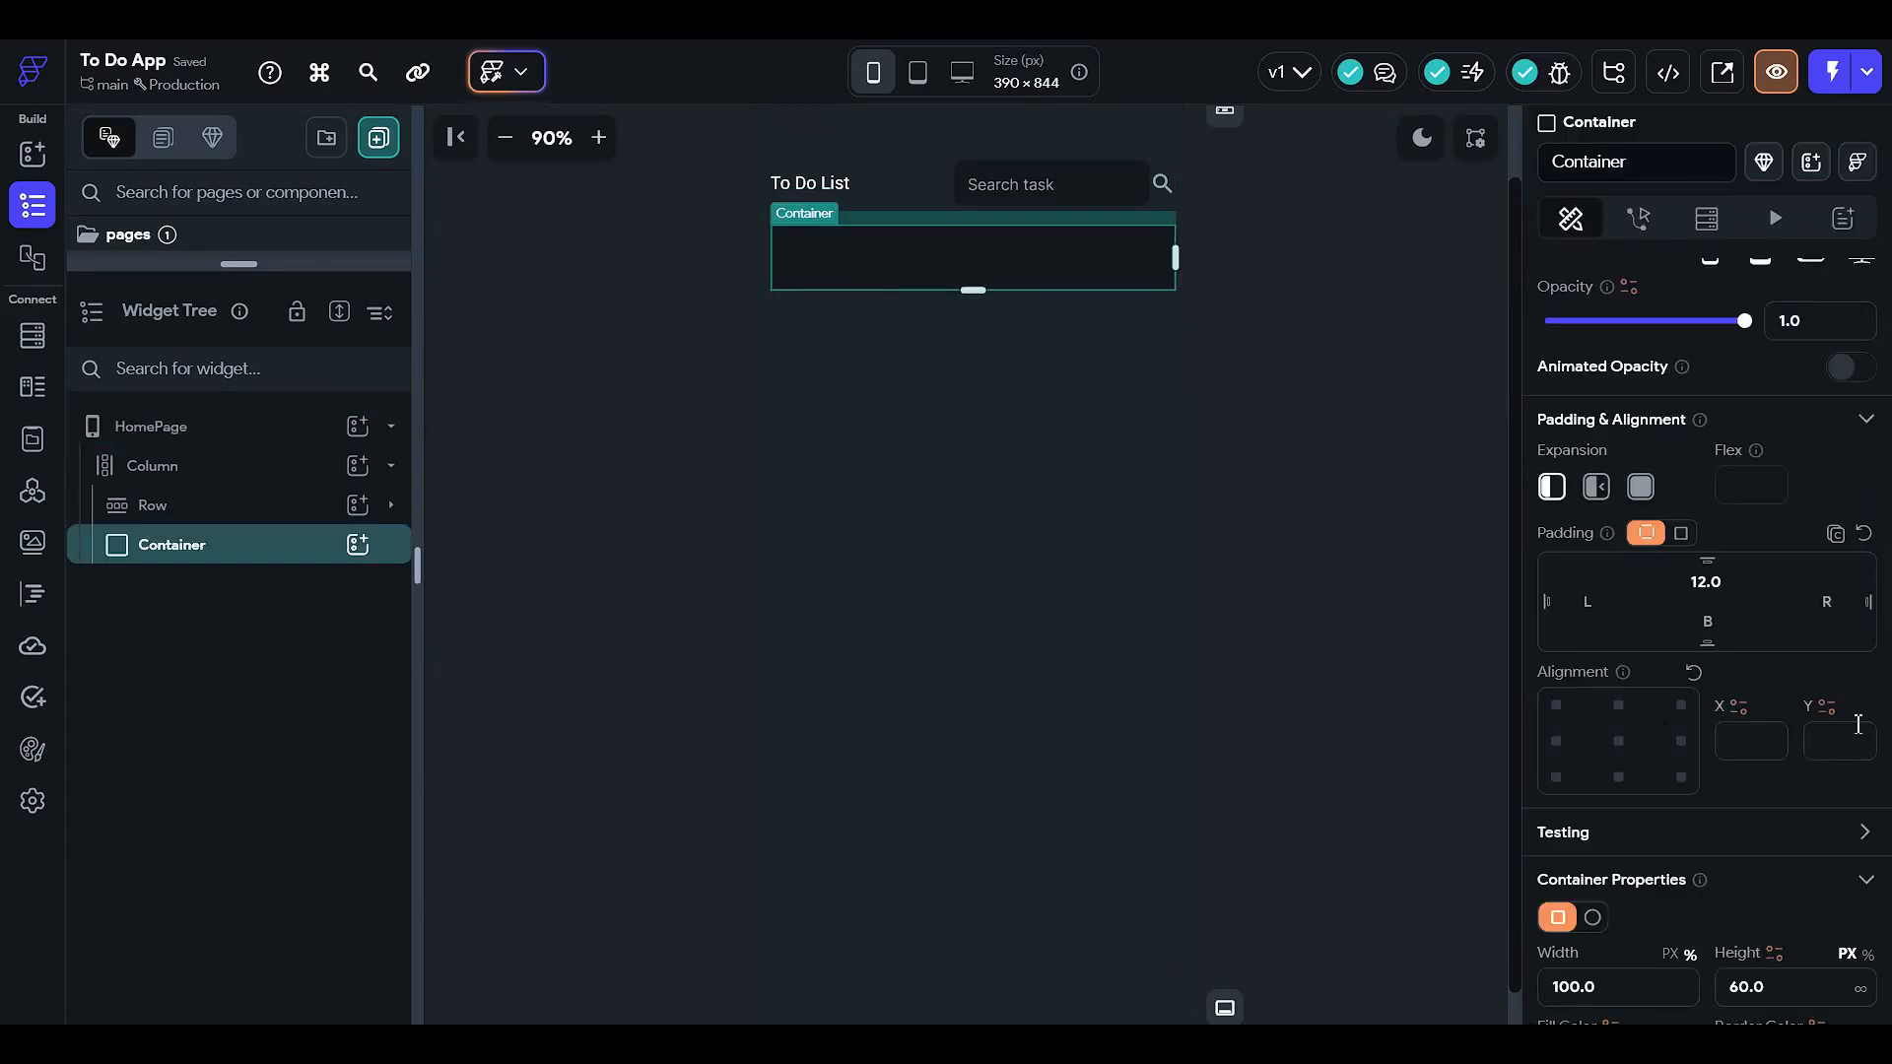
scroll(1833, 739, down, 2)
scroll(1742, 749, down, 2)
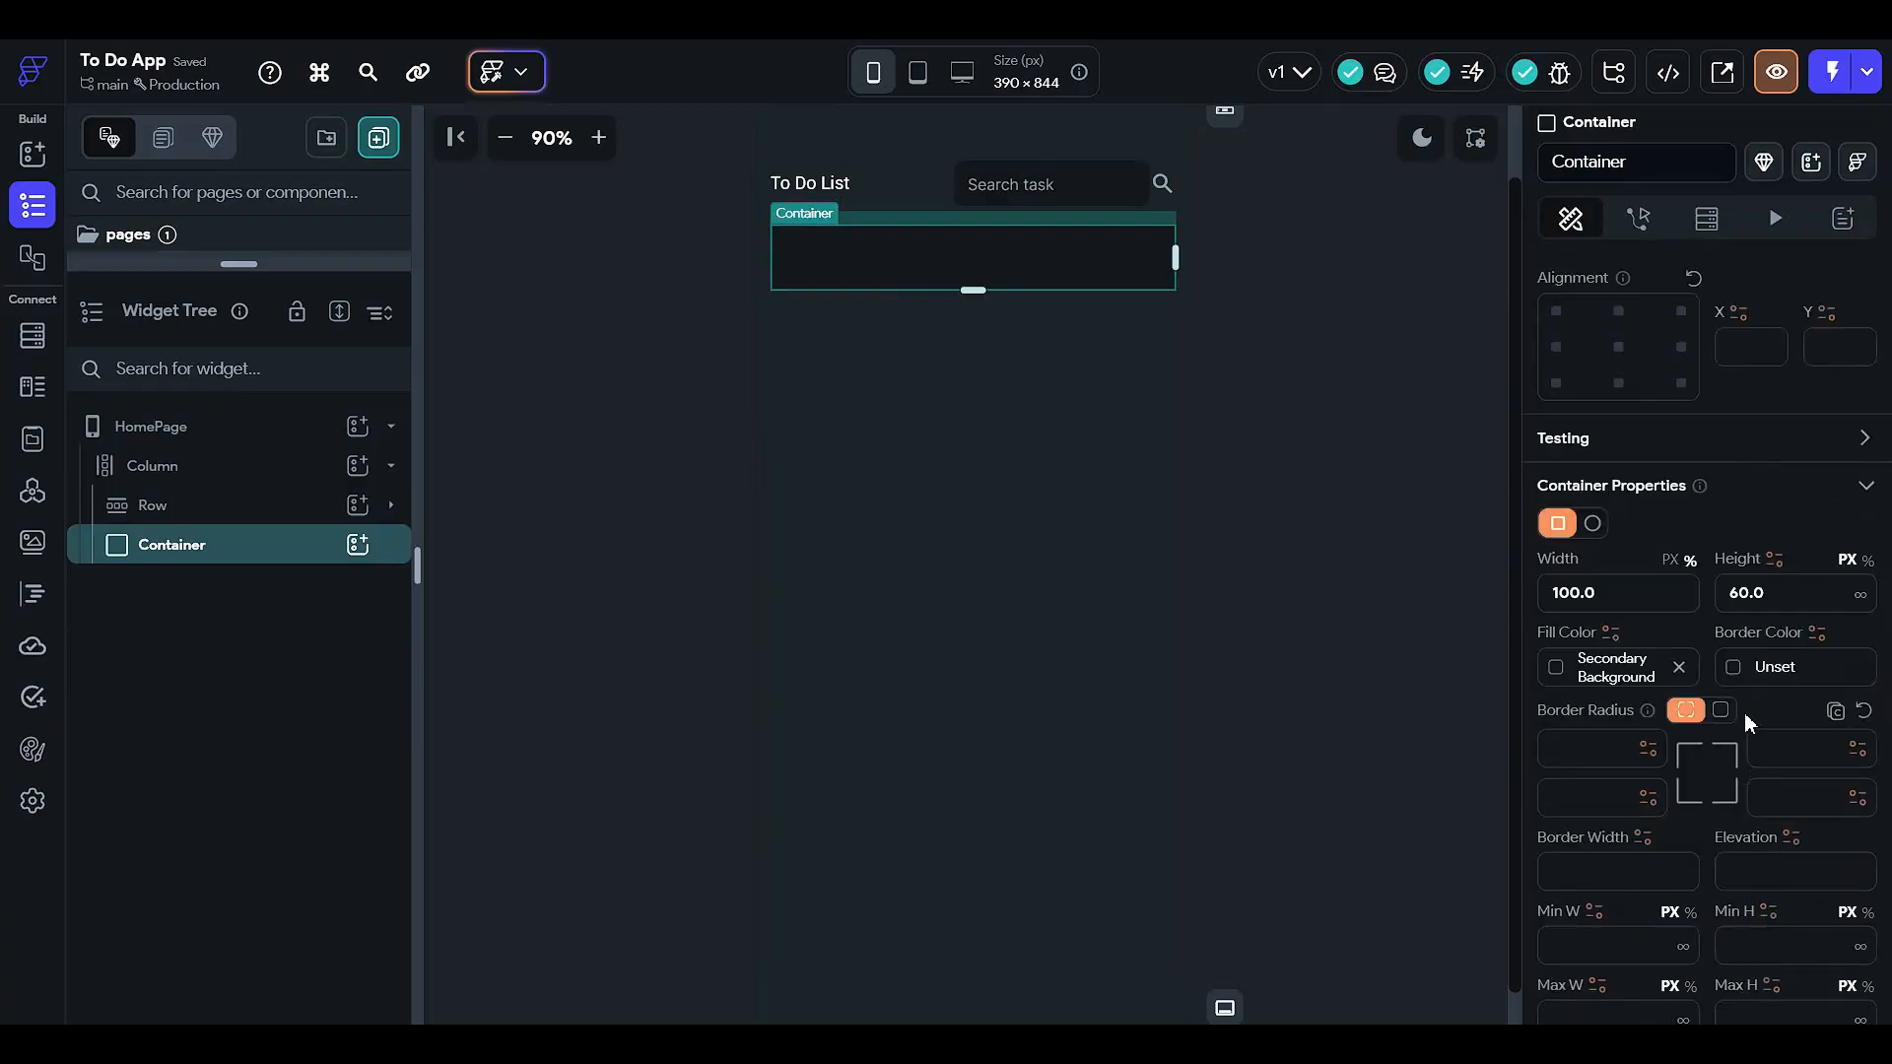
click(1722, 712)
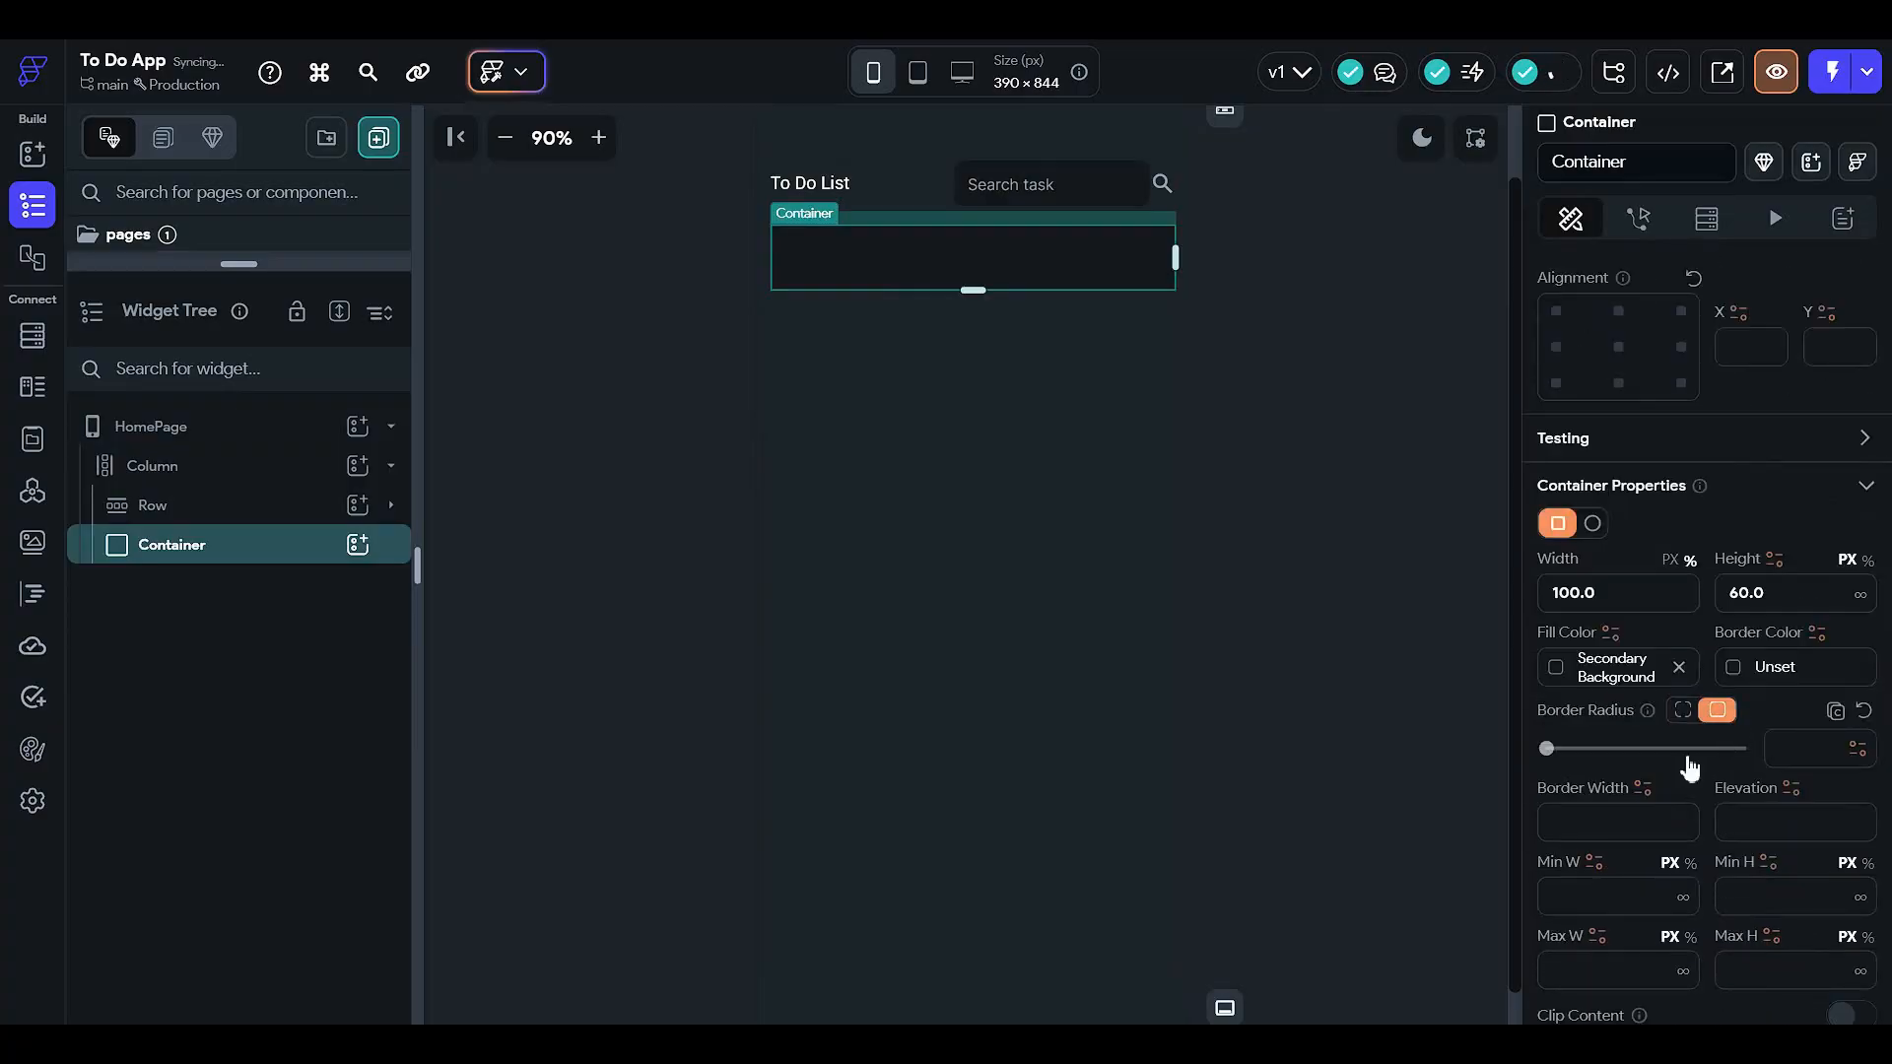
click(1695, 749)
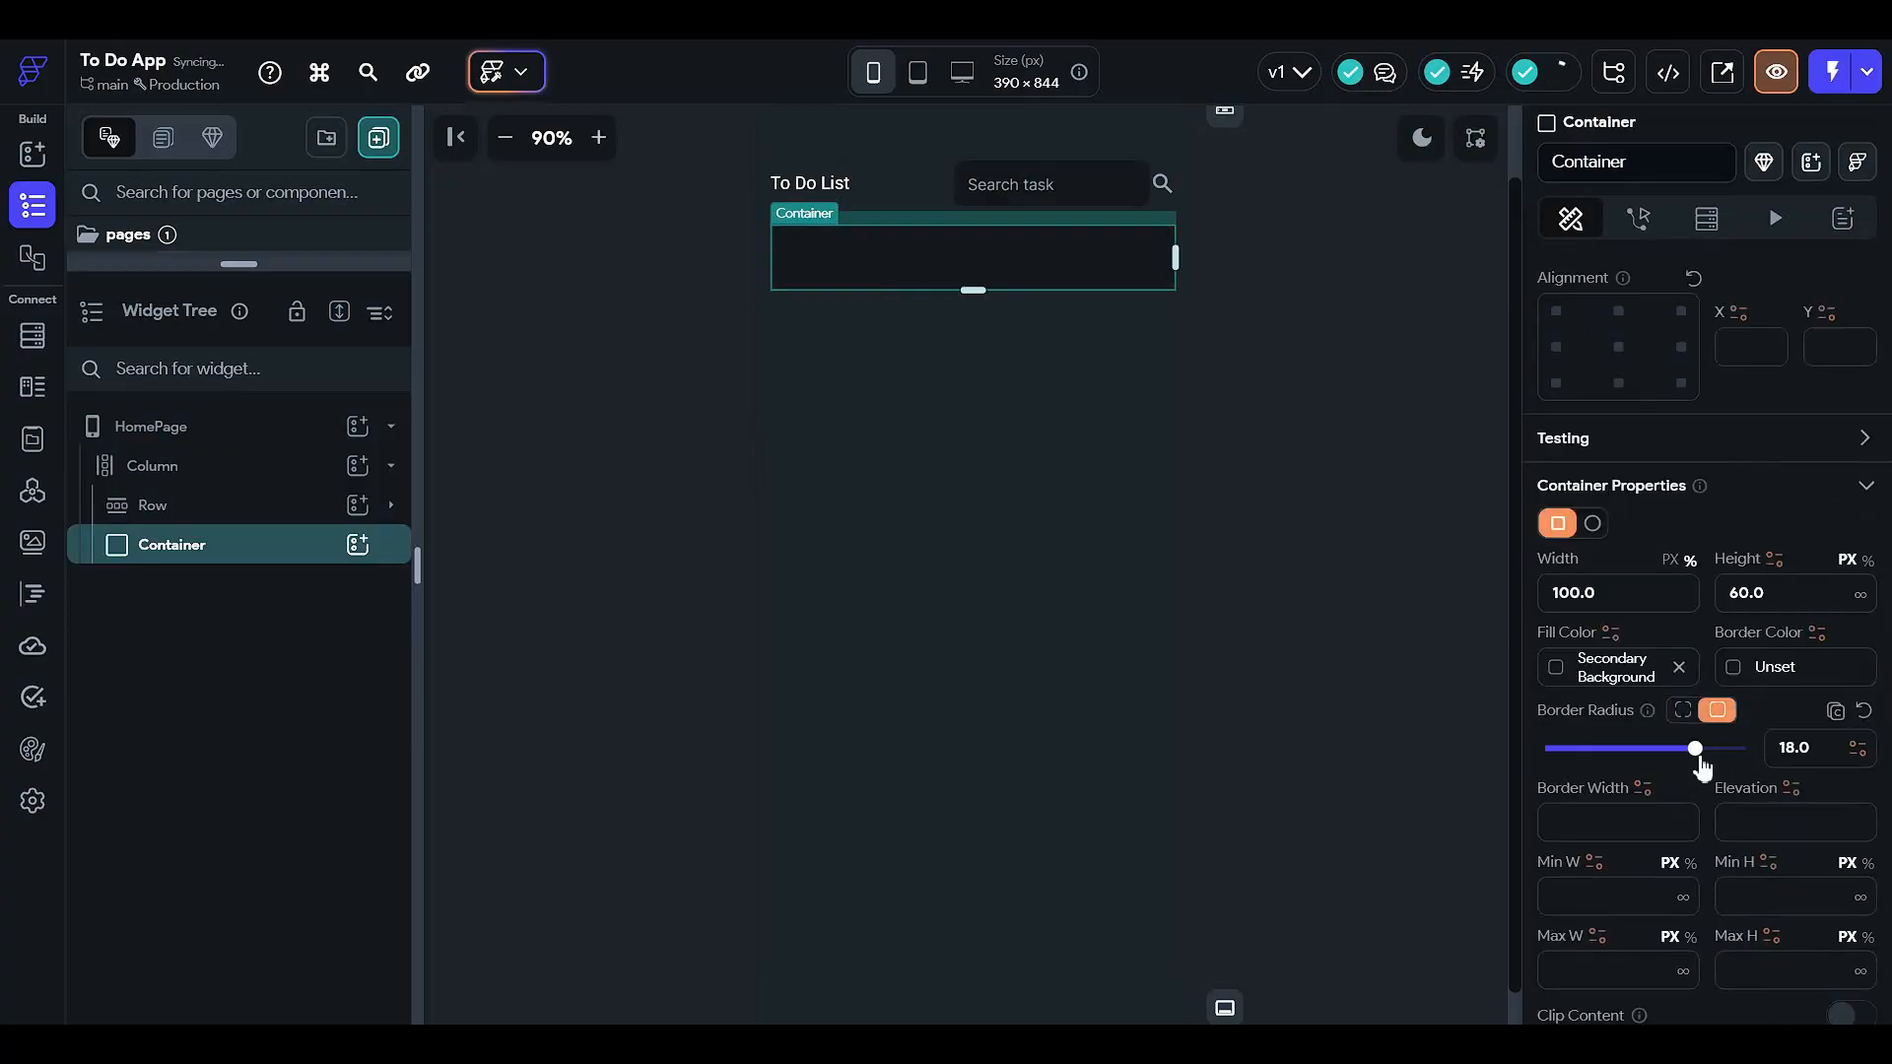
click(1324, 435)
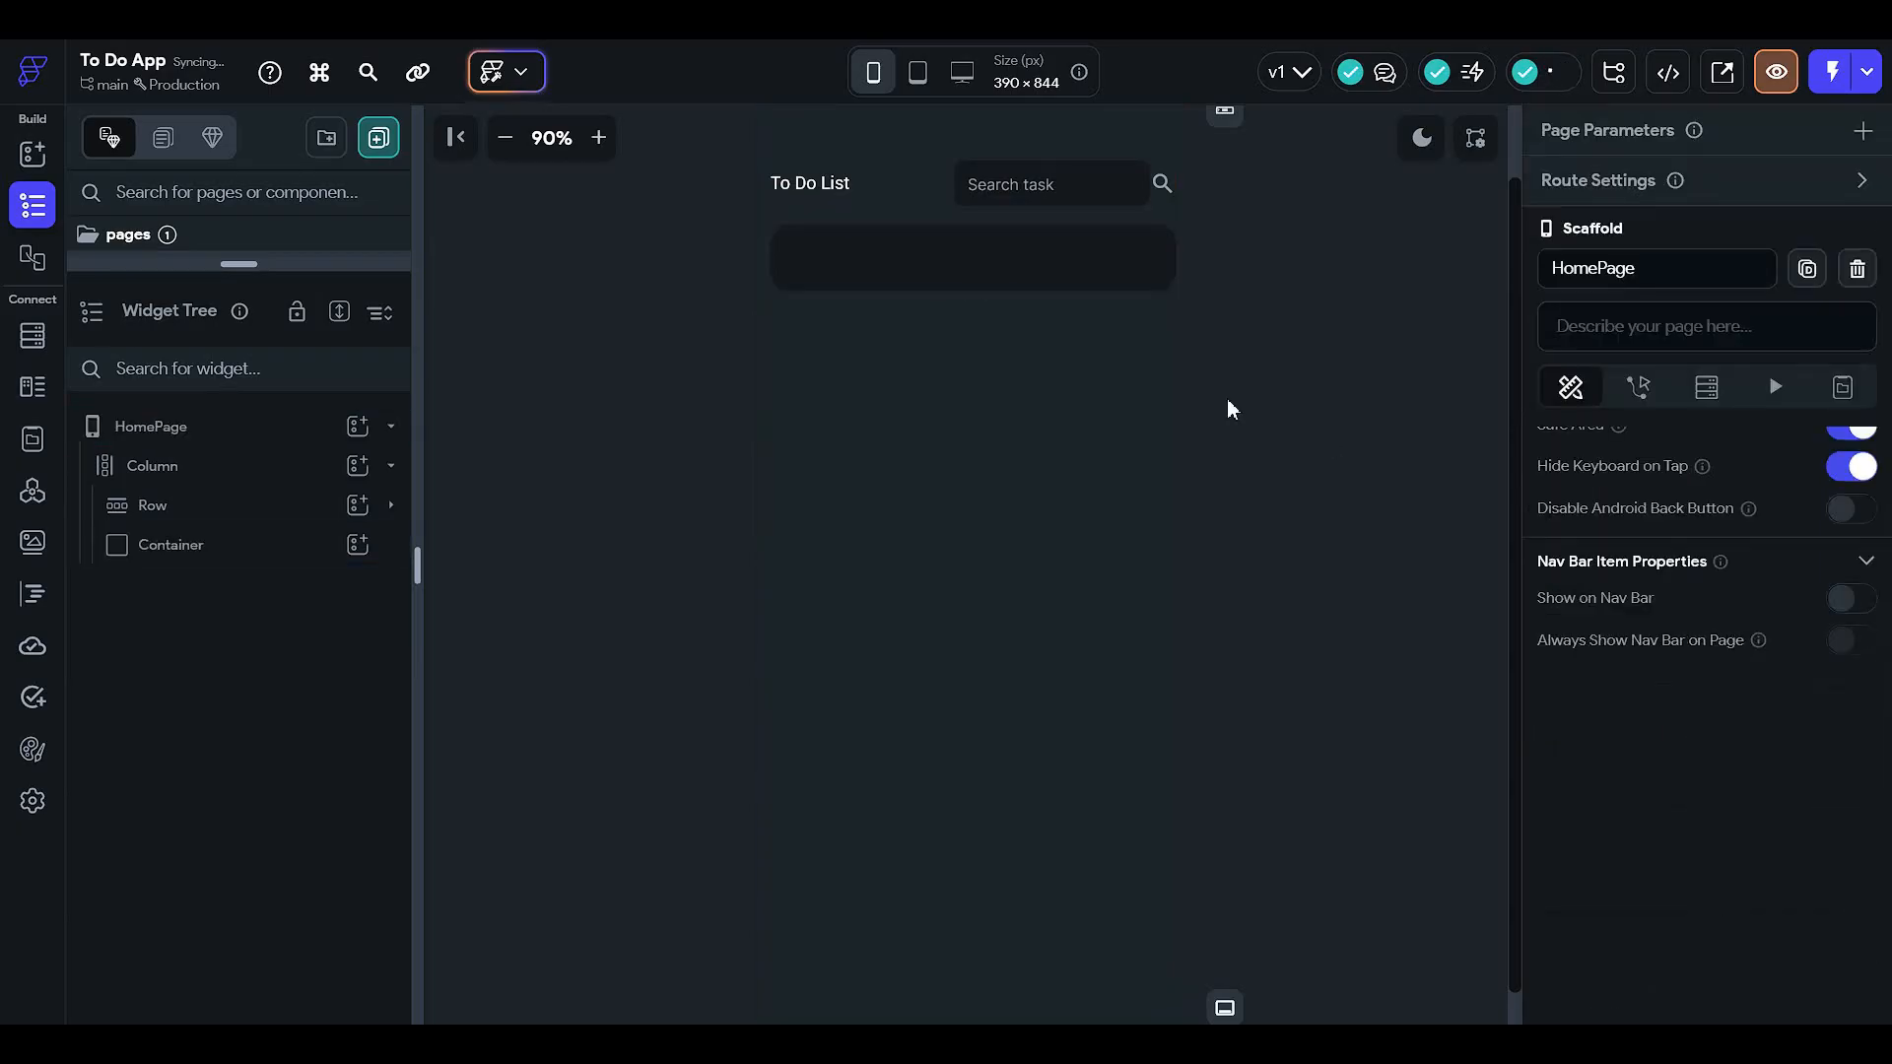
click(914, 270)
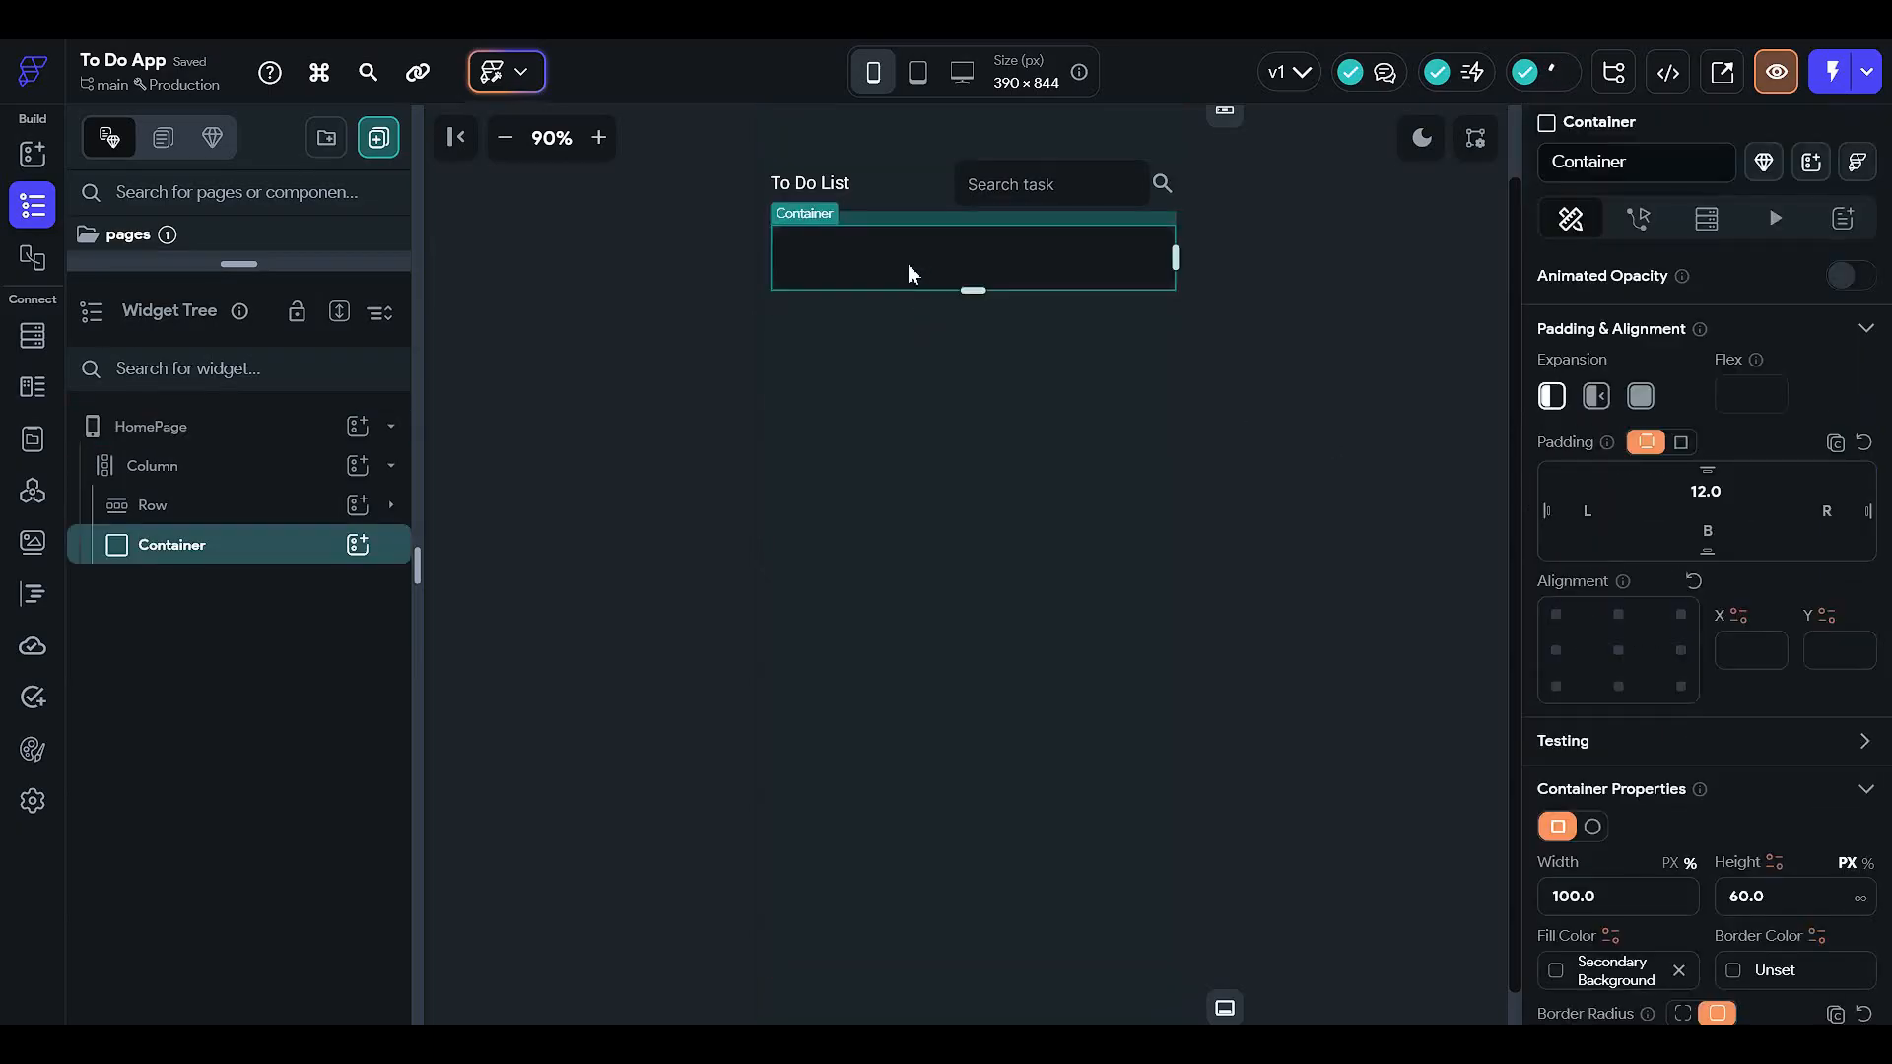
- Add a Row inside the bar and a Container inside that Row
click(359, 545)
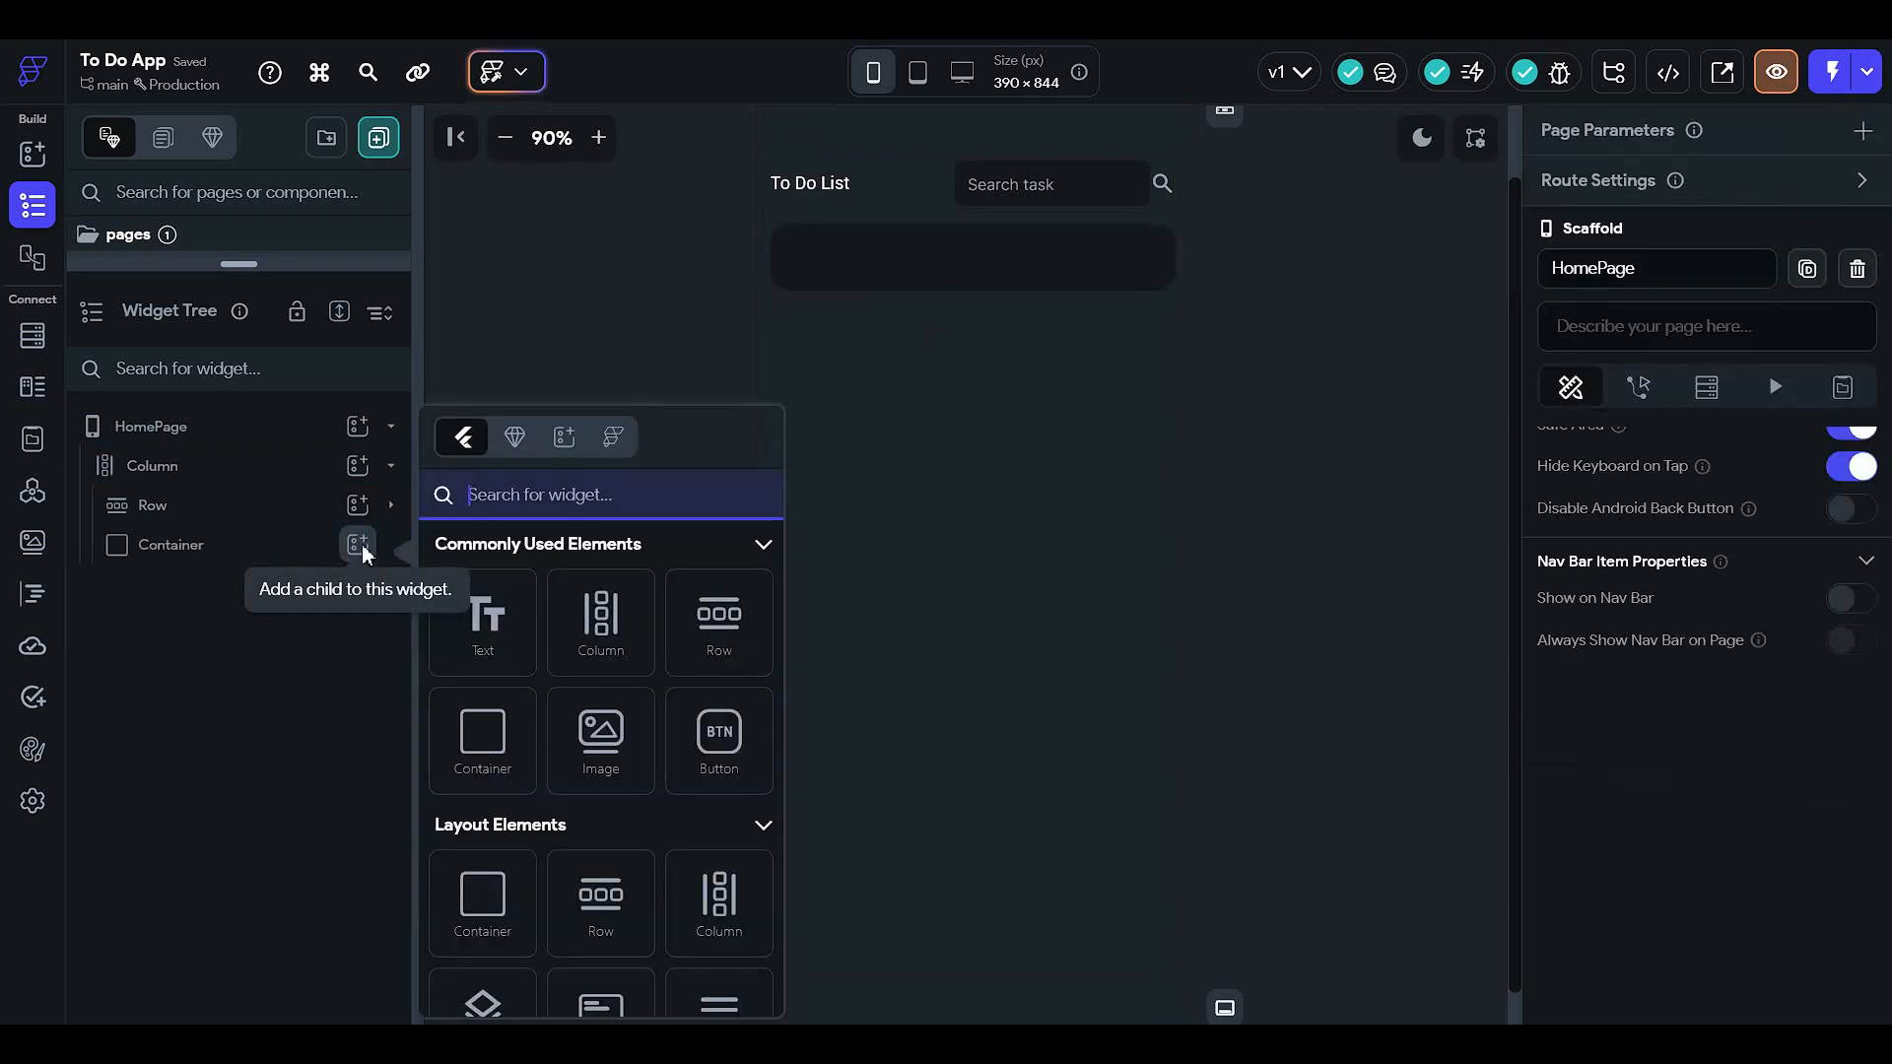
click(724, 645)
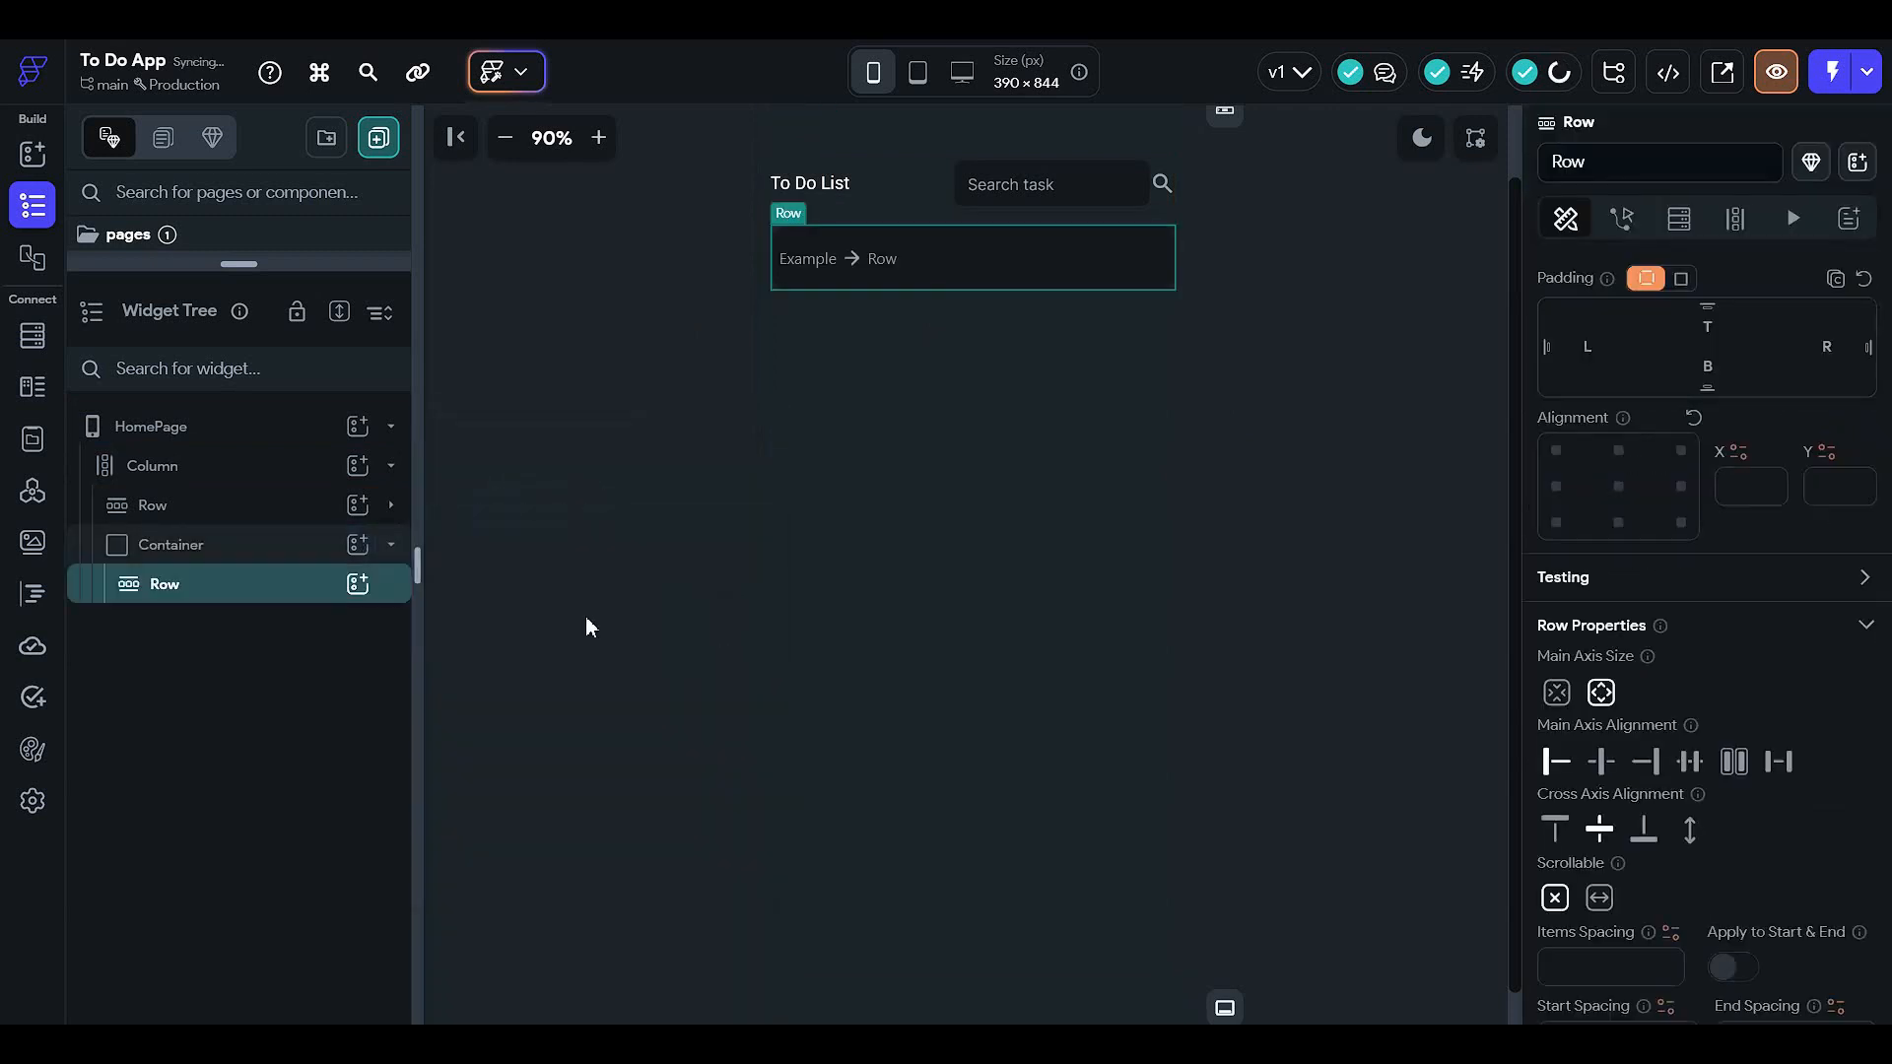
click(358, 583)
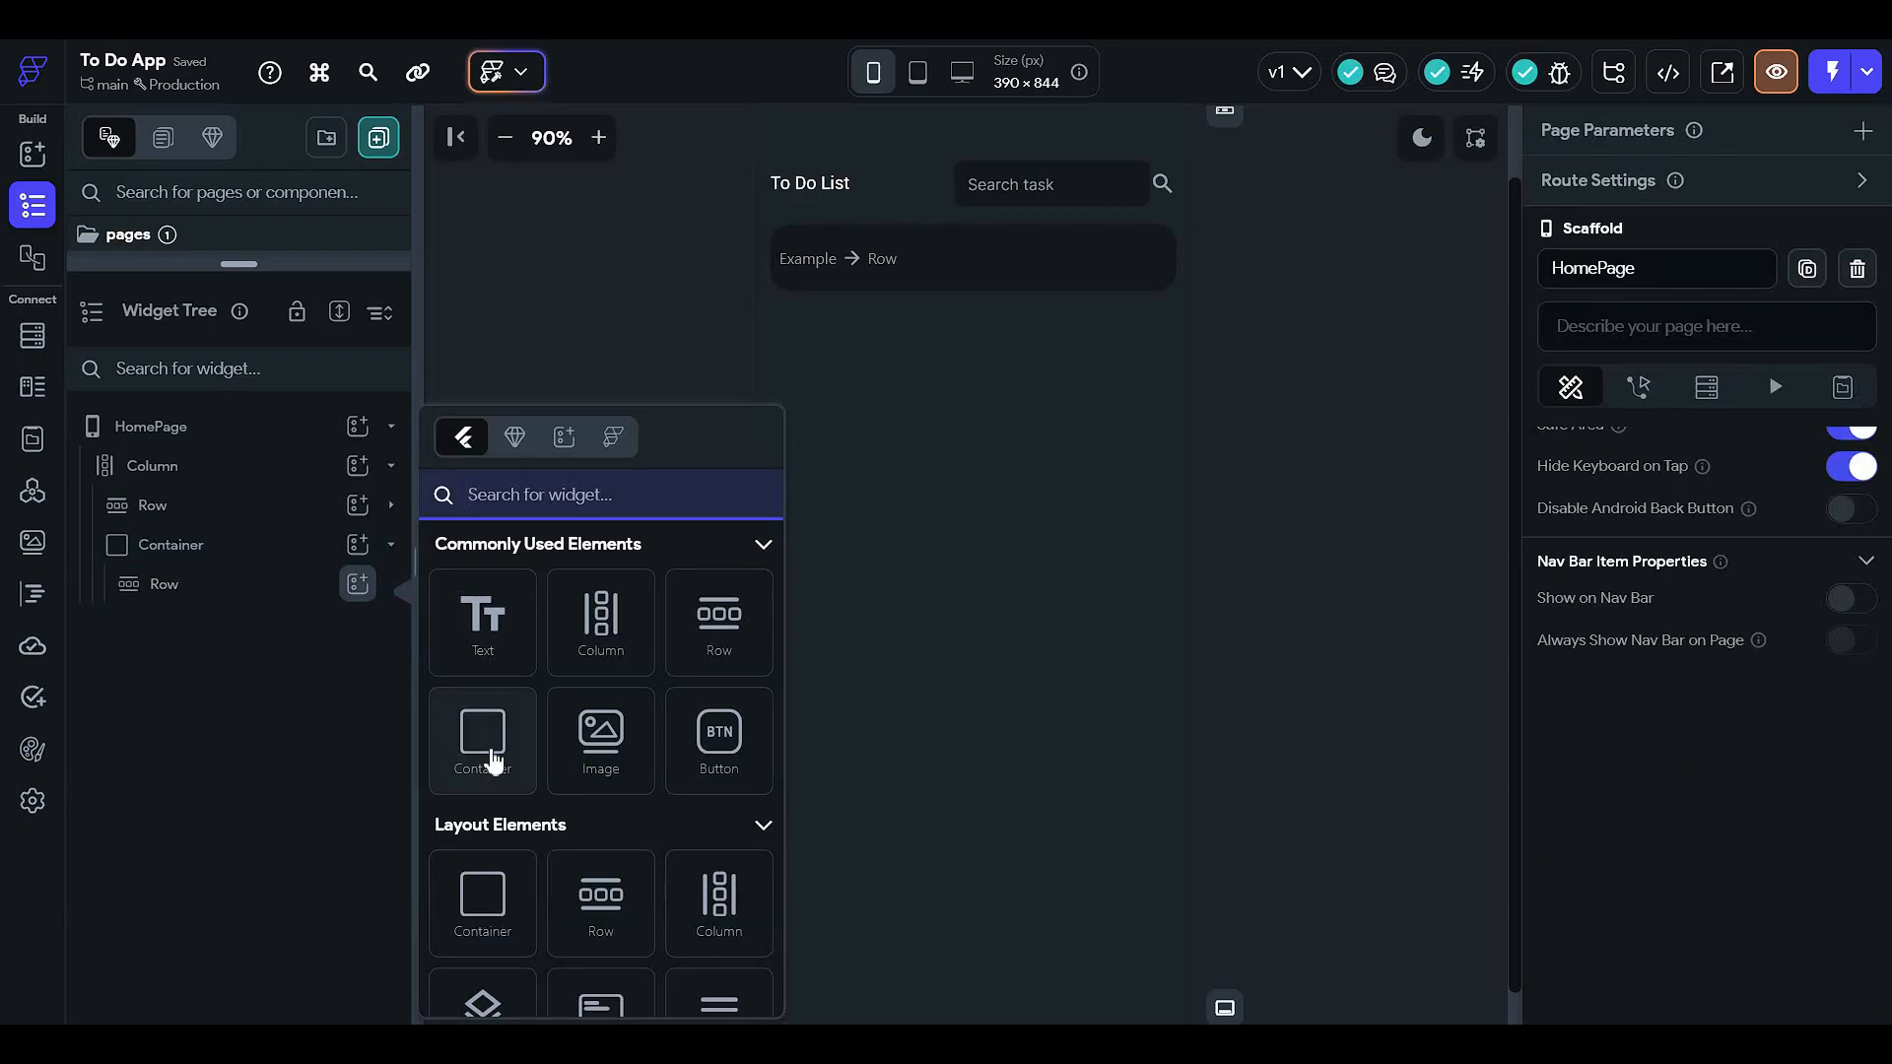
click(492, 757)
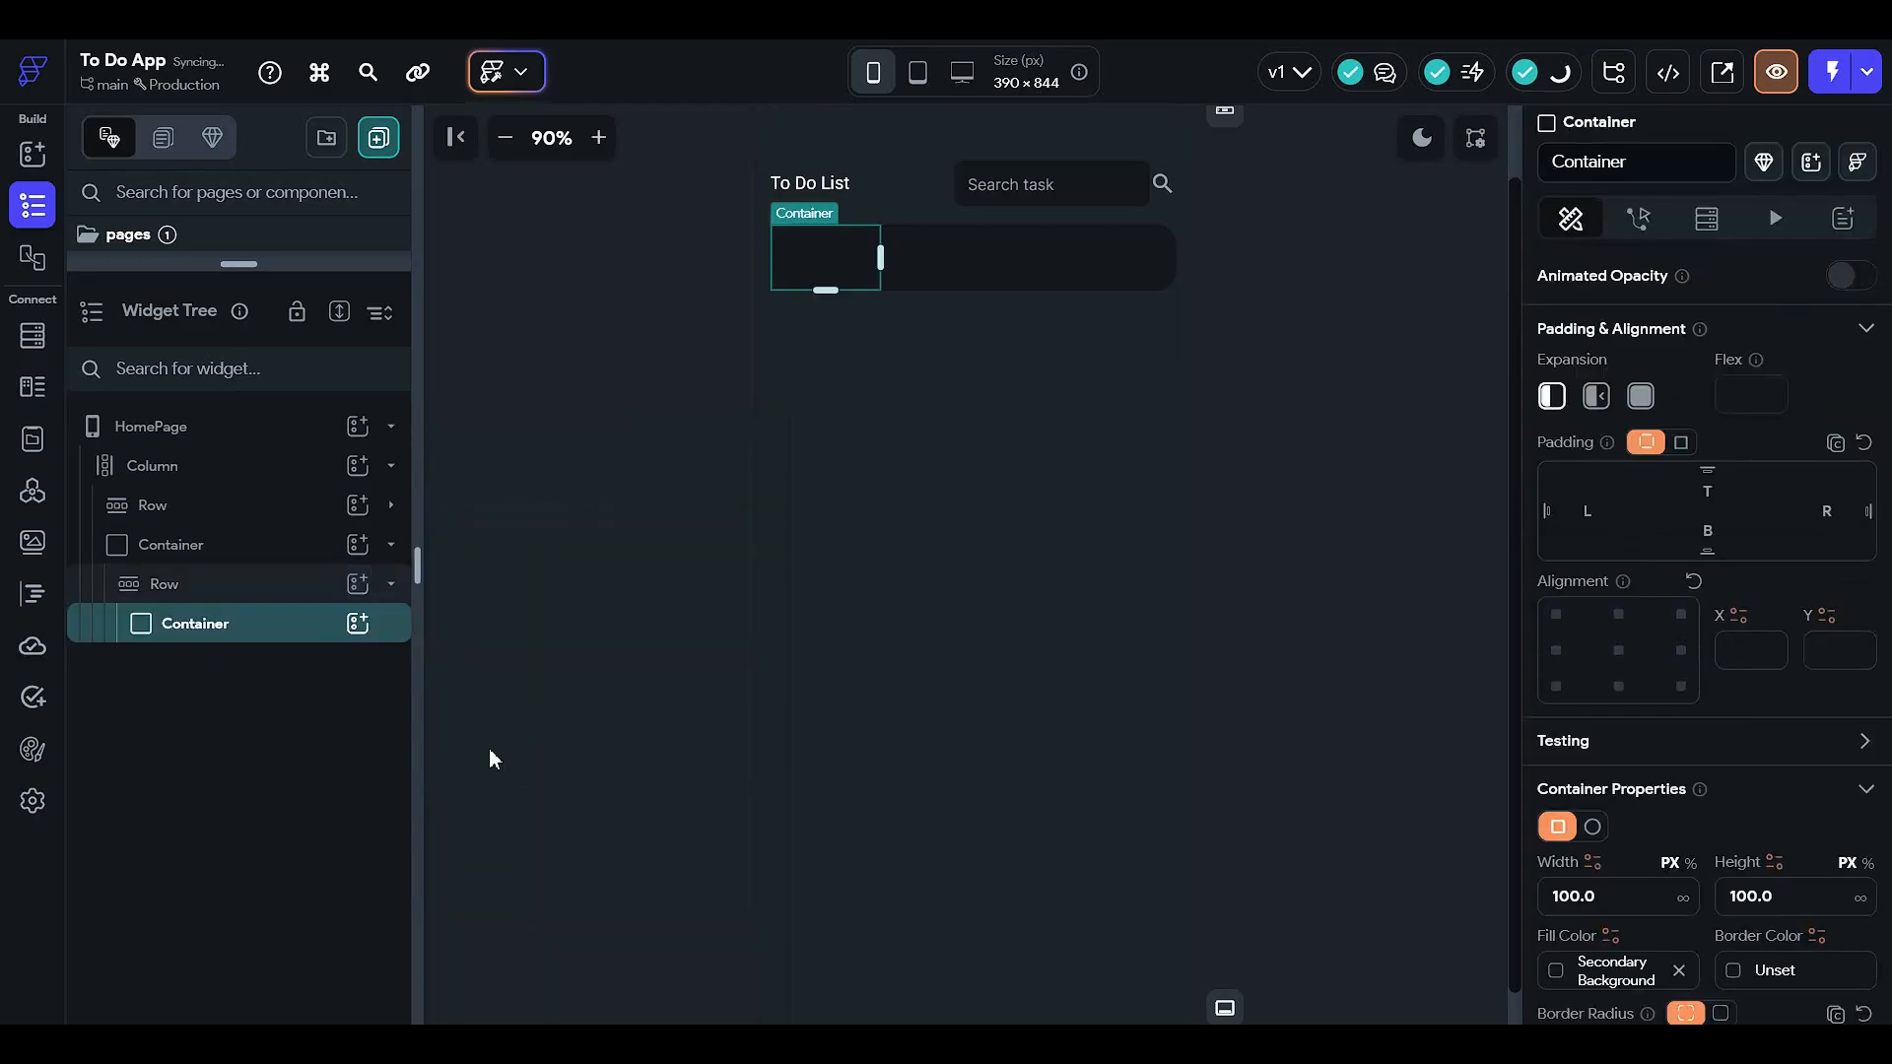
- Set the inner chip Container's height to 50
scroll(1668, 722, down, 1)
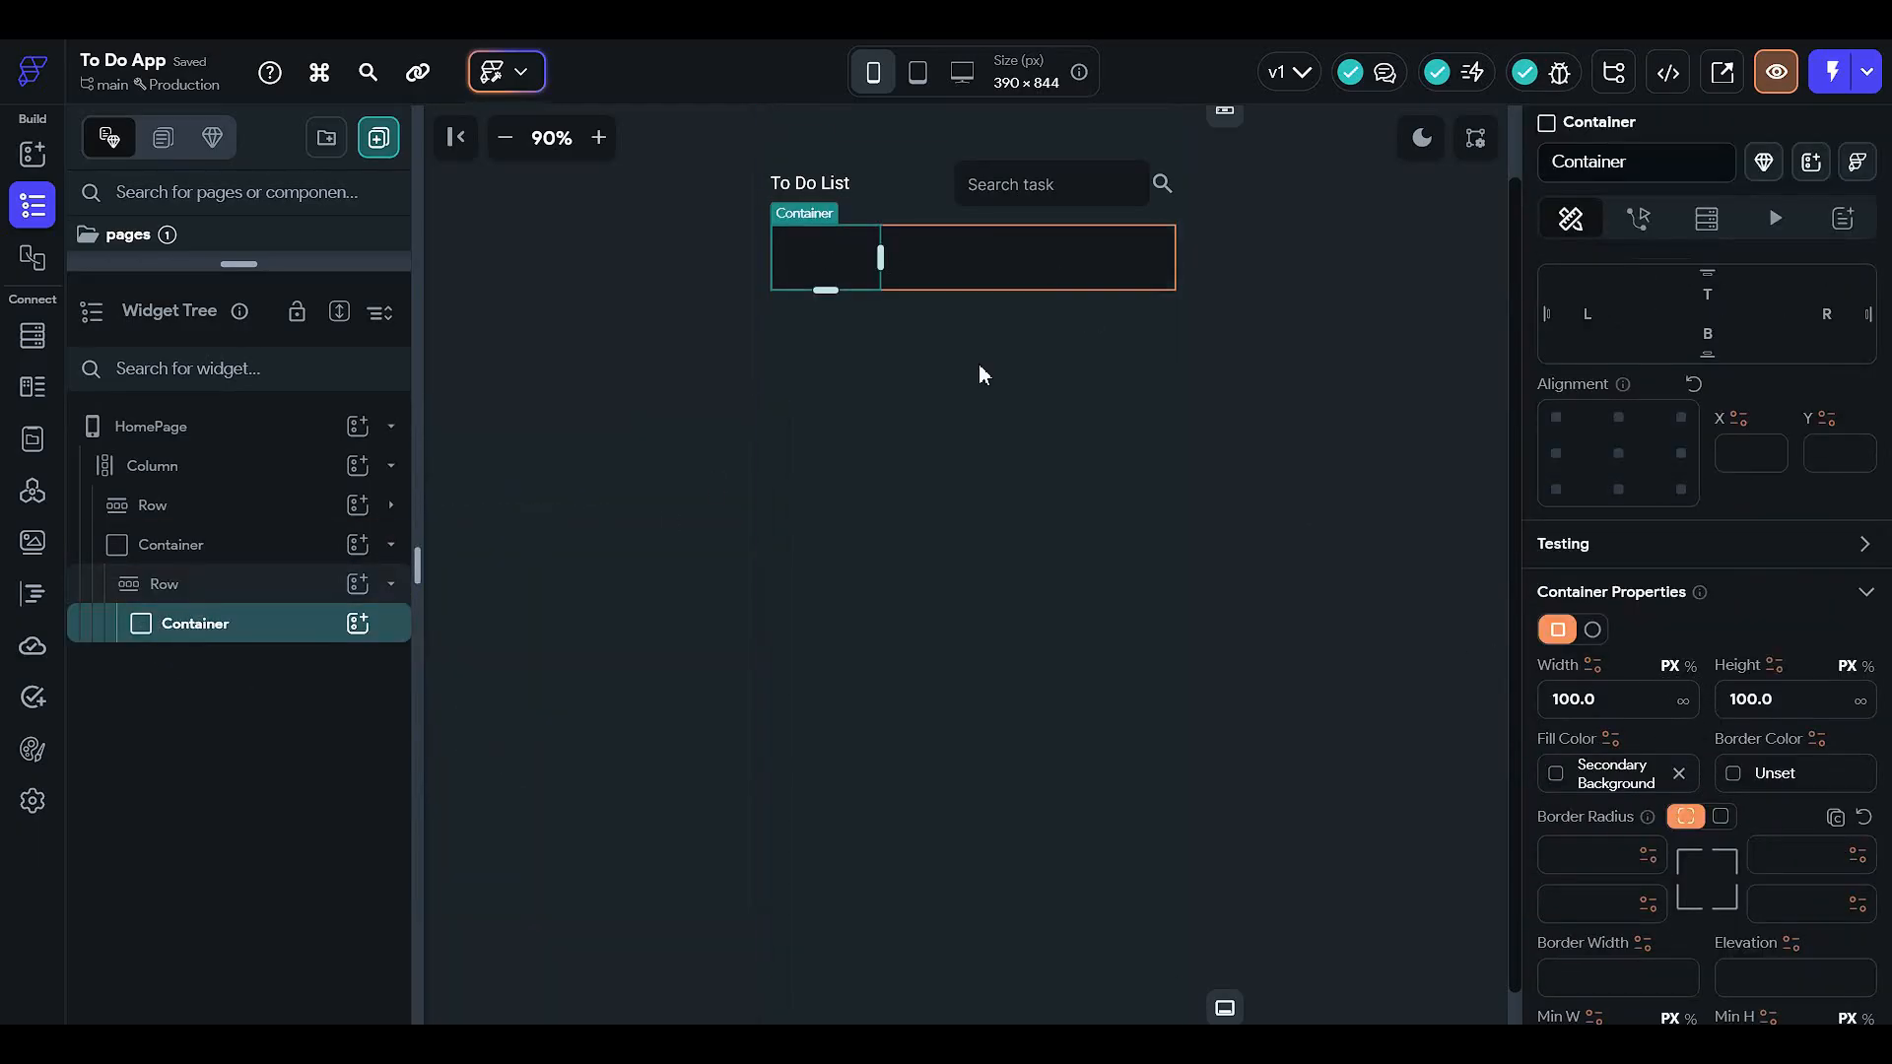
click(262, 543)
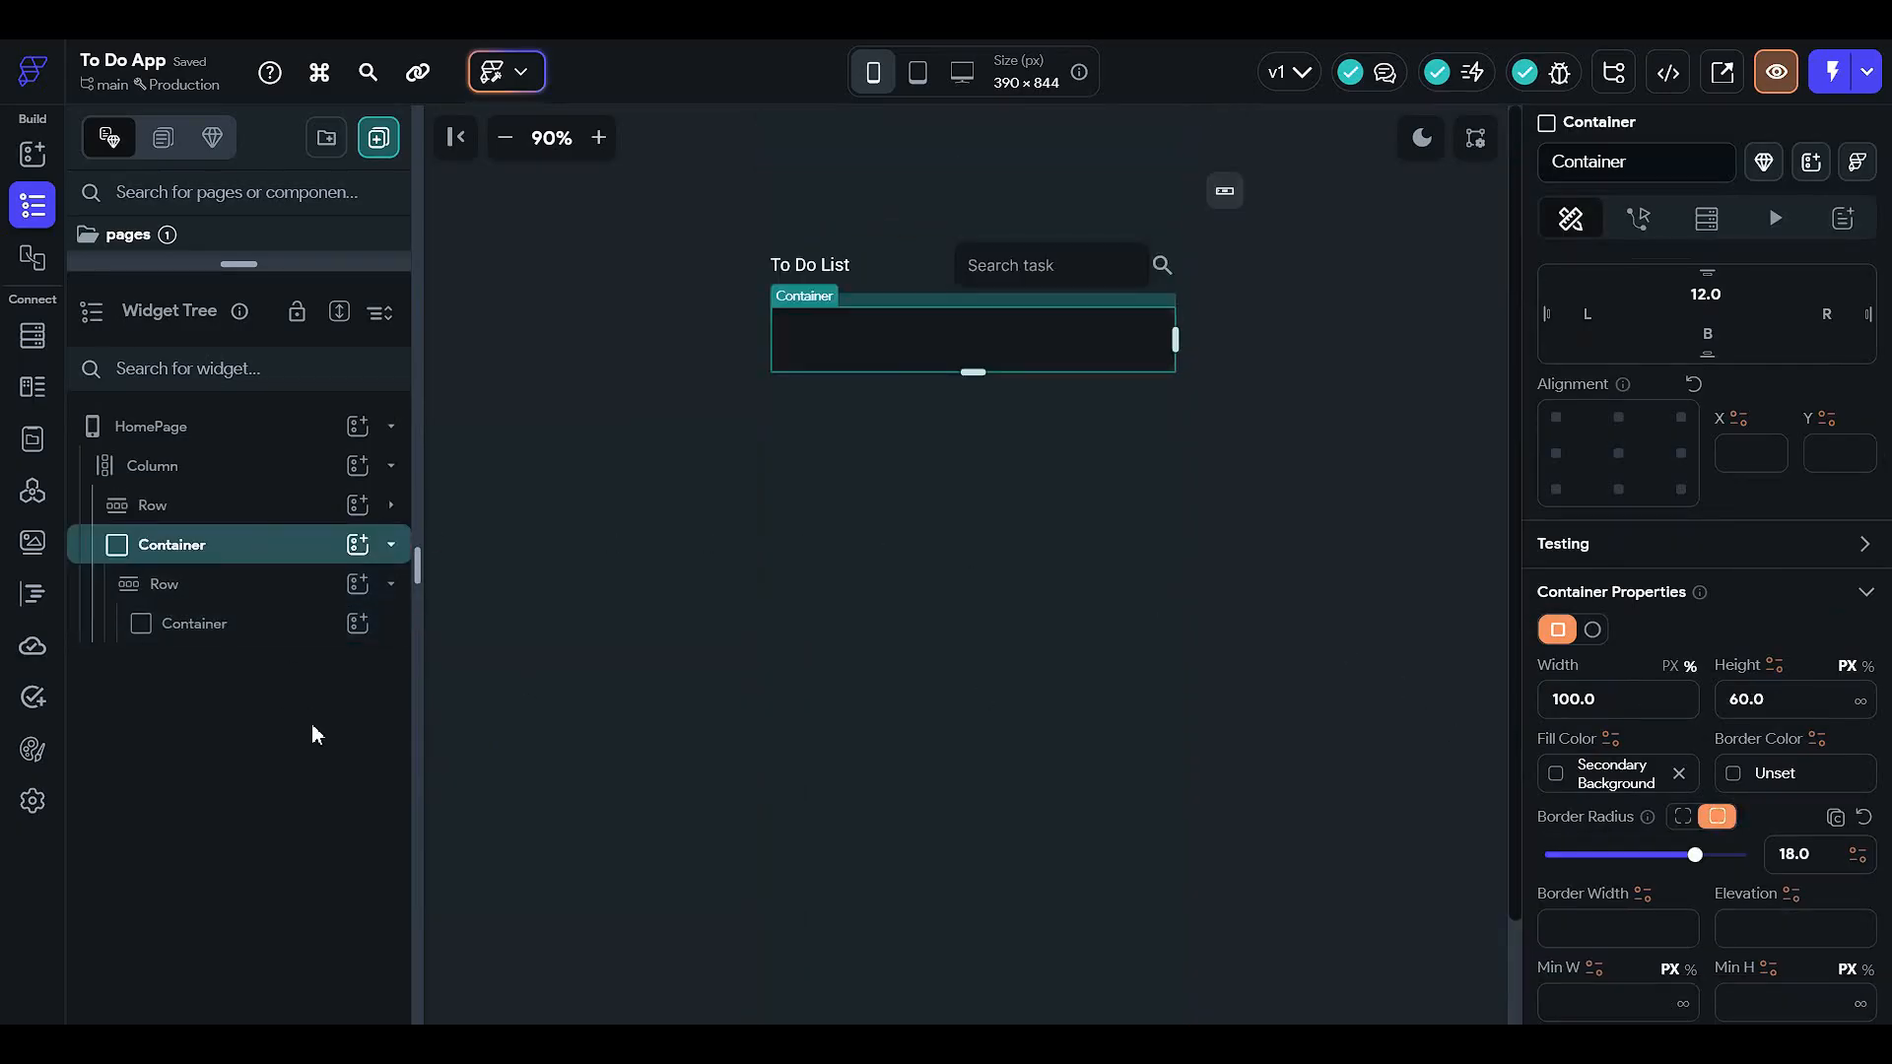
click(279, 631)
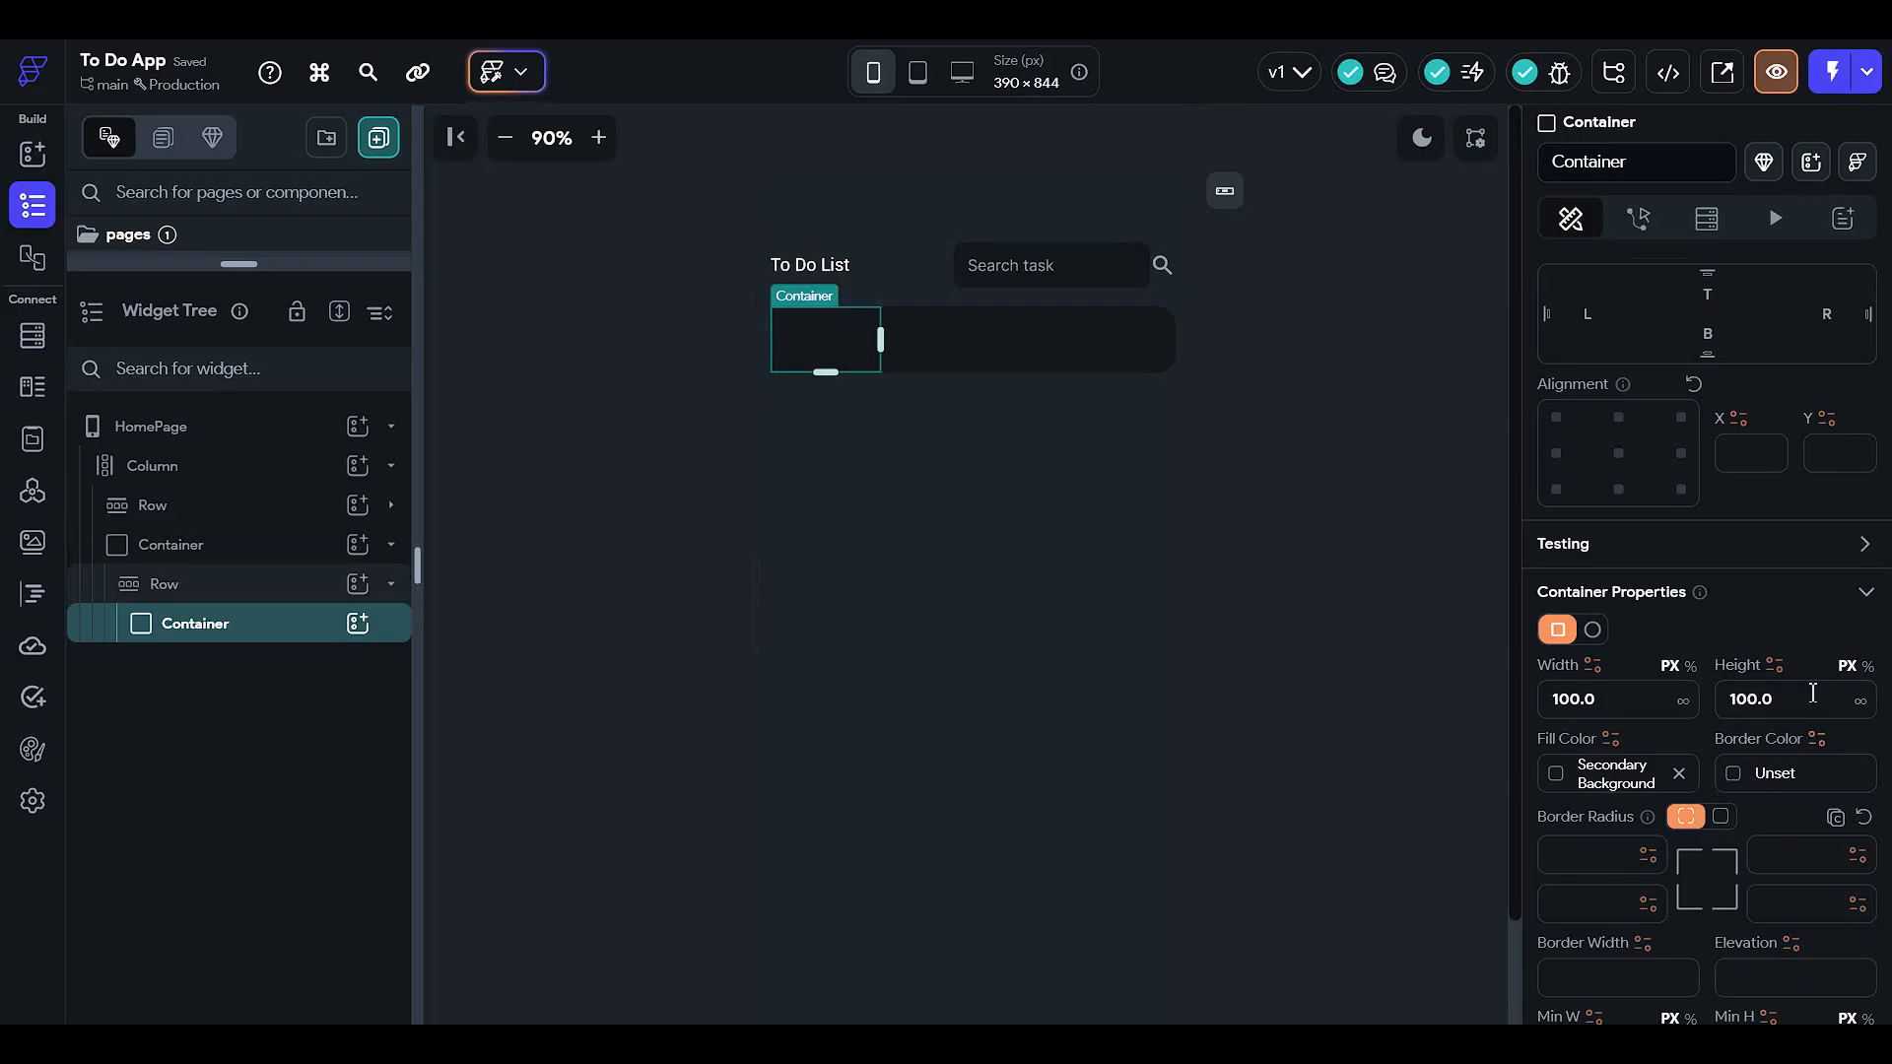
drag(1811, 695, 1380, 759)
text(50)
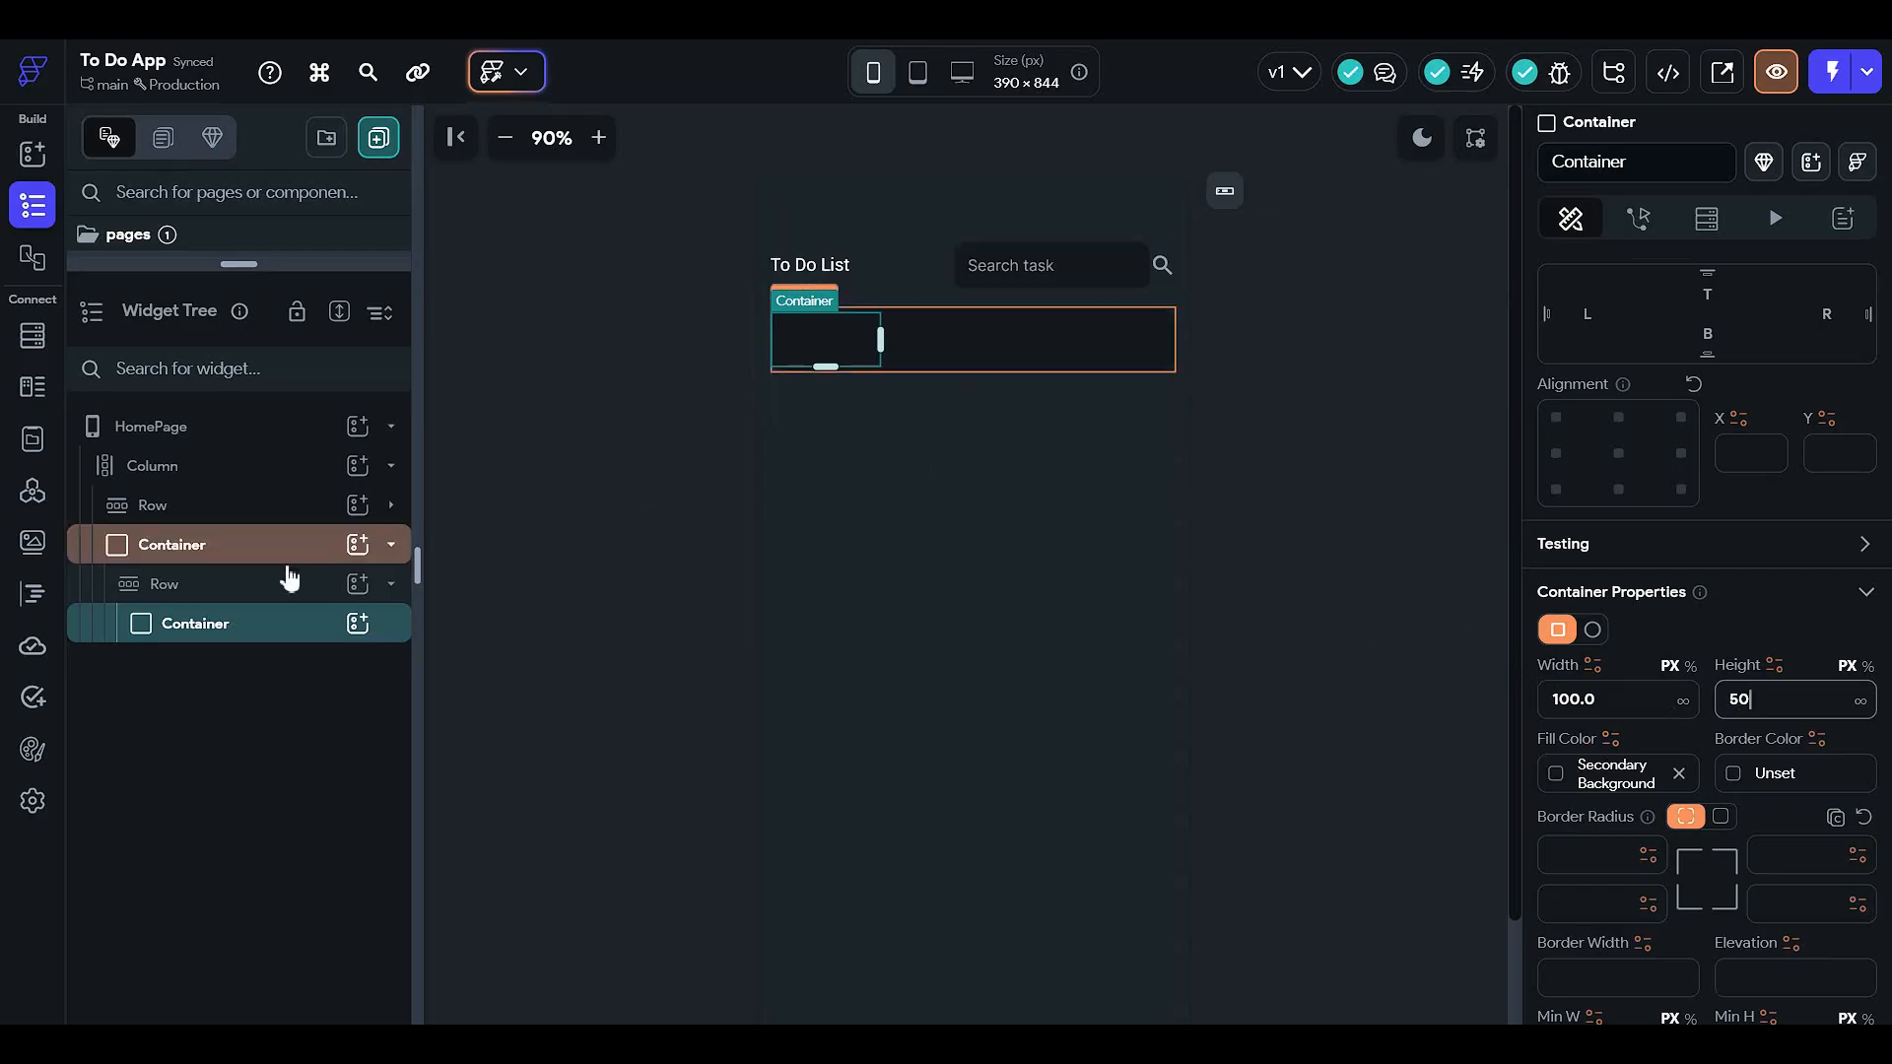
scroll(1714, 768, up, 2)
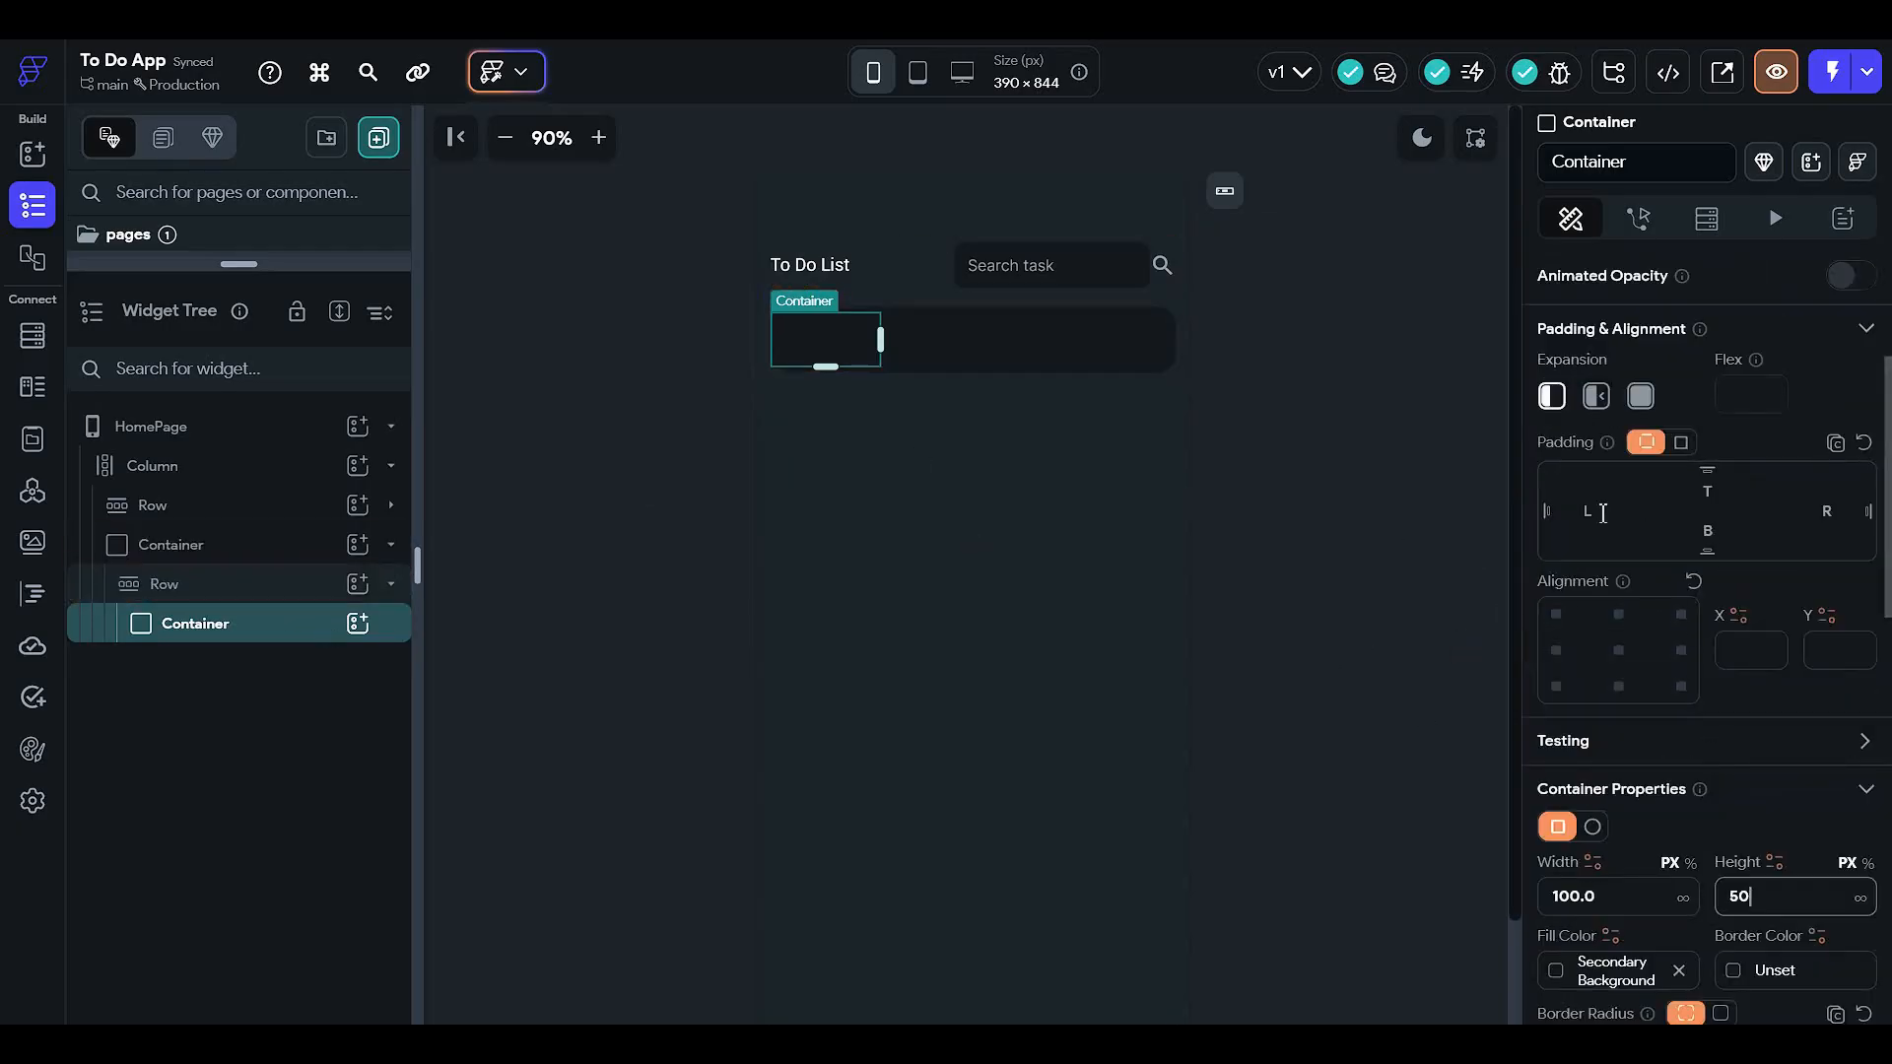
- Set the chip's left padding to 5 and fill it with Primary Background
text(5)
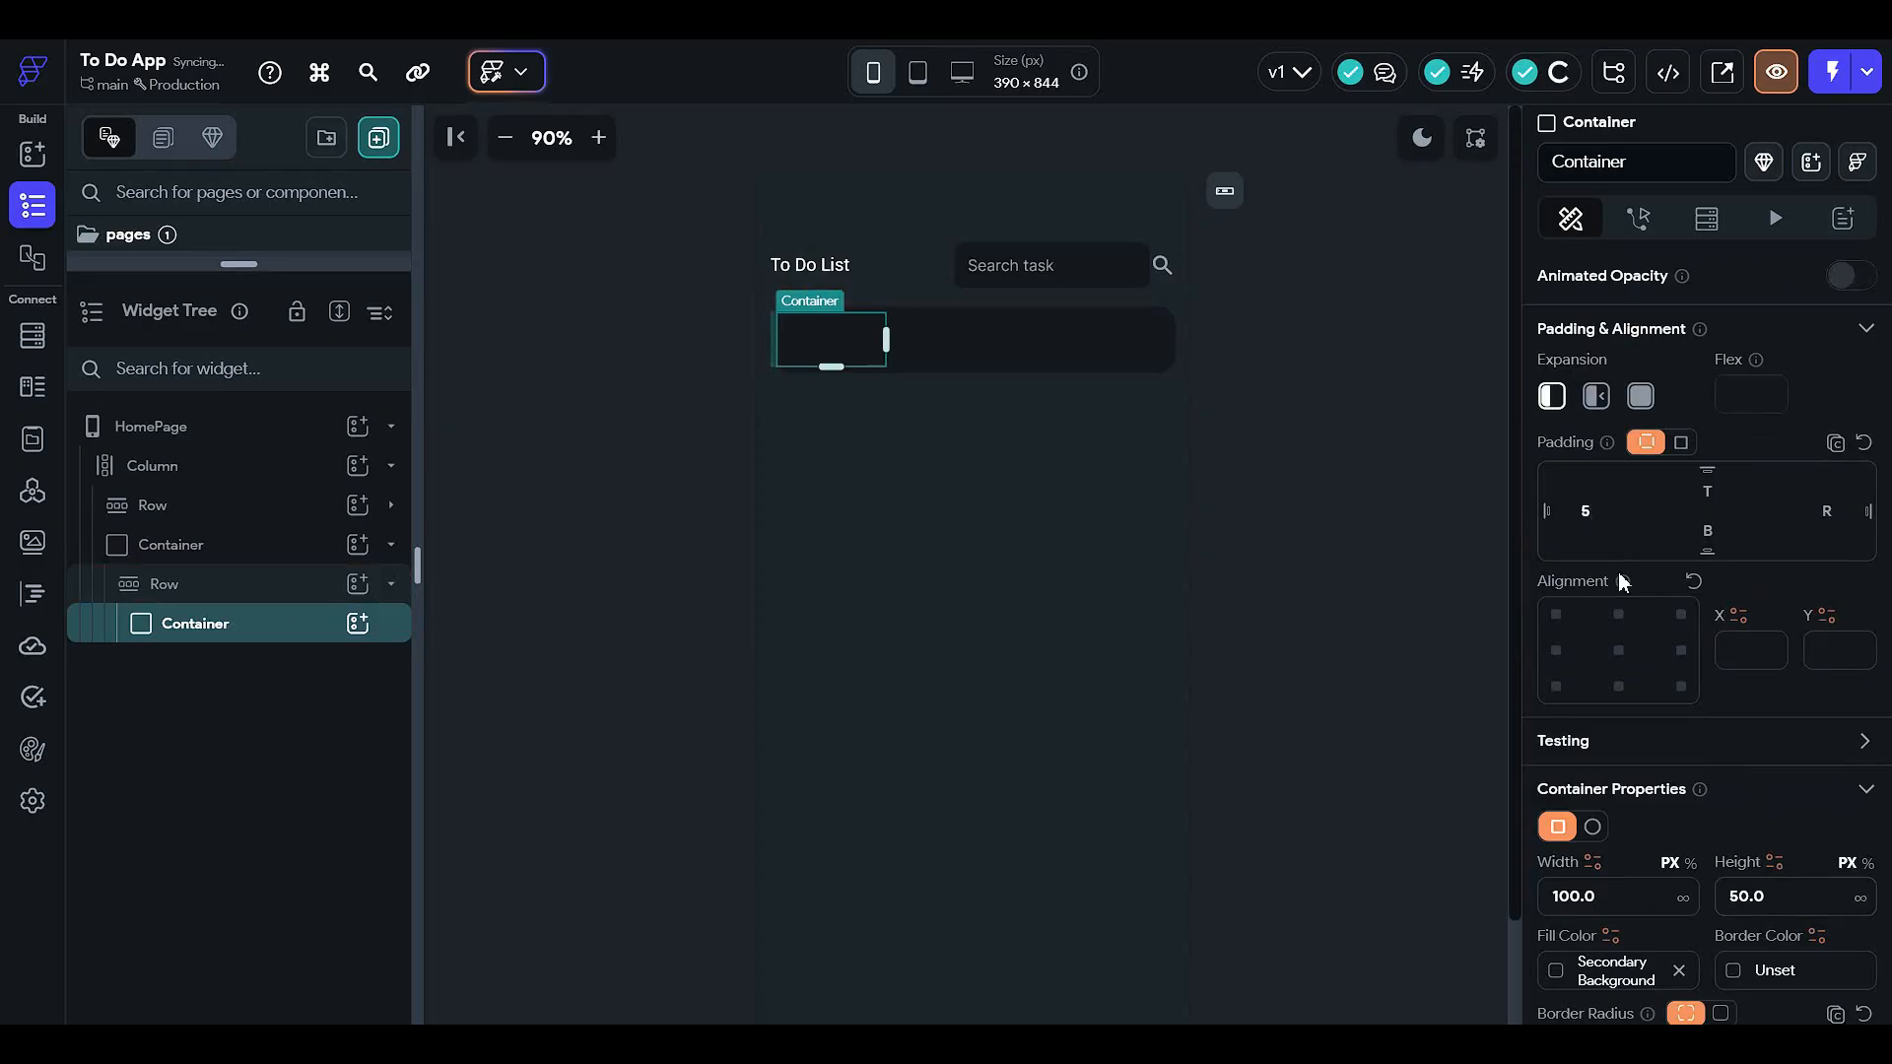
click(1283, 429)
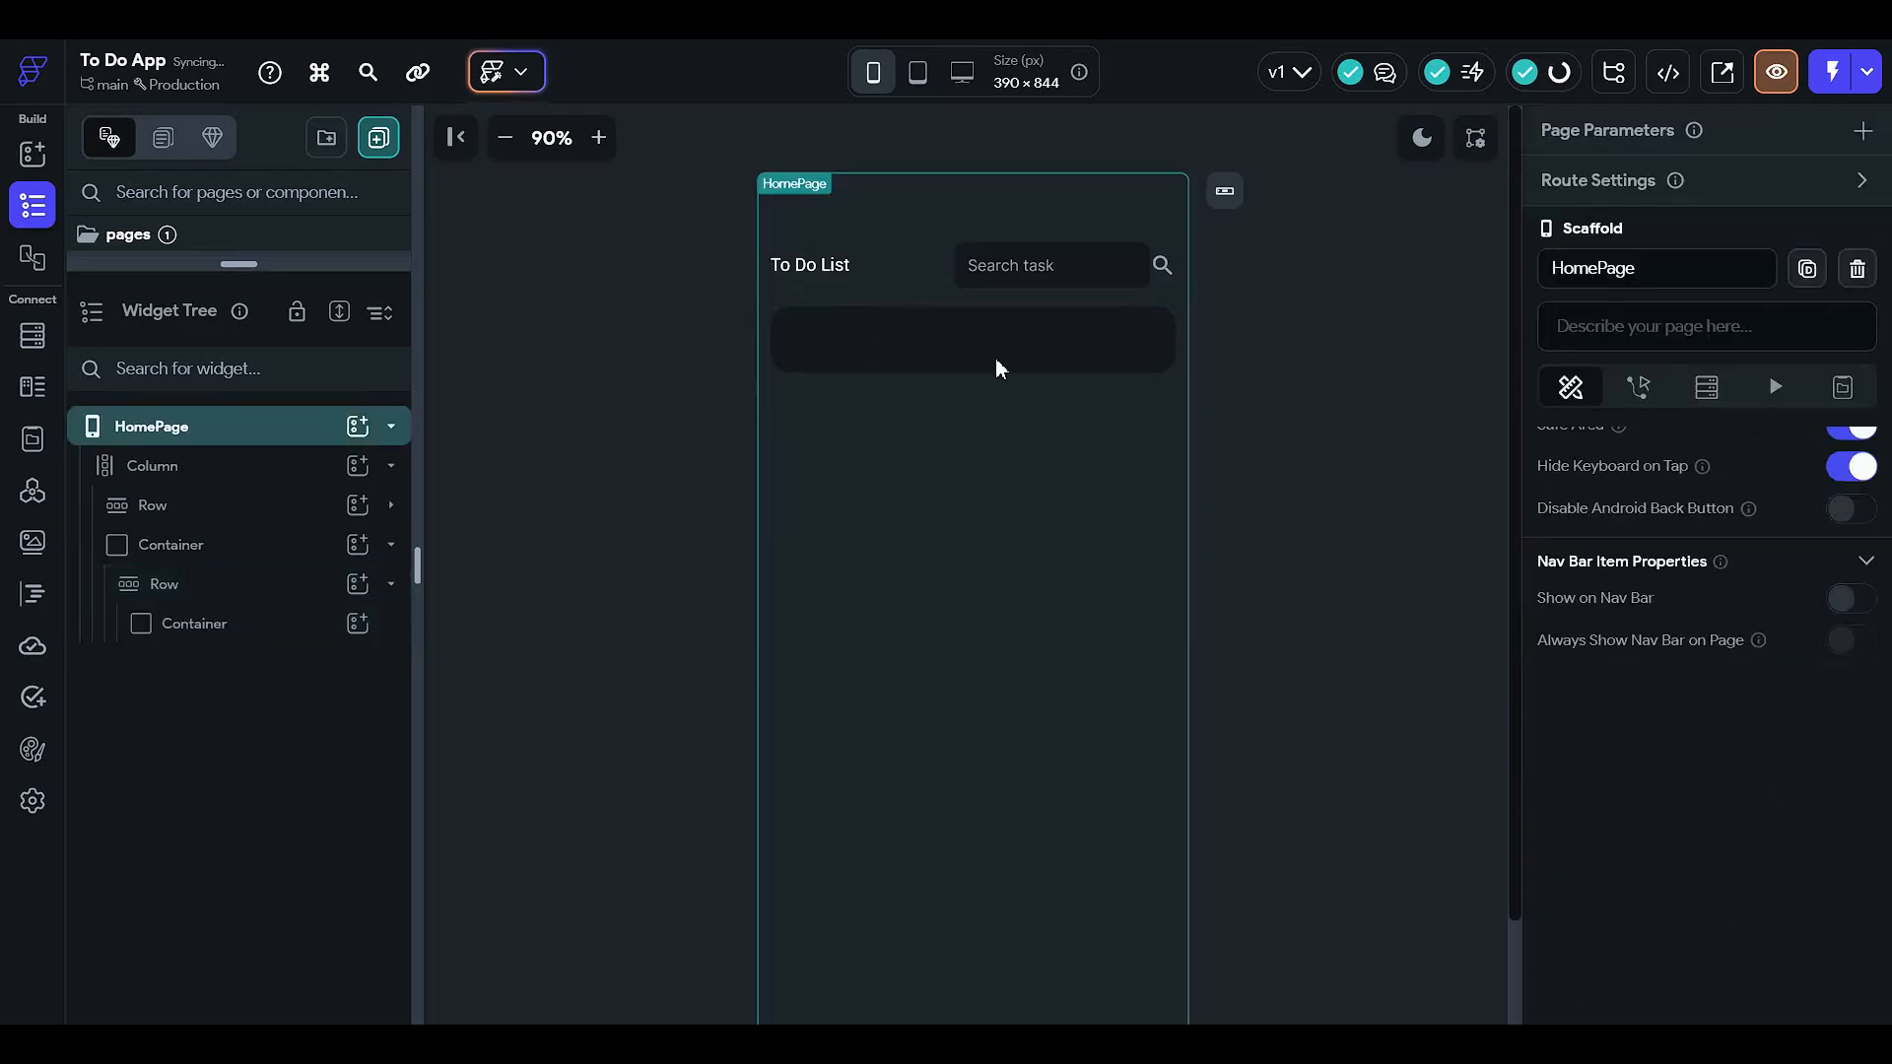
click(855, 347)
scroll(1681, 626, down, 3)
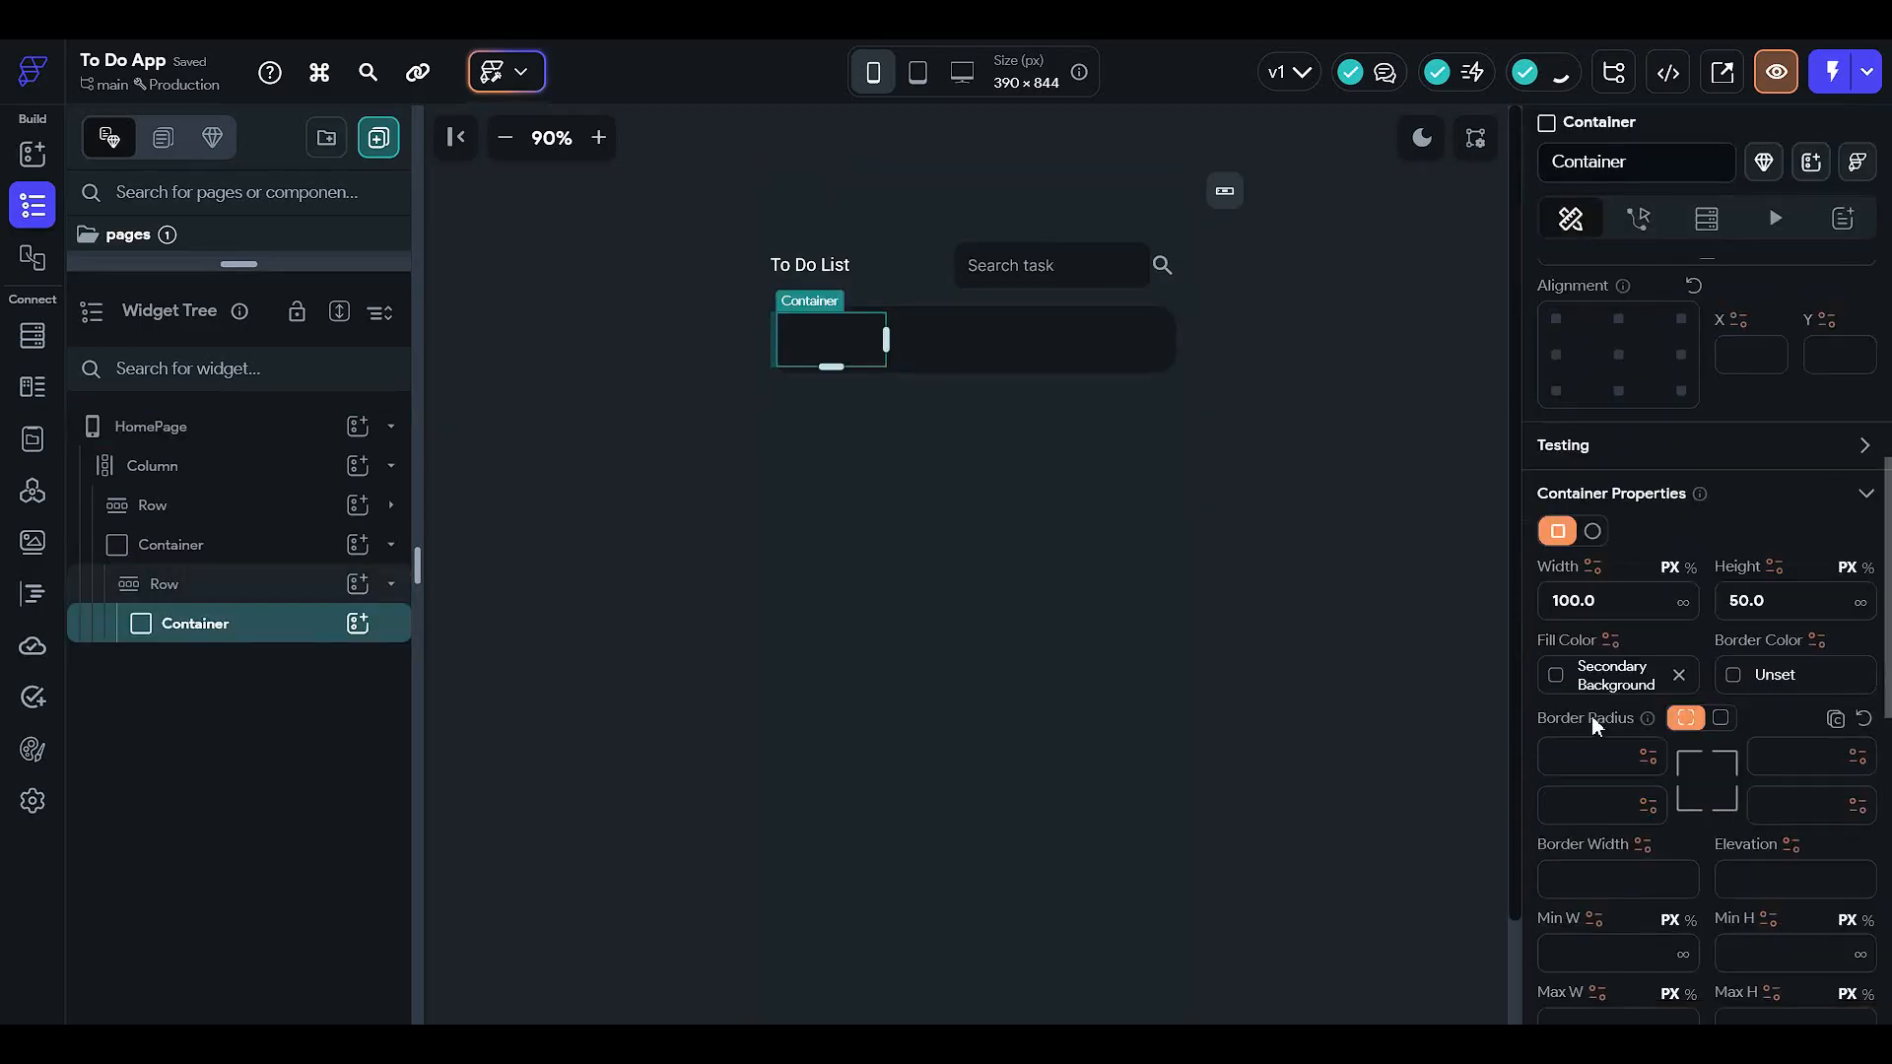
click(1551, 680)
click(1334, 846)
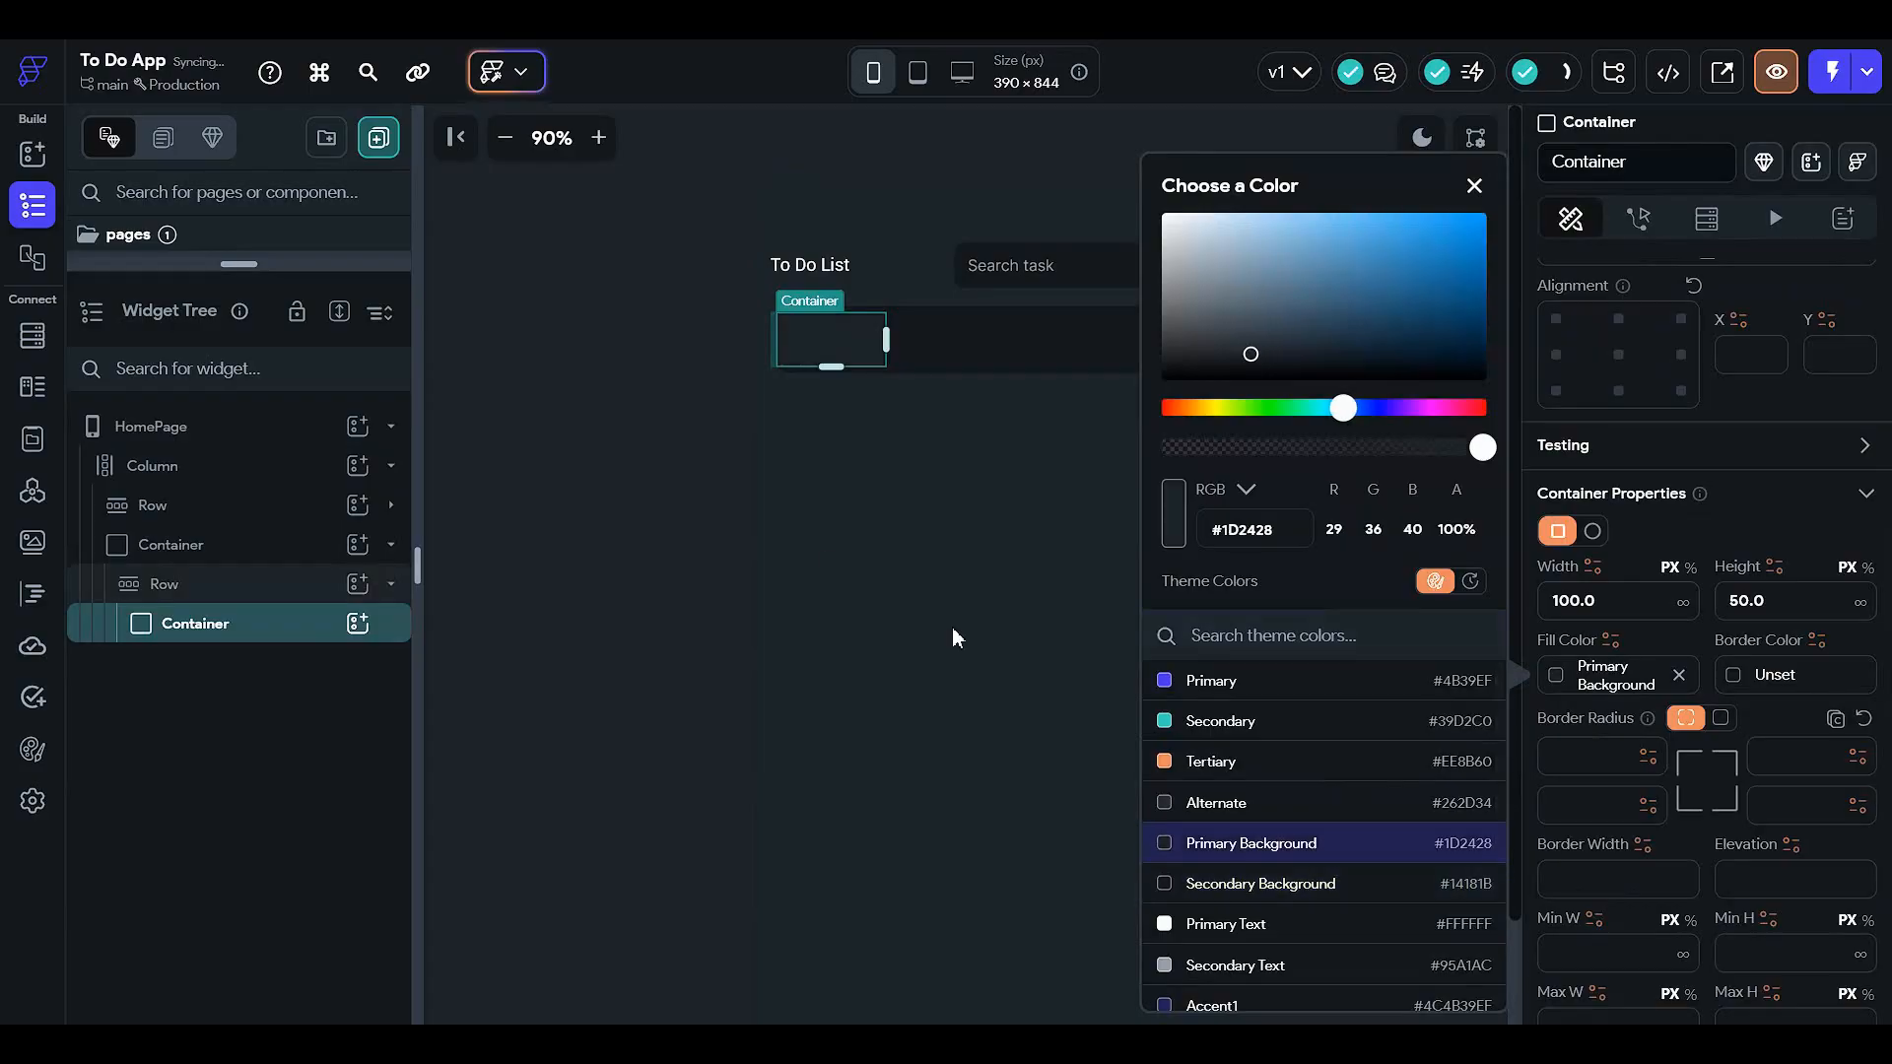
click(579, 463)
- Round all chip corners evenly to 24 and collapse its Row in the widget tree
click(816, 346)
scroll(1734, 640, down, 4)
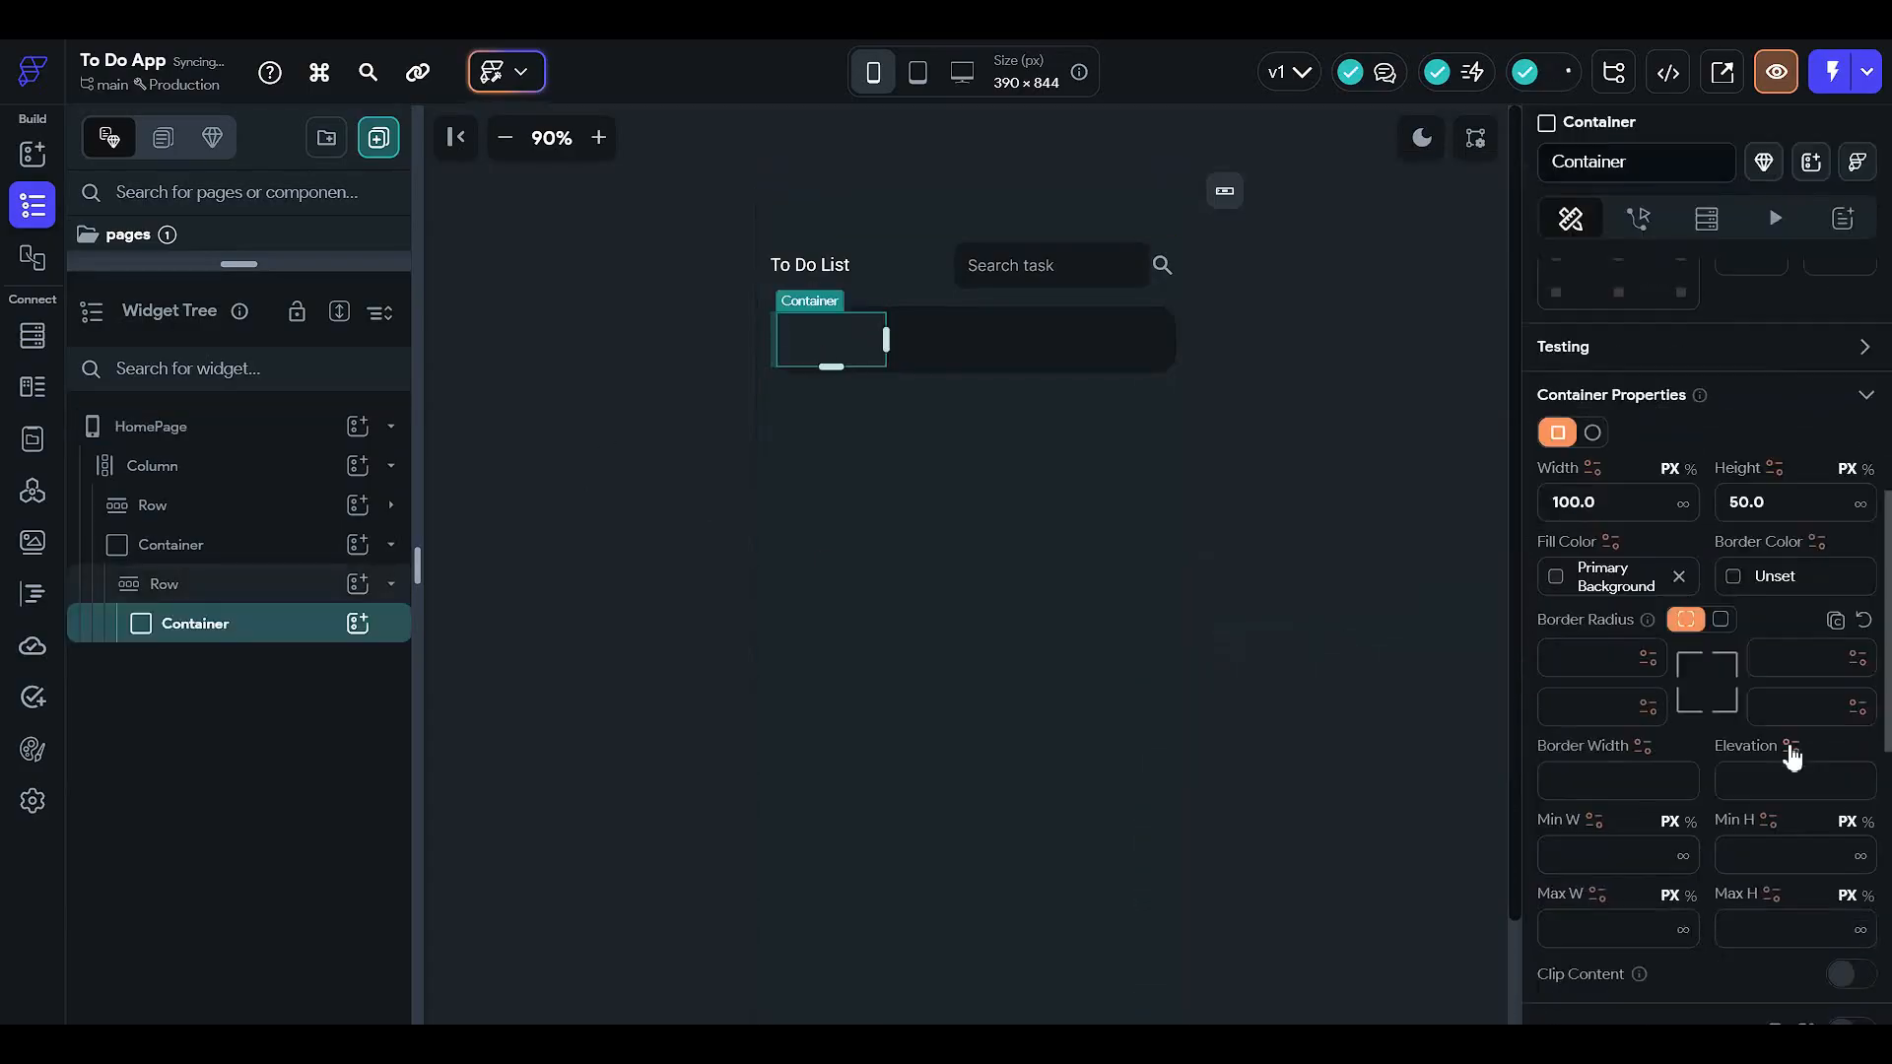
click(1720, 618)
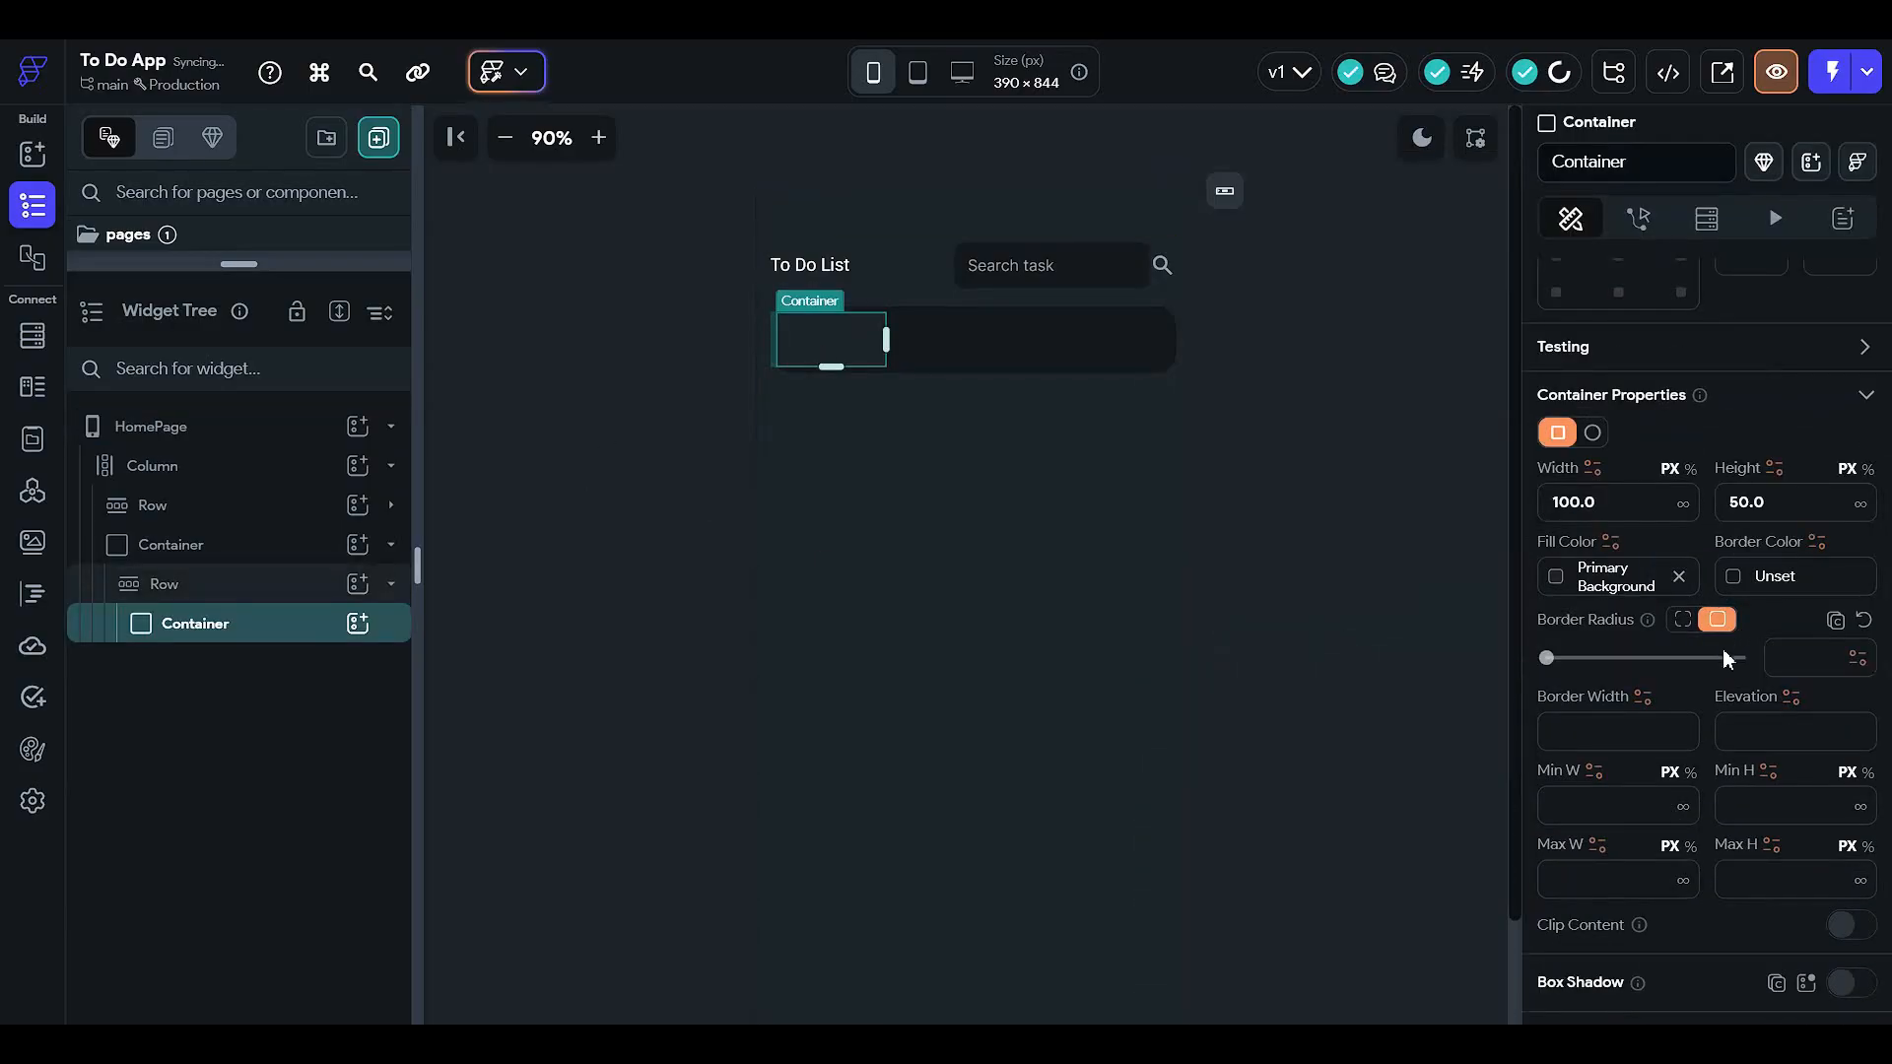
click(1735, 658)
click(1091, 504)
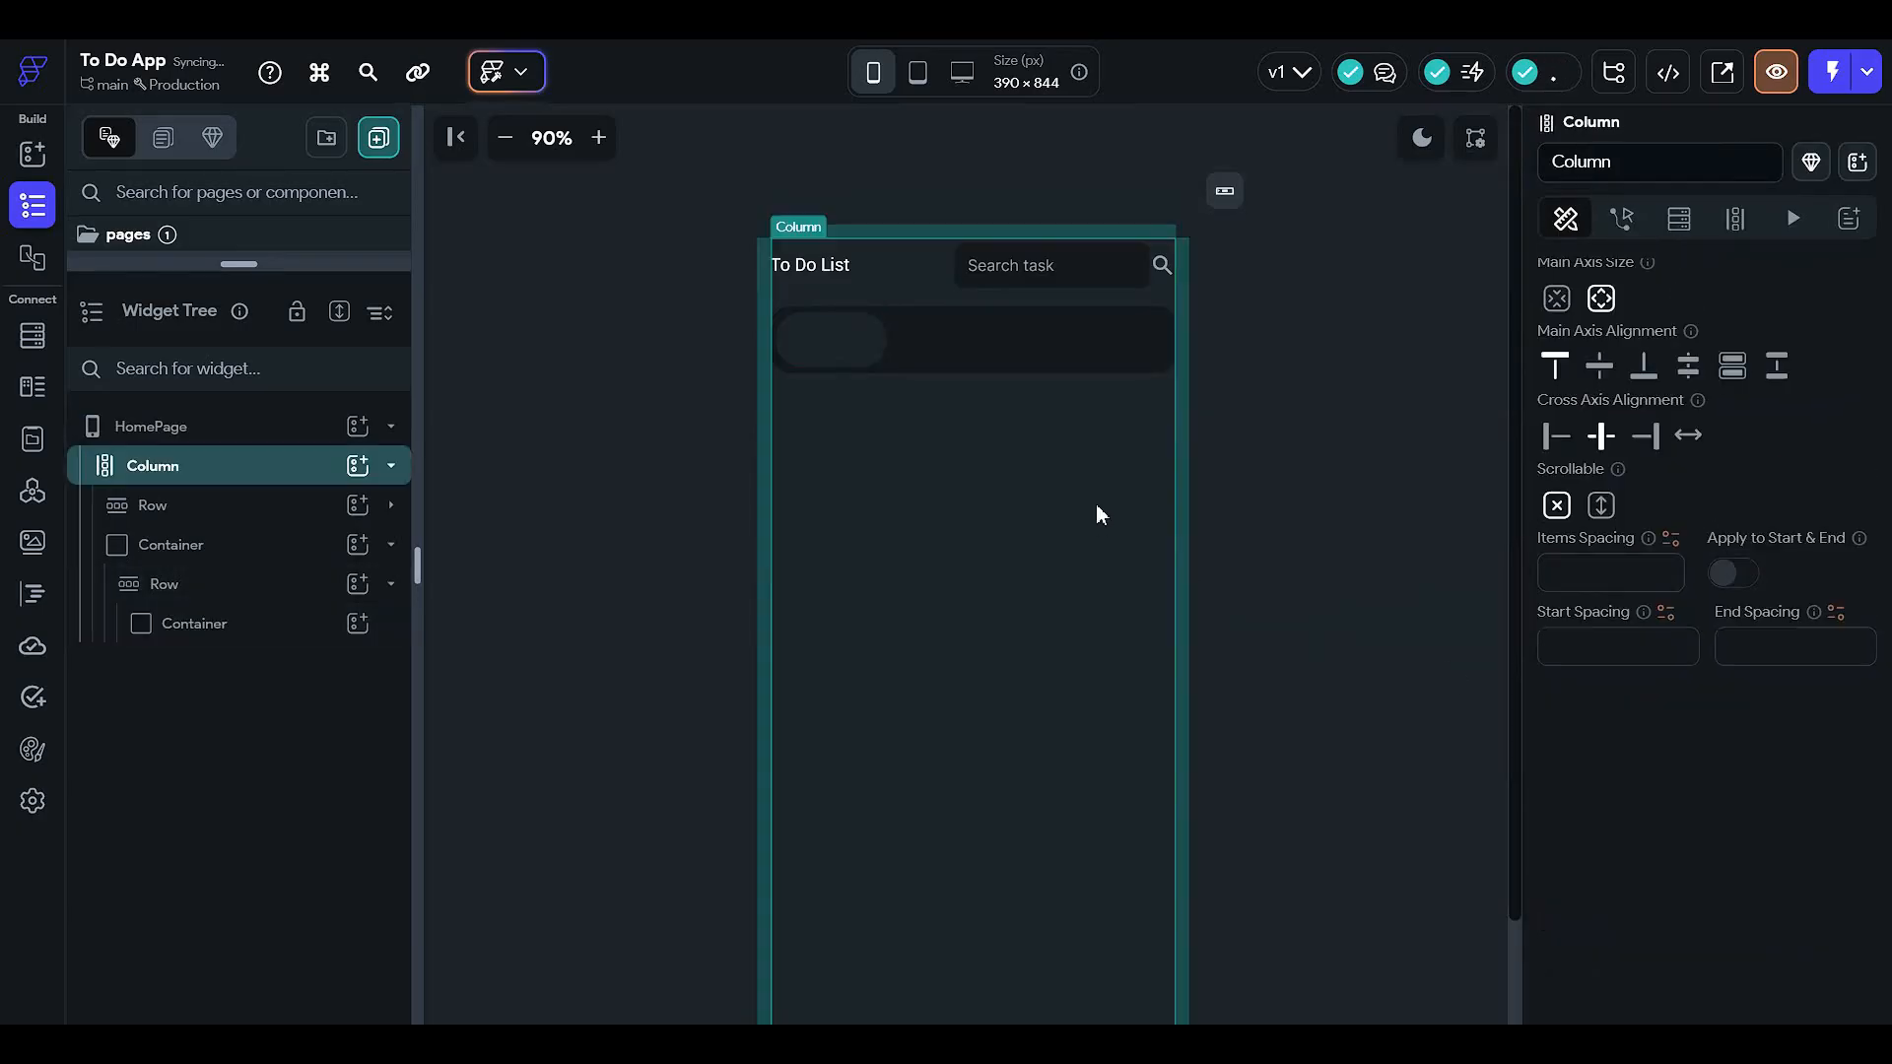
click(1376, 435)
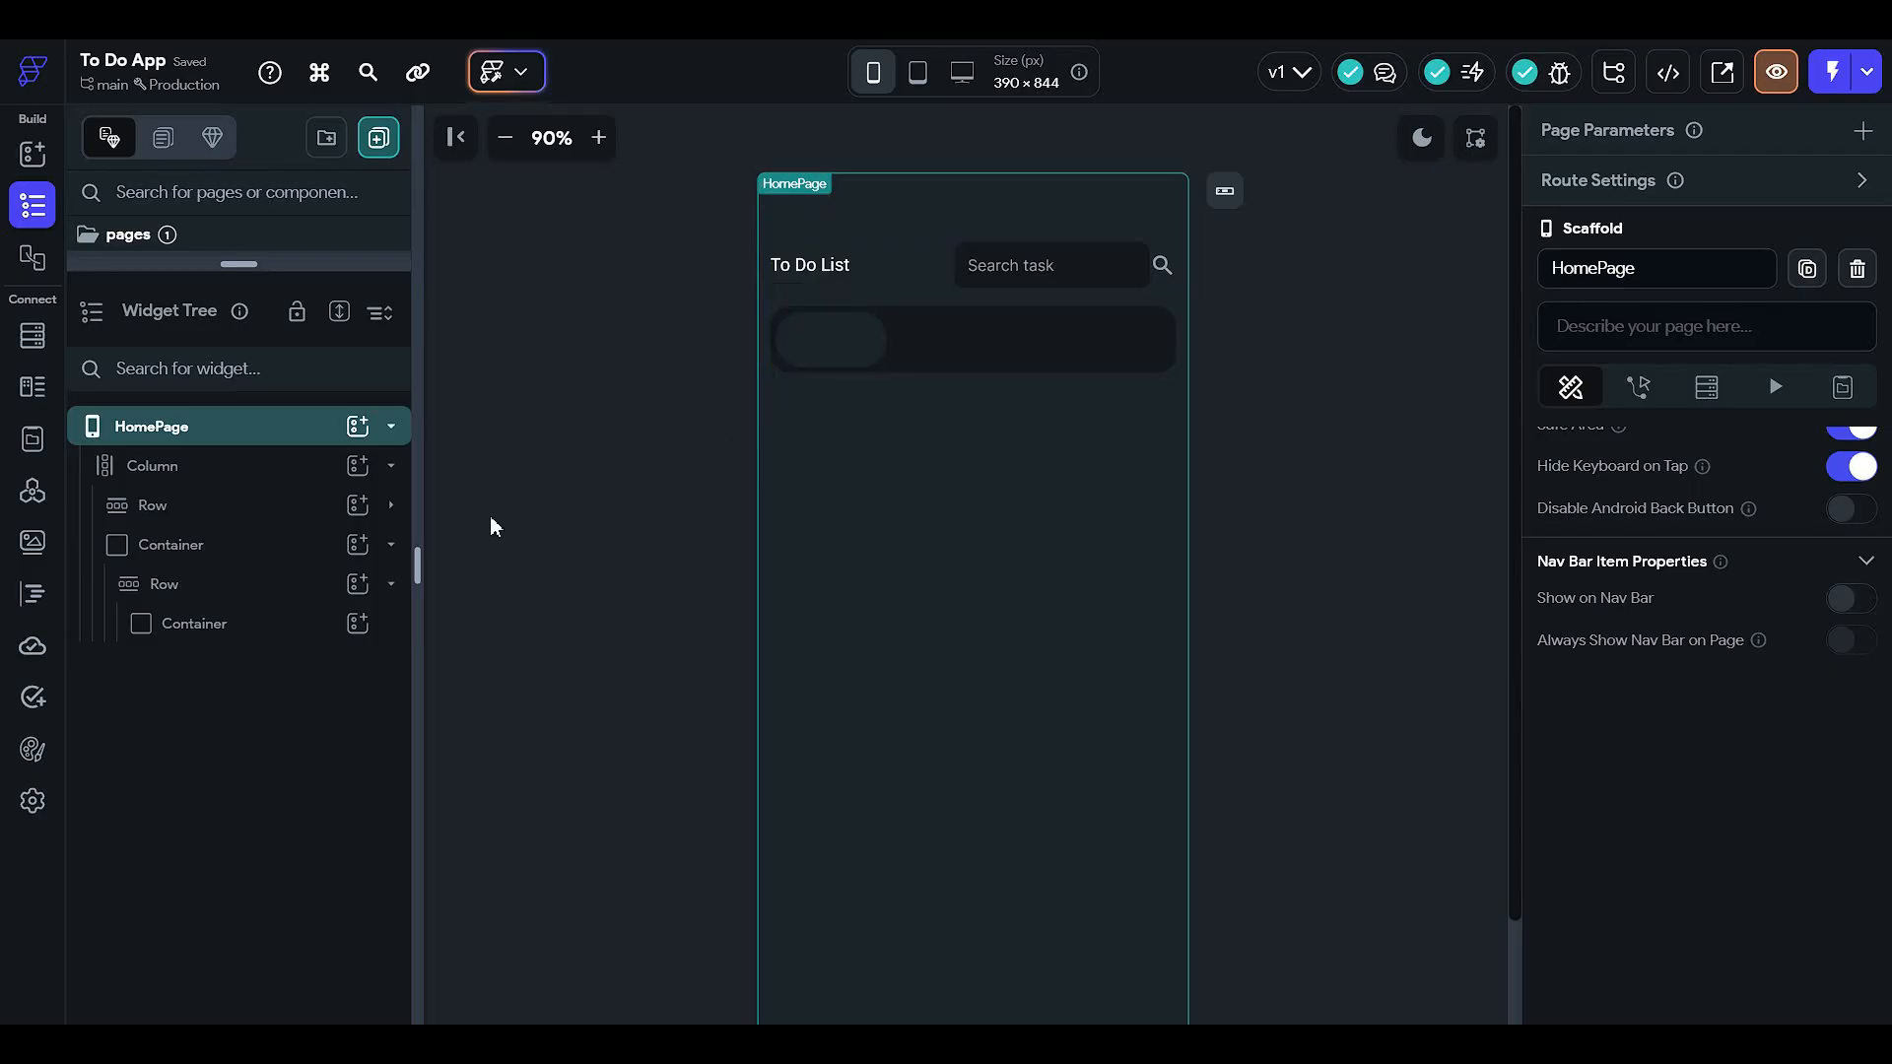
click(269, 586)
click(266, 588)
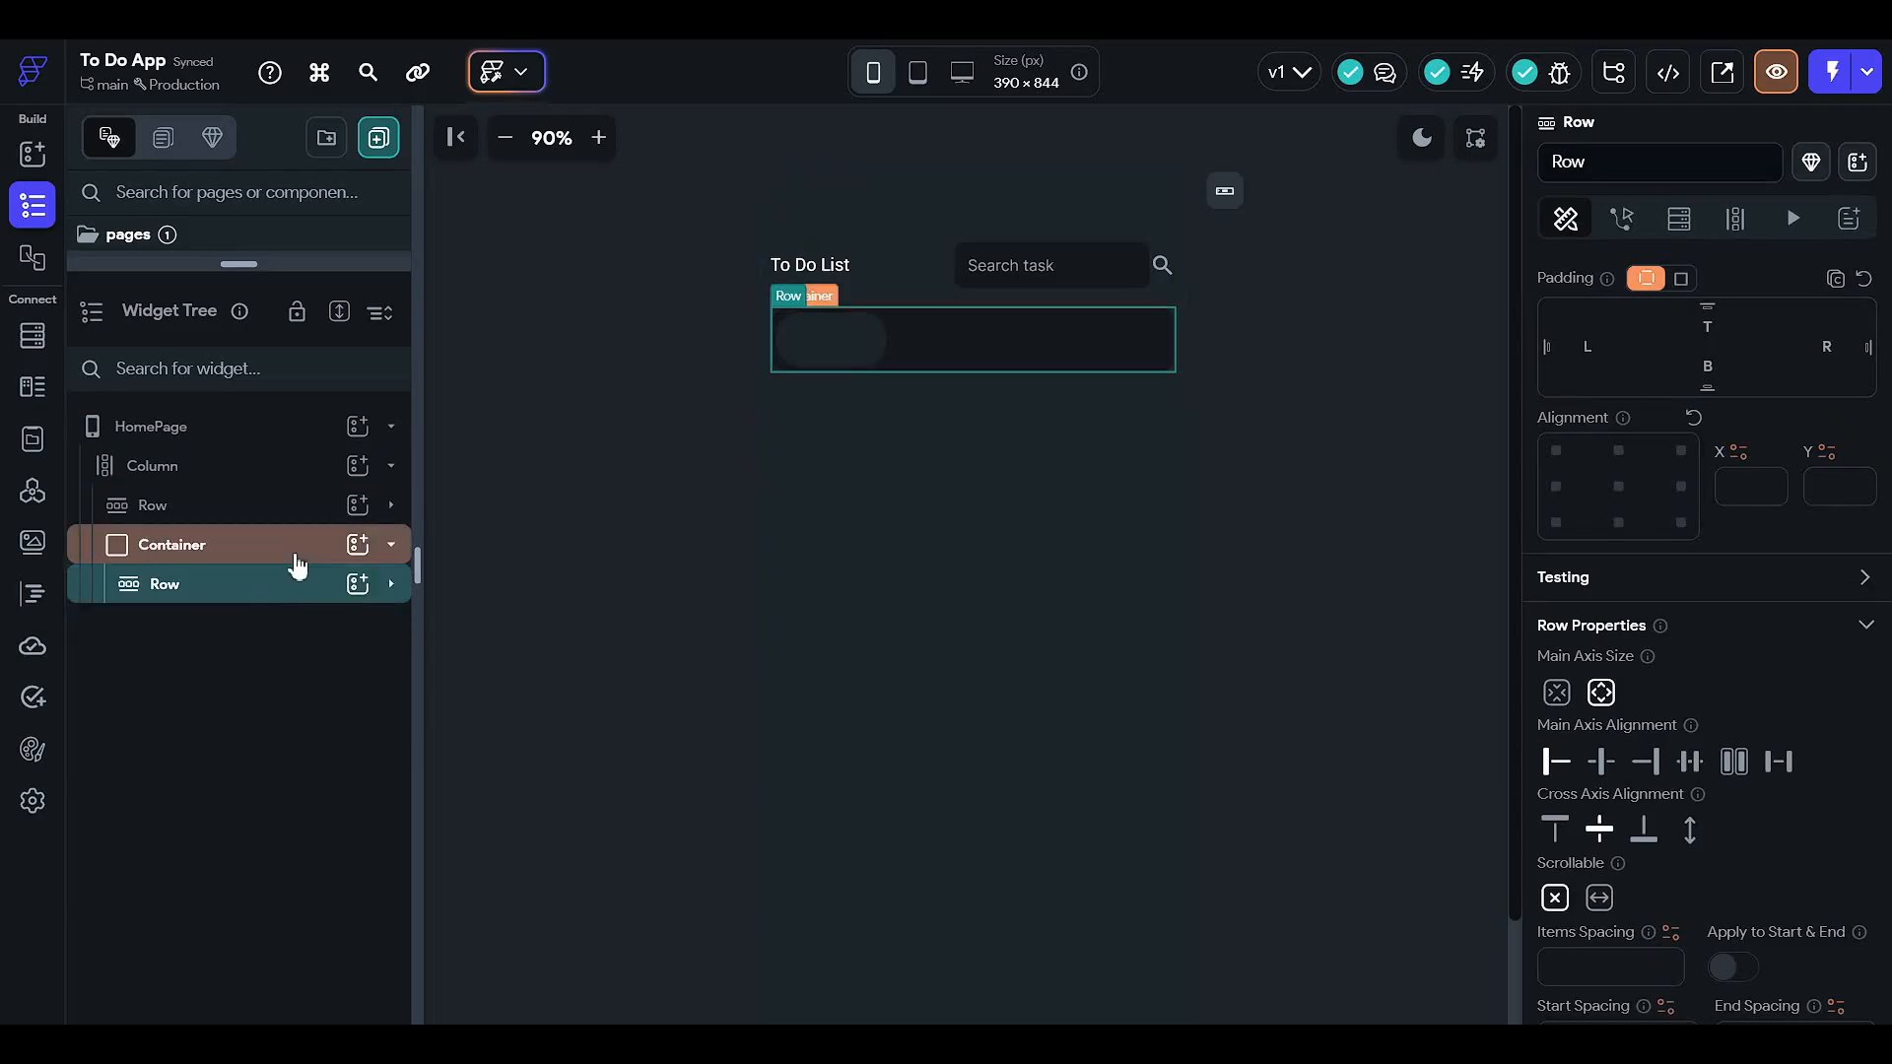
- Copy the chip Container and paste extra copies into the bar's inner Row
click(298, 564)
click(297, 559)
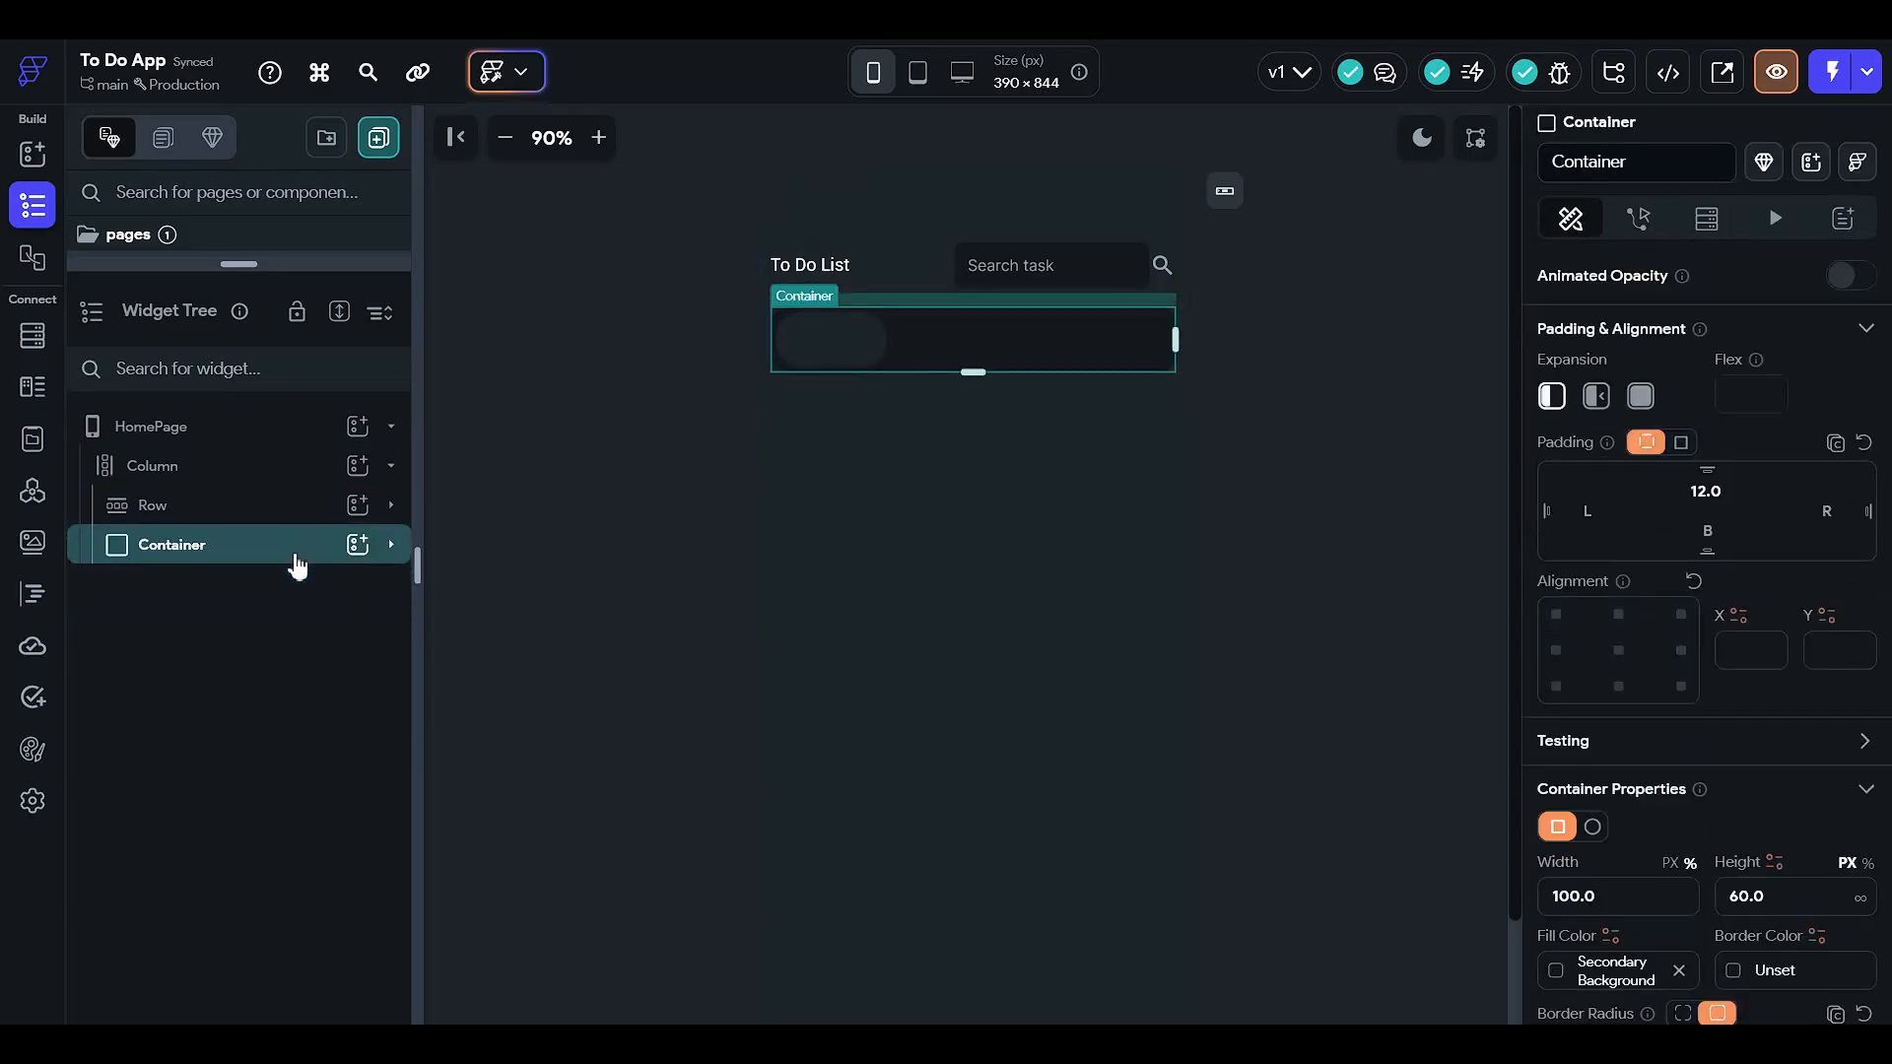
click(297, 567)
click(296, 583)
click(296, 597)
click(302, 625)
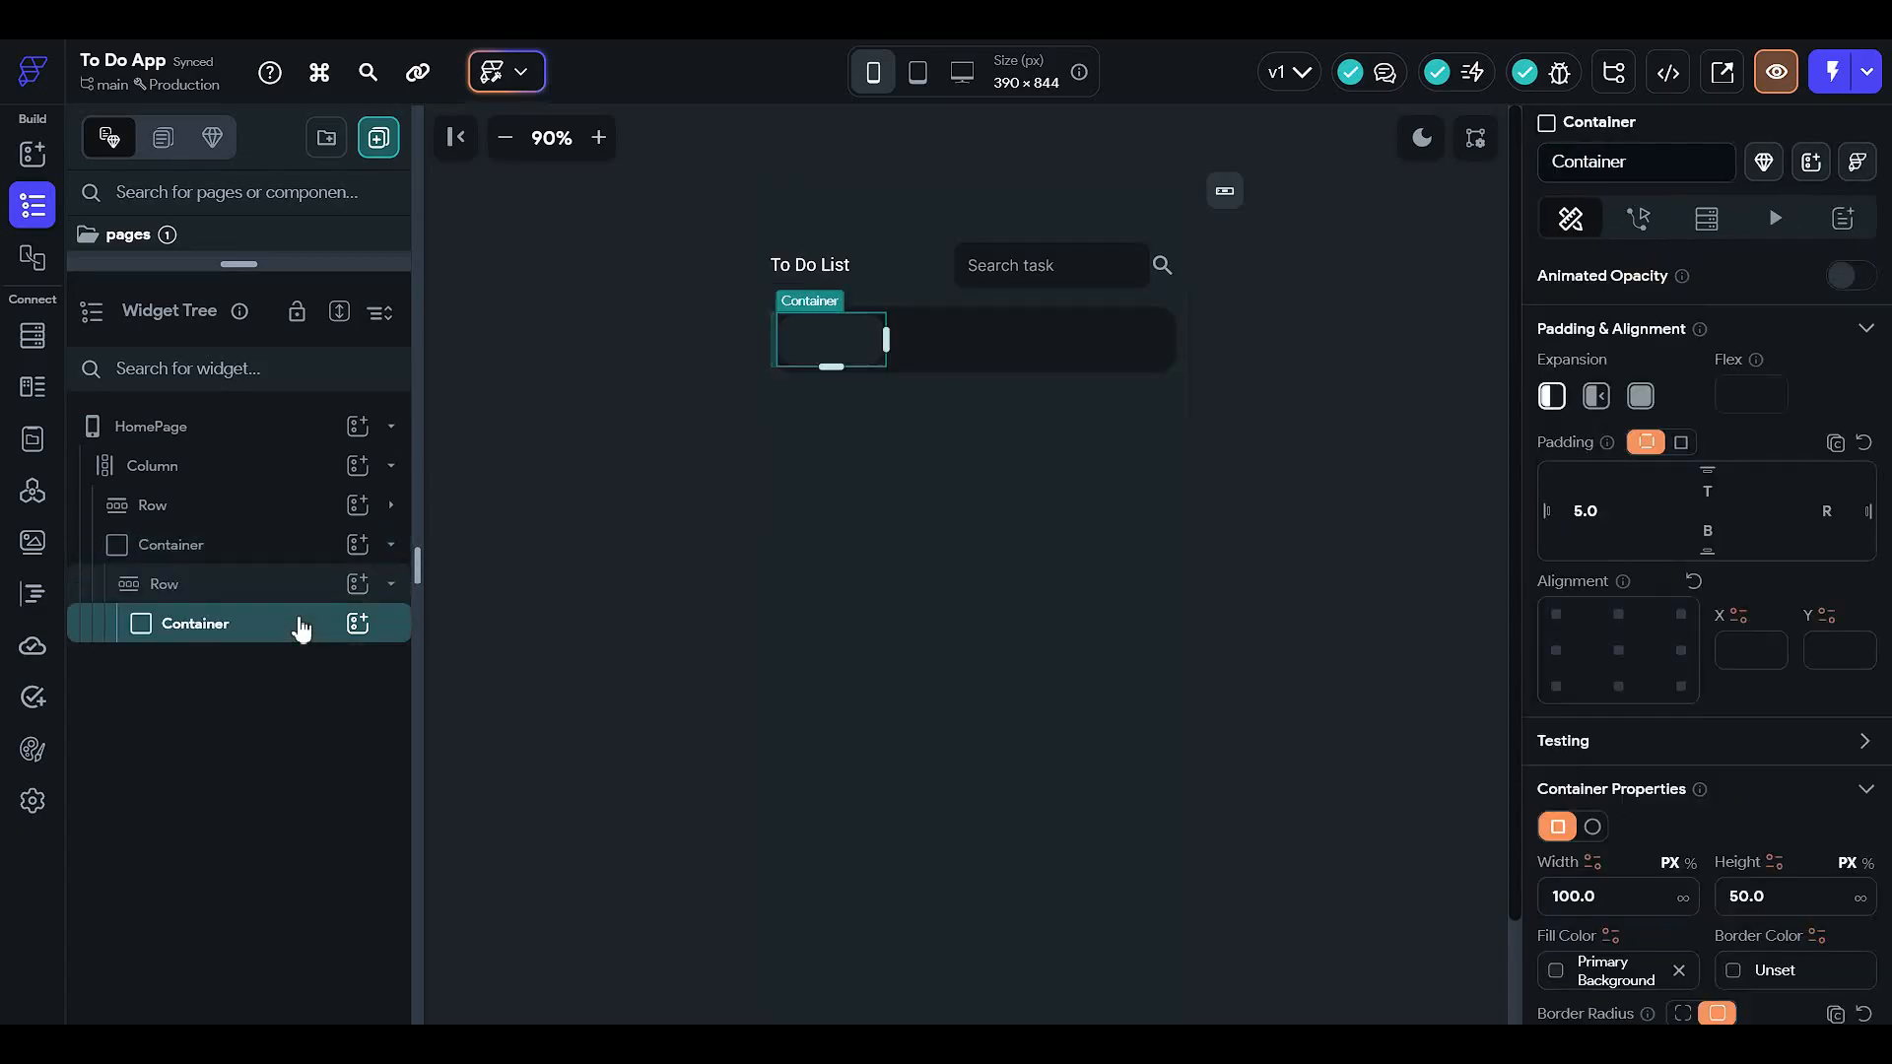
key(ctrl+c)
click(303, 594)
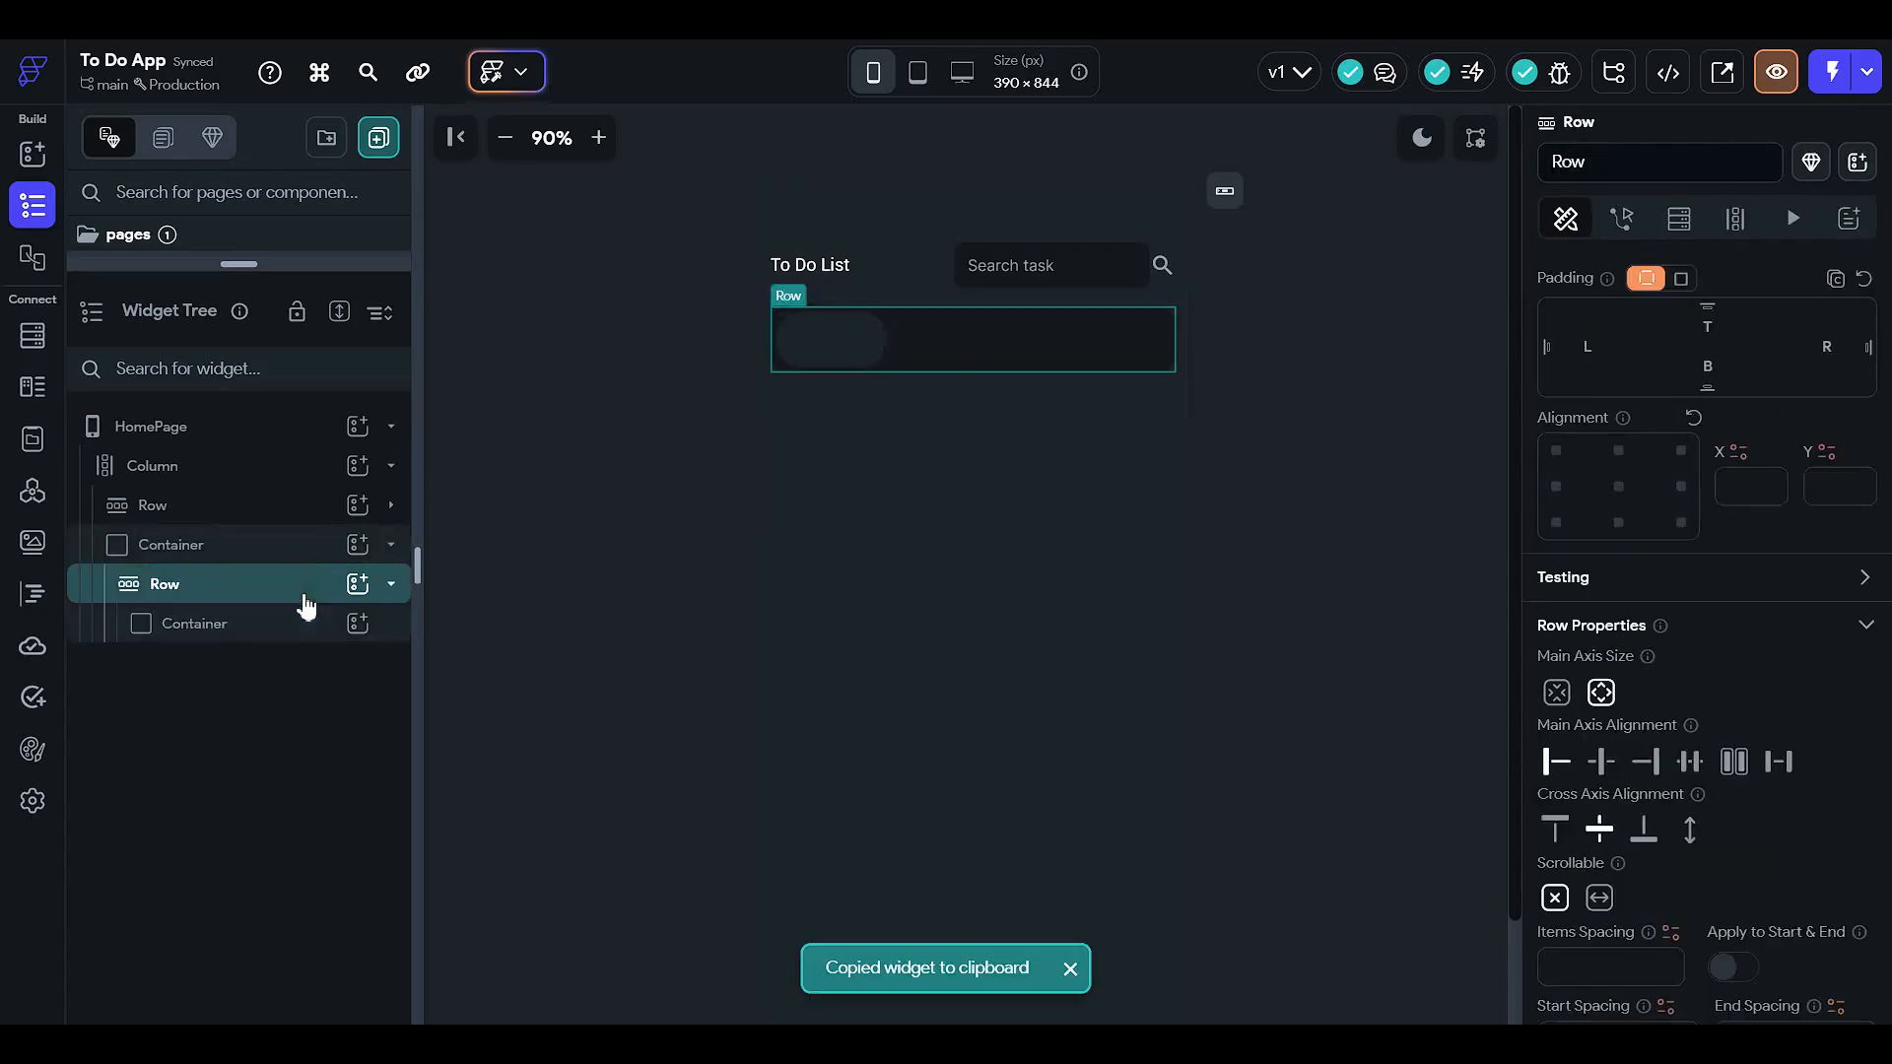
key(ctrl+v)
key(ctrl+v)
key(ctrl+v)
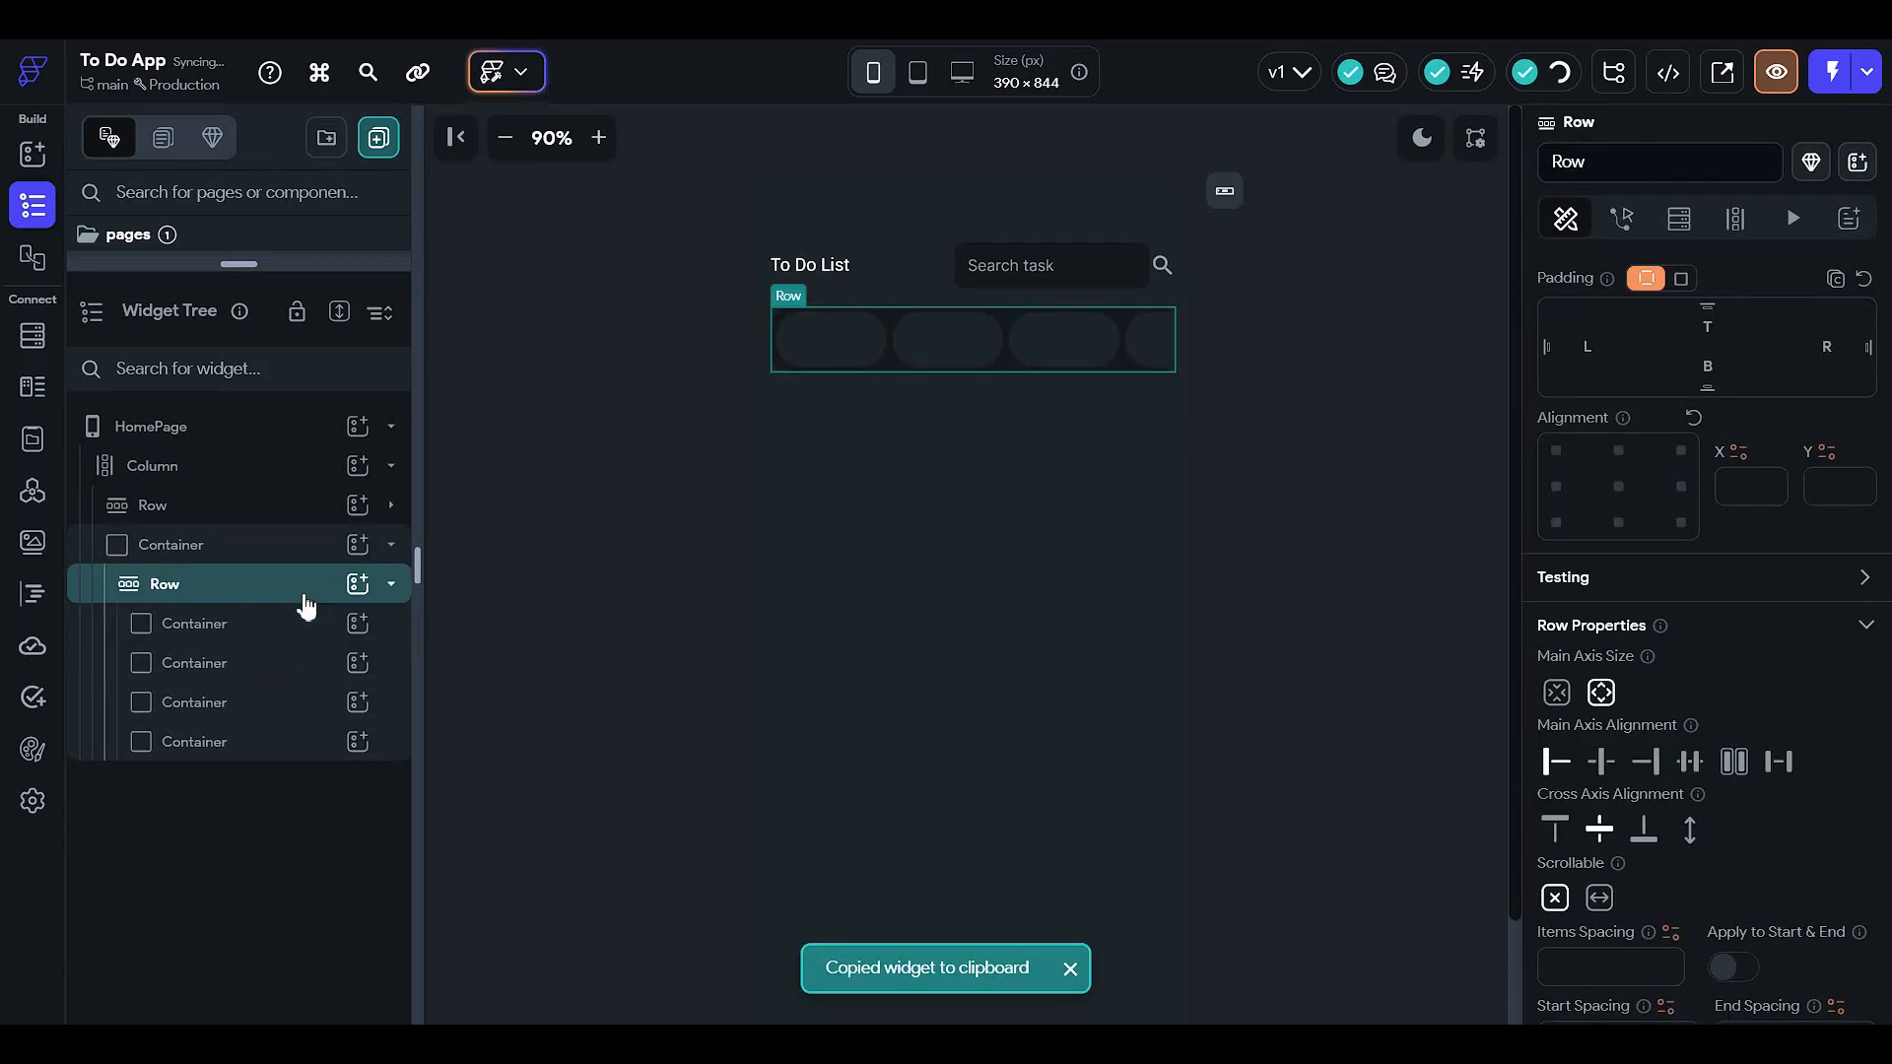
click(1376, 517)
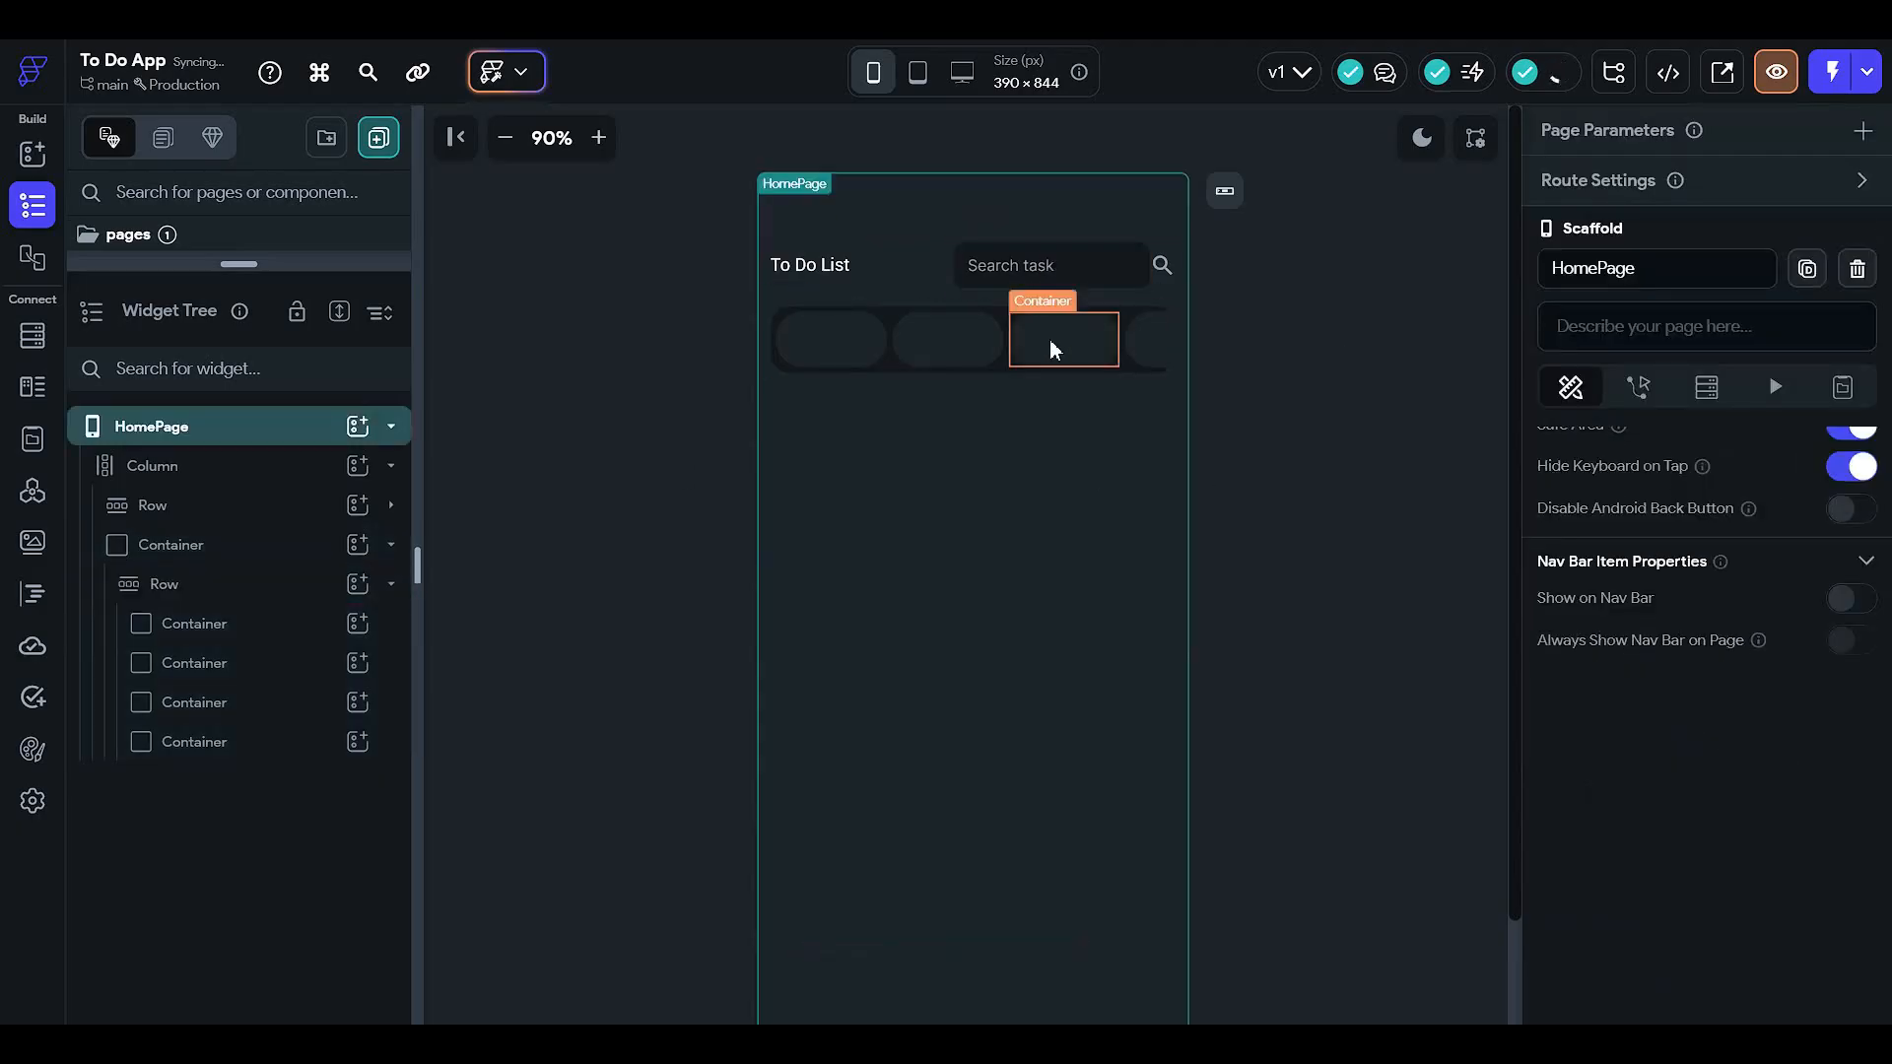
- Remove the extra placeholder chips so the Row keeps a single chip Container
click(264, 599)
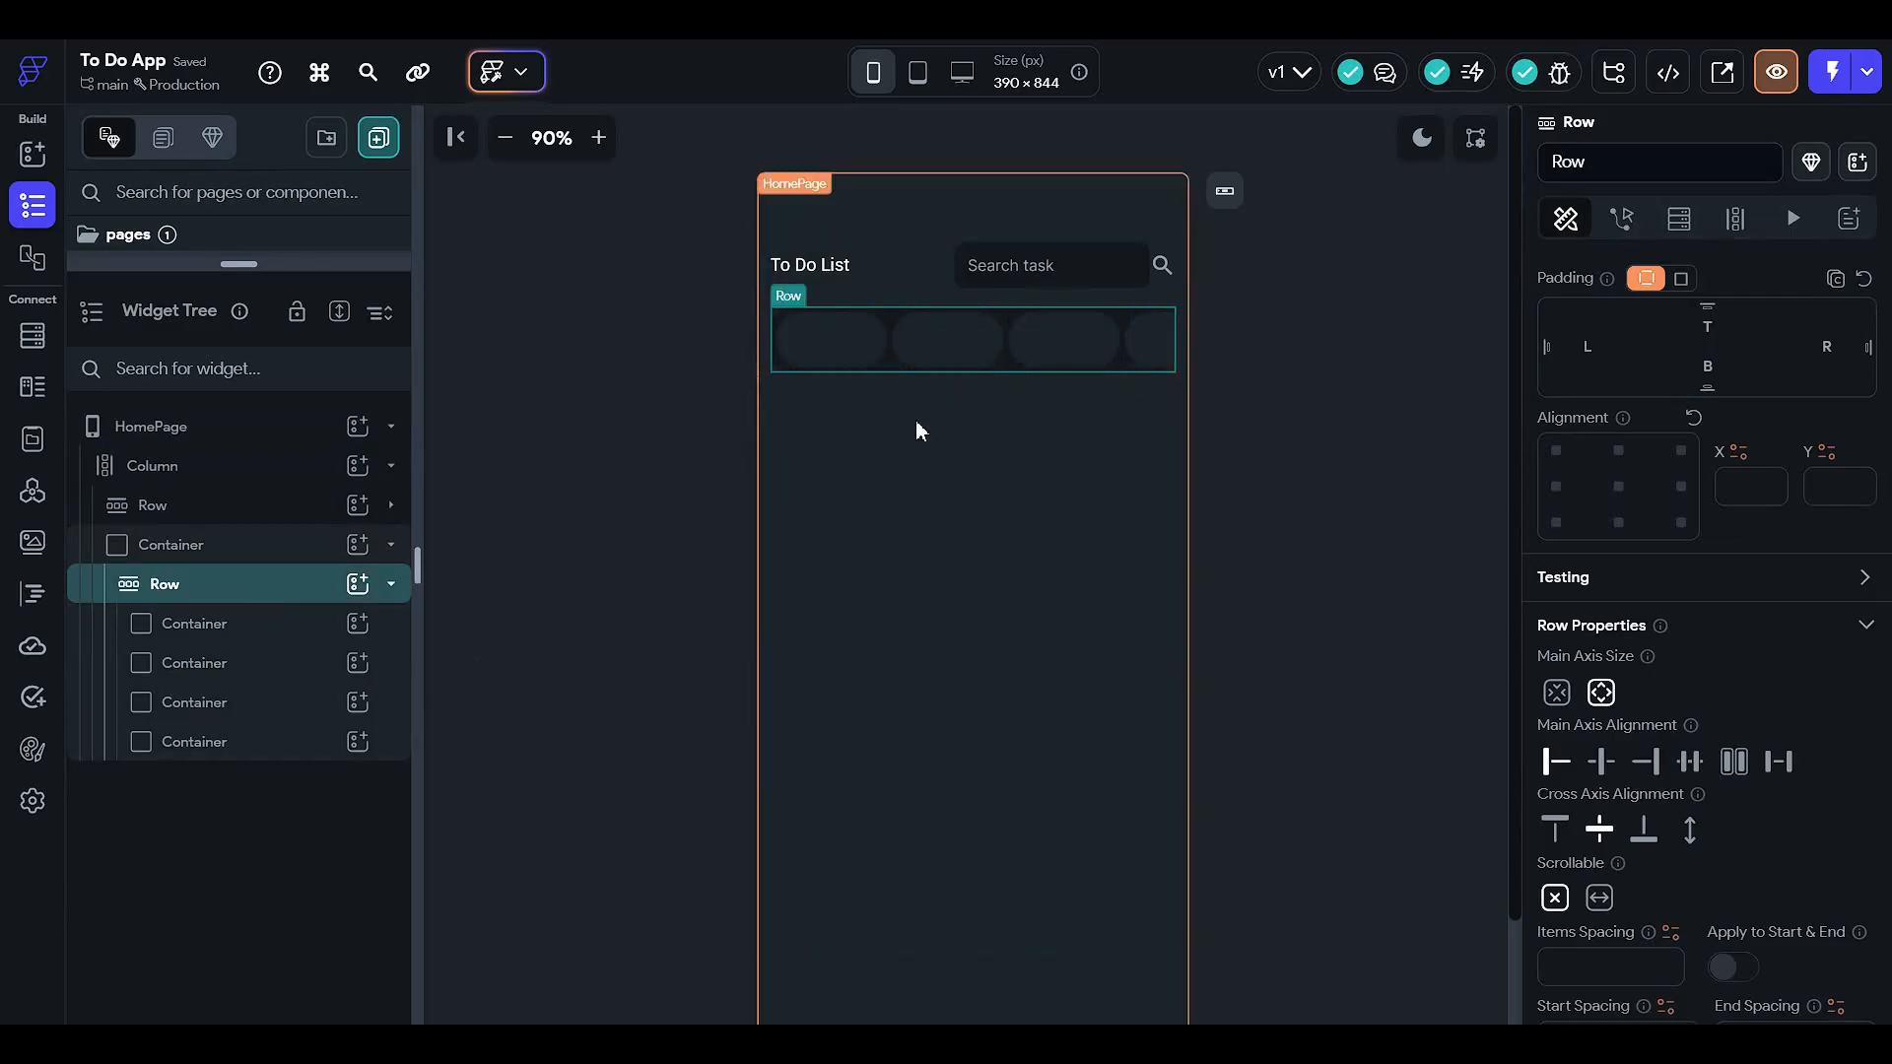
click(503, 485)
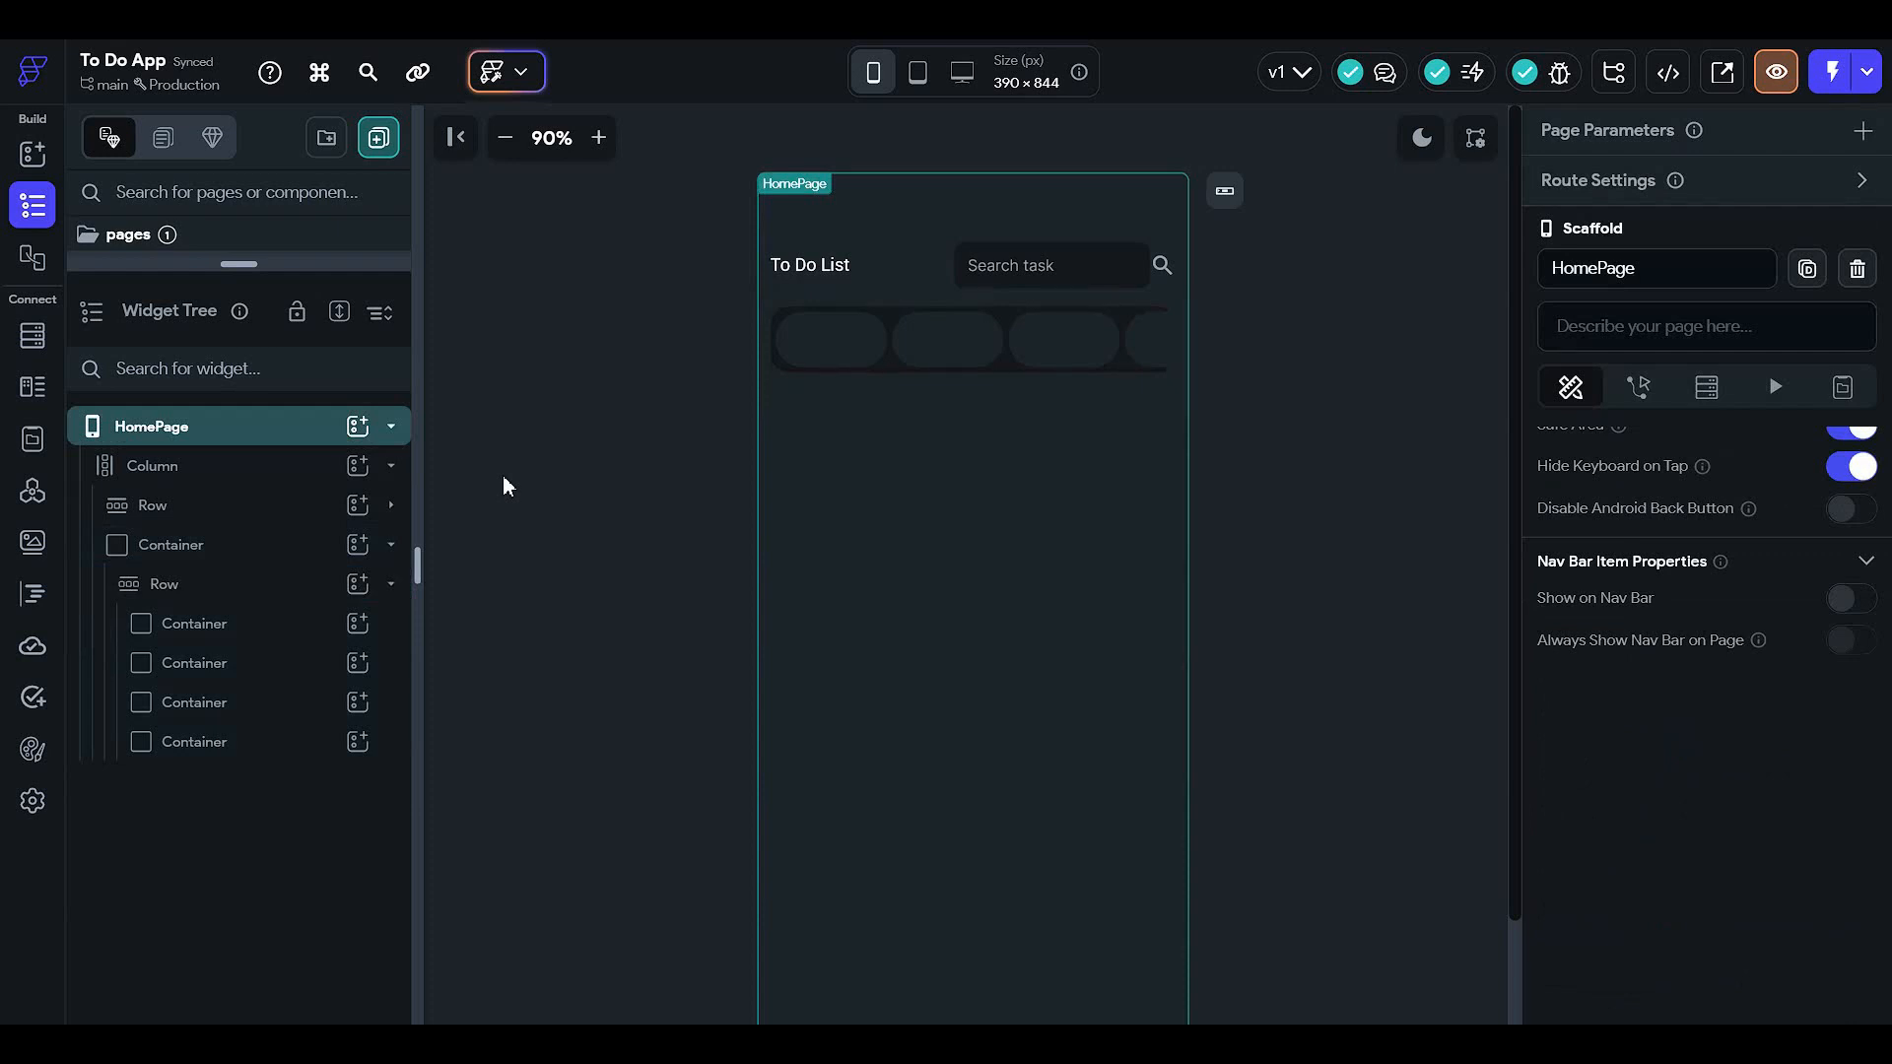
click(312, 557)
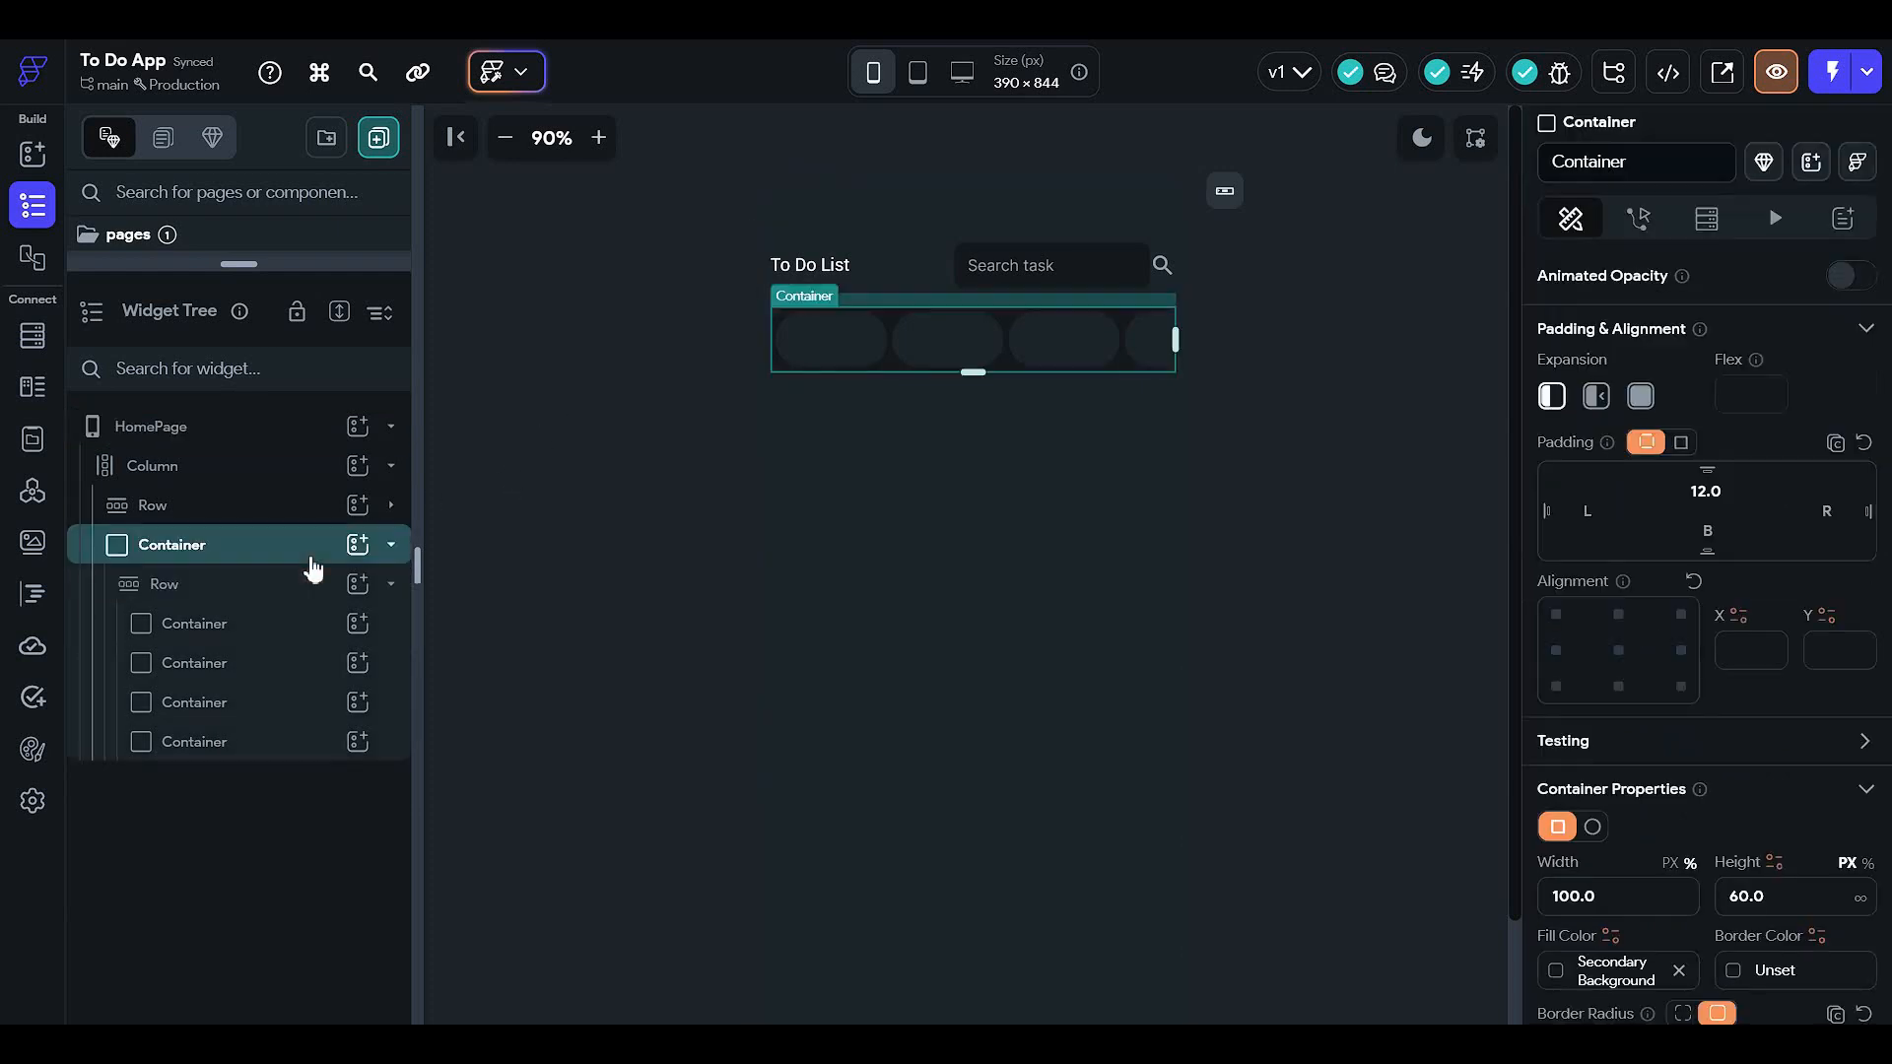
click(297, 588)
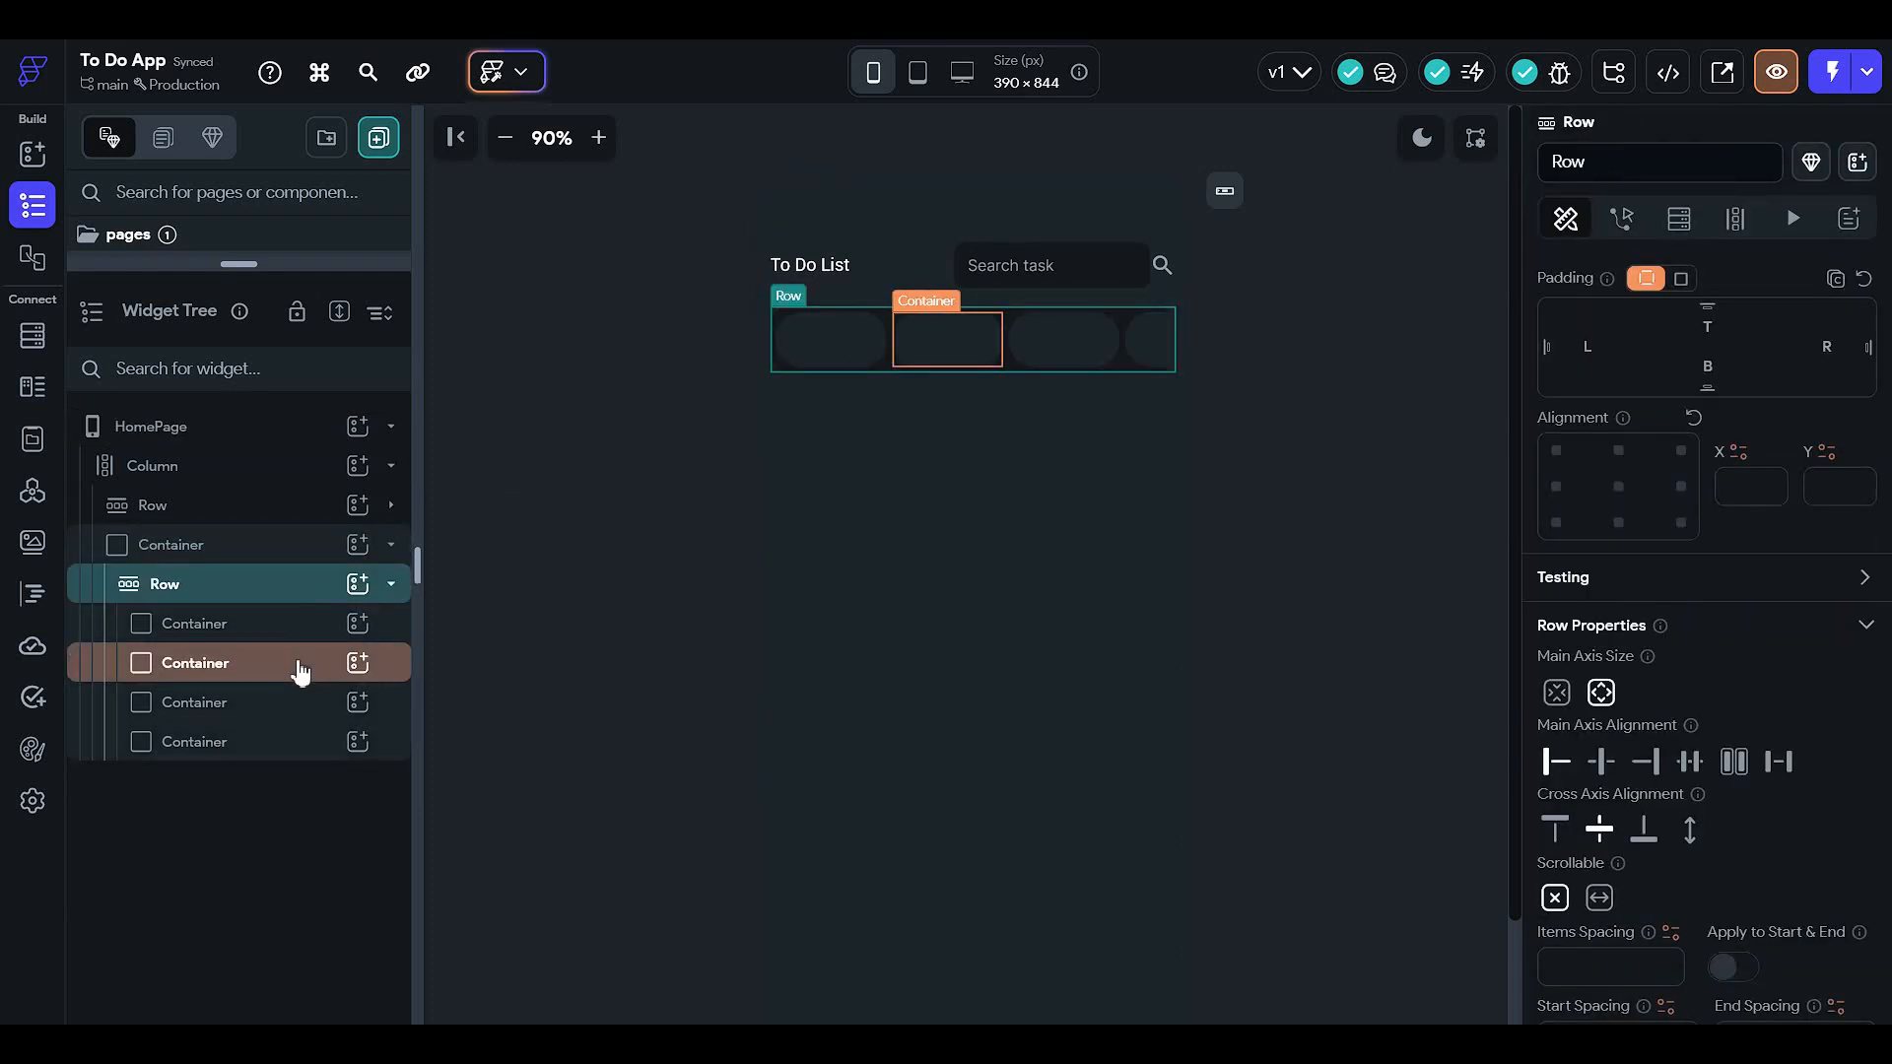
key(ctrl+z)
key(ctrl+z)
key(ctrl+z)
click(311, 630)
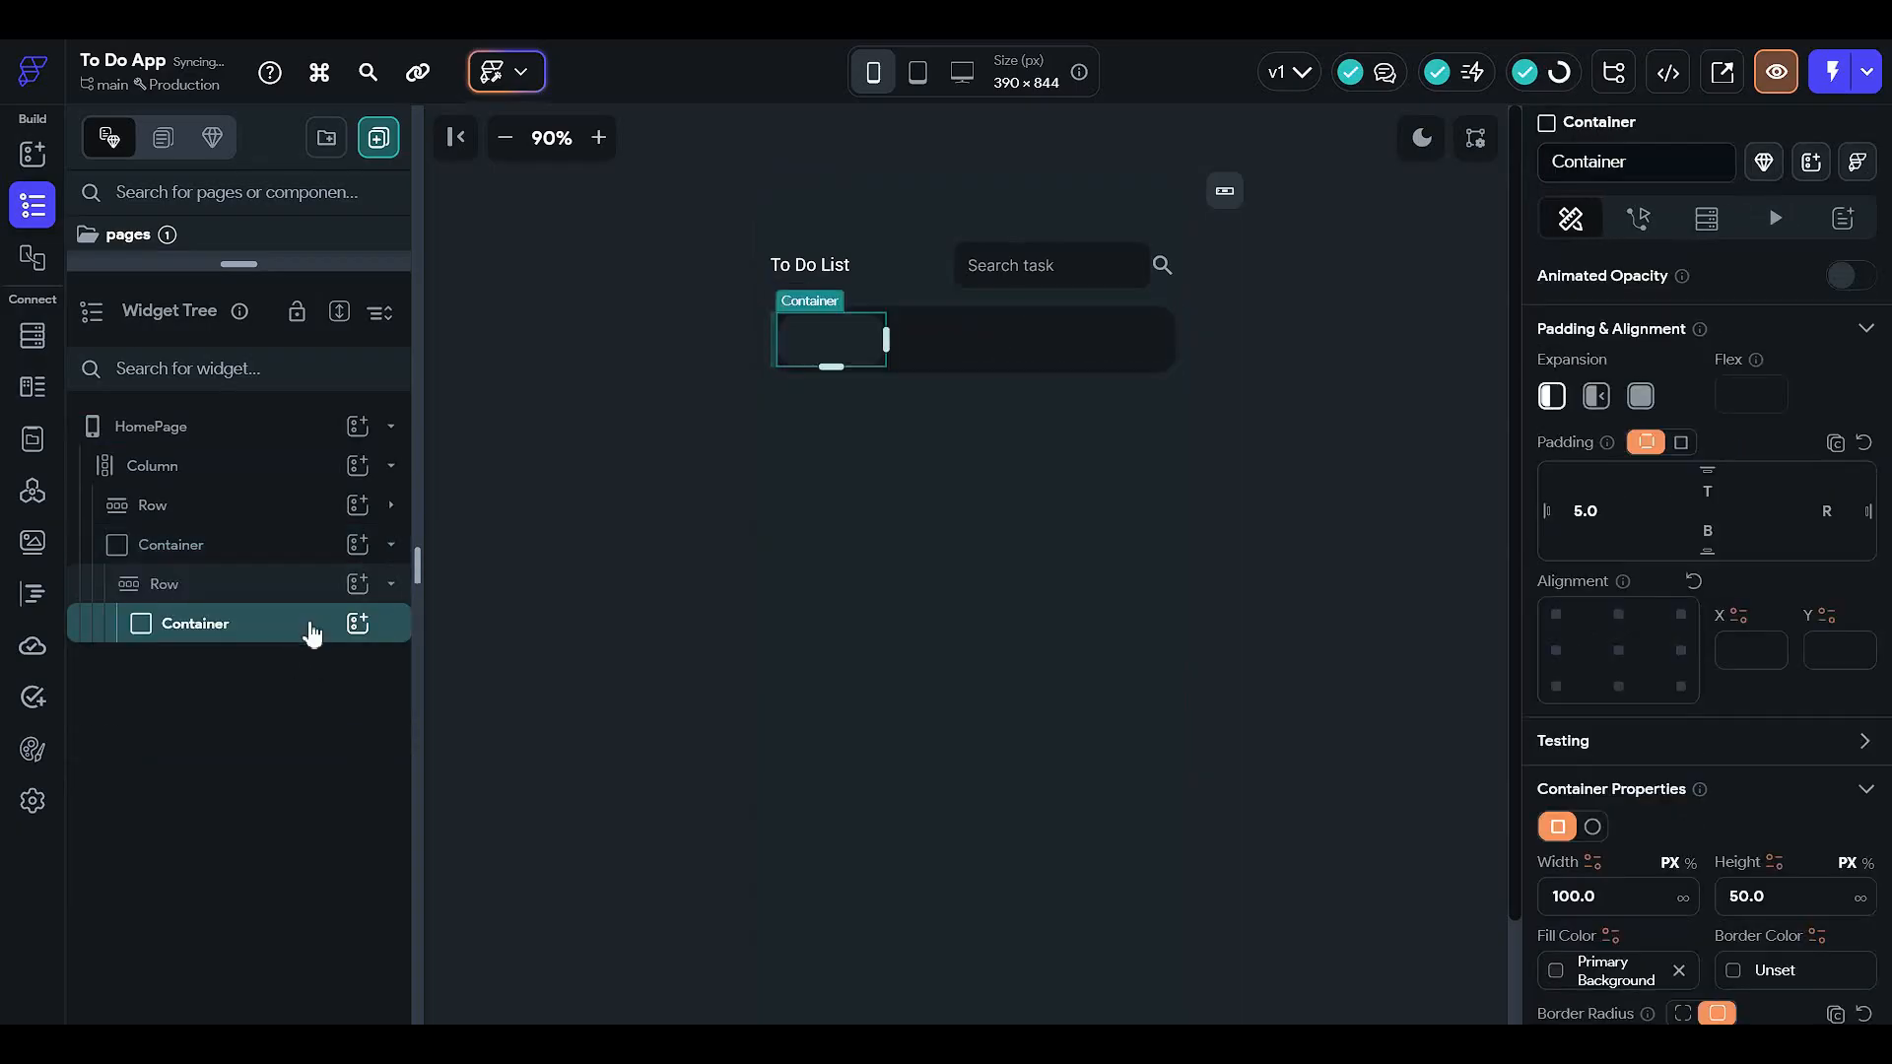
- Add a Text widget inside the chip Container and centre its alignment
click(358, 623)
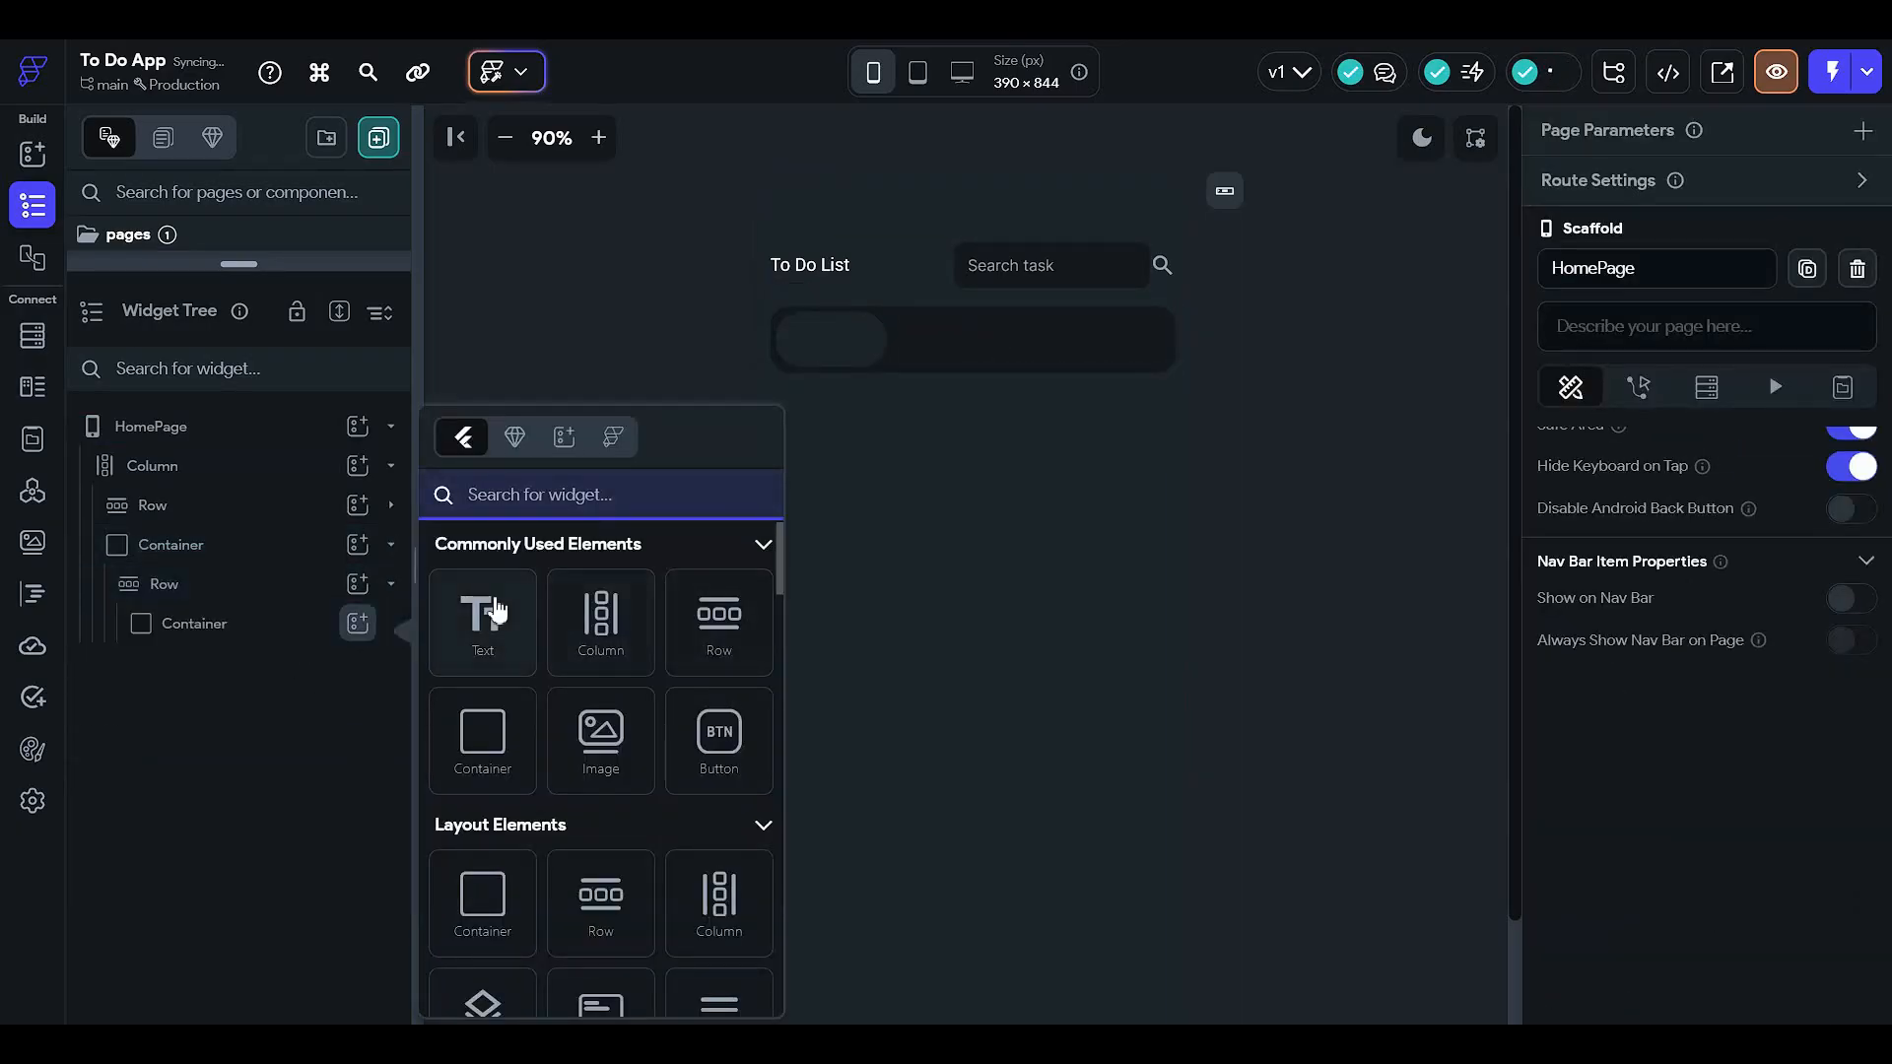
click(479, 608)
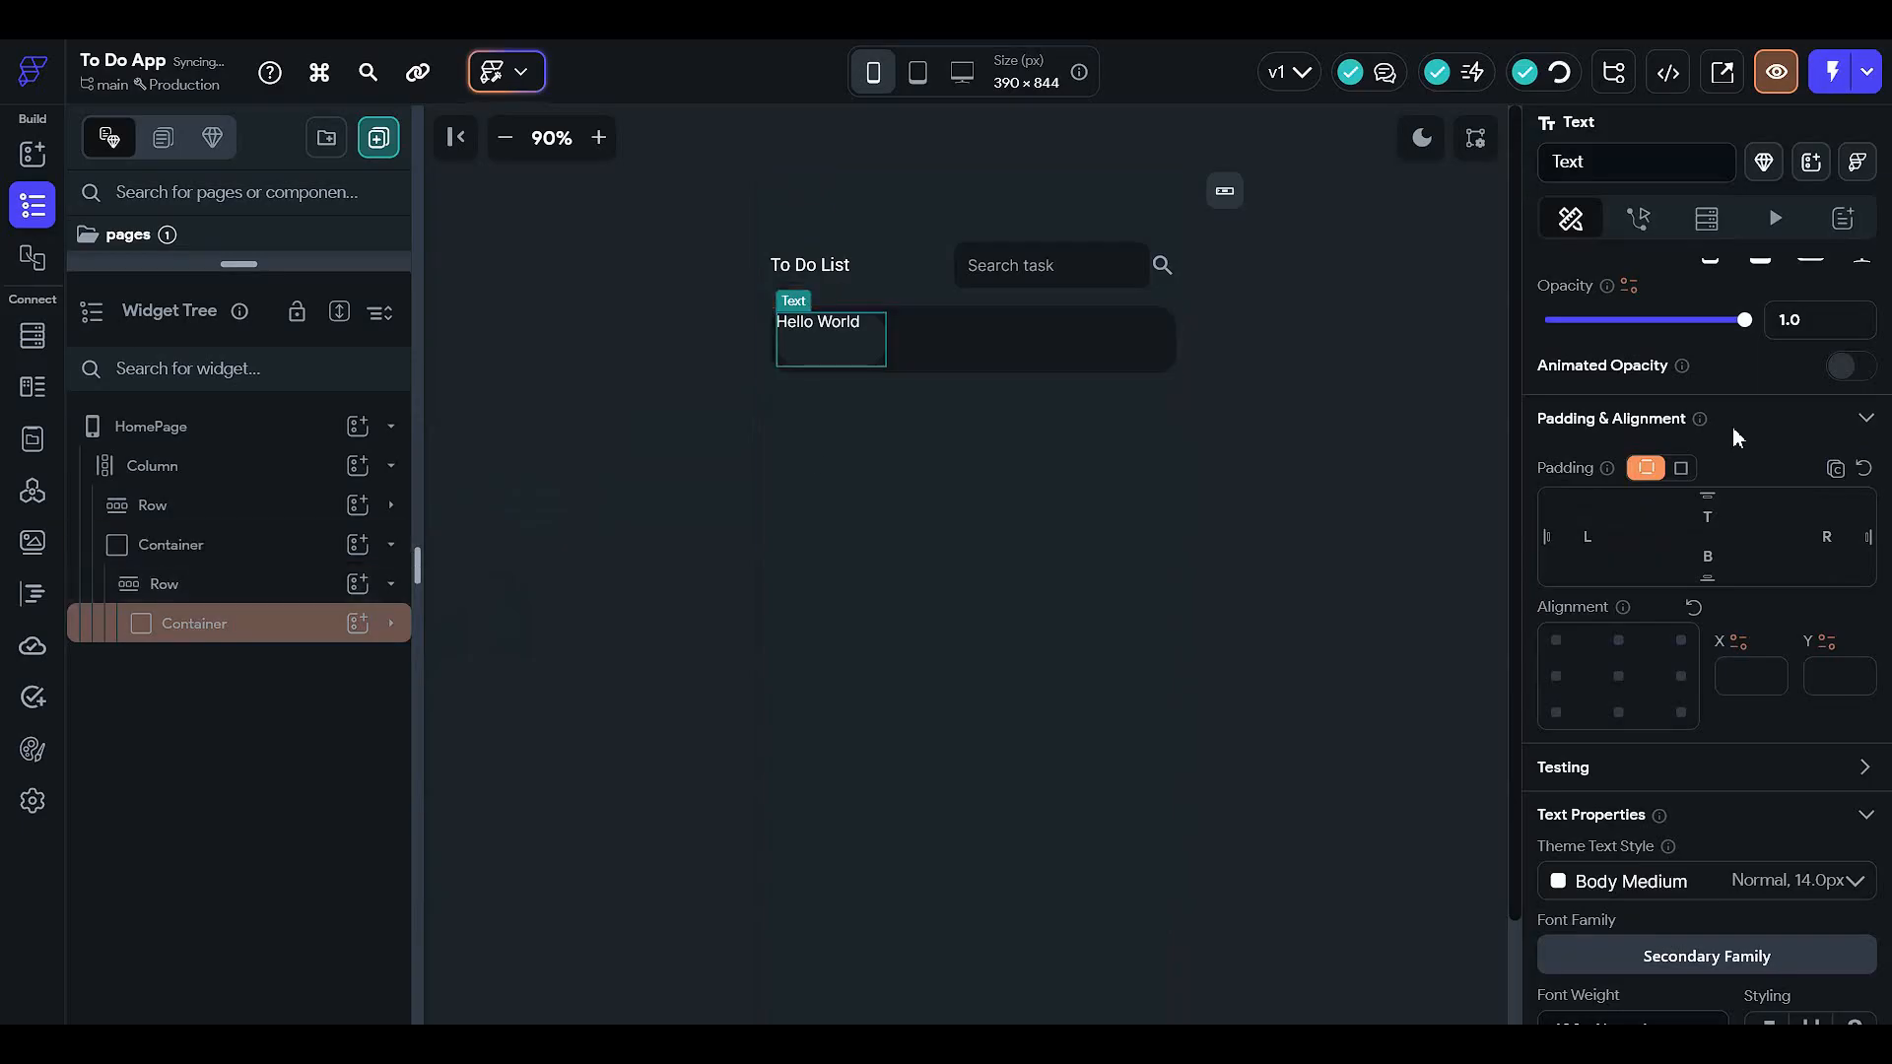
click(312, 635)
click(313, 660)
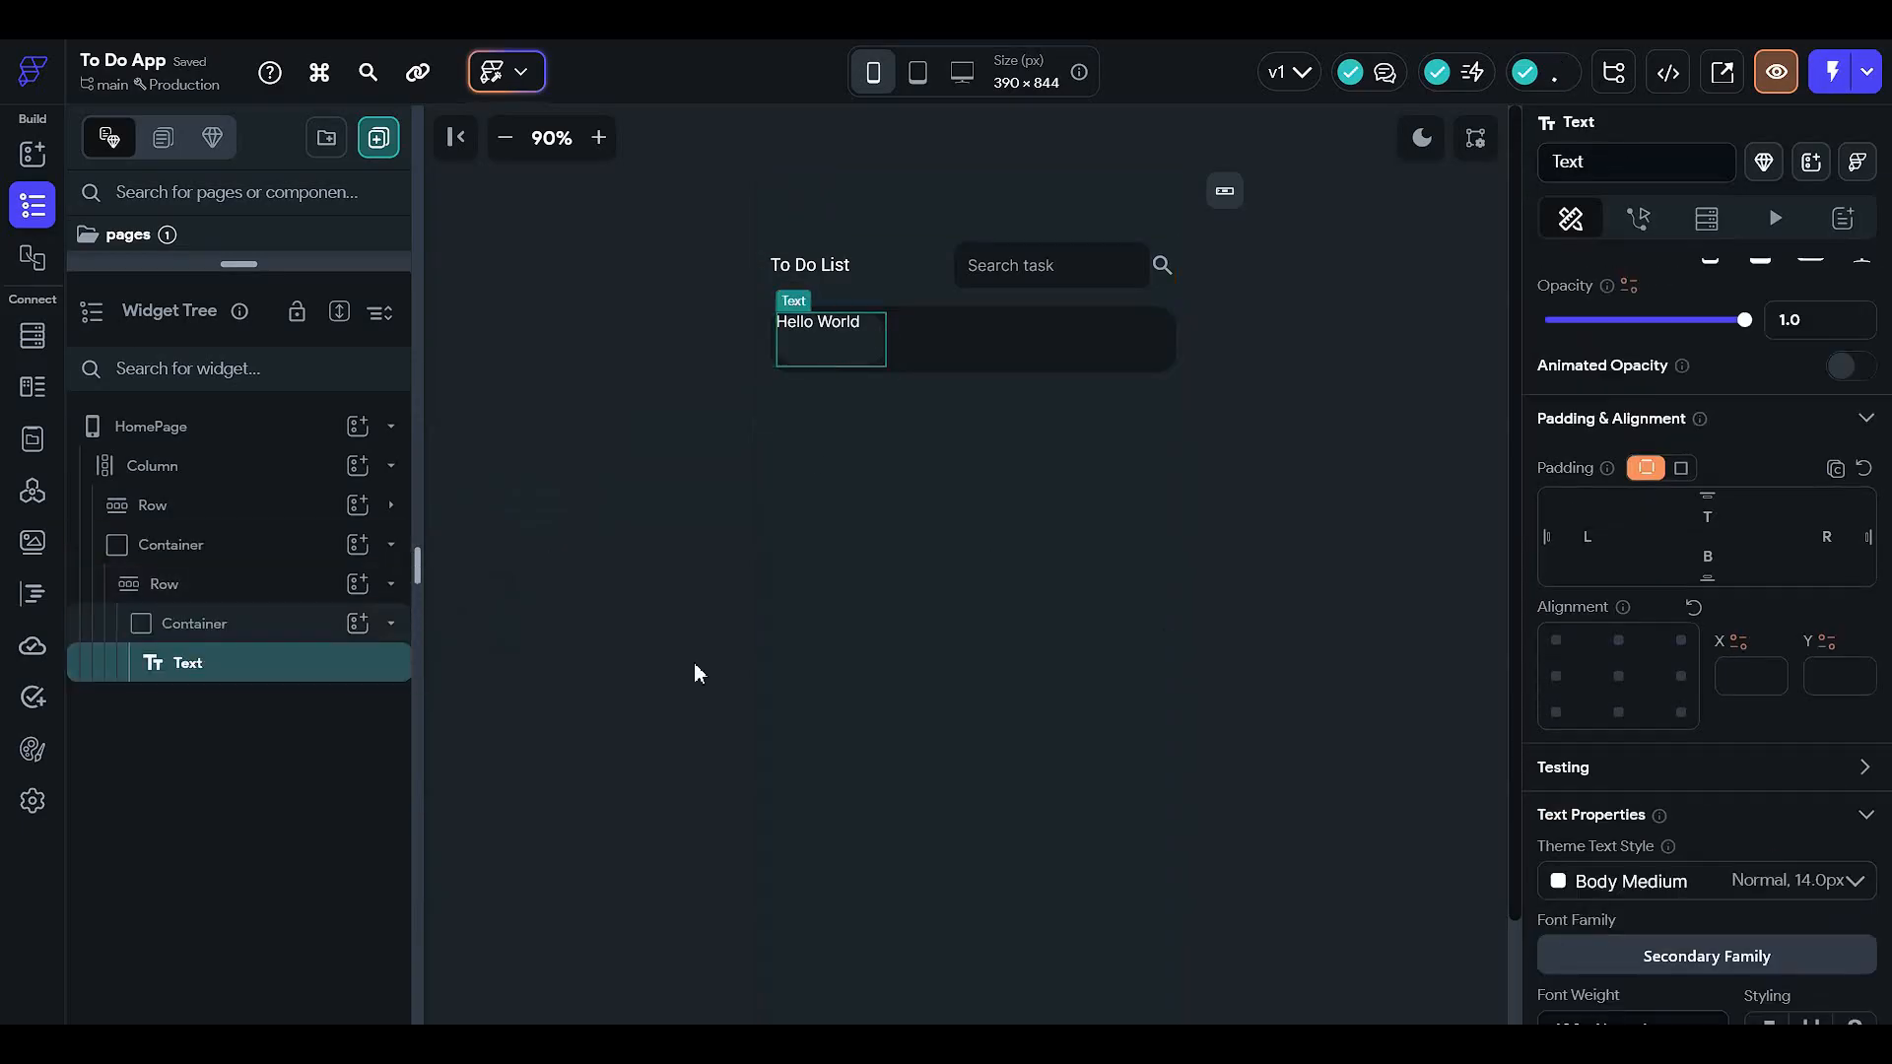
click(1619, 678)
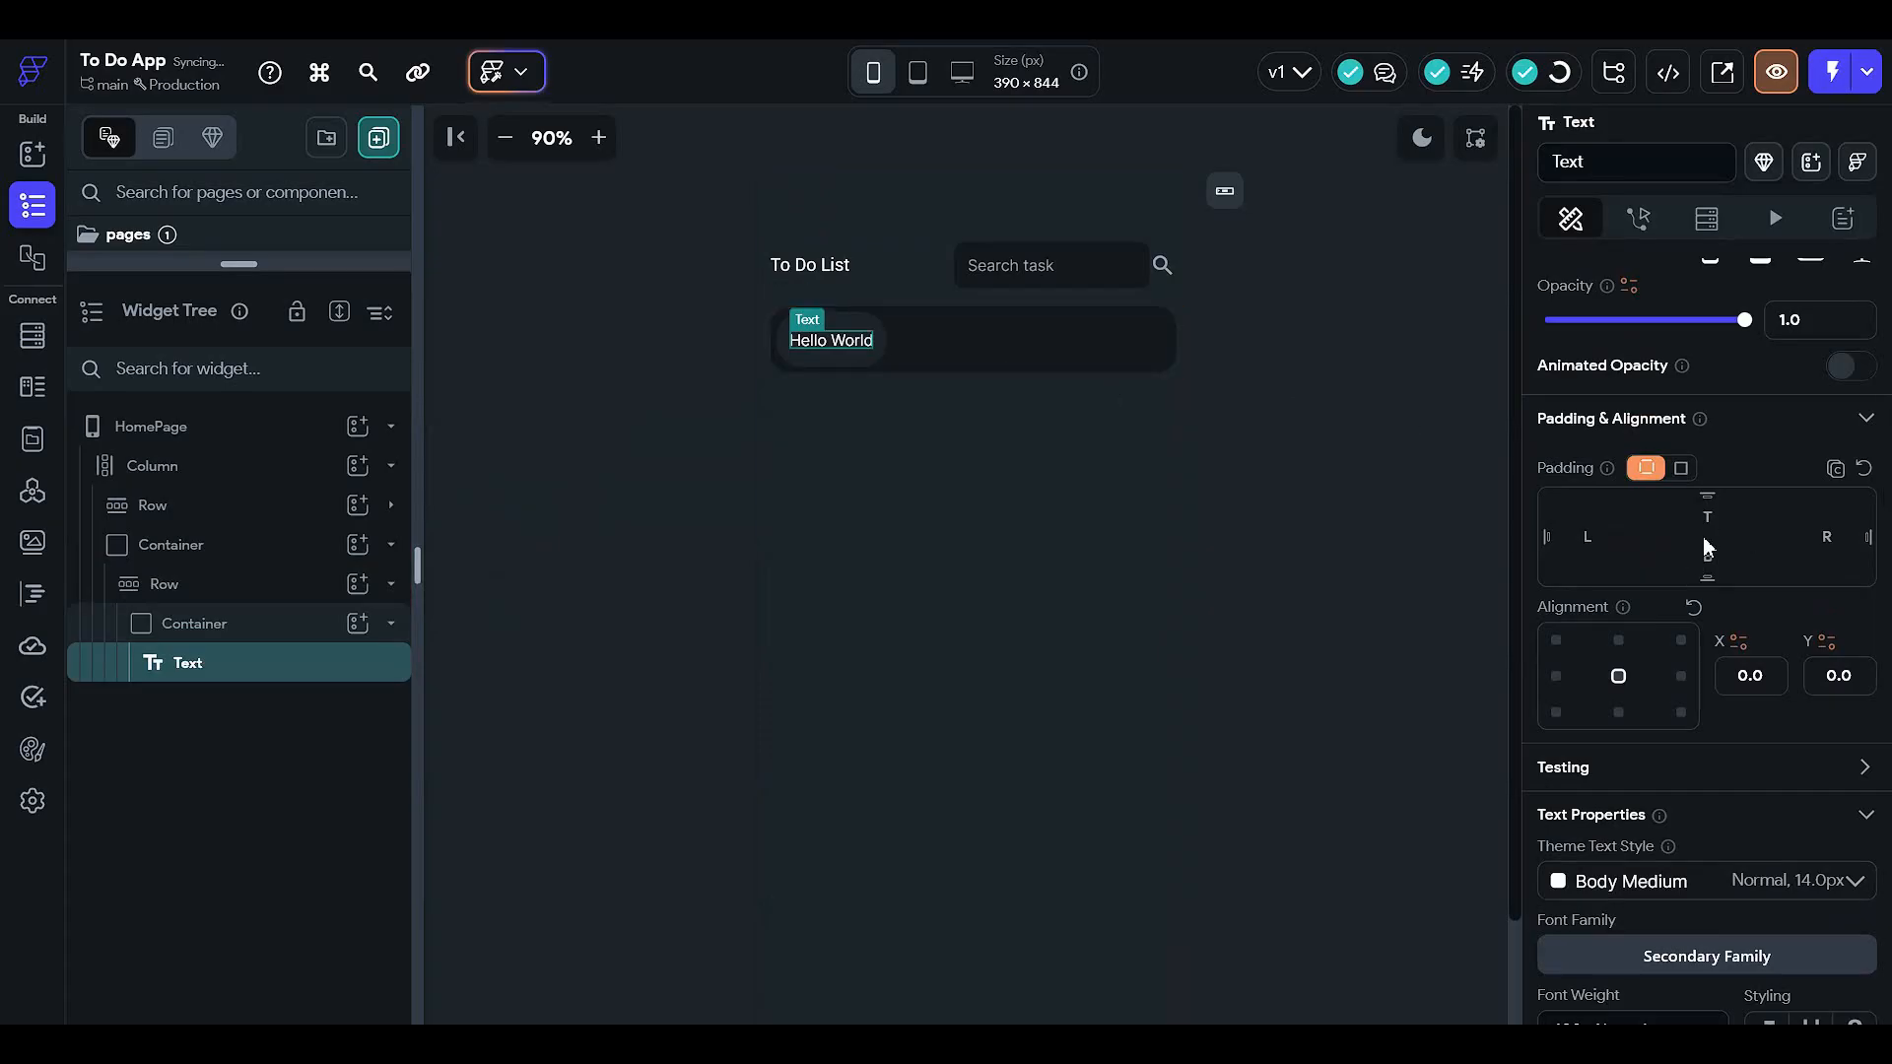
- Replace the Hello World text with 'College taks'
scroll(1702, 536, up, 3)
click(1656, 401)
key(ctrl+a)
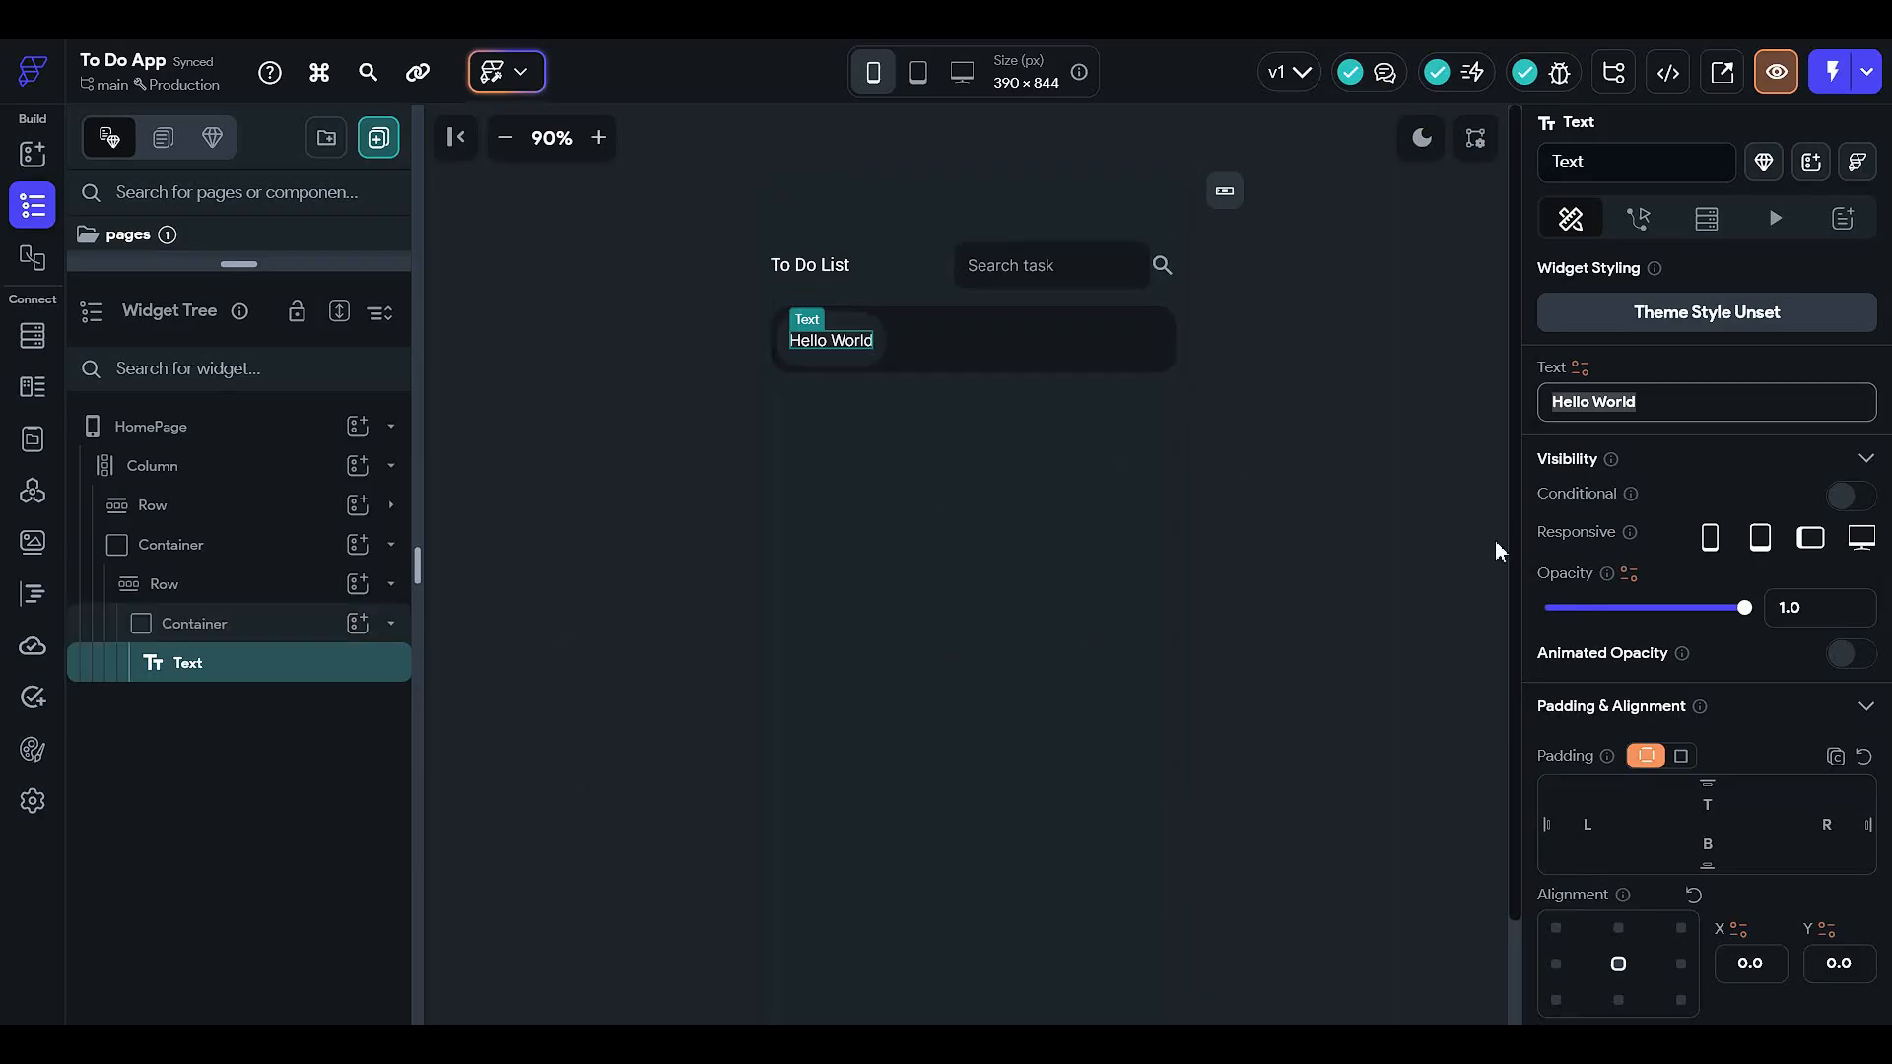
text(Collee)
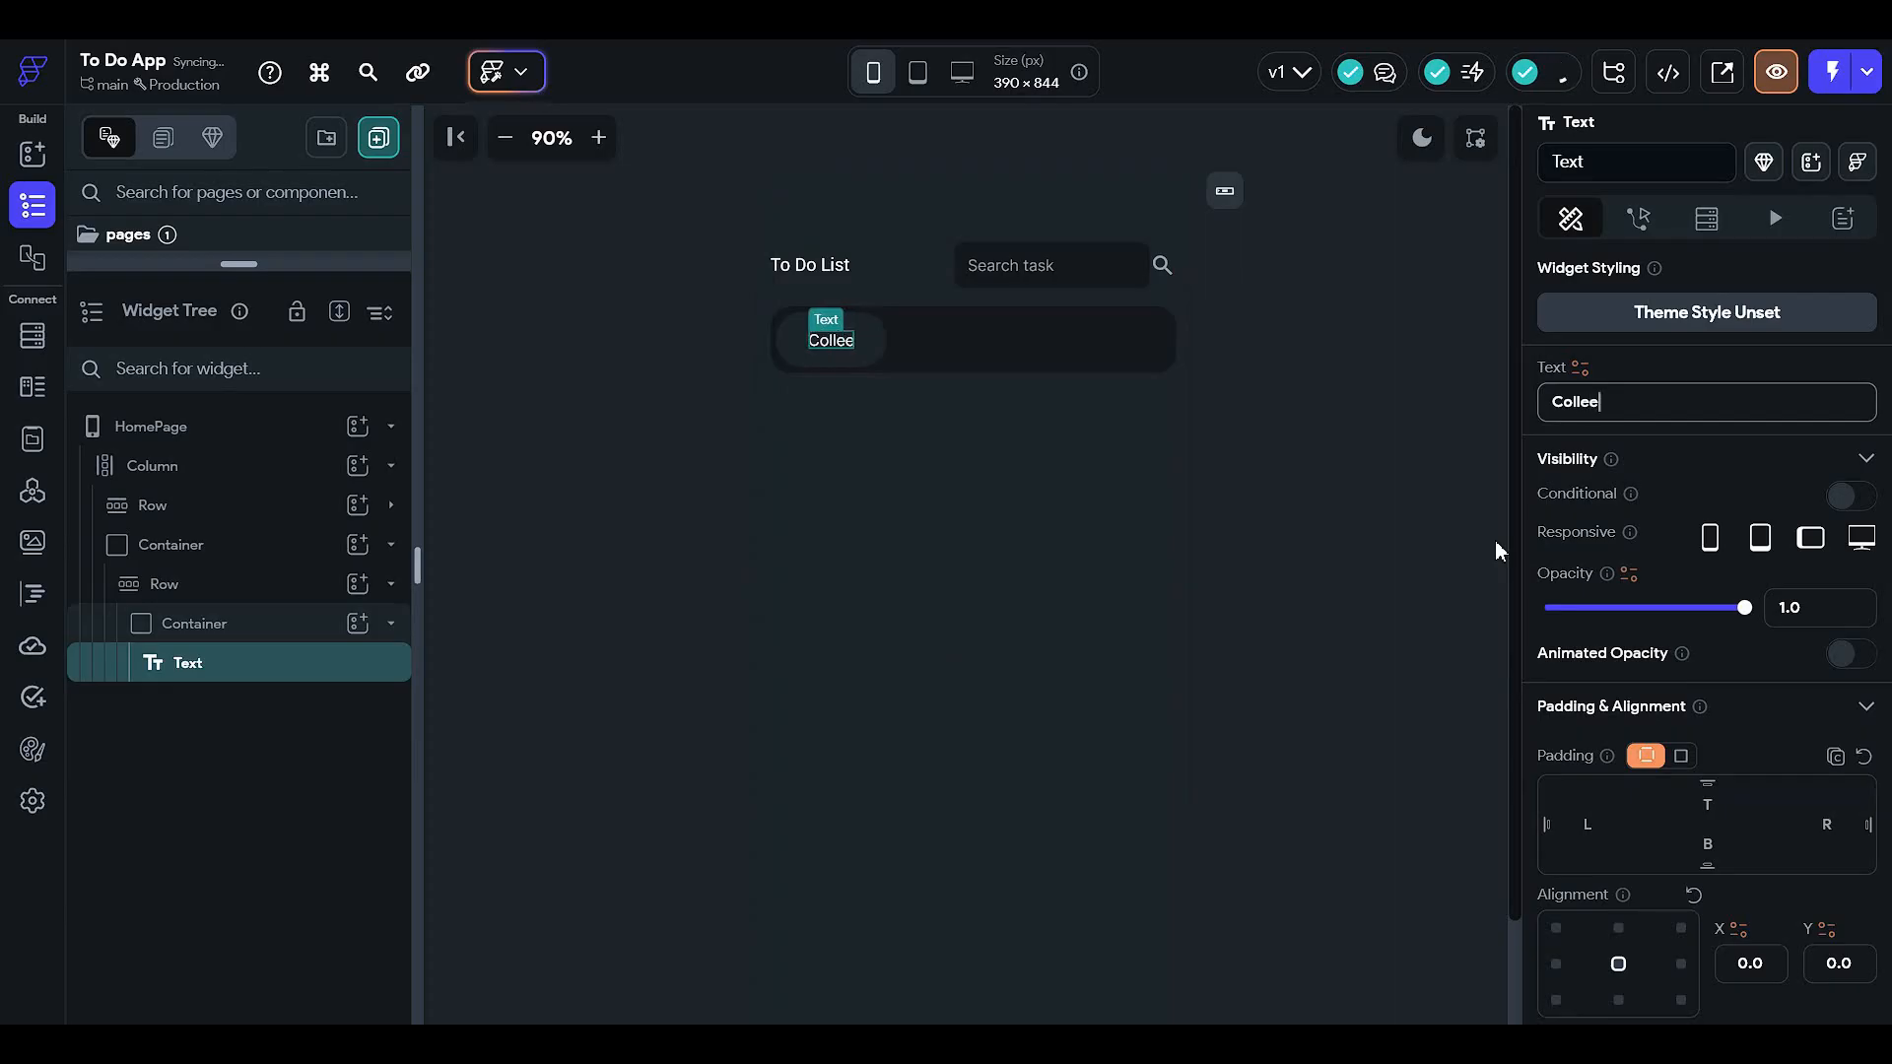
key(BackSpace)
text(ge taks)
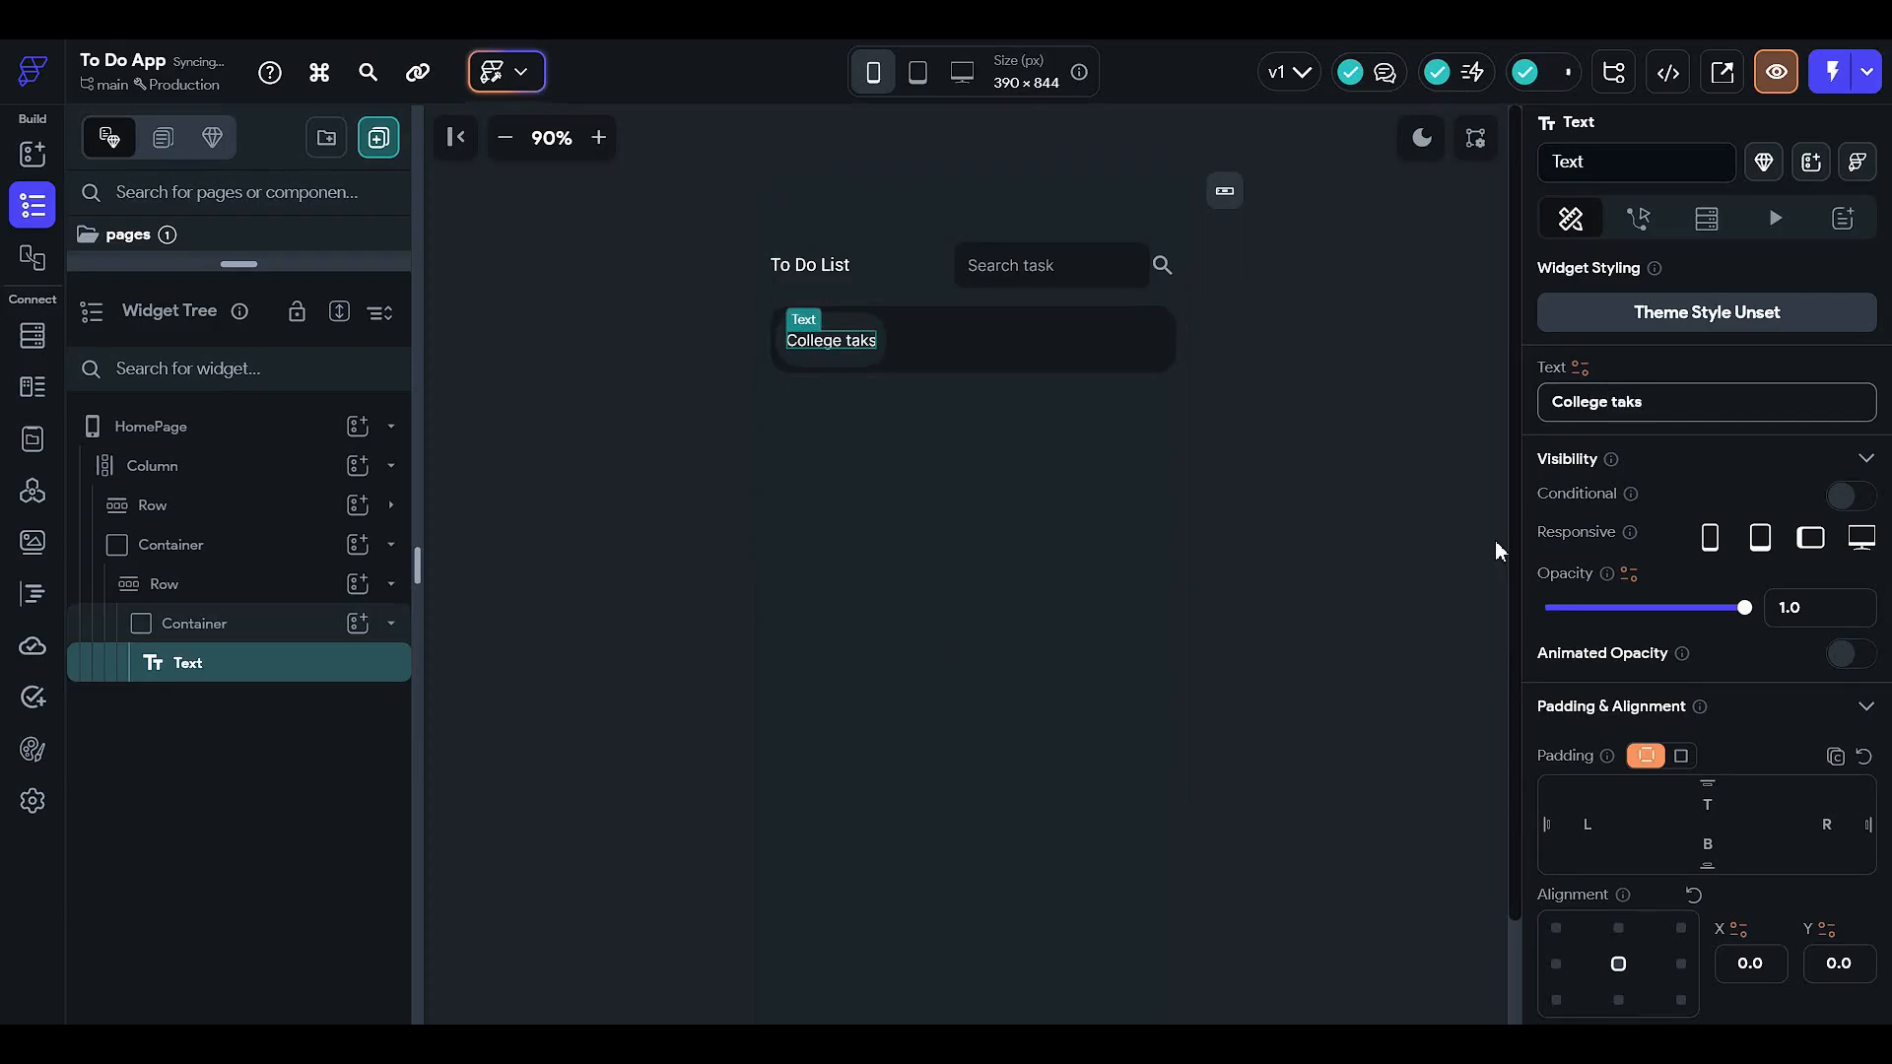
- Set the label's font family to Comic Neue
scroll(1806, 575, down, 5)
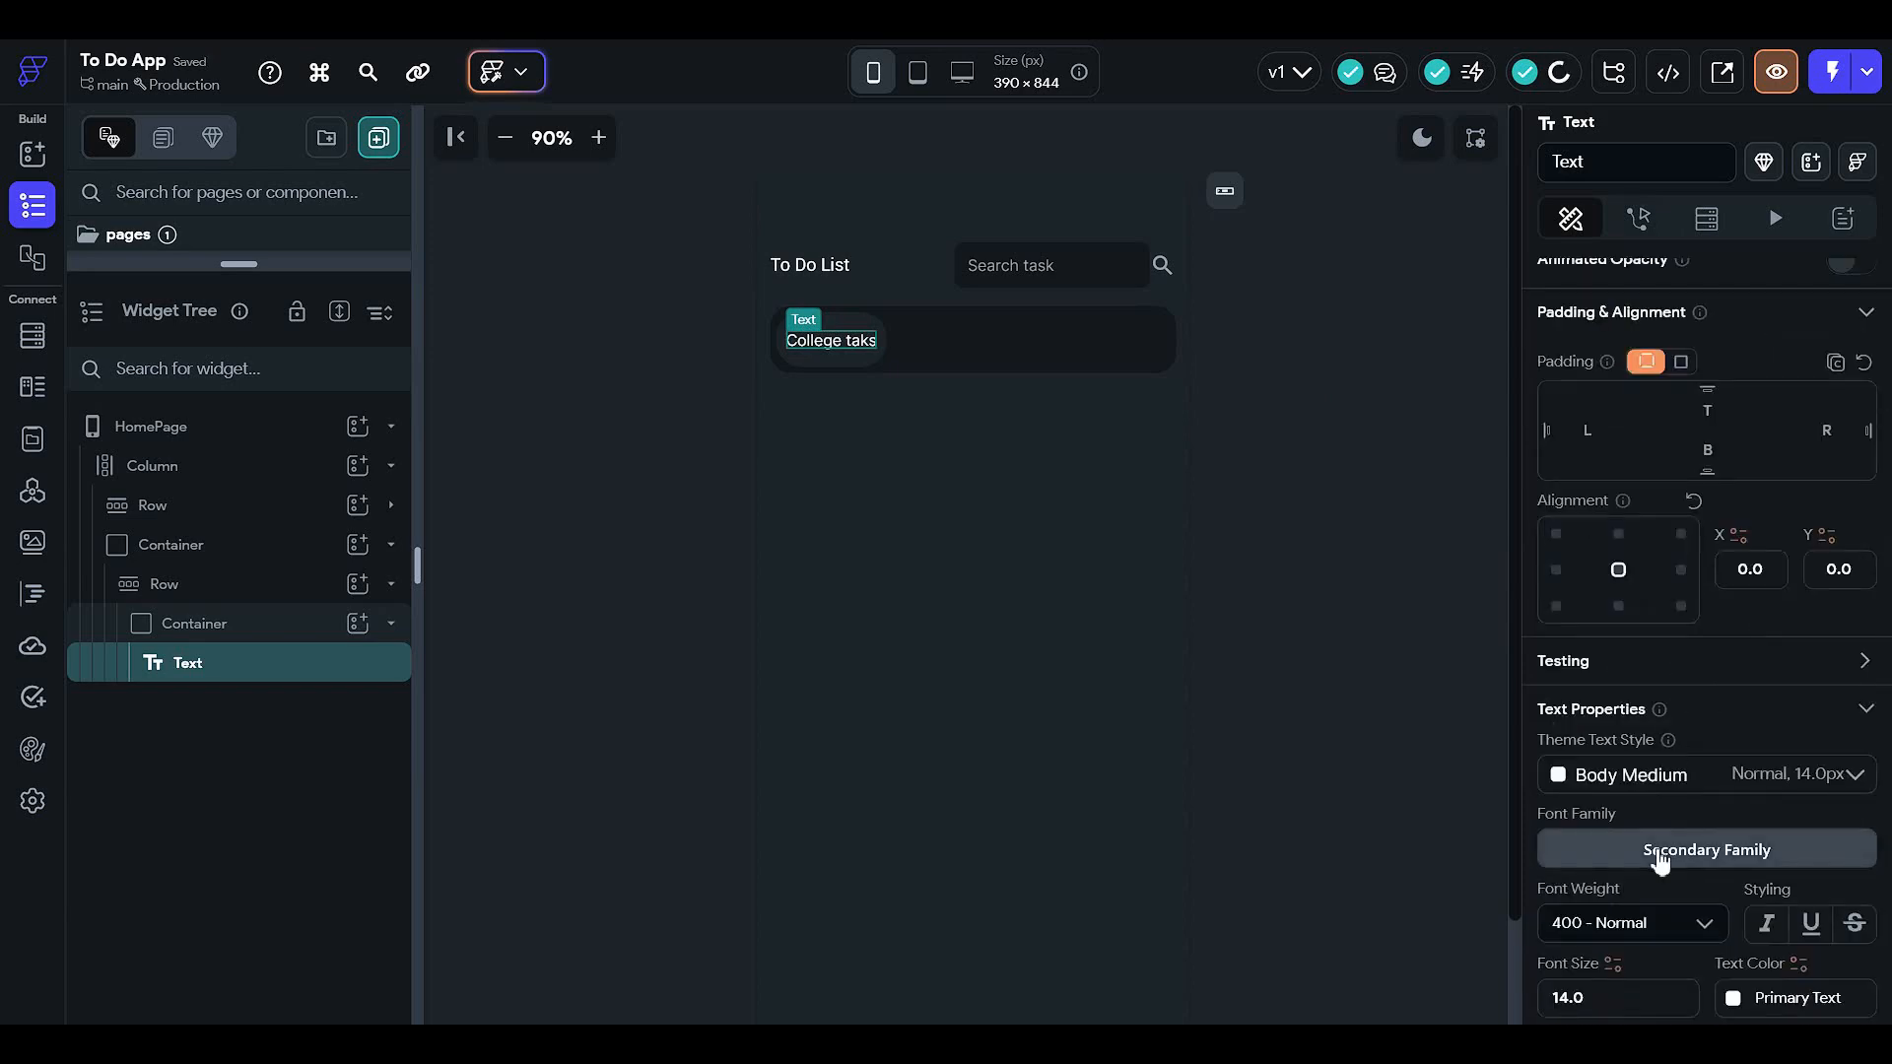
click(1655, 855)
click(821, 309)
text(comic)
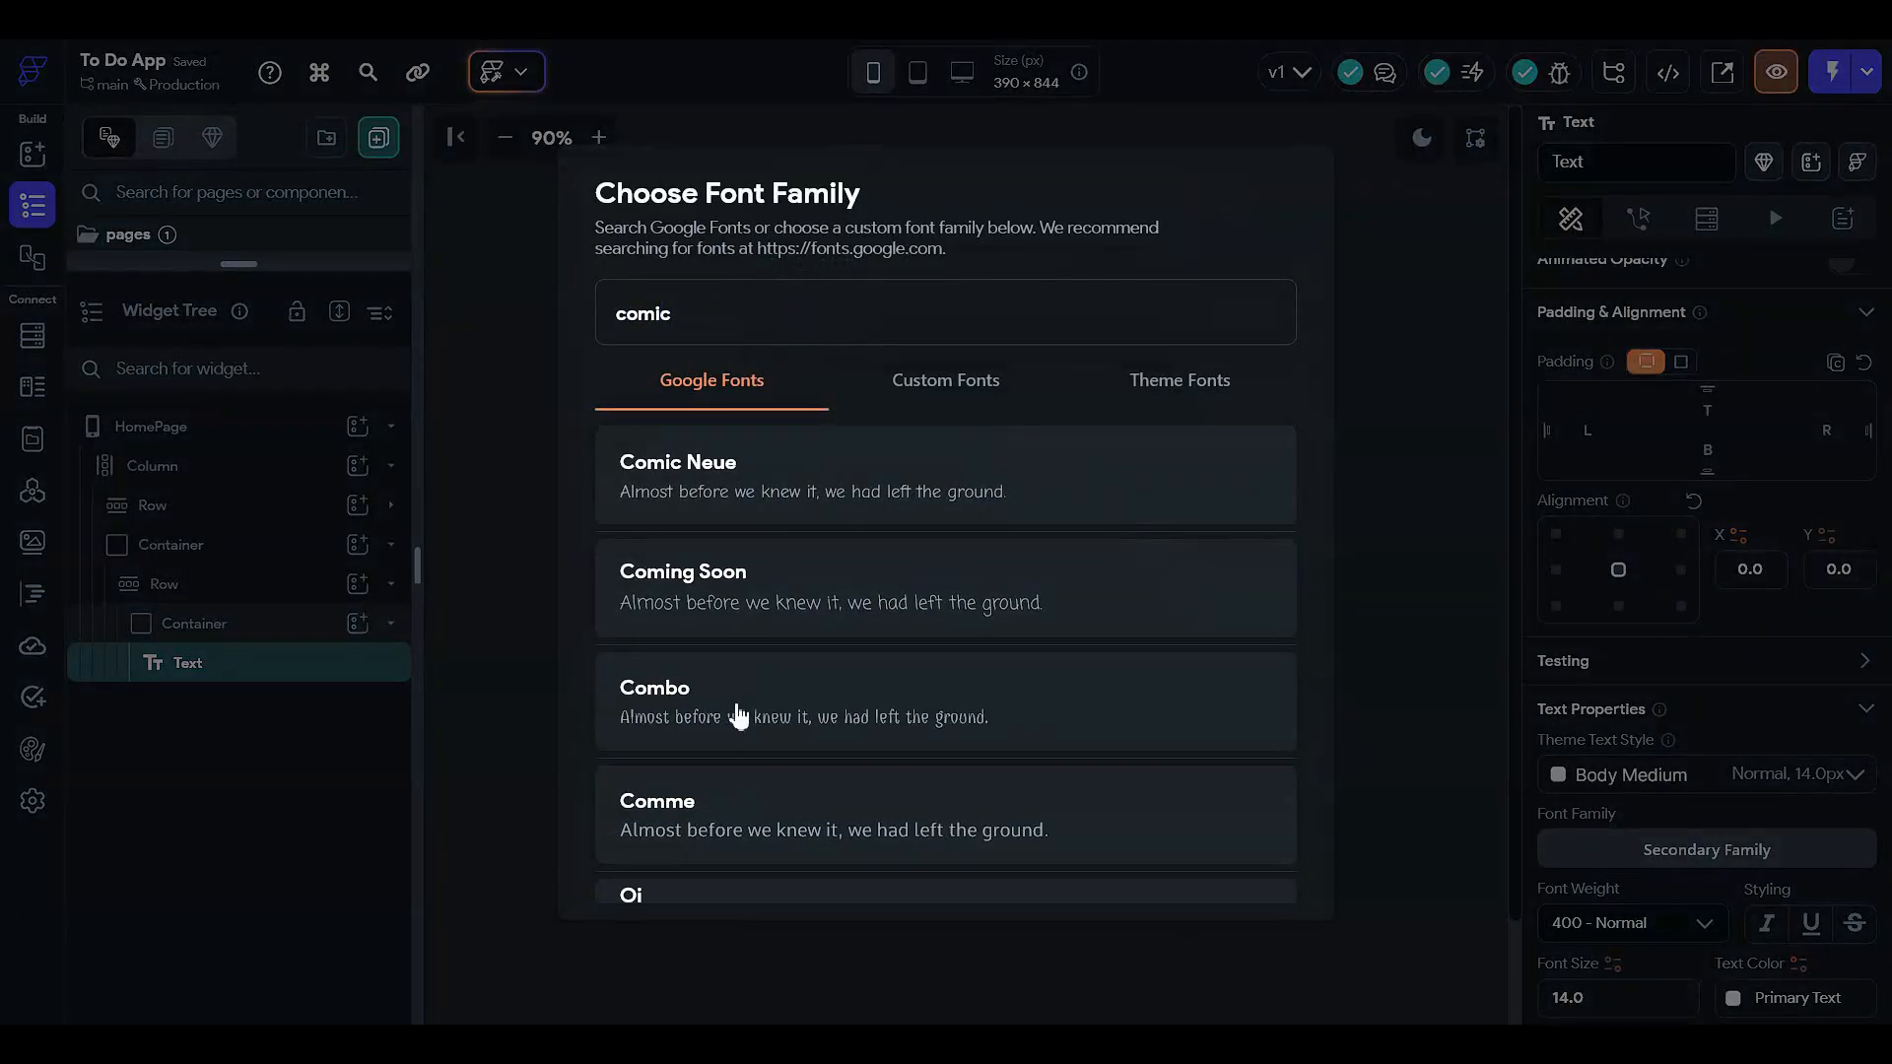
click(793, 530)
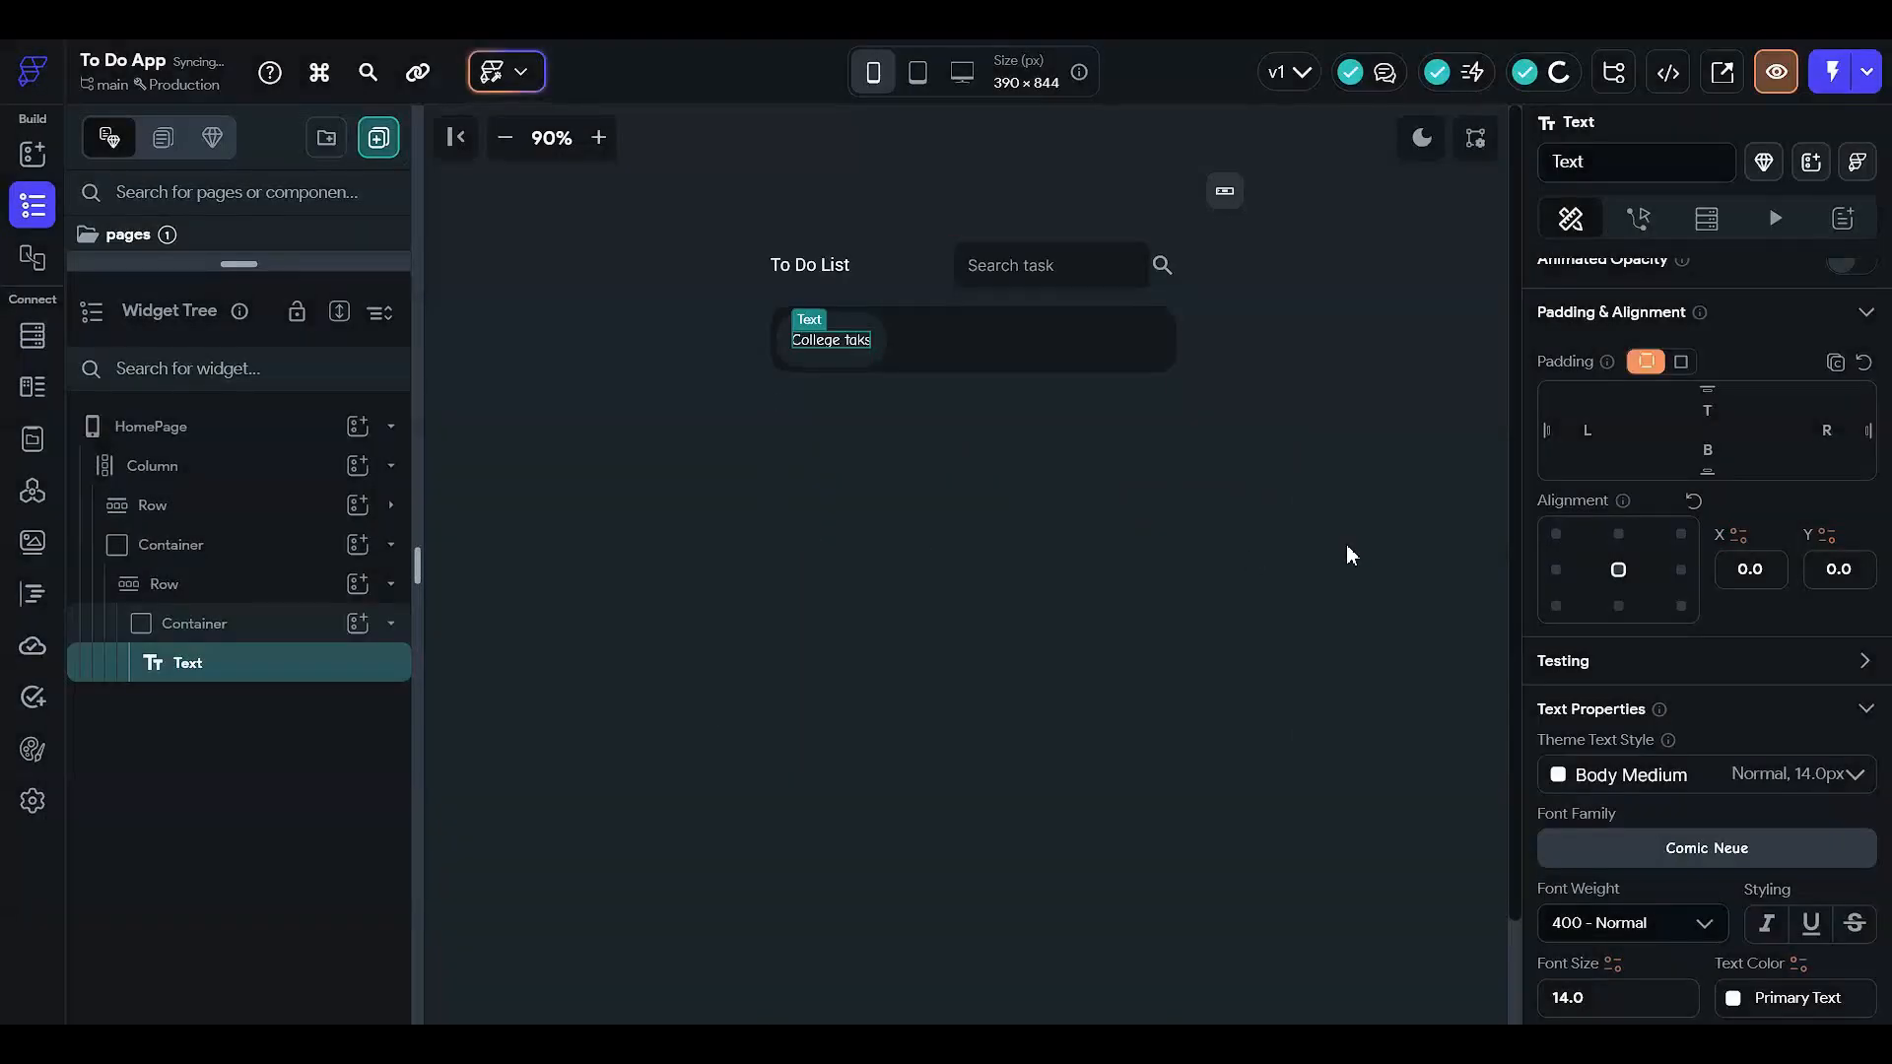
click(1347, 545)
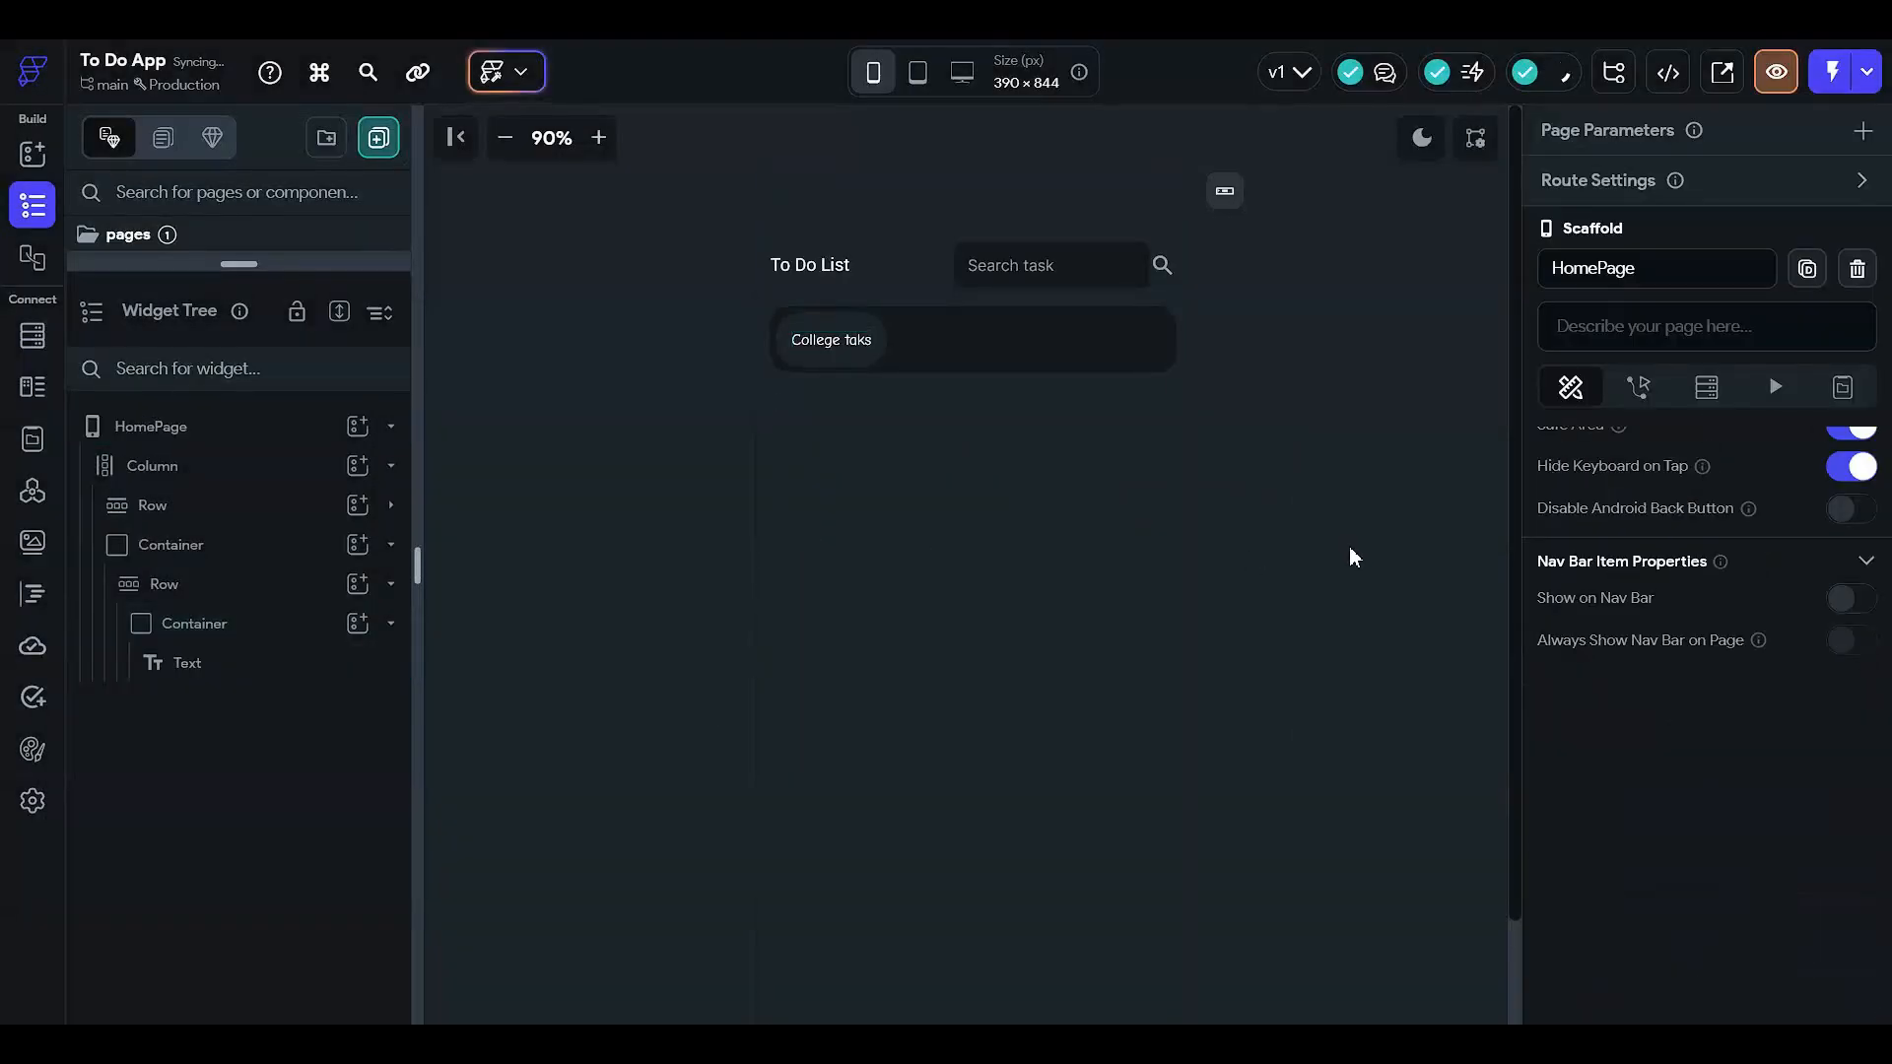
- Set the College taks label's font size to 16
click(839, 340)
scroll(1694, 773, down, 5)
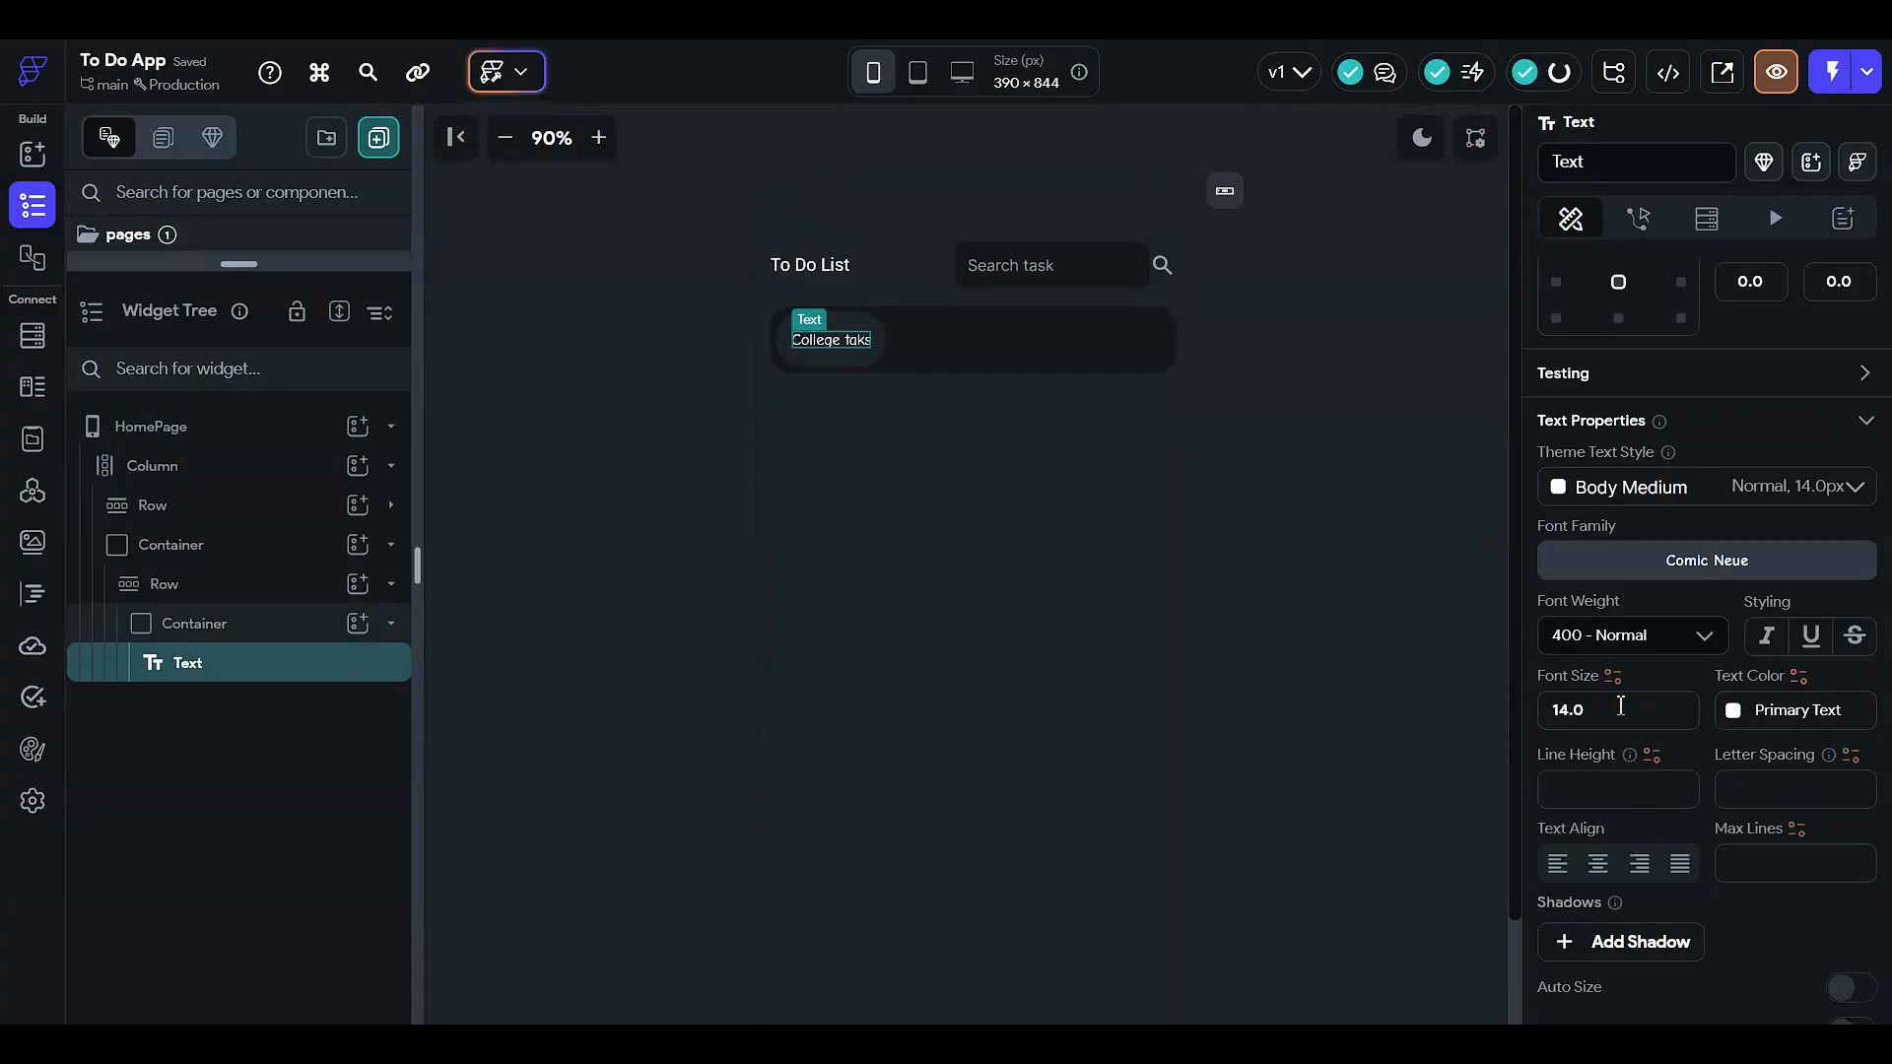
click(1621, 706)
text(16)
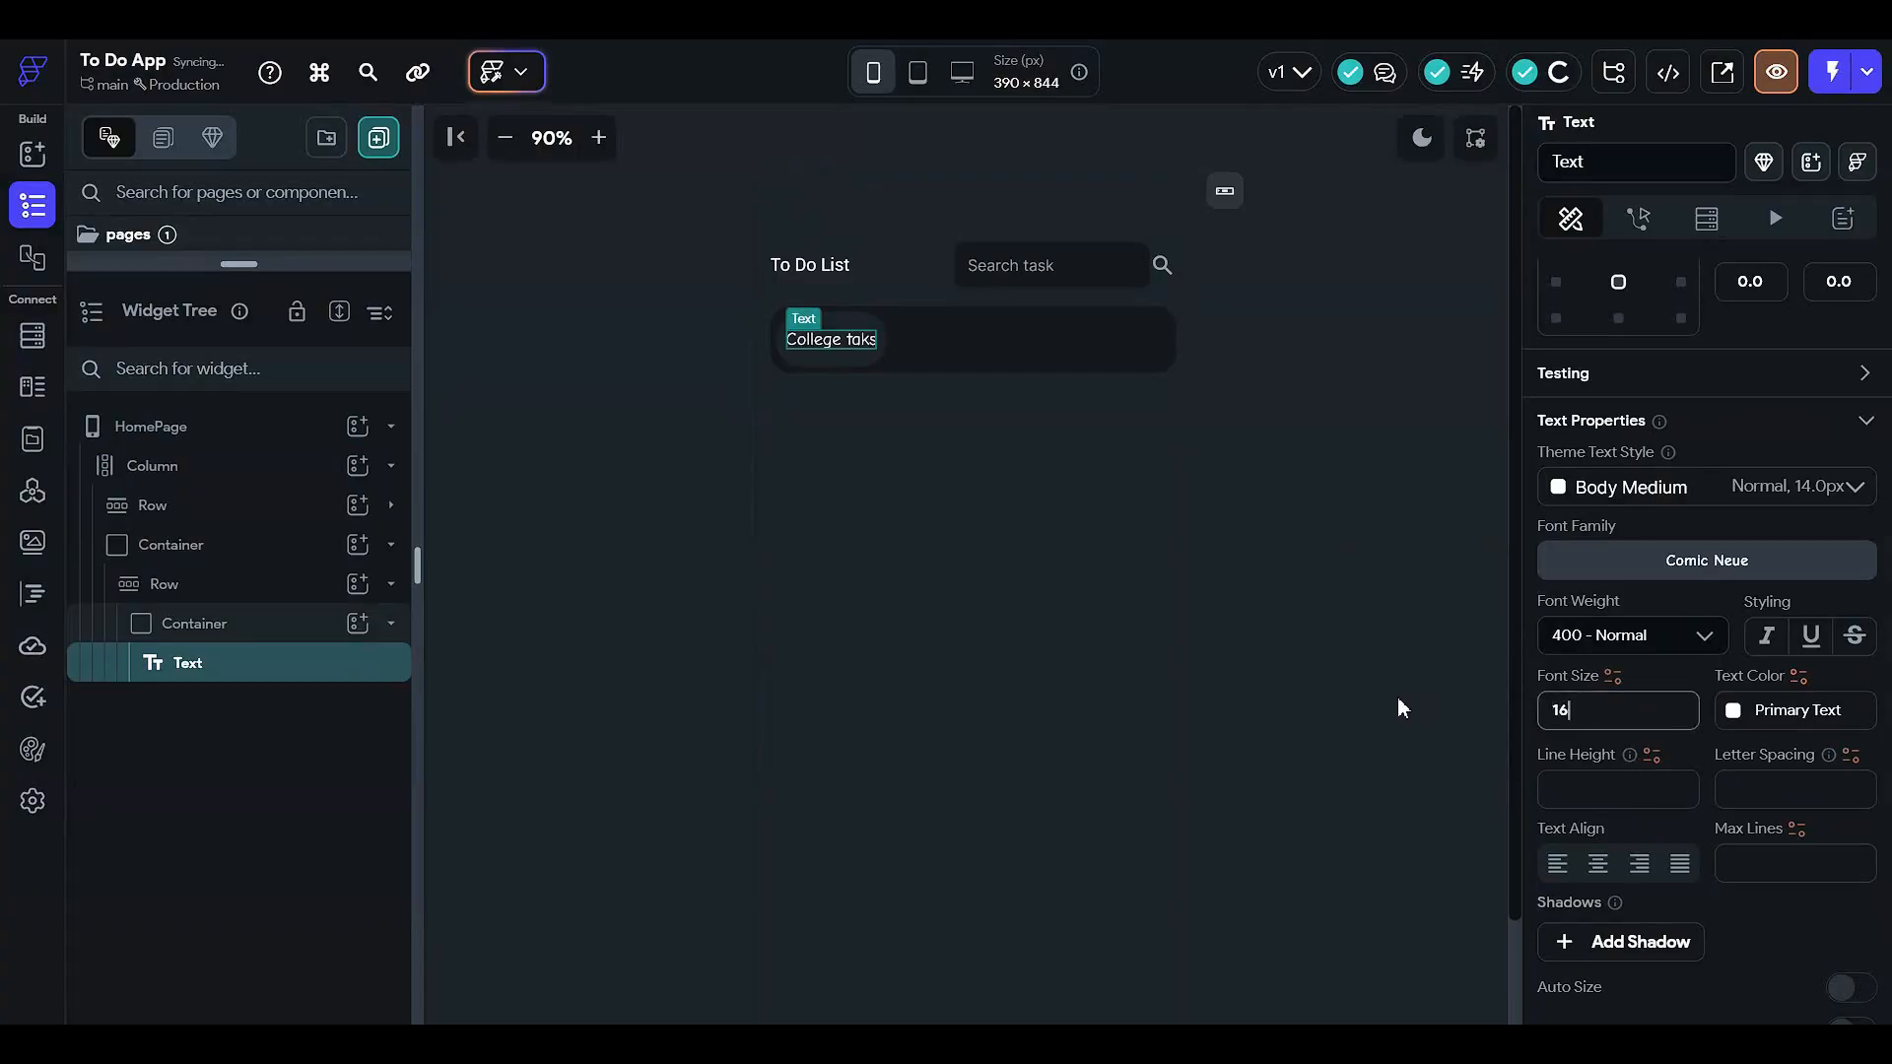
click(1326, 488)
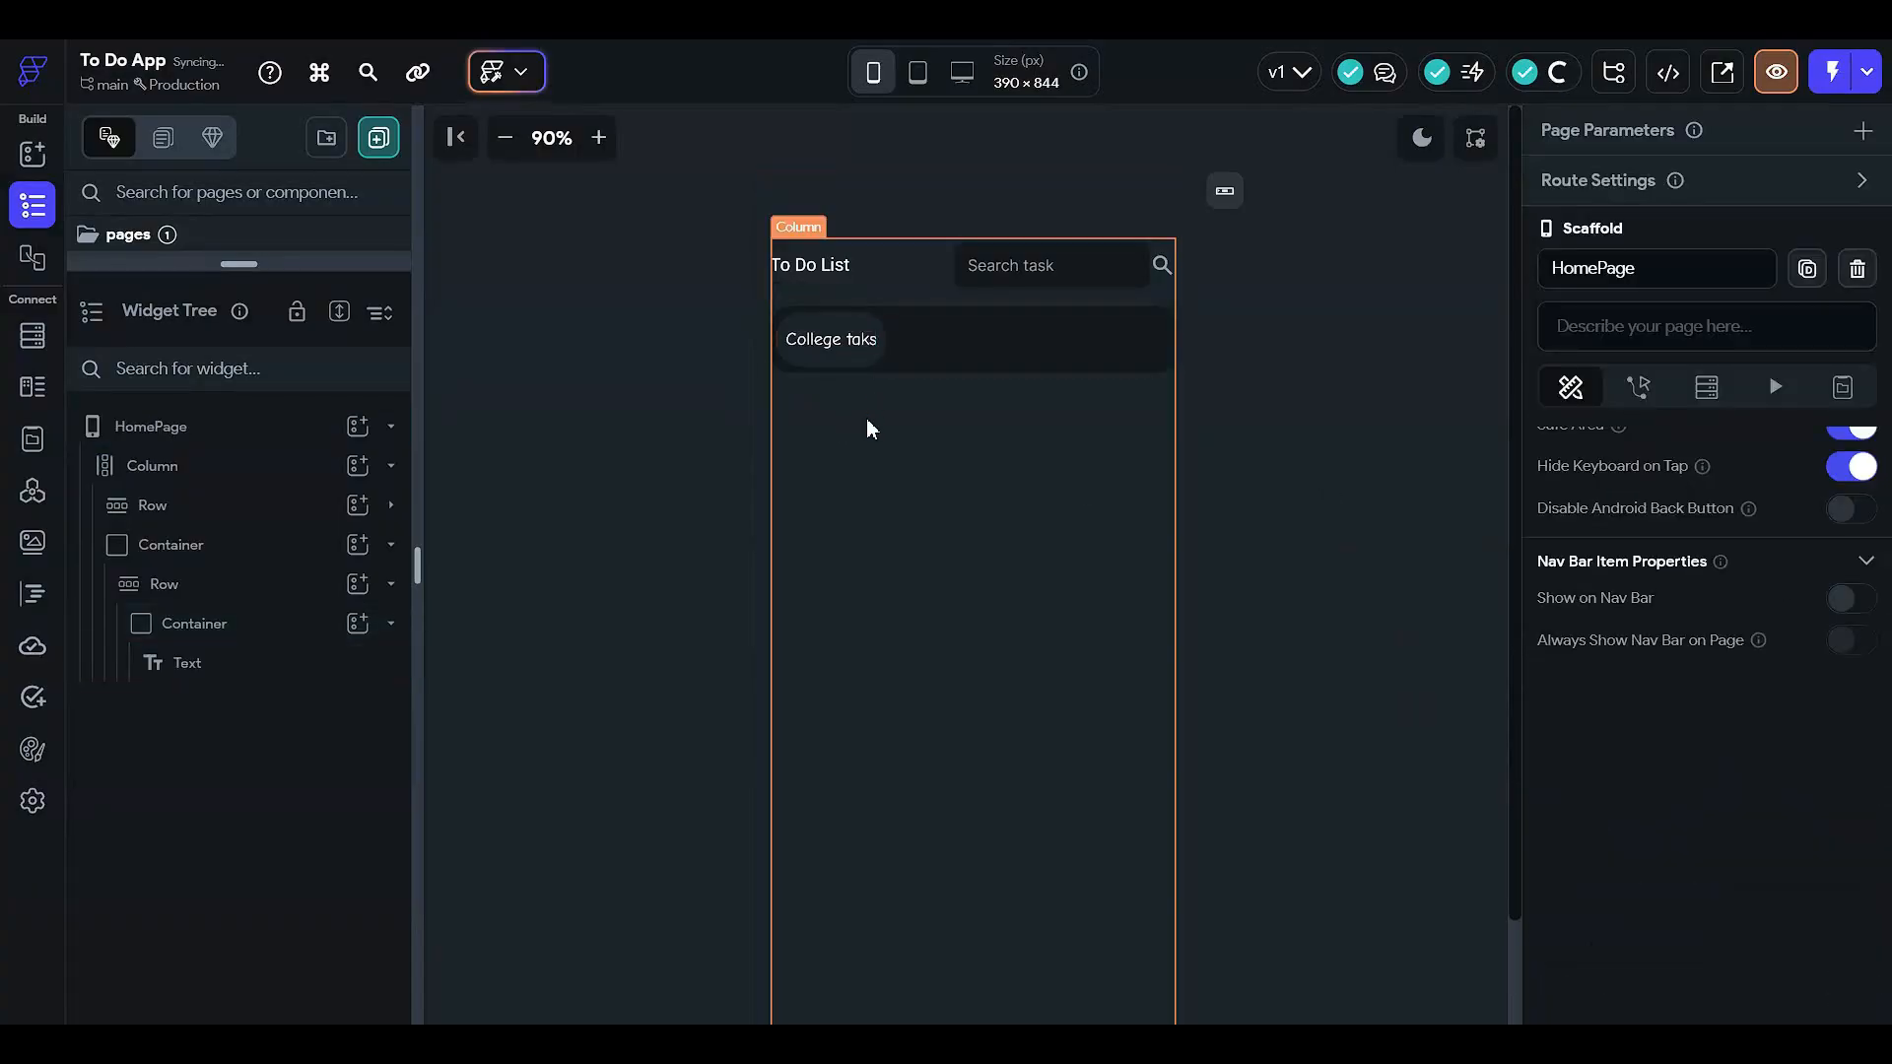
- Set the College taks chip Container's height to 45
click(311, 632)
scroll(1724, 571, down, 2)
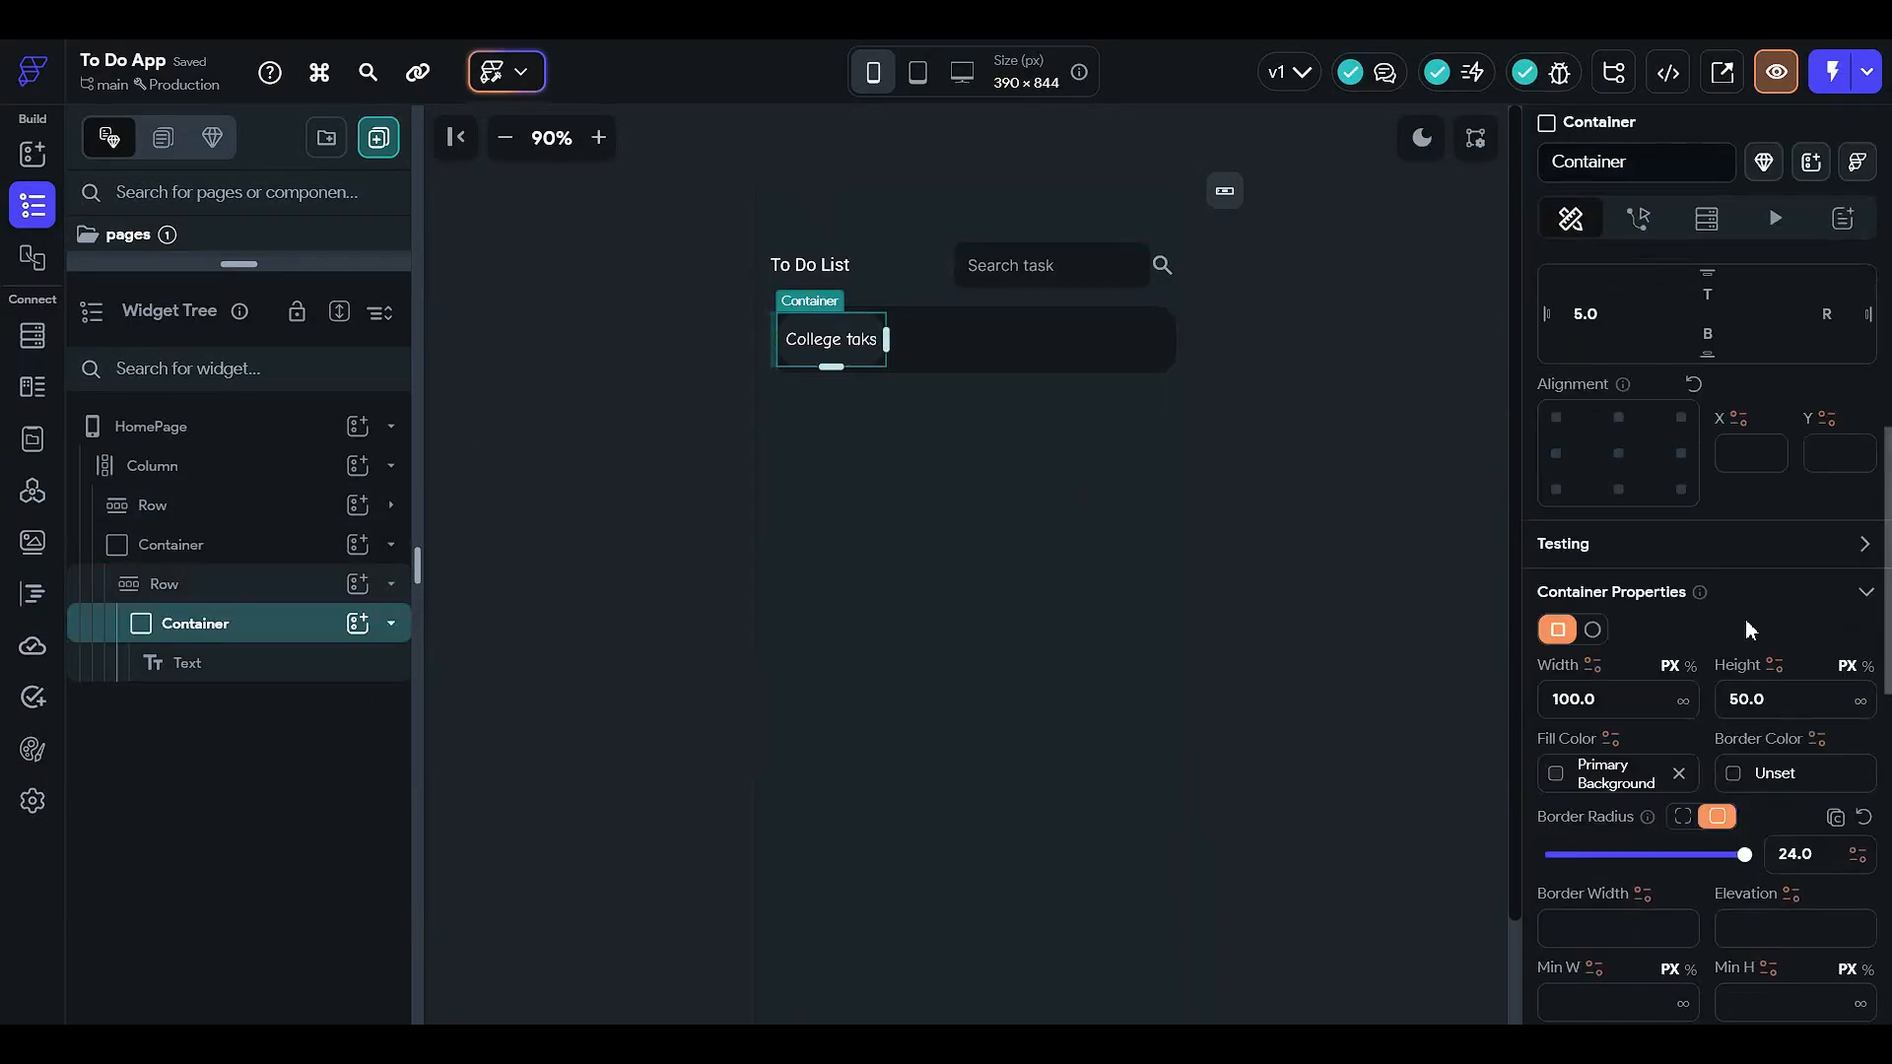
click(1781, 697)
text(45)
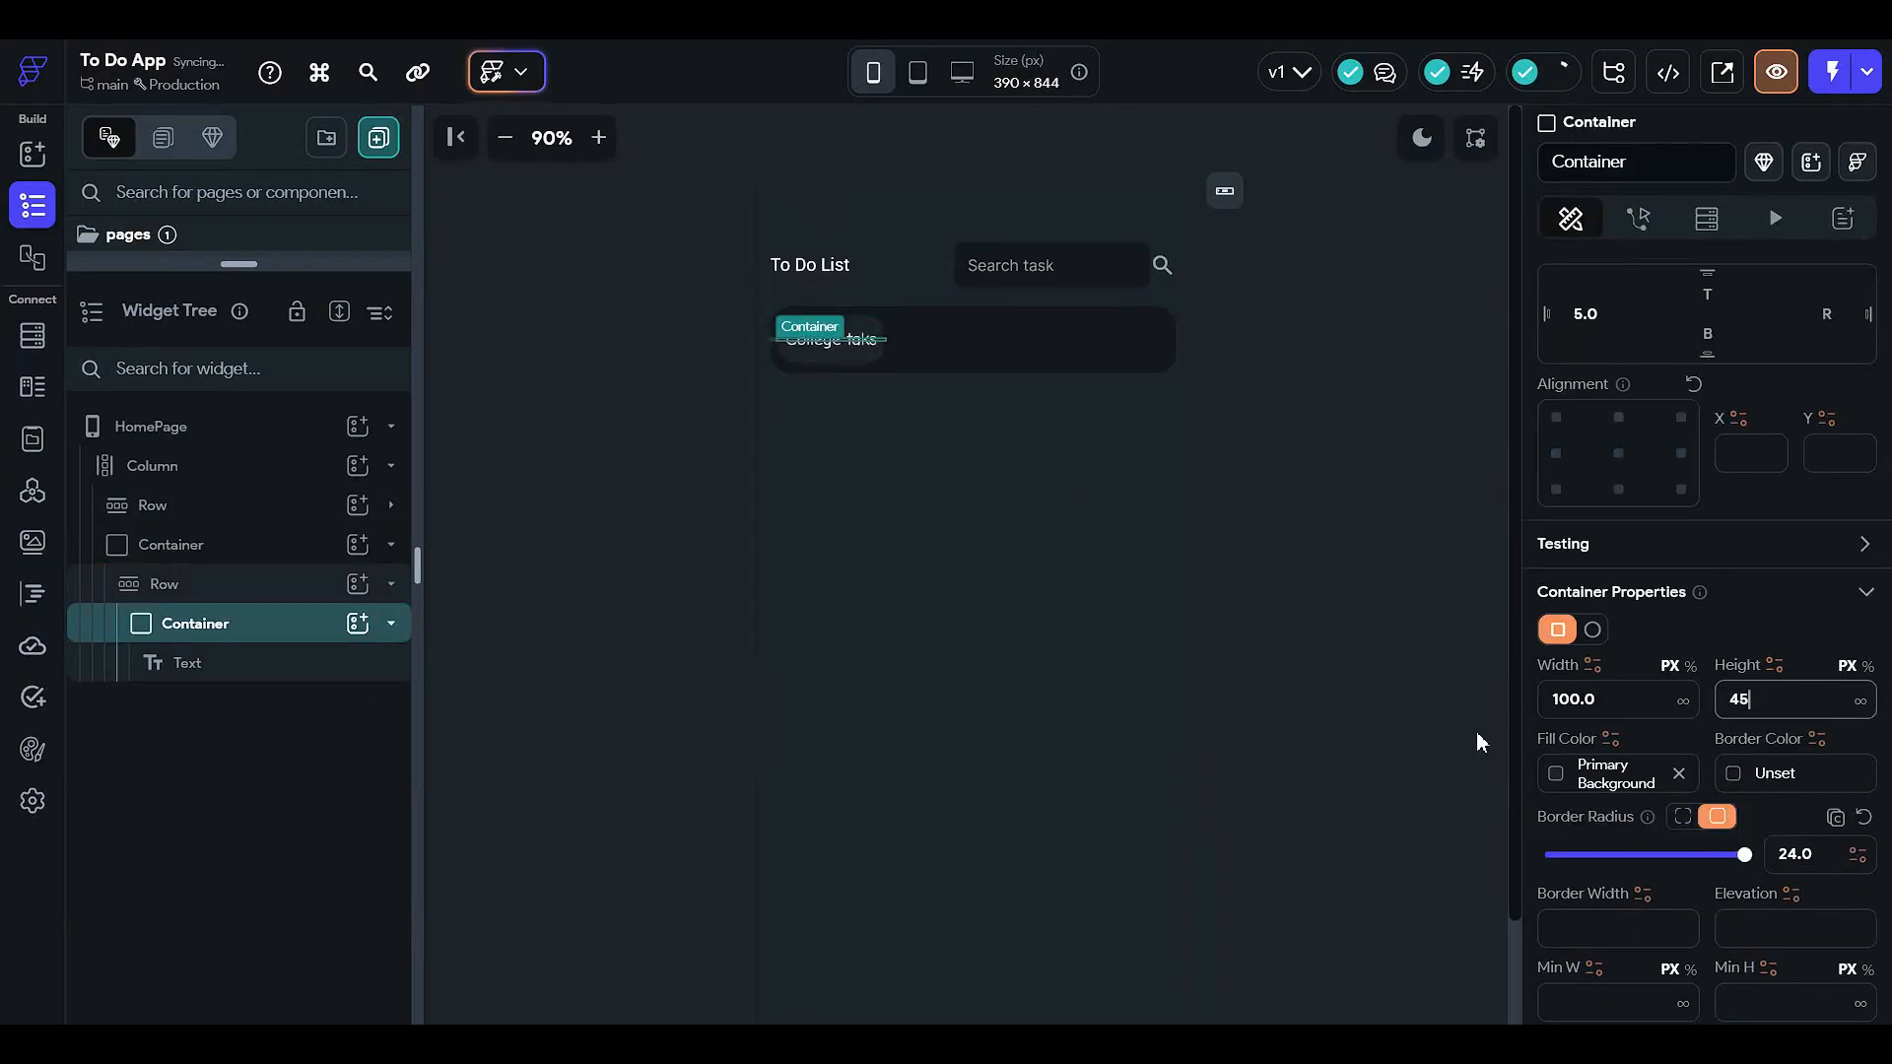
click(1412, 602)
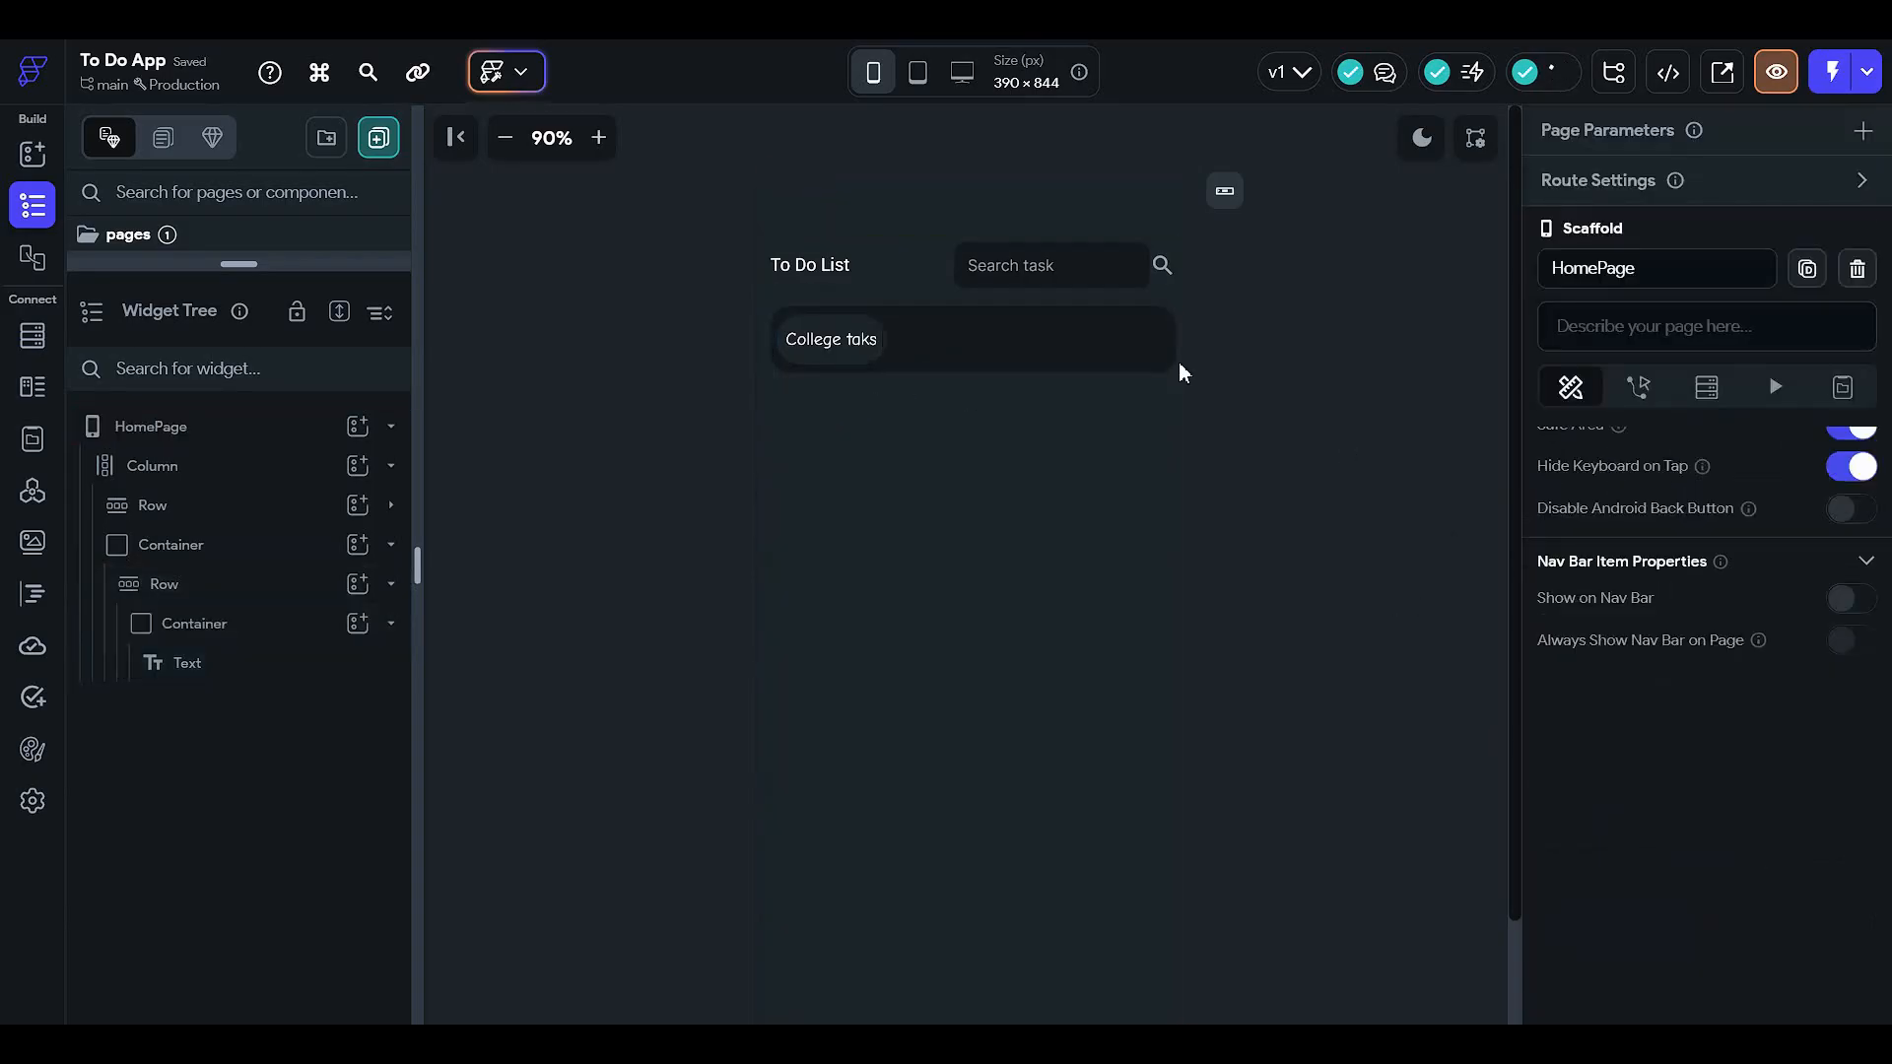
- Adjust the outer category bar's border radius with the slider
click(1169, 333)
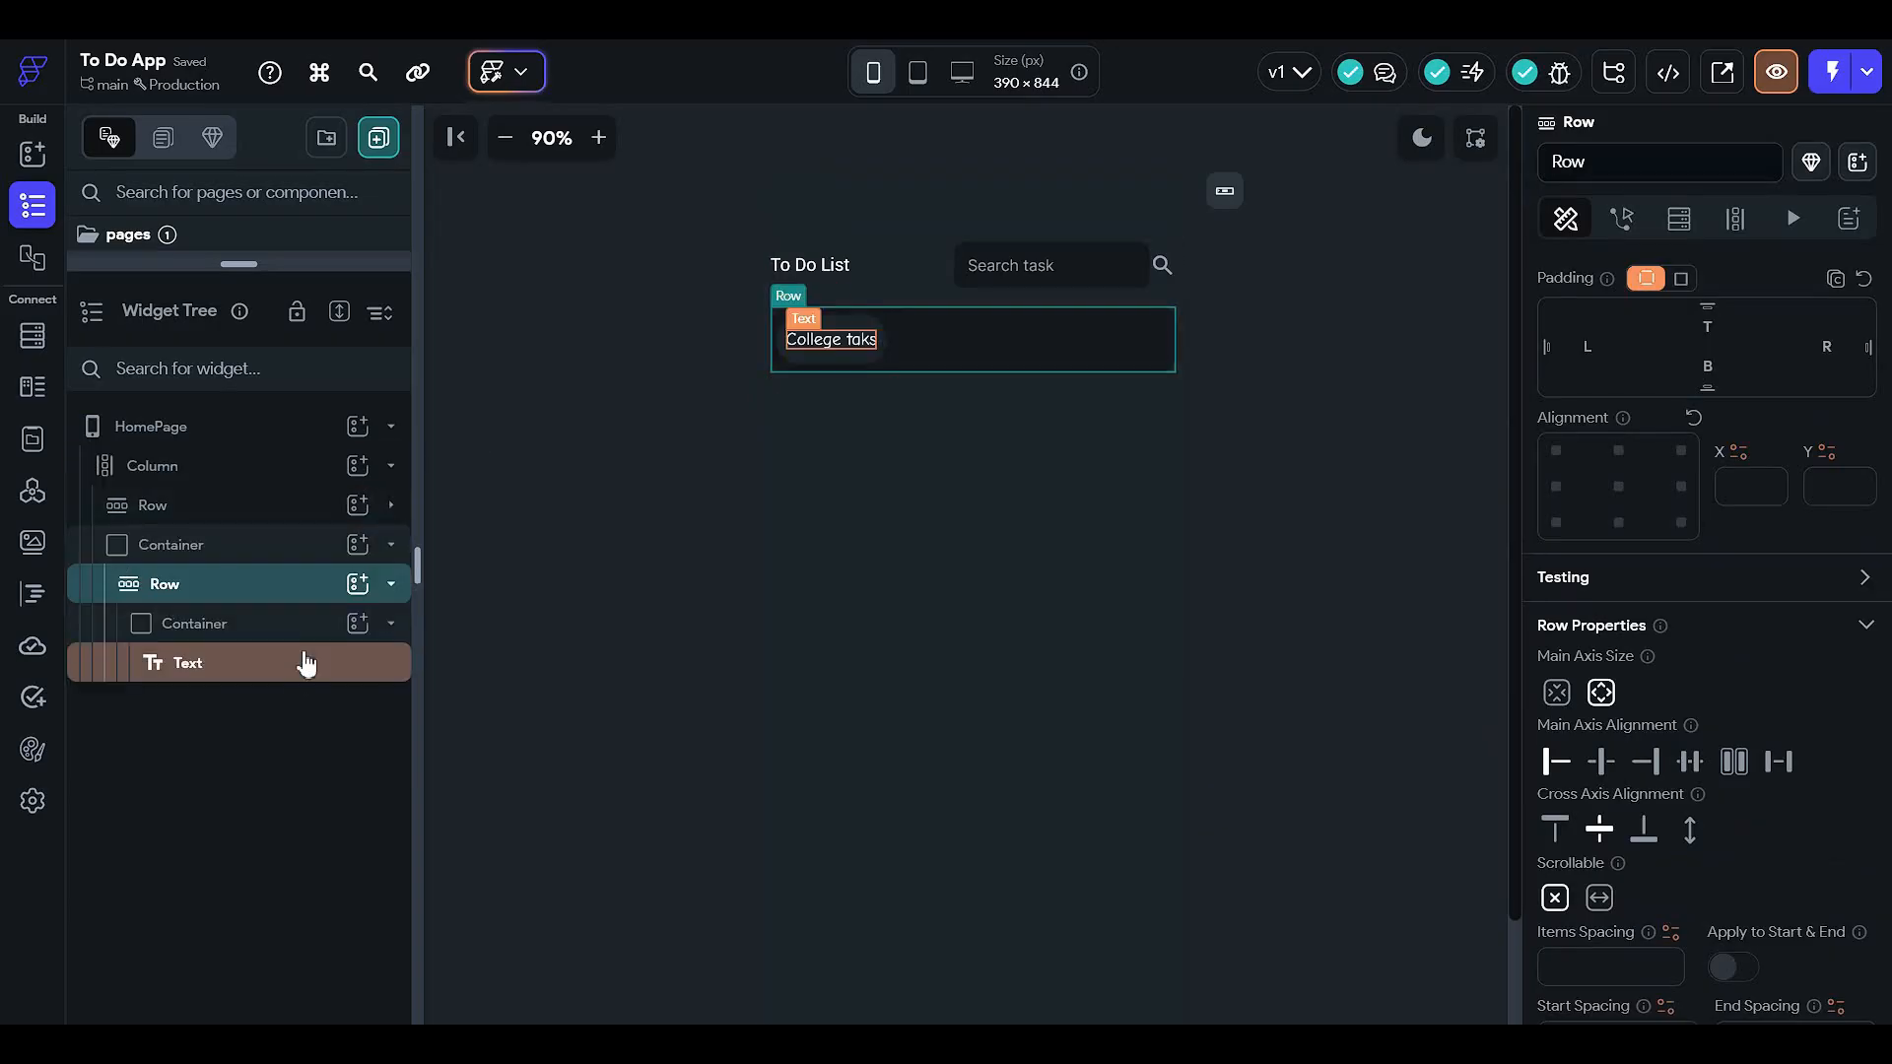
click(293, 552)
scroll(1709, 640, down, 4)
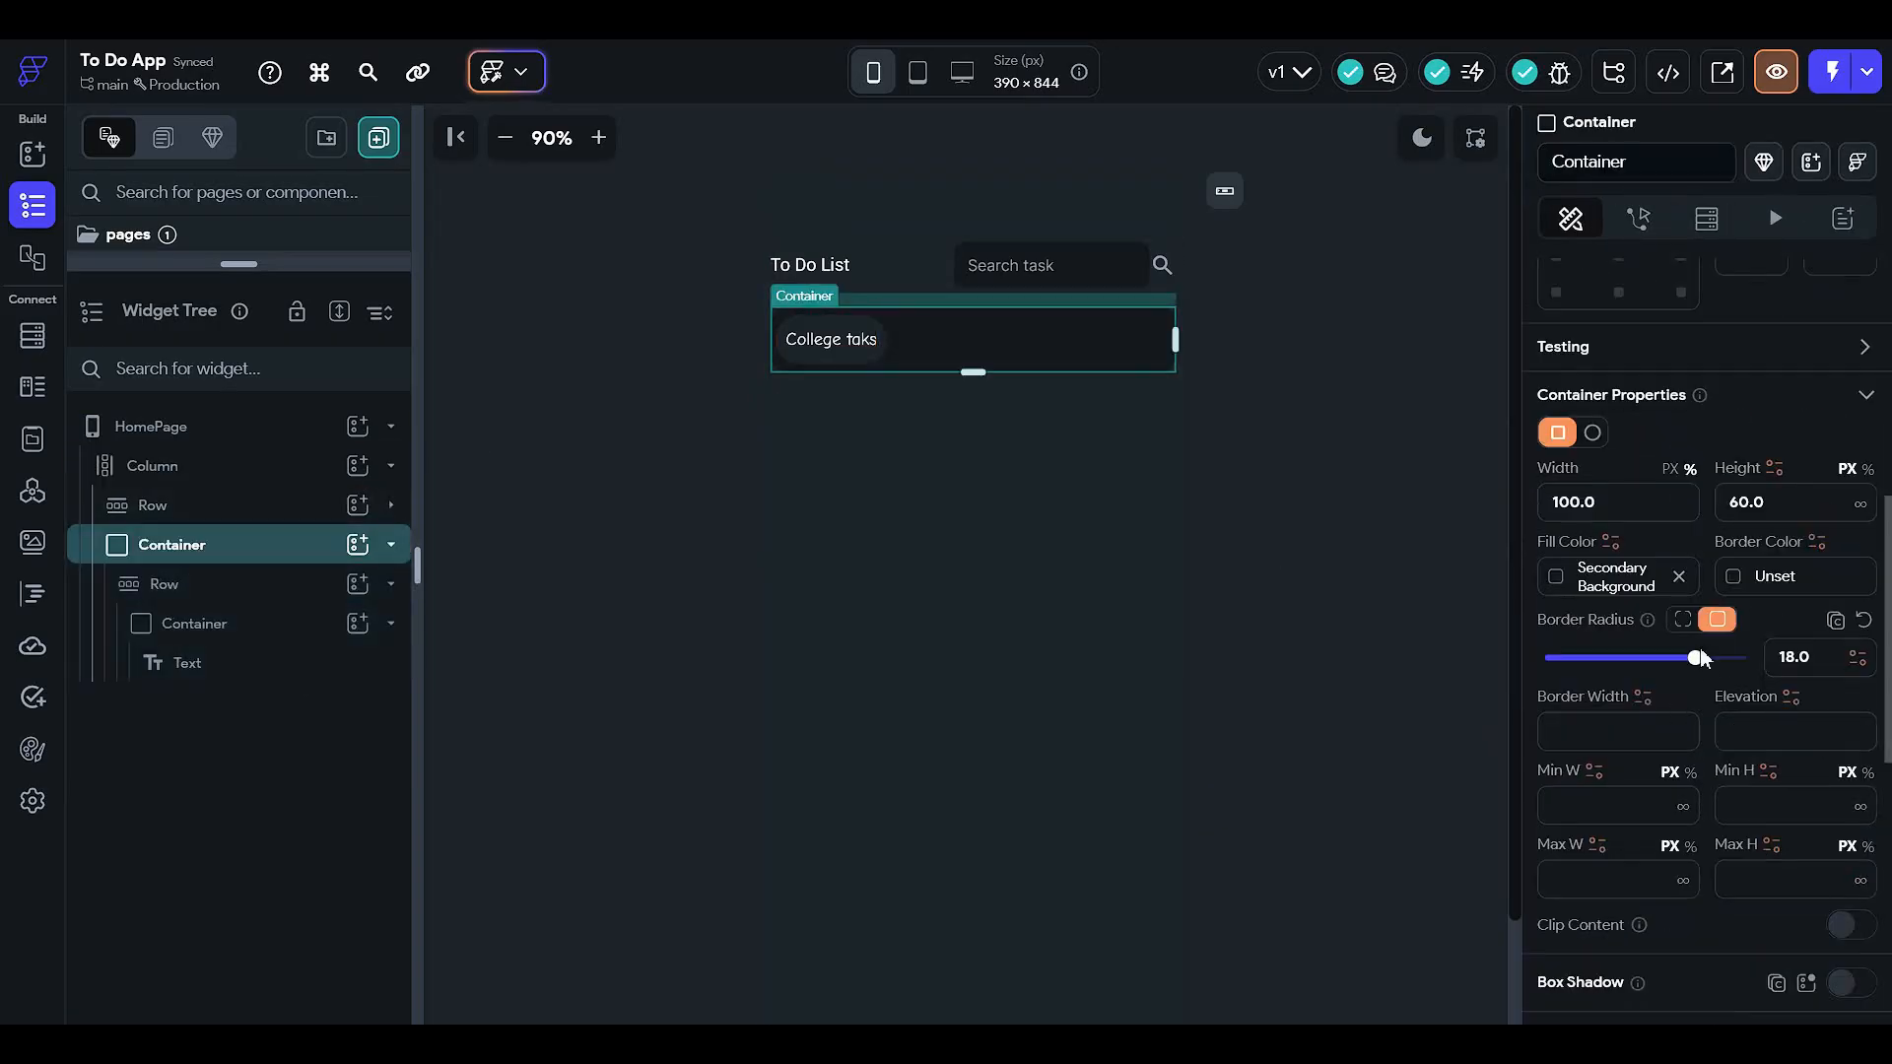
drag(1703, 658, 1836, 652)
click(1266, 418)
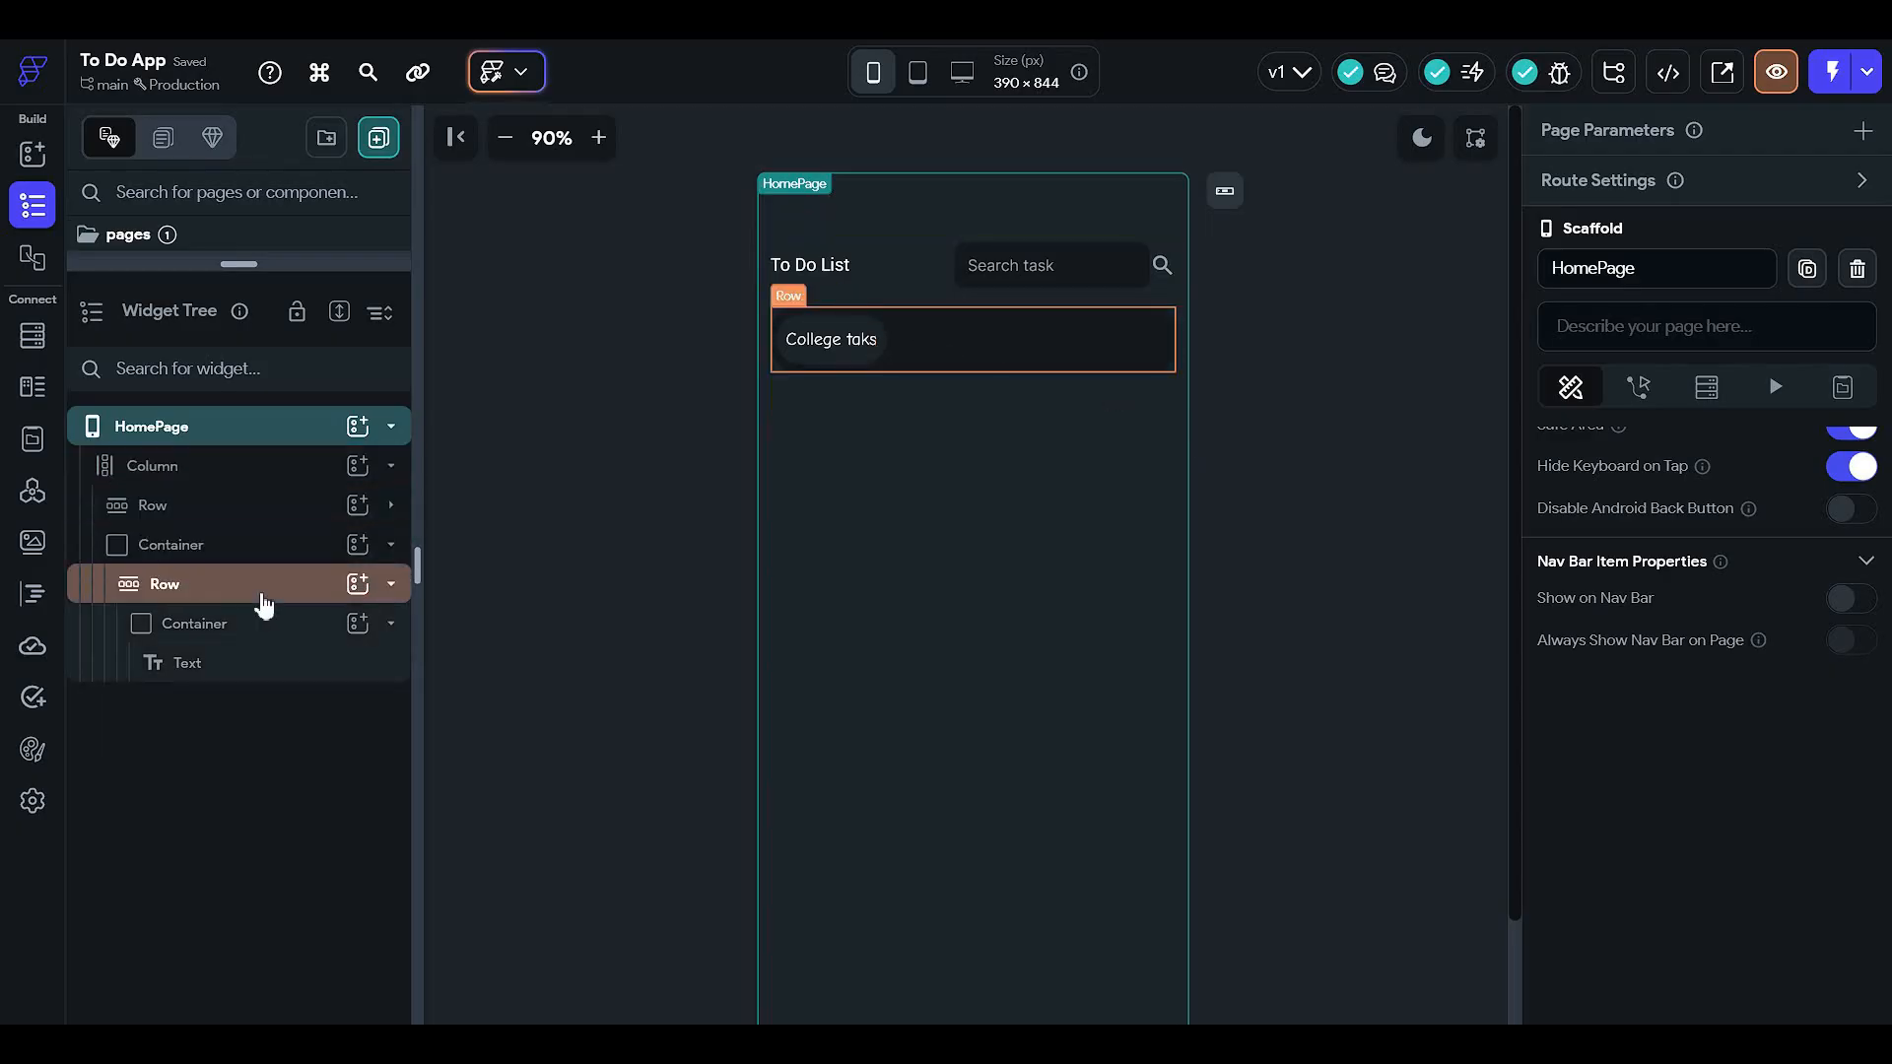
- Copy the College taks chip and paste three copies into the Row
click(269, 629)
key(ctrl+c)
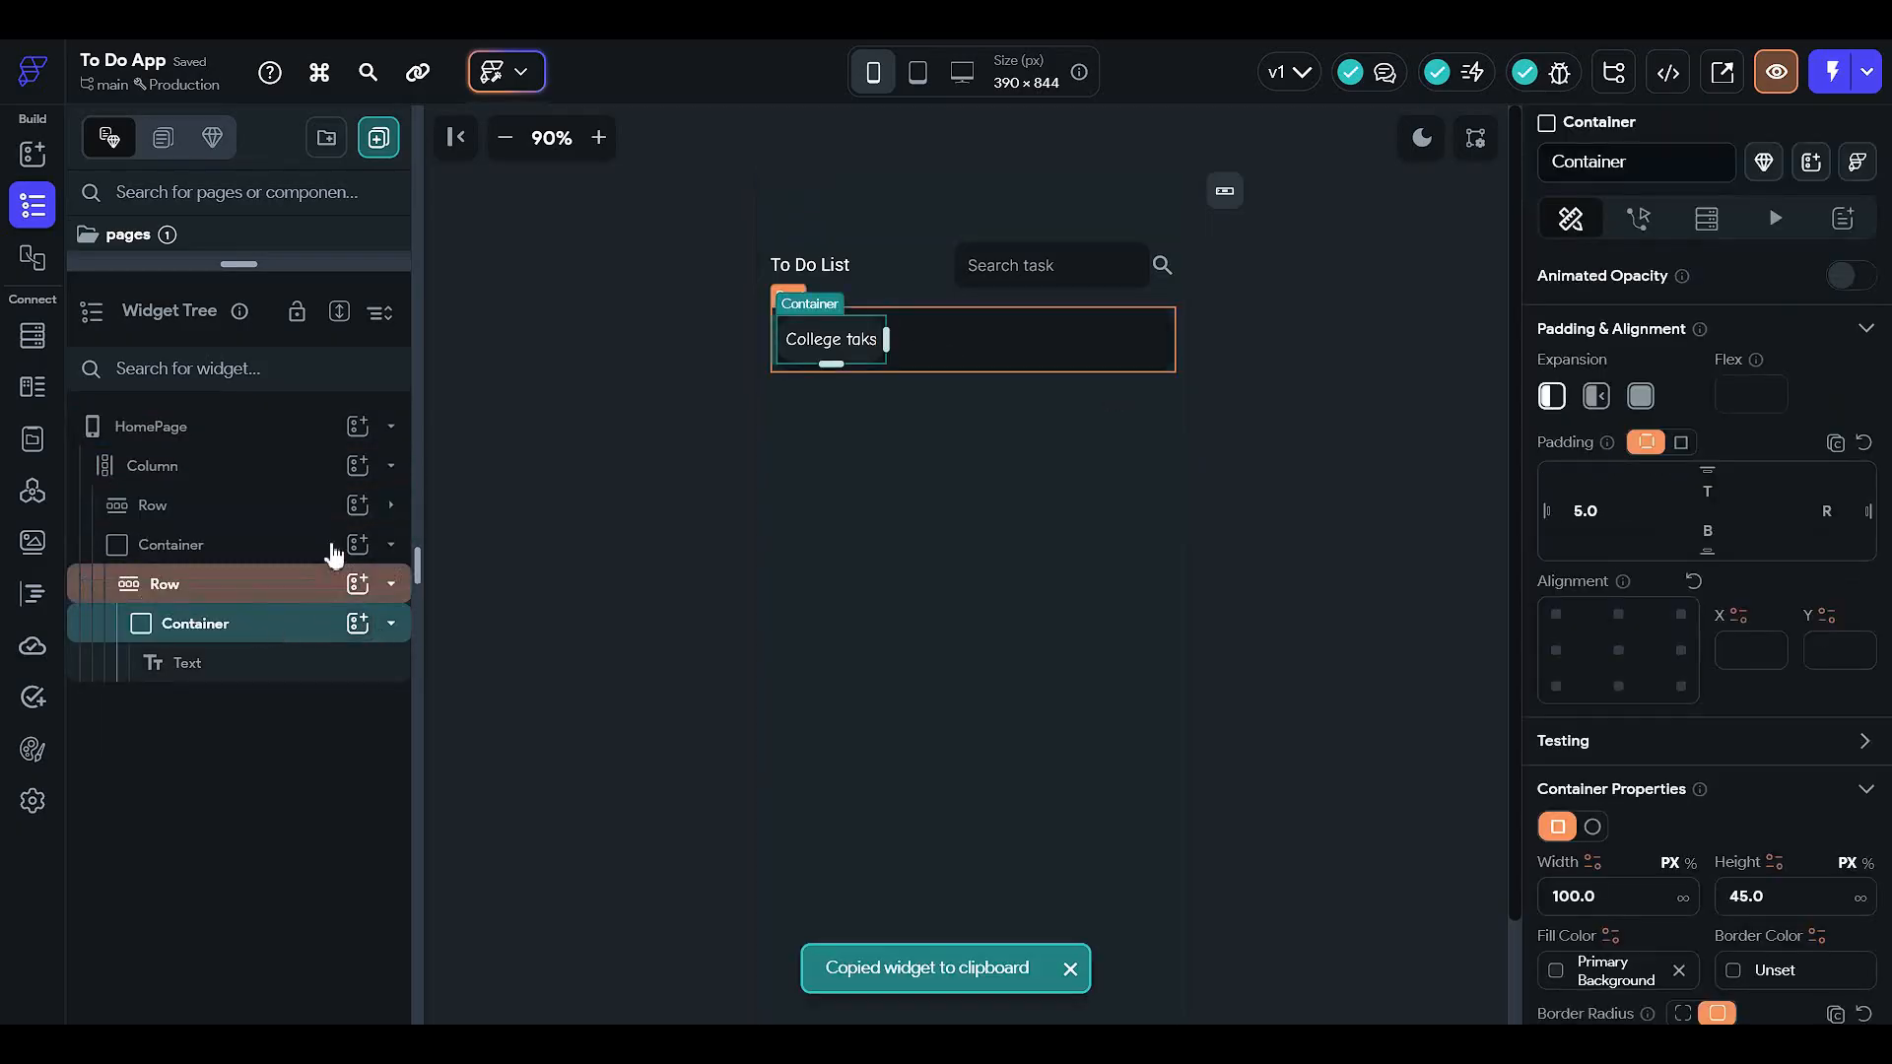
click(312, 596)
key(ctrl+v)
key(ctrl+v)
key(ctrl+v)
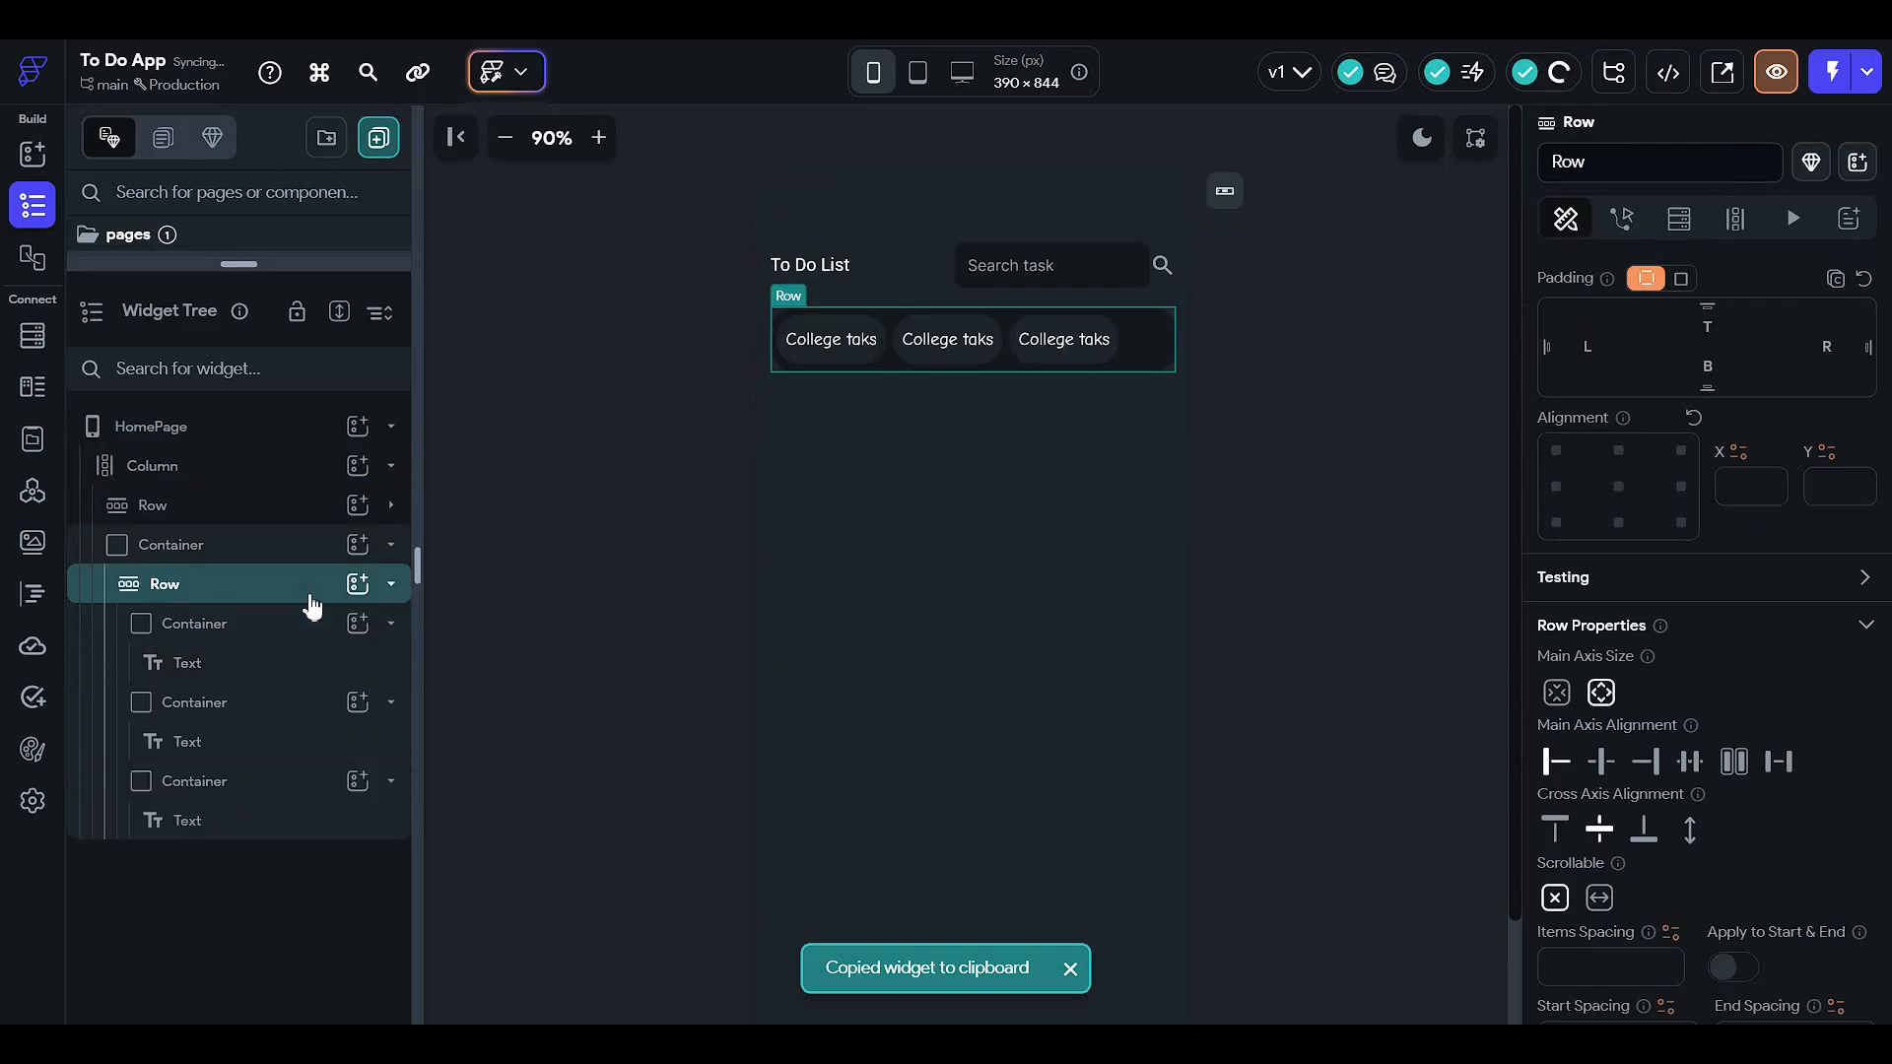
- Change the second chip's label to 'Work'
click(946, 339)
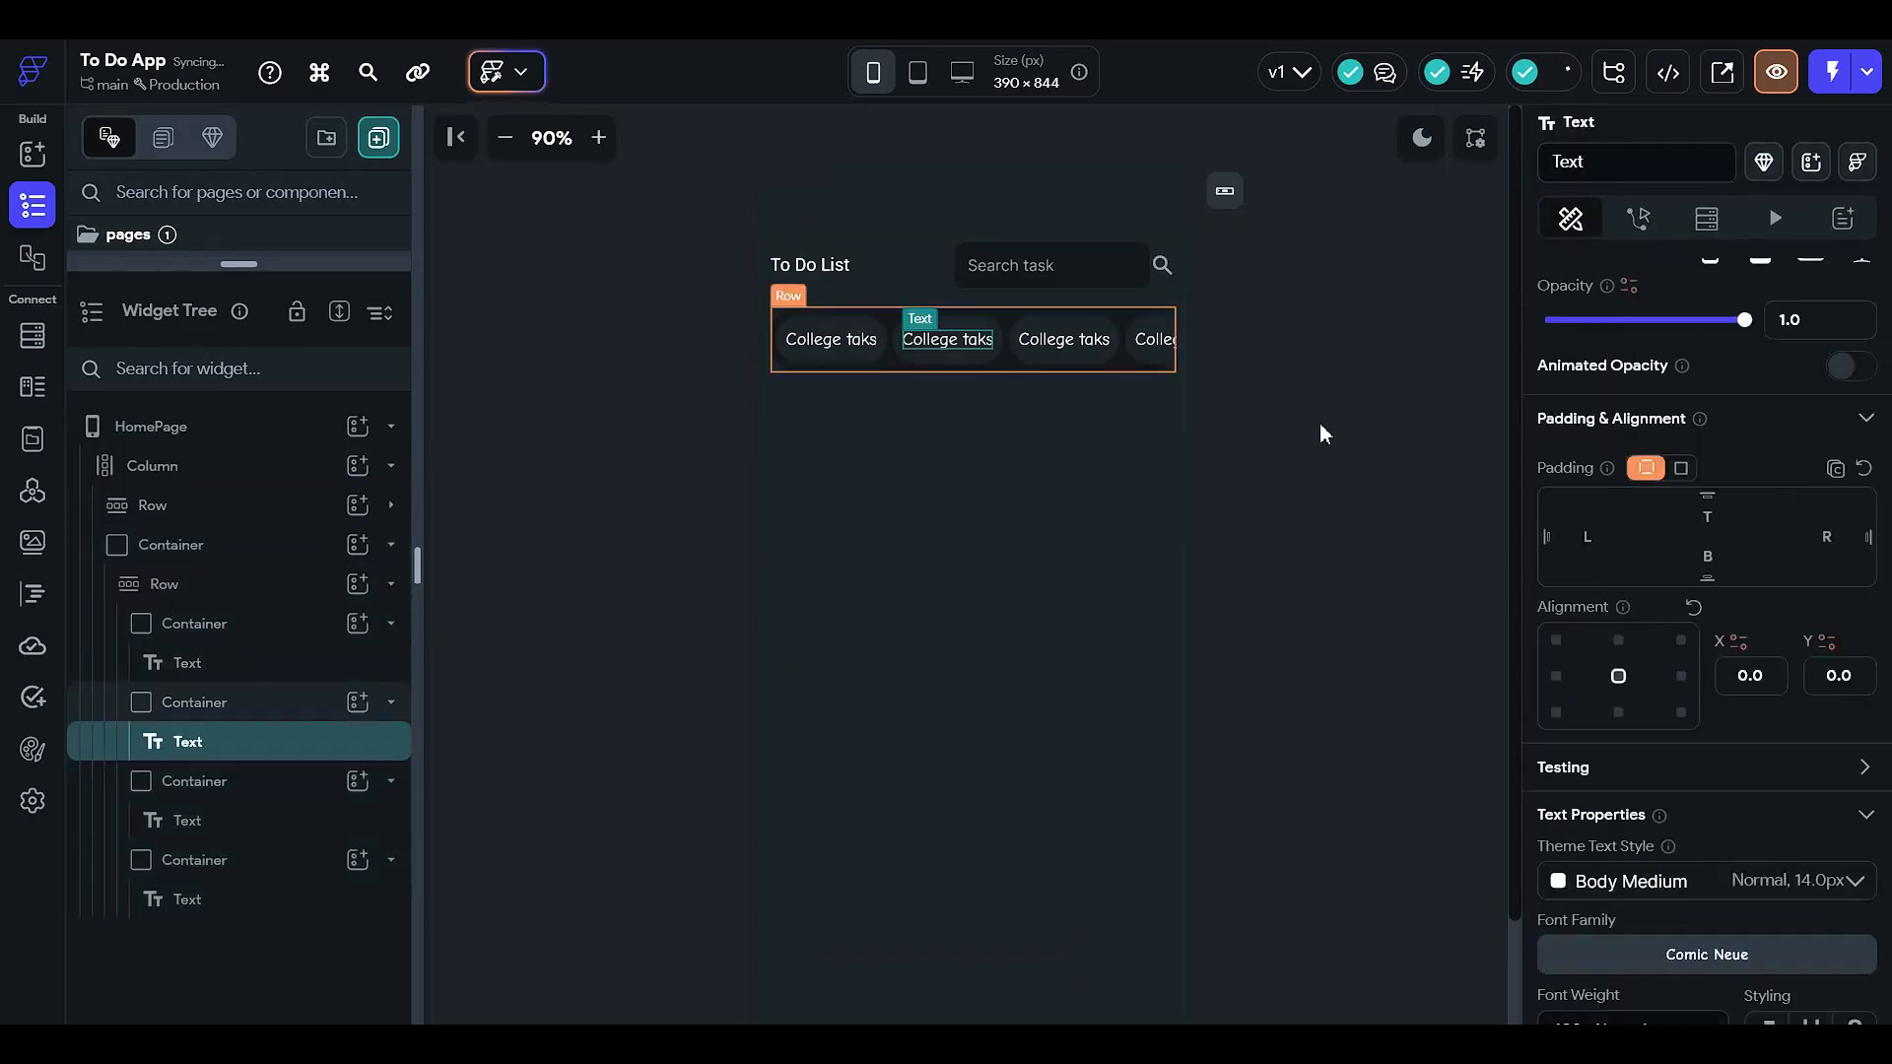
scroll(1718, 767, down, 3)
scroll(1659, 717, up, 6)
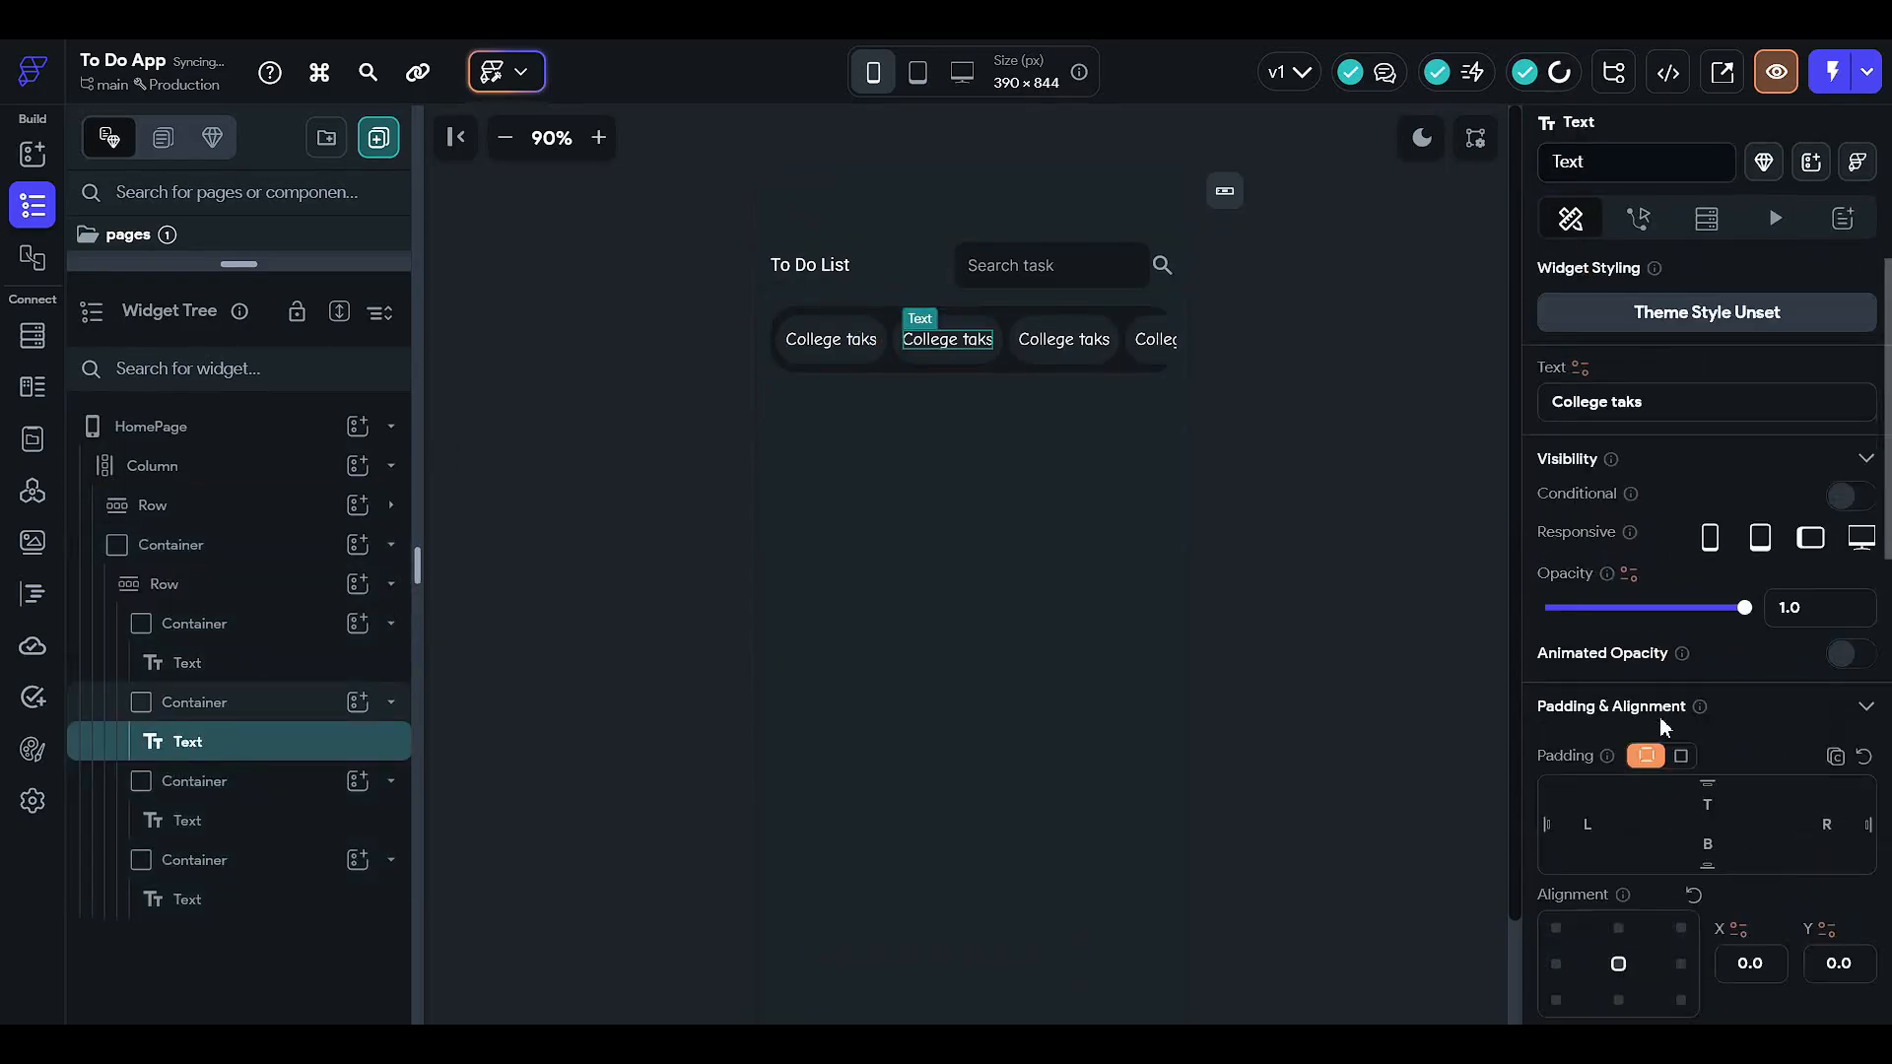
click(1640, 419)
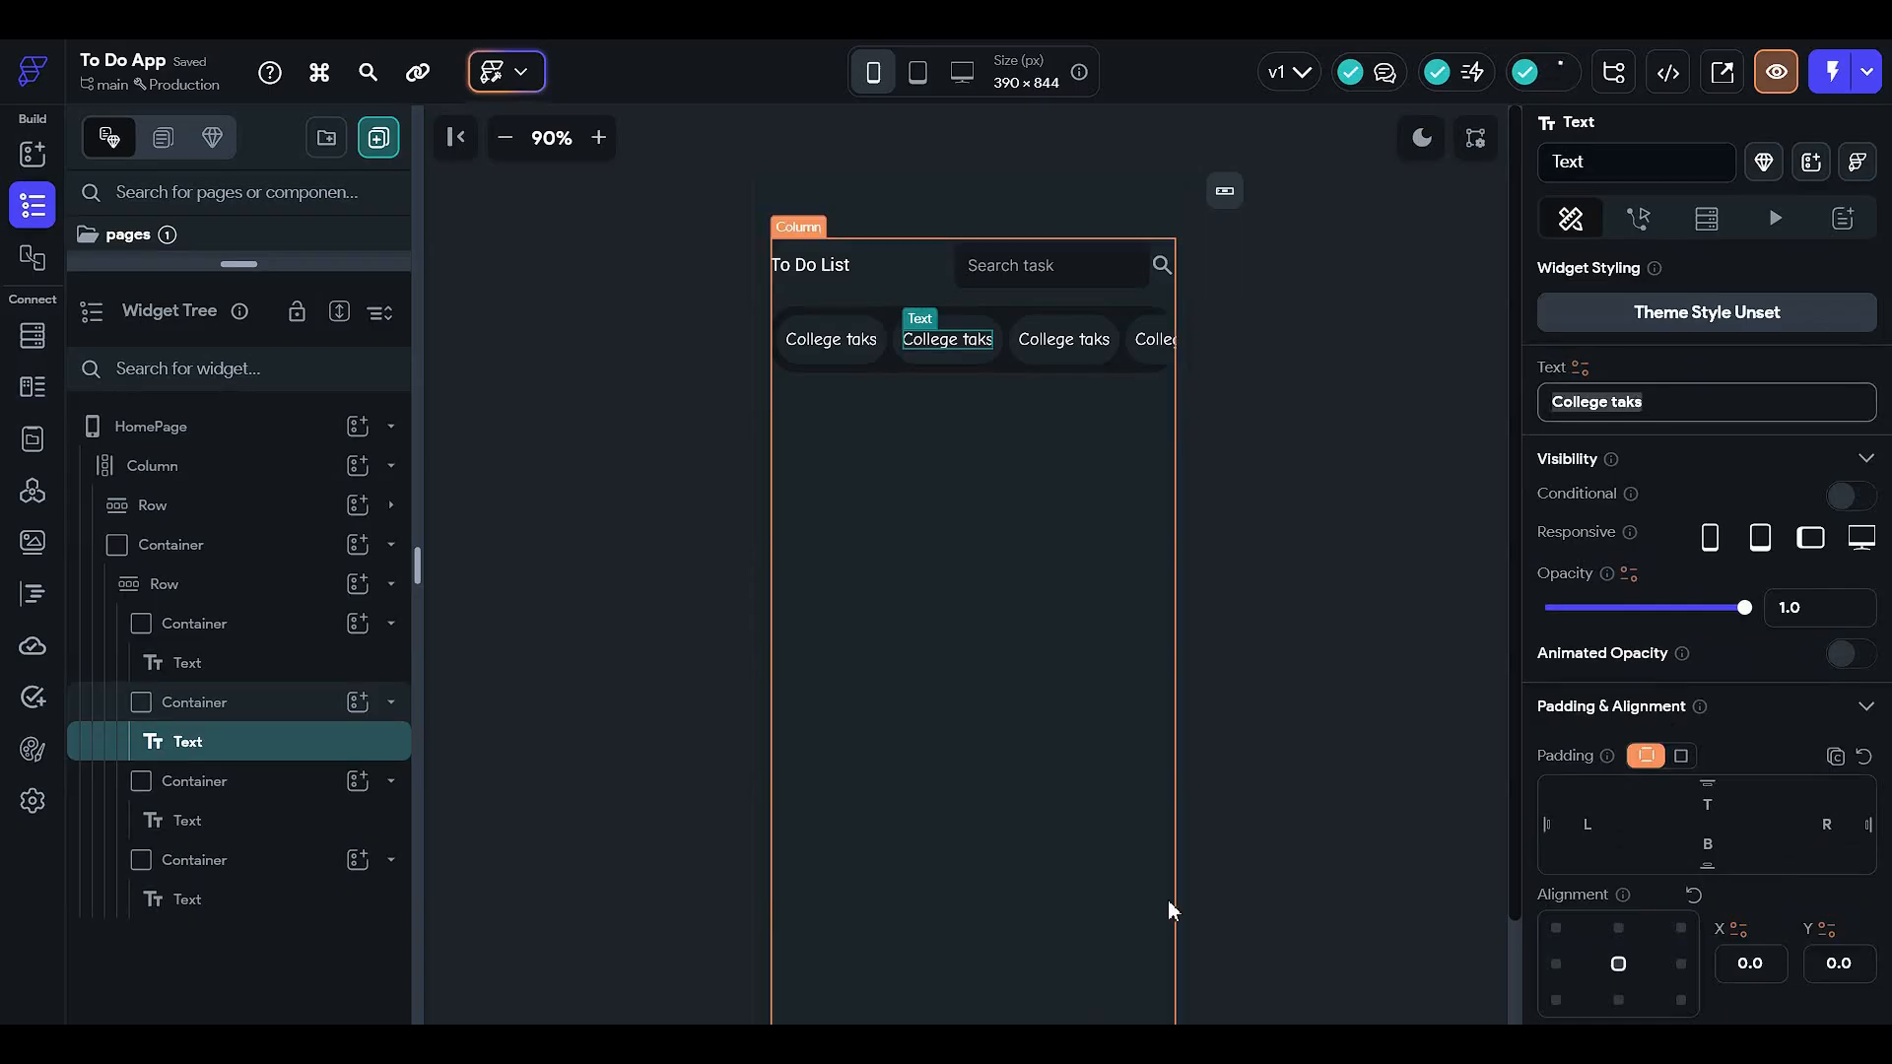
text(Wor)
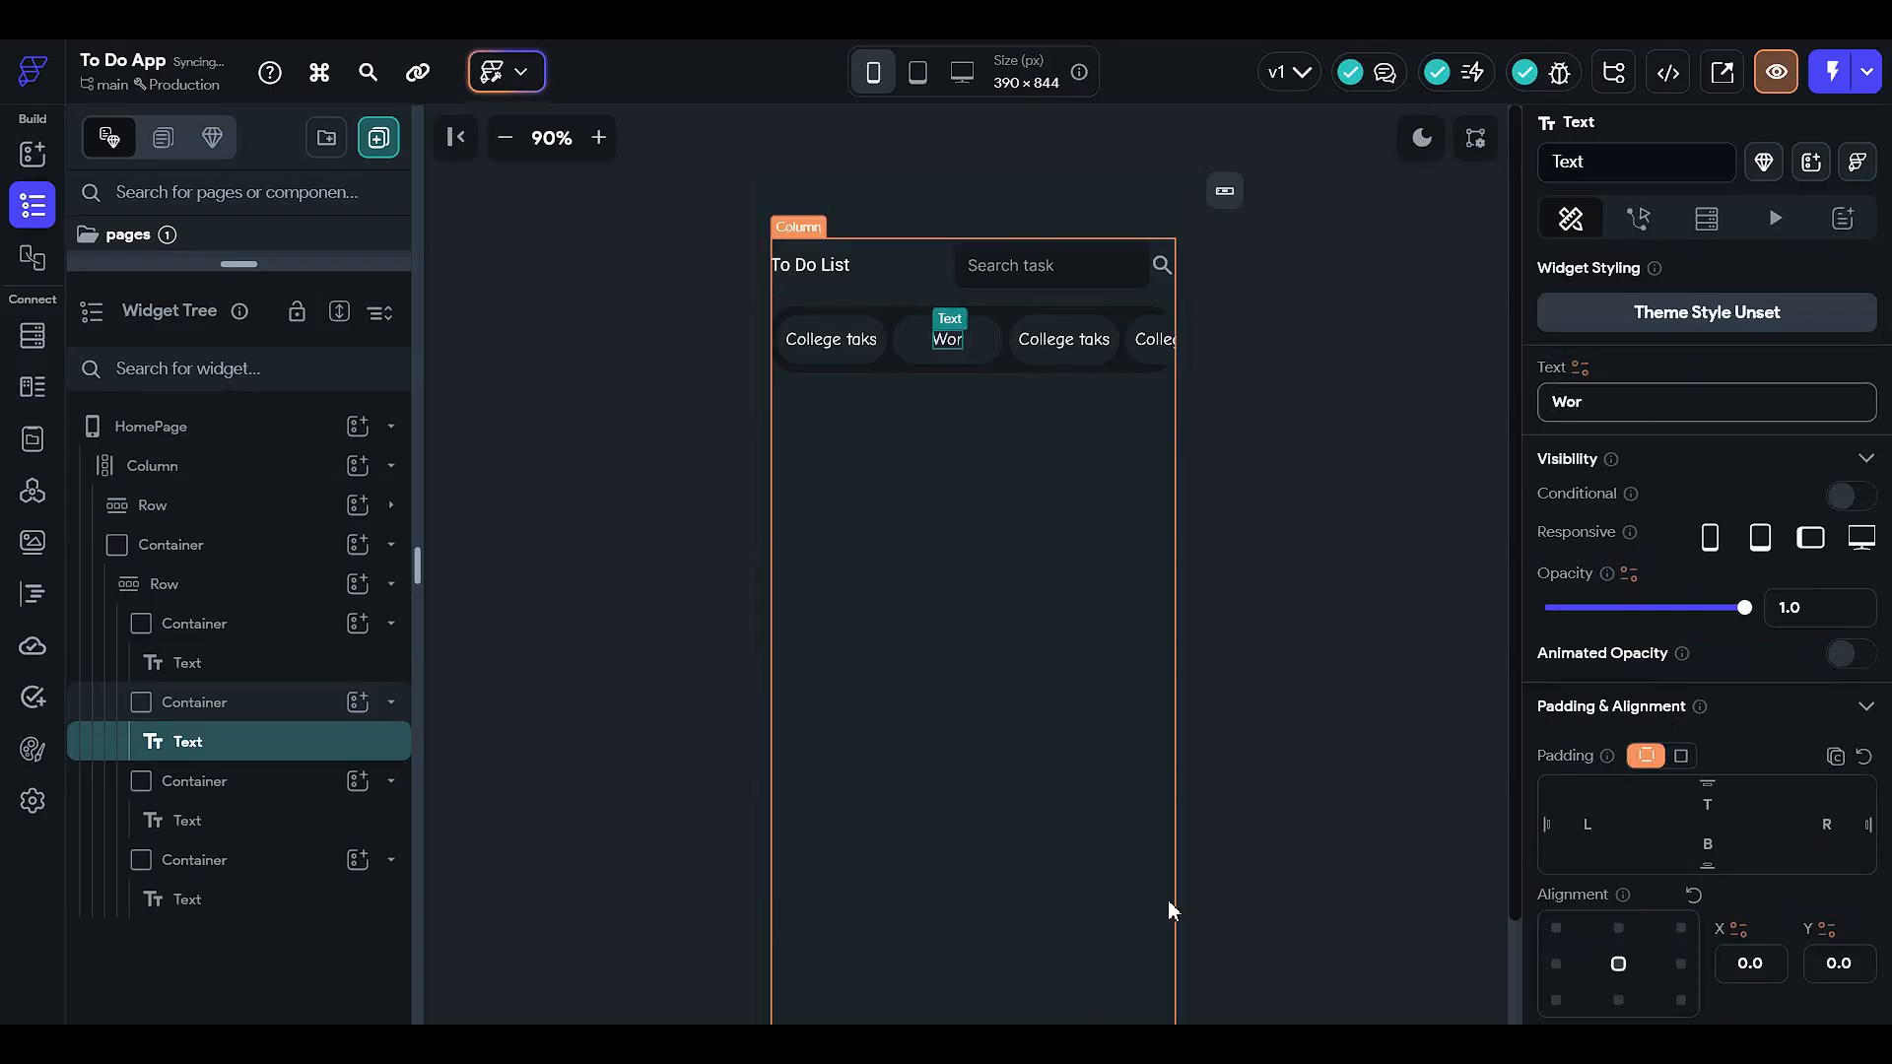
text(k)
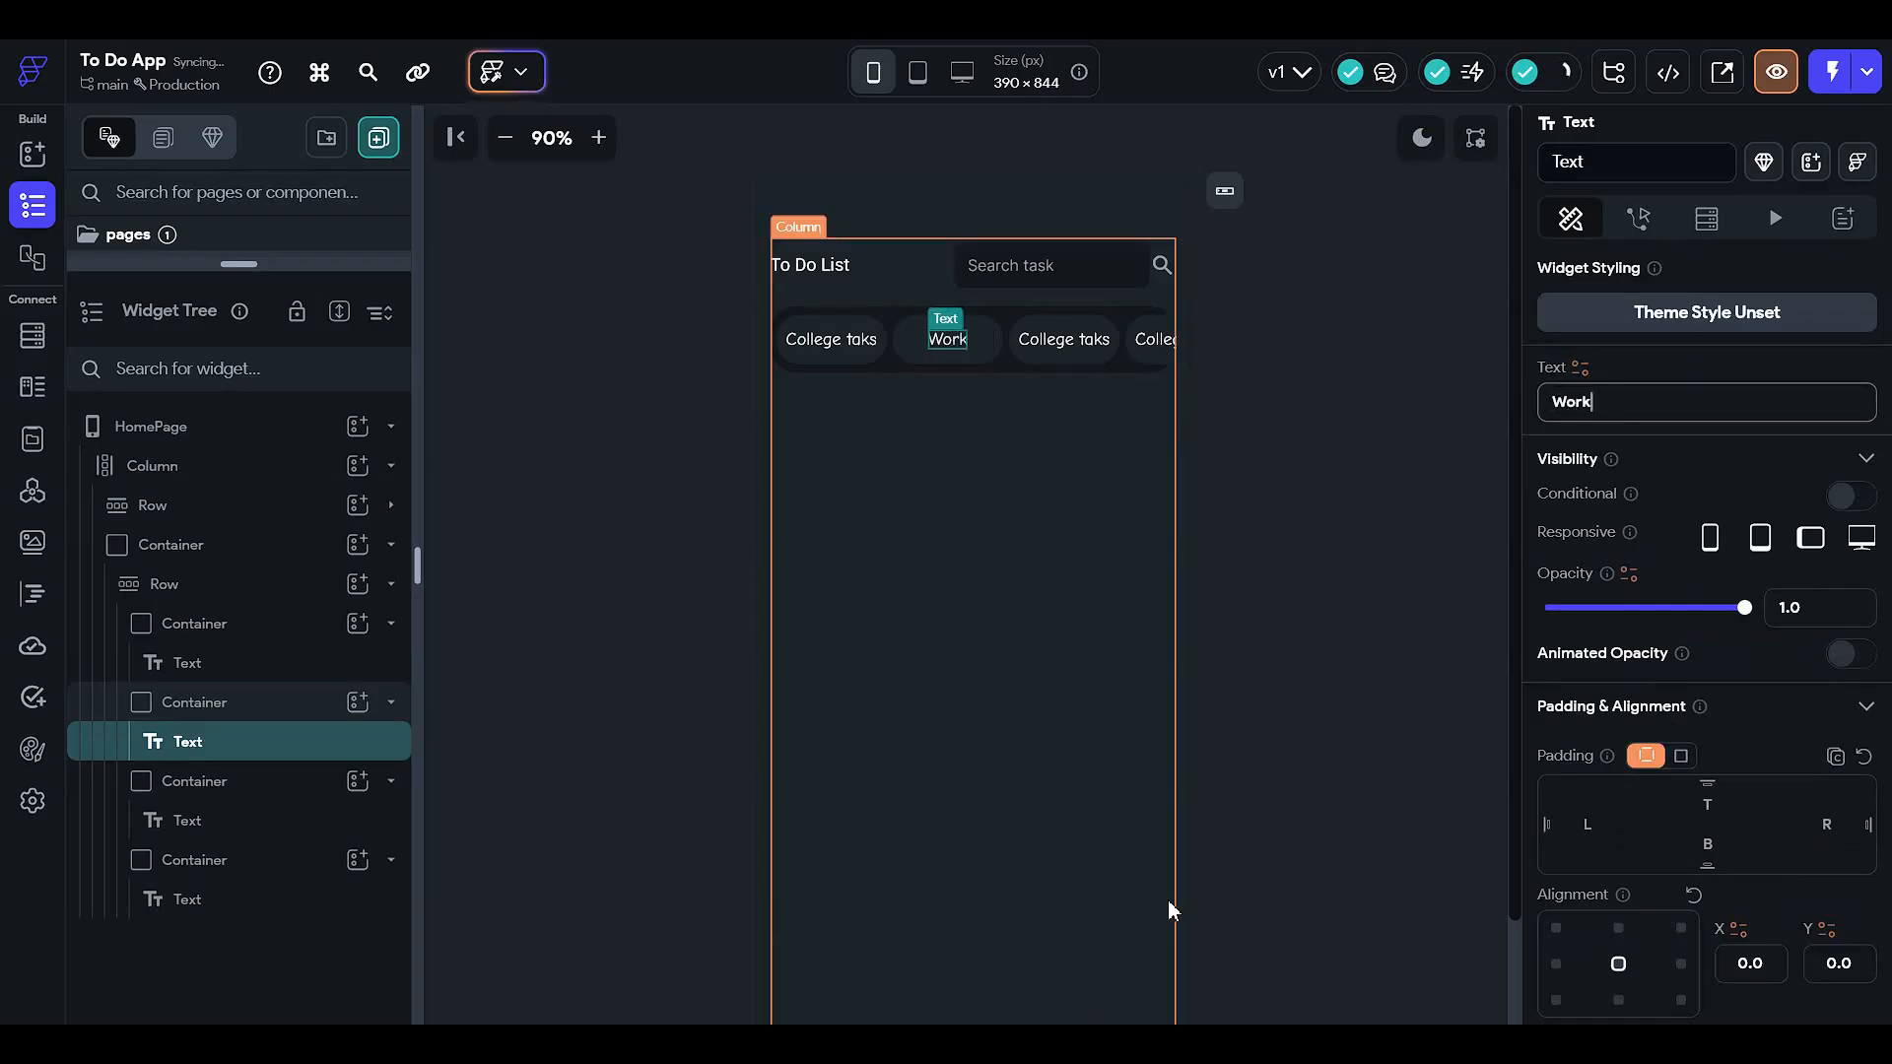
- Change the third chip's label to 'Home', then select the Row of chips
click(1065, 354)
click(1061, 346)
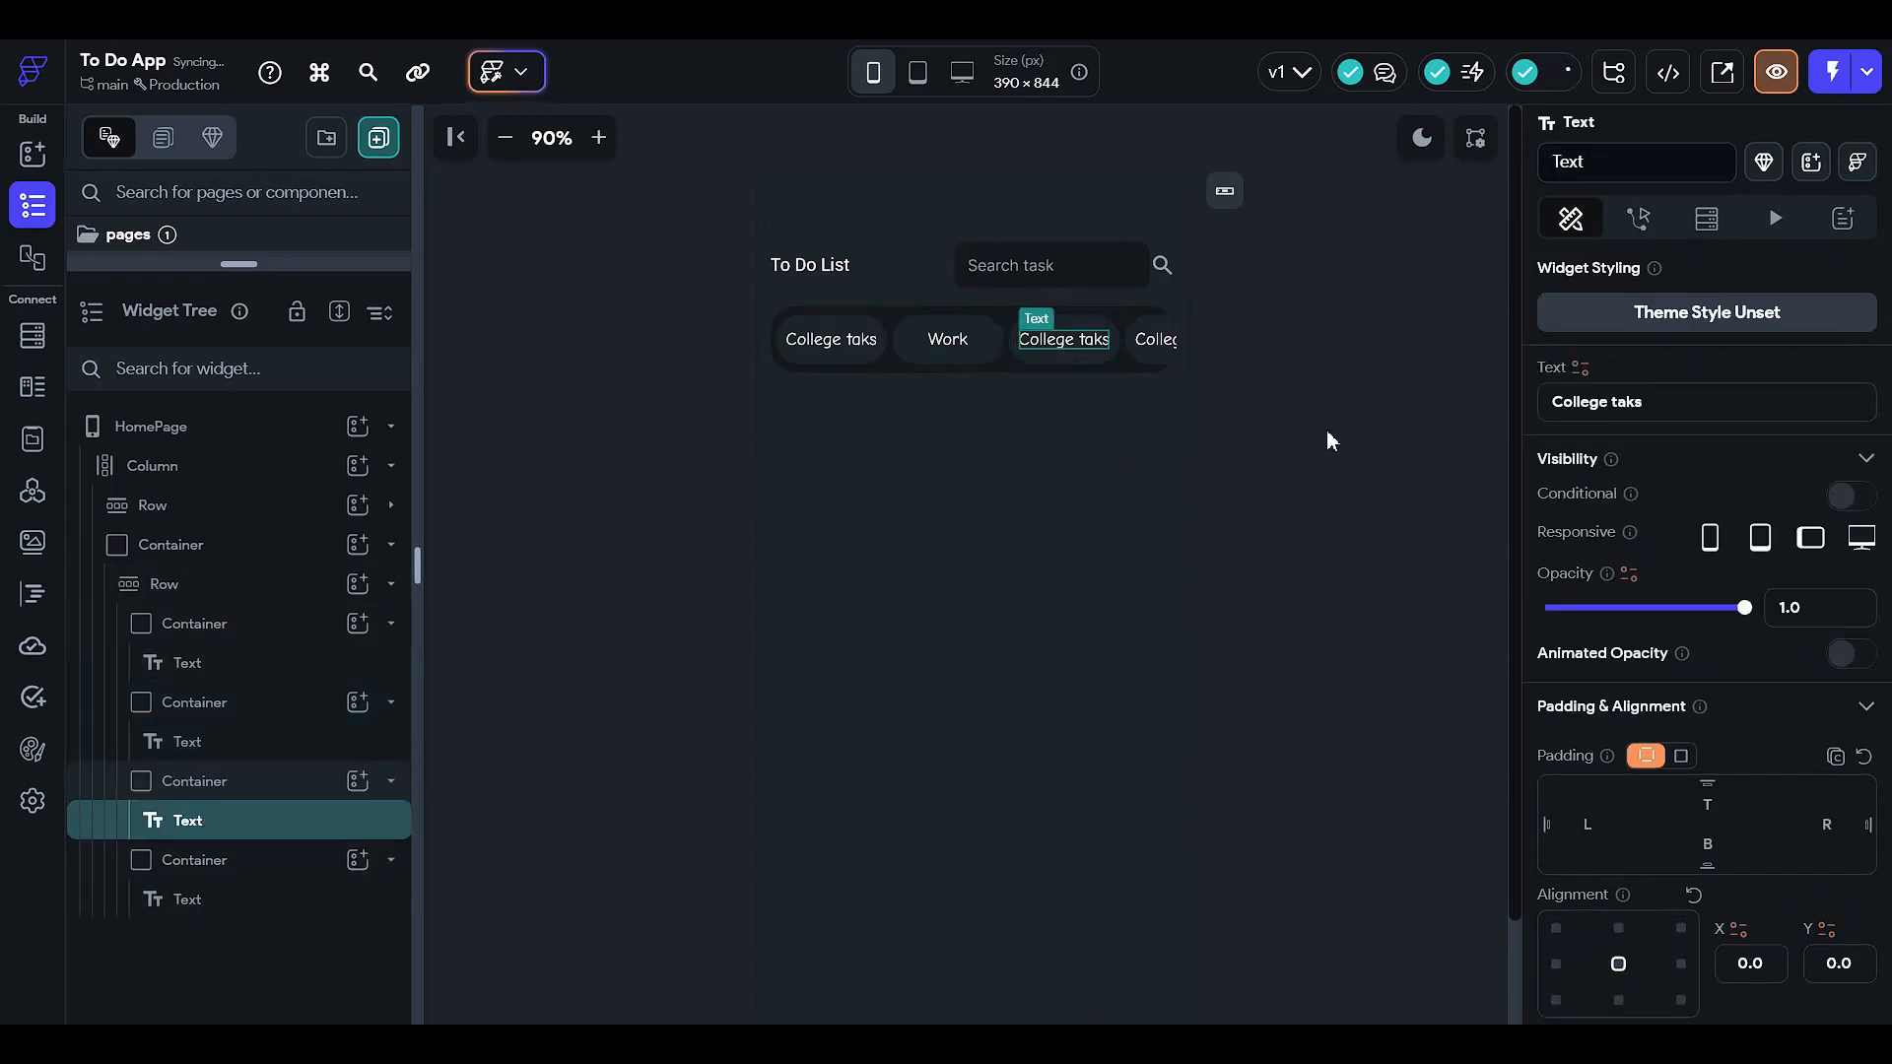
click(1665, 411)
text(Home)
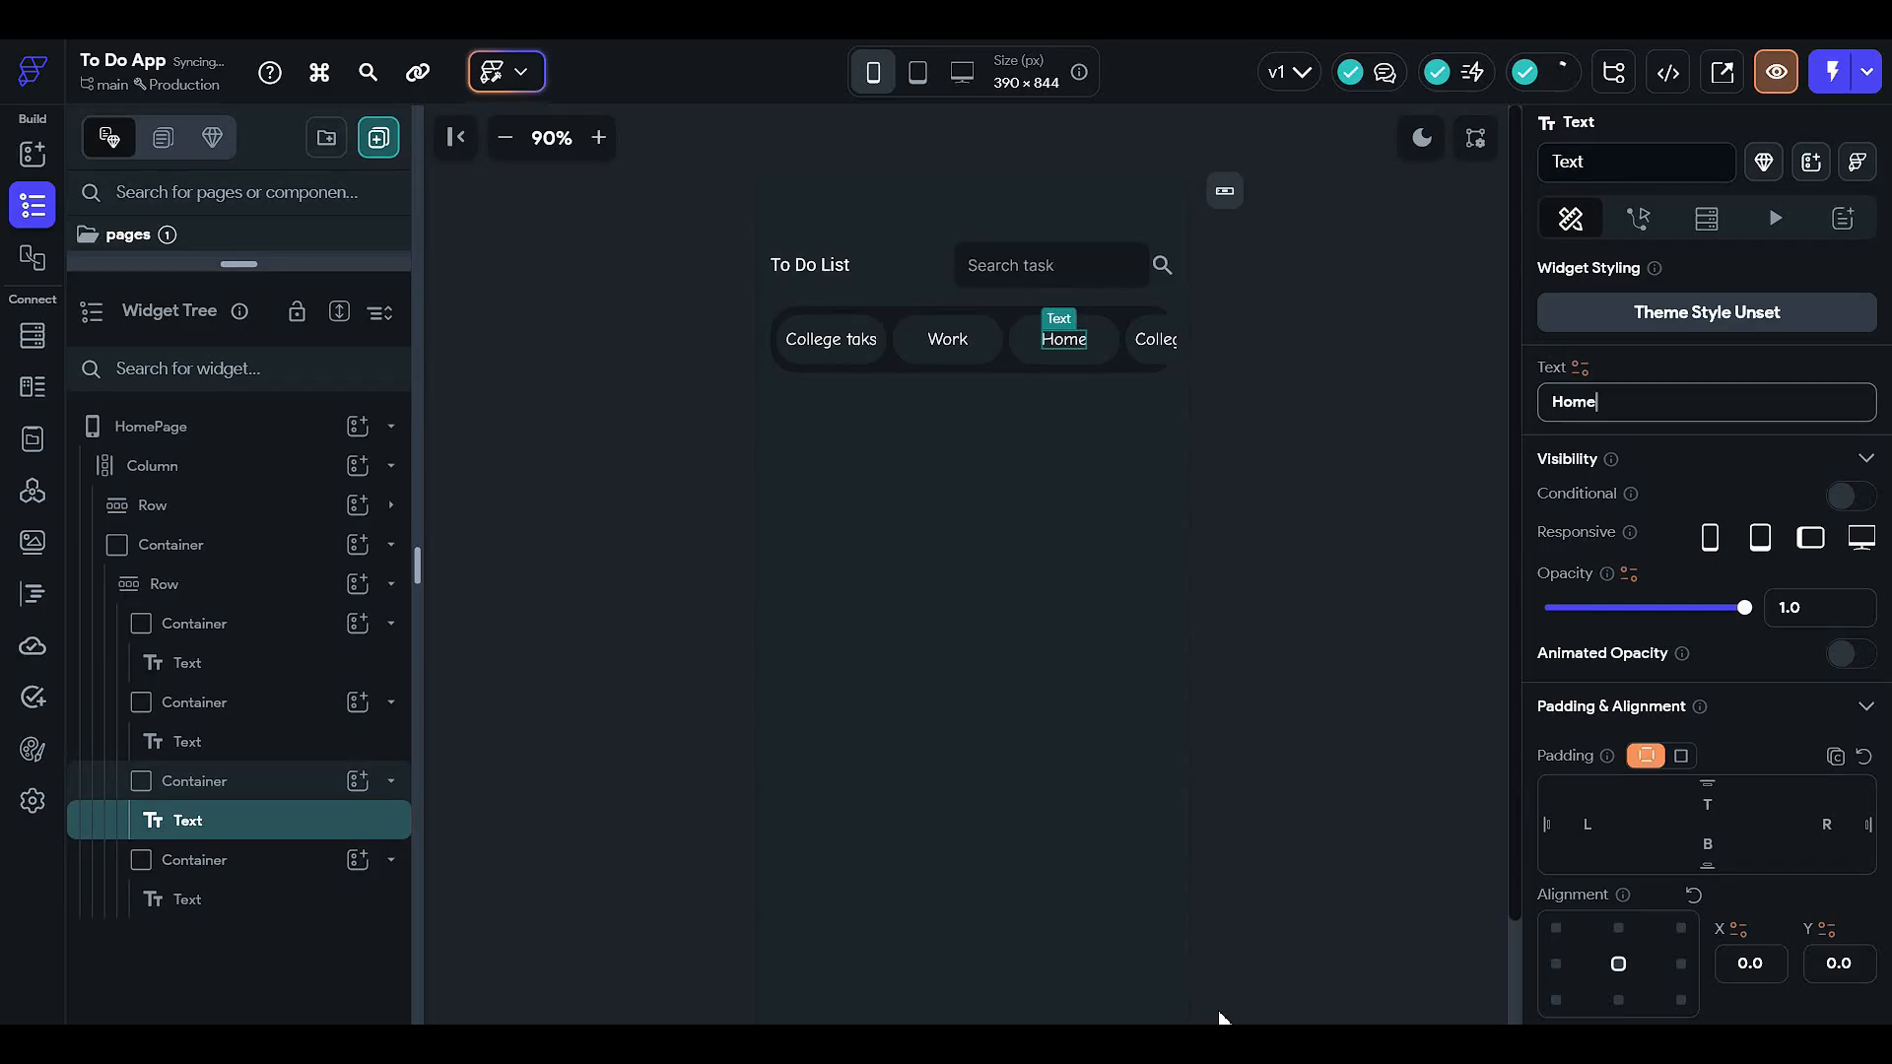
click(1249, 637)
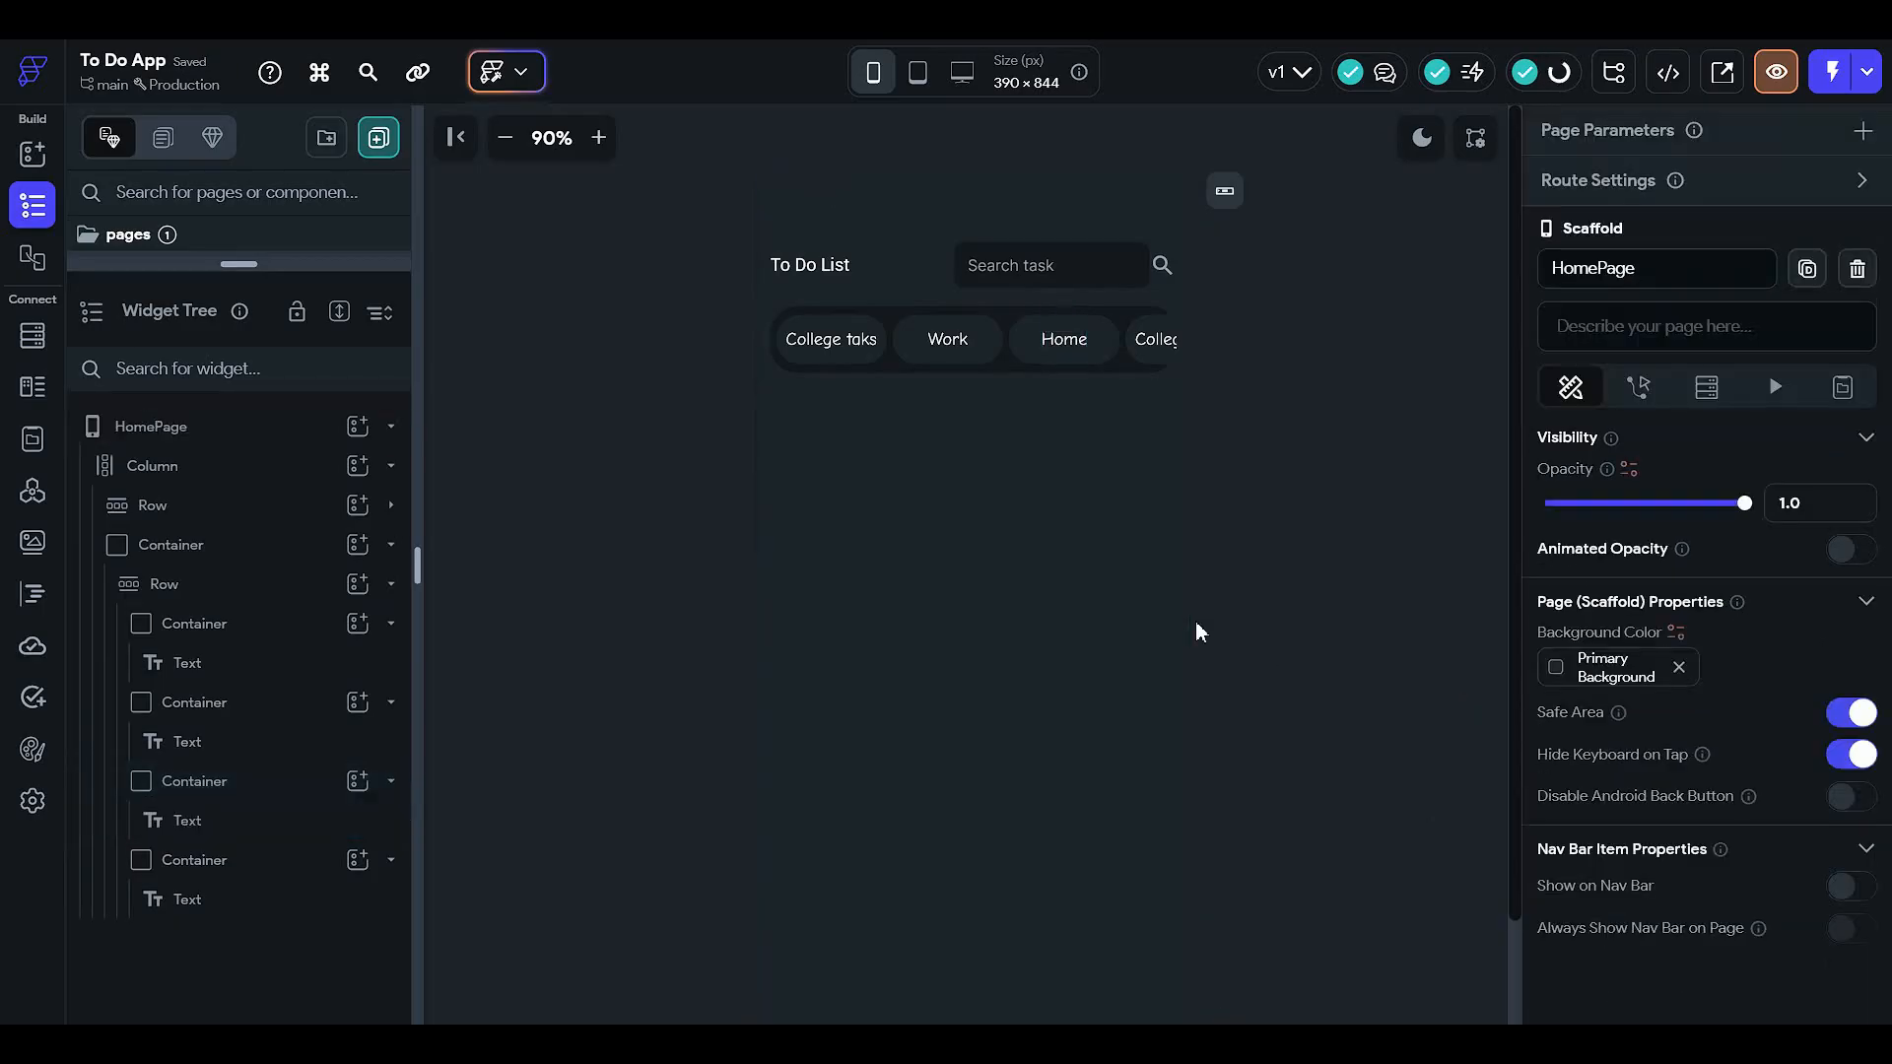
click(264, 591)
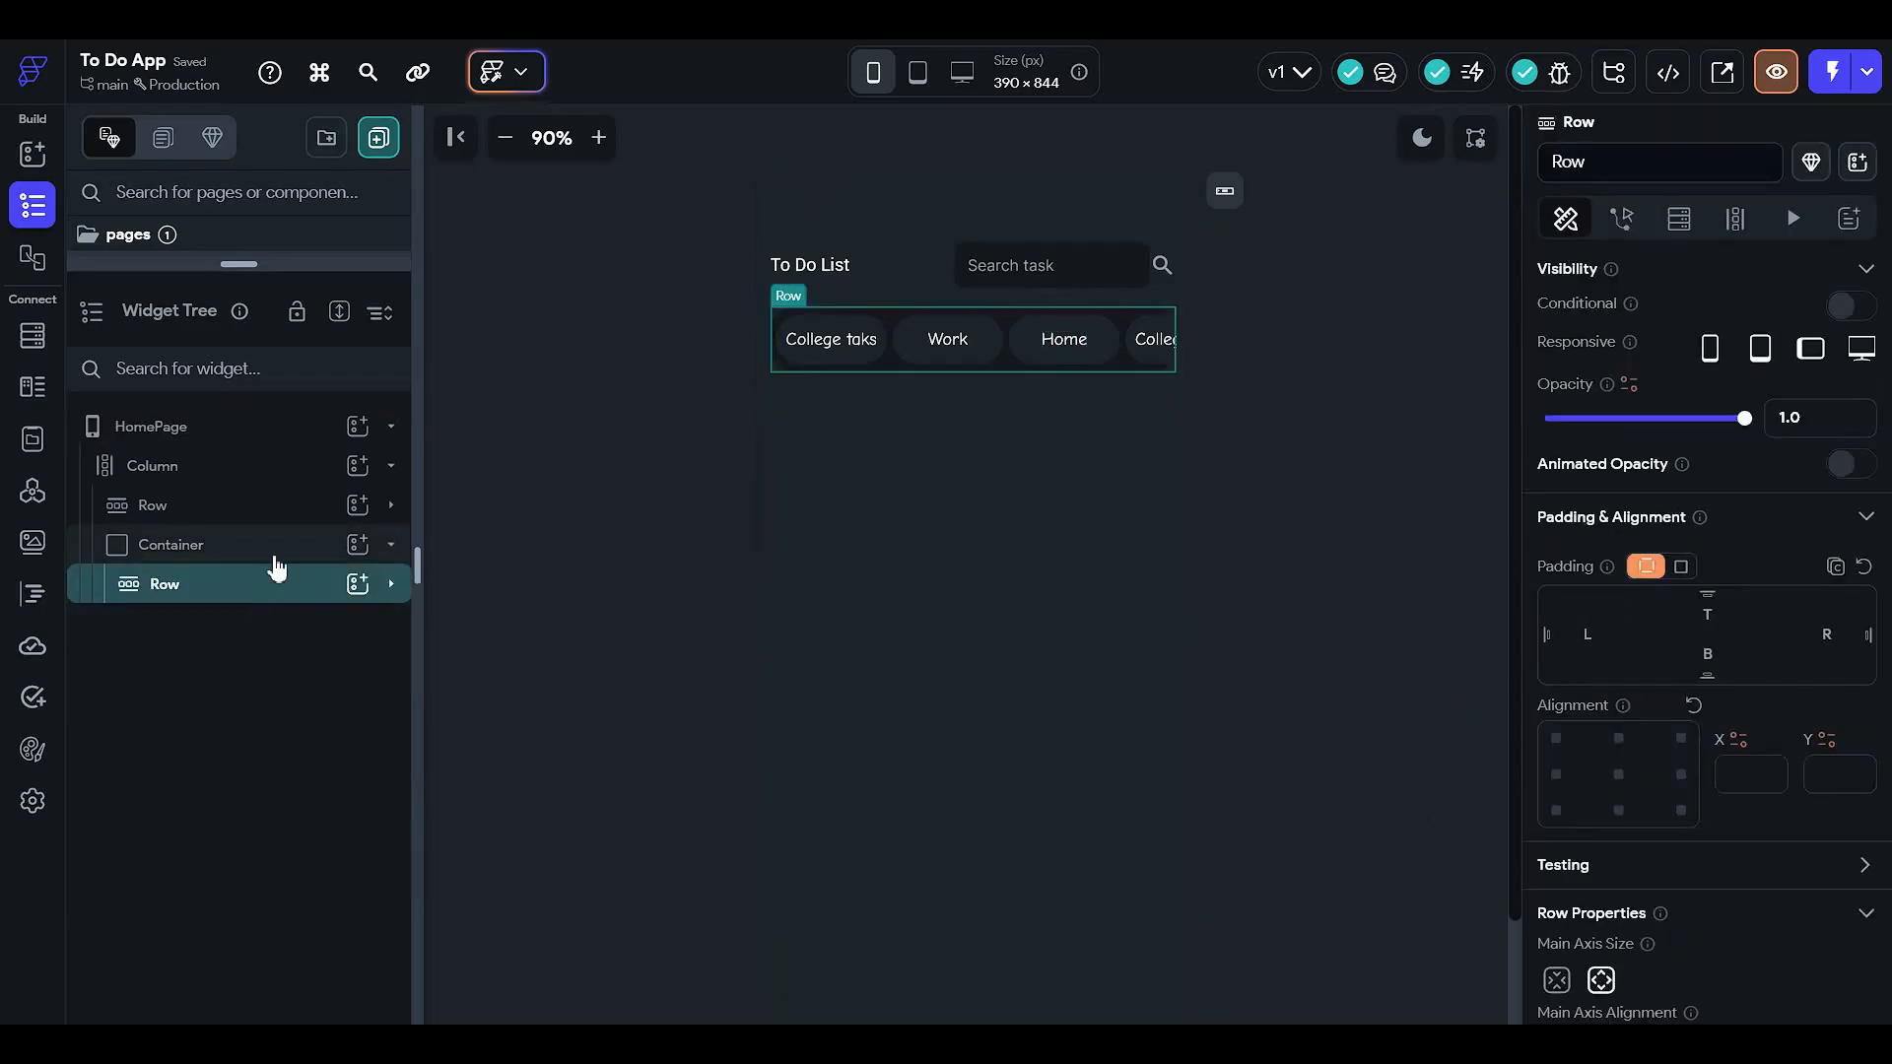
- Collapse the chip bar, add a Text widget to the Column, and move it above the bar
click(275, 560)
click(284, 591)
click(292, 561)
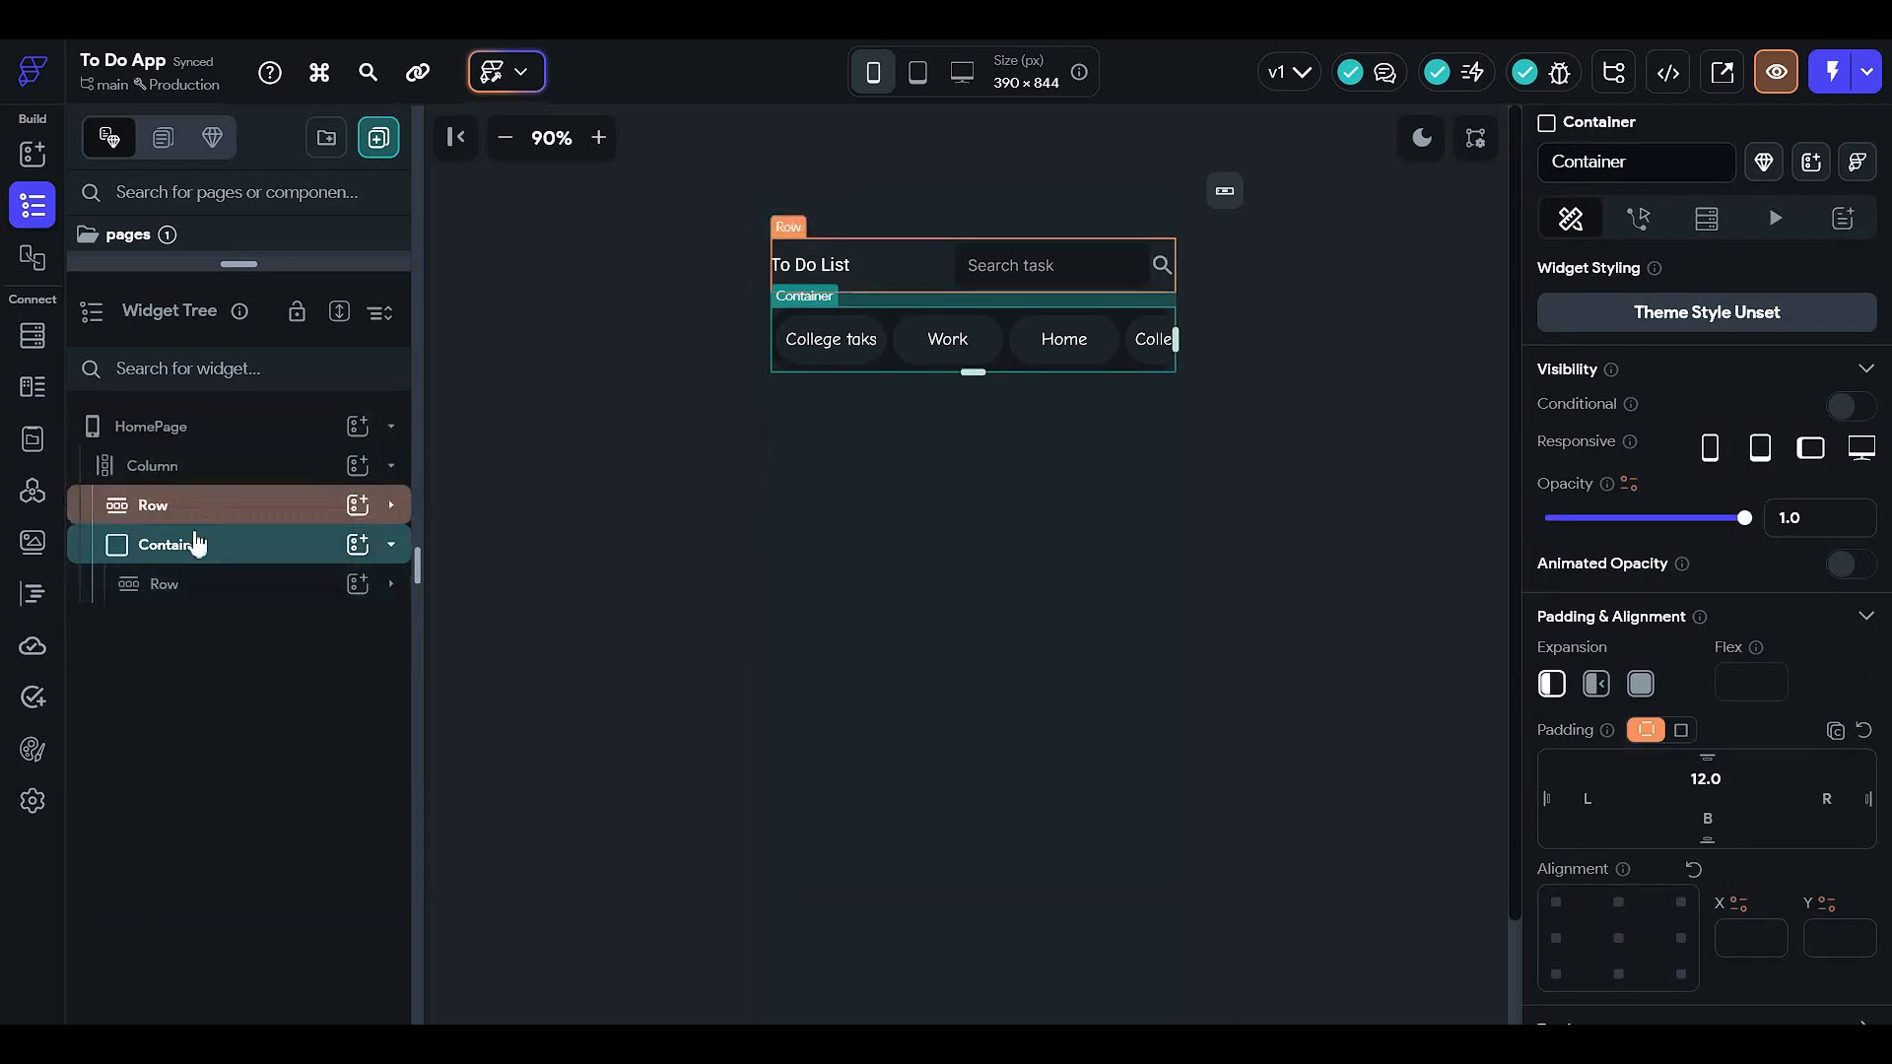
click(249, 552)
click(355, 467)
click(357, 465)
click(503, 652)
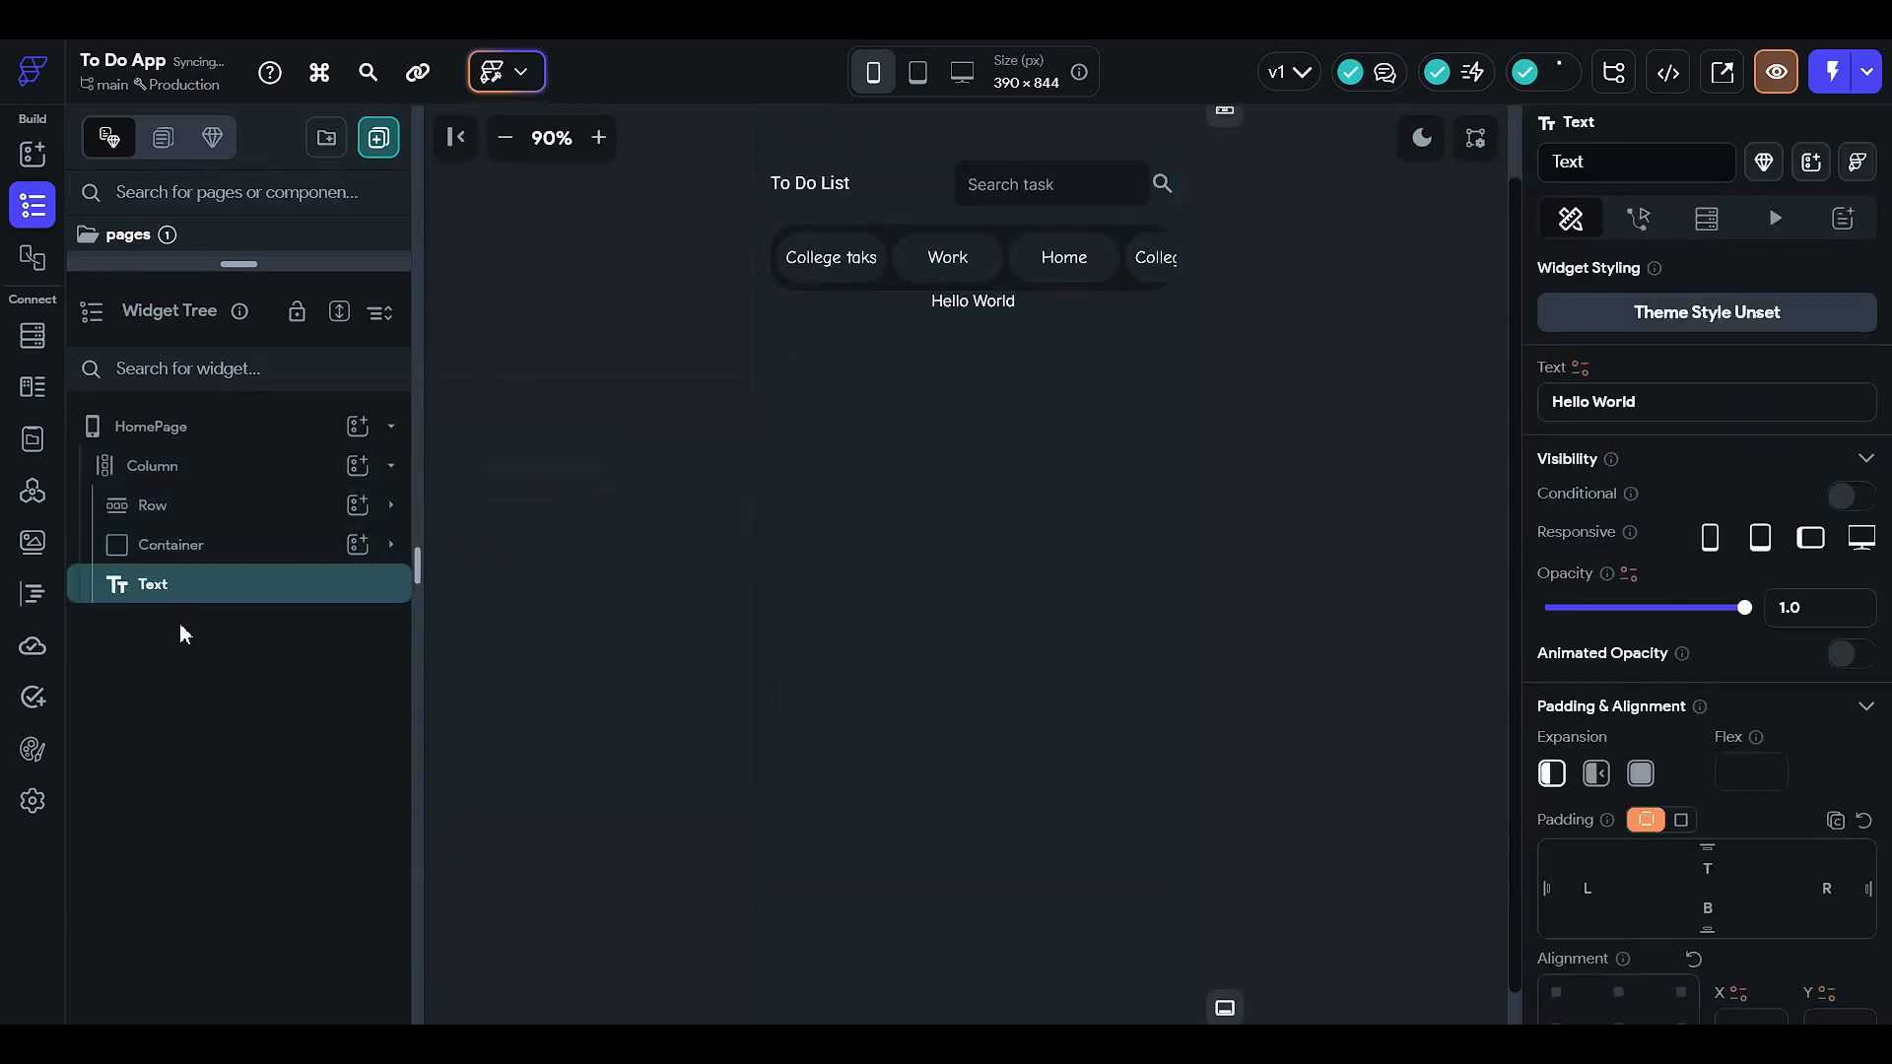
drag(233, 591, 242, 524)
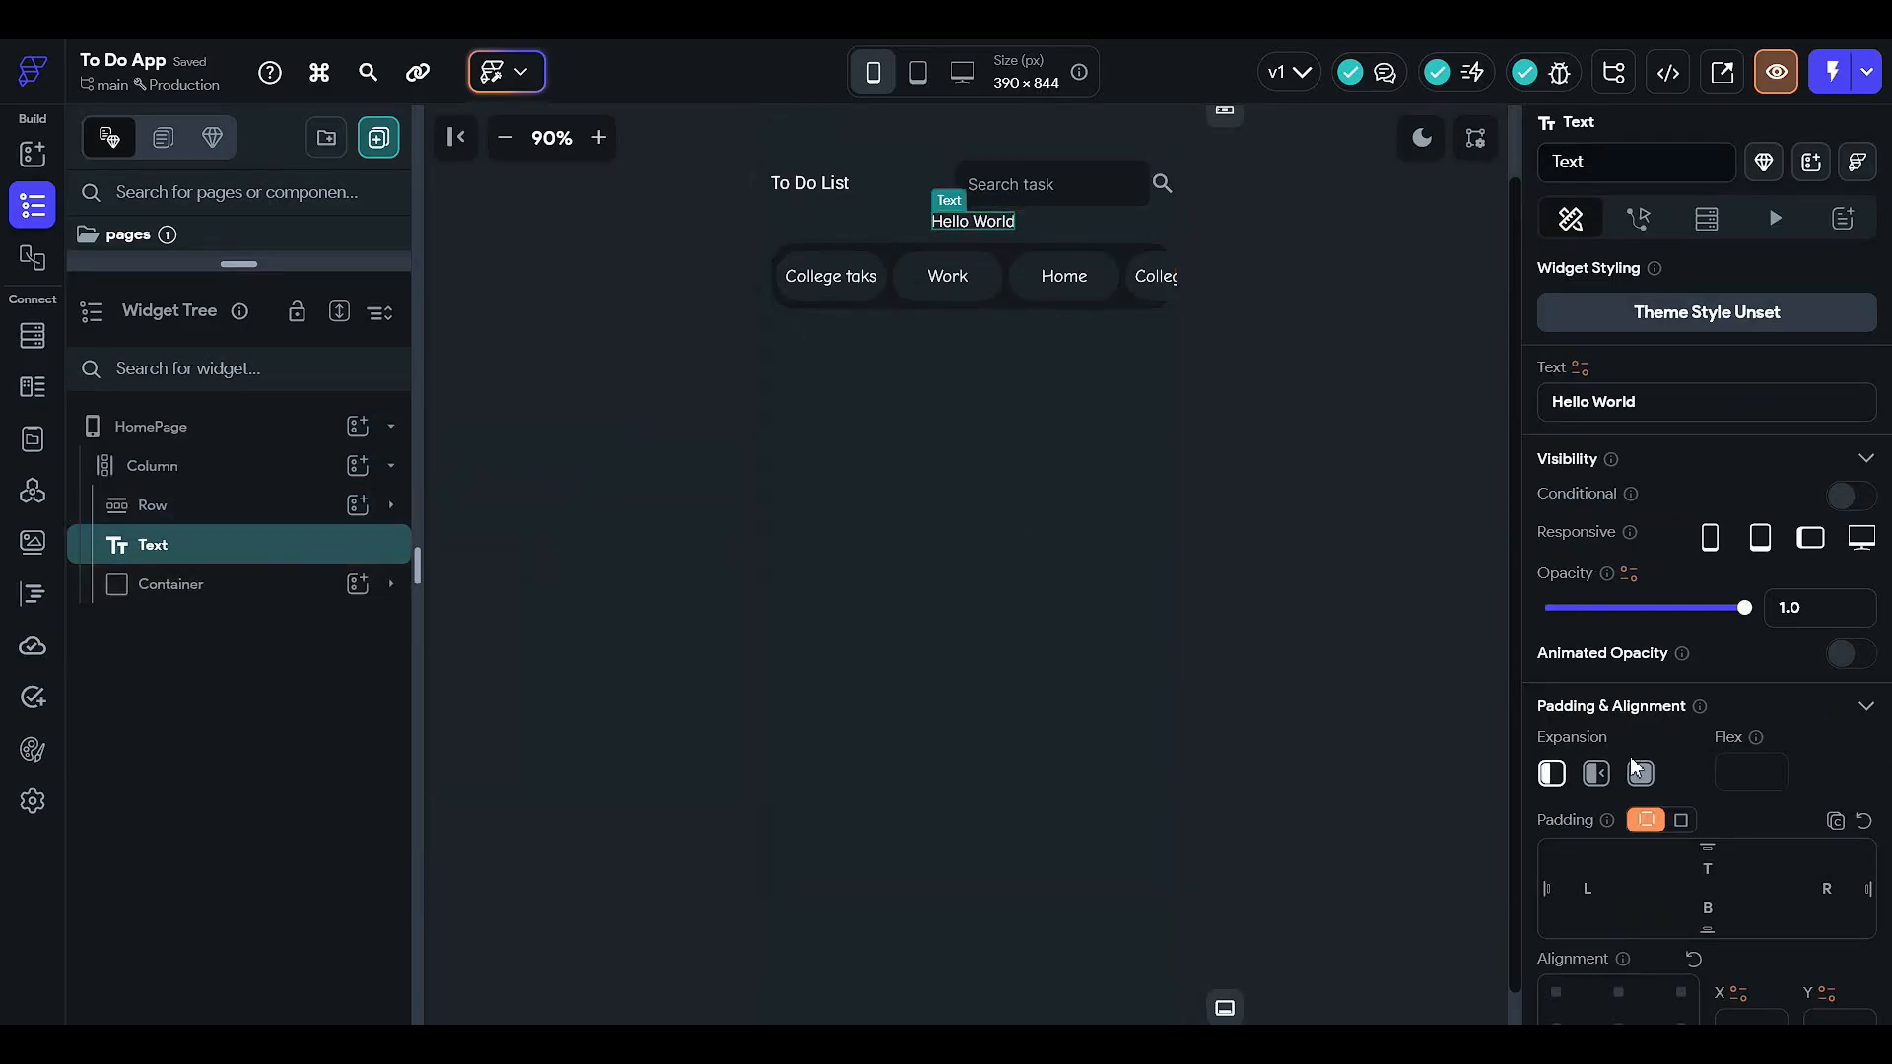
- Left-align the new text and change it to 'List Type'
scroll(1633, 767, down, 2)
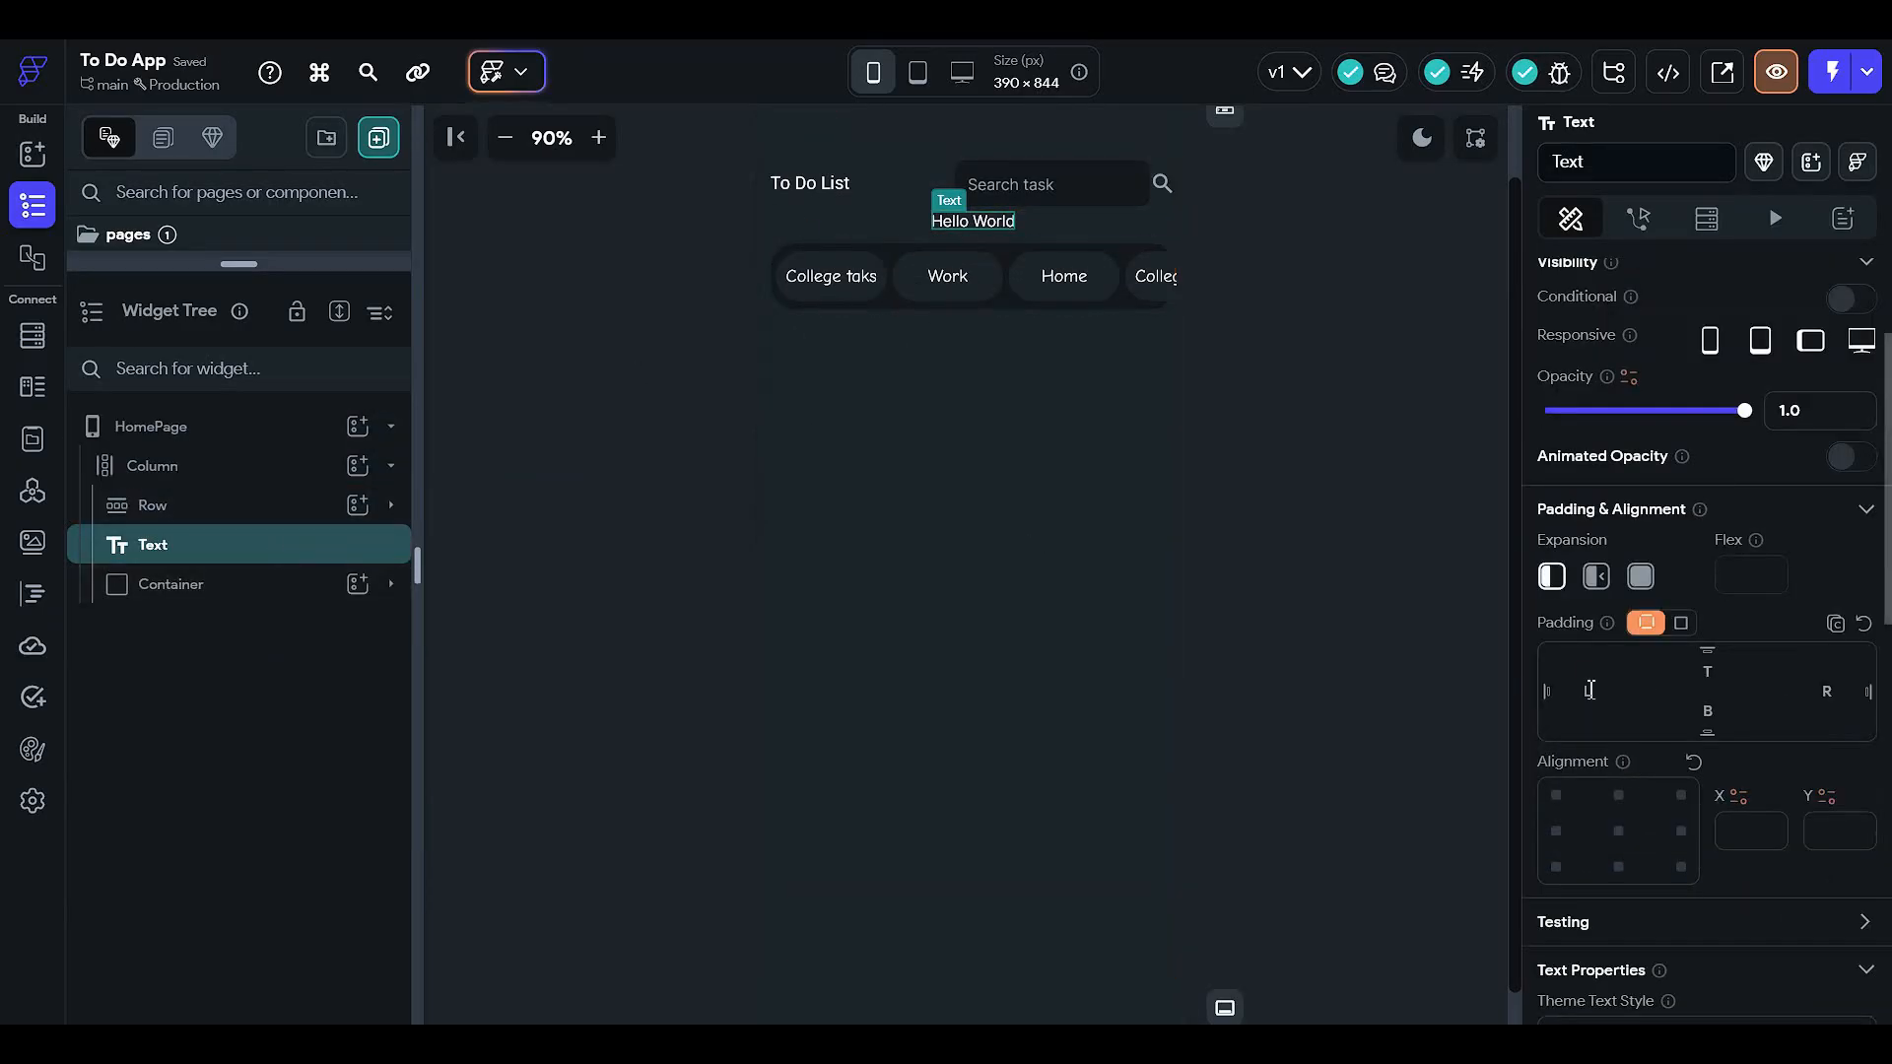
click(1572, 834)
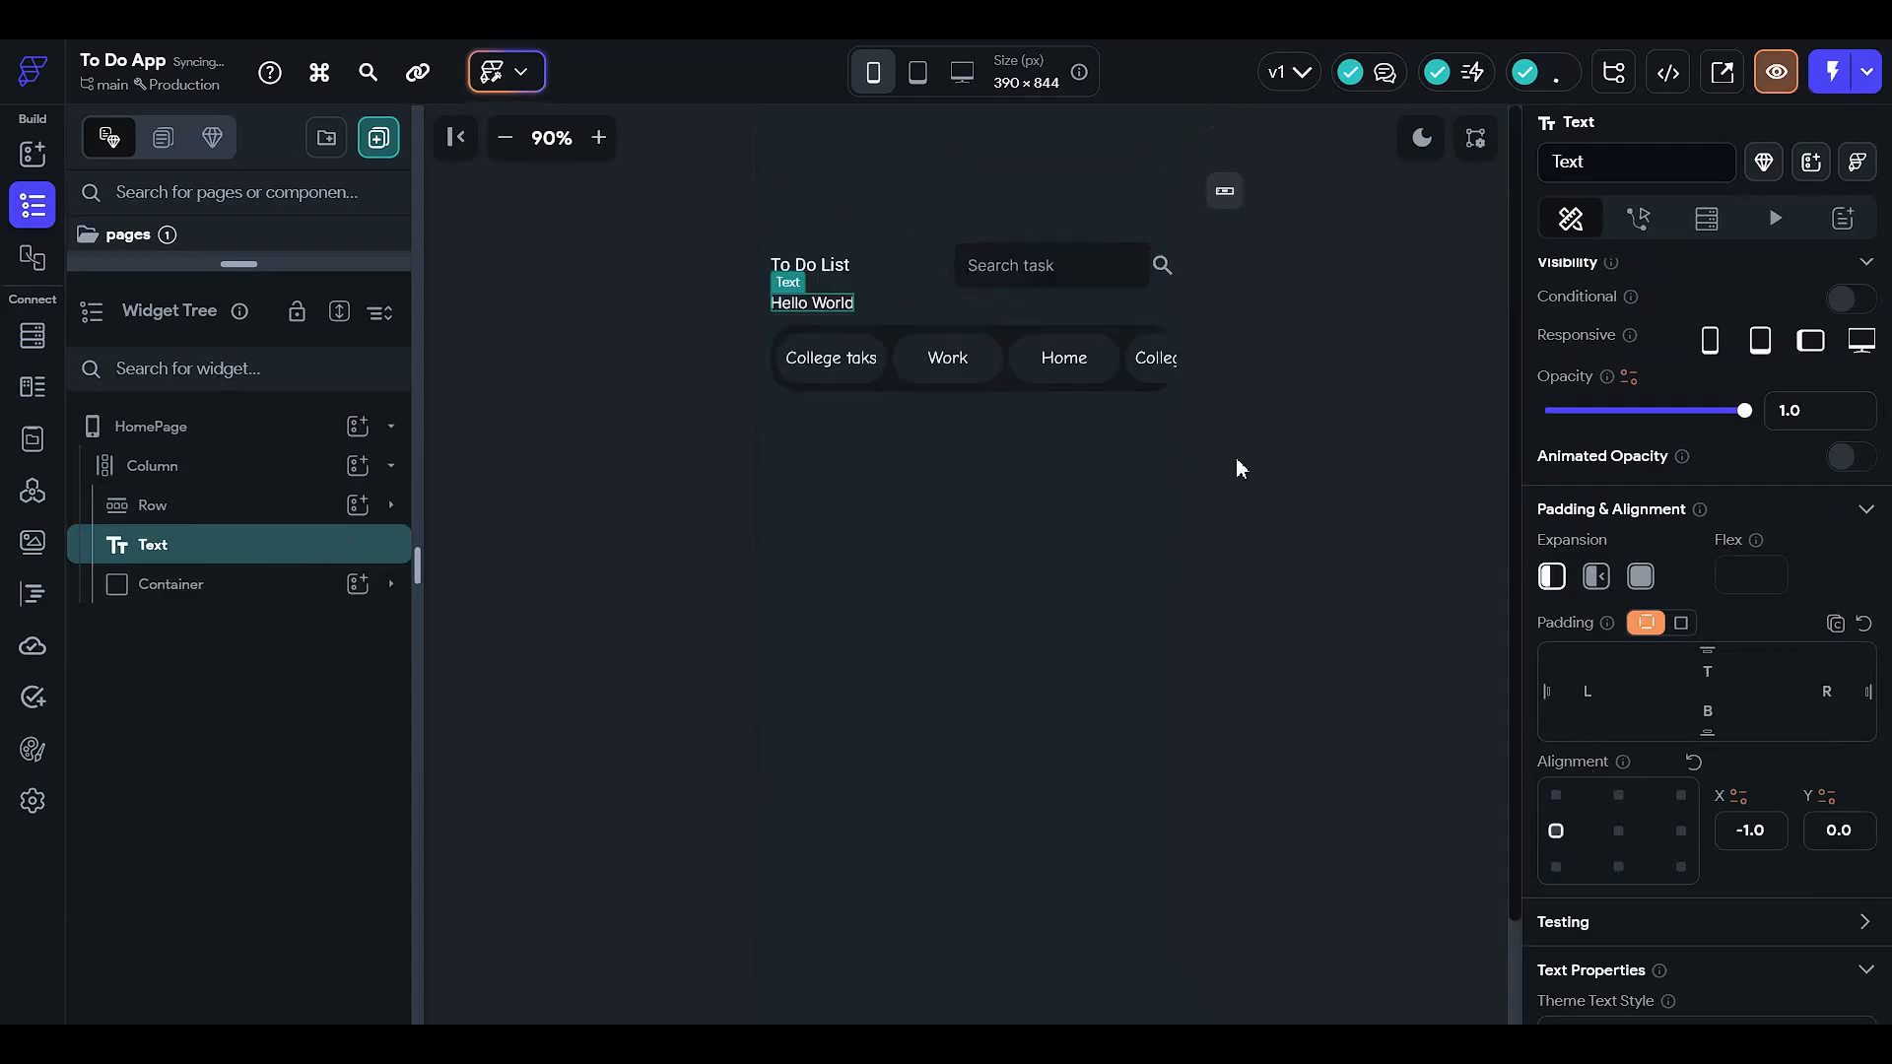
scroll(1600, 463, up, 2)
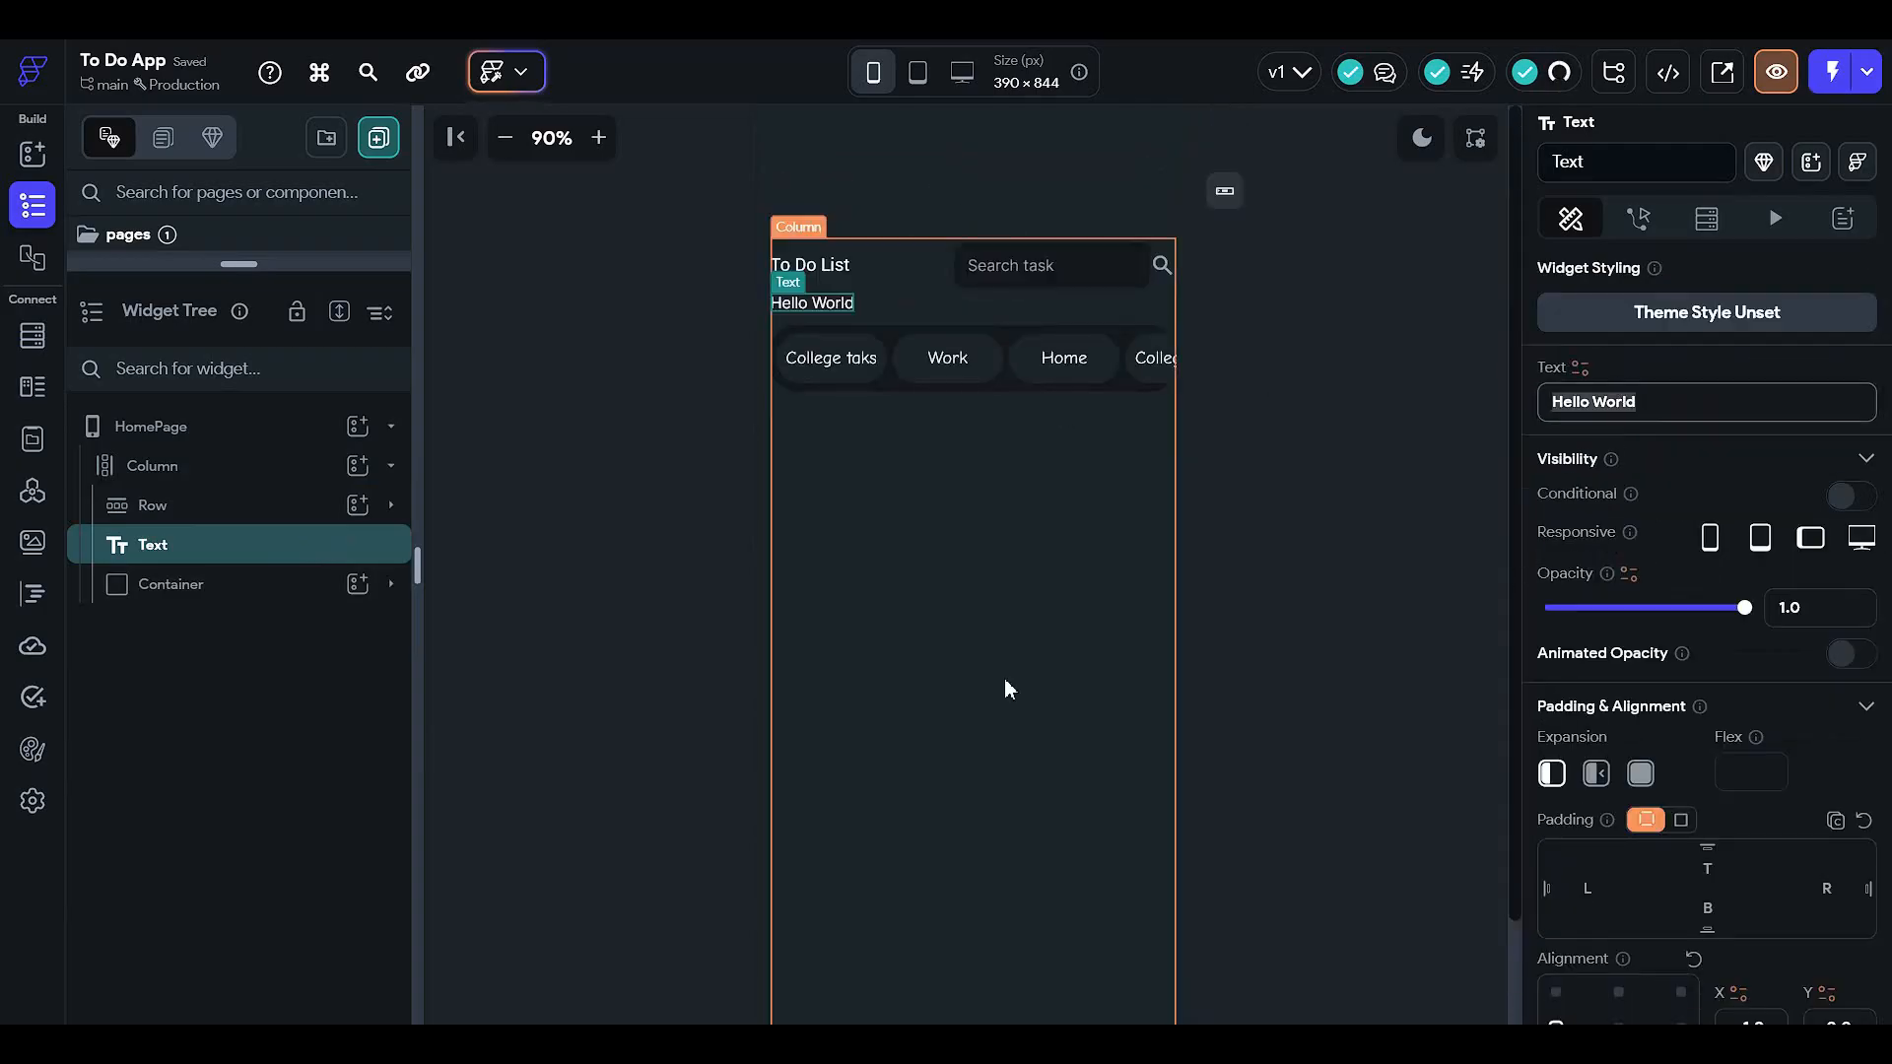
text(List)
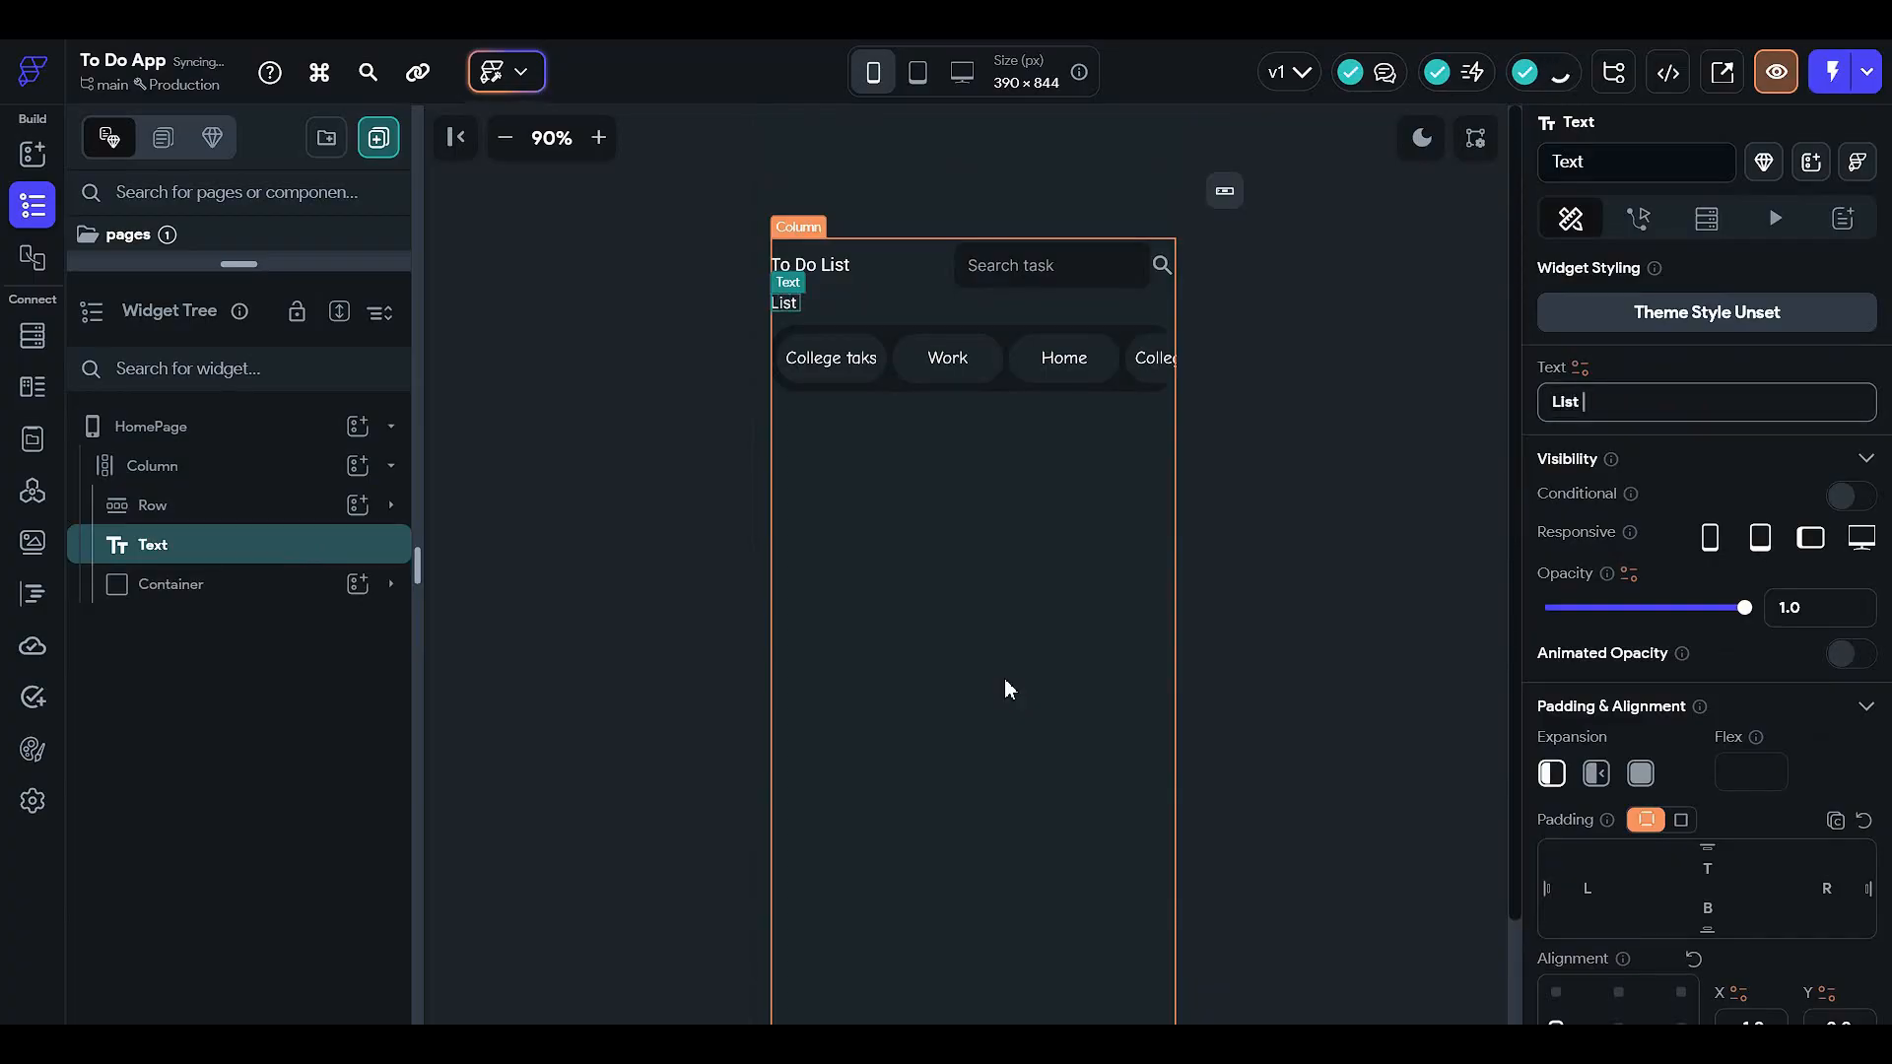
text( Type)
click(1343, 563)
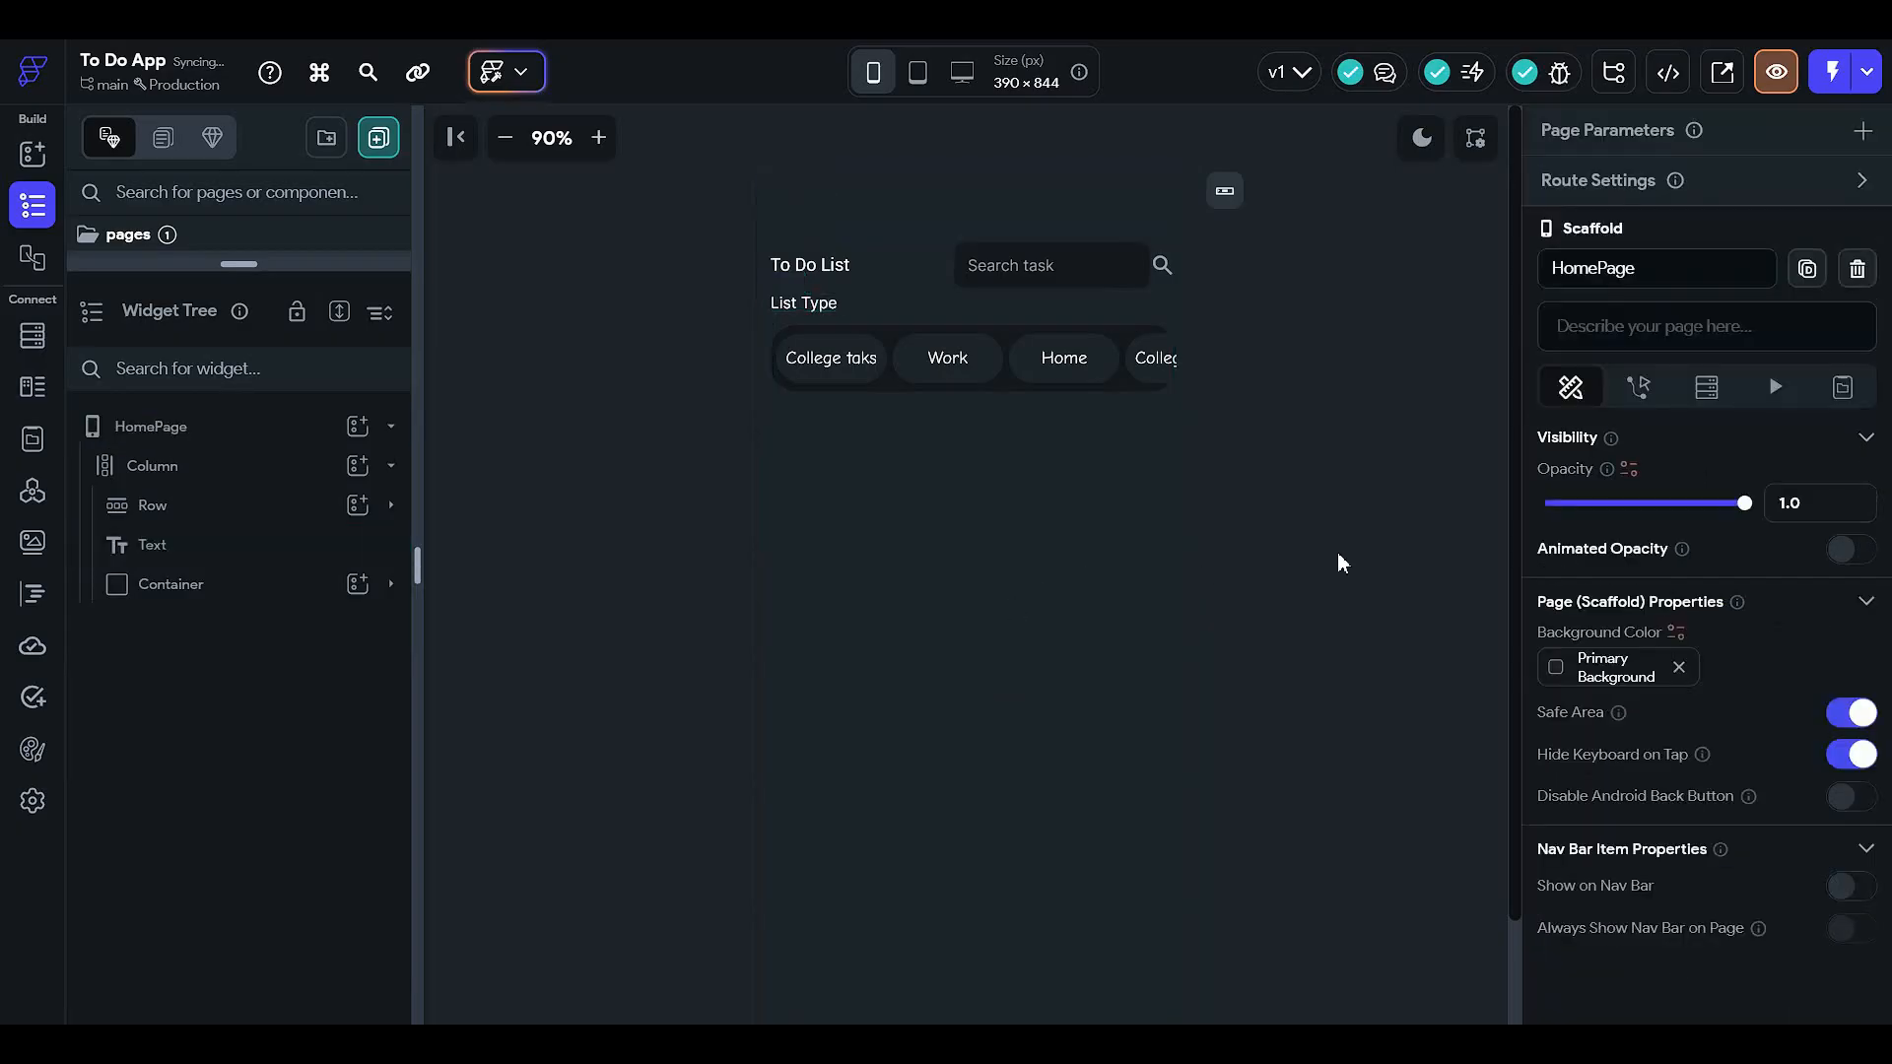
click(815, 303)
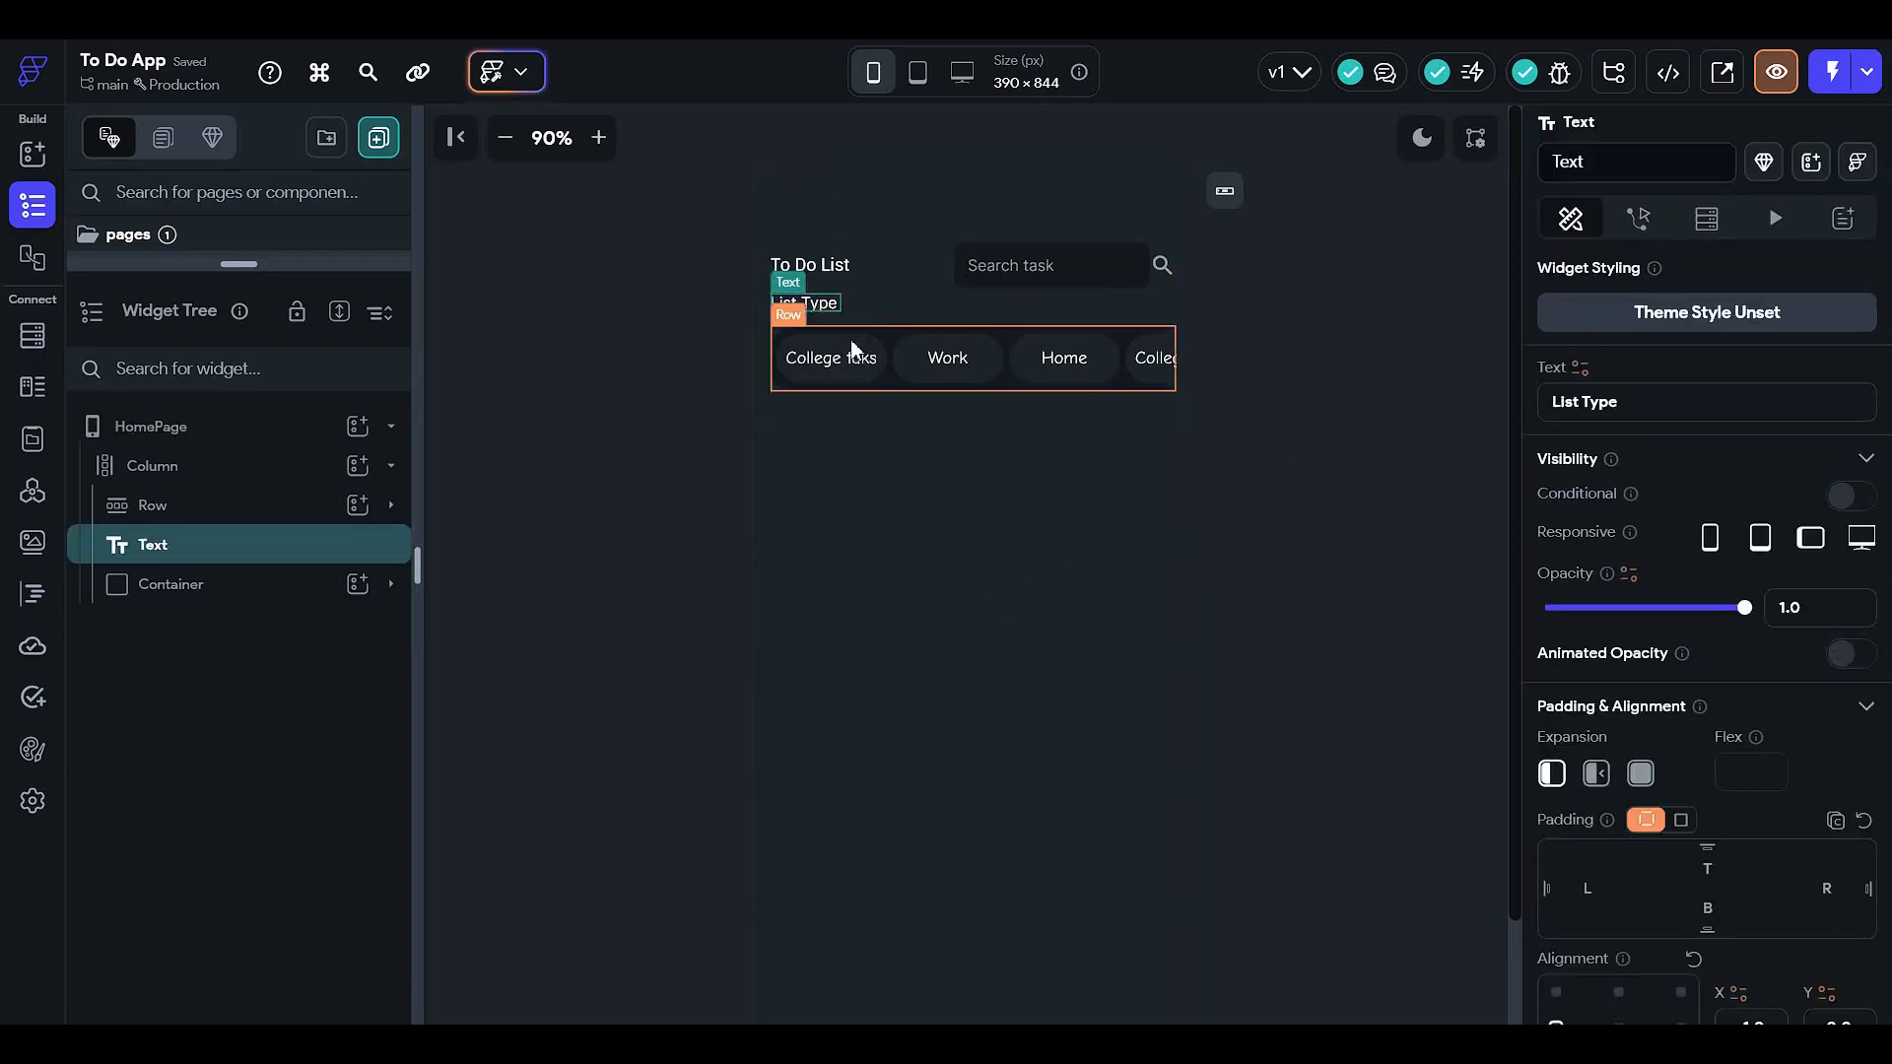
- Adjust the chip bar container's top padding
click(292, 598)
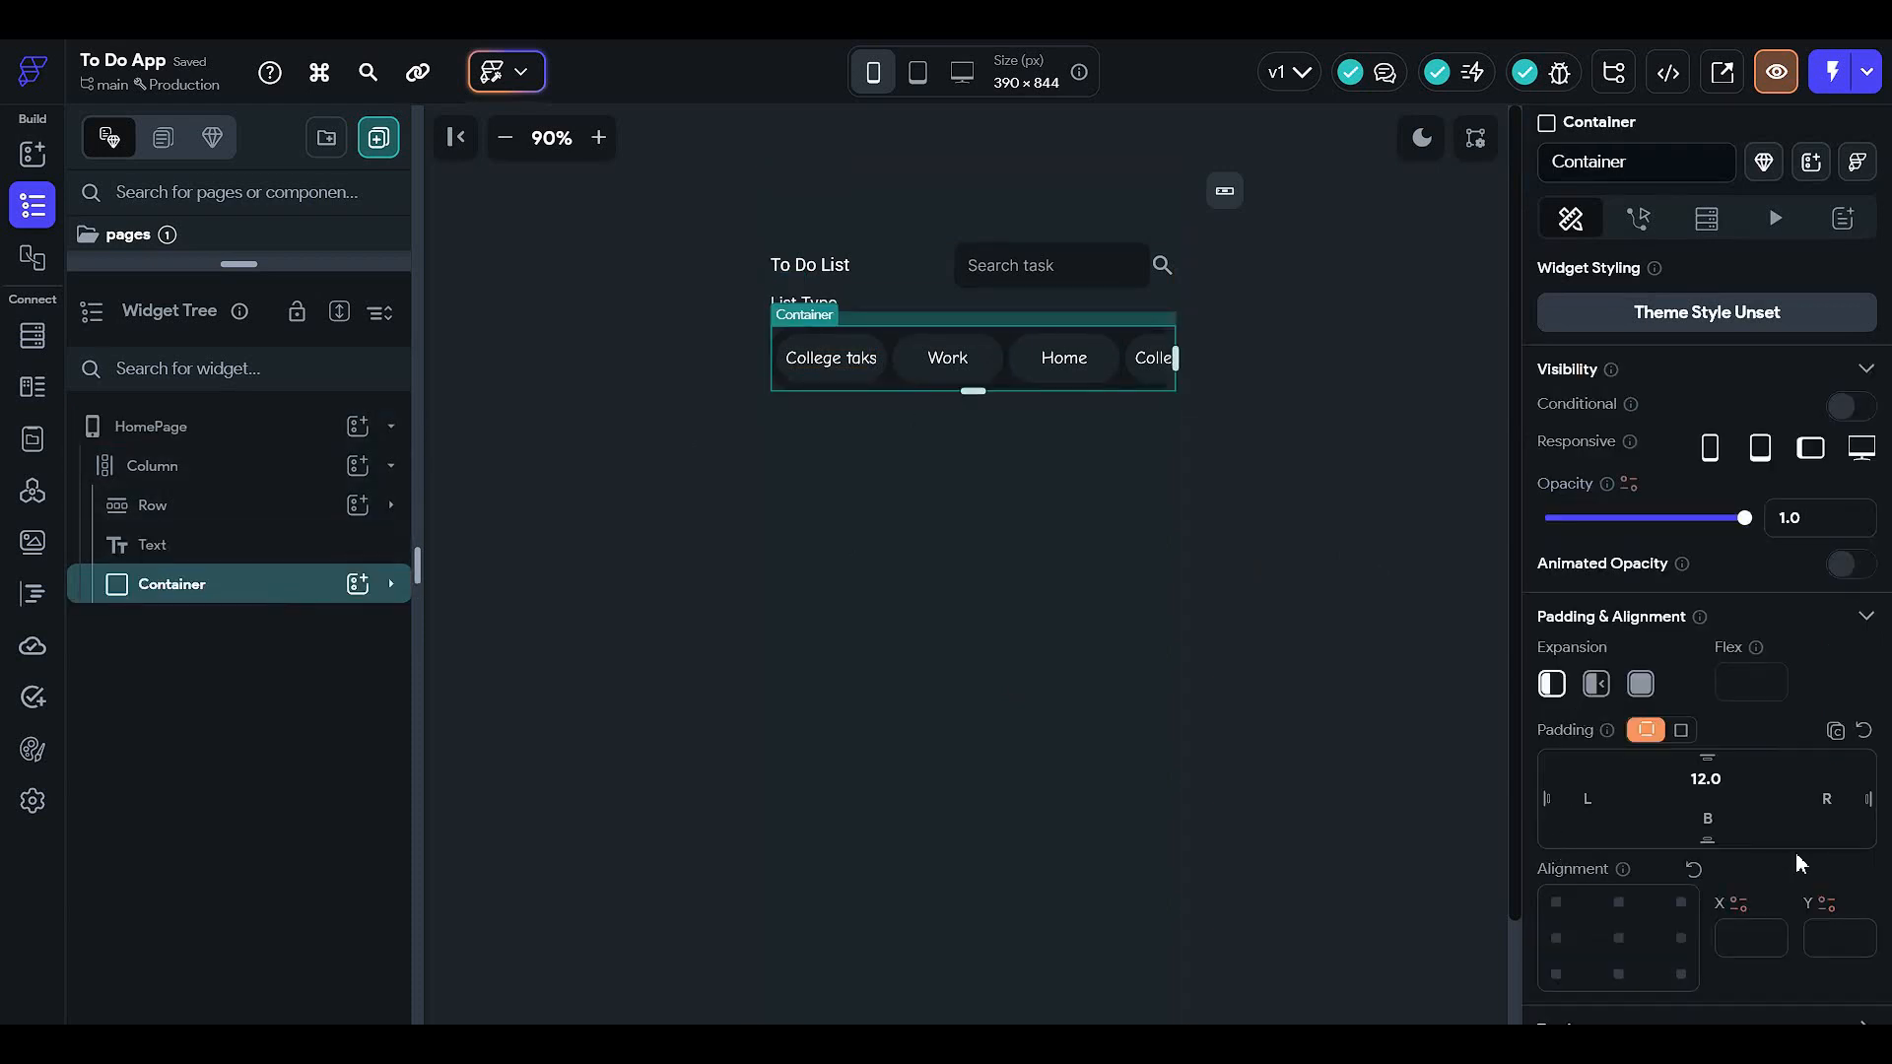
drag(1726, 777, 1458, 791)
click(1363, 510)
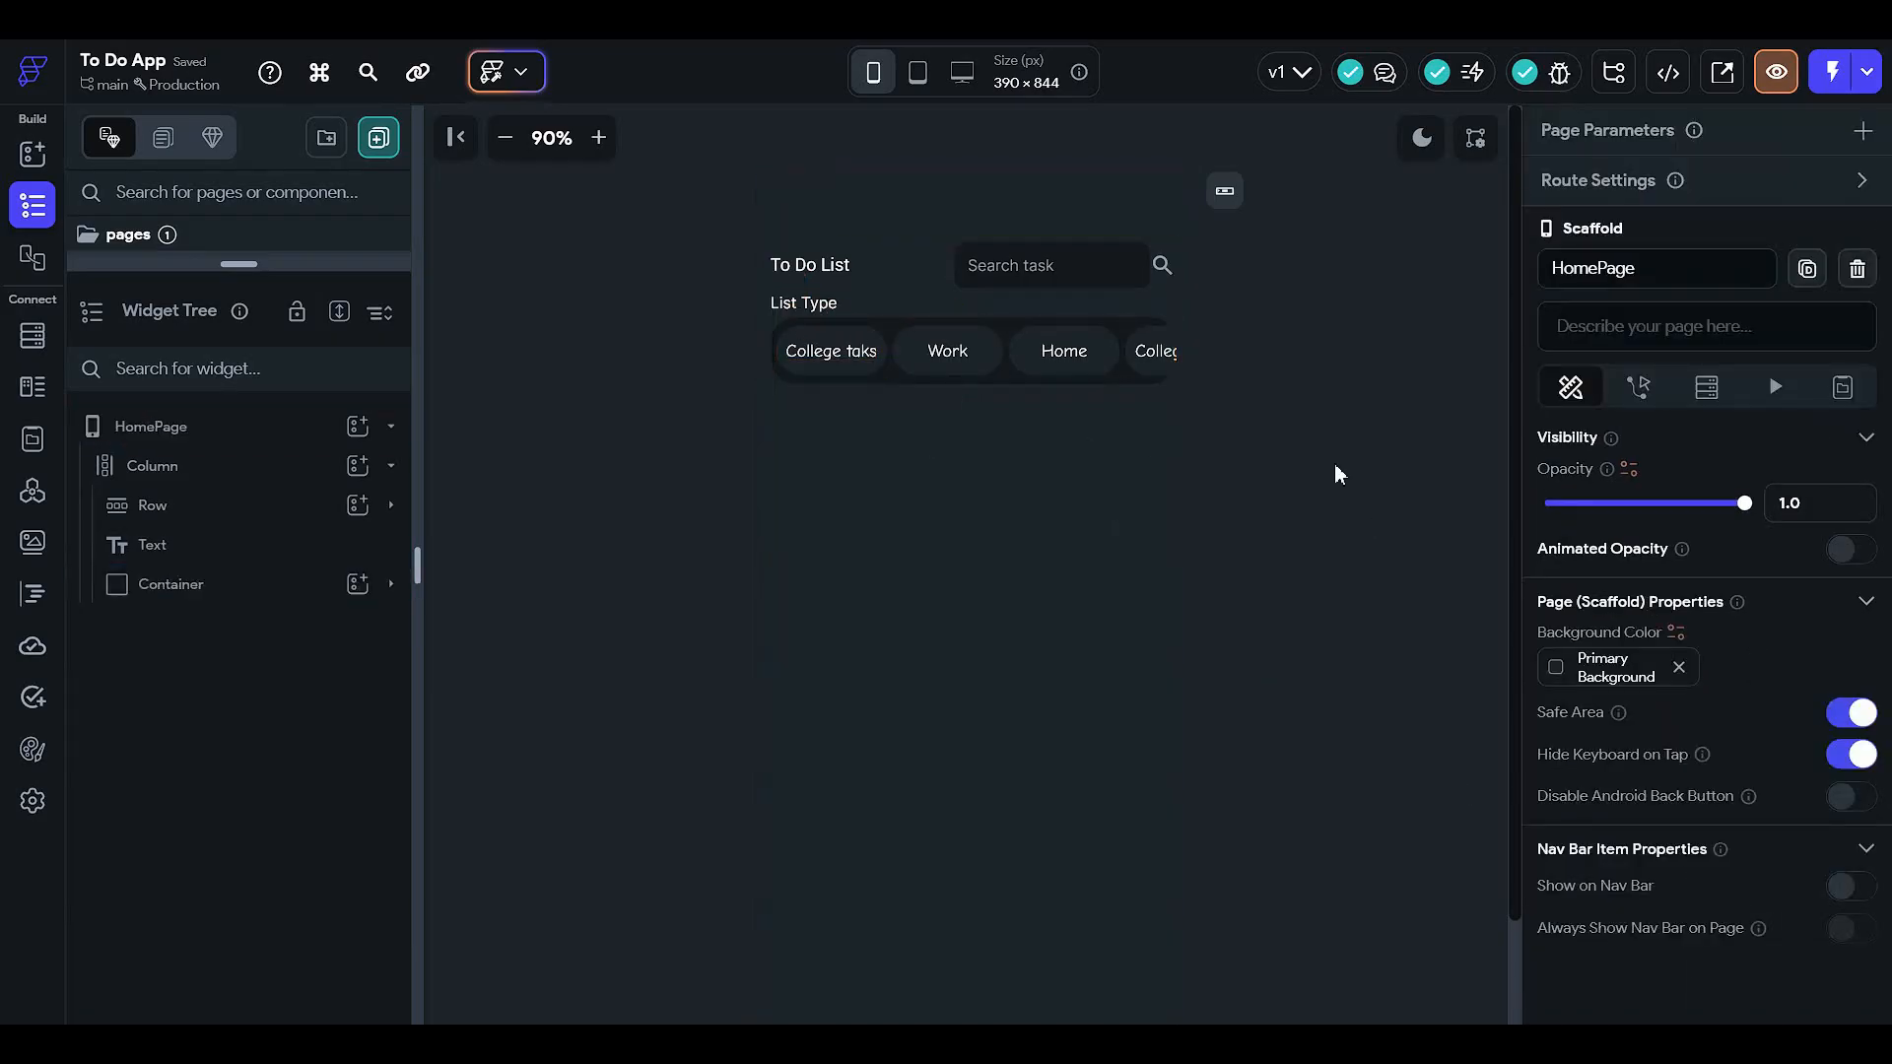
- Align the List Type label to the right-middle position
click(816, 305)
scroll(1756, 629, down, 1)
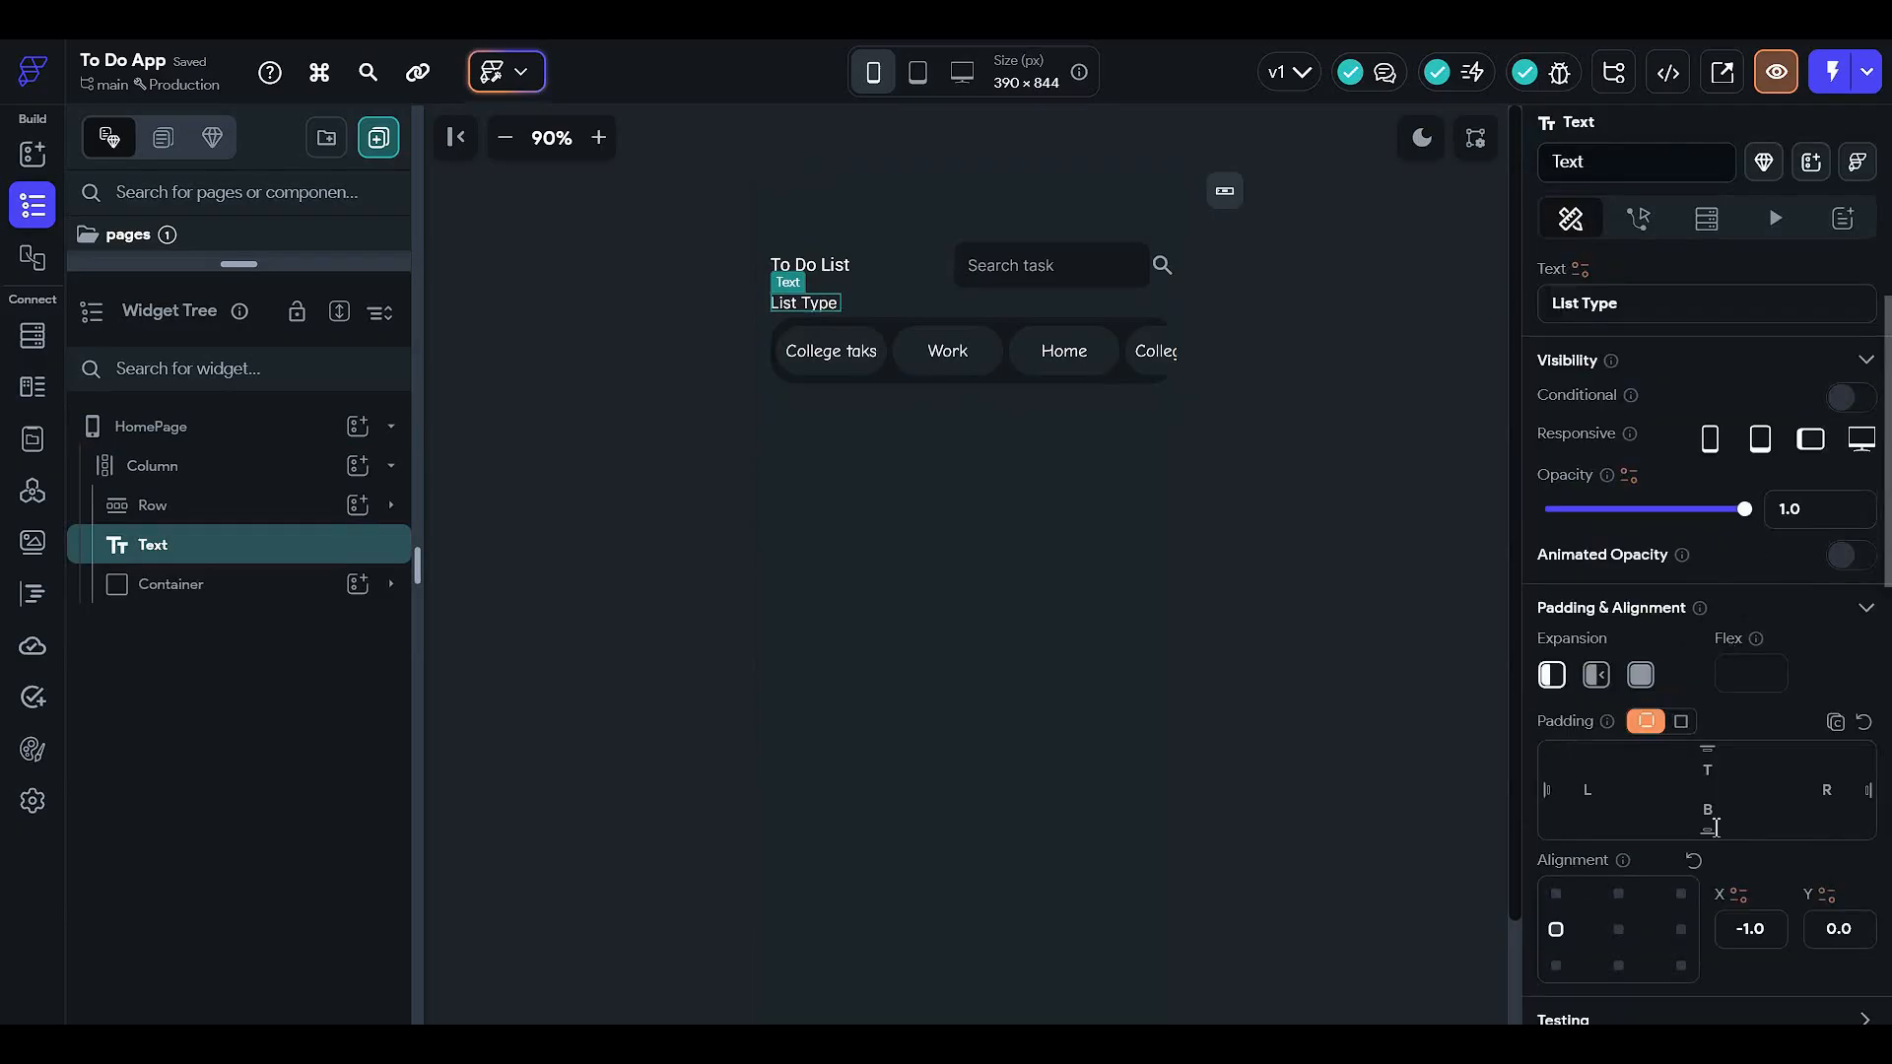
click(1681, 929)
click(1310, 366)
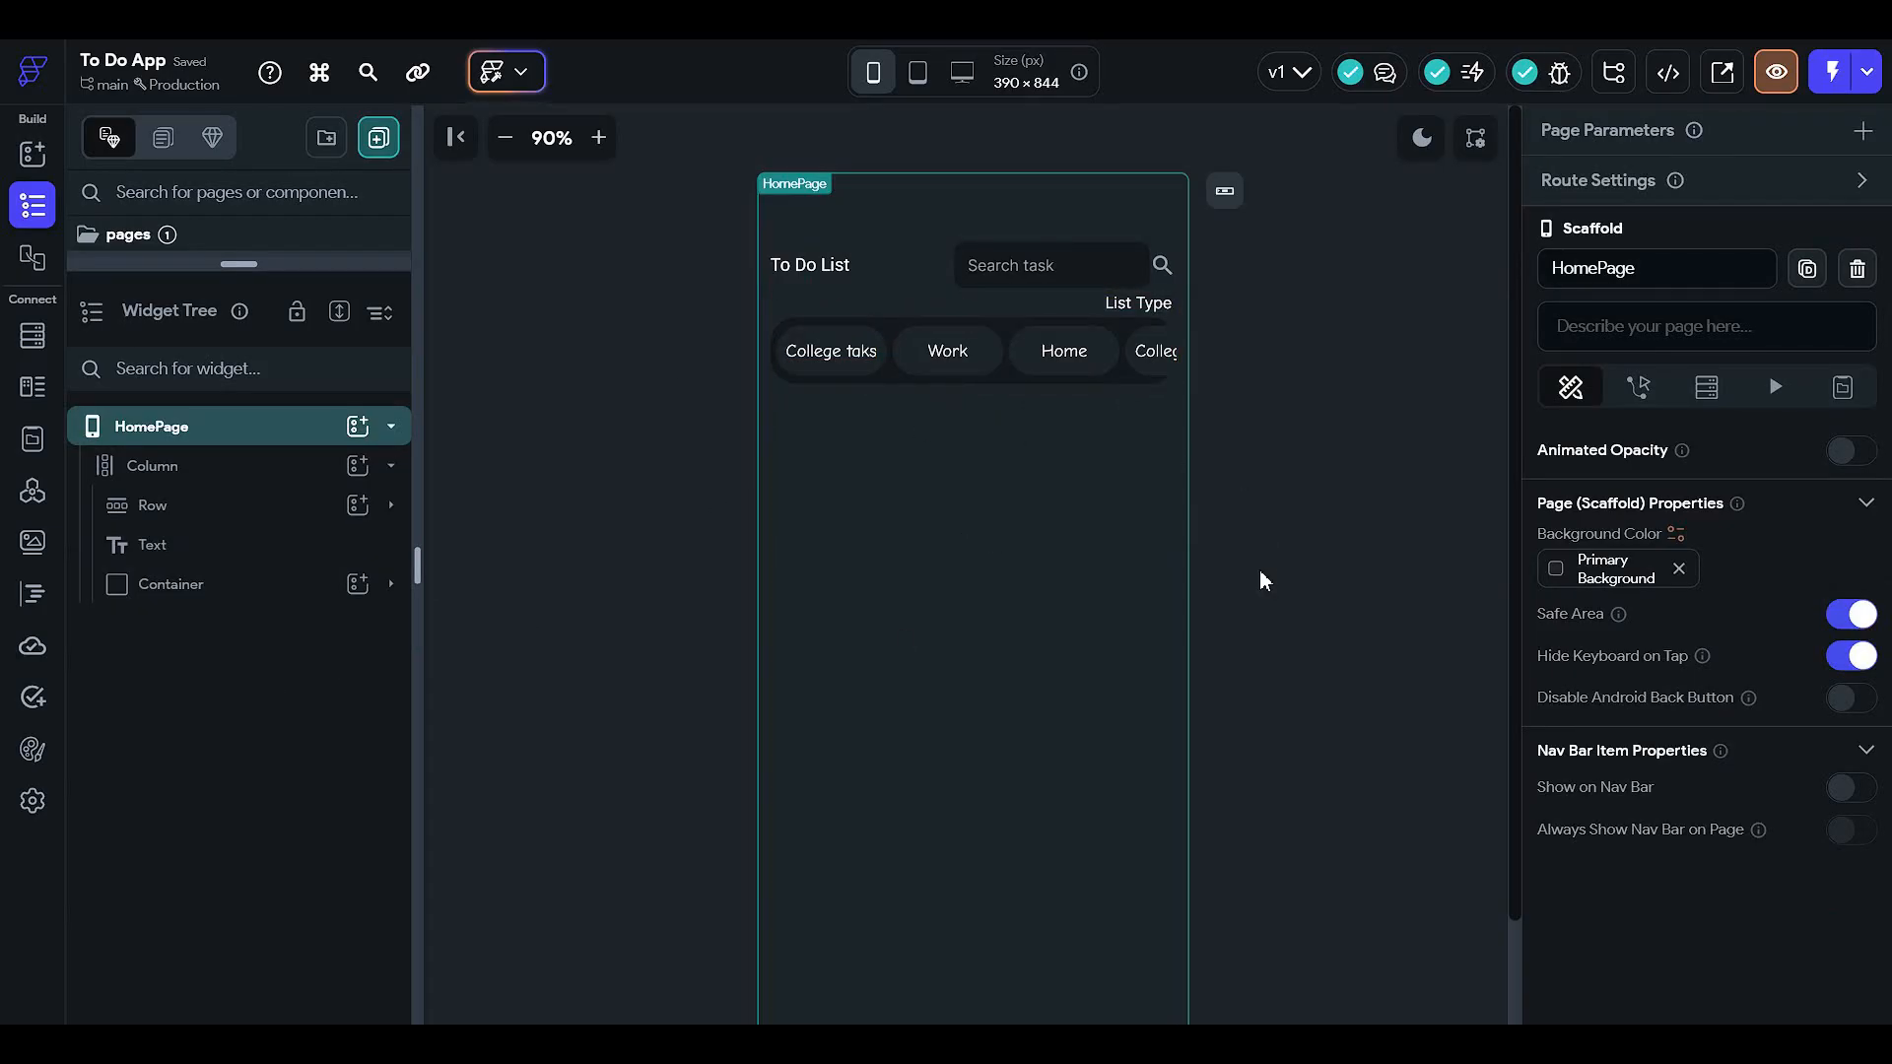
- Select the chip bar container, then the page's main Column to review the layout
scroll(1232, 524, down, 3)
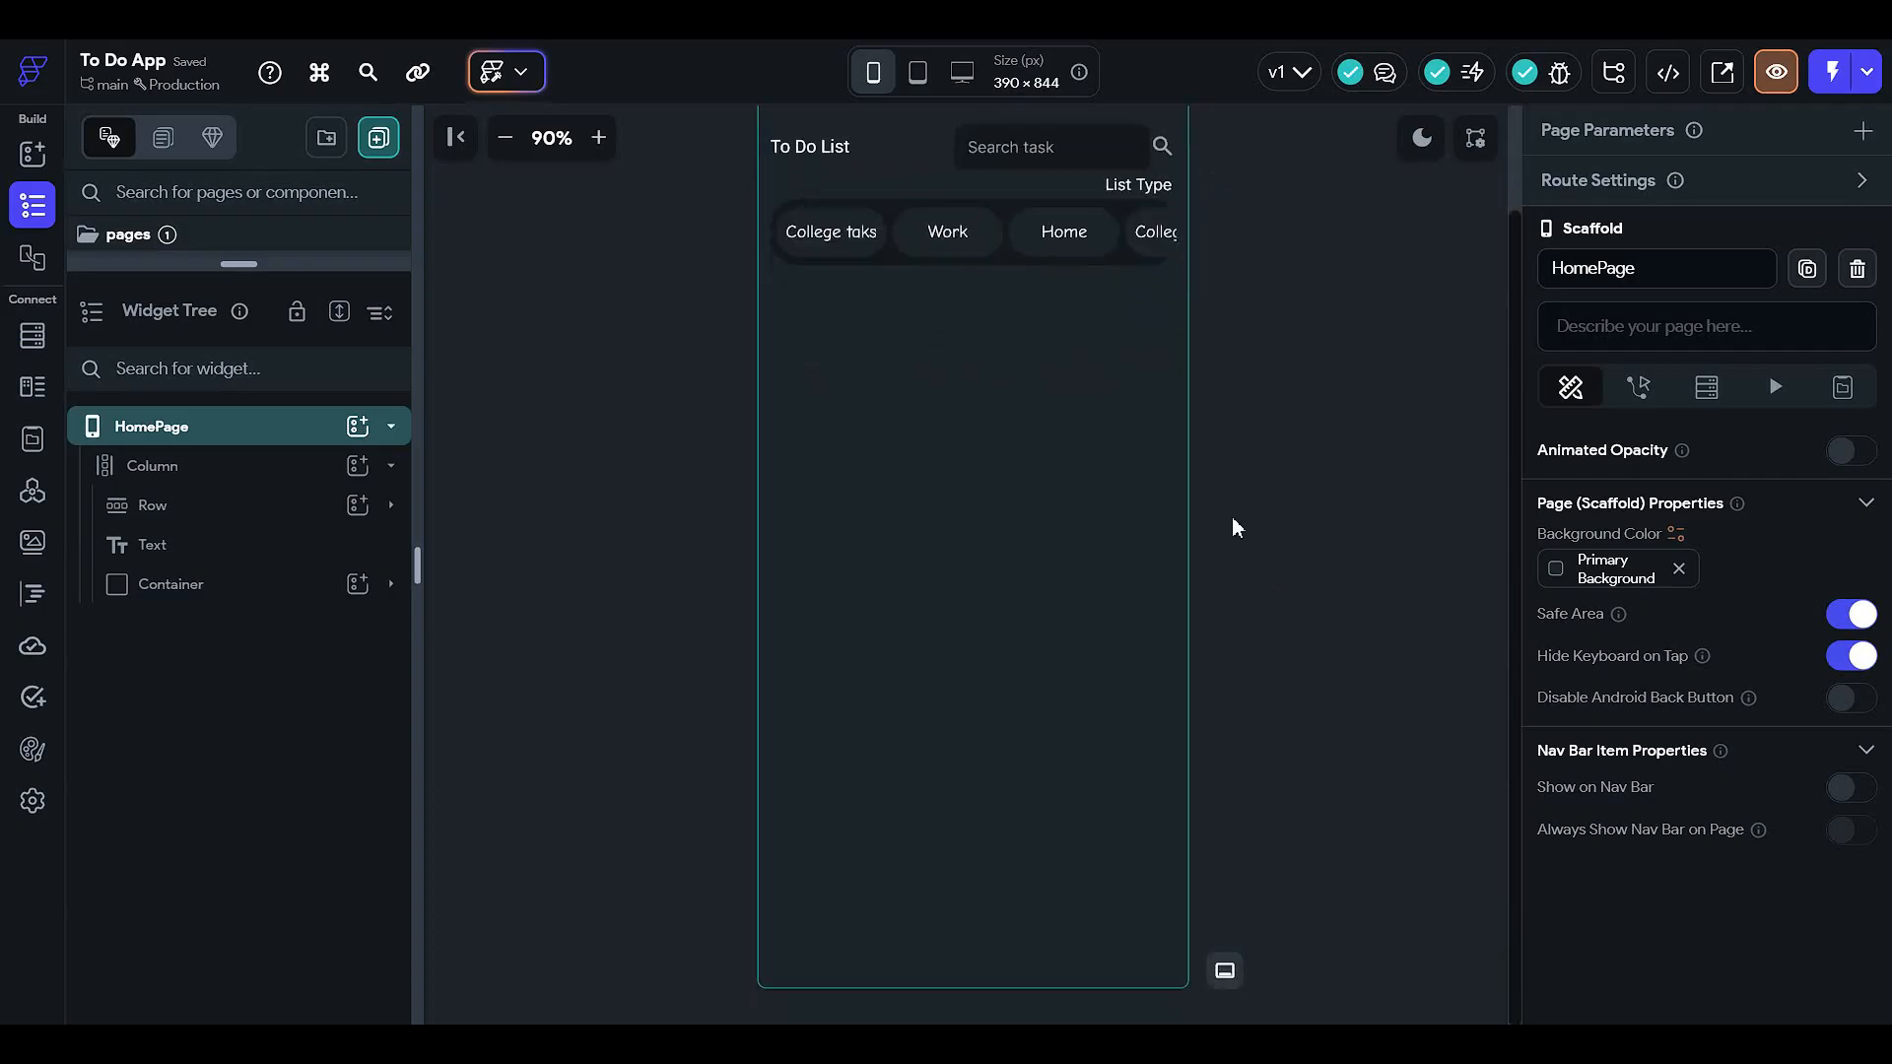
scroll(1234, 527, up, 3)
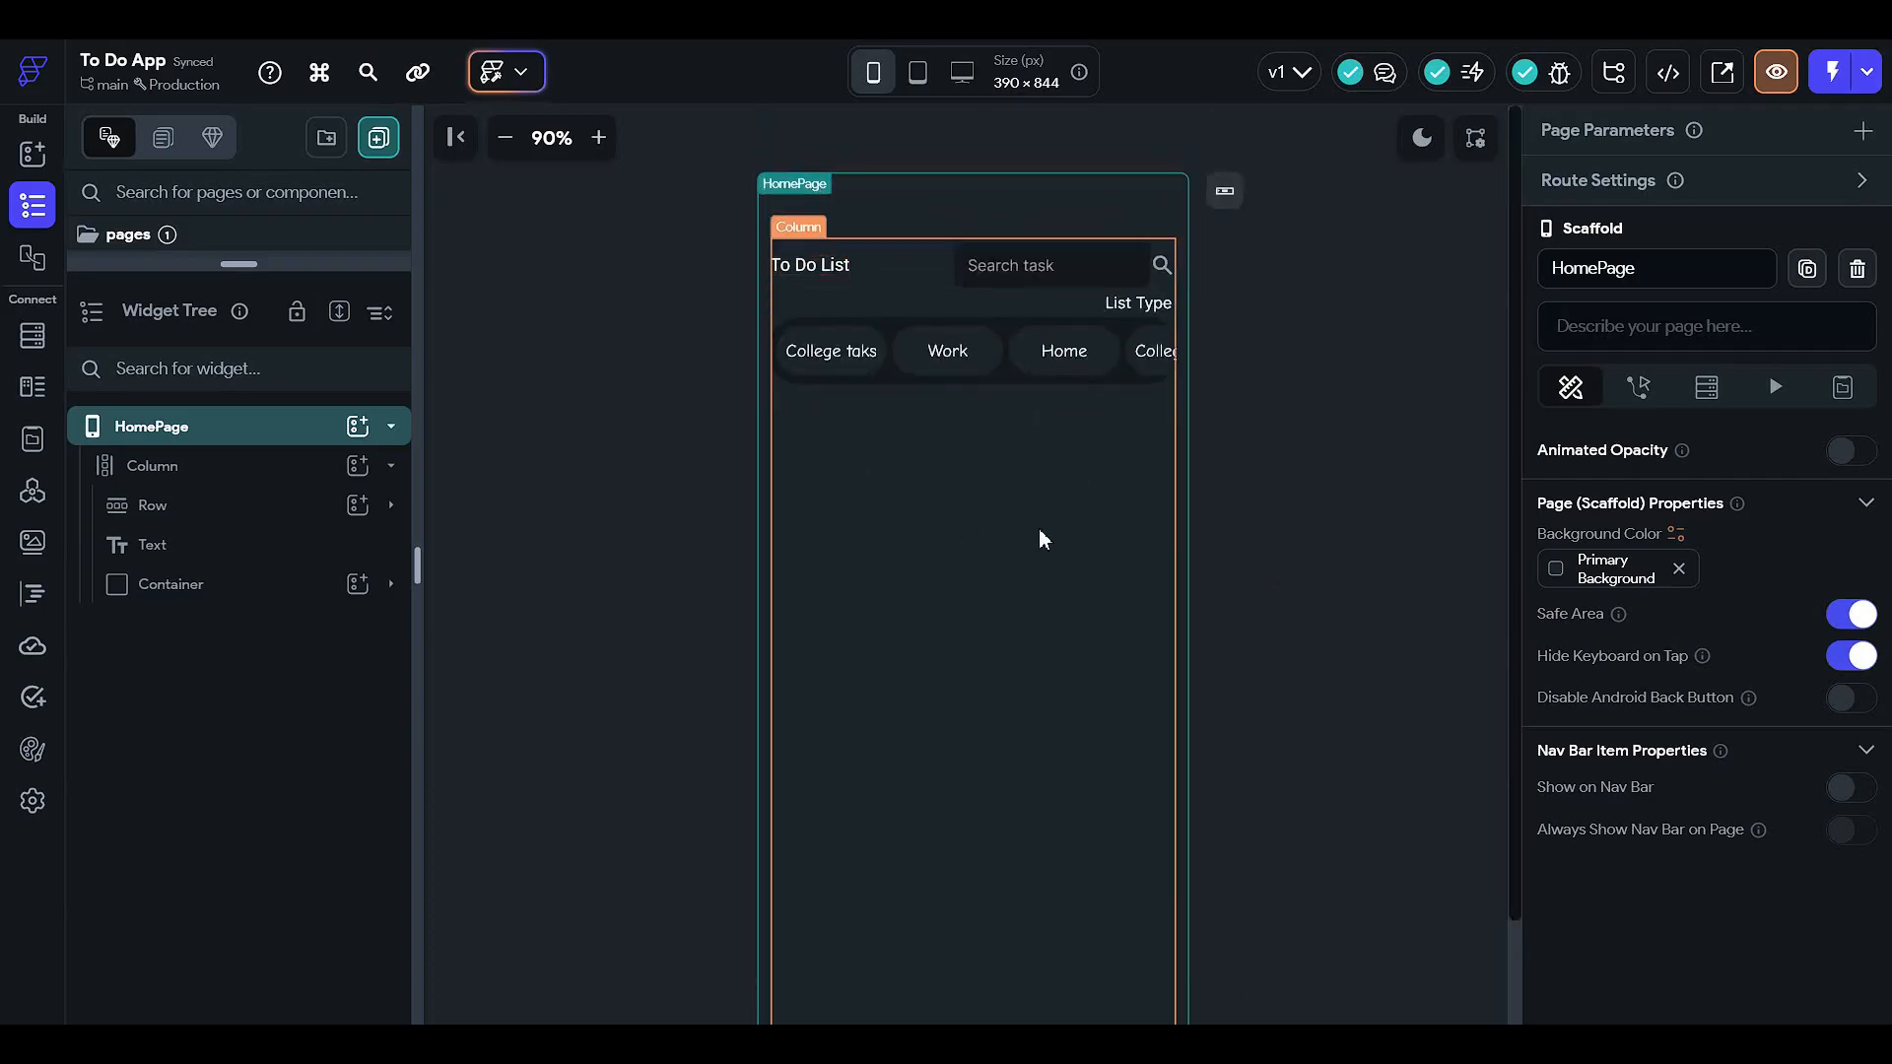
click(252, 591)
click(1030, 615)
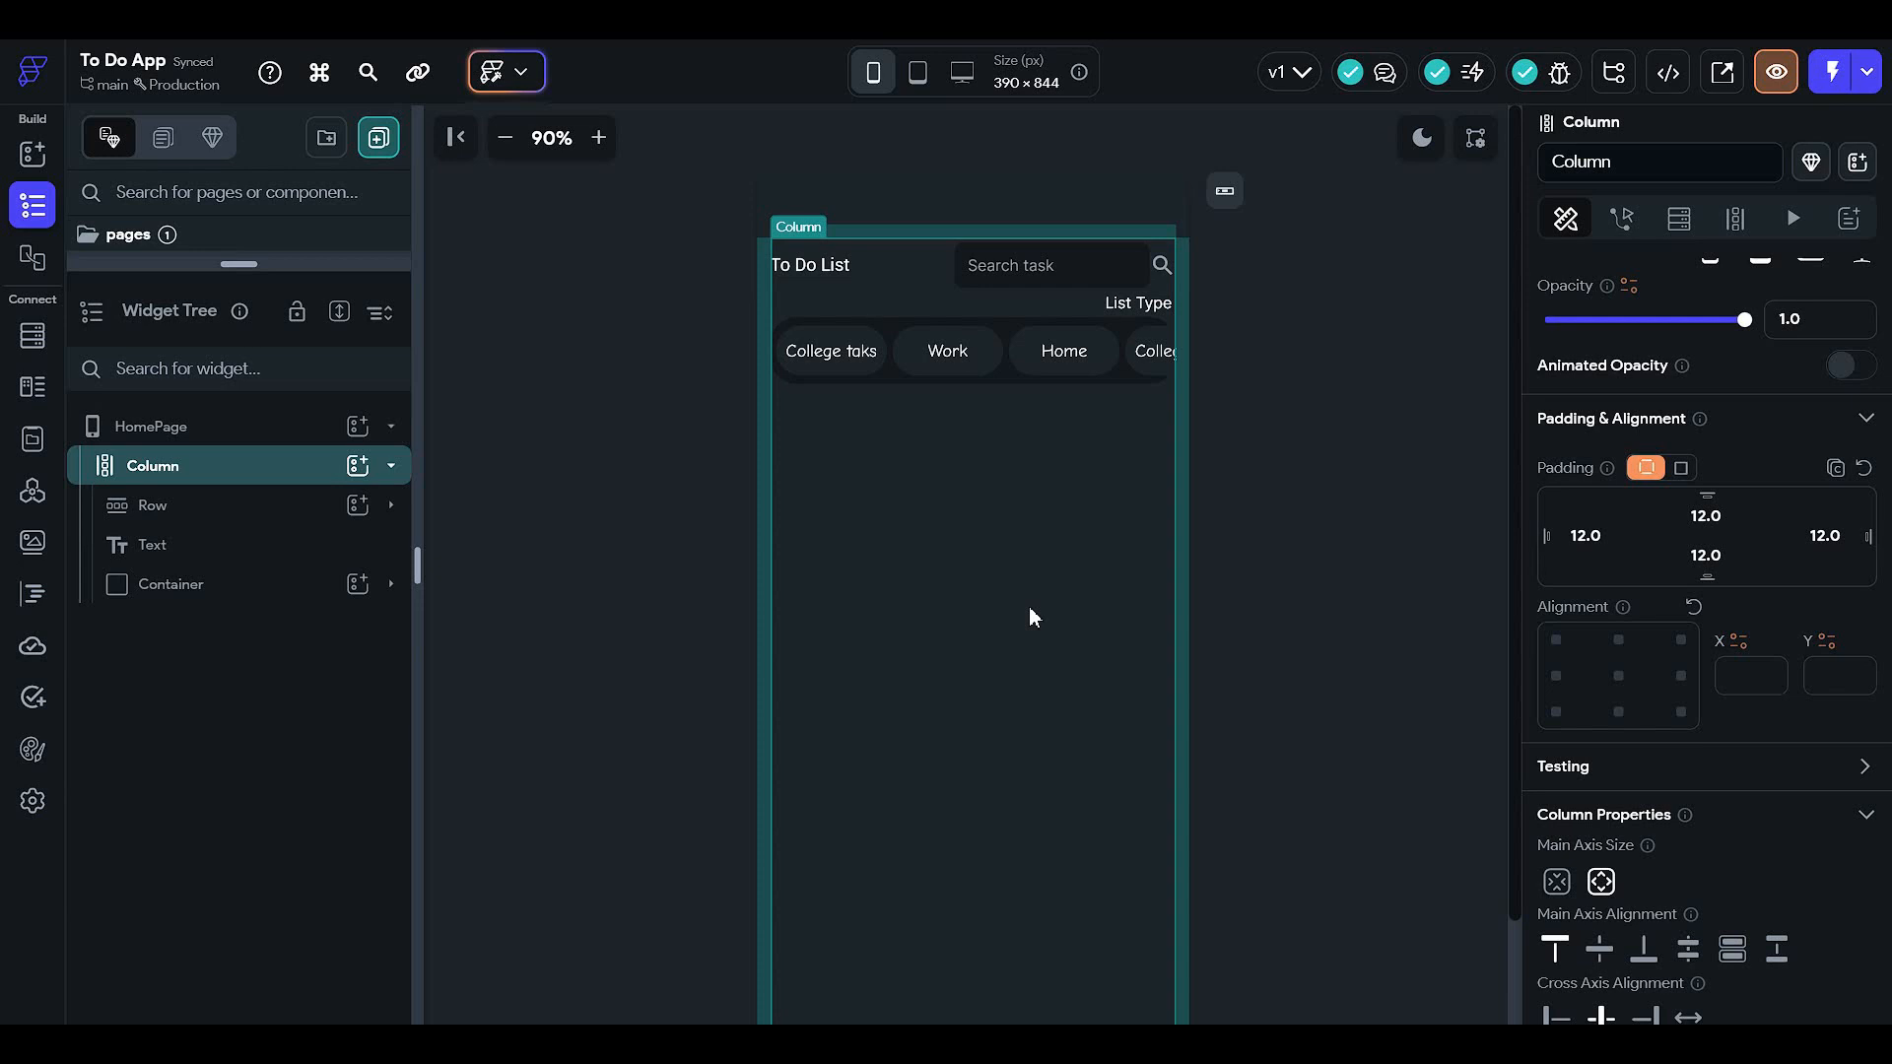
scroll(1027, 604, down, 2)
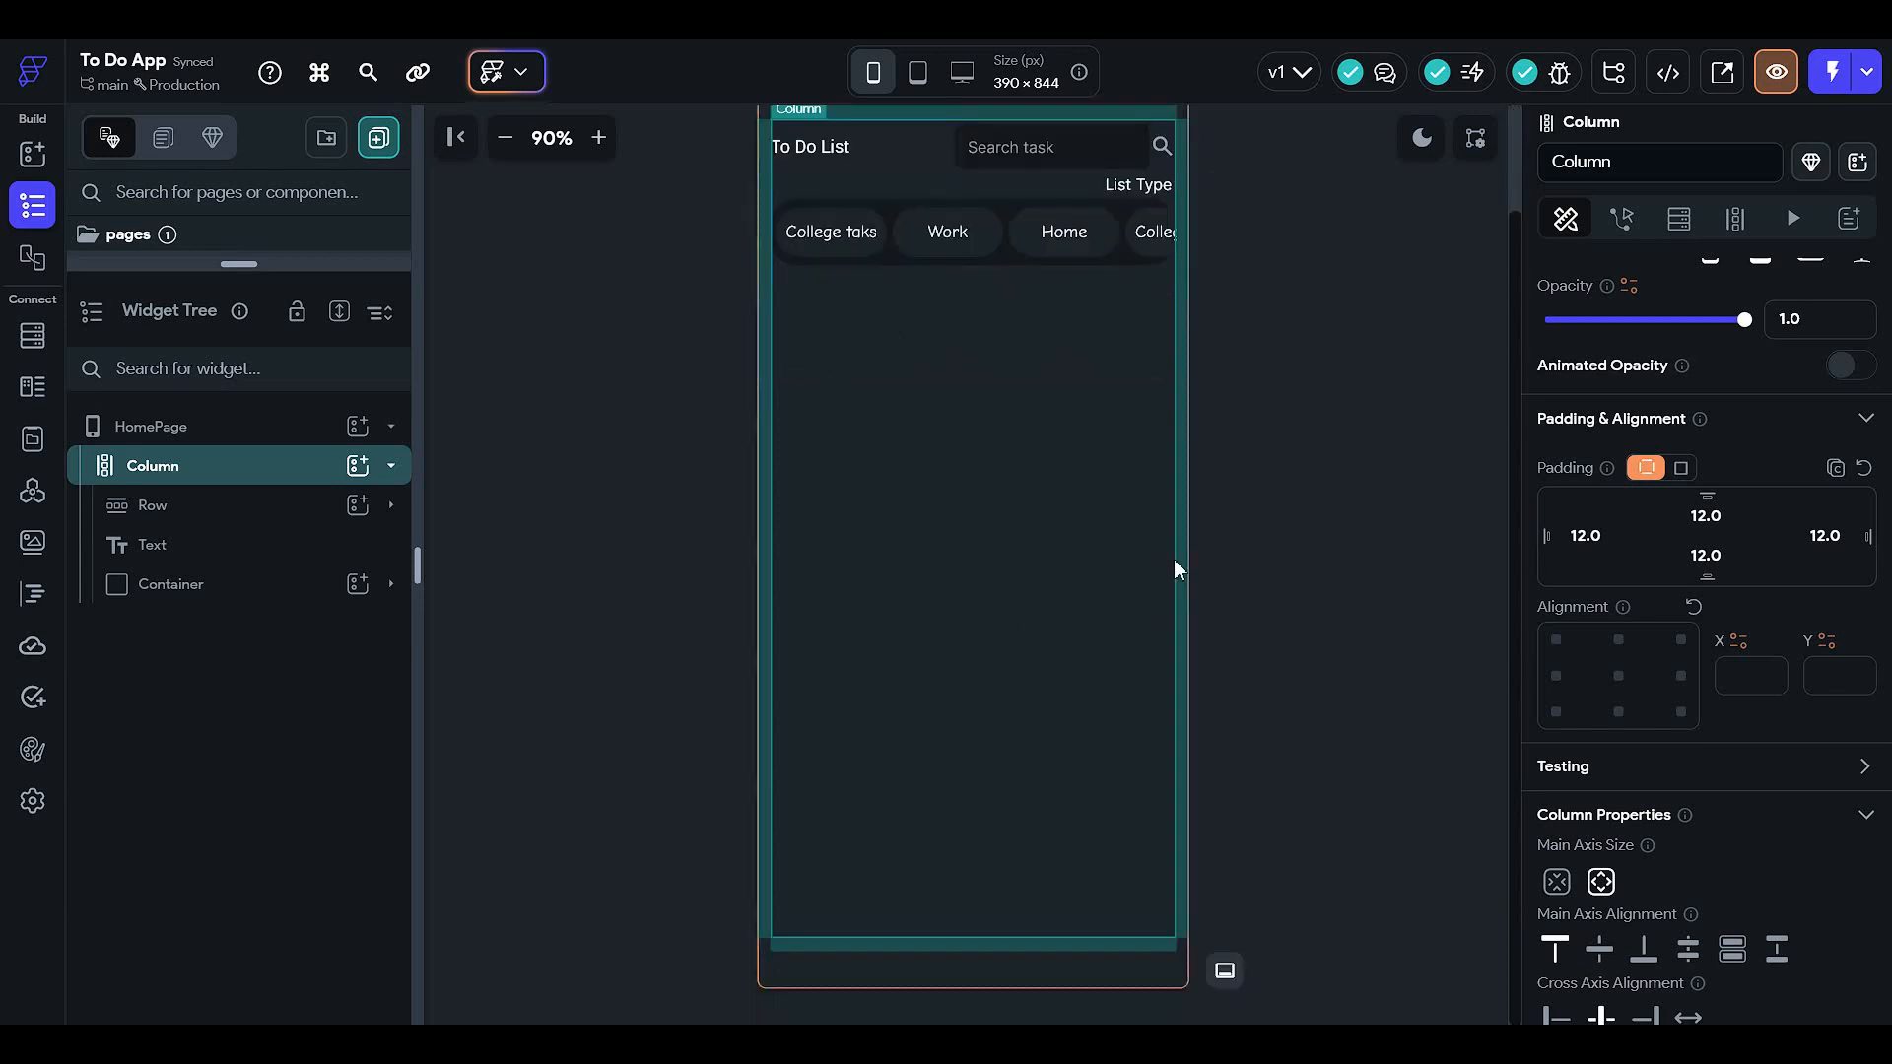
scroll(1007, 591, up, 2)
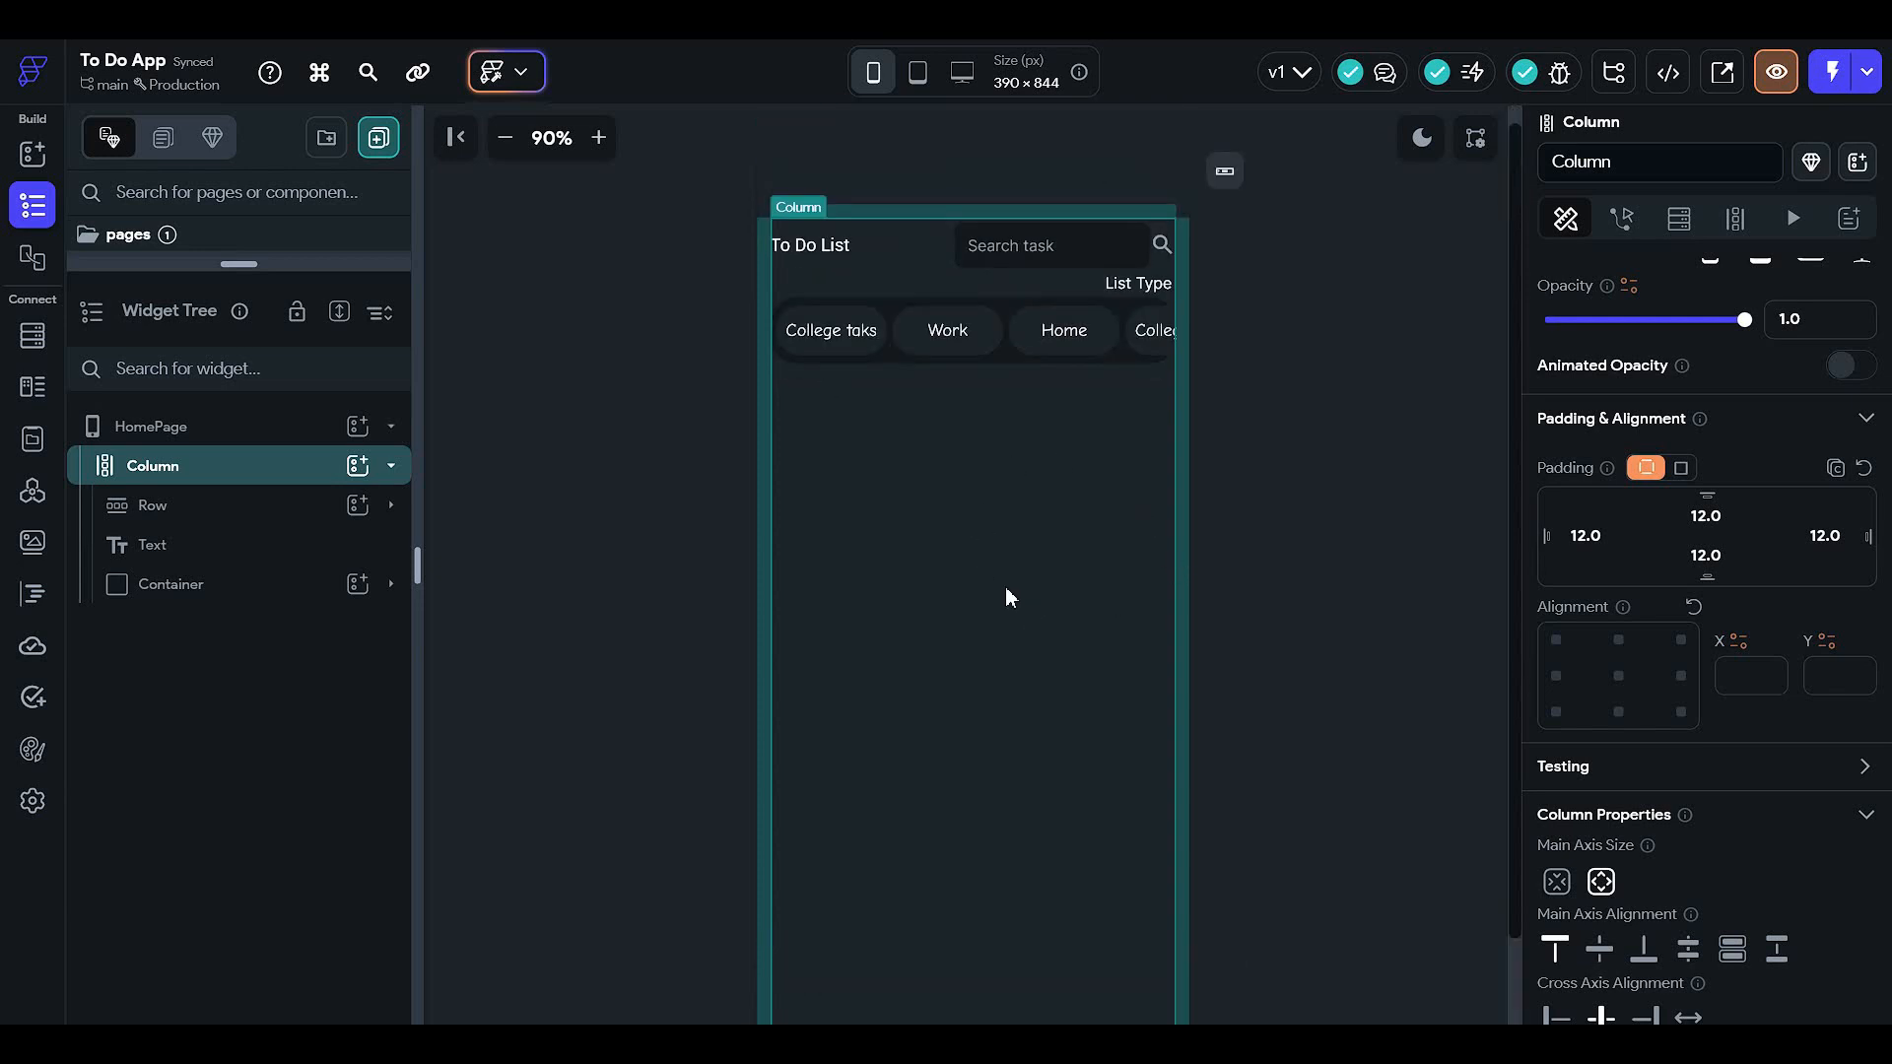
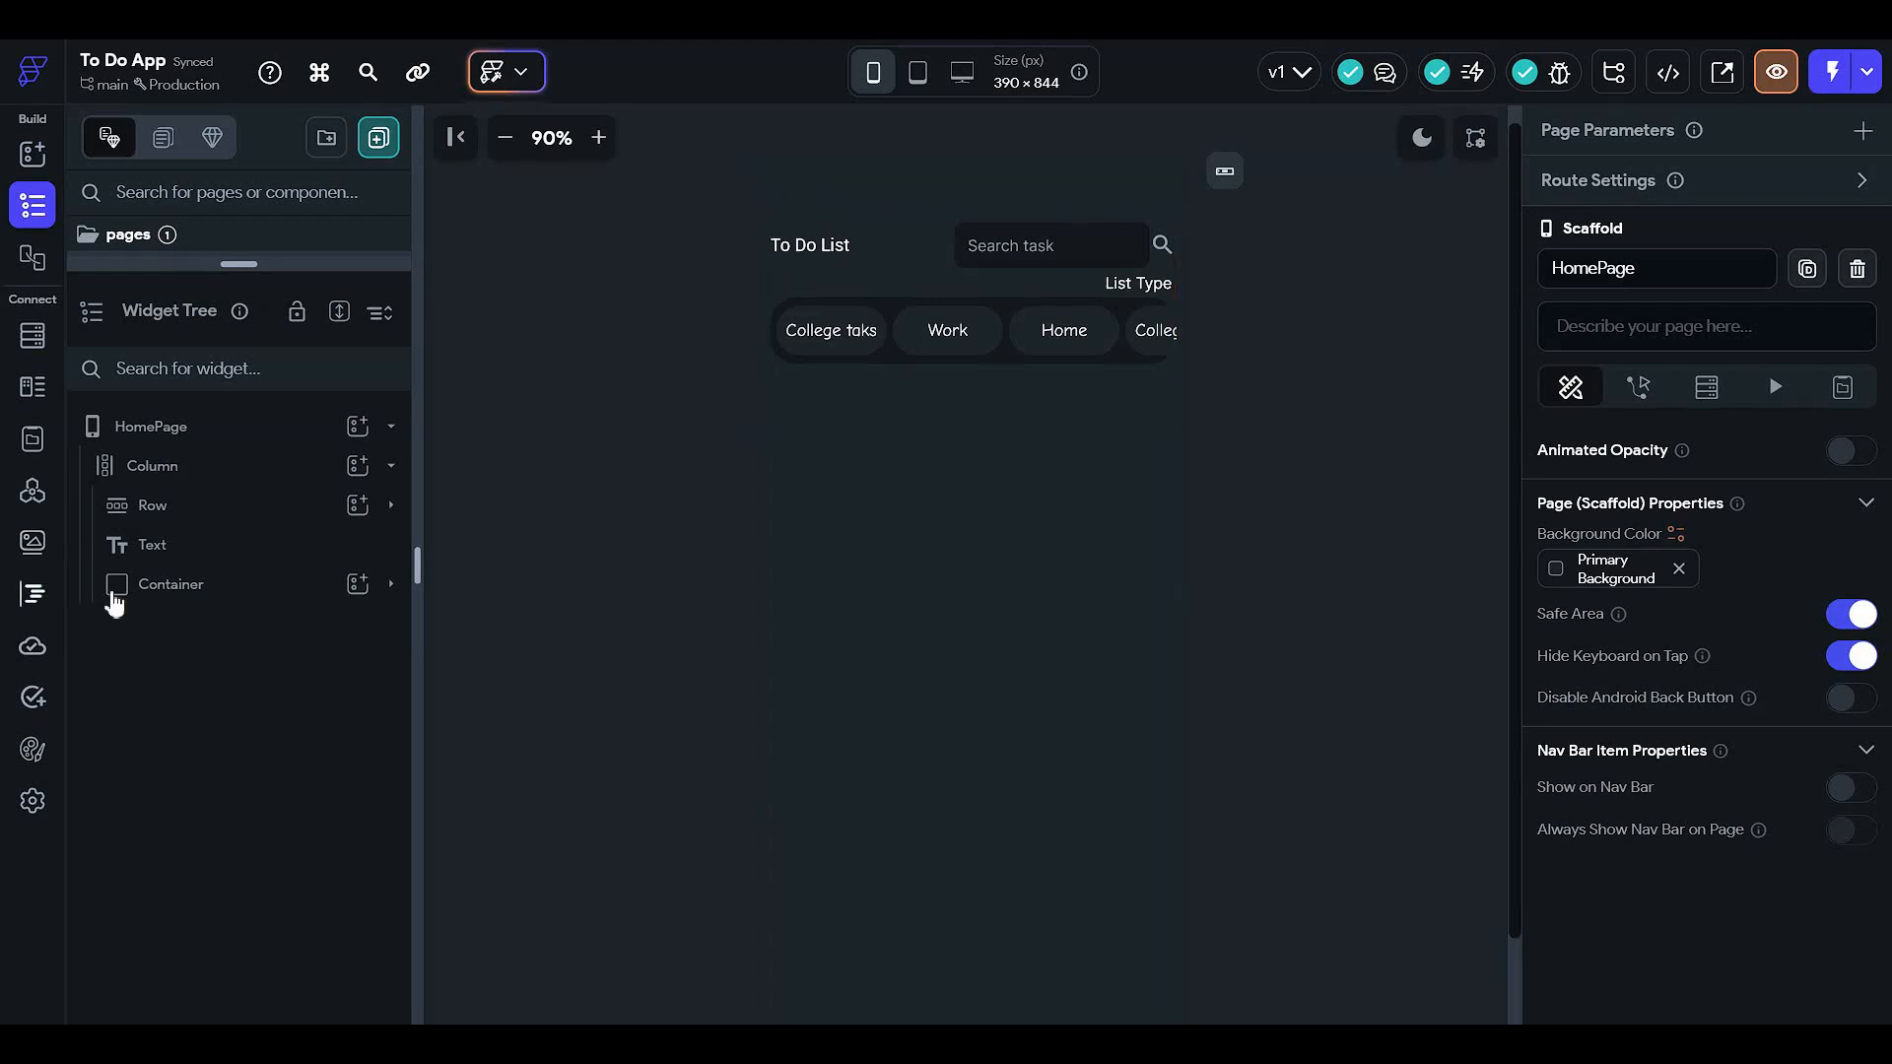
- Add a new Container to the HomePage's main Column below the category chips
click(235, 518)
click(388, 478)
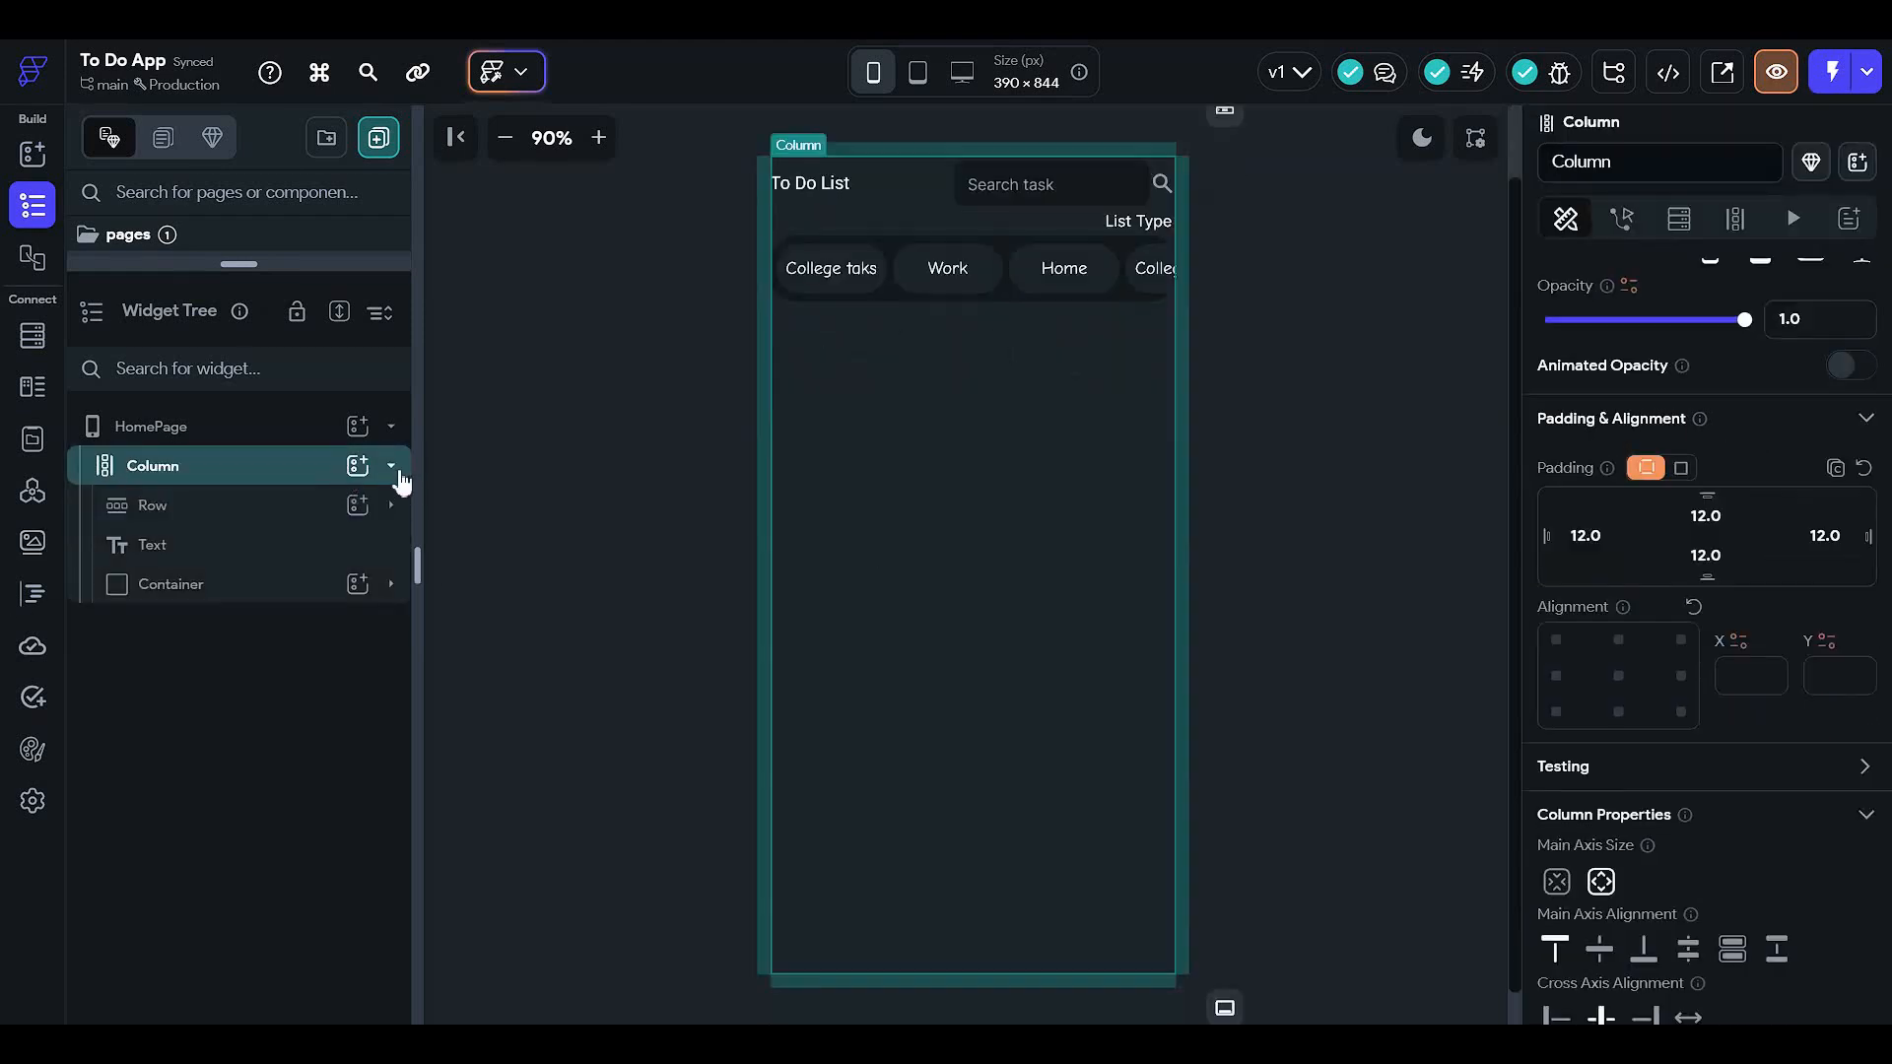
click(353, 477)
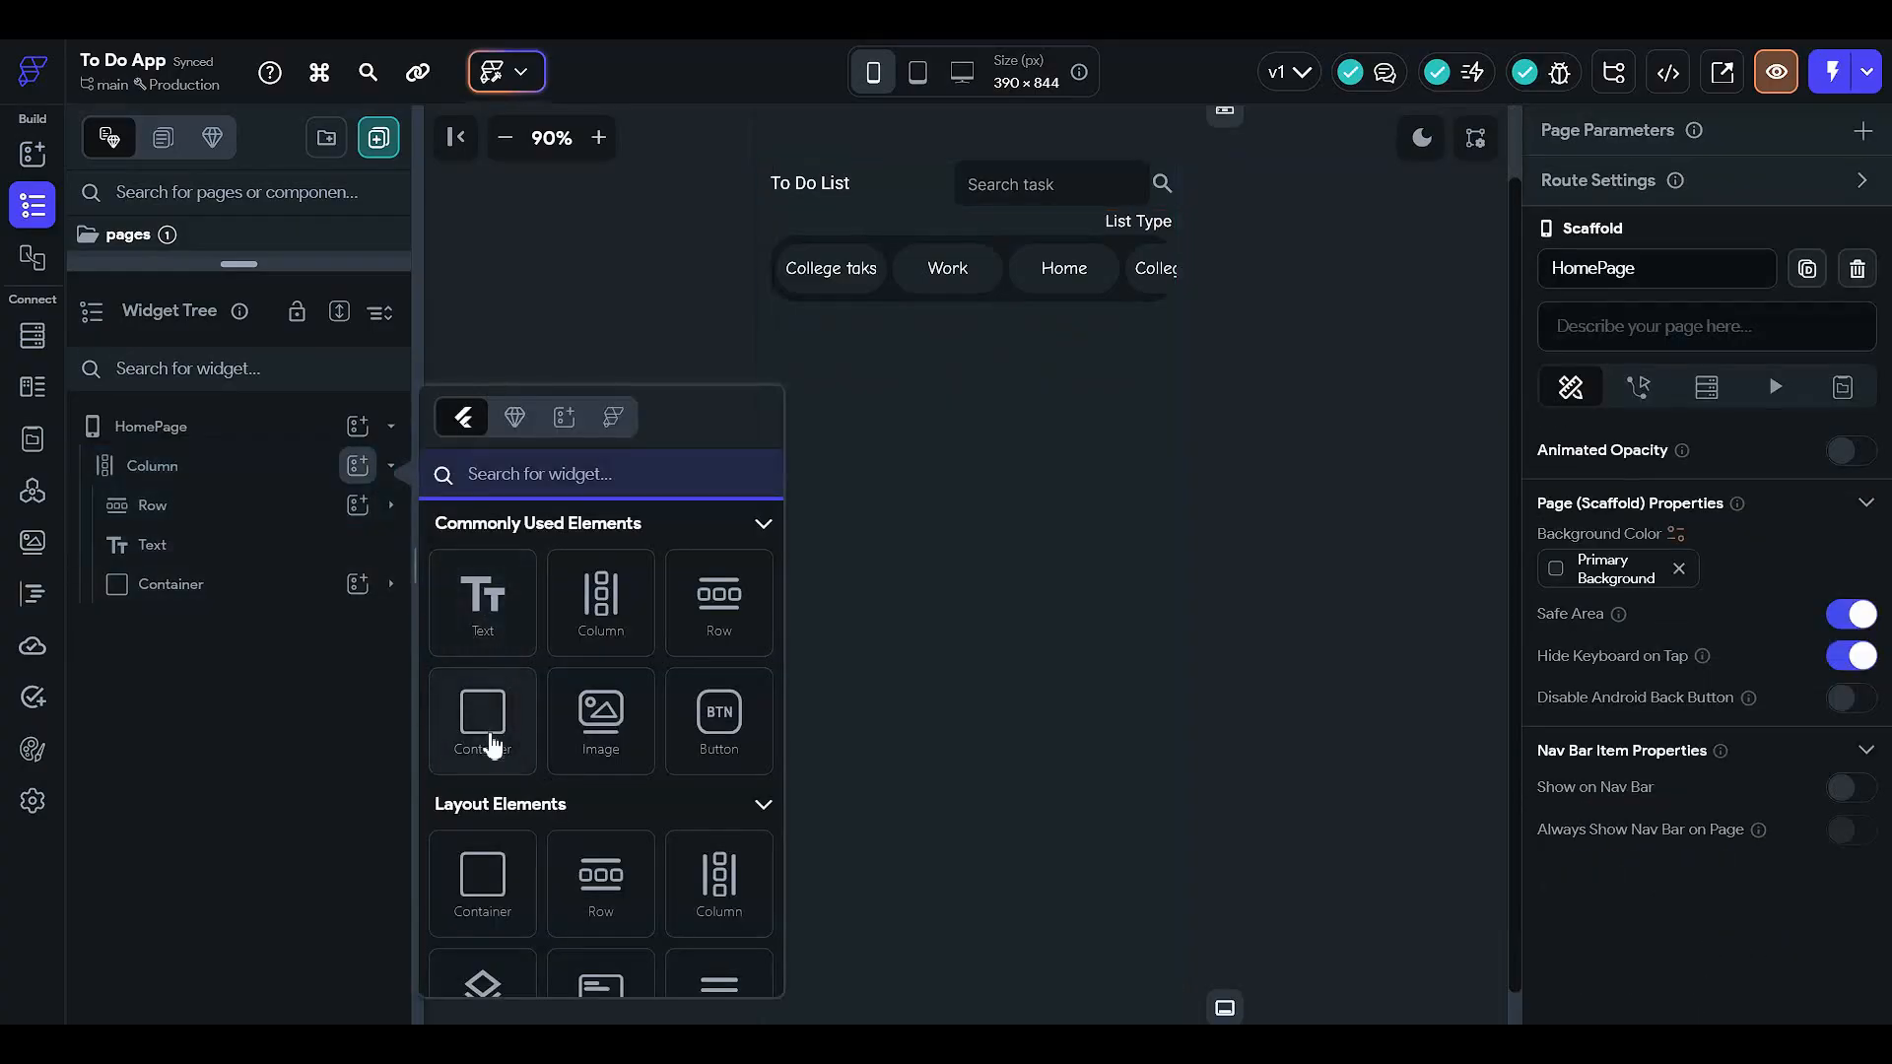
click(485, 747)
- Set the new container's width to 100% and begin editing its top padding
scroll(1108, 611, down, 1)
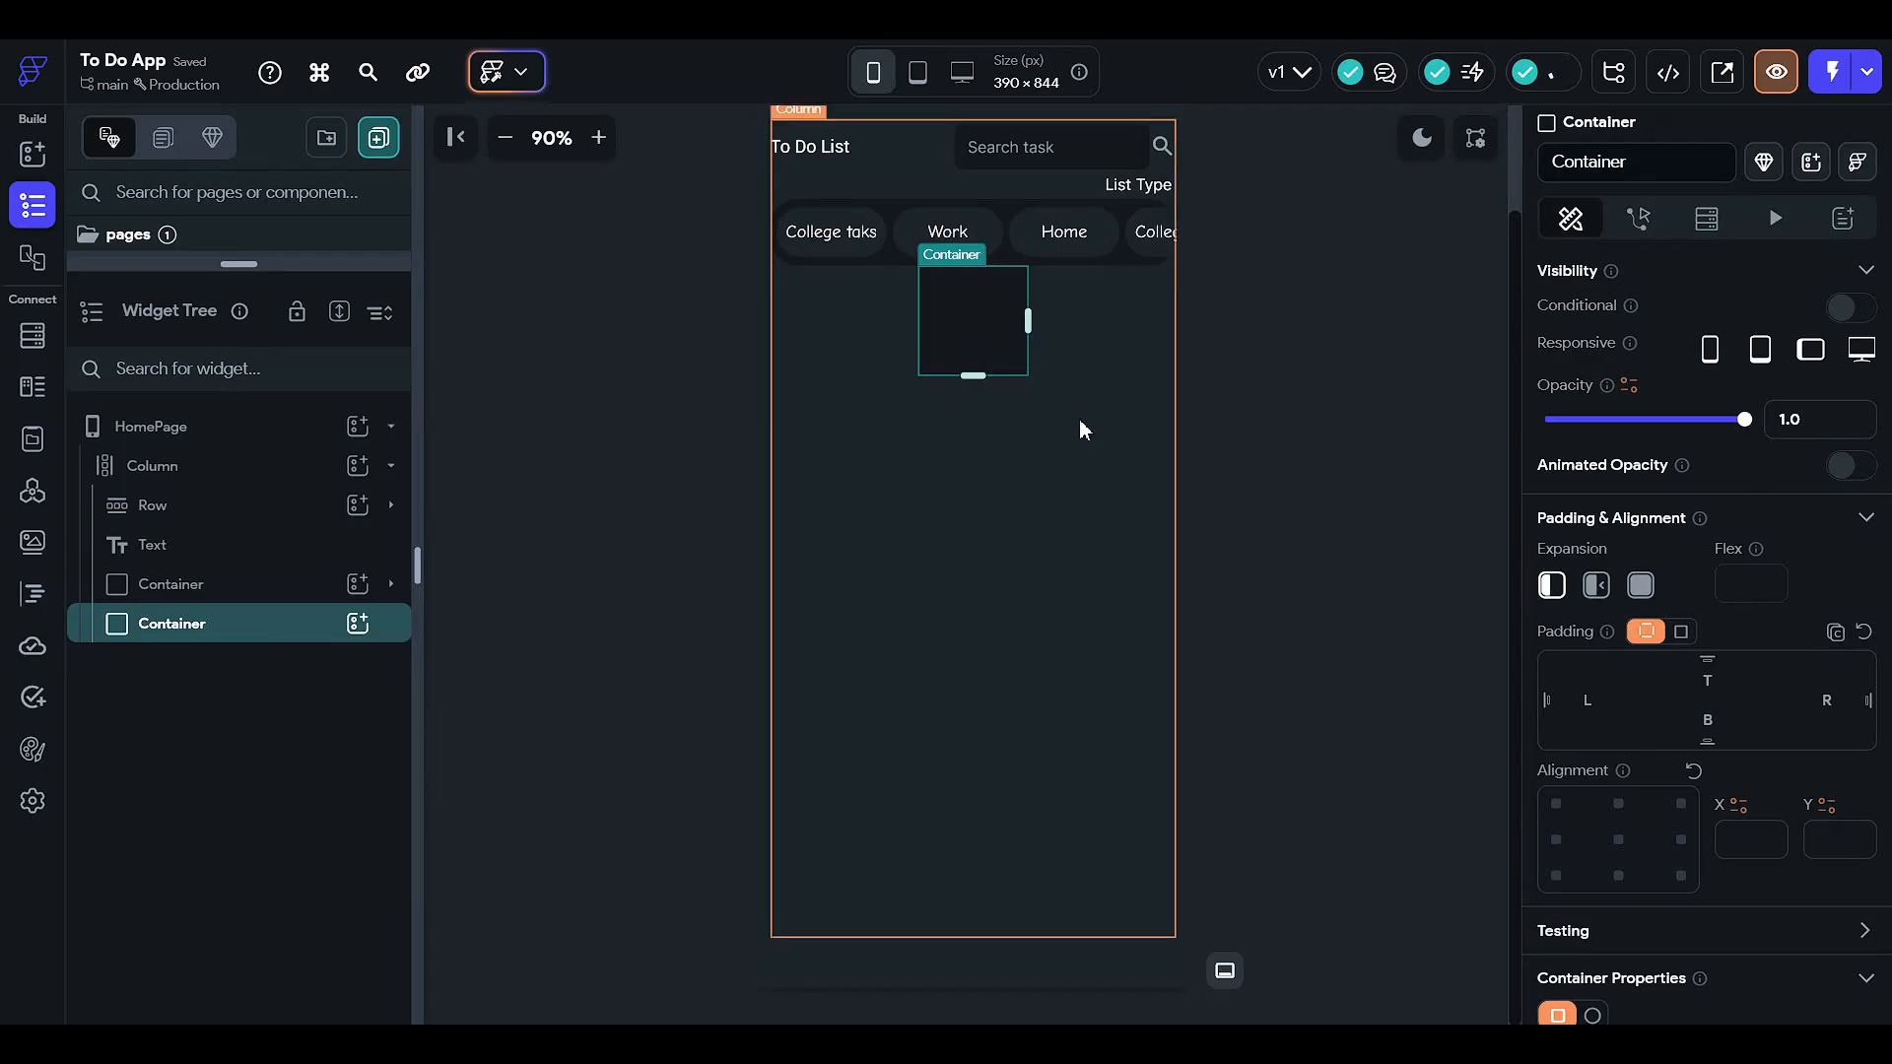
scroll(1162, 621, up, 1)
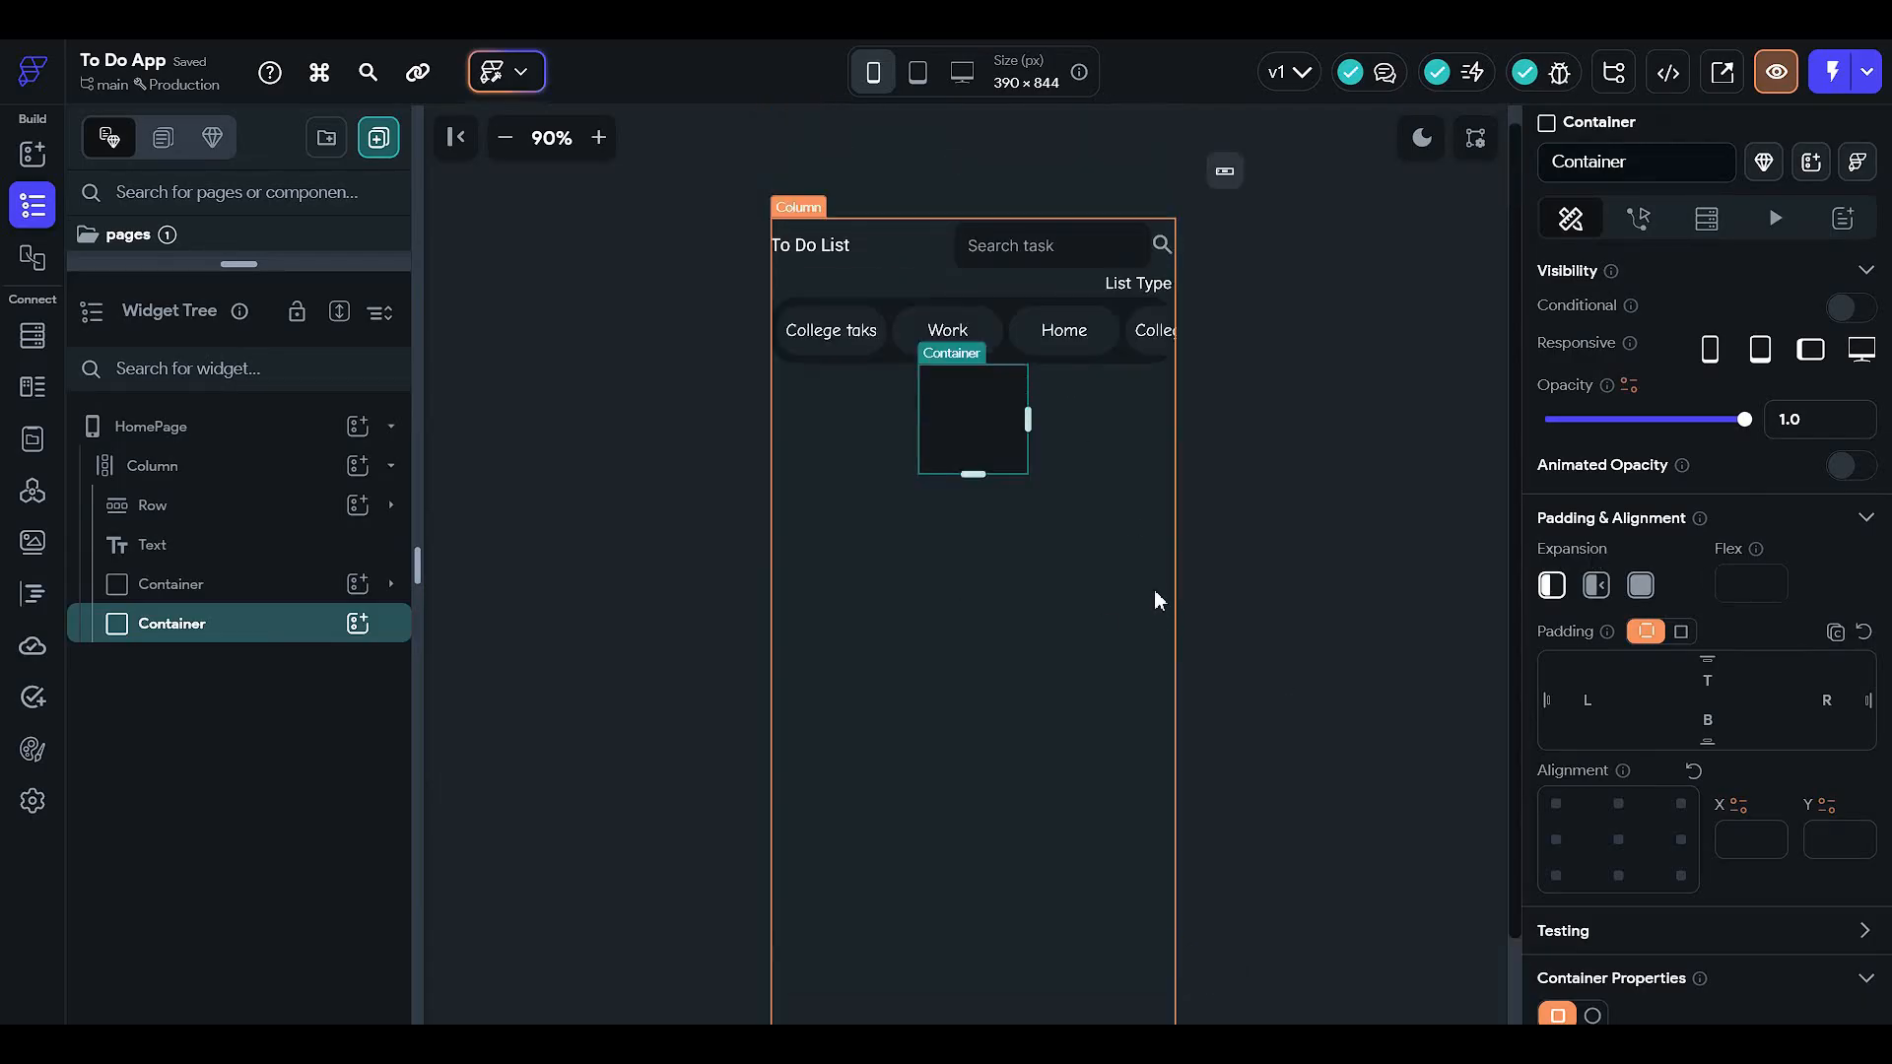
scroll(1656, 678, down, 3)
scroll(1128, 608, down, 1)
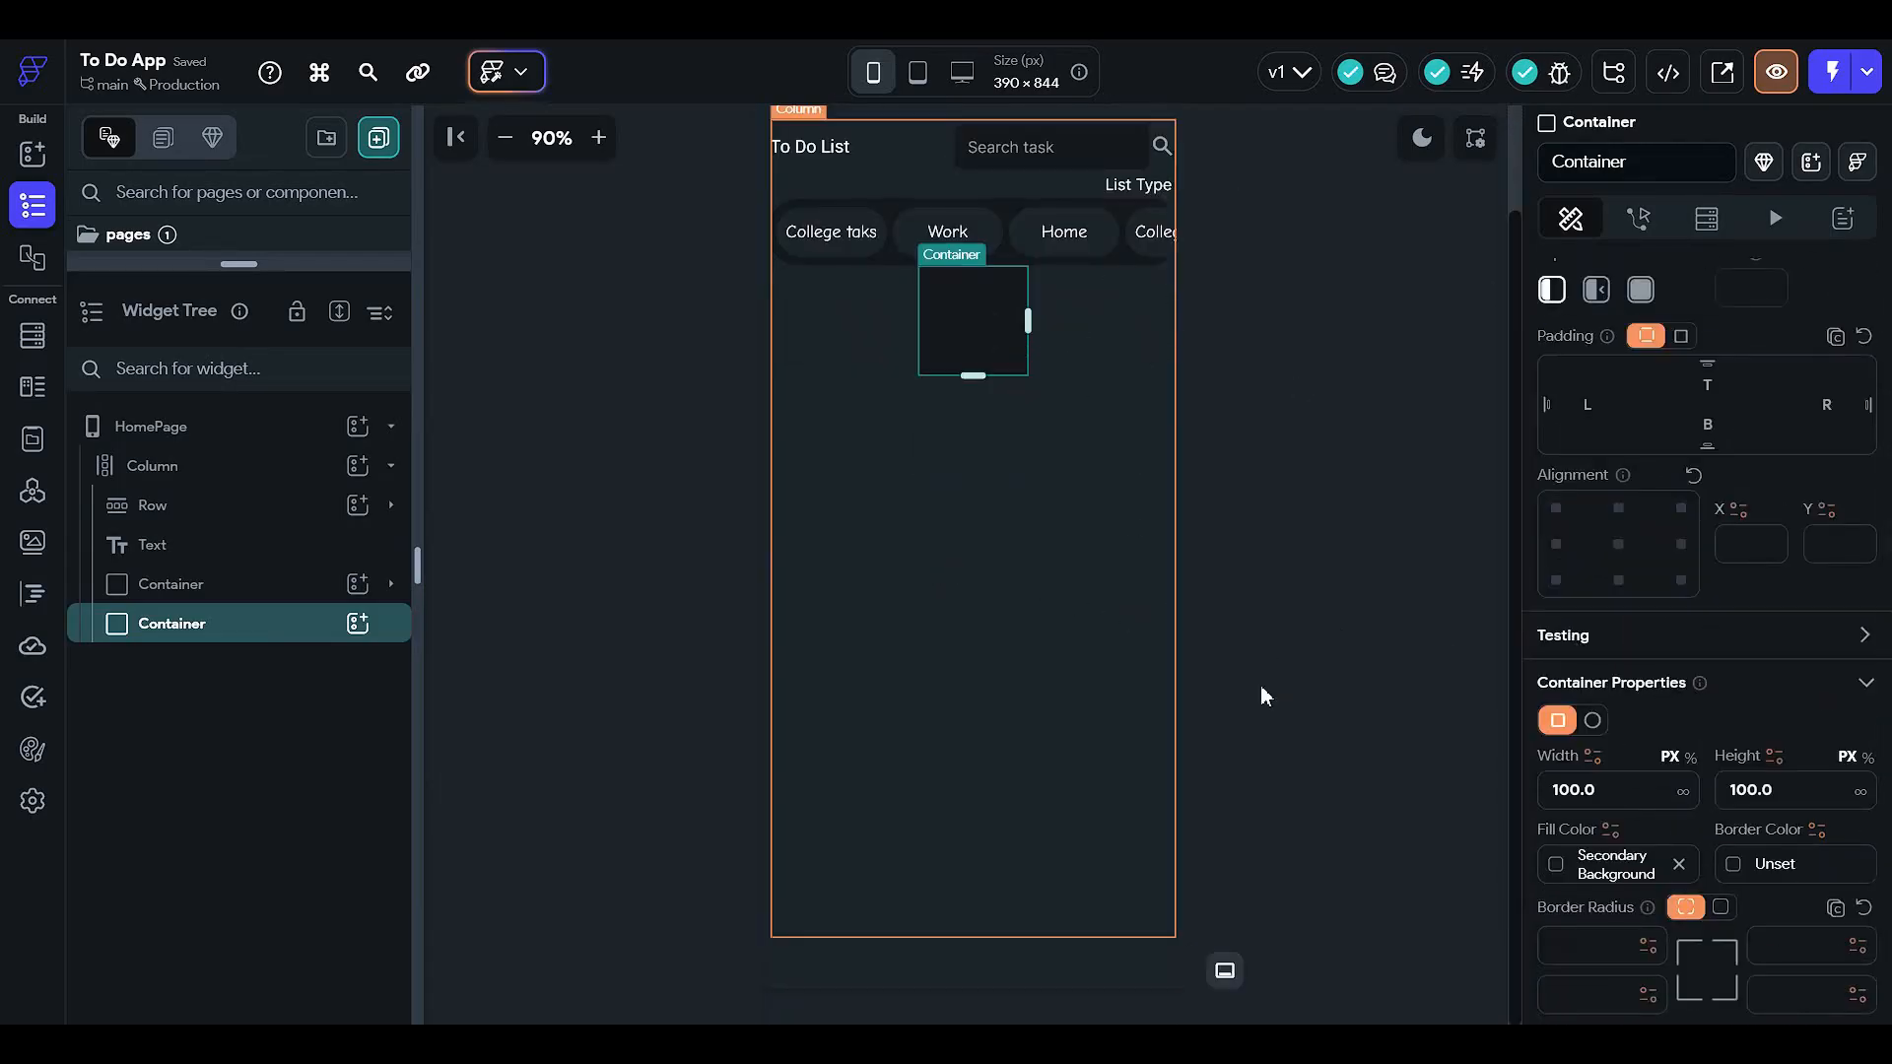
click(1688, 759)
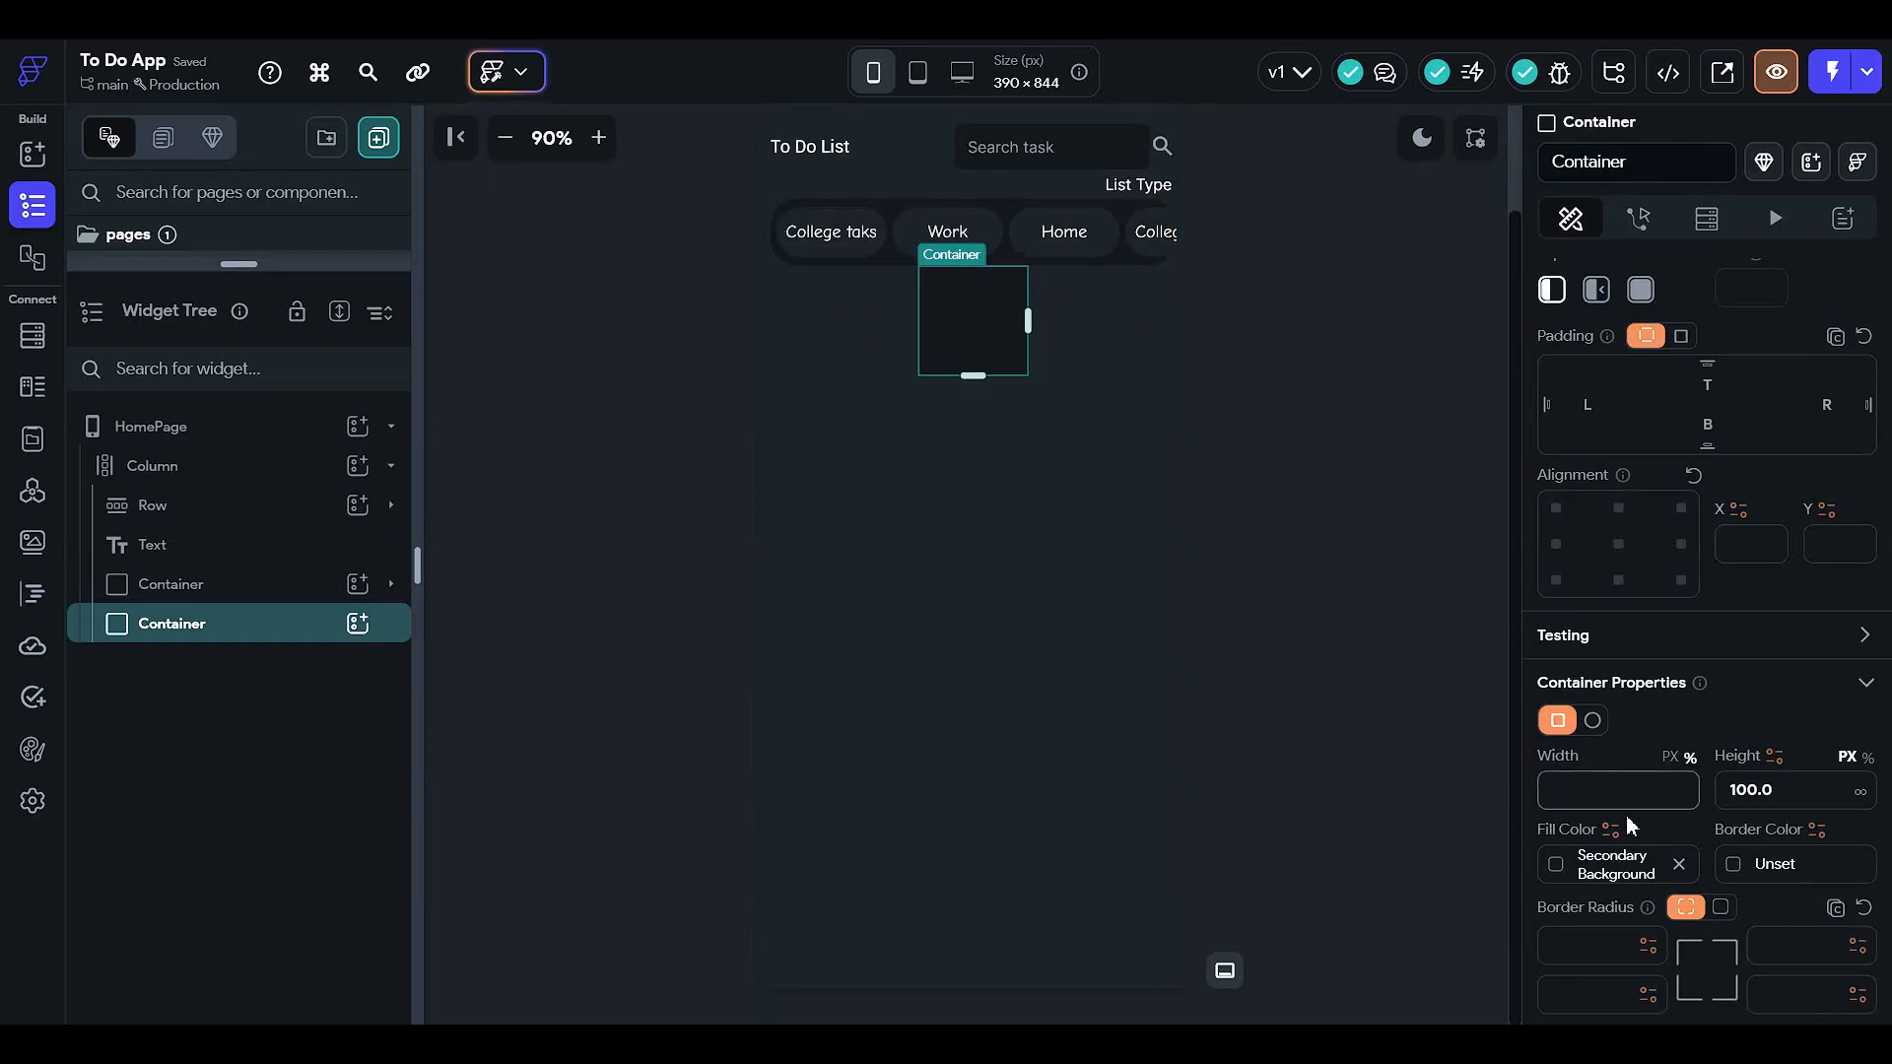
text(100)
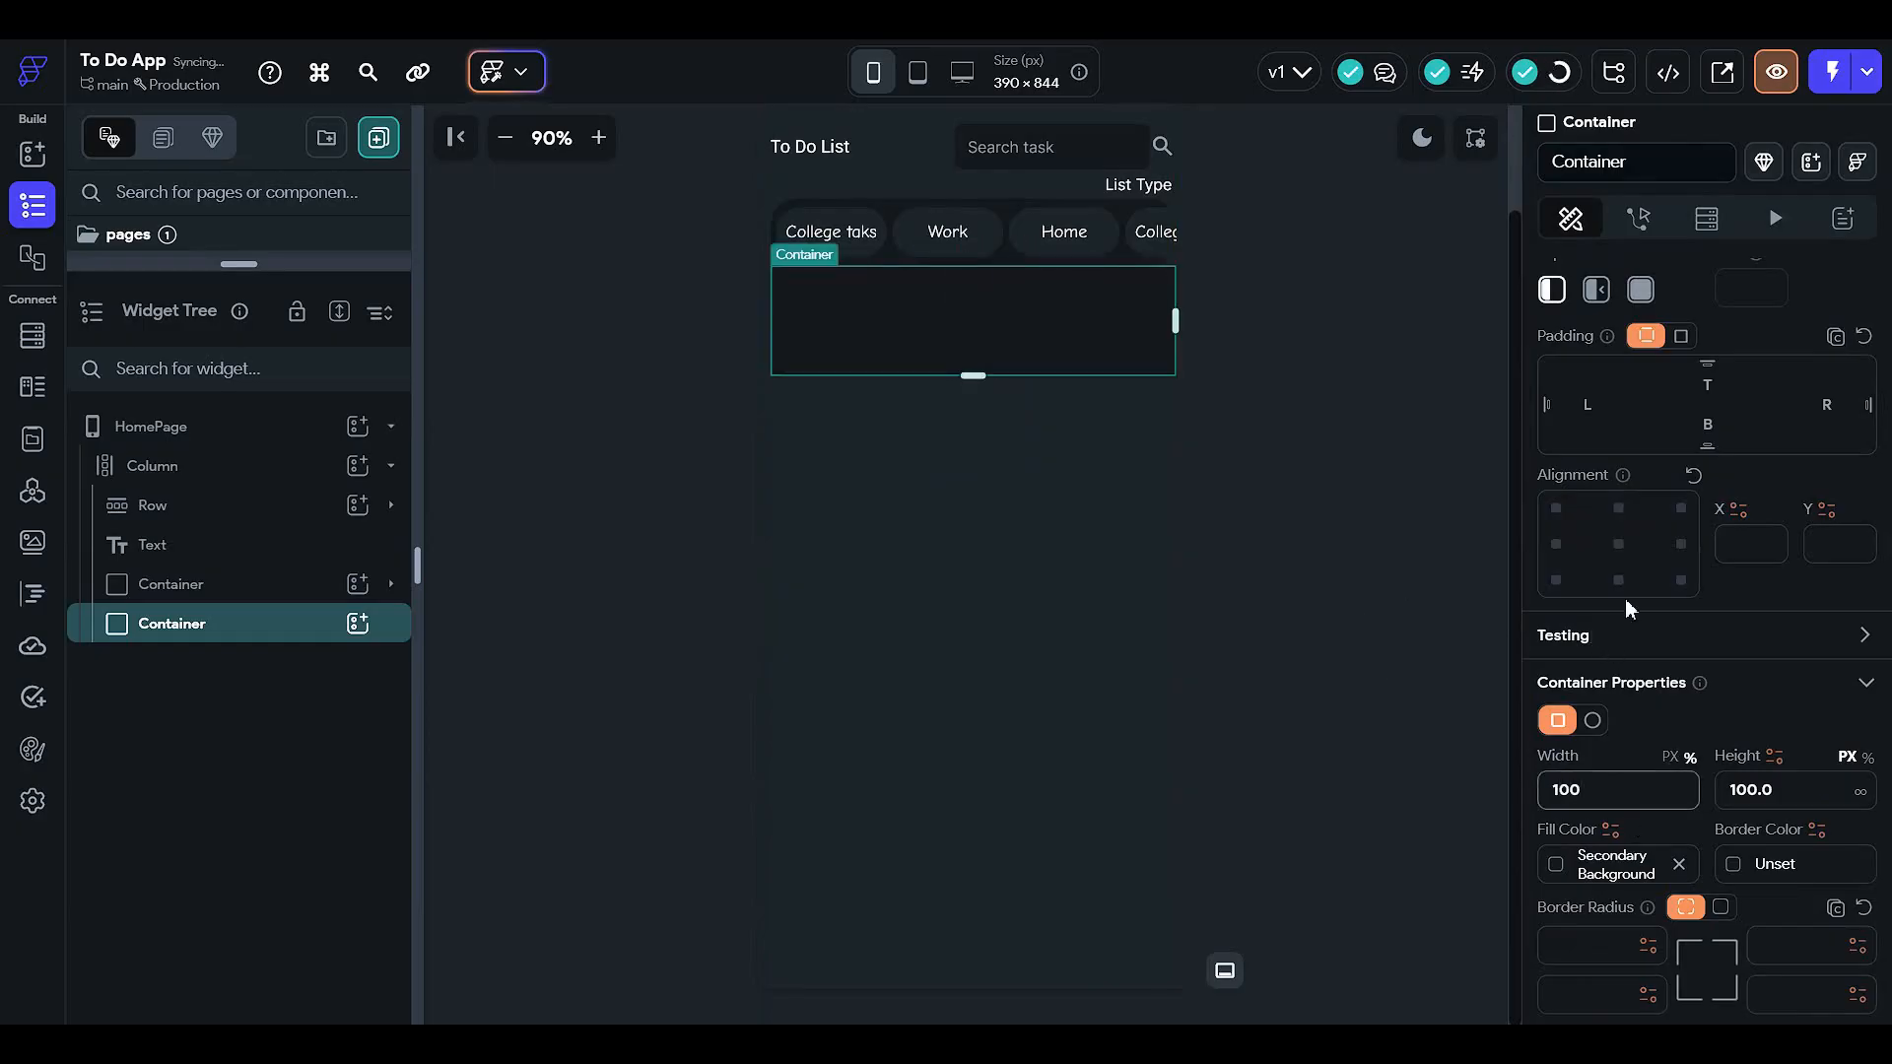
scroll(1623, 599, up, 2)
click(1733, 589)
- Enter 12 as the top padding and set the container's height to 80%
text(12)
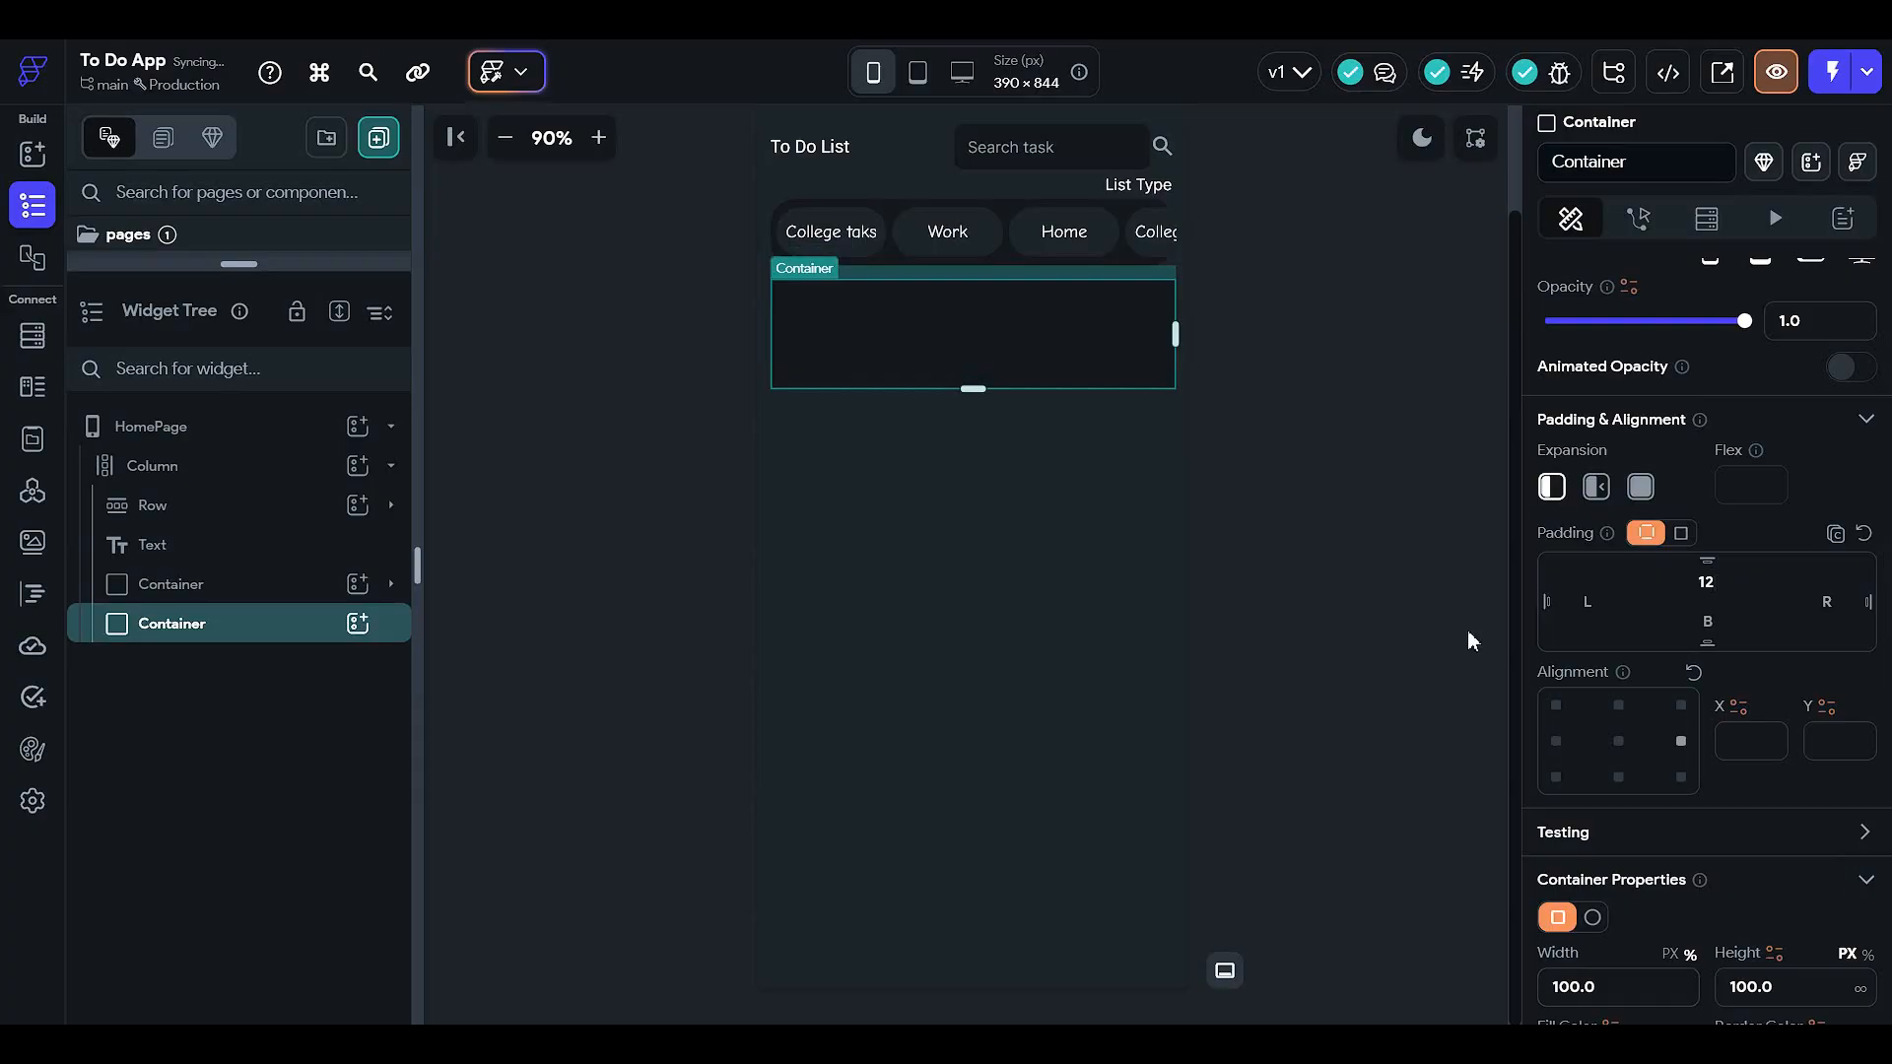
click(1314, 612)
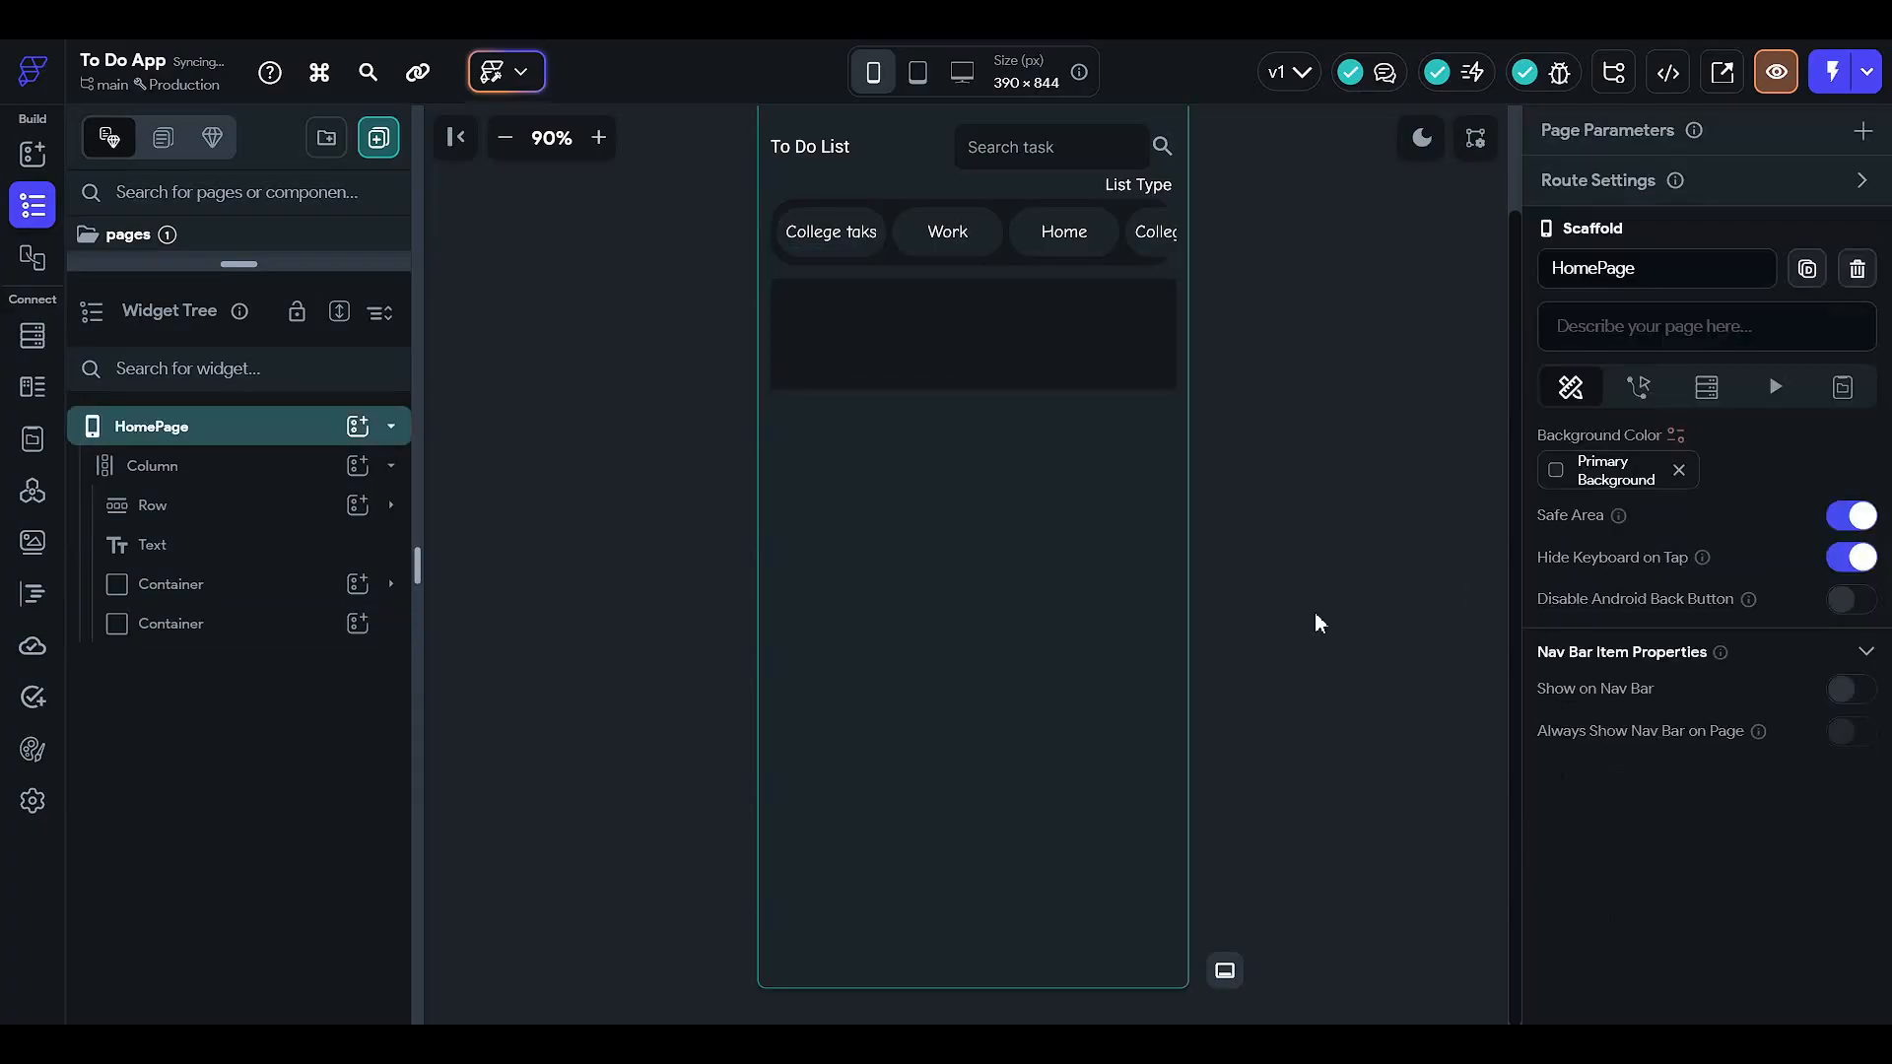
click(997, 356)
scroll(1781, 698, down, 3)
click(1781, 693)
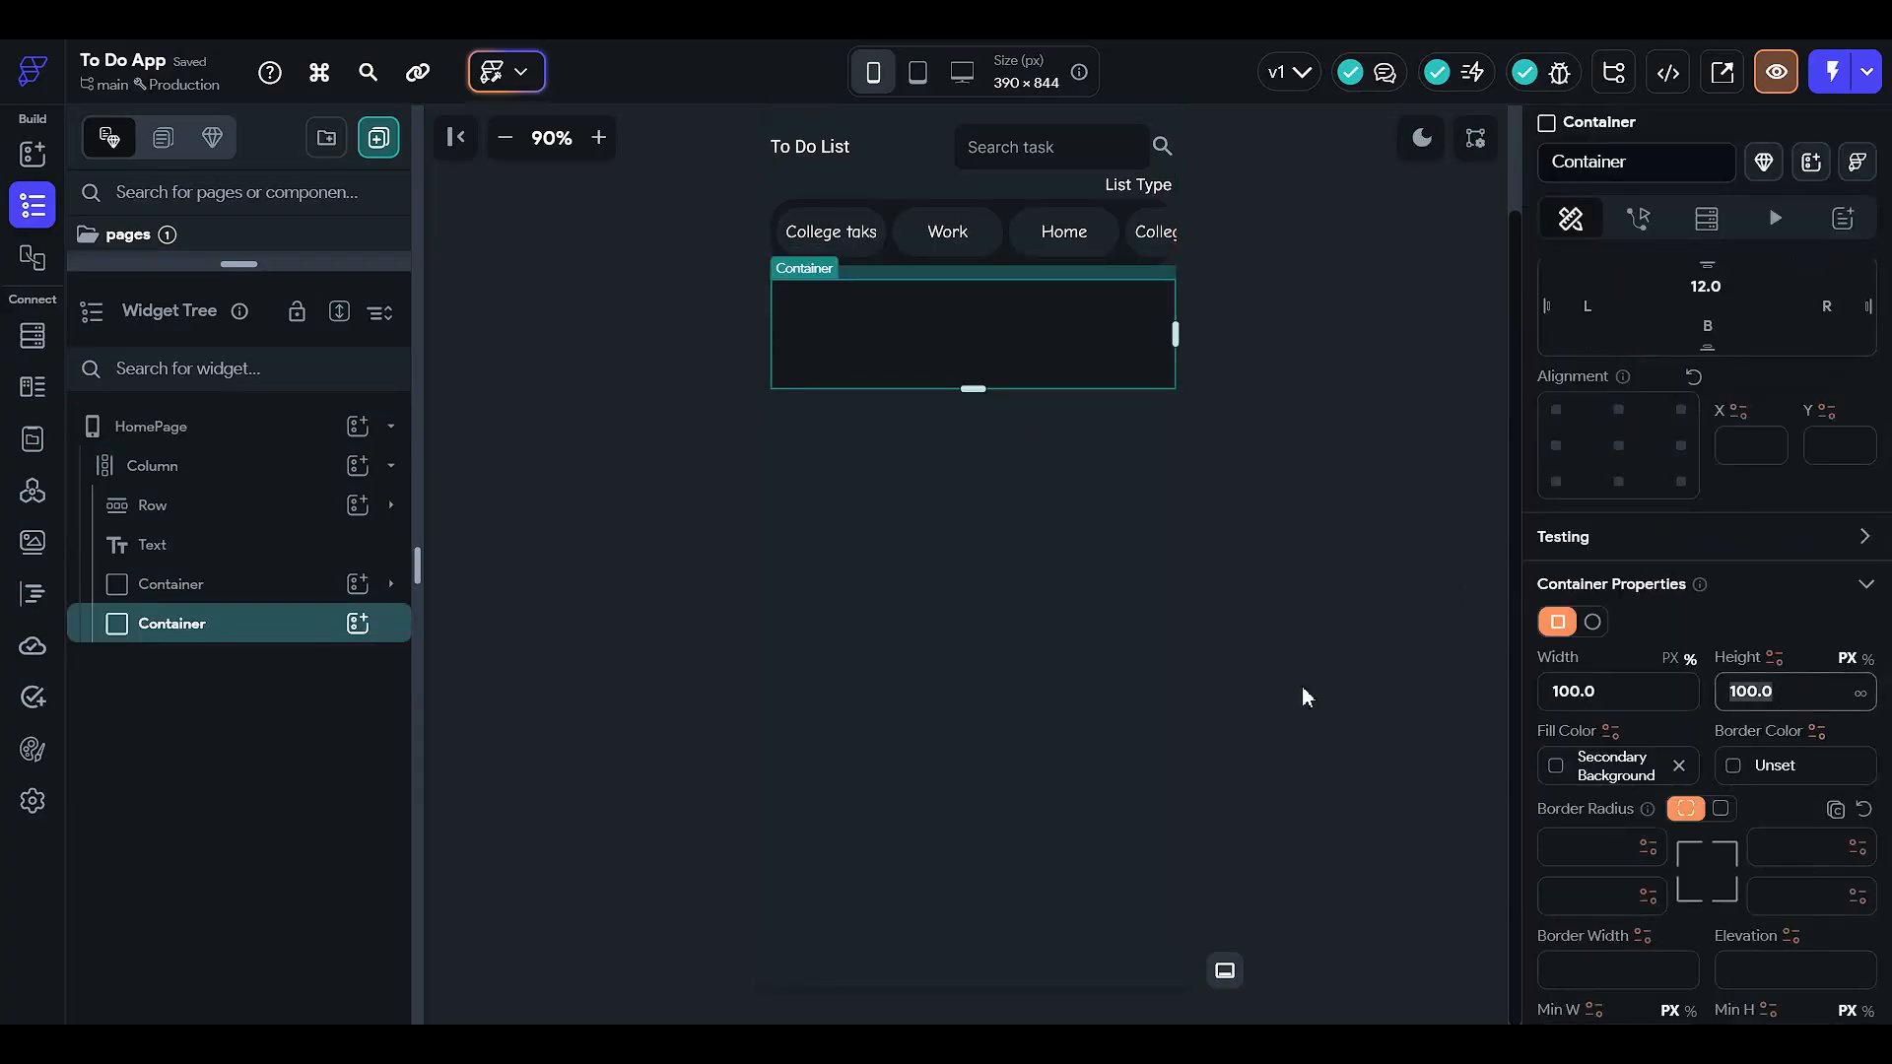
key(ctrl+a)
key(BackSpace)
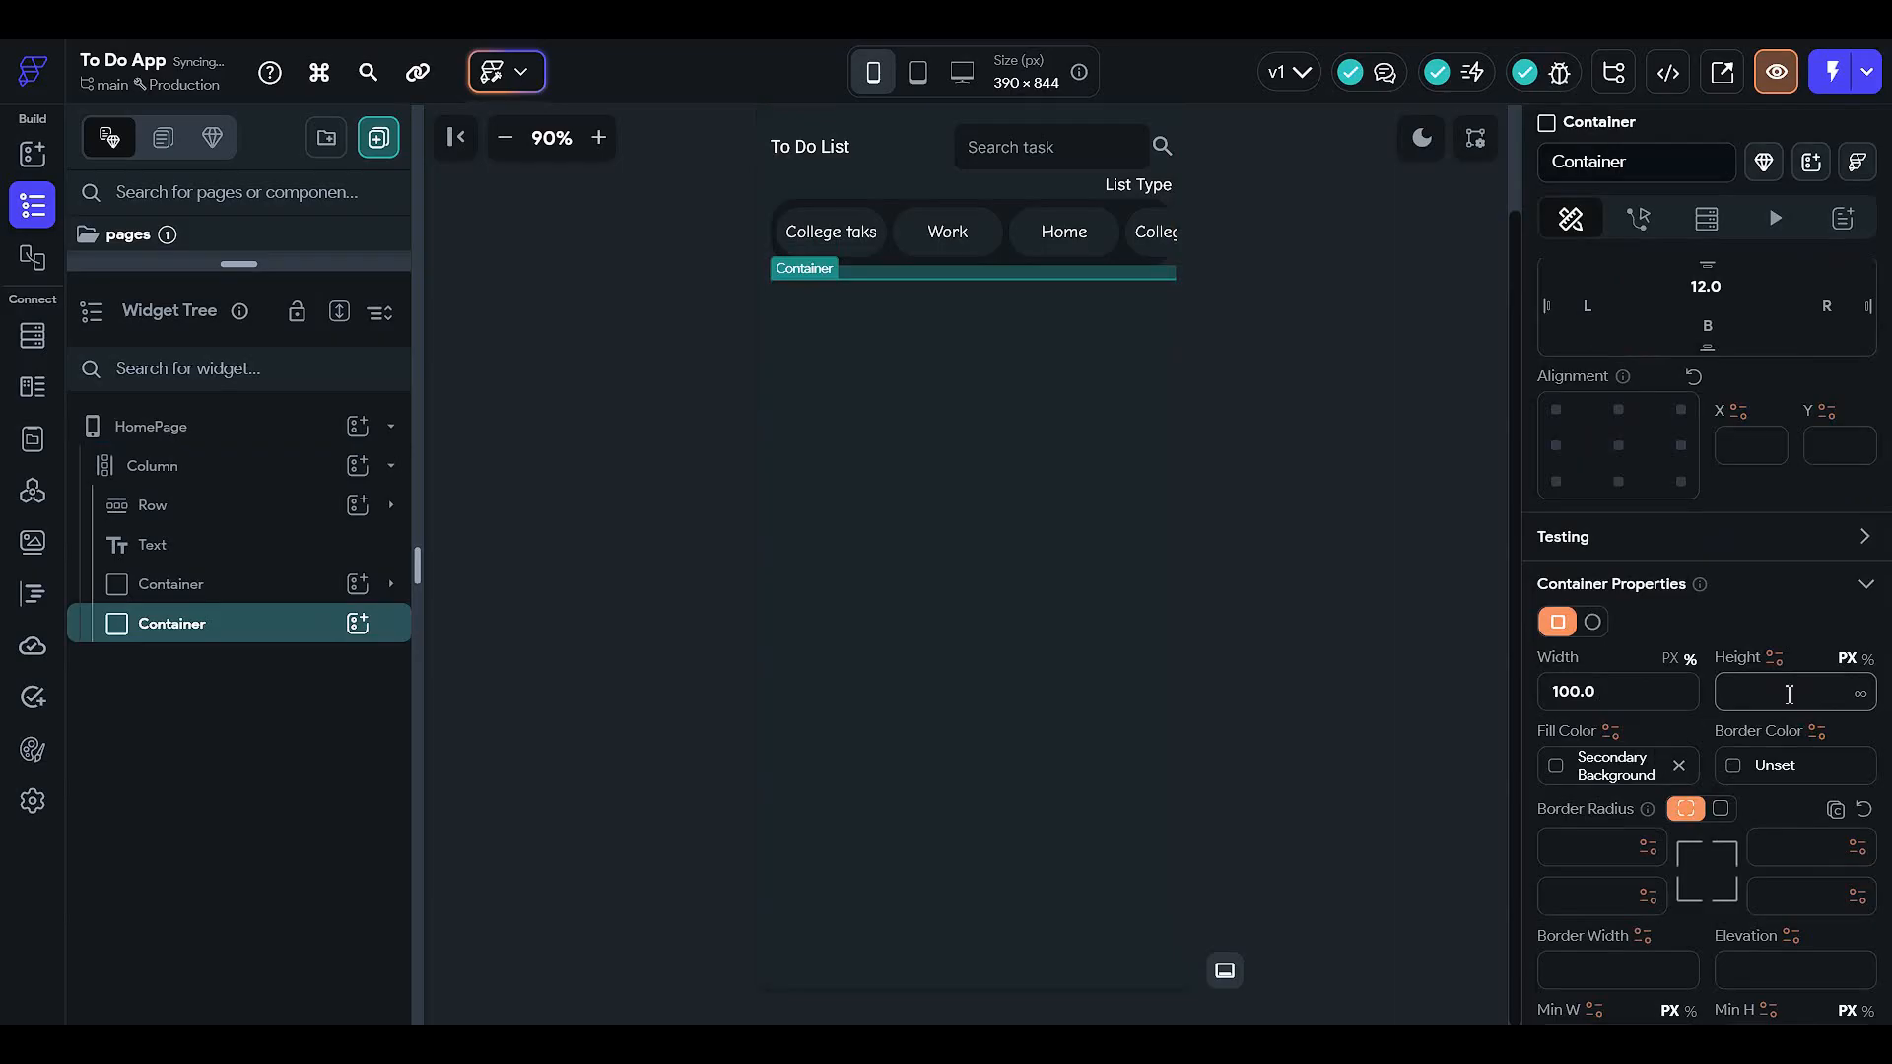
click(1868, 660)
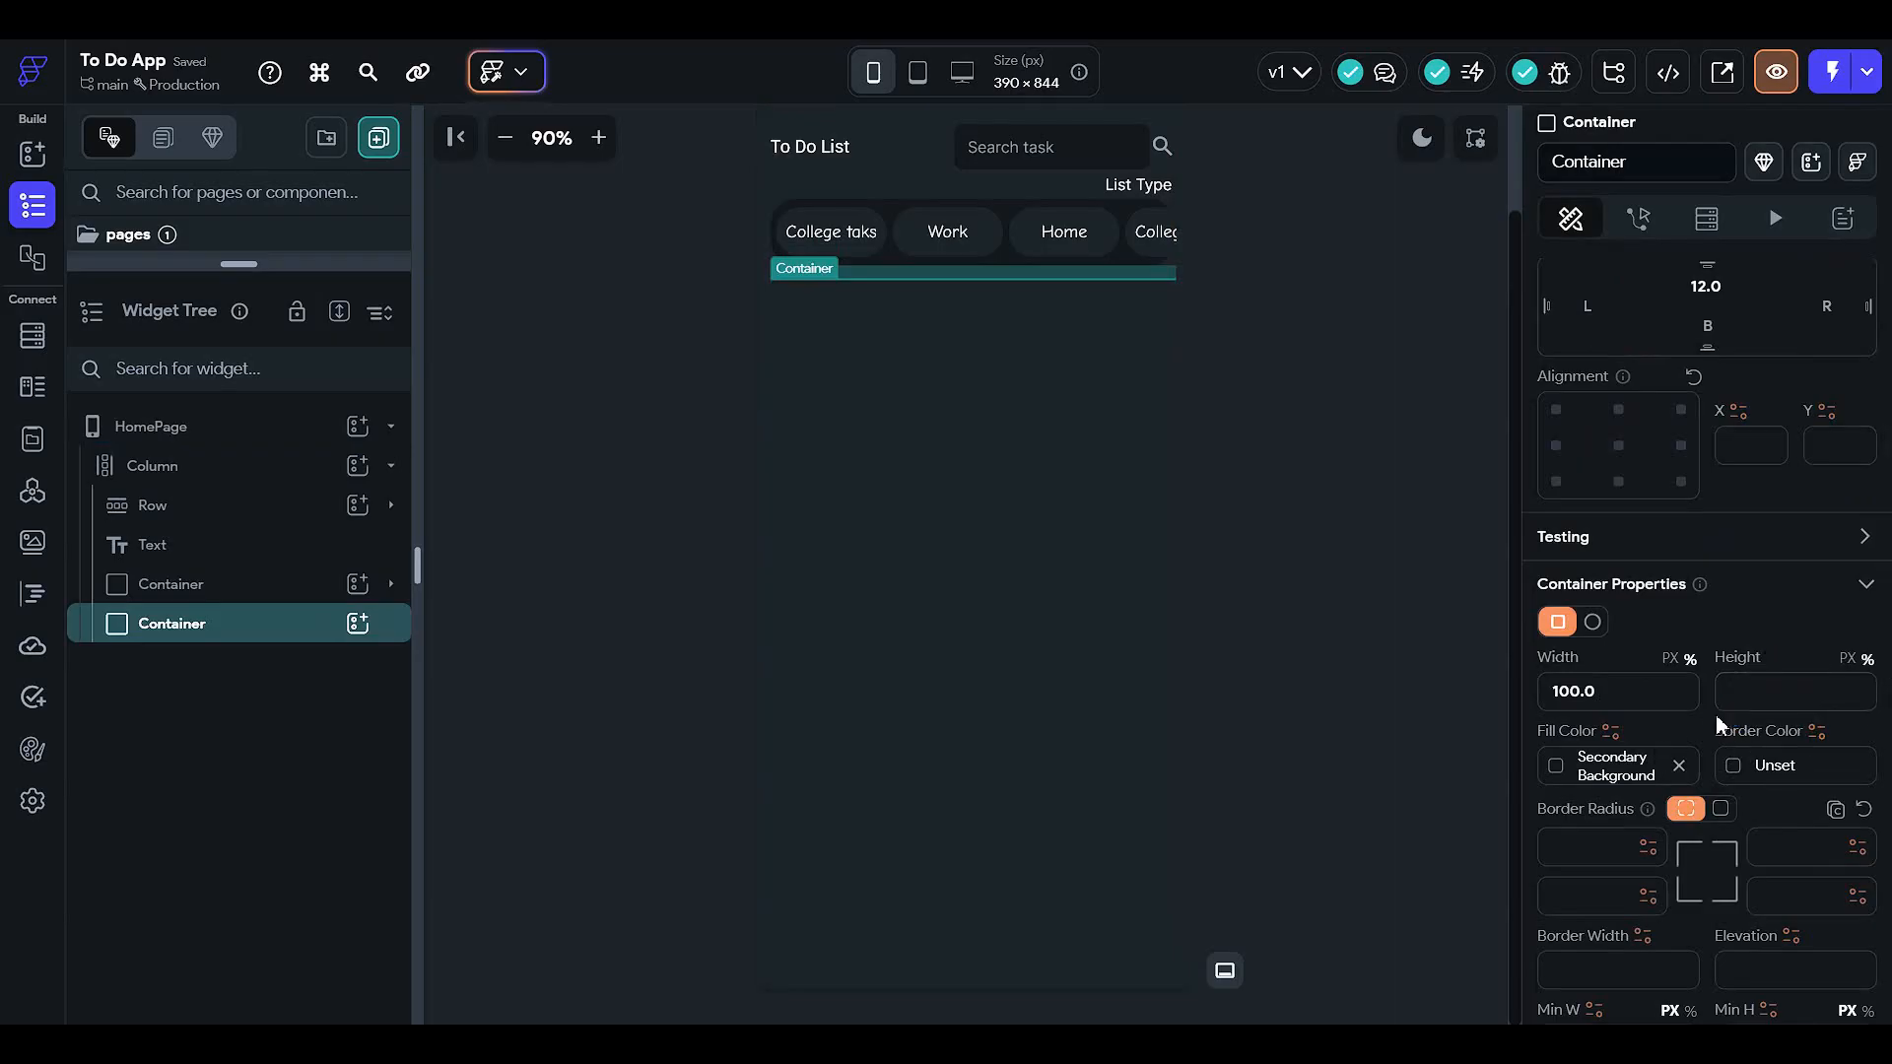
text(80)
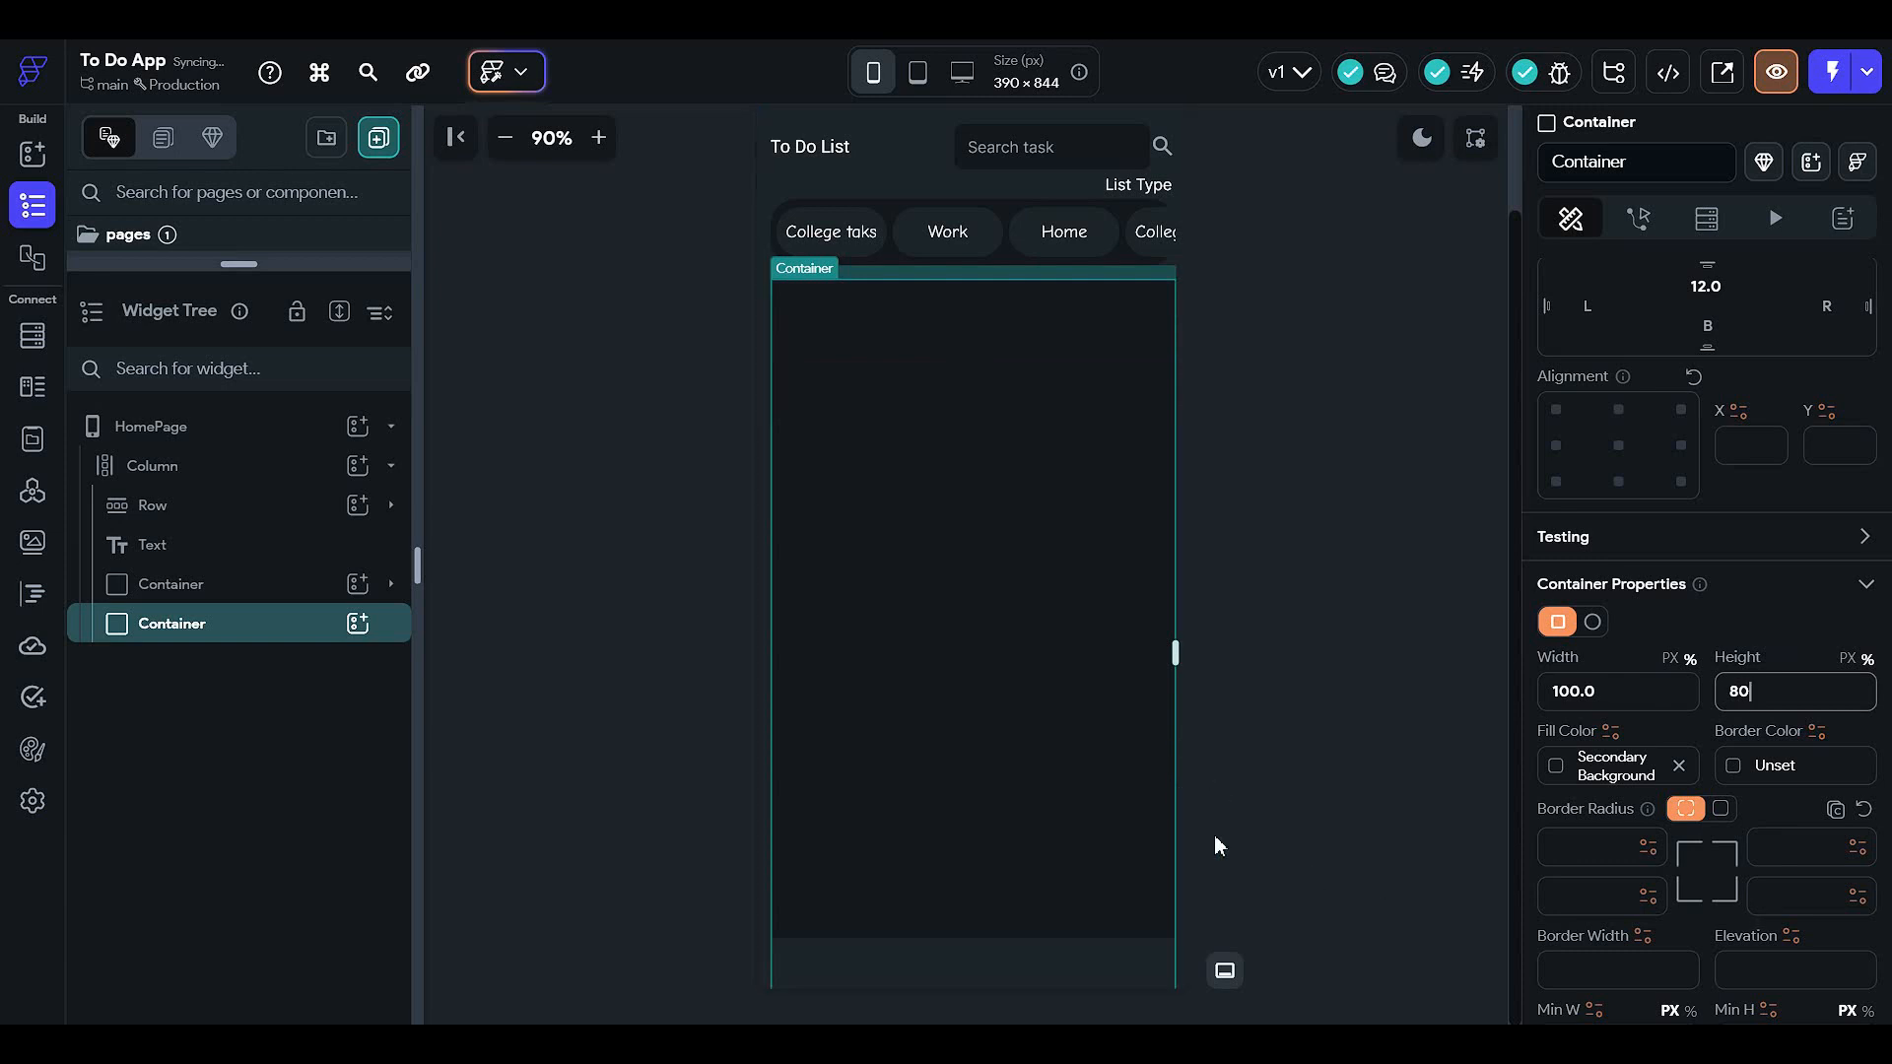
- Zoom the canvas out and switch the container's height unit from percent to pixels
click(505, 138)
click(1280, 605)
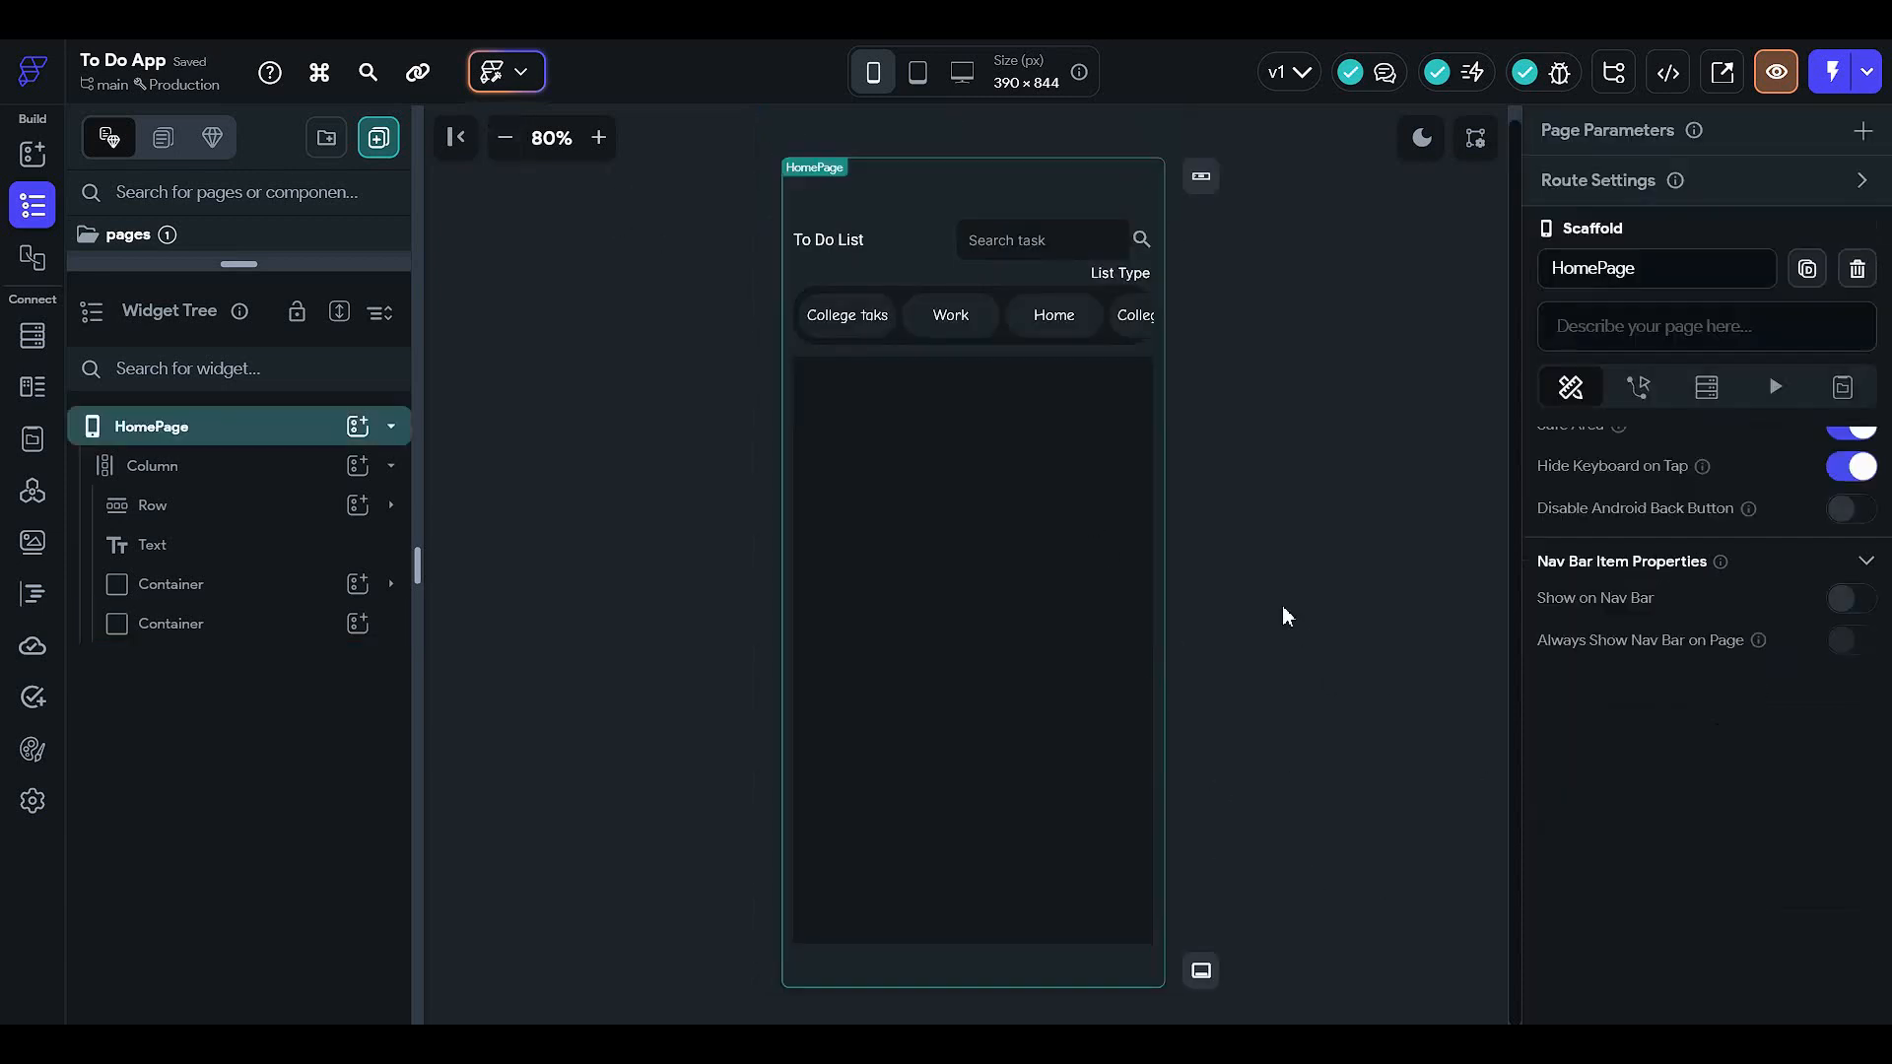
click(946, 749)
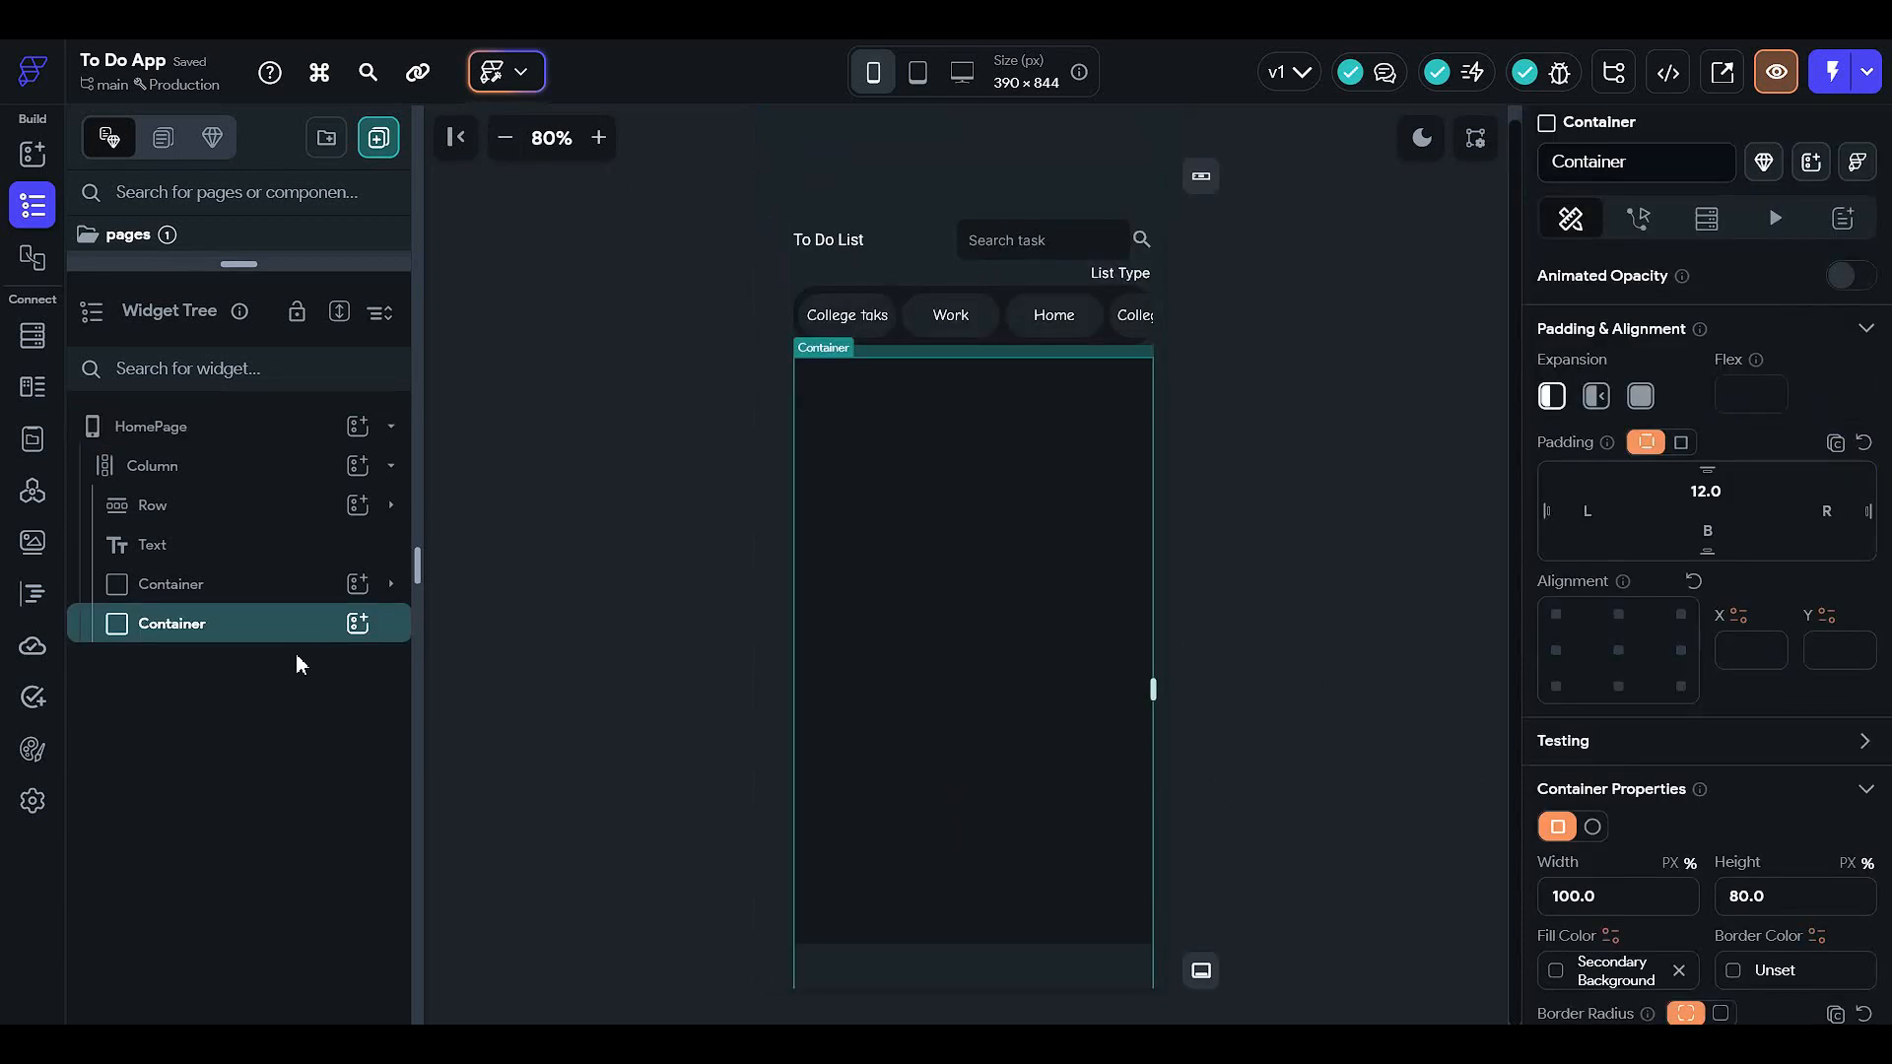
scroll(1783, 644, down, 2)
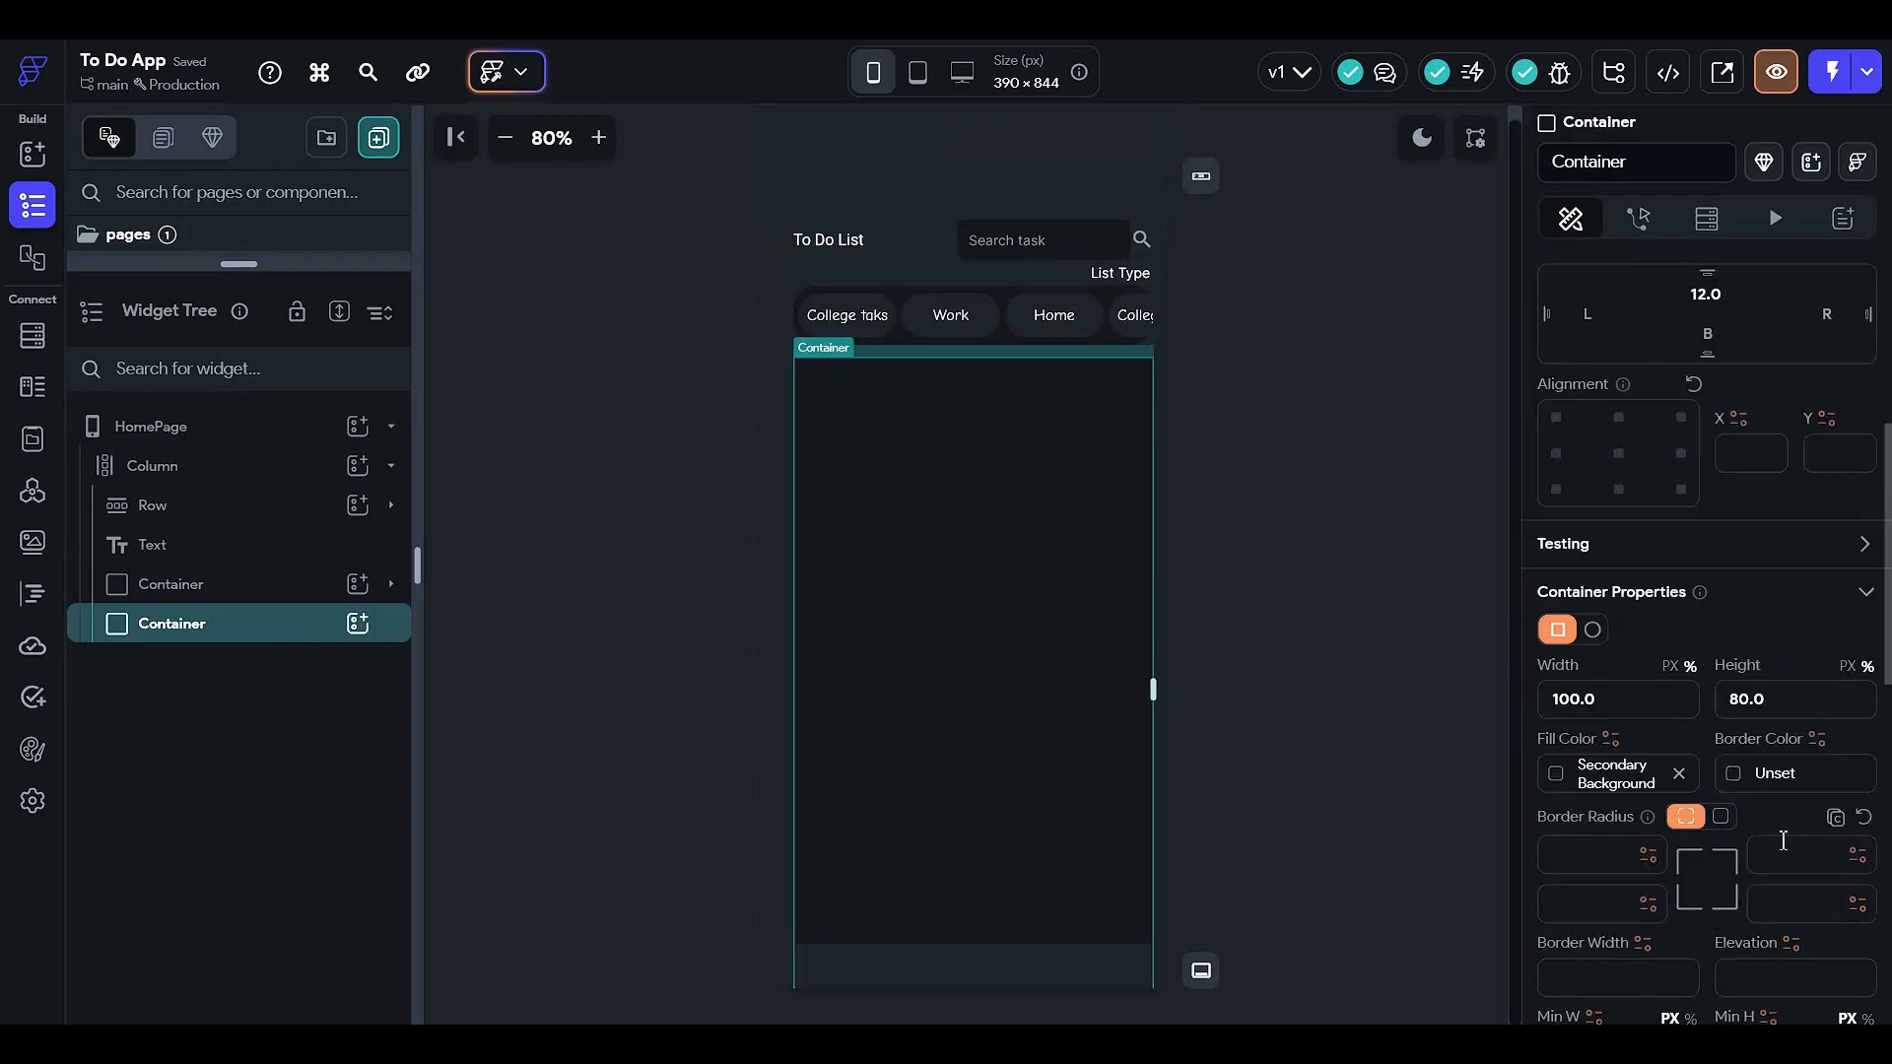
click(1795, 696)
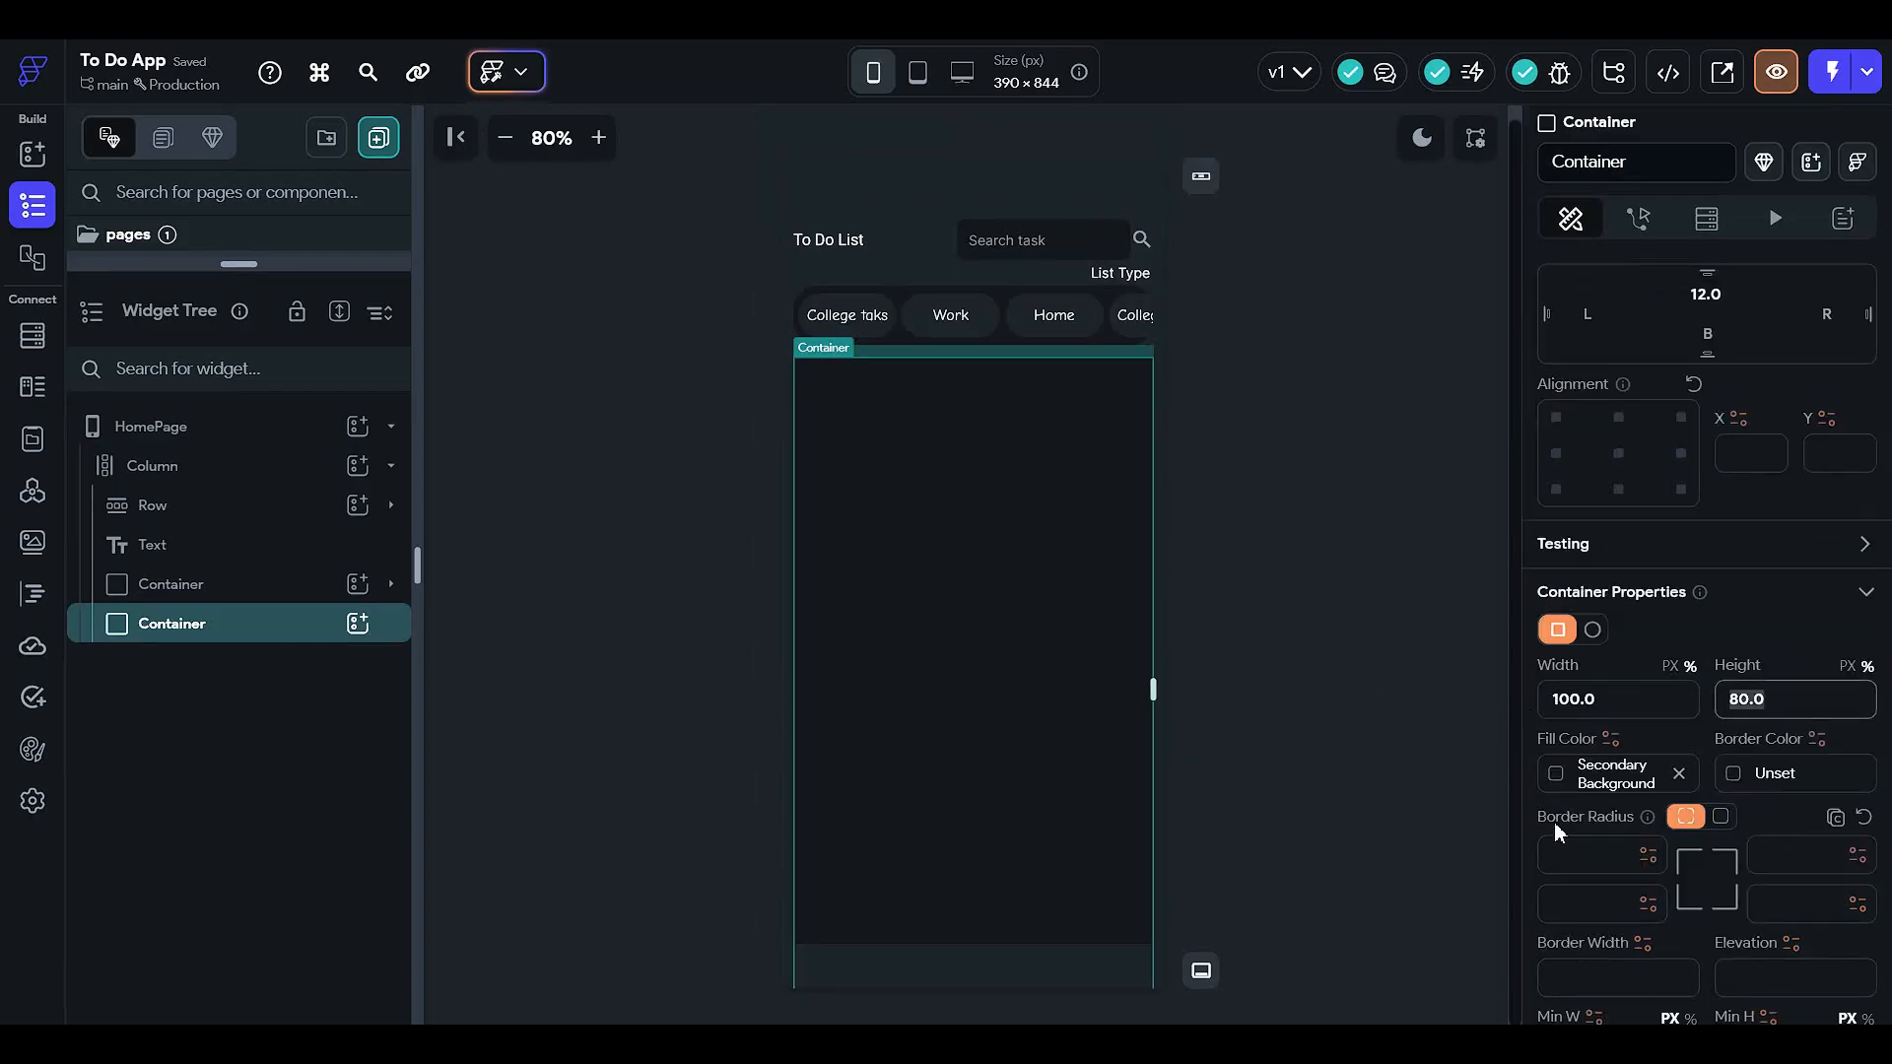
click(1846, 668)
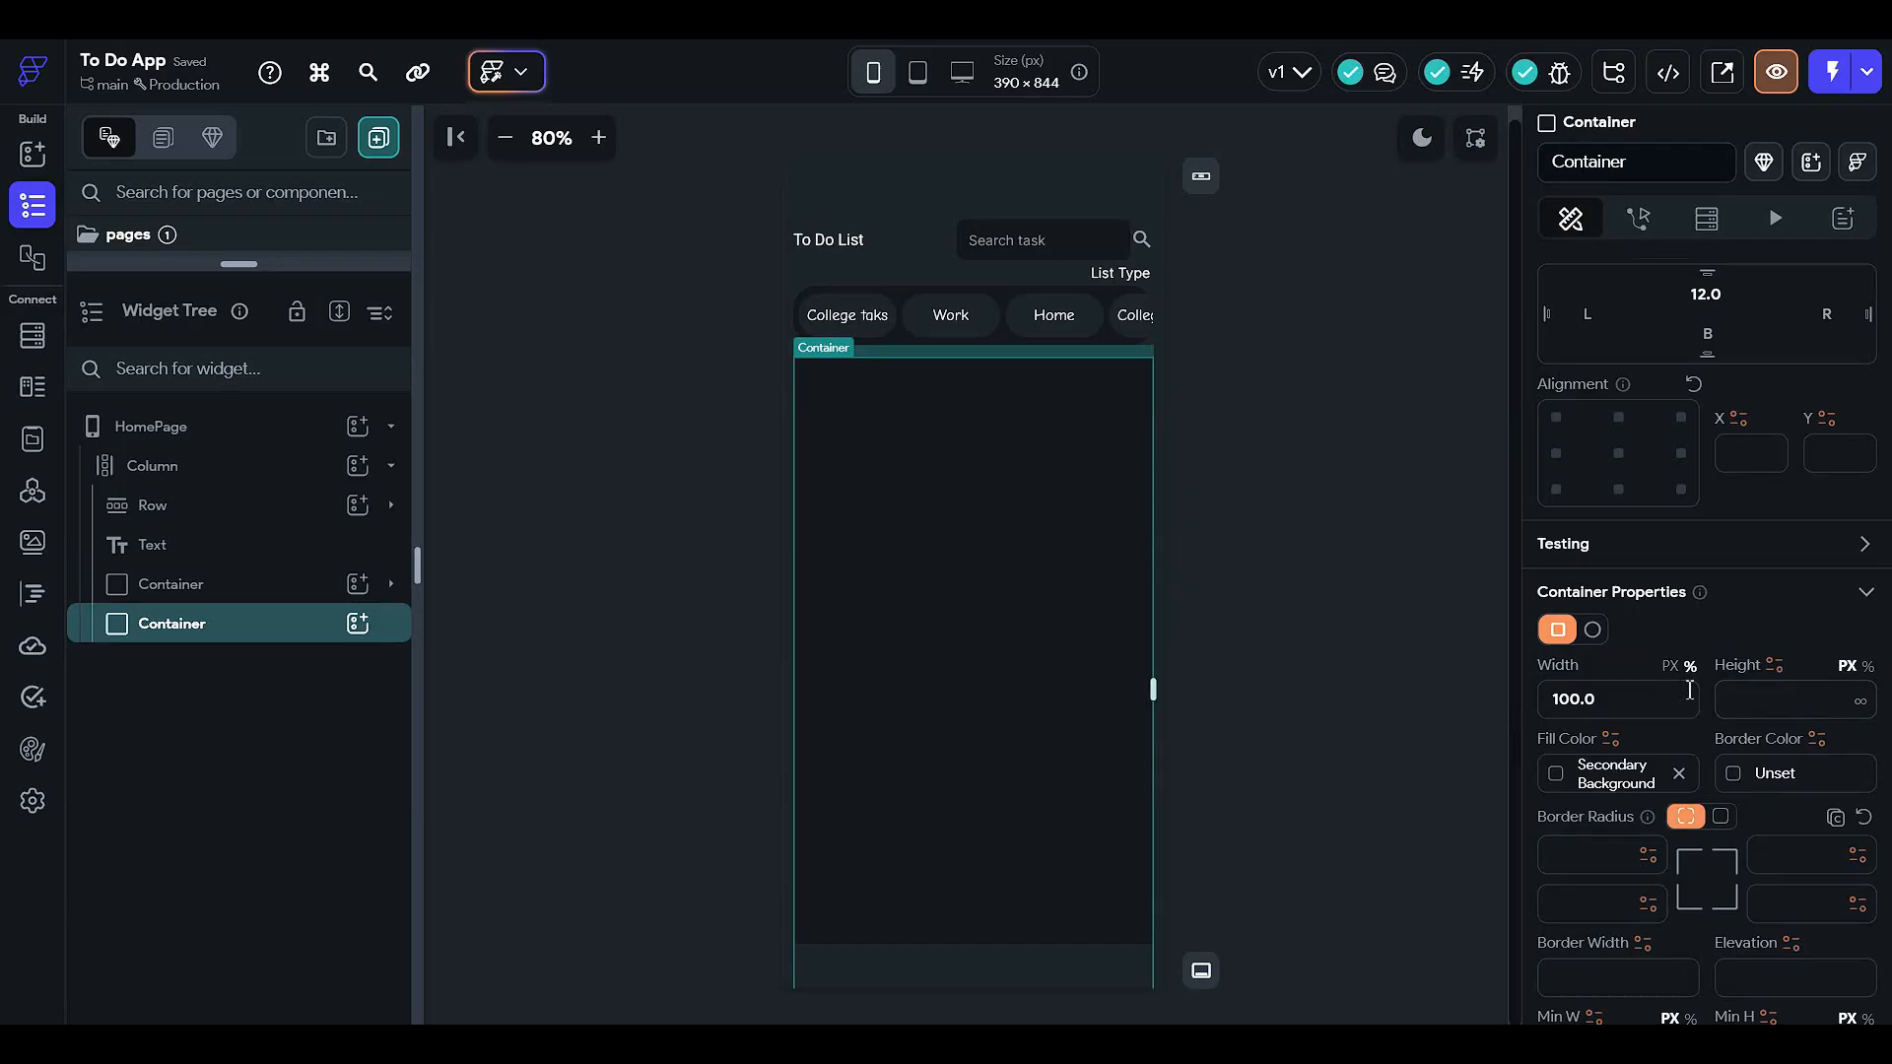
click(1779, 711)
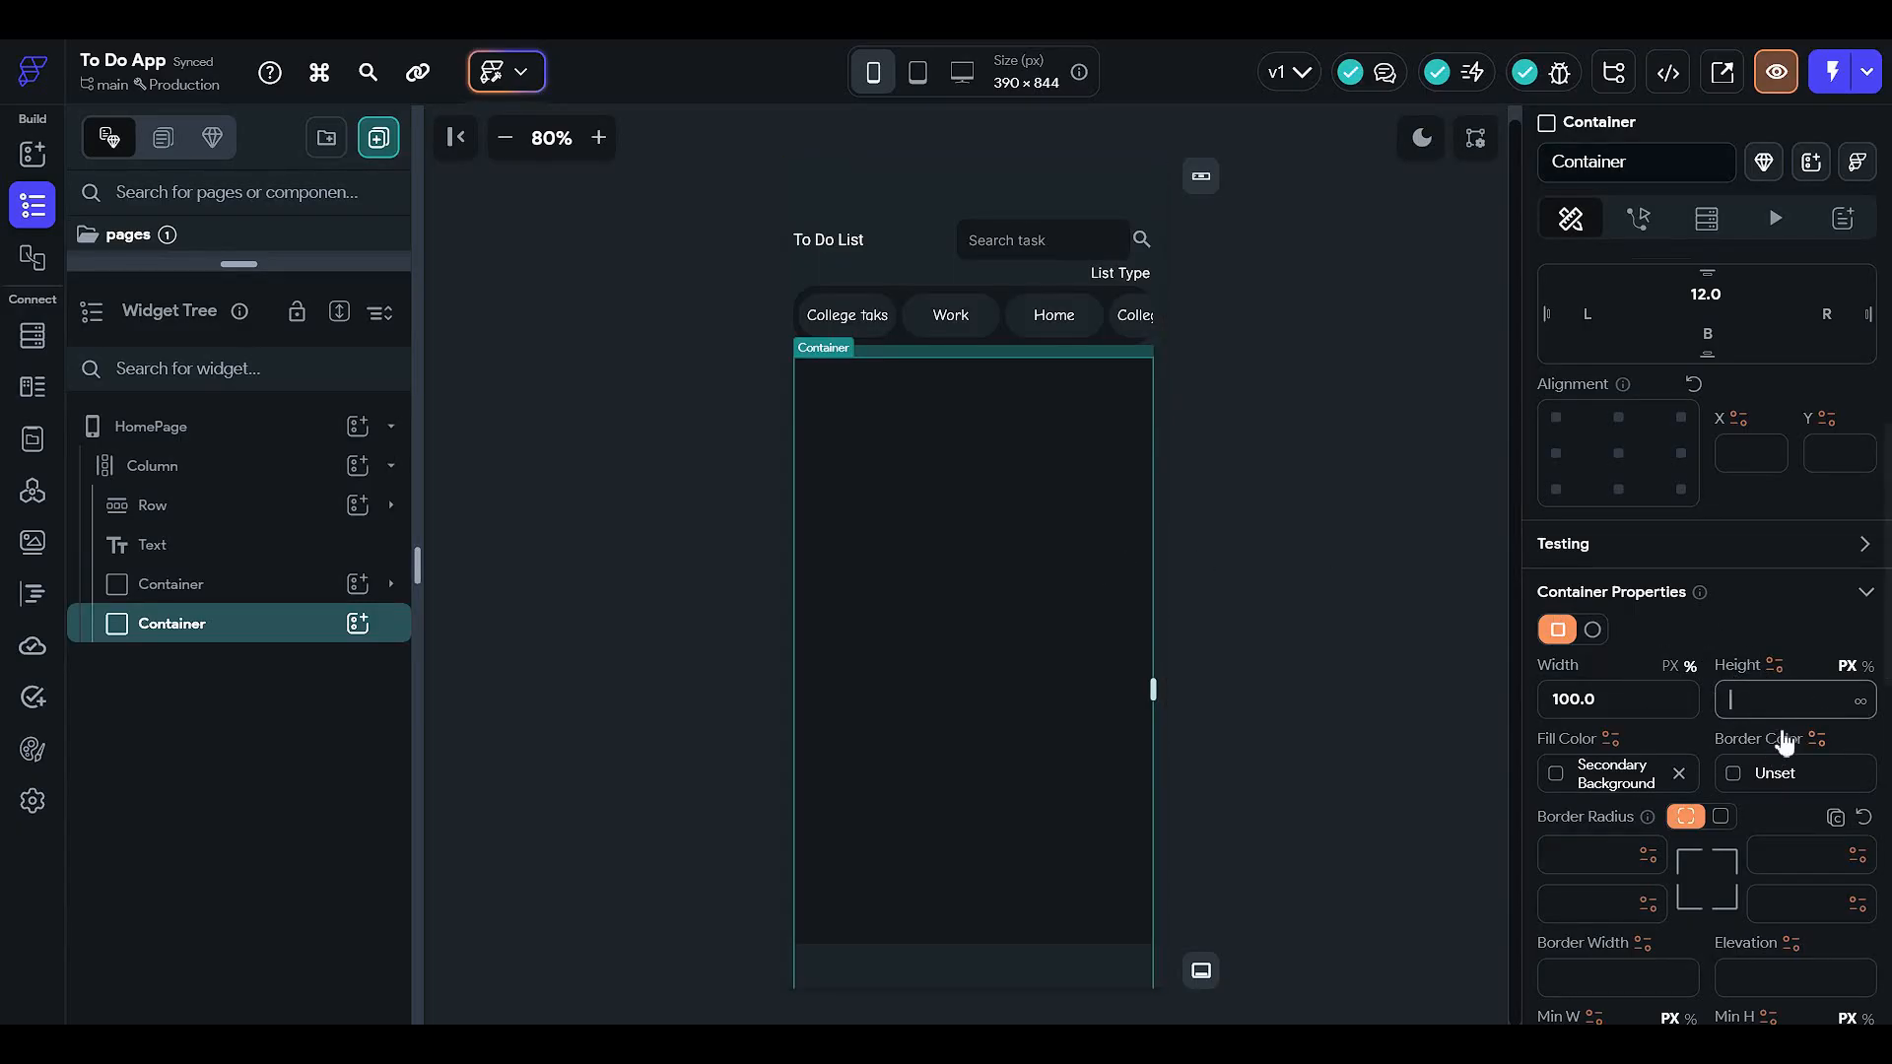
- Replace the container's height value with 500 px
click(1336, 561)
click(932, 561)
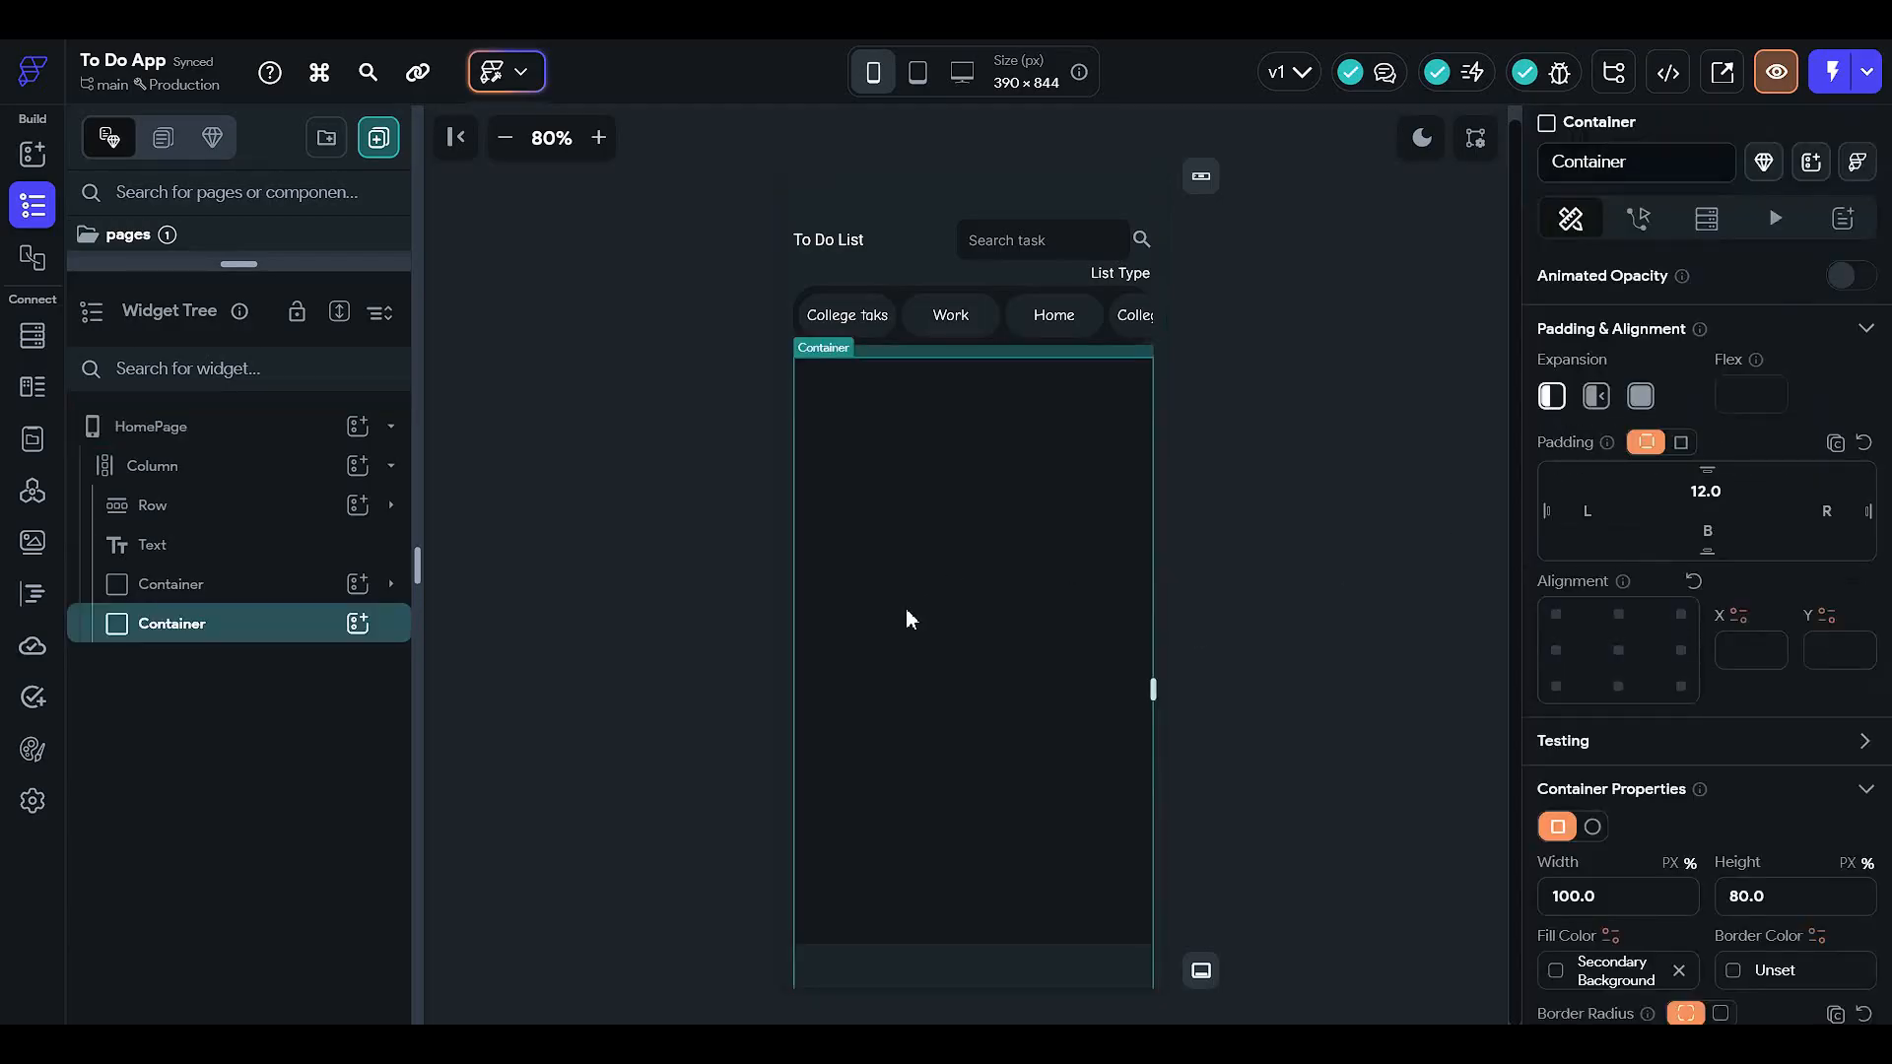
scroll(1674, 733, down, 3)
drag(1805, 608, 1349, 553)
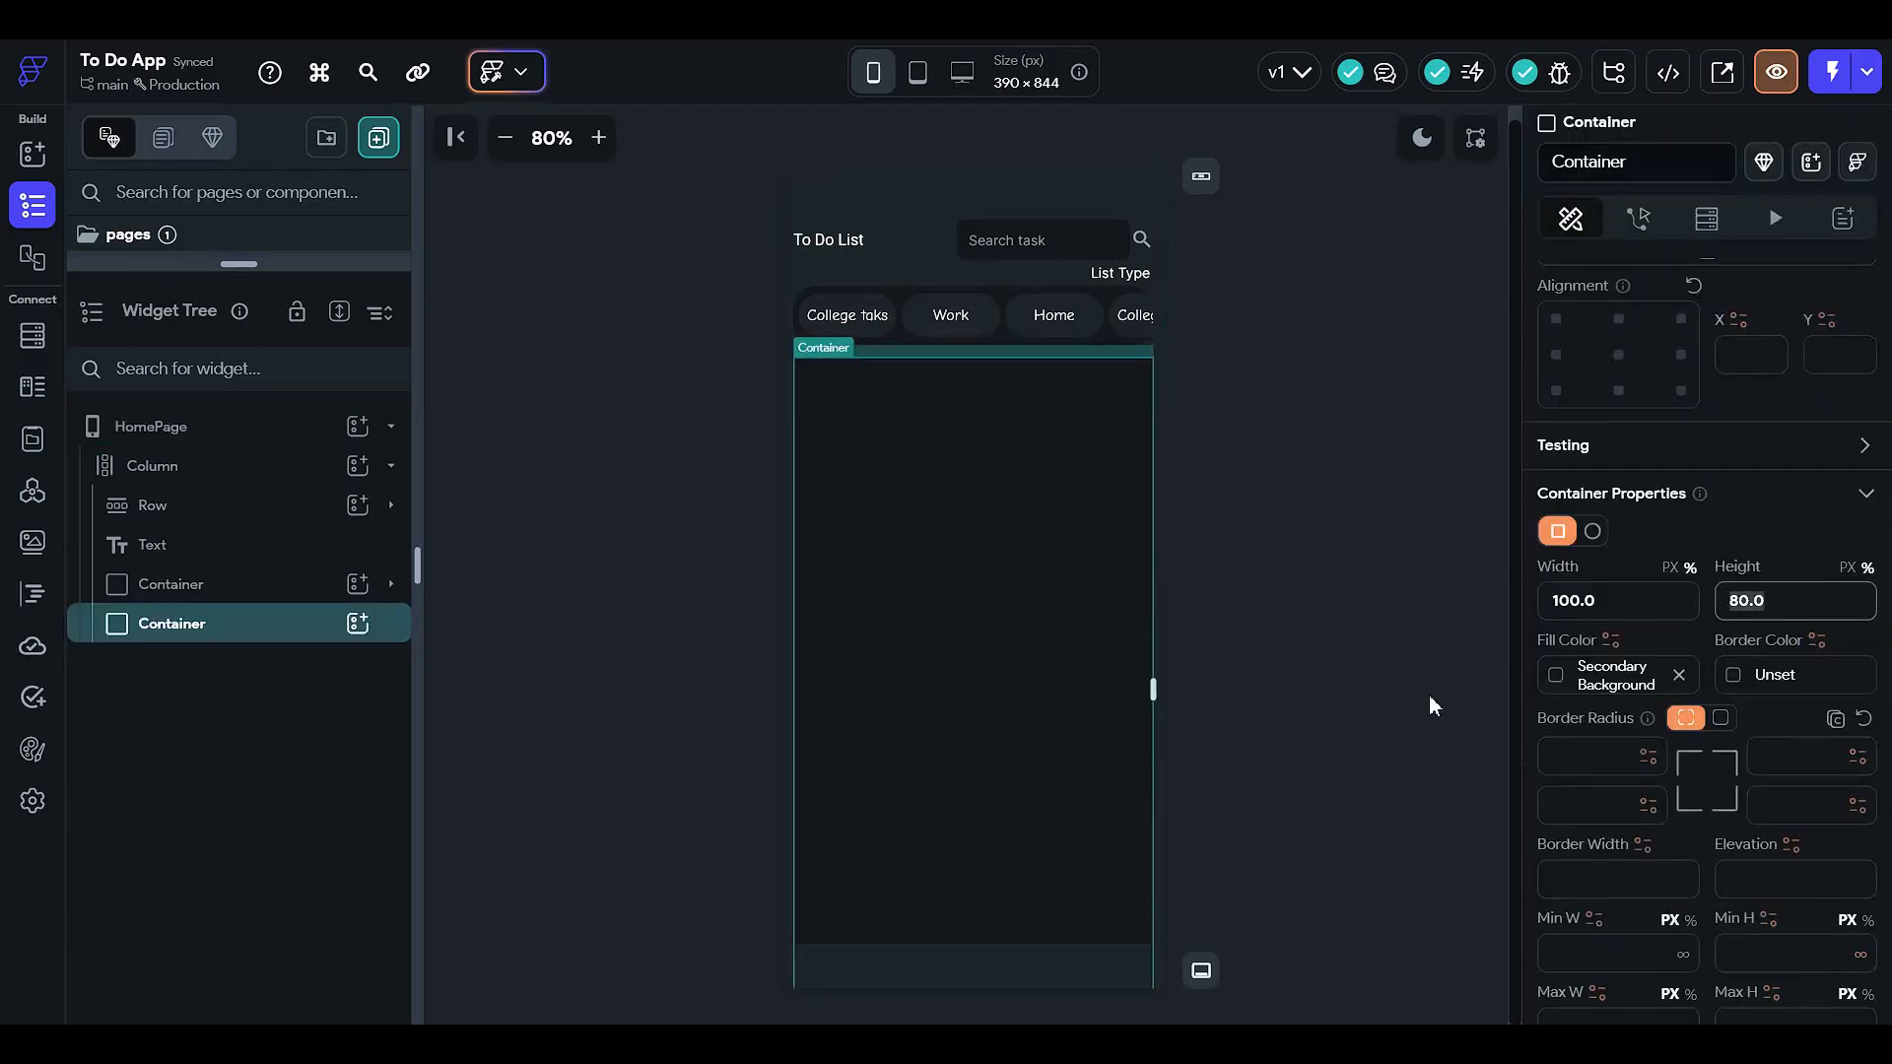
key(BackSpace)
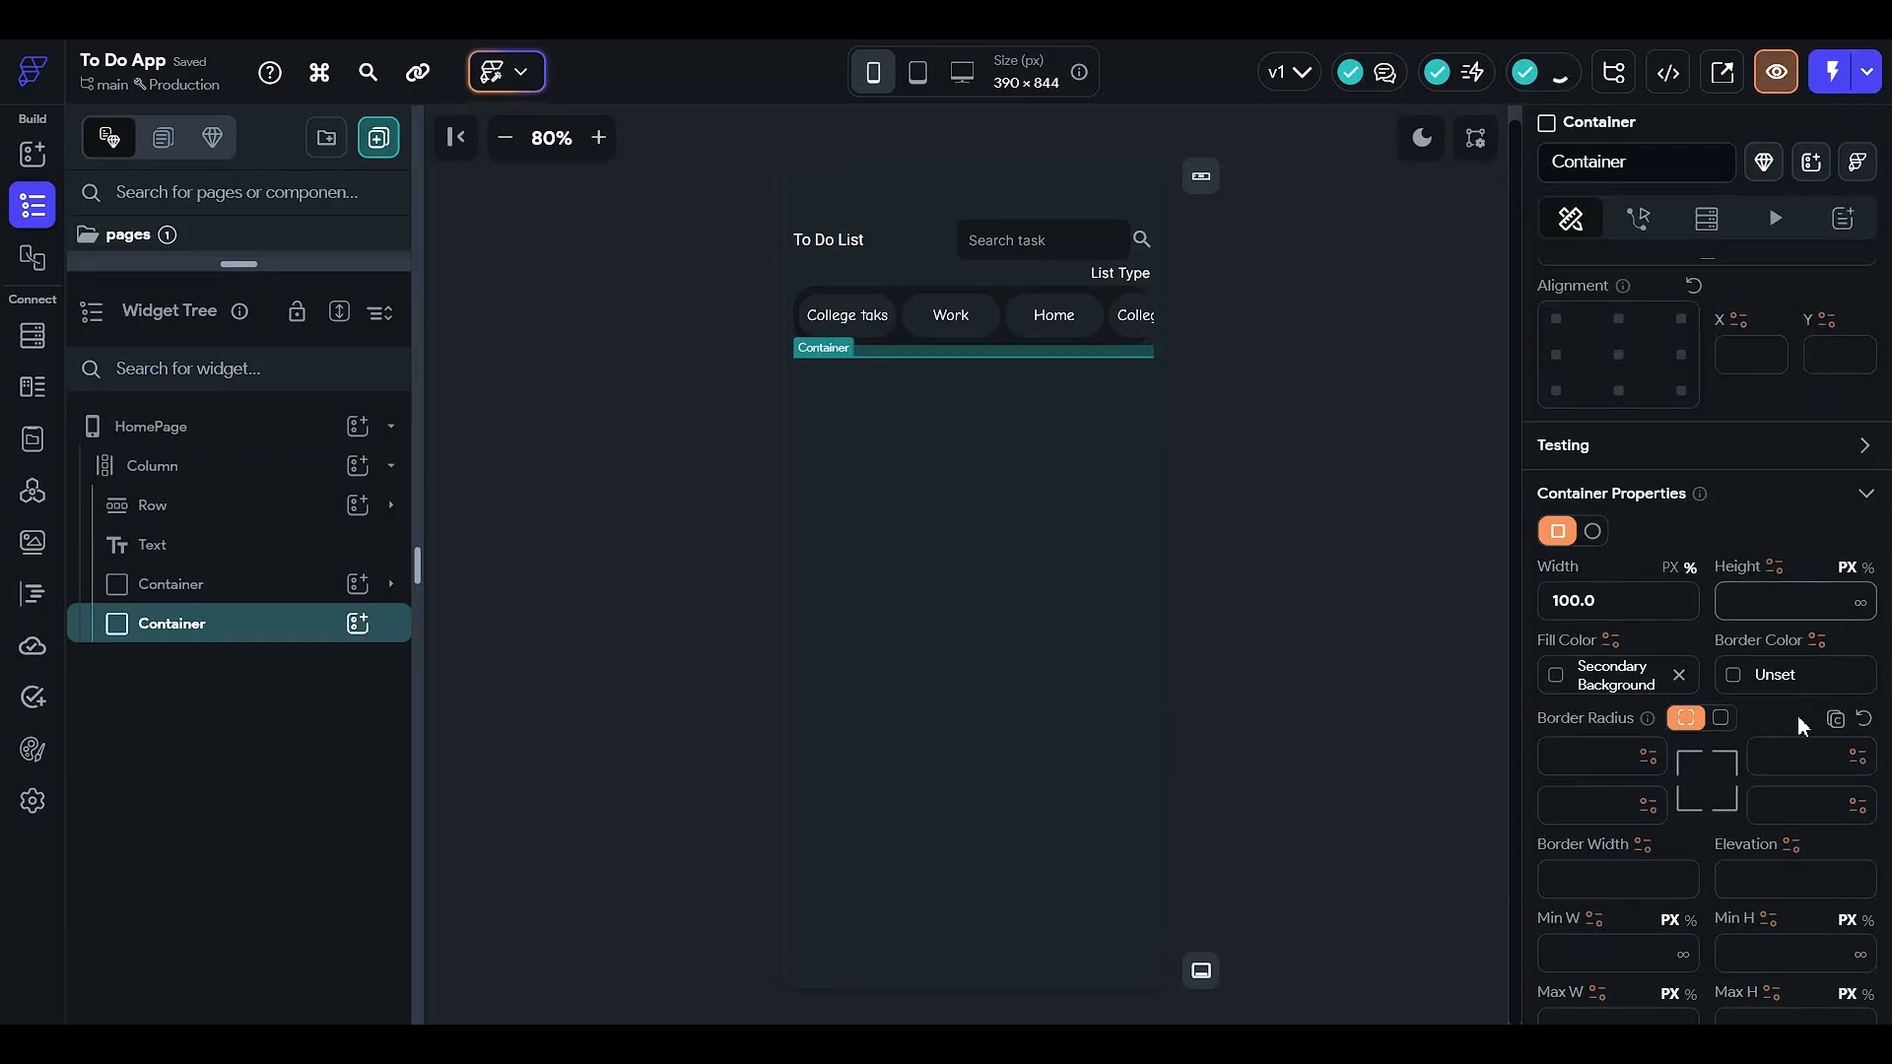
text(200)
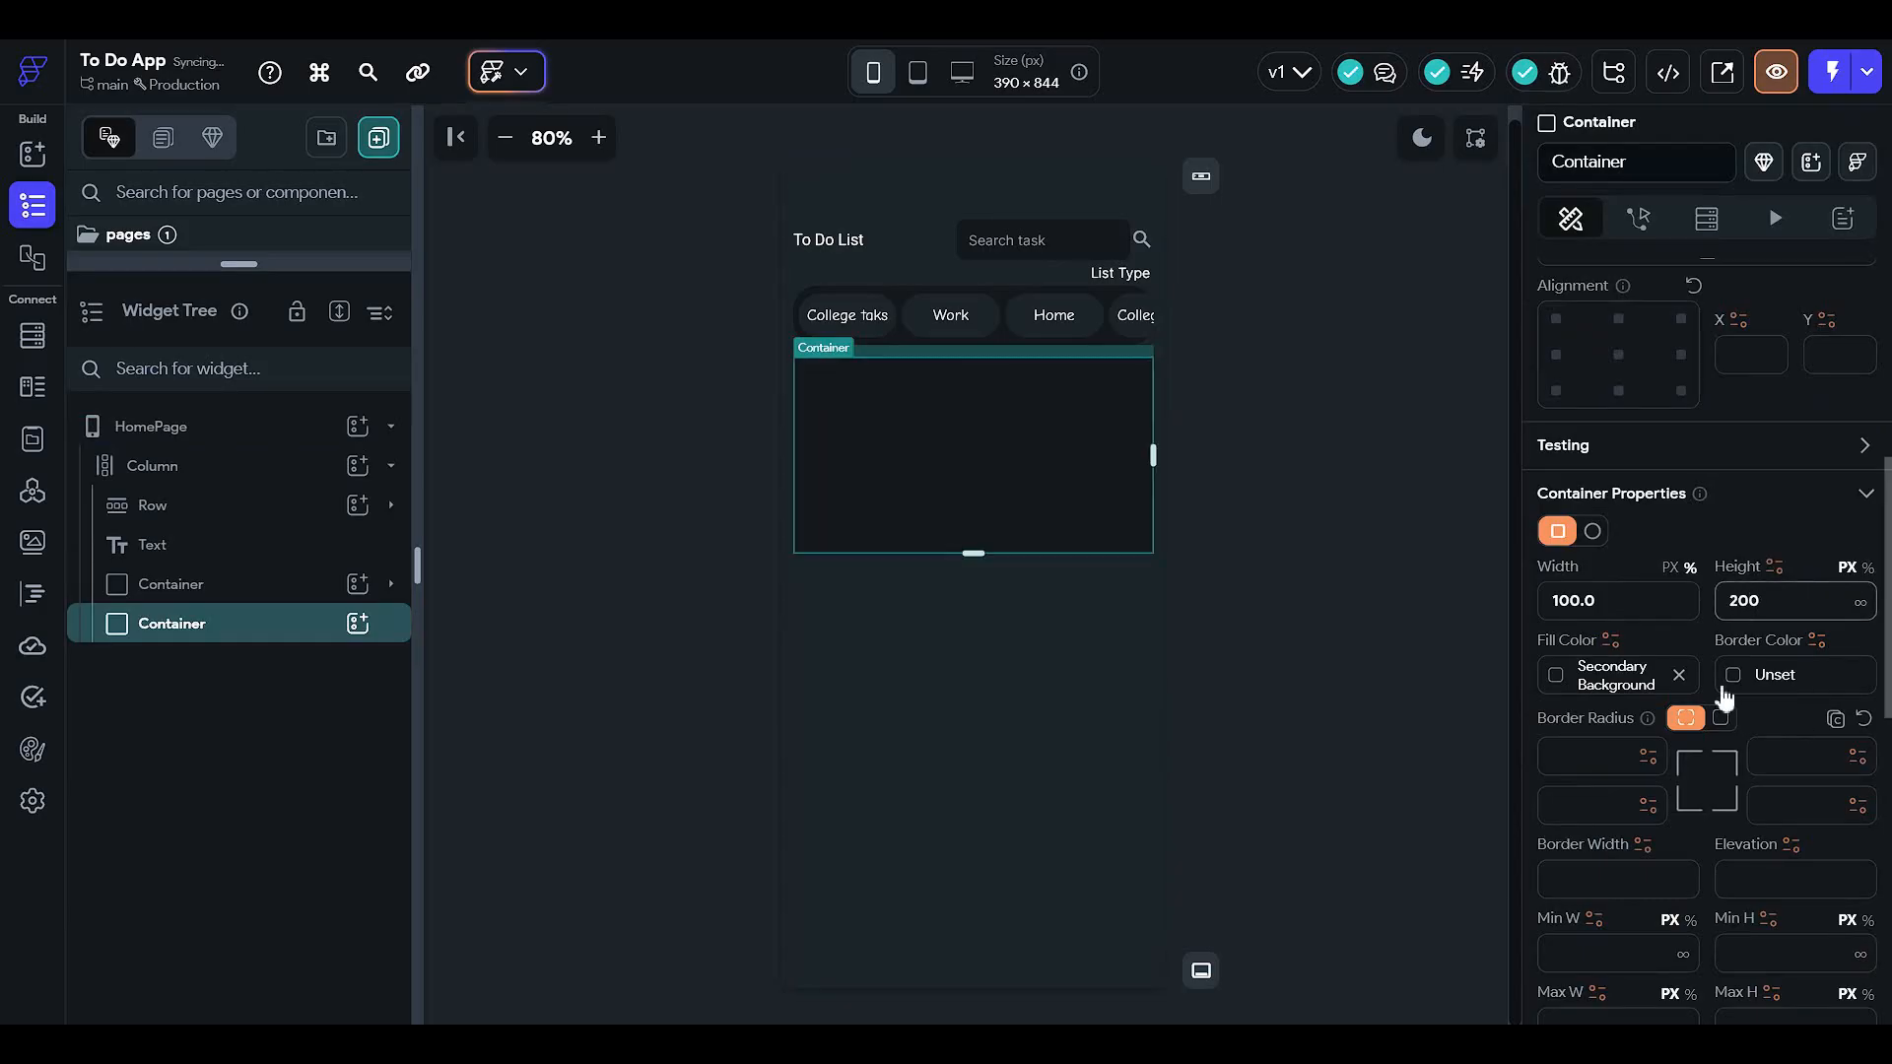
key(Return)
text(500)
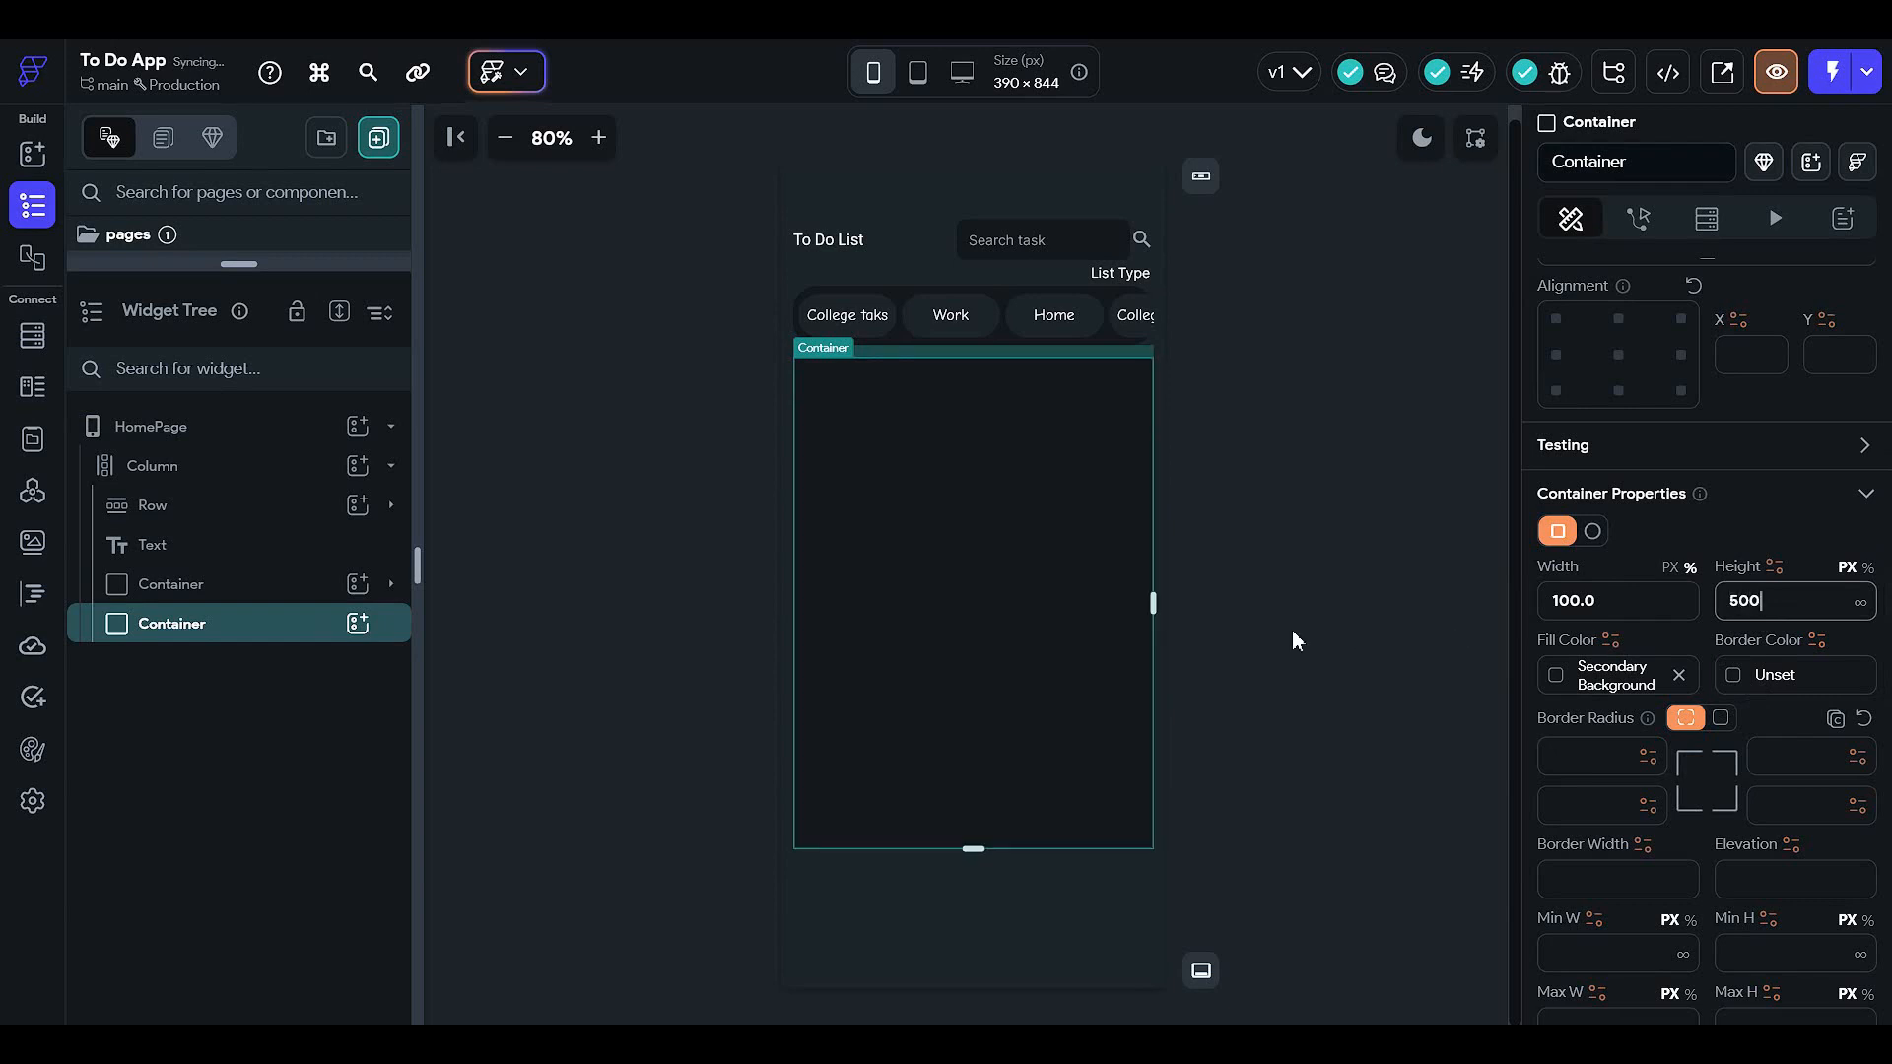
click(1263, 552)
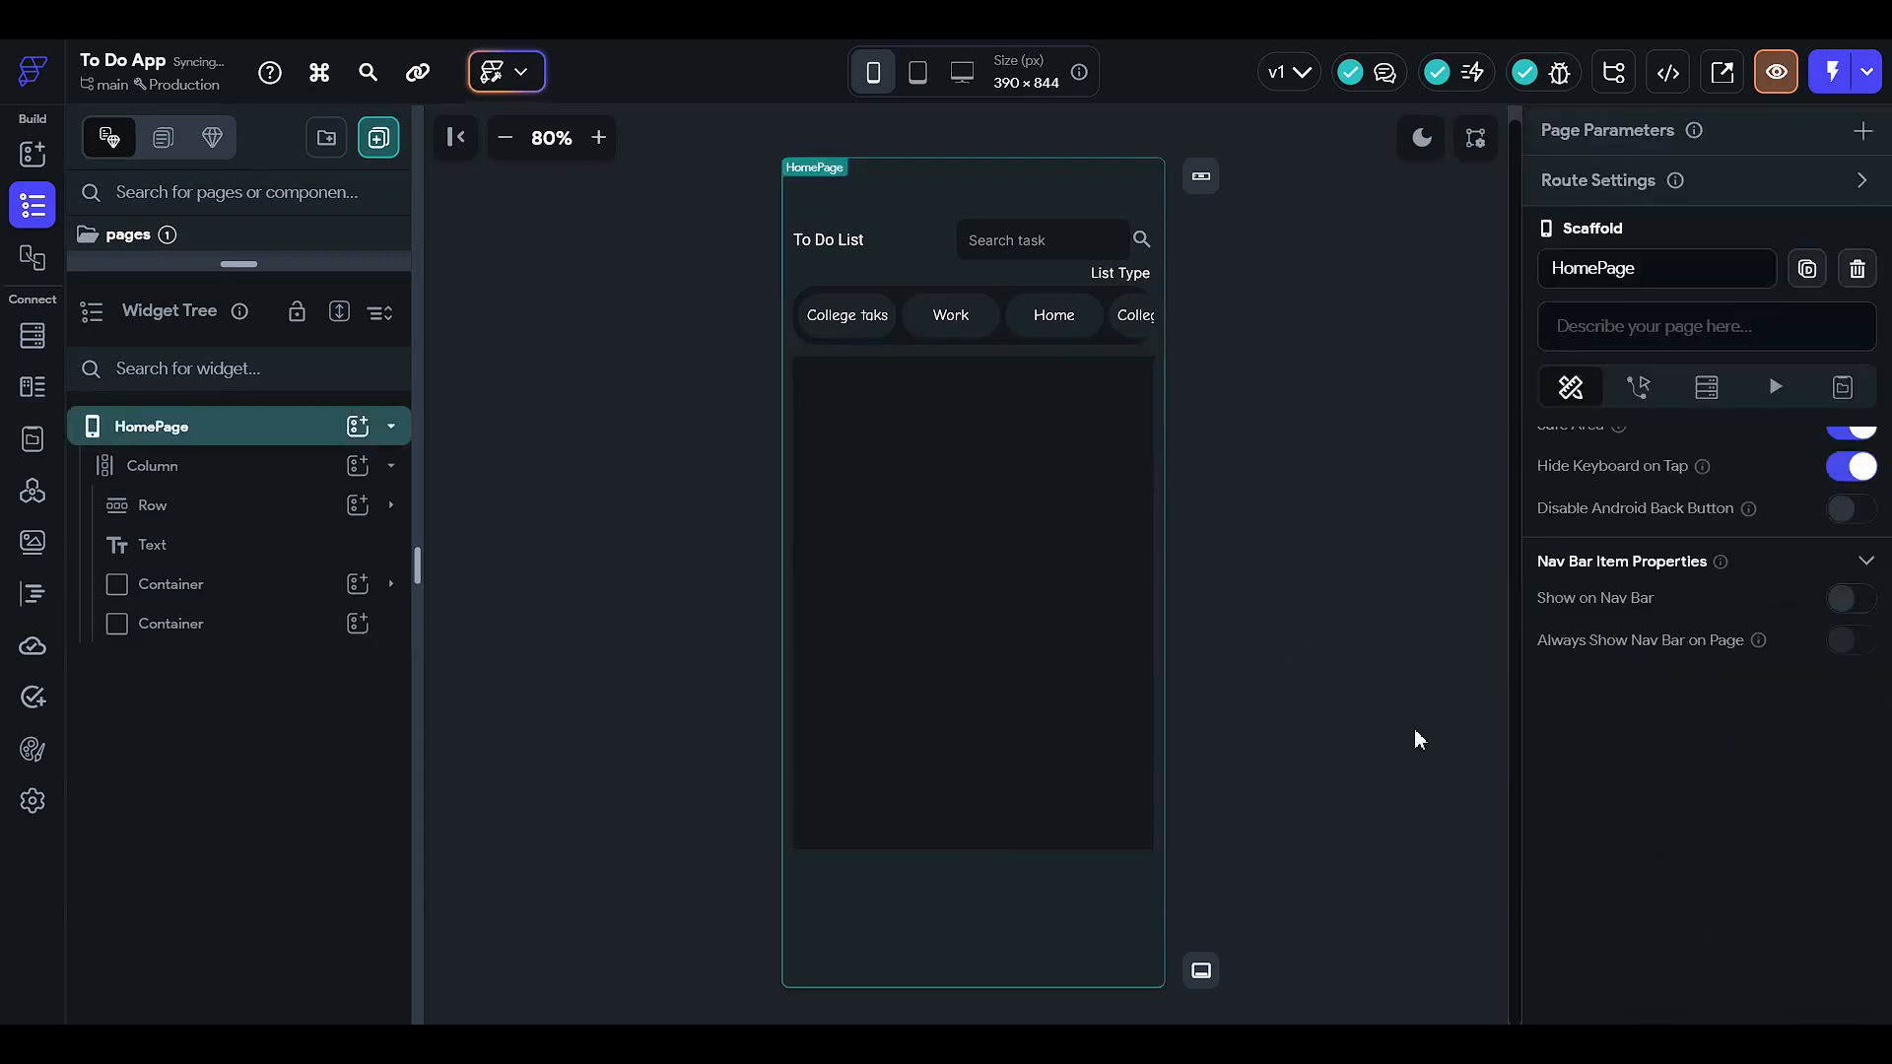
- Give the 500 px container a single 24 border radius on all corners
click(1012, 553)
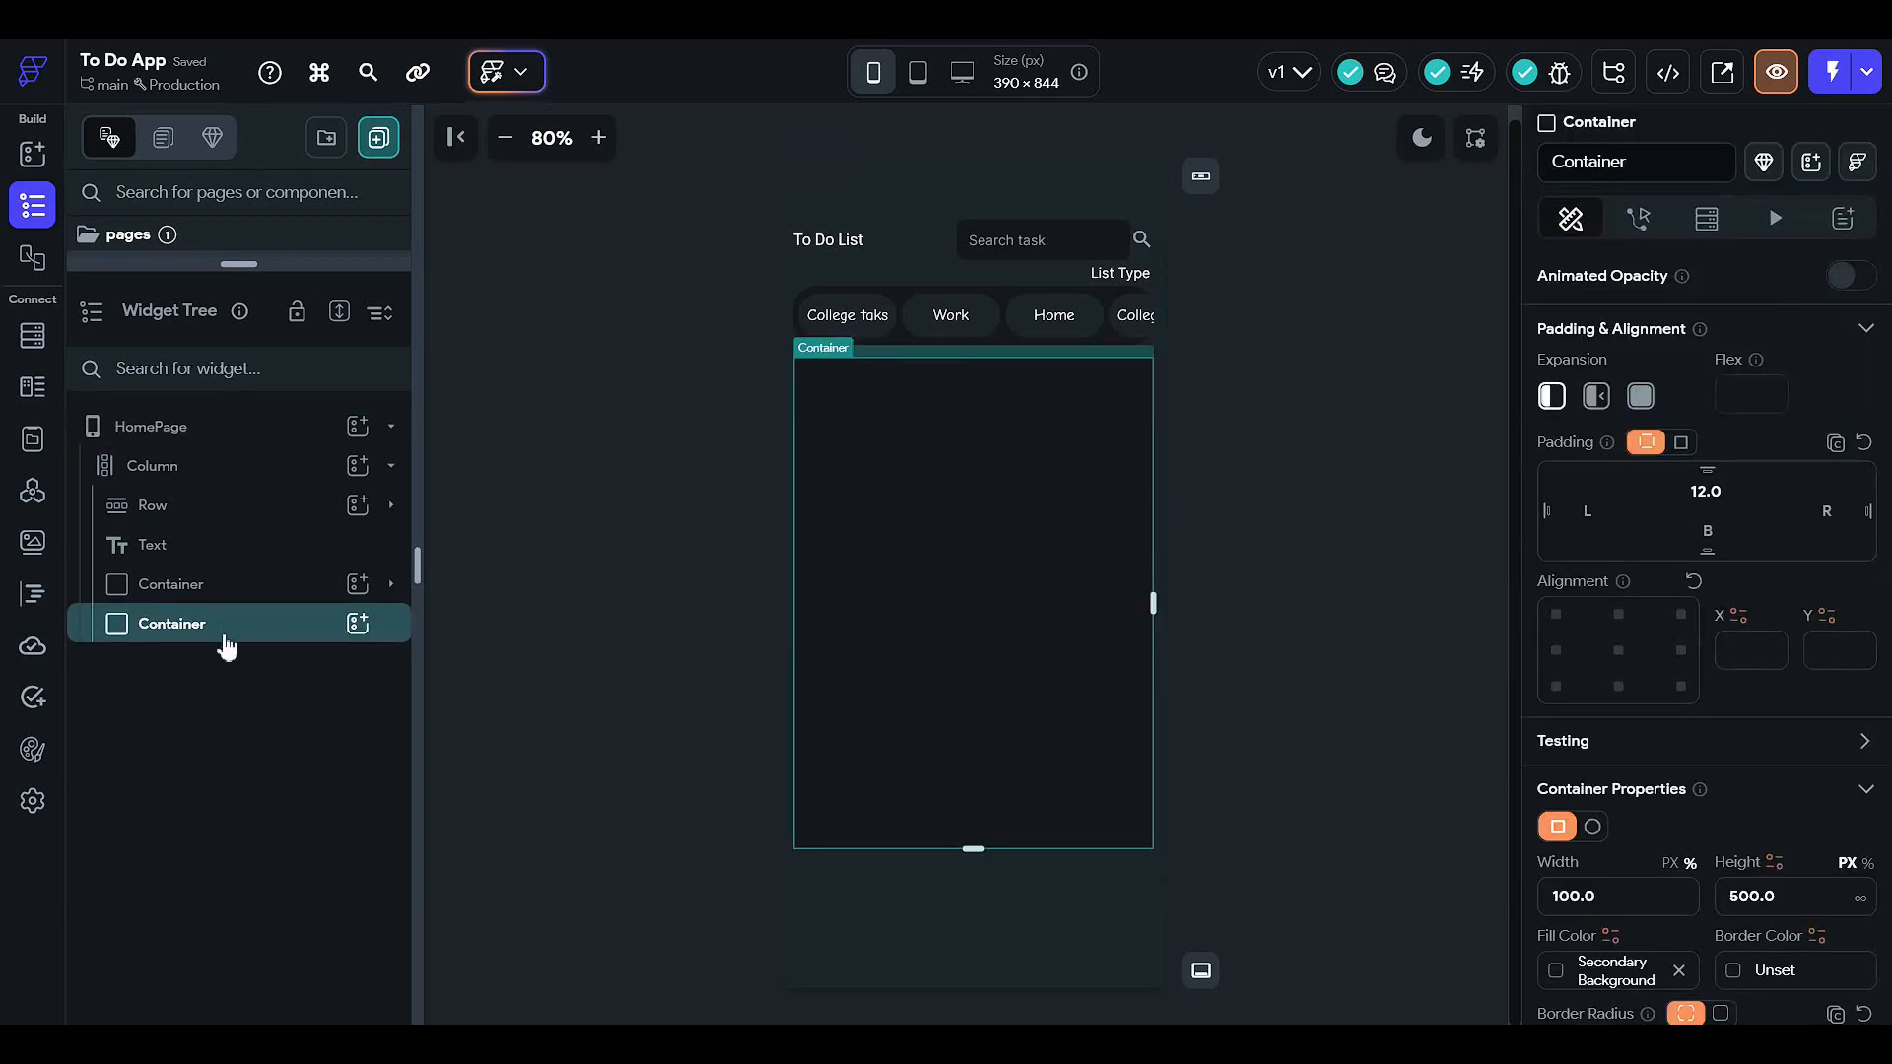
scroll(1706, 731, down, 3)
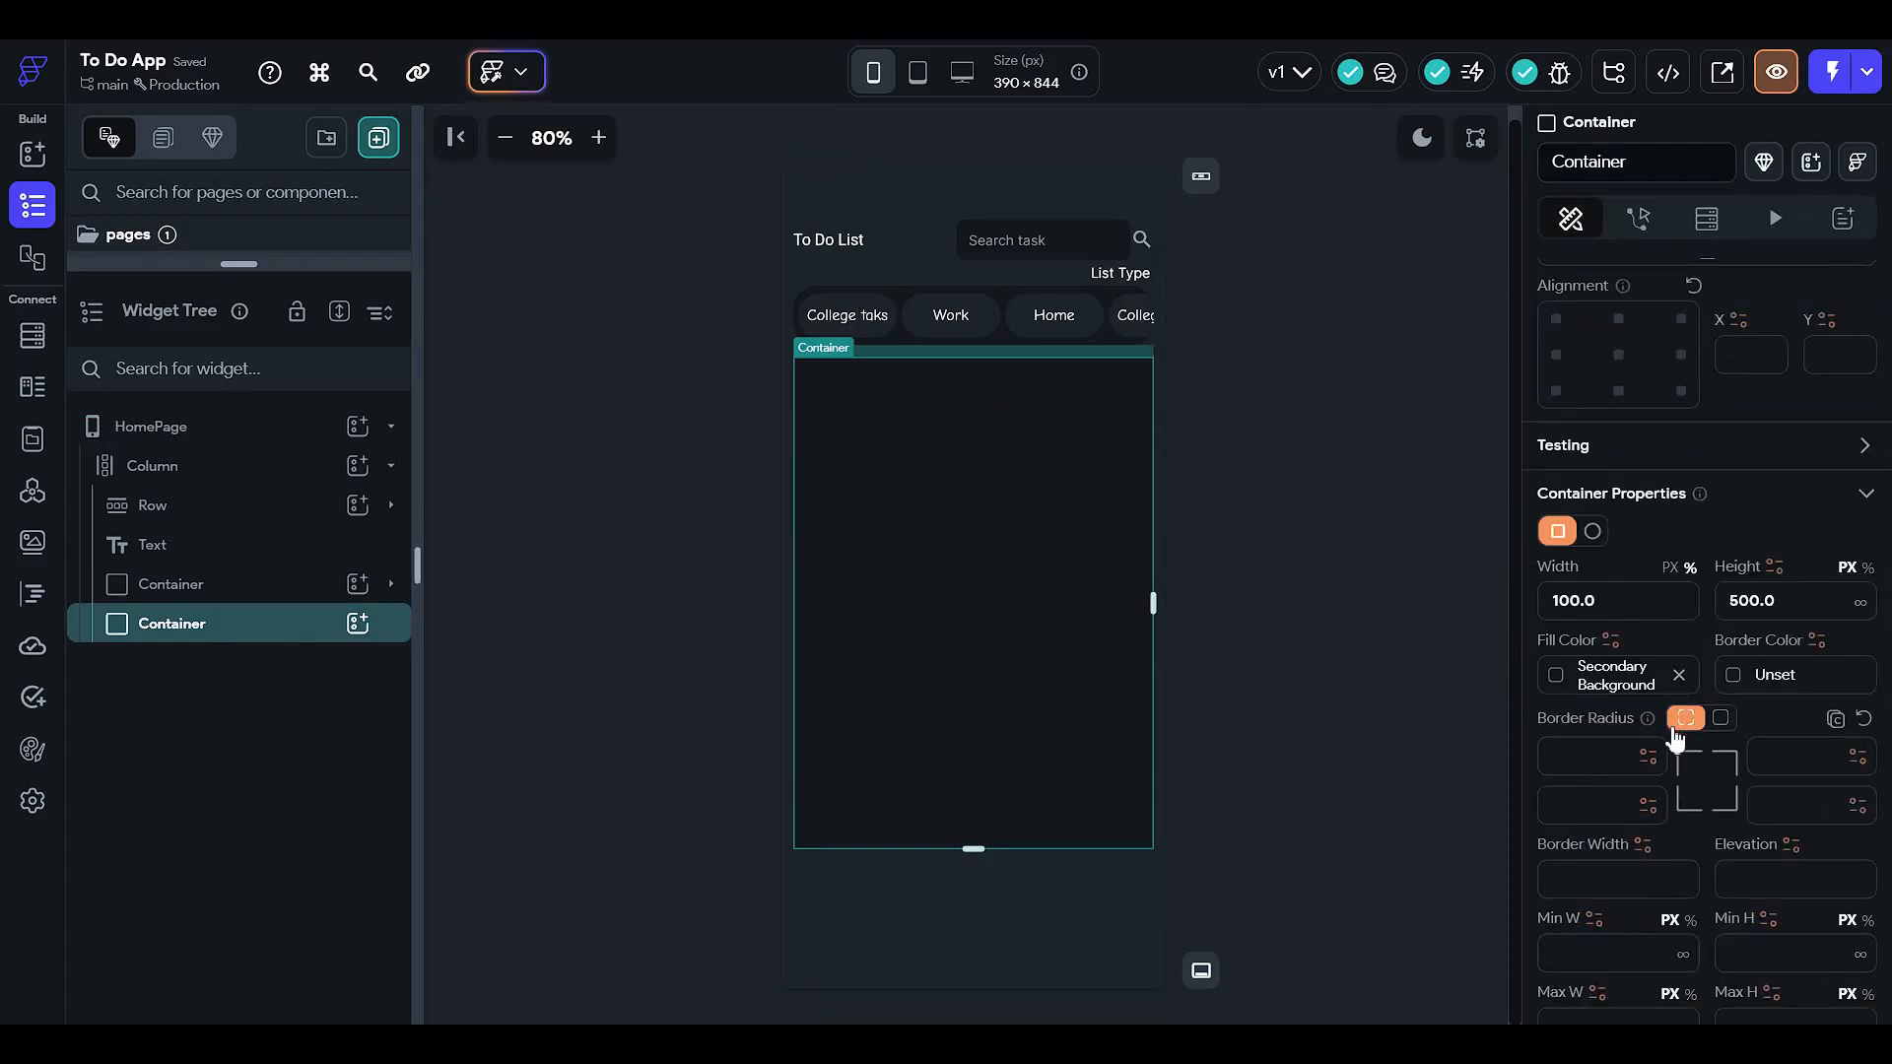
click(1721, 718)
click(1744, 757)
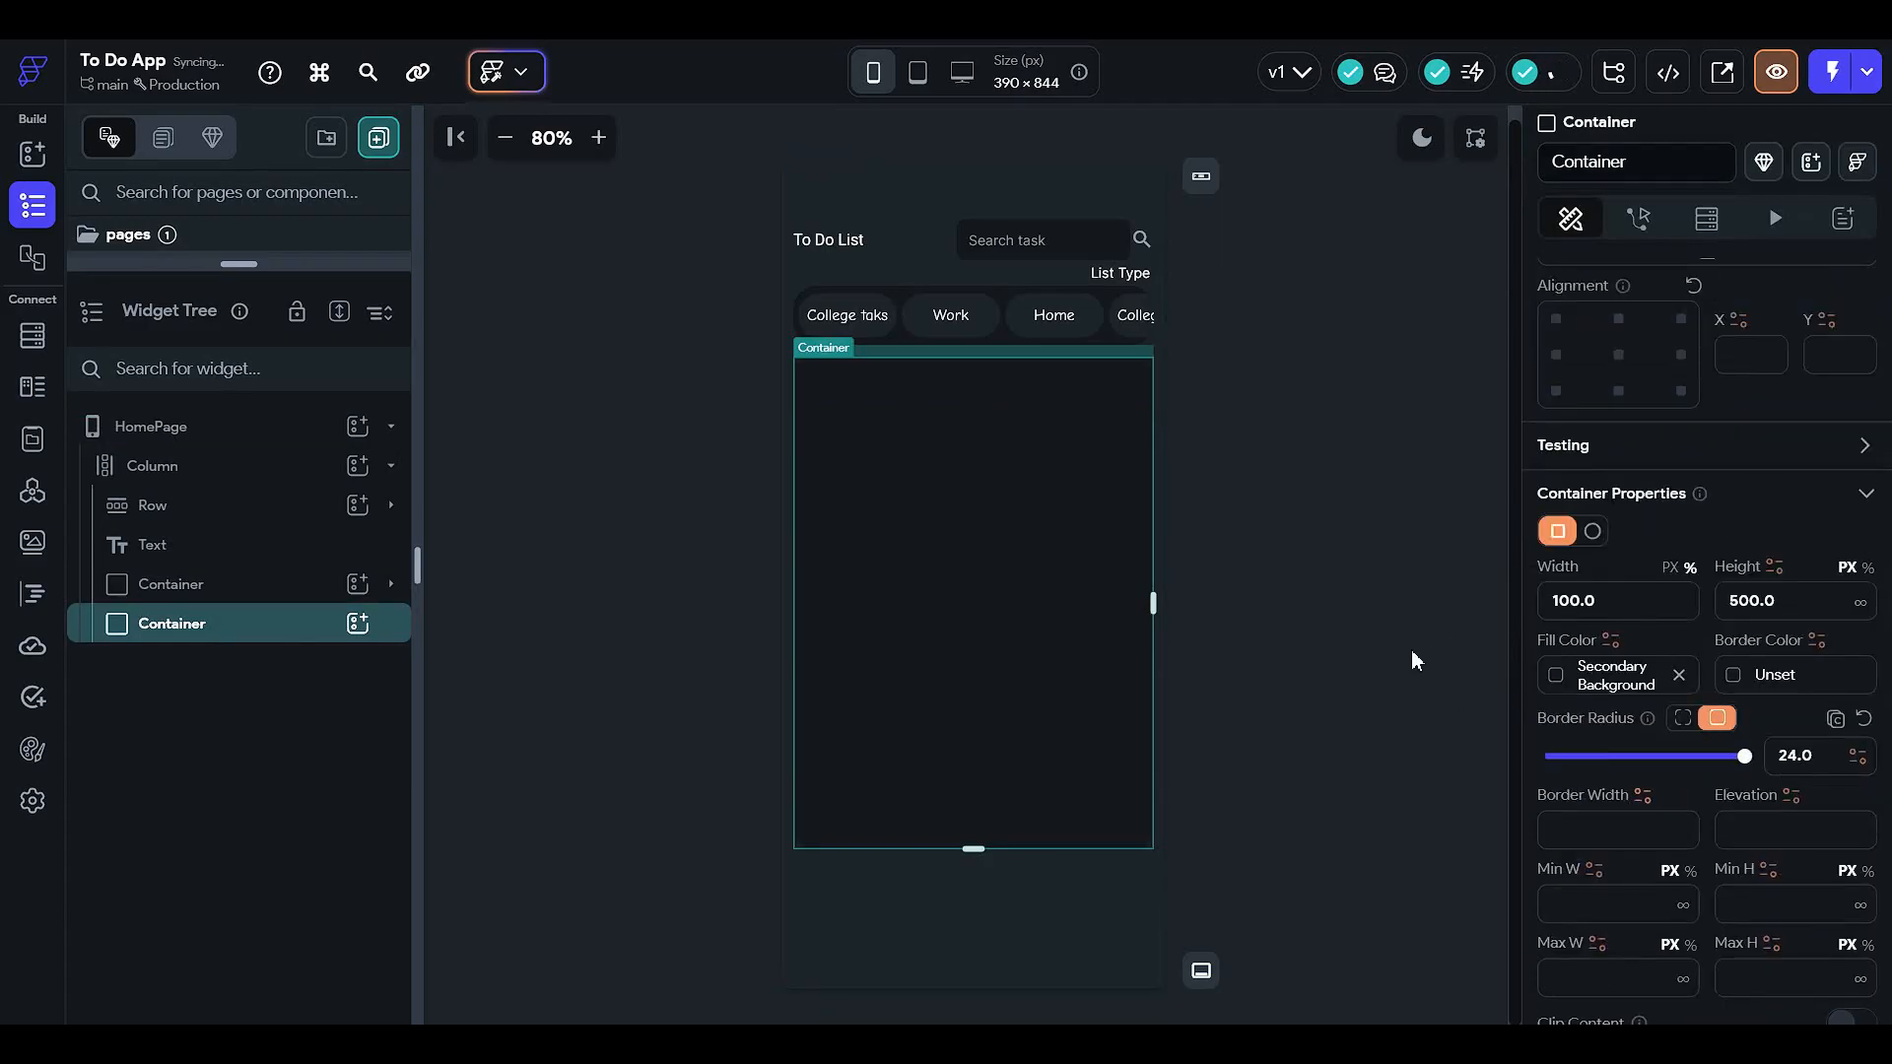
click(1435, 587)
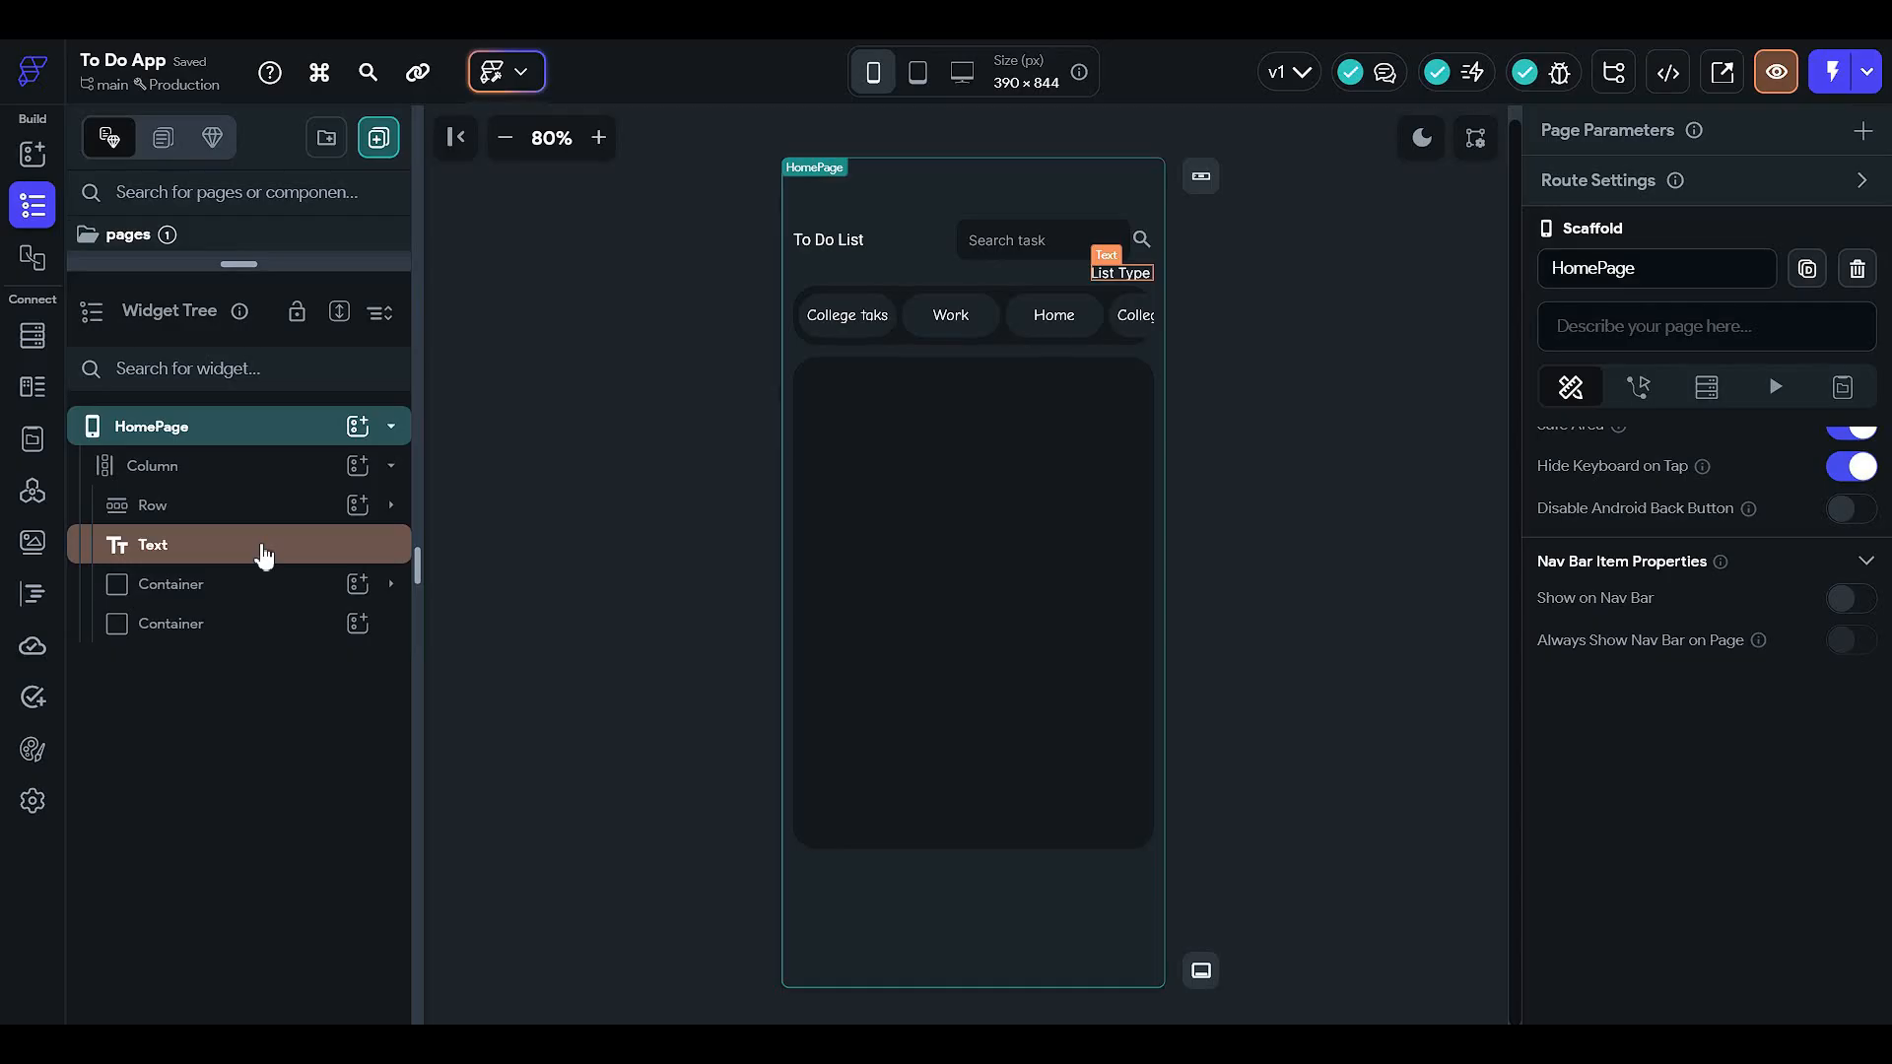
- Add a Text widget to the main Column and move it above the rounded container
click(283, 513)
click(296, 471)
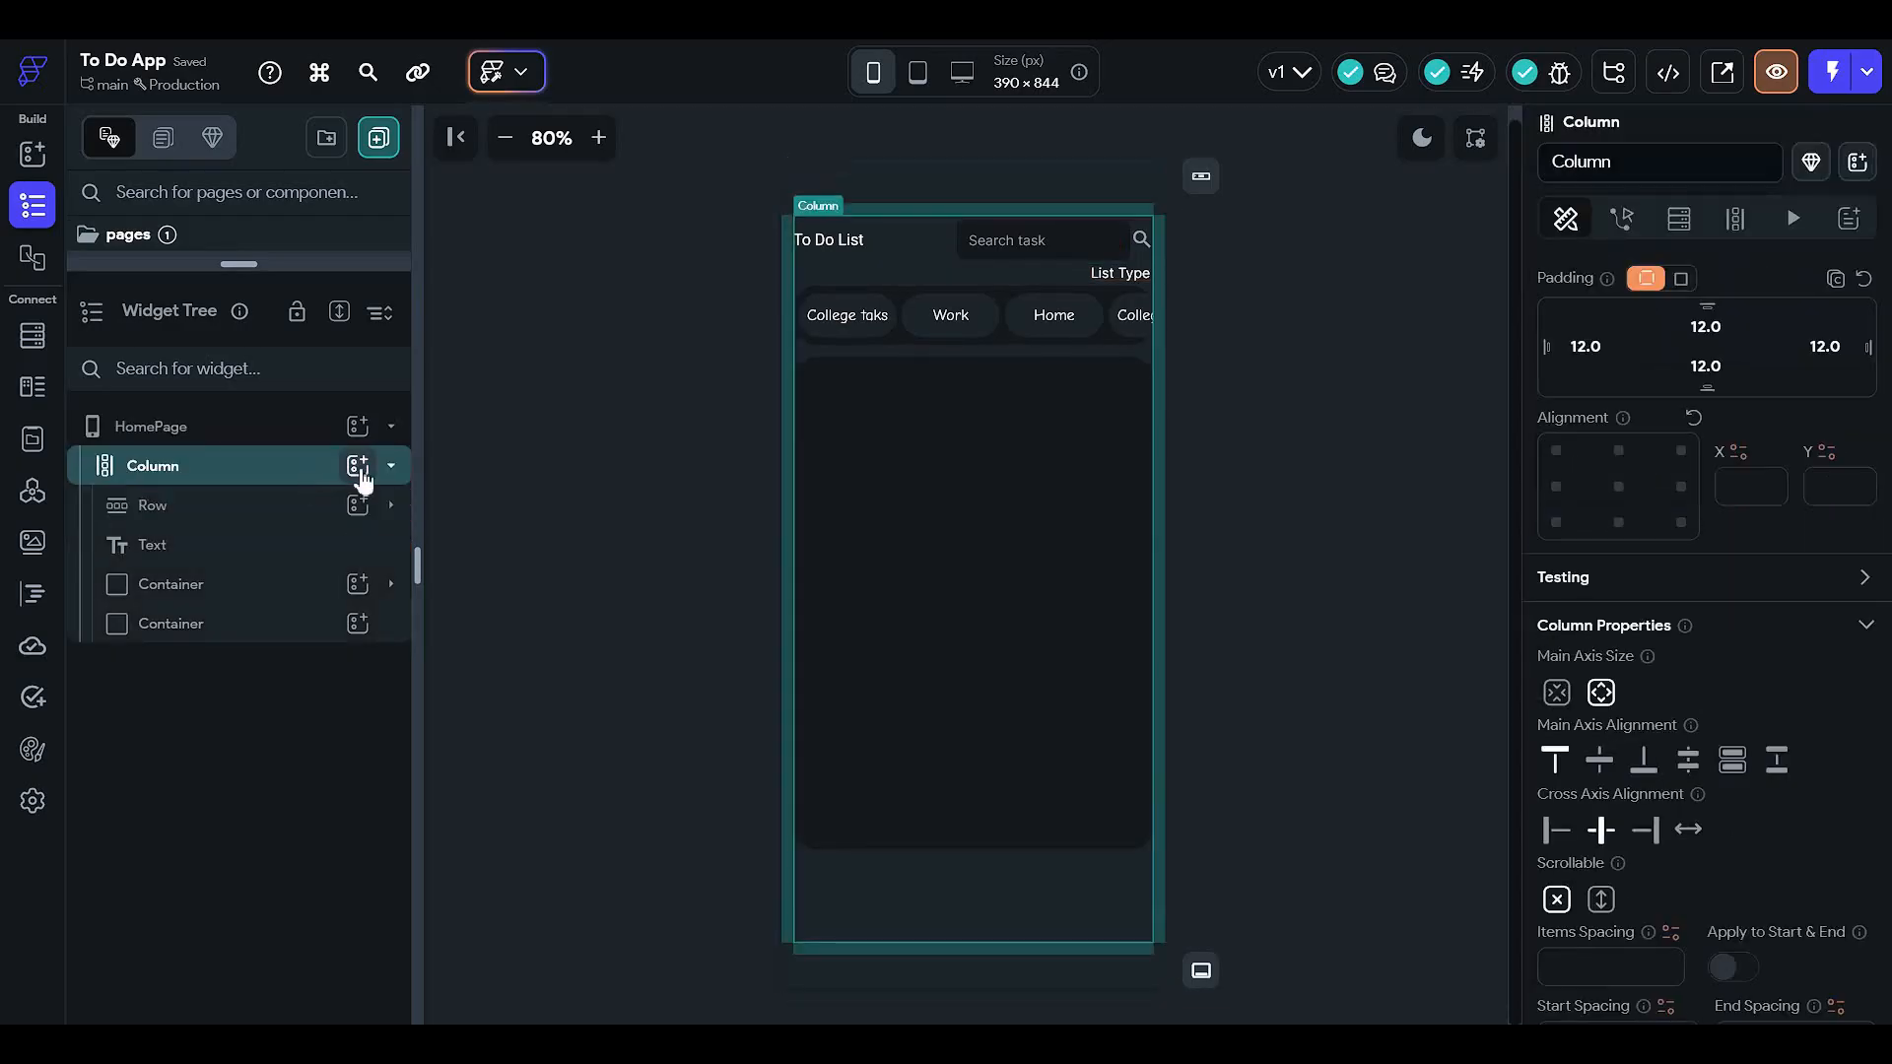
click(357, 466)
click(486, 604)
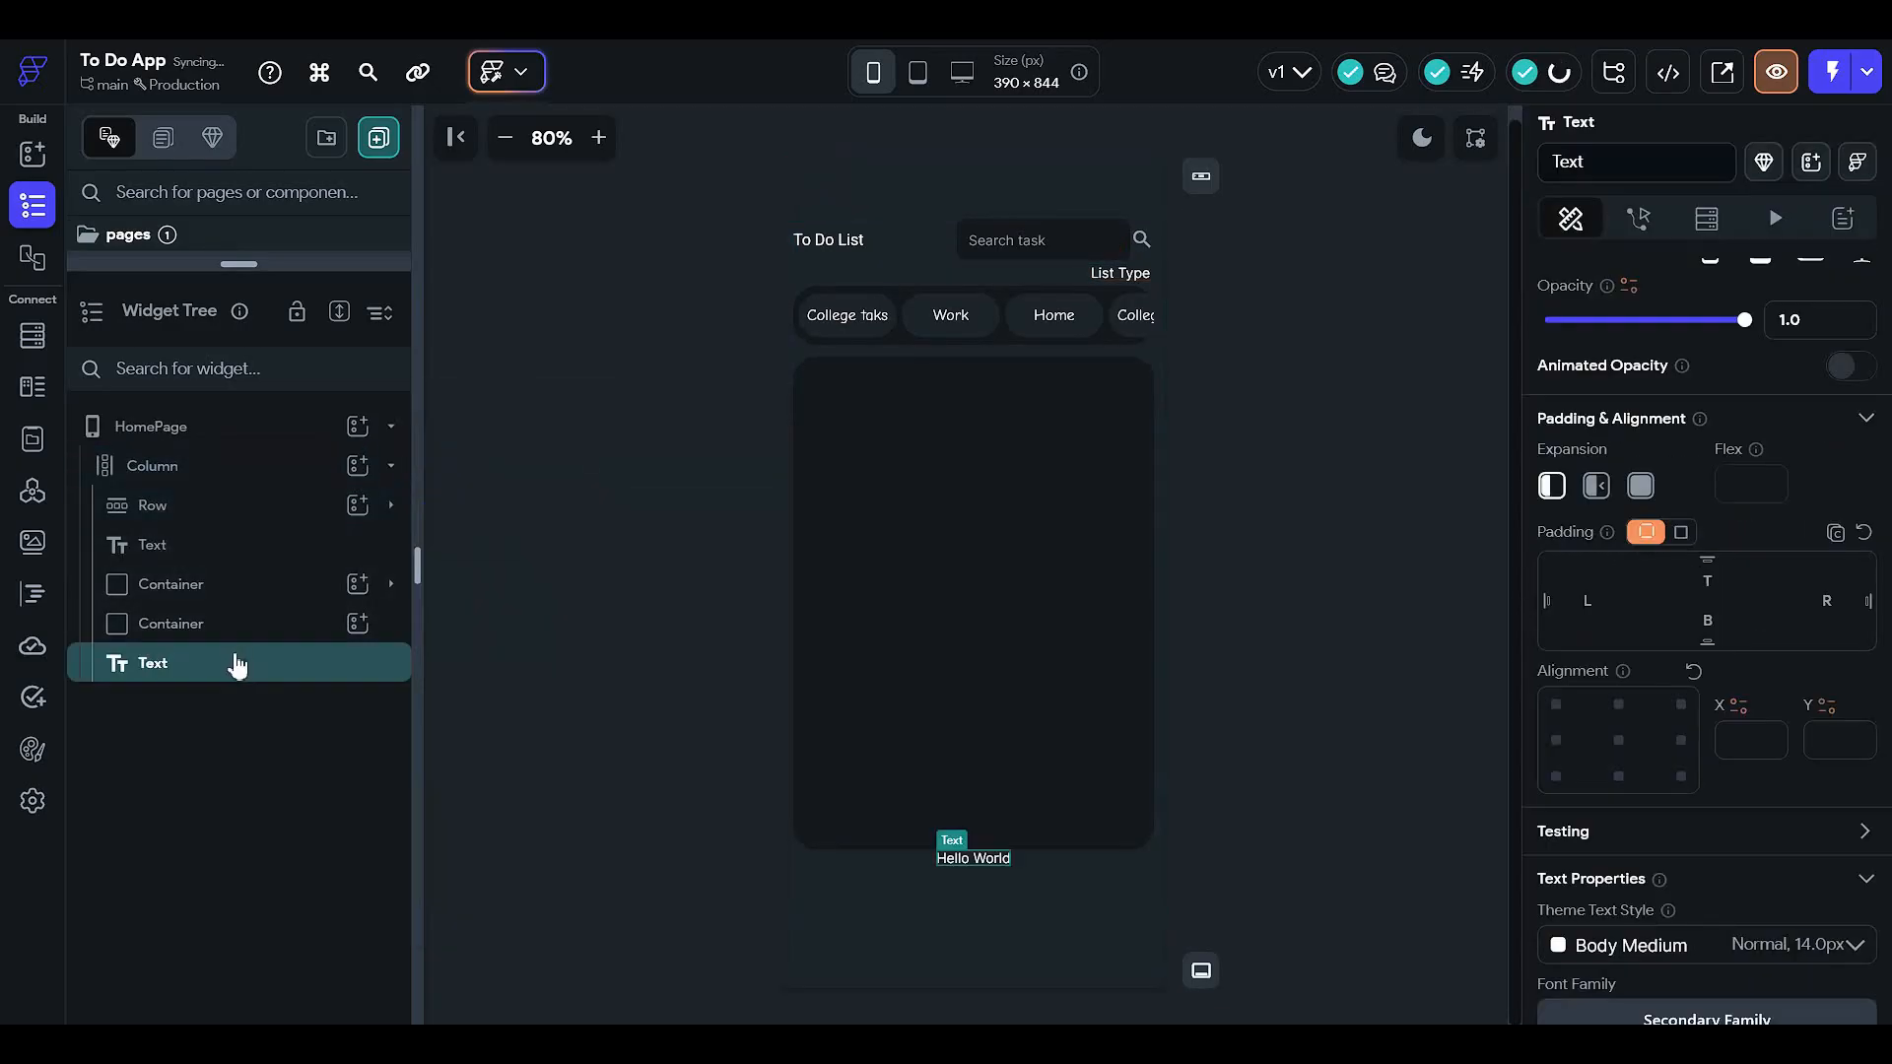
drag(238, 666, 246, 583)
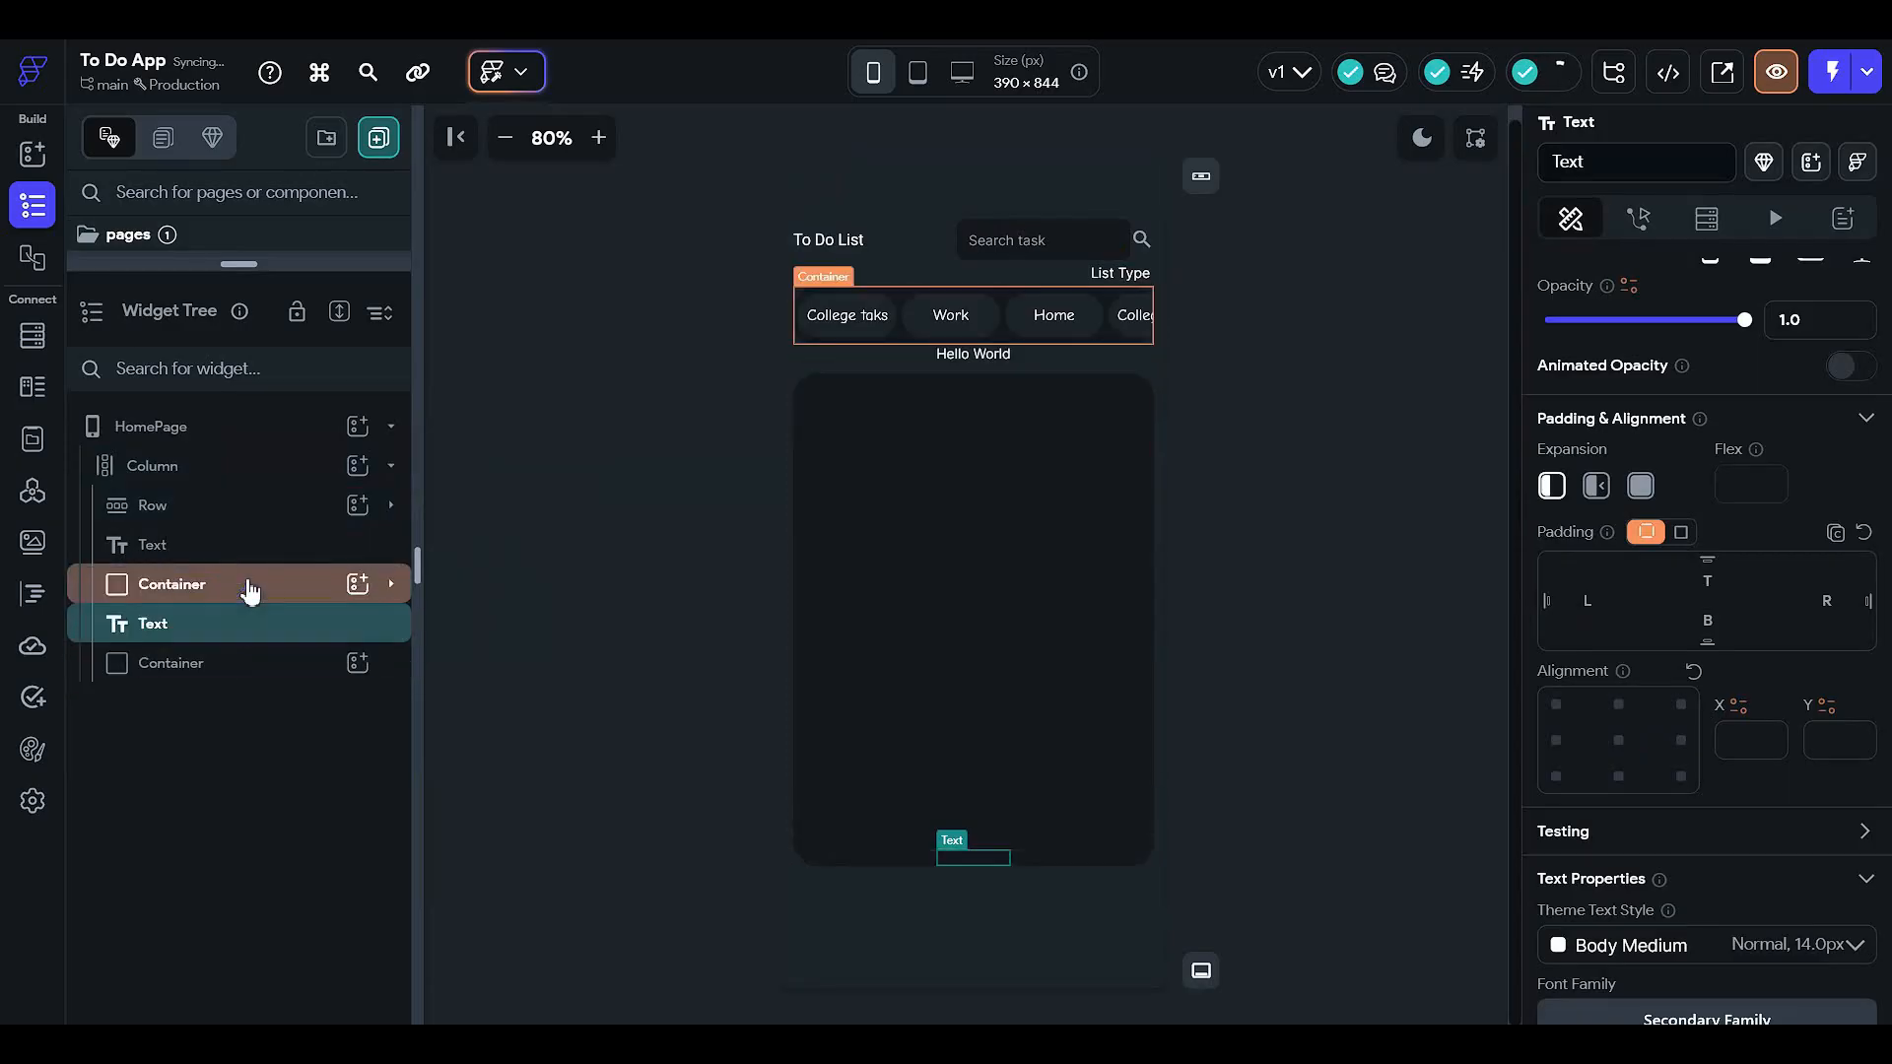
- Give the Hello World text 5 top padding and right-middle alignment
click(1703, 584)
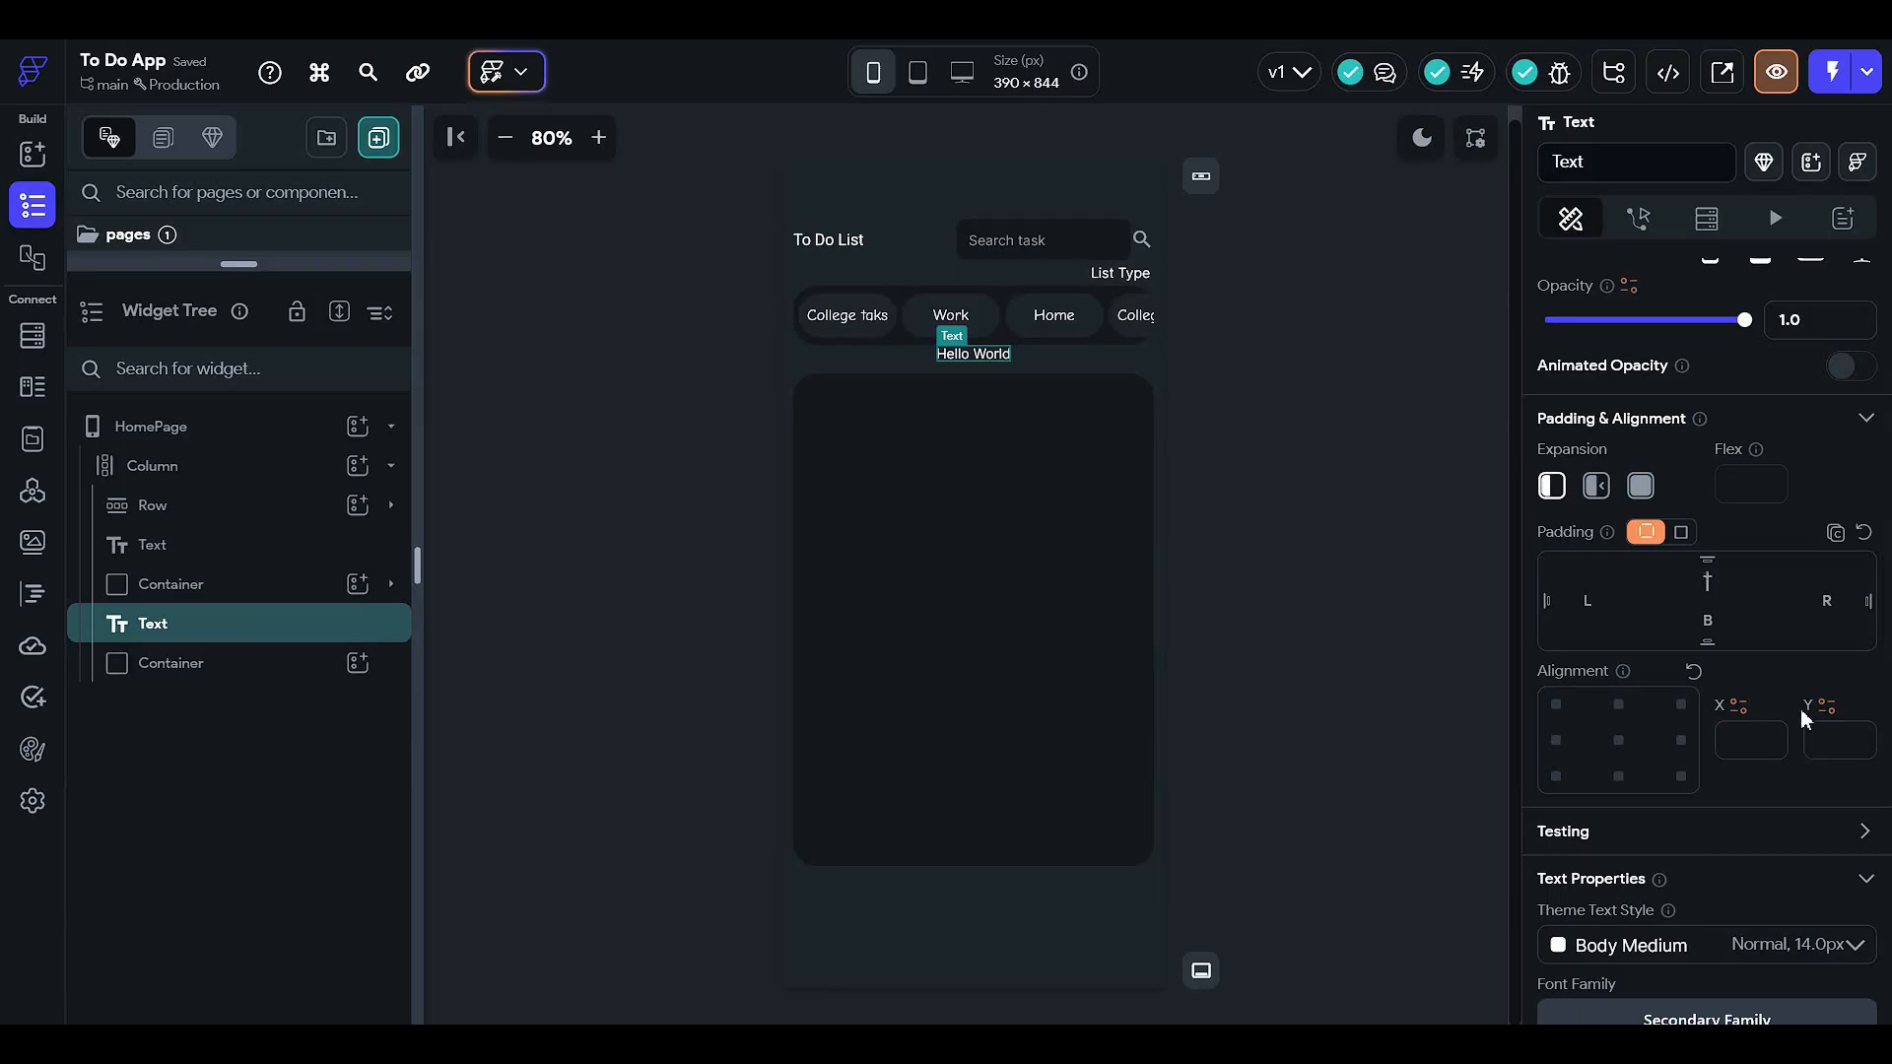
text(5)
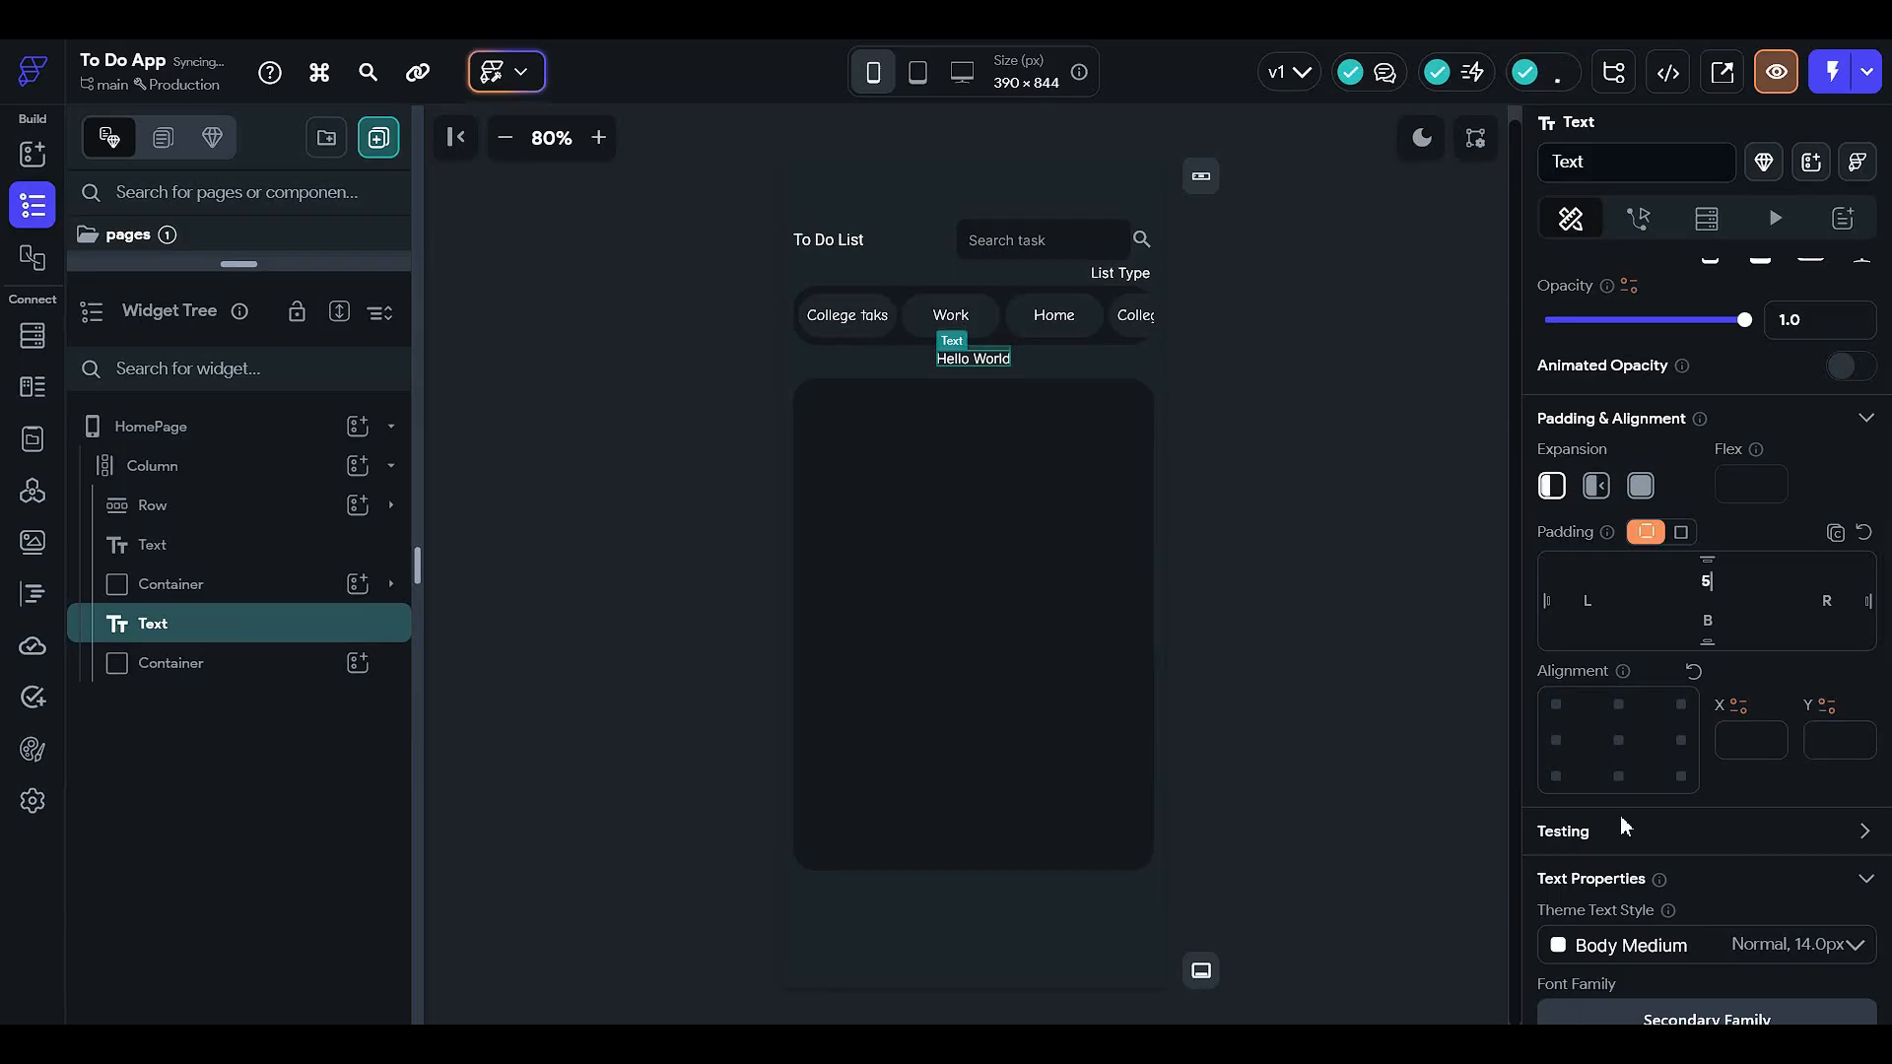
click(1565, 744)
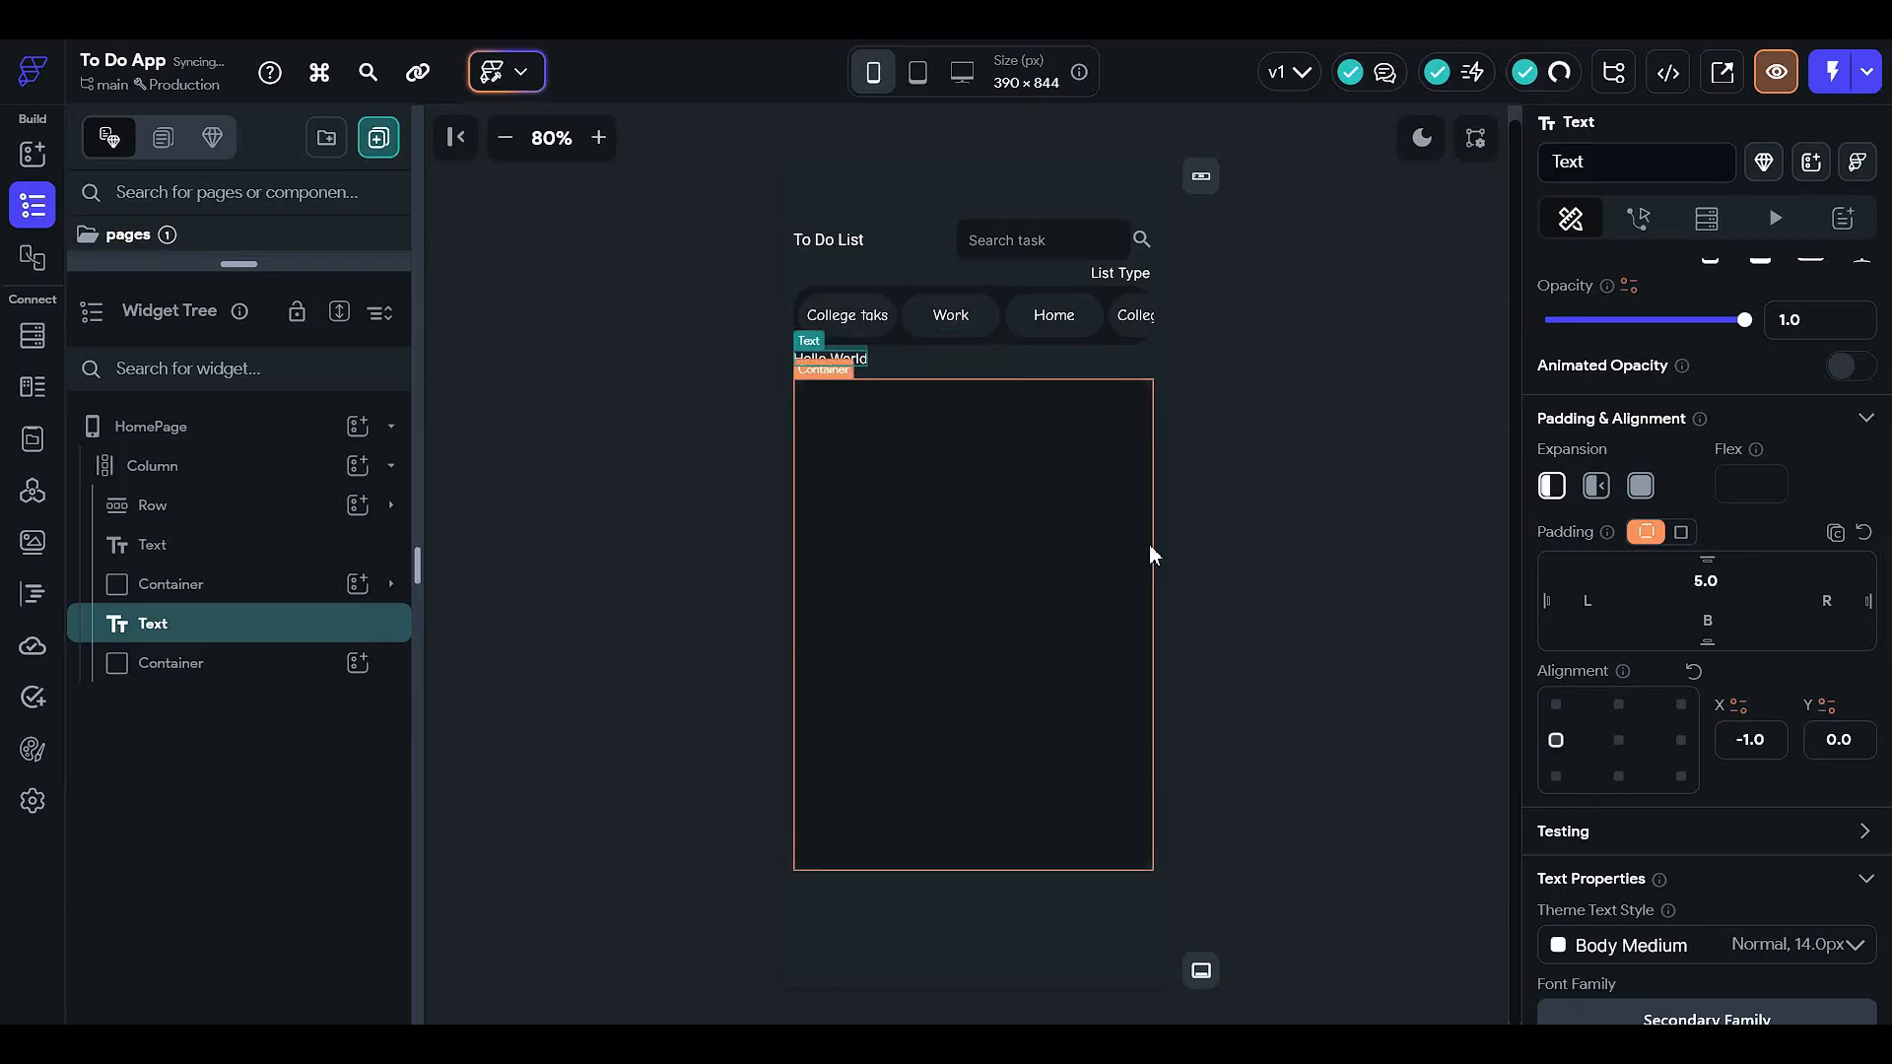
click(1681, 740)
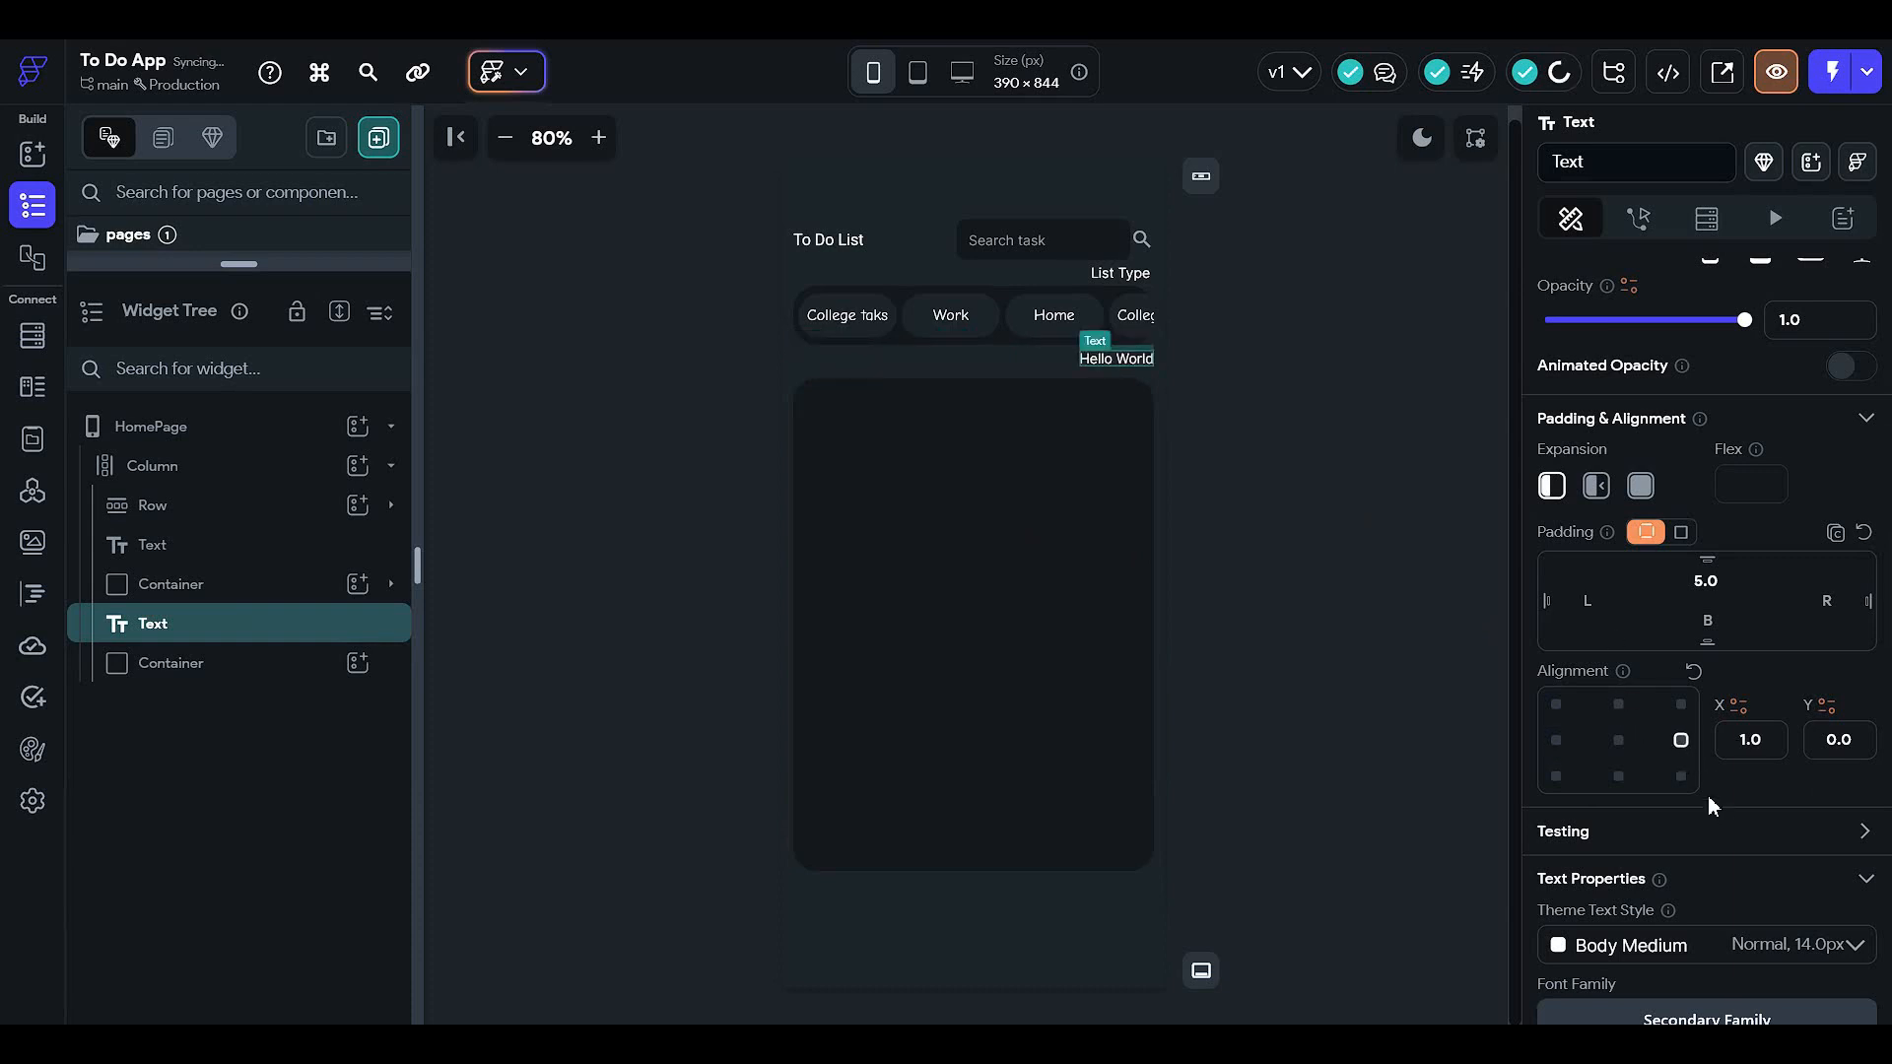
scroll(1653, 559, up, 3)
click(1654, 389)
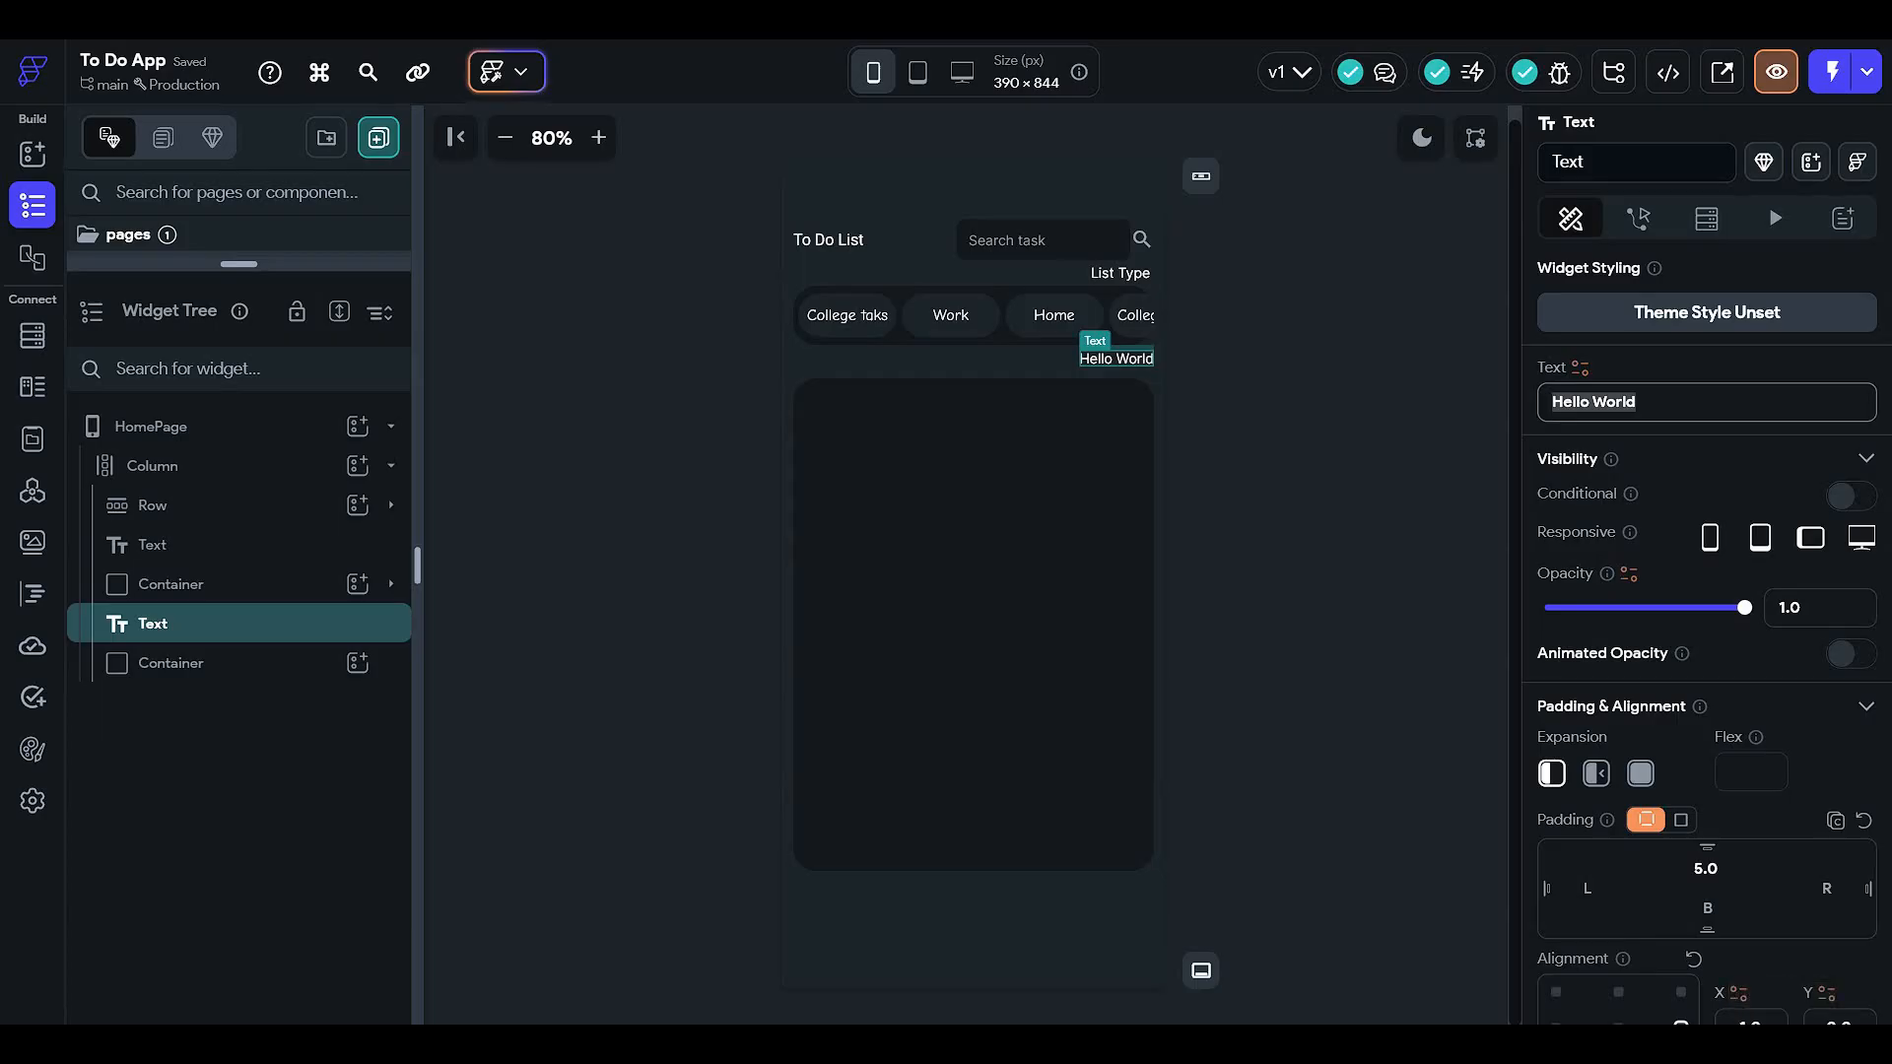
- Change the text to 'All Work List' and give it 5 right padding
text(All Wor)
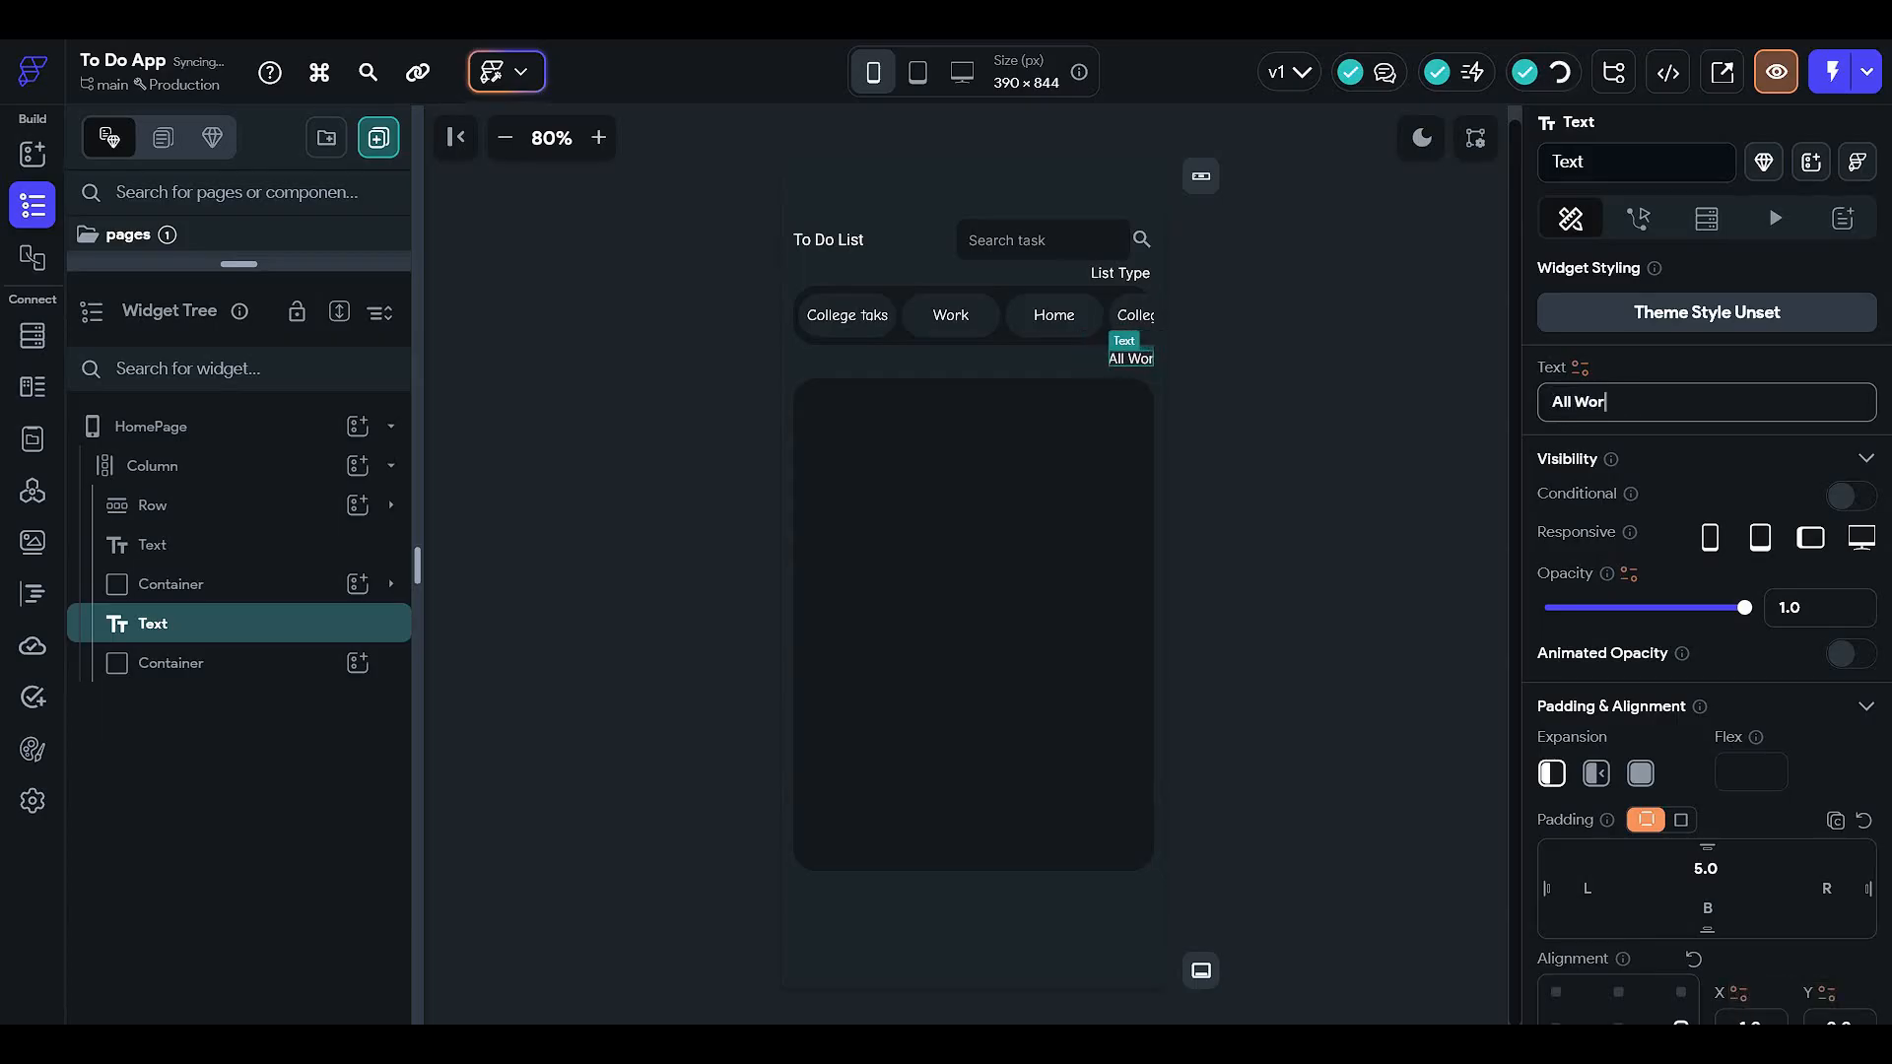
text(k List)
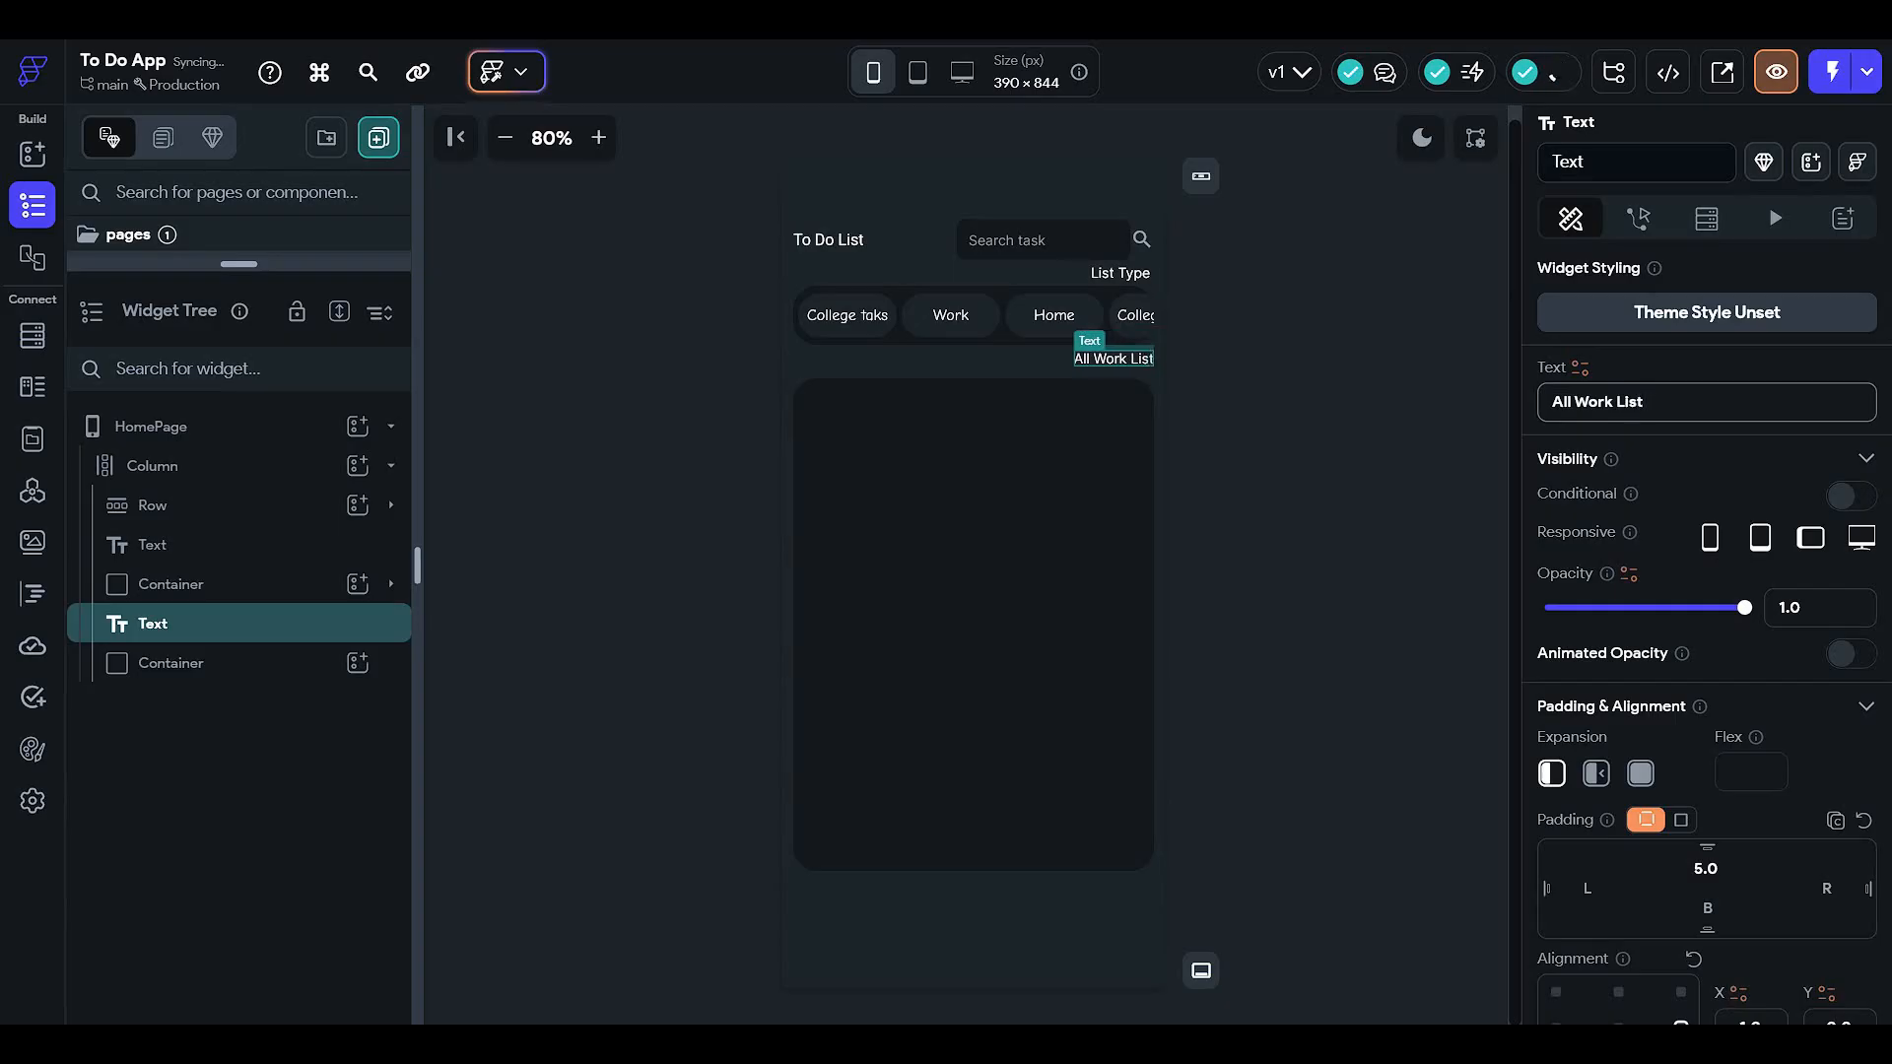
click(1301, 396)
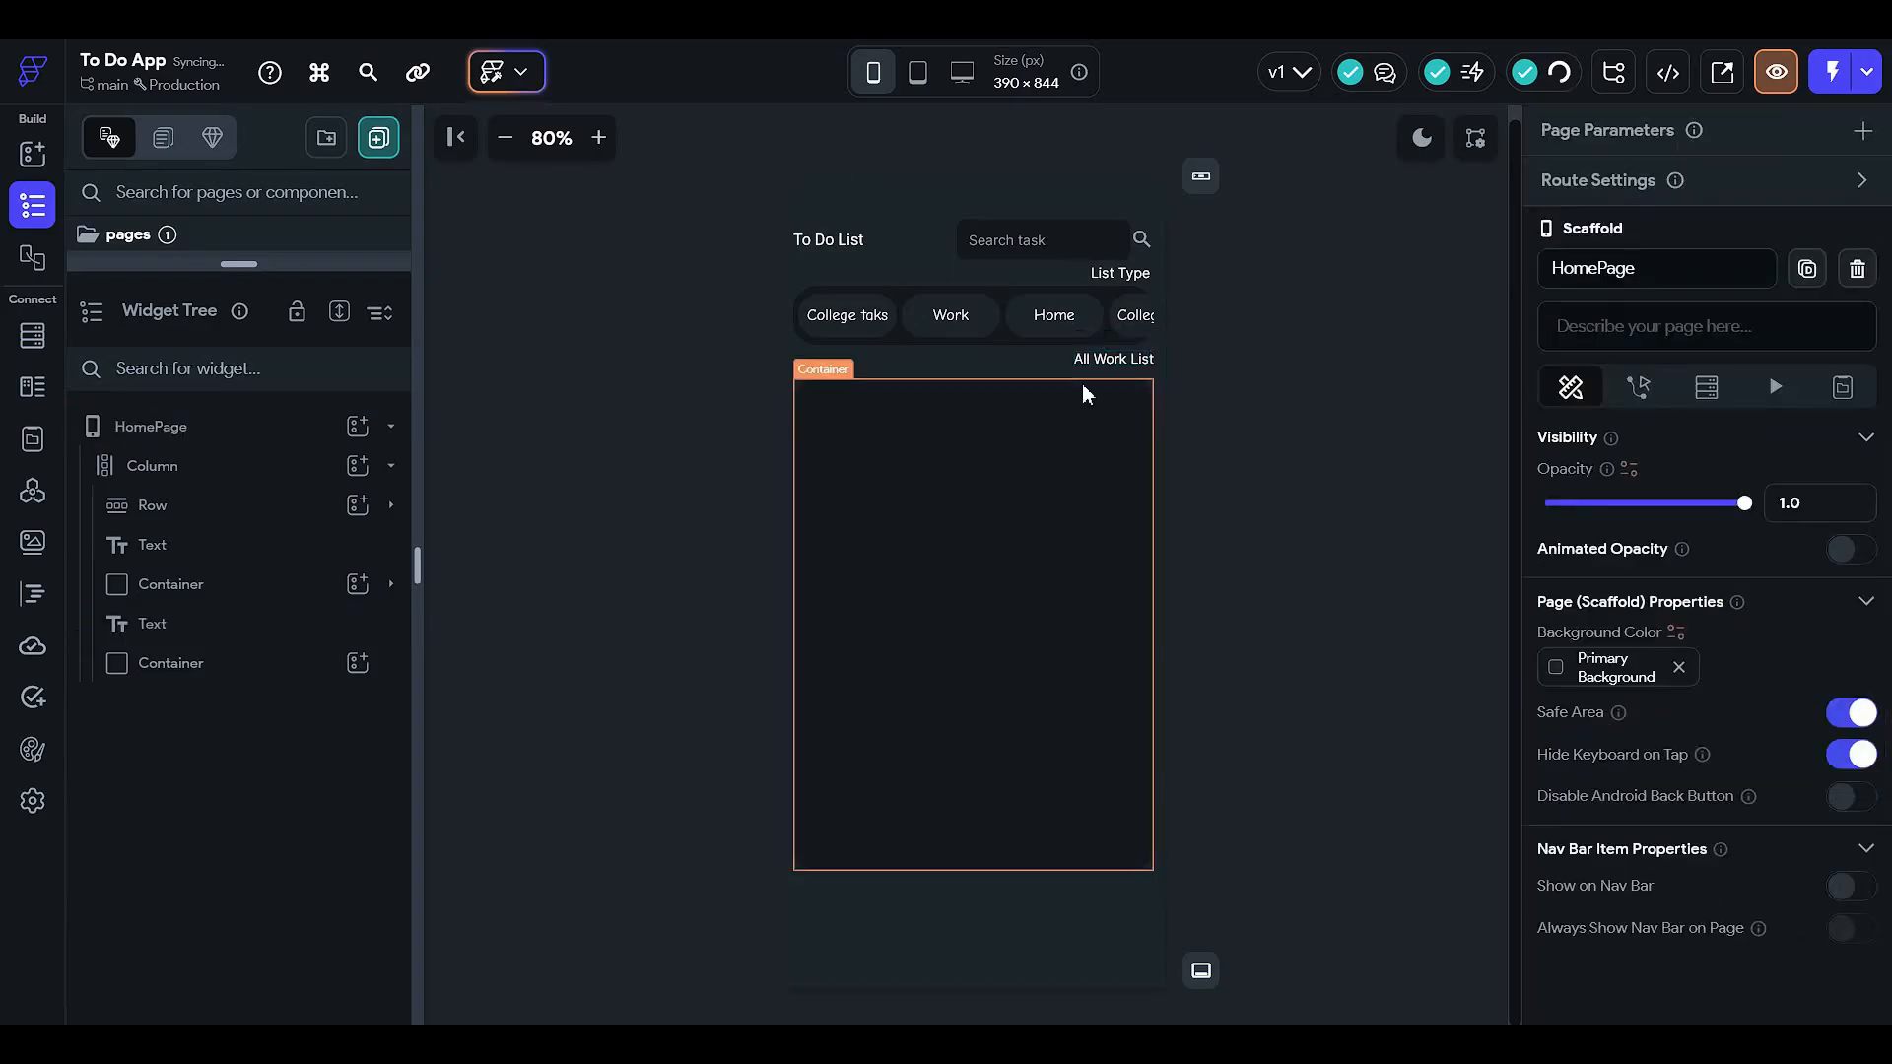
click(1103, 361)
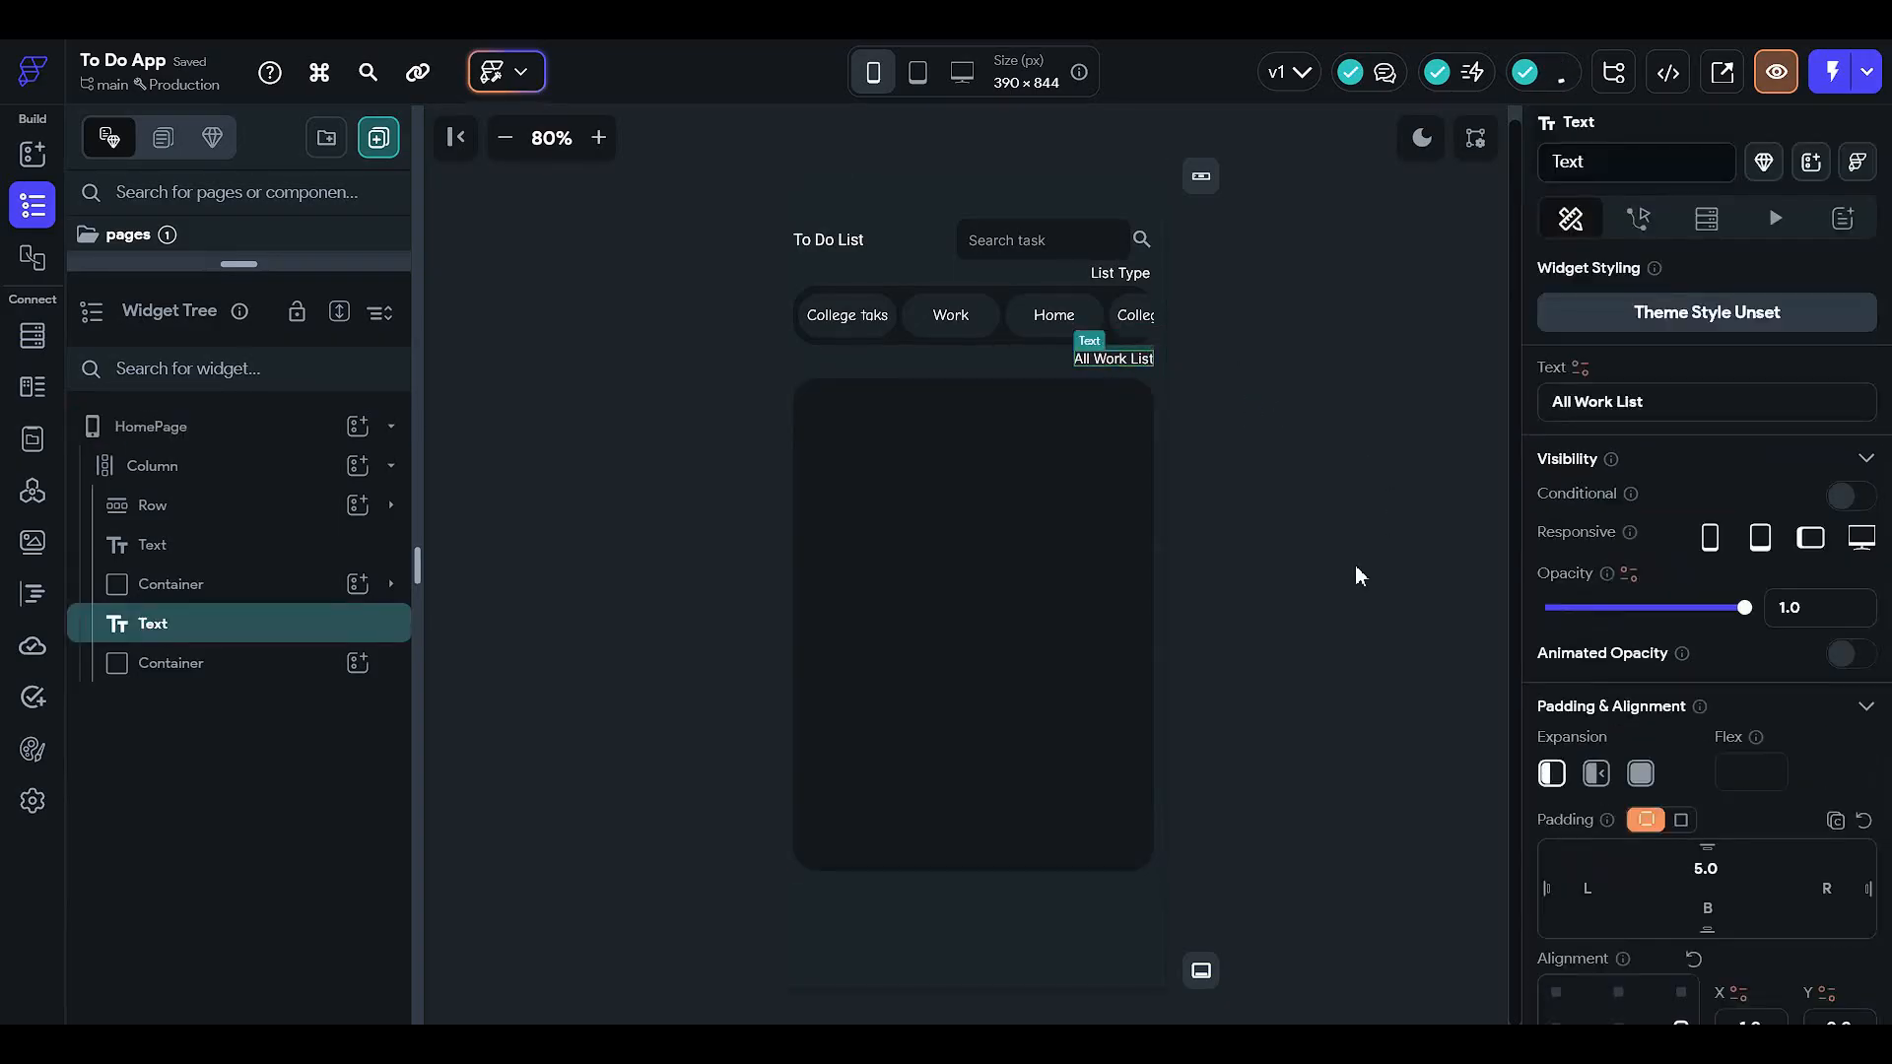
scroll(1643, 489, down, 2)
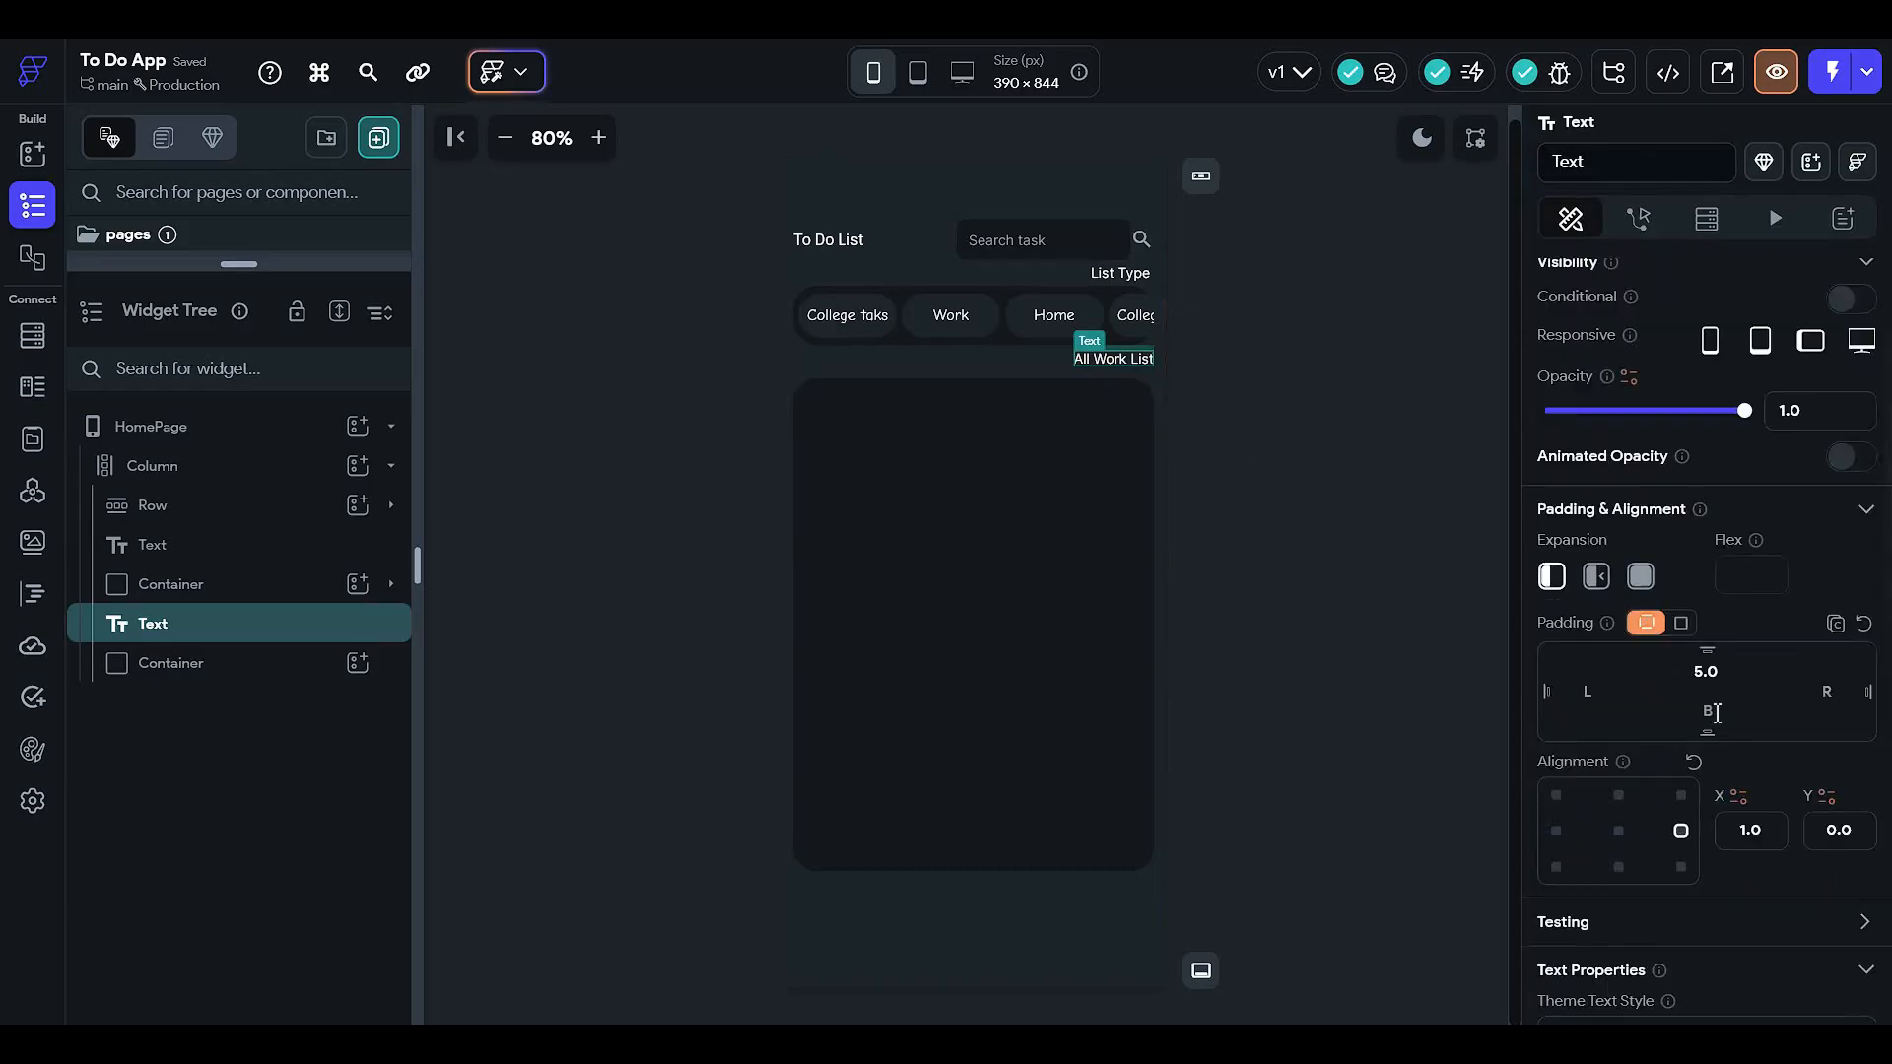
click(1833, 699)
text(5)
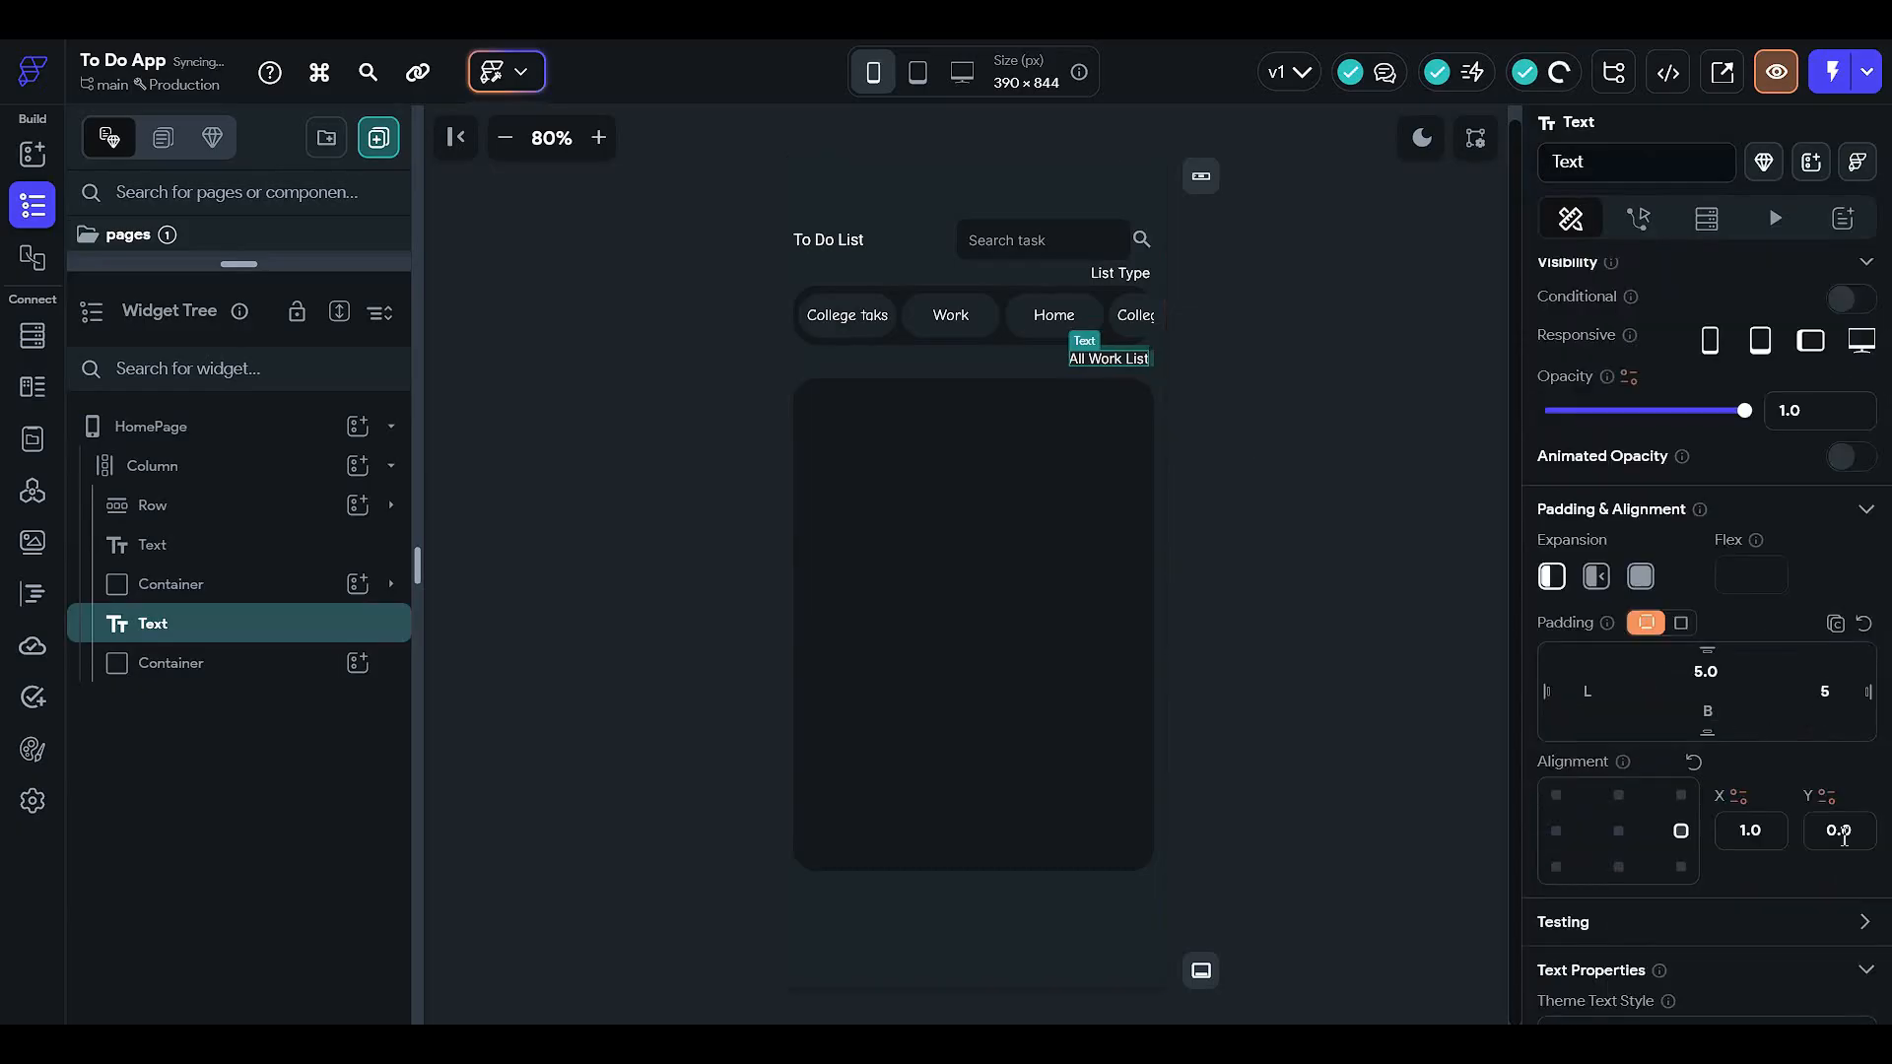
click(1259, 504)
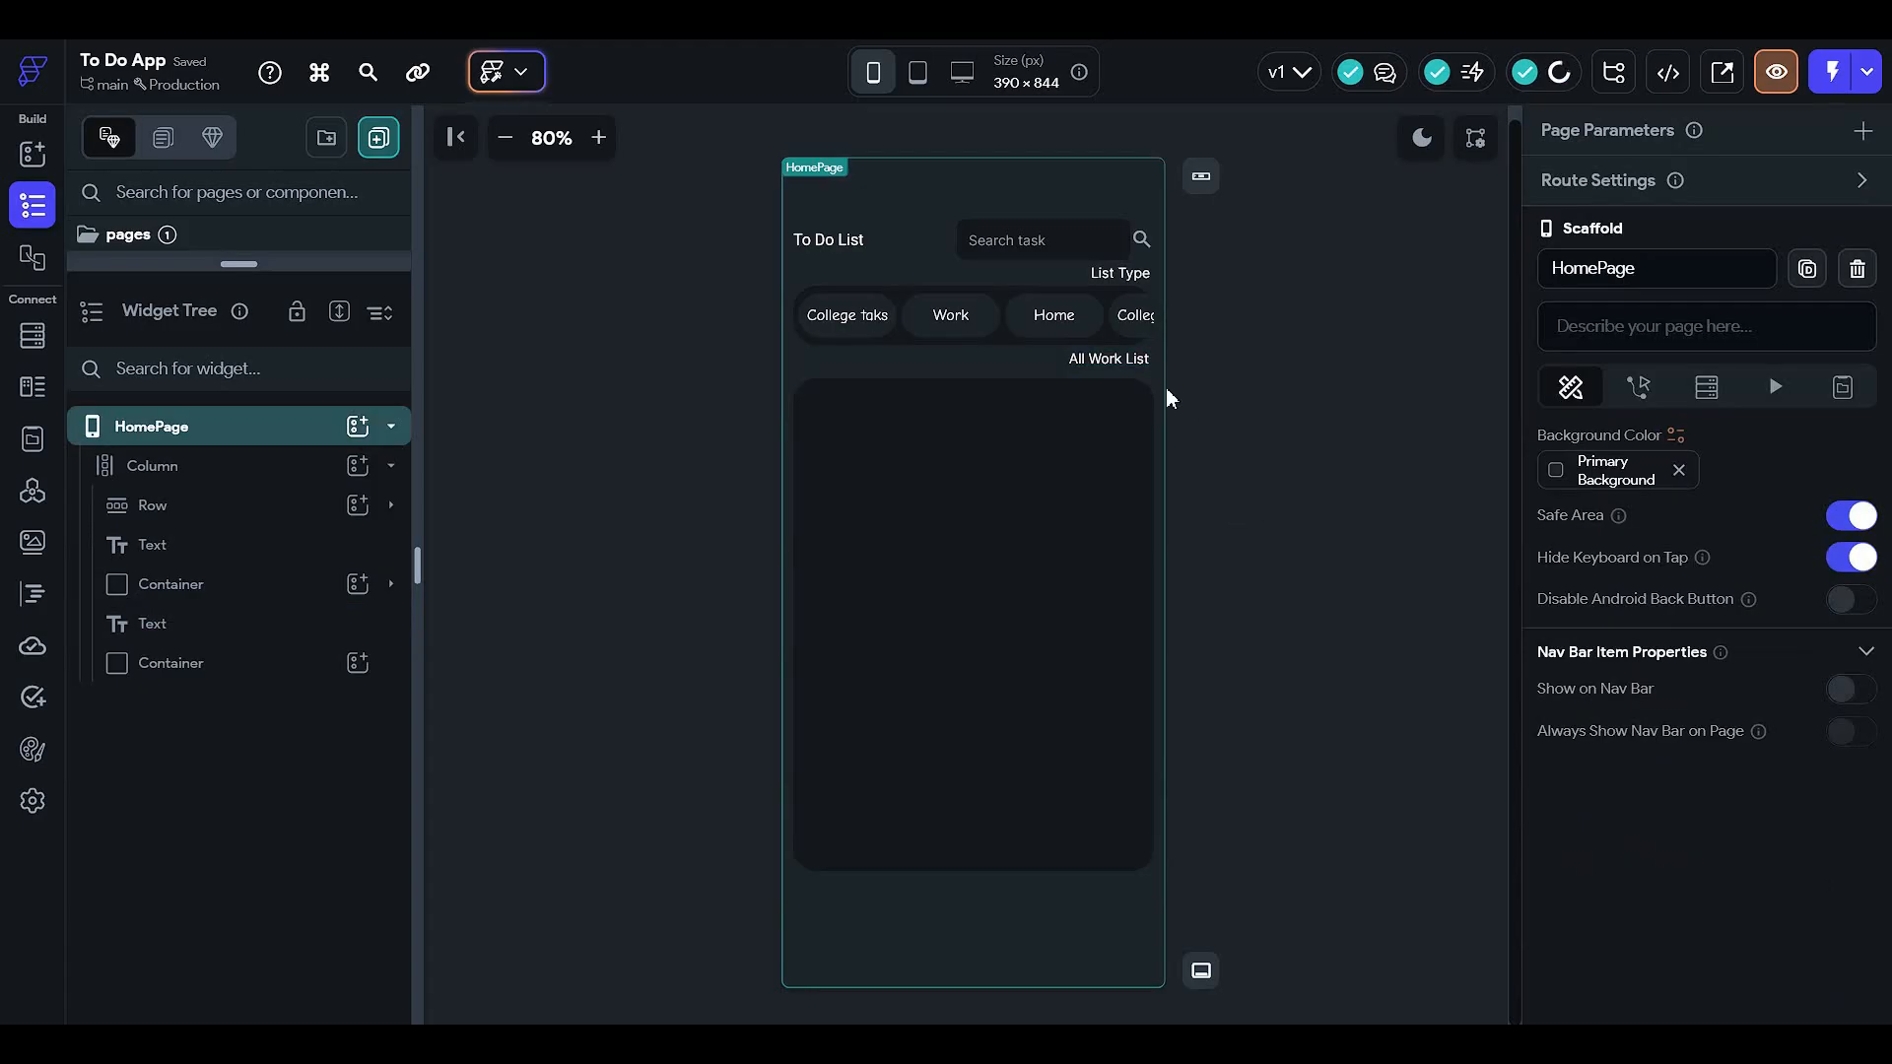
- Left-align both the All Work List text and the List Type label
click(1108, 358)
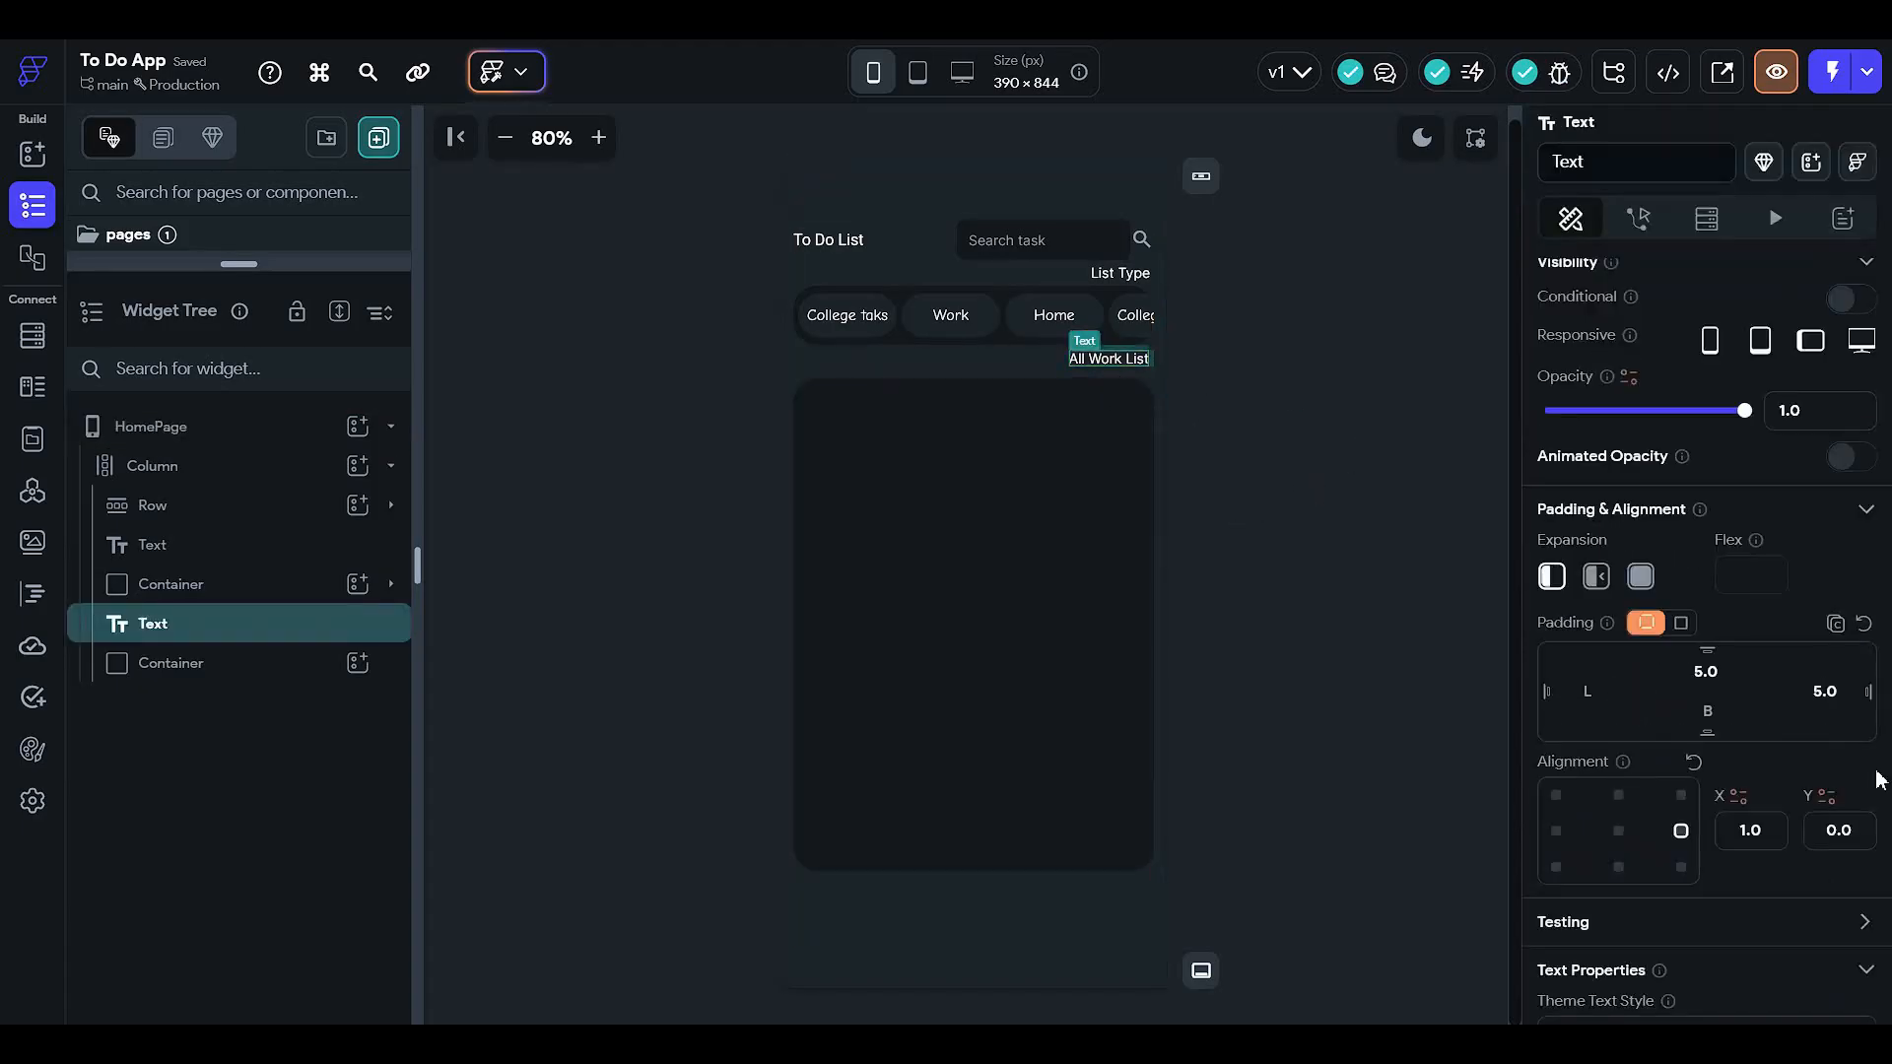
click(1557, 636)
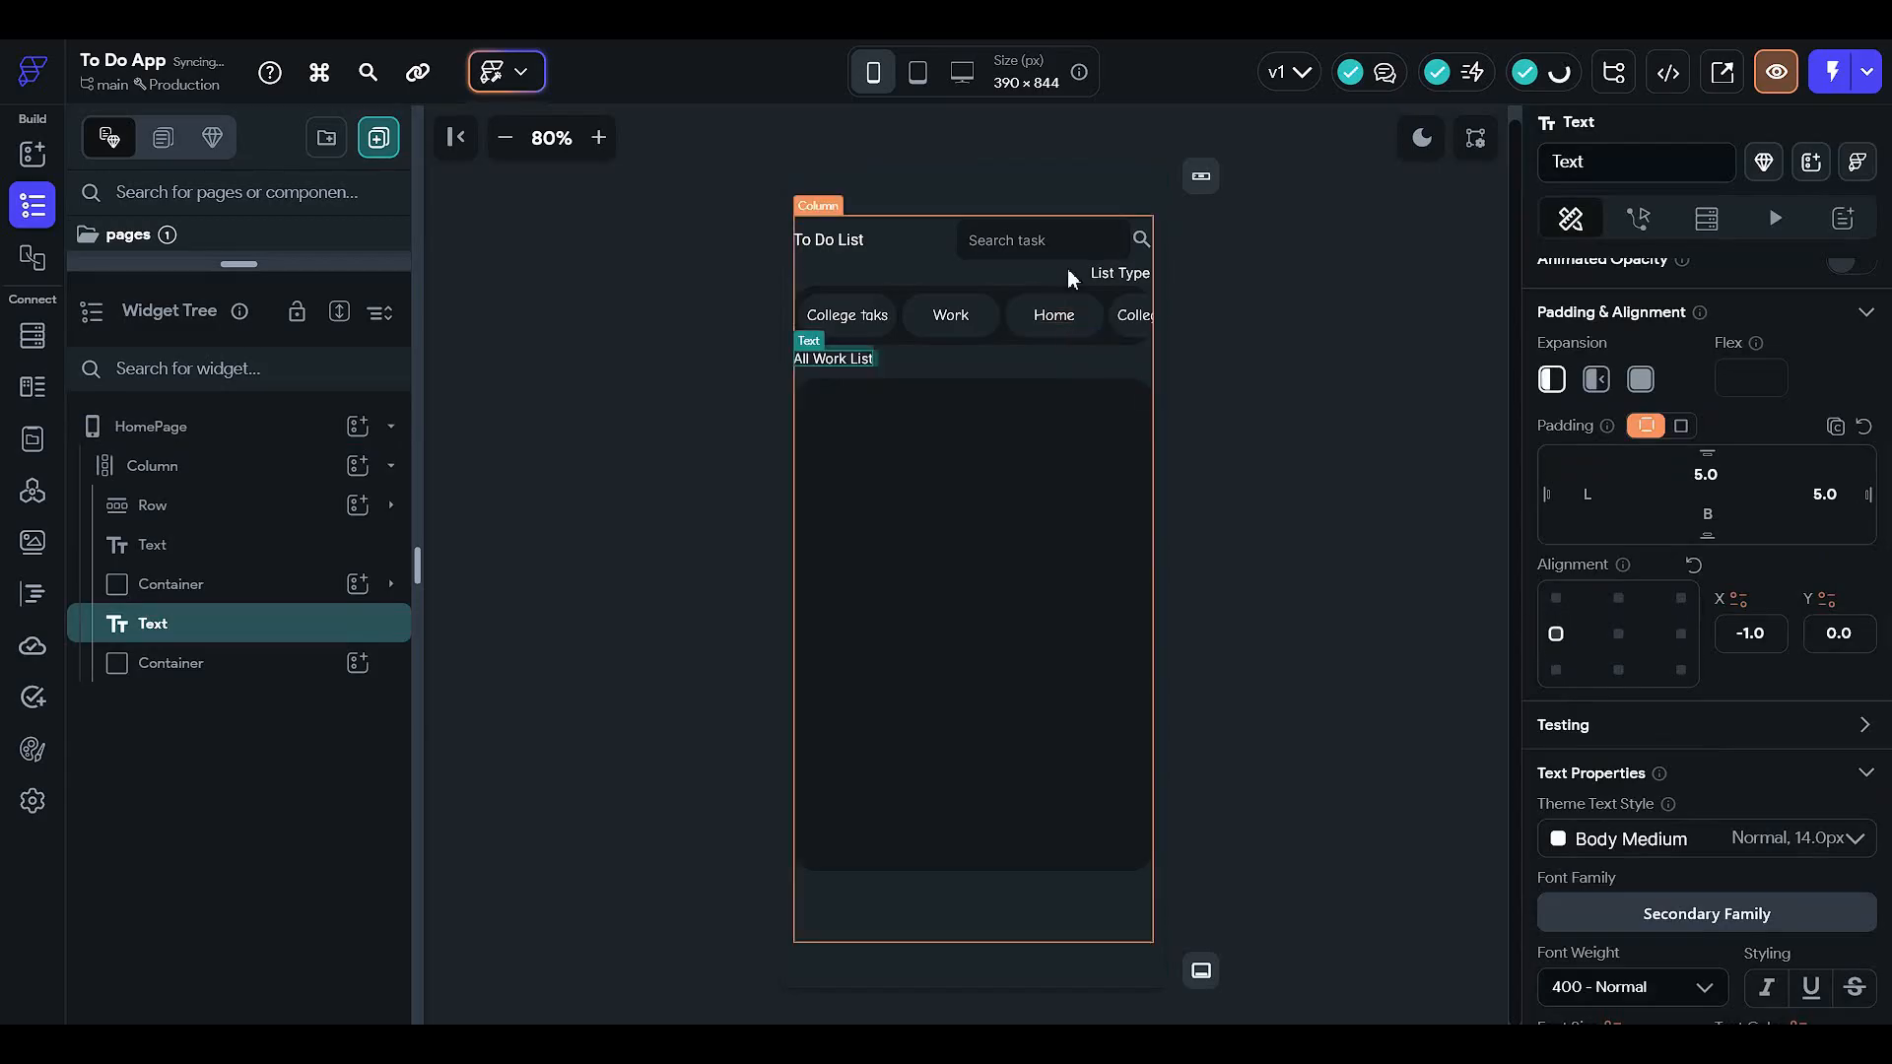
click(1110, 276)
click(1556, 634)
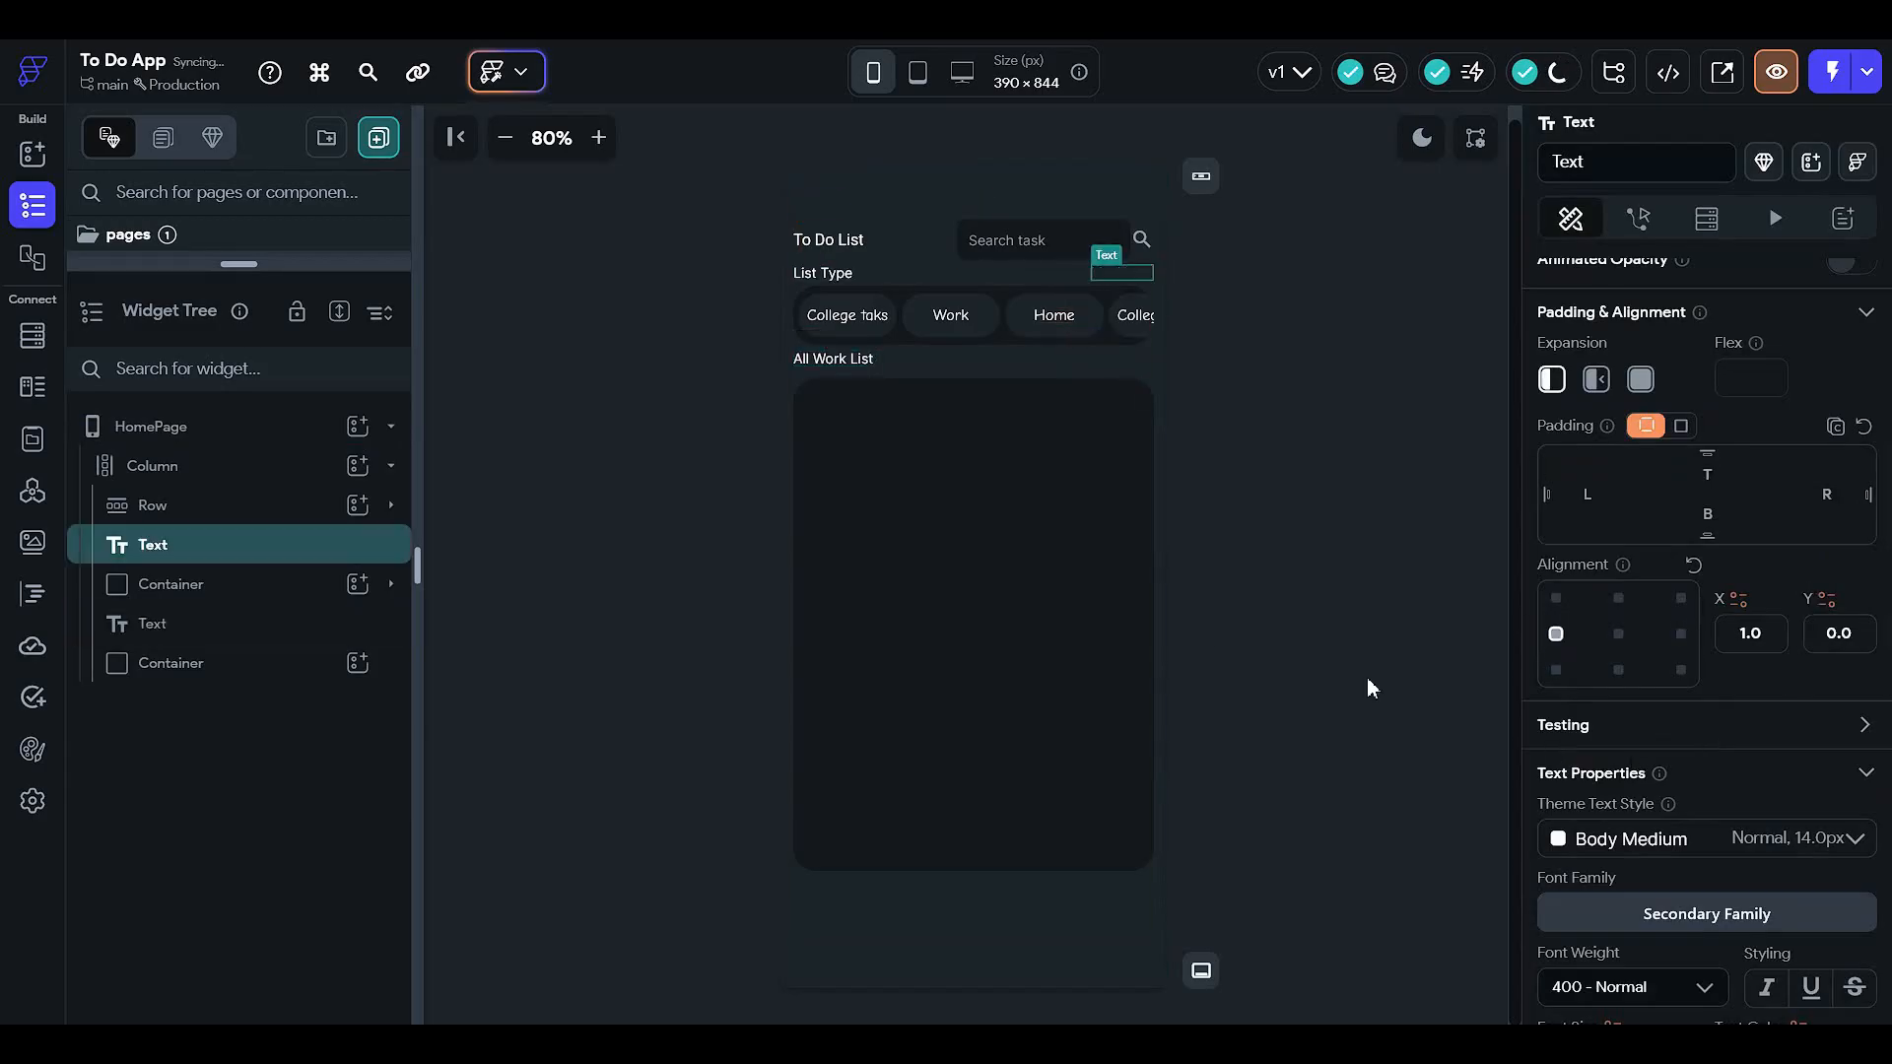
click(1308, 414)
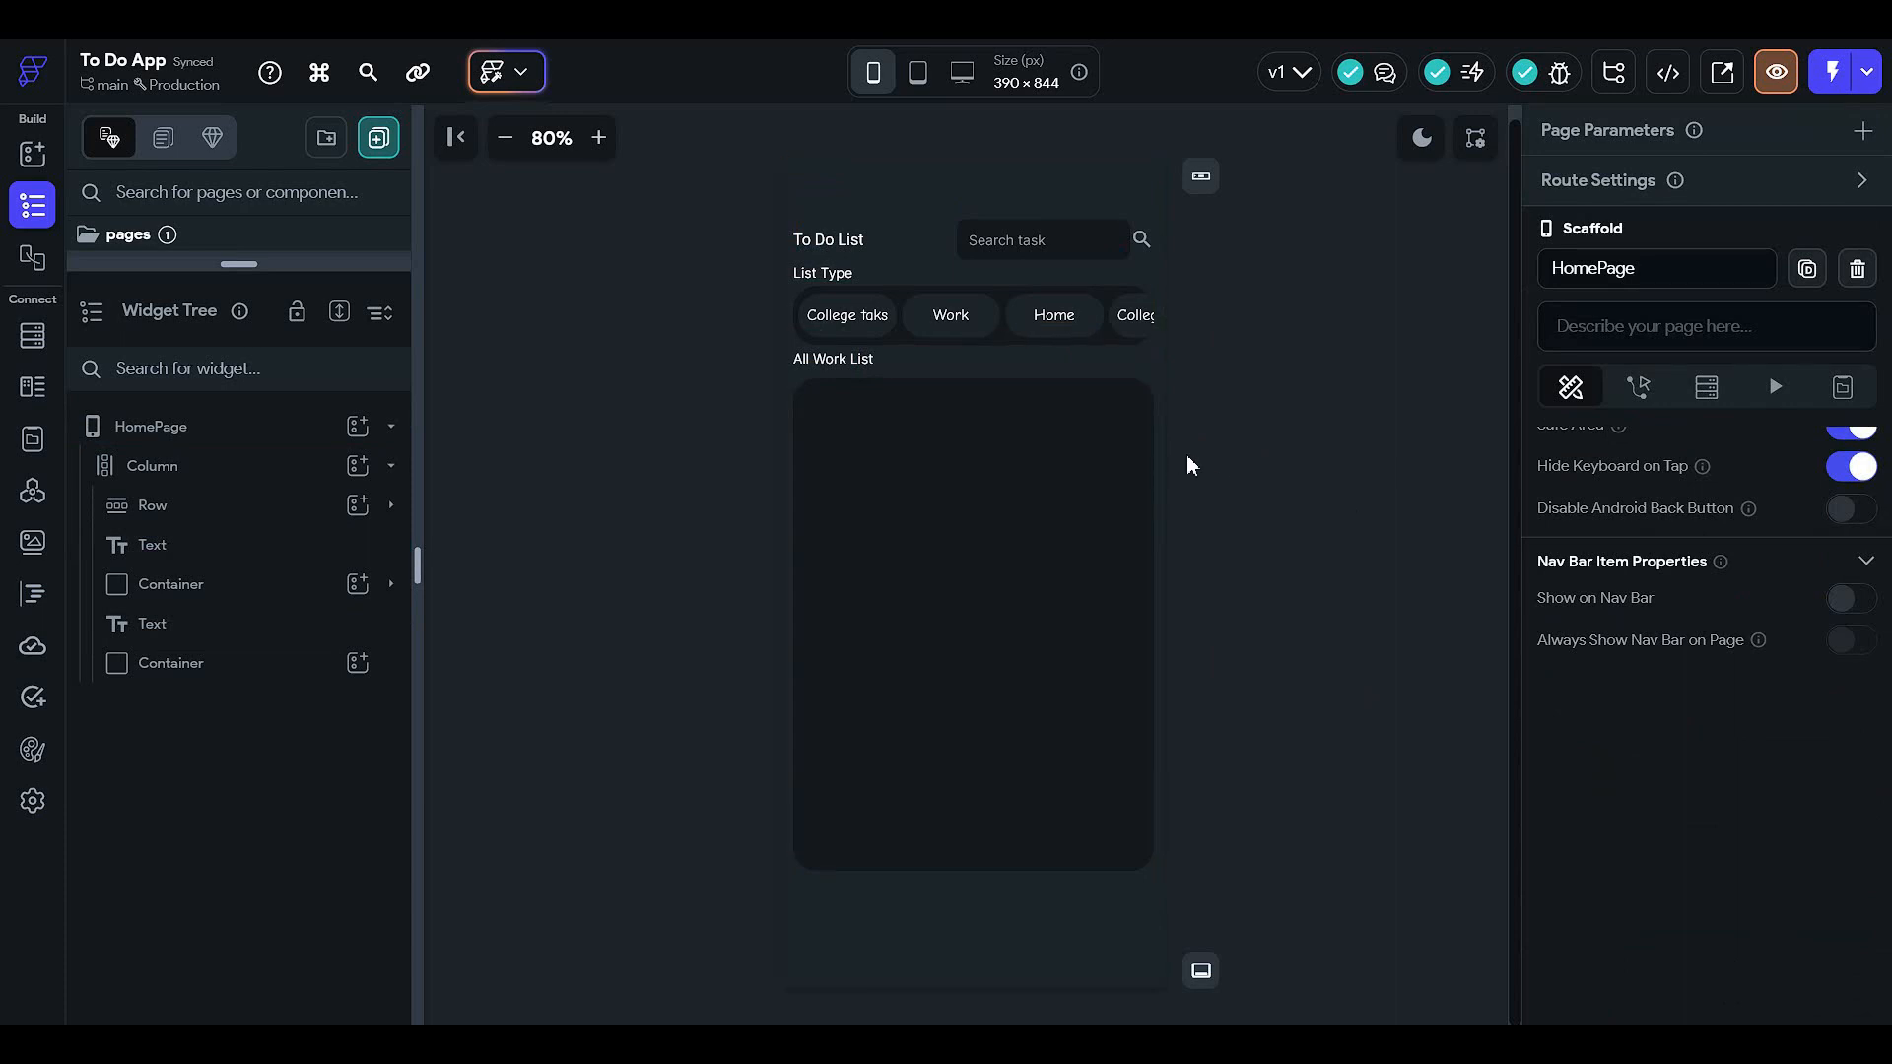
- Move the To Do List title out of its row into the Column and left-align it
click(878, 173)
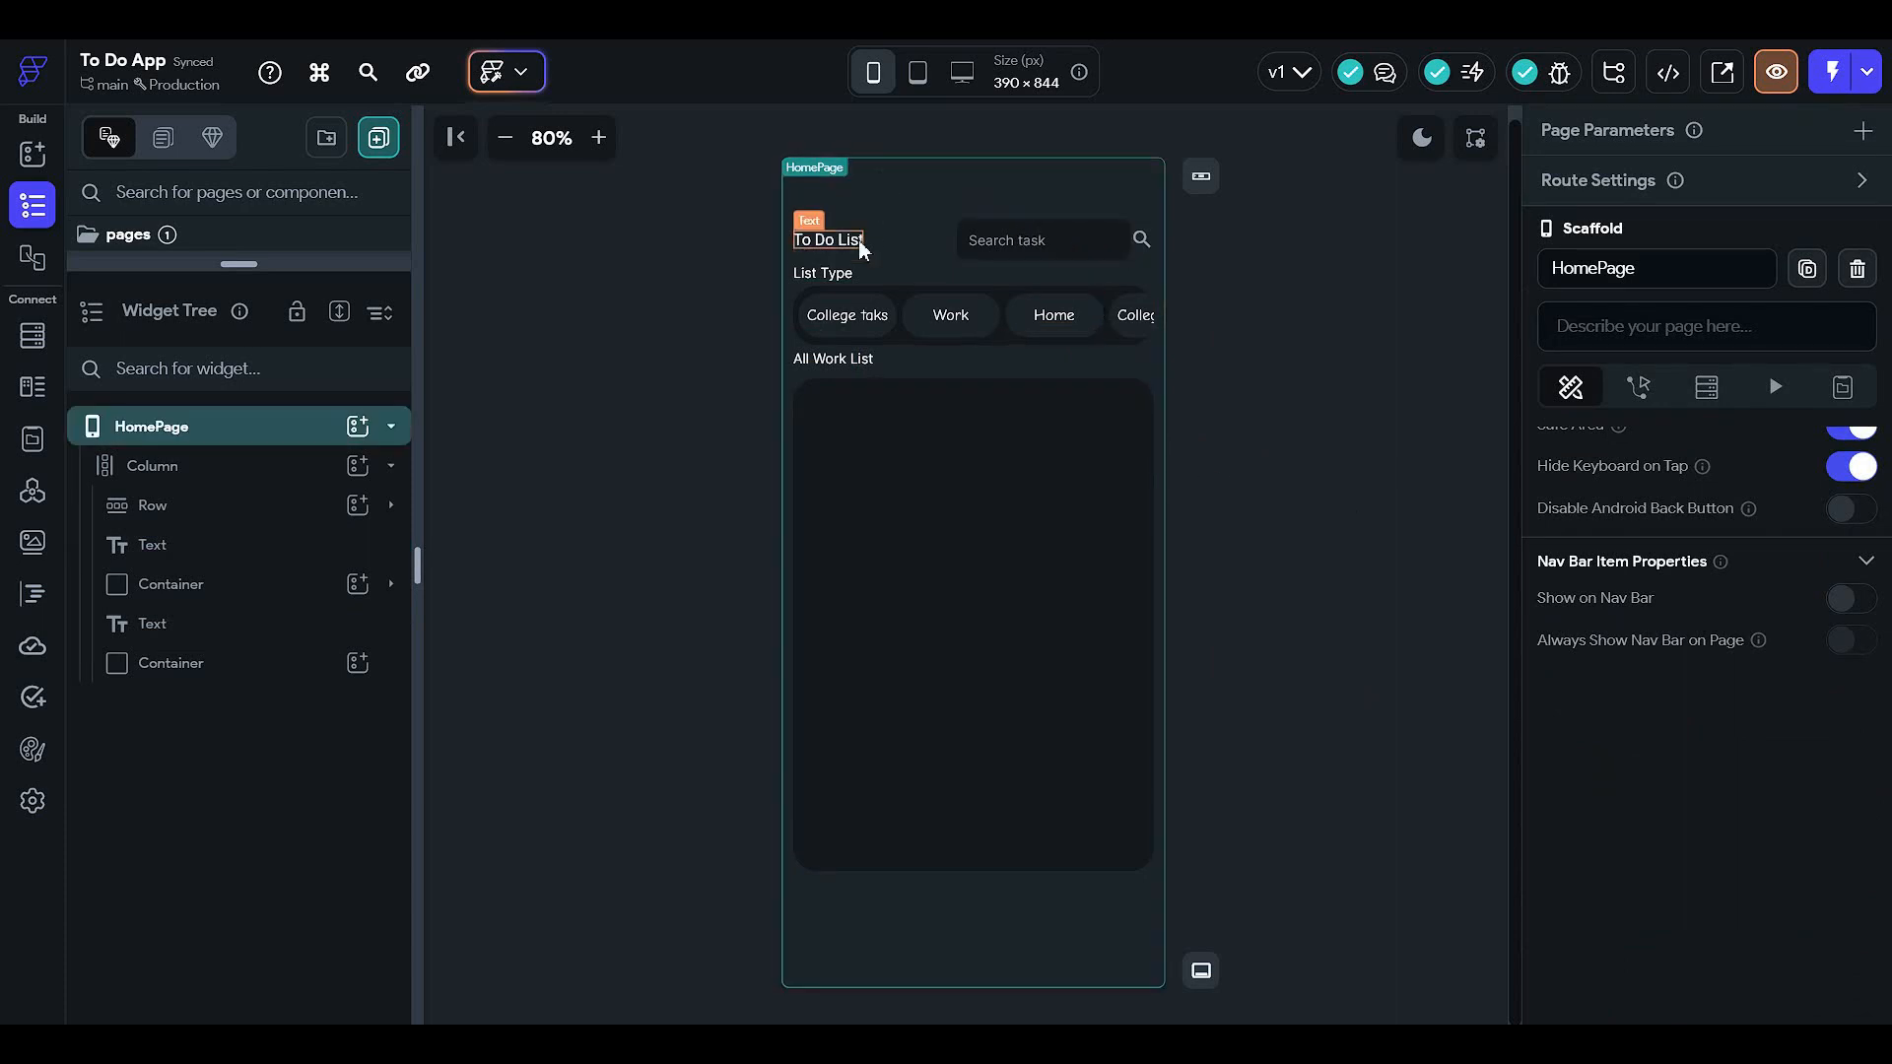
click(859, 244)
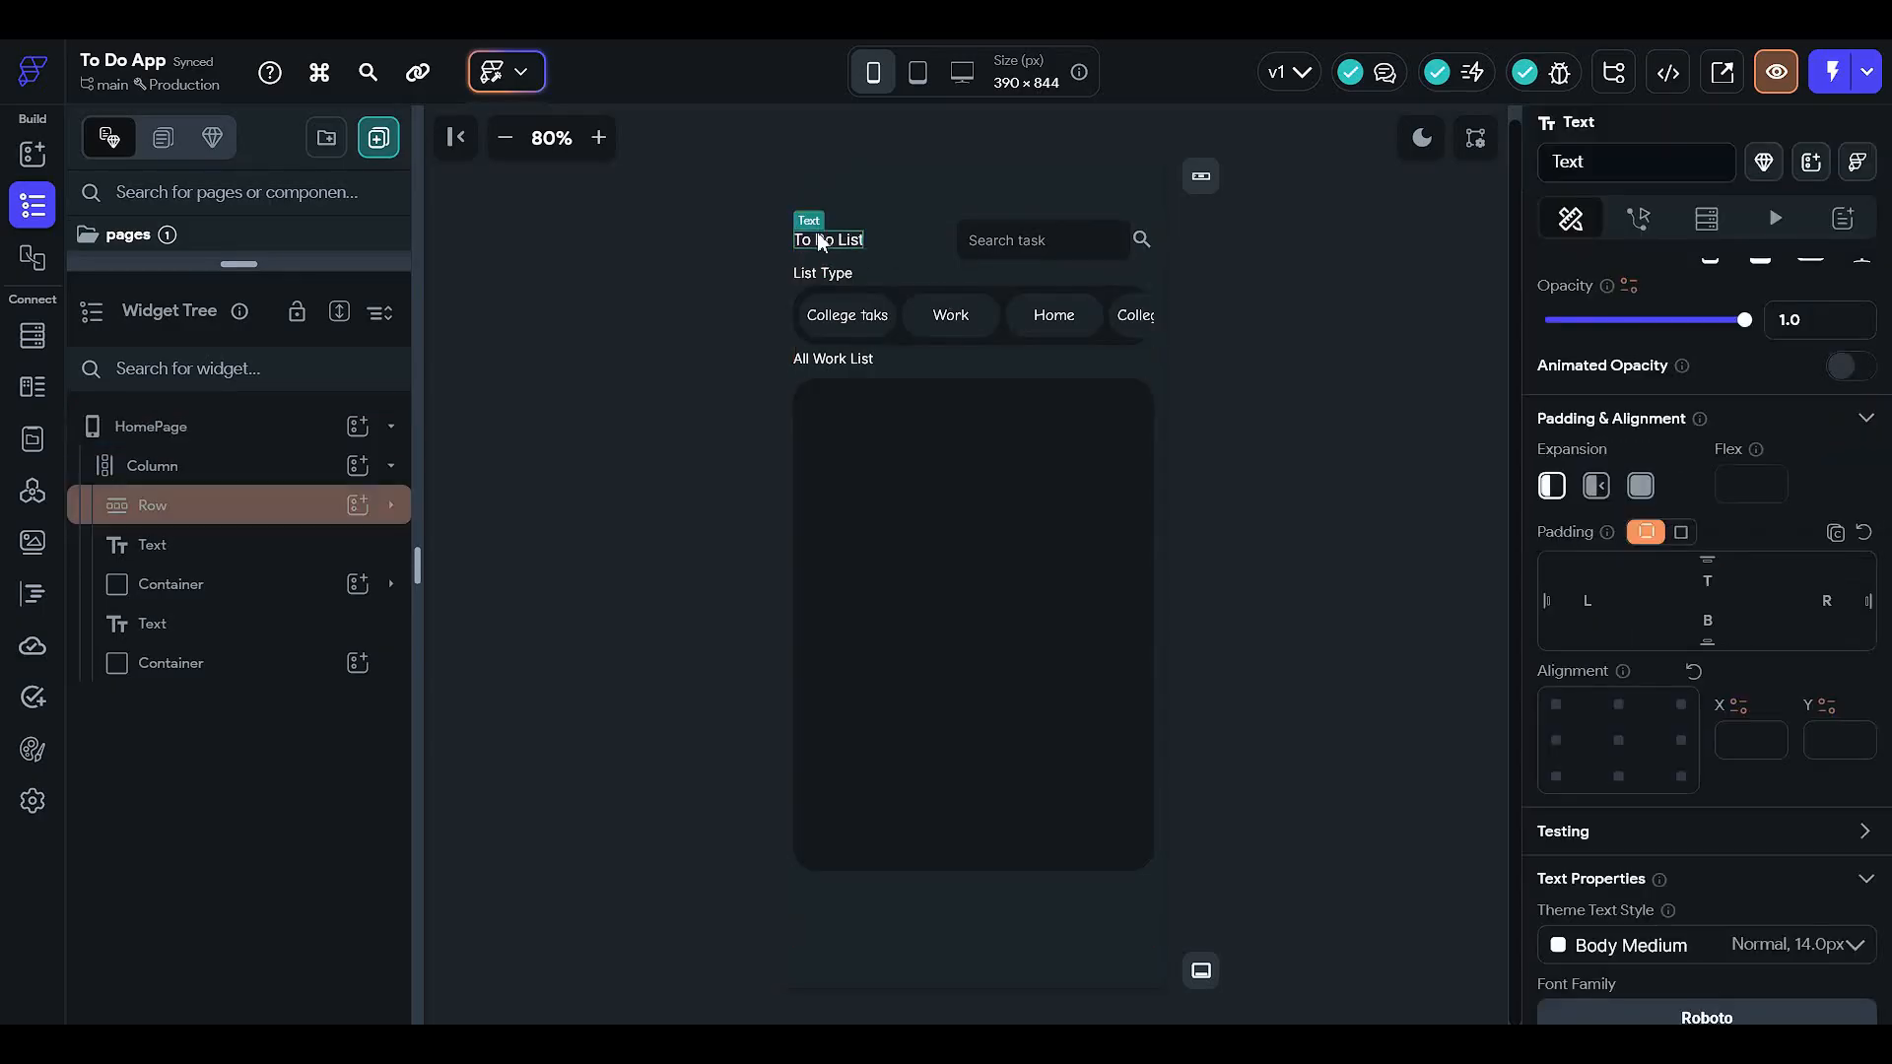
drag(818, 241, 855, 213)
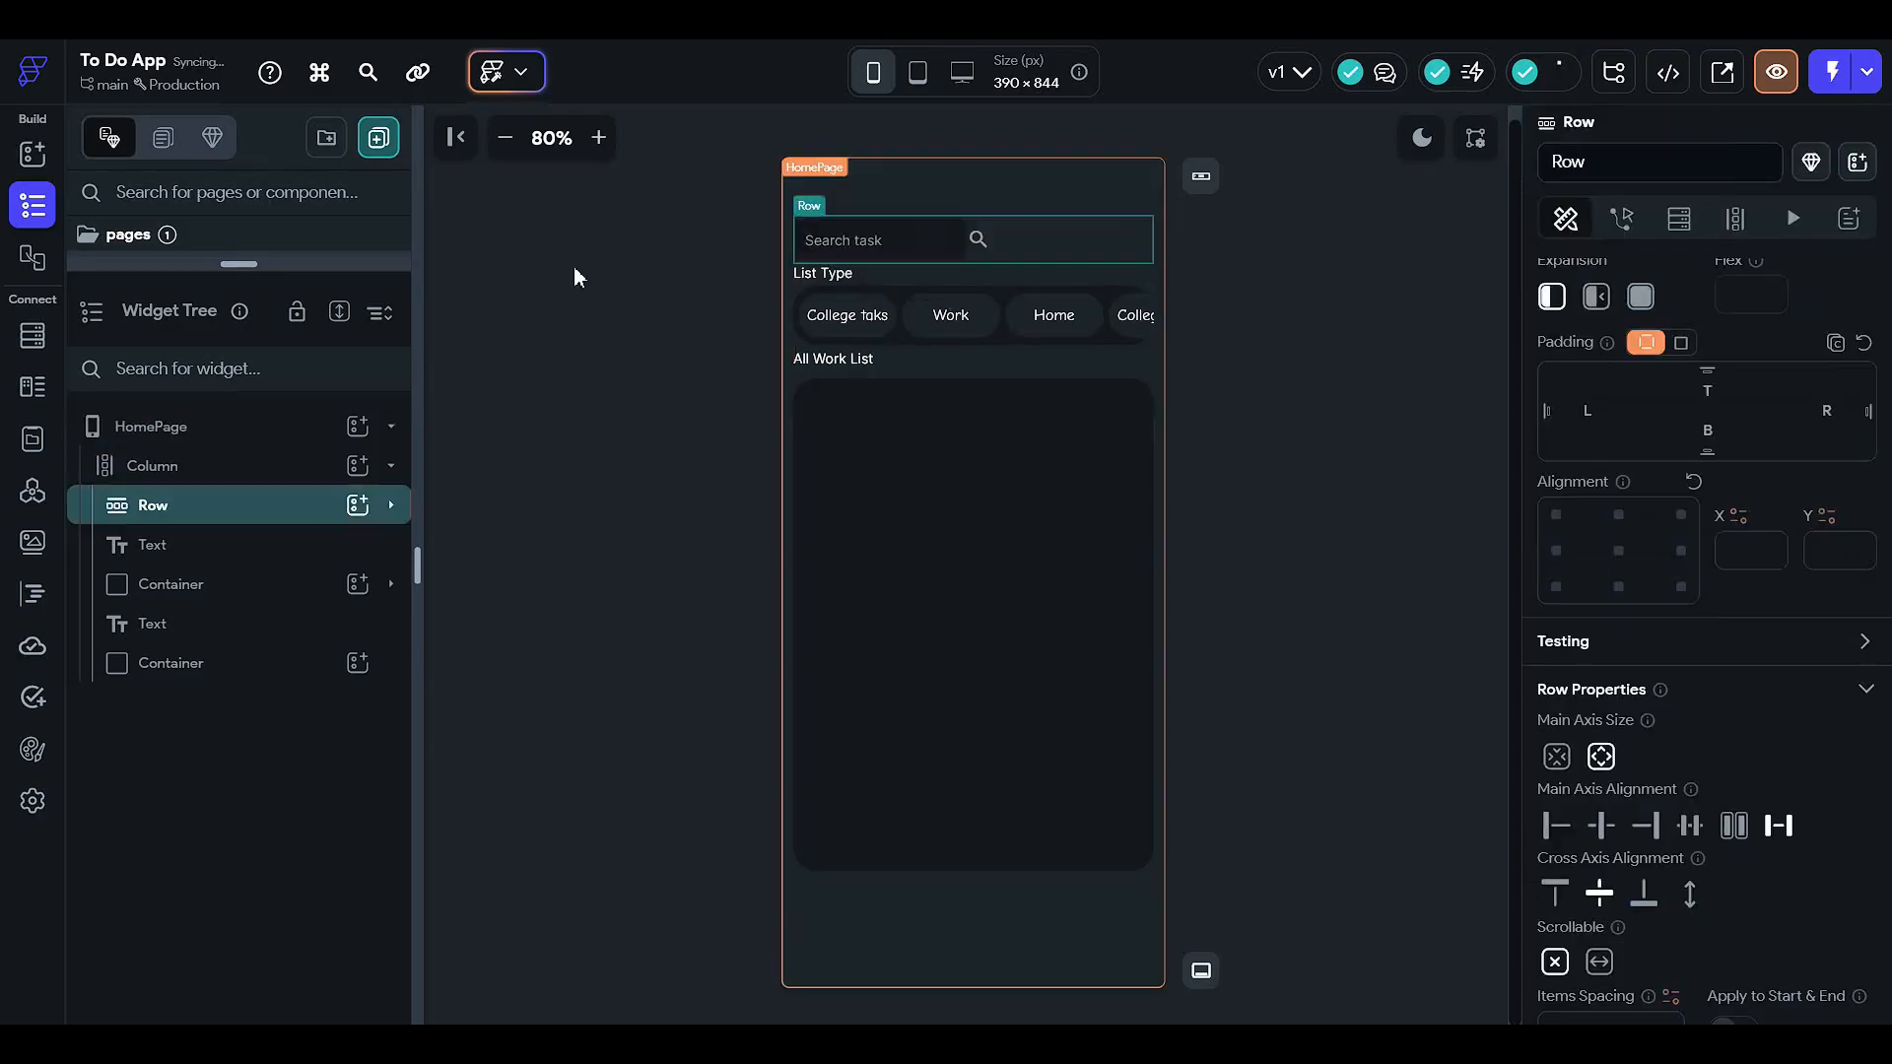
click(1059, 658)
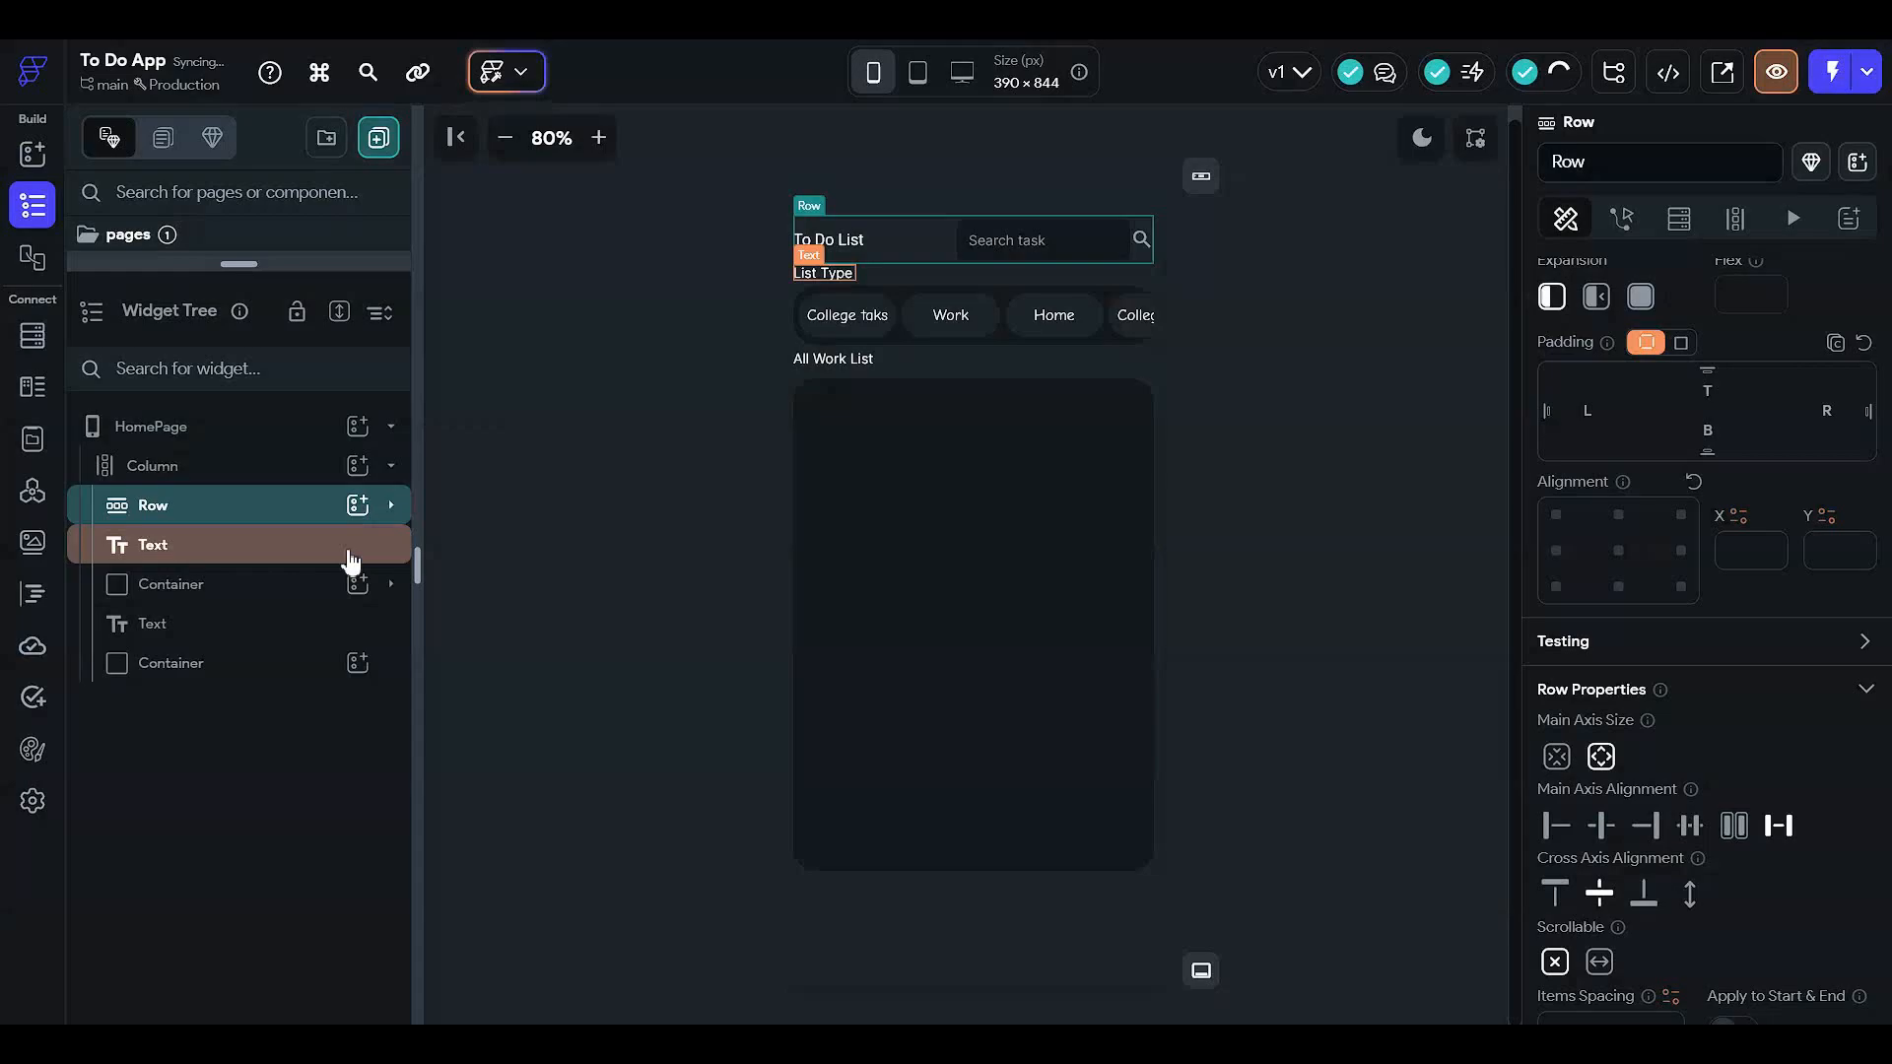
click(271, 503)
drag(269, 549, 277, 493)
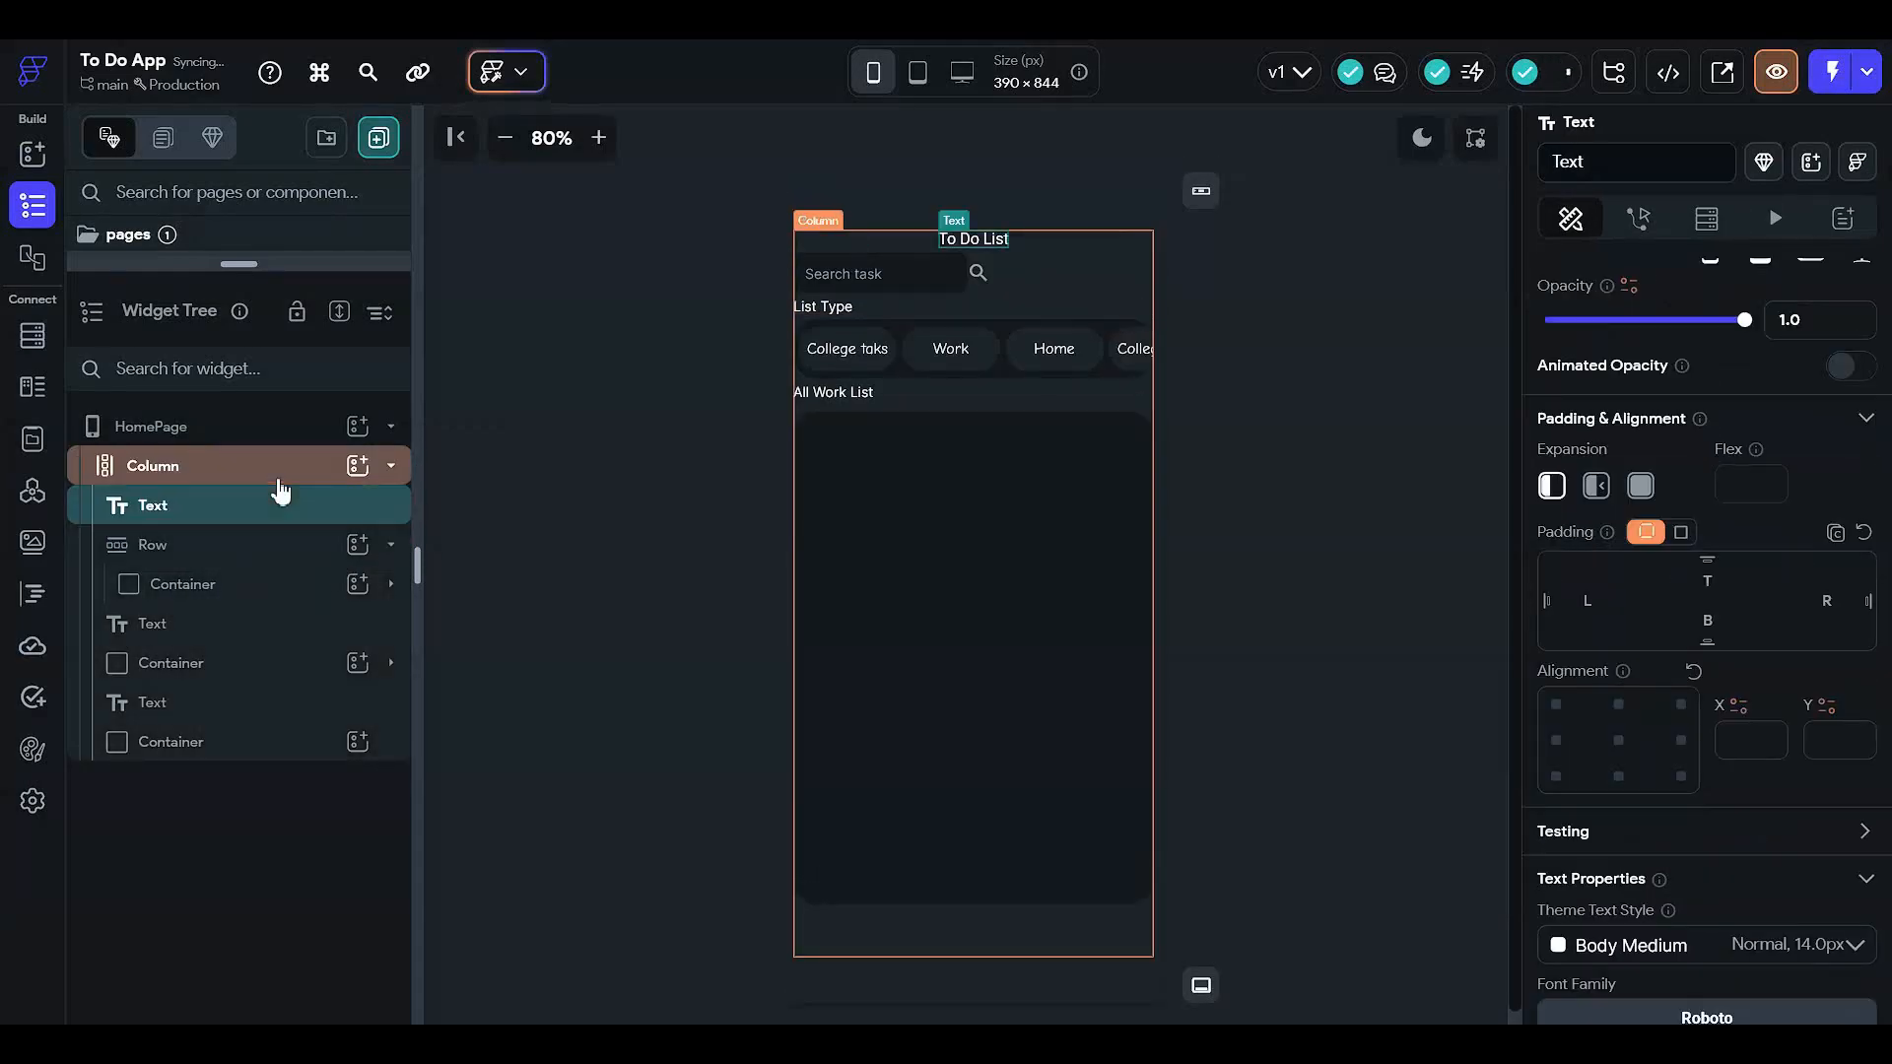
click(1555, 740)
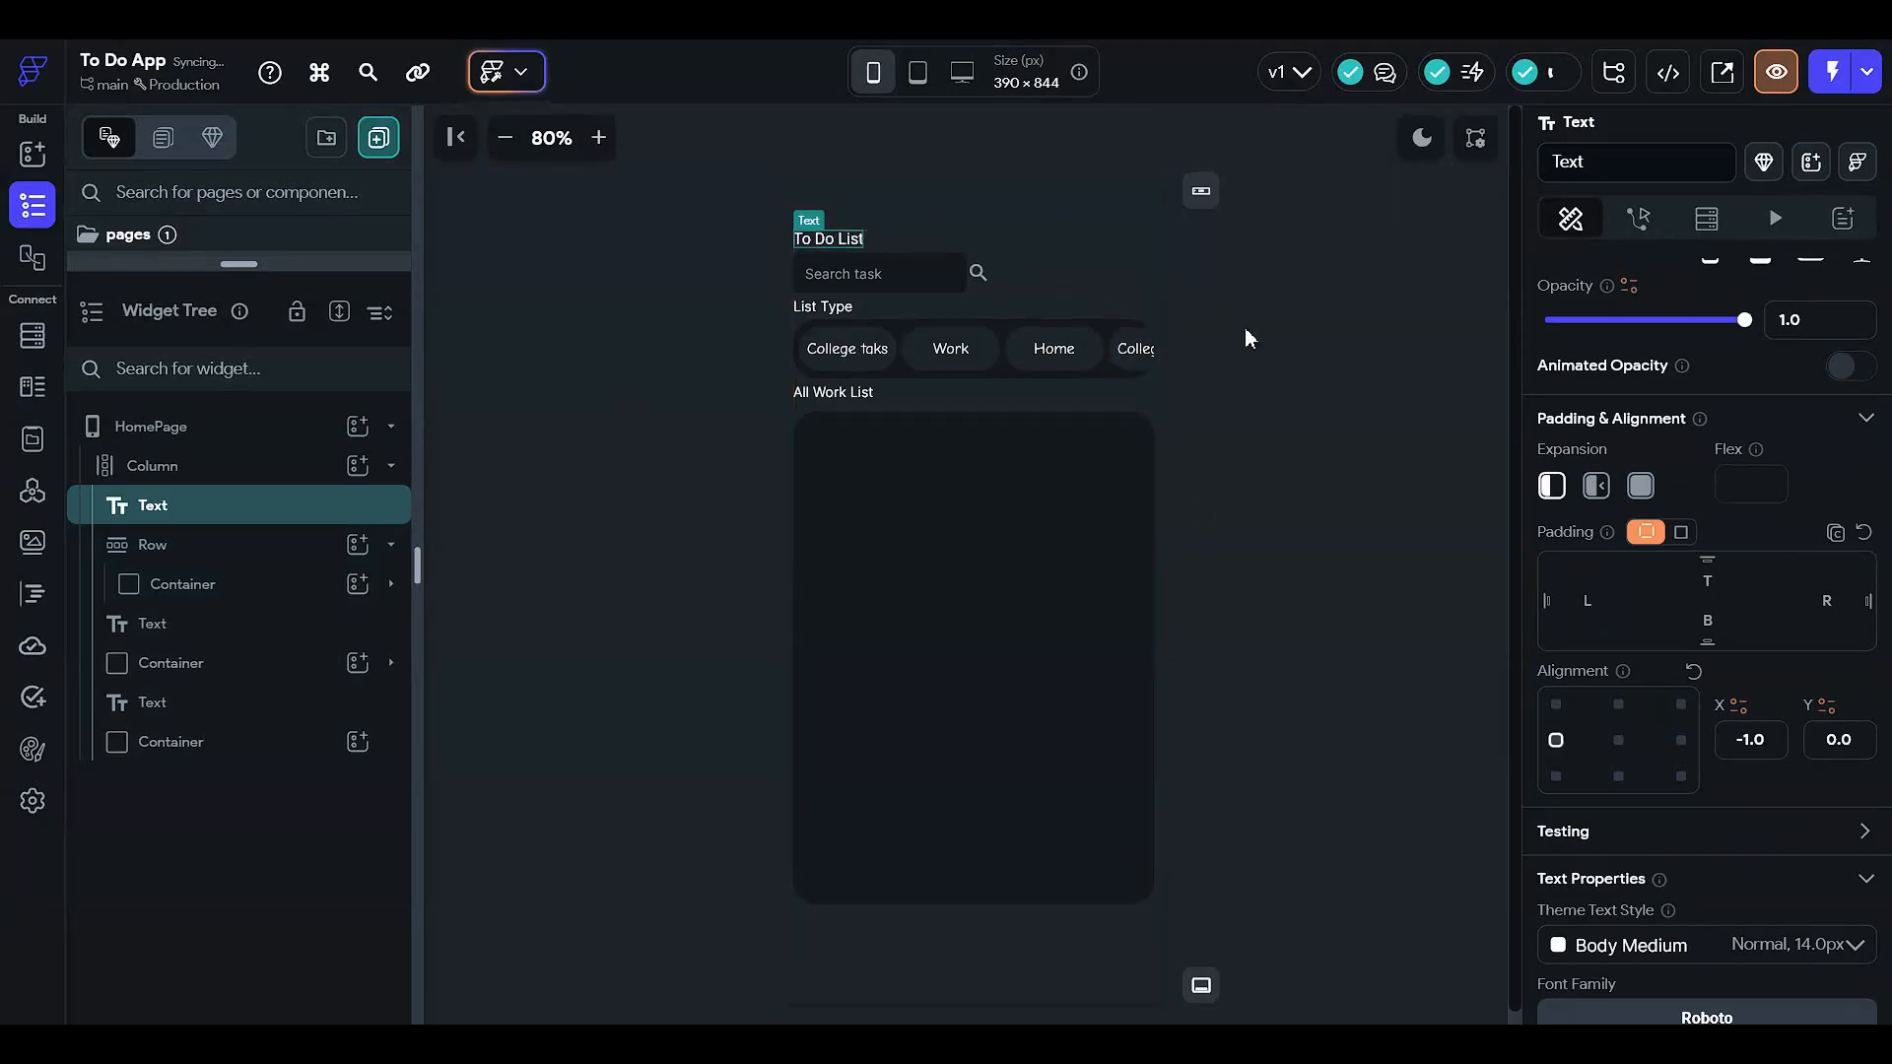
- Set the search row's Main Axis Alignment to End
click(1073, 280)
scroll(1675, 768, down, 2)
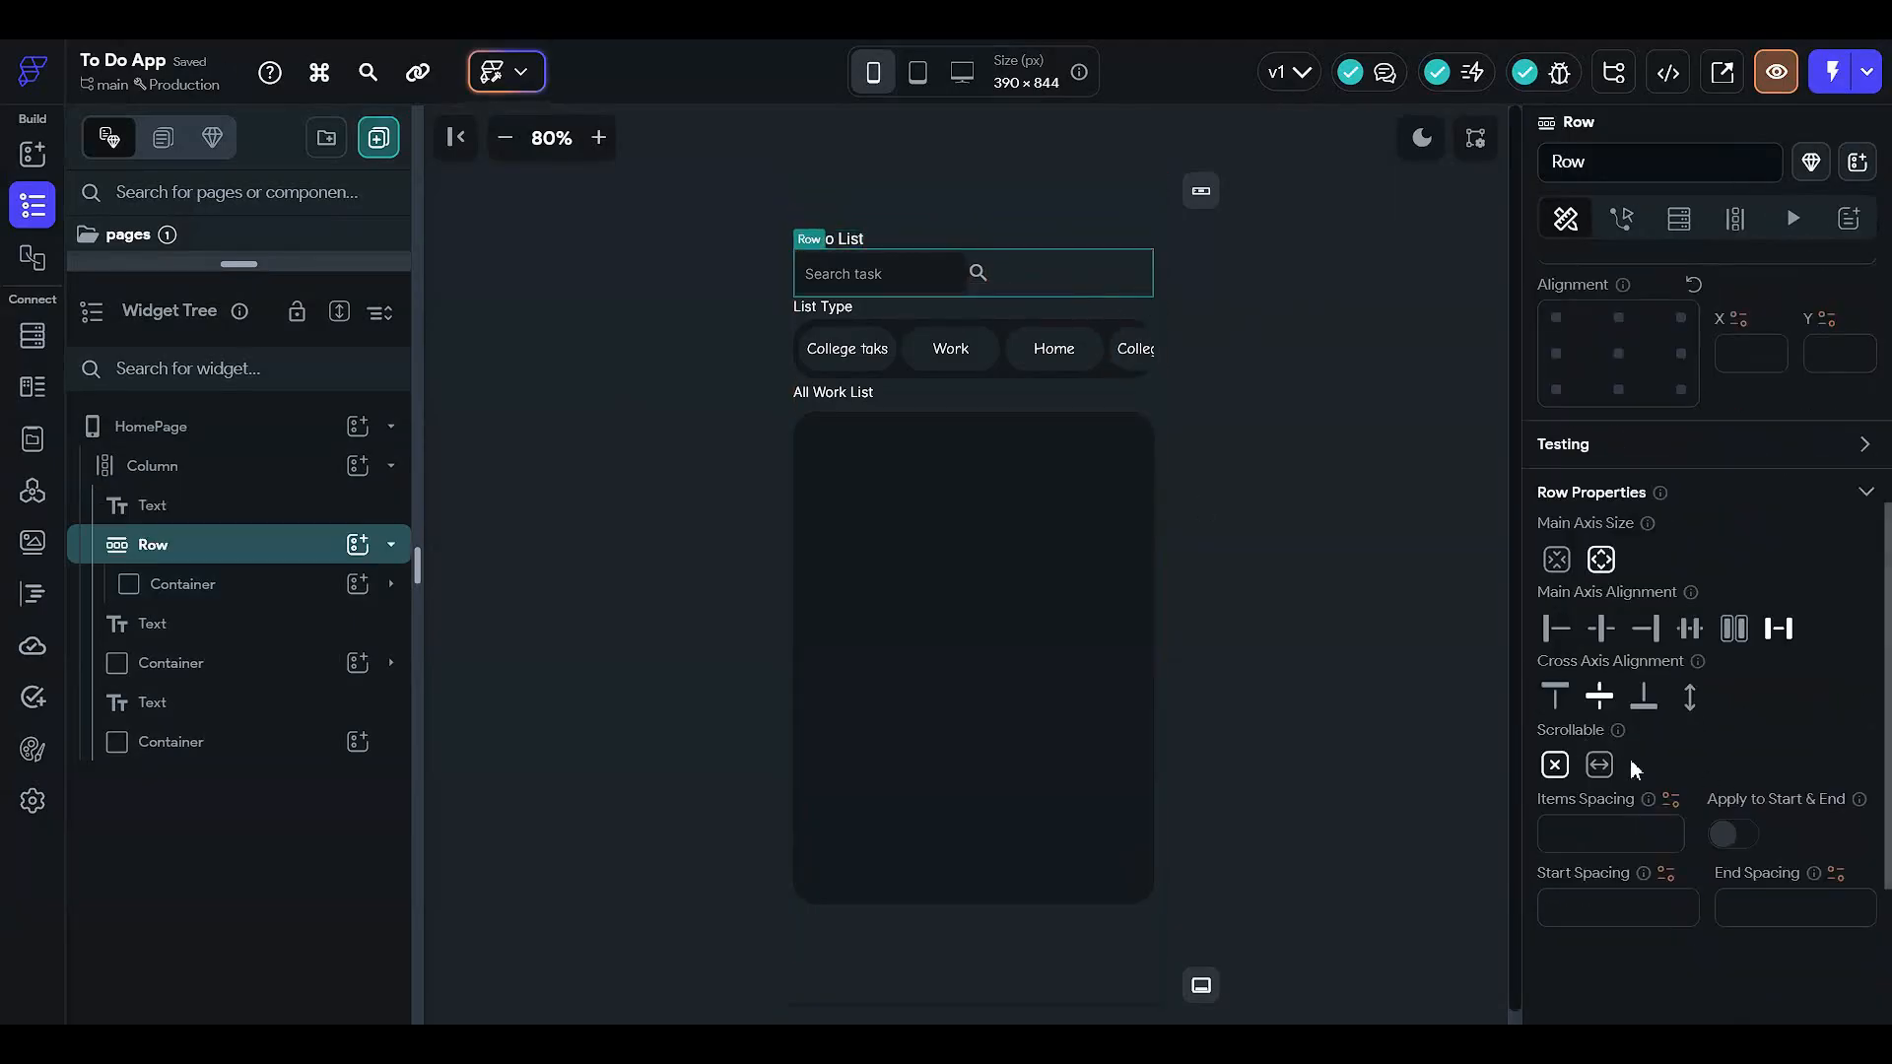
click(1642, 631)
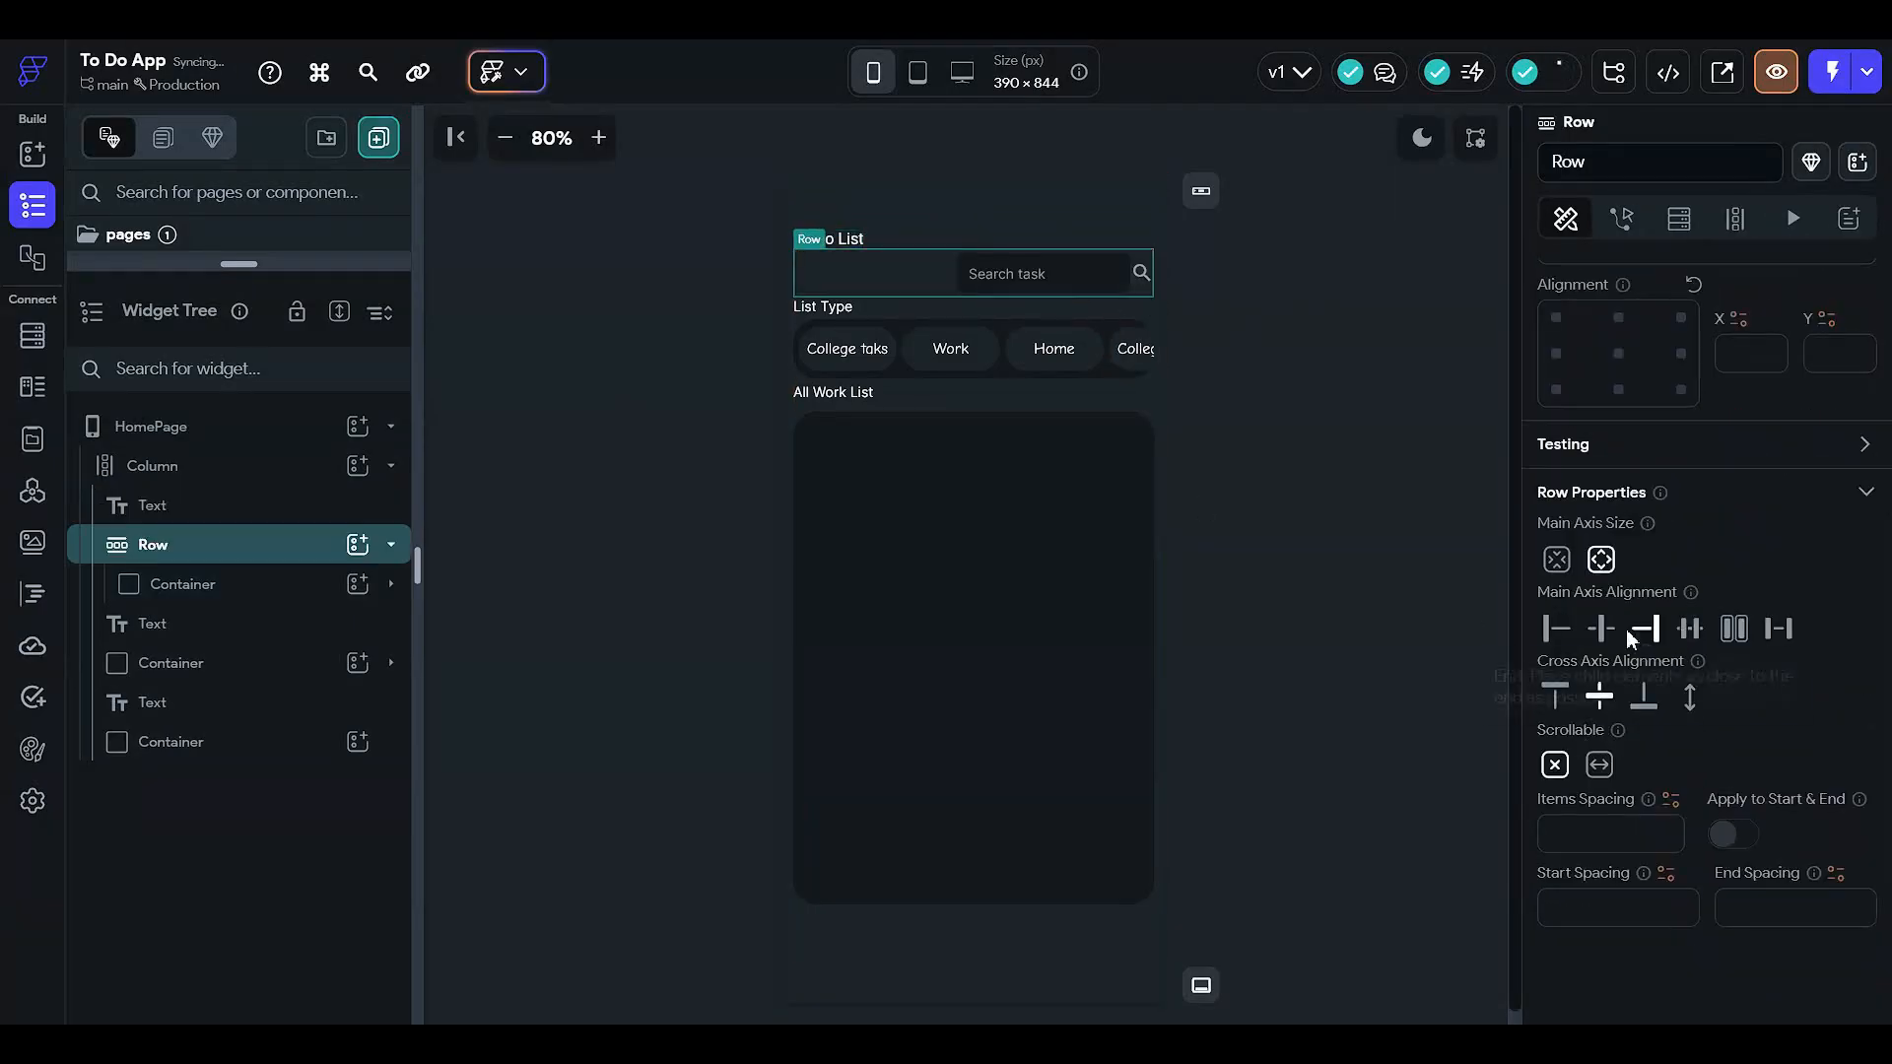
click(1352, 320)
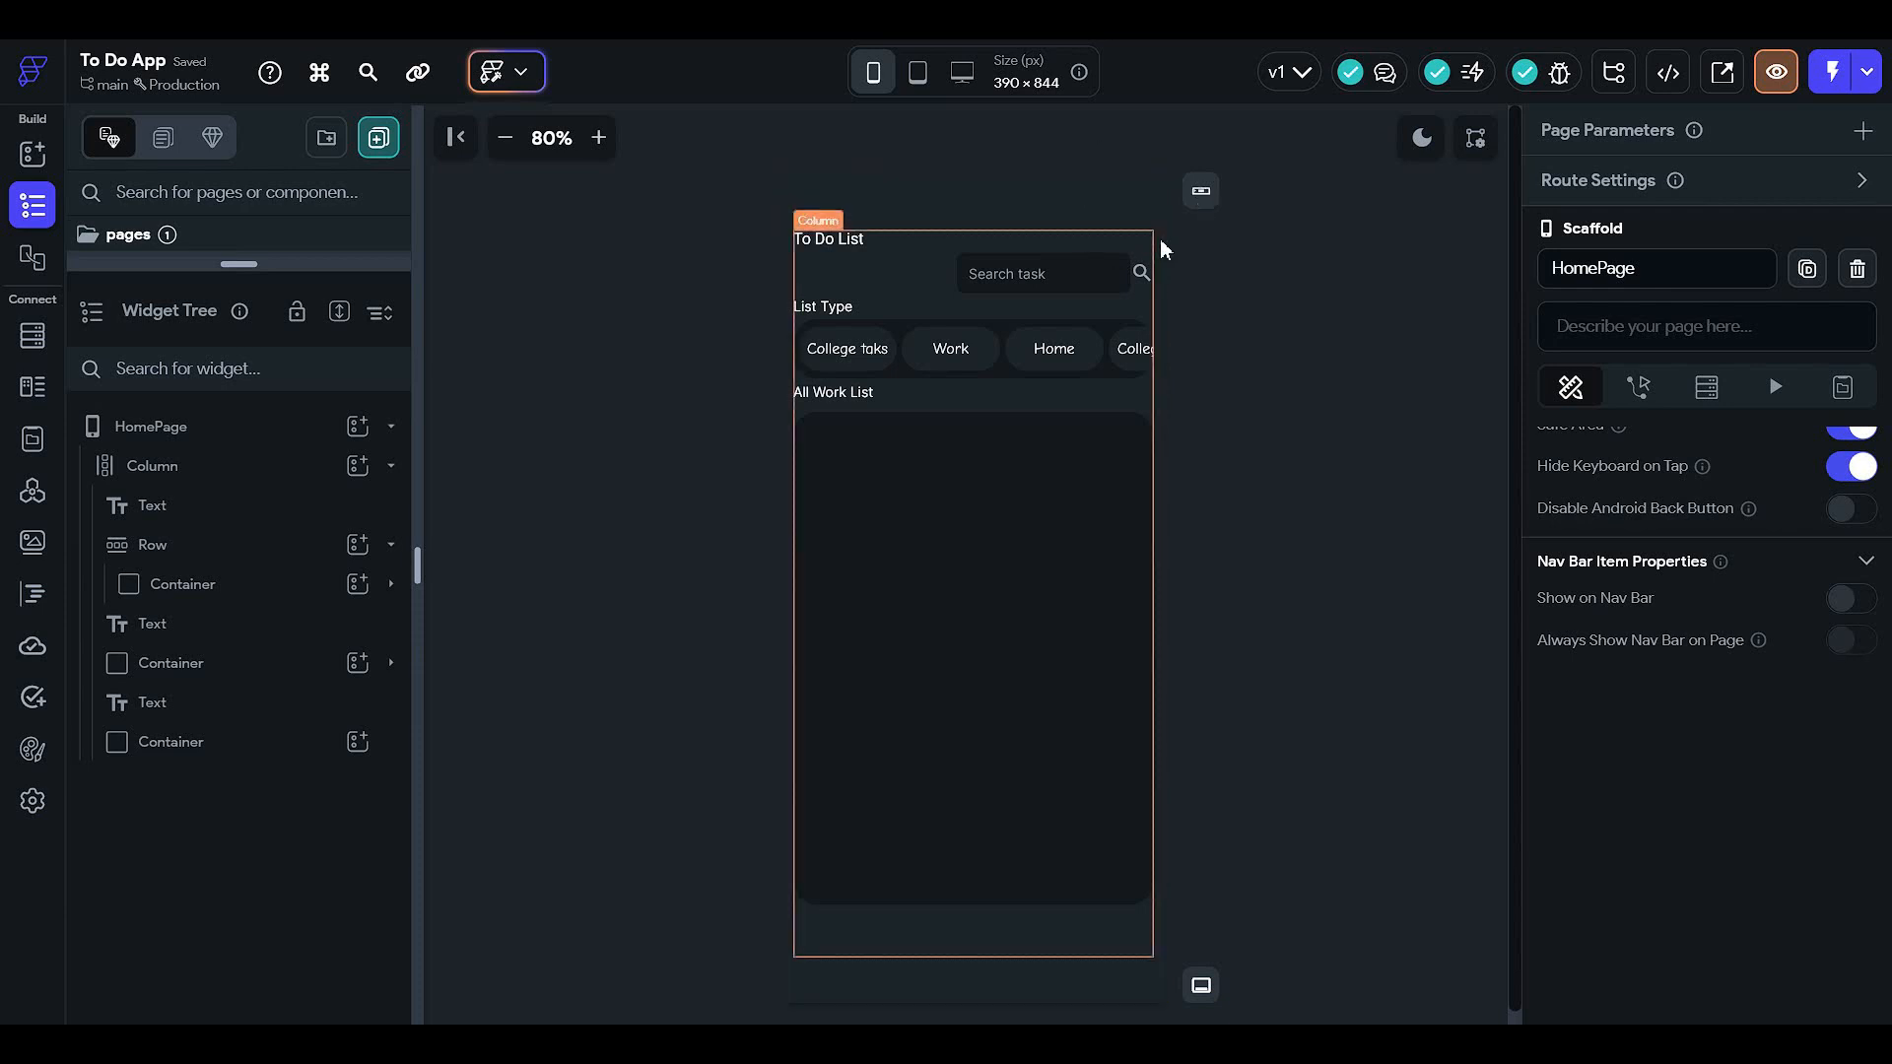
- Wrap the To Do List title in a Row, then delete a misplaced extra row
click(322, 473)
click(307, 504)
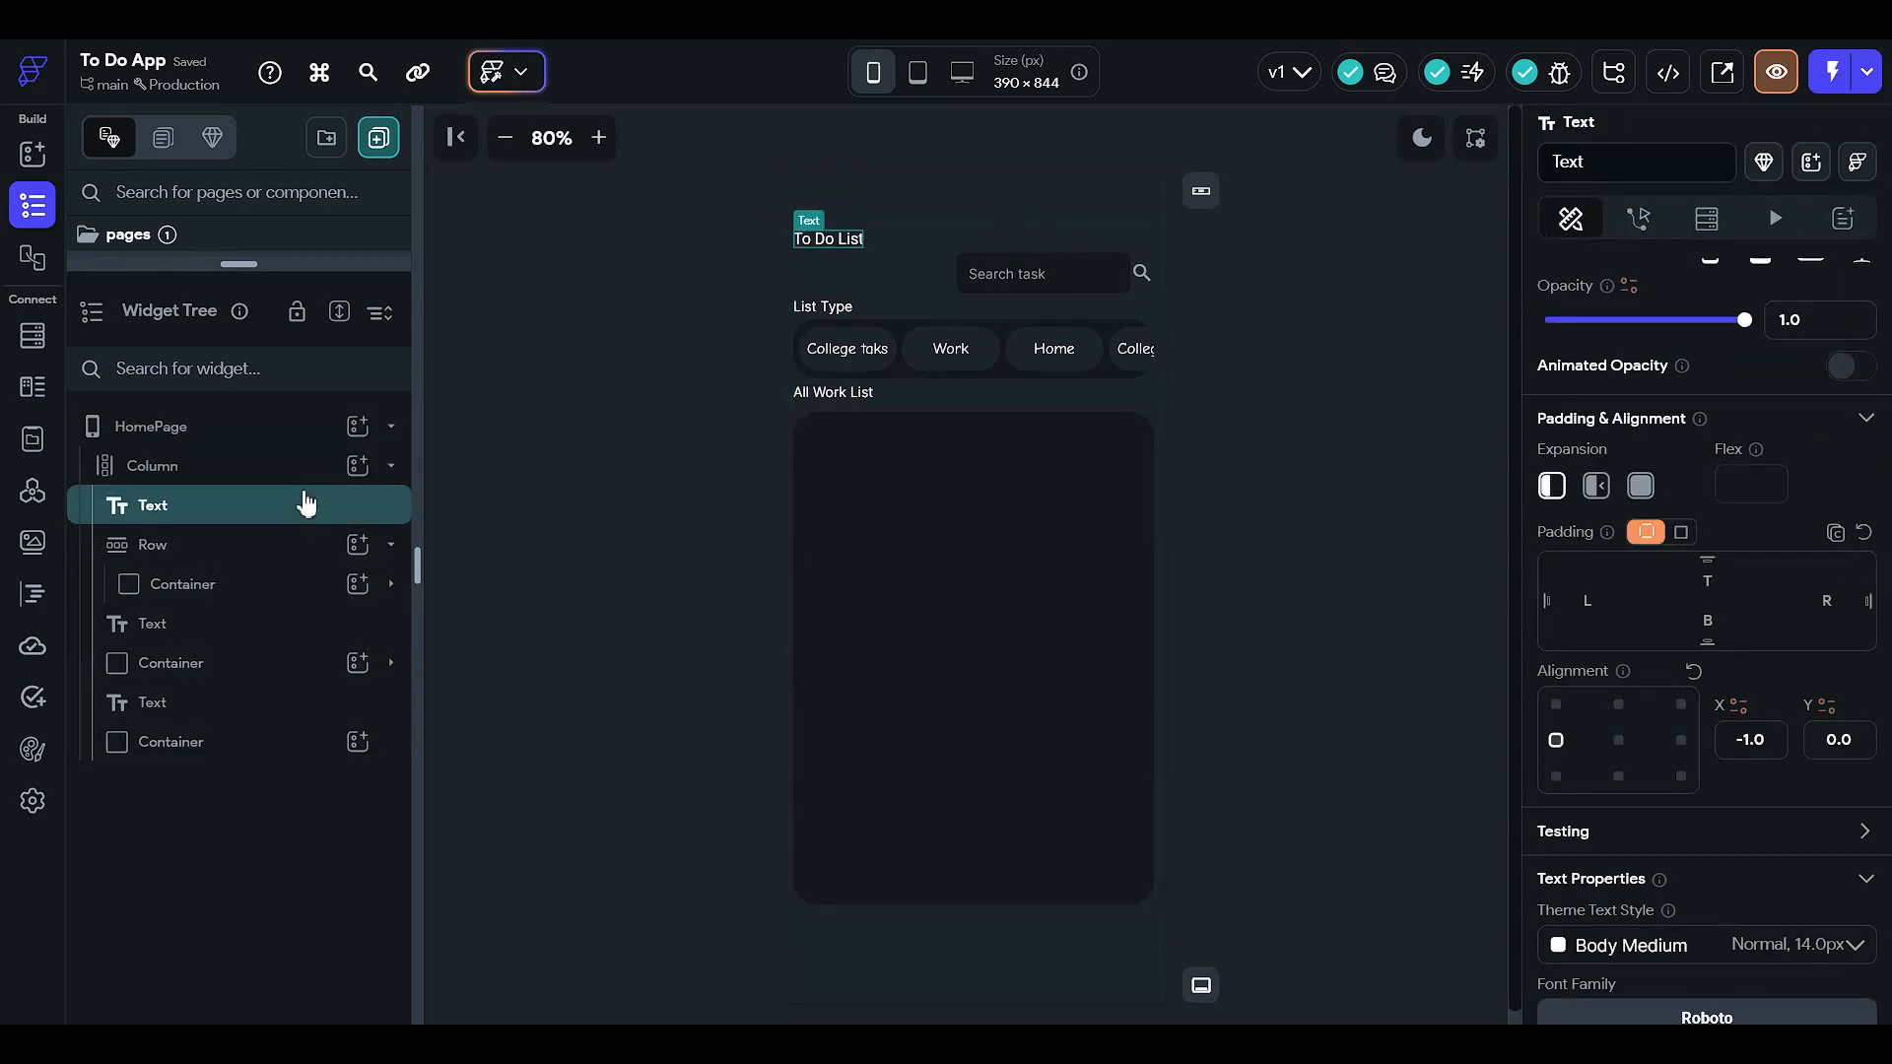
right_click(306, 503)
click(340, 557)
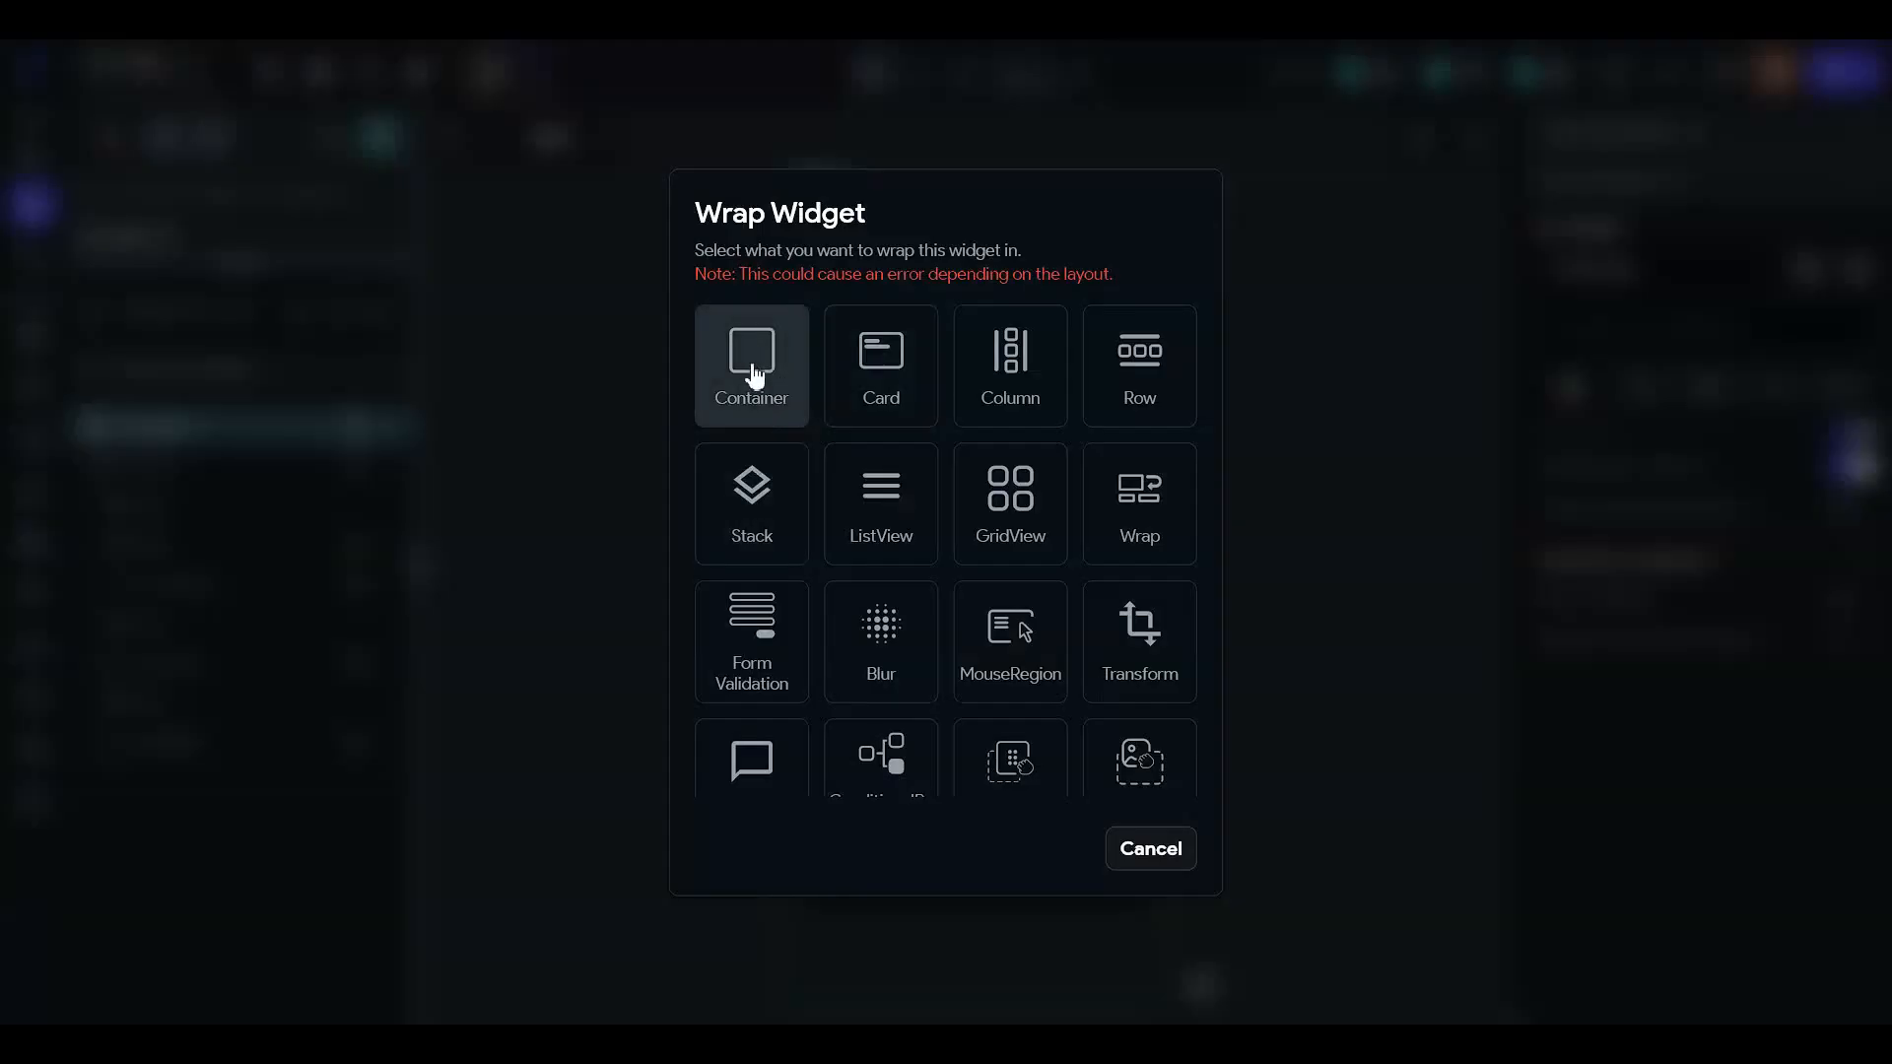
click(1133, 394)
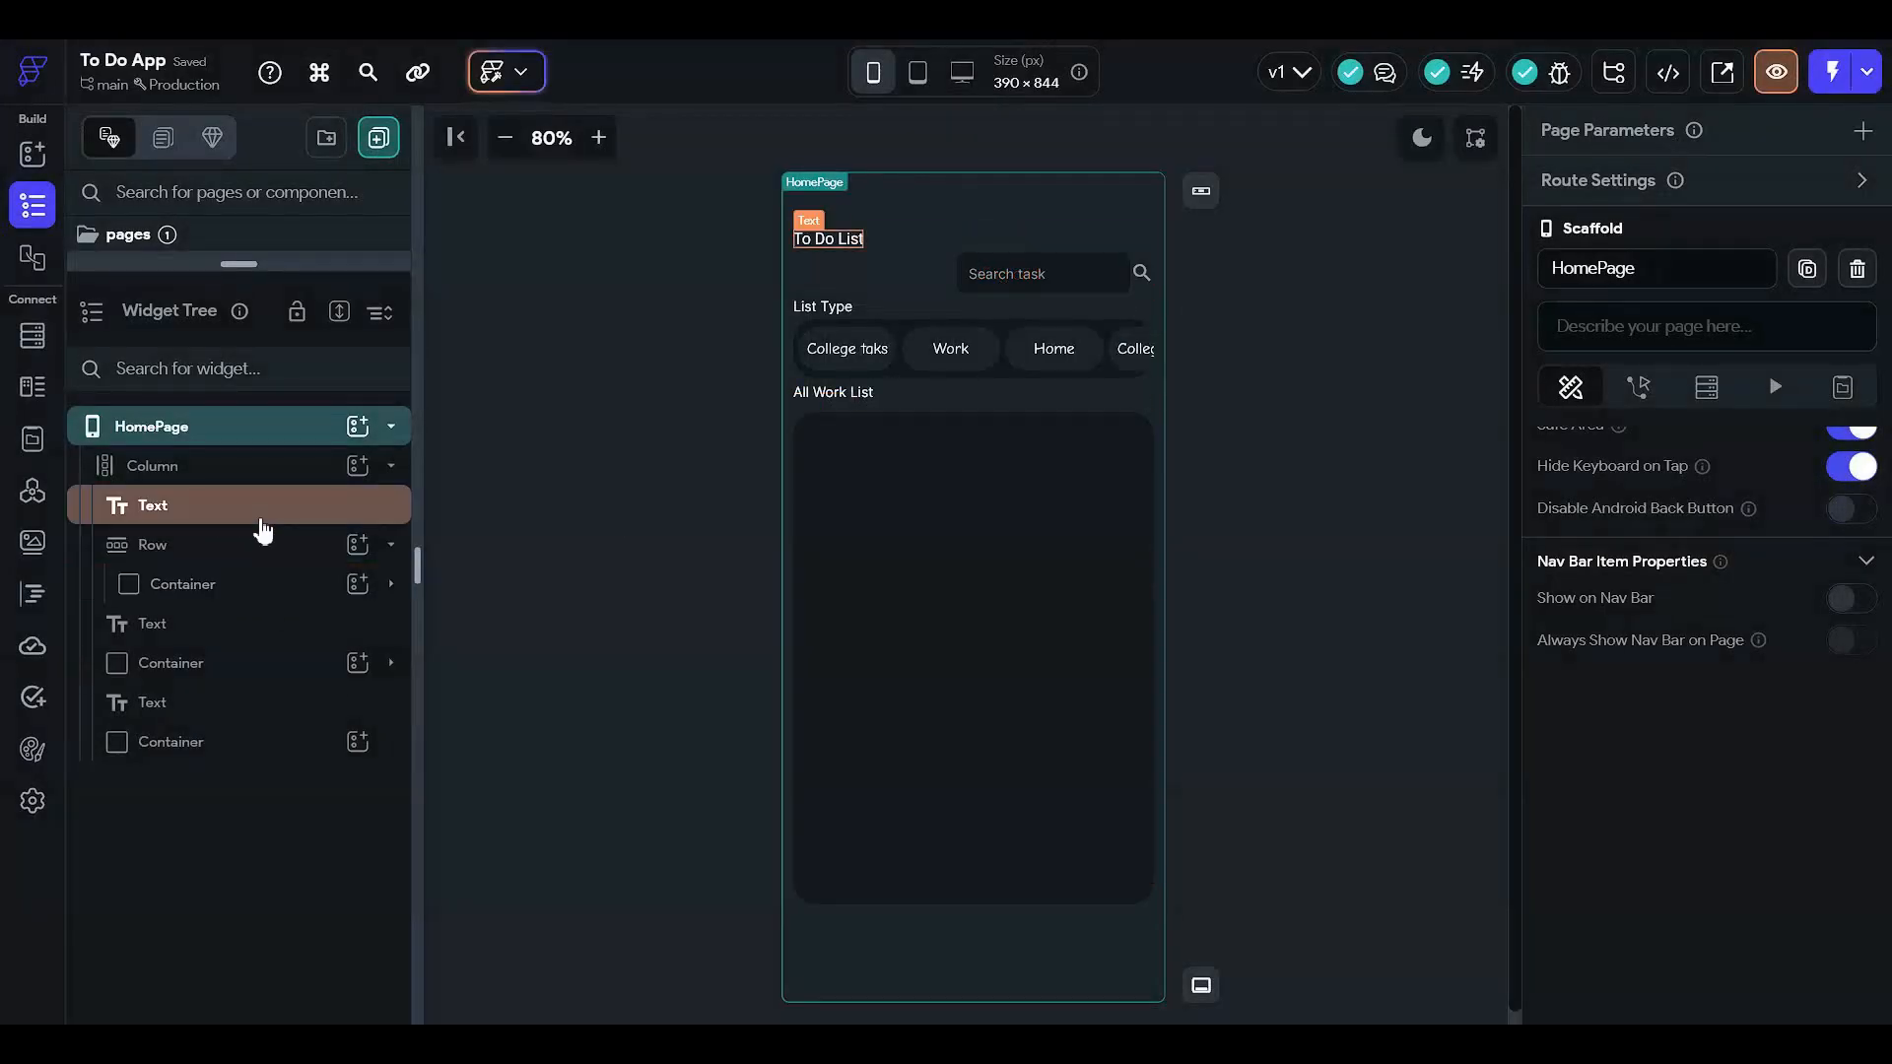
click(357, 465)
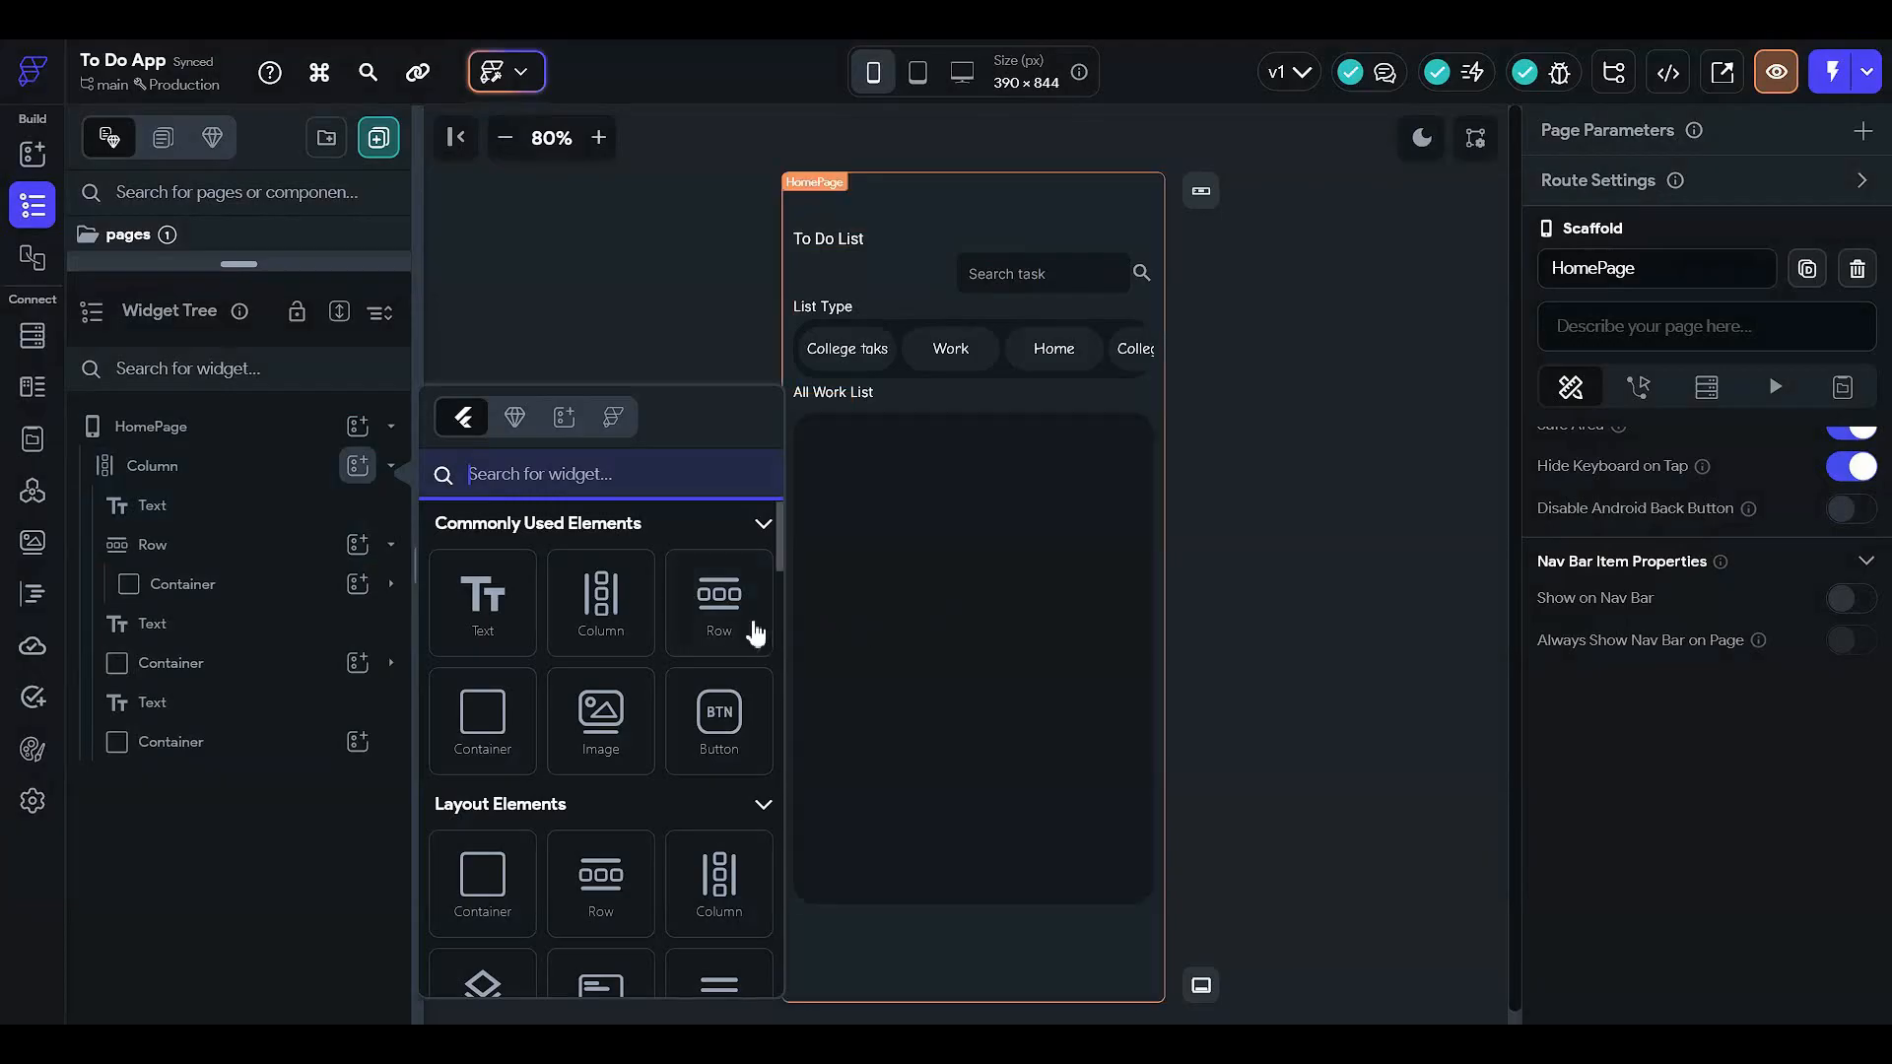
click(755, 633)
drag(240, 769, 280, 472)
key(Delete)
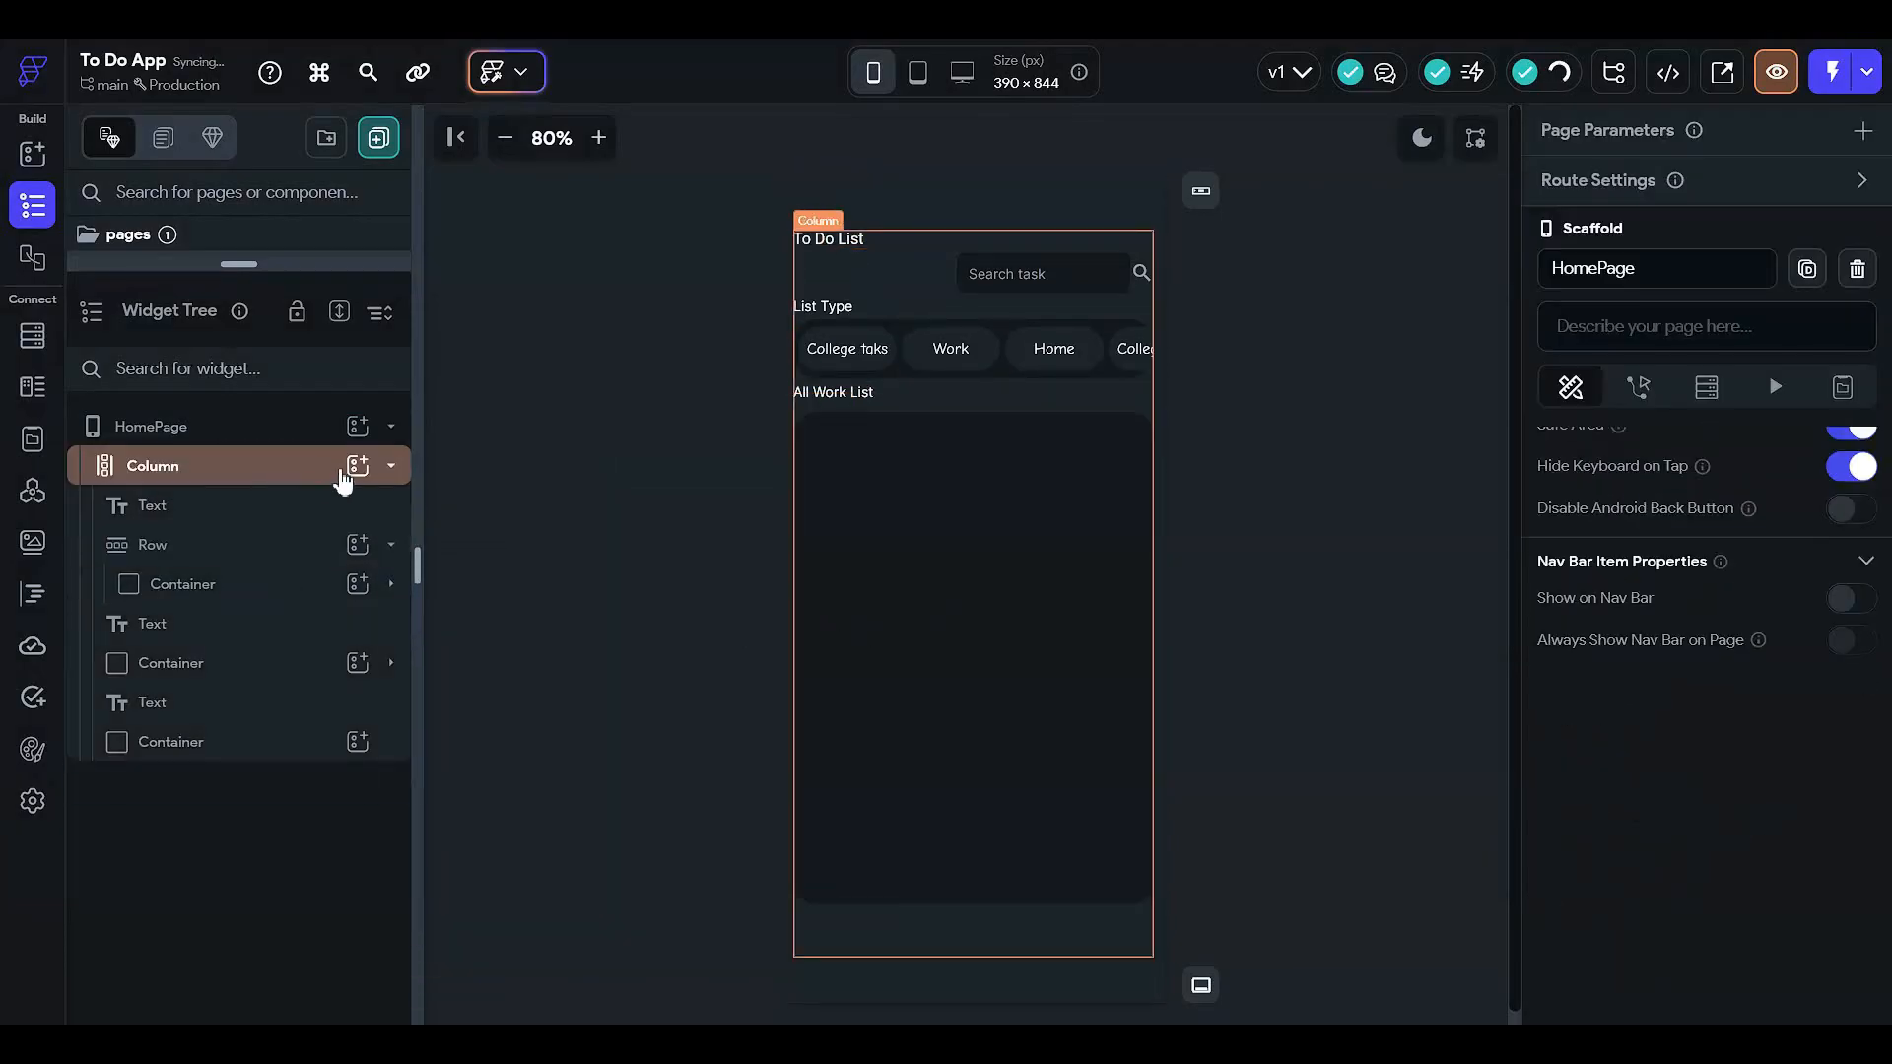
- Add a Row at the top of the Column and move the To Do List title into it
click(359, 468)
click(725, 587)
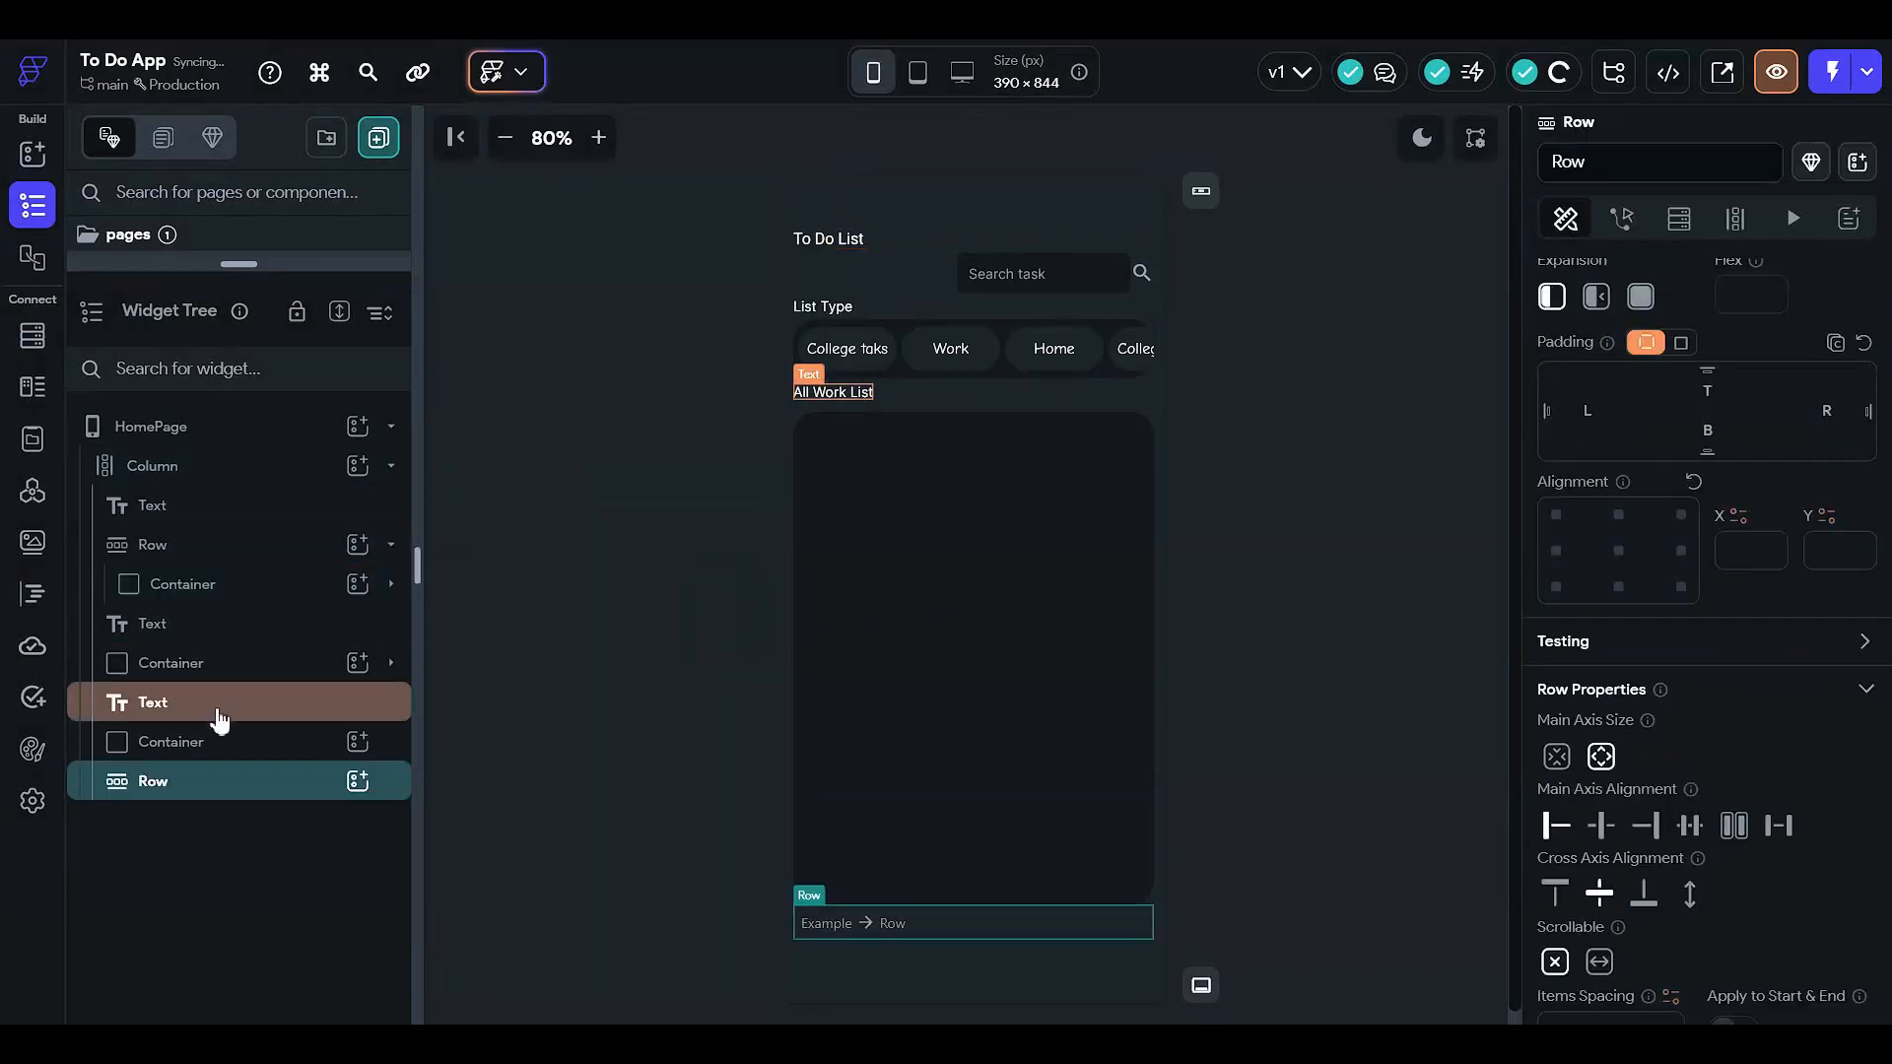
drag(220, 783, 268, 485)
drag(254, 552, 243, 503)
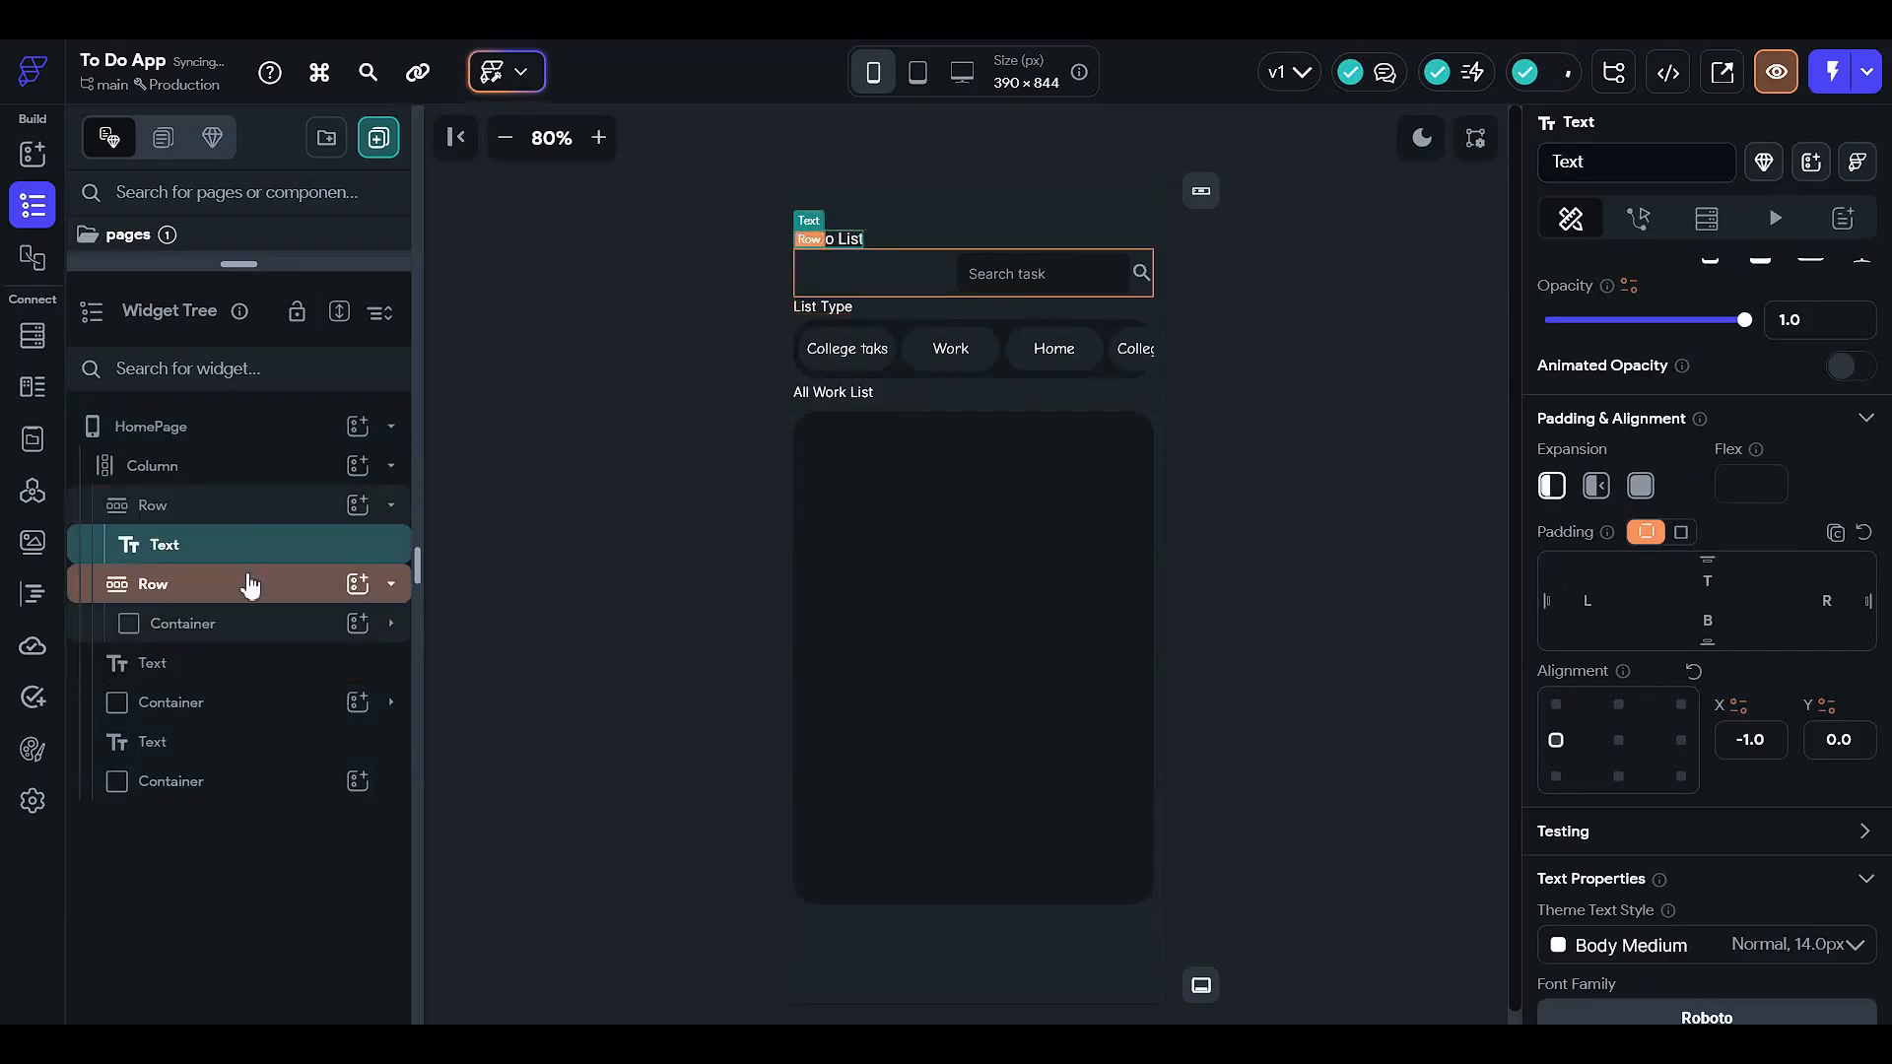
click(250, 521)
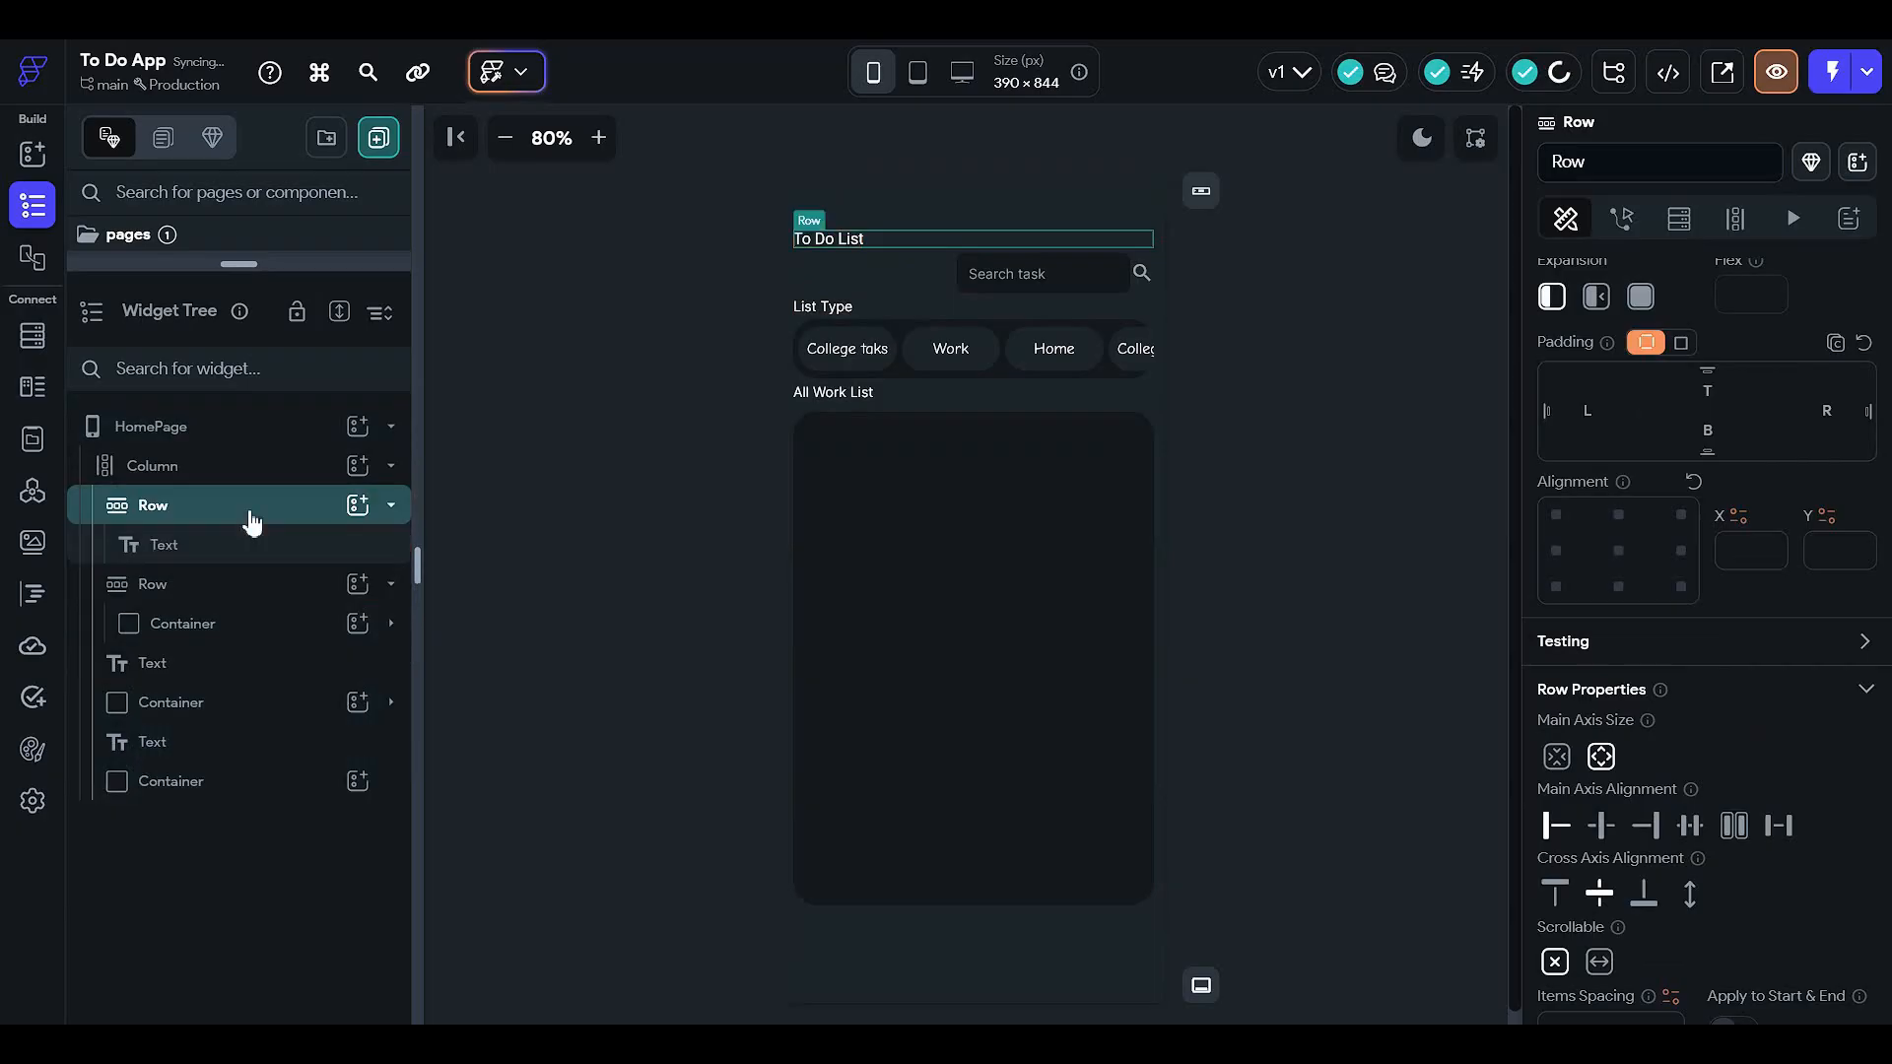
click(360, 520)
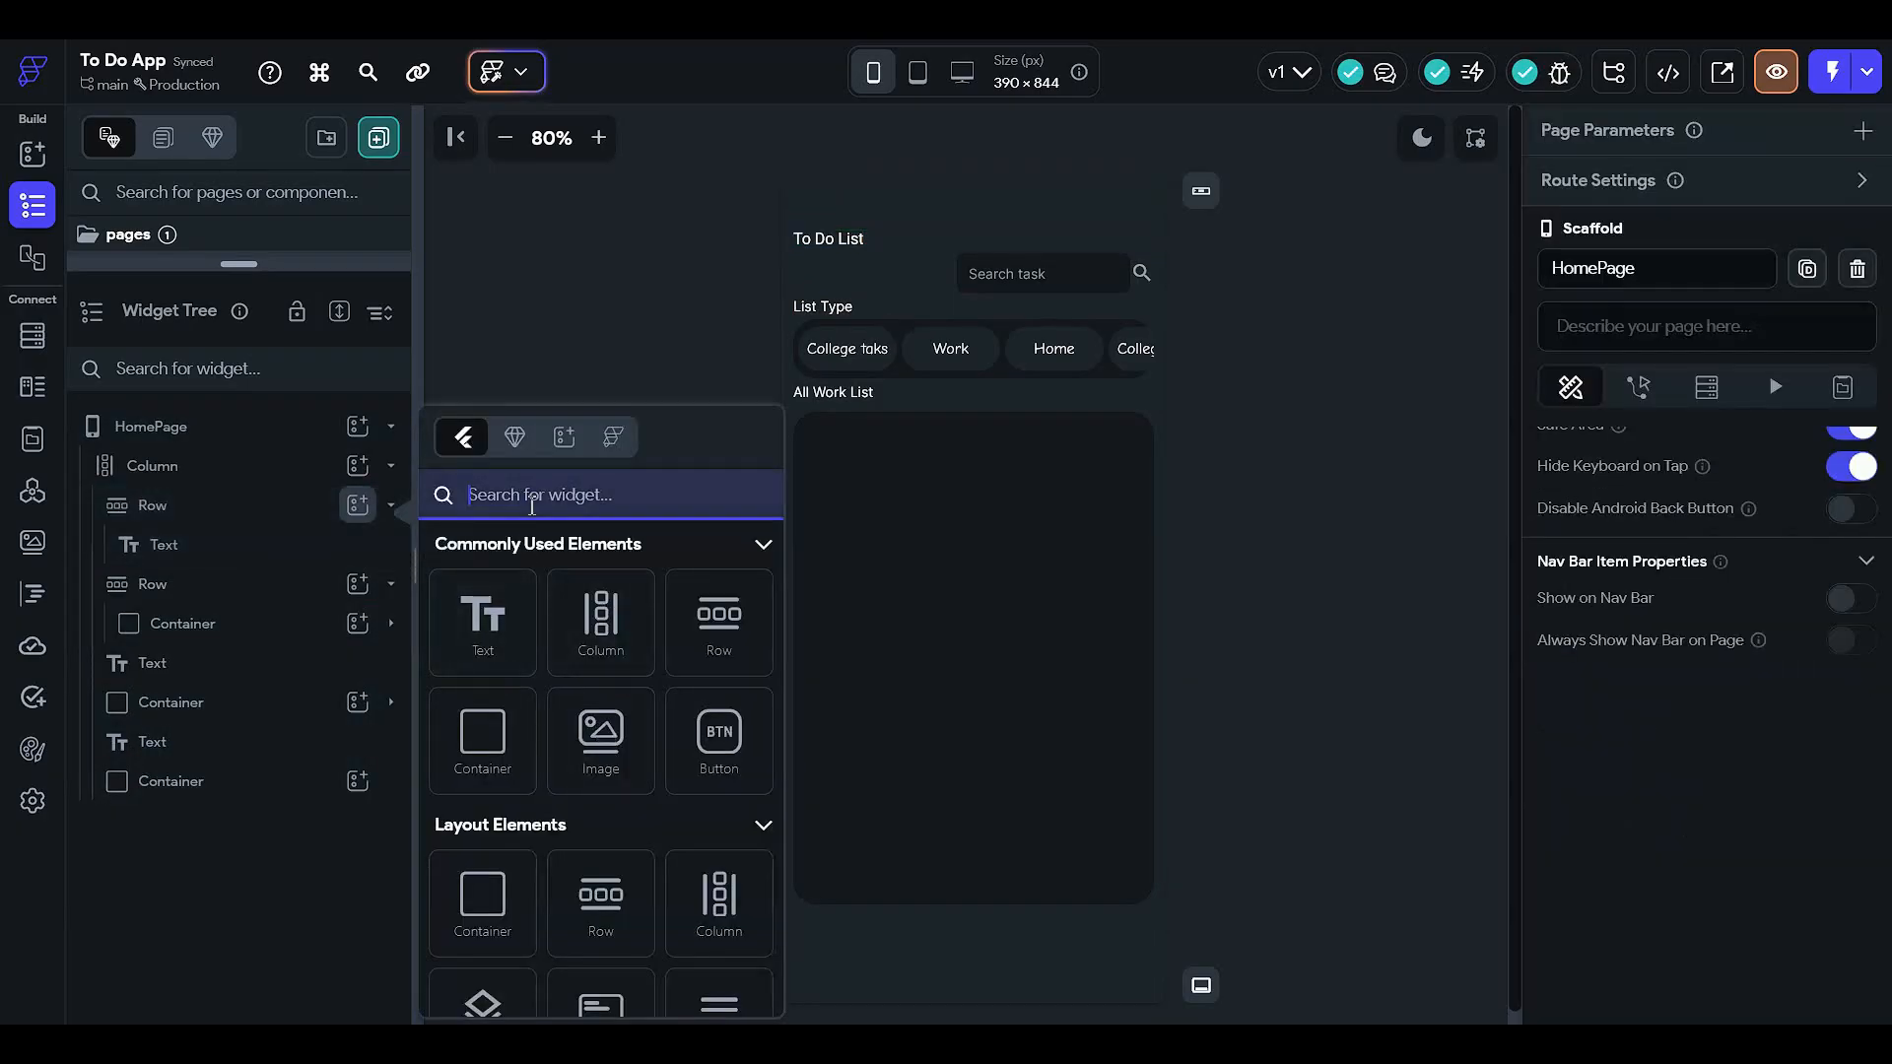
- Add a CircleImage with a 50 diameter to the title row
text(circle)
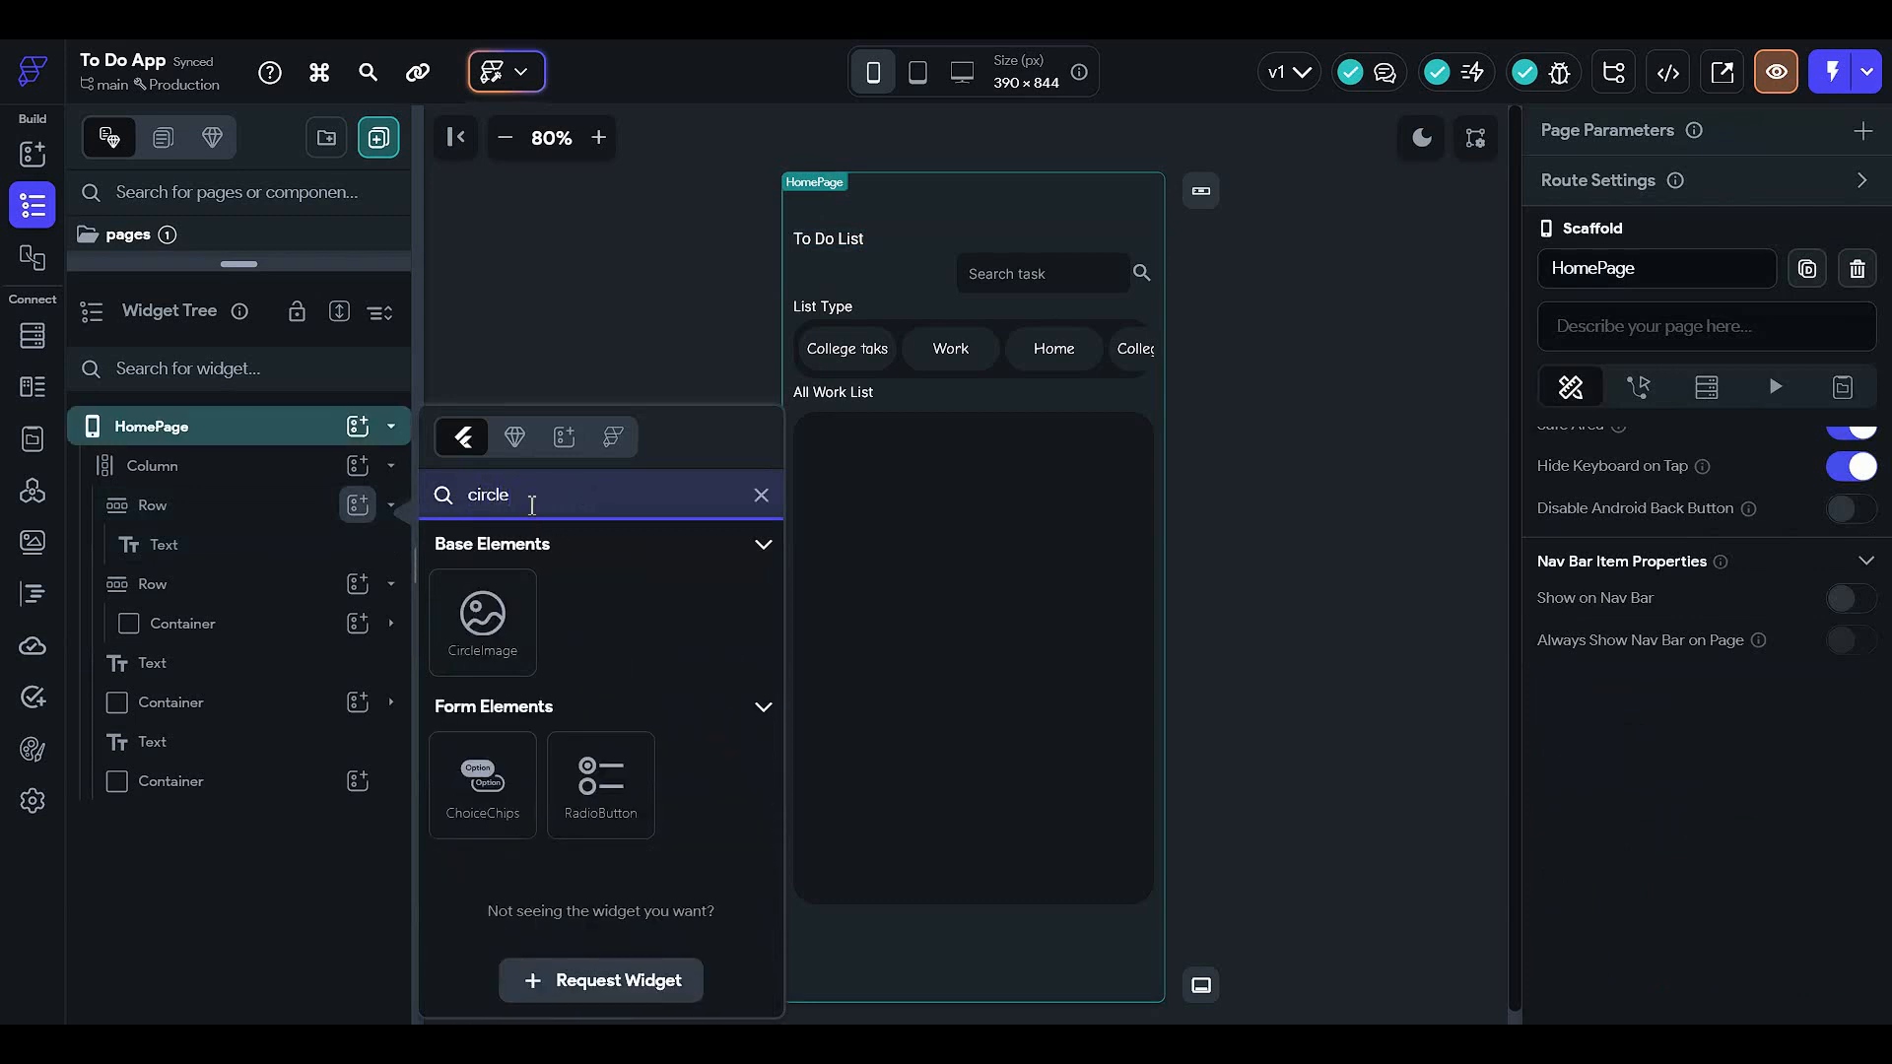
click(483, 618)
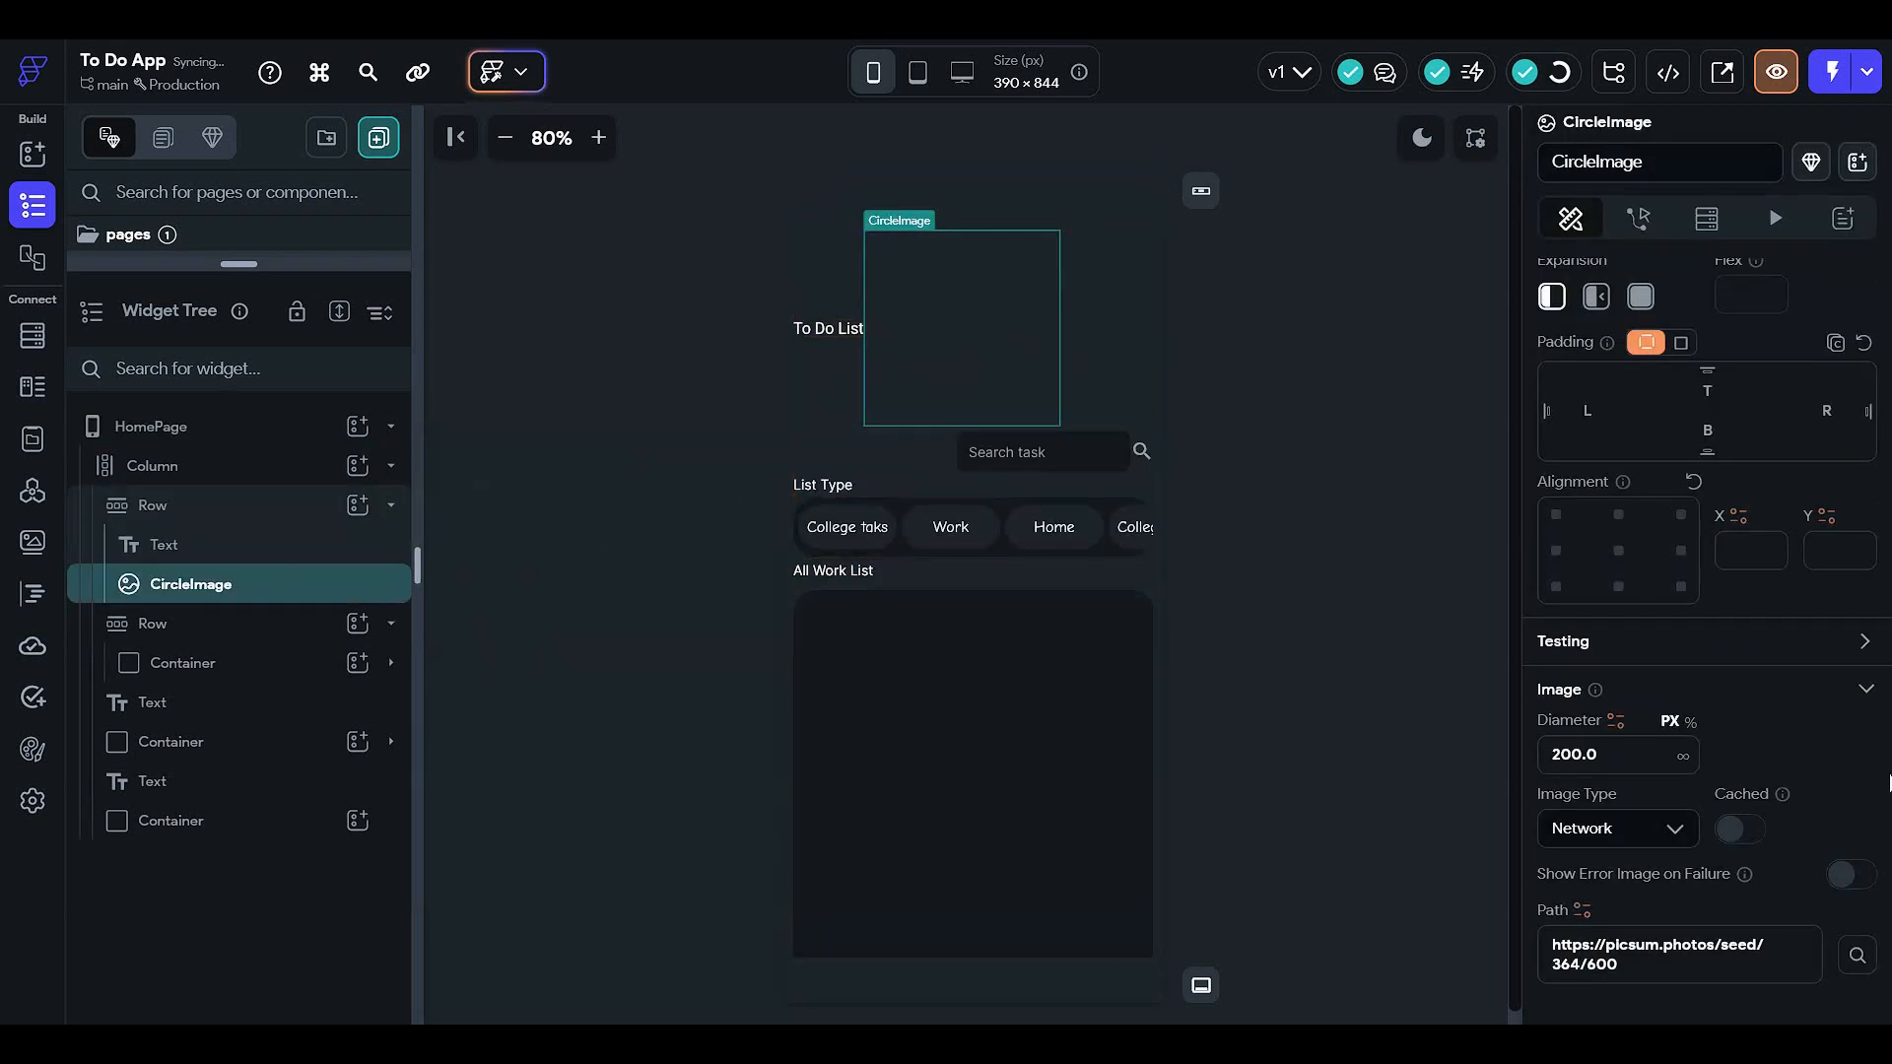
scroll(1690, 583, down, 3)
drag(1660, 457, 1259, 701)
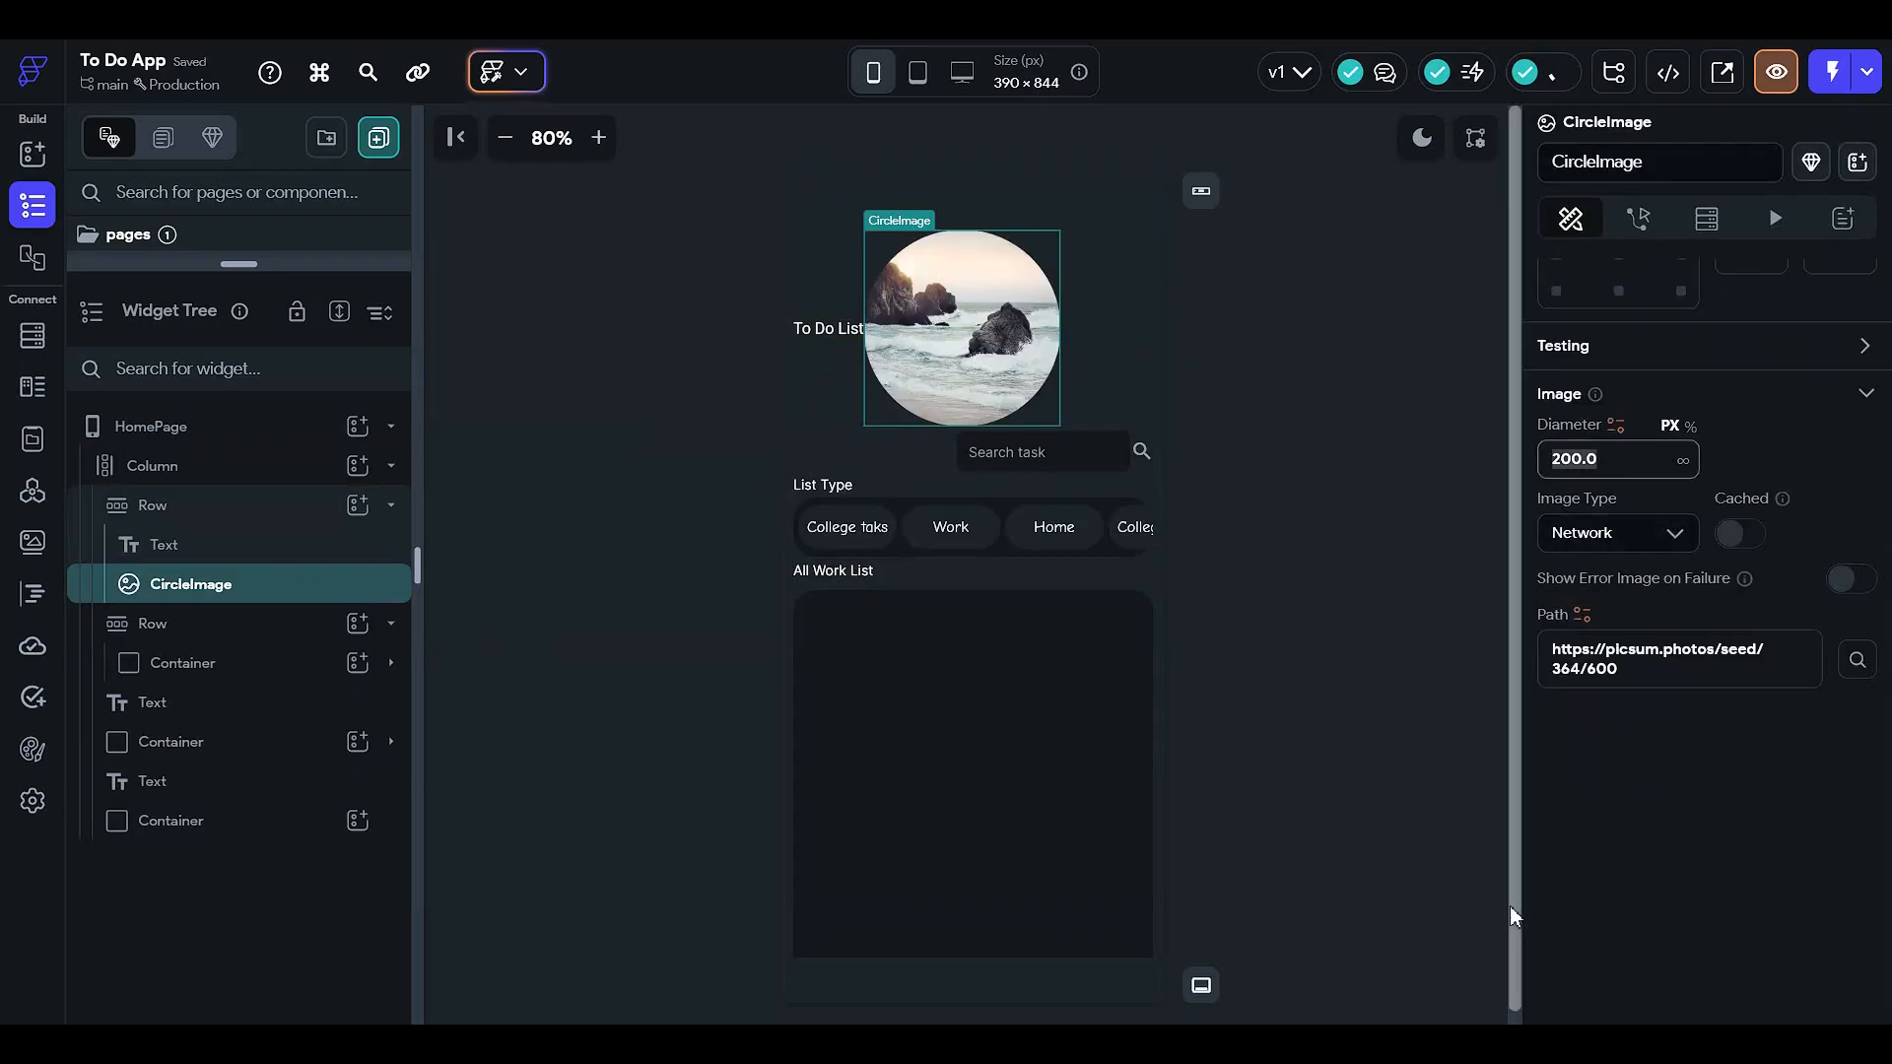
text(50)
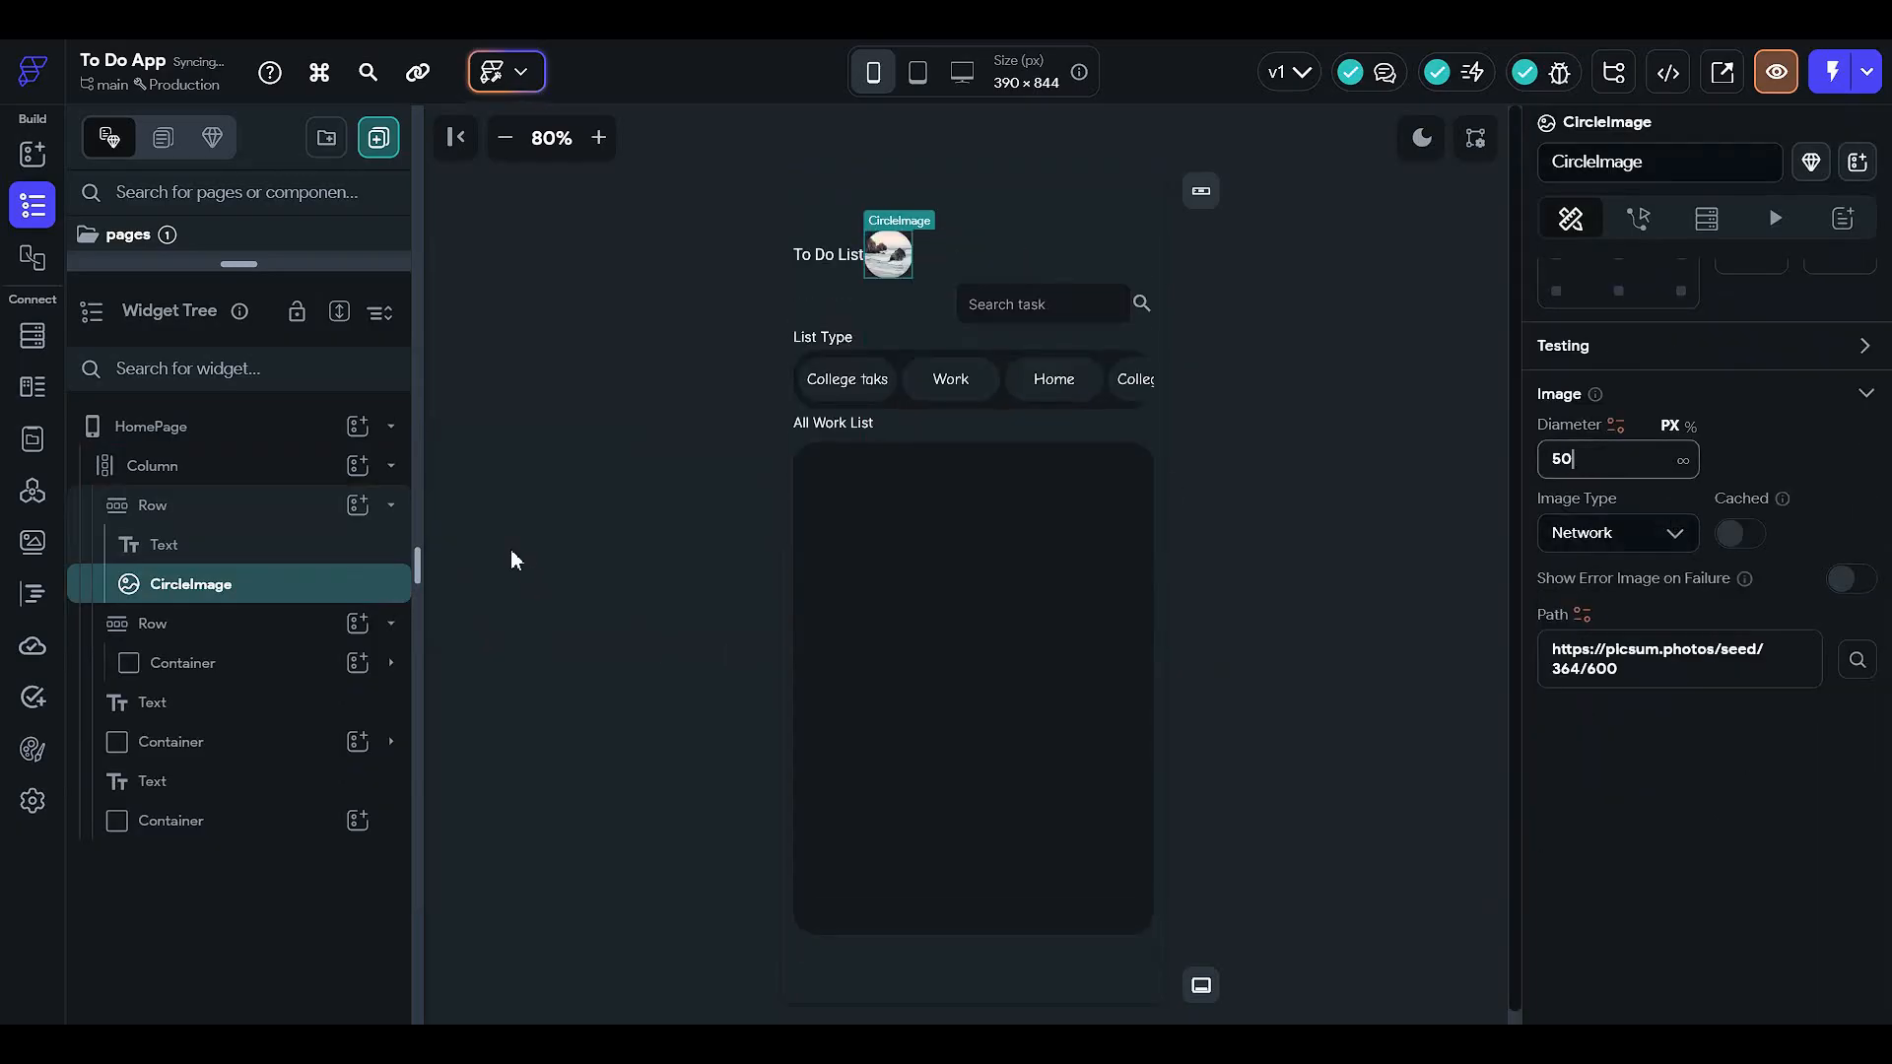
- Set the title row's Main Axis Alignment to Space Between
click(286, 504)
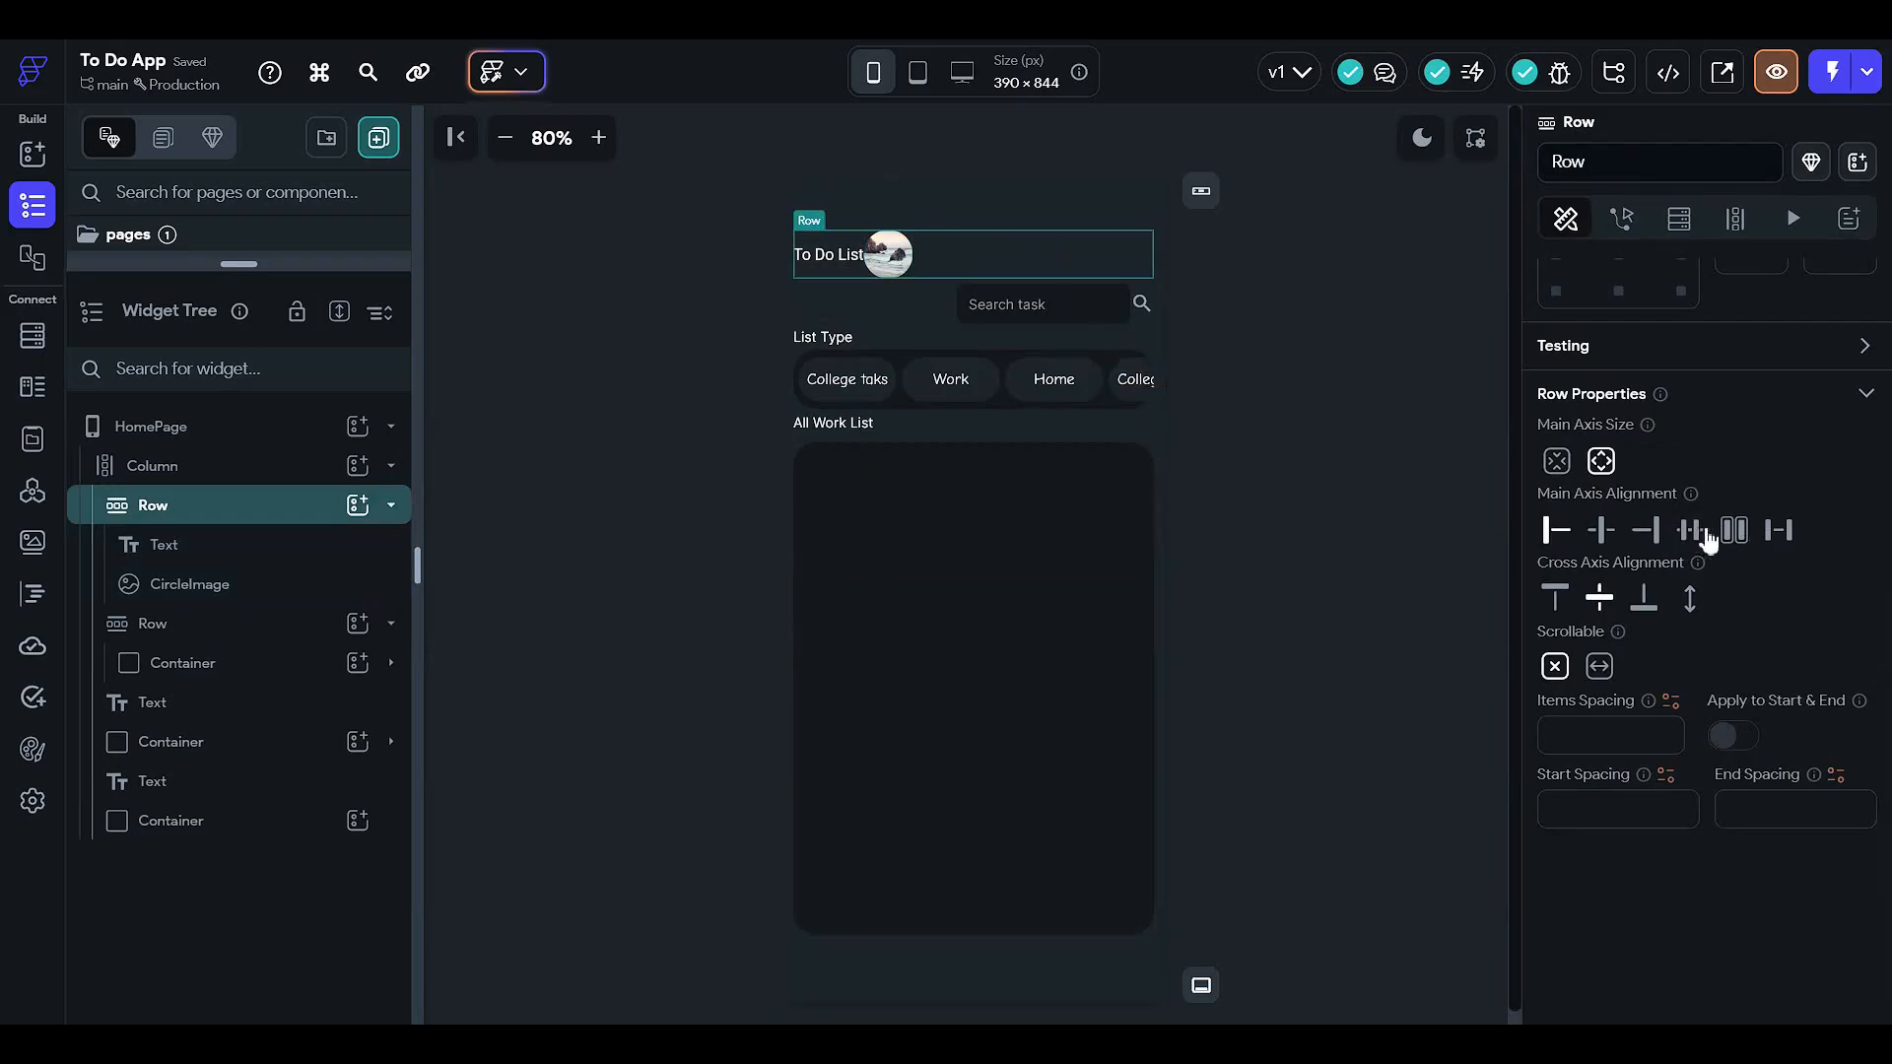
click(1778, 529)
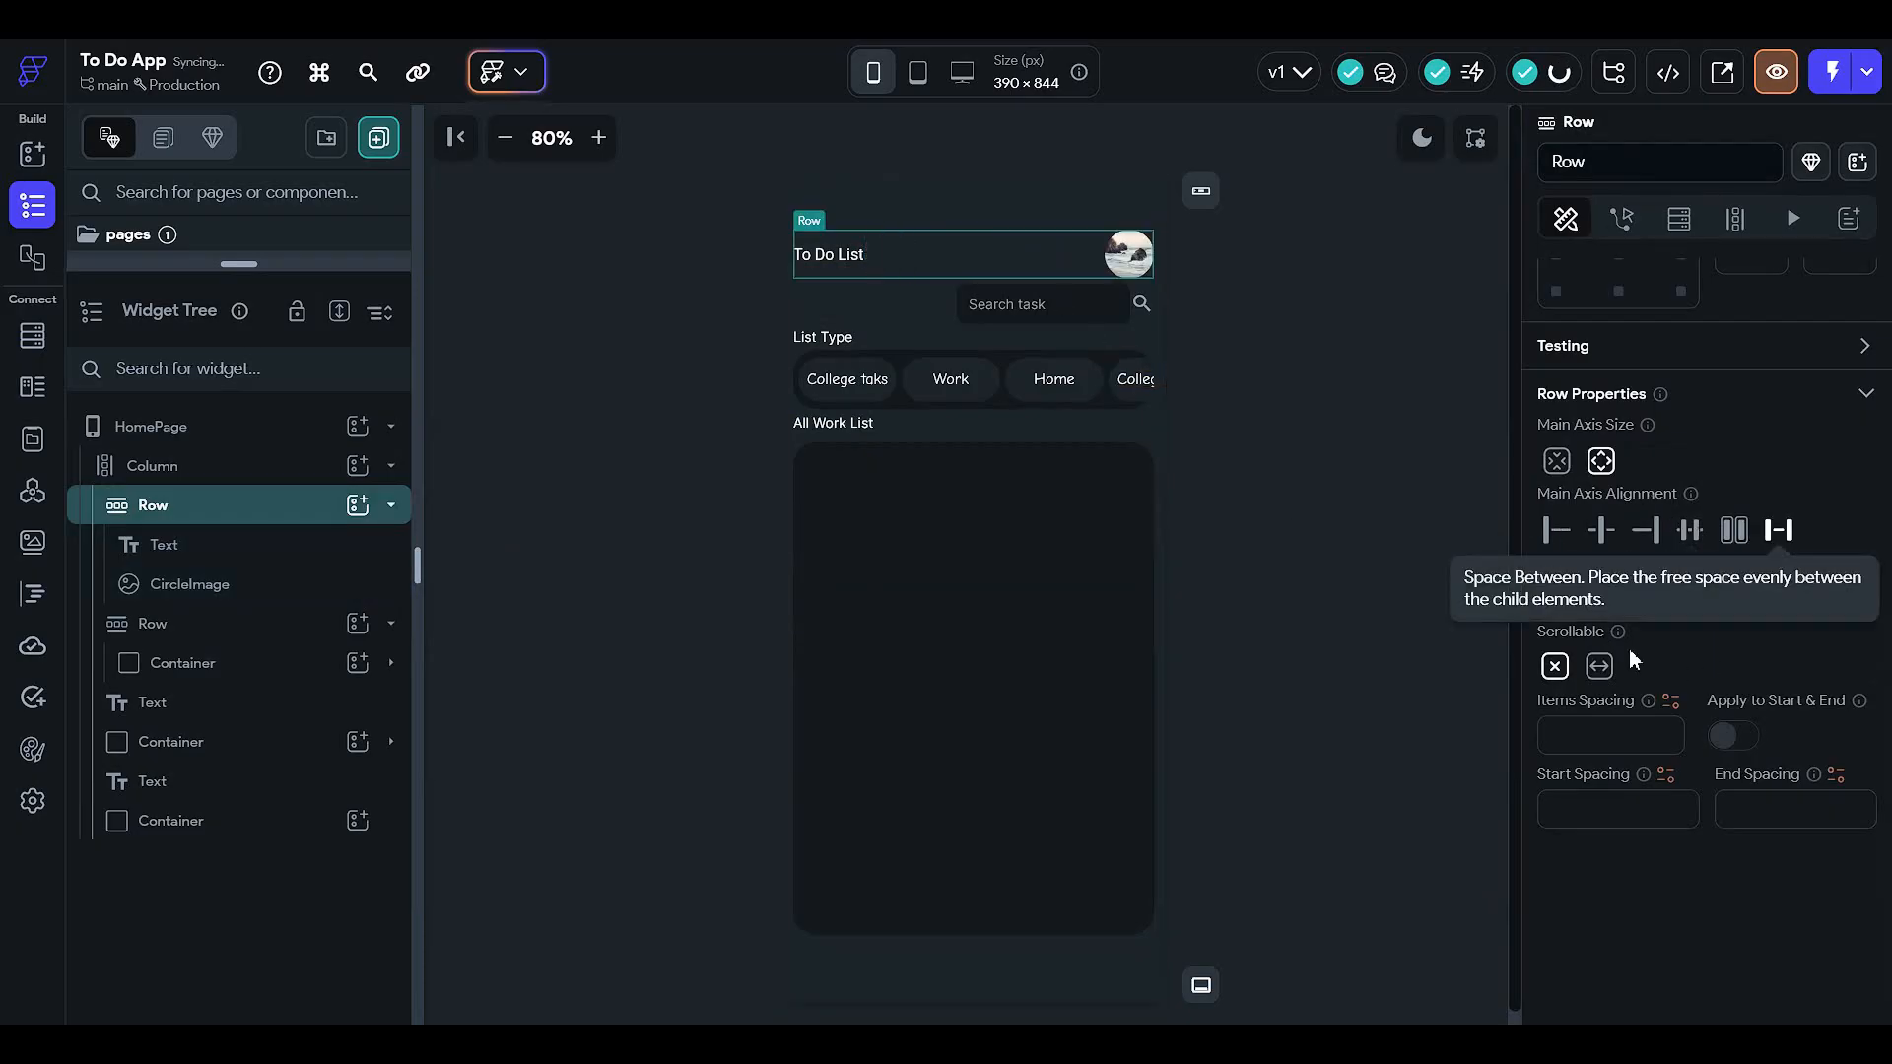
click(1328, 347)
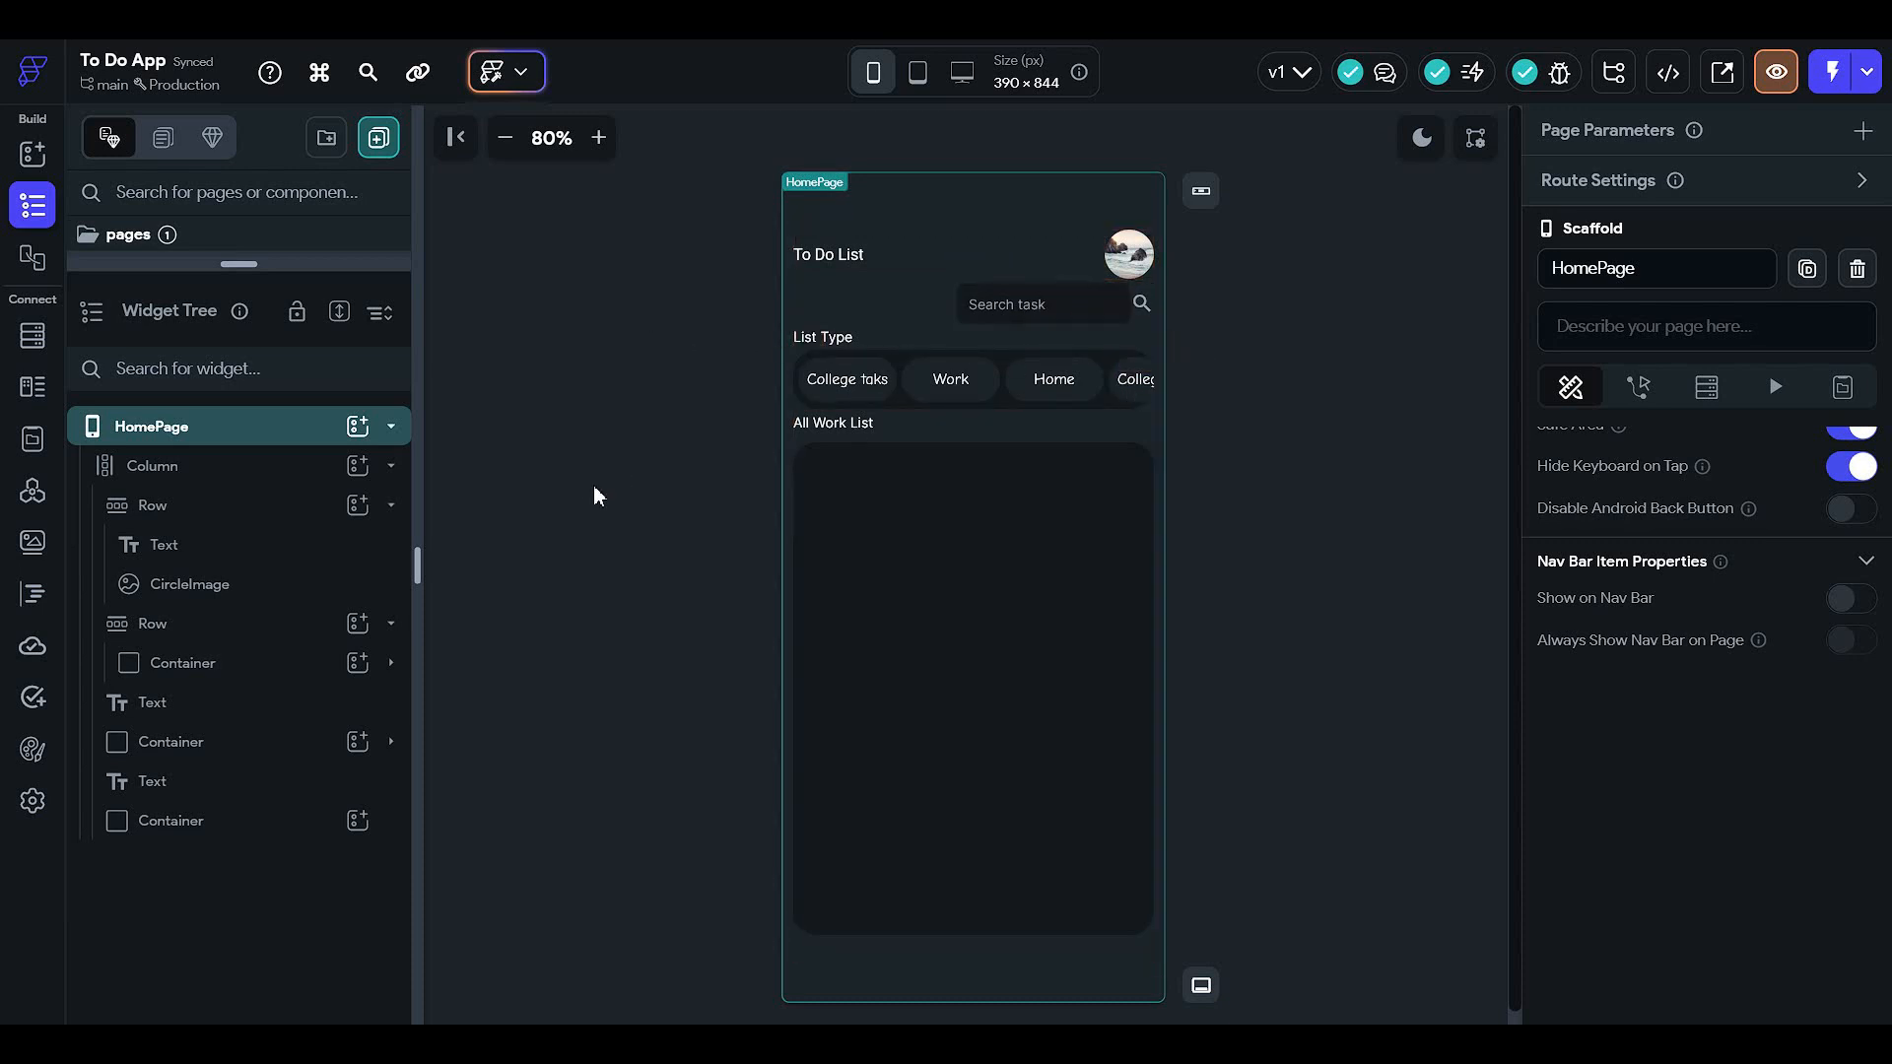
click(283, 542)
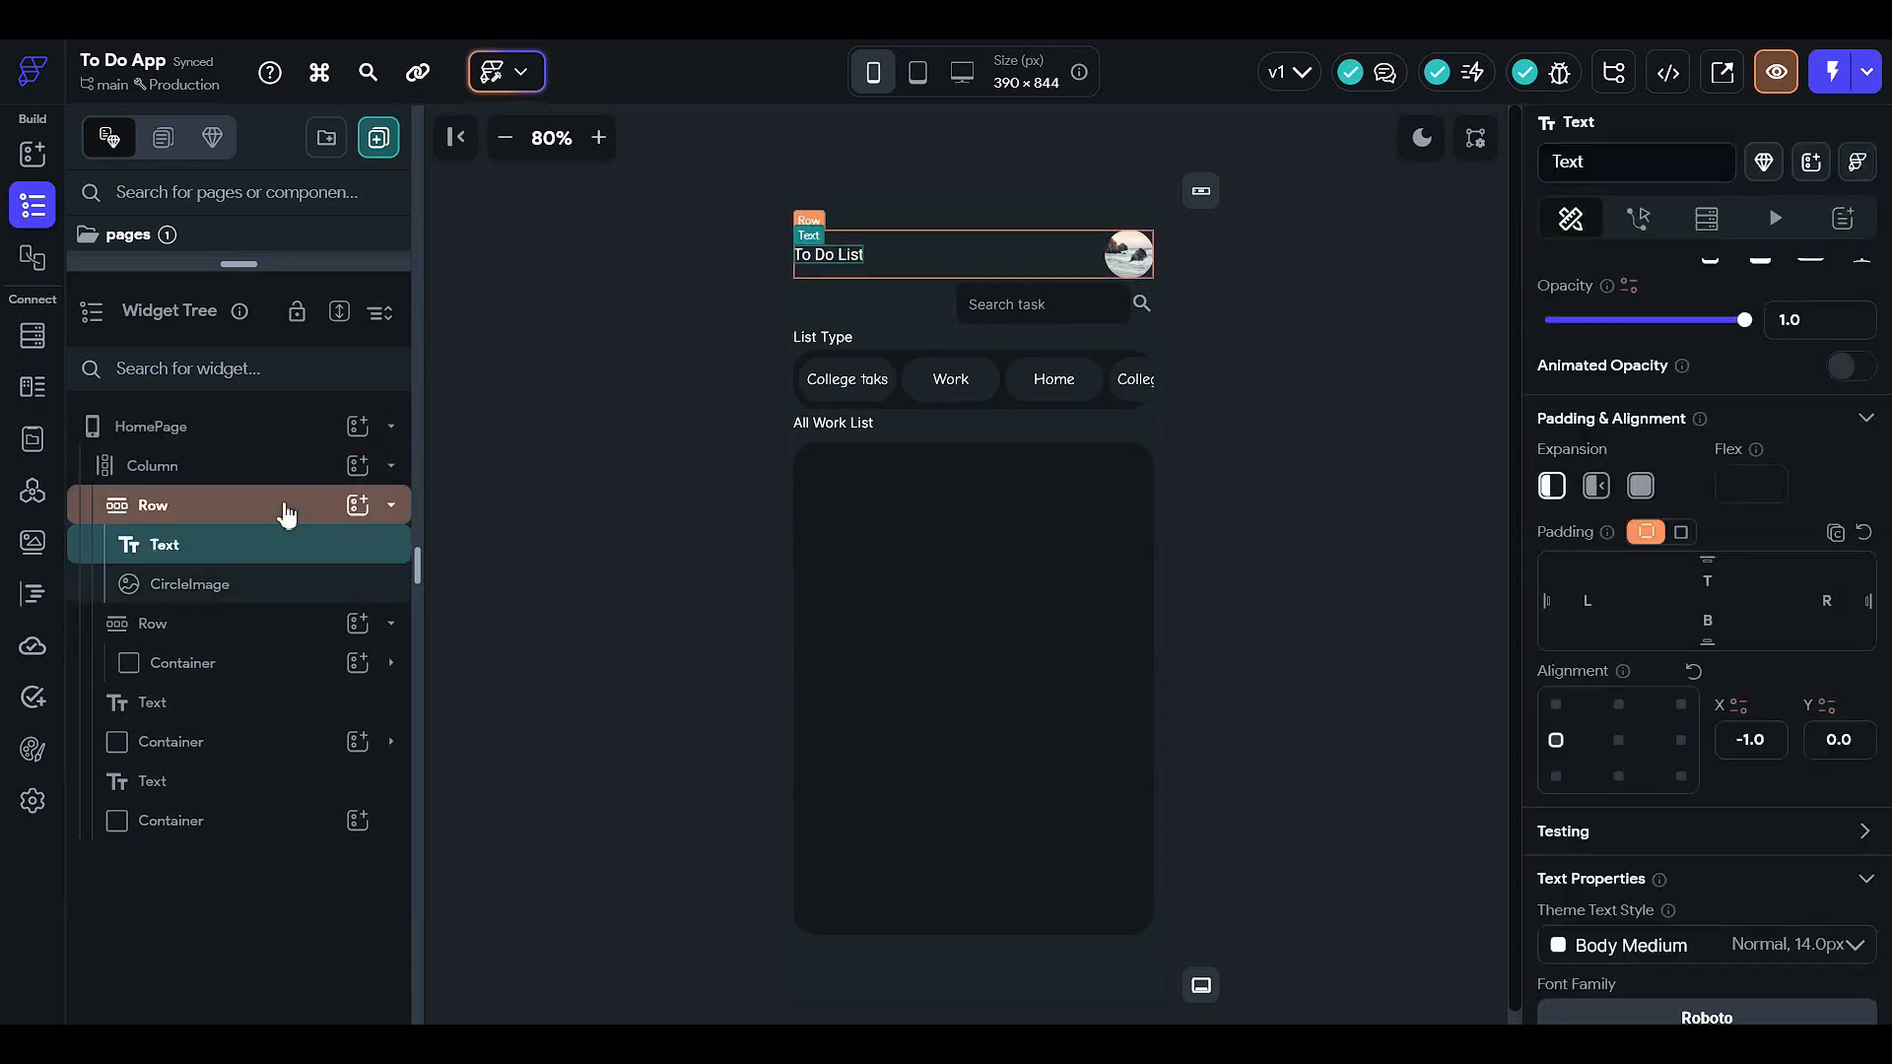
click(288, 626)
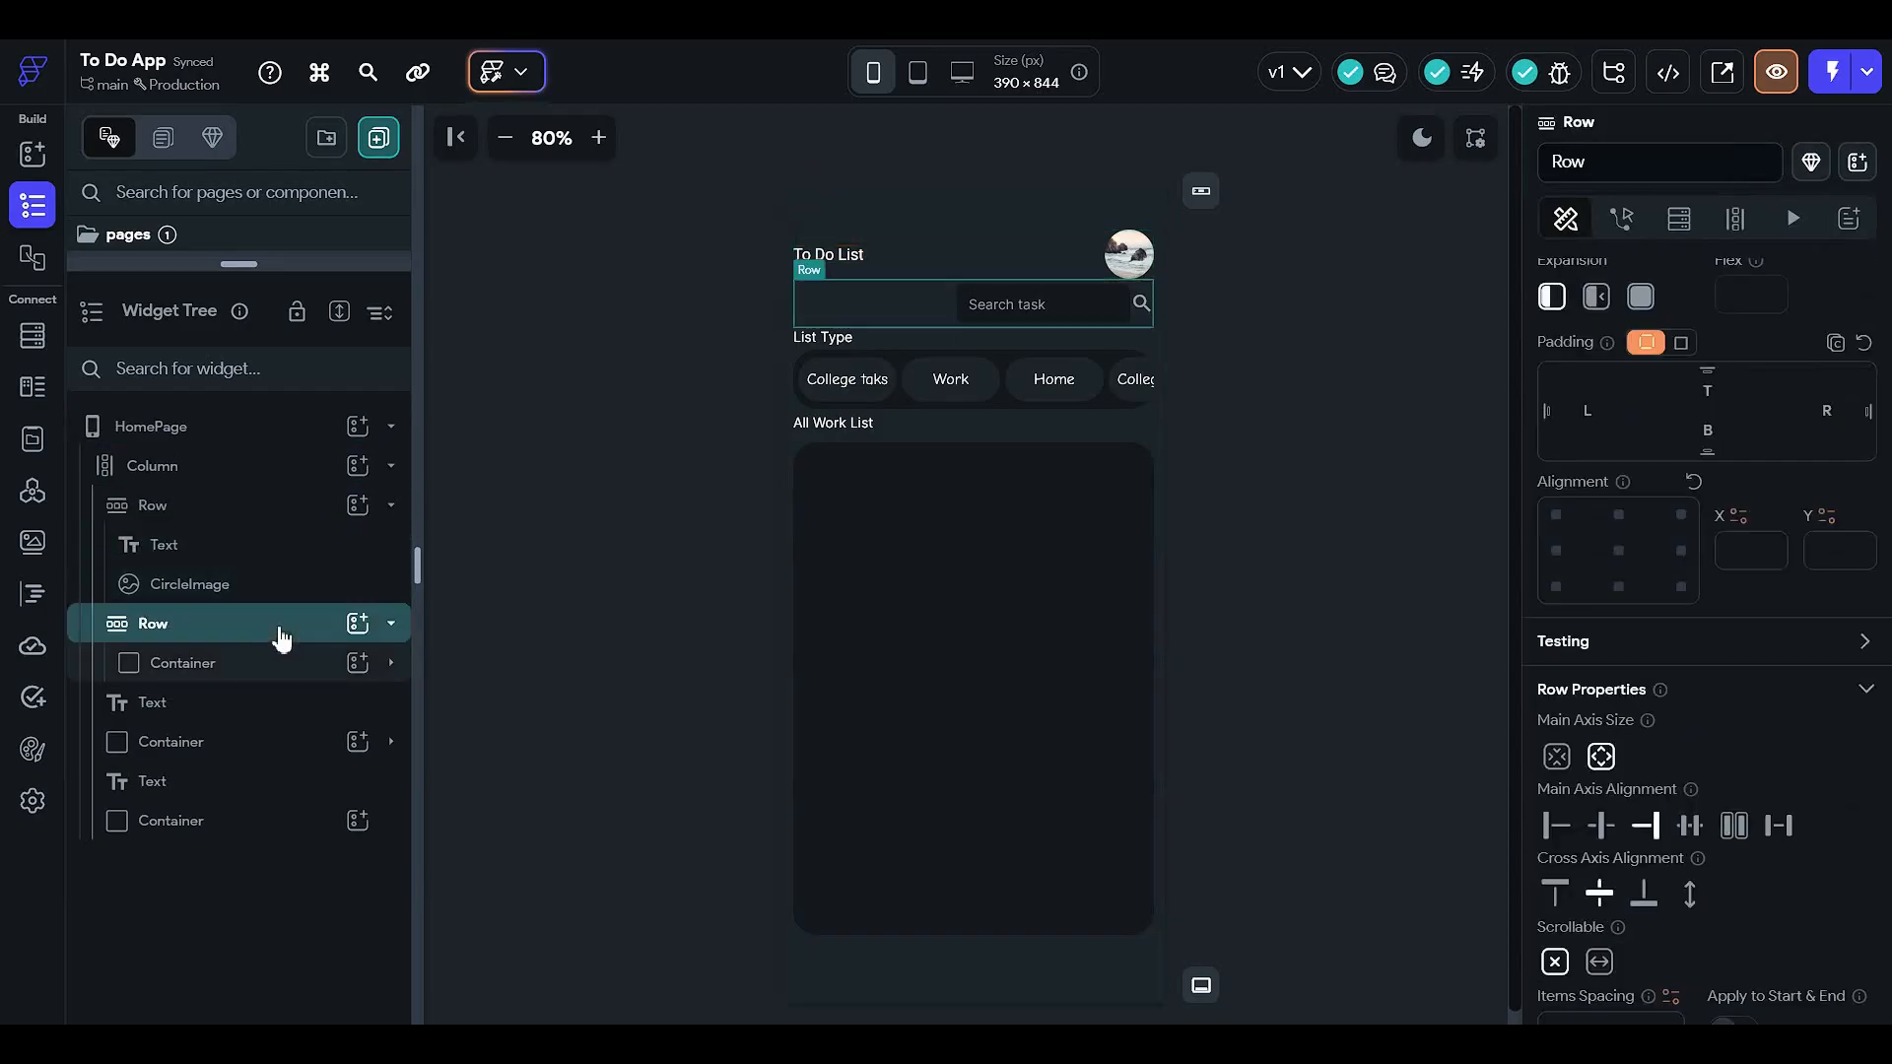
click(294, 627)
drag(294, 630, 279, 557)
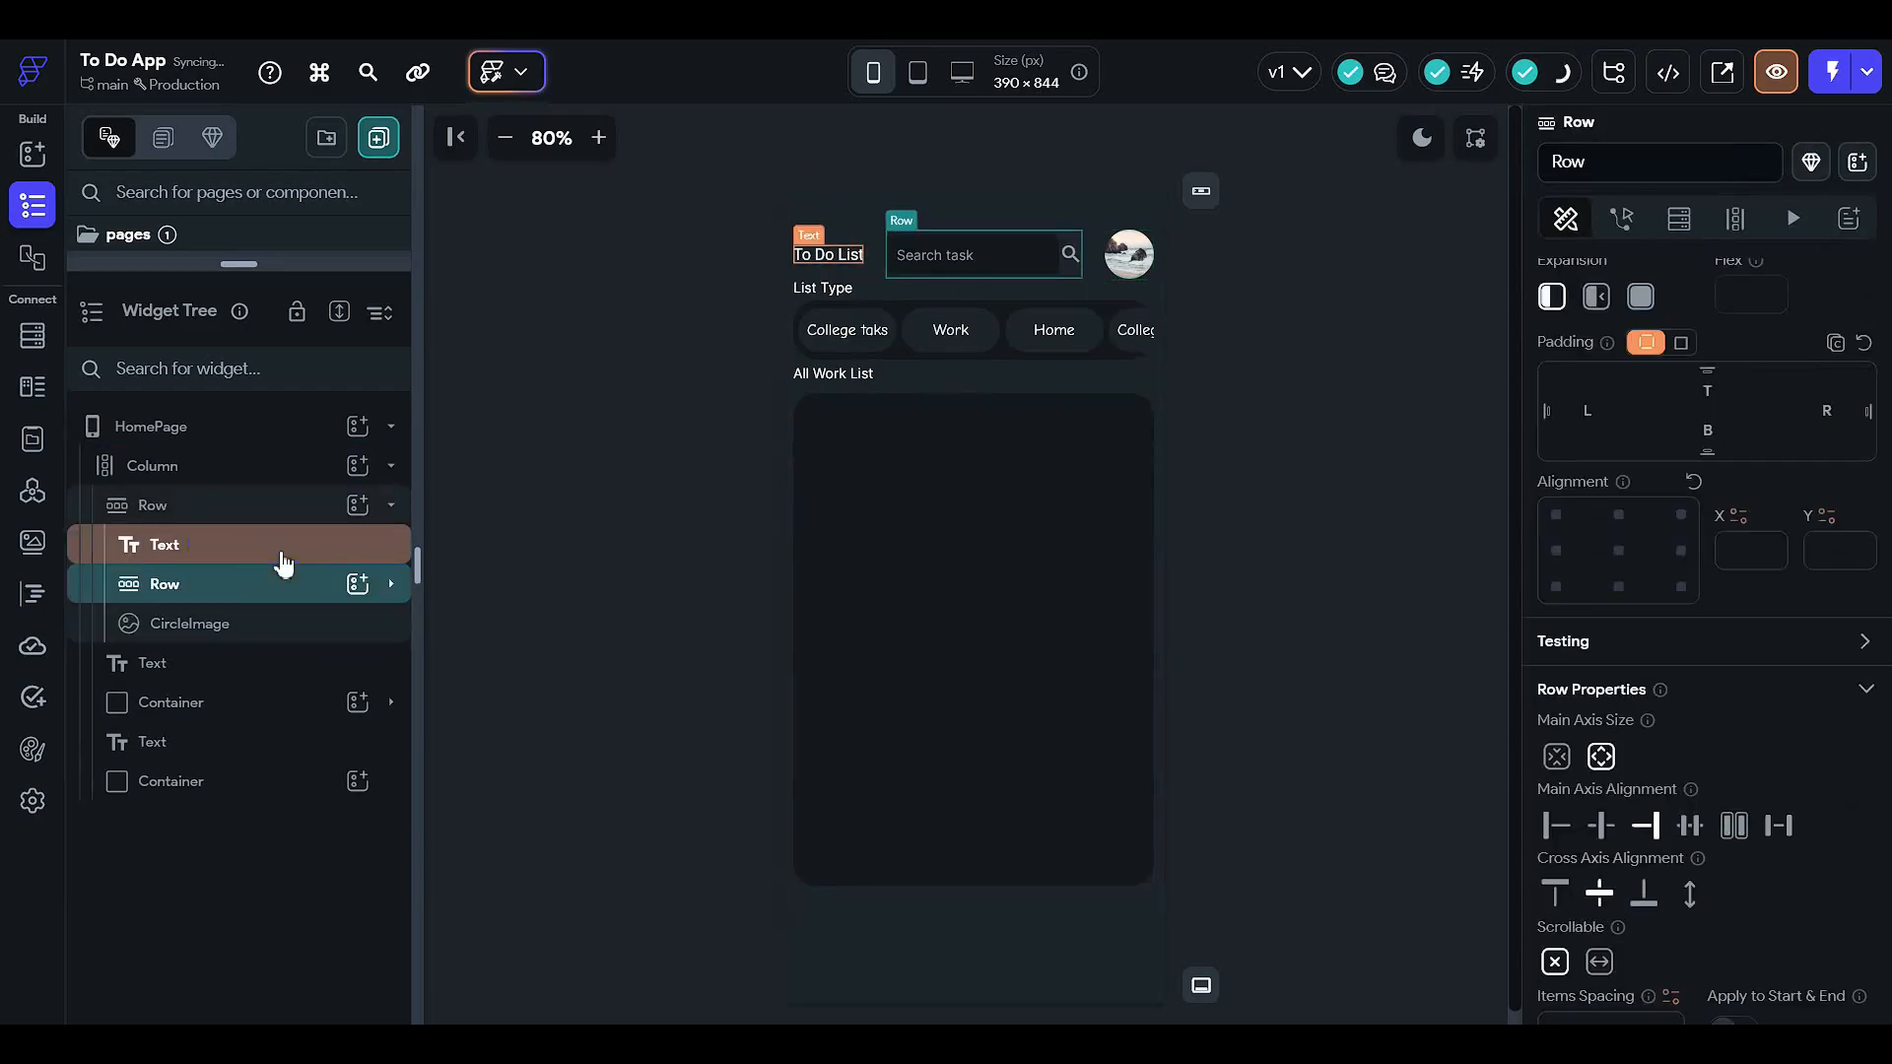
click(1373, 377)
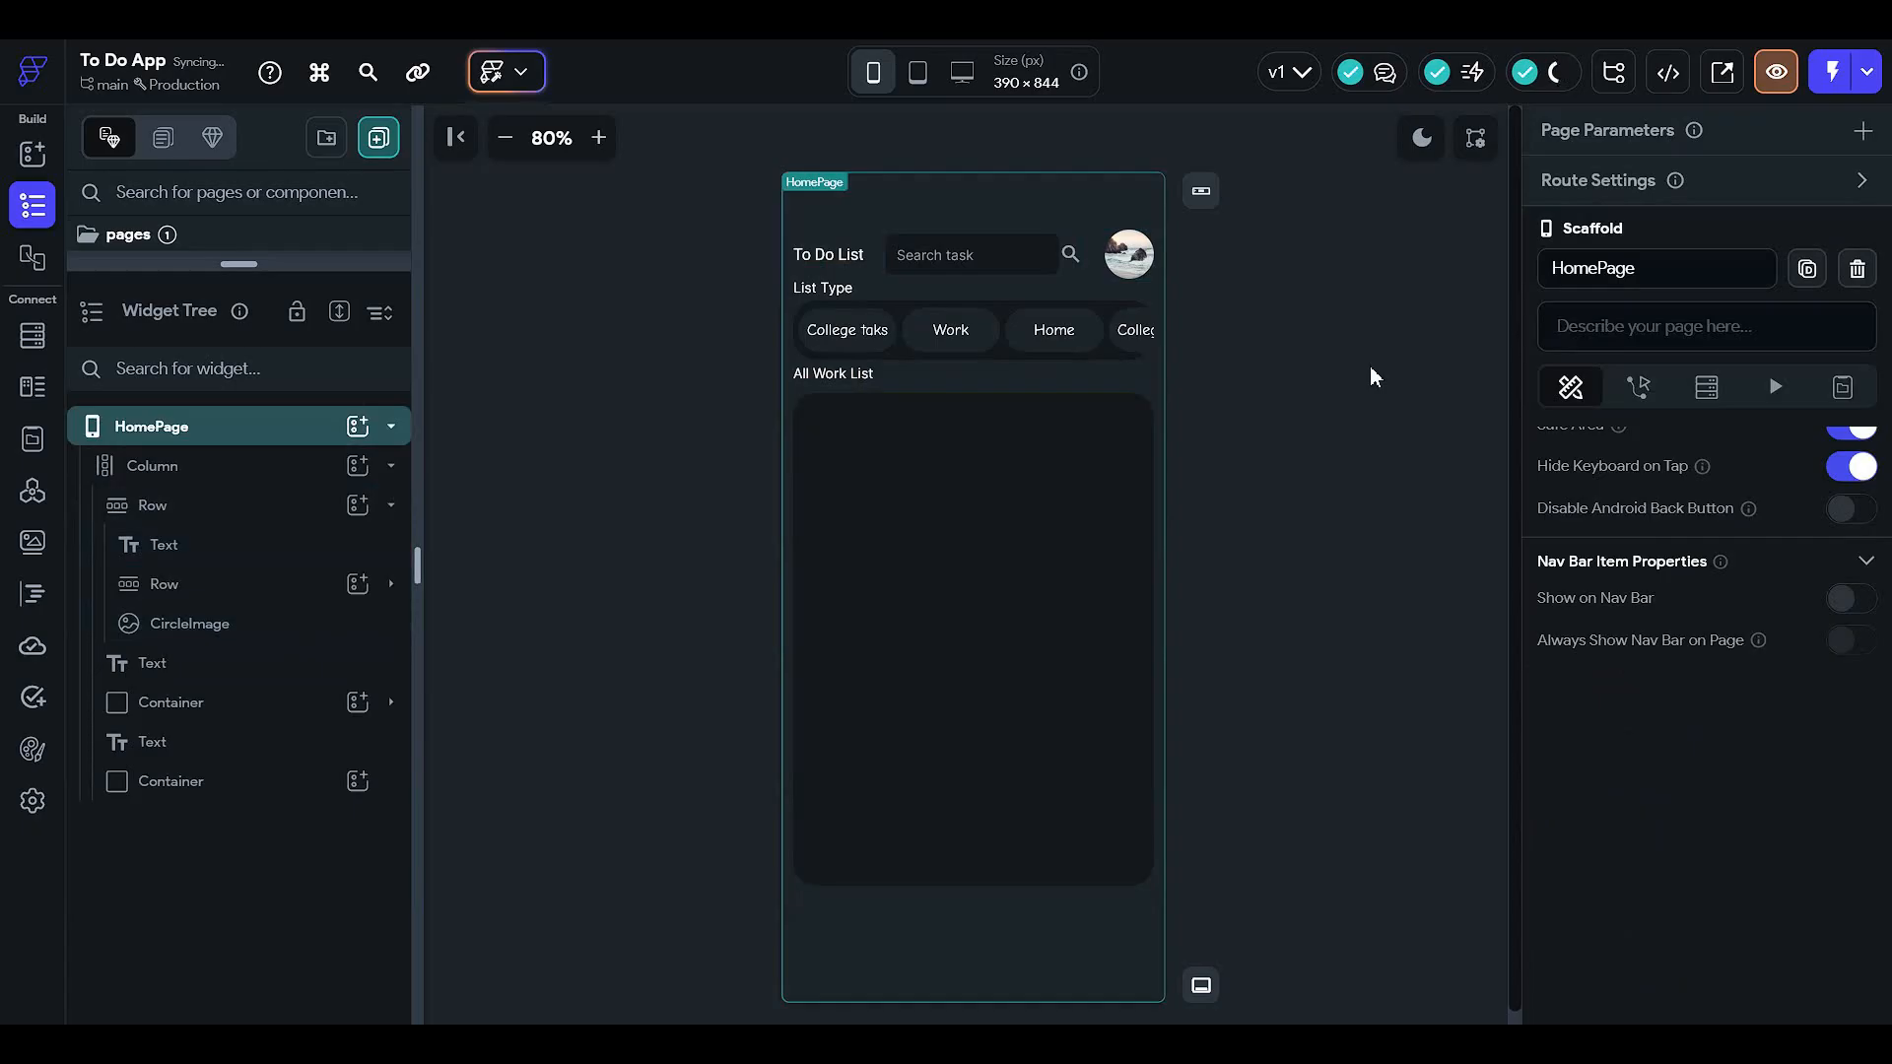
key(ctrl+z)
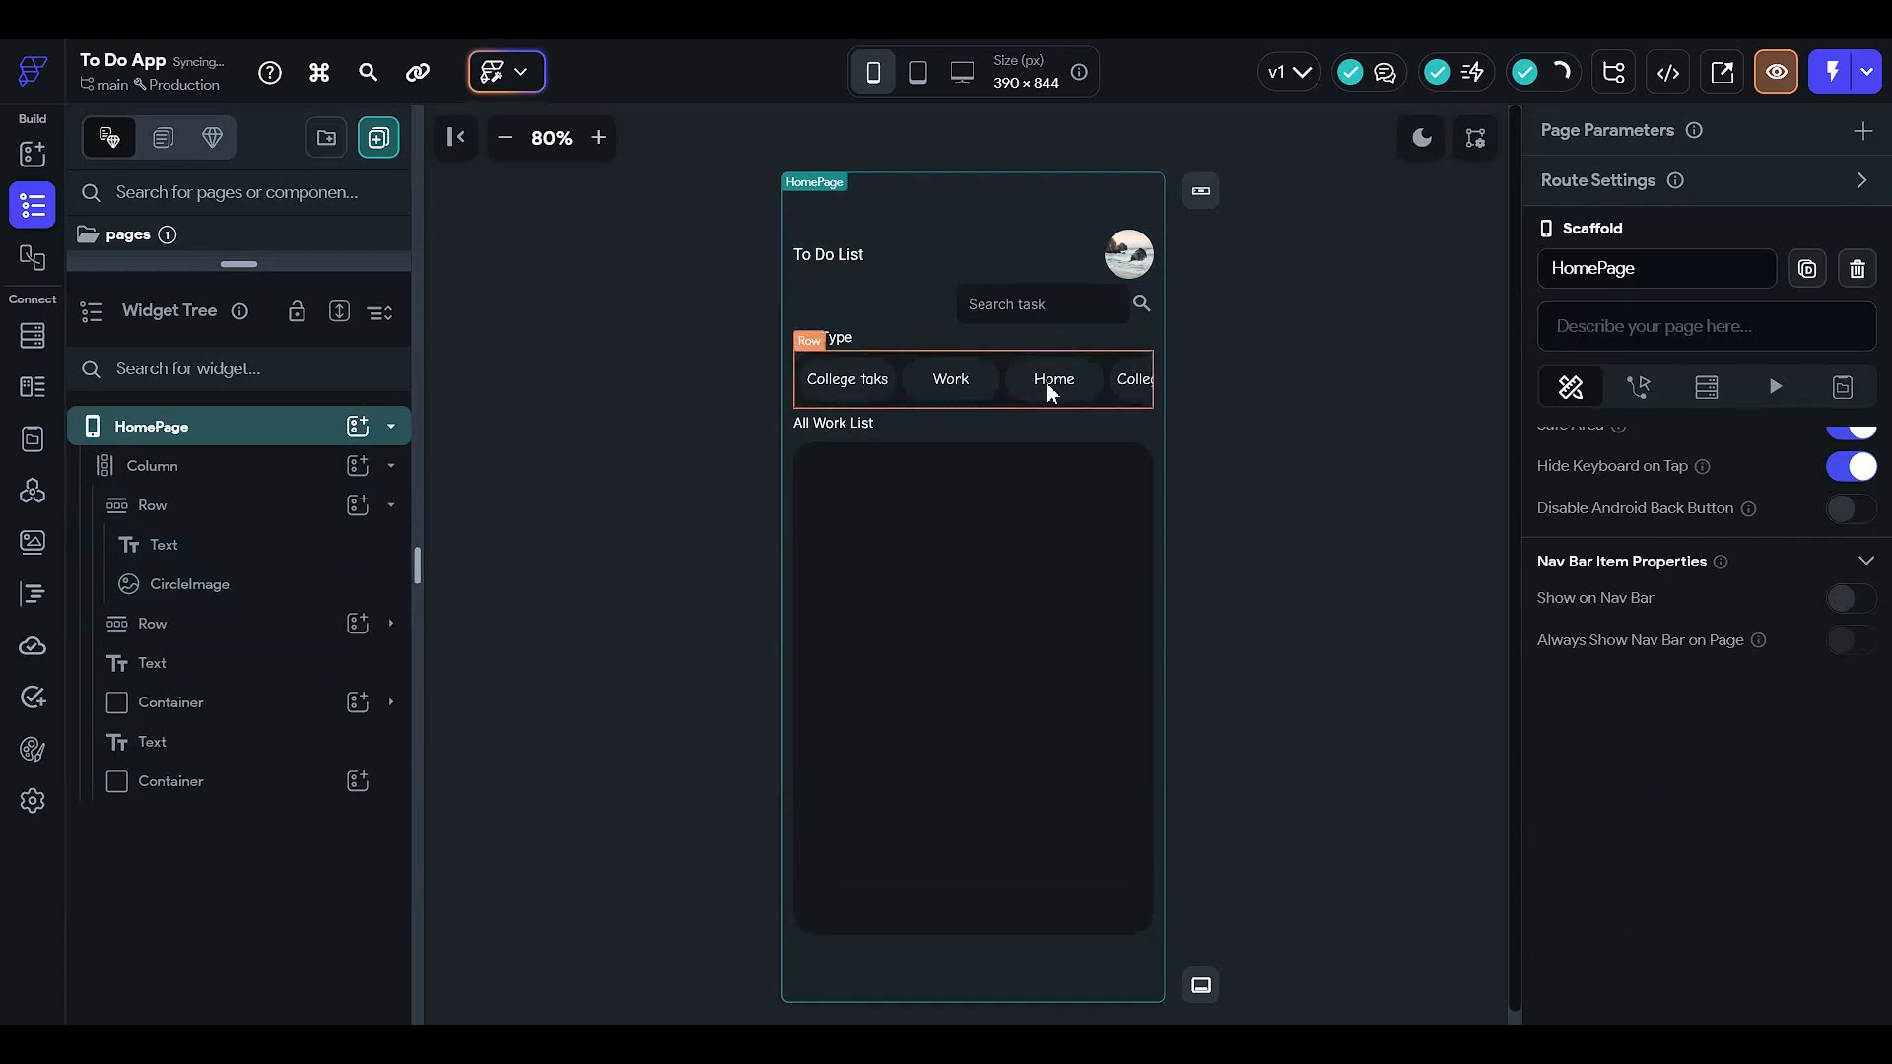
click(892, 323)
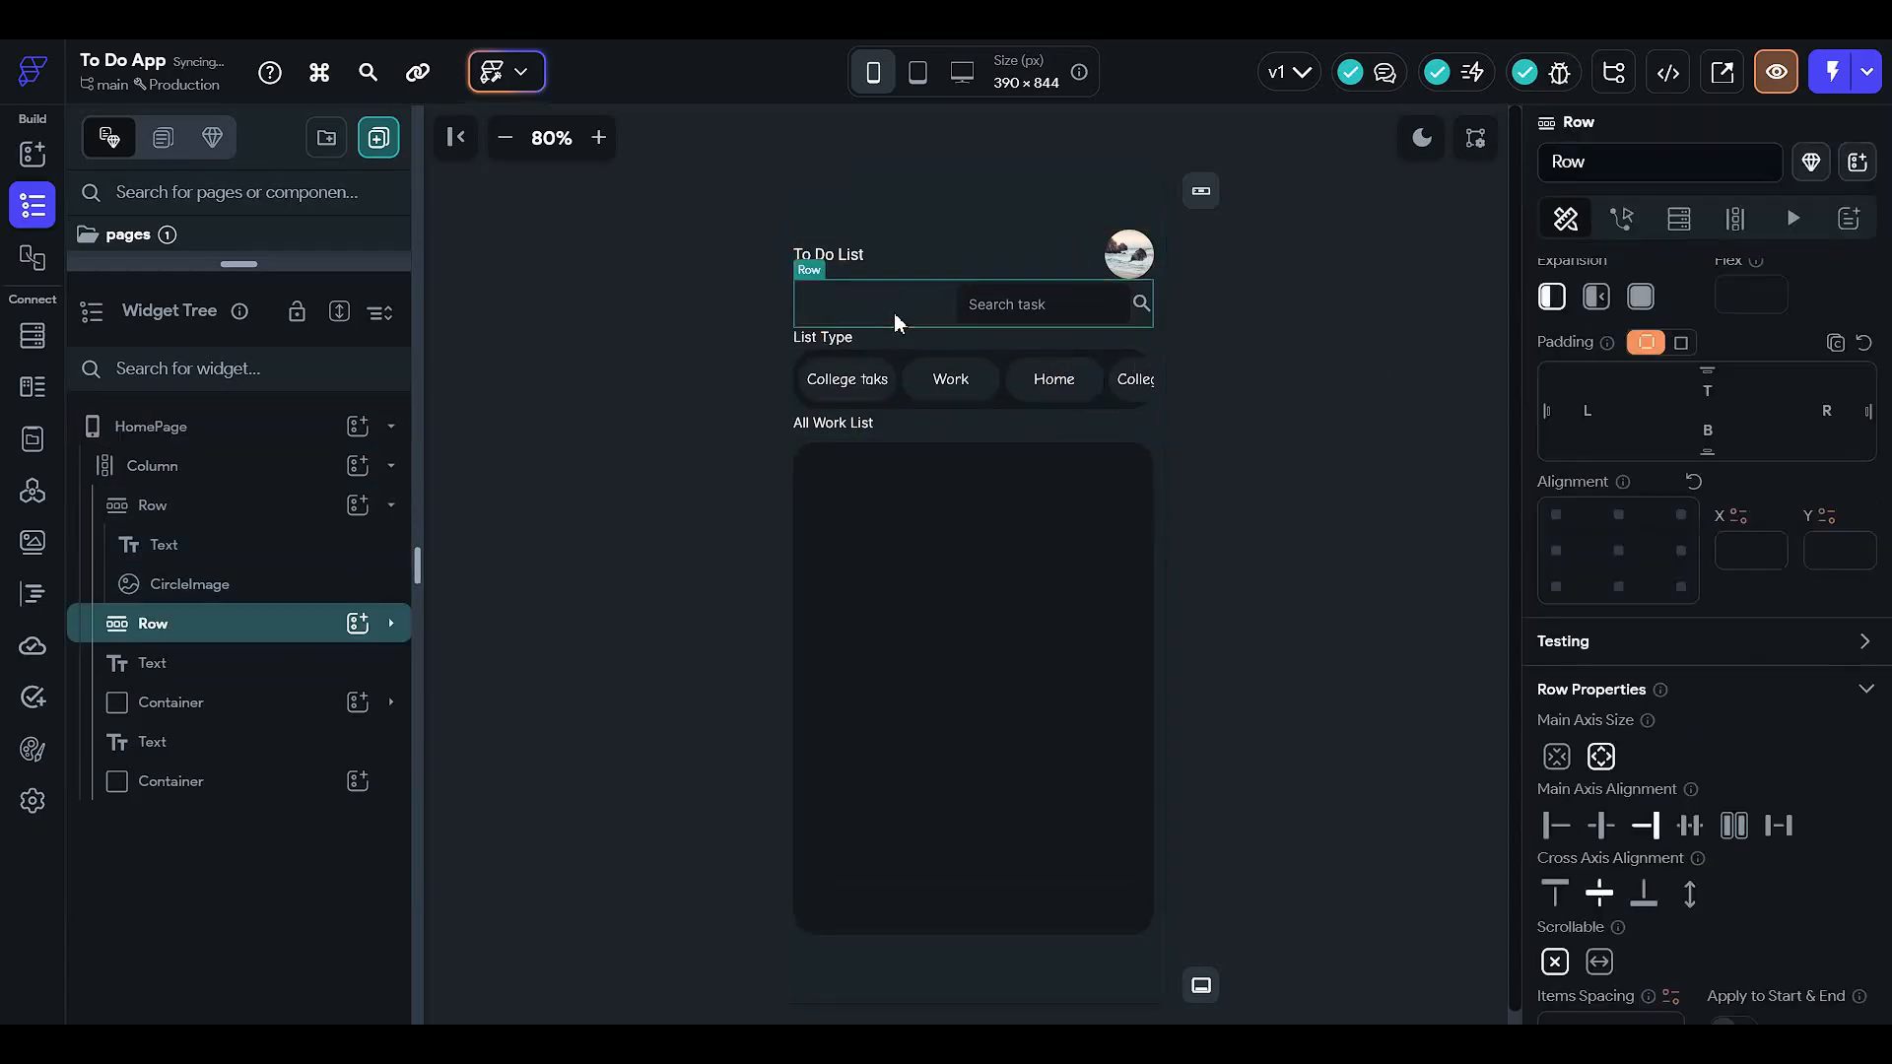
click(1084, 321)
scroll(1682, 778, down, 3)
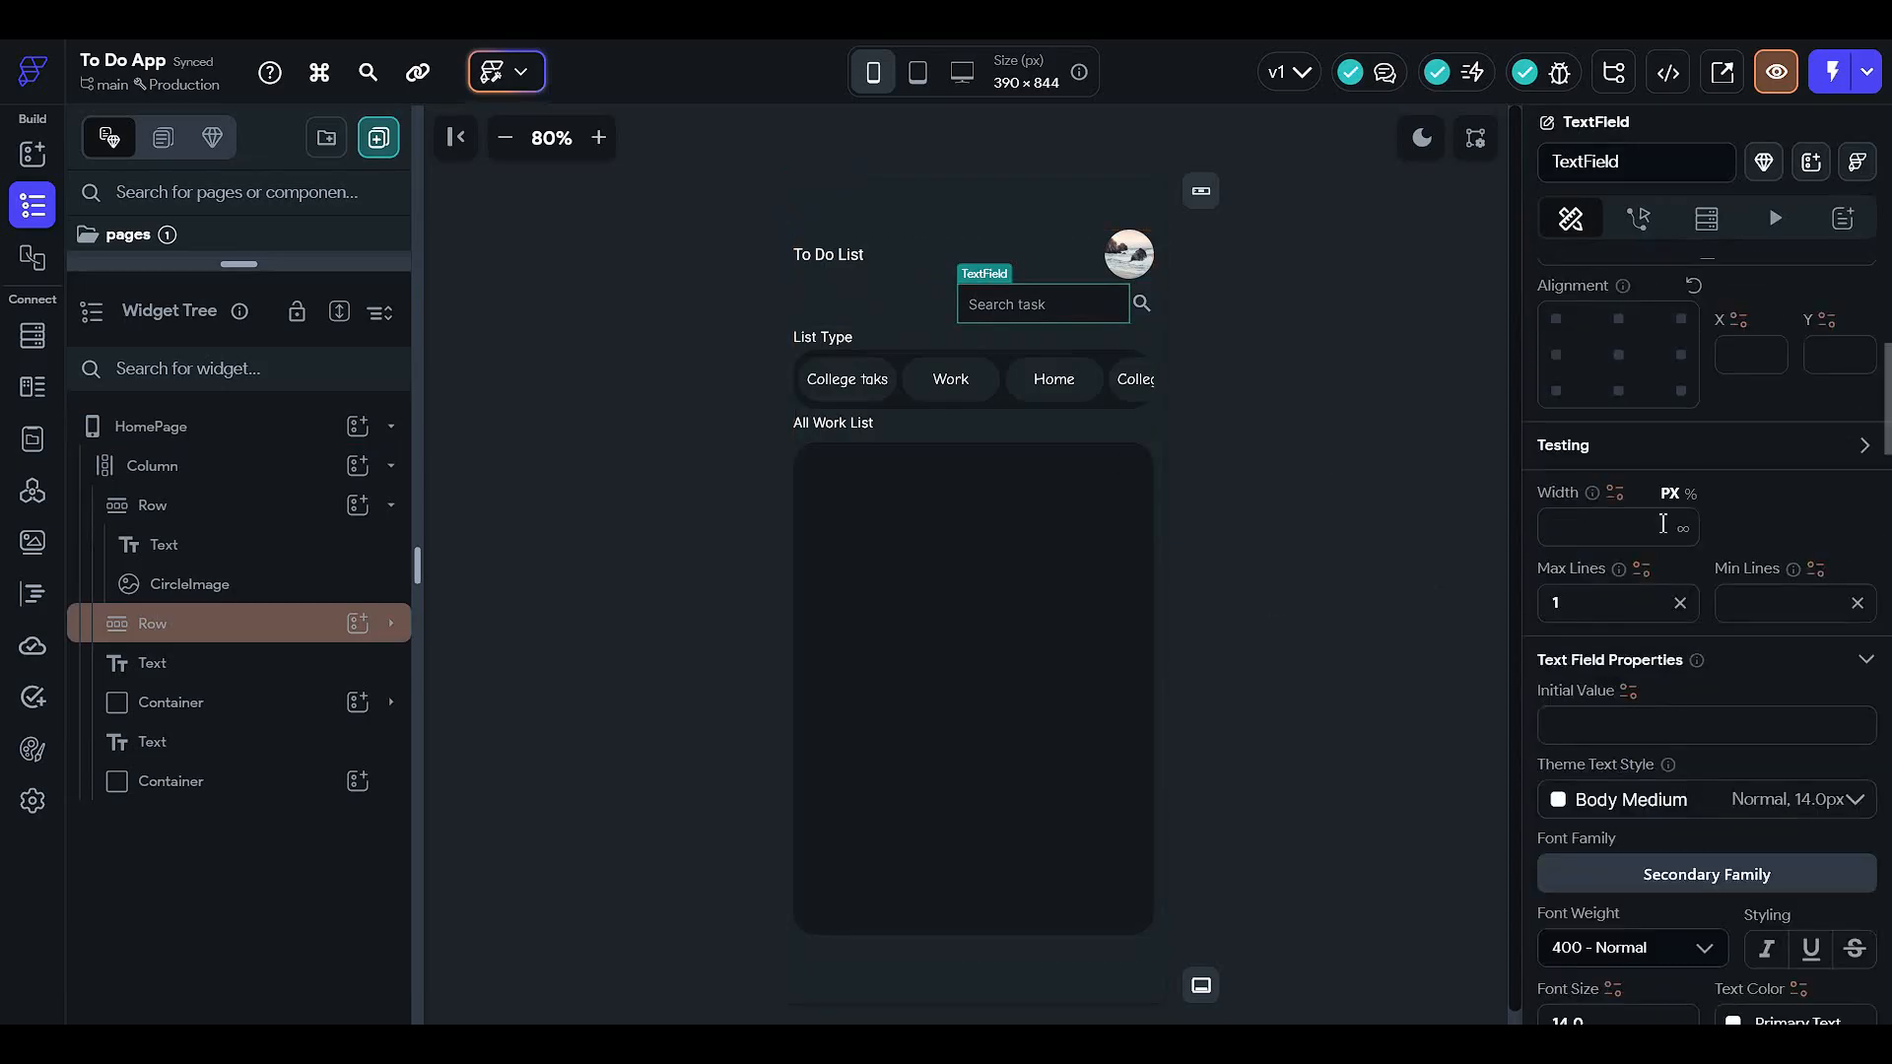
- Set the search container's width in percent, experimenting with values of 100 and 80
click(274, 624)
click(298, 666)
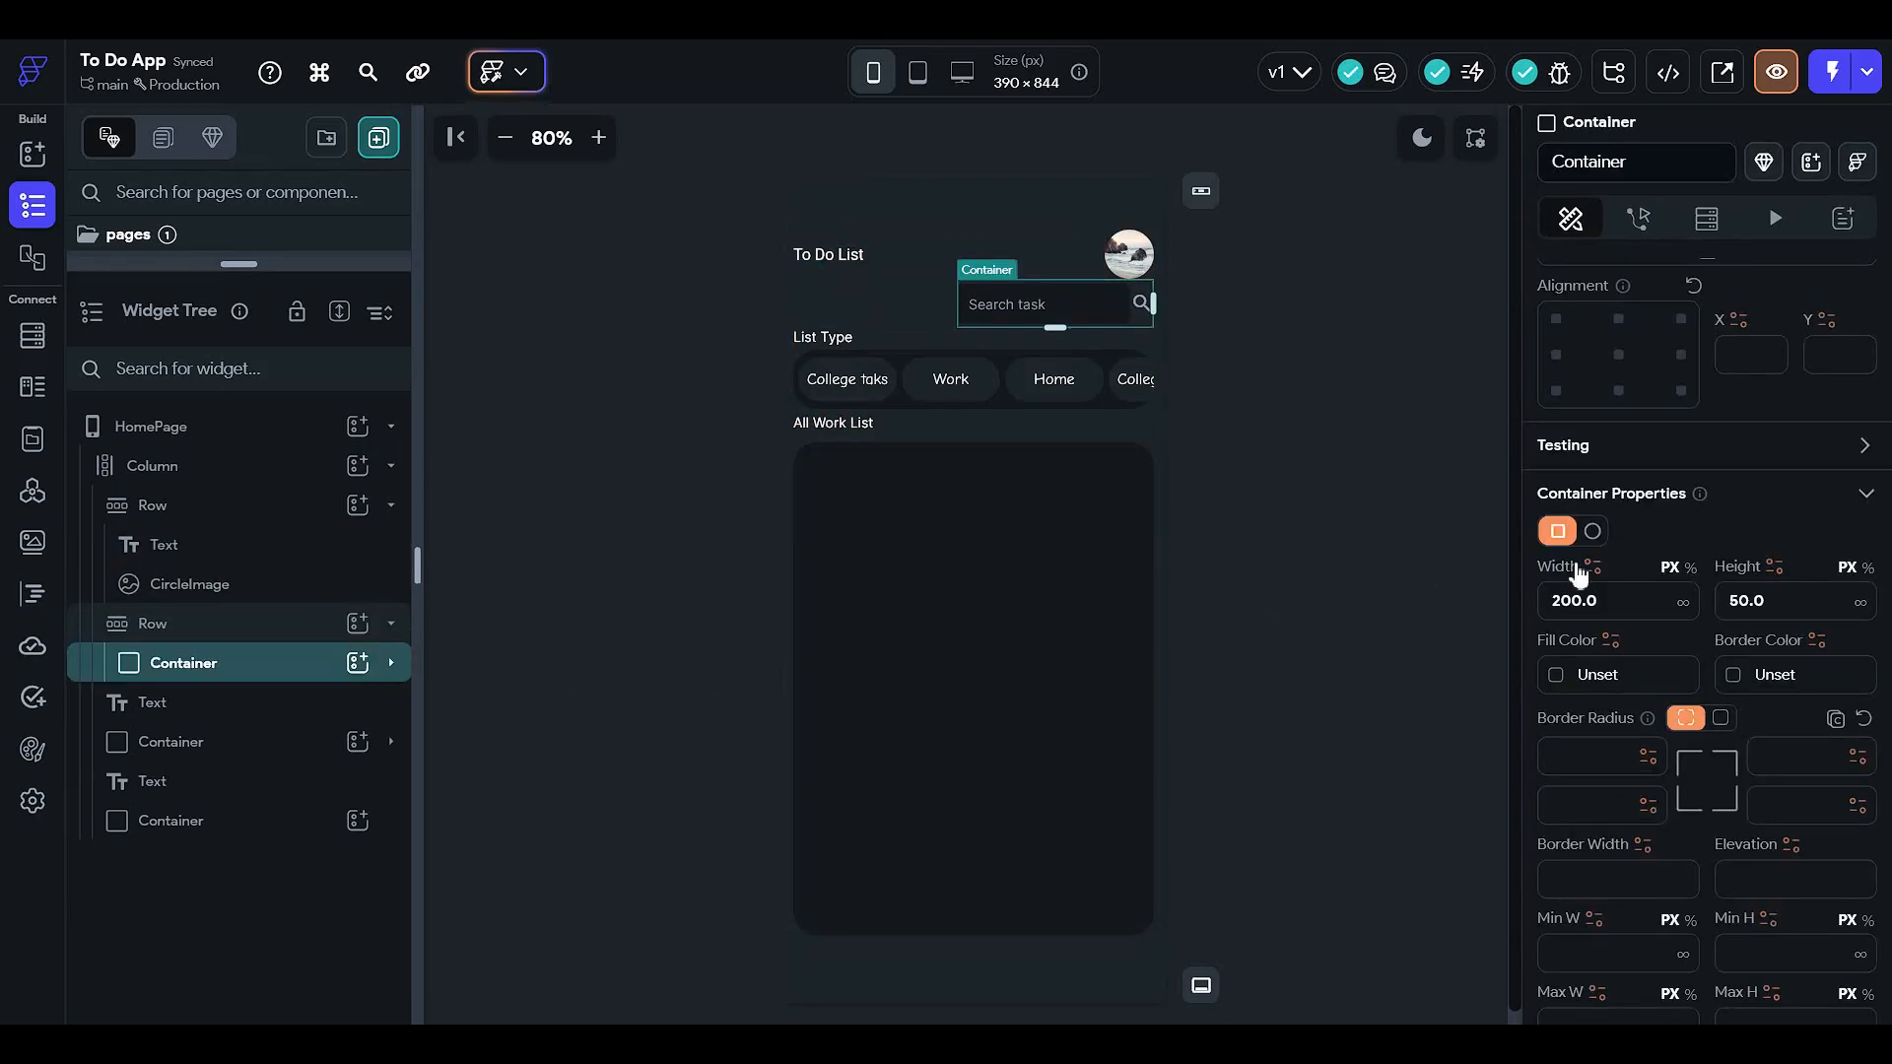
click(1690, 568)
text(100)
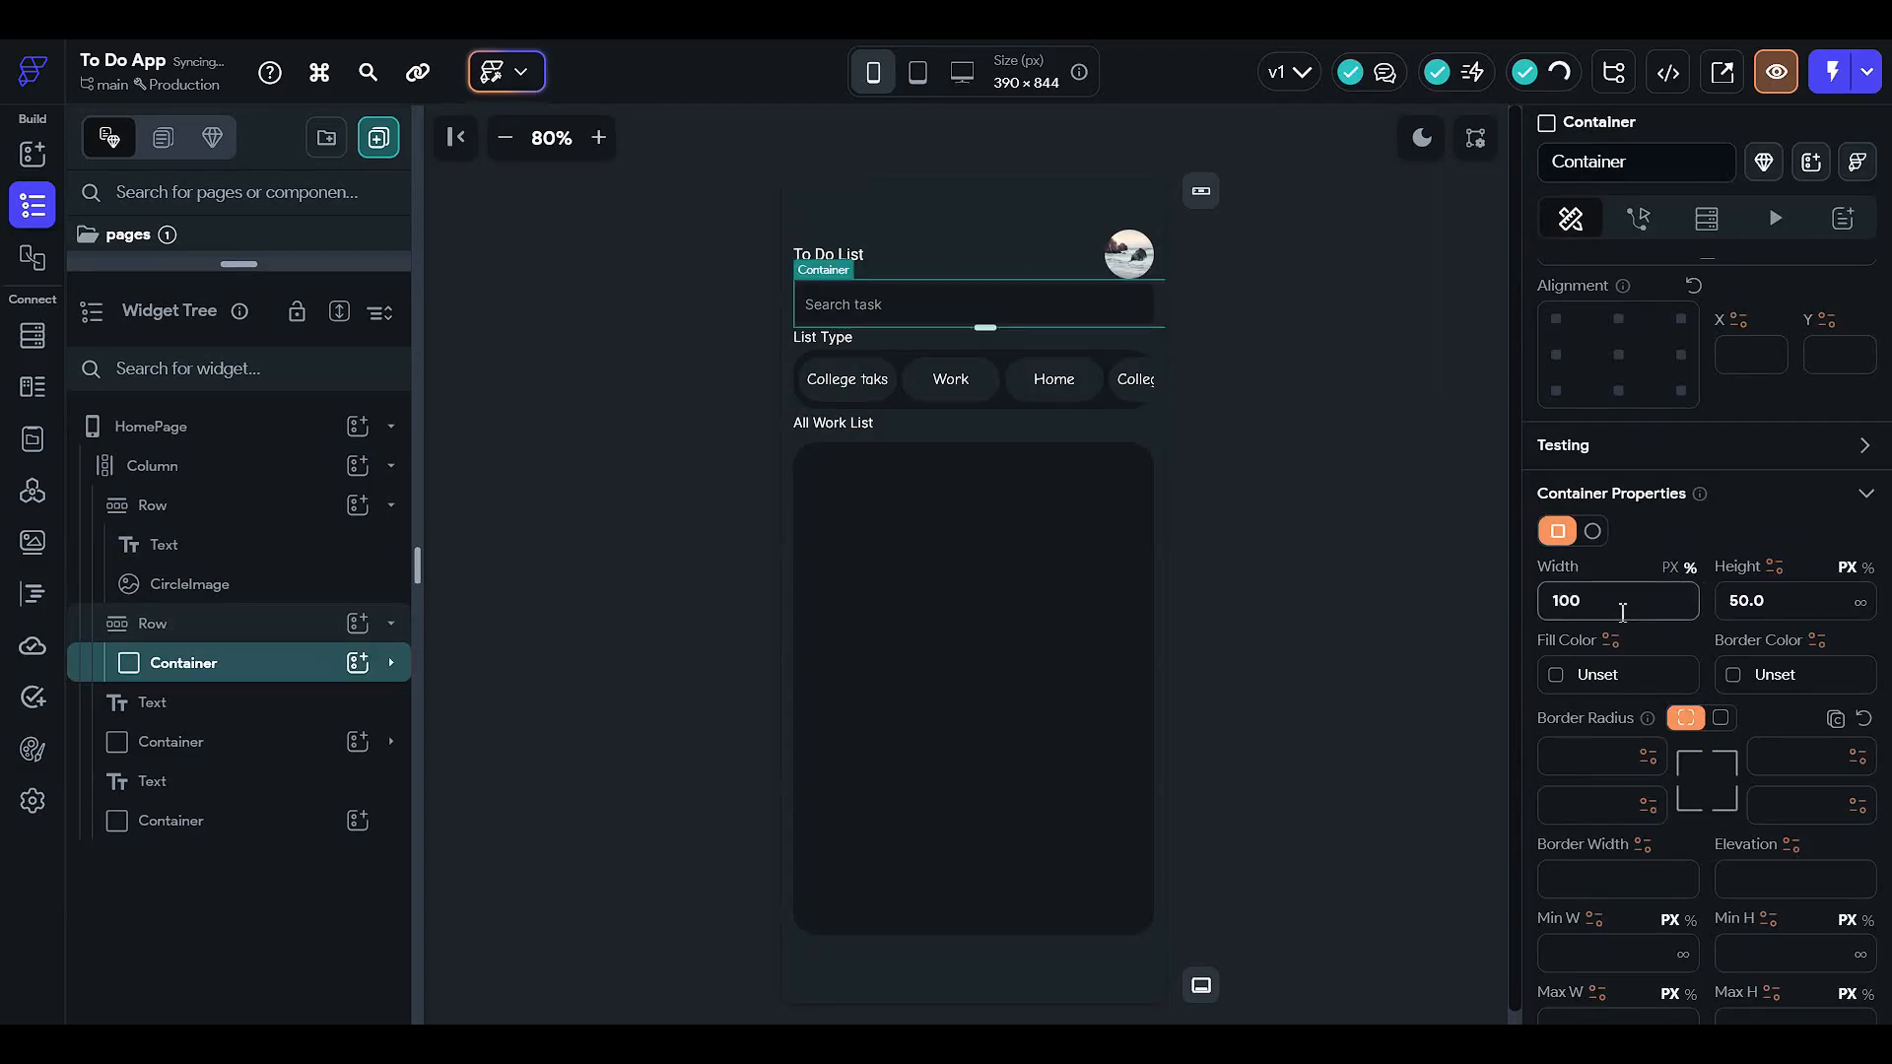
key(ctrl+a)
text(80)
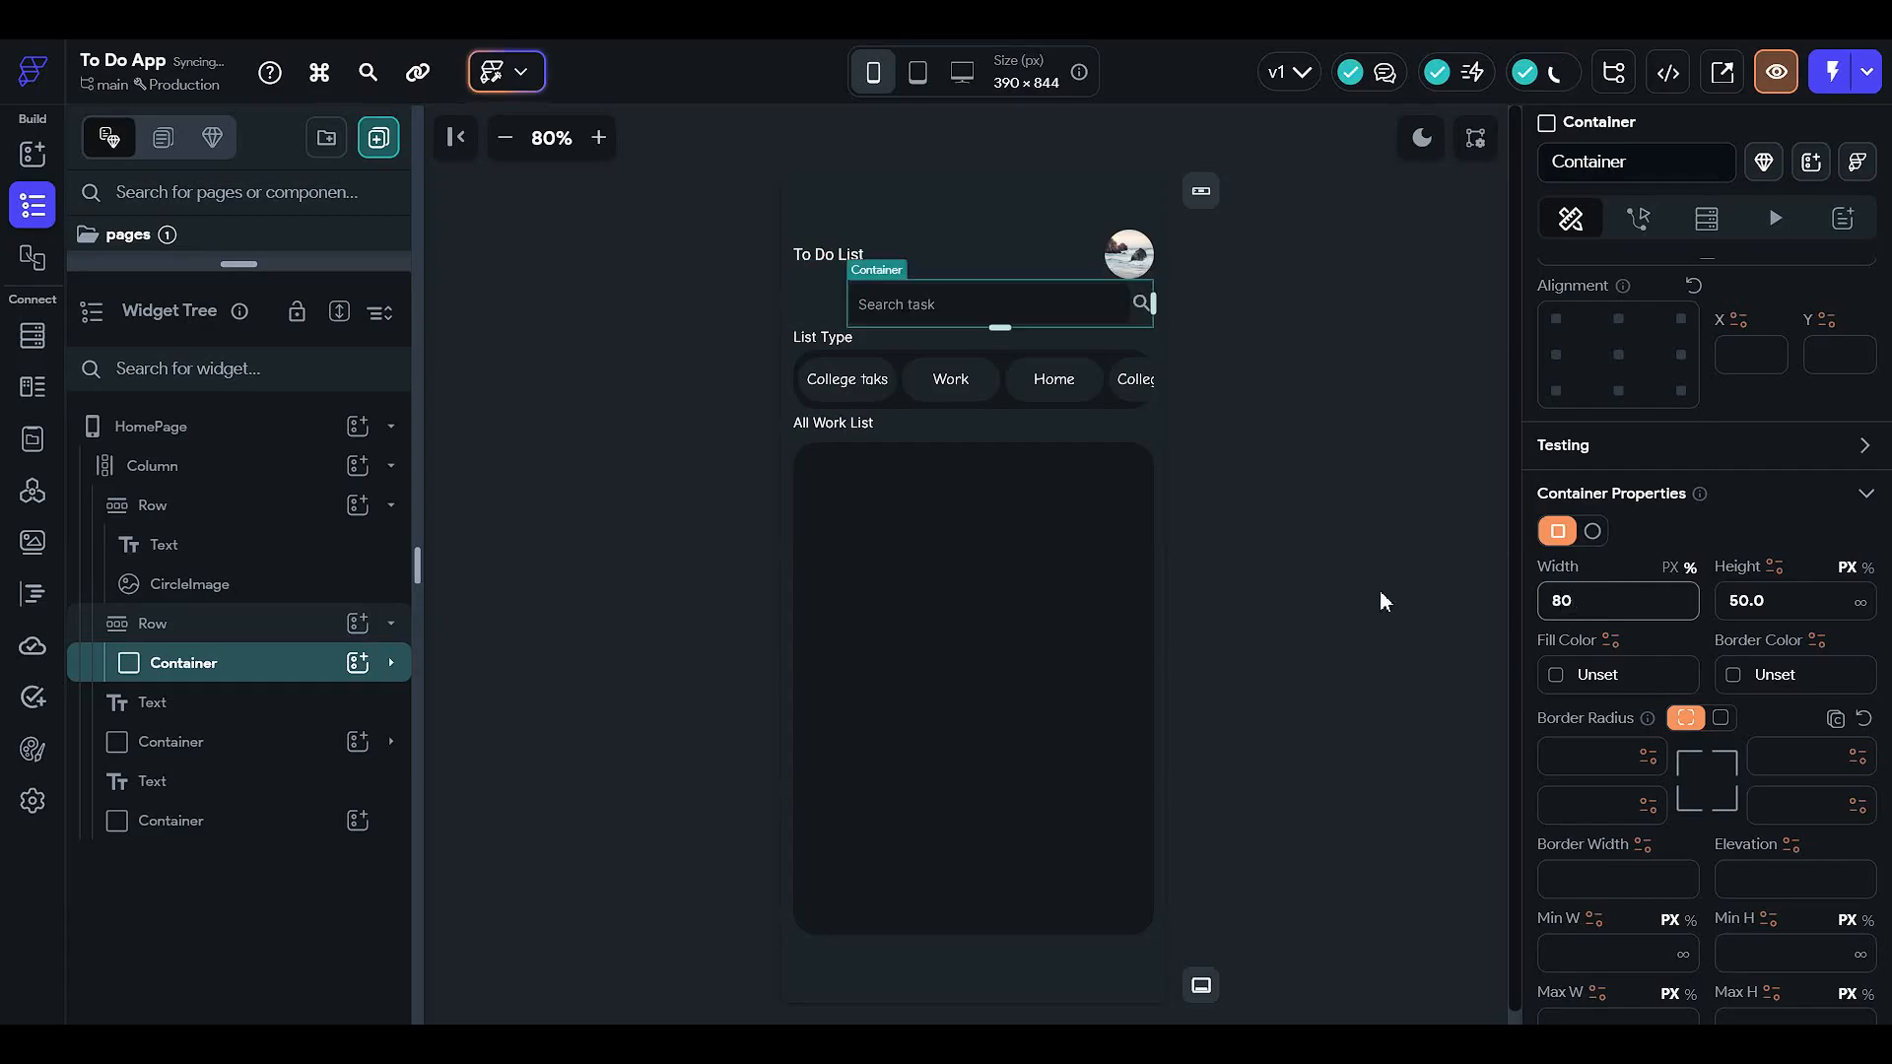
key(BackSpace)
text(1)
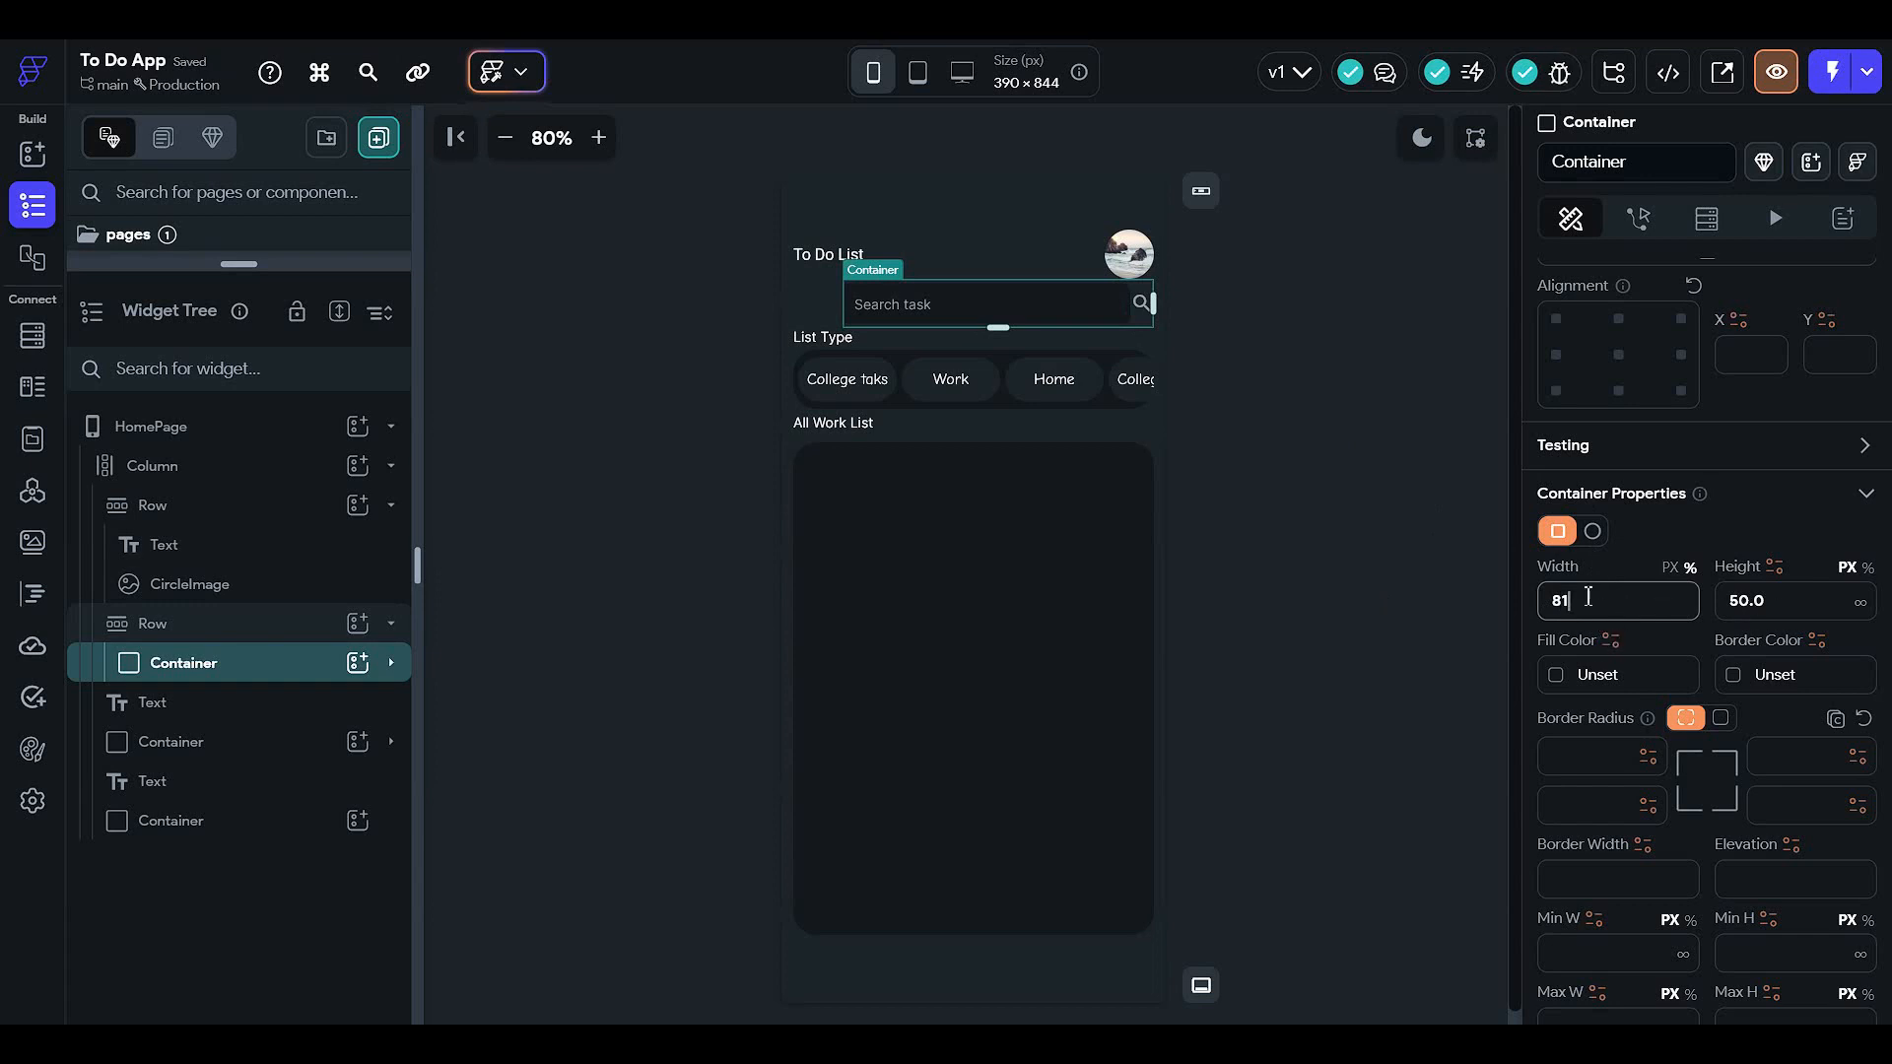
- Give the search container 5 right padding and check the text field's right padding
scroll(1675, 493, up, 3)
click(1831, 527)
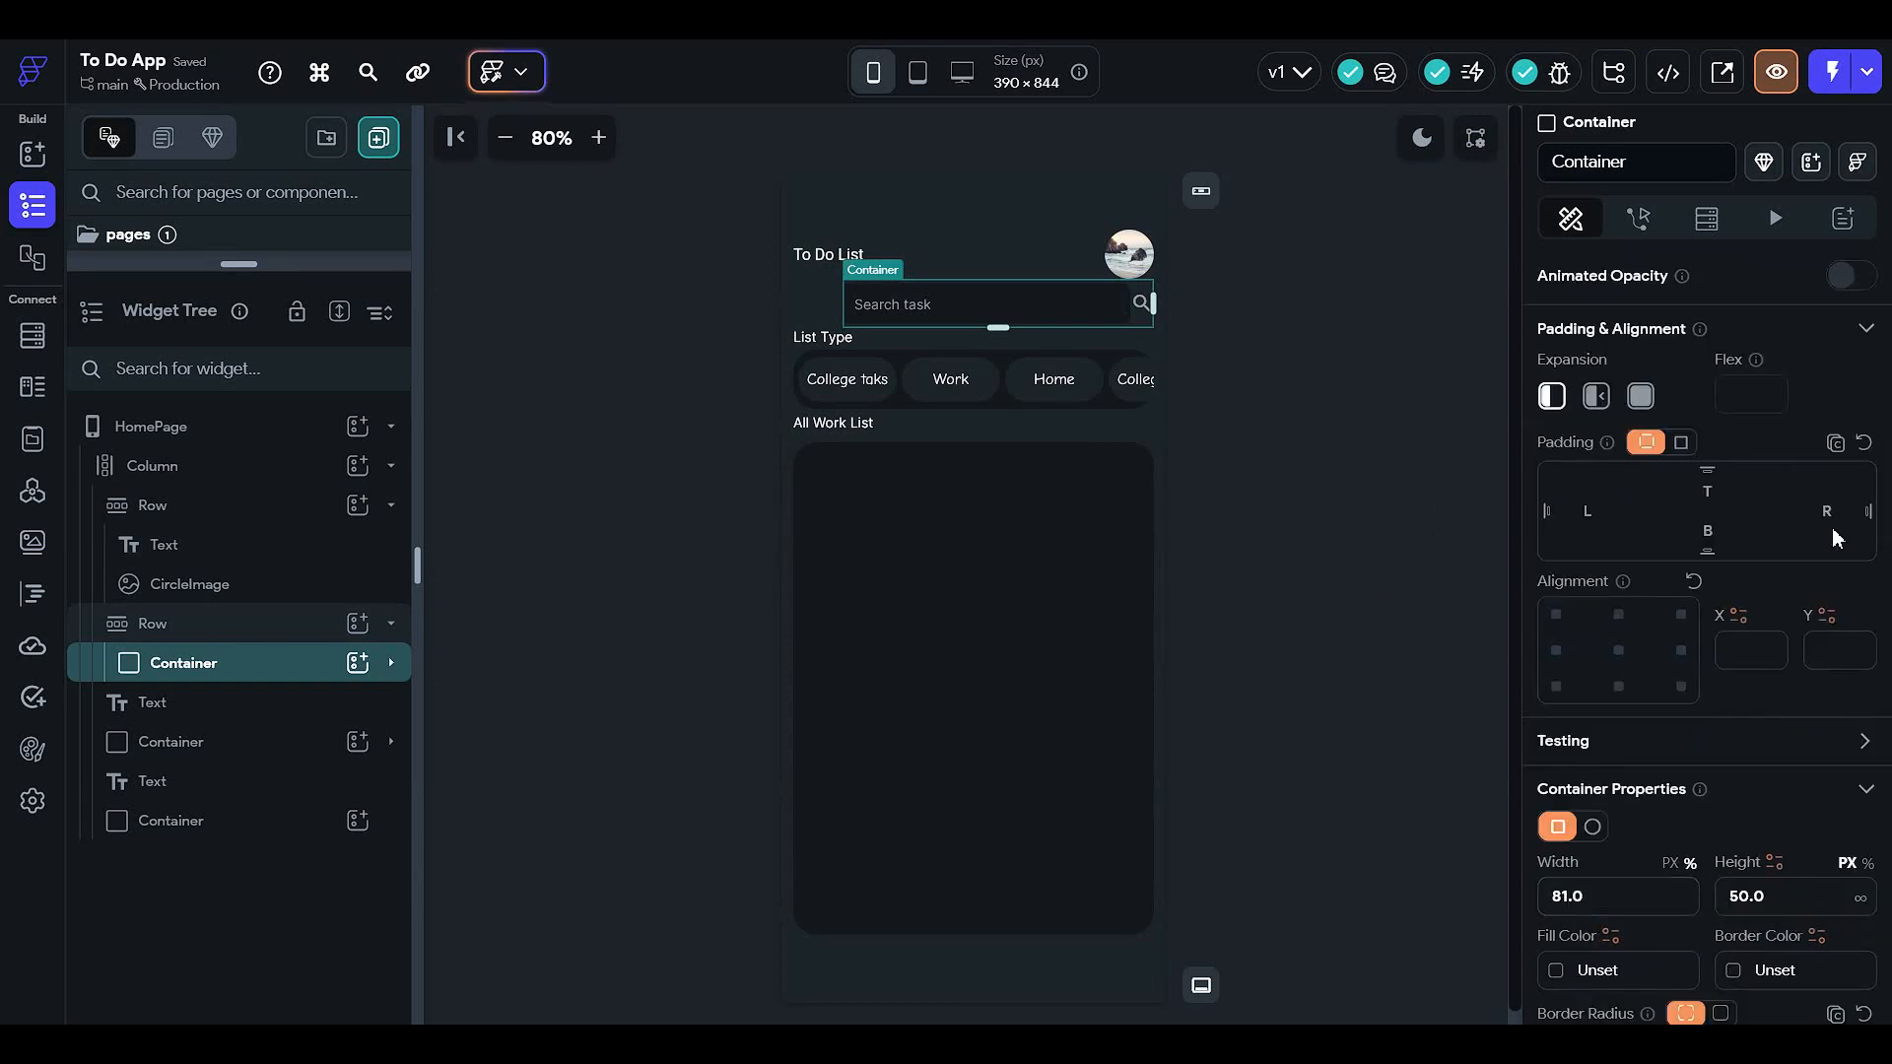
text(5)
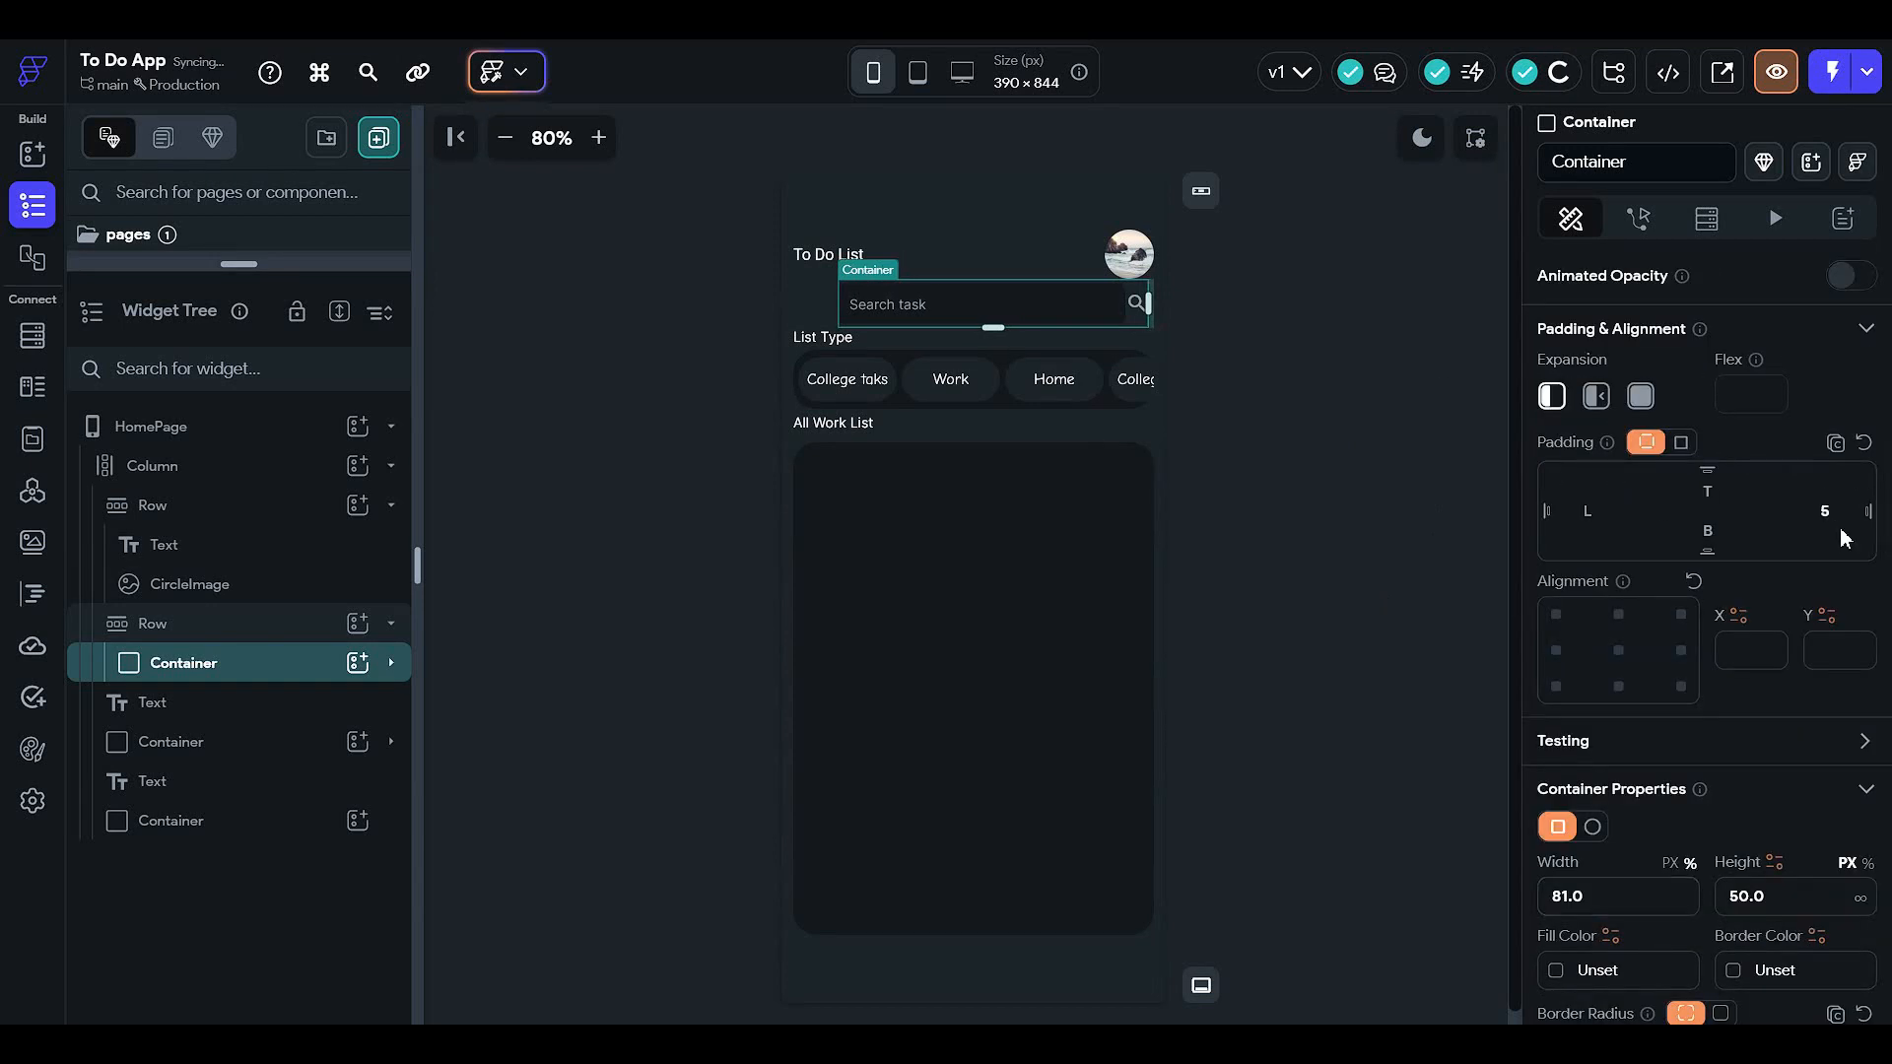
click(1598, 517)
click(293, 666)
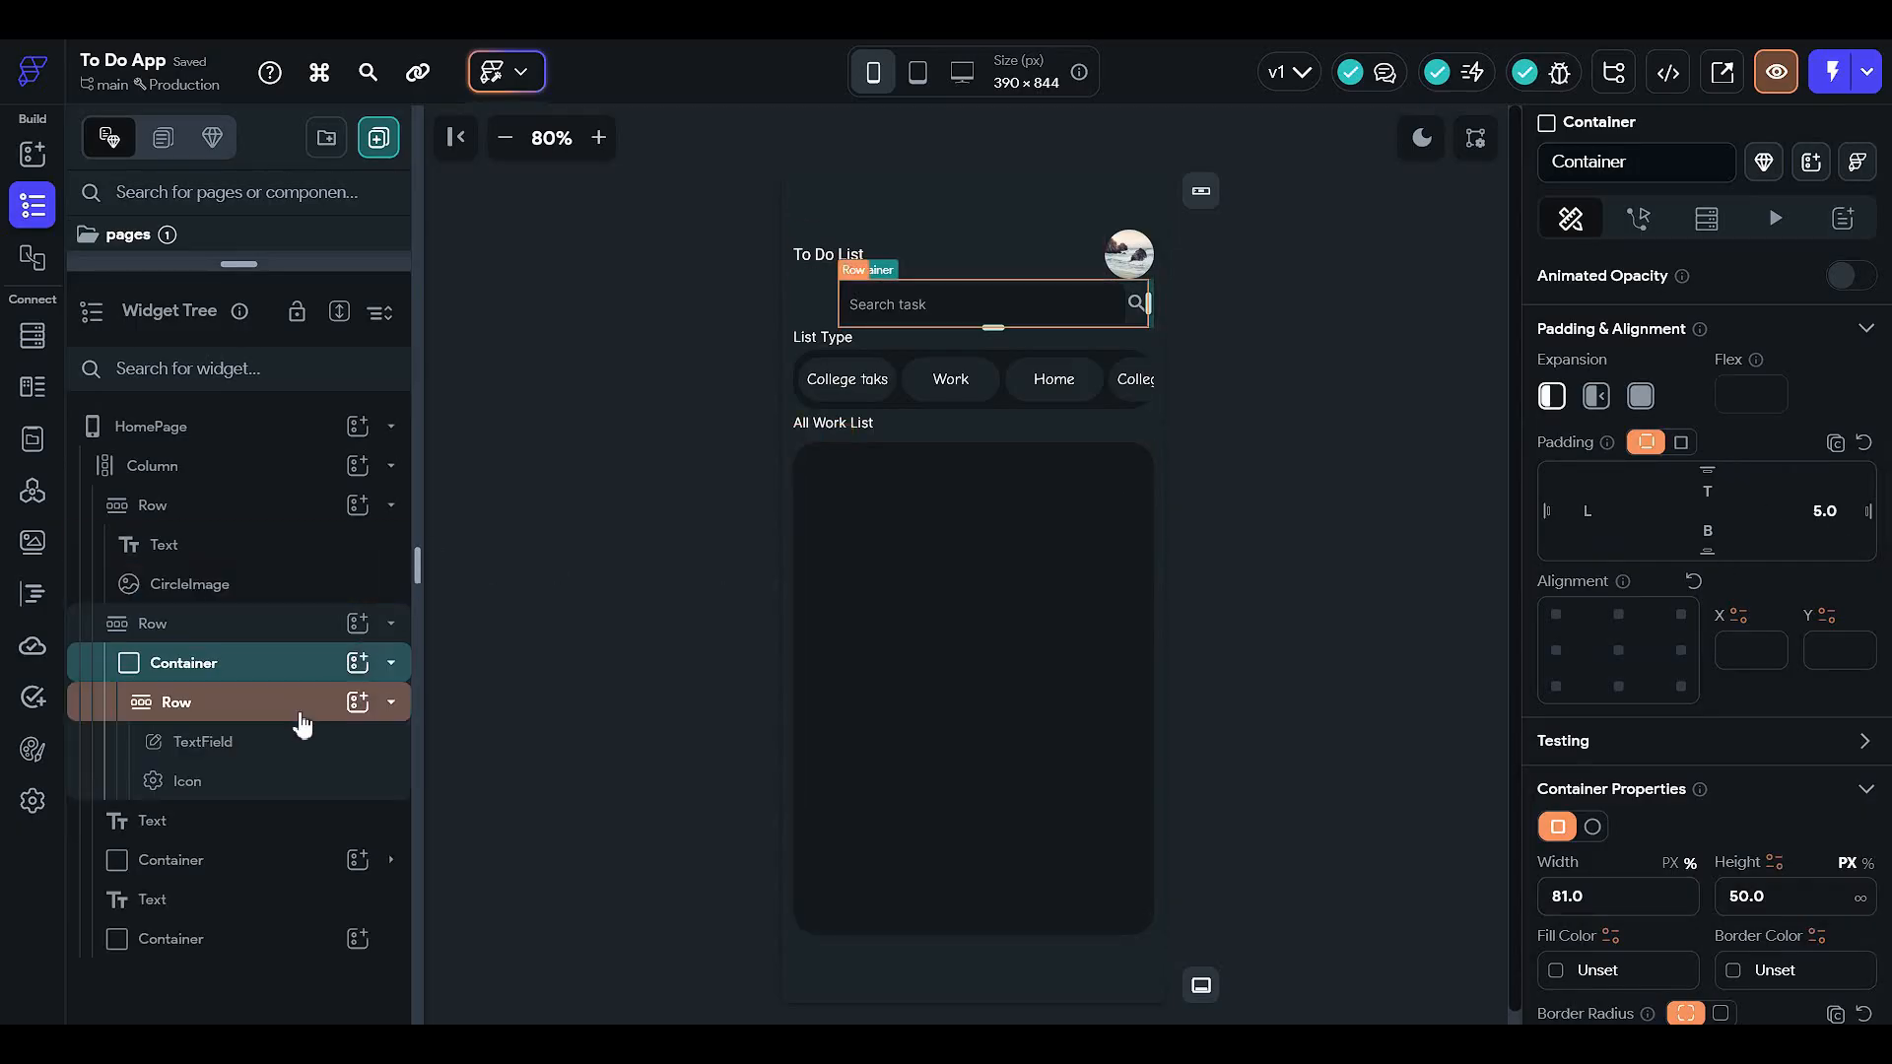
click(331, 751)
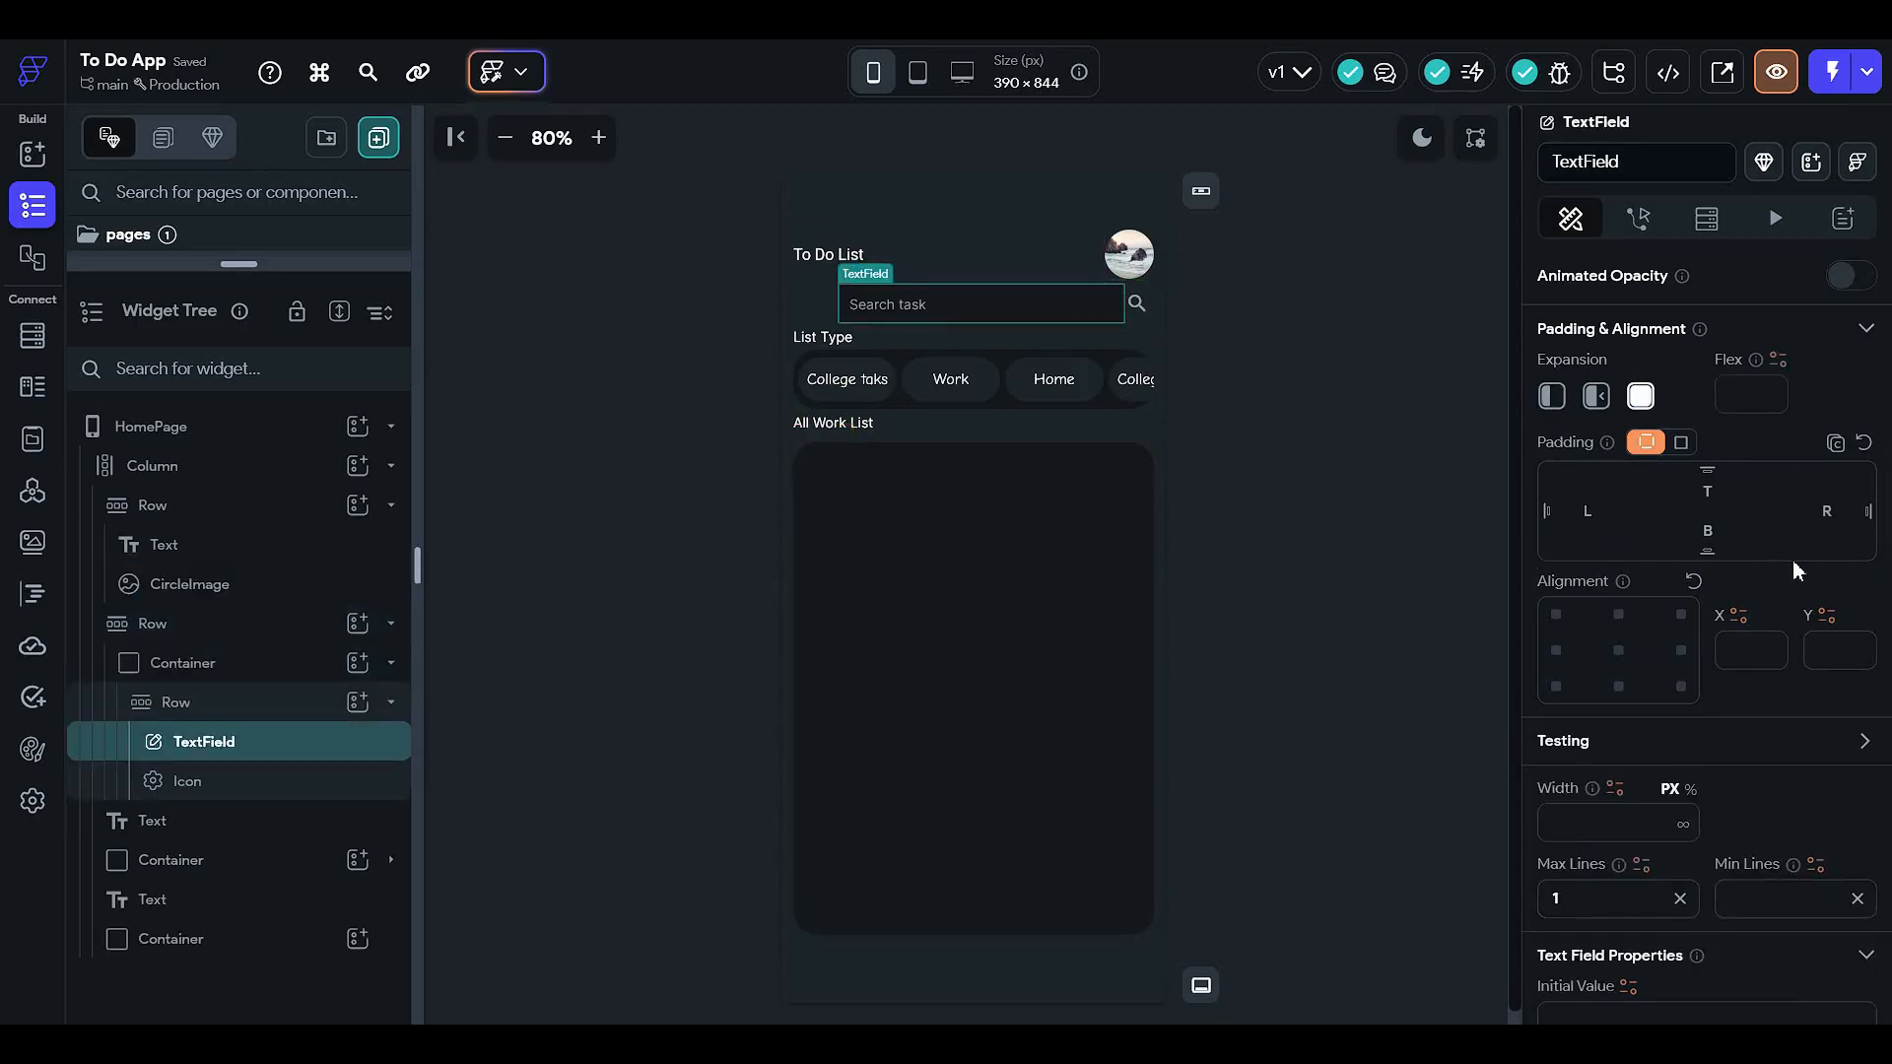
click(1824, 520)
- Widen the search bar container to 90% width
click(1368, 272)
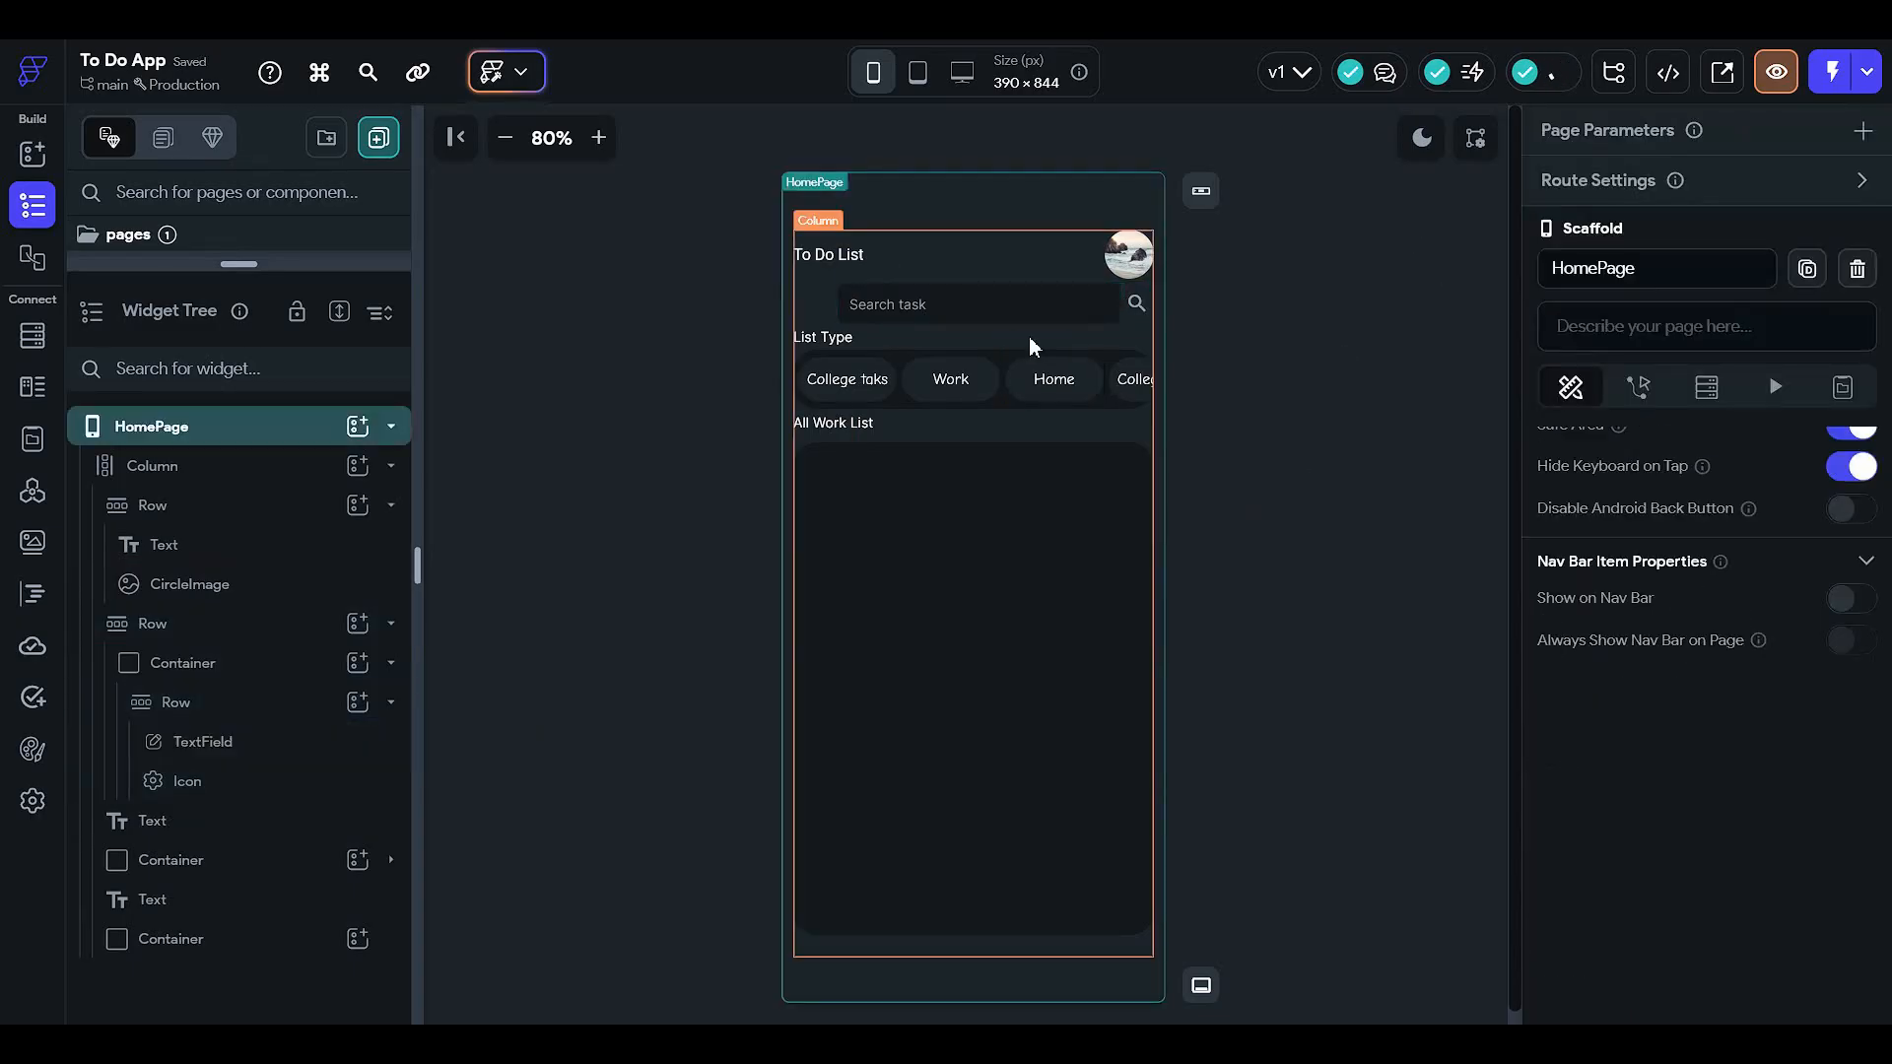
click(1025, 306)
scroll(1656, 630, down, 6)
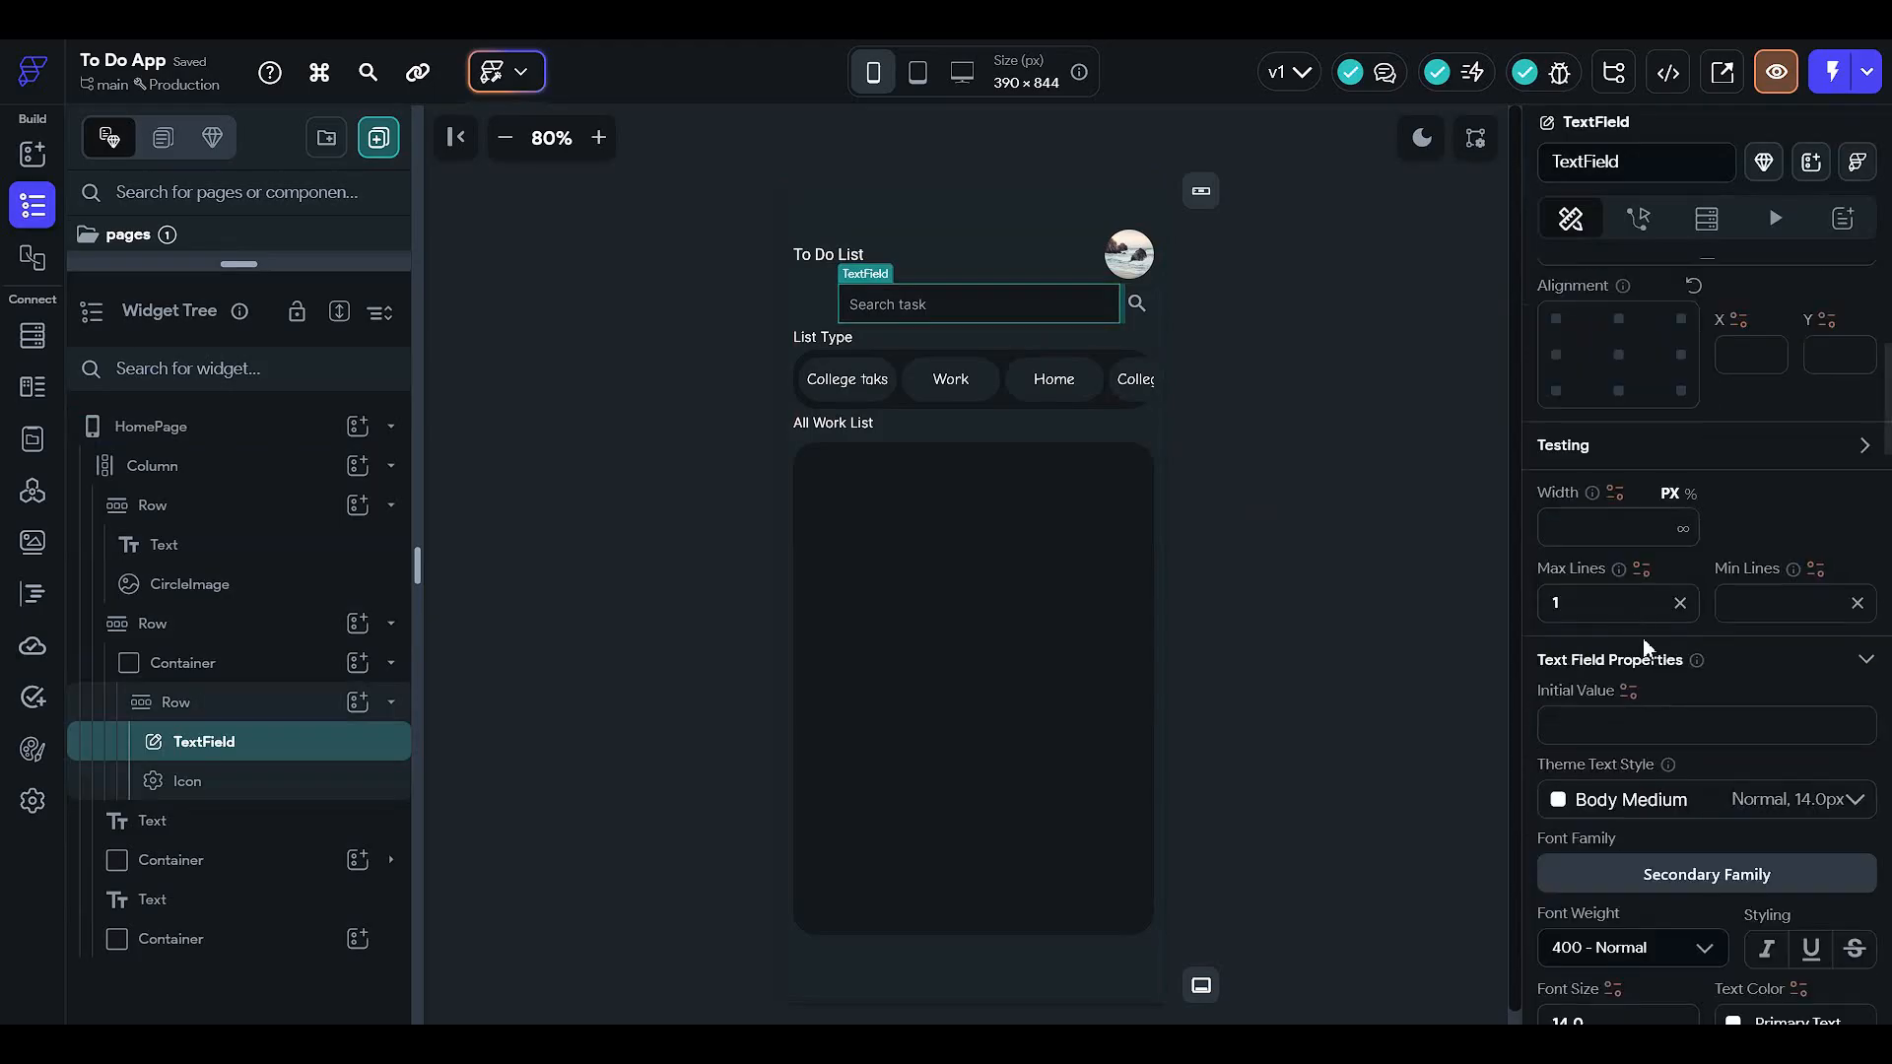
scroll(1624, 506, up, 3)
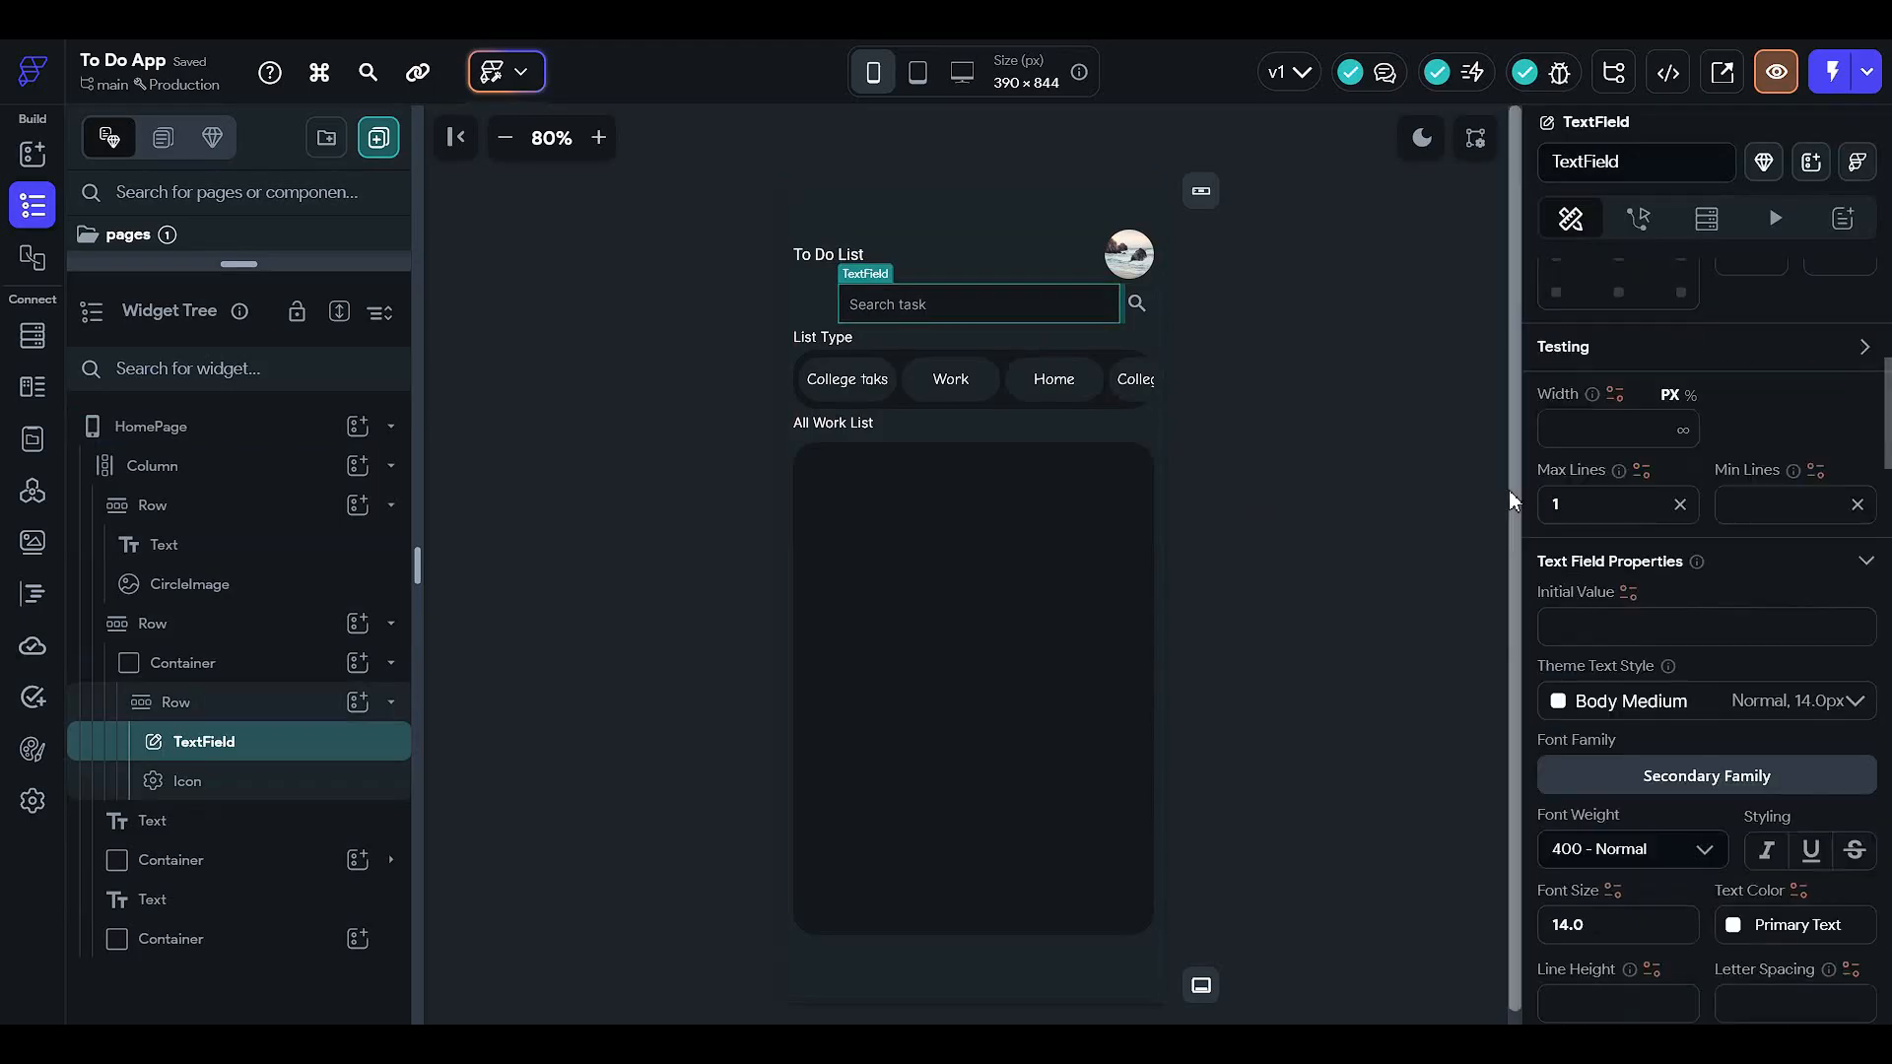
click(295, 663)
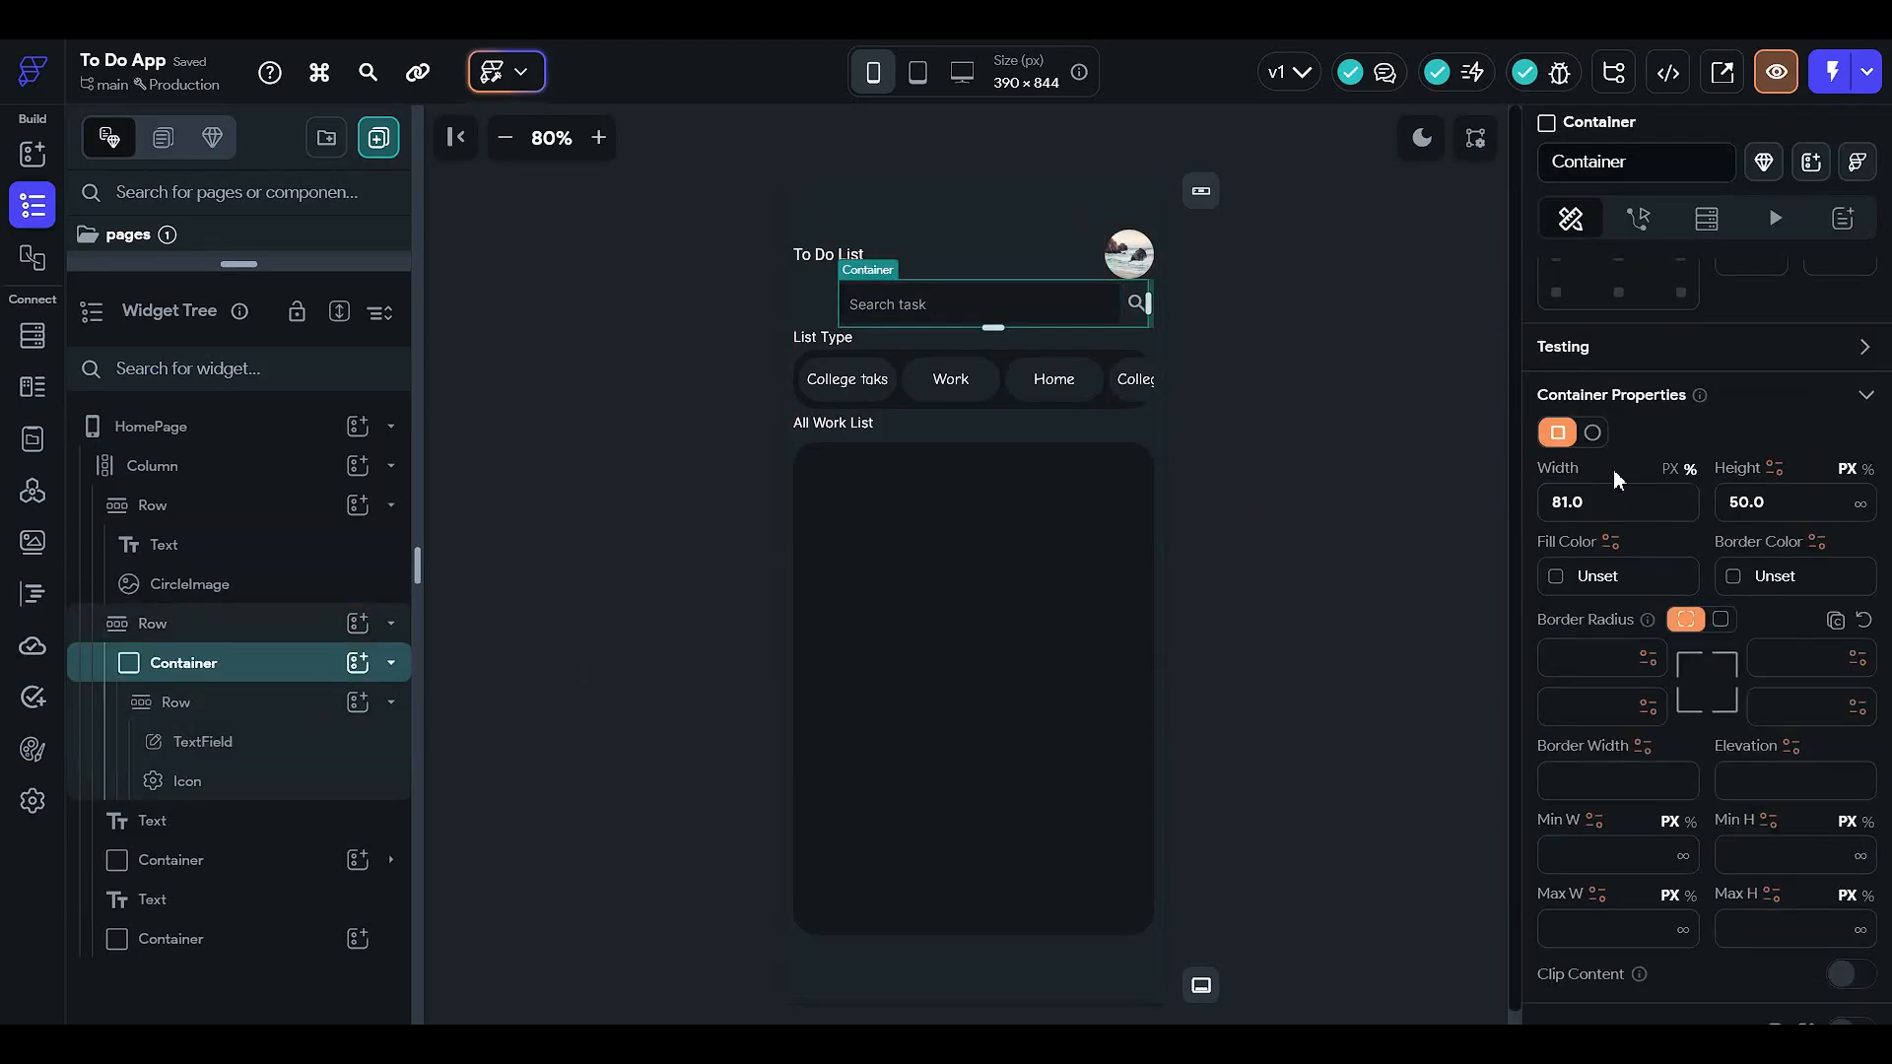
double_click(1626, 504)
text(90)
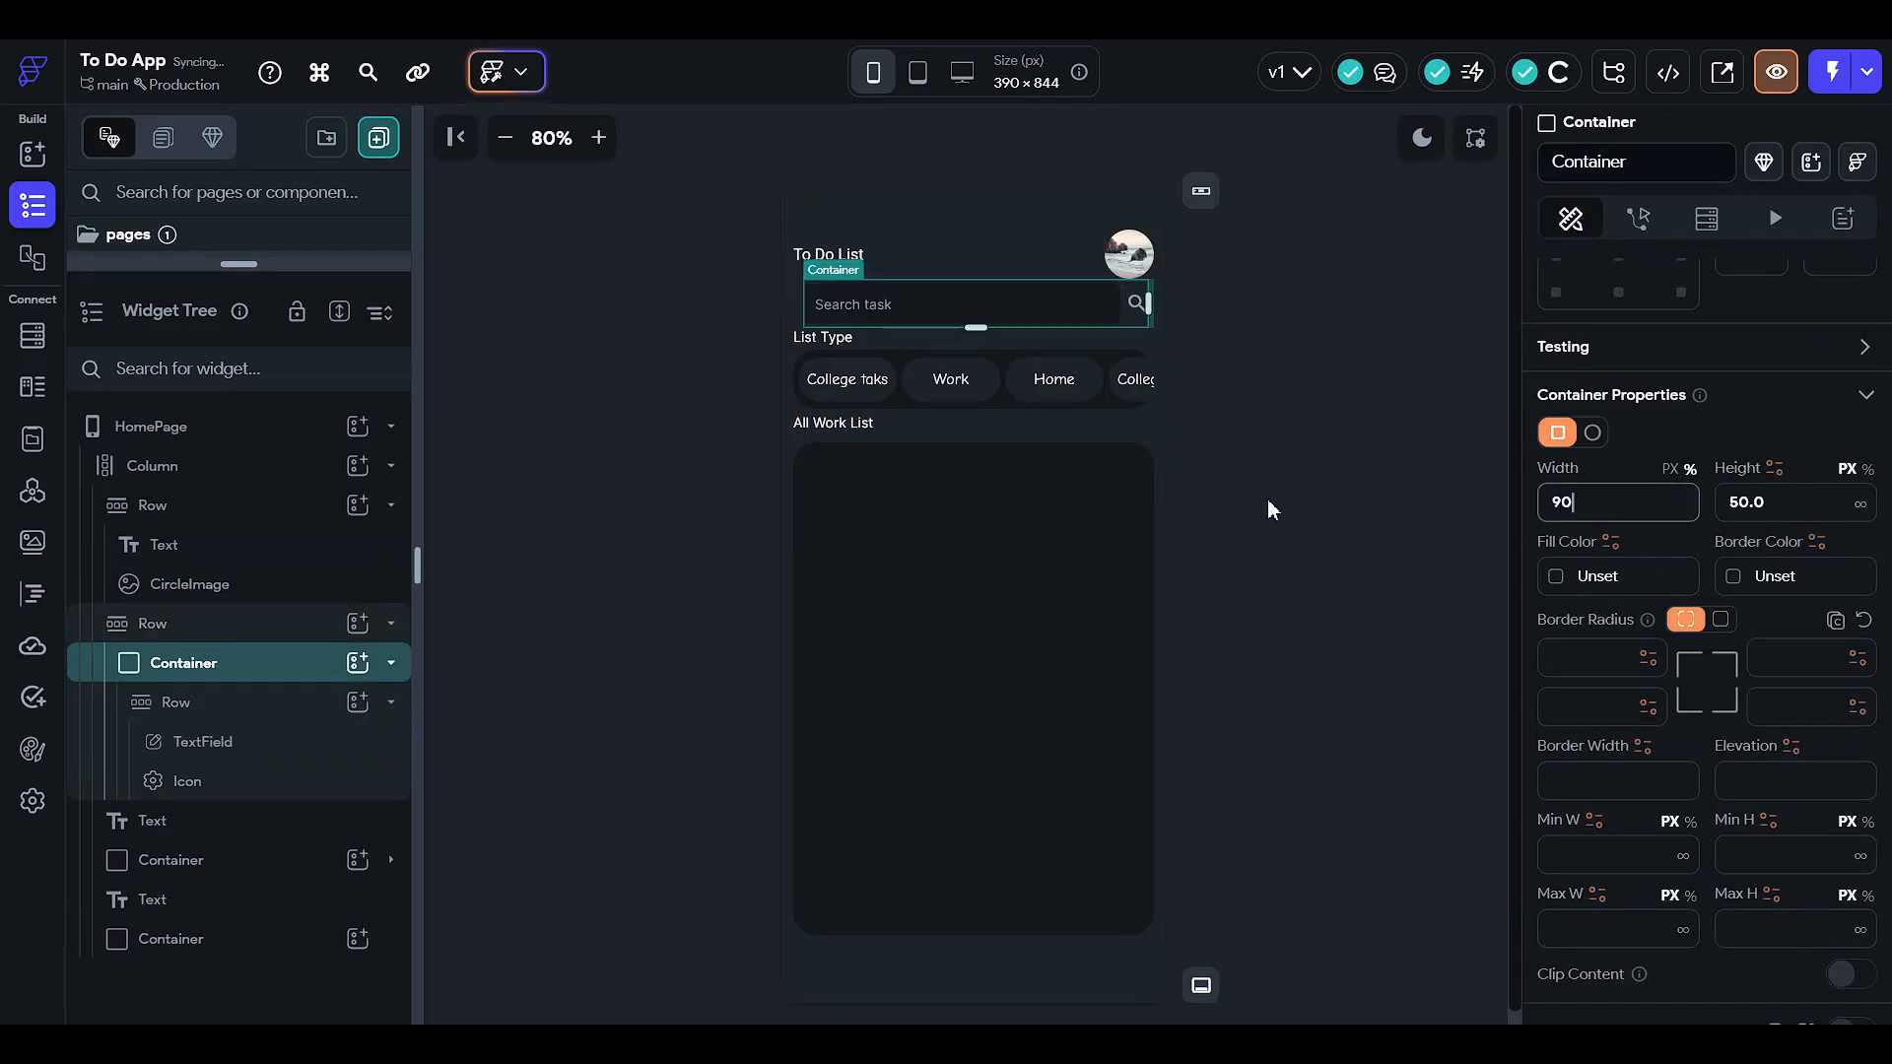
click(1225, 375)
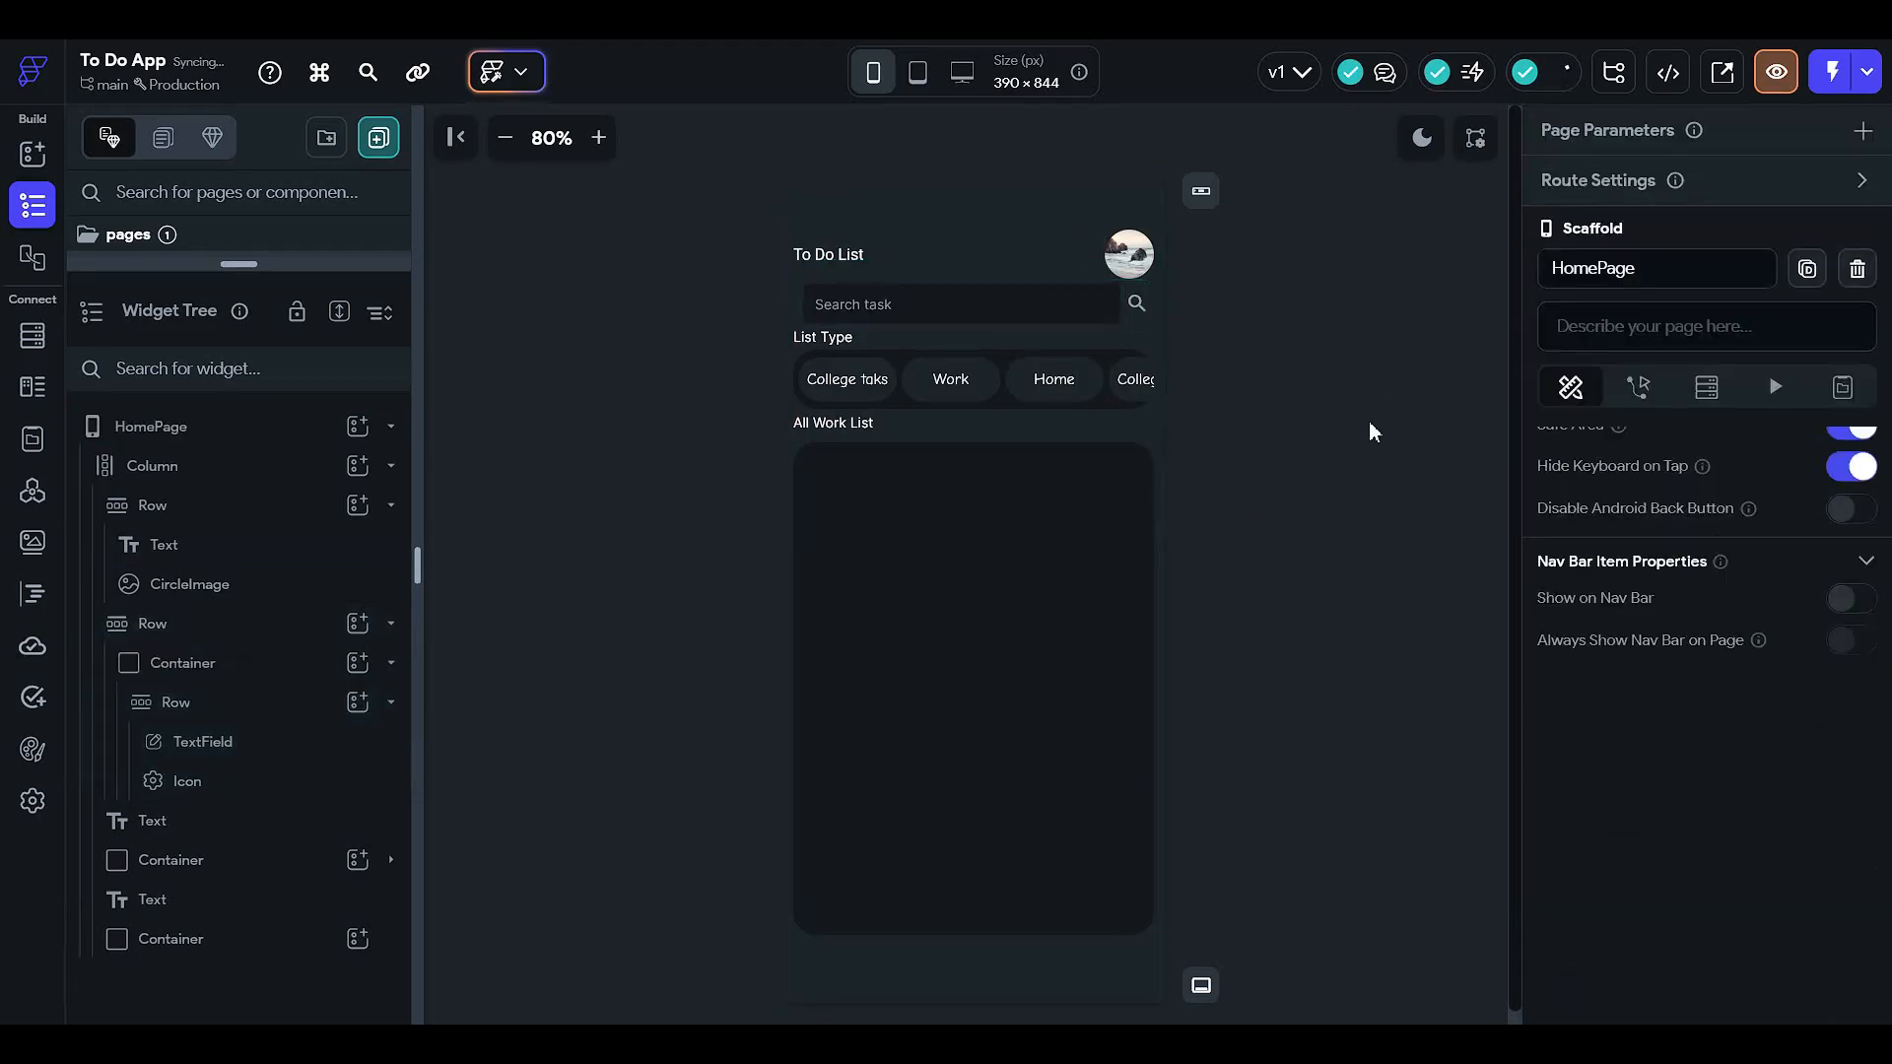
- Increase the search bar container's width to 95%
click(1044, 313)
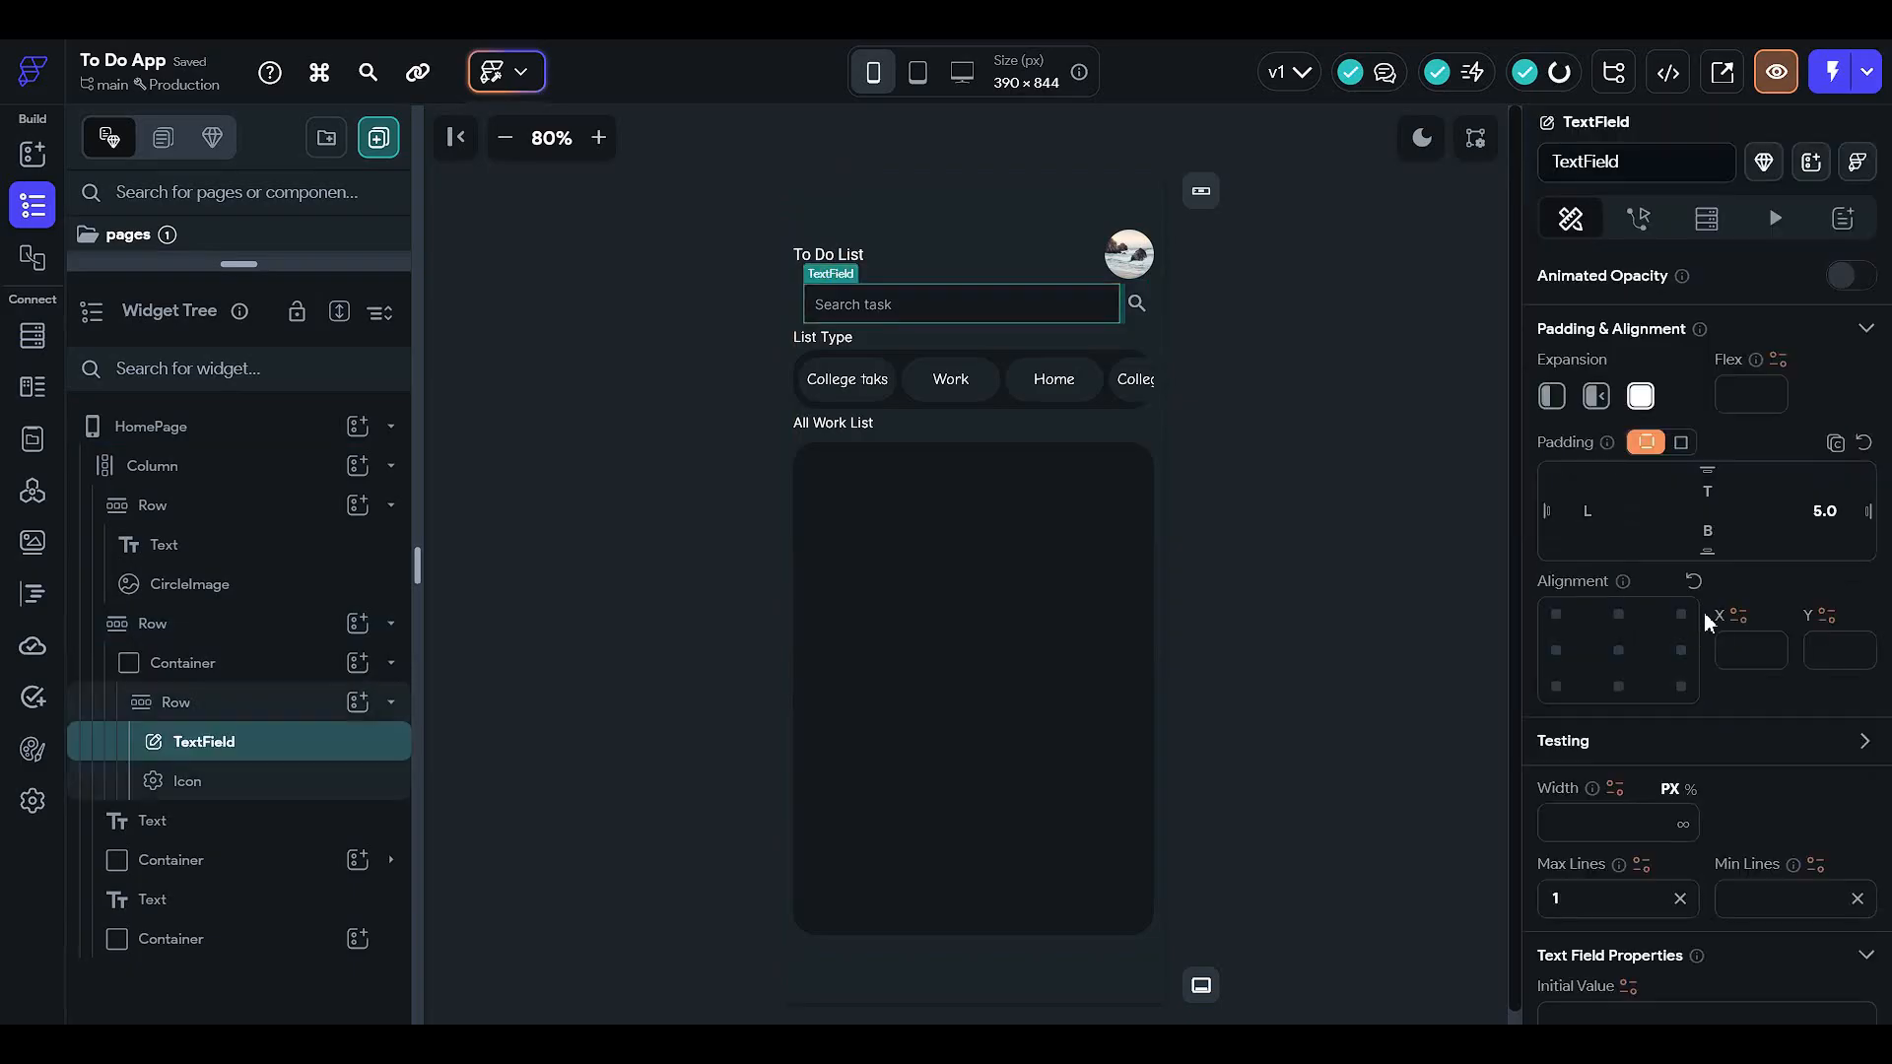
click(300, 674)
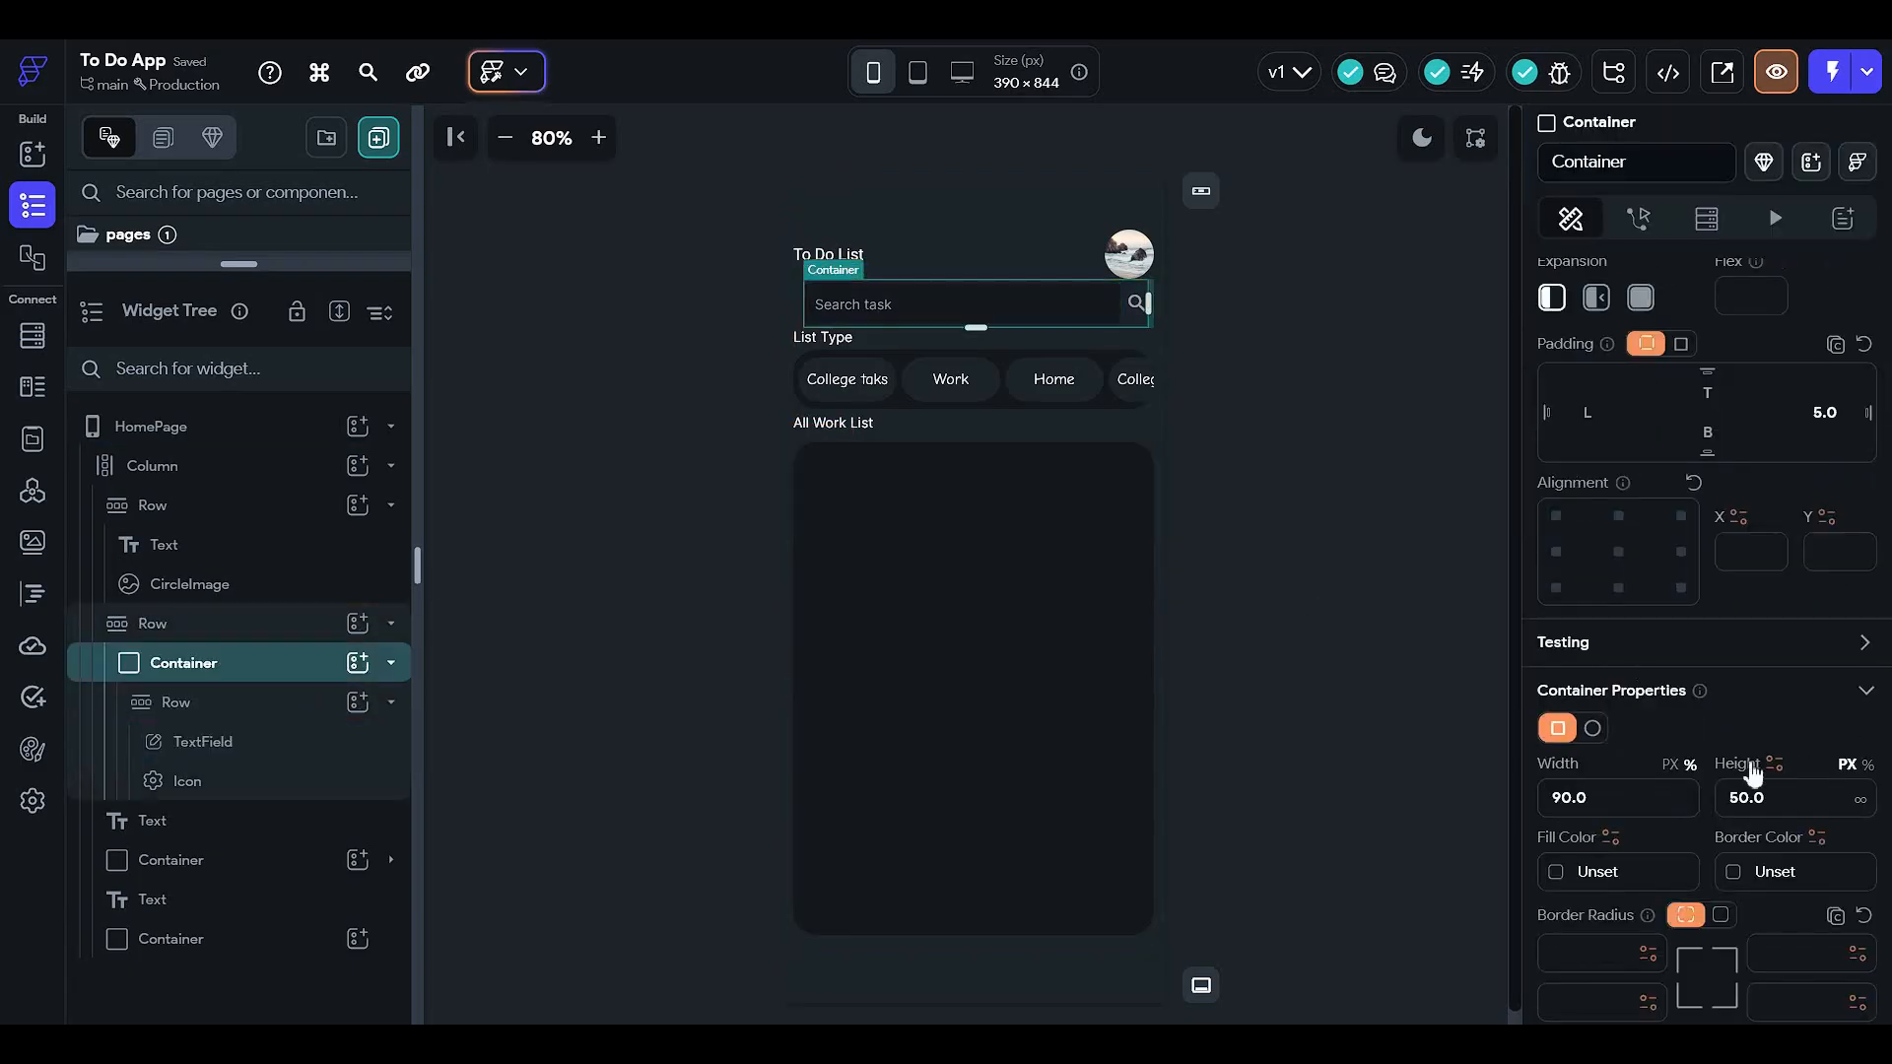
click(1626, 798)
text(95)
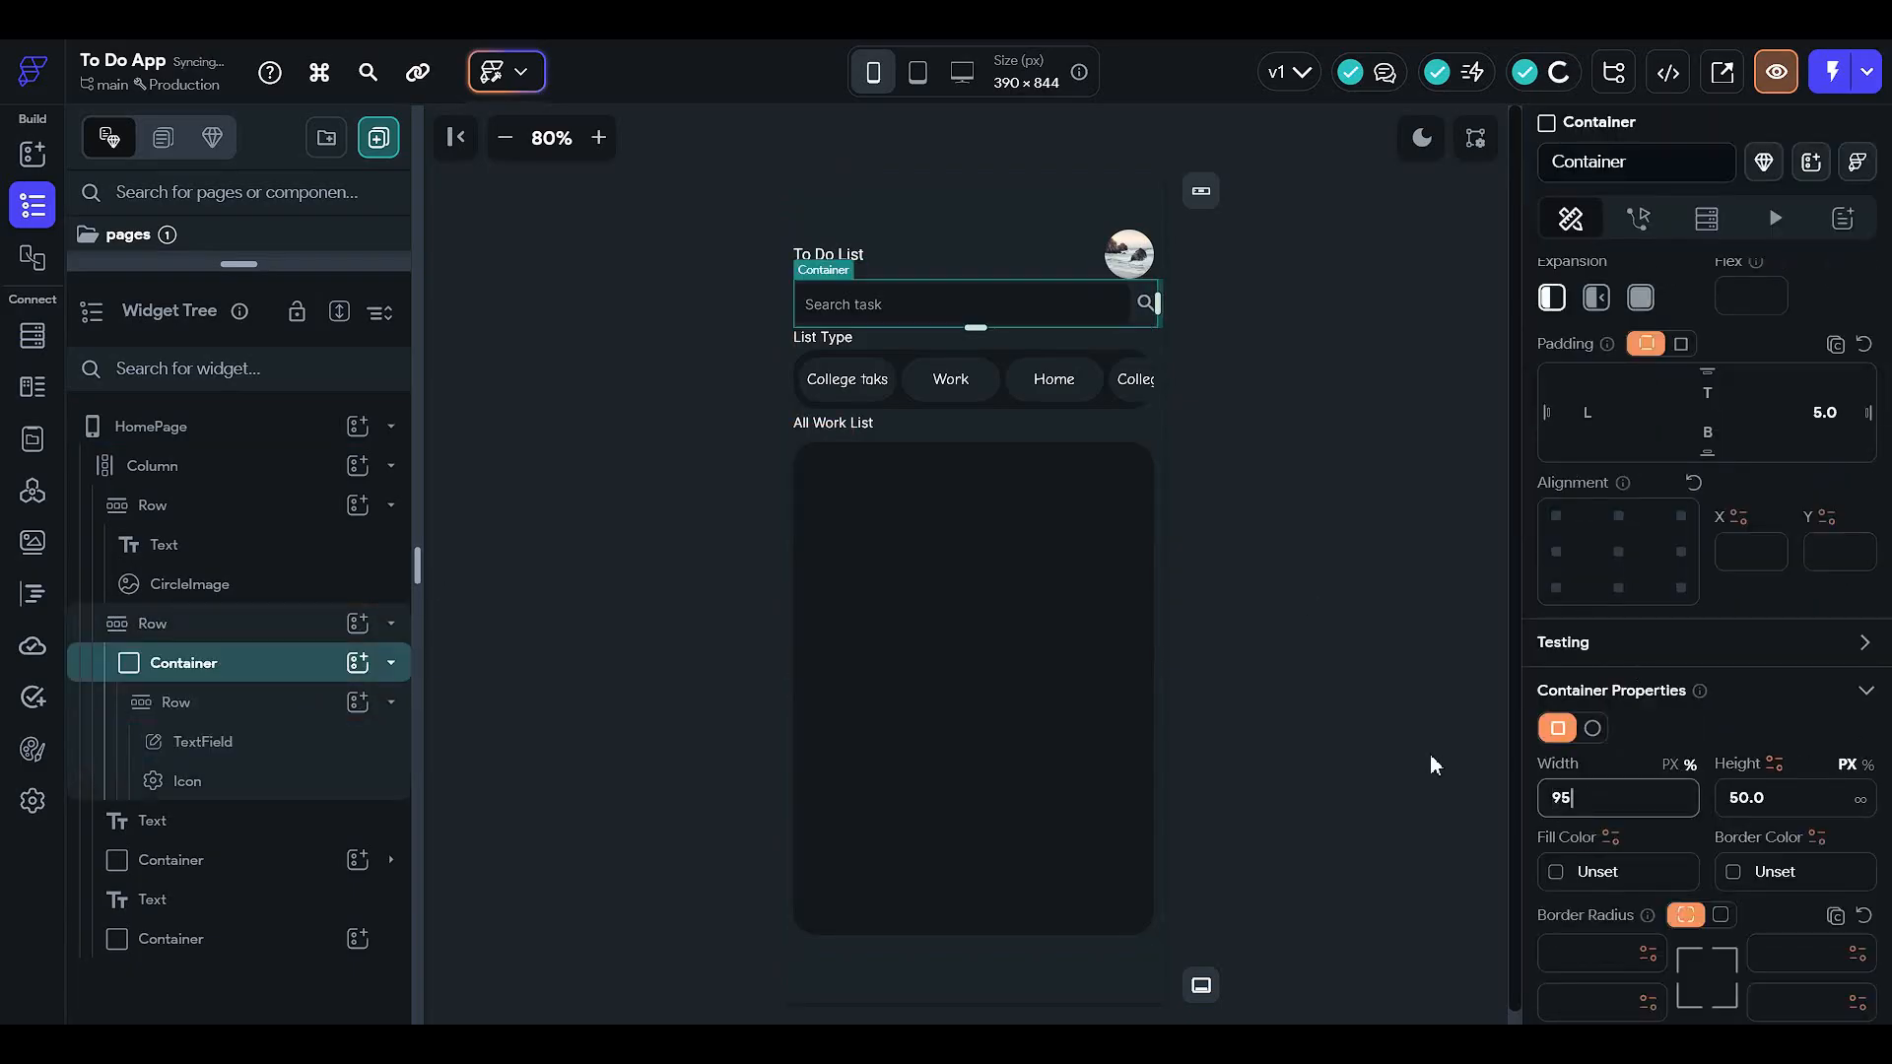
click(1355, 513)
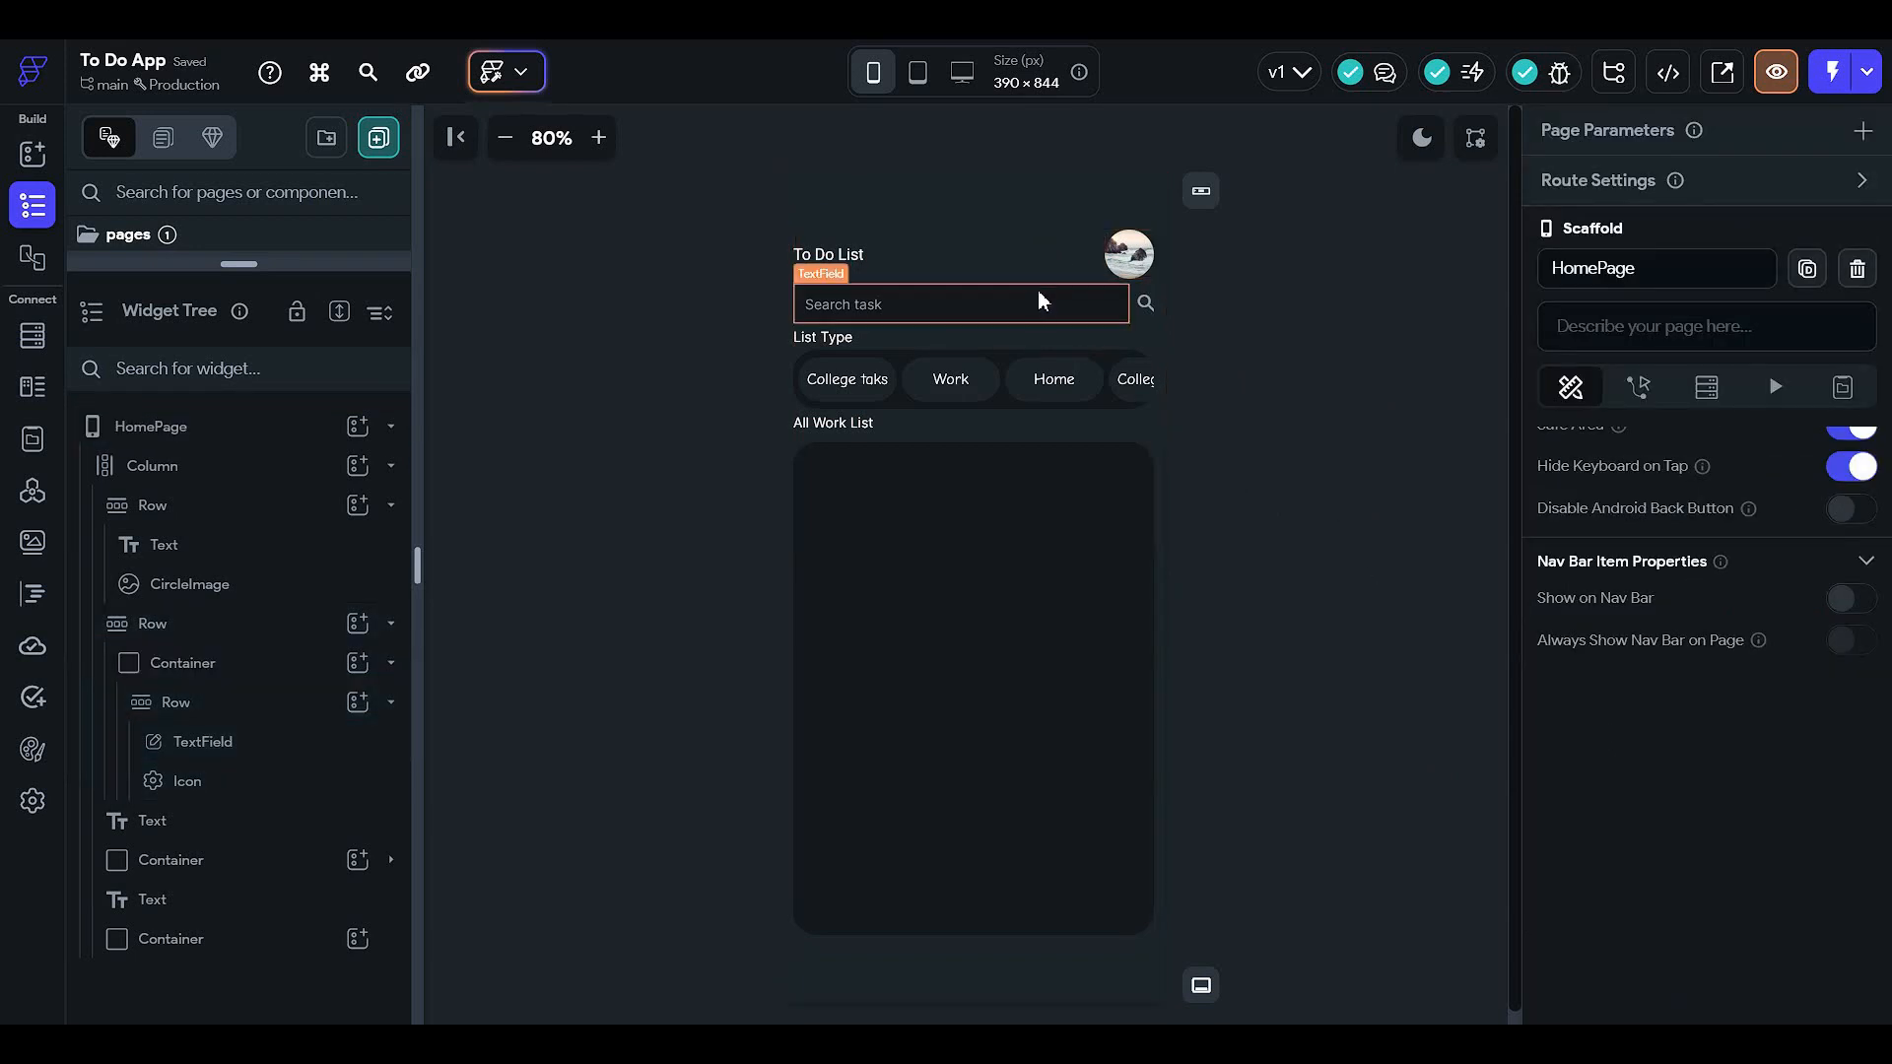
- Add 5 top padding to the row holding the search bar
click(926, 313)
click(262, 662)
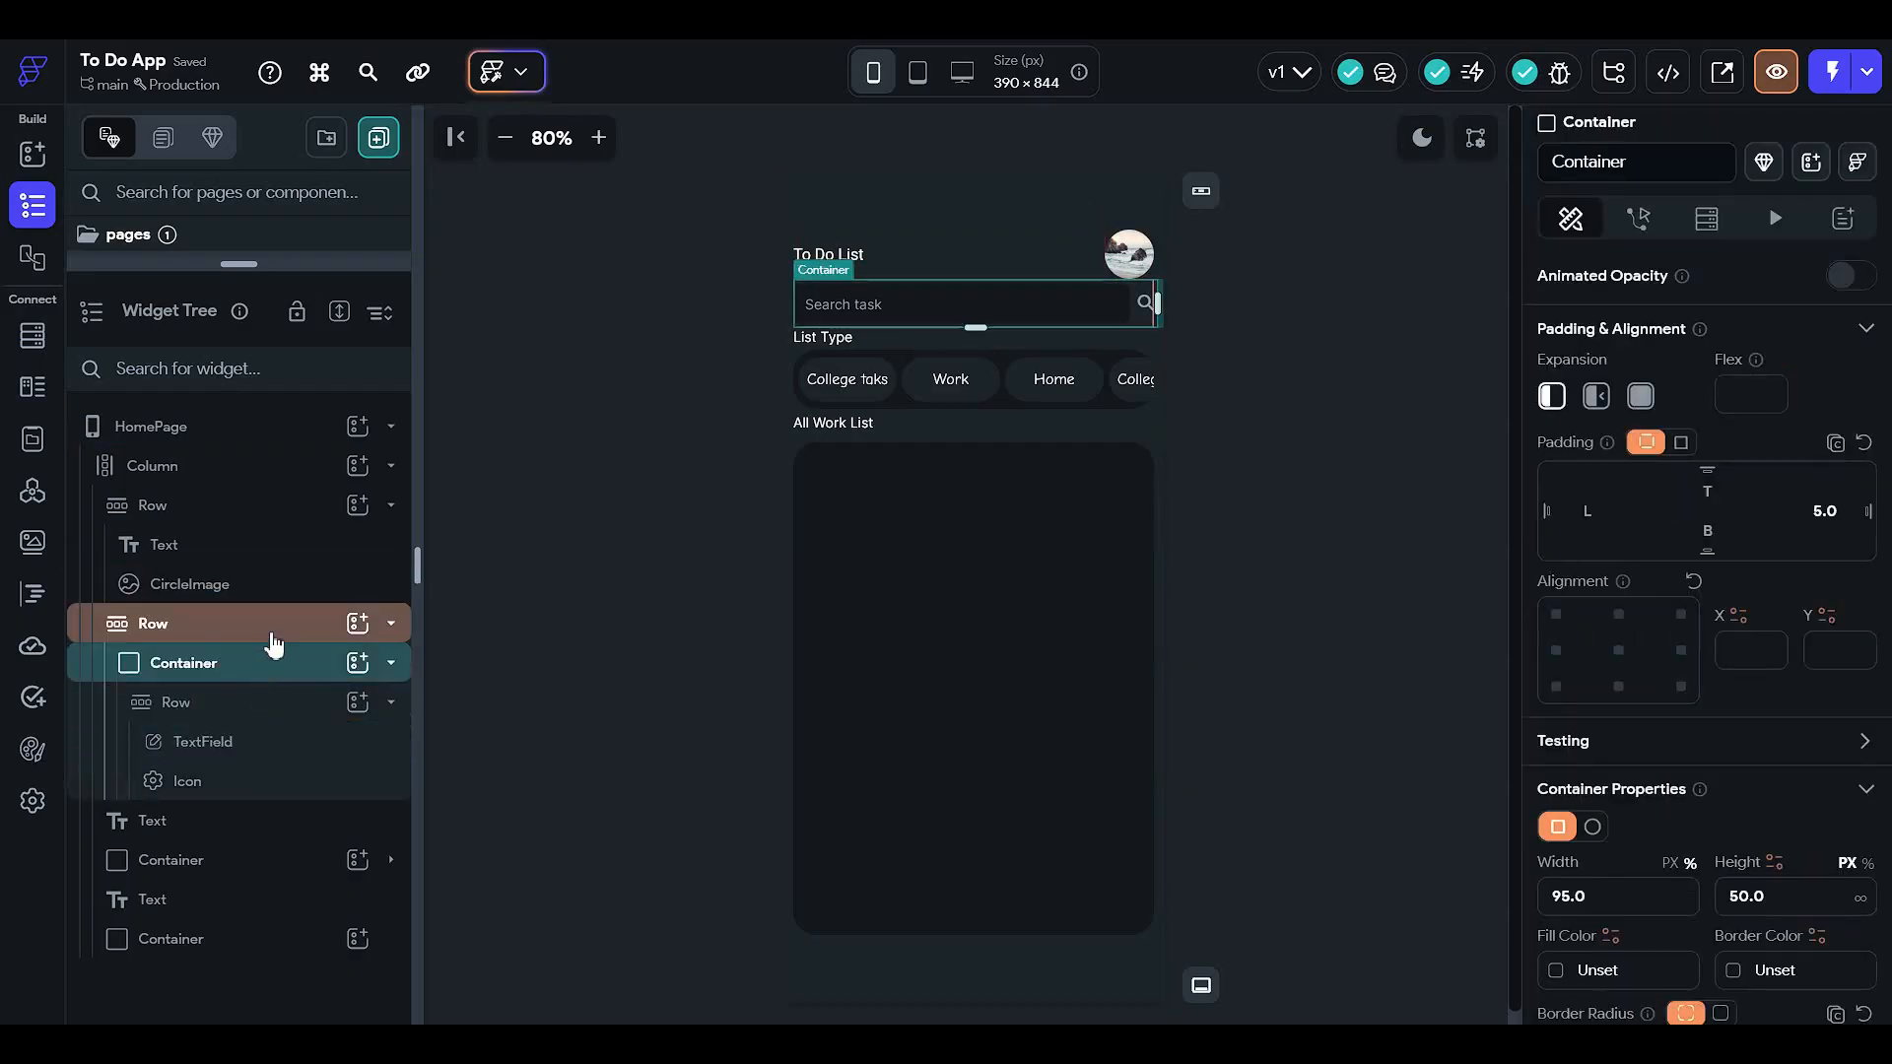
click(272, 631)
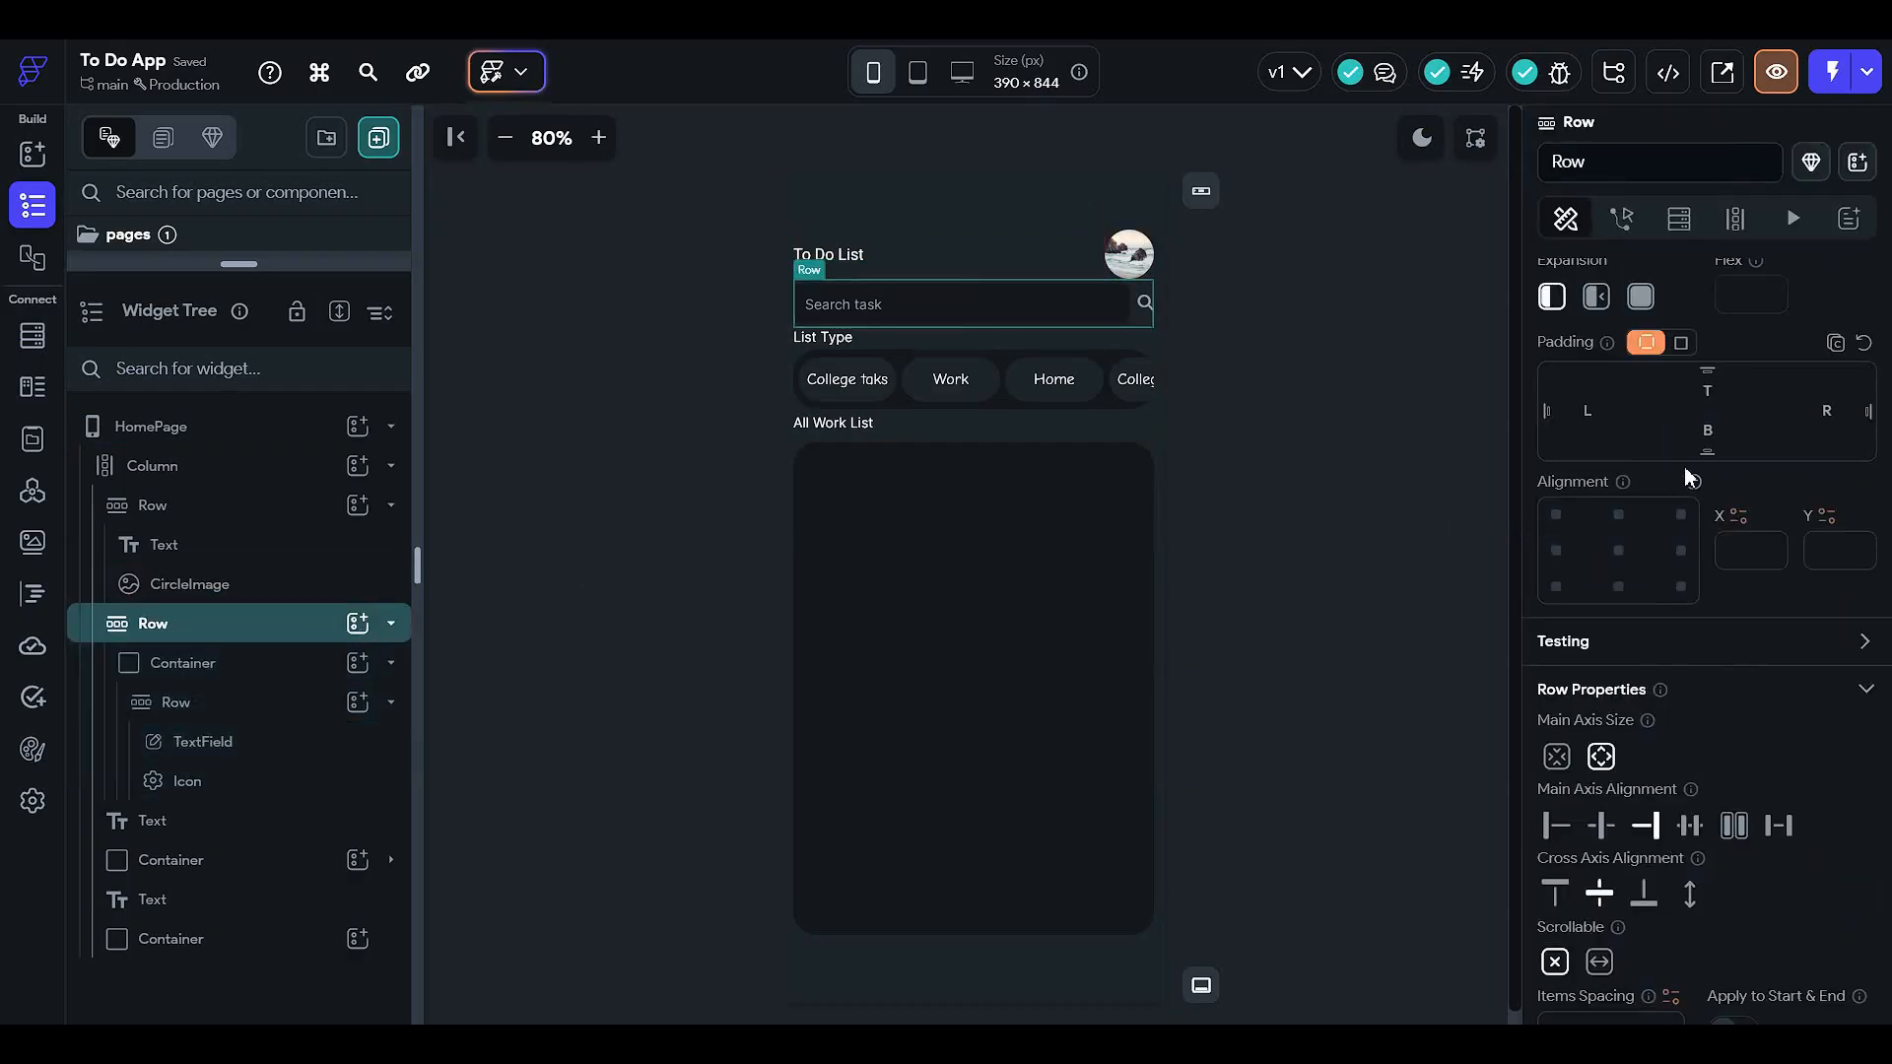
scroll(1684, 478, up, 3)
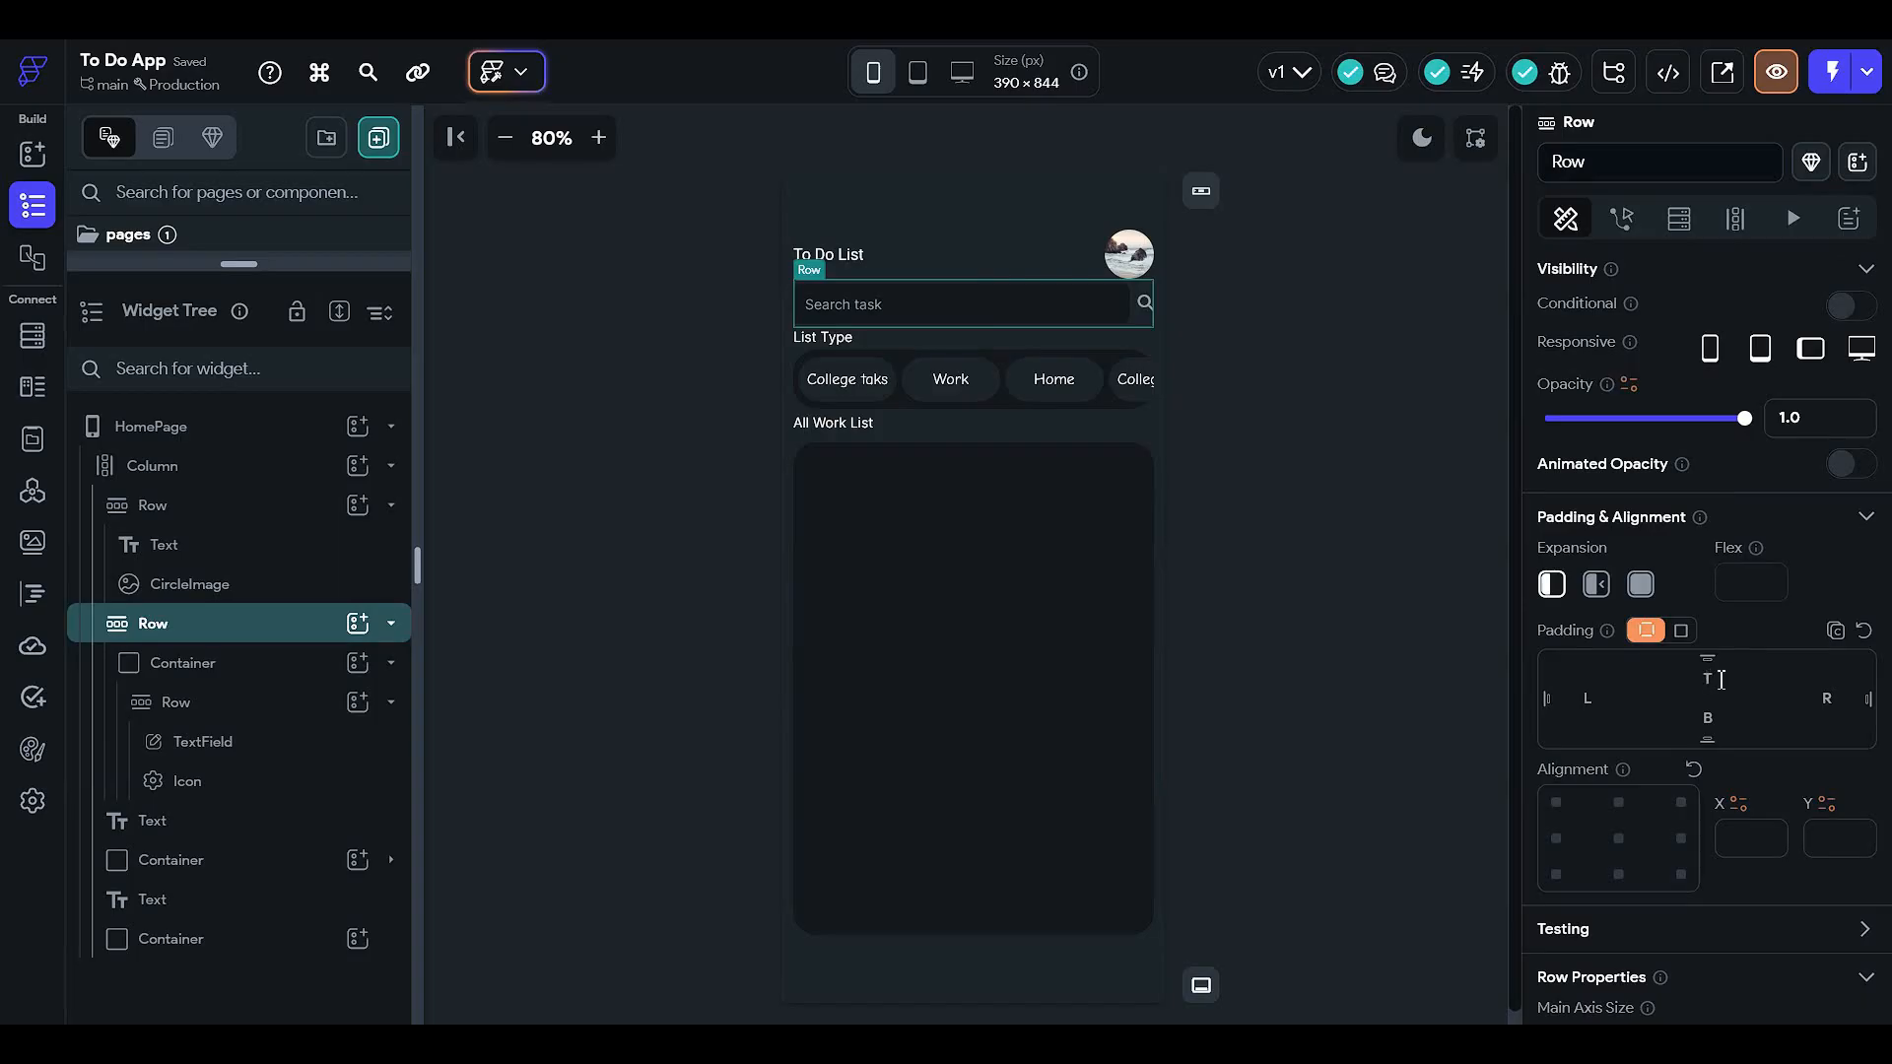
click(1720, 680)
text(5)
click(1416, 365)
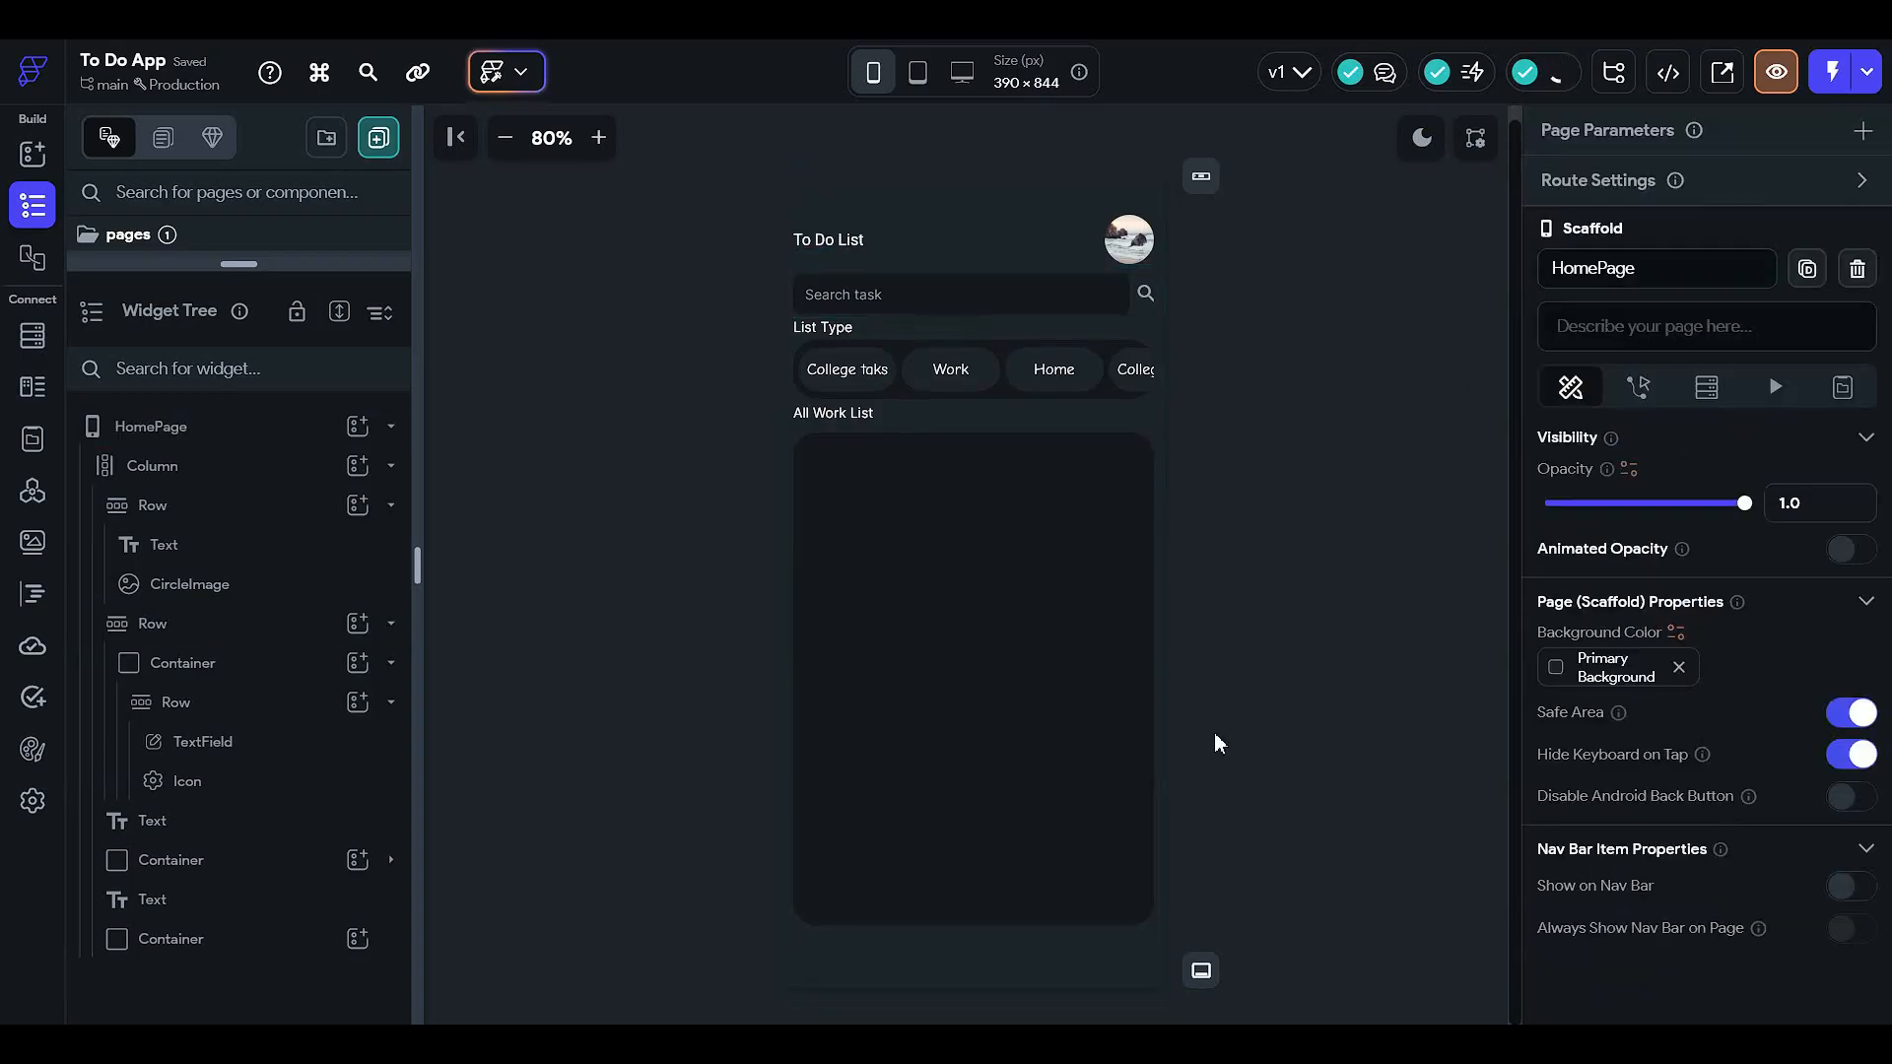
click(920, 656)
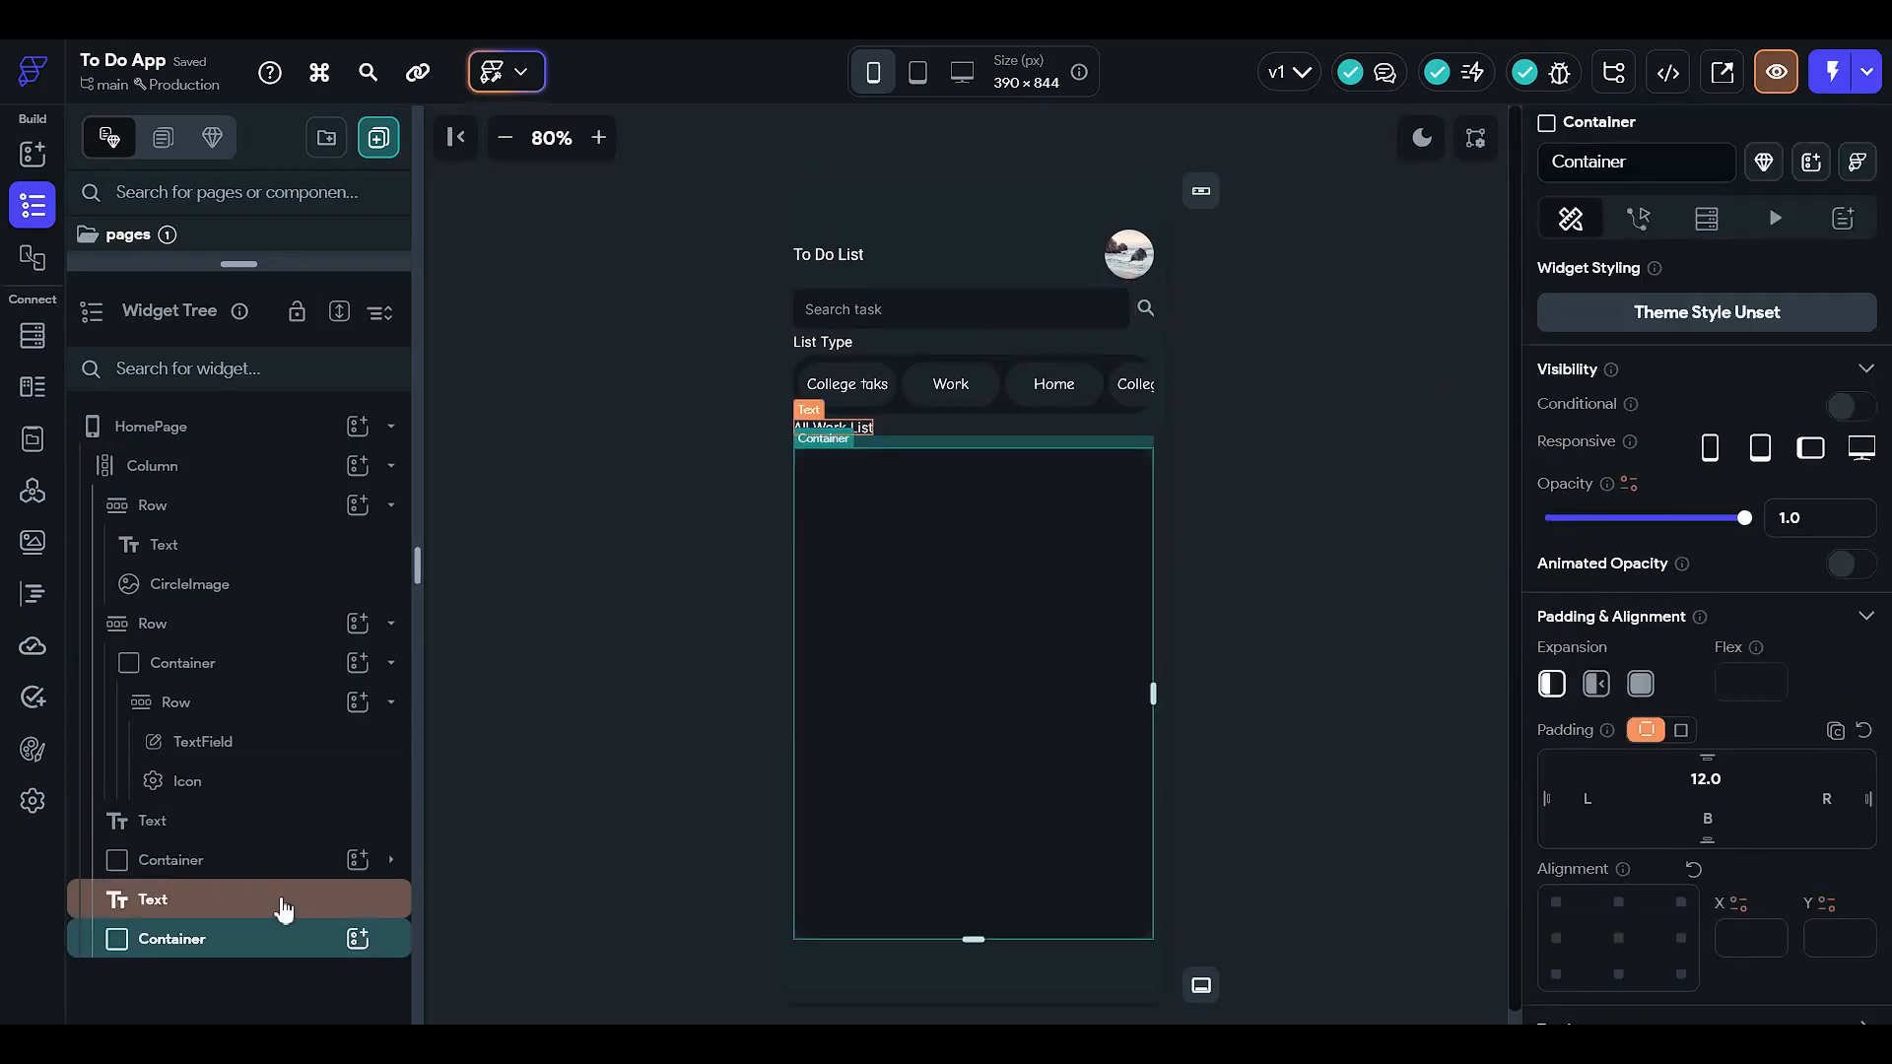
click(354, 940)
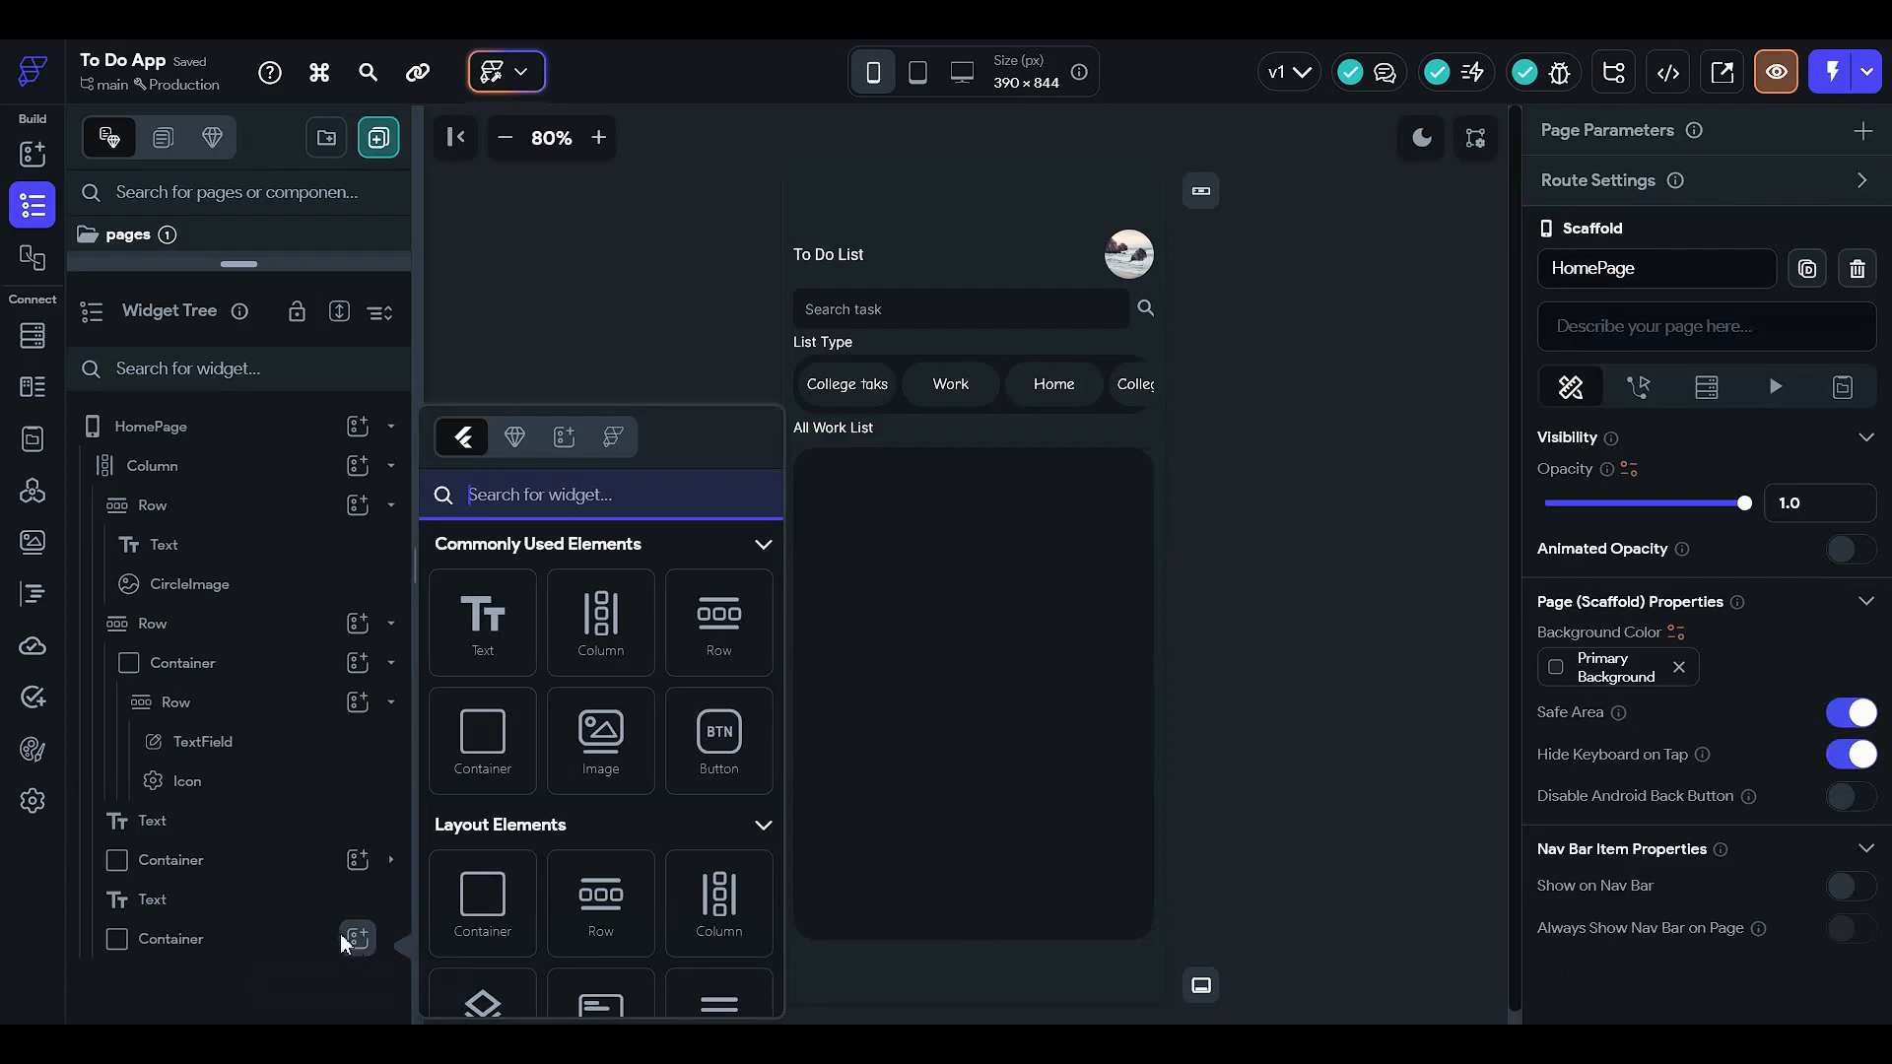
click(523, 744)
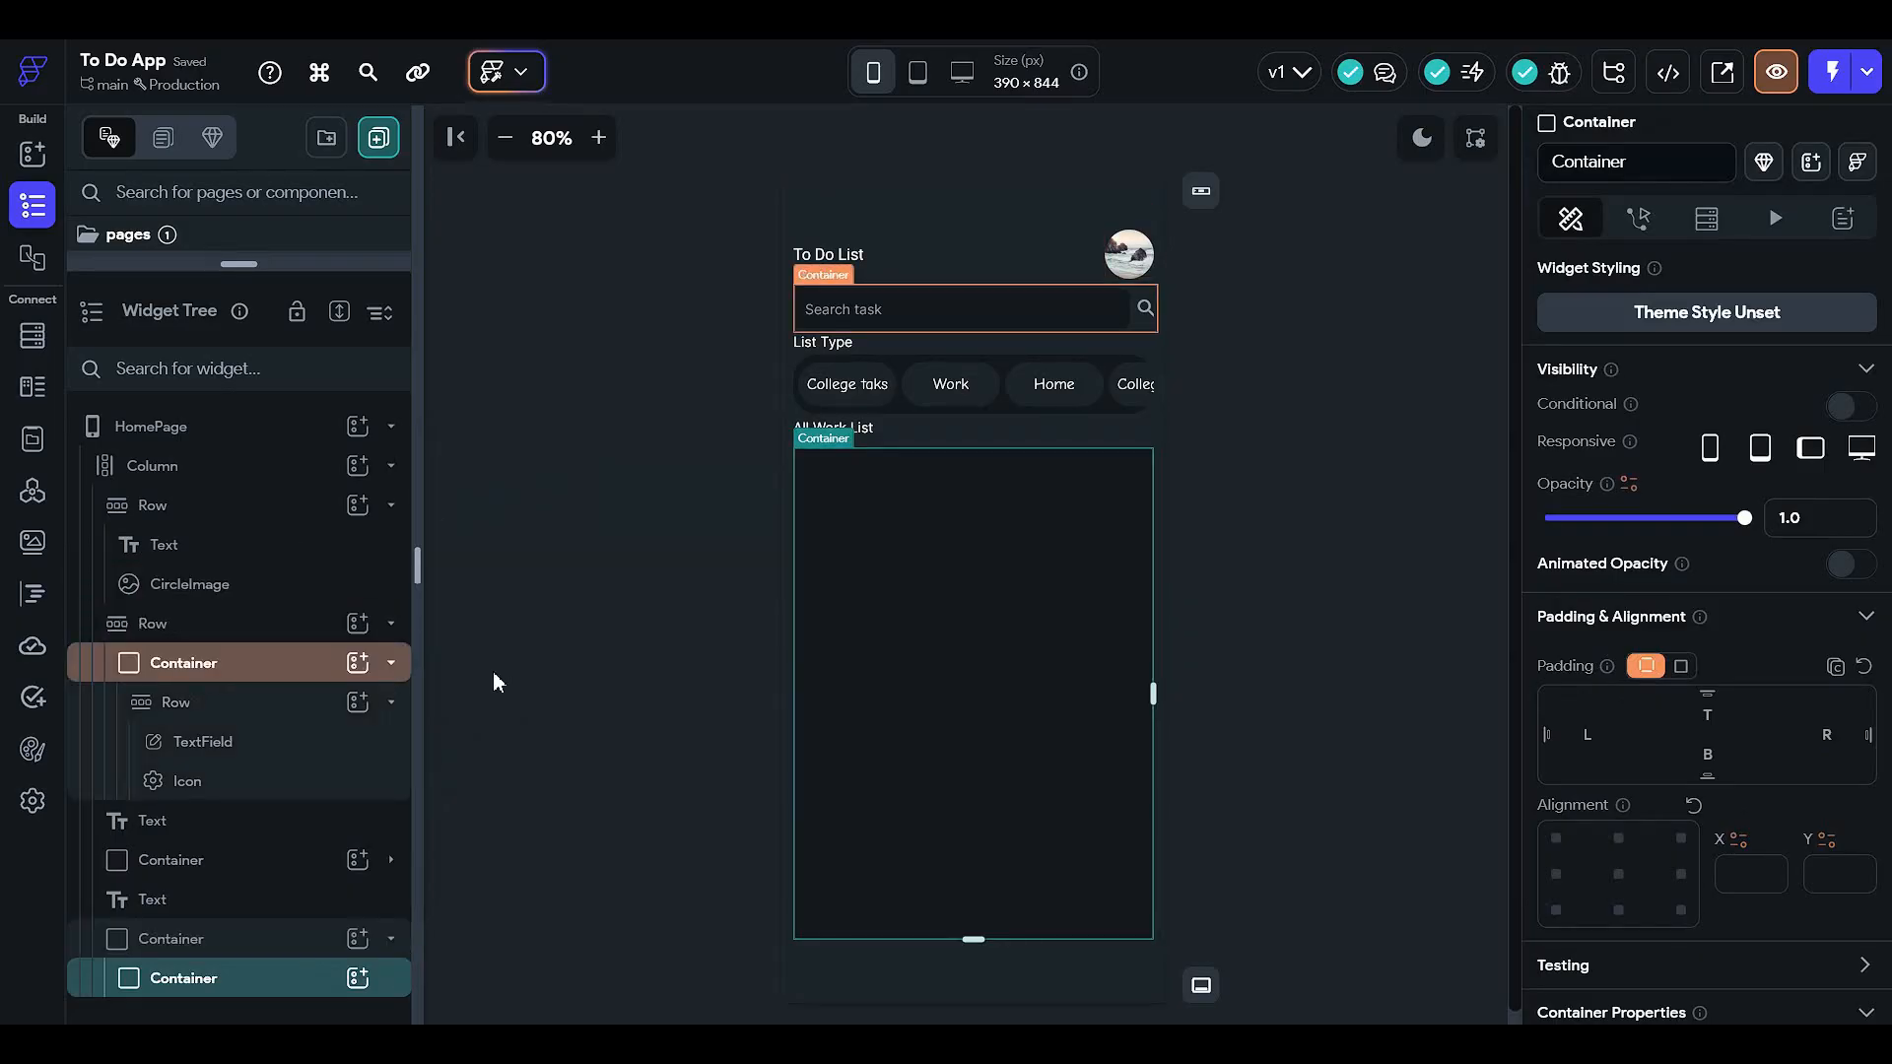
click(316, 948)
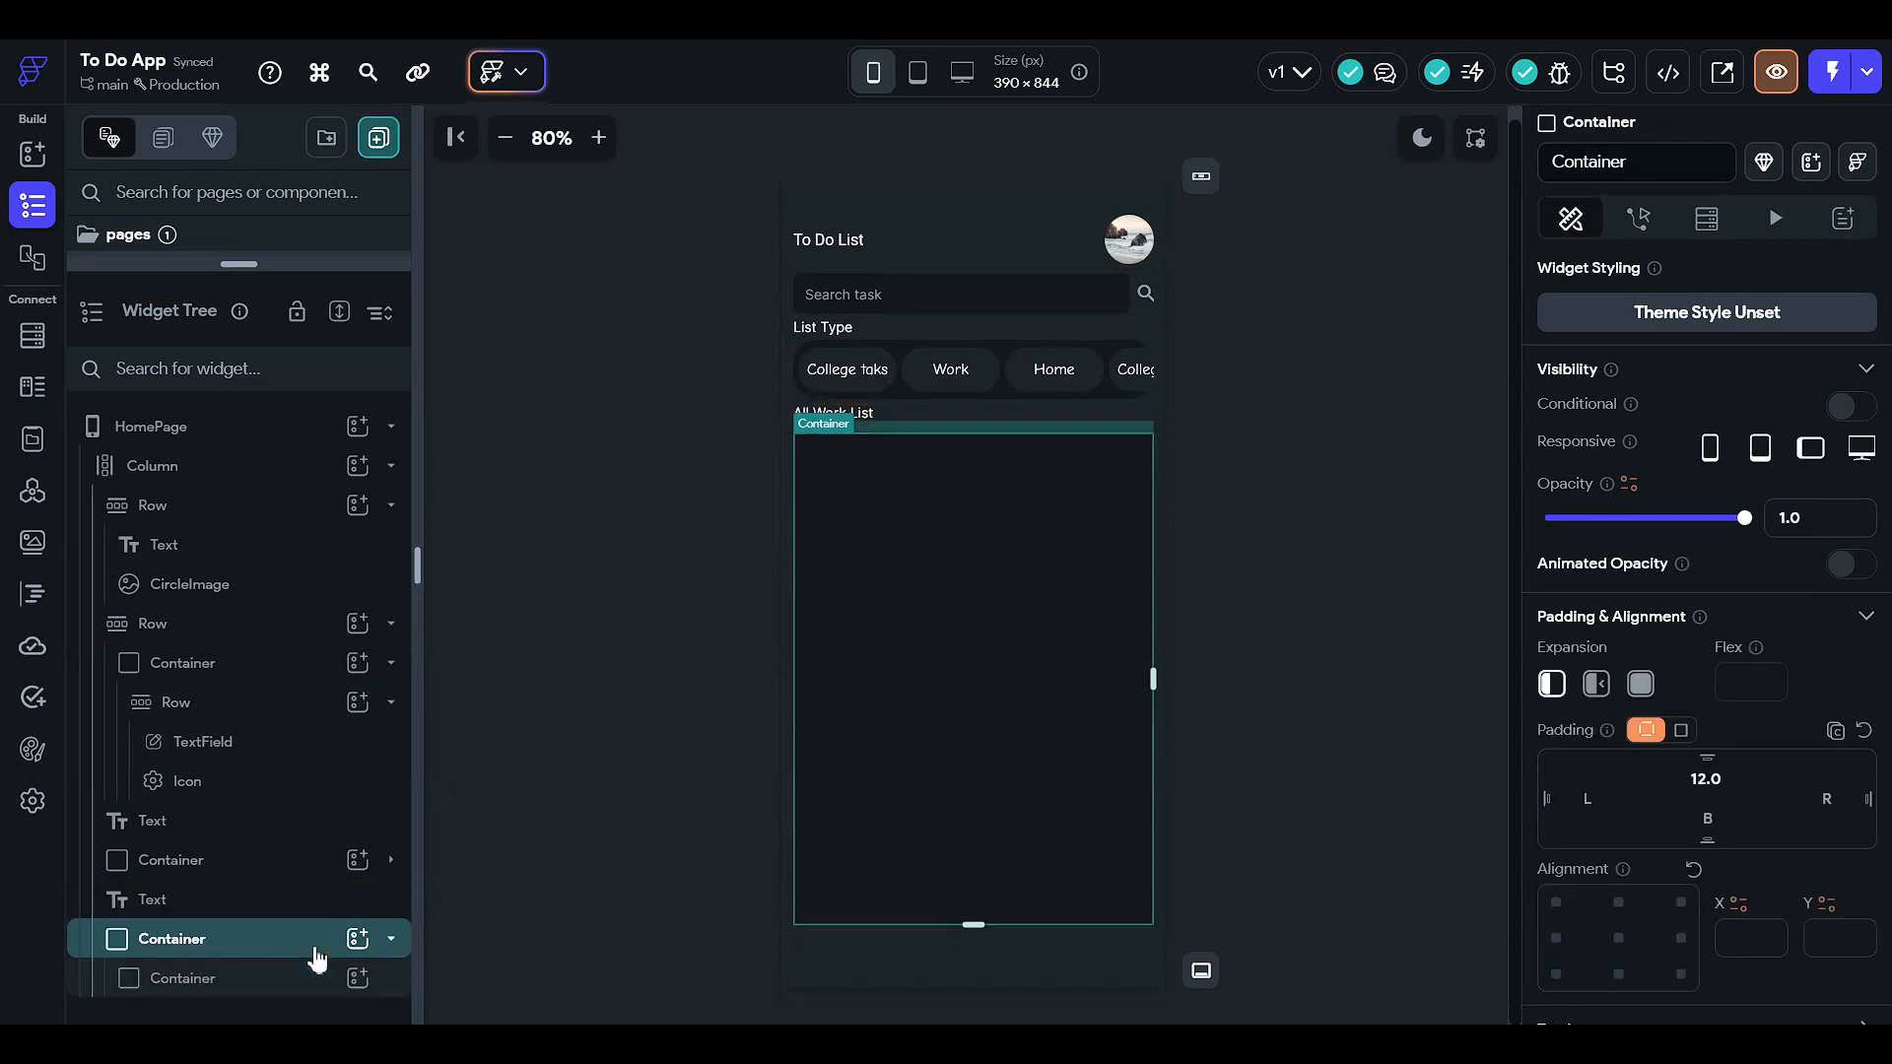
click(315, 977)
scroll(1688, 877, down, 3)
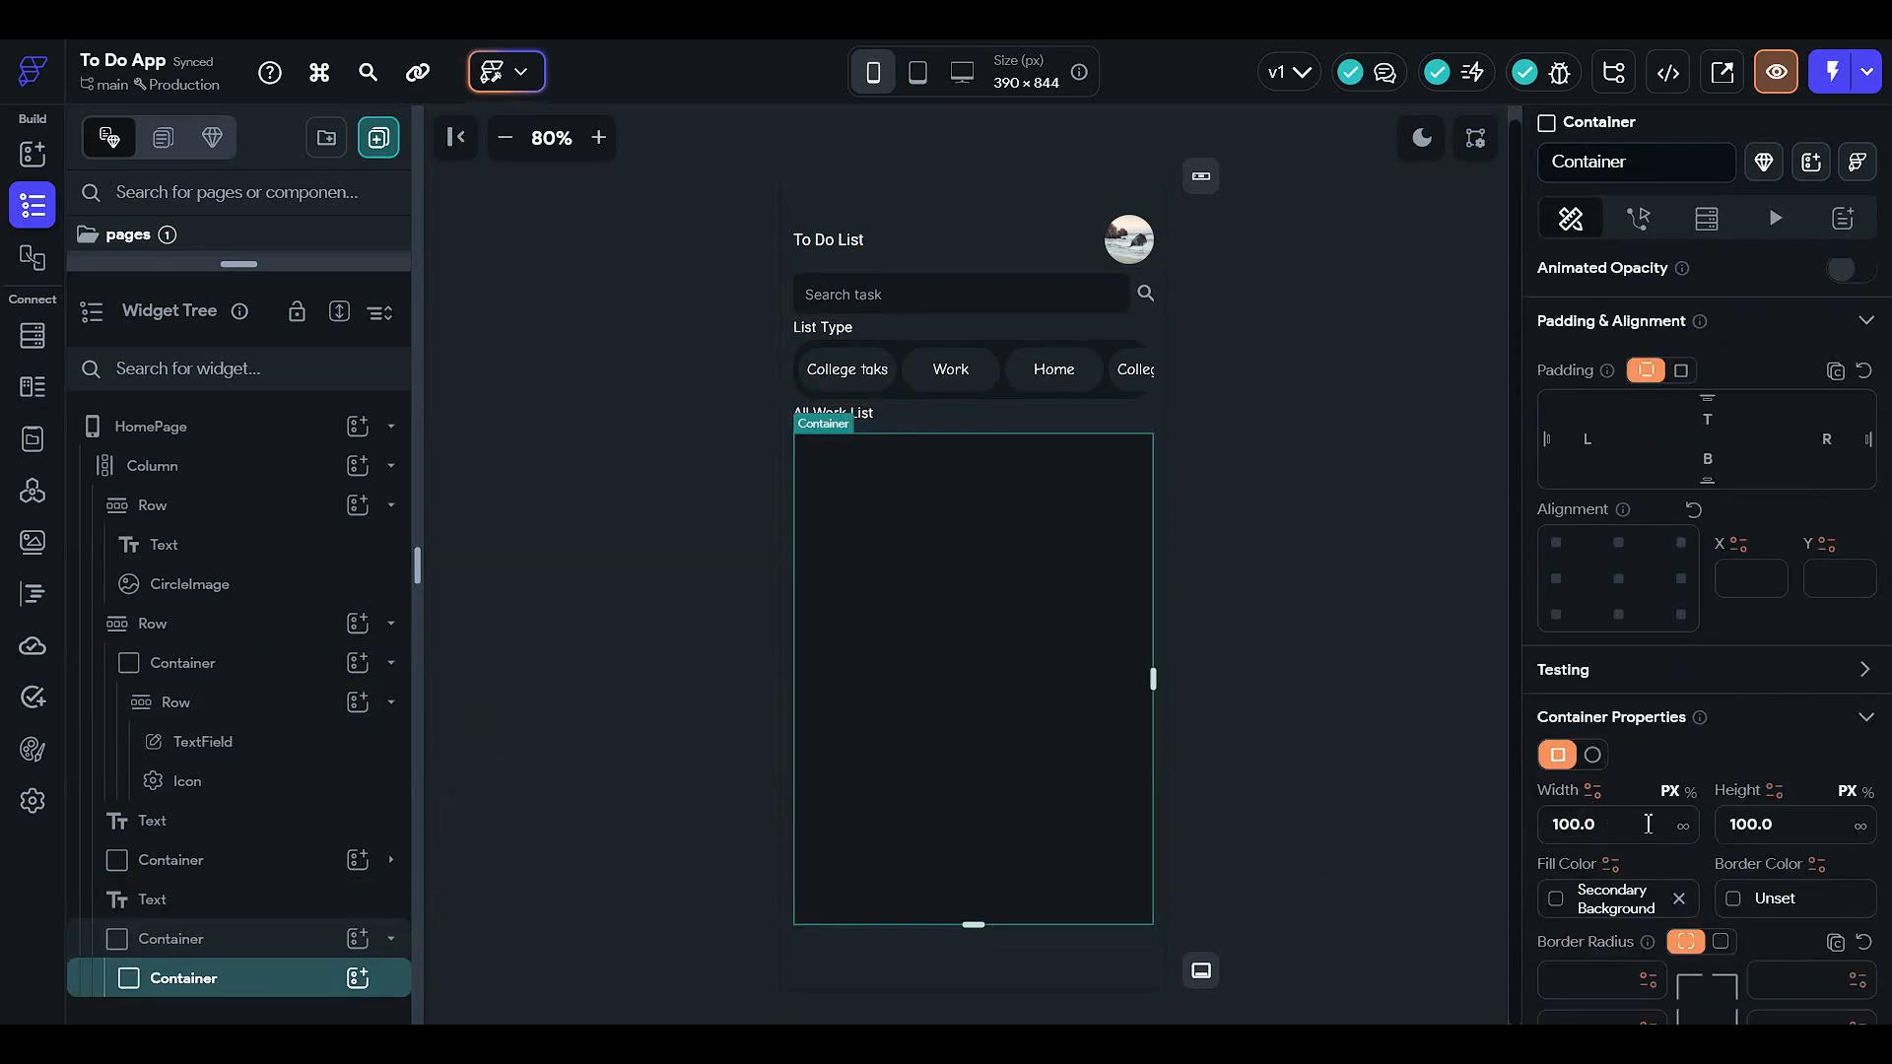
click(1566, 898)
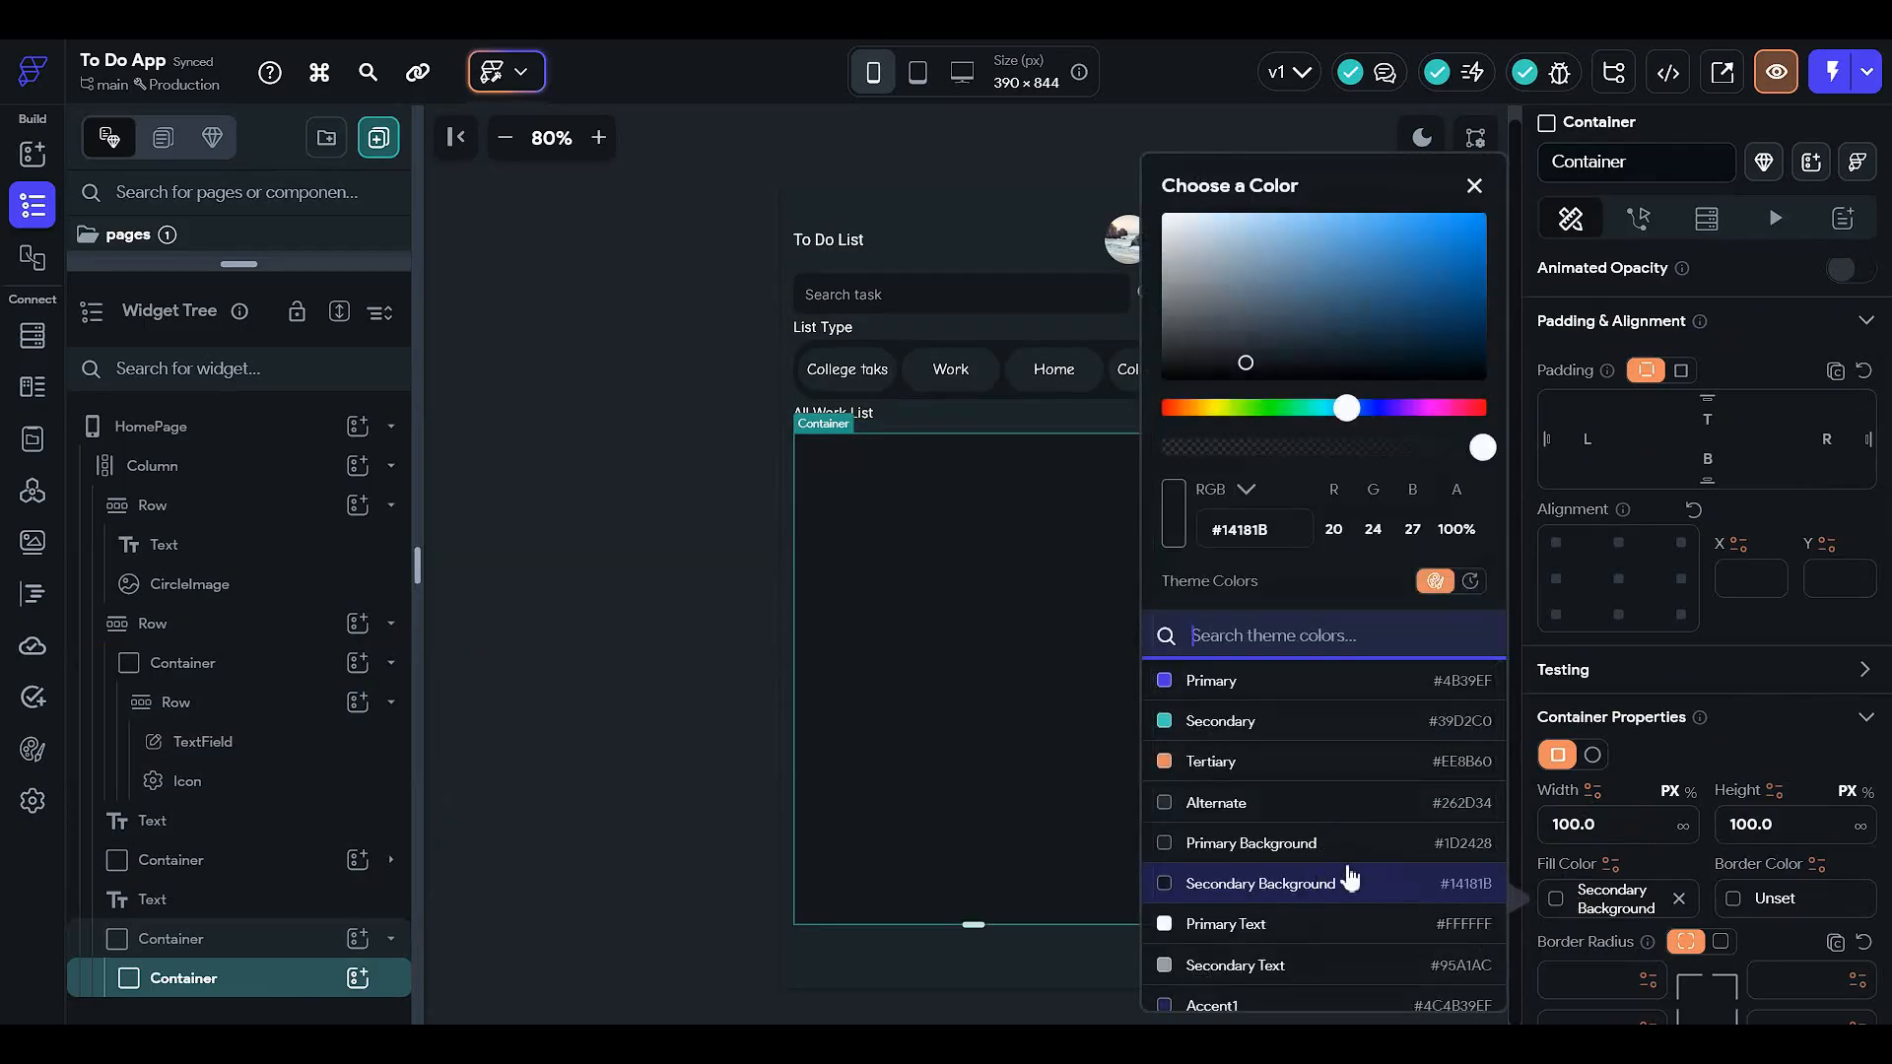
click(1271, 842)
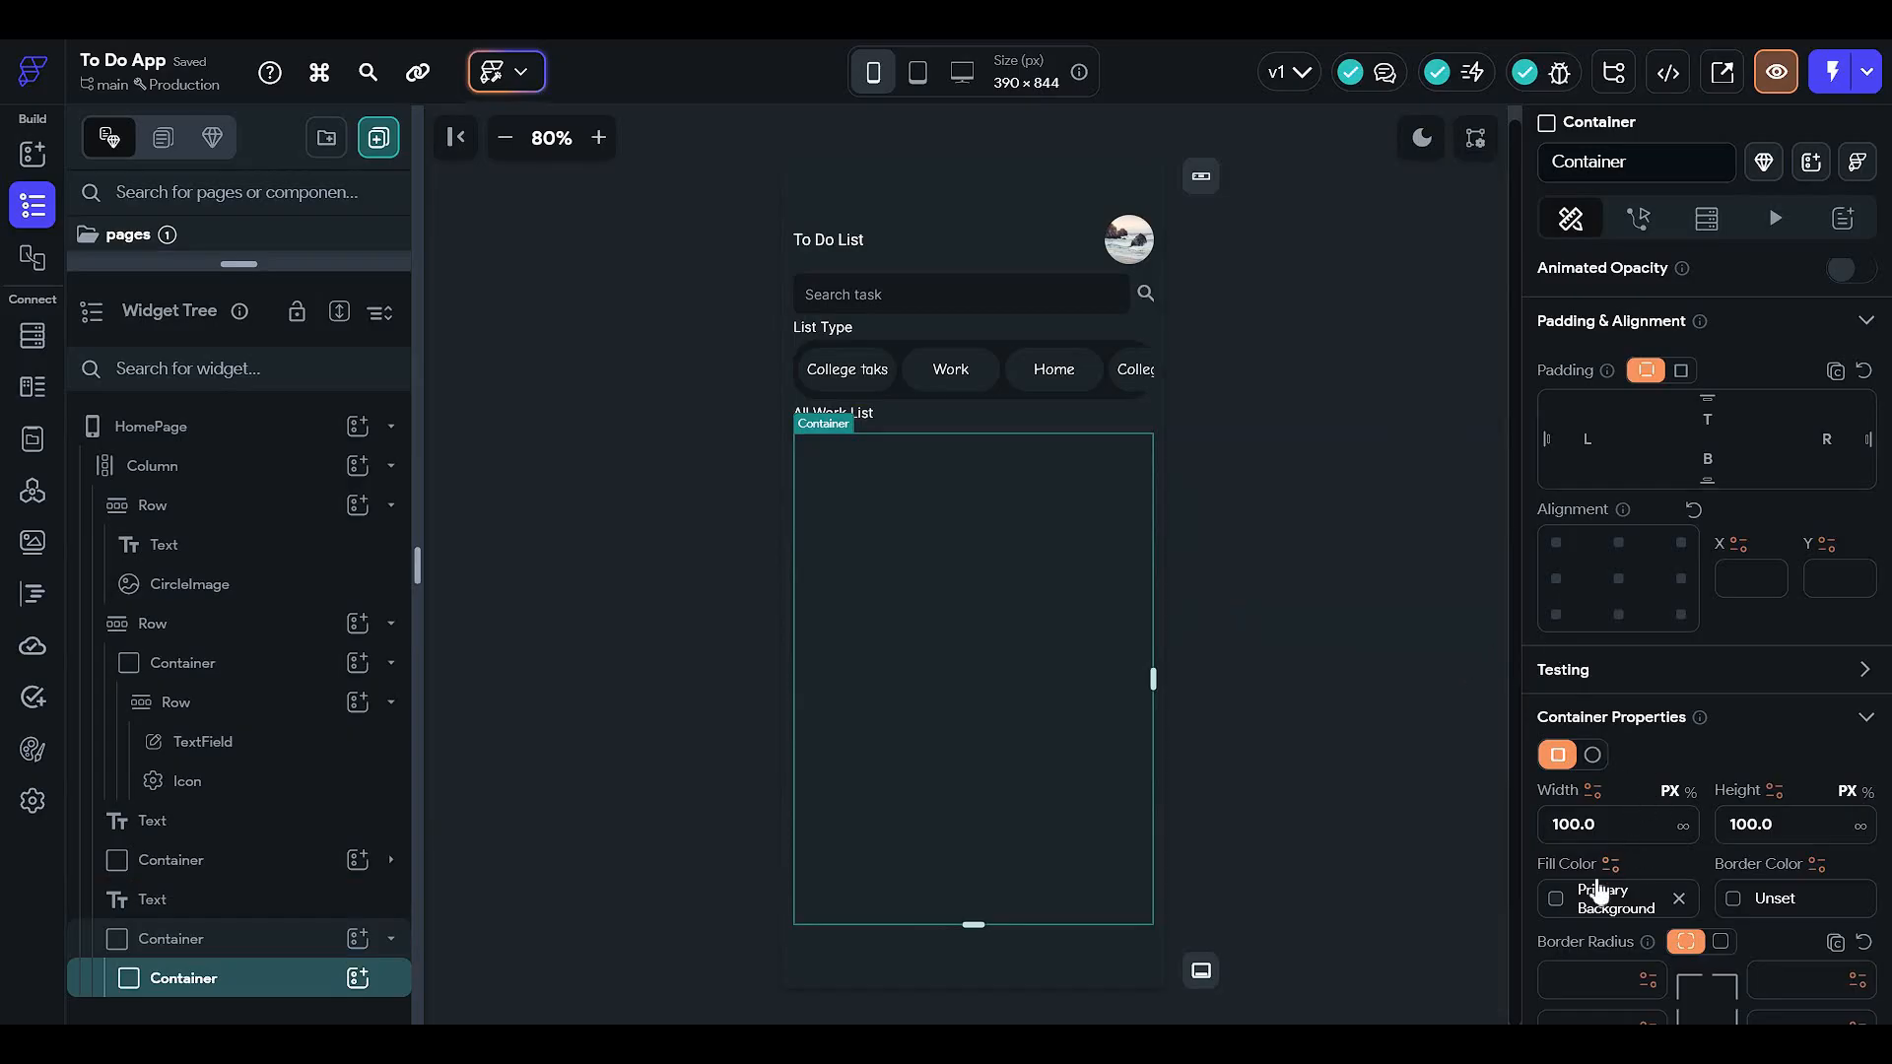
click(1823, 828)
click(300, 941)
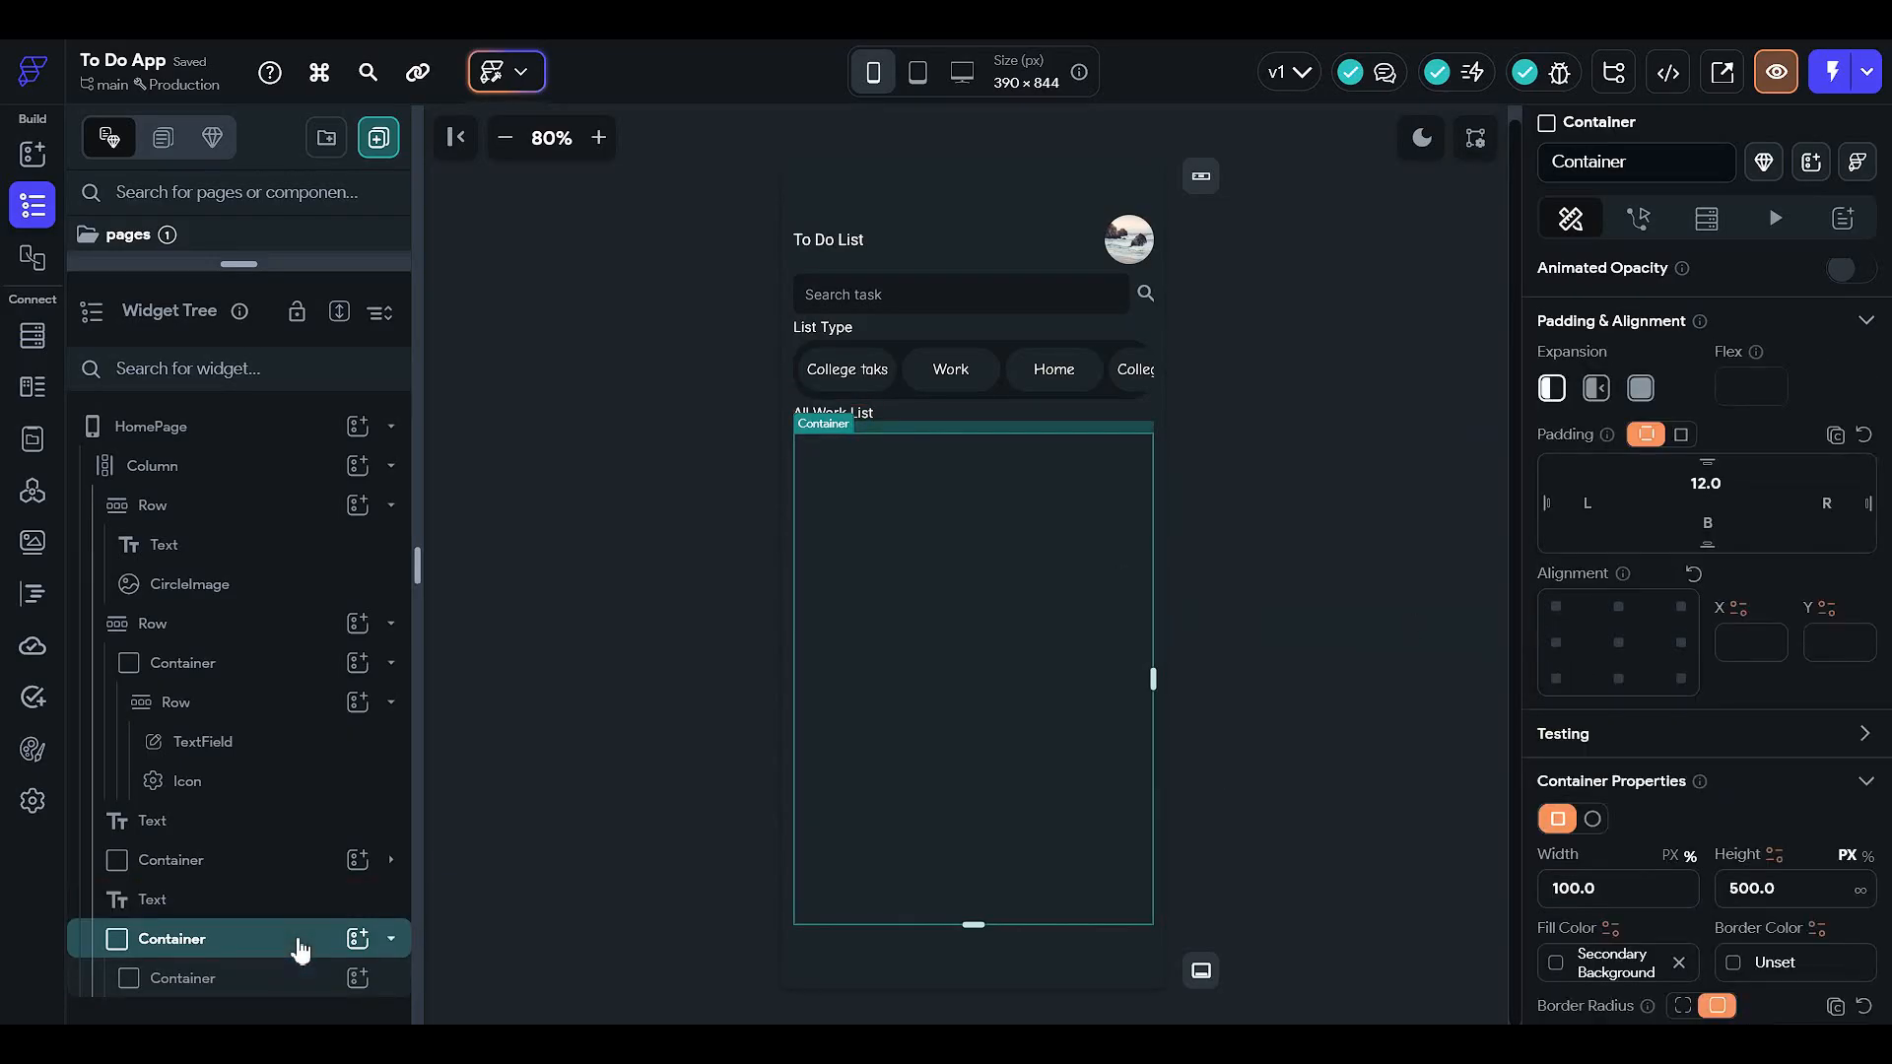
click(301, 978)
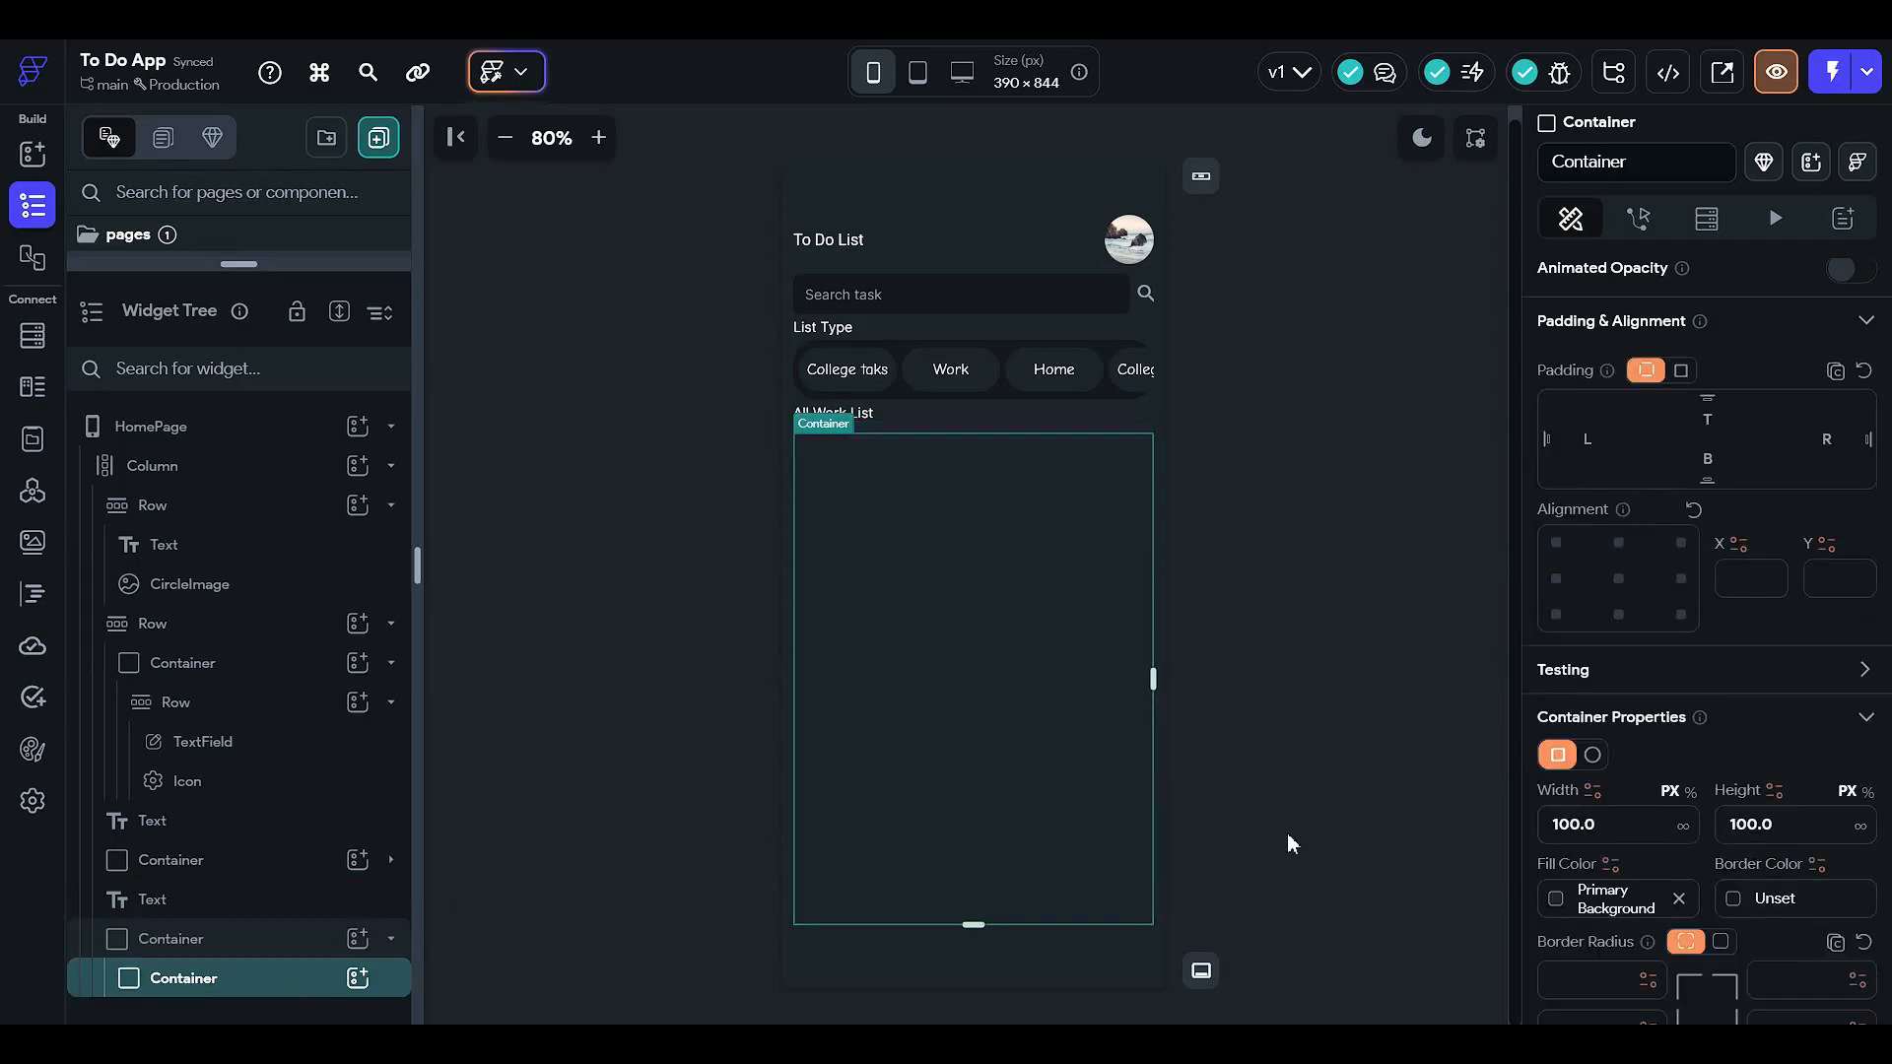
scroll(1600, 830, down, 1)
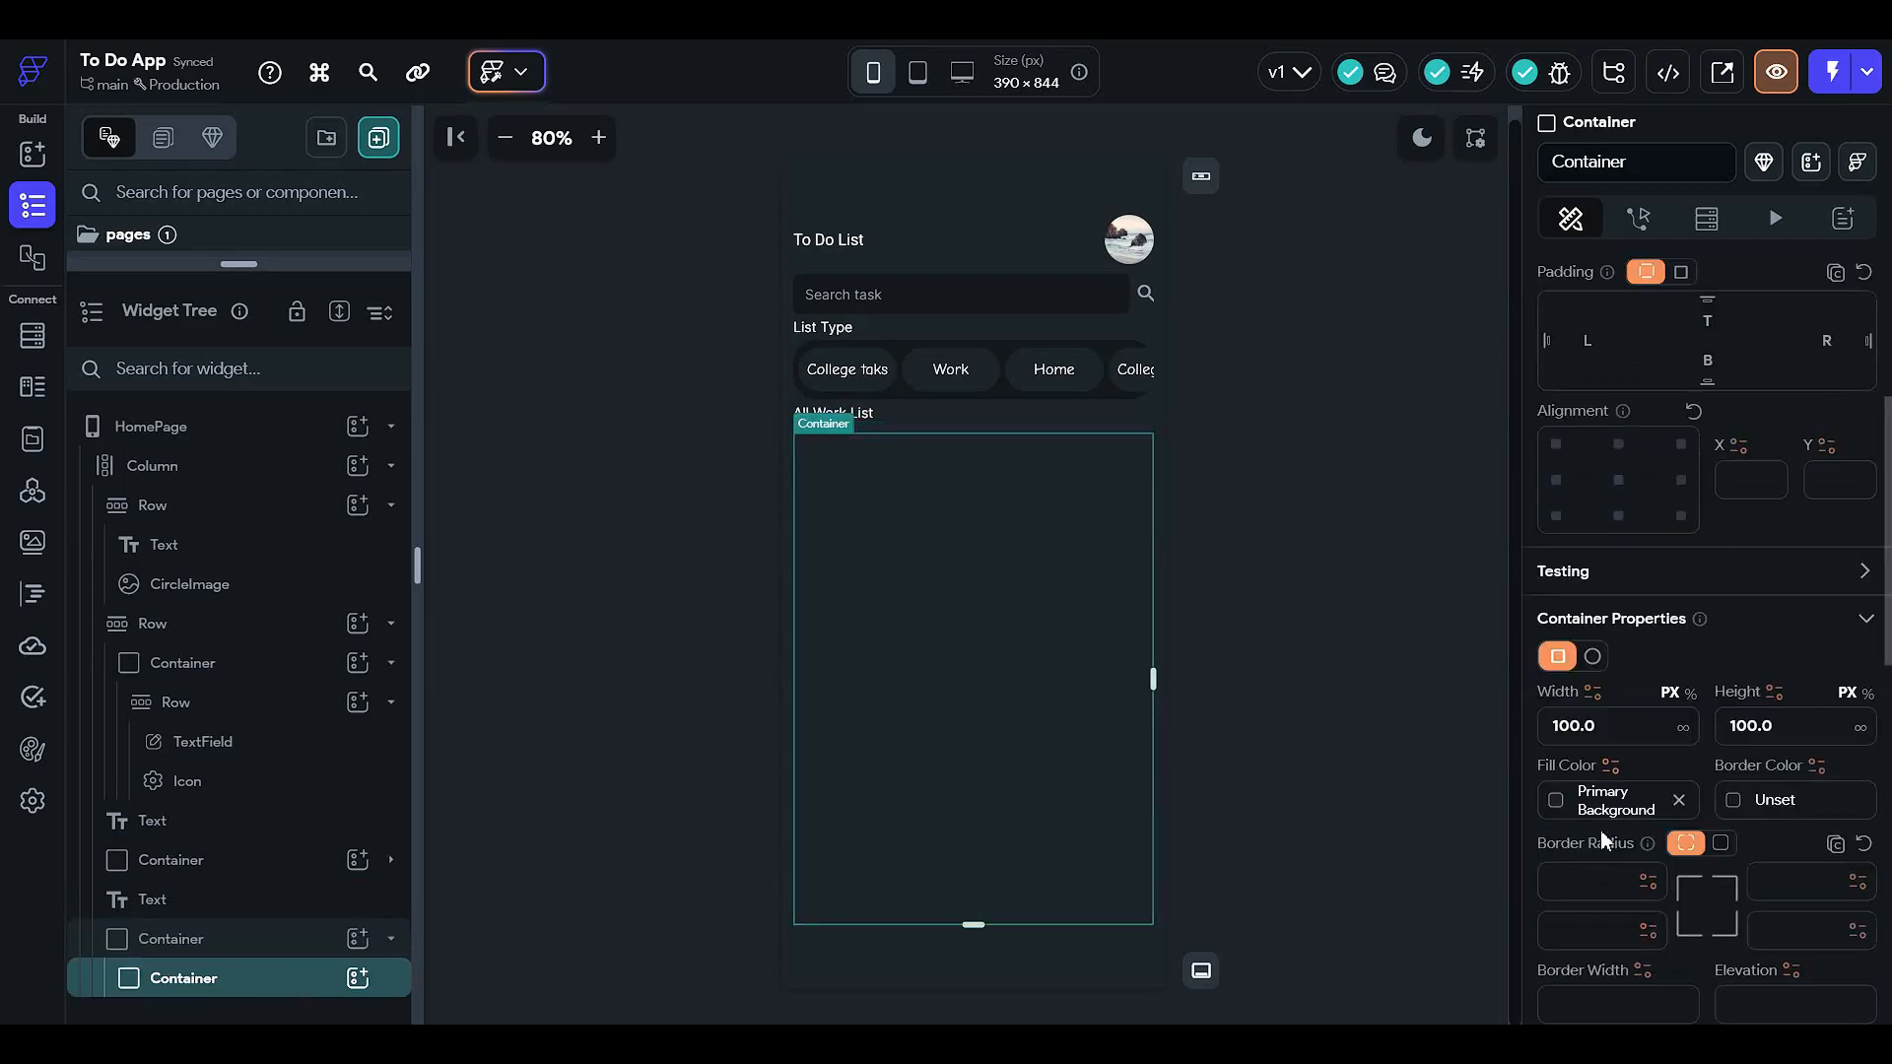
click(1691, 693)
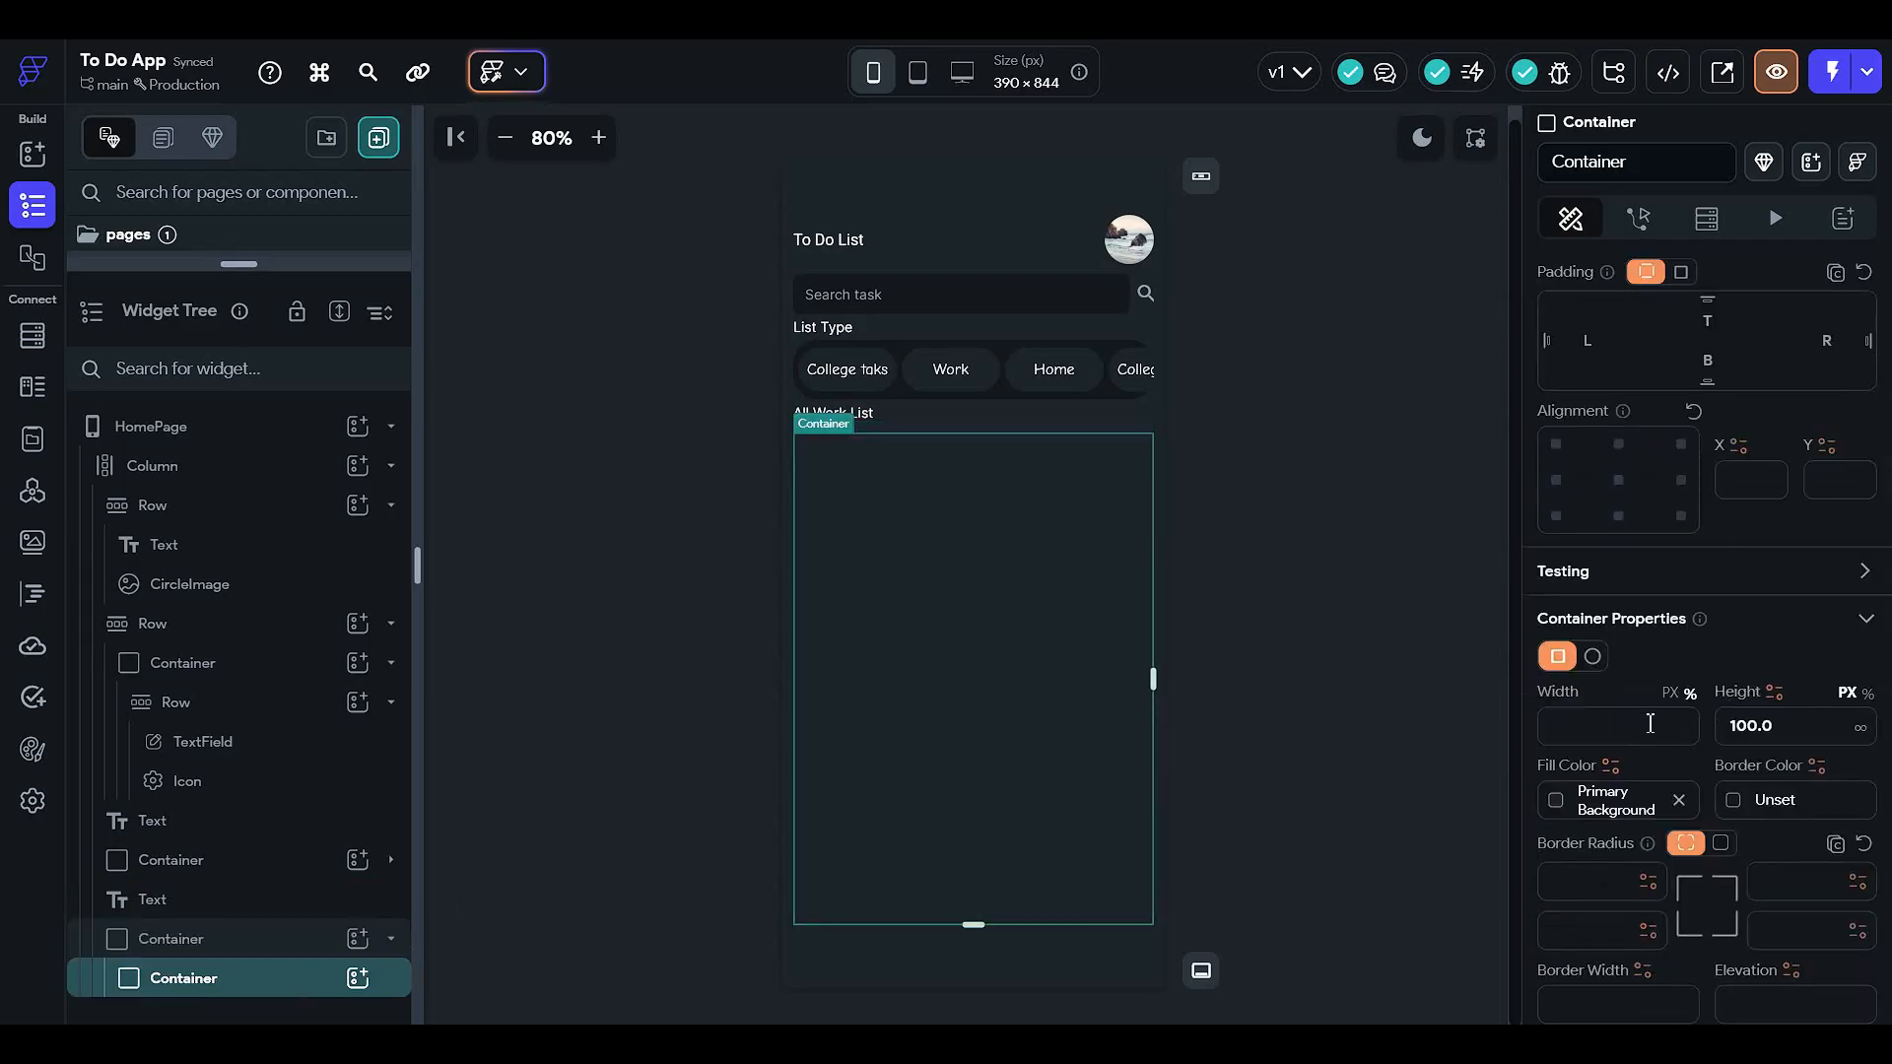
click(295, 946)
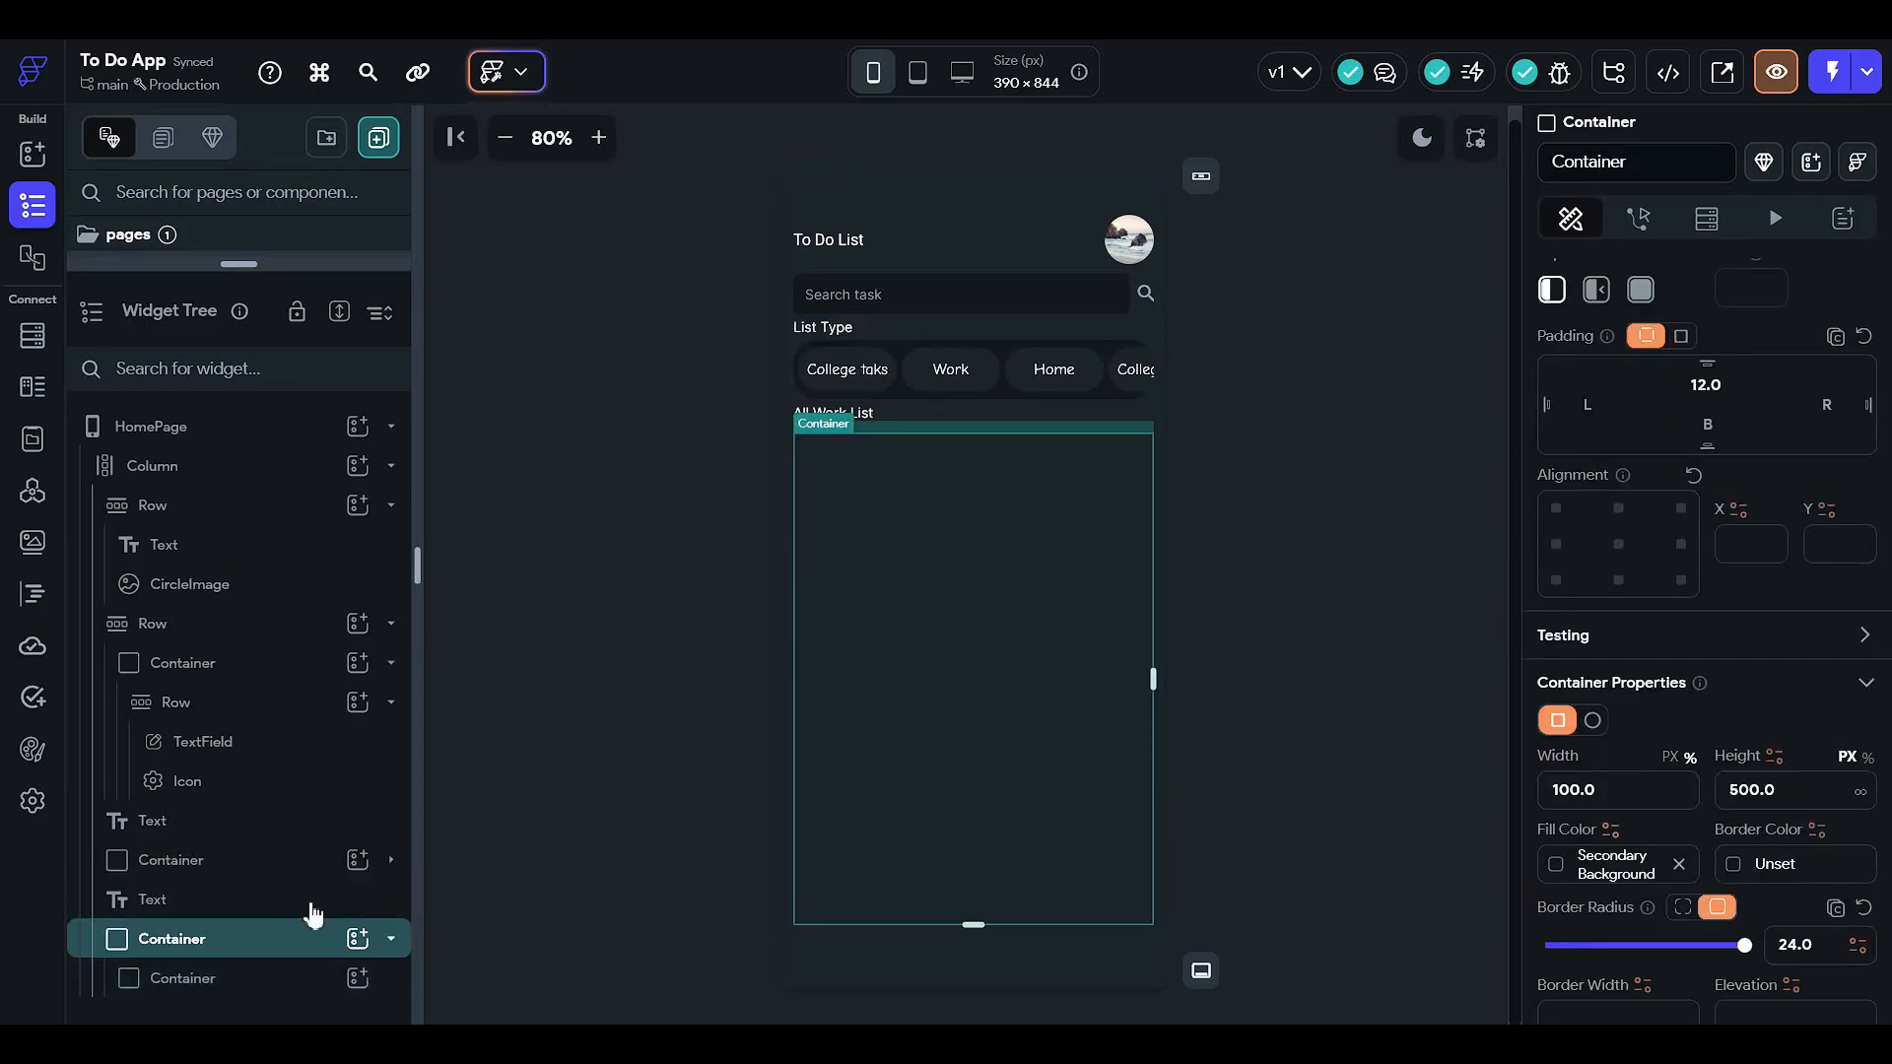
click(258, 980)
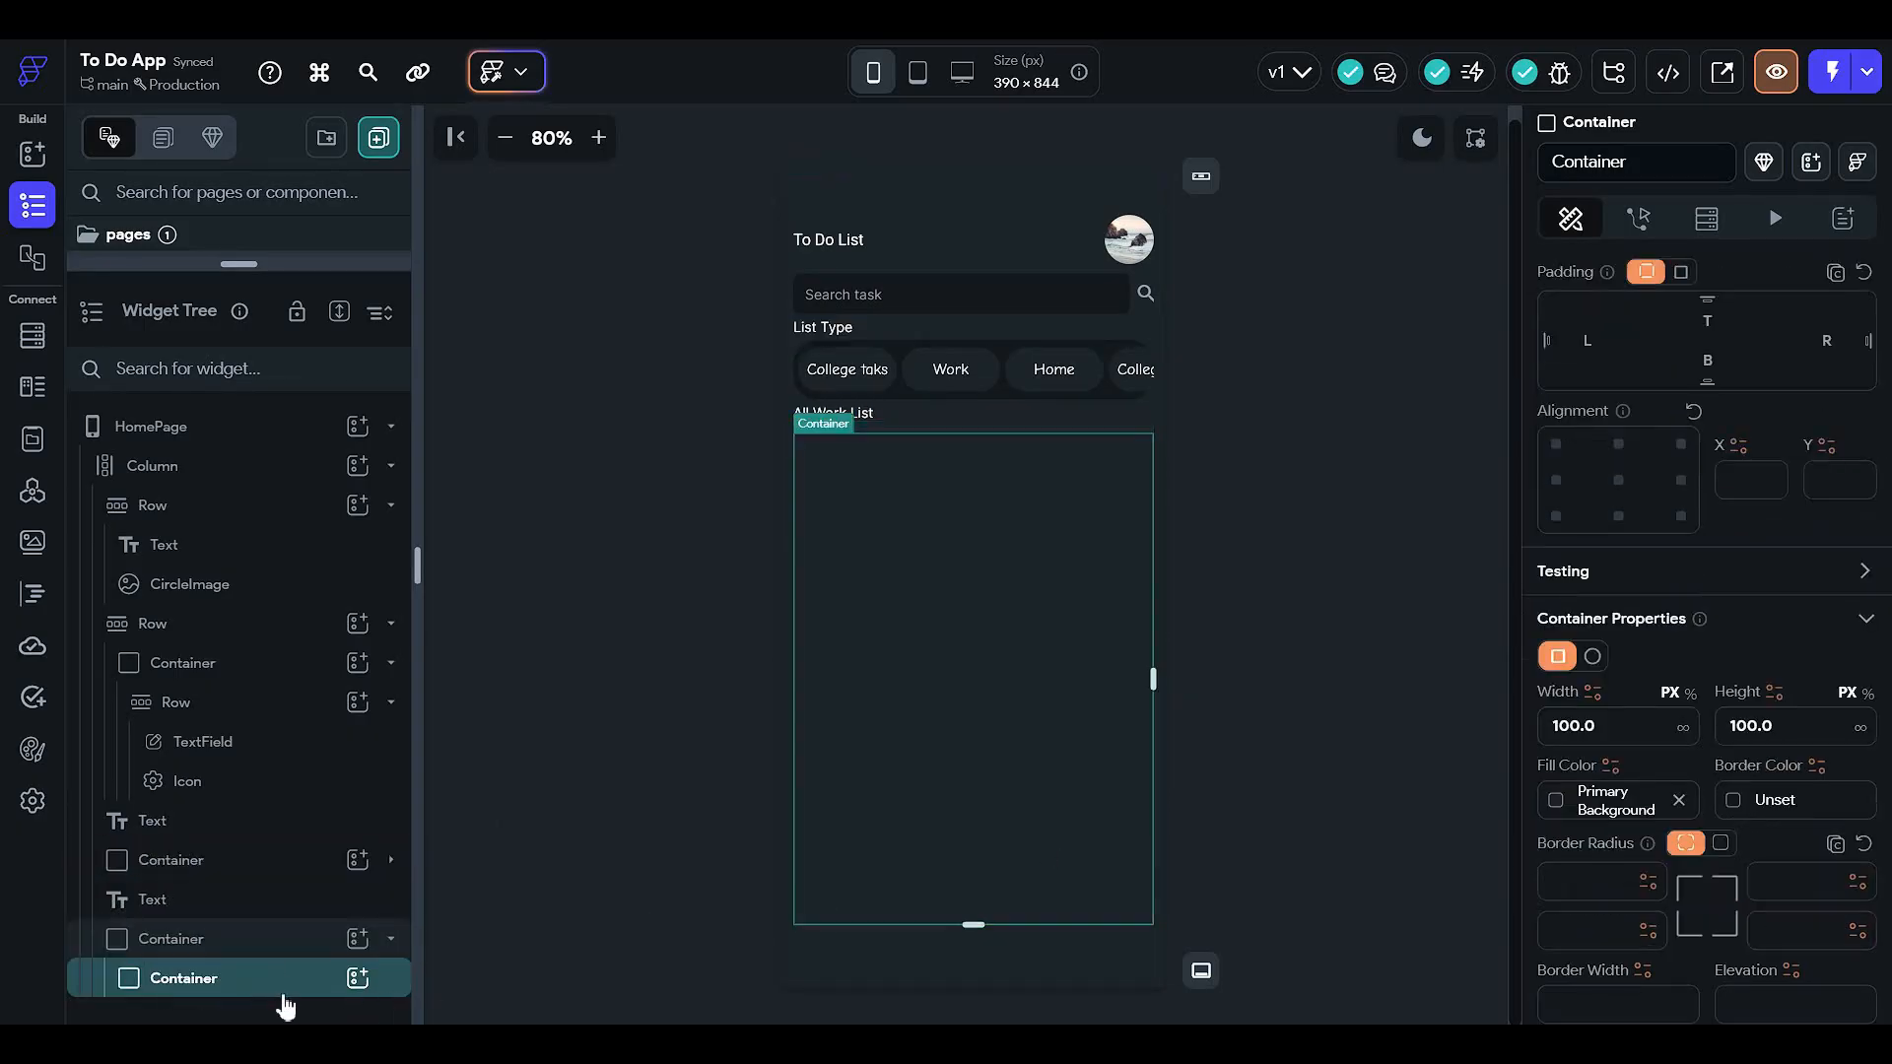
right_click(291, 989)
click(583, 438)
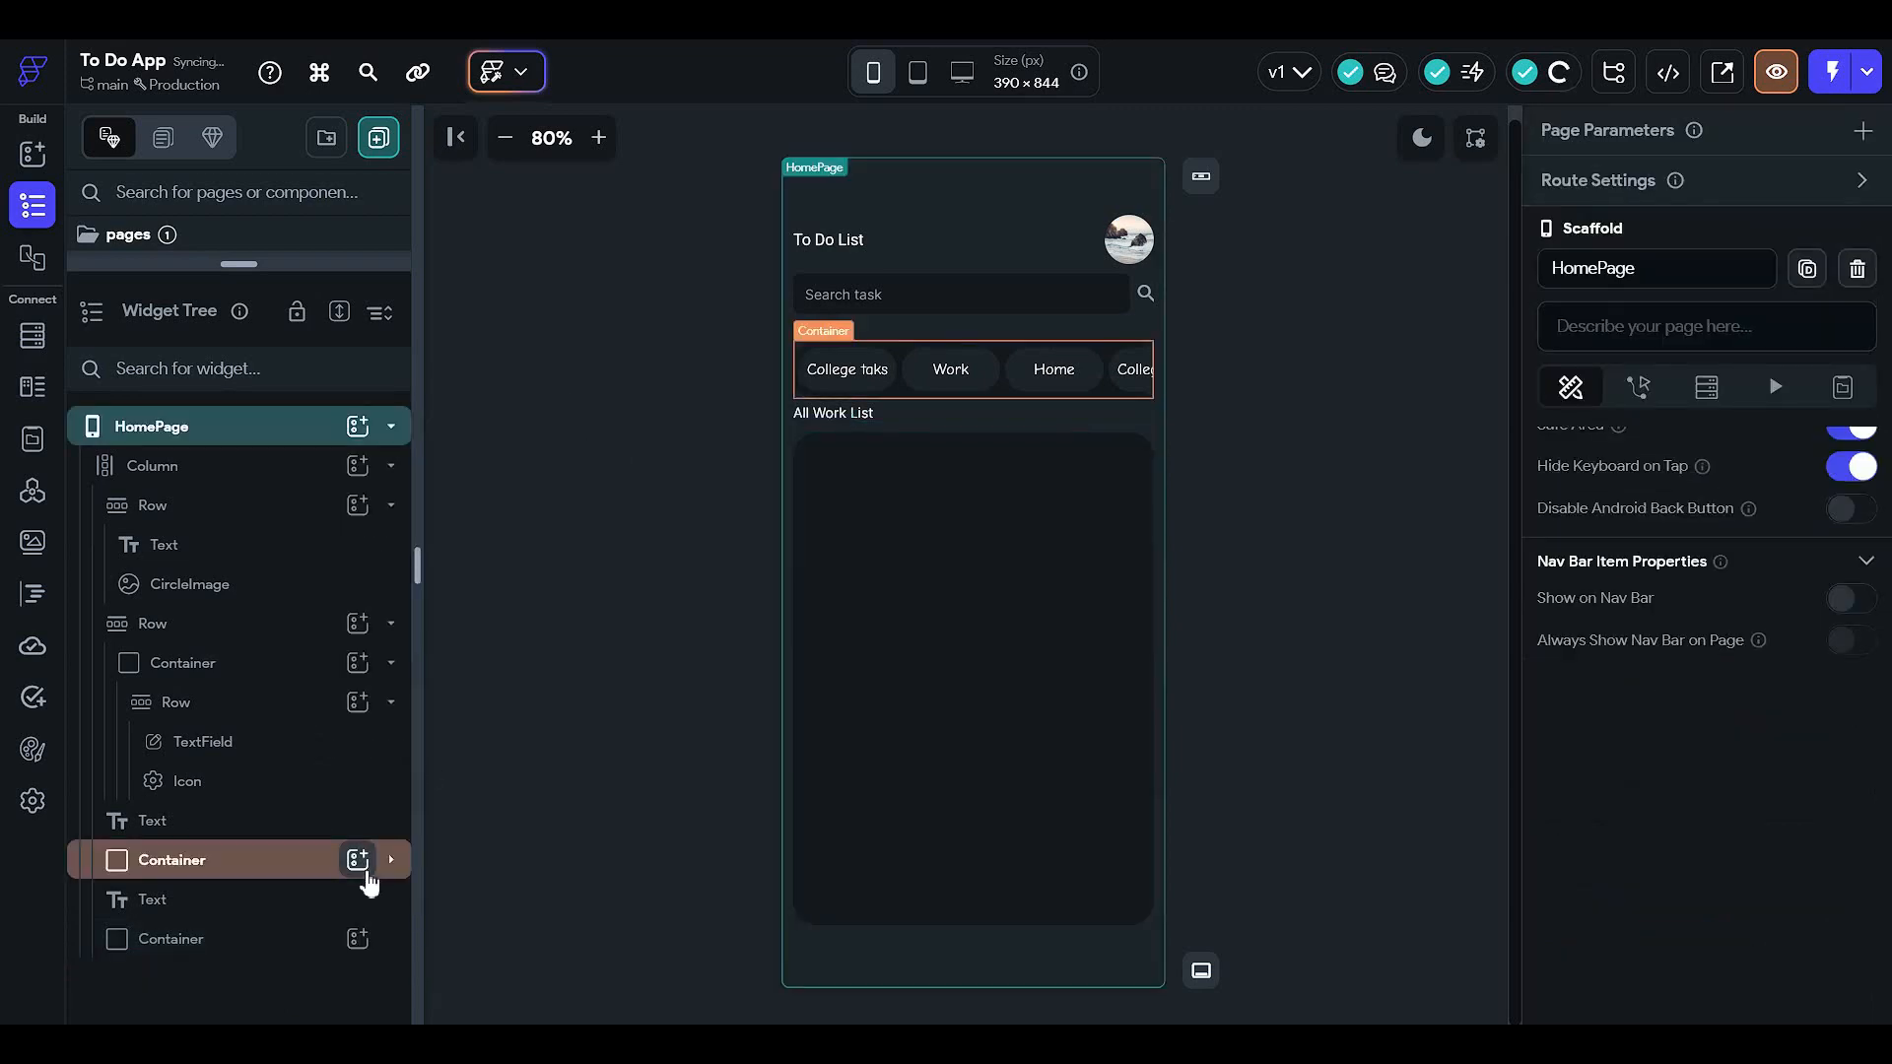
click(306, 938)
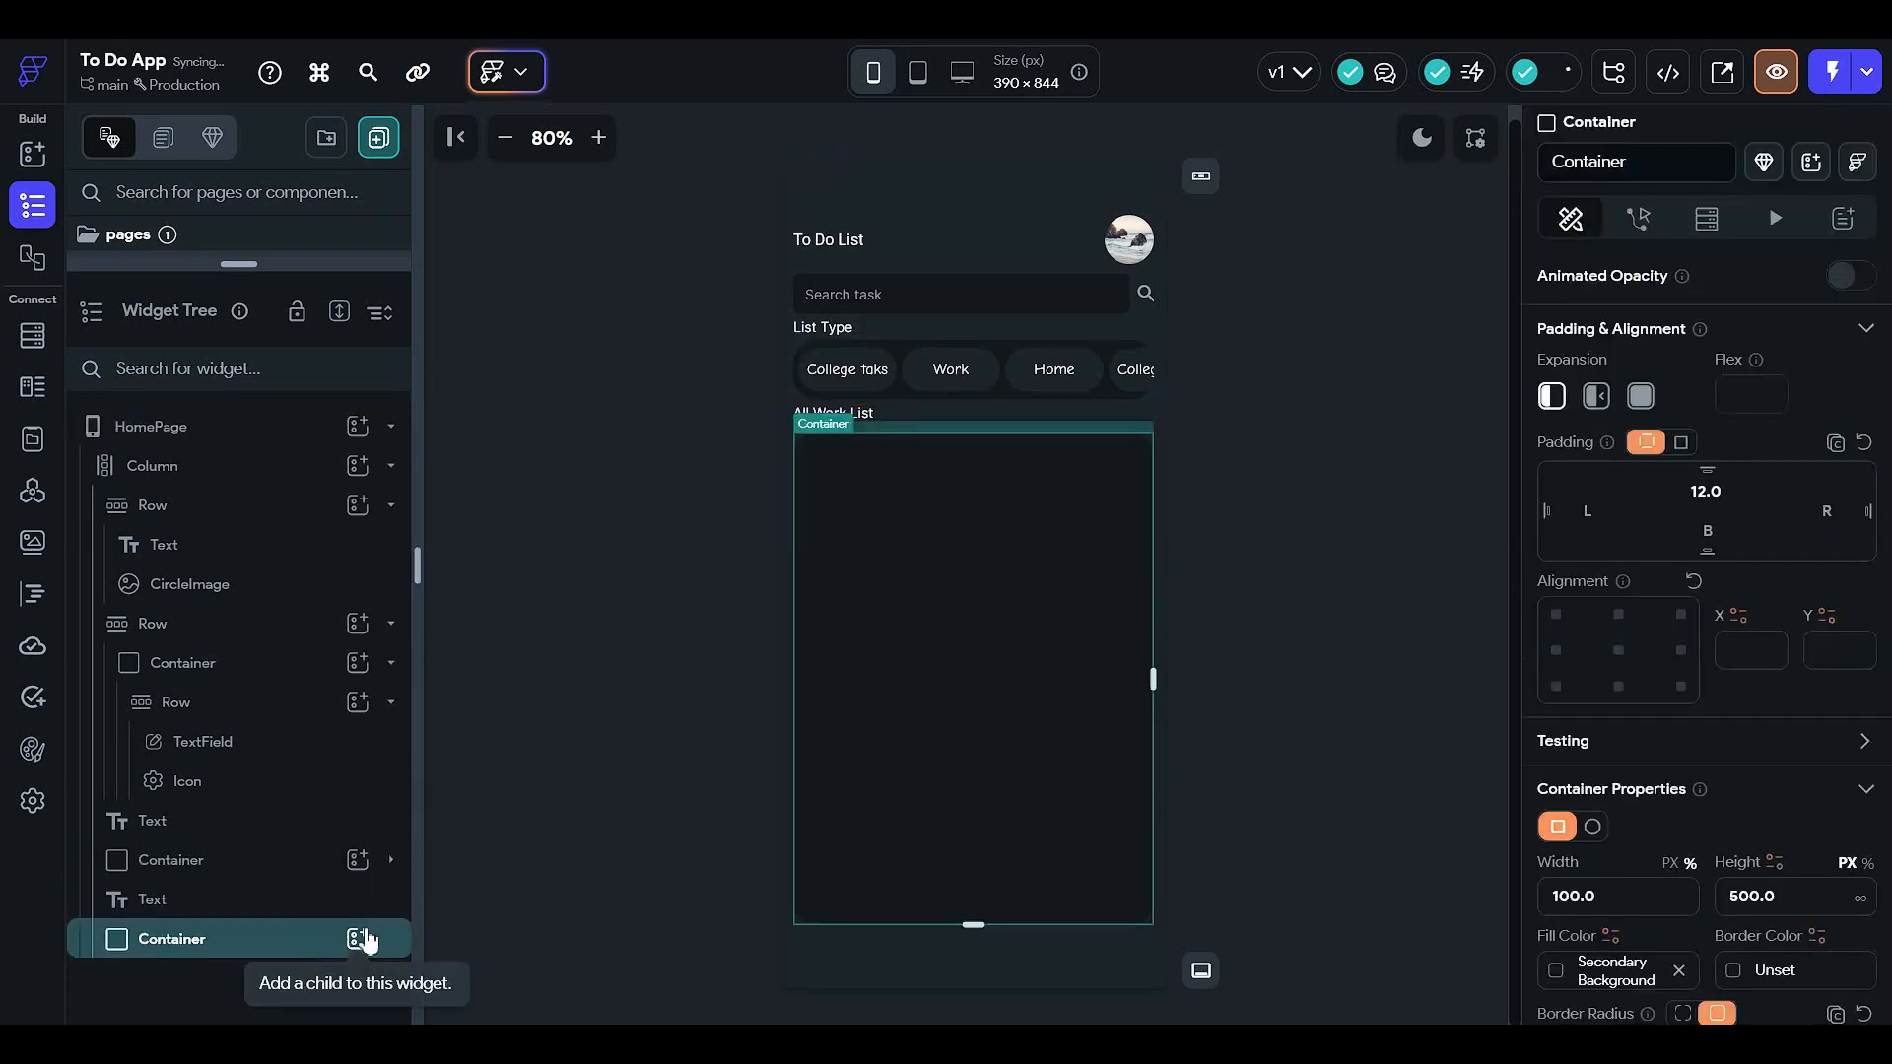
- Add a ListView to the task list container, with a Container as its first item
click(355, 937)
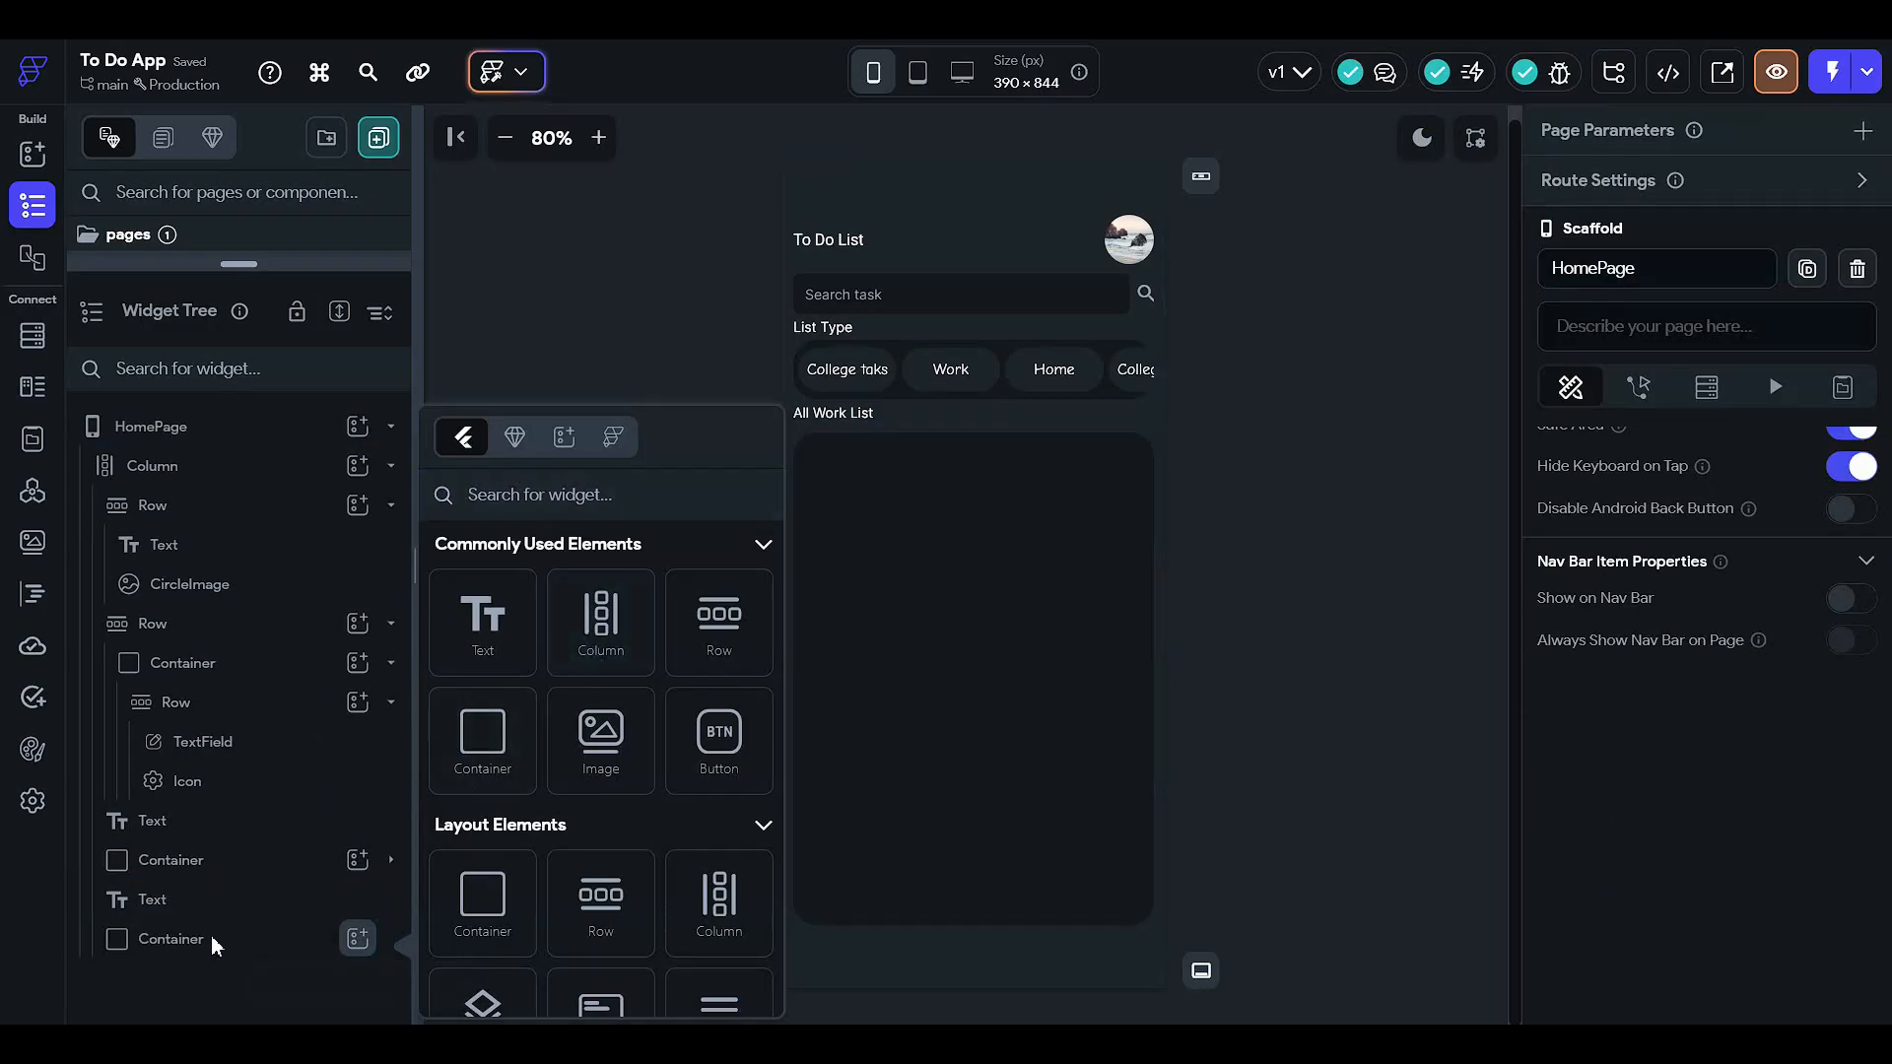
click(211, 936)
click(325, 940)
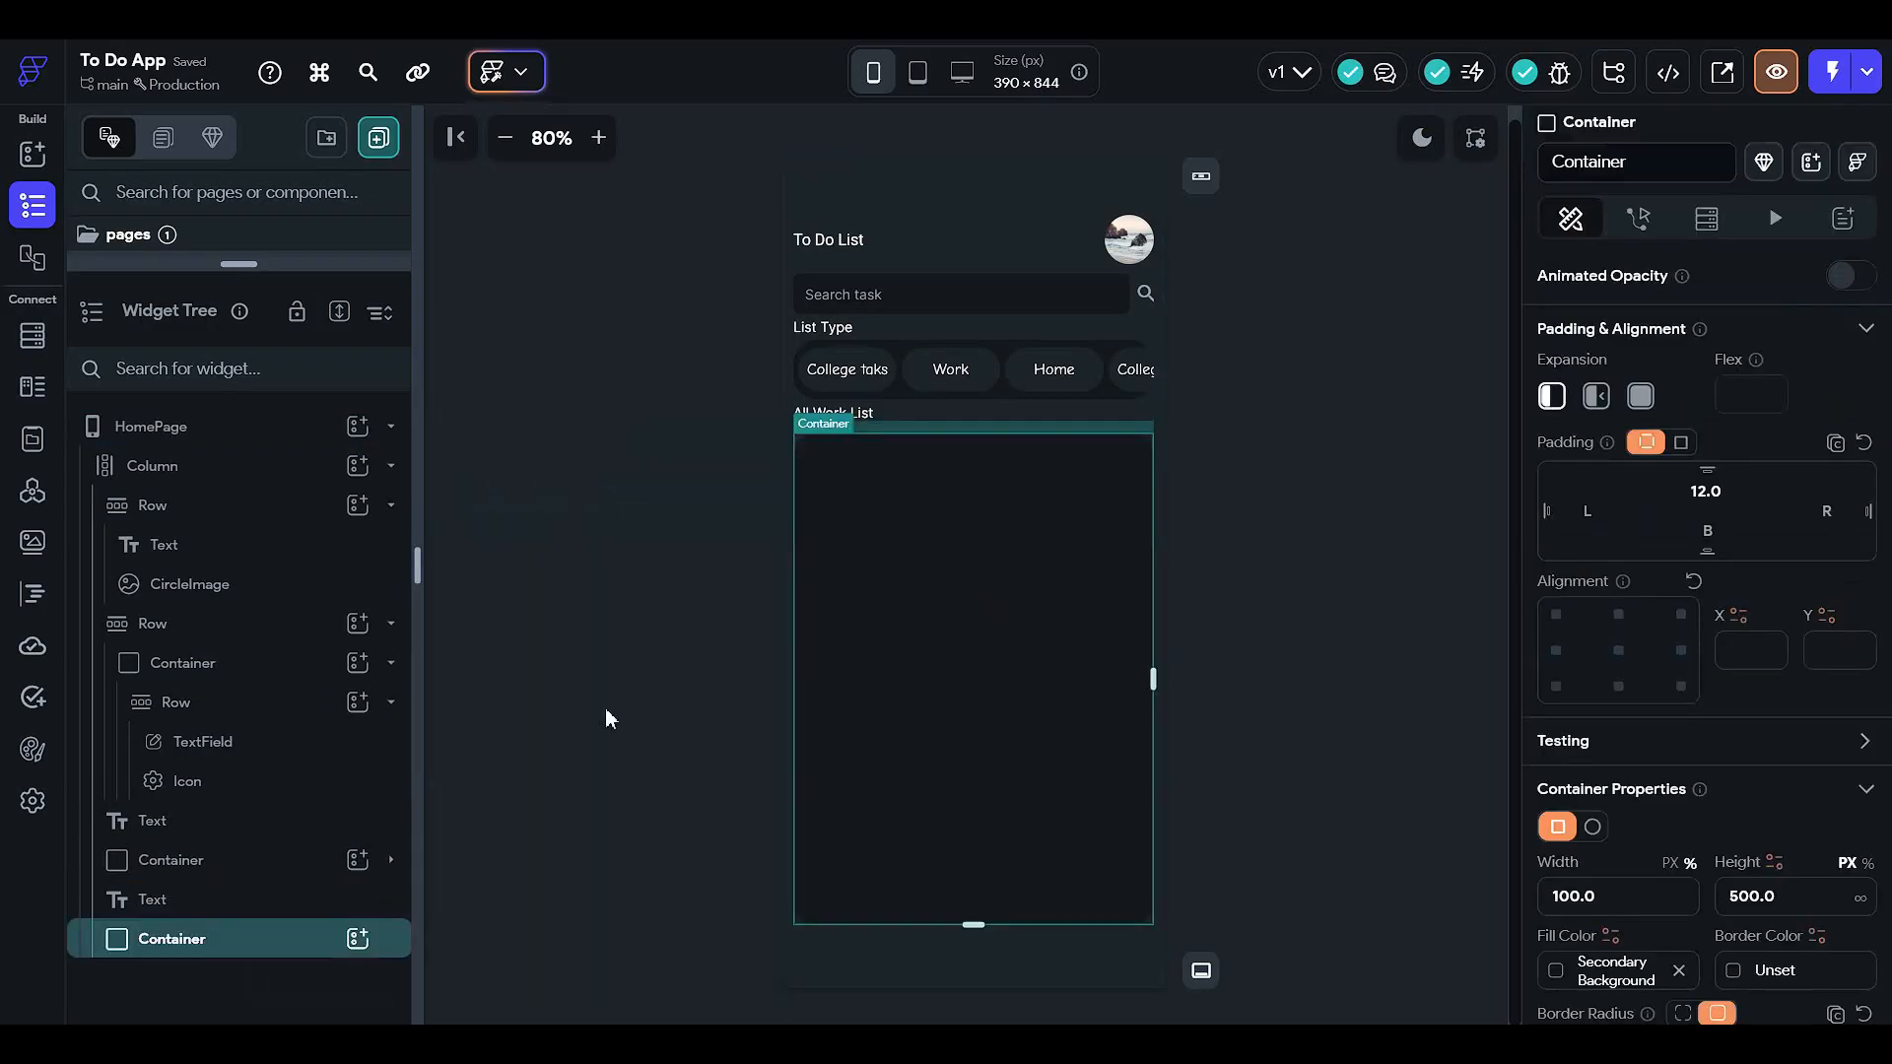
click(356, 938)
text(list)
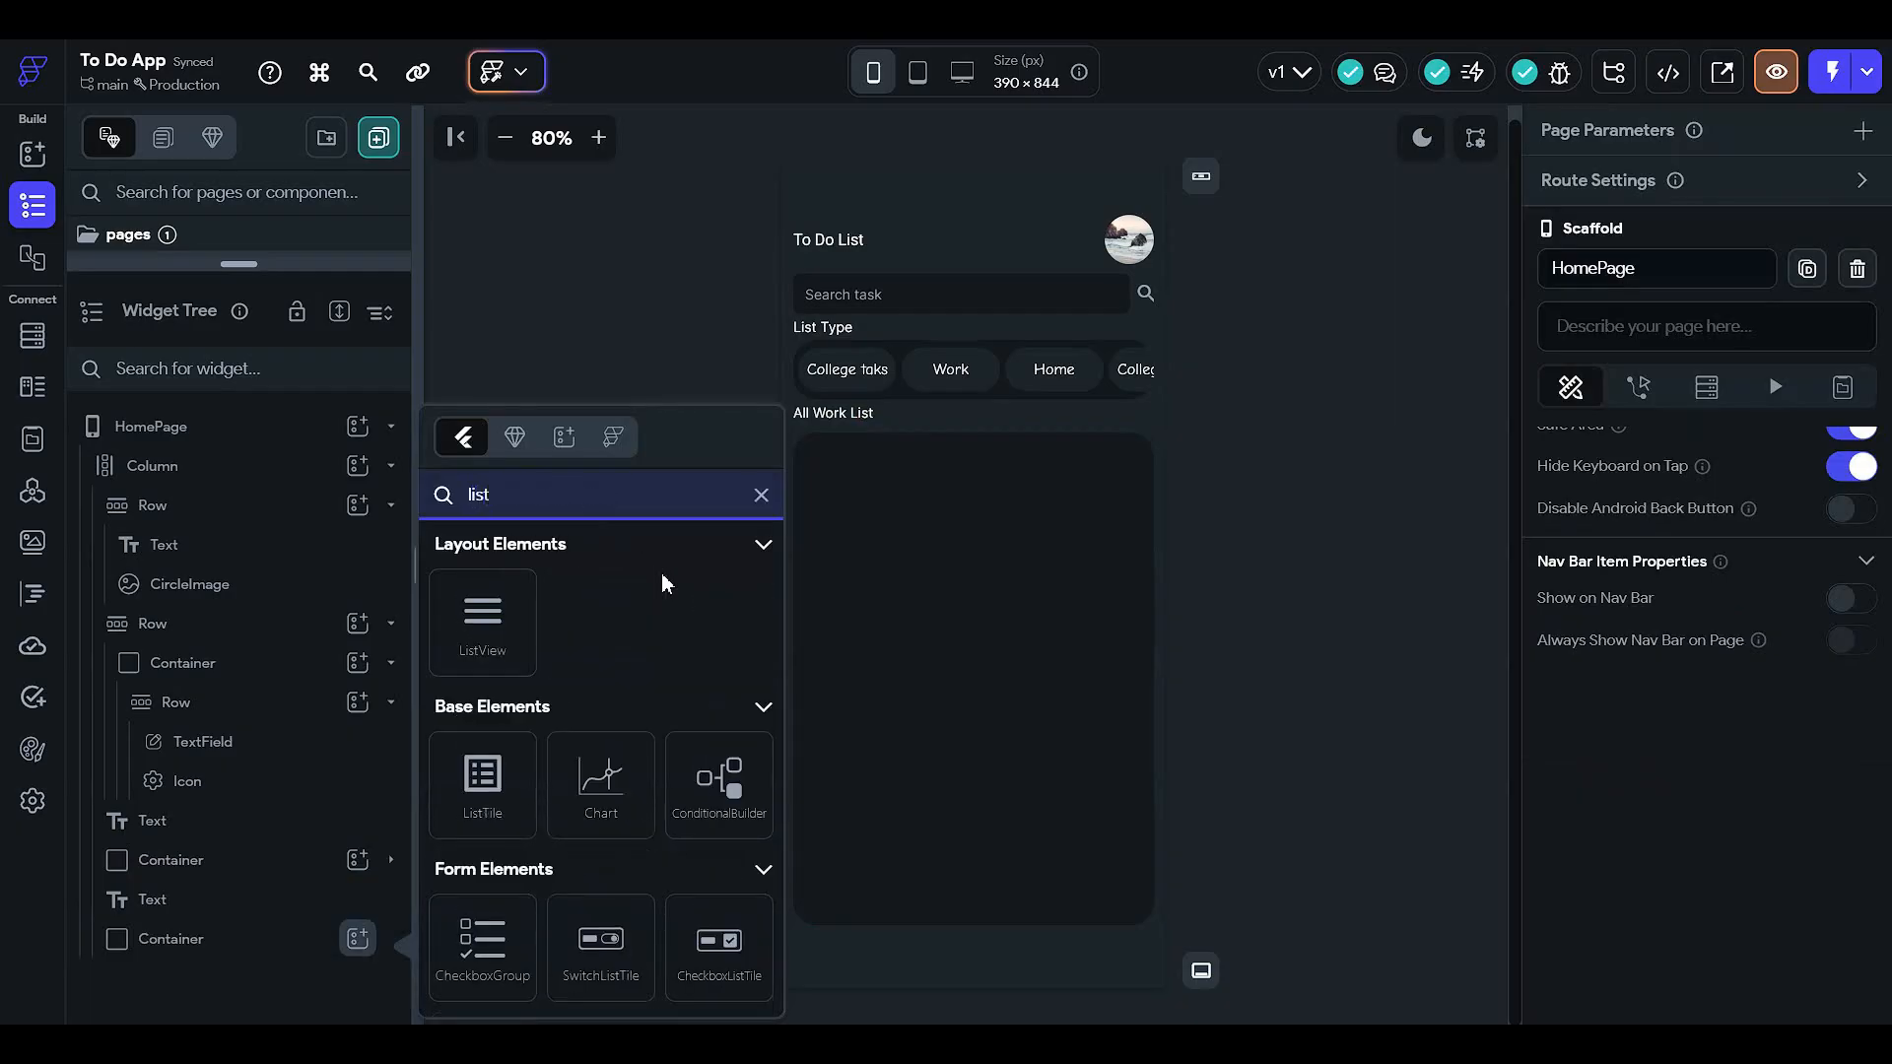
click(475, 613)
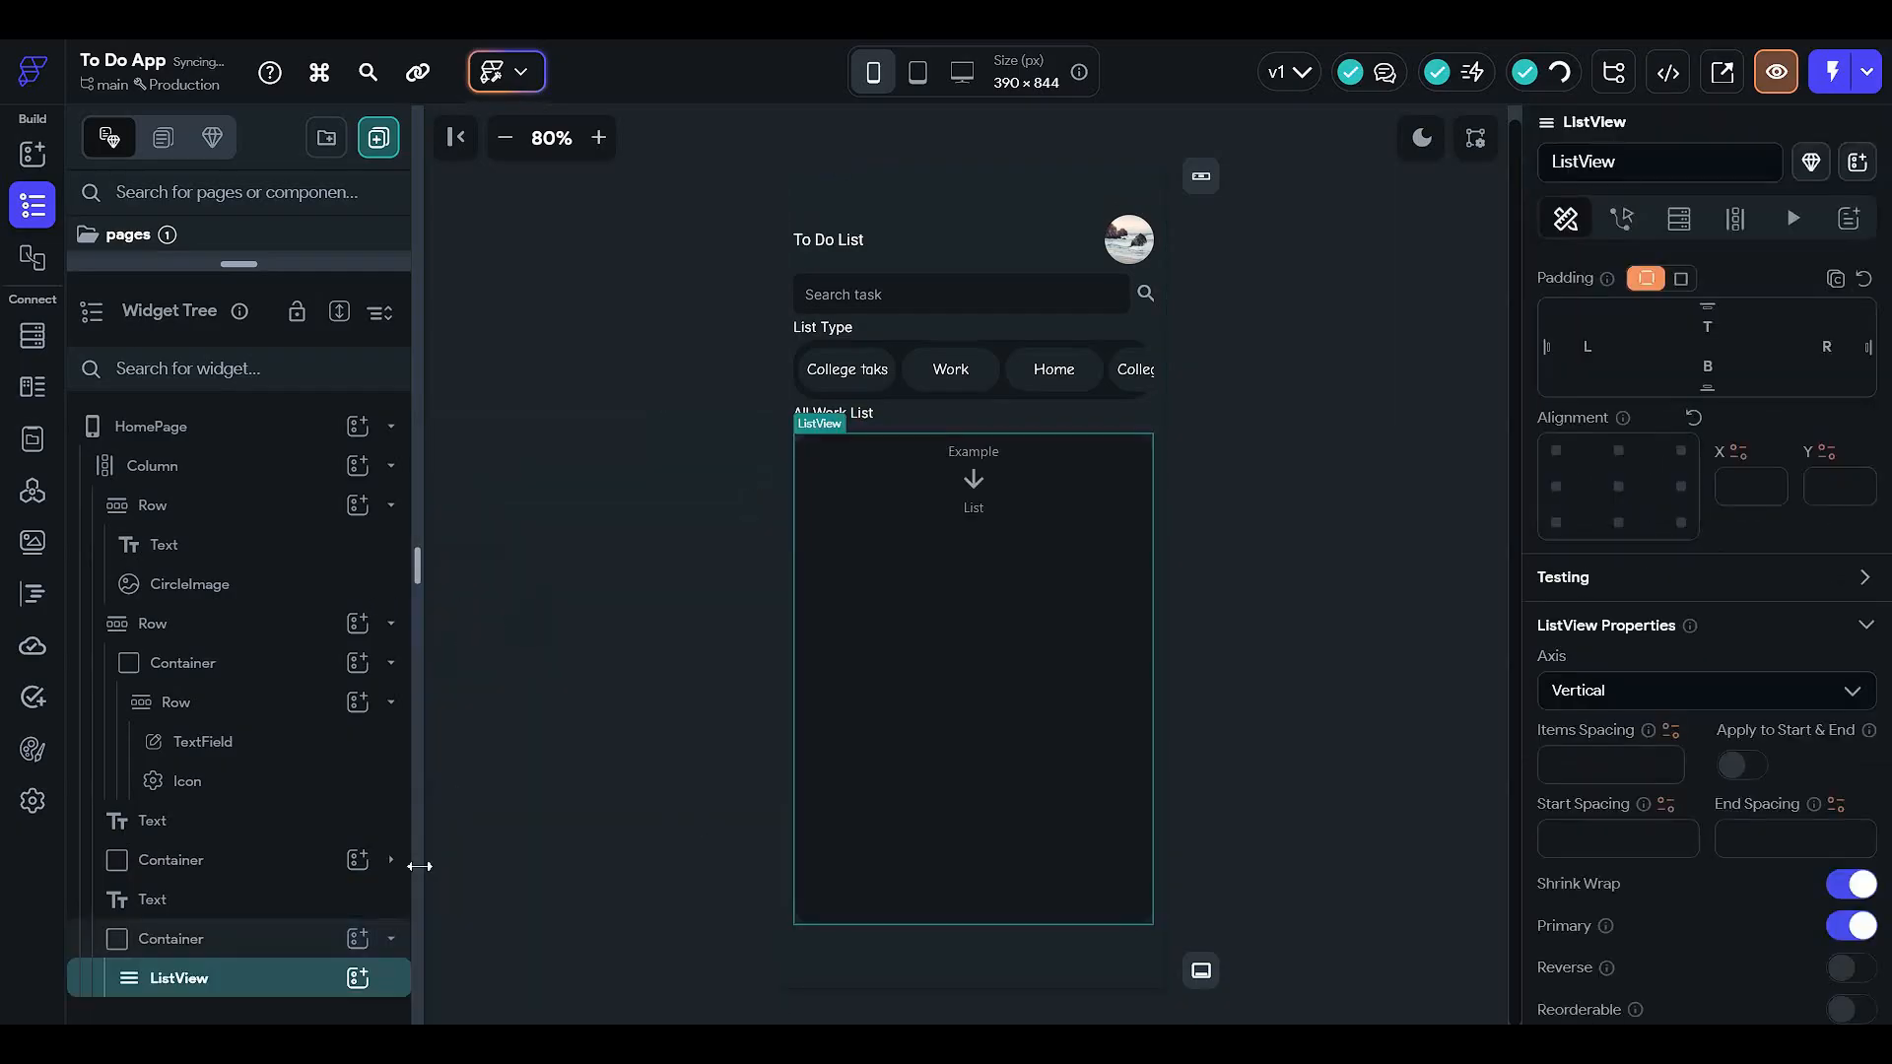
click(356, 977)
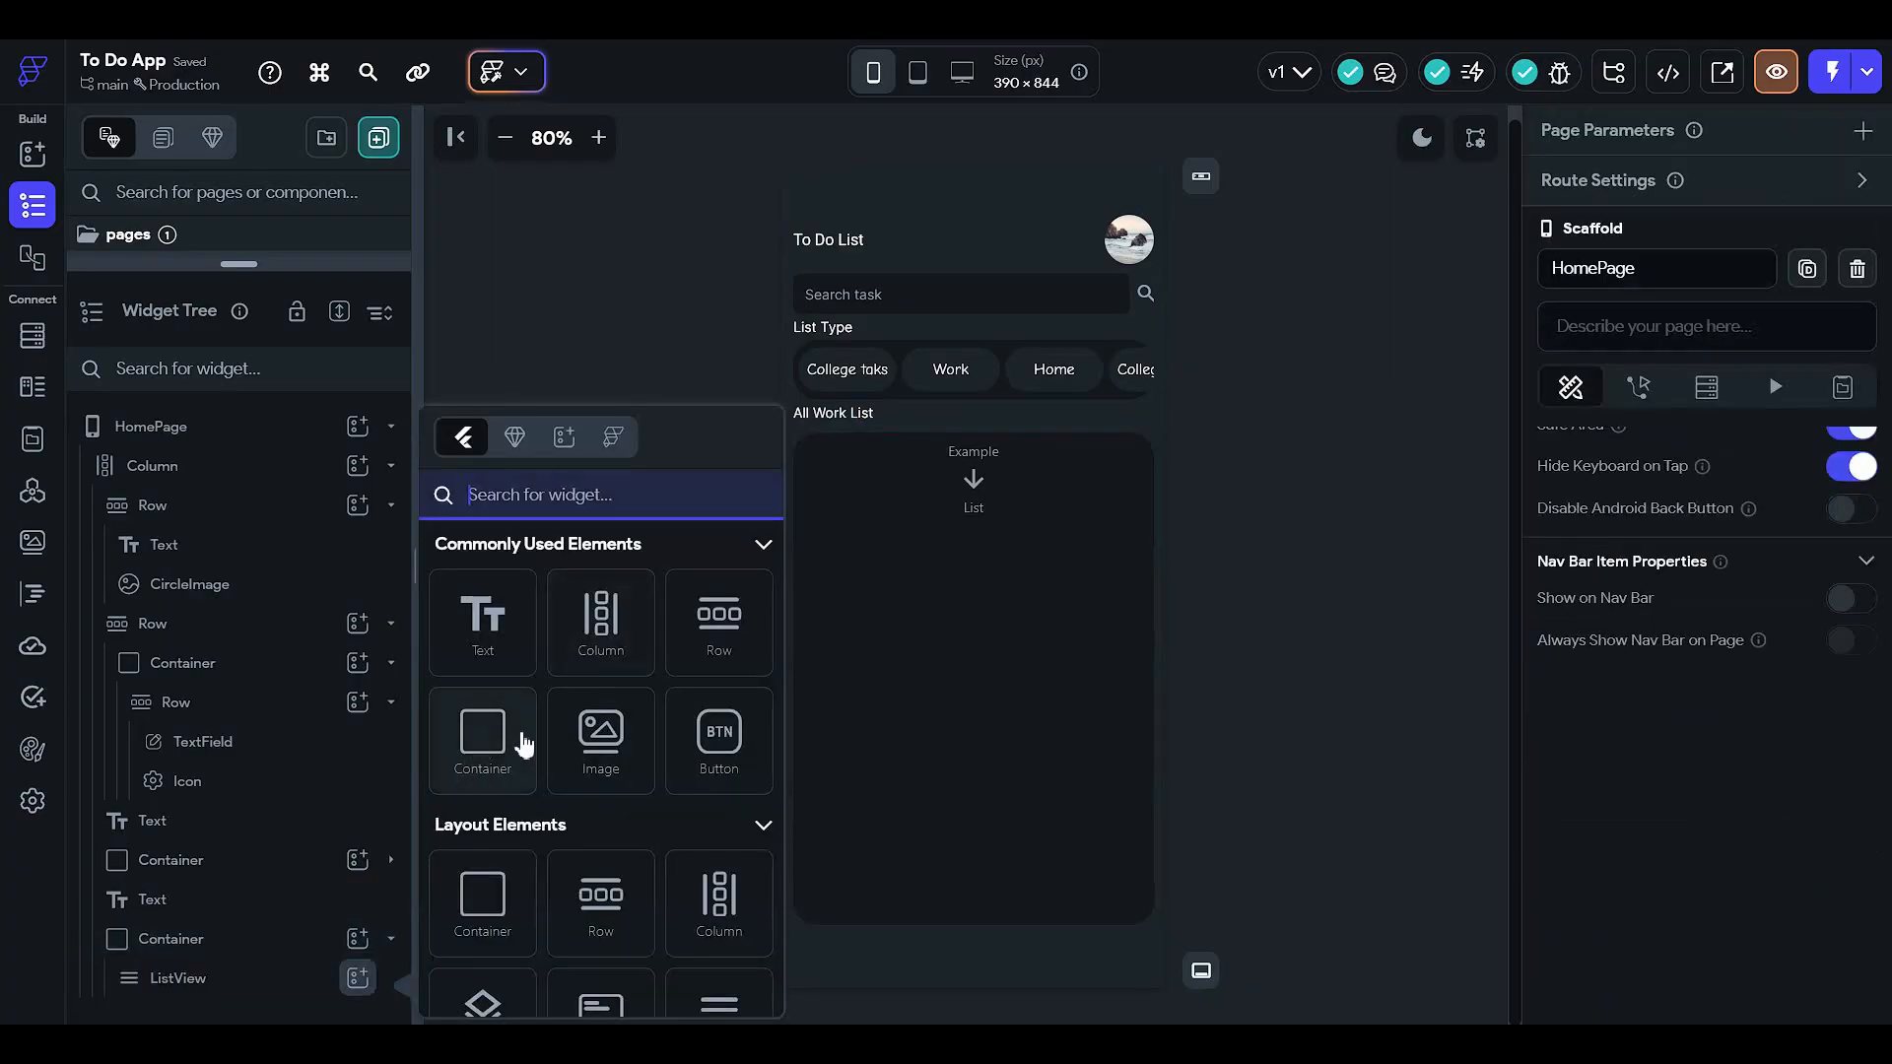
click(514, 774)
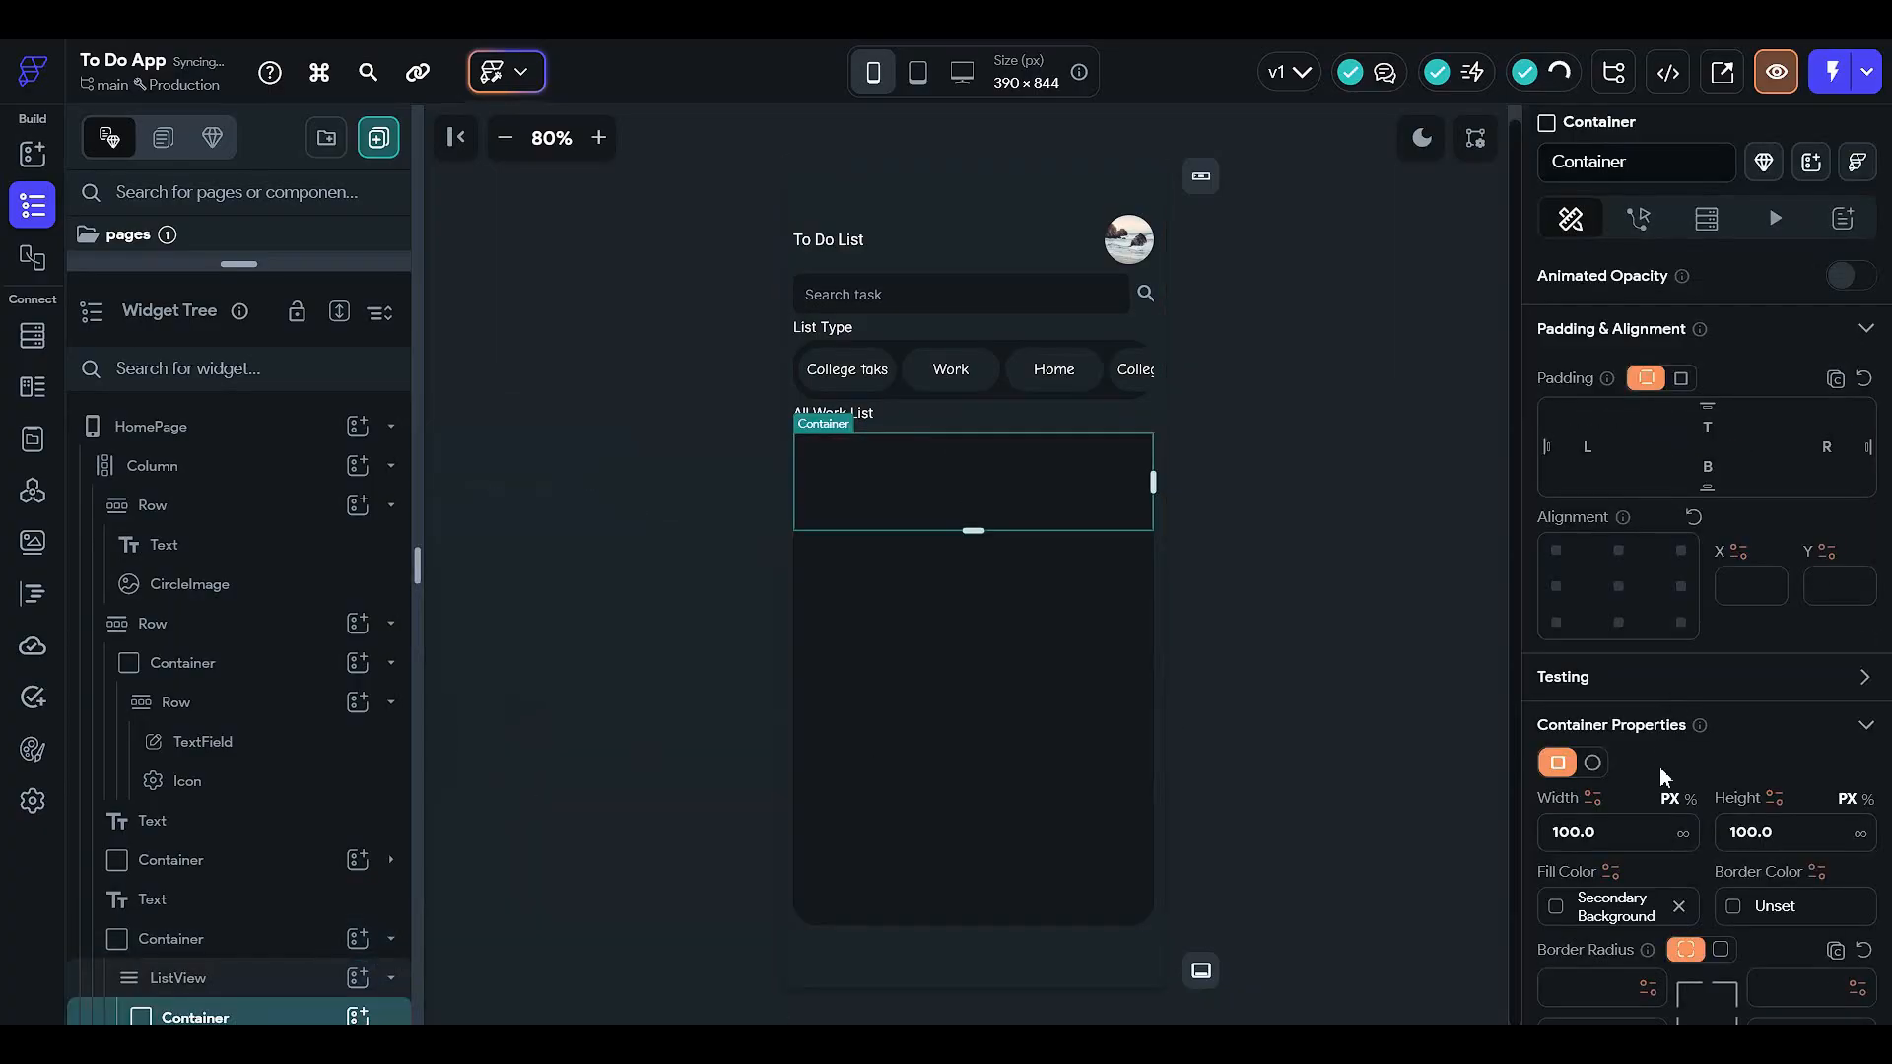
- Fill the list item container with Primary Background and size it 90% wide, 50 tall
click(1563, 911)
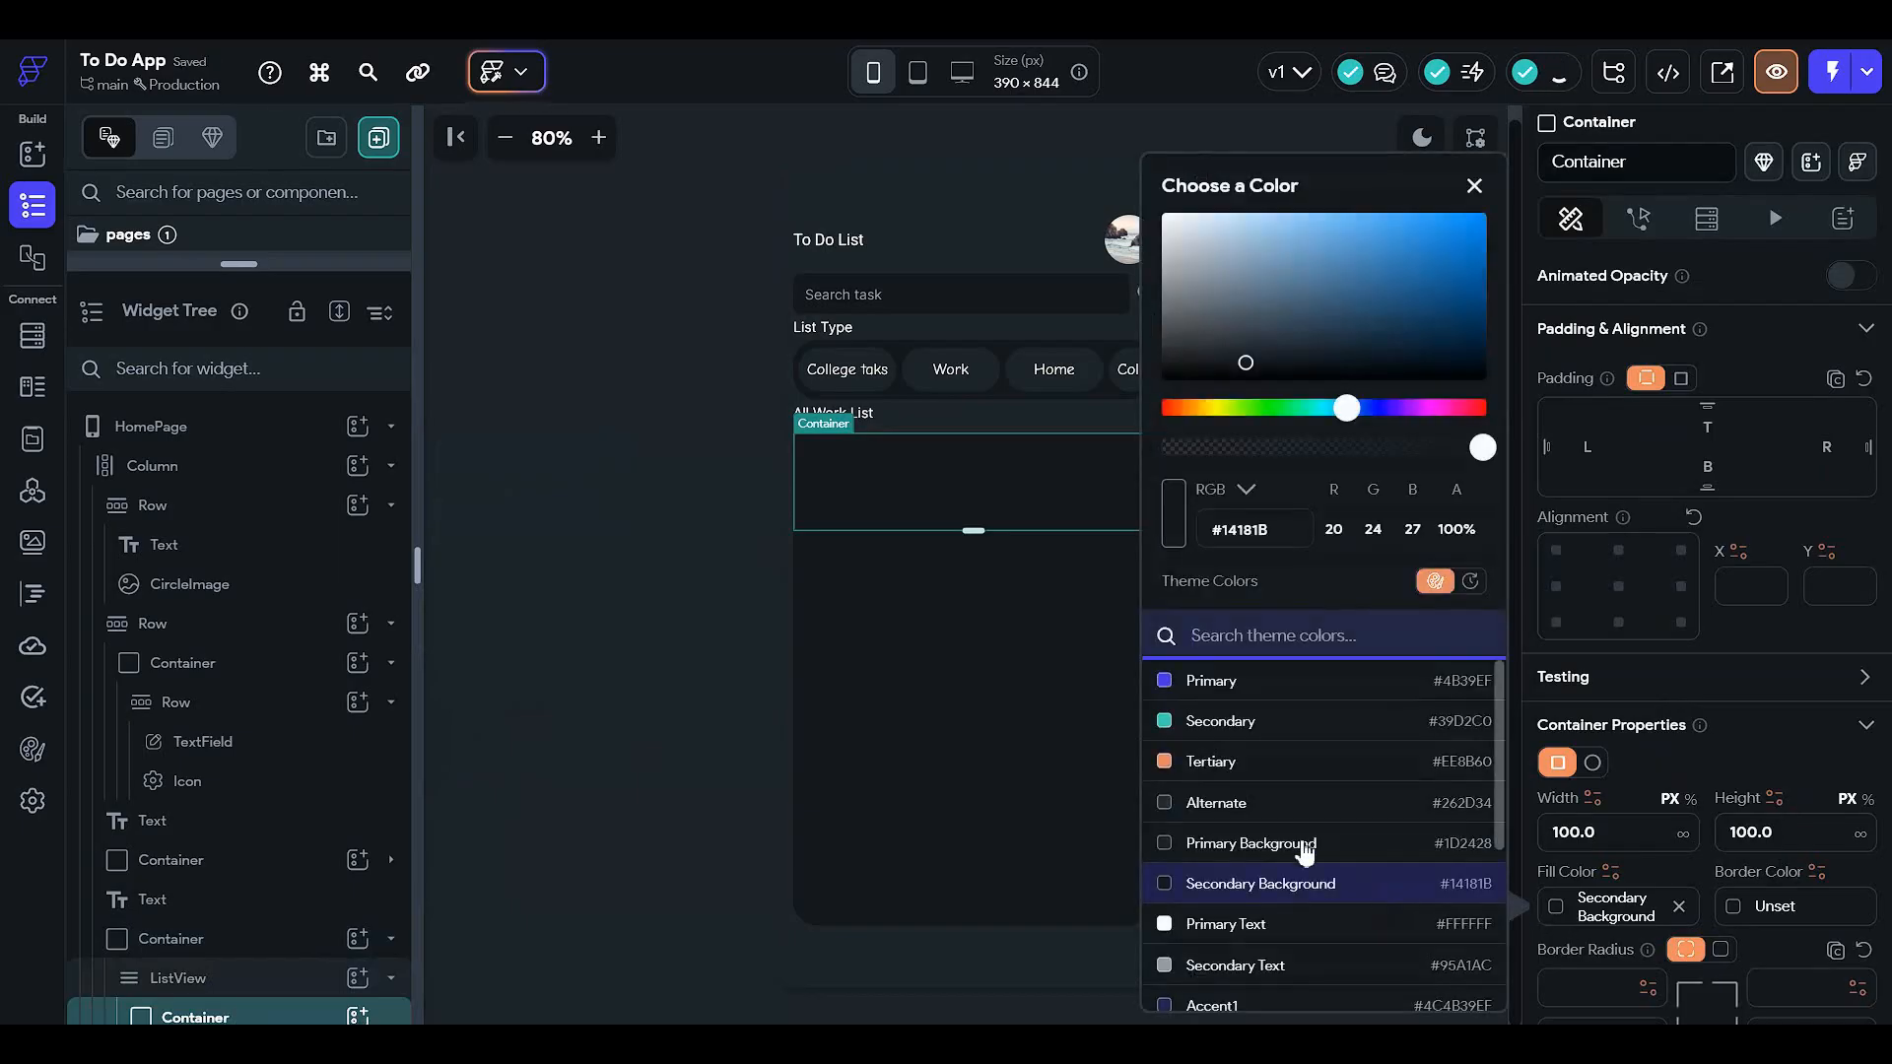
click(1352, 849)
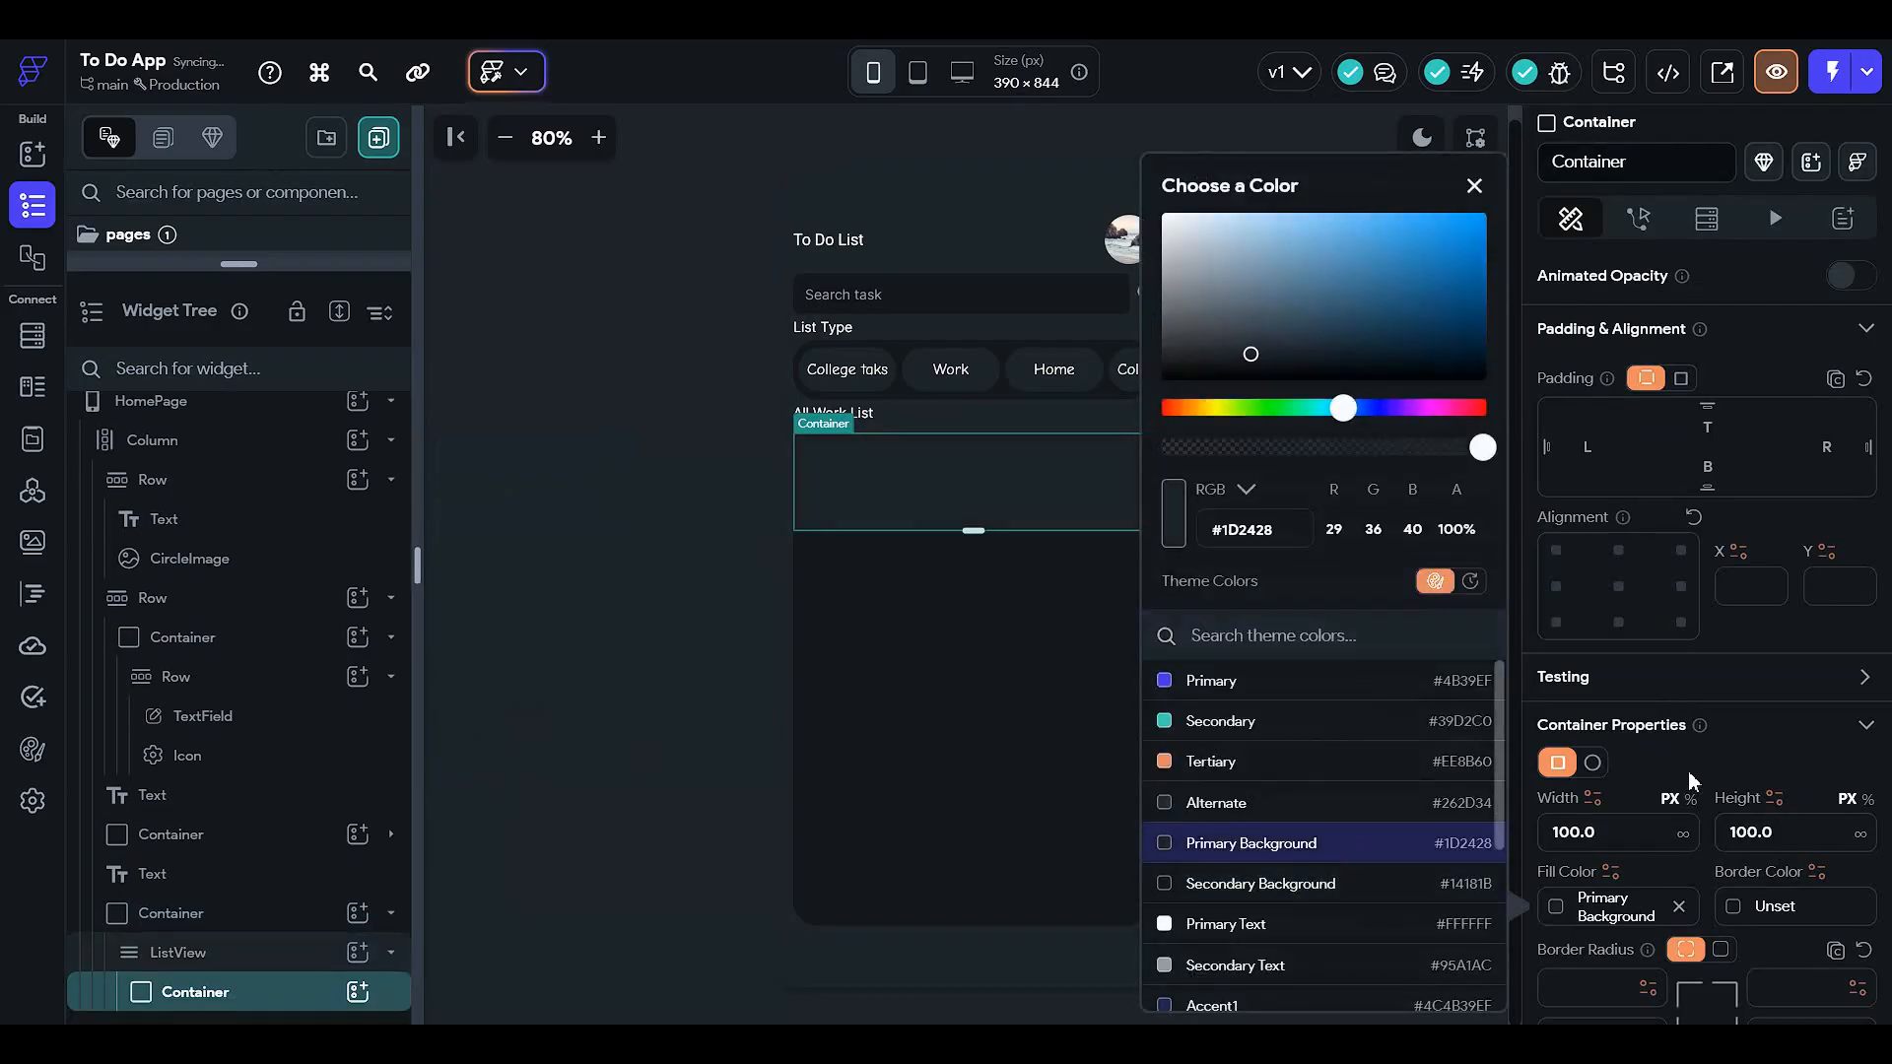
click(1638, 831)
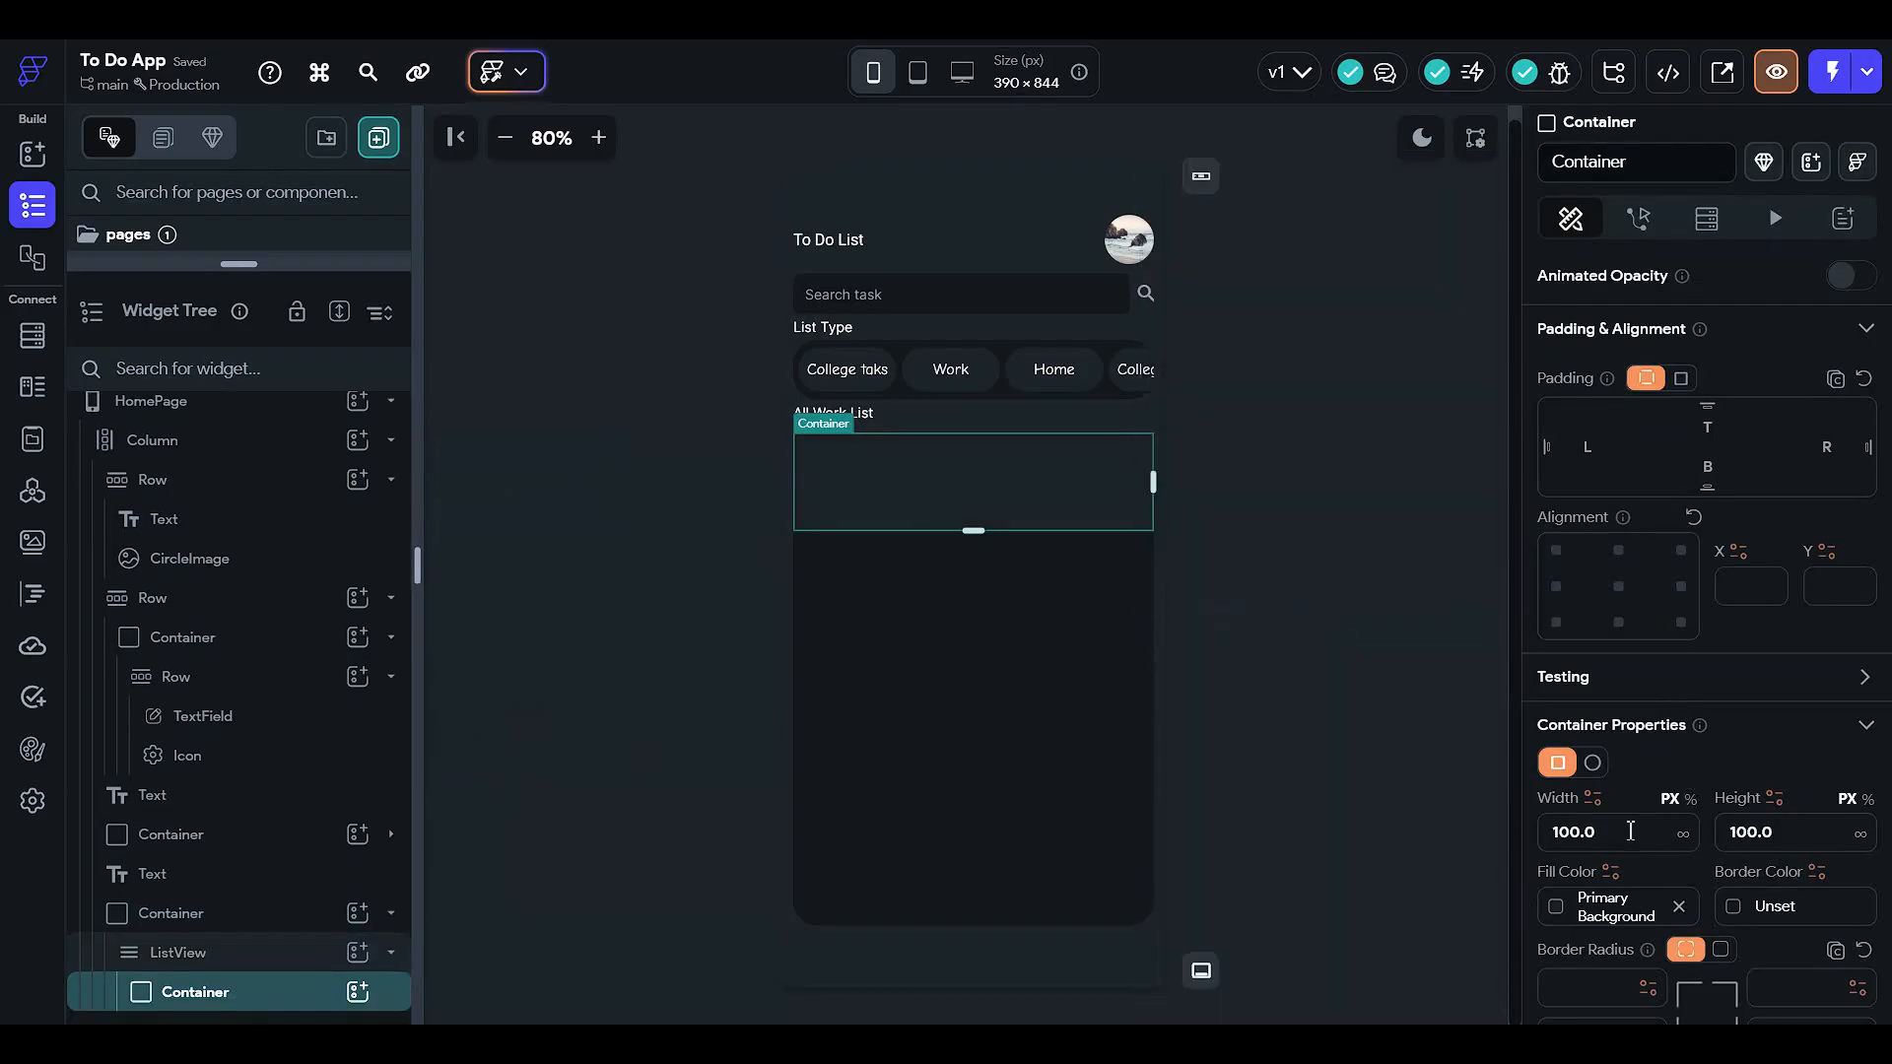
click(1688, 799)
text(90)
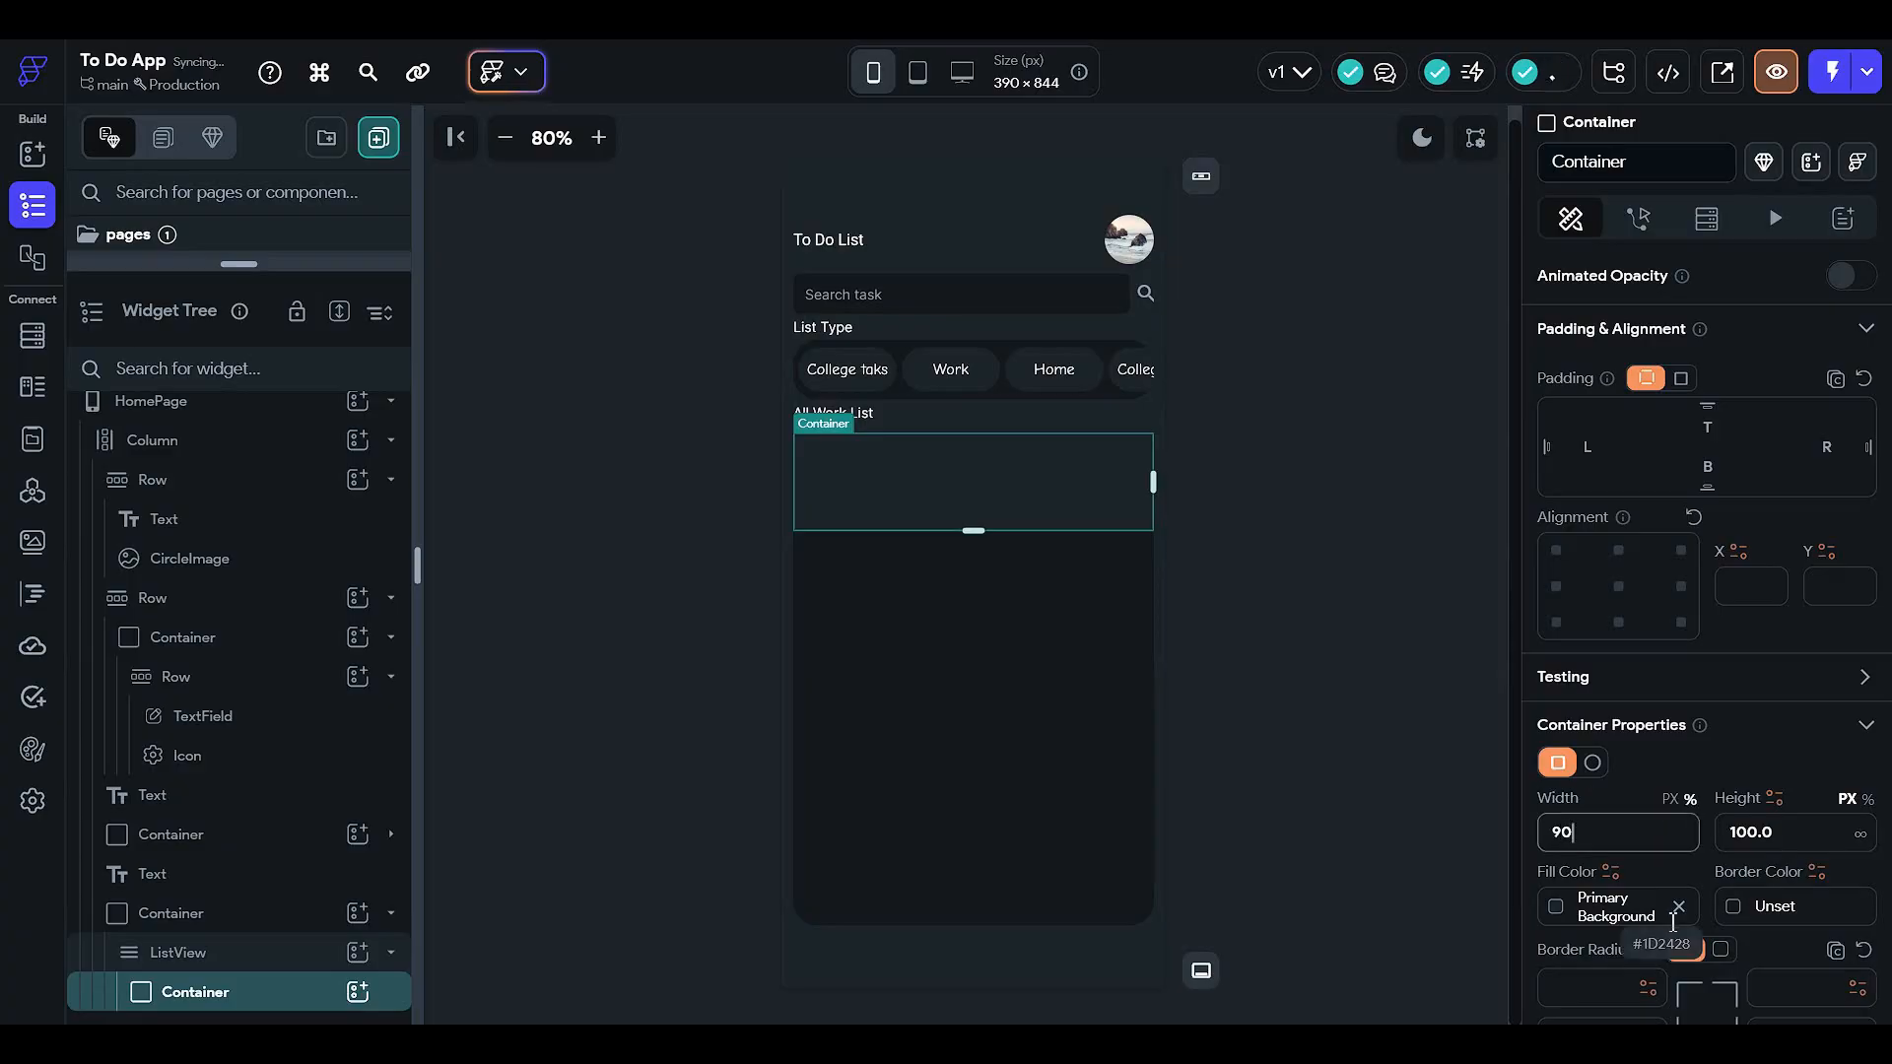
click(1803, 831)
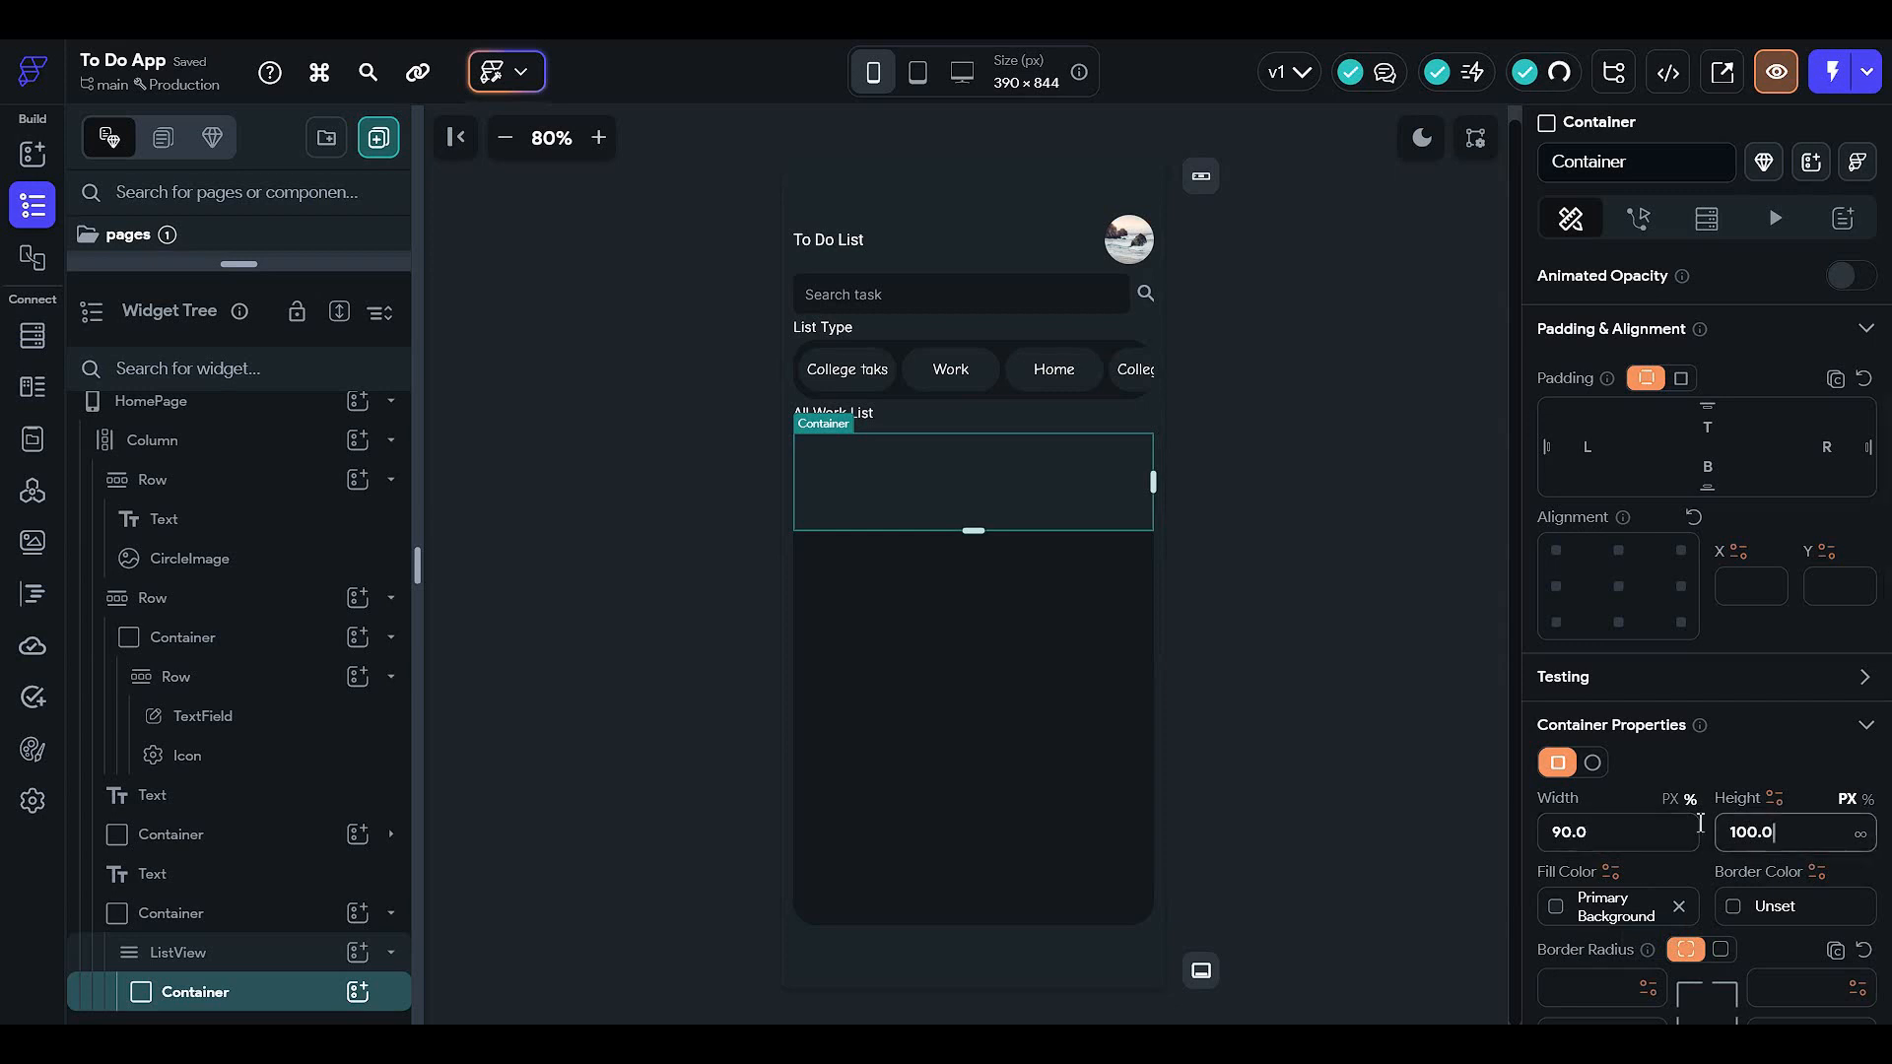
key(ctrl+a)
text(50)
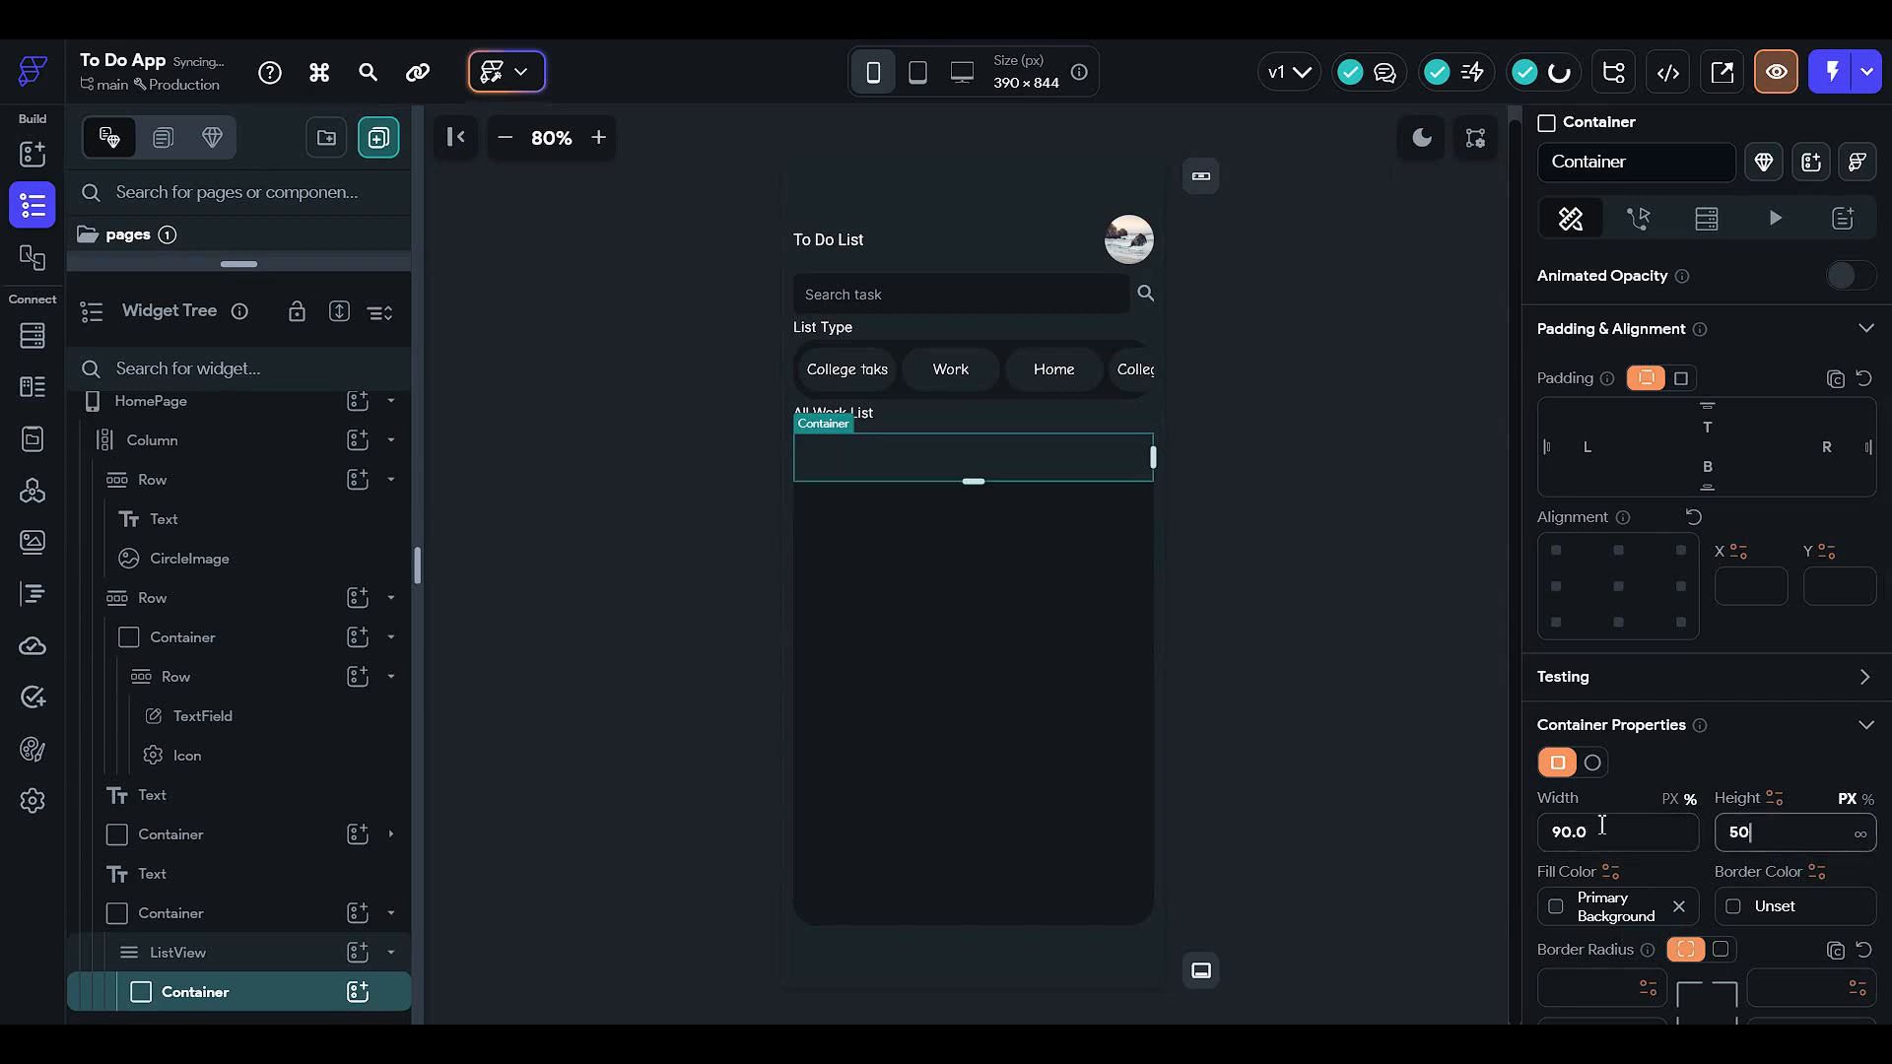
click(1494, 461)
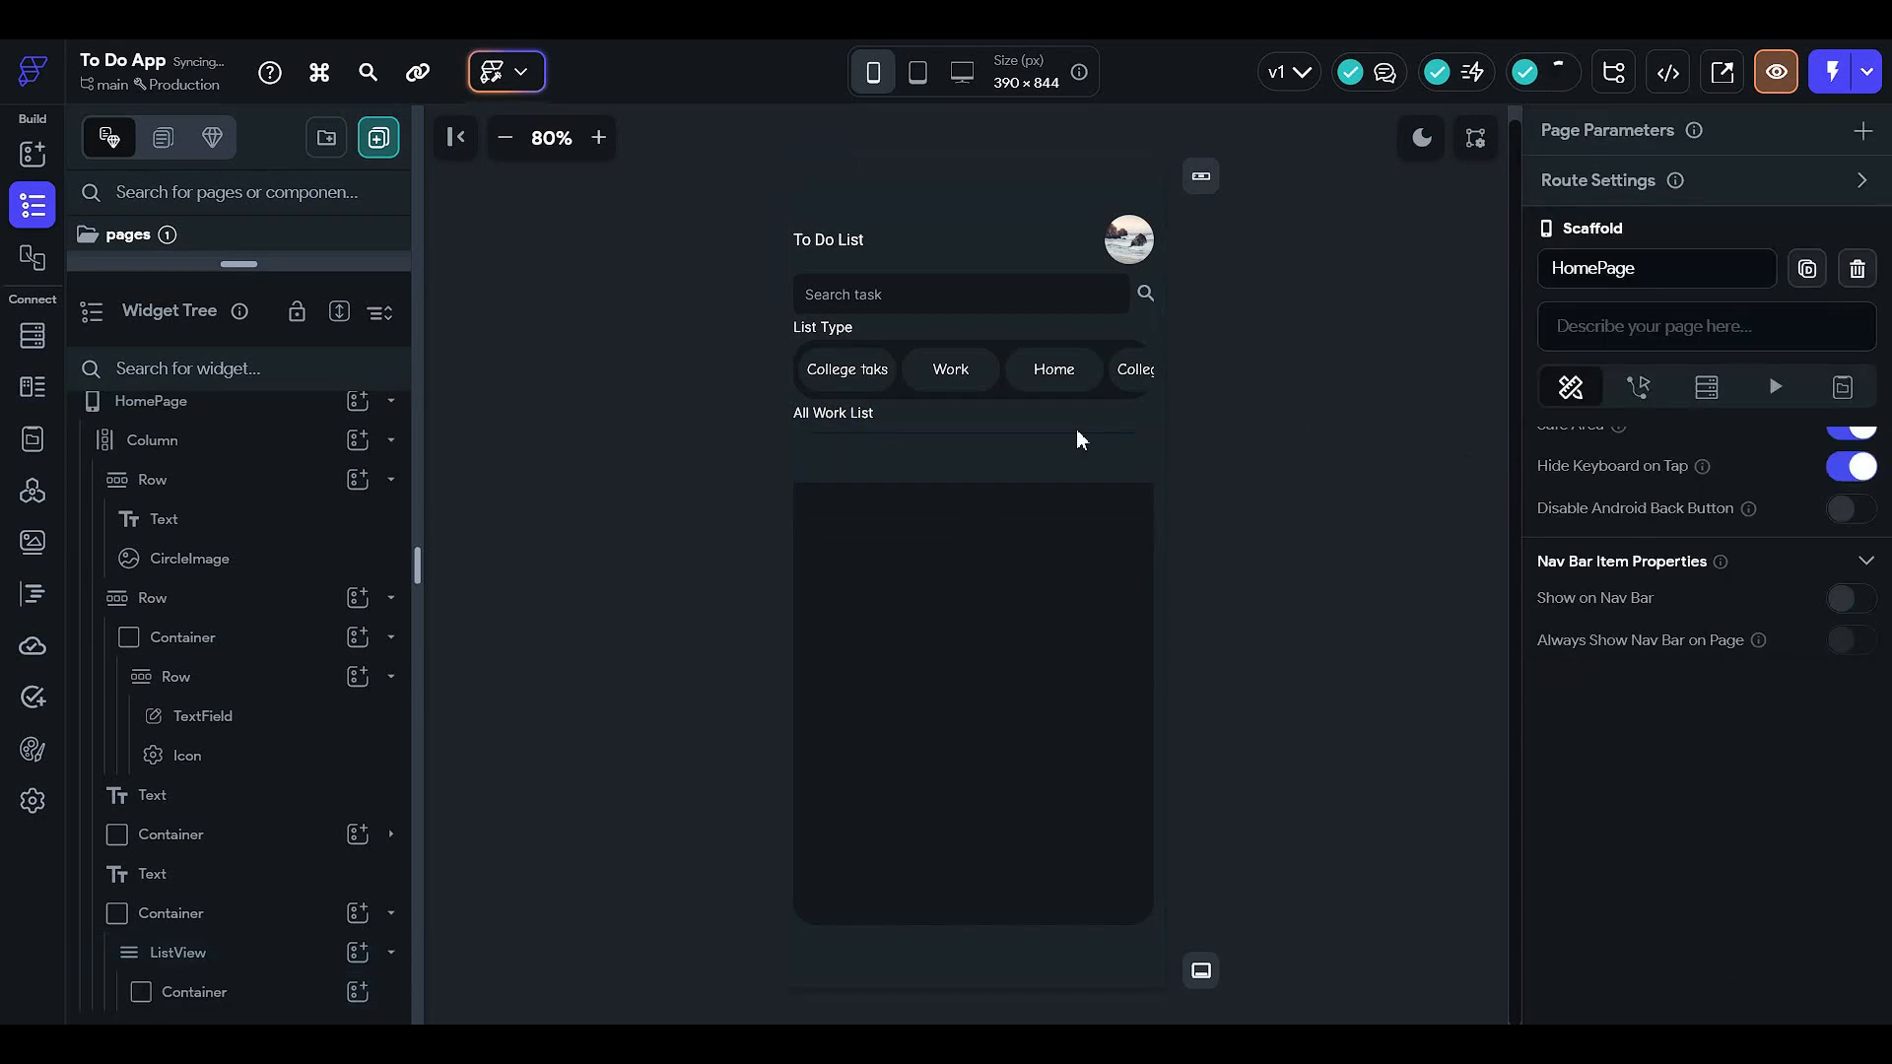
- Give the list item container 12 padding on all sides
click(991, 461)
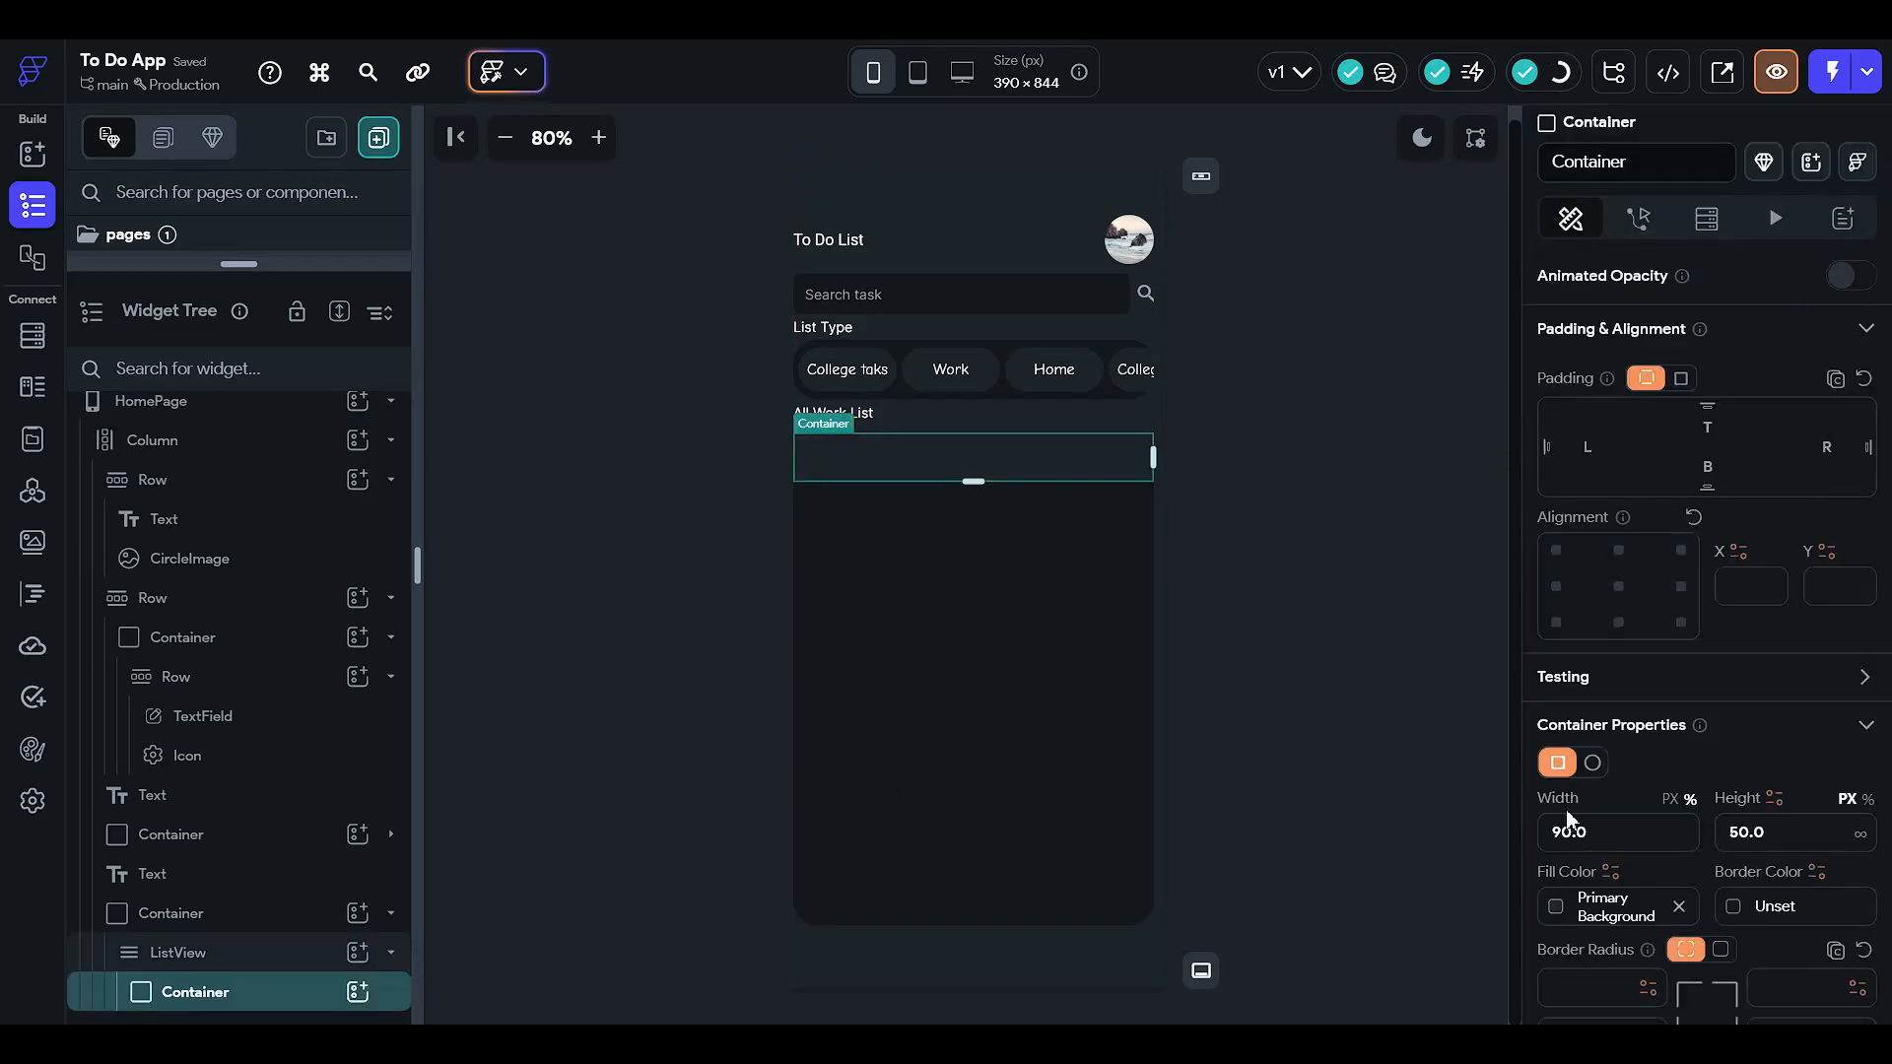
scroll(1663, 762, up, 3)
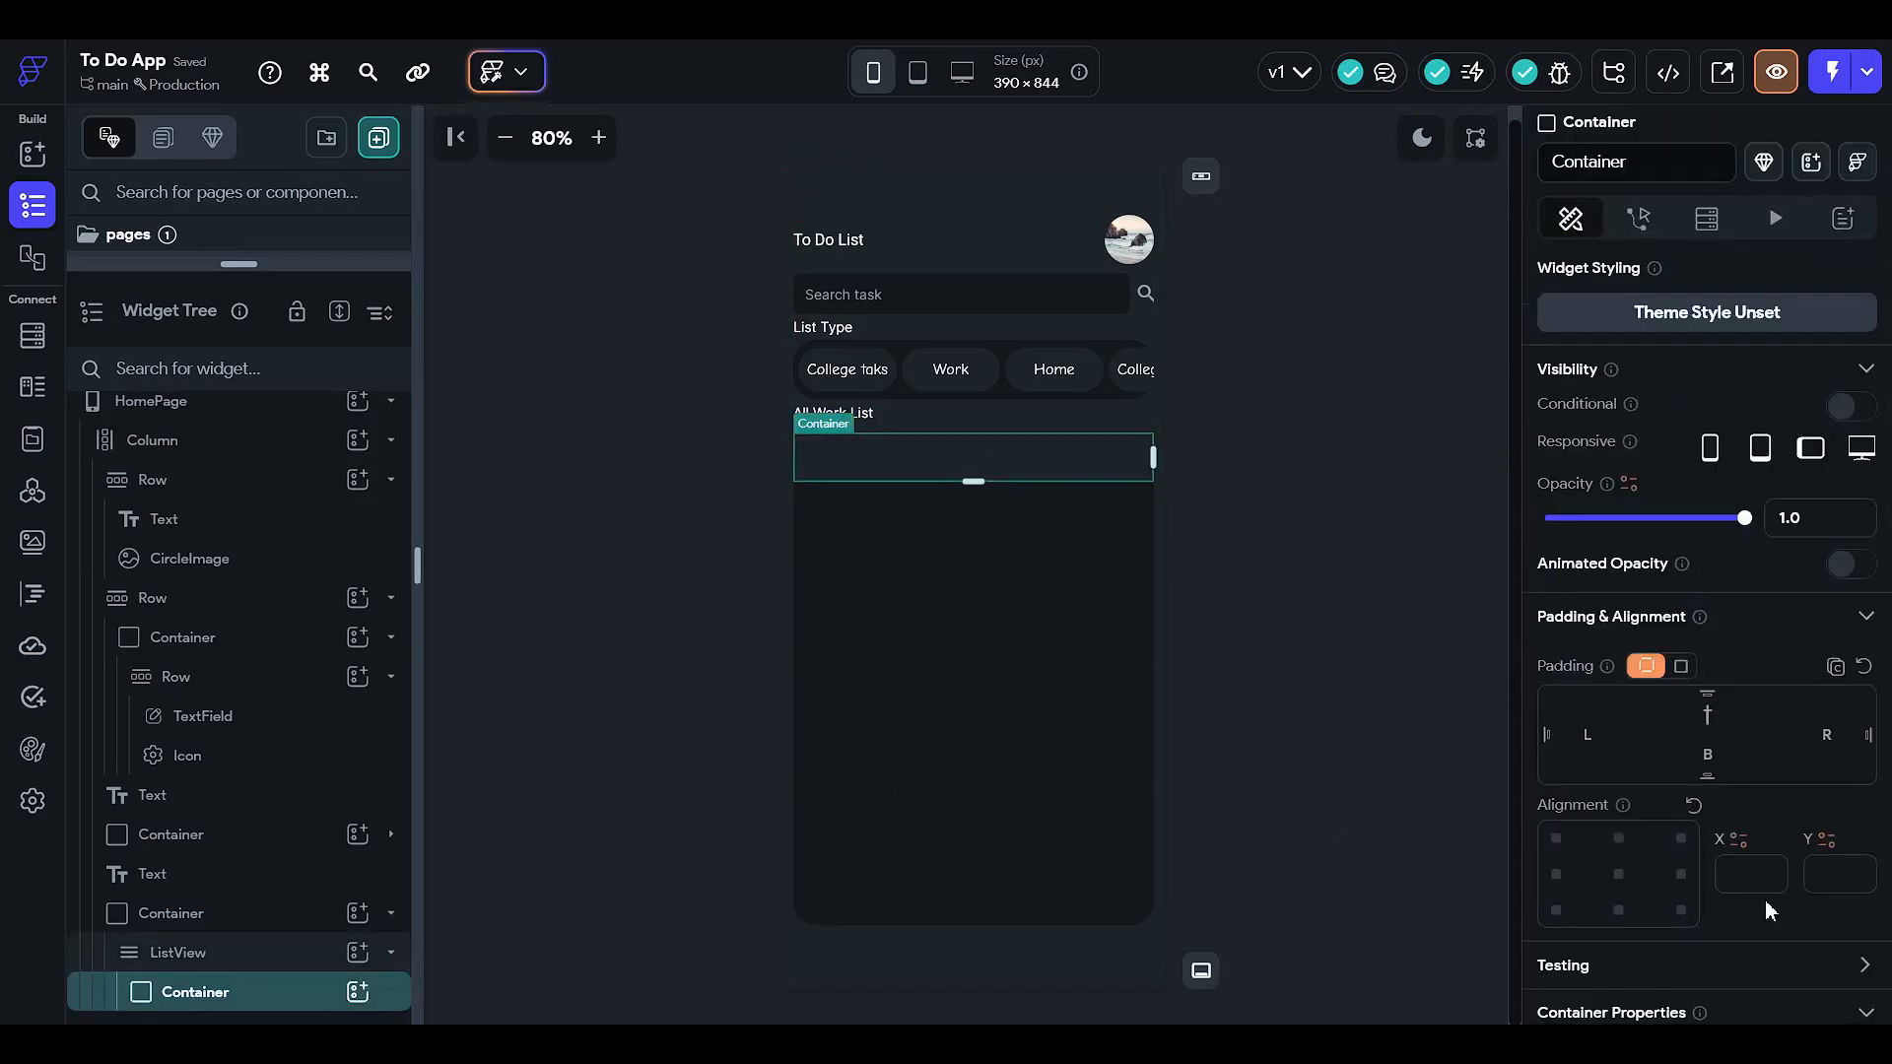
text(12)
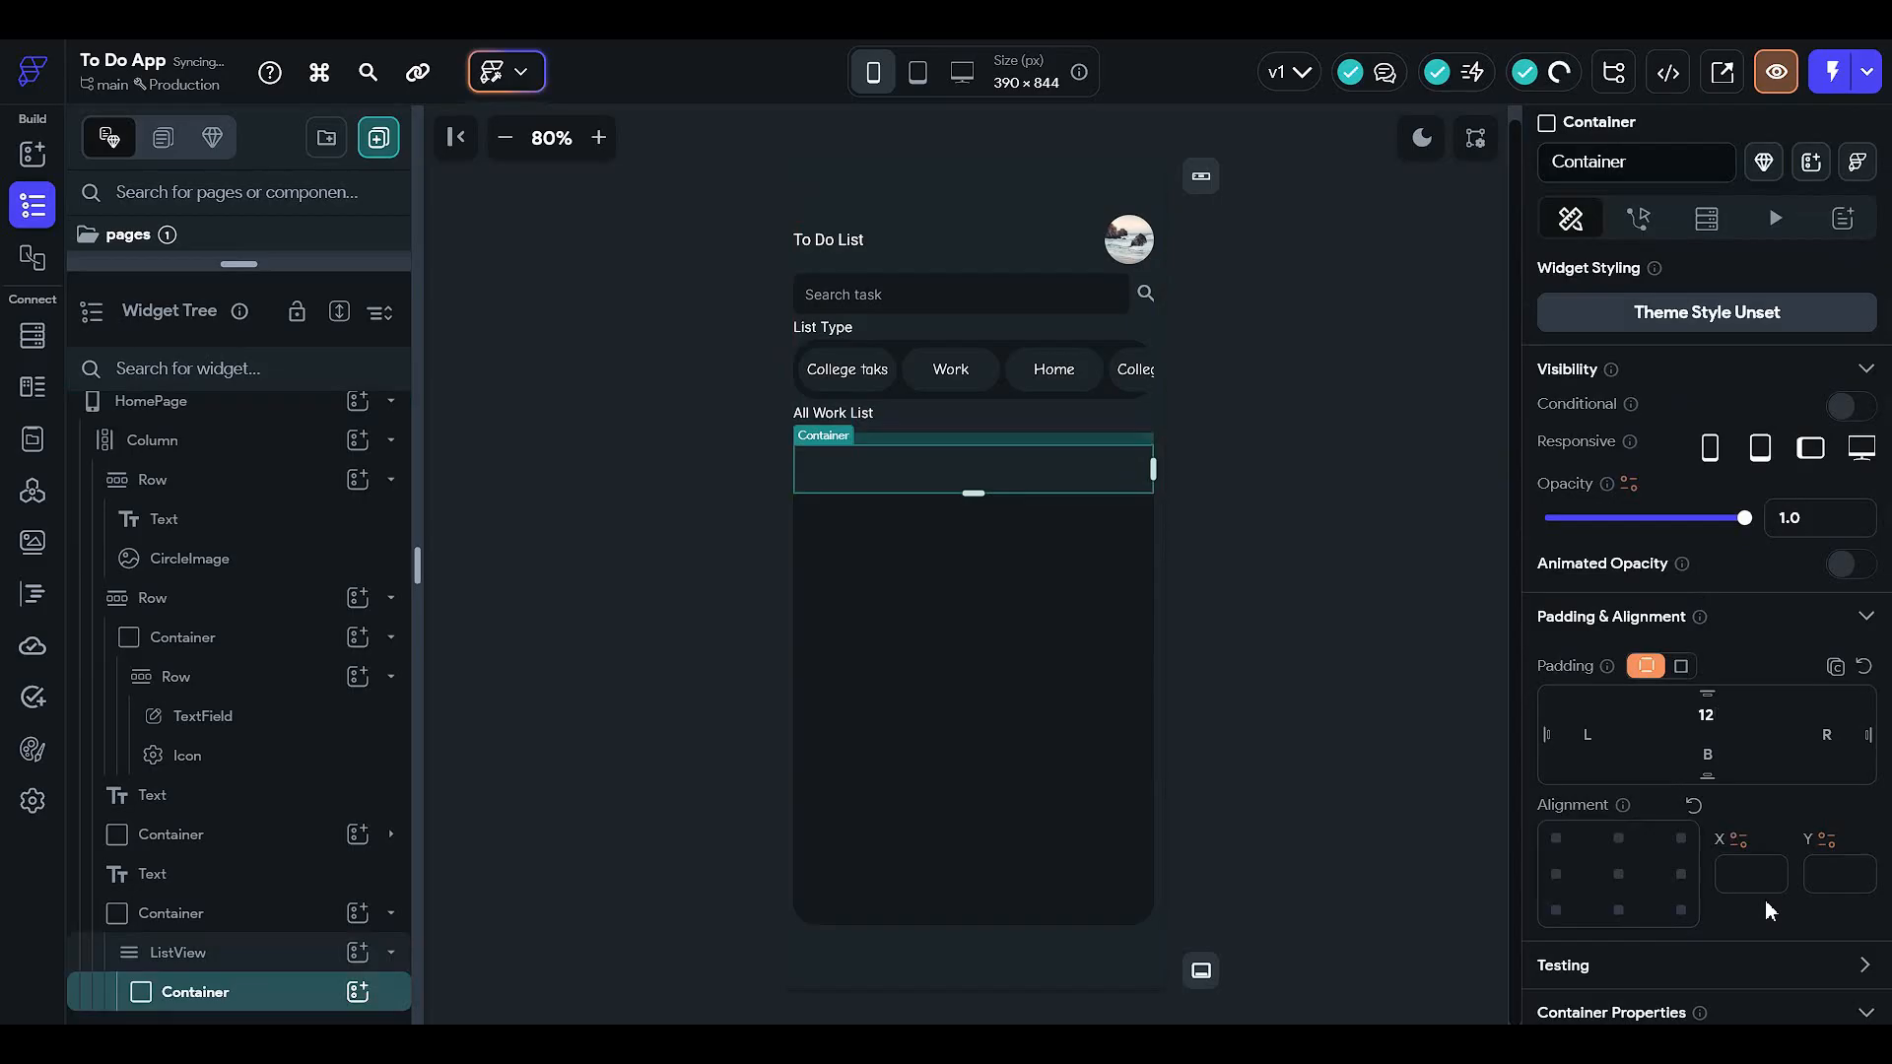
click(1598, 747)
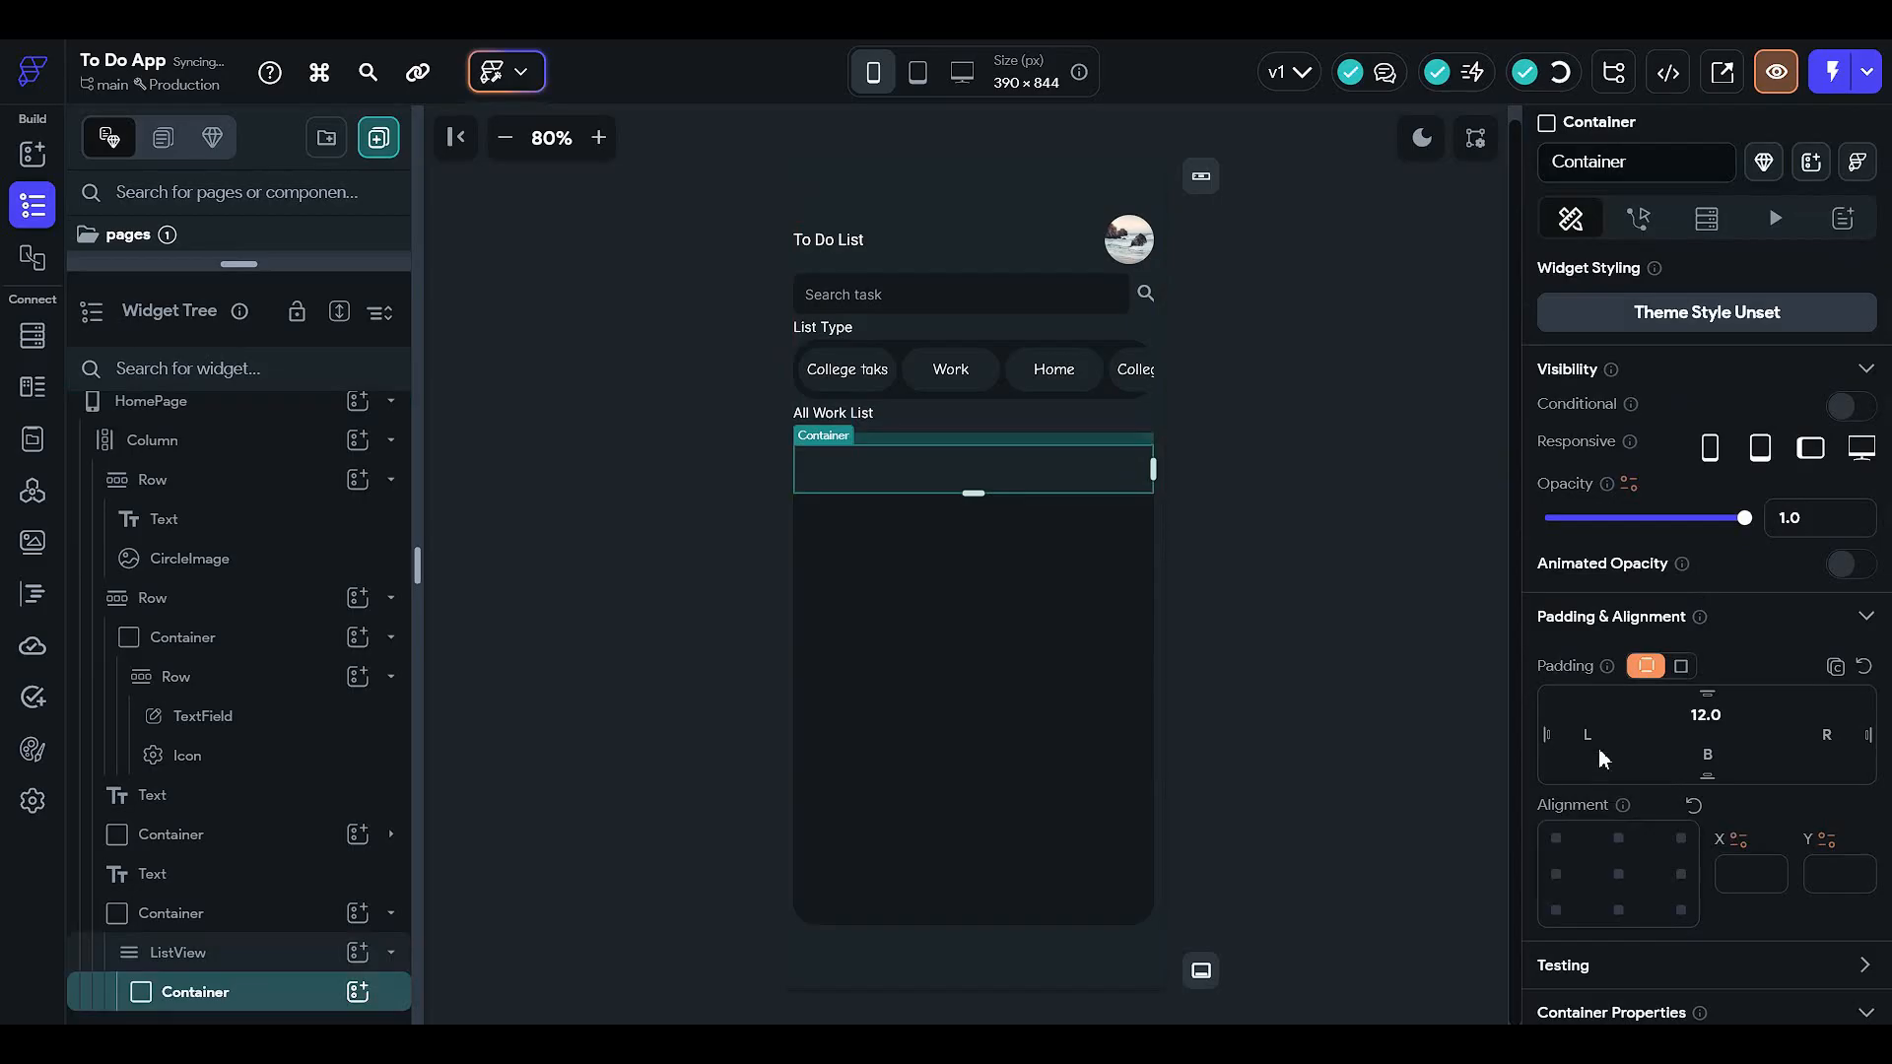
click(1684, 666)
click(1643, 703)
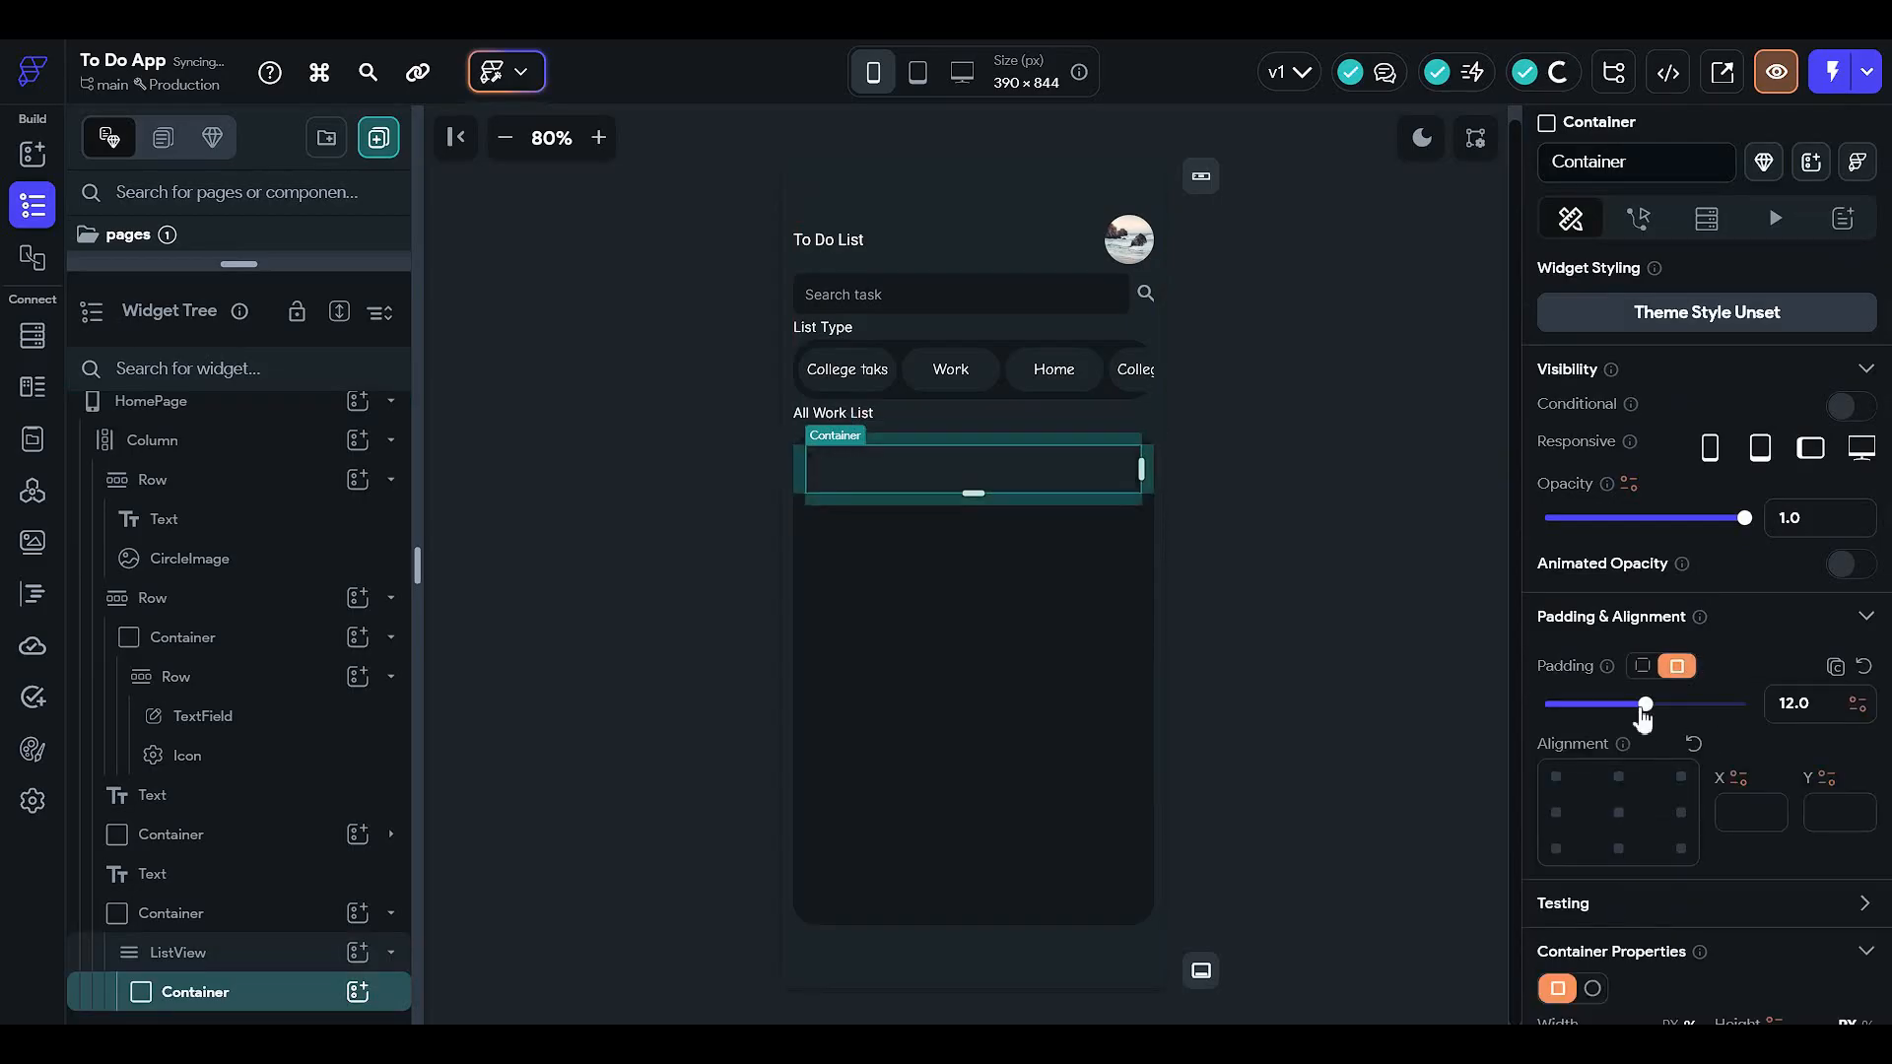
click(1282, 645)
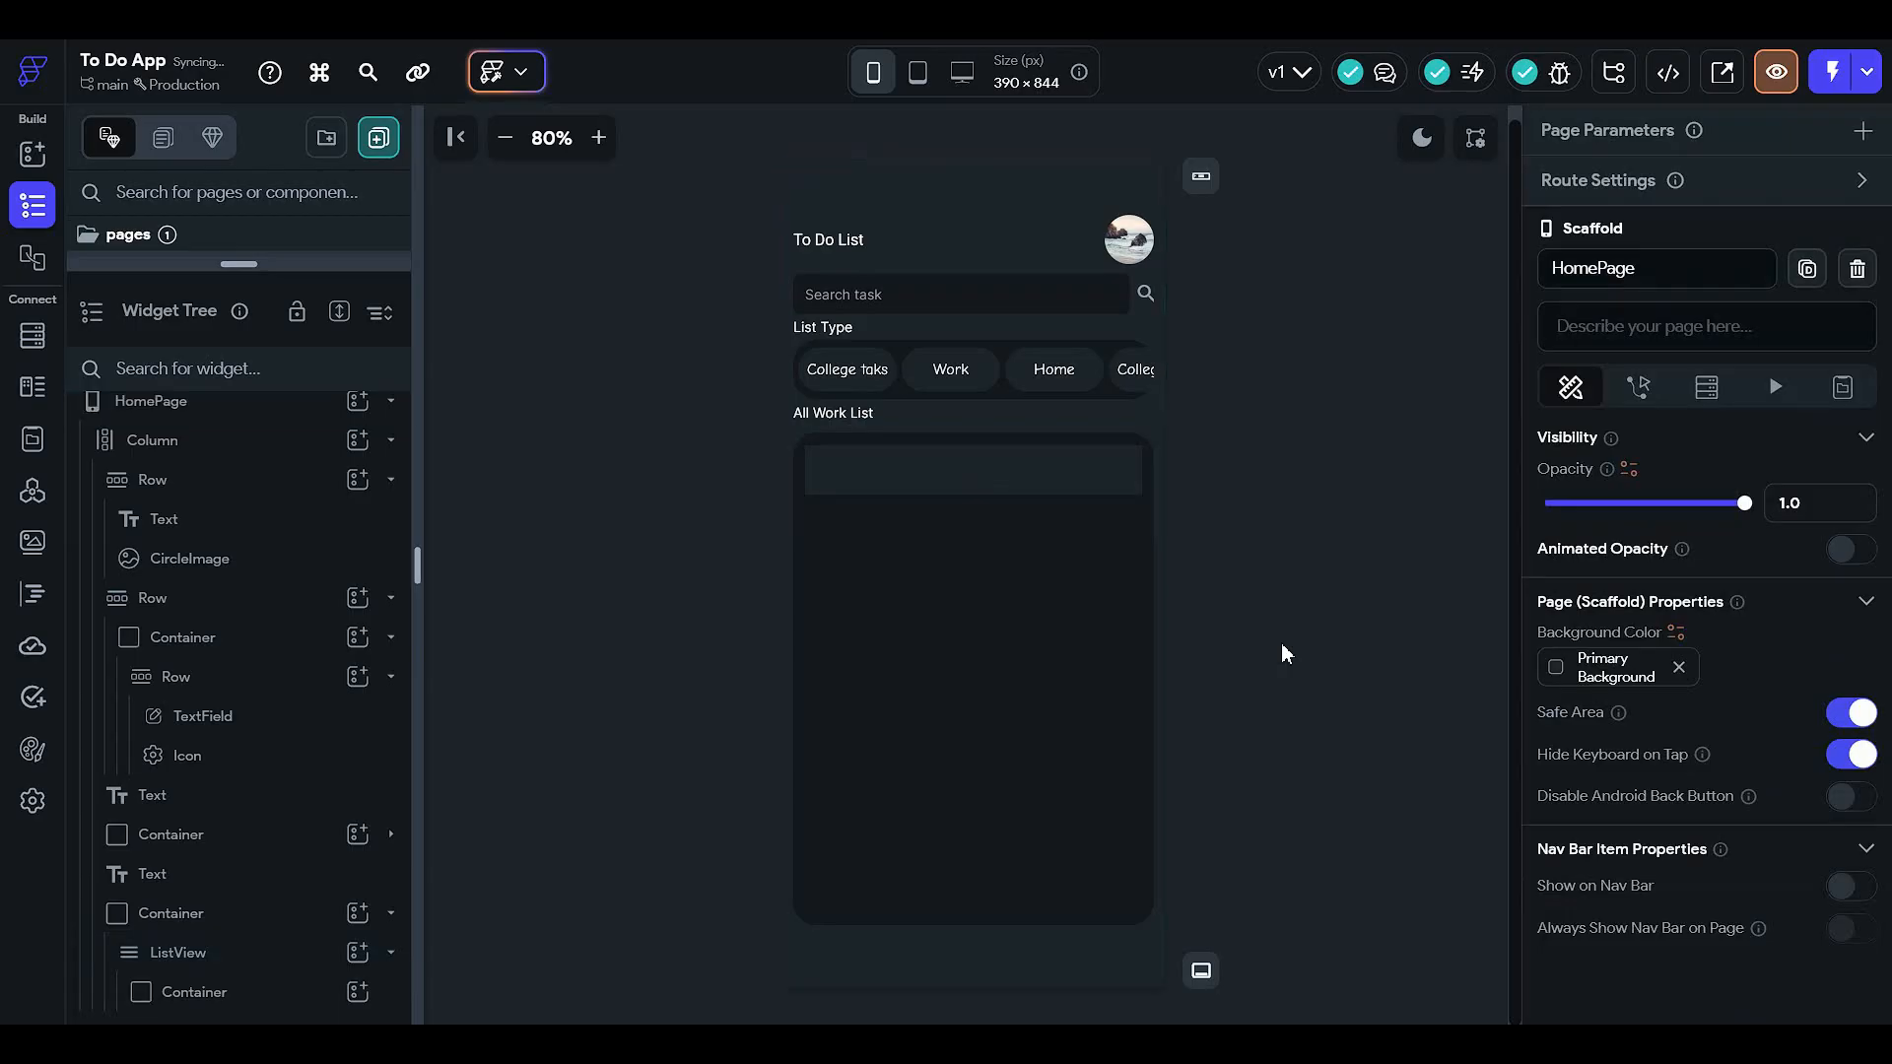
- Round all the container's corners to about 22 and collapse the header and search bar branches
click(1055, 470)
scroll(1761, 826, down, 6)
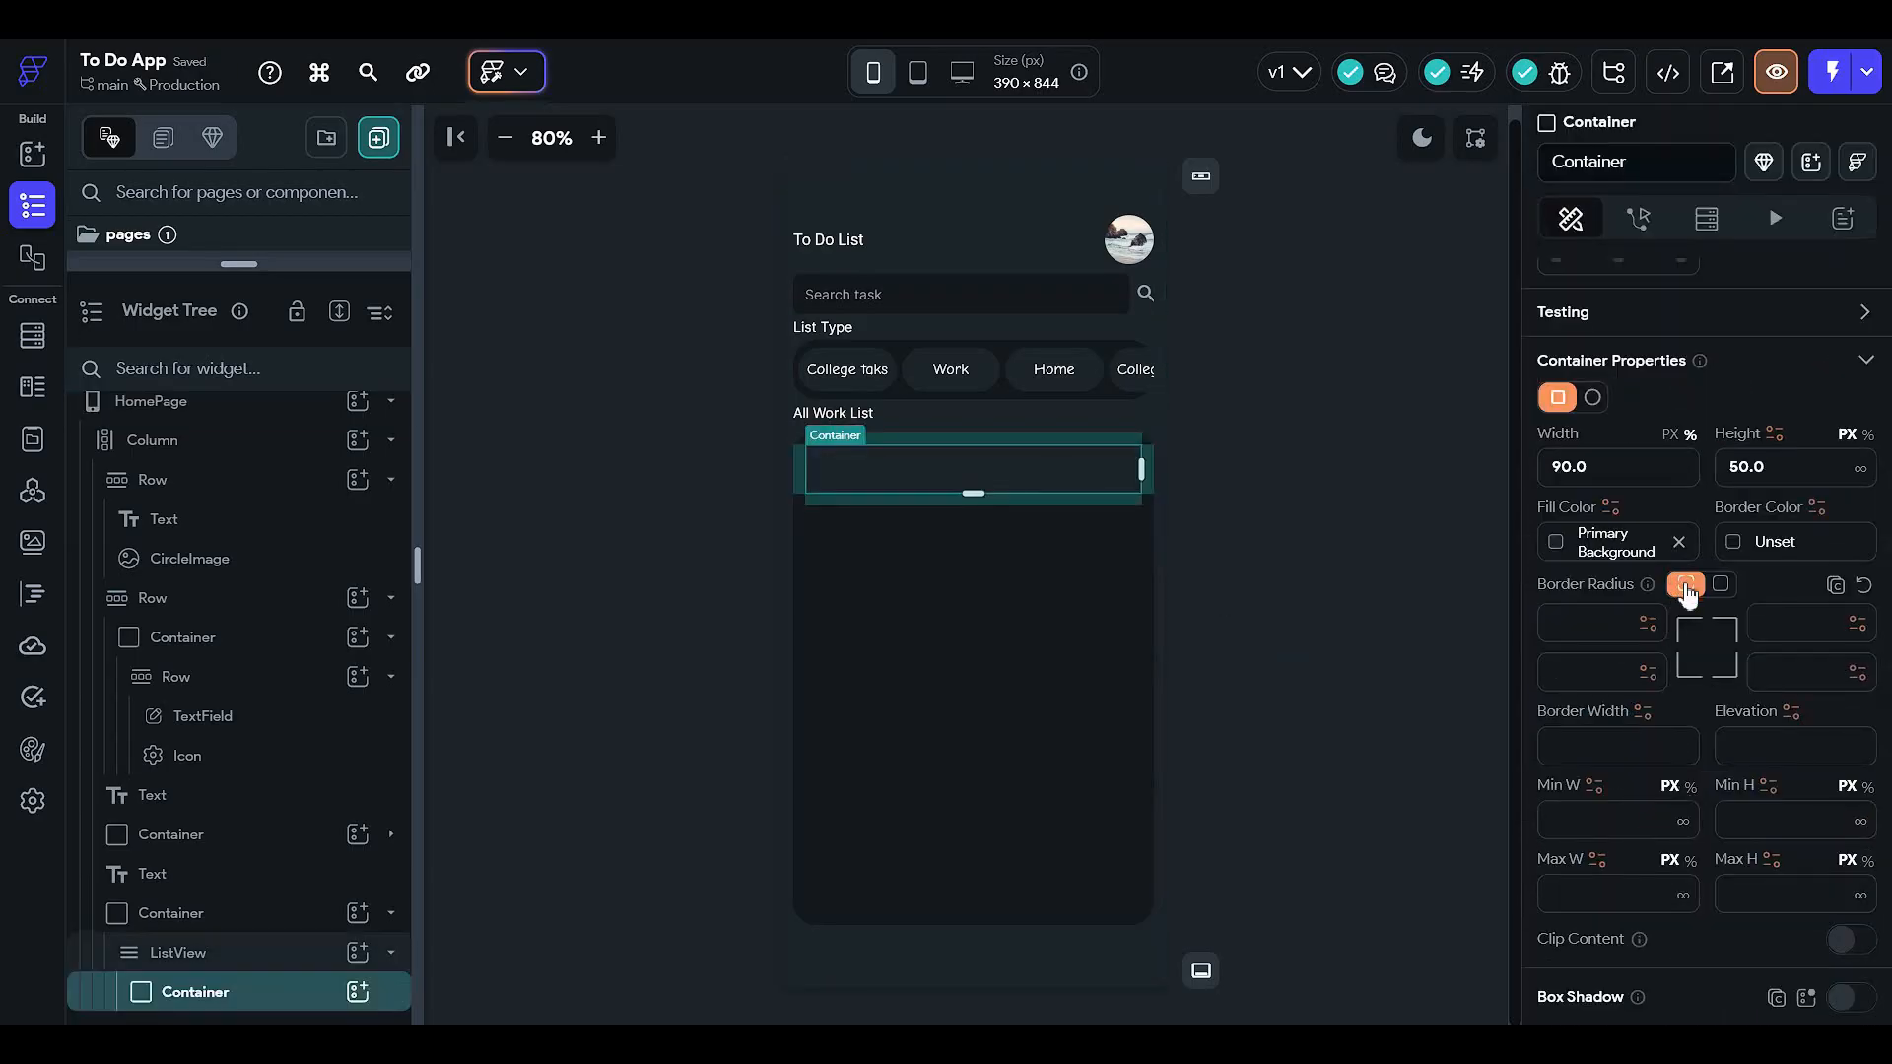
click(1720, 584)
click(1696, 622)
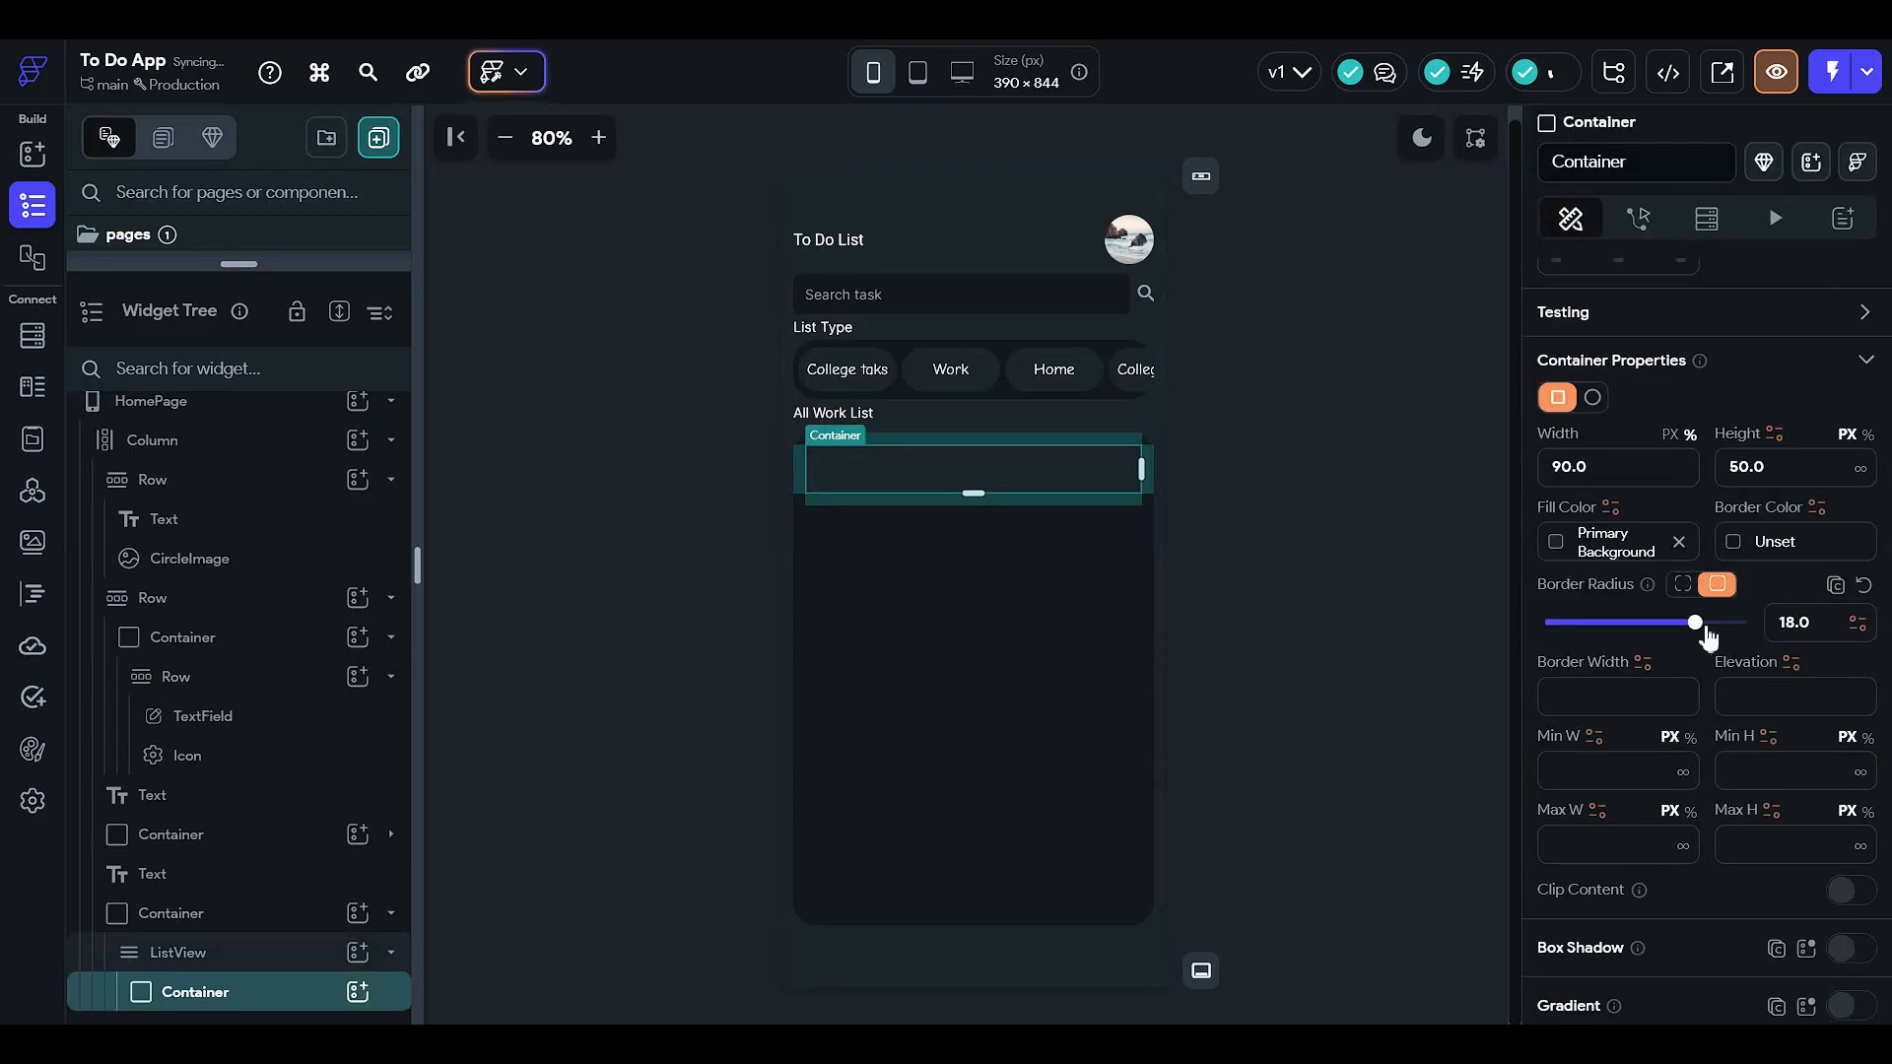
click(1726, 625)
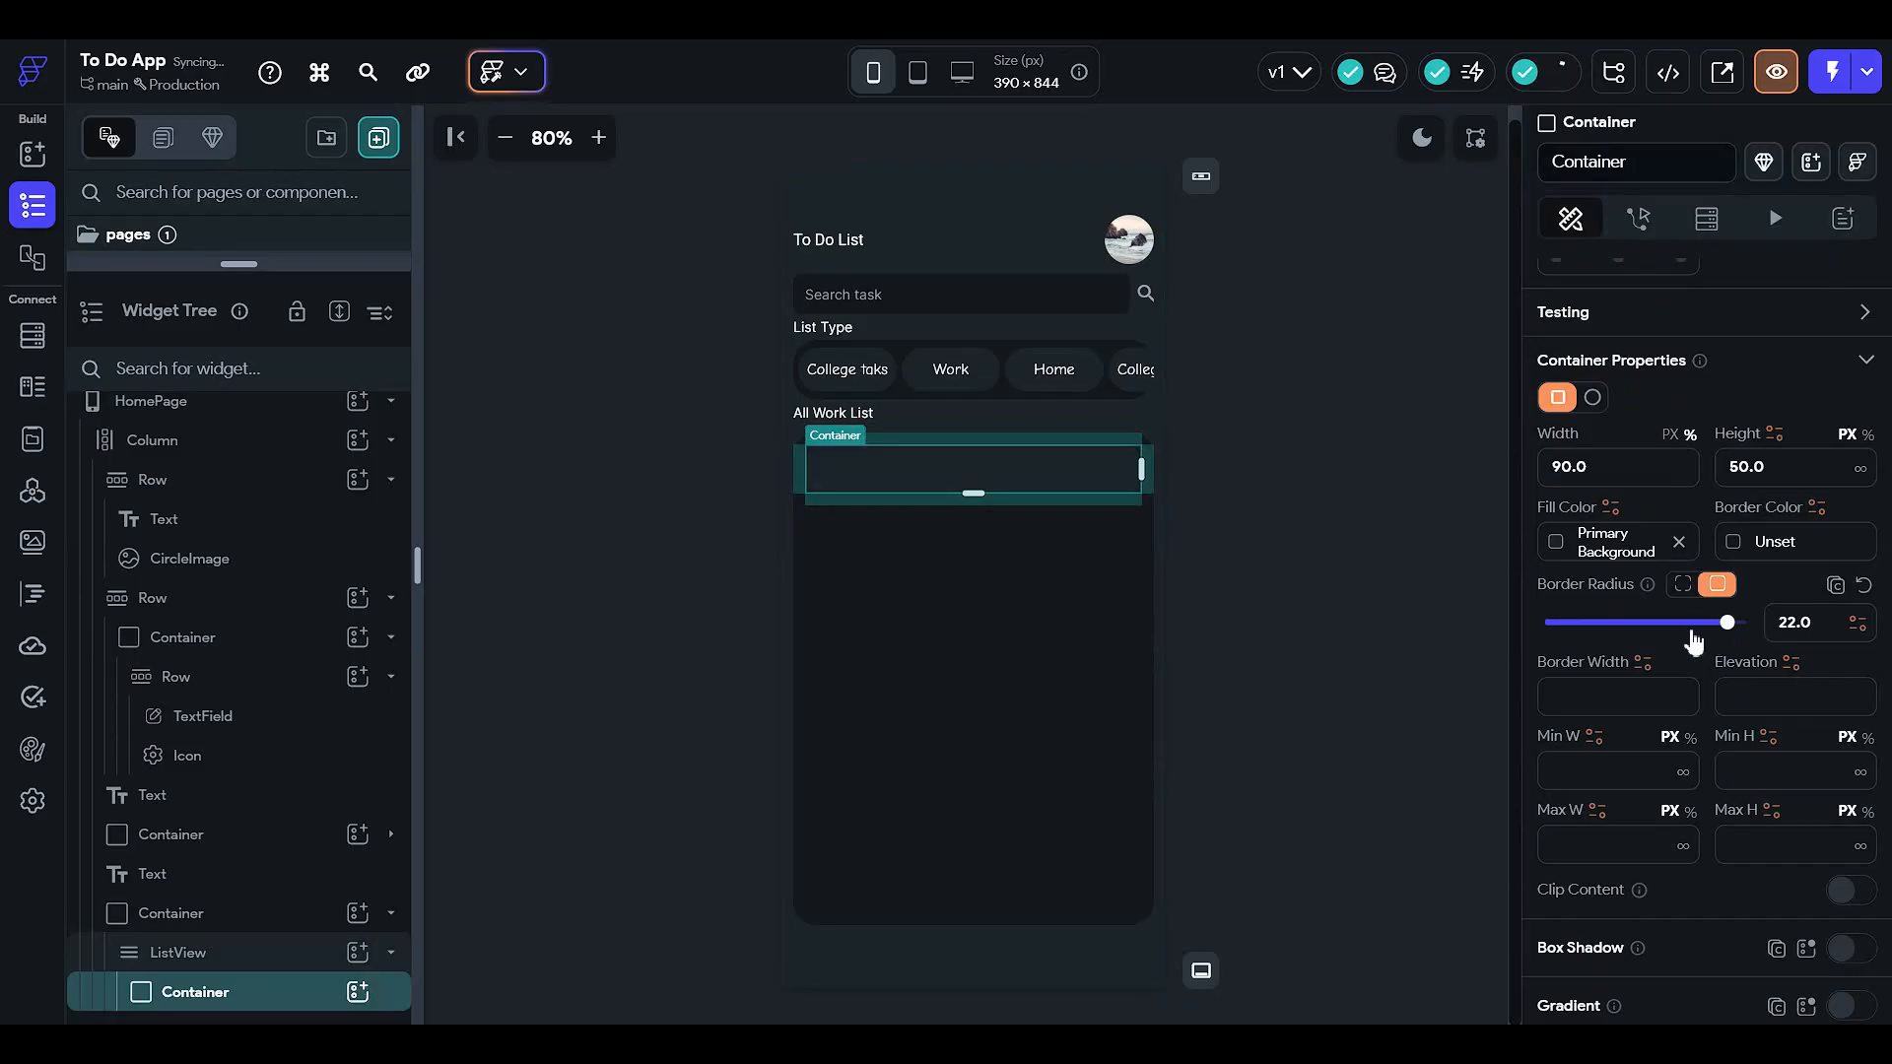
click(1436, 592)
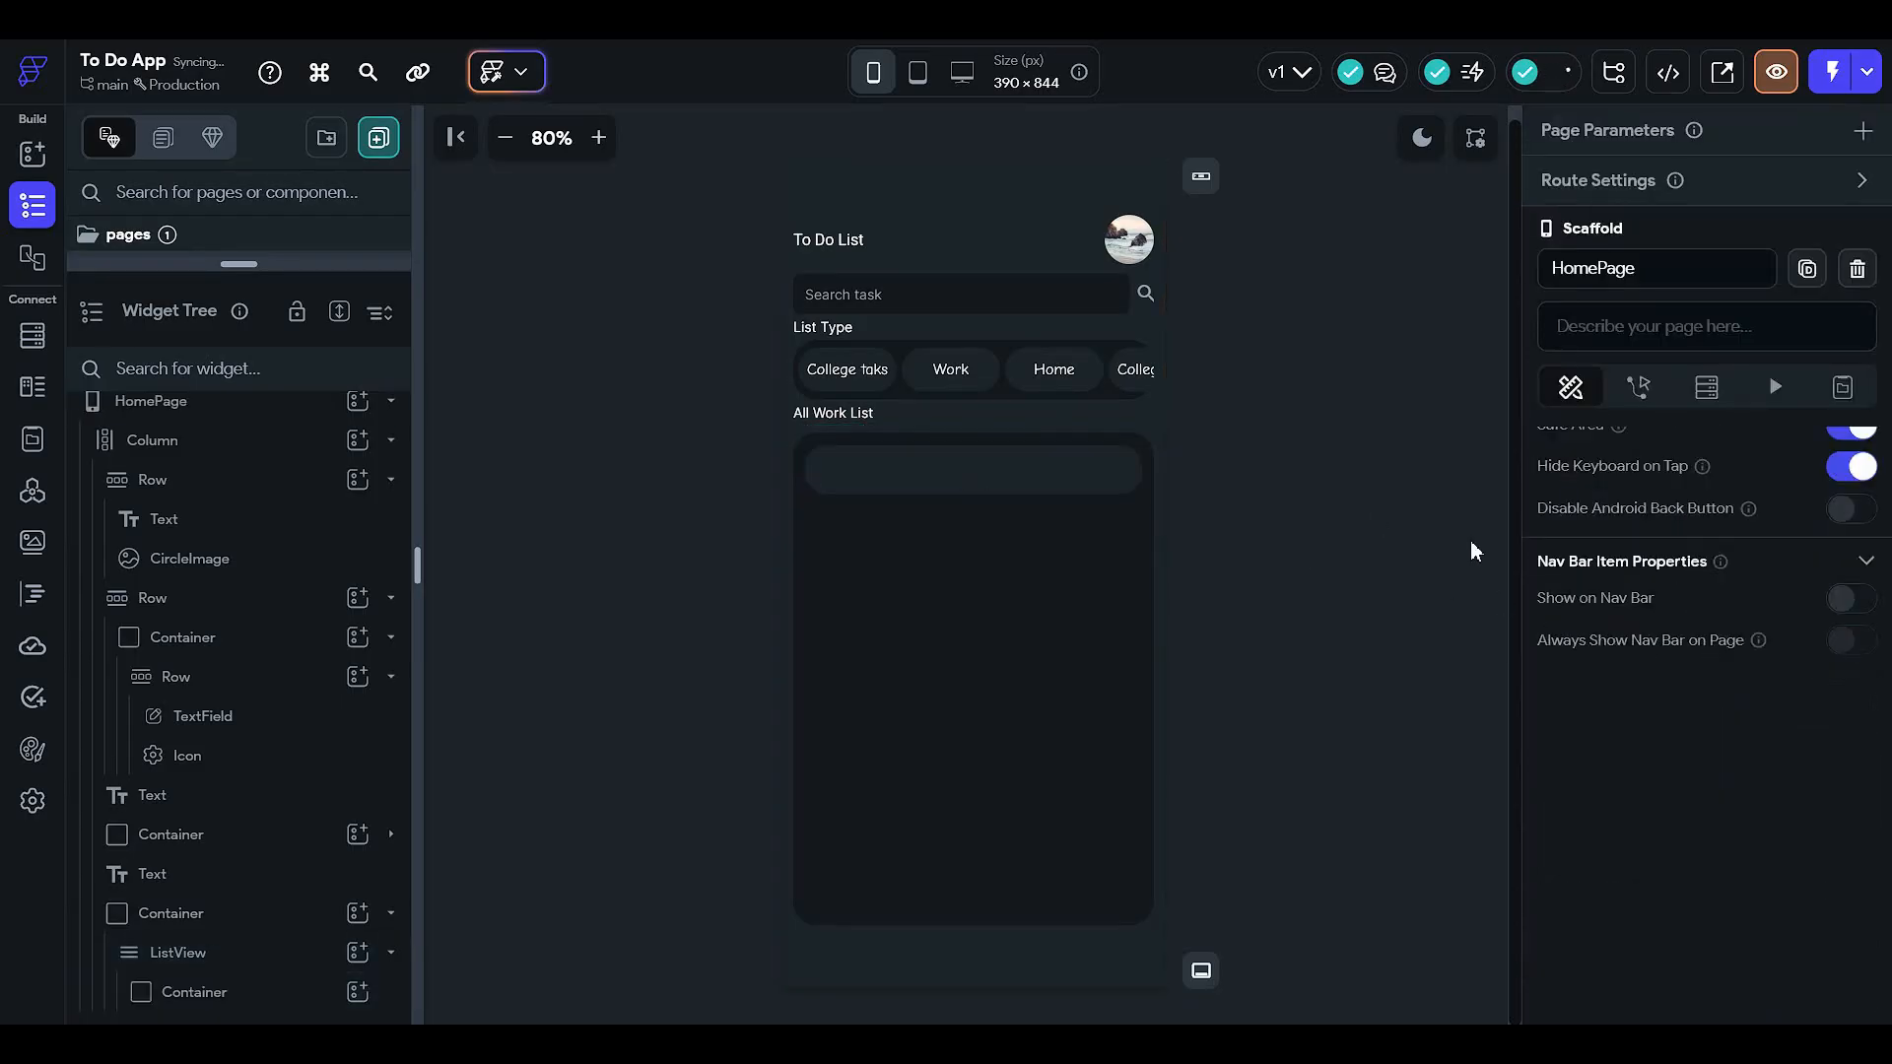
click(1079, 485)
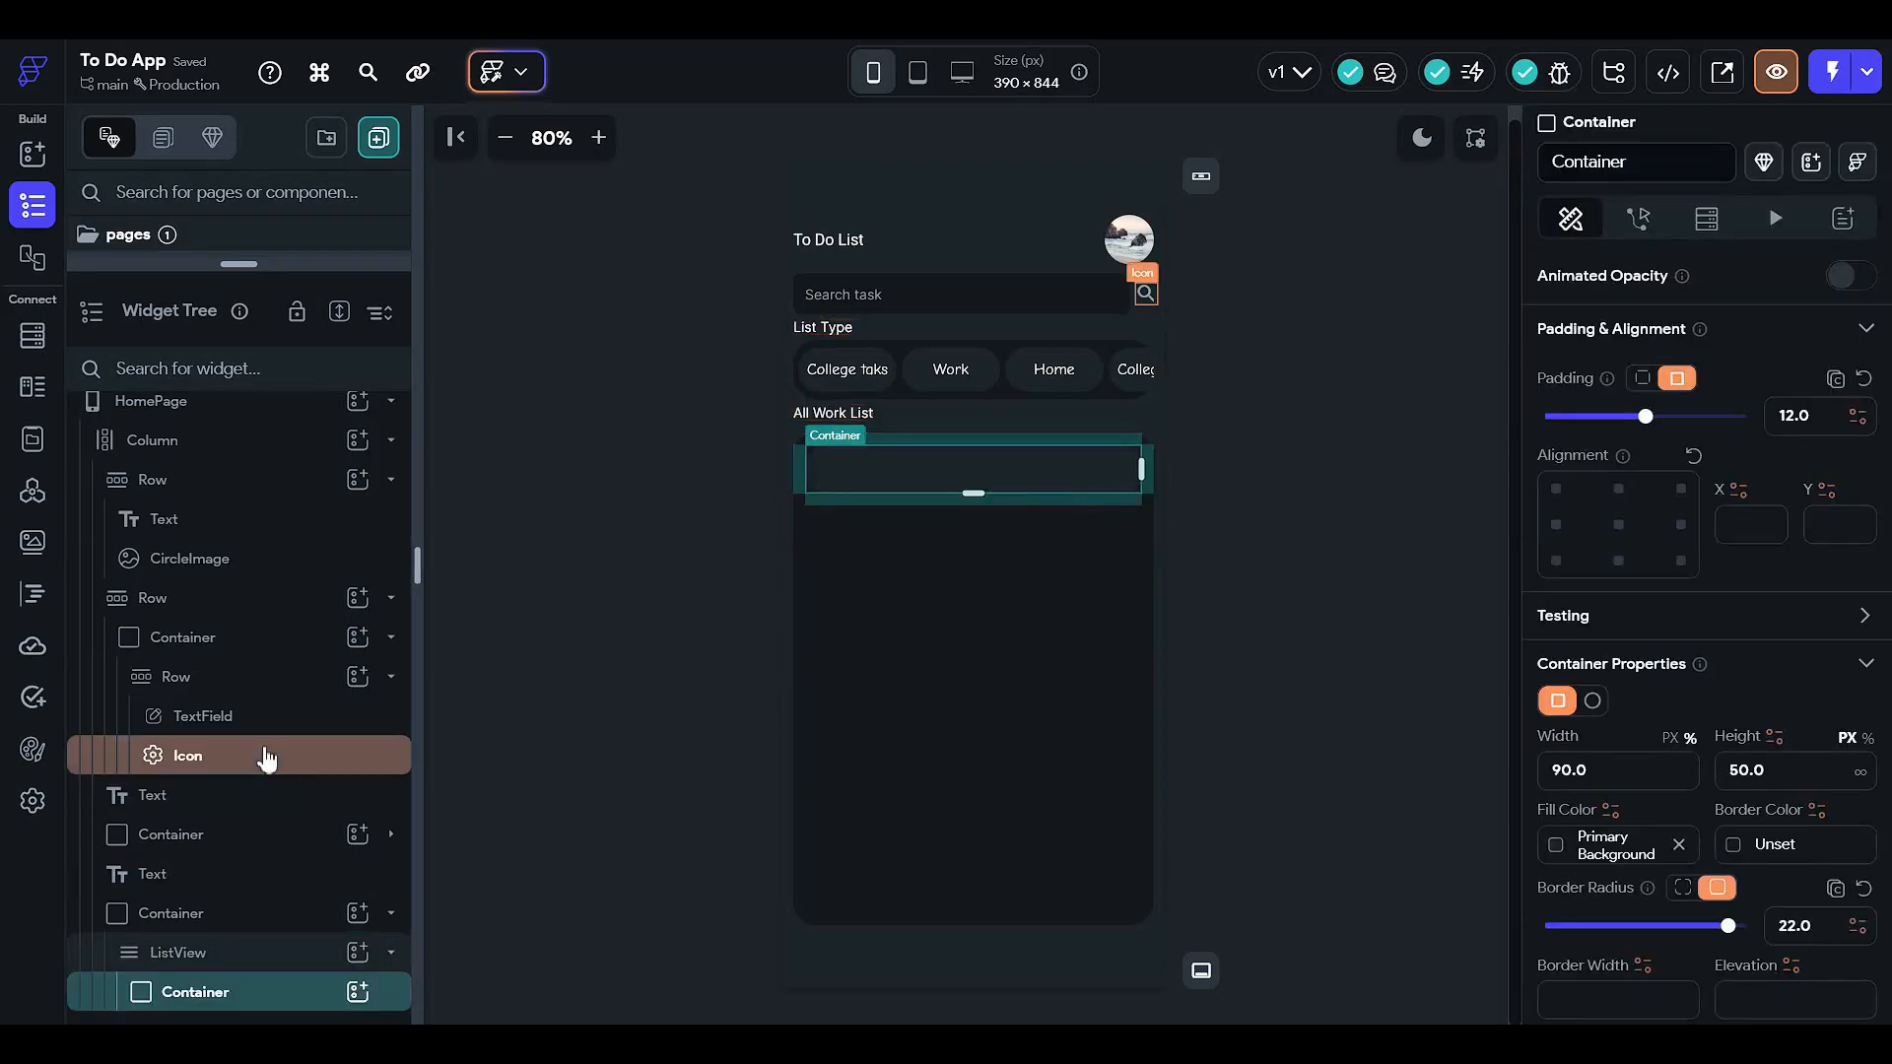
click(260, 603)
click(271, 519)
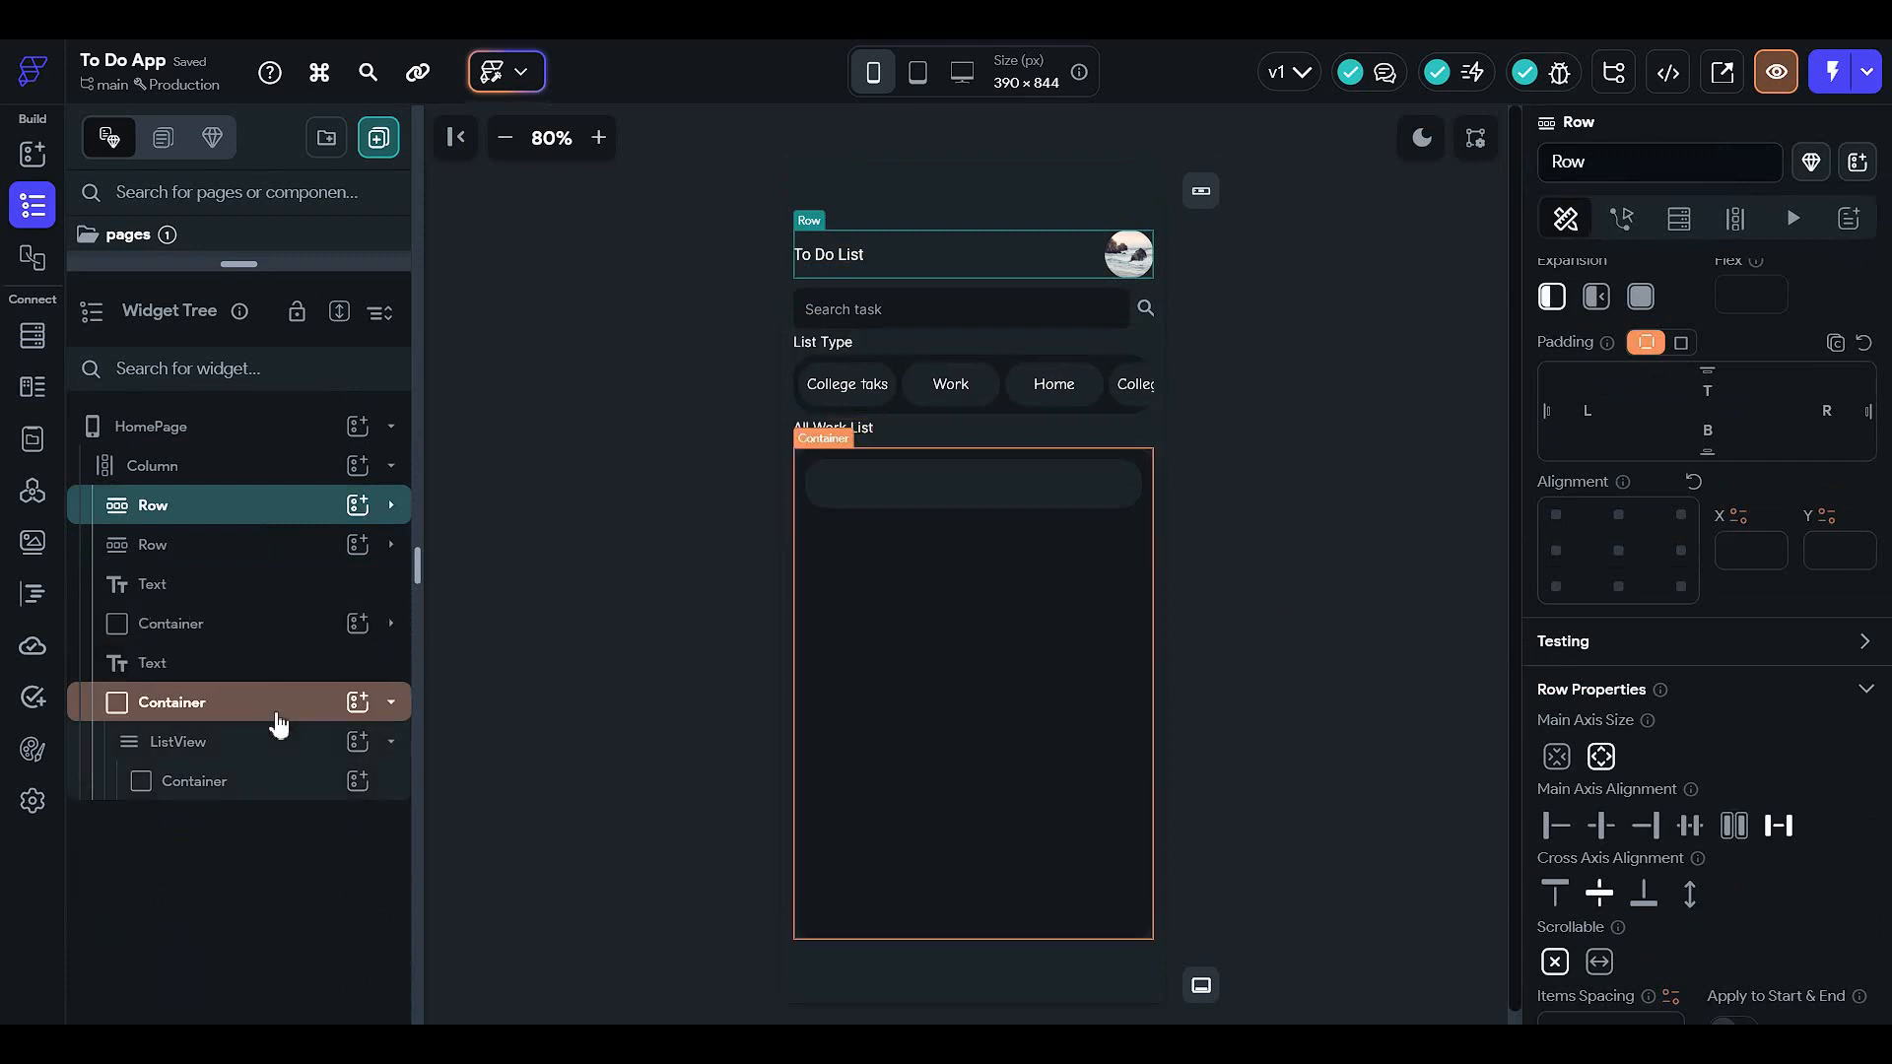
- Nest a Row in the container, a second Row inside it, and a Hello World Text within
click(356, 781)
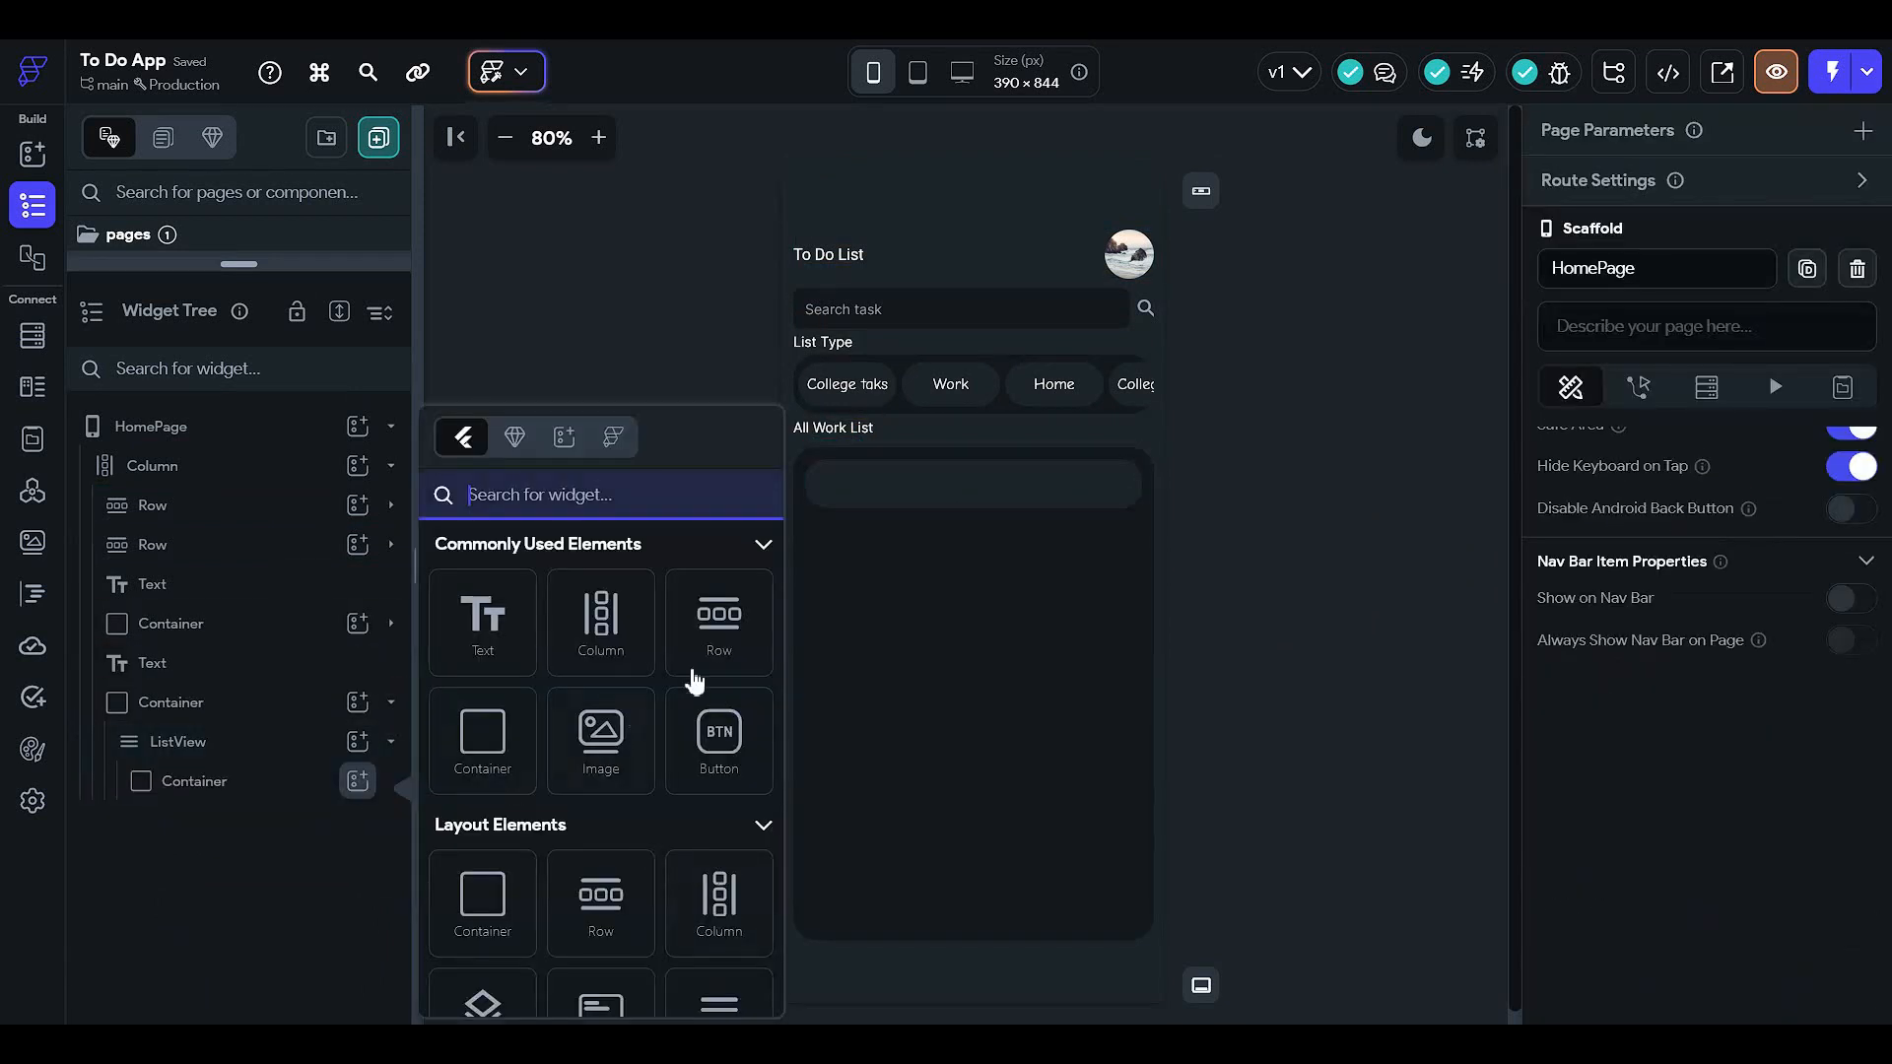
click(711, 635)
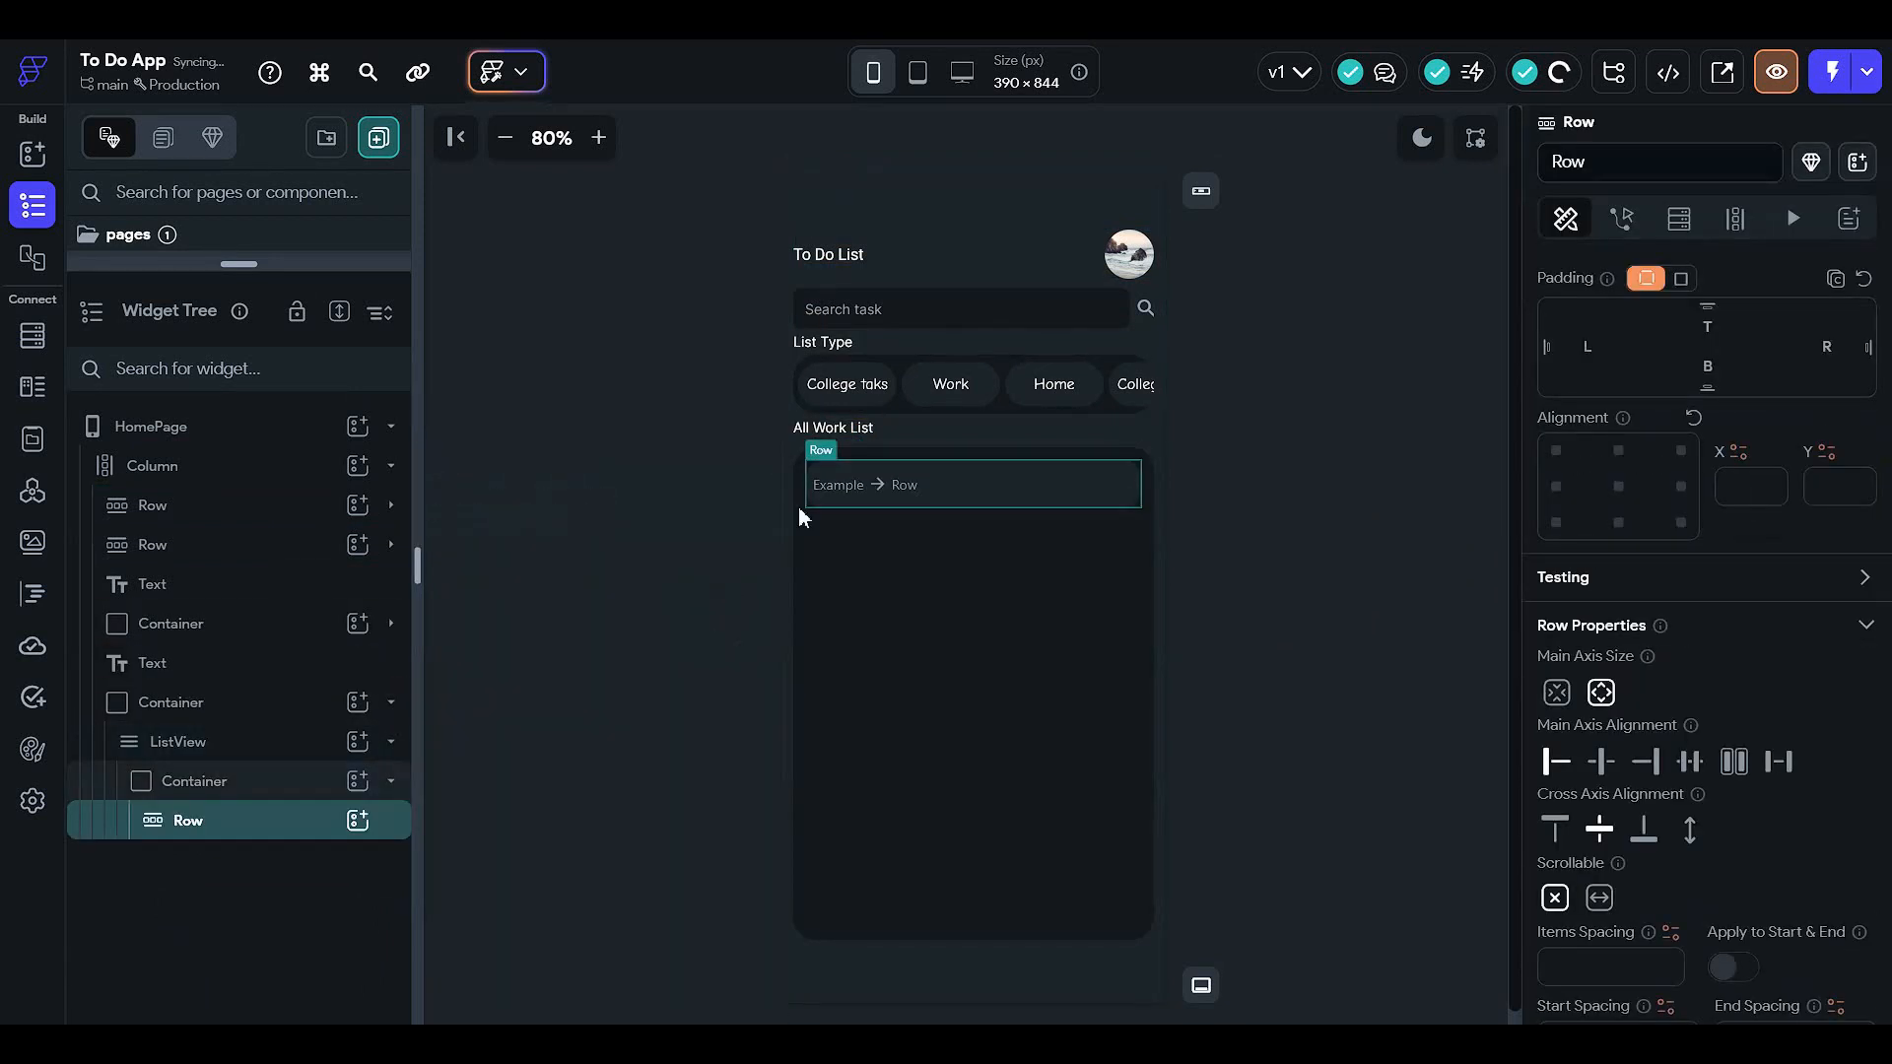
click(357, 824)
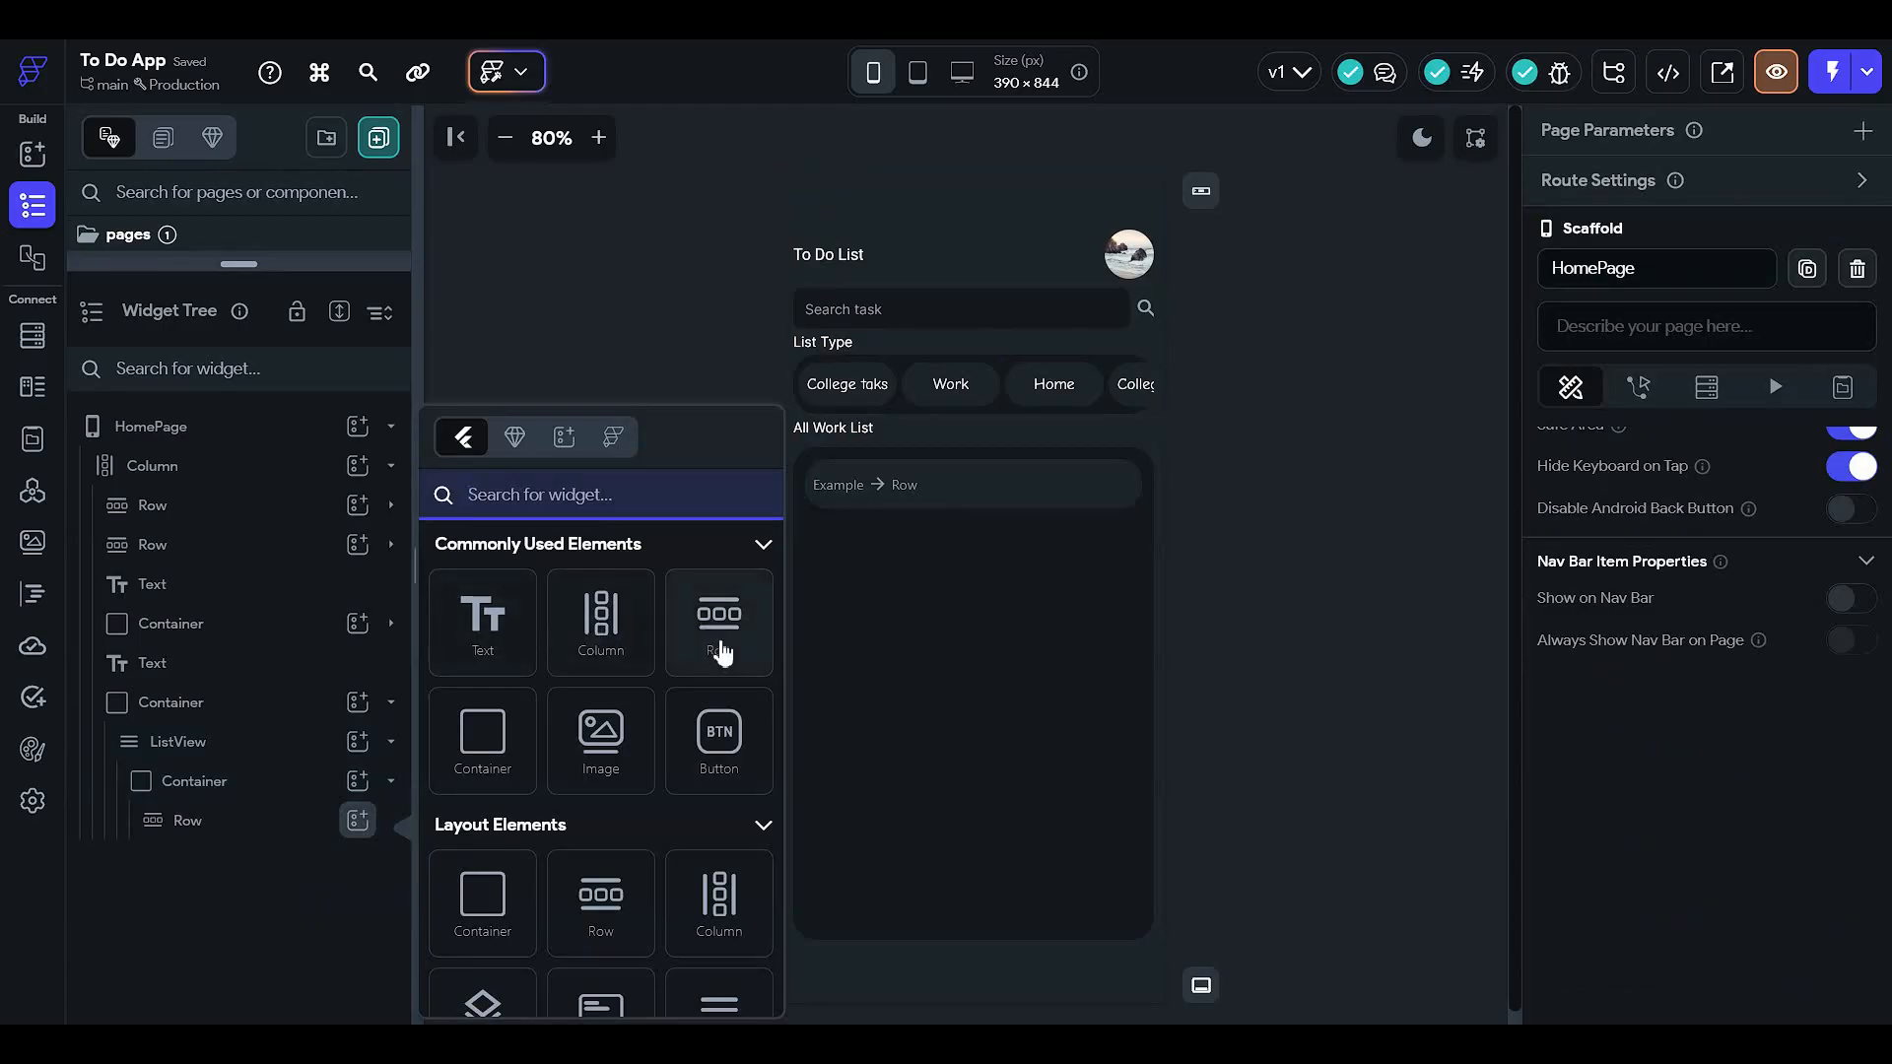
click(720, 632)
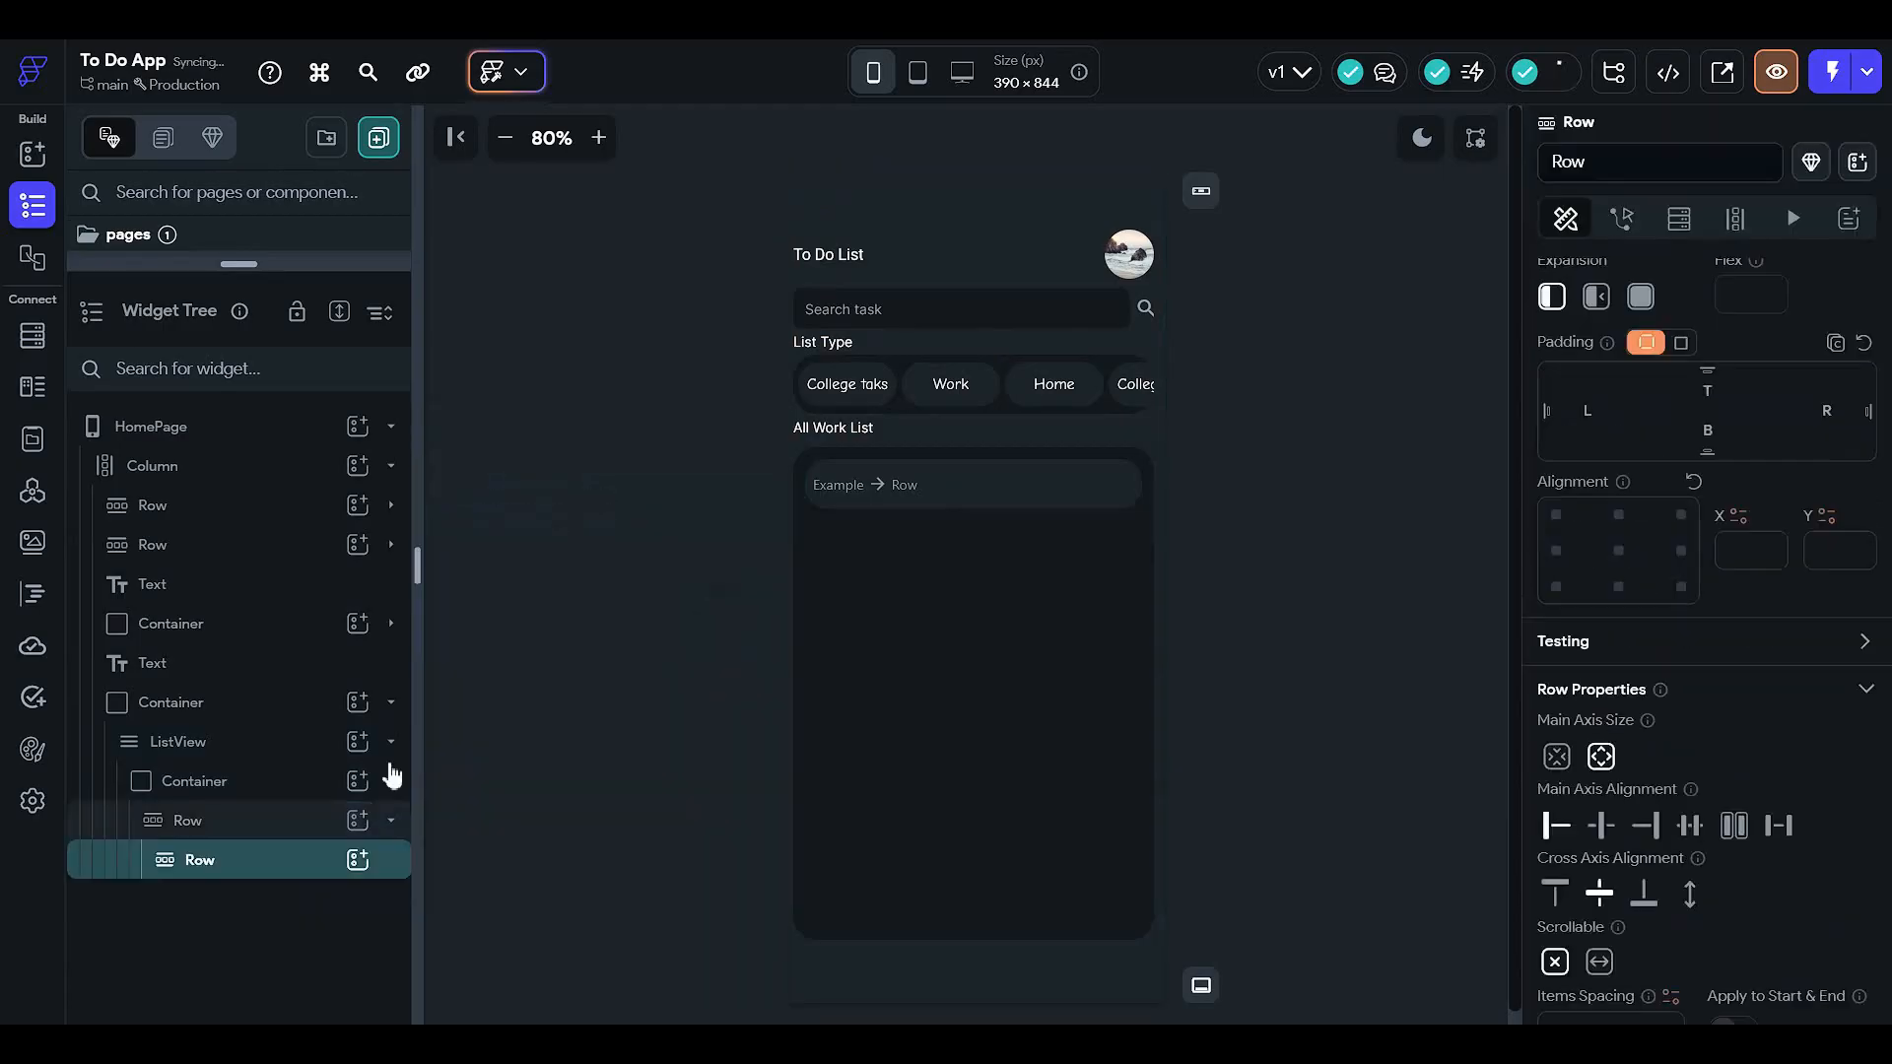
click(357, 860)
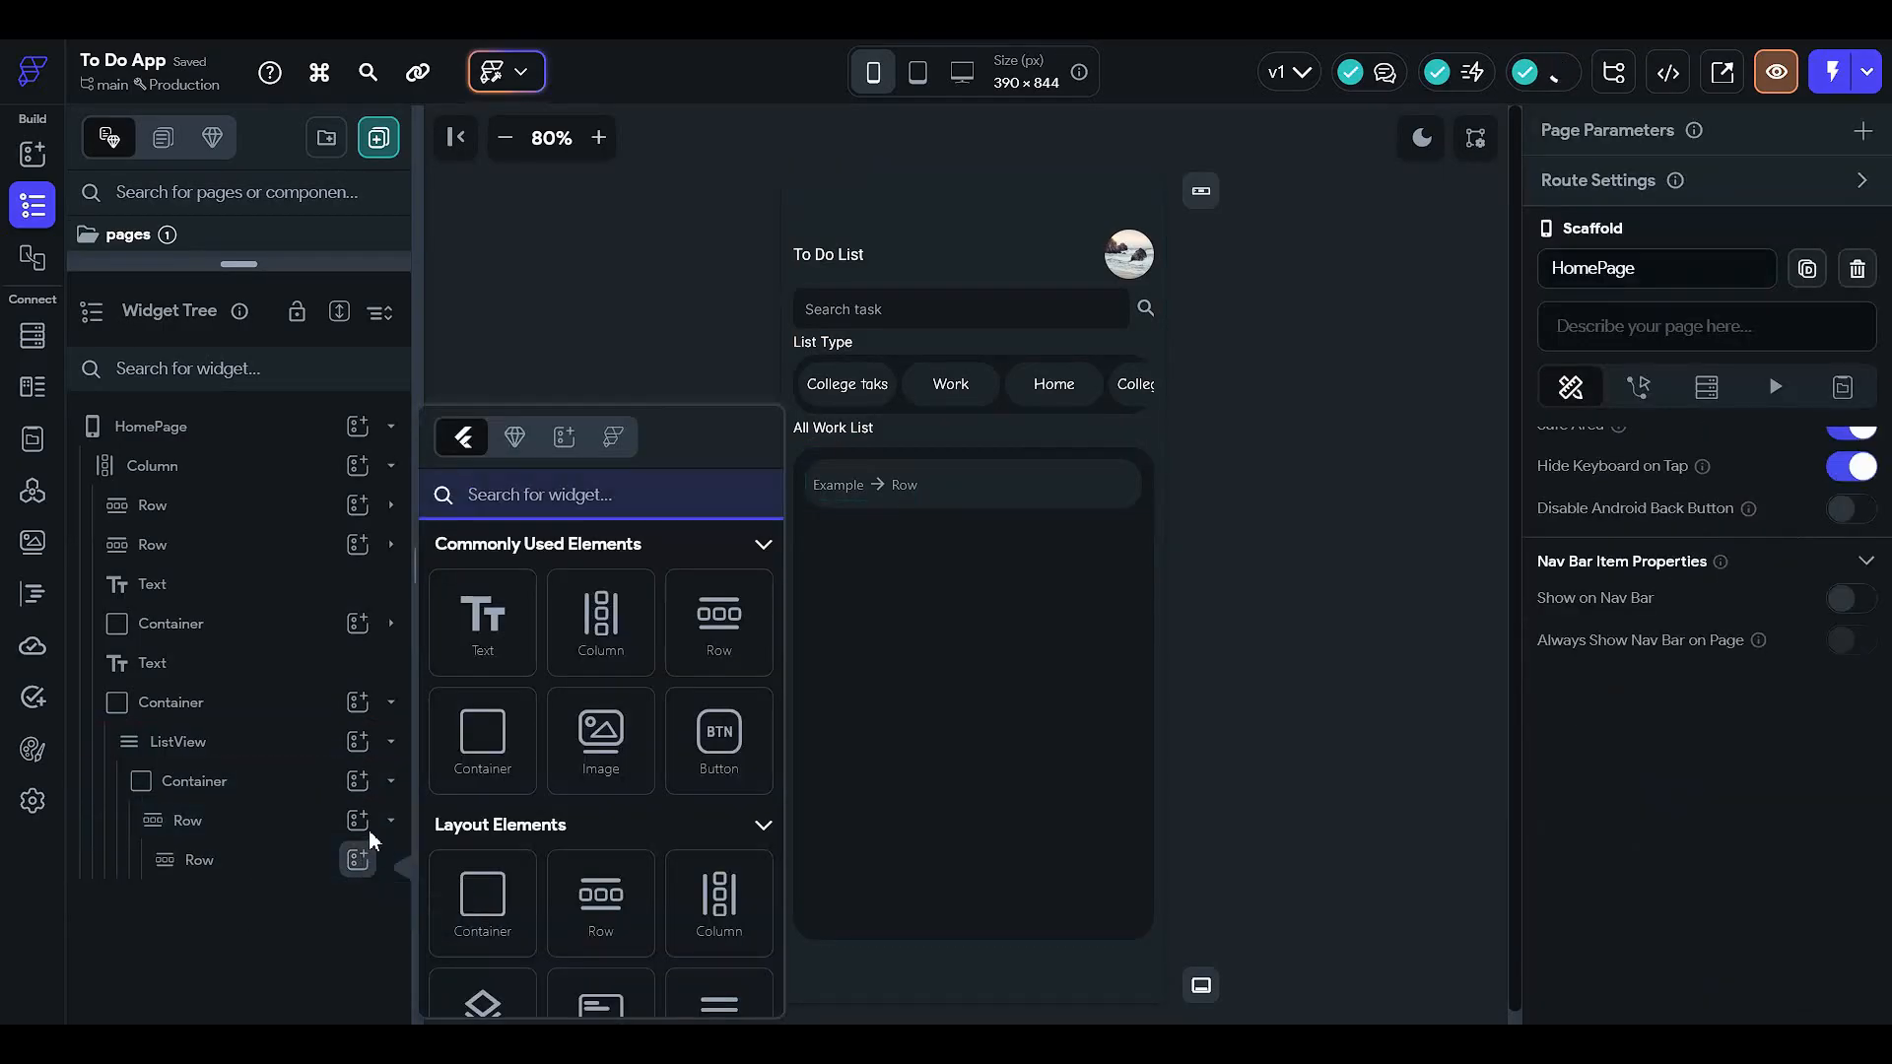
click(483, 619)
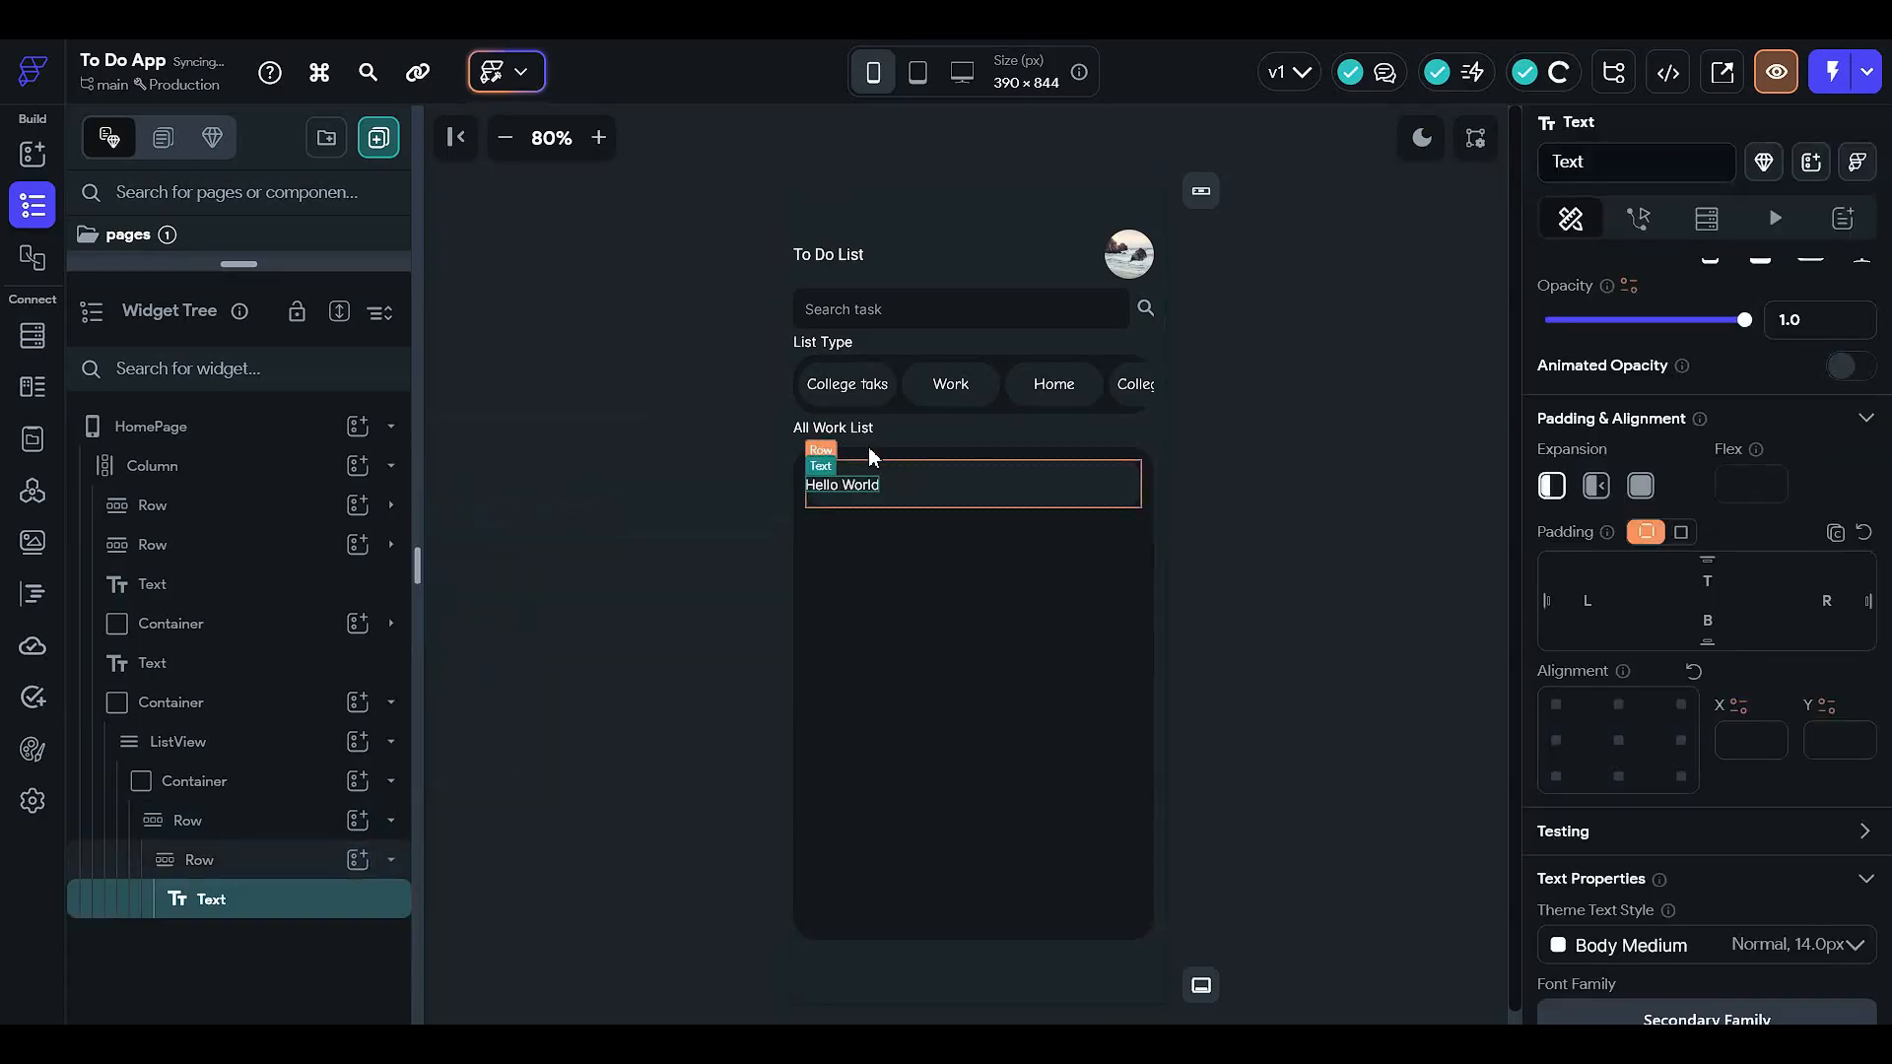
click(300, 859)
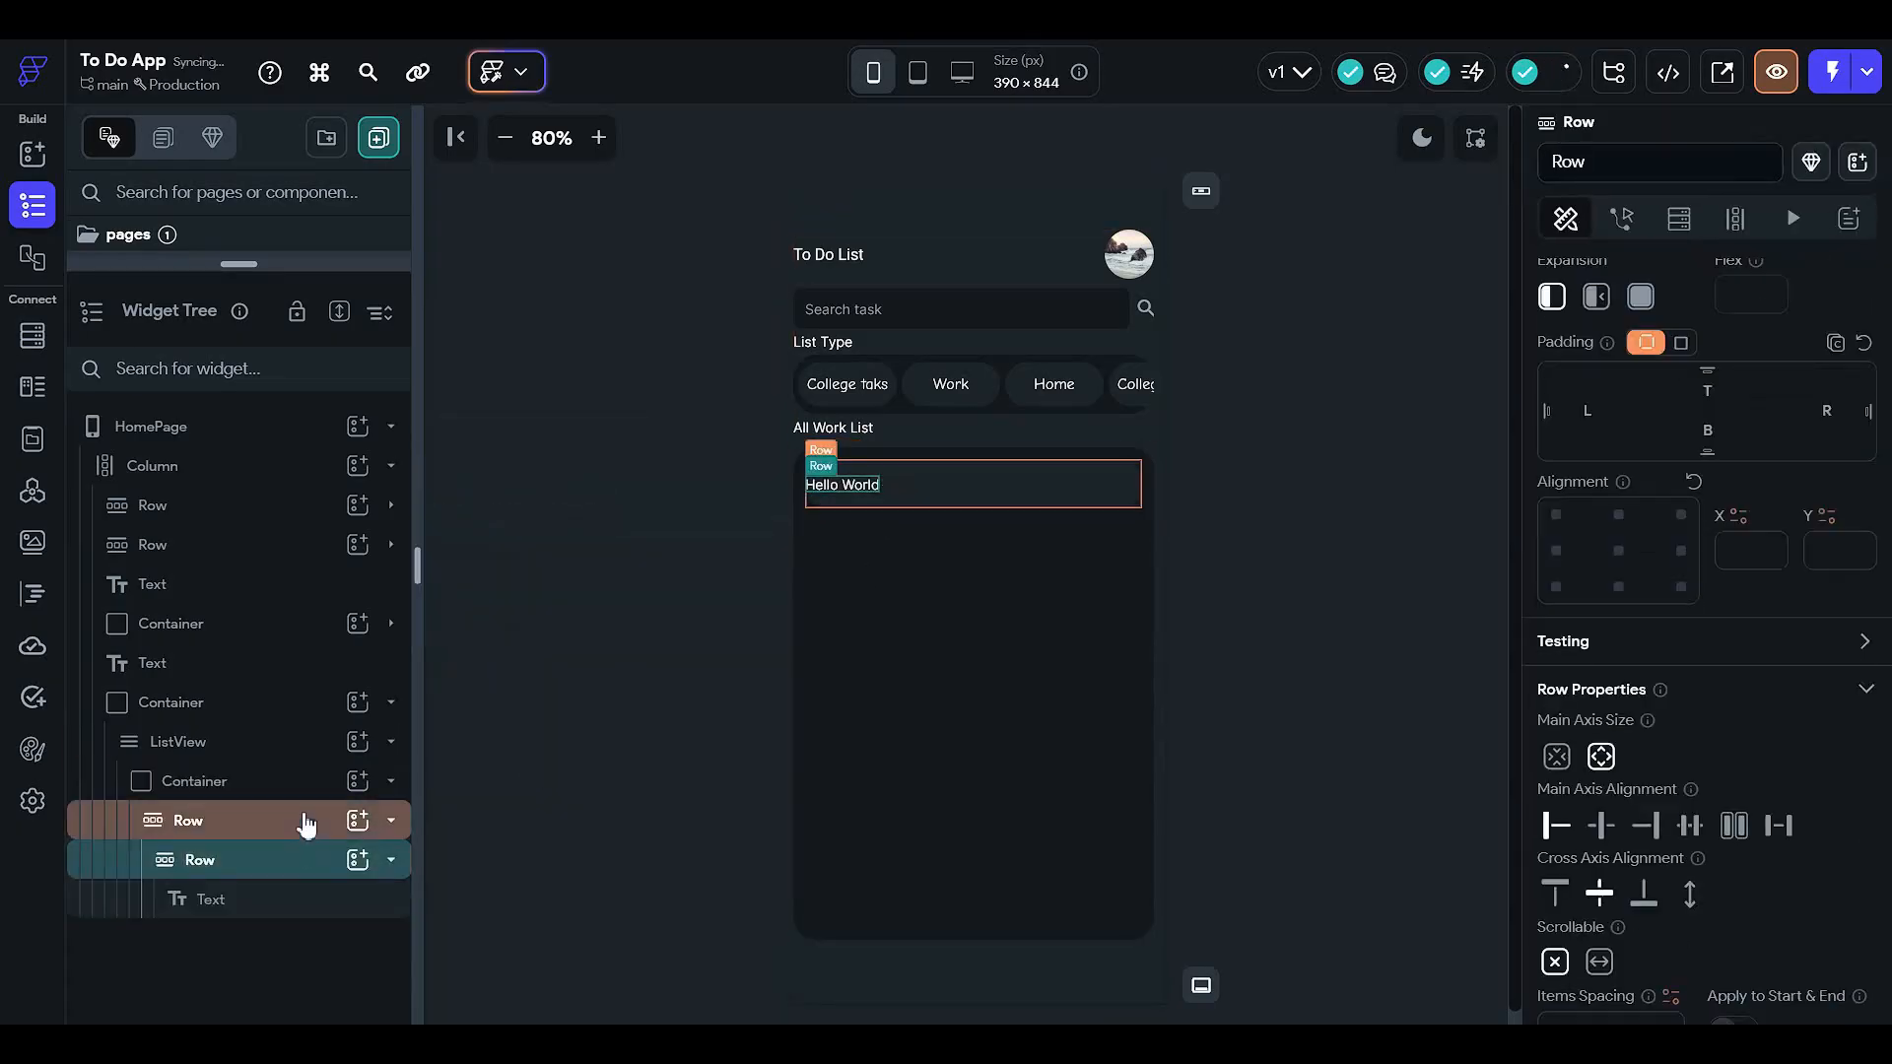
click(306, 822)
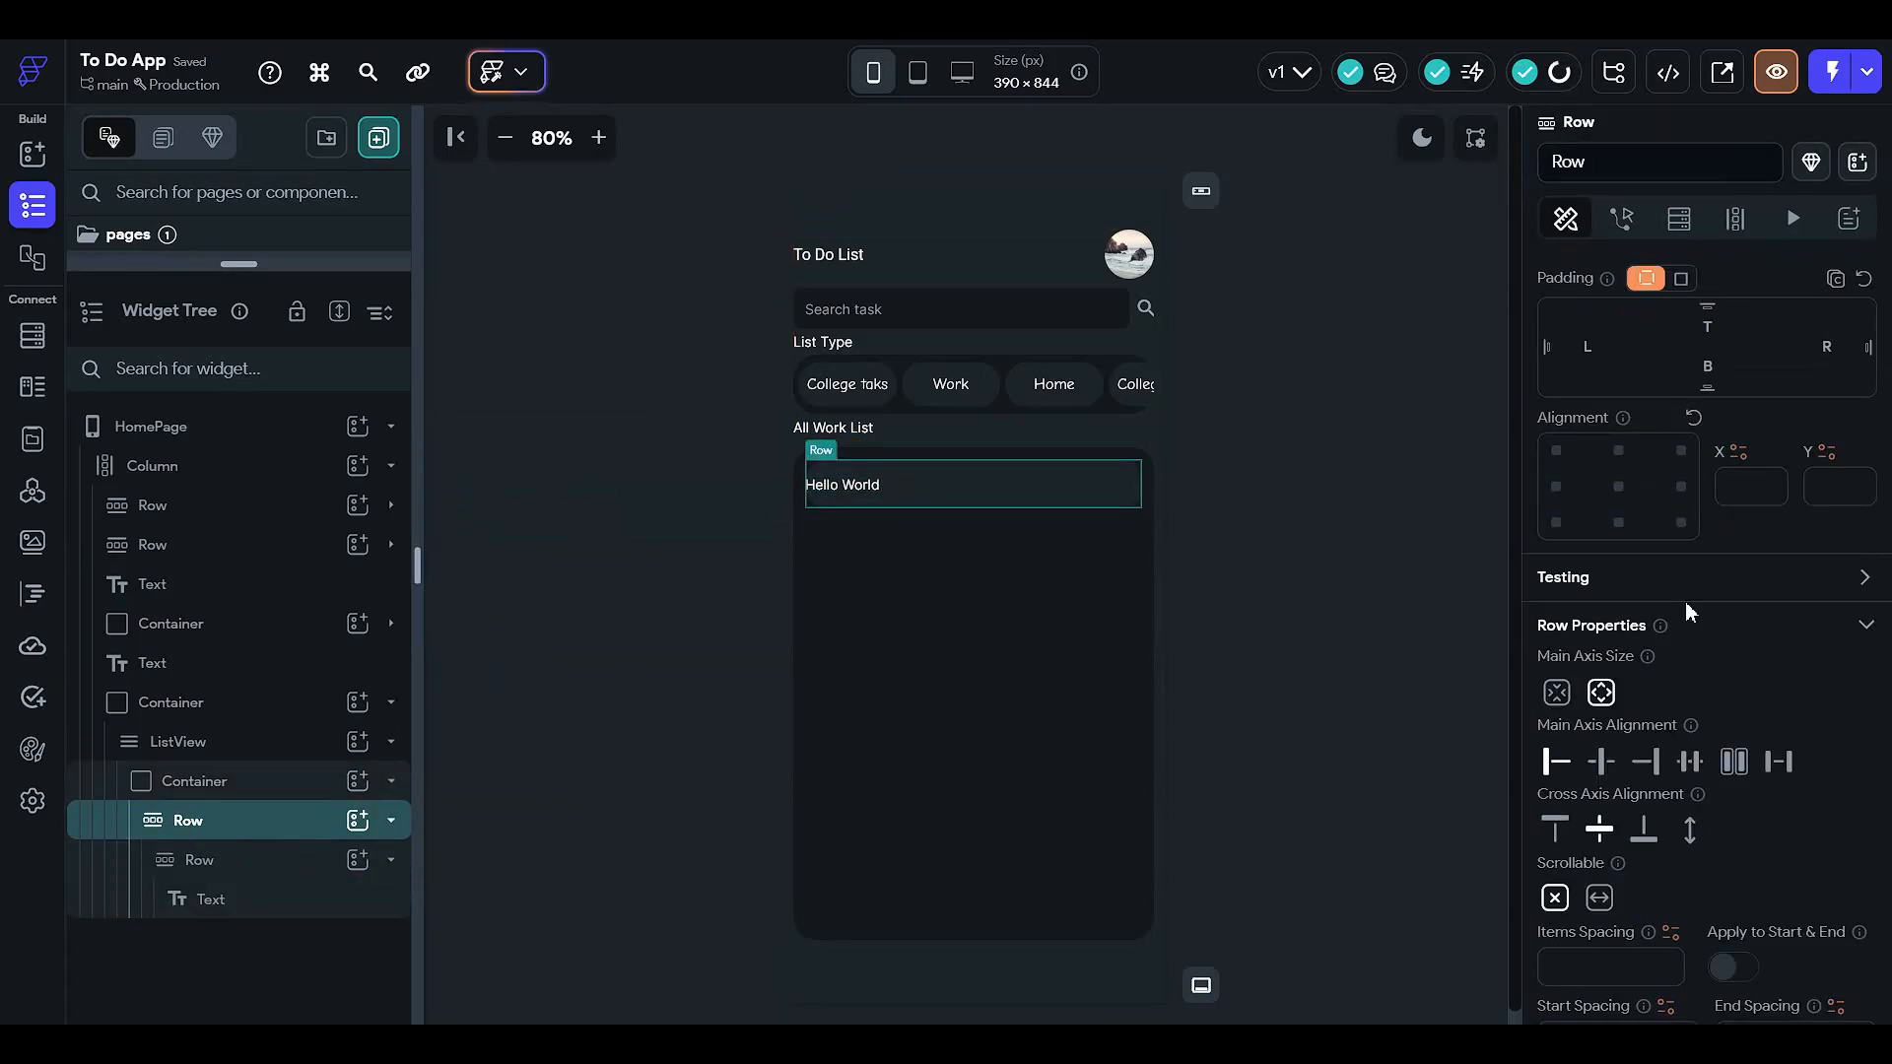
scroll(1621, 628, up, 3)
- Give the list item row 5 px of top and bottom padding
click(1589, 638)
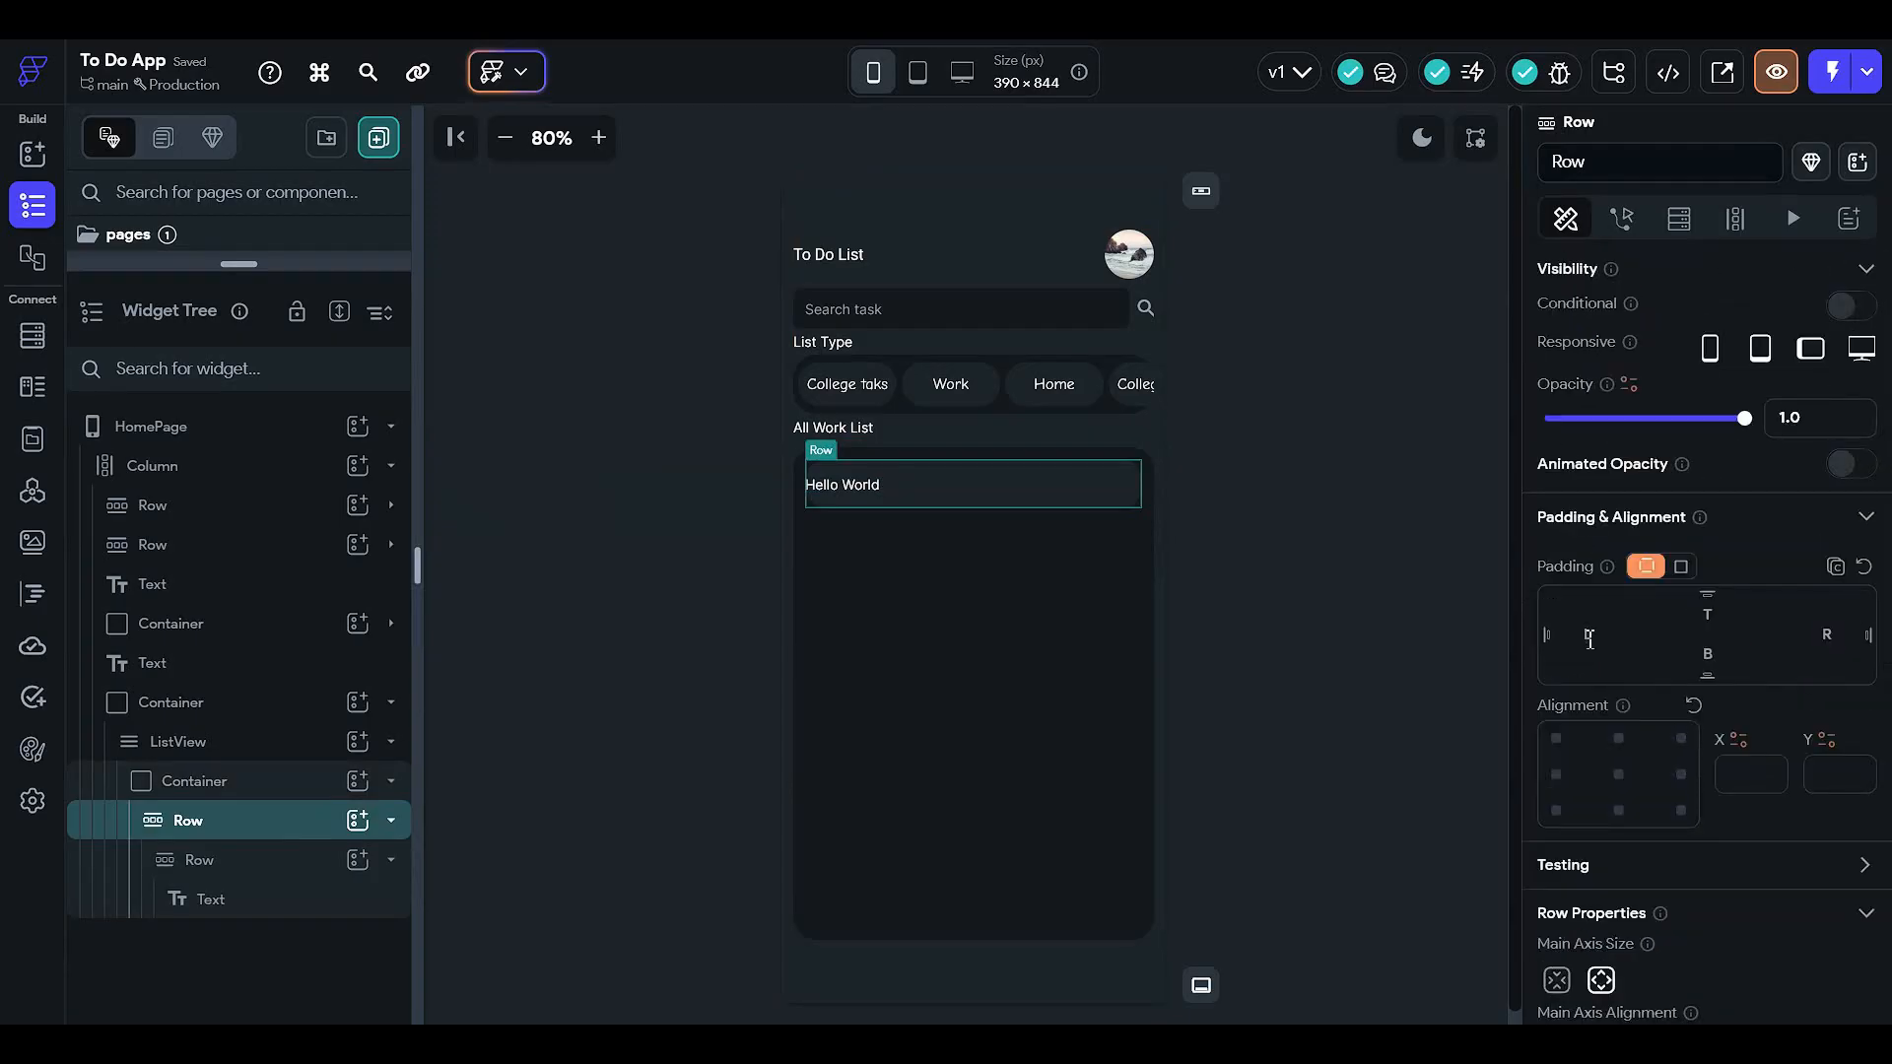
text(5)
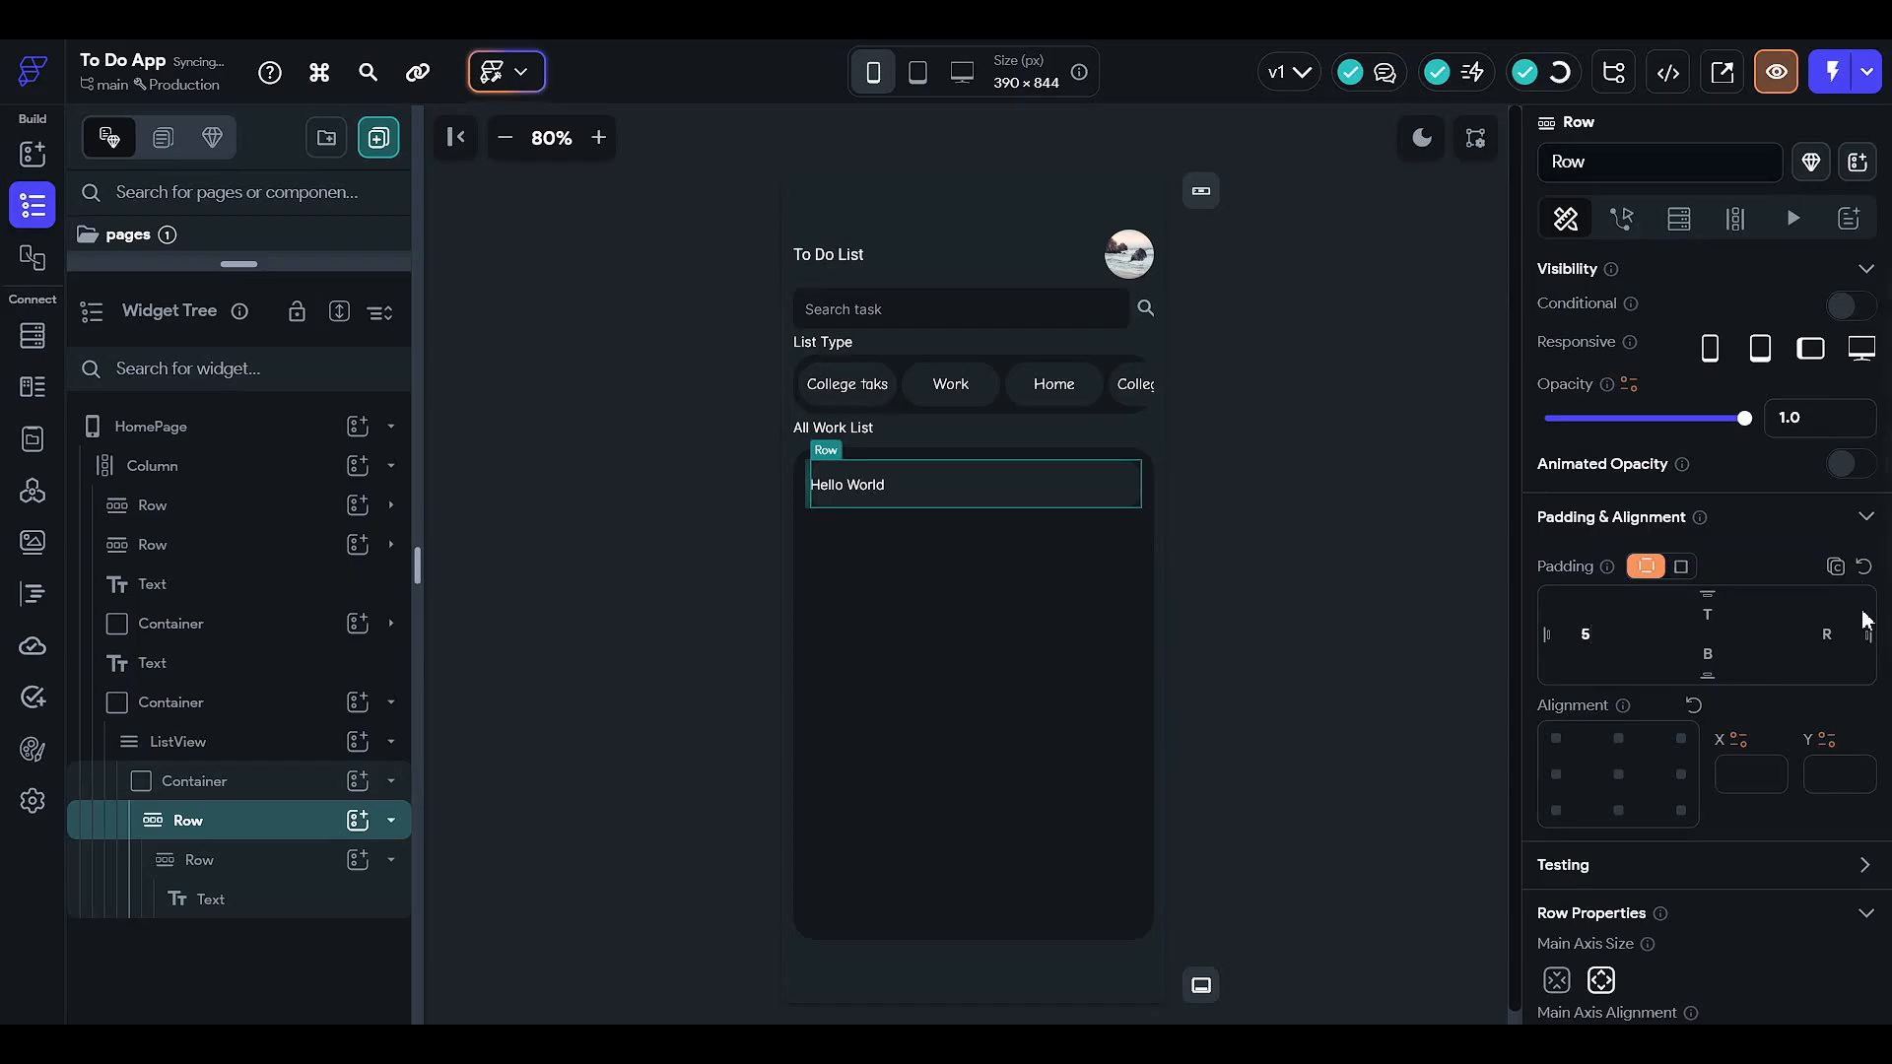
click(1835, 634)
text(55)
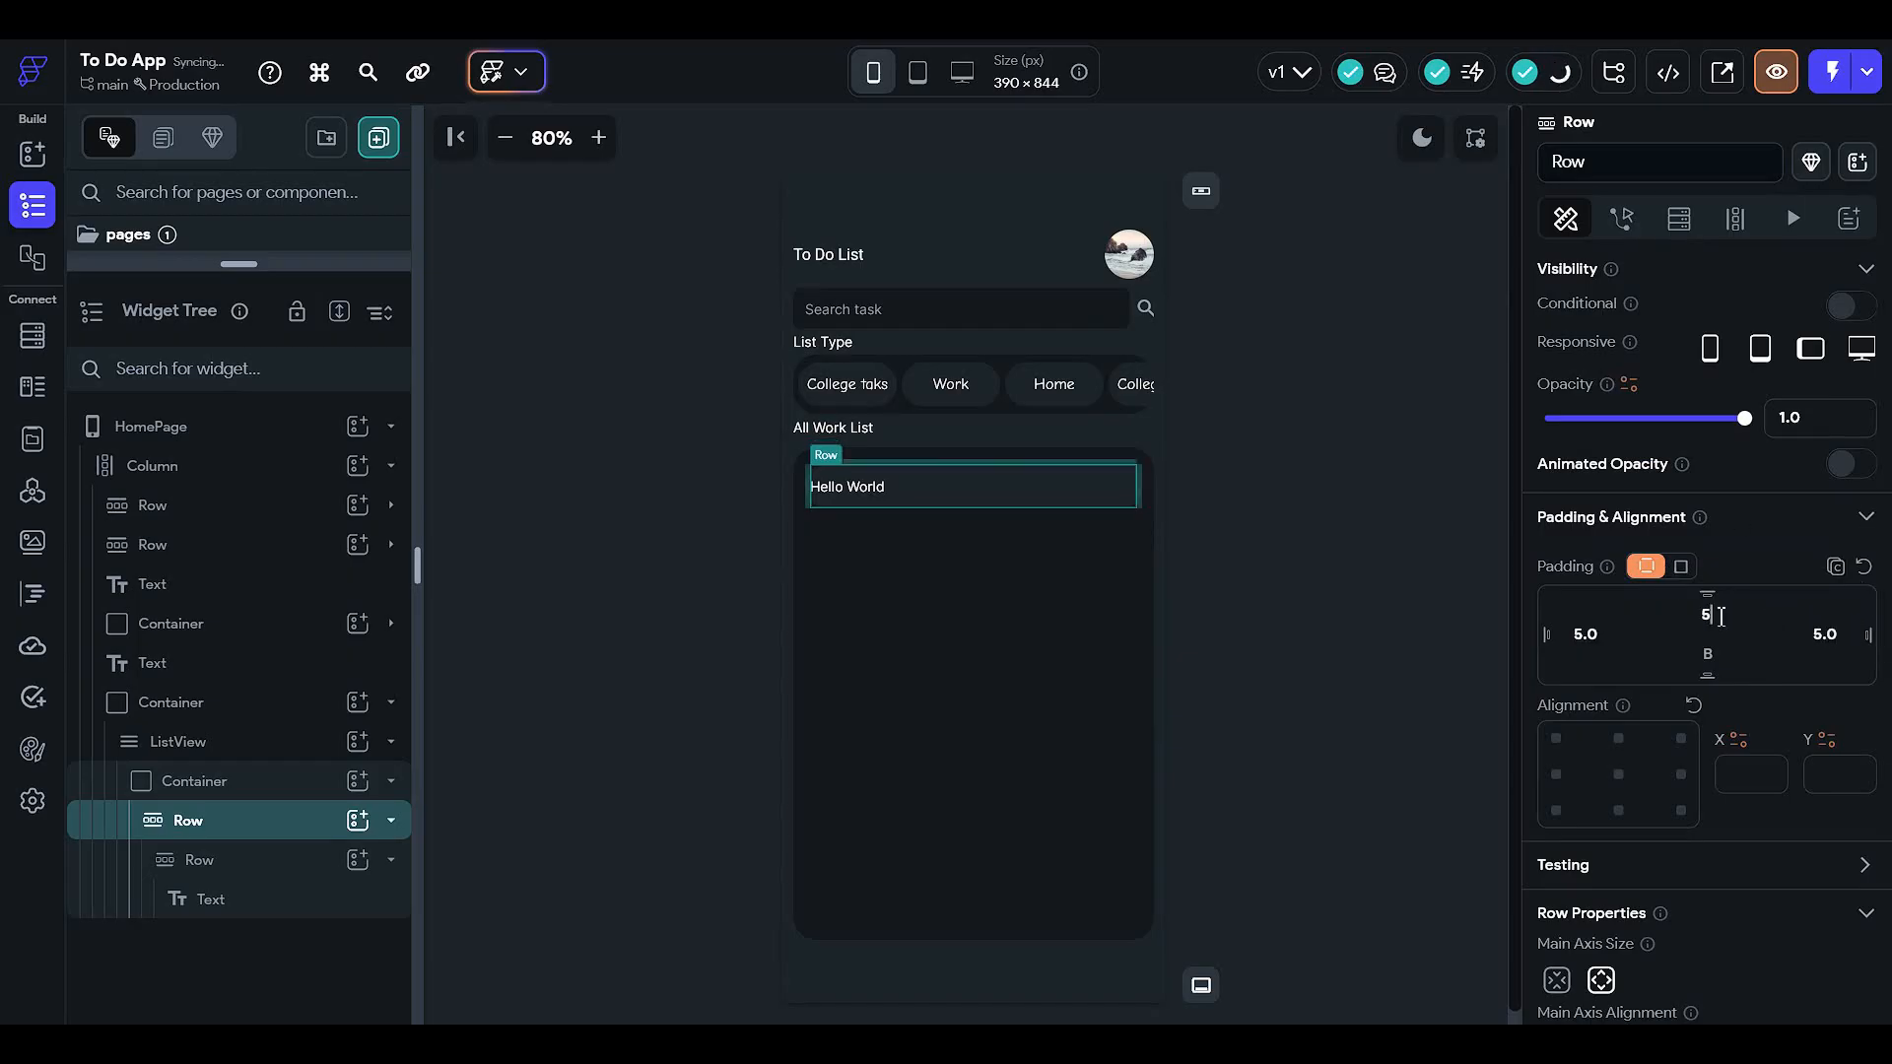
click(1708, 656)
text(5)
- Set the row's left and right padding to 12 px each
click(1363, 592)
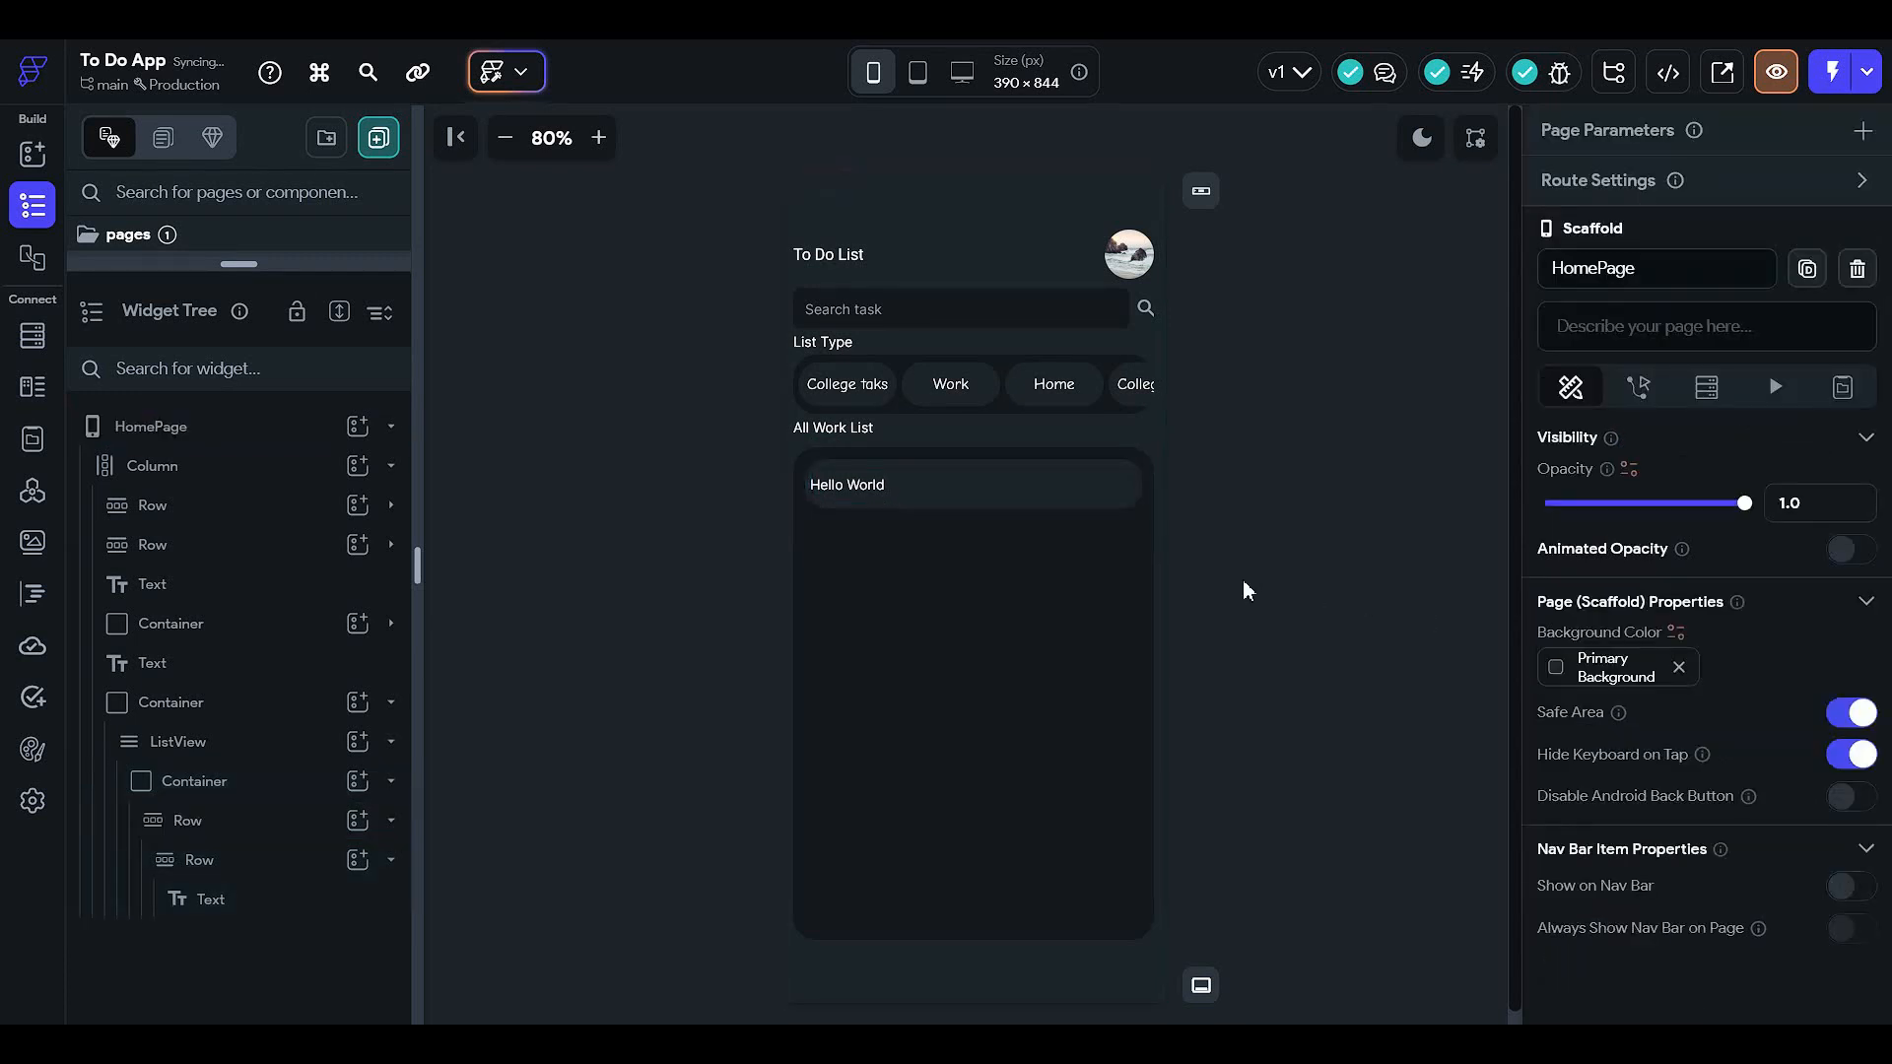
click(969, 485)
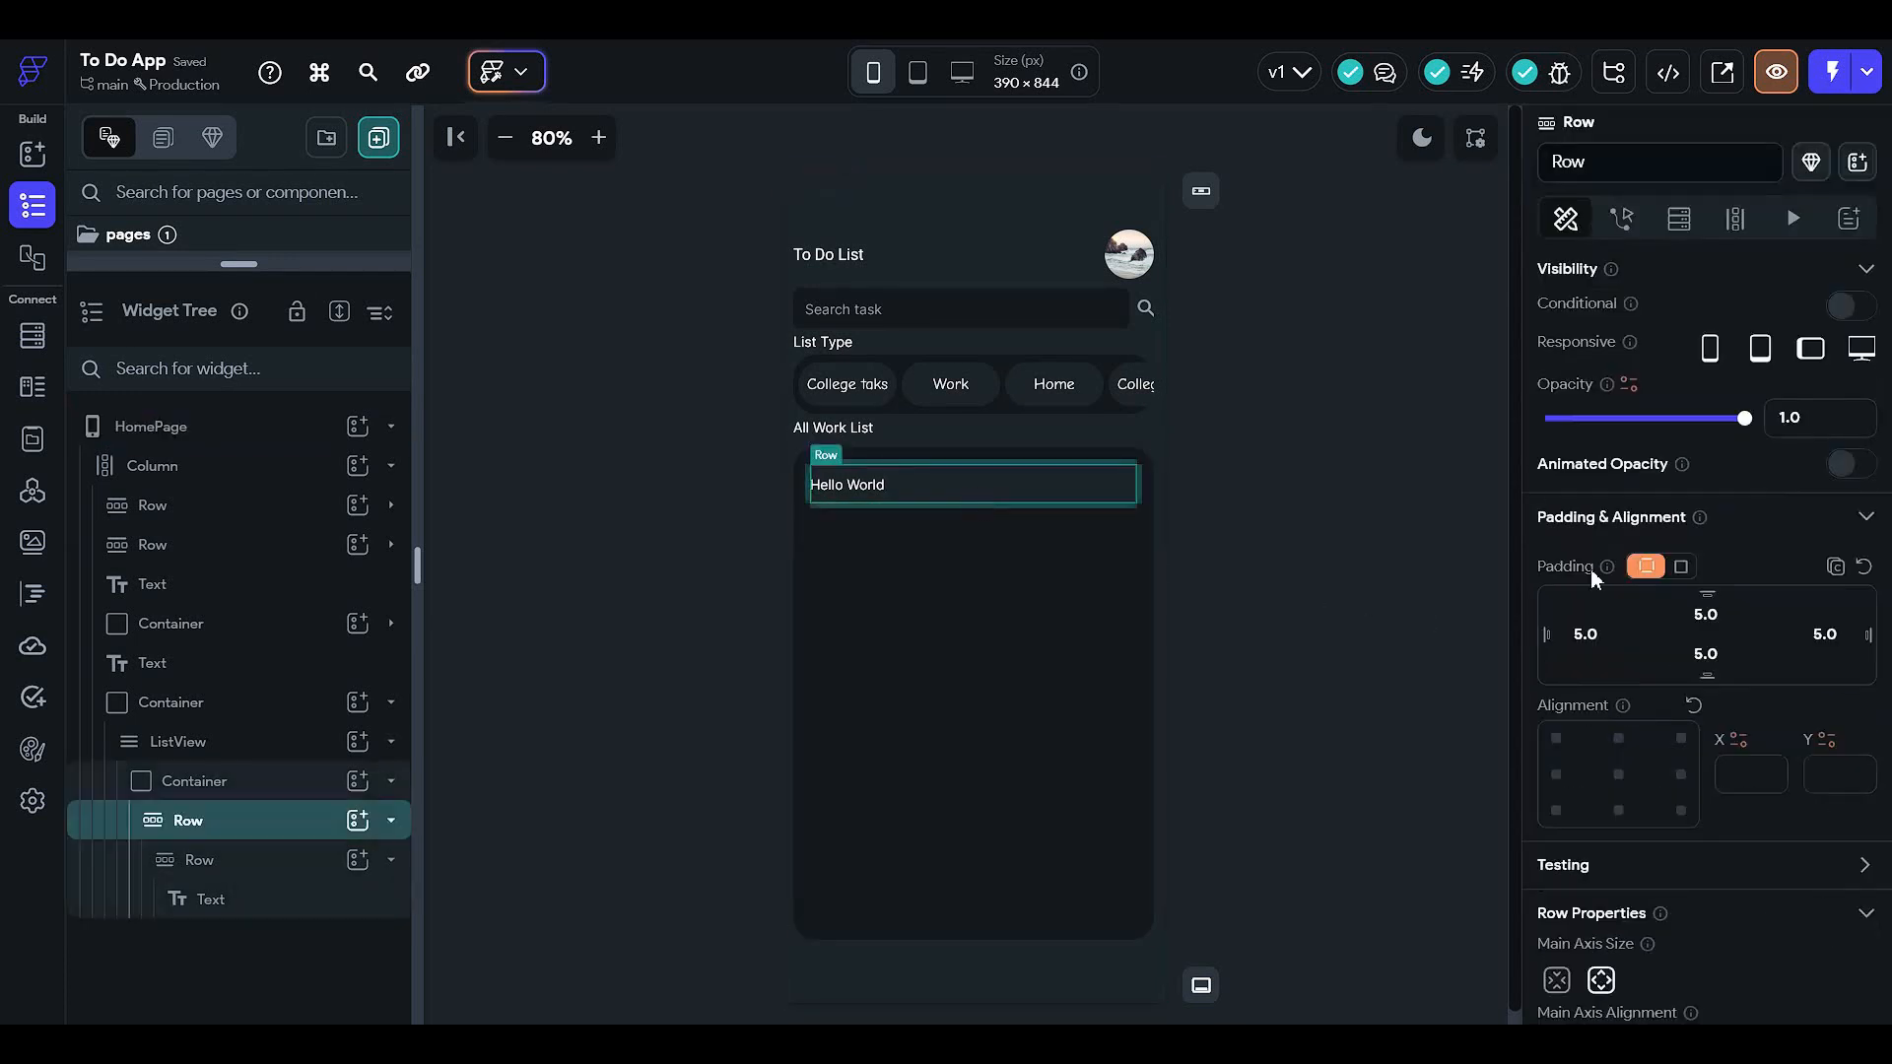
click(1608, 633)
text(12)
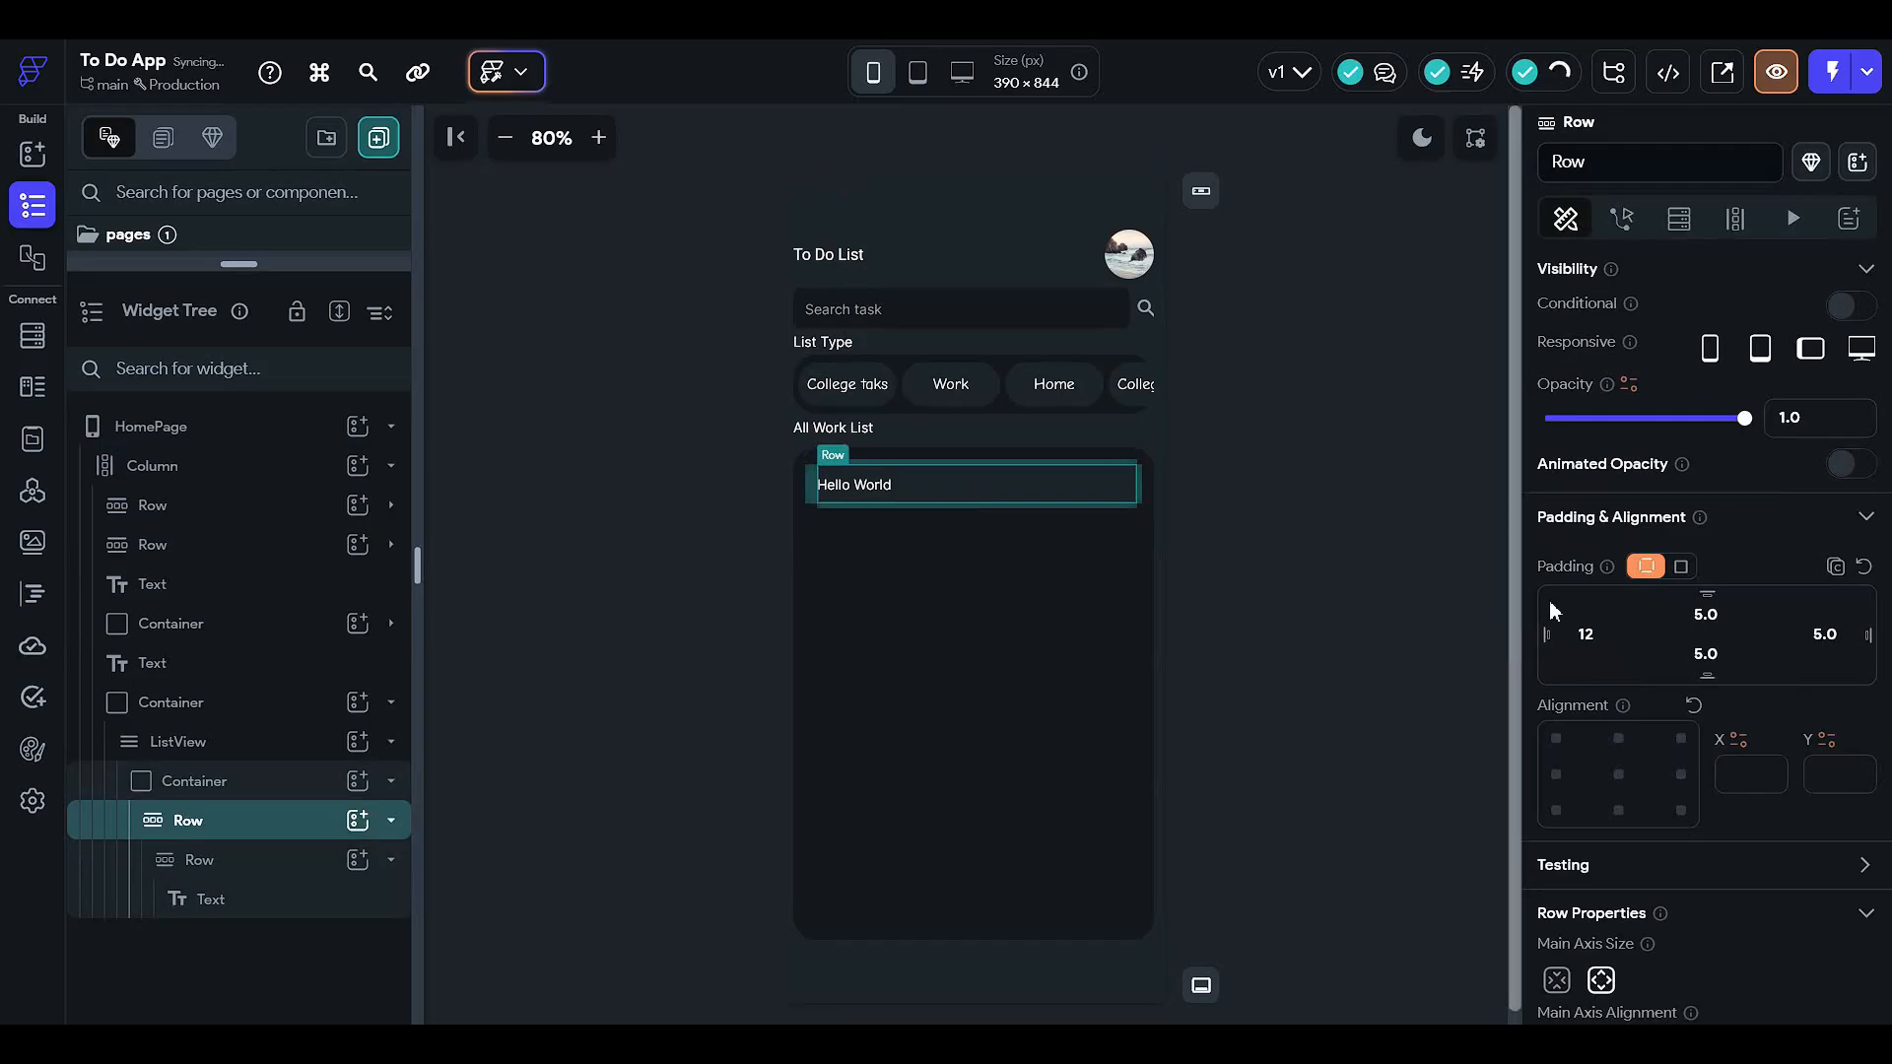
key(Tab)
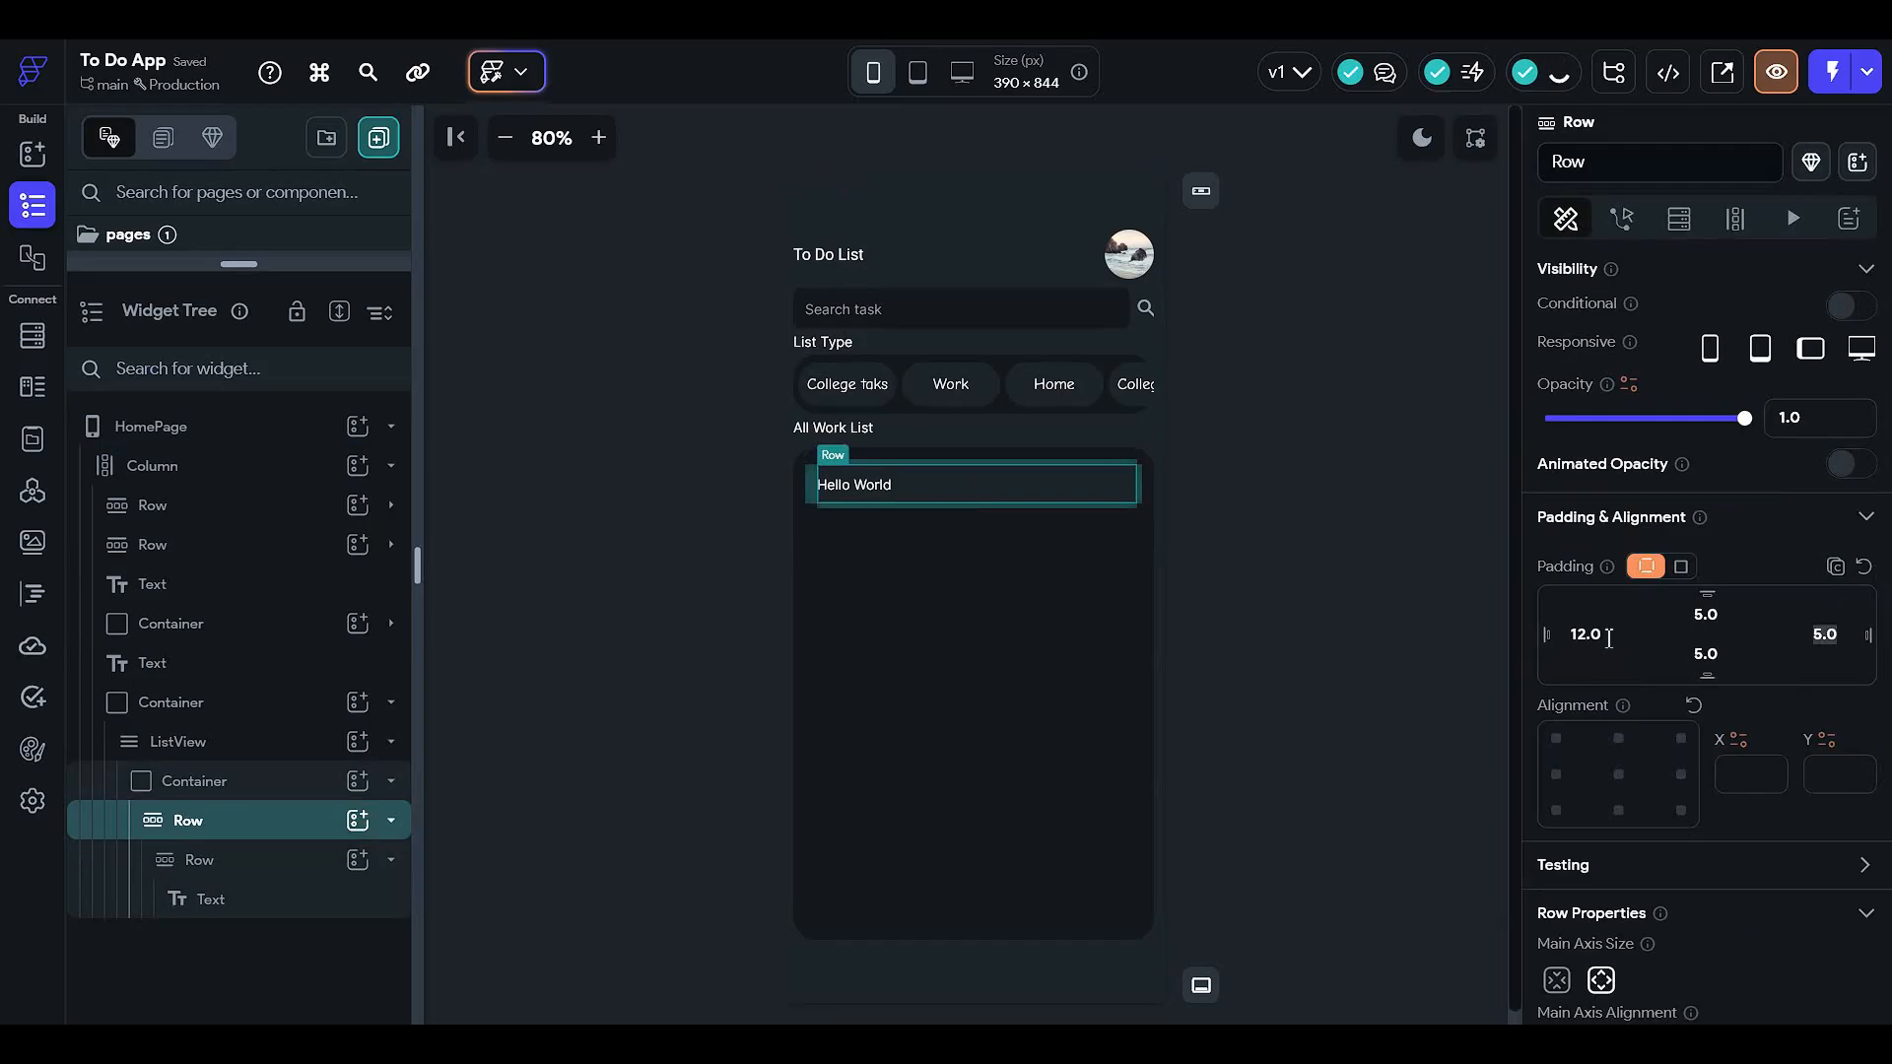
text(12)
click(1193, 640)
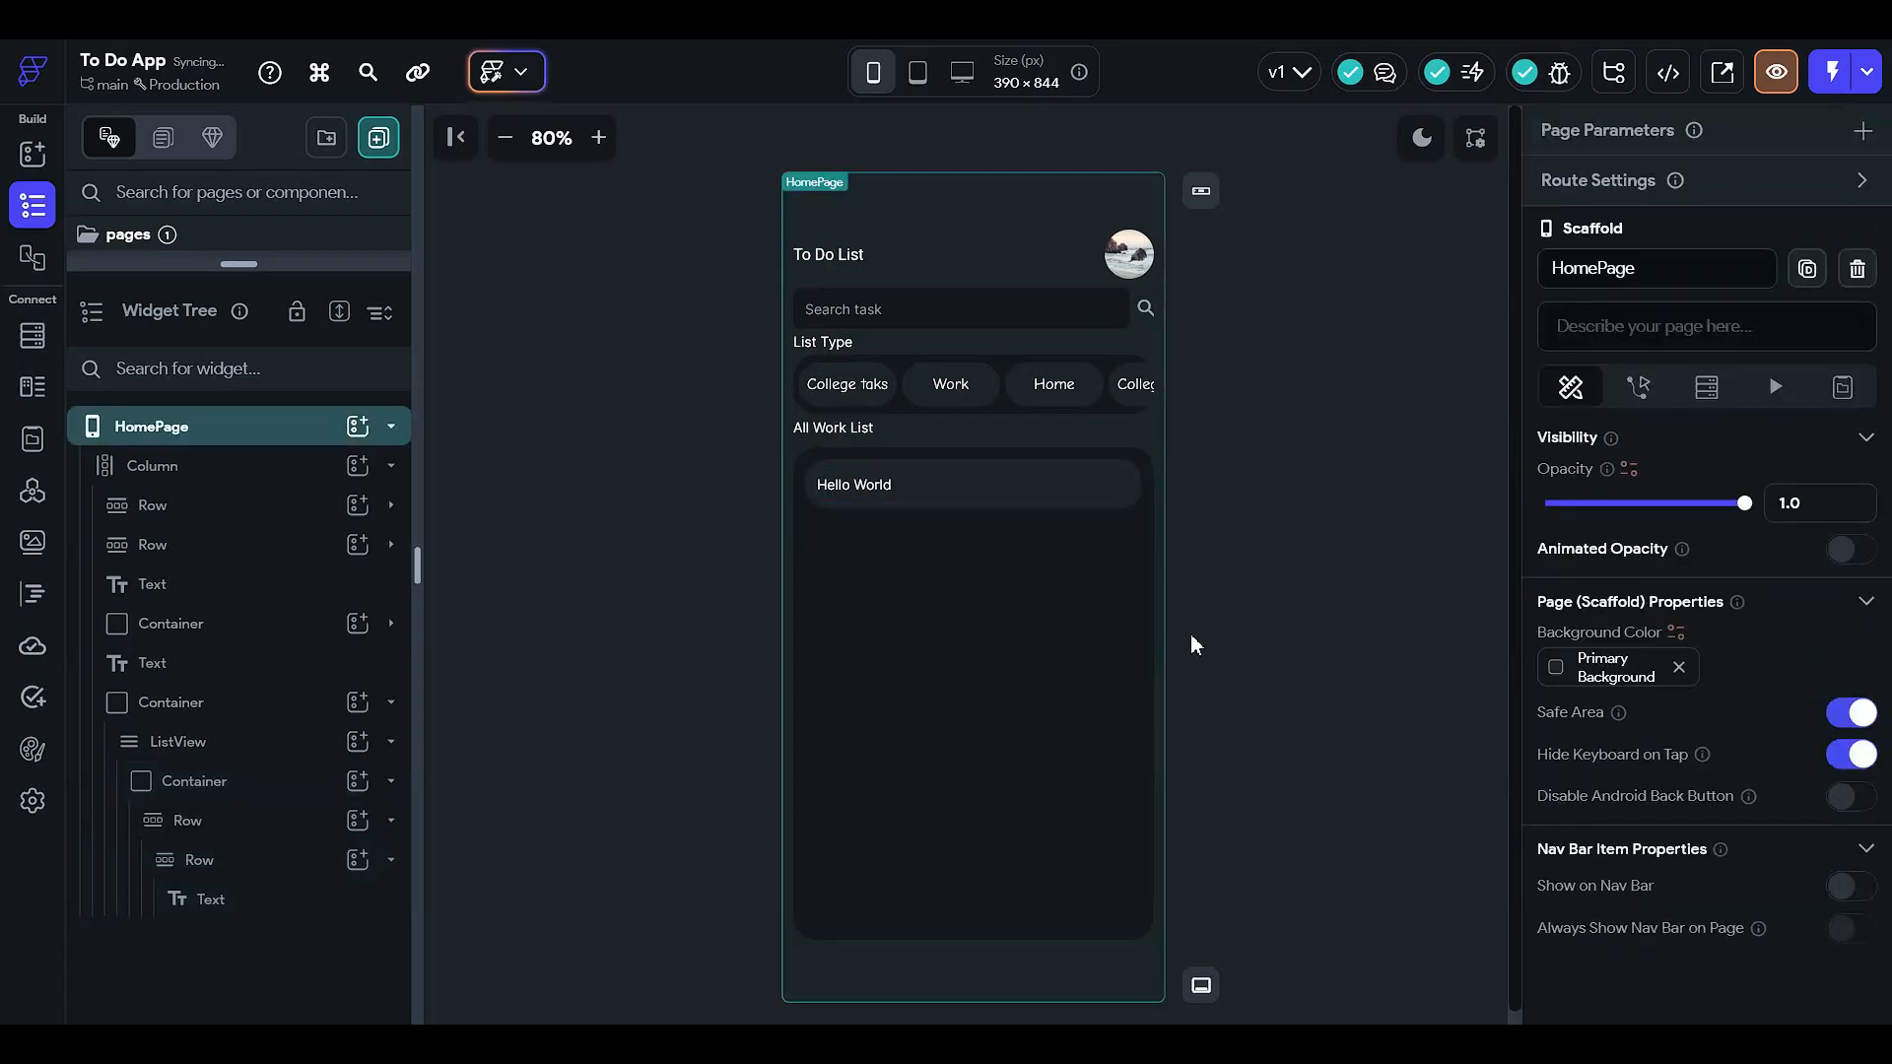
- Replace the Hello World text with 'buy 1 KG potato'
click(880, 491)
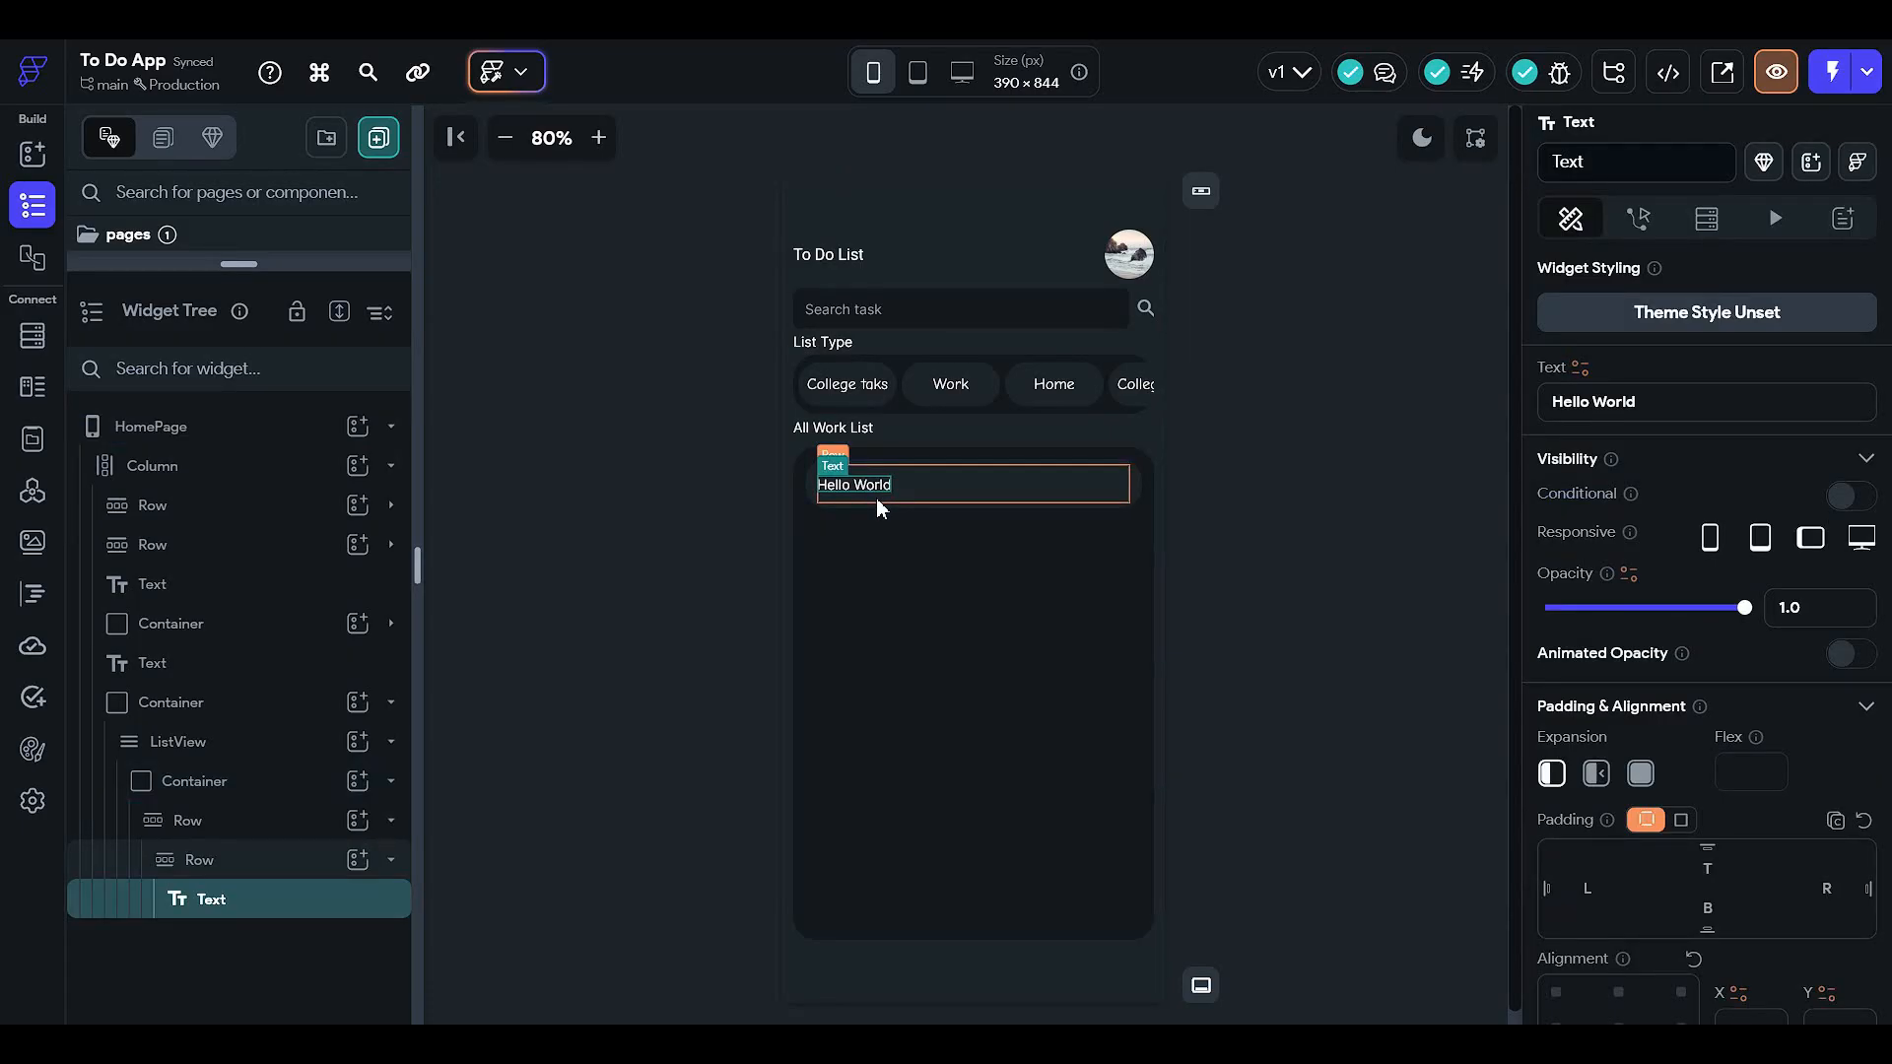
click(1653, 399)
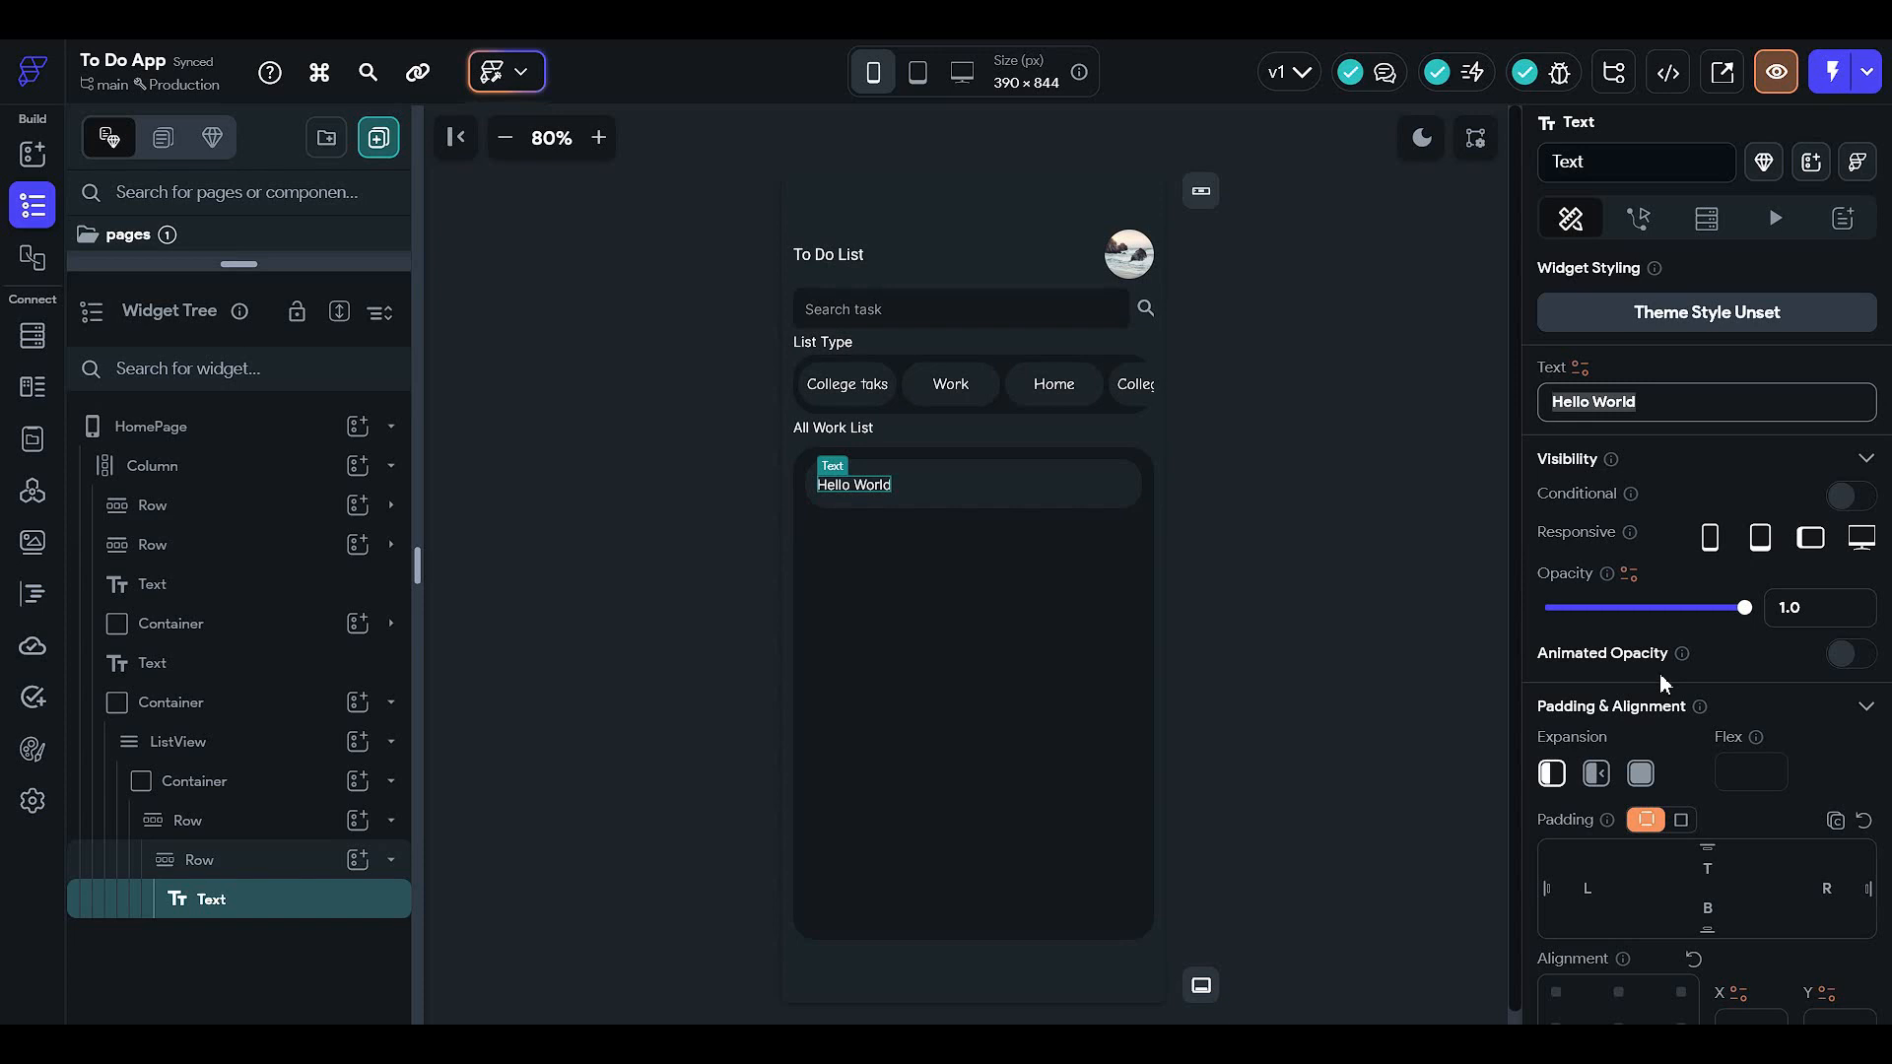
text(buy)
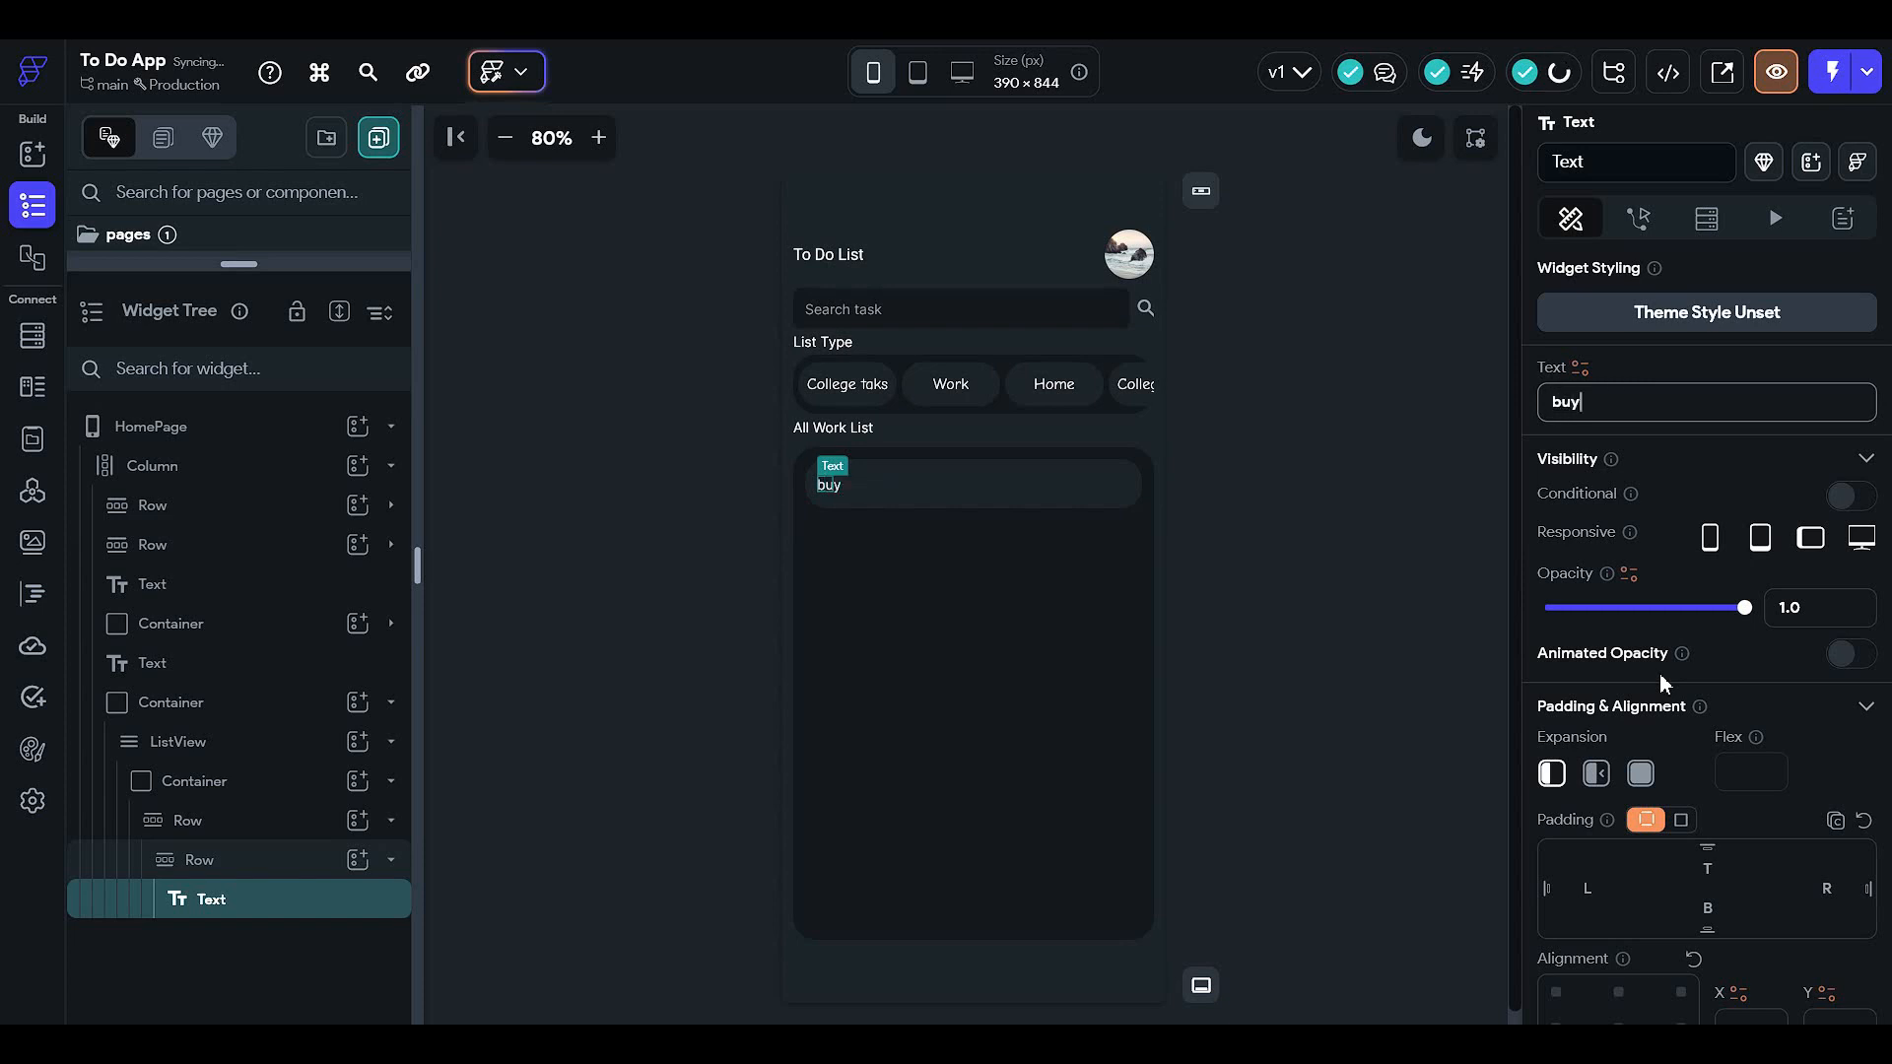
text( 1 KG potato)
click(1333, 429)
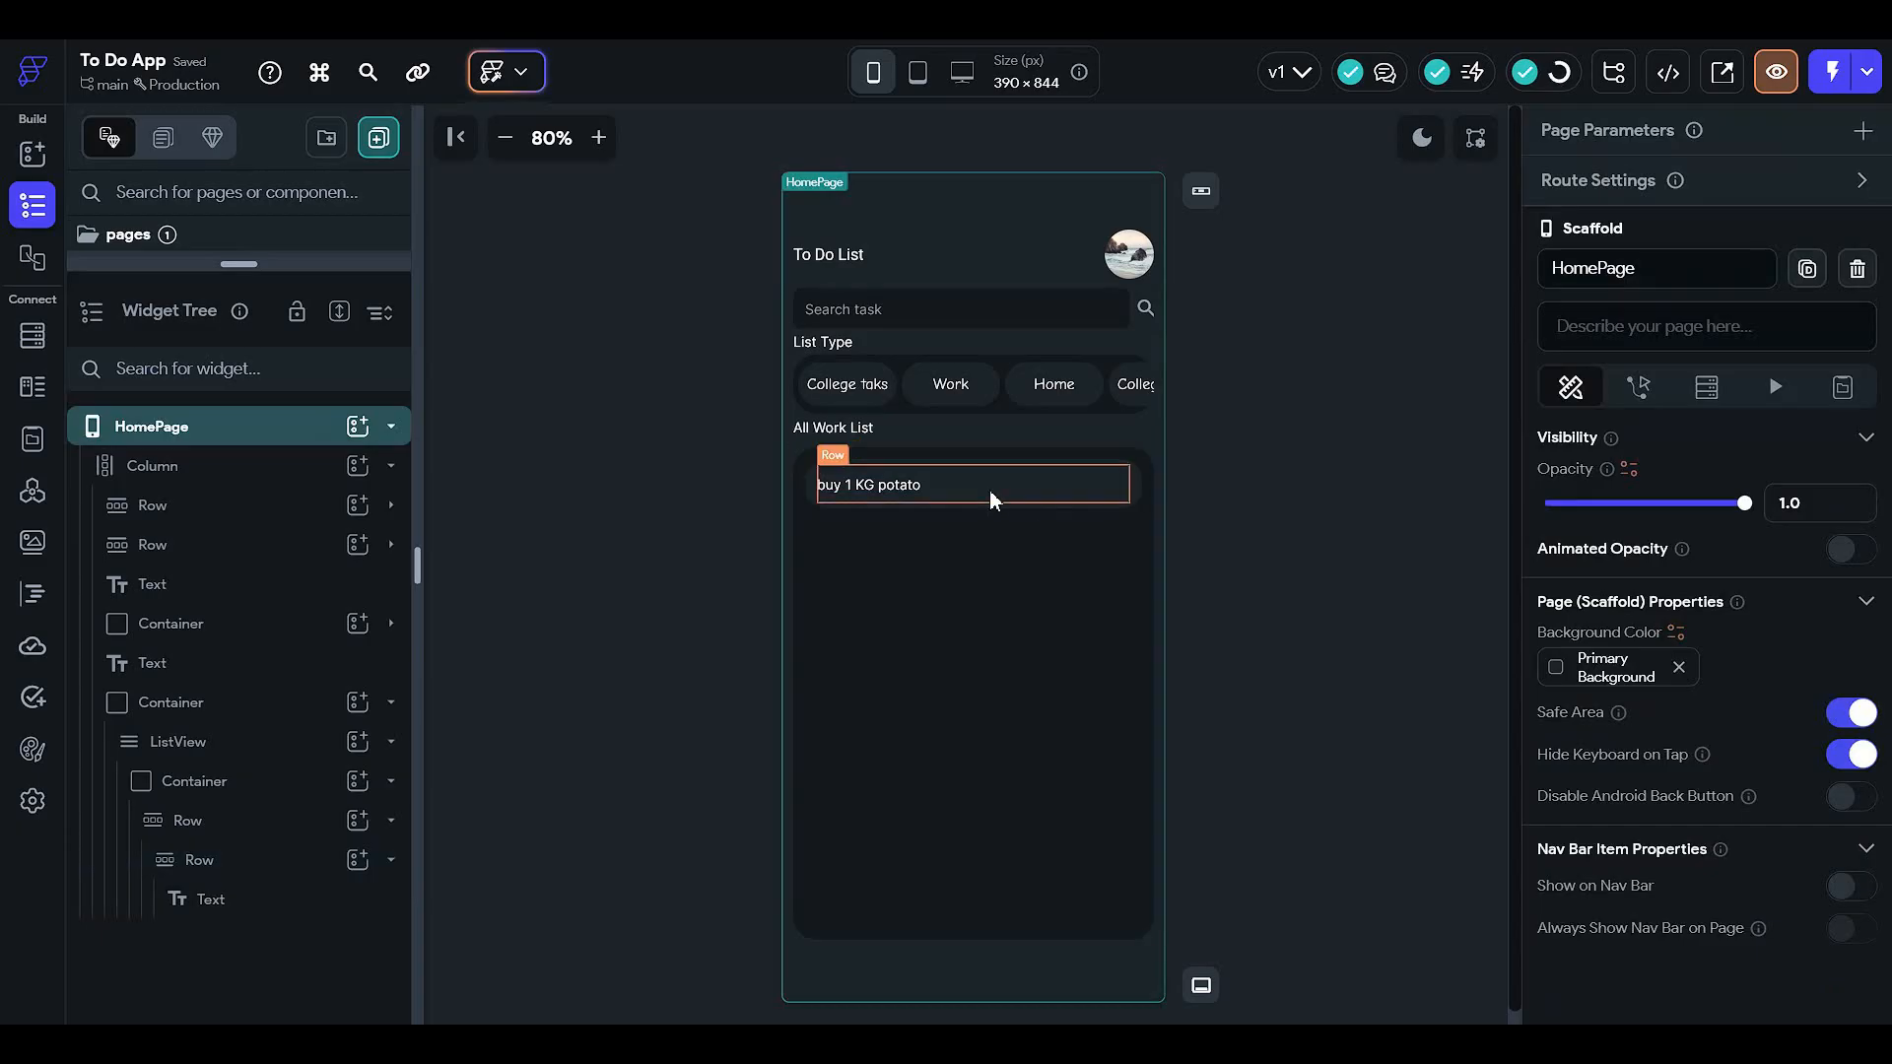
click(1082, 487)
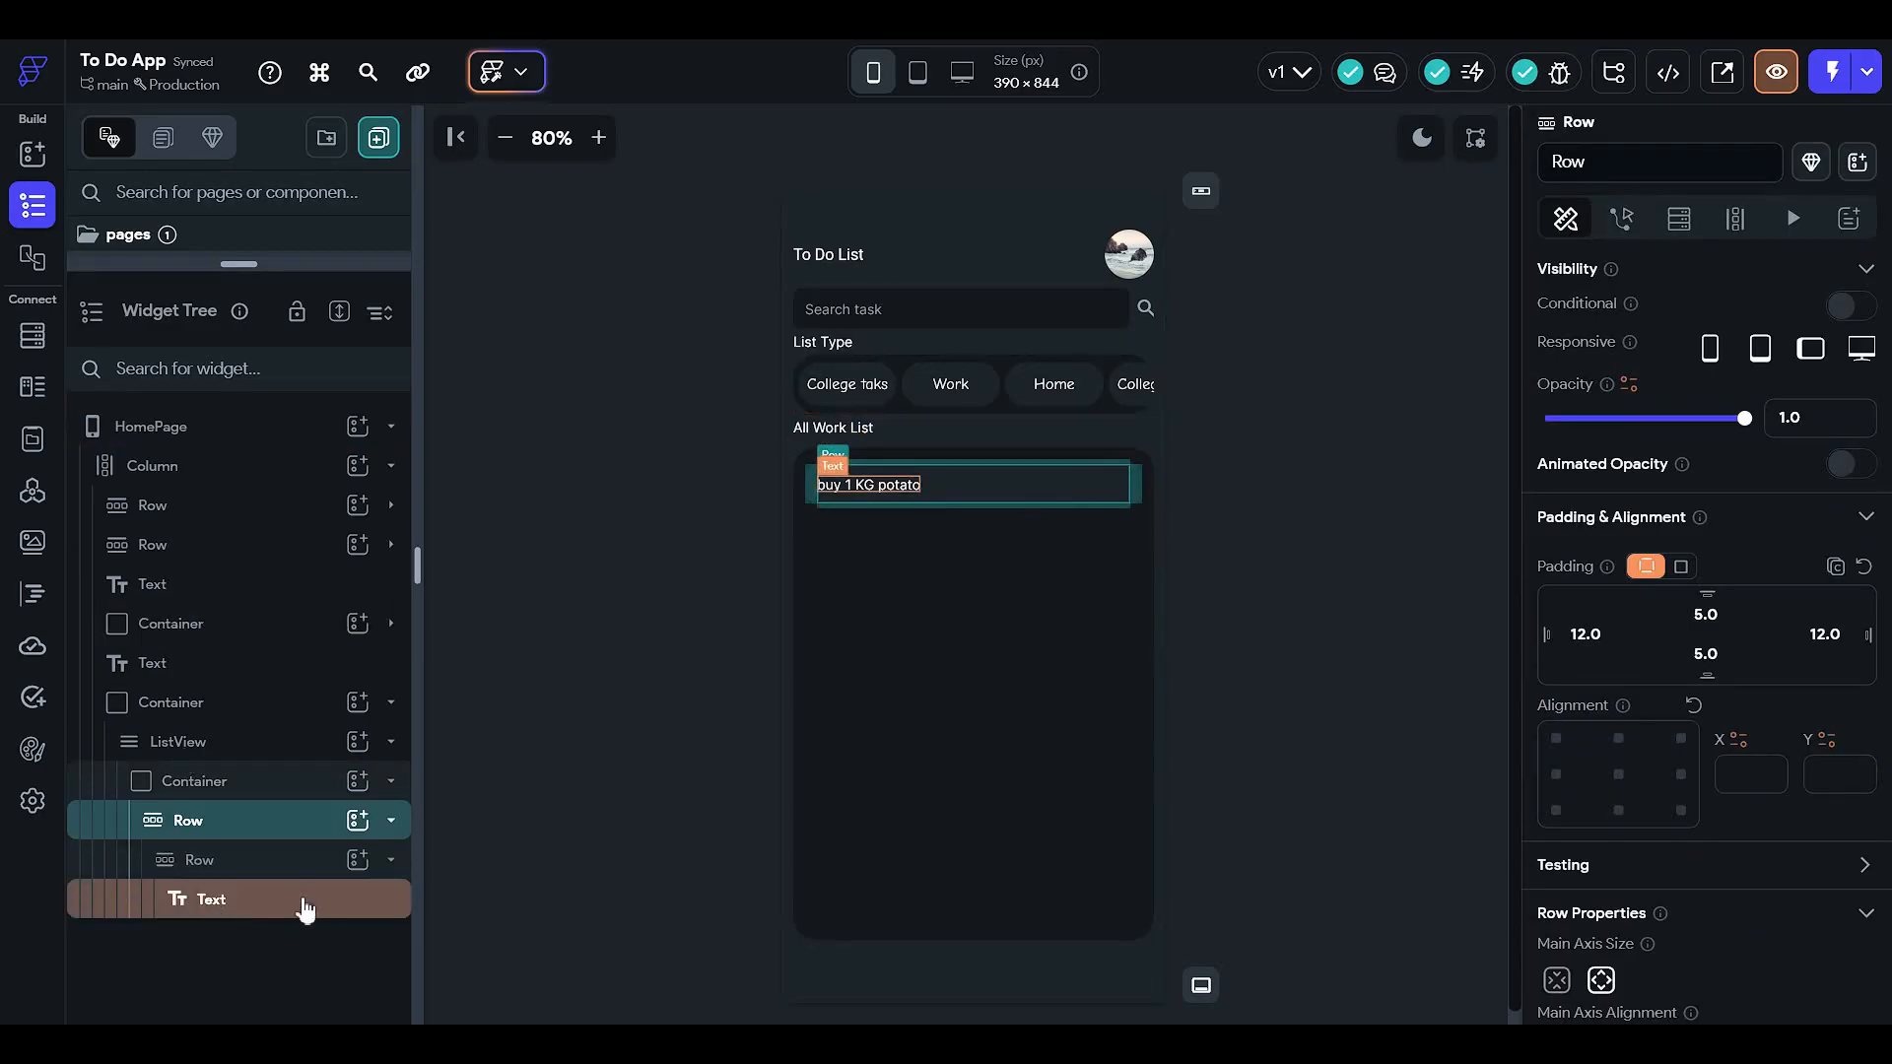
- Add an Icon widget to the list item's outer row
click(313, 869)
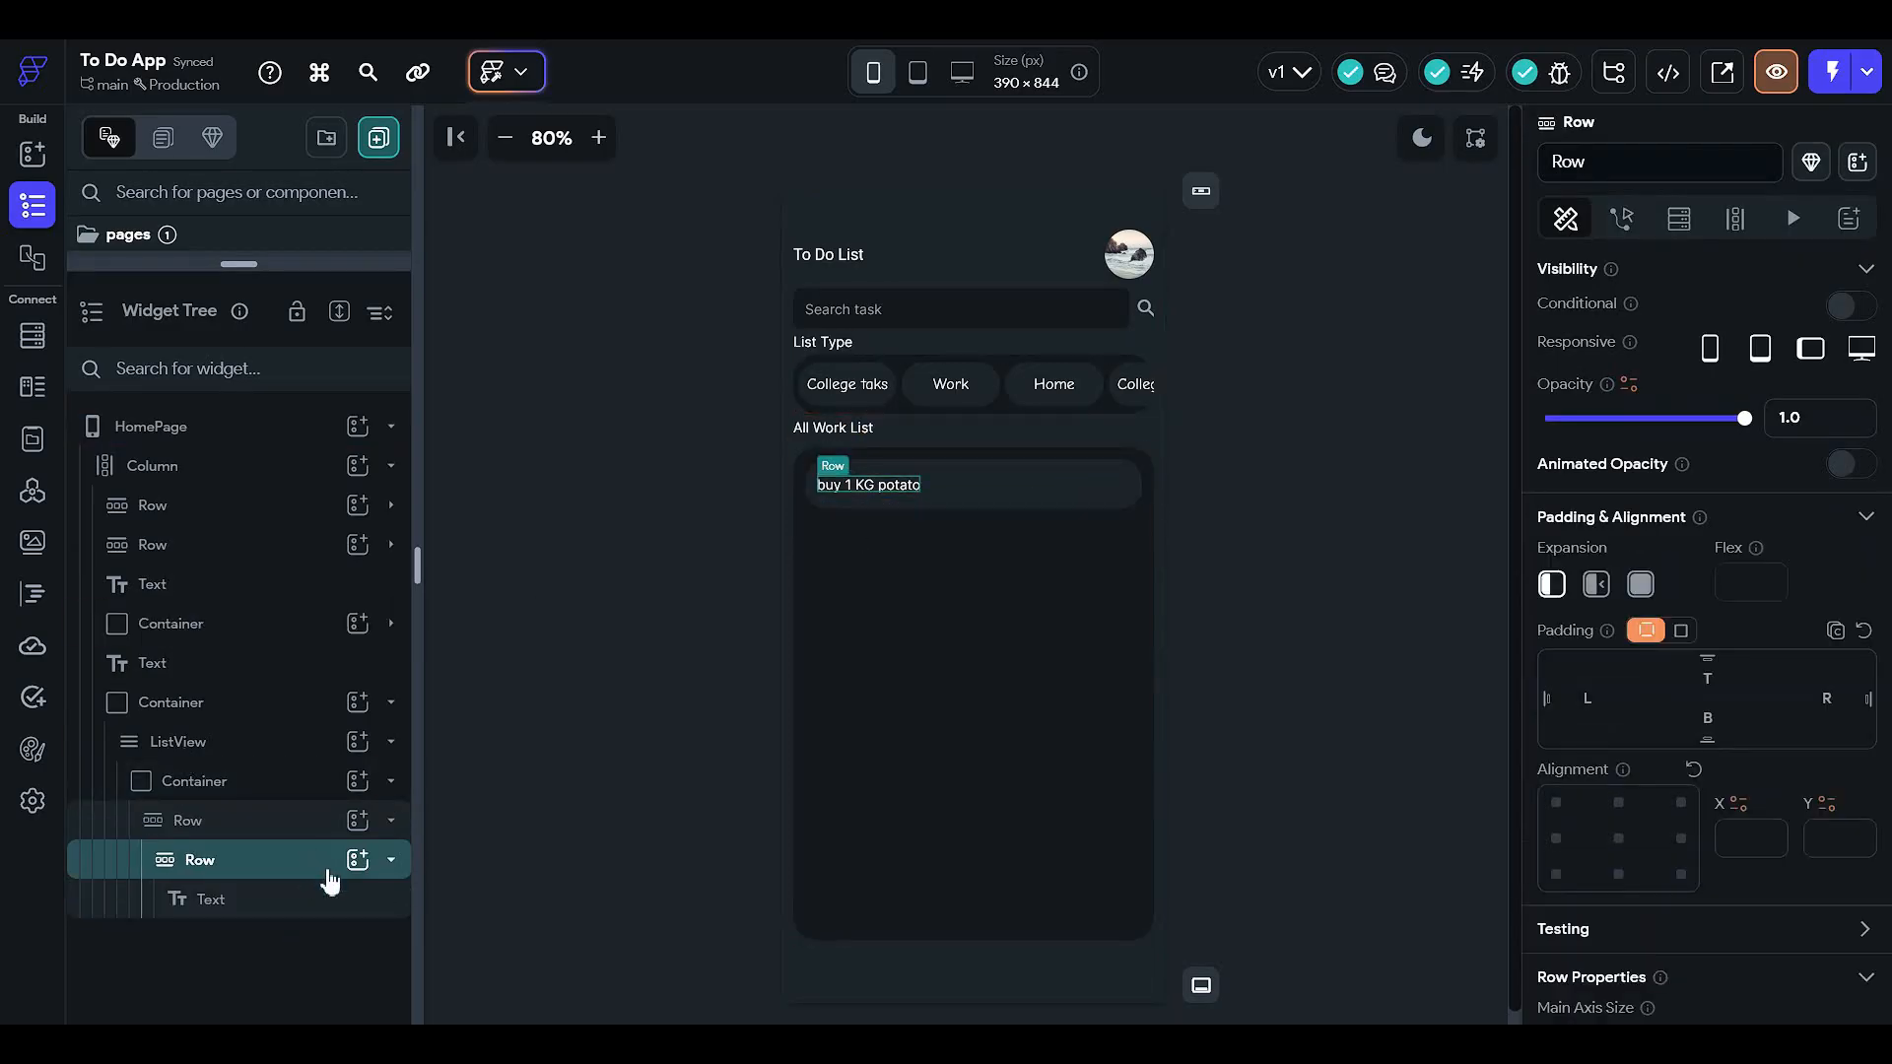
click(287, 835)
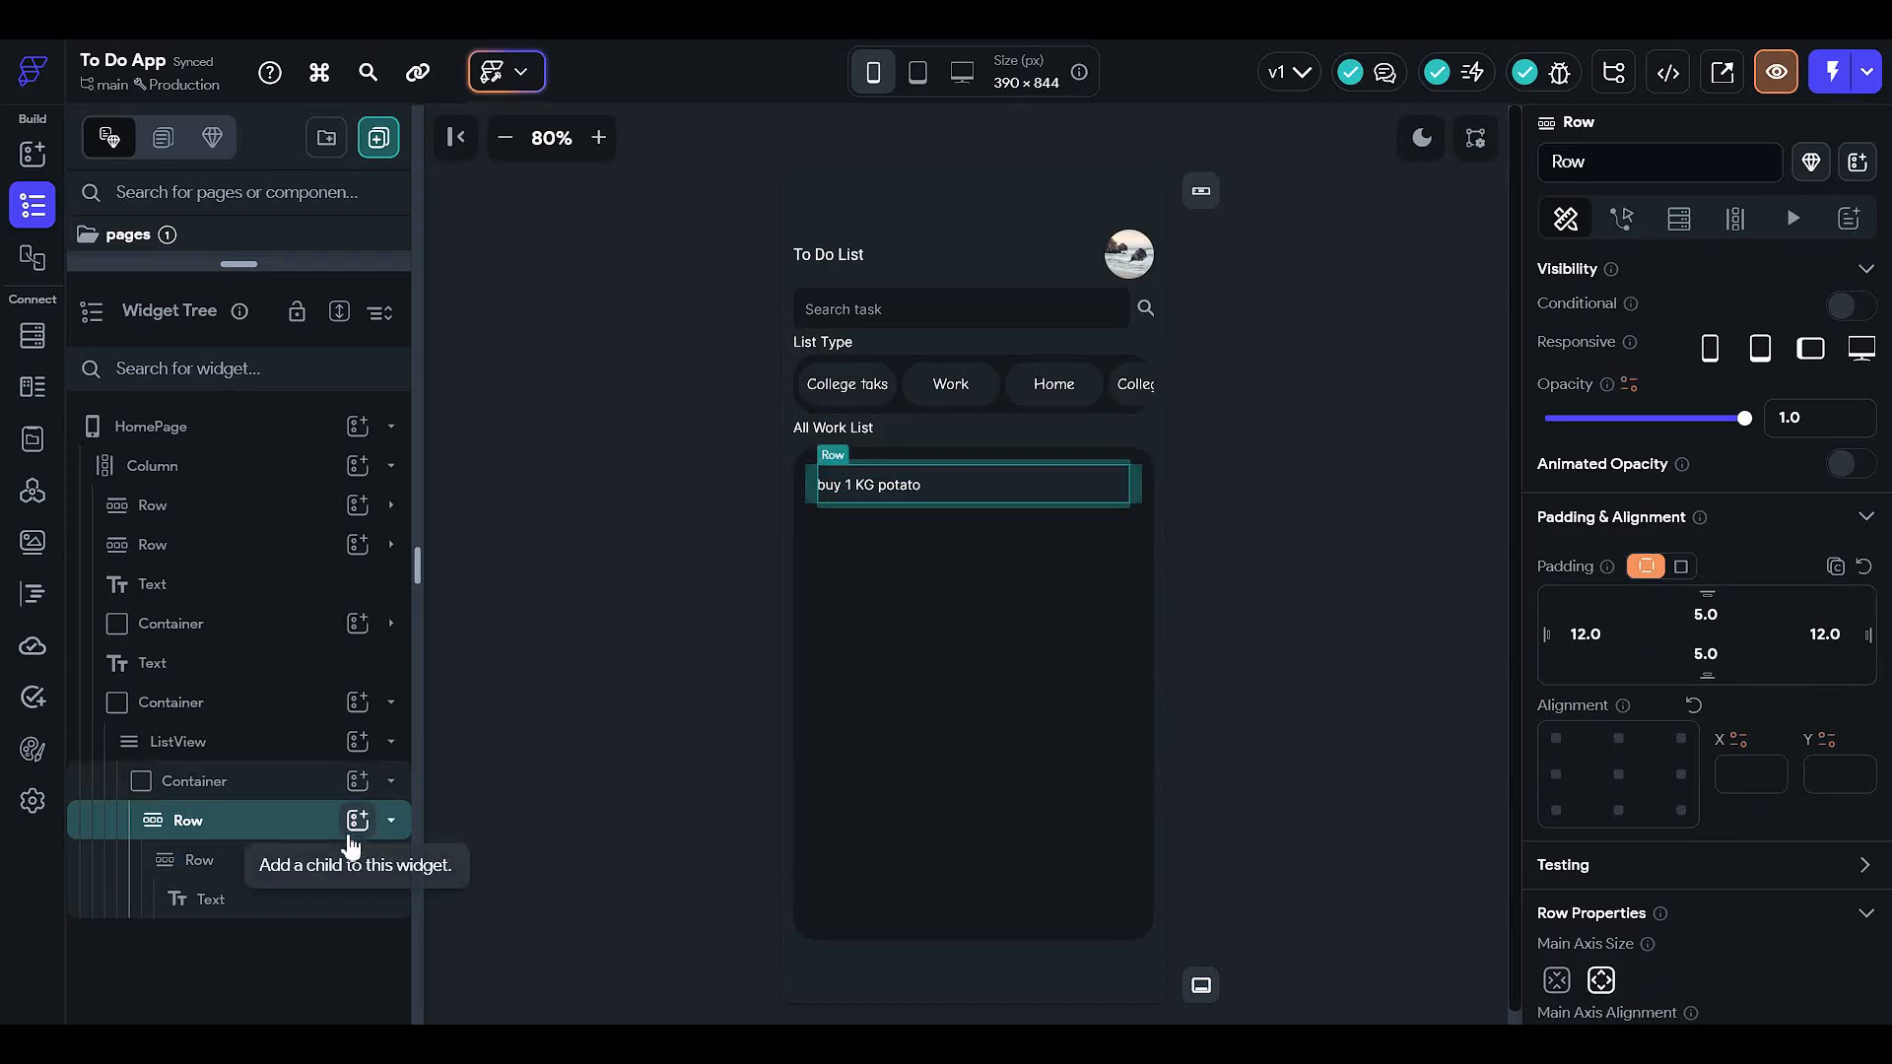
double_click(259, 873)
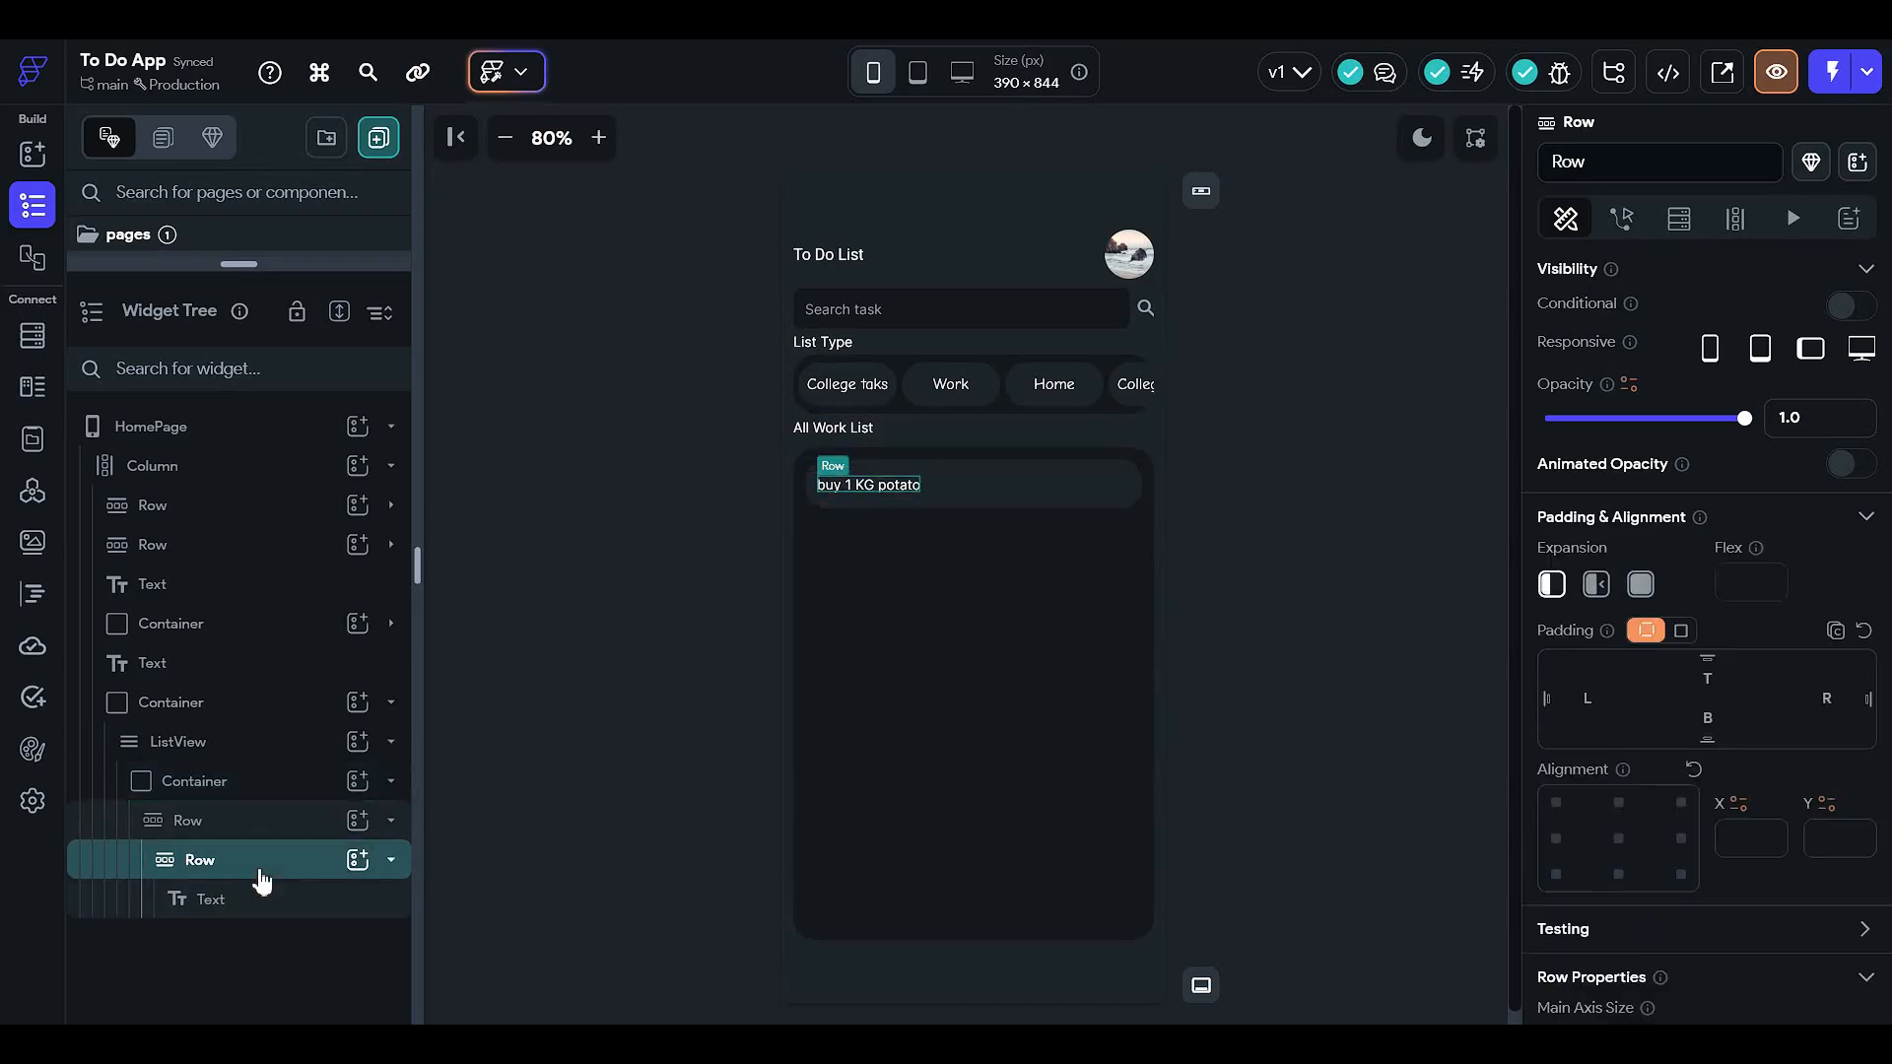
click(337, 830)
click(356, 822)
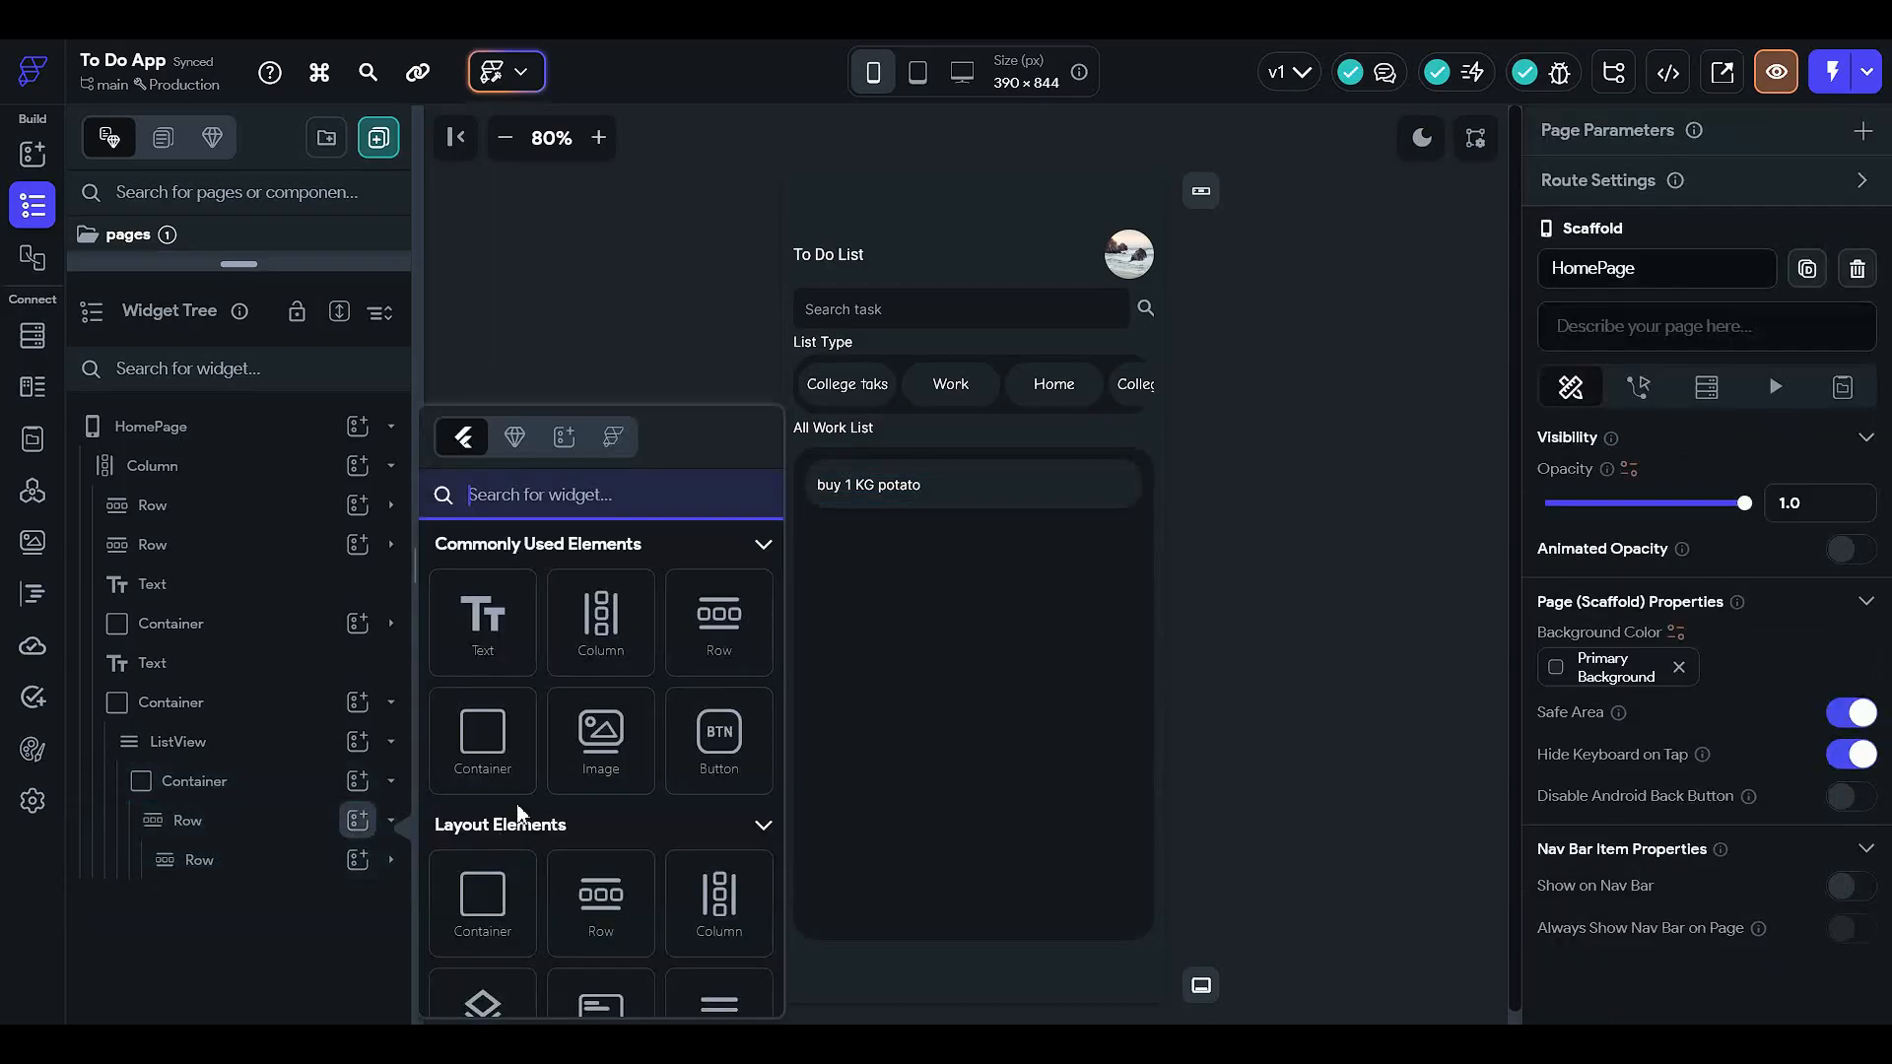
text(icon)
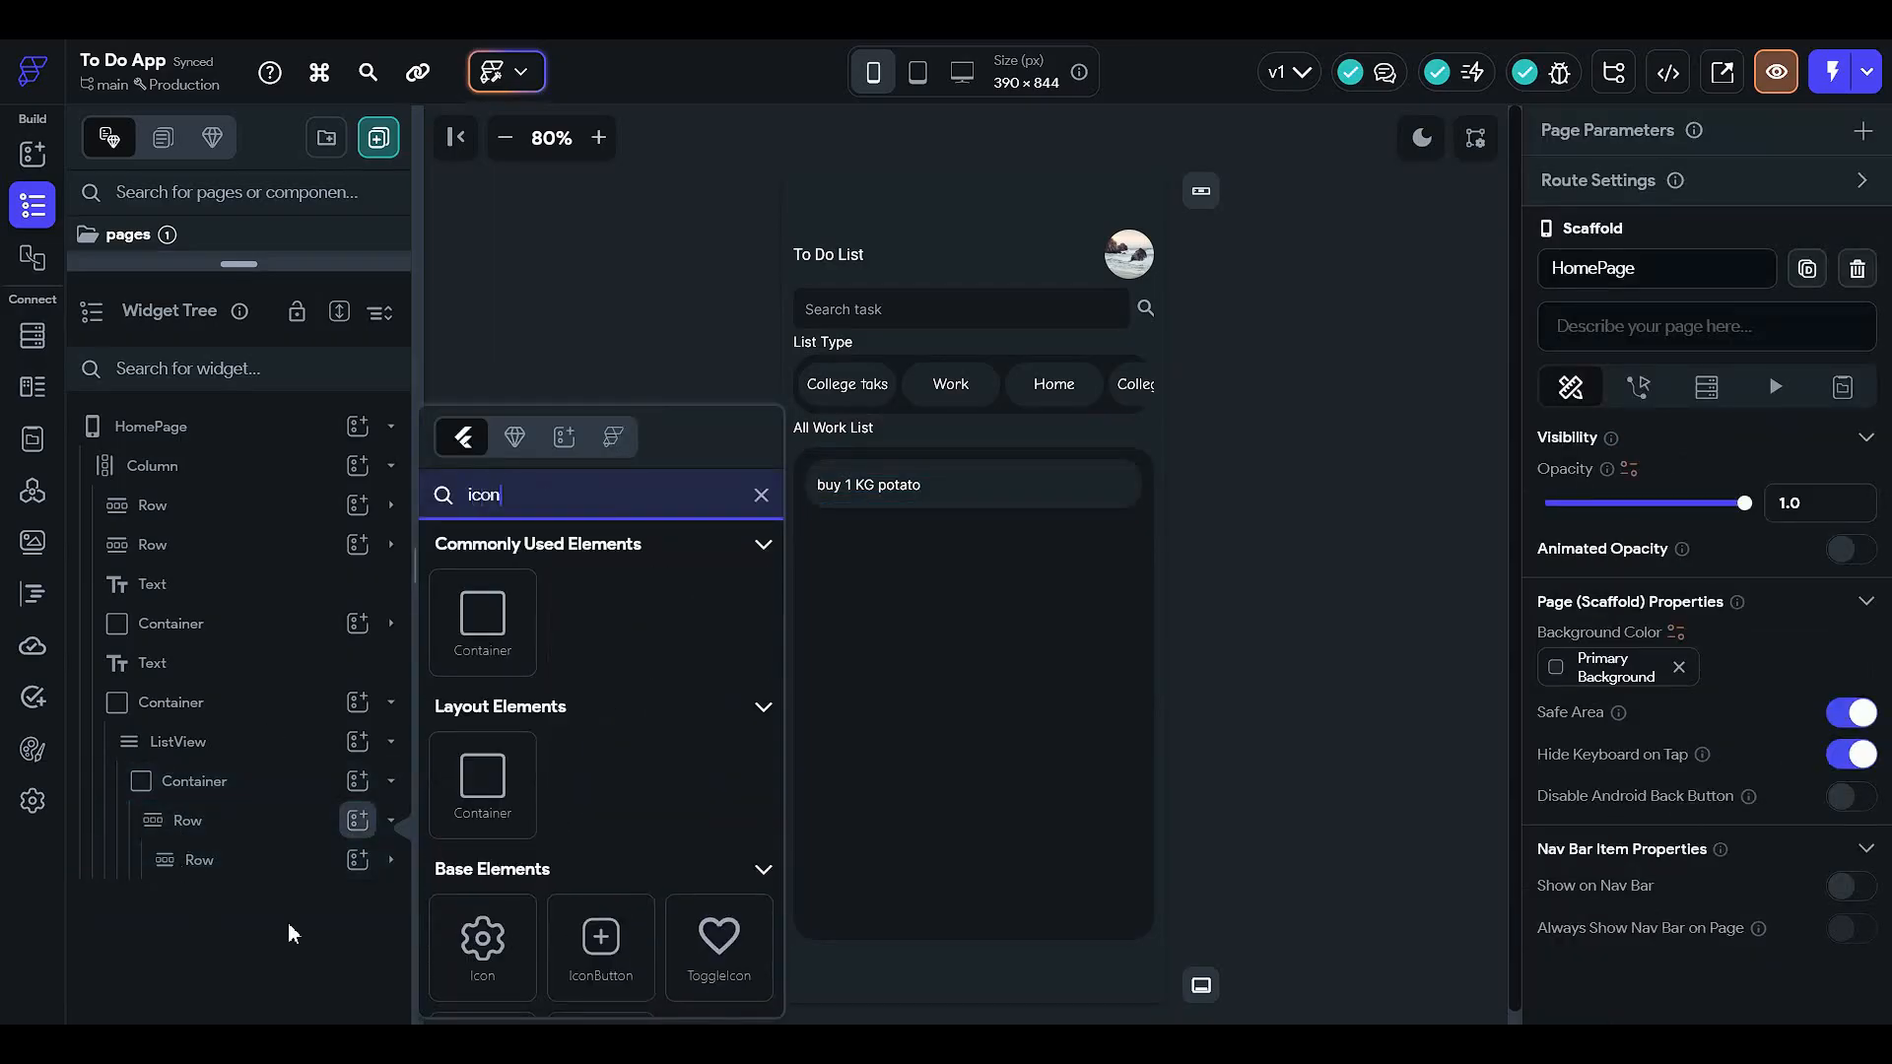
click(478, 936)
- Set the row's main axis alignment to Space Between so the icon sits at the right
click(262, 826)
scroll(1696, 719, down, 3)
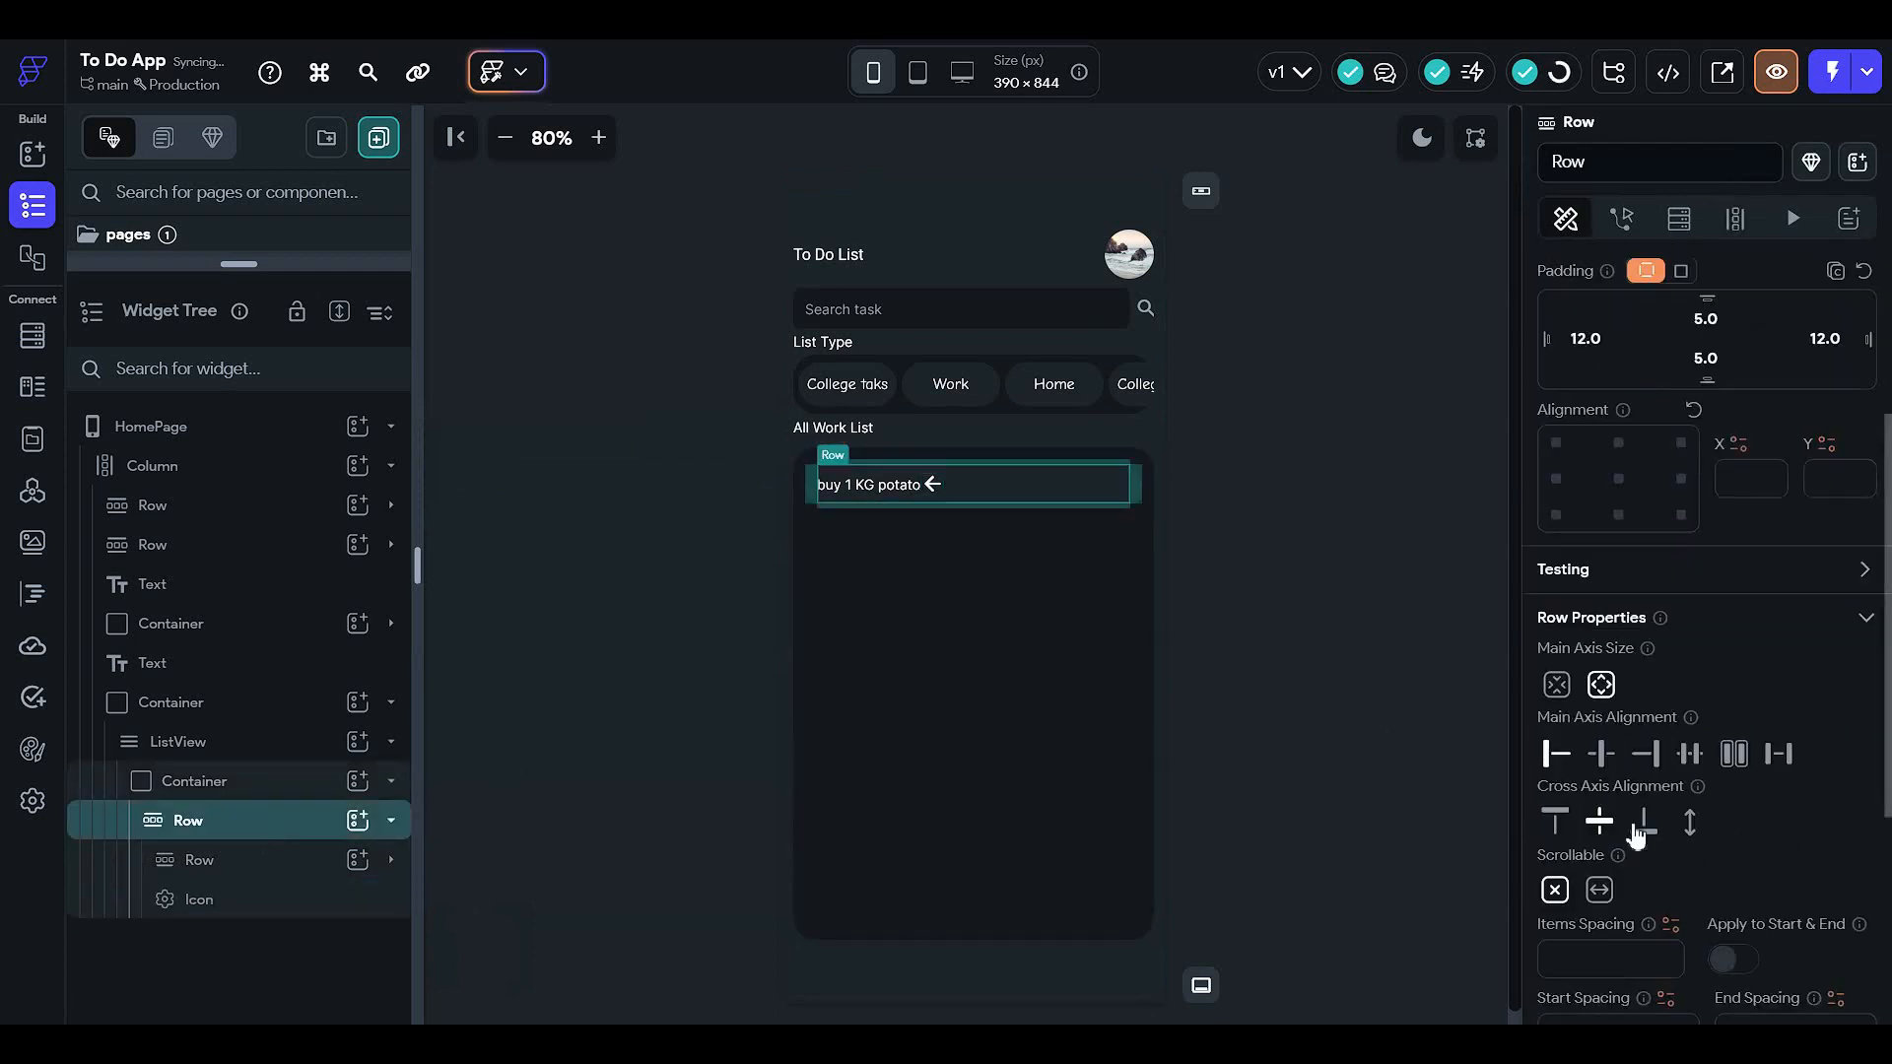
click(1777, 757)
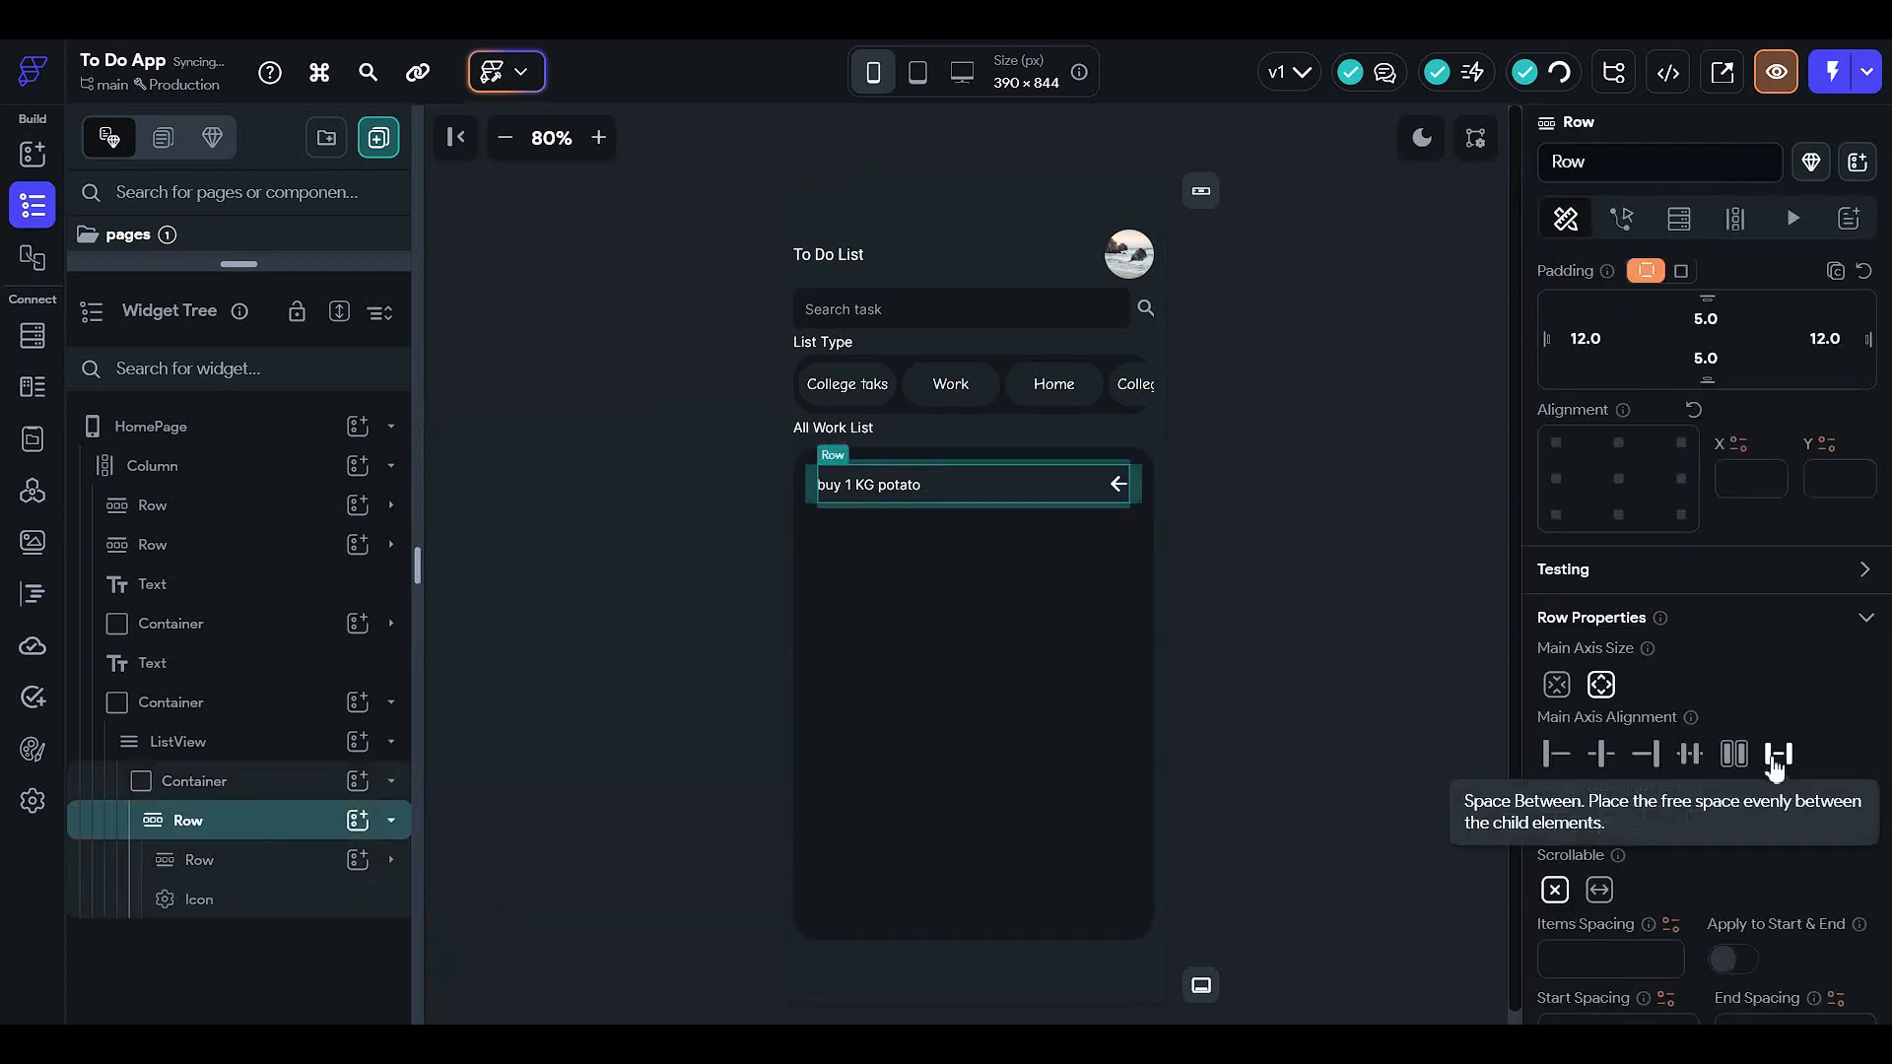
click(1118, 484)
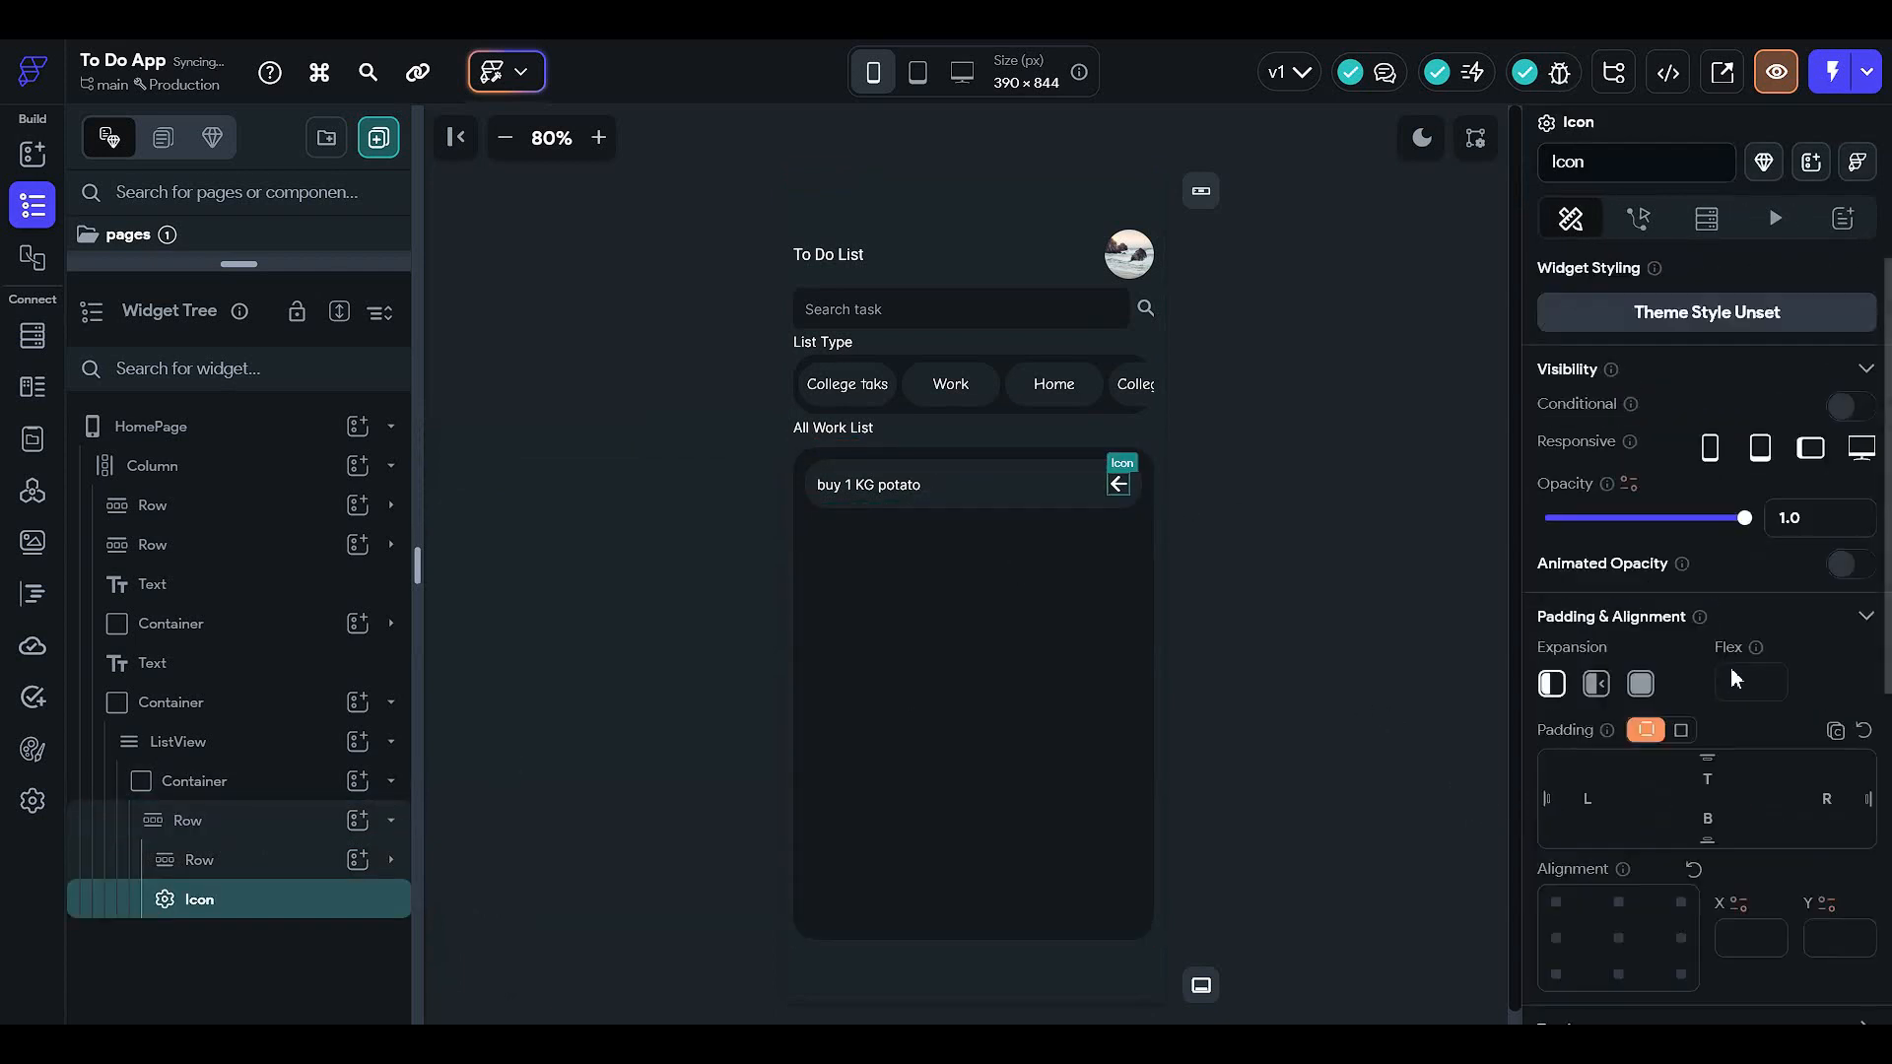
scroll(1688, 653, down, 3)
- Change the list item's icon to the filled star
click(1687, 851)
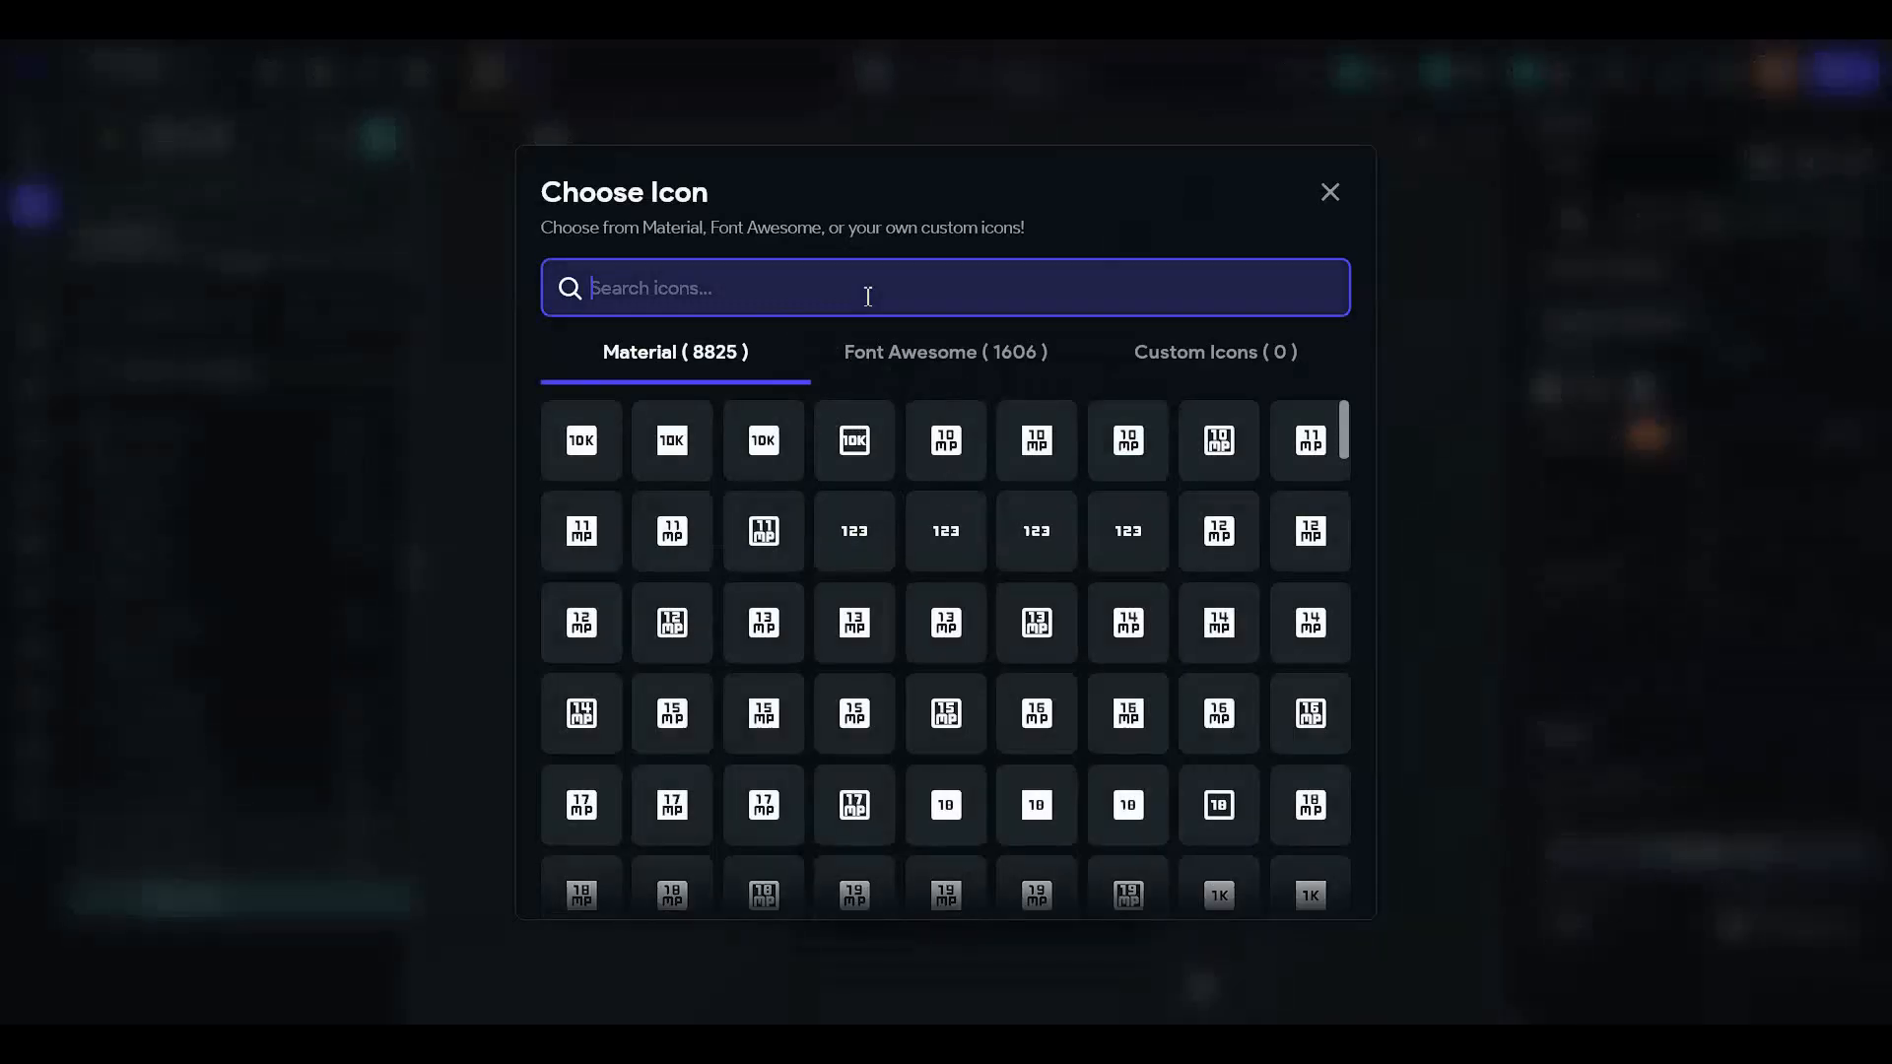
text(star)
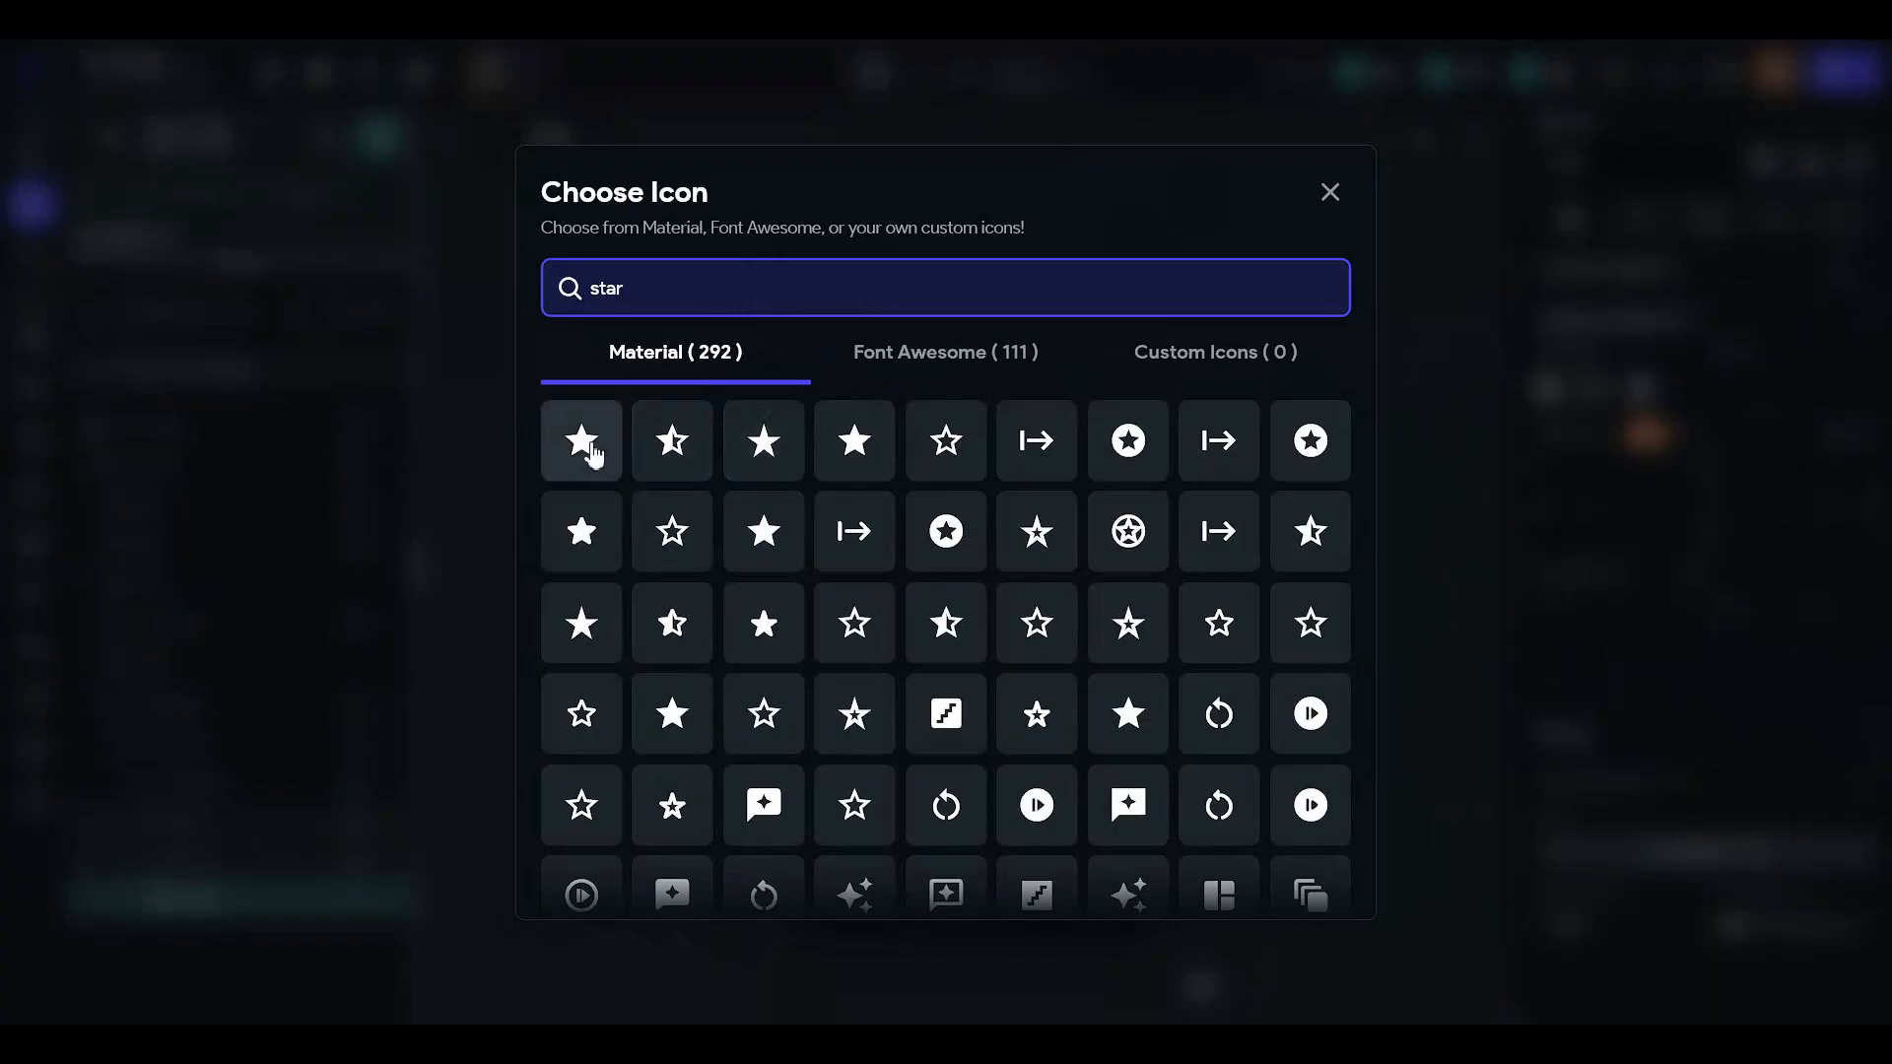
click(583, 443)
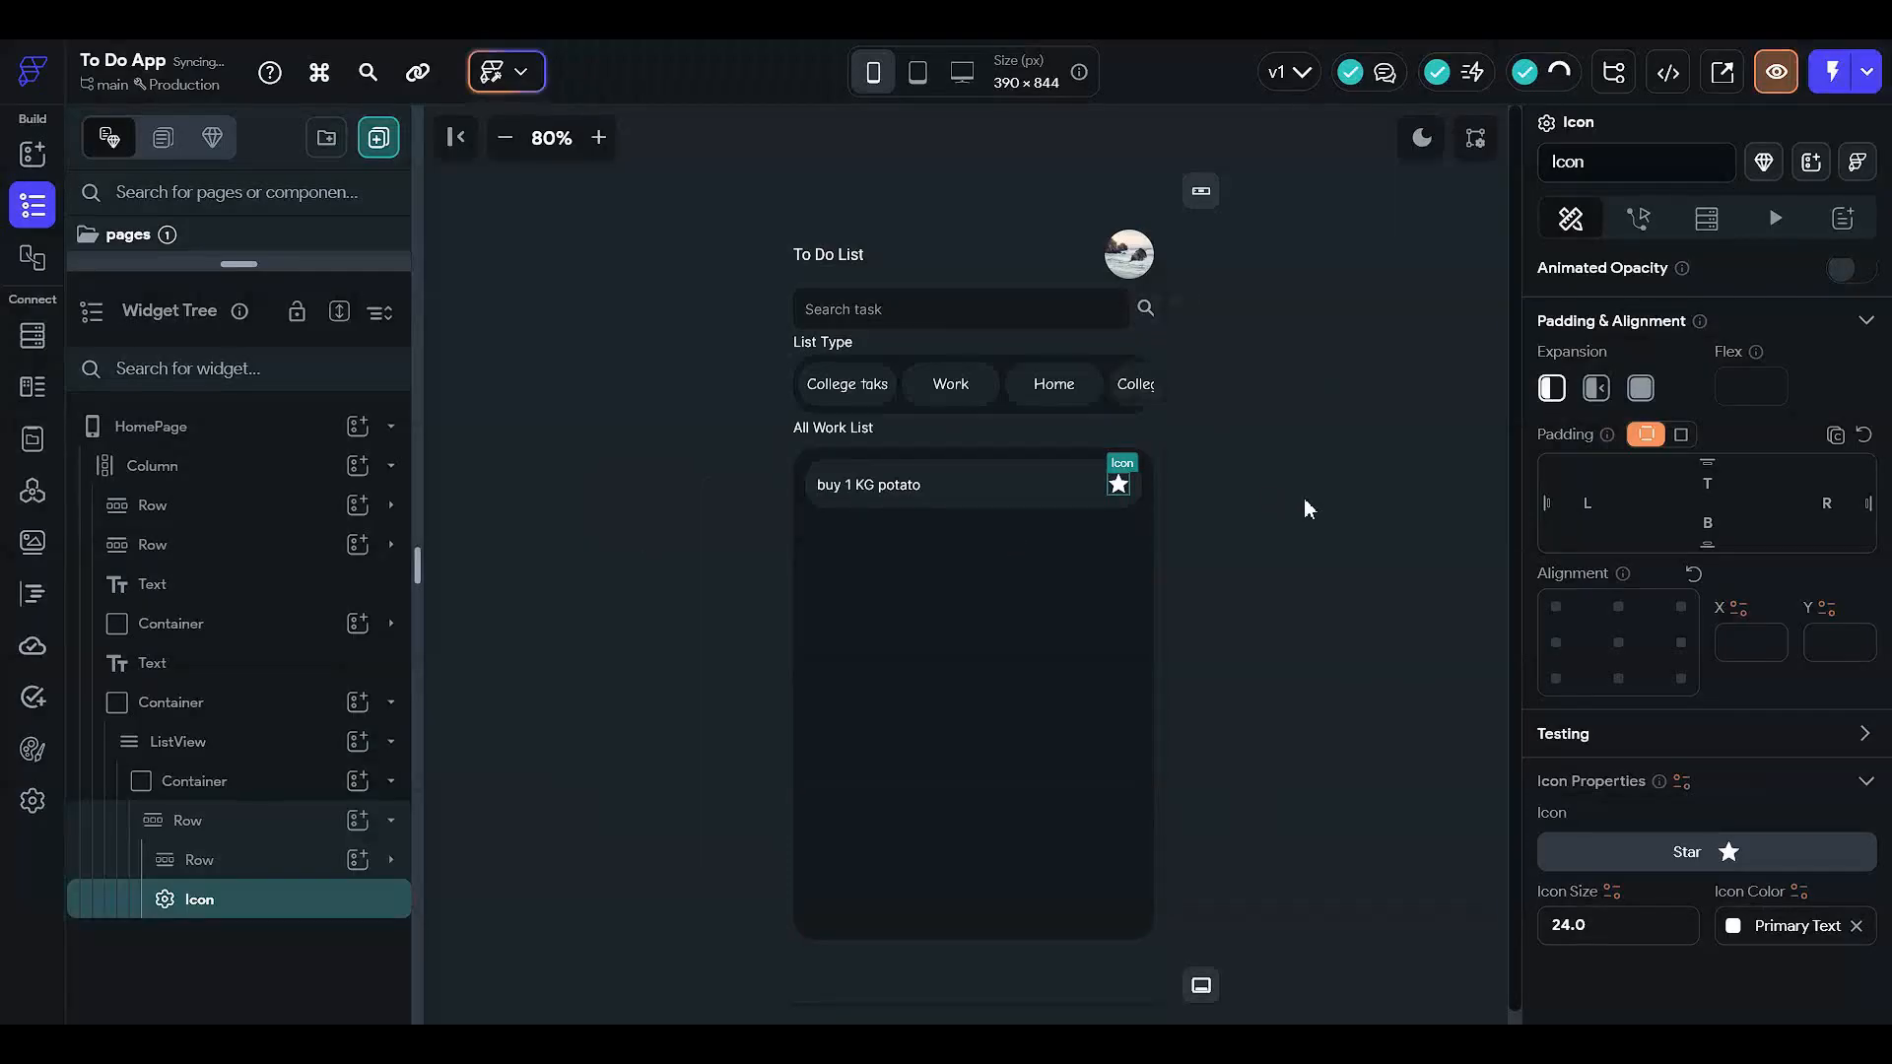
scroll(1715, 818, down, 1)
- Colour the star bright yellow #E4D618
click(1731, 828)
scroll(1463, 783, down, 3)
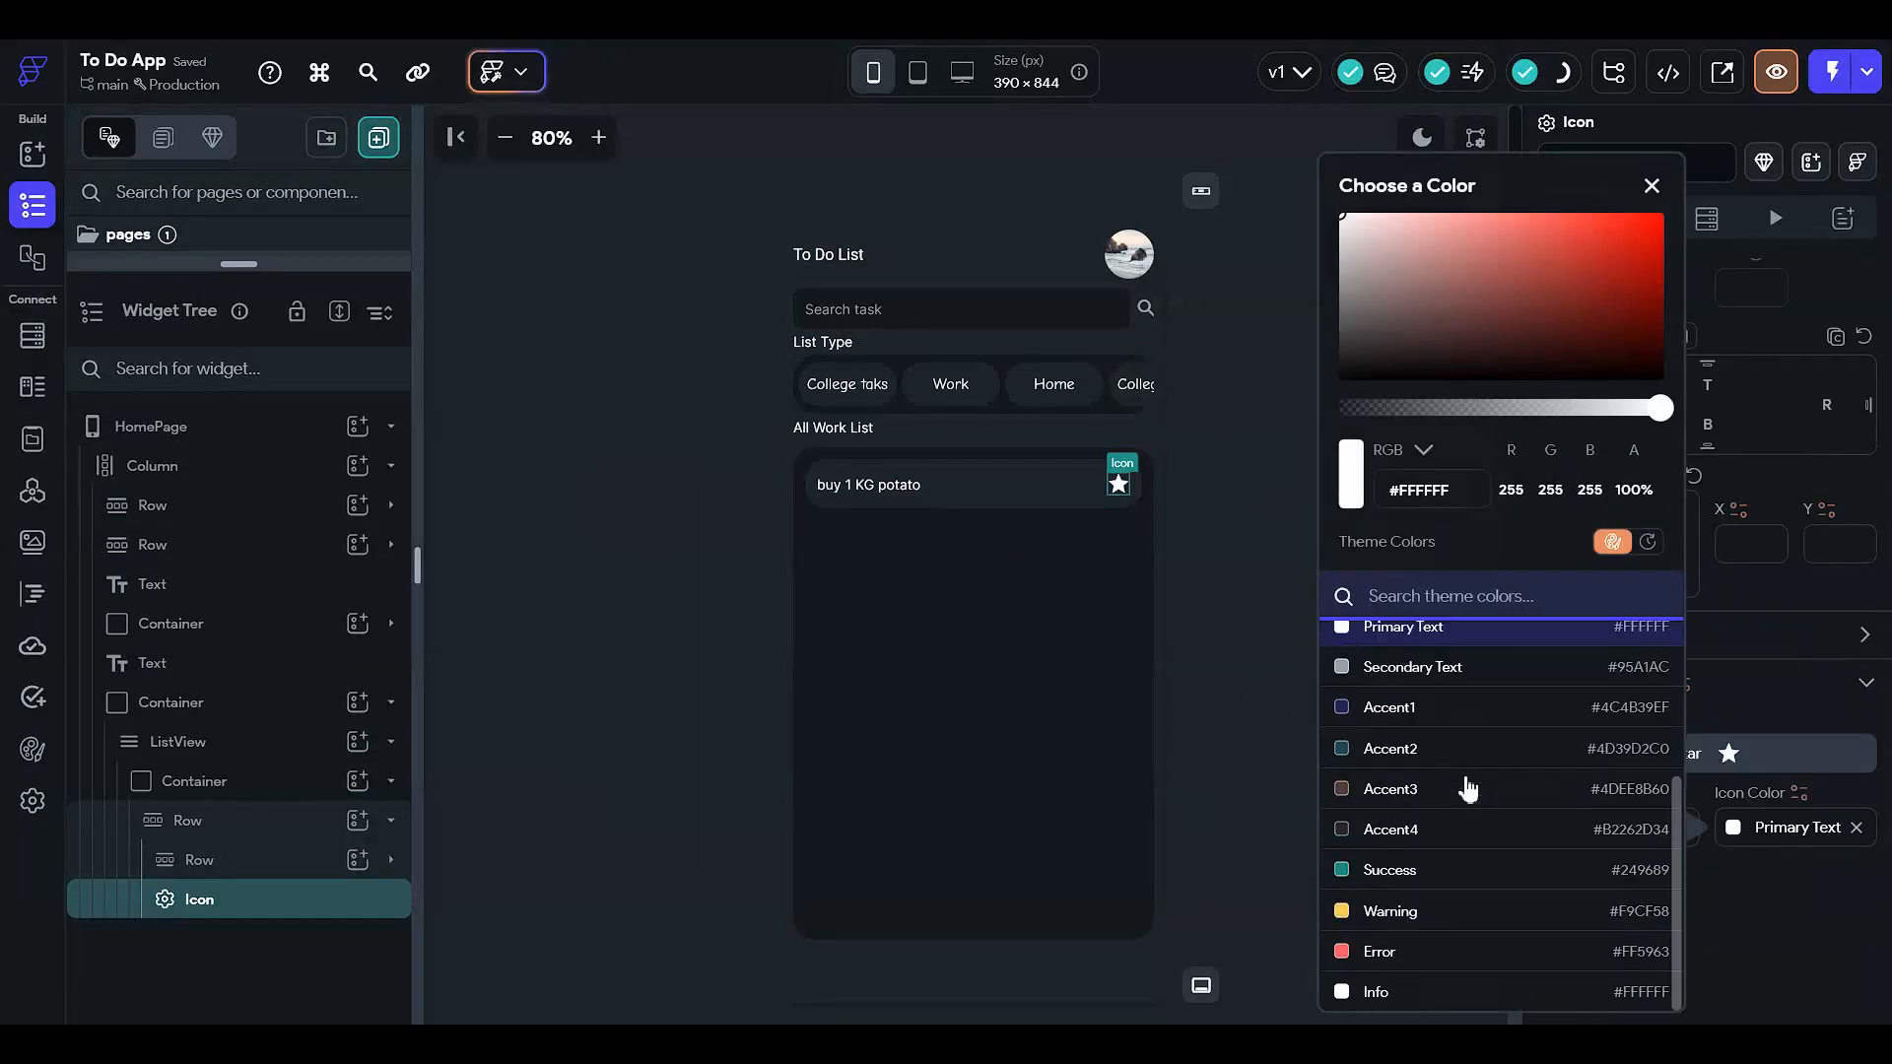
text(gold)
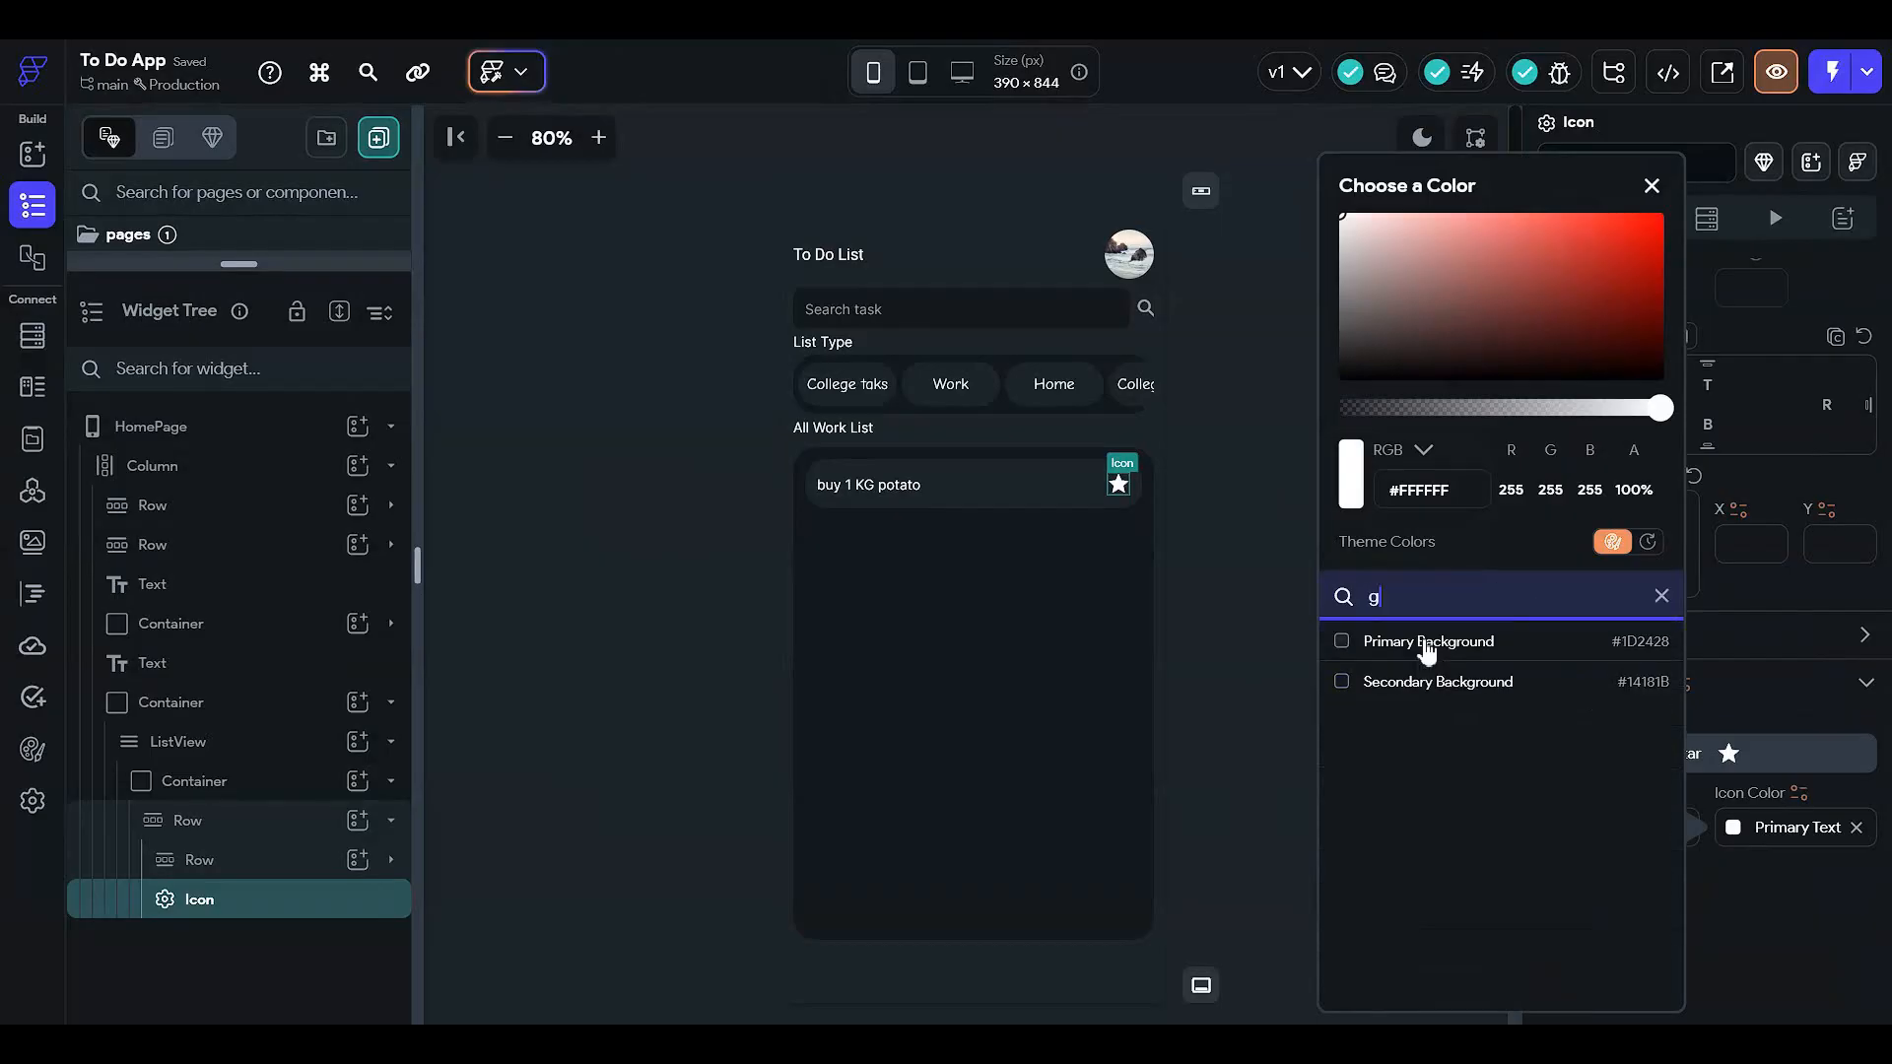
key(BackSpace)
key(BackSpace)
key(BackSpace)
key(BackSpace)
key(BackSpace)
key(BackSpace)
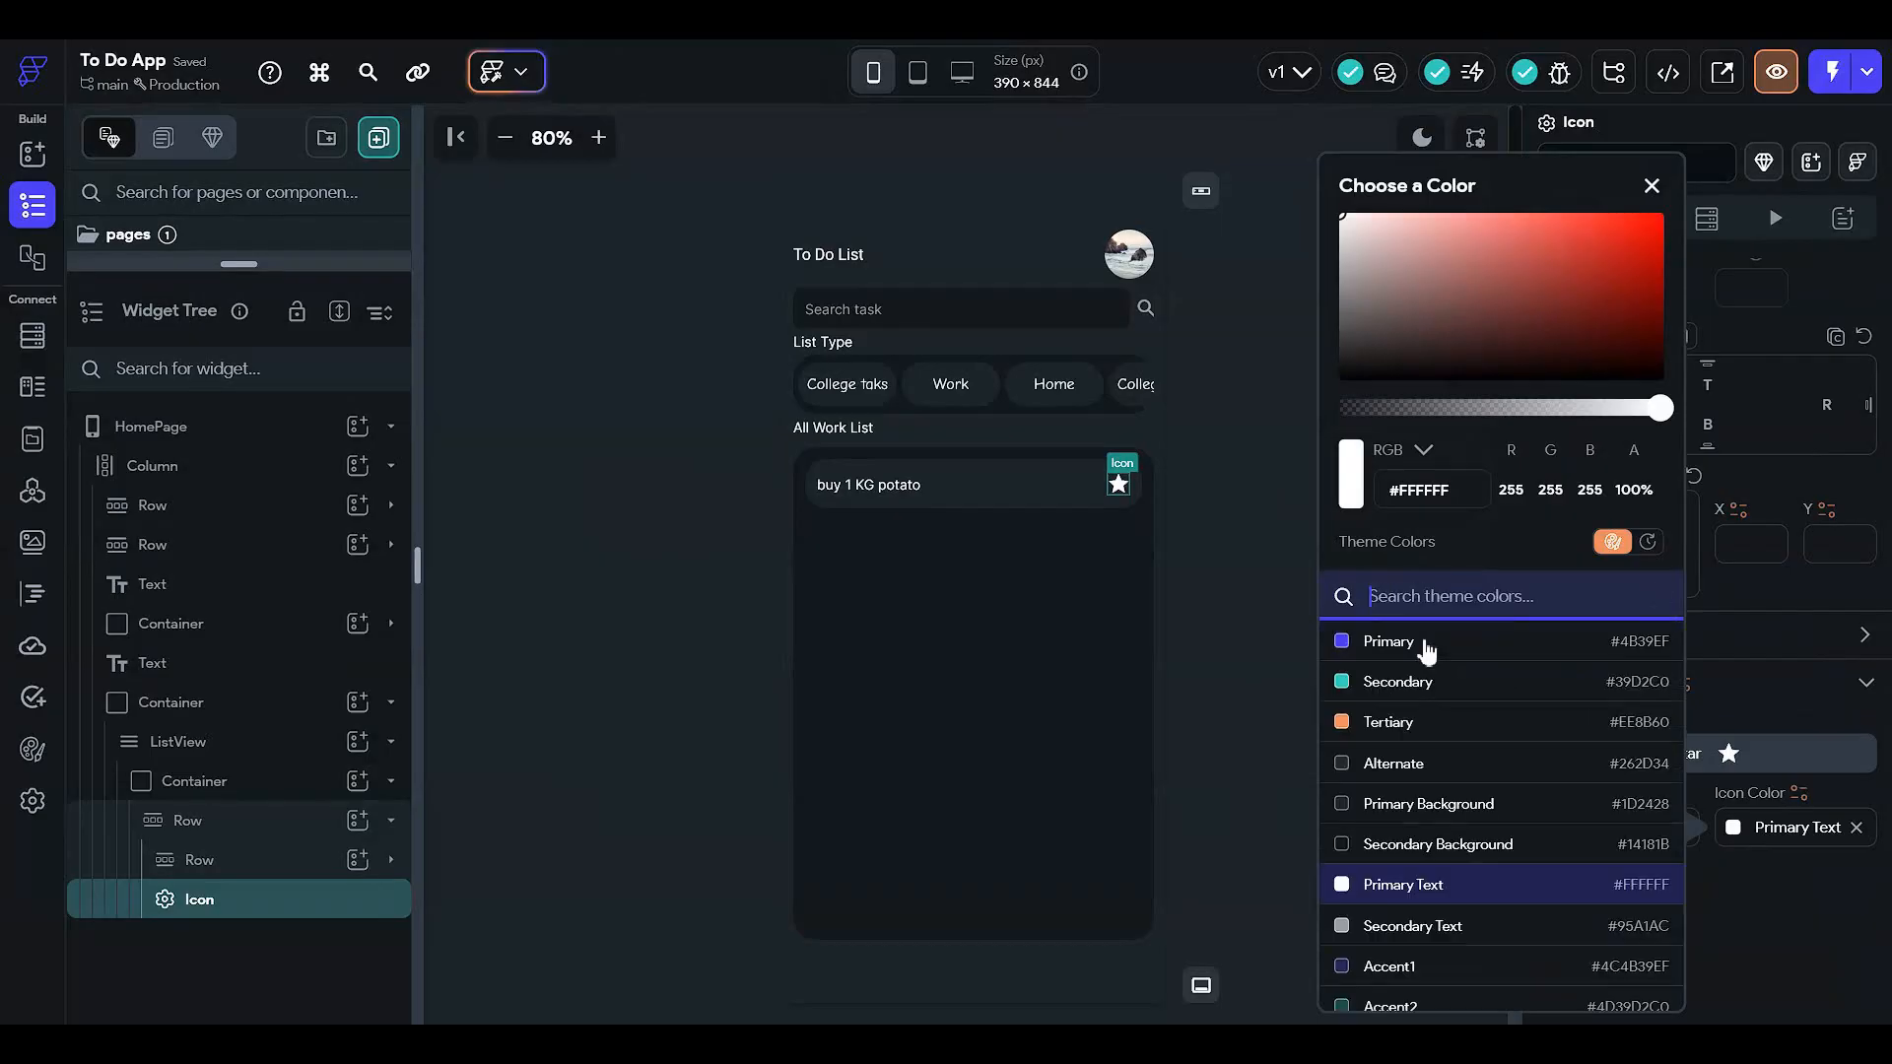
scroll(1434, 636, down, 2)
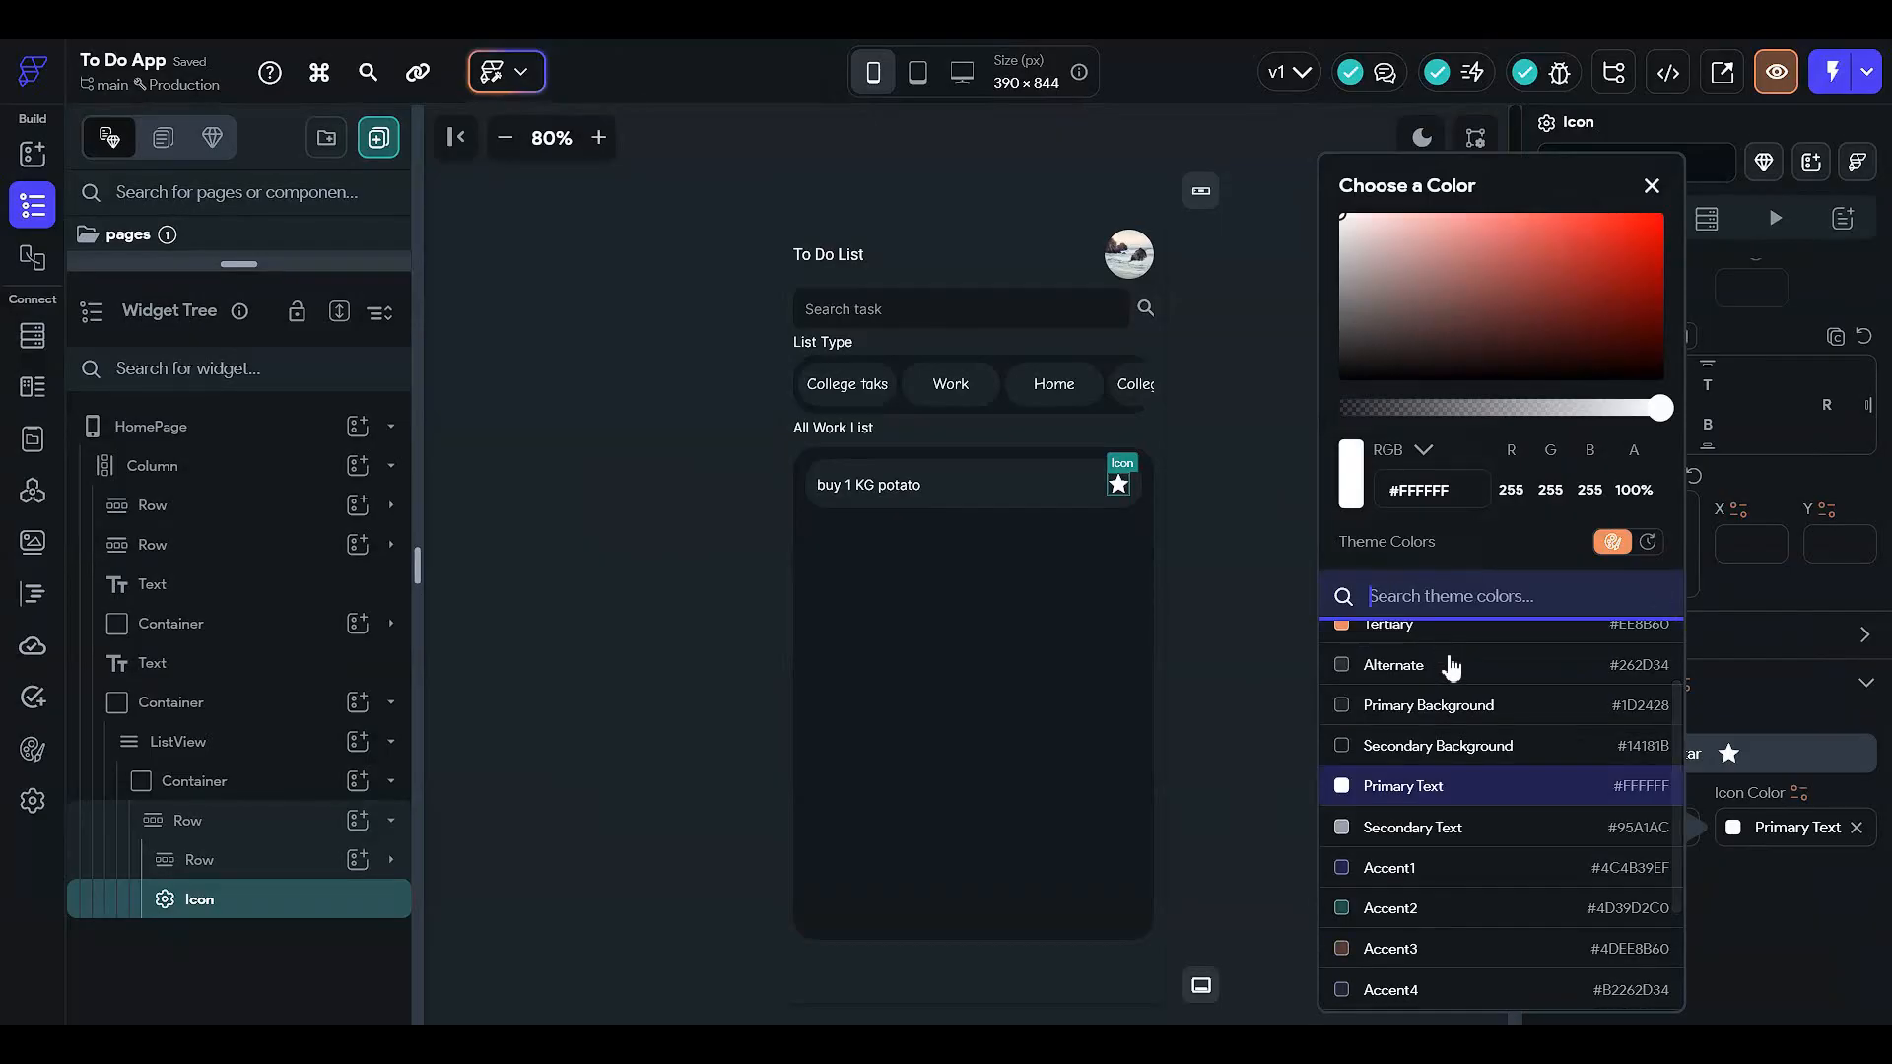
scroll(1453, 668, up, 2)
scroll(1461, 735, down, 3)
scroll(1461, 735, up, 3)
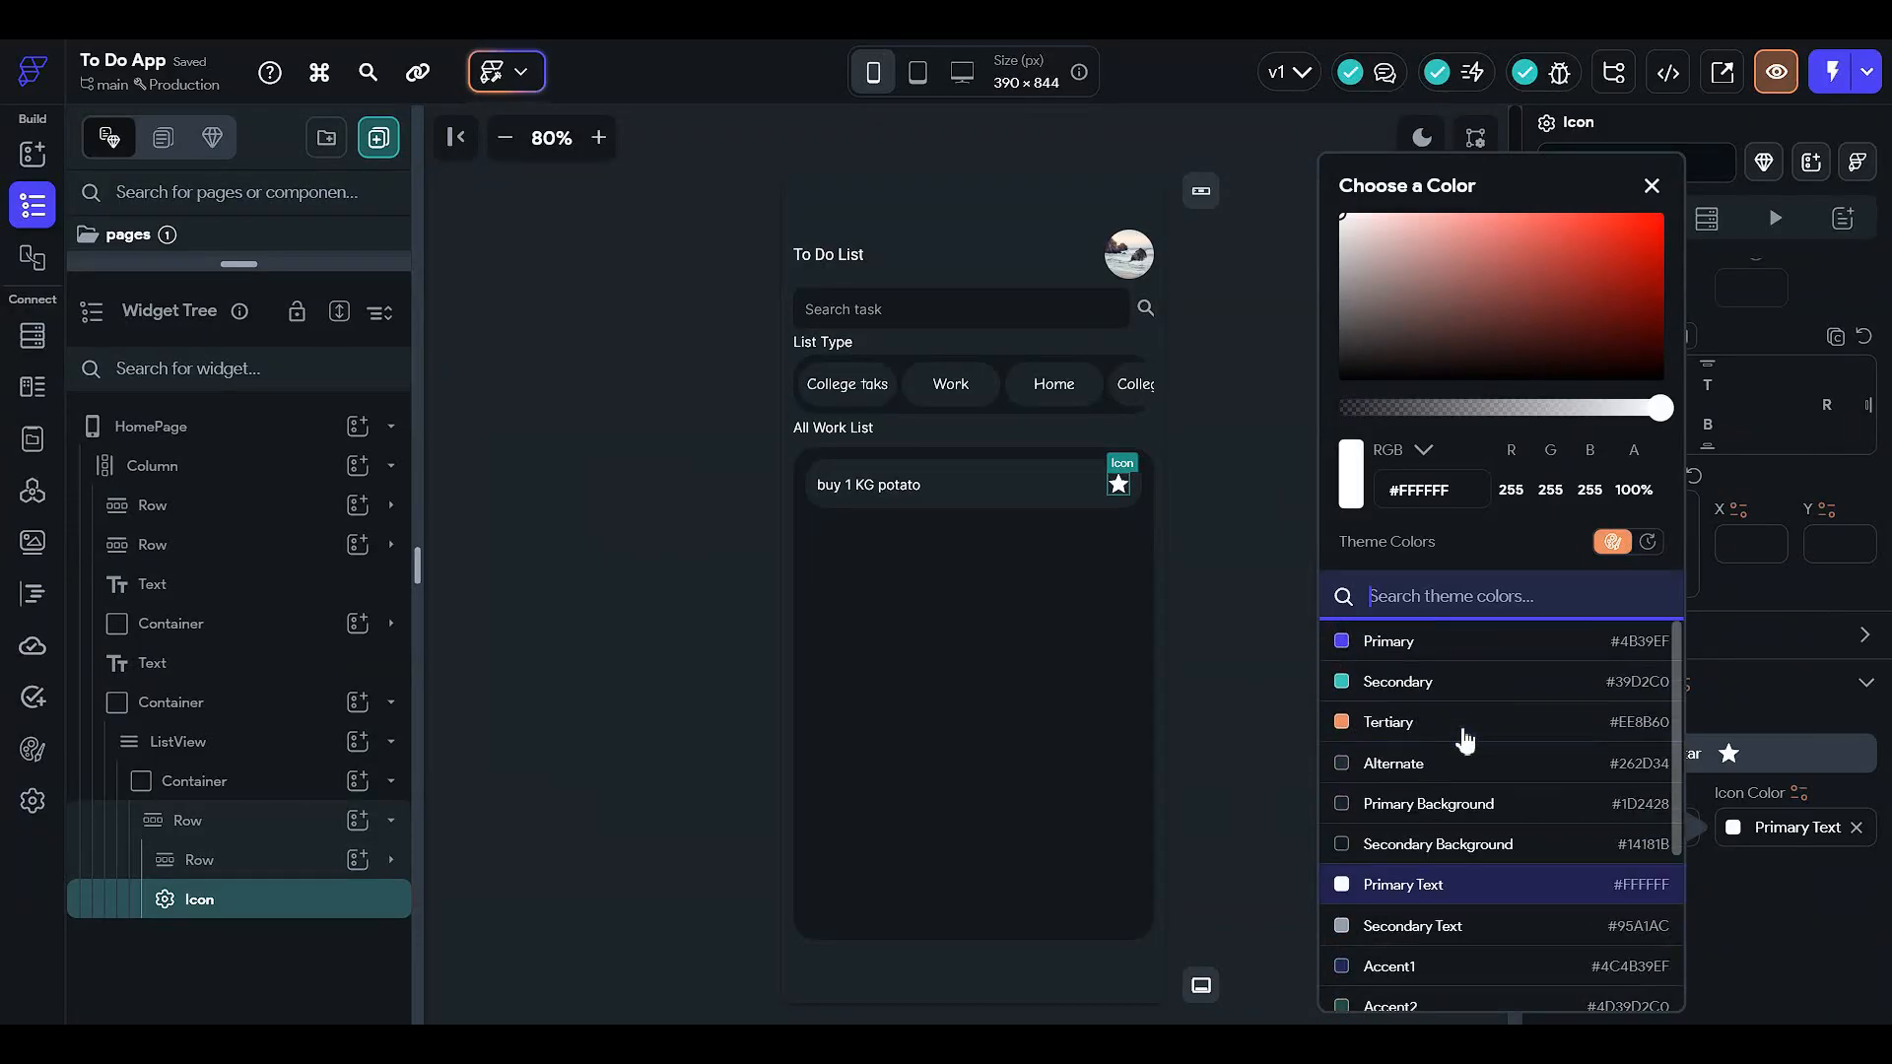
click(1550, 304)
drag(1404, 409, 1396, 415)
click(1628, 231)
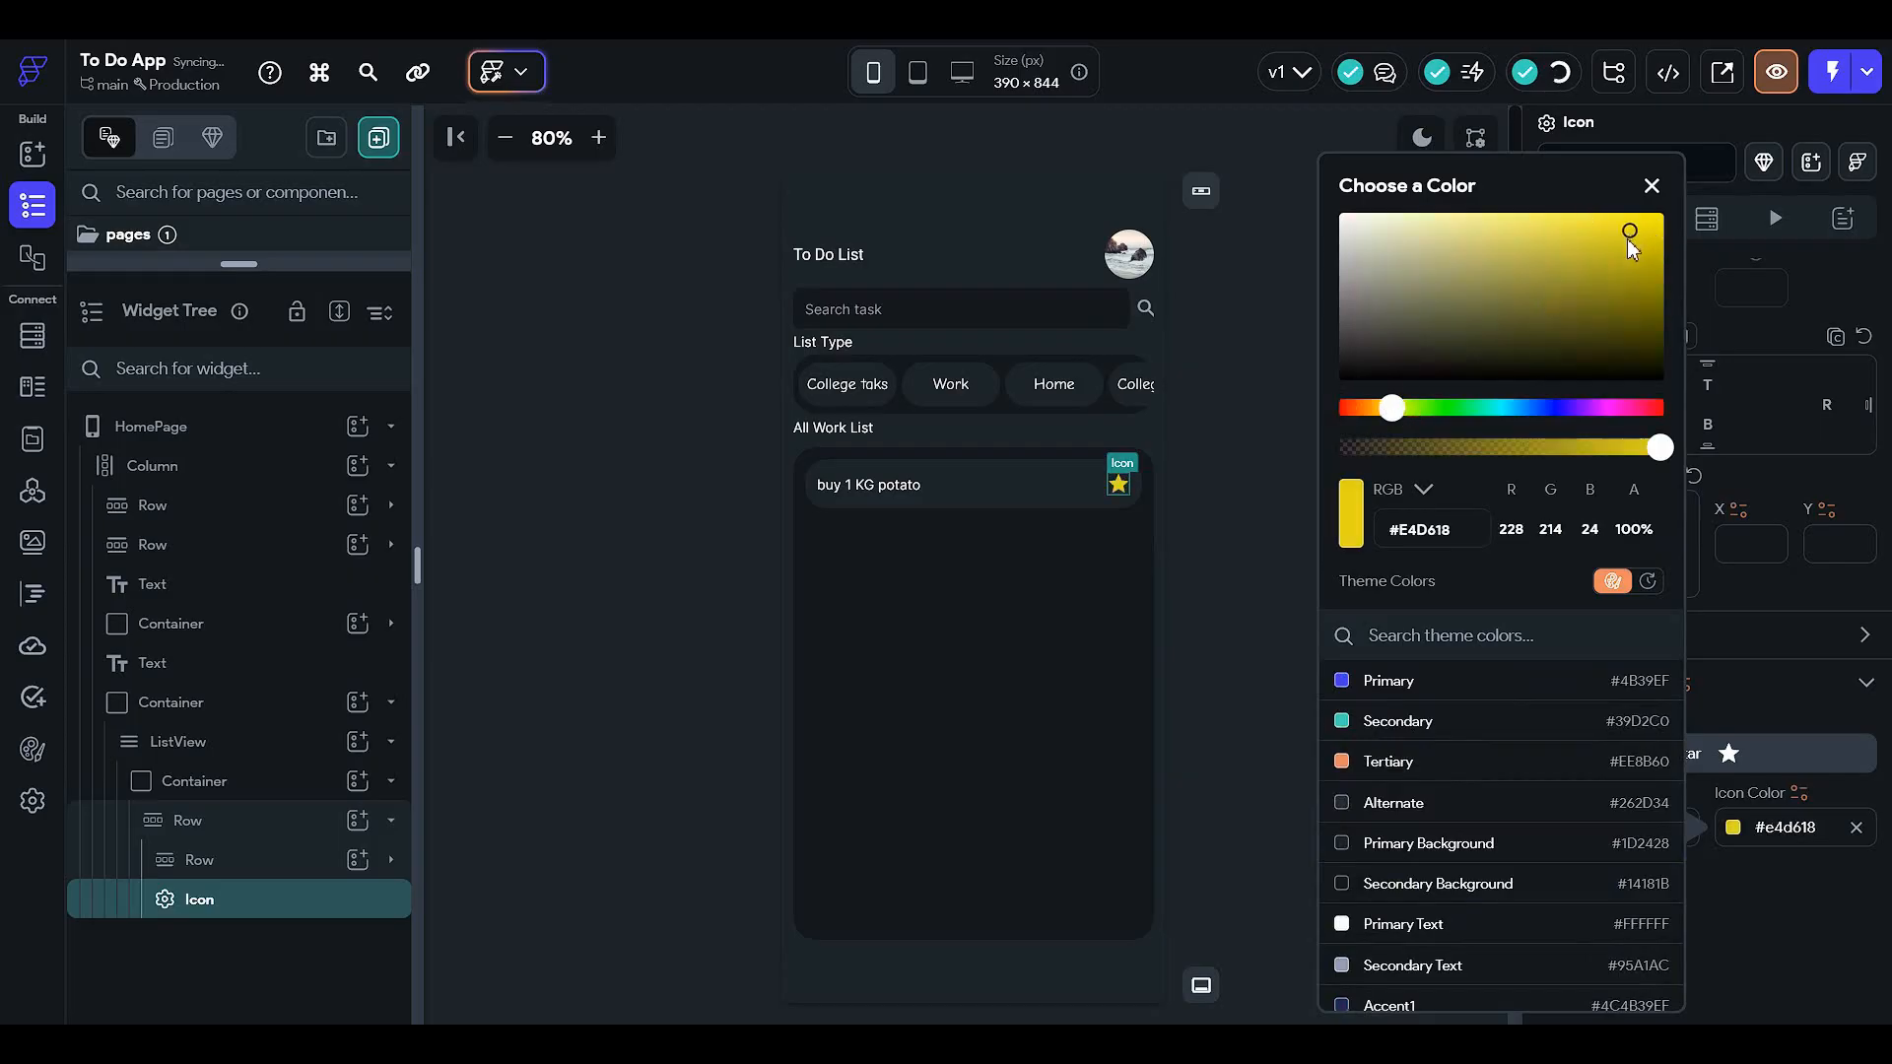
click(1255, 442)
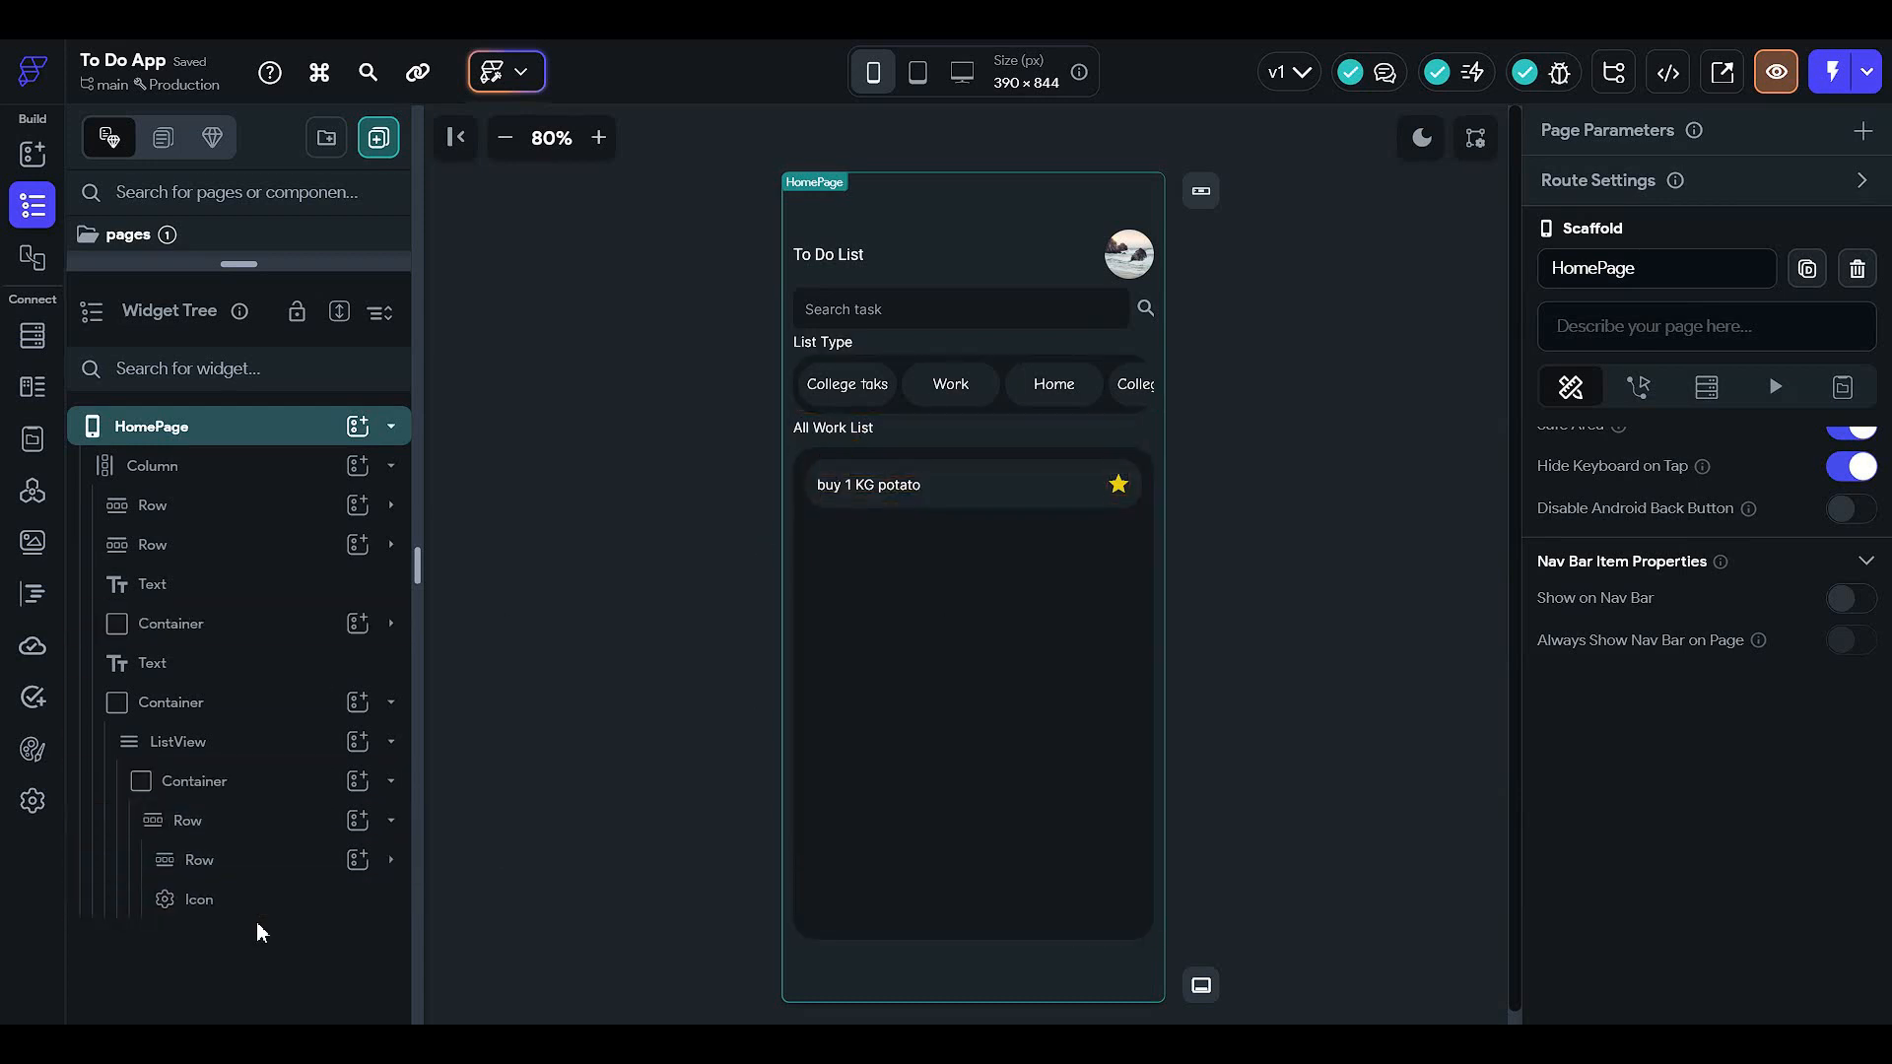
- Rename the star icon widget to 'gold'
click(278, 899)
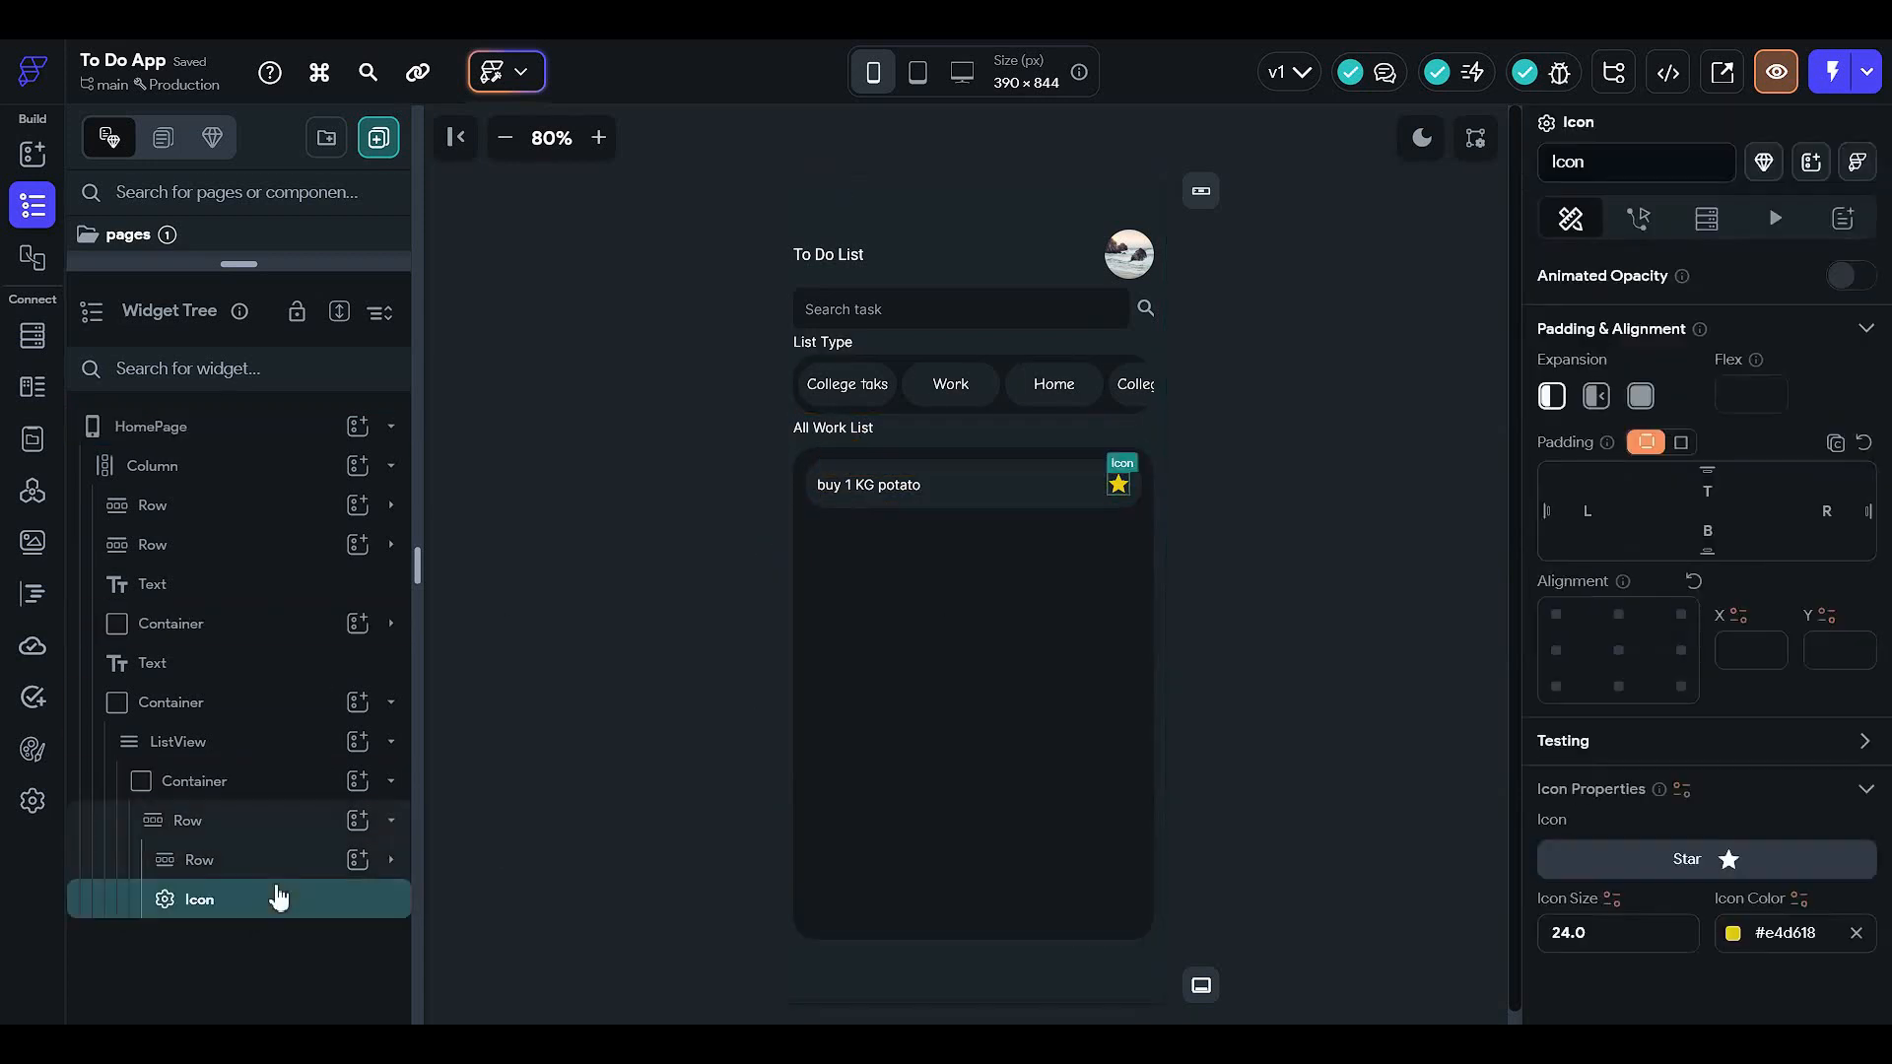
scroll(1529, 369, up, 2)
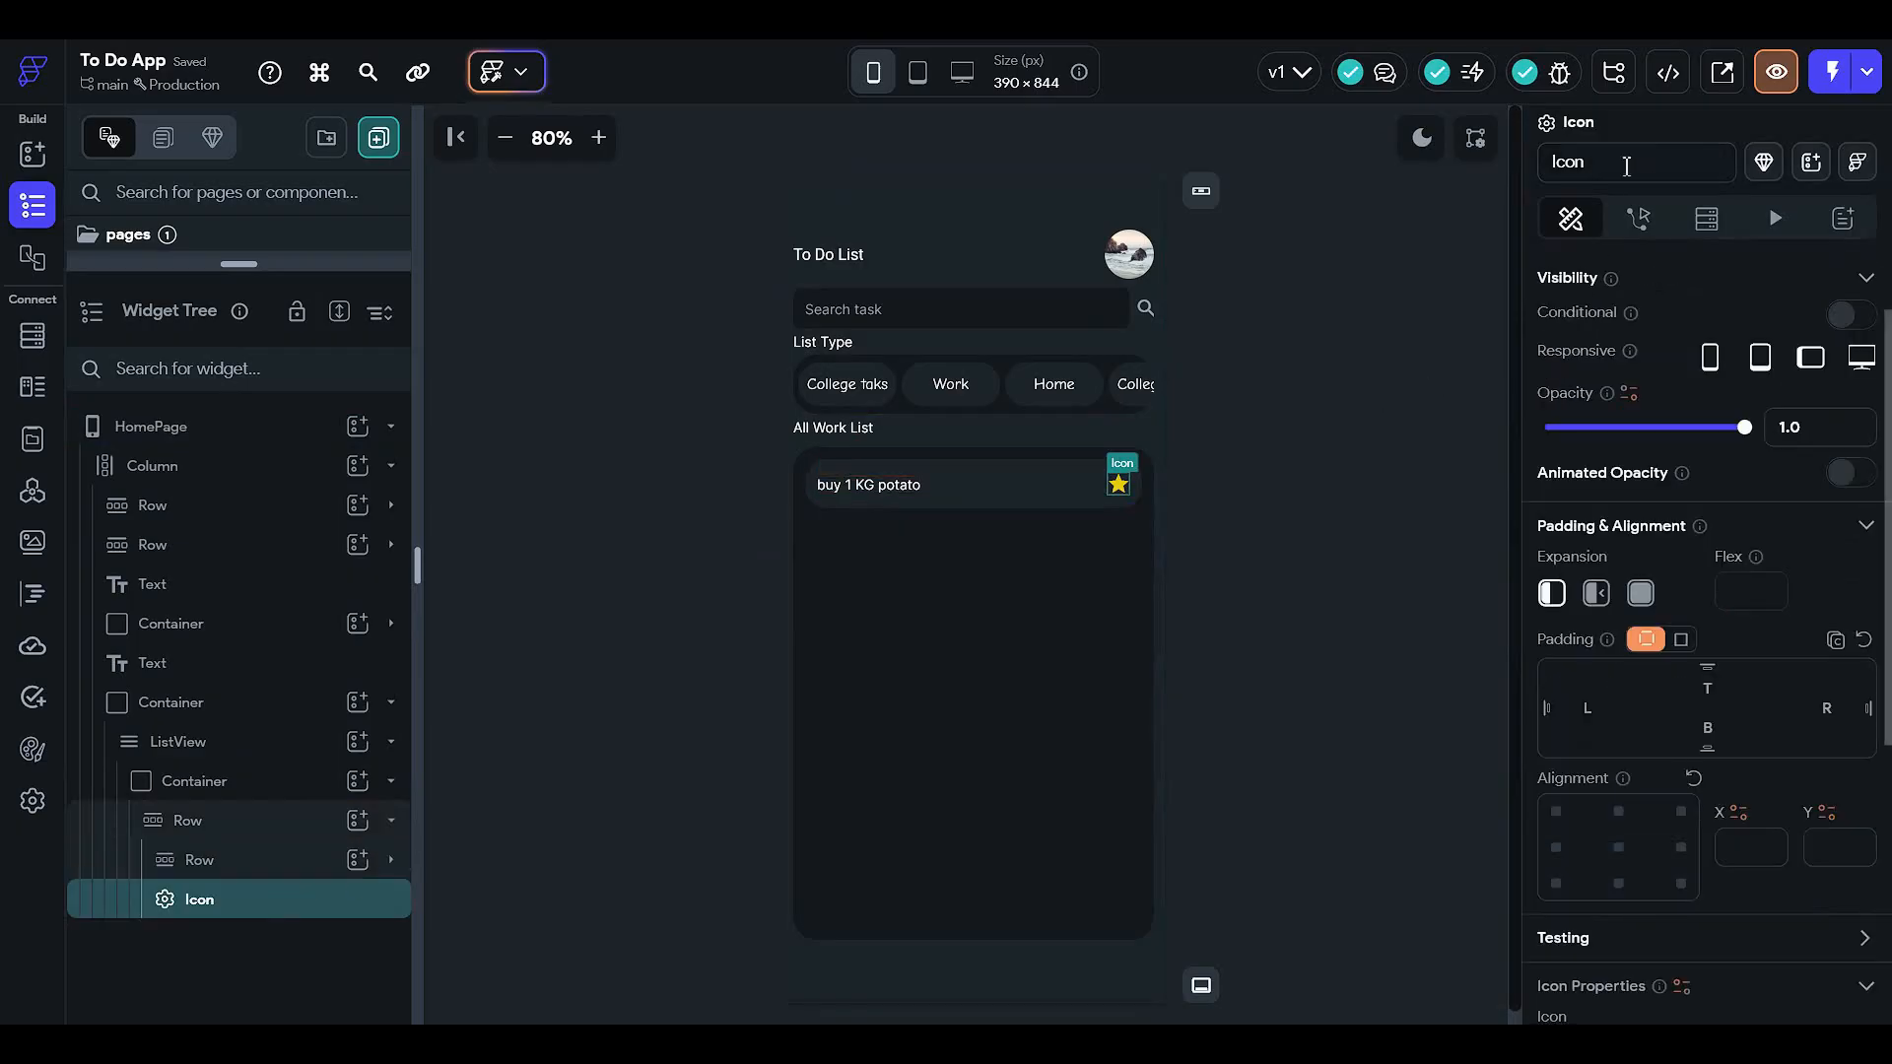
double_click(1625, 164)
text(golde)
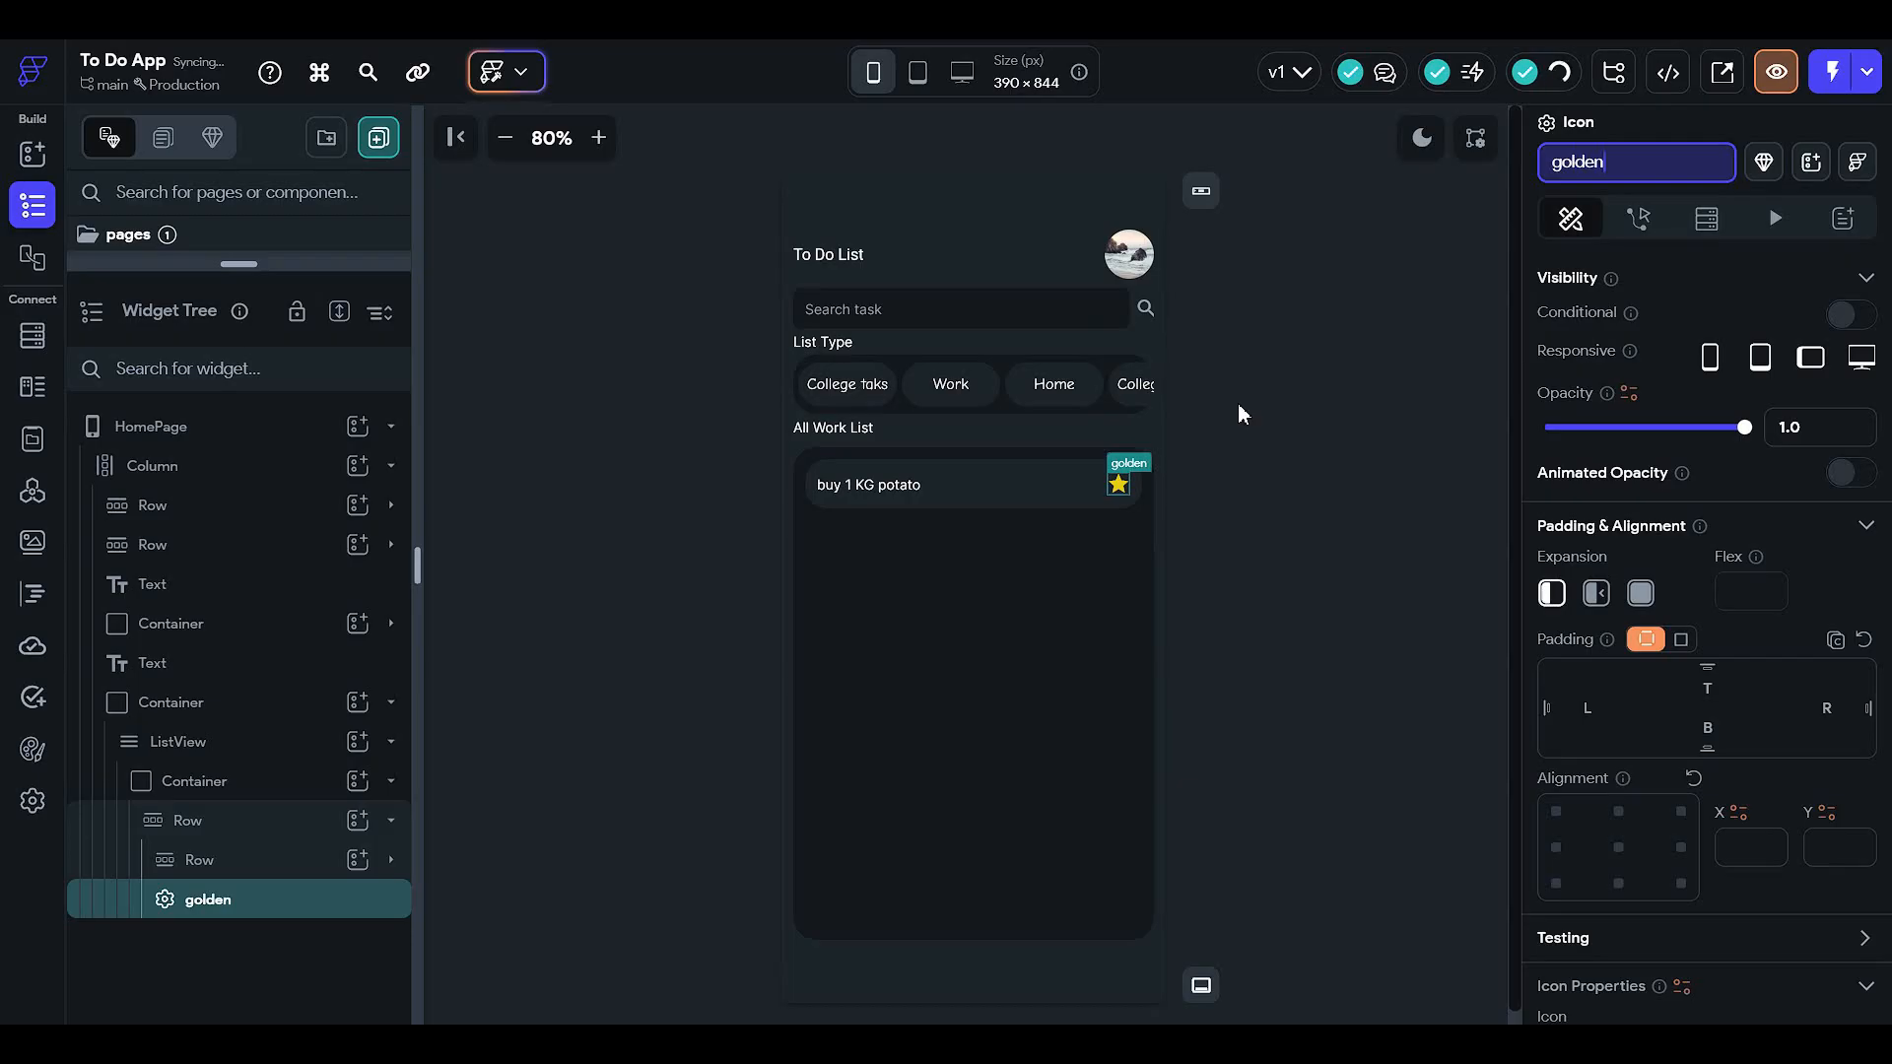
- Add a Stack to the list item row and move the golden star into it
click(316, 862)
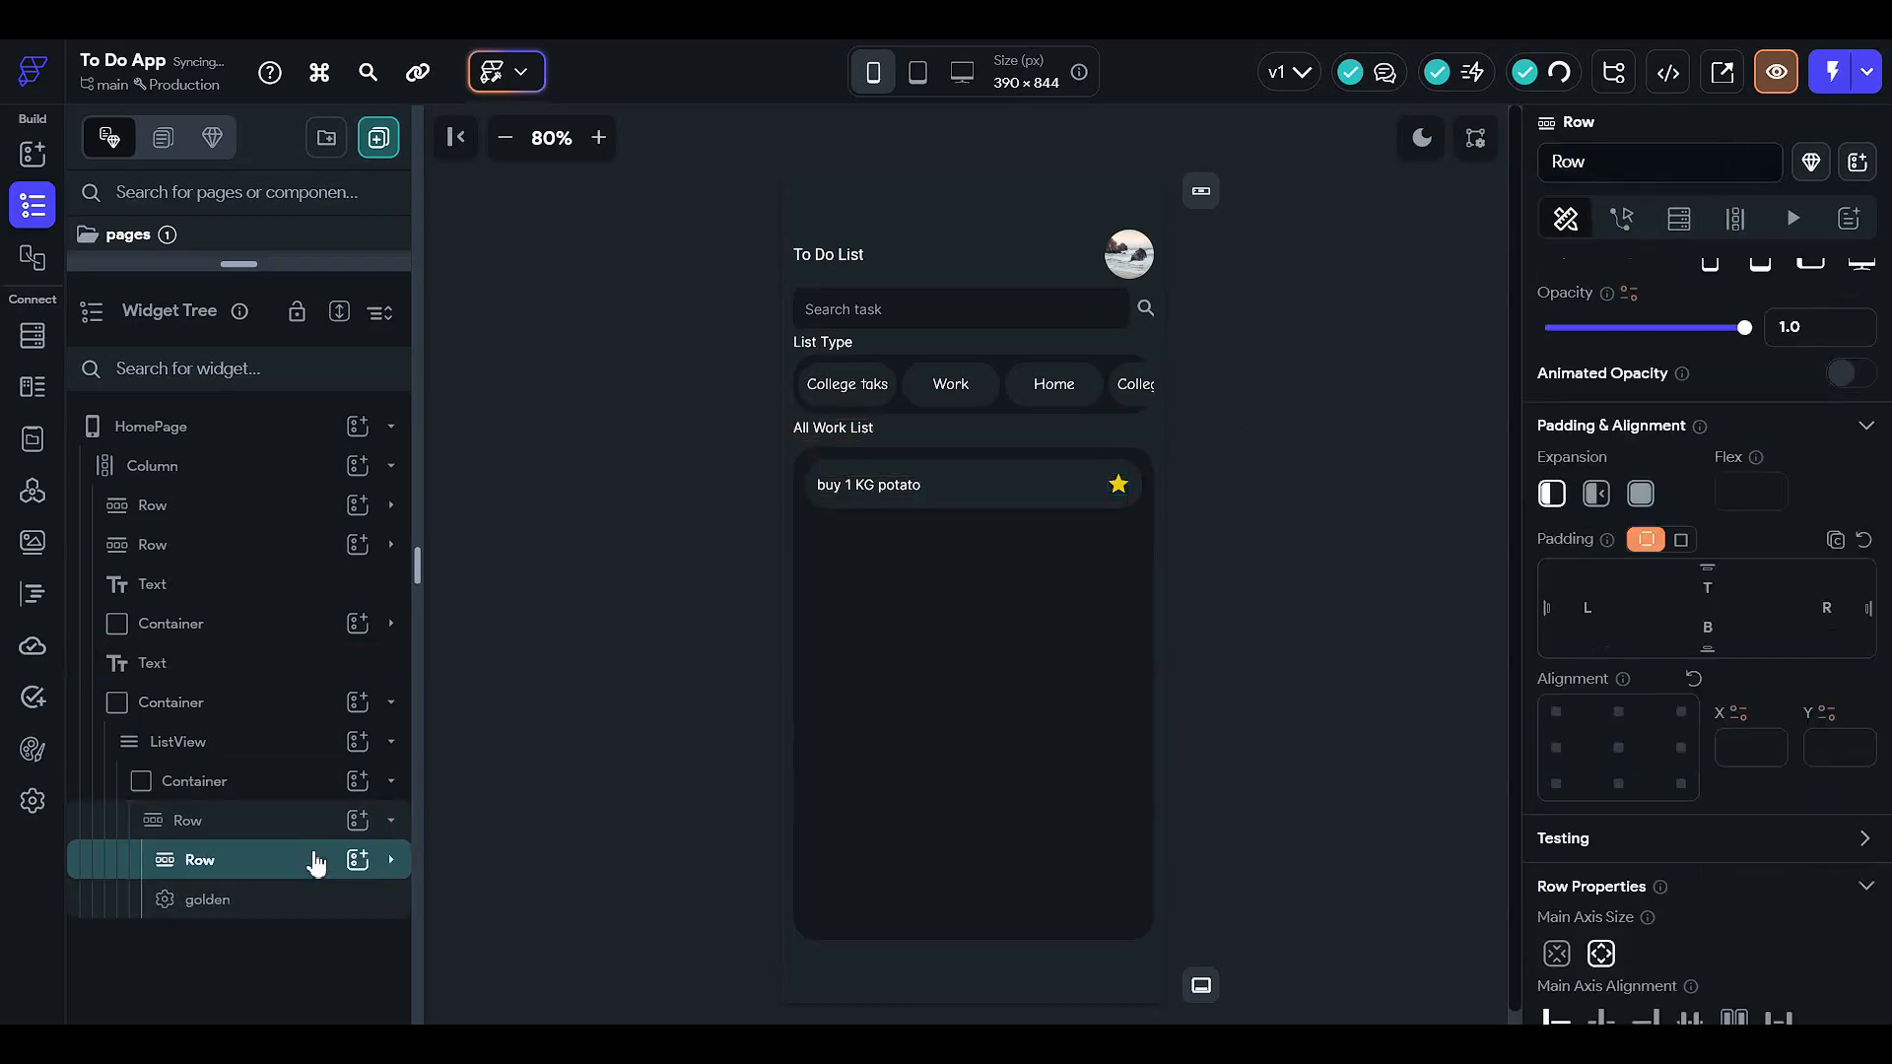
click(266, 863)
click(266, 863)
click(286, 820)
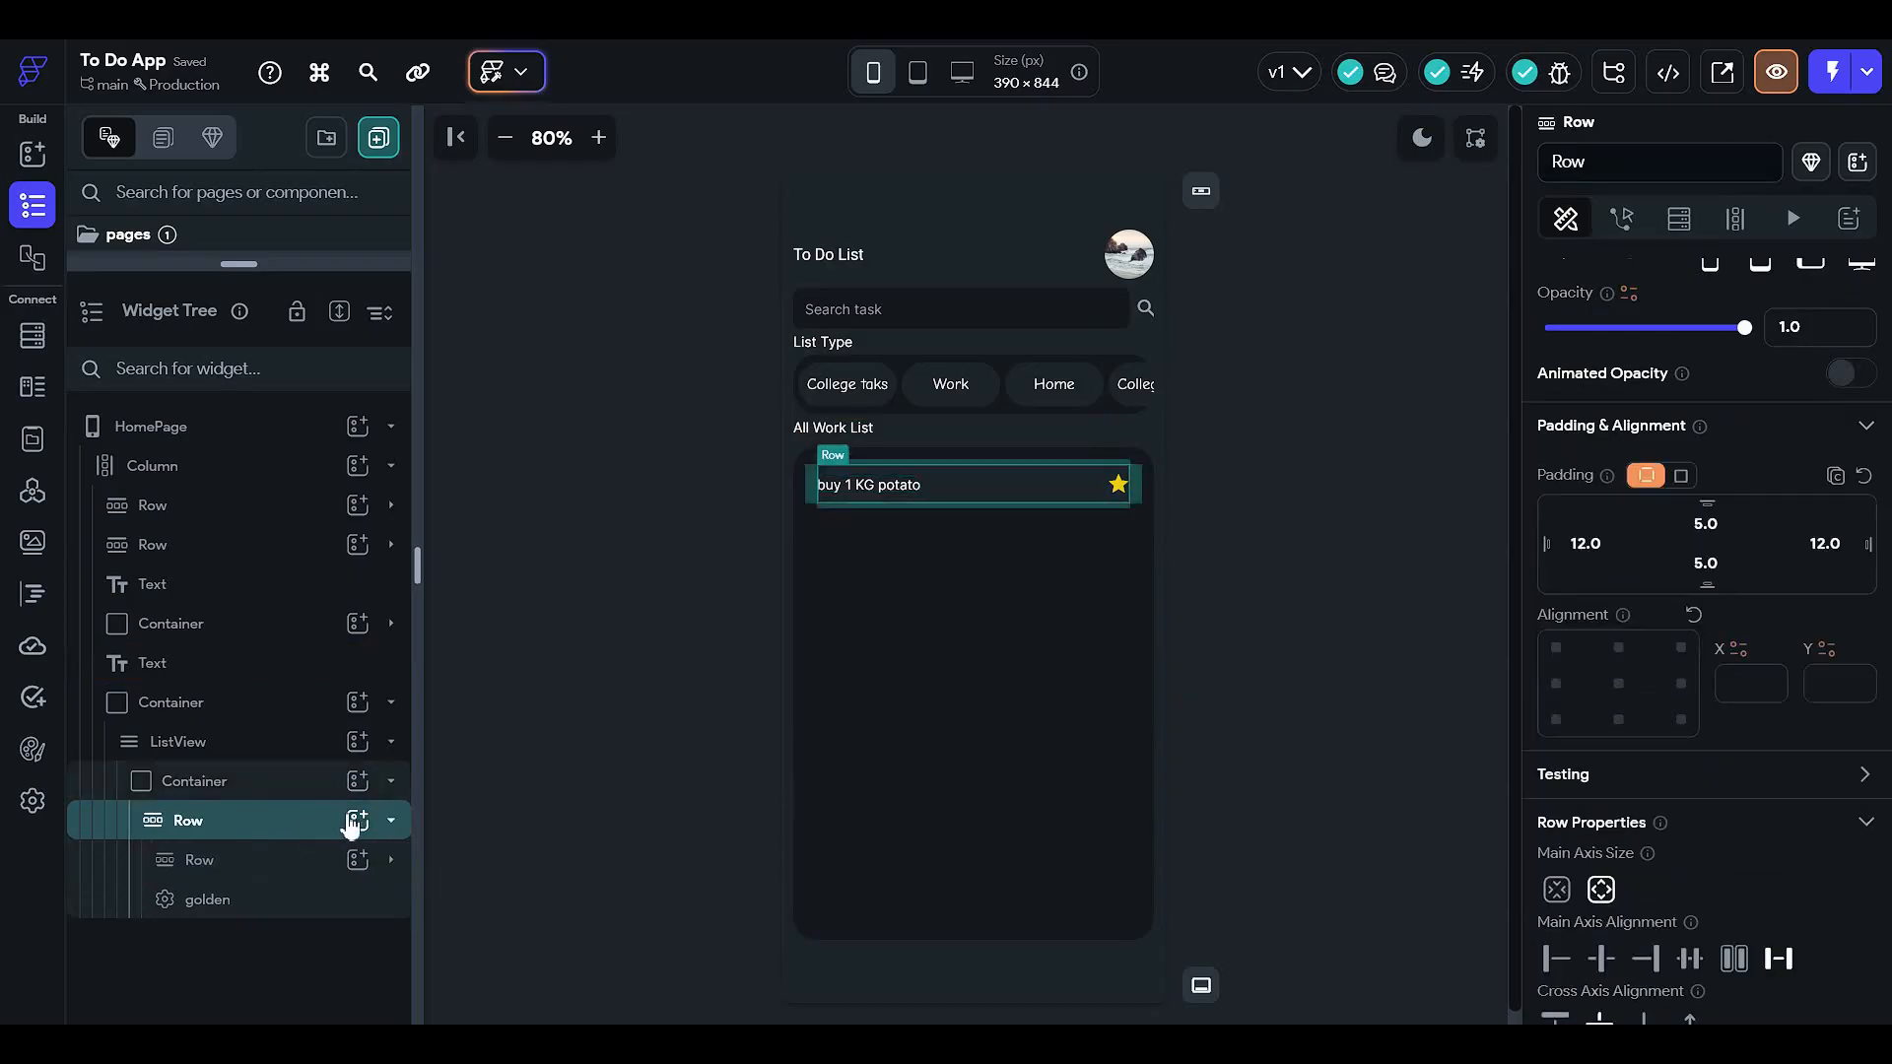
click(358, 819)
click(290, 894)
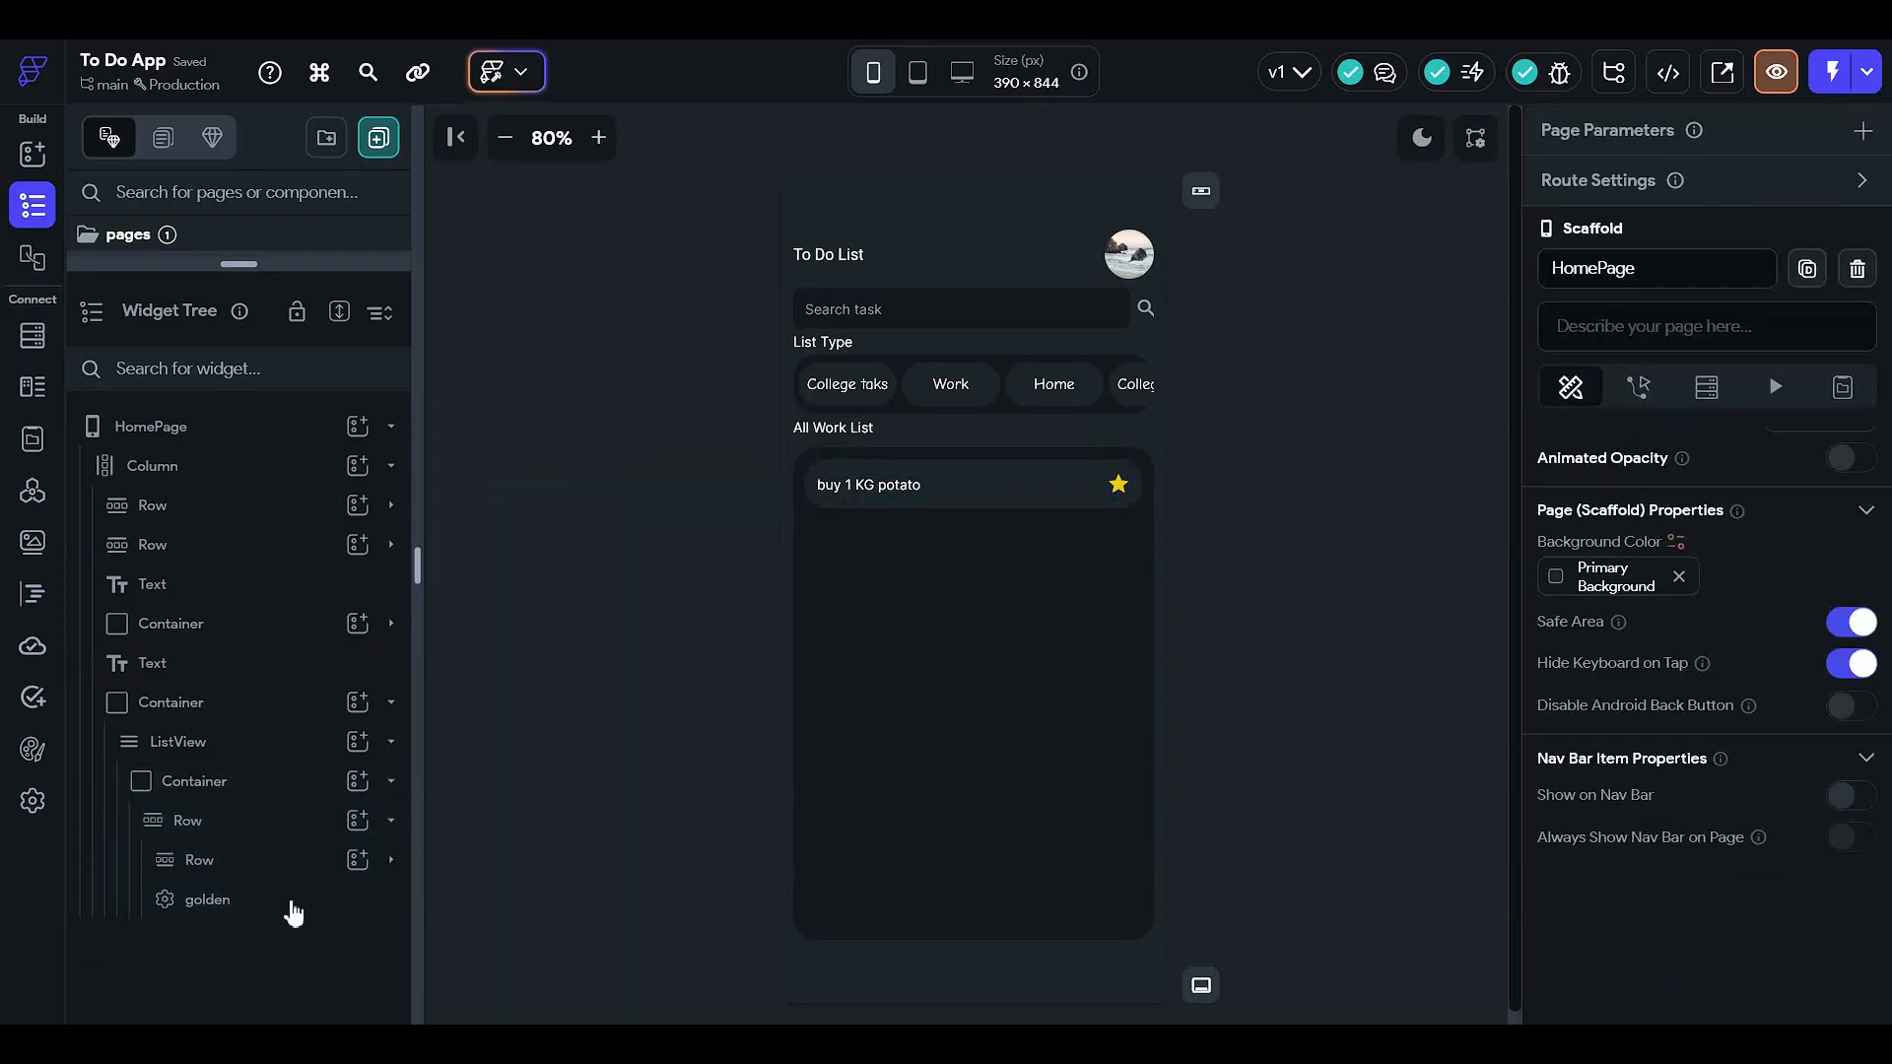
click(292, 898)
click(357, 820)
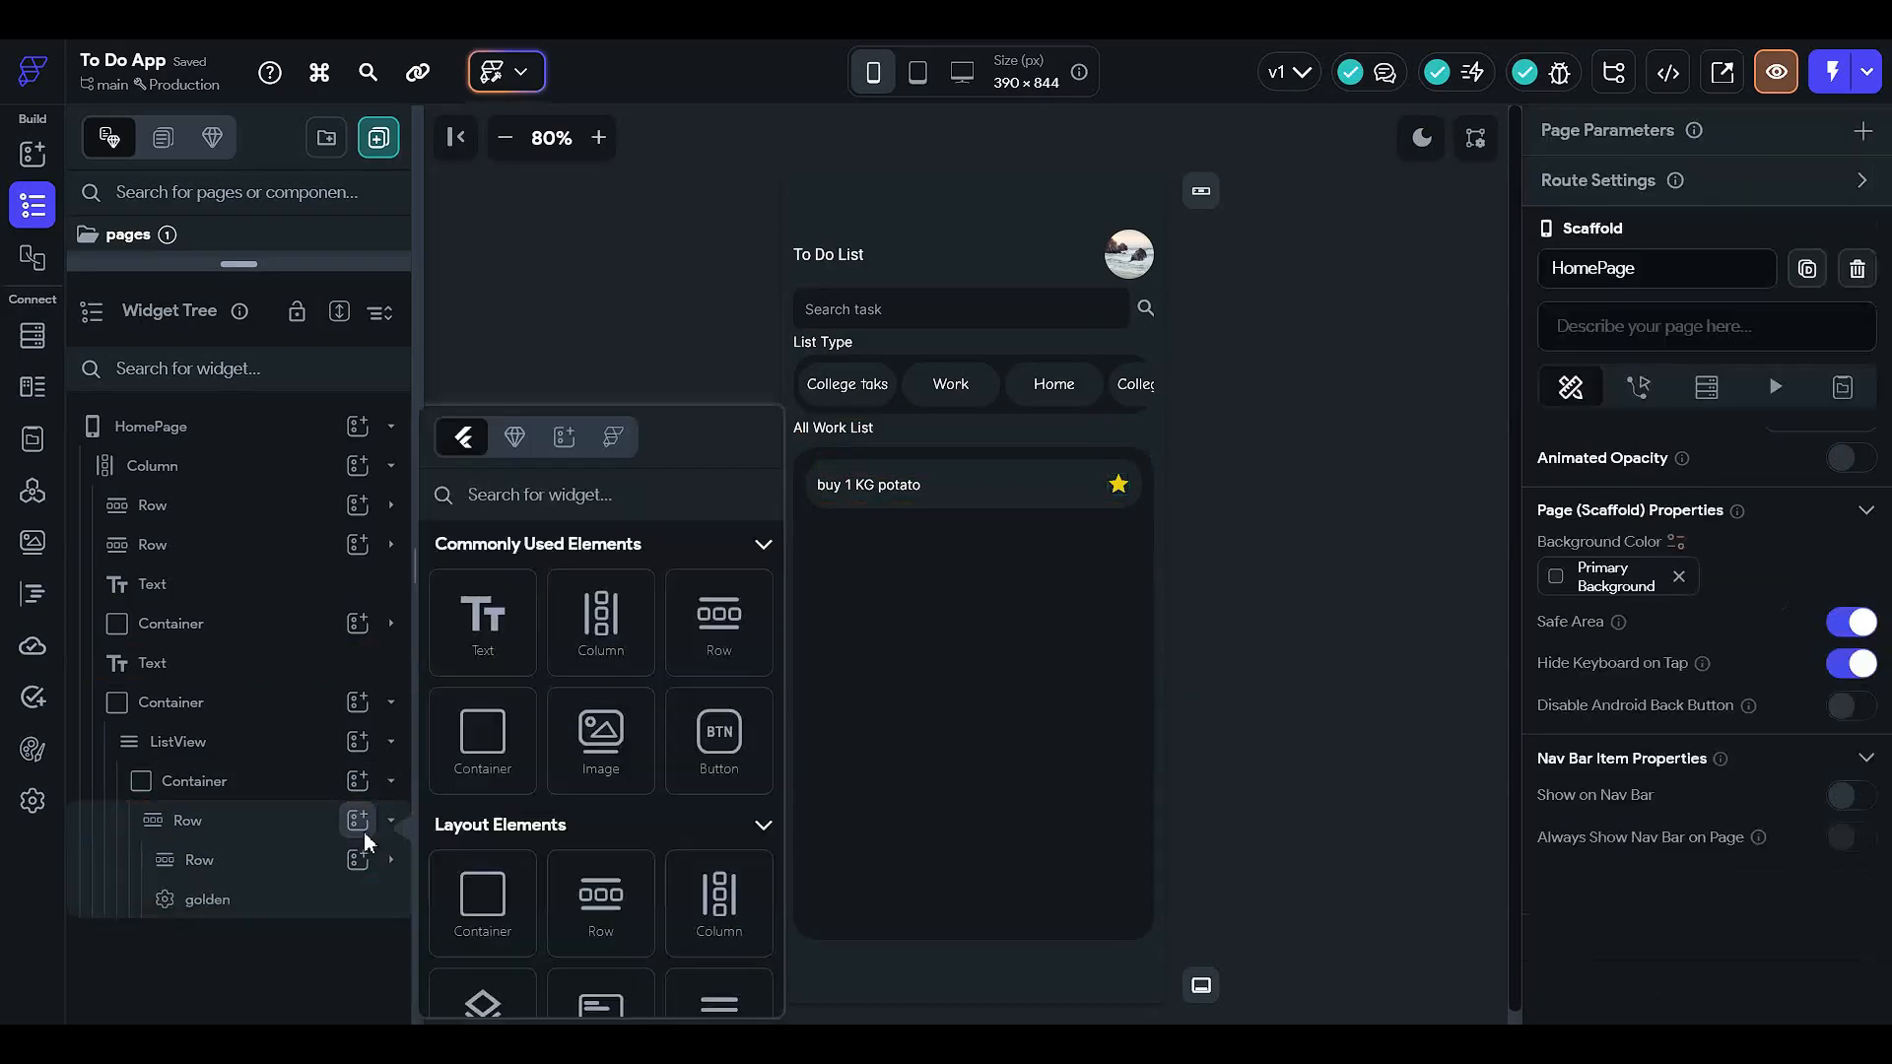
click(478, 1007)
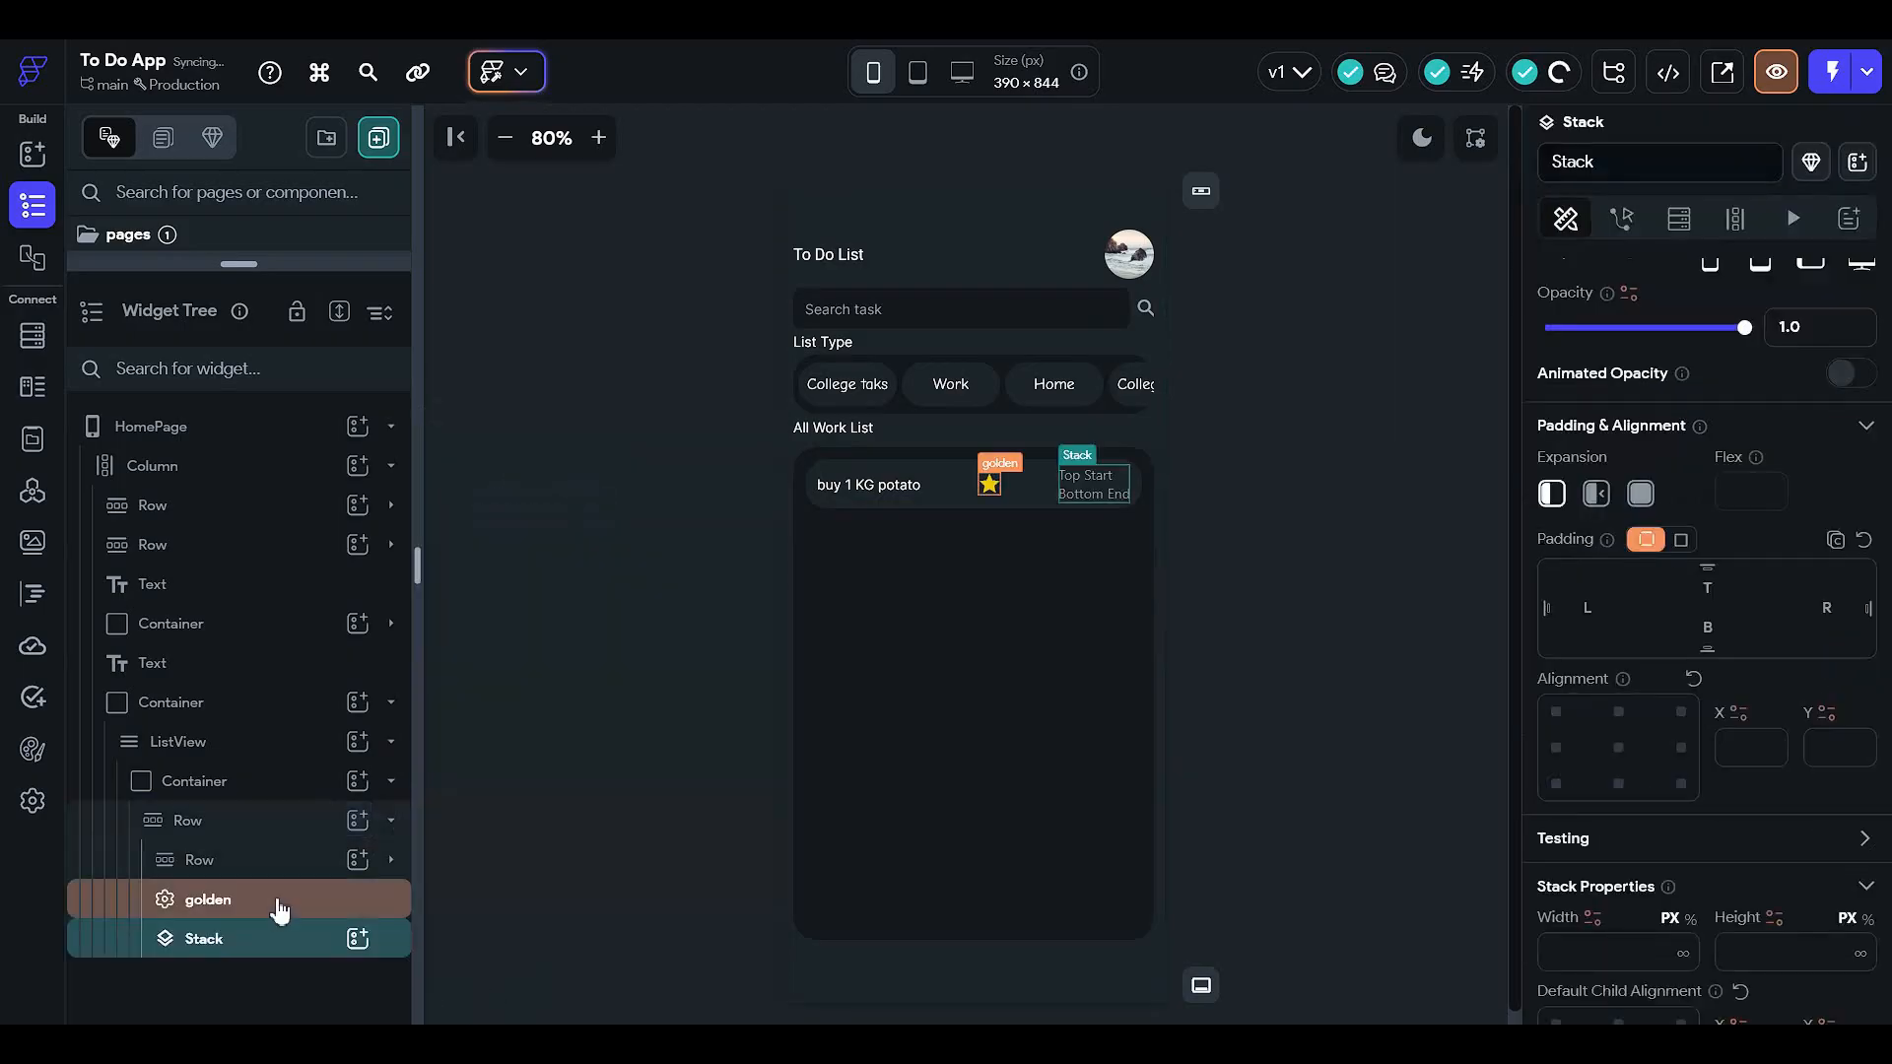
click(284, 905)
drag(288, 902, 287, 945)
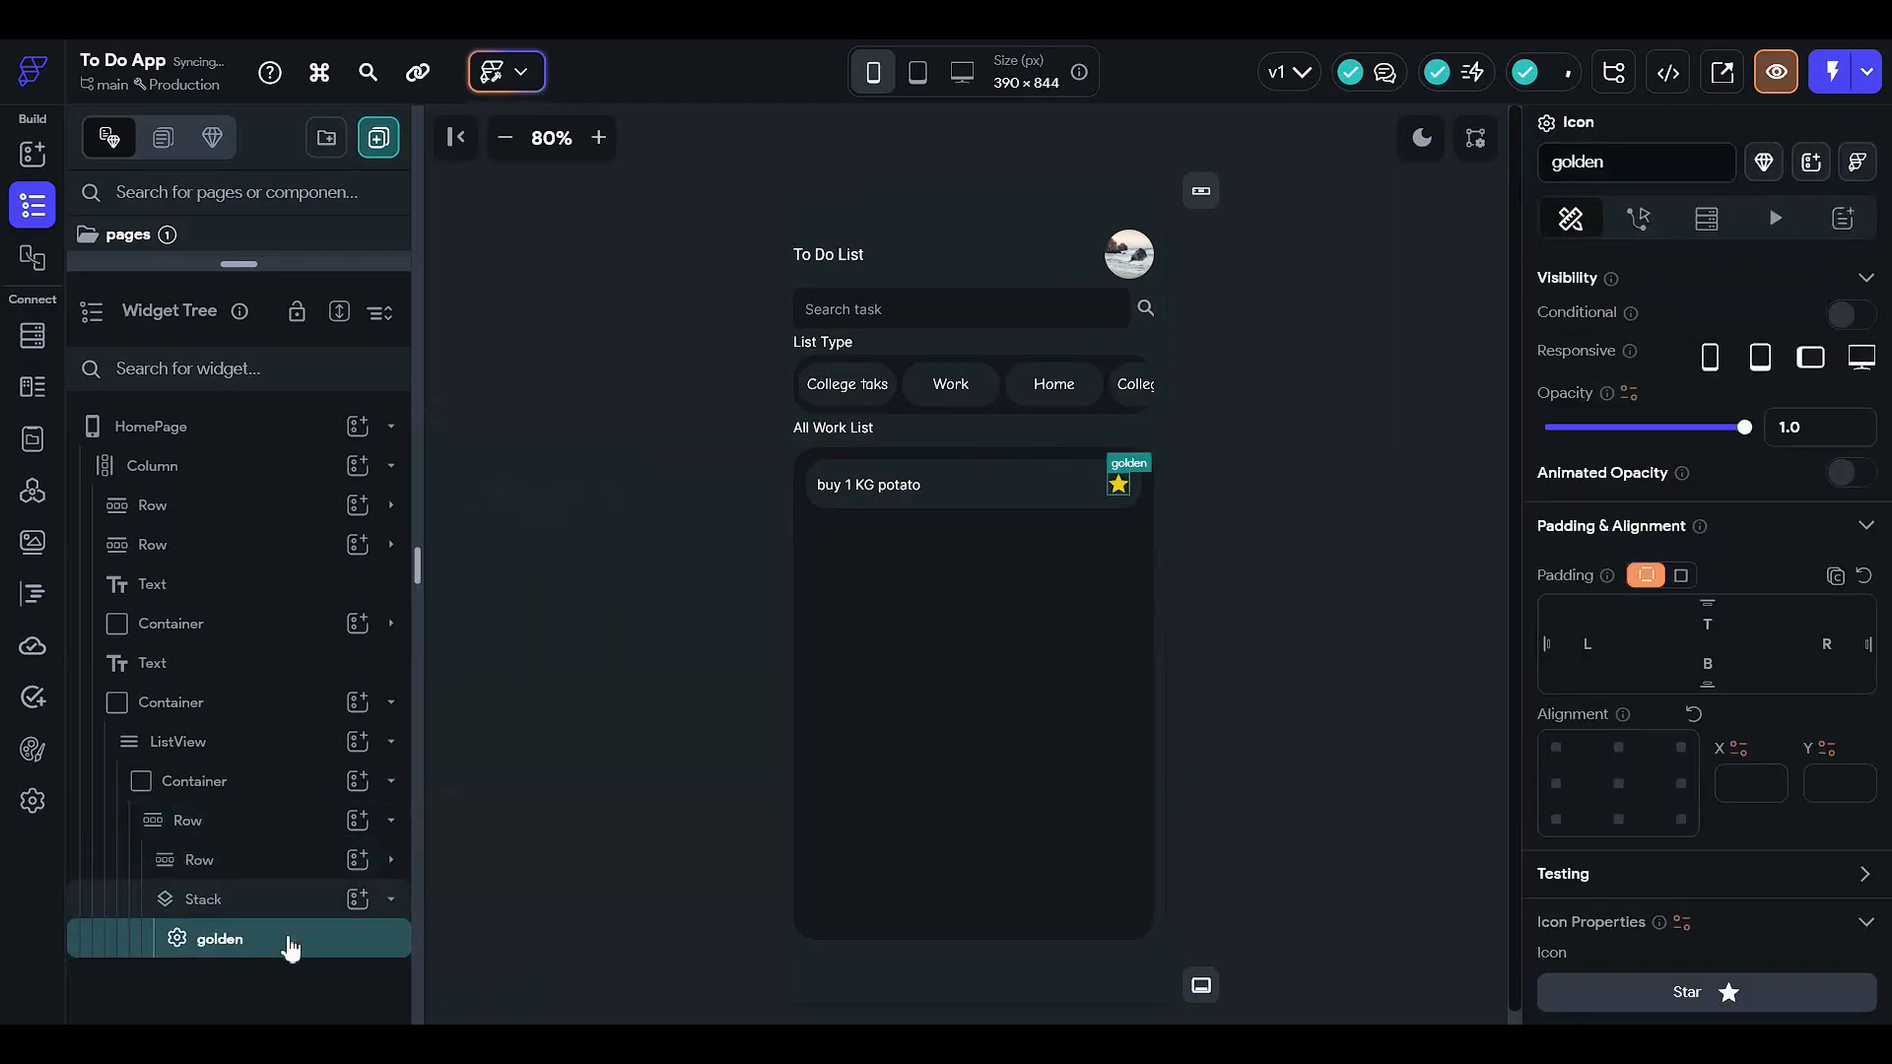
- Paste a copy of the star into the Stack and colour it Primary Text
key(ctrl+c)
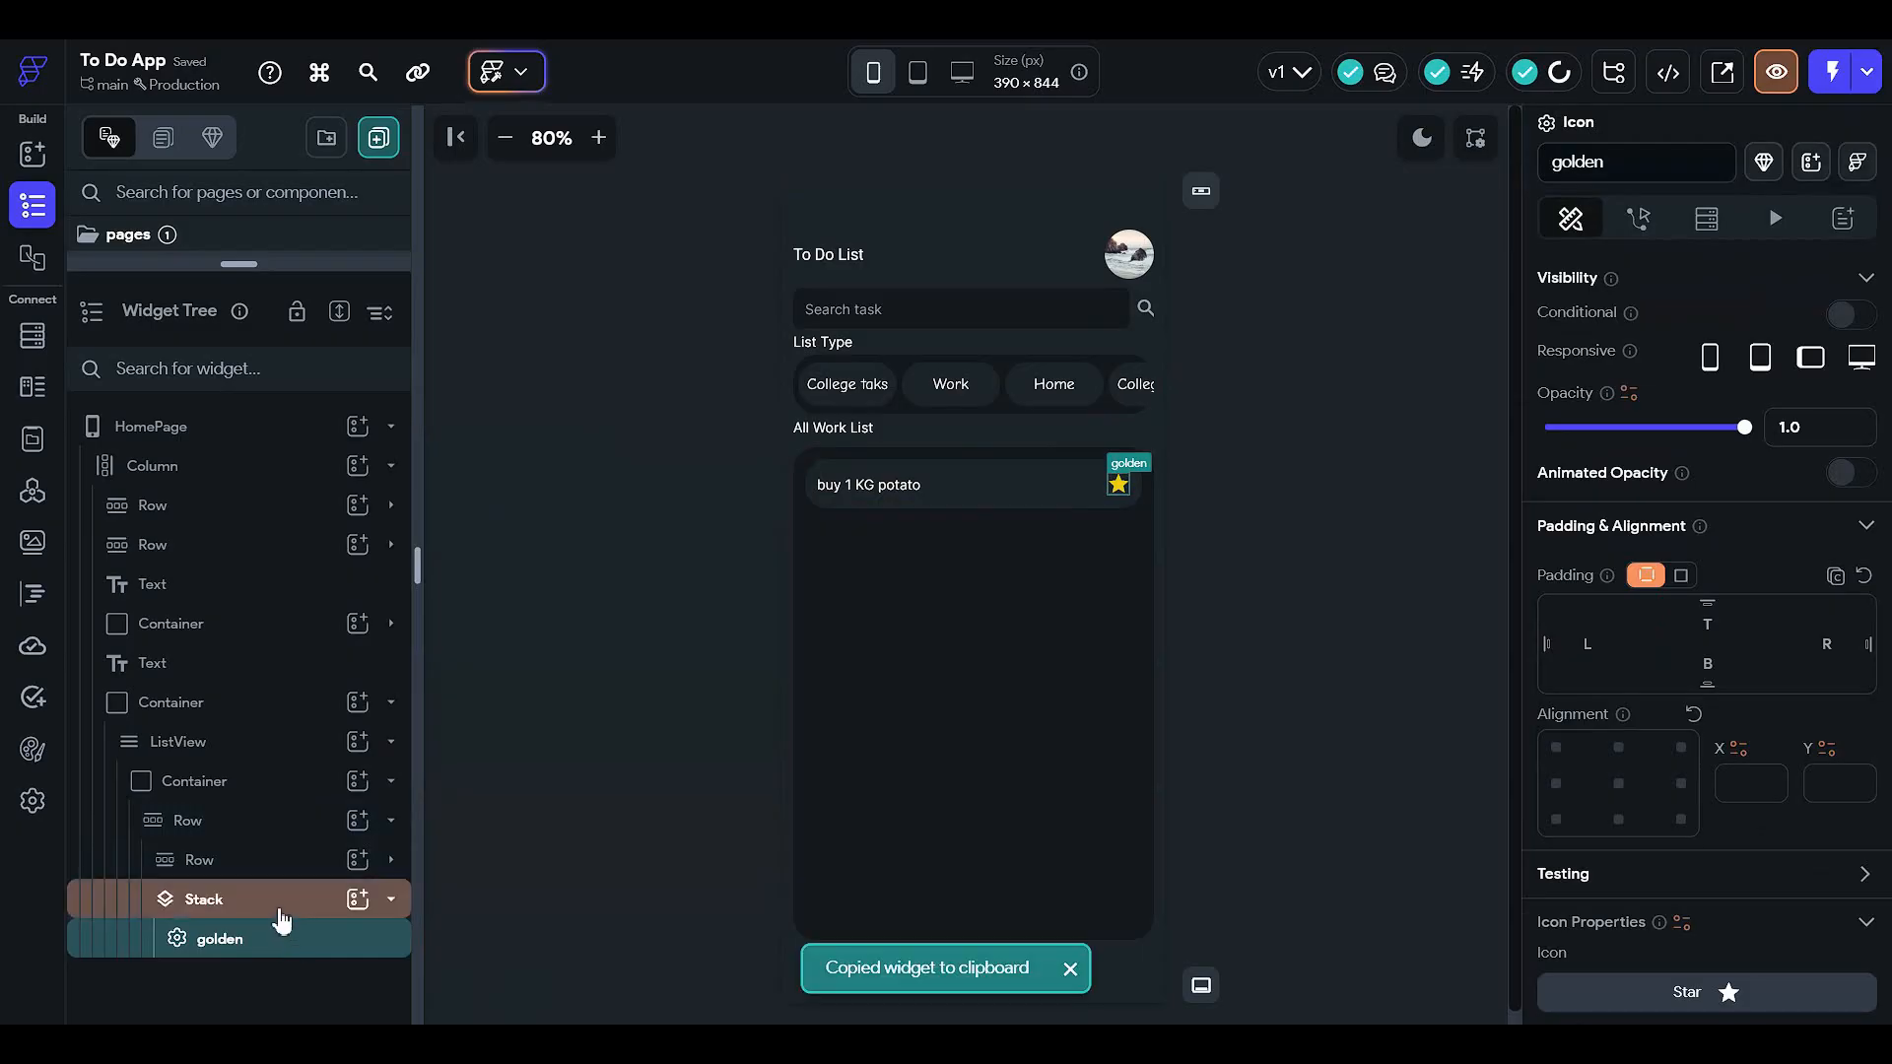
click(281, 911)
key(ctrl+v)
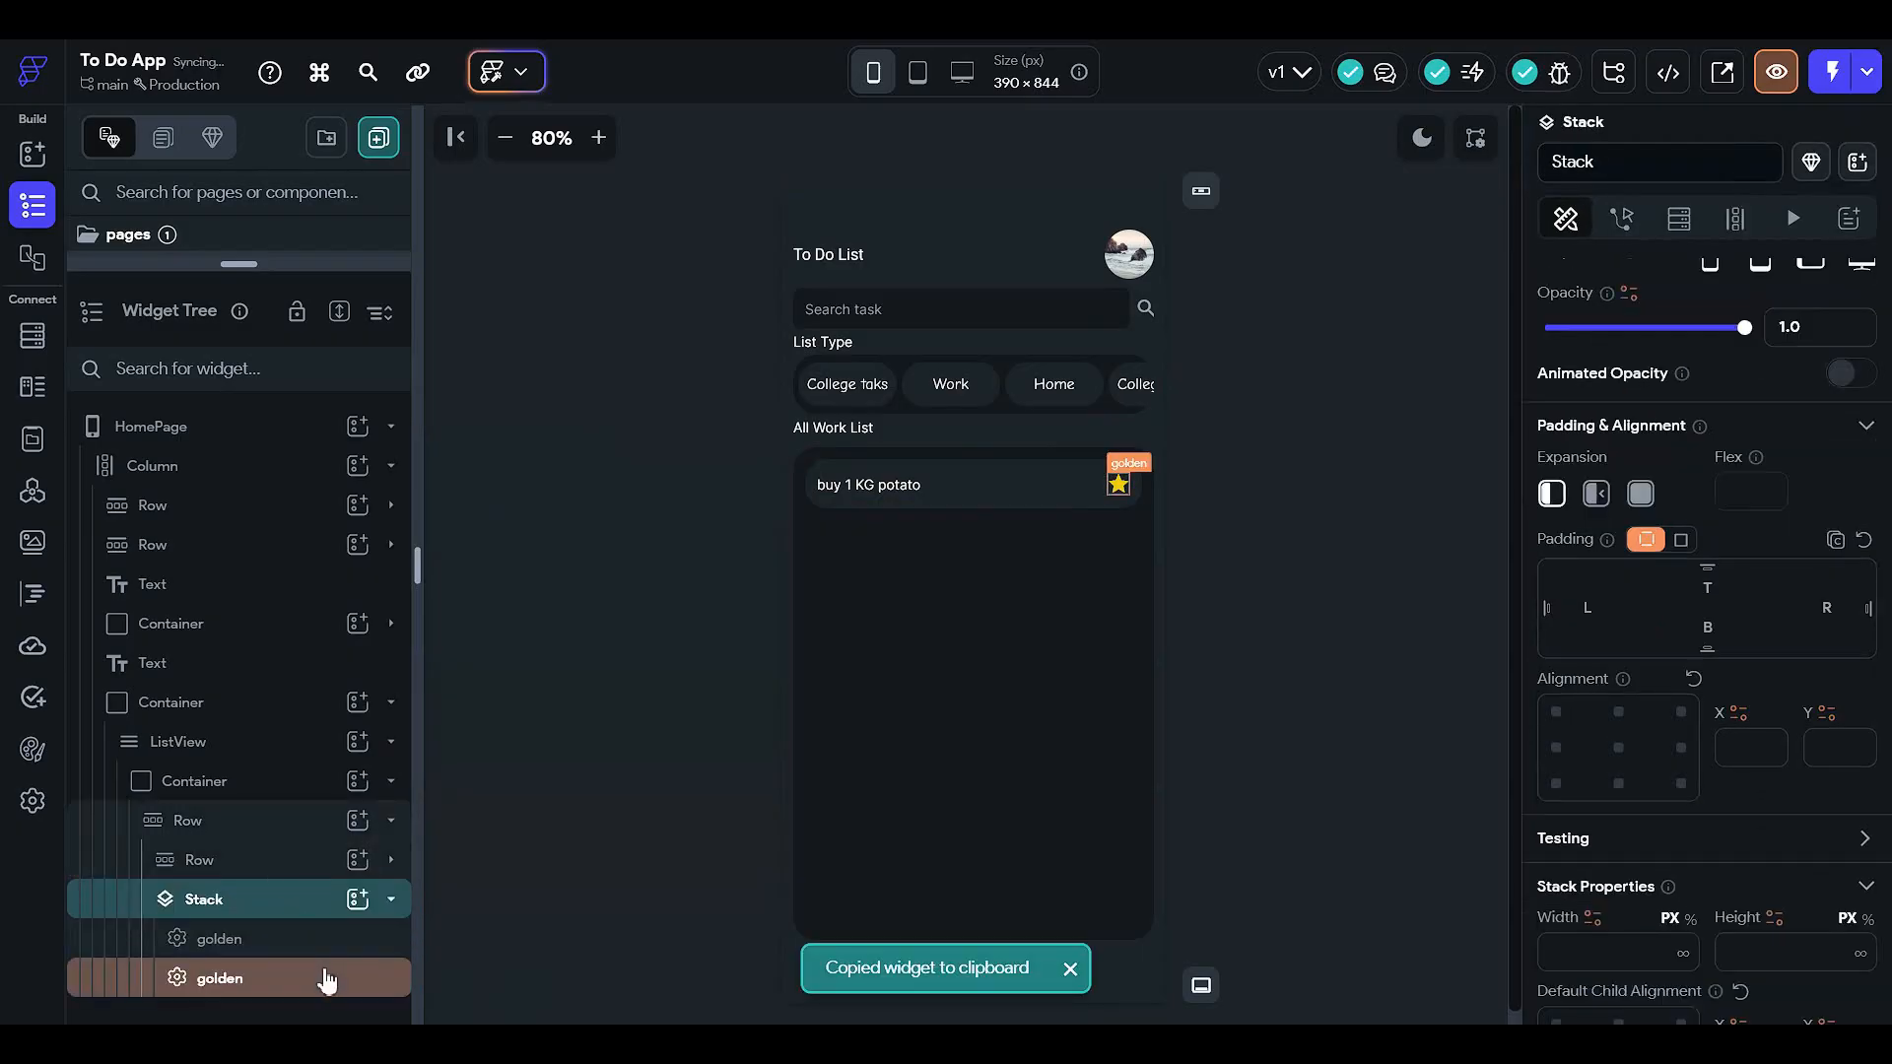
click(325, 977)
scroll(1635, 754, down, 4)
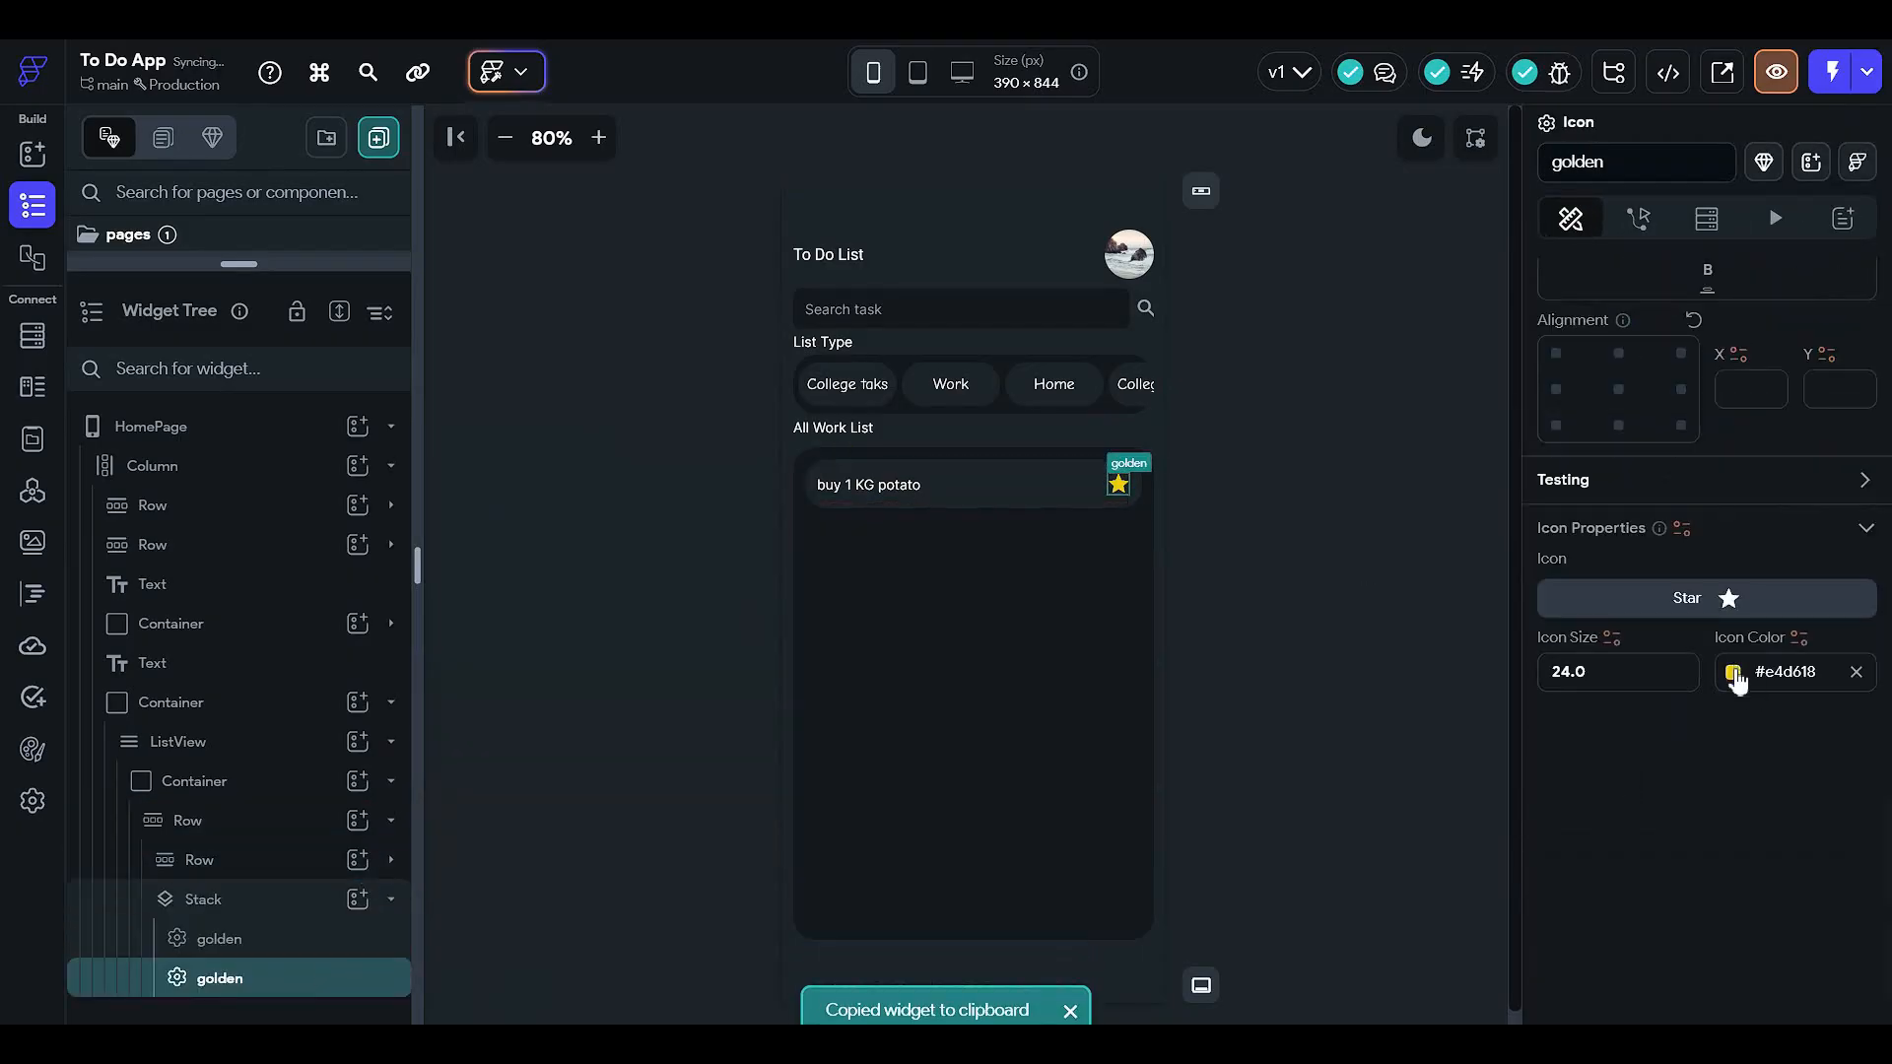
click(1733, 672)
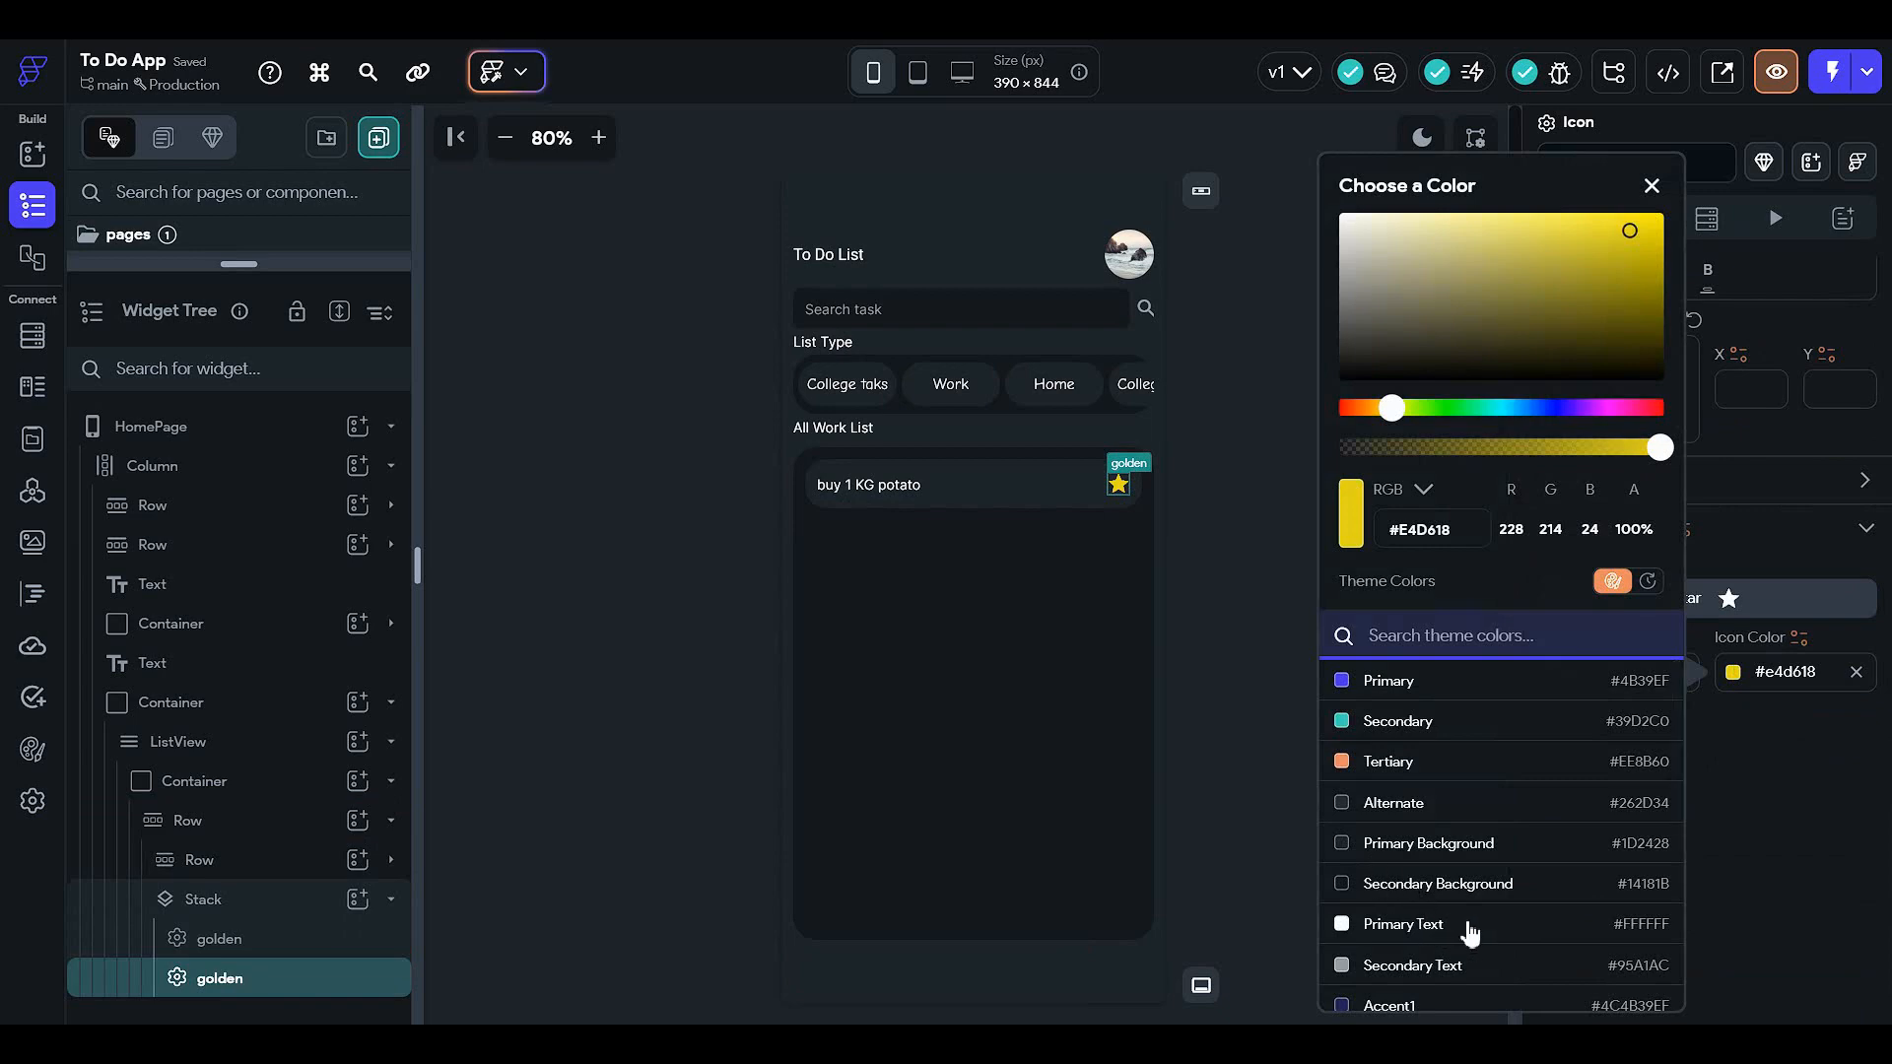
click(1380, 924)
- Change the copied star's icon to Star Border
click(1693, 612)
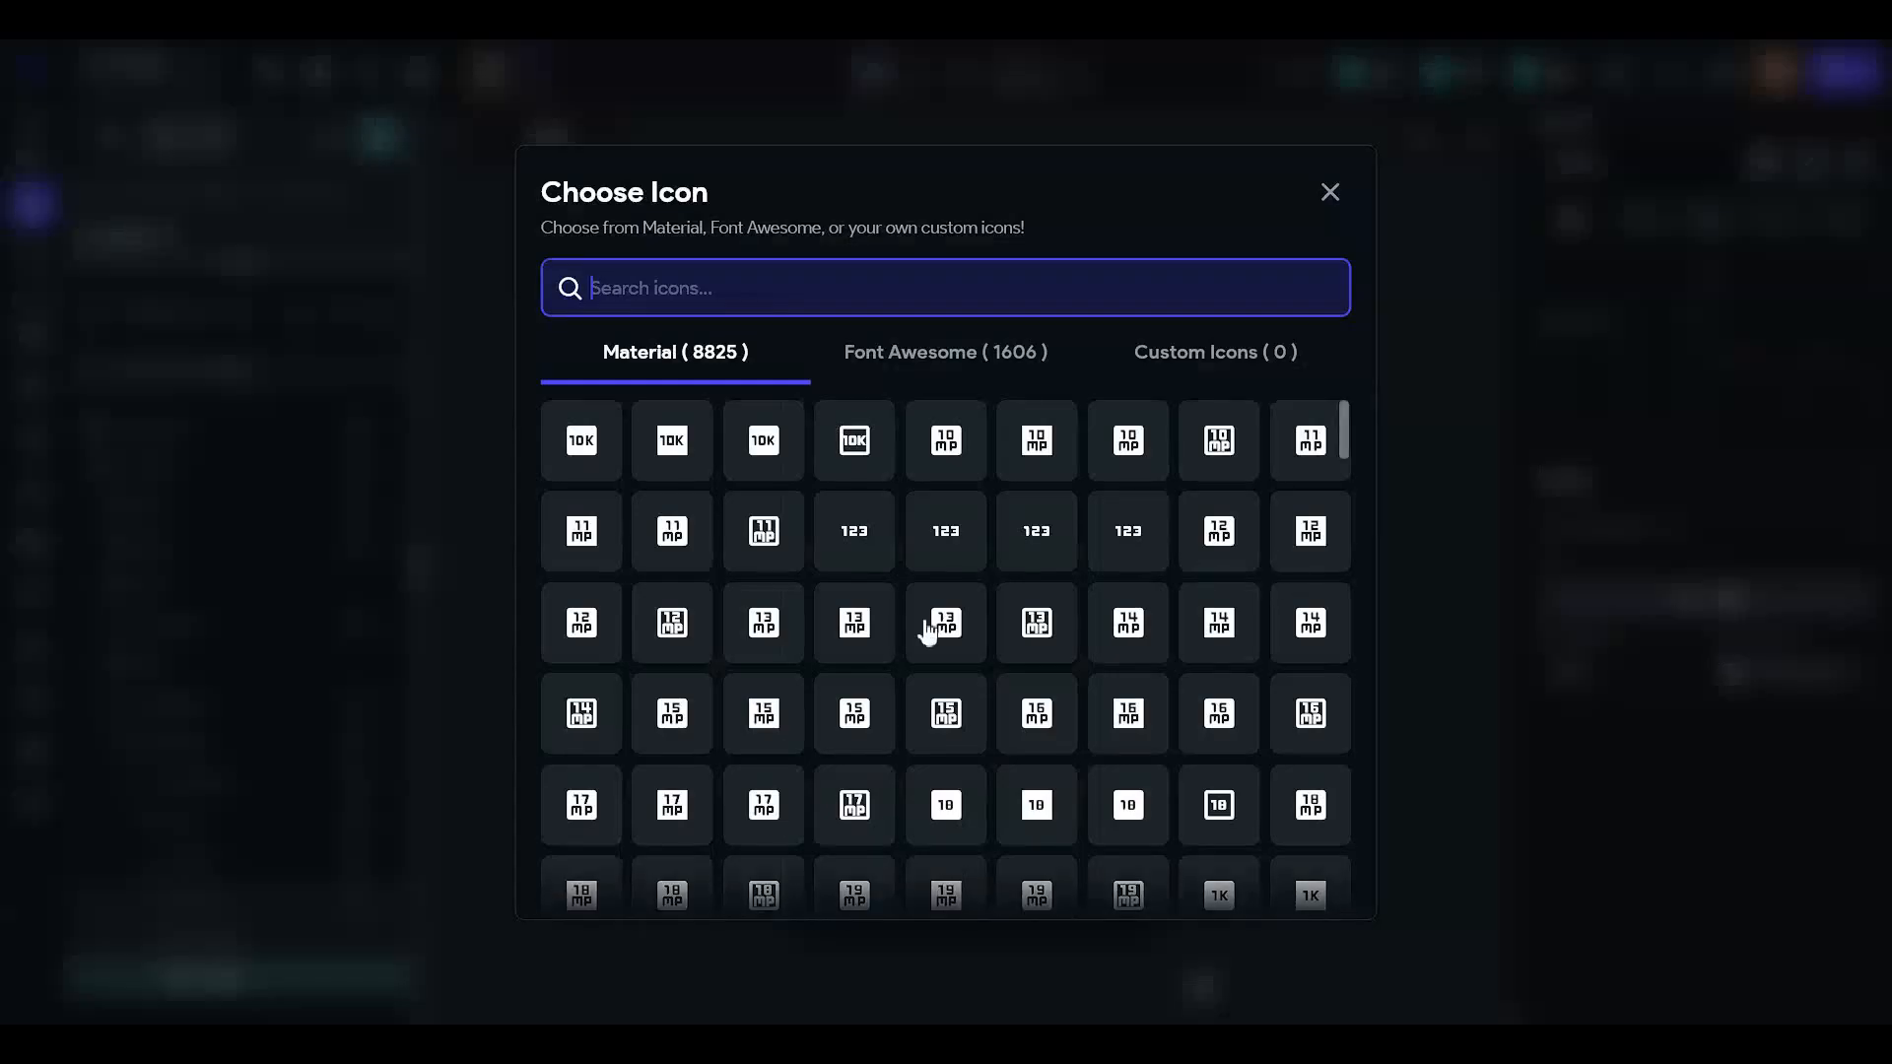
text(sa)
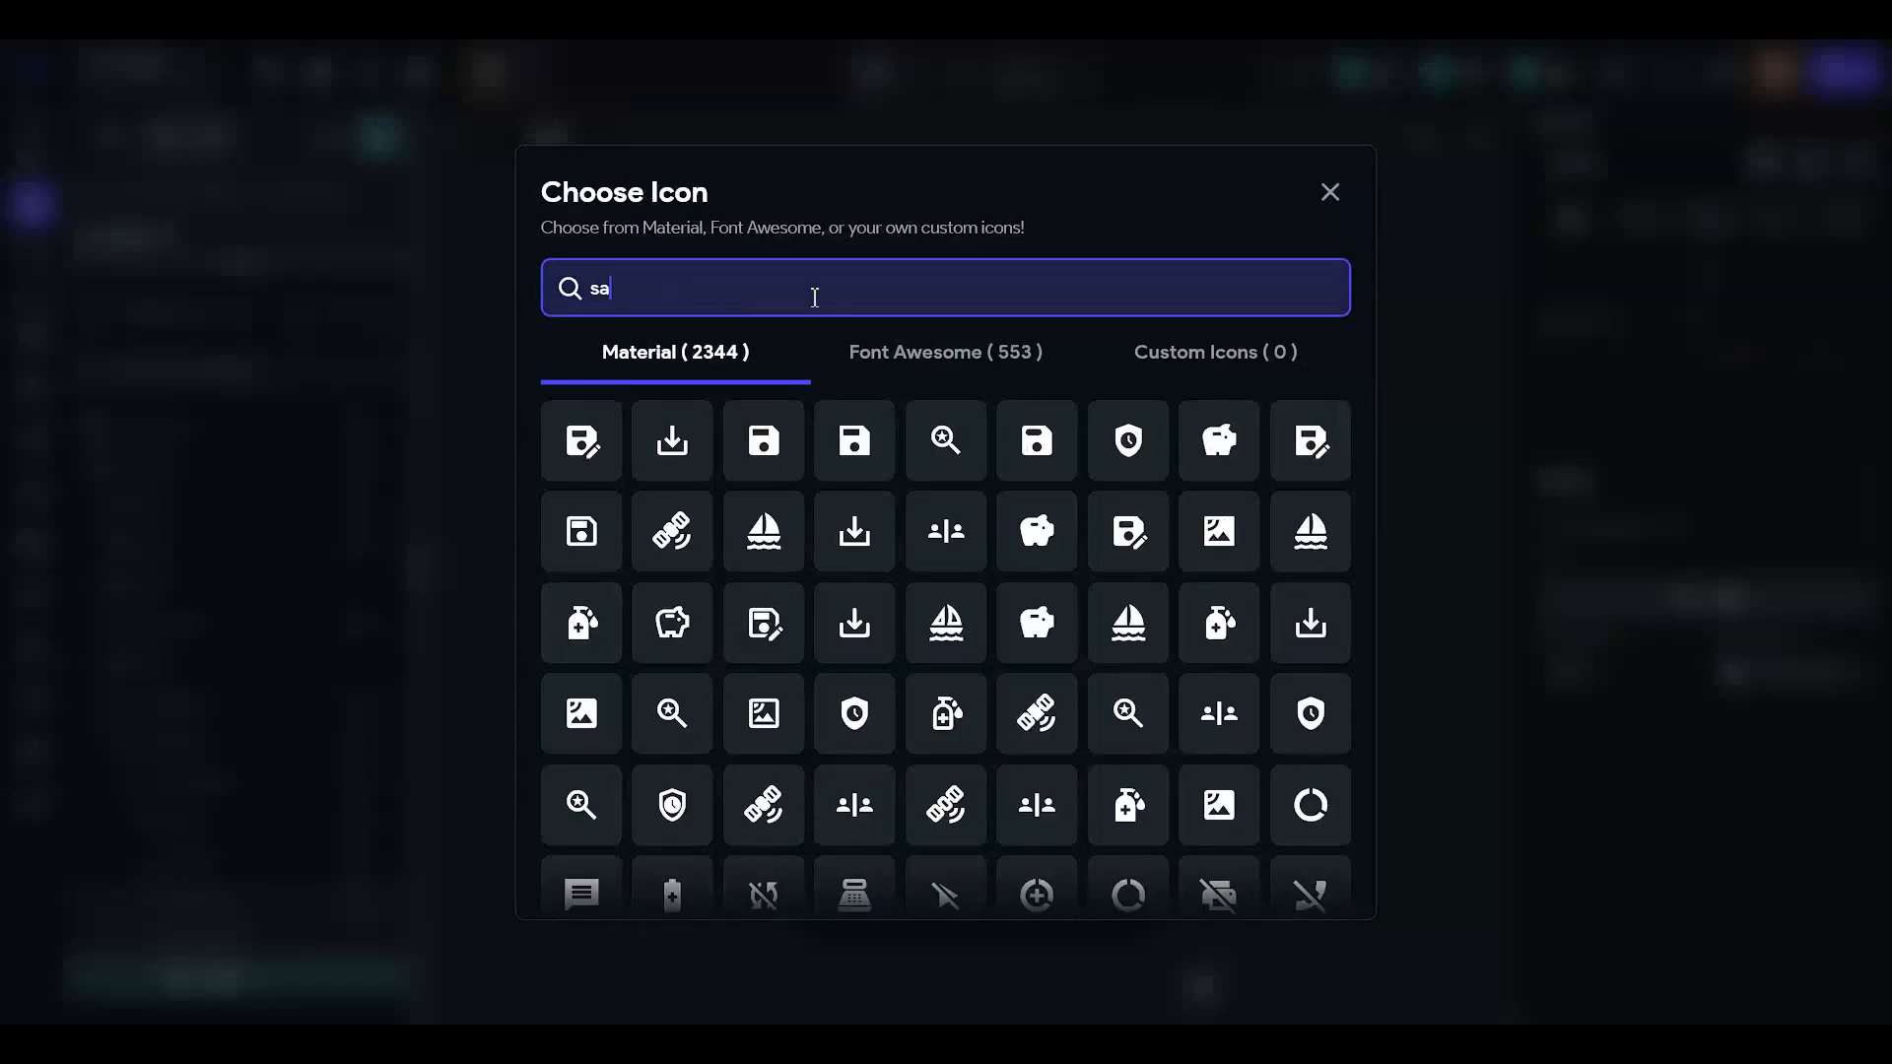
text(tar)
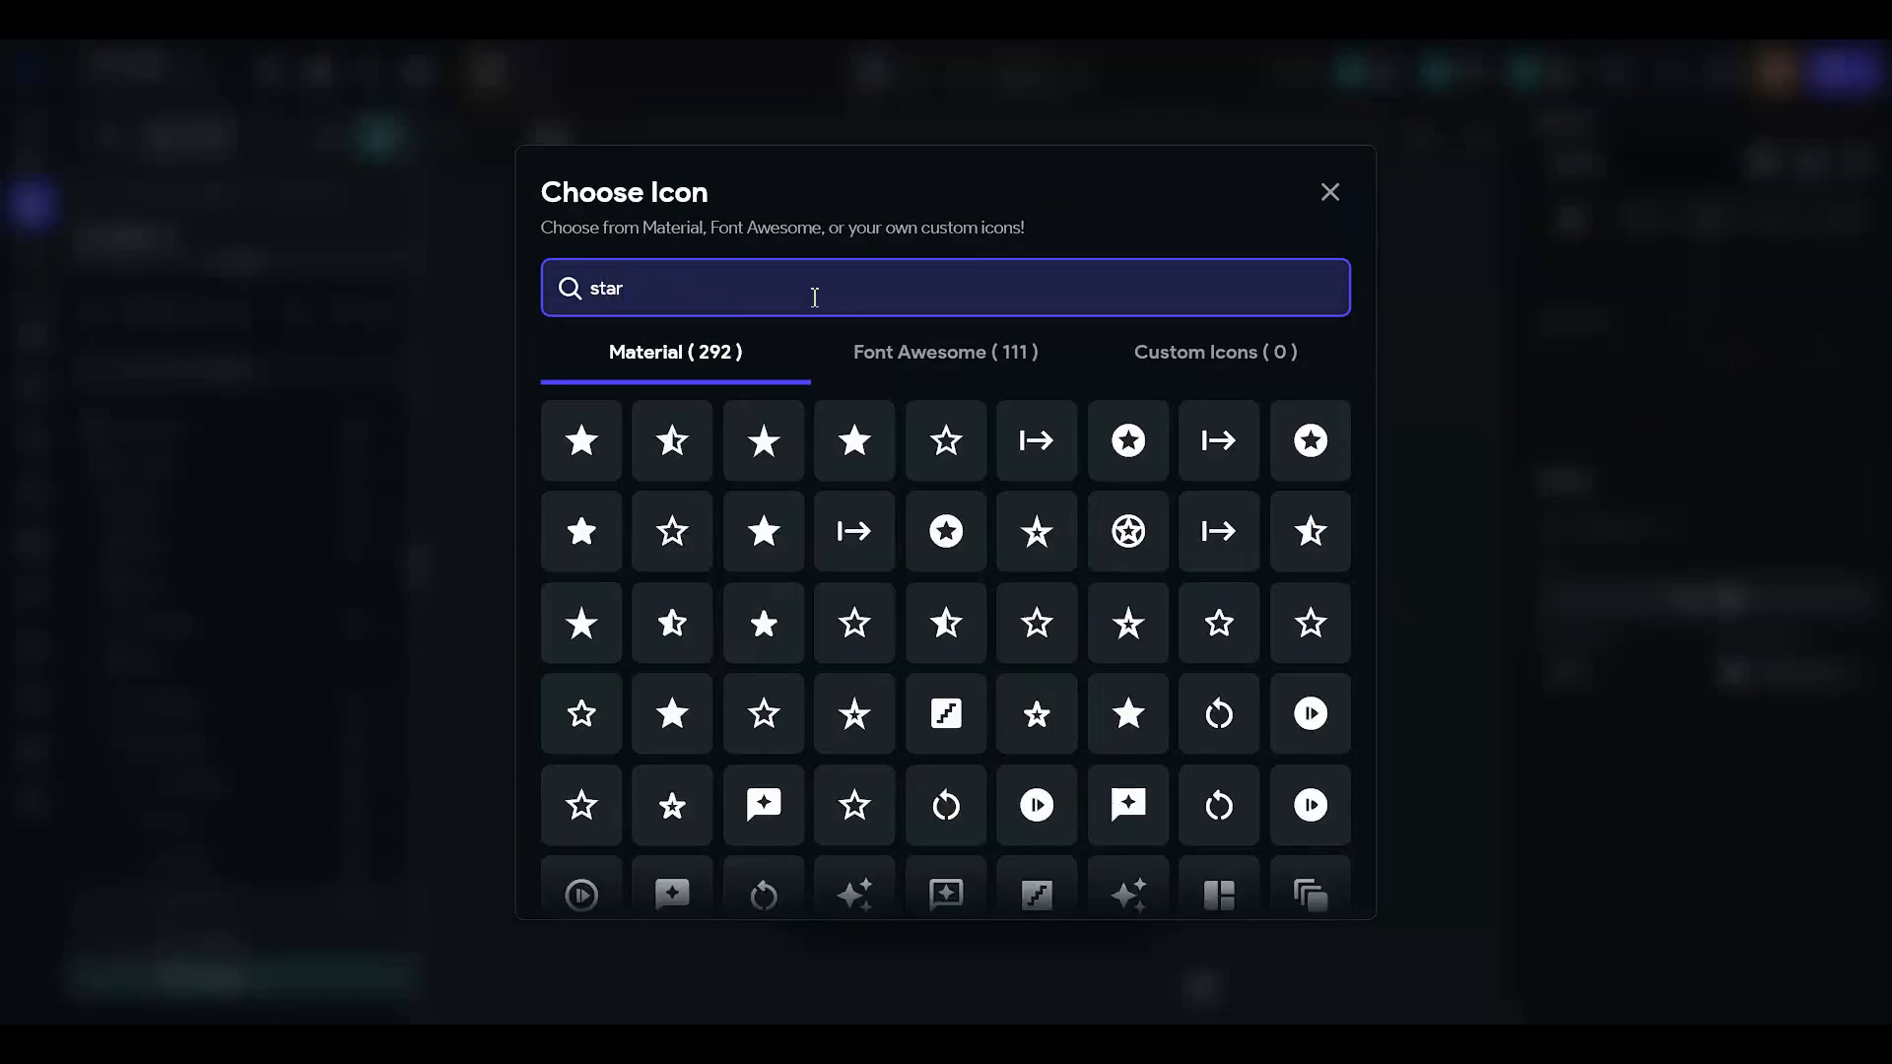
click(944, 441)
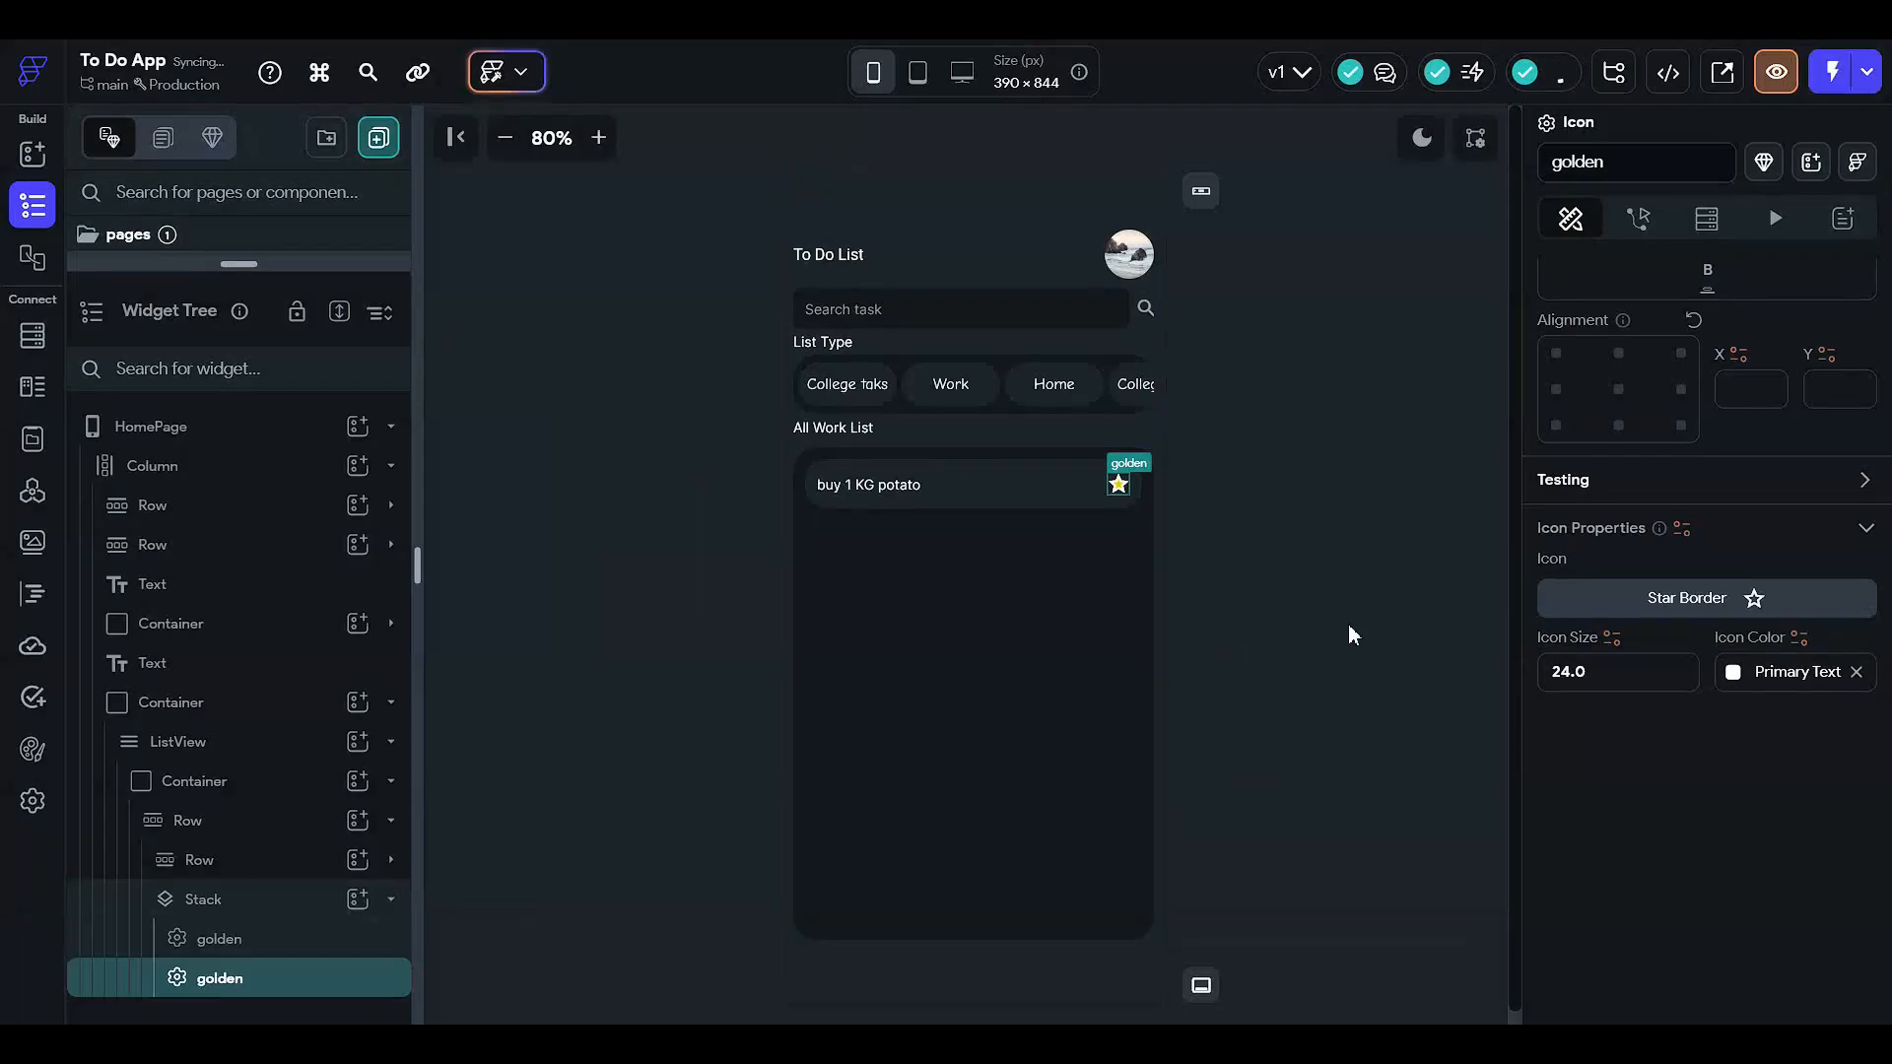
click(299, 952)
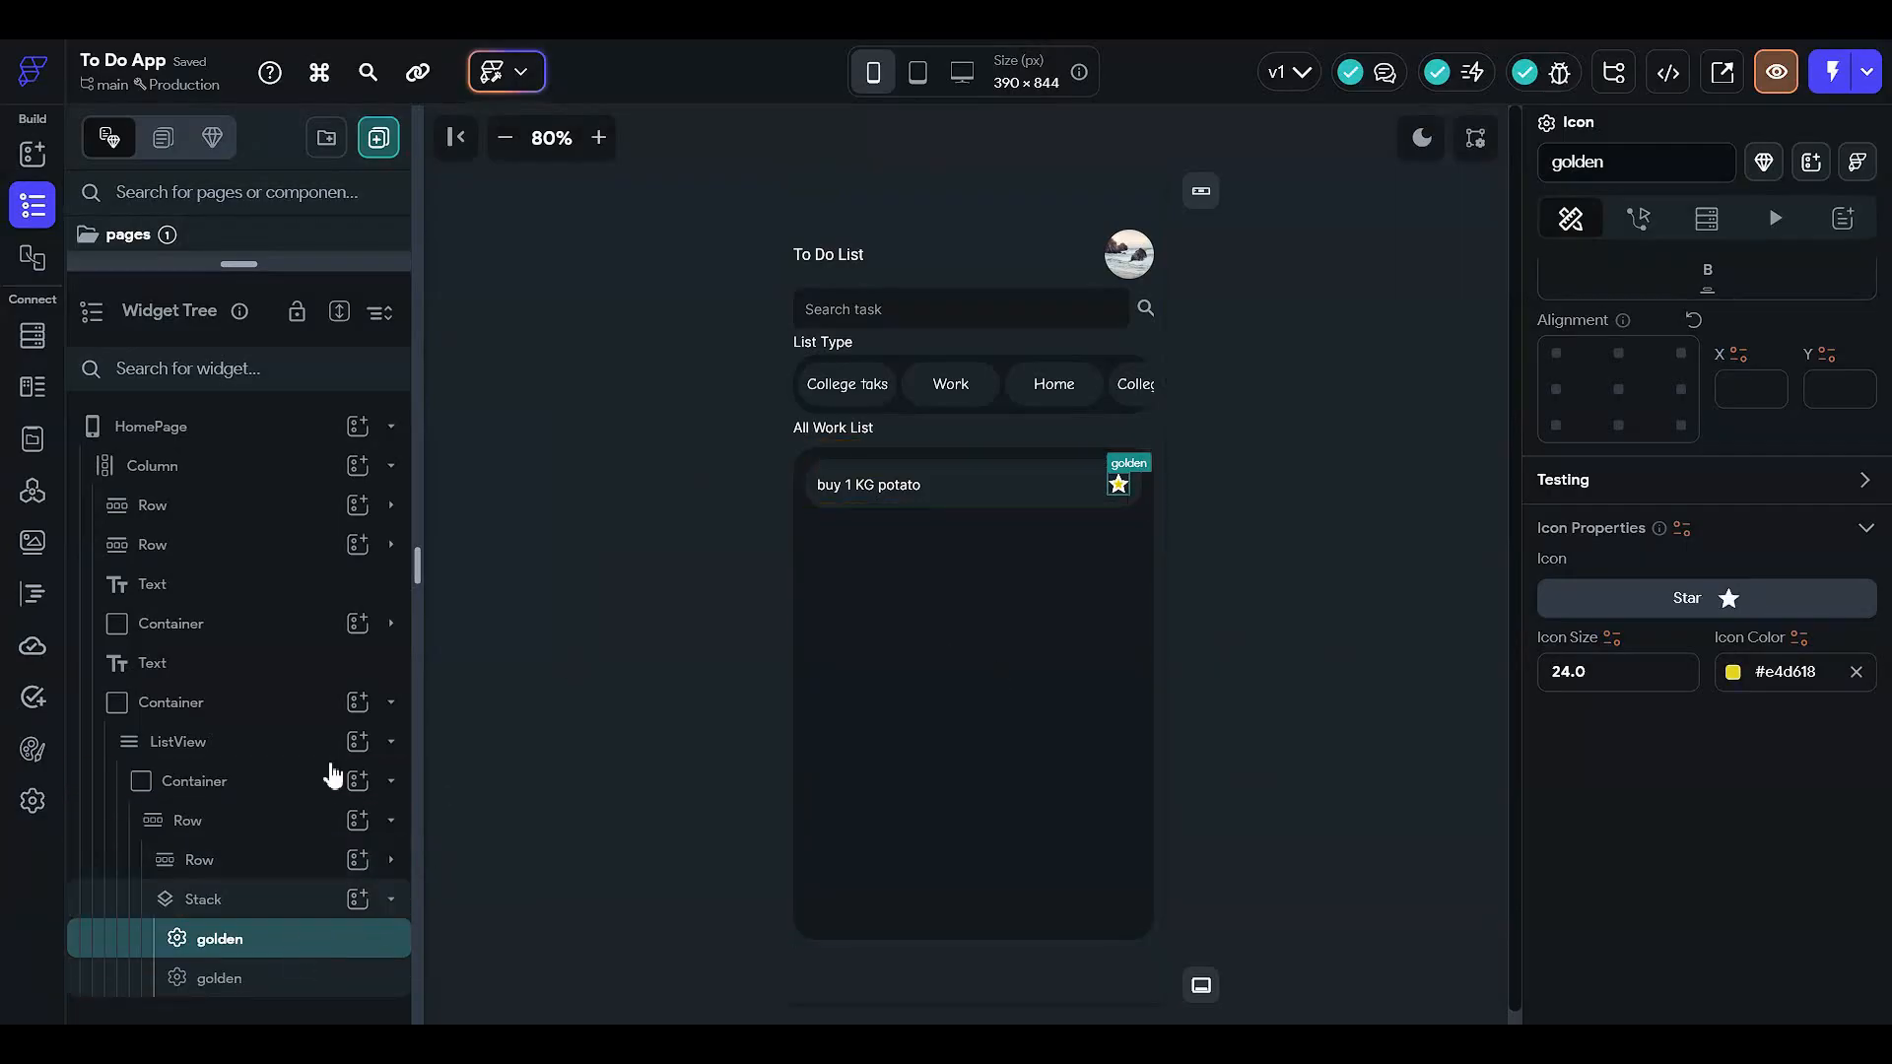
click(530, 518)
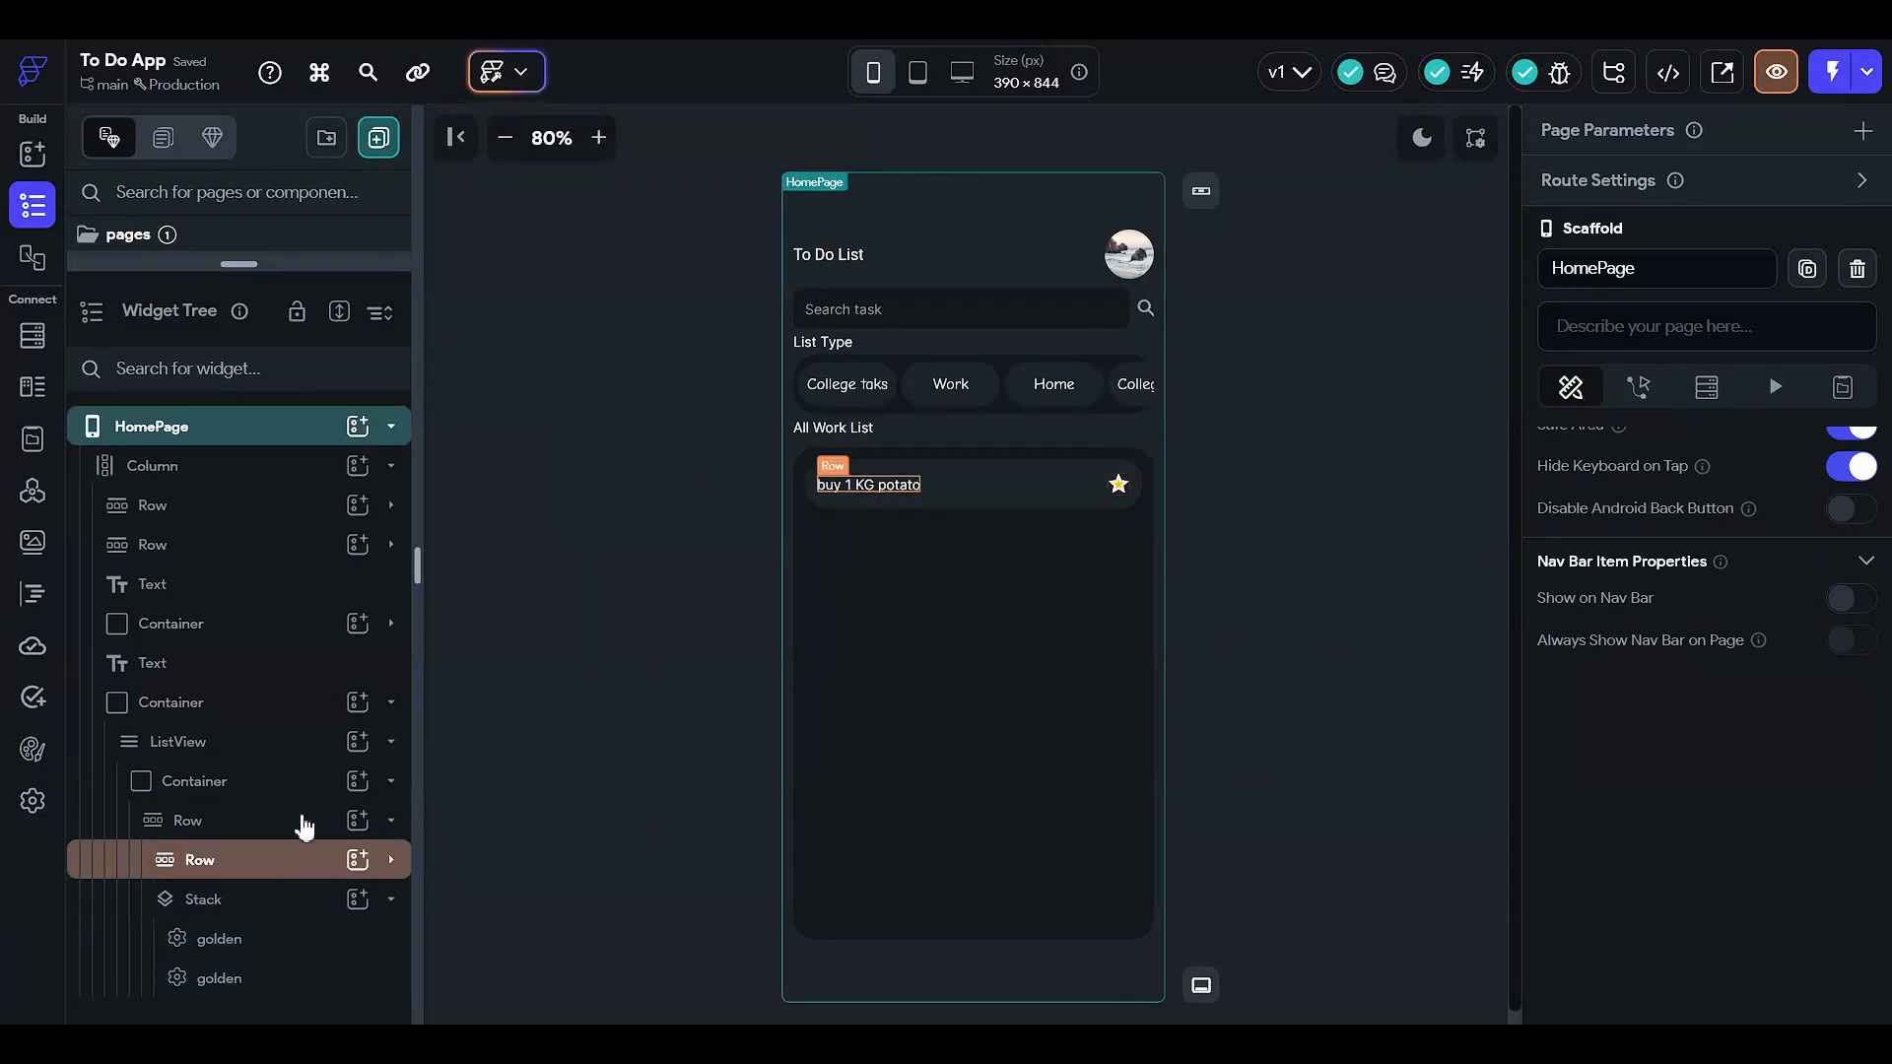
- Add a new Row to the list item and move the star Stack into it
click(272, 938)
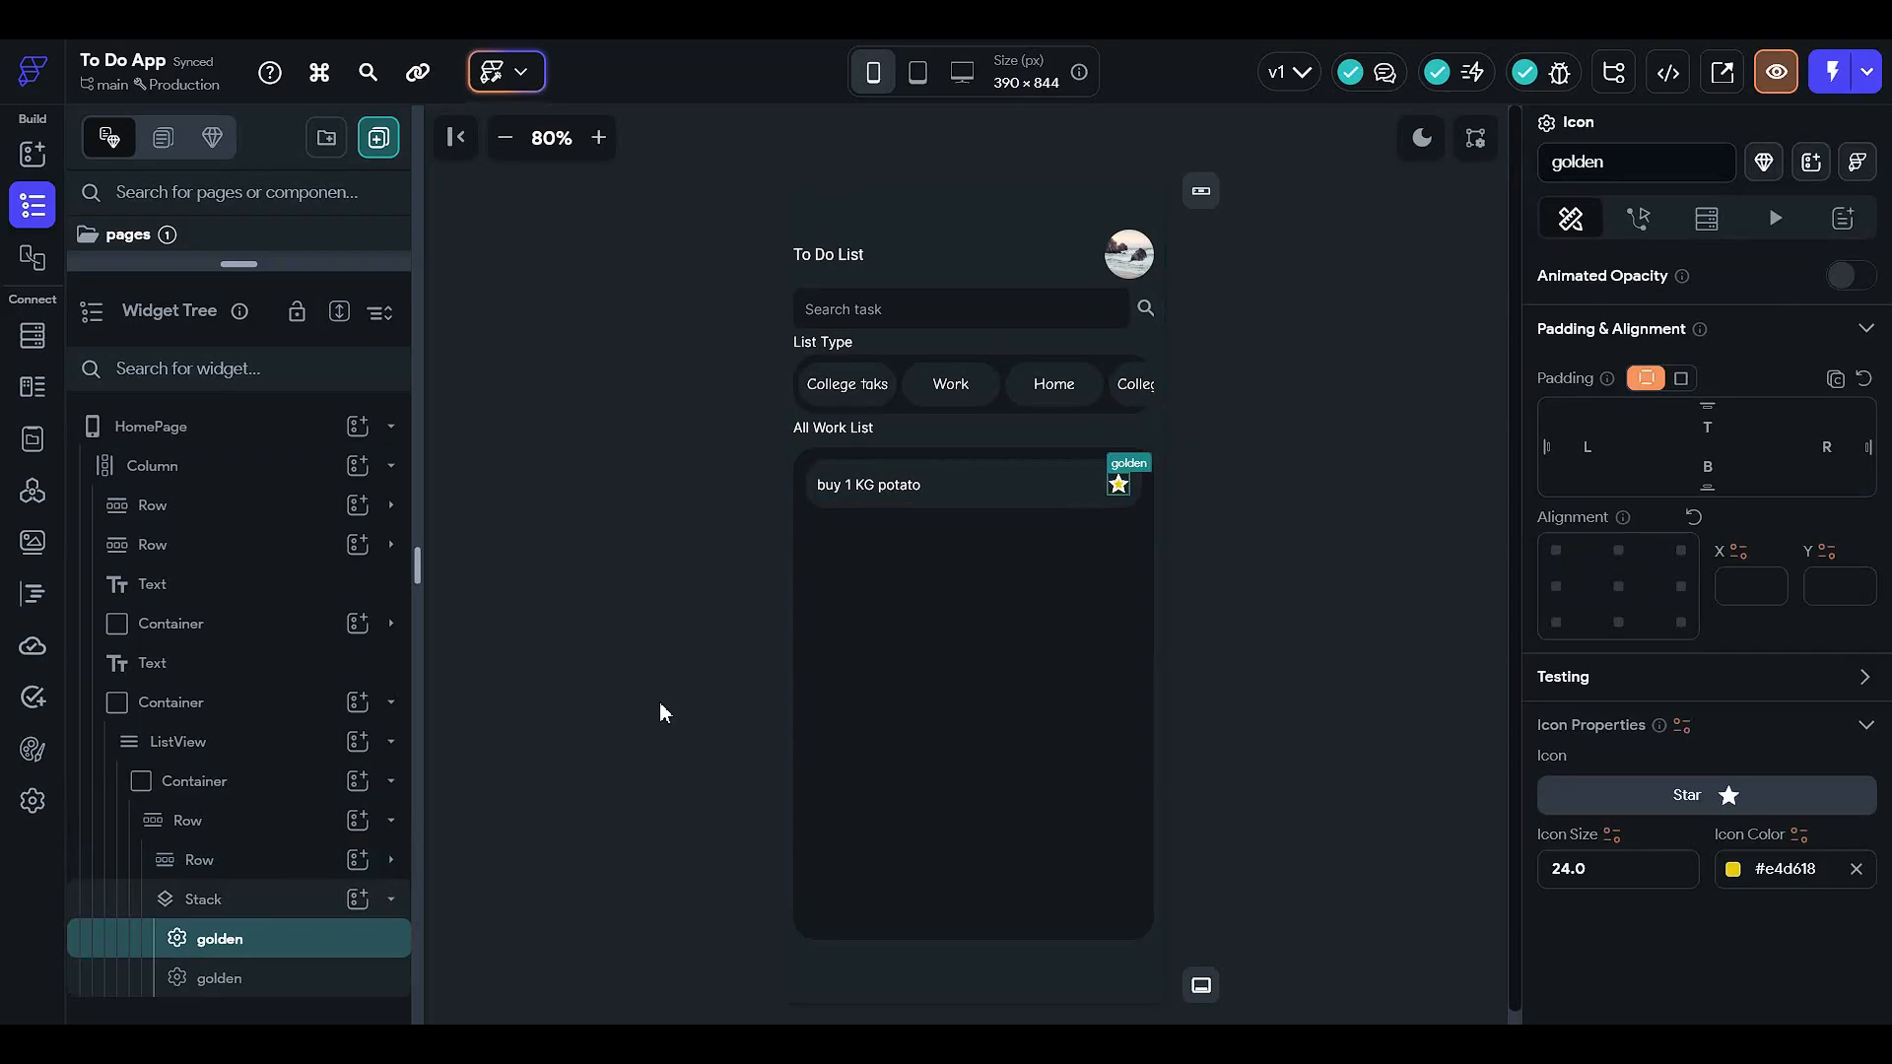
click(311, 912)
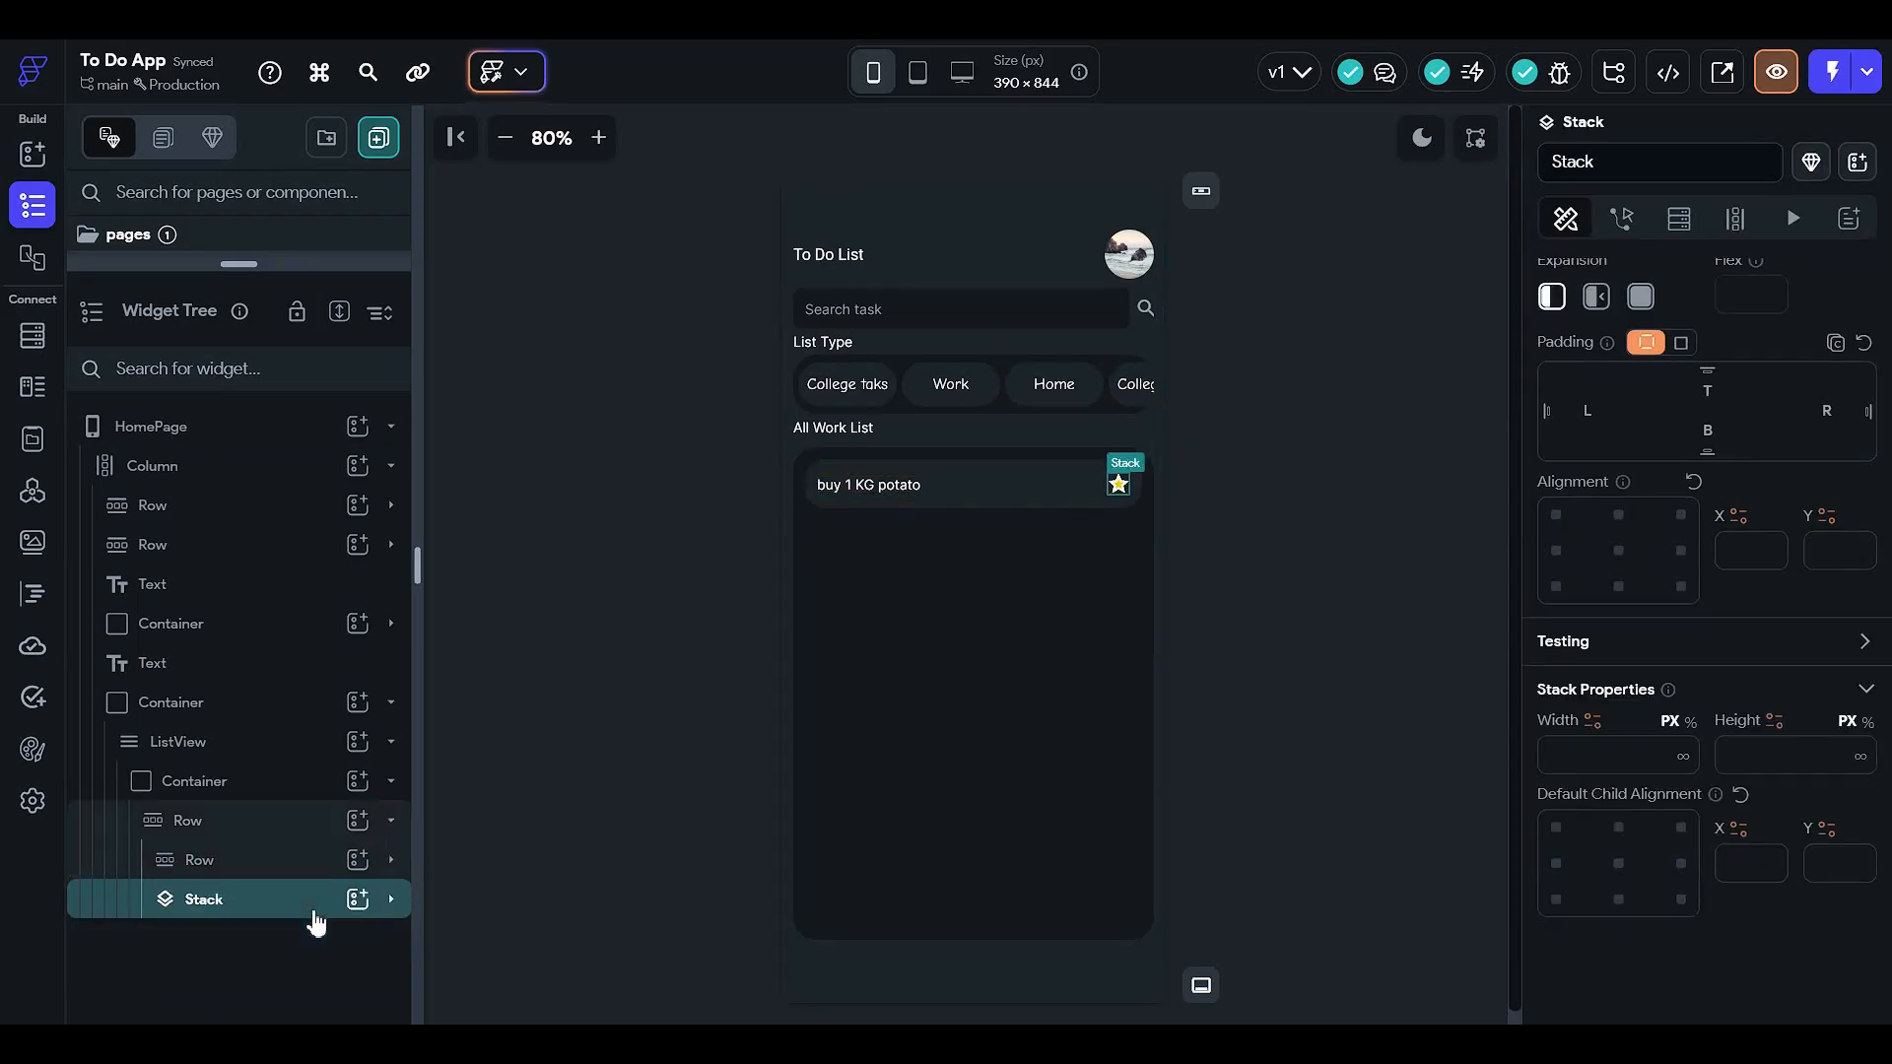
click(297, 912)
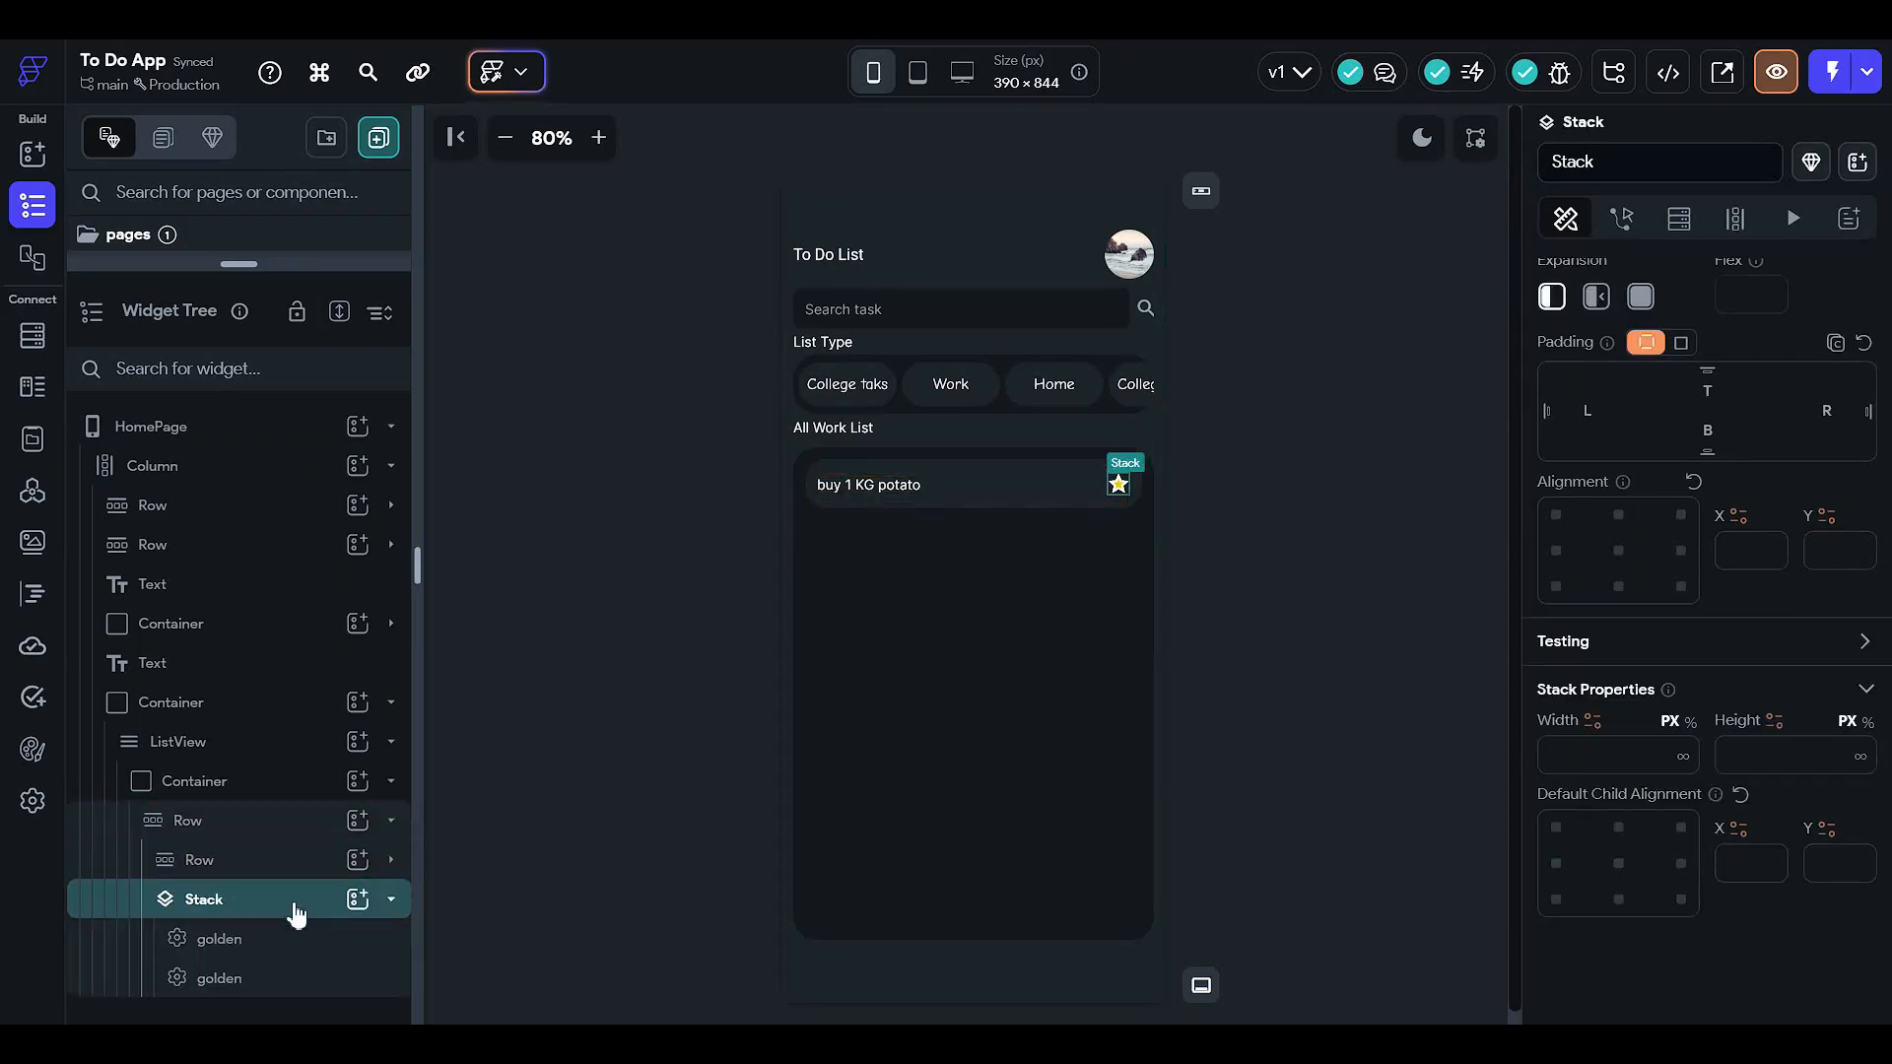
click(297, 913)
click(302, 863)
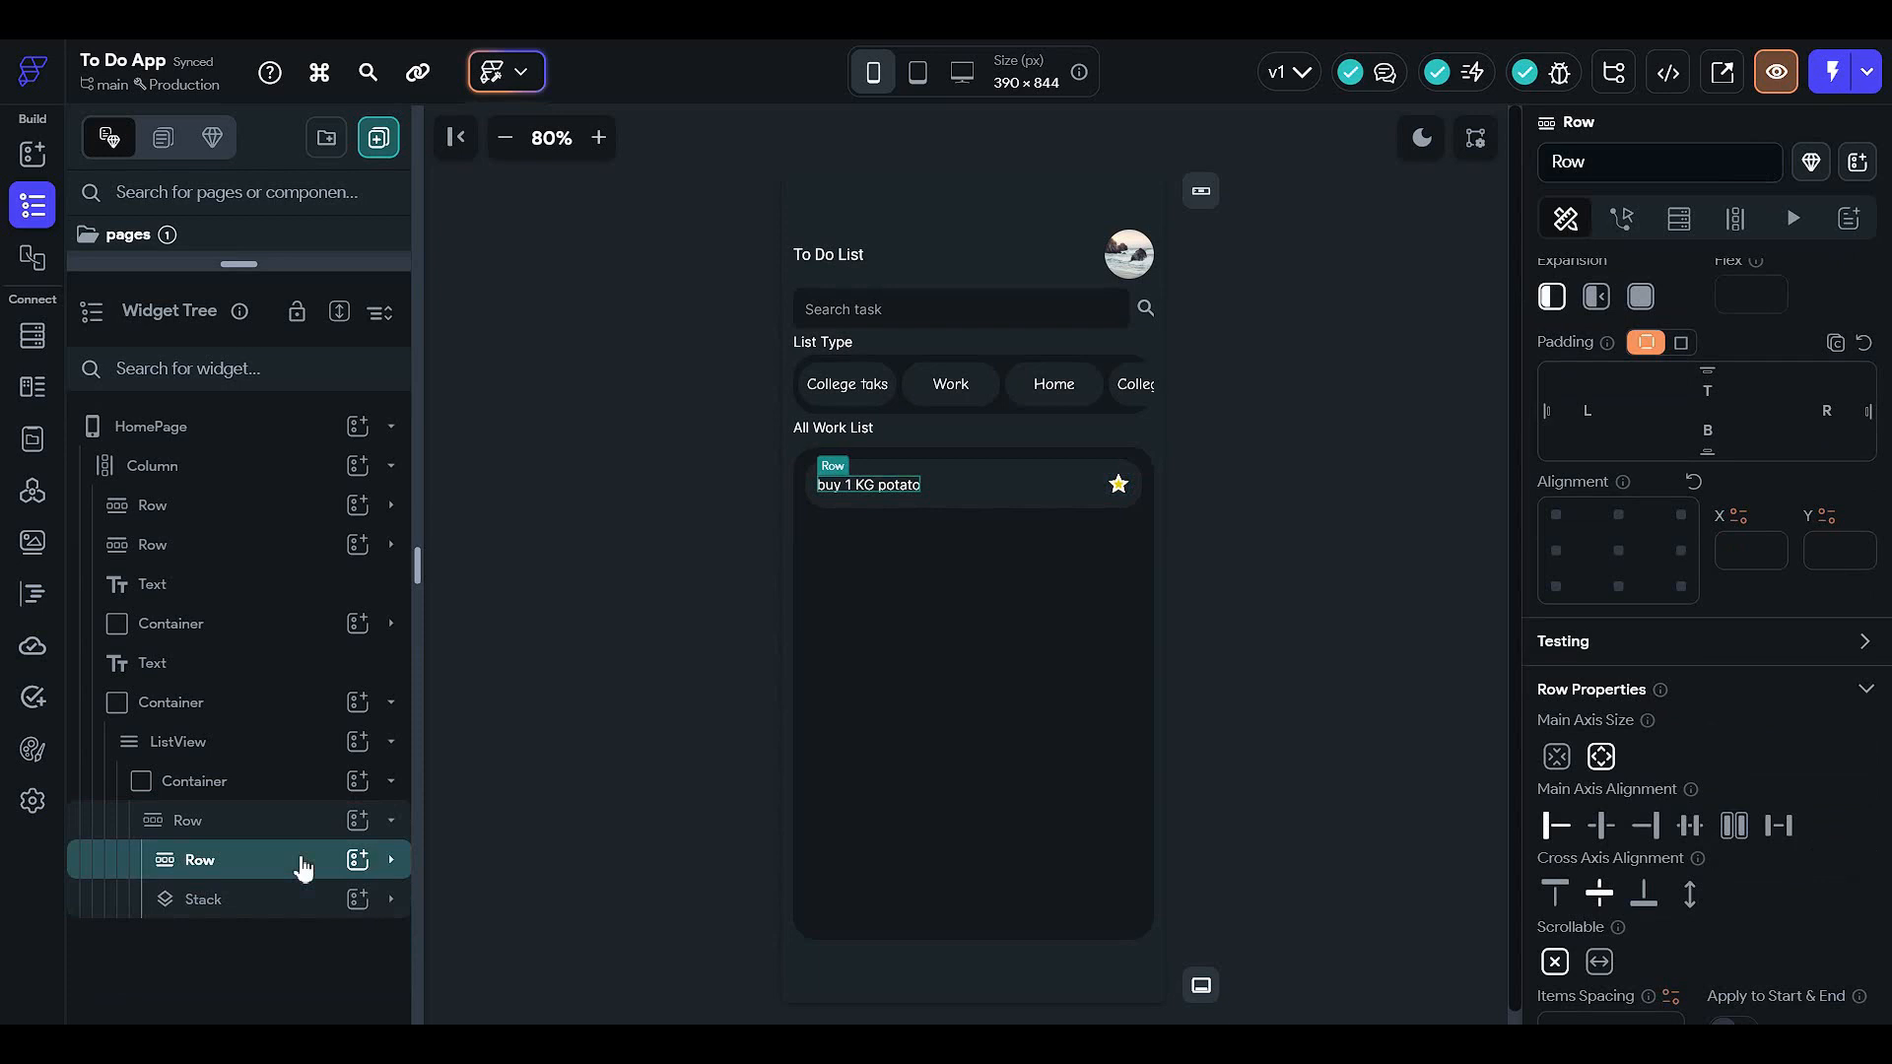
click(302, 865)
click(302, 865)
click(298, 822)
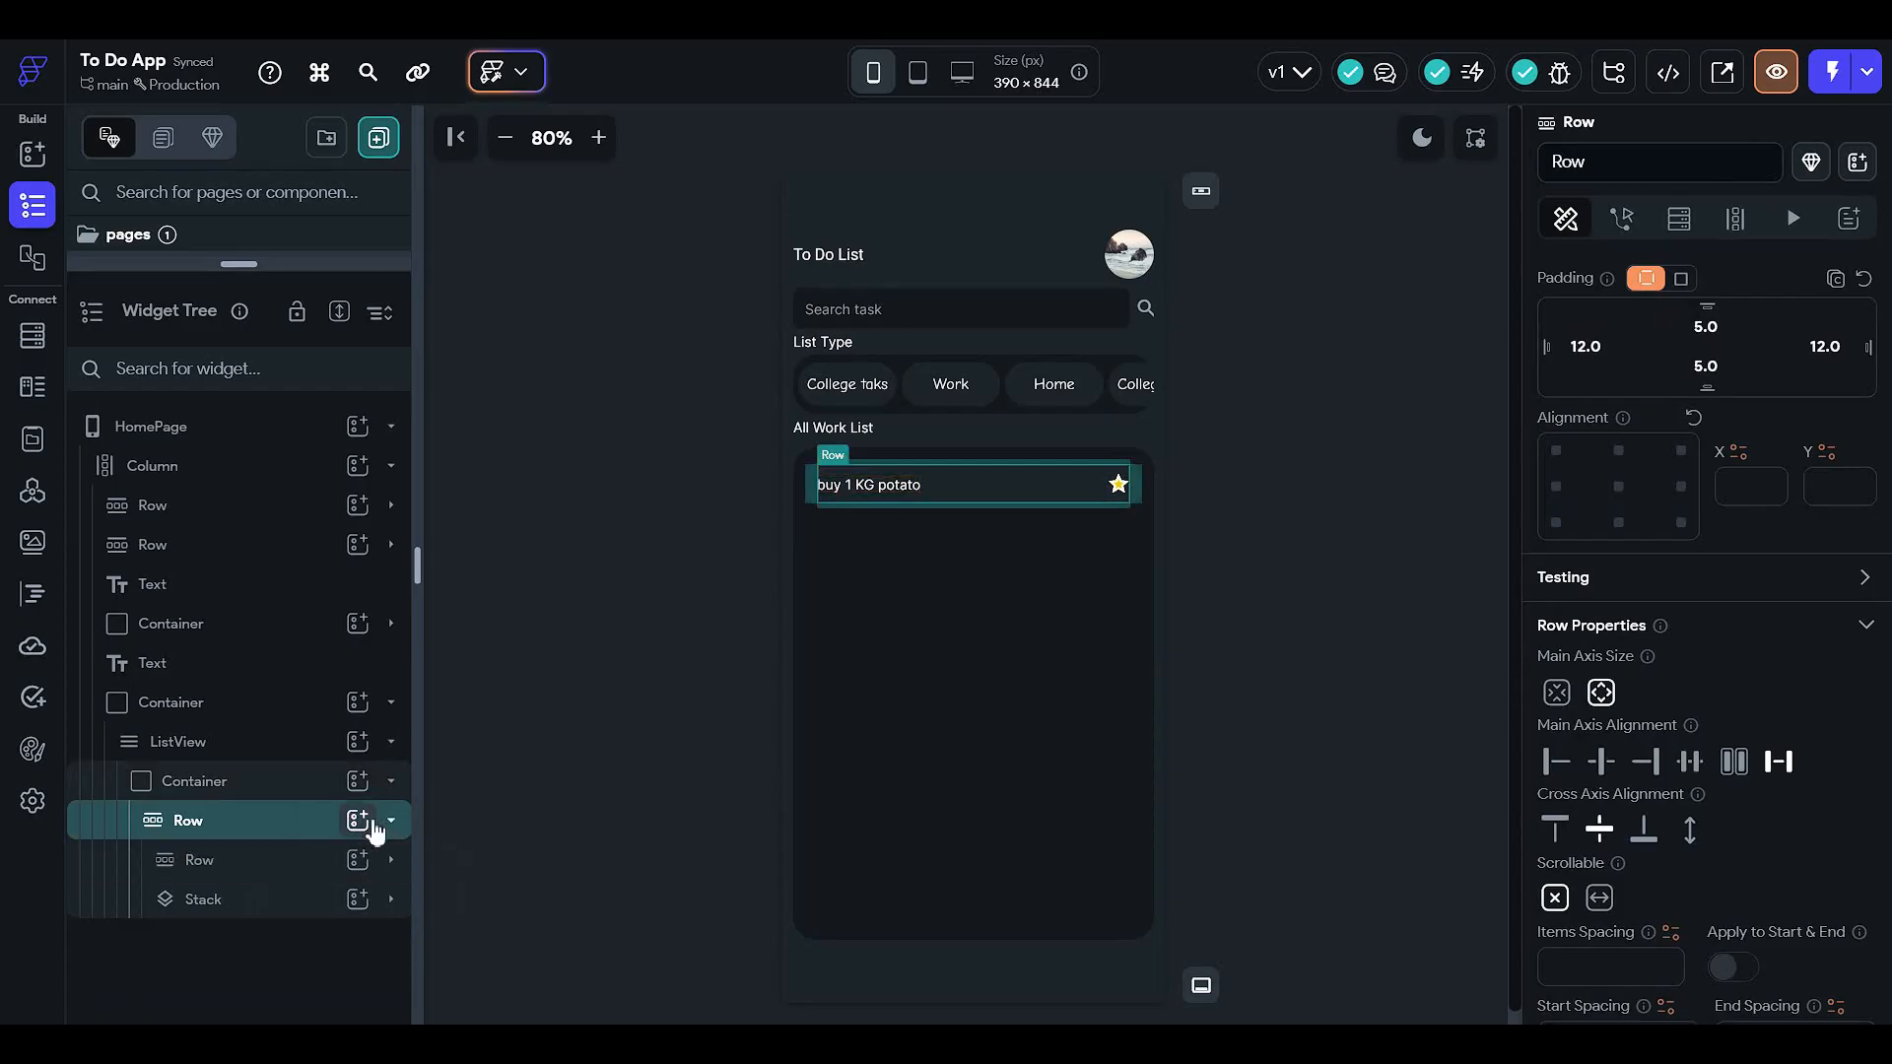
click(358, 821)
click(720, 623)
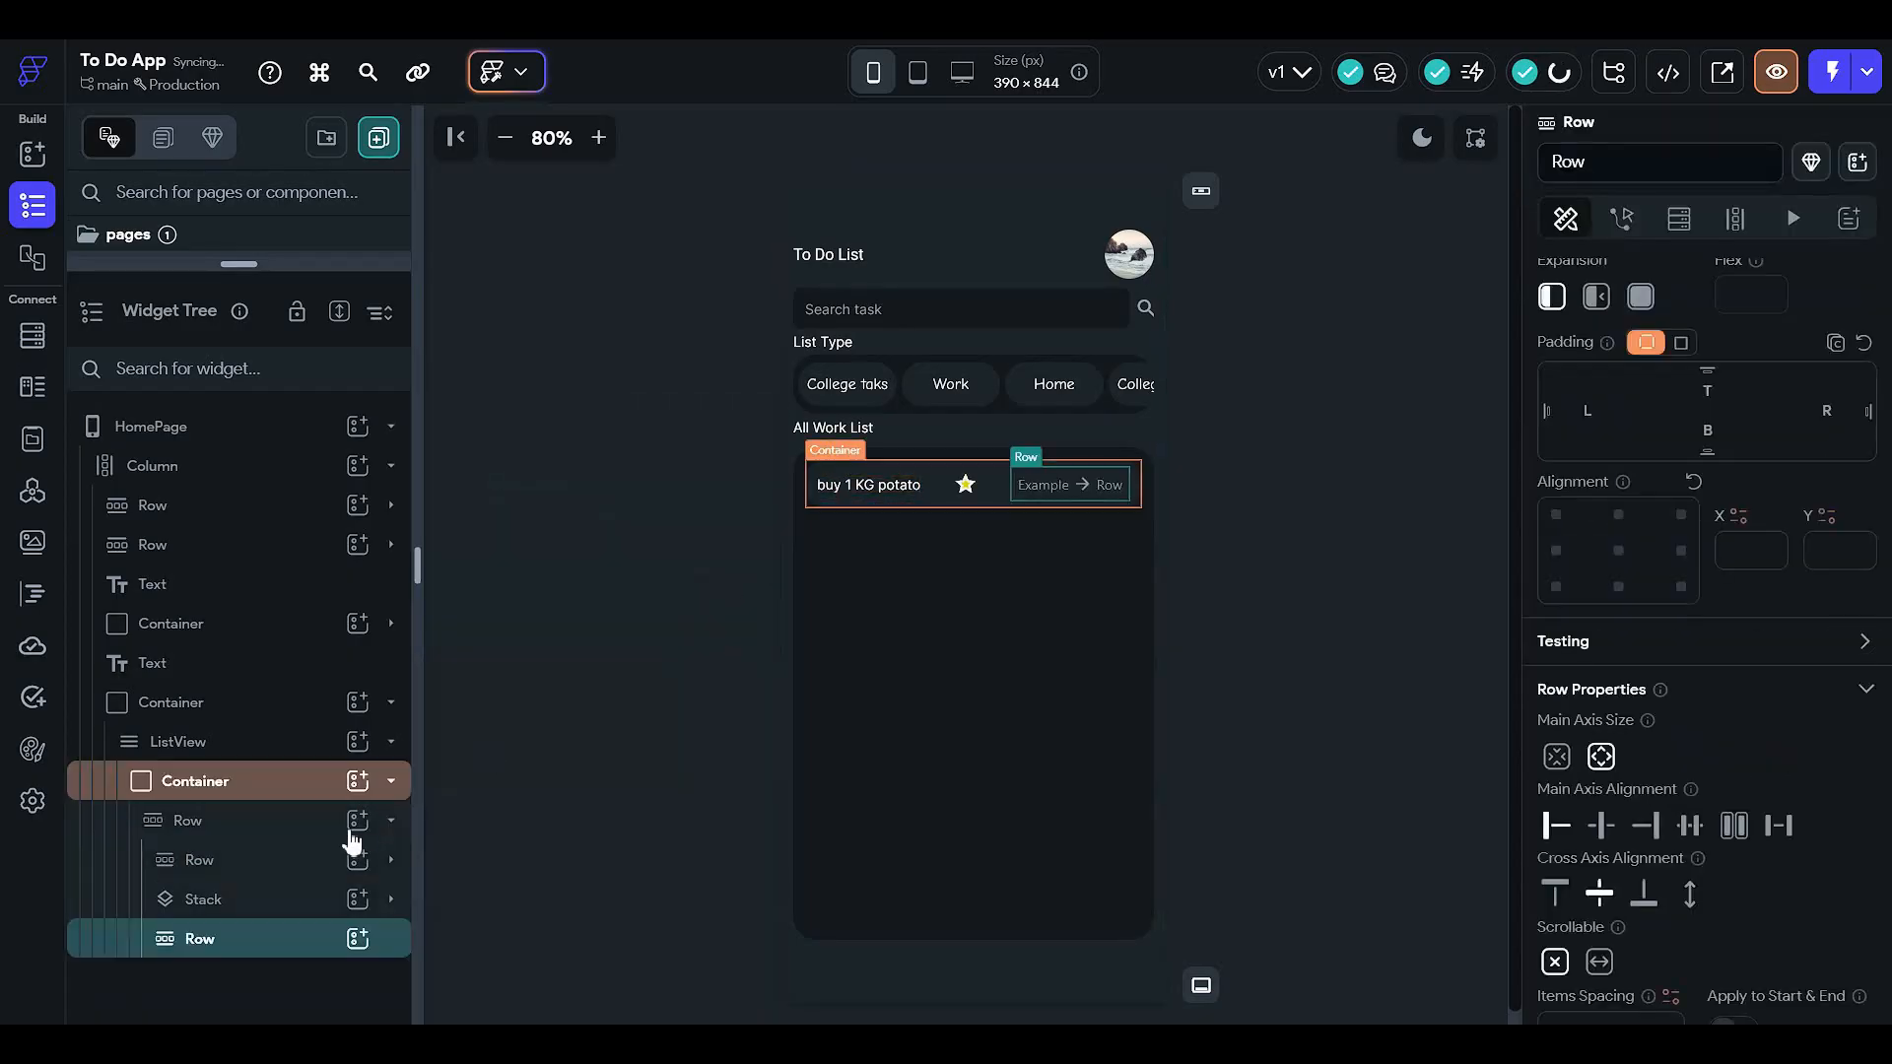
click(316, 900)
drag(315, 900, 317, 941)
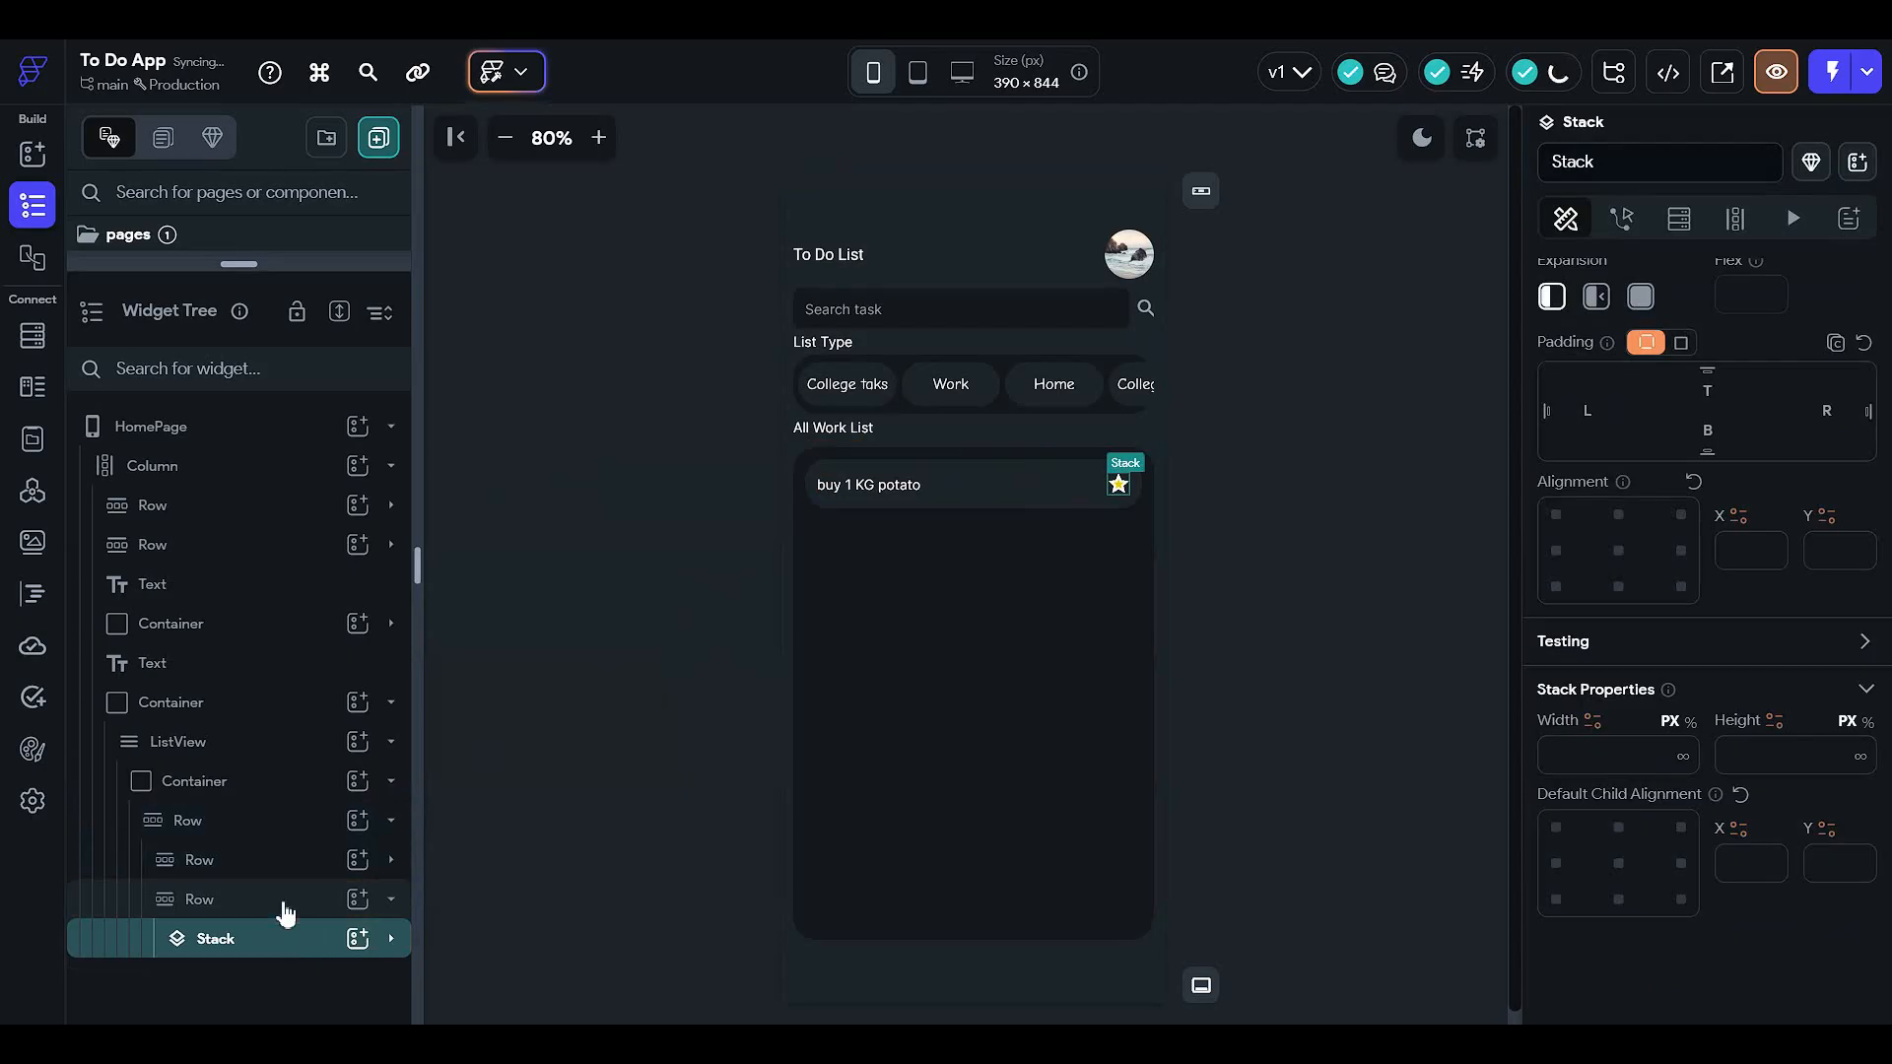
- Add a second Stack to the new Row with an Icon inside it
click(284, 900)
click(358, 899)
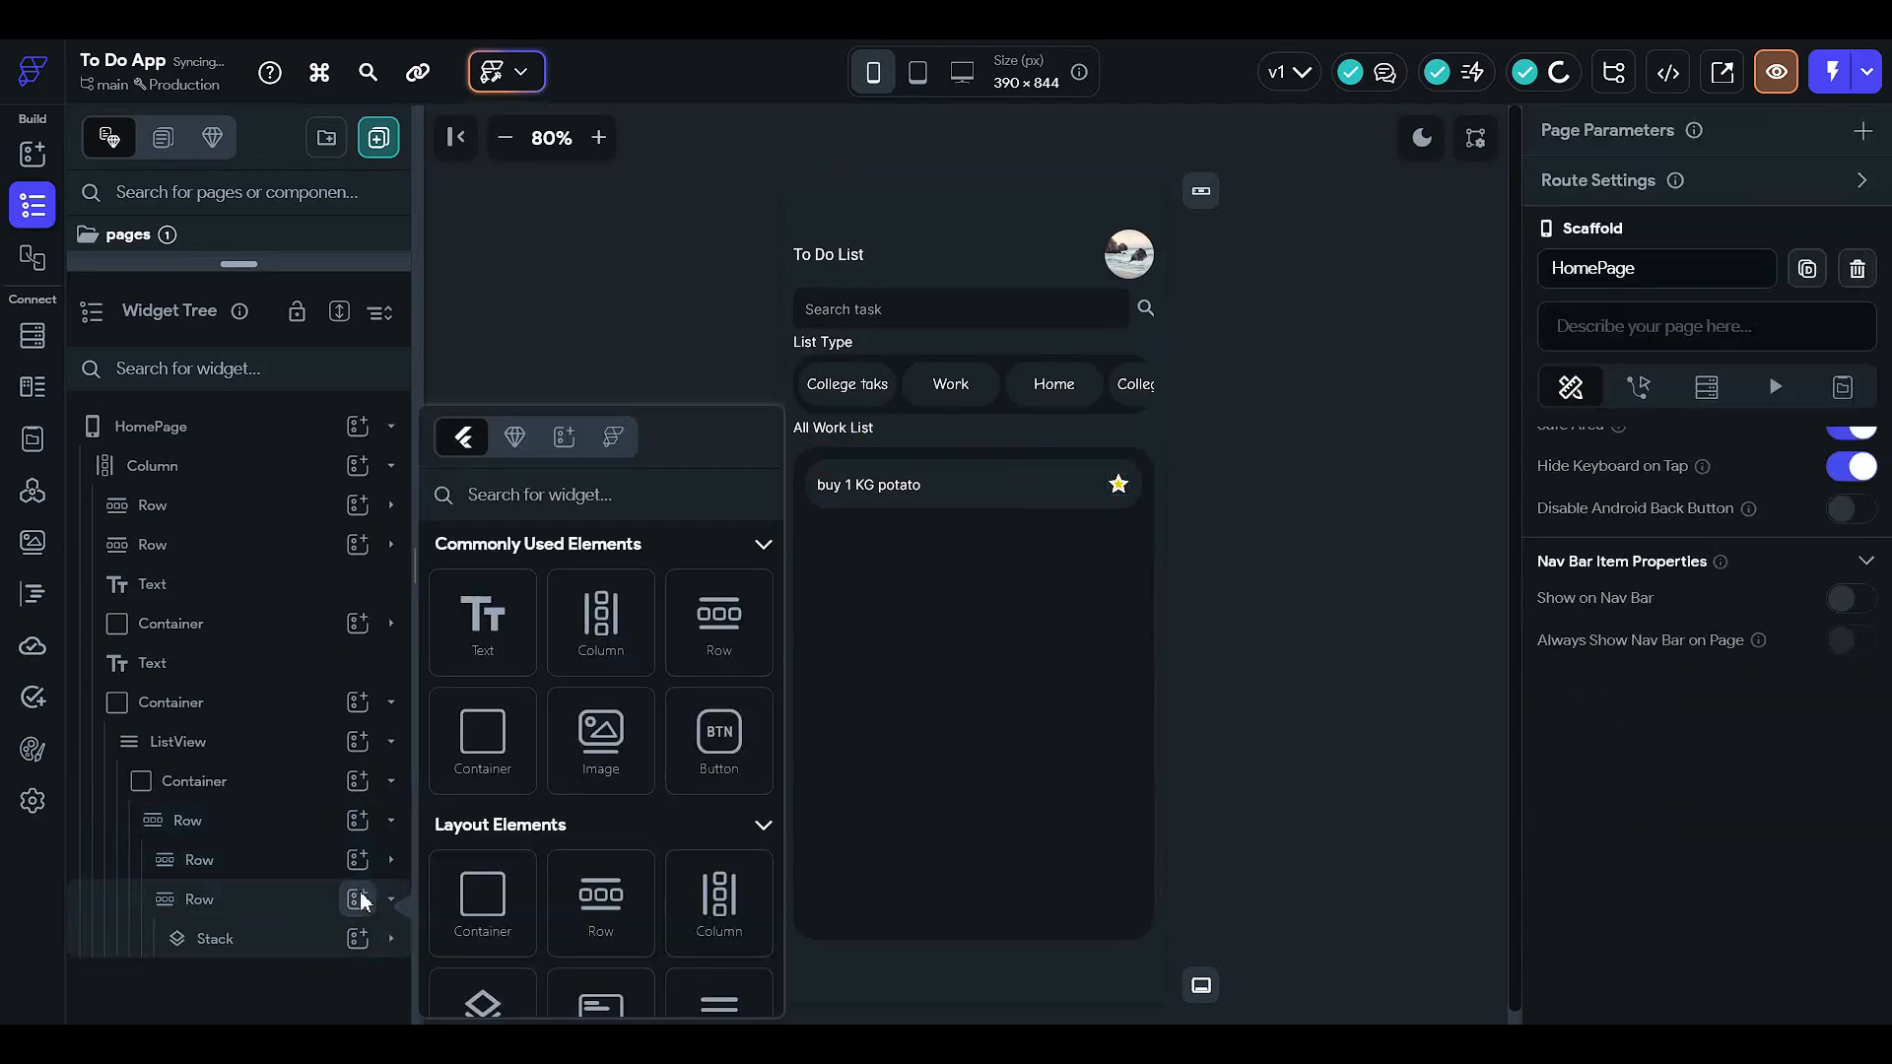
click(482, 1000)
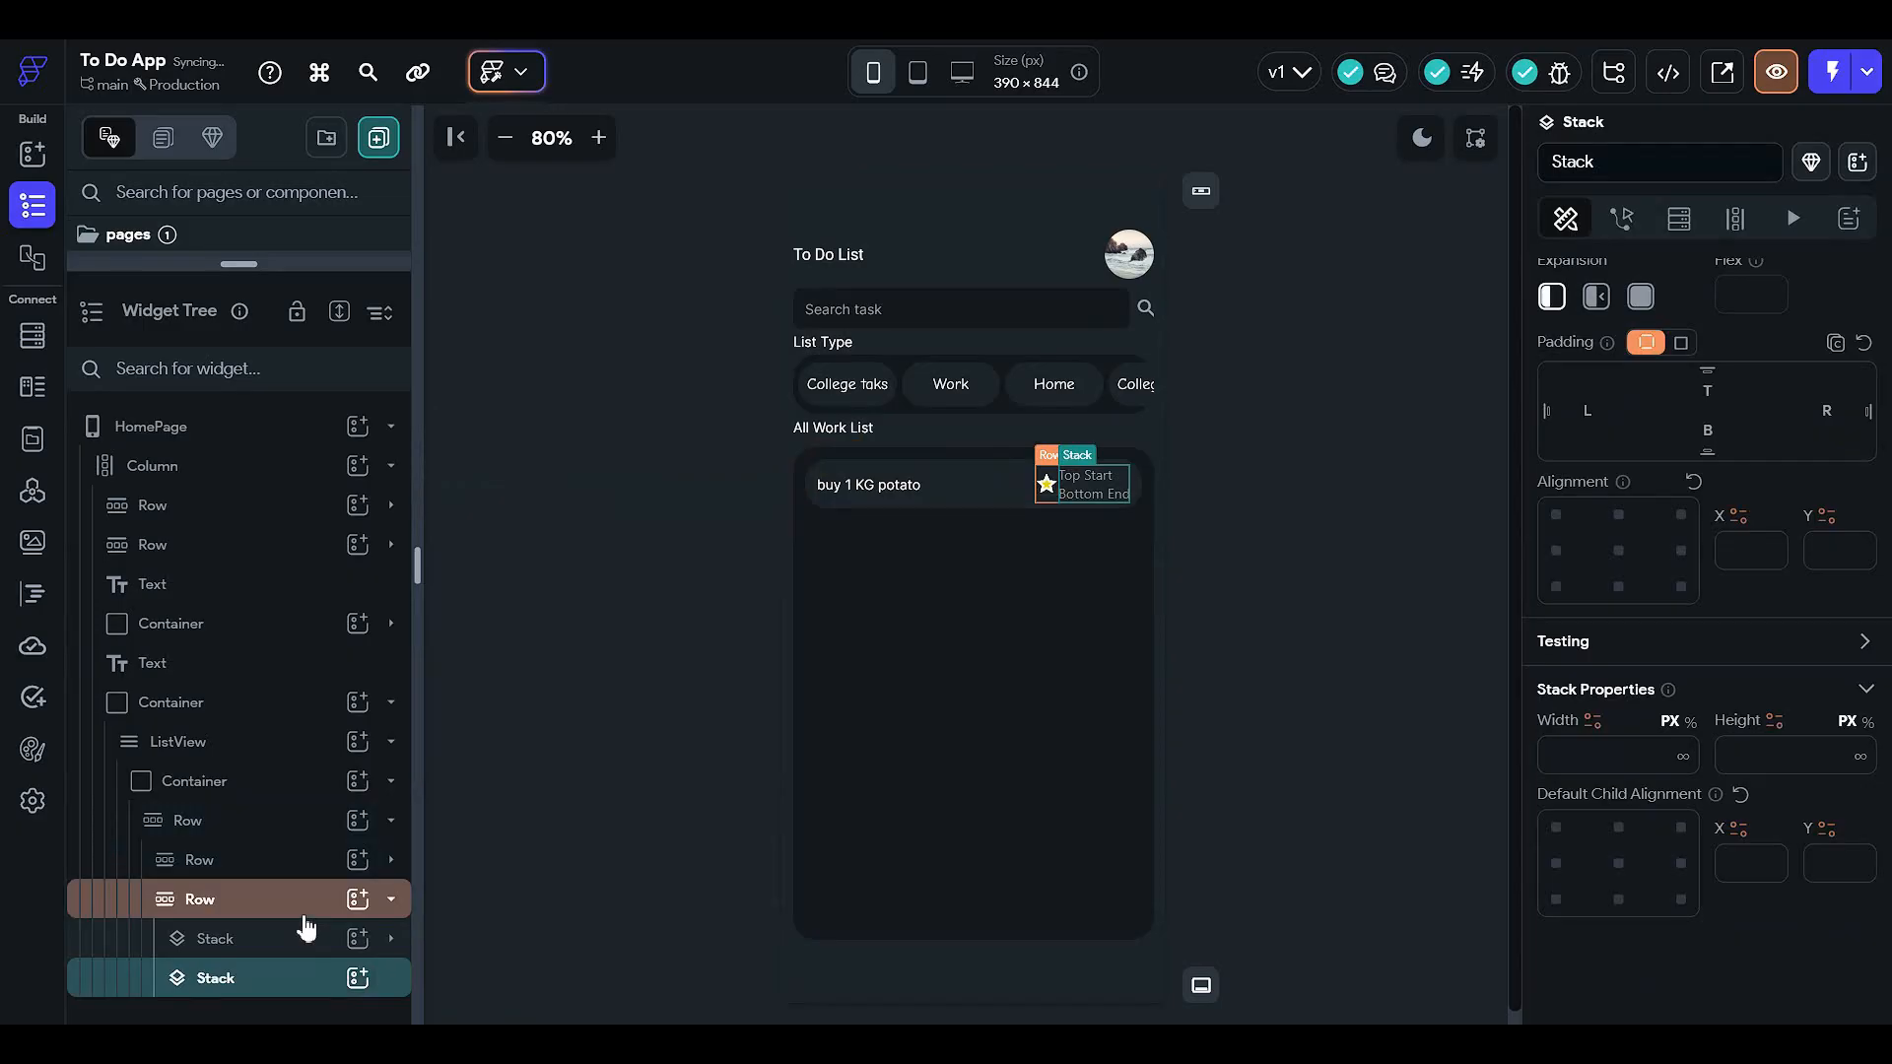
click(357, 977)
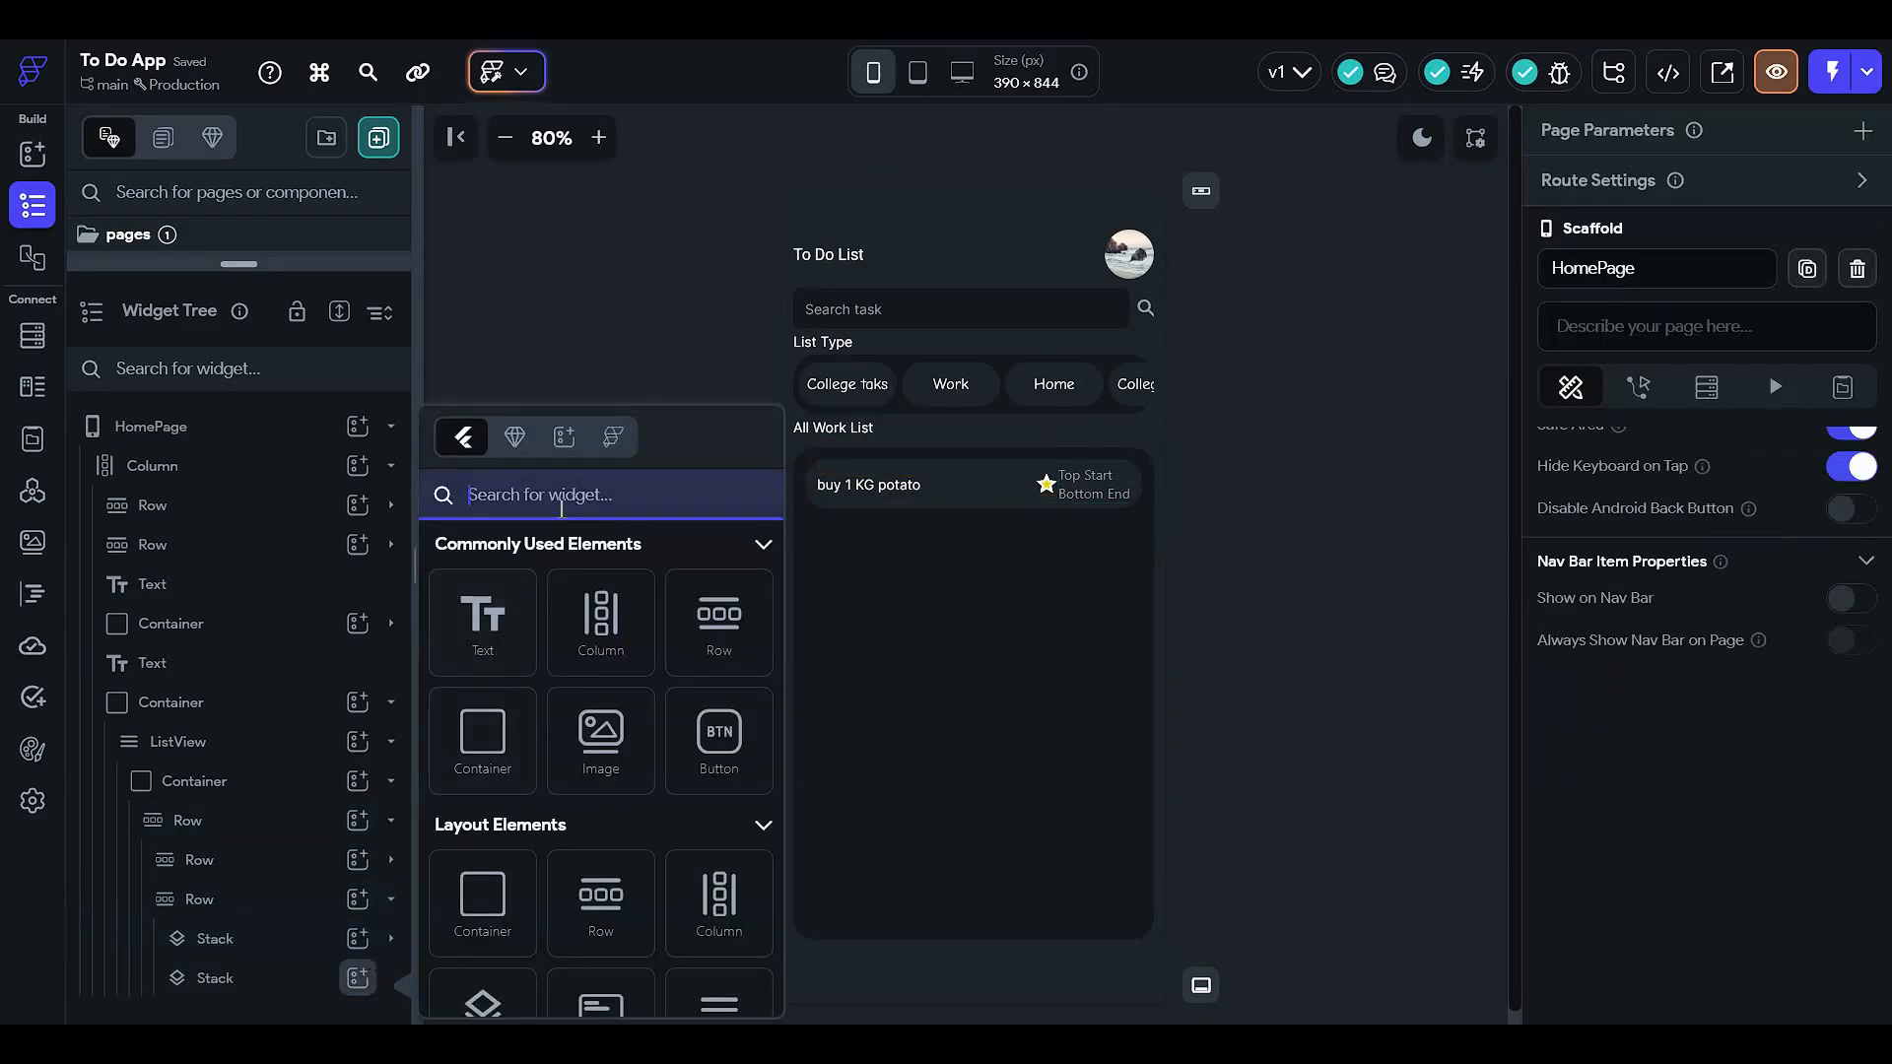
text(ico)
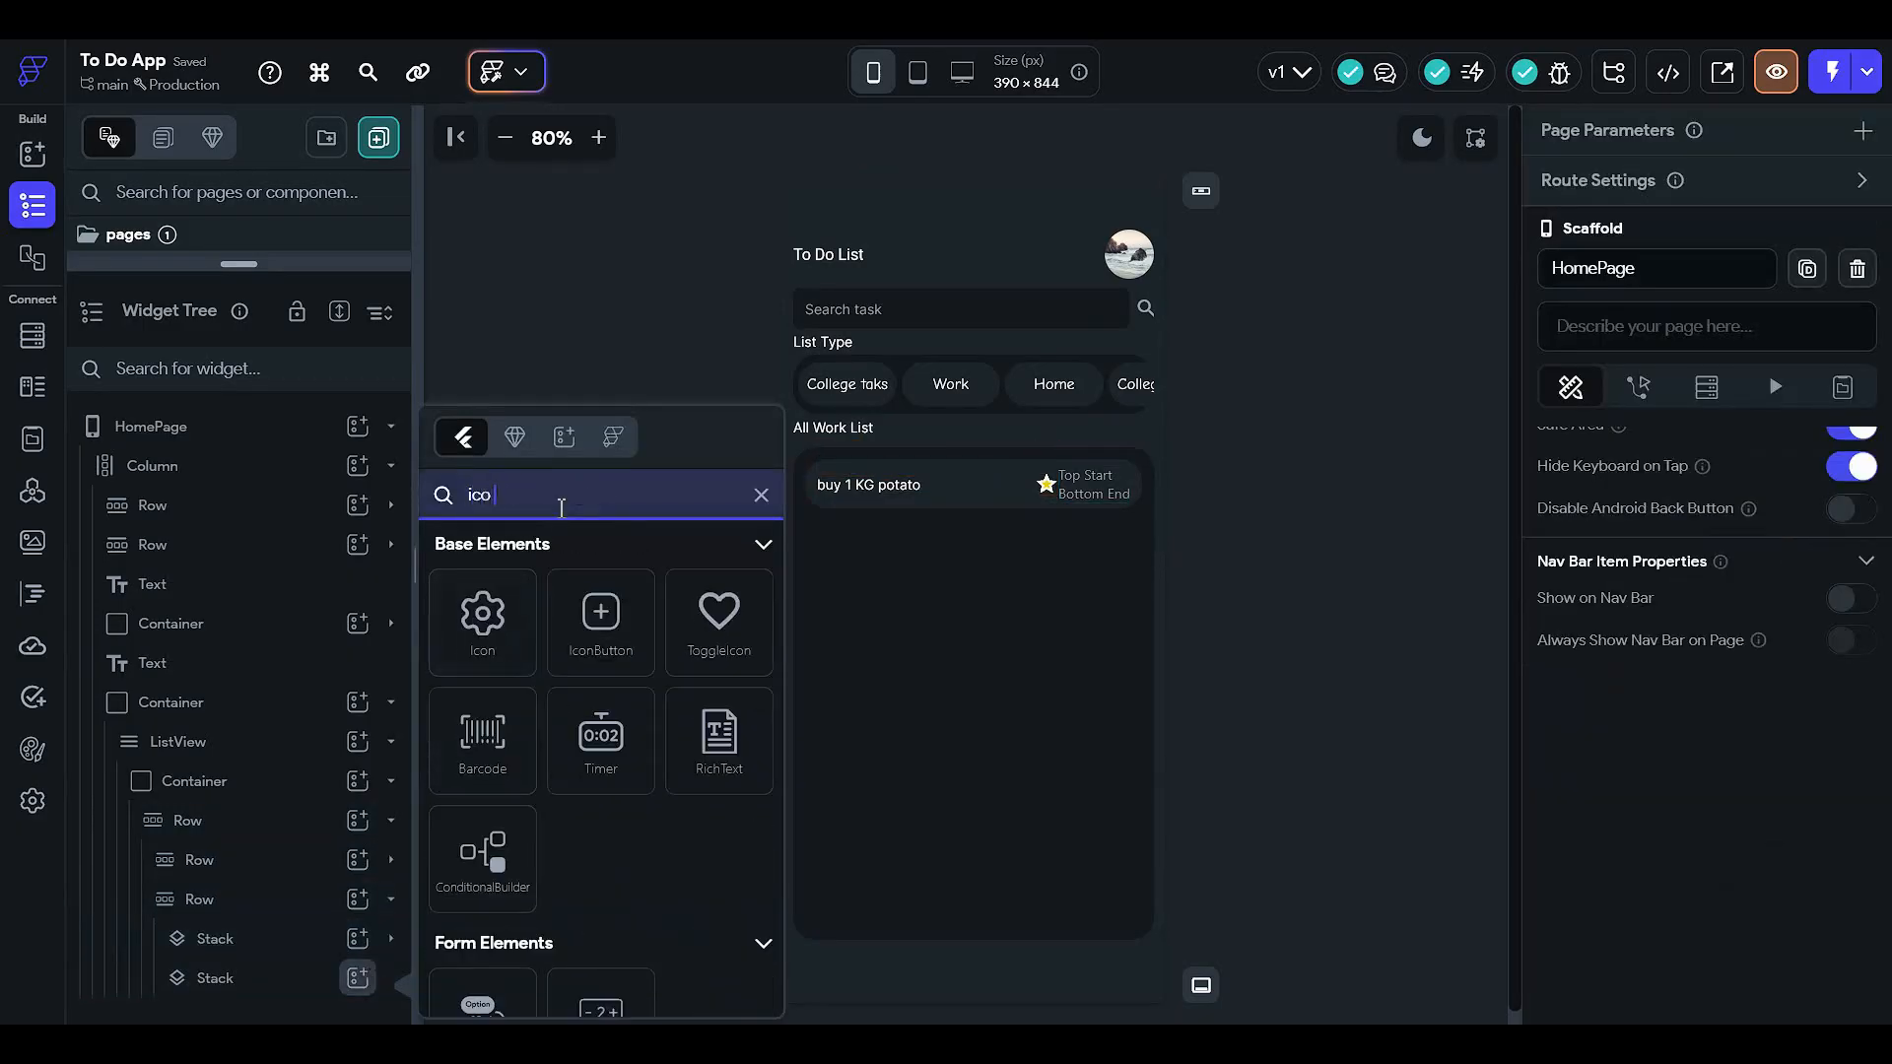
click(477, 616)
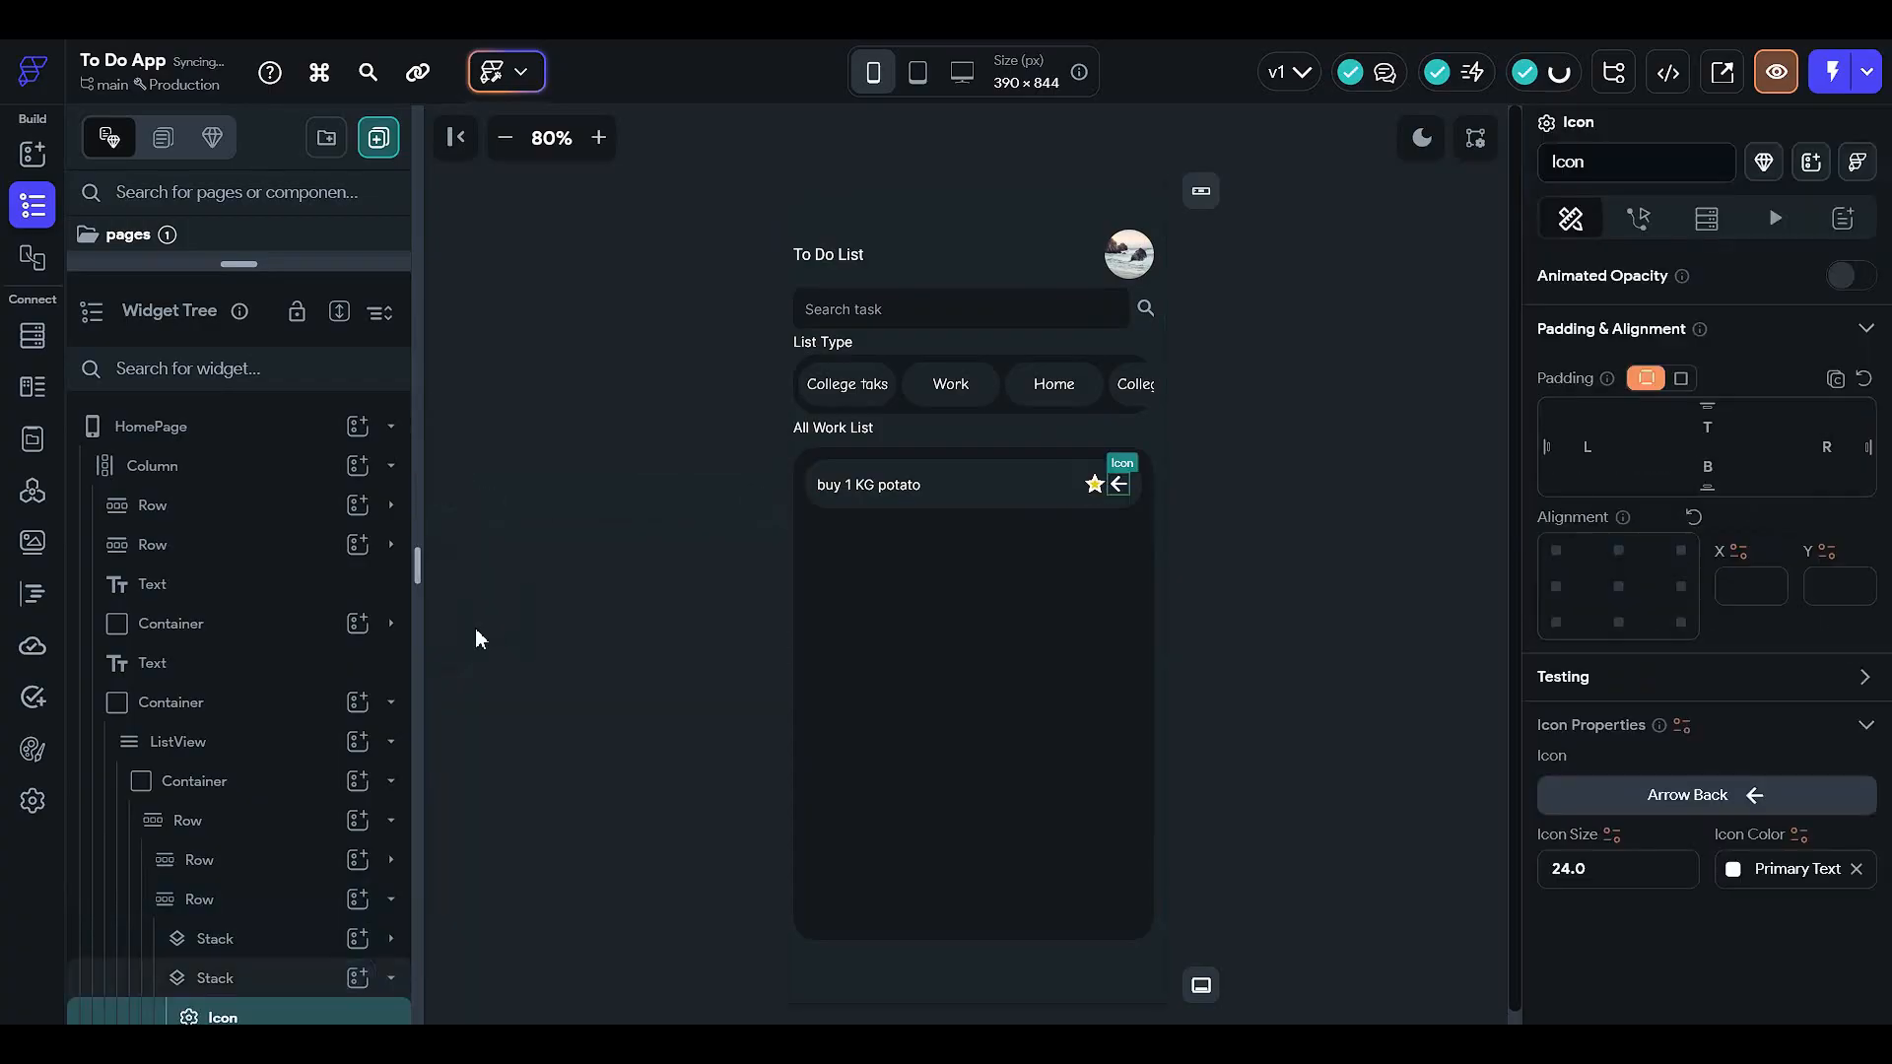
click(296, 966)
click(325, 993)
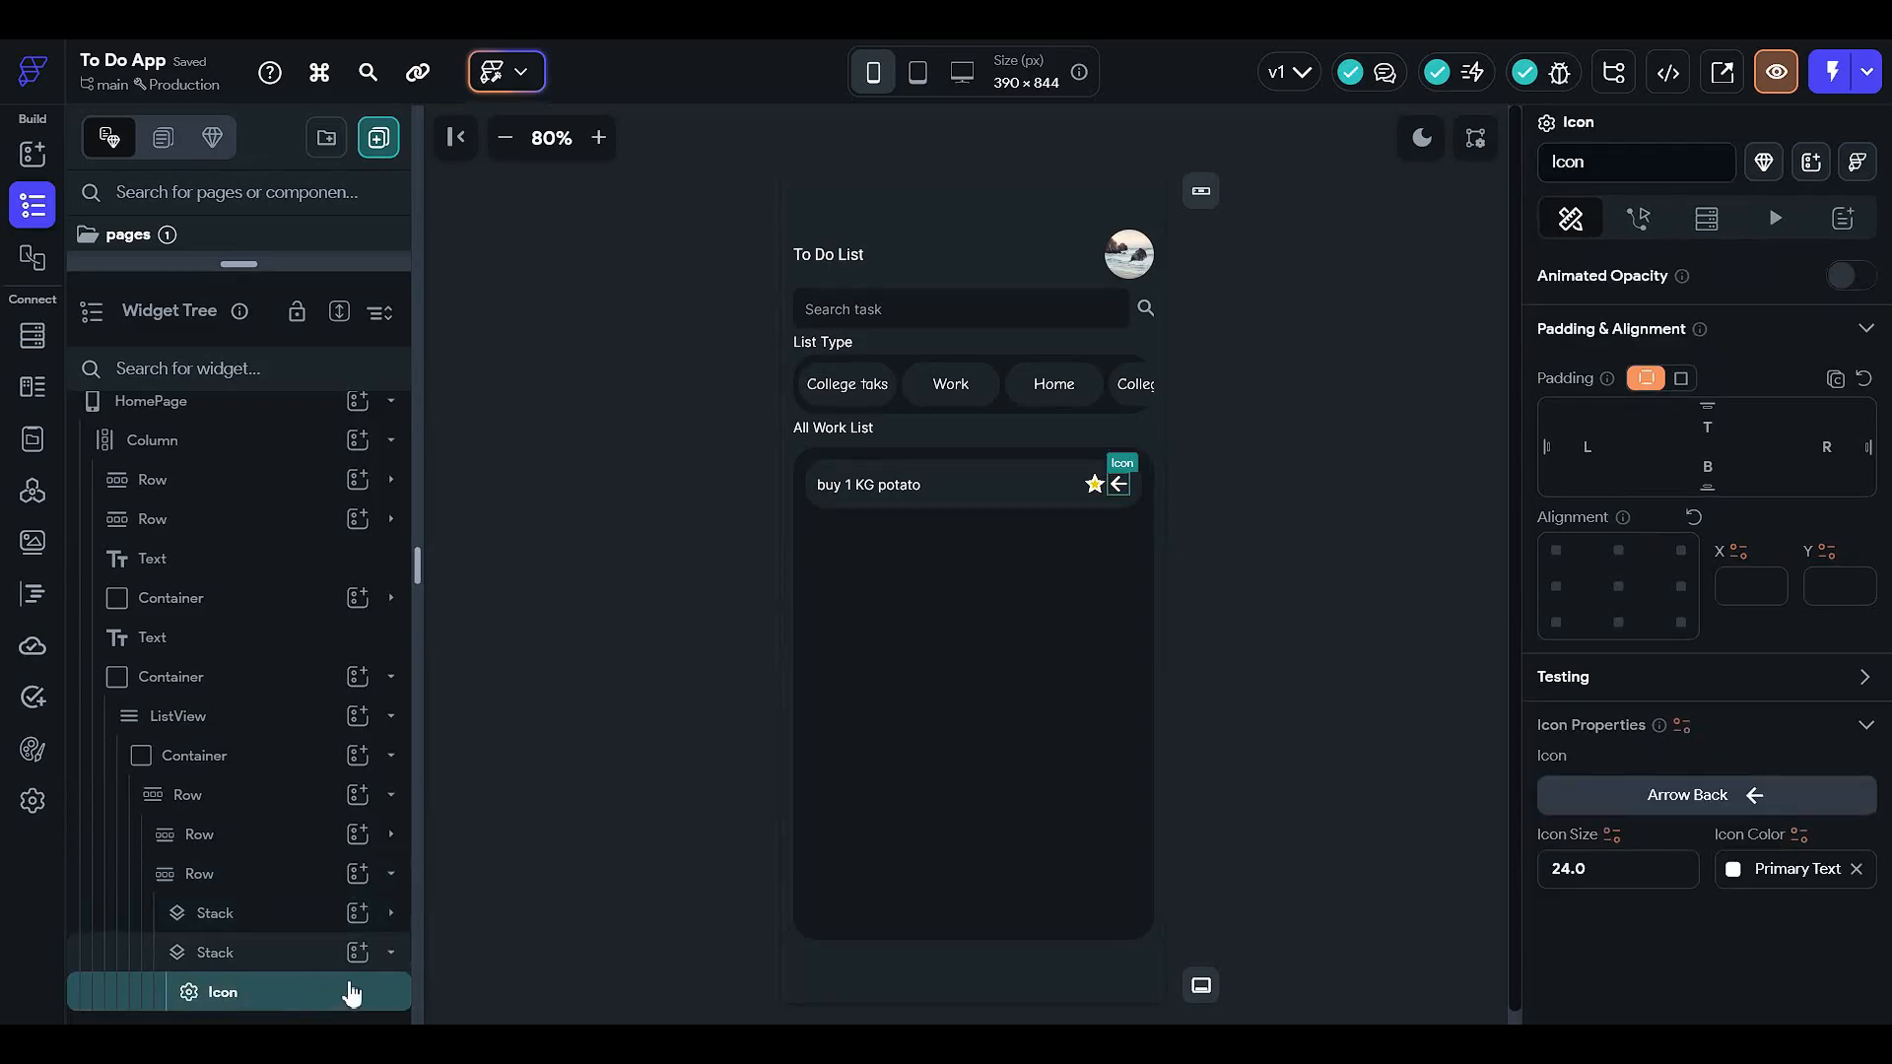
- Search the icon chooser for 'flag' and apply the flag_outlined icon beside the star
click(1634, 810)
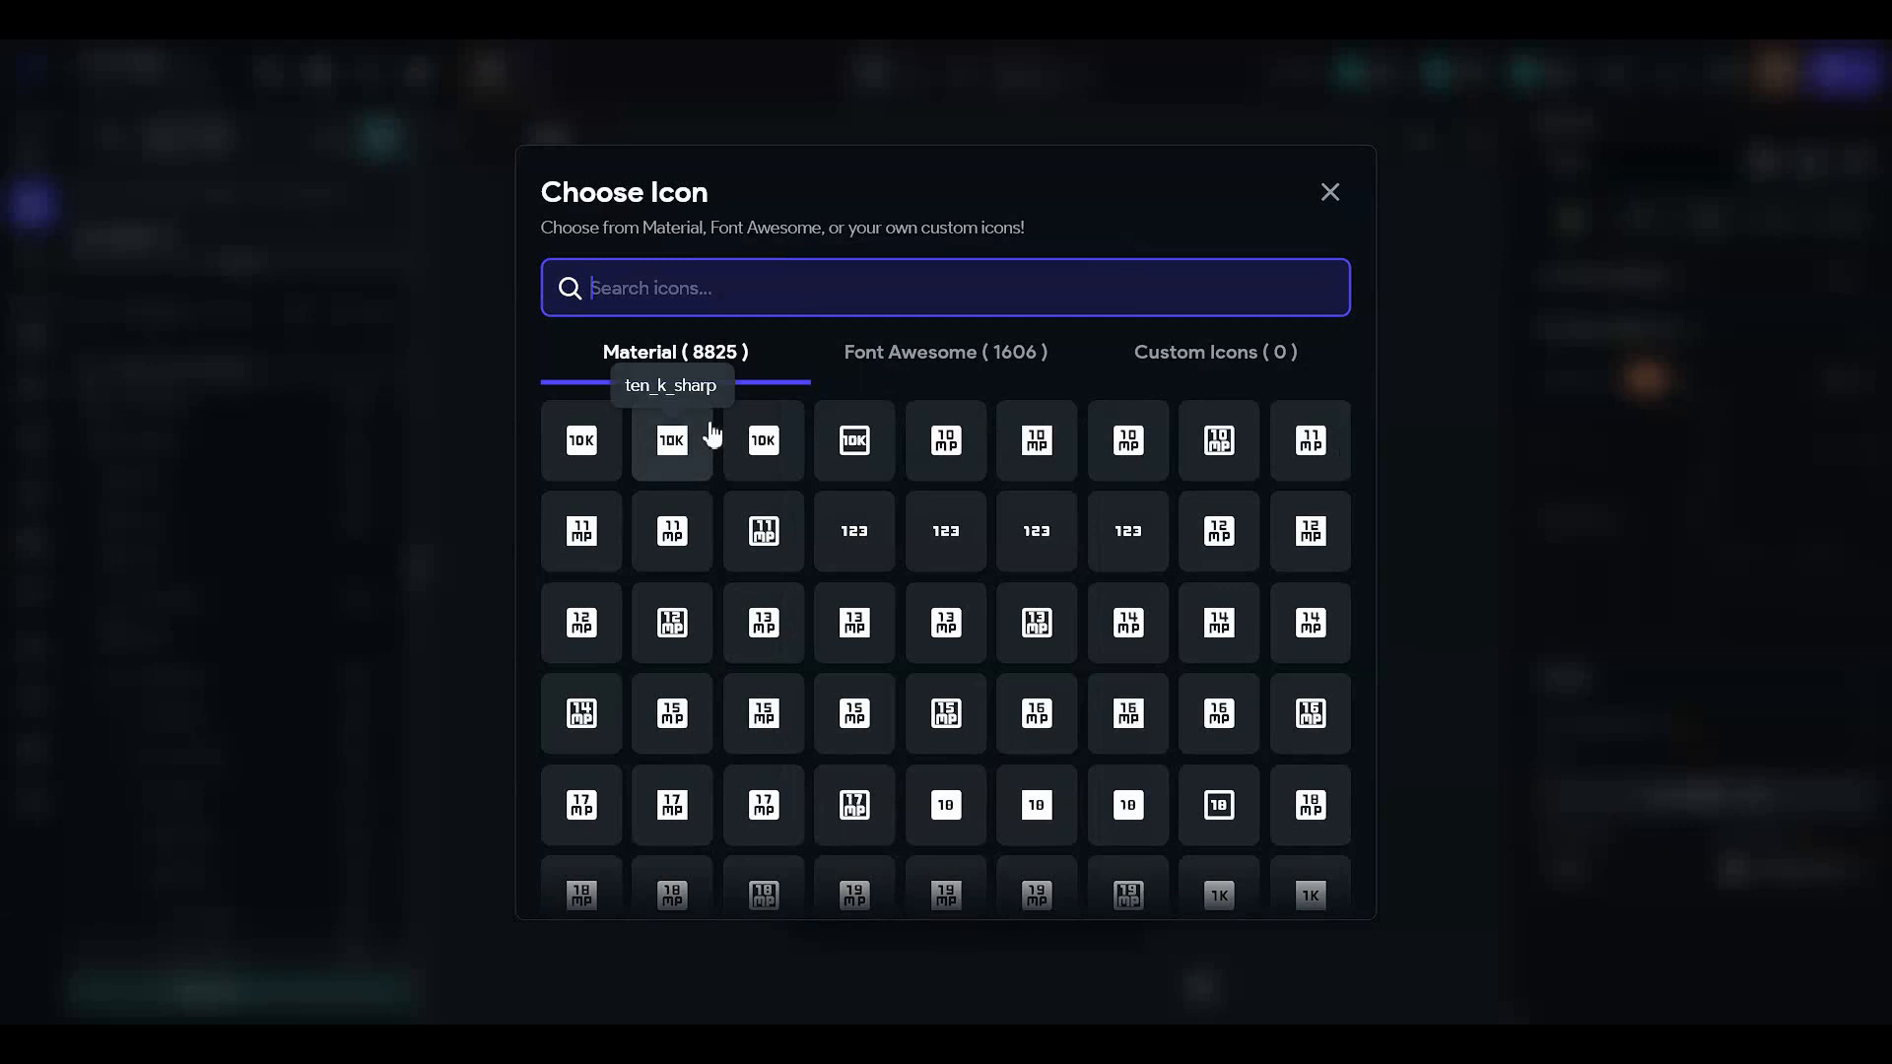
text(e)
key(BackSpace)
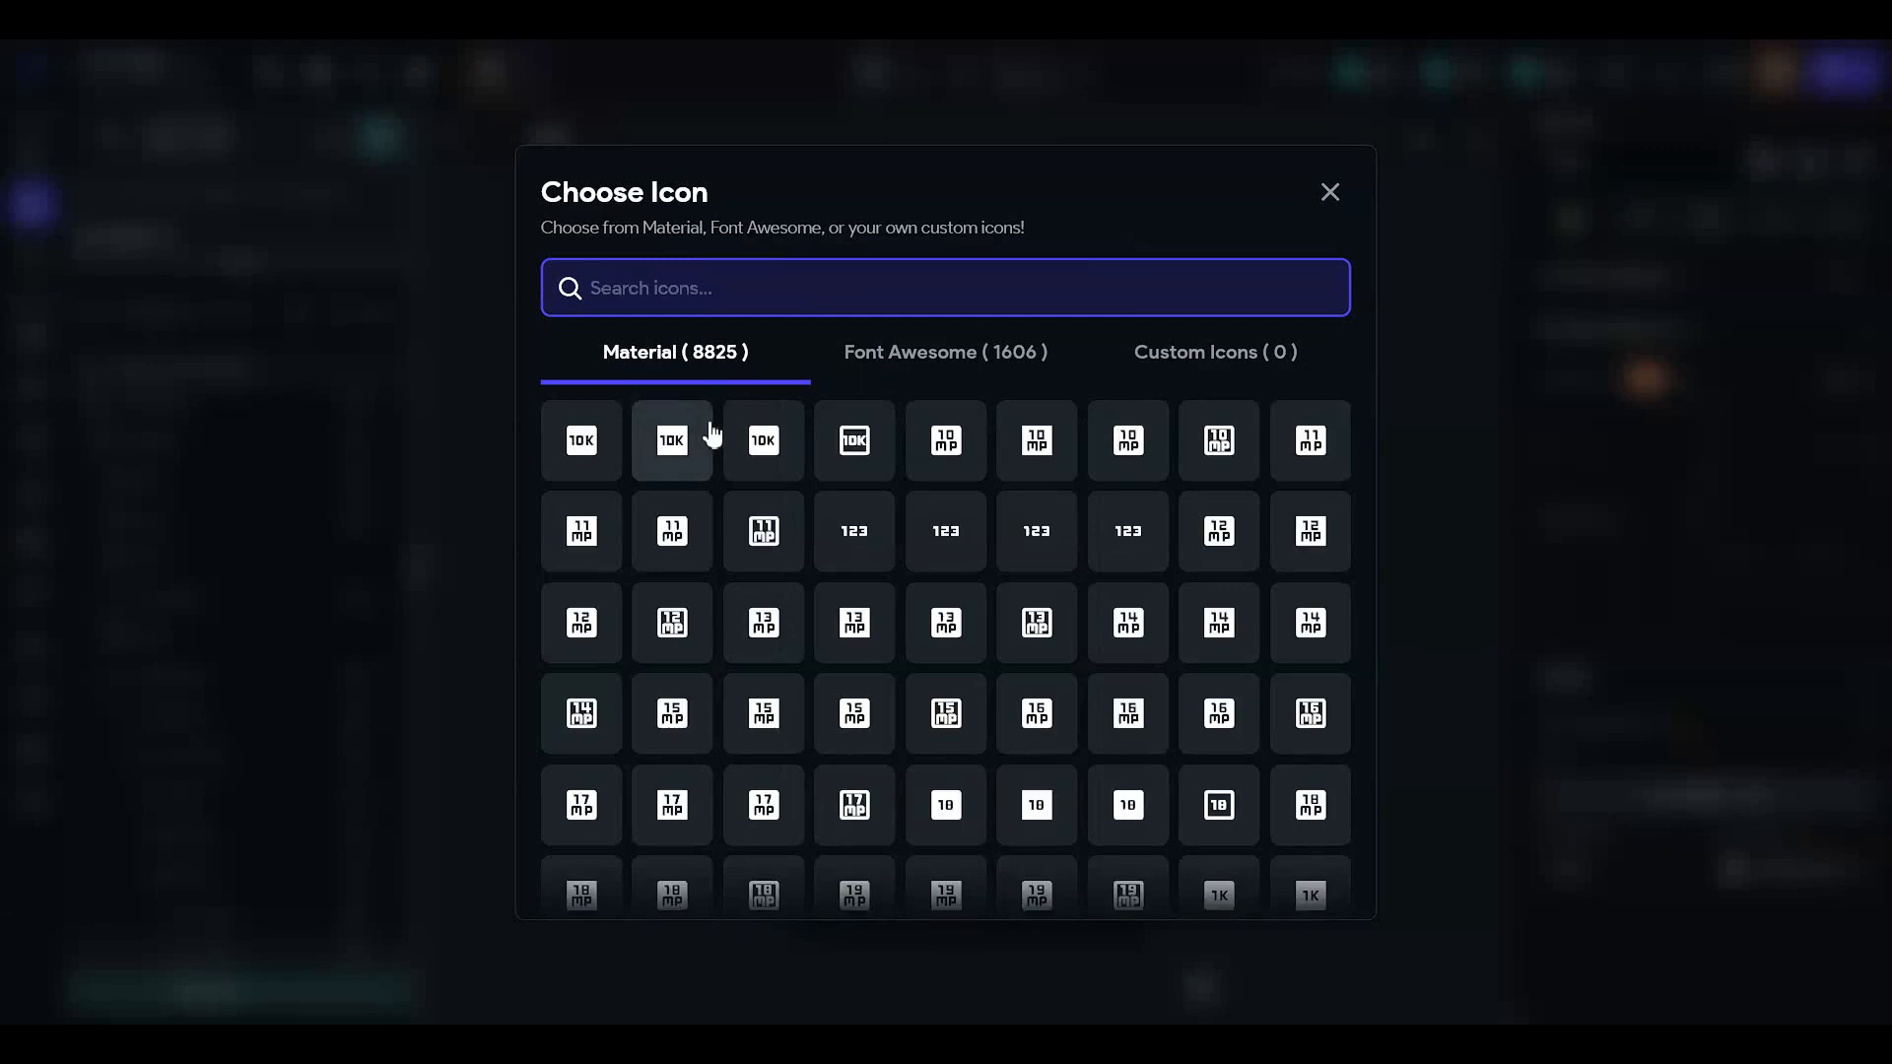
text(high)
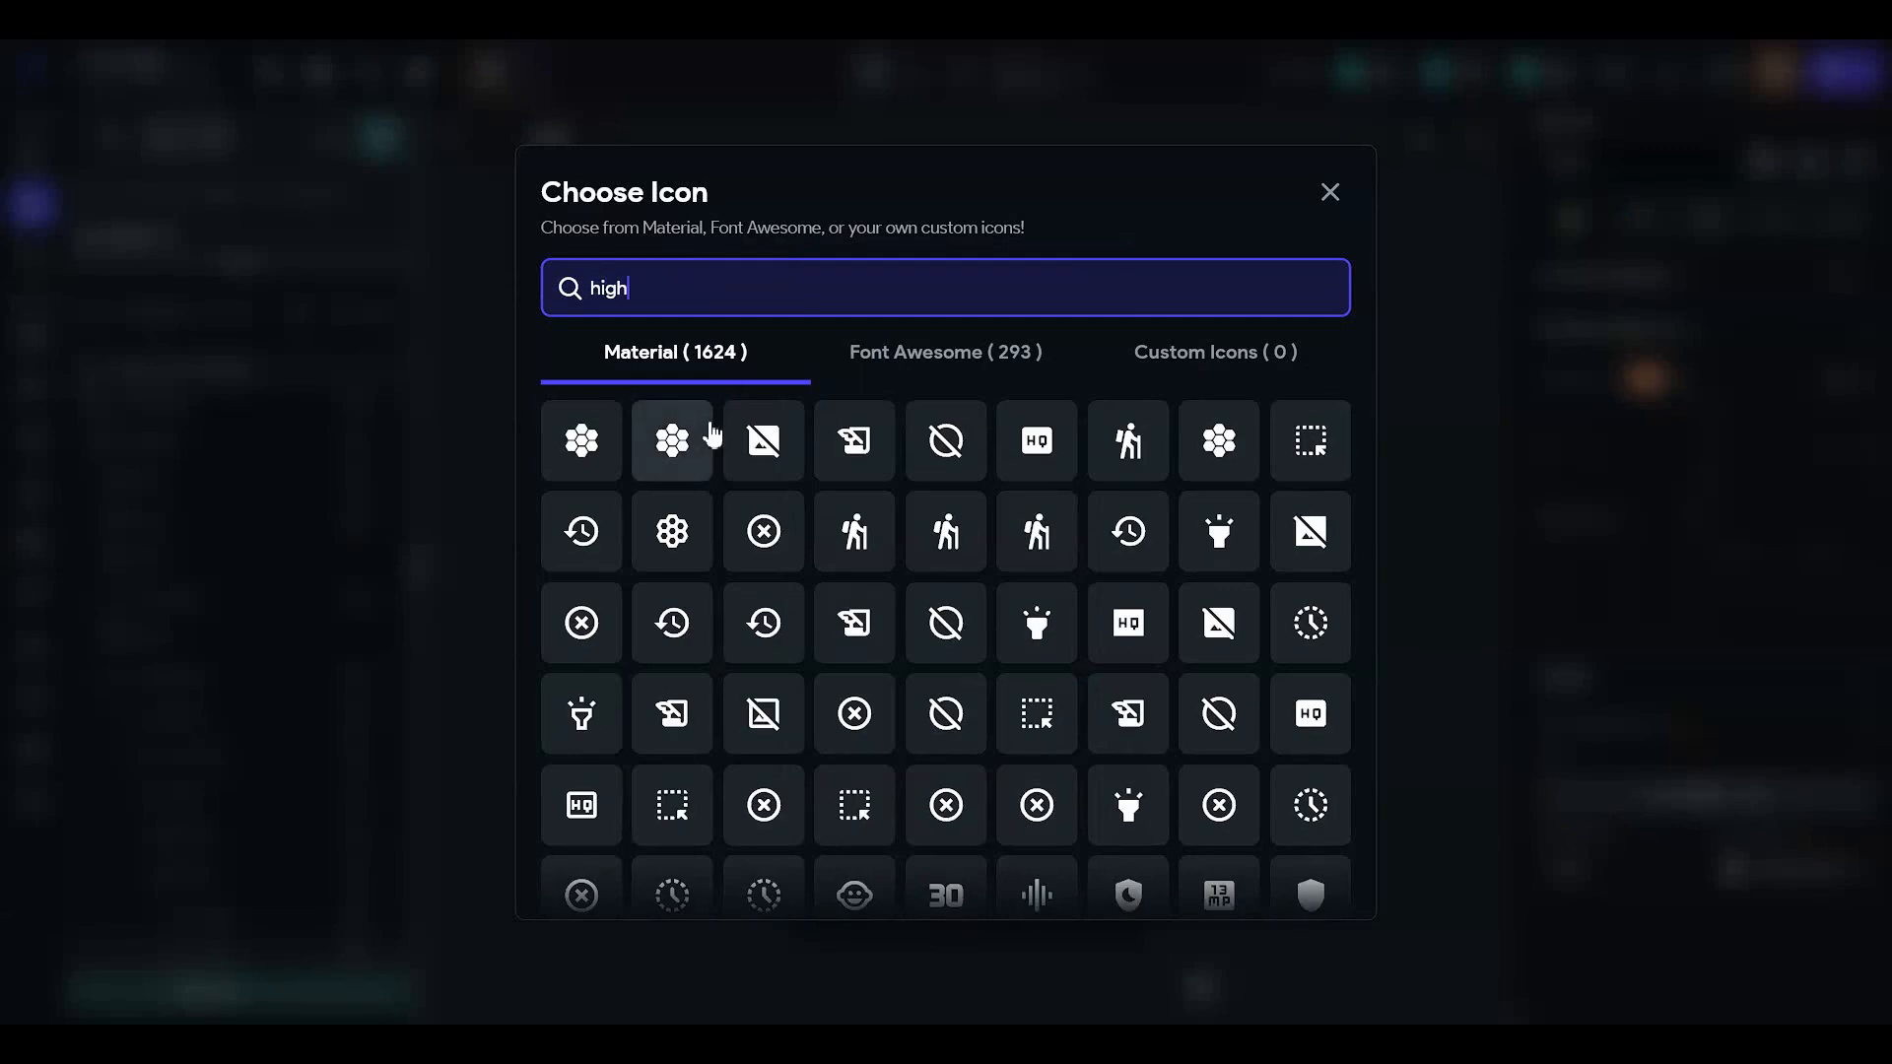
text(light)
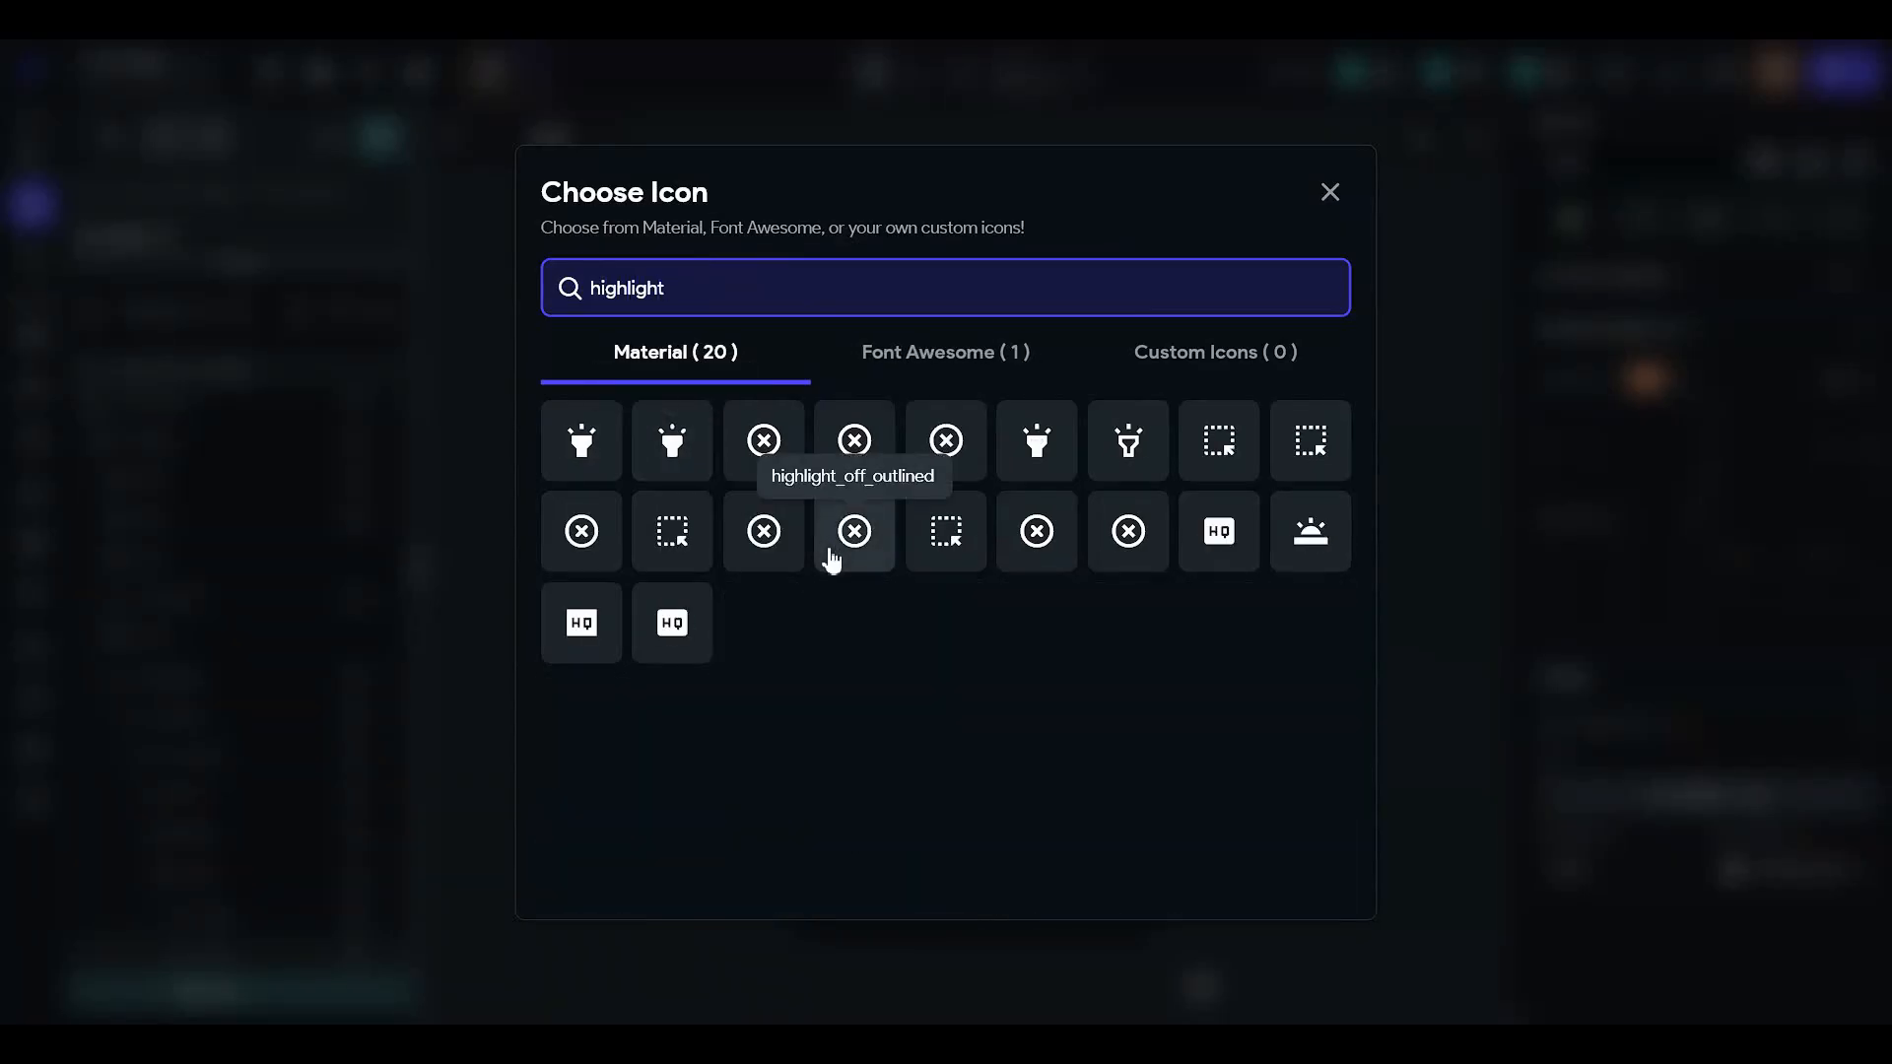
key(ctrl+a)
key(BackSpace)
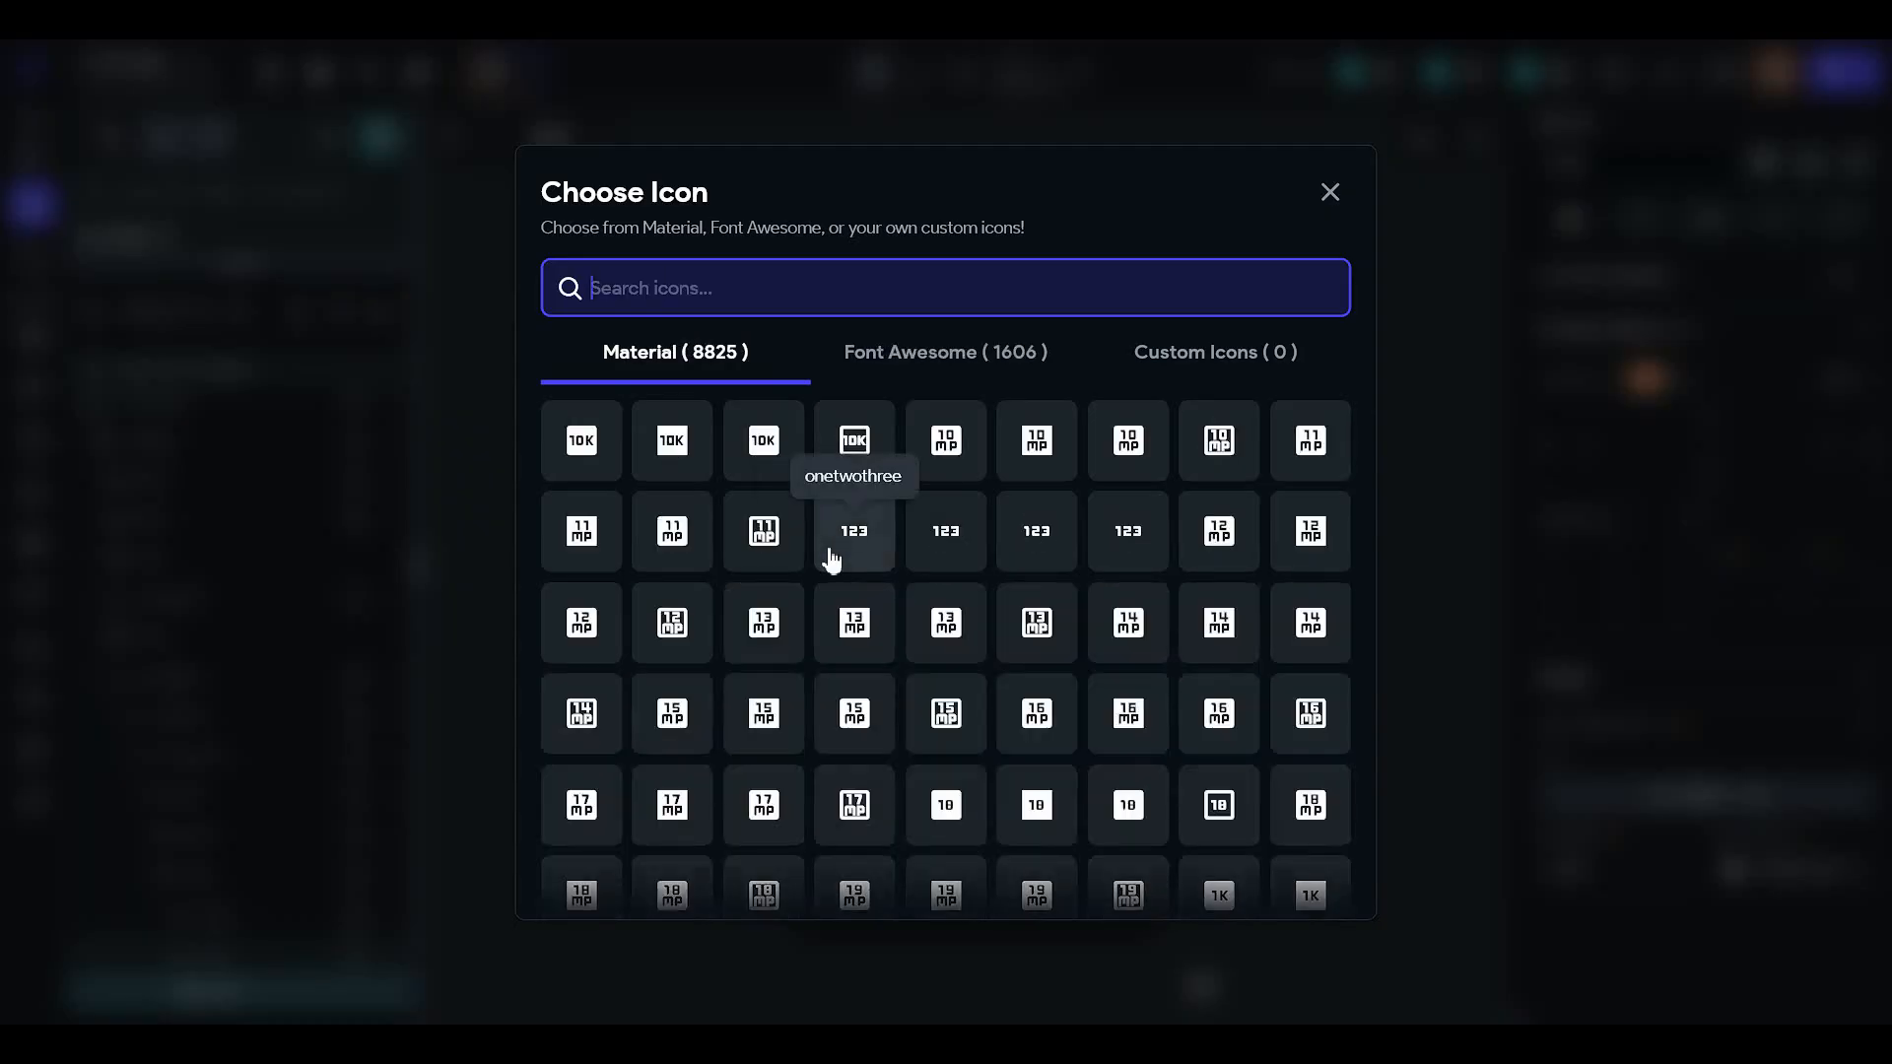
text(flag)
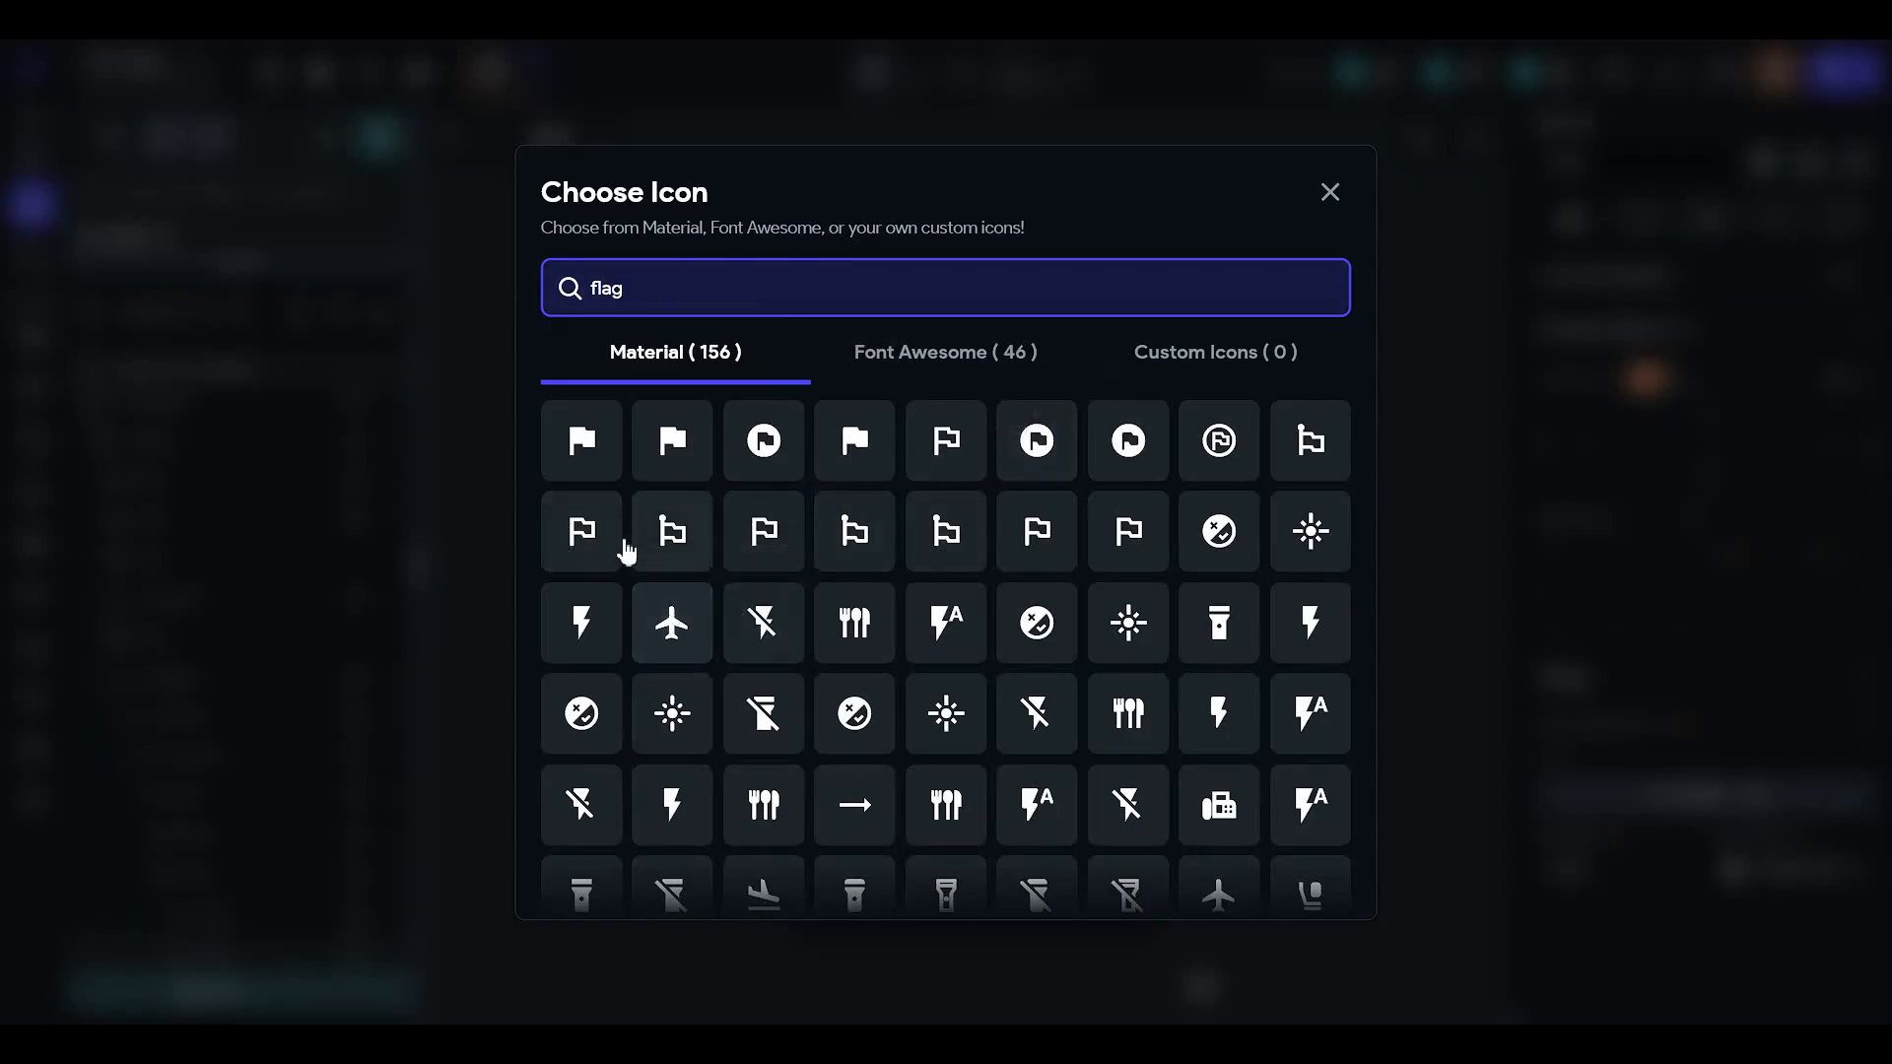
scroll(873, 636, down, 5)
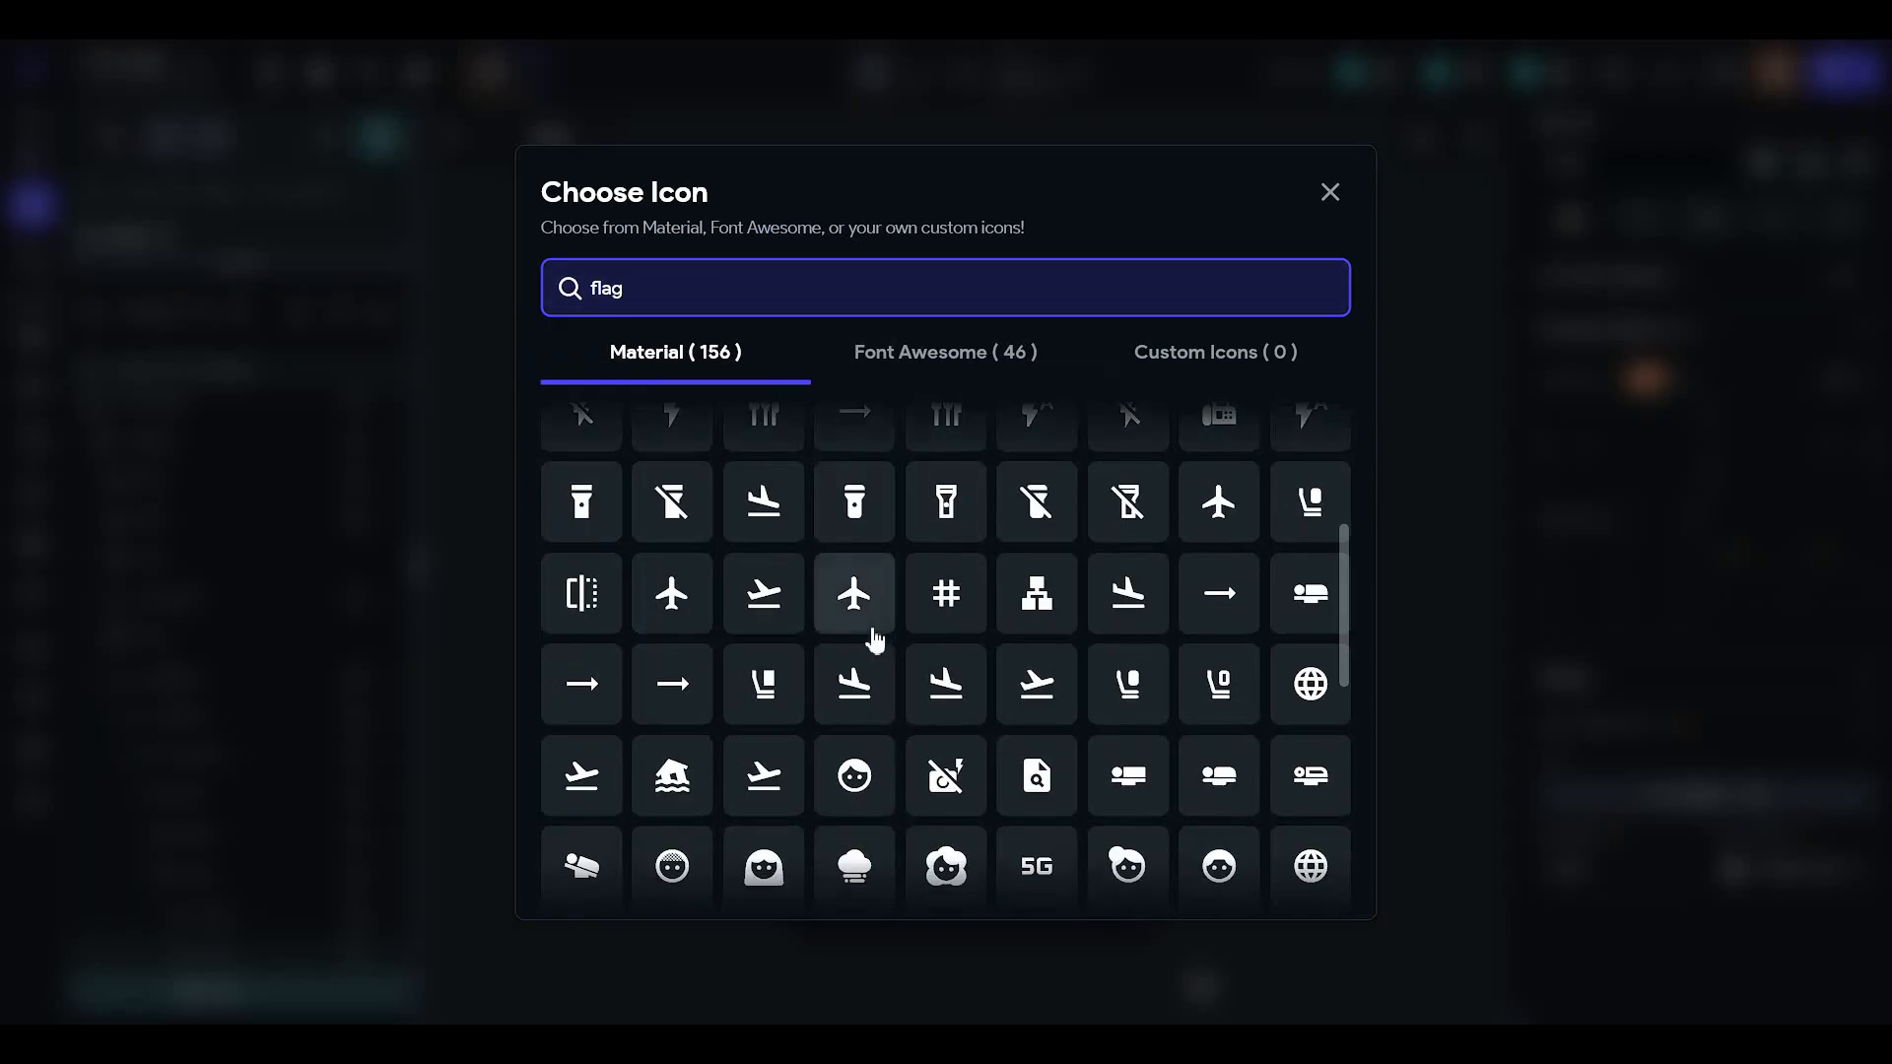
scroll(871, 636, down, 5)
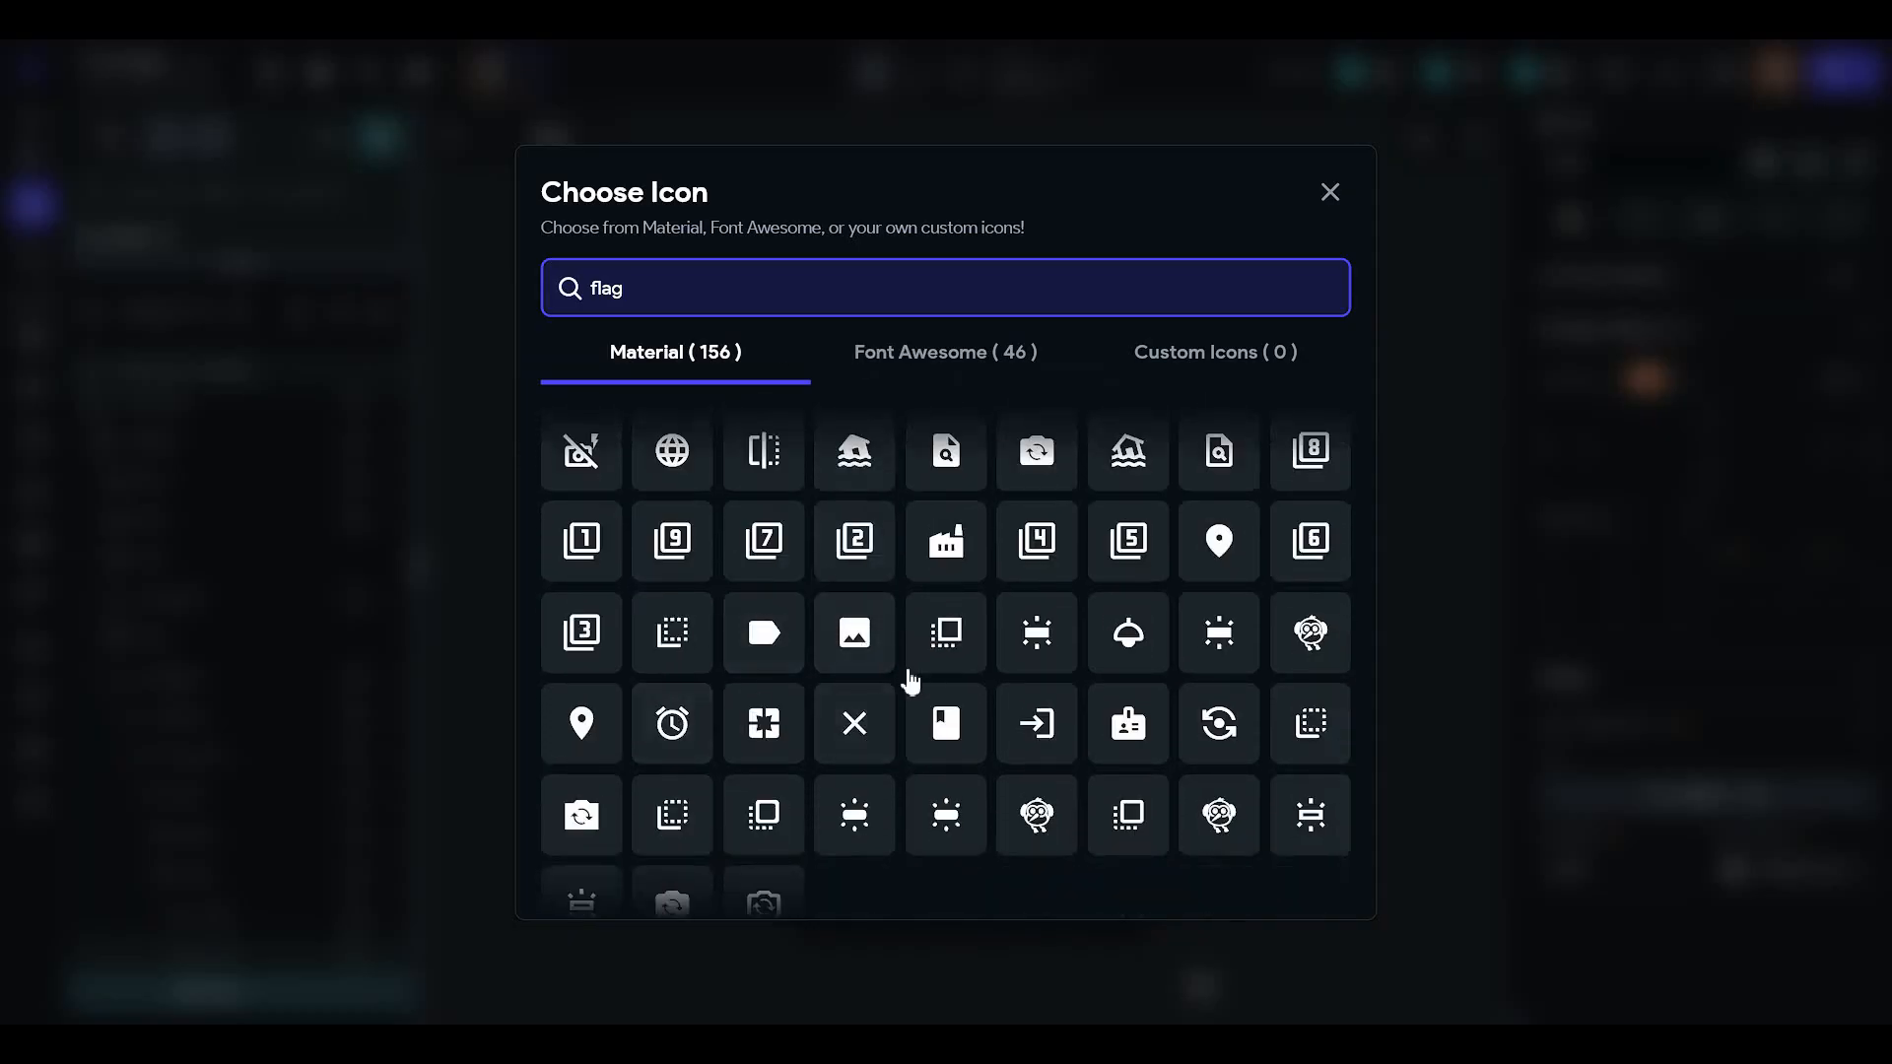
scroll(864, 670, up, 10)
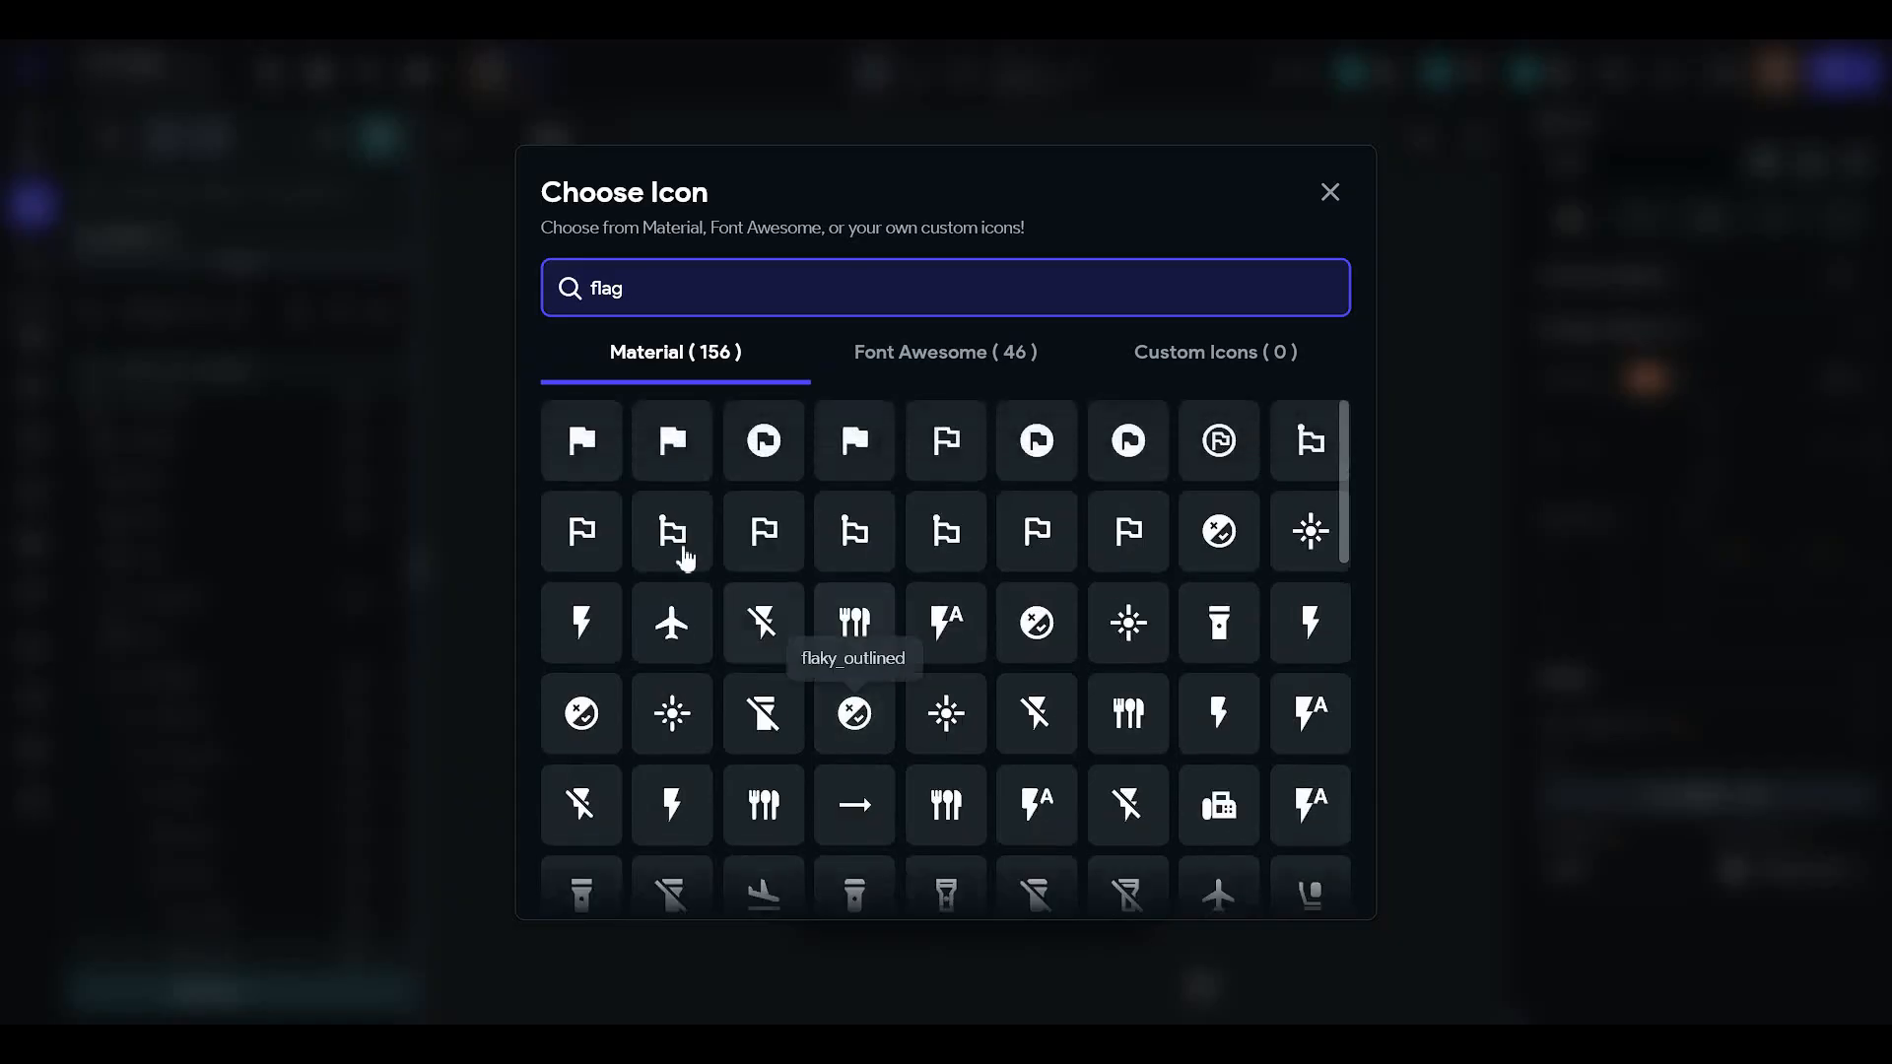
click(613, 529)
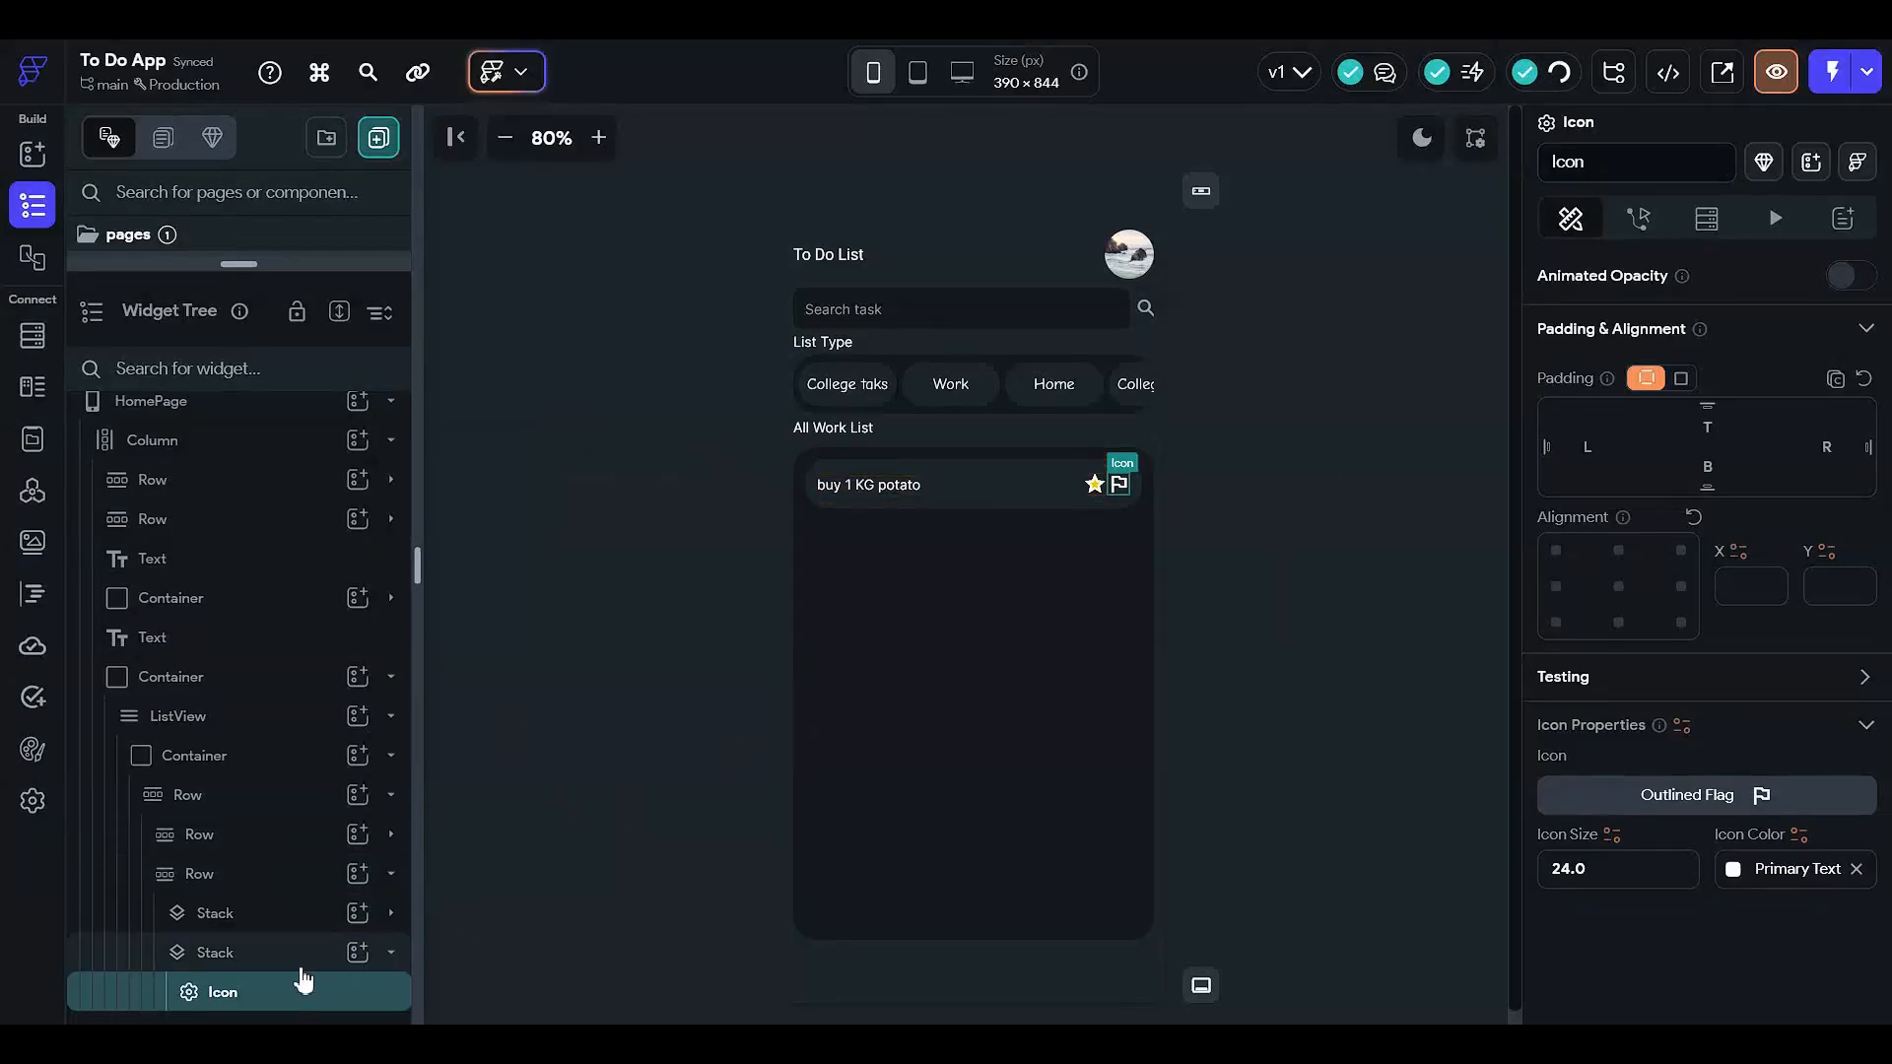
- Add an Icon widget to the flag Stack and set it to the filled Flag icon
click(358, 951)
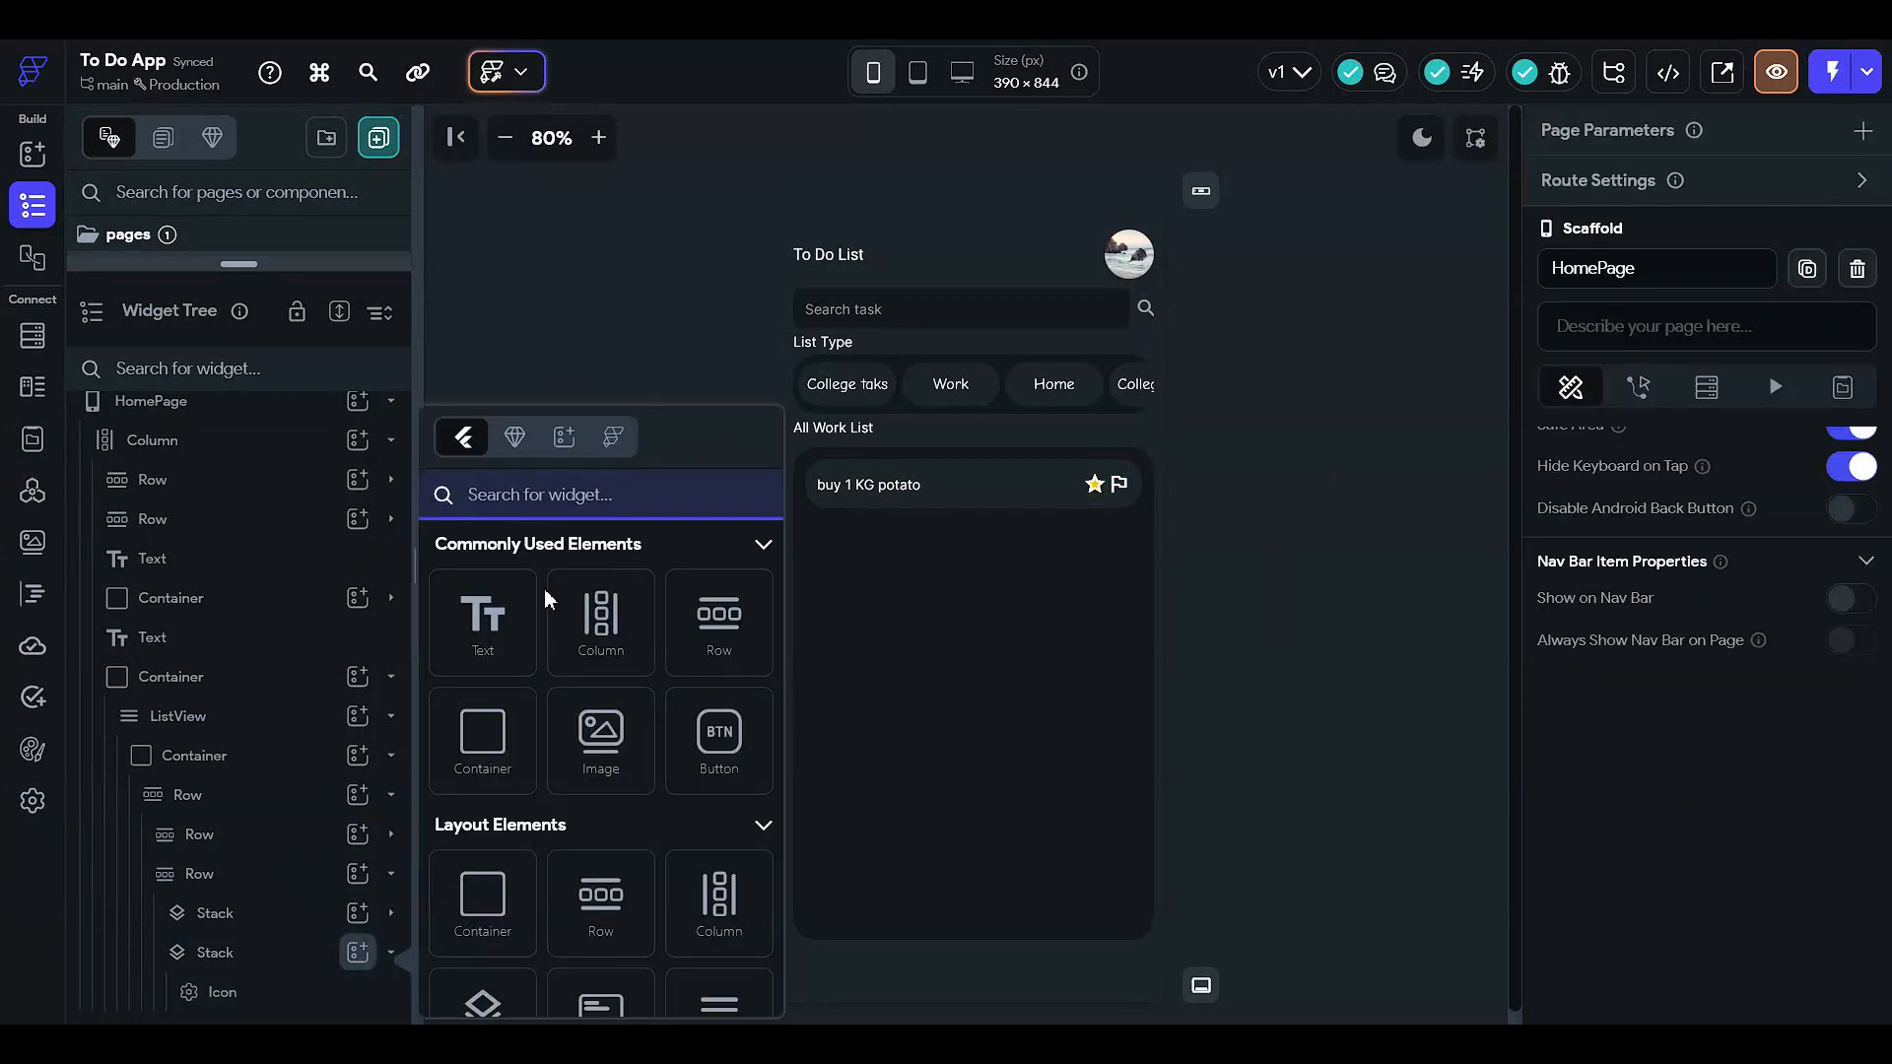
text(icon)
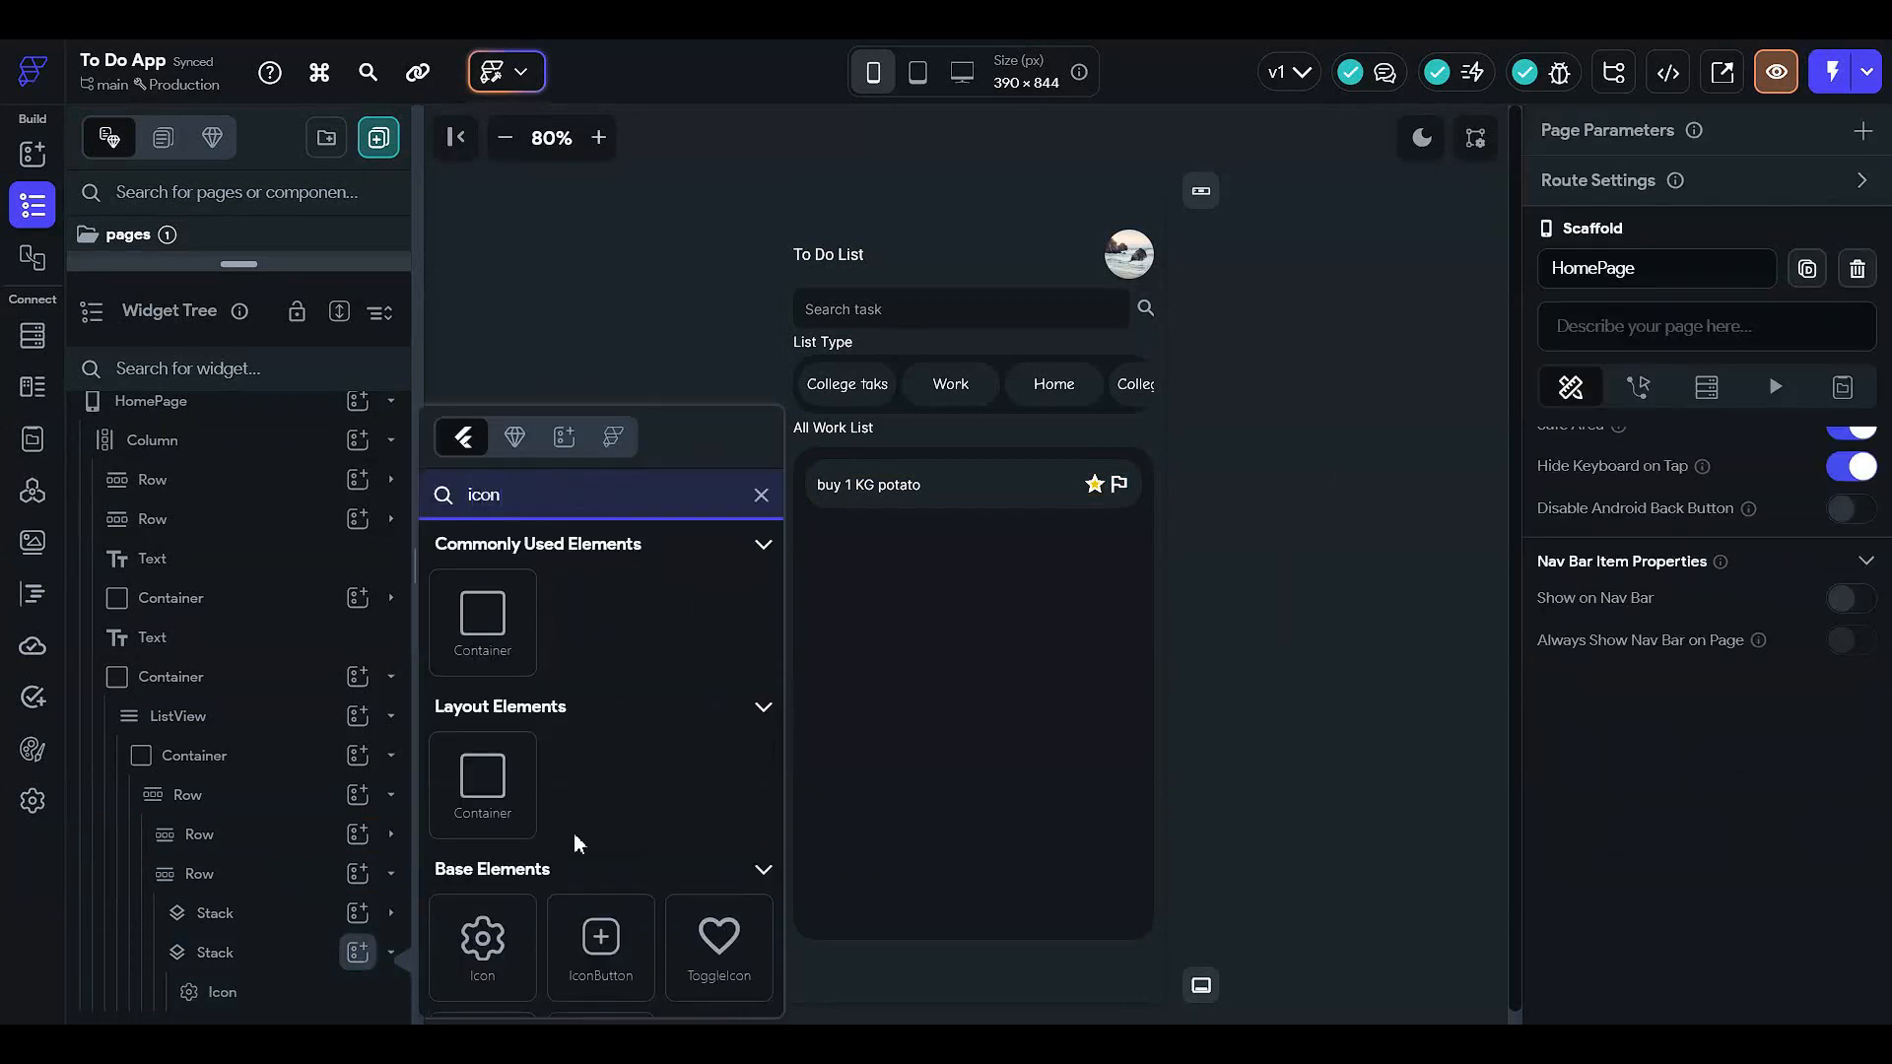
click(493, 970)
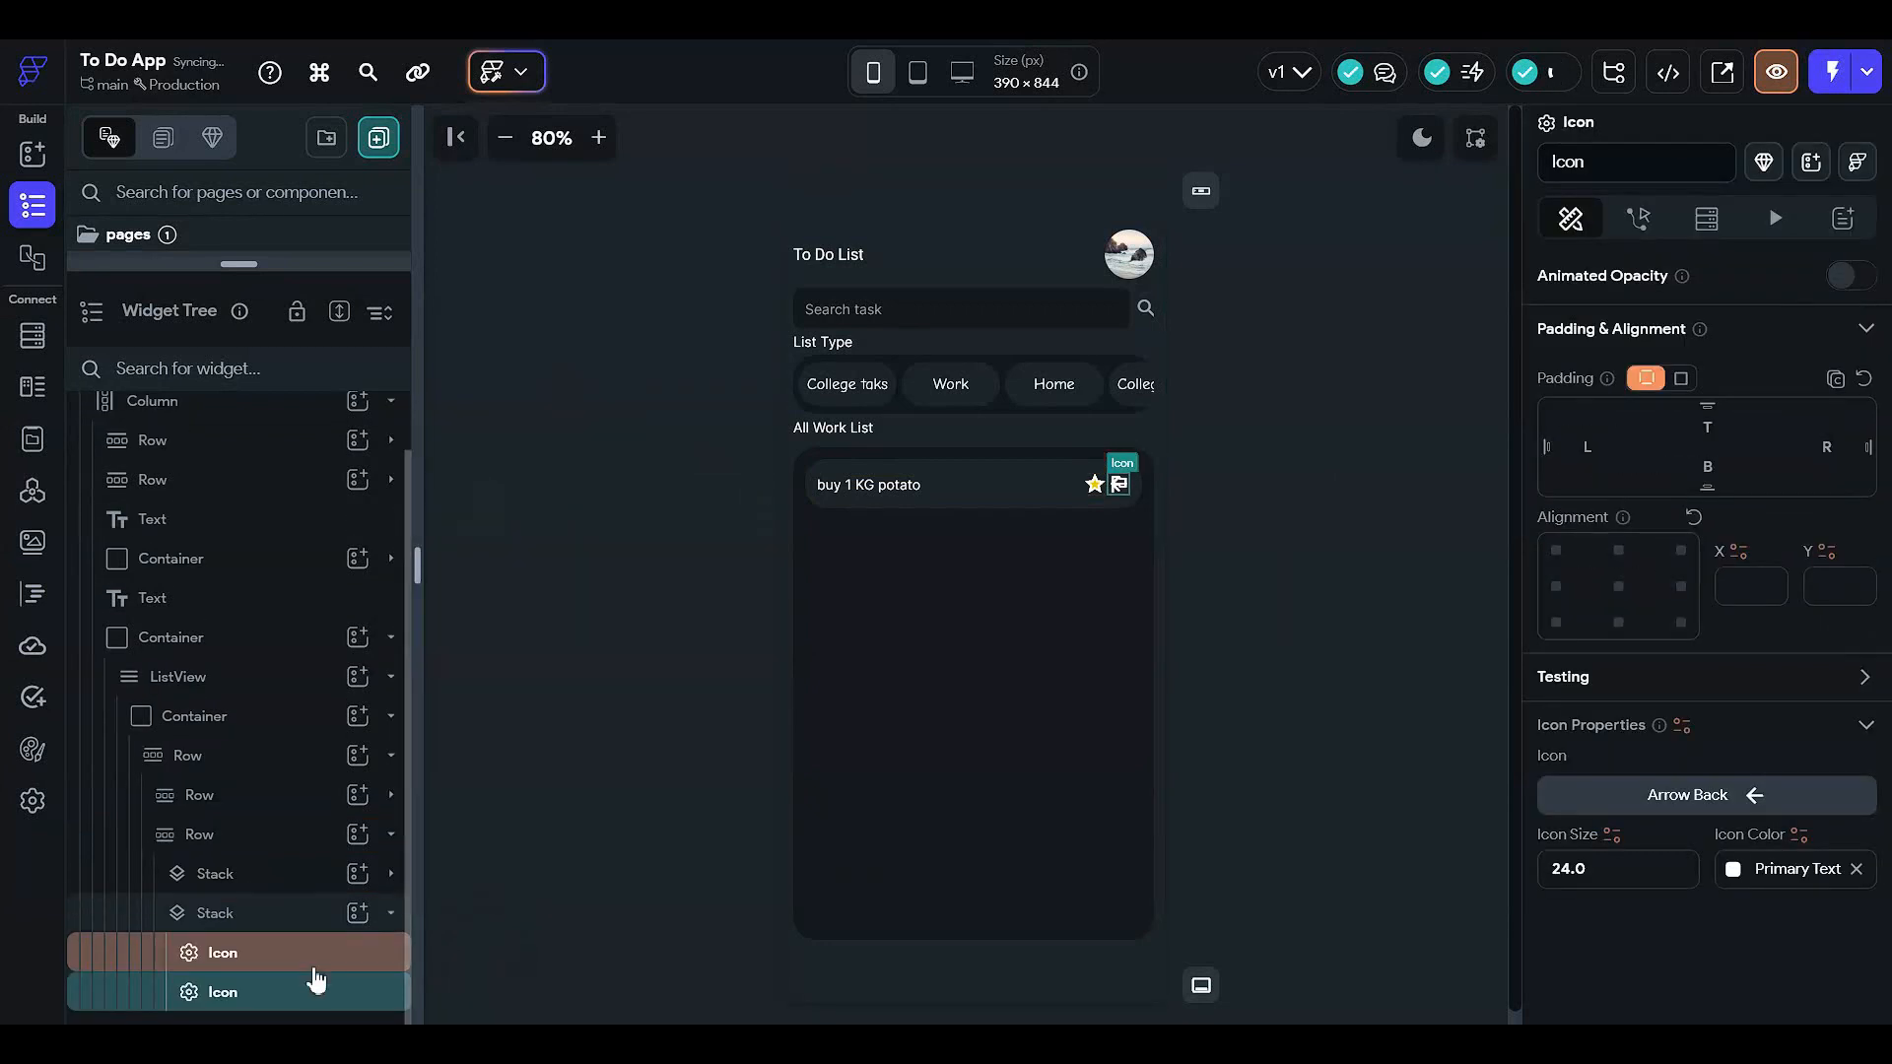
click(314, 966)
click(315, 992)
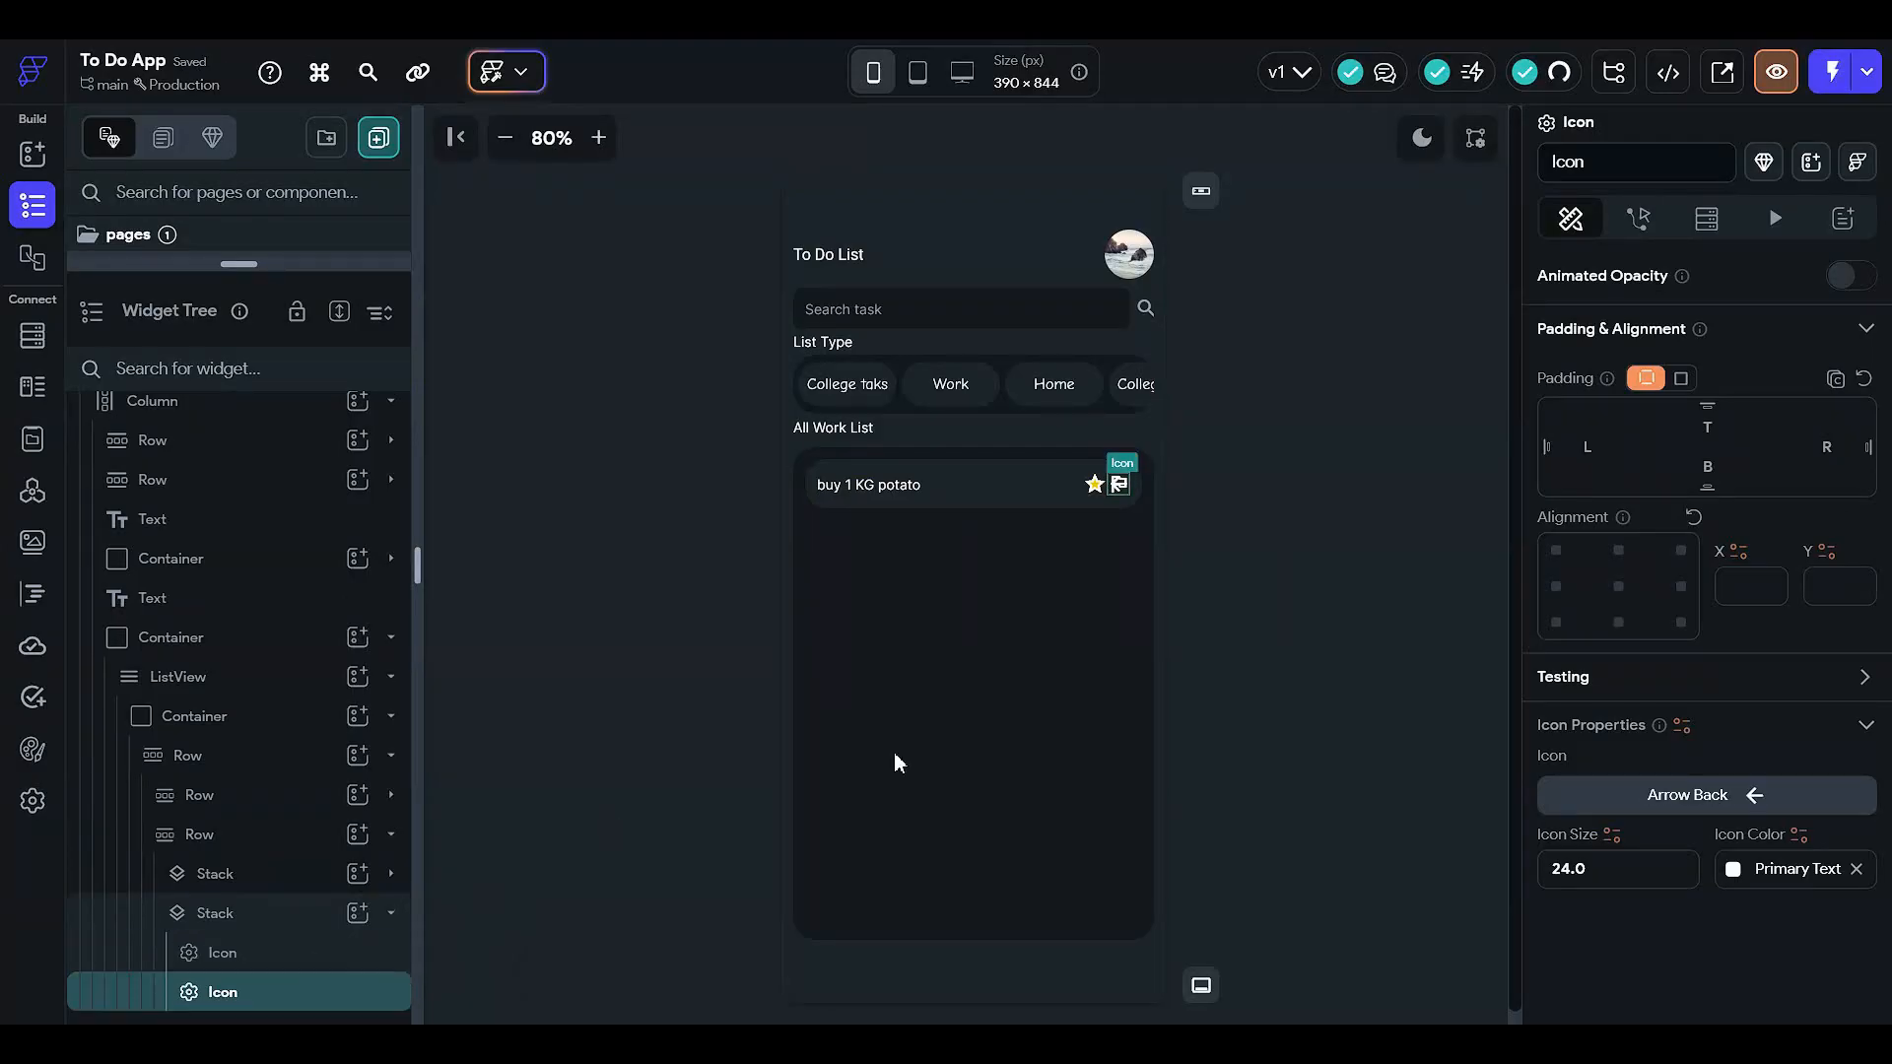
click(1696, 796)
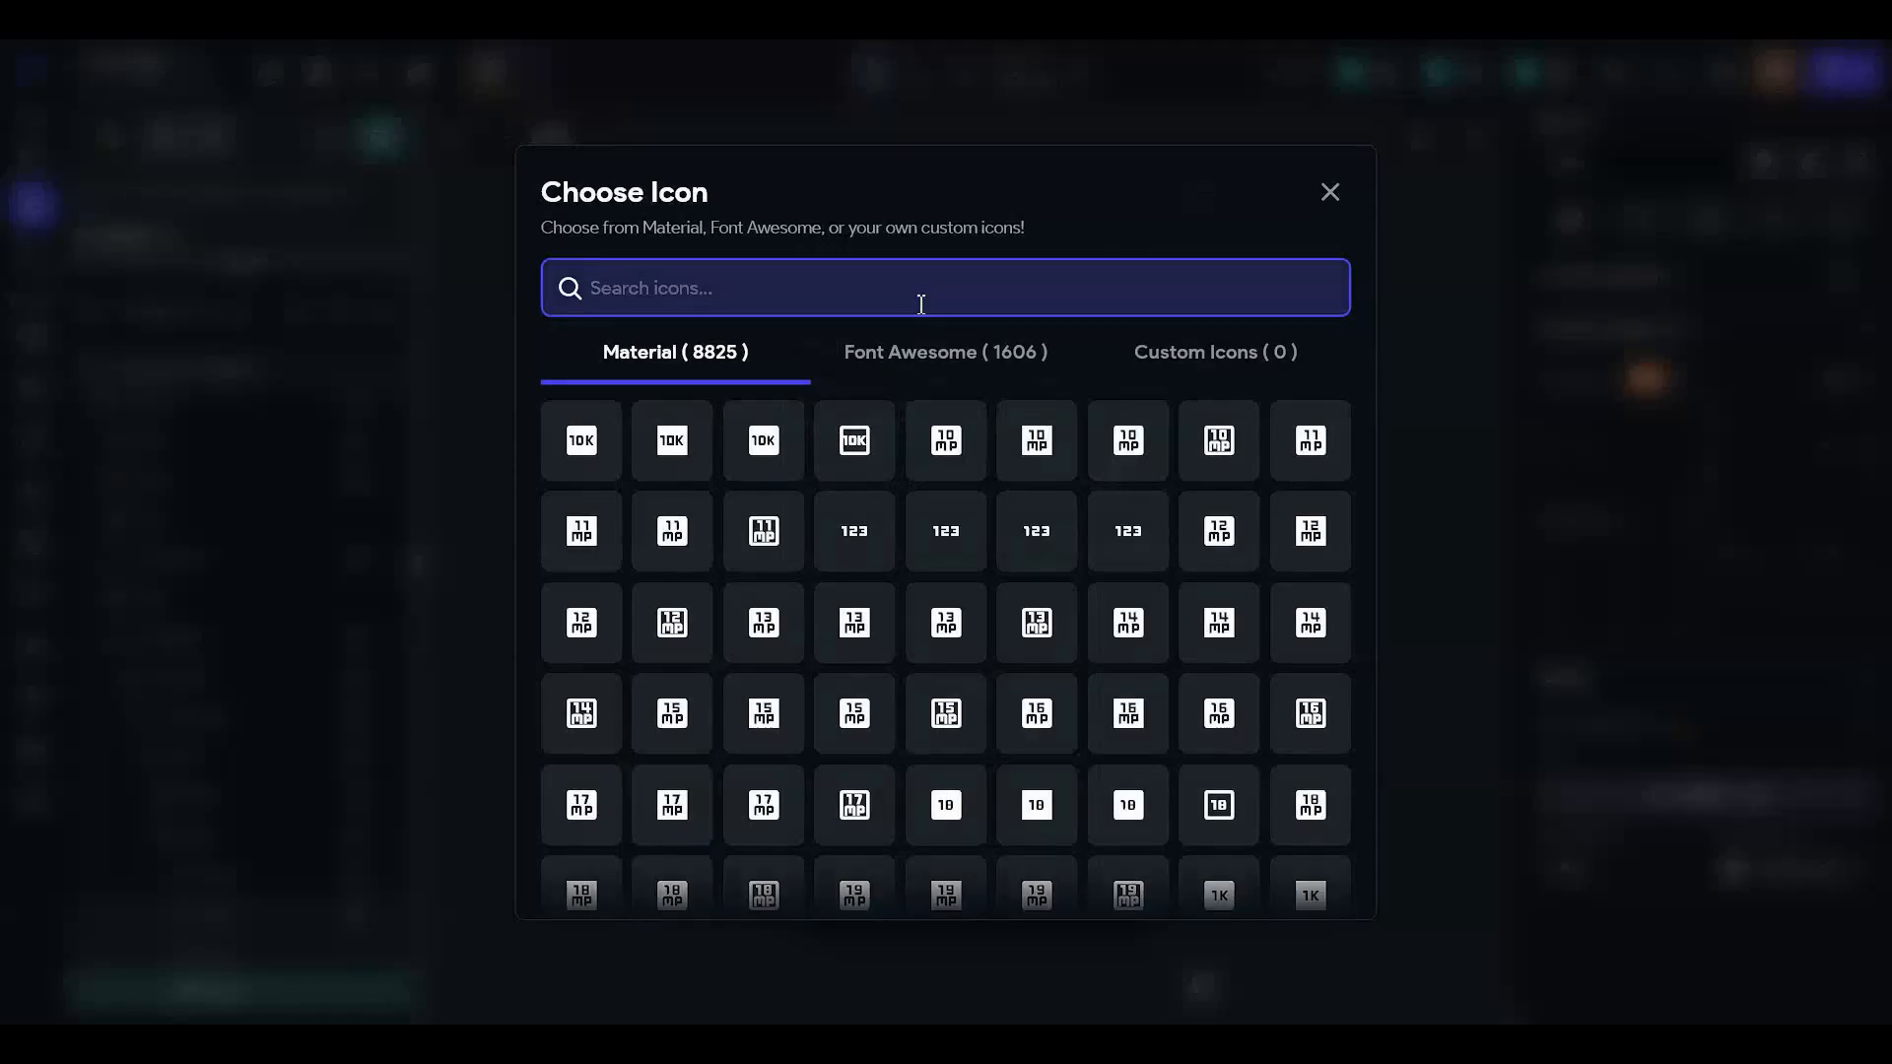
text(fla)
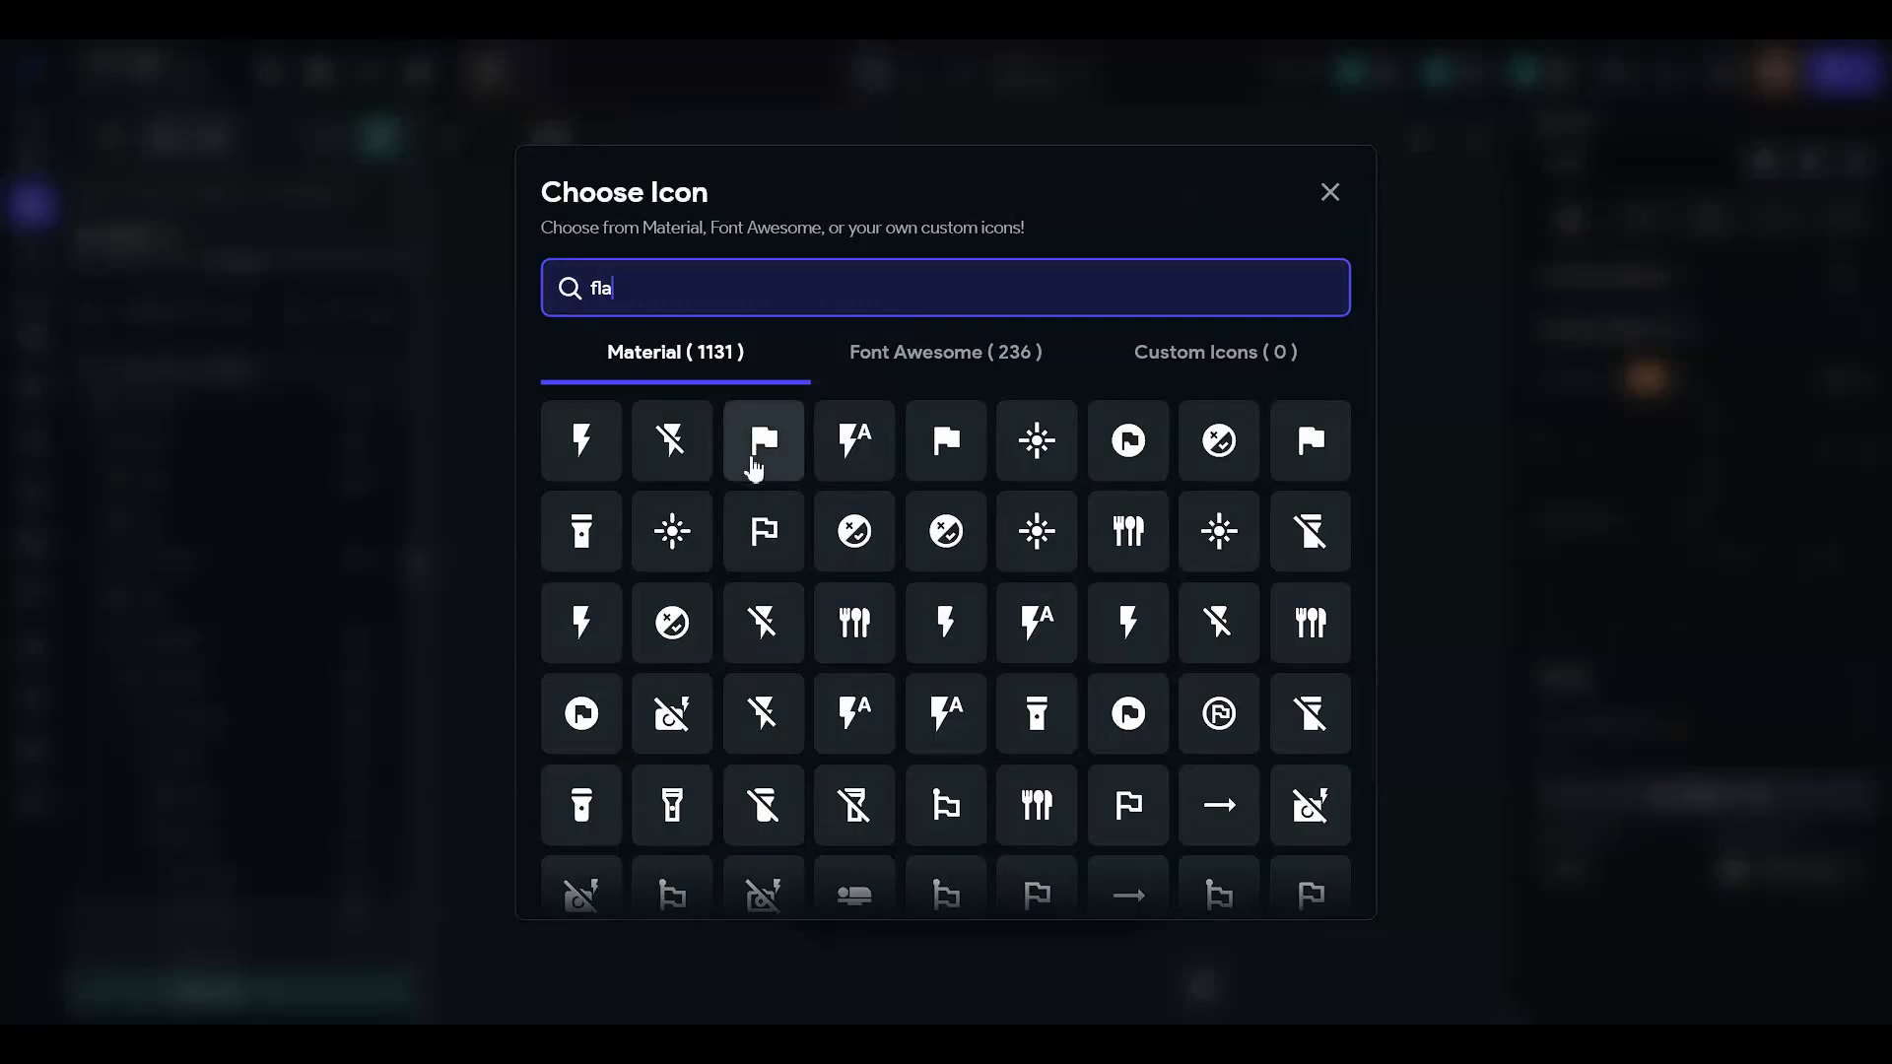
click(763, 441)
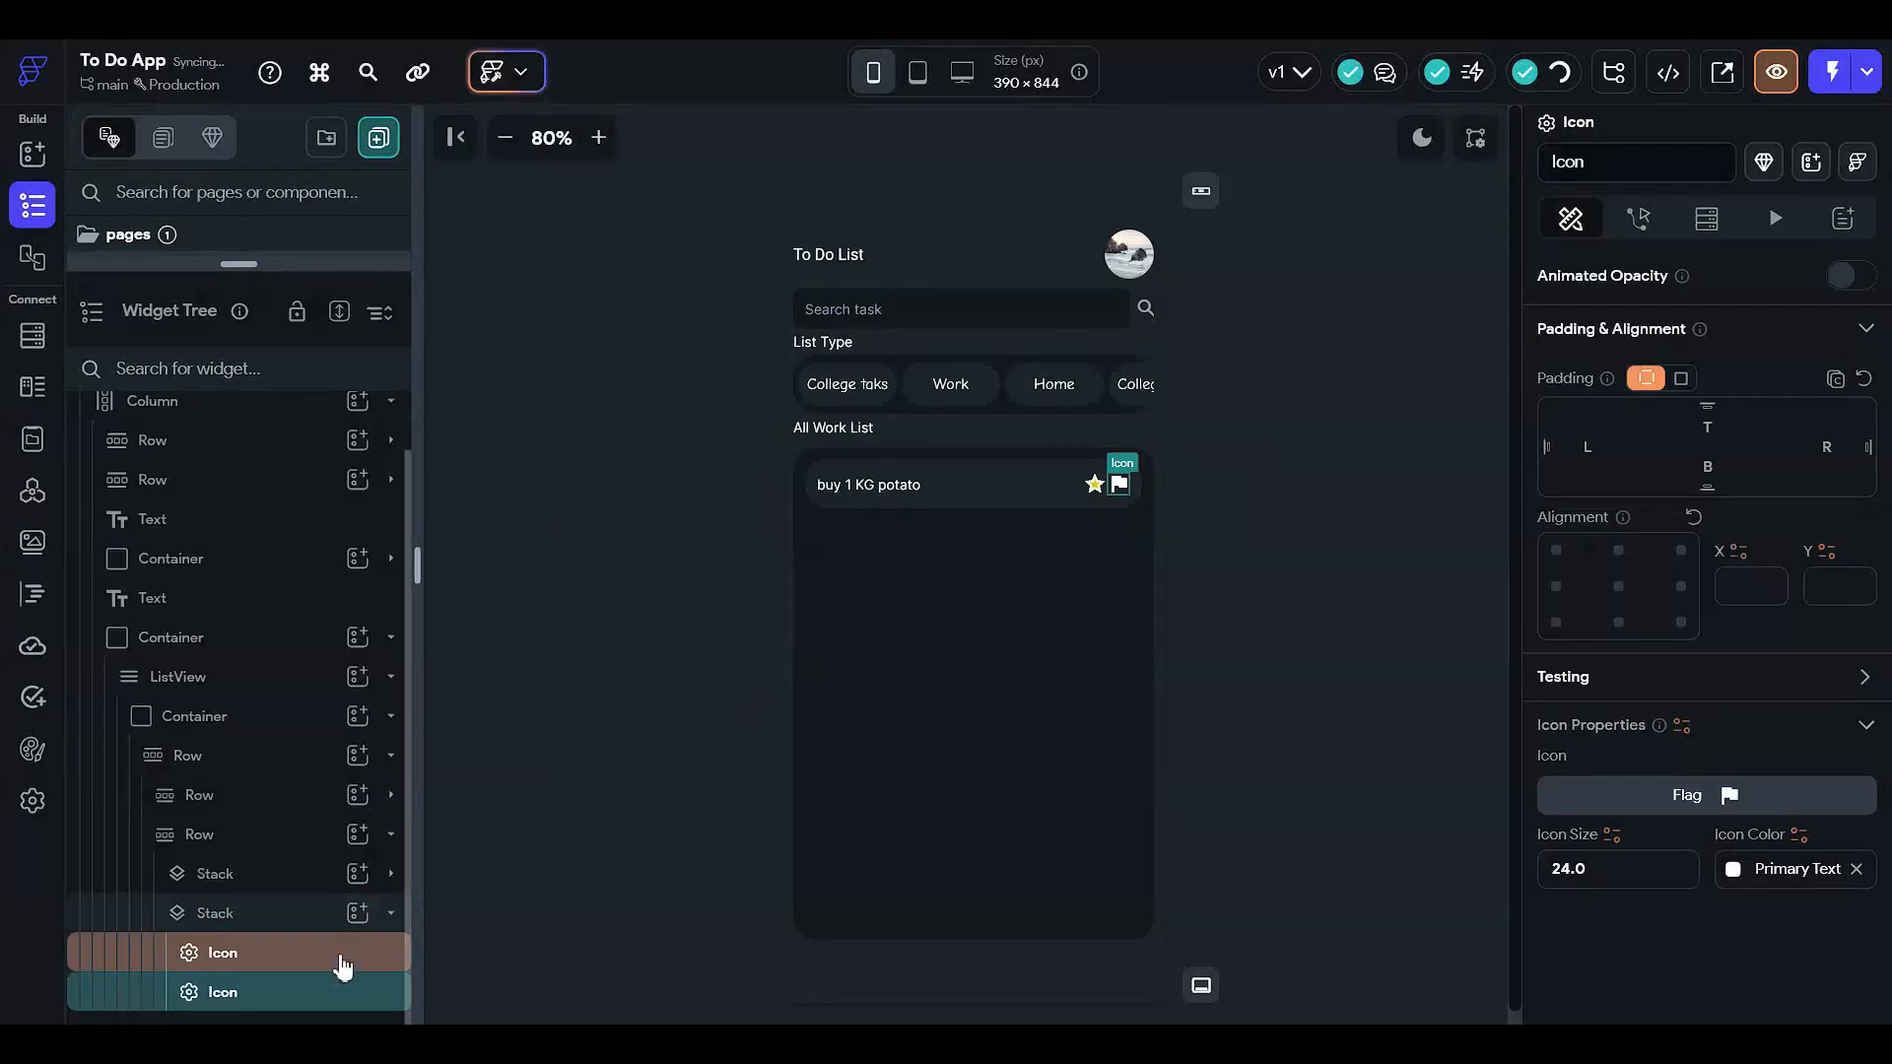
- Give the filled flag icon the Success theme colour
click(551, 636)
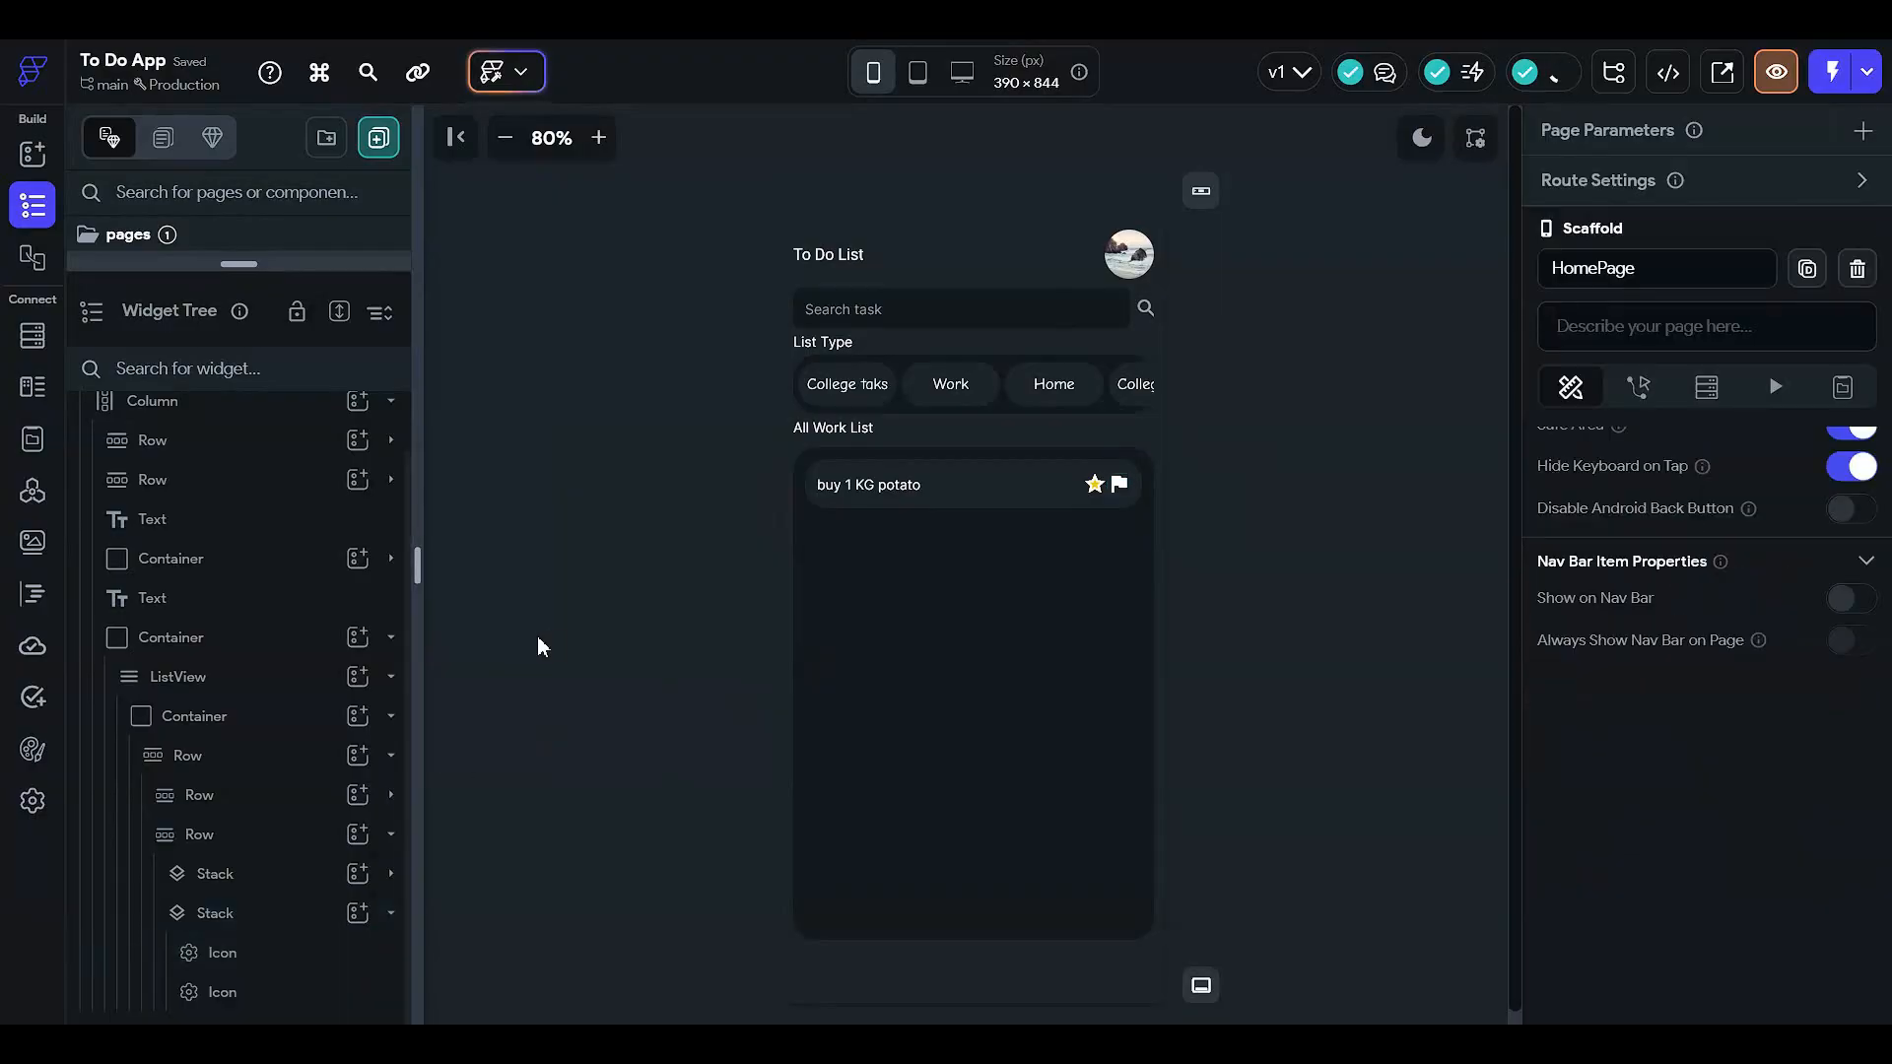
click(325, 991)
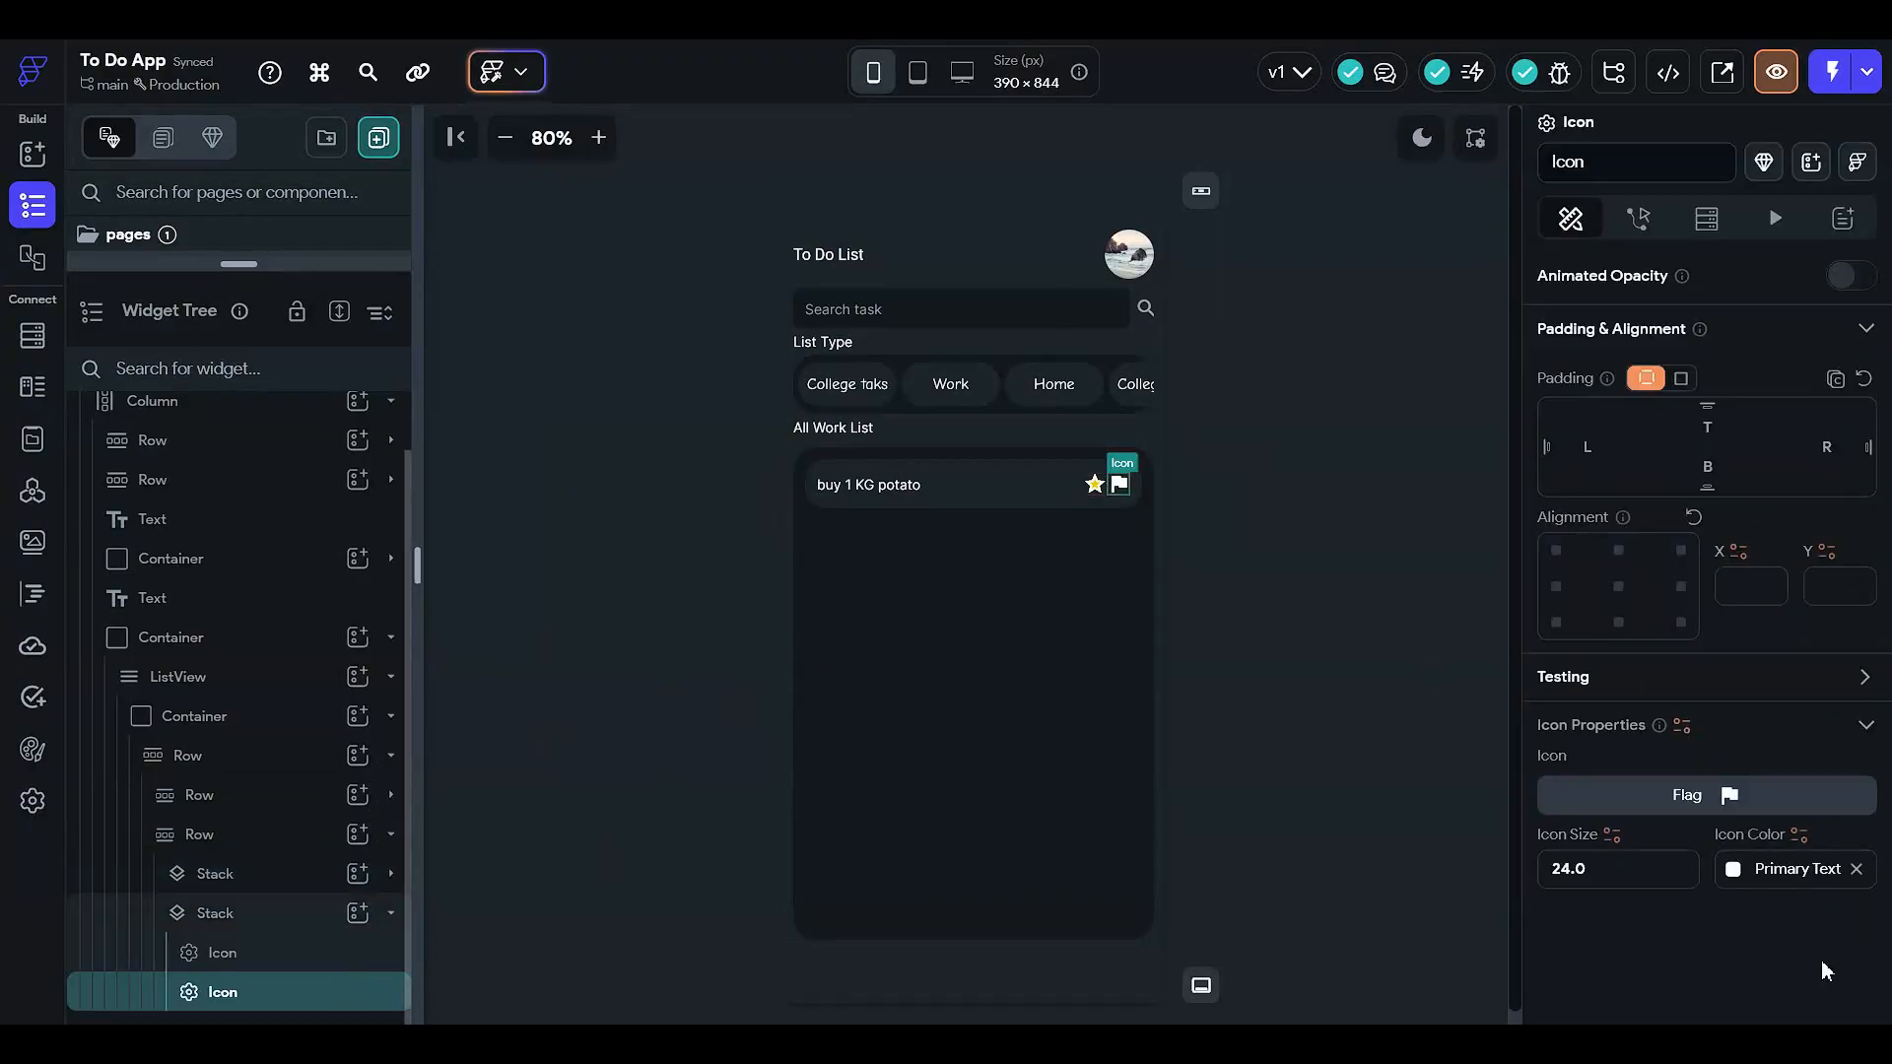
click(1749, 875)
scroll(1472, 847, down, 3)
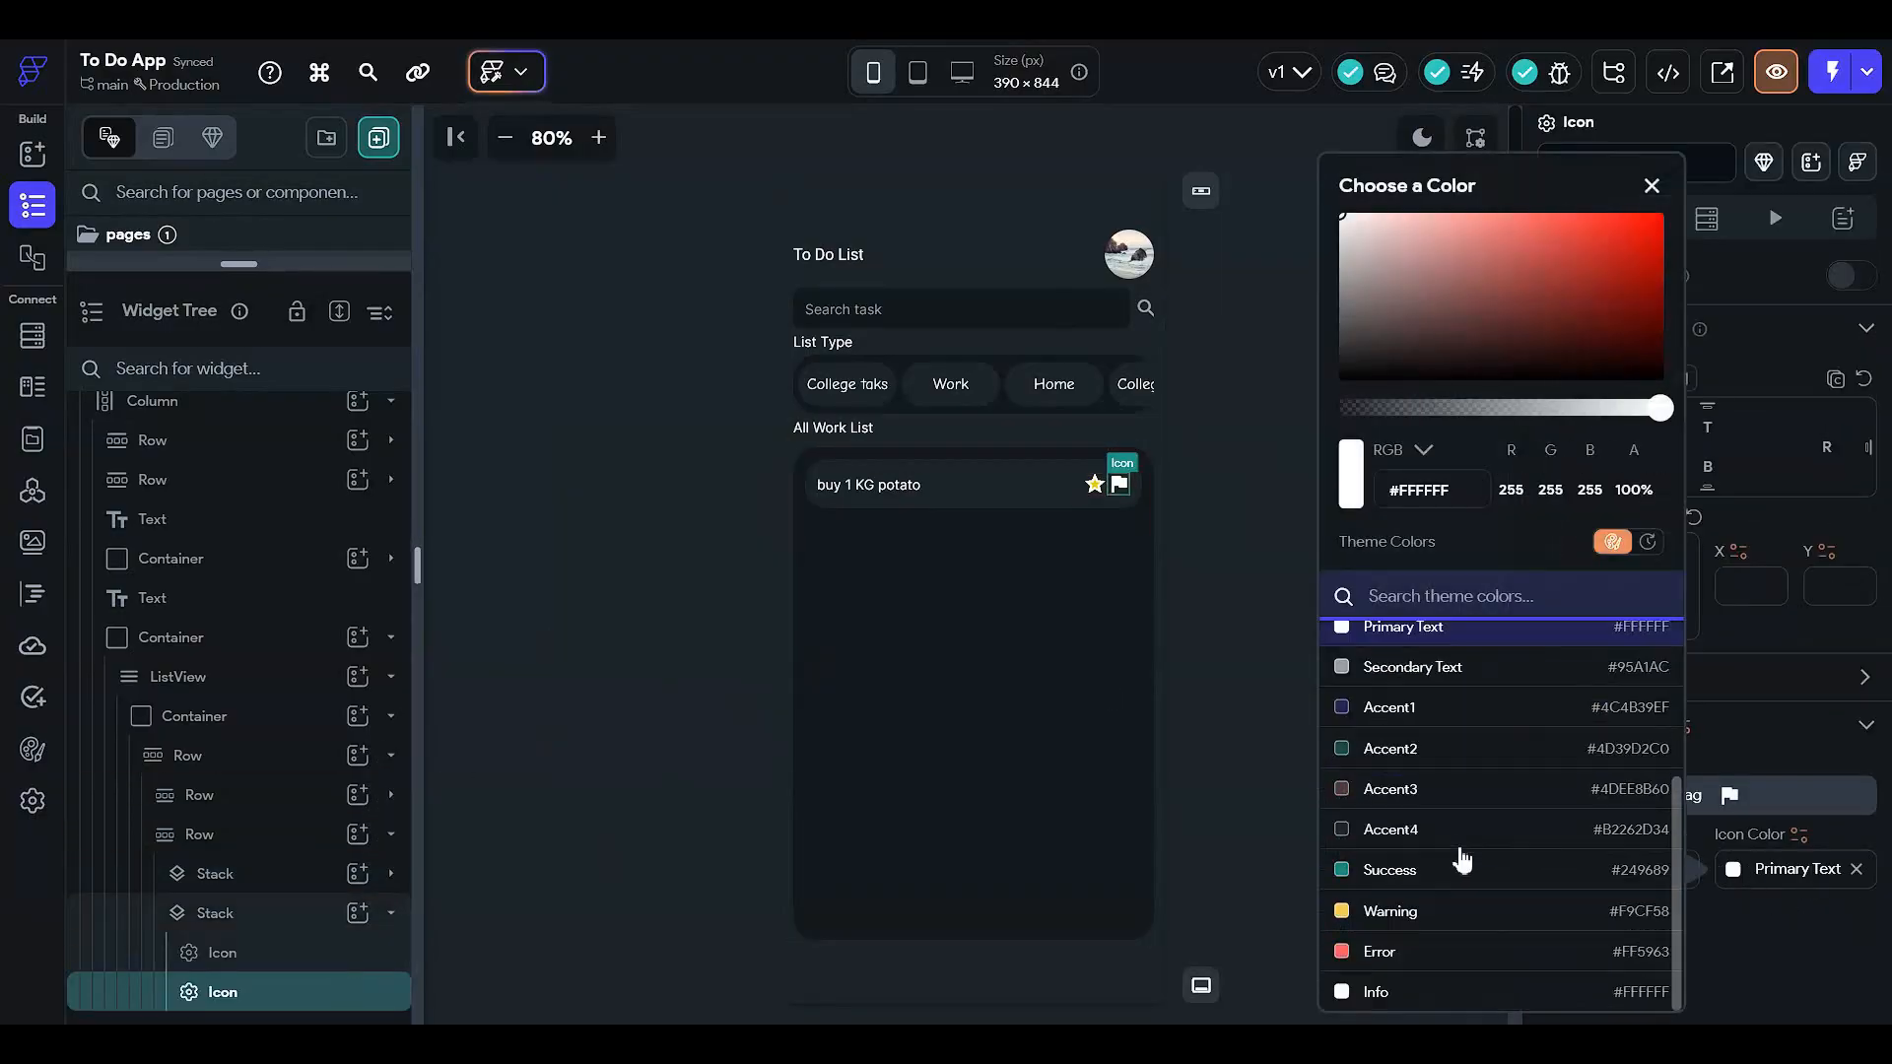
click(1459, 870)
click(1210, 509)
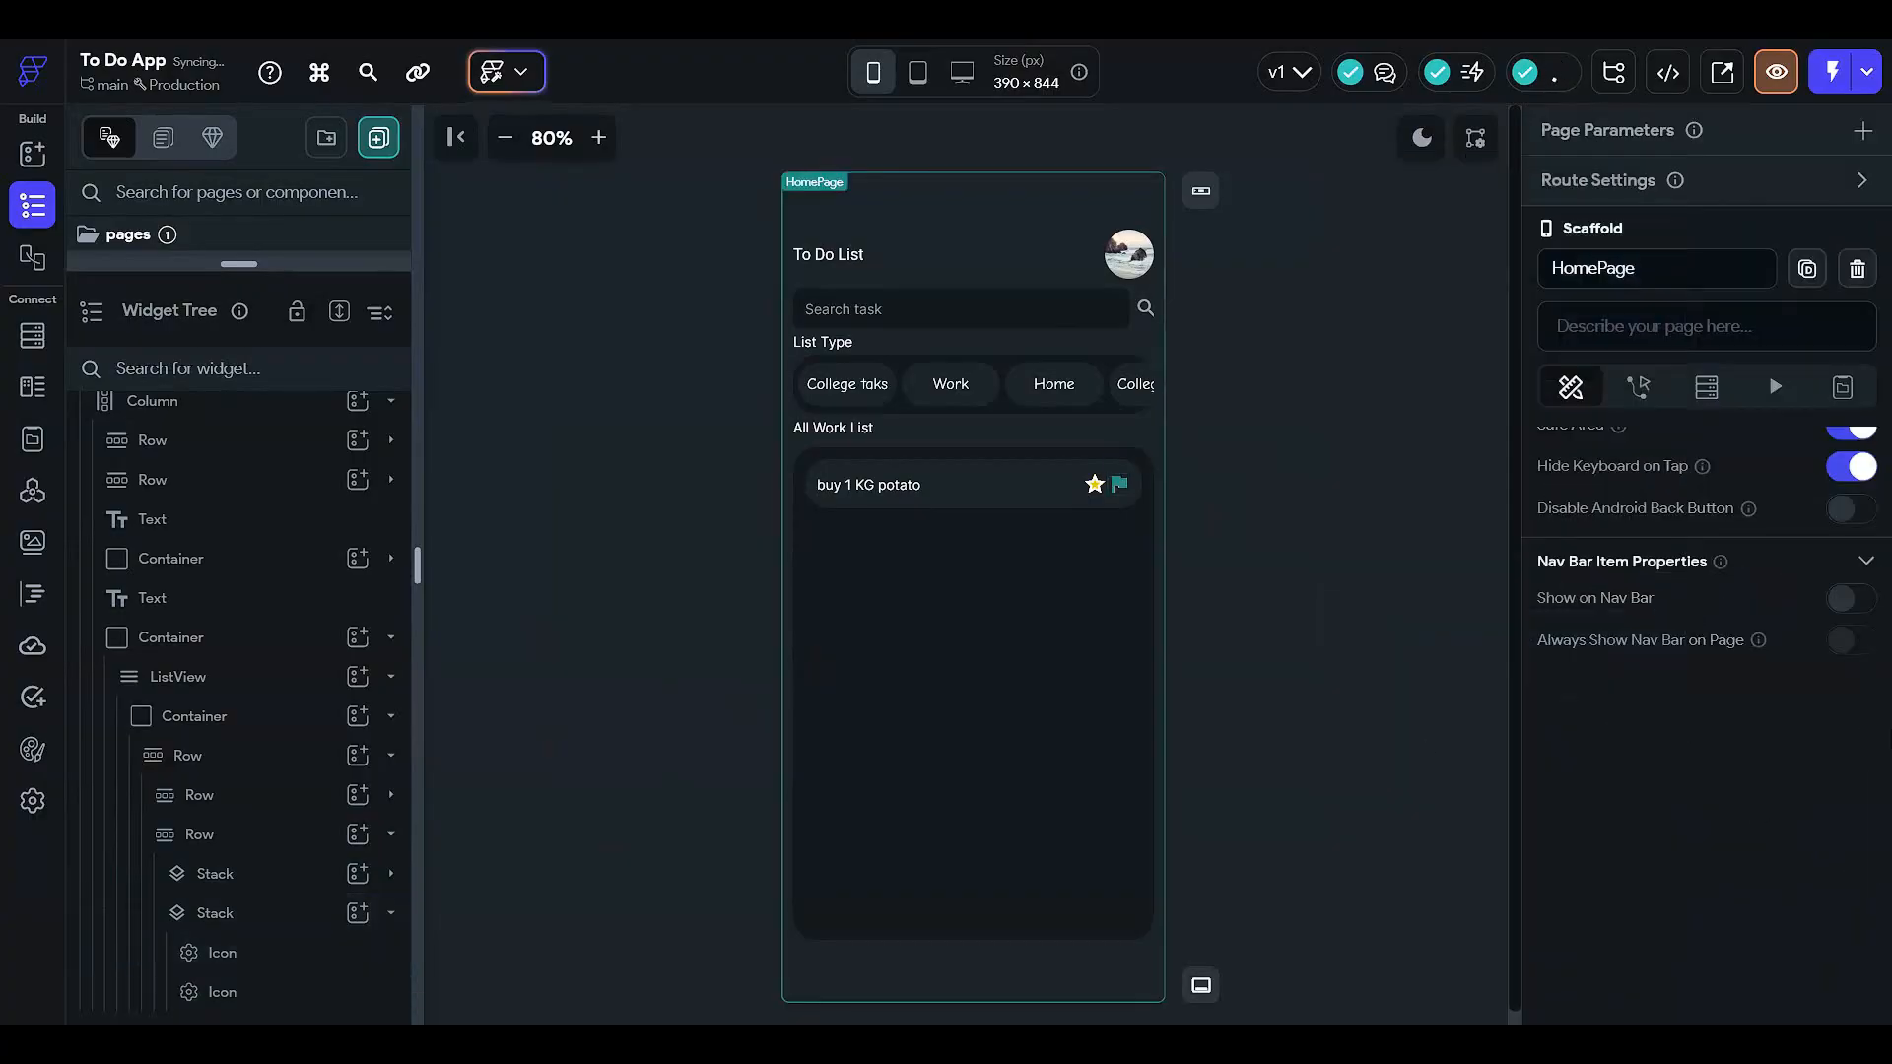
- Adjust the filled flag's colour with the hue slider to green #249641
click(332, 1003)
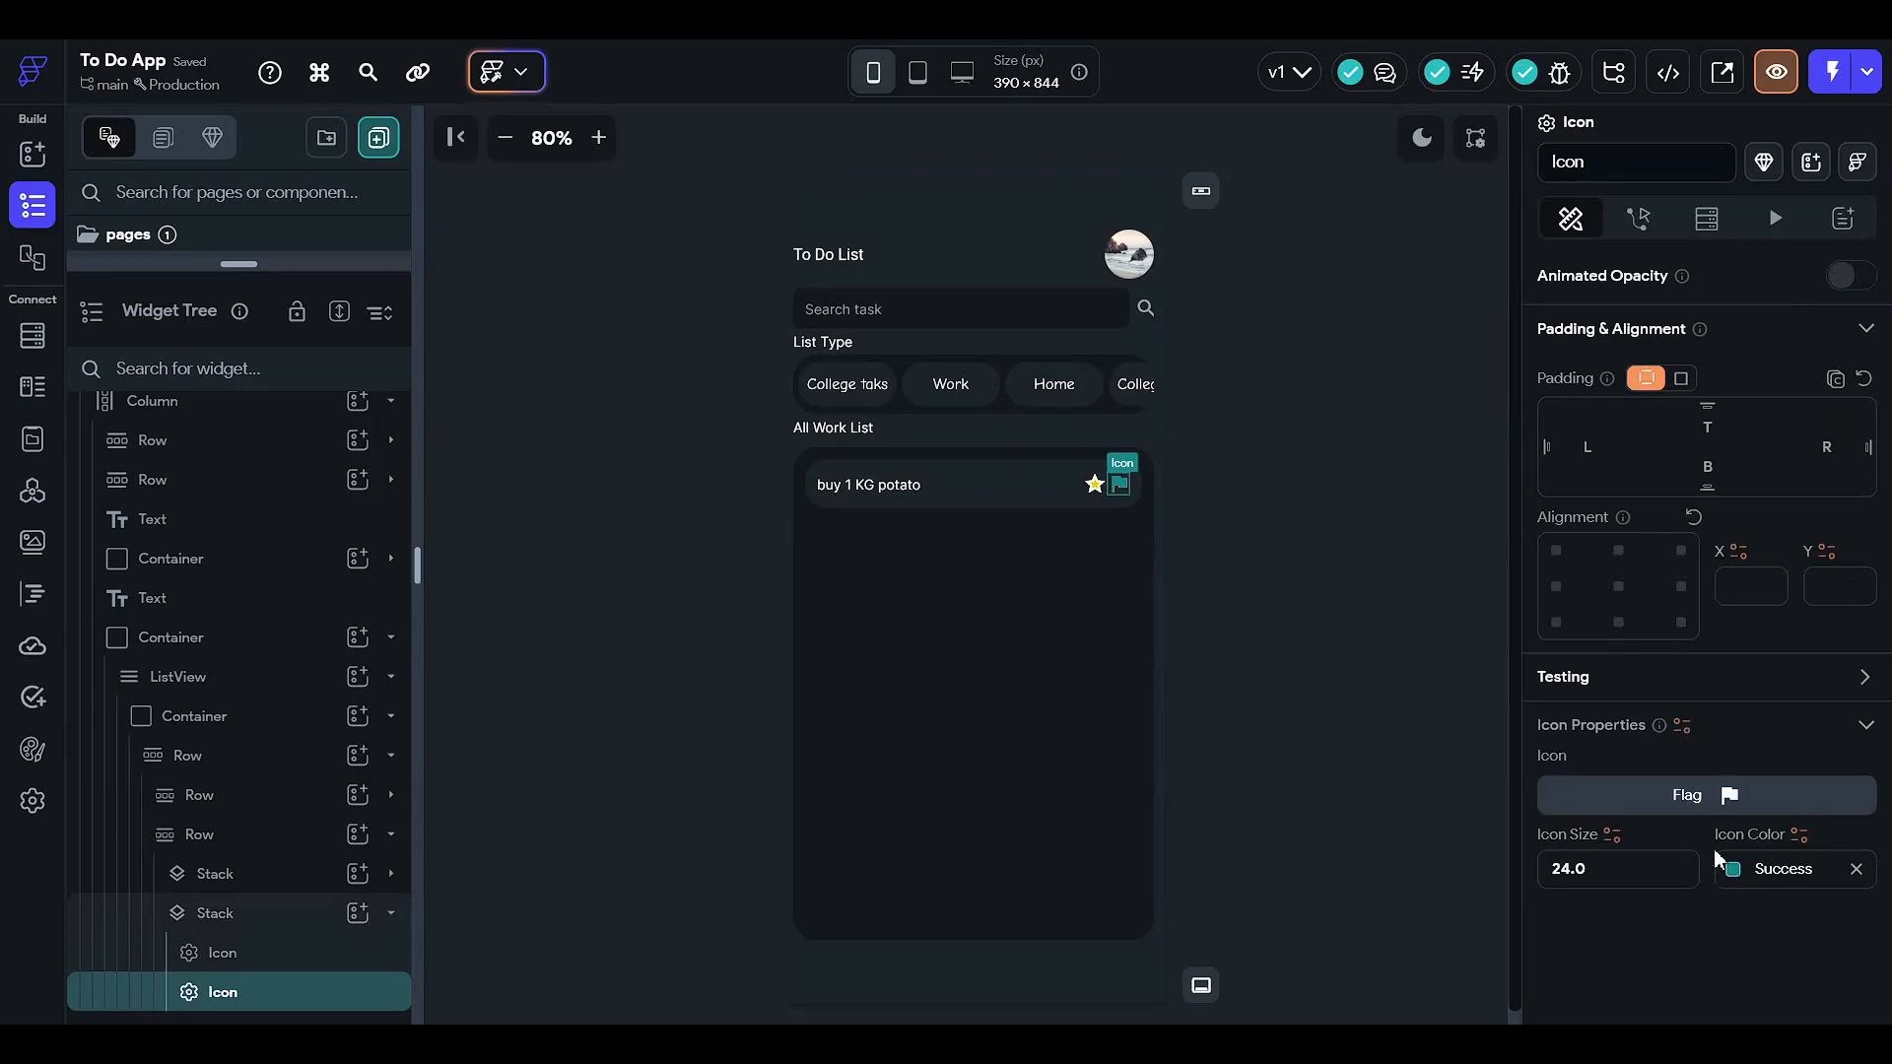
click(1732, 867)
click(1464, 406)
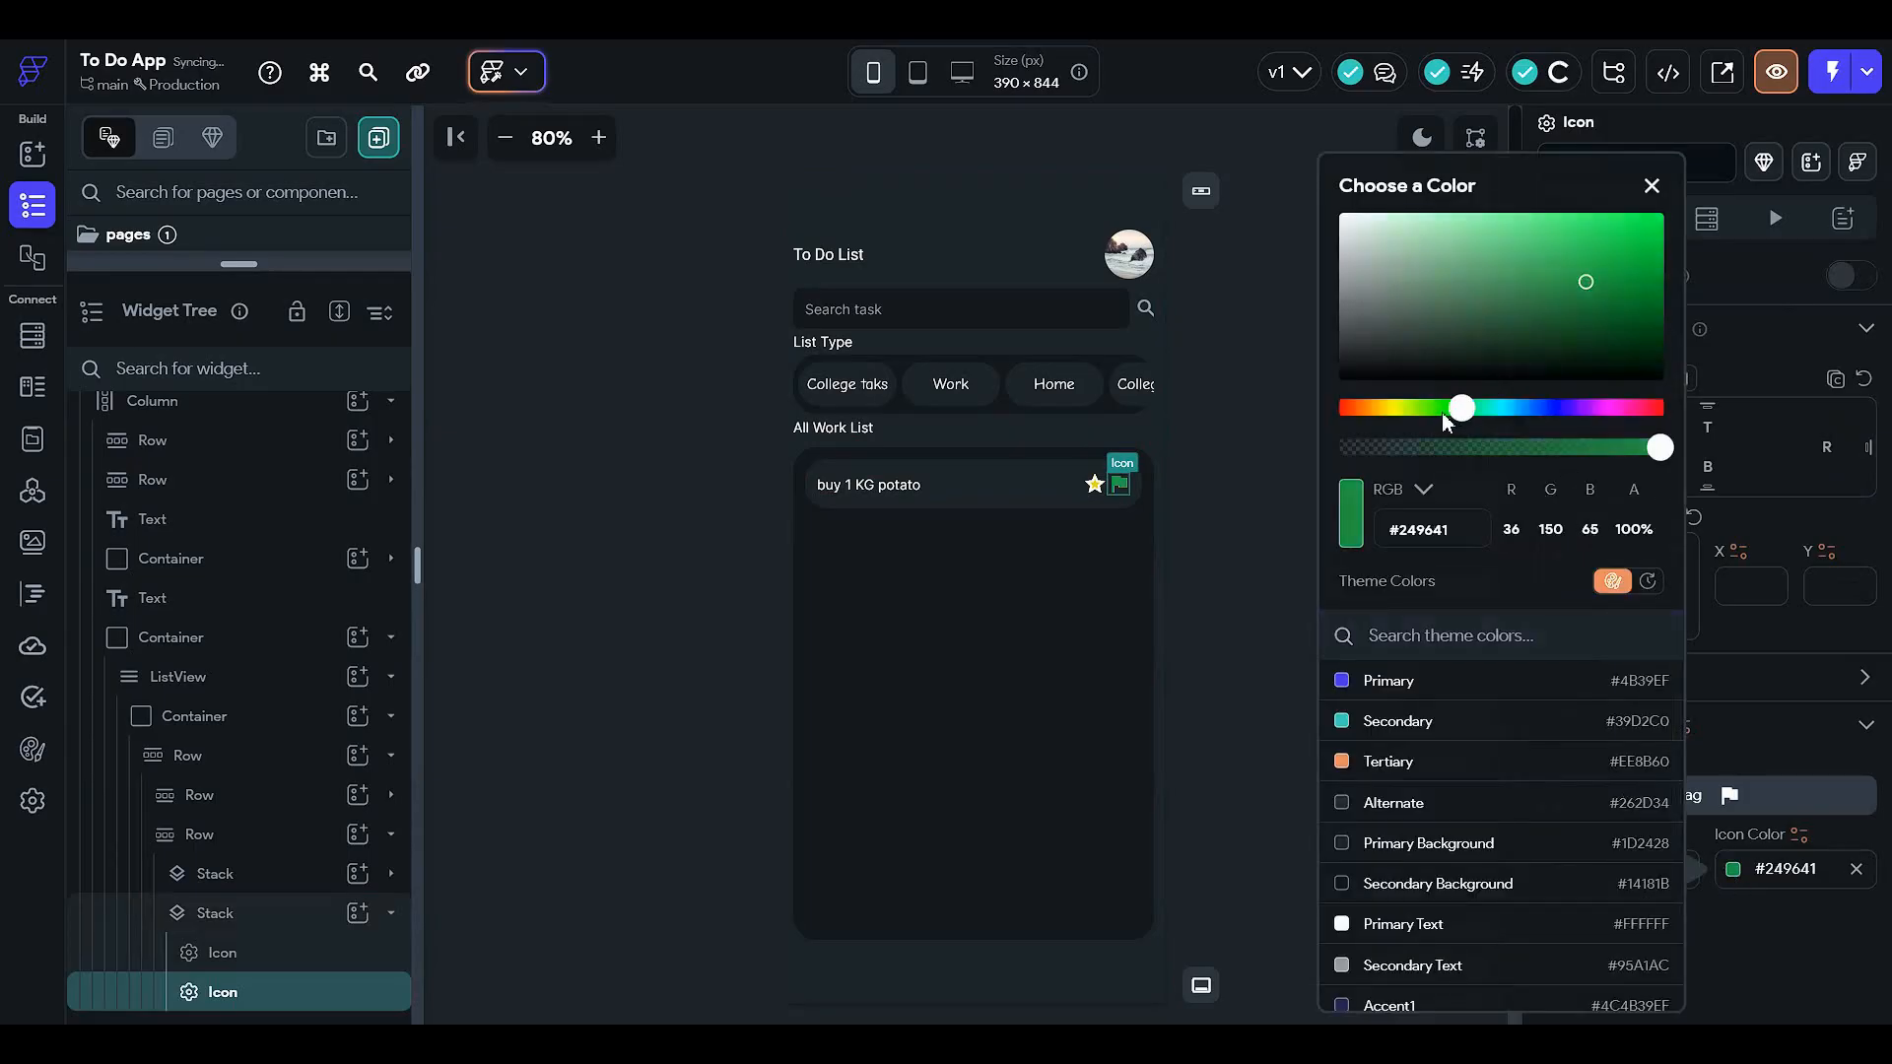
click(1444, 412)
click(1463, 410)
click(1221, 446)
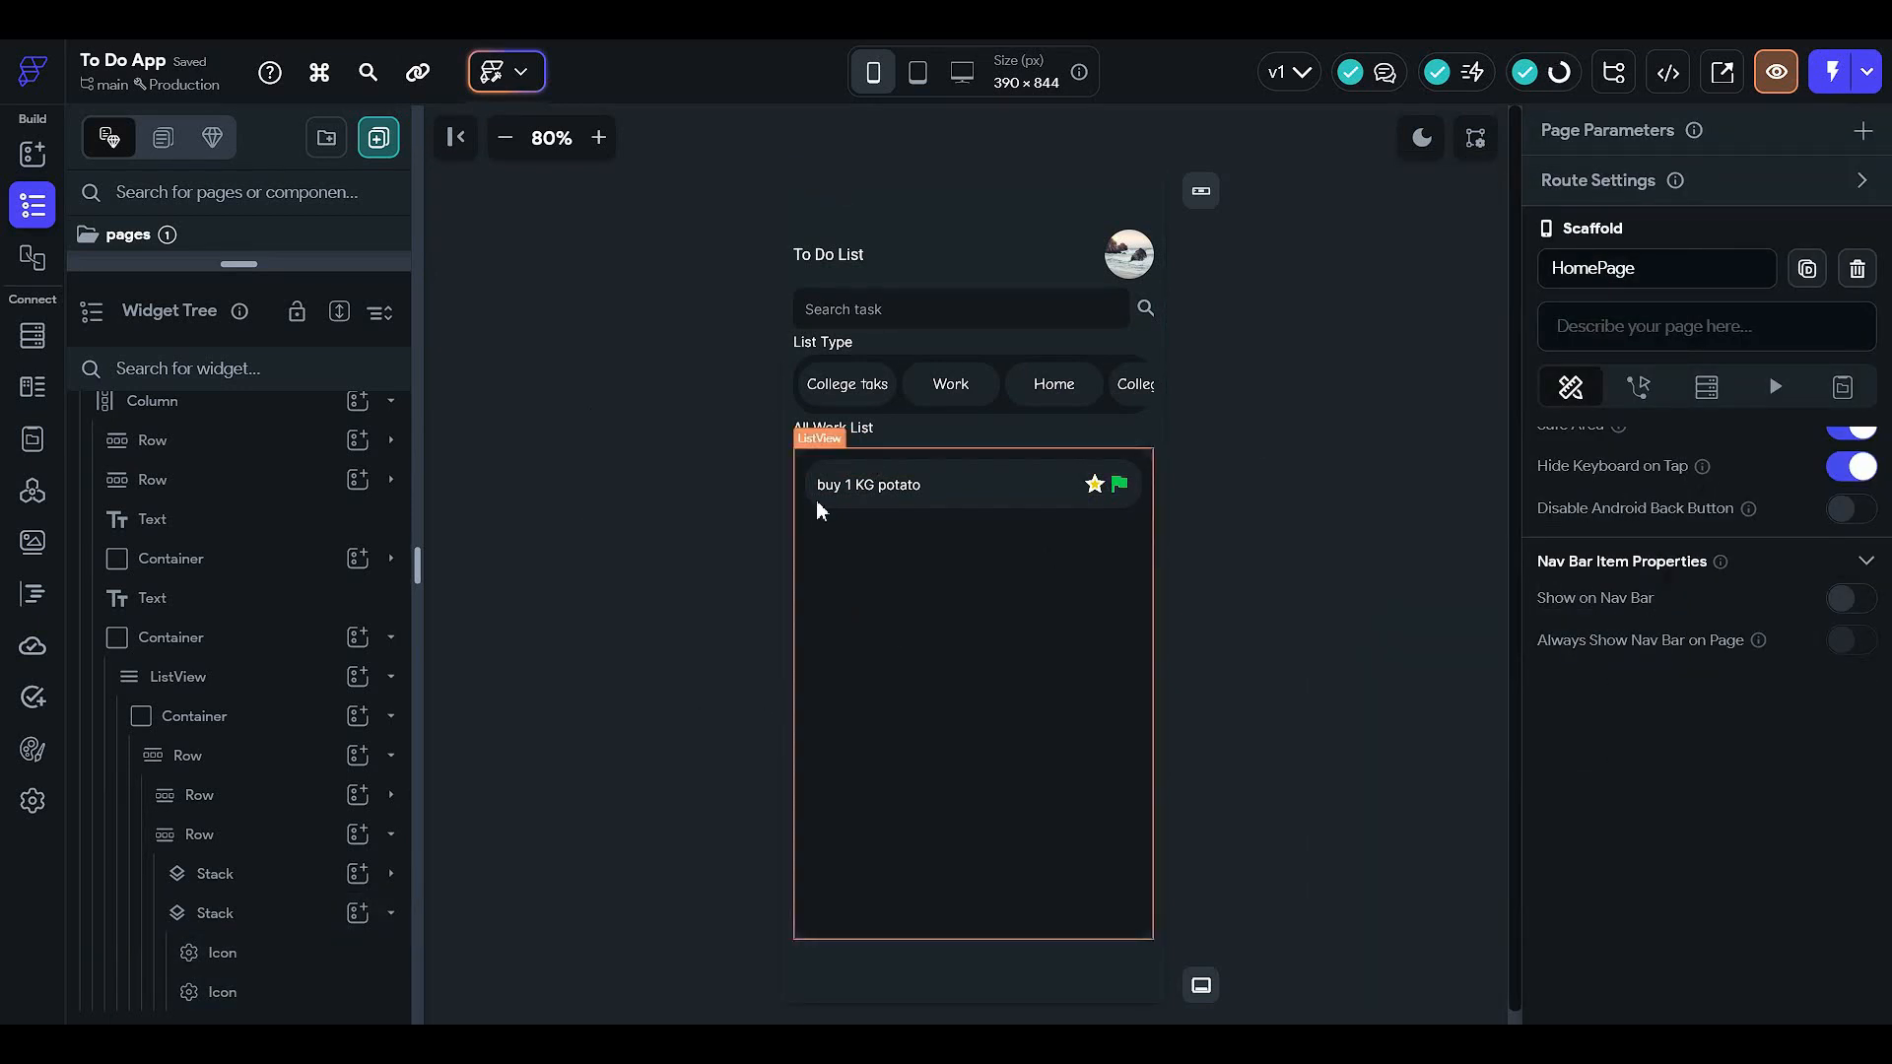
click(277, 963)
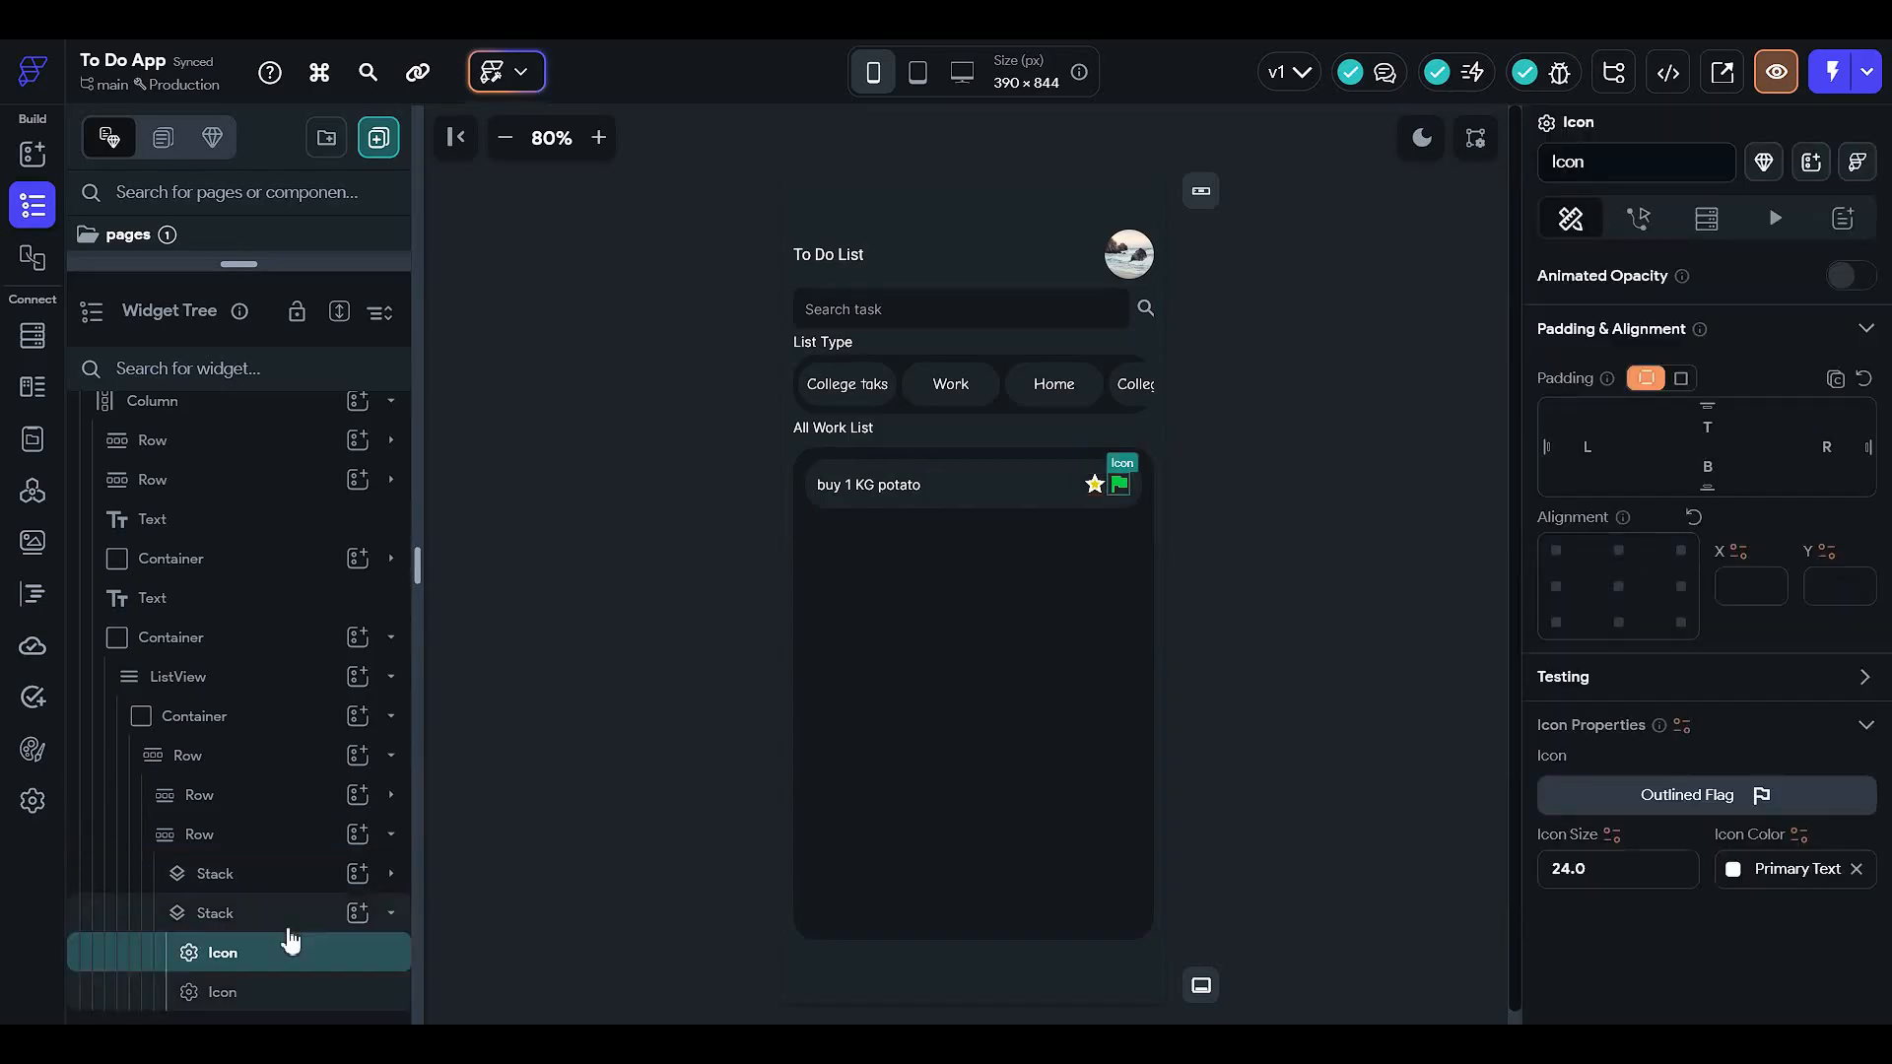
- Add an Icon to the task's icon Row and move it ahead of the star and flag
click(289, 930)
click(296, 901)
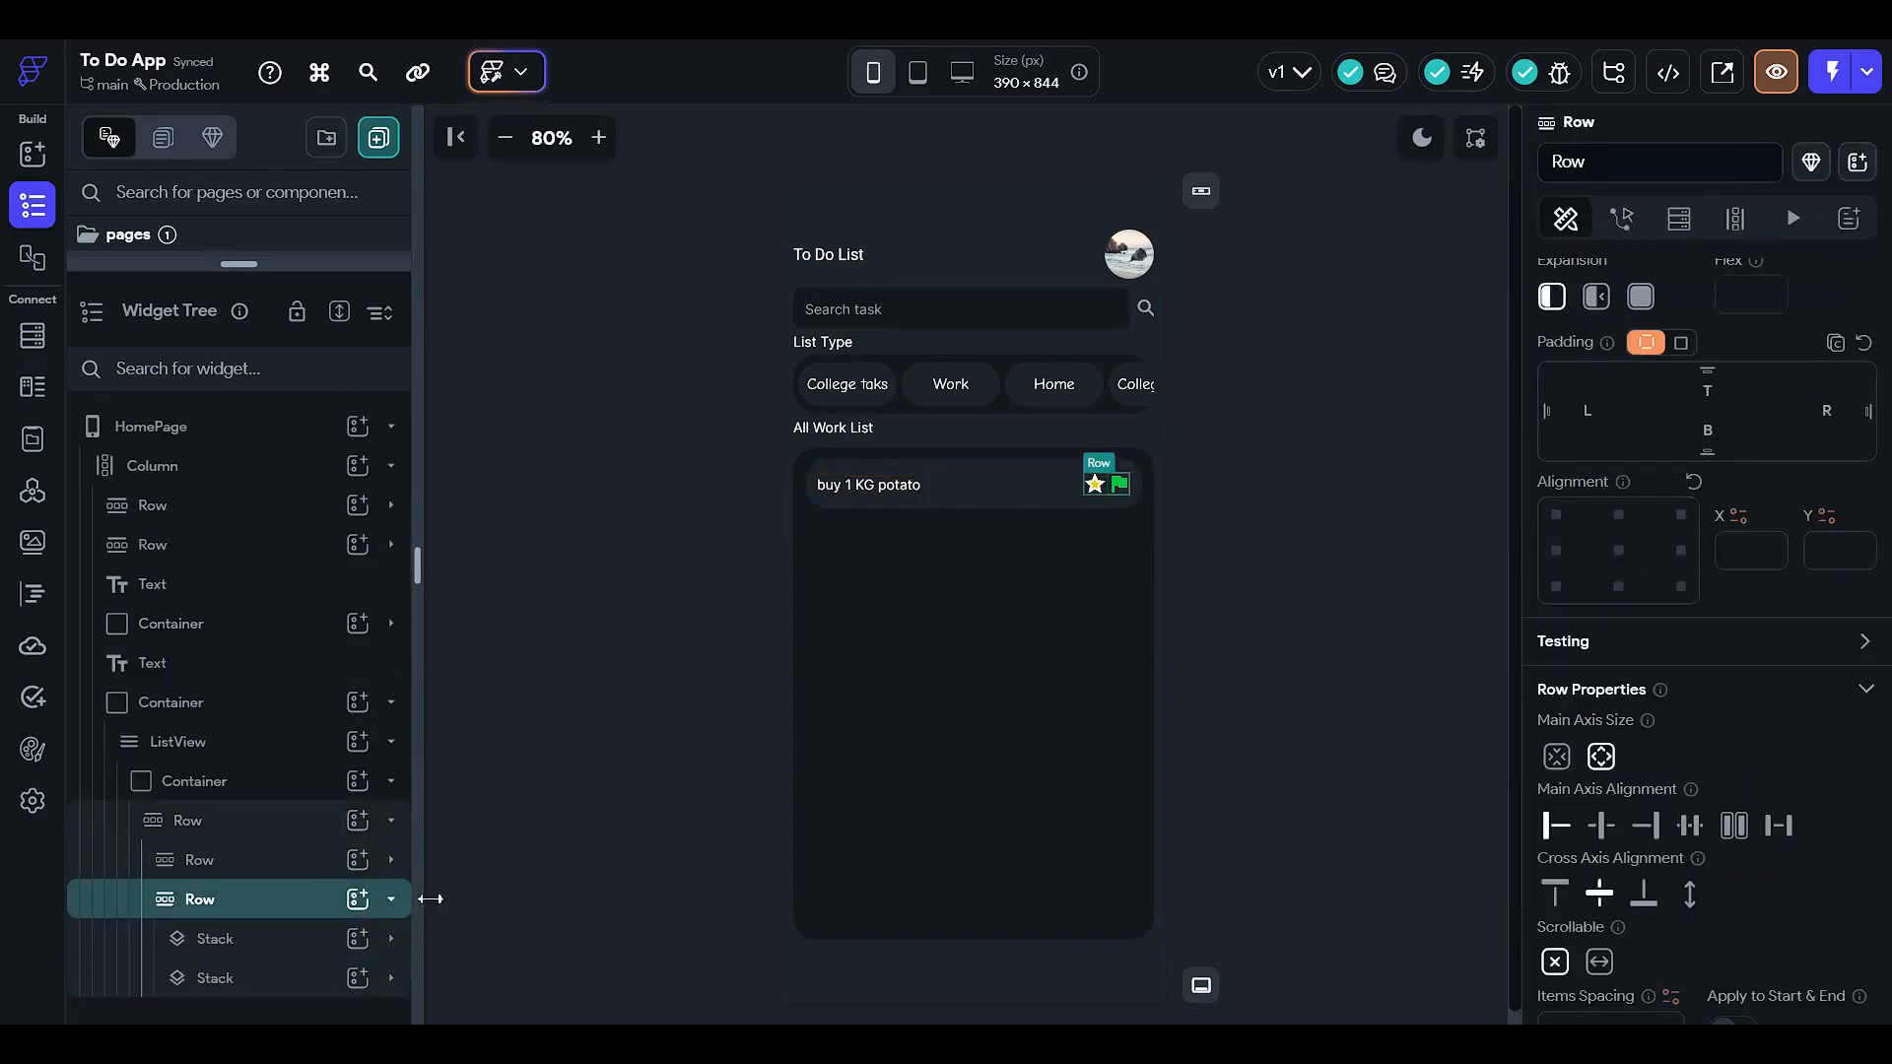
click(359, 899)
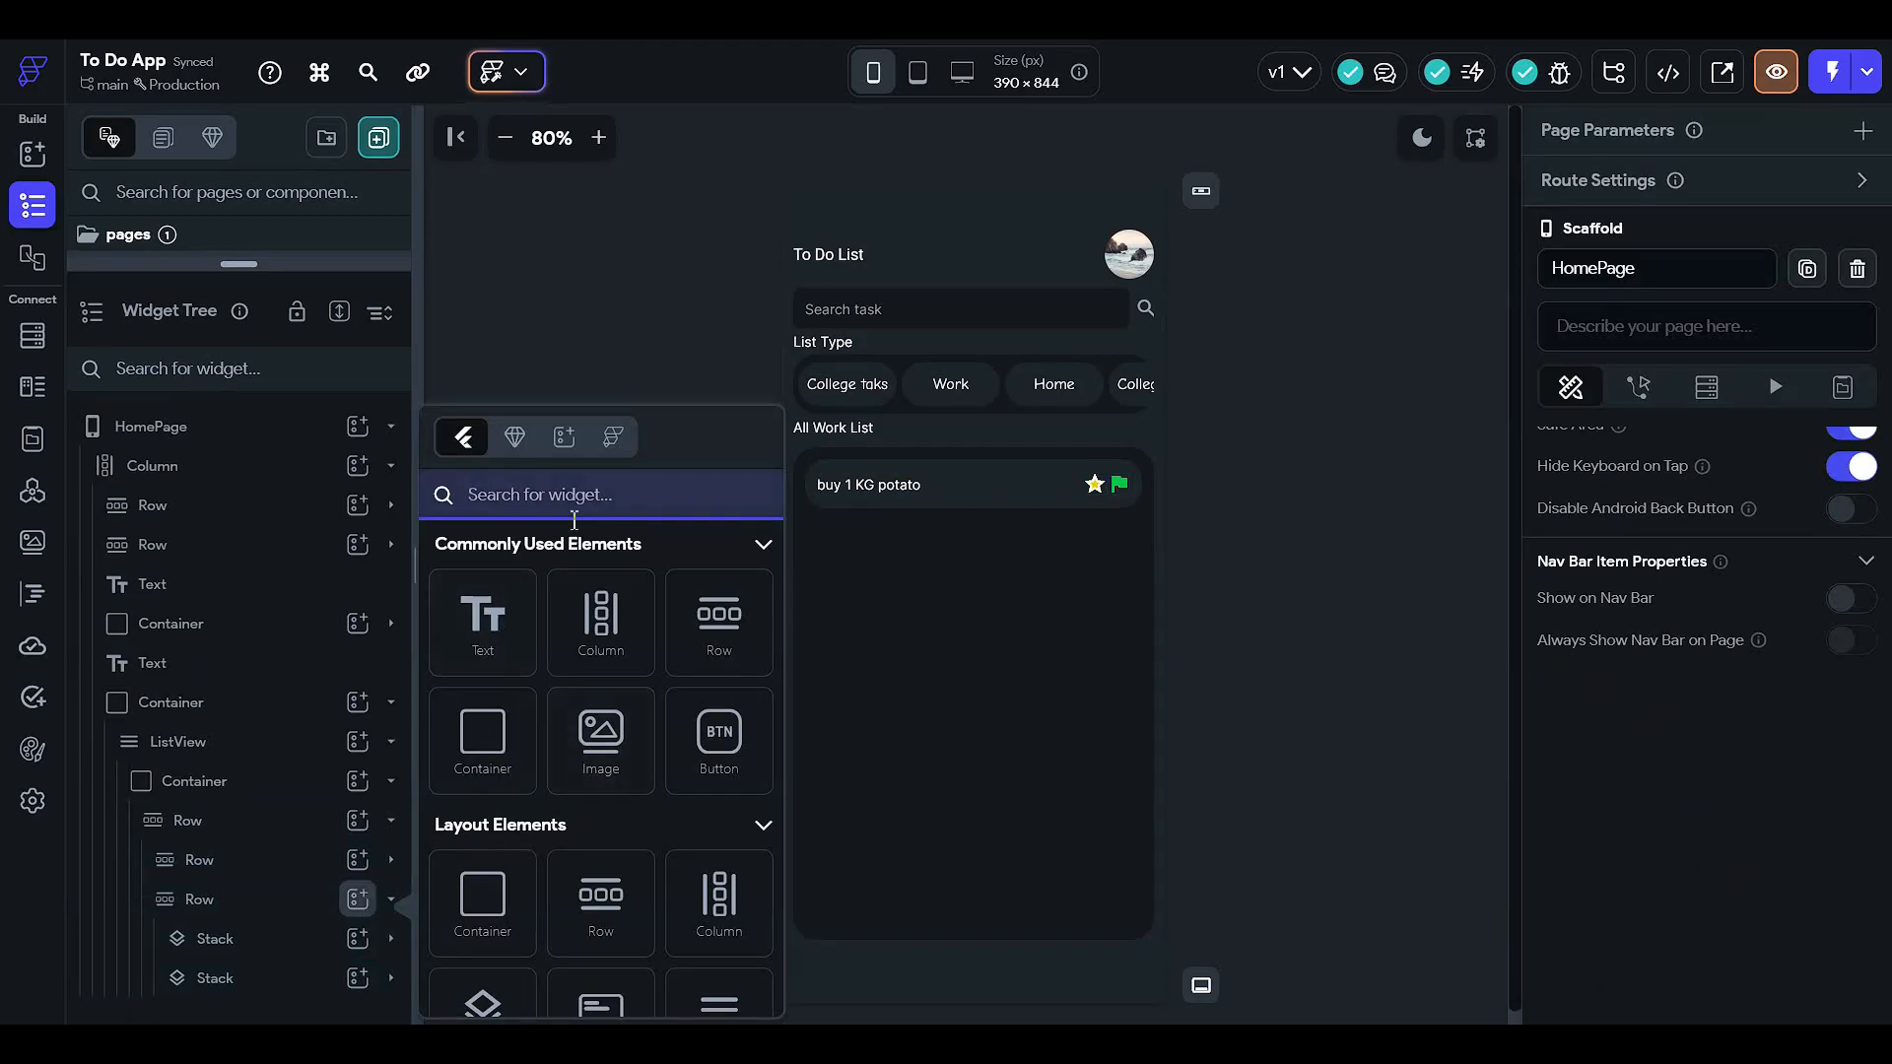
text(icon)
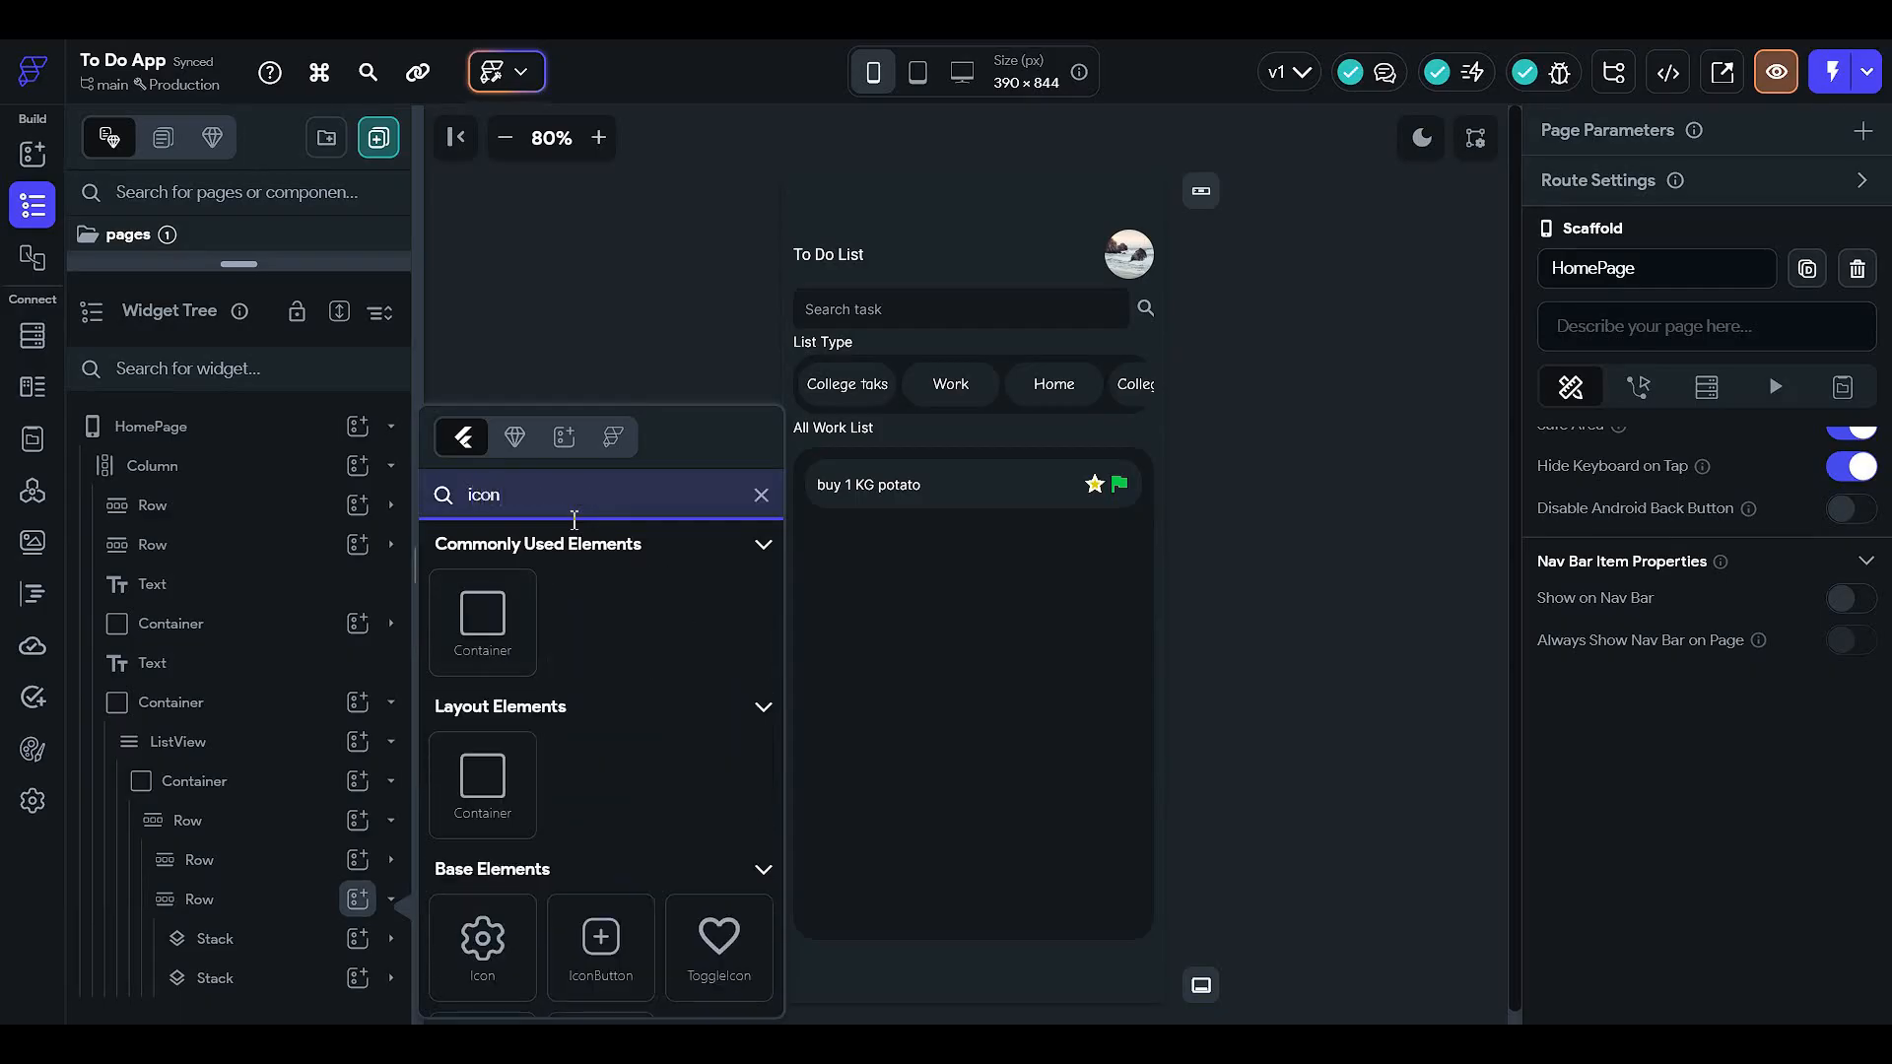
click(492, 964)
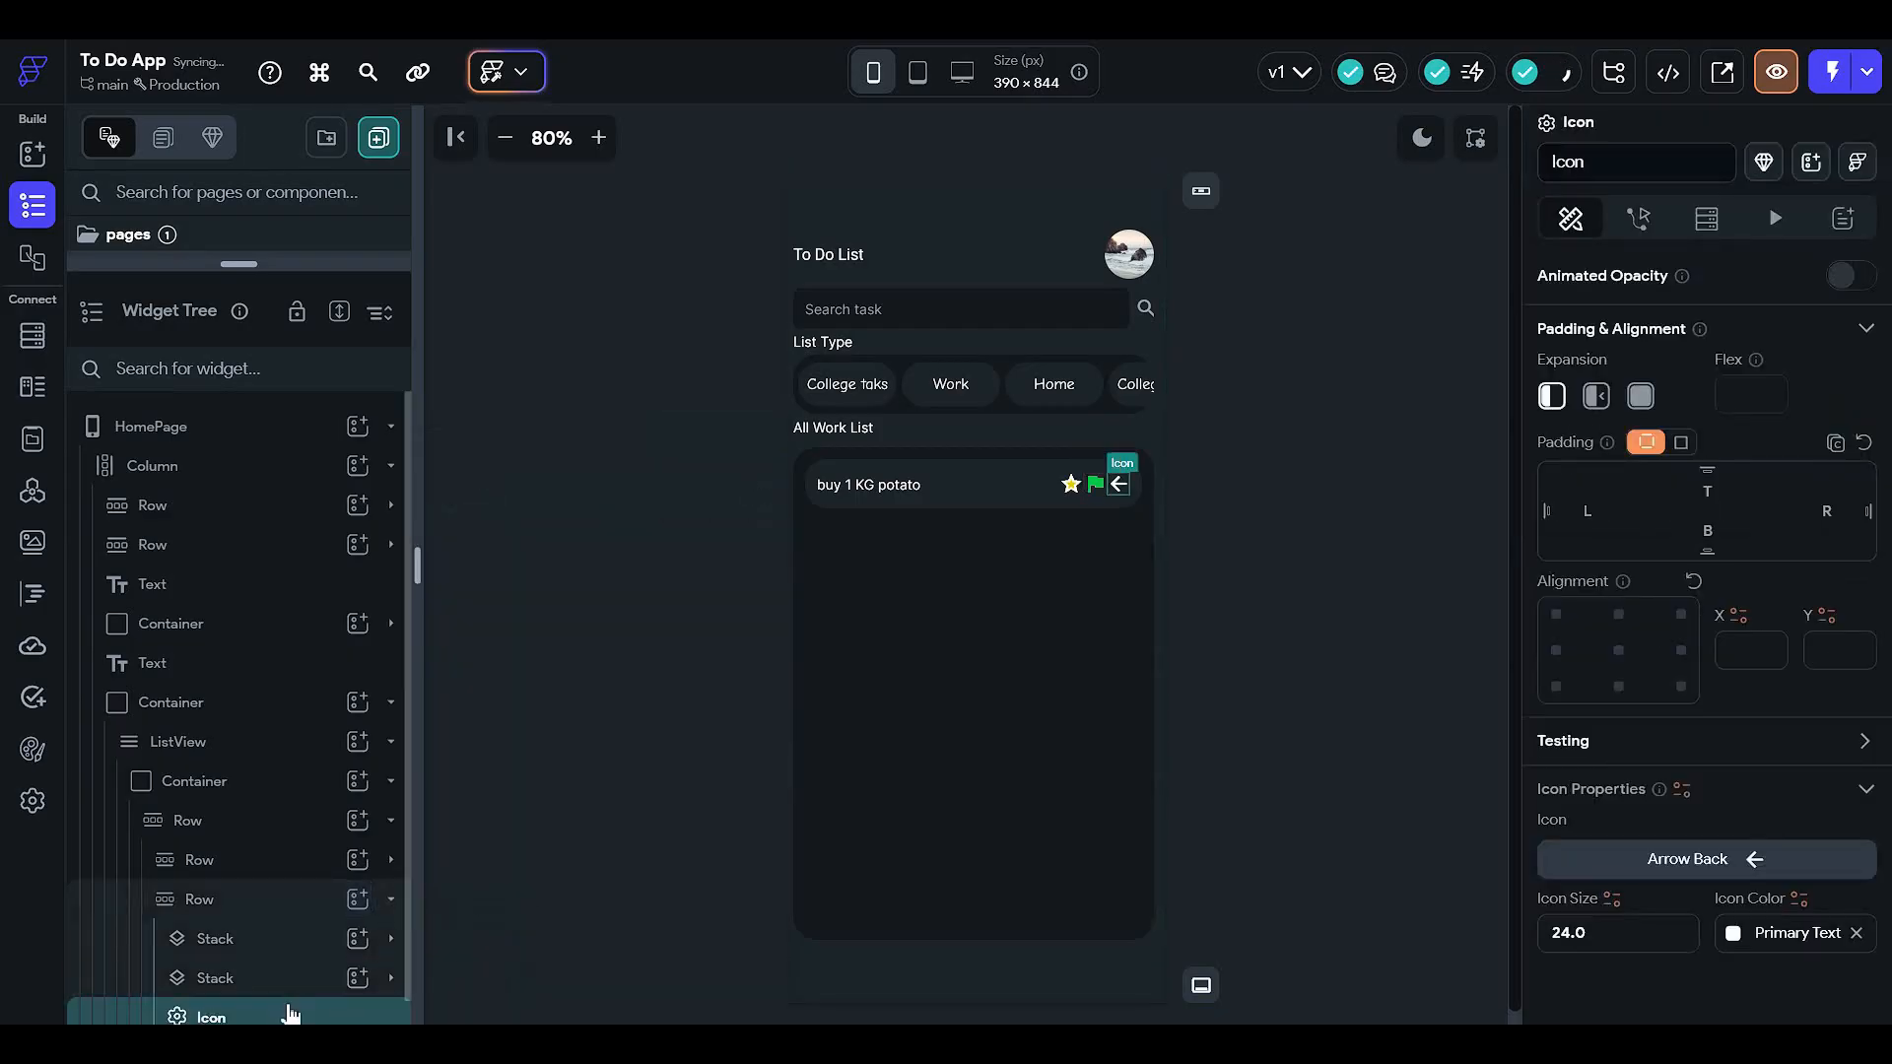
drag(290, 1014, 281, 910)
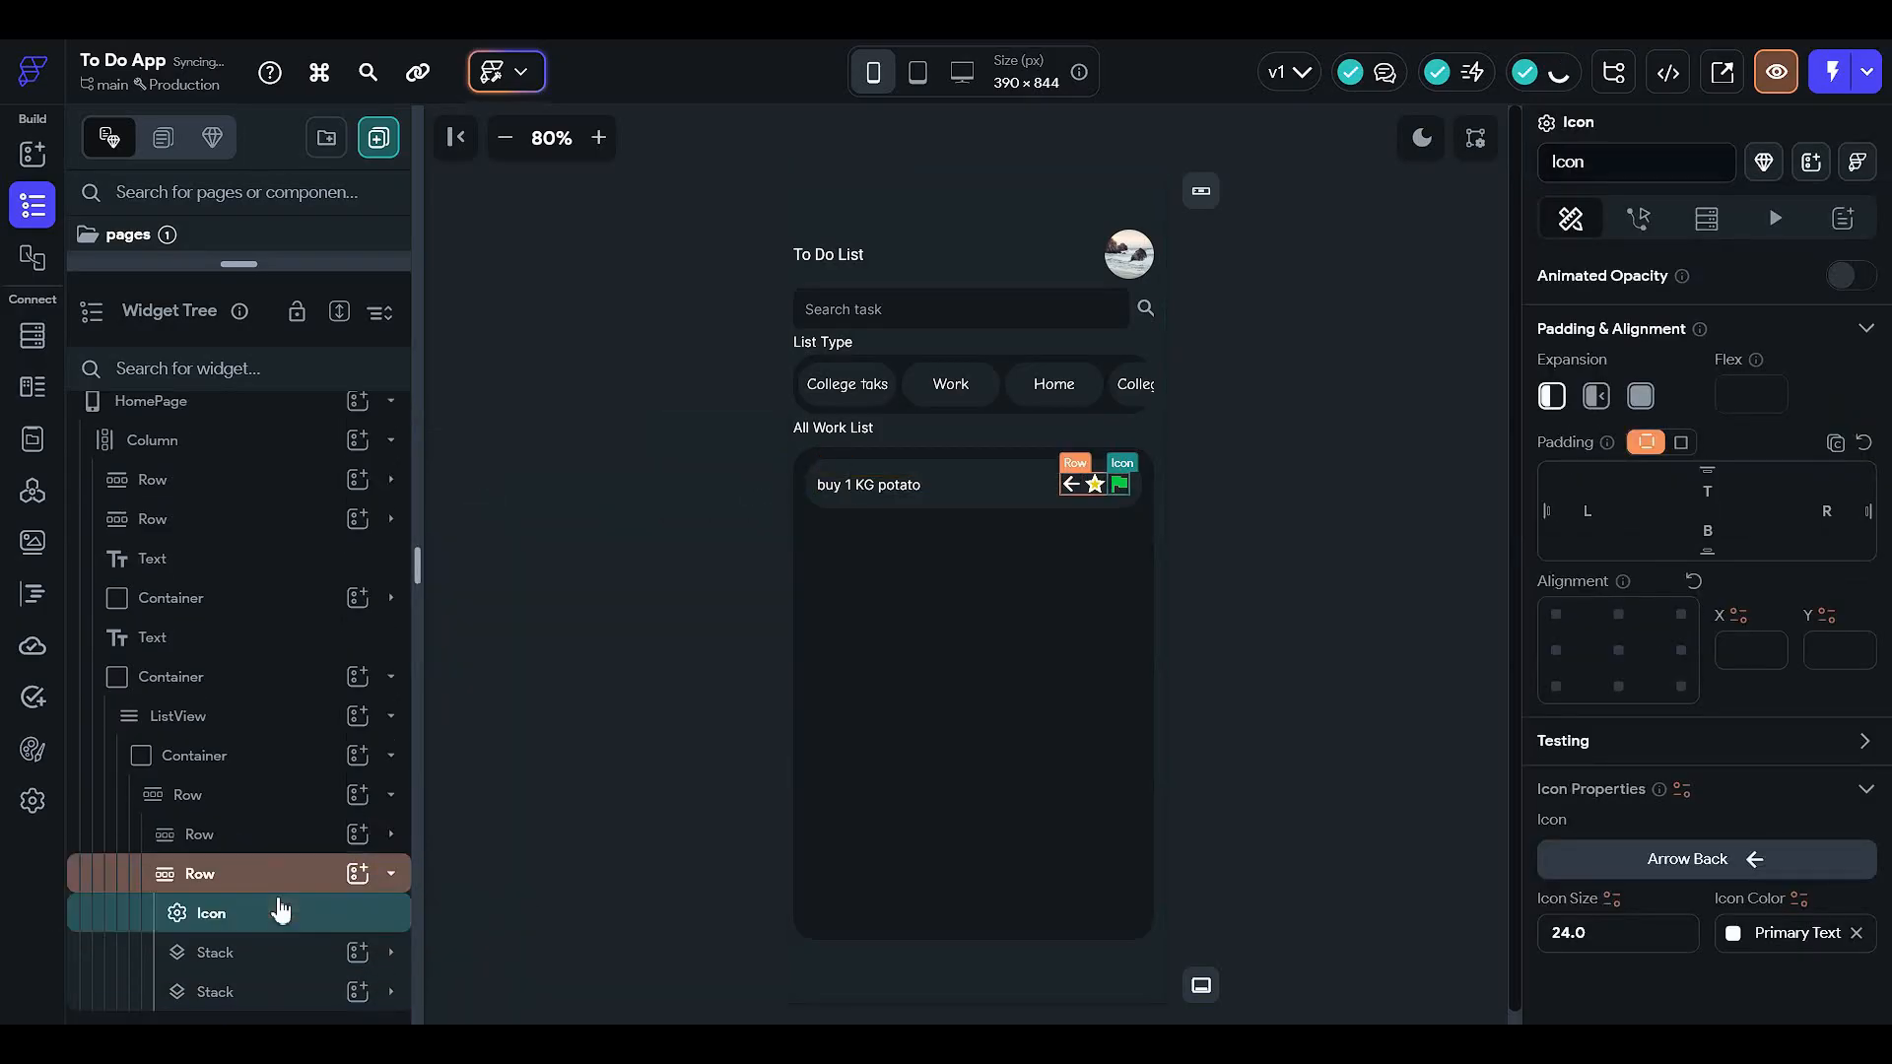
- Change the new icon to edit_note and select the inner icons Row for a new child
scroll(1577, 739, down, 1)
click(1647, 760)
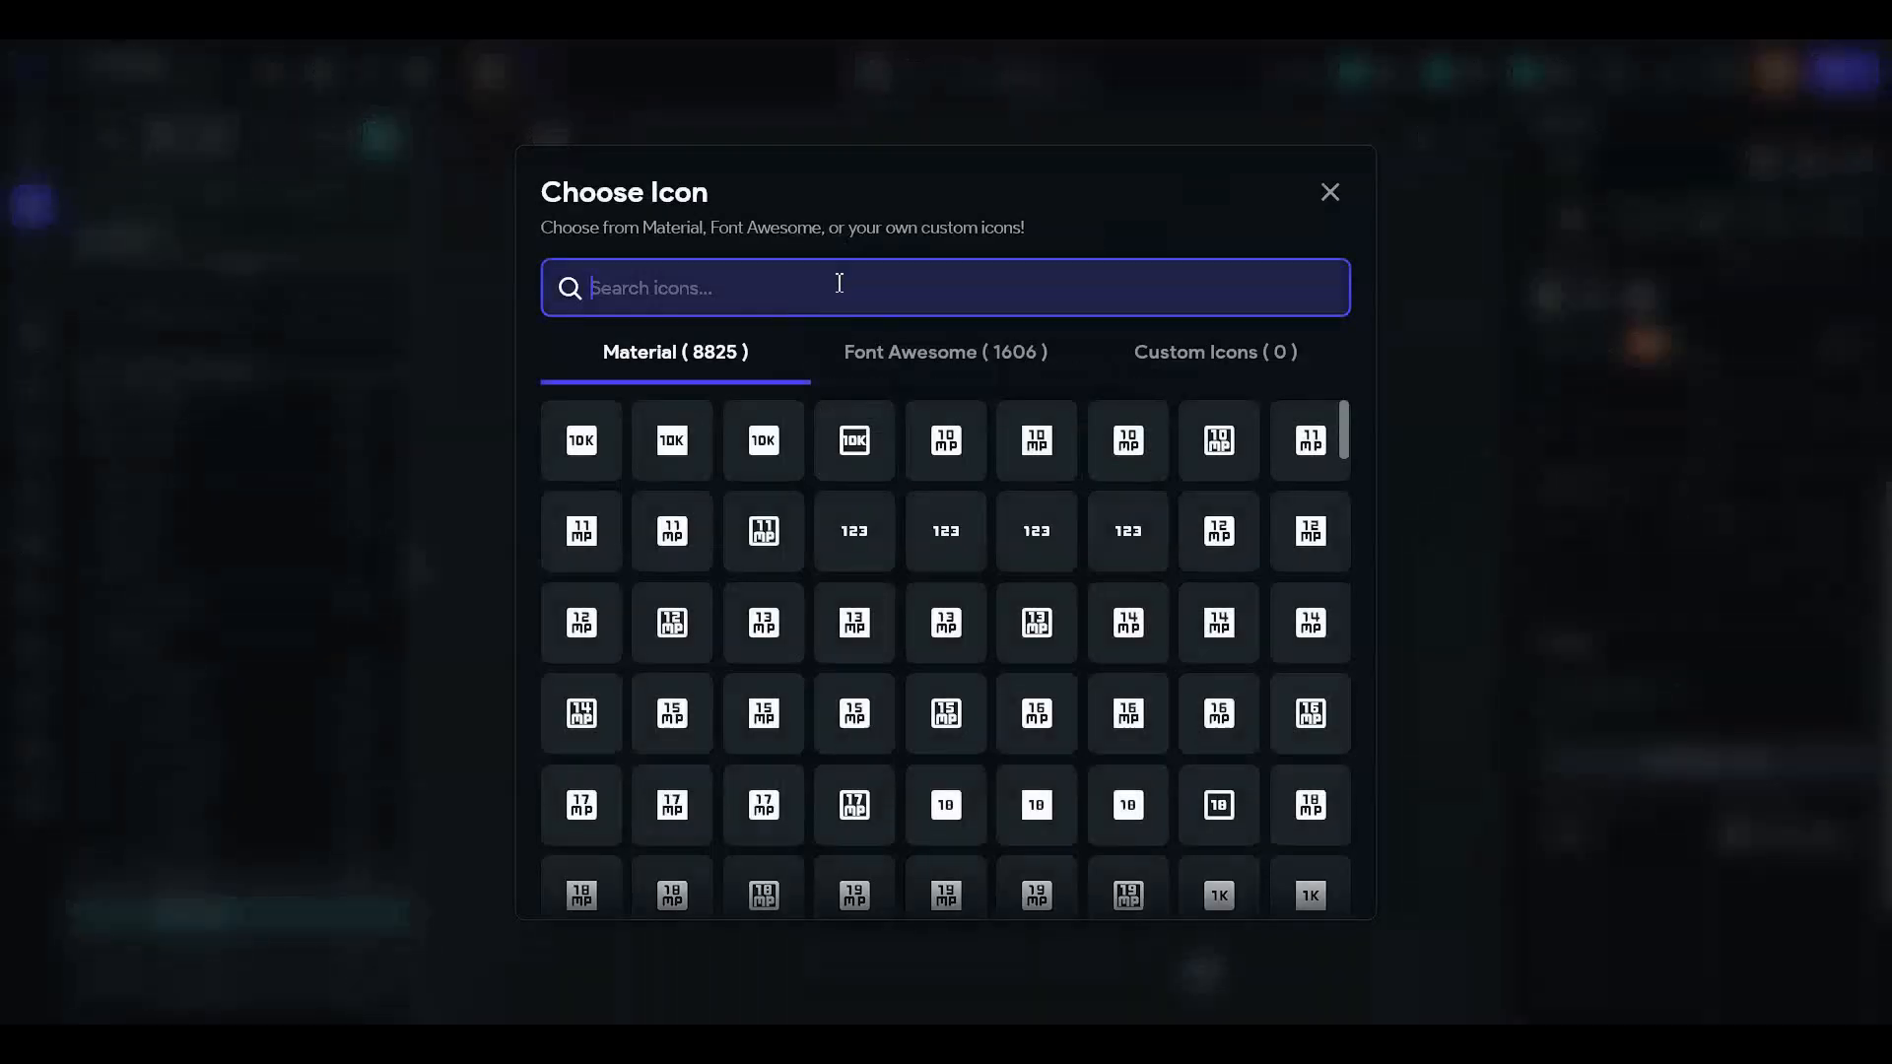
text(edit)
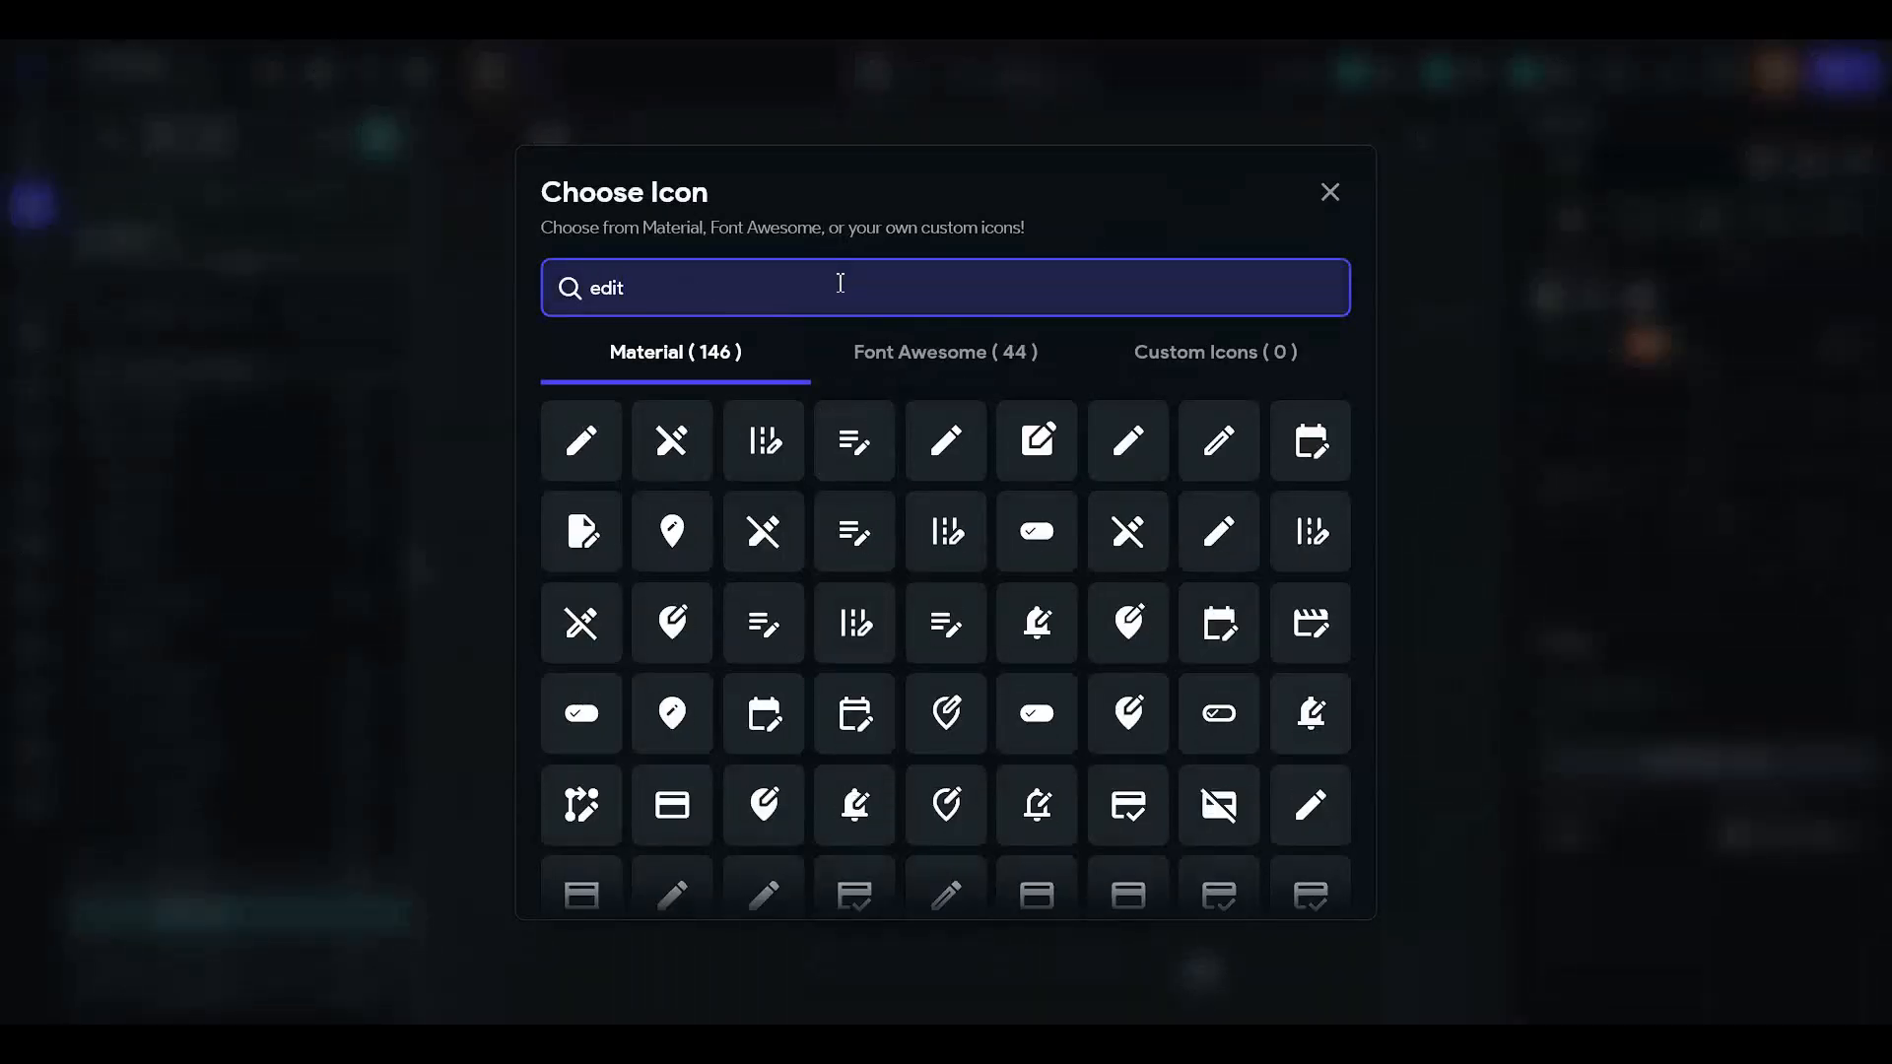
click(854, 440)
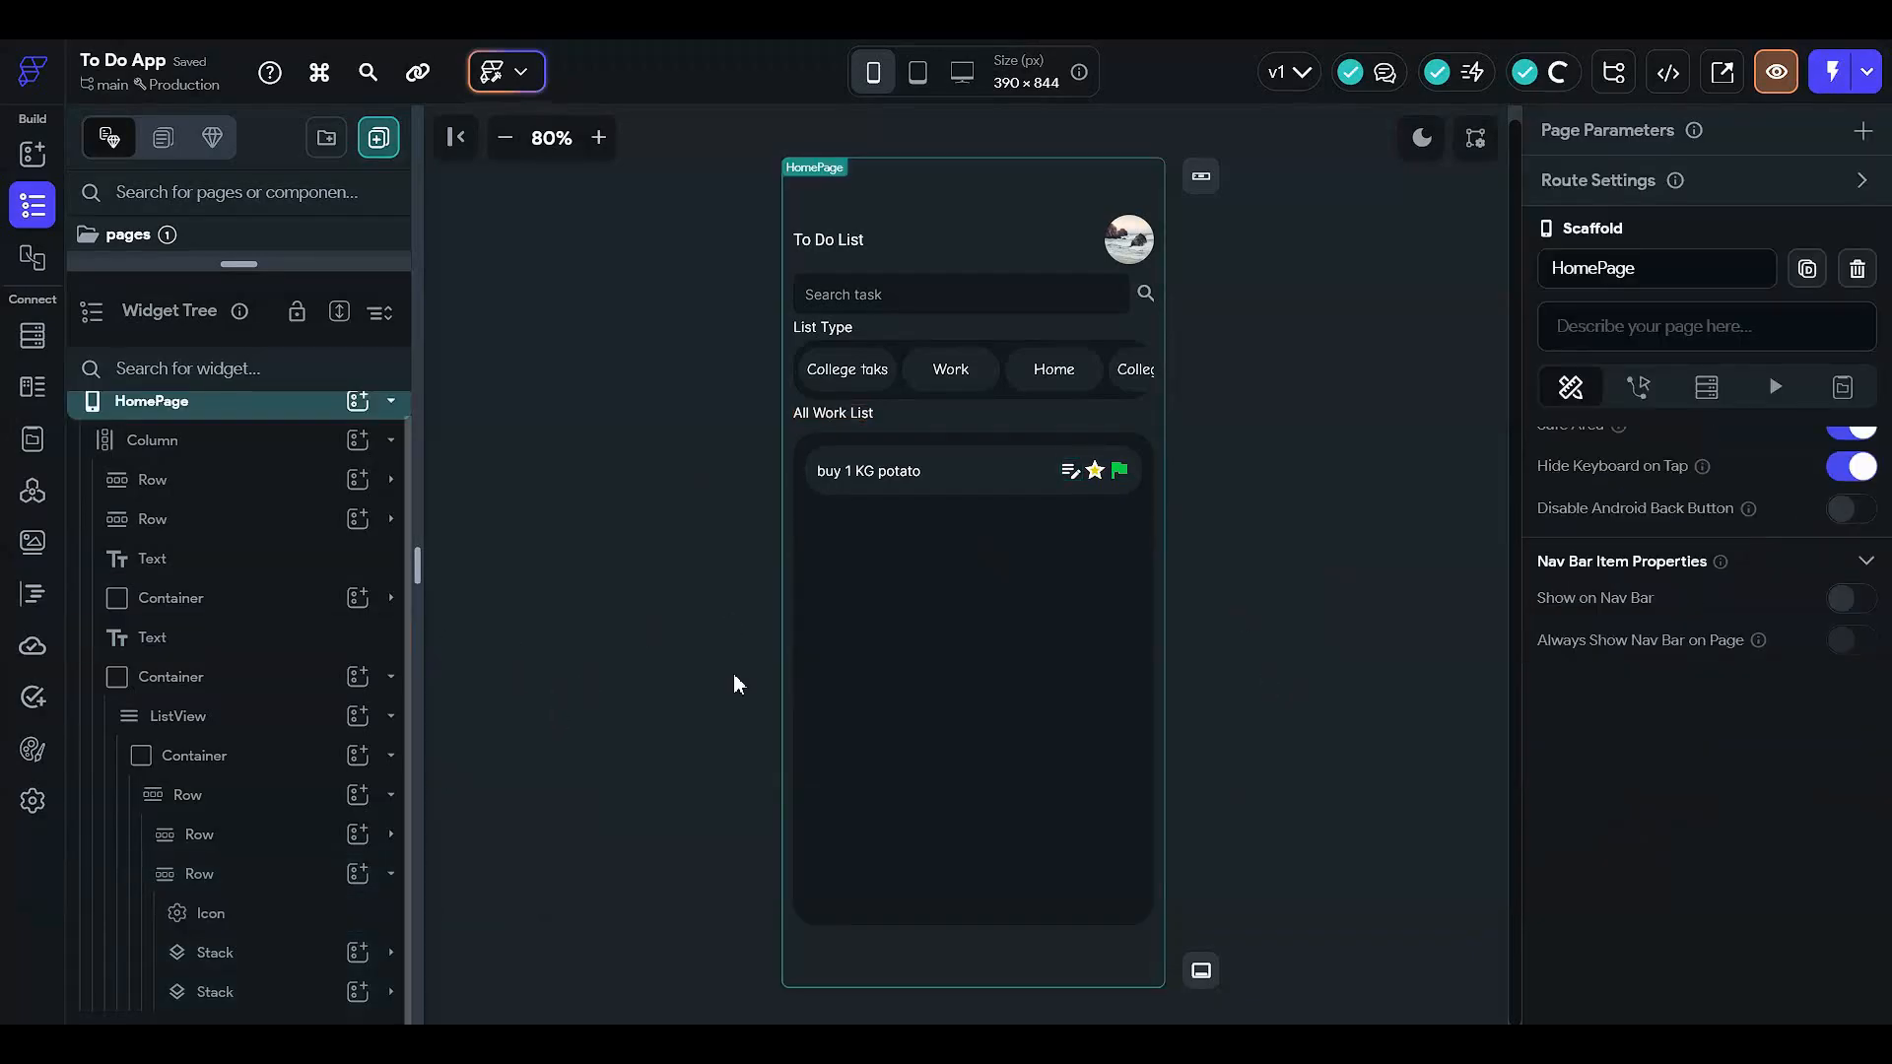
click(315, 876)
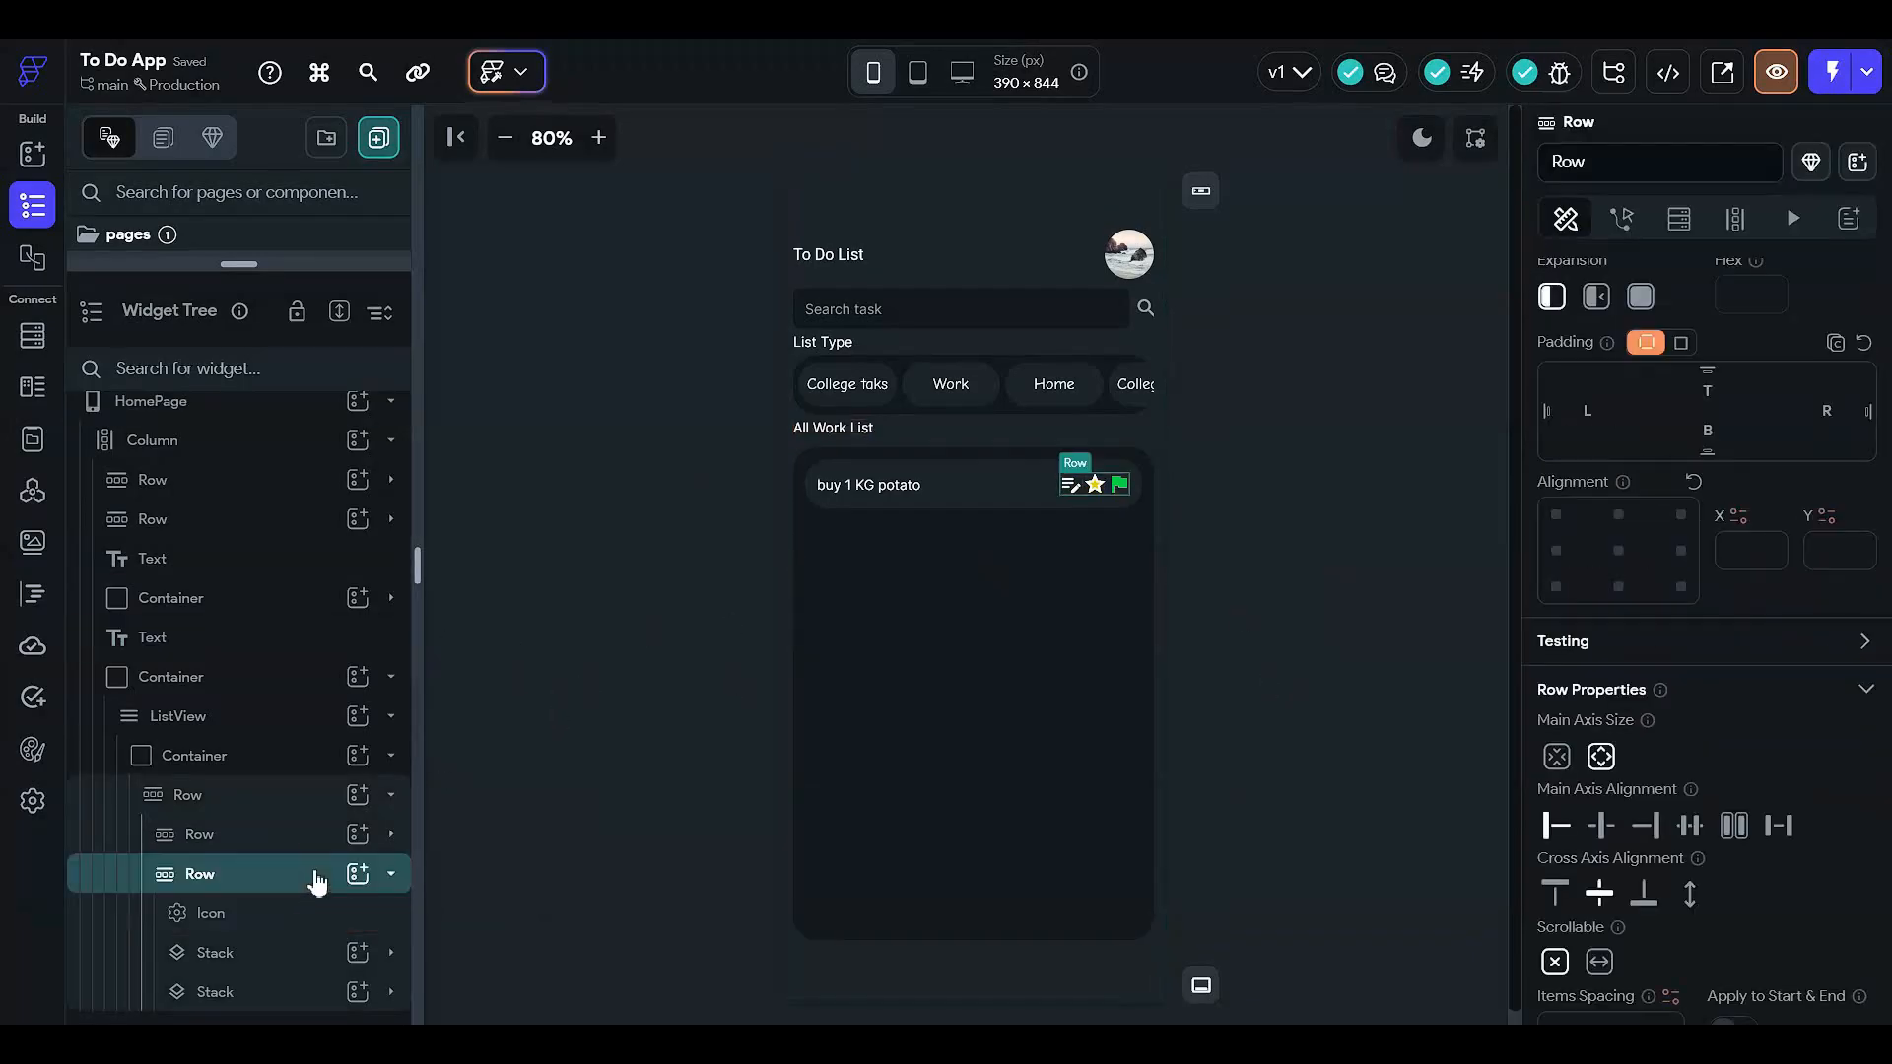
click(369, 877)
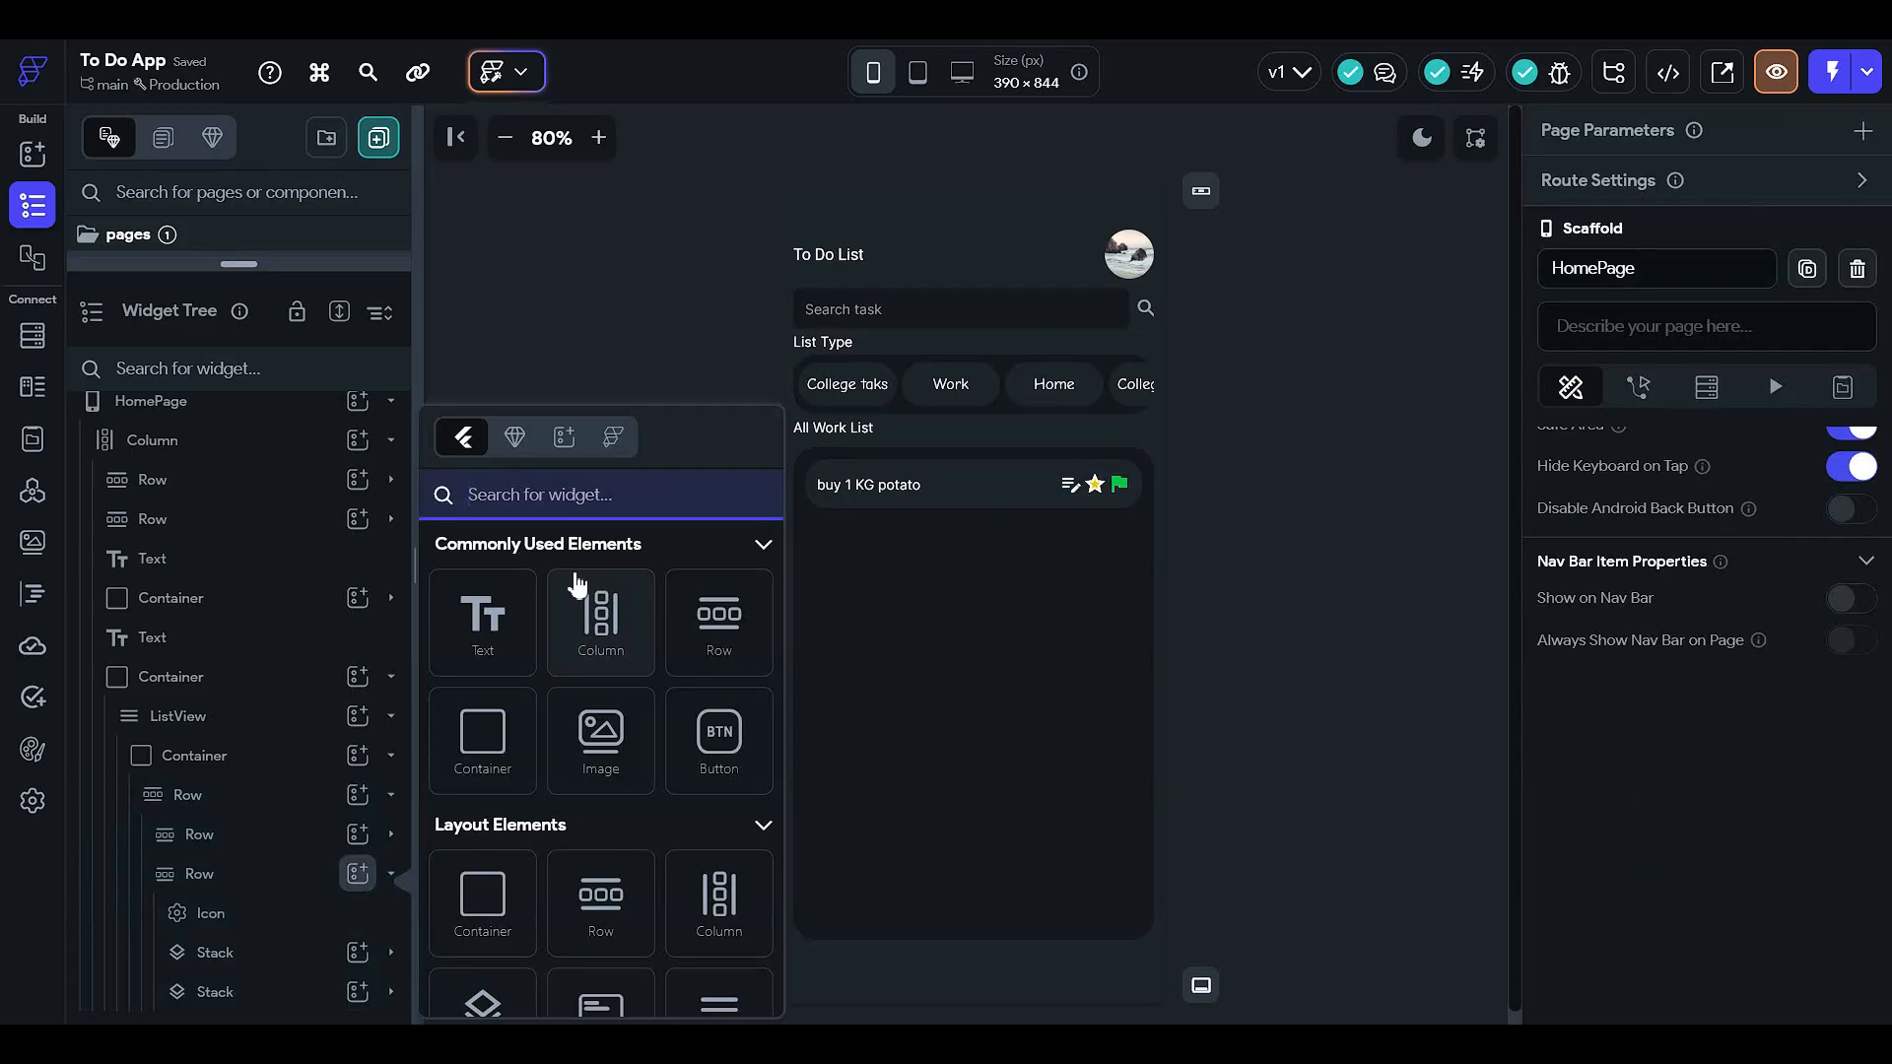
- Add an Icon after the green flag and set it to the 'delete' trash icon
text(icon)
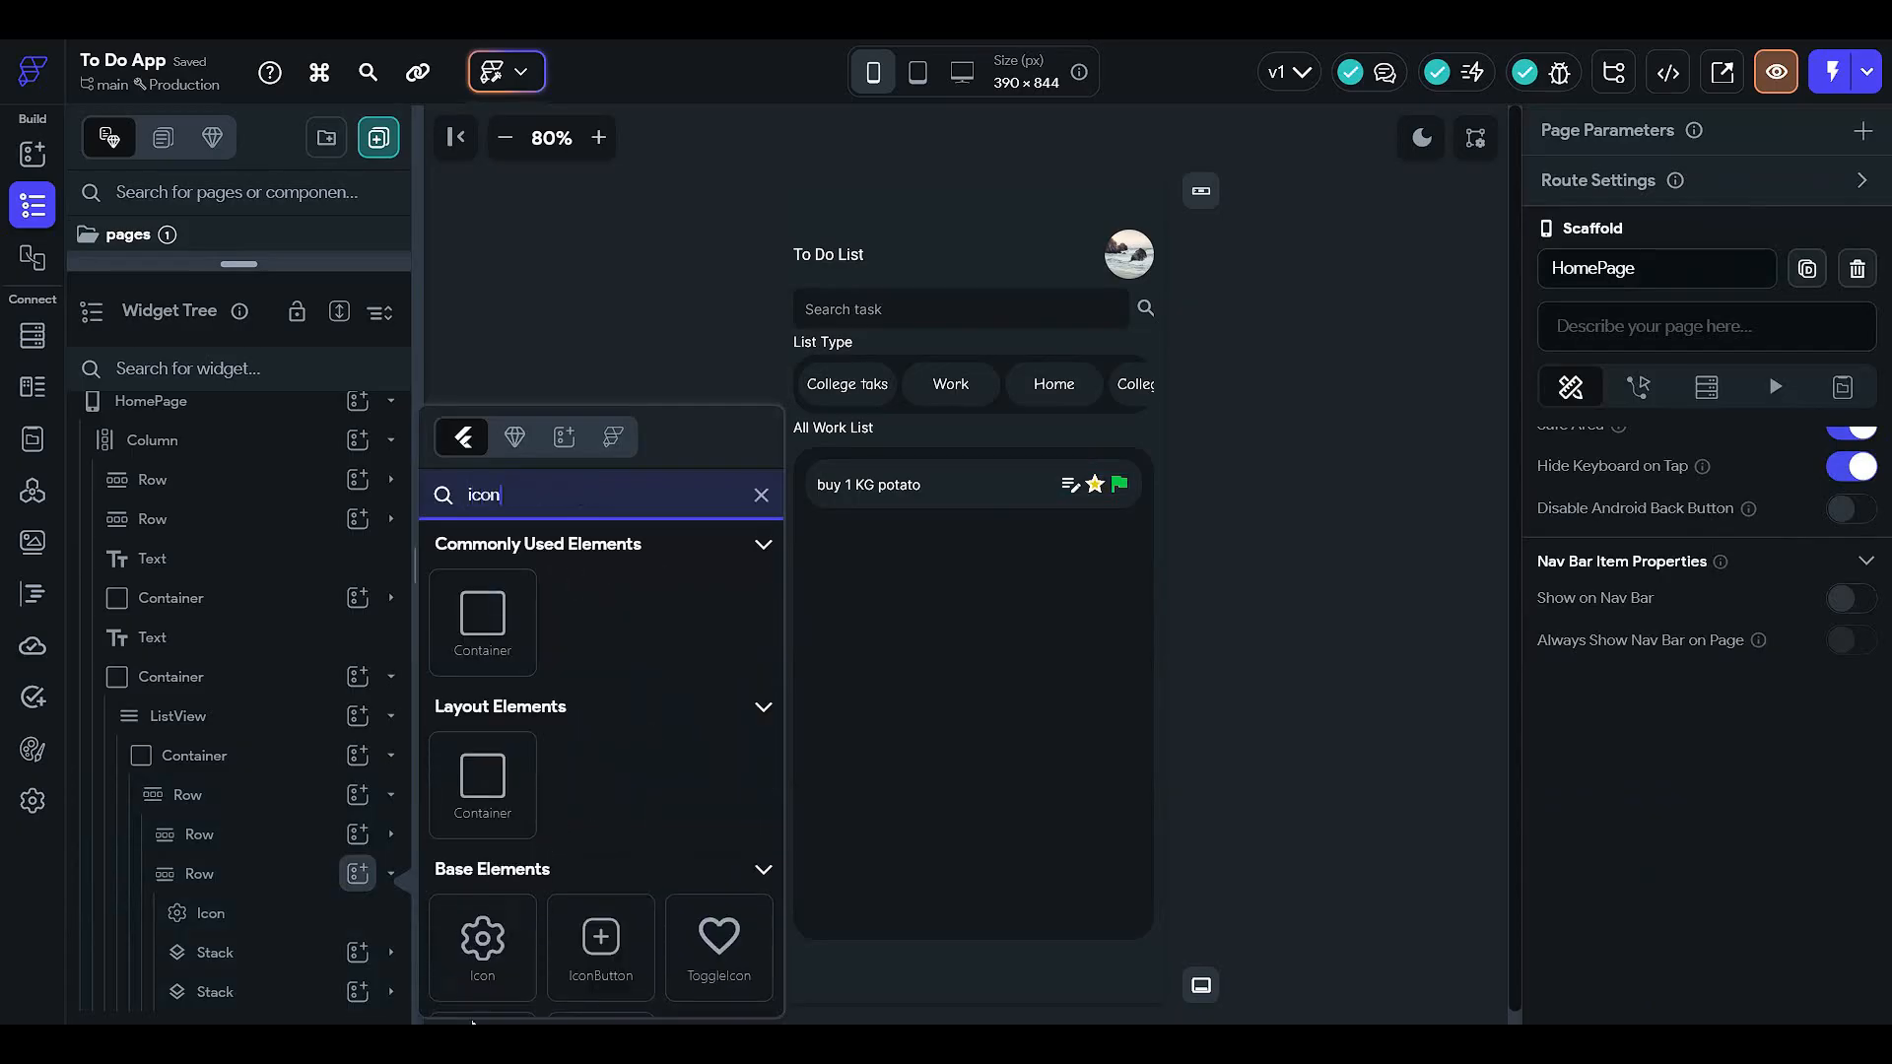
click(475, 961)
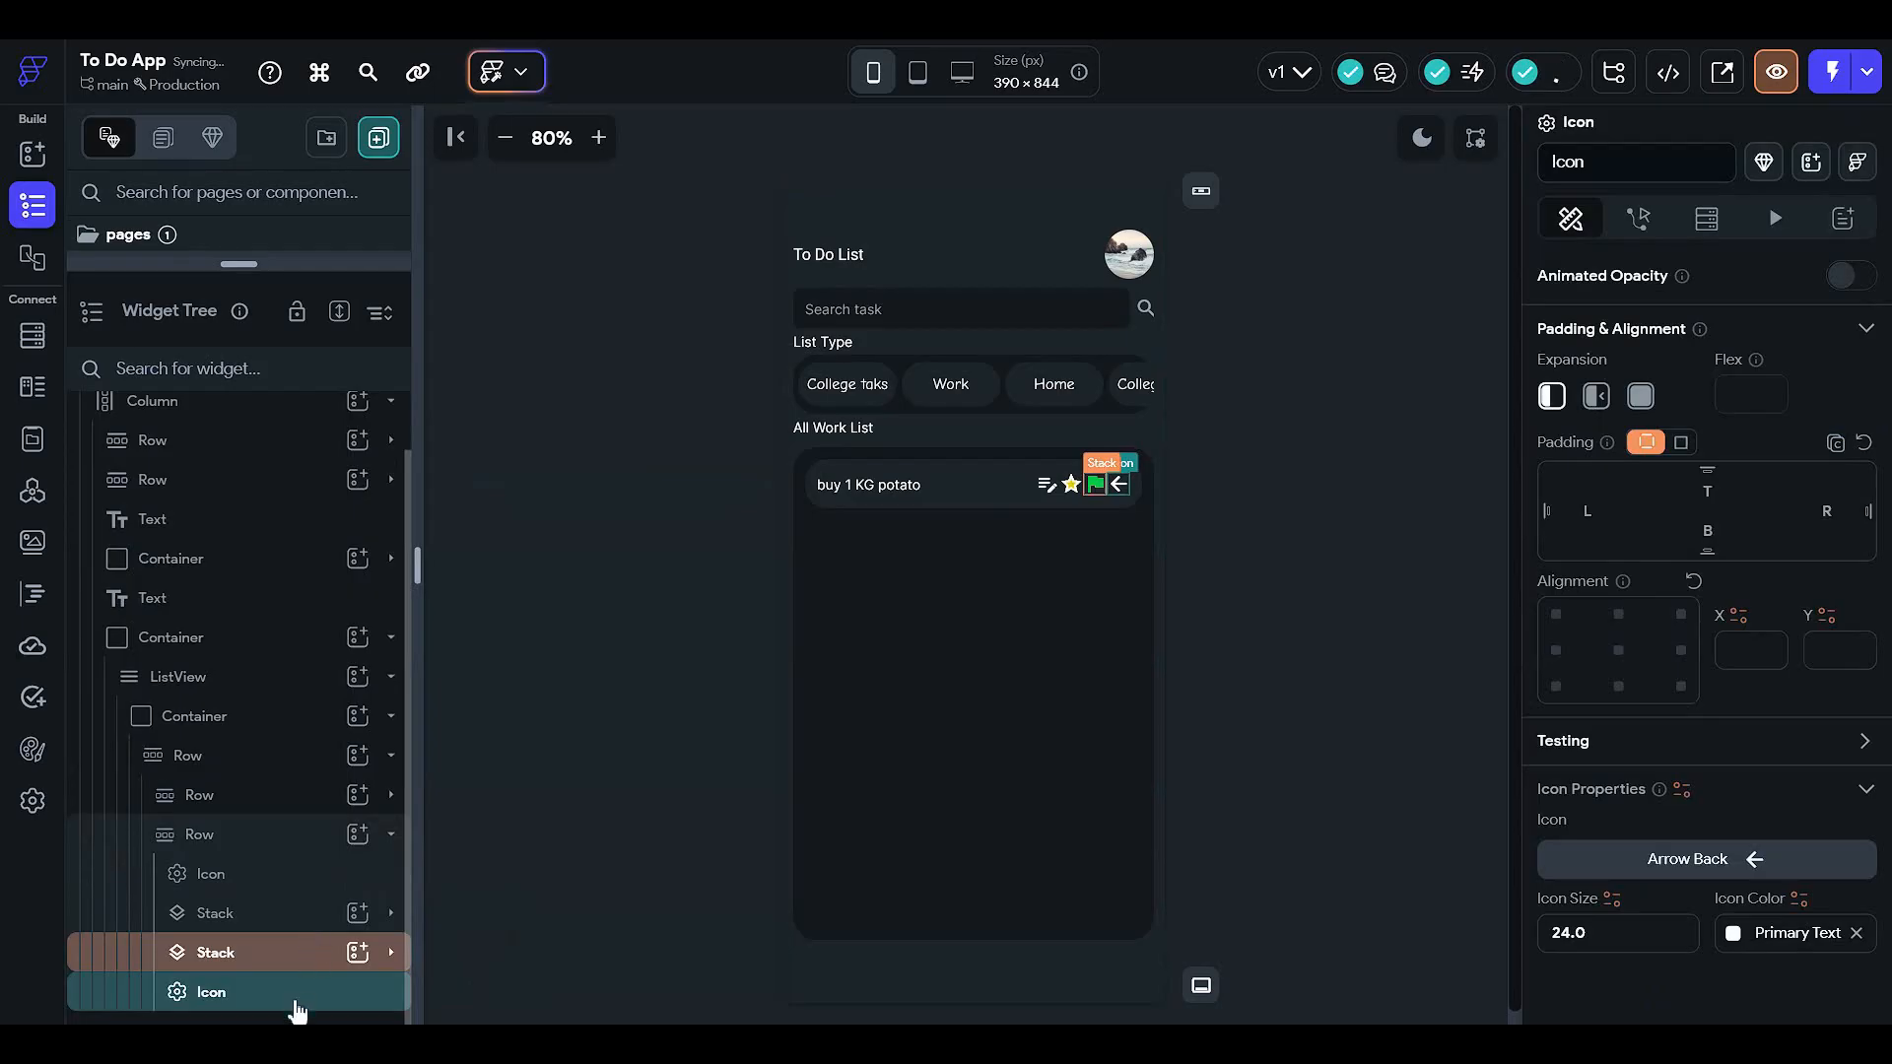
scroll(1687, 481, up, 3)
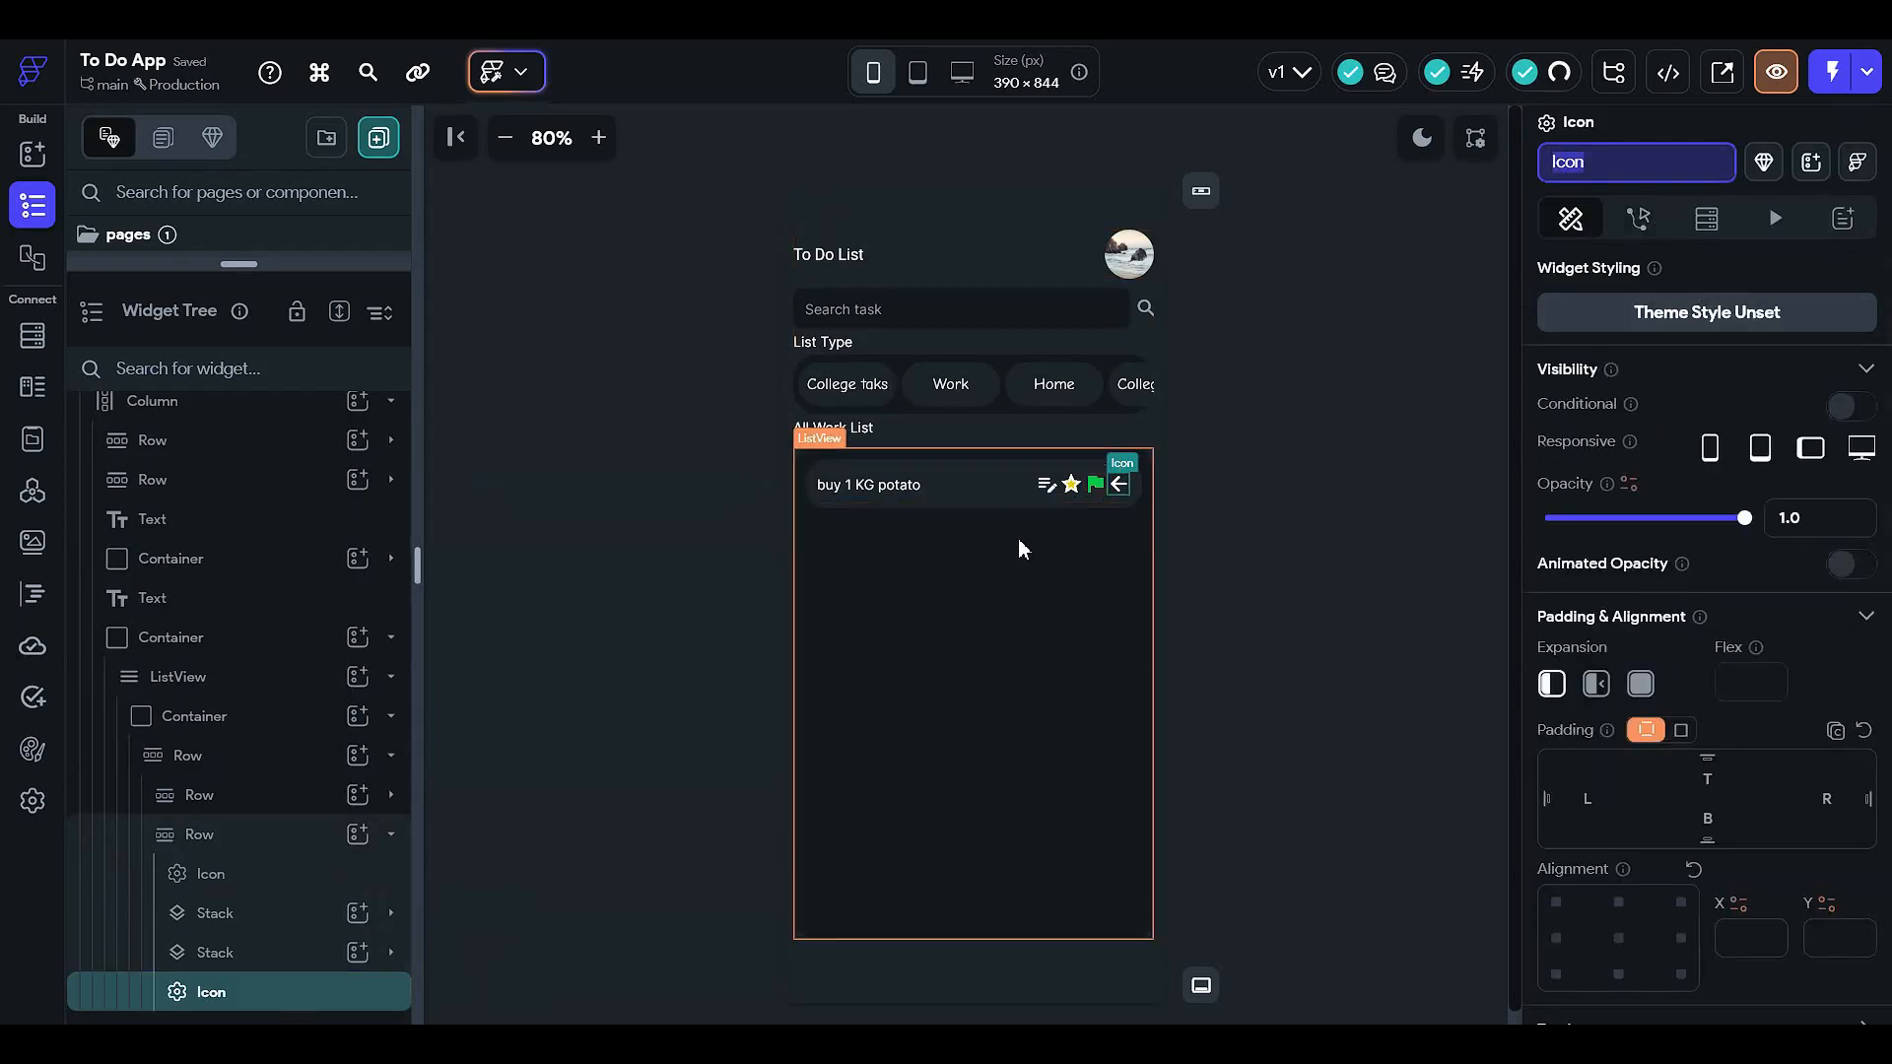
scroll(1714, 763, down, 4)
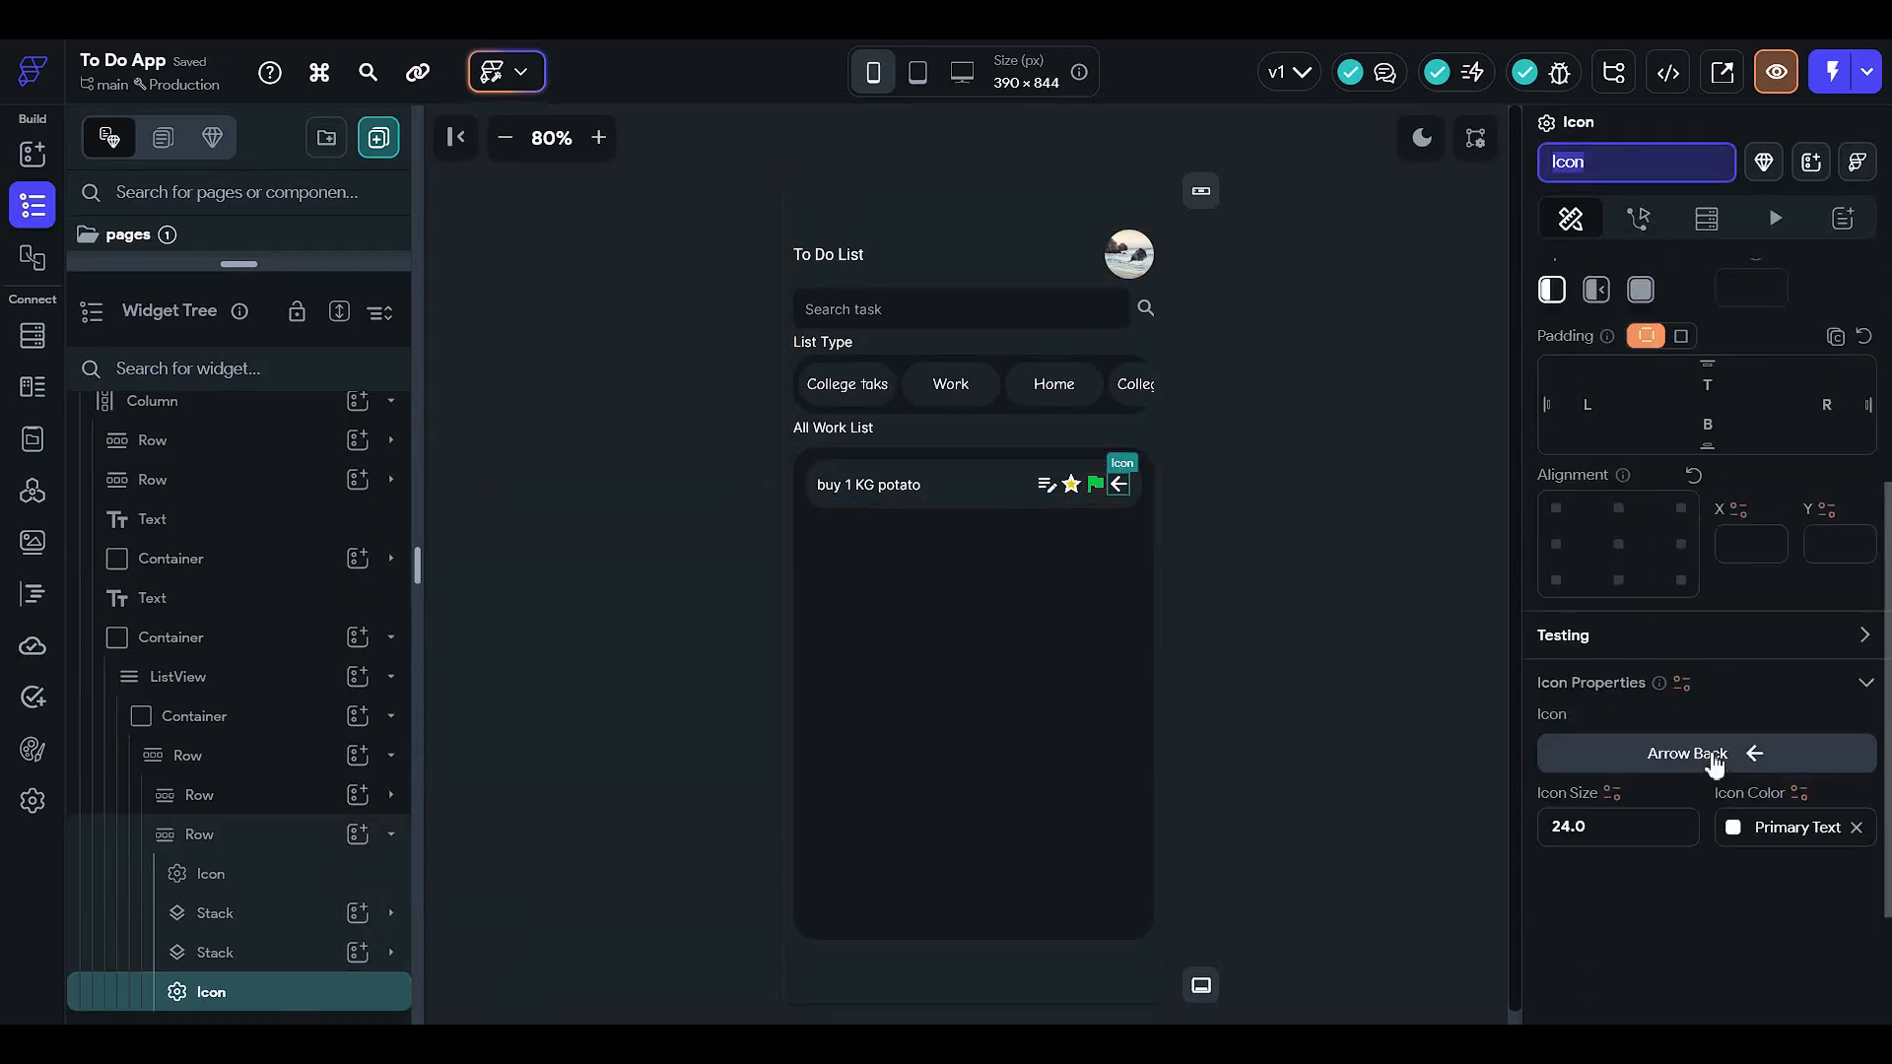
click(1598, 760)
text(remove)
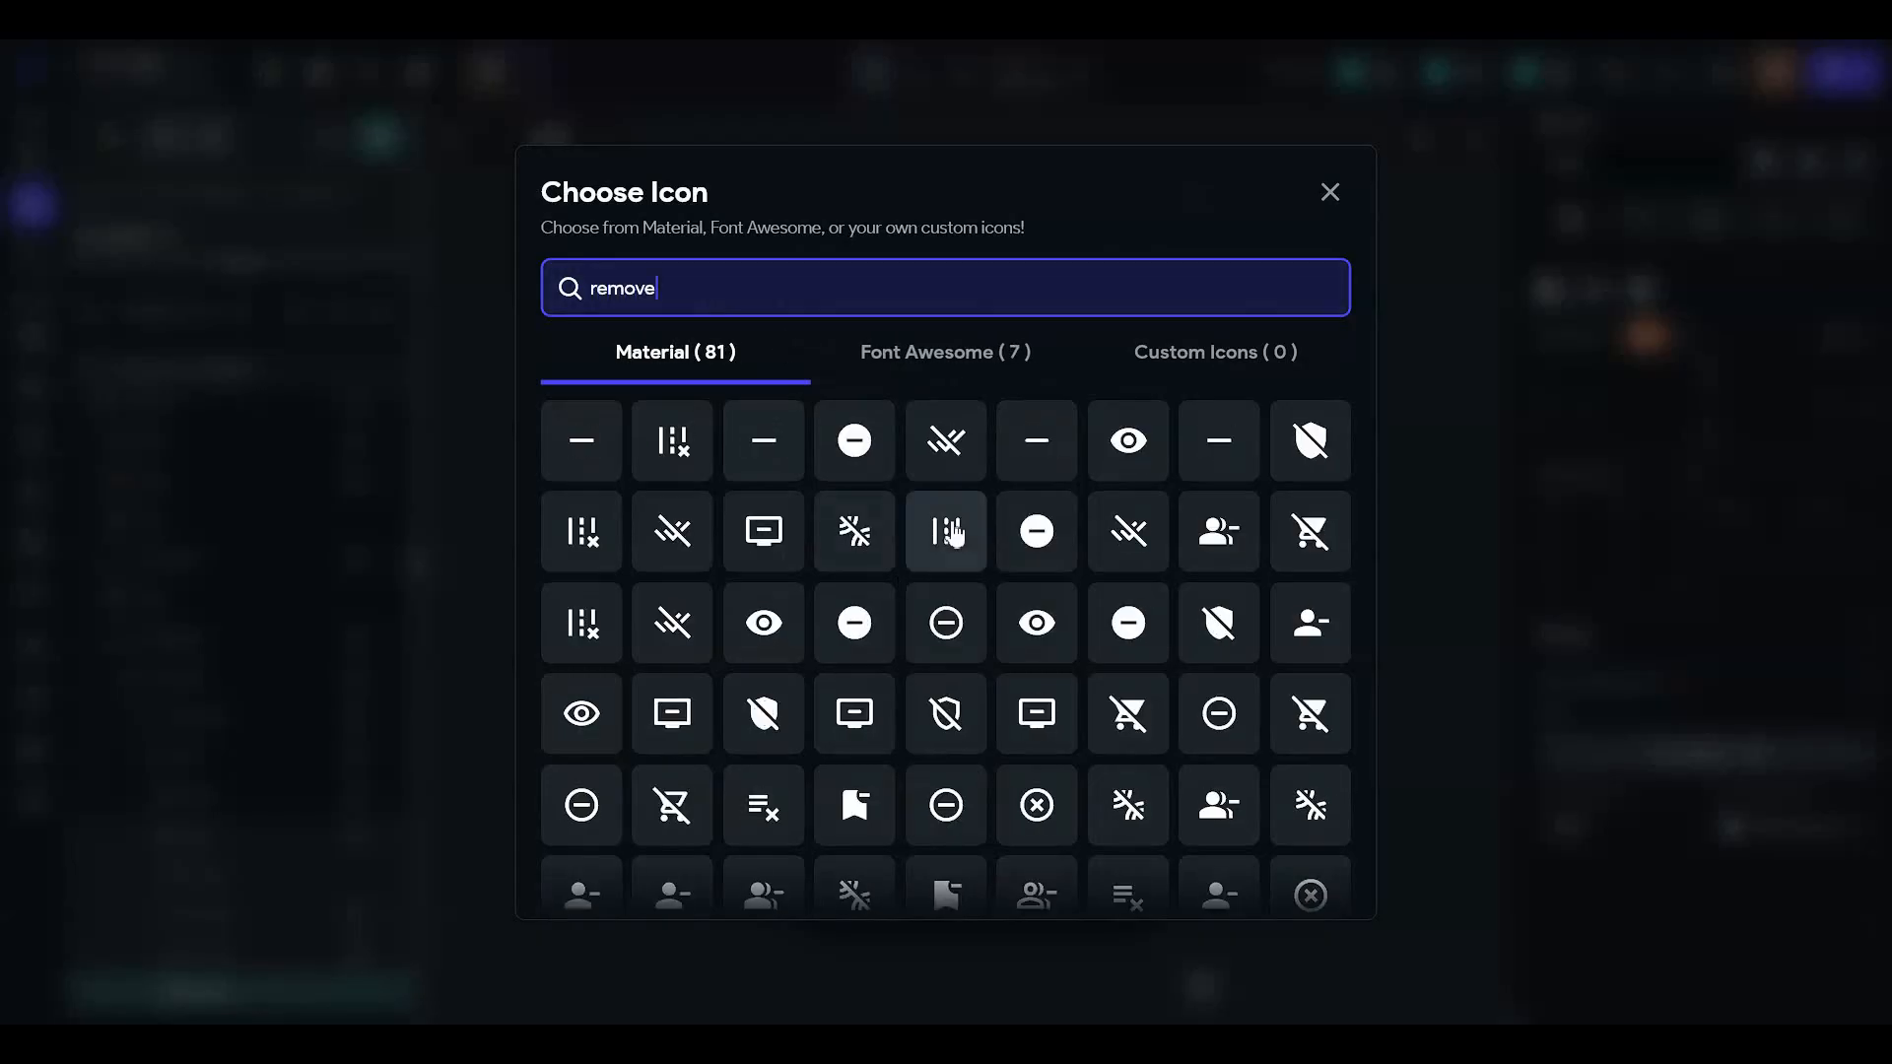
scroll(916, 622, down, 3)
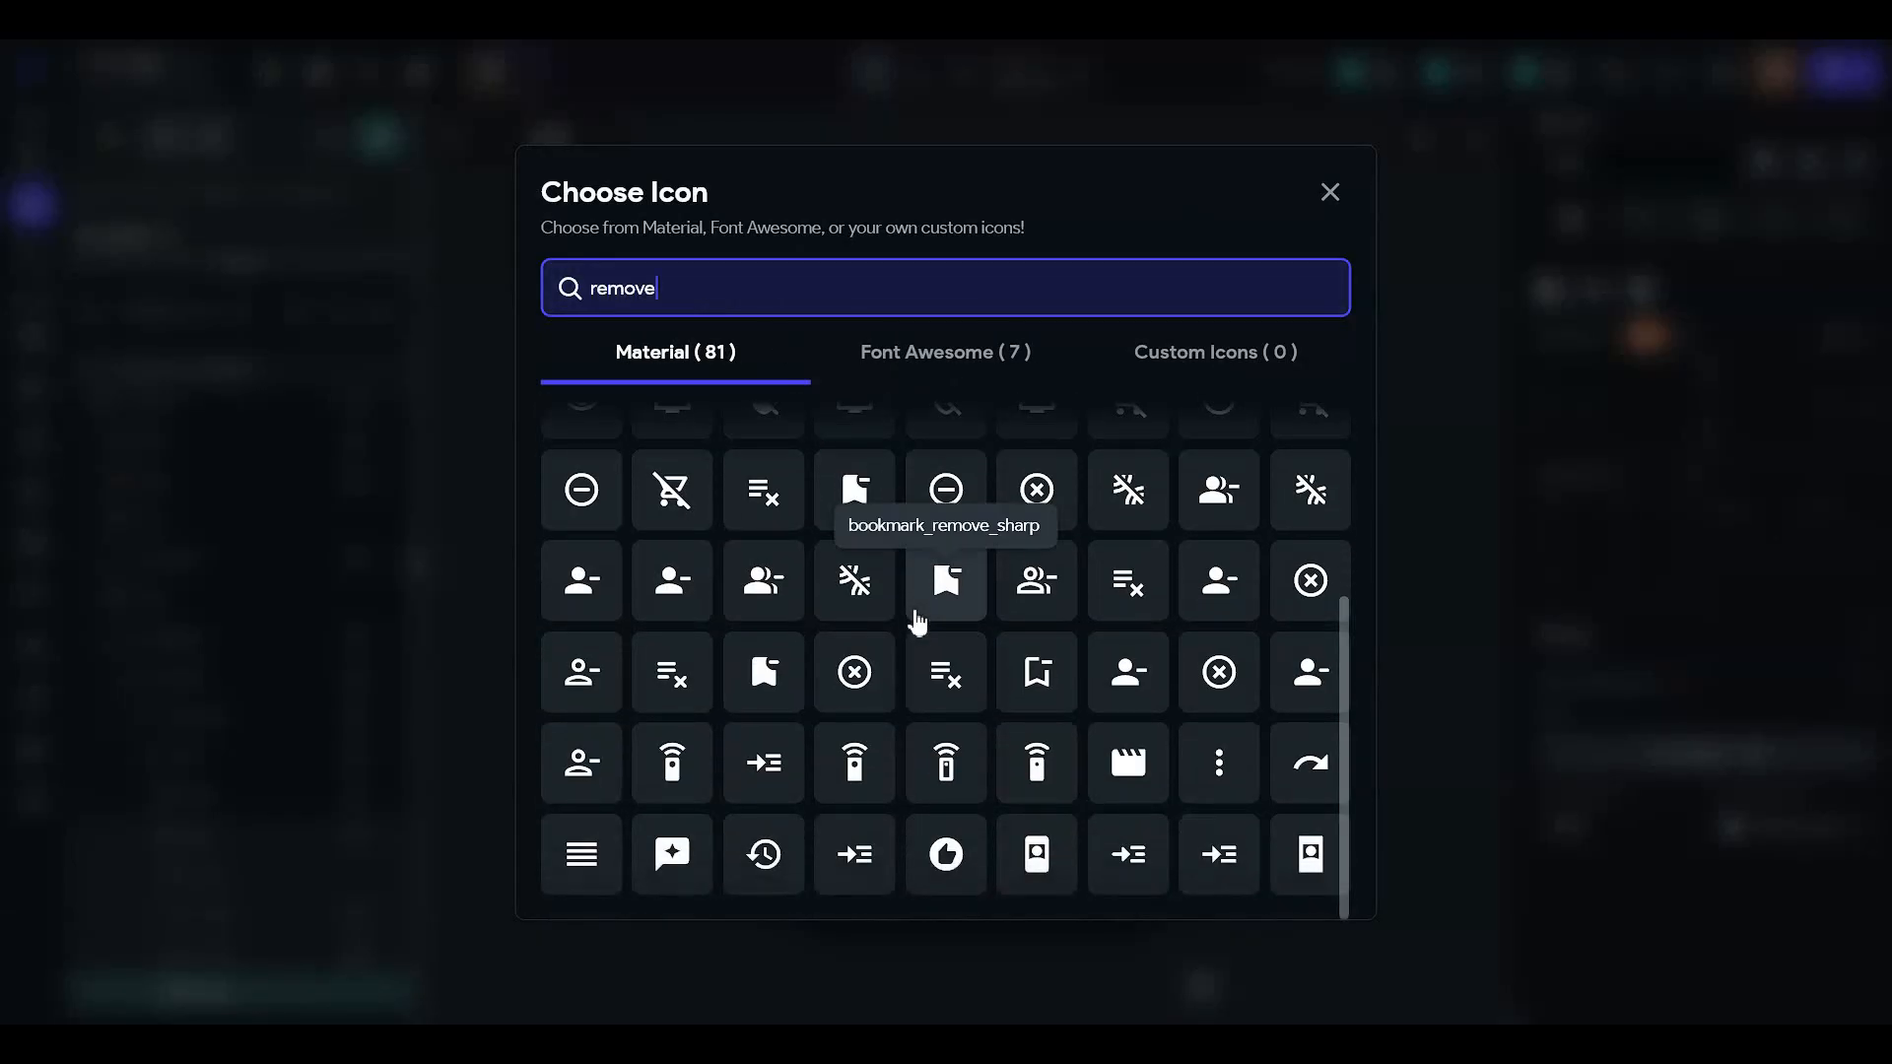
key(ctrl+a)
text(delete)
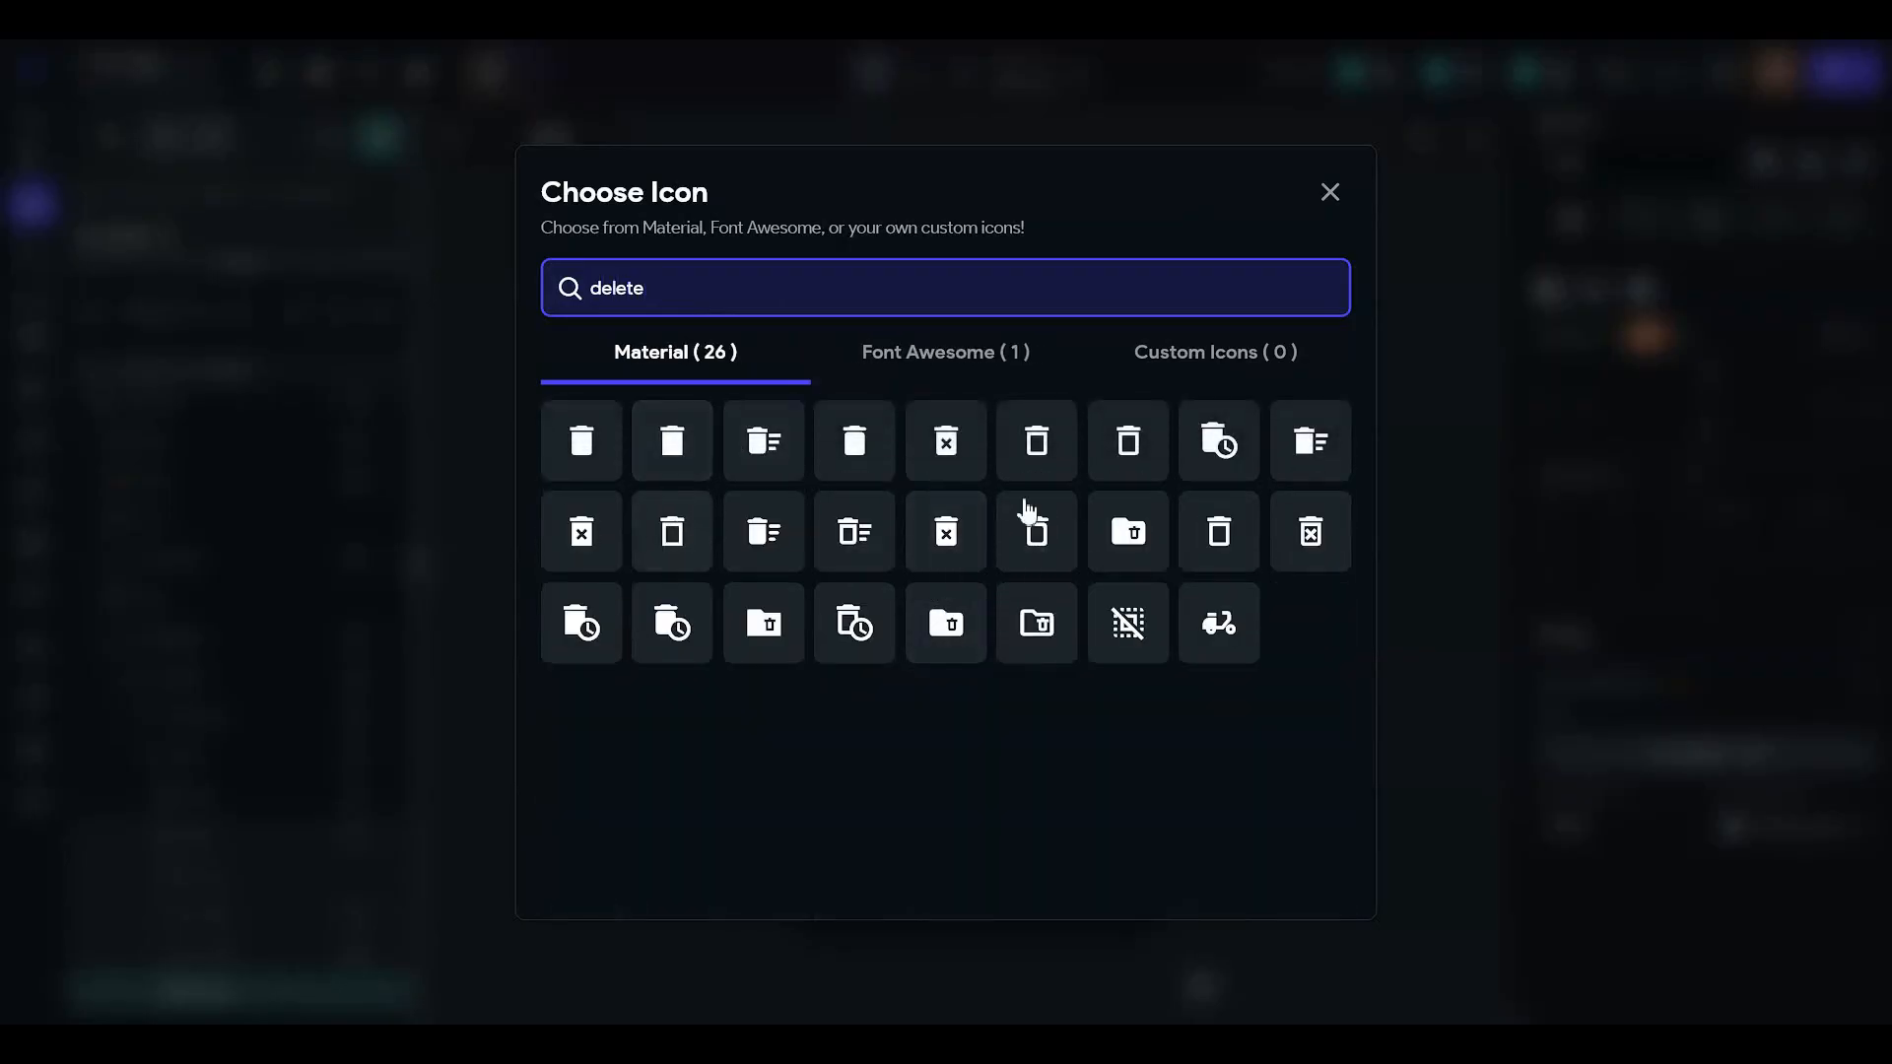
click(589, 464)
click(589, 463)
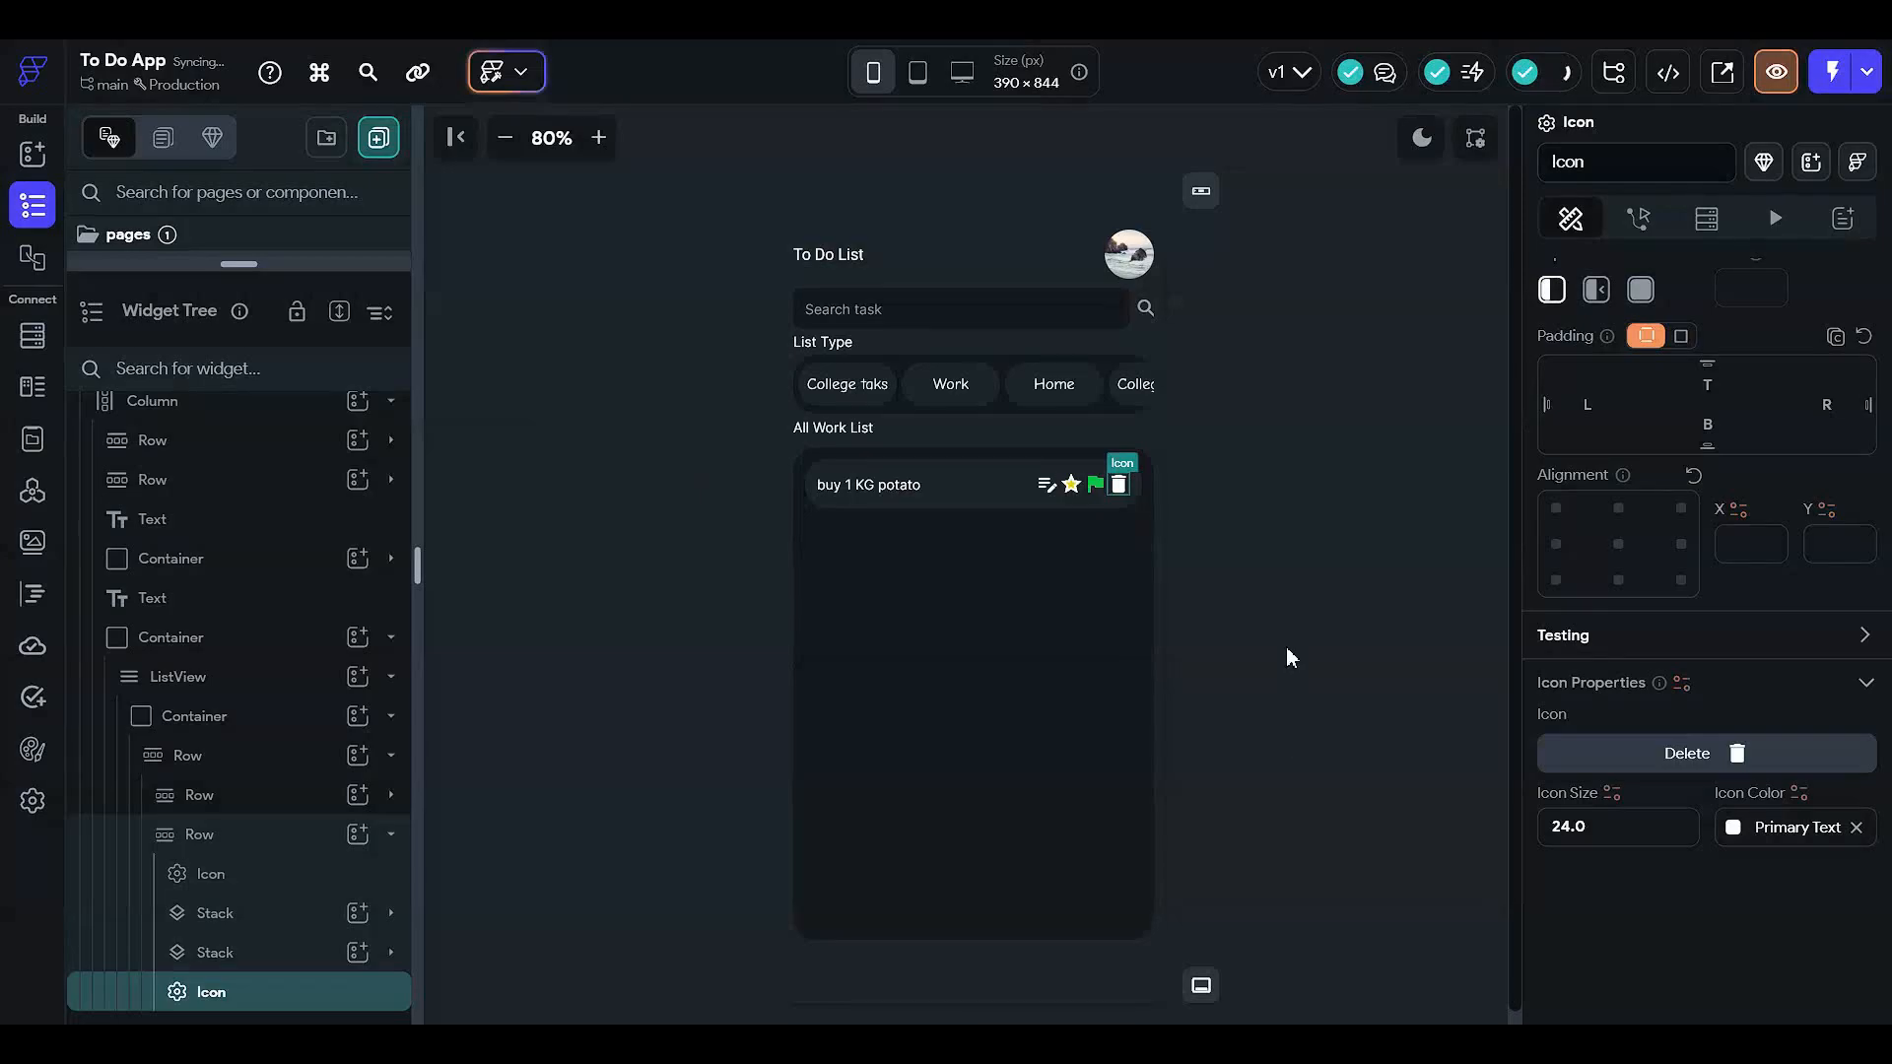
click(1291, 658)
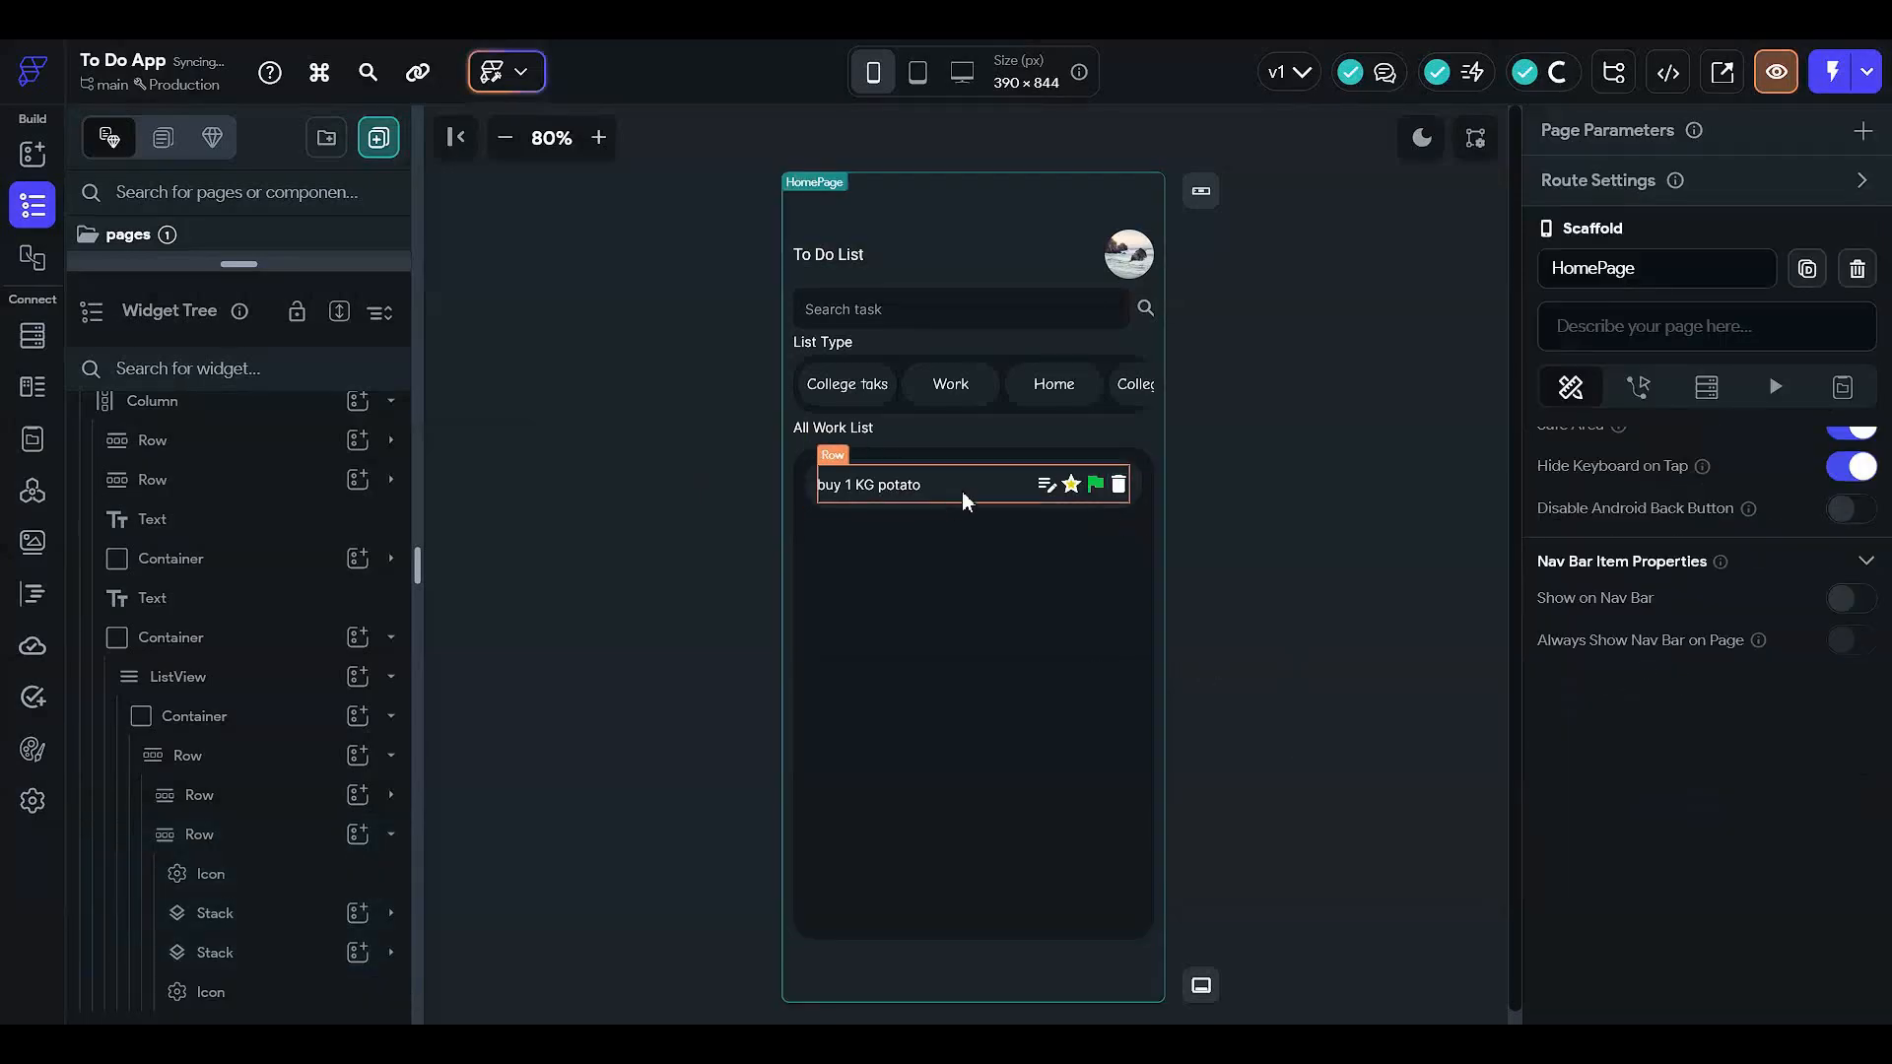
- Drag the edit-note icon into the task text's Row, cancelling the Replace Child Widget dialog
click(1046, 484)
drag(1047, 484, 836, 487)
click(903, 486)
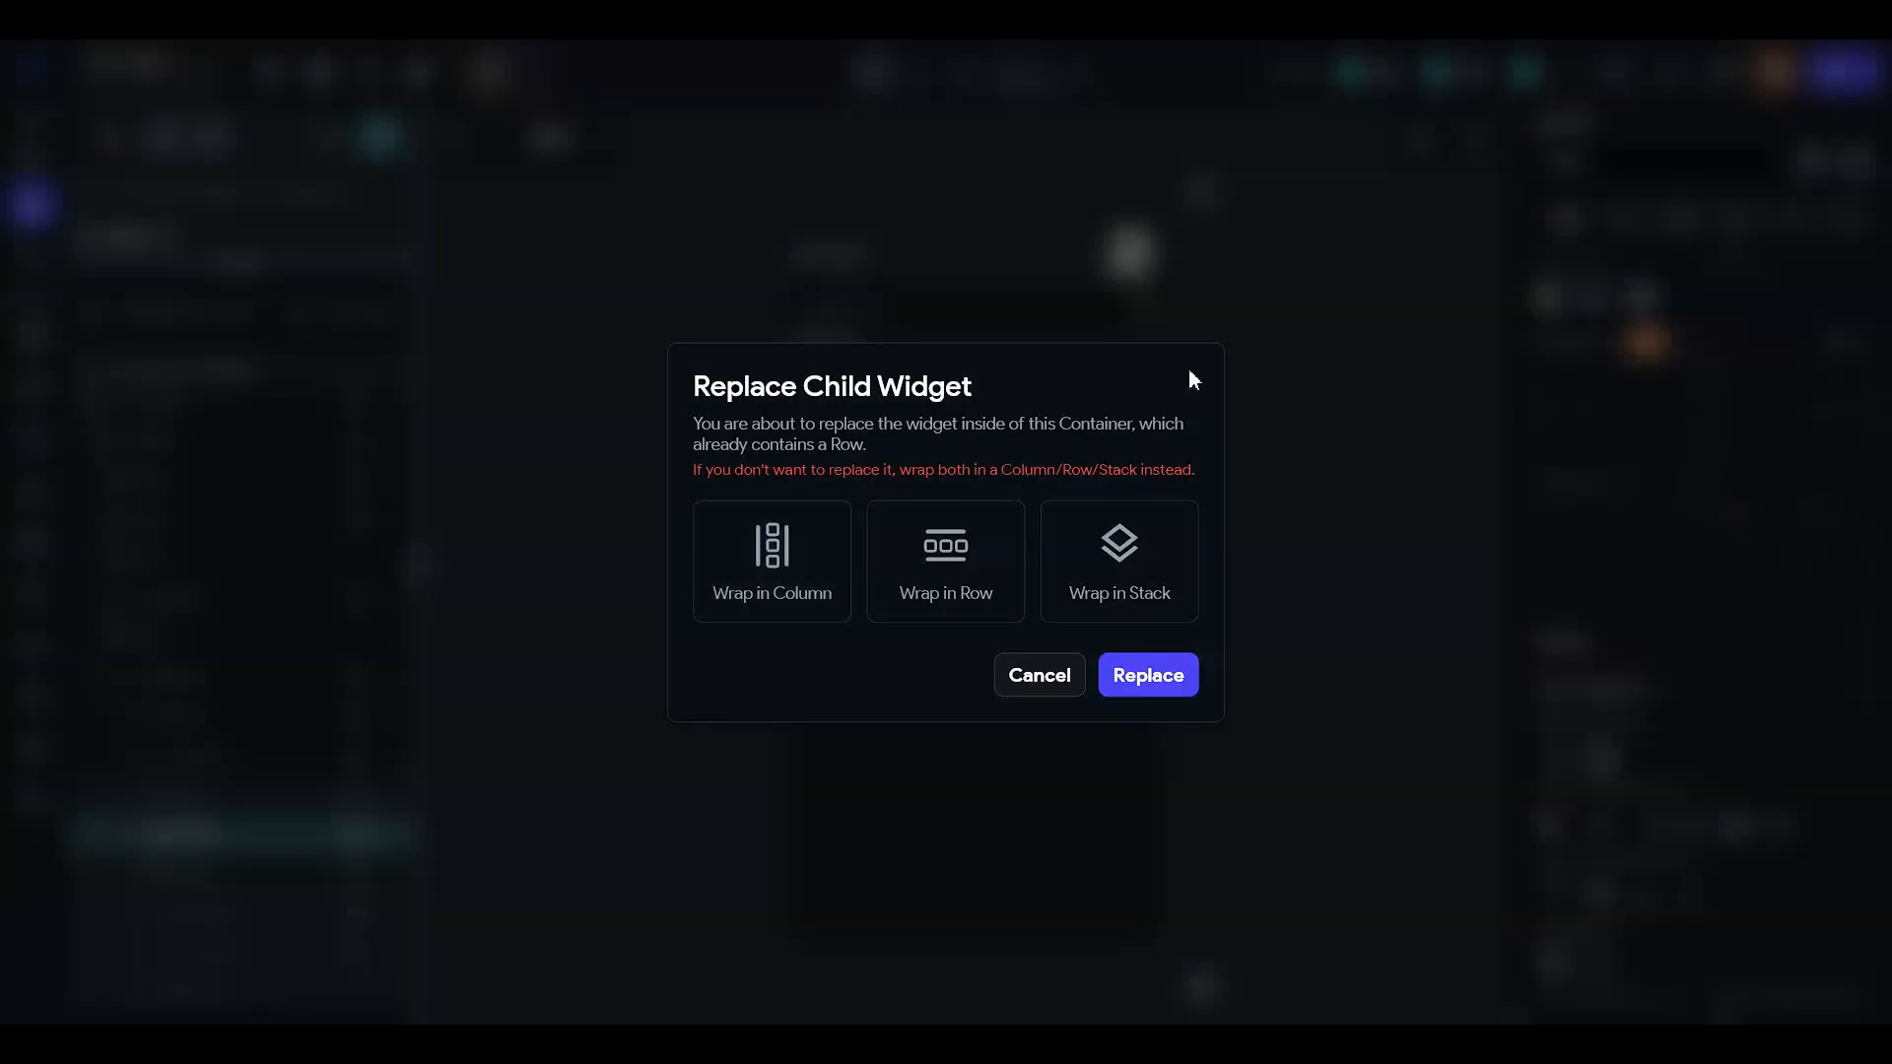
click(1039, 673)
- Place the 'buy 1 KG potato' text ahead of the edit icon and check the layout
click(892, 483)
drag(842, 487, 862, 521)
click(1310, 522)
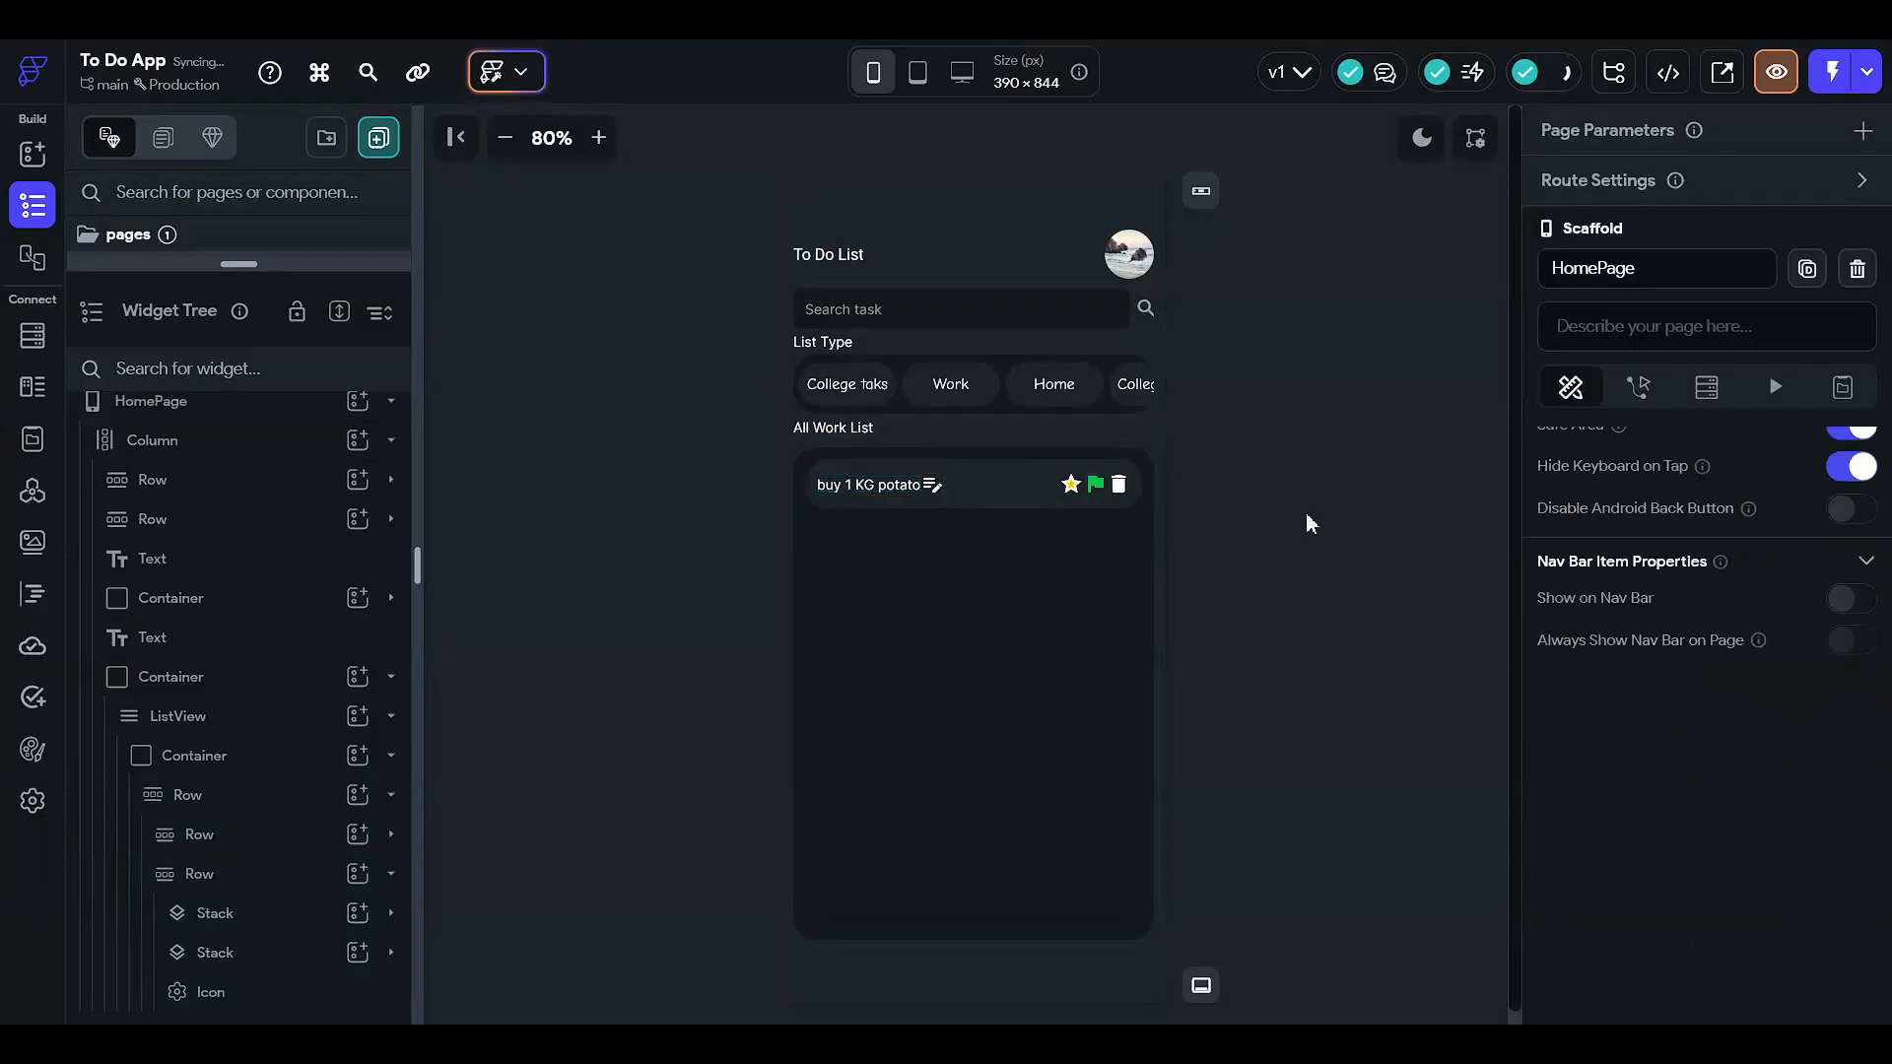
click(931, 492)
click(884, 485)
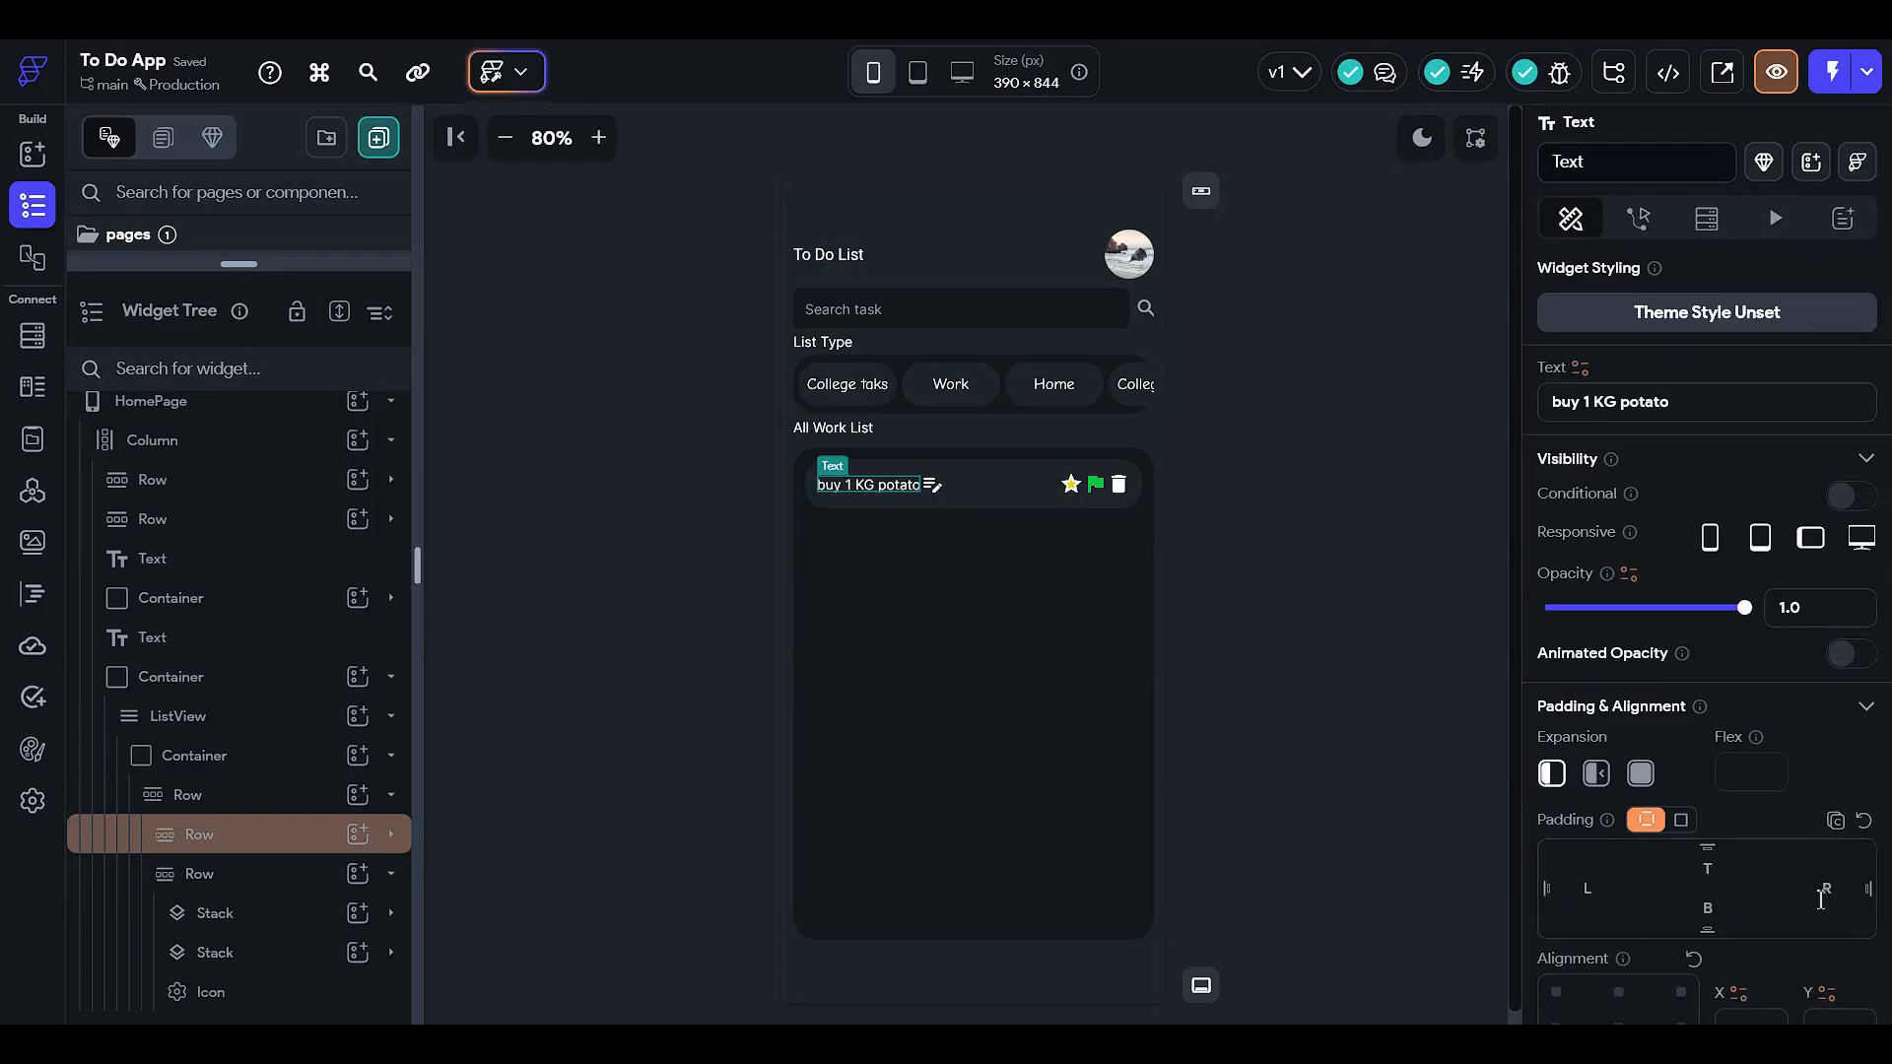
click(1395, 439)
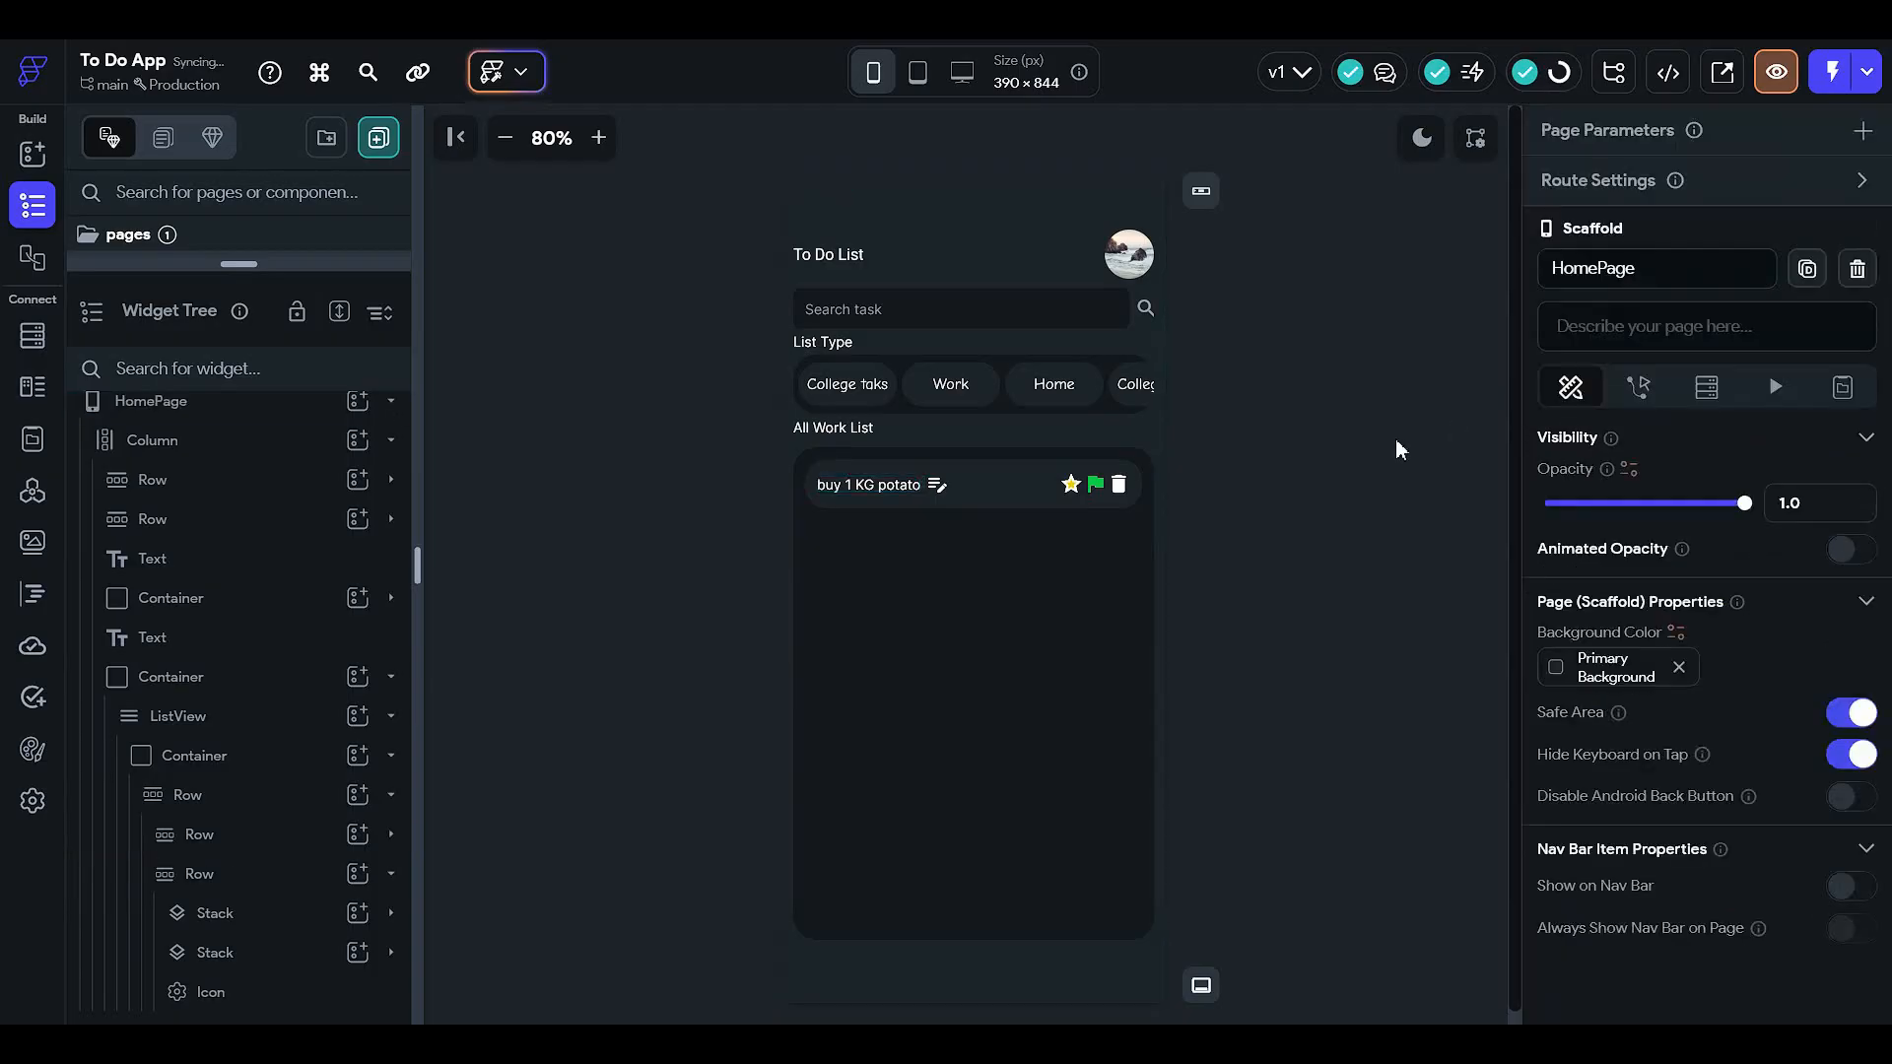
click(1098, 488)
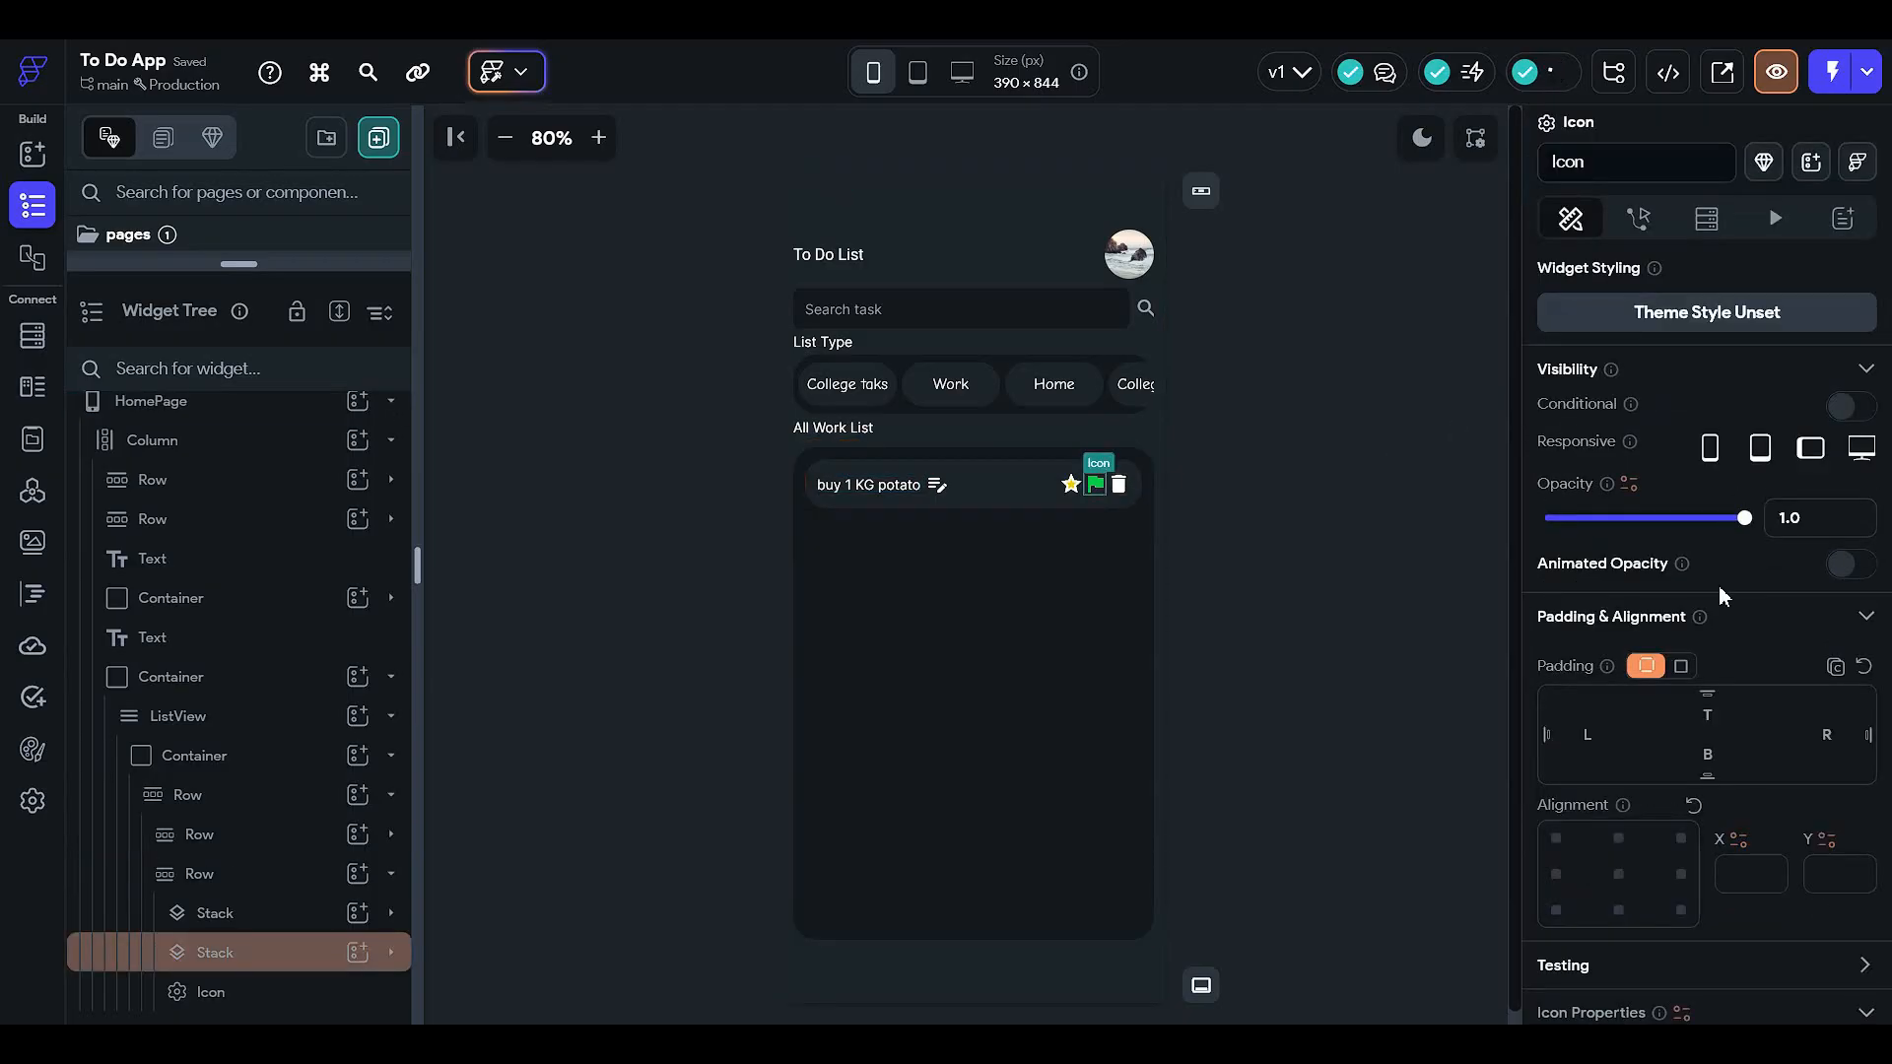
- Give the Stack wrapping the green flag 5 px of left and right padding
text(5)
click(1067, 487)
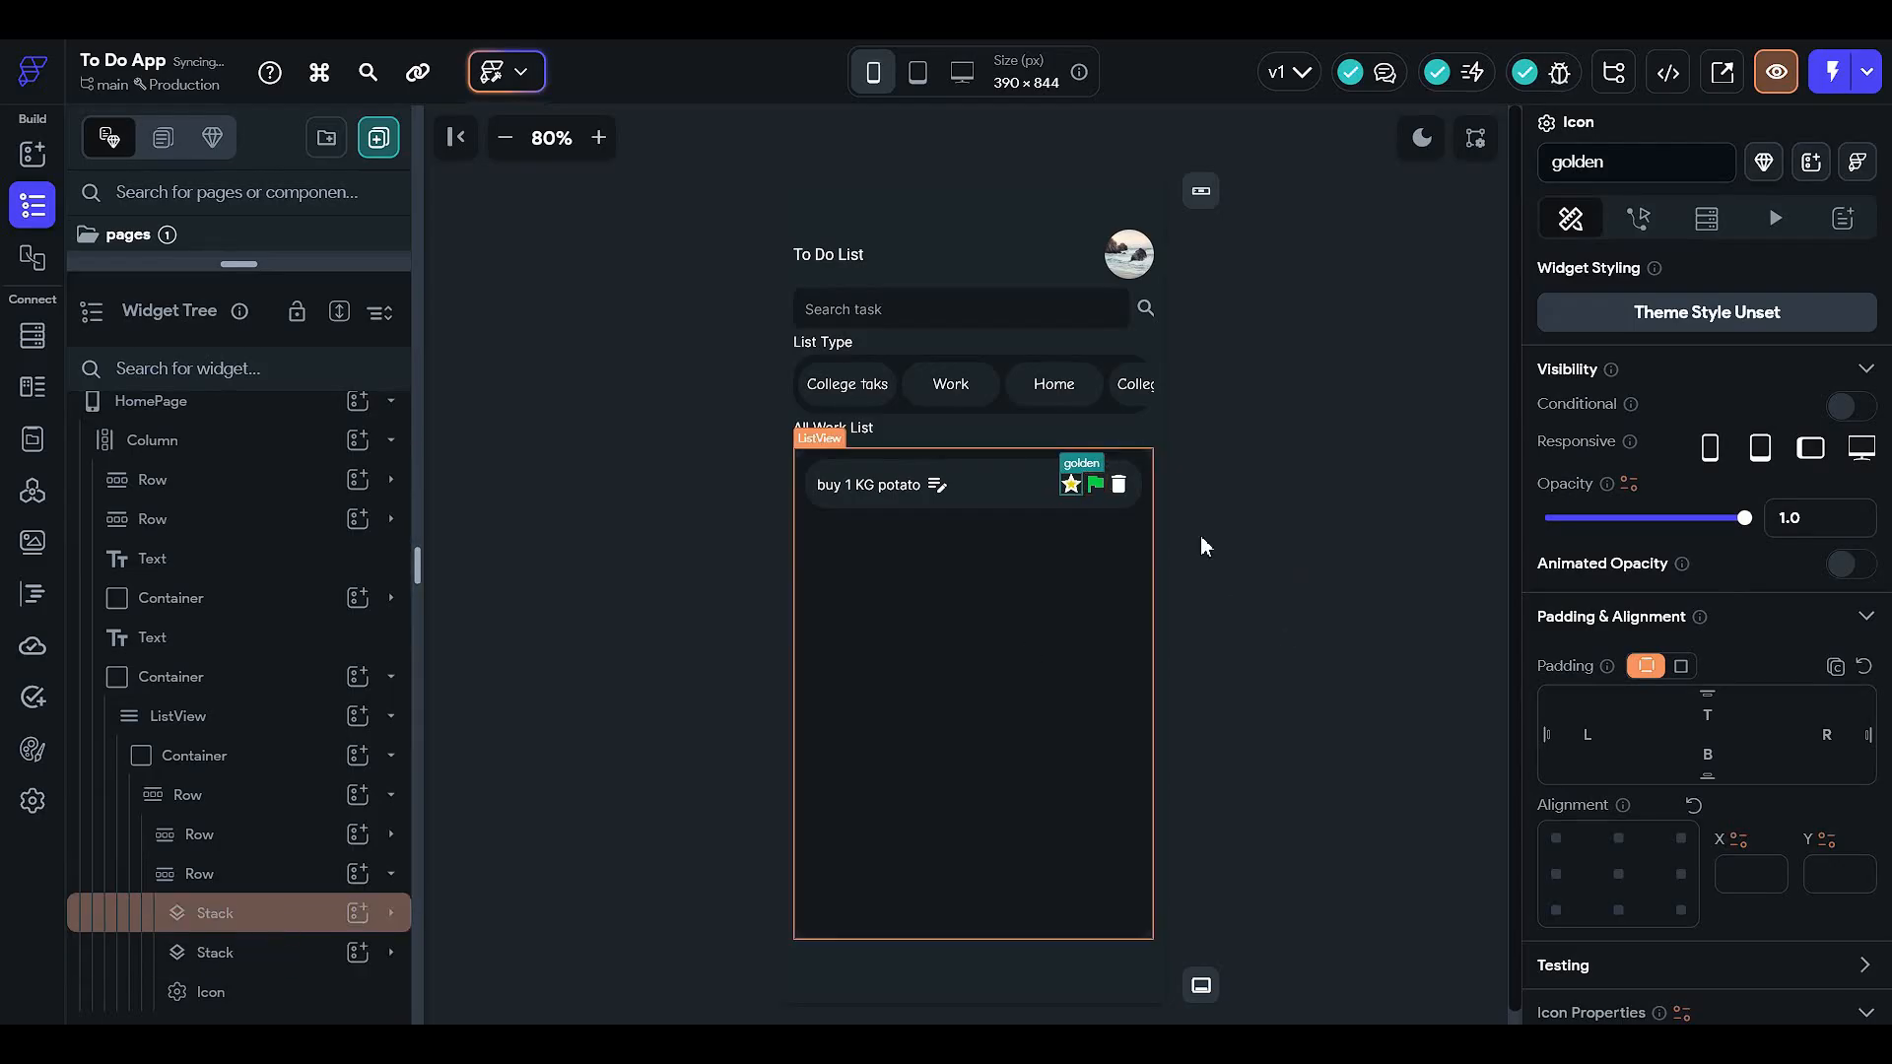
click(1098, 490)
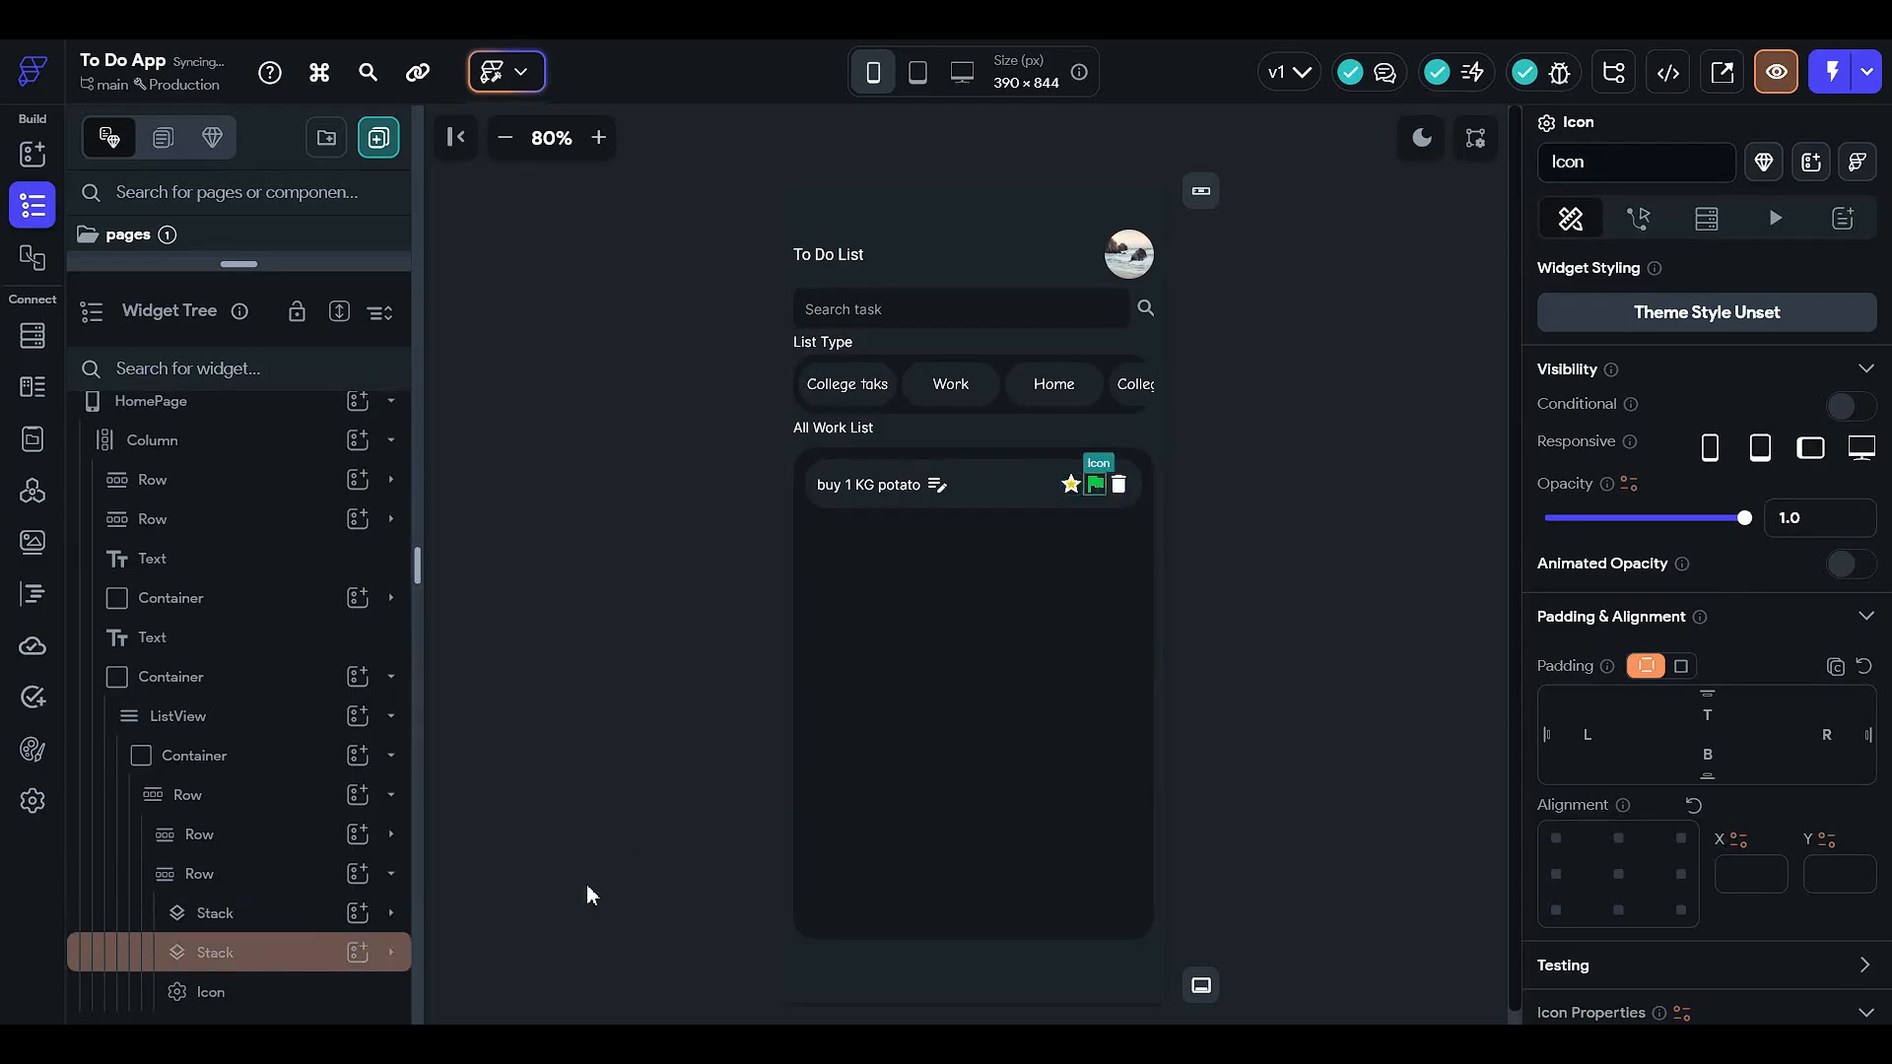
click(325, 952)
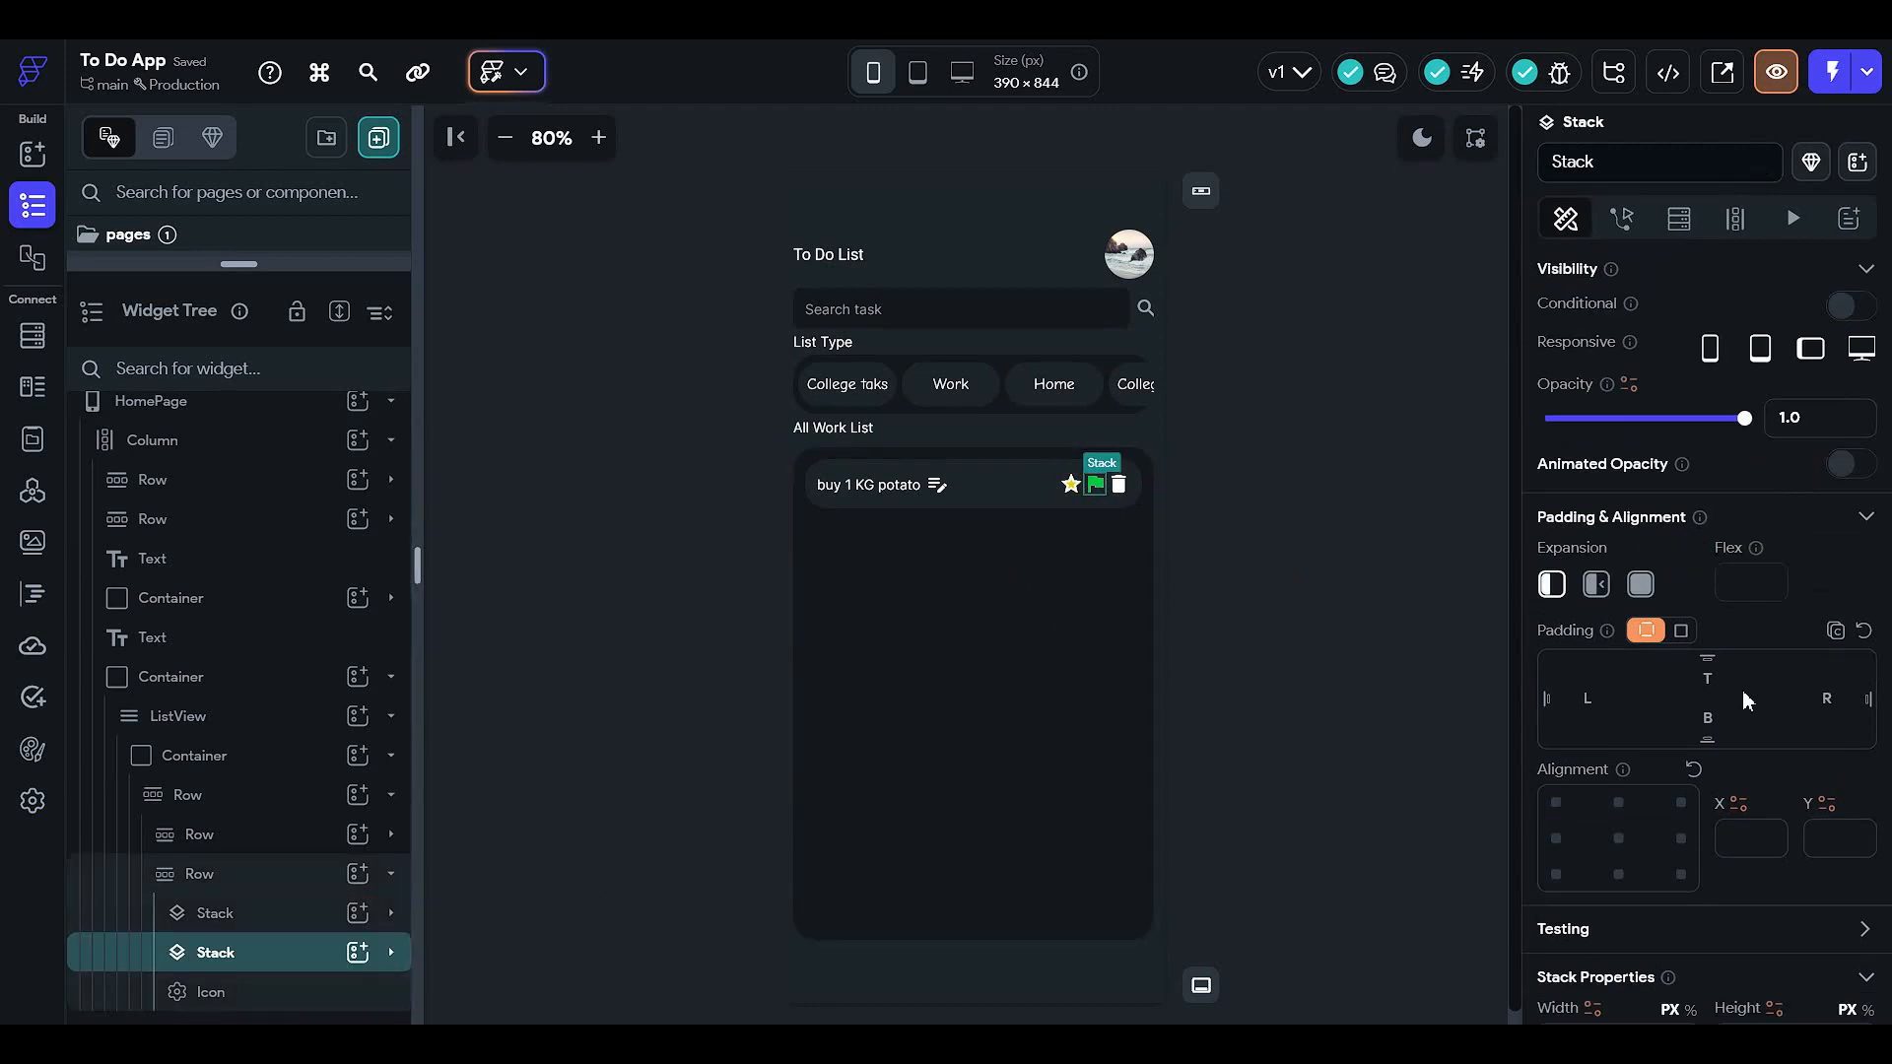
click(1837, 699)
text(5)
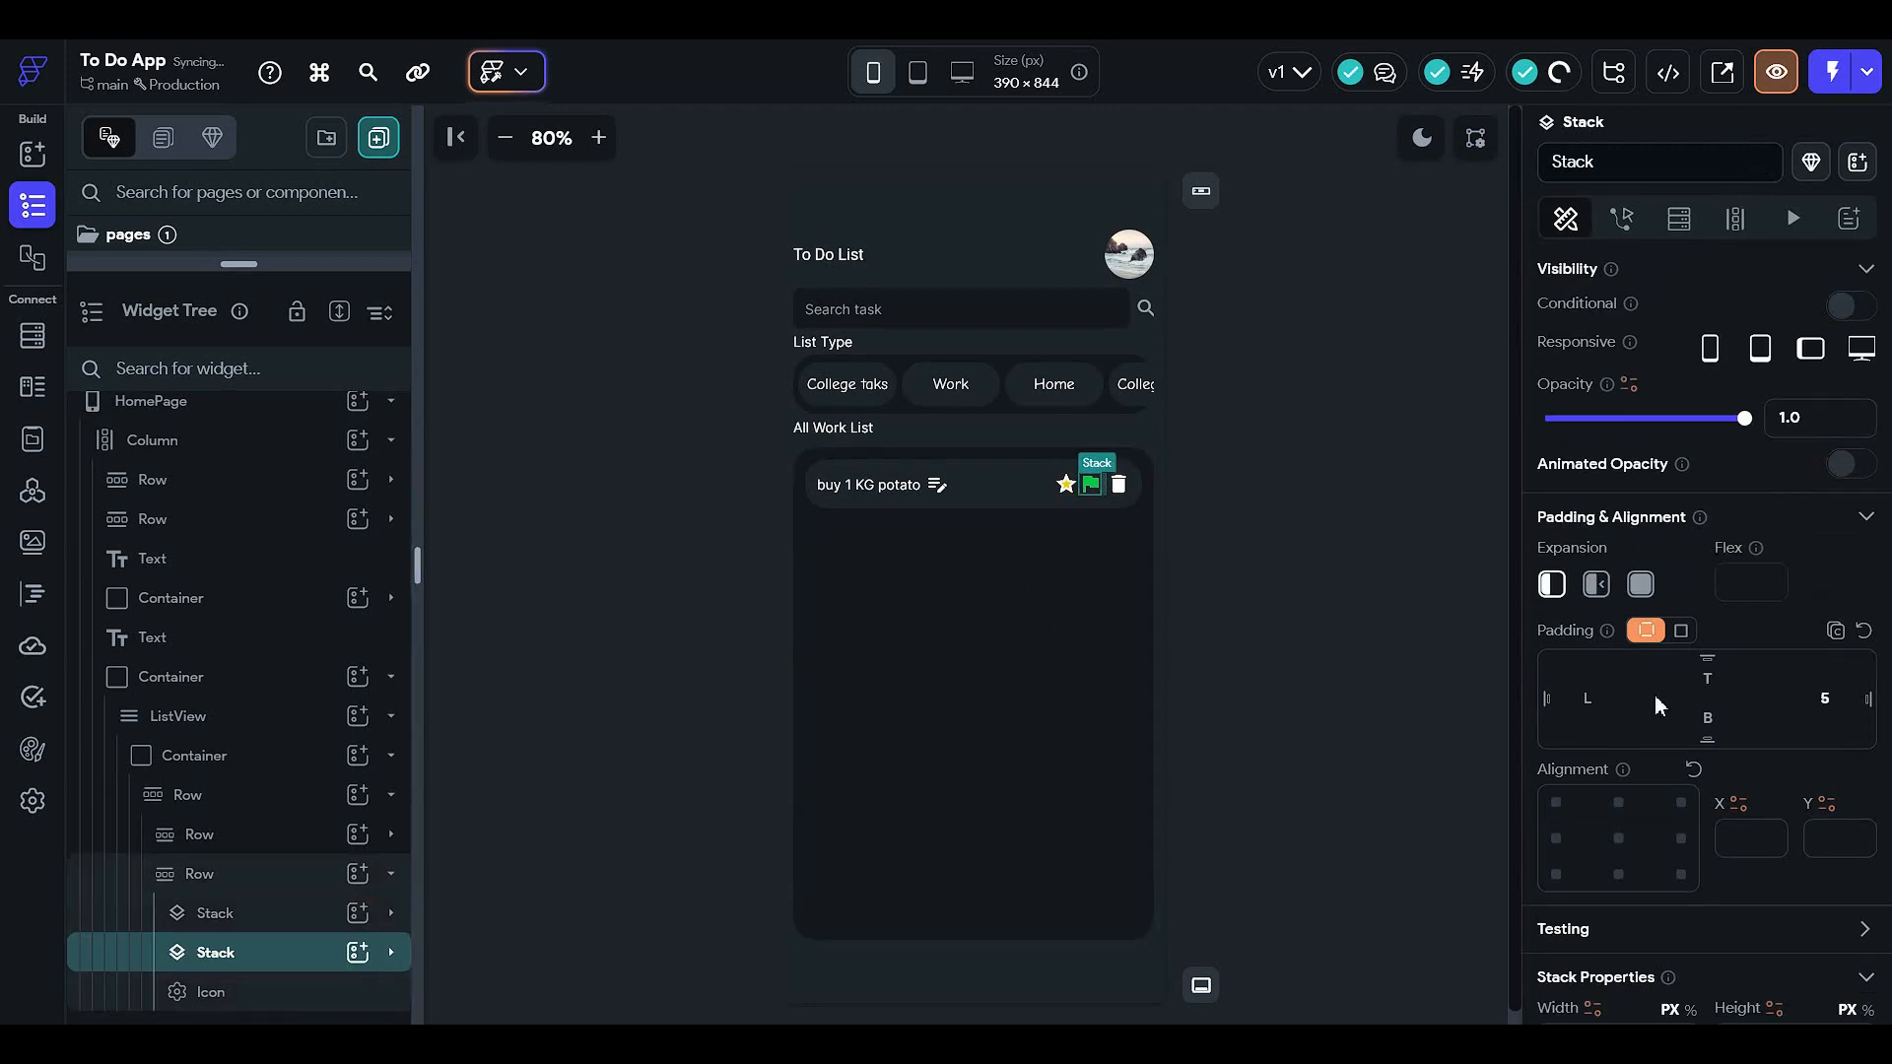
click(1595, 700)
text(5)
click(1351, 386)
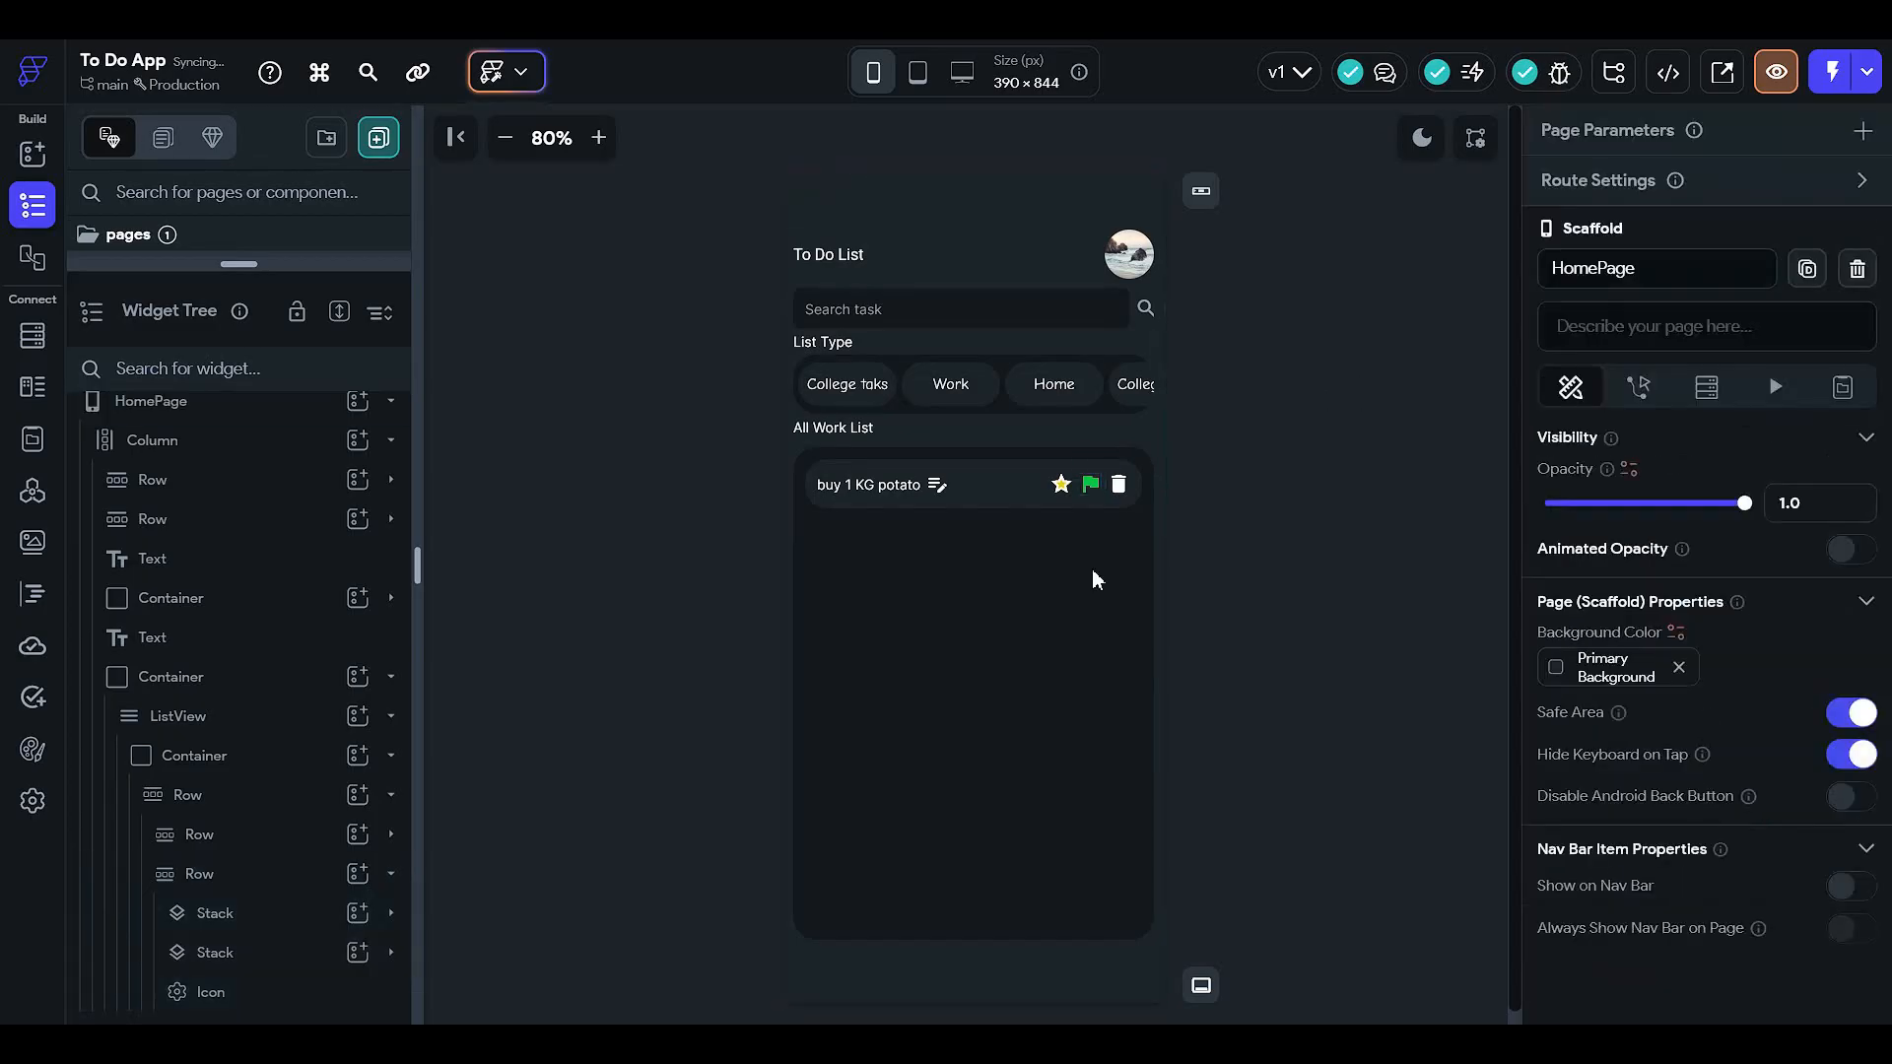
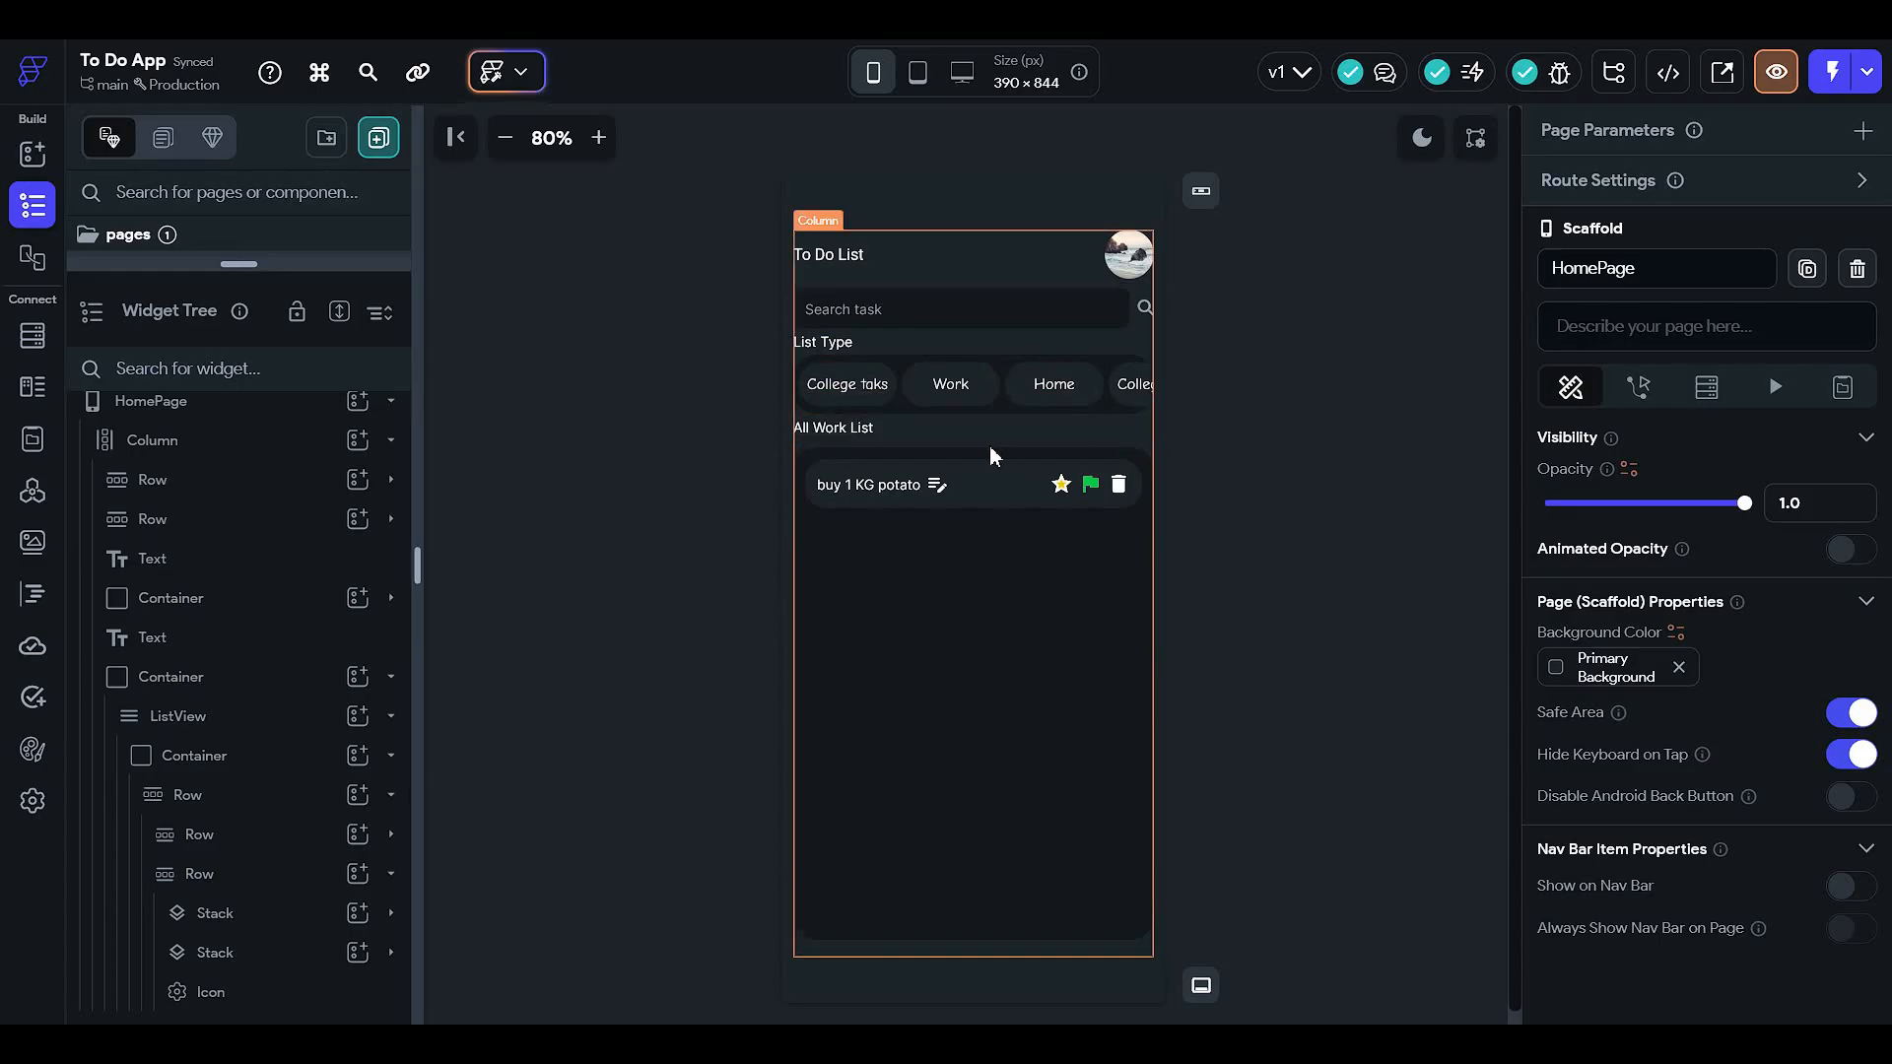
- Select the task list item's outer Row in the Widget Tree
click(880, 377)
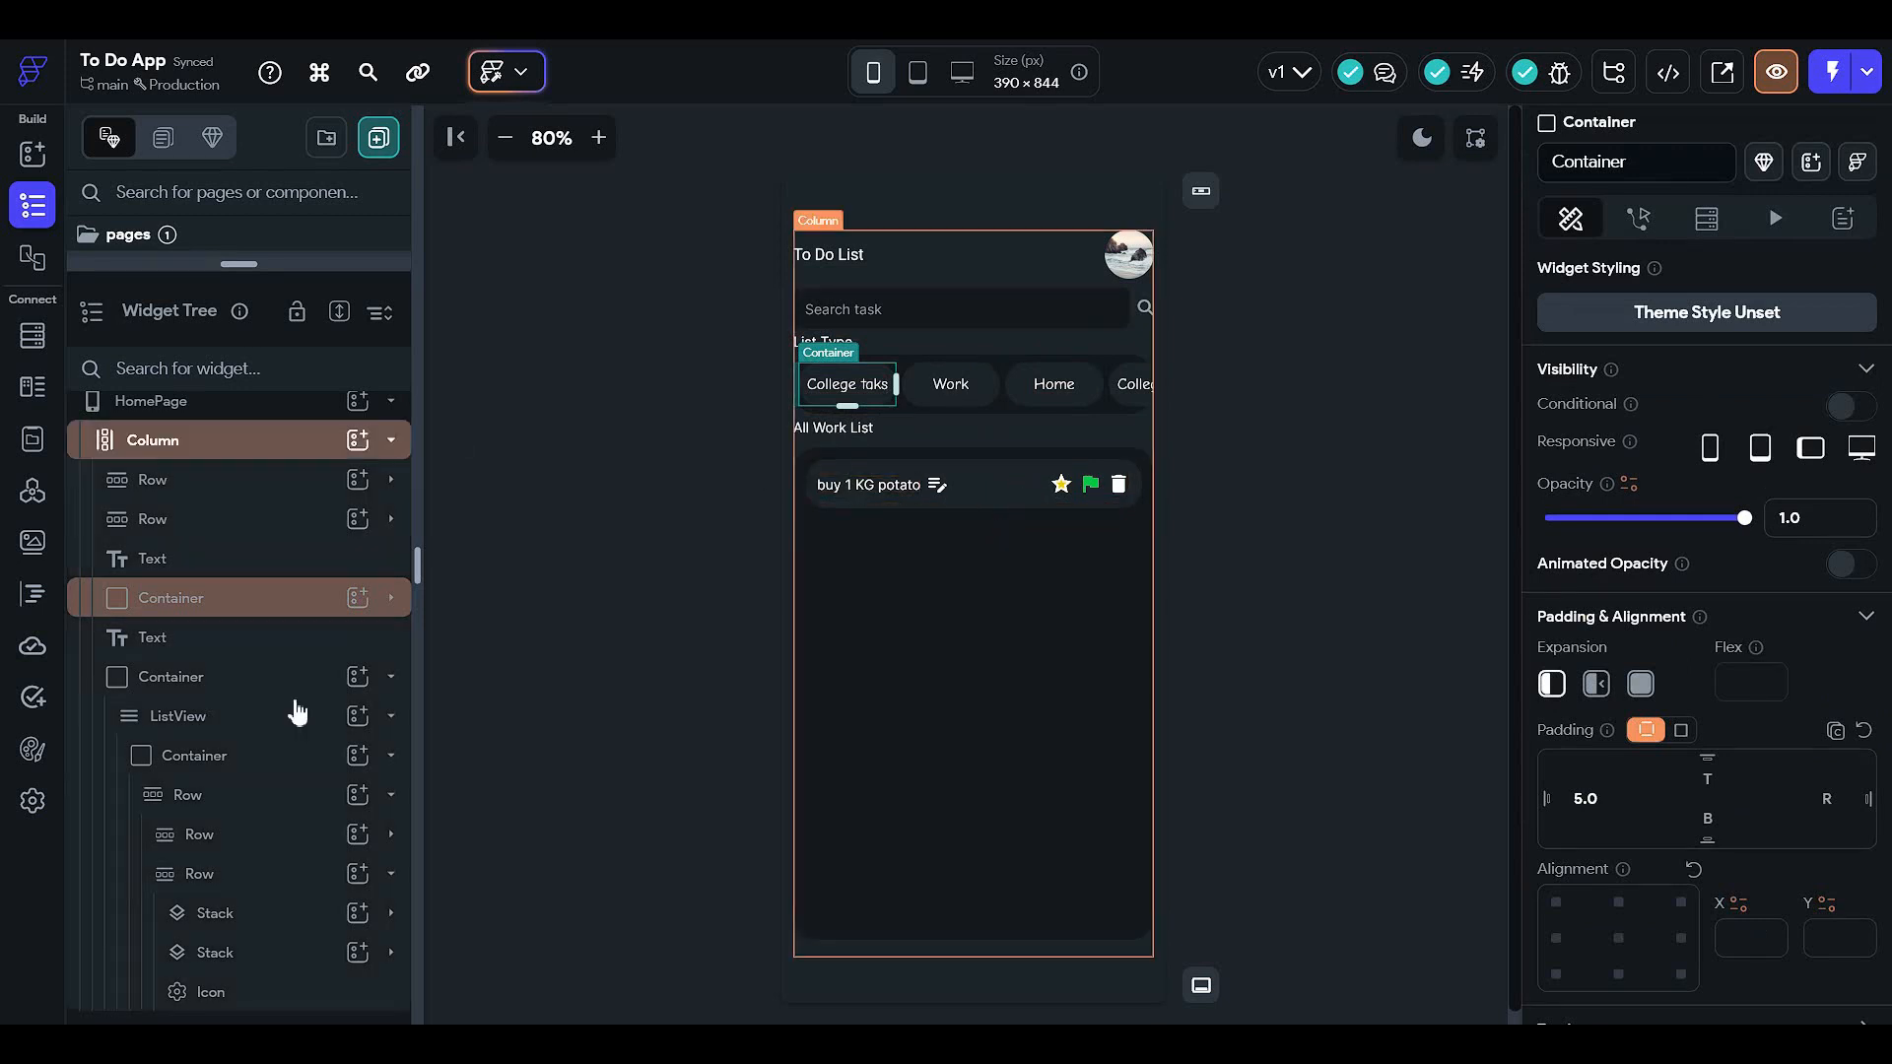
click(273, 876)
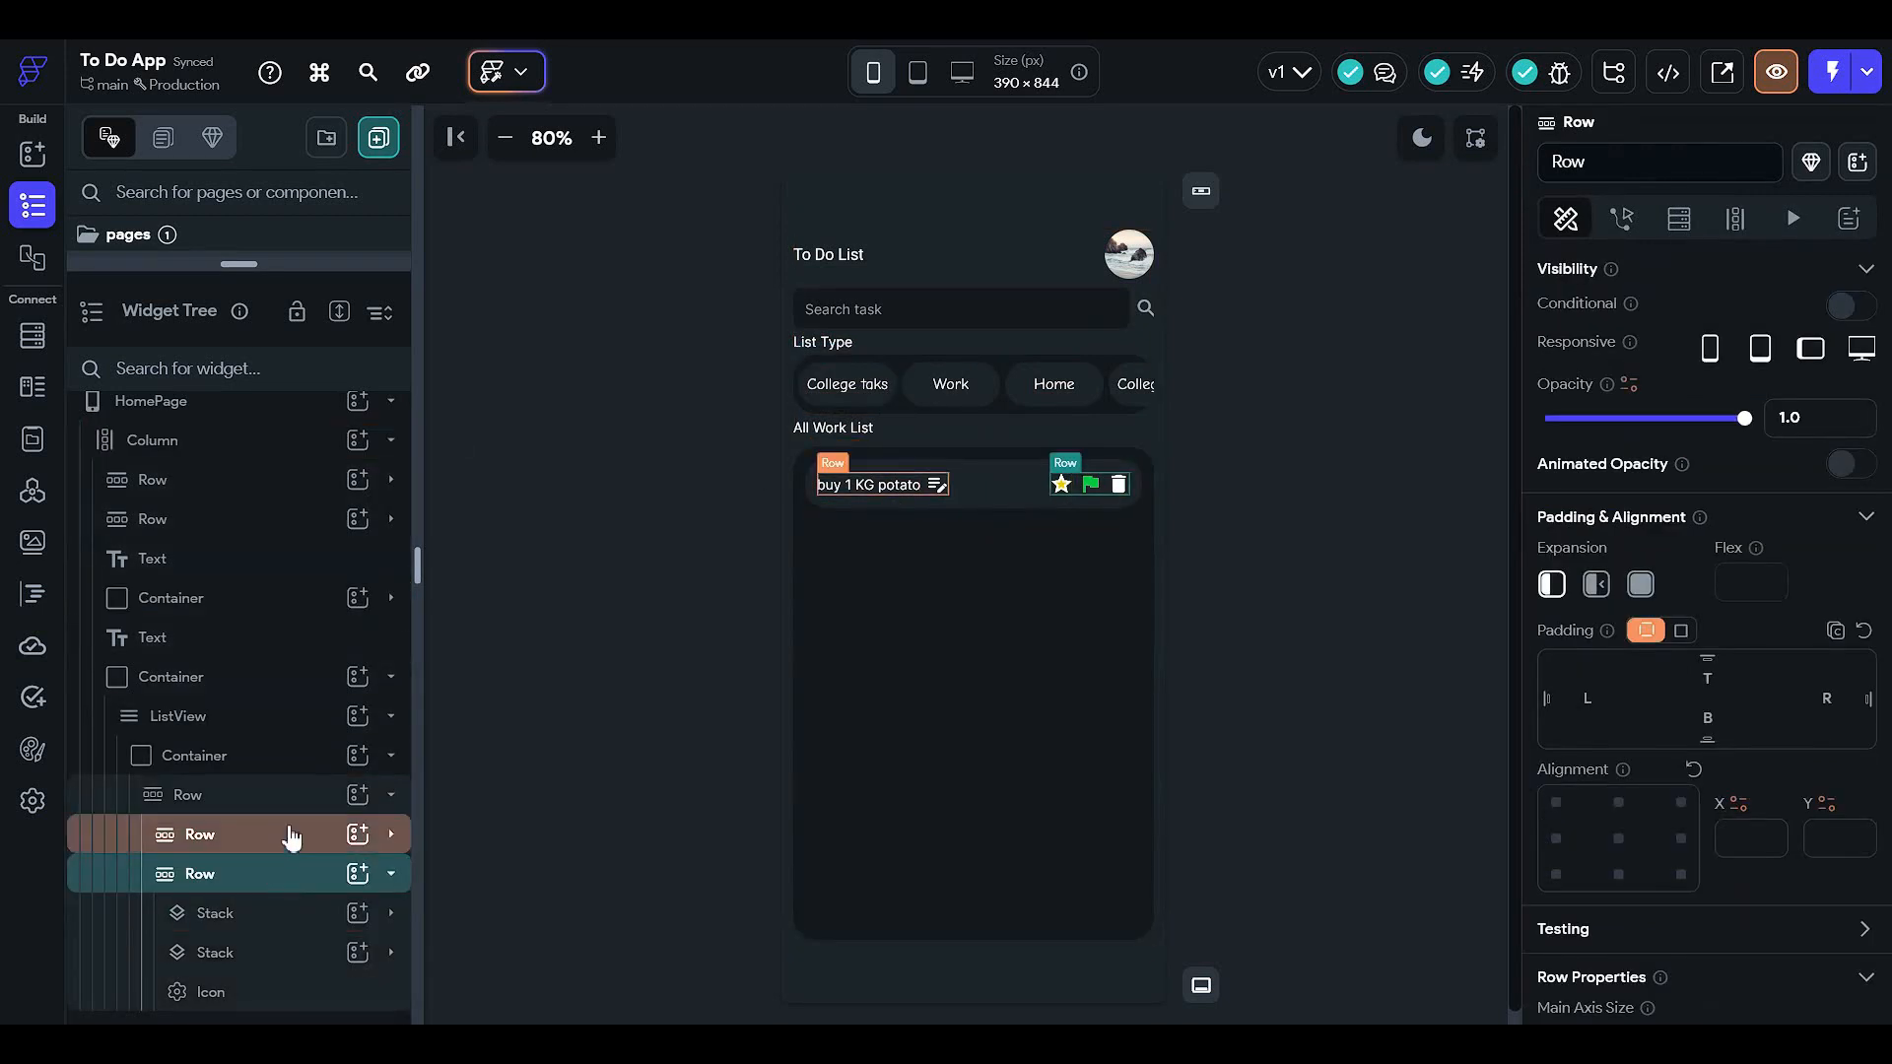
click(295, 835)
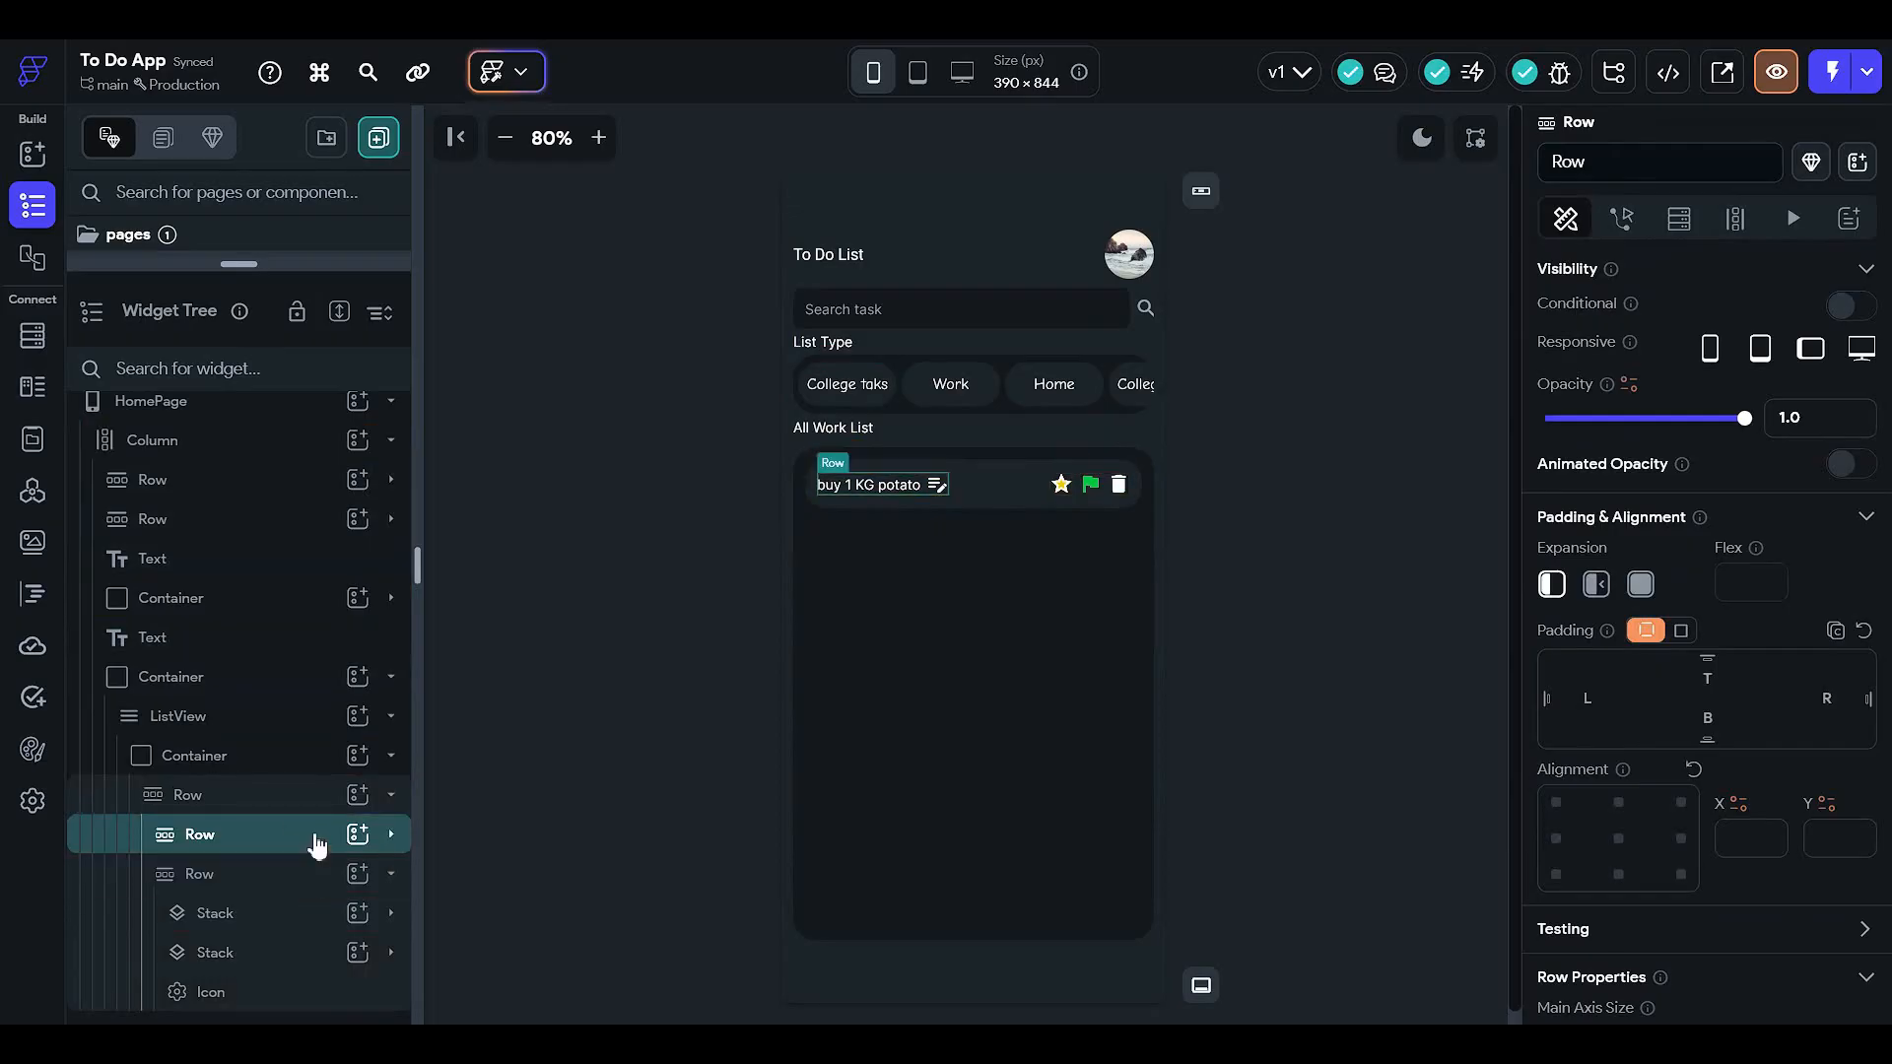
click(292, 878)
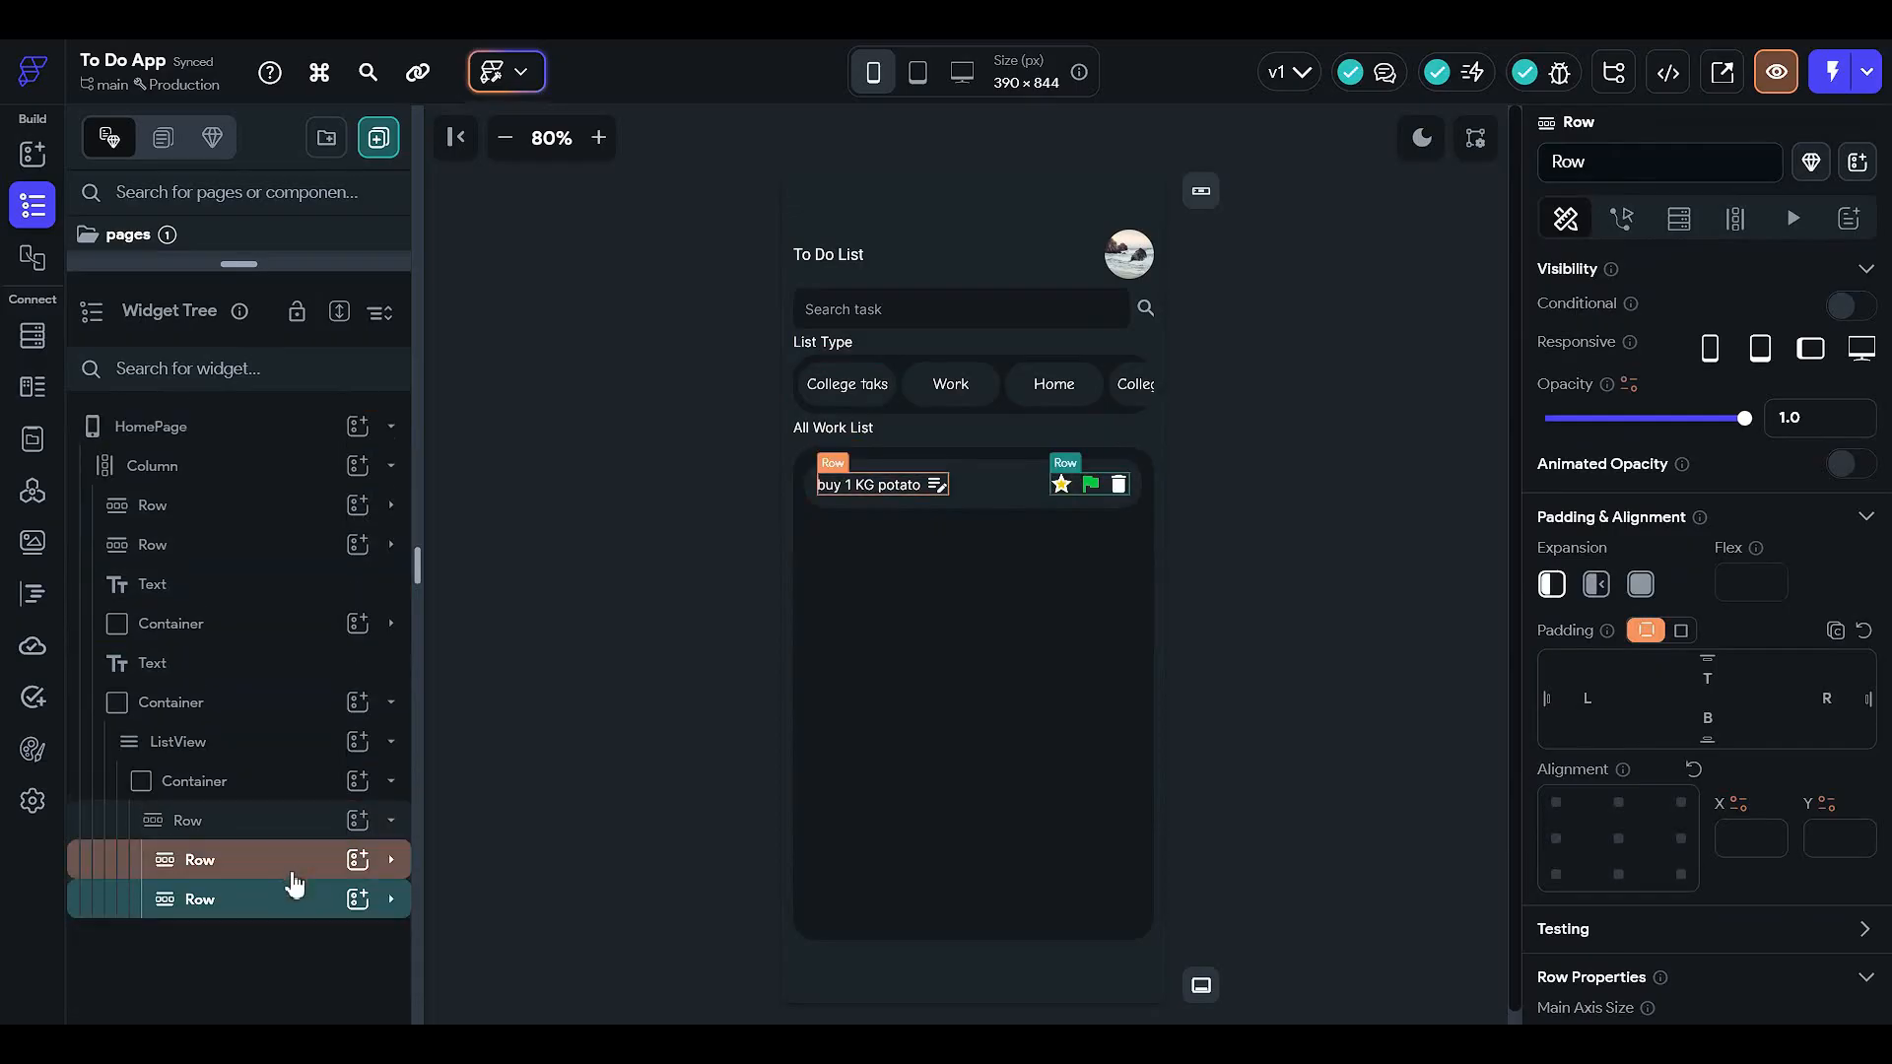
click(291, 838)
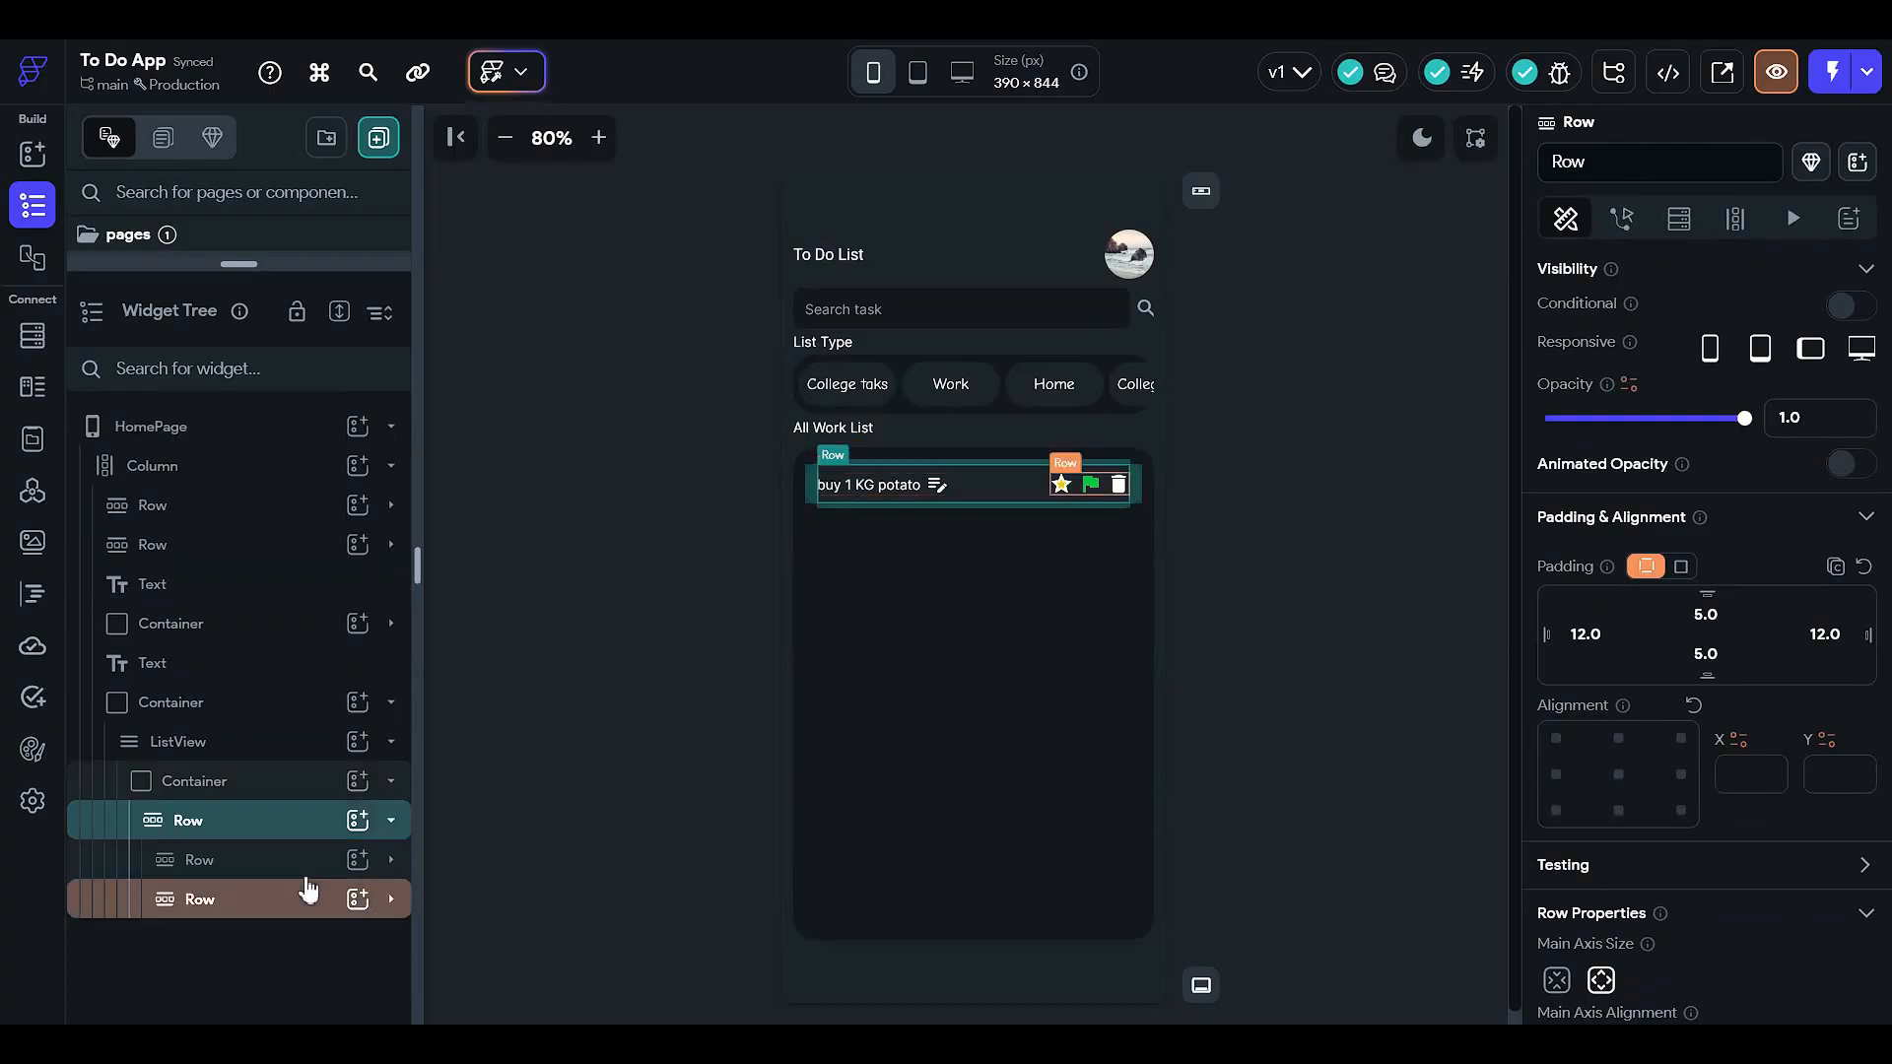
- Add a Hello World Text after the star, flag and delete icons in that Row
click(357, 819)
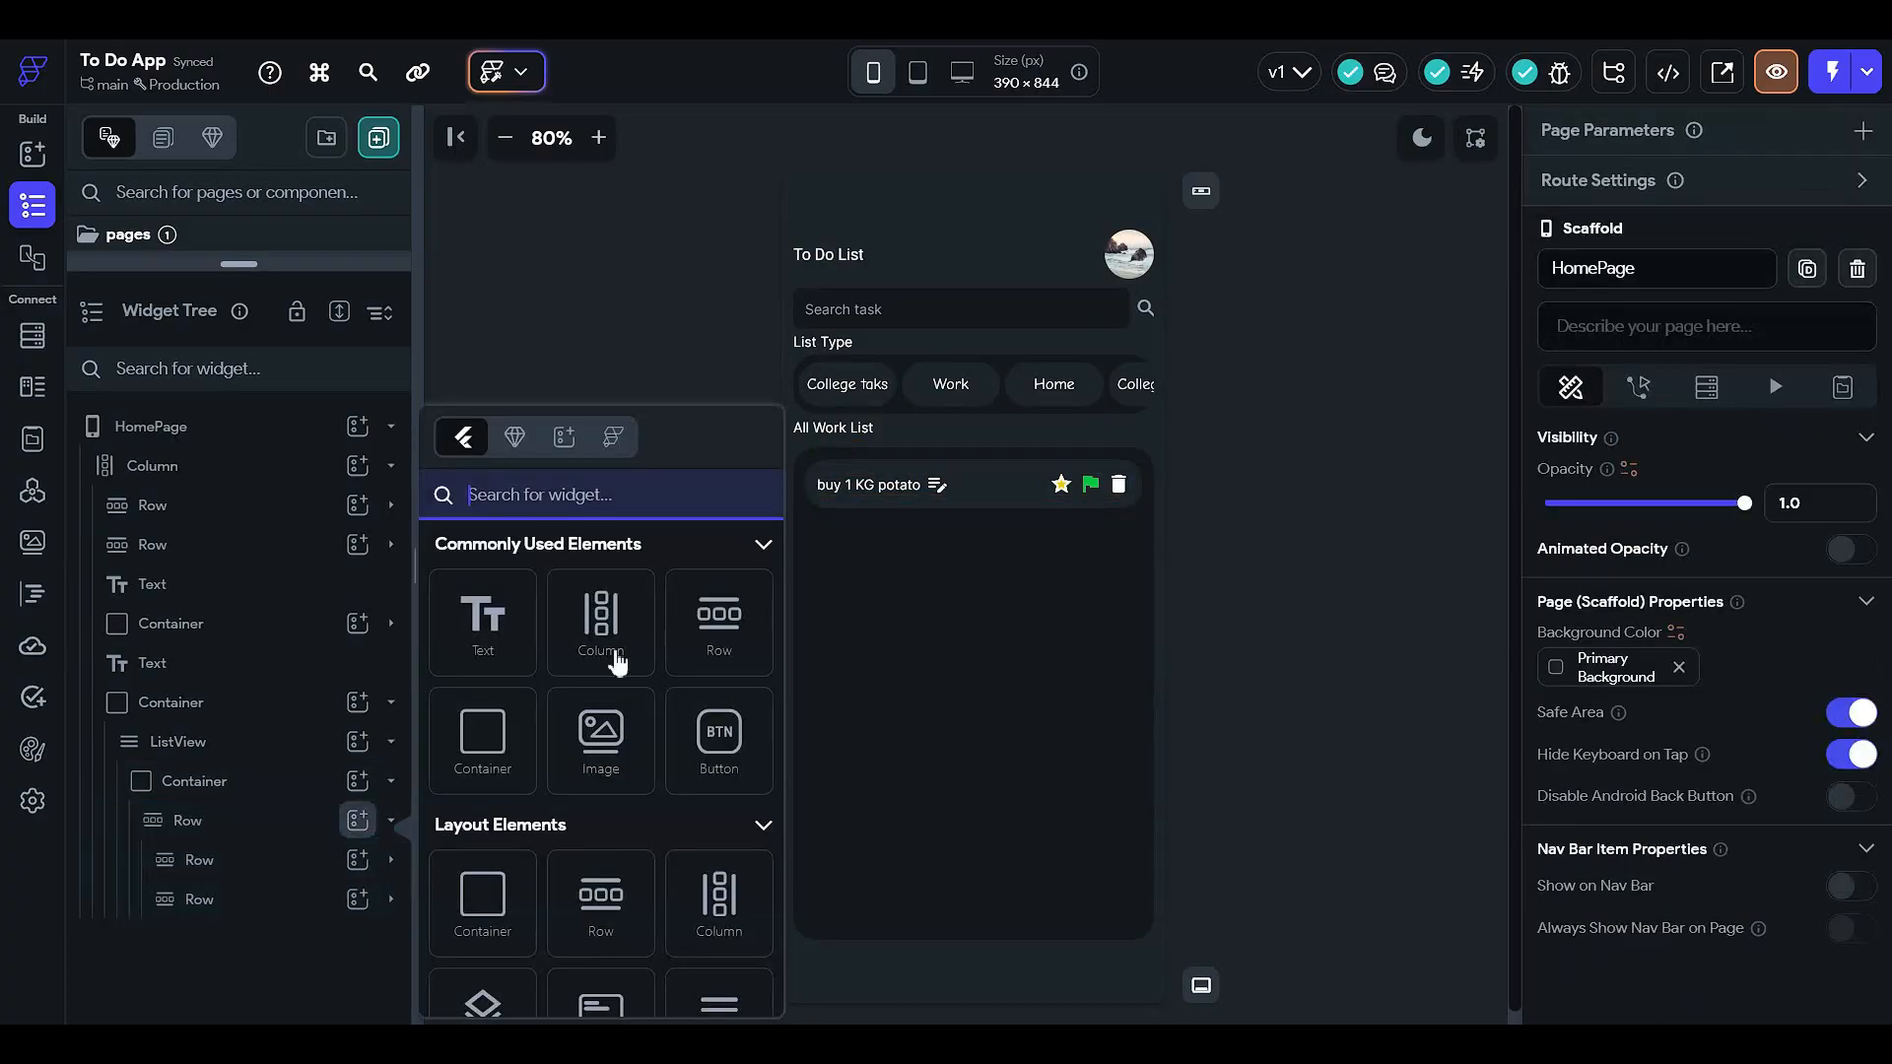
click(497, 630)
drag(264, 948, 272, 880)
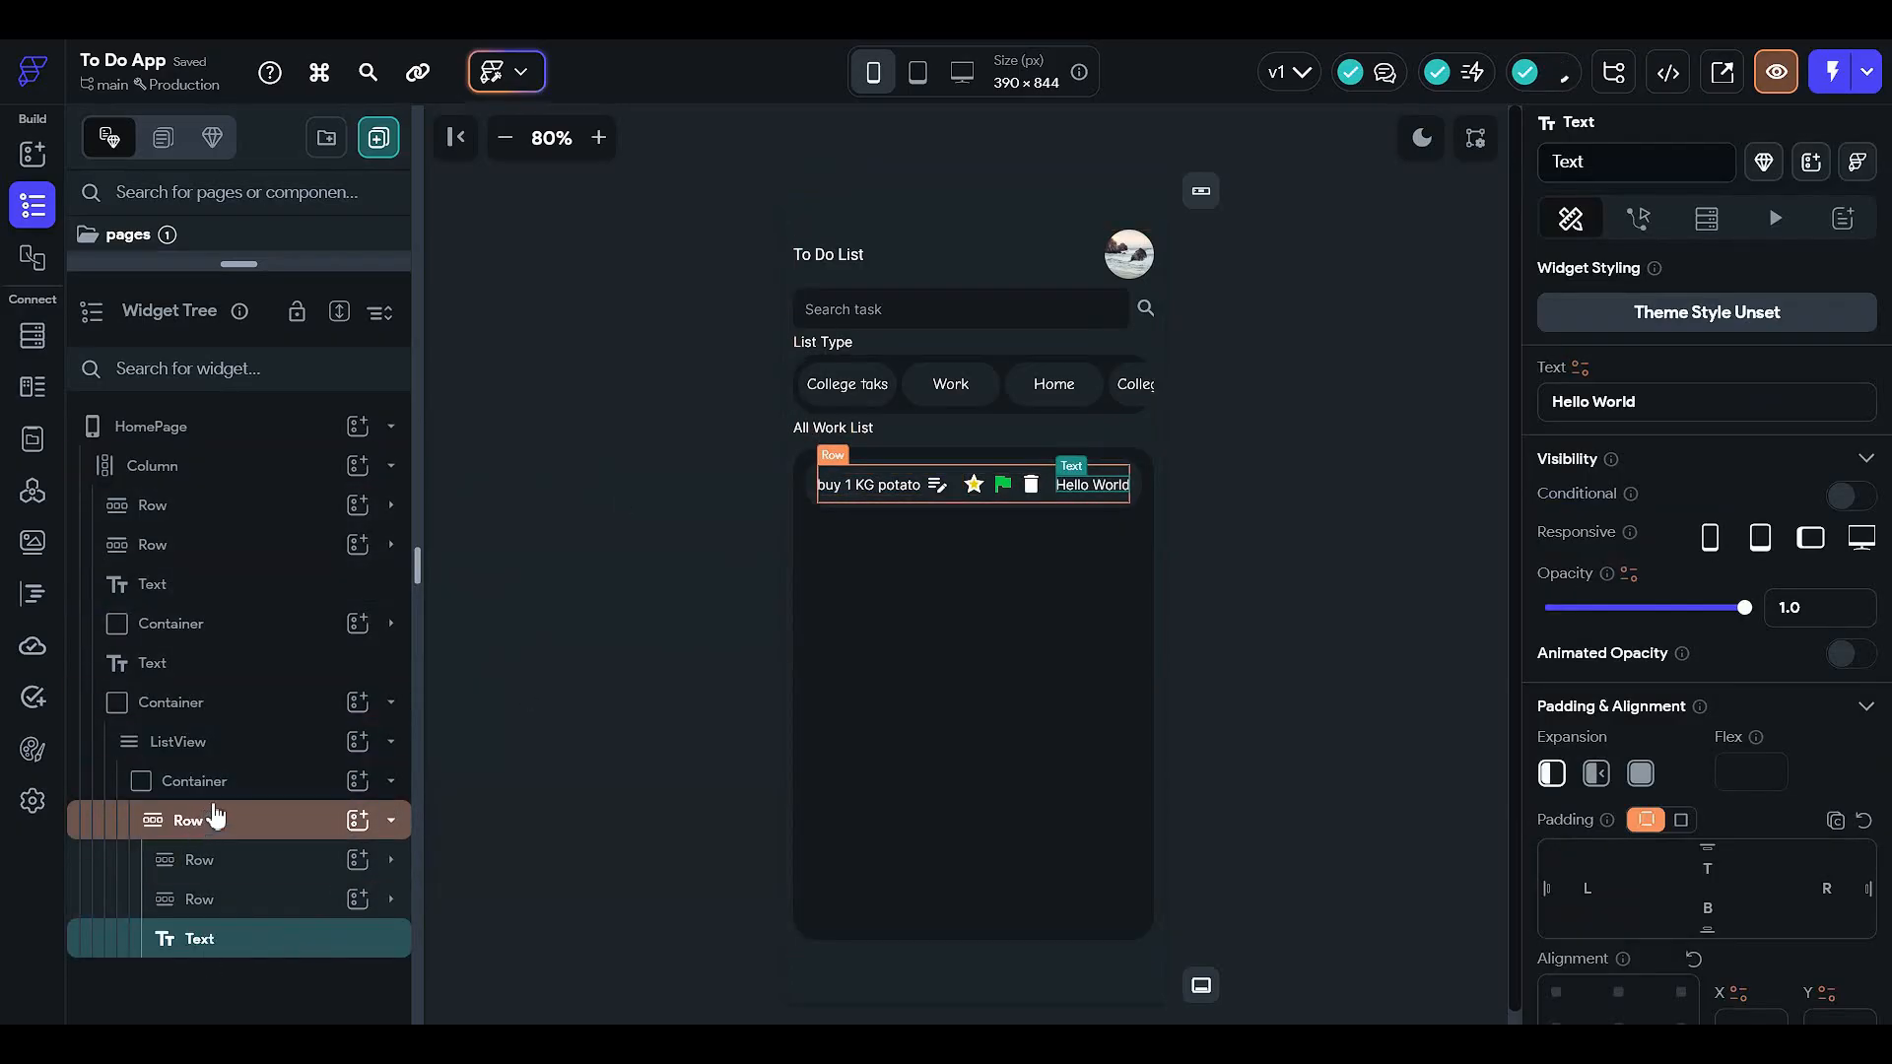
click(284, 834)
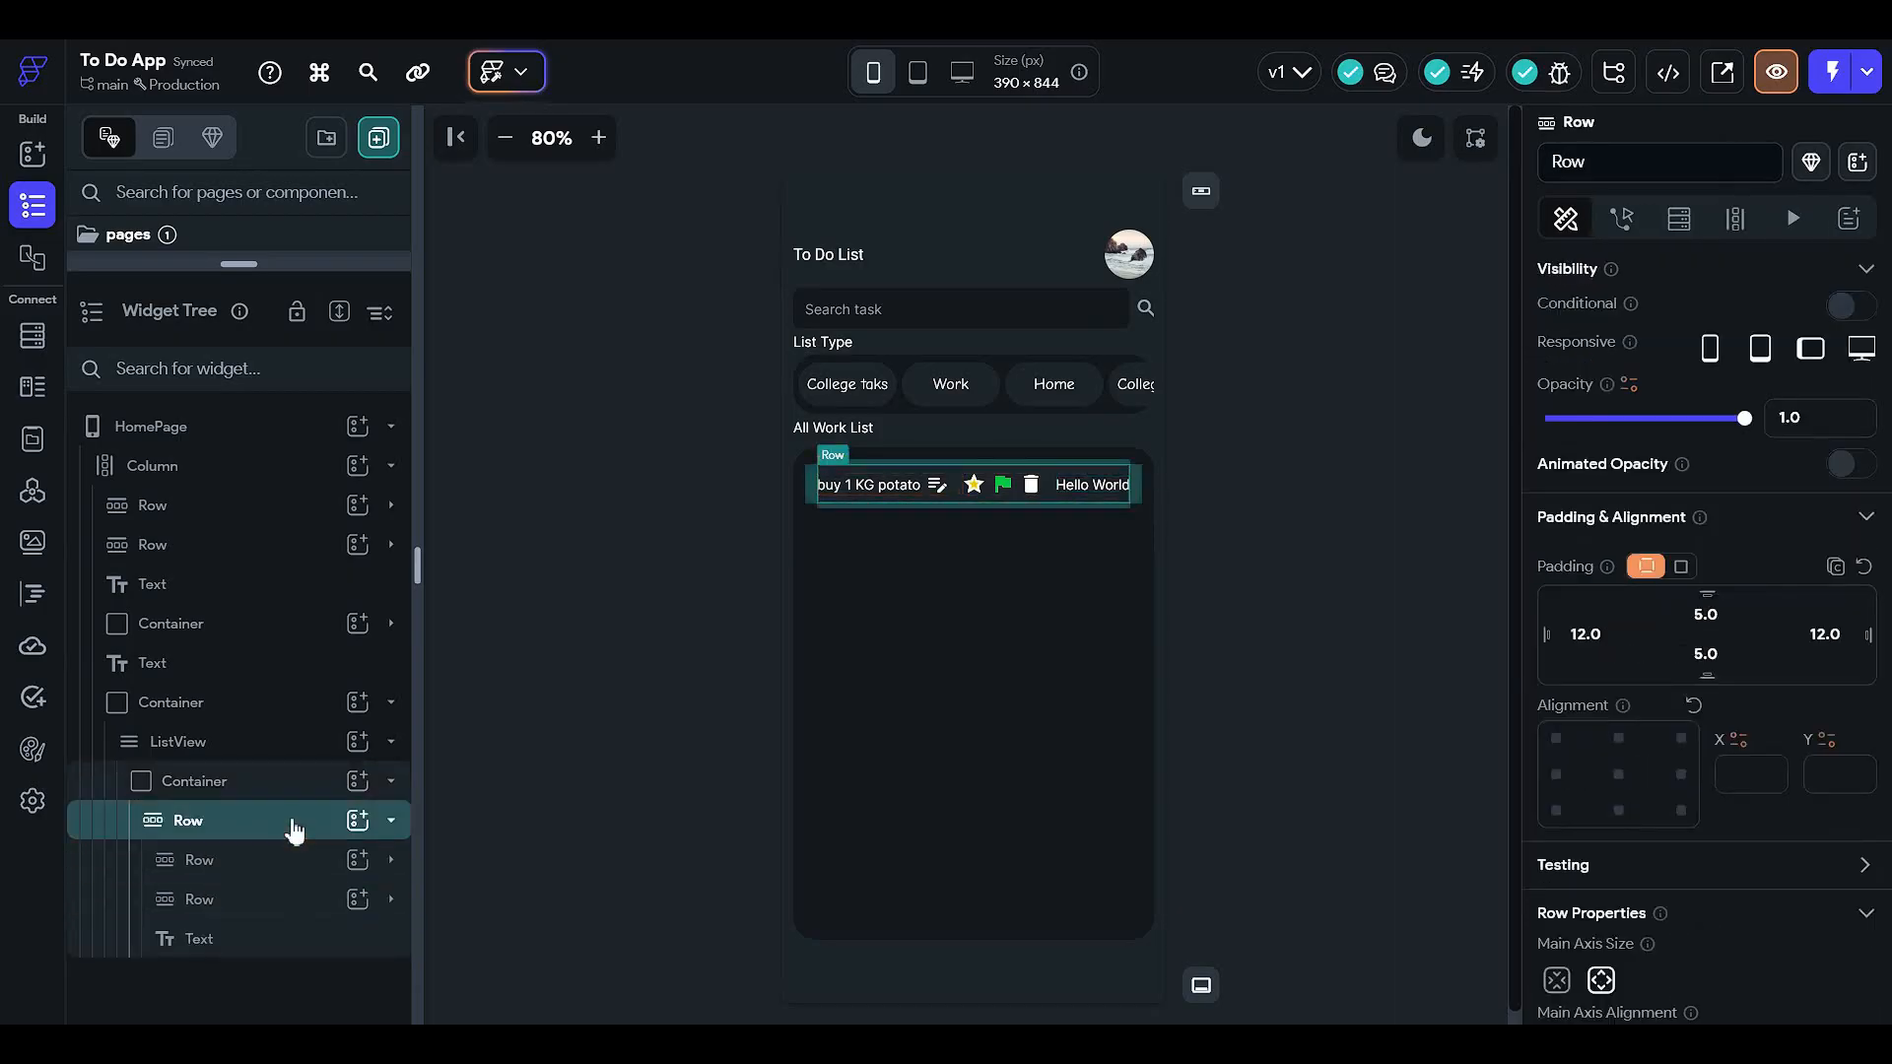
click(390, 819)
- Cut the task Row and paste it into a new Column in the list item container
right_click(194, 833)
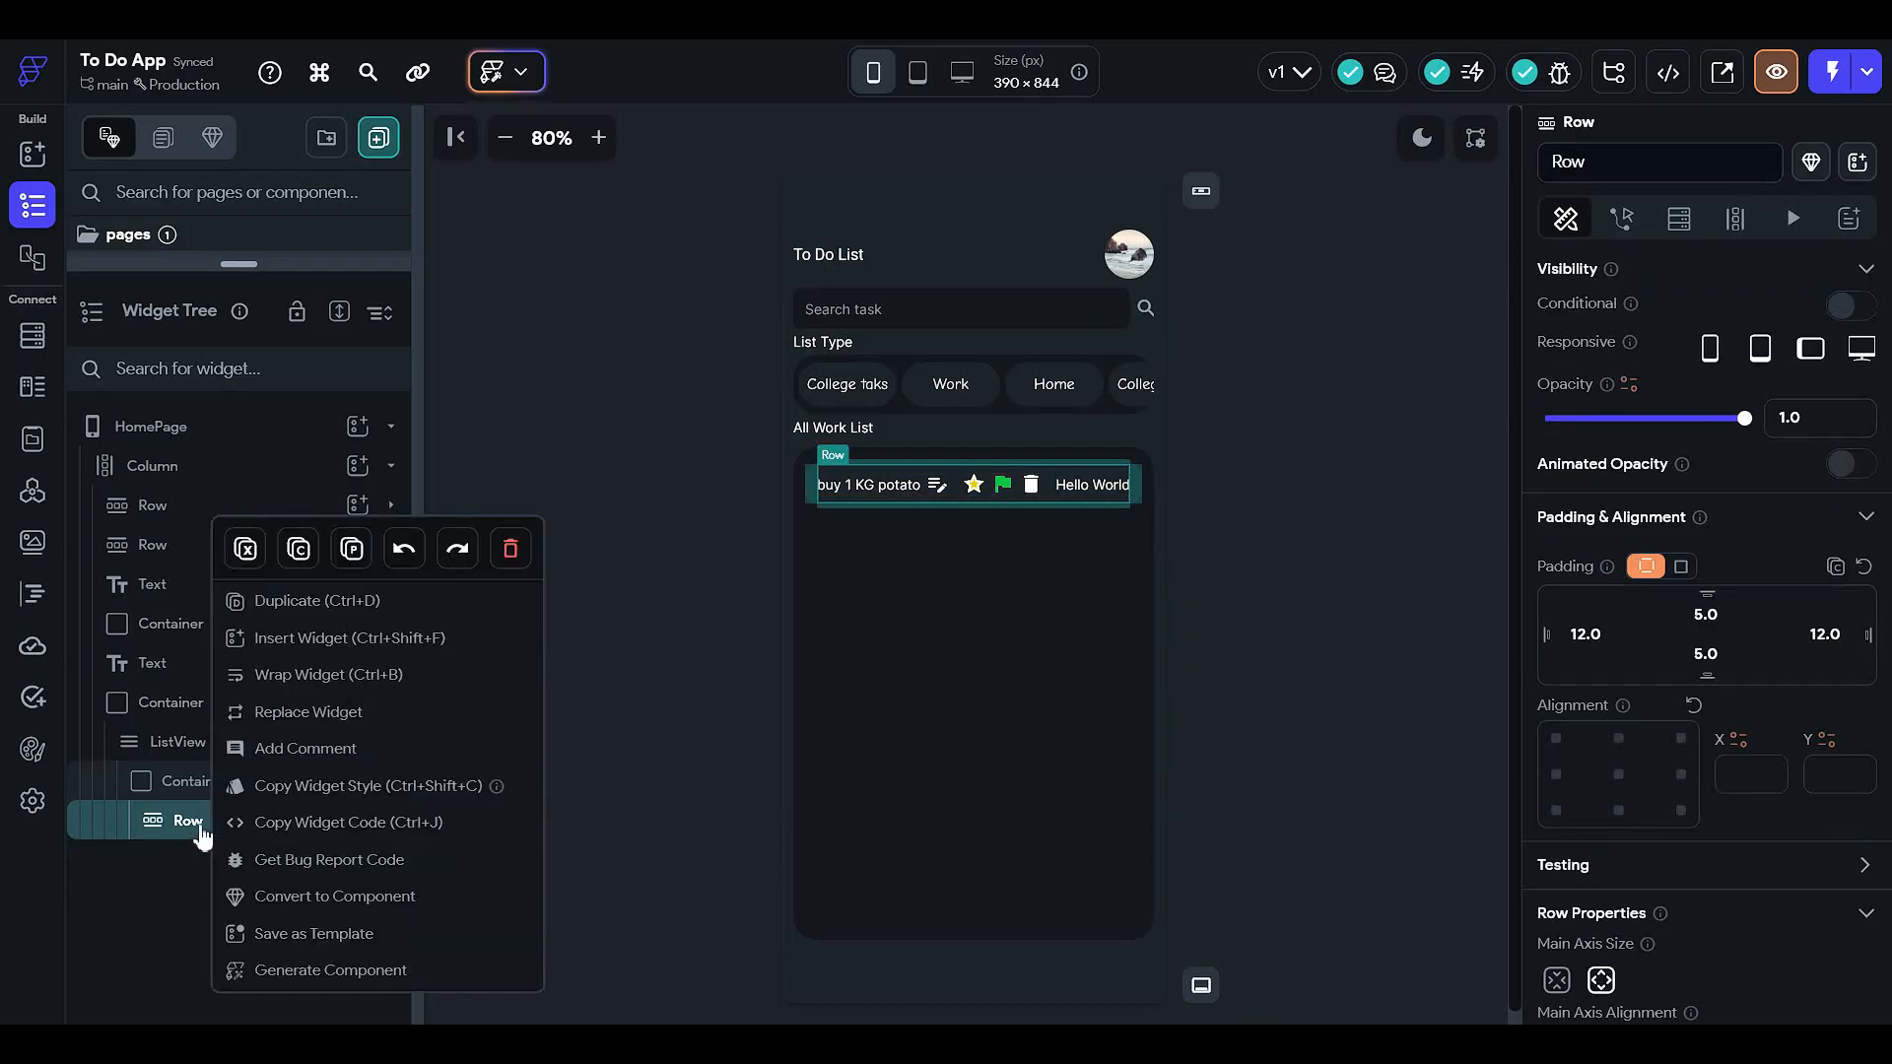
click(240, 548)
click(357, 782)
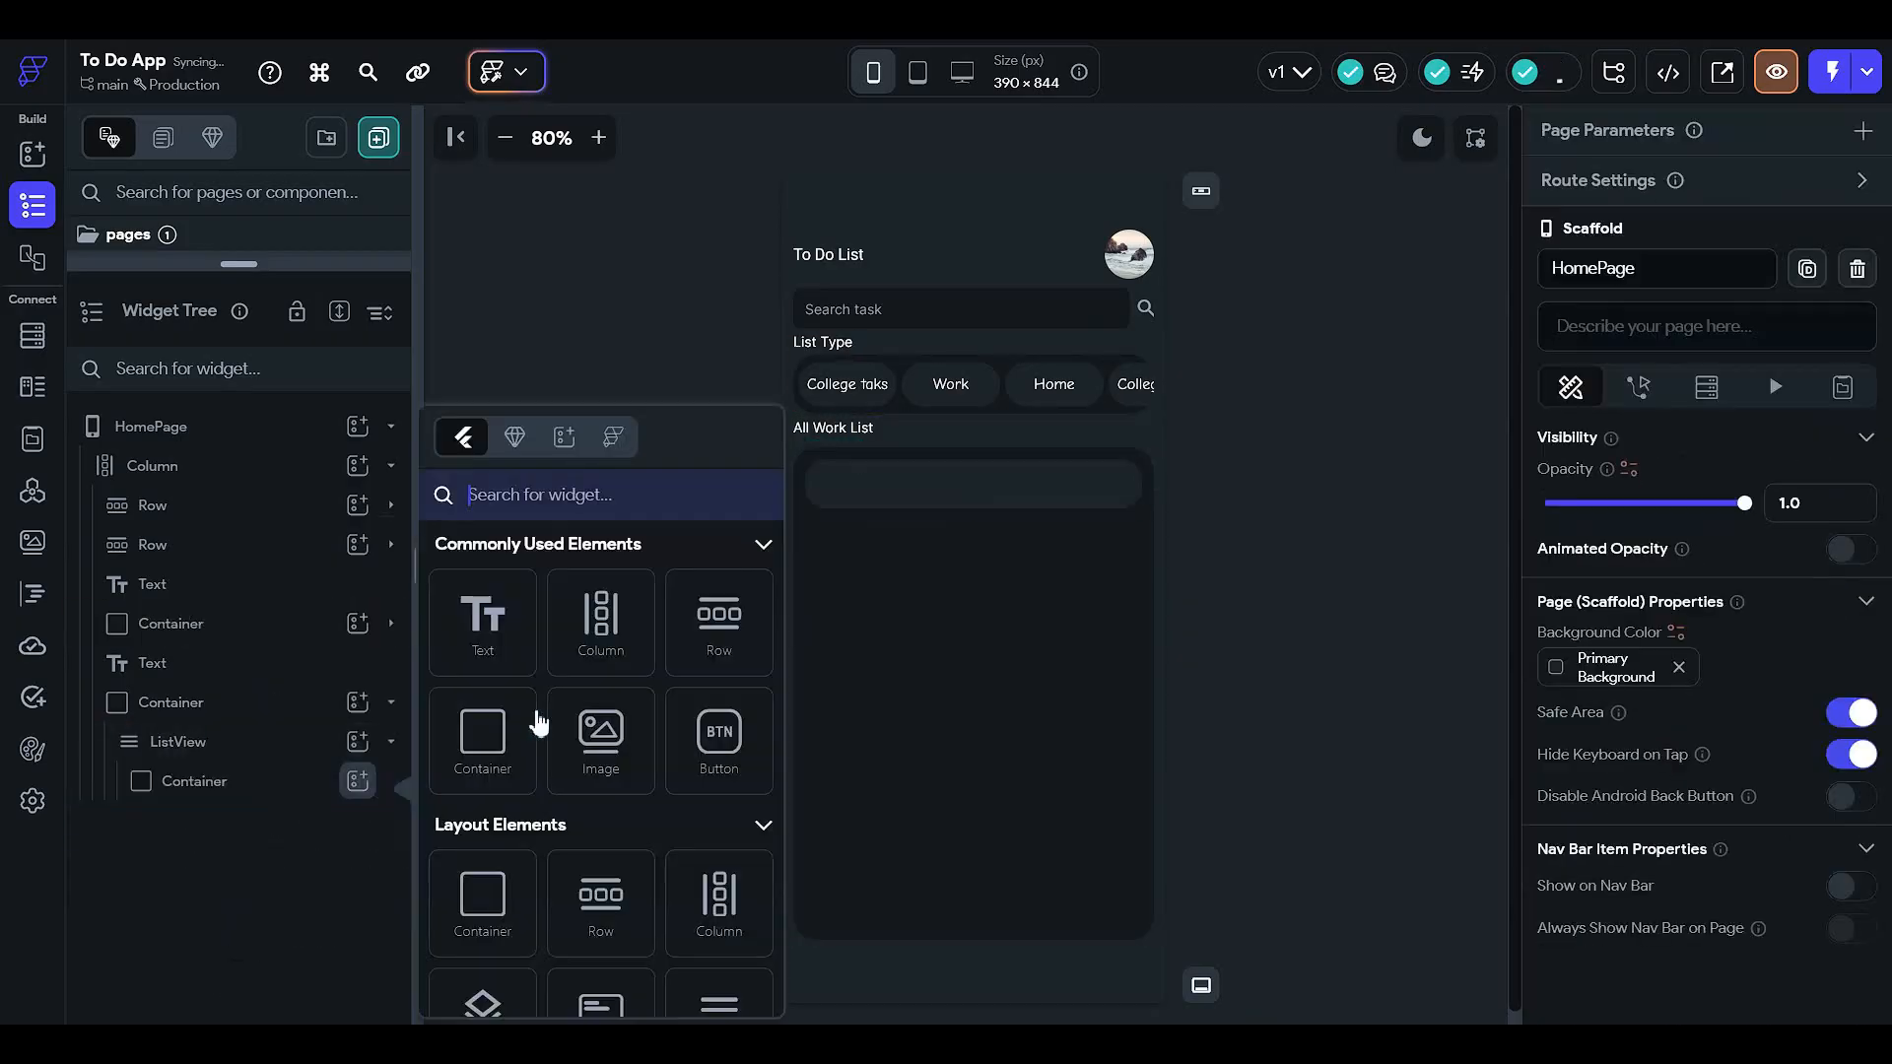
click(619, 627)
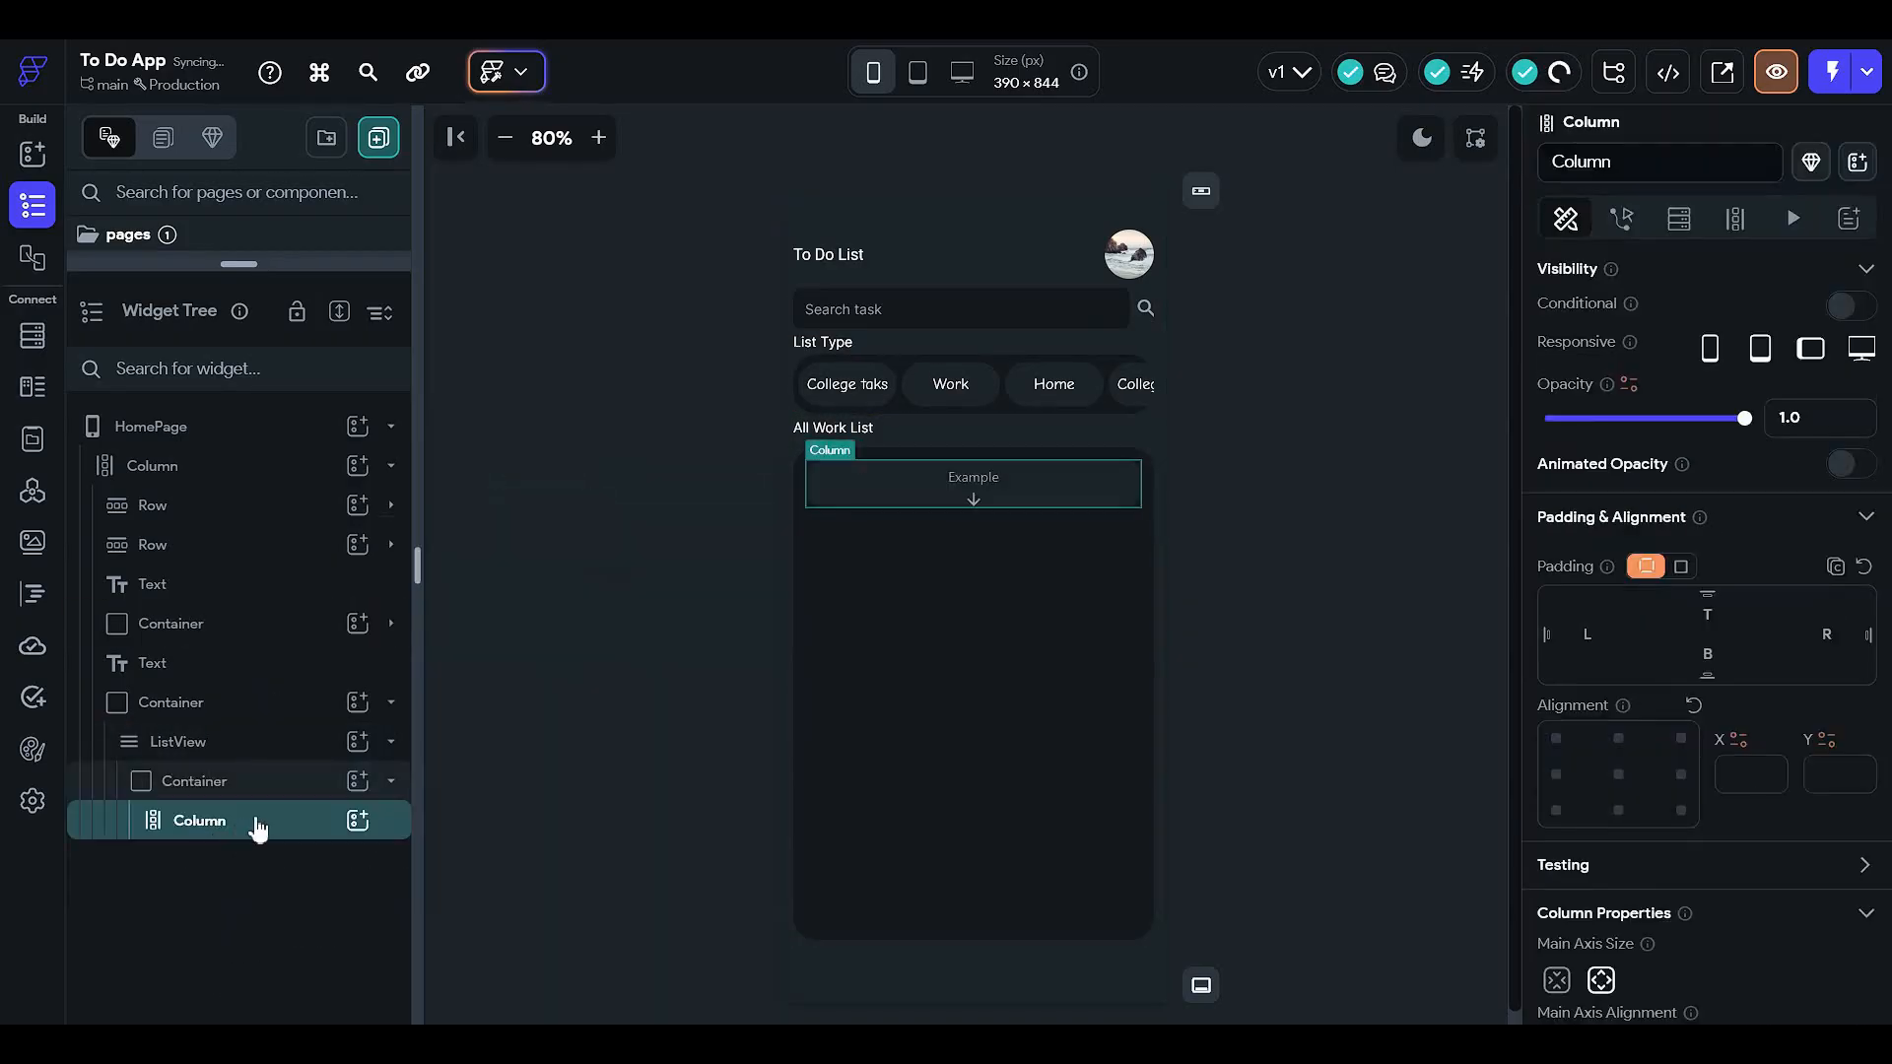
key(ctrl+v)
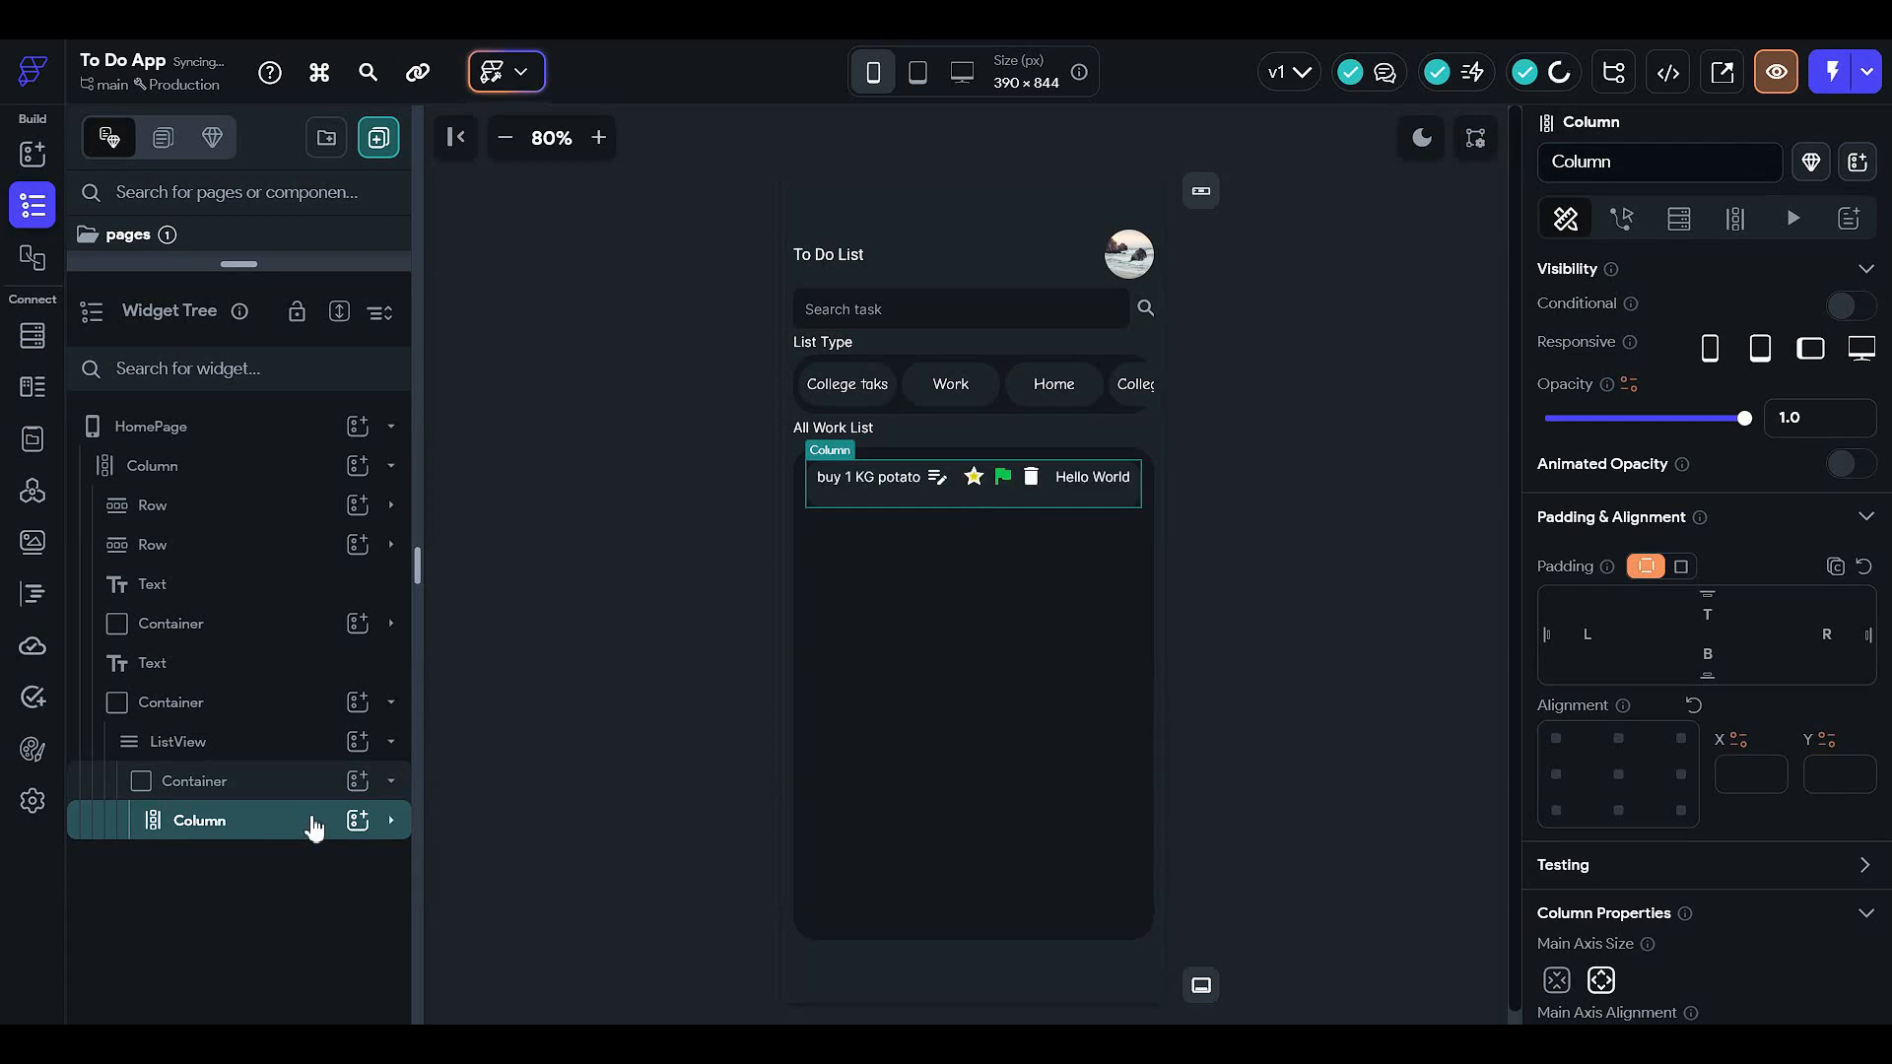
click(295, 873)
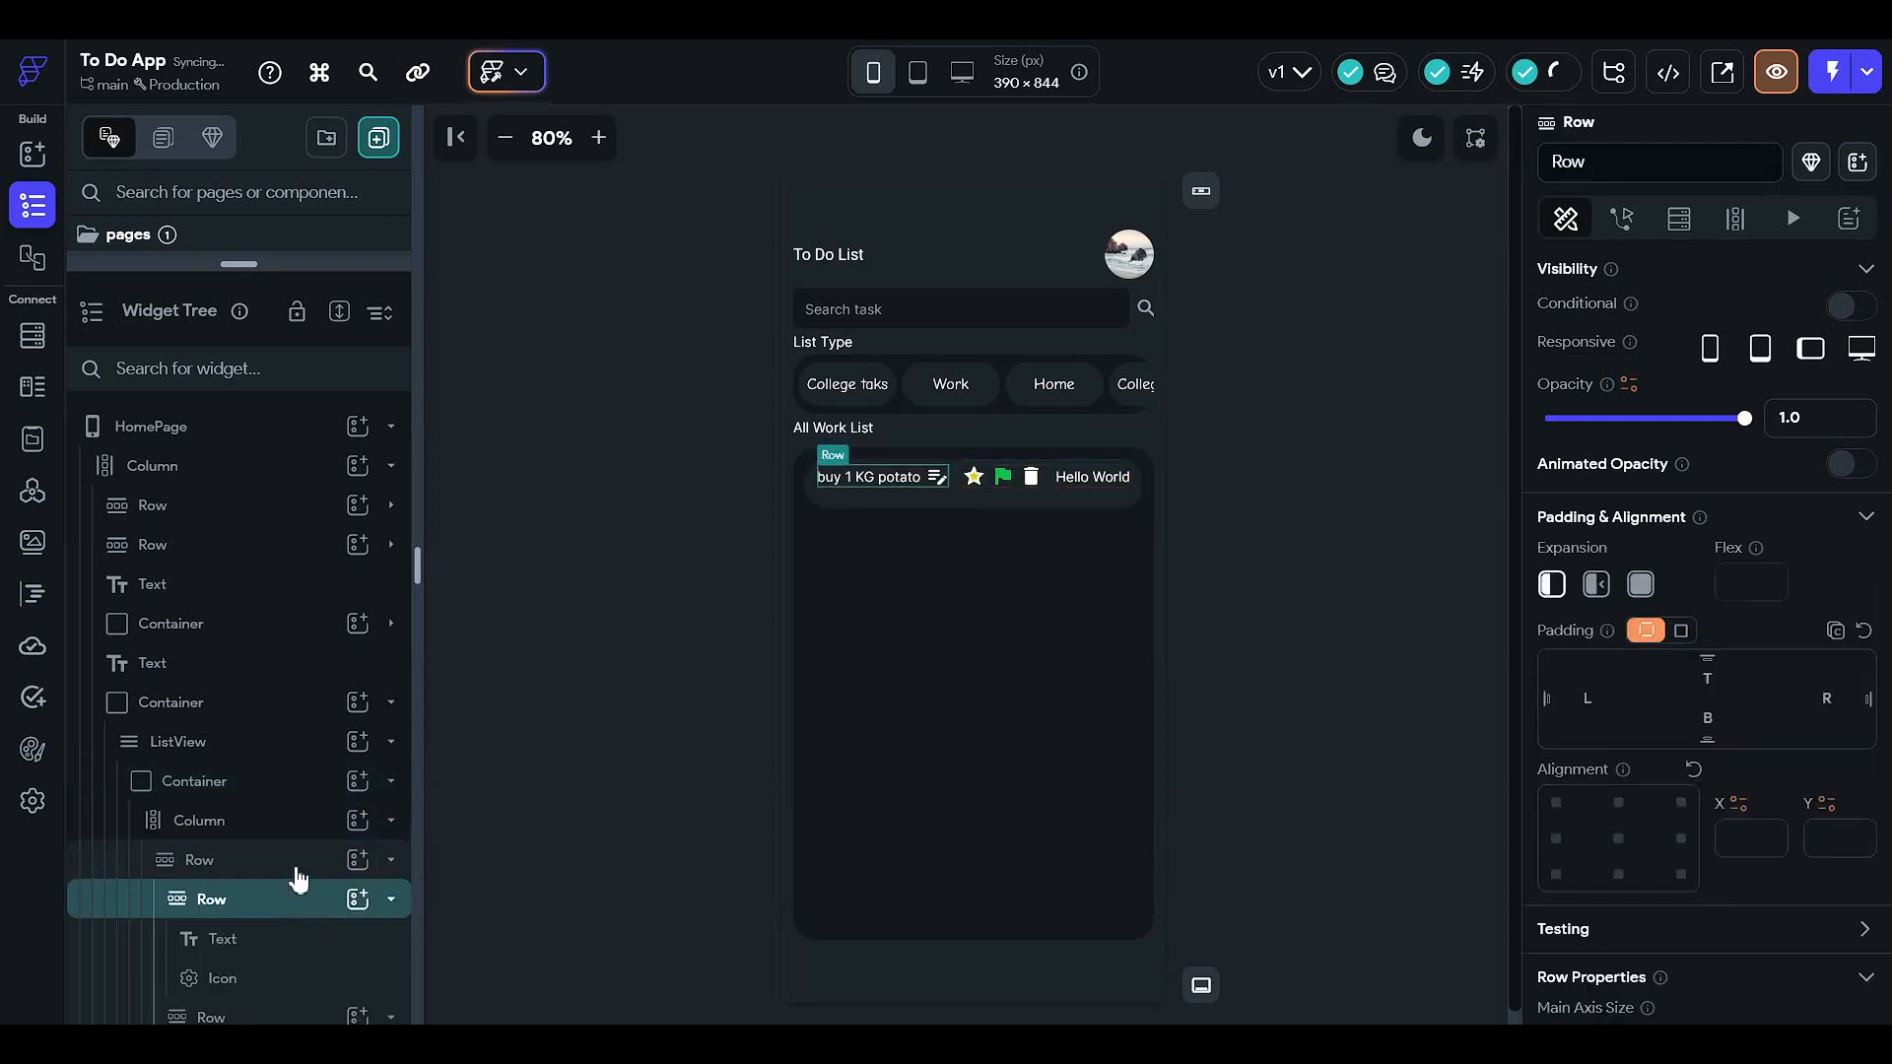
- Move the Hello World text out of the Row to sit beneath it in the Column
scroll(308, 960, down, 3)
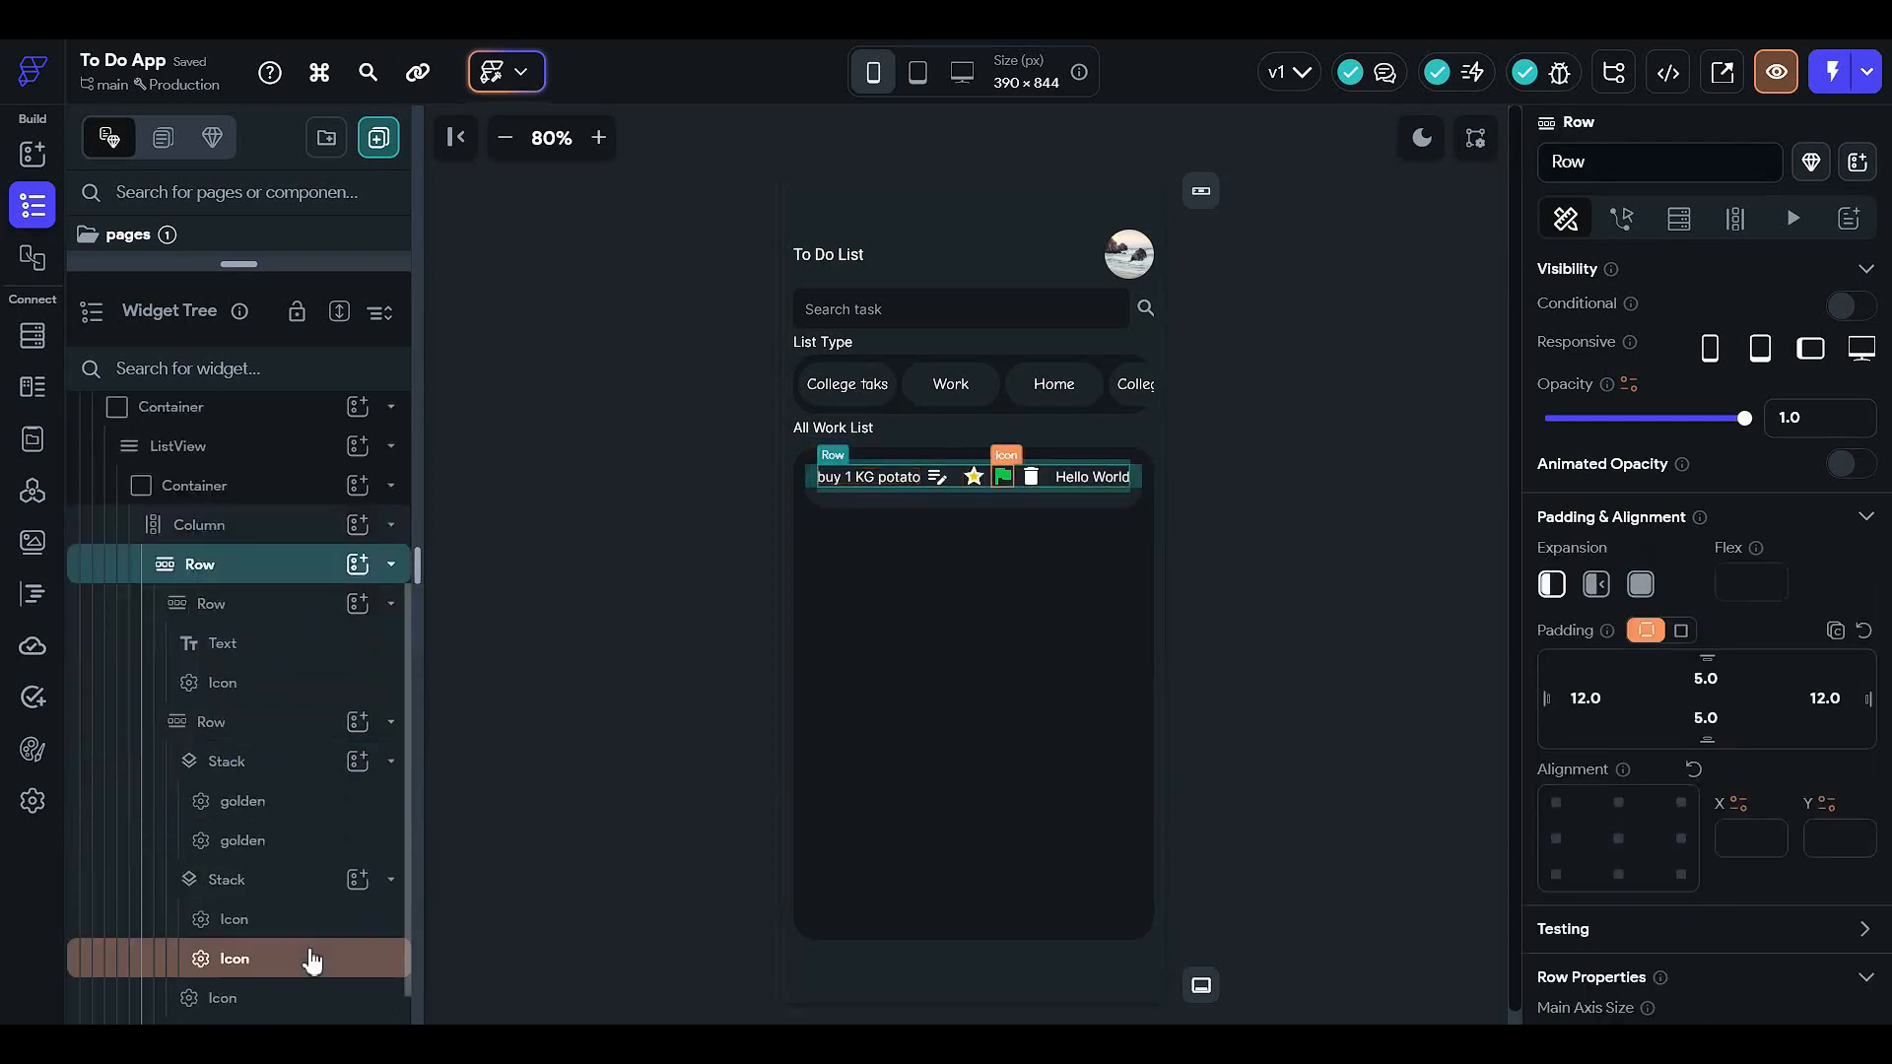
scroll(292, 918, down, 1)
click(253, 992)
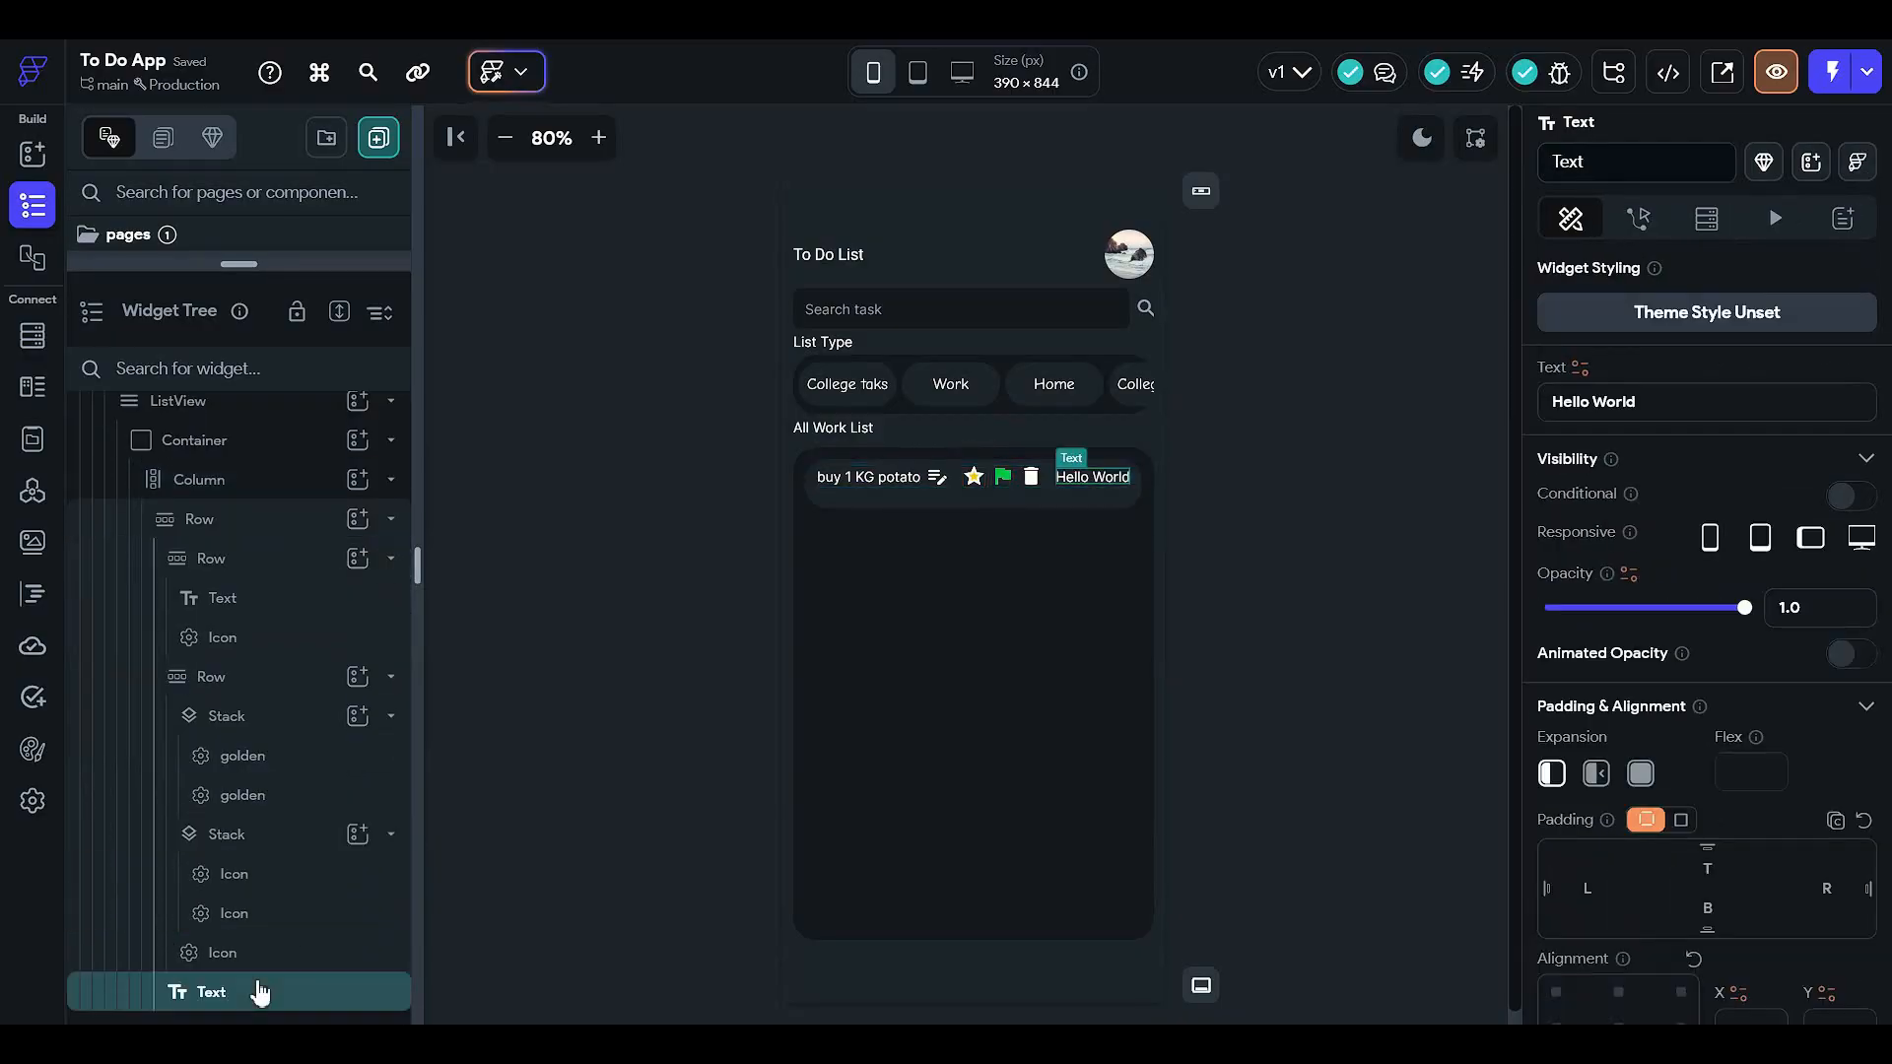
right_click(253, 994)
click(302, 474)
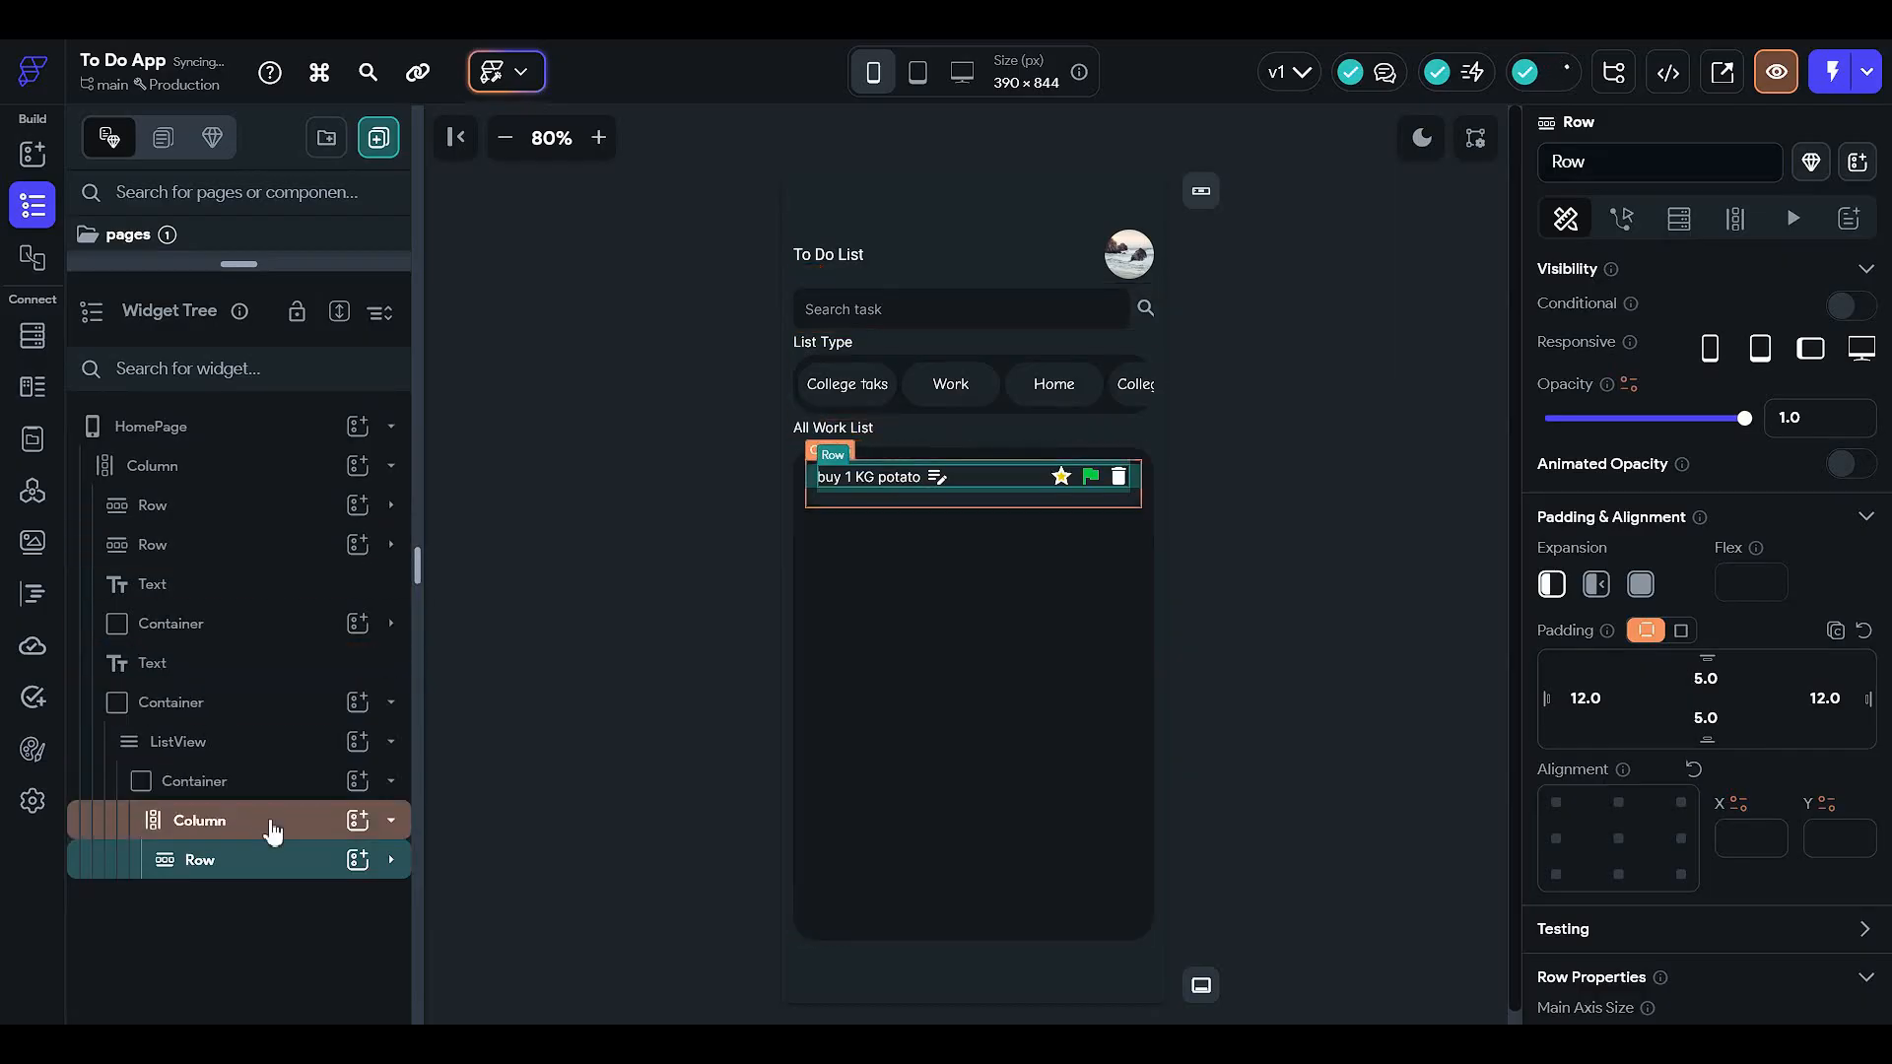
click(270, 822)
key(ctrl+v)
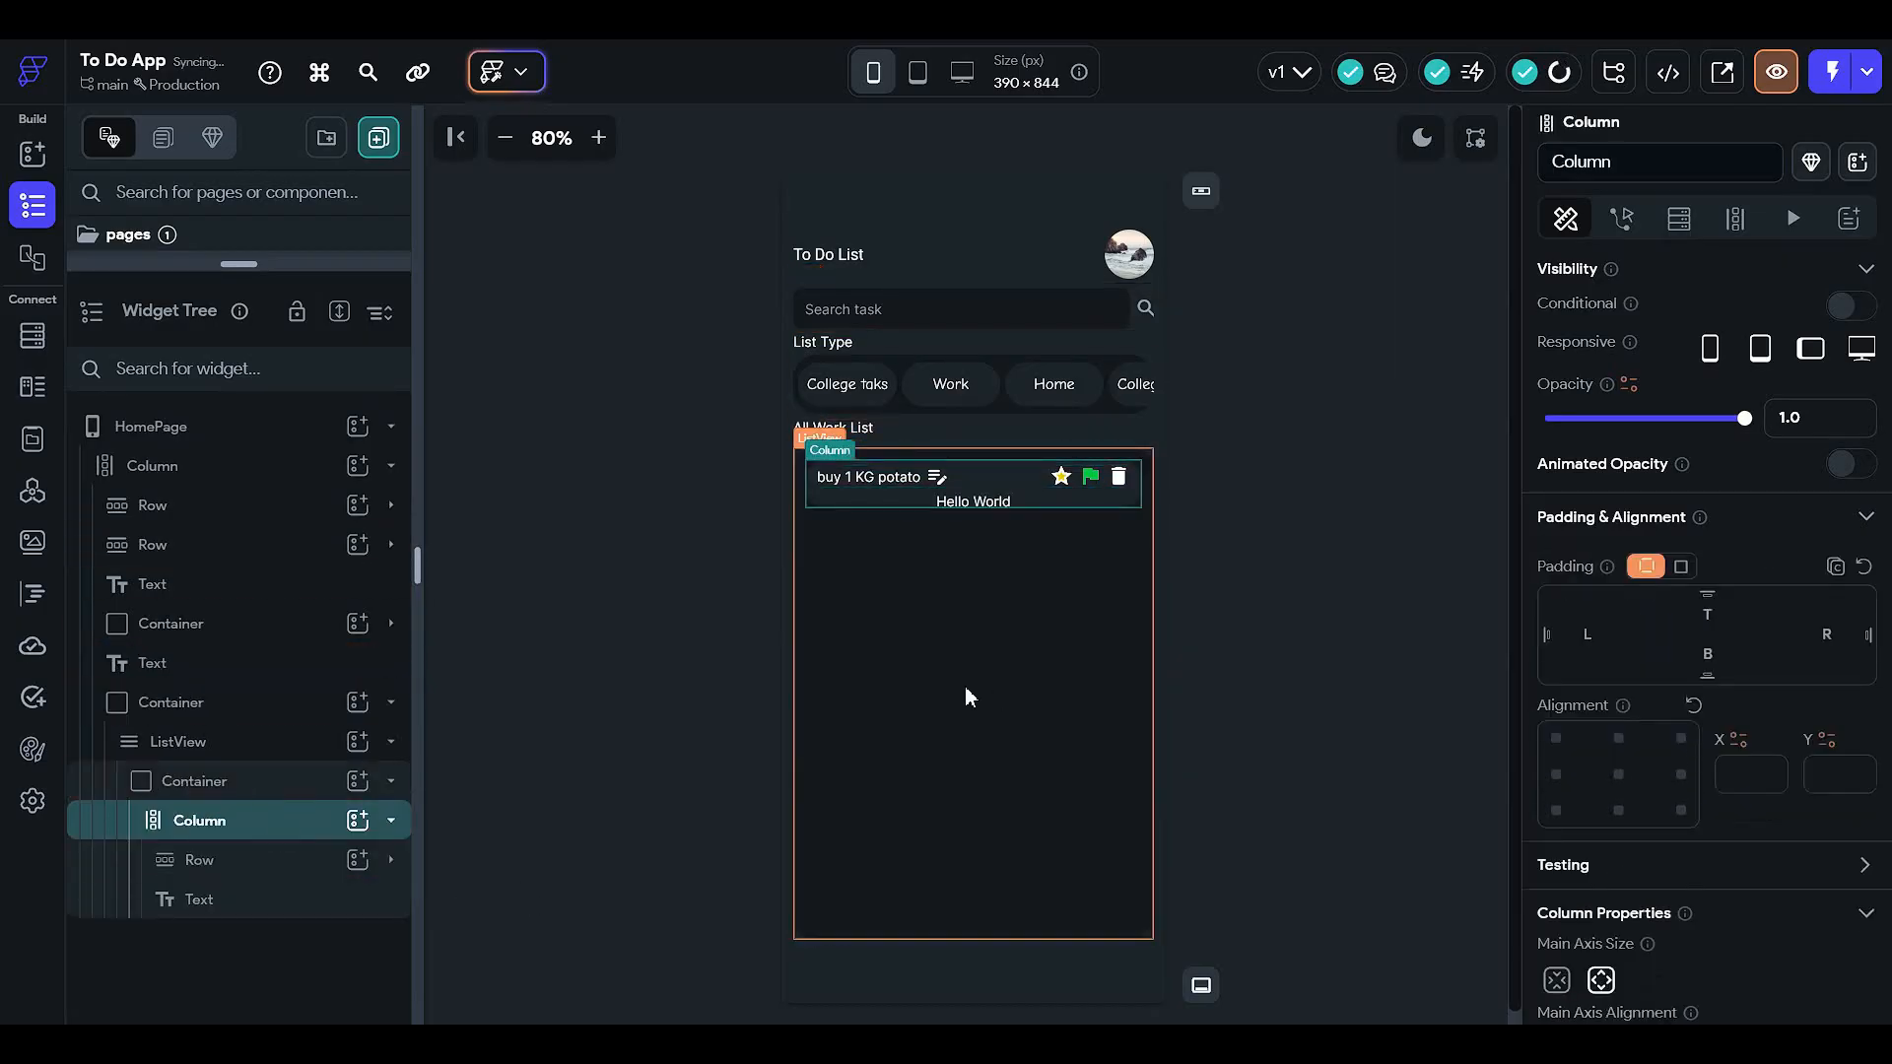
- Change the list item Container's height from 50 to 55, then to 60
click(262, 793)
scroll(1779, 739, down, 4)
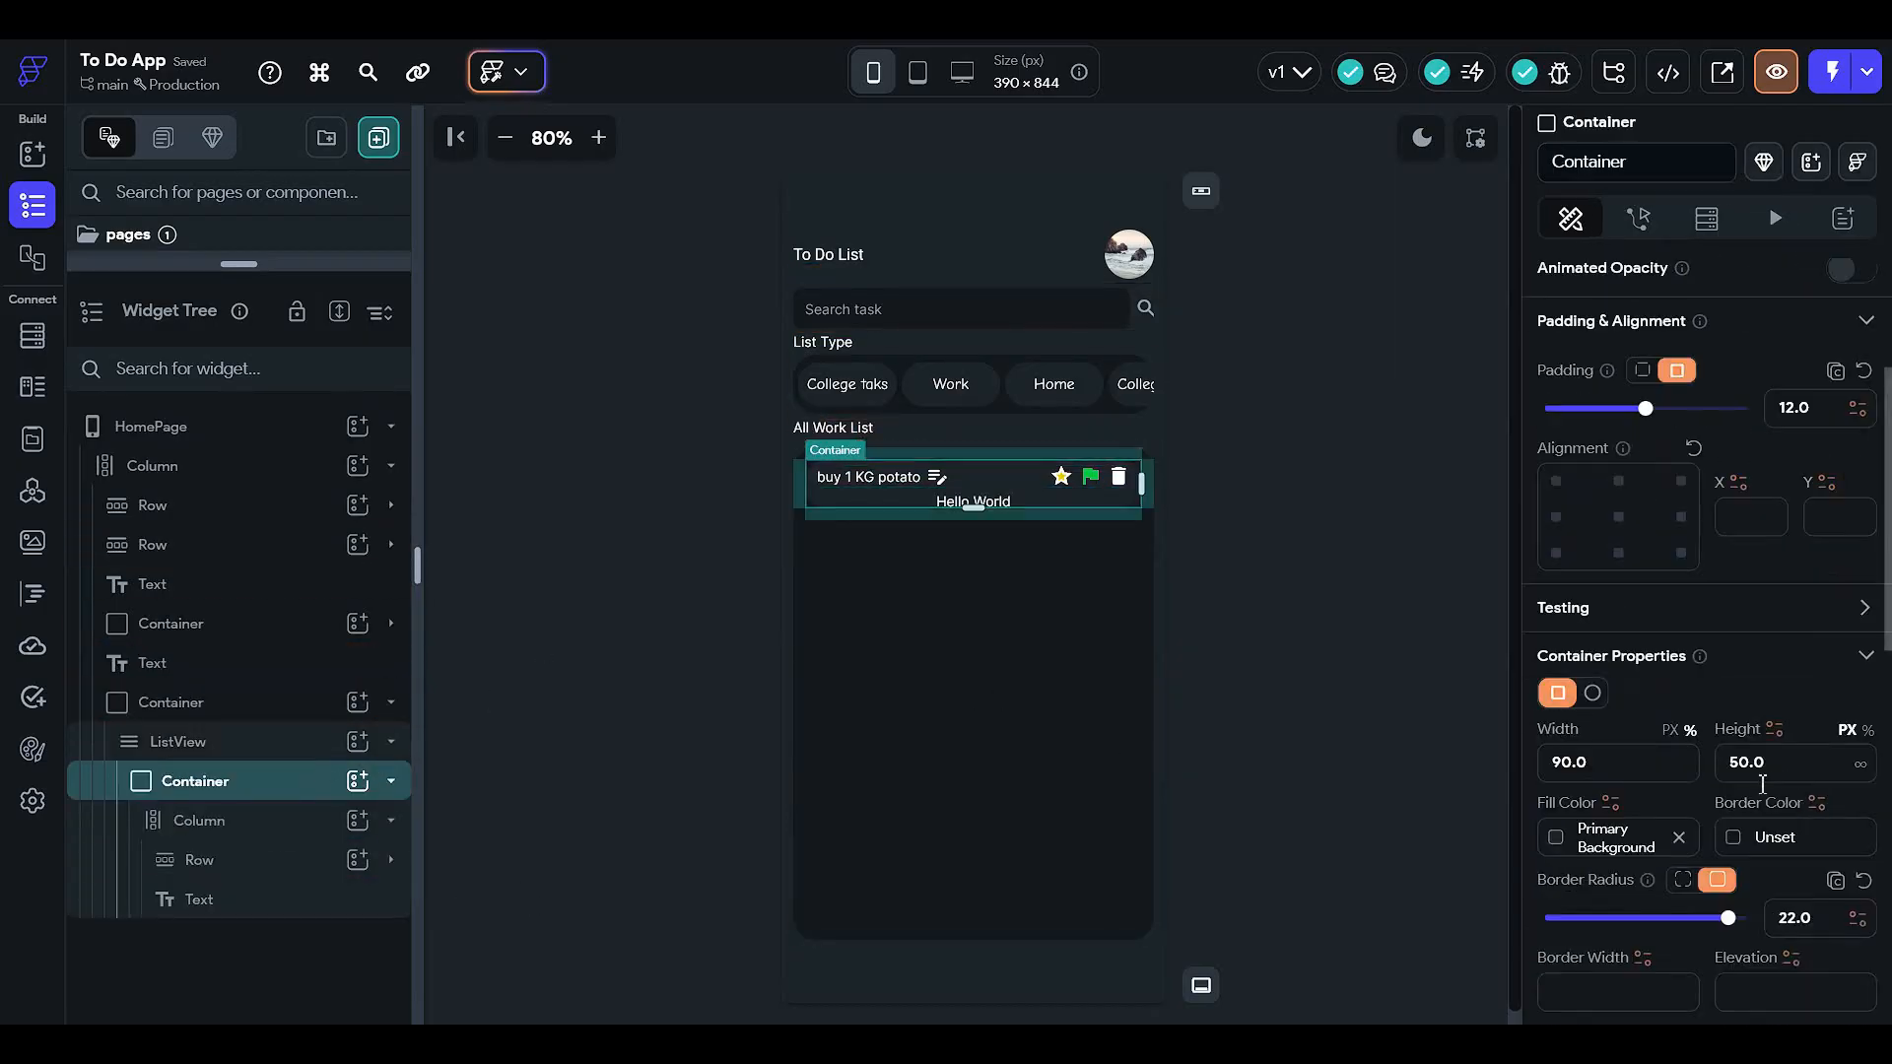
click(1789, 658)
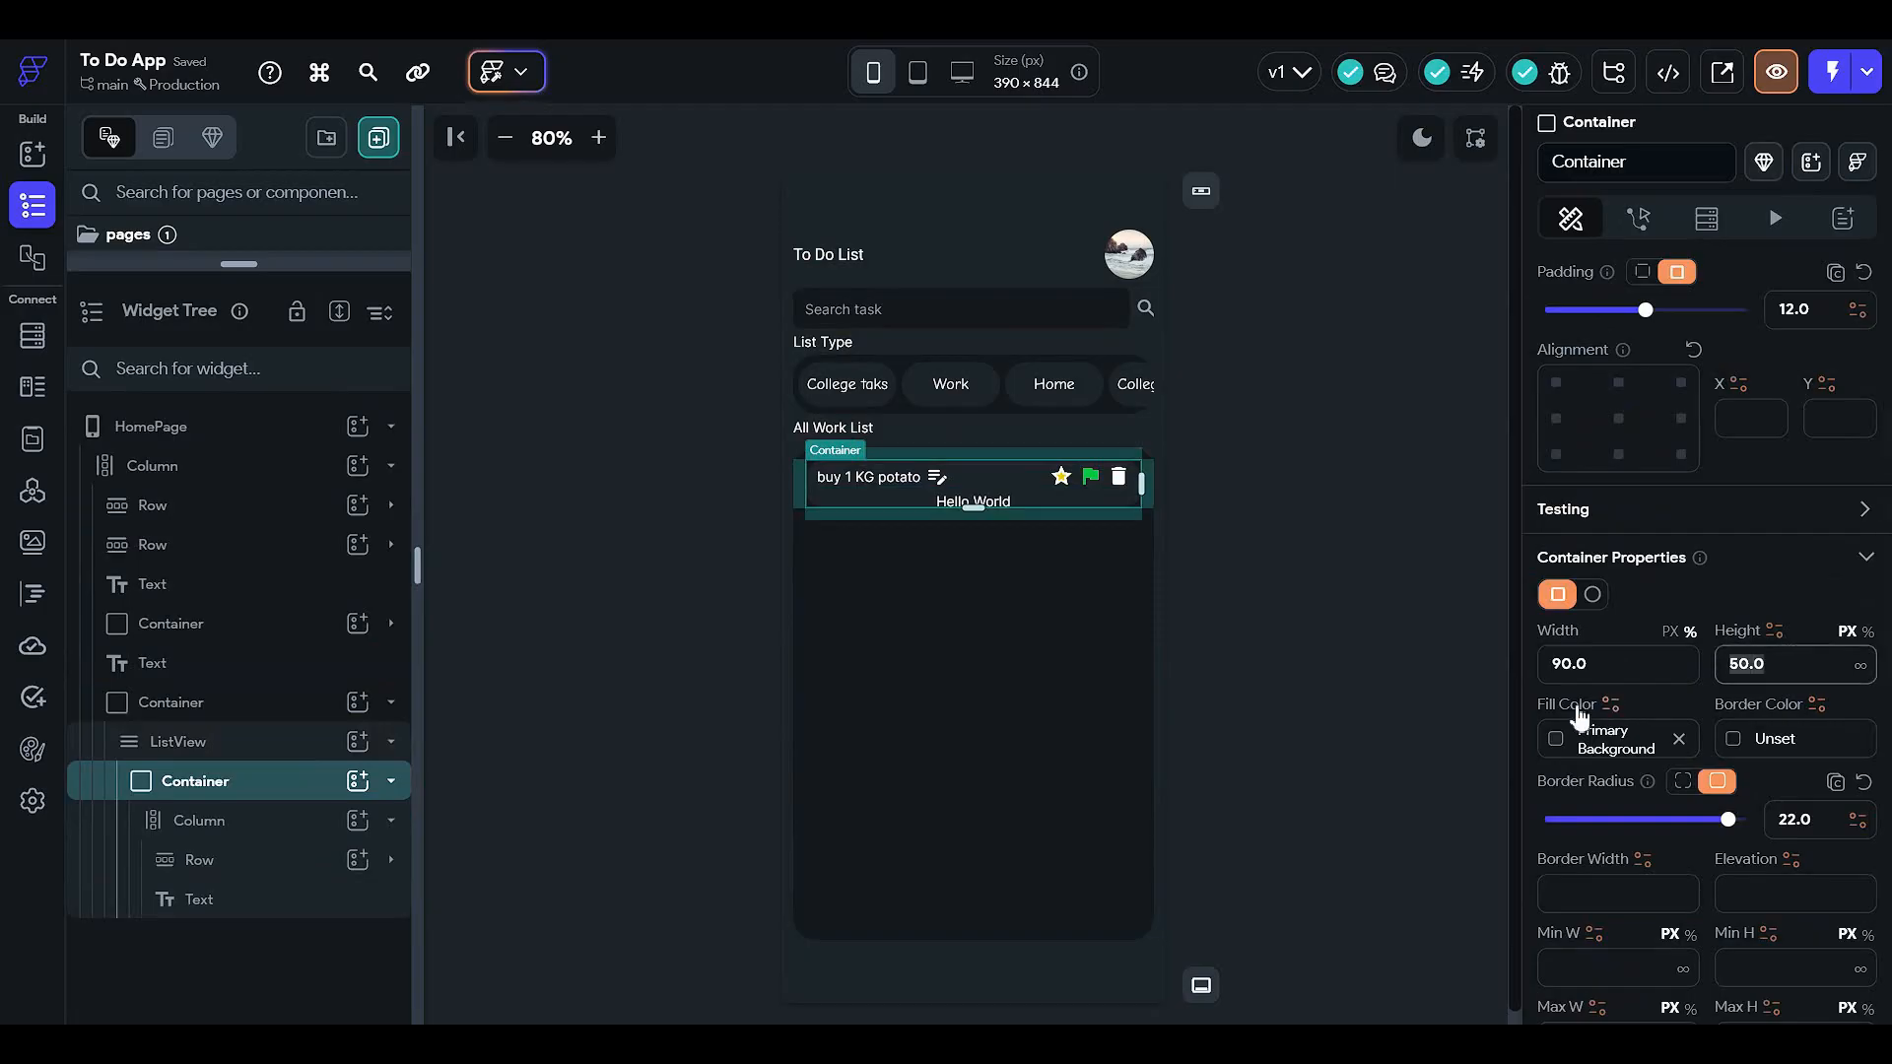
text(55)
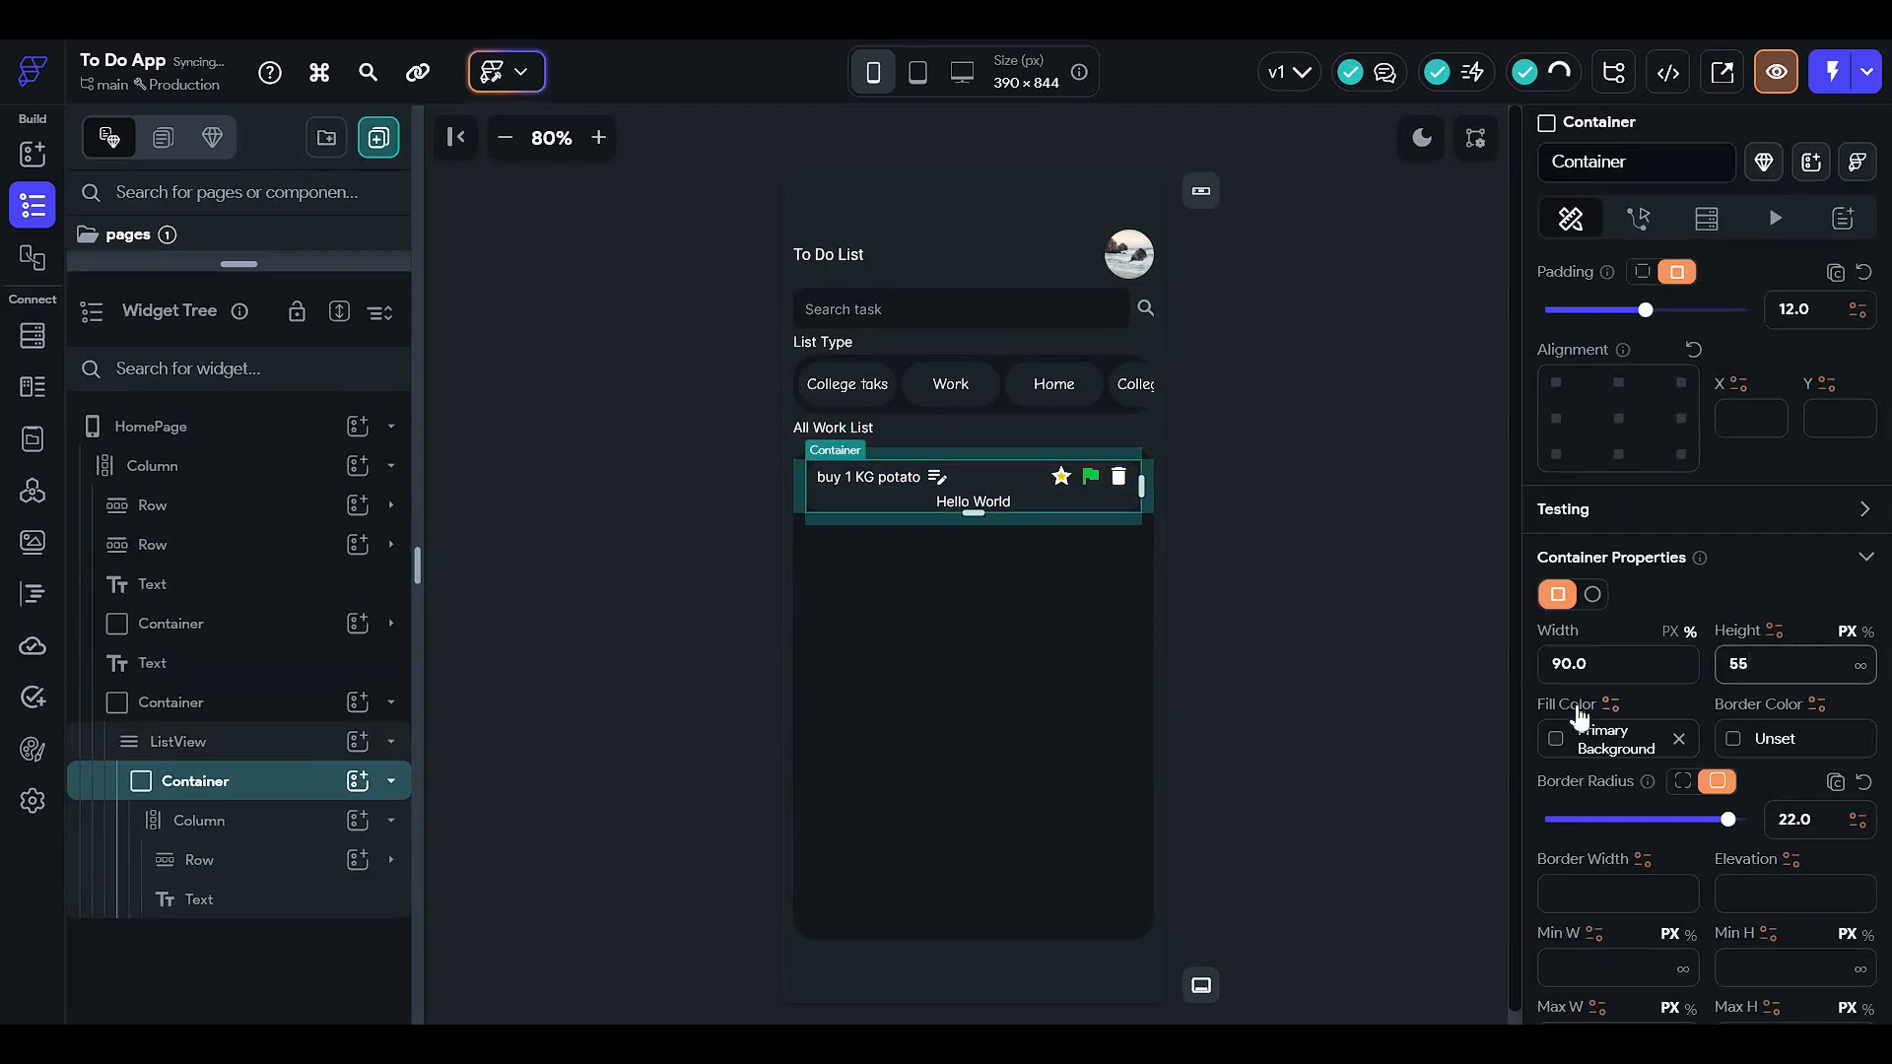
click(1414, 516)
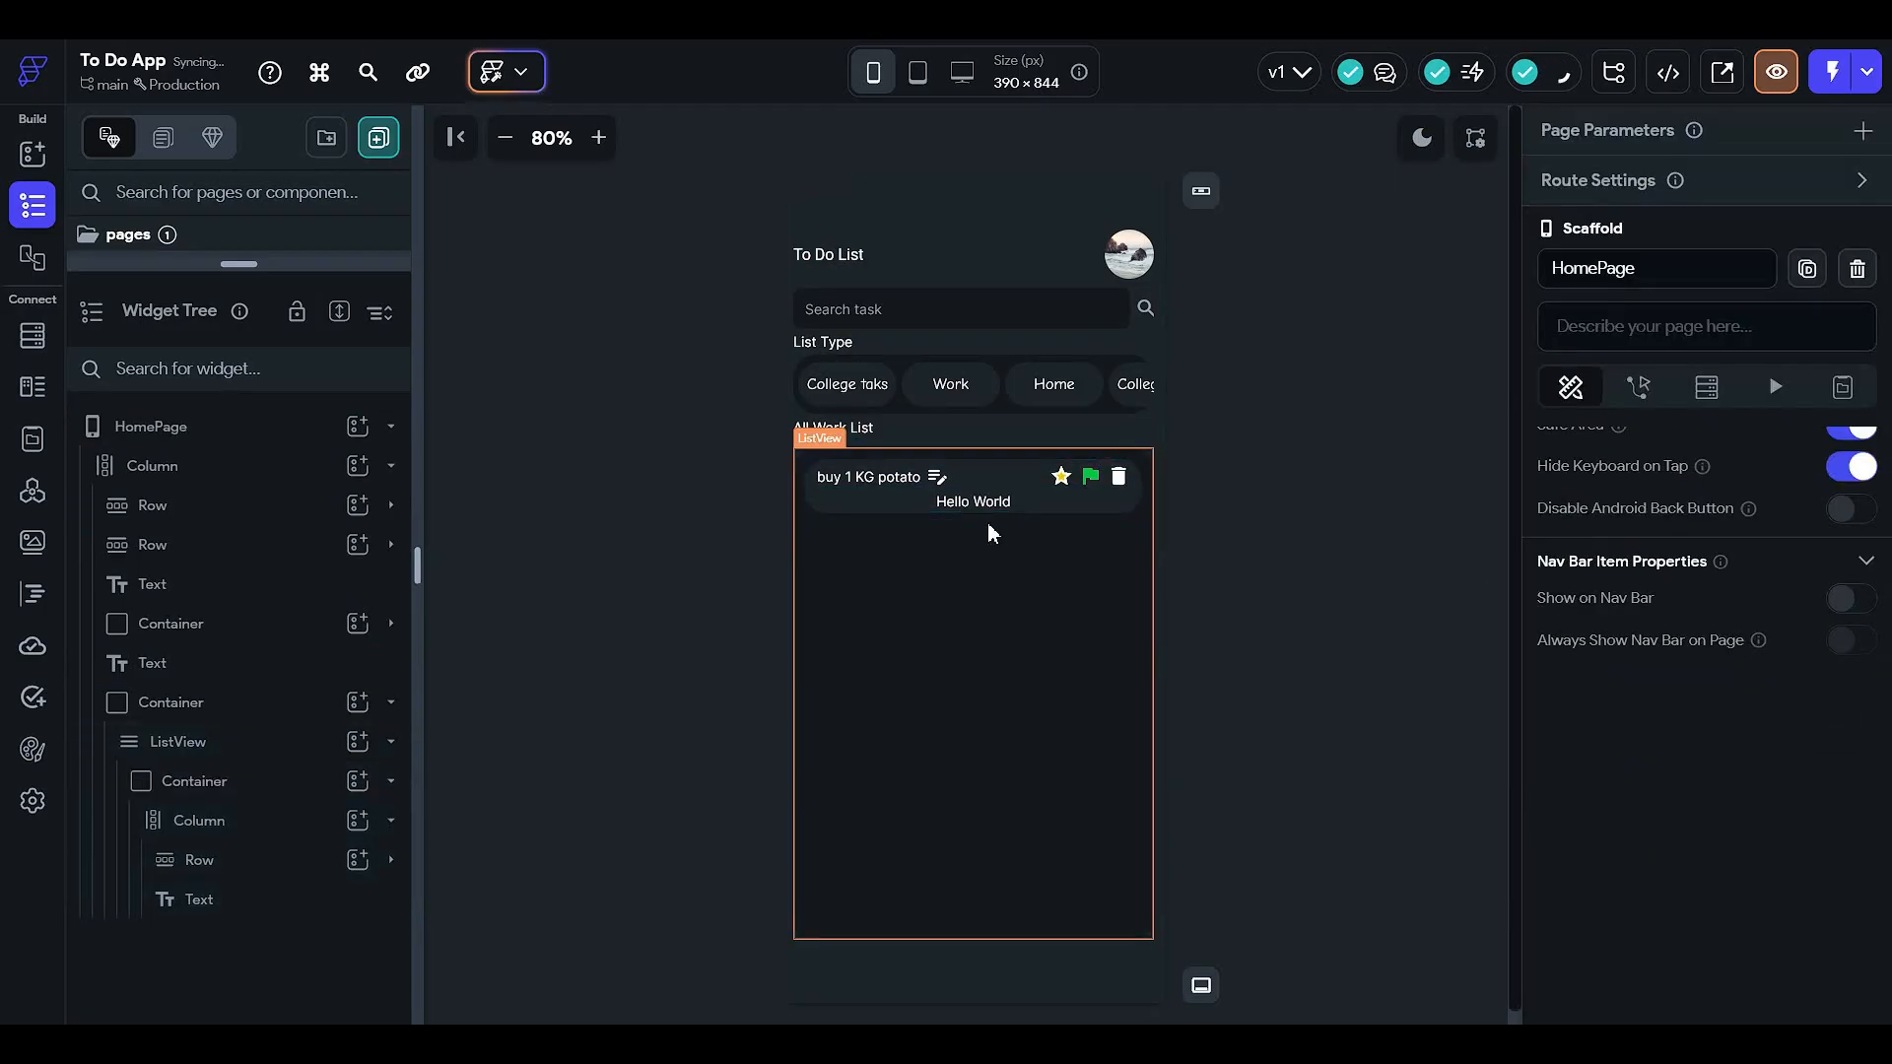
click(296, 779)
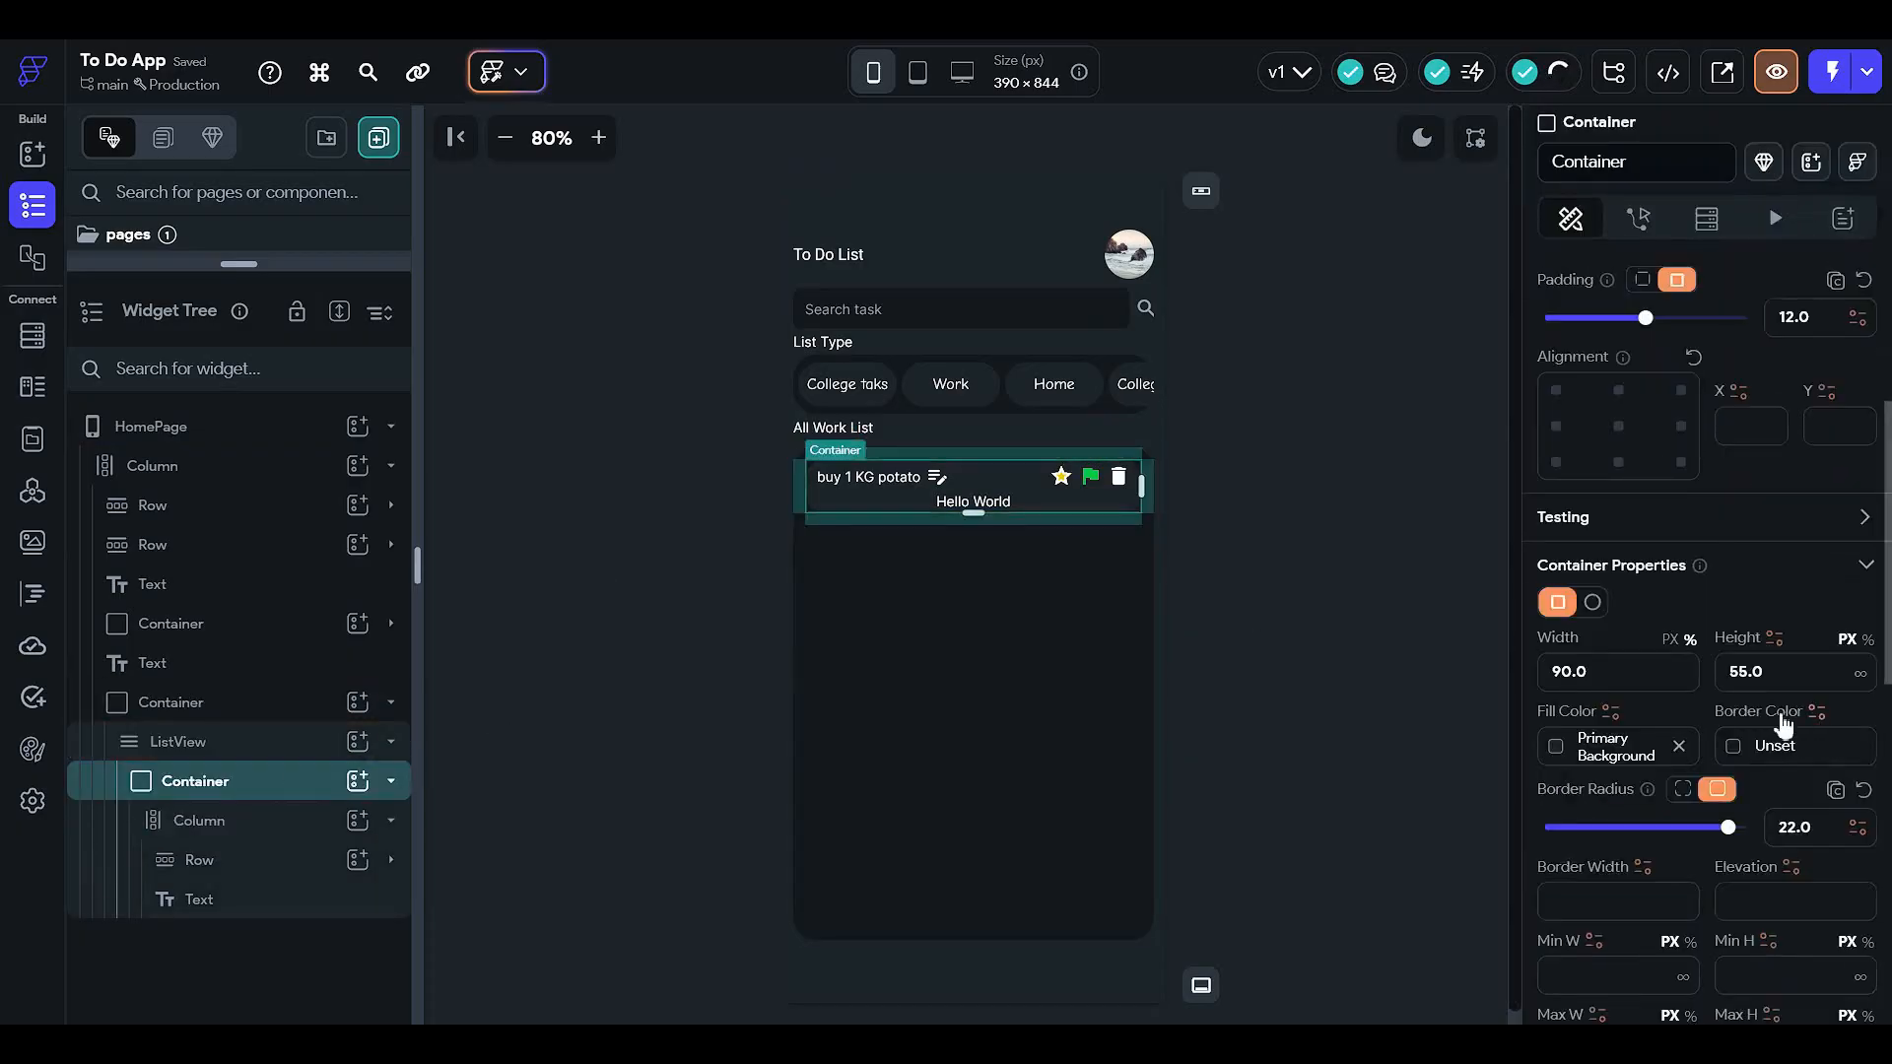
drag(1775, 675, 1529, 680)
text(60)
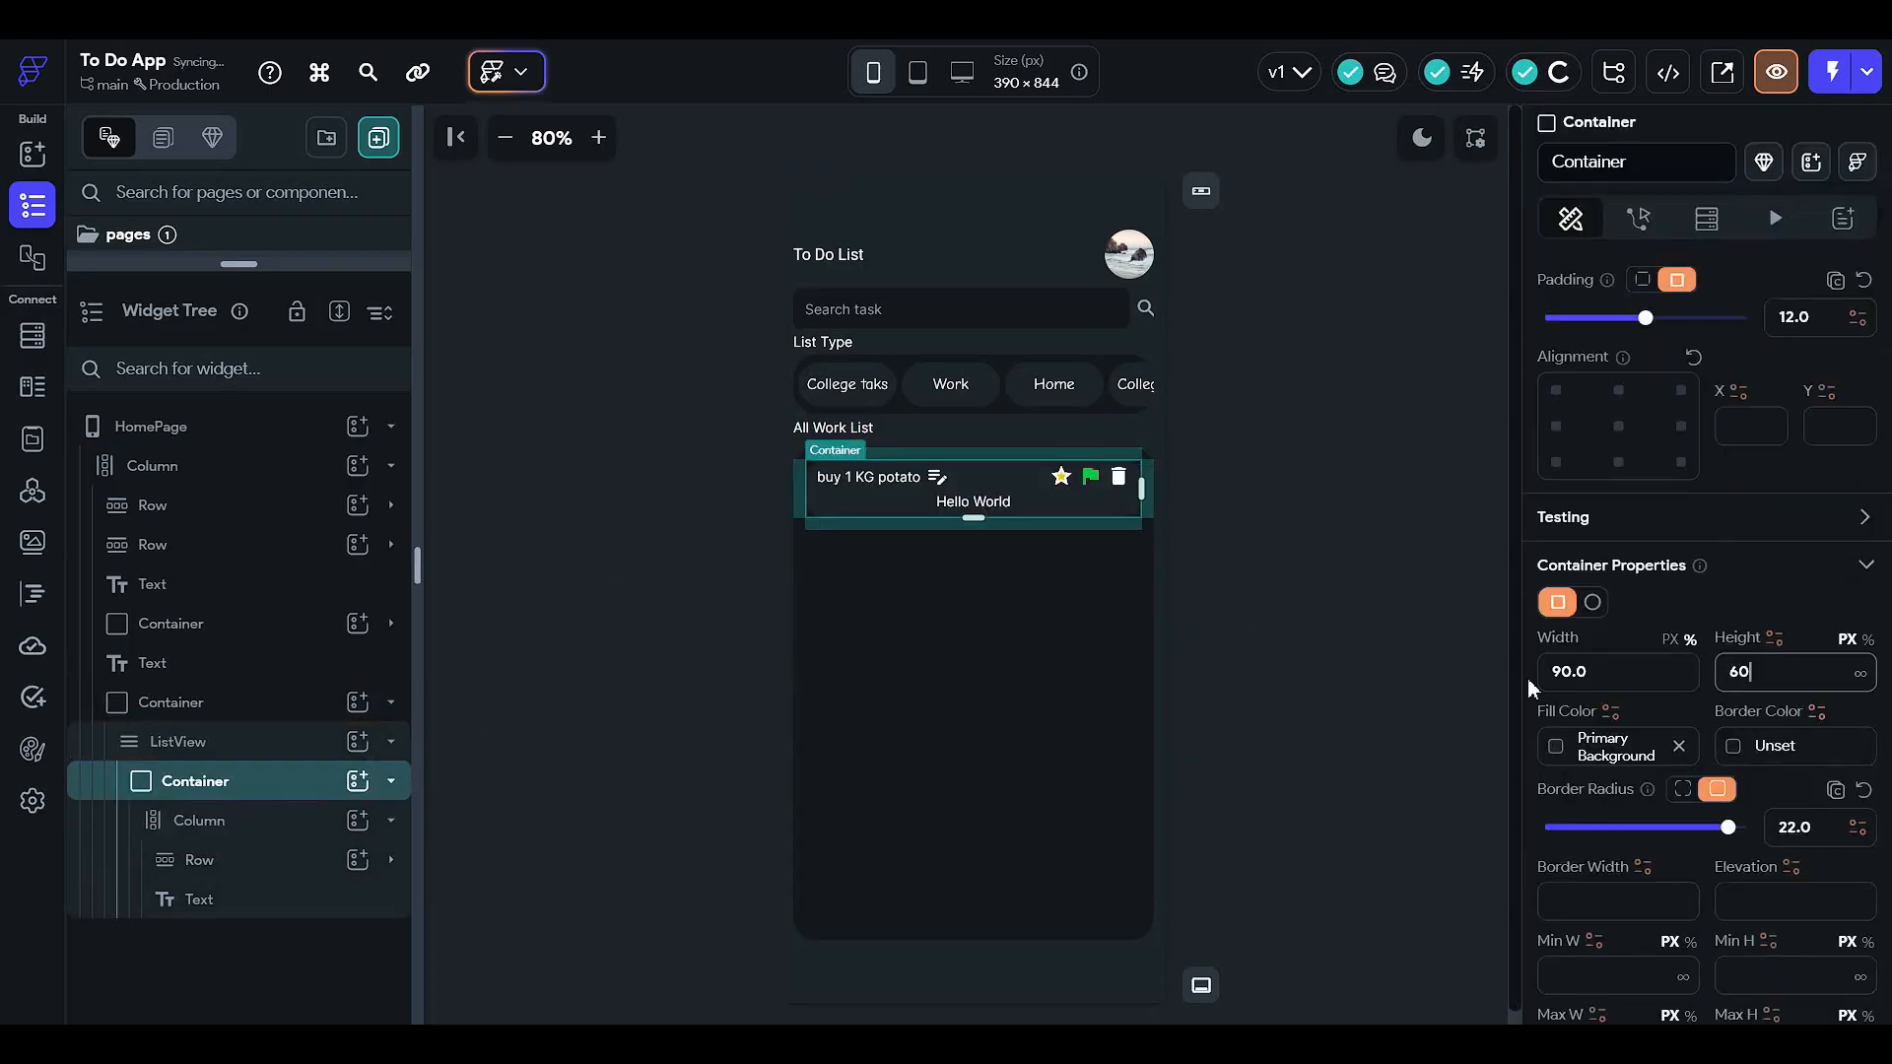
click(1334, 611)
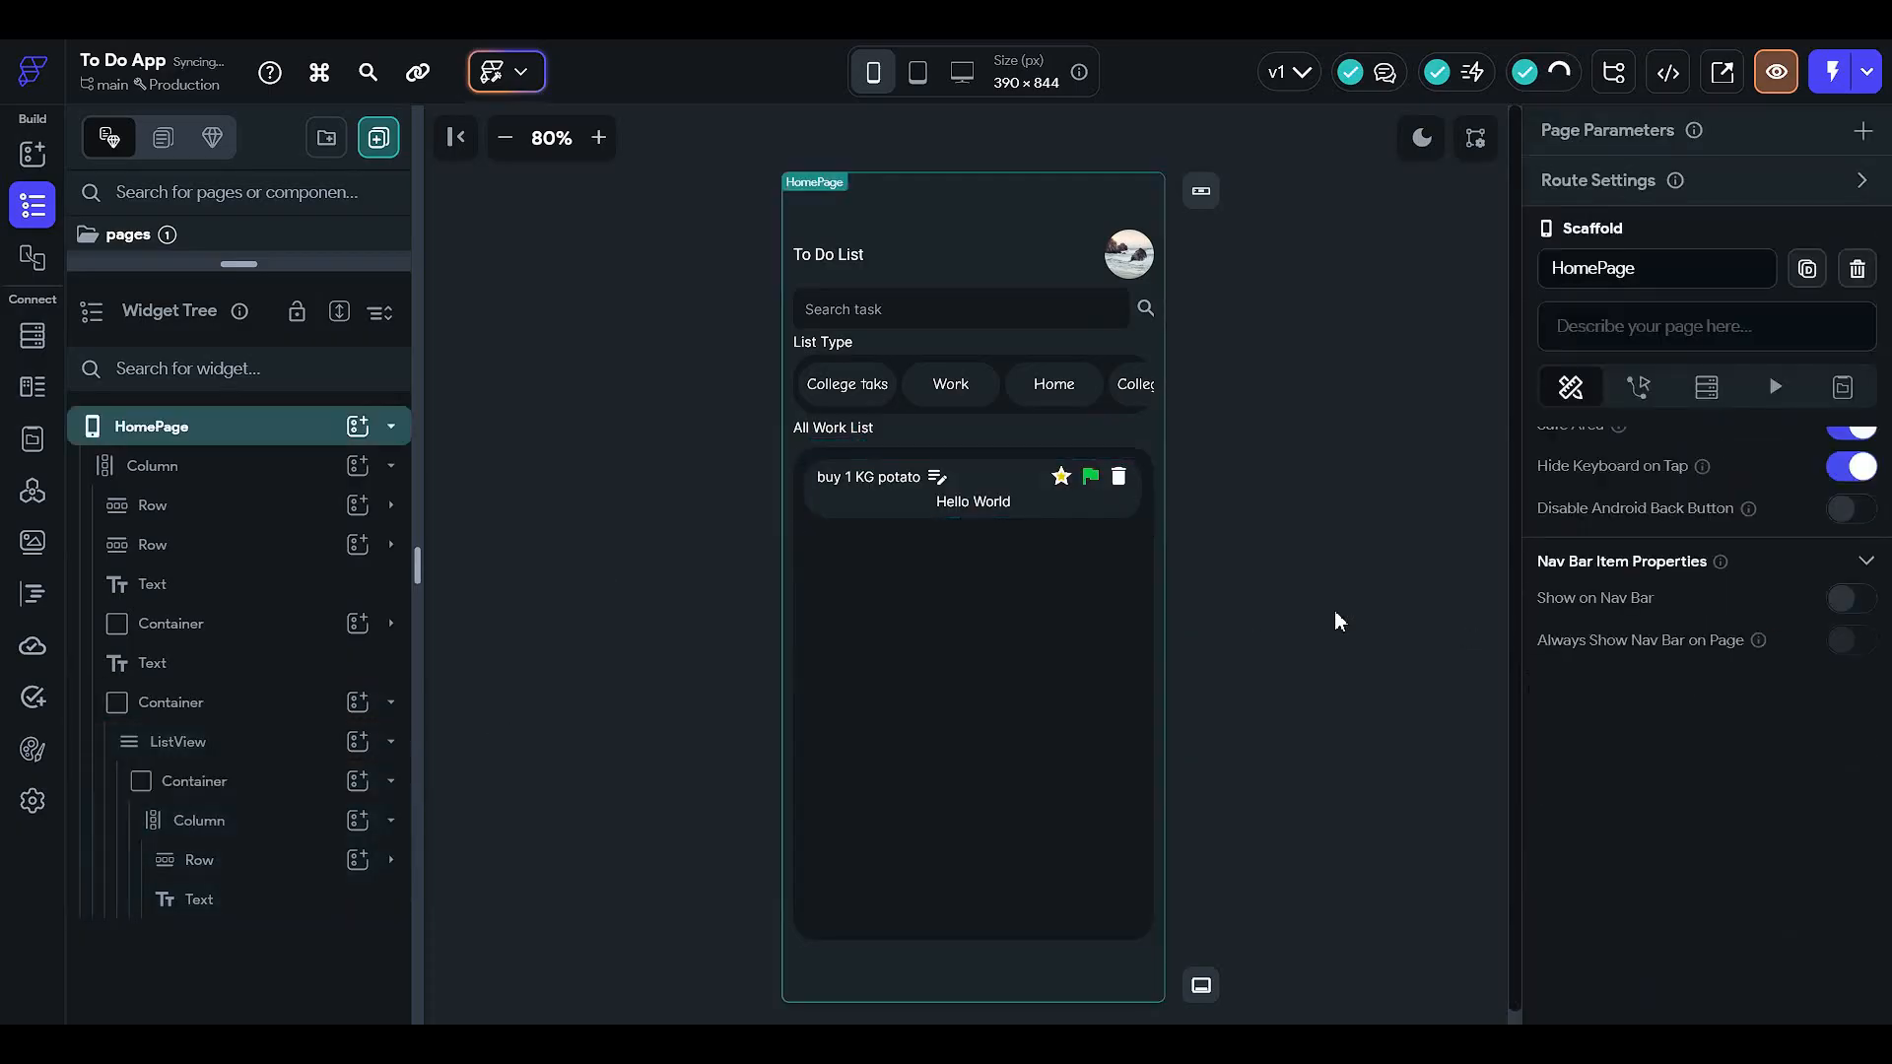
- Give the Hello World text a padding value of 12
click(948, 504)
scroll(1581, 569, down, 5)
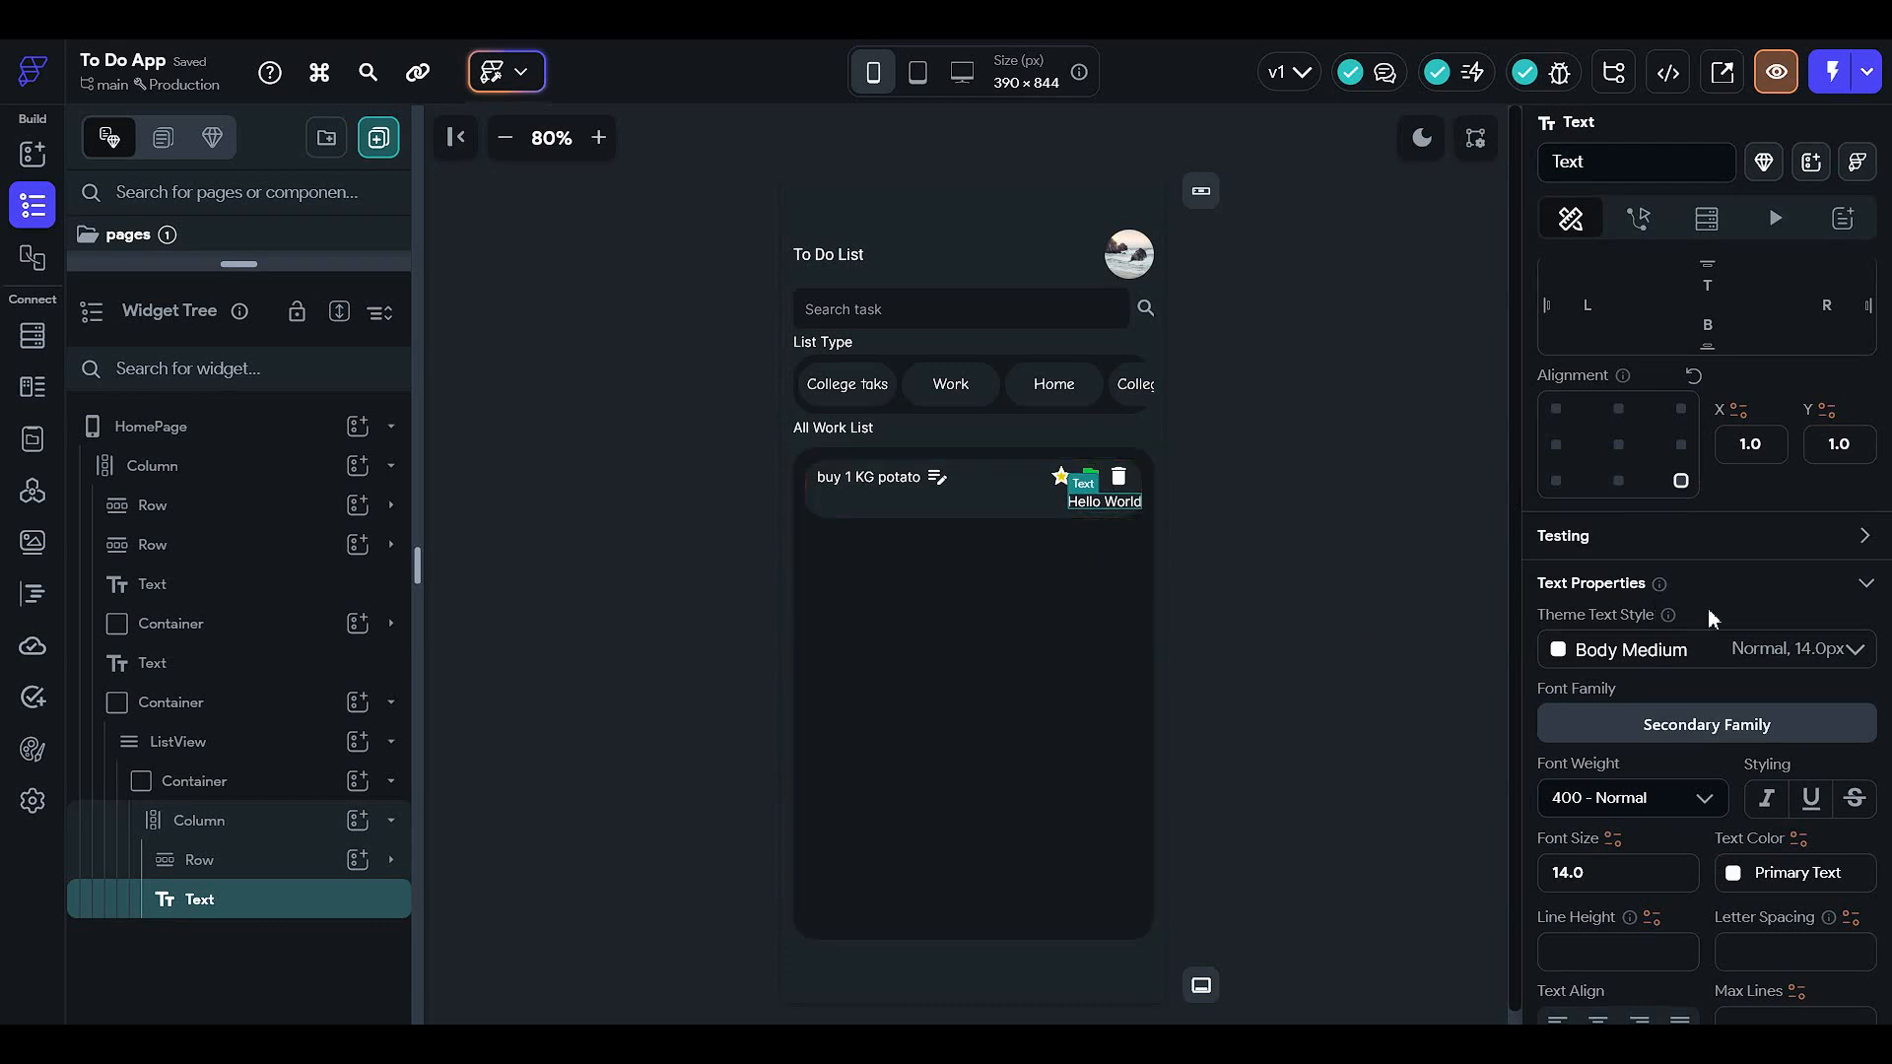
scroll(1707, 607, up, 2)
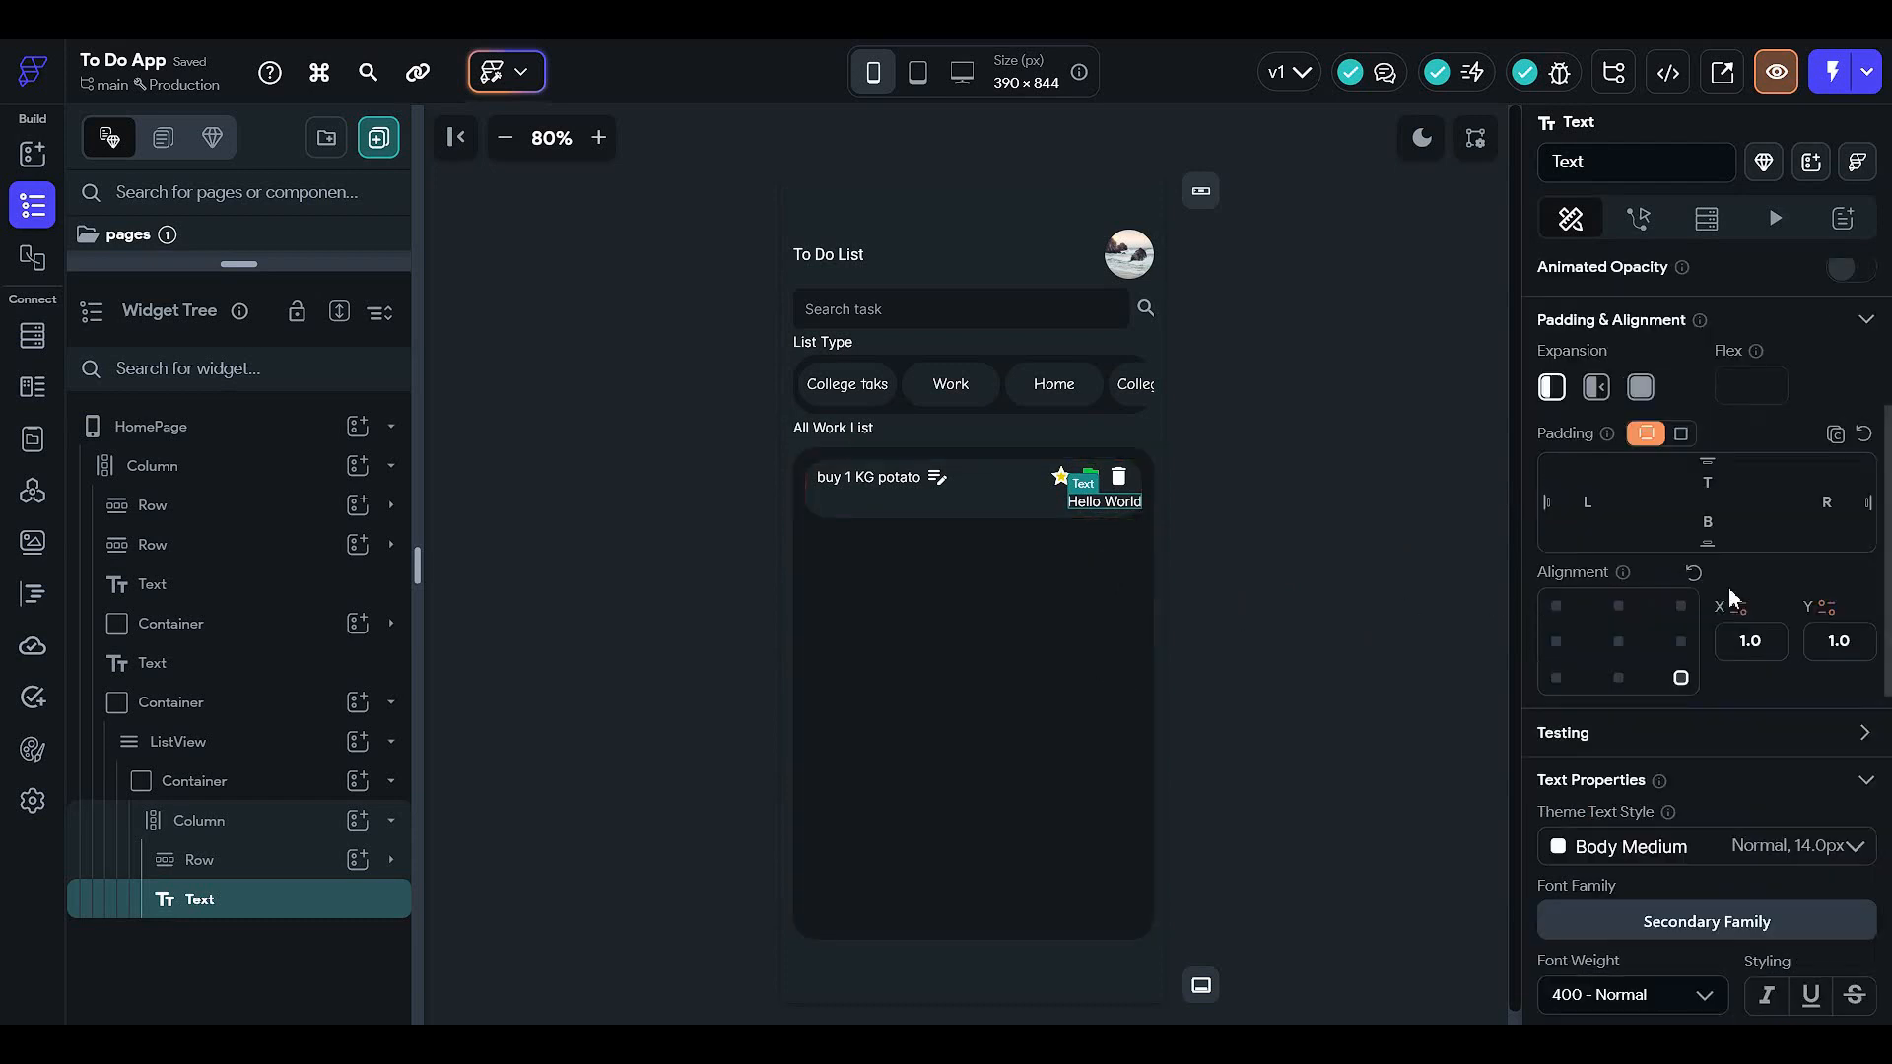
click(1012, 487)
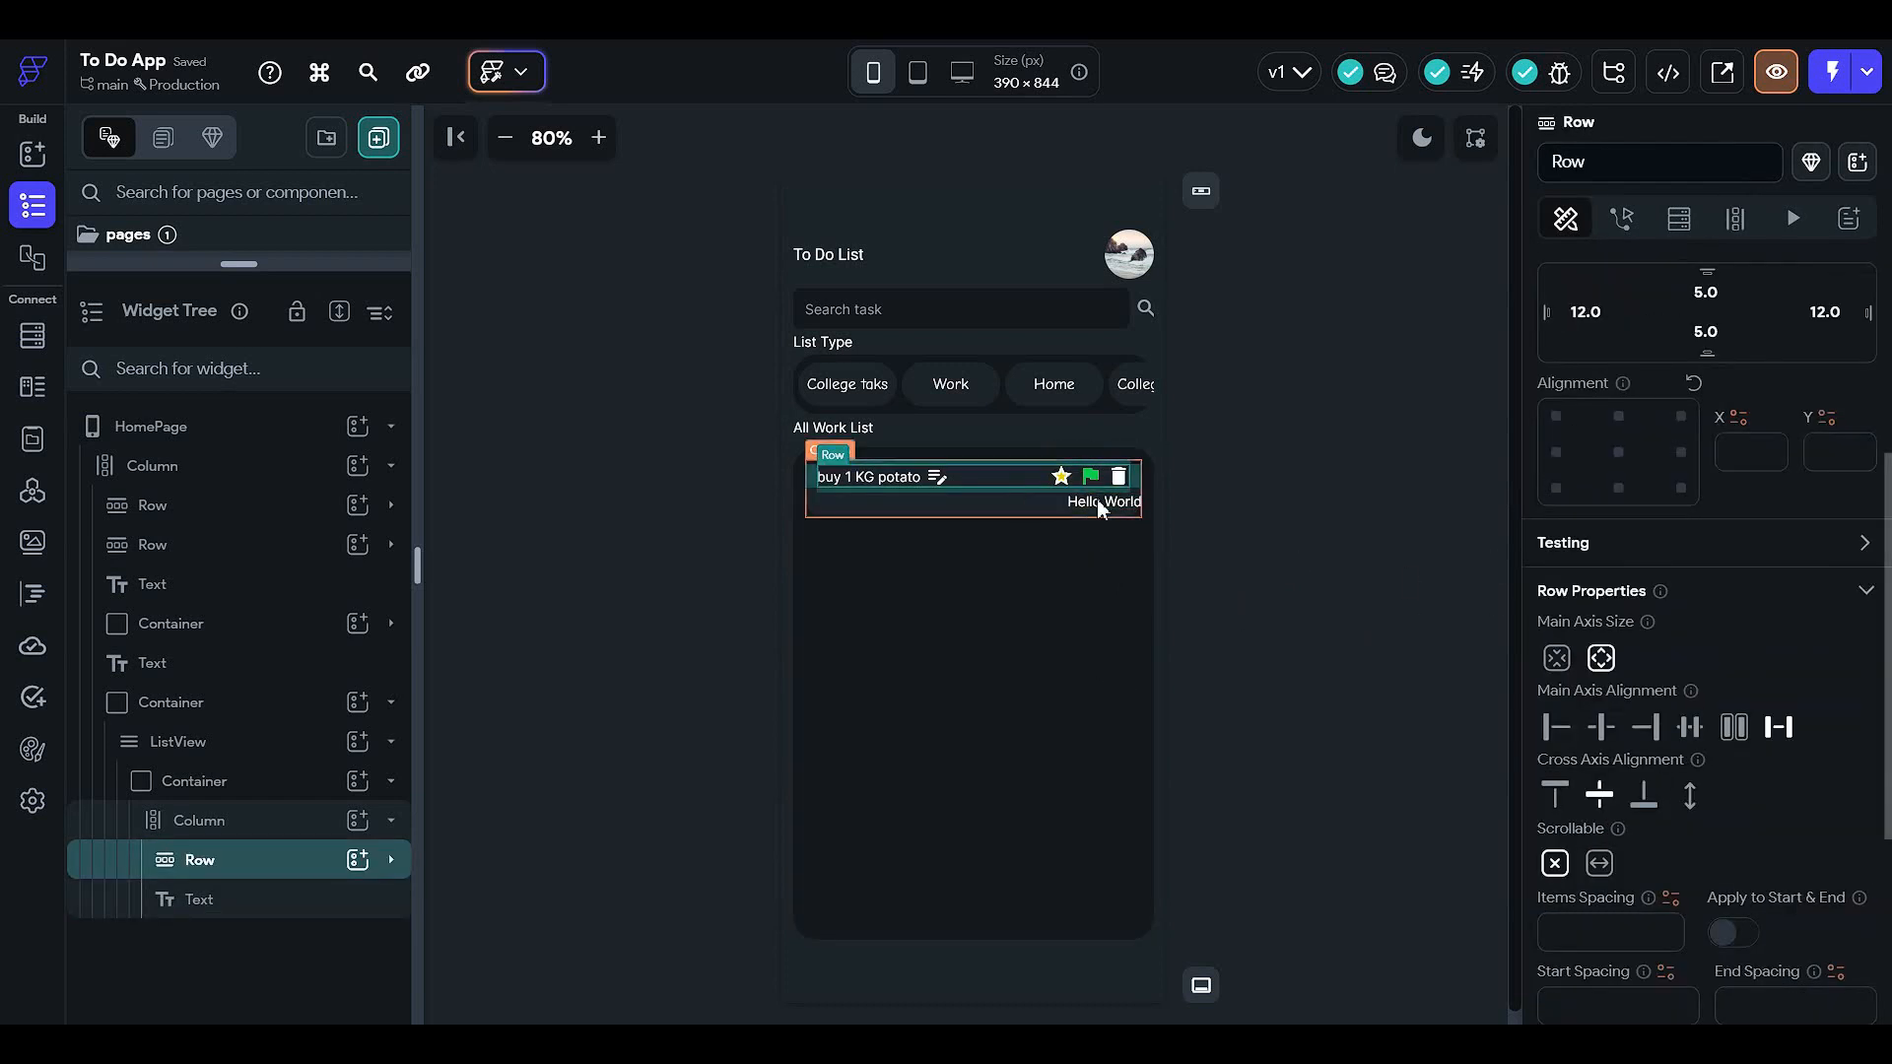
scroll(1819, 469, up, 3)
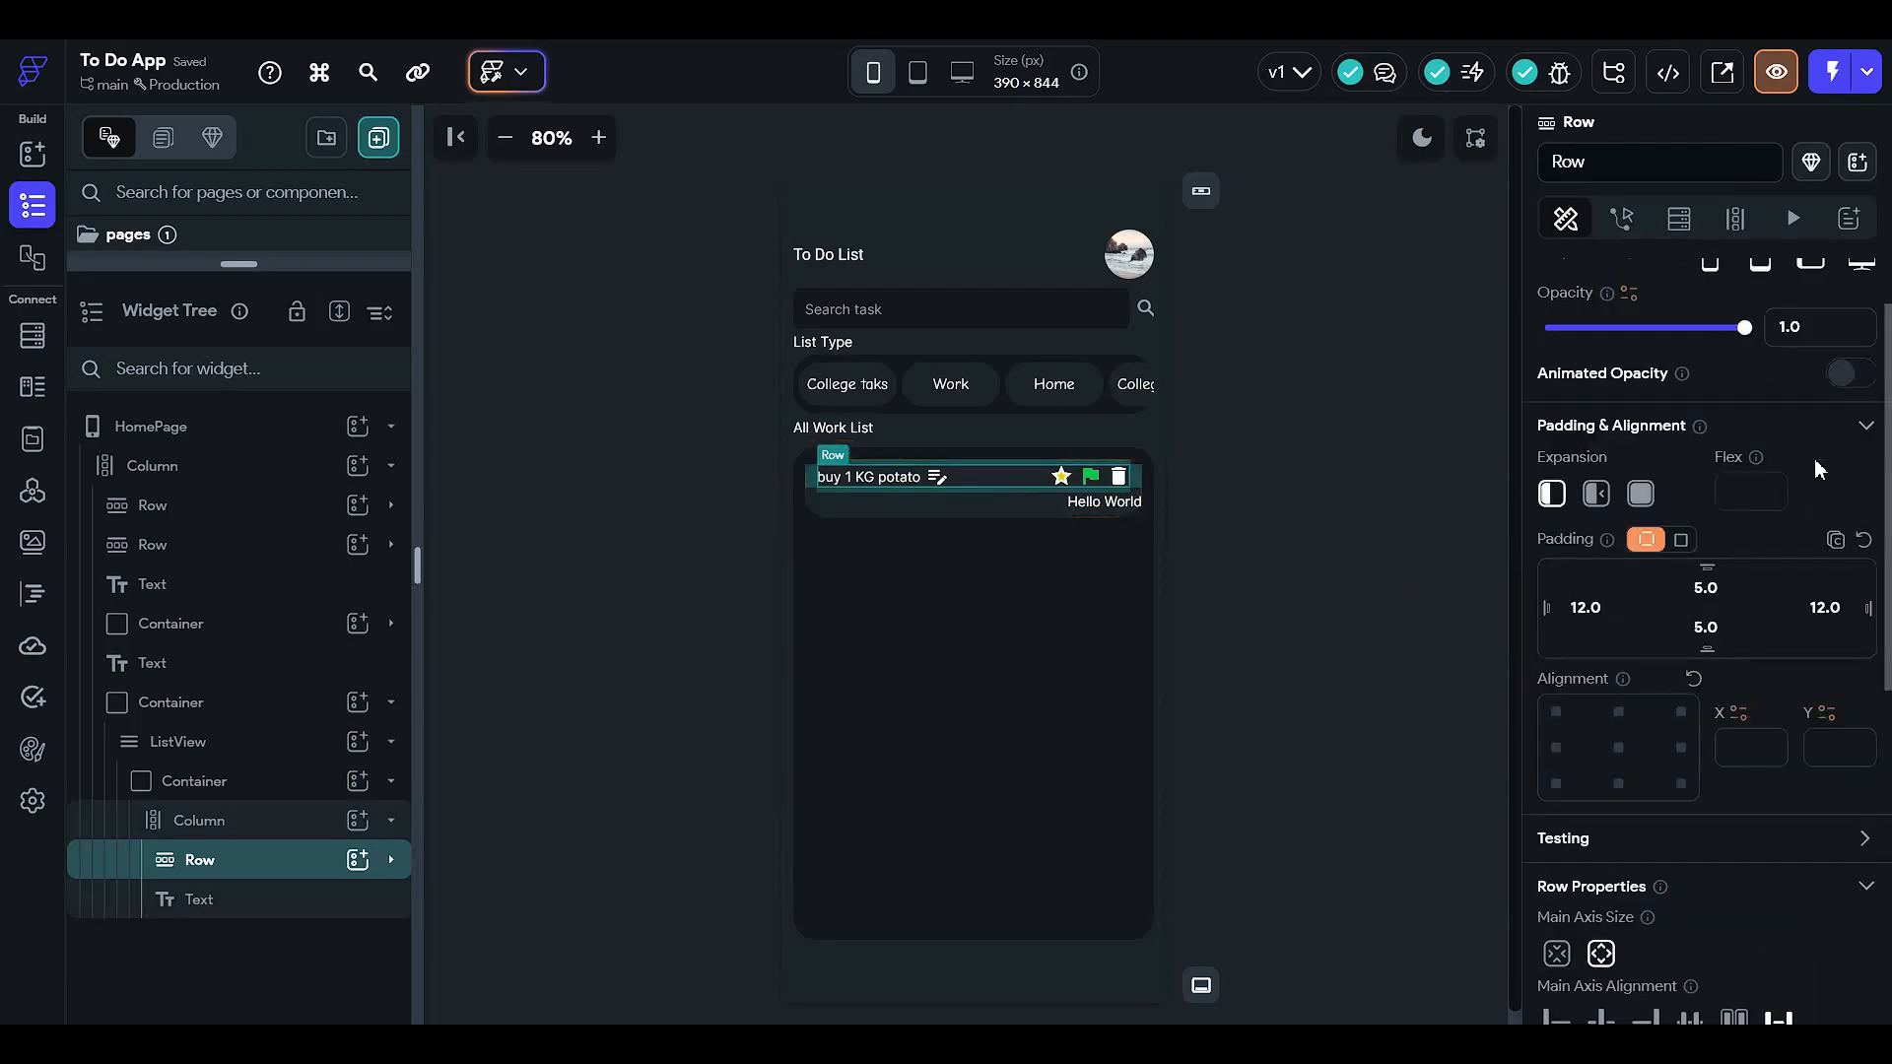
click(1093, 503)
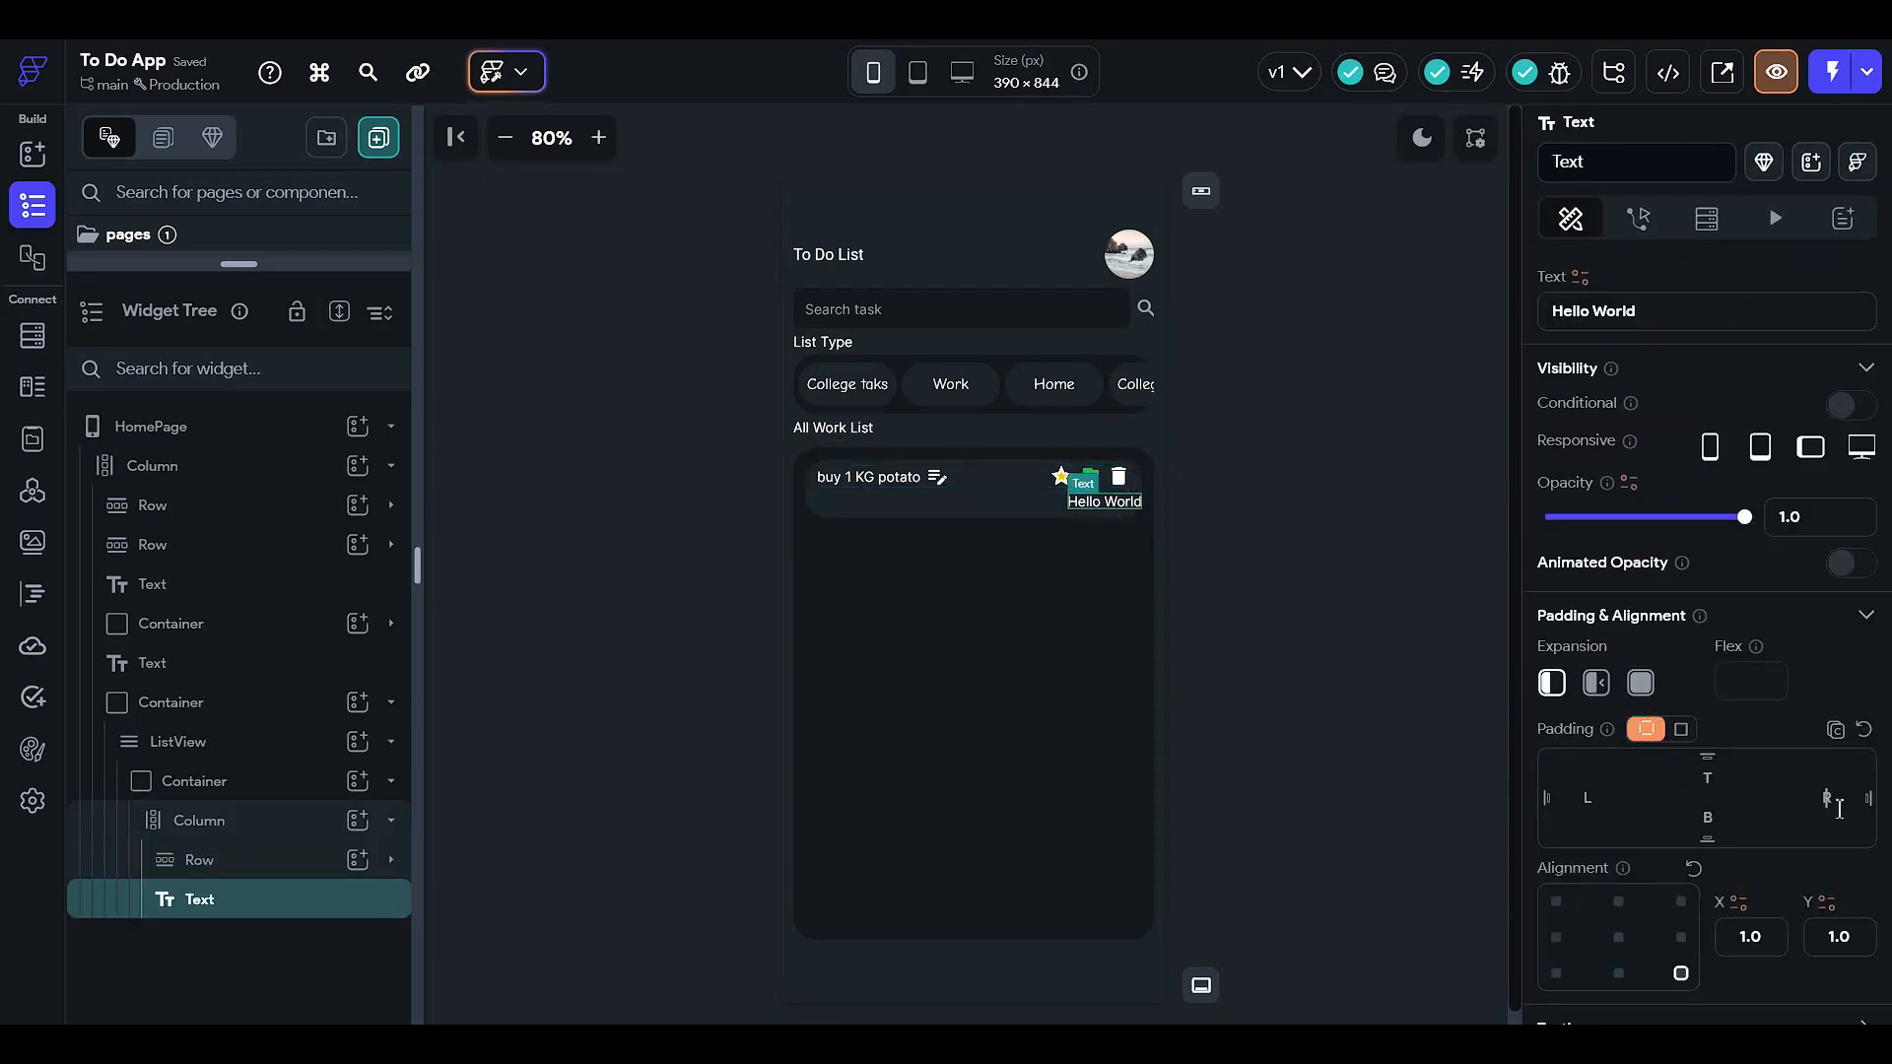
text(12)
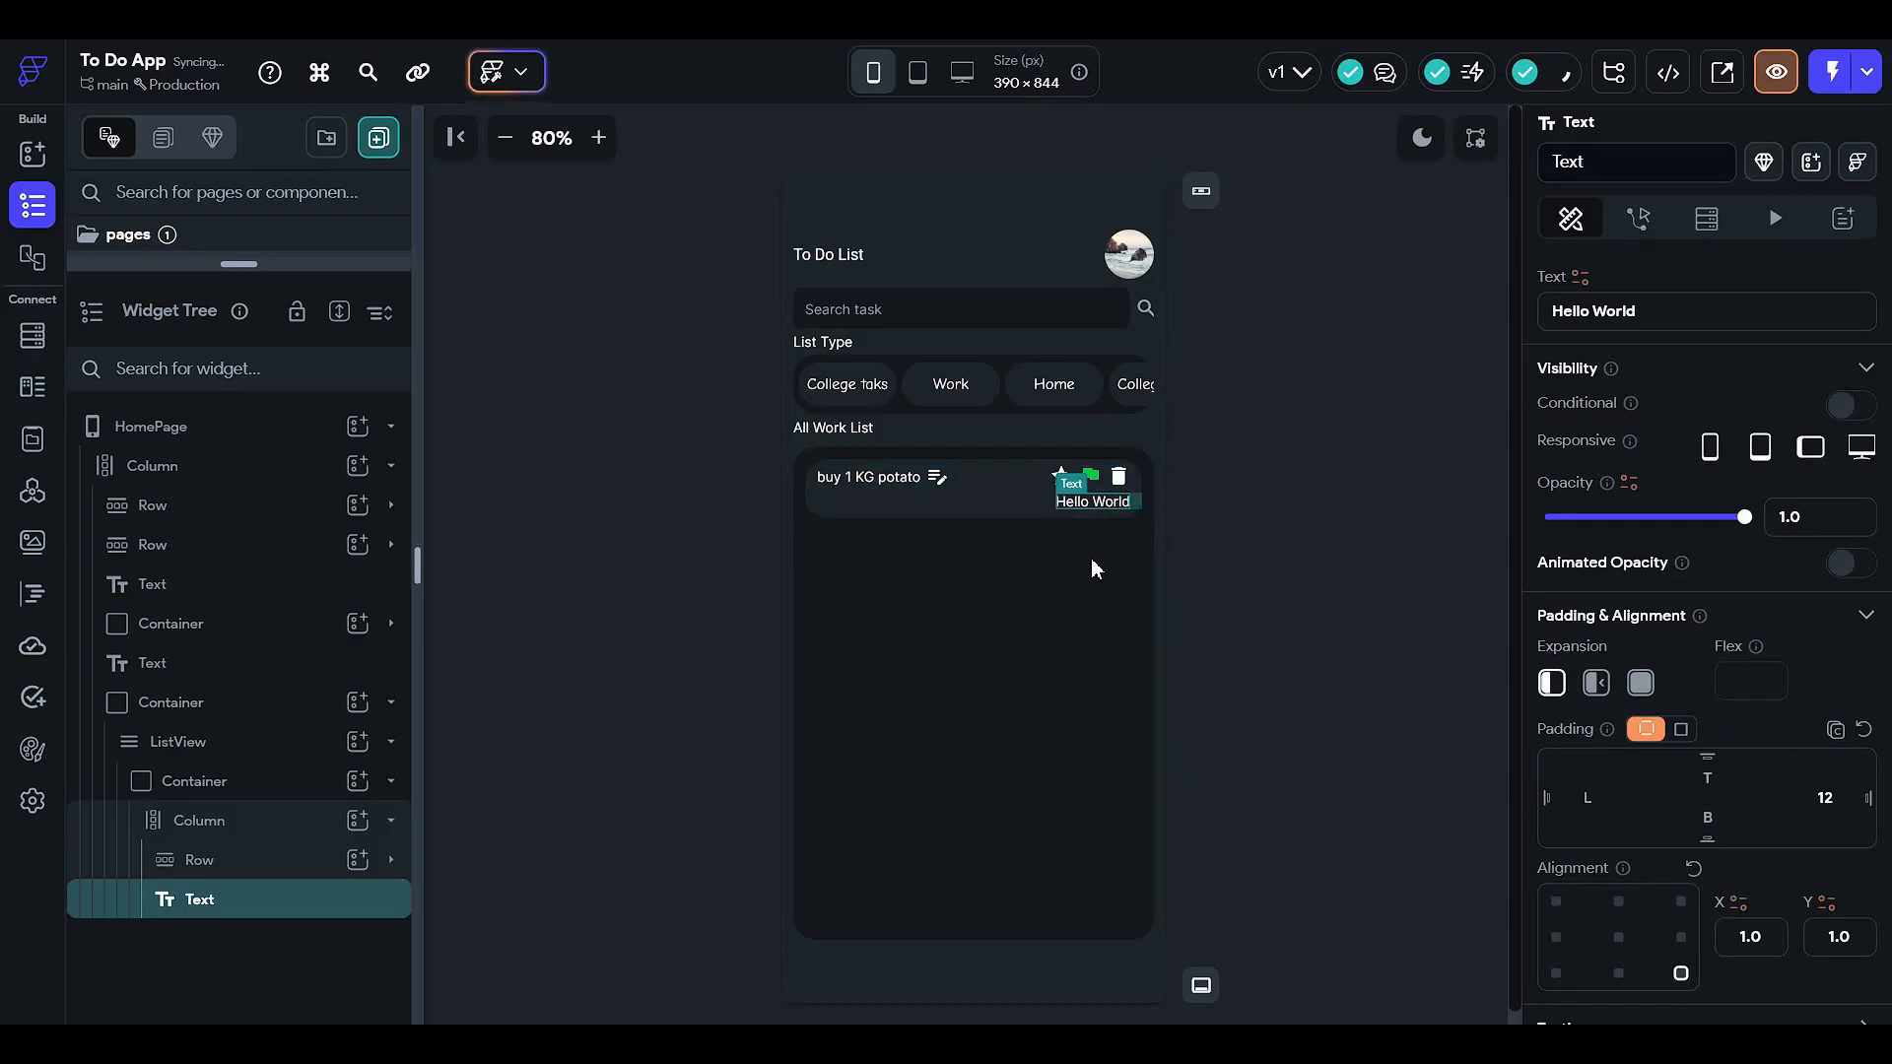
click(1318, 553)
- Change the Hello World label's text to 'College work'
click(1105, 501)
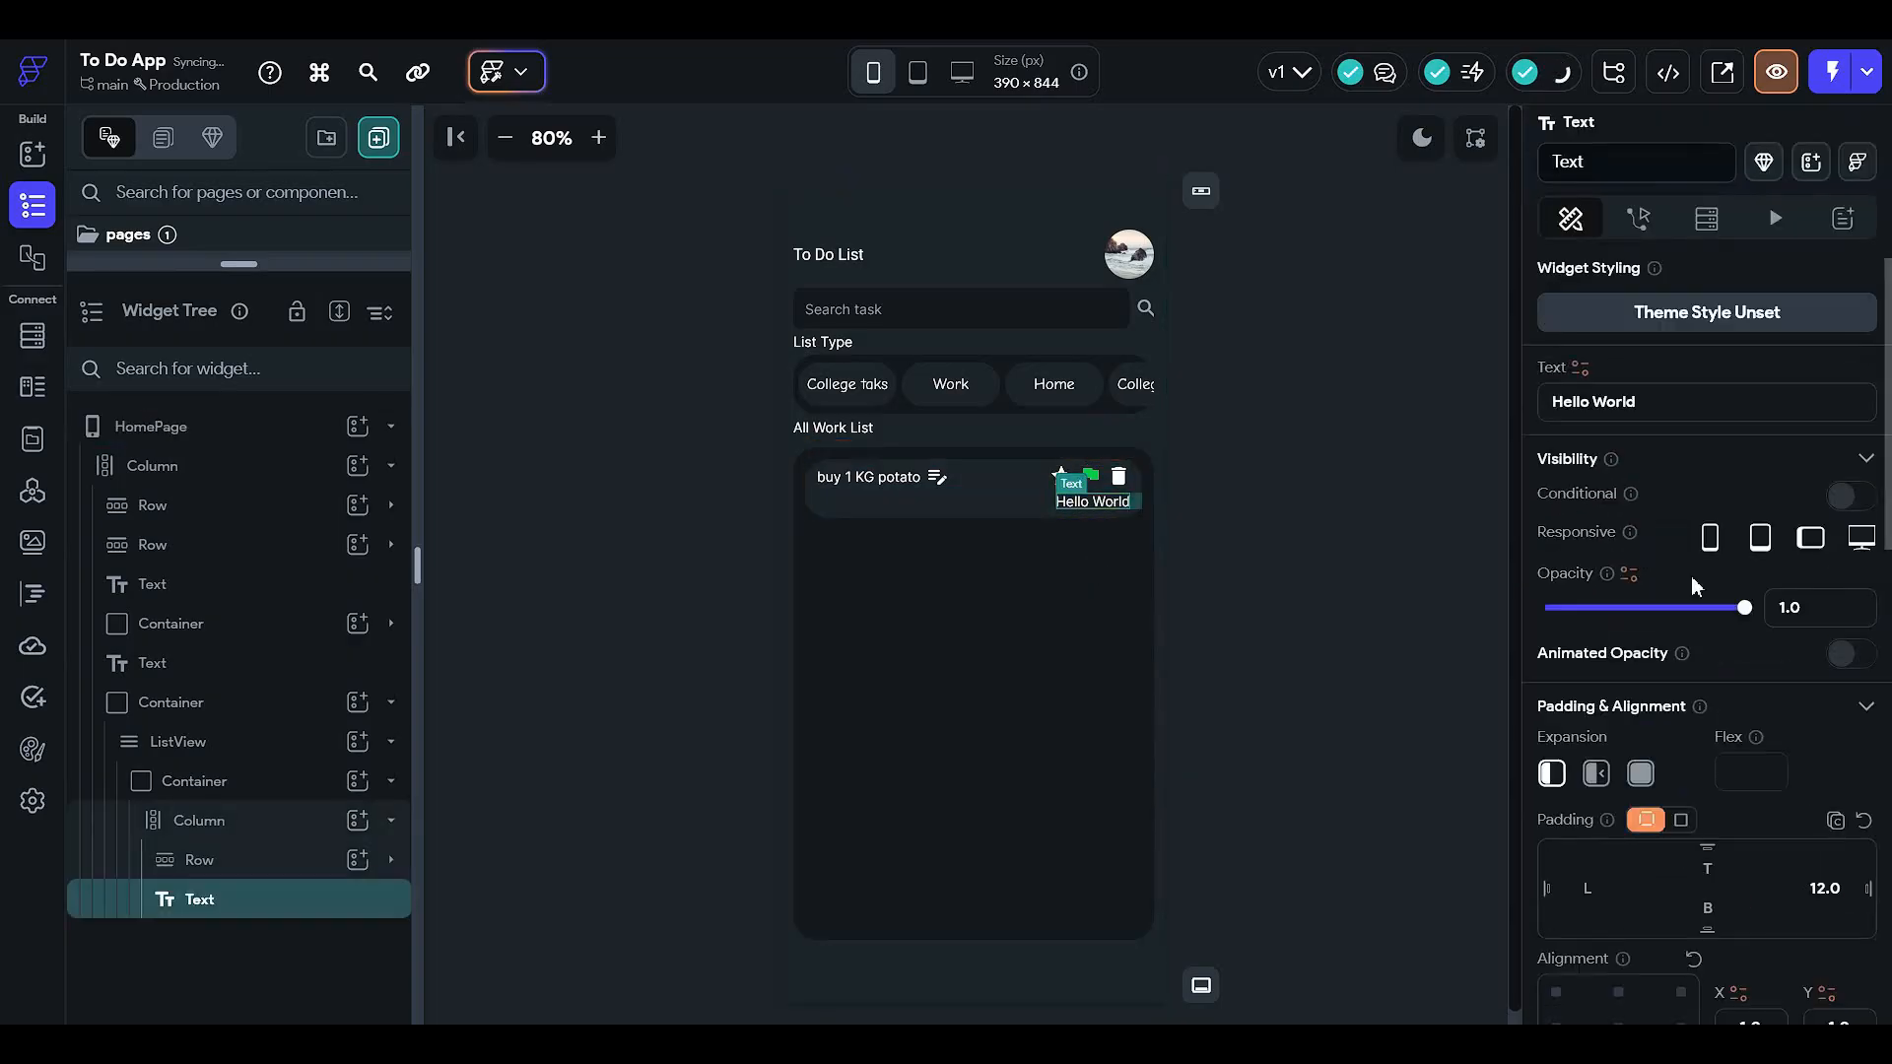
click(1638, 402)
text(College)
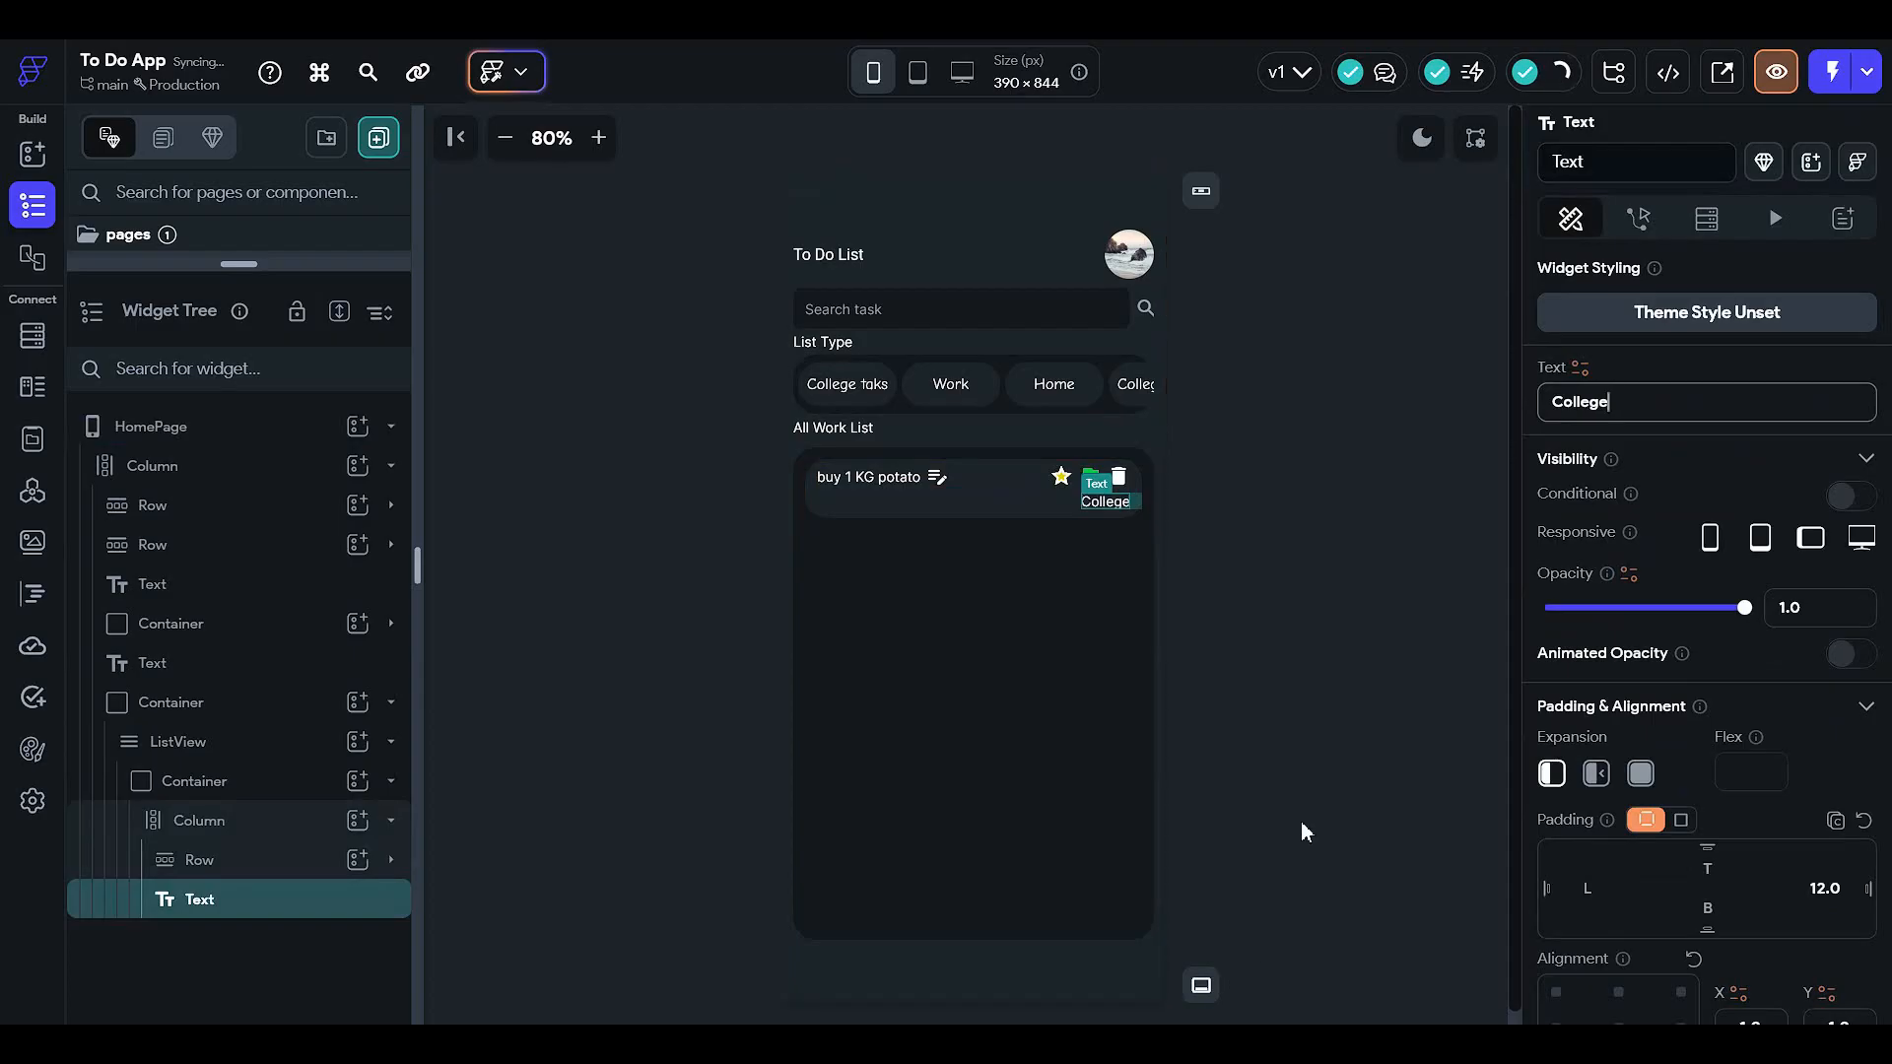
click(1336, 861)
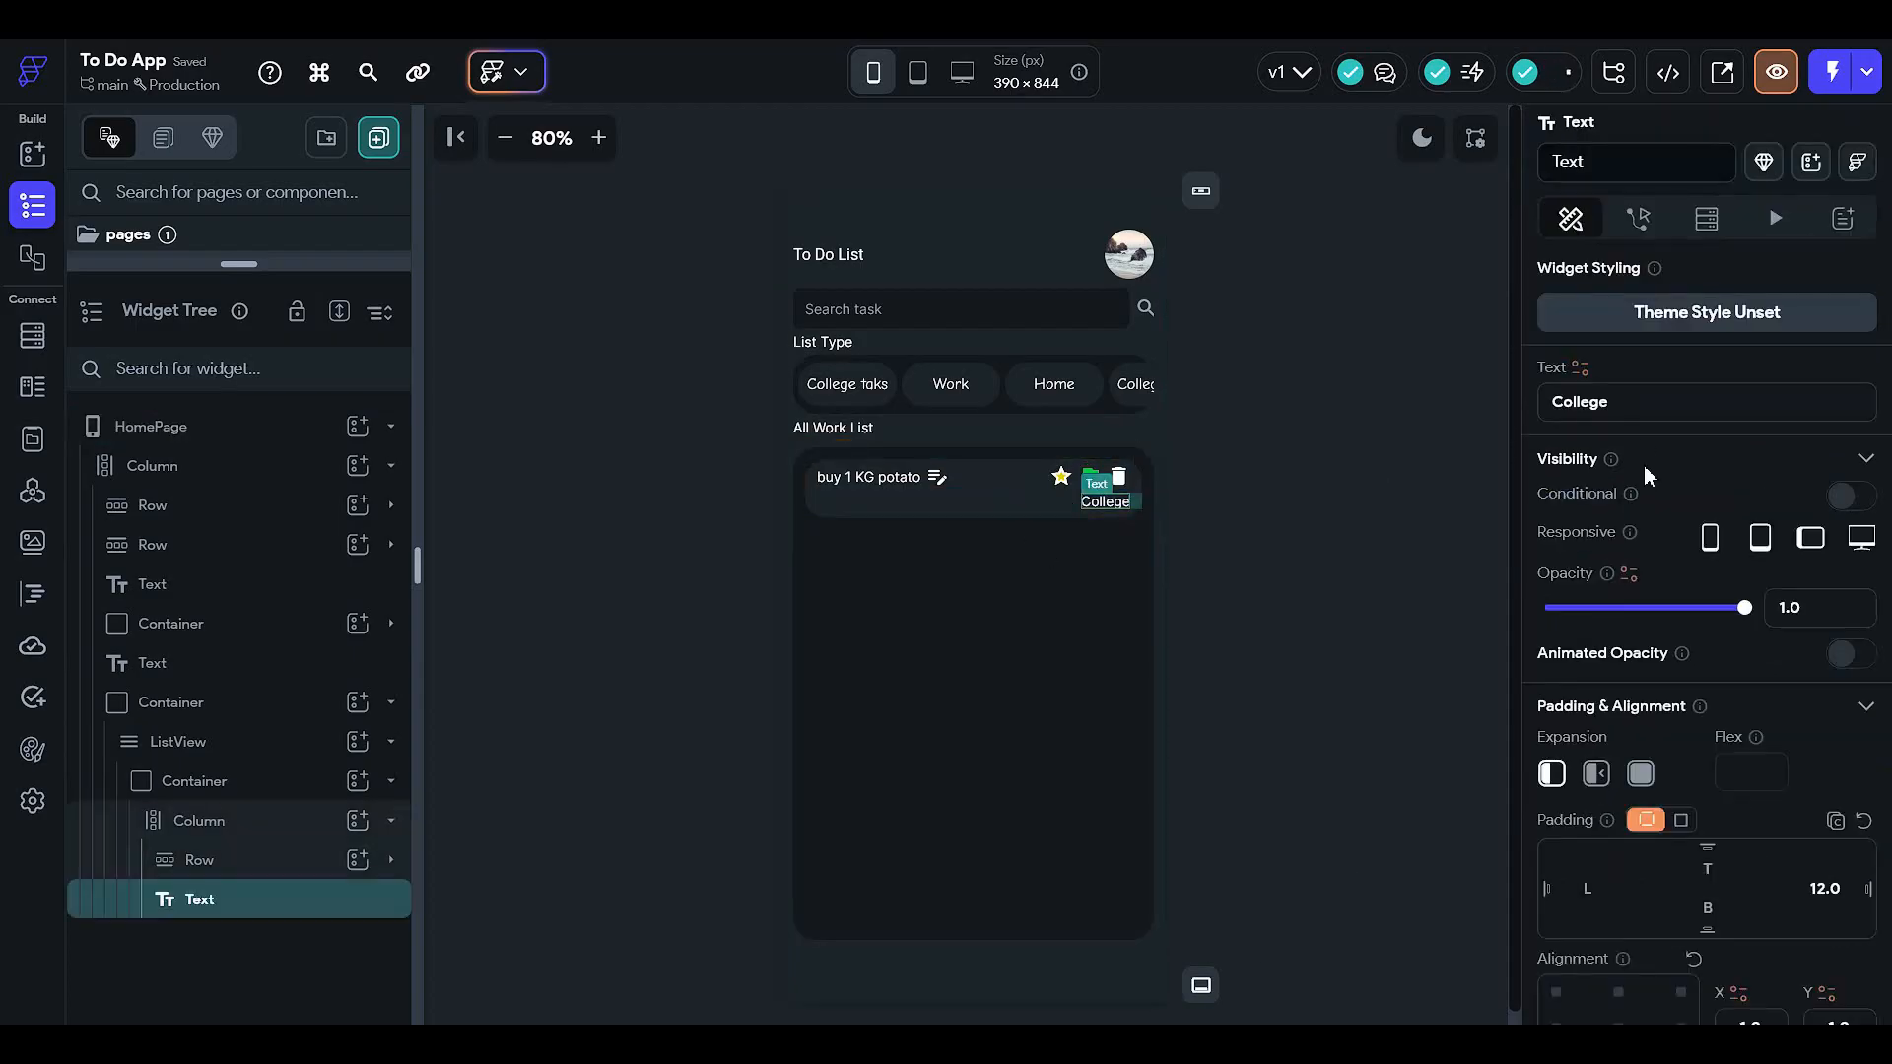
text(work)
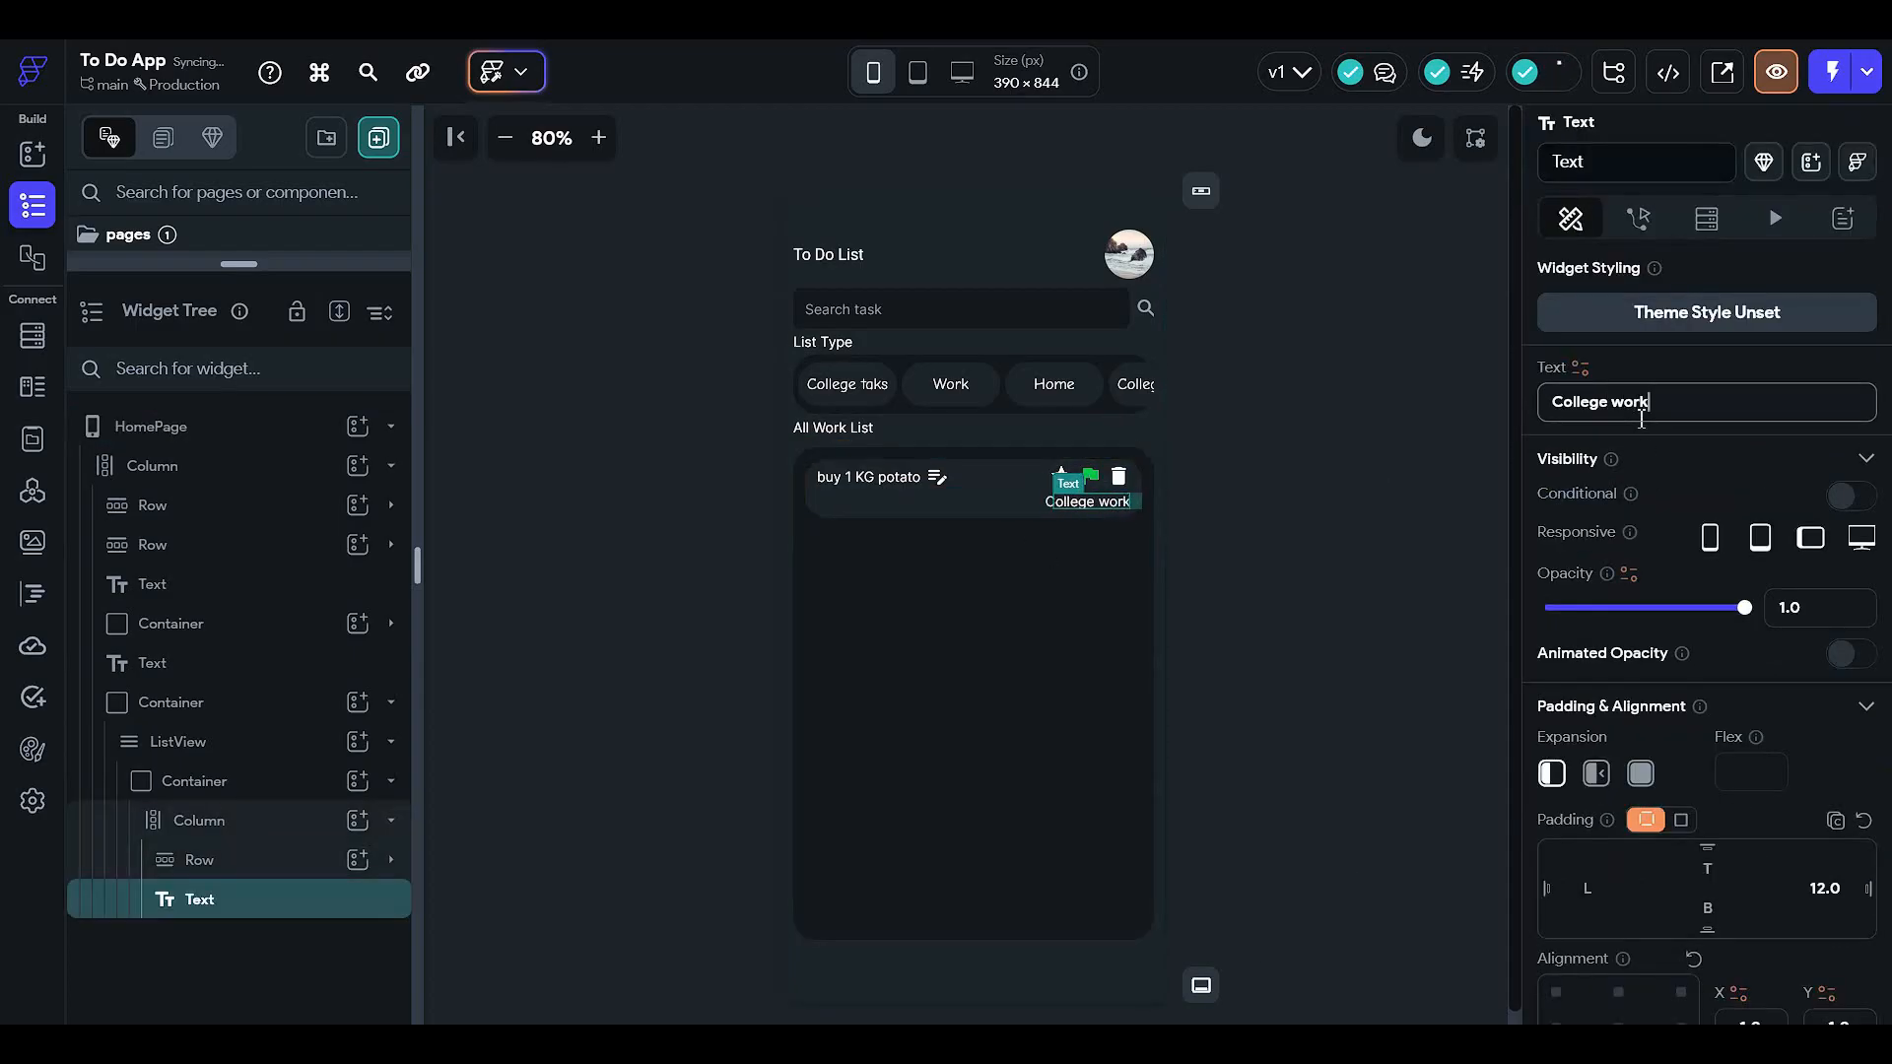
click(1396, 483)
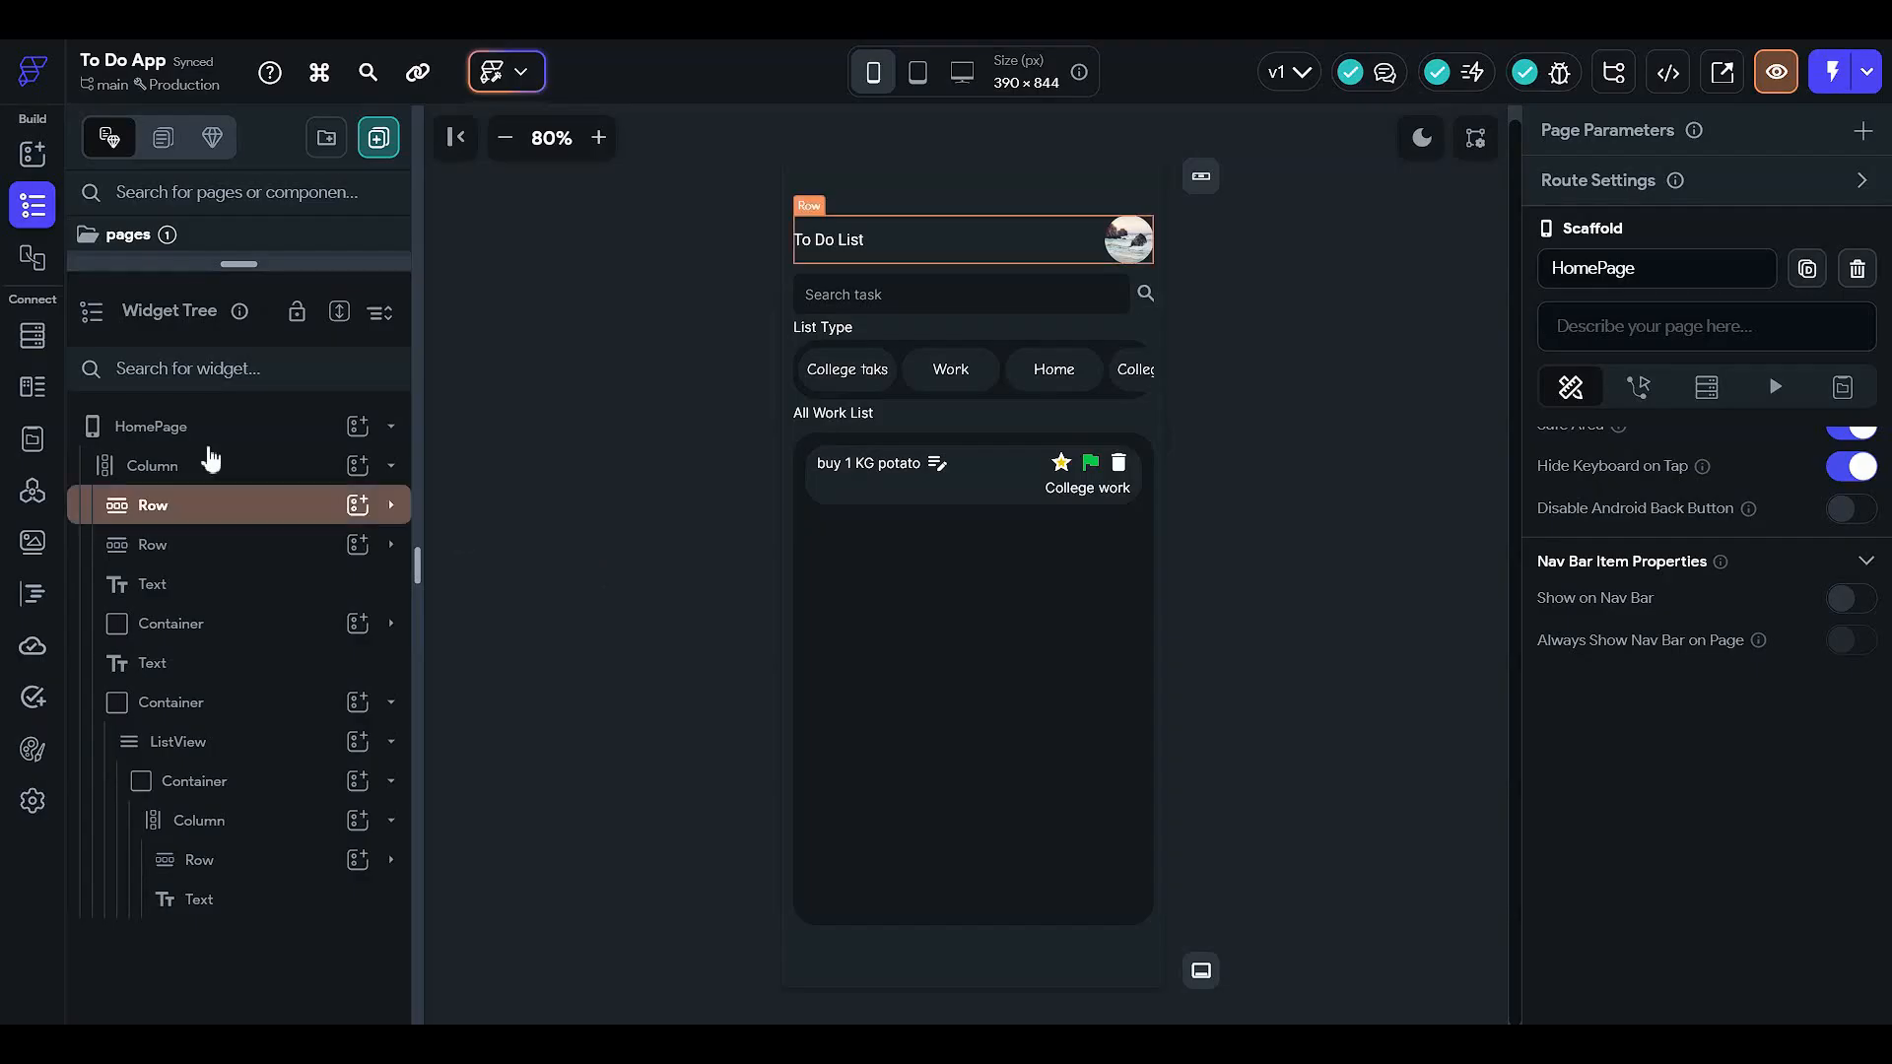
- Show the Firestore panel, where the To Do App has no collections yet
click(31, 339)
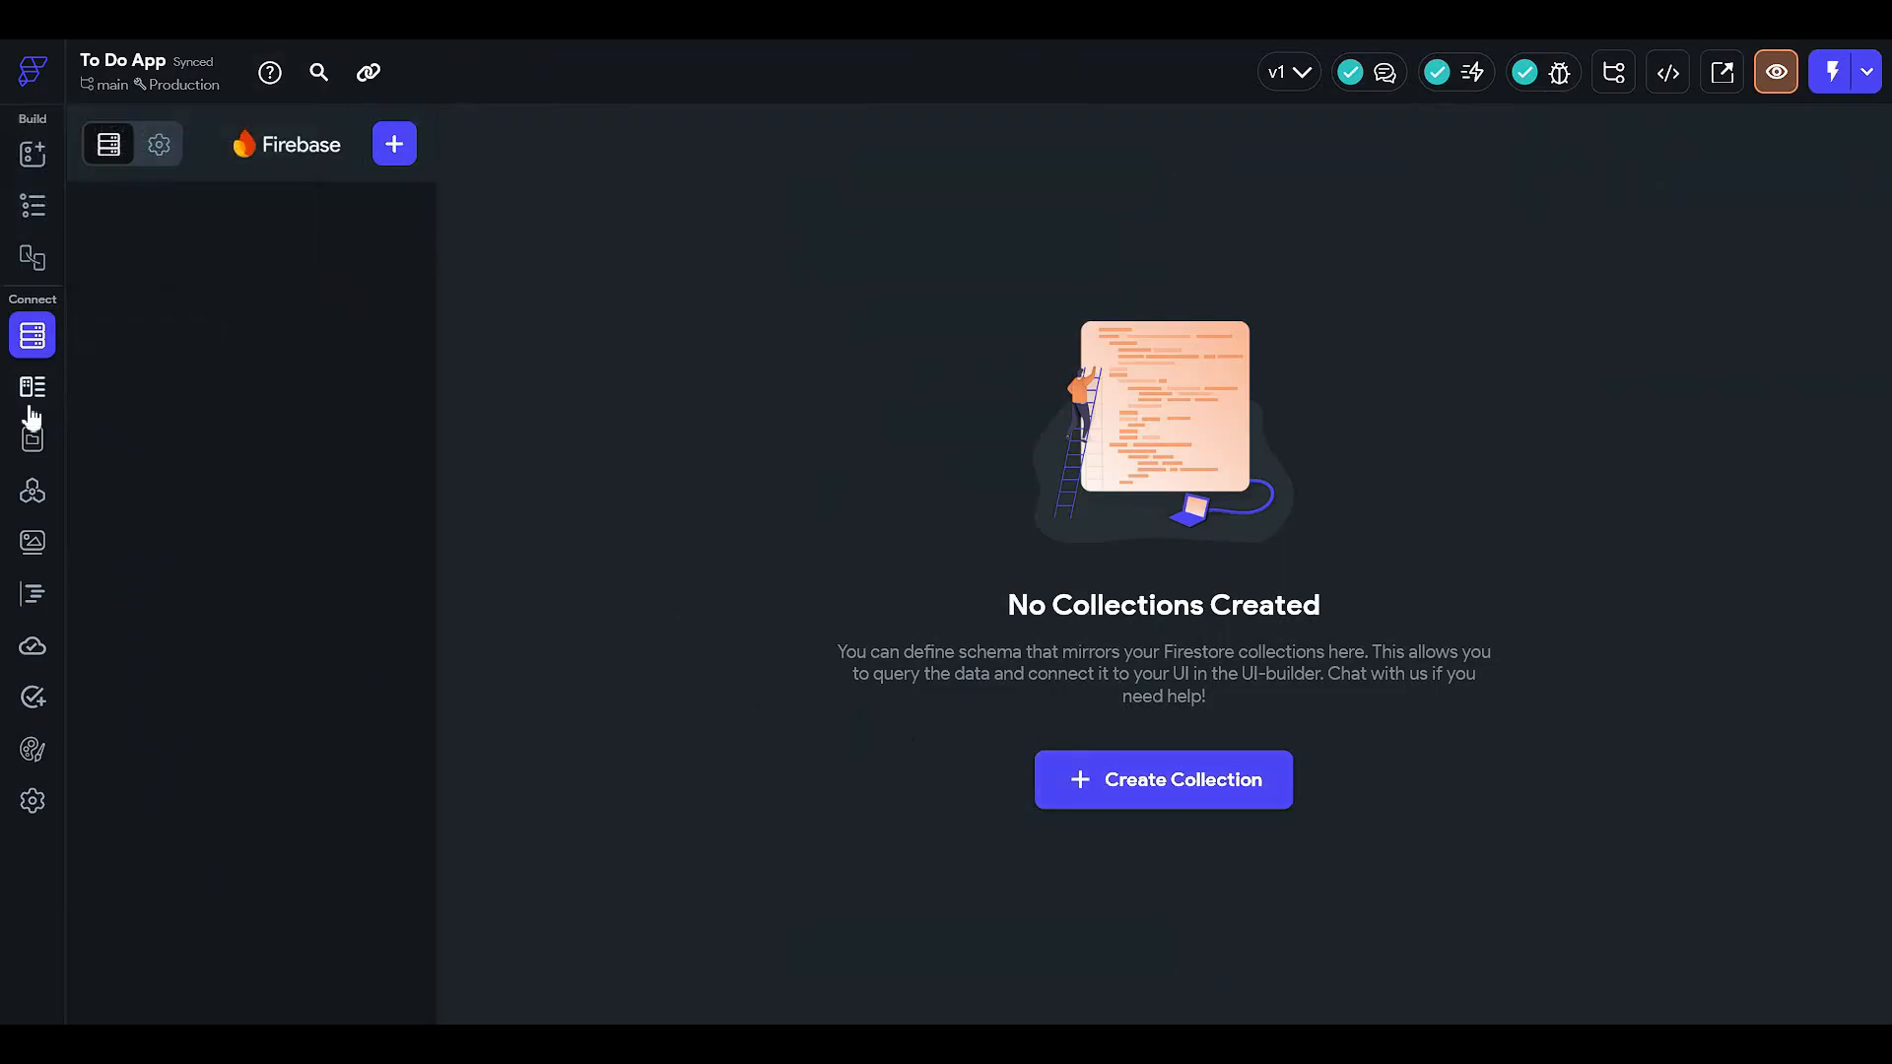
- Open Project Setup > Firebase settings, then go to the browser's Cloud Firestore page
click(32, 800)
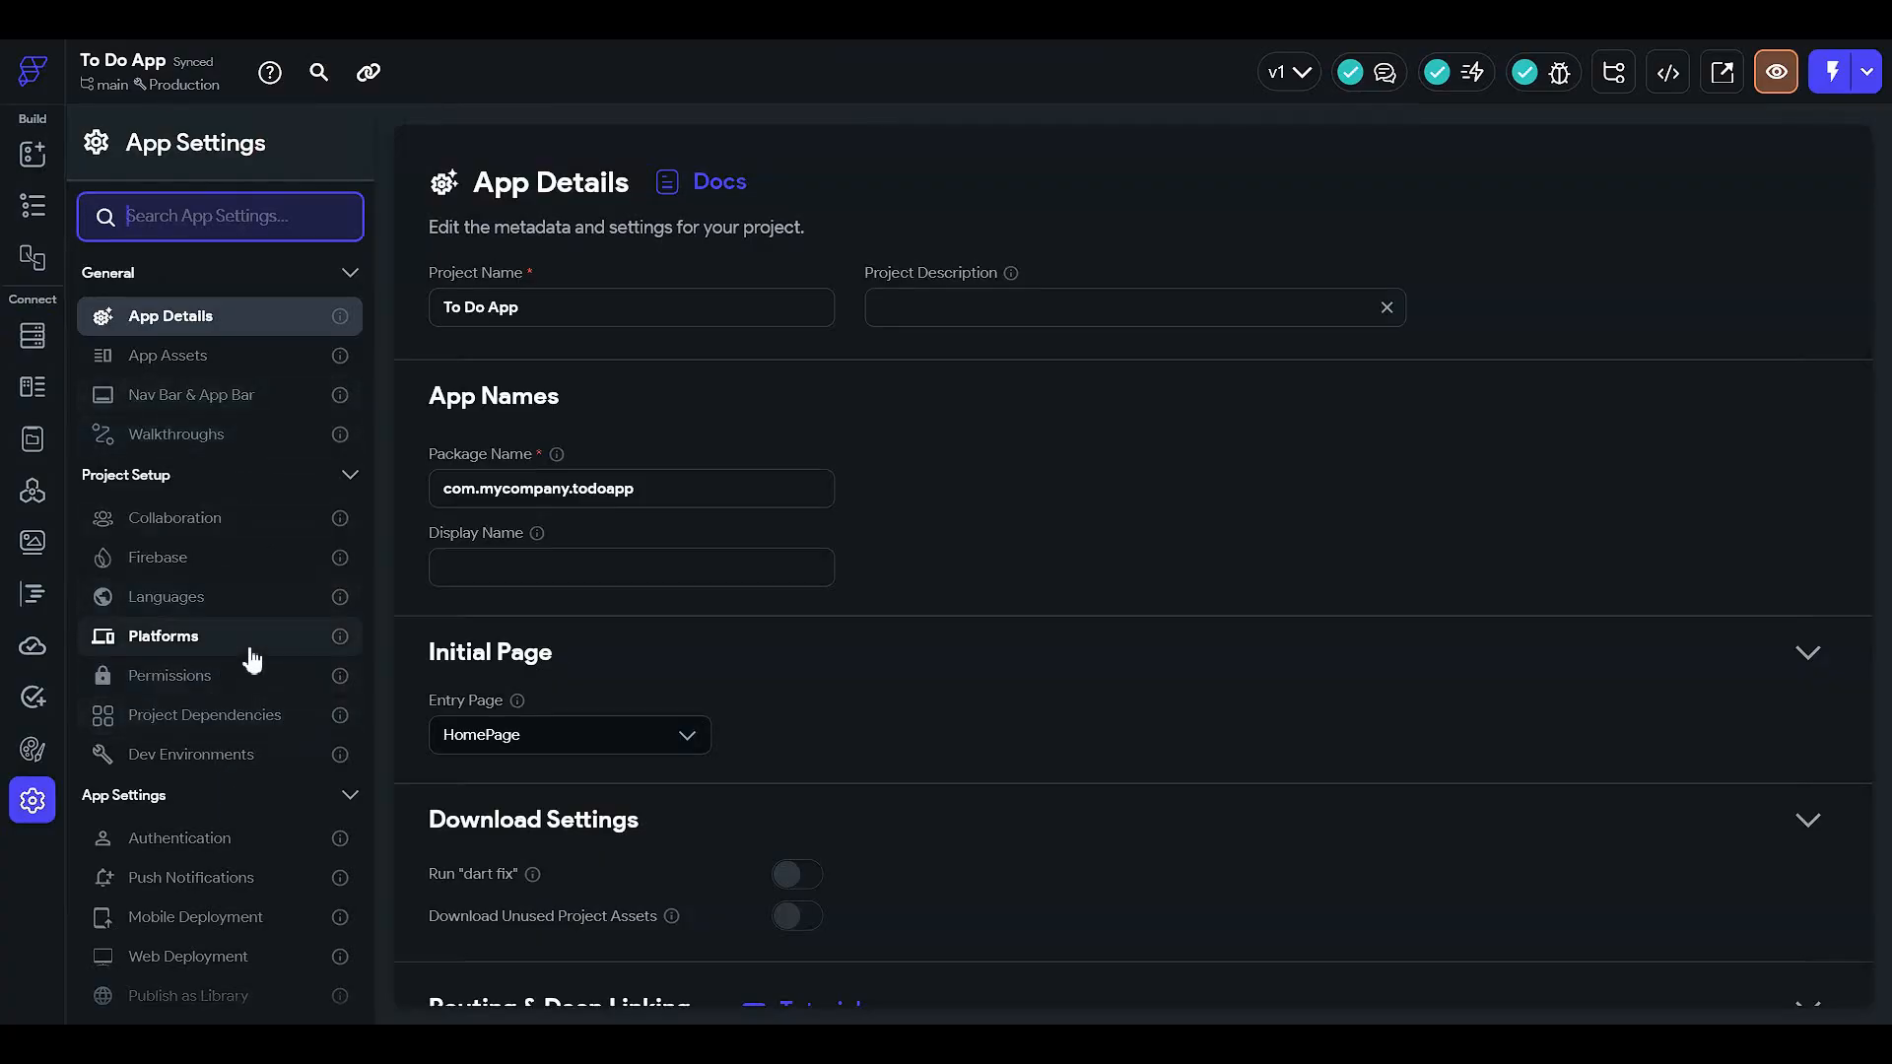
click(240, 559)
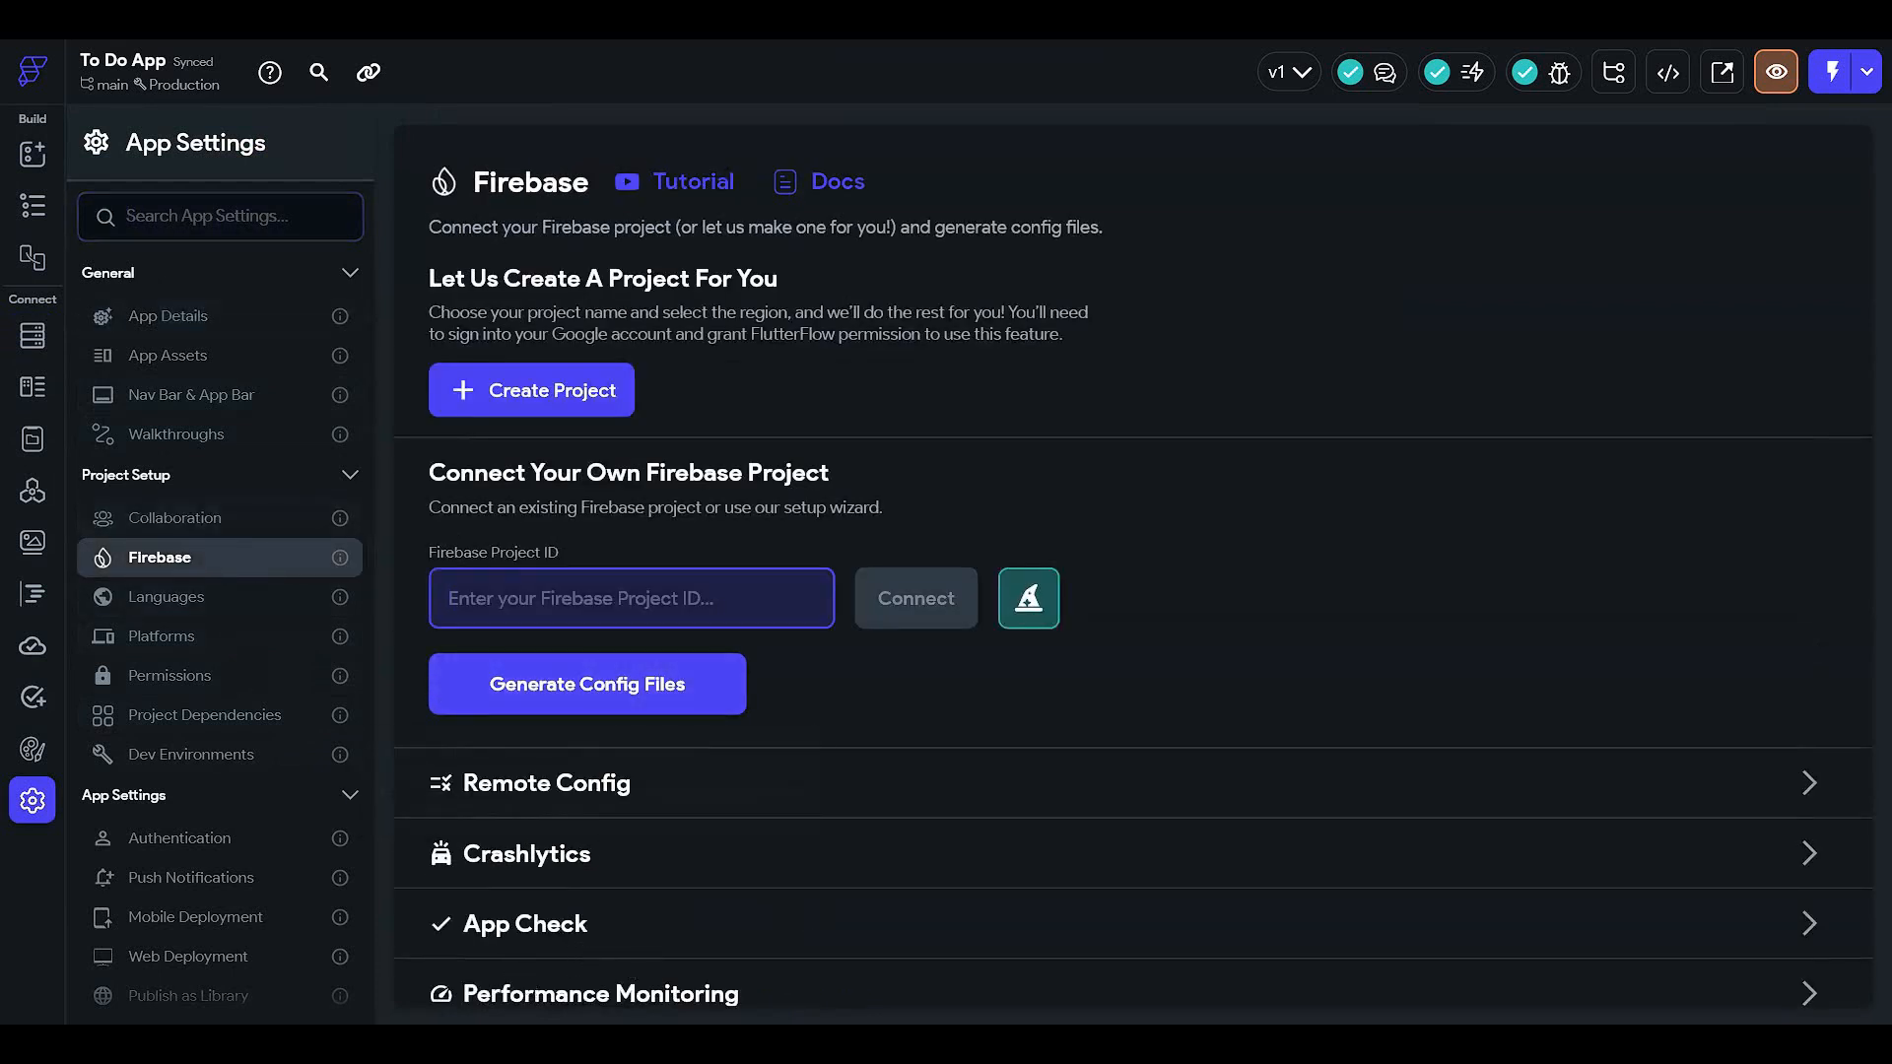
click(695, 914)
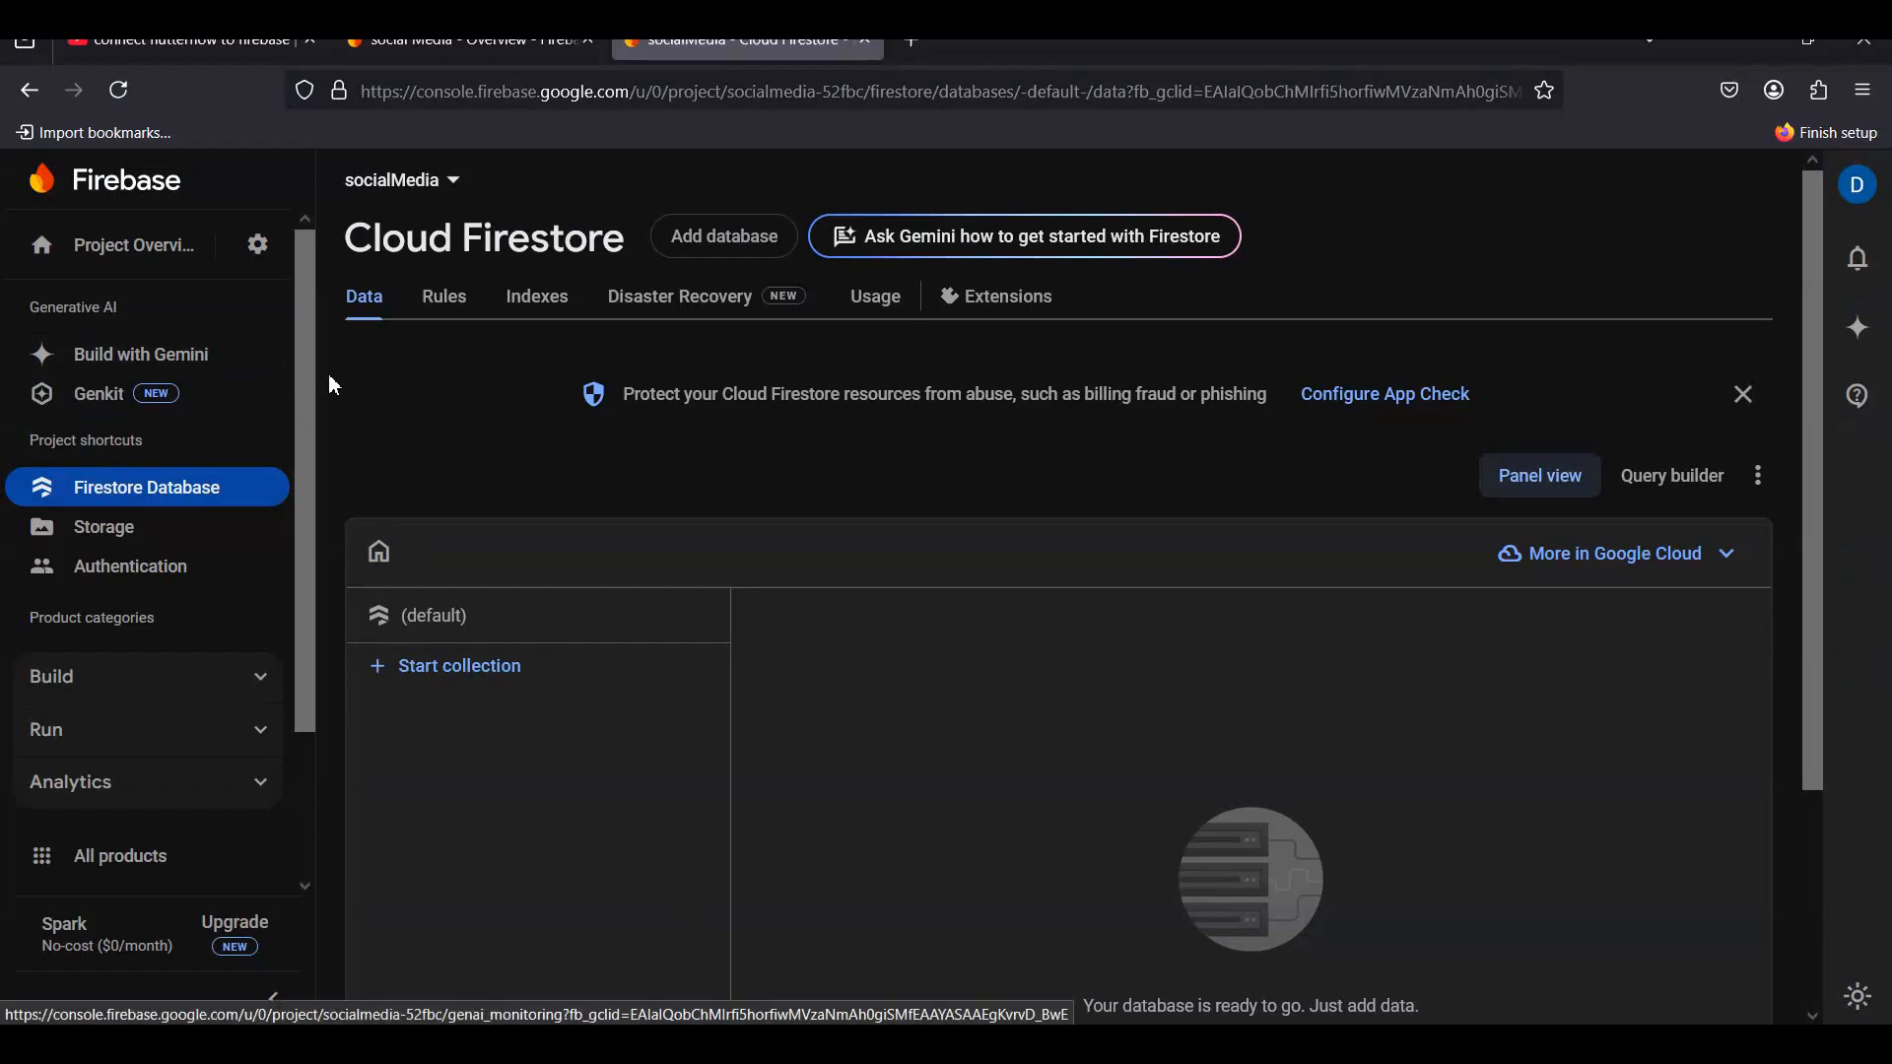
- Copy the socialMedia project's Project ID from Firebase Console's Project settings
click(258, 256)
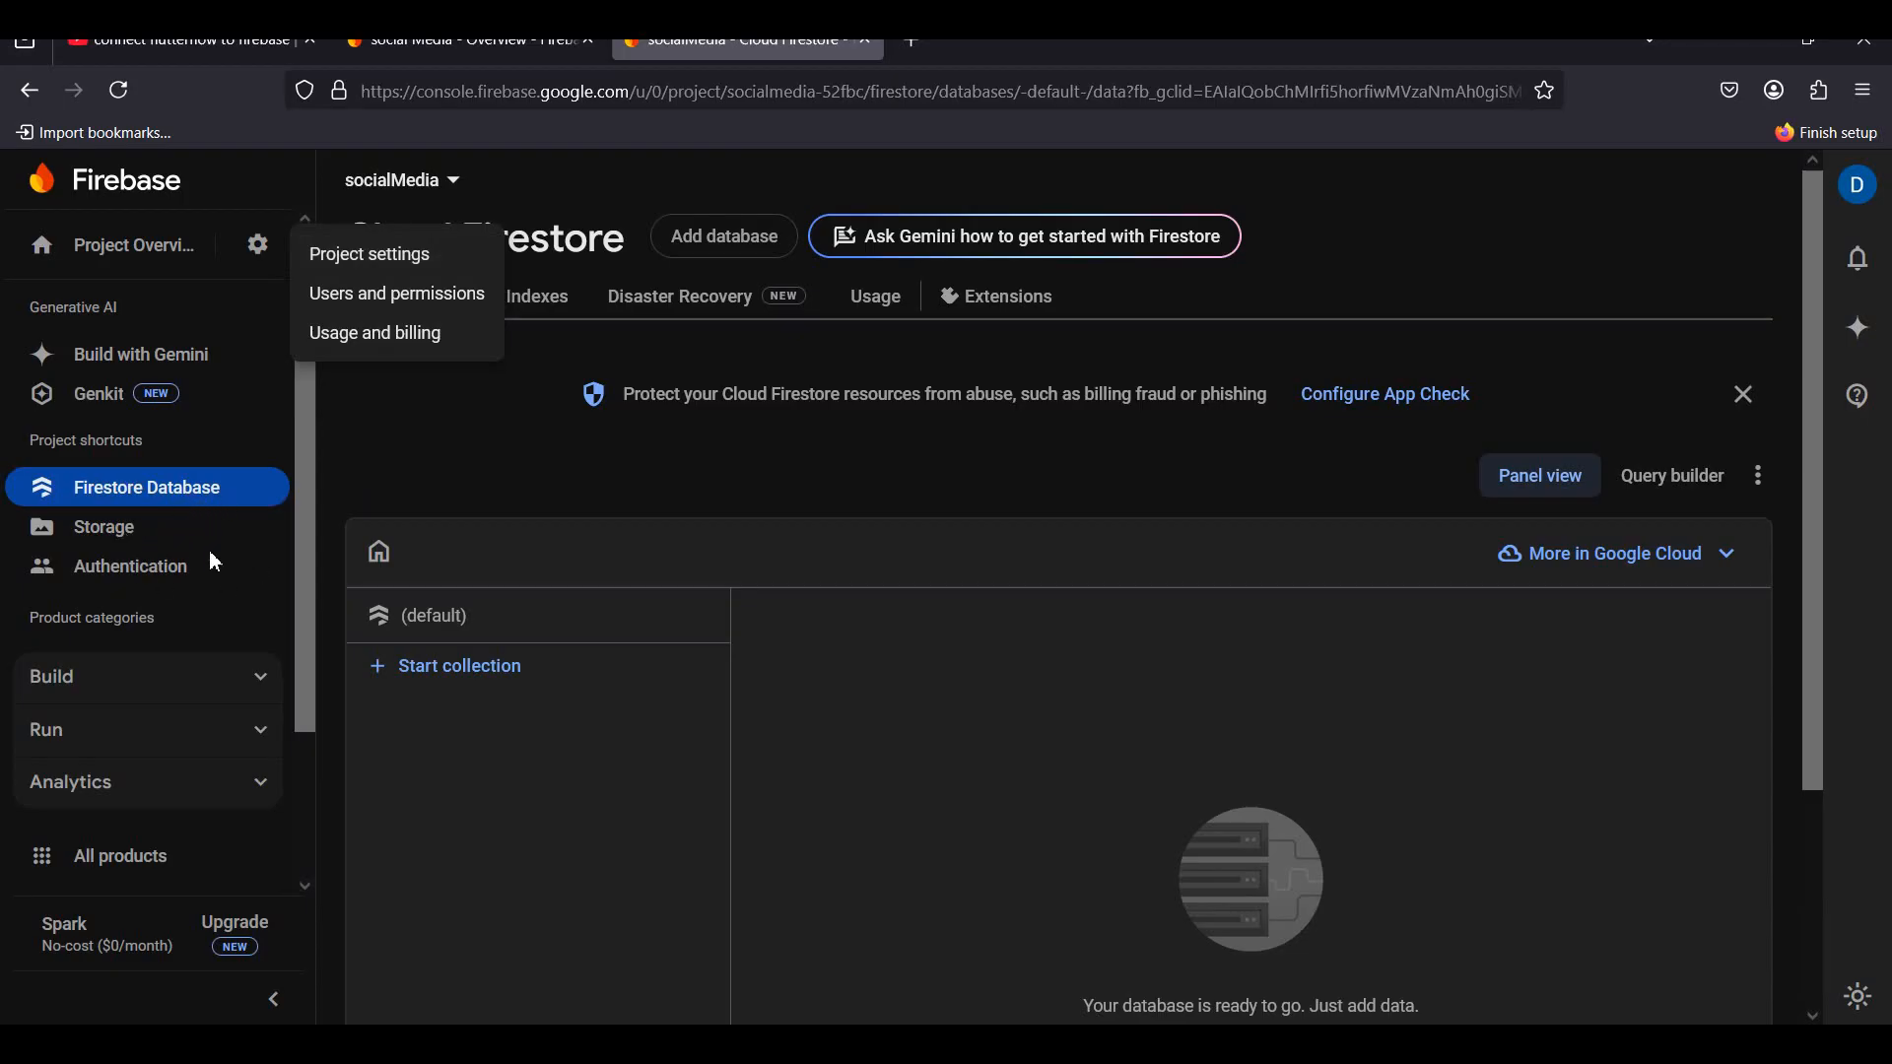
click(403, 495)
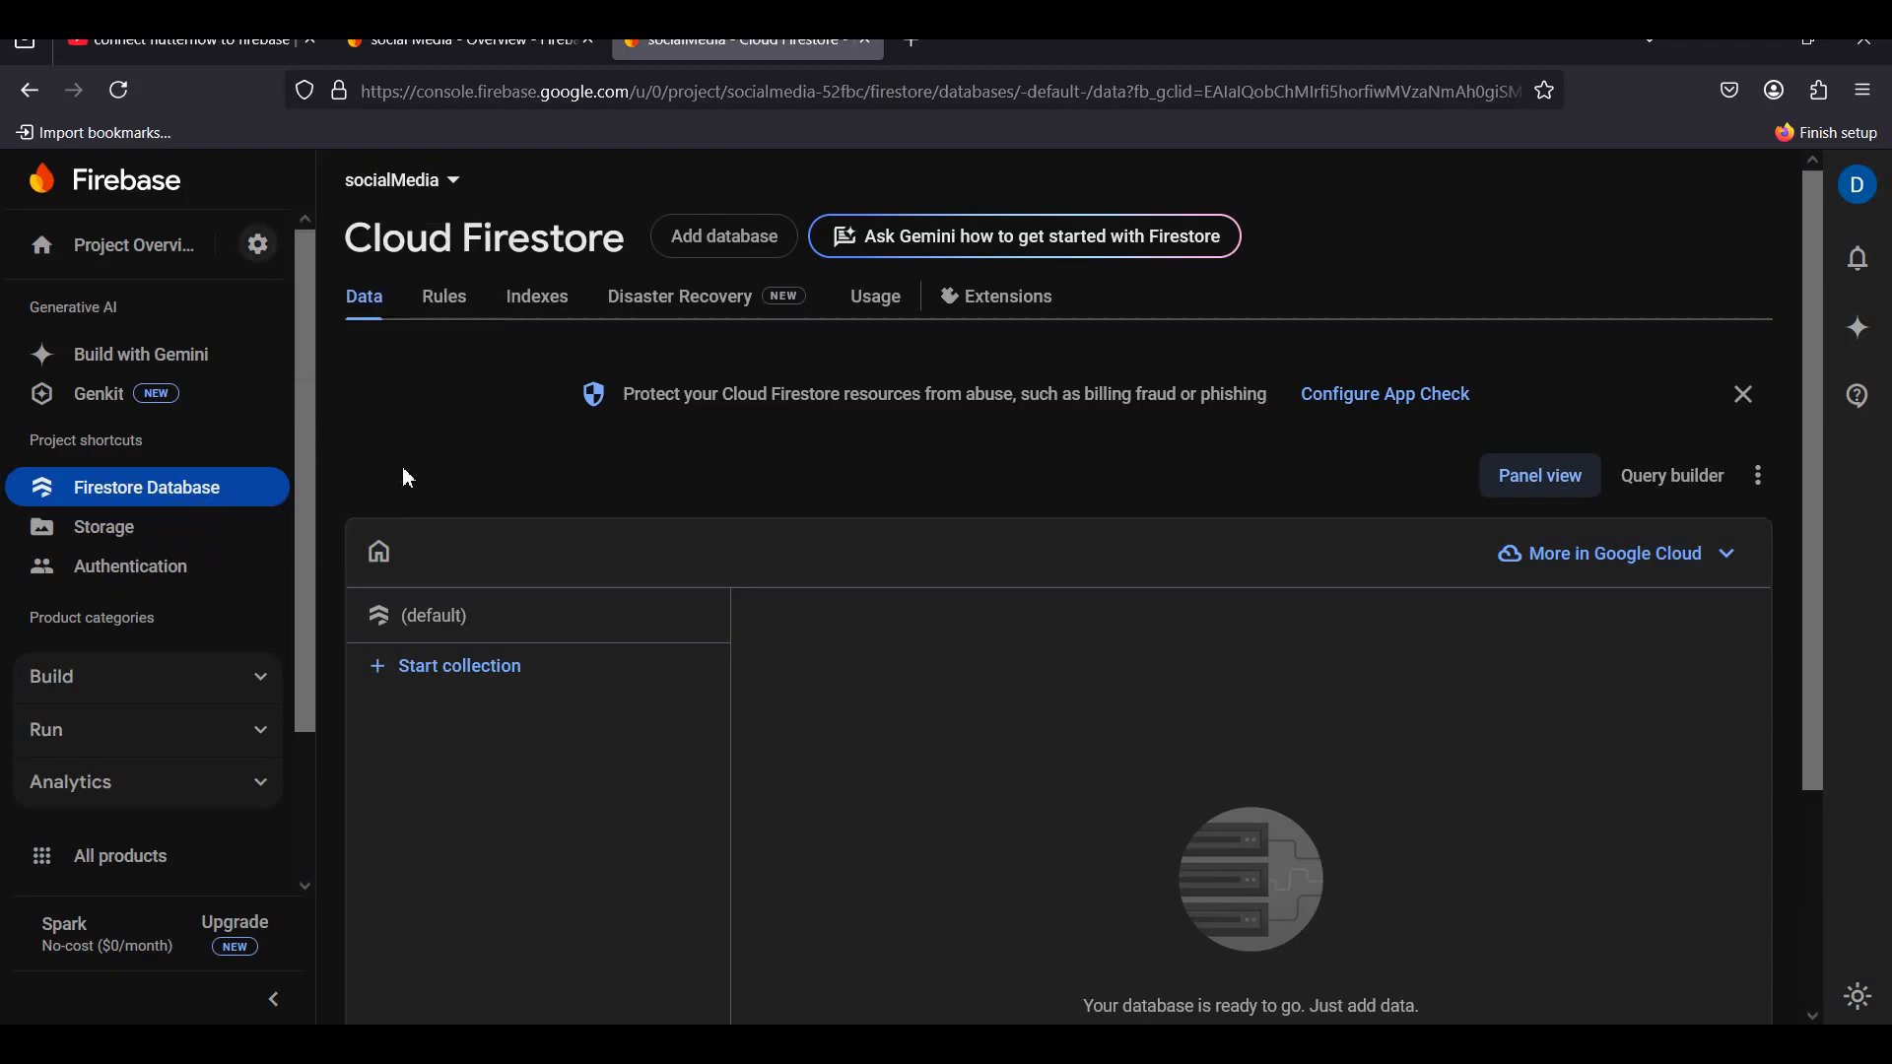
click(177, 42)
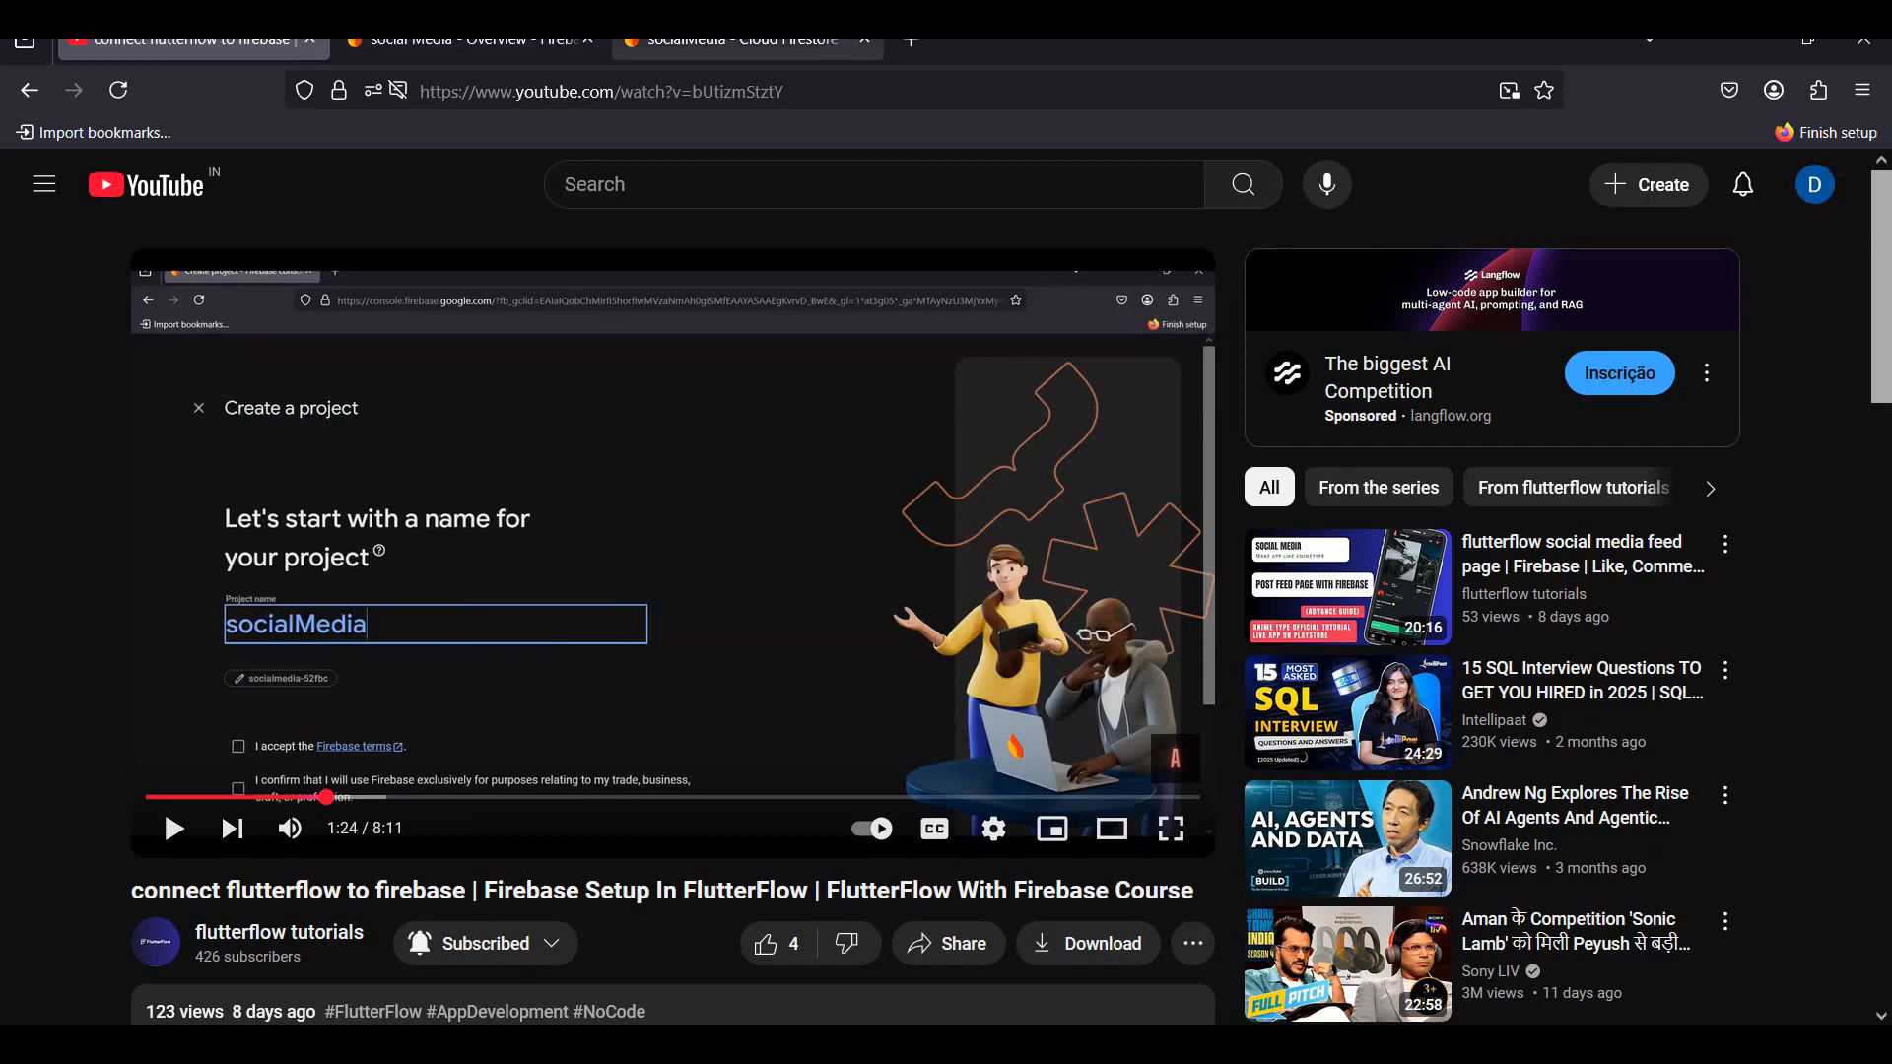
click(738, 42)
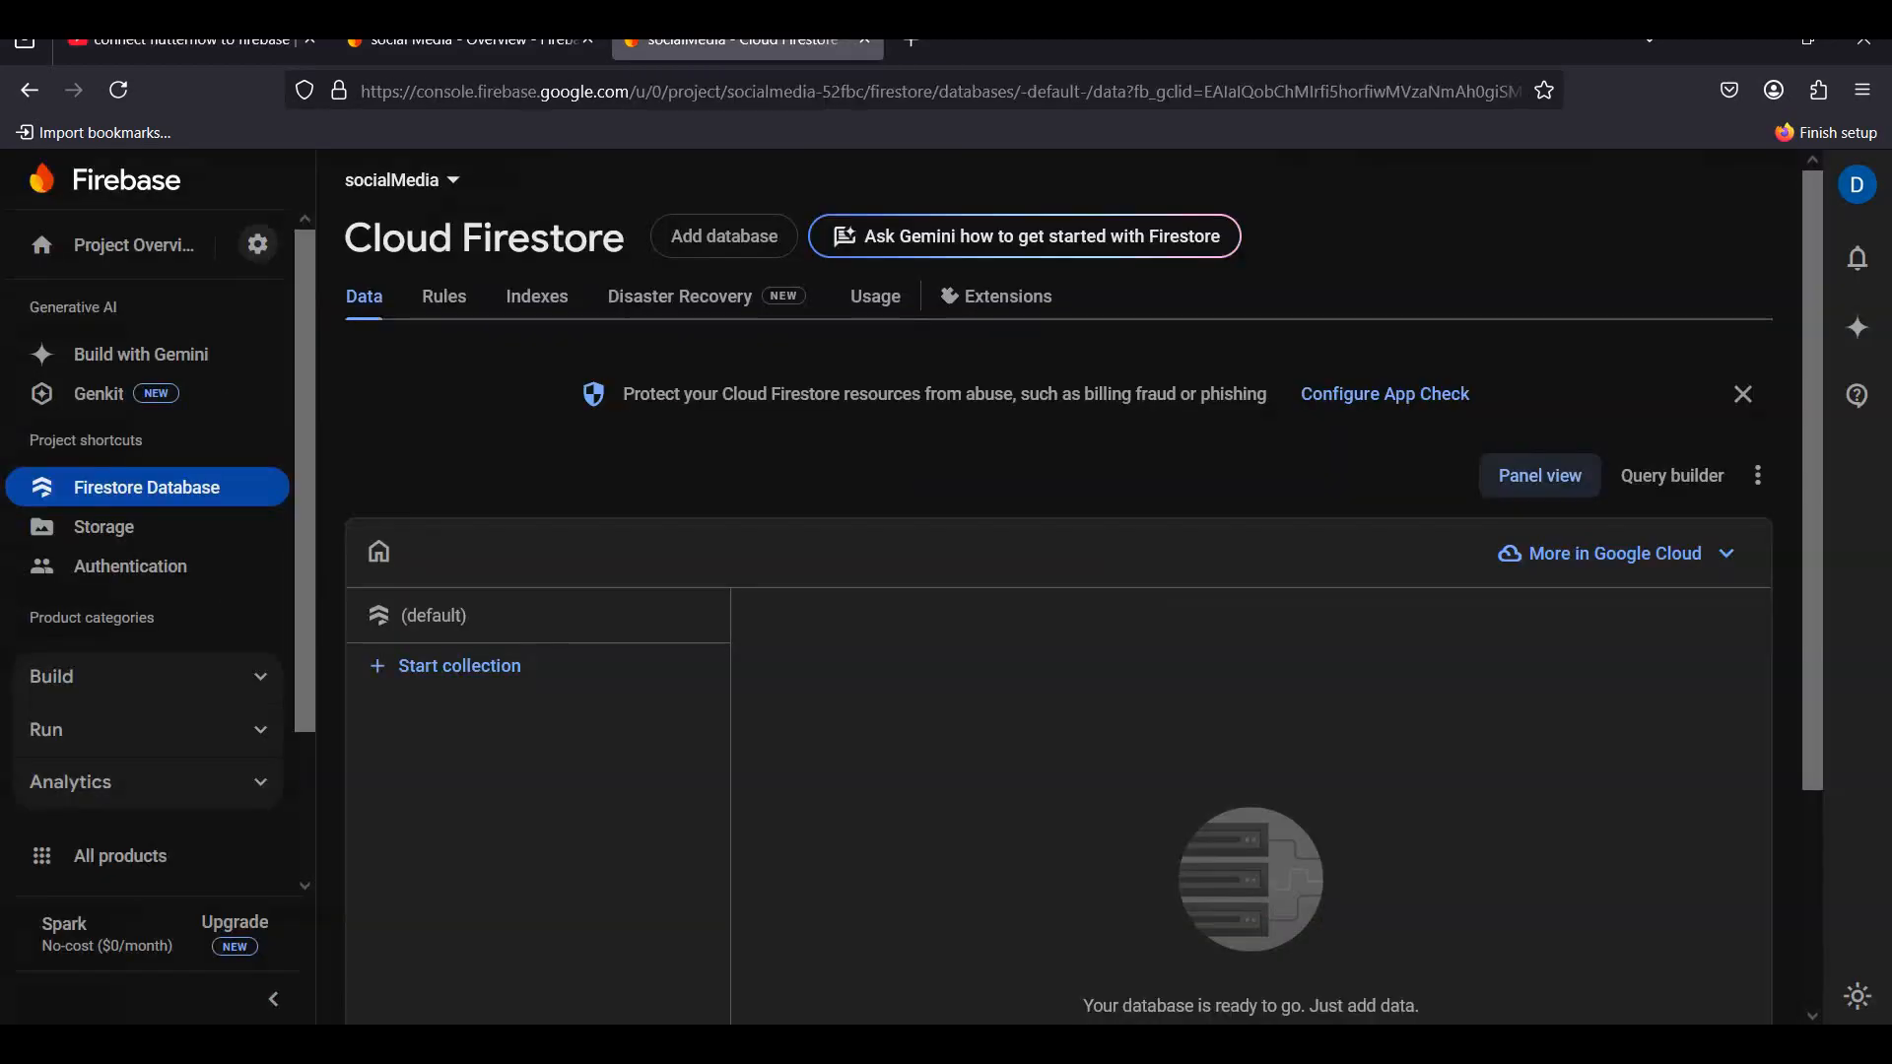
click(276, 252)
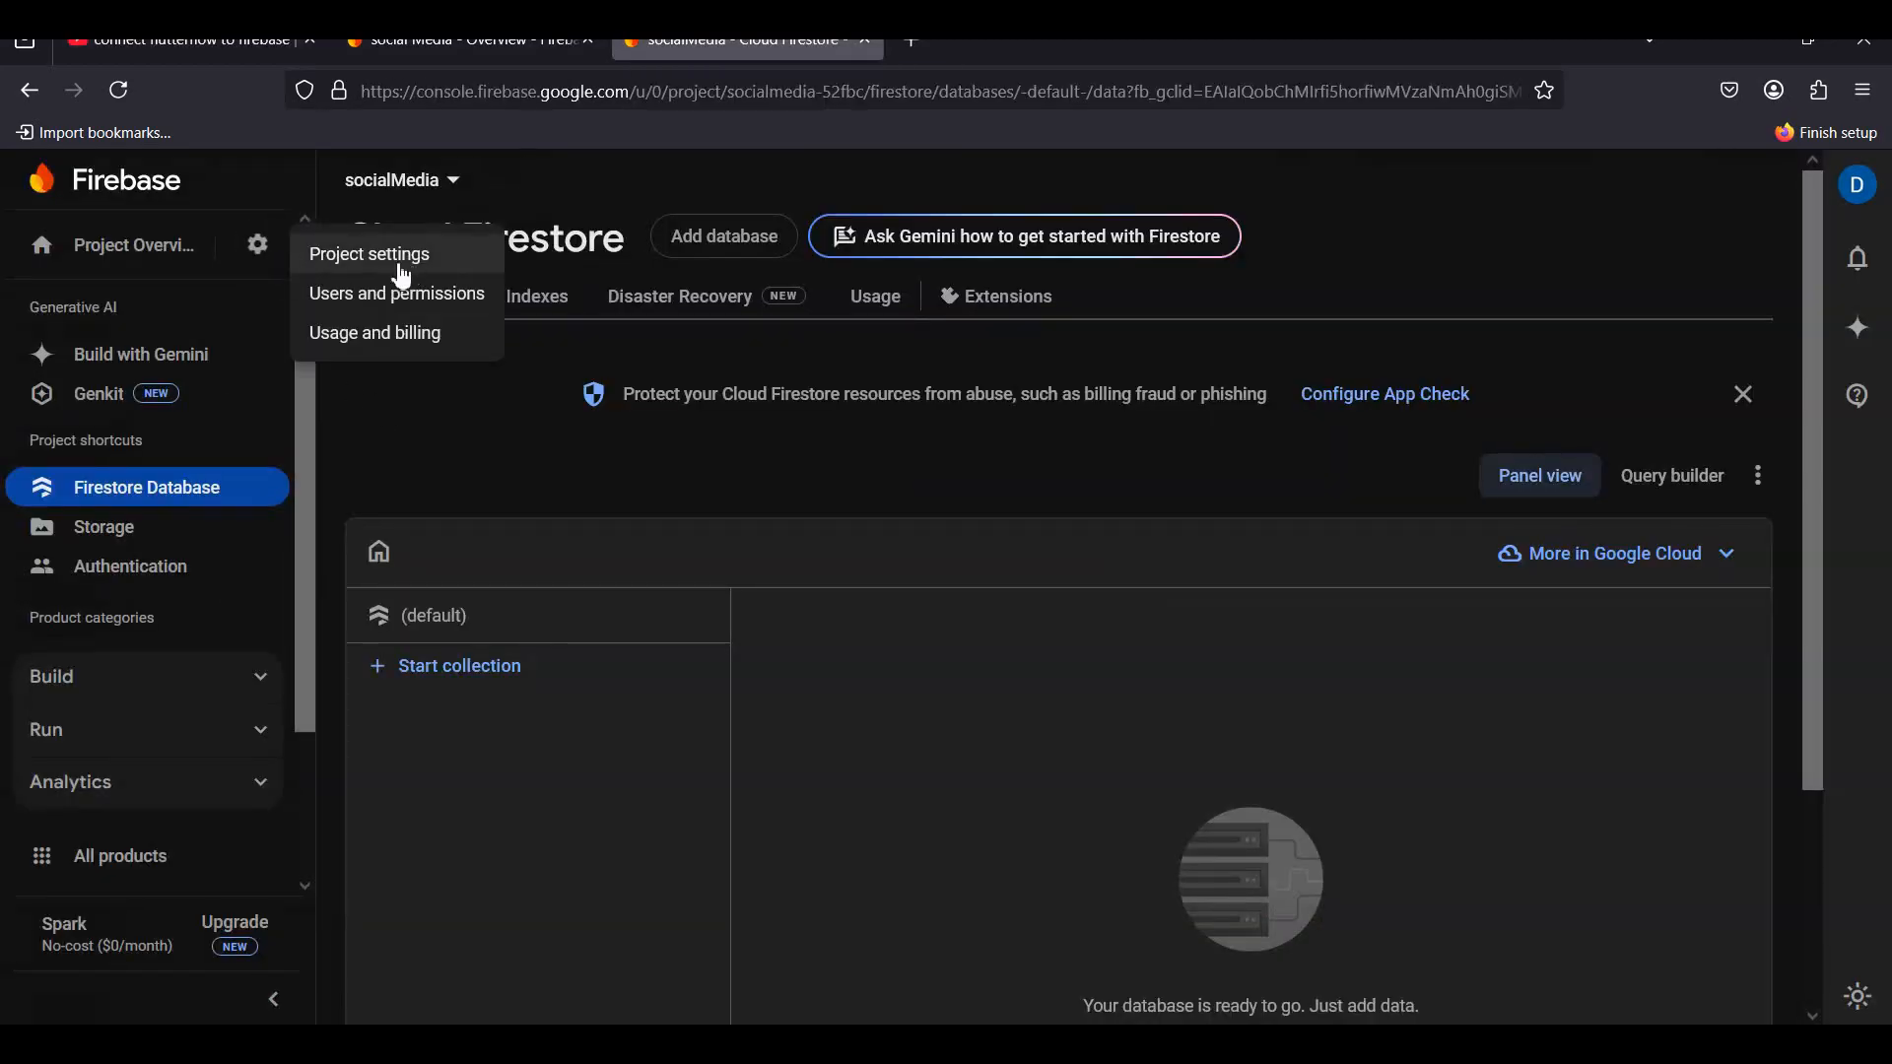
click(454, 259)
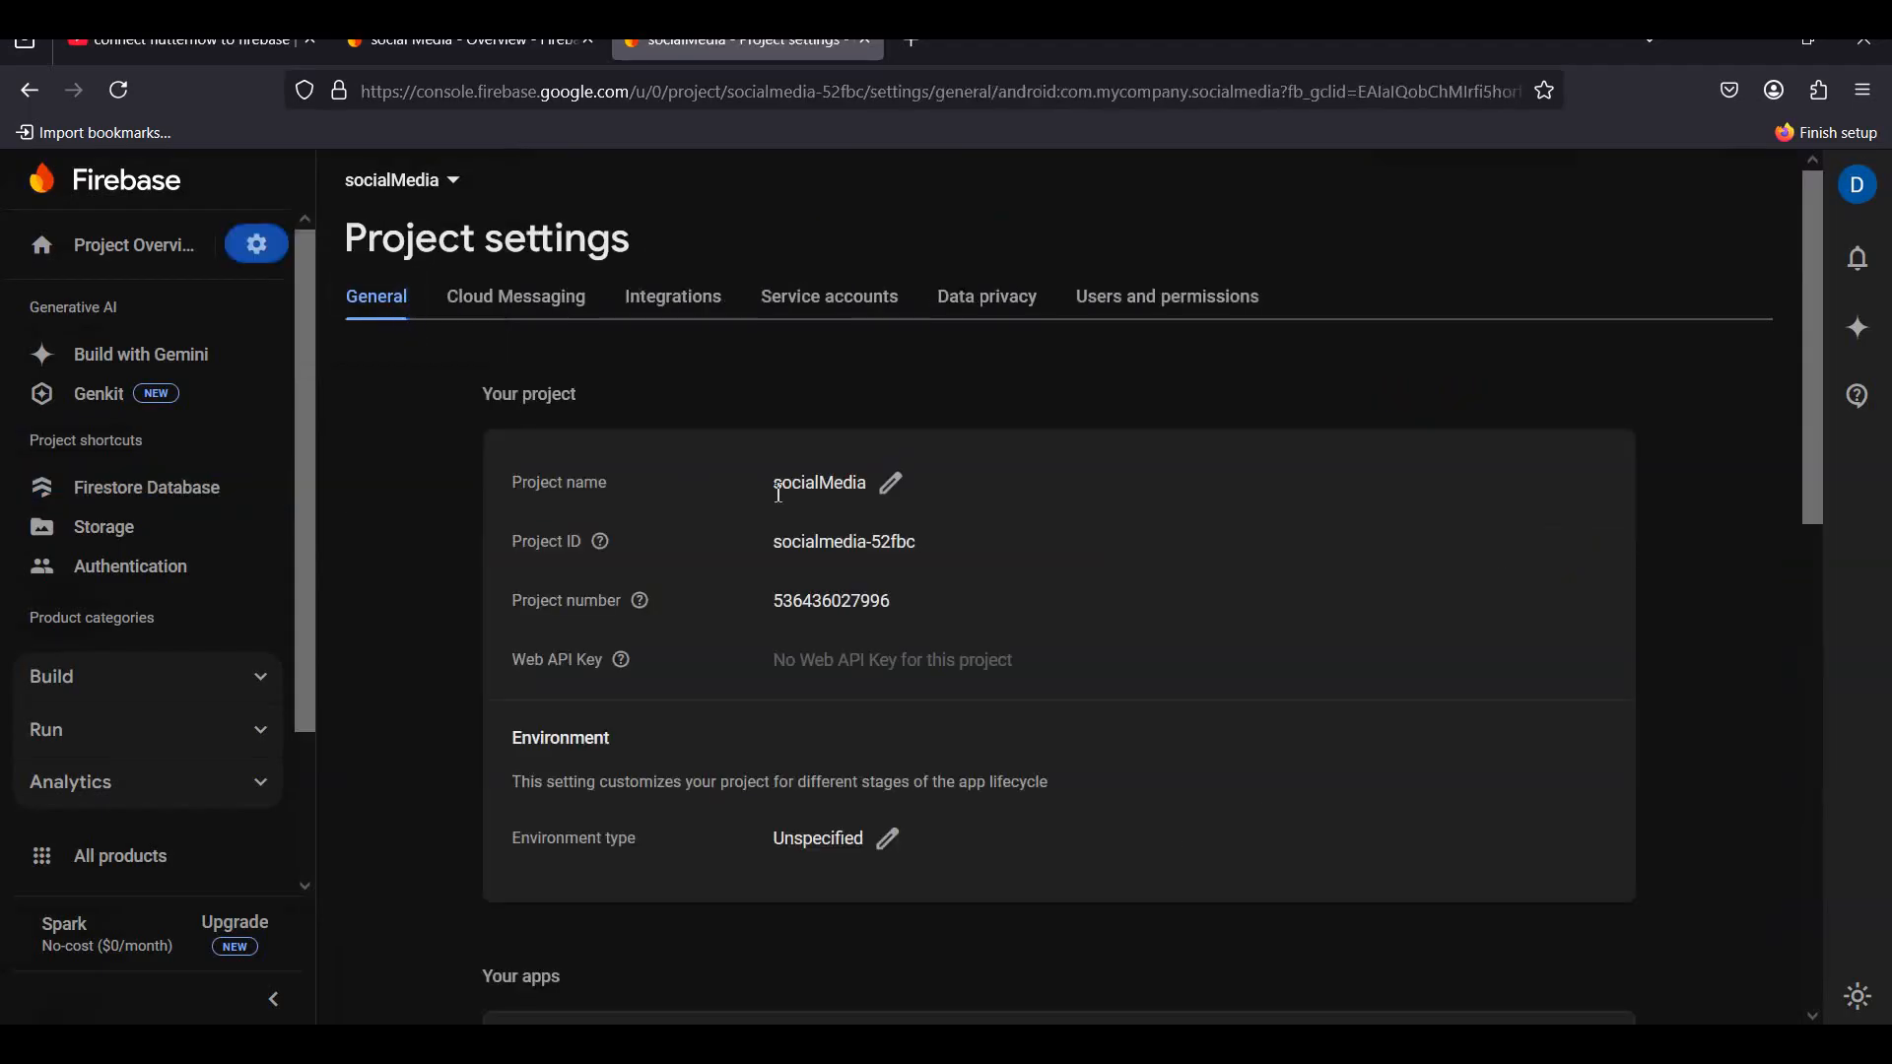
drag(774, 544, 934, 556)
key(ctrl+c)
click(964, 555)
- Paste the project ID, connect the Firebase project, and generate its config files
click(609, 621)
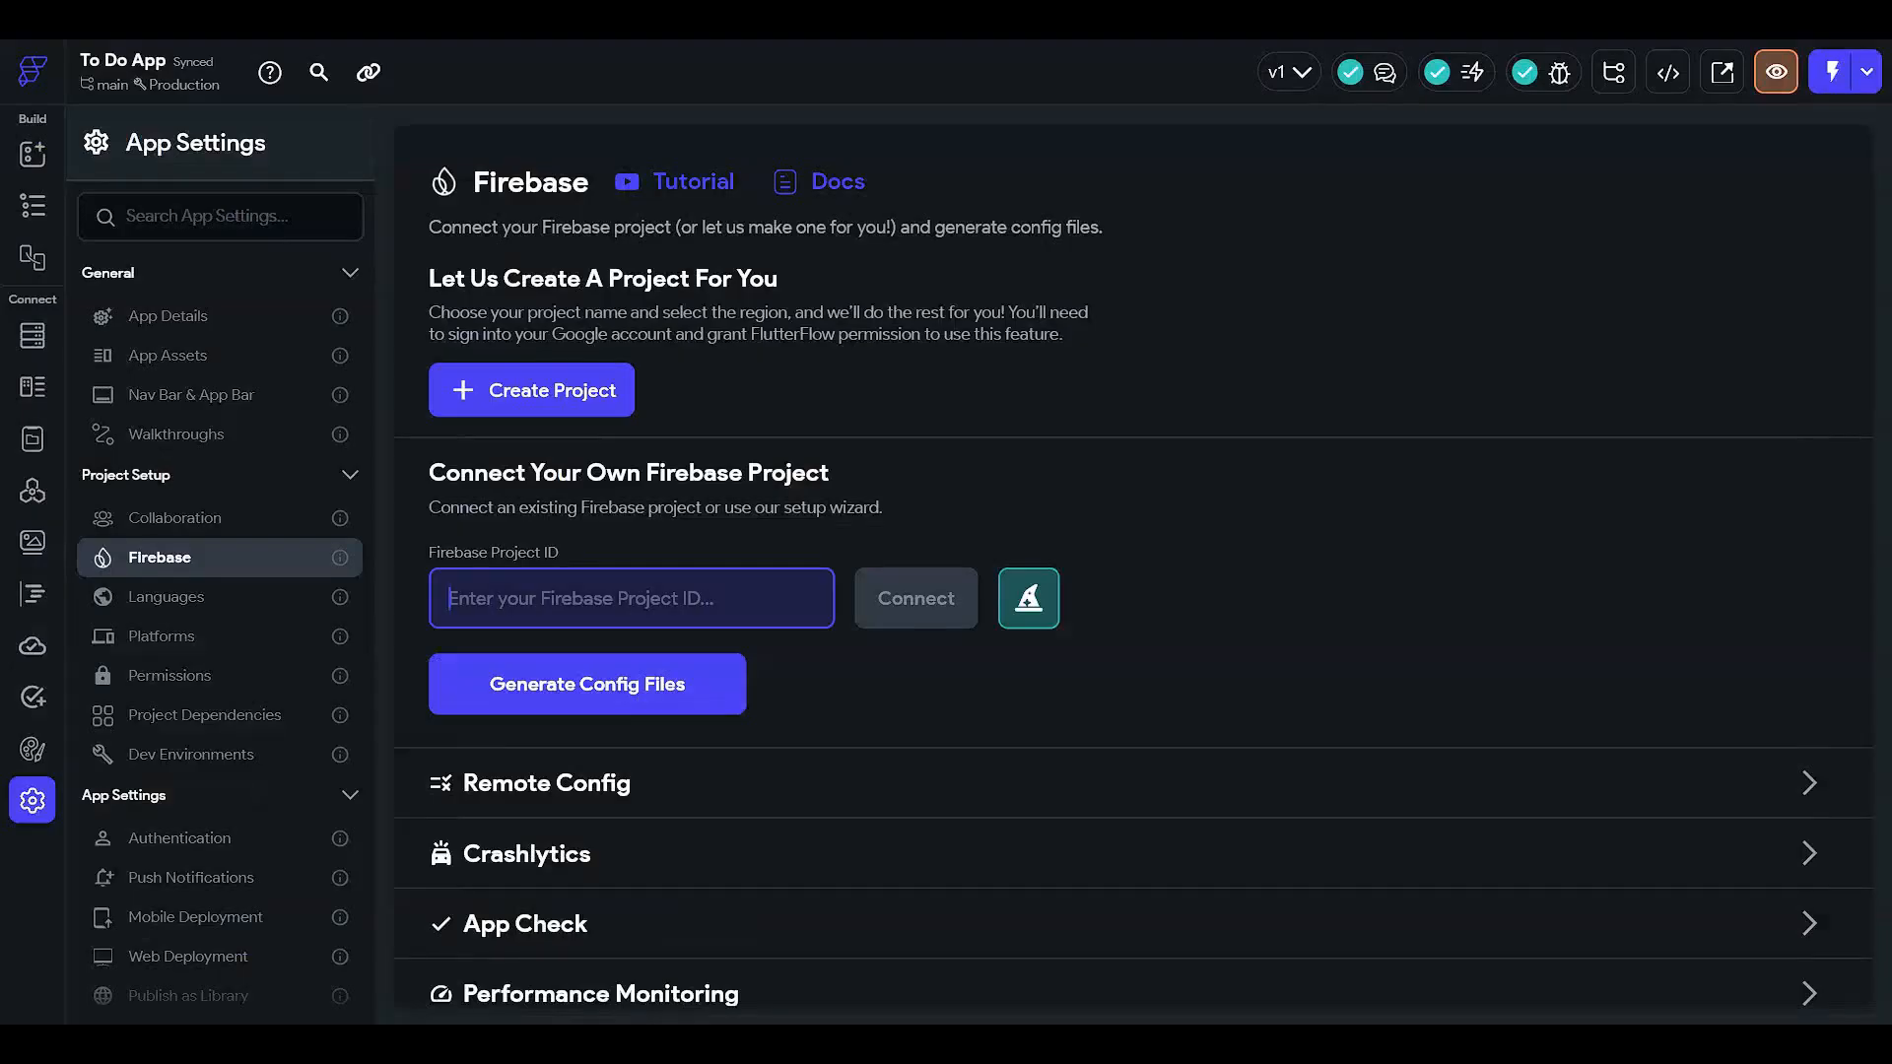
key(ctrl+v)
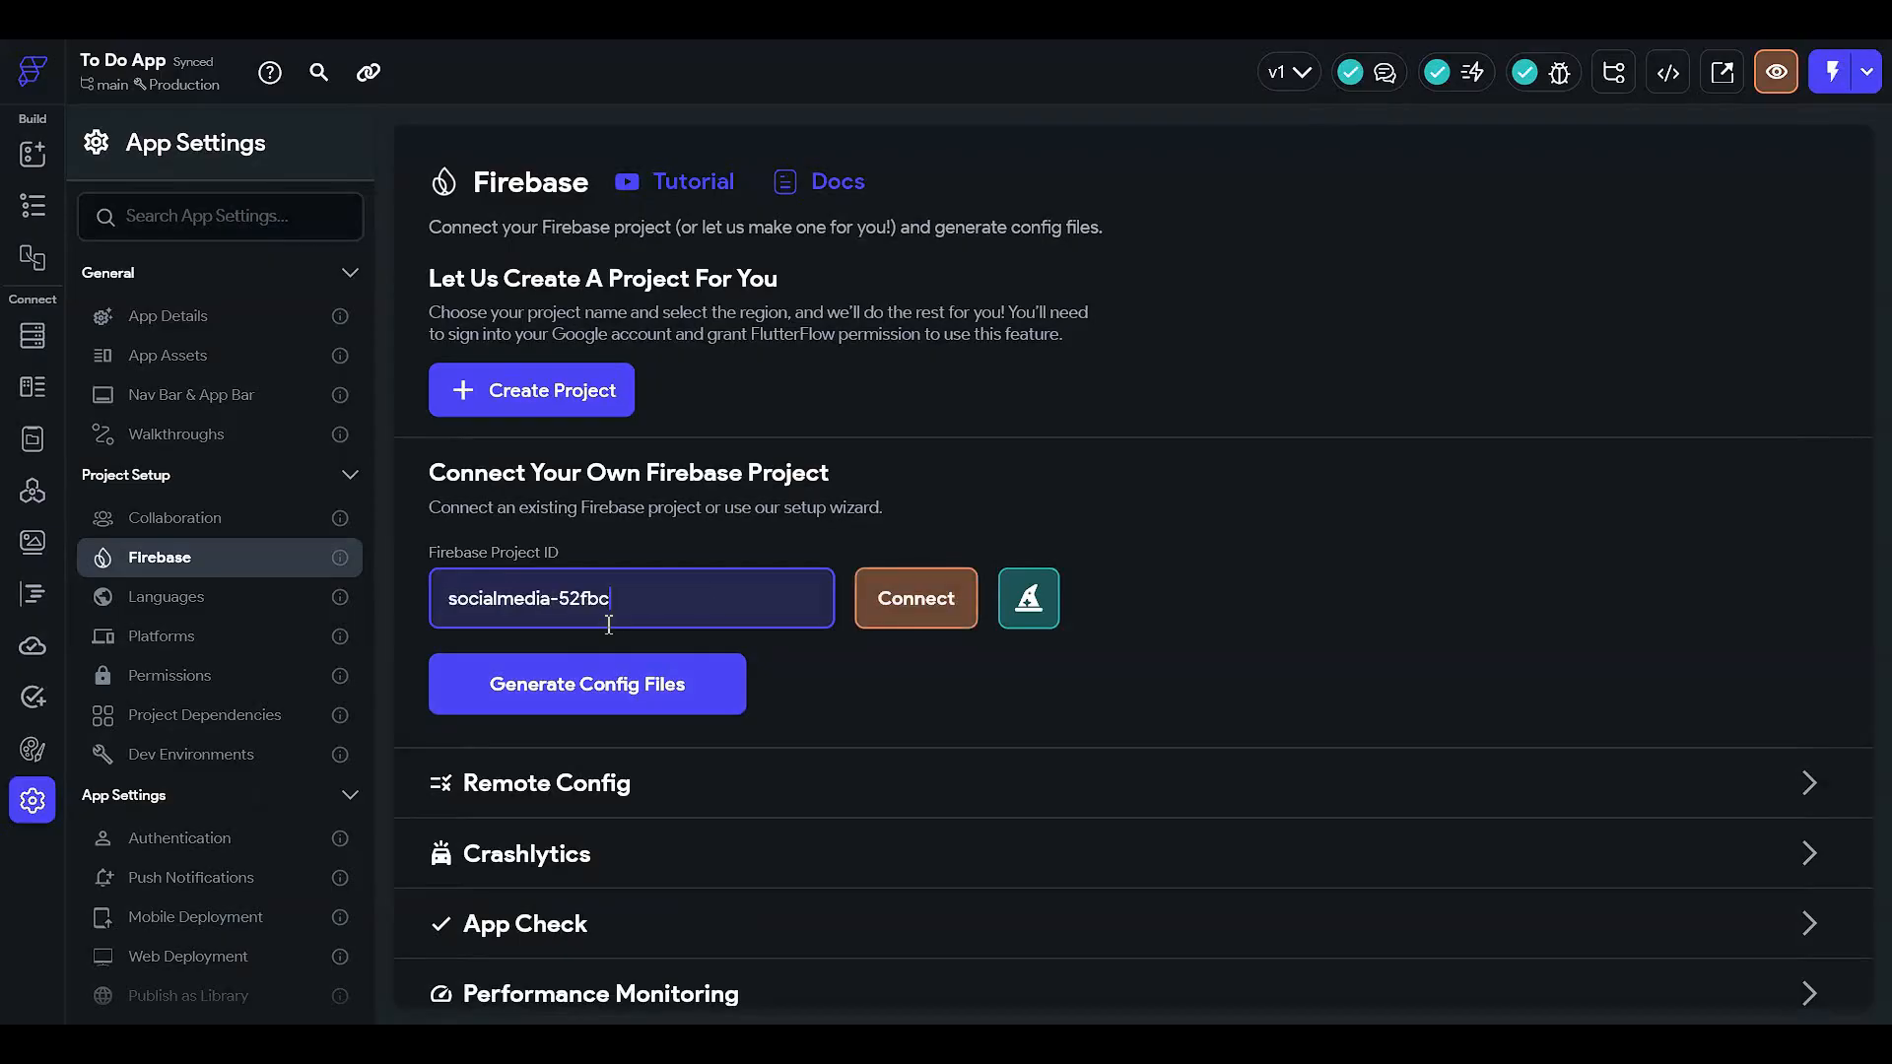
click(914, 599)
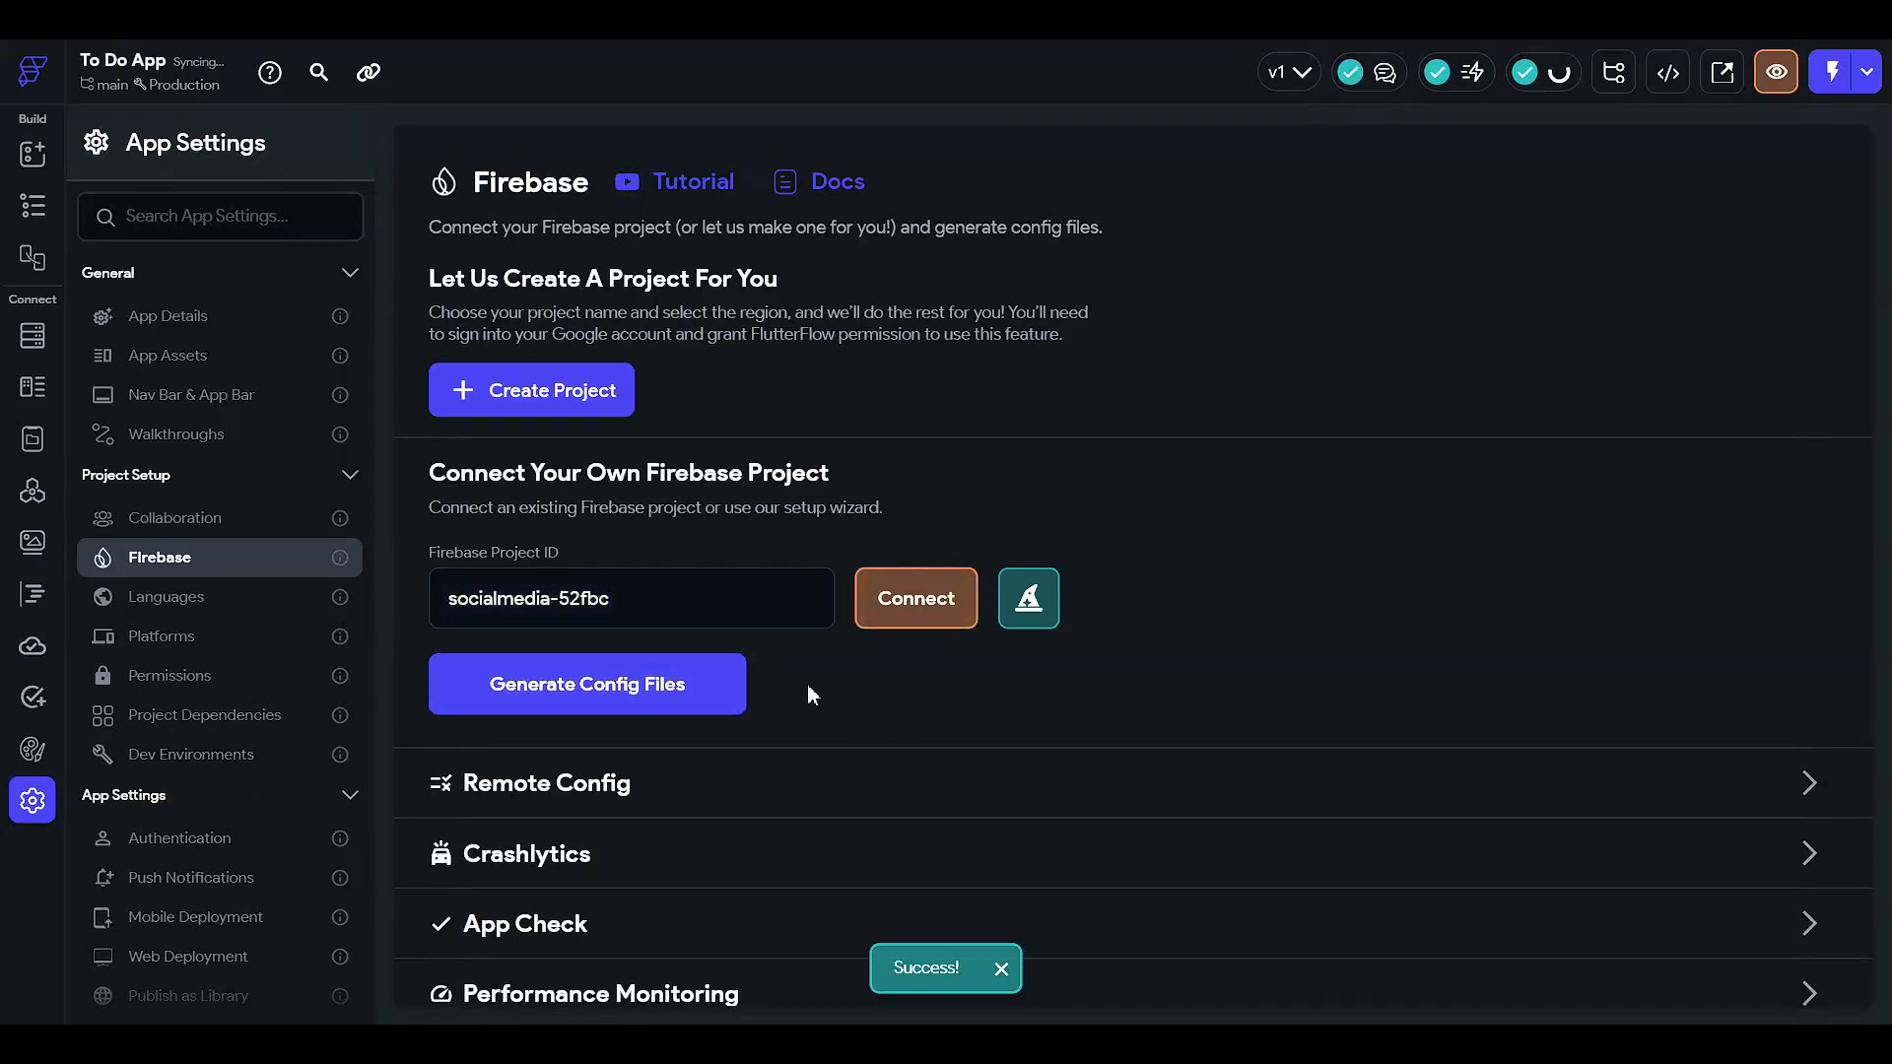
scroll(882, 735, down, 1)
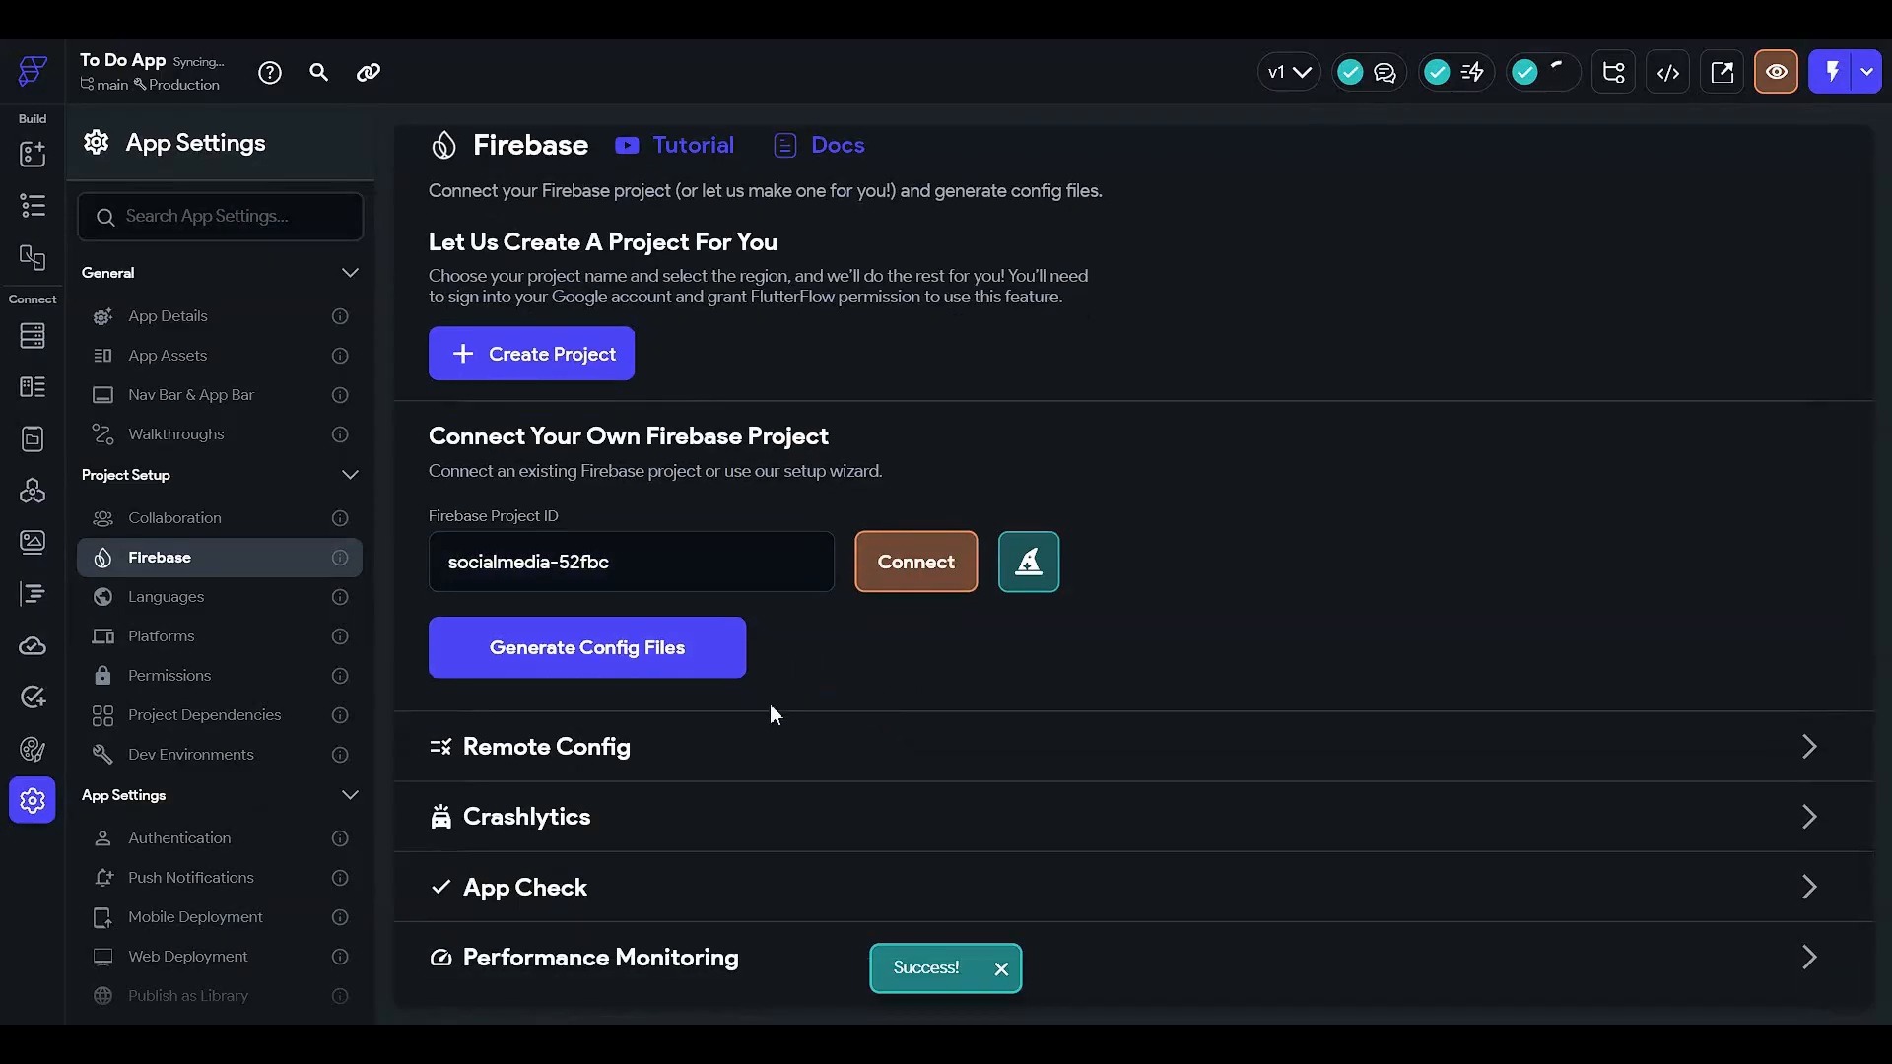
click(647, 674)
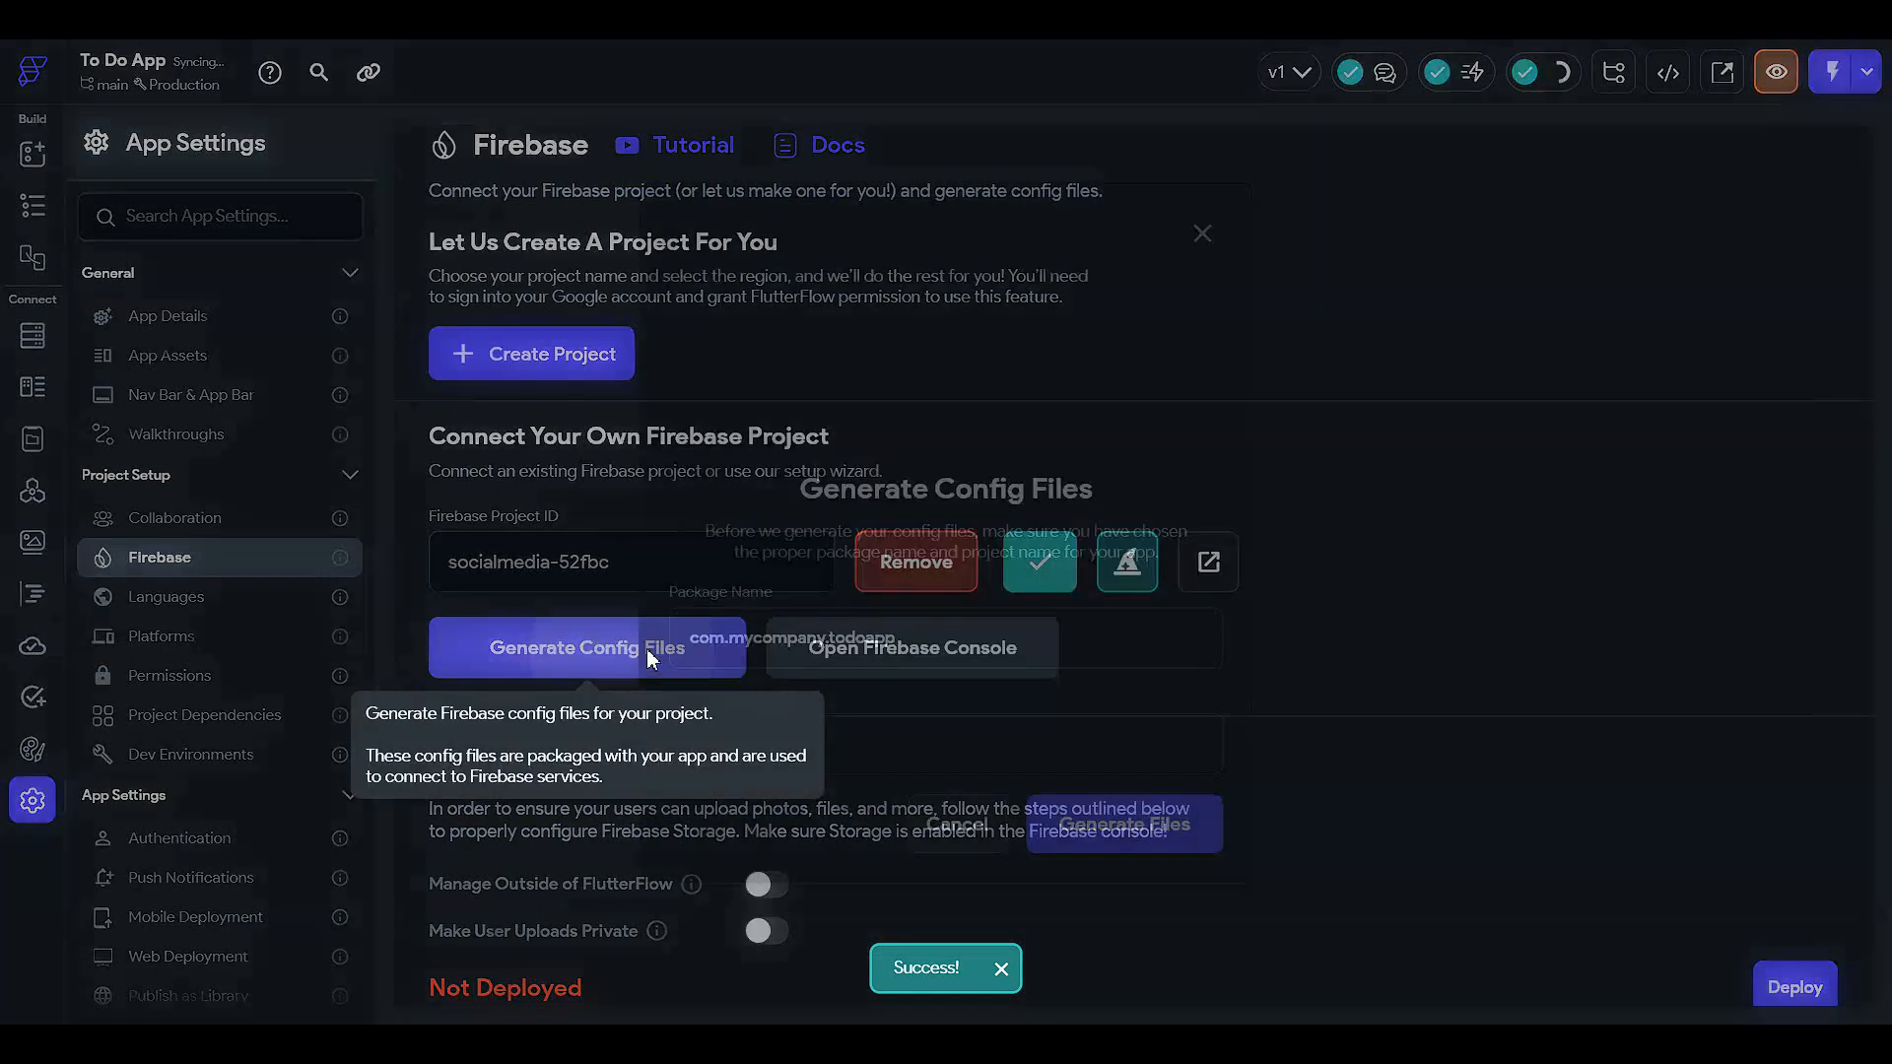
click(1088, 824)
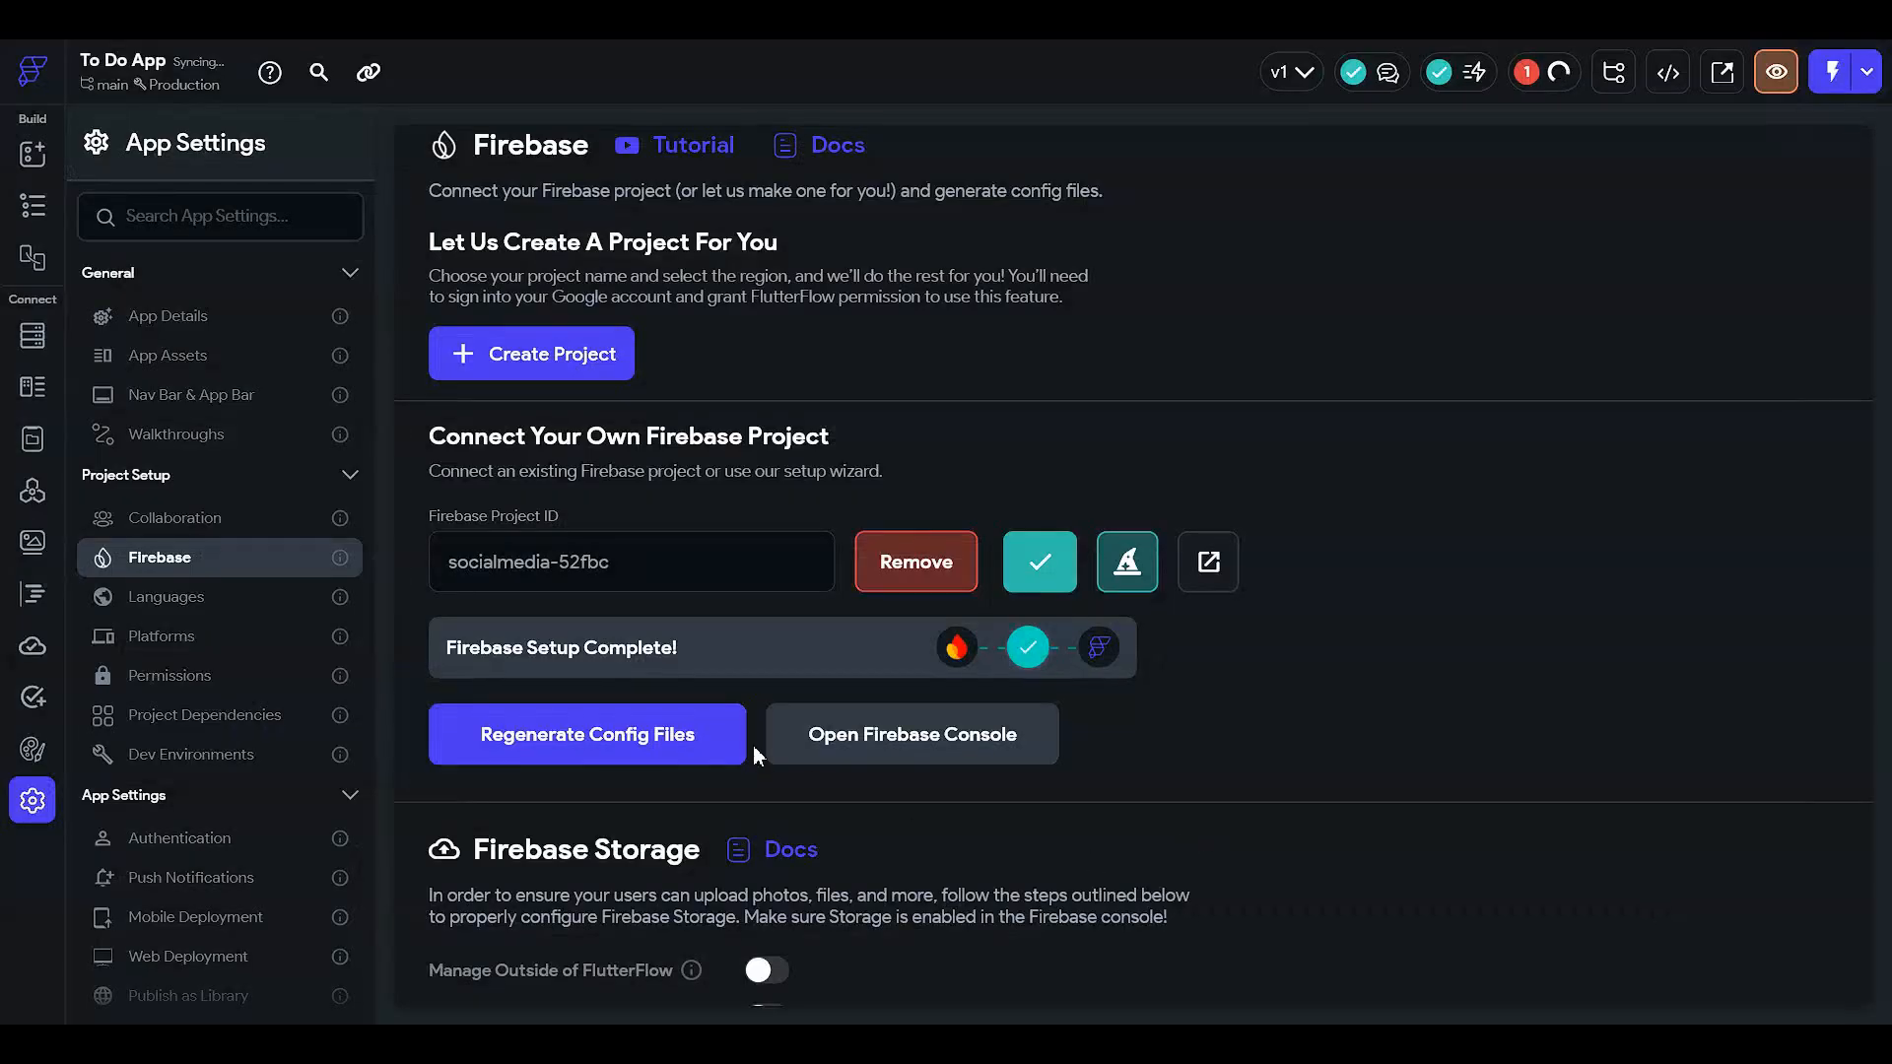
- Switch Firebase Storage to Manage Outside of FlutterFlow
scroll(749, 749, down, 3)
scroll(689, 670, down, 2)
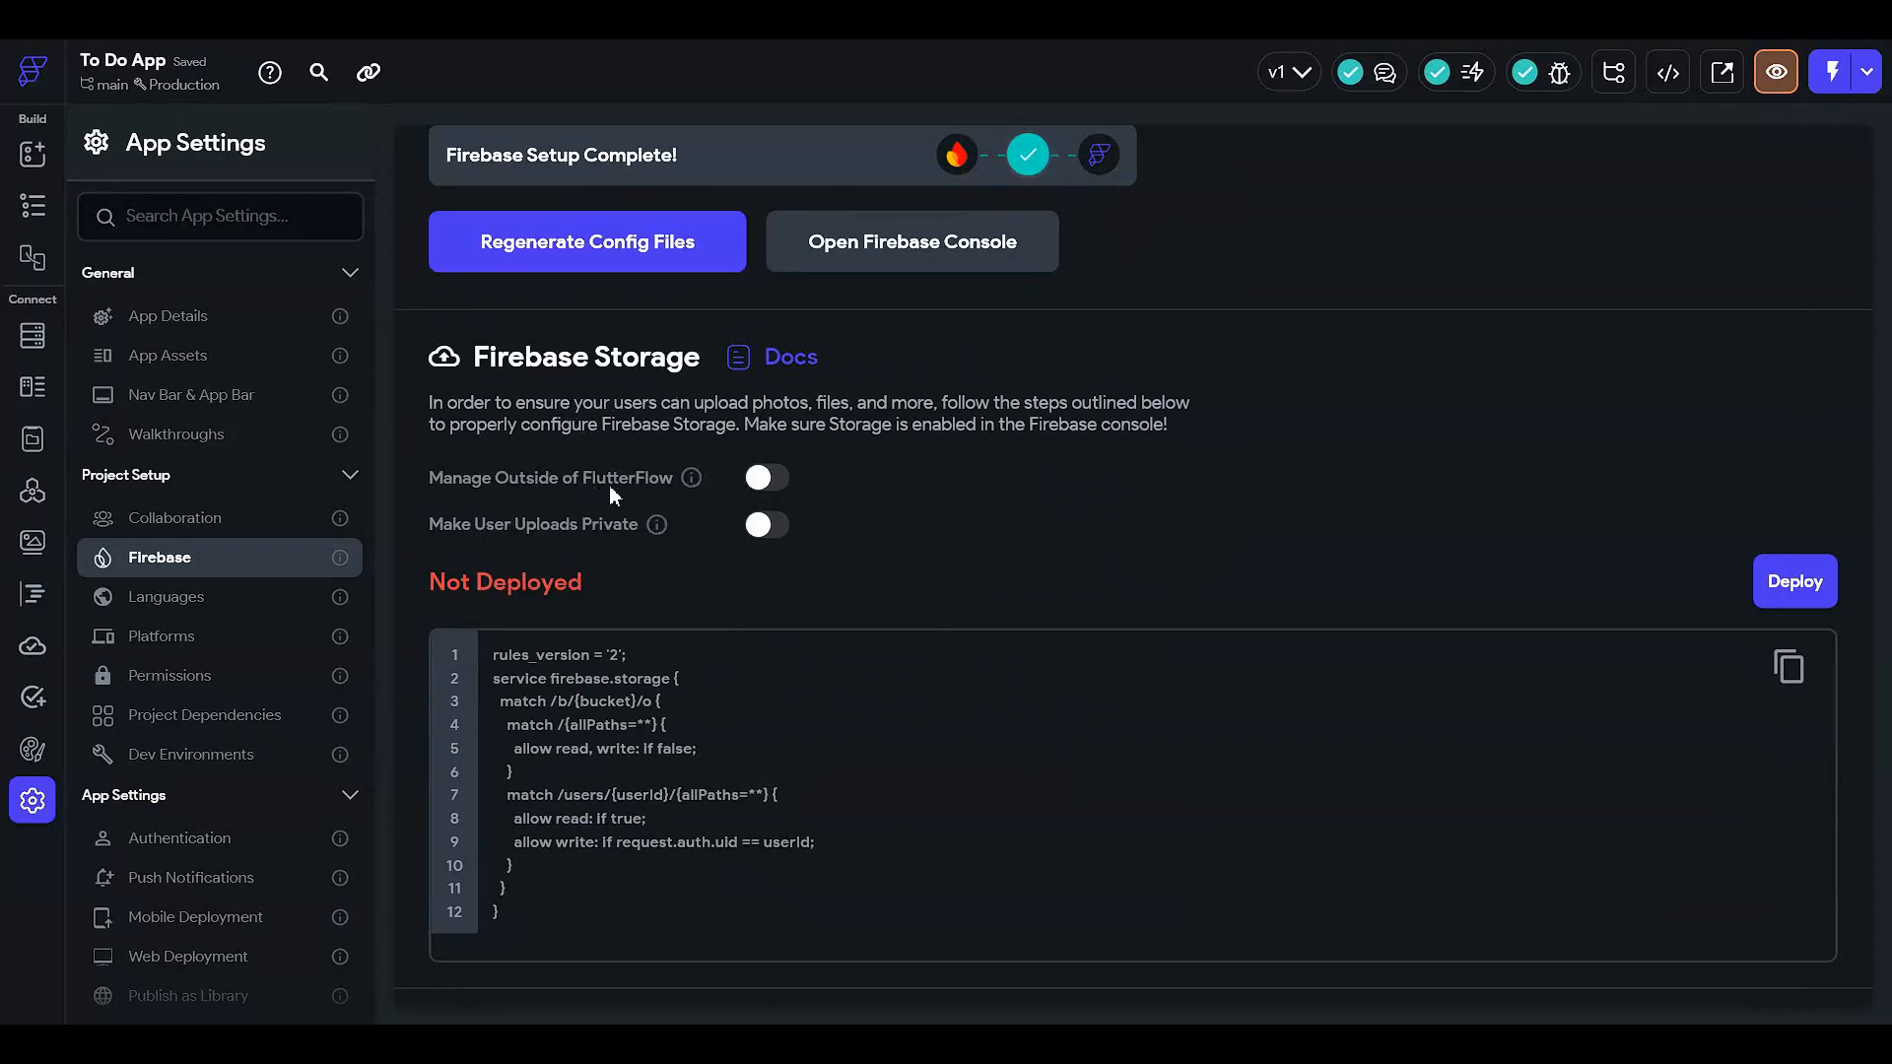
click(761, 478)
scroll(985, 623, up, 4)
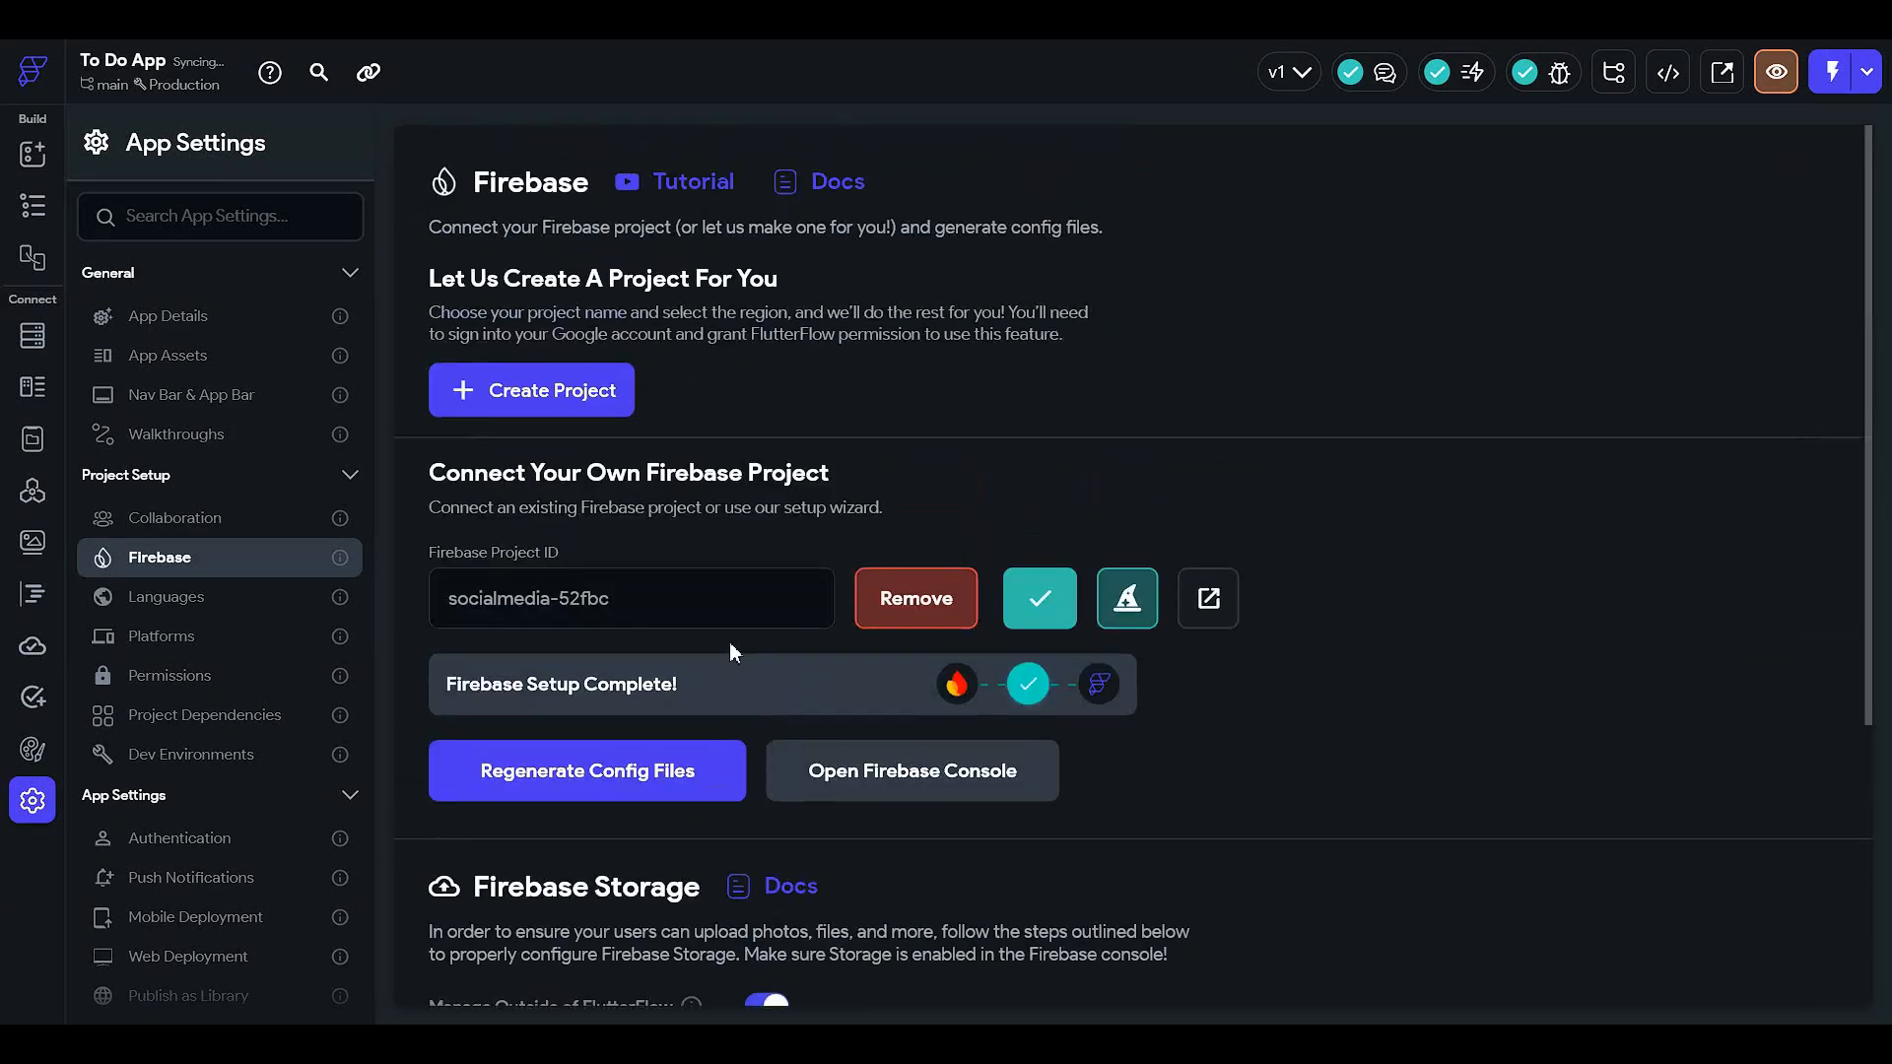
click(32, 205)
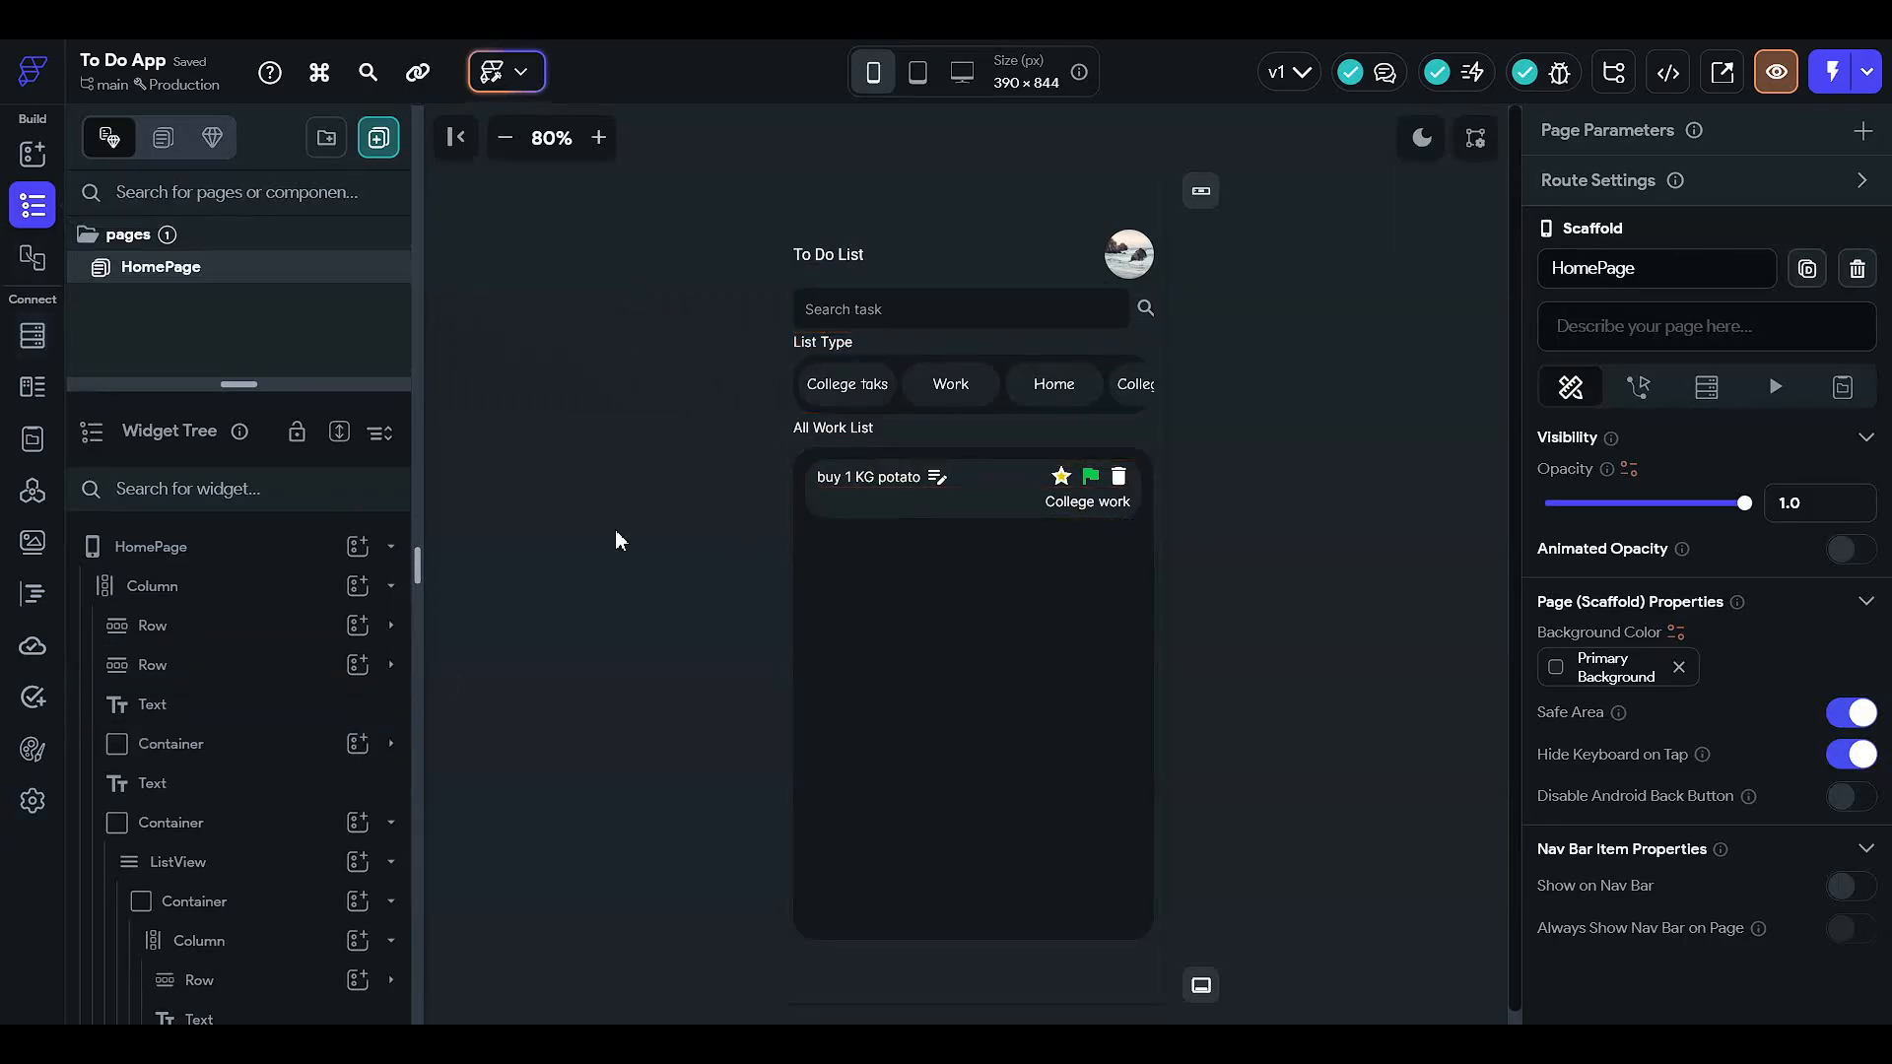
- Create a 'user' Firestore collection without the prepopulated default fields
click(32, 336)
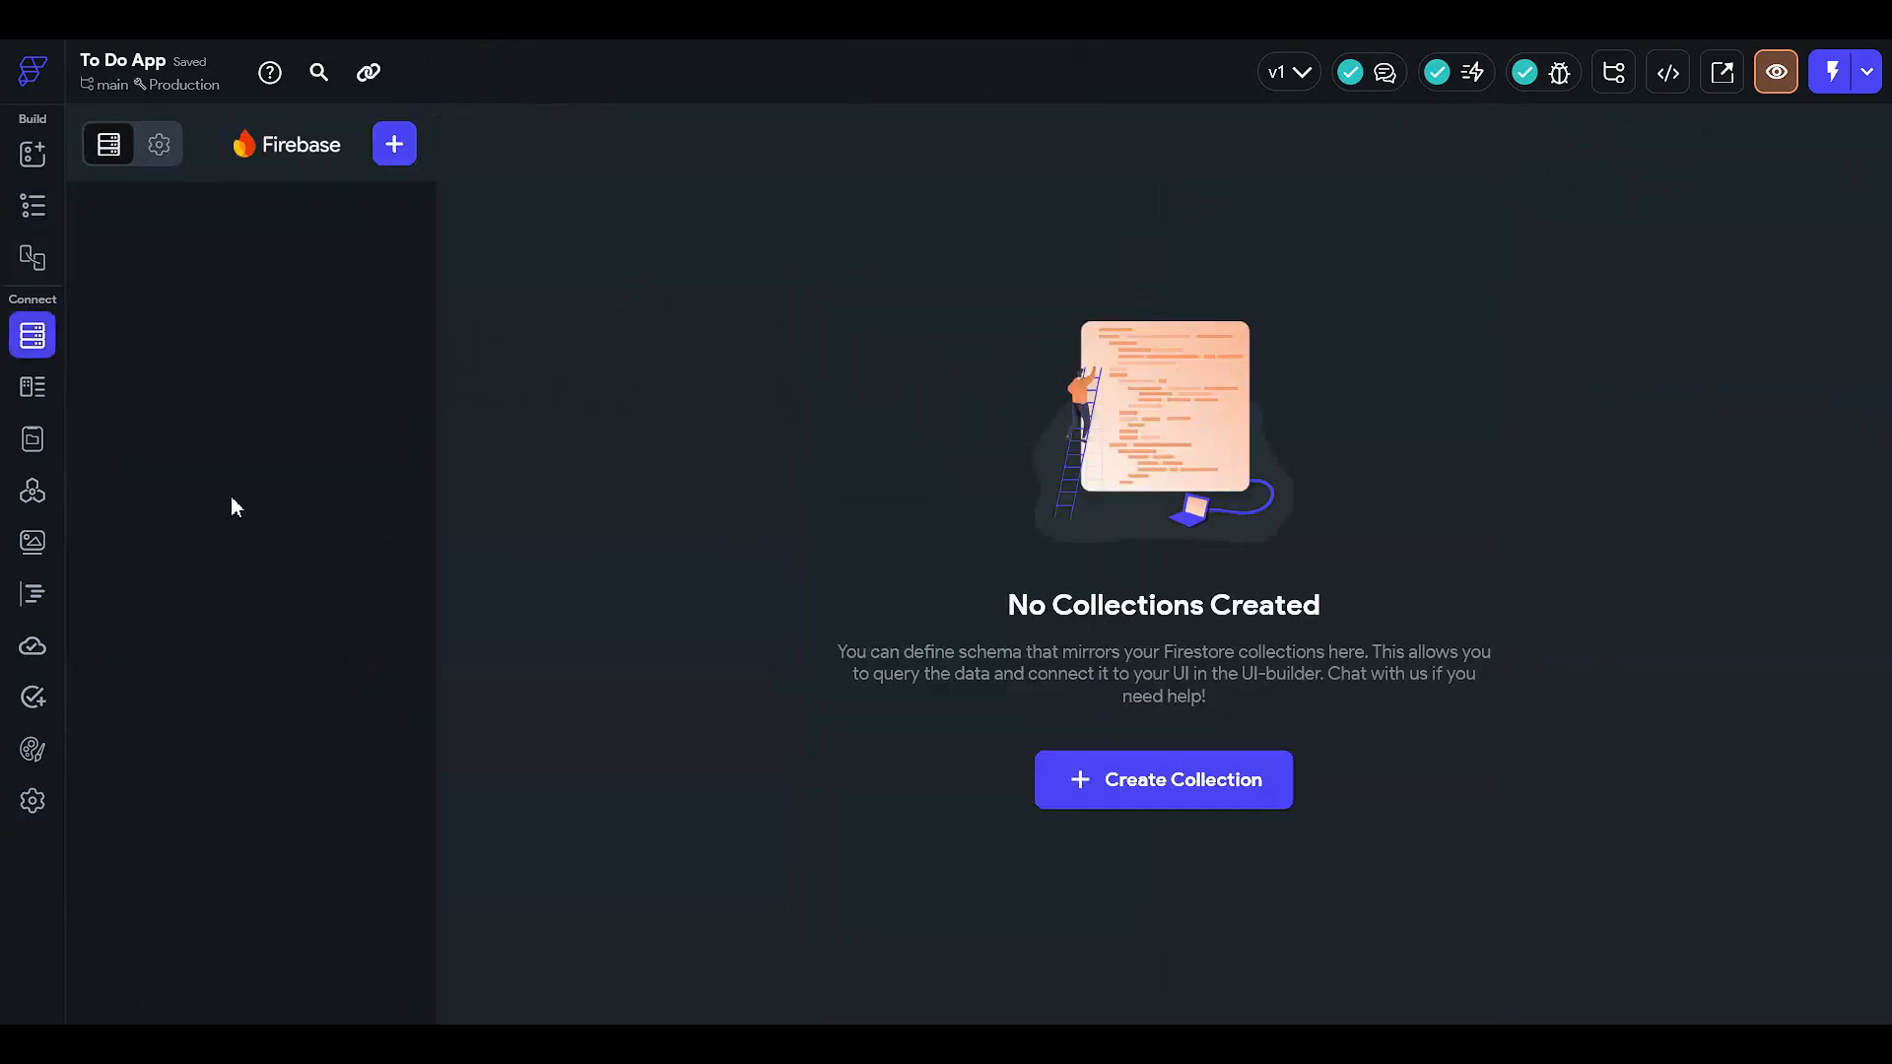
click(1127, 773)
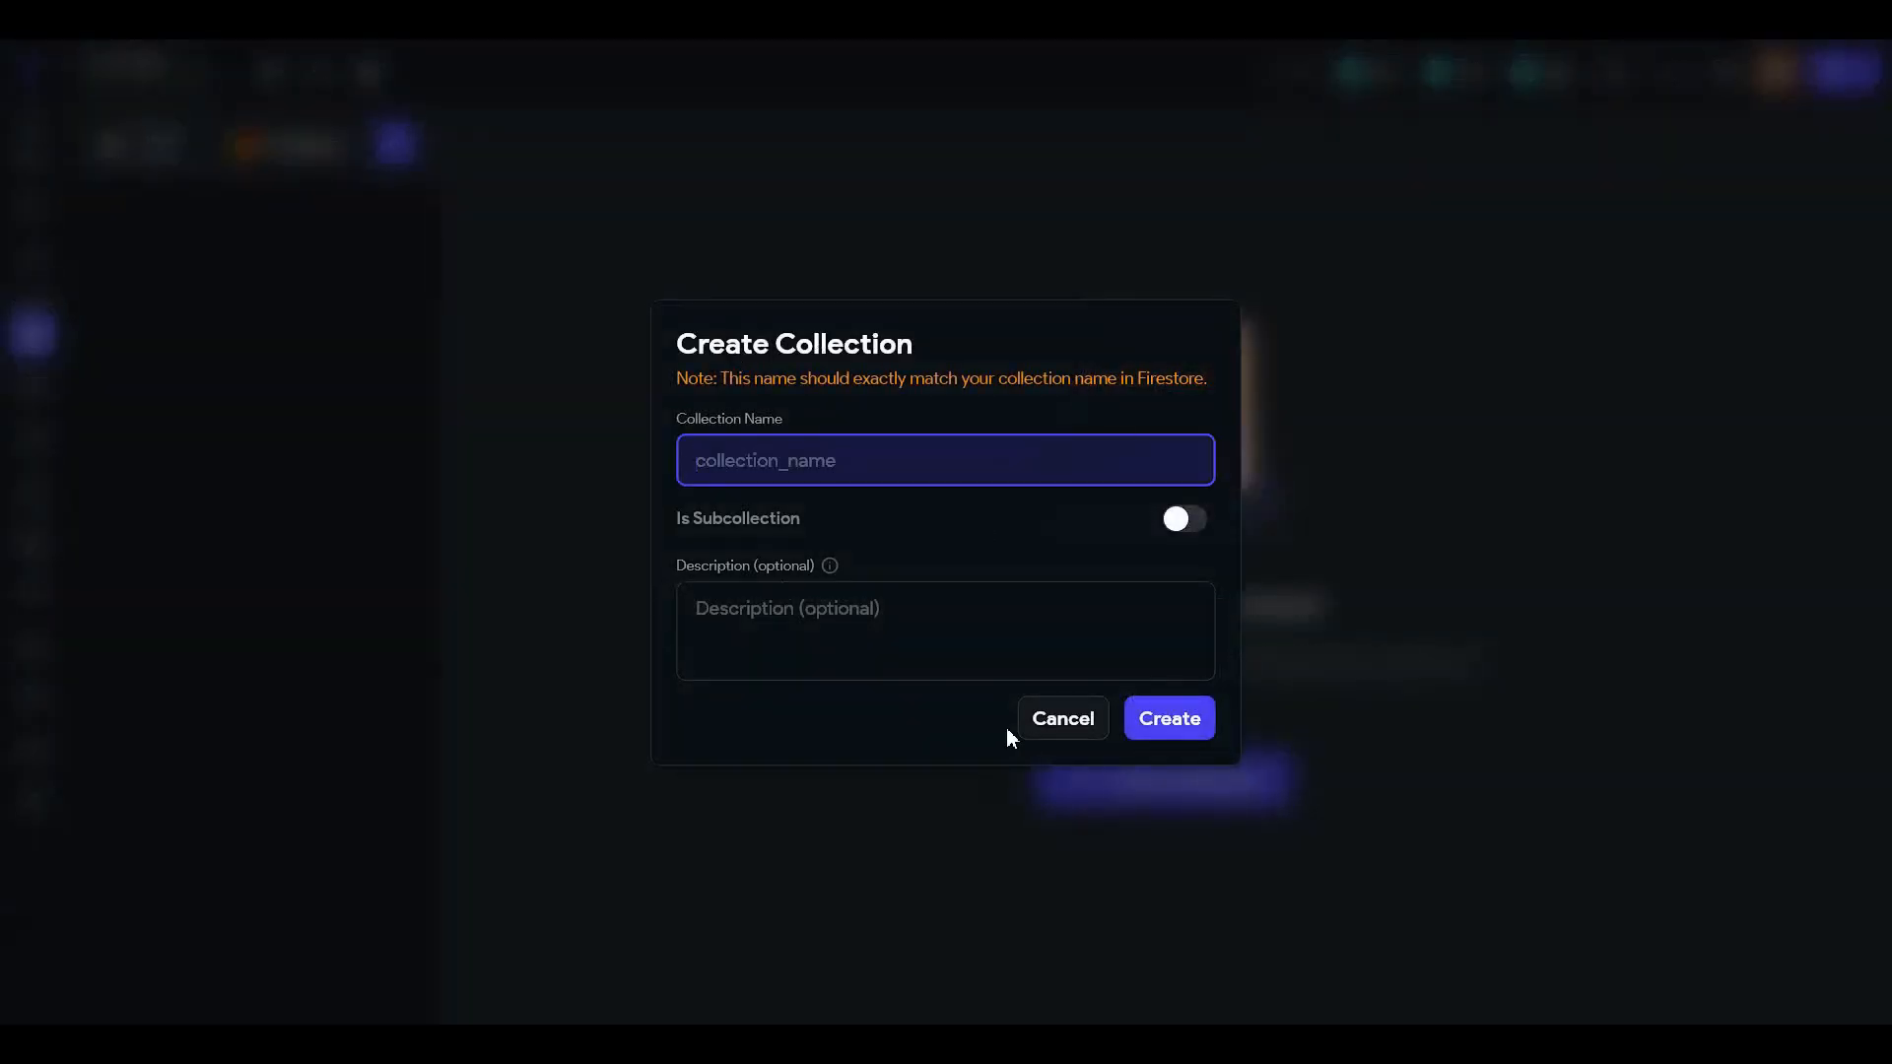
text(user)
click(1185, 724)
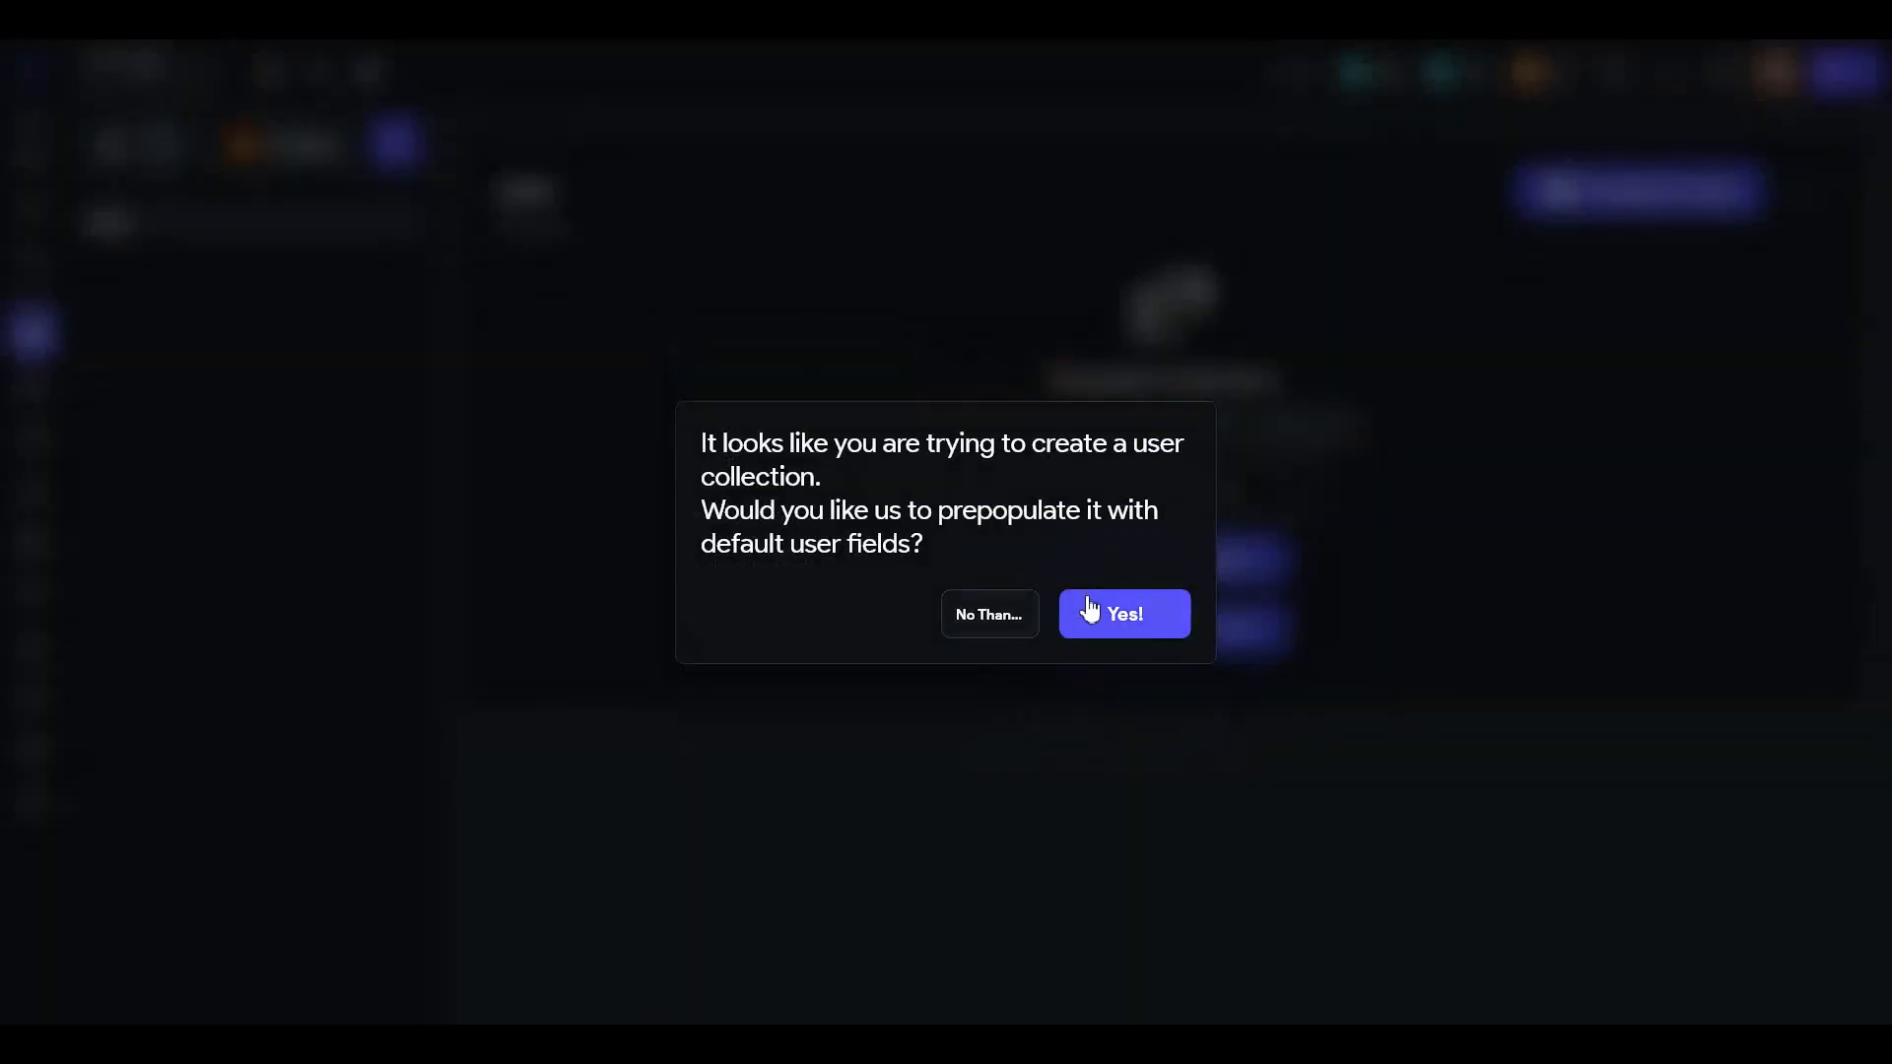
click(993, 621)
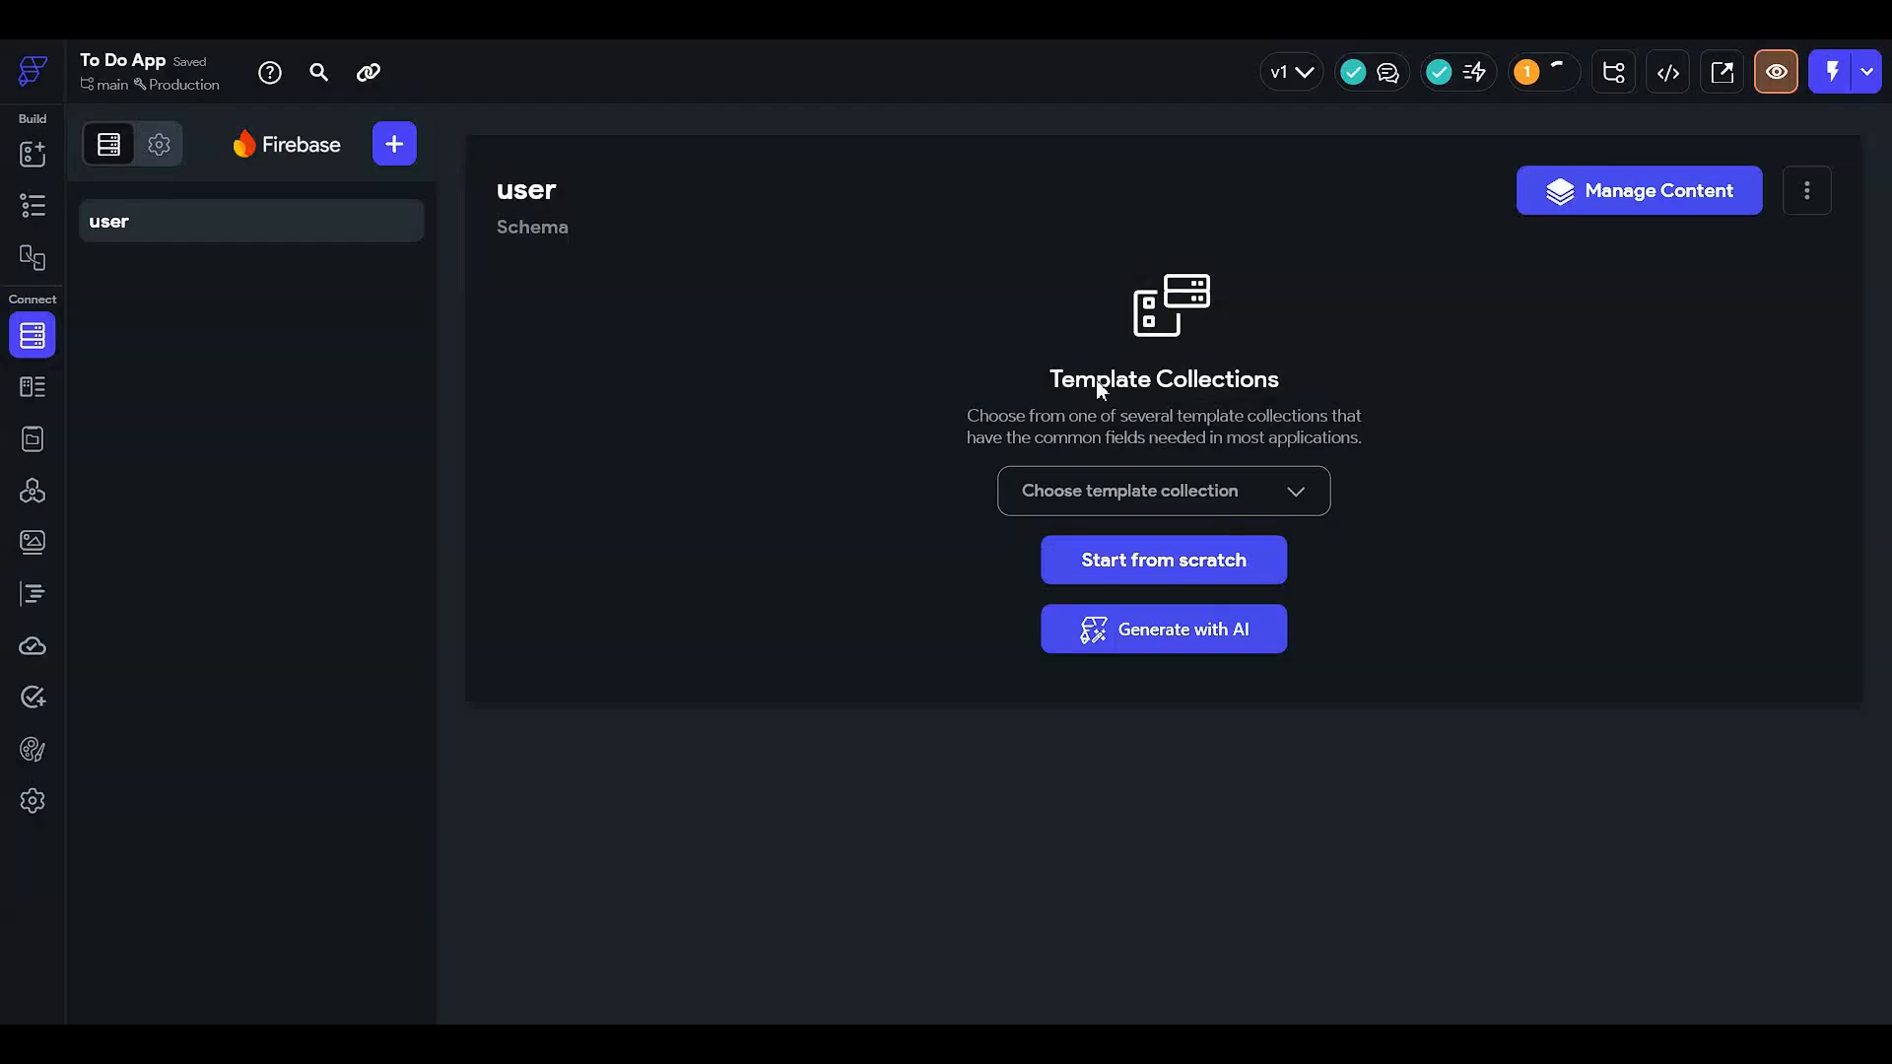
click(1157, 574)
- Add a String field named displayName to the user schema
click(674, 325)
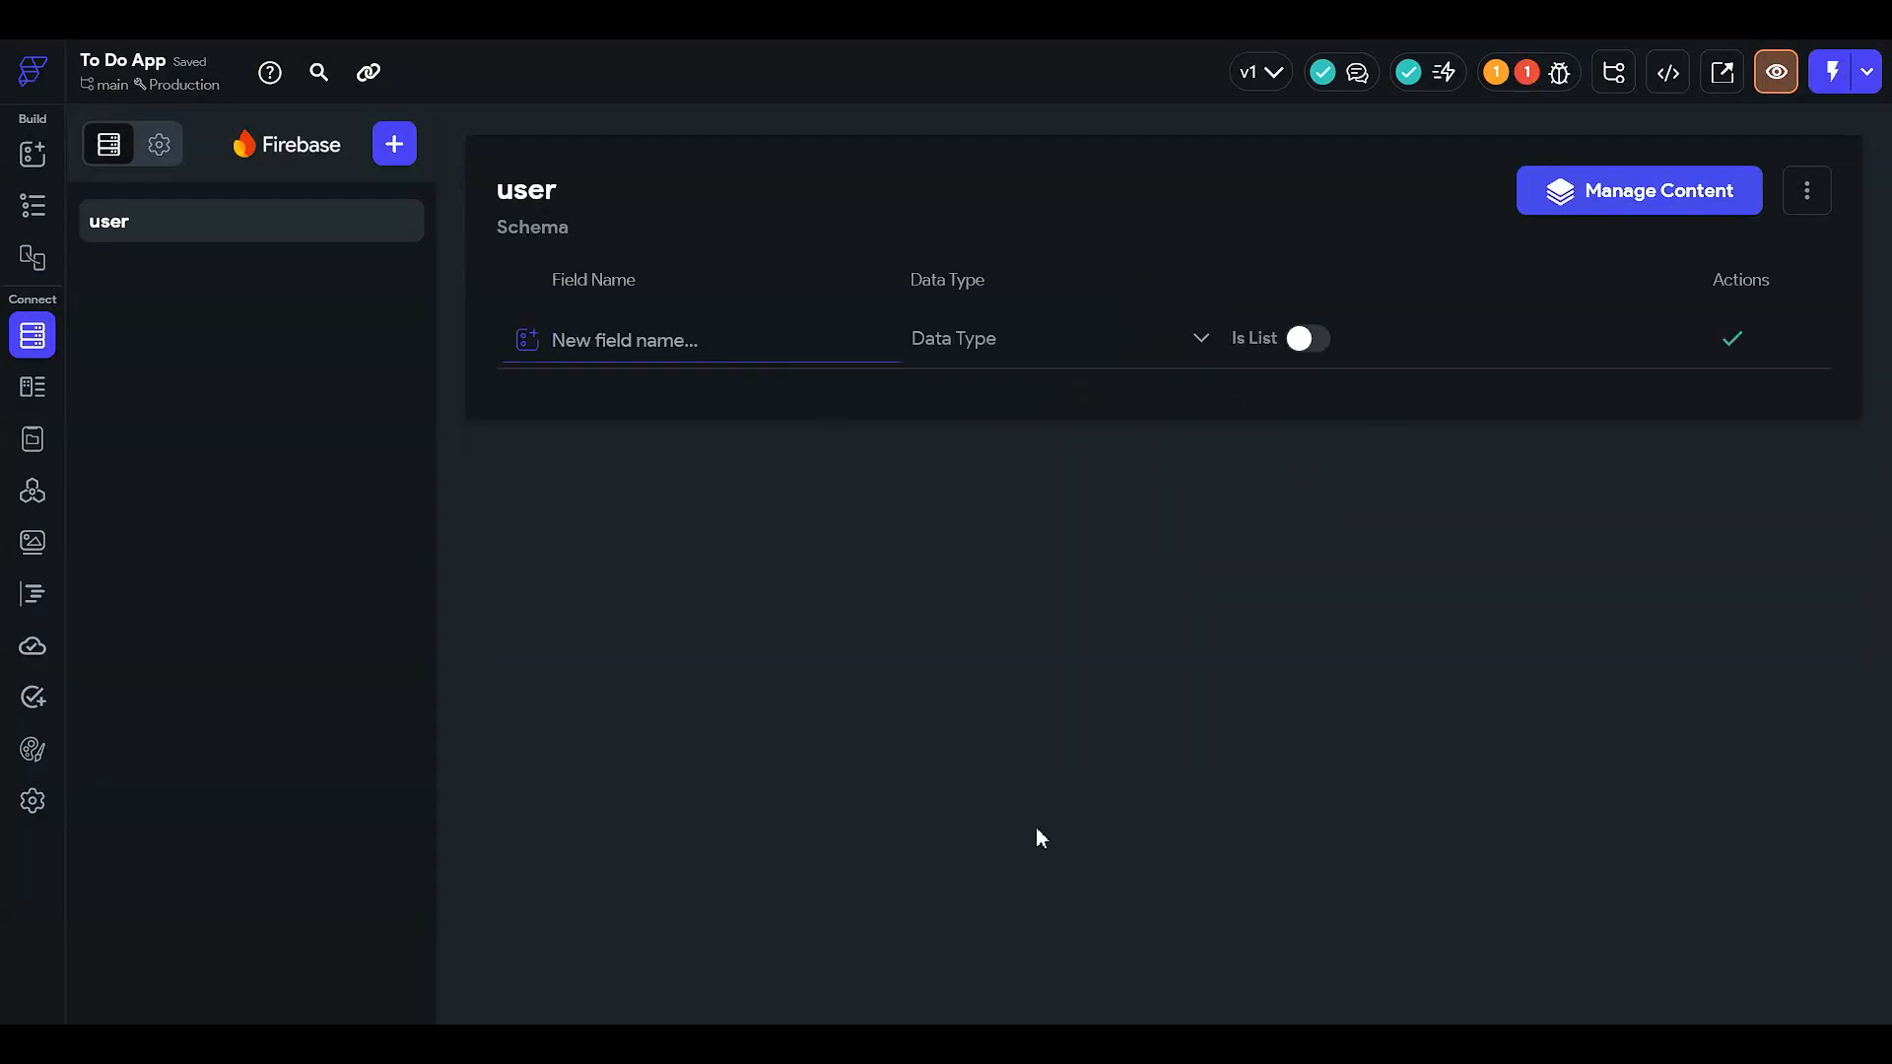
text(userName)
key(ctrl+a)
text(displayName)
click(944, 340)
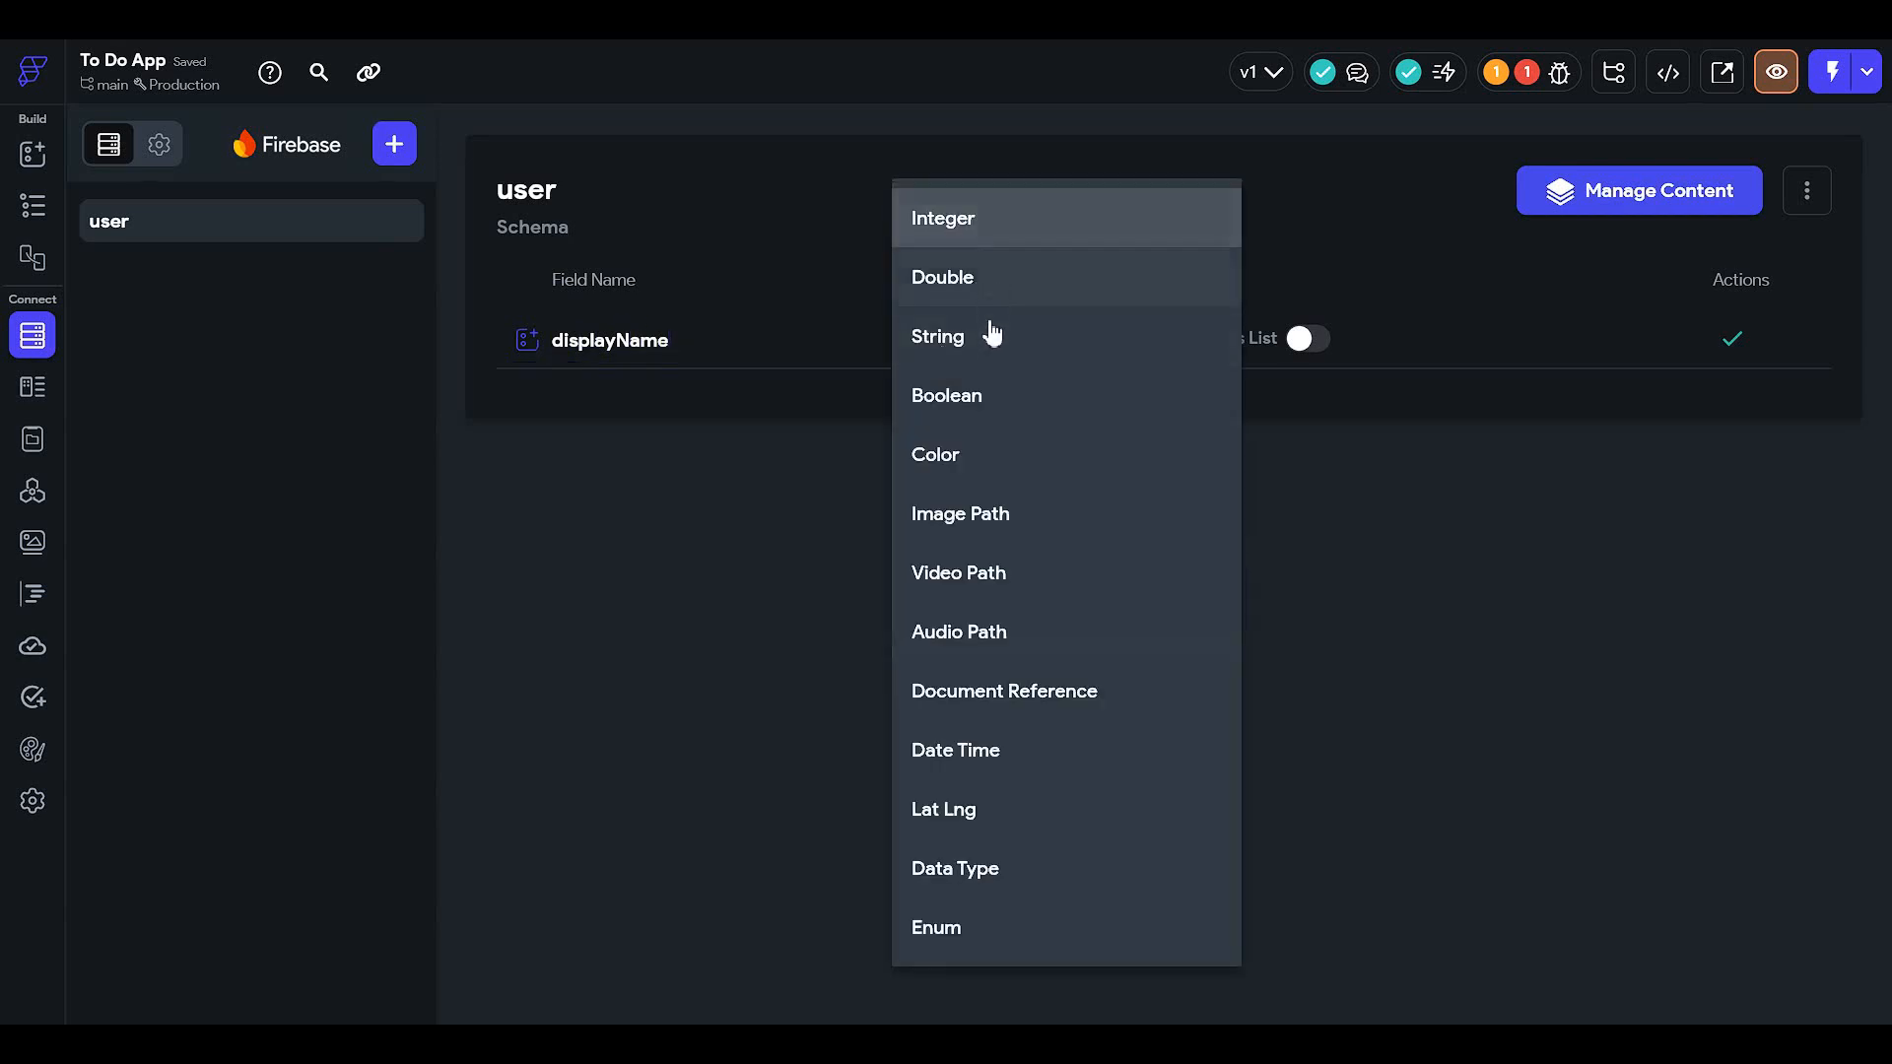
click(991, 335)
click(1732, 340)
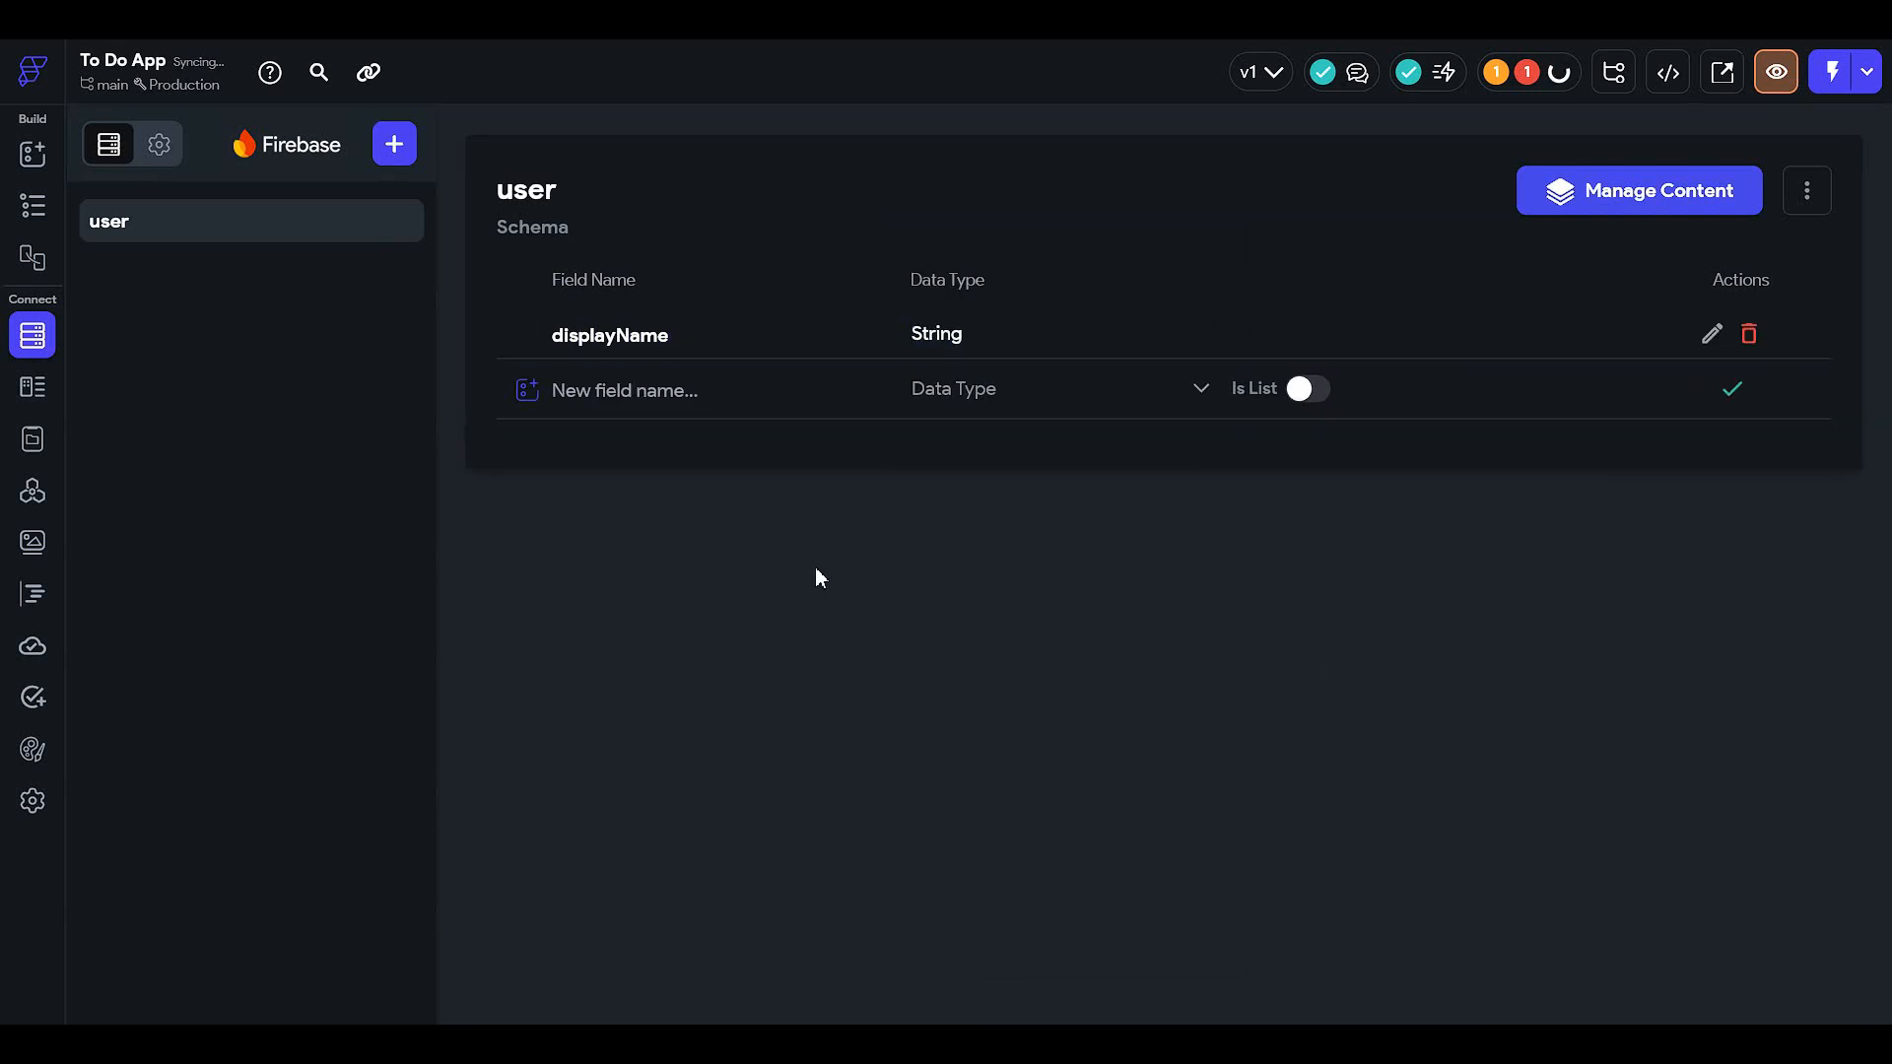
click(32, 207)
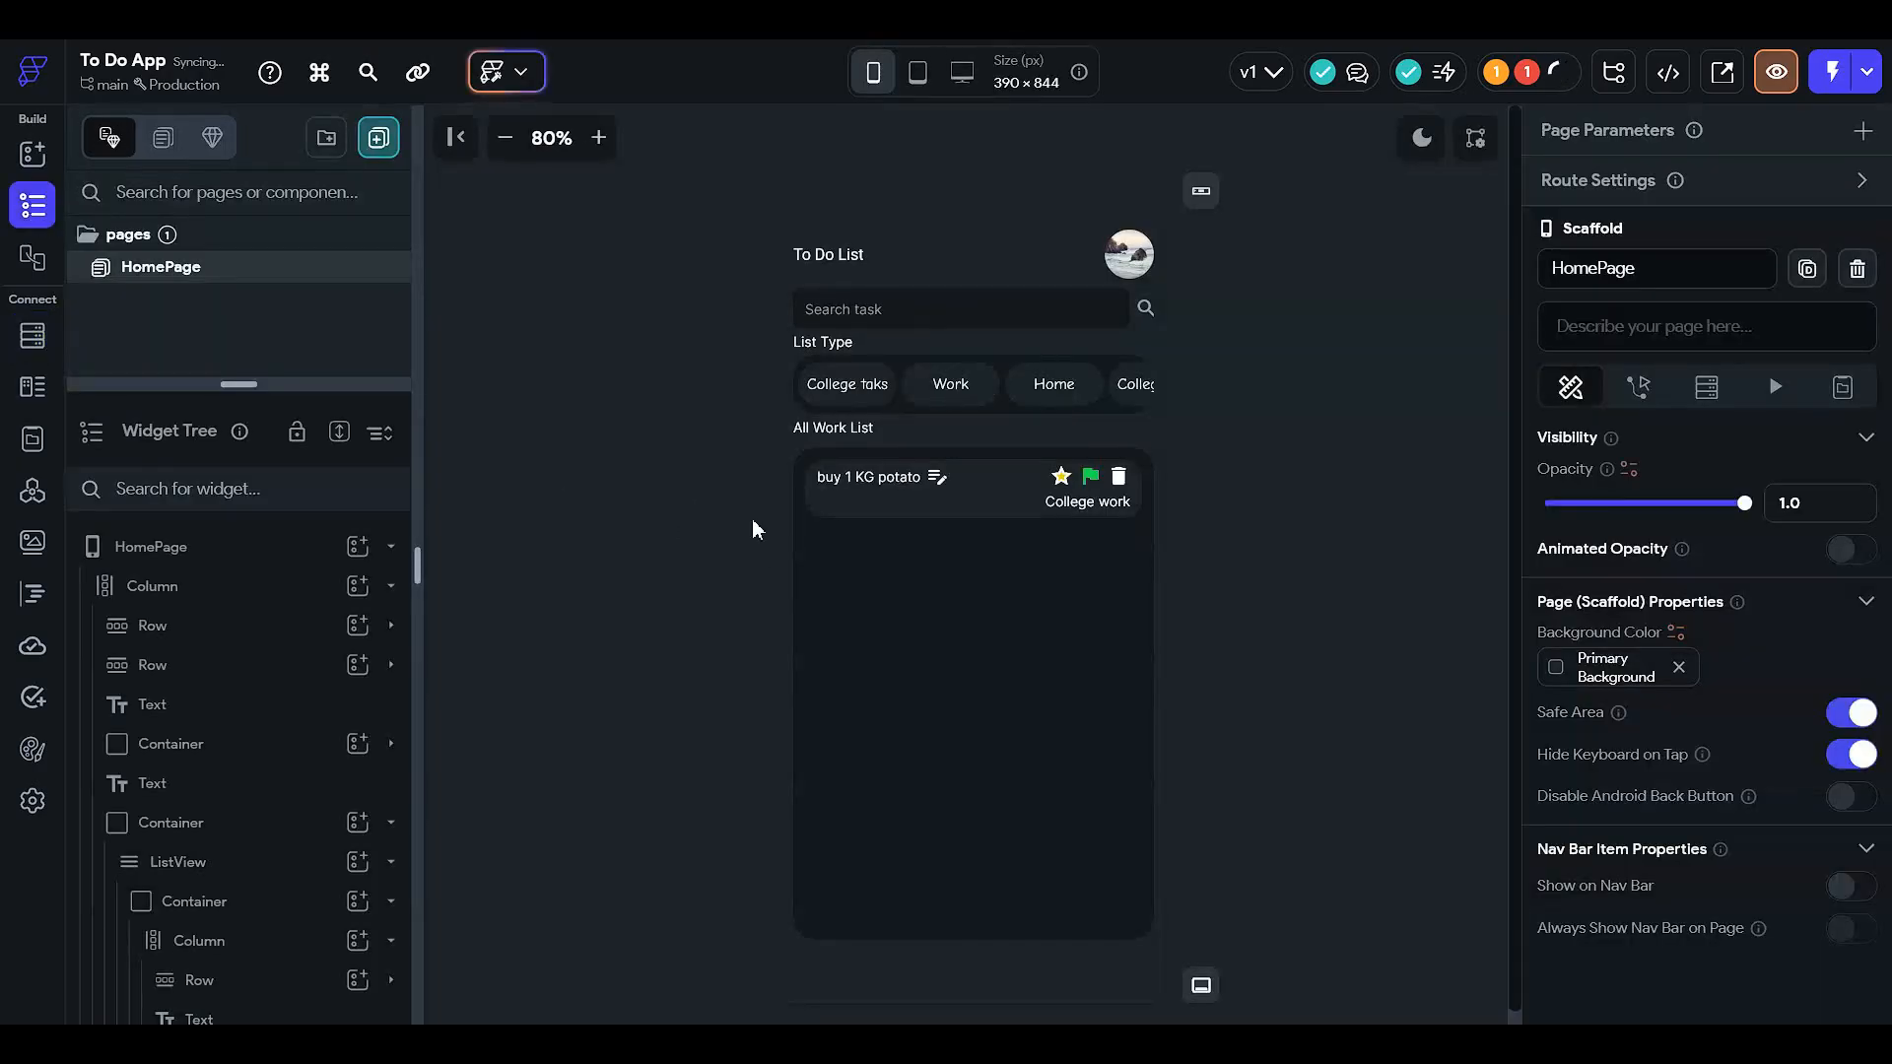
- Add a taskType field to the user schema as a list of Strings
click(855, 384)
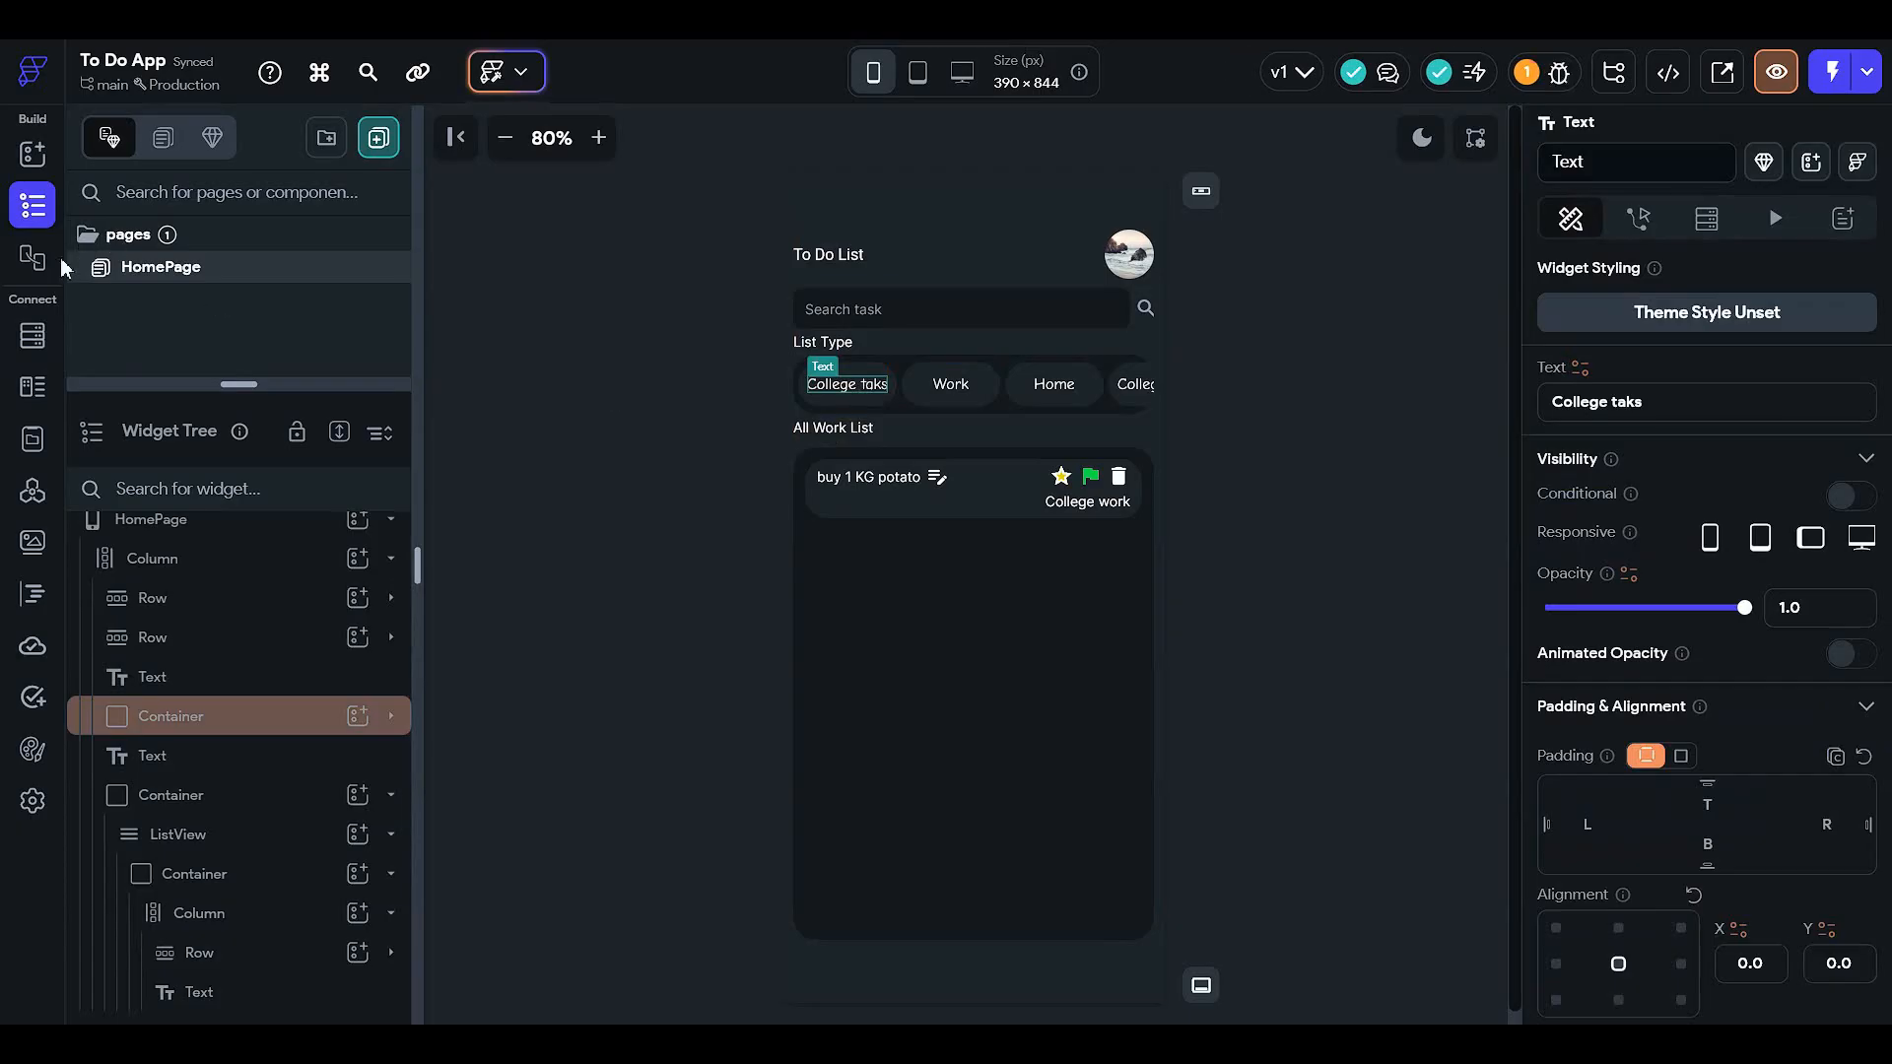
click(33, 336)
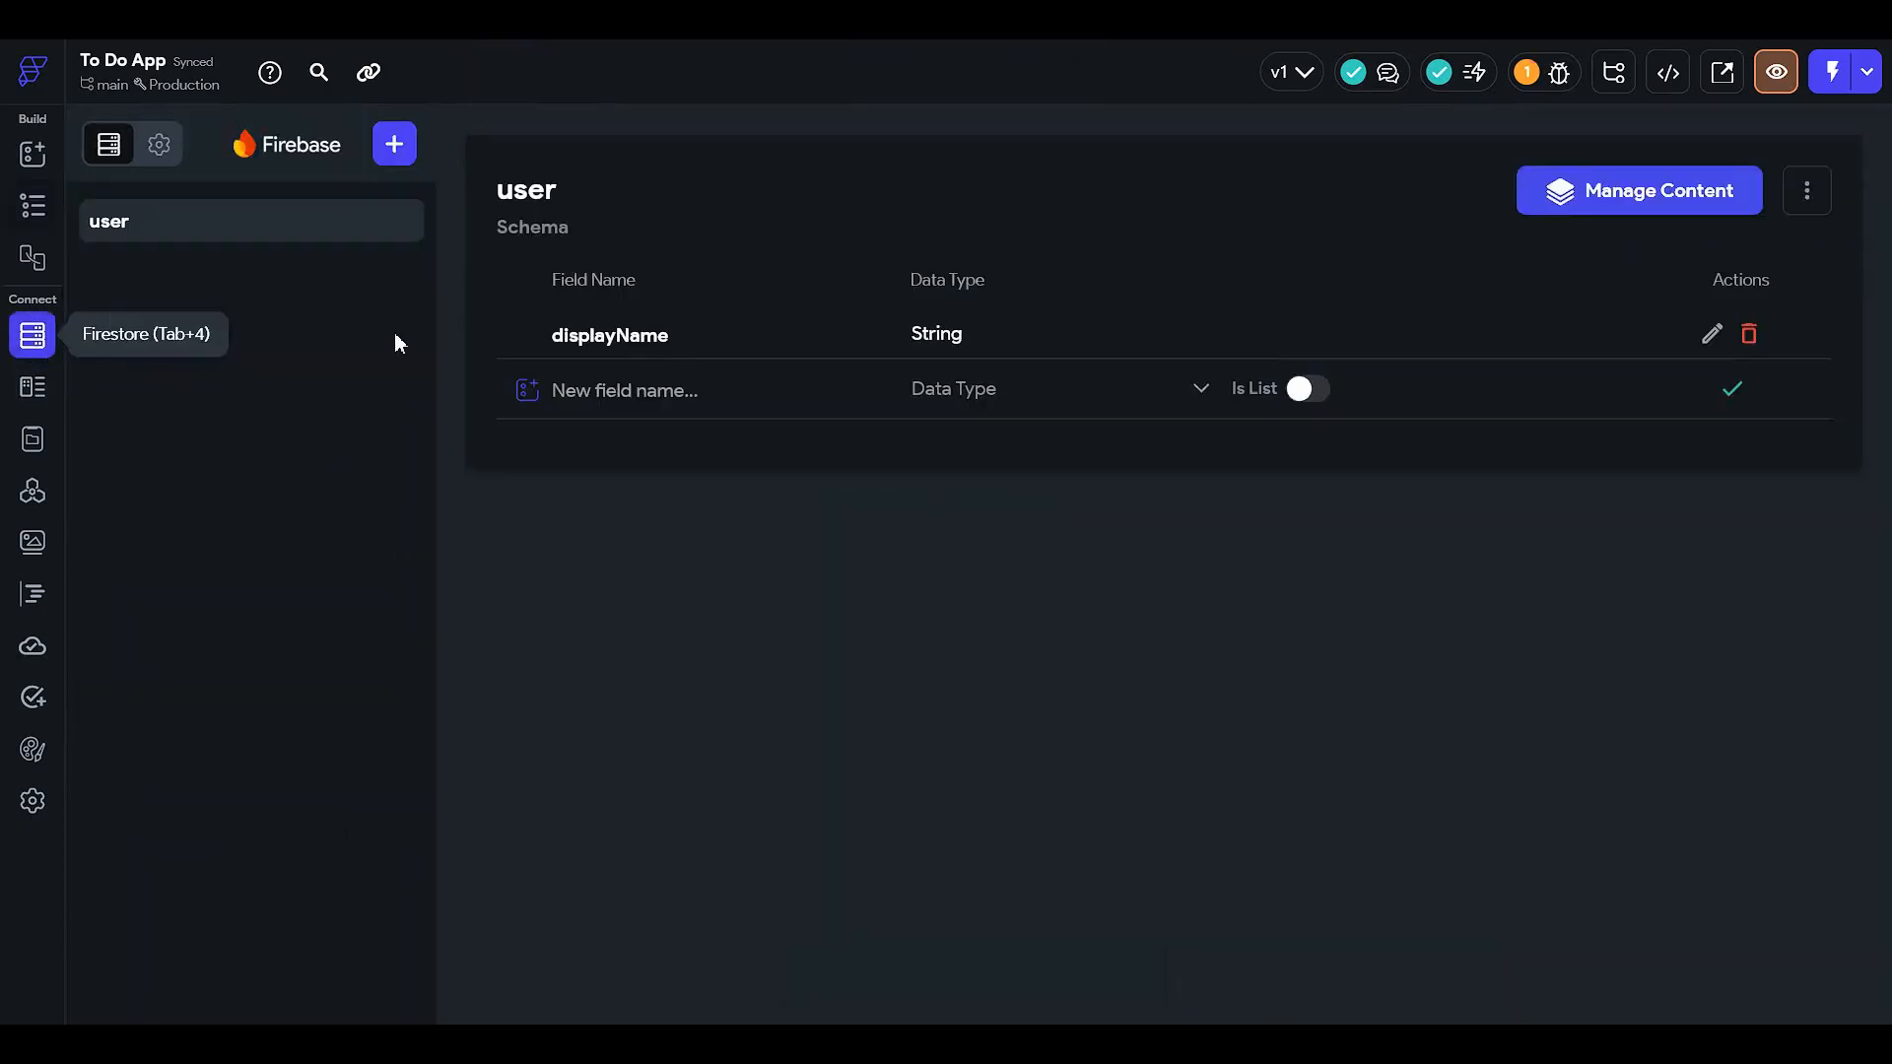
click(659, 402)
text(l)
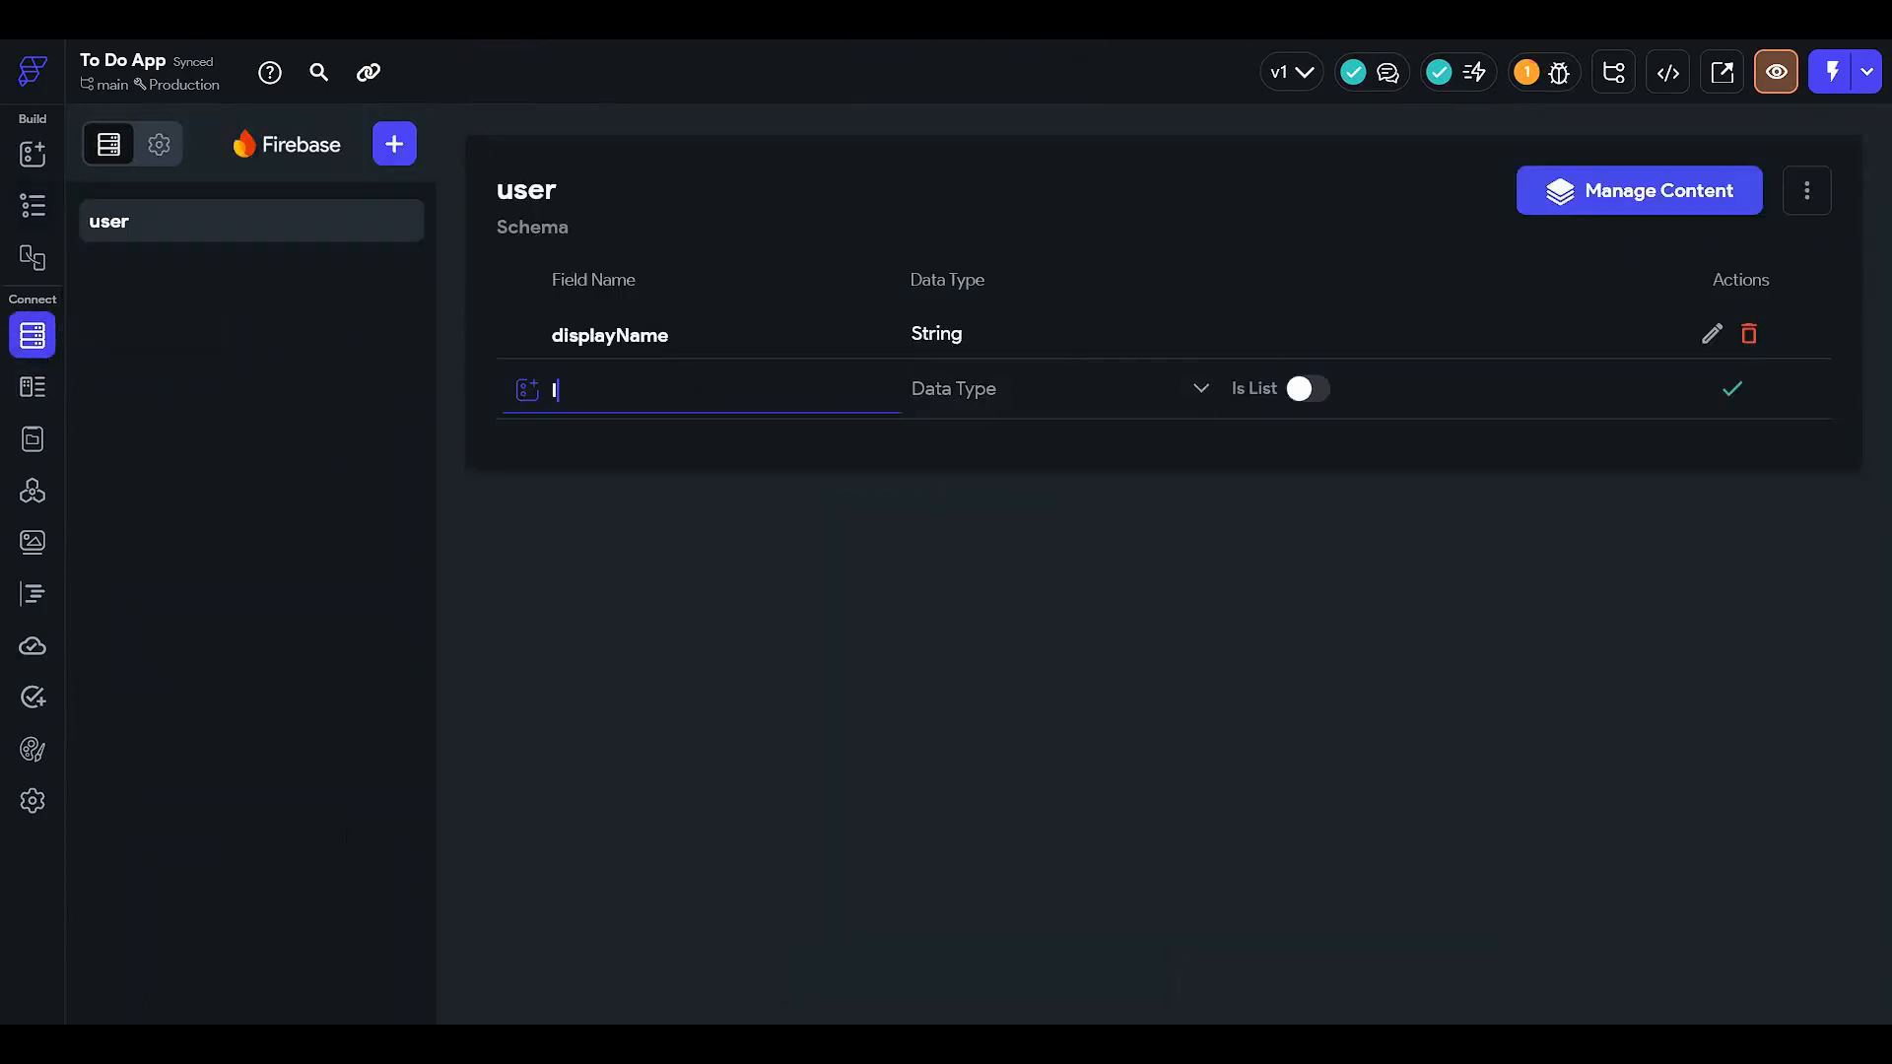
text(istT)
text(ypeTaske)
key(BackSpace)
key(ctrl+a)
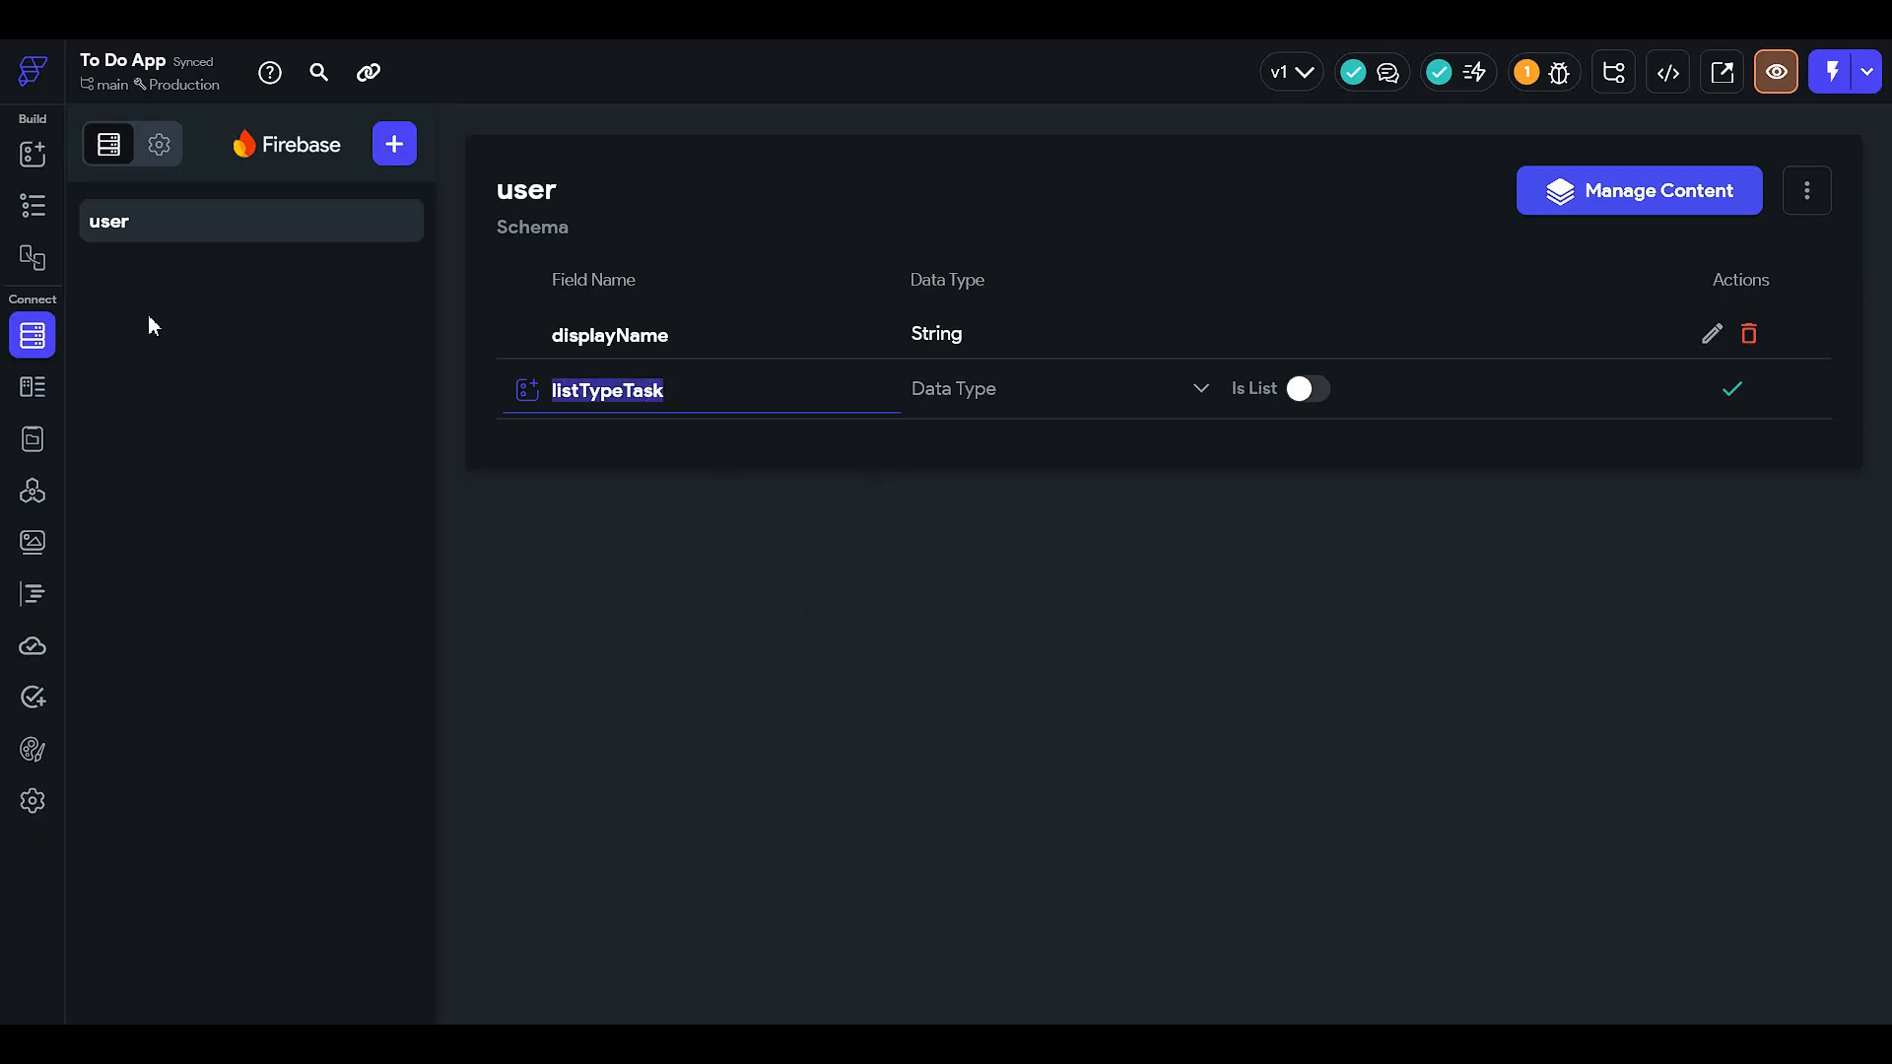
text(taskTy)
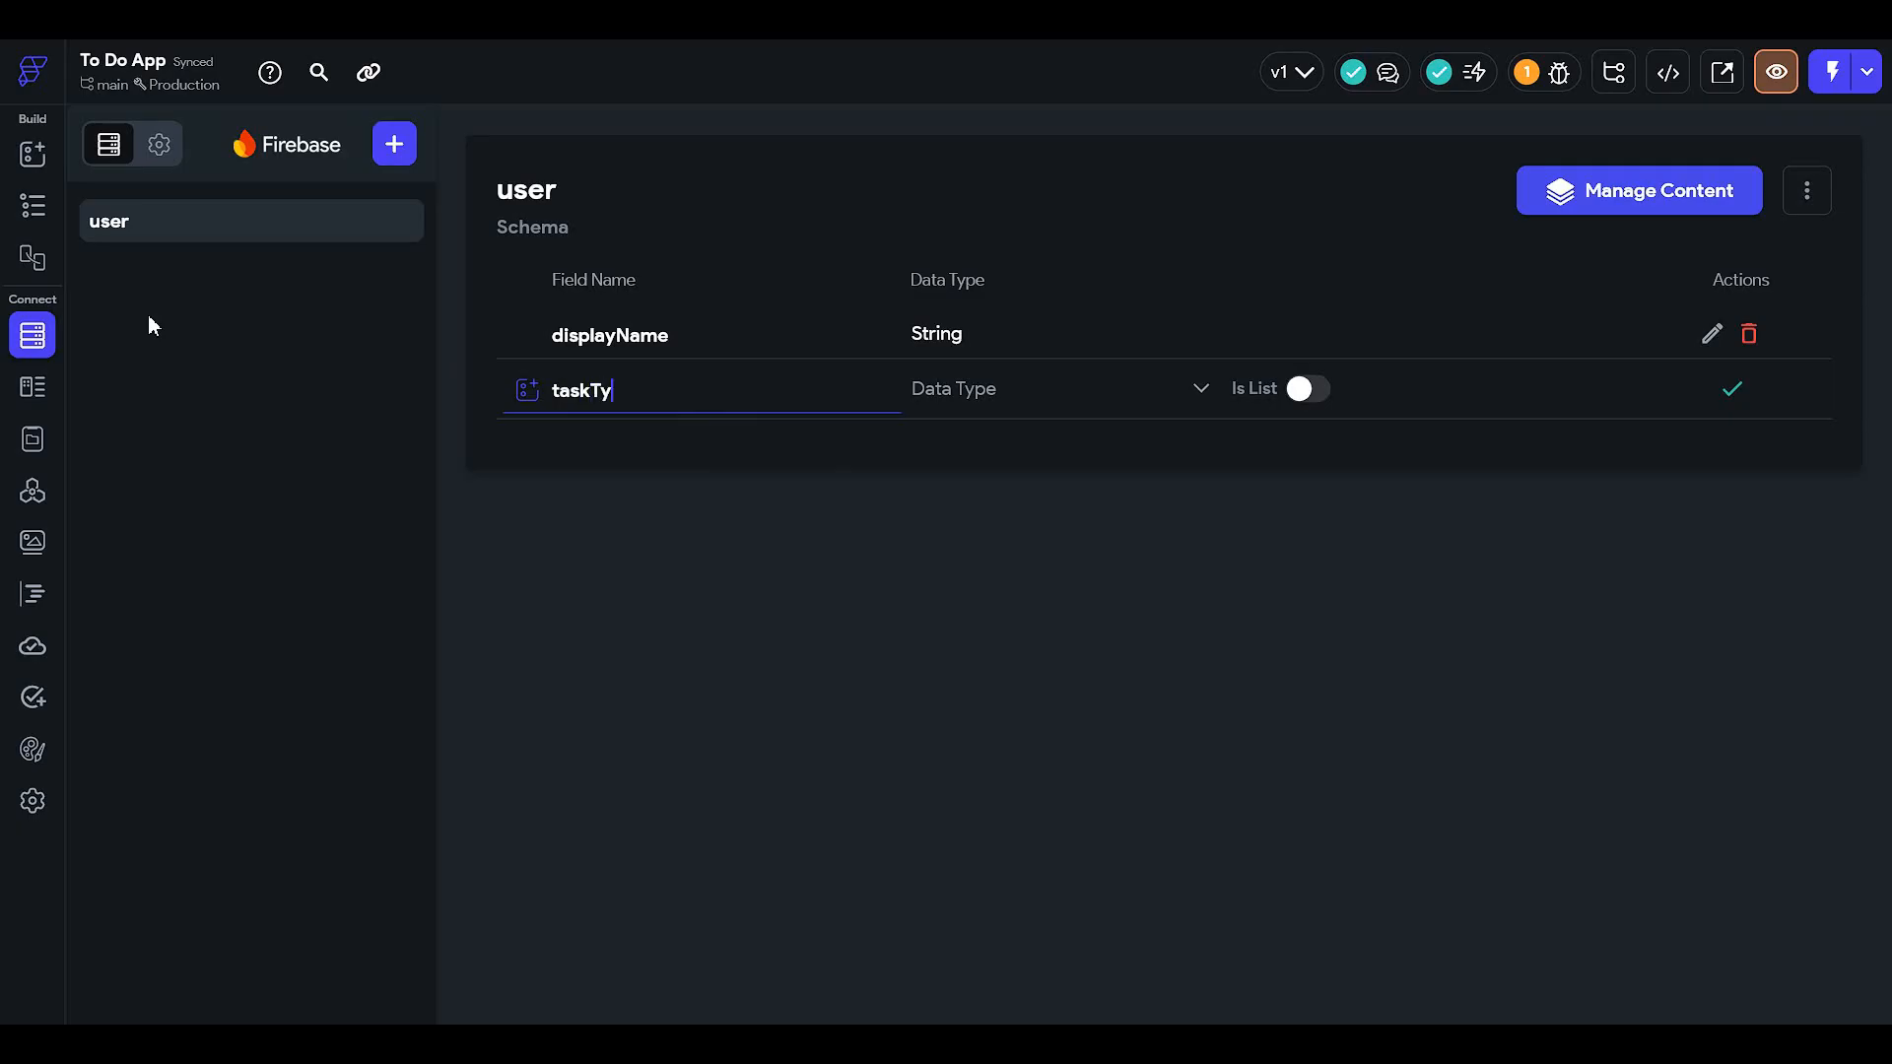
text(pe)
click(996, 388)
click(1048, 333)
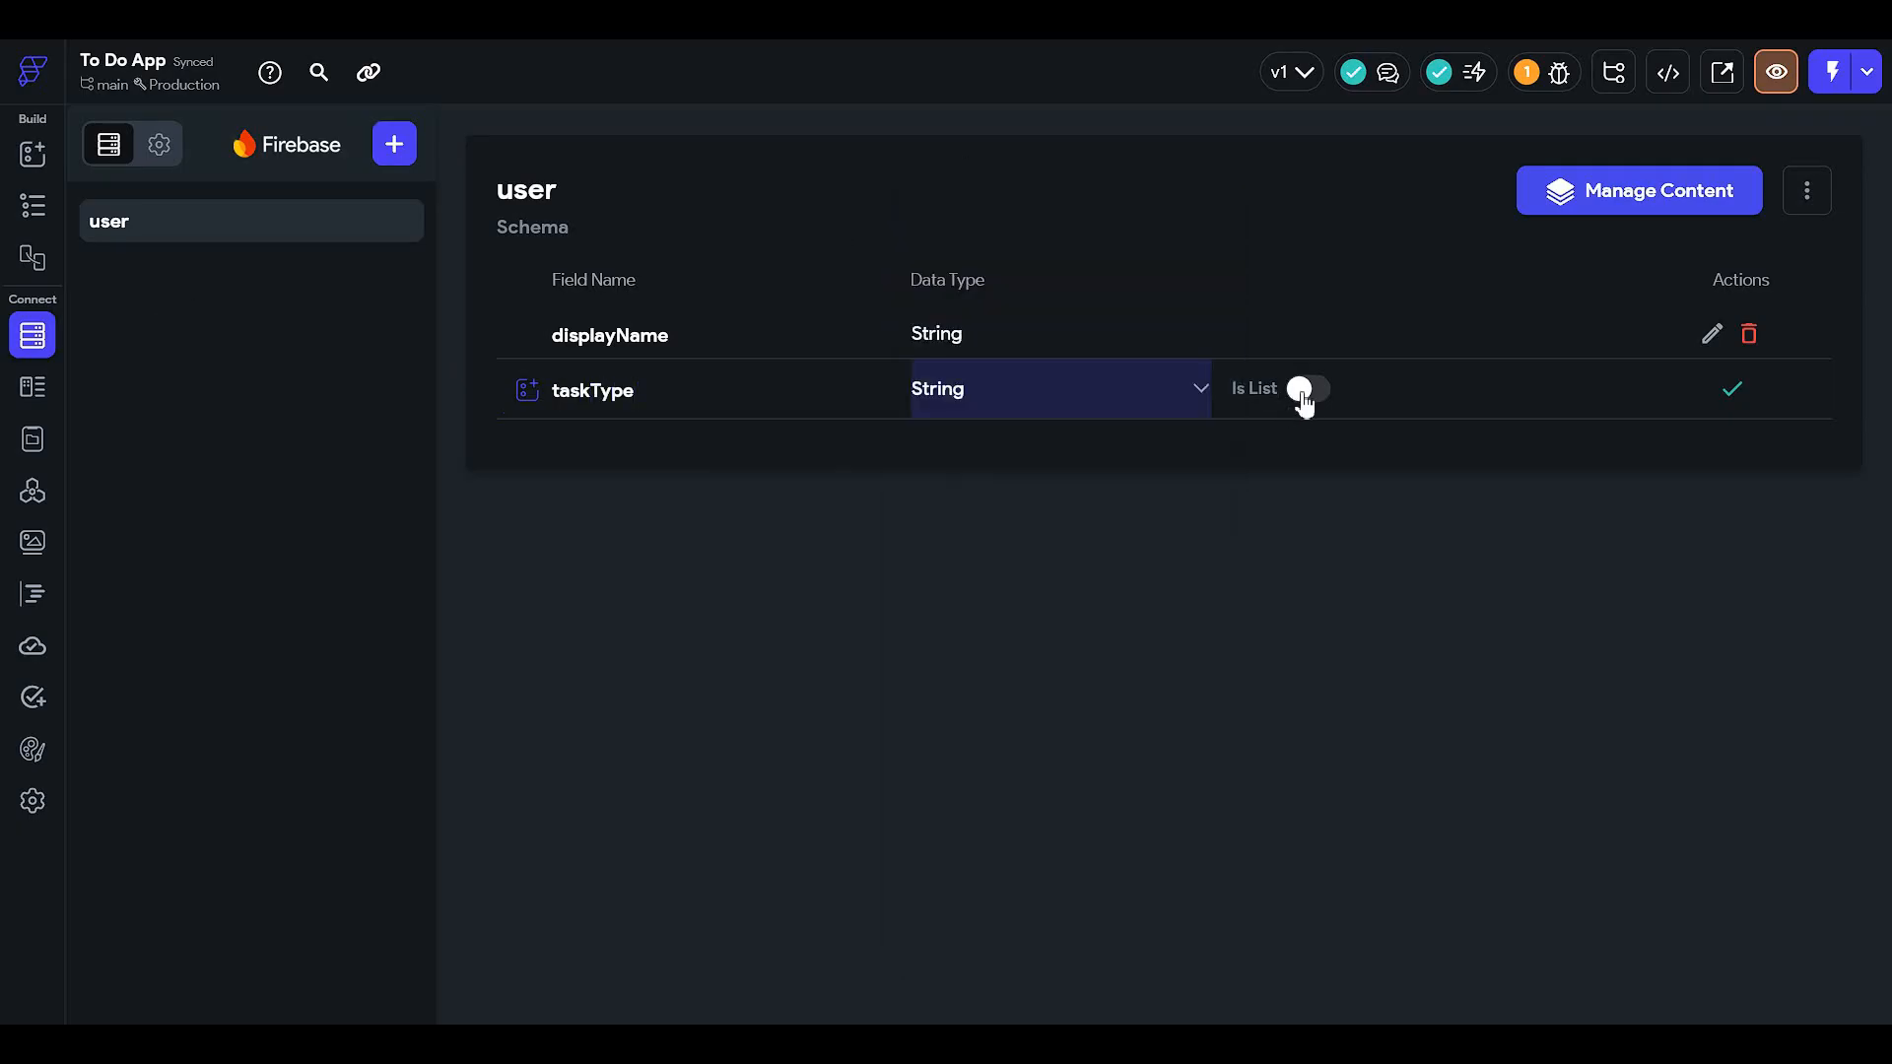
click(1300, 391)
click(1726, 390)
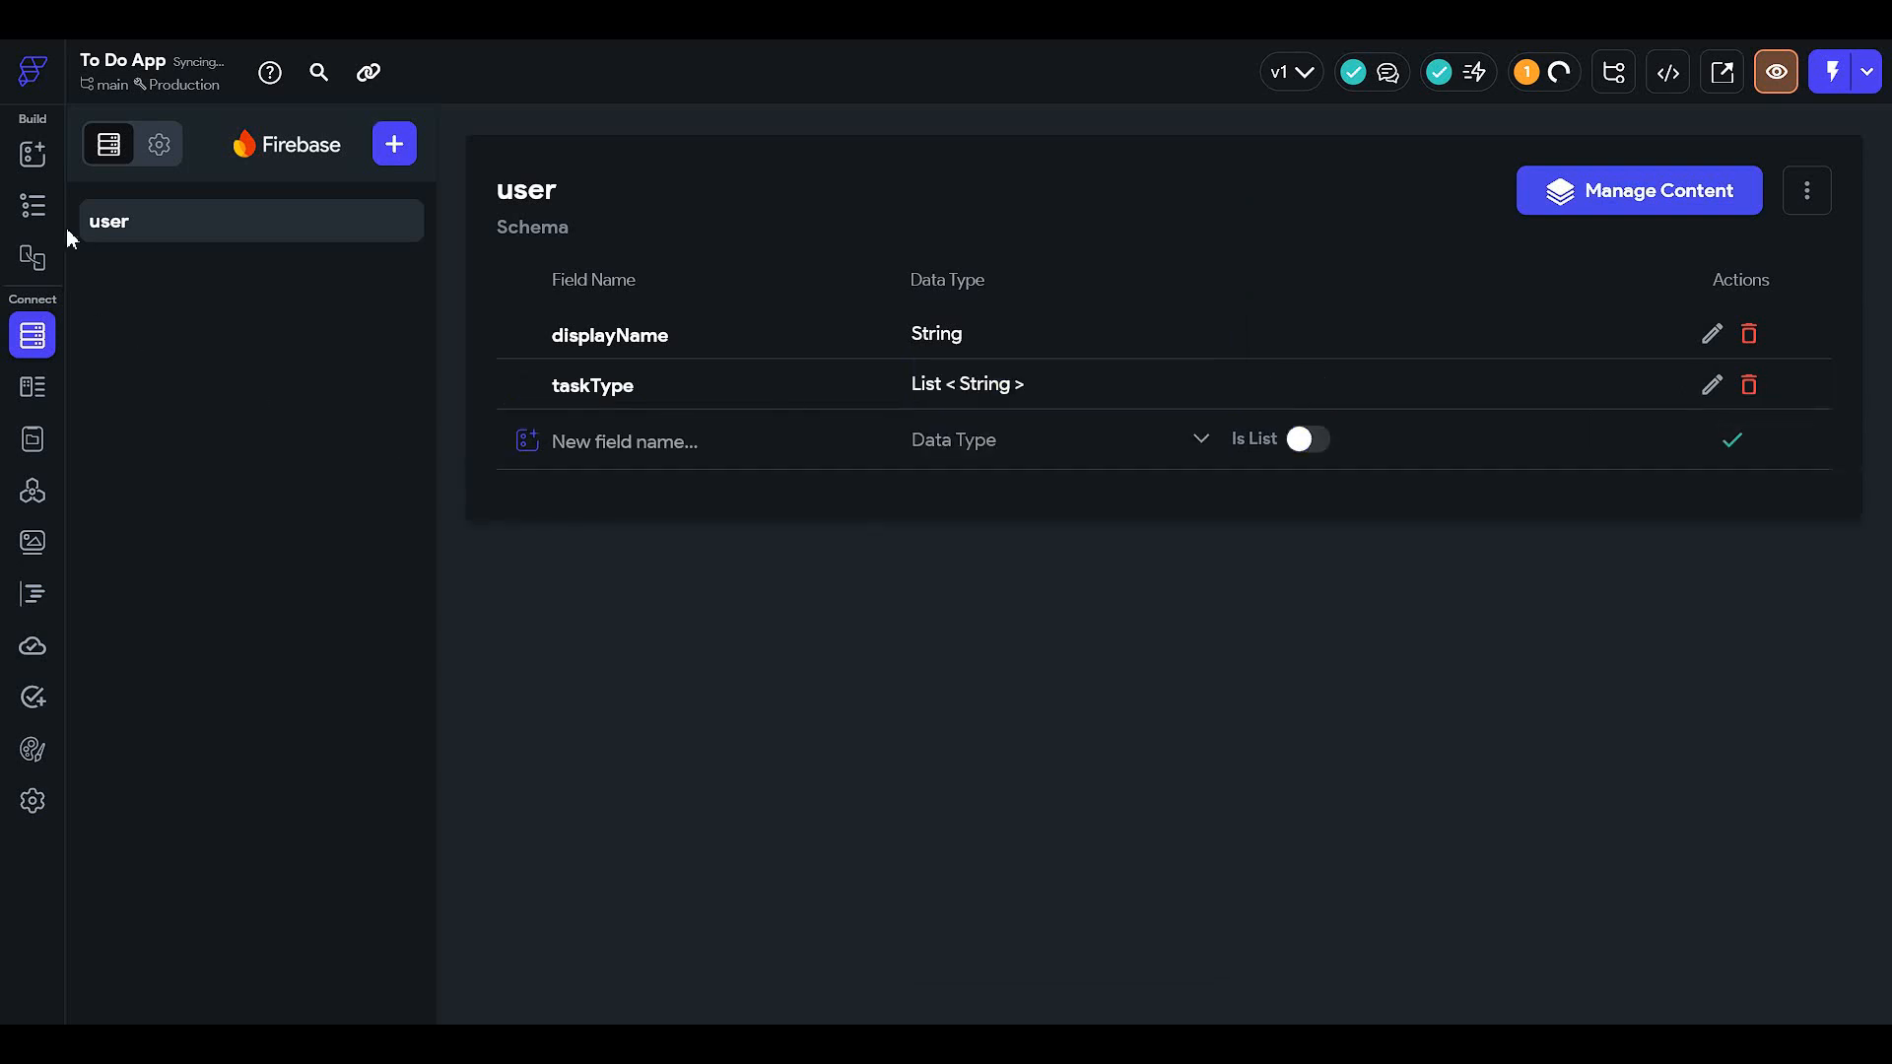
click(36, 207)
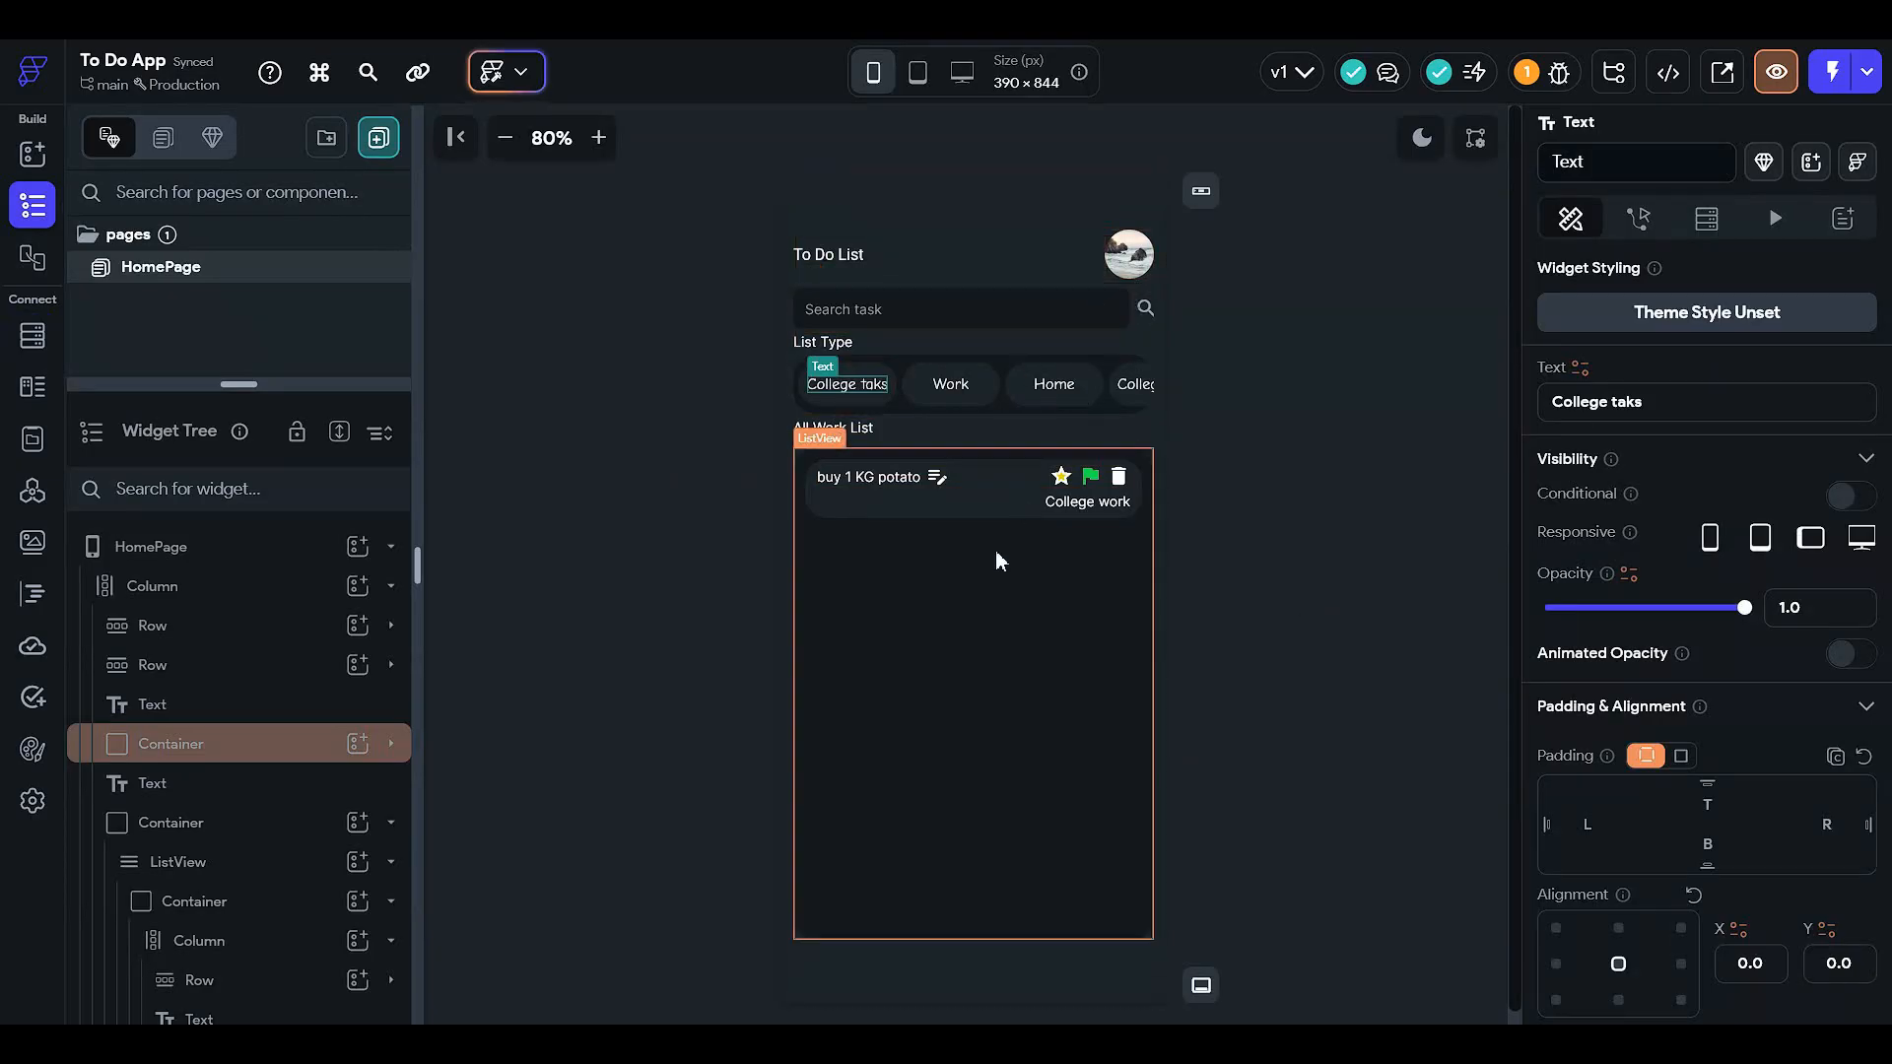
- Add a taskTitle String field to the user schema
click(860, 476)
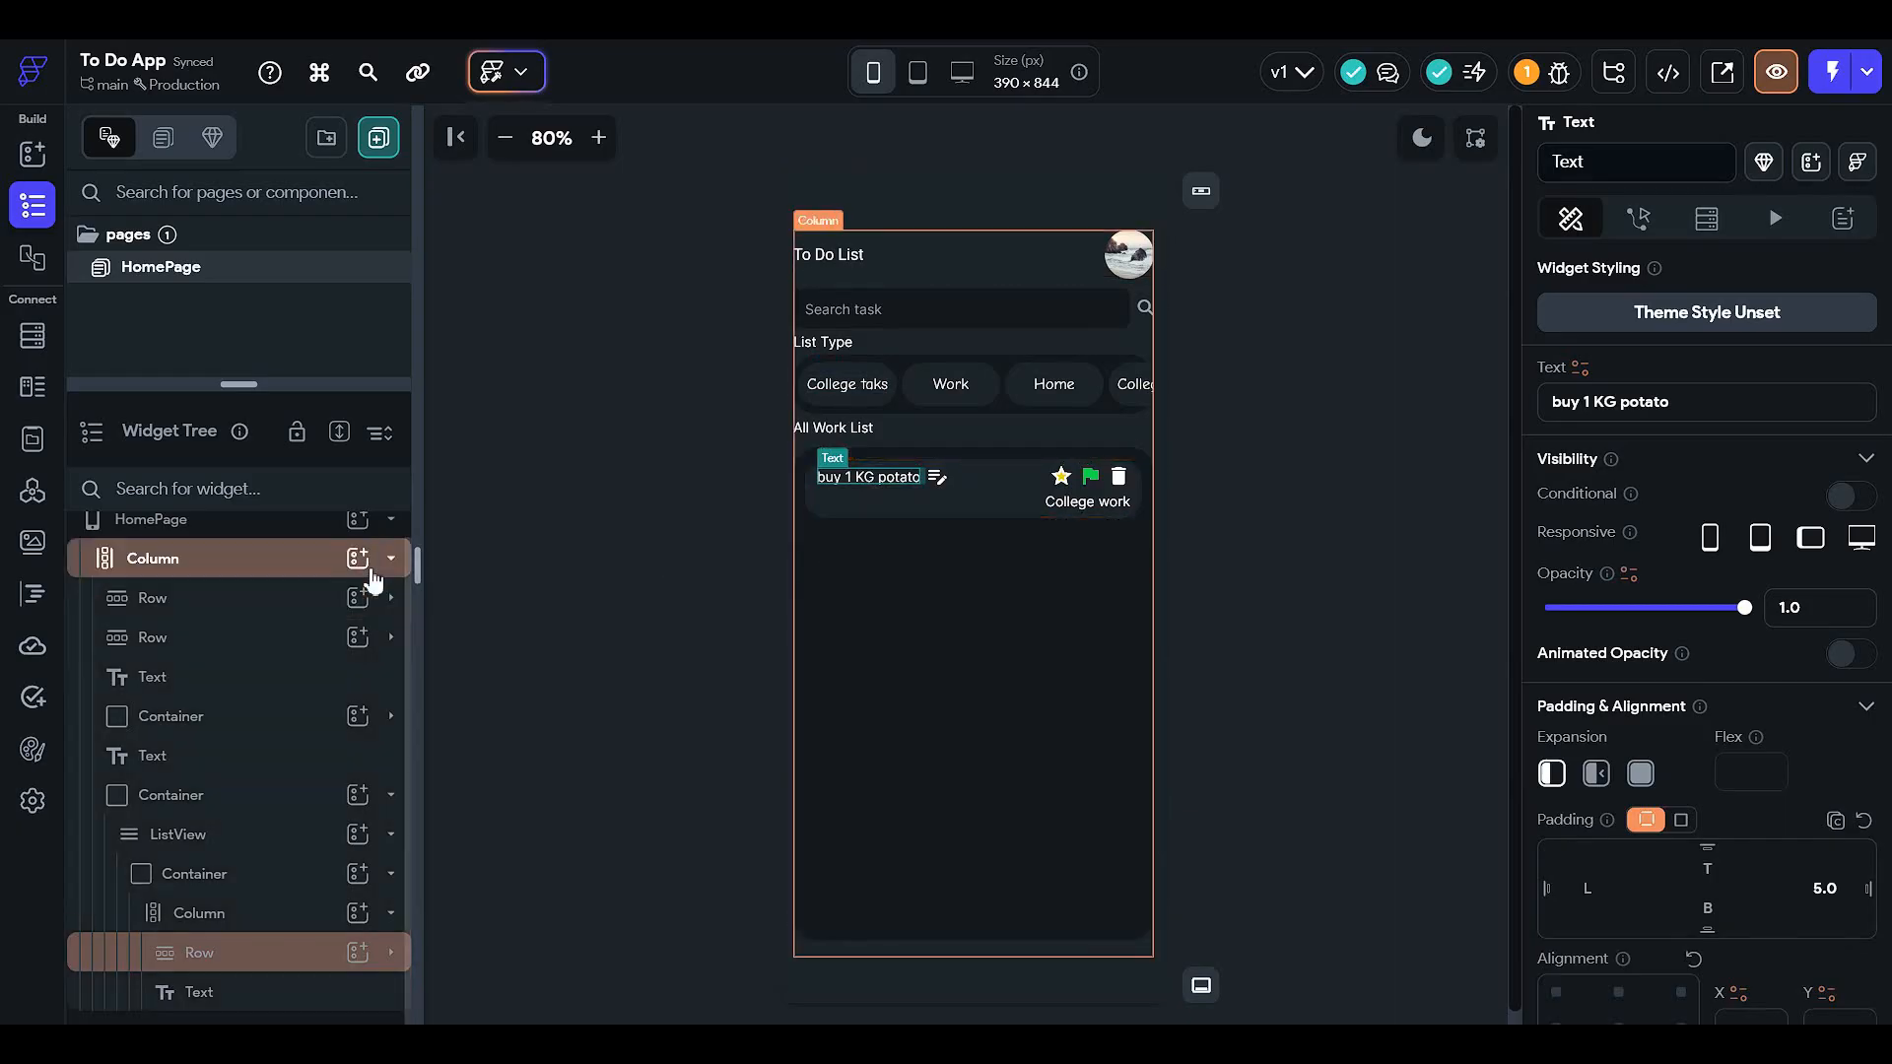
click(33, 335)
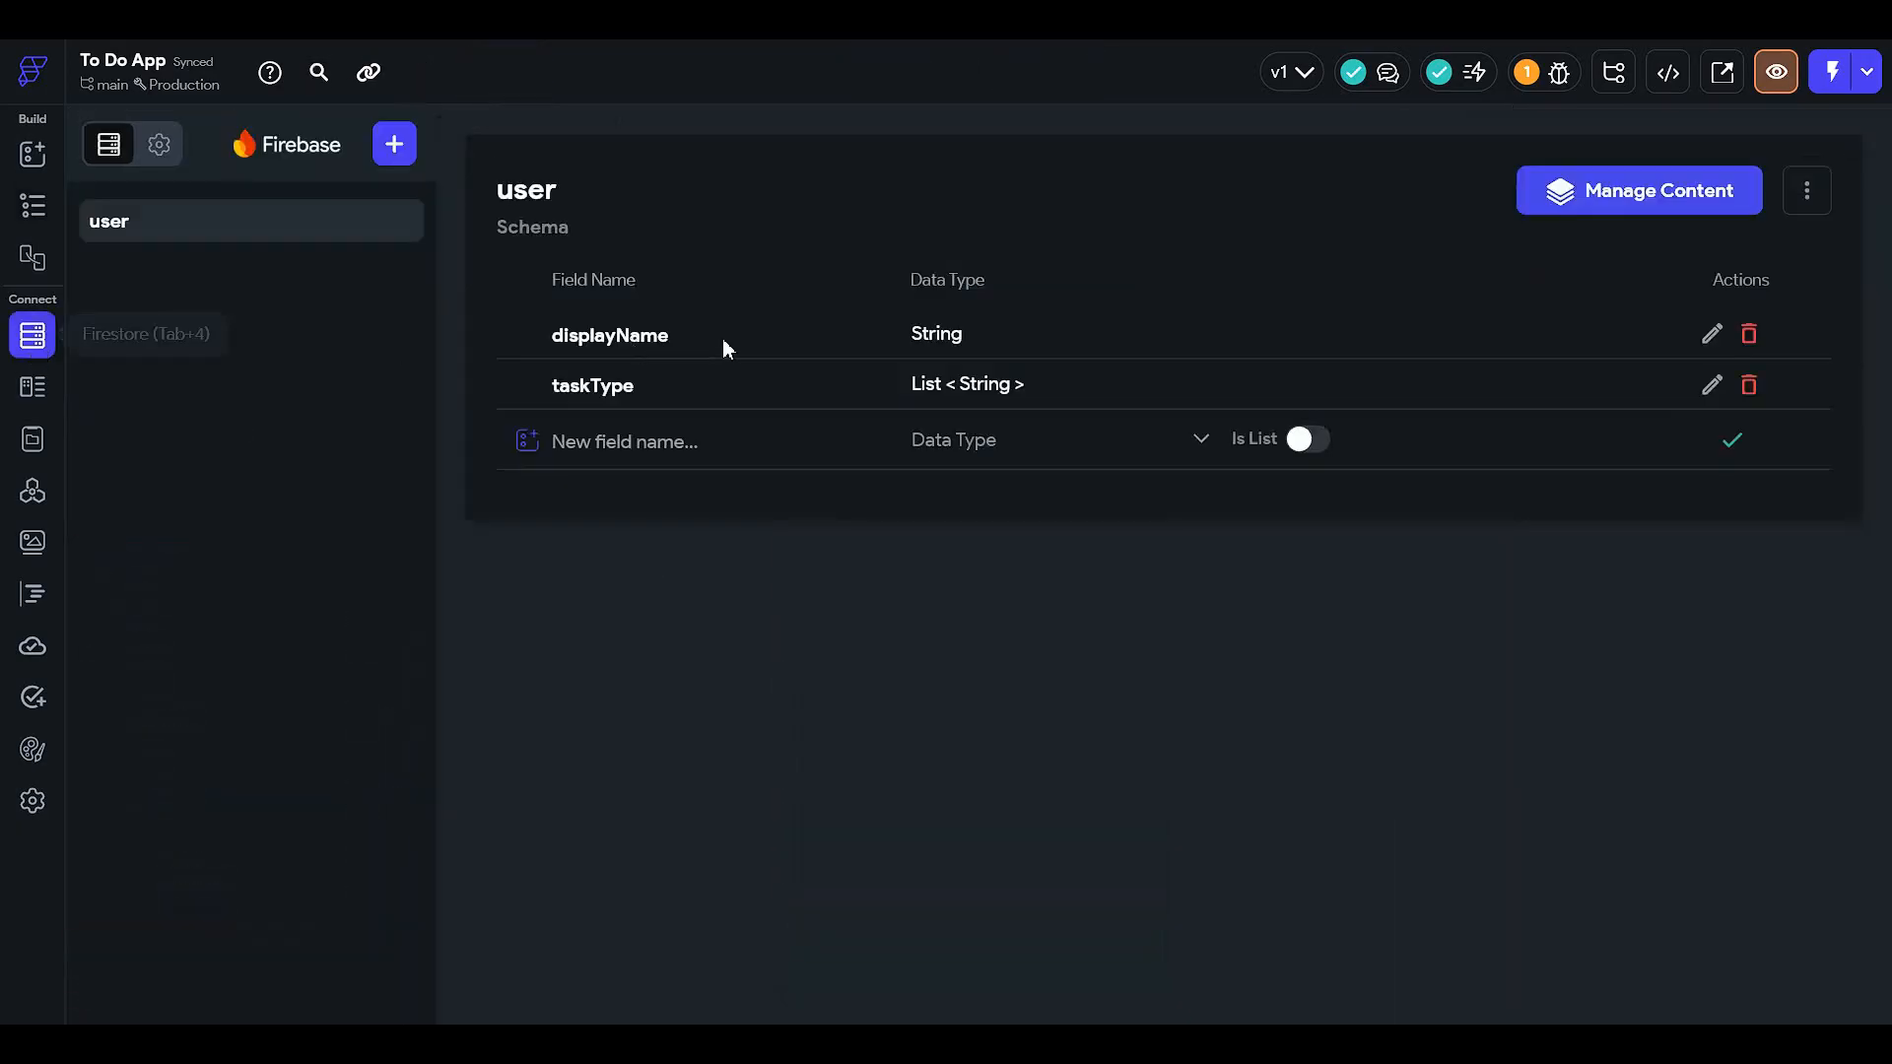
click(642, 441)
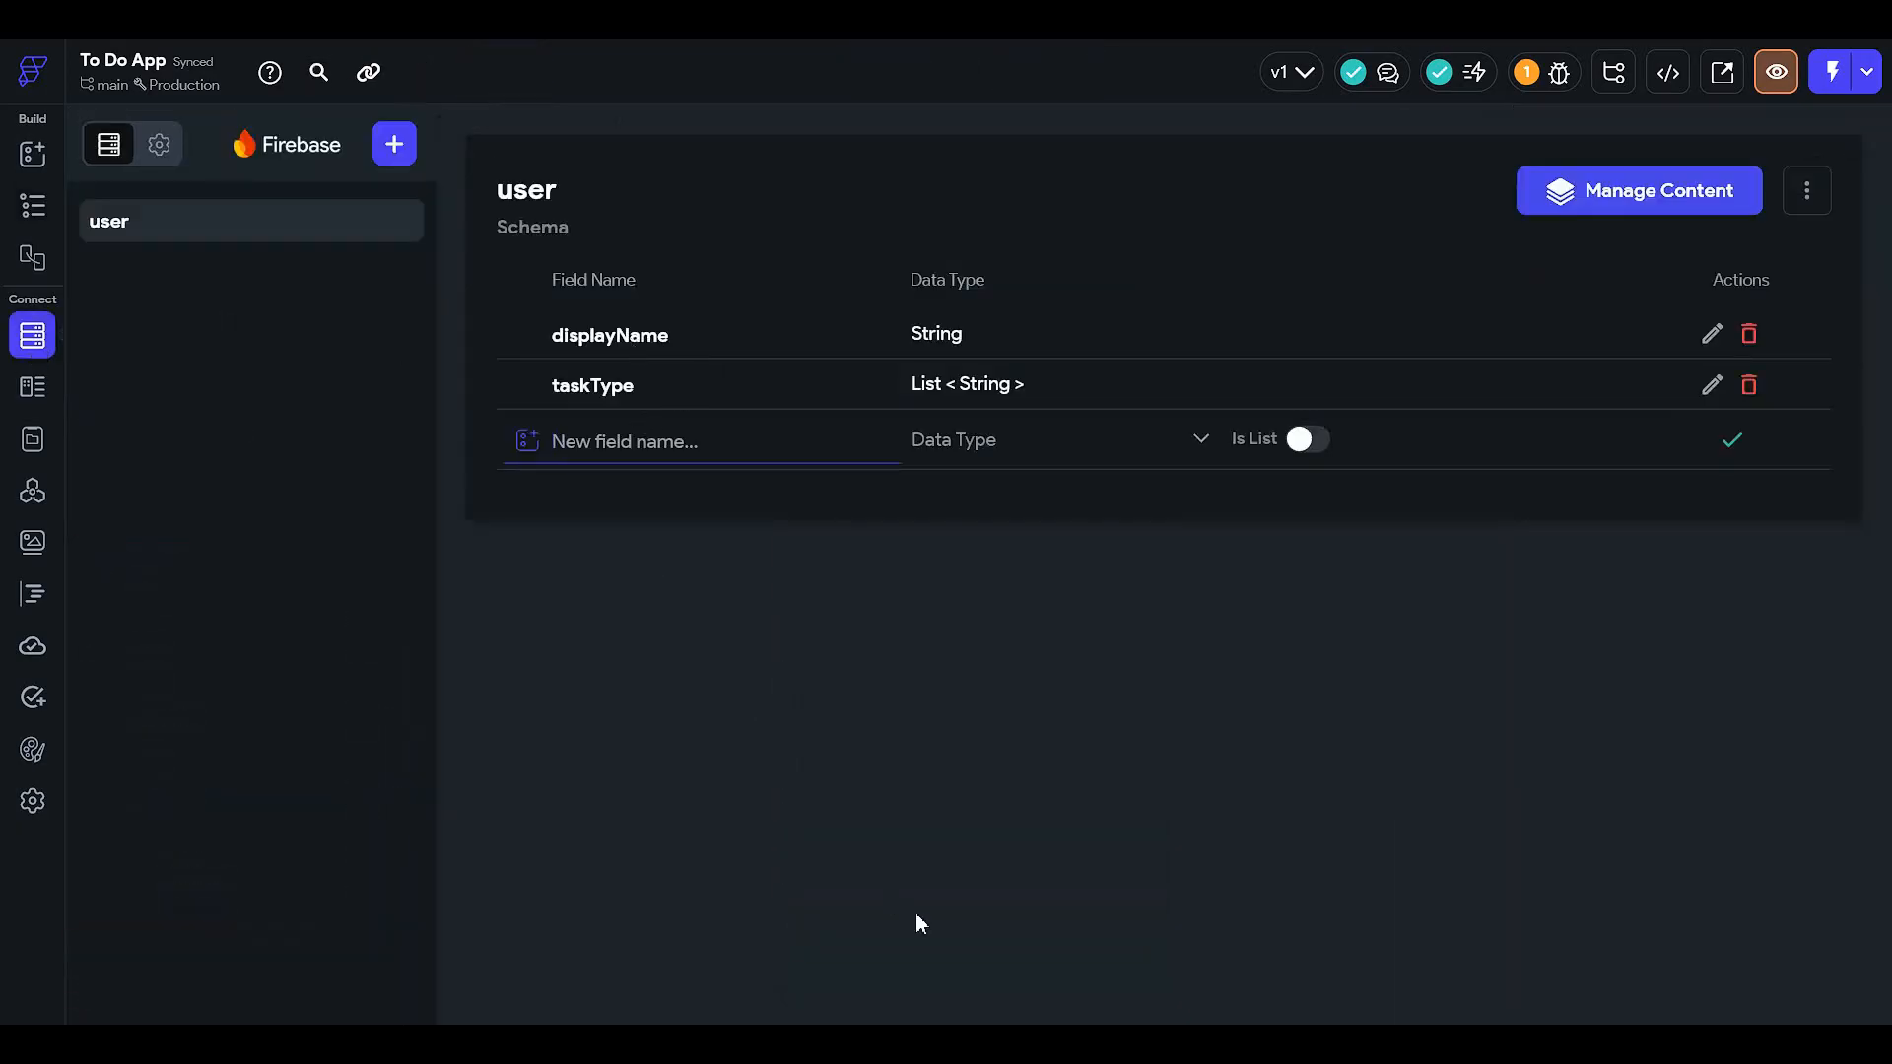
text(taskTitle)
click(1059, 457)
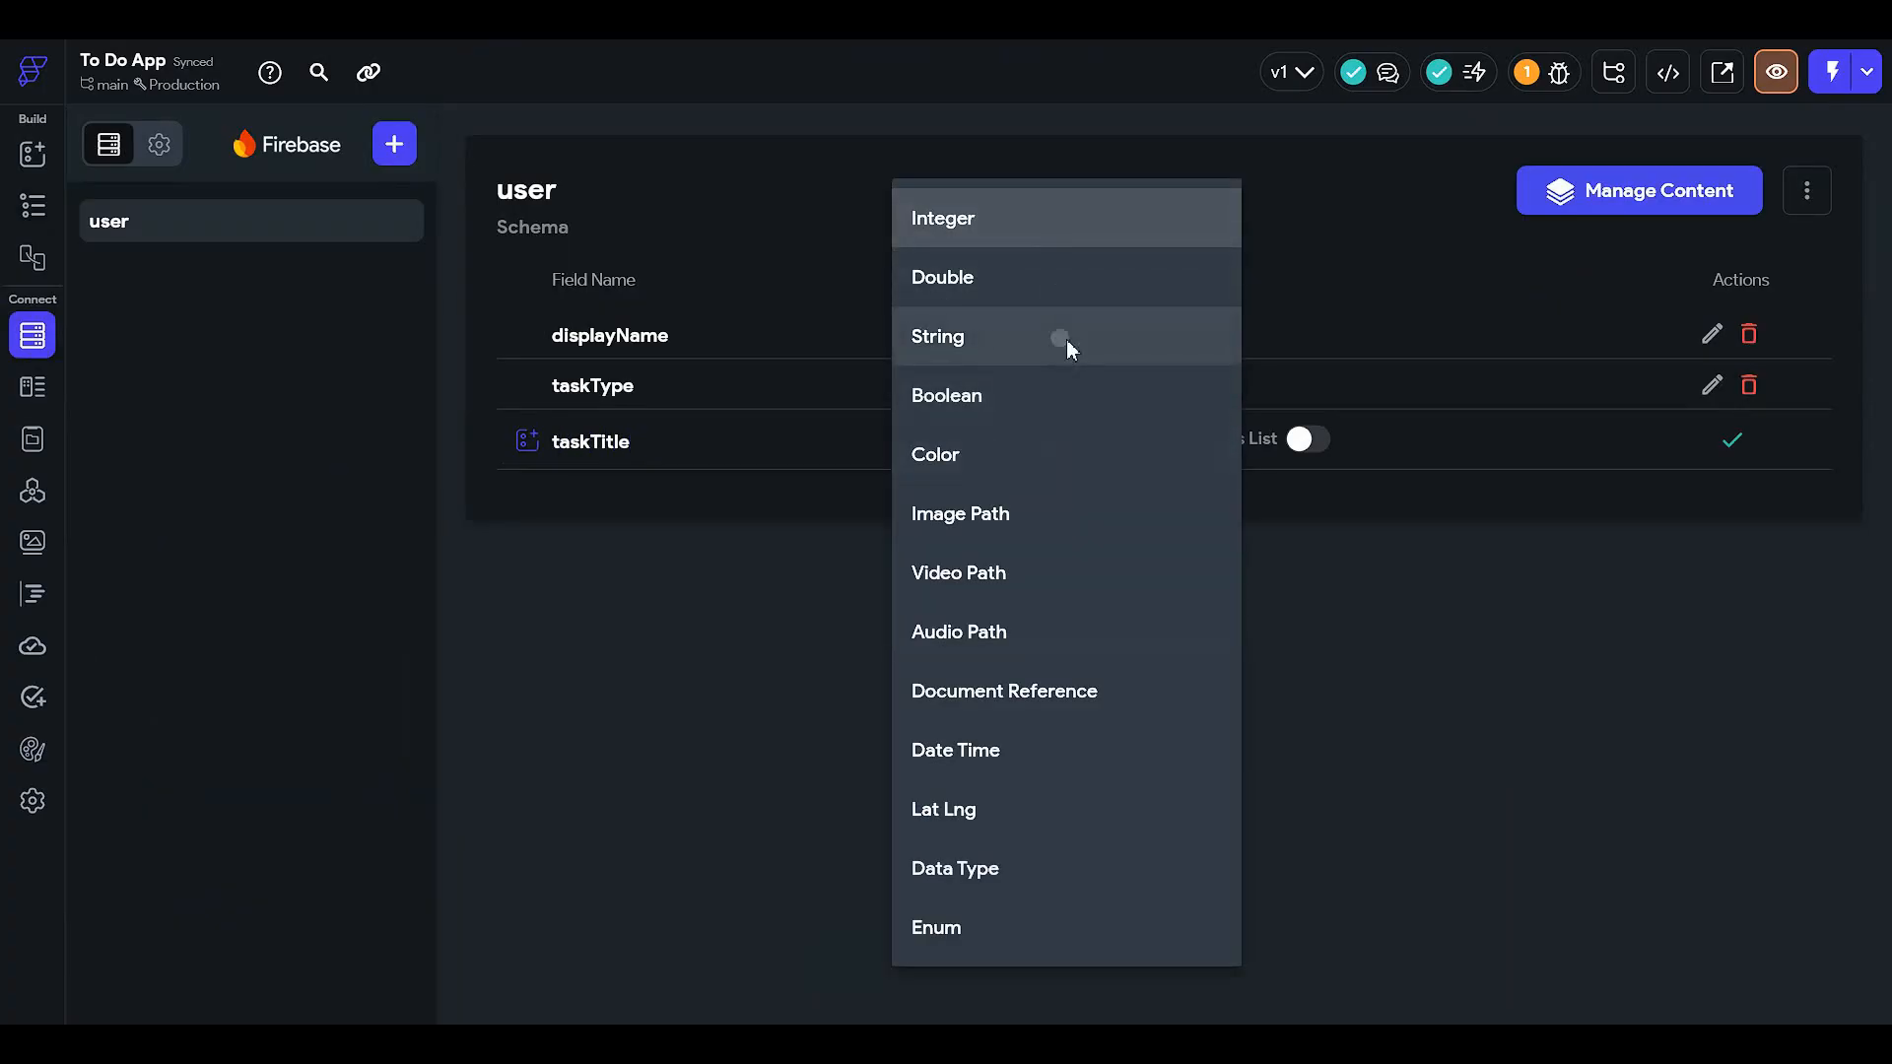
click(1066, 339)
click(1732, 439)
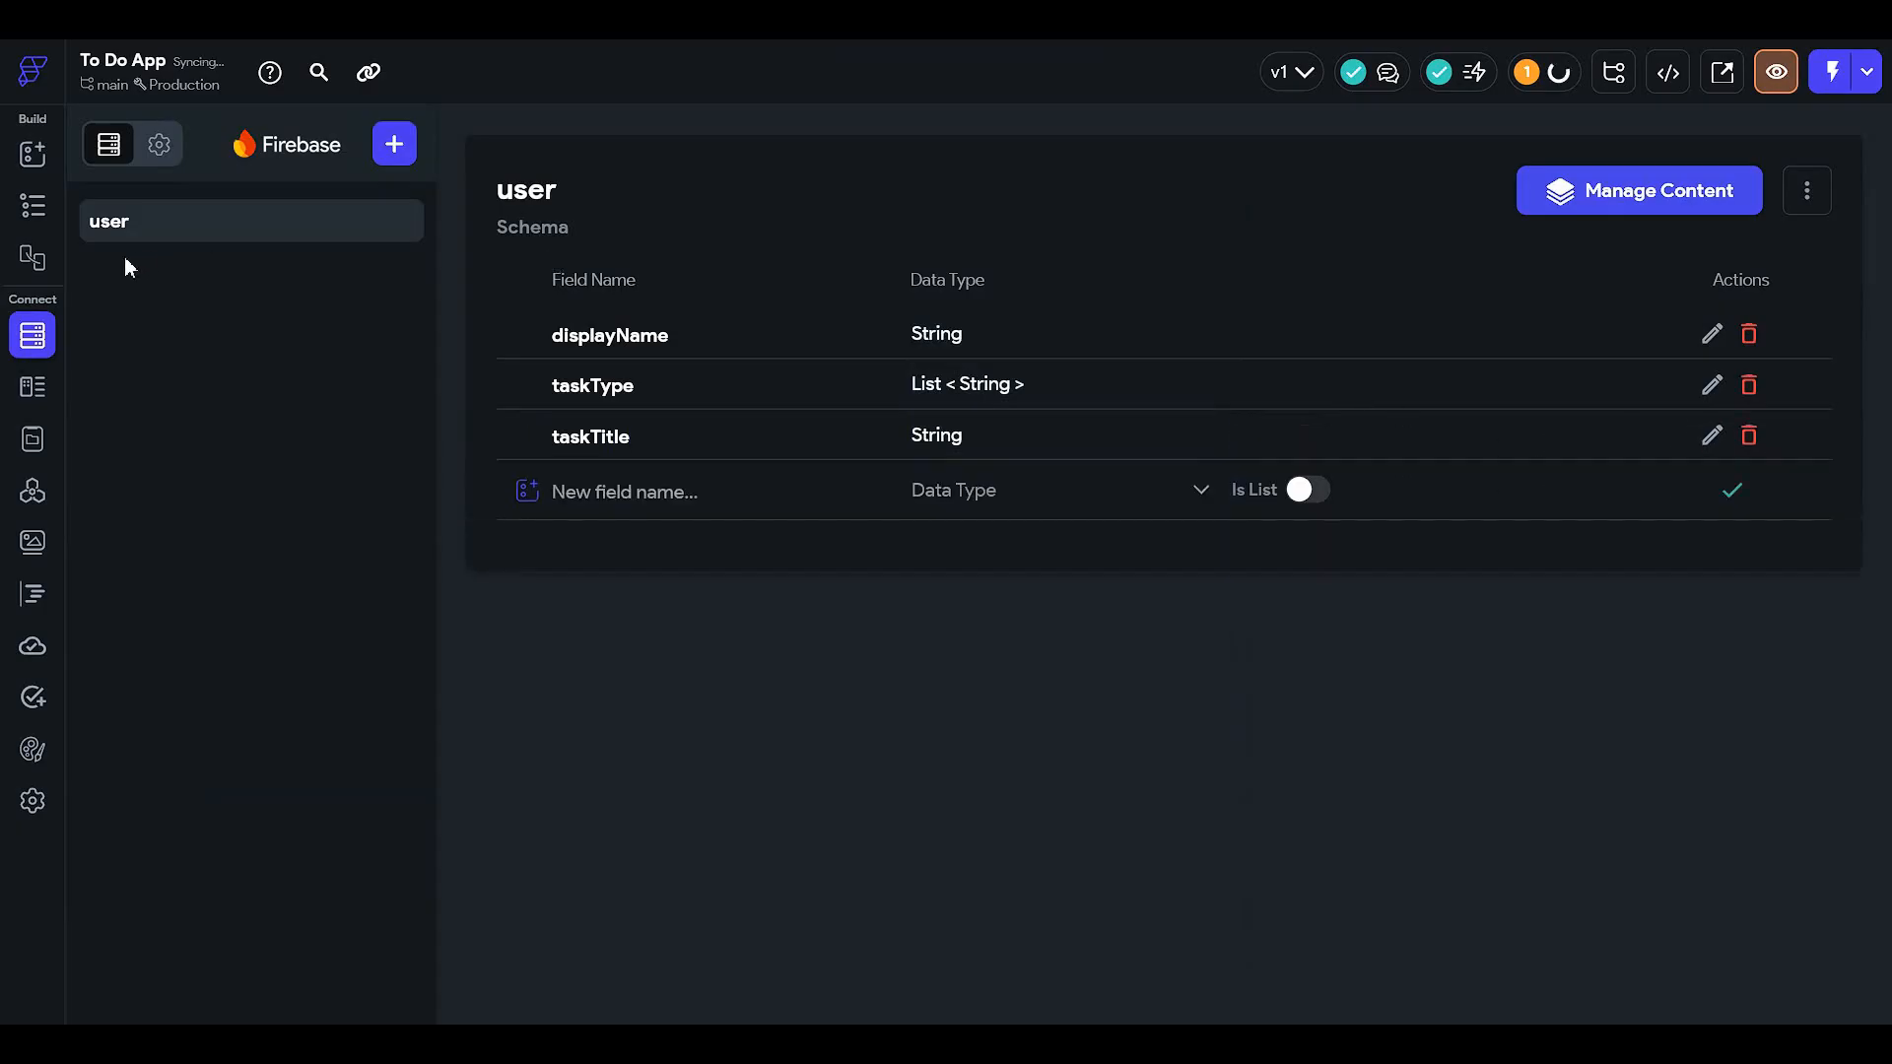
click(32, 209)
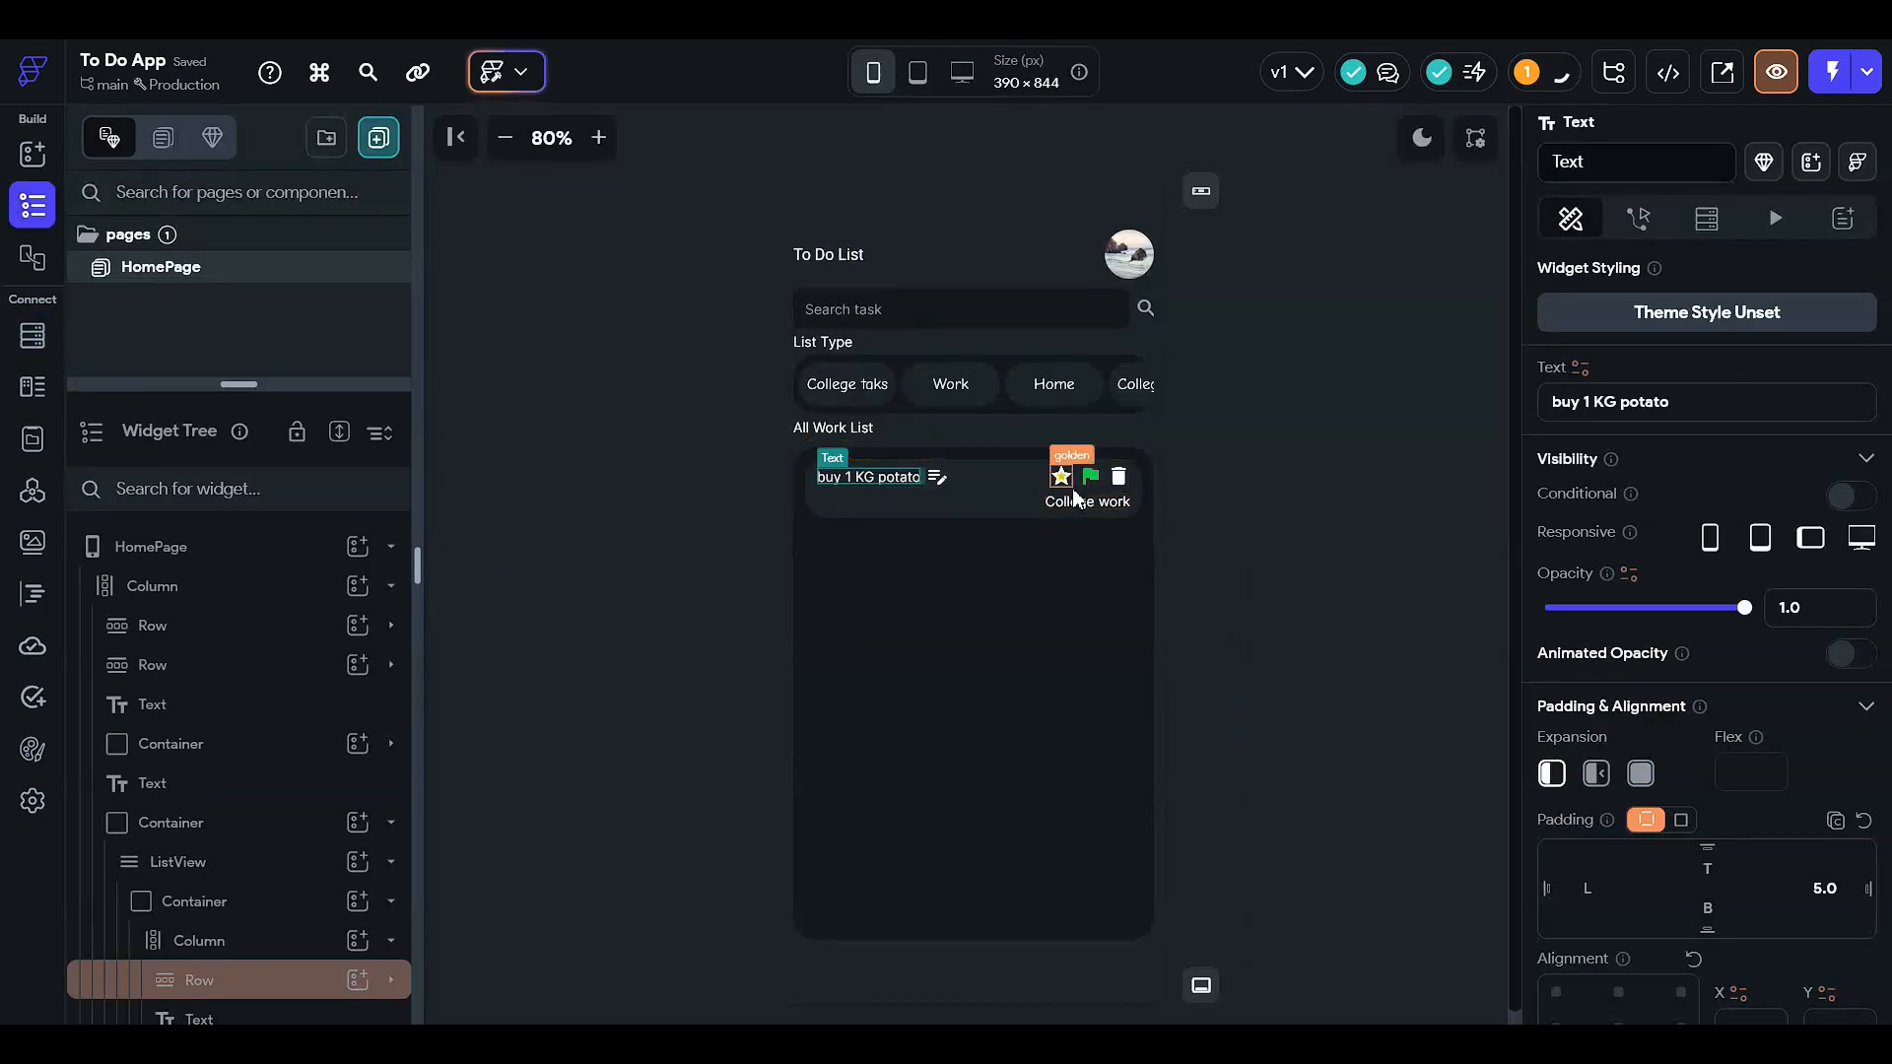
- Move the College work text into a new Row inside the task card's Column
click(1243, 540)
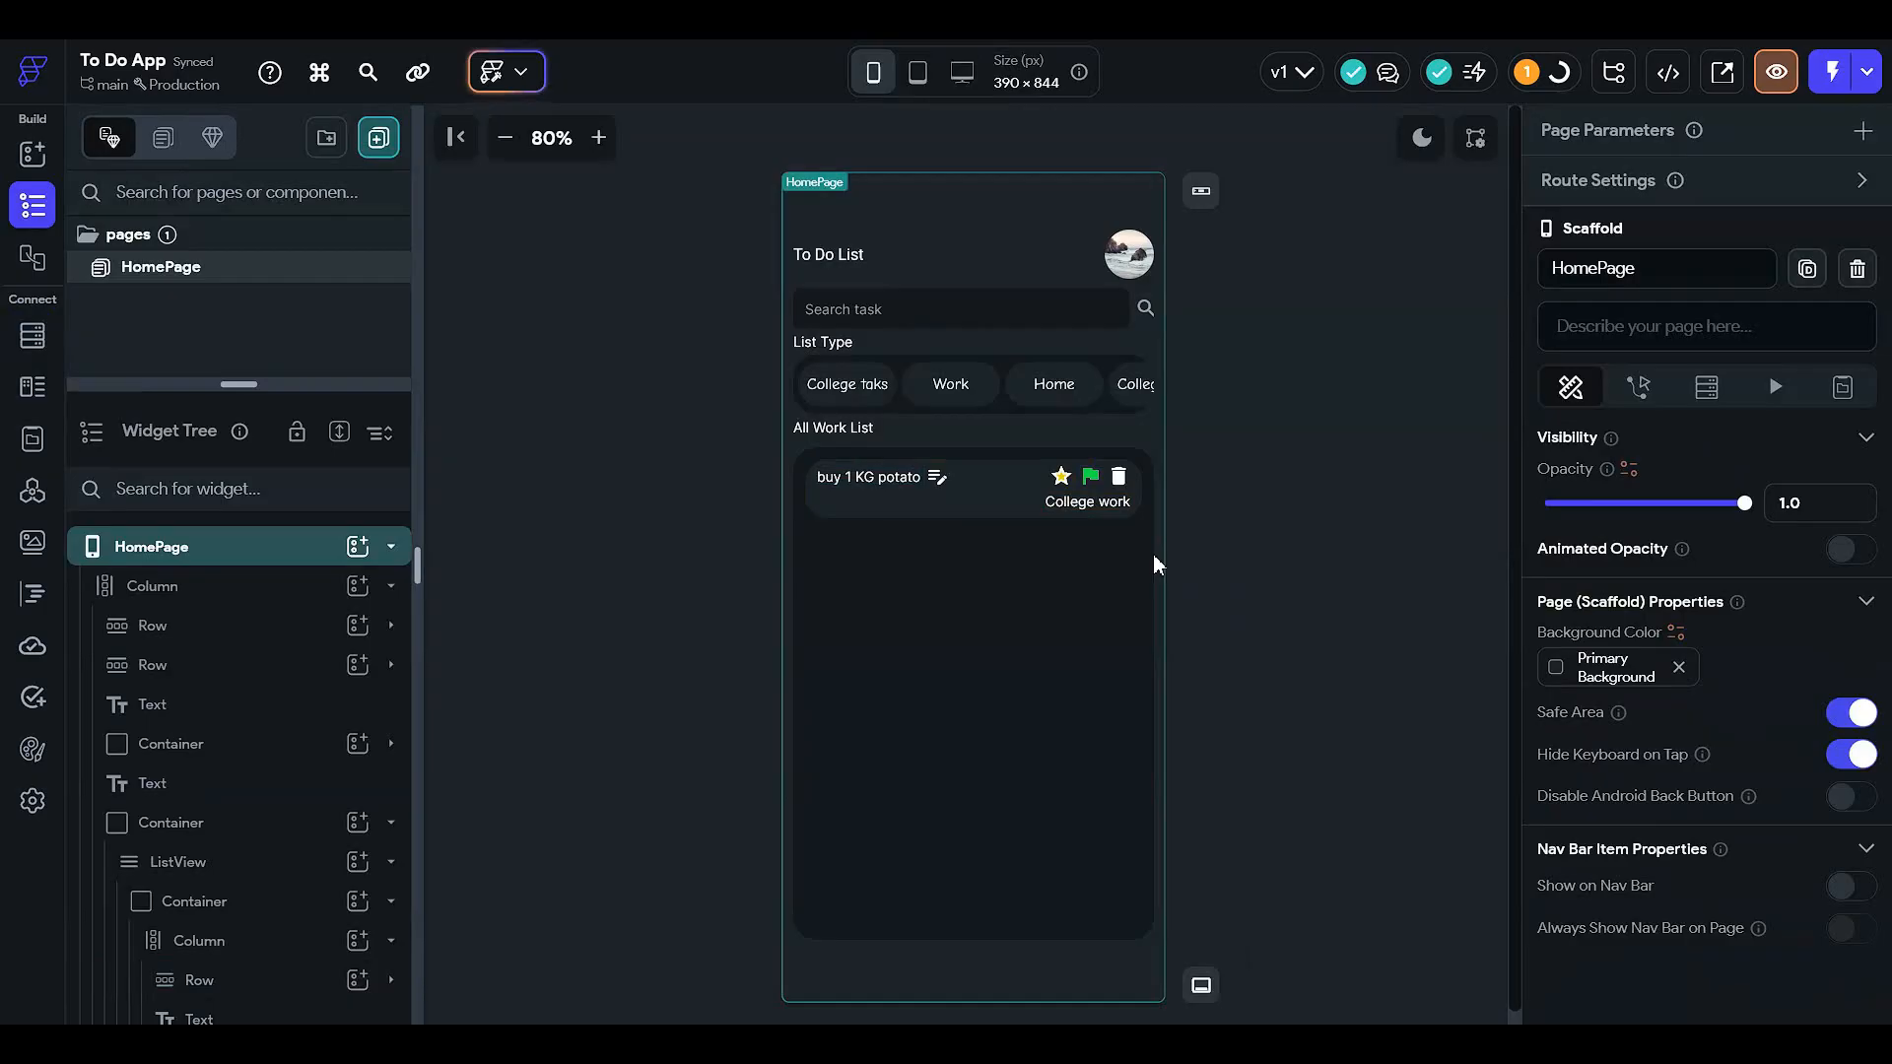
click(1092, 504)
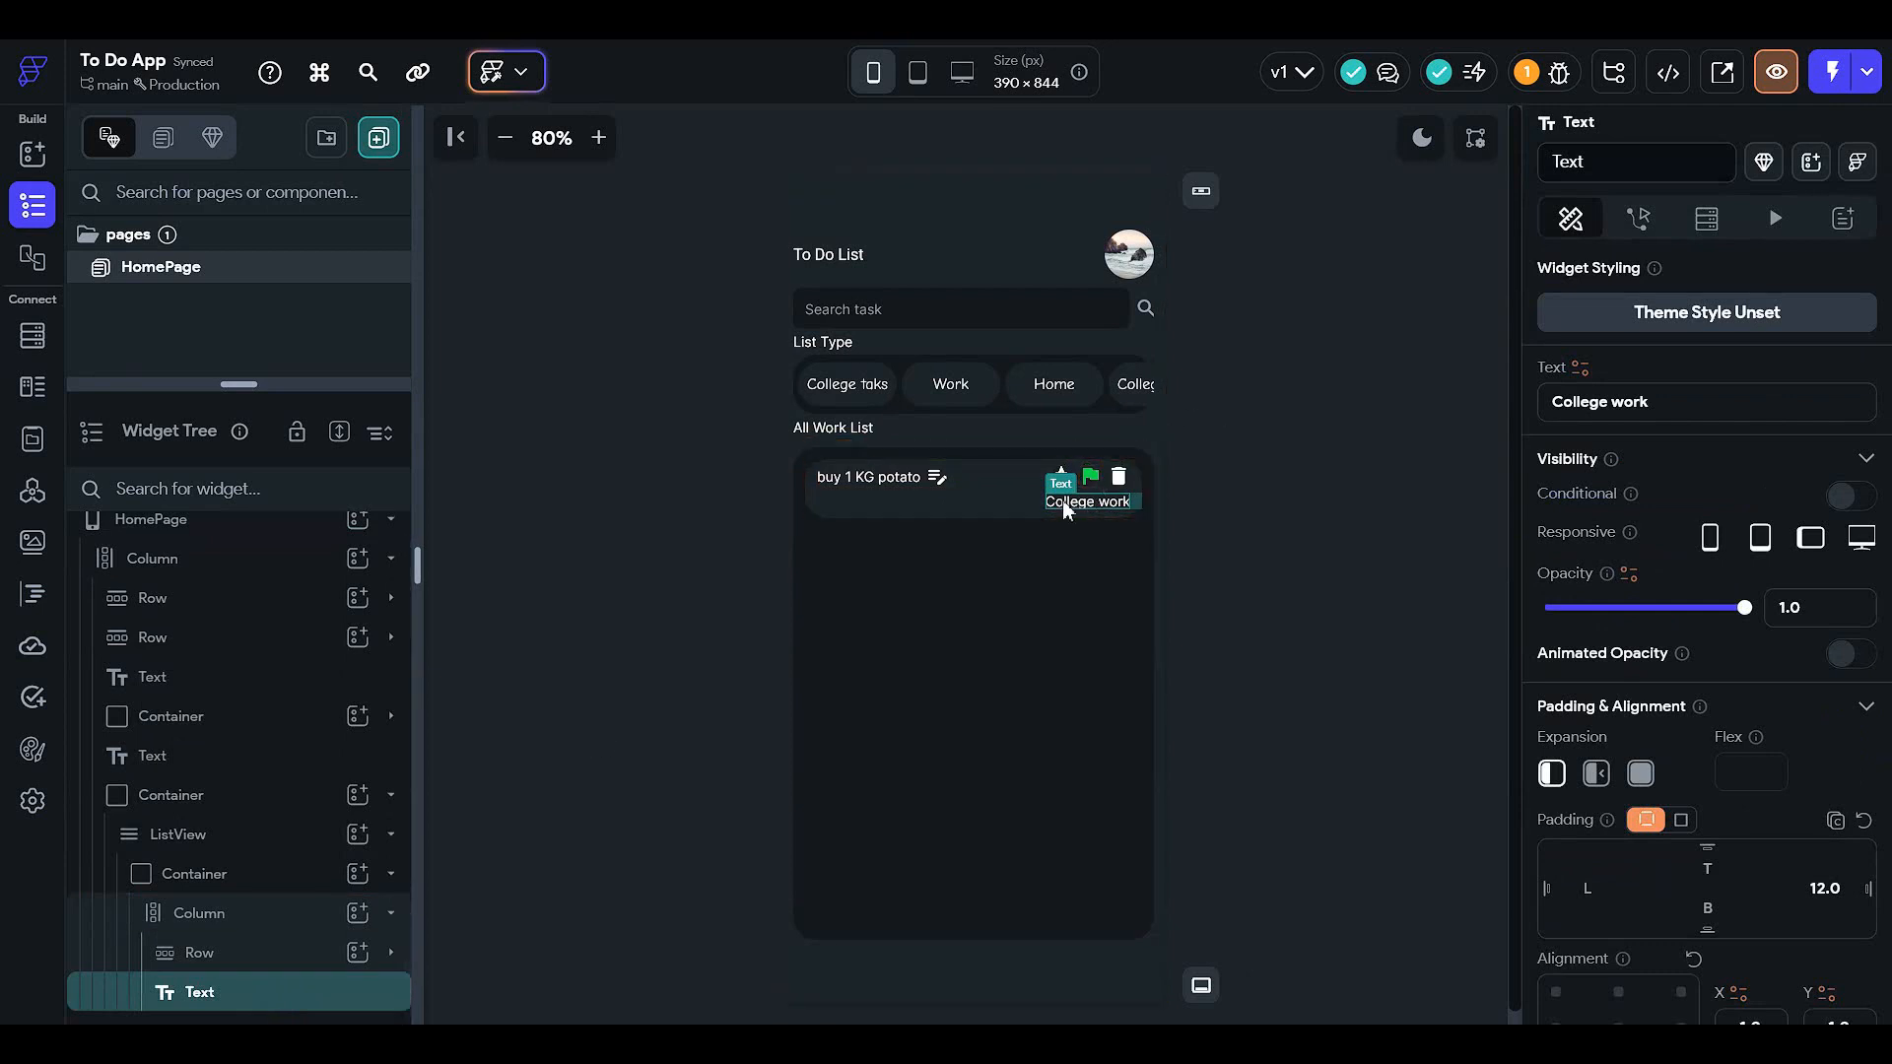
right_click(290, 993)
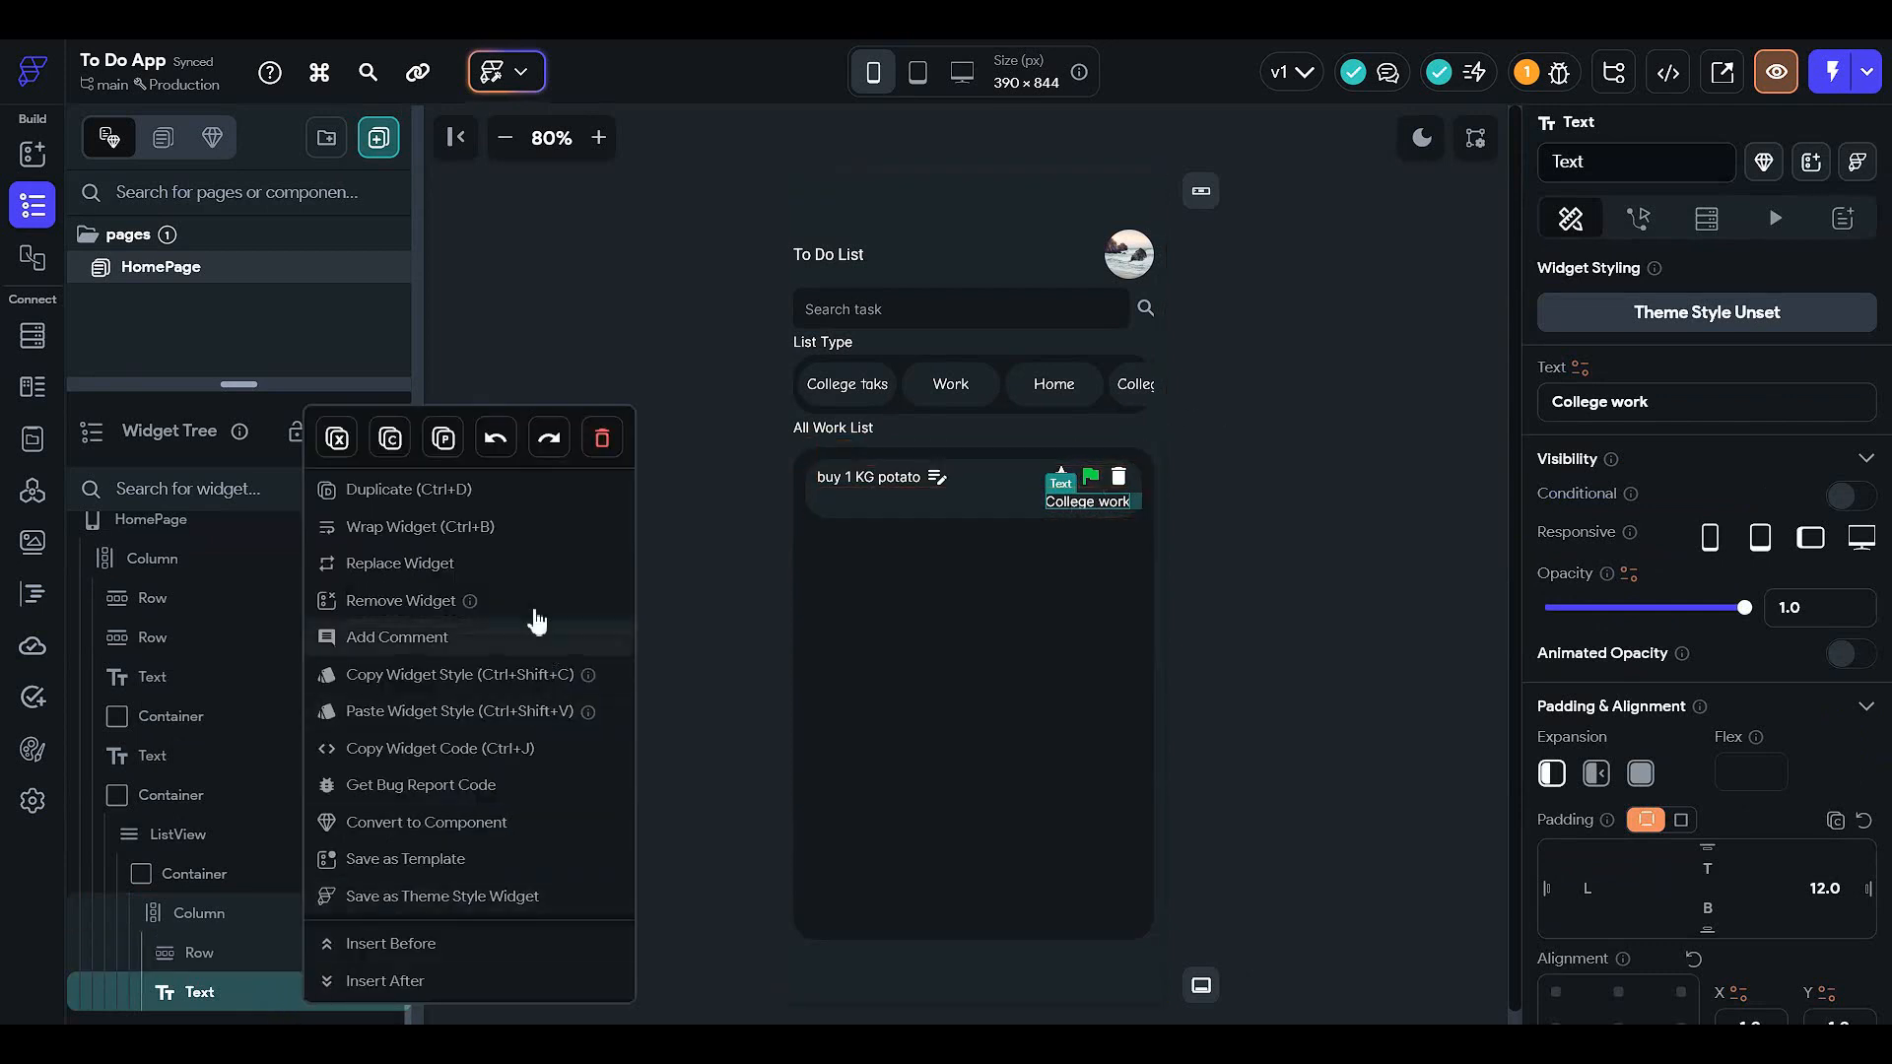
click(542, 532)
click(1163, 350)
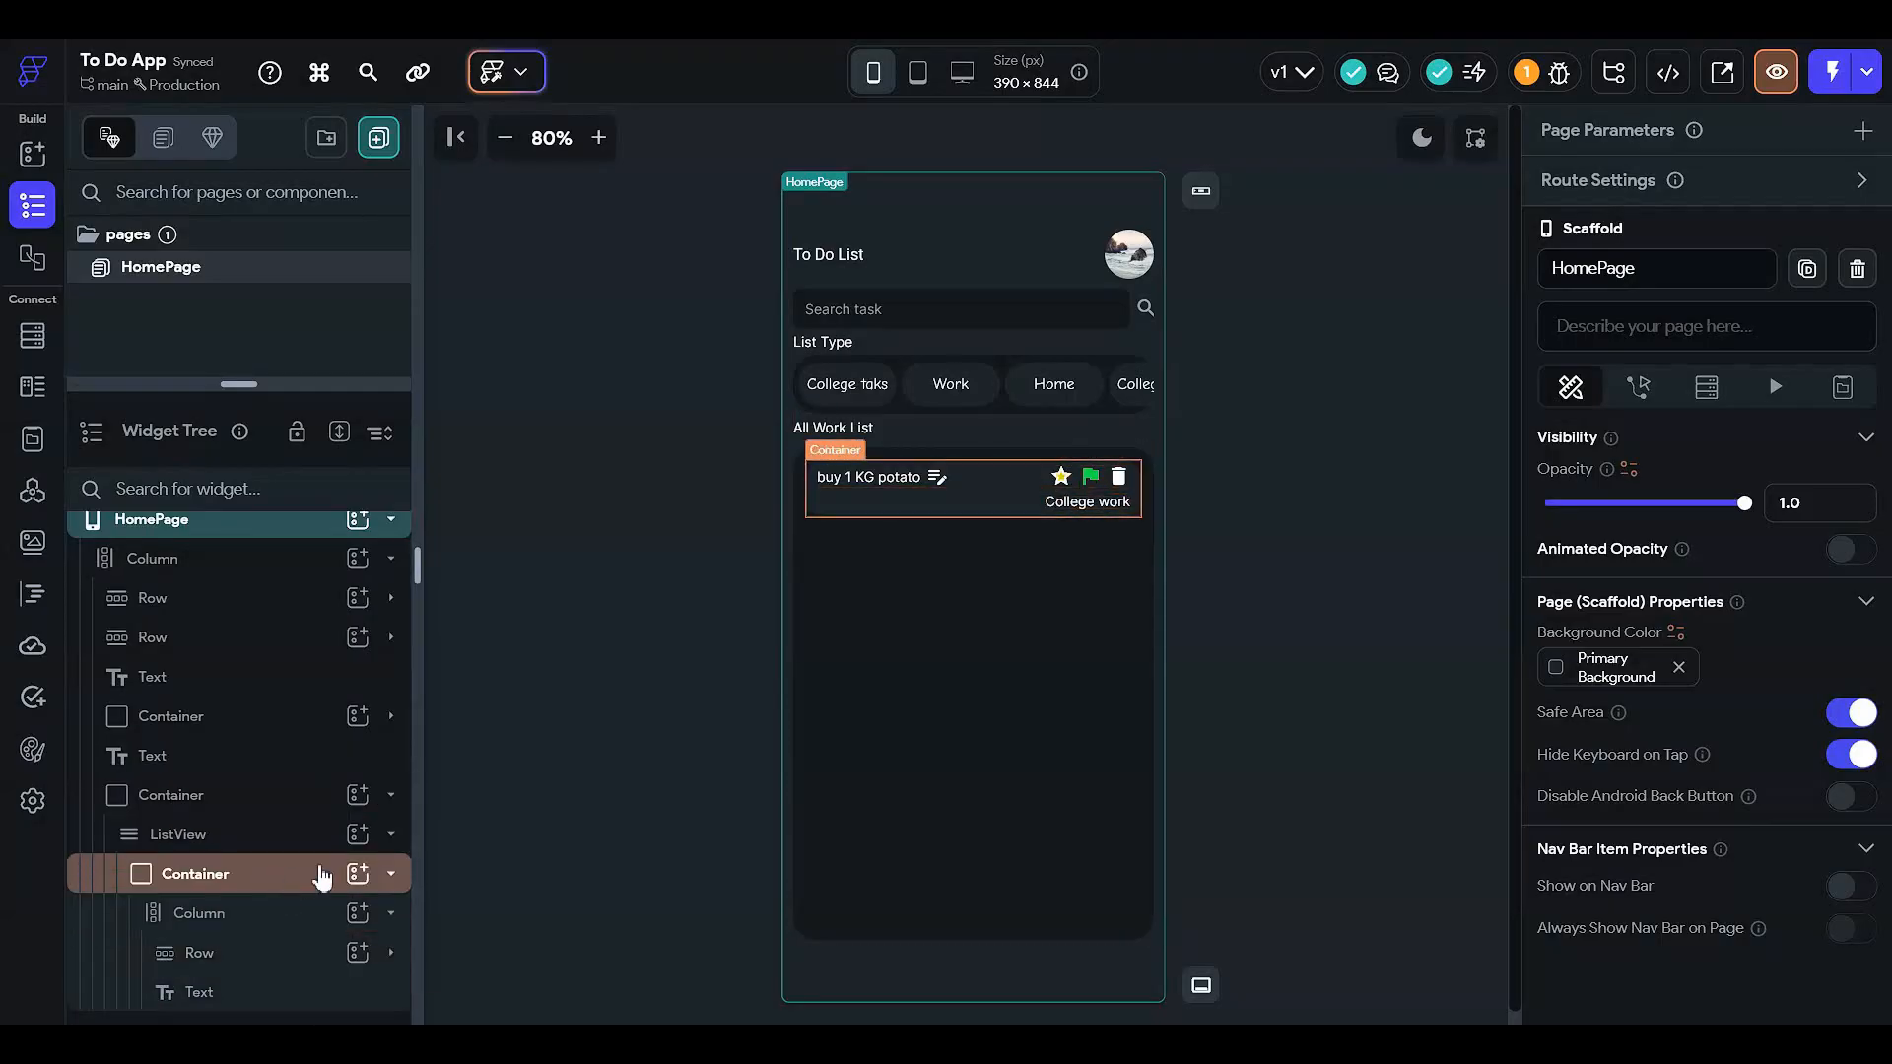
click(322, 915)
click(357, 912)
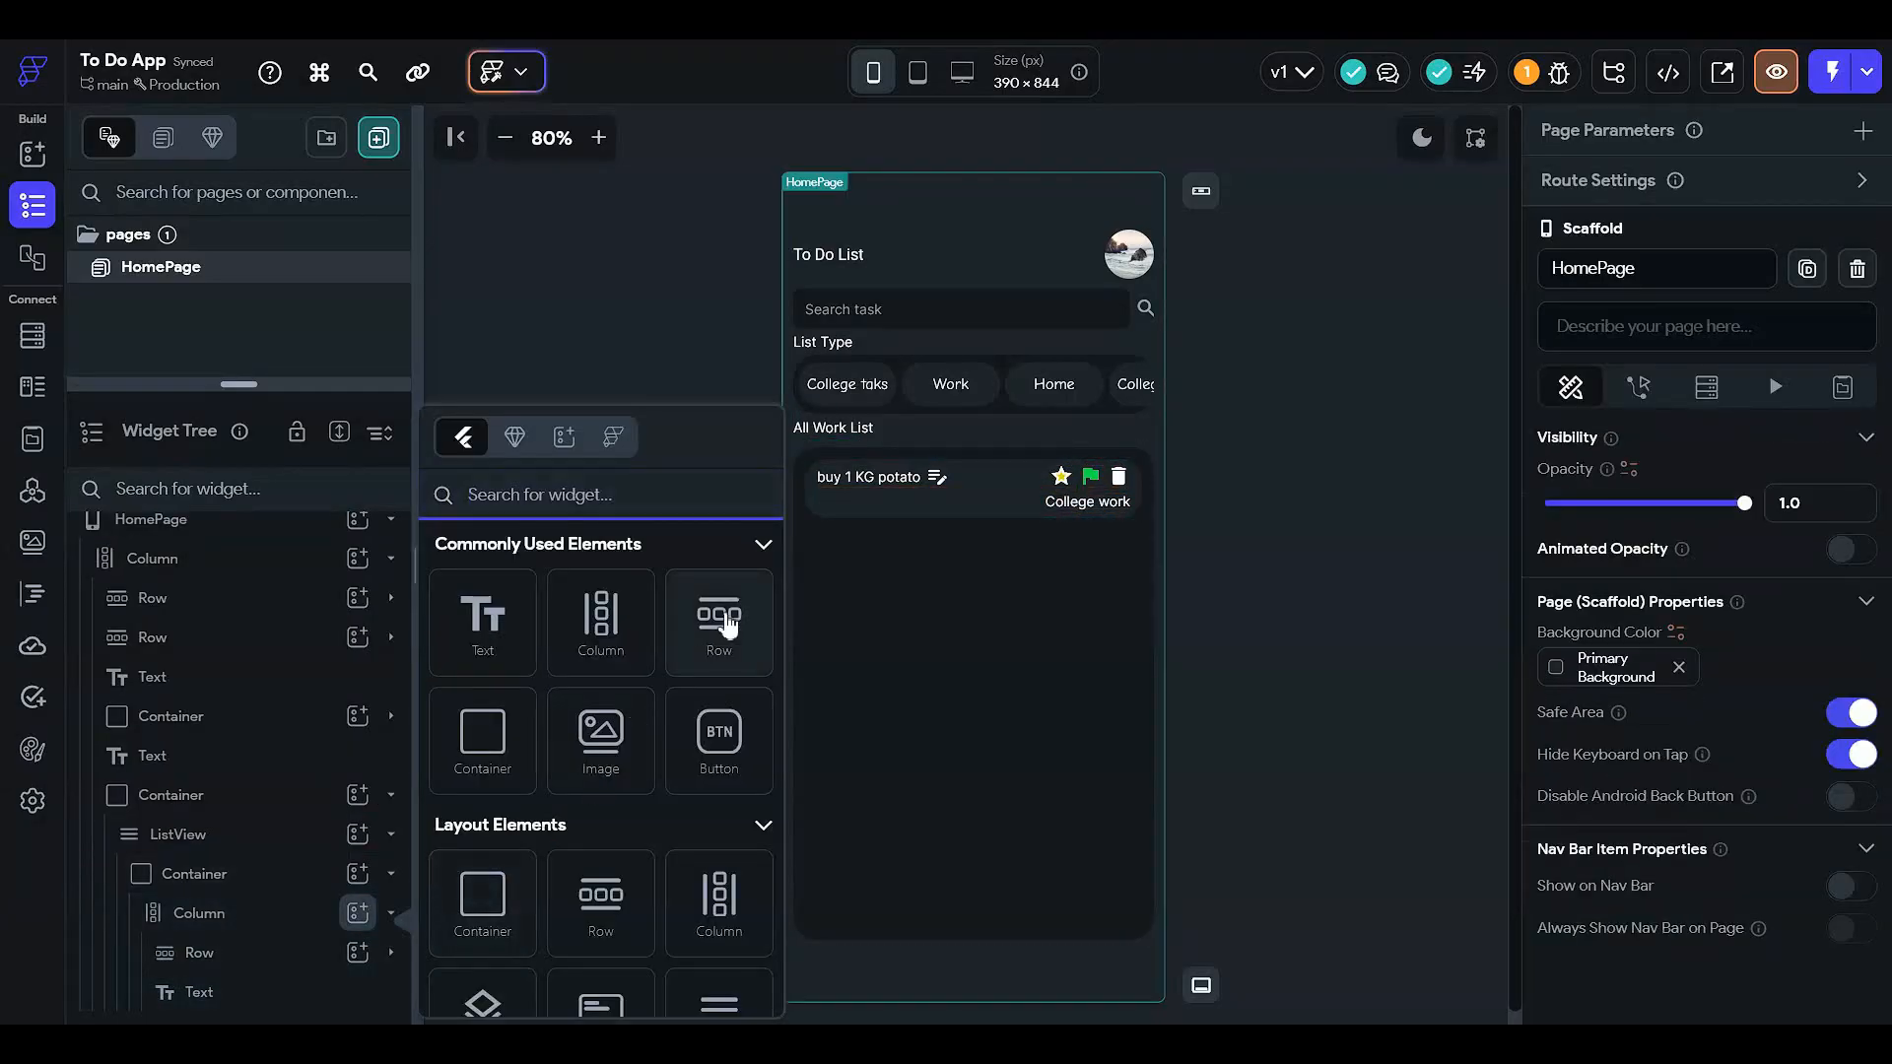
click(724, 624)
drag(292, 1025, 262, 993)
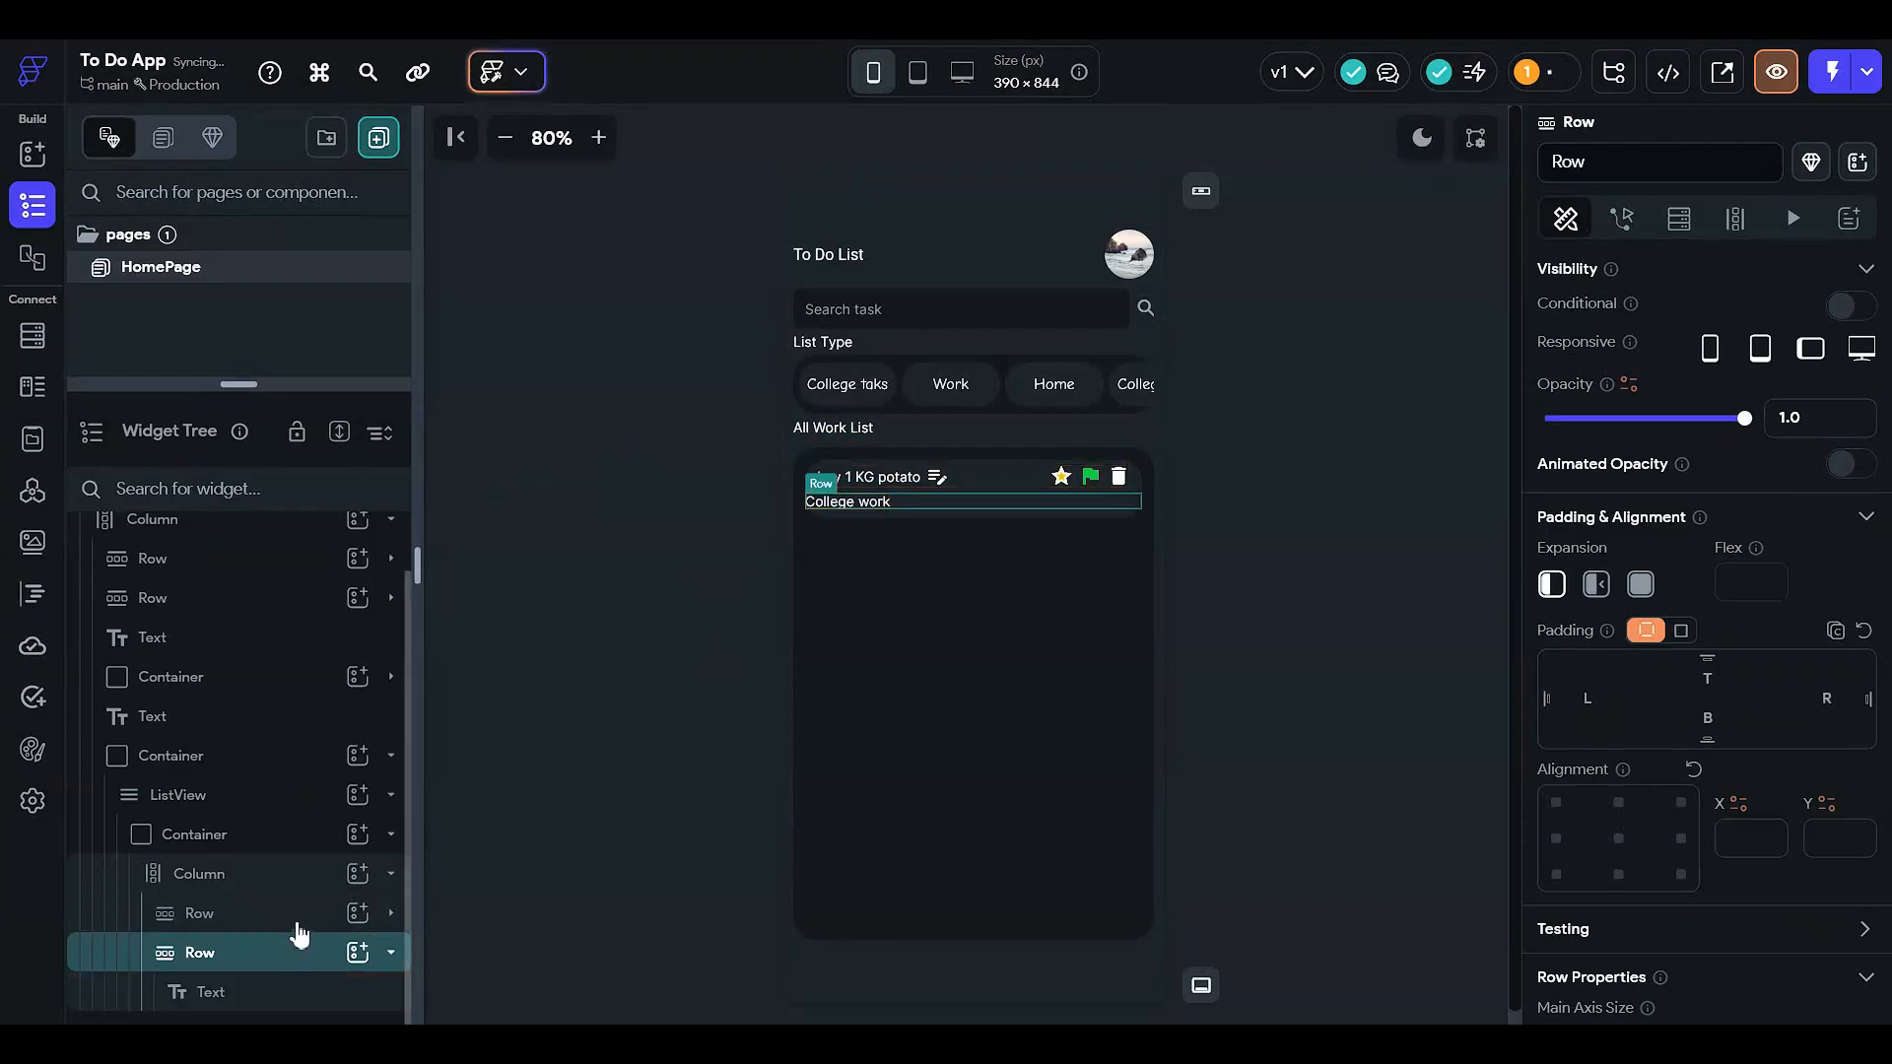
- Add a Hello World text to the Row, pad the Row 12 on both sides, and space its items apart
click(358, 951)
click(471, 635)
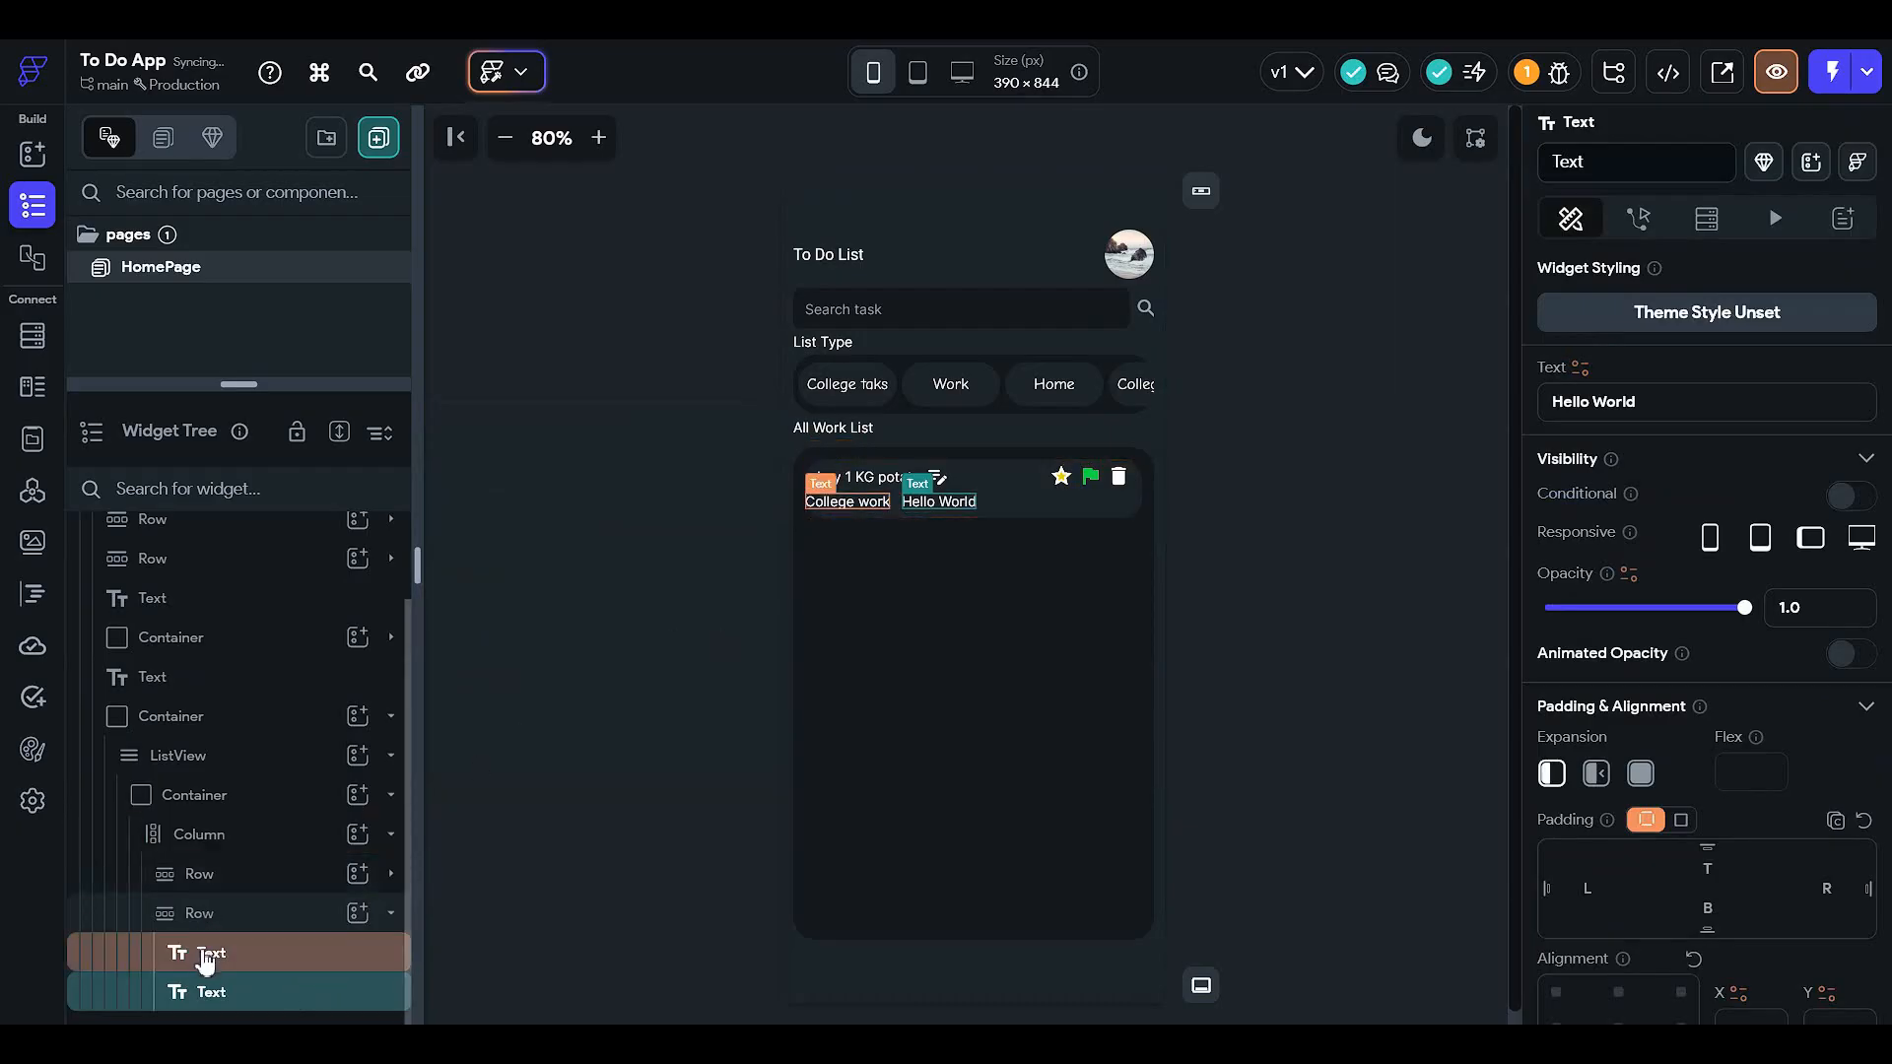
click(274, 917)
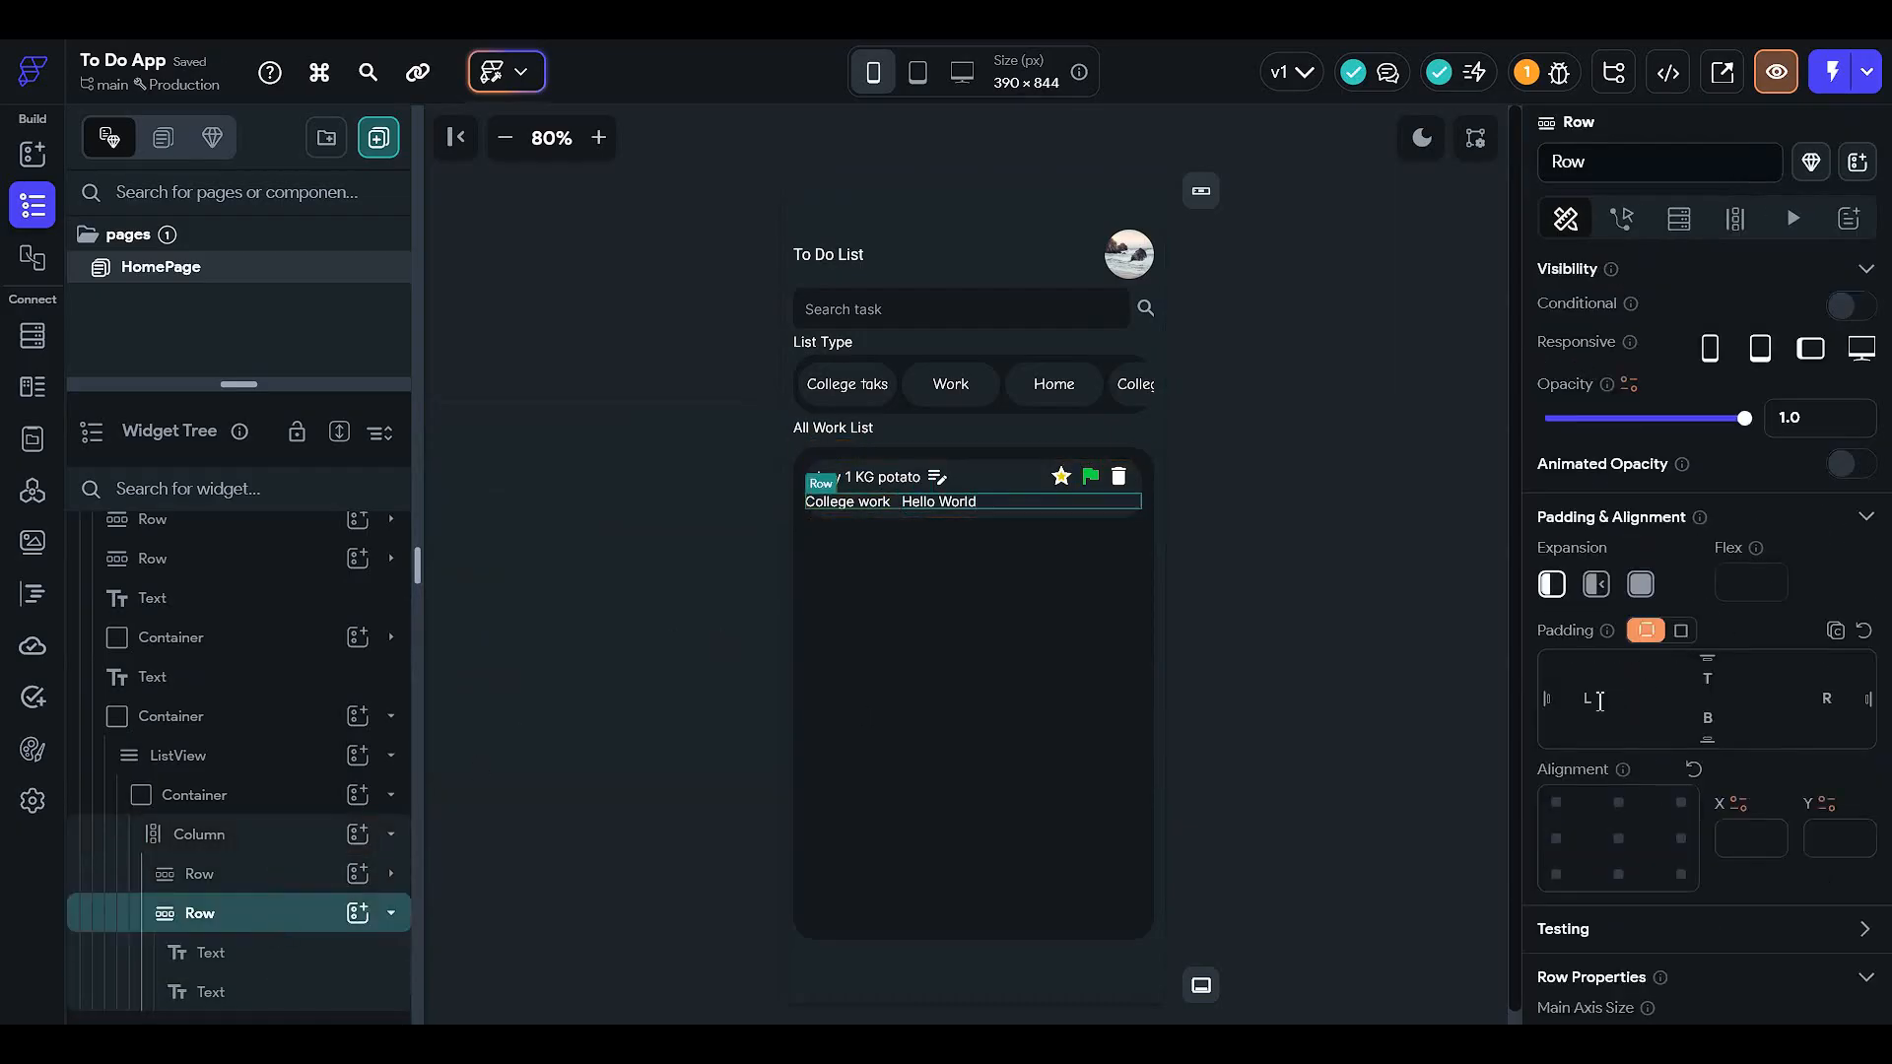
text(12)
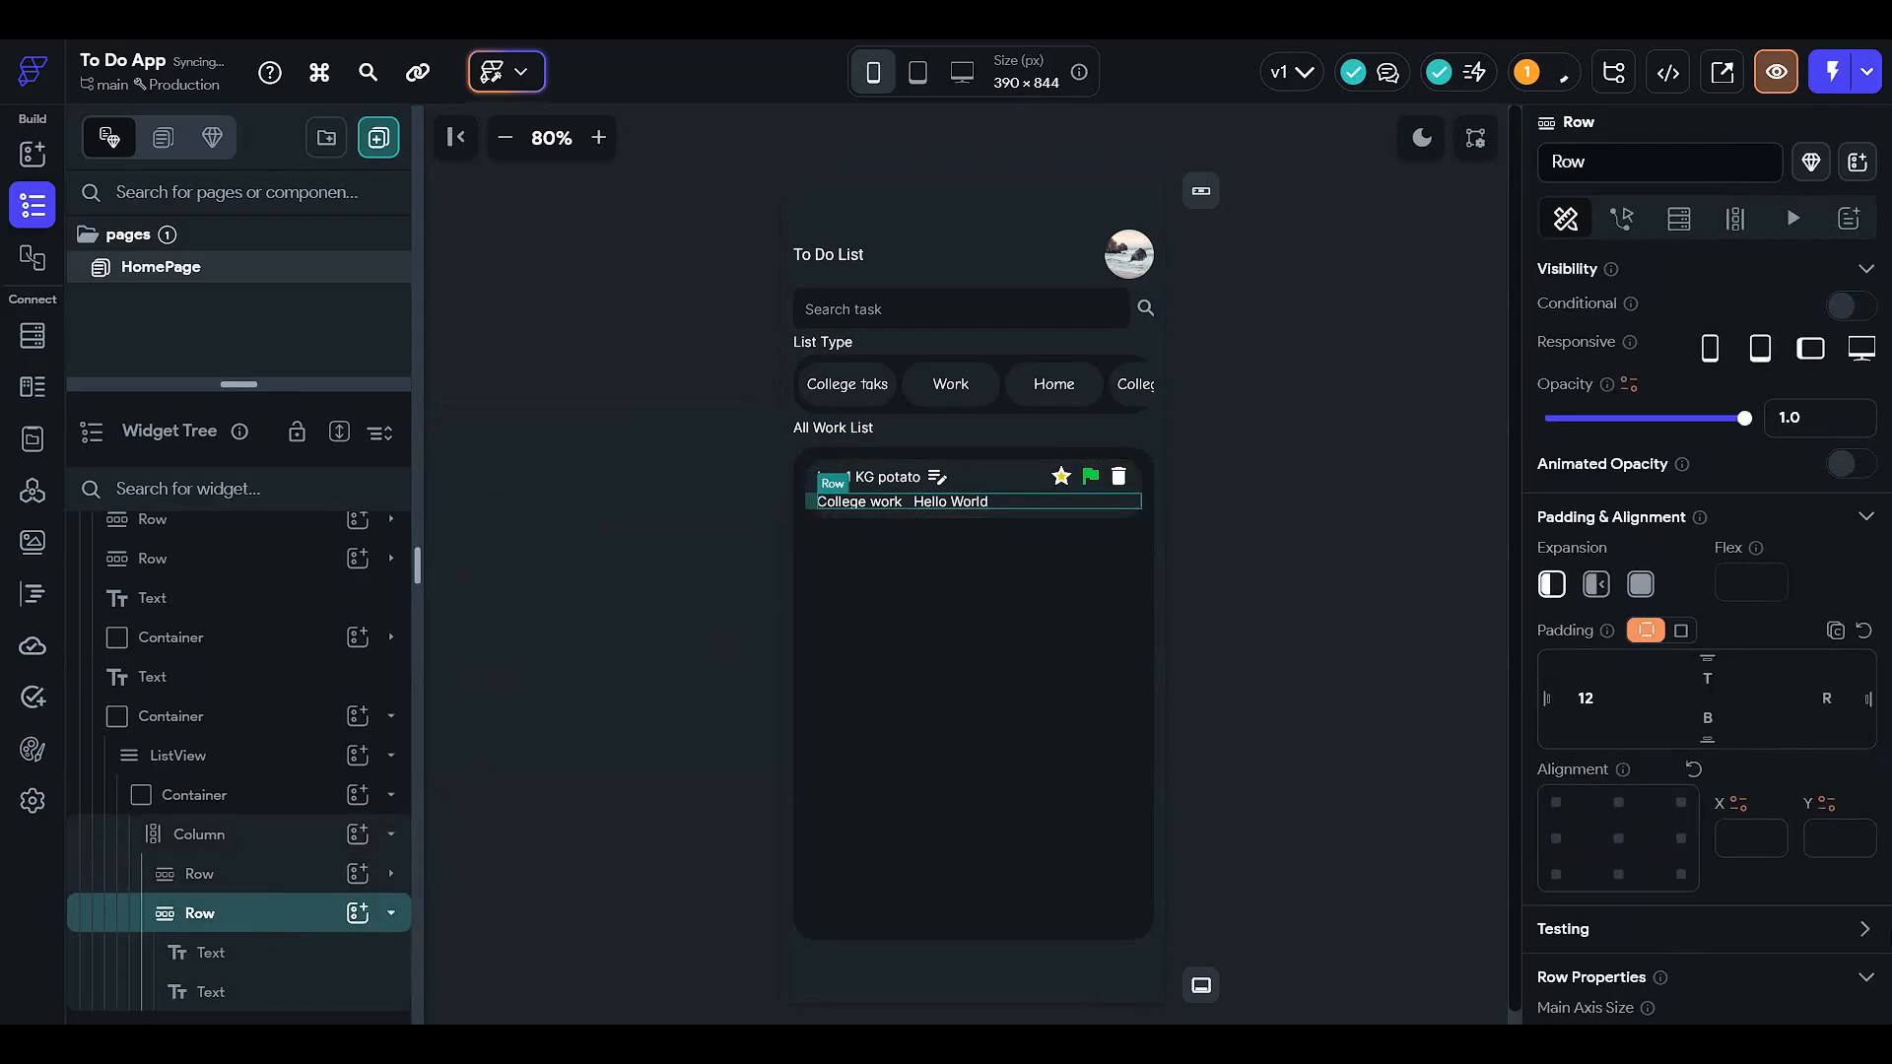
click(1828, 700)
text(12)
scroll(1744, 788, down, 5)
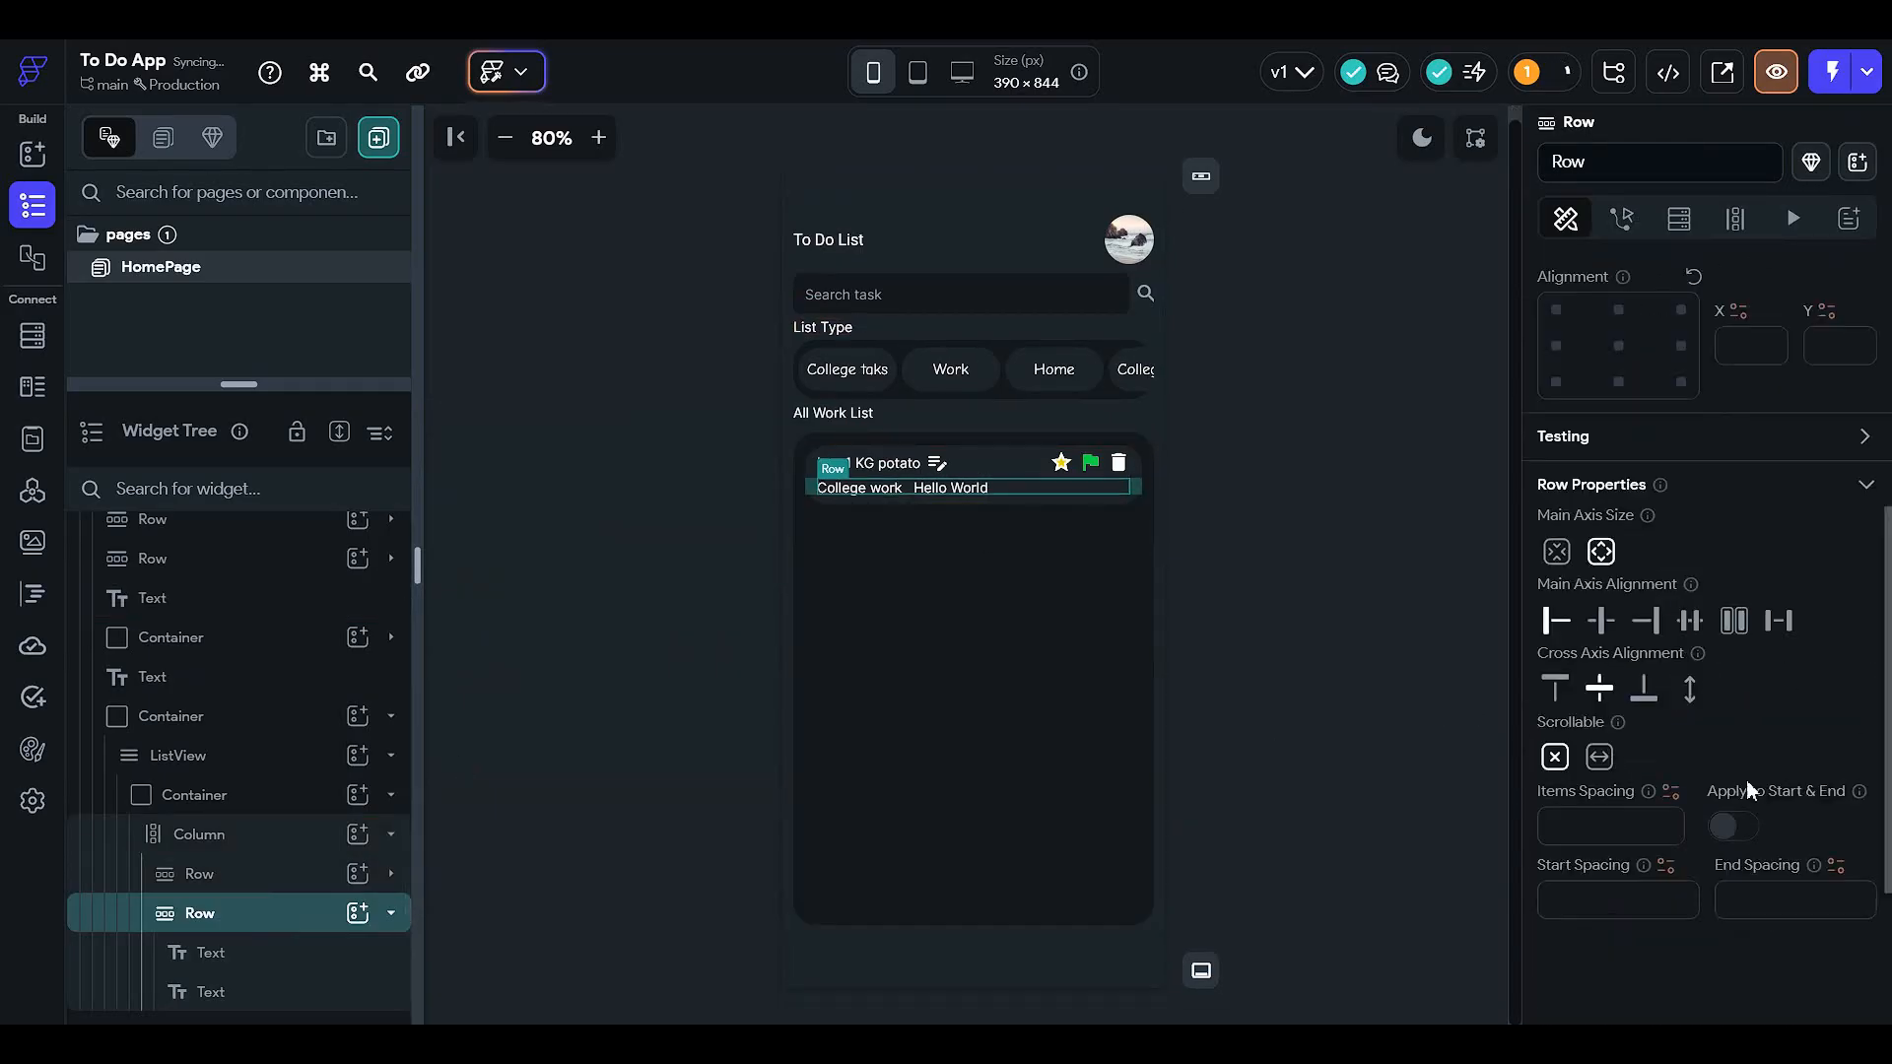
click(1786, 623)
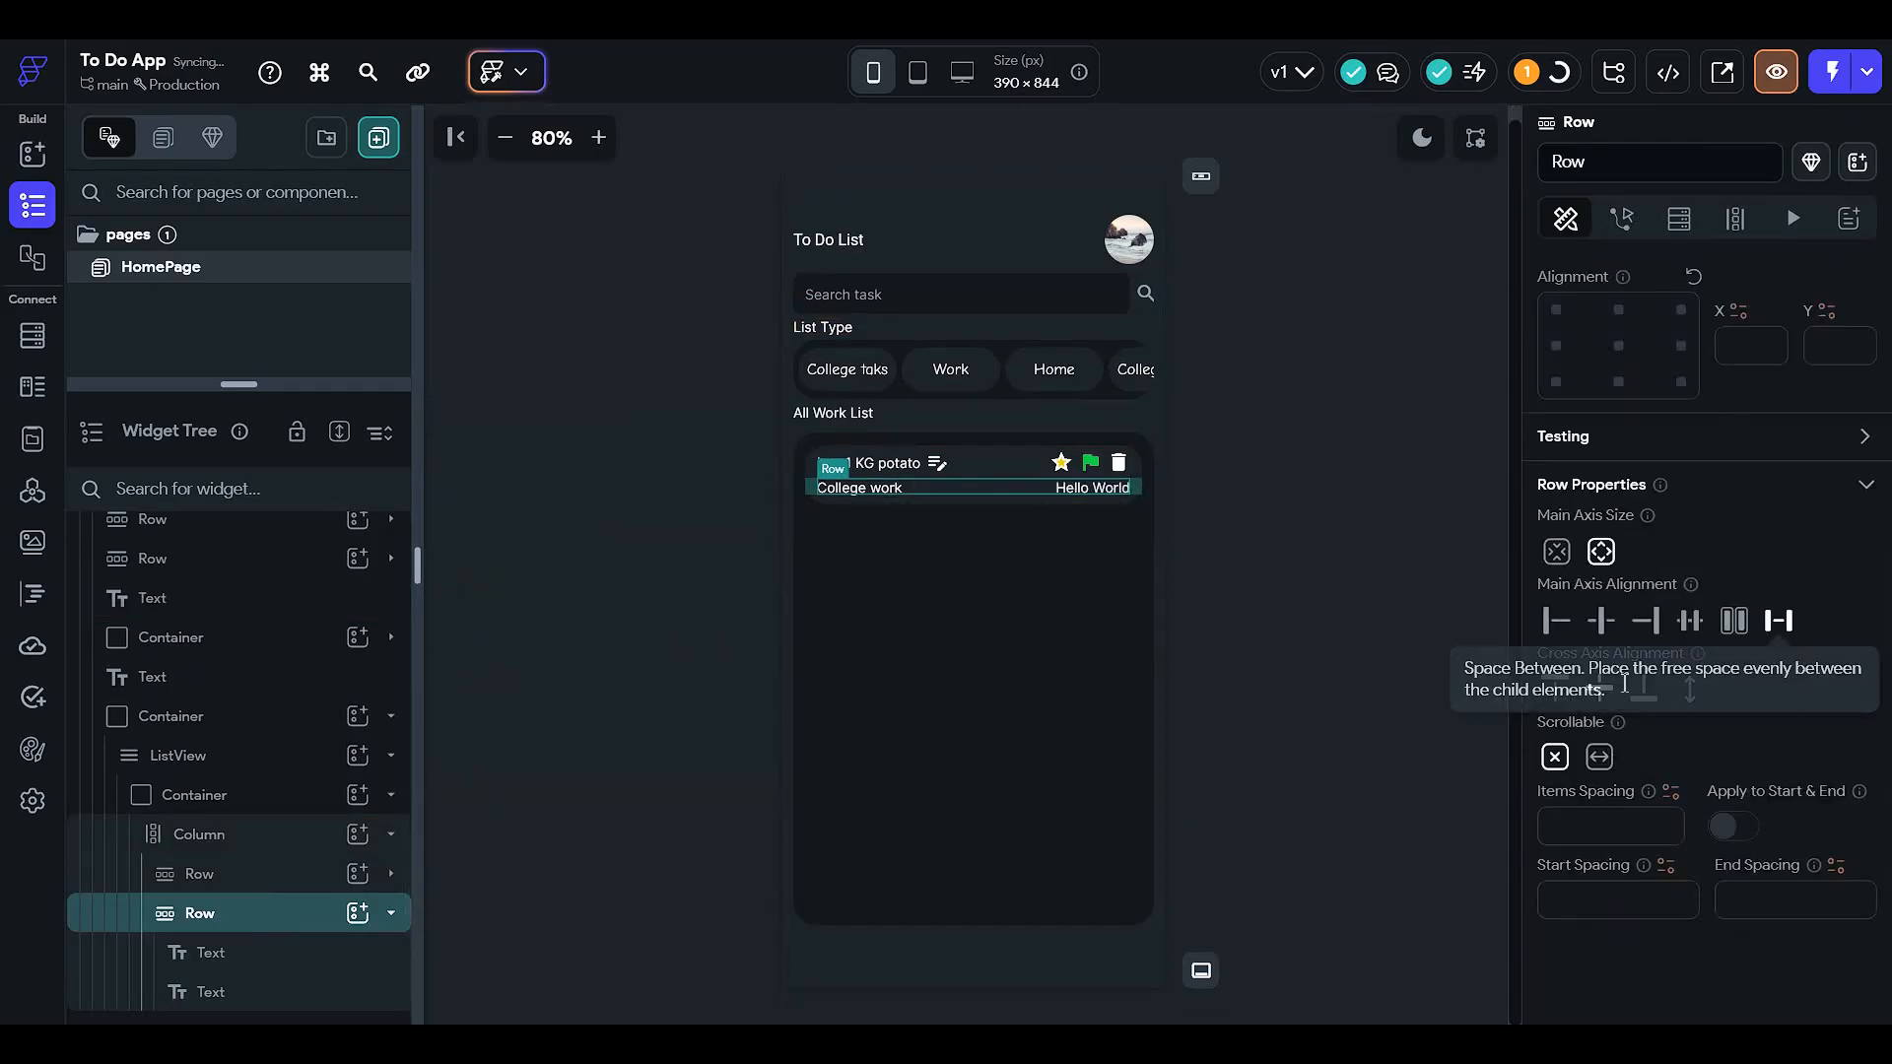
- Replace the Hello World label text with Today, selecting the miscapitalised TOday to retype it
click(1075, 501)
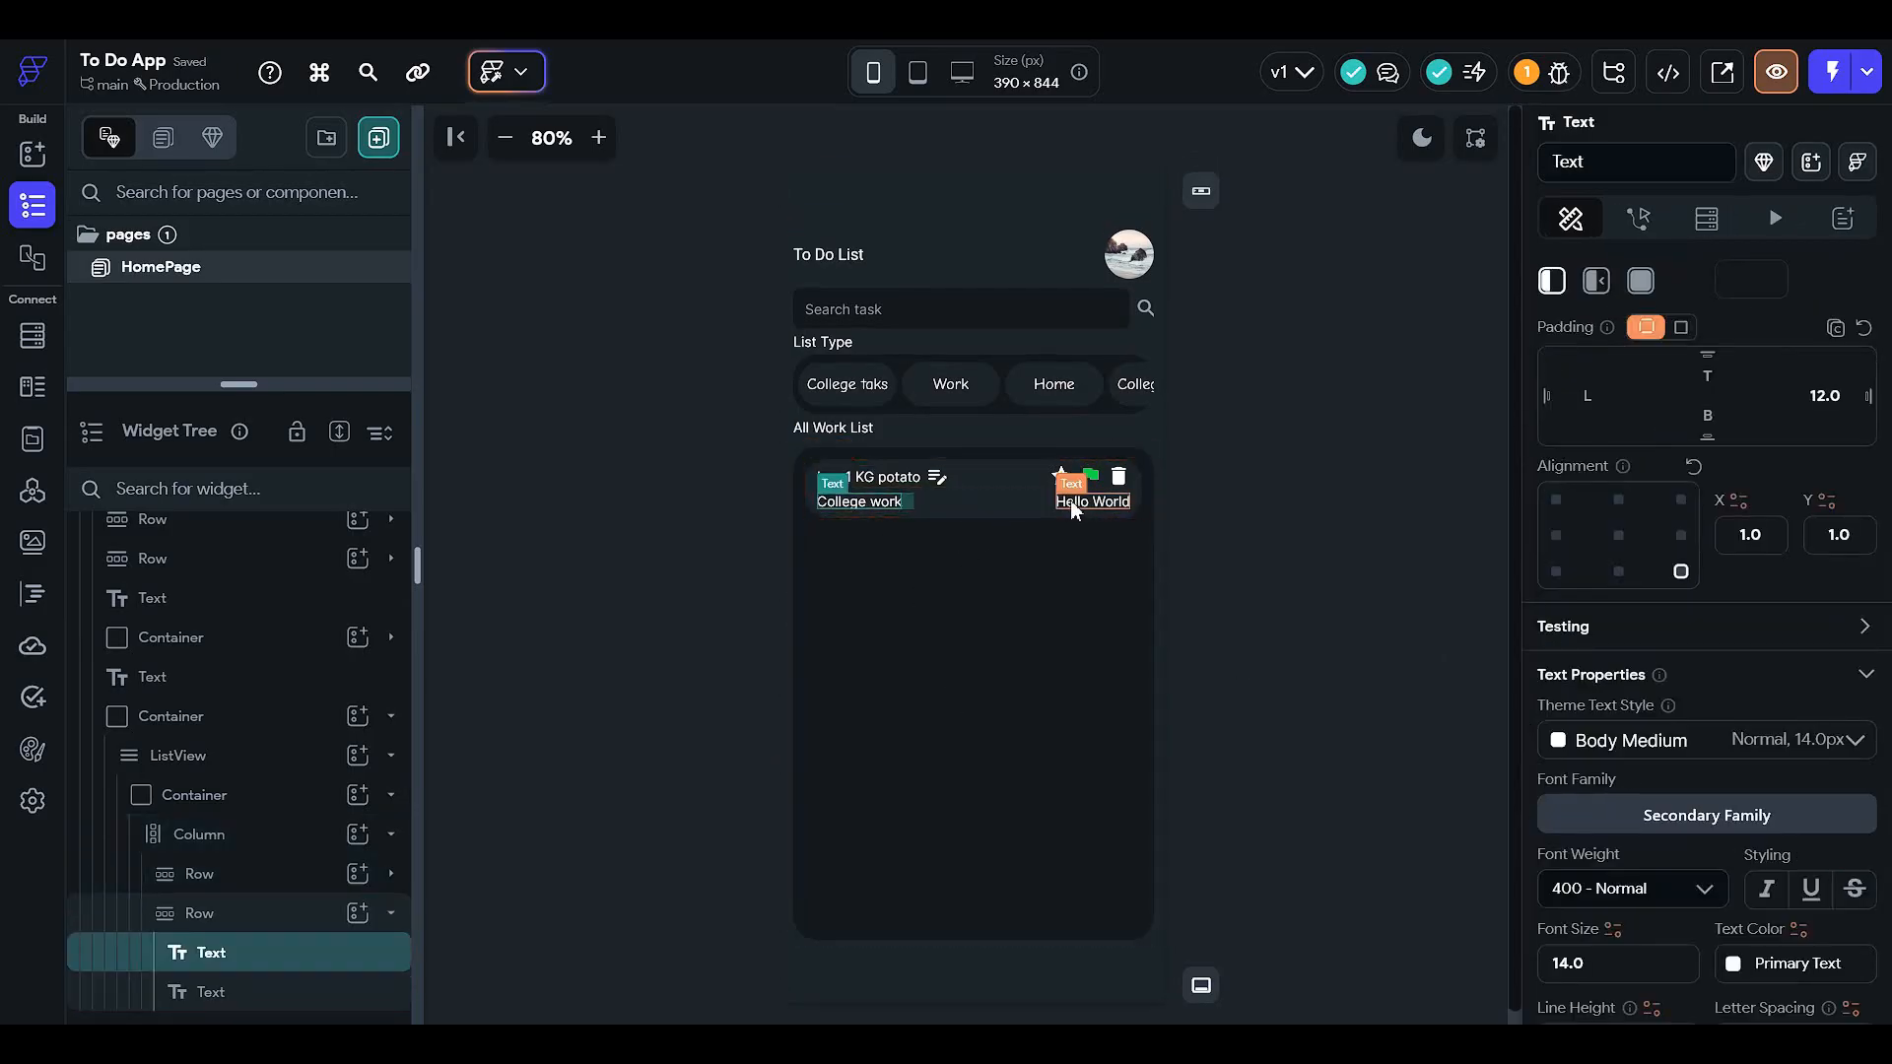
scroll(1645, 700, down, 3)
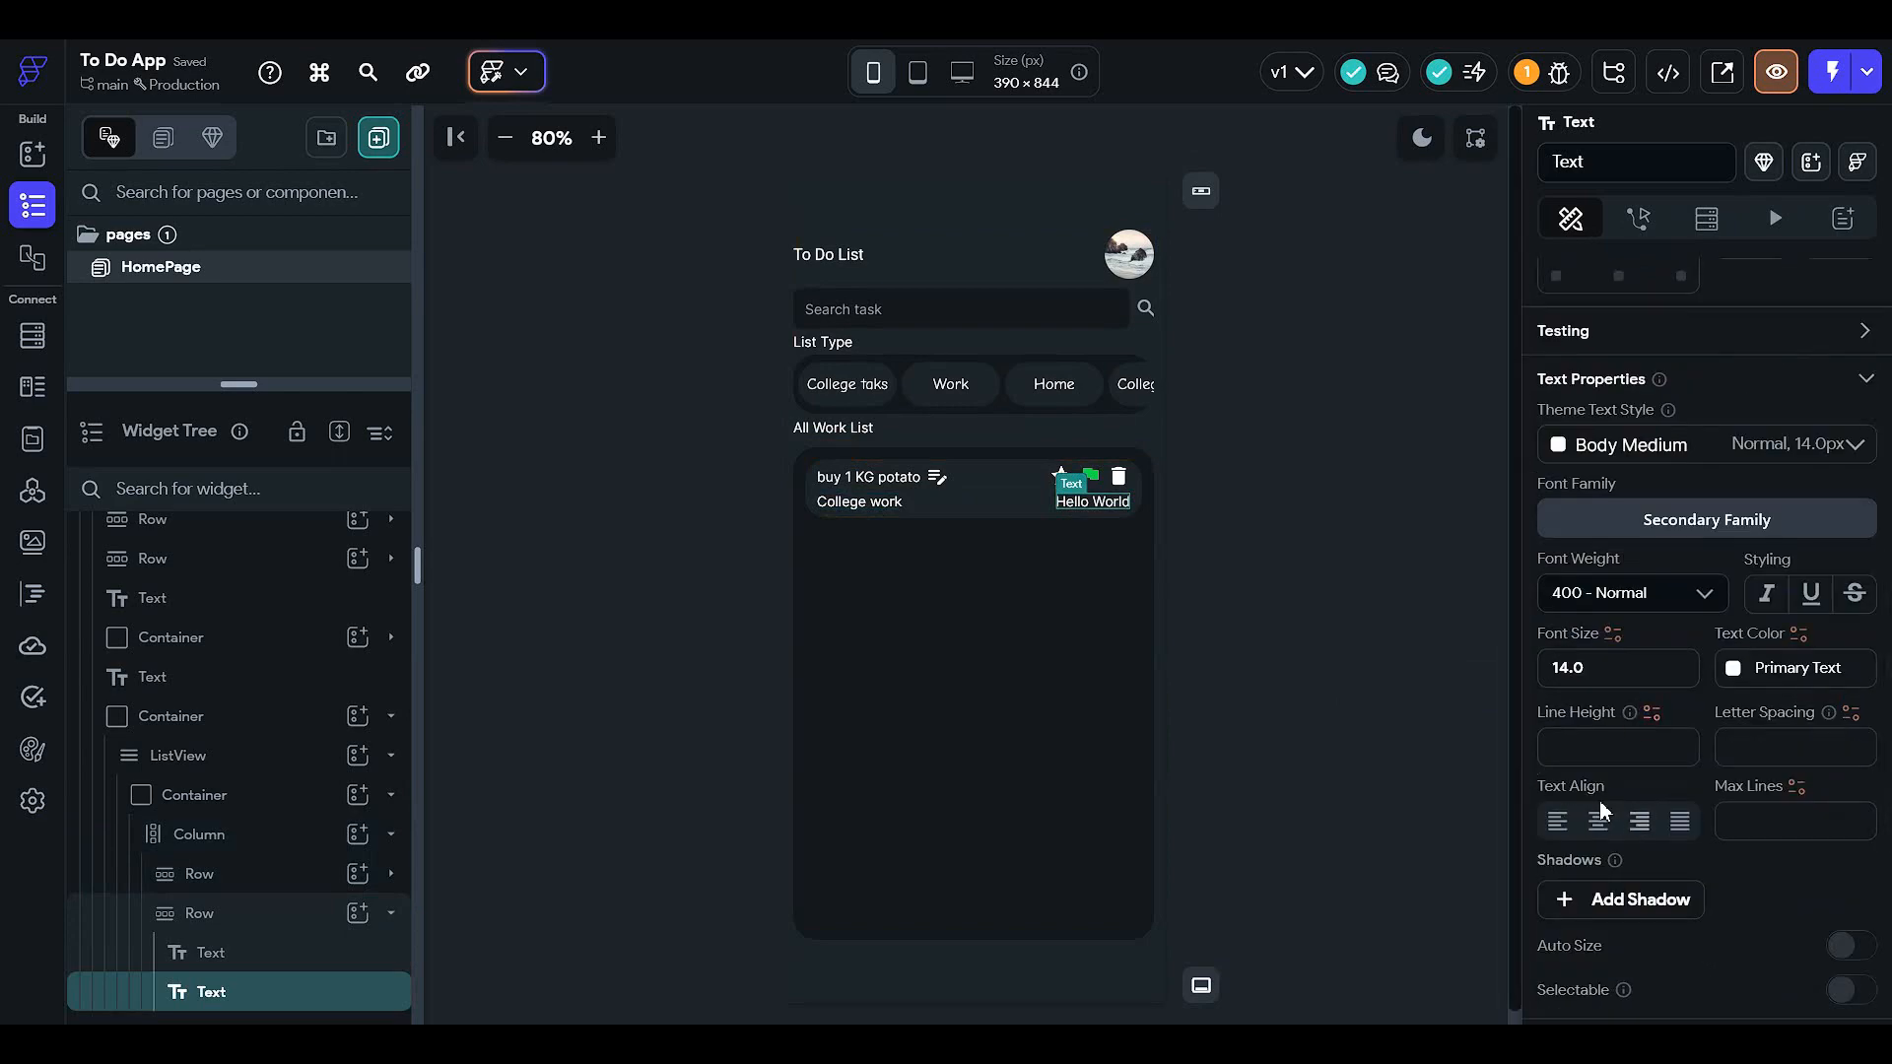
scroll(1606, 800, up, 3)
scroll(1604, 792, down, 1)
scroll(1603, 792, down, 2)
scroll(1594, 670, up, 8)
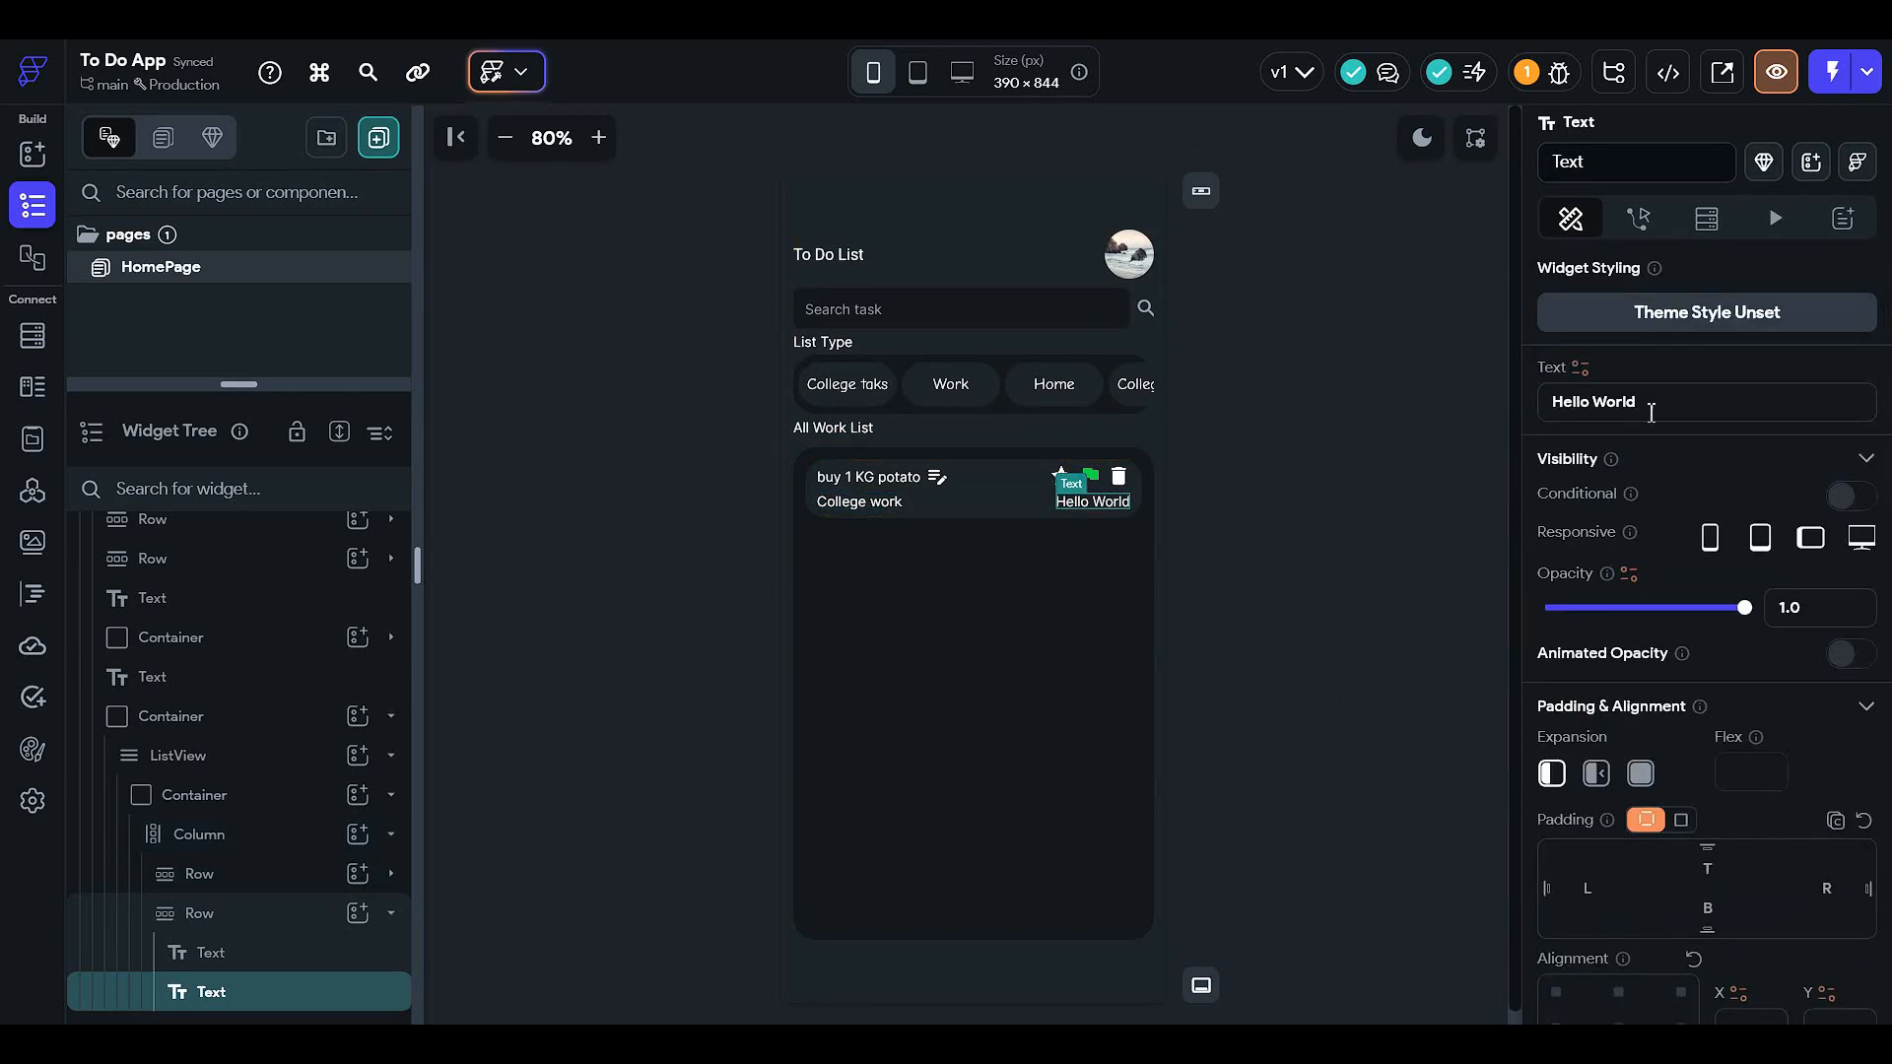
drag(1650, 411, 1480, 915)
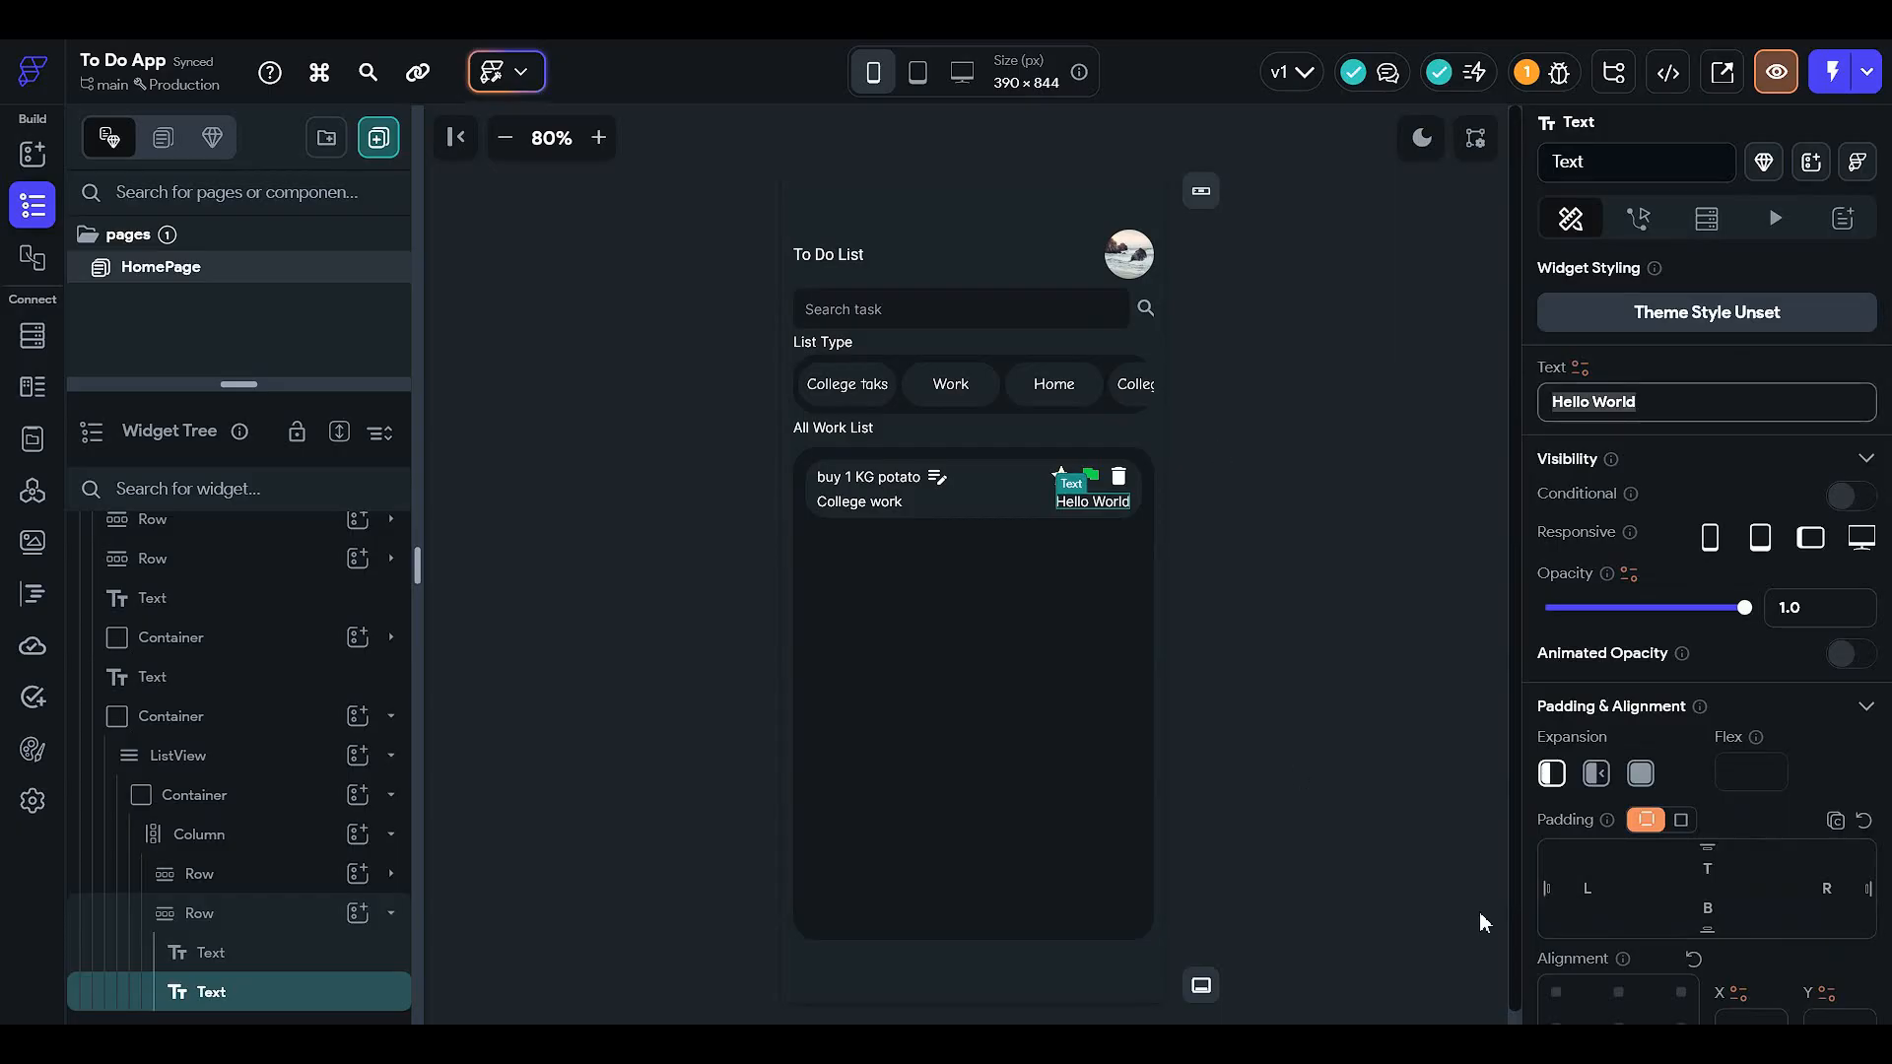
text(TOday)
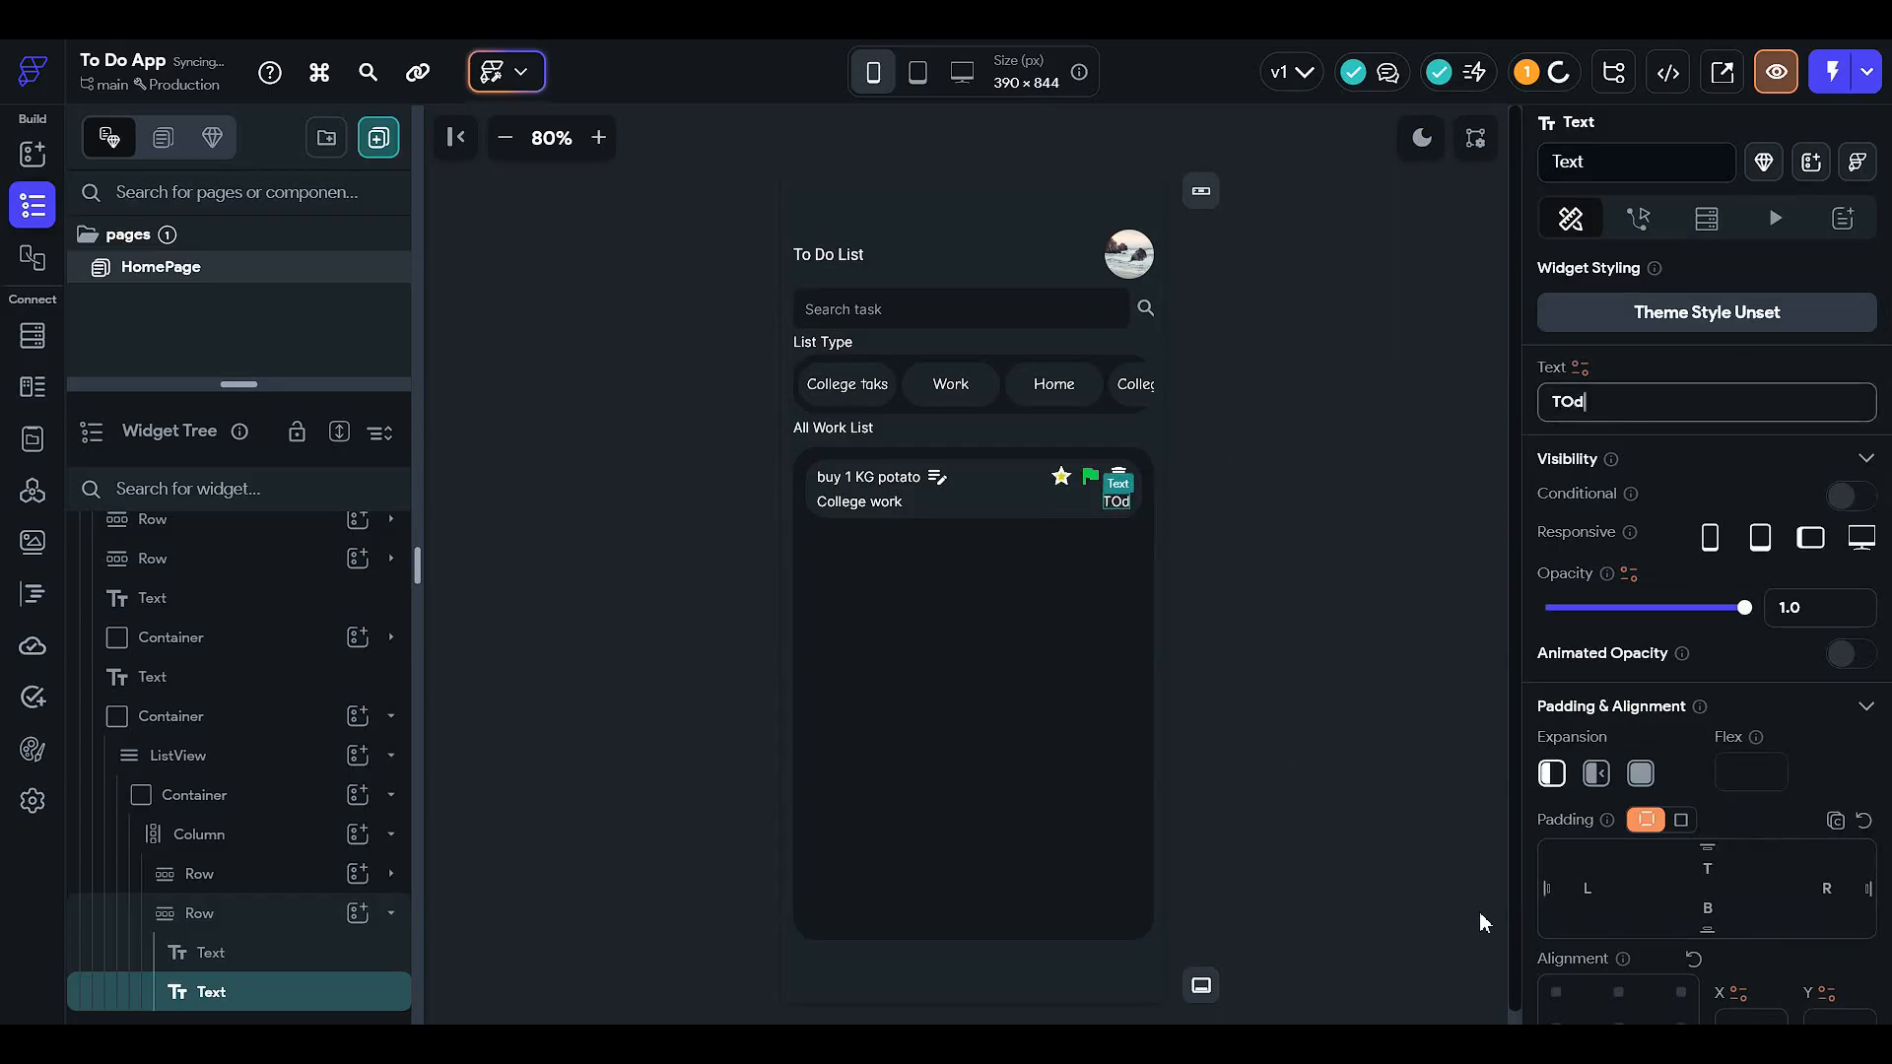
double_click(1630, 404)
- Finish the Today label, set the buy 1 KG potato title to font size 16, and give the lower row bottom padding 5
text(Today)
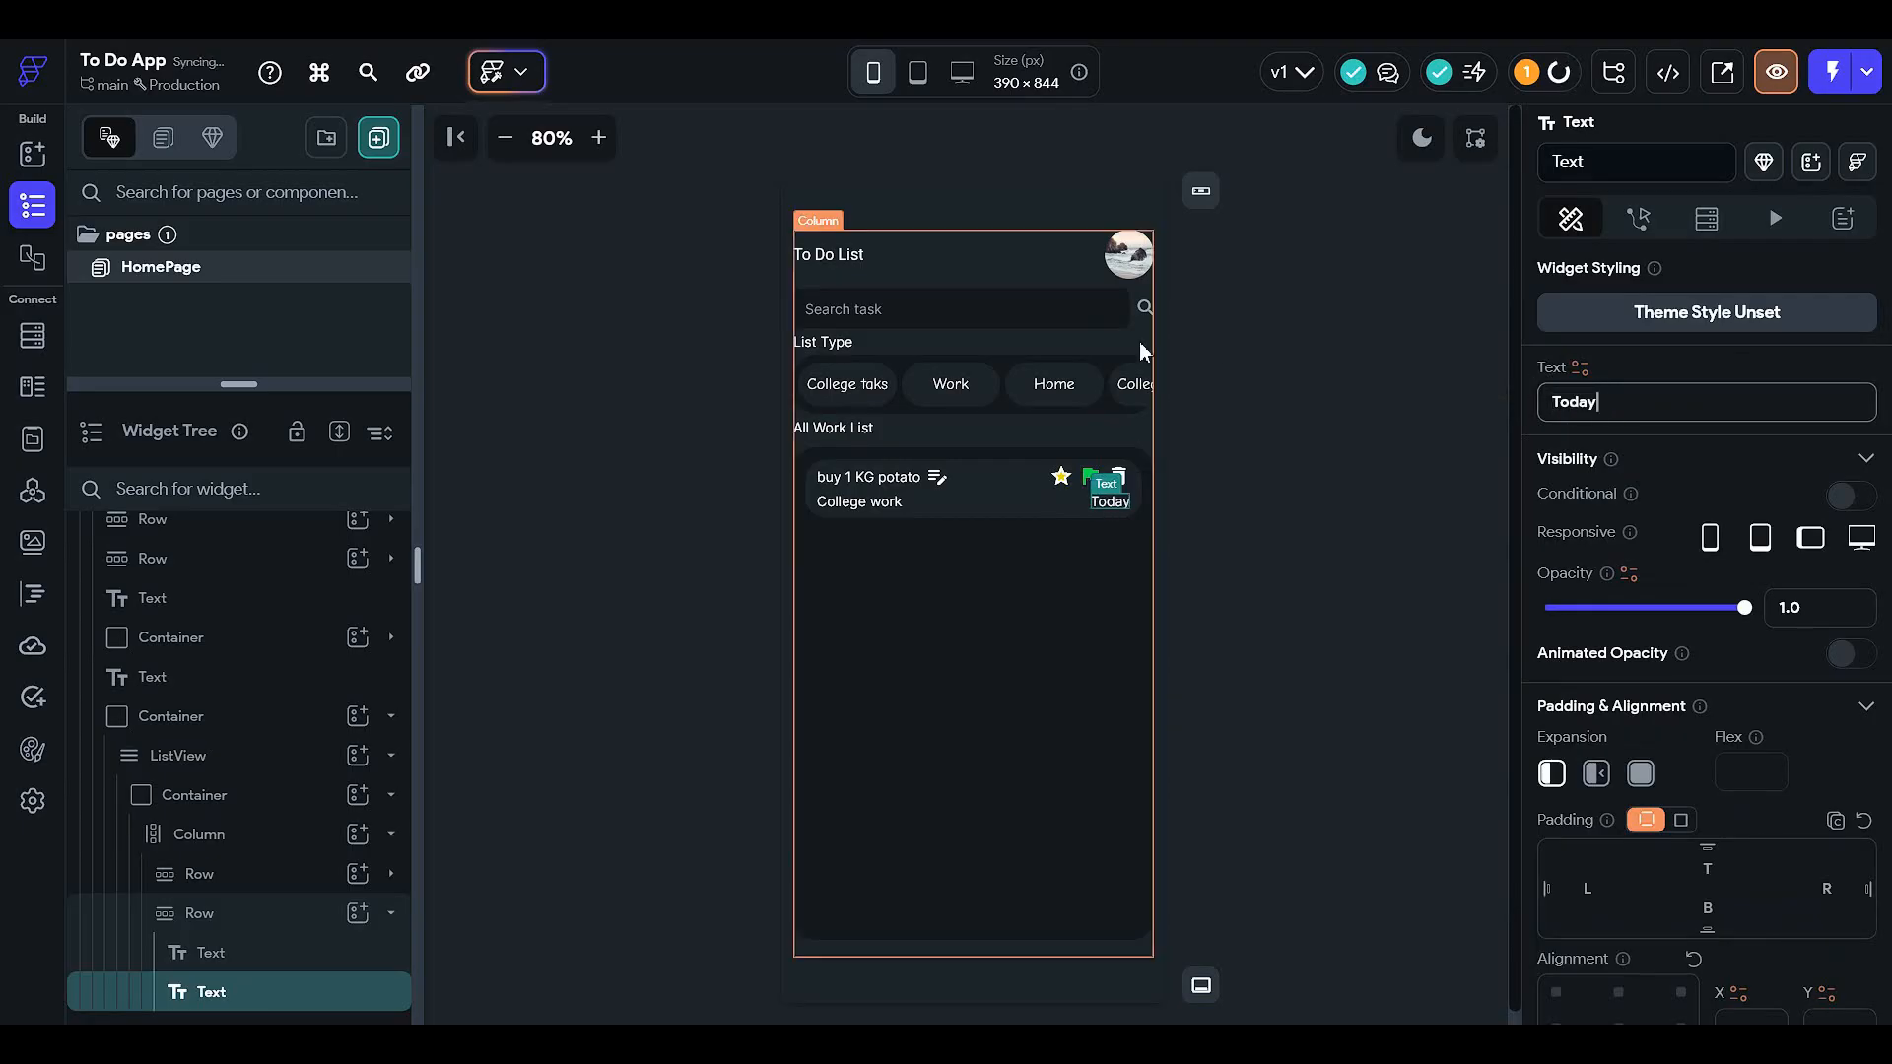
click(1249, 662)
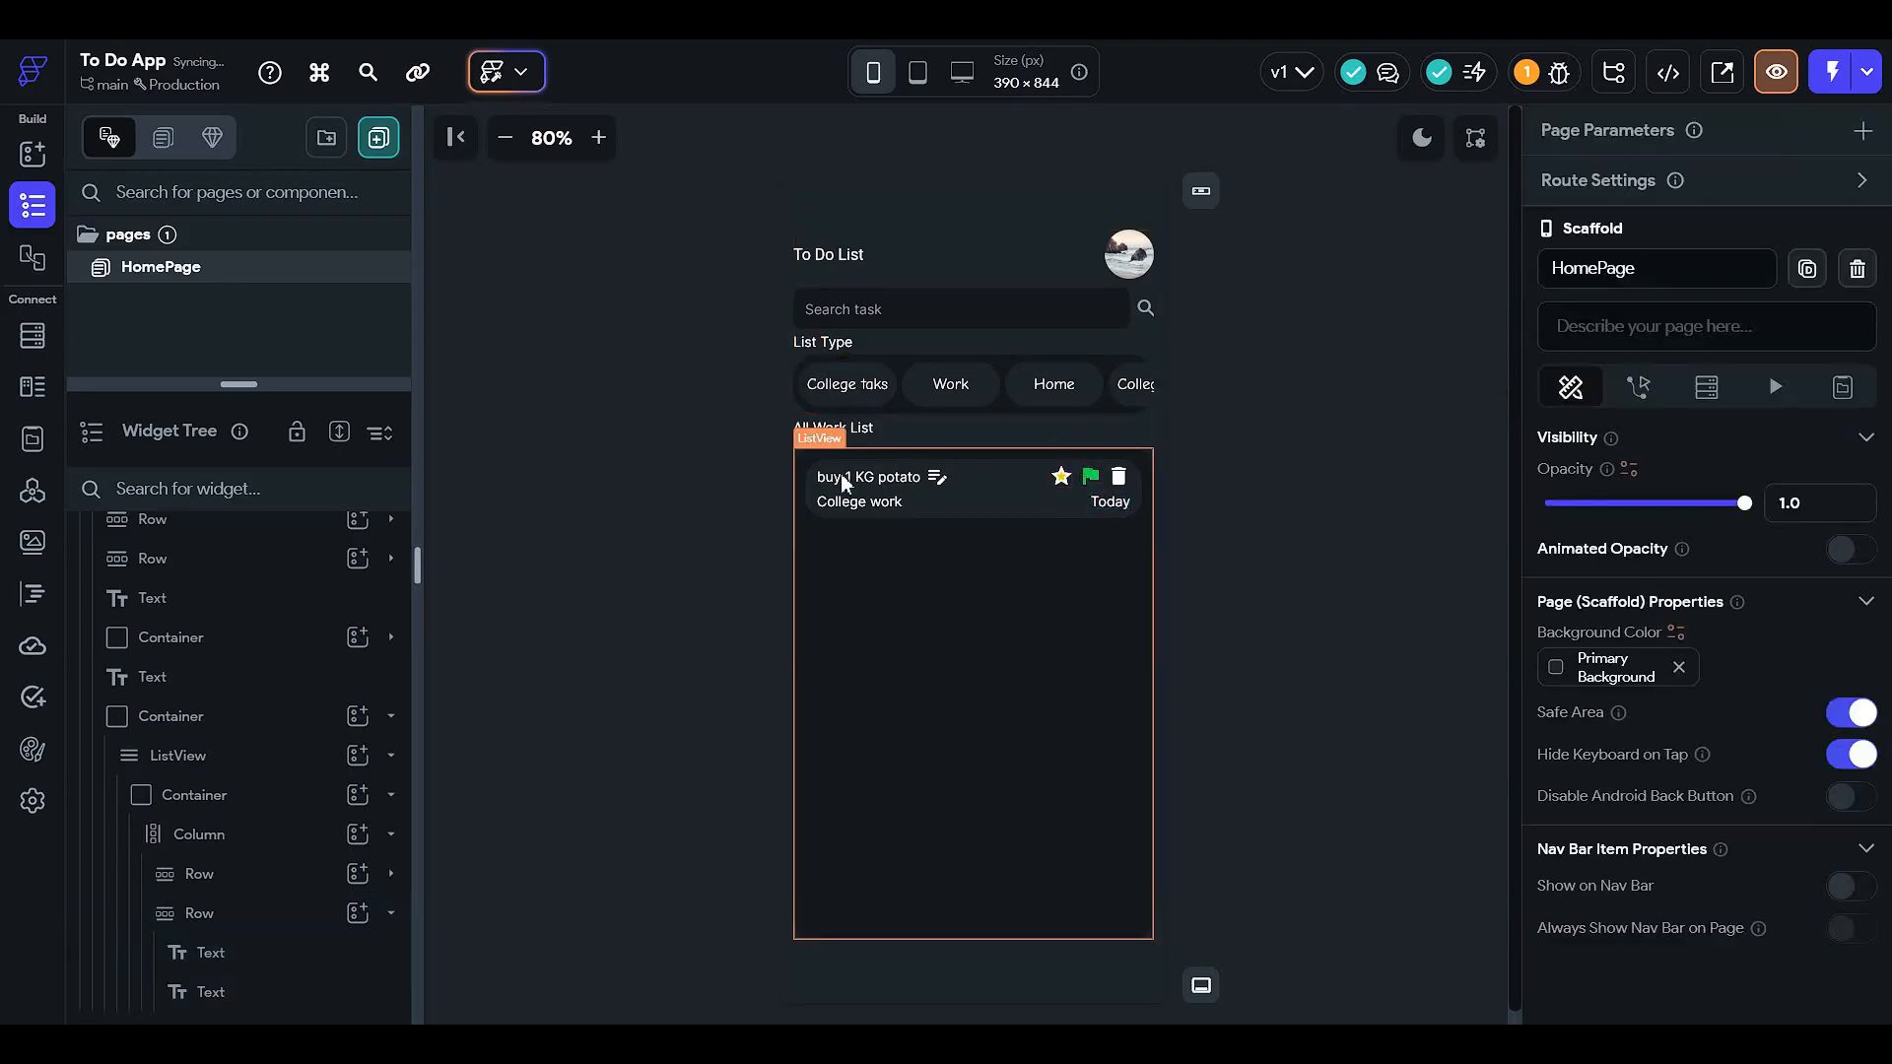
click(892, 480)
scroll(1872, 615, down, 7)
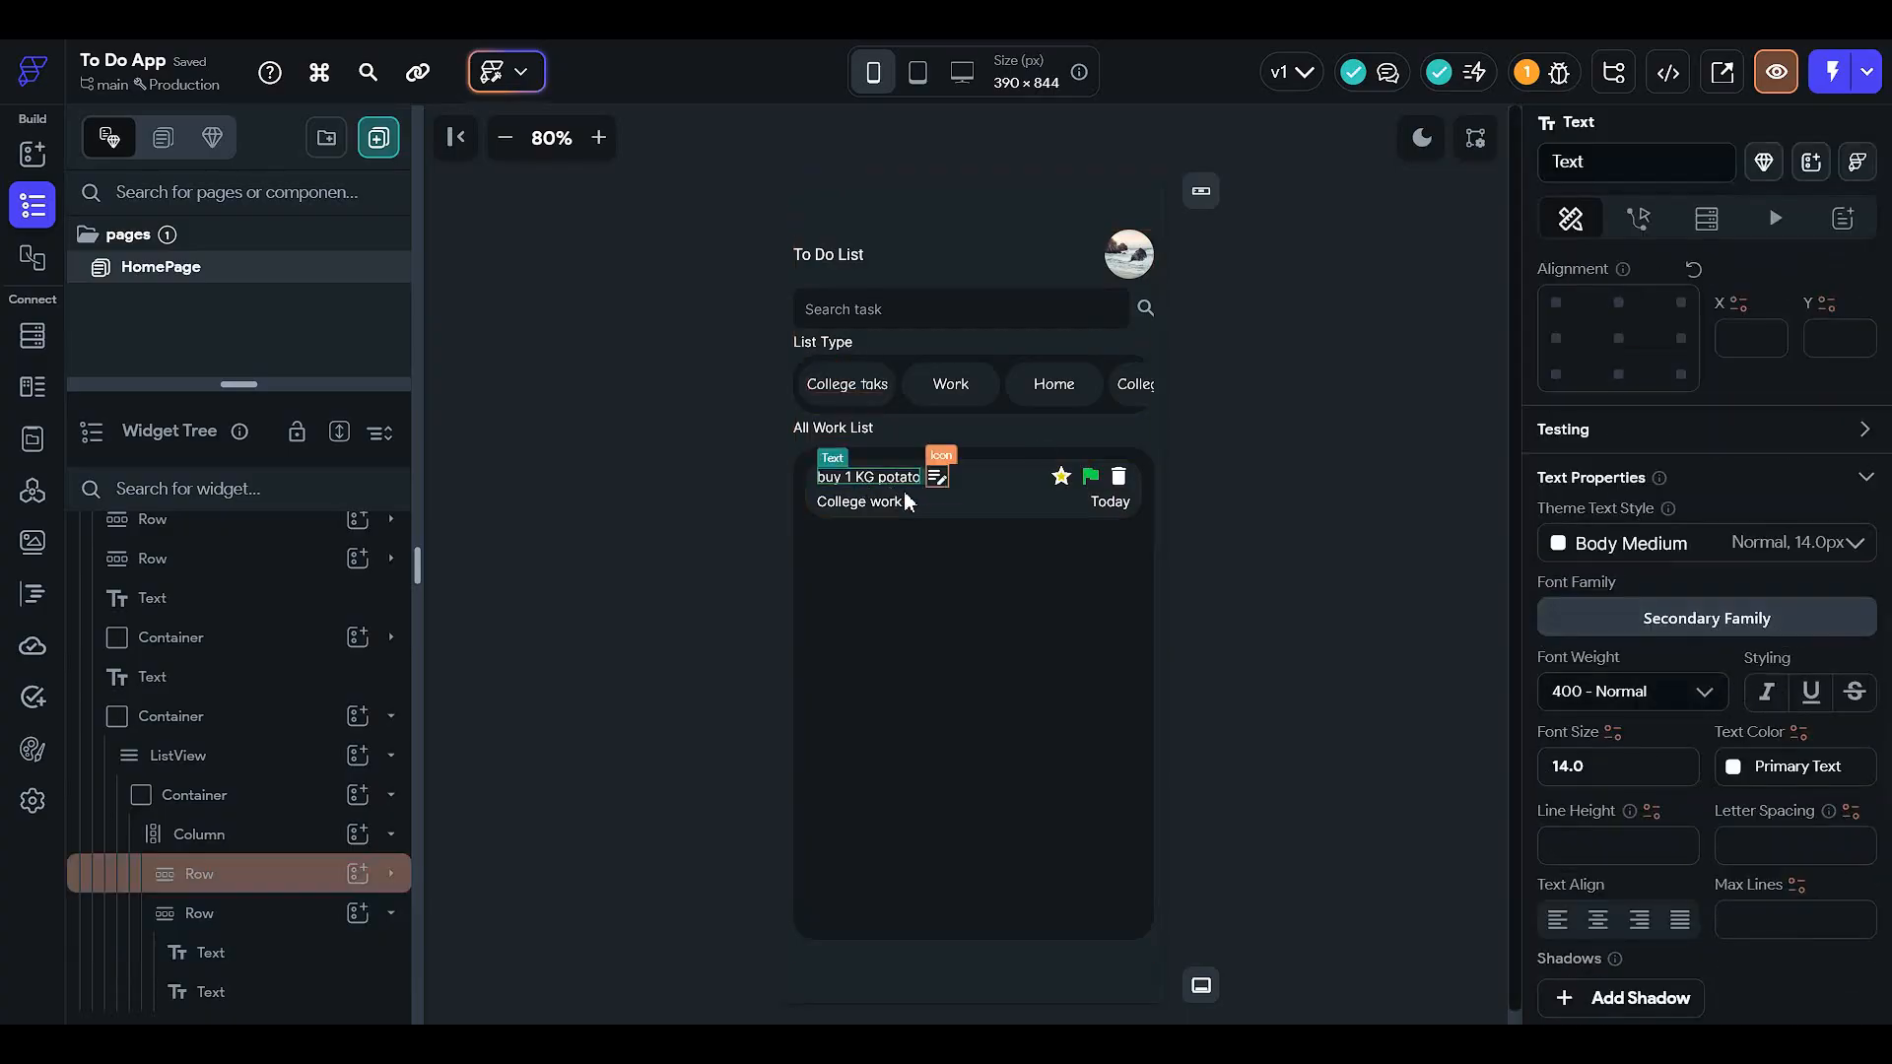
scroll(1610, 681, down, 3)
click(1590, 473)
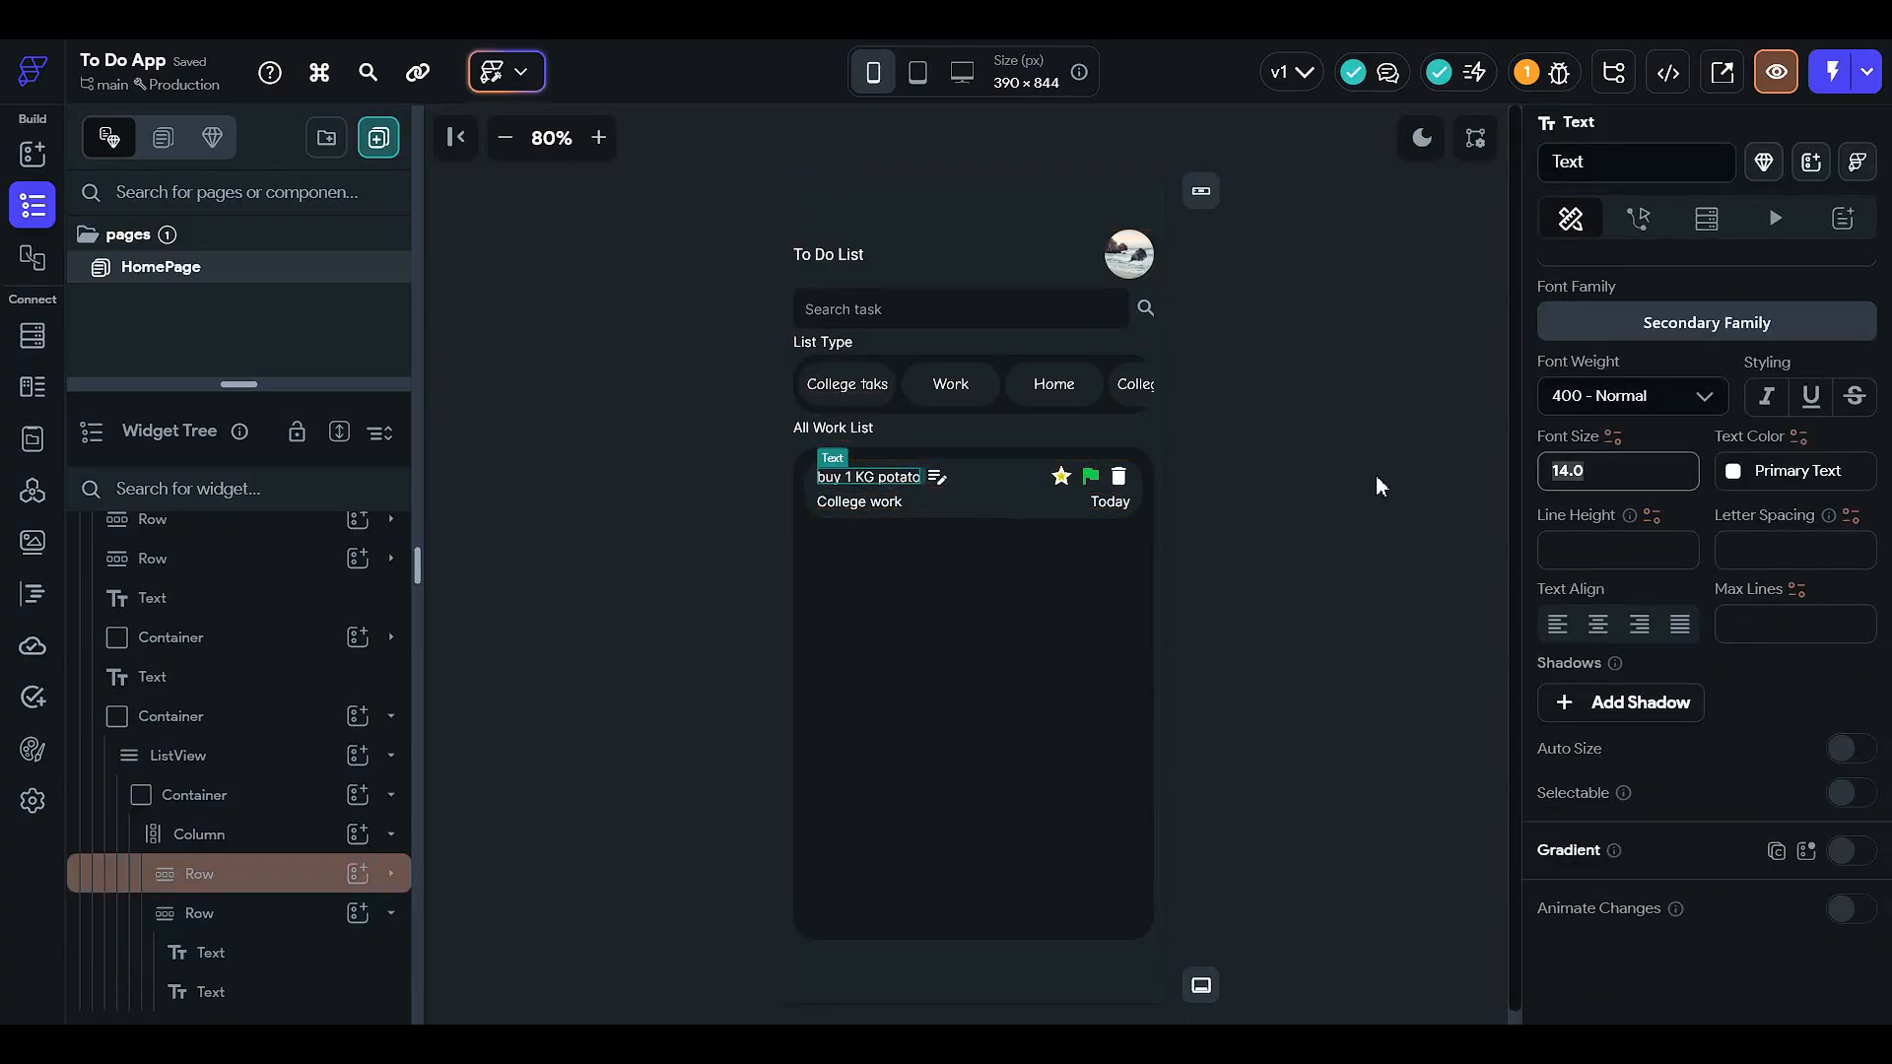
text(16)
click(1376, 478)
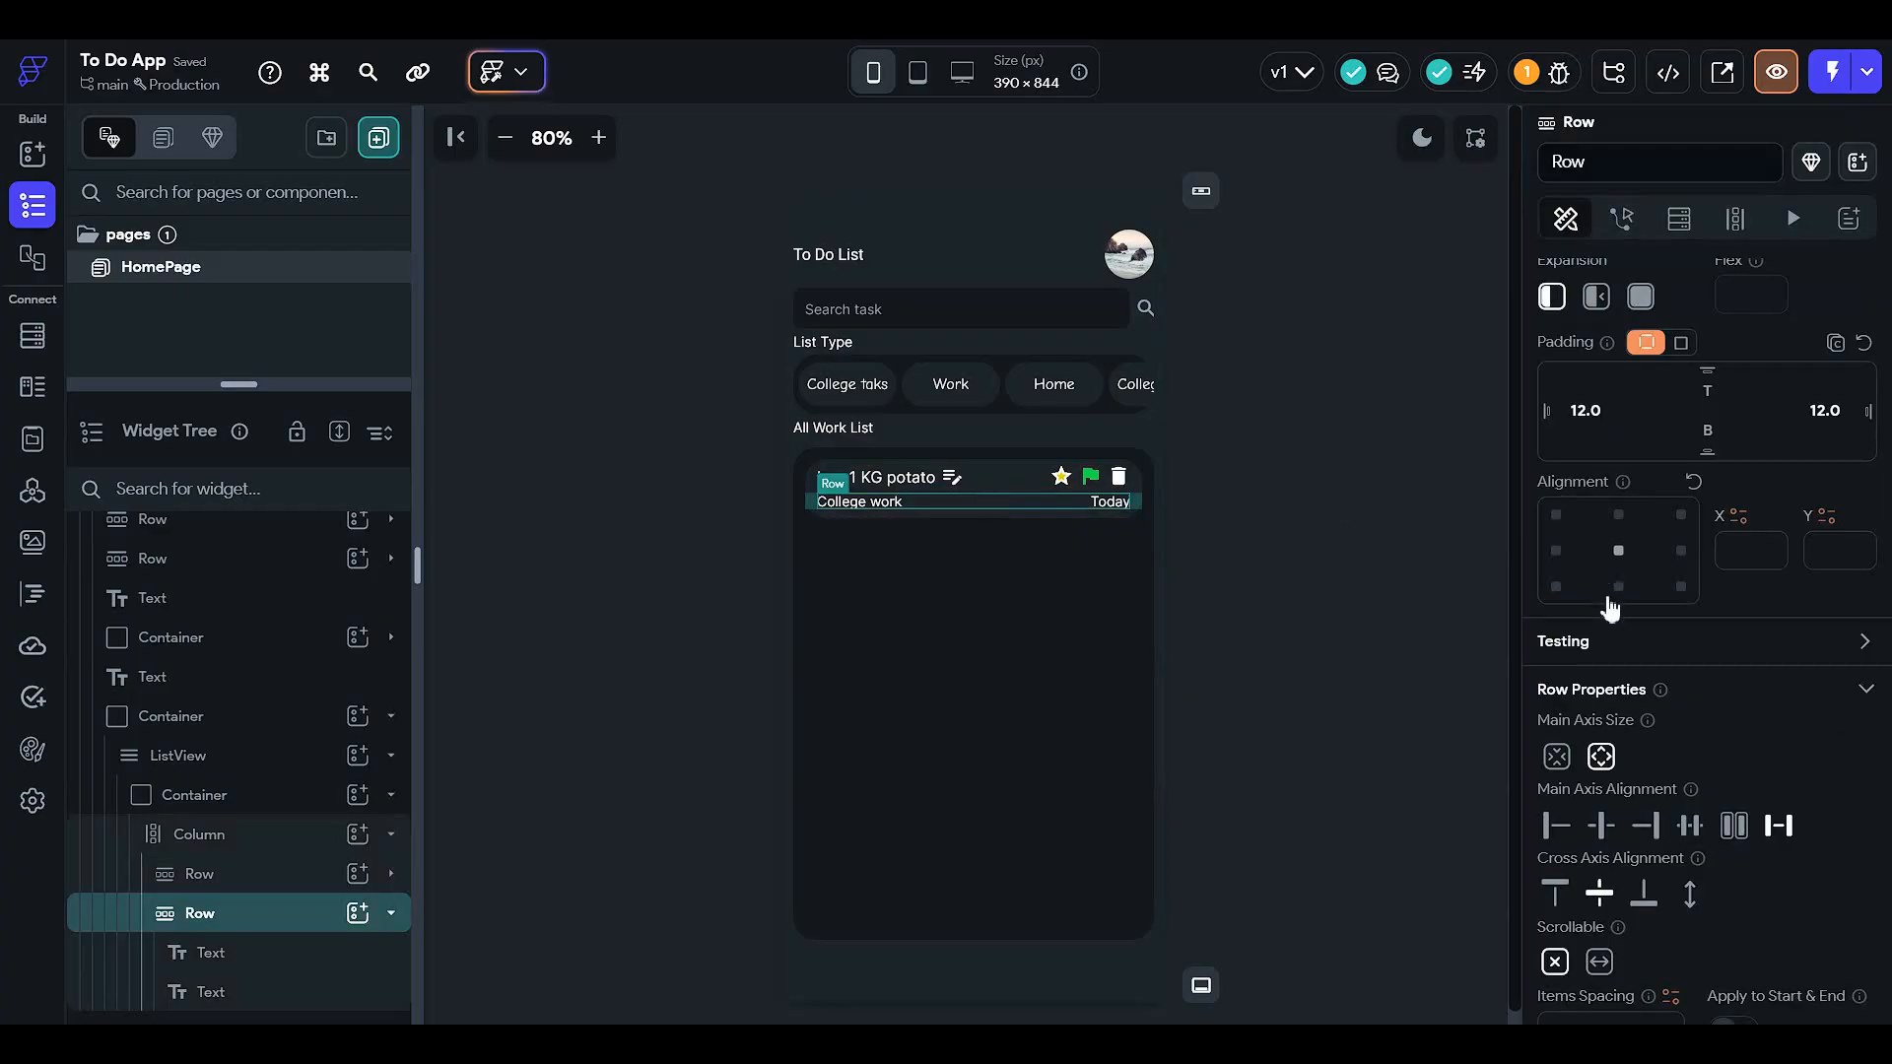
text(5)
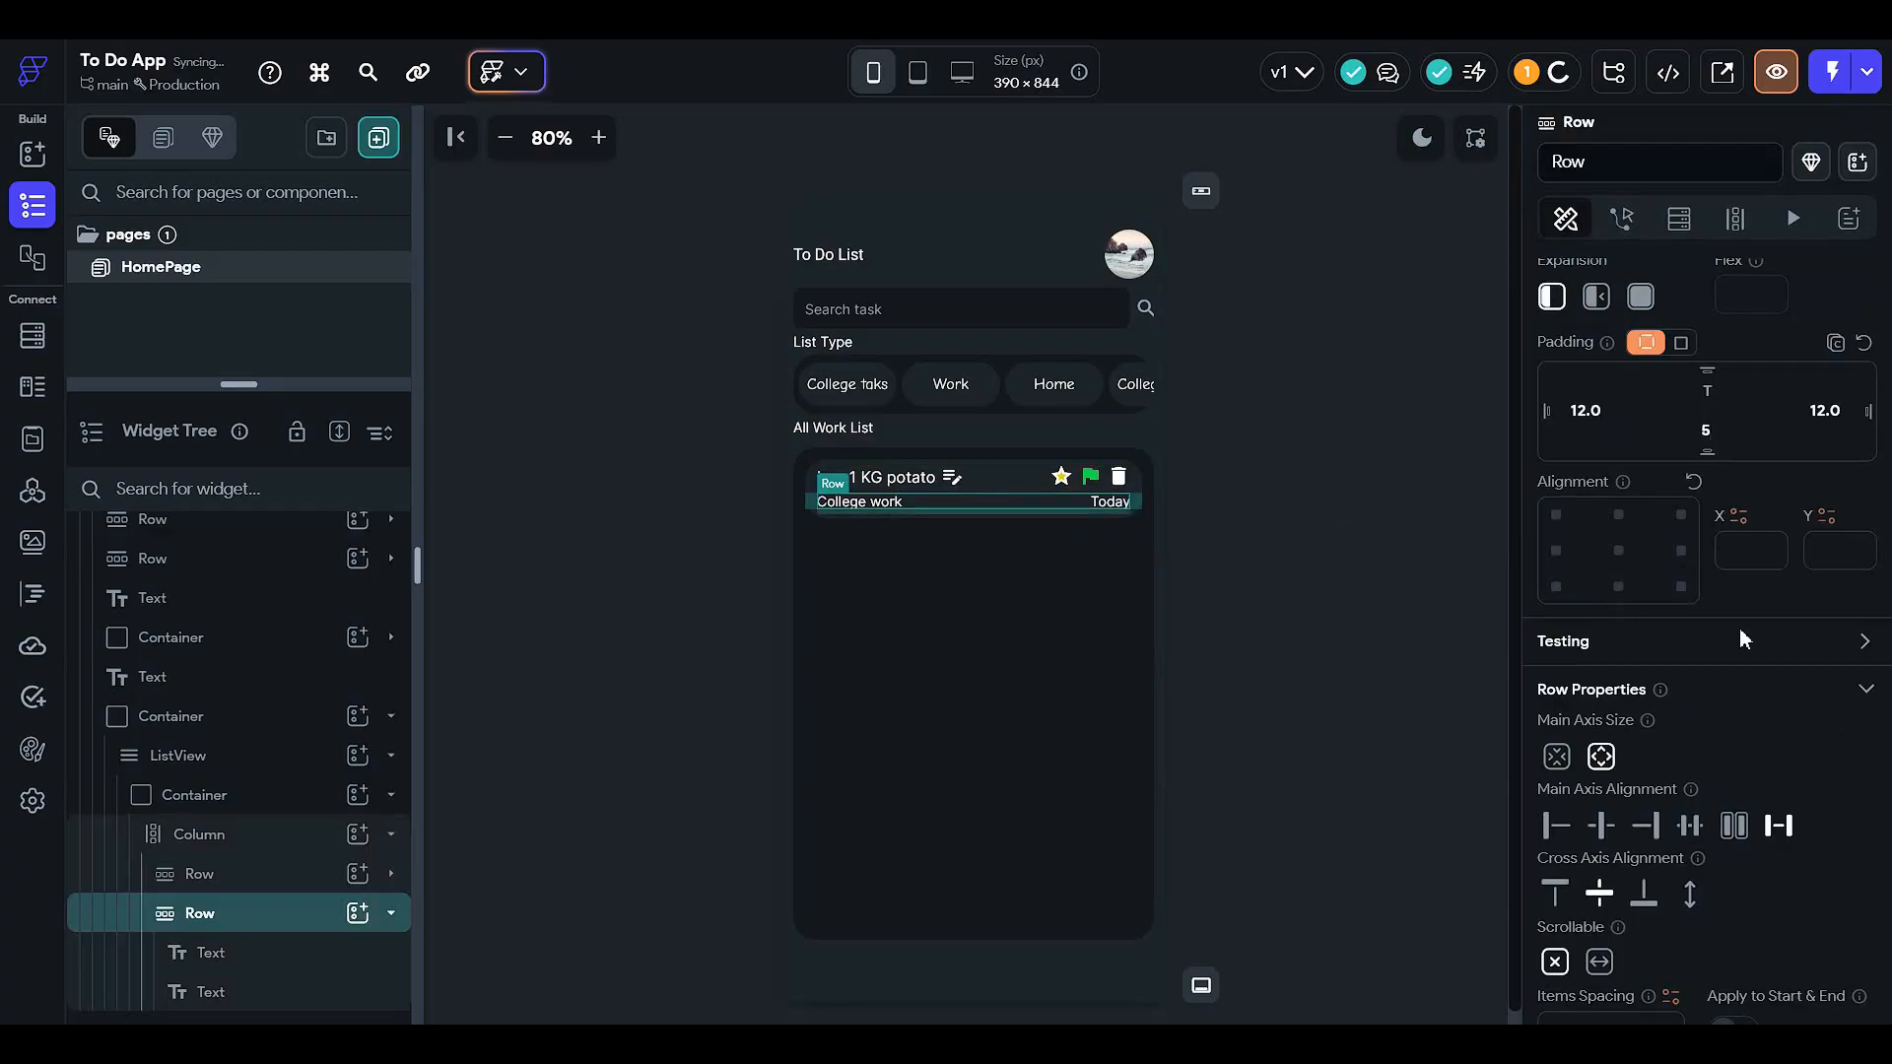
click(1433, 626)
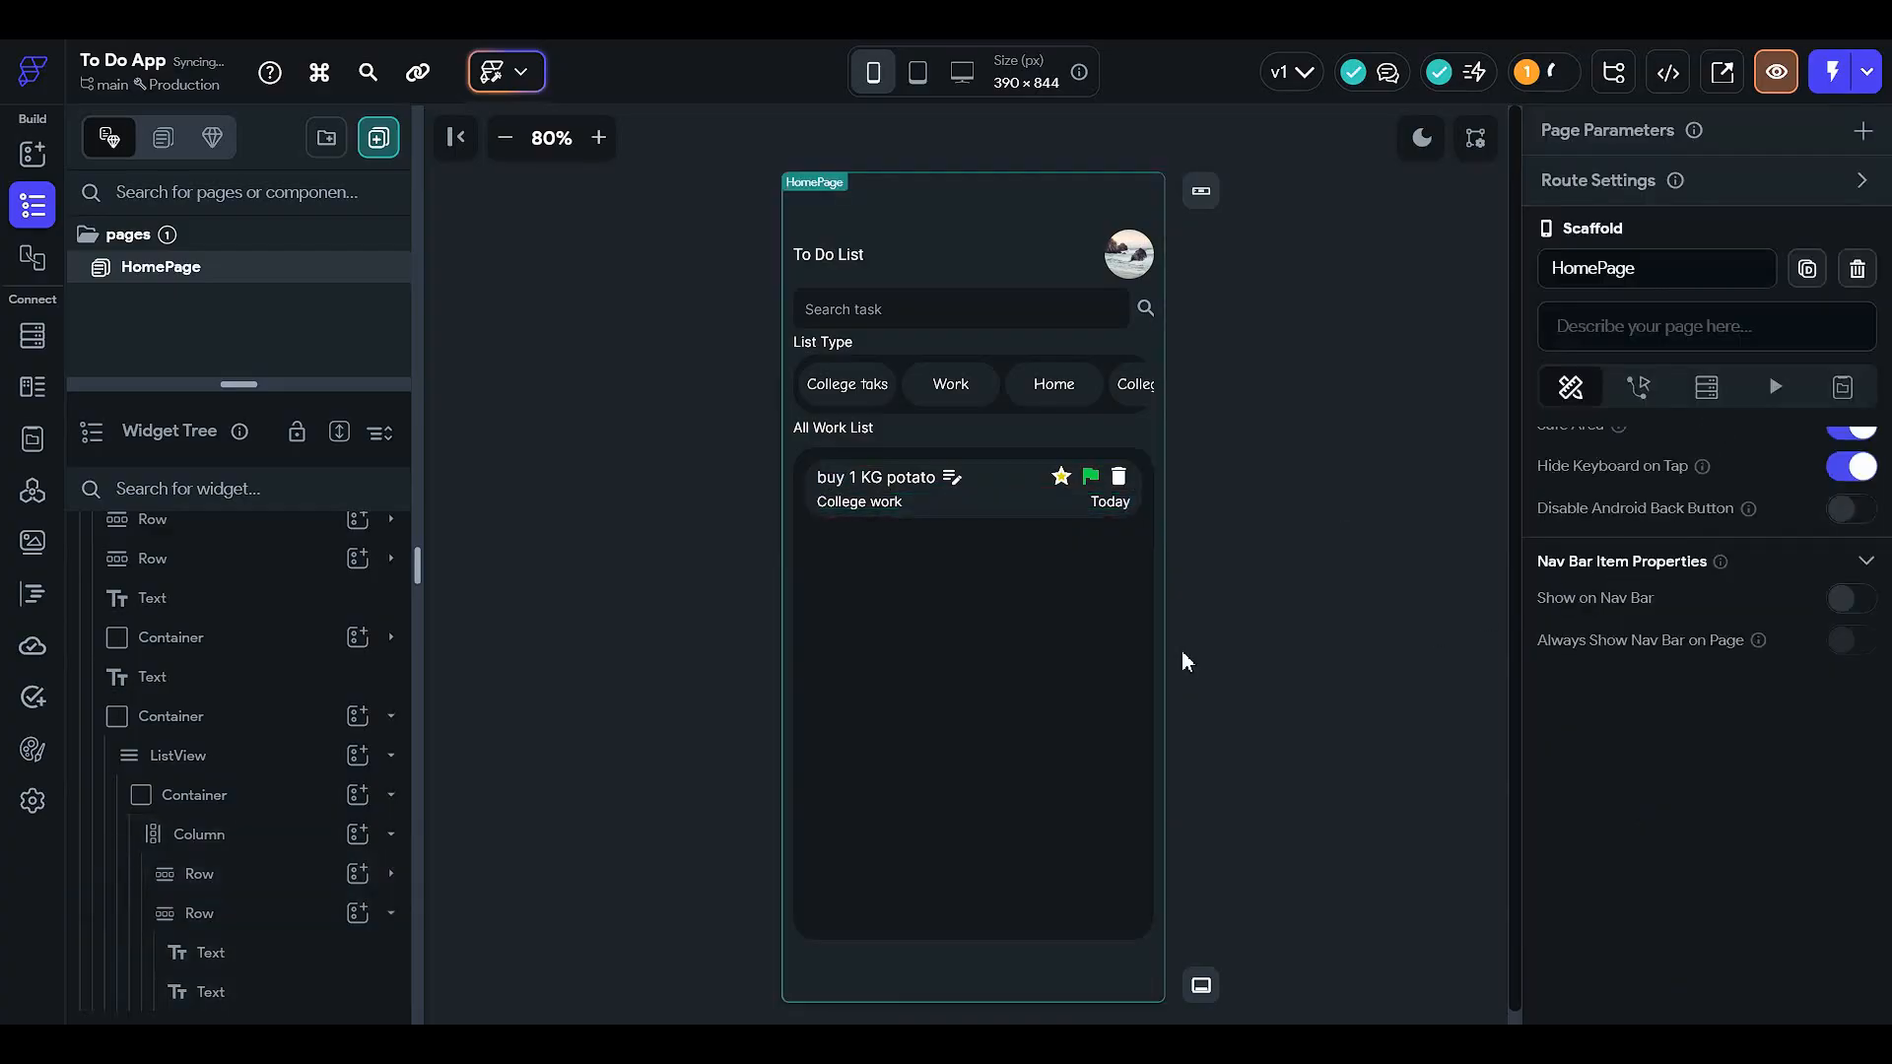
- Set the task card container's height to 65, correcting a mistyped 63
click(295, 794)
drag(1781, 770, 1590, 767)
text(65)
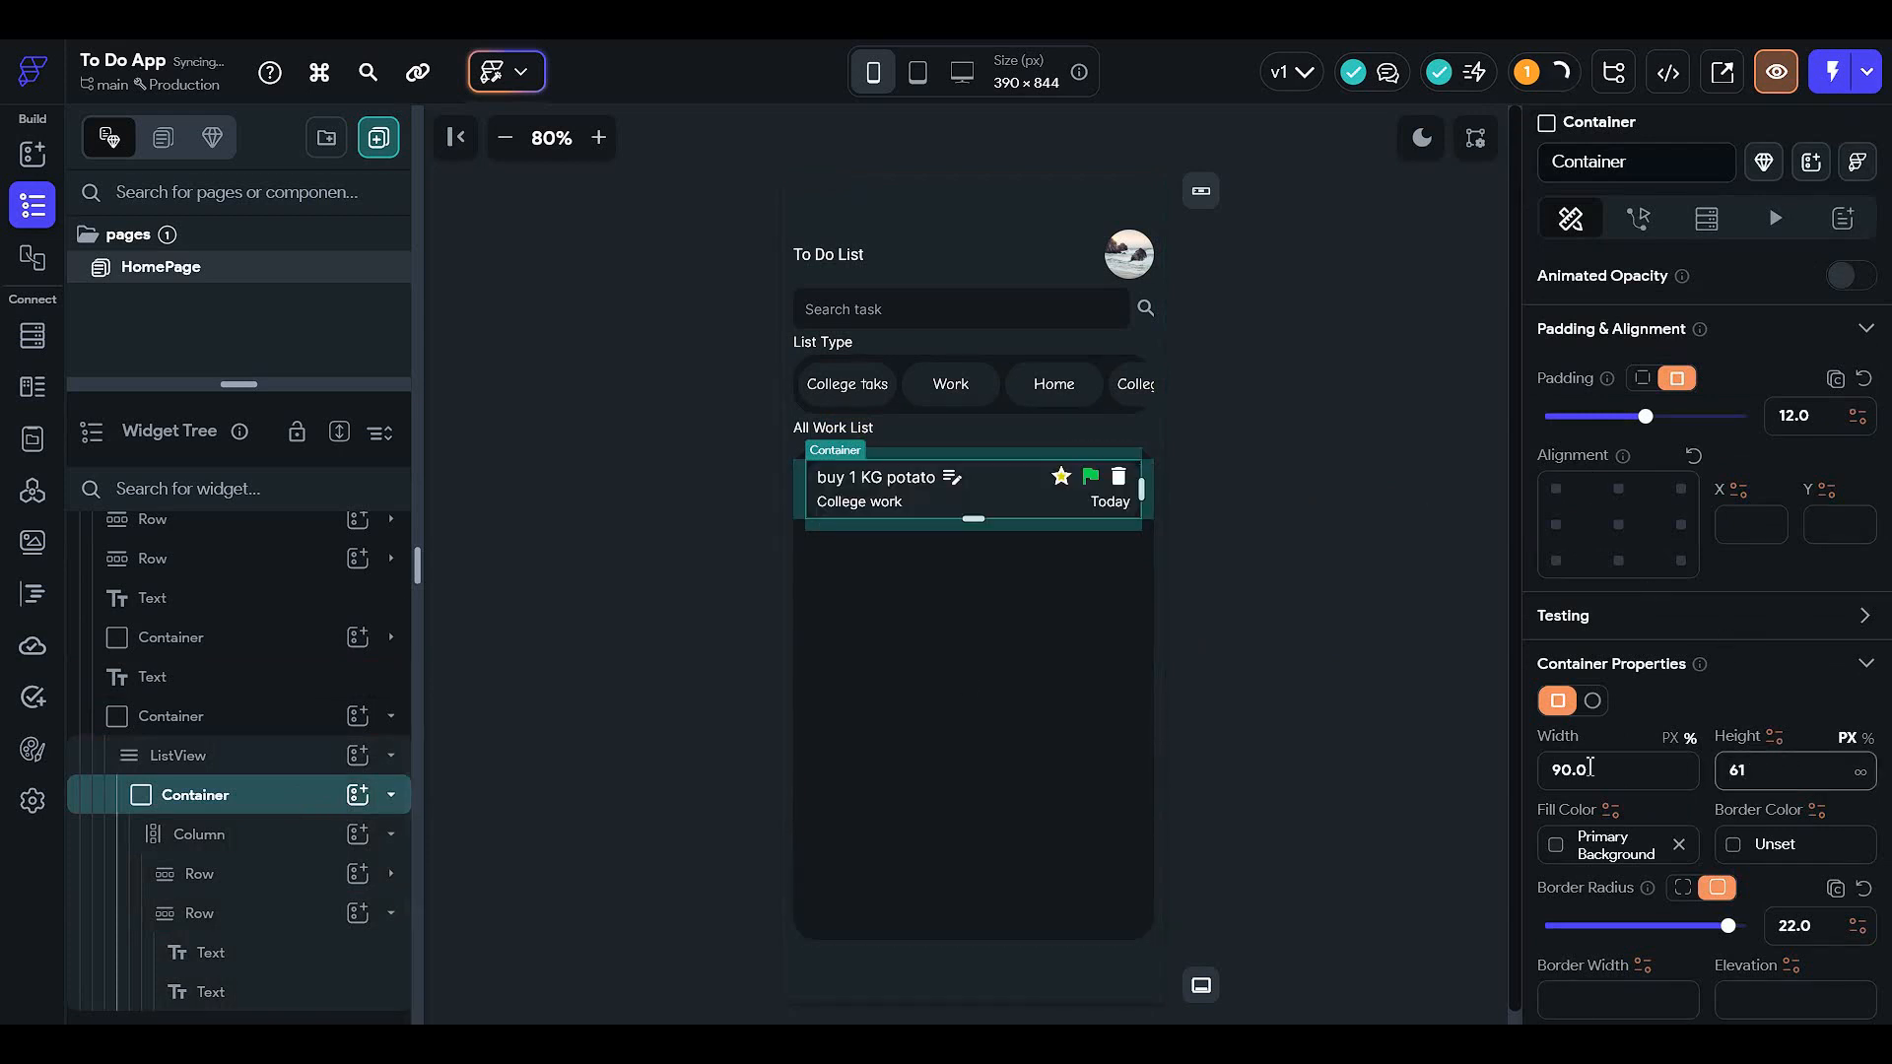
click(1362, 545)
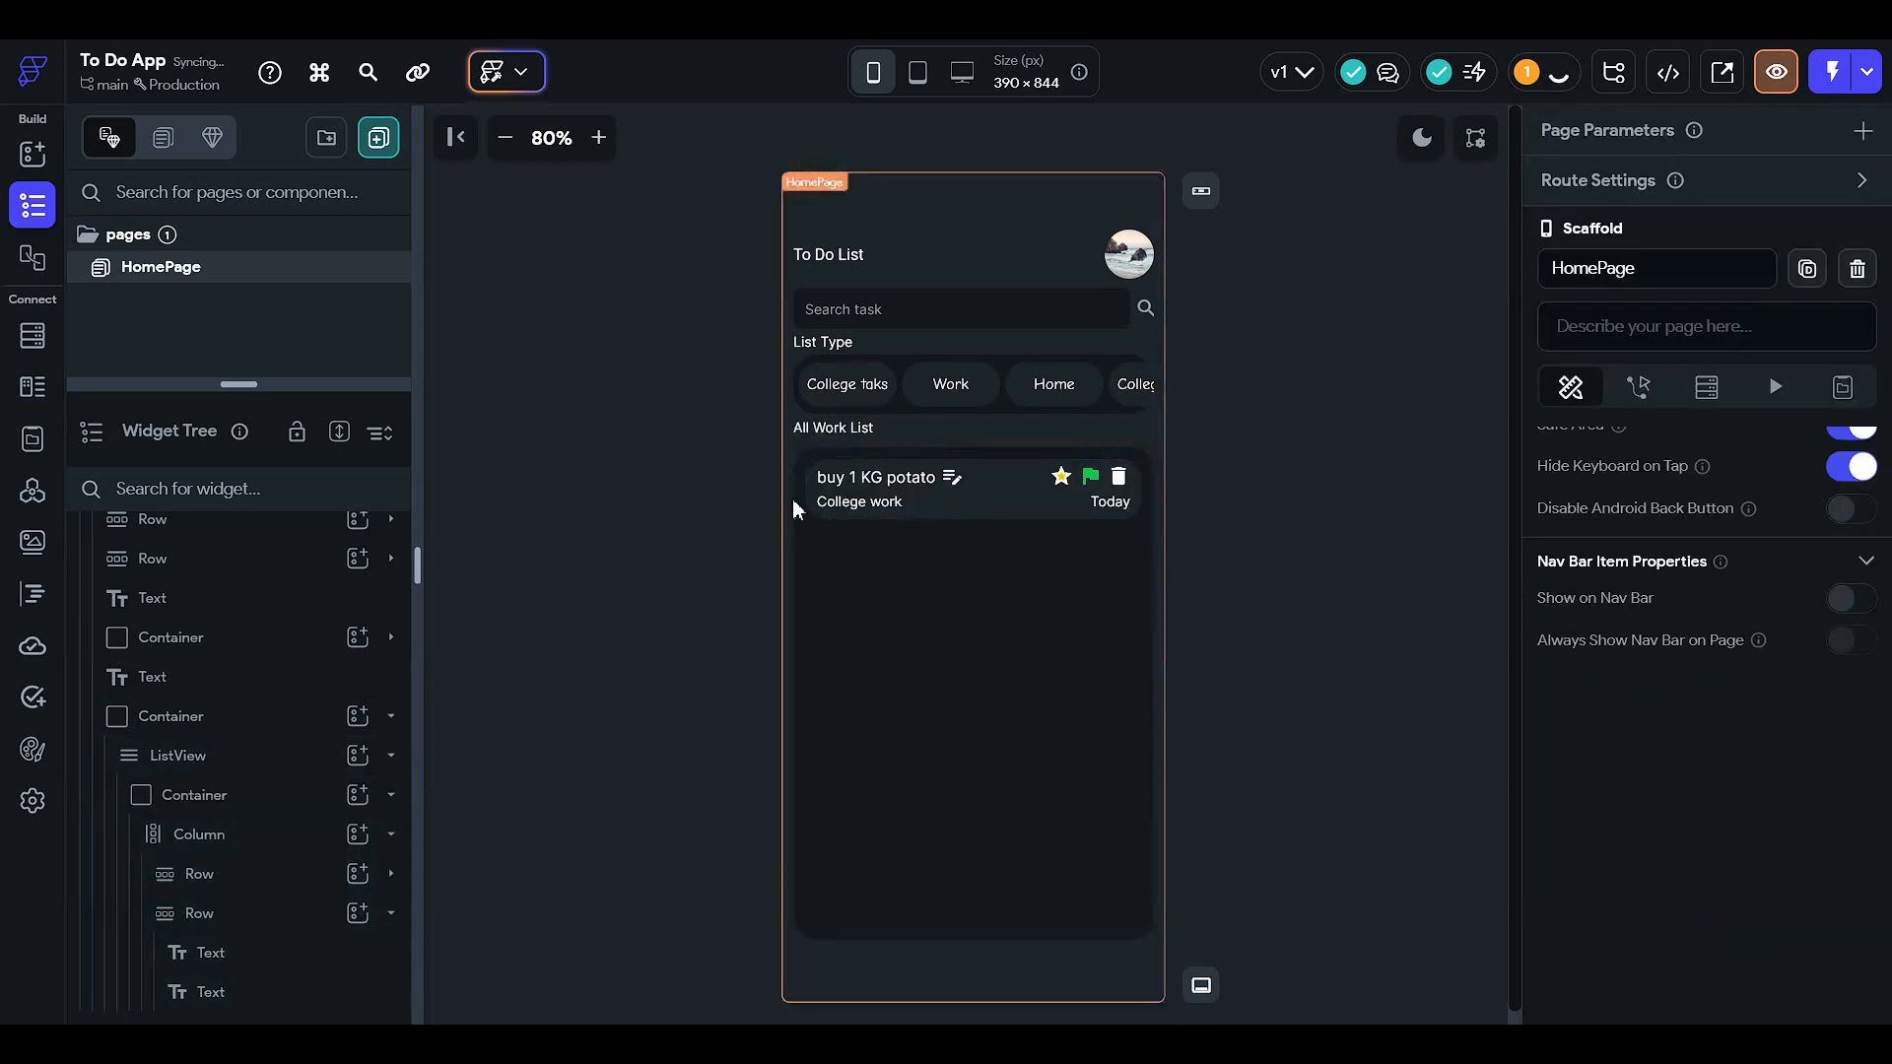
click(275, 717)
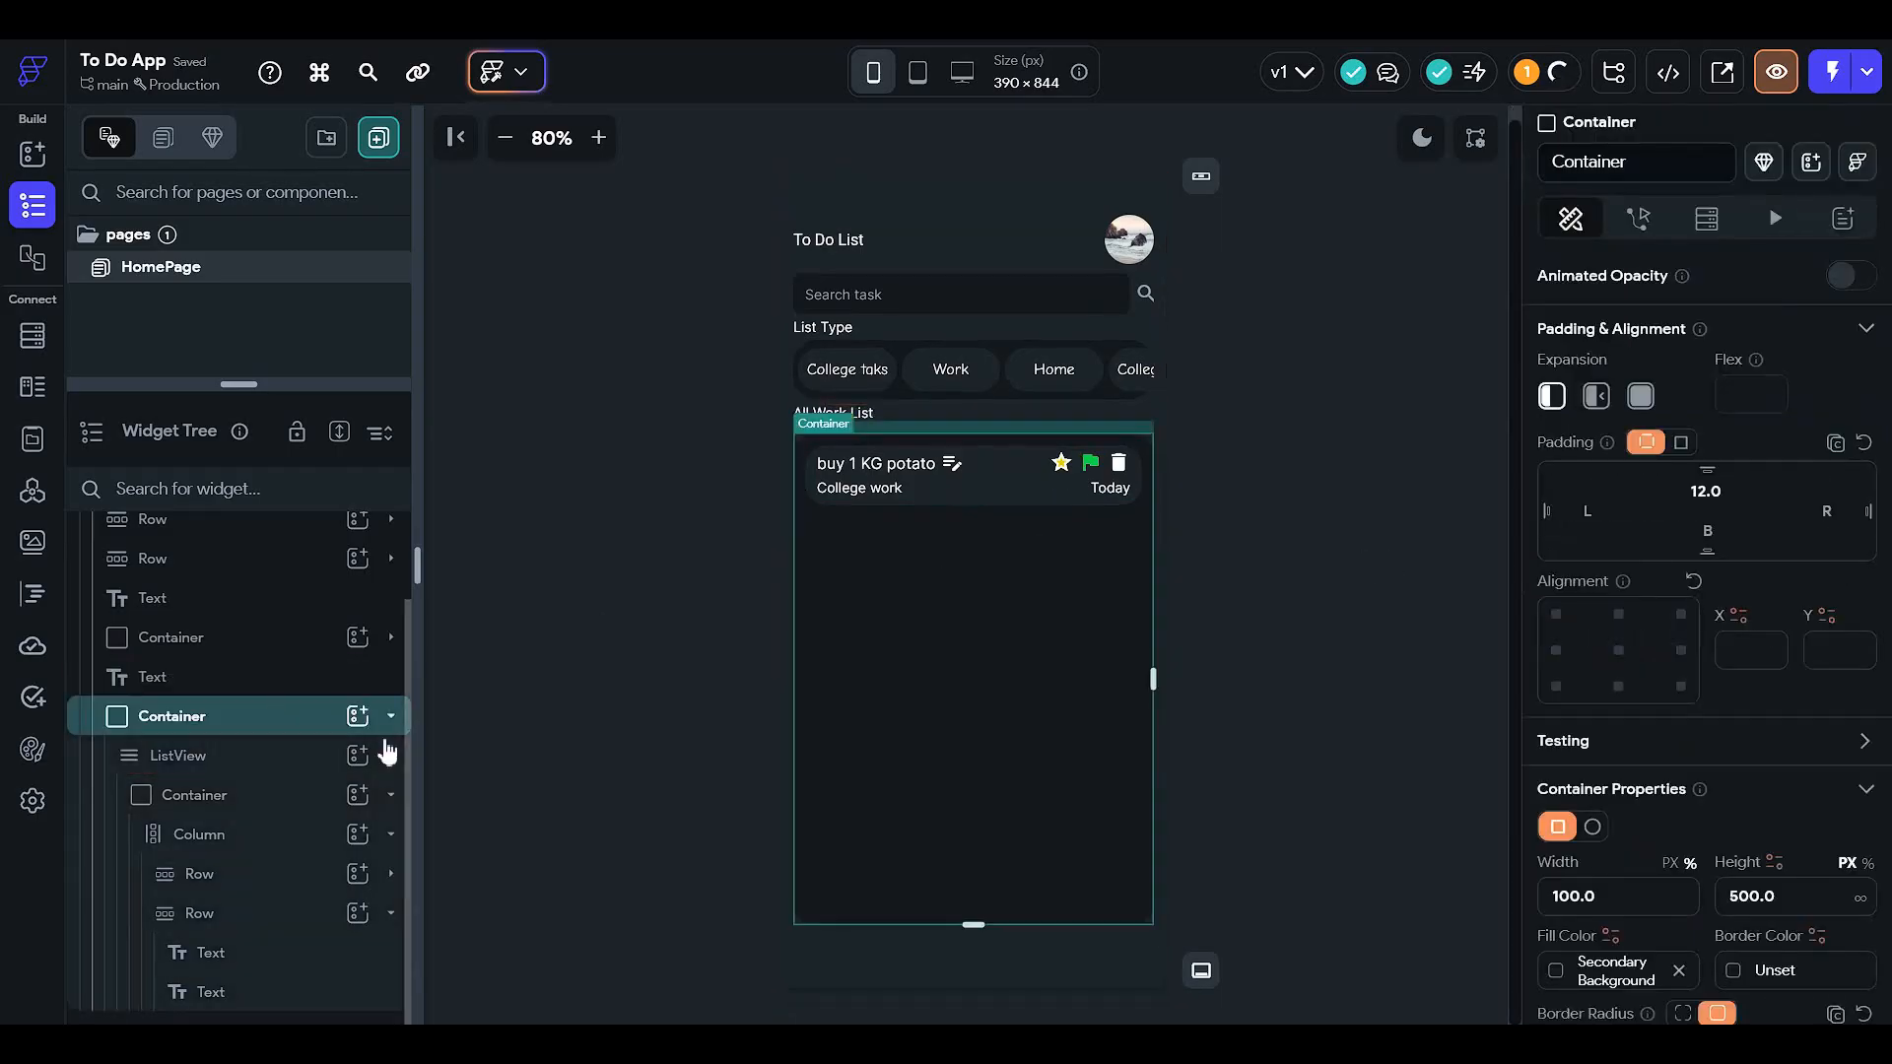
click(282, 792)
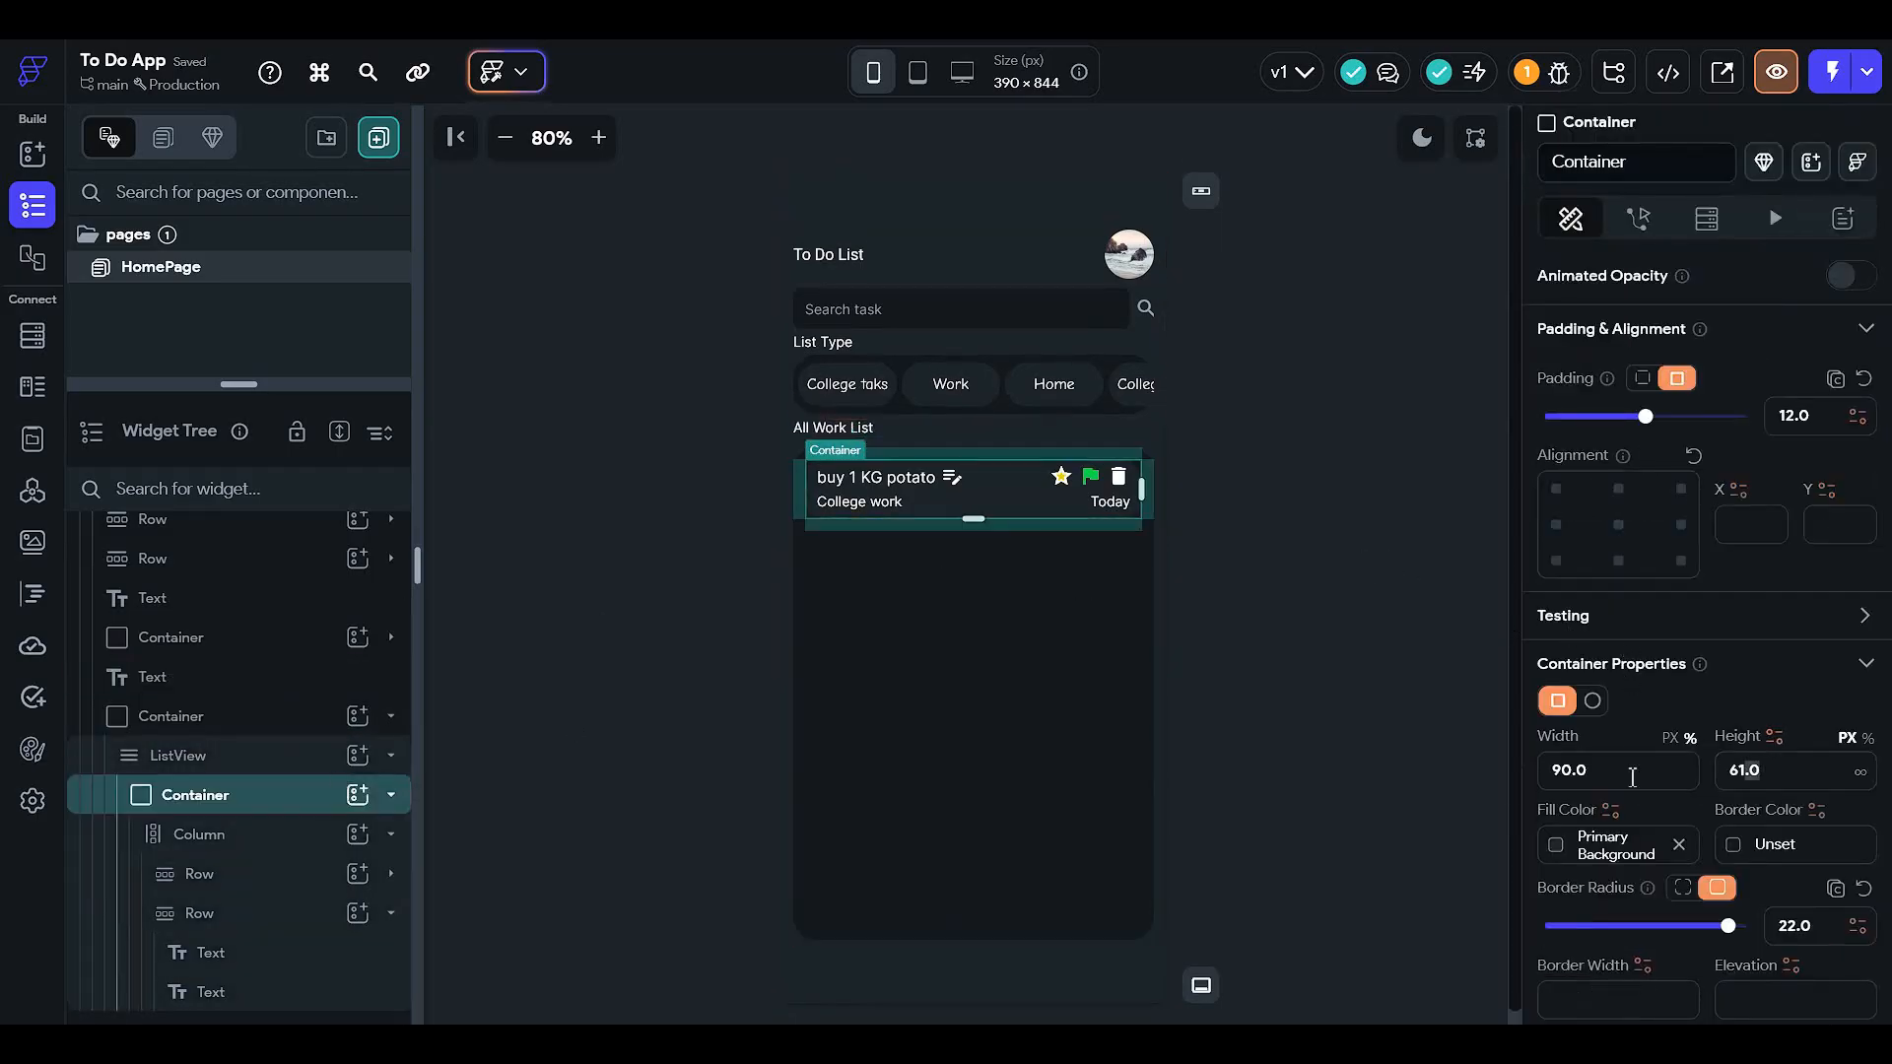
double_click(1748, 769)
text(63)
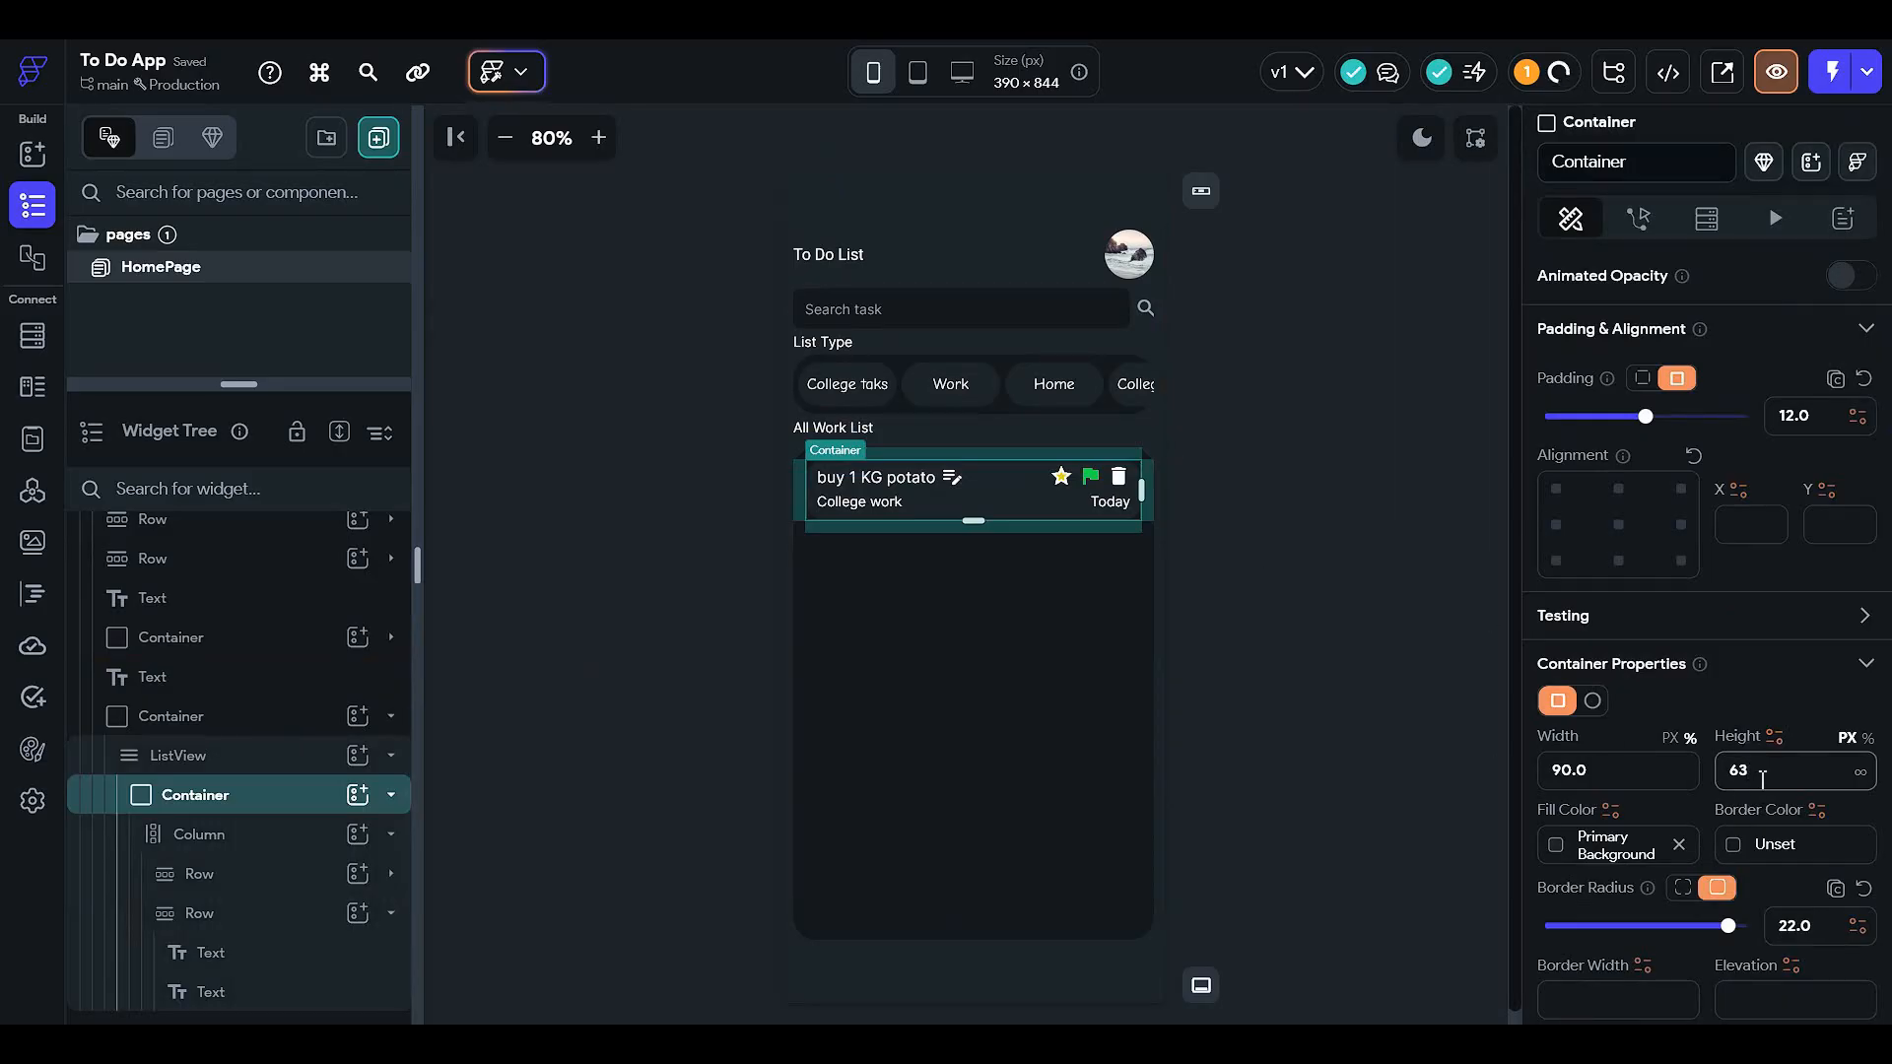
key(BackSpace)
text(5)
click(1434, 578)
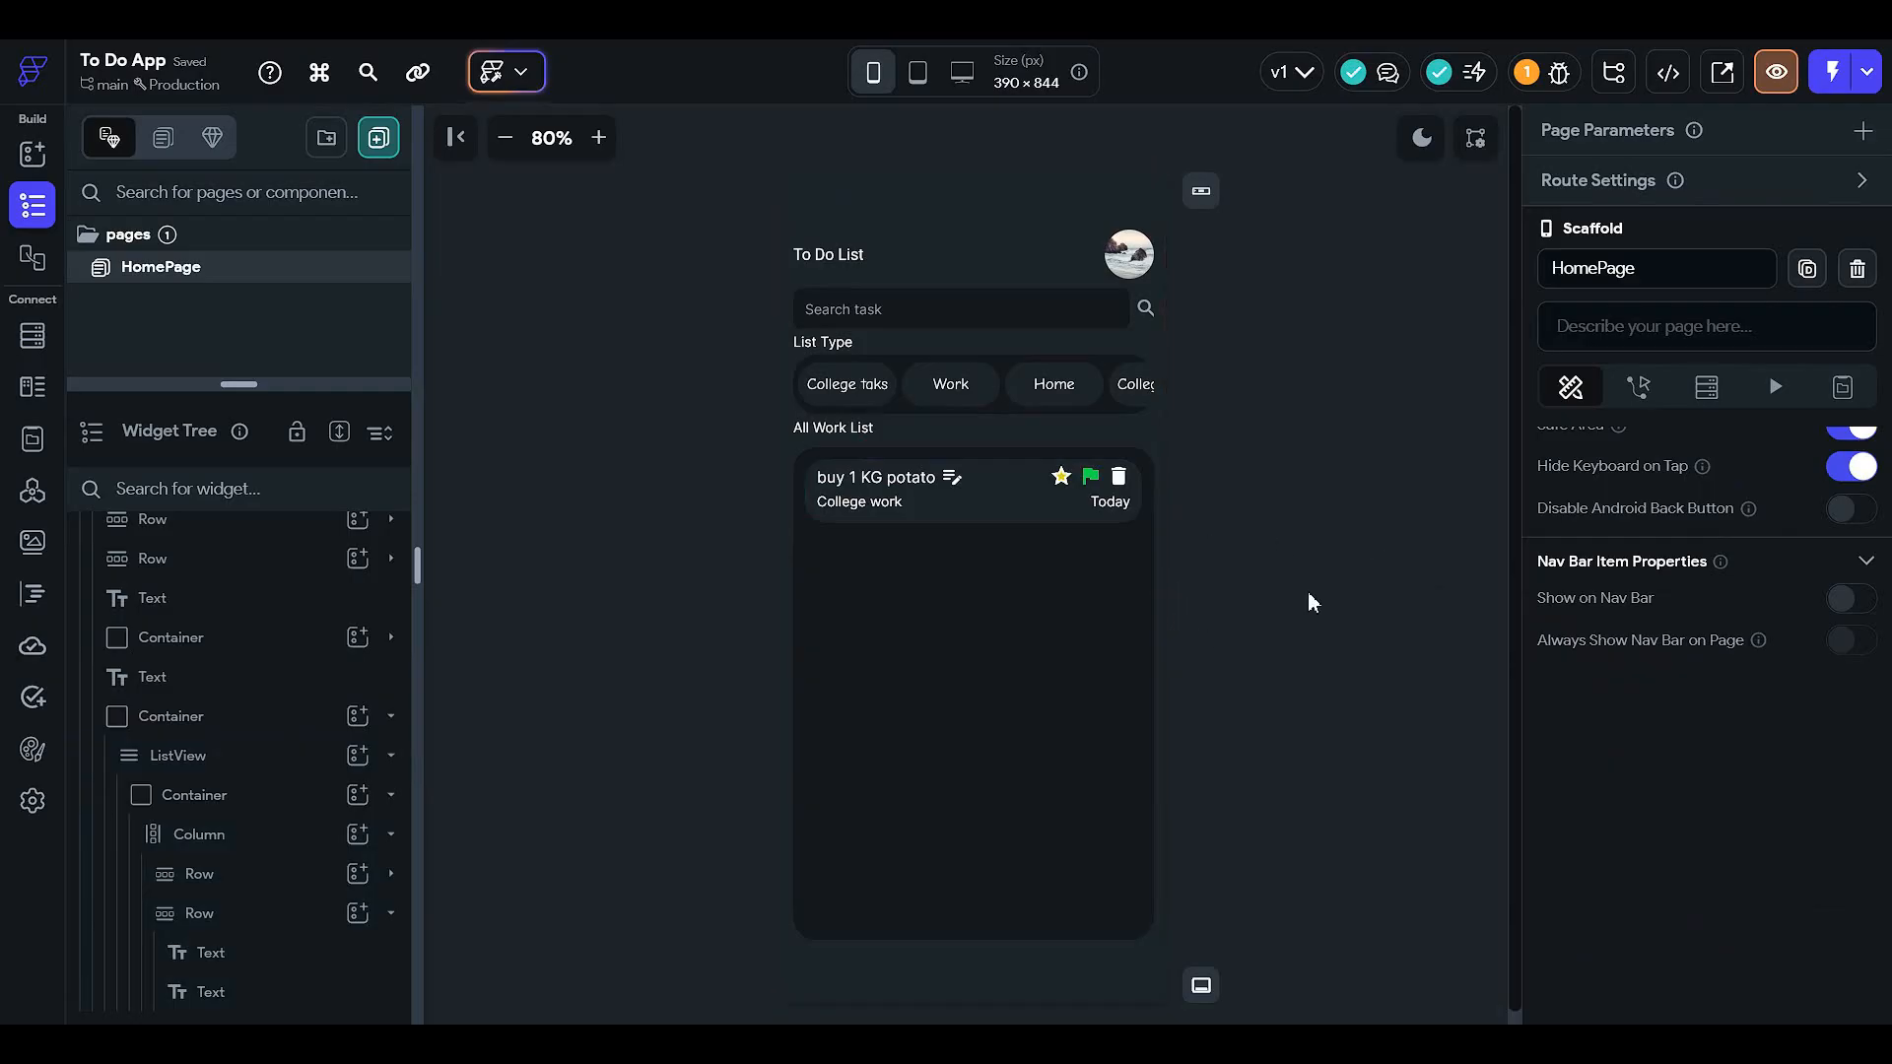
- Colour the College work and Today labels with the Secondary Text theme colour, then check the title
click(869, 506)
scroll(1728, 748, down, 4)
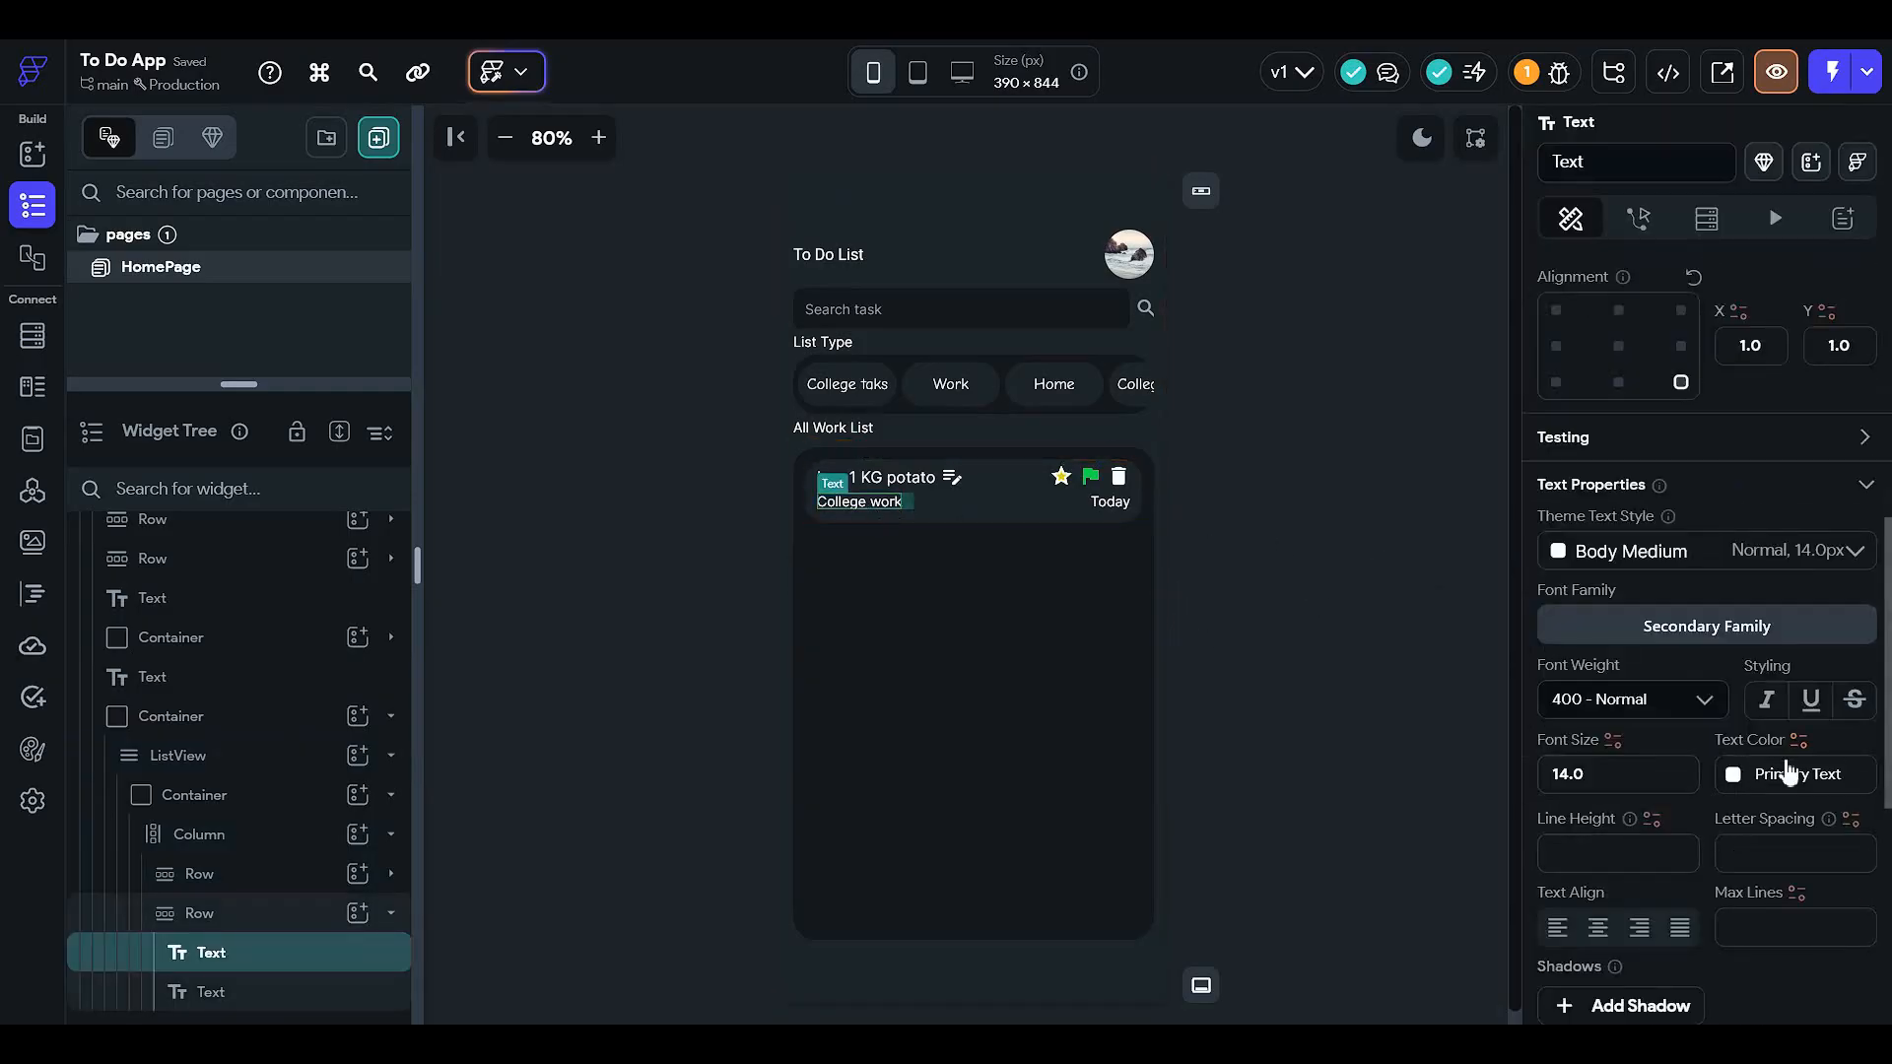
click(1742, 783)
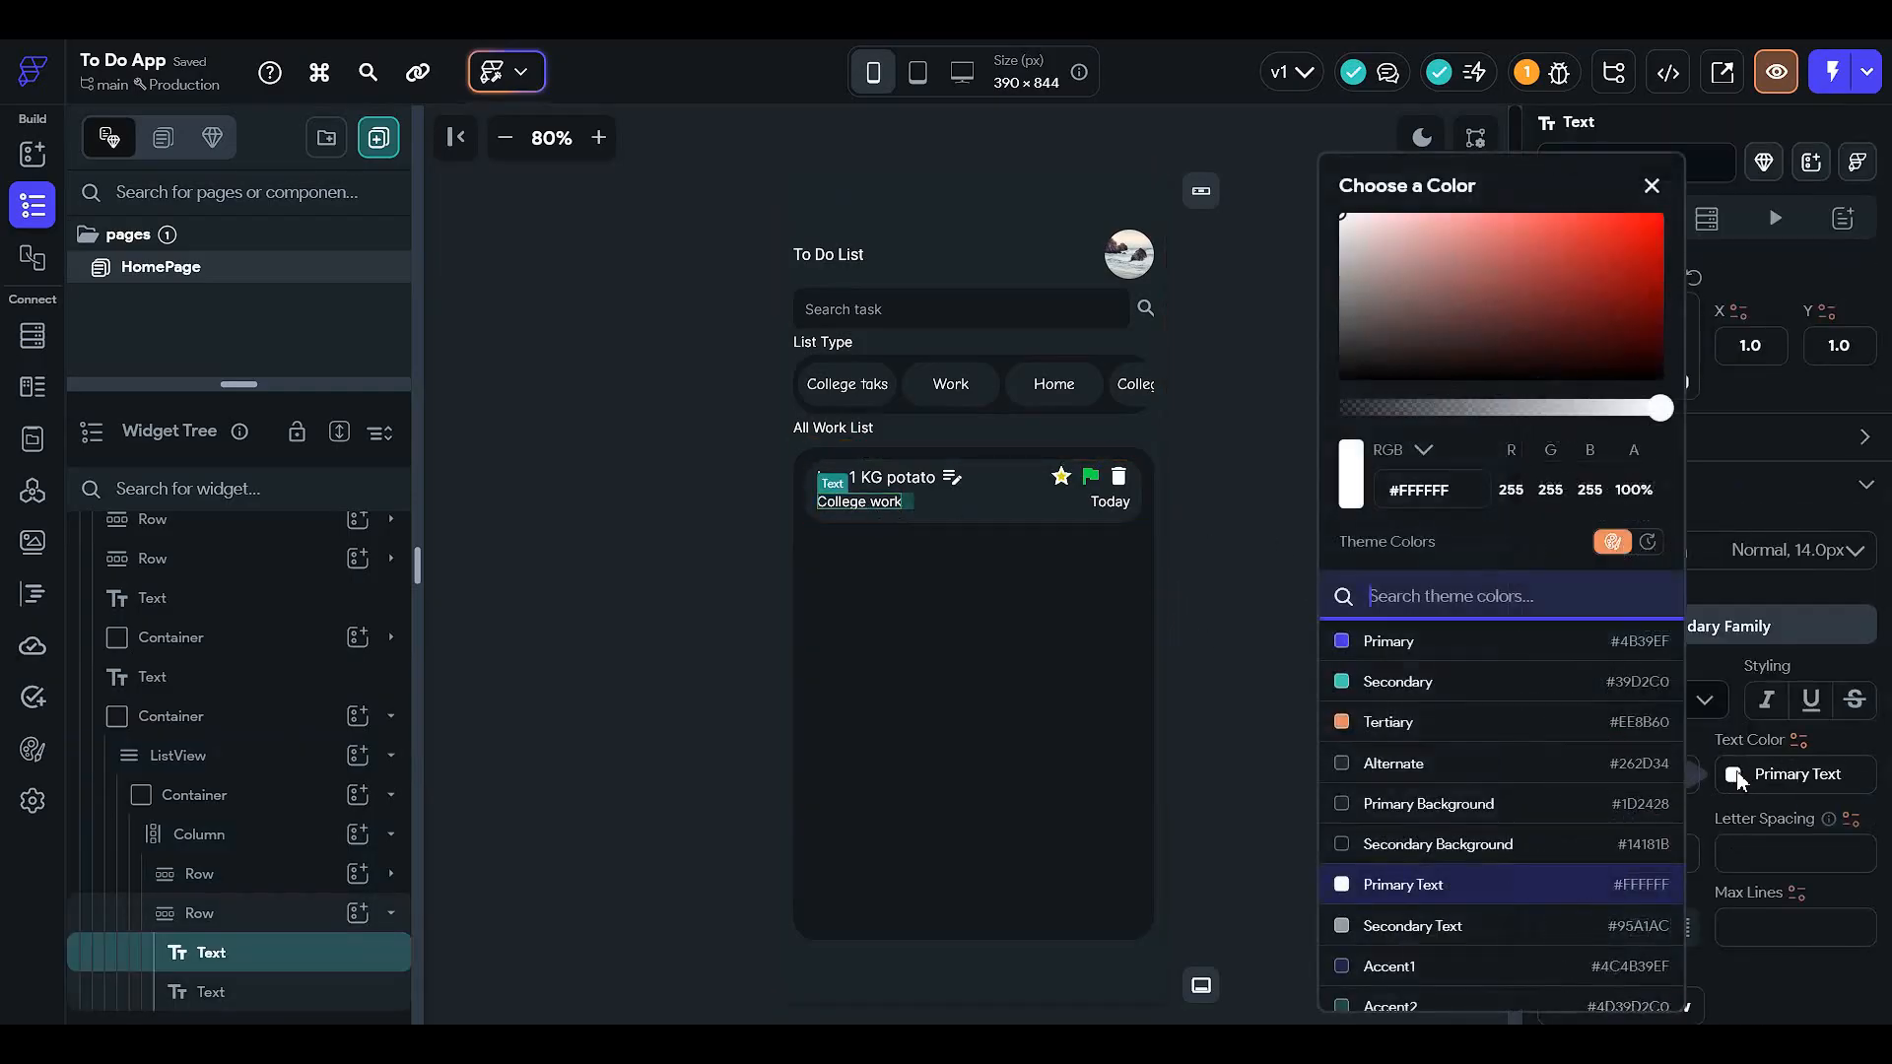
click(1492, 931)
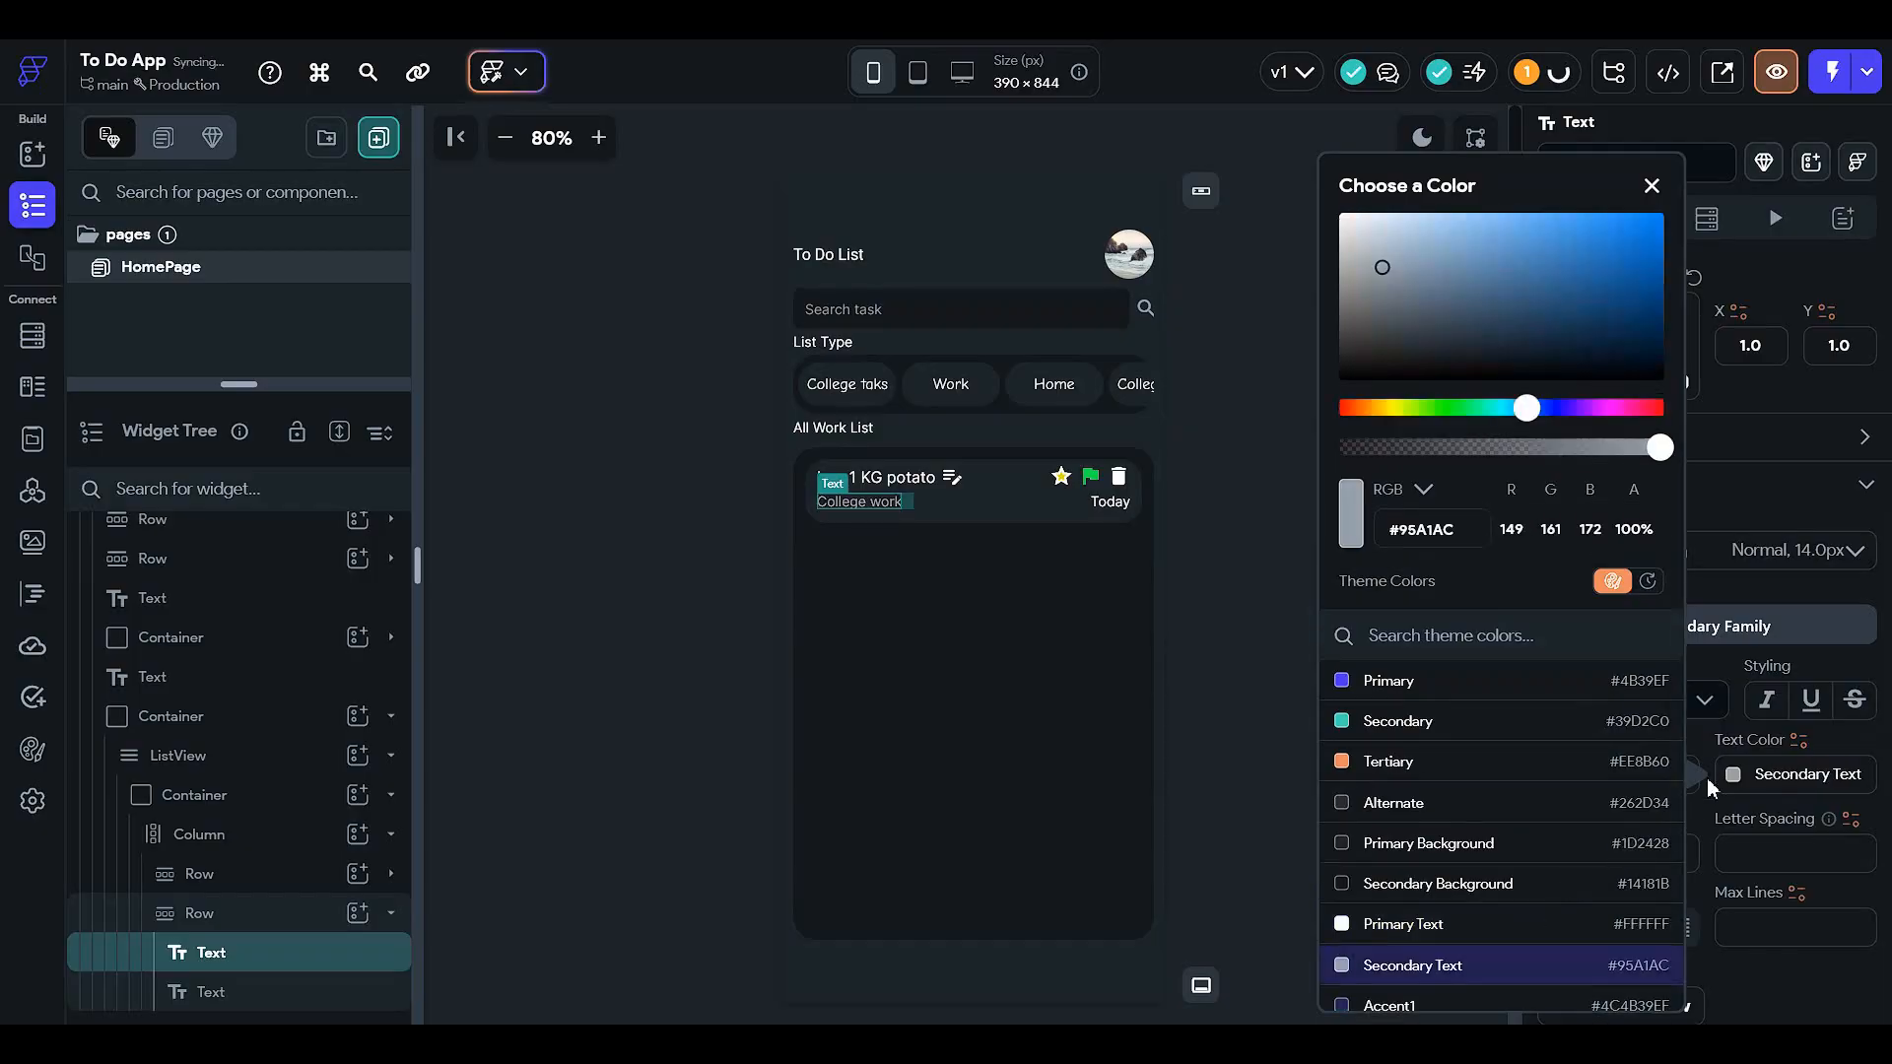
click(1120, 502)
click(1734, 785)
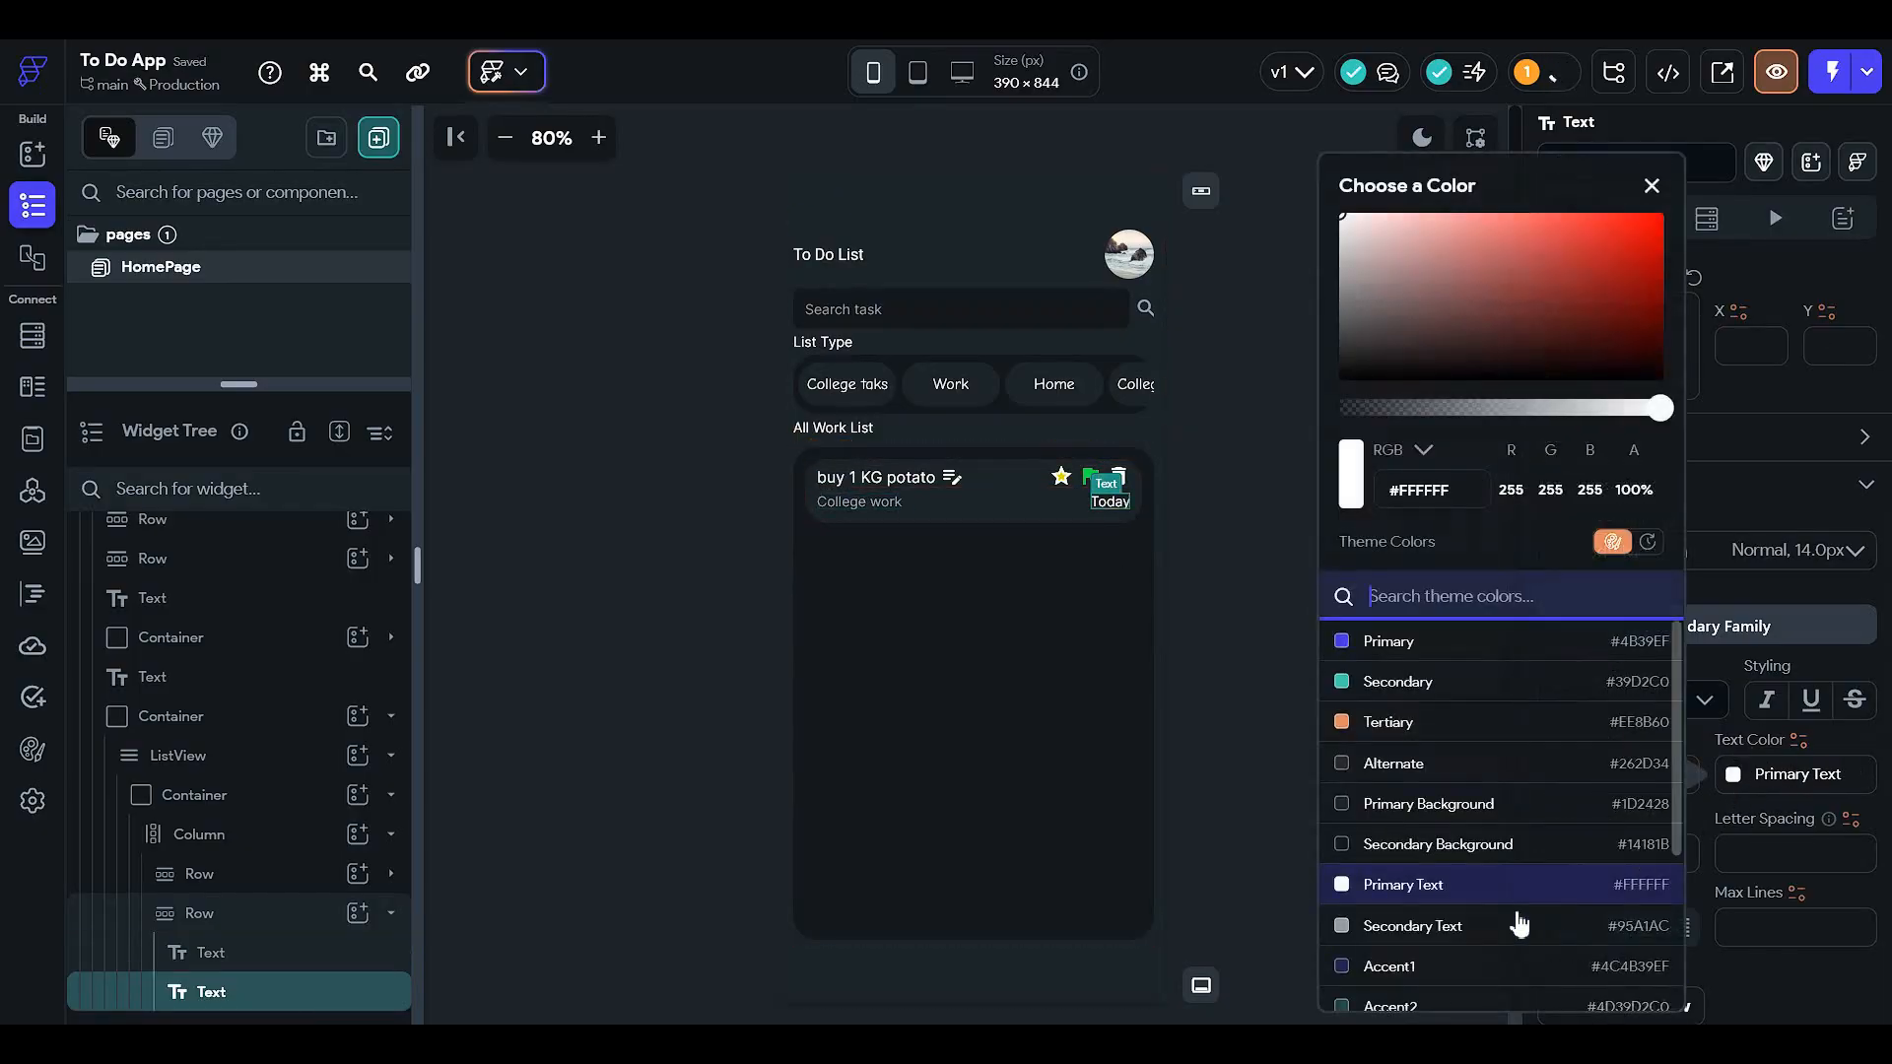
click(1521, 931)
click(1248, 664)
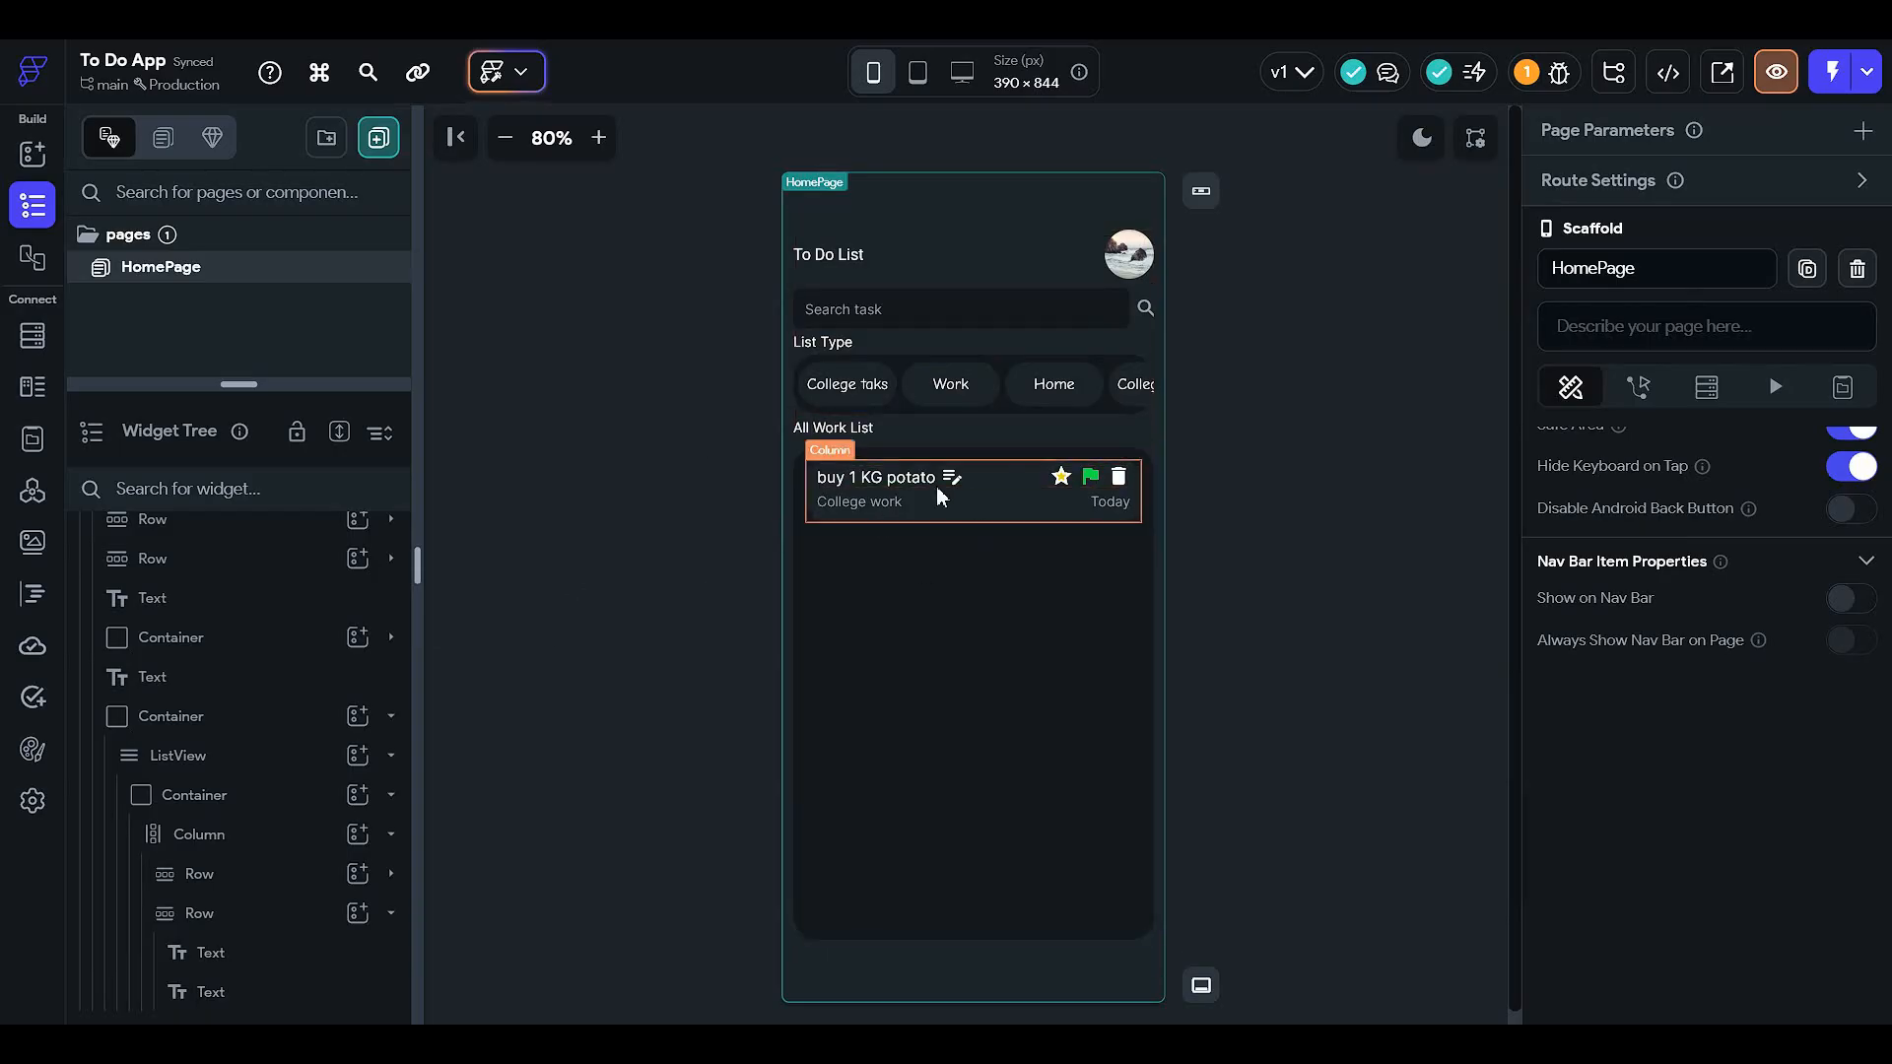
click(903, 475)
click(1231, 542)
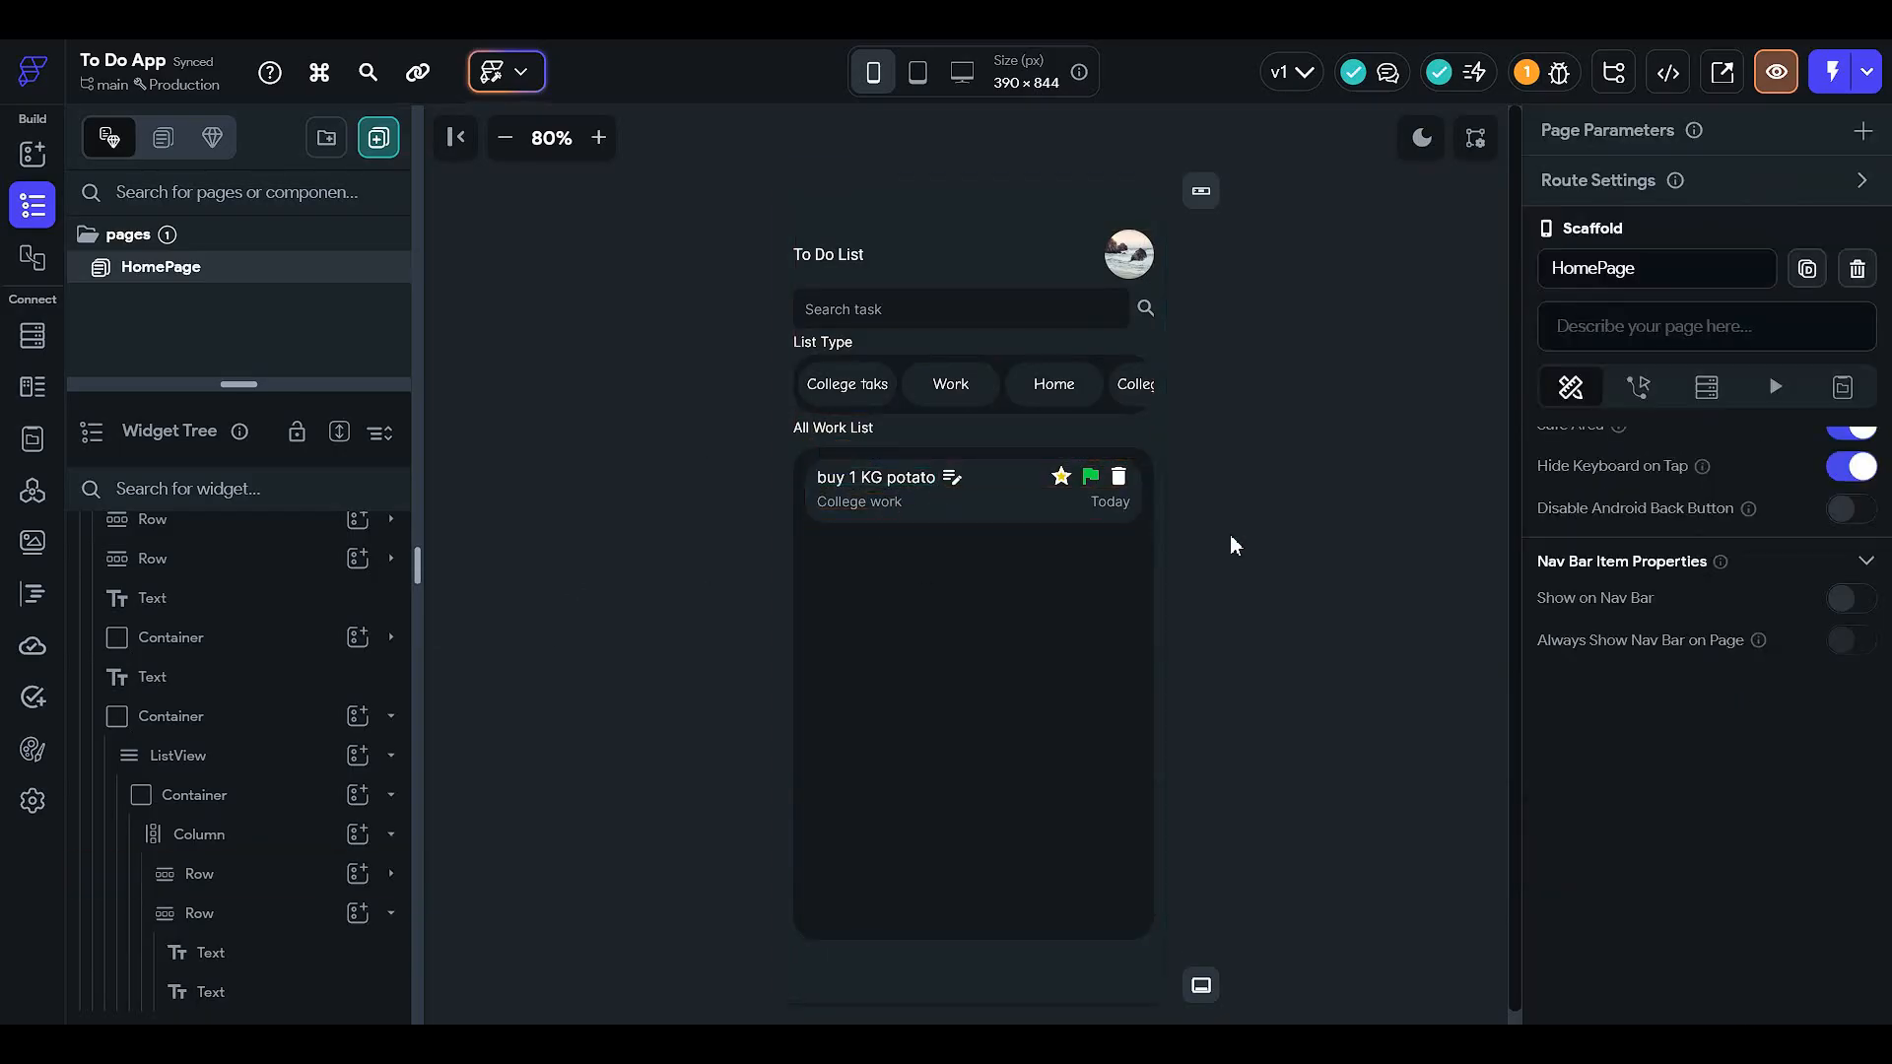
- Add PostDescription (String) and taskTime (Date Time) fields to the user schema
click(33, 336)
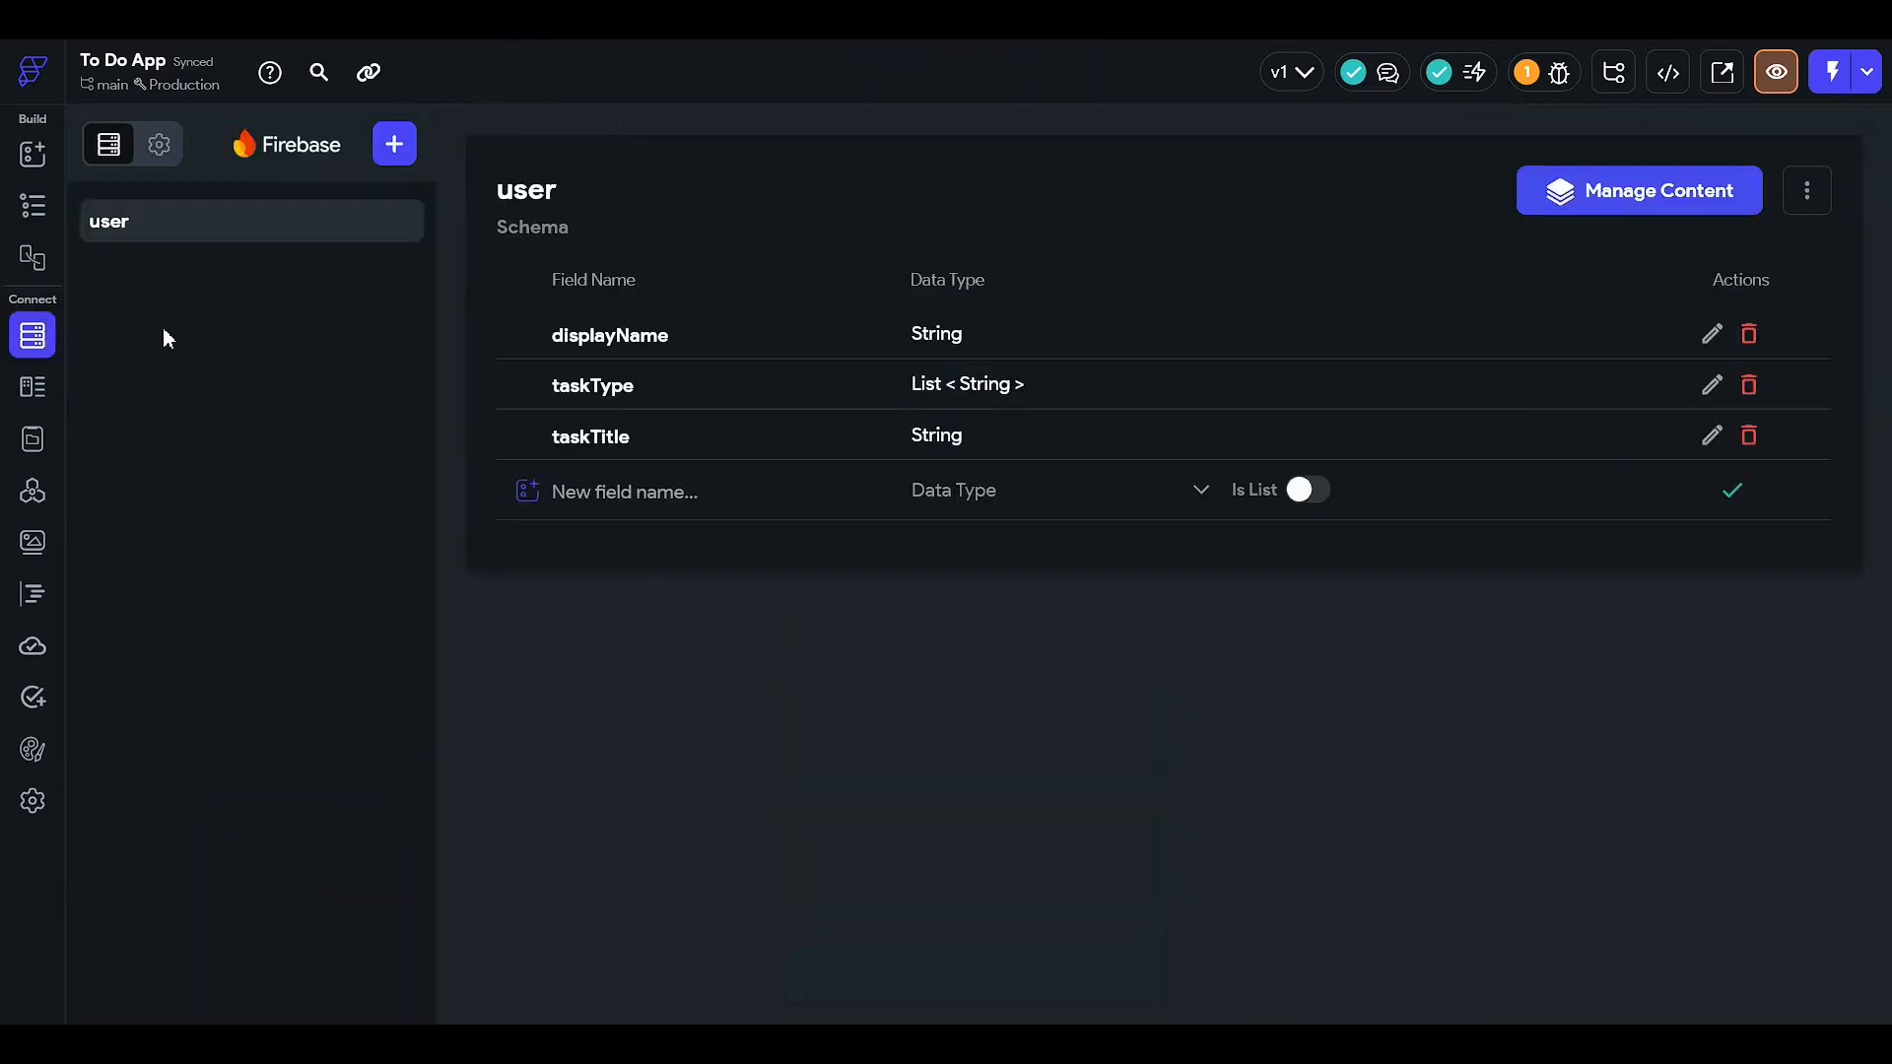
text(Pos)
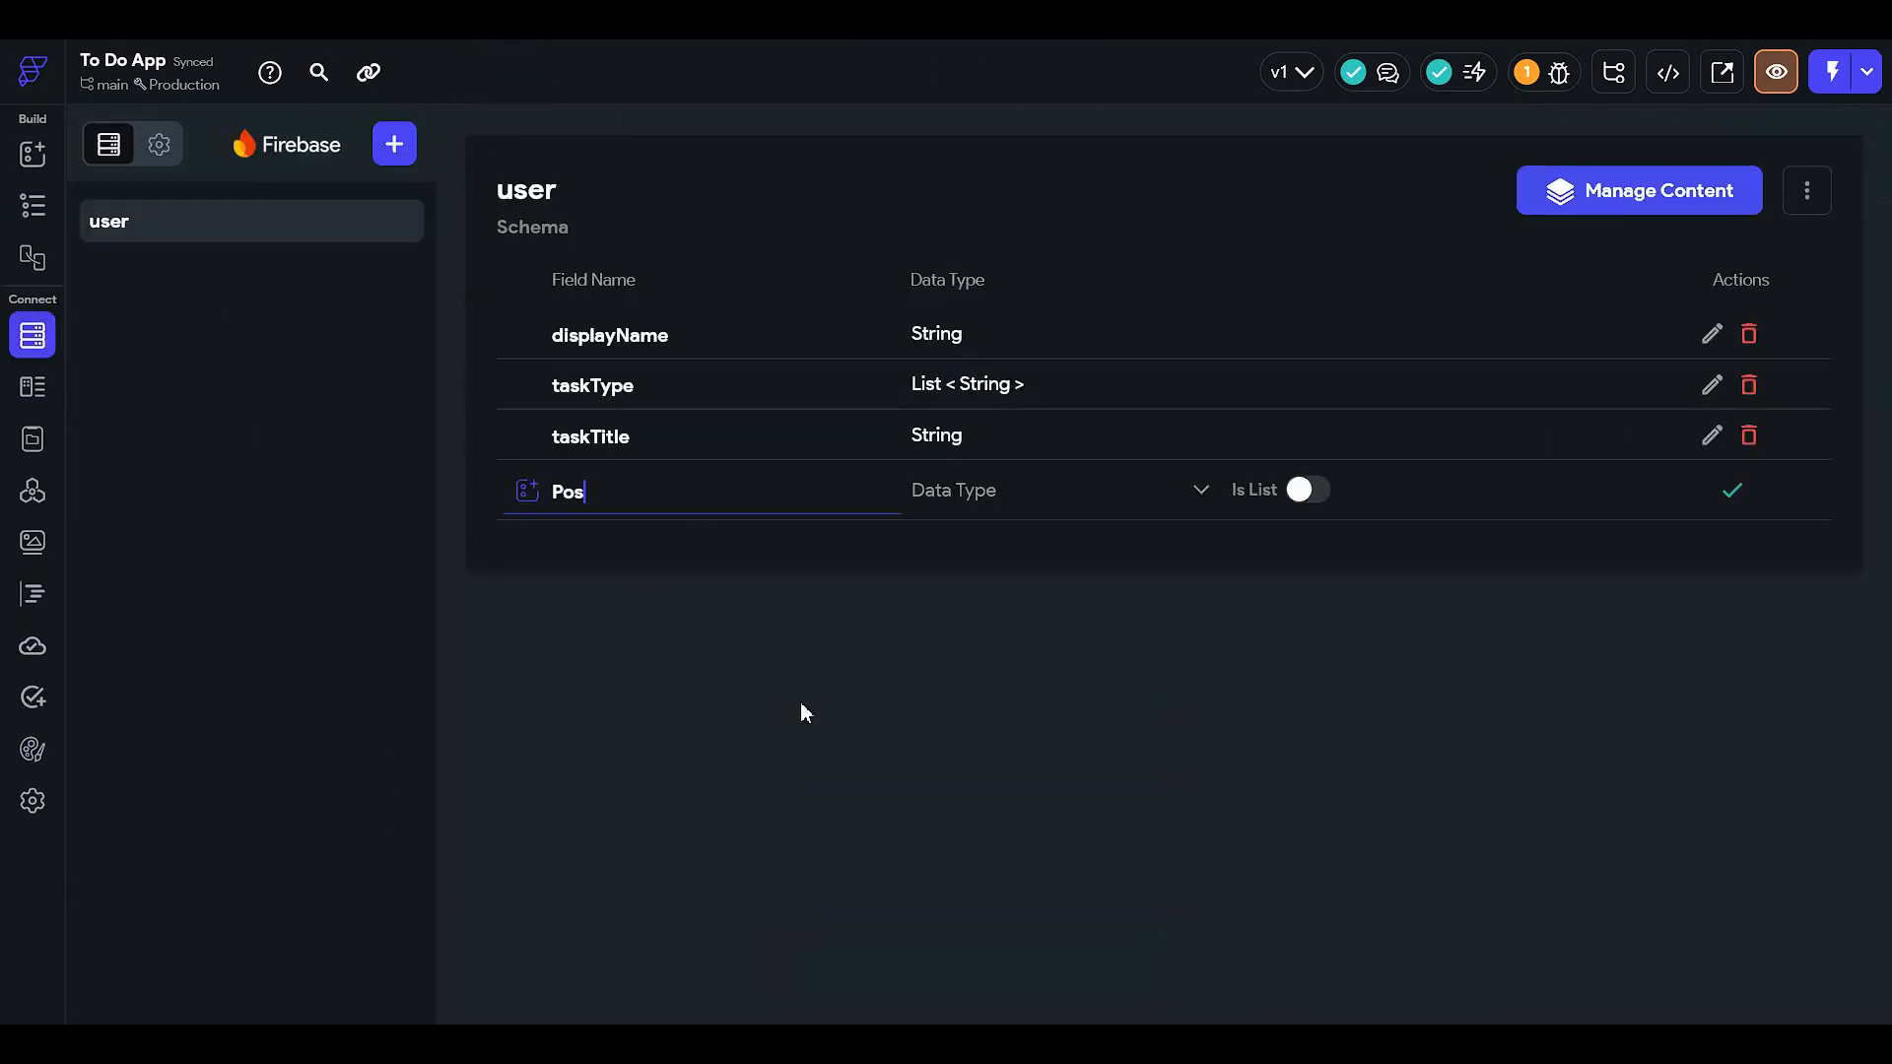
text(tDescription)
click(937, 511)
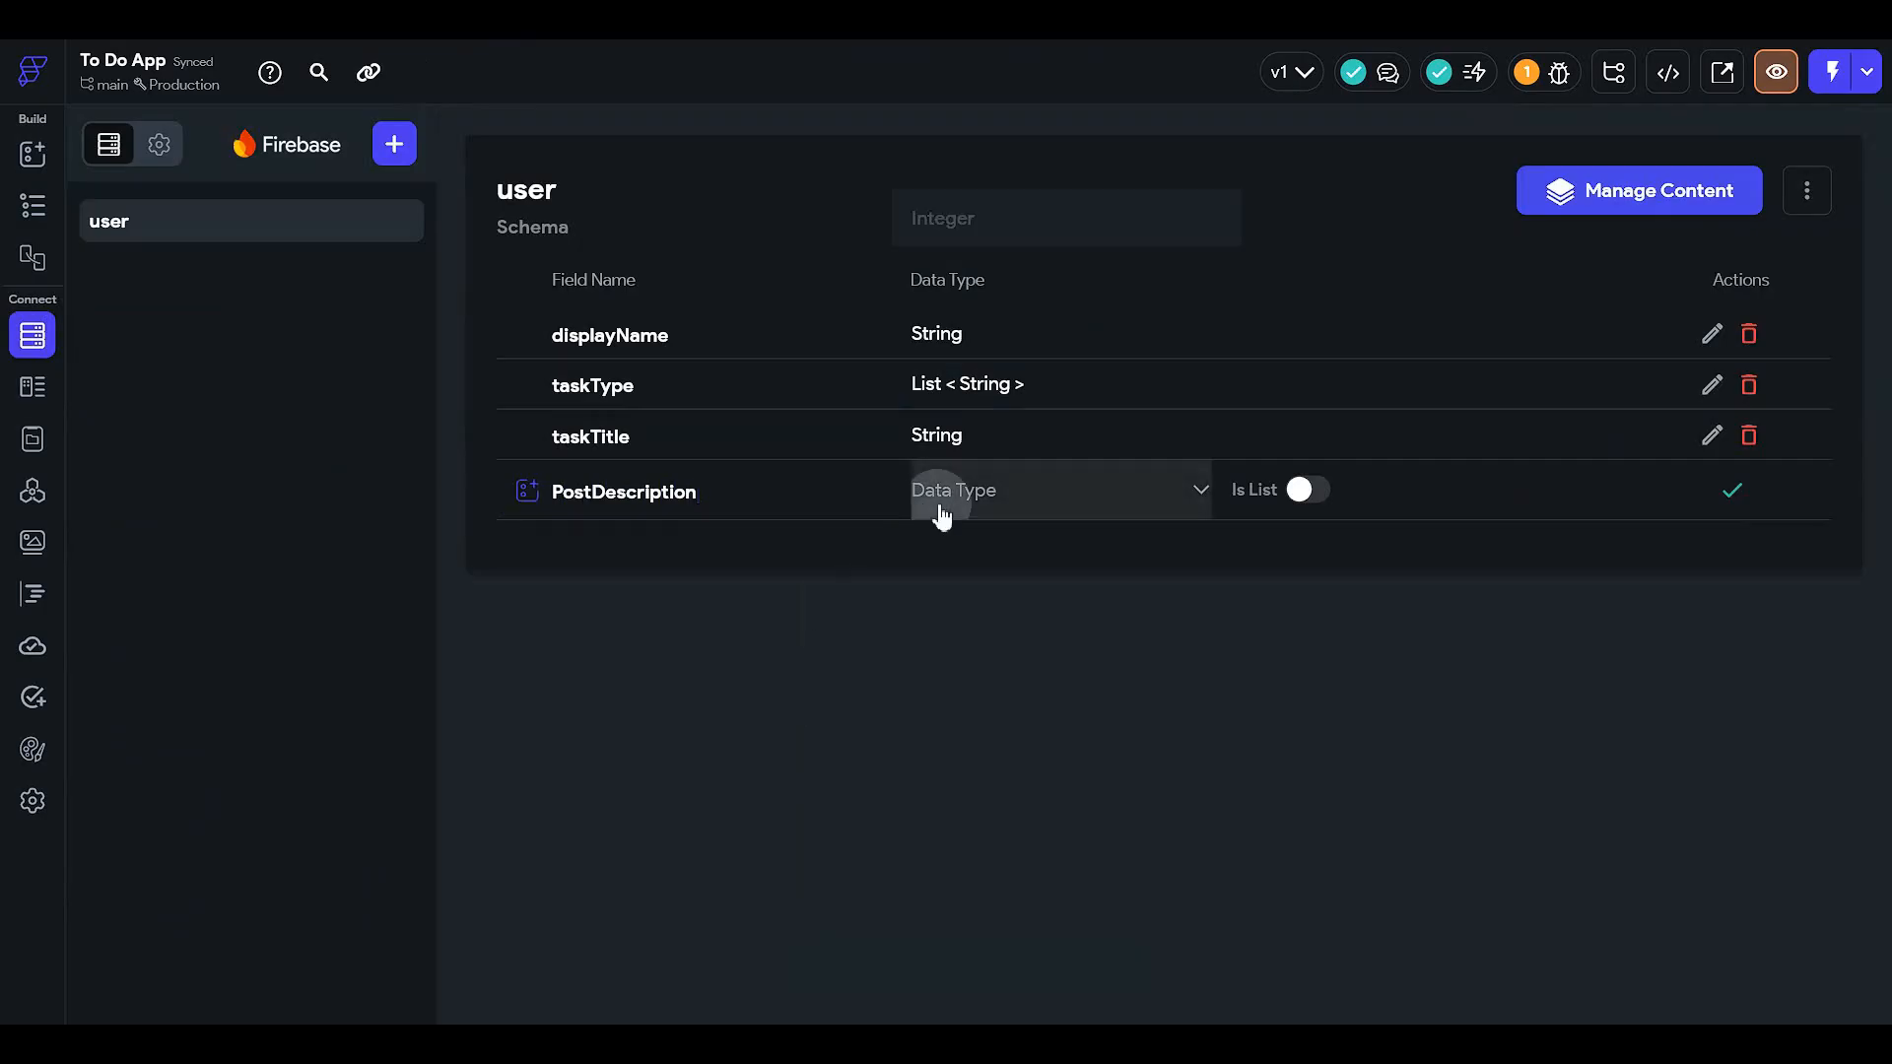
click(990, 334)
click(1768, 497)
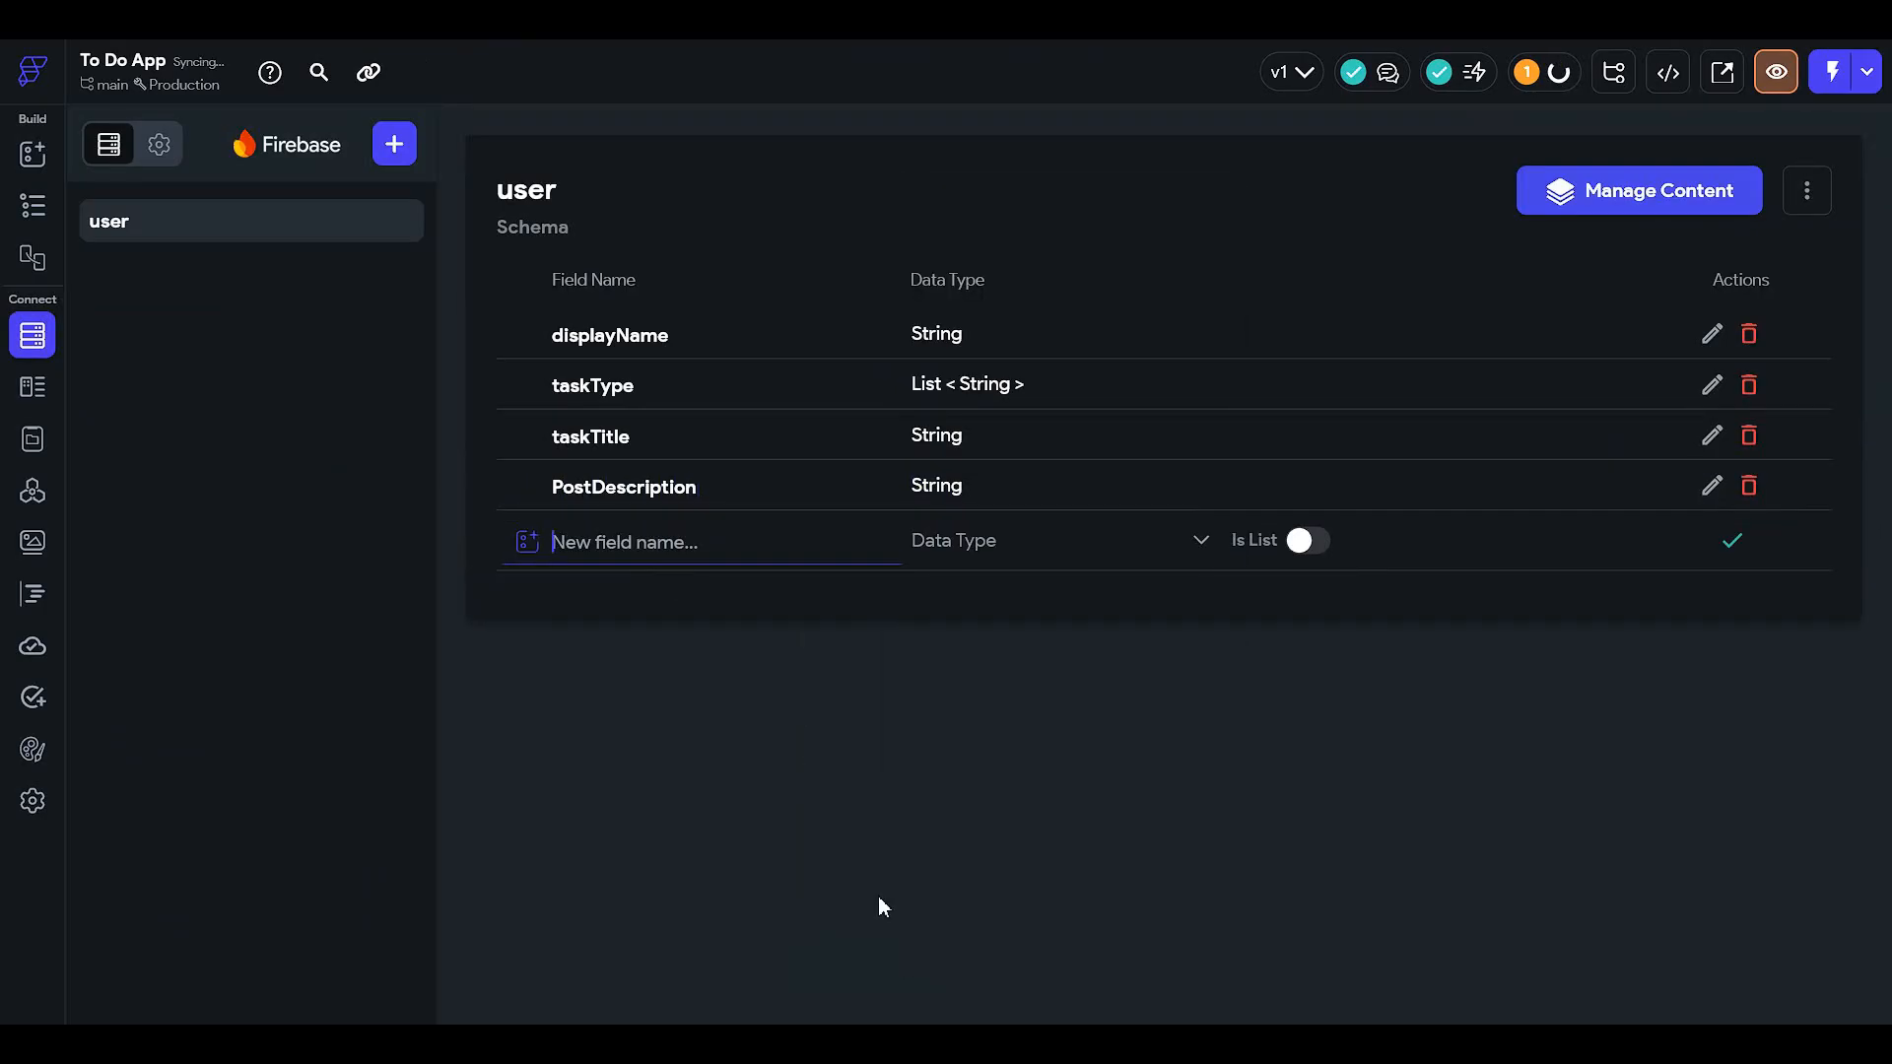
text(taskTime)
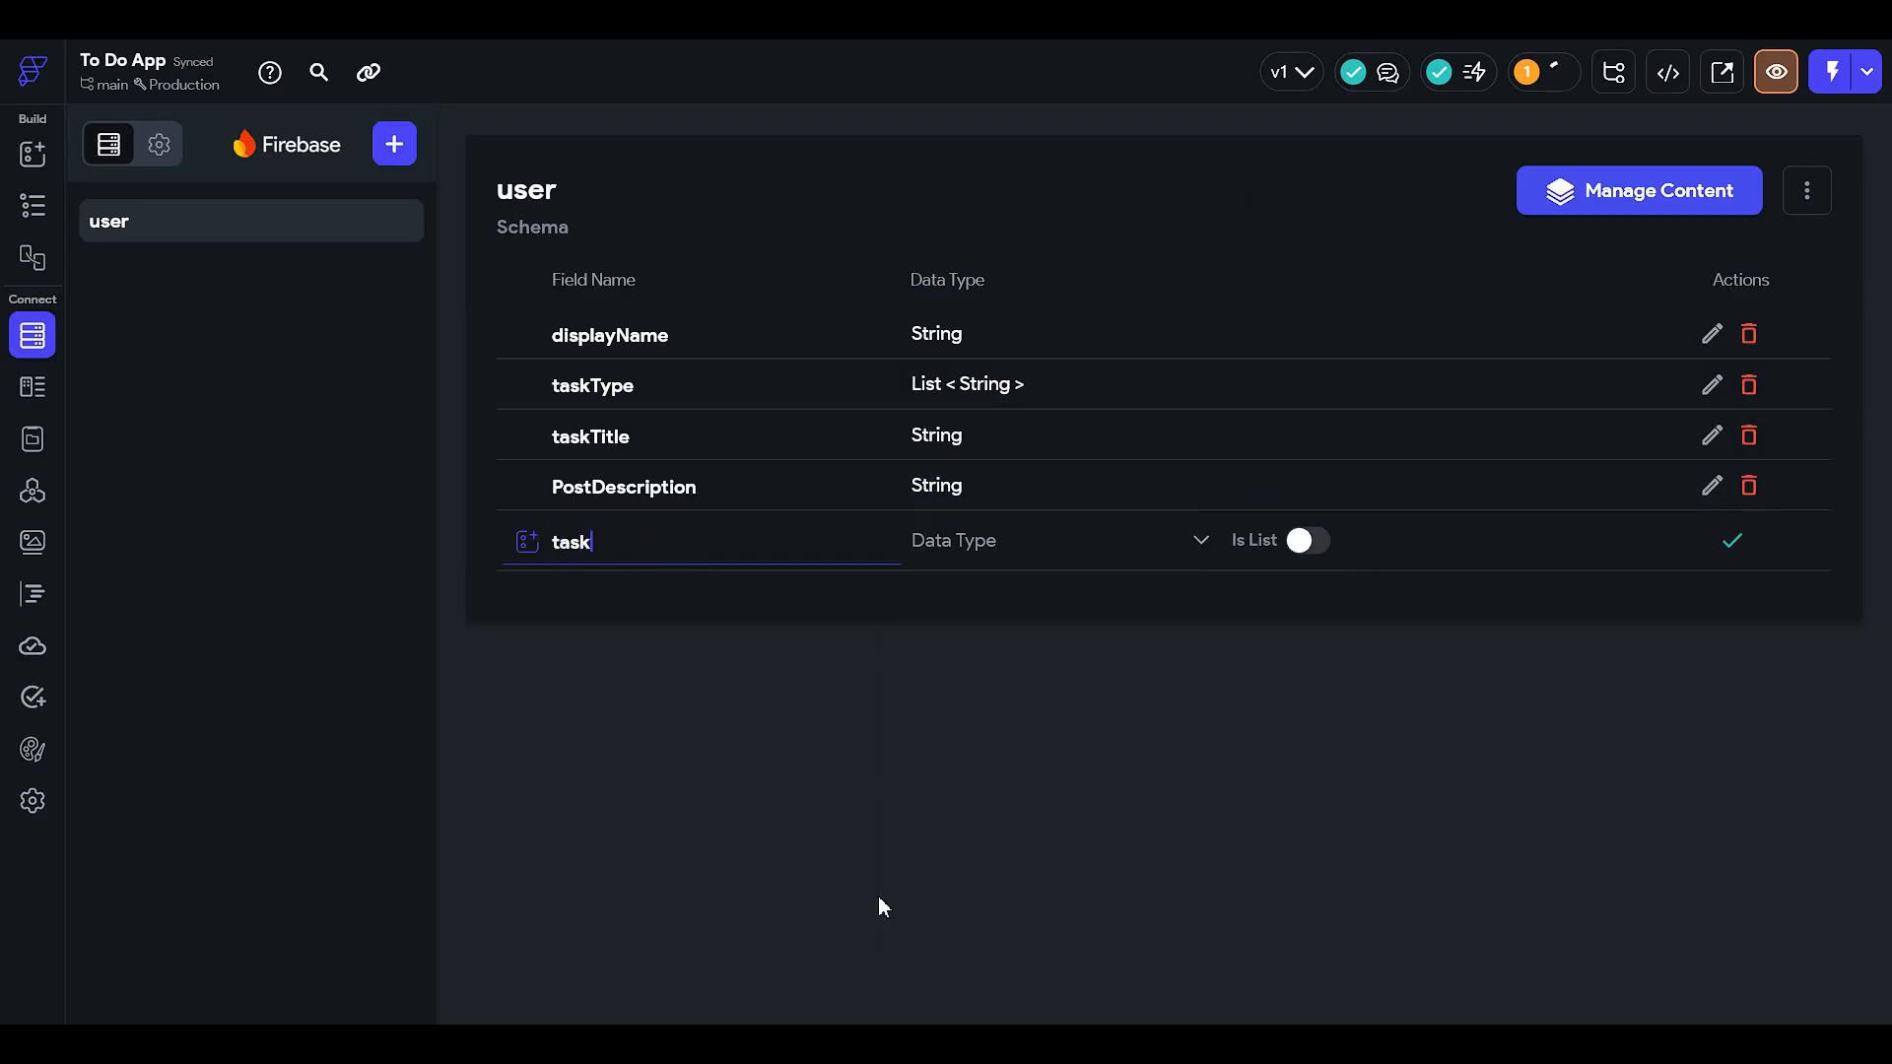
click(1050, 566)
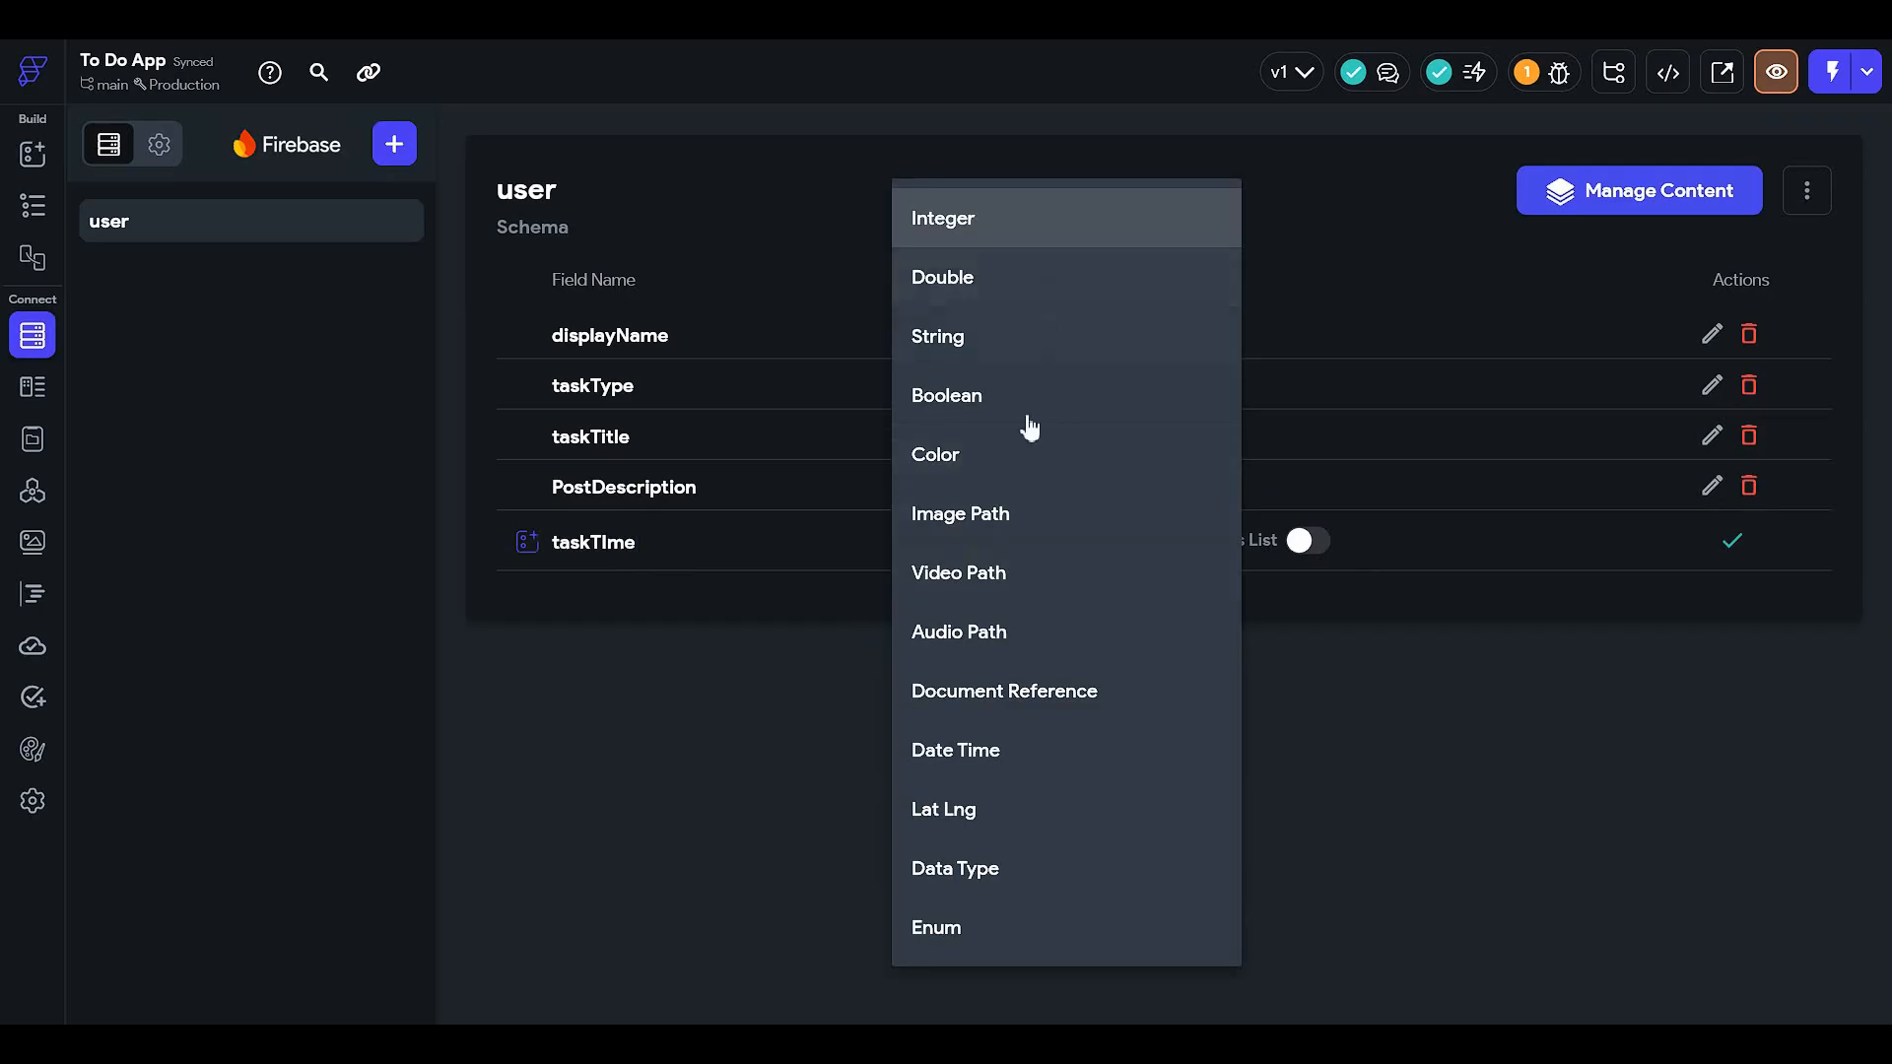
click(1043, 755)
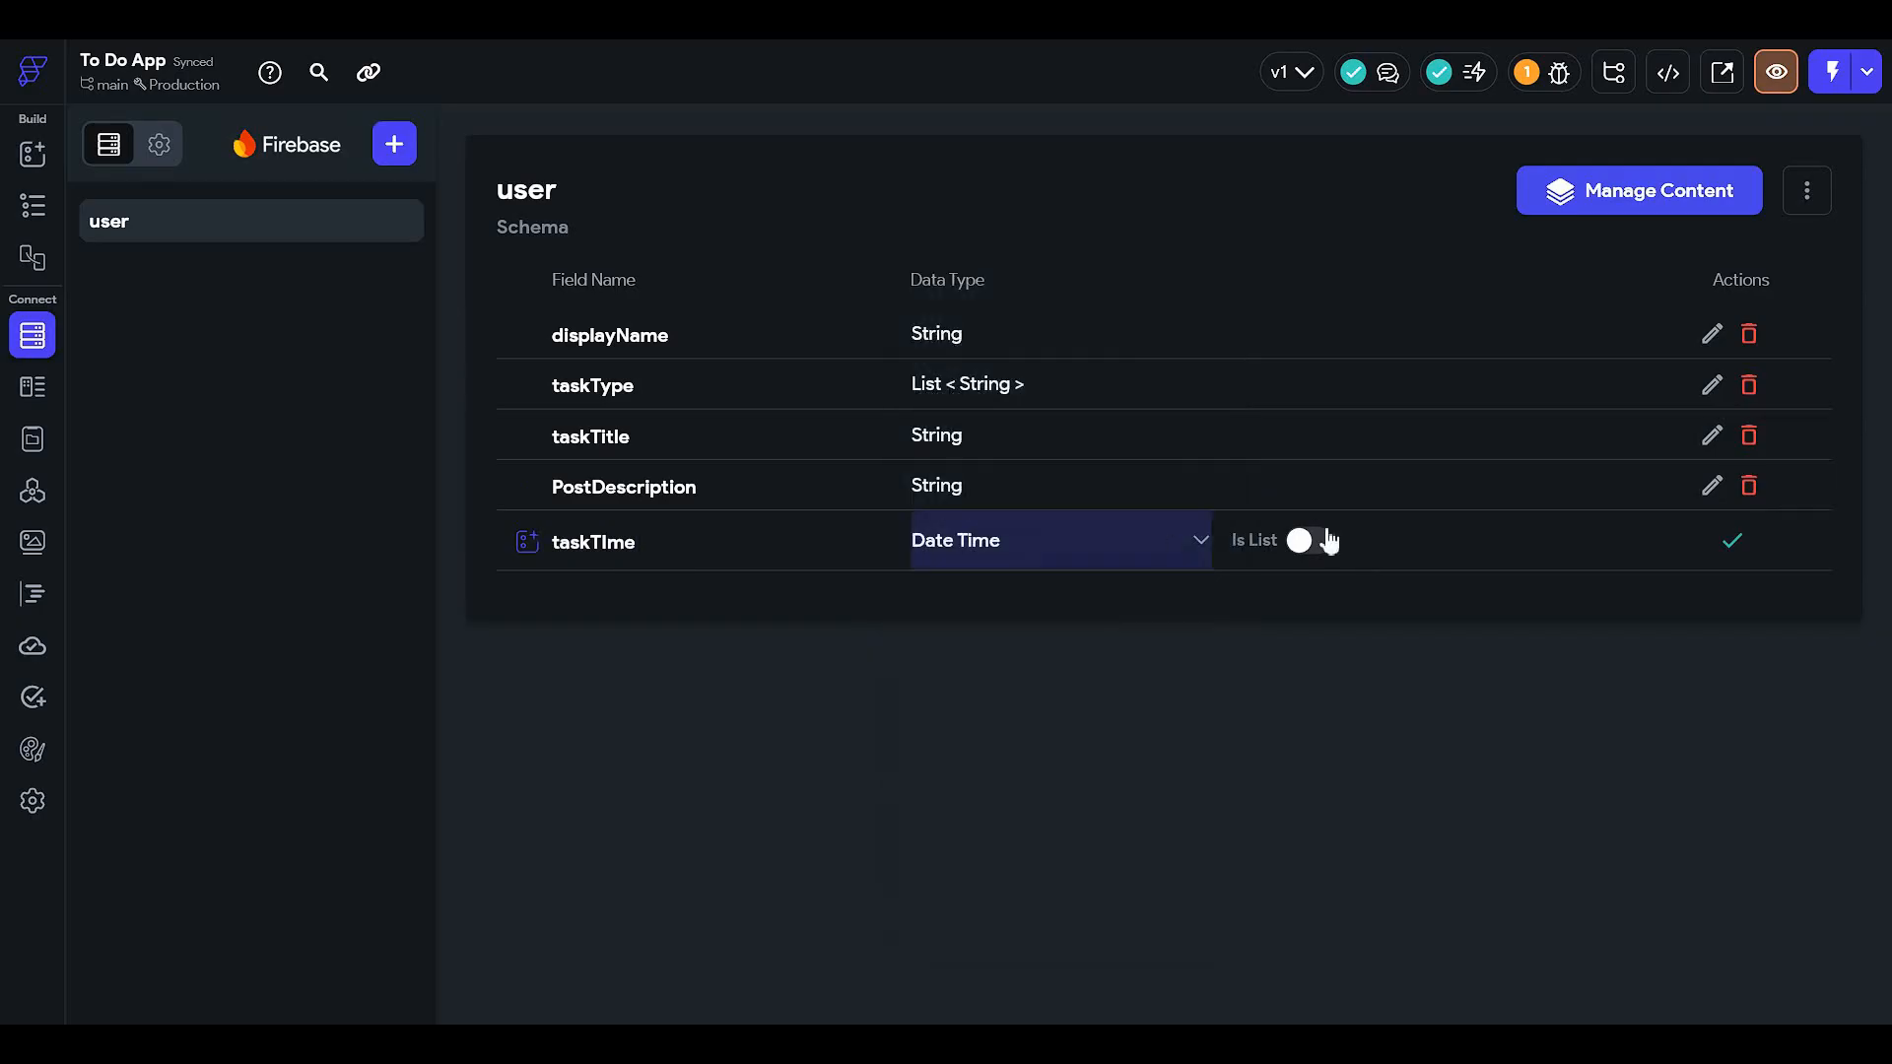
click(1734, 543)
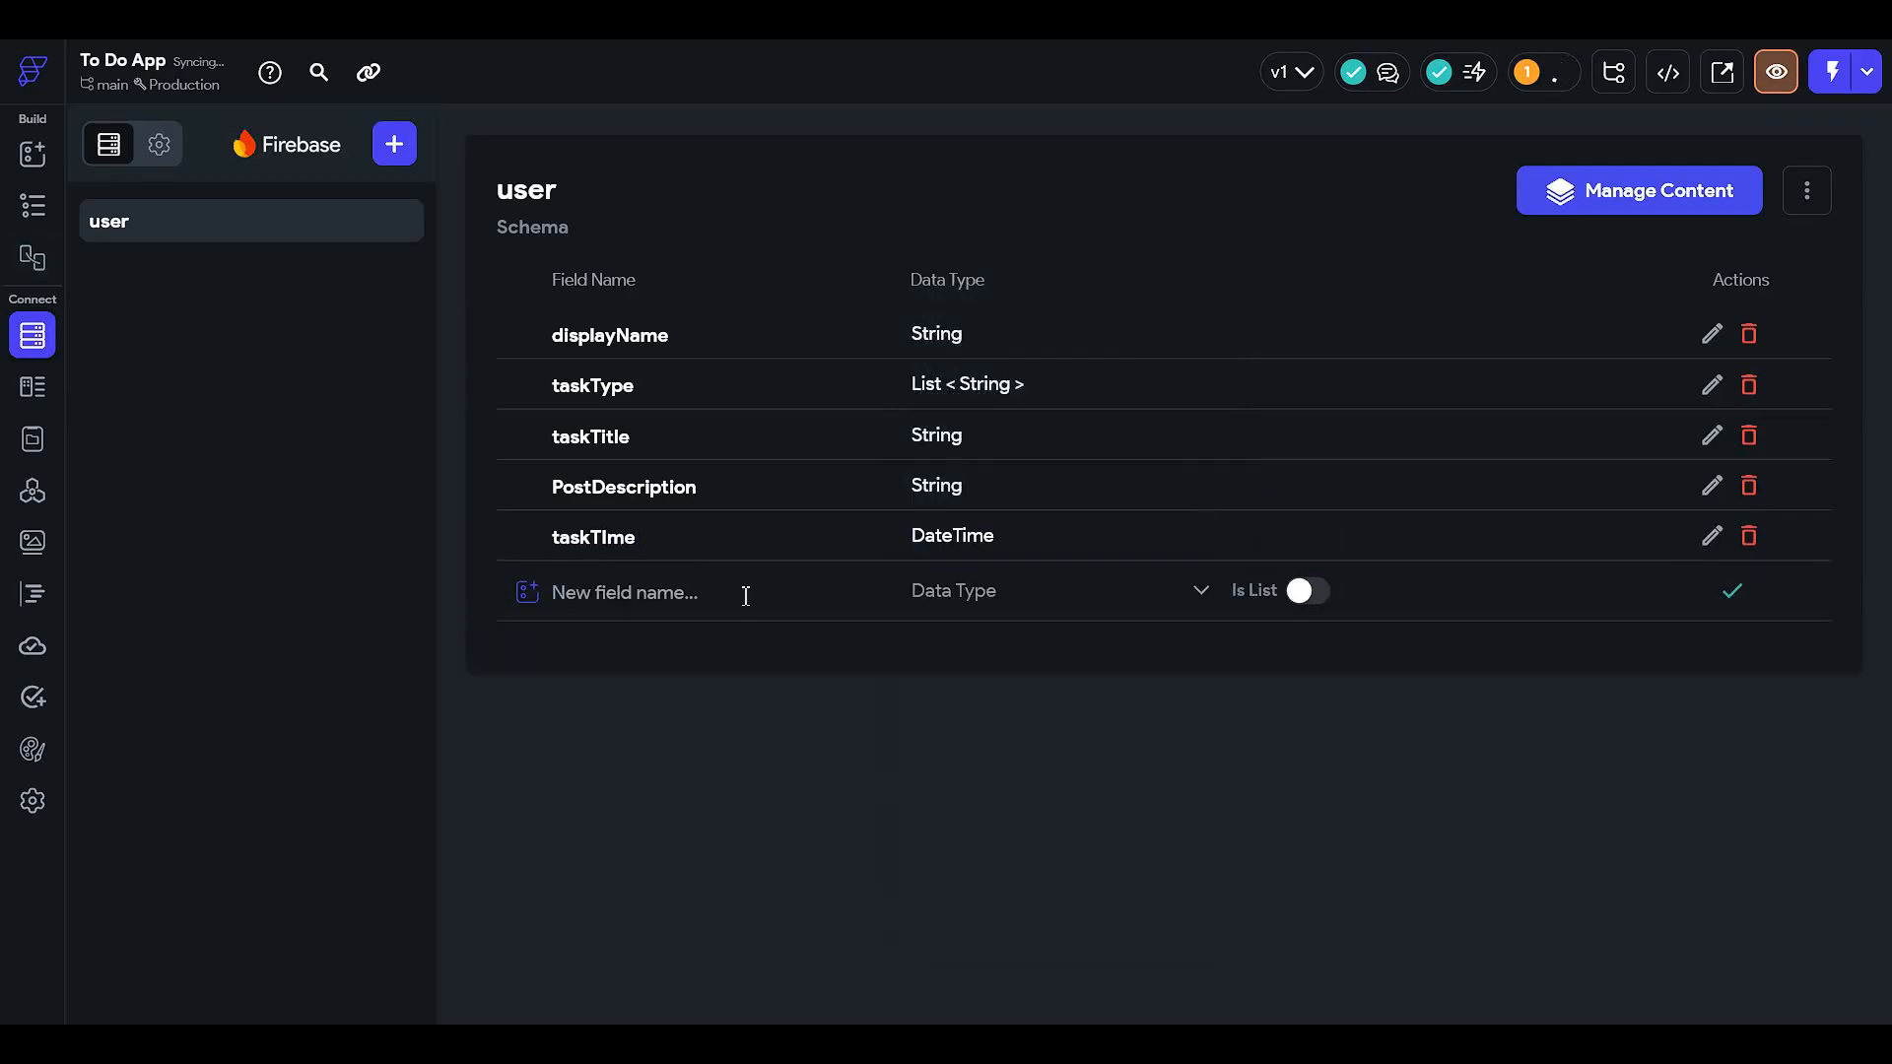
- Add a Boolean field named important, then glance at the card's College work text and return to Firestore
text(im)
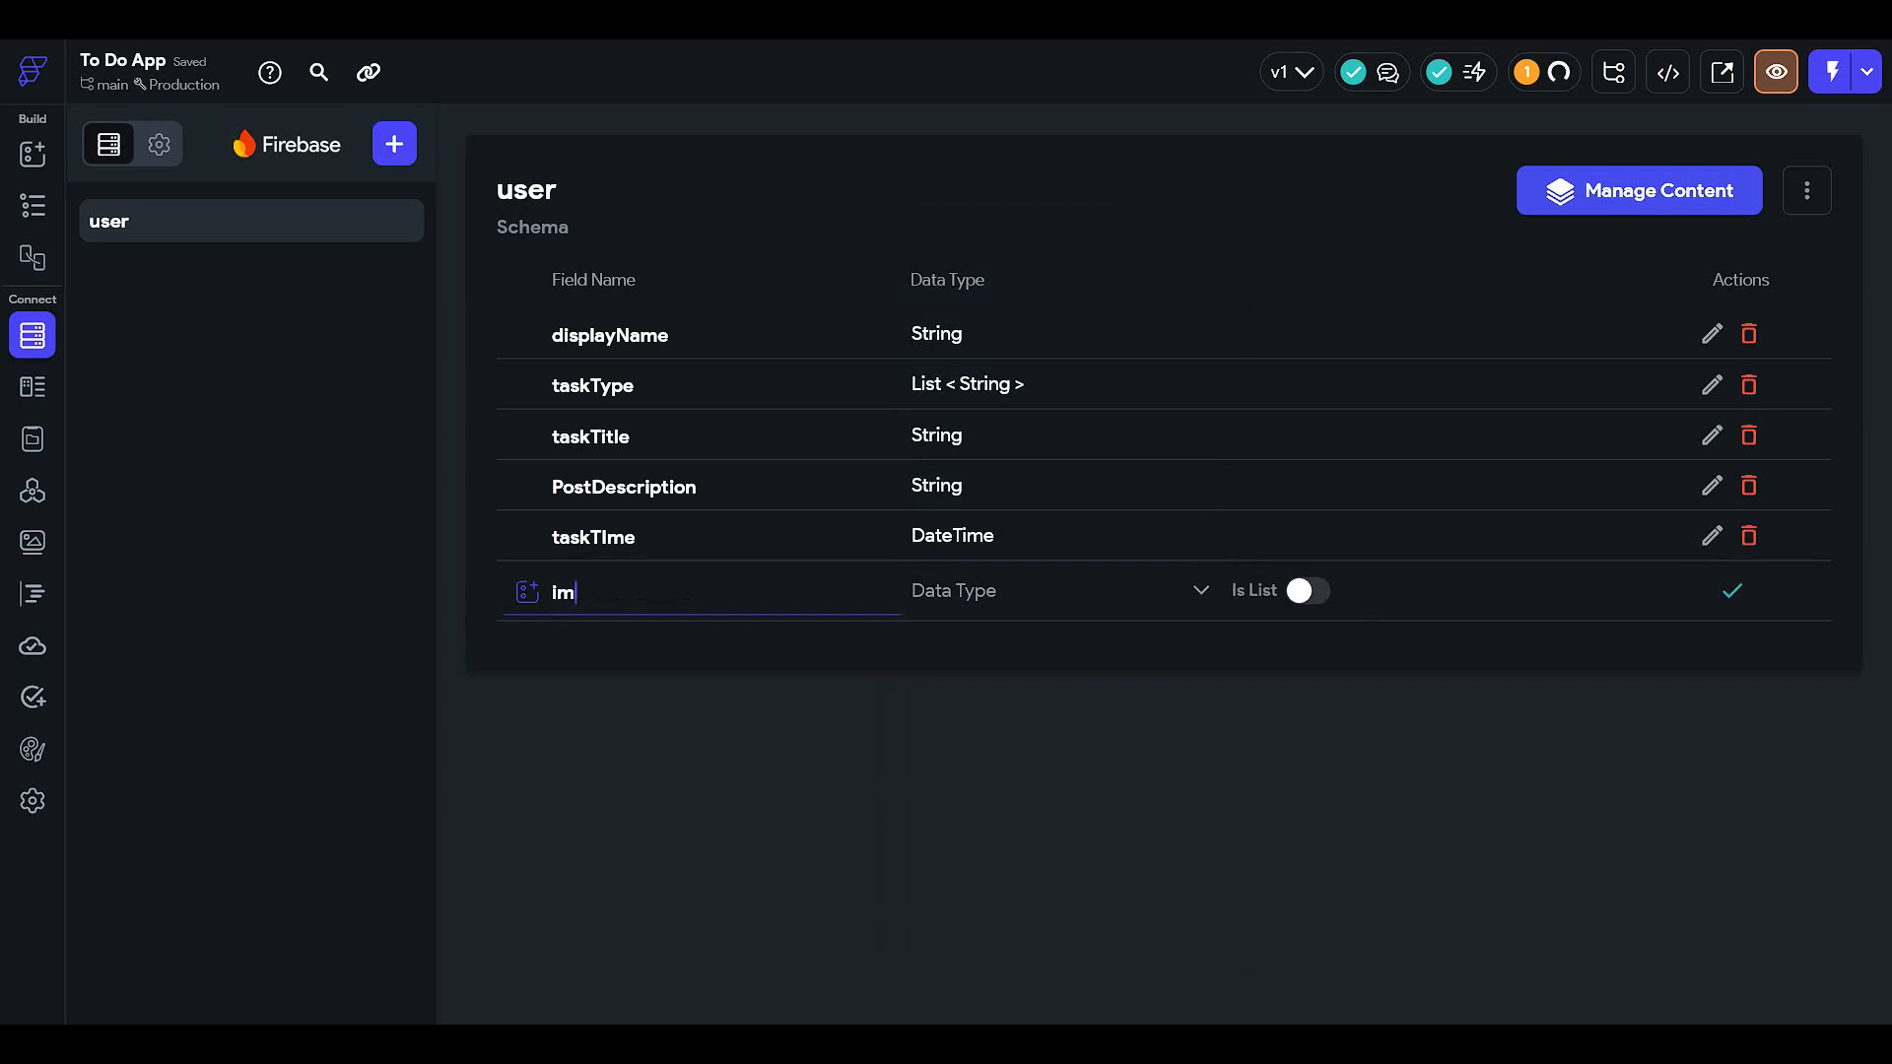
text(portant)
click(1054, 606)
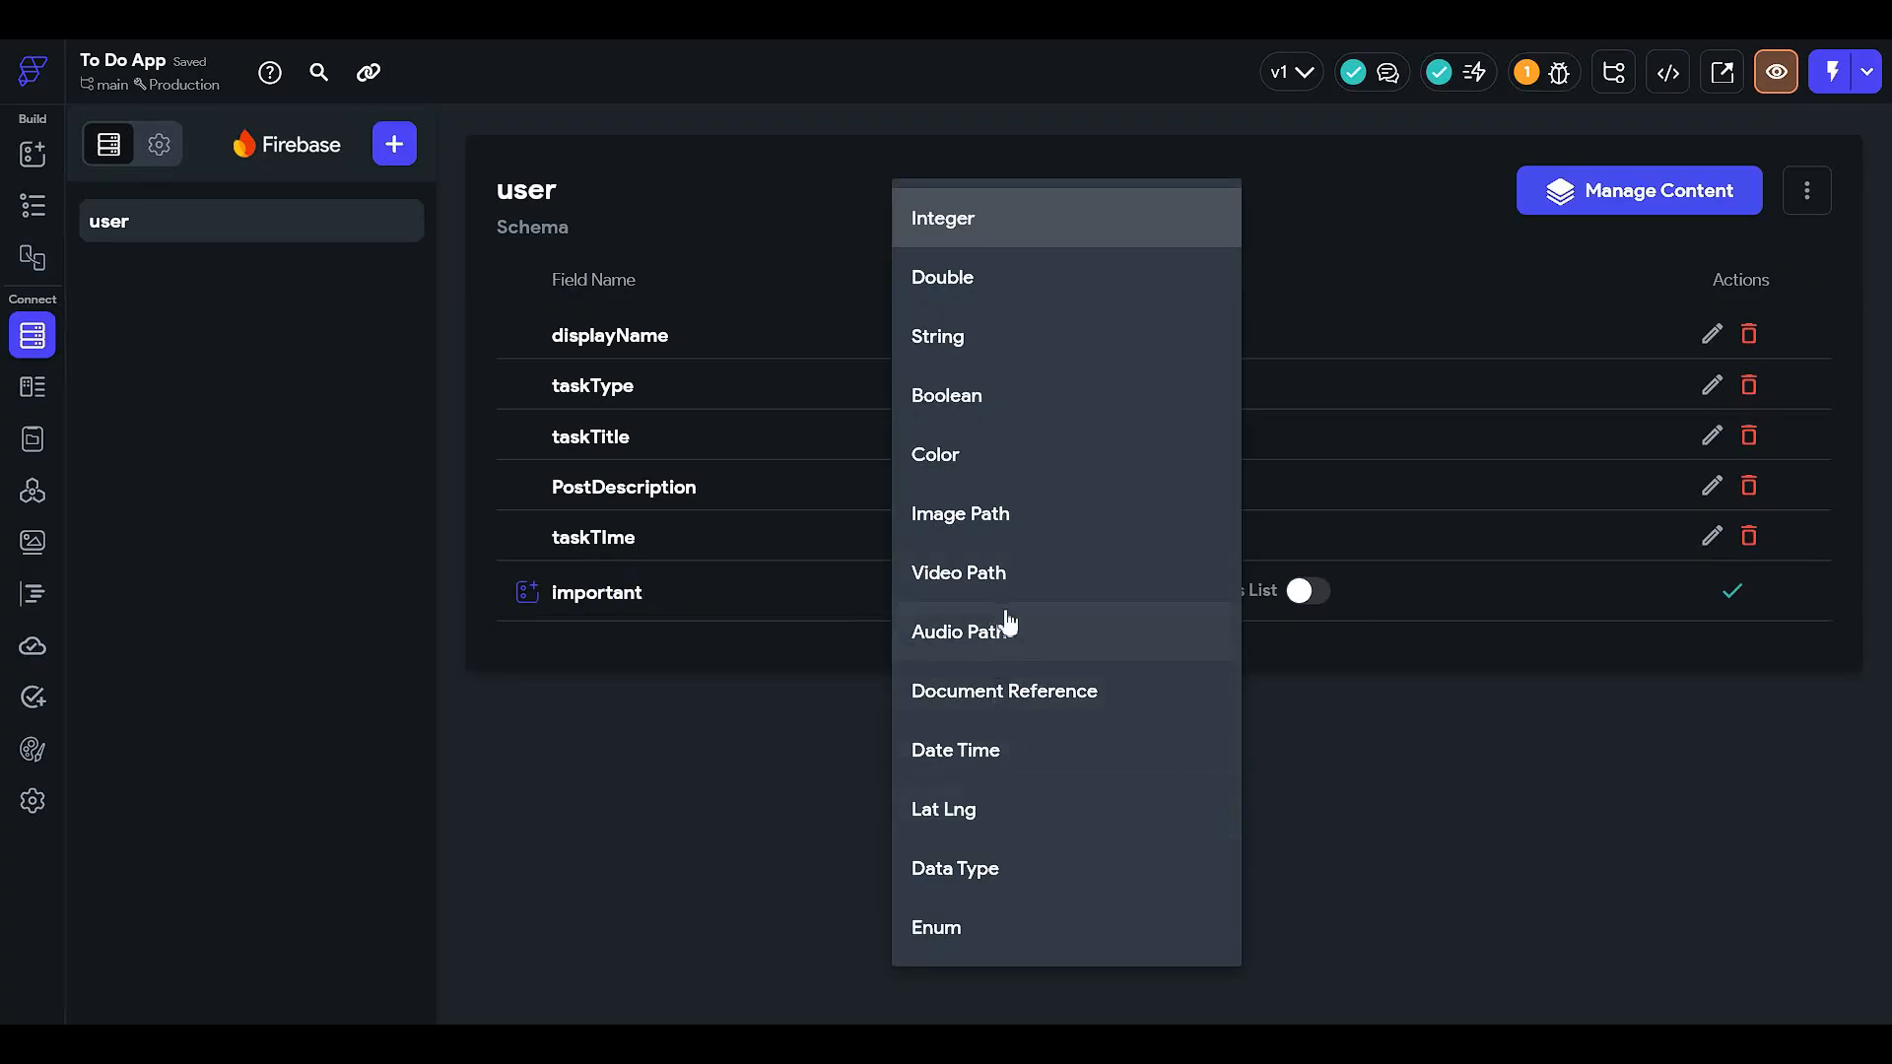
click(1013, 397)
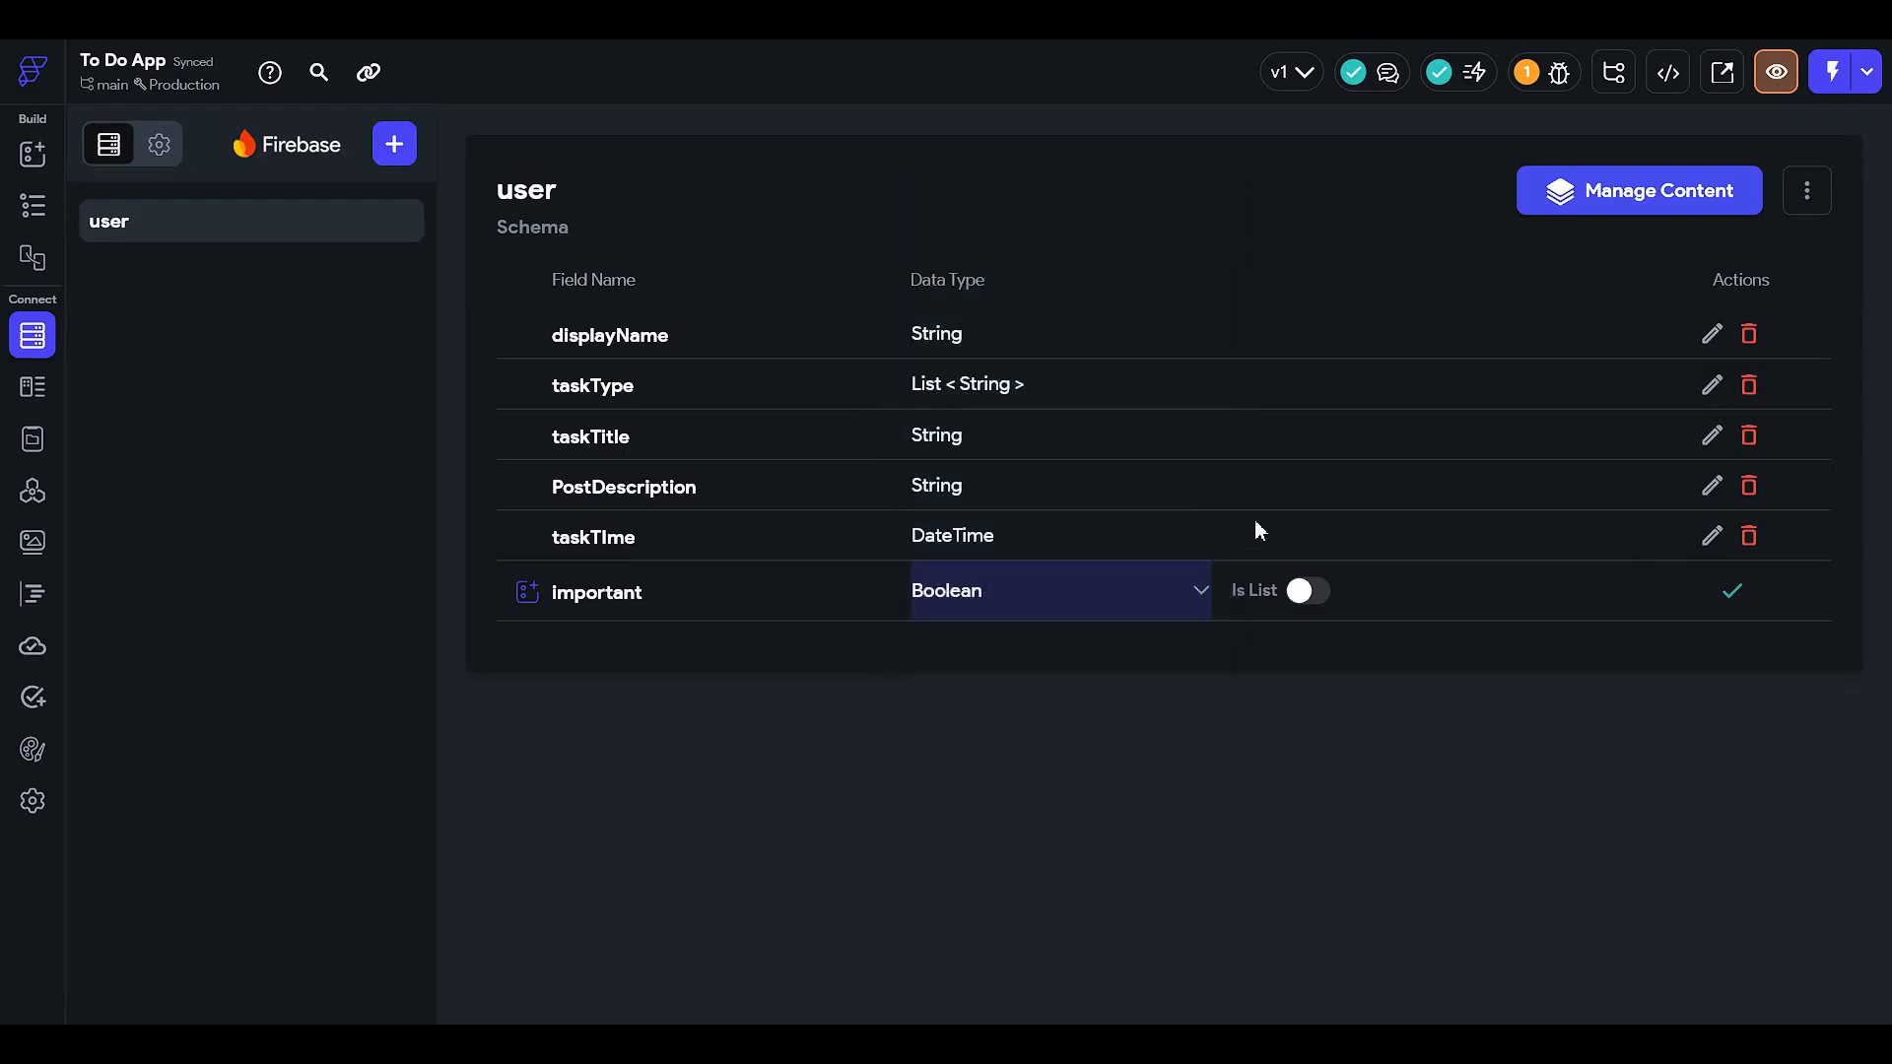
click(1733, 592)
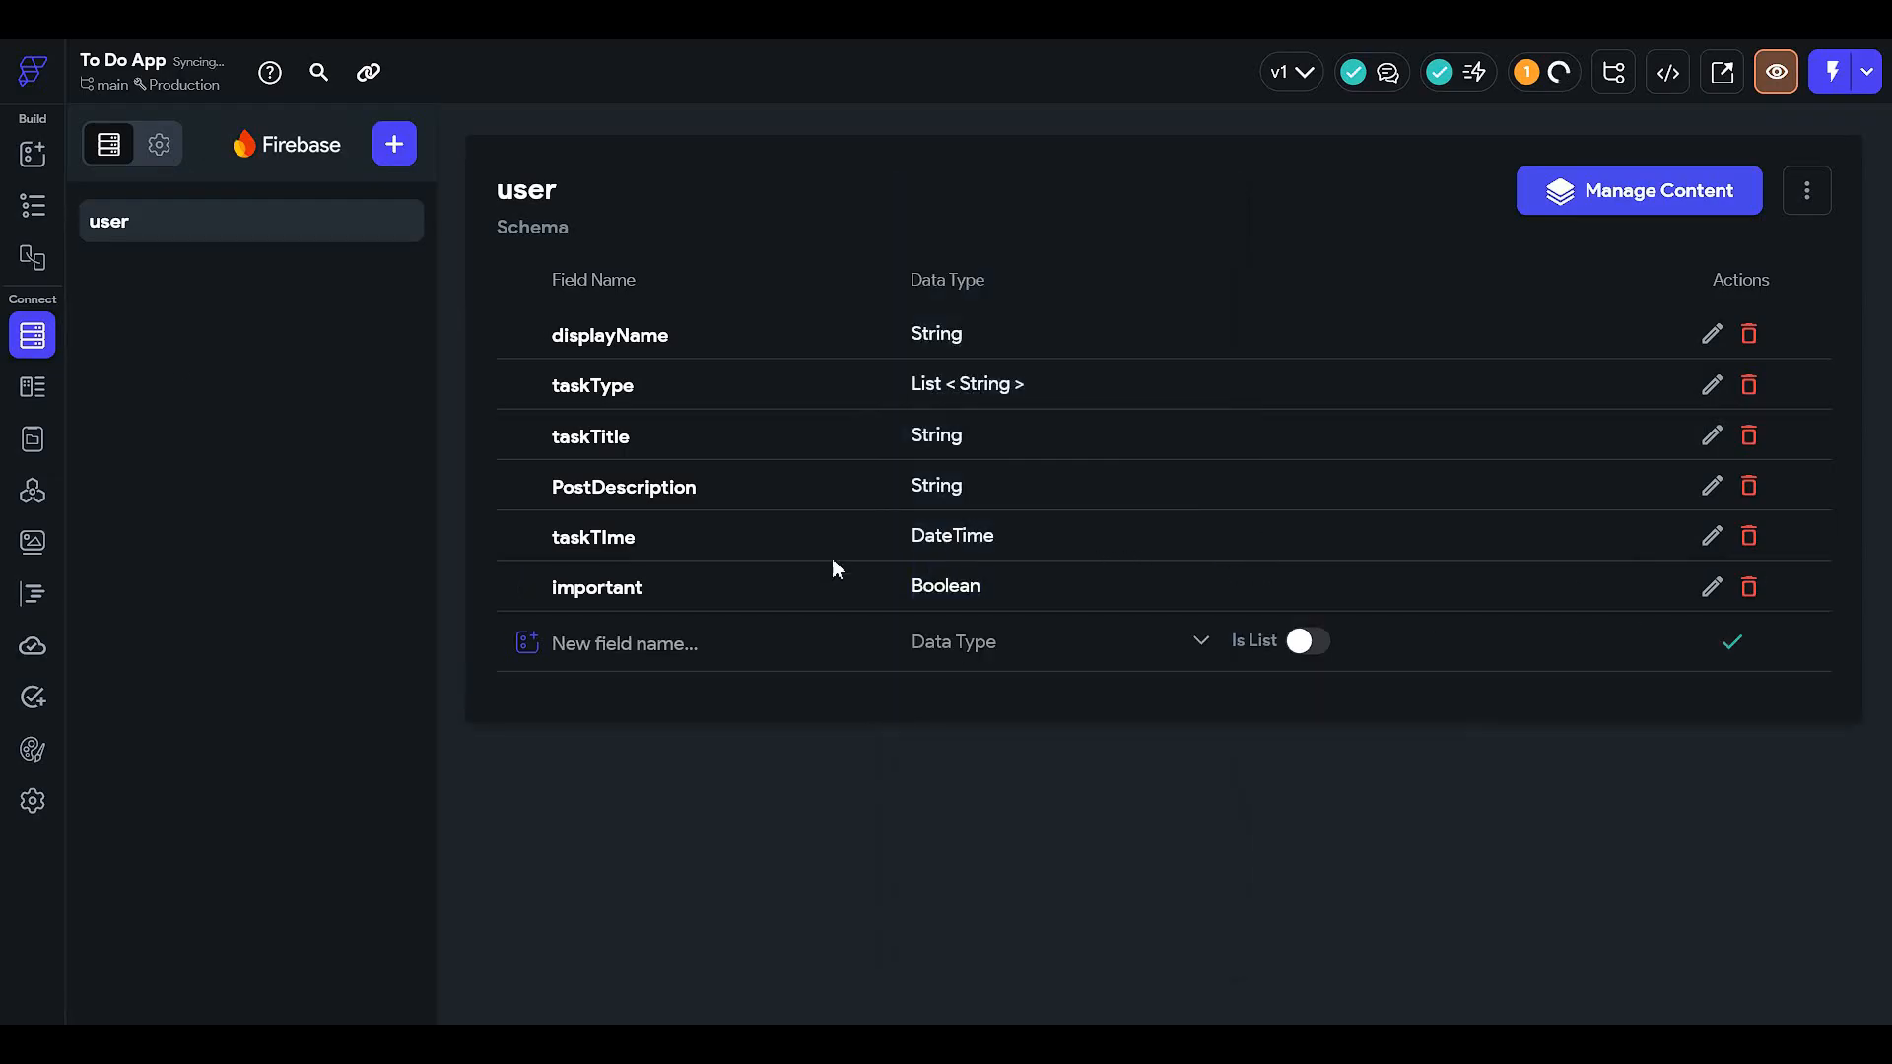
click(55, 219)
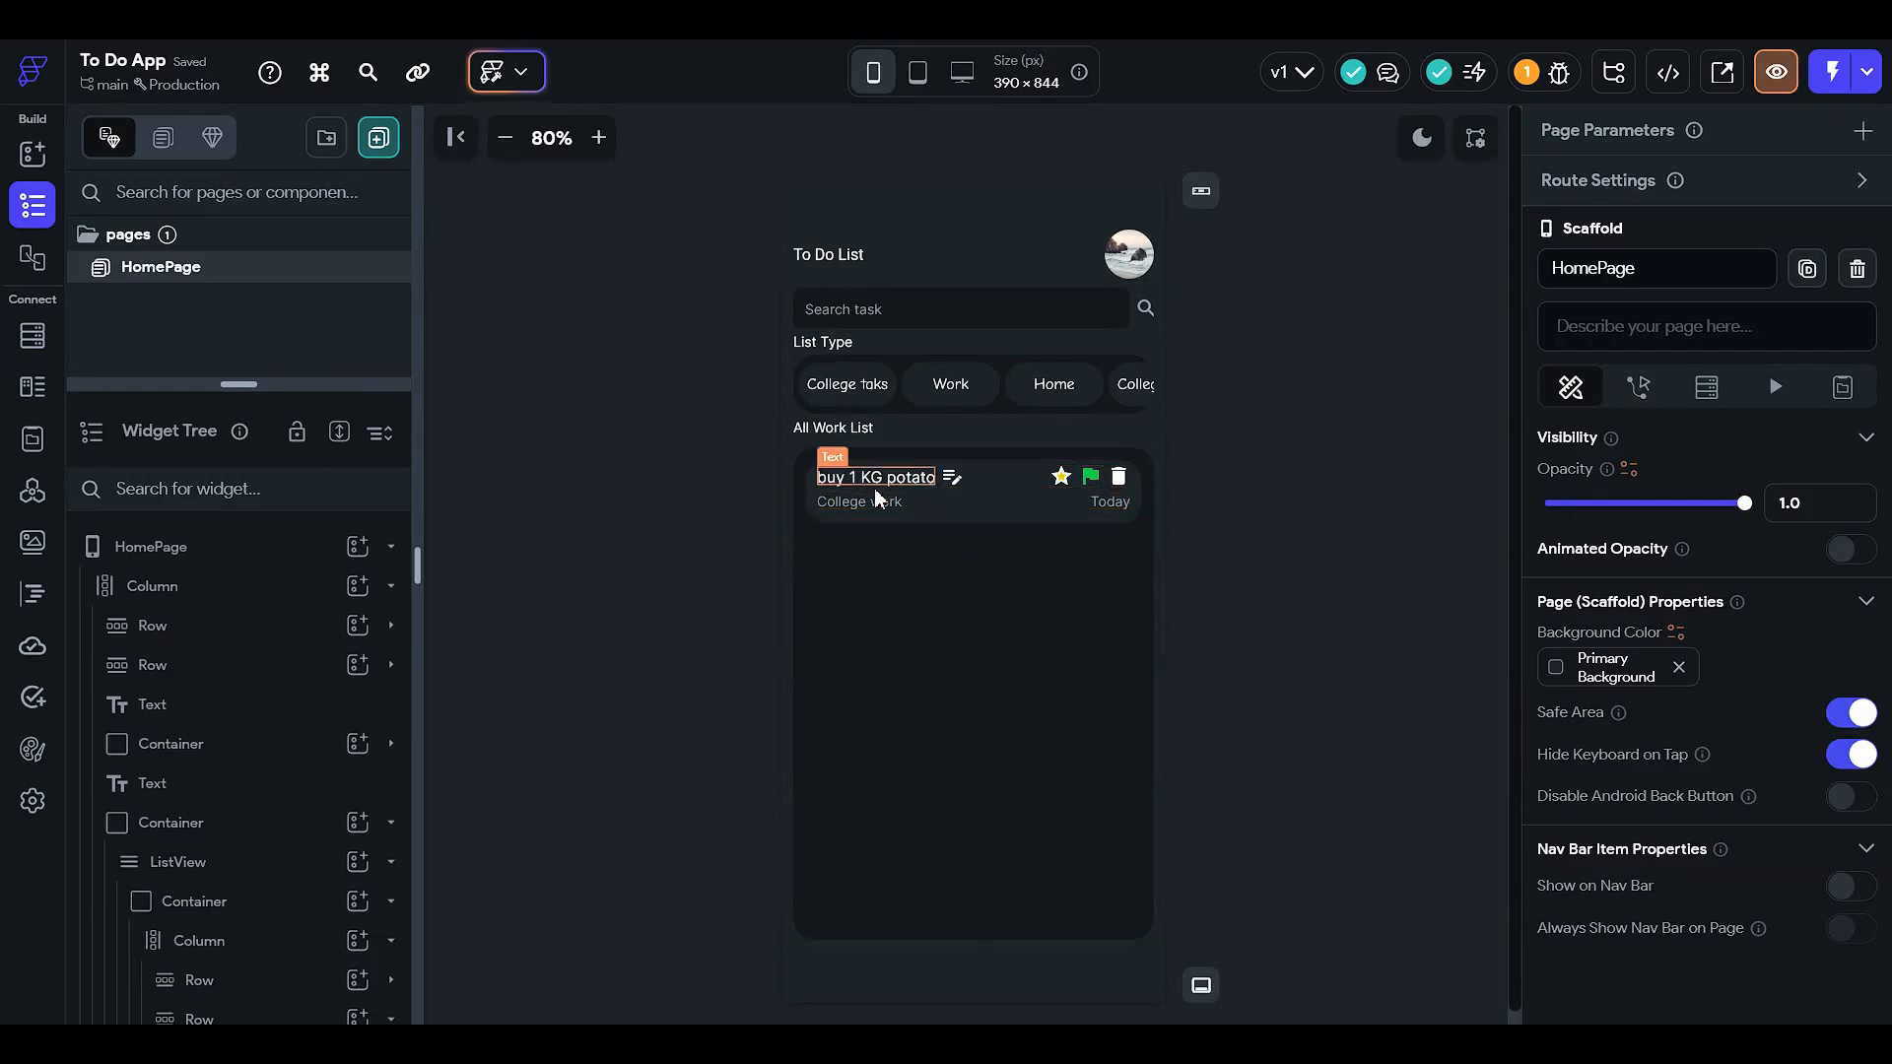
click(838, 506)
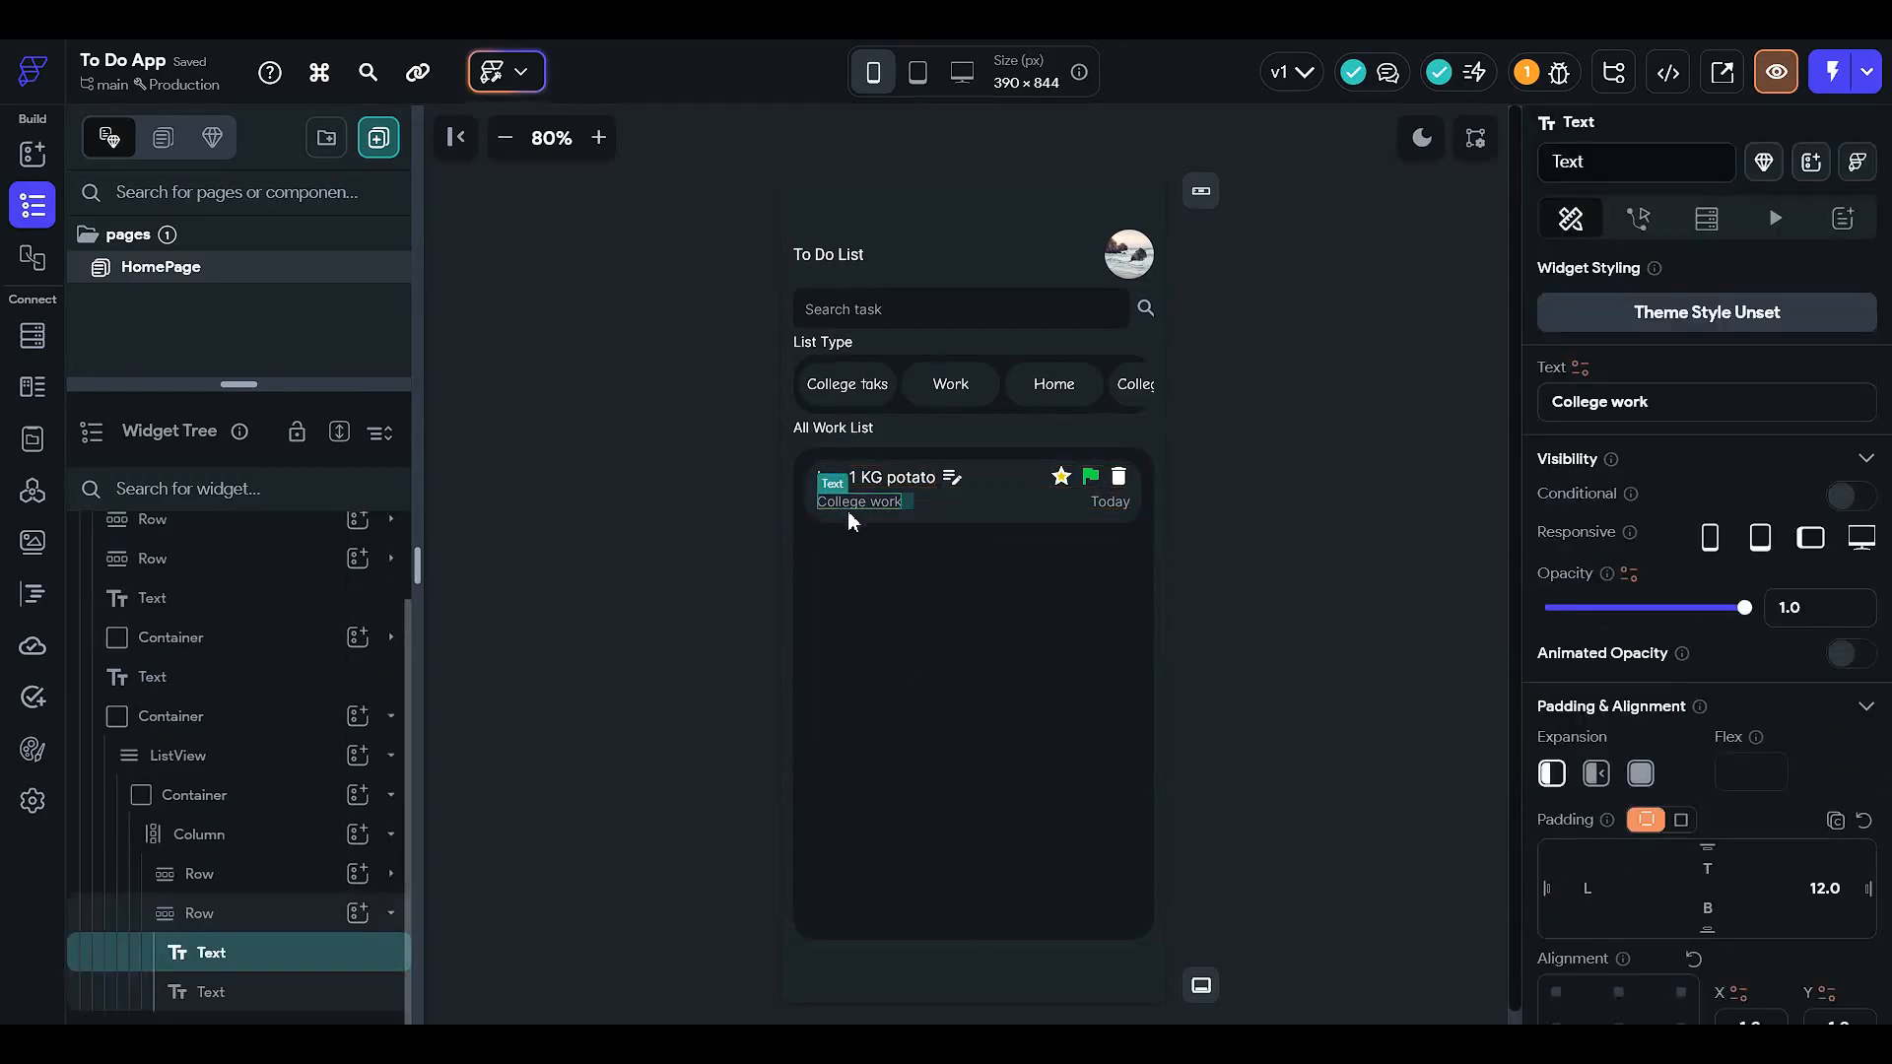
click(667, 603)
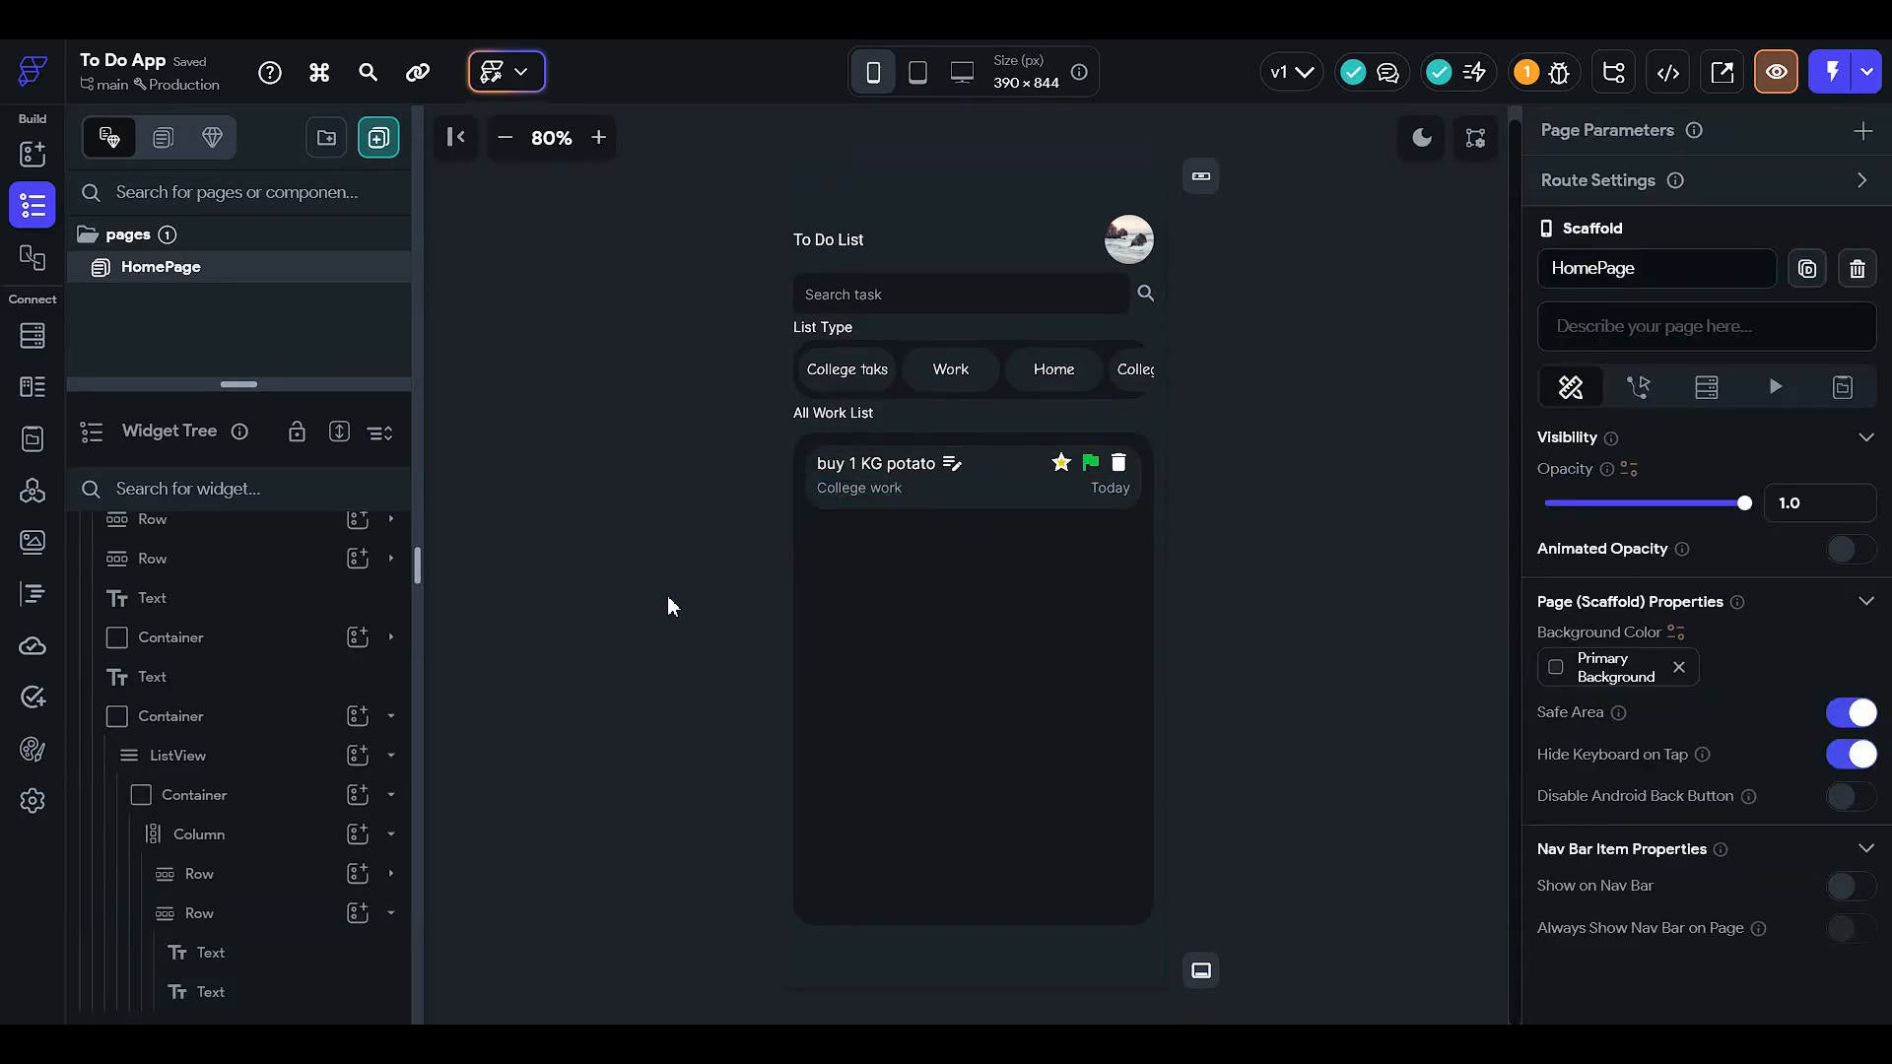
click(29, 331)
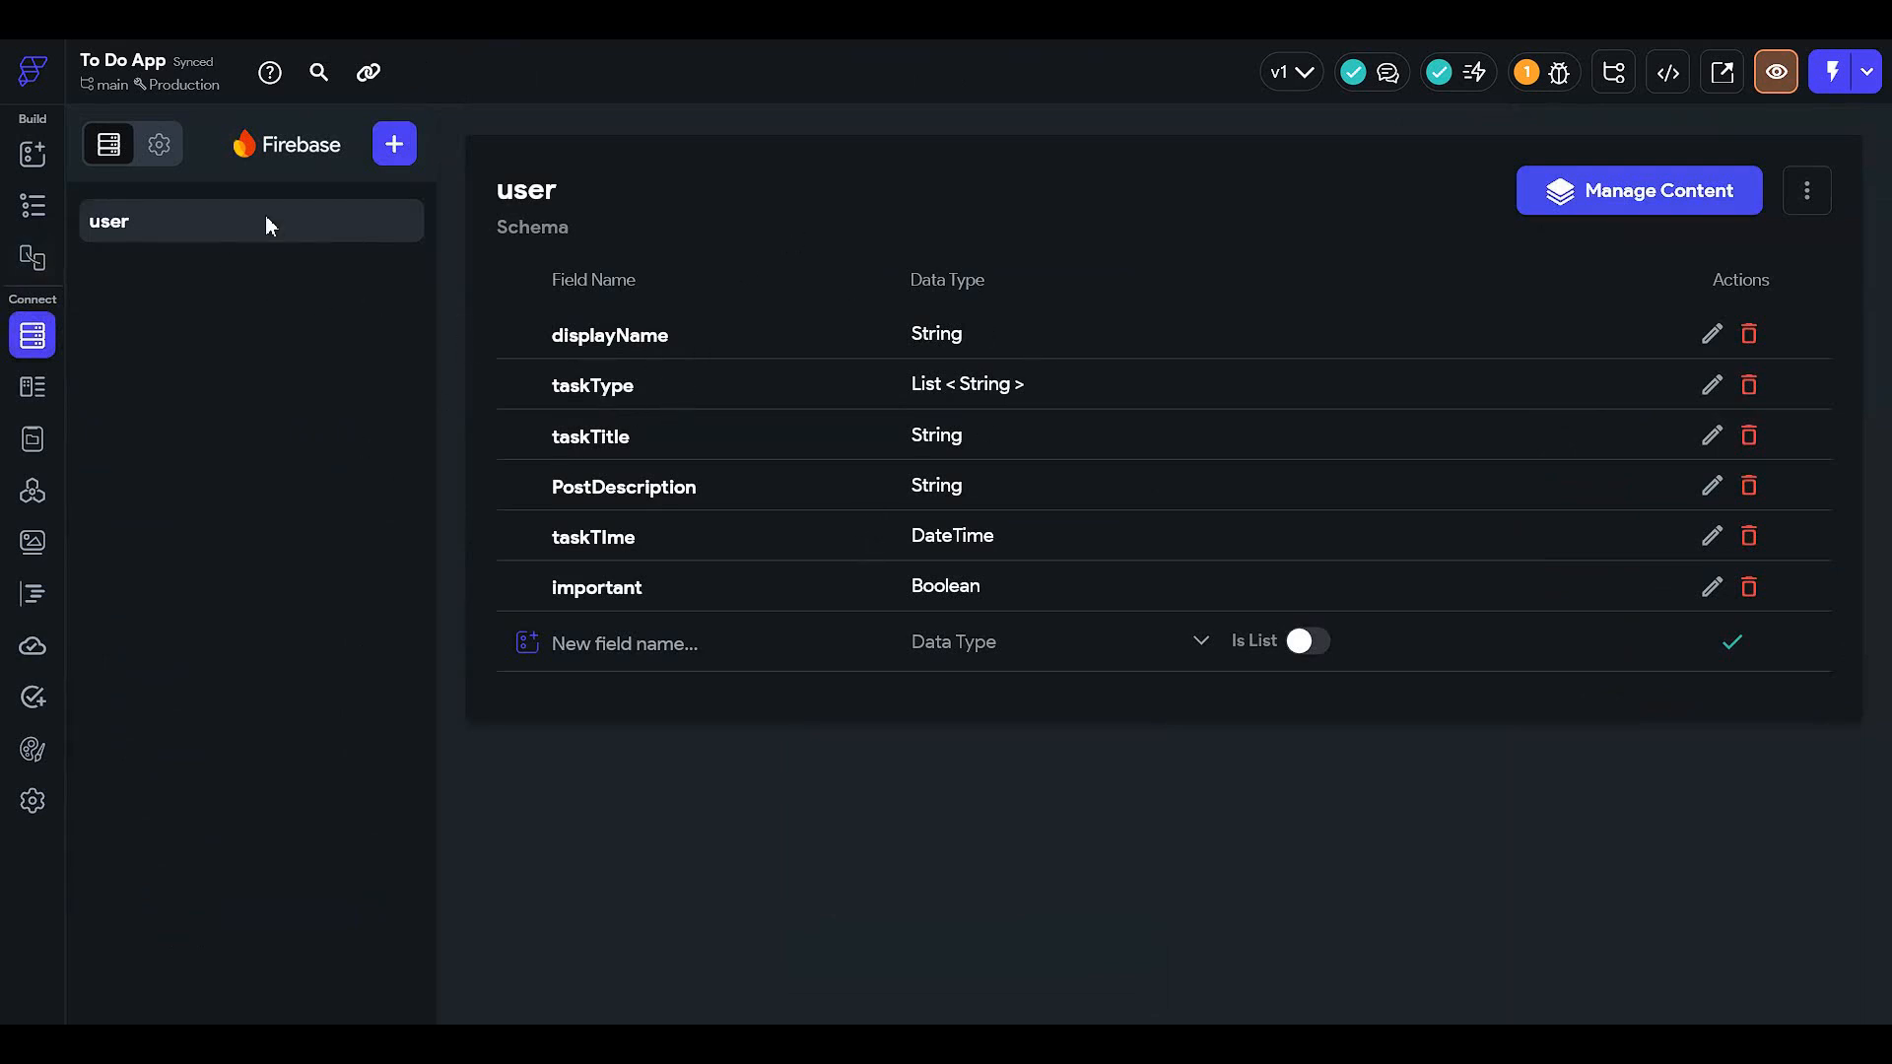
- Duplicate the user collection as a new collection named TaskBook
click(1807, 190)
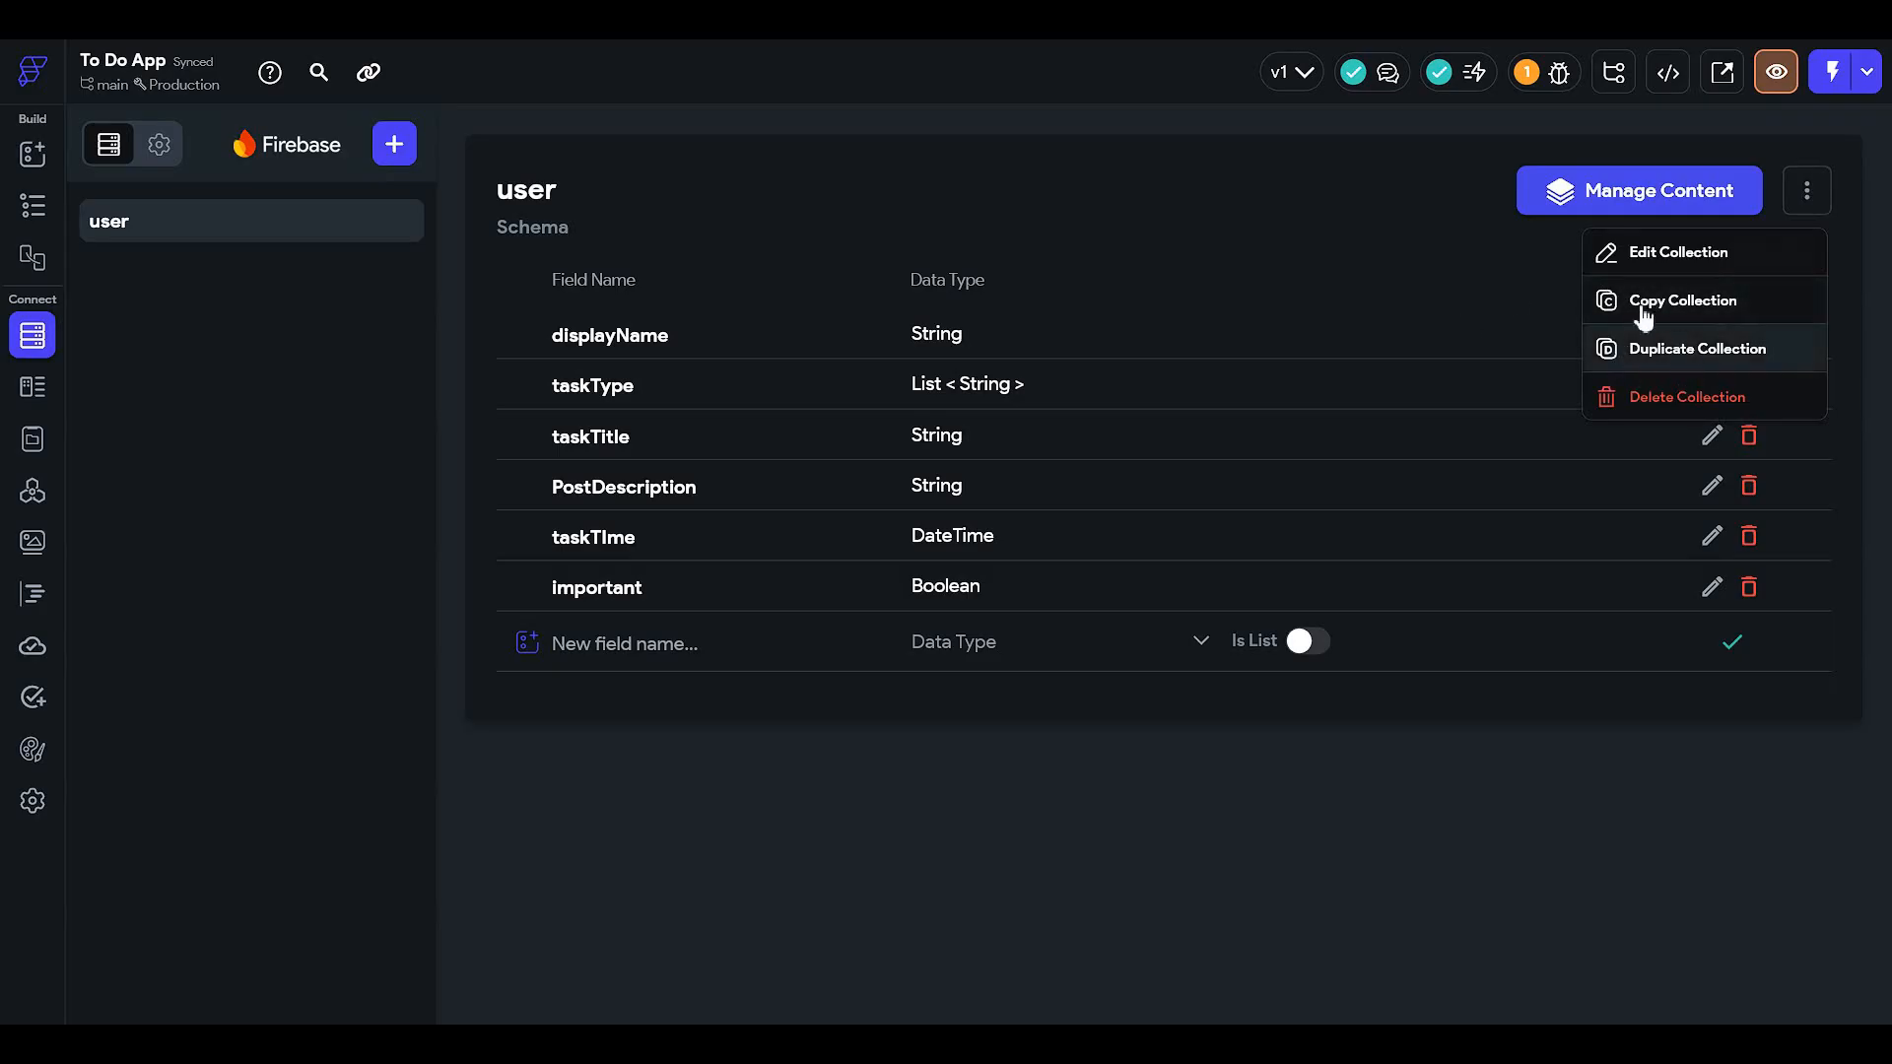
click(1639, 350)
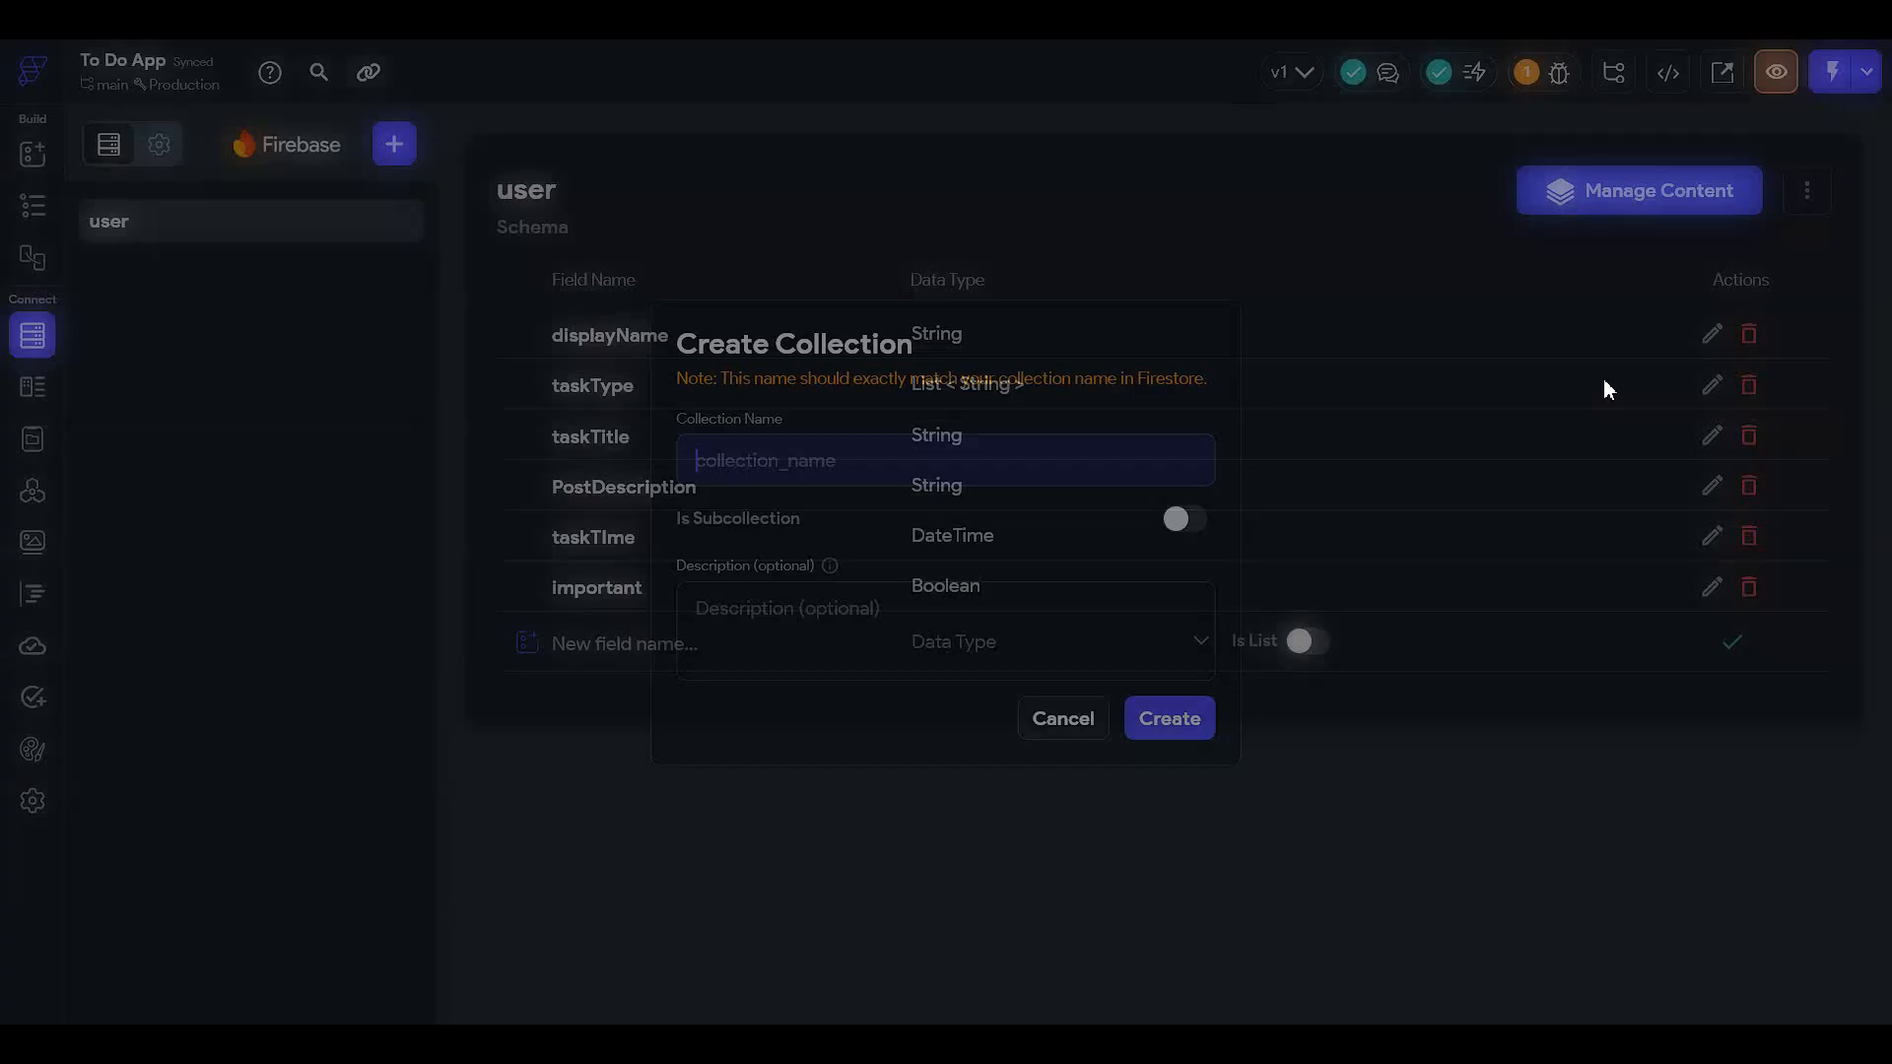
text(Task)
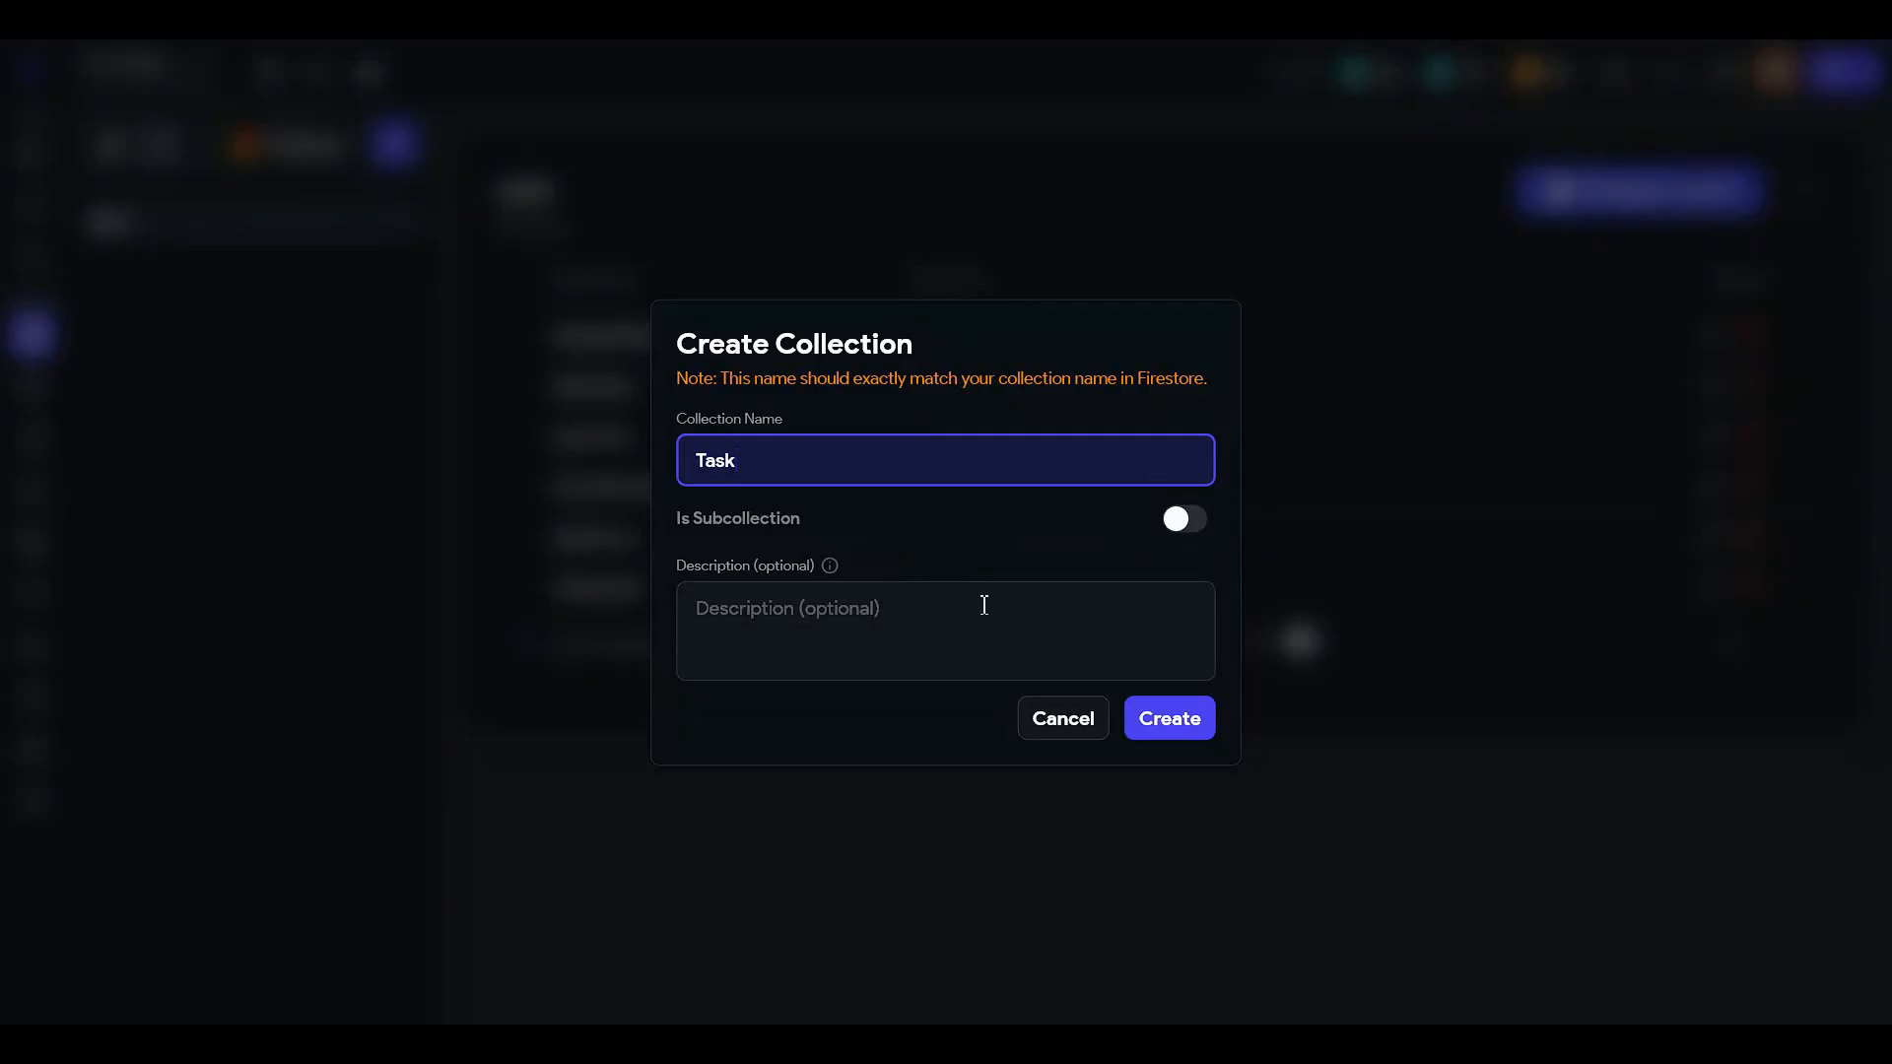
text(Book)
click(1173, 725)
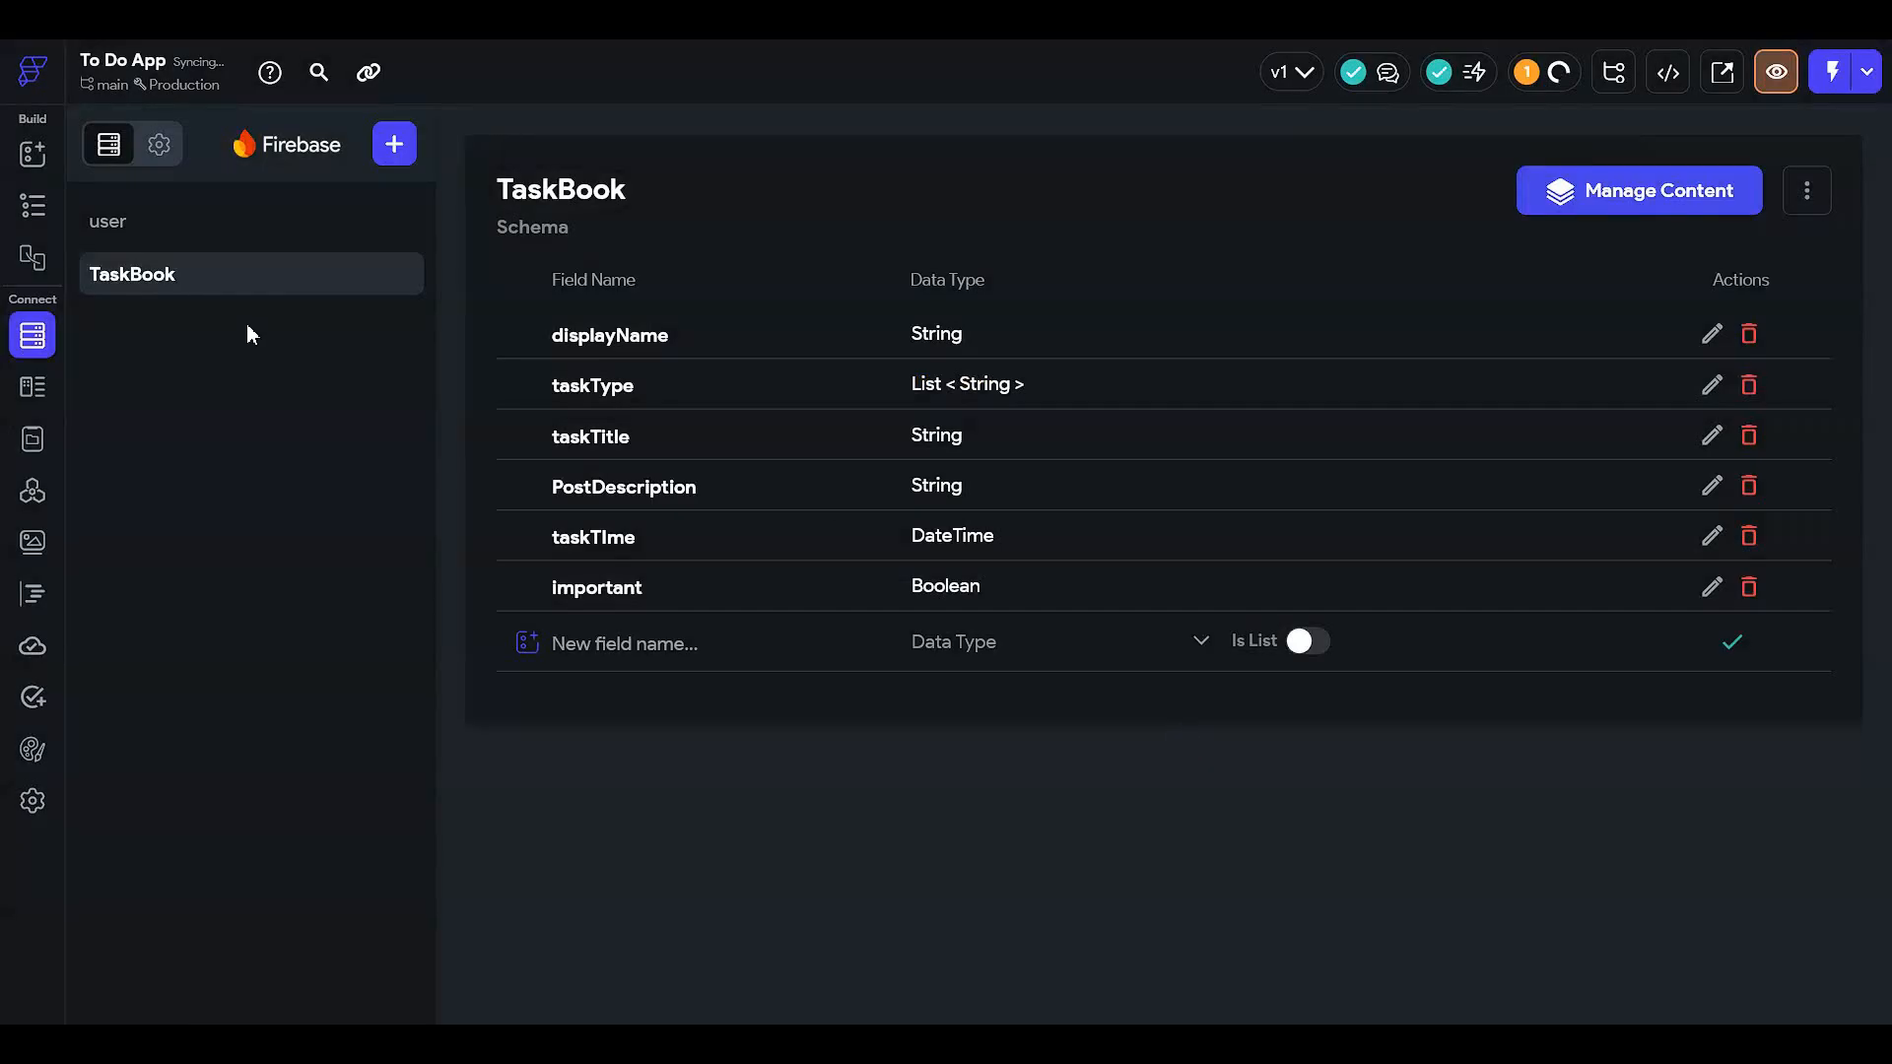
click(293, 233)
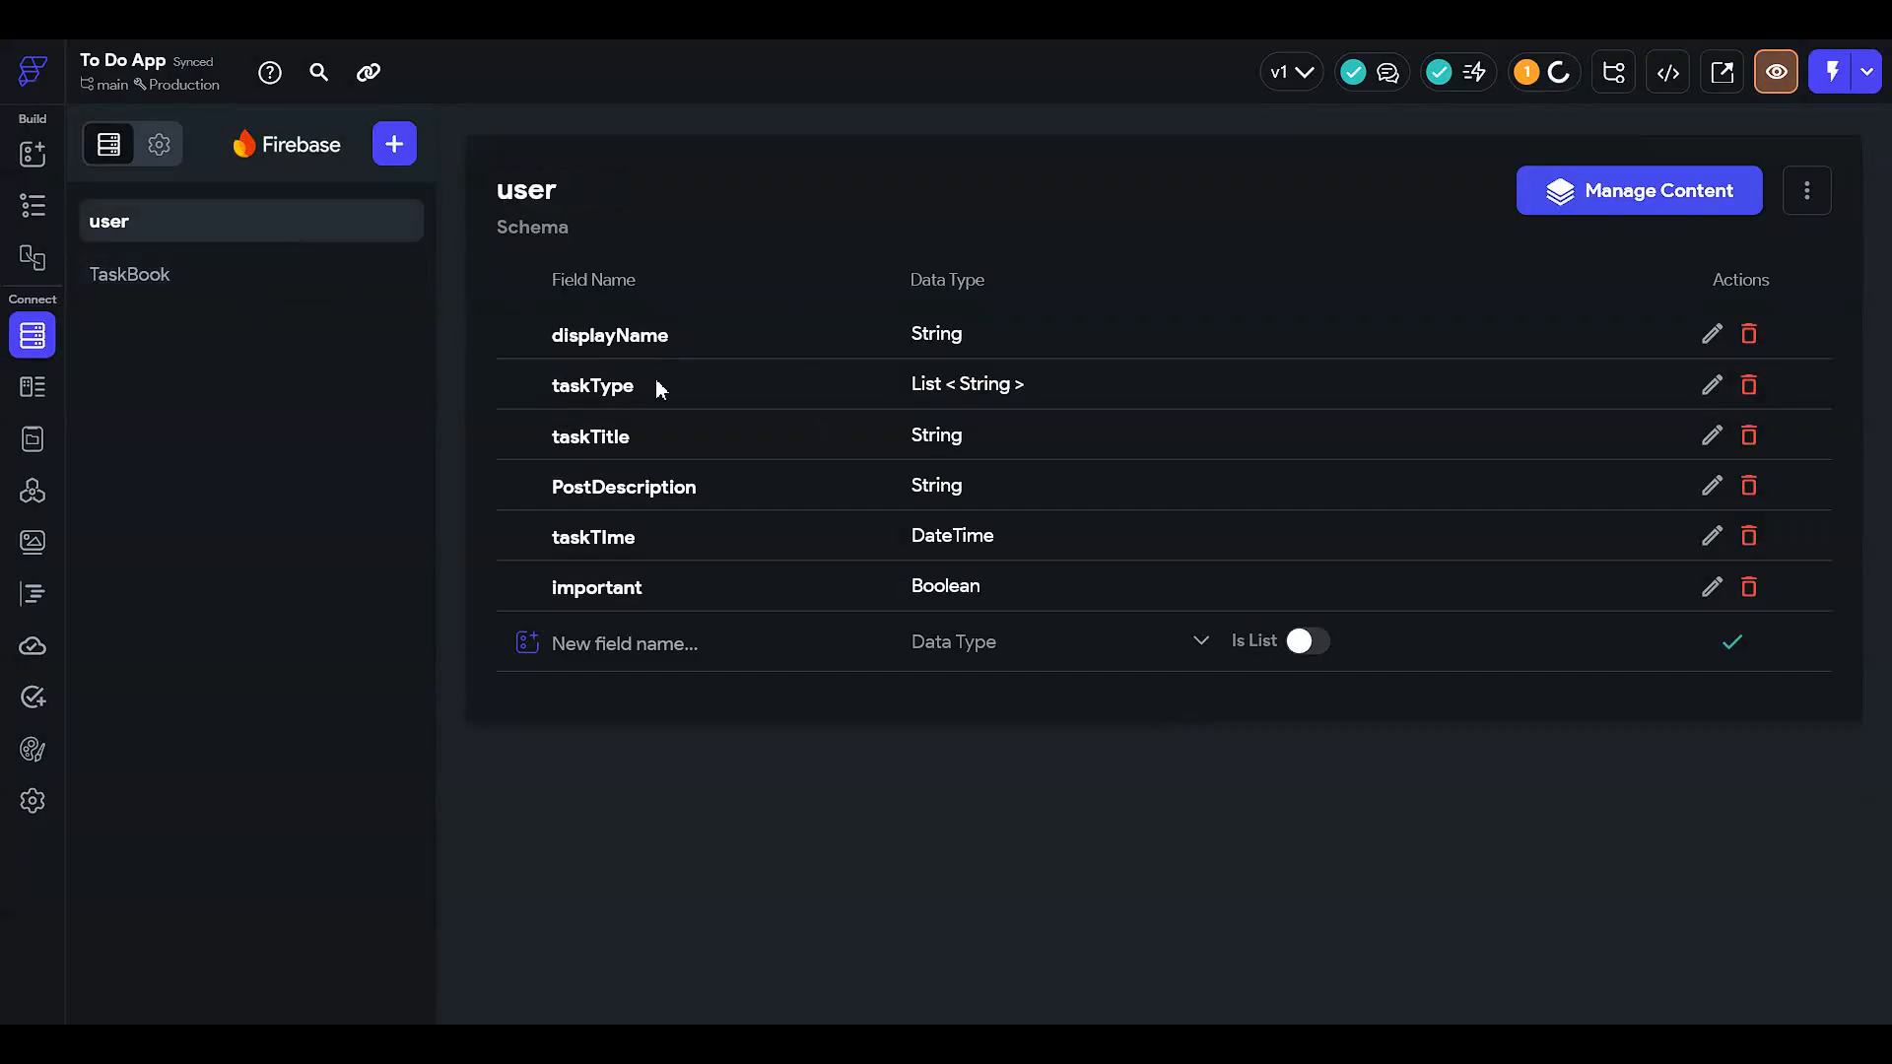
click(198, 275)
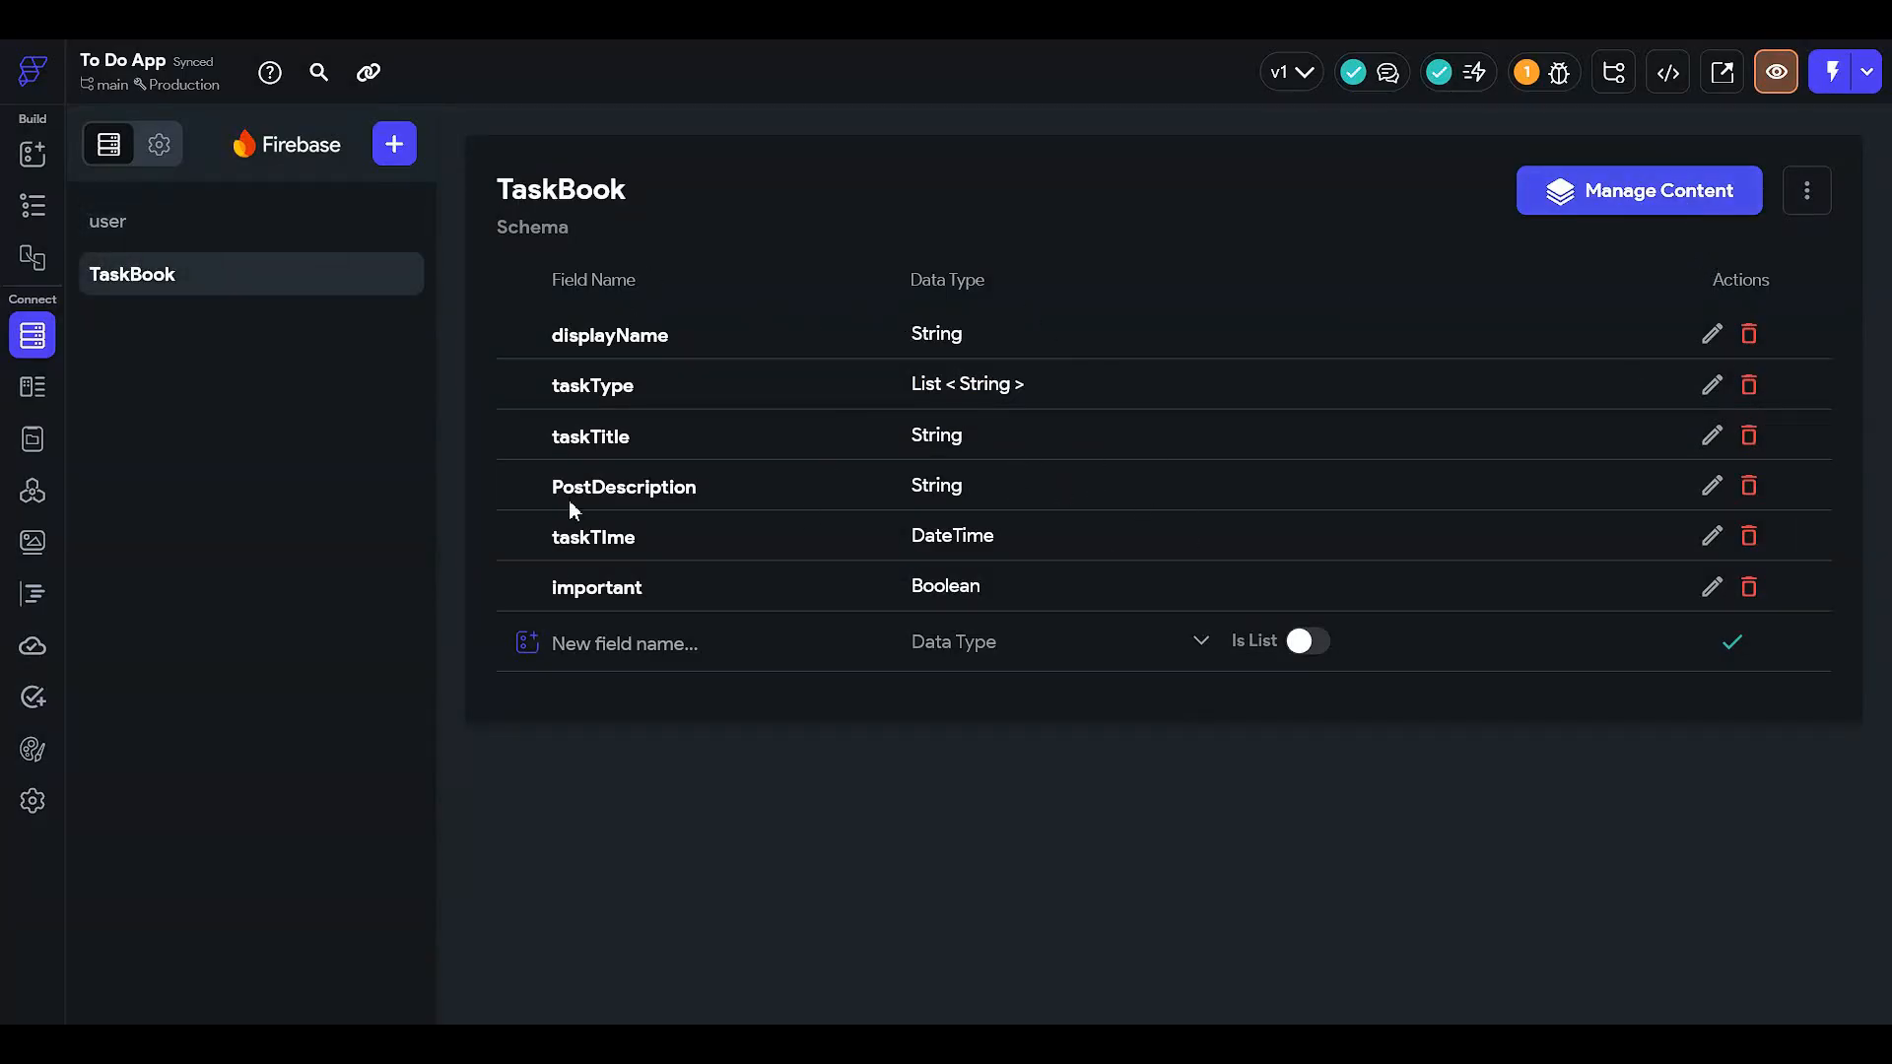
- Add a userRef field to TaskBook as a Document Reference to the user collection
click(555, 666)
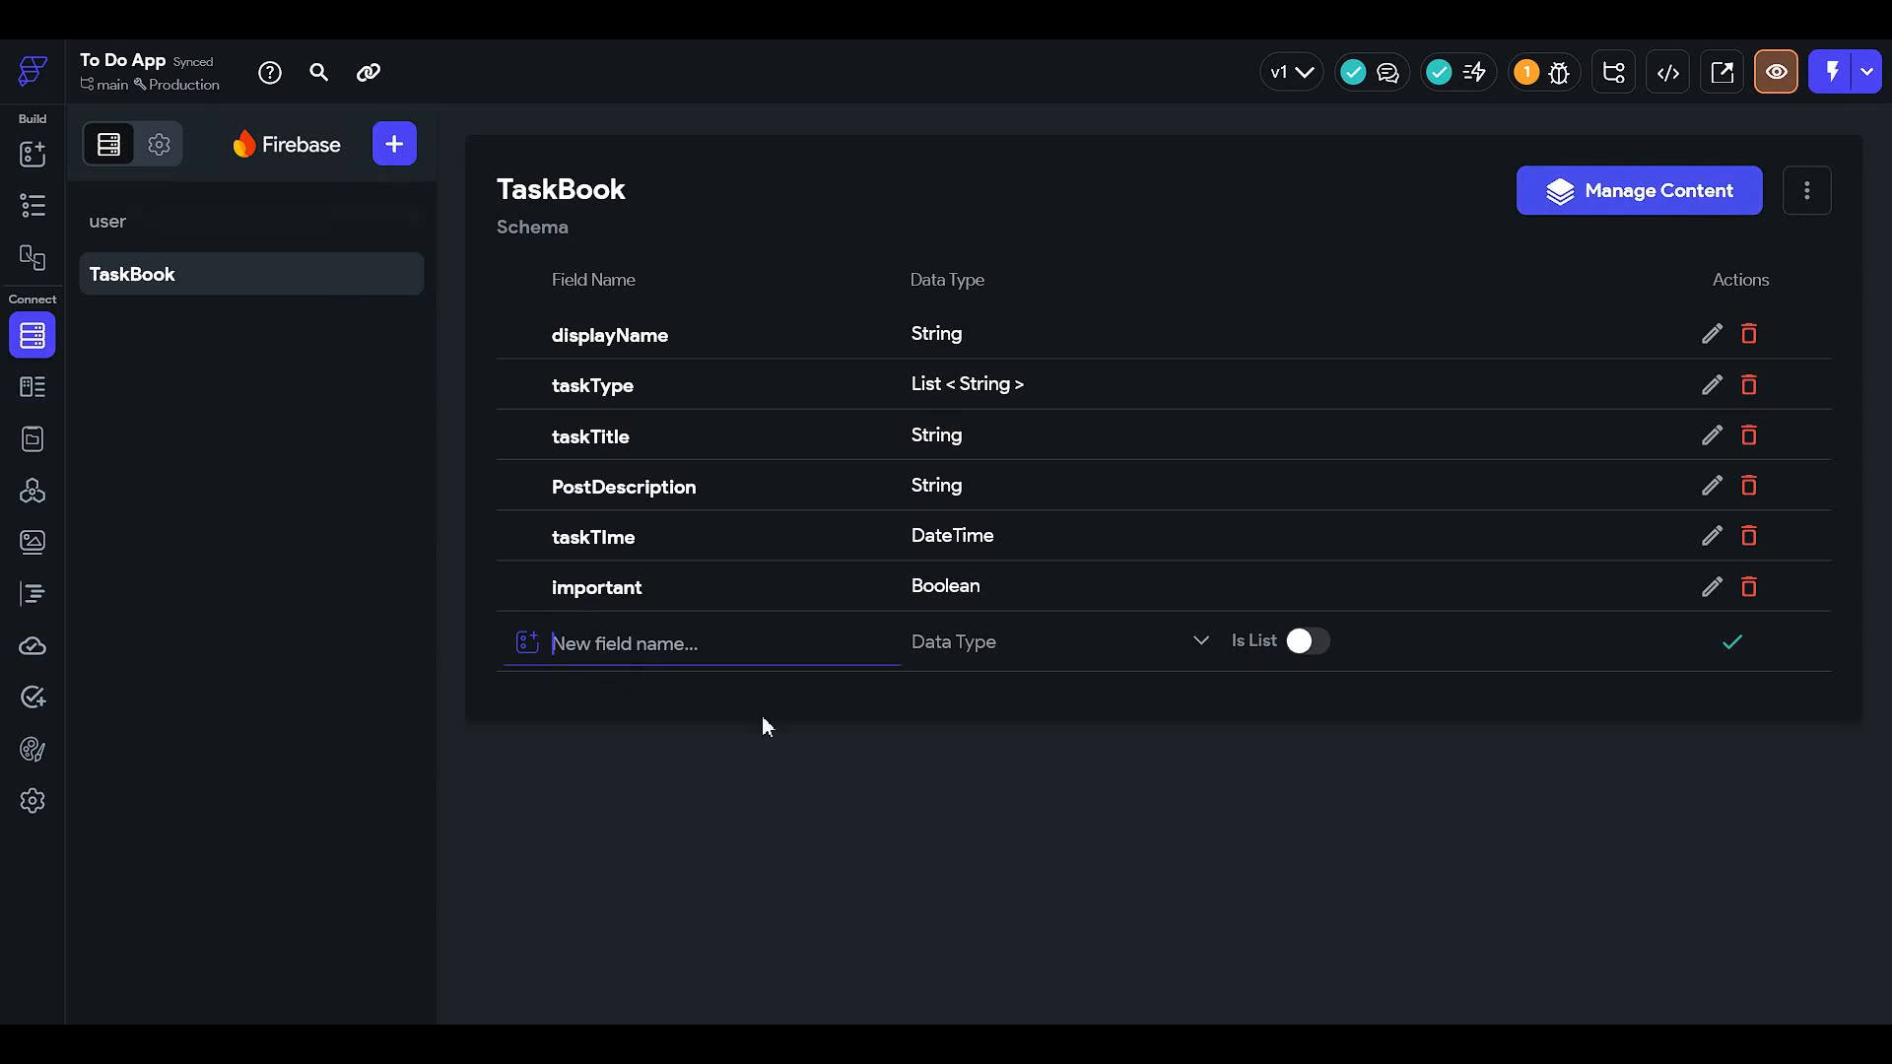
text(userRef)
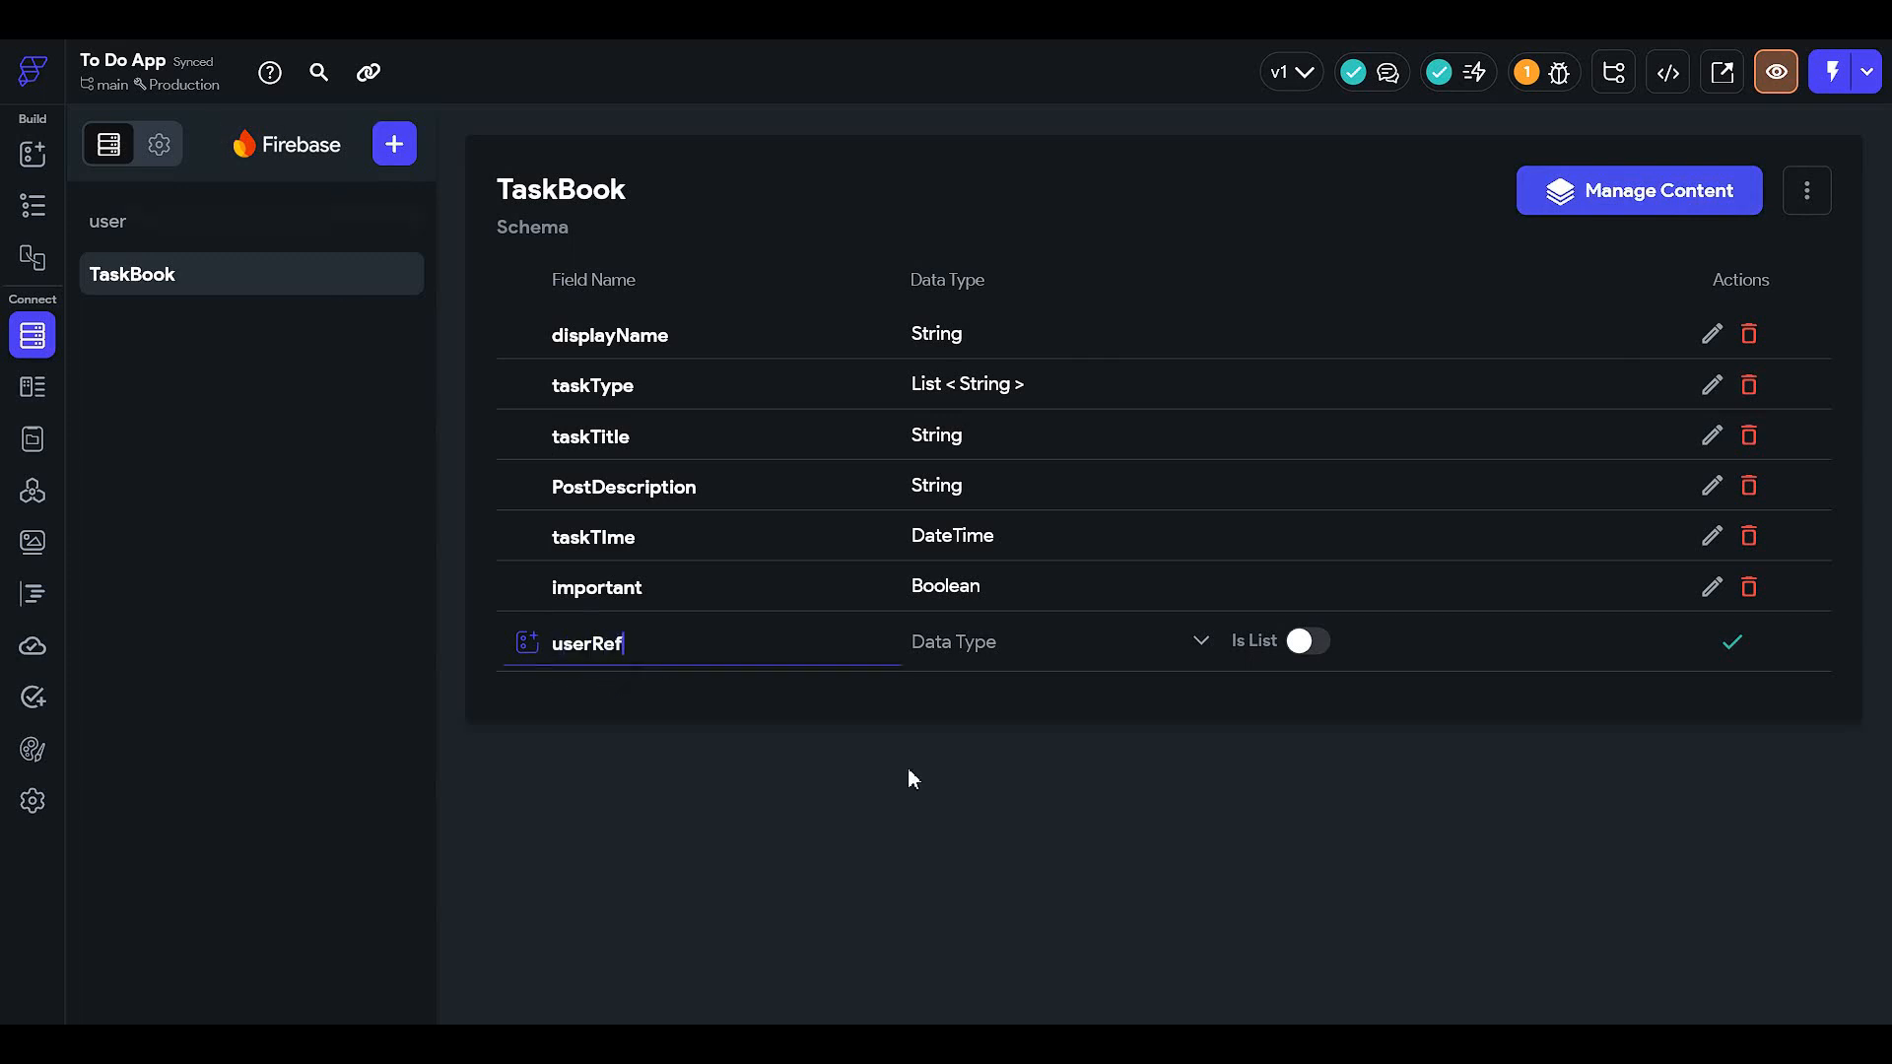
click(1022, 645)
click(1083, 693)
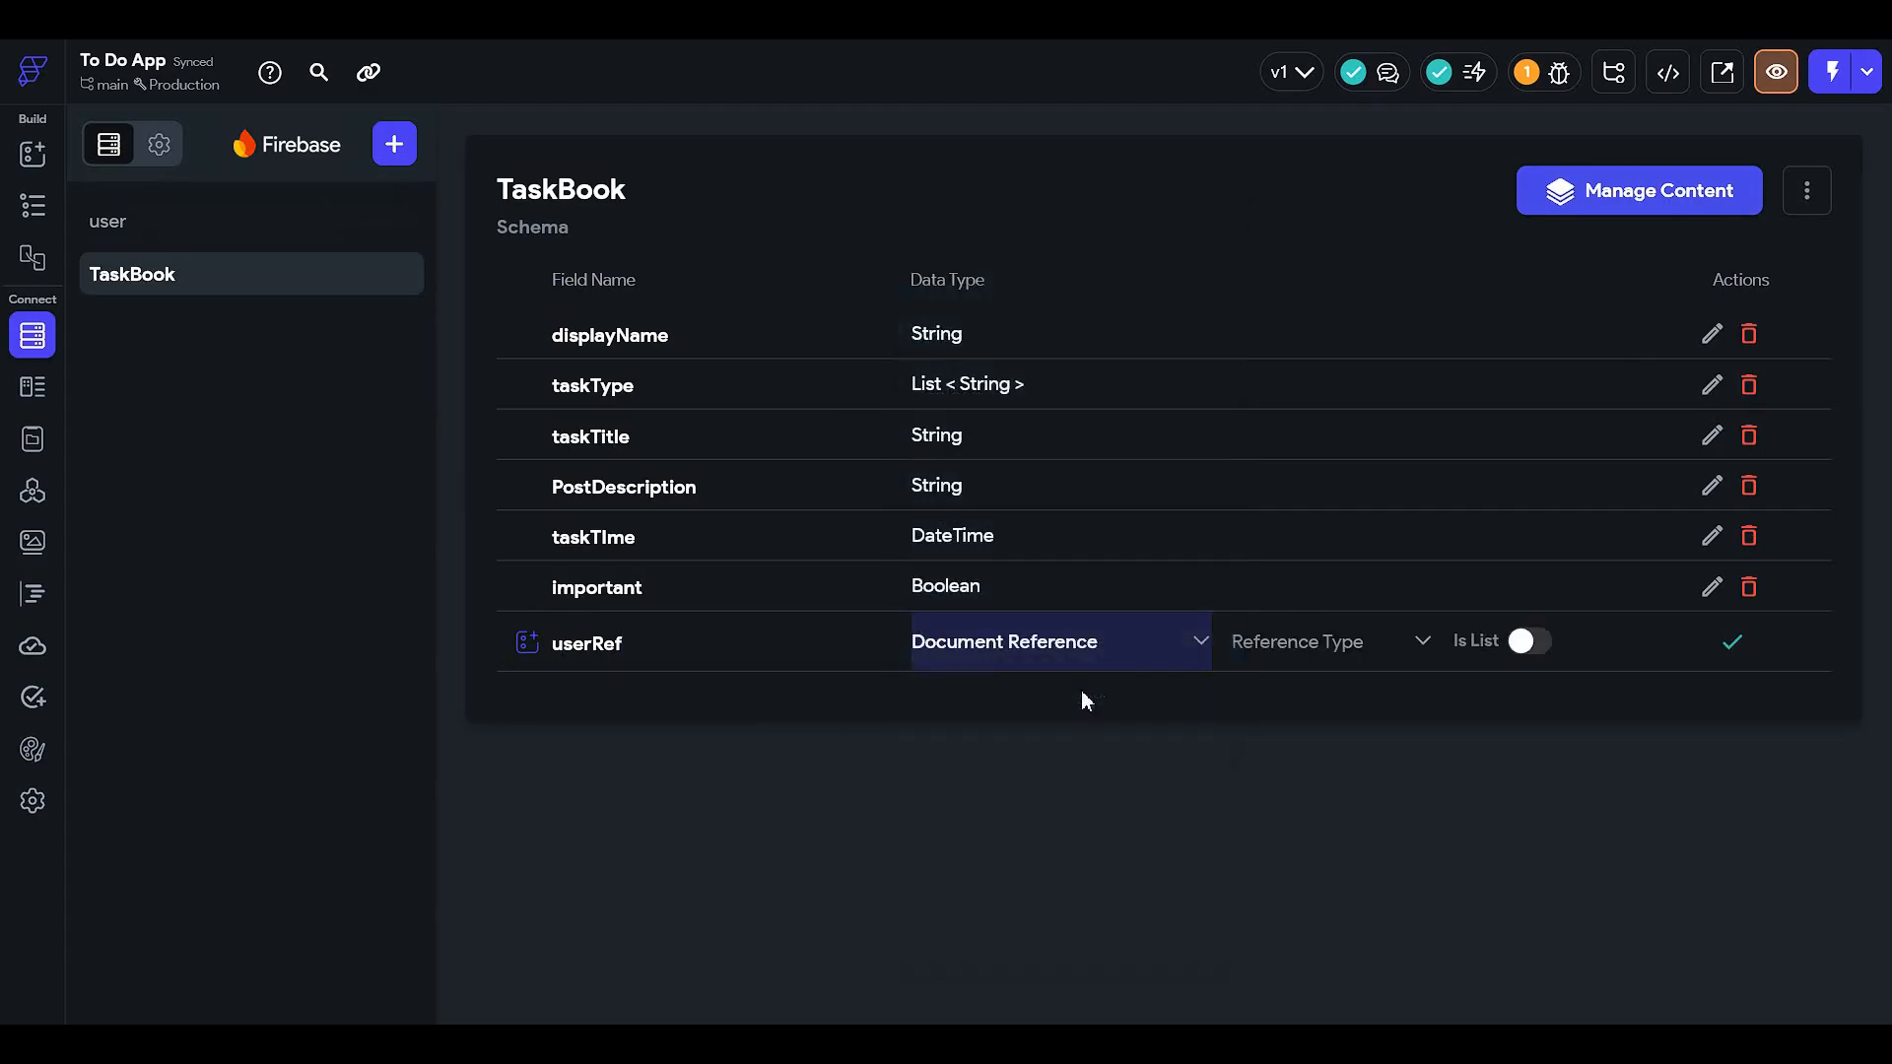
click(1328, 660)
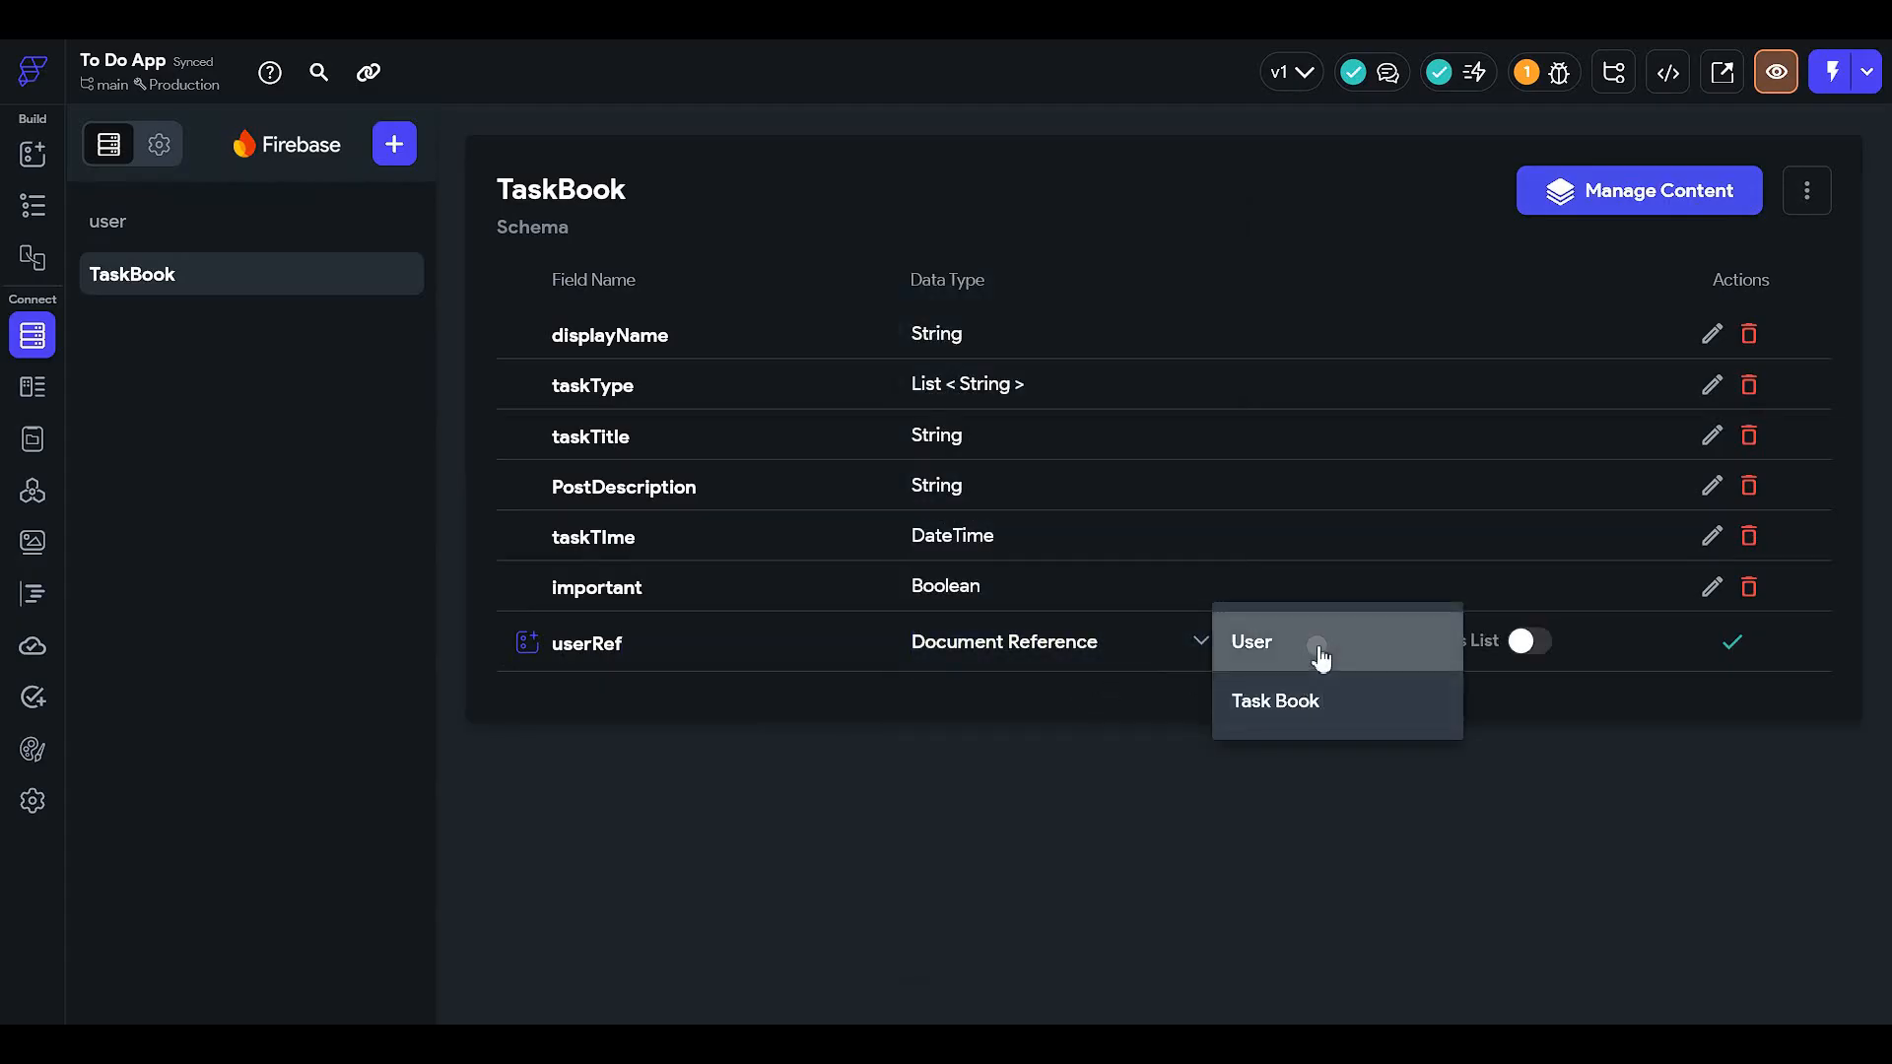
click(1320, 646)
click(1734, 647)
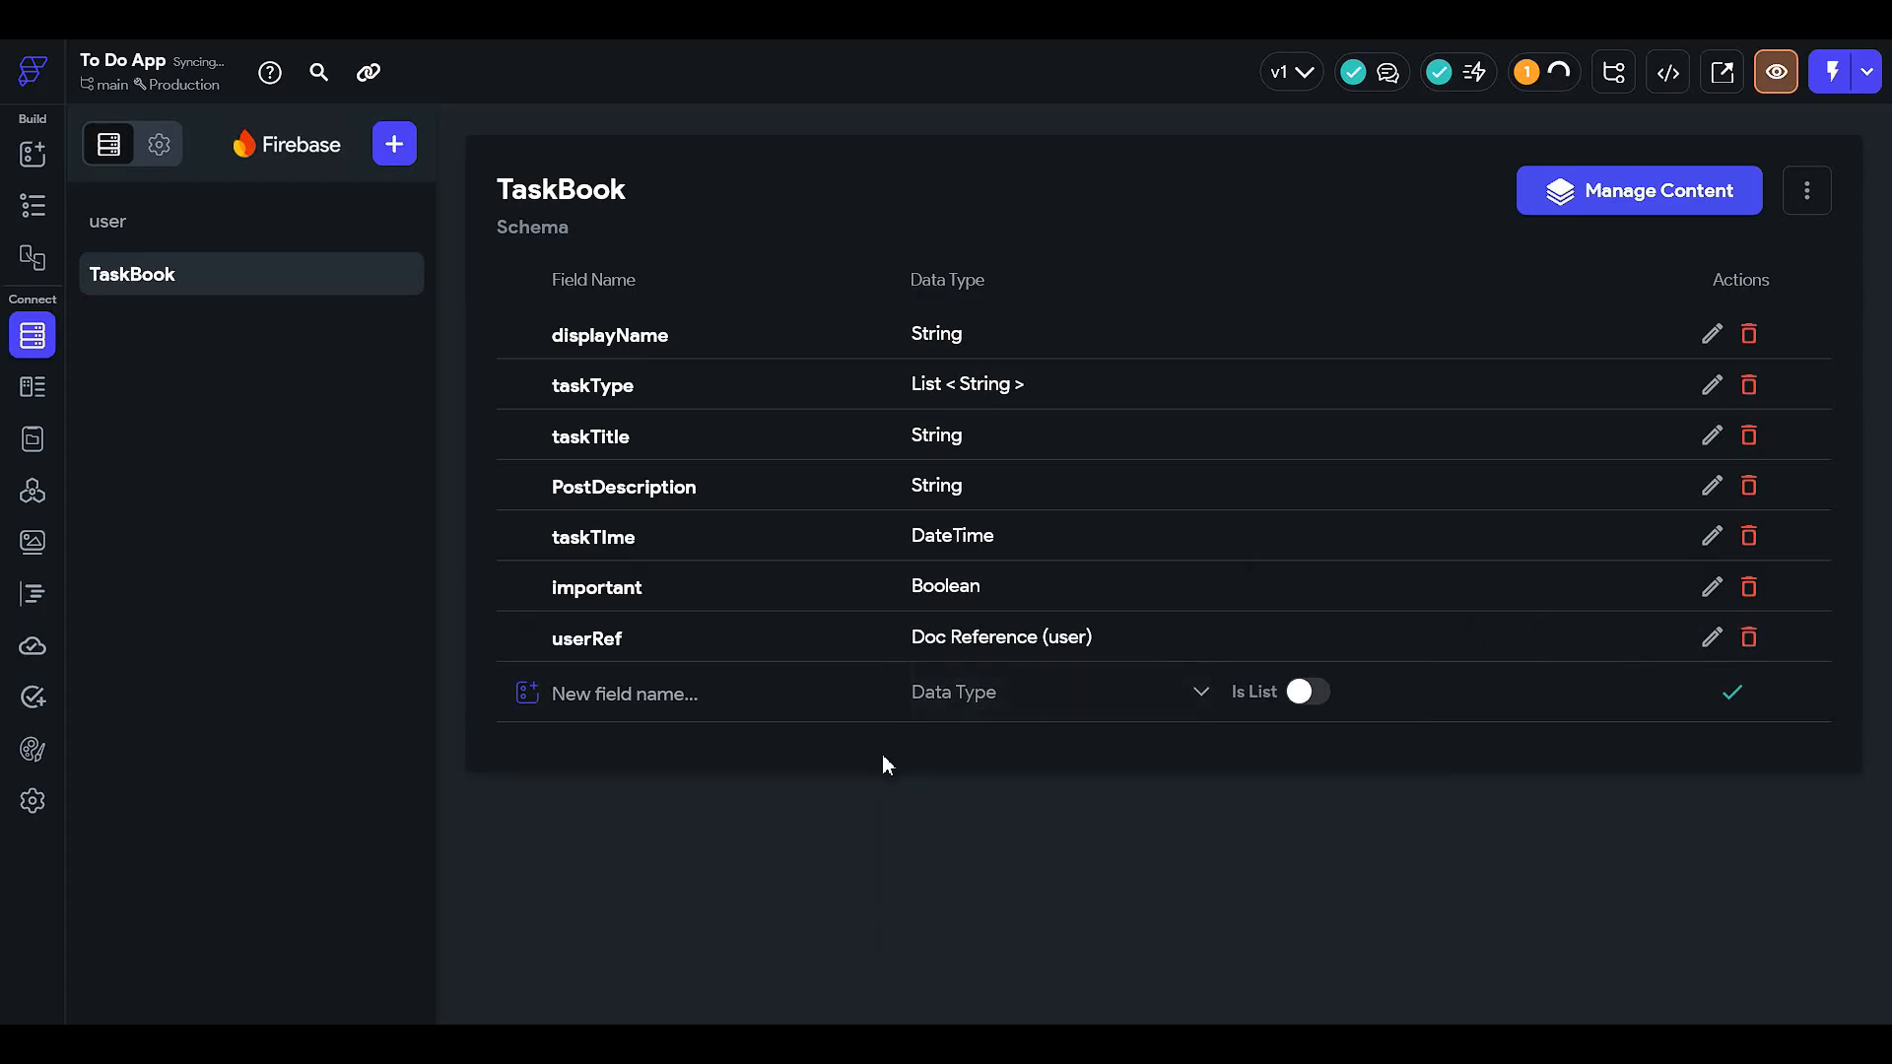
click(237, 228)
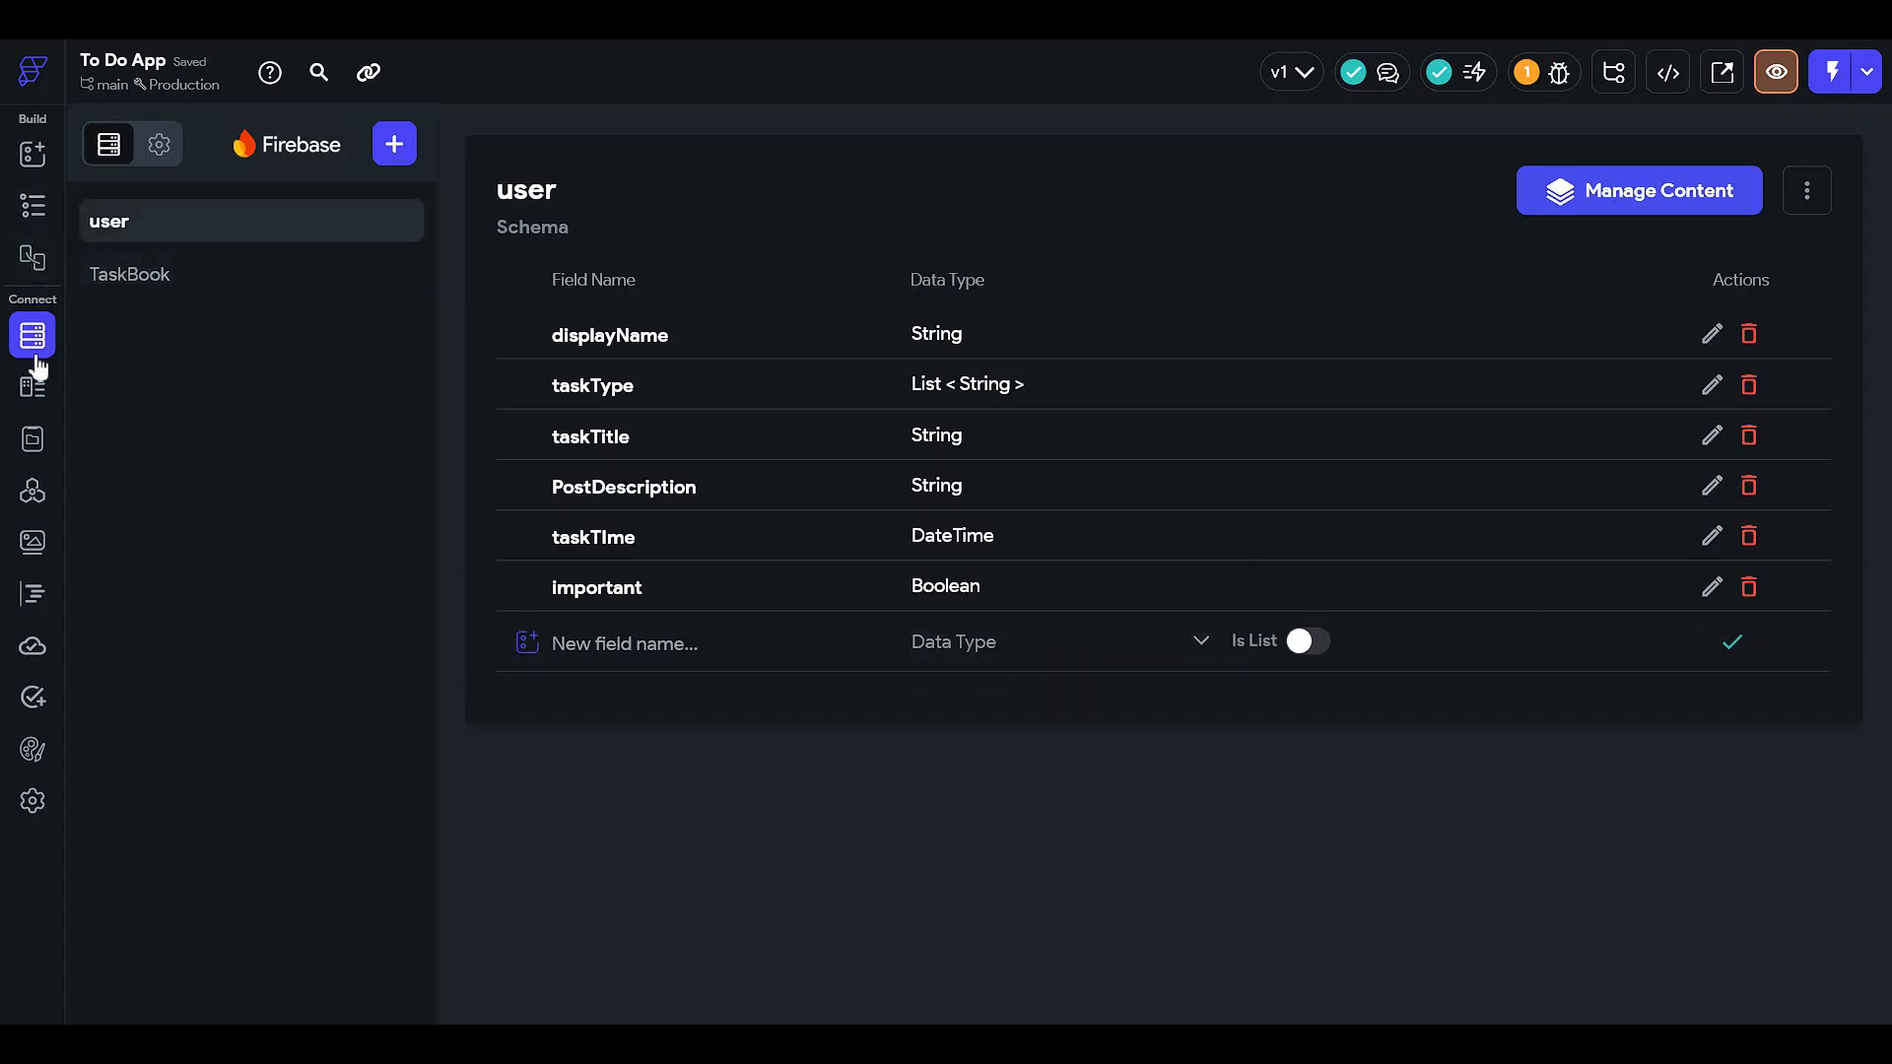
click(31, 207)
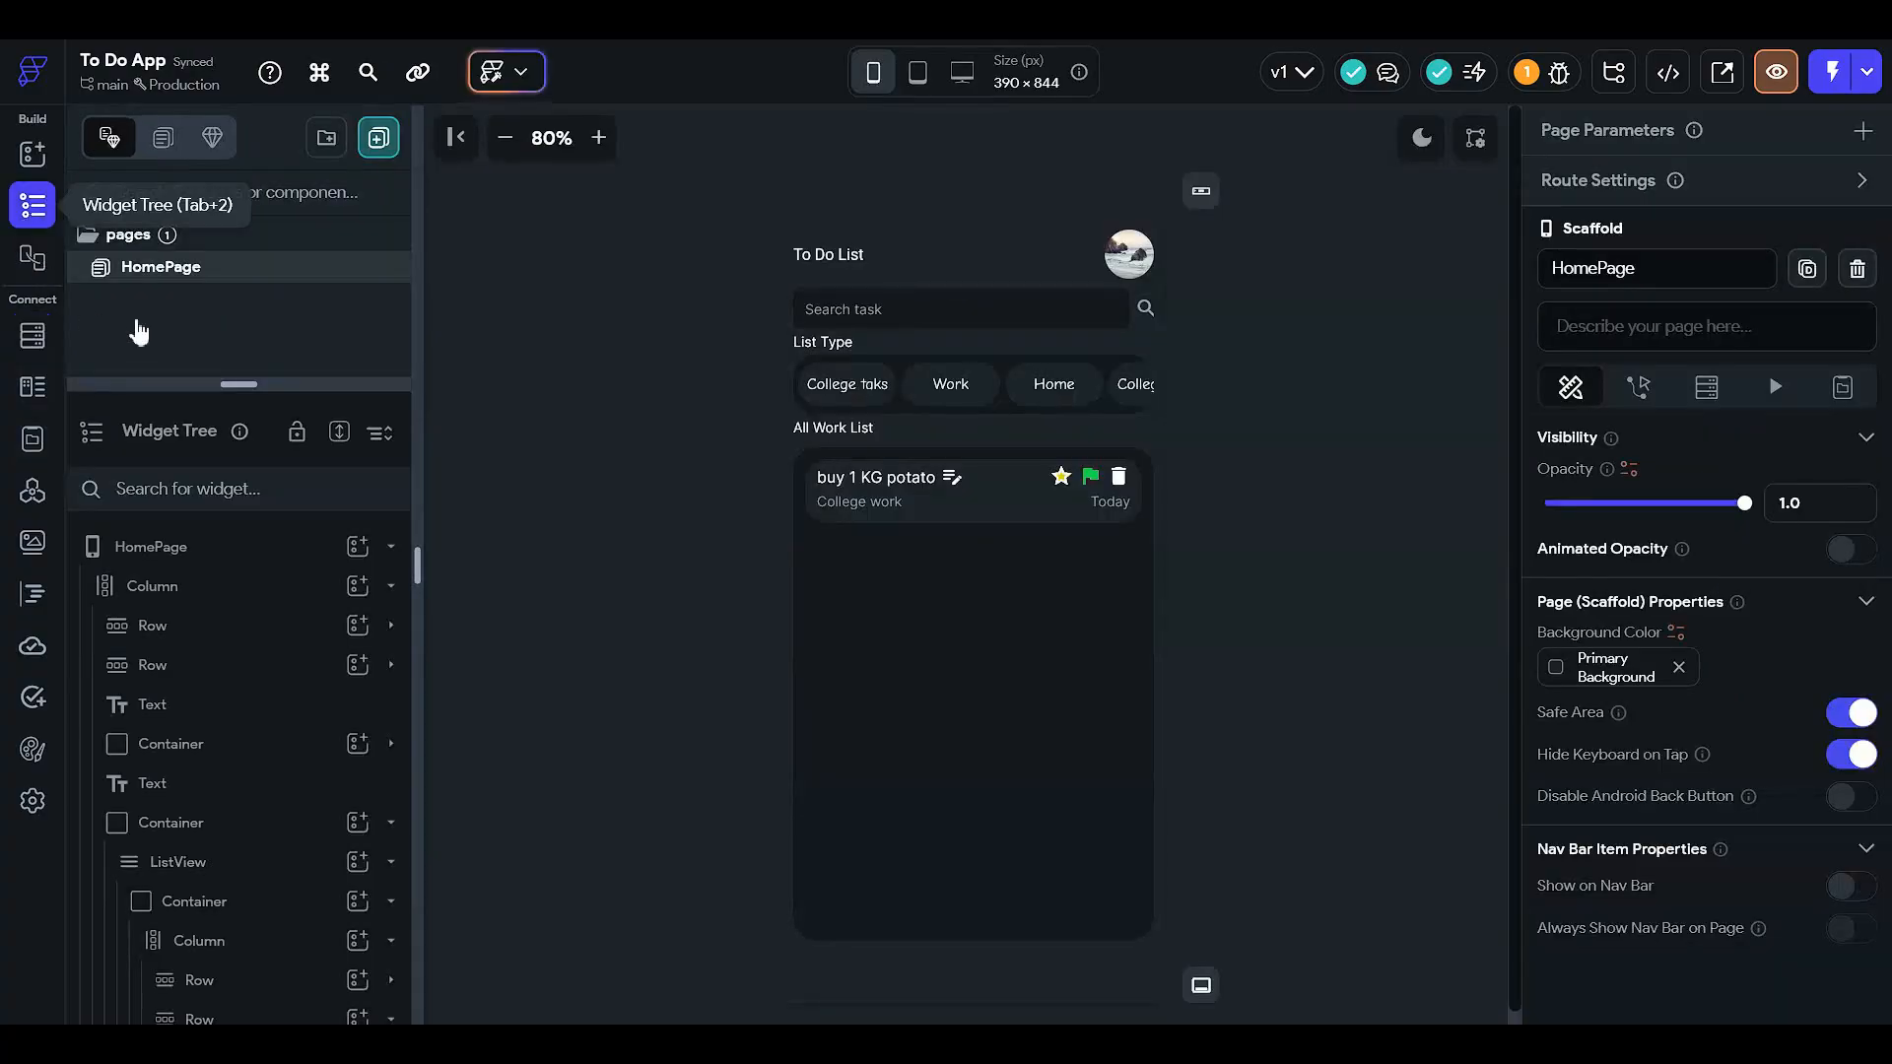
click(45, 339)
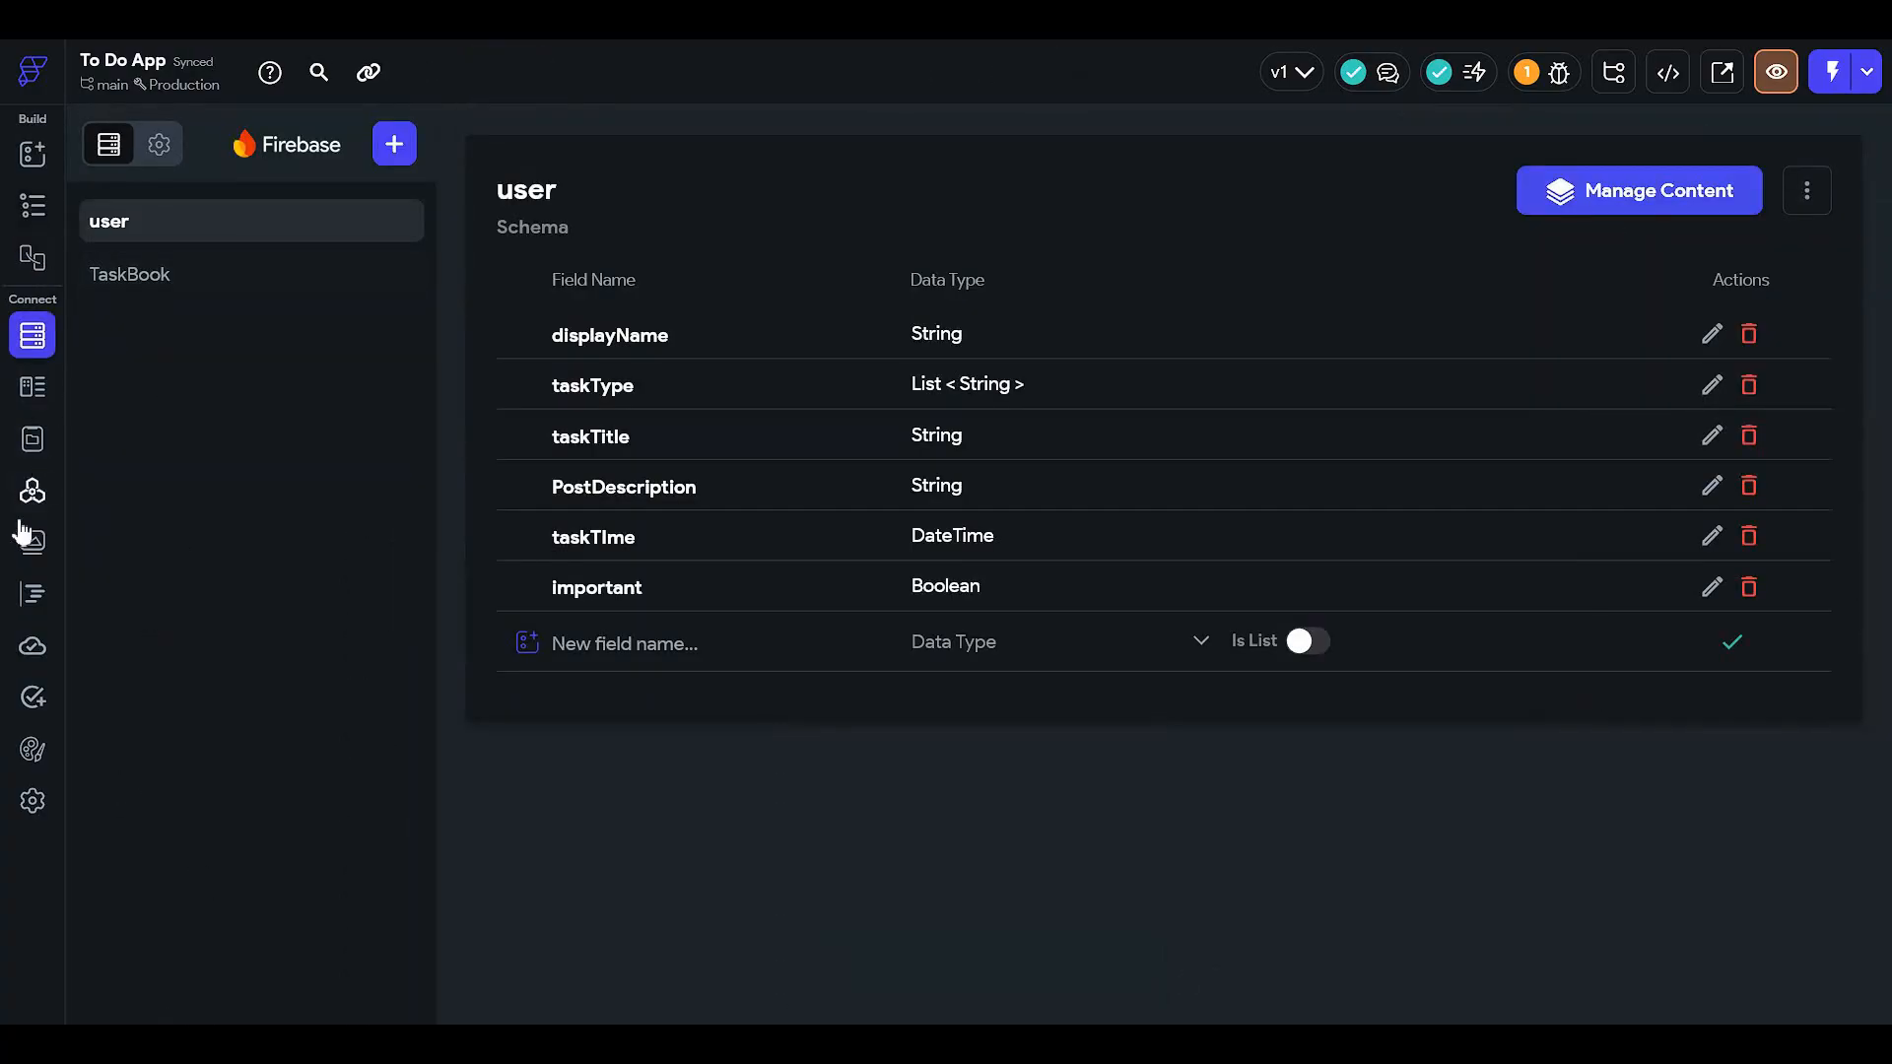
- Browse the app settings sections, from App Details through Firebase and language settings
click(35, 799)
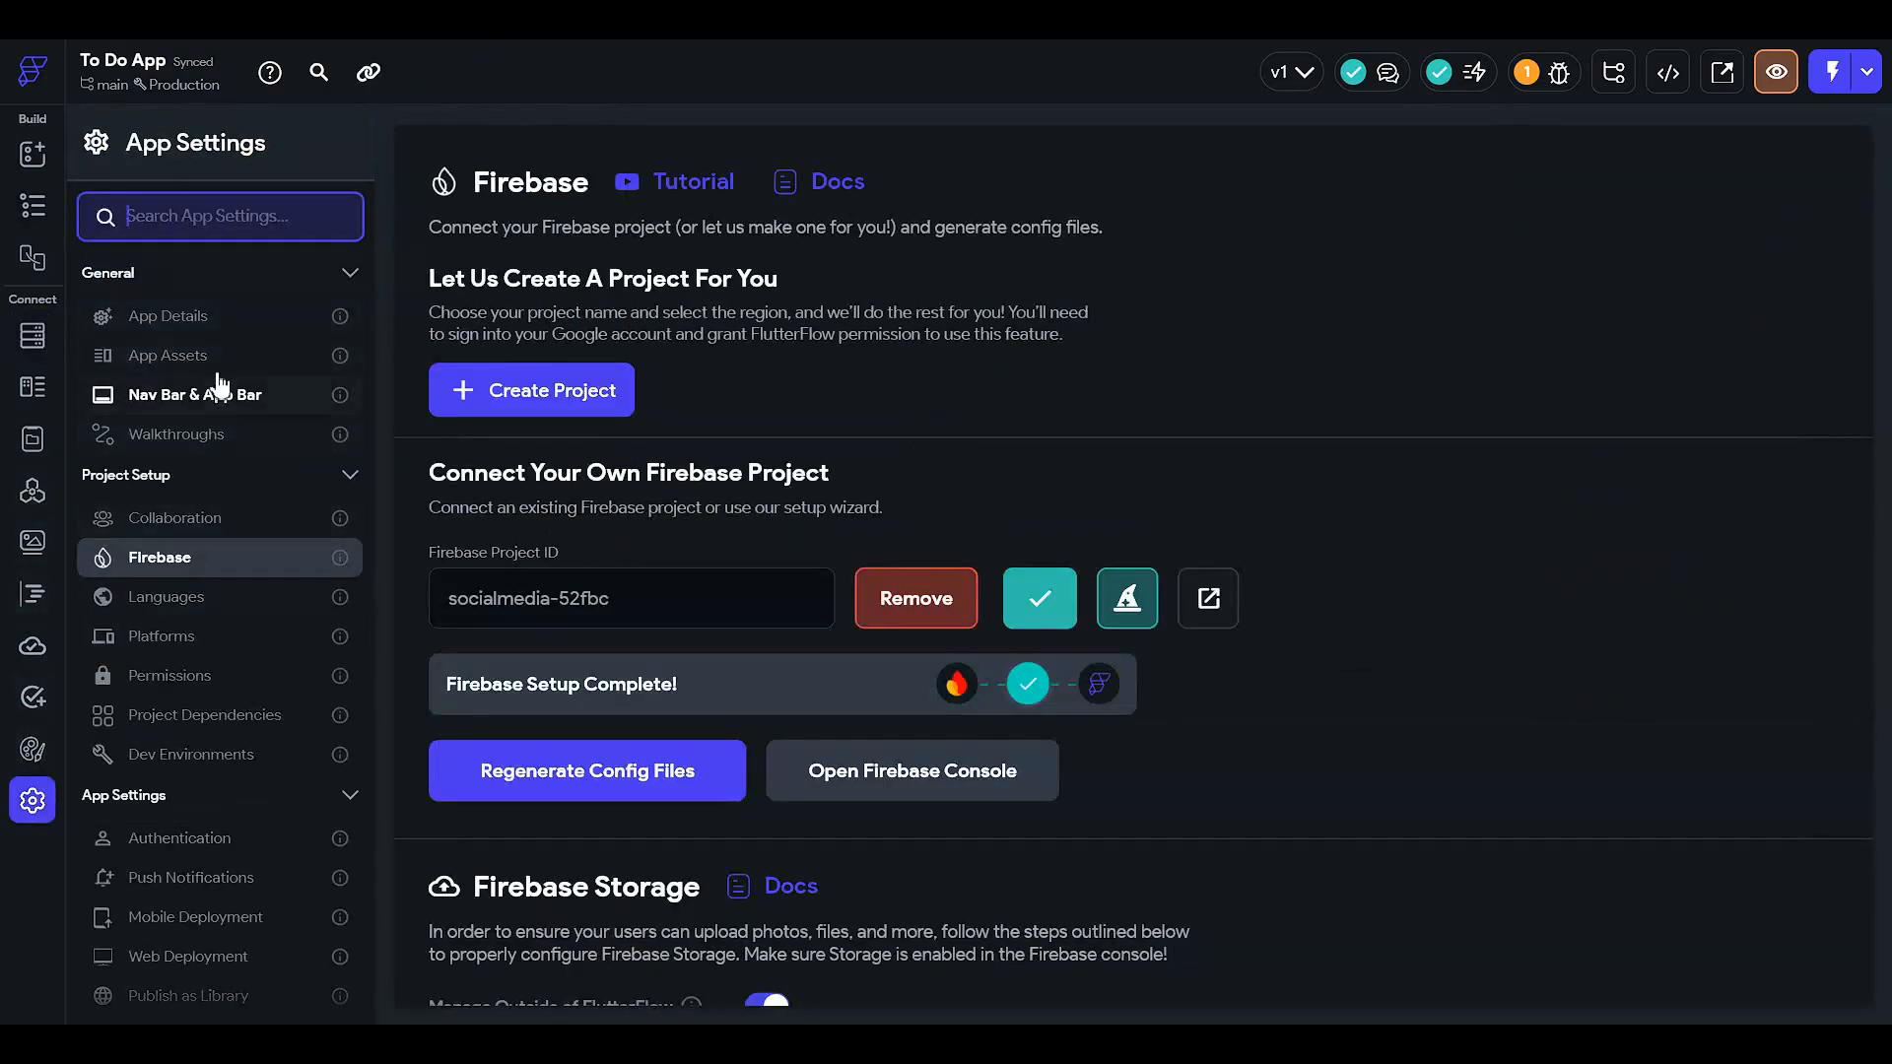
click(207, 316)
scroll(443, 395, down, 5)
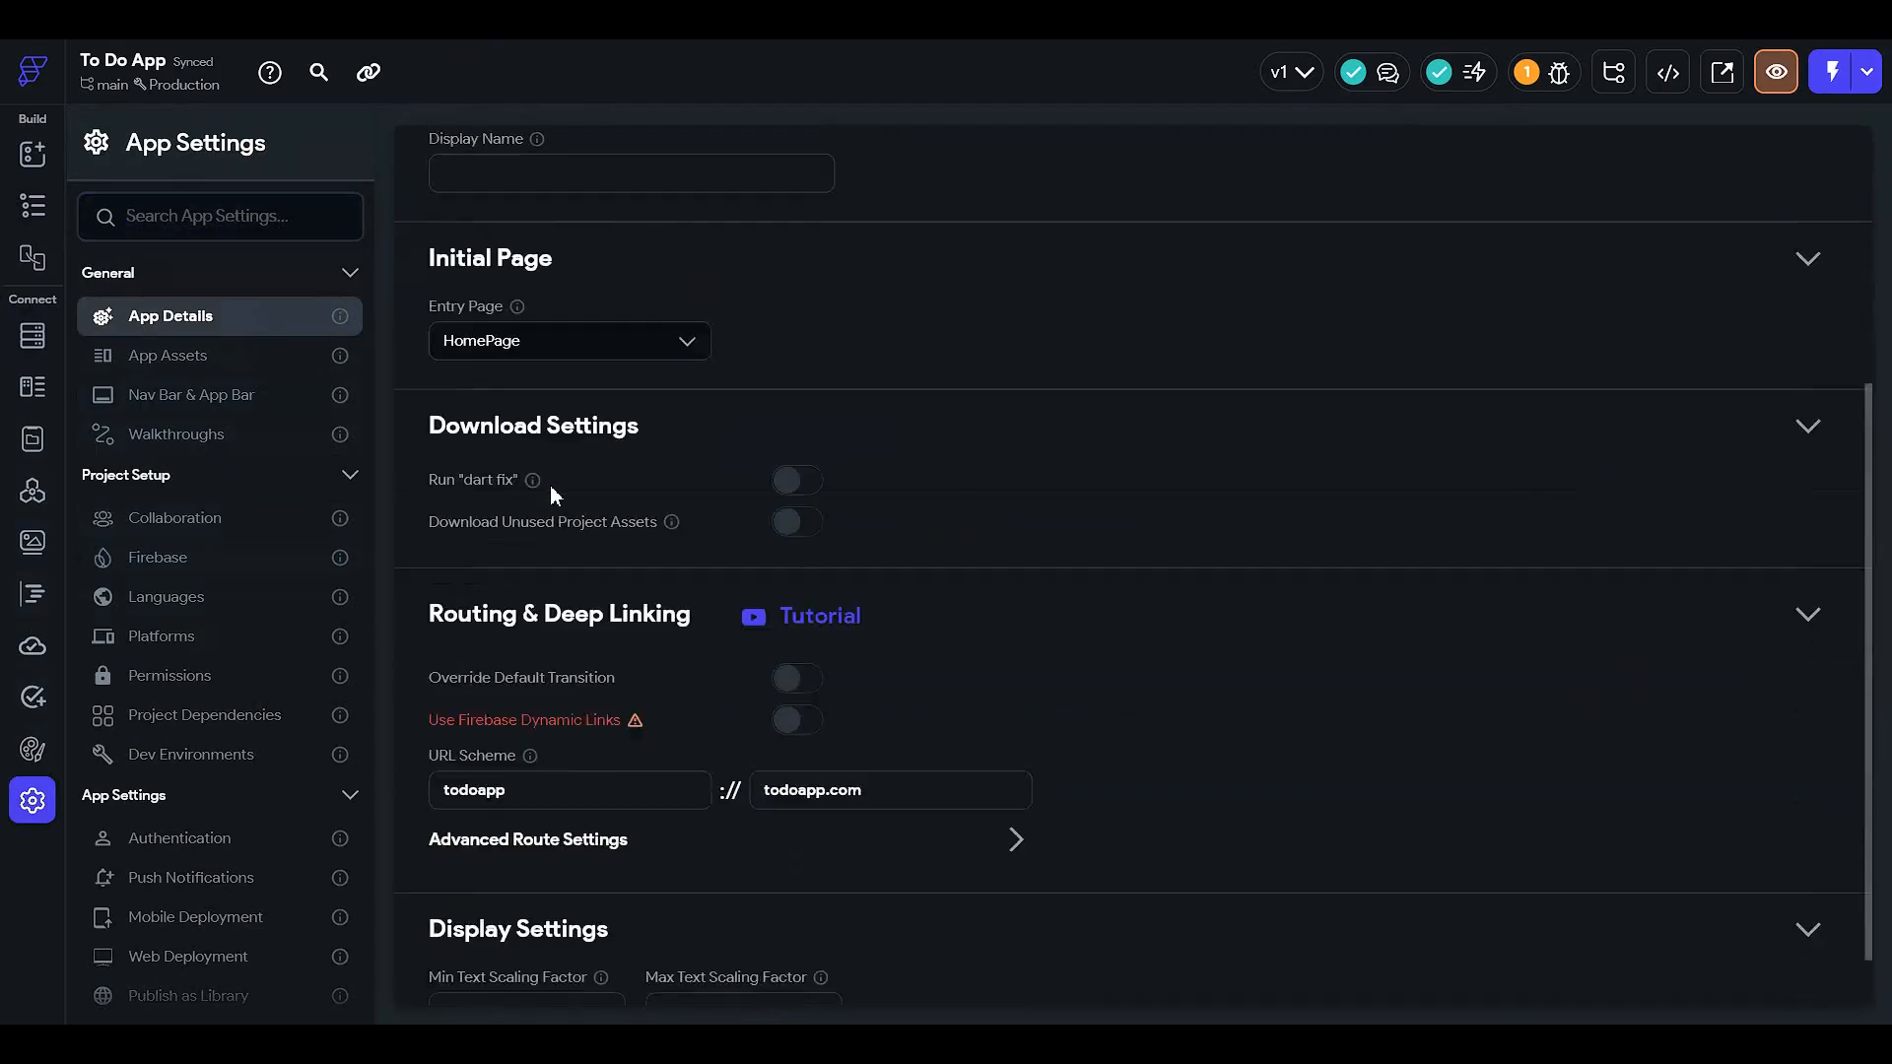
click(221, 360)
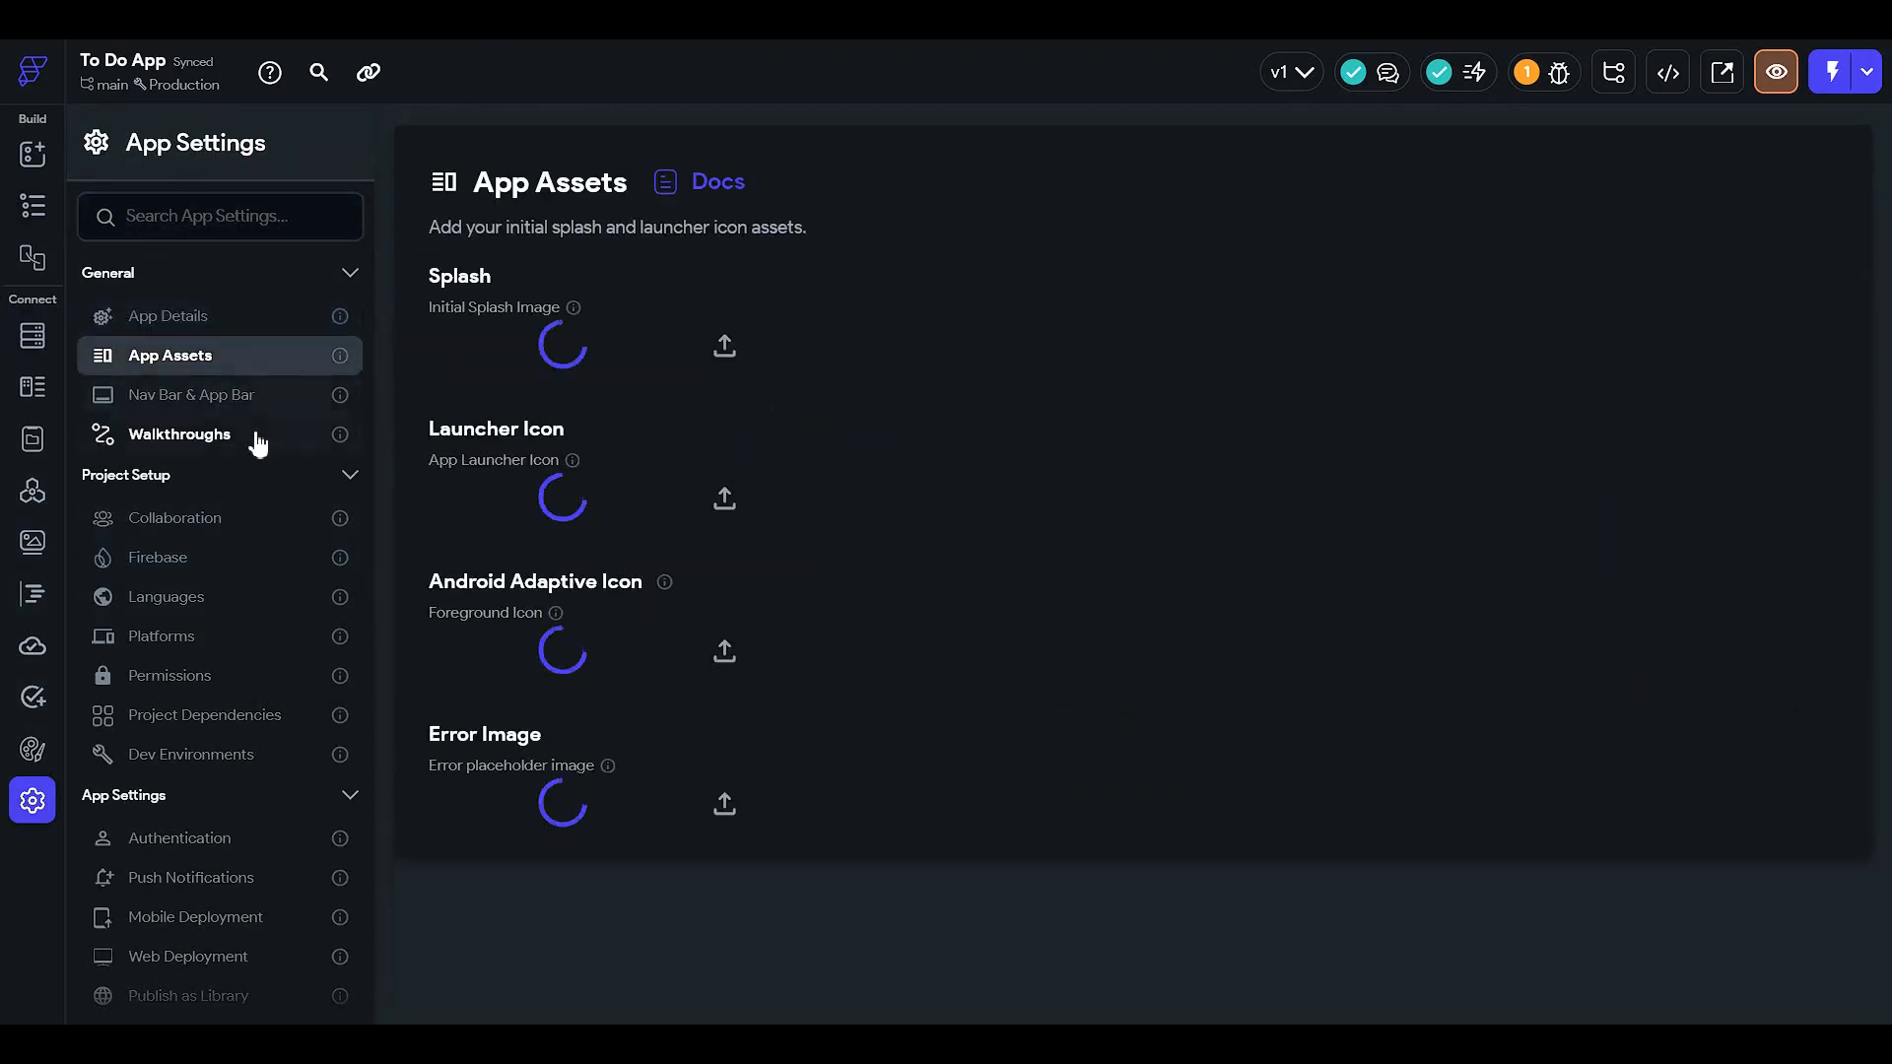
click(246, 396)
click(258, 443)
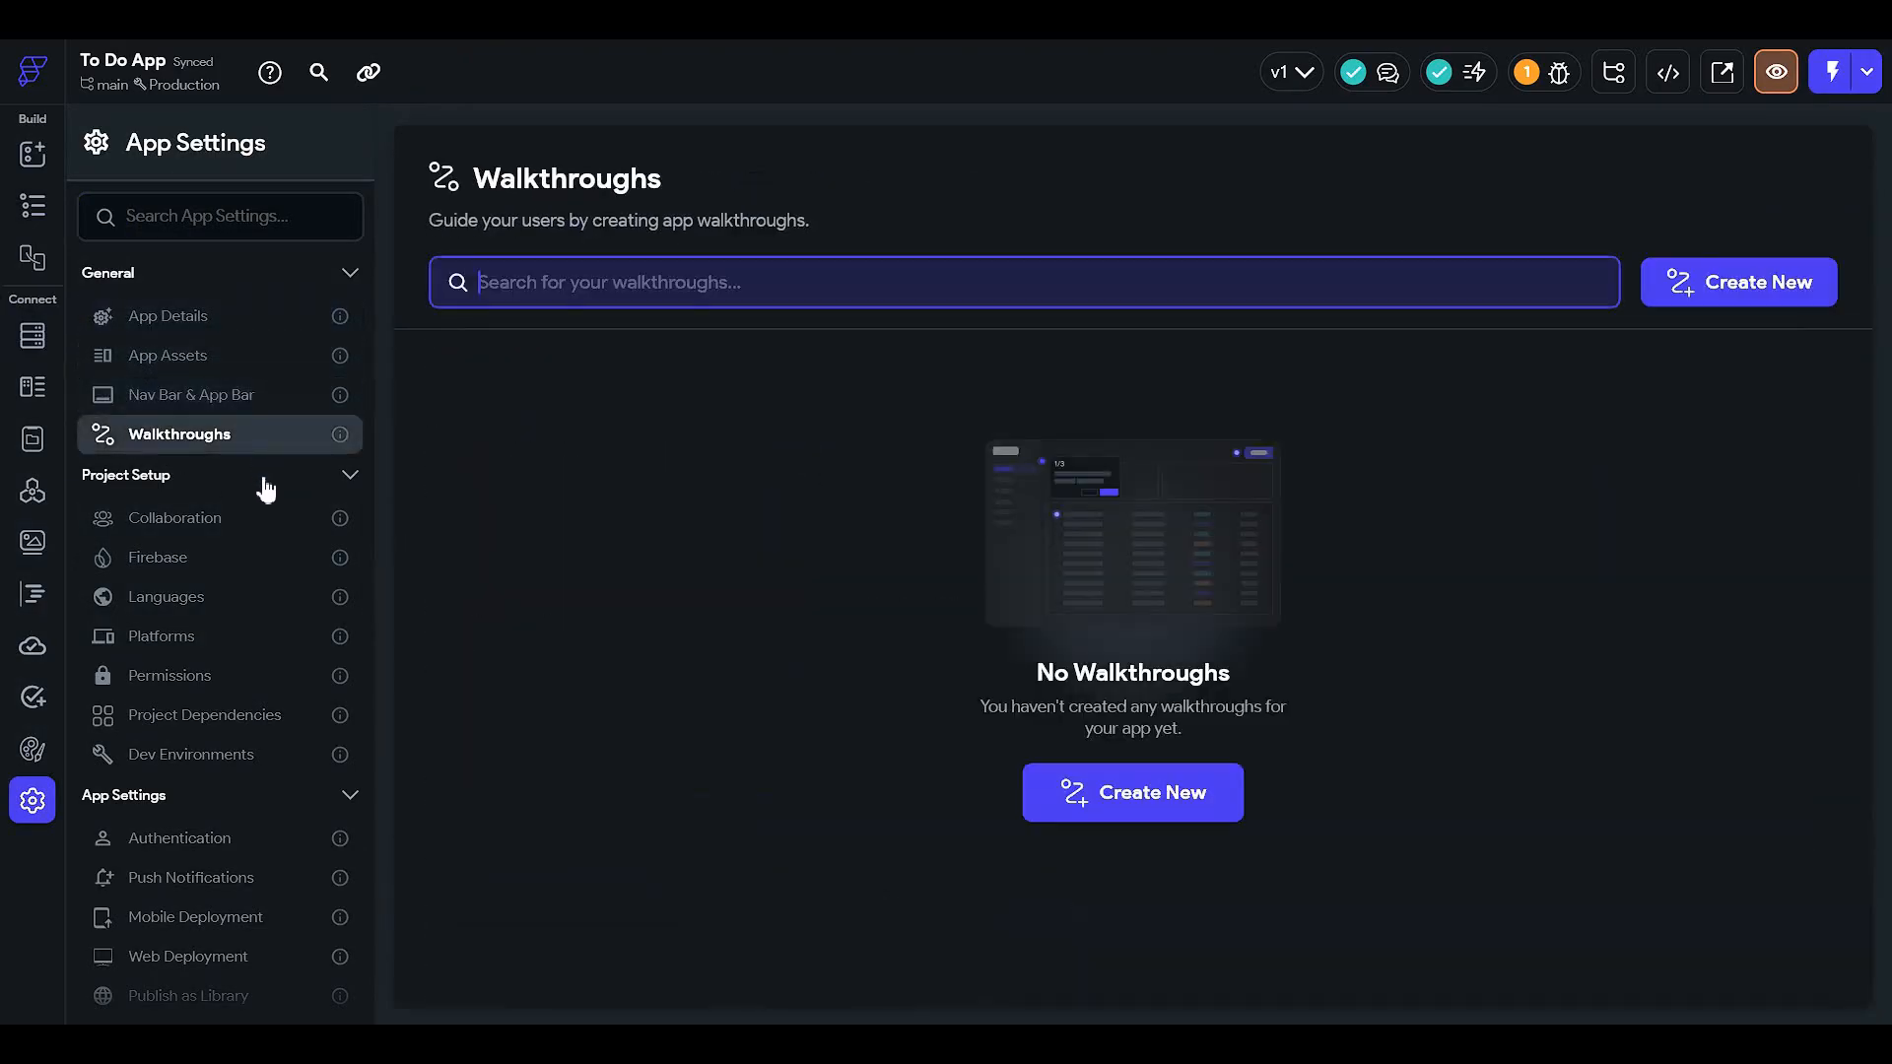
click(262, 532)
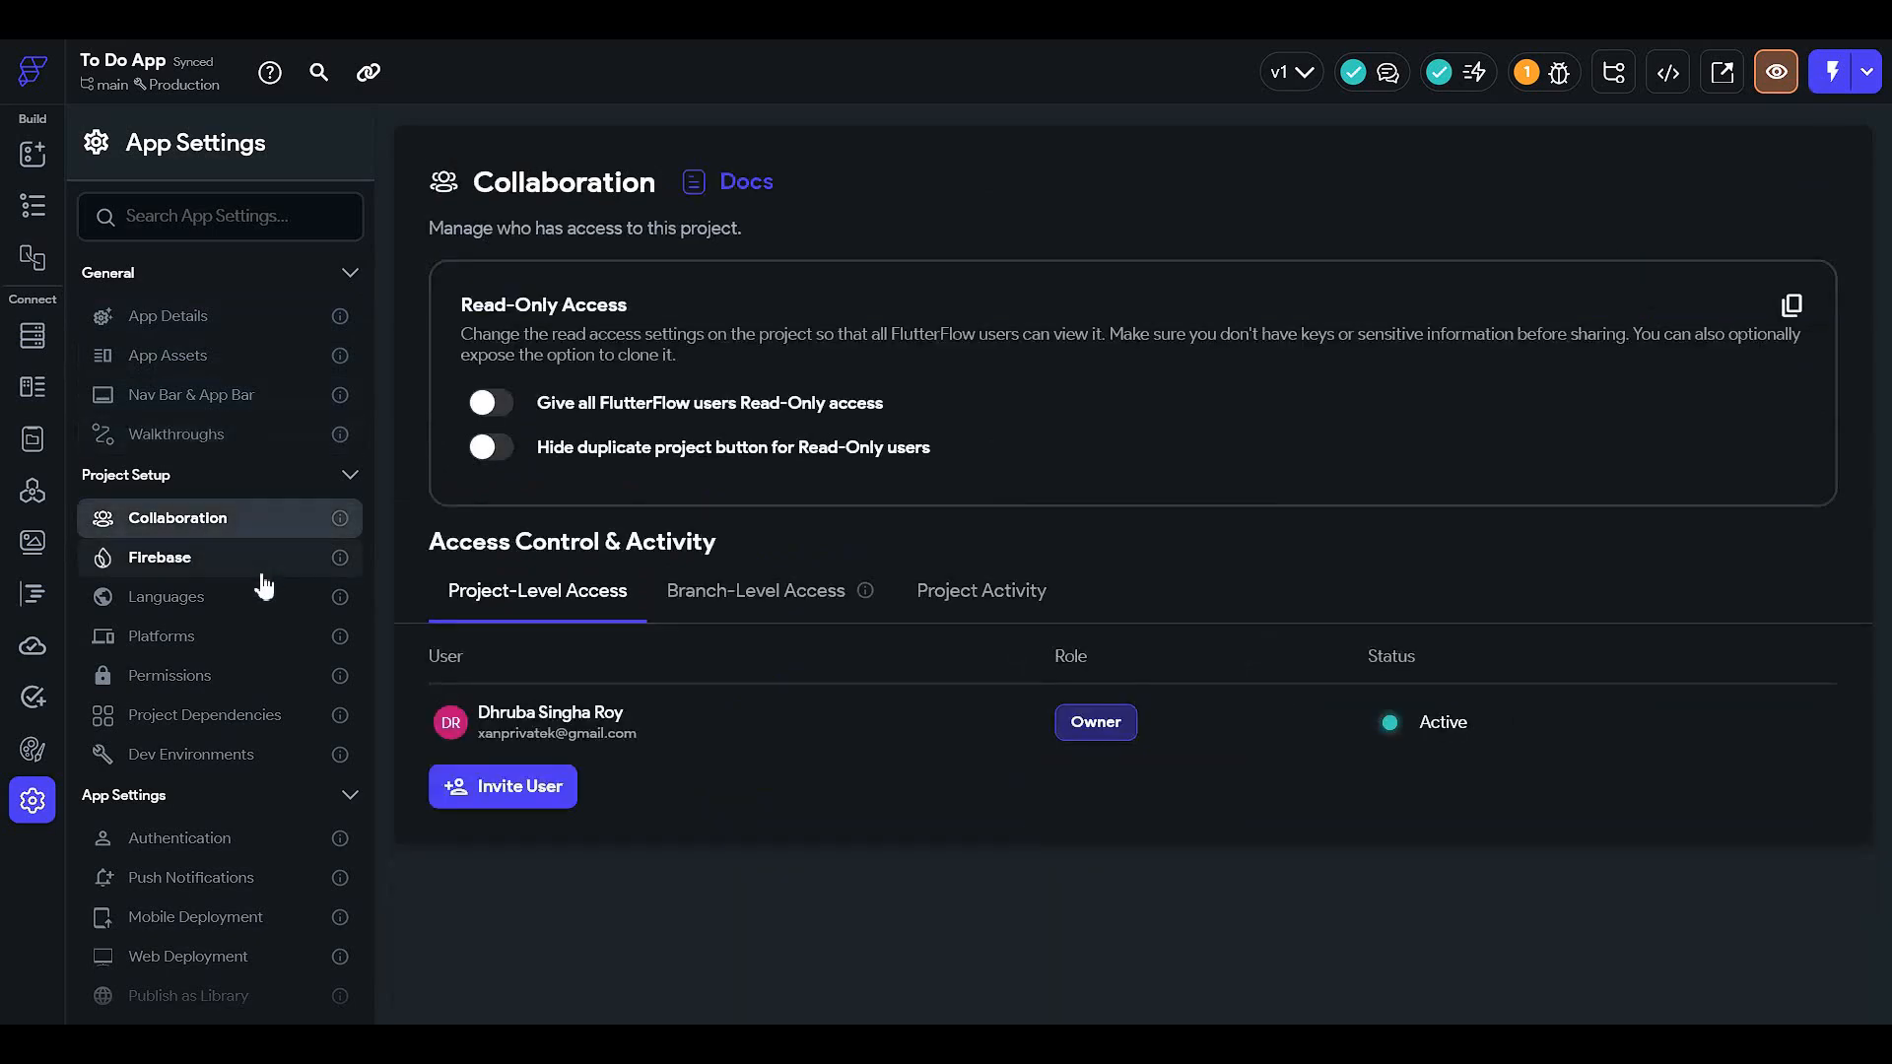
click(258, 571)
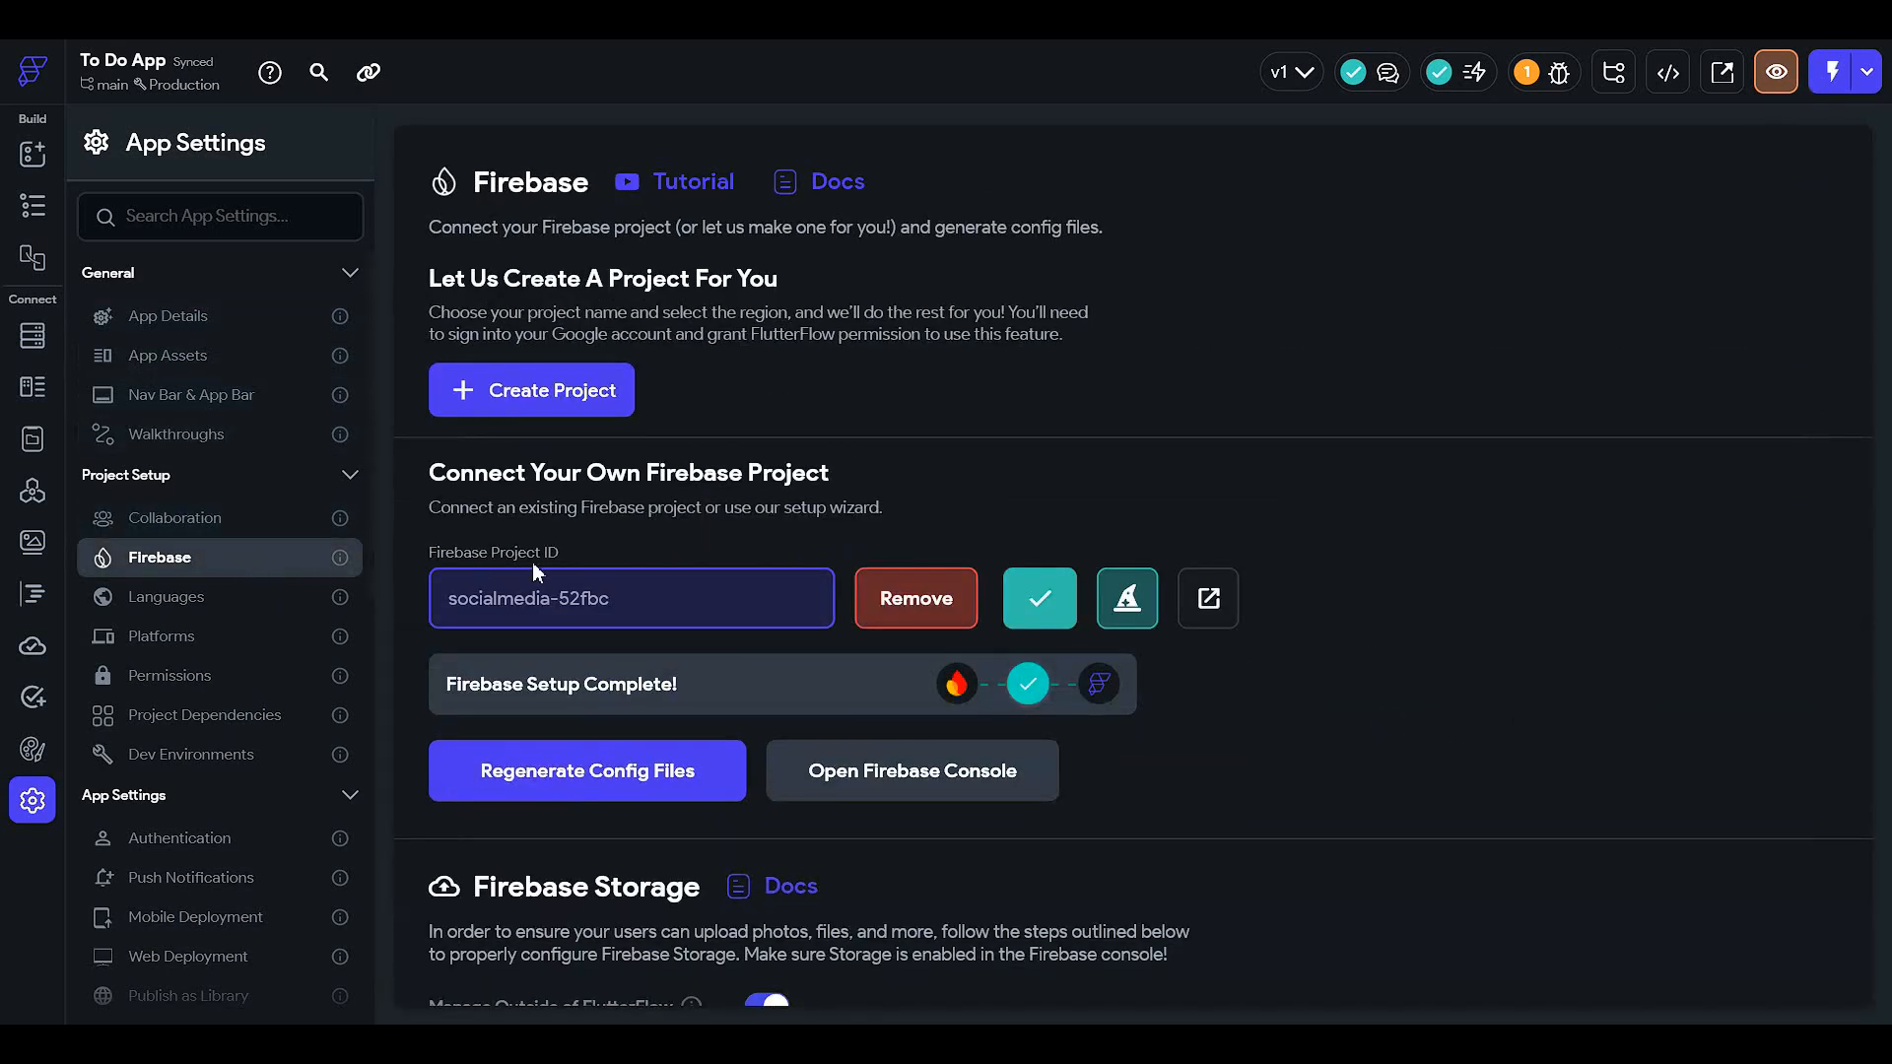
scroll(252, 586, down, 3)
click(266, 603)
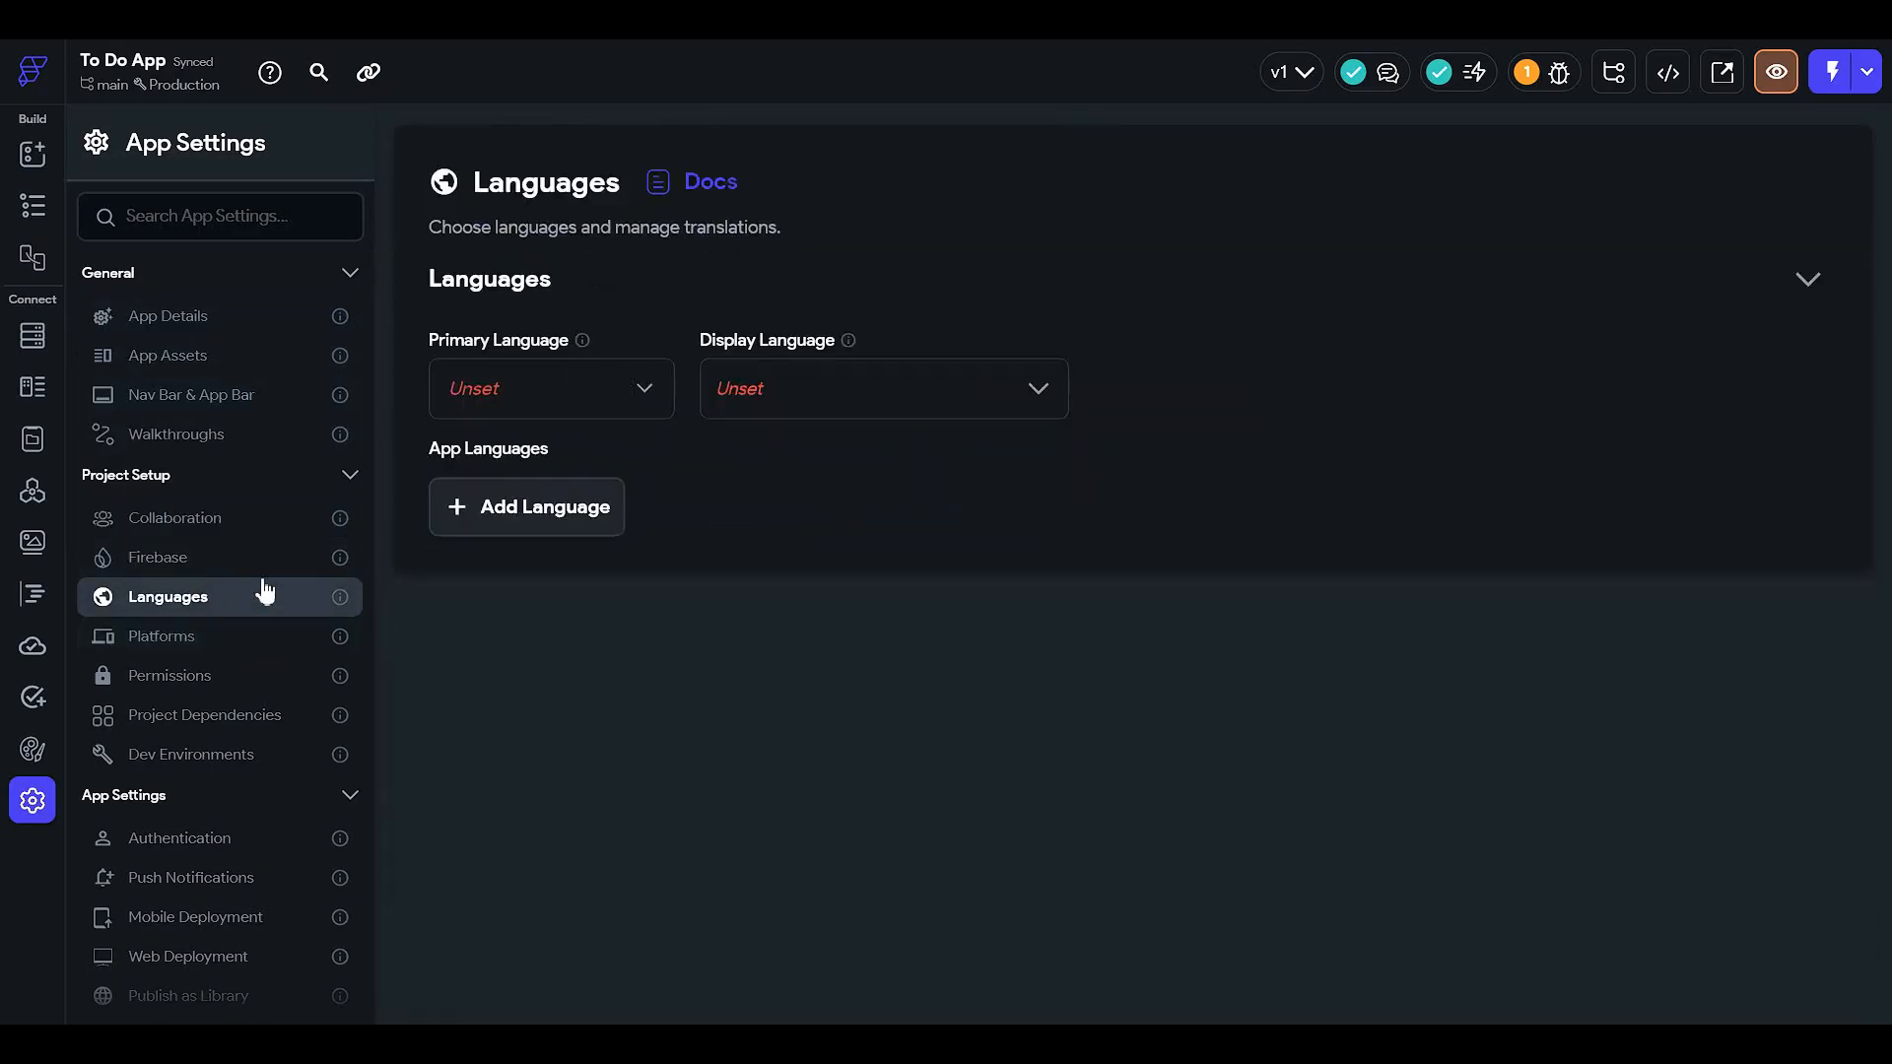
click(614, 386)
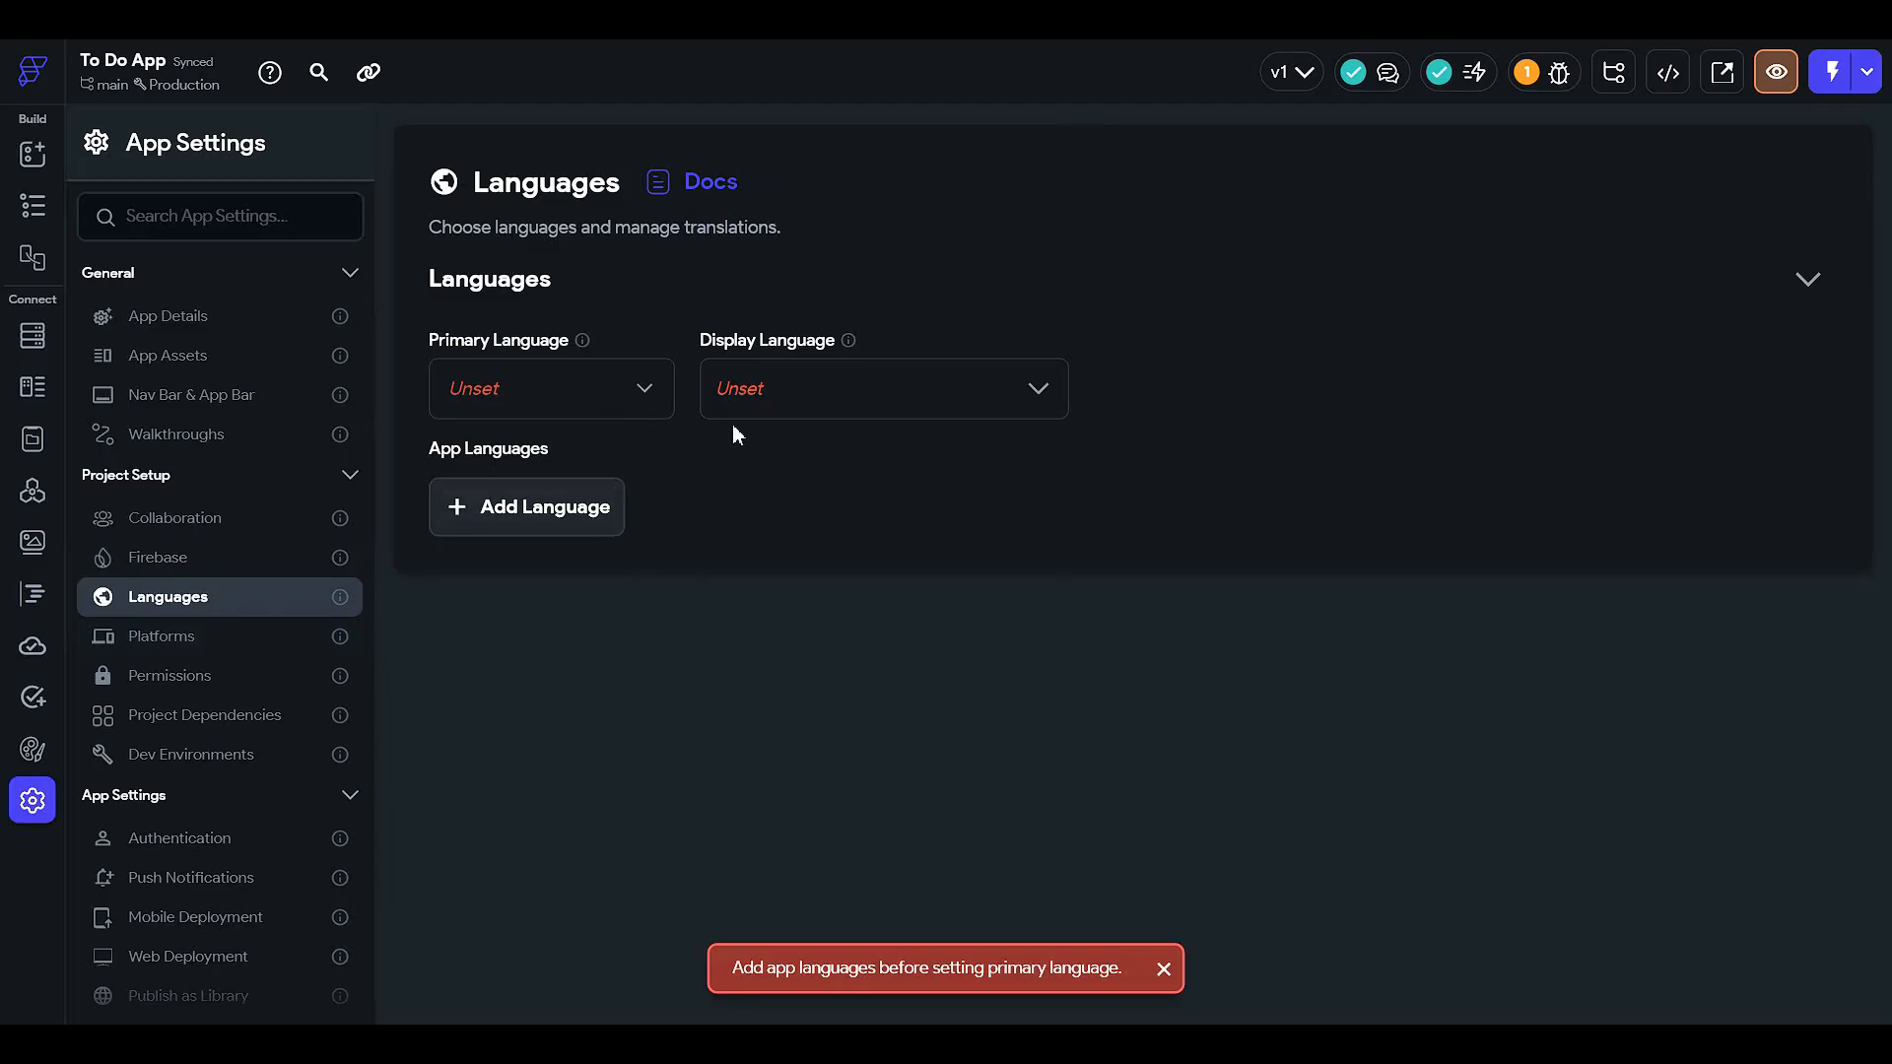
click(868, 398)
- Toggle the Web platform on and back off, view Authentication, and return to the HomePage editor
click(201, 638)
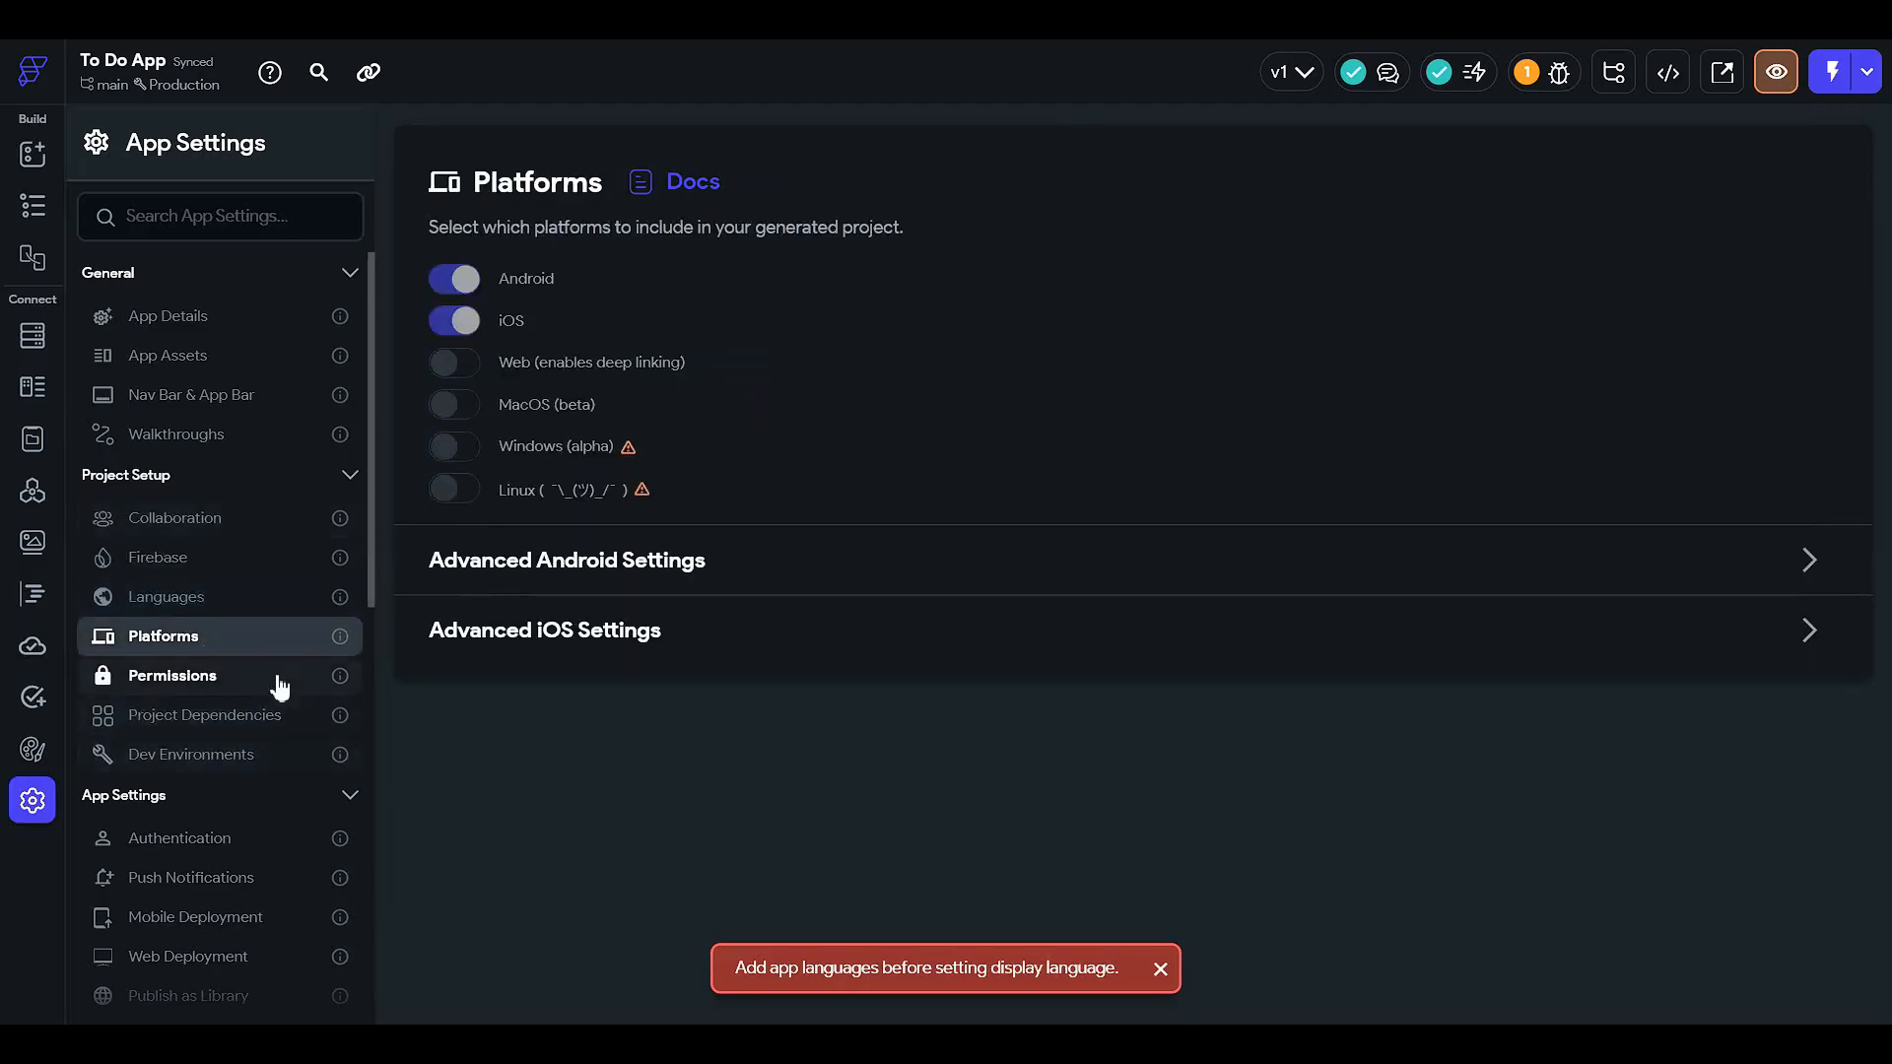
click(456, 365)
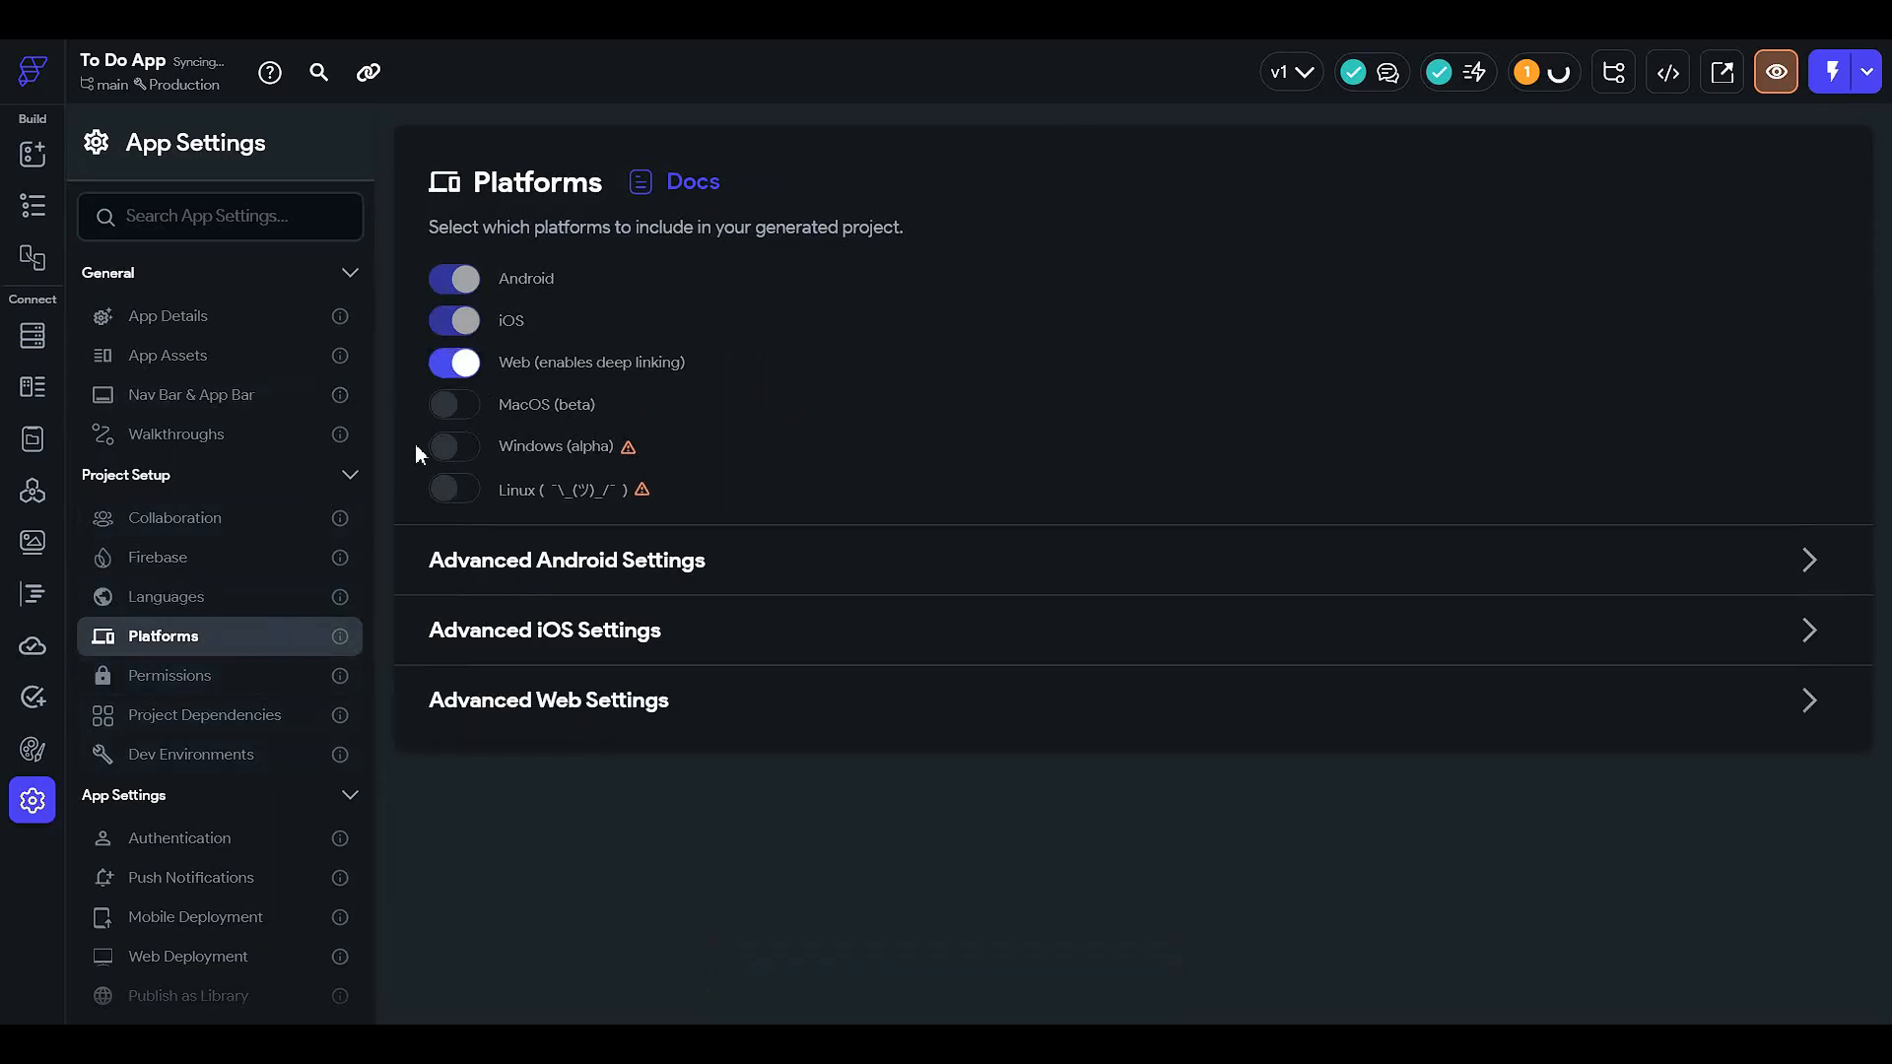
click(461, 365)
scroll(216, 789, down, 2)
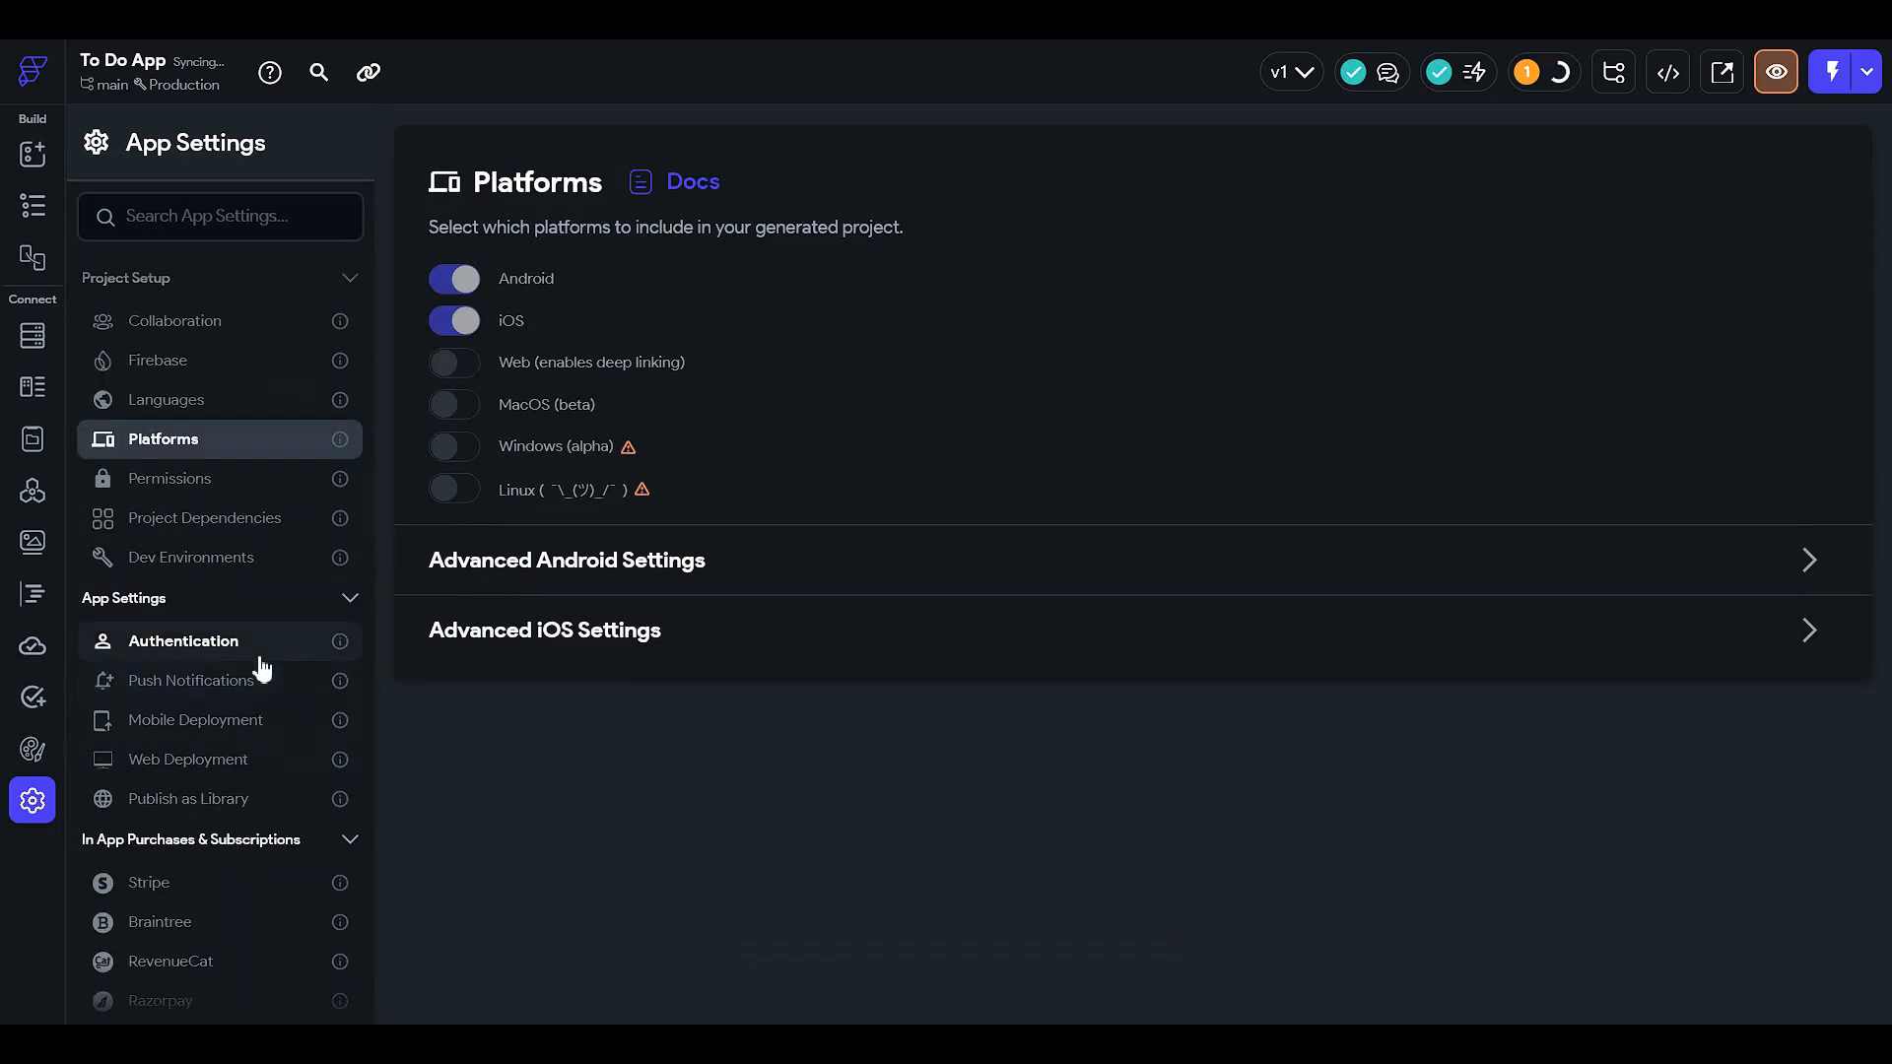
click(260, 656)
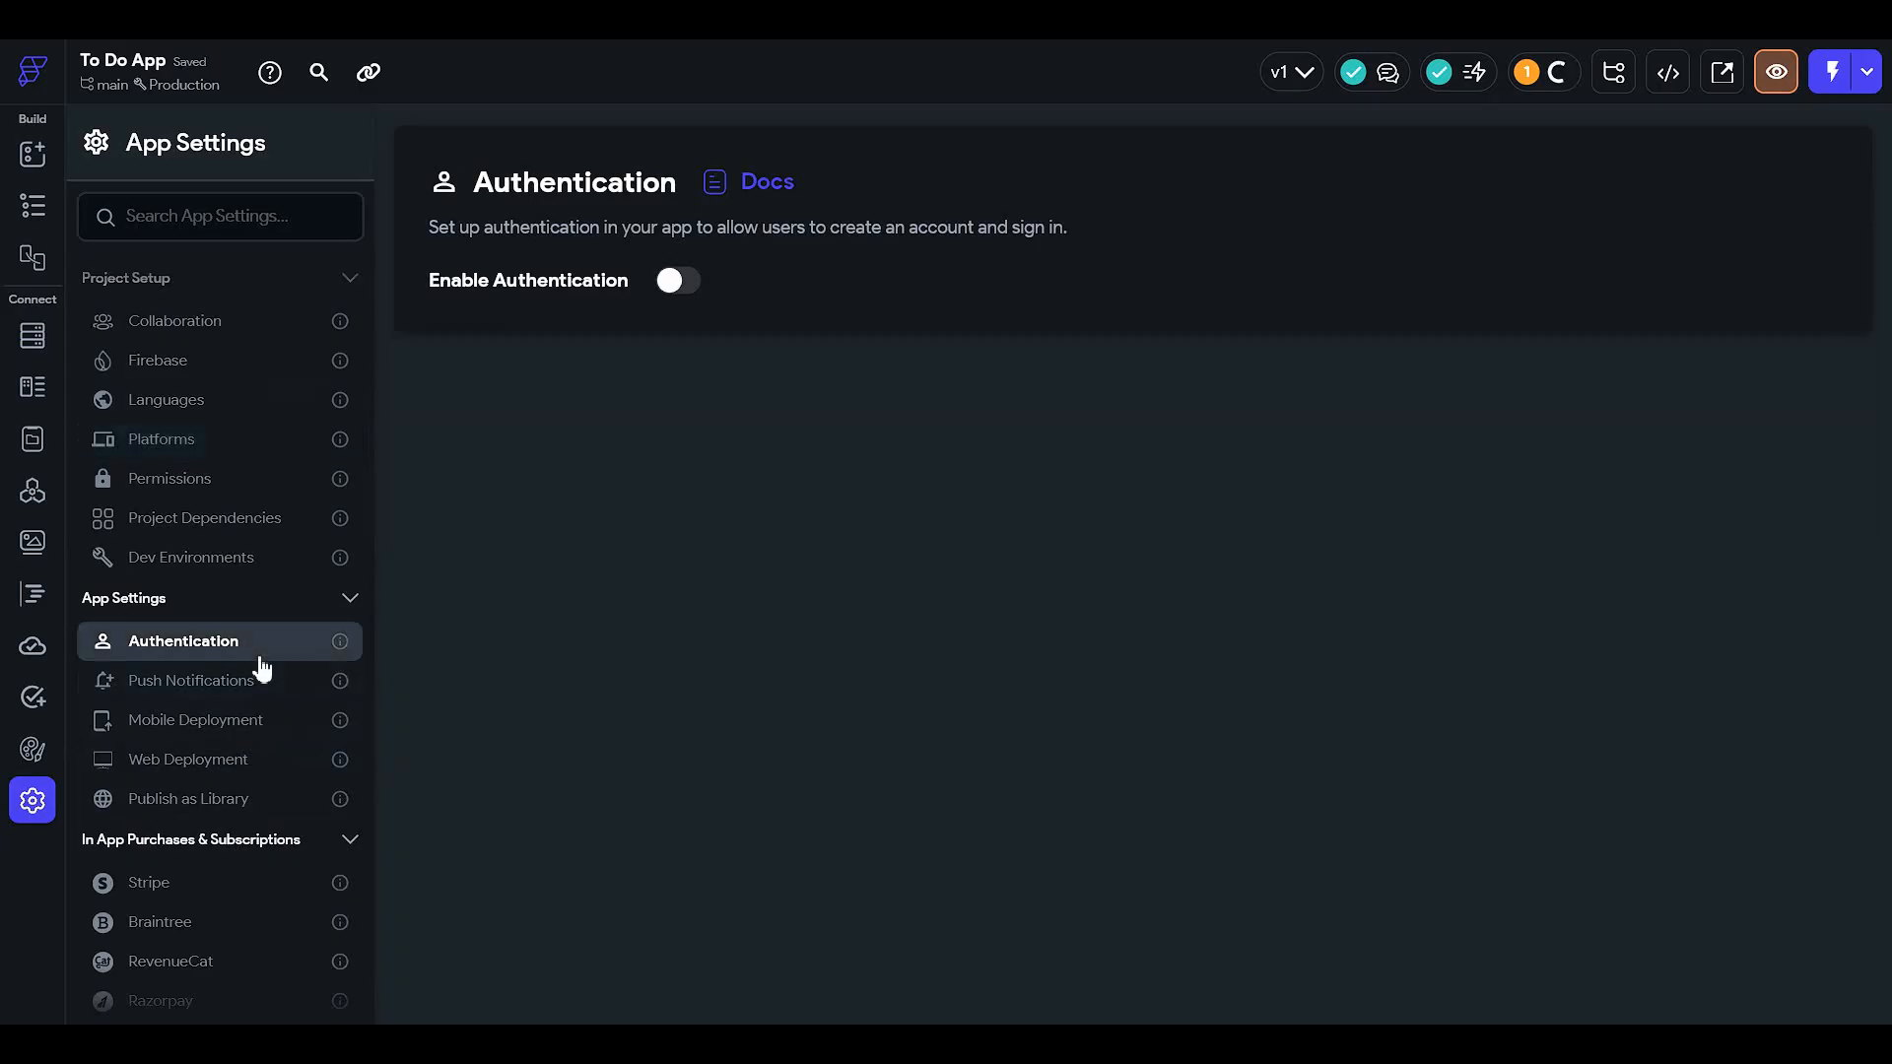
click(33, 218)
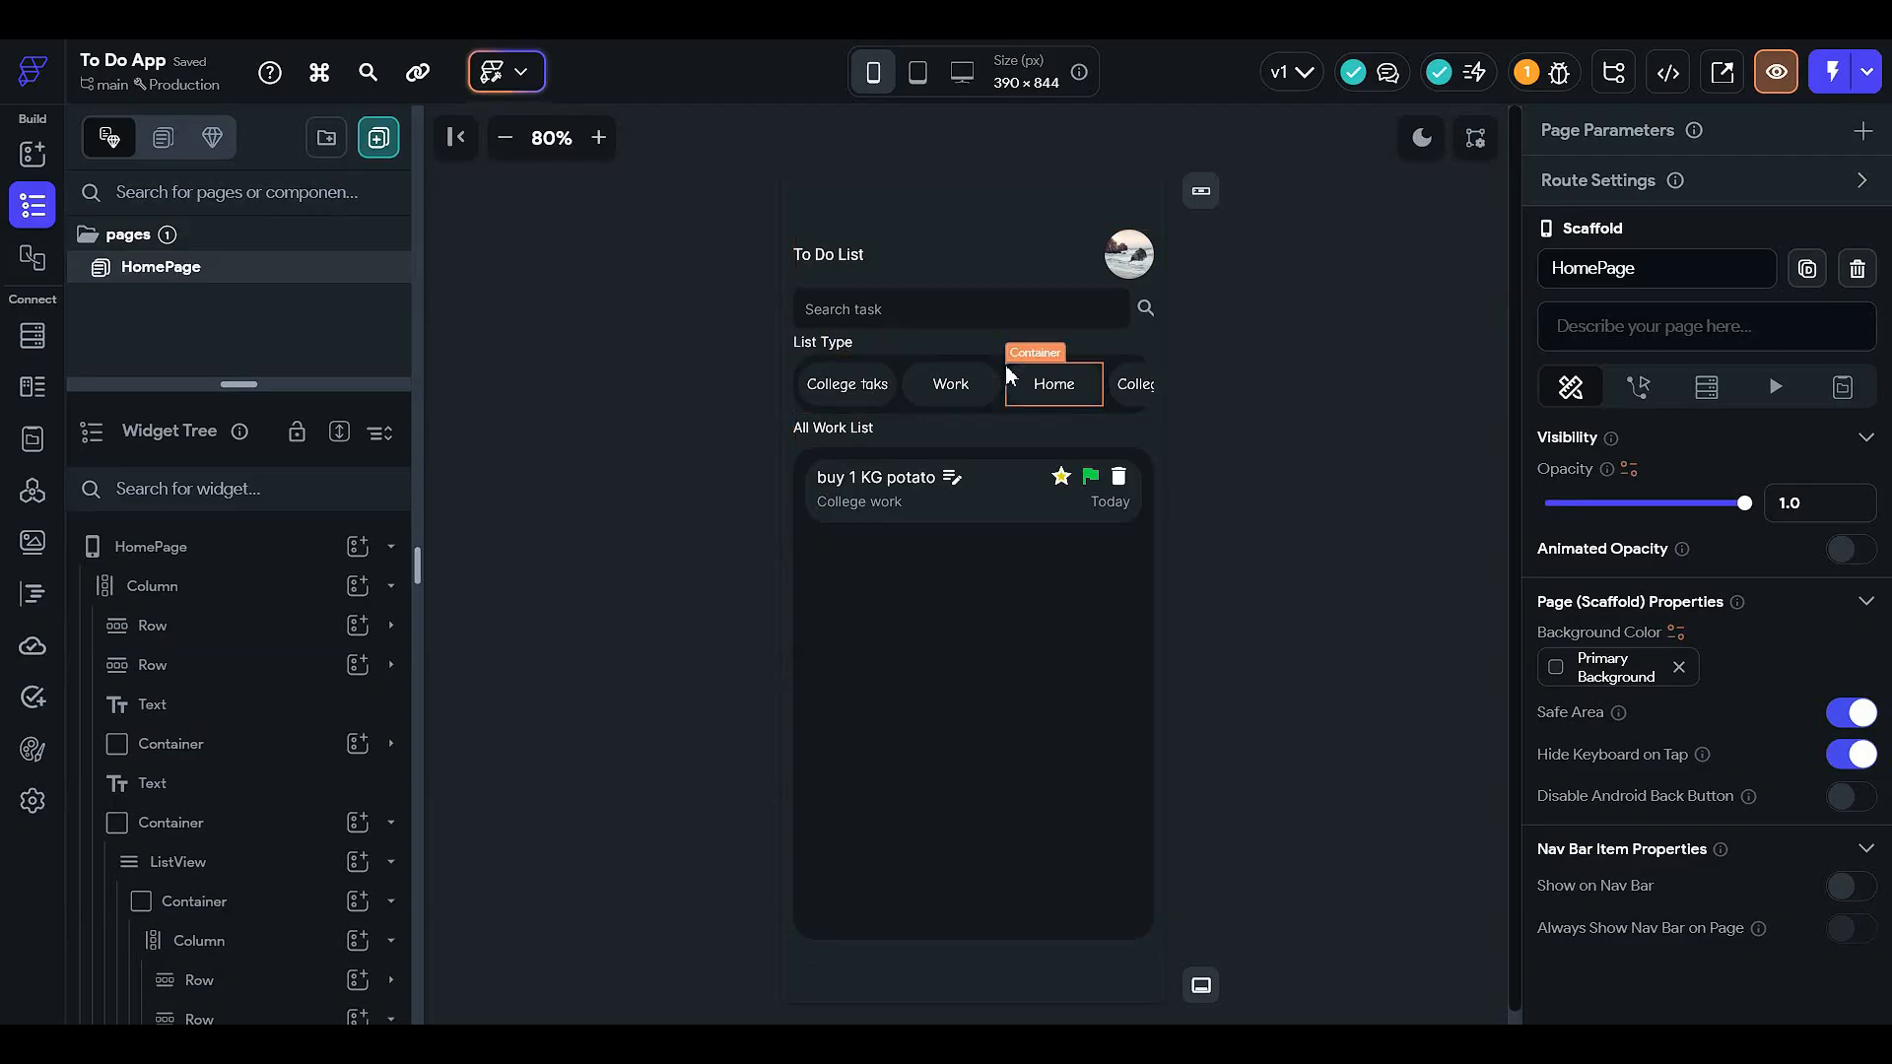
- Add a Boolean field named Flag to the user collection
click(32, 335)
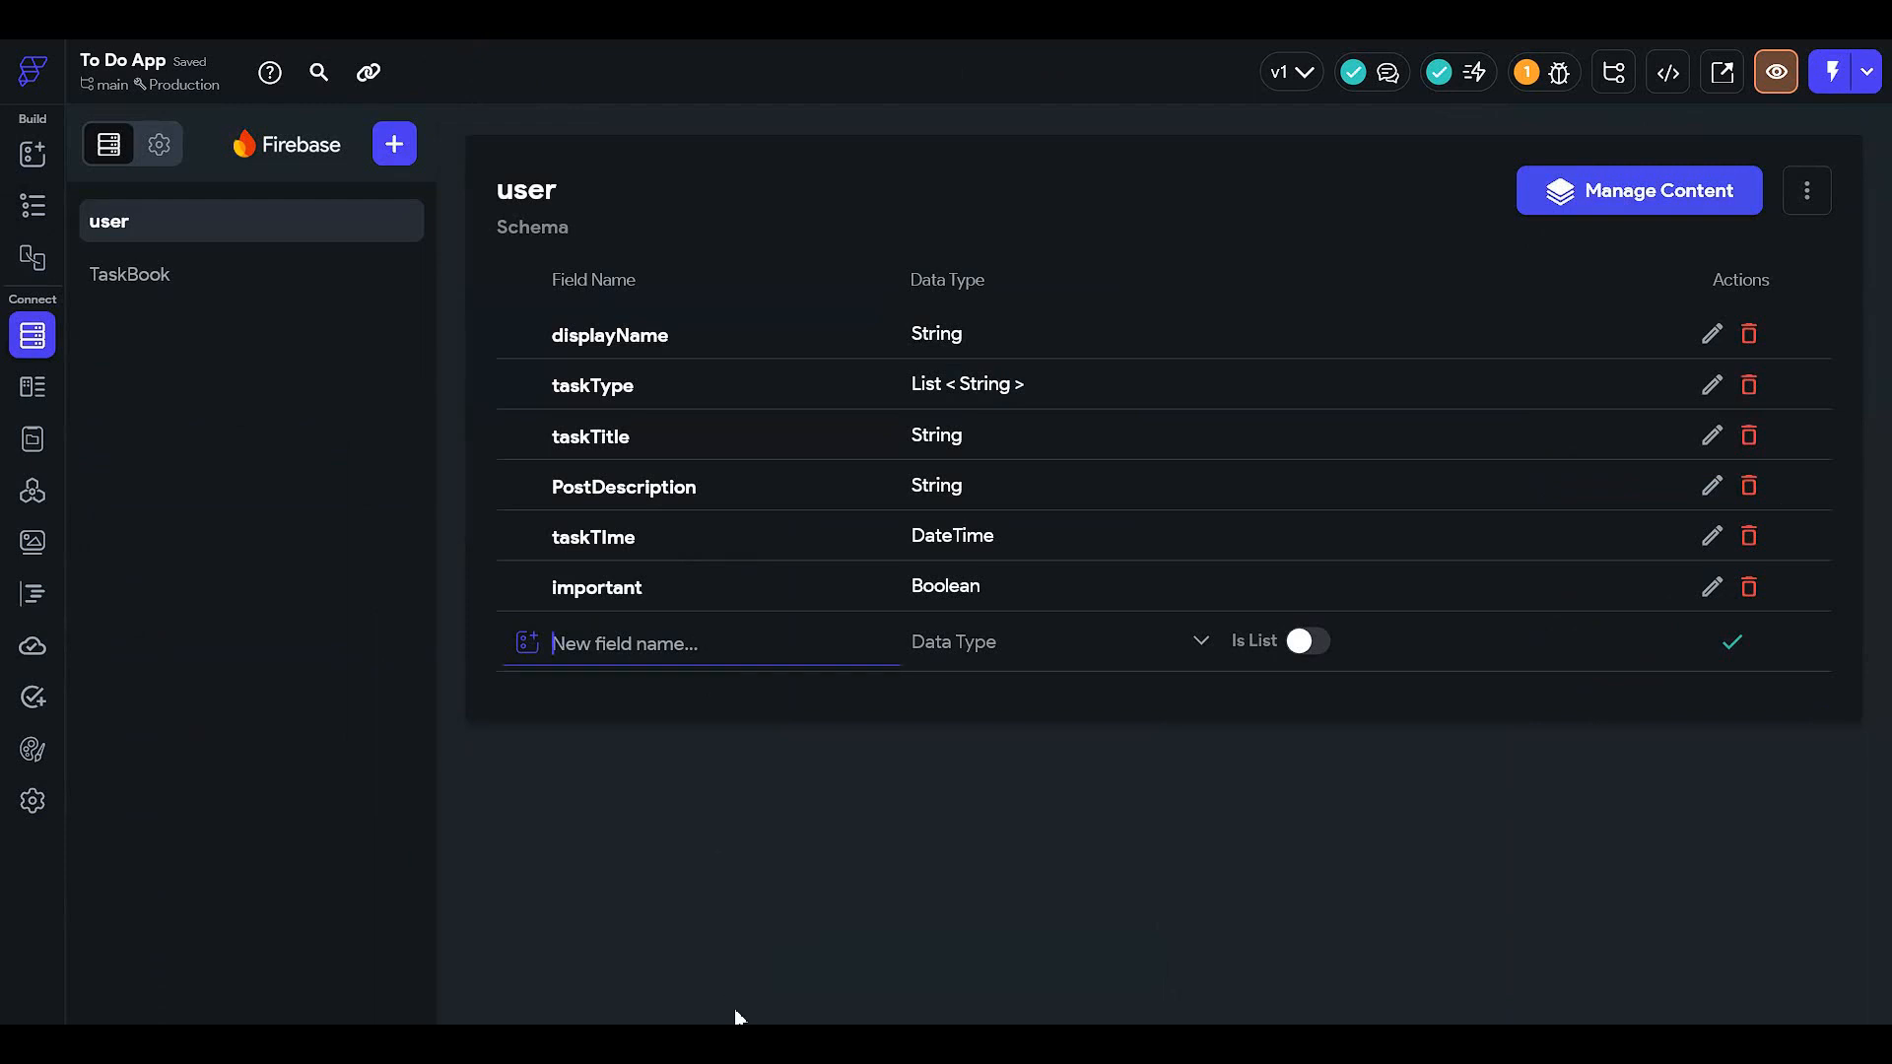
text(Flag)
click(1117, 662)
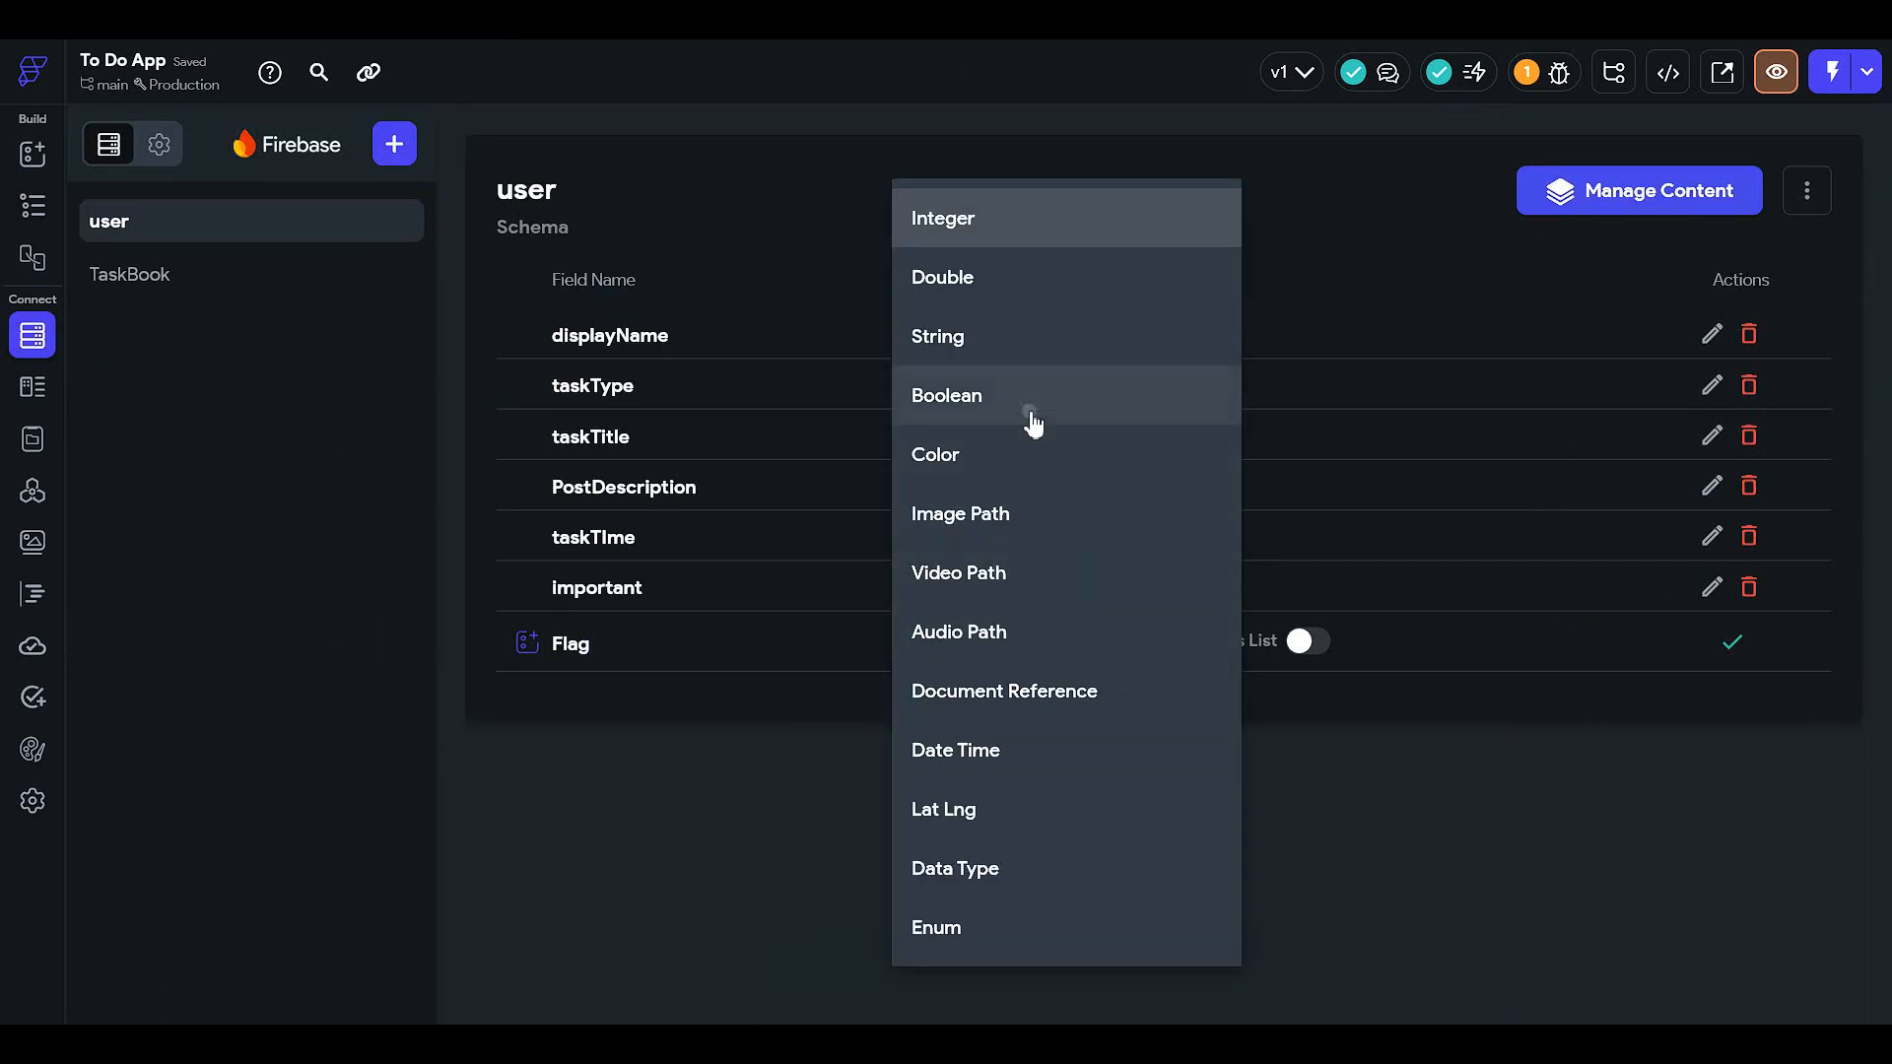
click(1032, 423)
click(1728, 645)
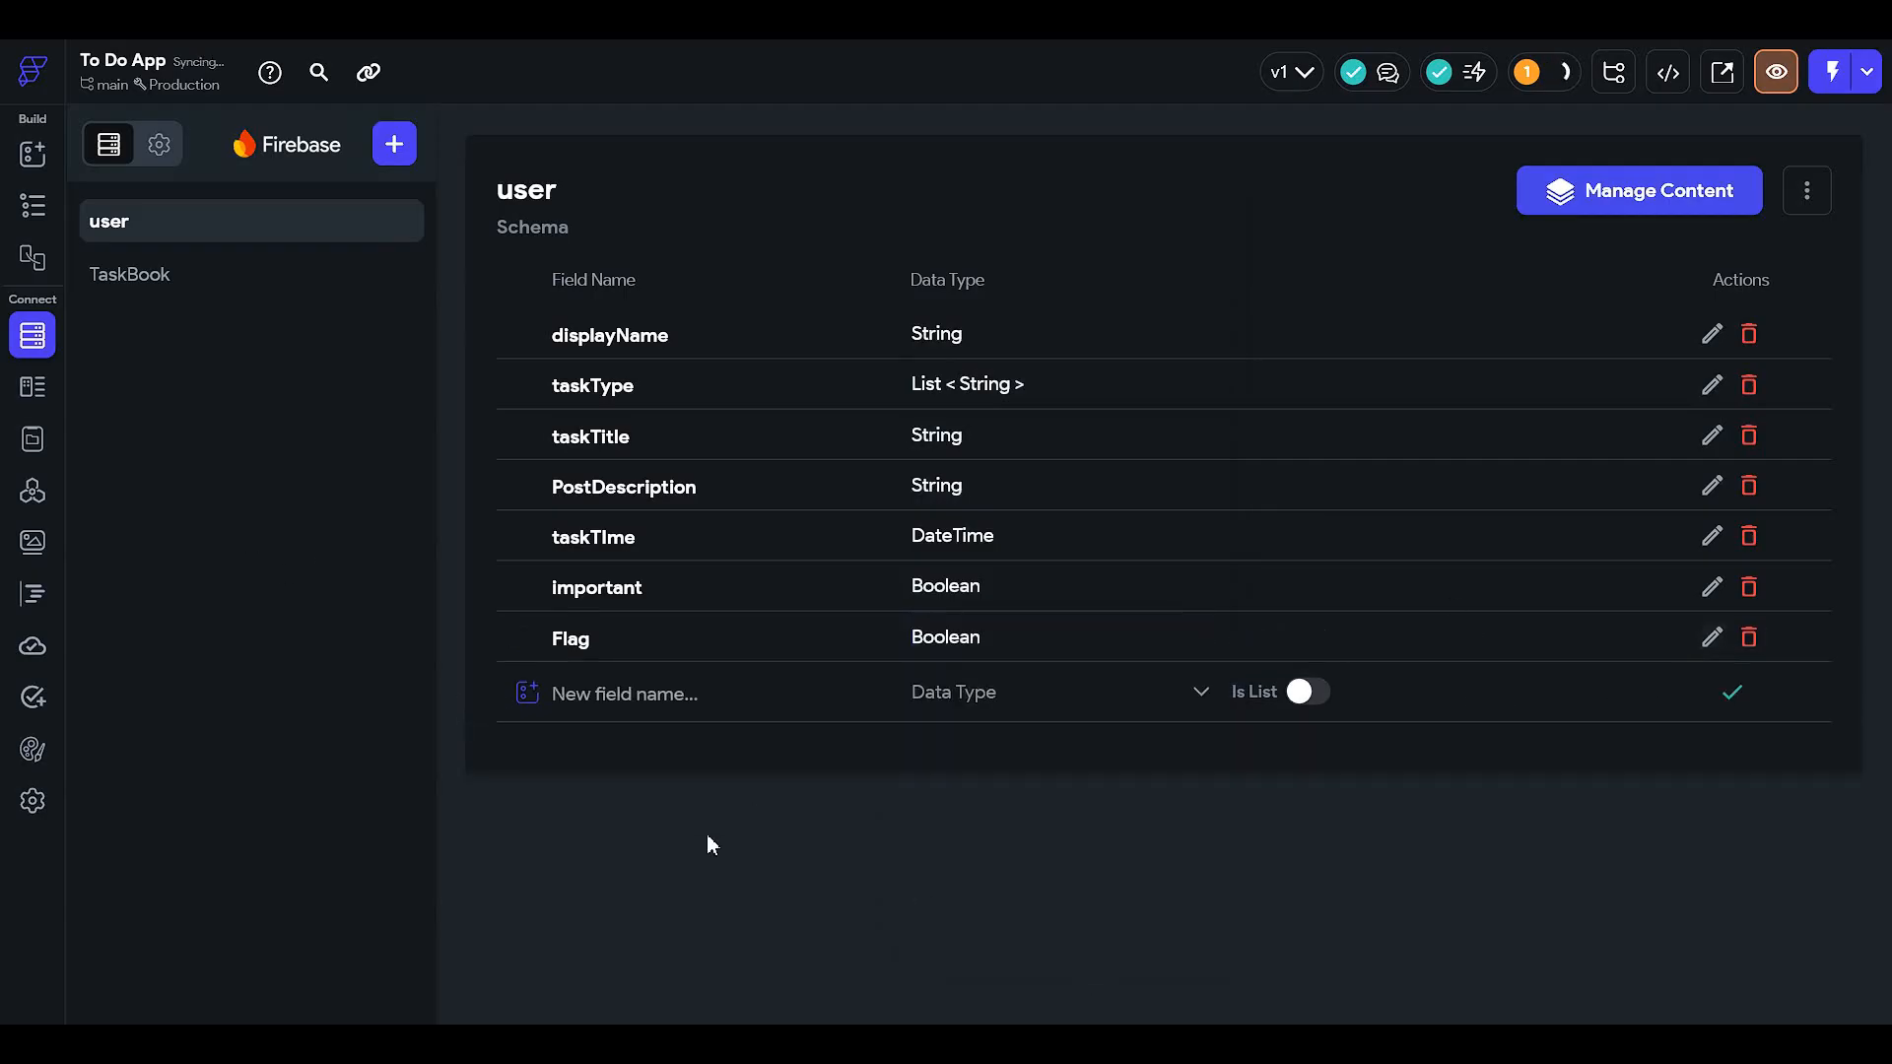
click(33, 204)
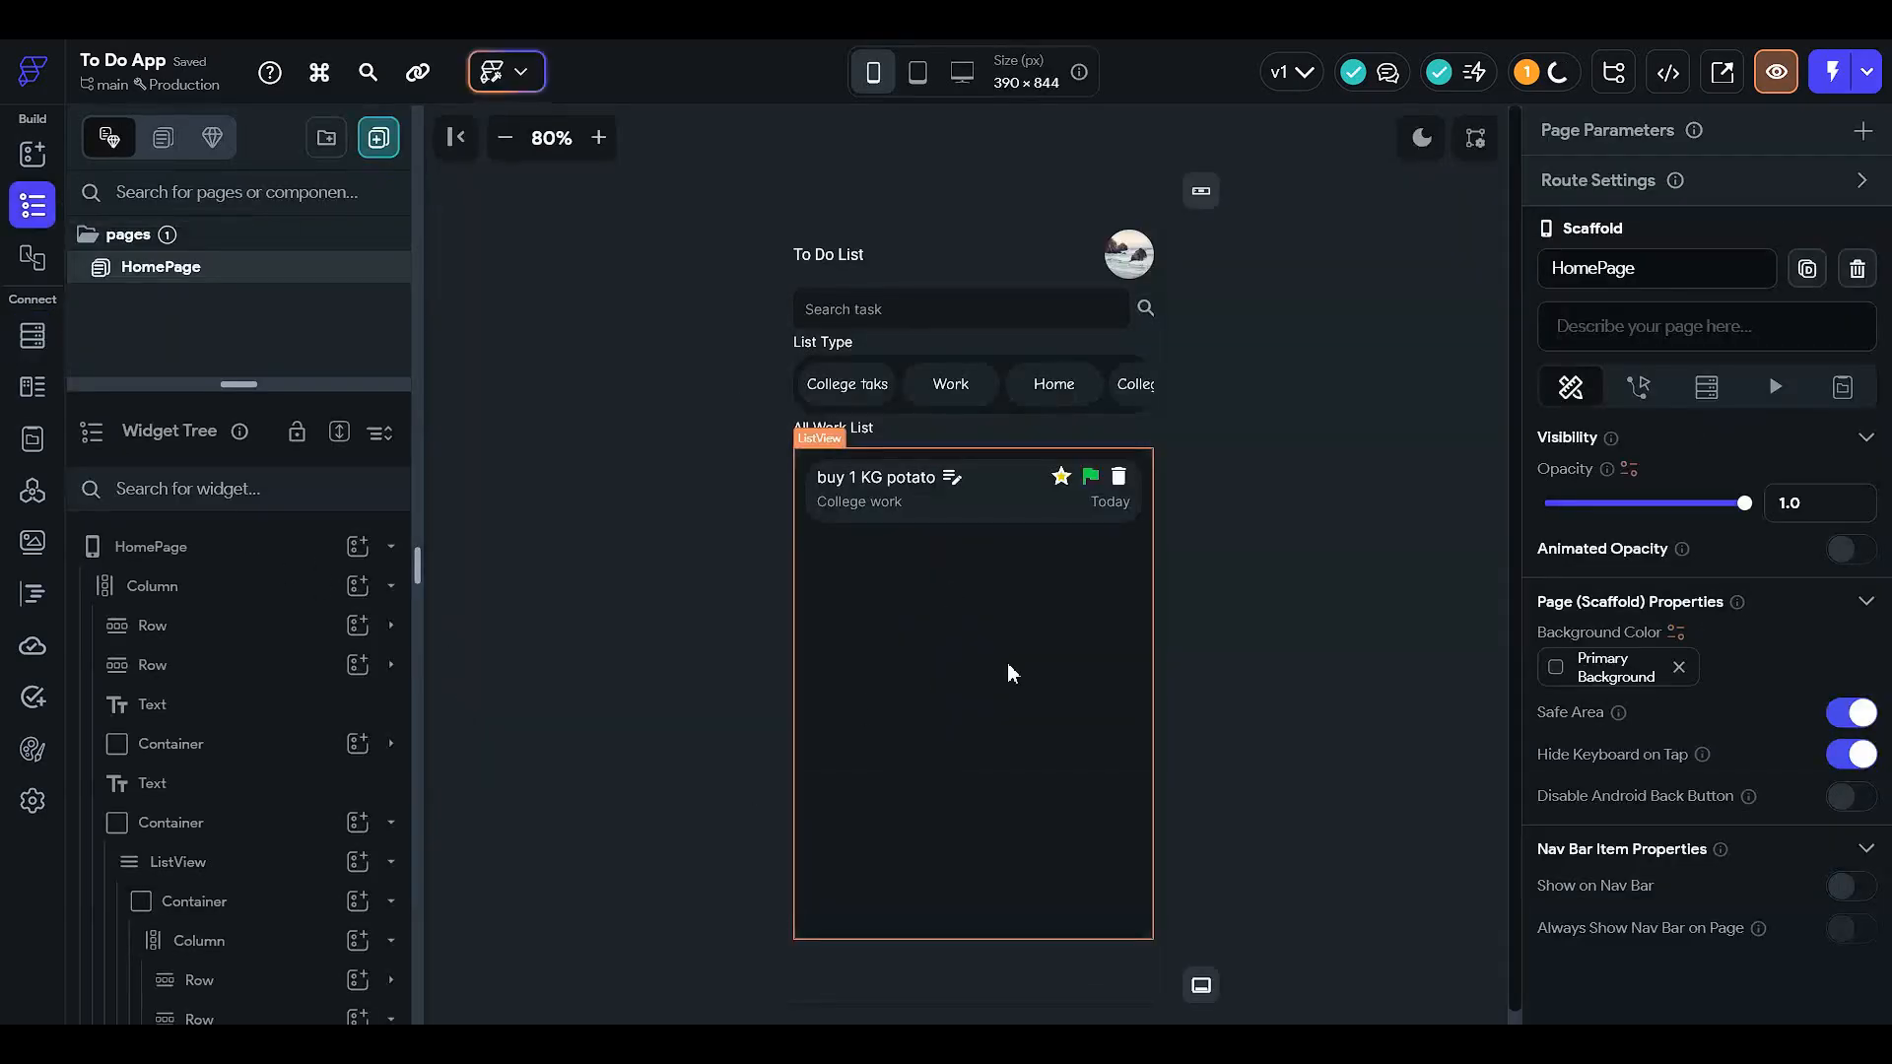
click(34, 336)
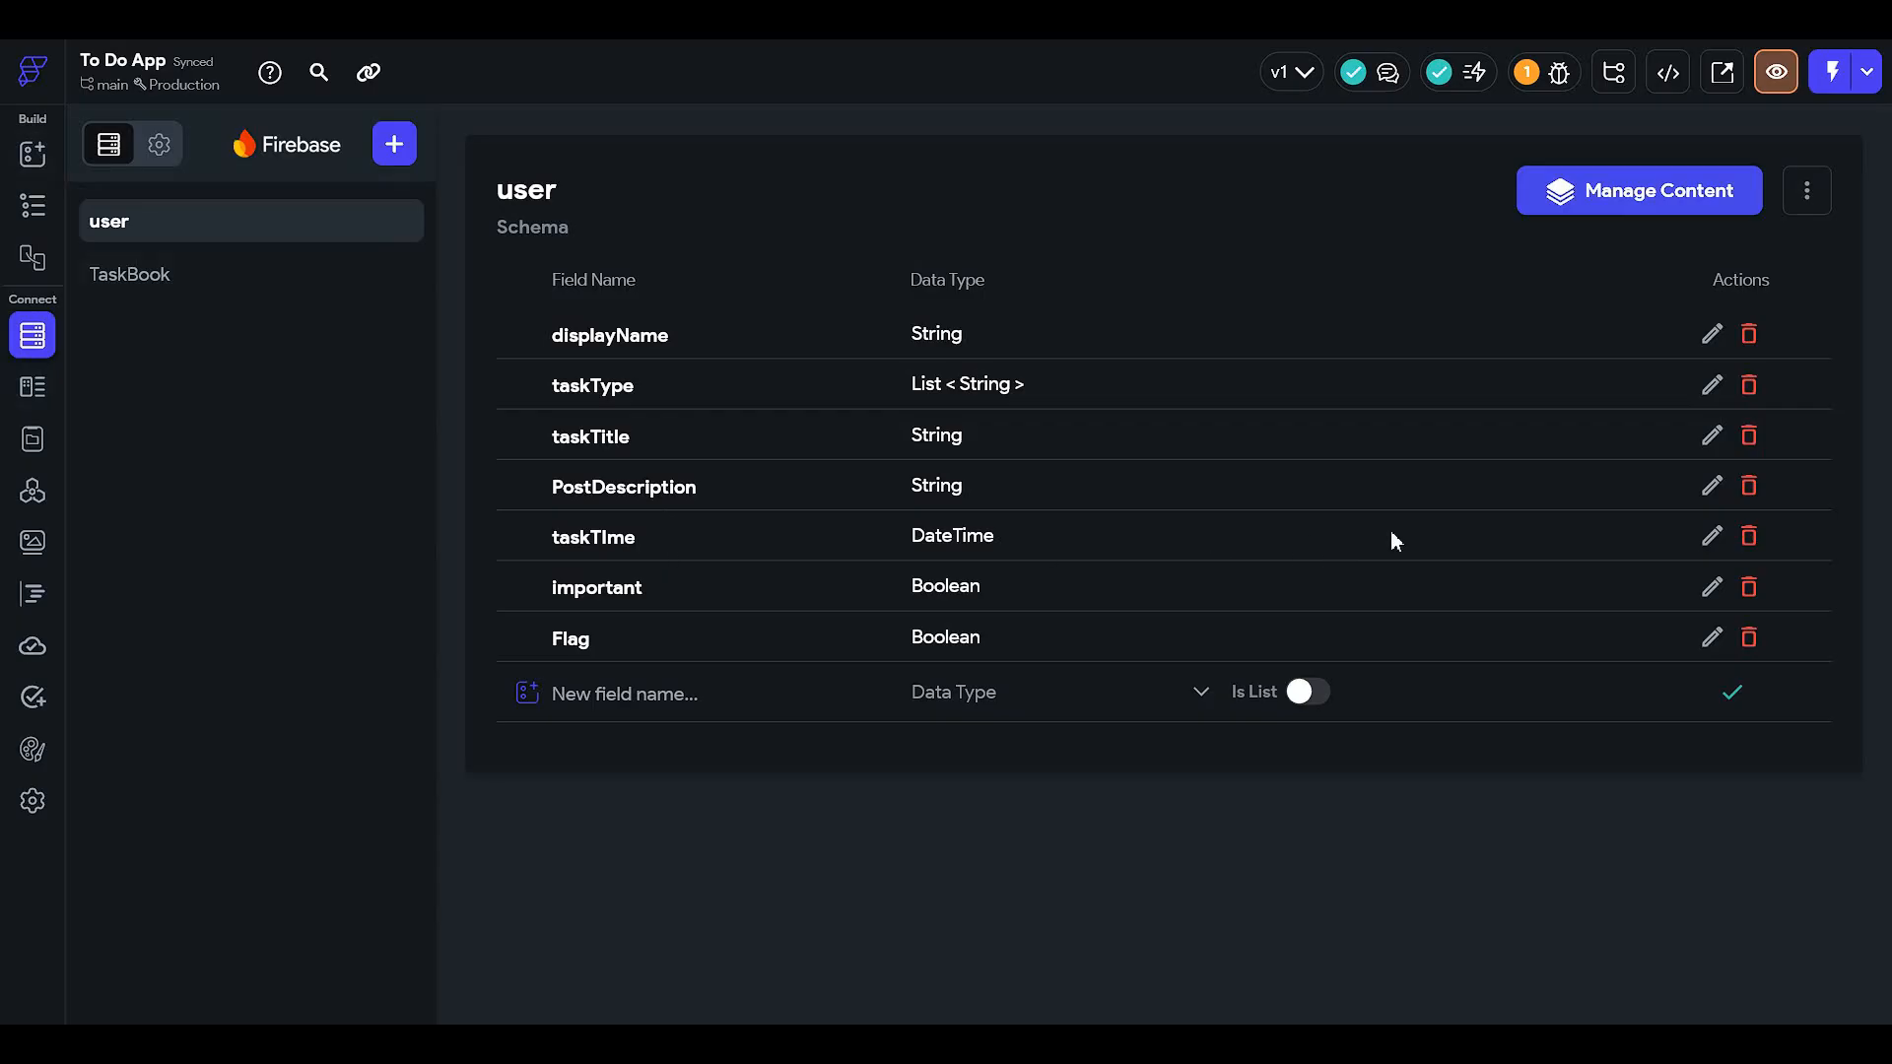
- Delete the misspelled taskTIme field after a cancelled attempt to edit it
click(1748, 536)
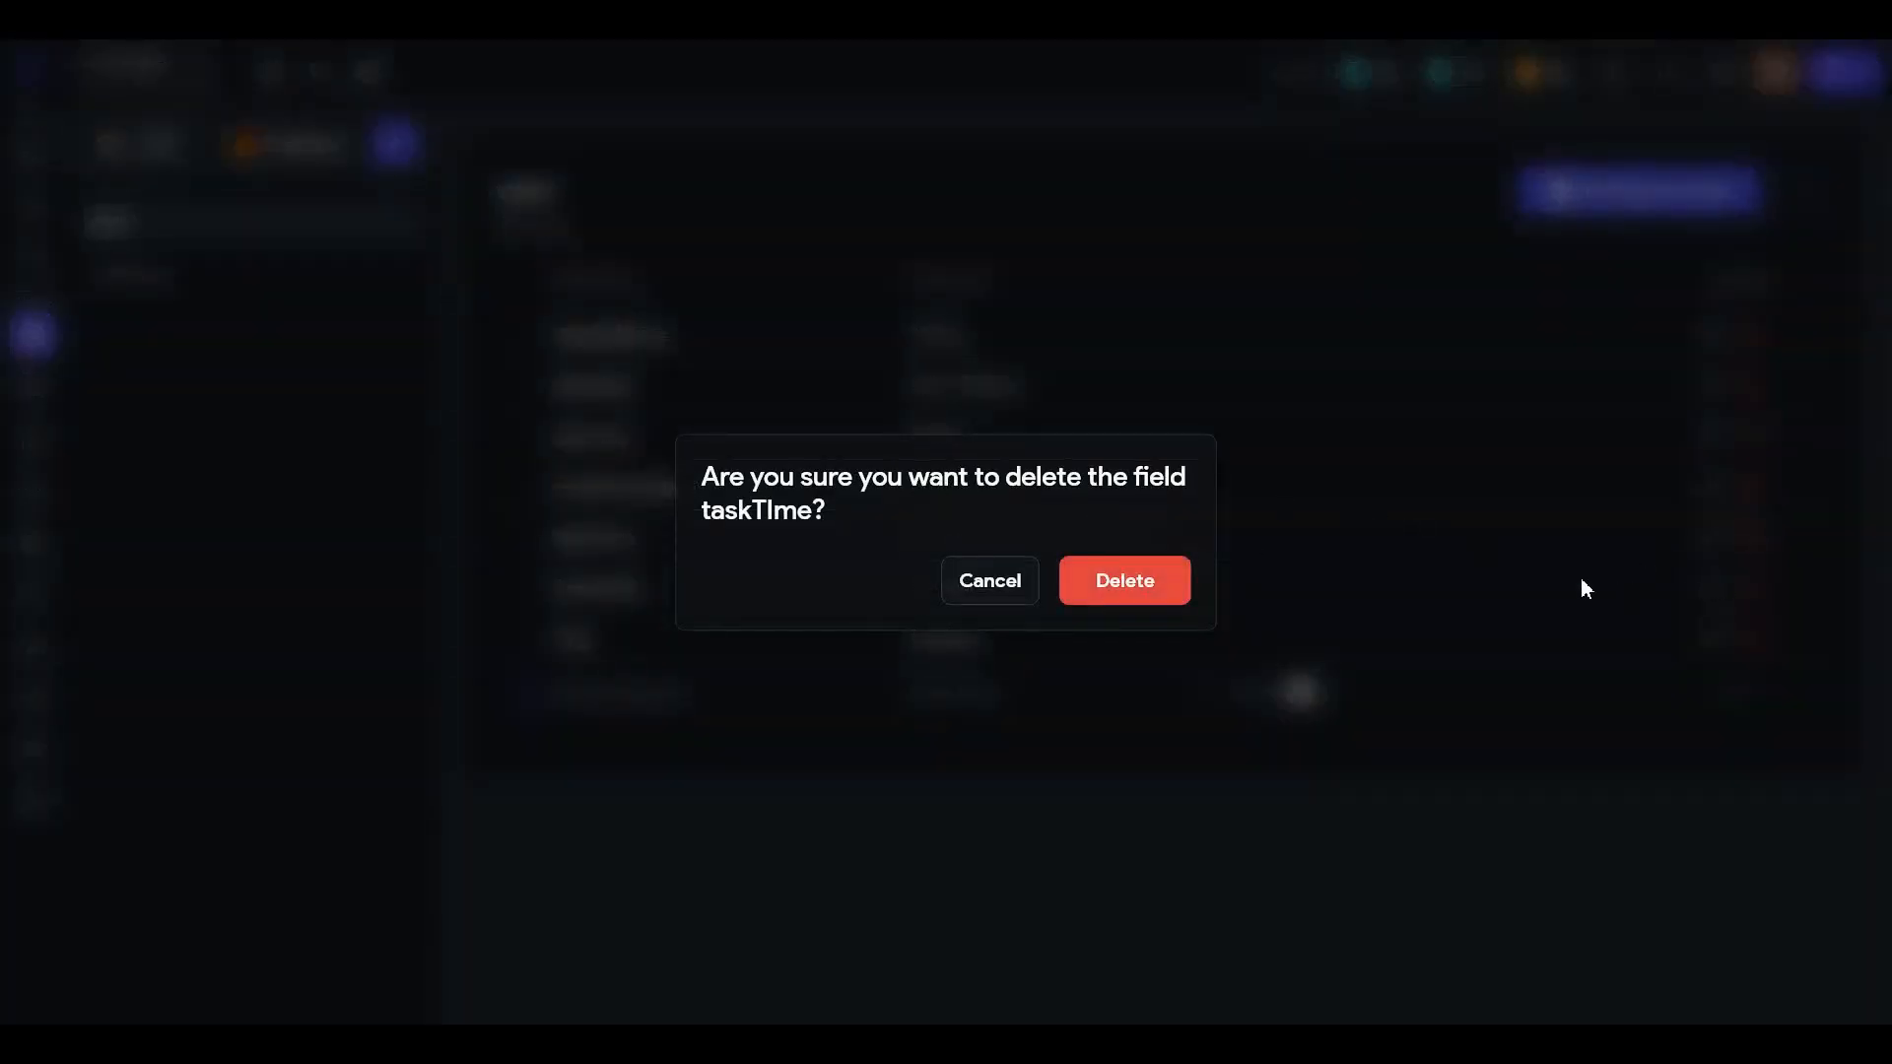
click(978, 581)
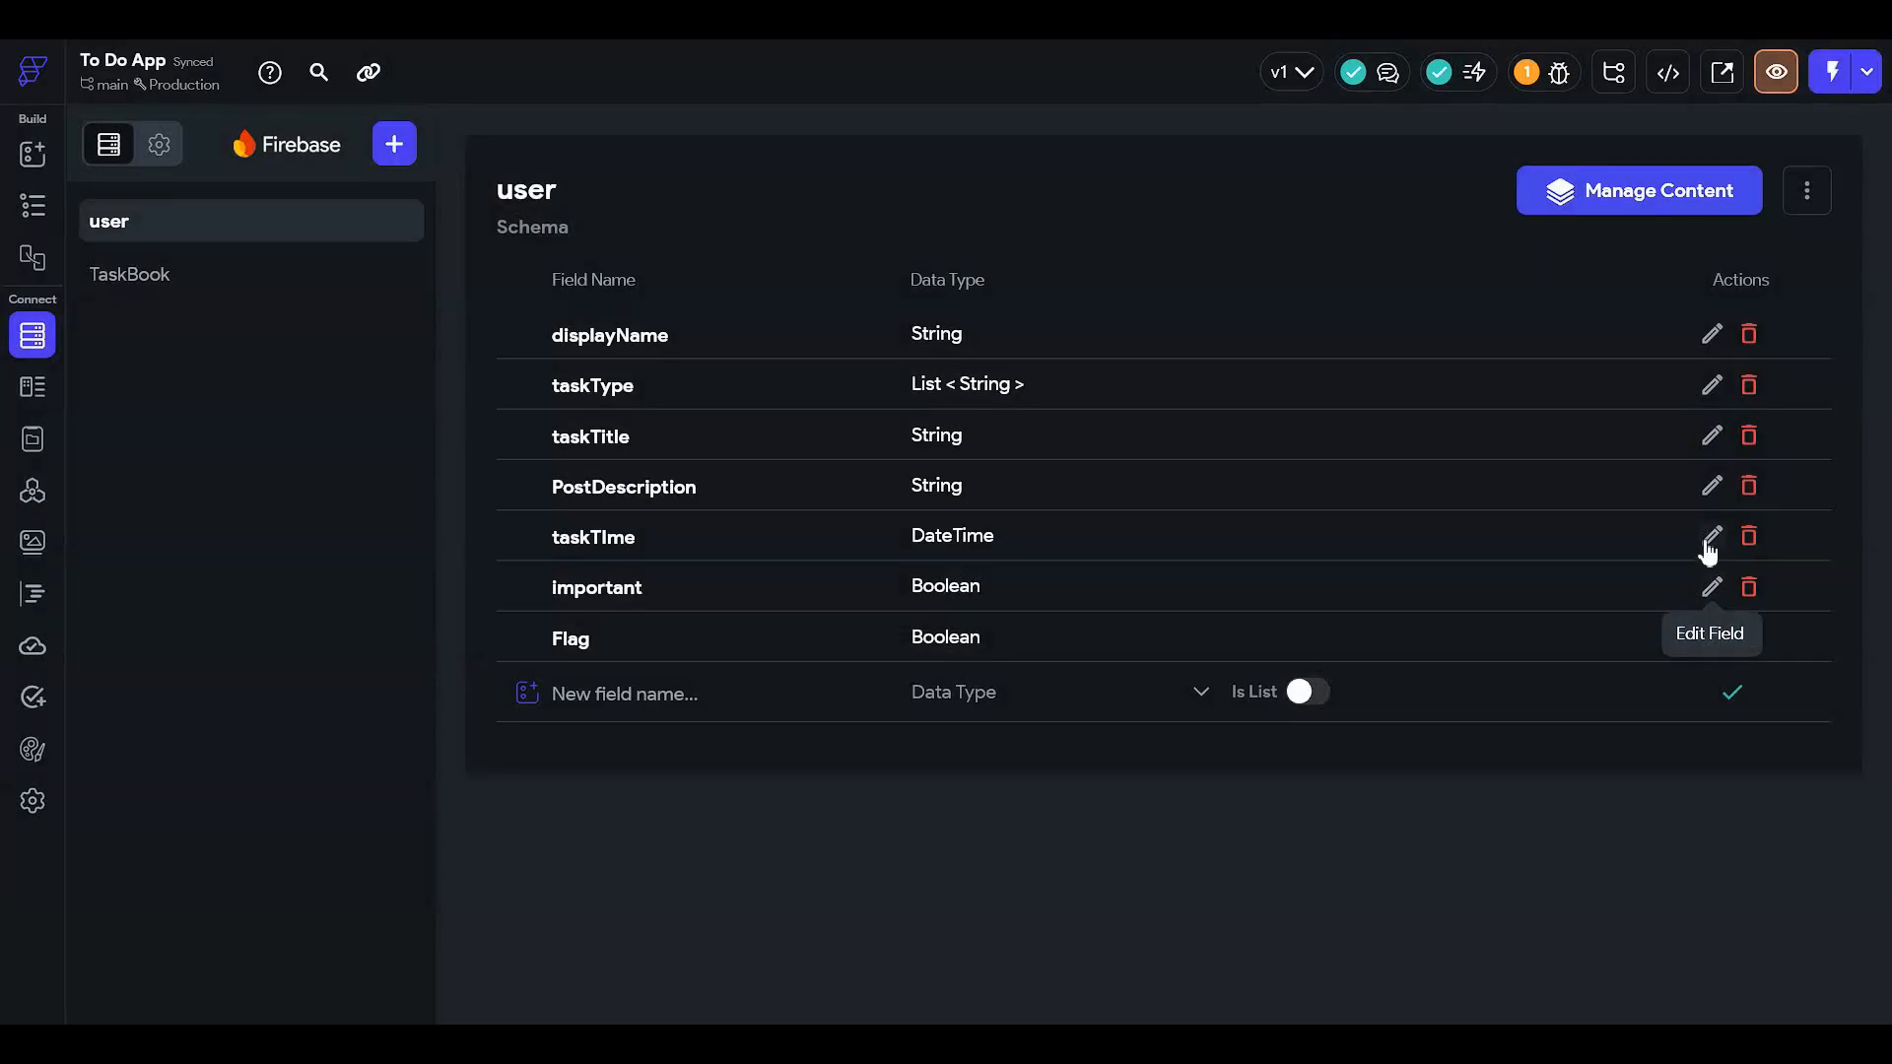
click(1700, 537)
click(847, 489)
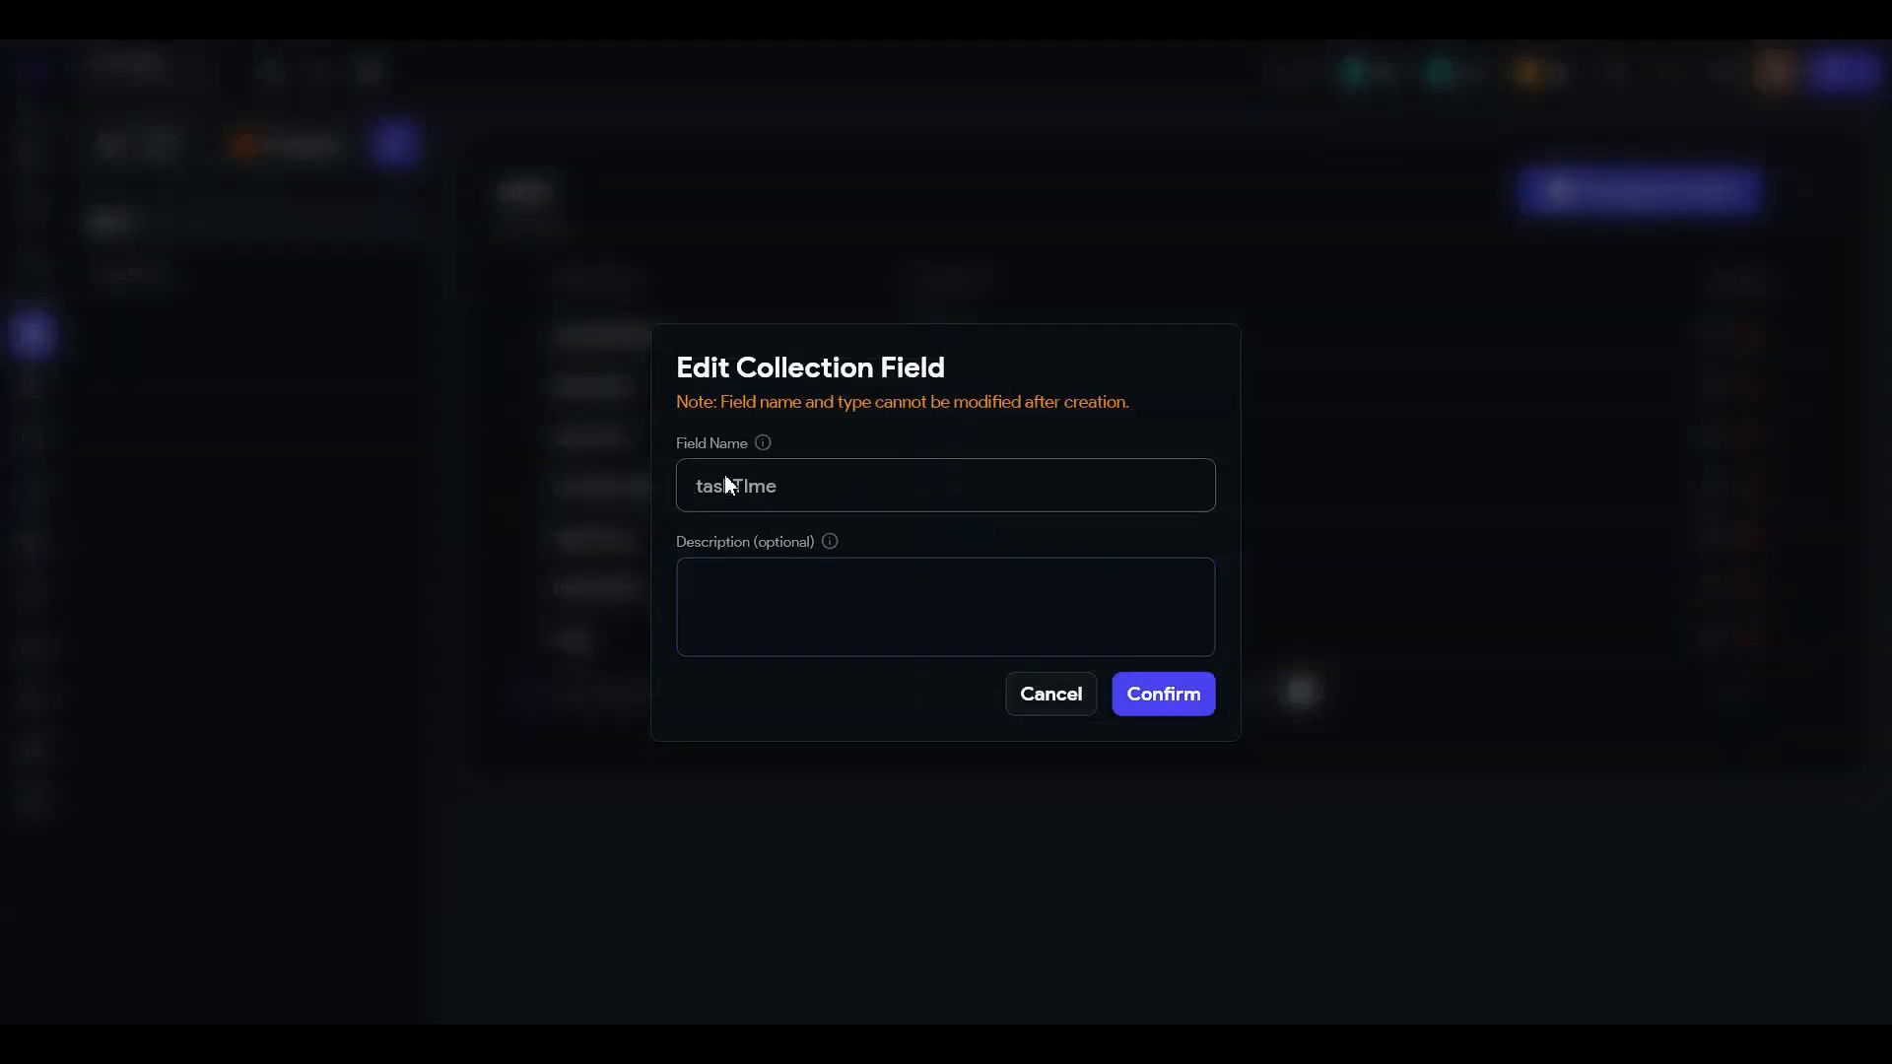
click(1050, 702)
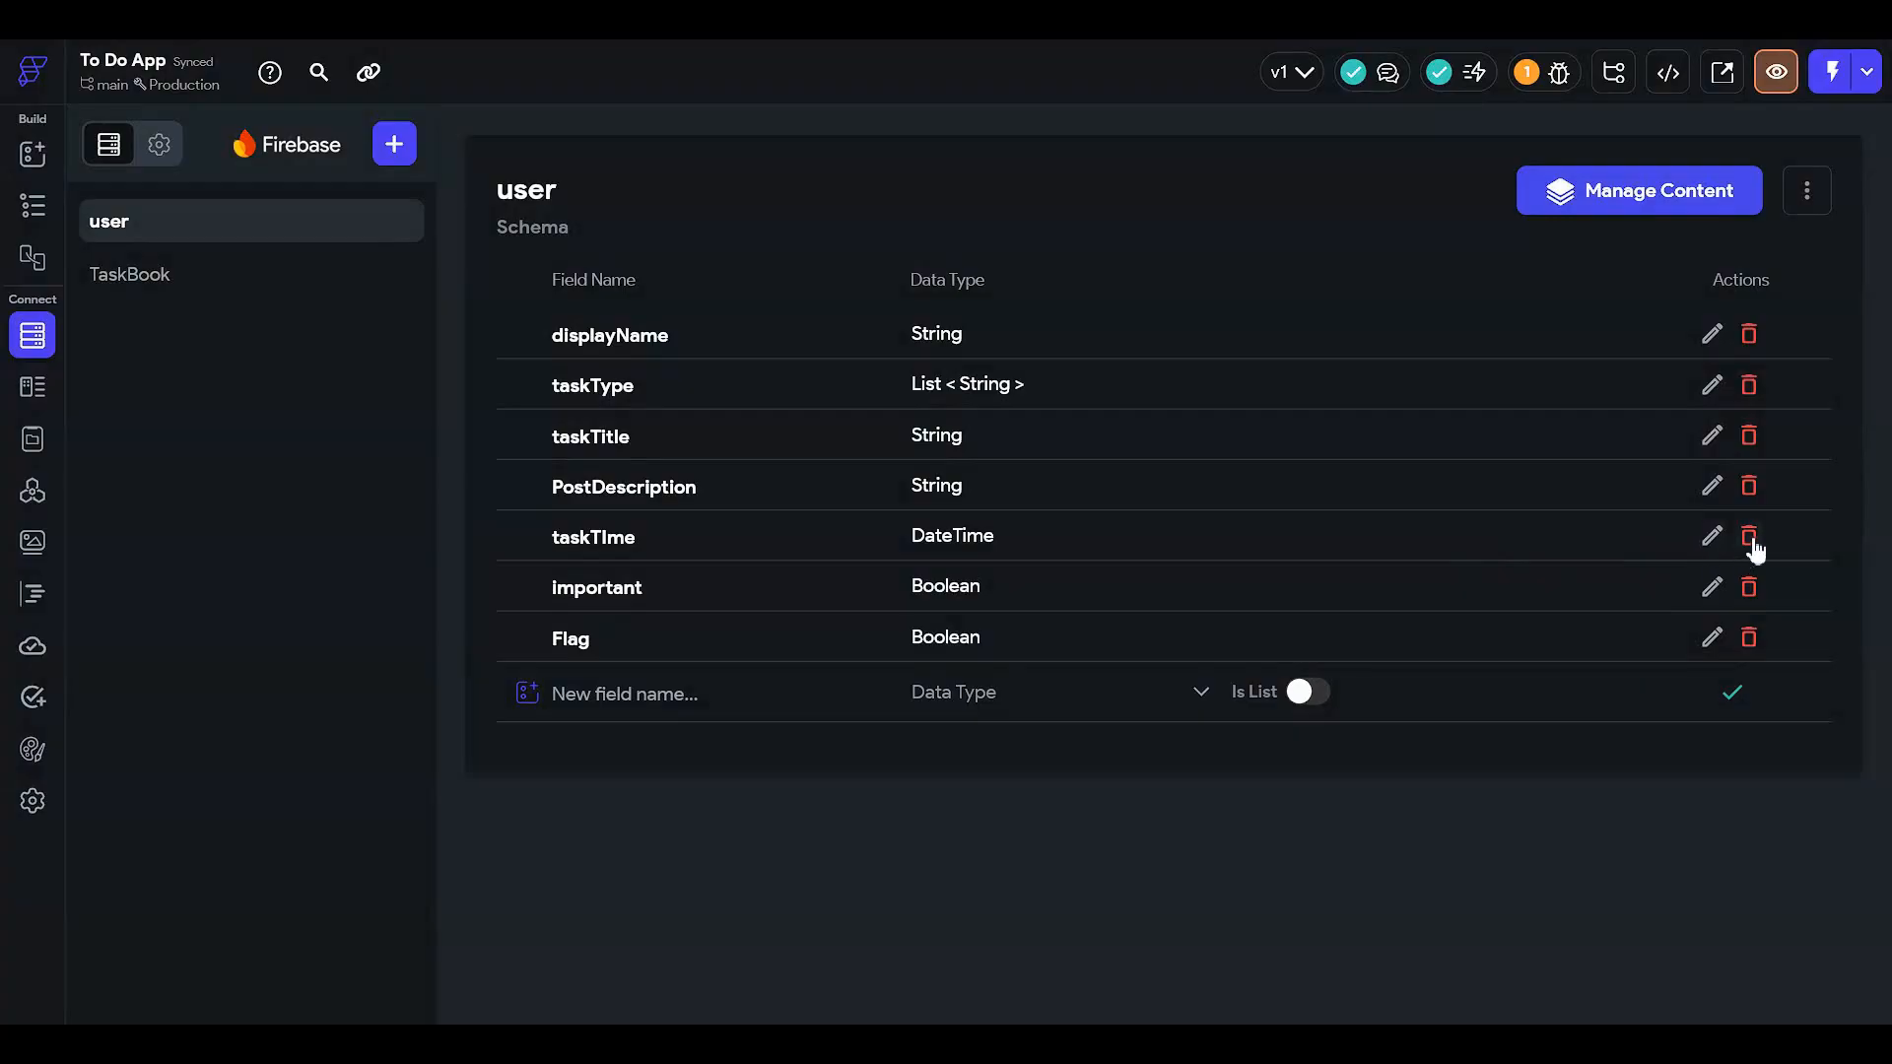
click(1748, 536)
click(1133, 581)
- Add a new taskTime field with the Date Time type
click(763, 663)
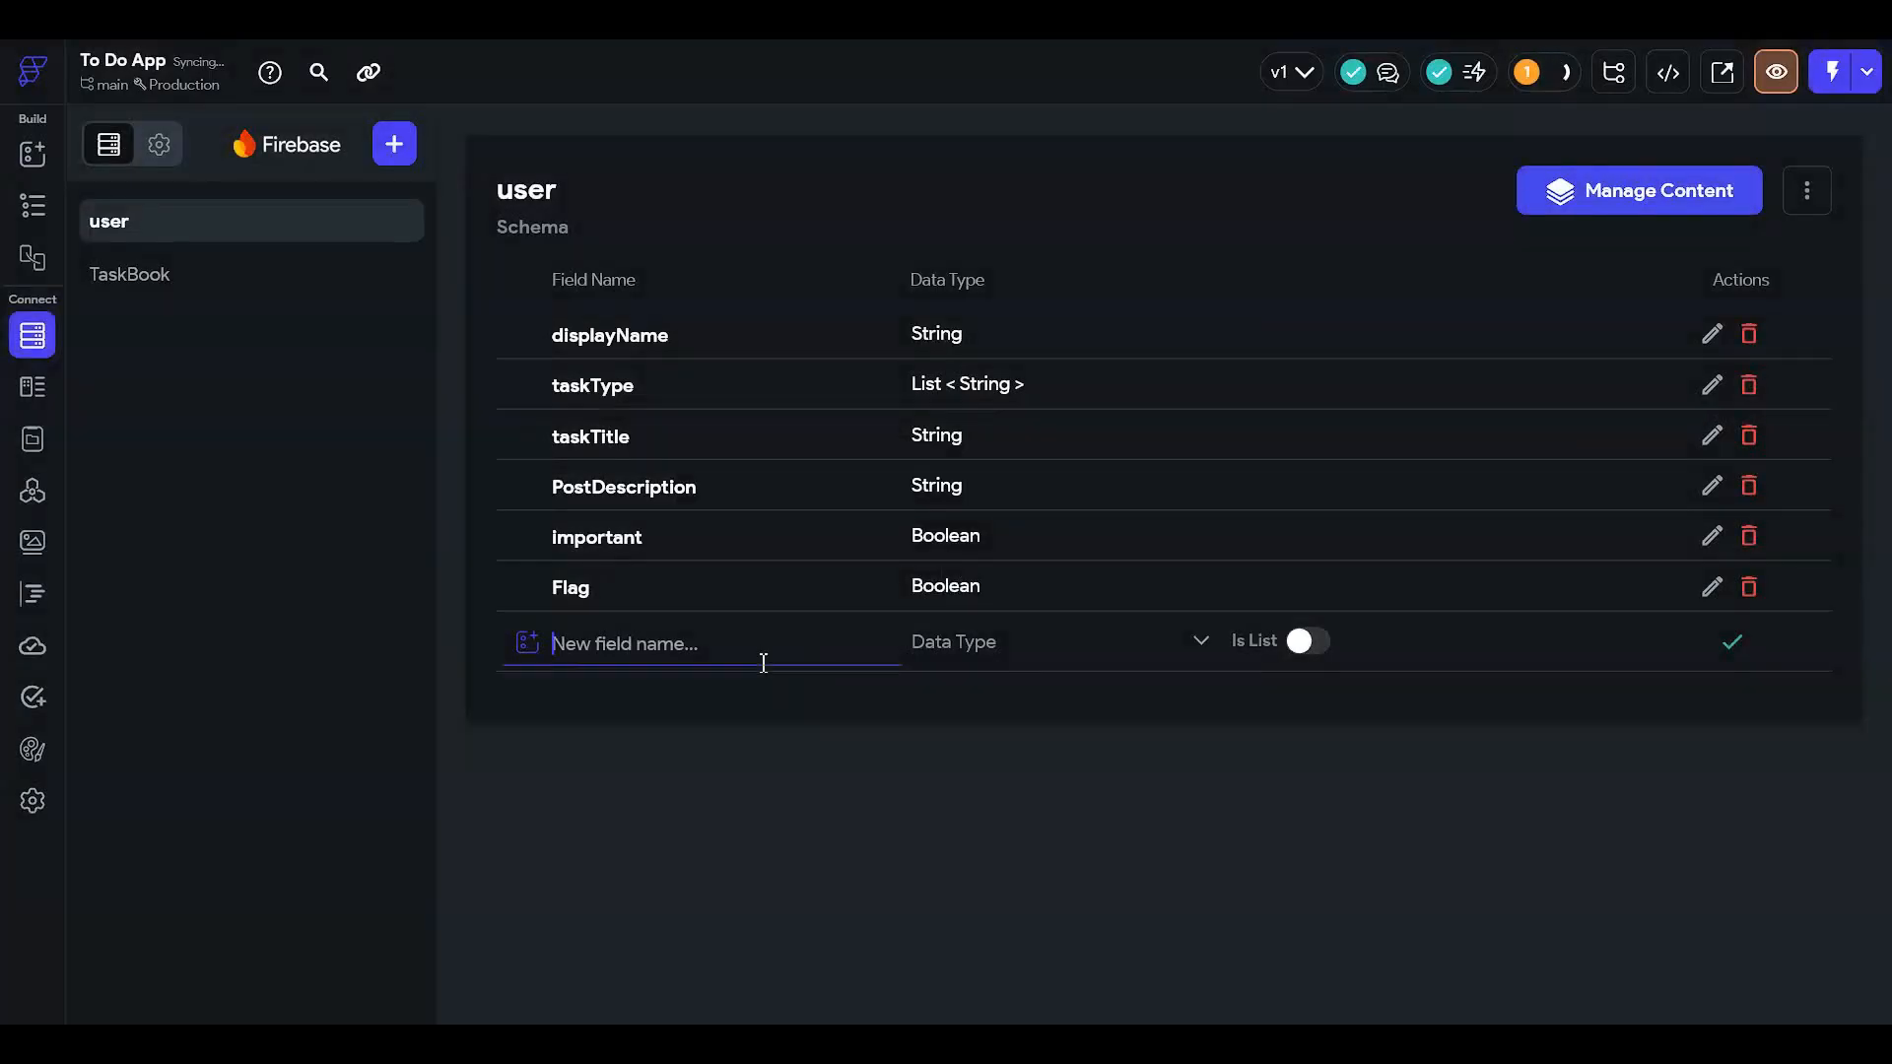
text(task)
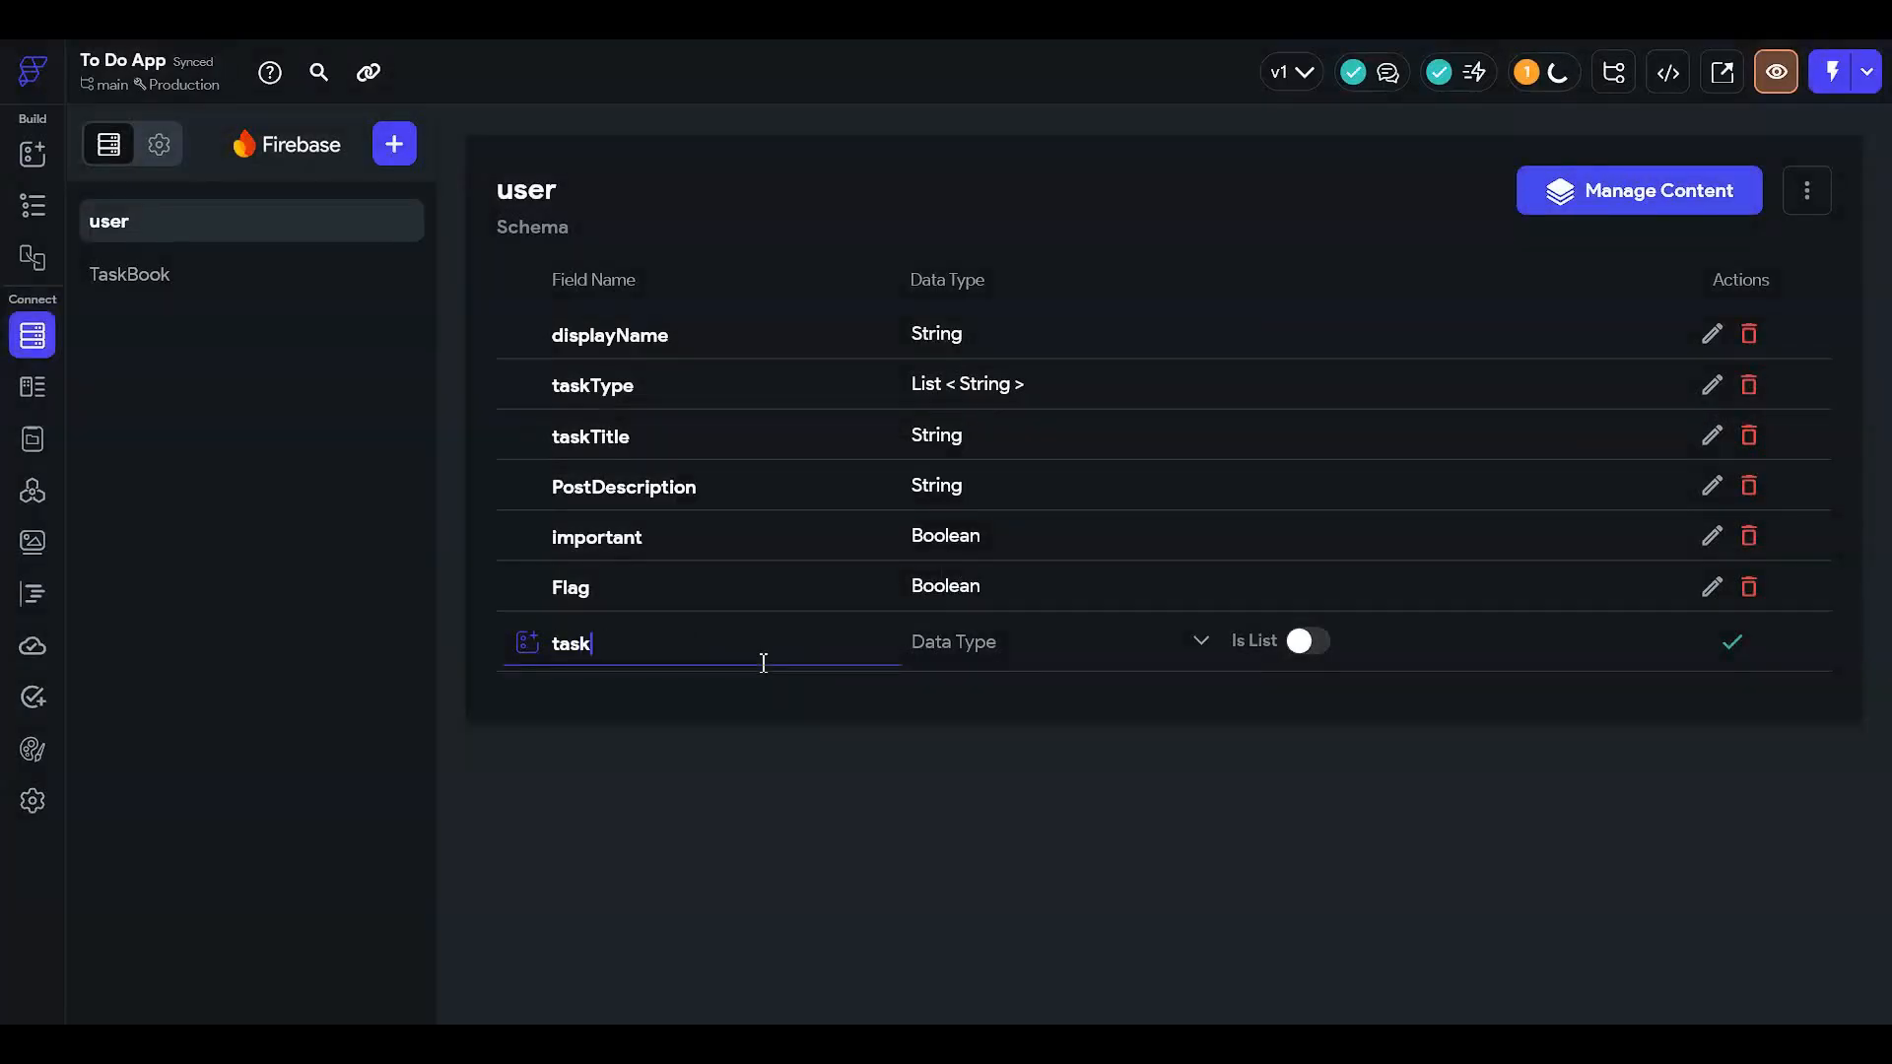
text(Time)
click(1016, 651)
click(1004, 359)
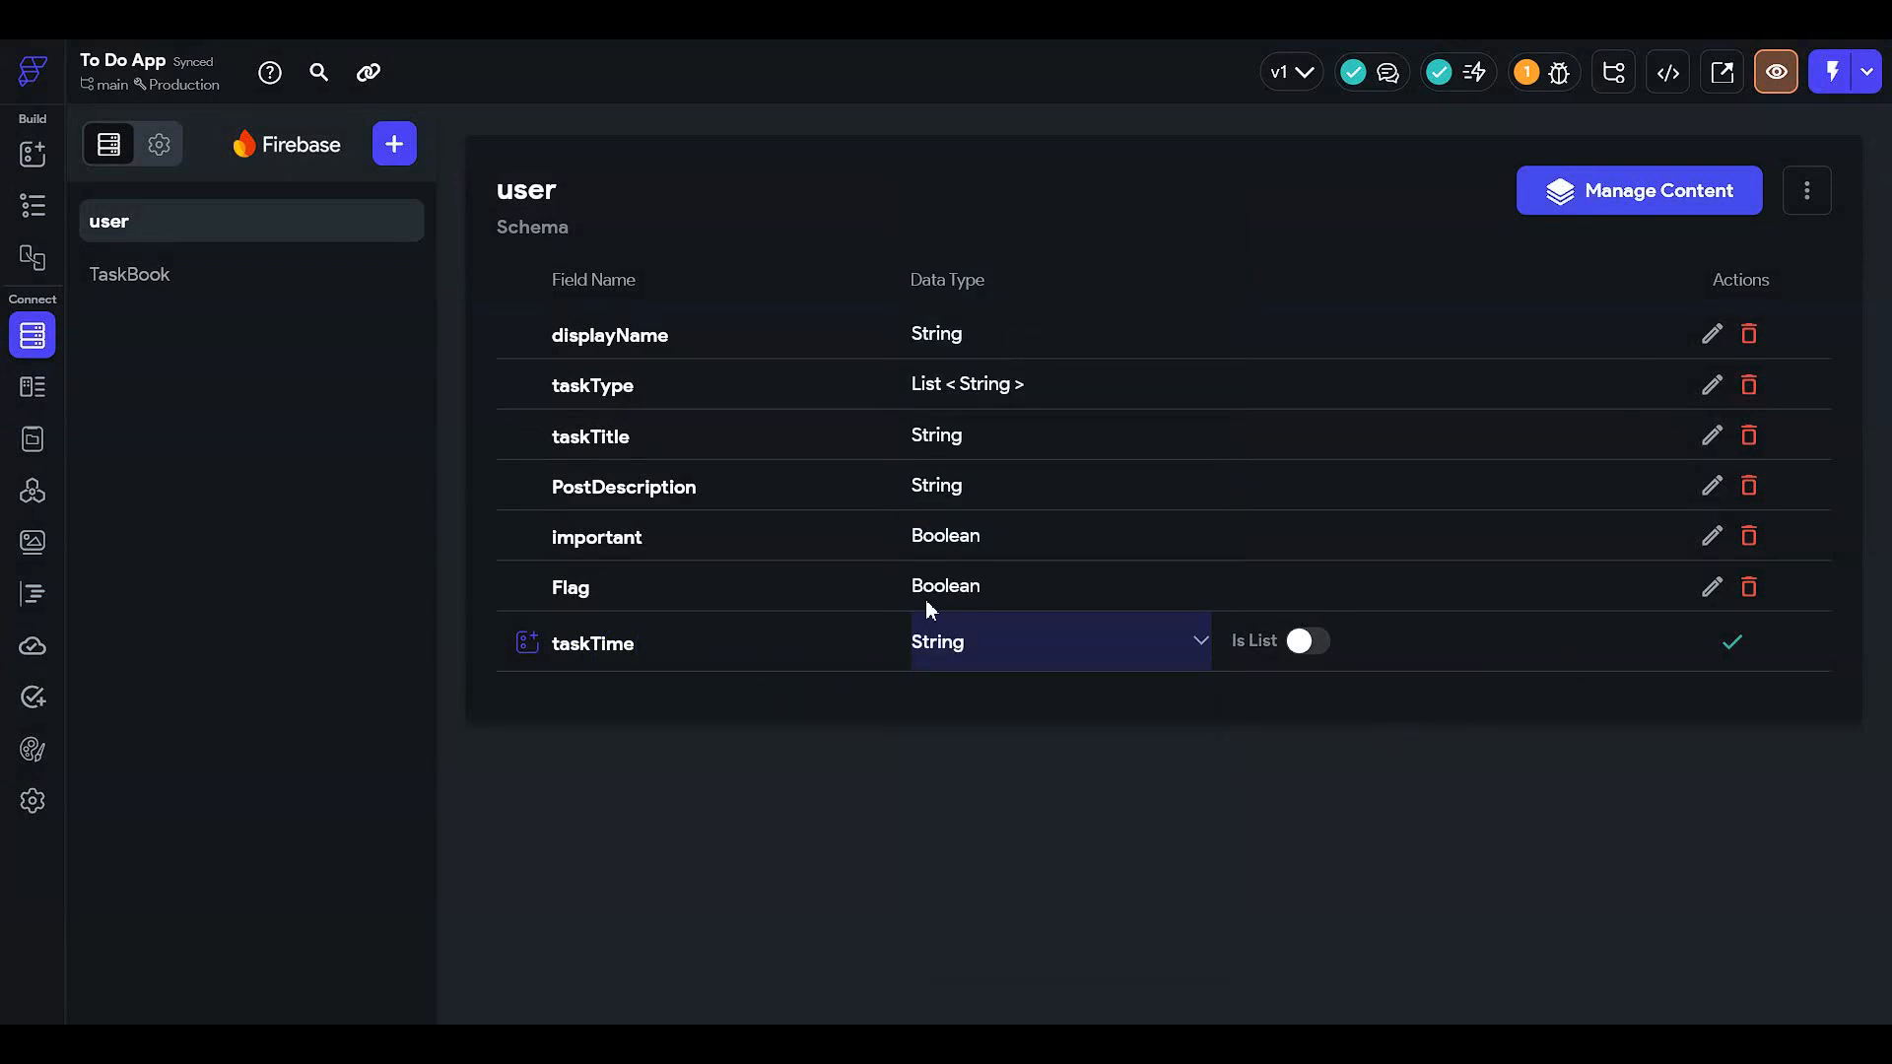
click(948, 652)
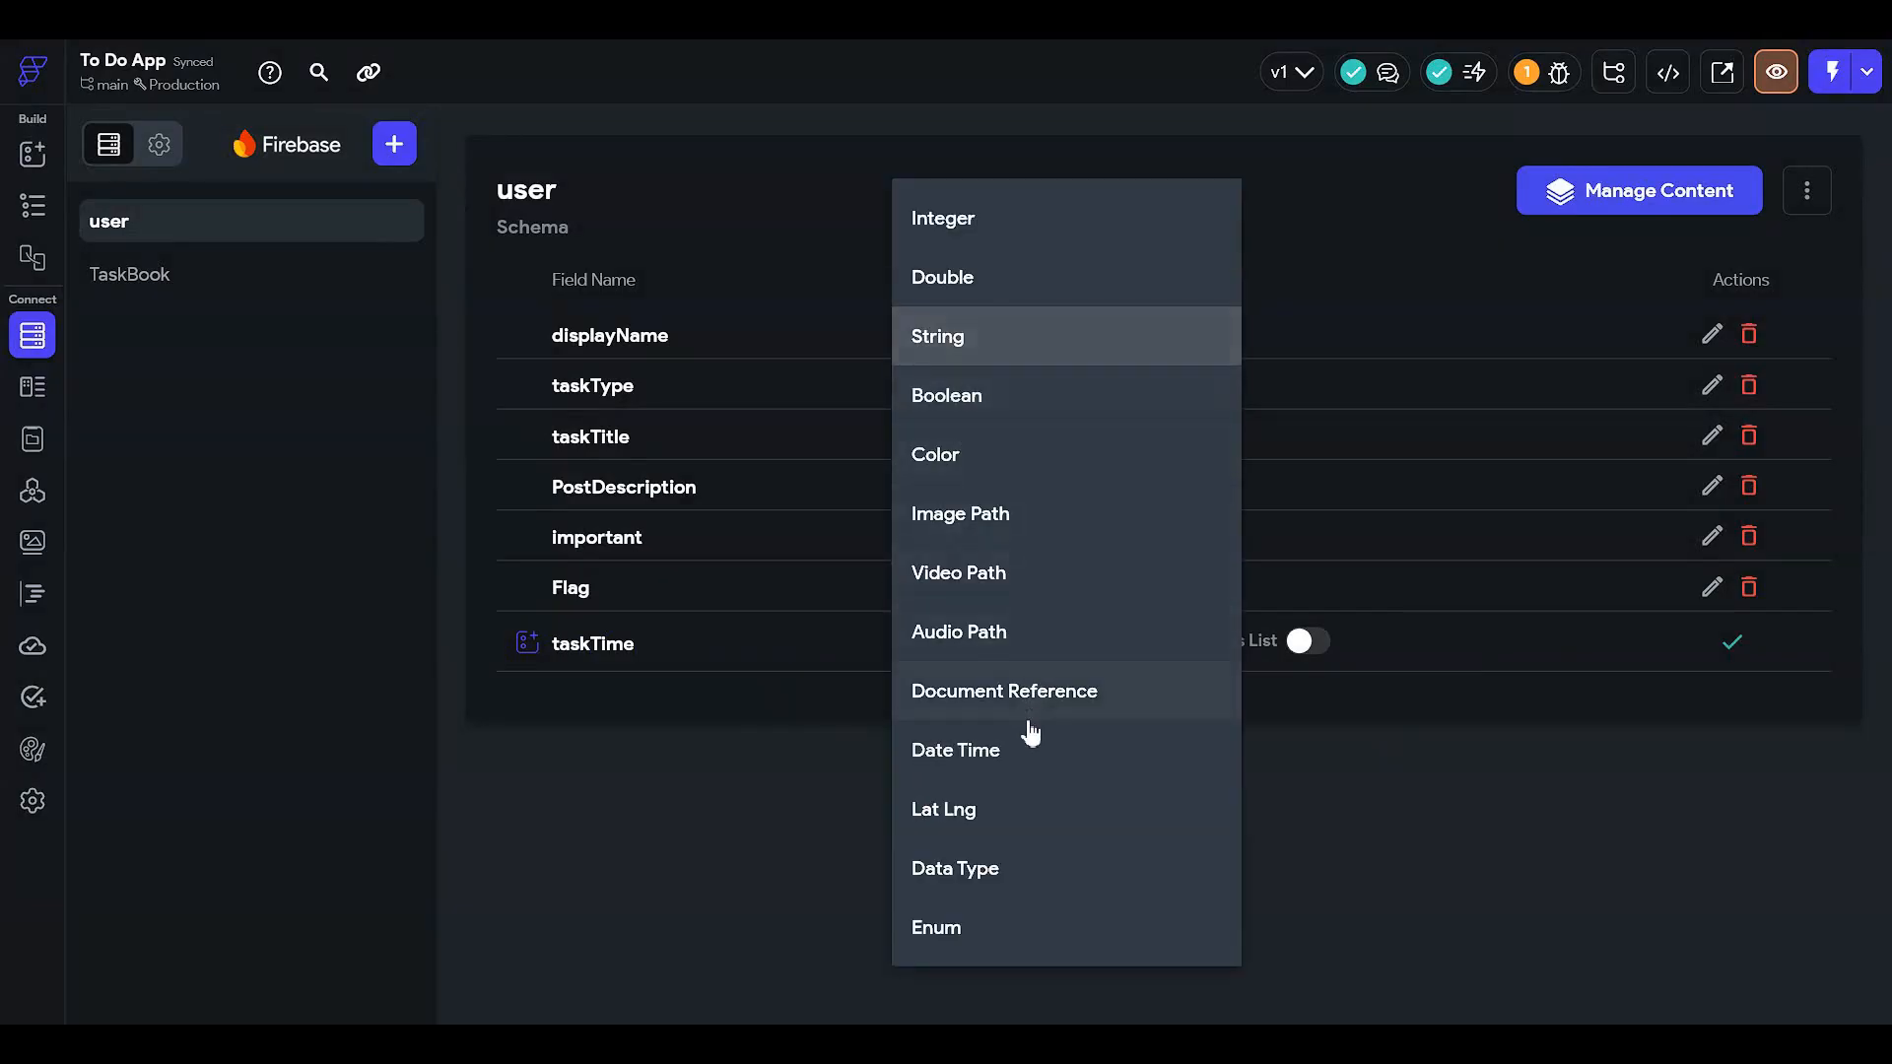
click(1030, 747)
click(1731, 644)
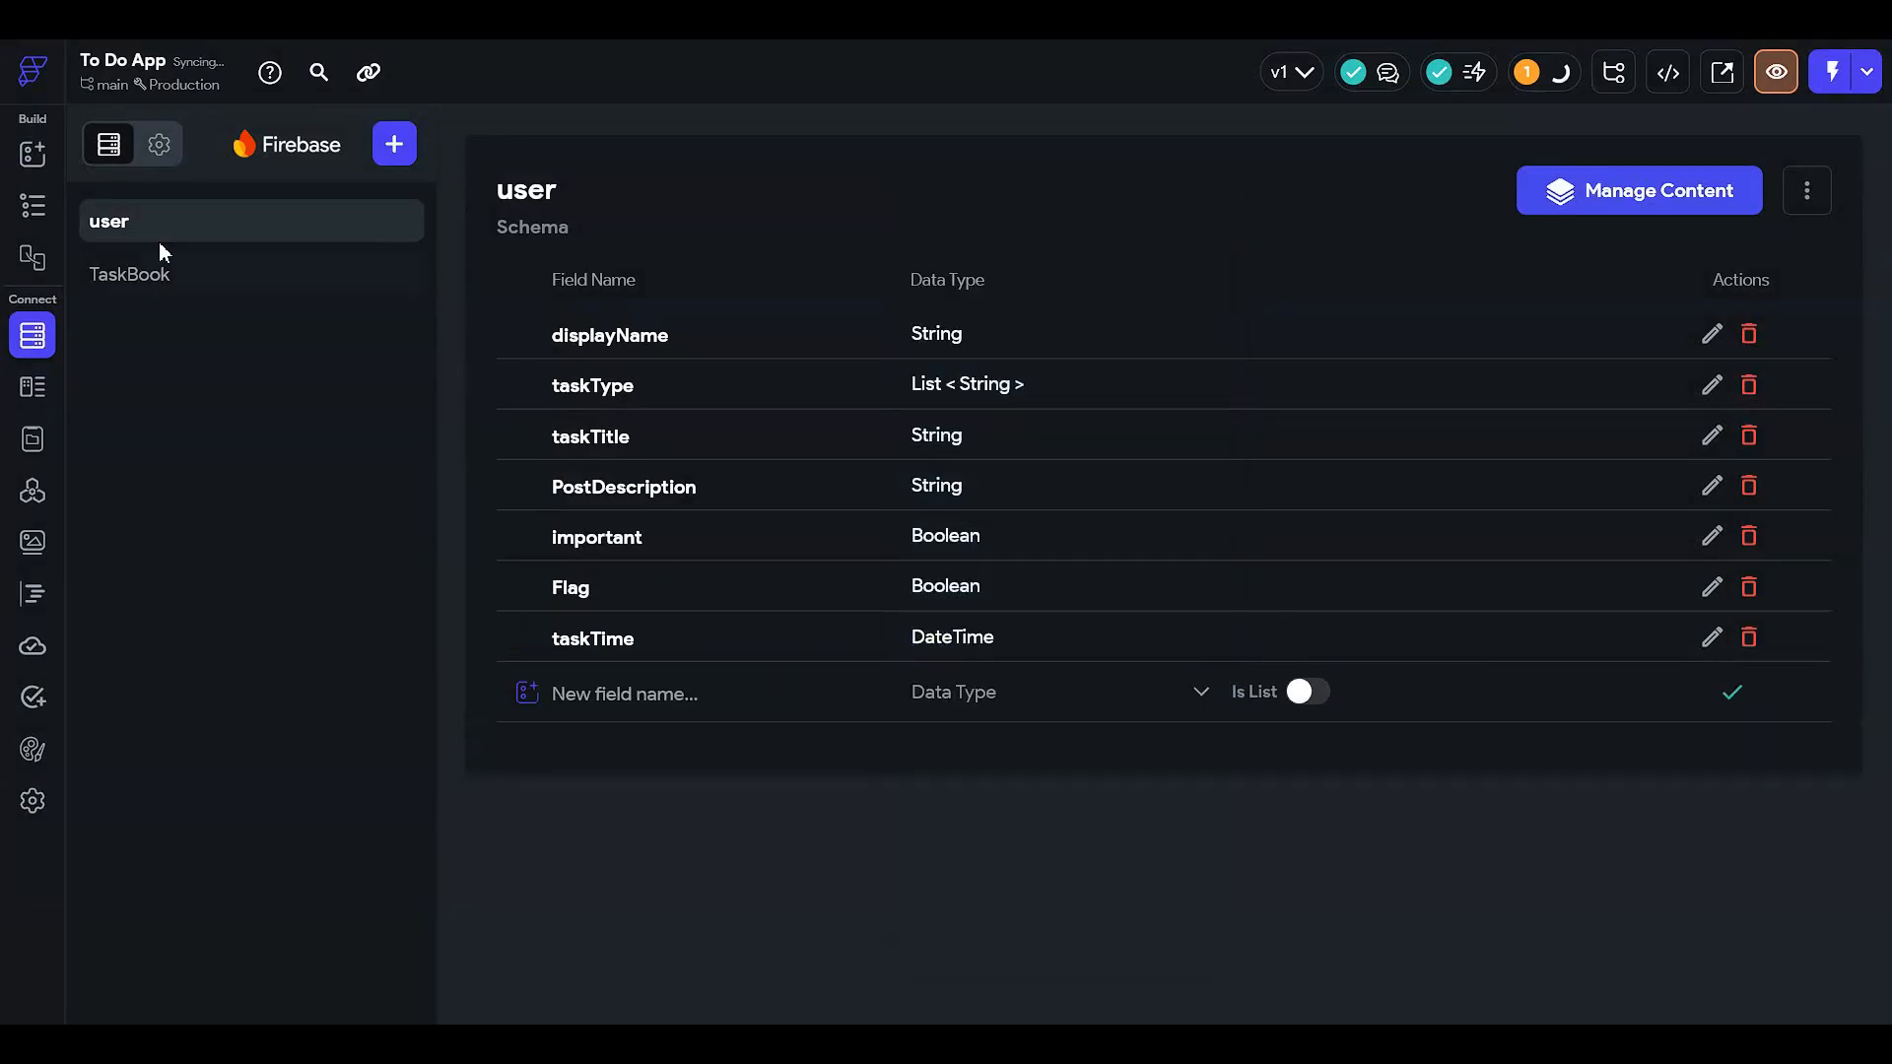
click(32, 205)
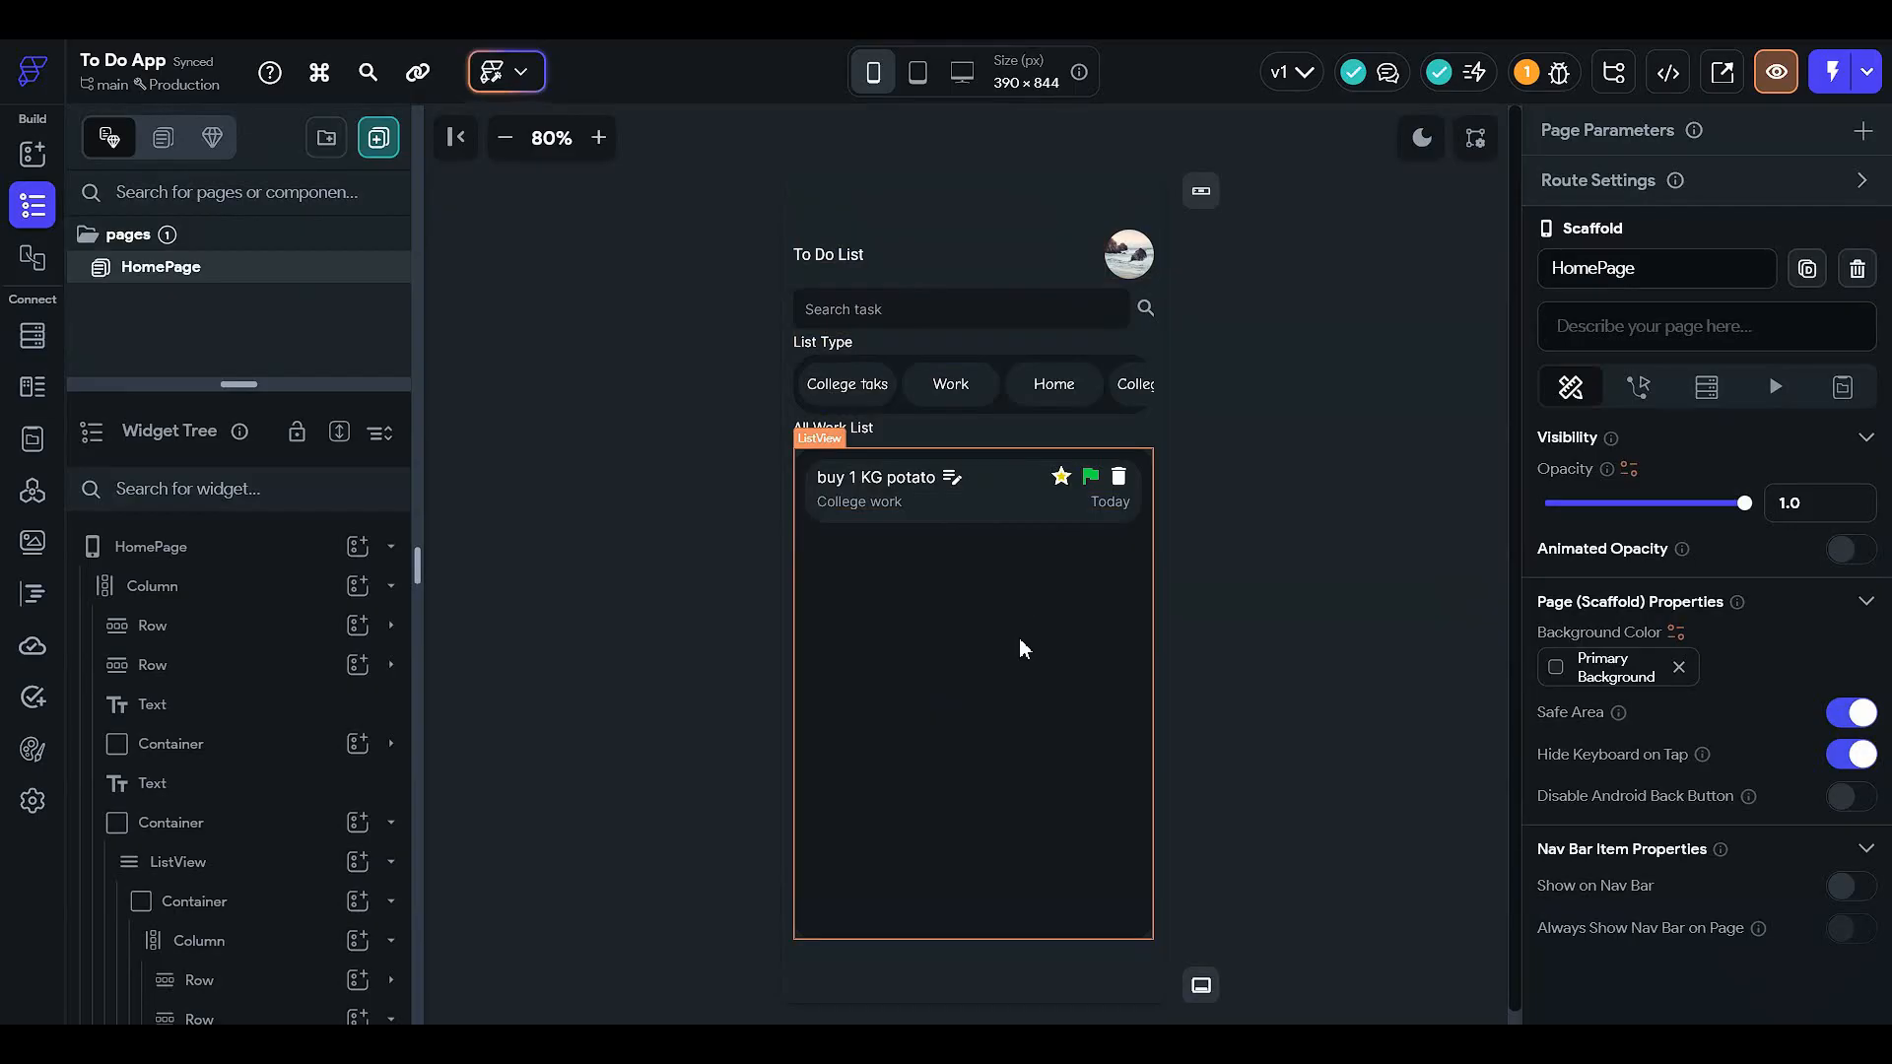
click(32, 335)
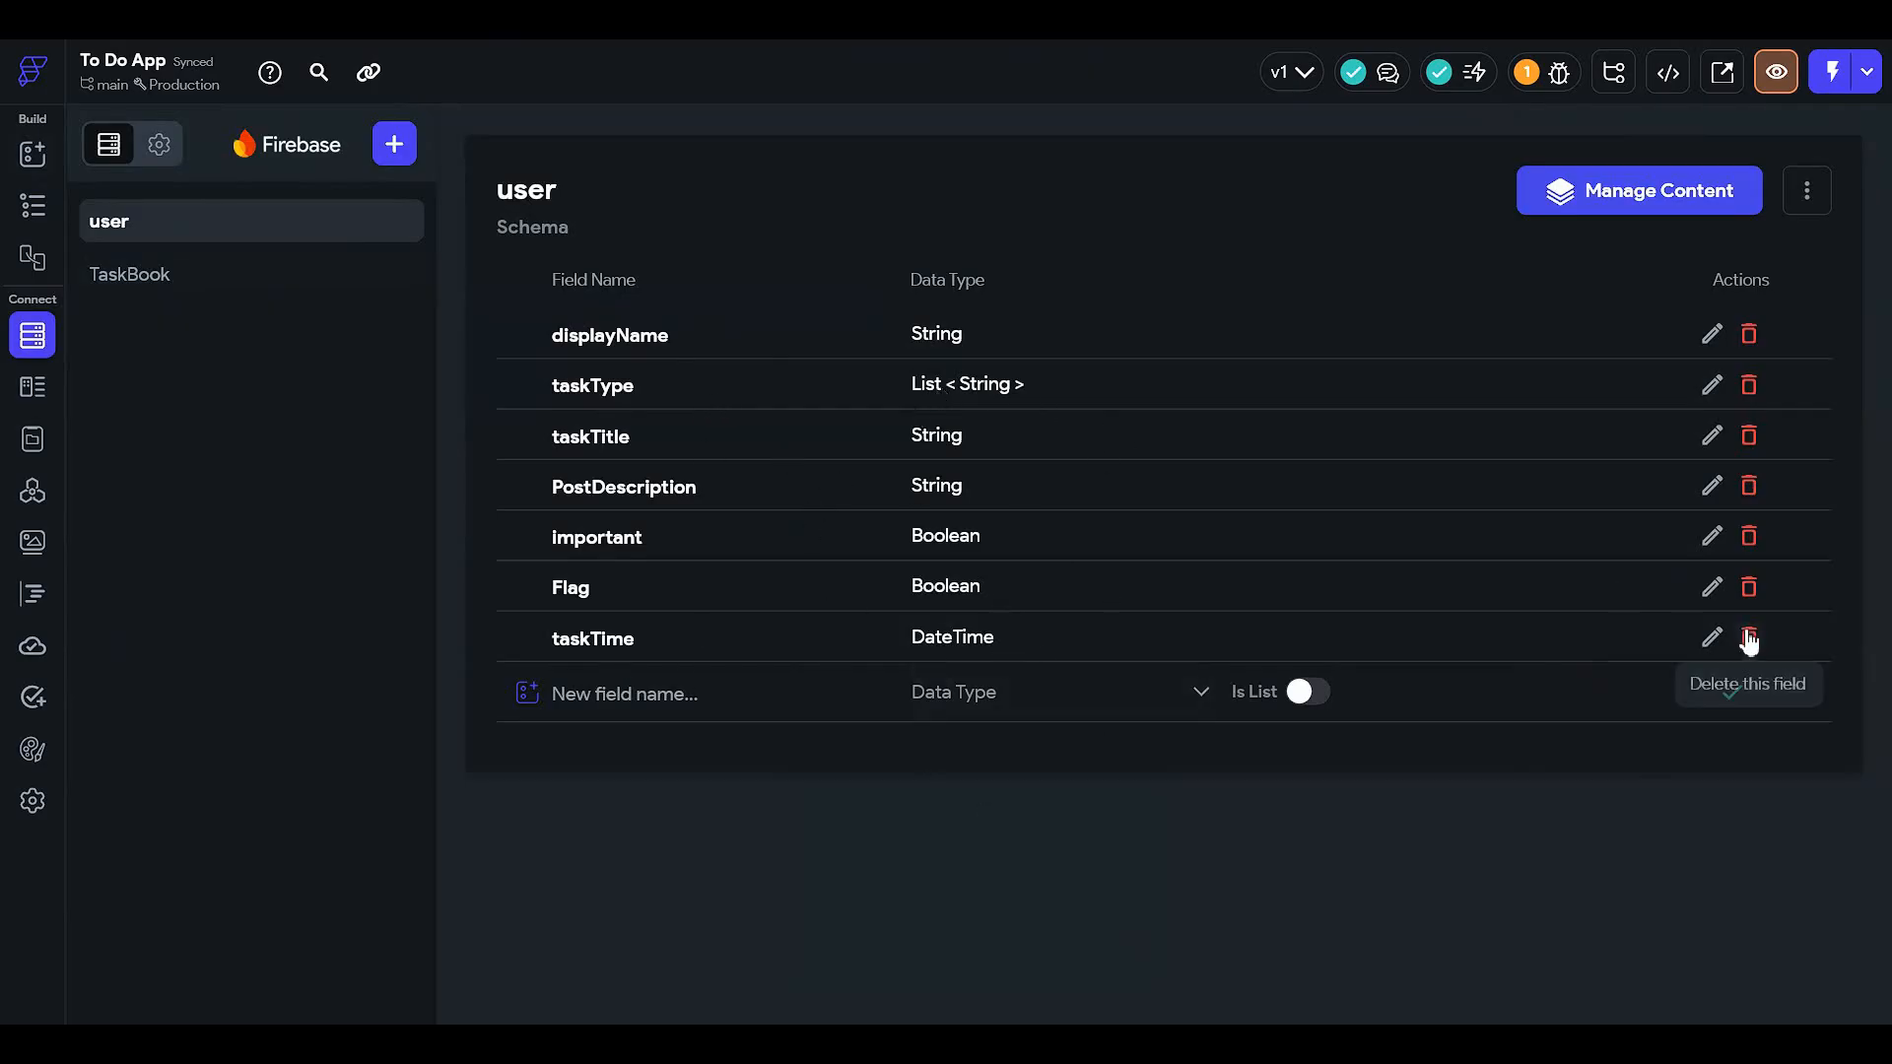
click(1749, 587)
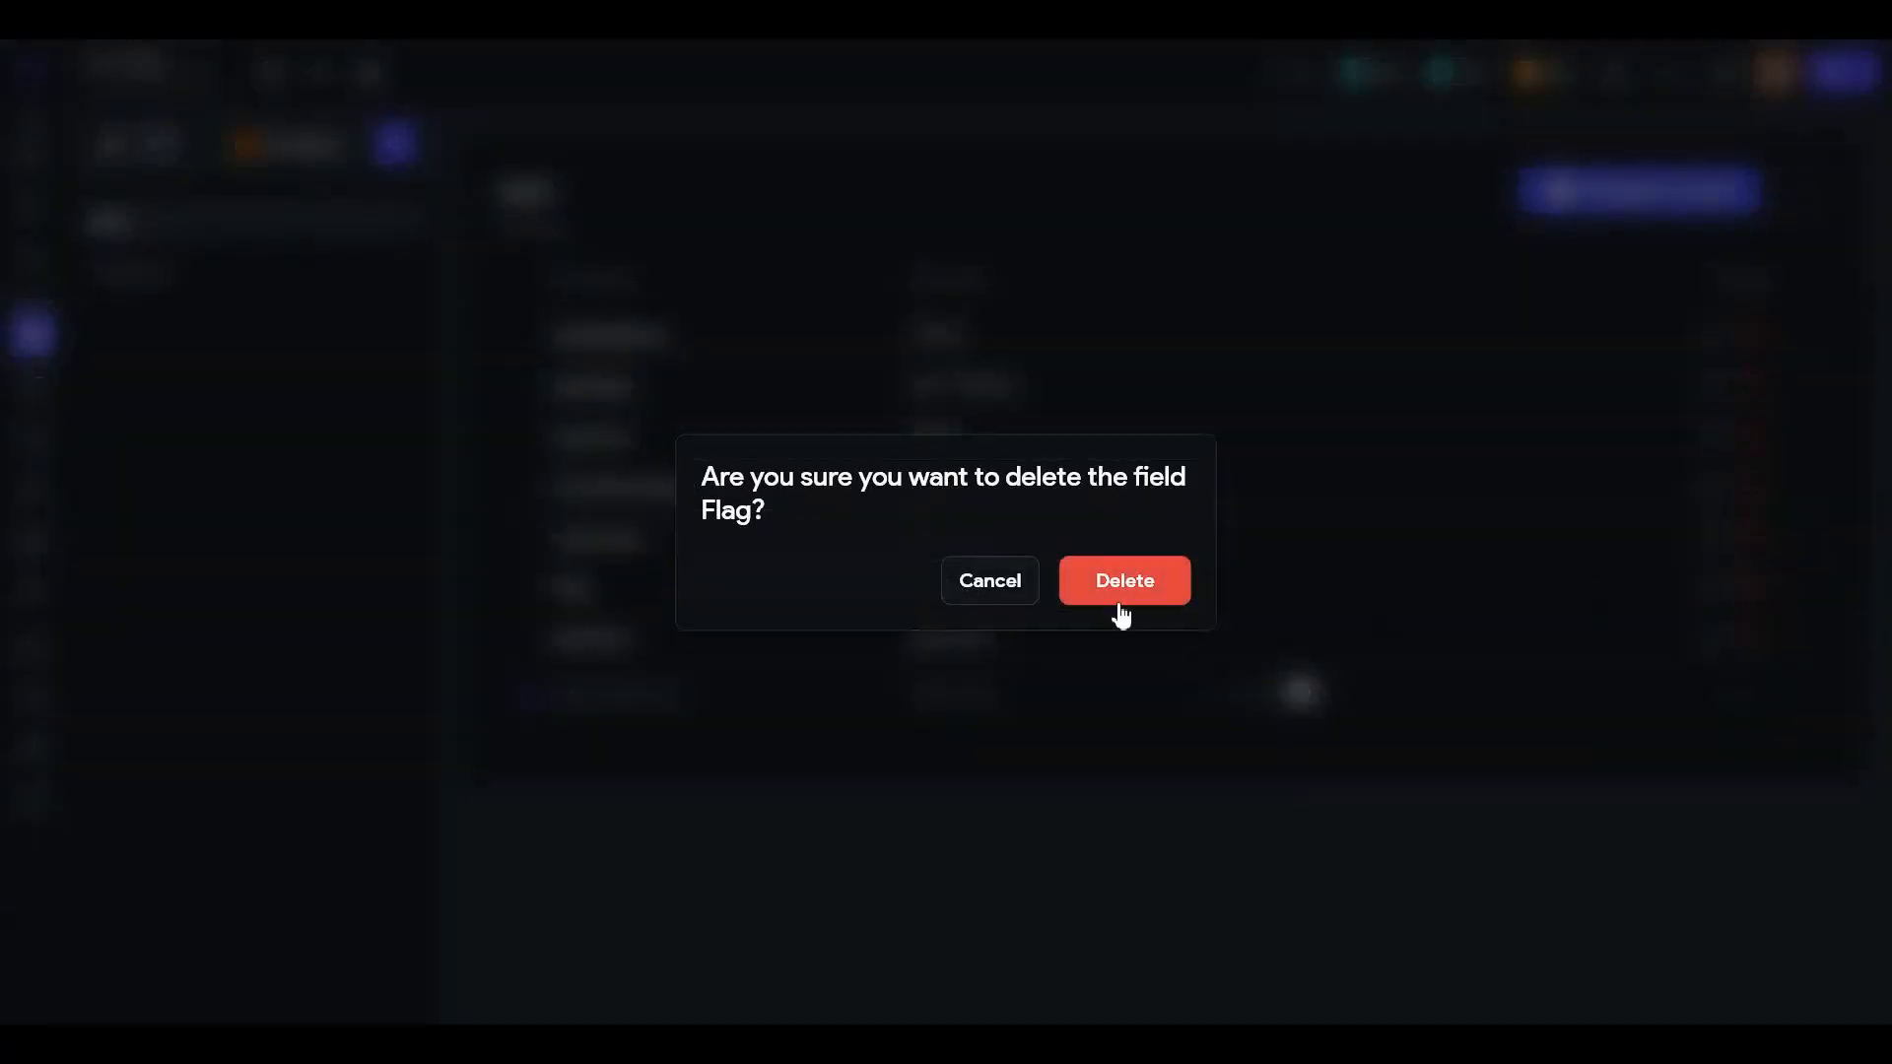
click(1094, 580)
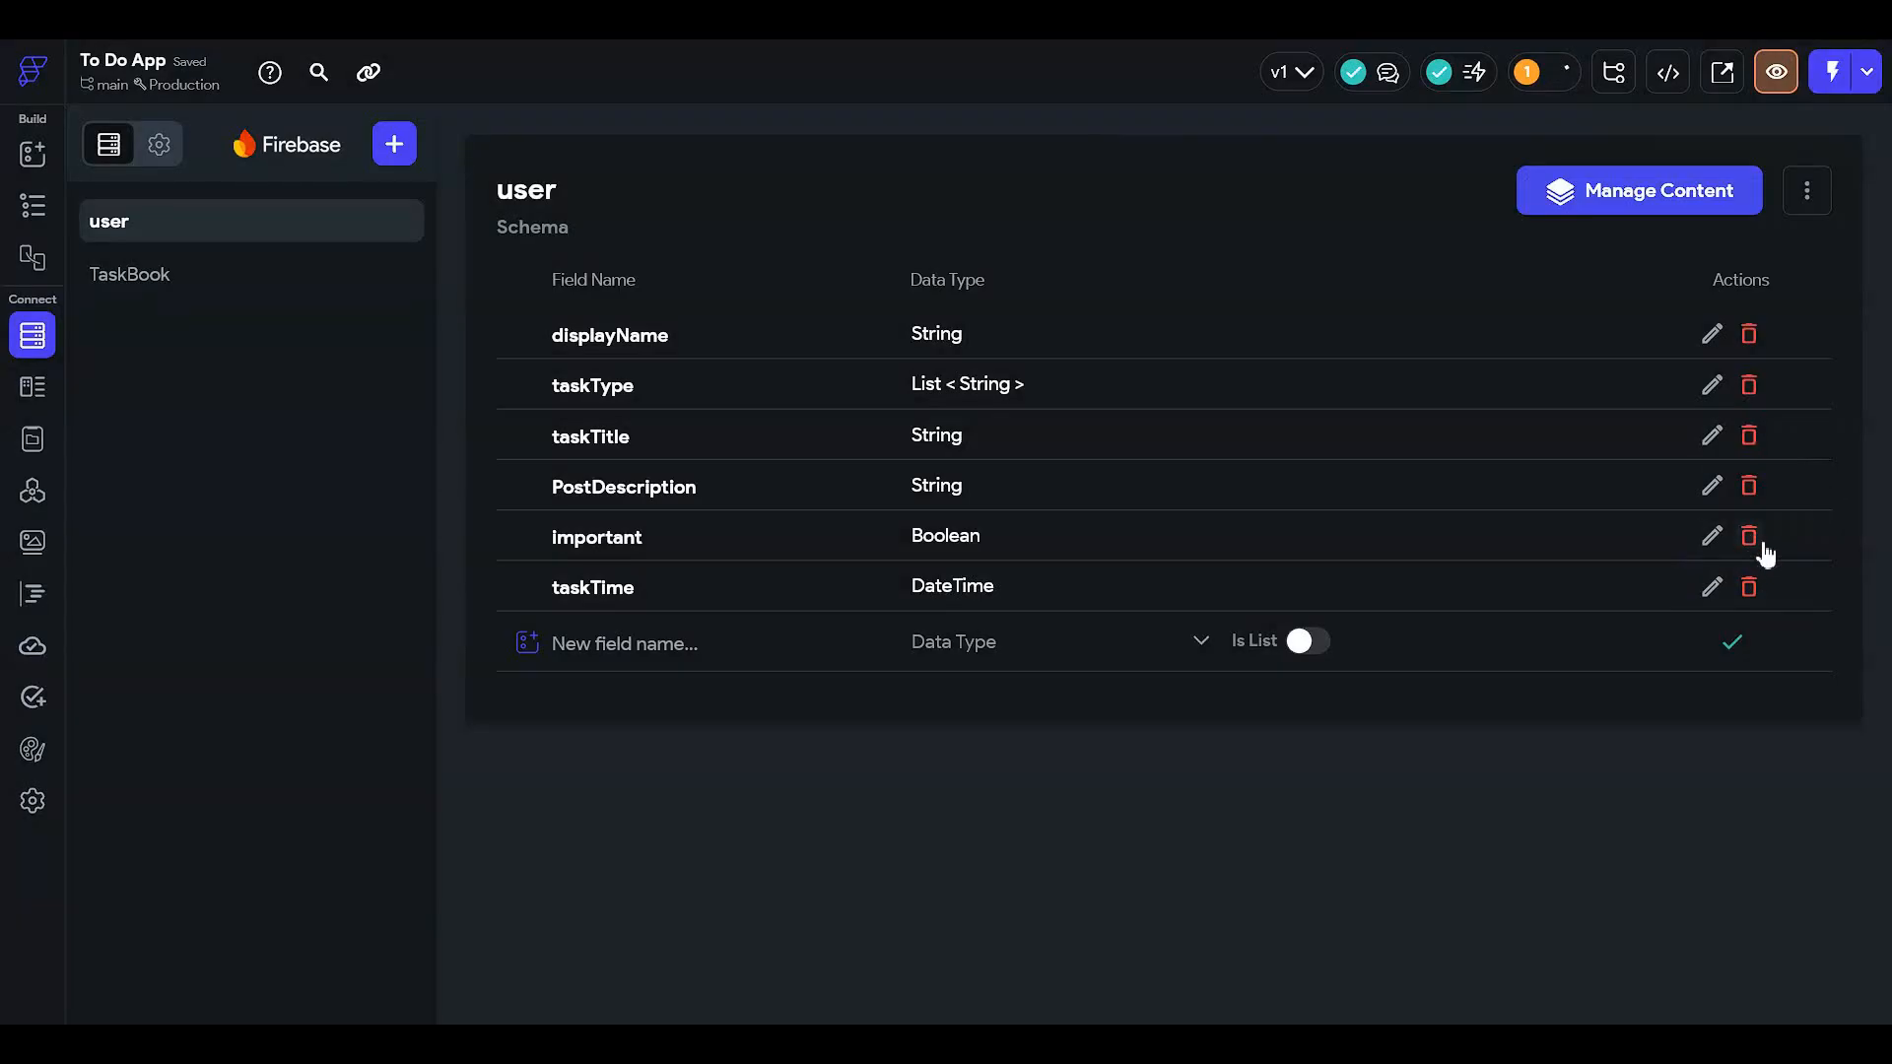
click(1751, 542)
click(1173, 585)
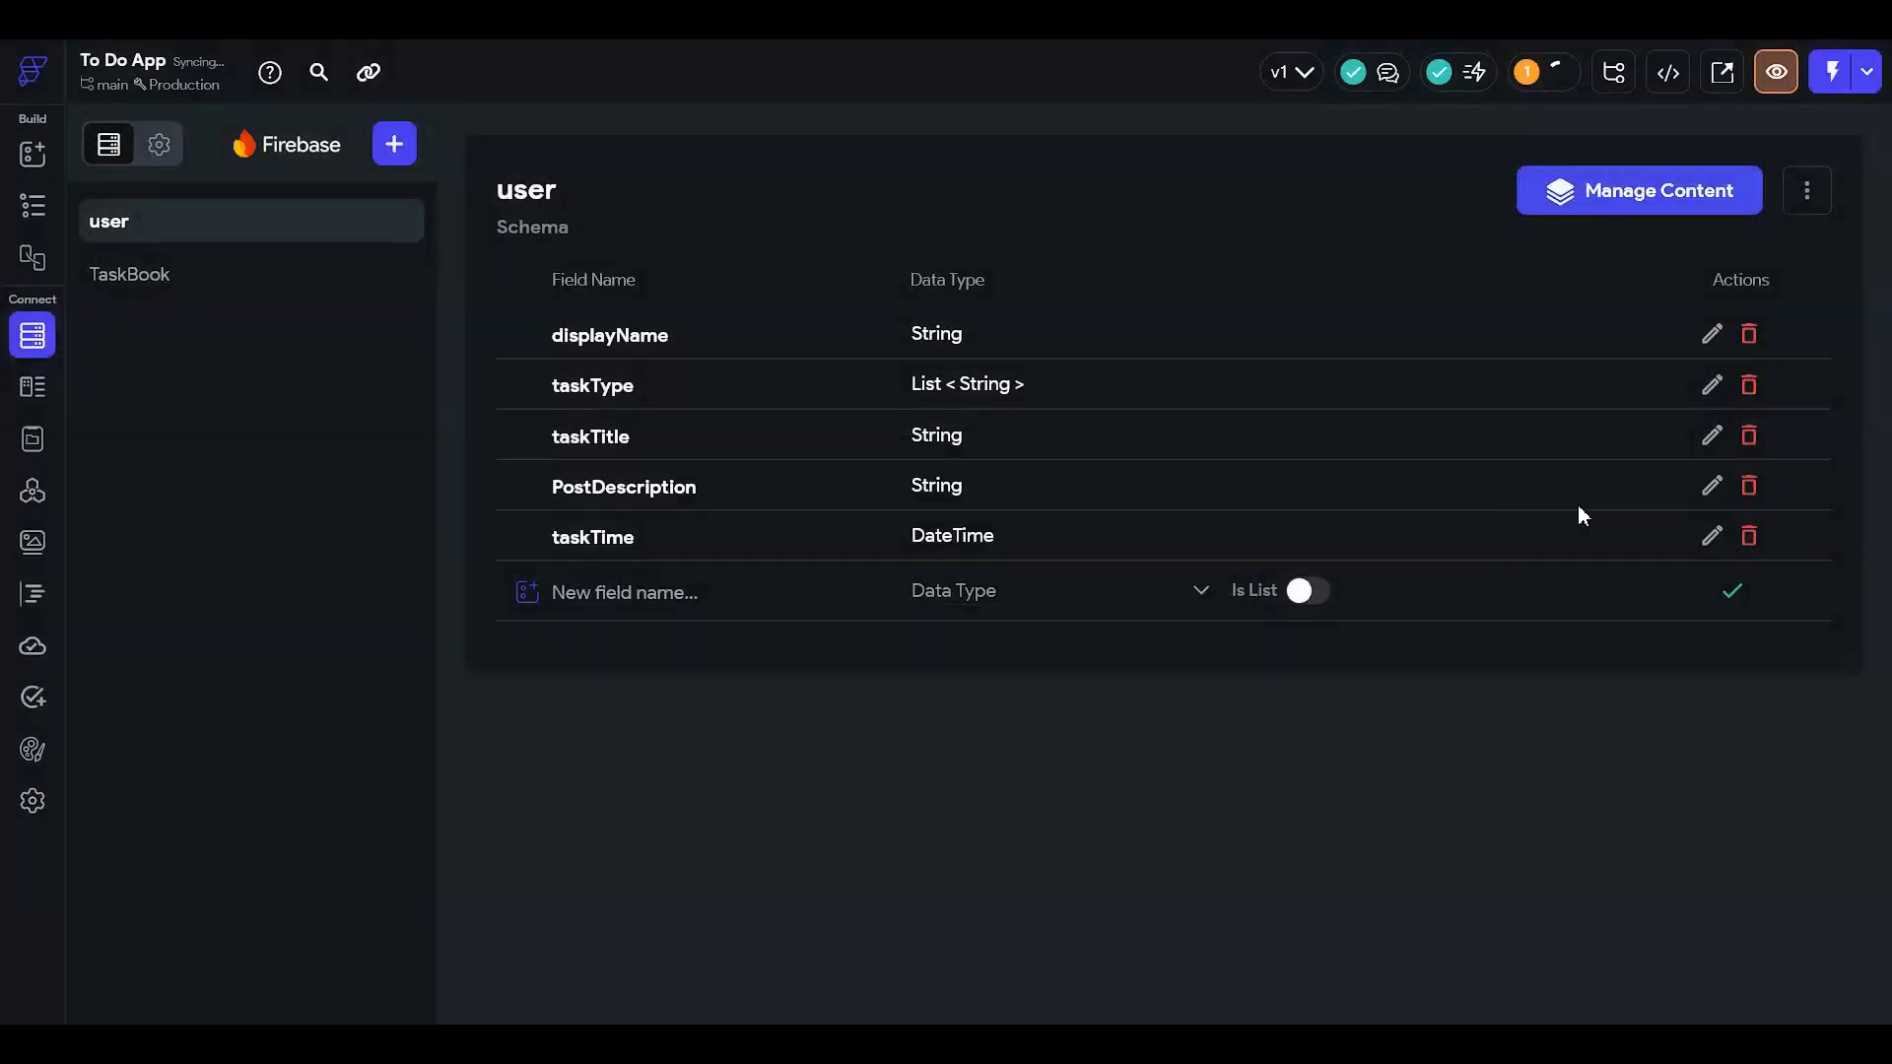
click(1745, 491)
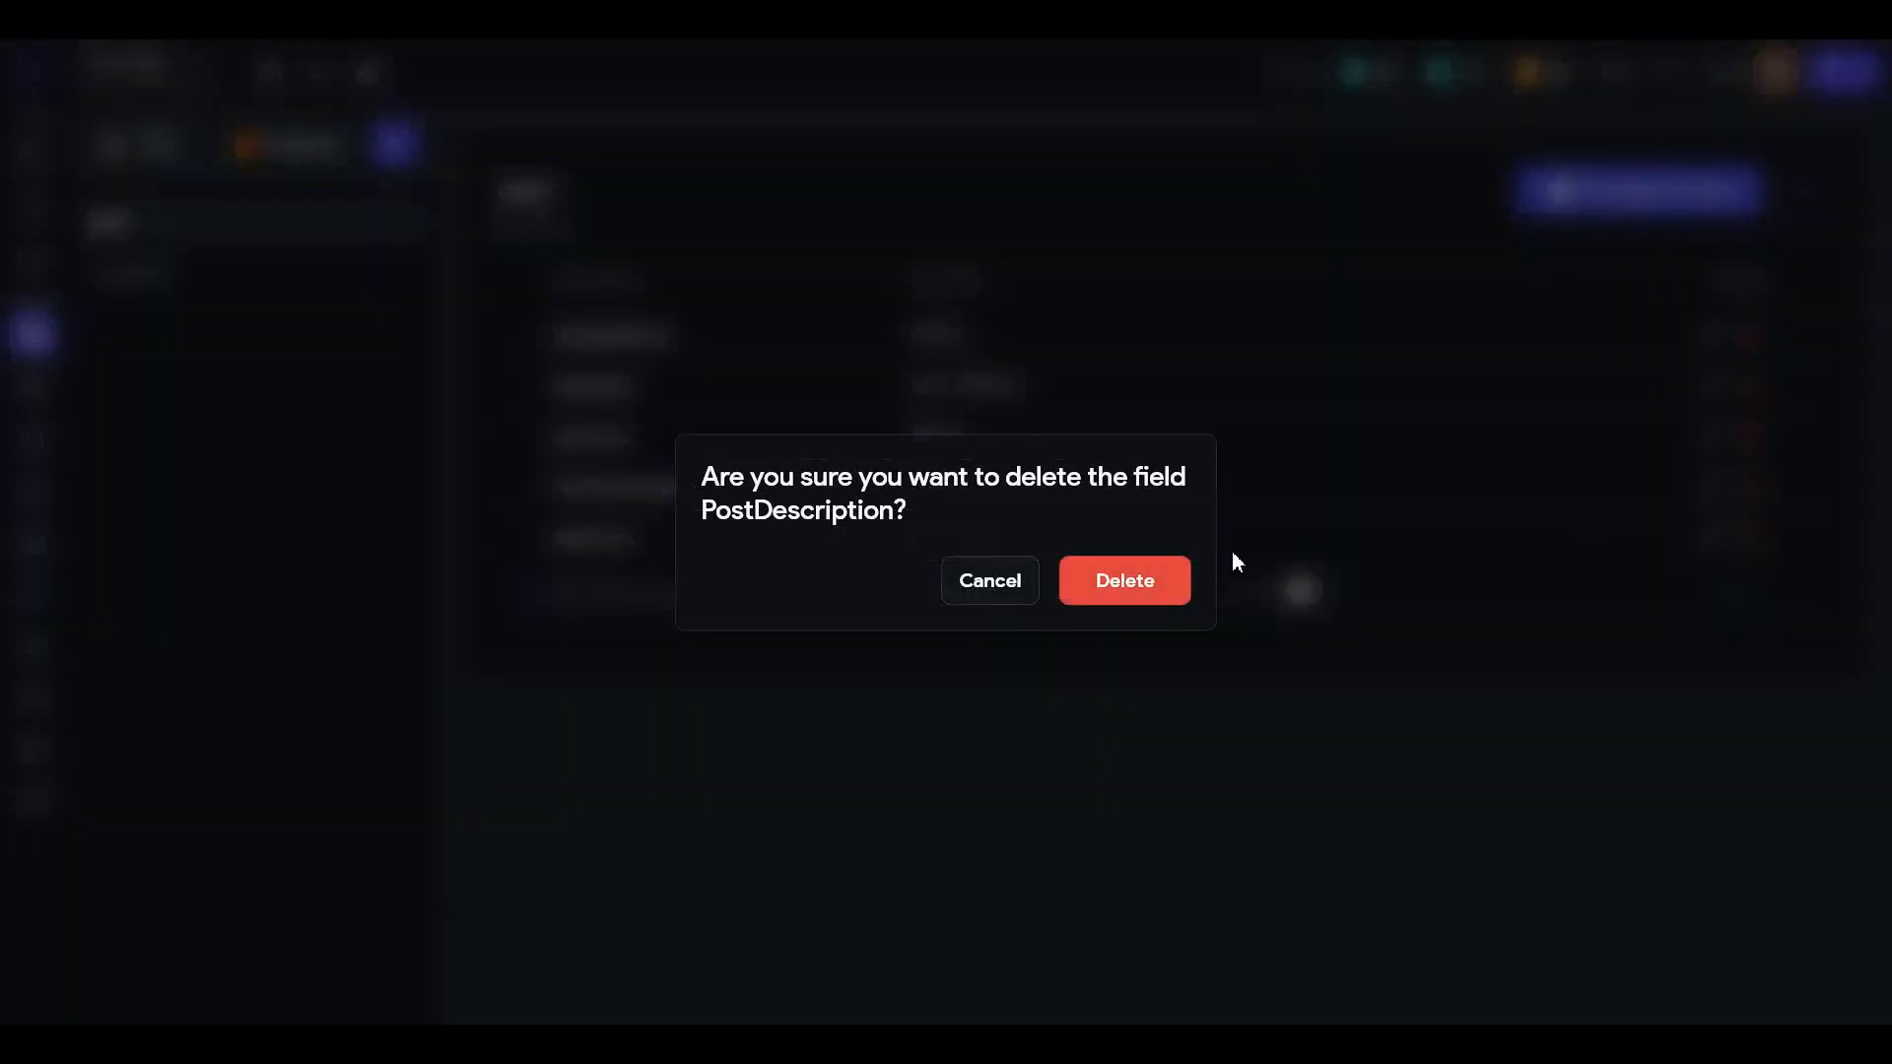
key(Return)
click(1749, 437)
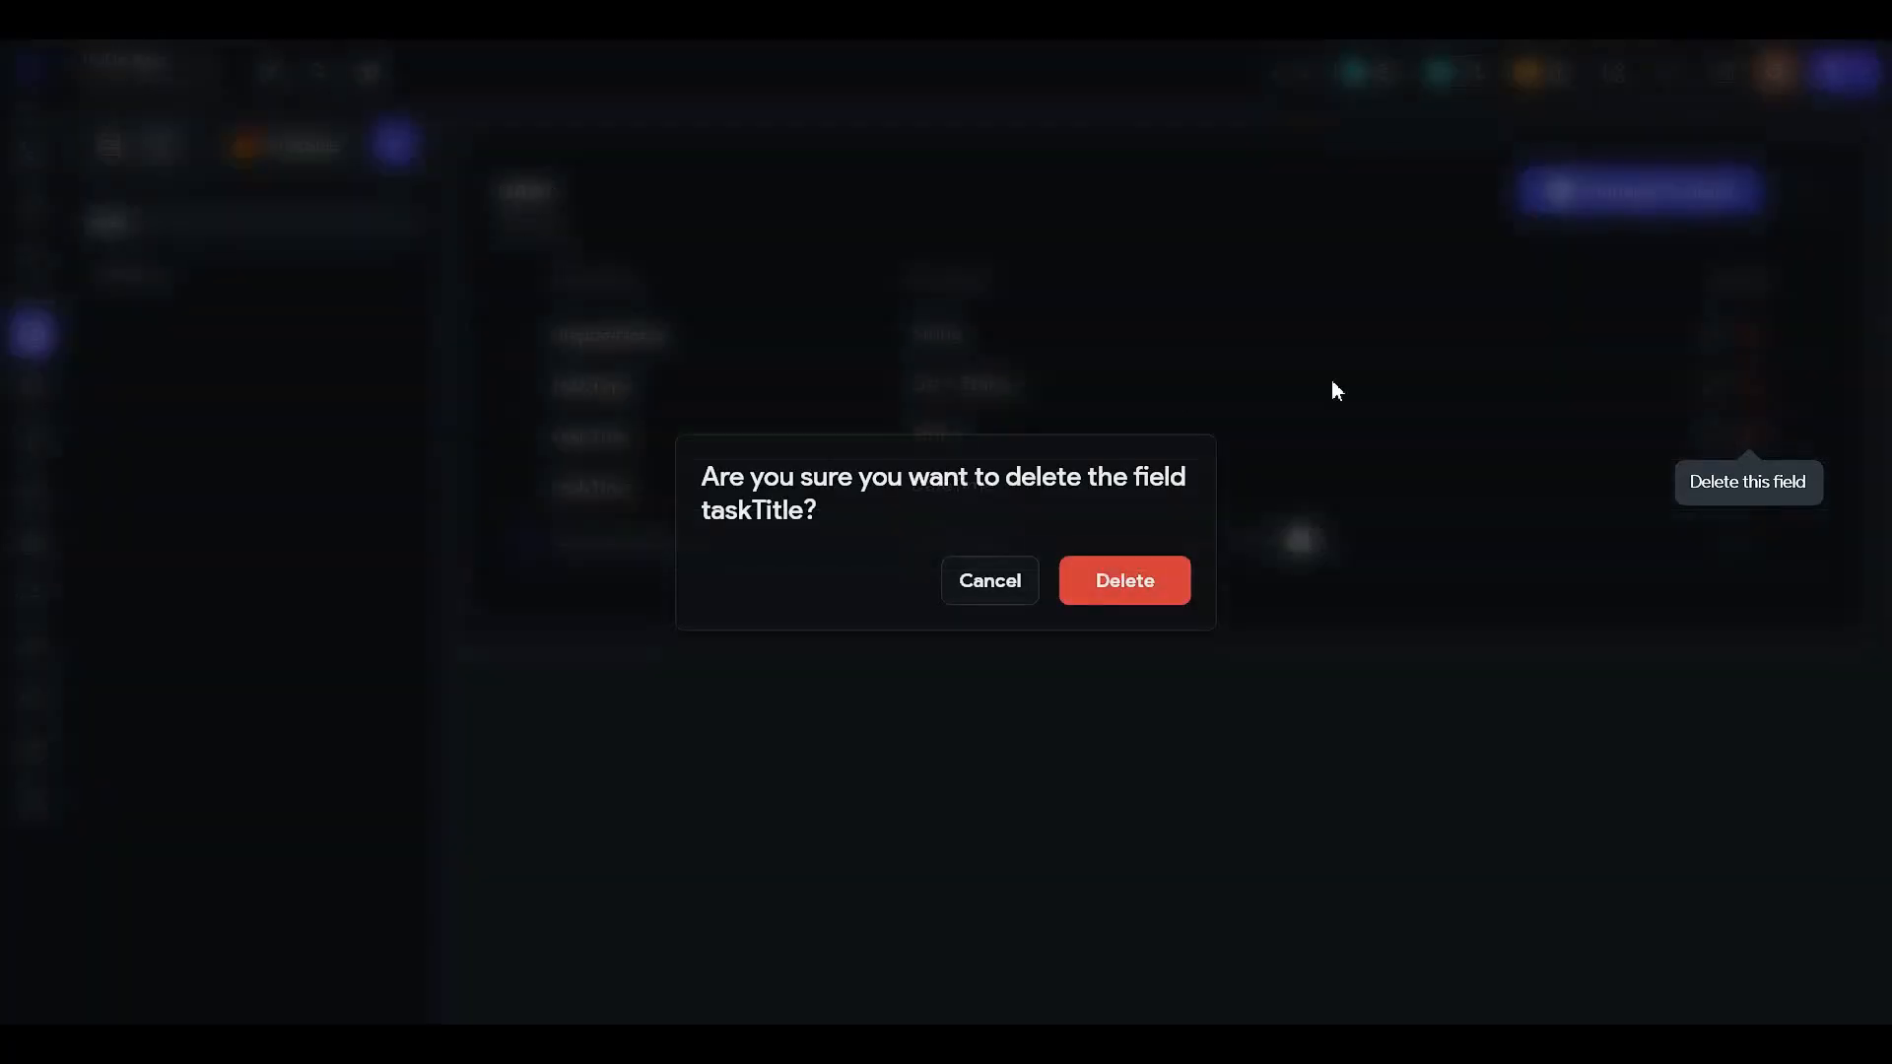
click(1127, 587)
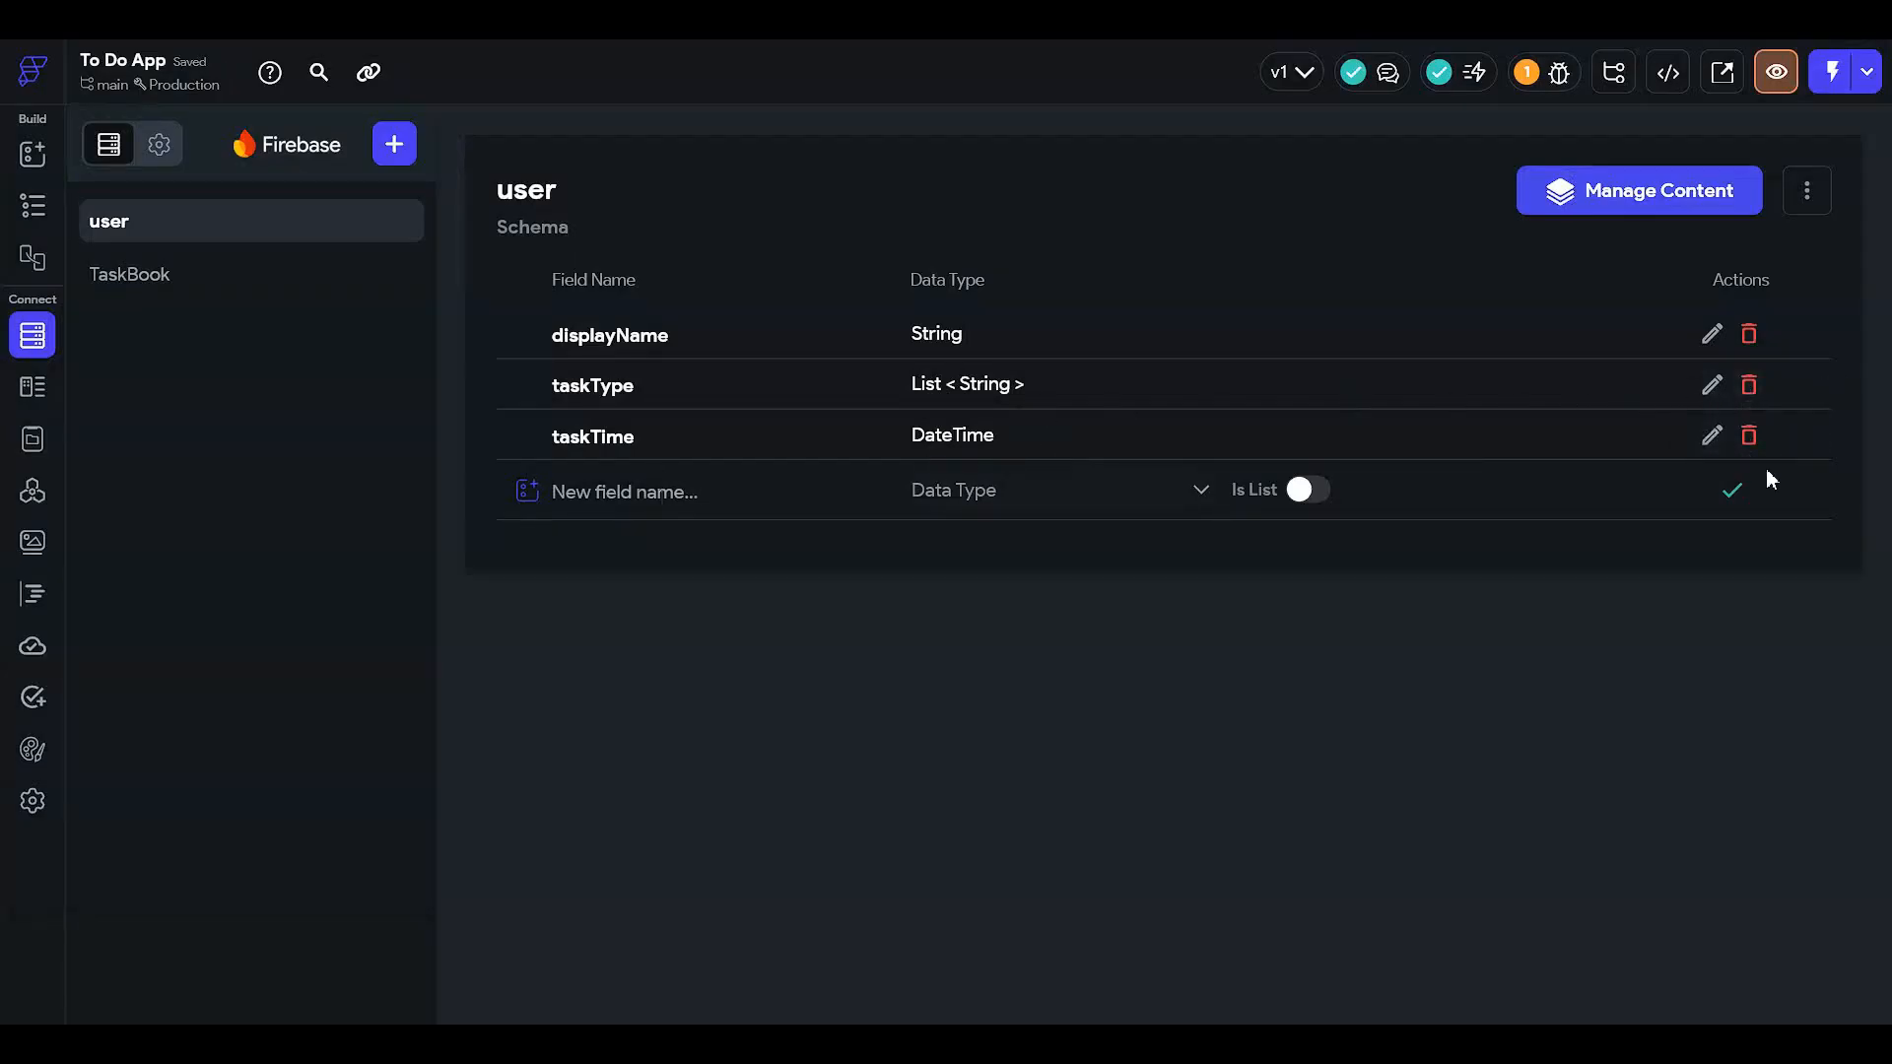
click(1749, 436)
click(1149, 581)
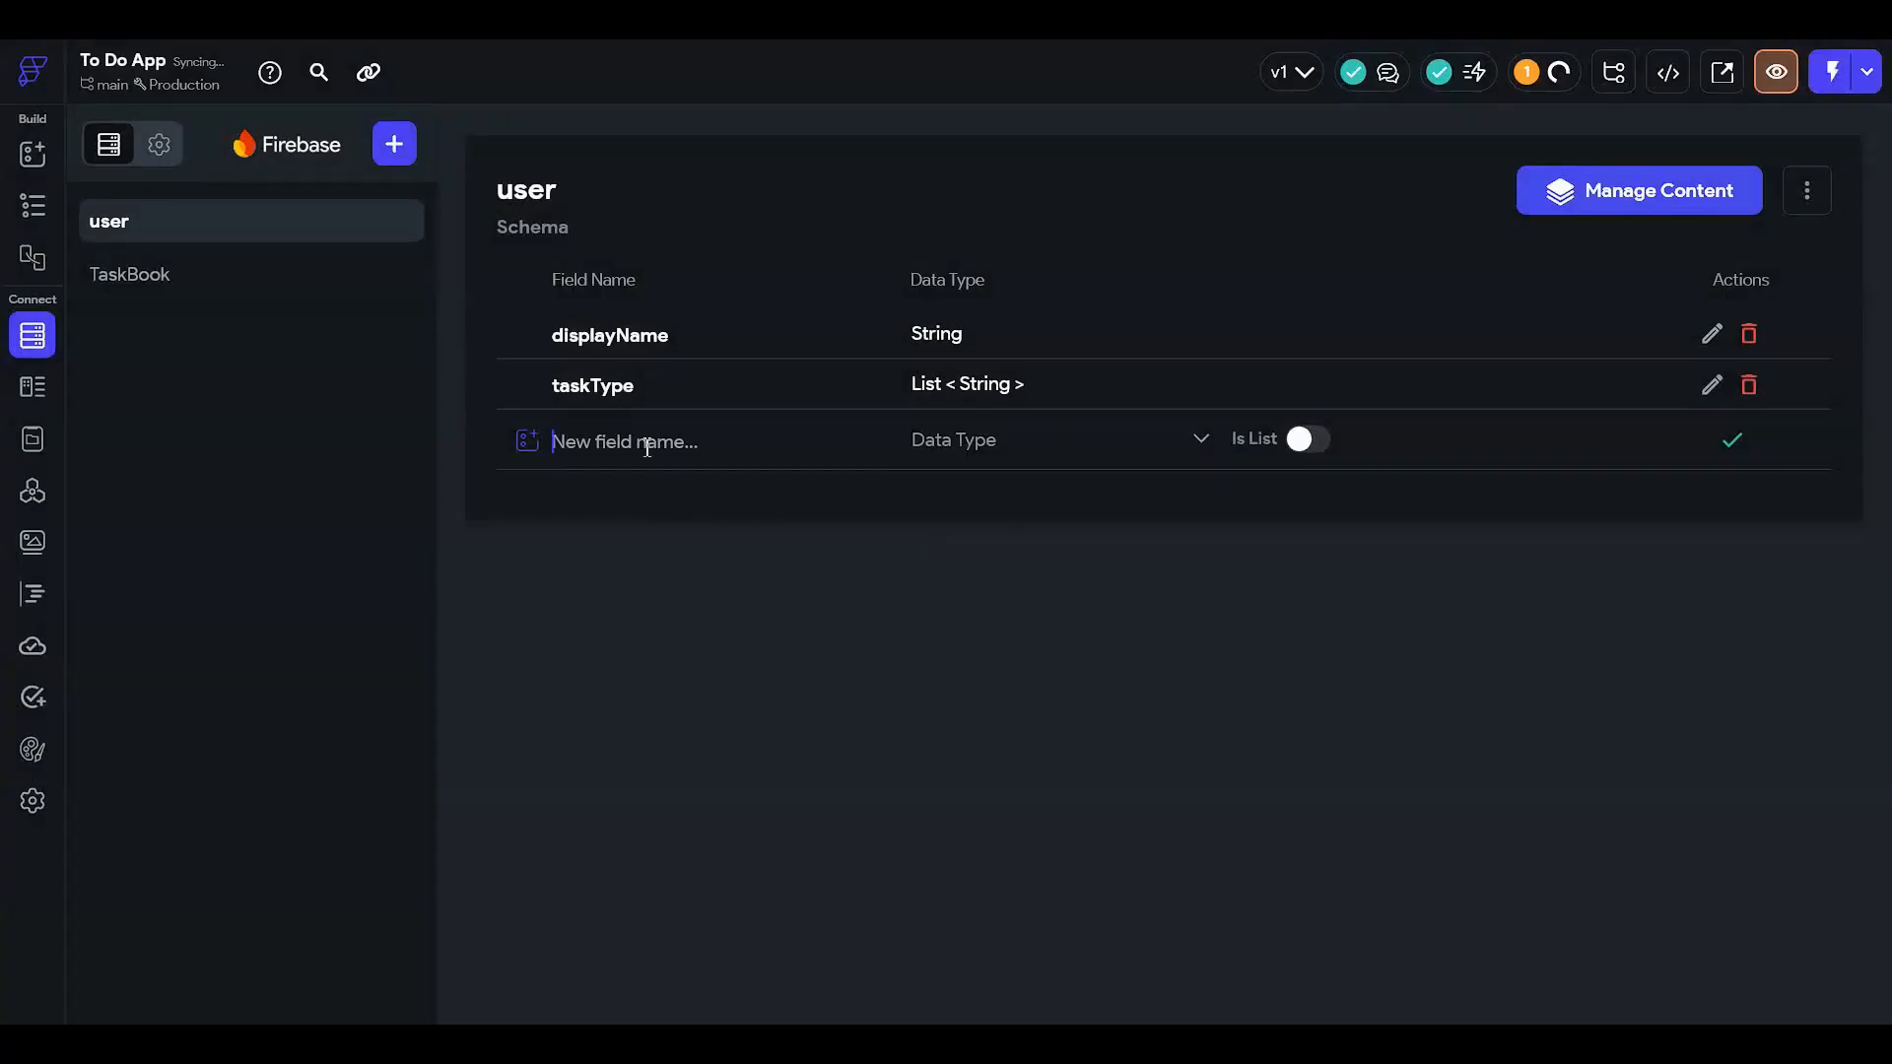
text(joined)
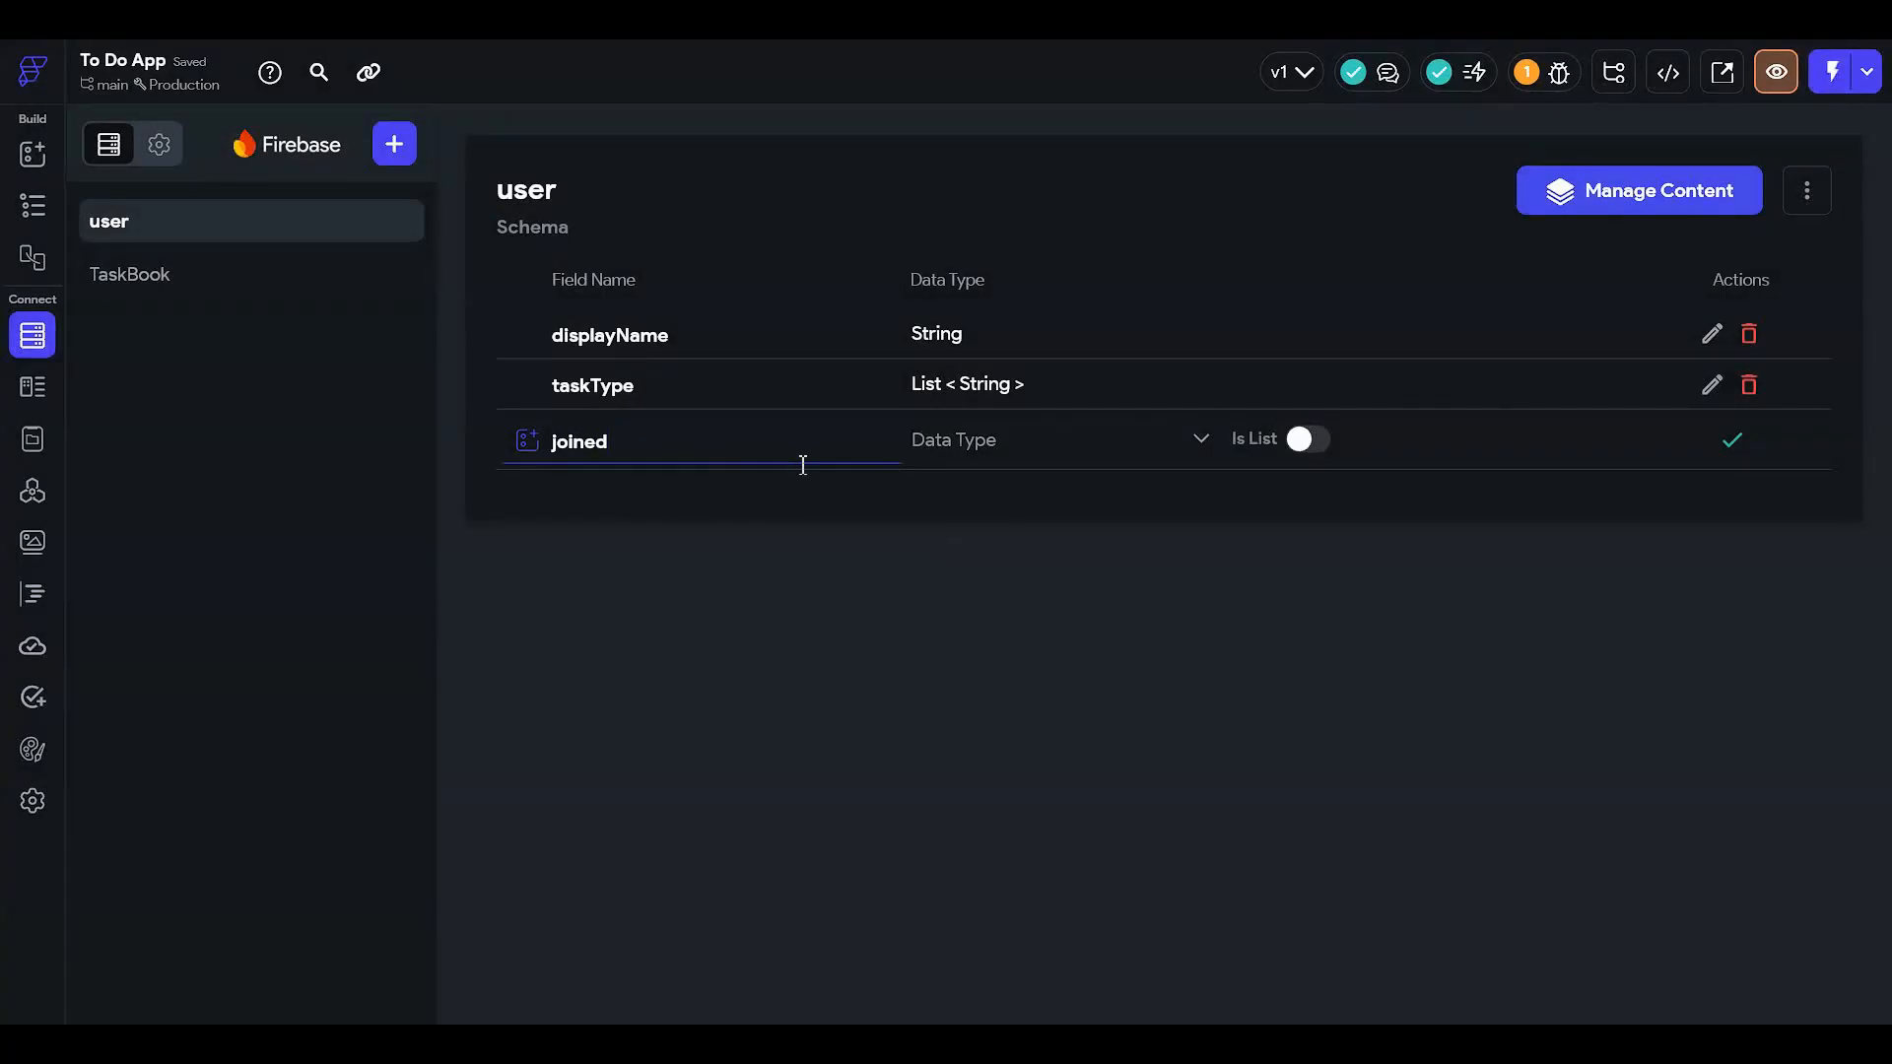
text(Dqt)
click(993, 451)
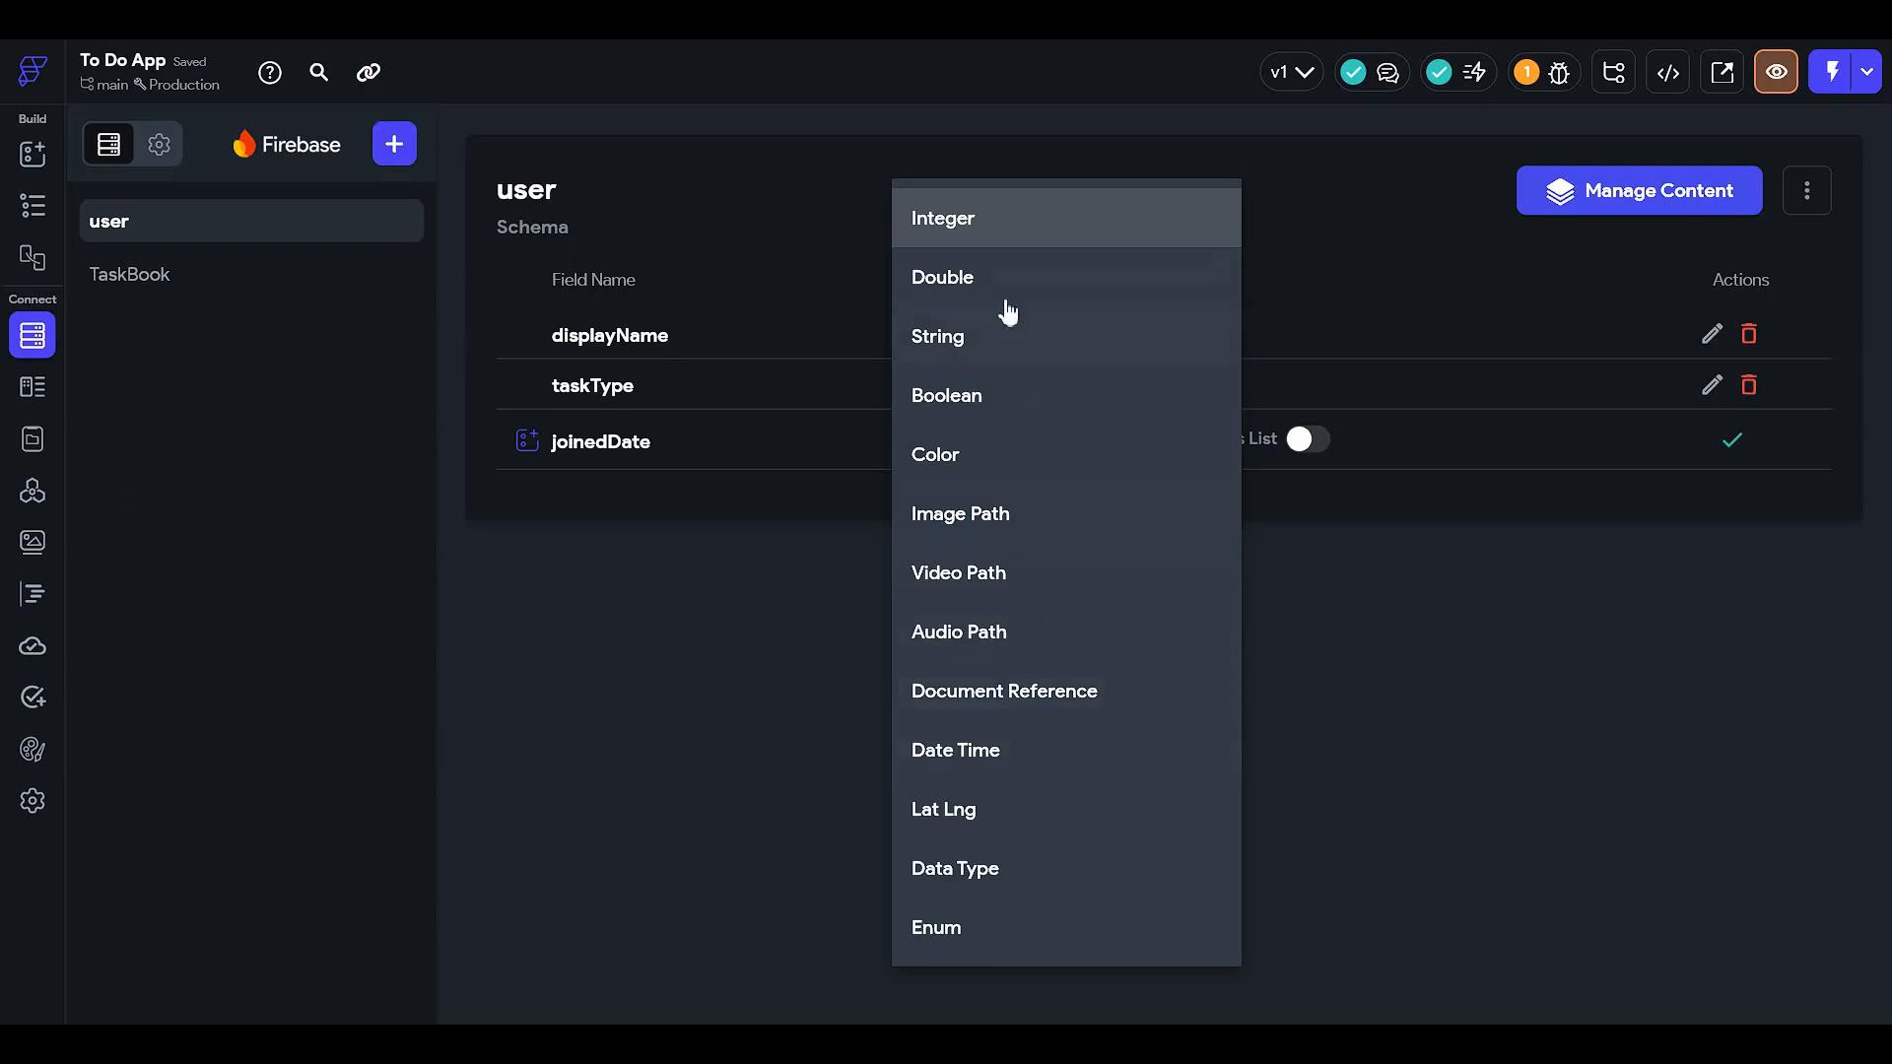
click(1030, 757)
click(1745, 453)
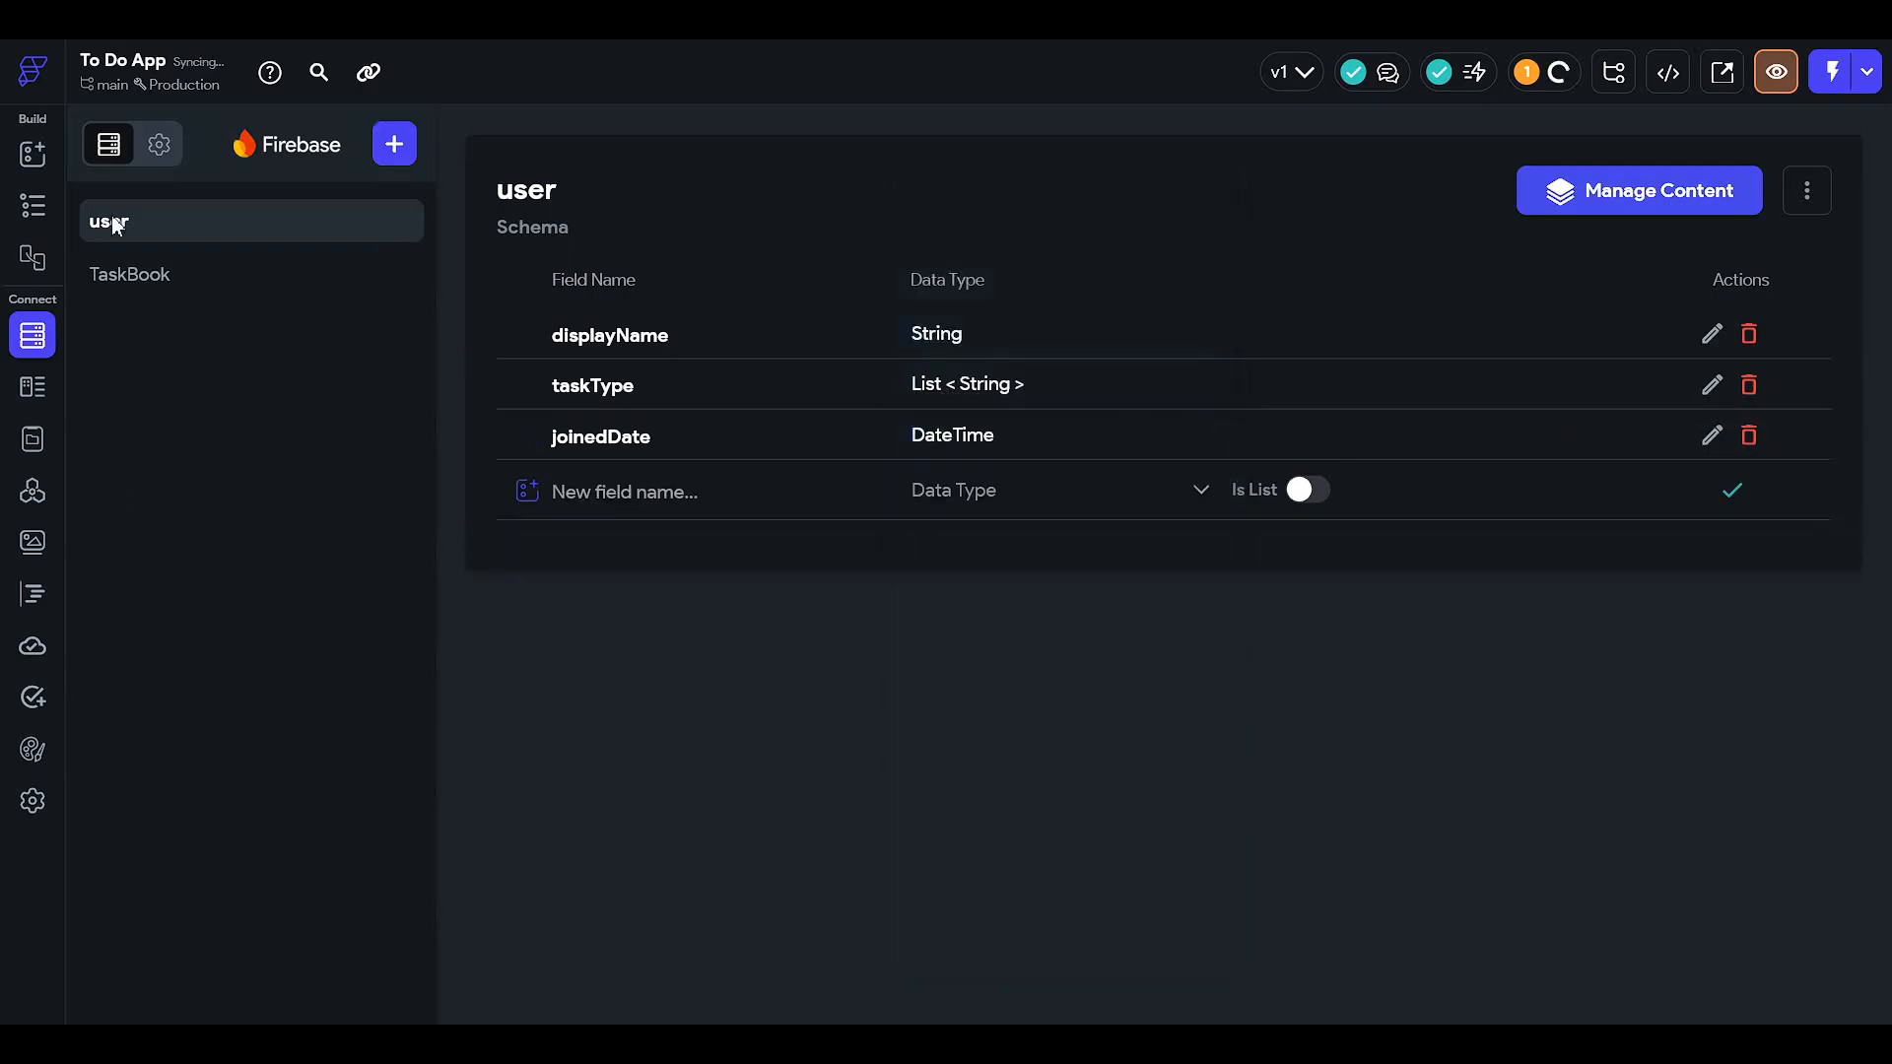
click(33, 211)
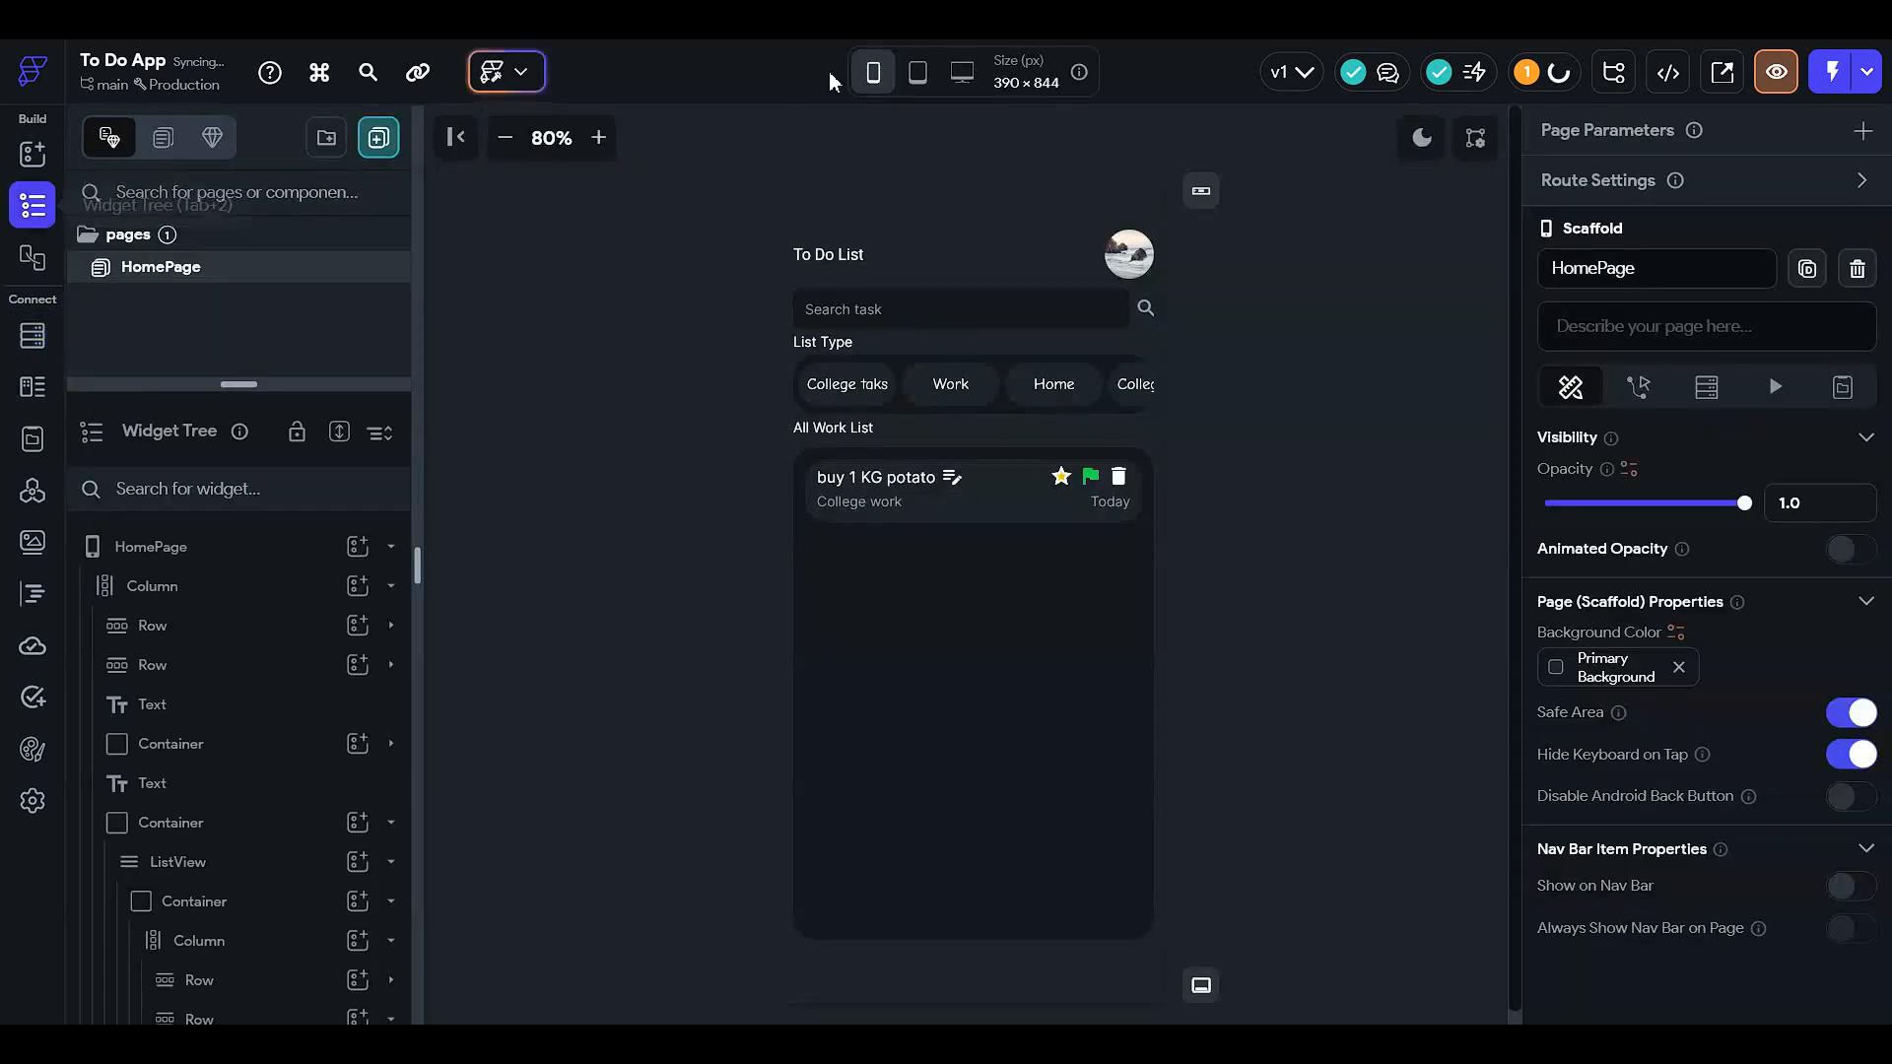
- Delete the existing list-type taskType field from the TaskBook collection in Firestore
click(578, 415)
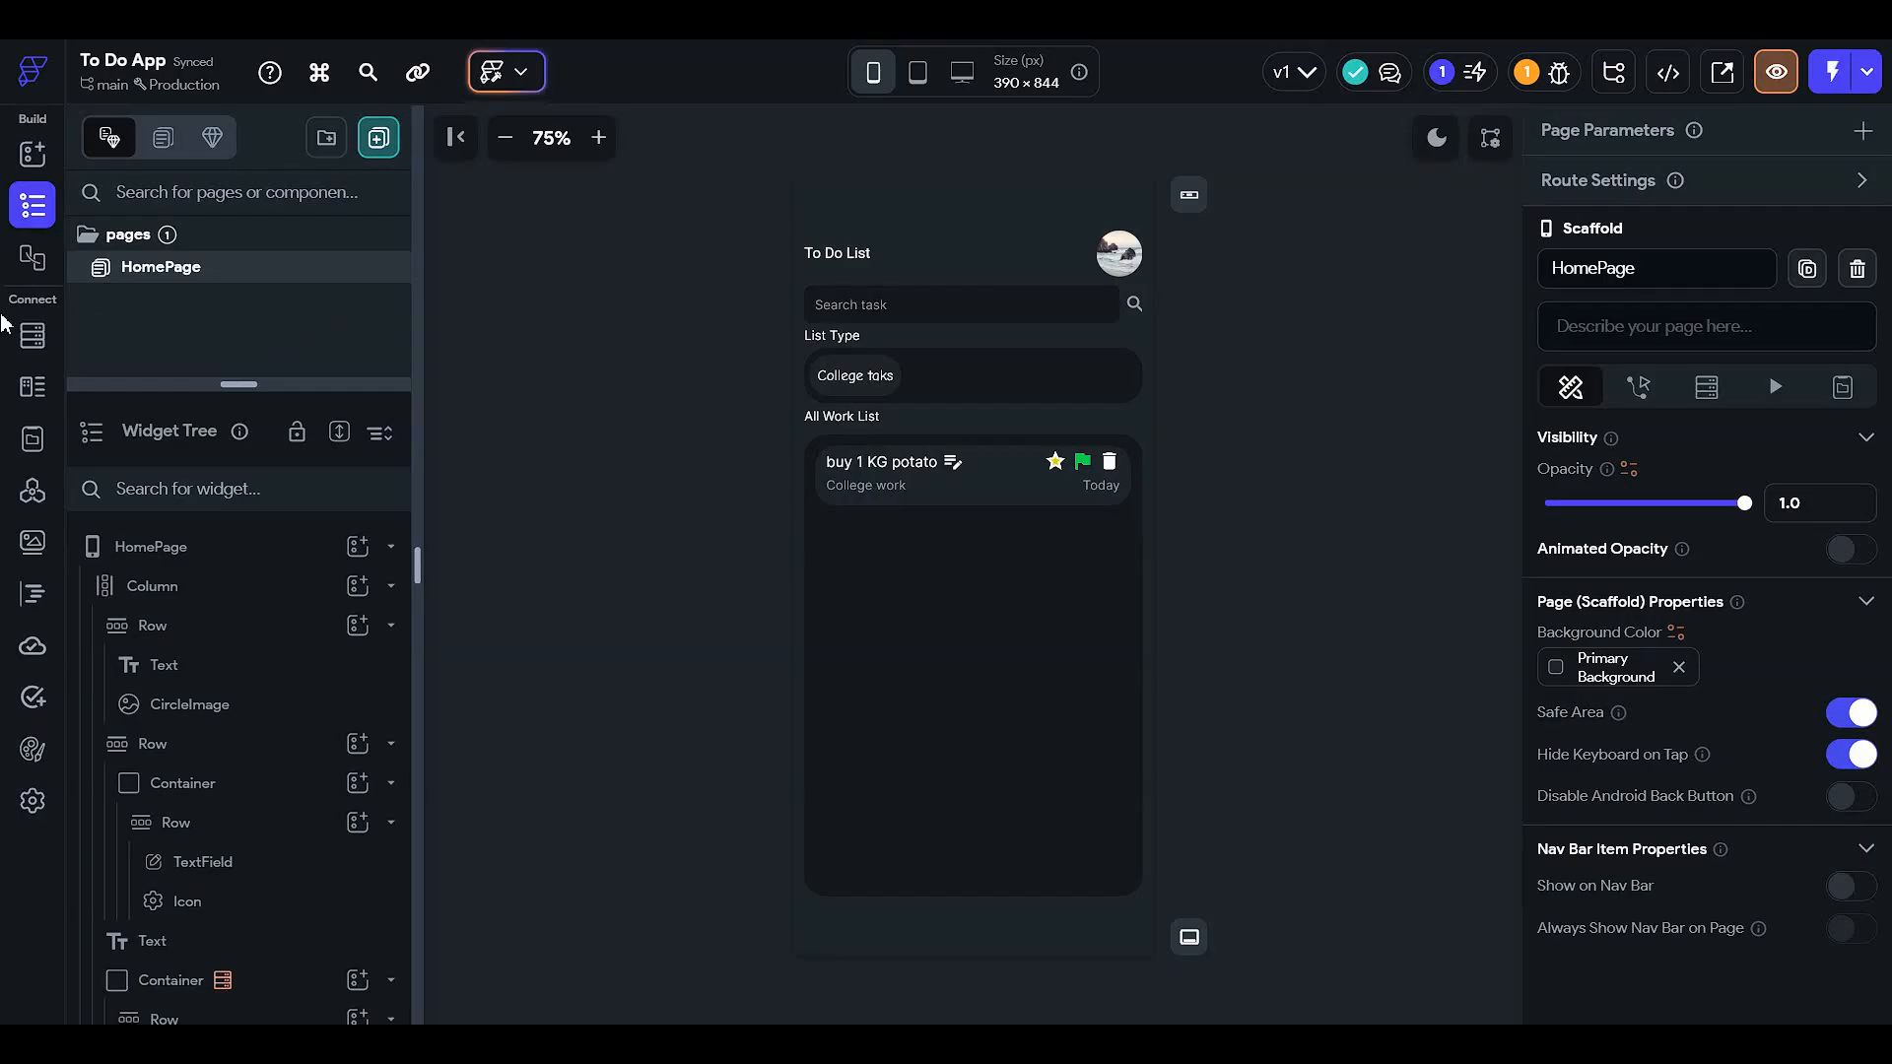
click(54, 340)
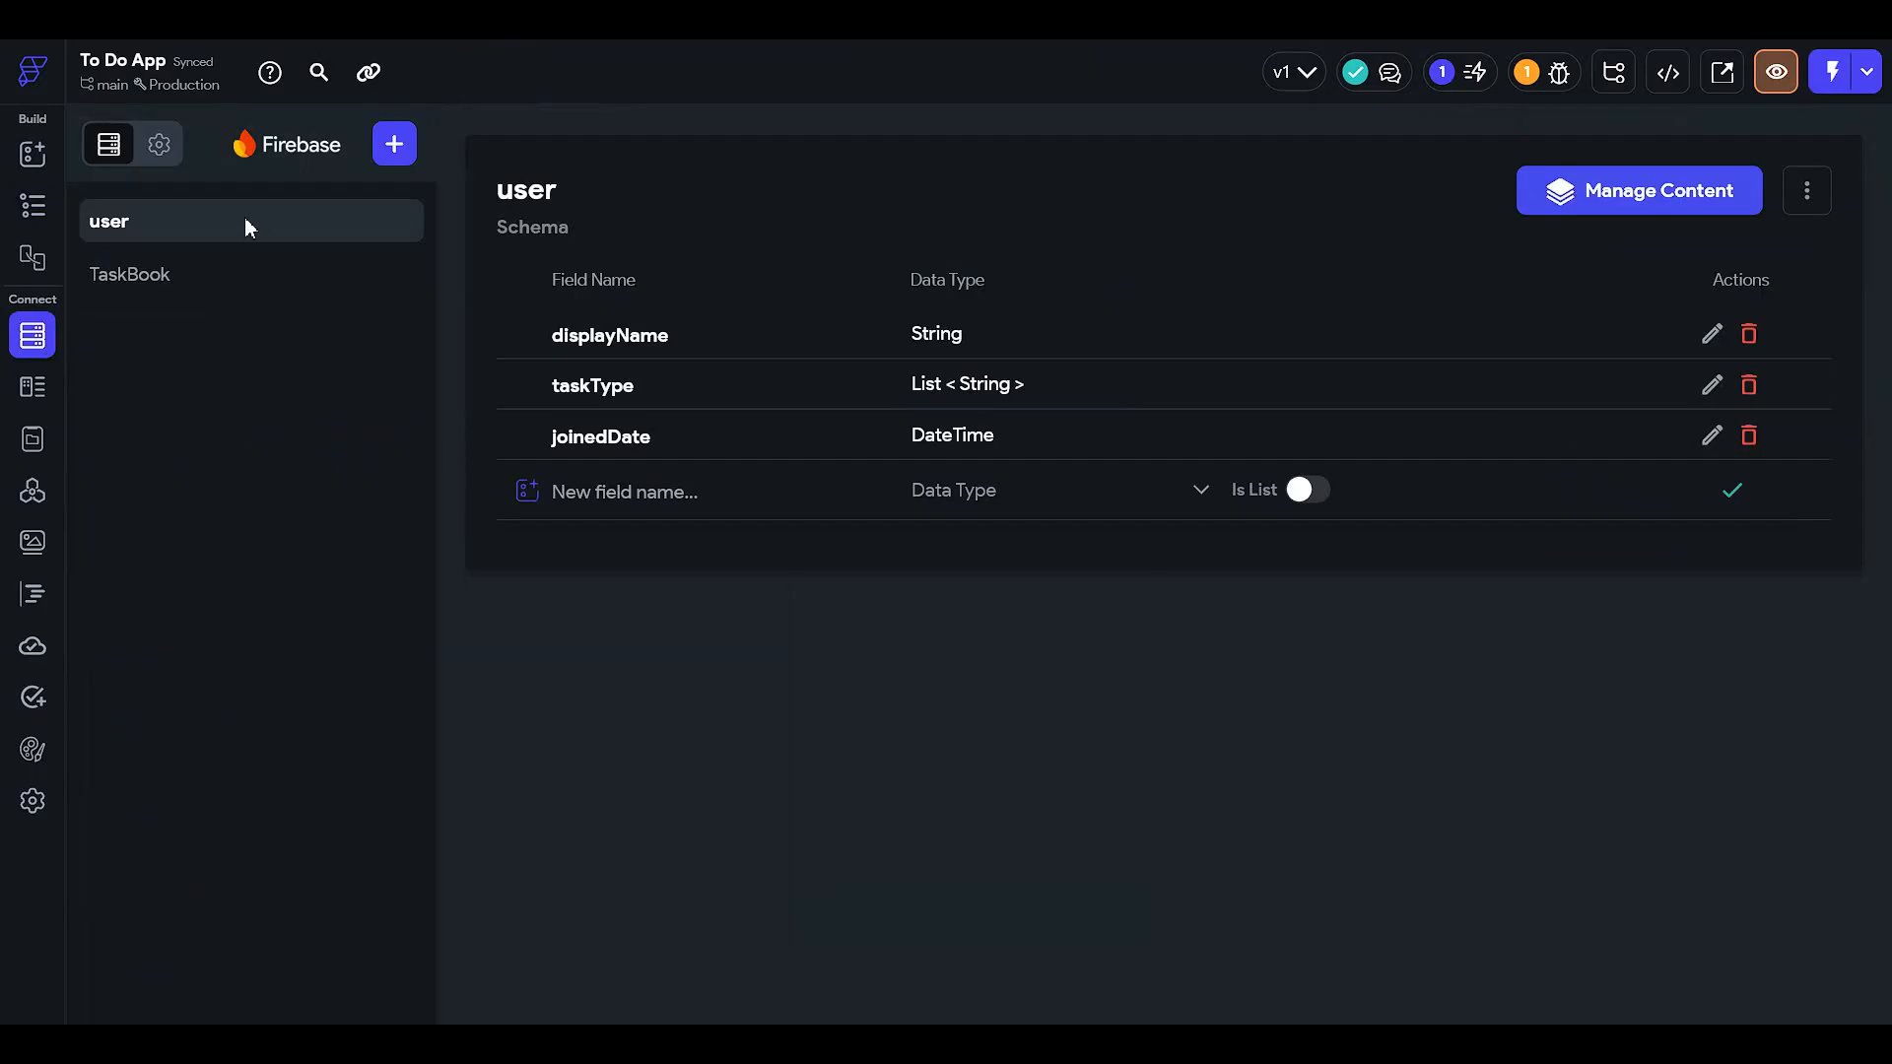
click(193, 288)
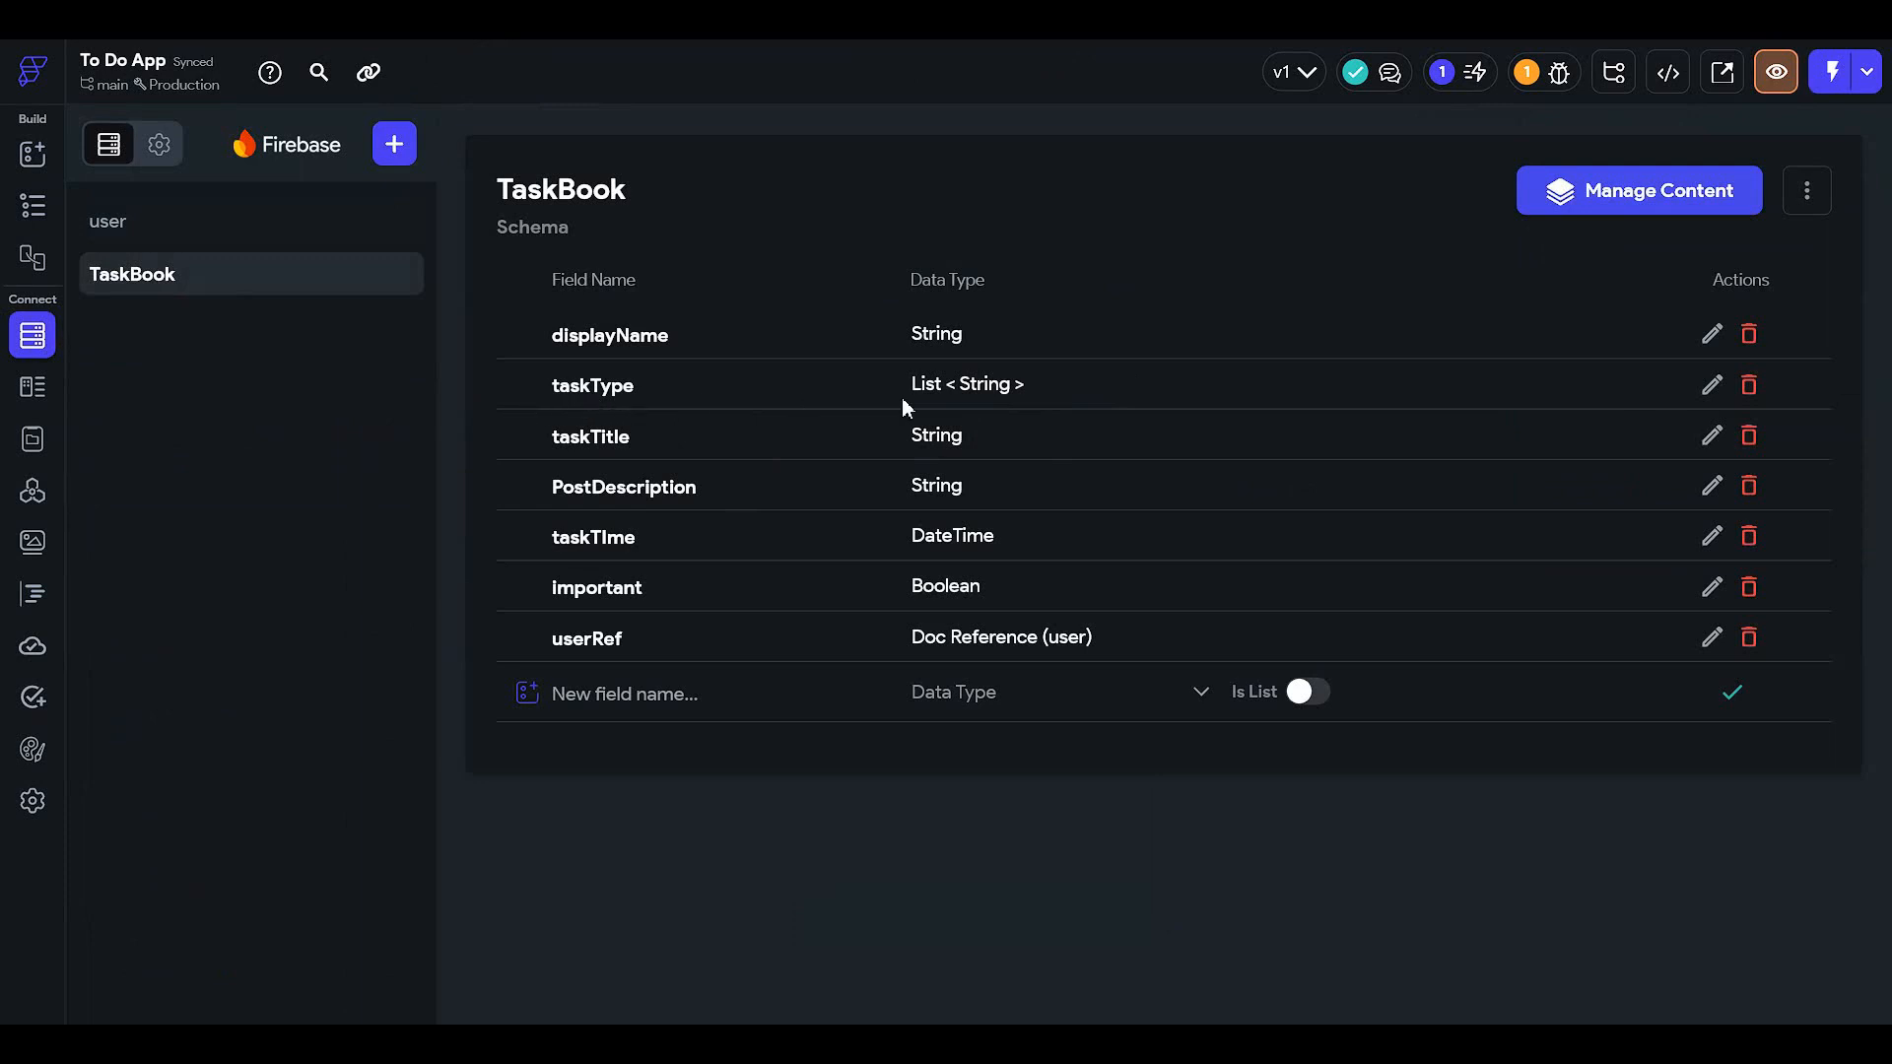
click(1748, 384)
click(1127, 581)
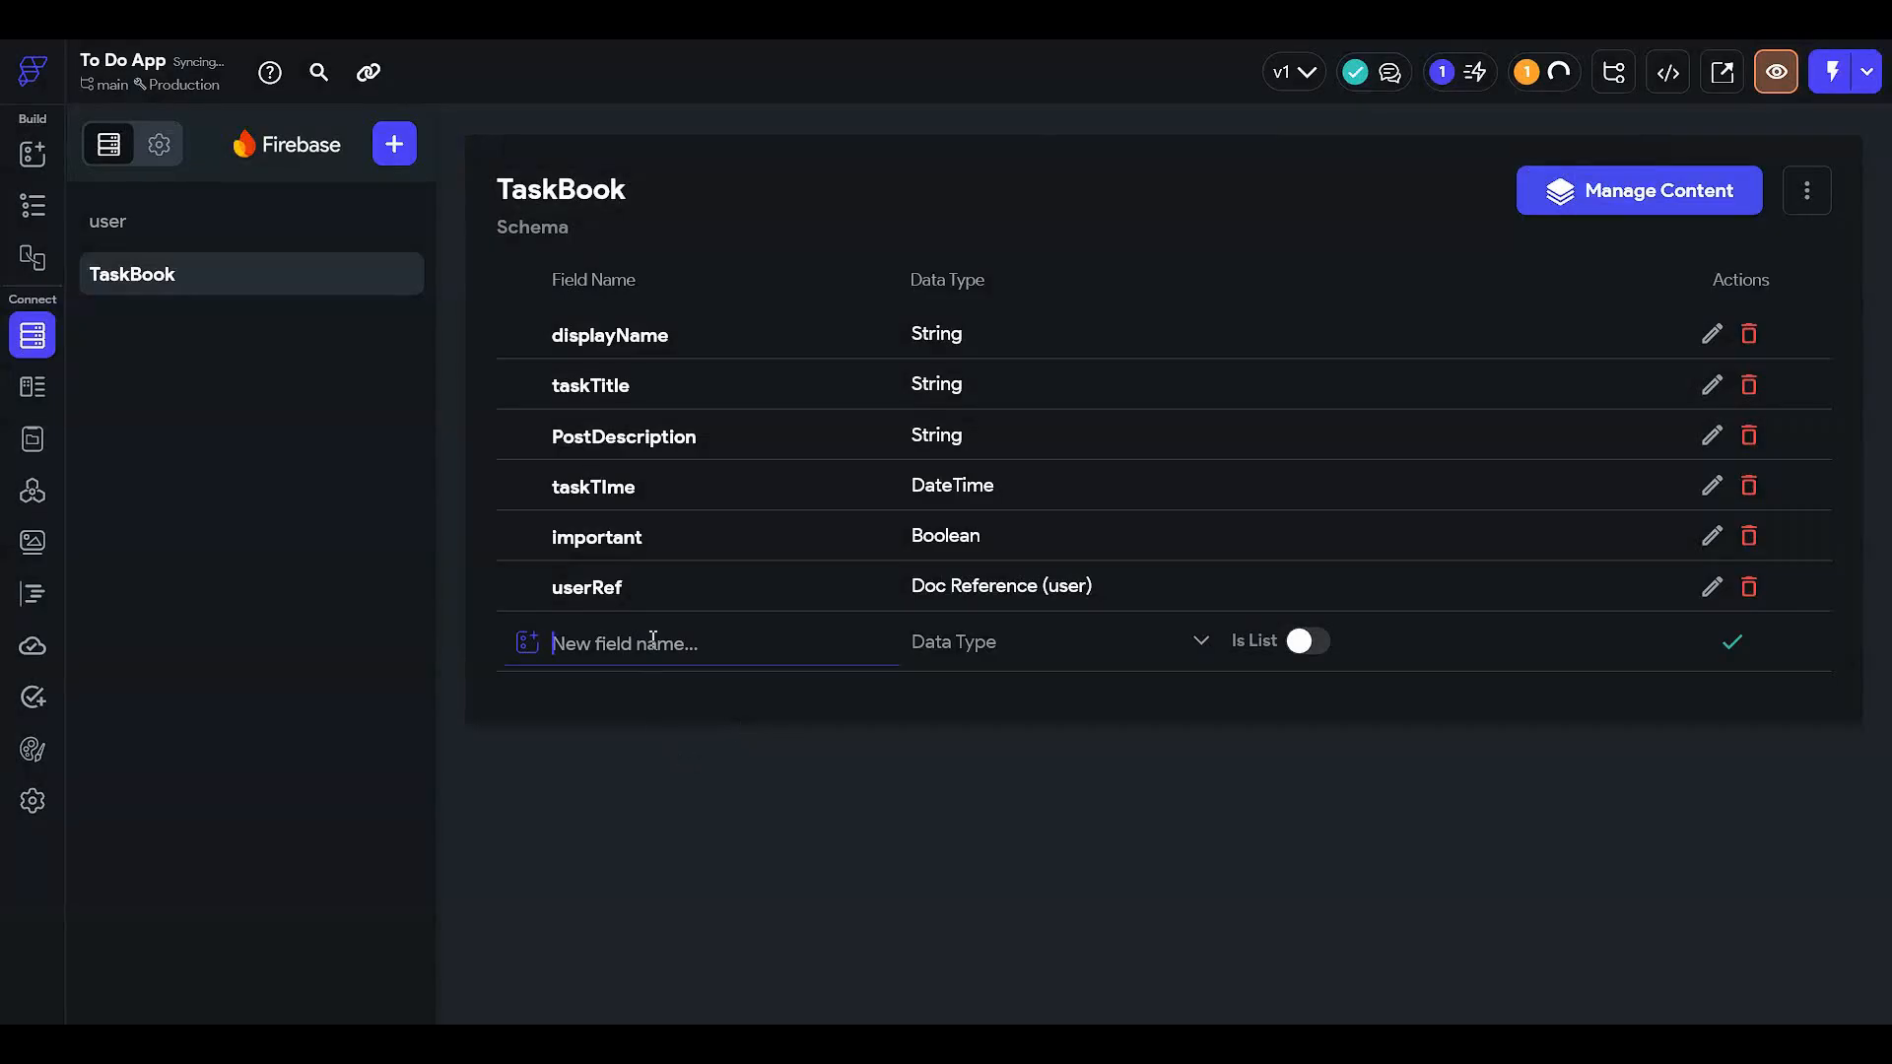
- Add a new TaskBook field named taskType of type String and save it
click(670, 684)
text(taskTy)
click(939, 655)
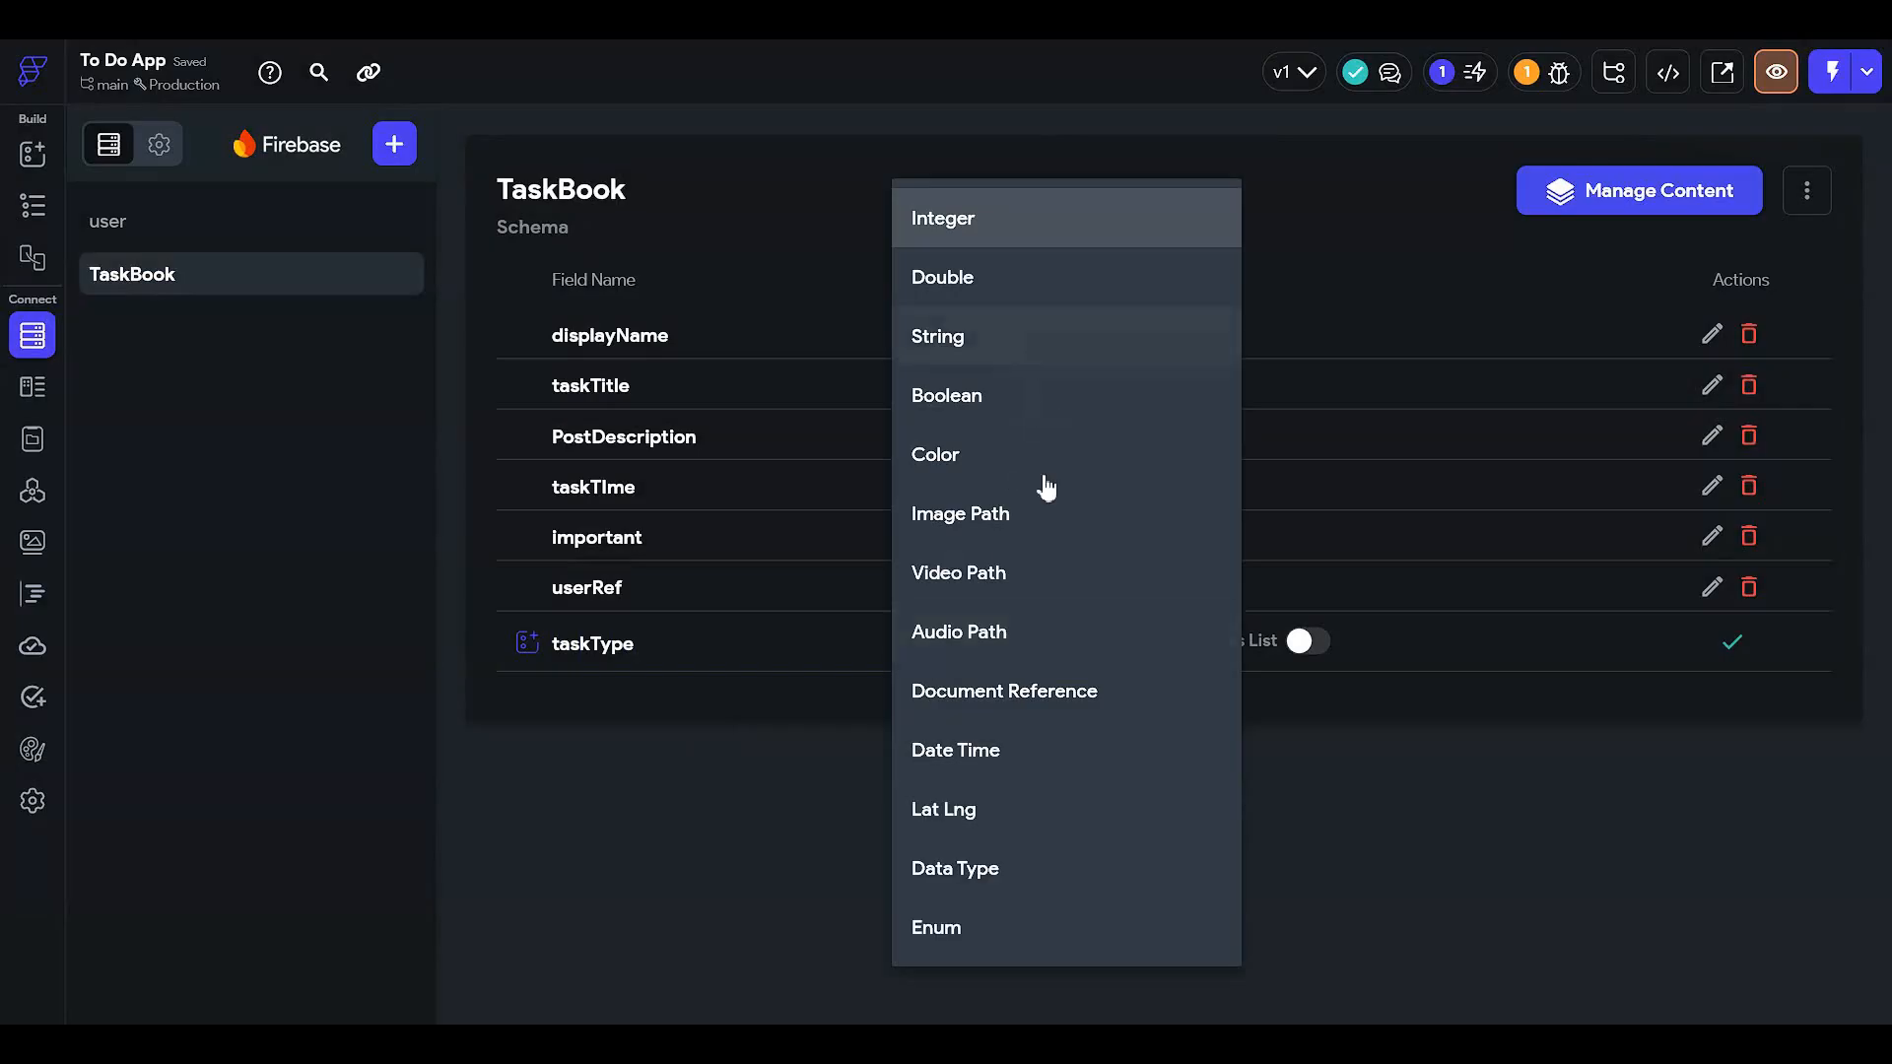
click(1038, 335)
click(1732, 641)
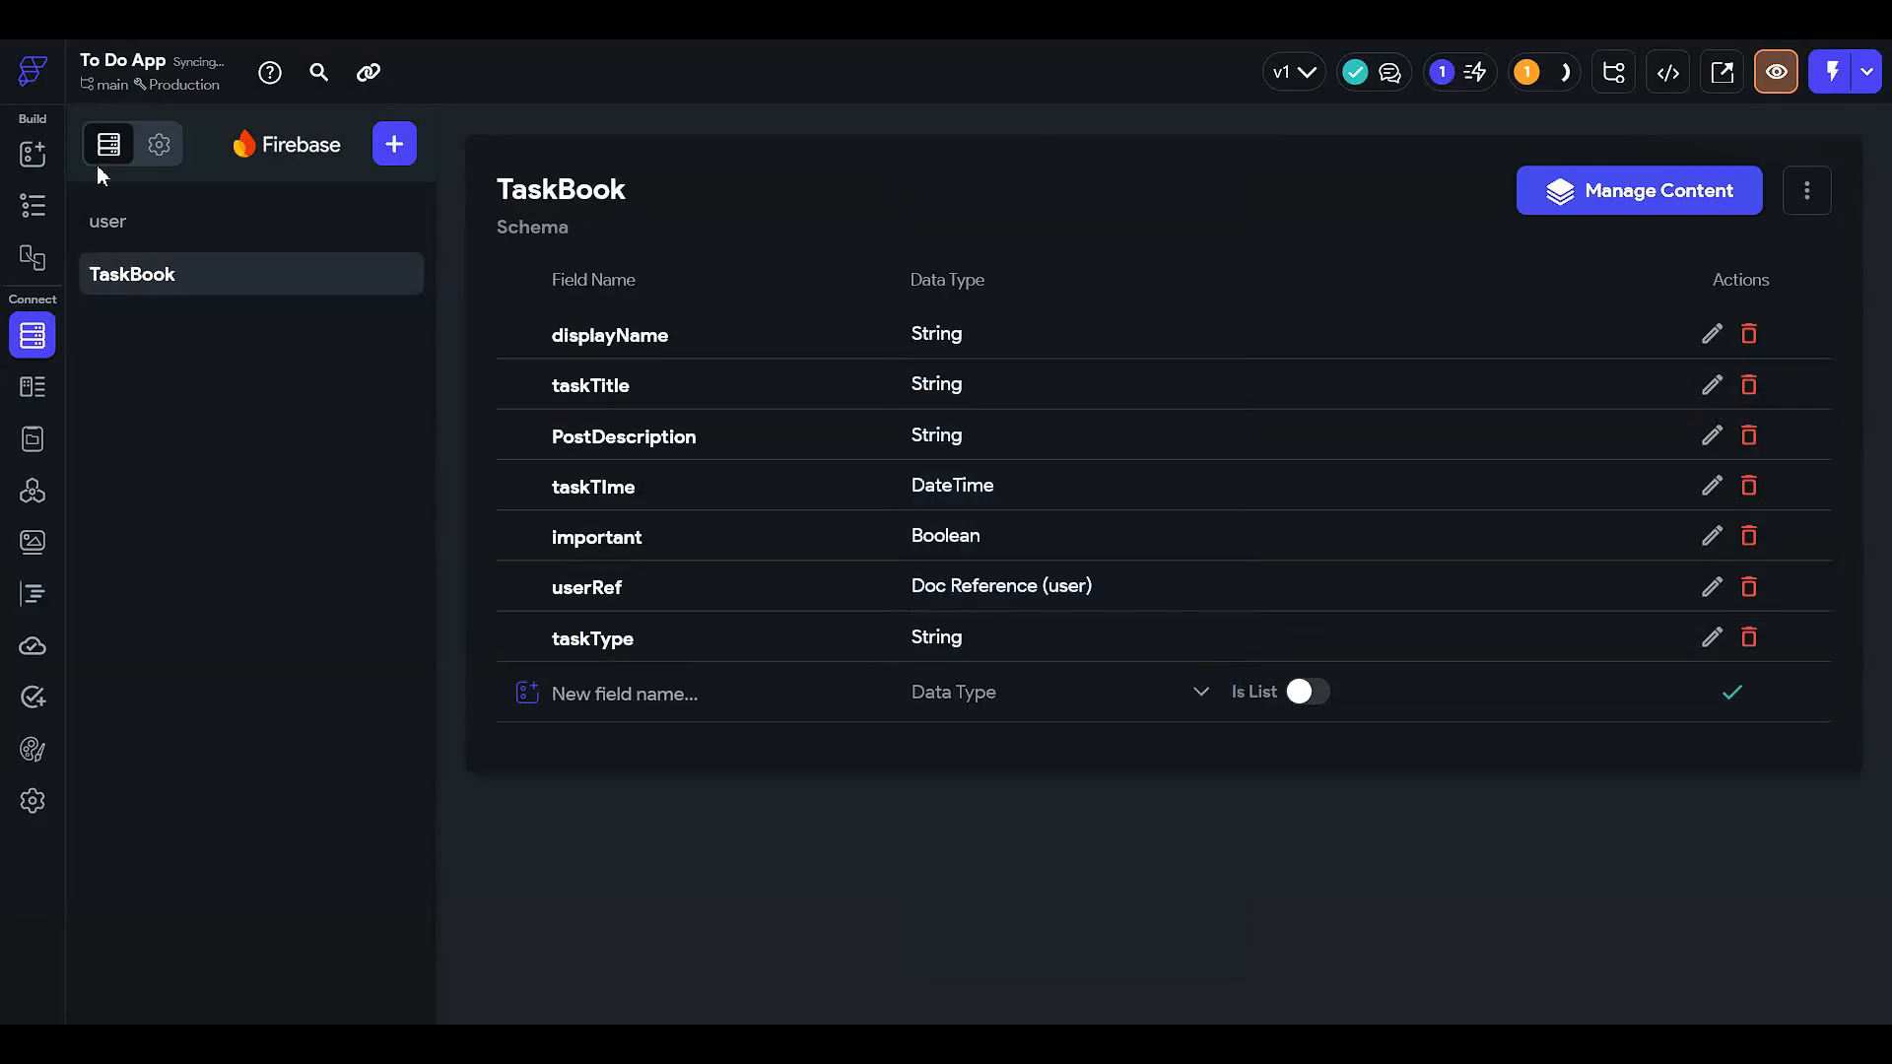
click(35, 204)
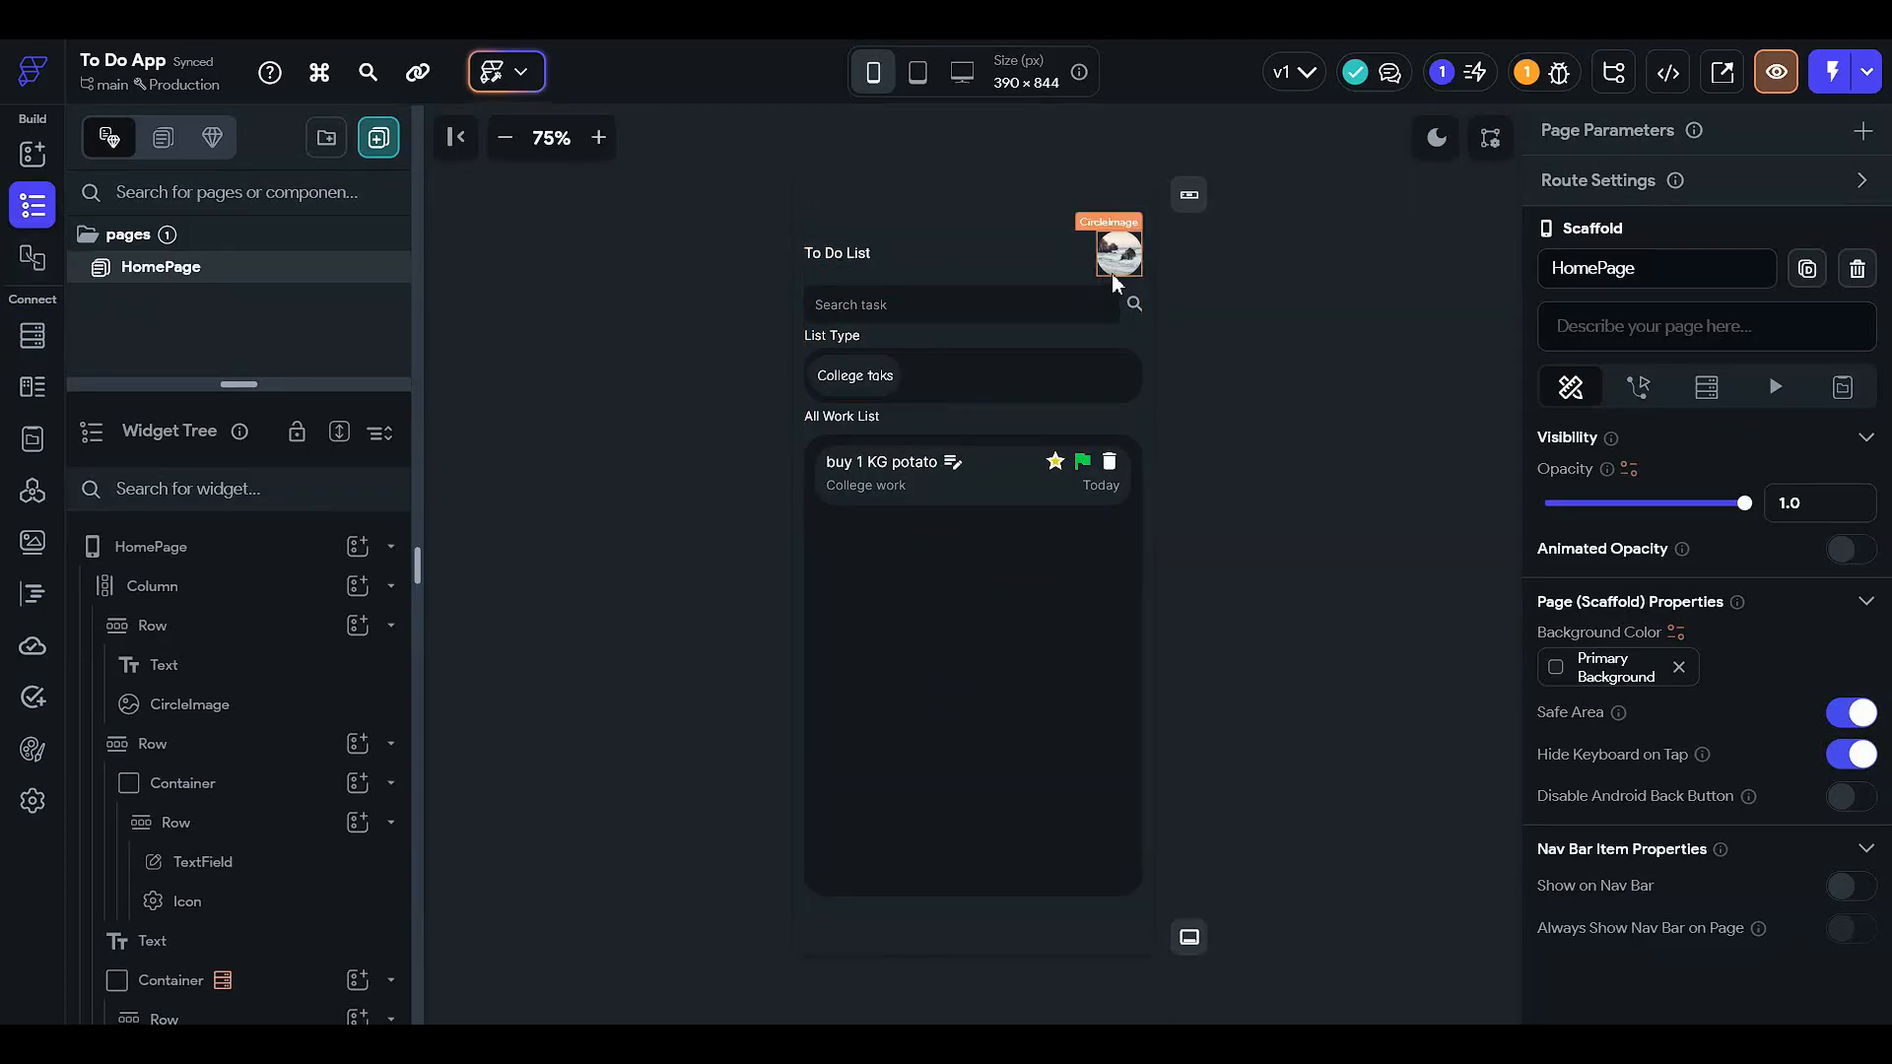
- Give the user collection a new profilePic field of data type Image Path, then return to the page editor
click(33, 336)
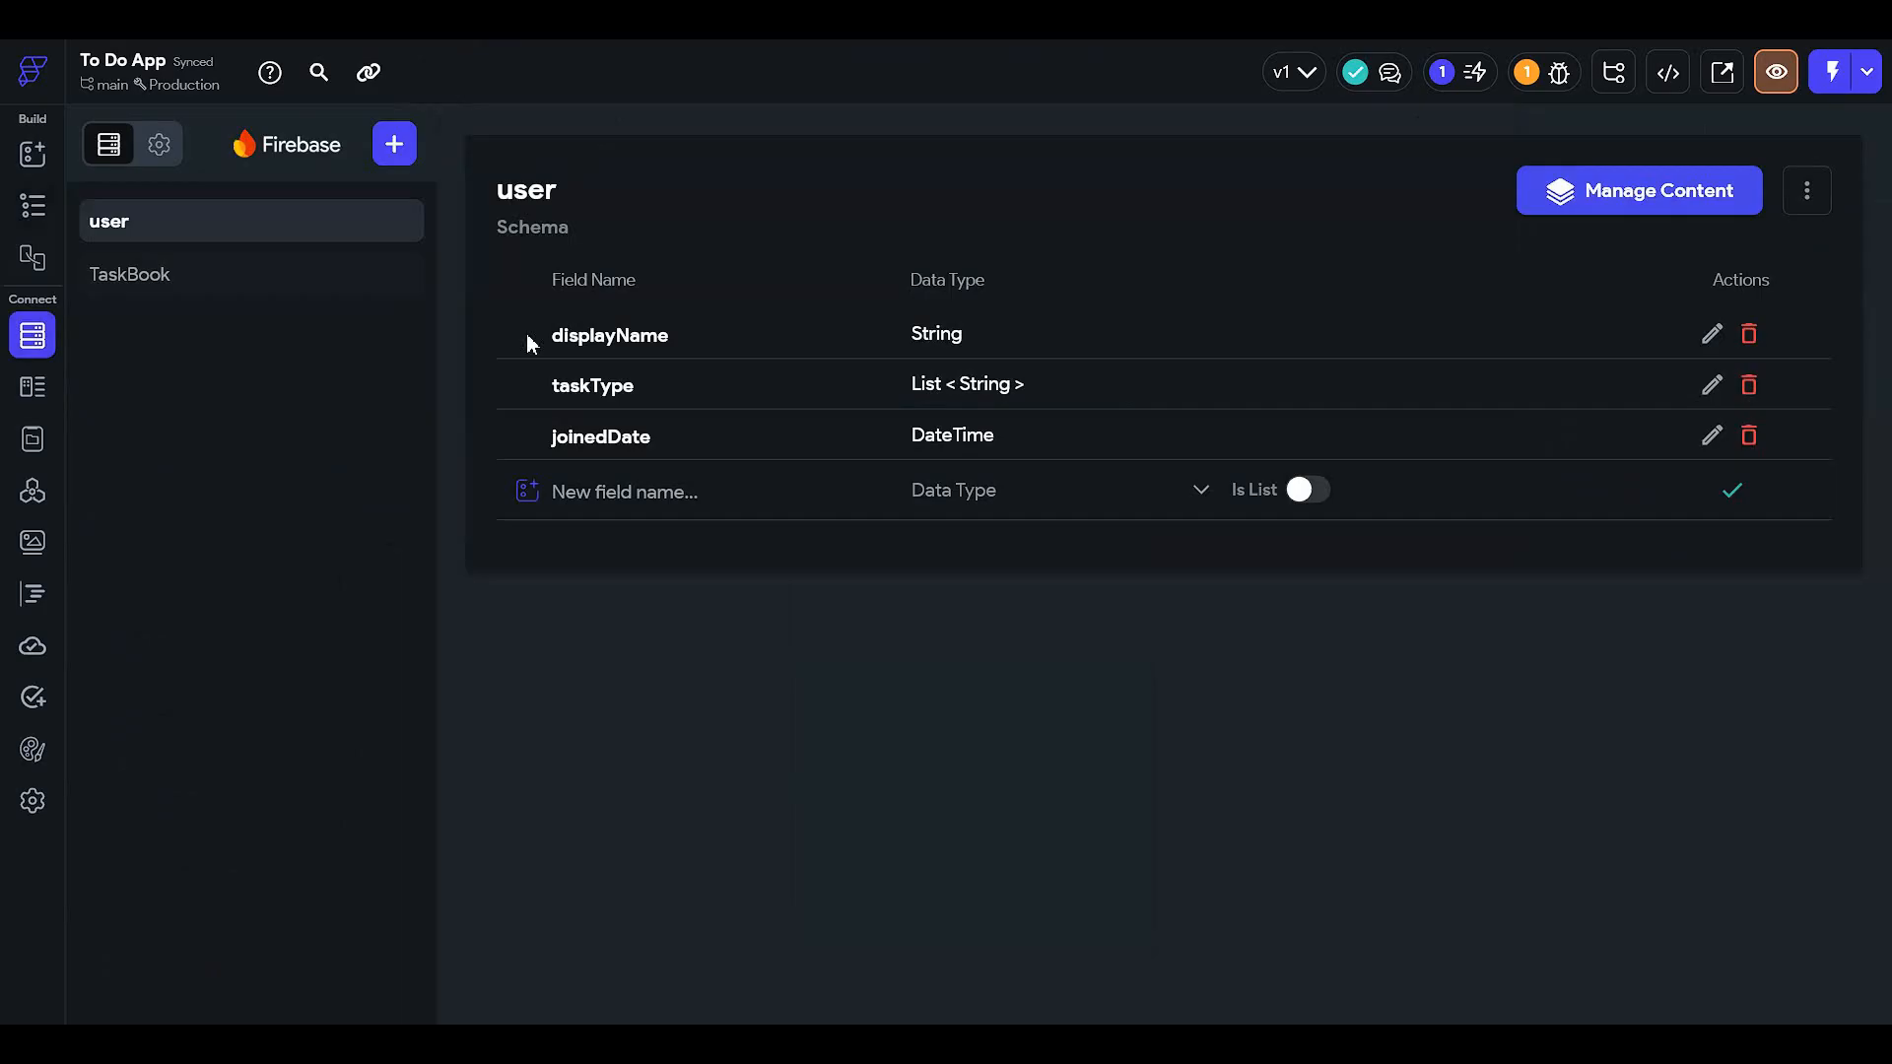
click(689, 504)
text(photo)
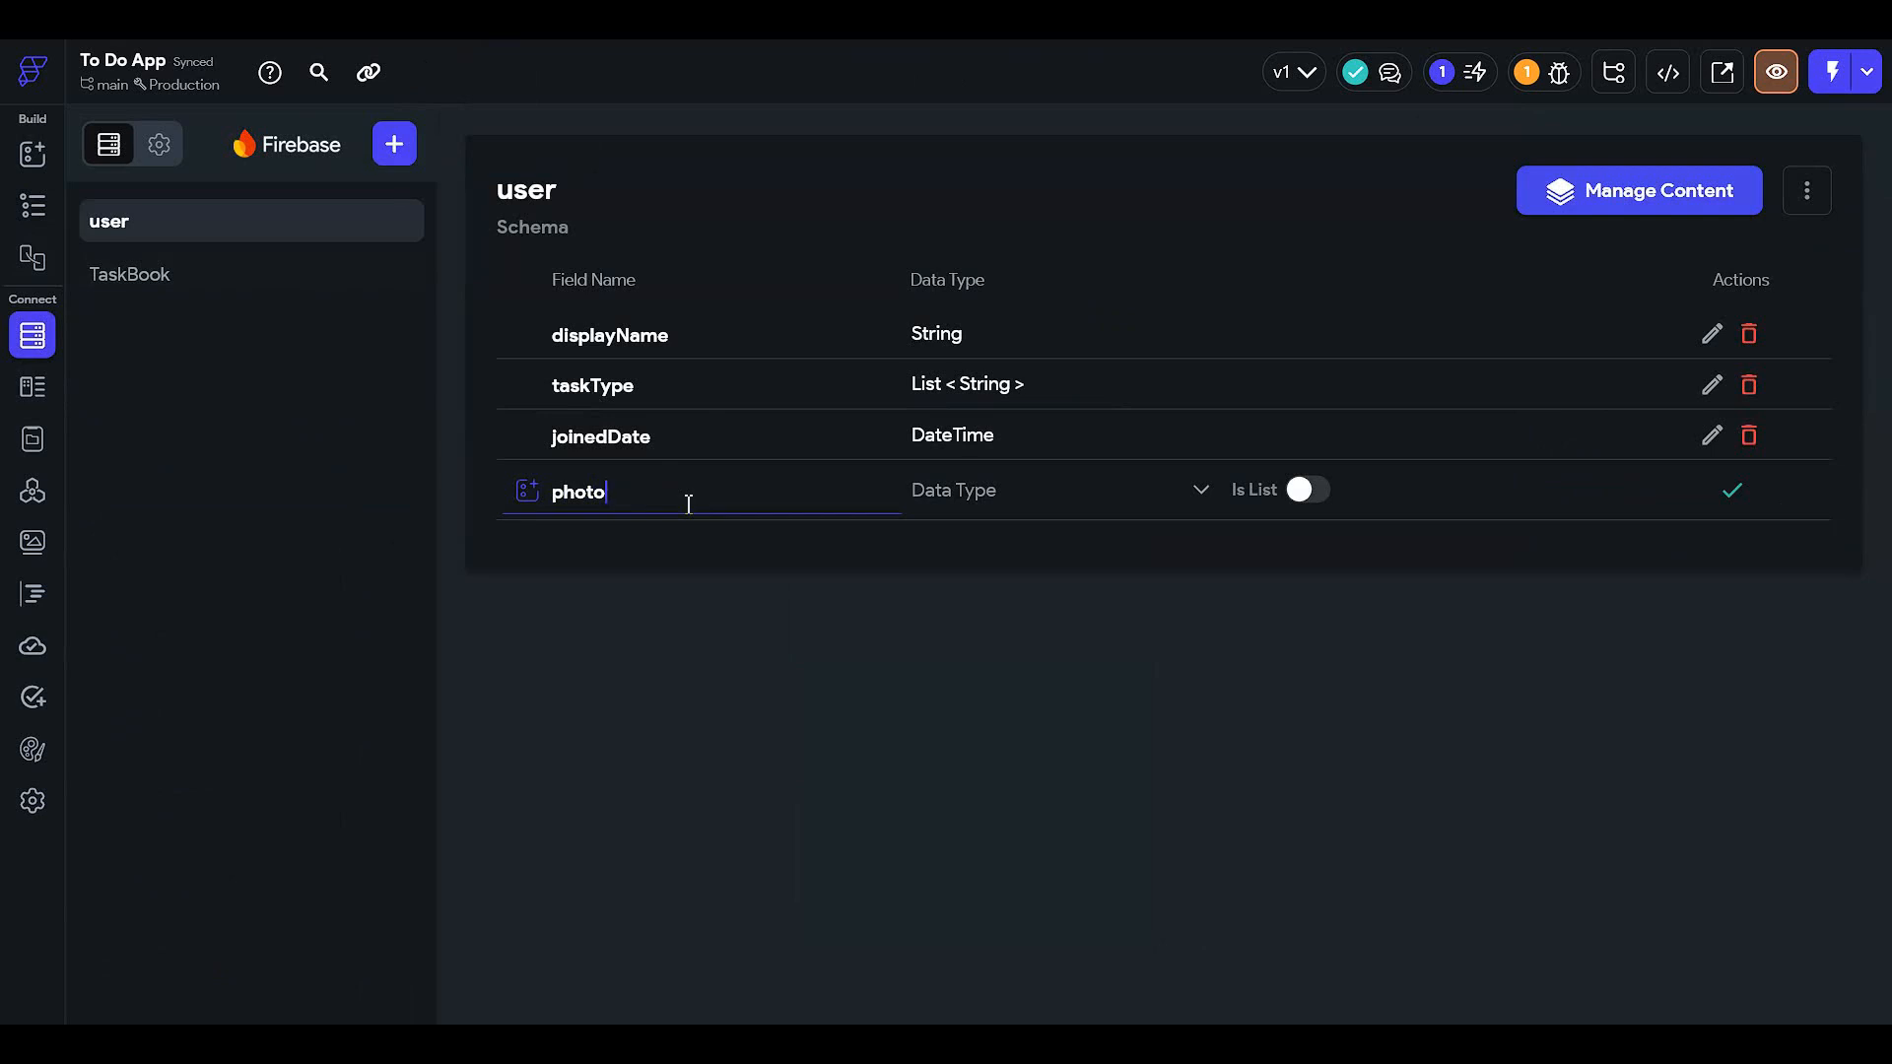
key(ctrl+a)
text(dp)
key(ctrl+a)
text(profilePic)
click(941, 493)
click(1018, 533)
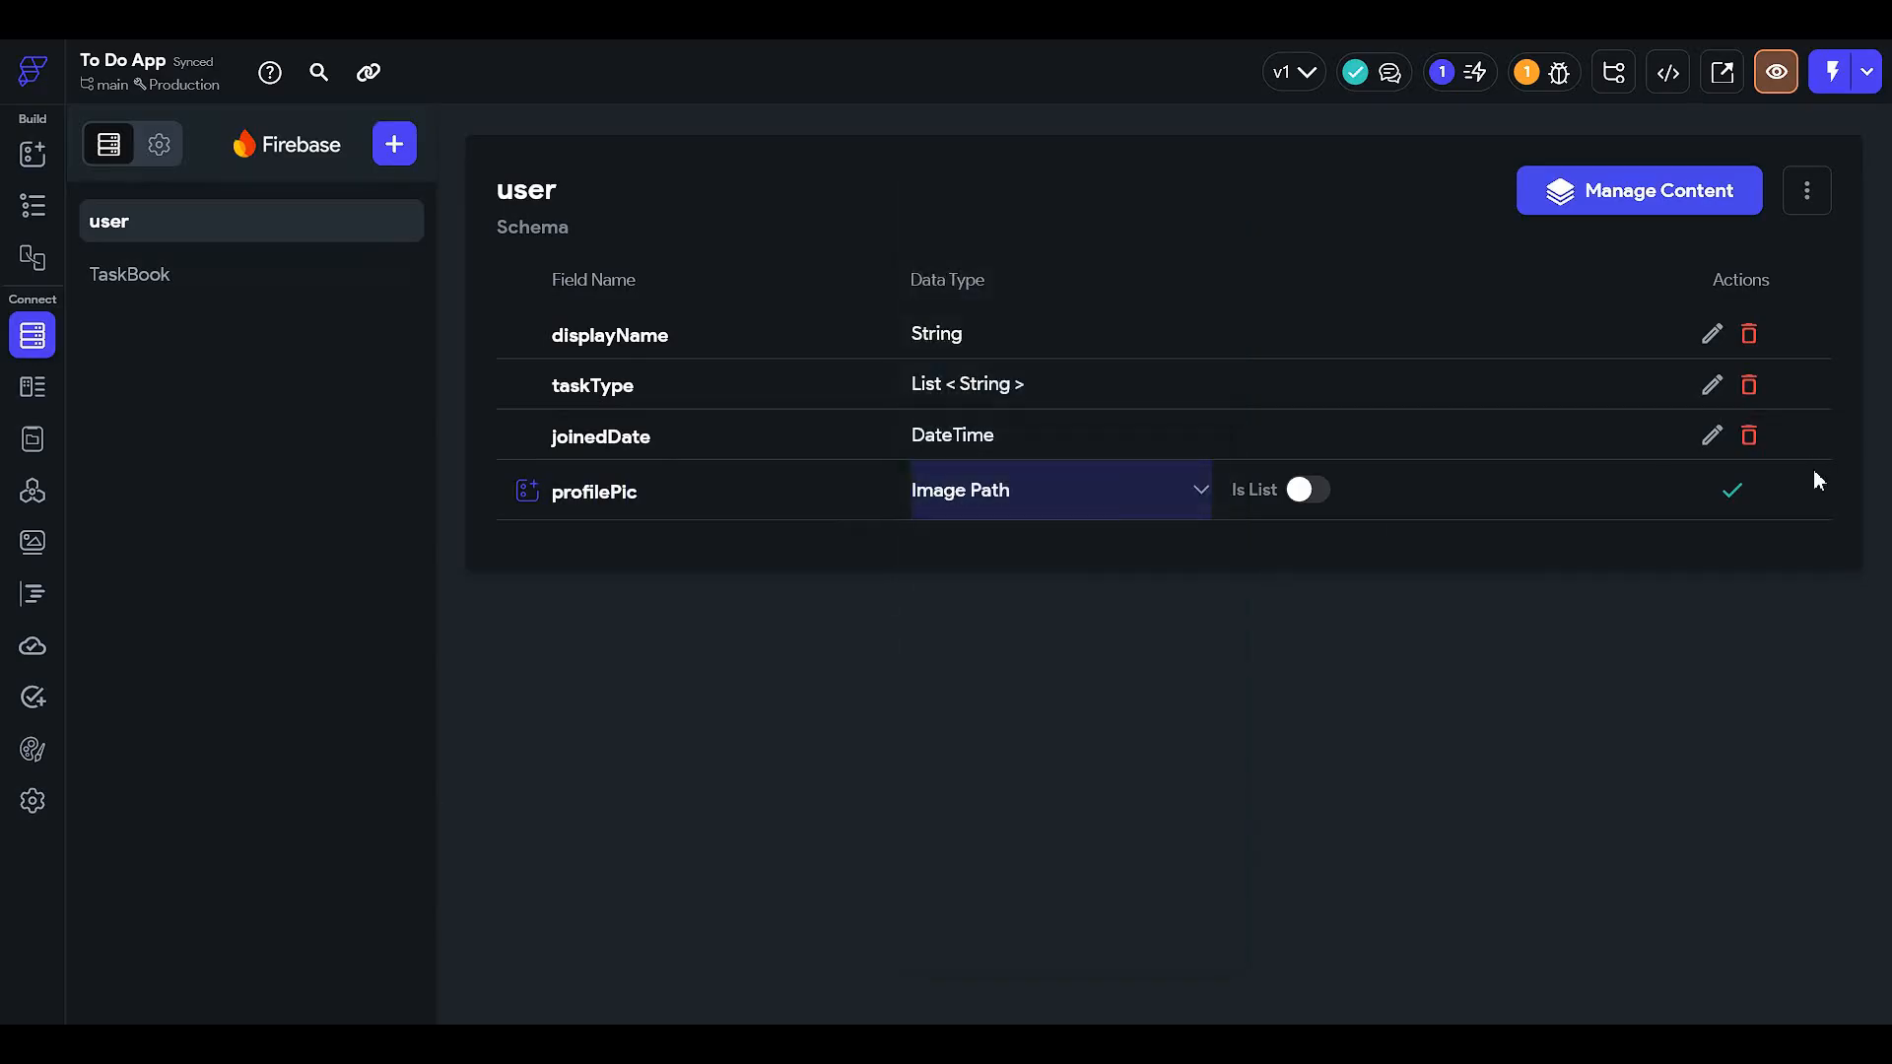
click(1730, 491)
click(32, 224)
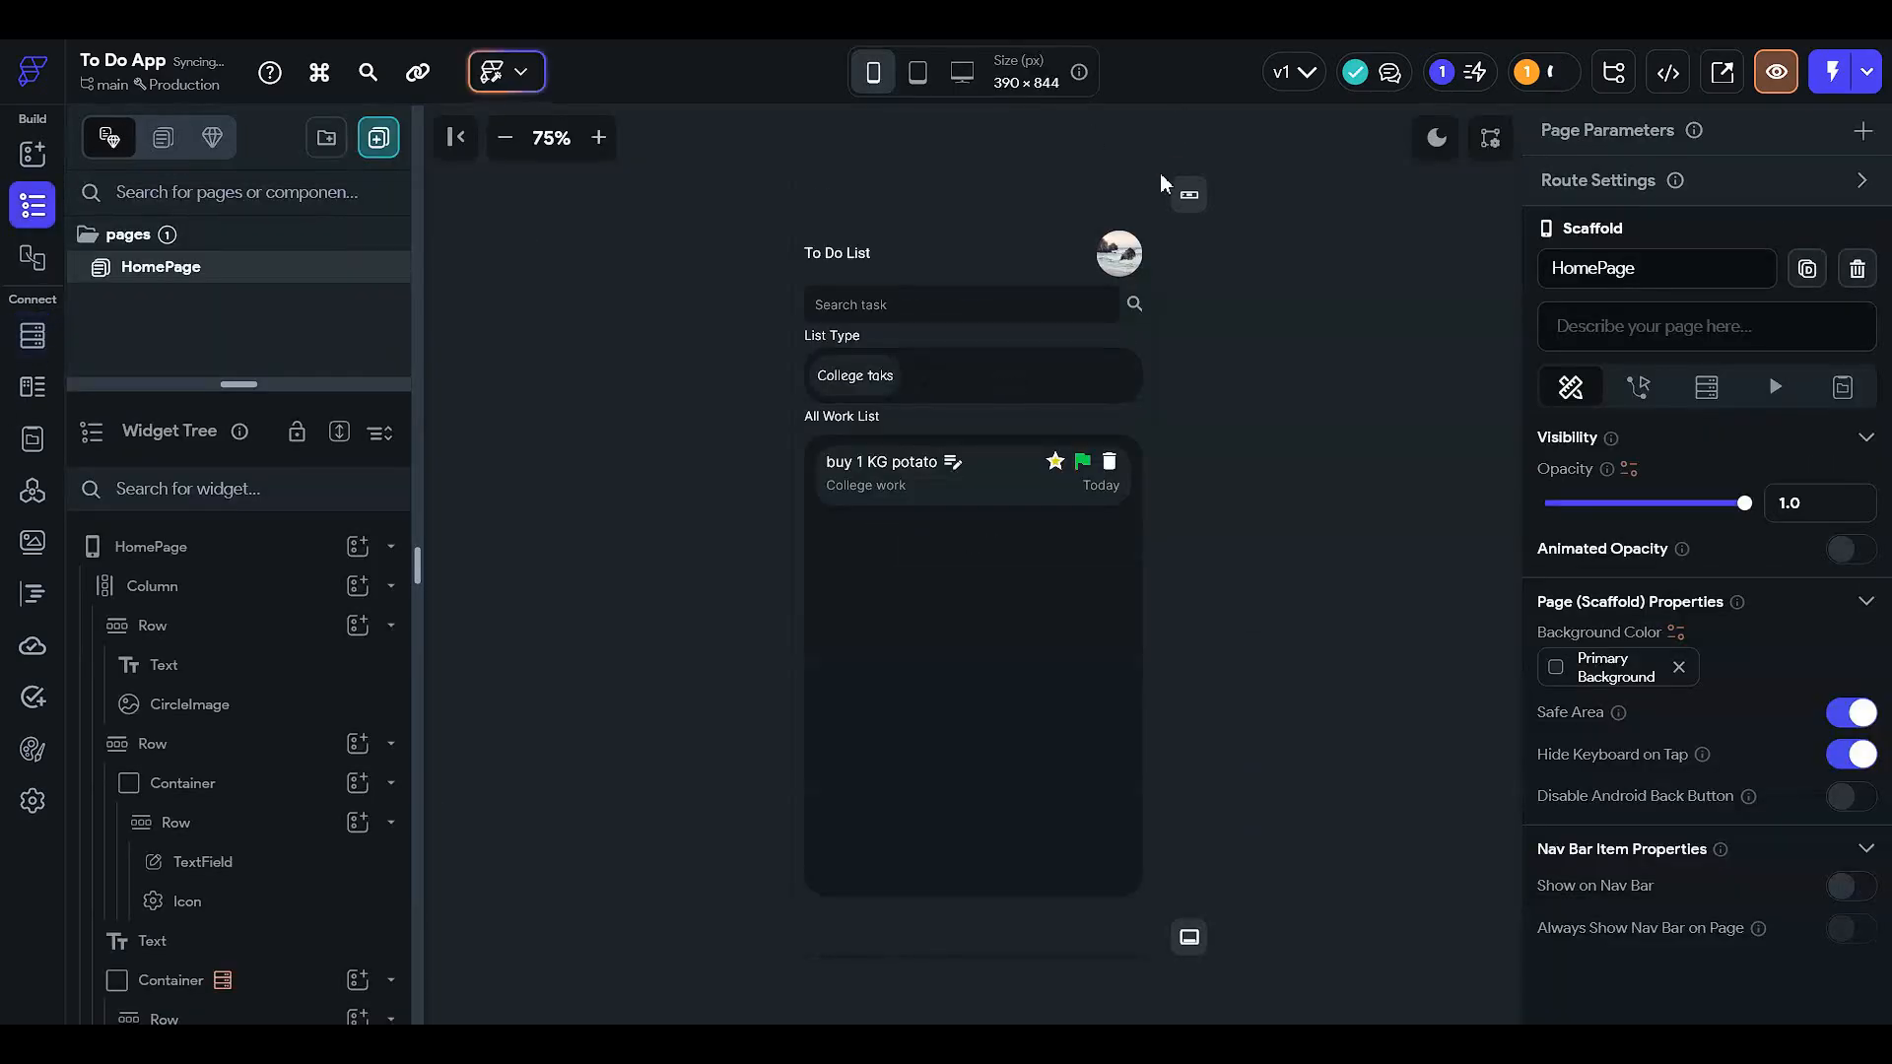
- Check the CircleImage path's Set from Variable options, leave the source unchanged, and go to App Settings
click(1119, 253)
scroll(1628, 570, down, 3)
scroll(1629, 571, down, 3)
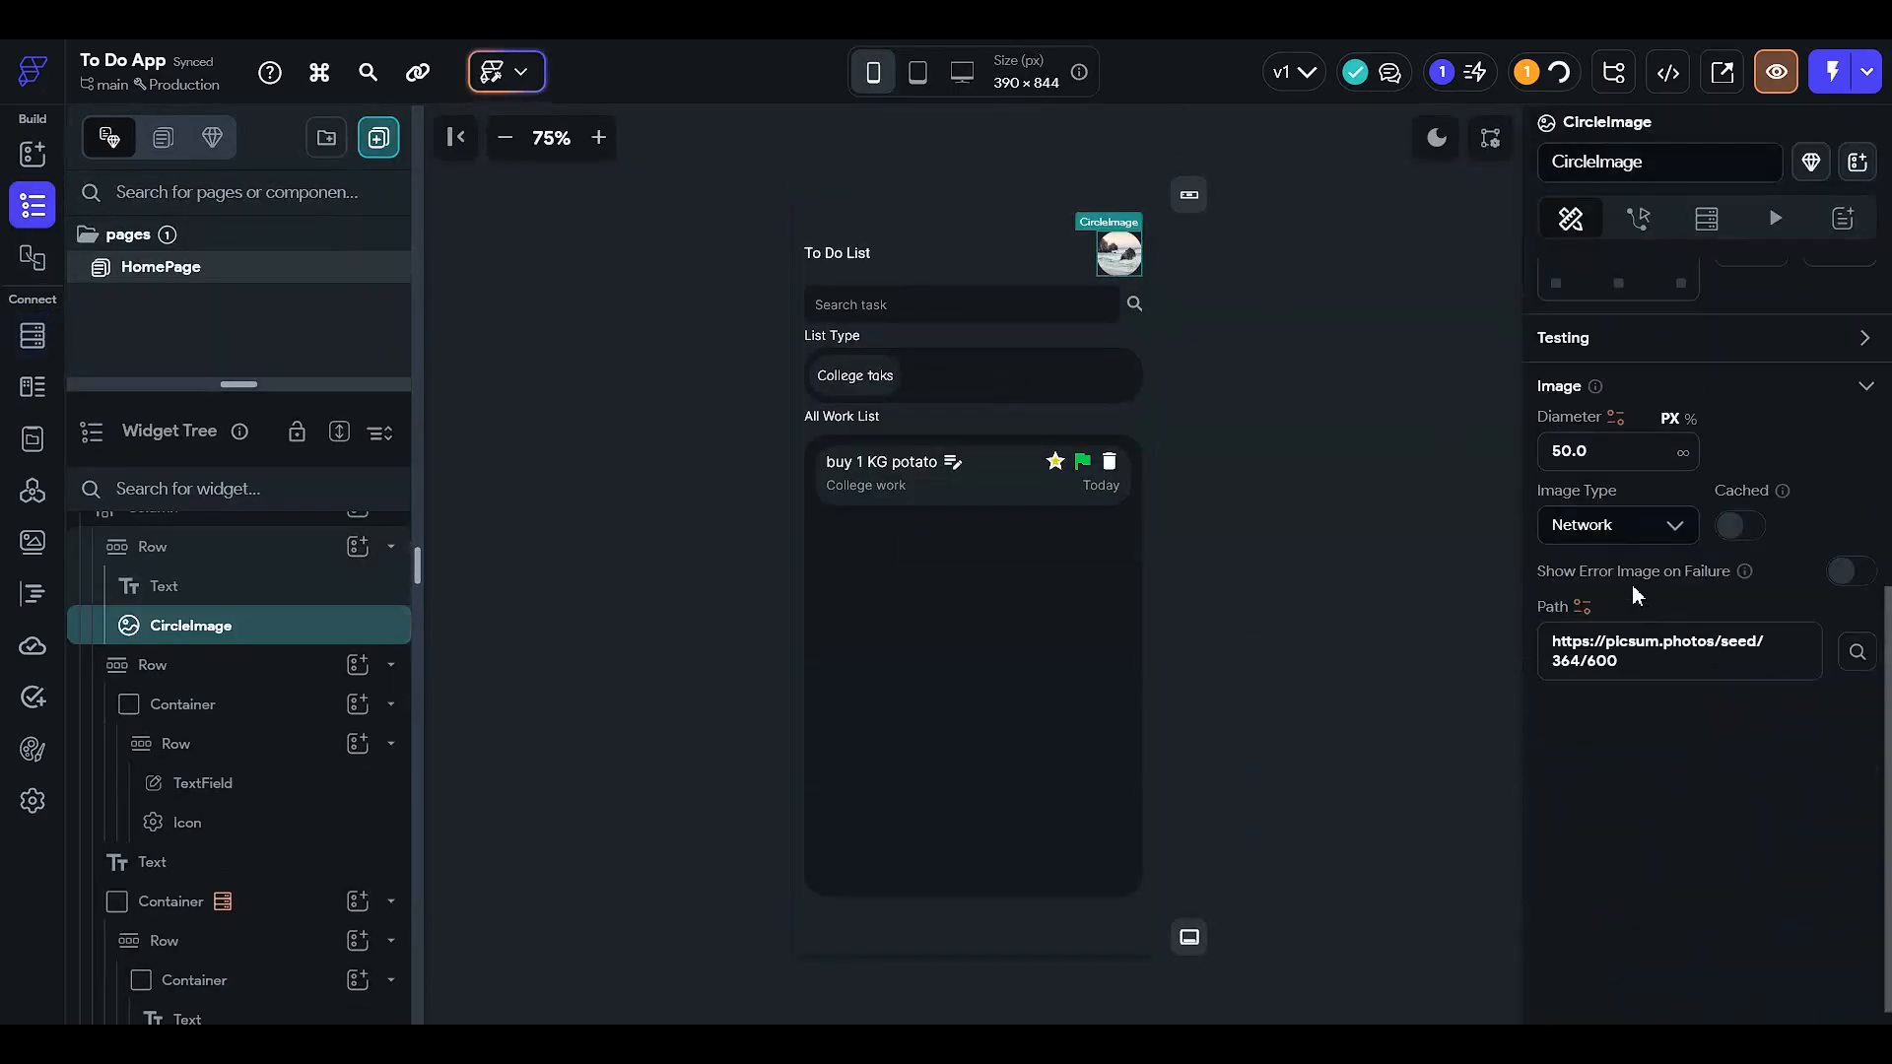
click(1581, 606)
click(1652, 642)
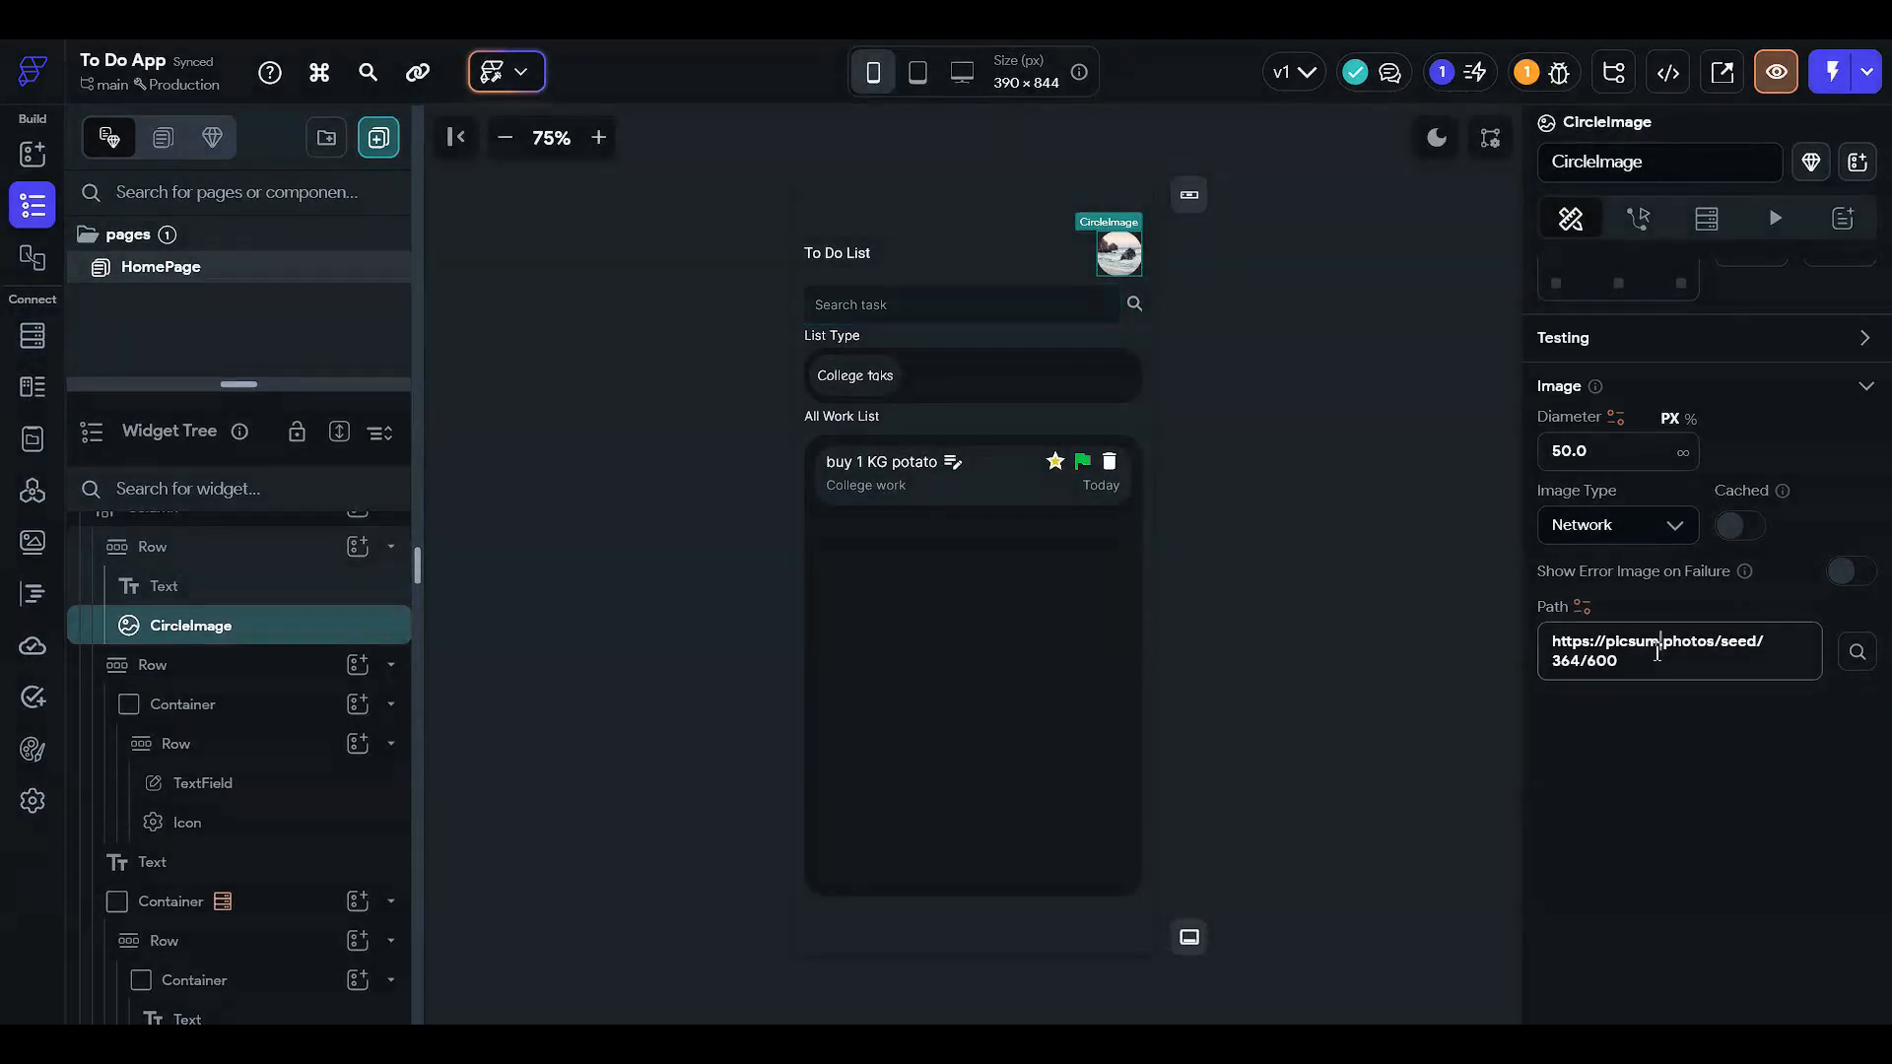
key(ctrl+a)
click(1586, 606)
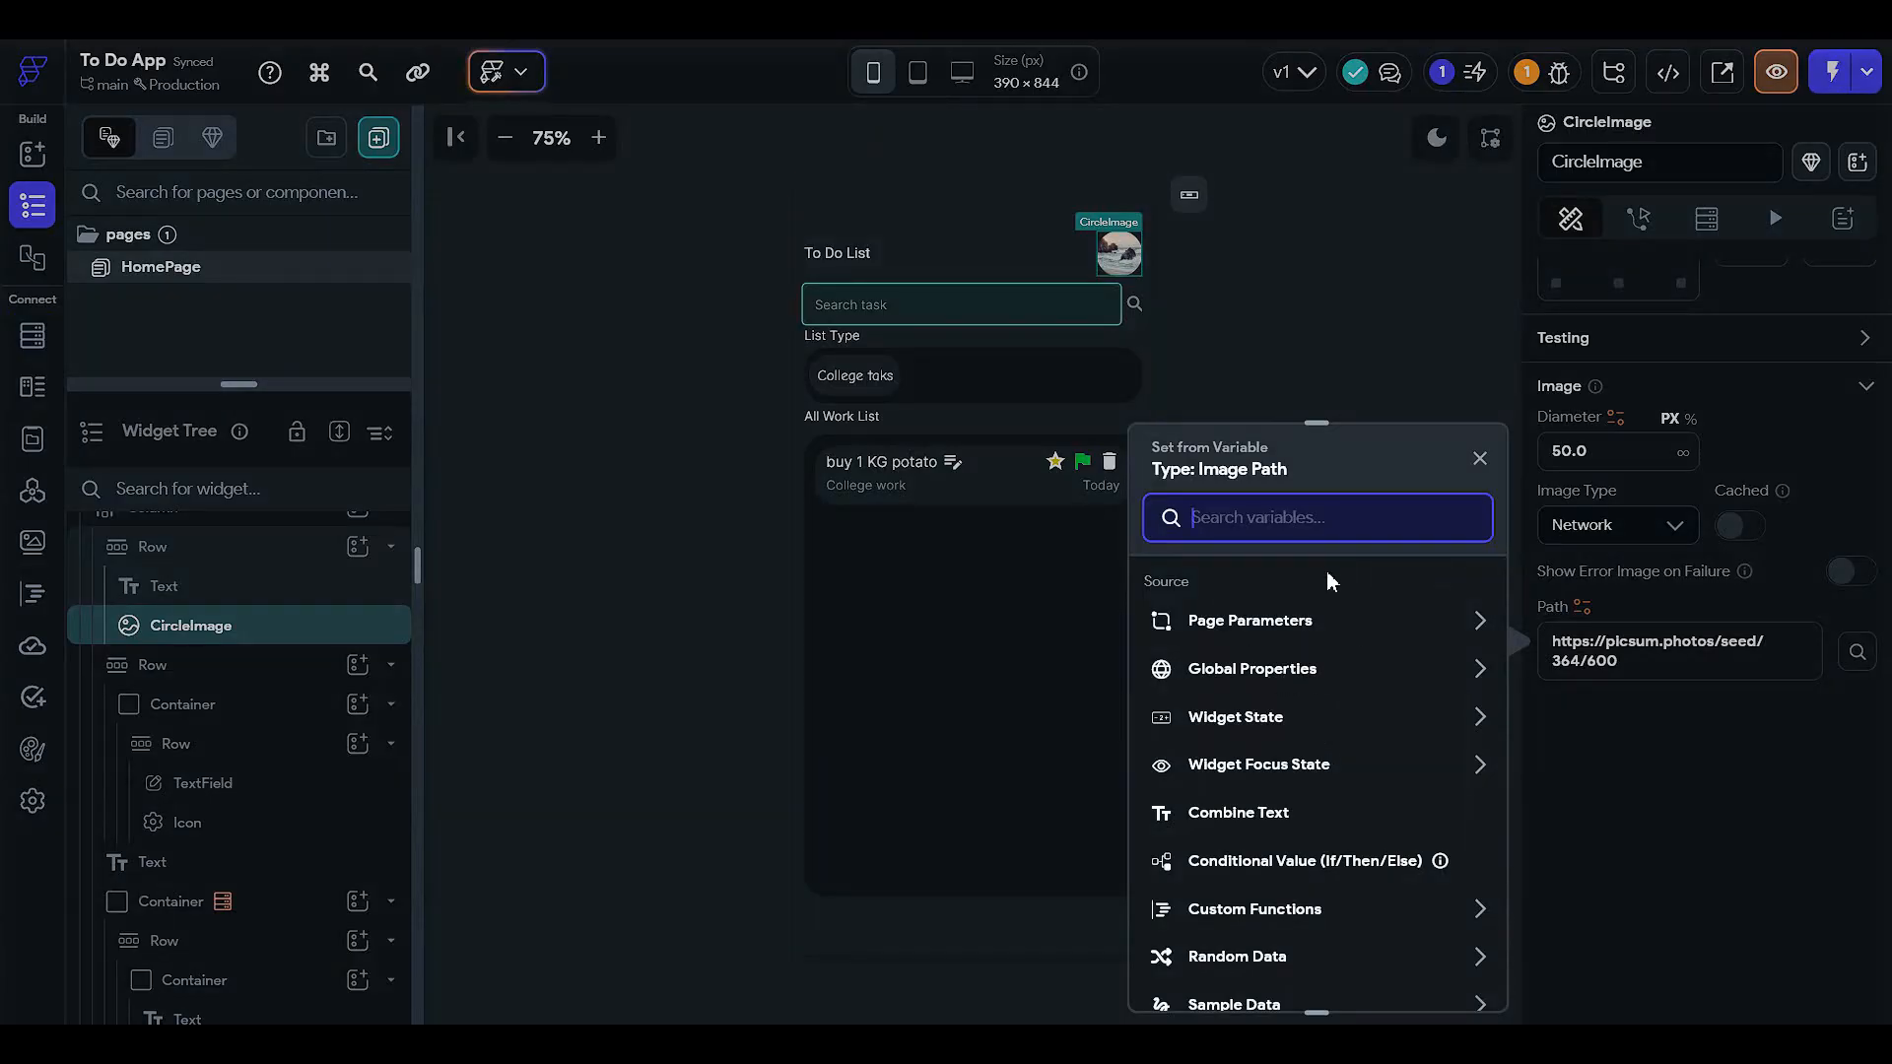
click(1479, 459)
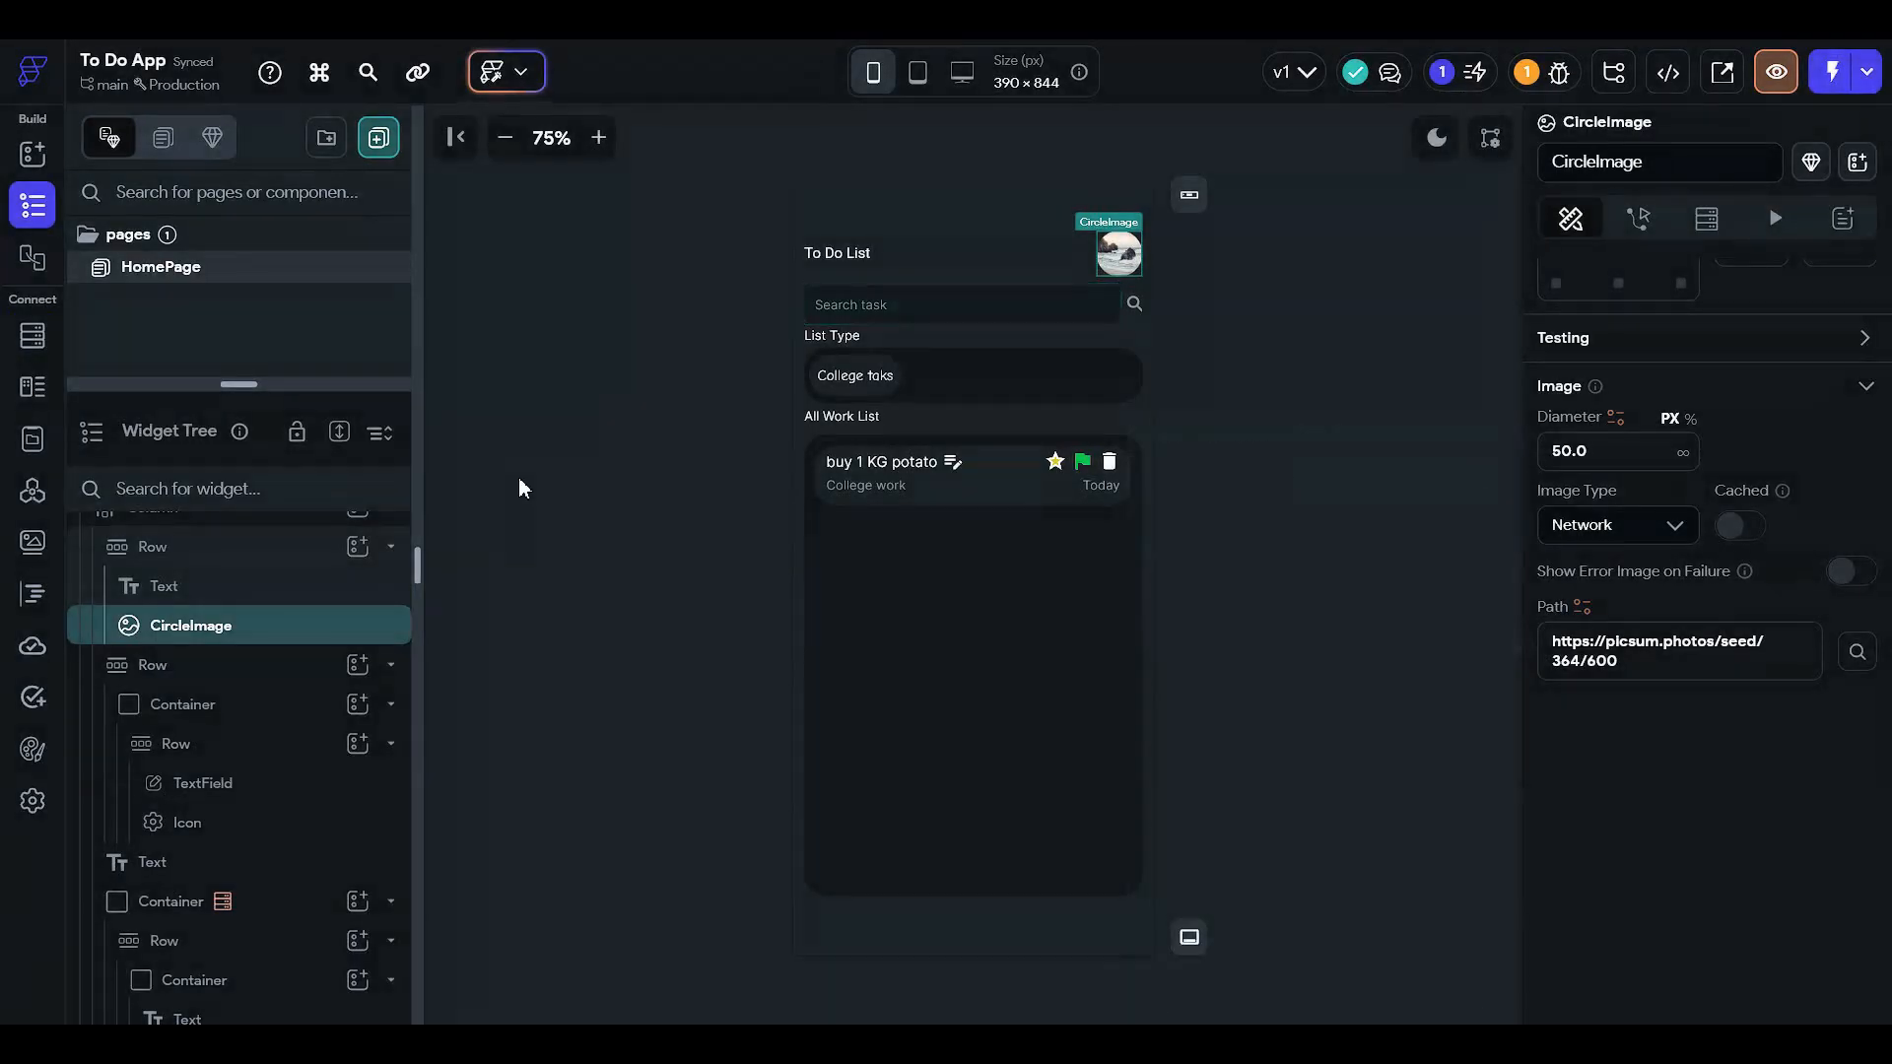
click(519, 486)
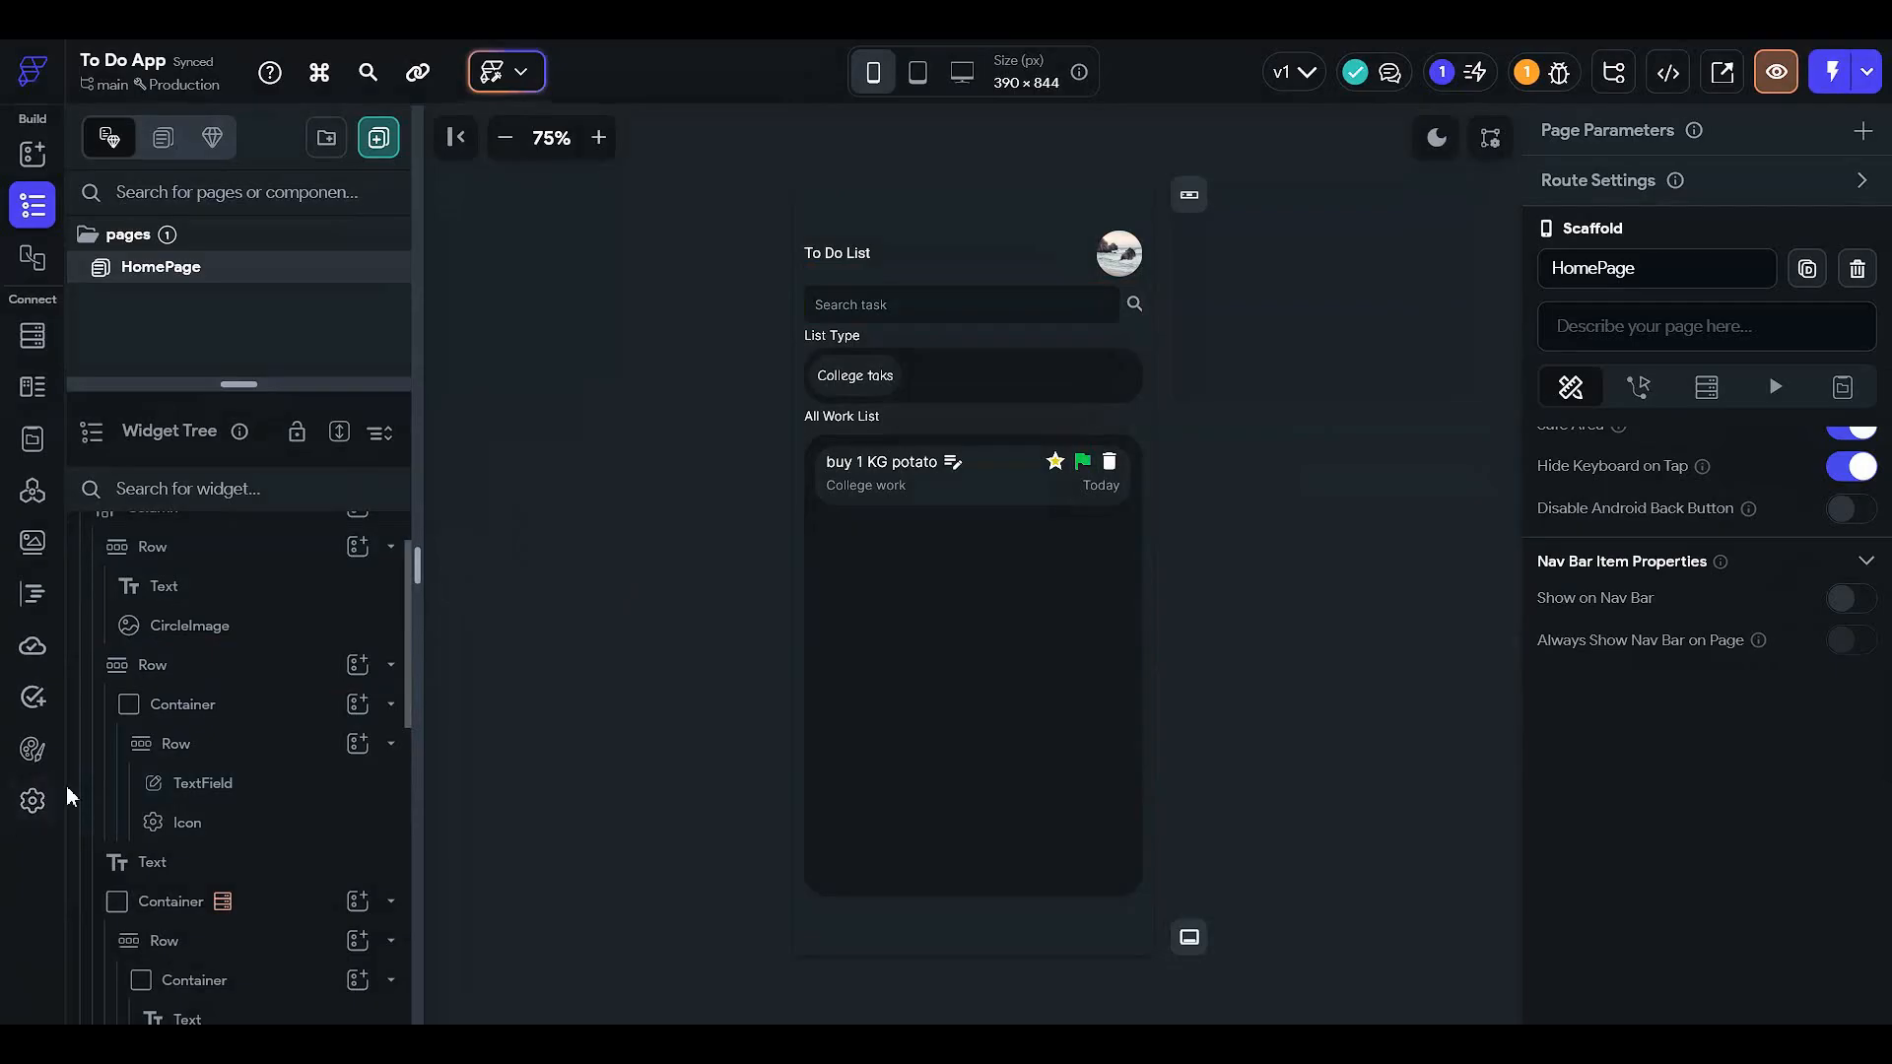
click(33, 803)
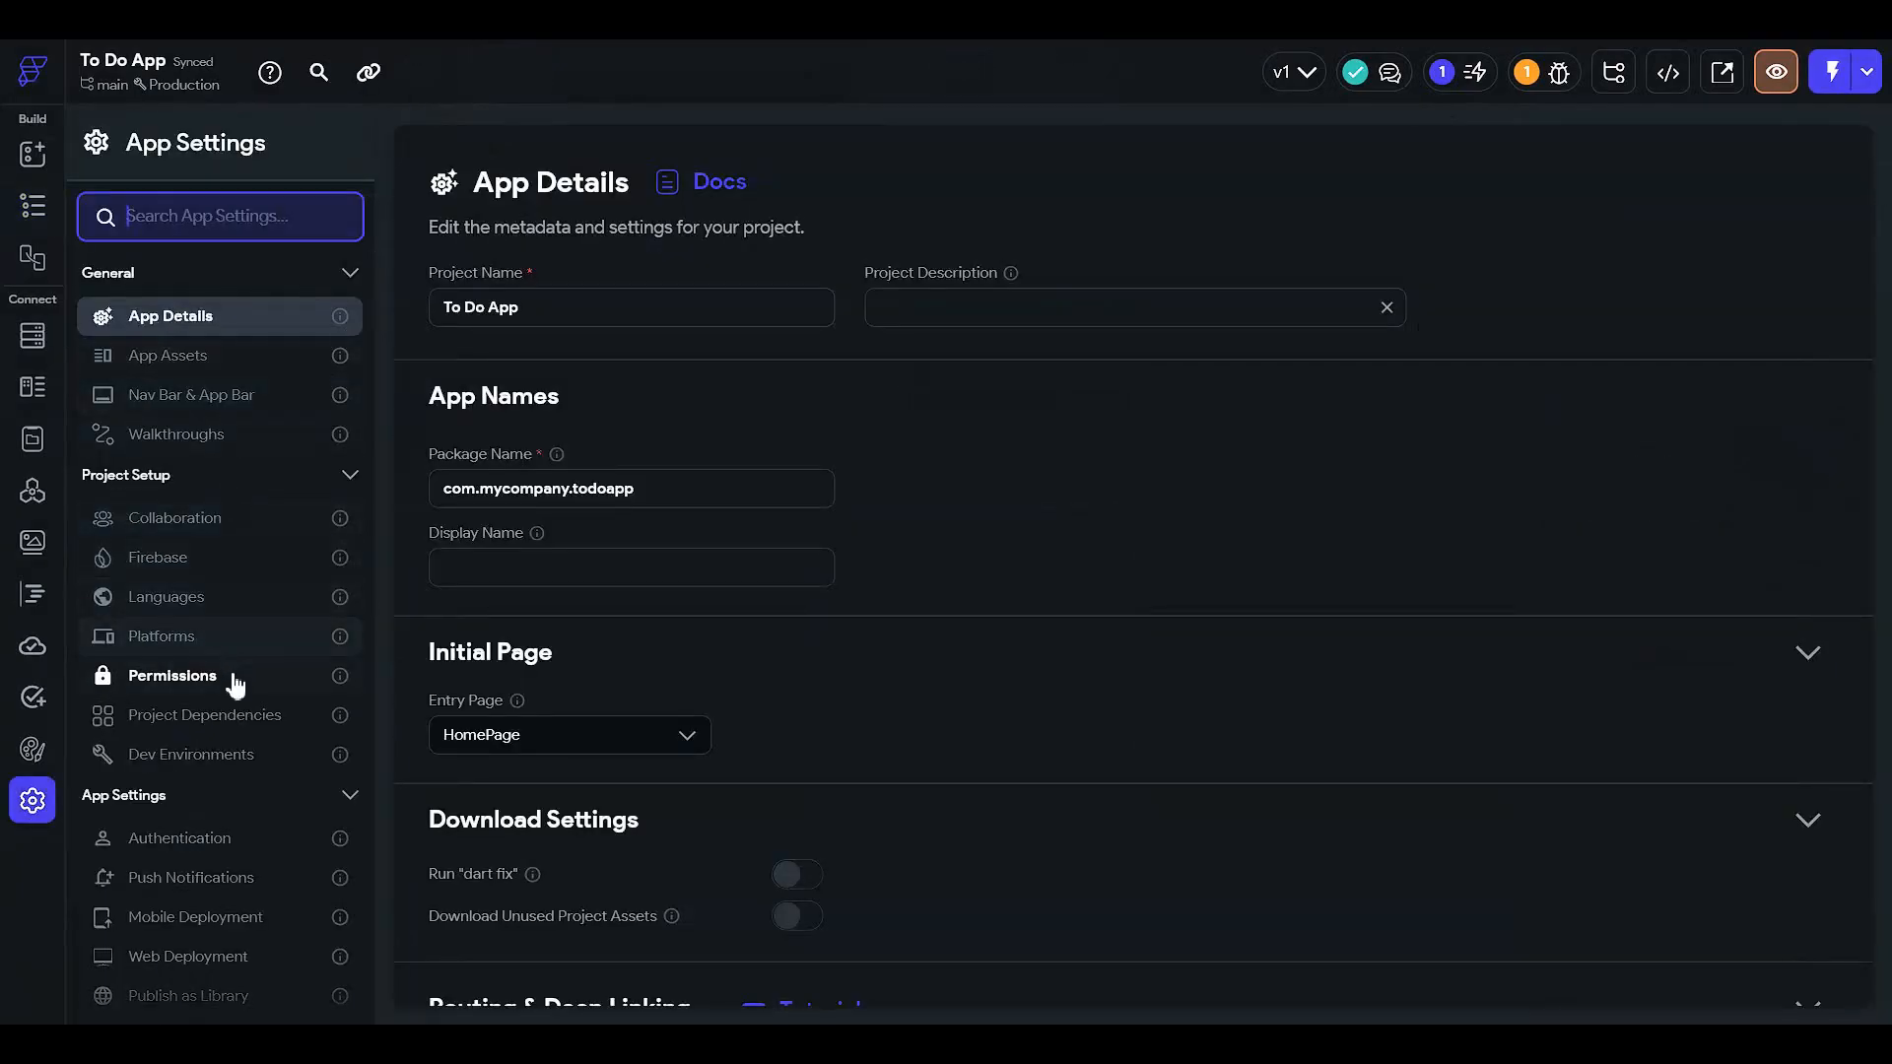
- Enable authentication with Firebase as the authentication type
click(258, 842)
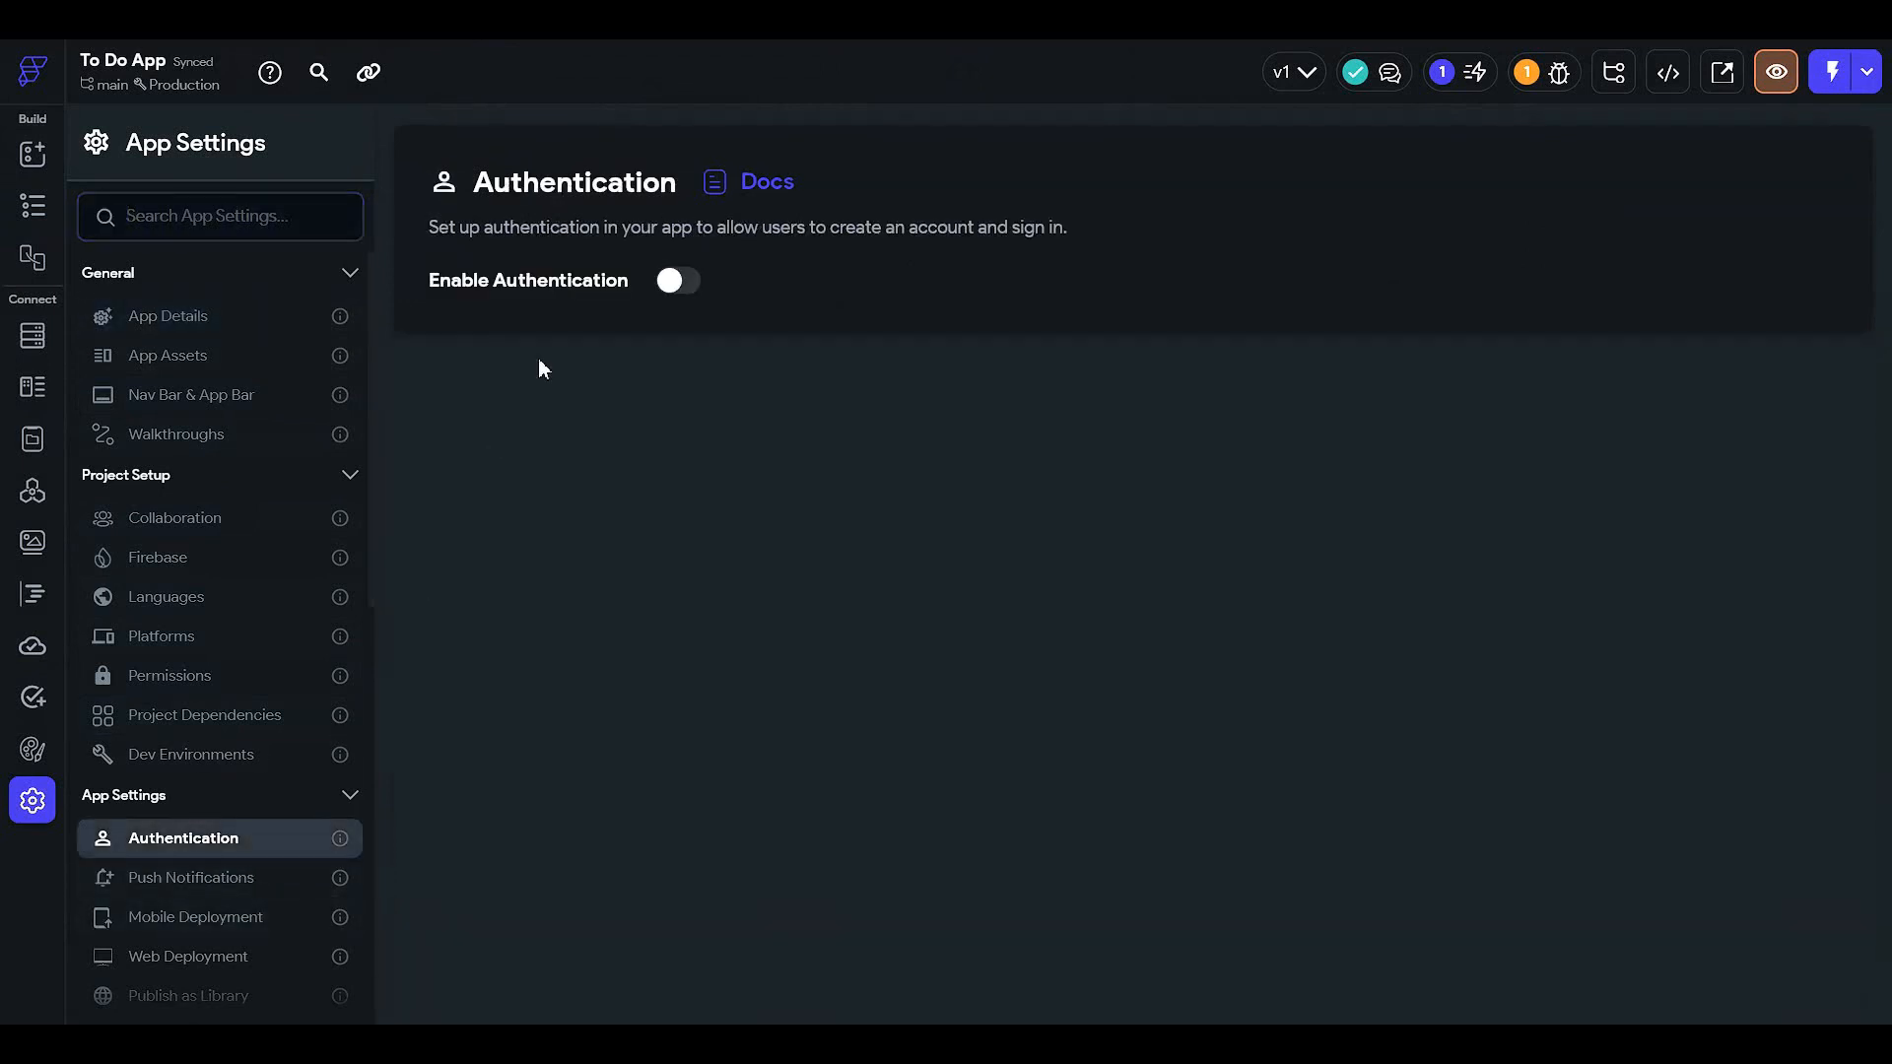
click(663, 287)
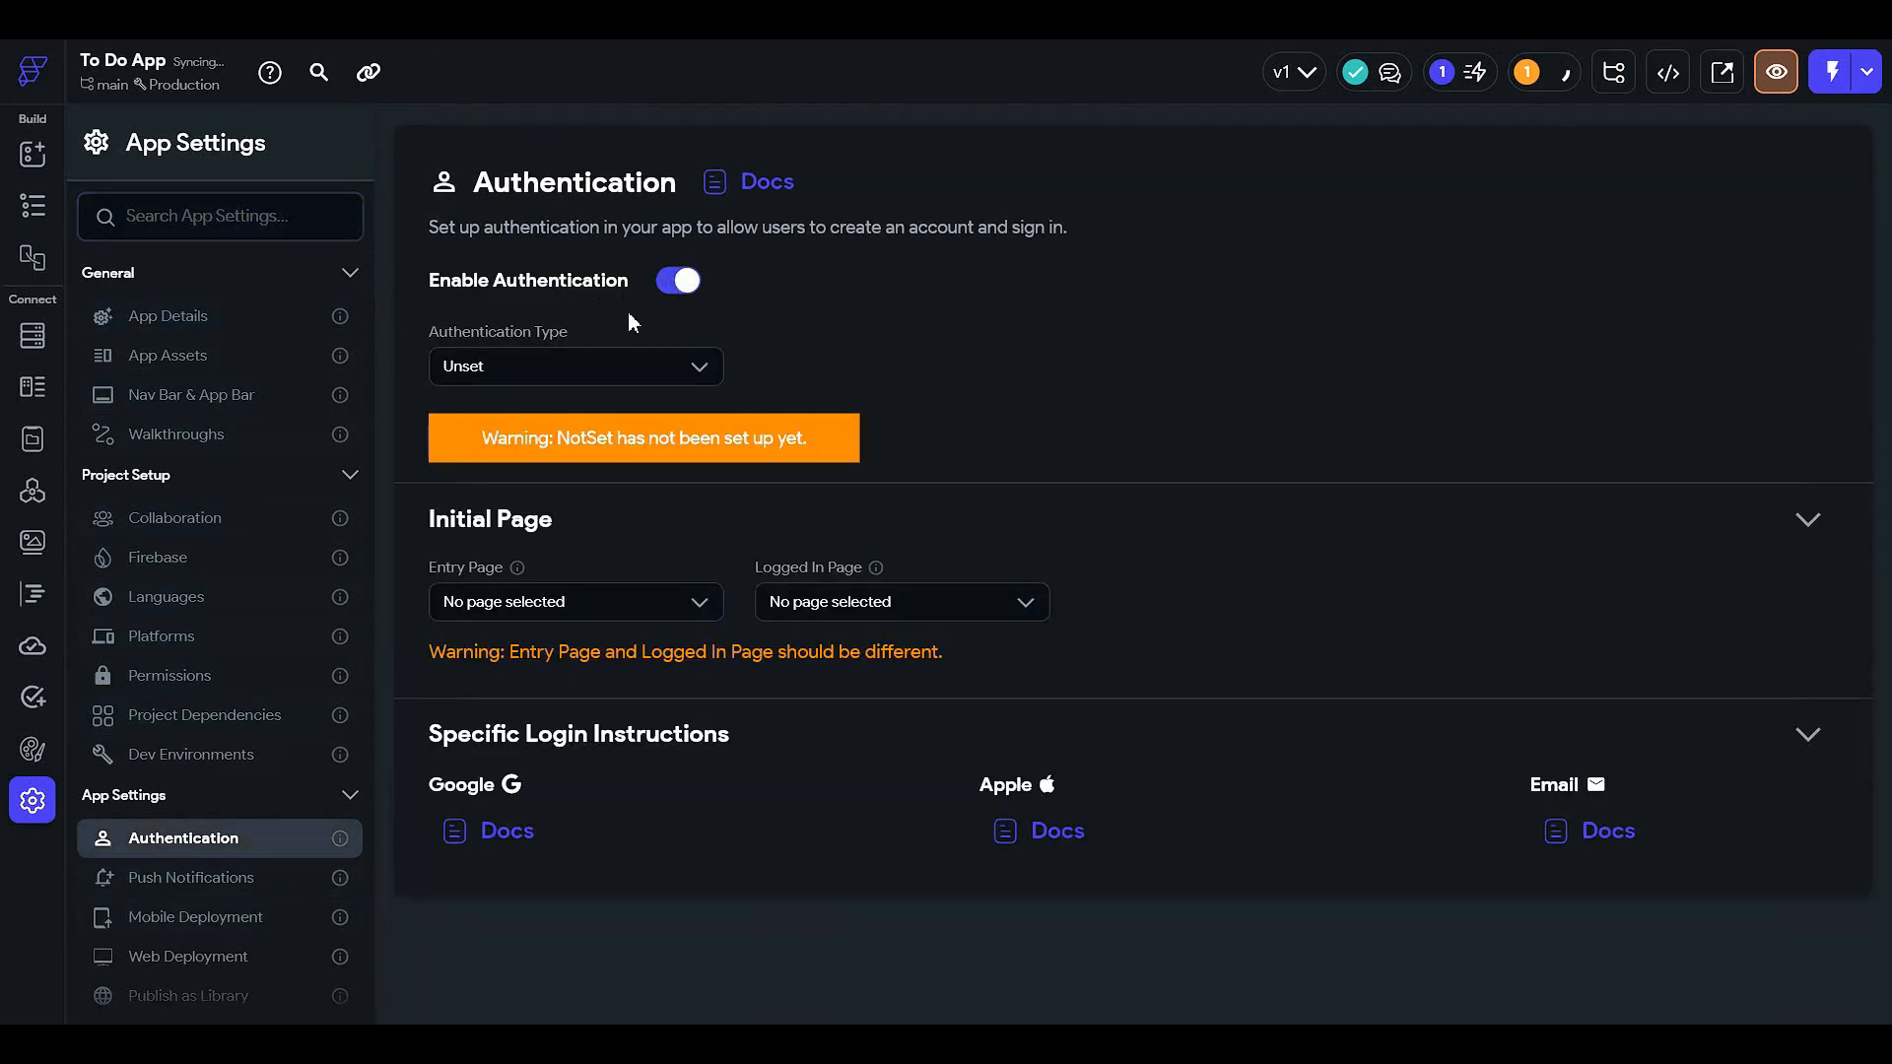
click(605, 360)
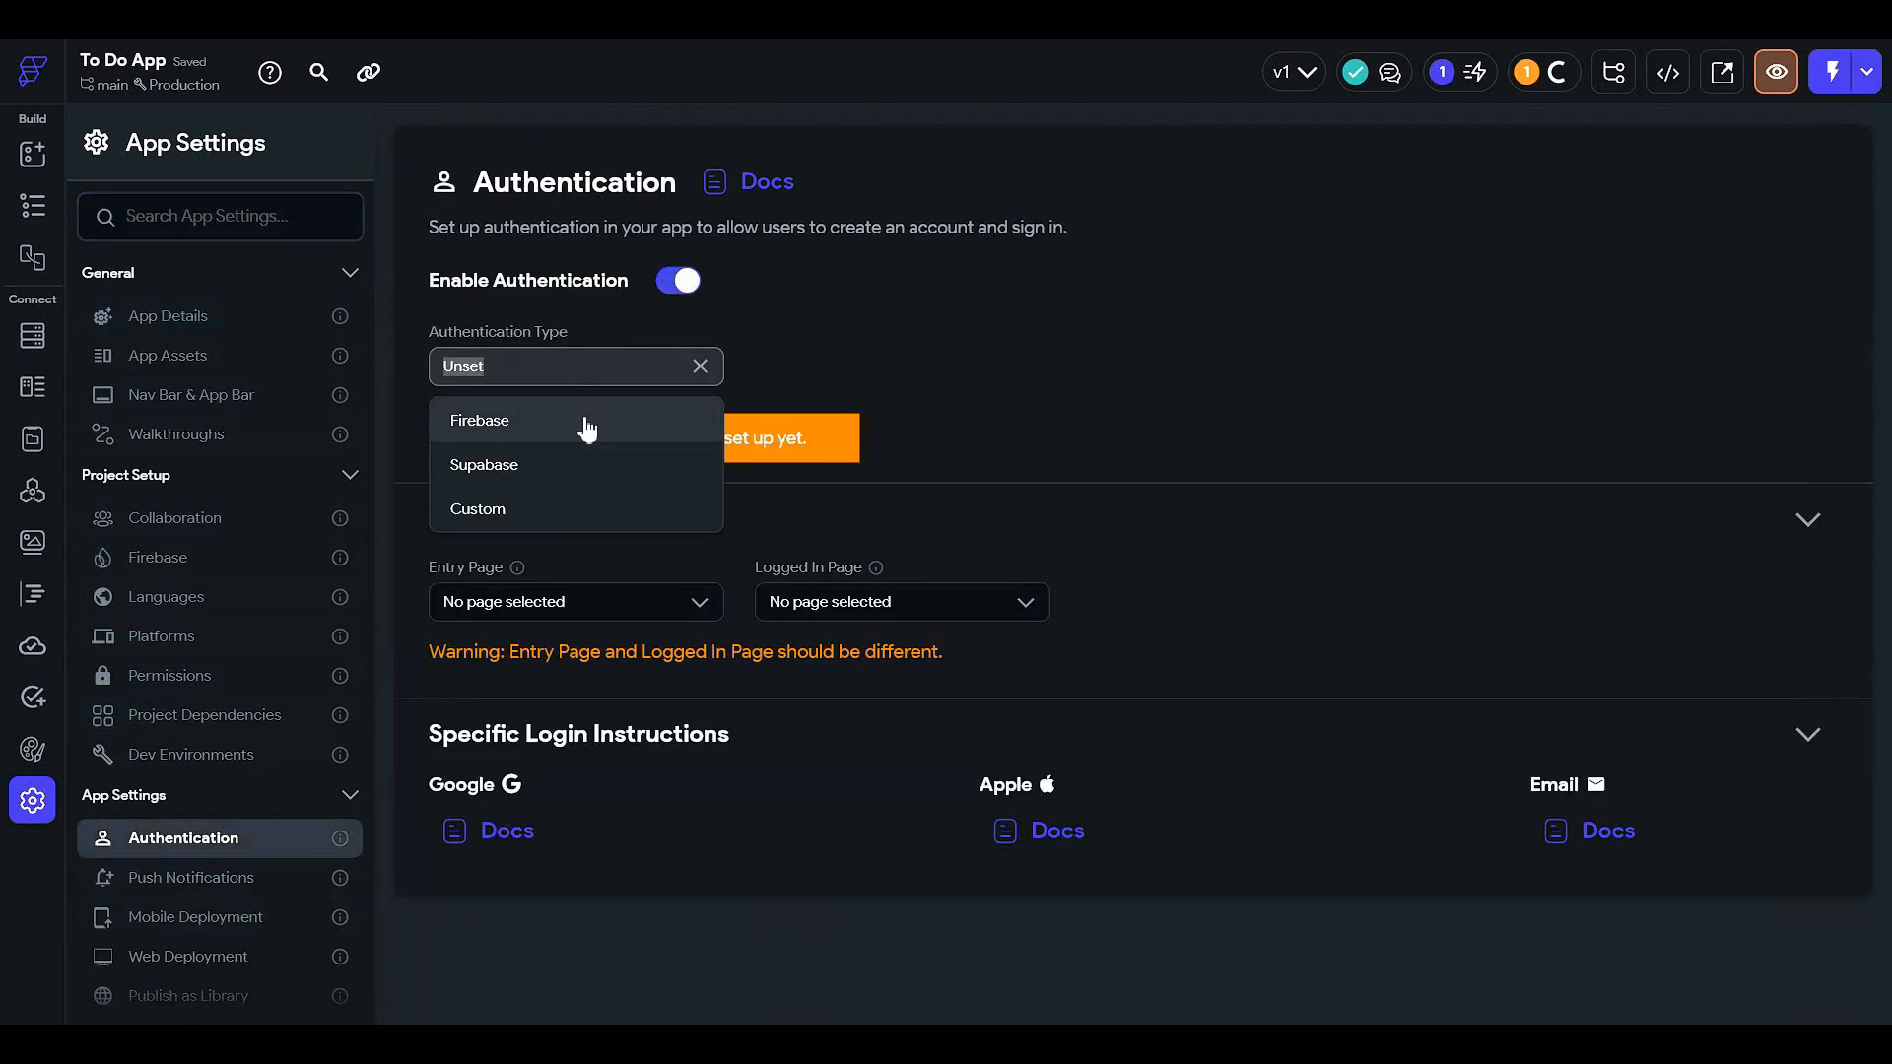
click(581, 420)
- Set both the Entry Page and the Logged In Page to HomePage
scroll(583, 443, down, 1)
click(574, 434)
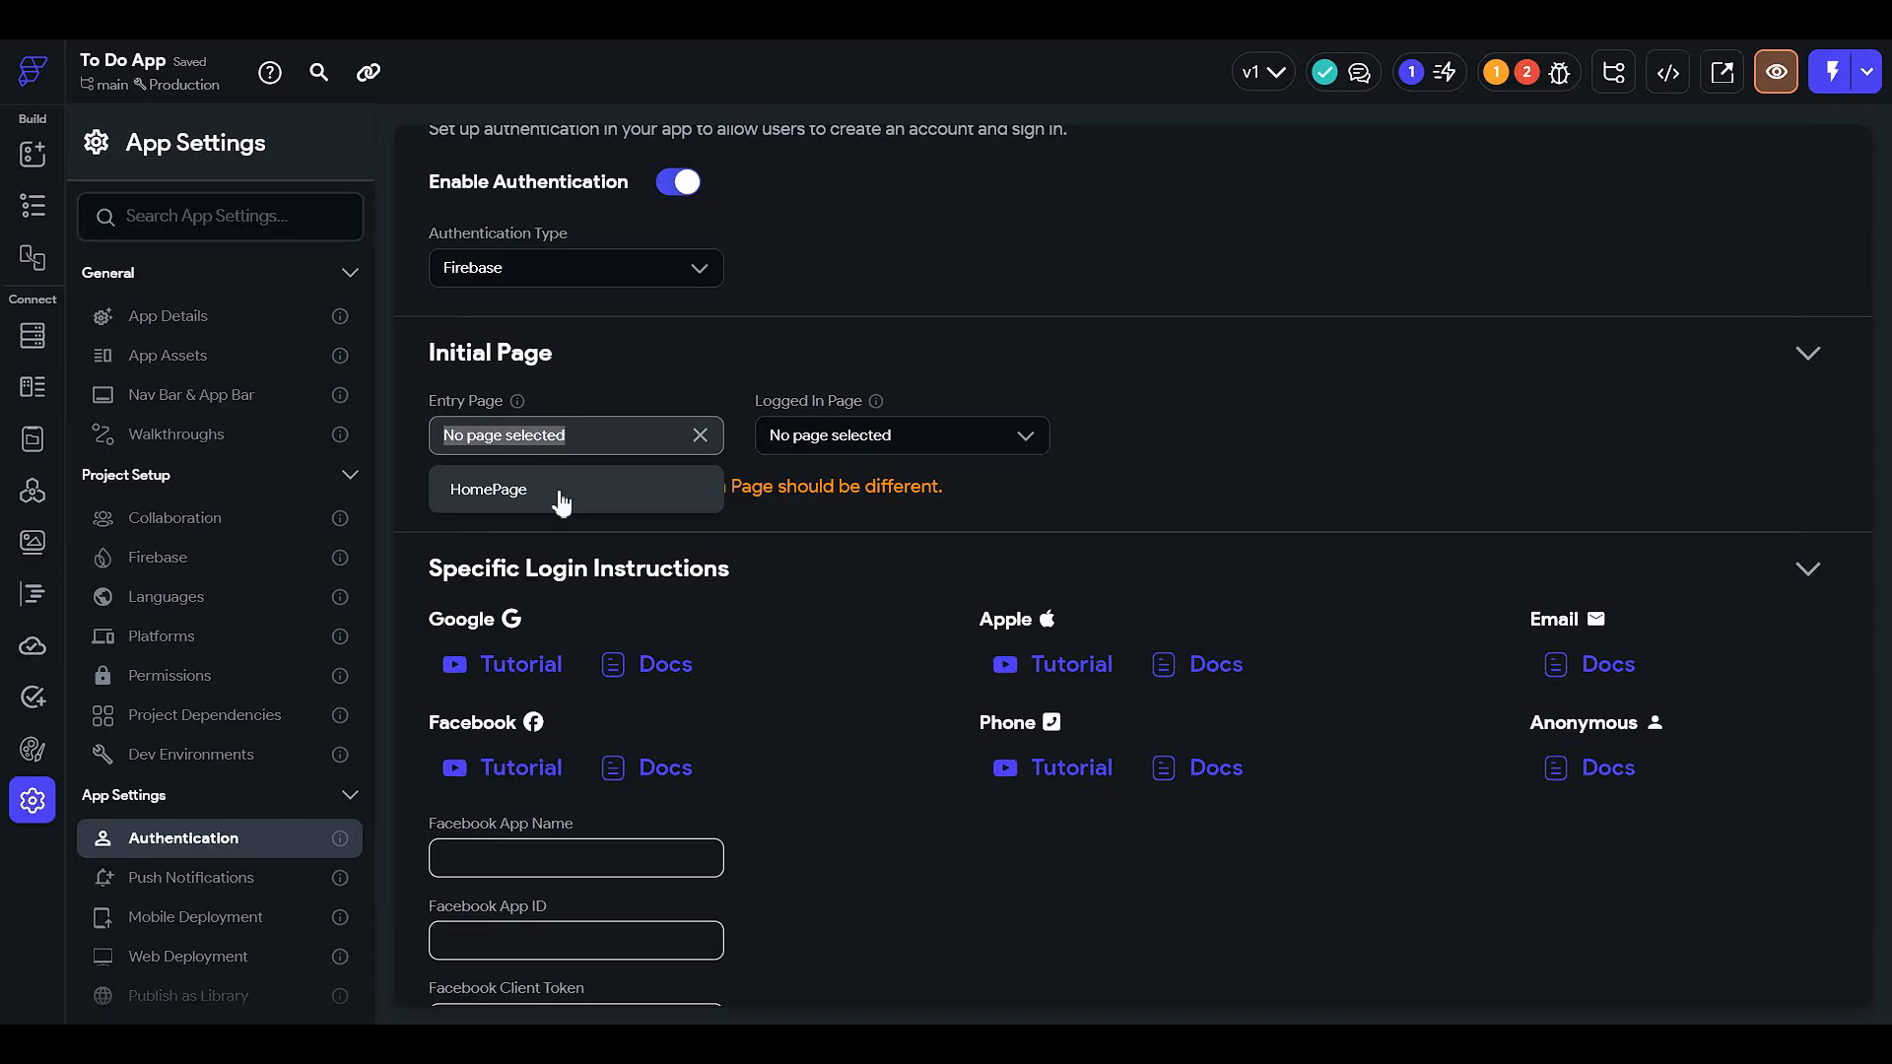
click(559, 492)
click(909, 433)
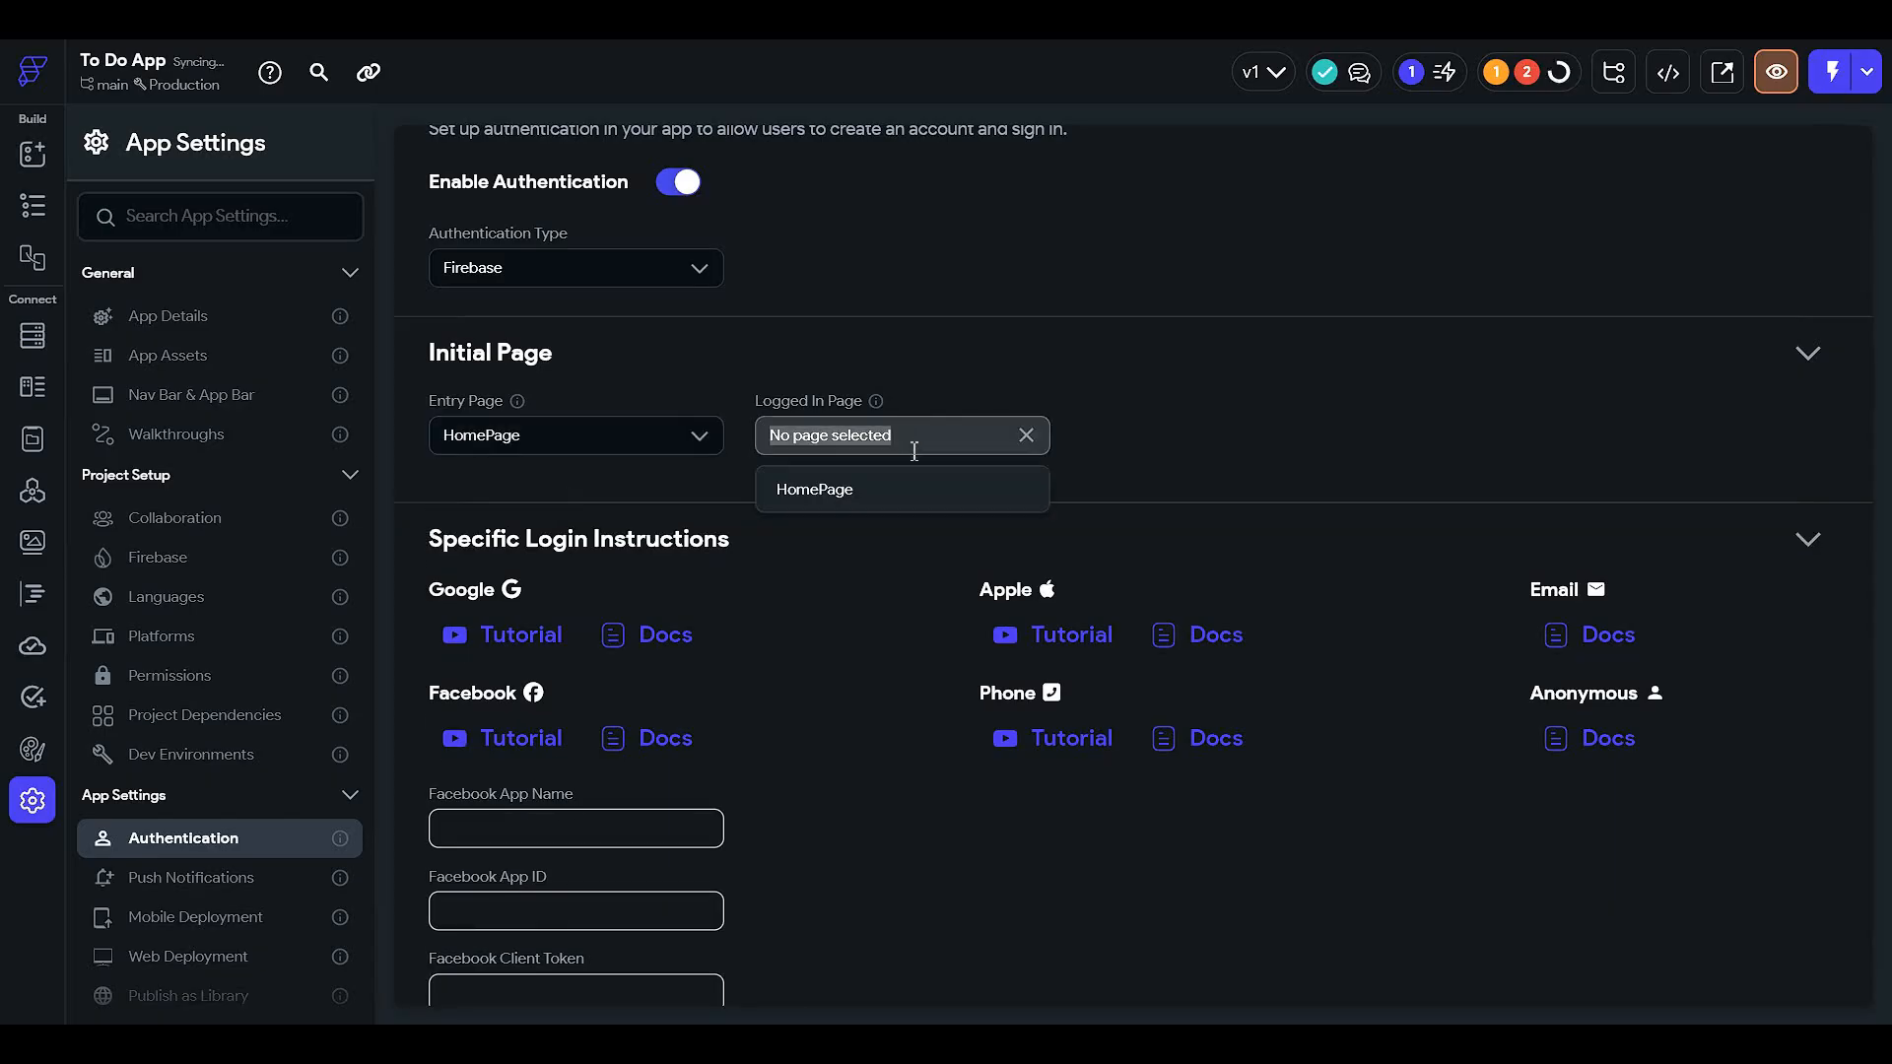
click(896, 488)
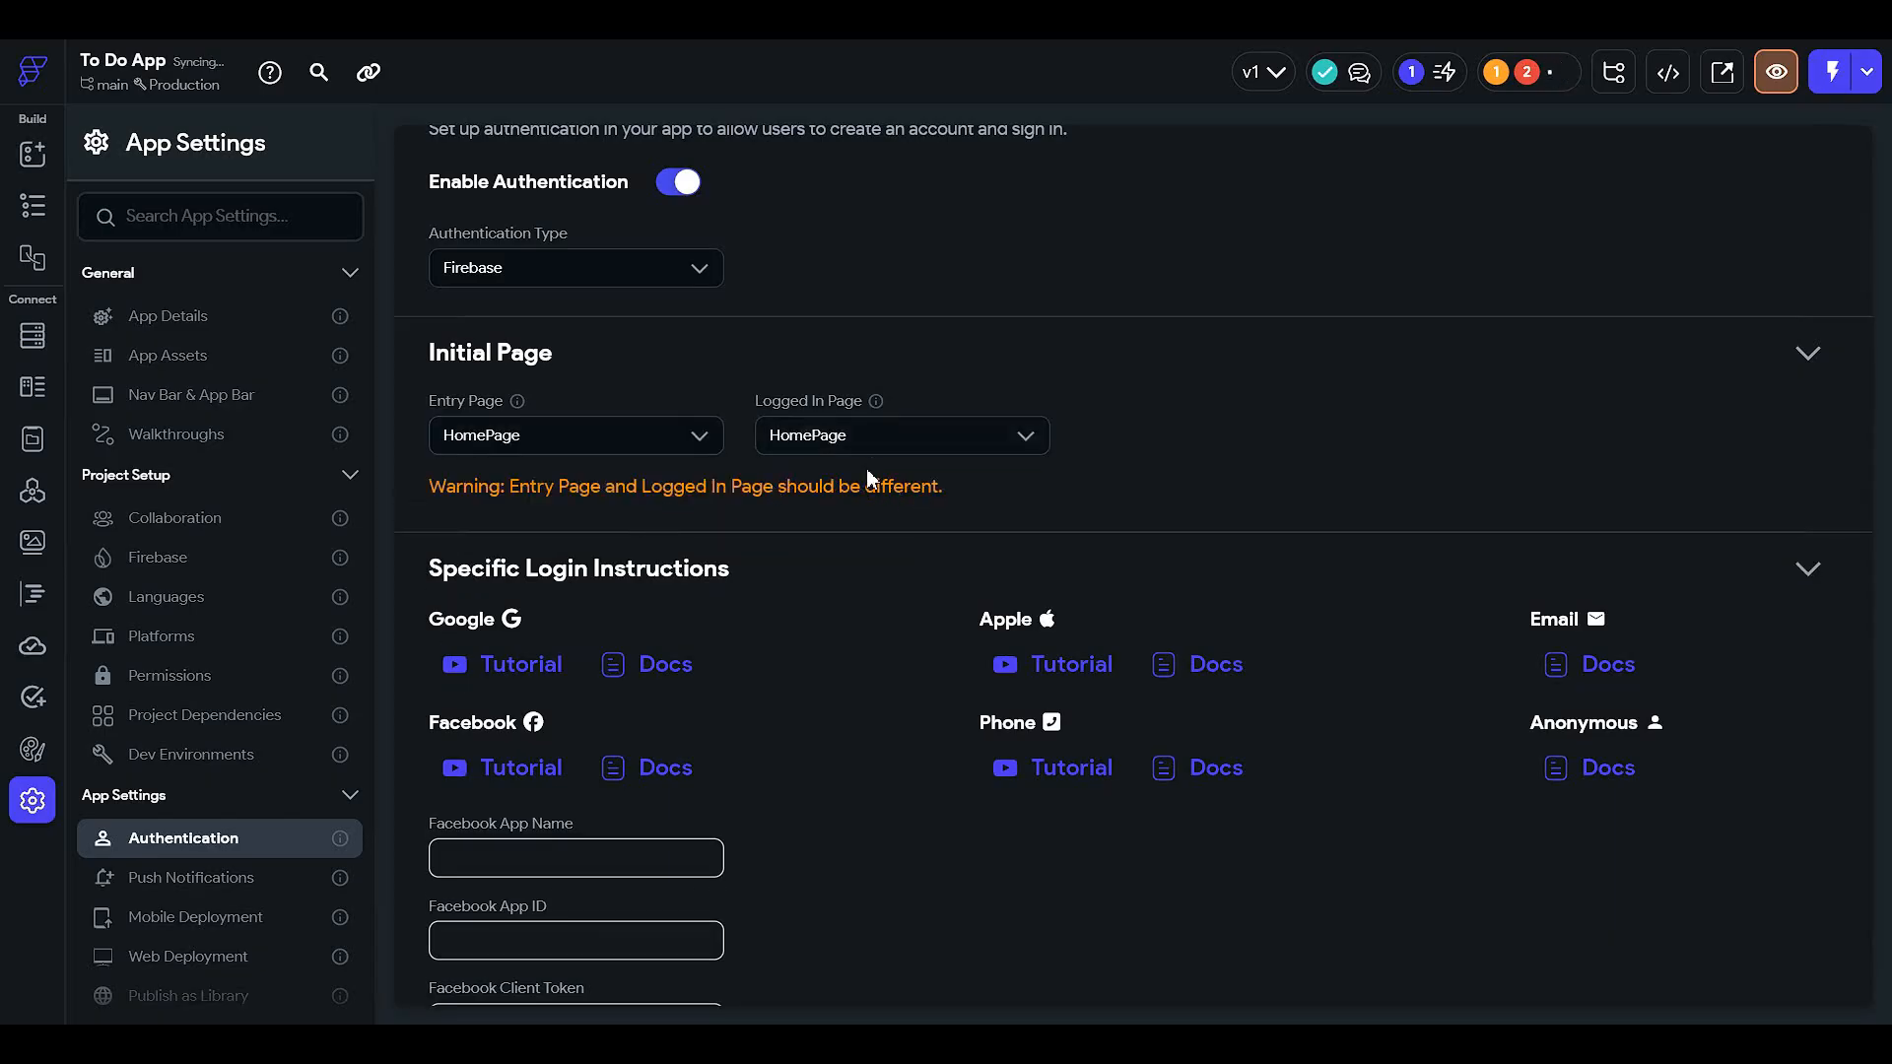
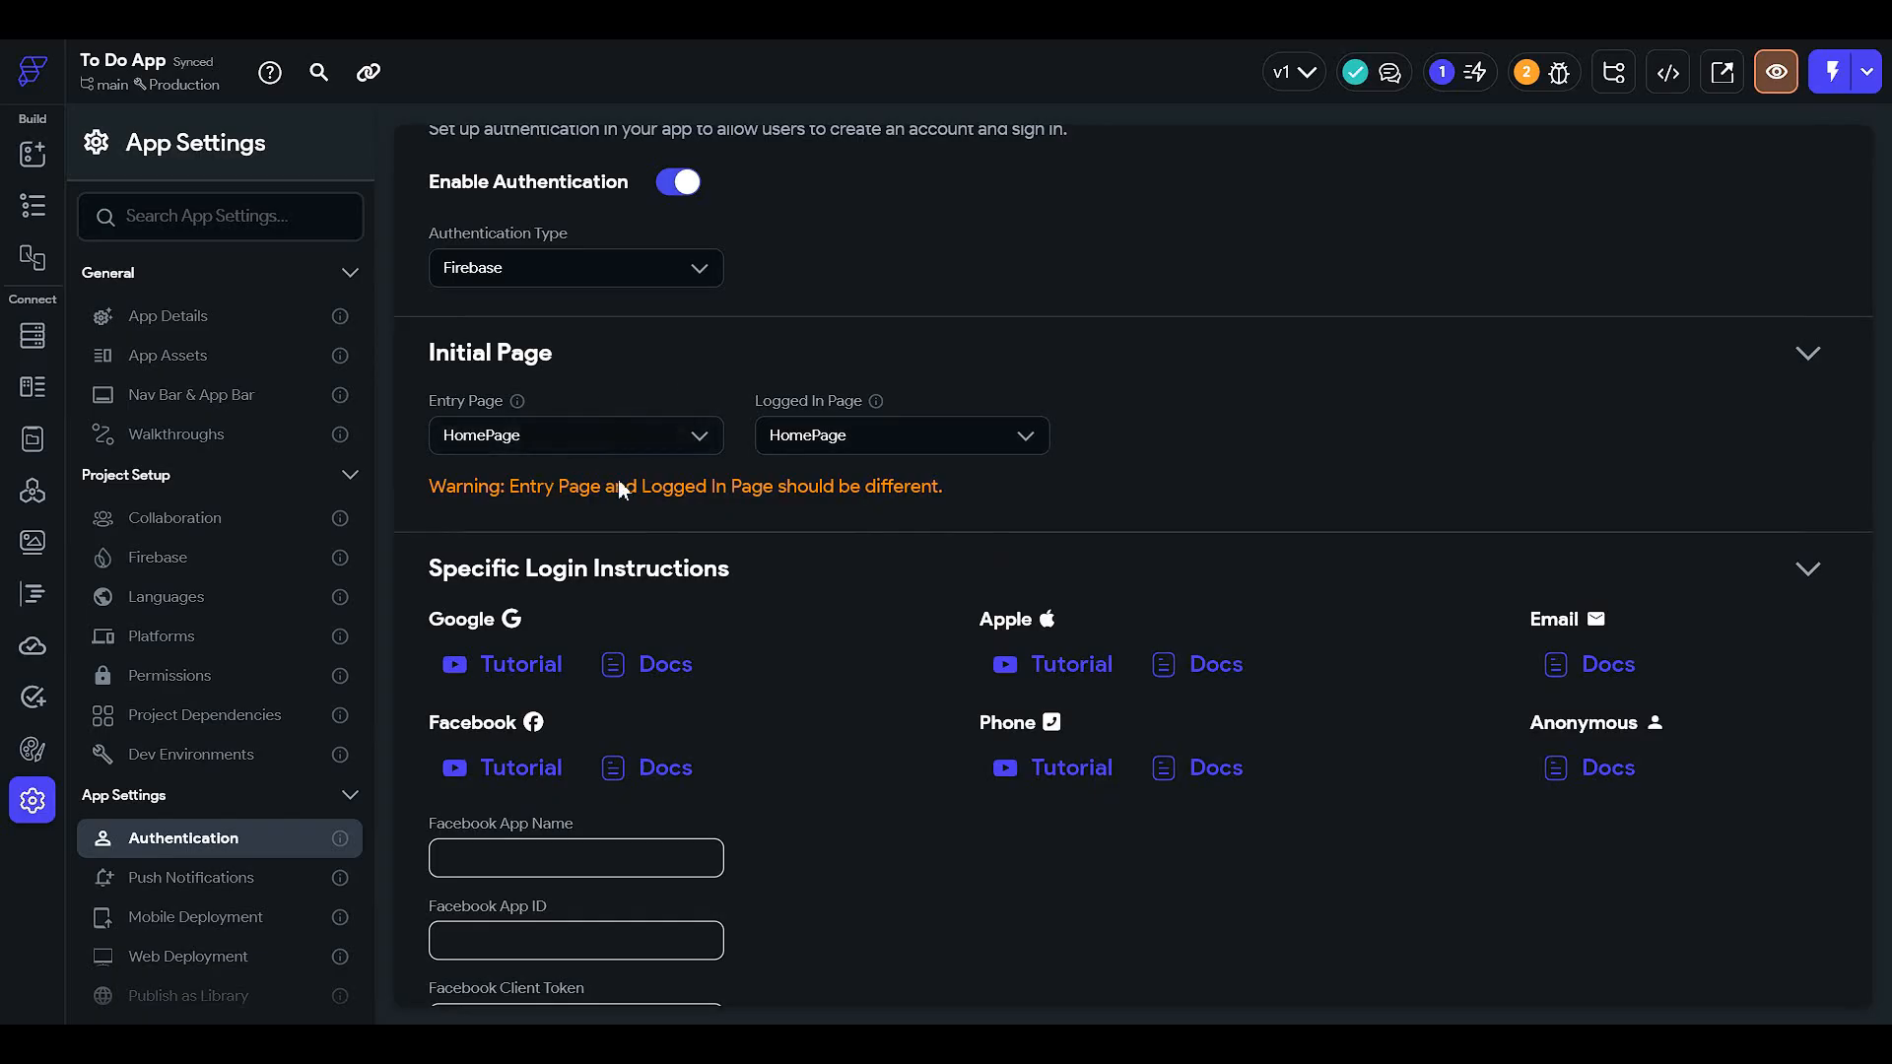
- Leave App Settings and return to the HomePage in the page builder
scroll(658, 579, down, 1)
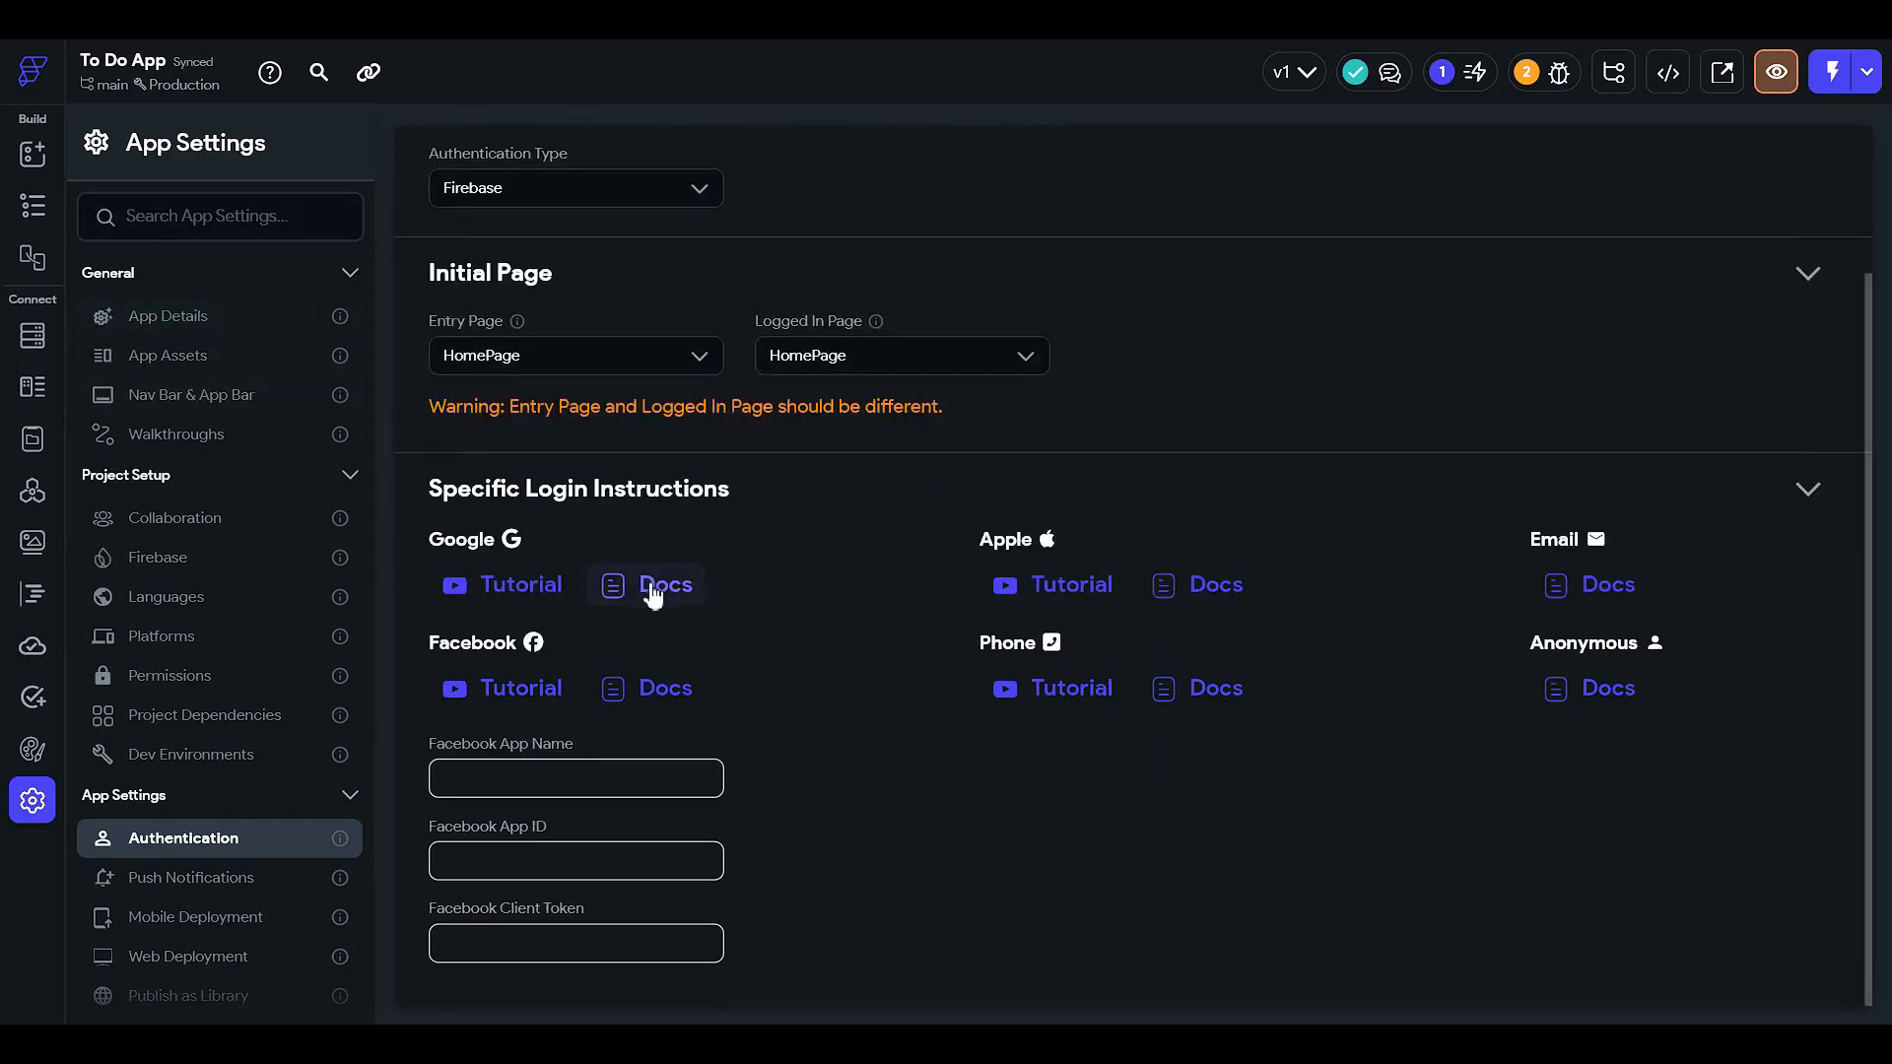
scroll(655, 578, up, 2)
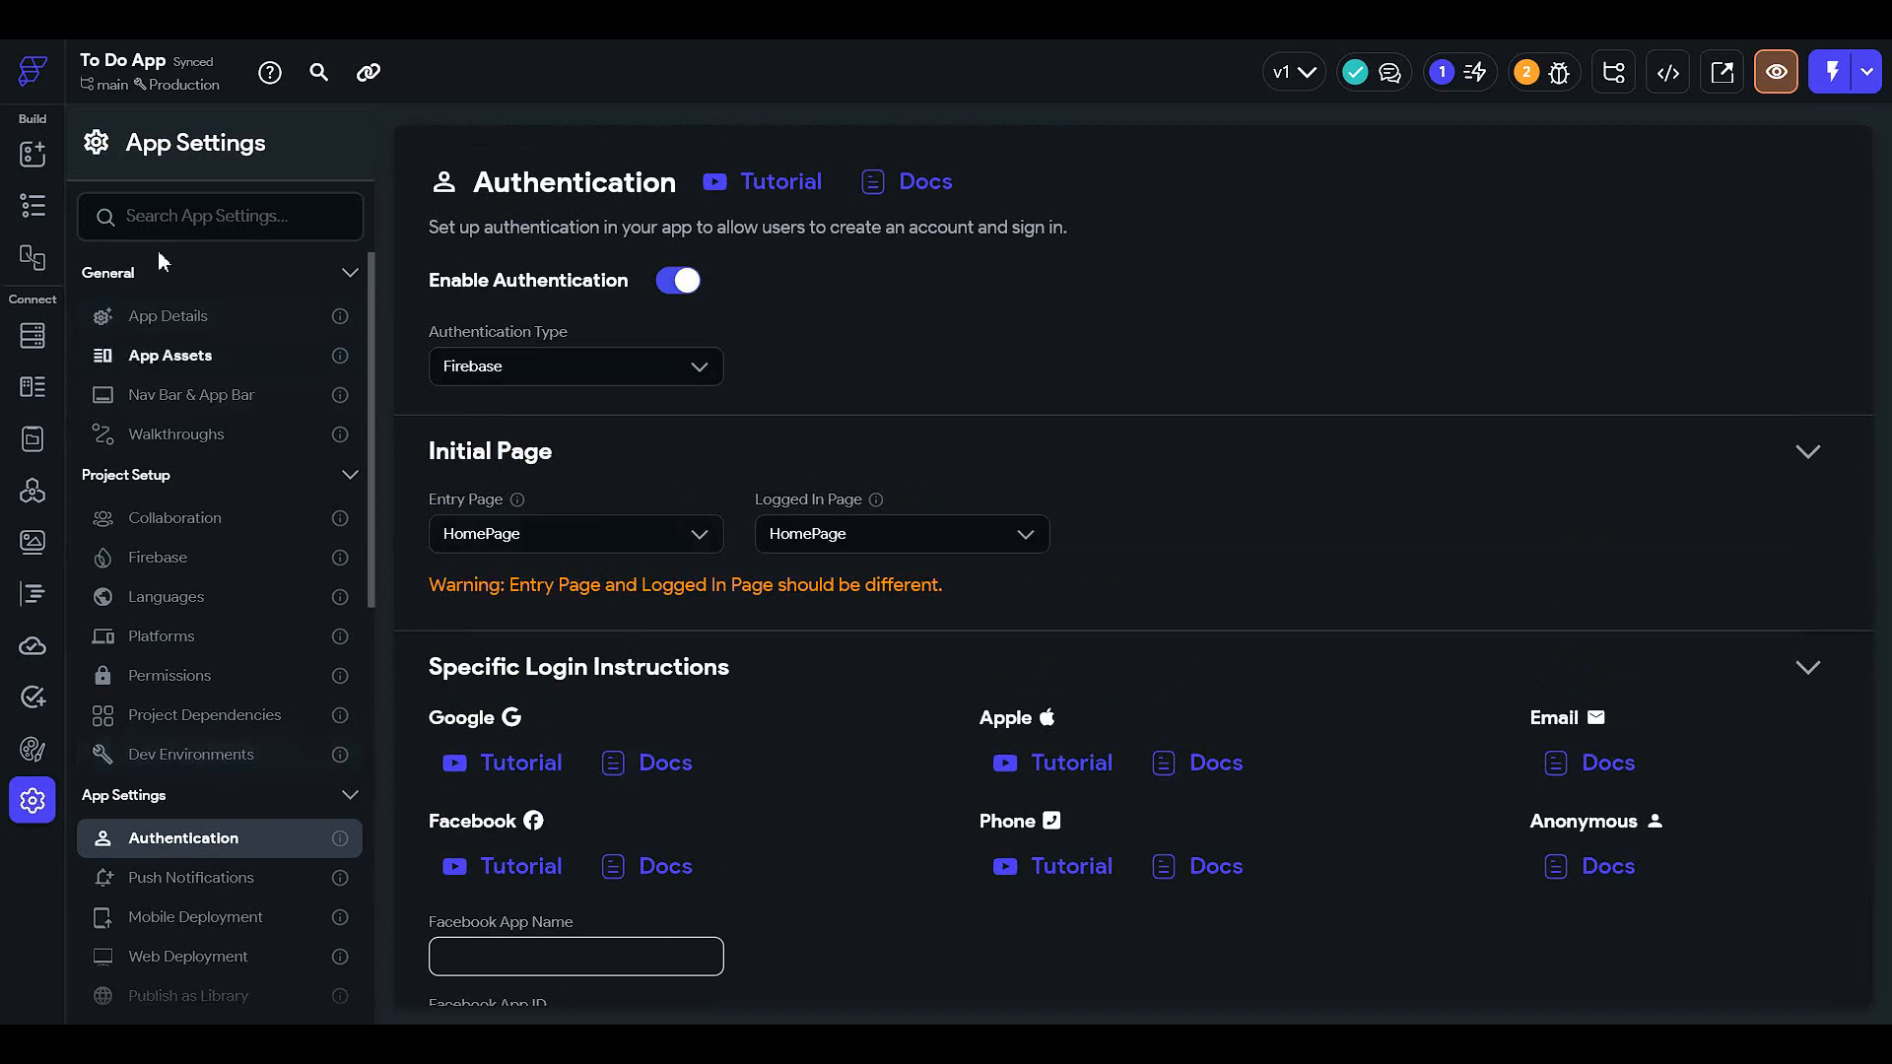
click(33, 205)
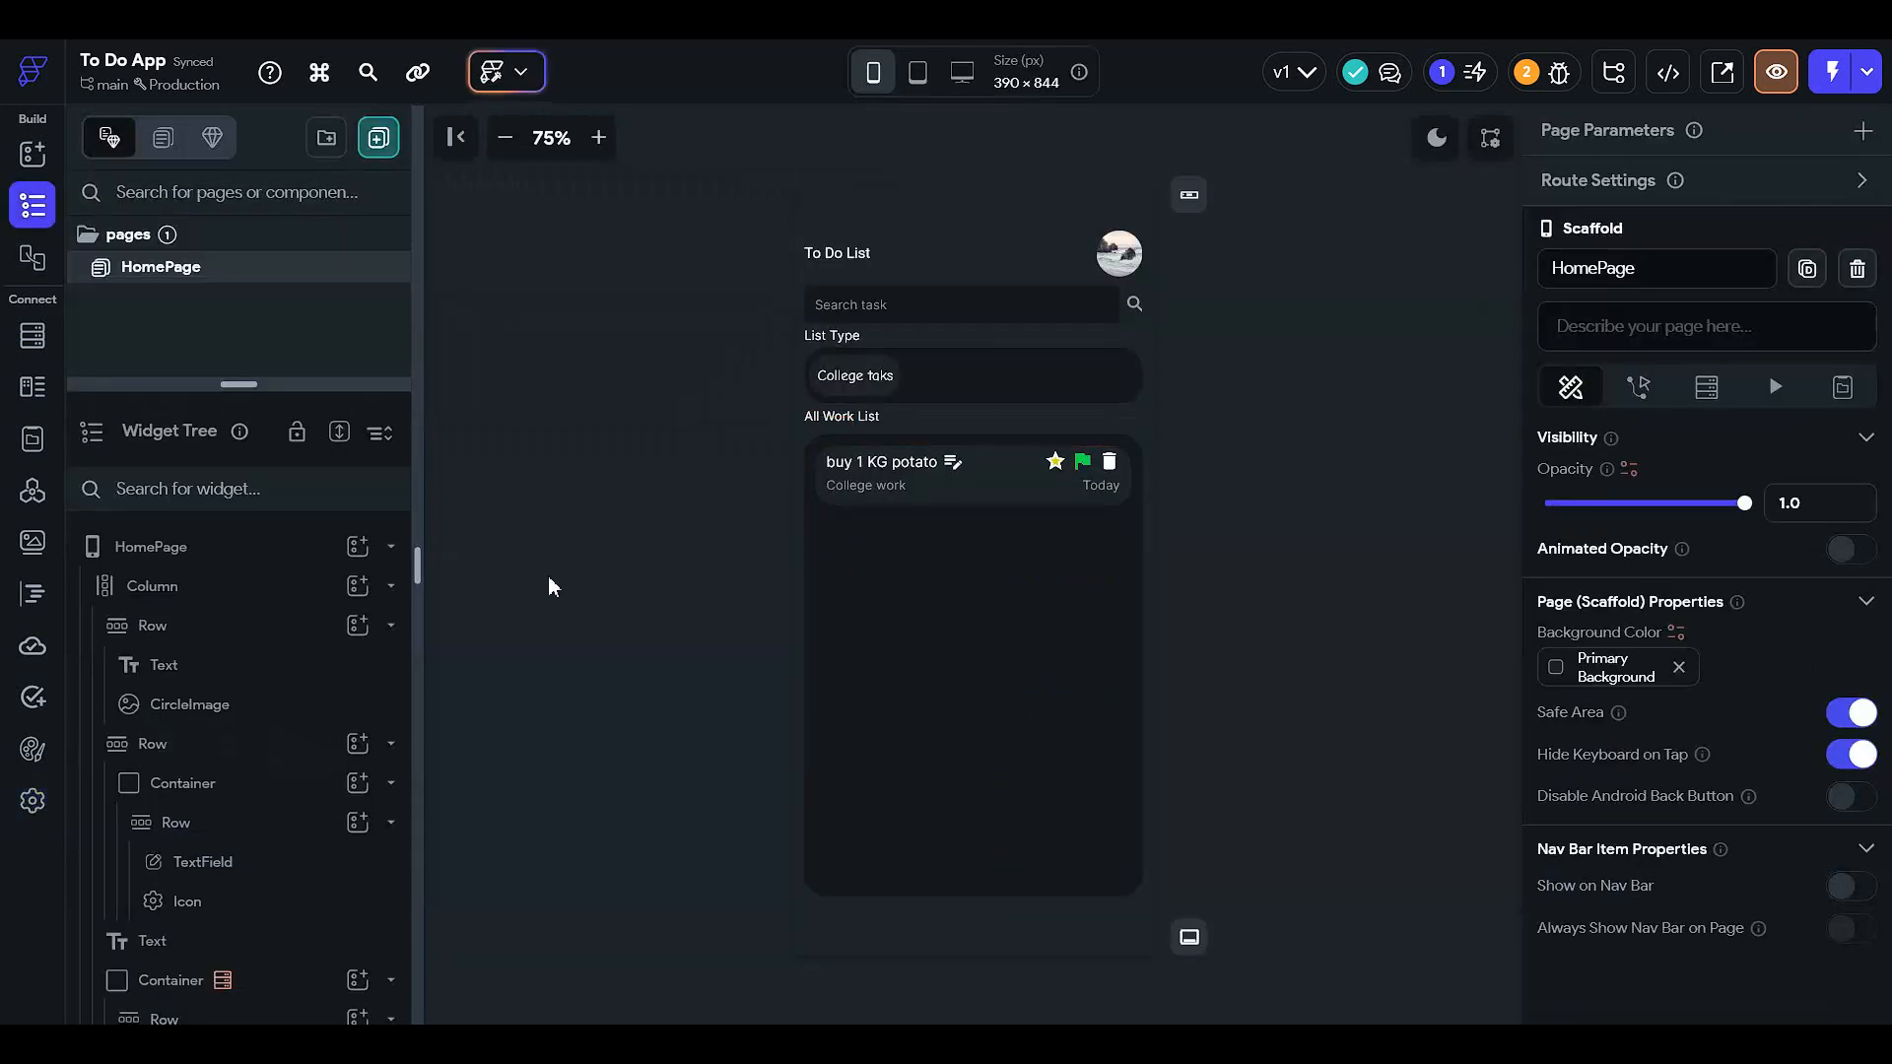
- Bind the avatar CircleImage path to Authenticated User > Photo URL, keeping the picsum image as default
click(1006, 402)
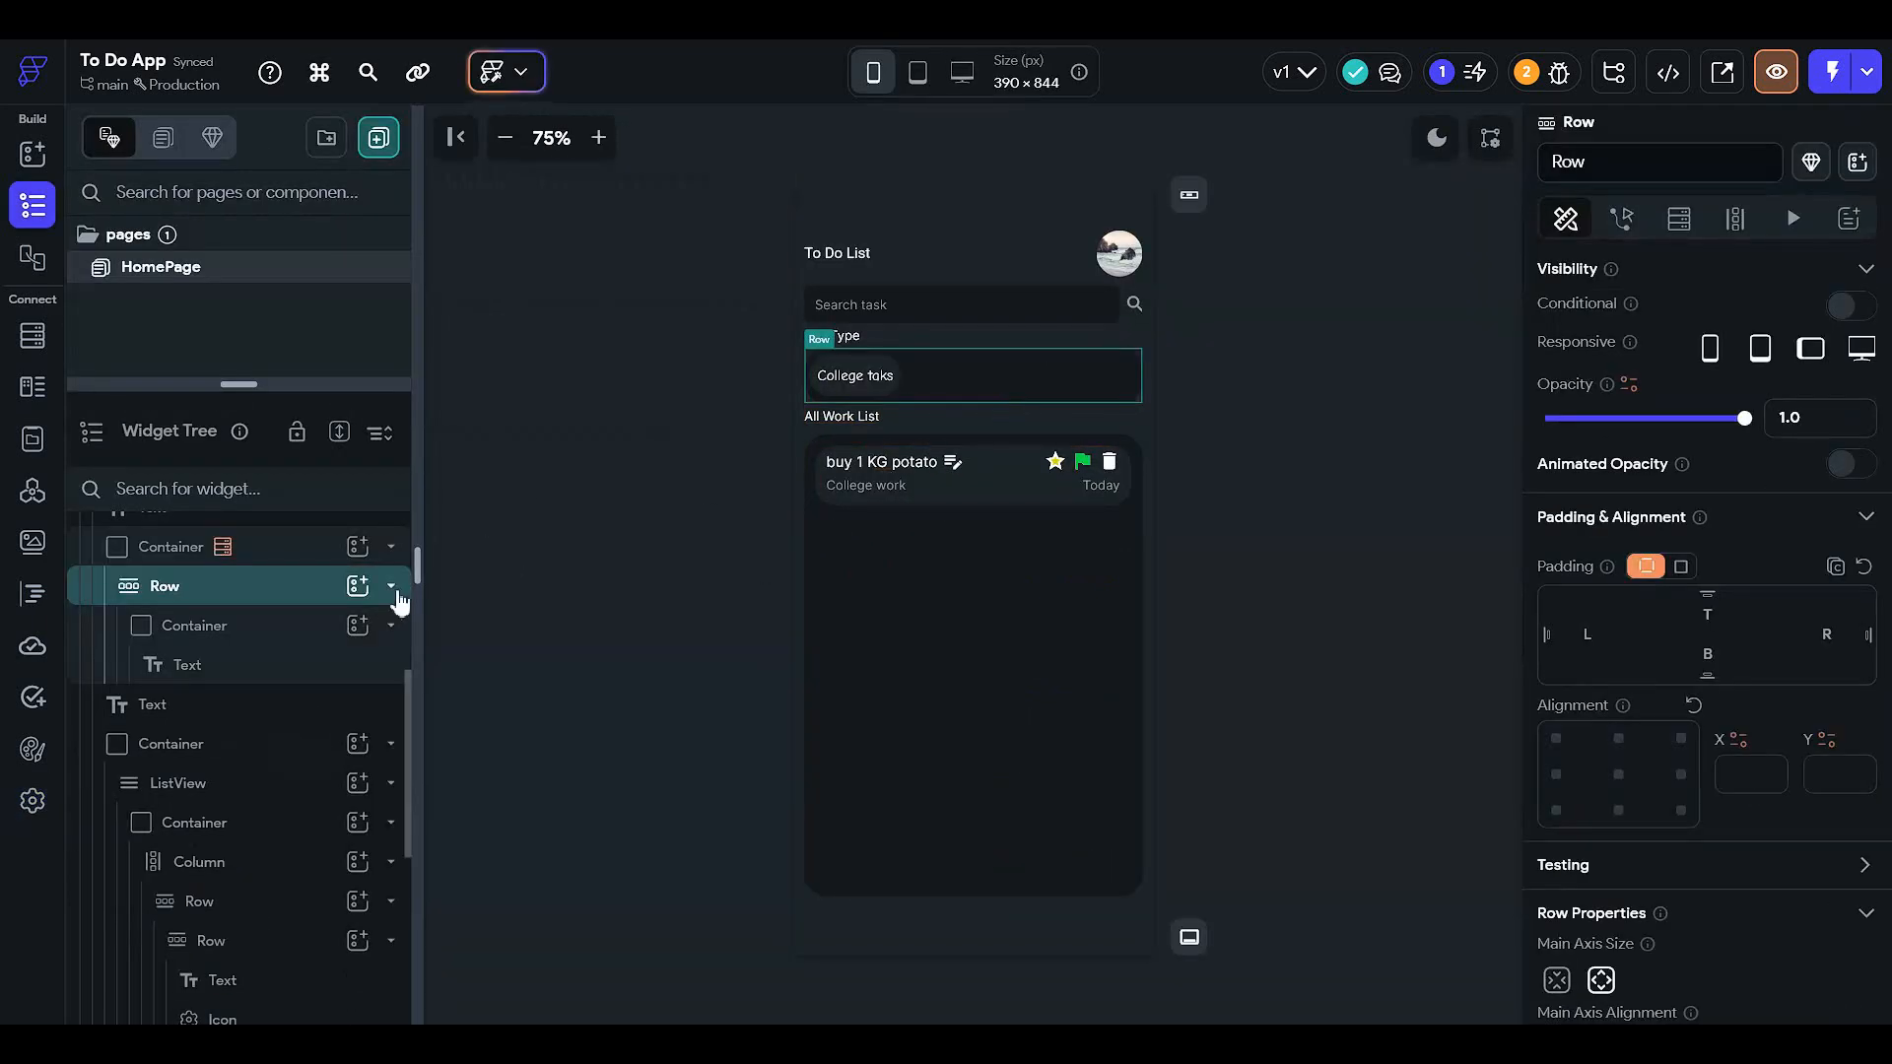
click(1121, 252)
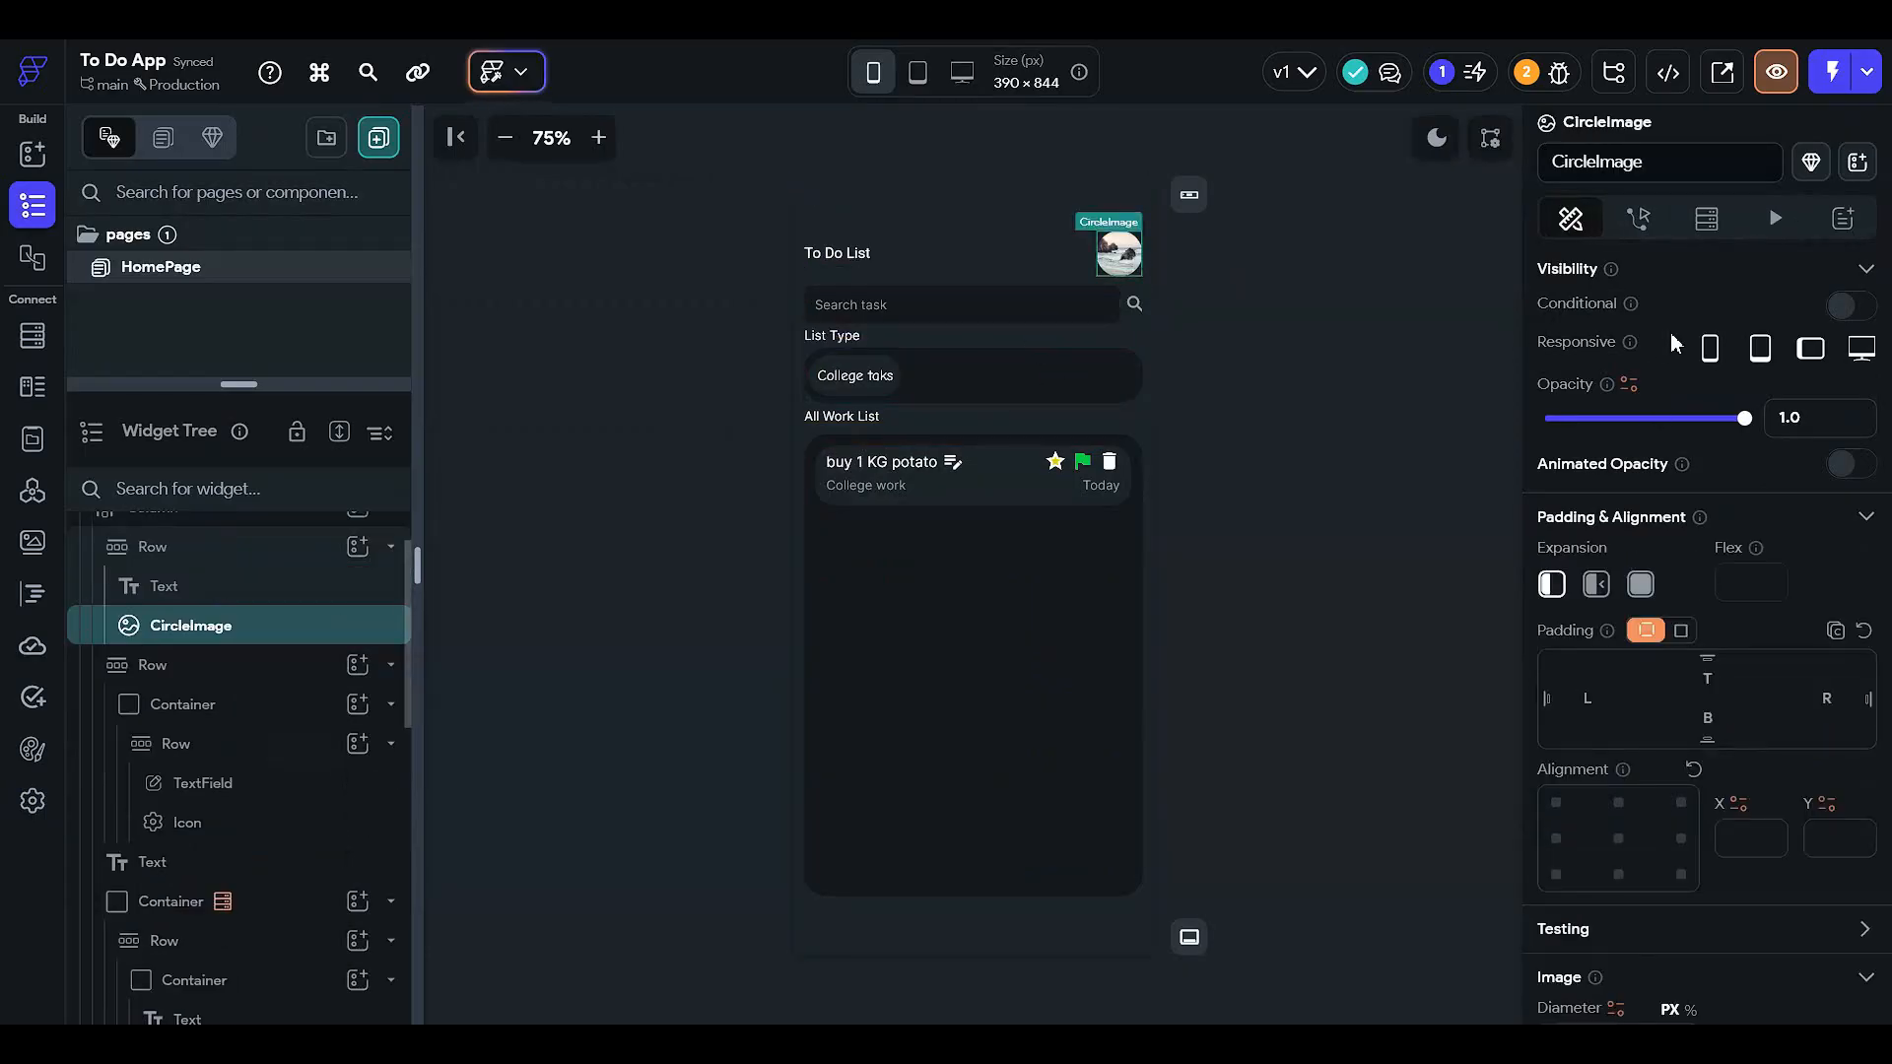
scroll(1651, 535, down, 3)
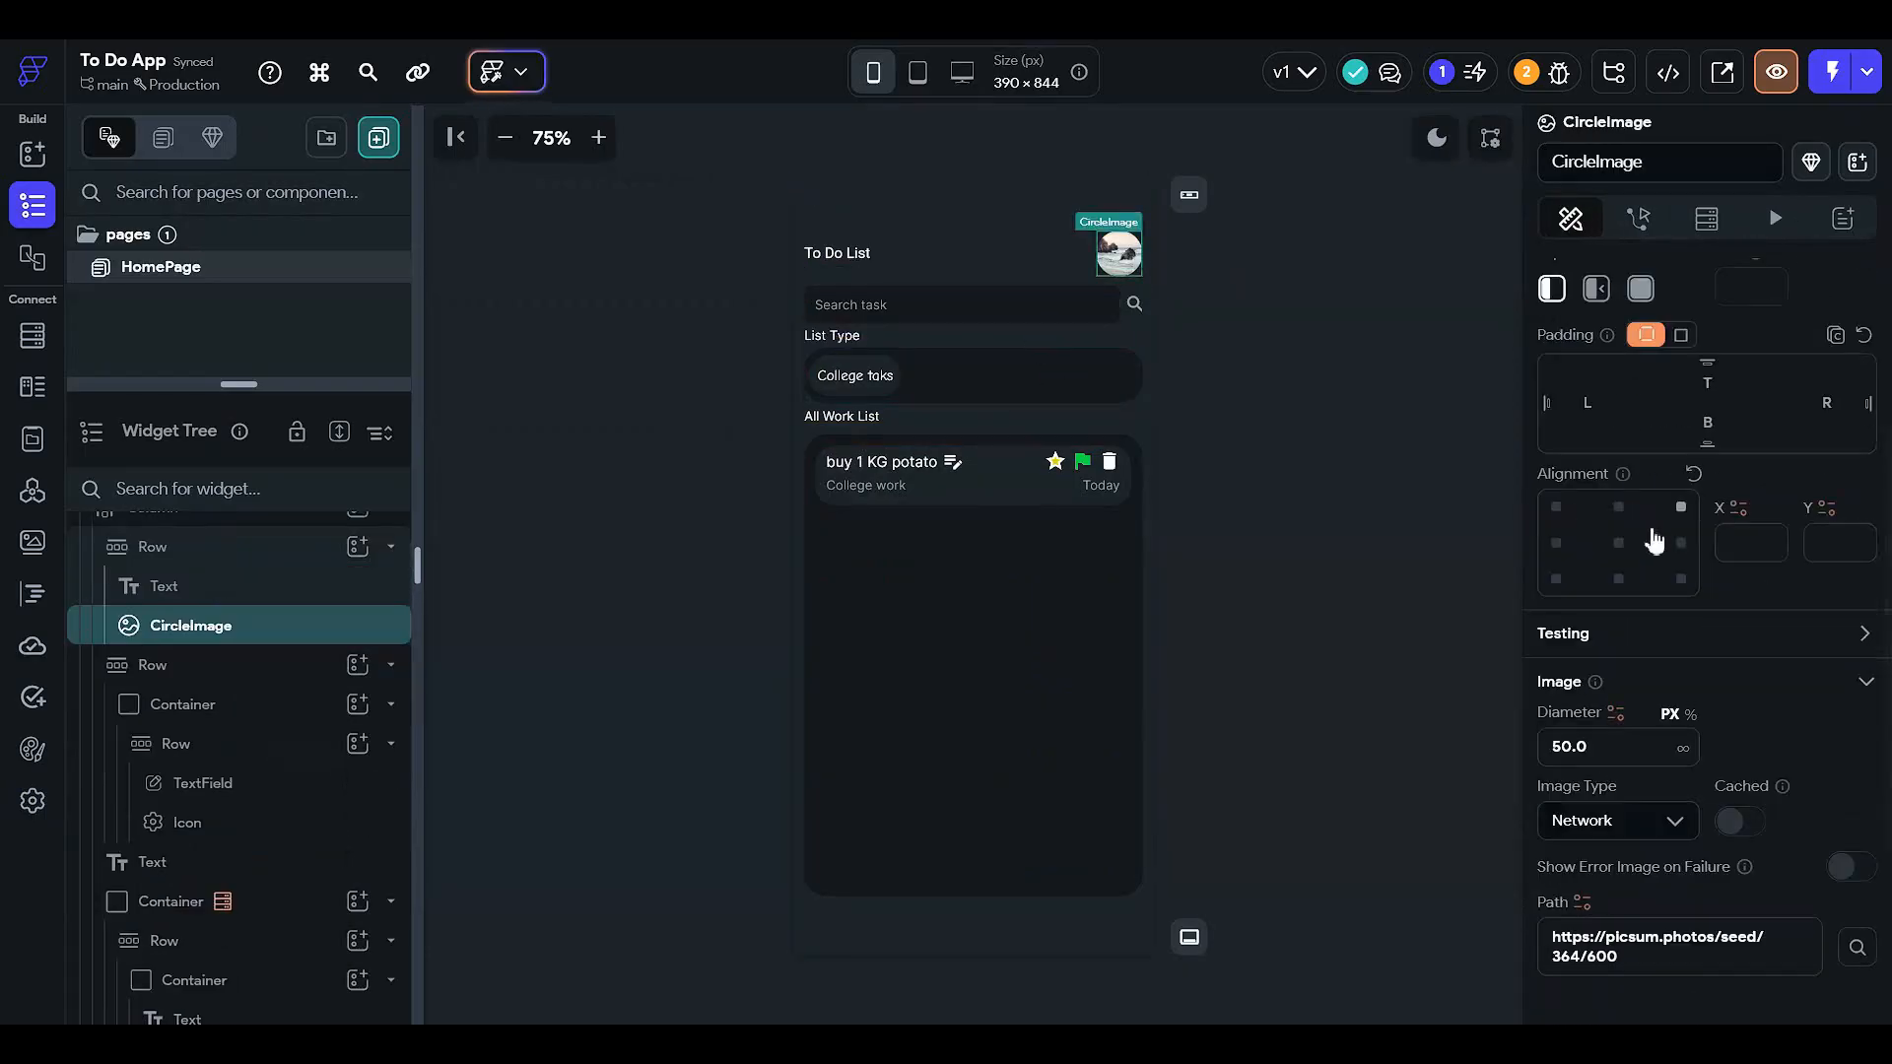
click(1586, 905)
click(1261, 670)
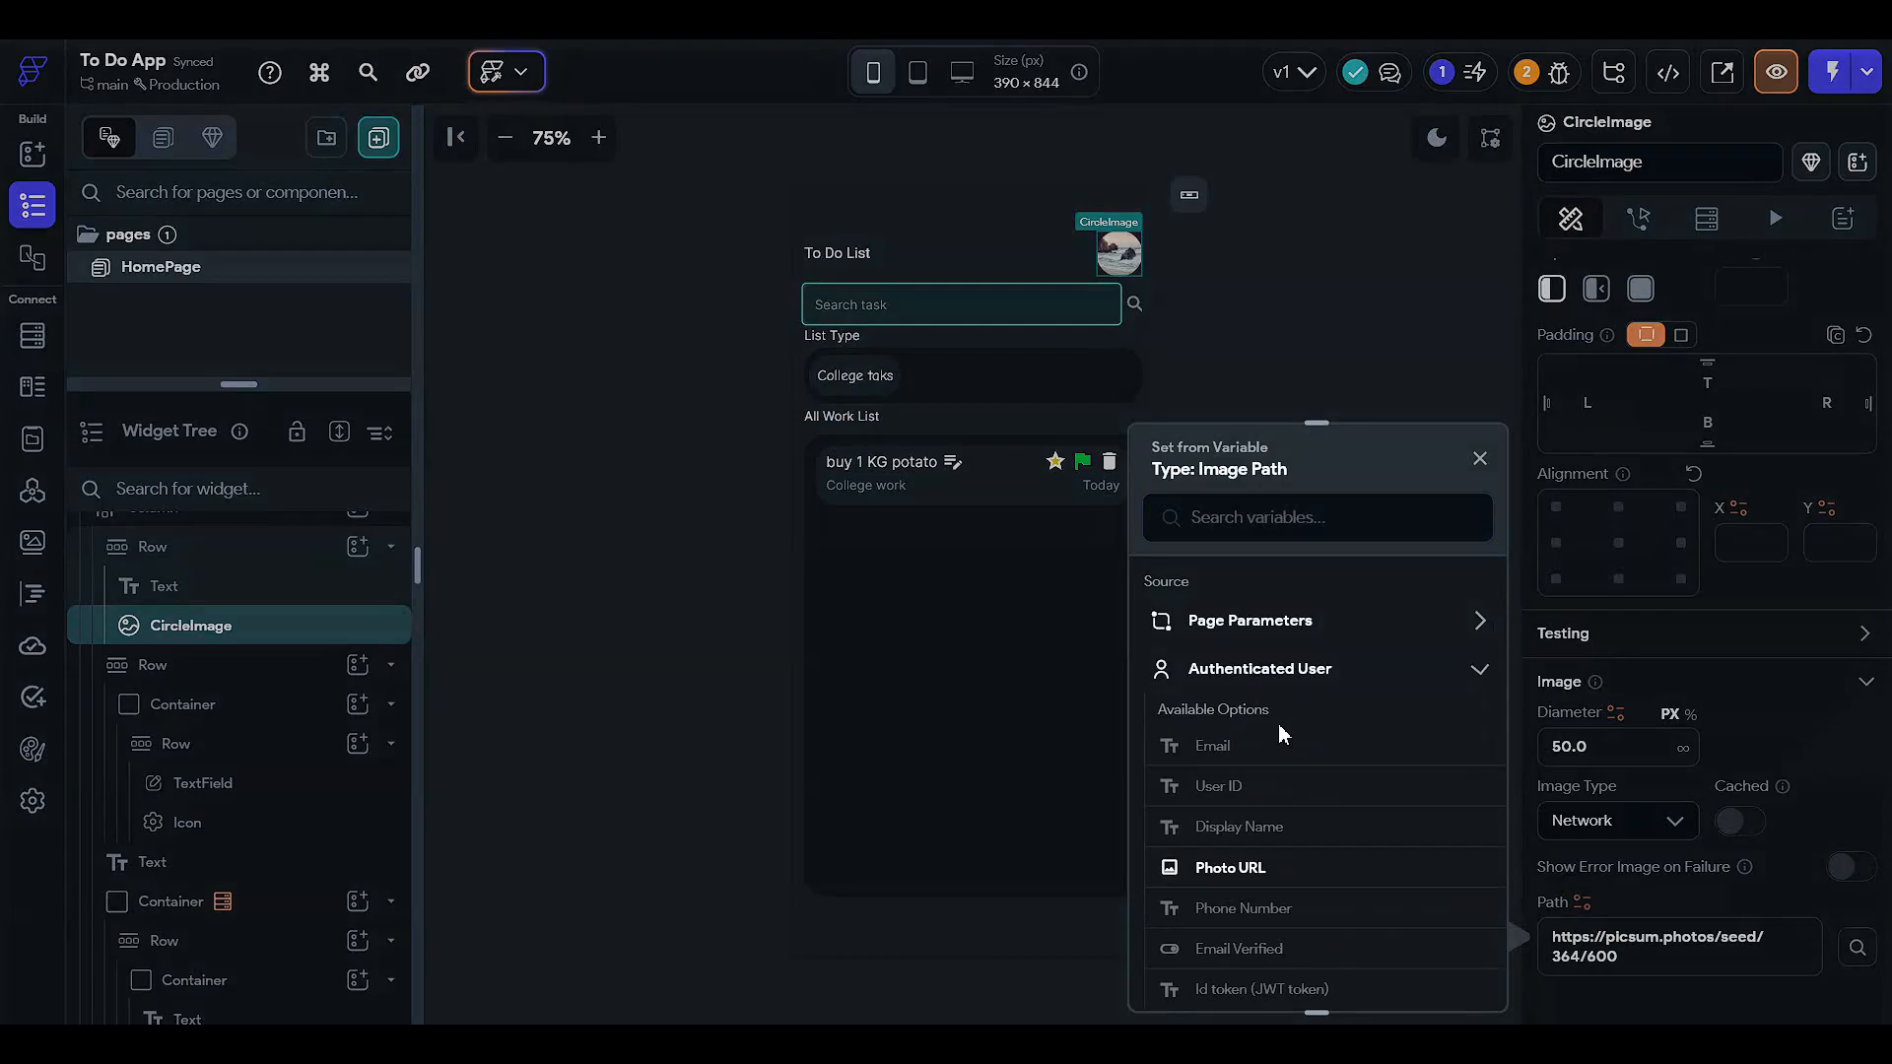
click(1241, 867)
click(1576, 934)
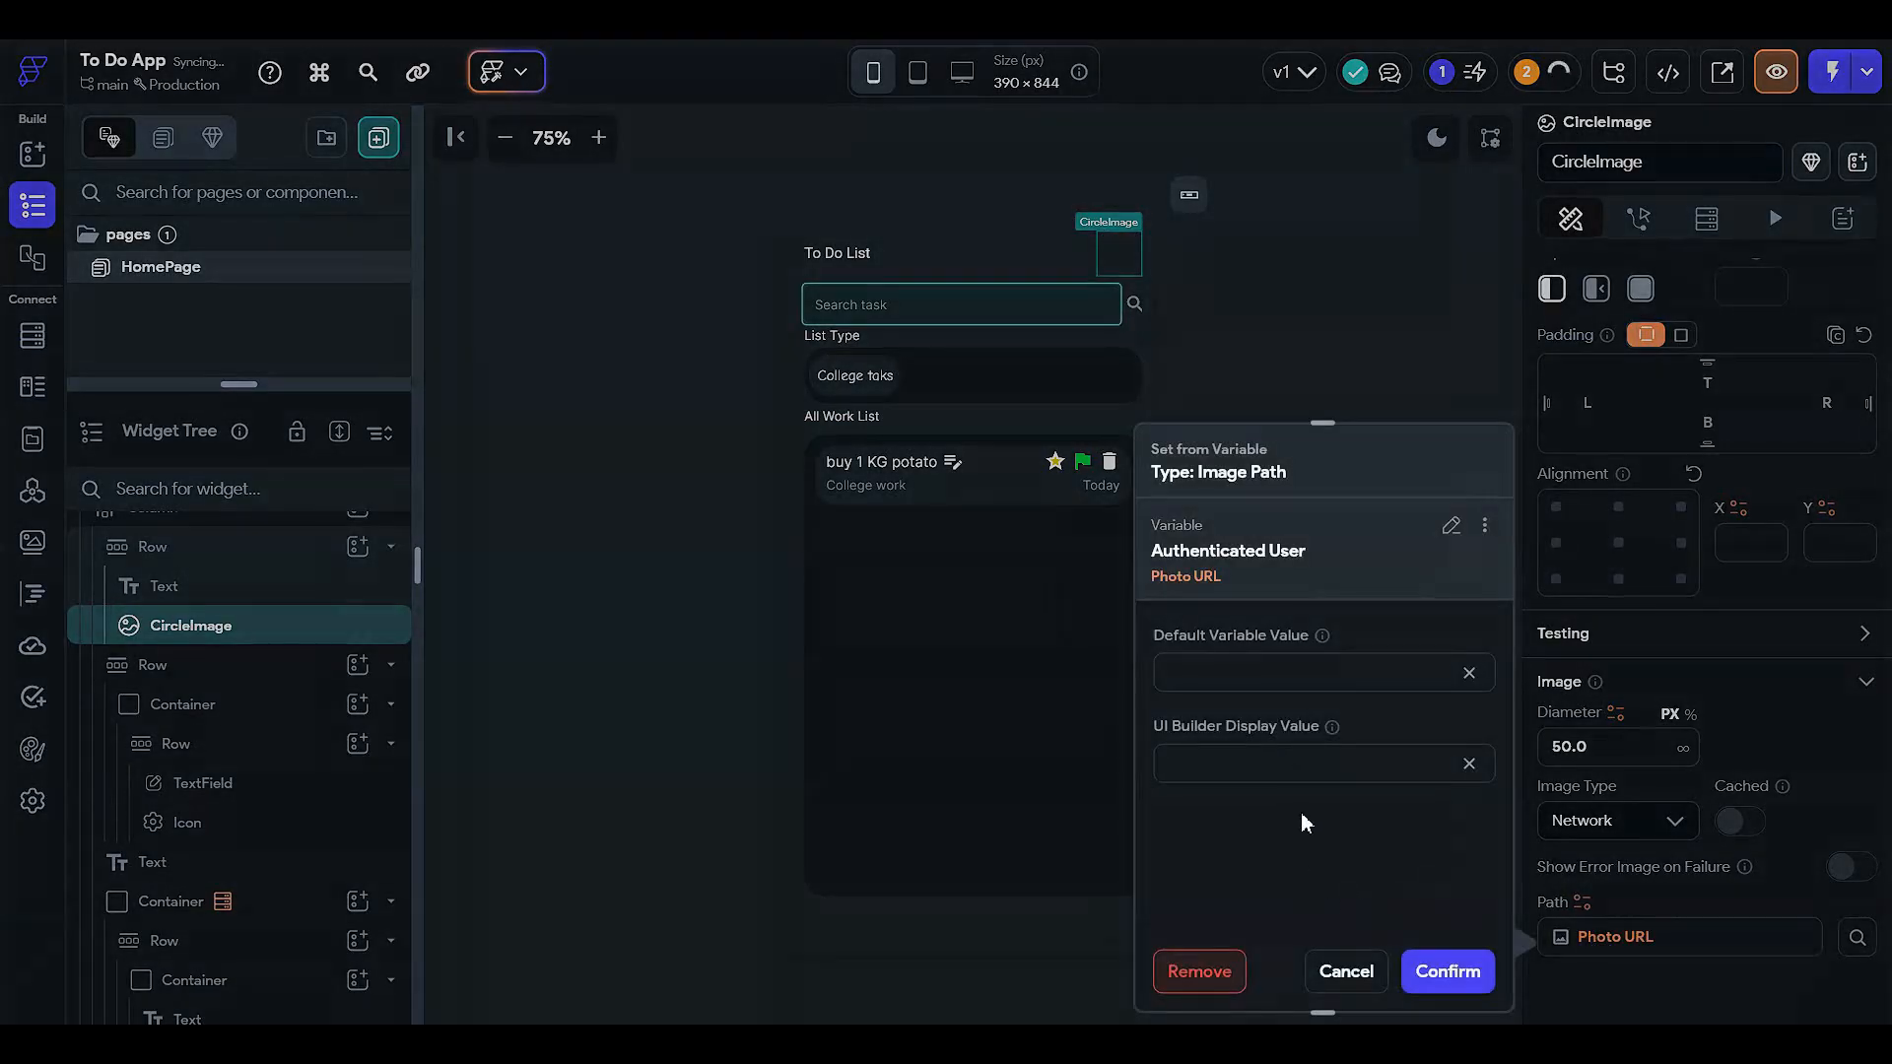
mouse_move(1332, 729)
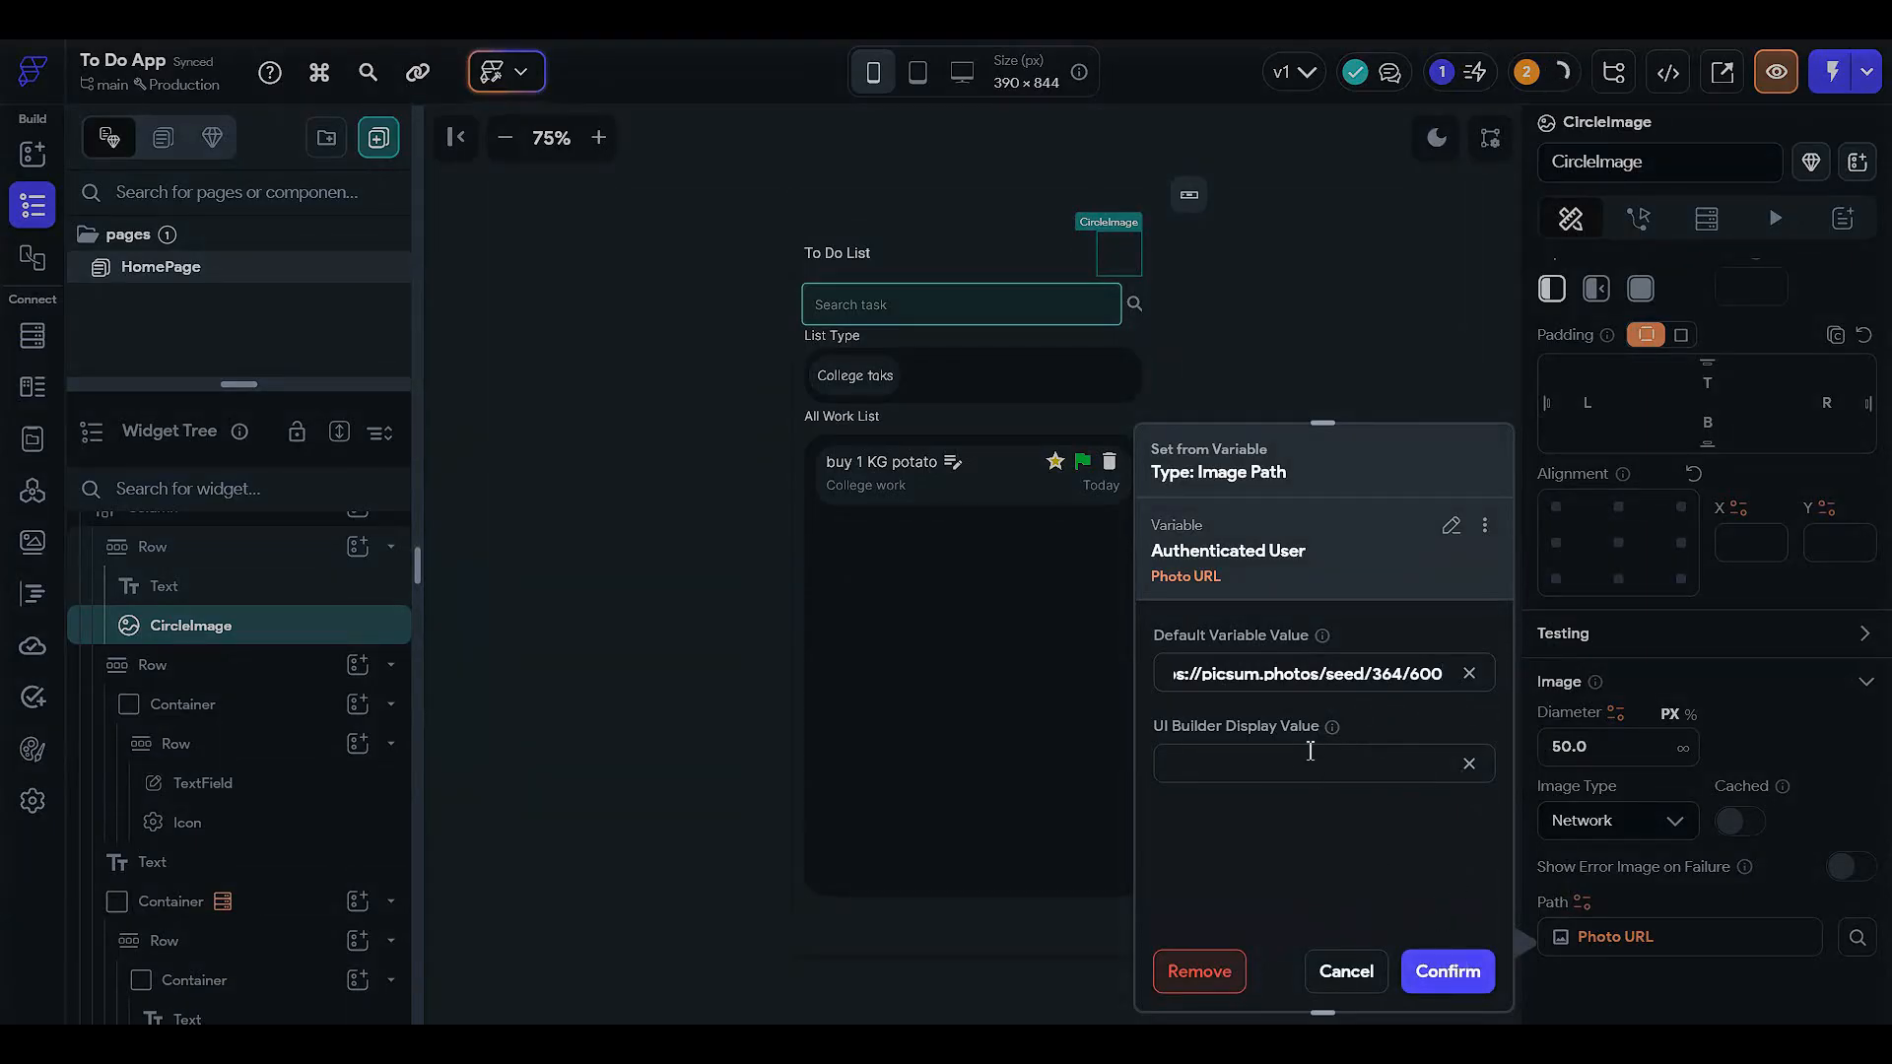
click(1447, 971)
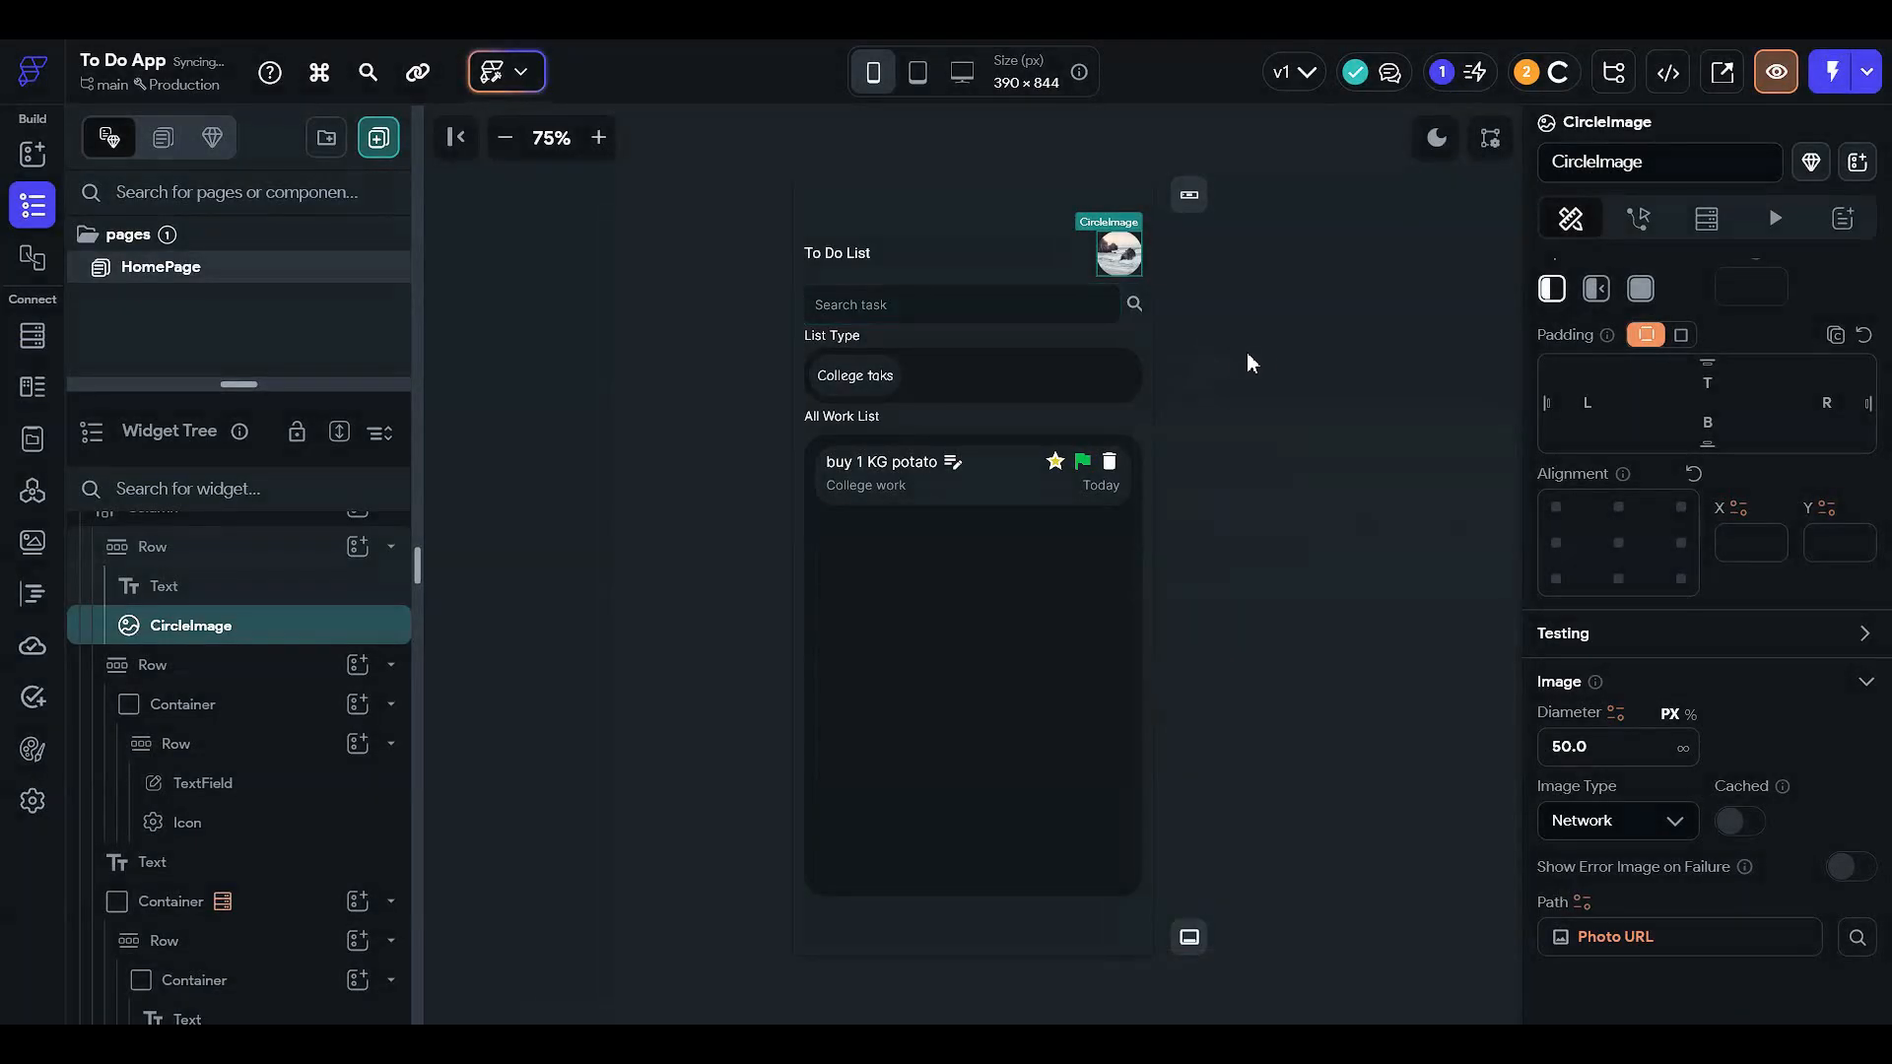
- Select the task list container and open its TaskBook backend query for editing
click(957, 302)
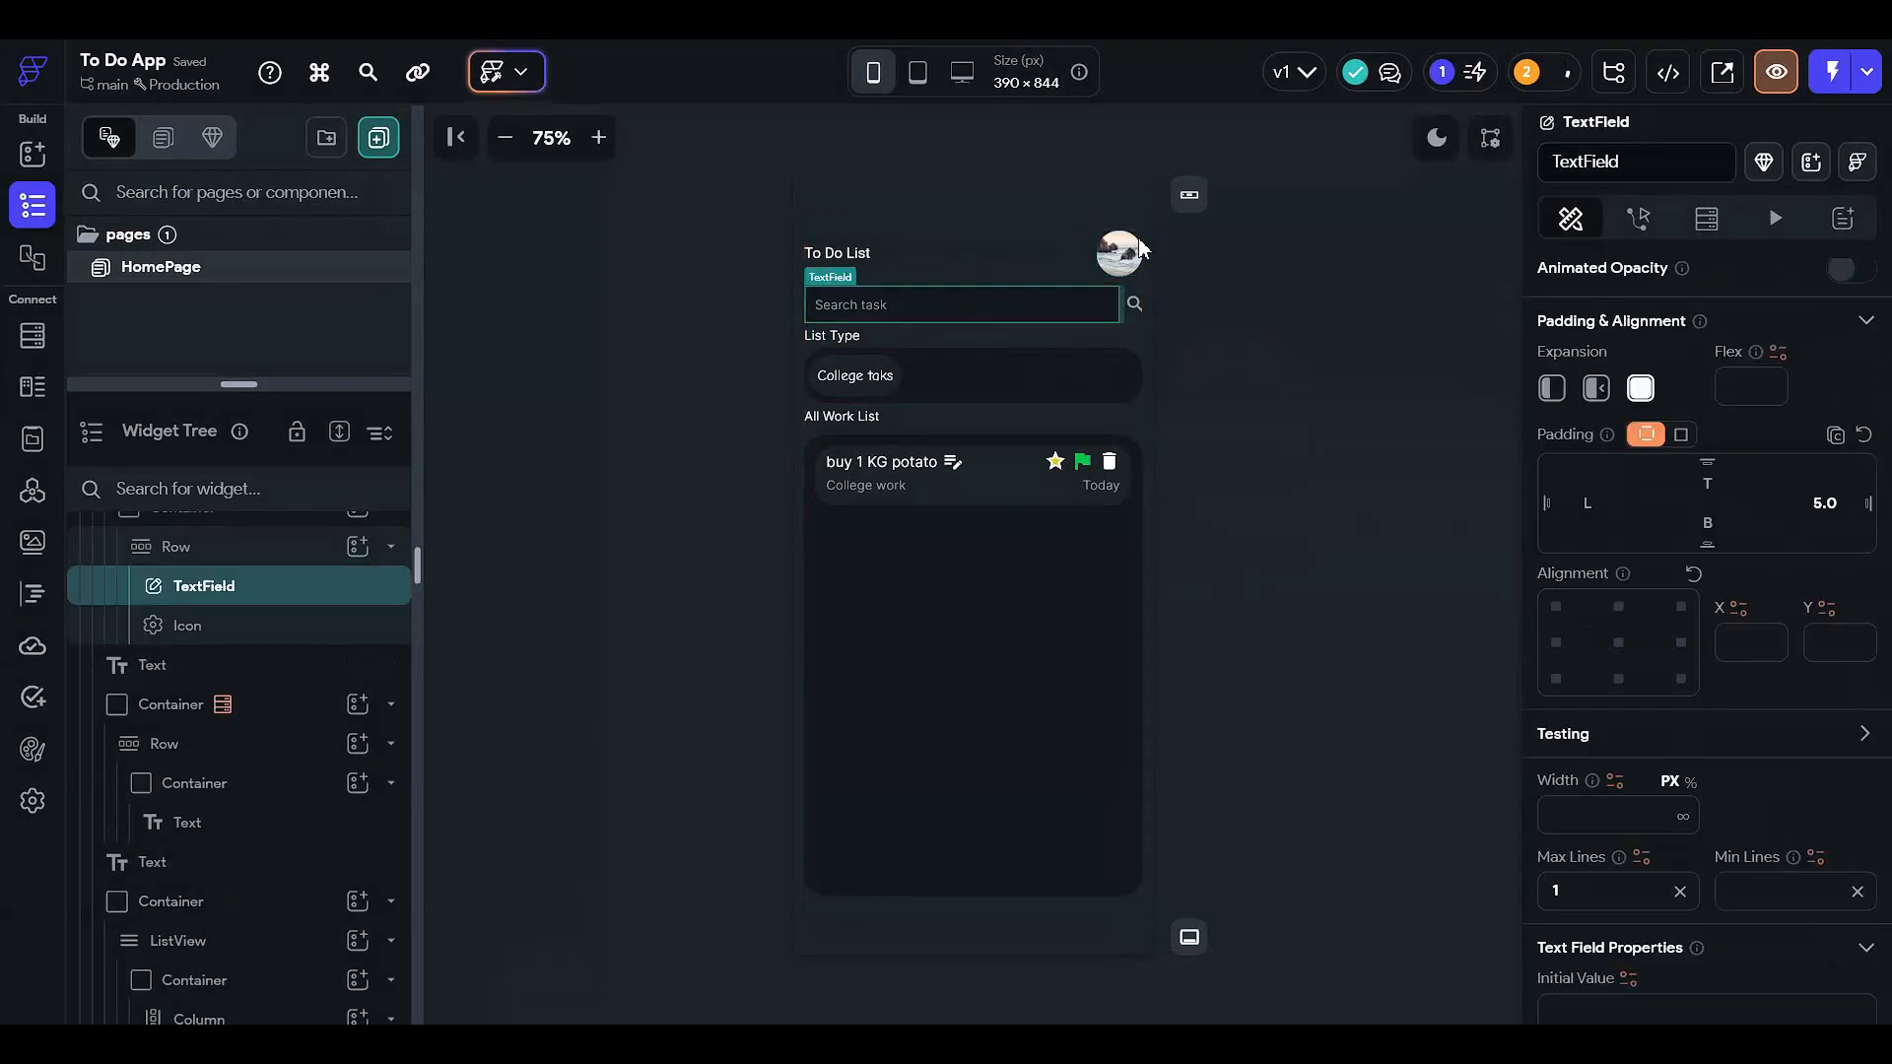
click(910, 391)
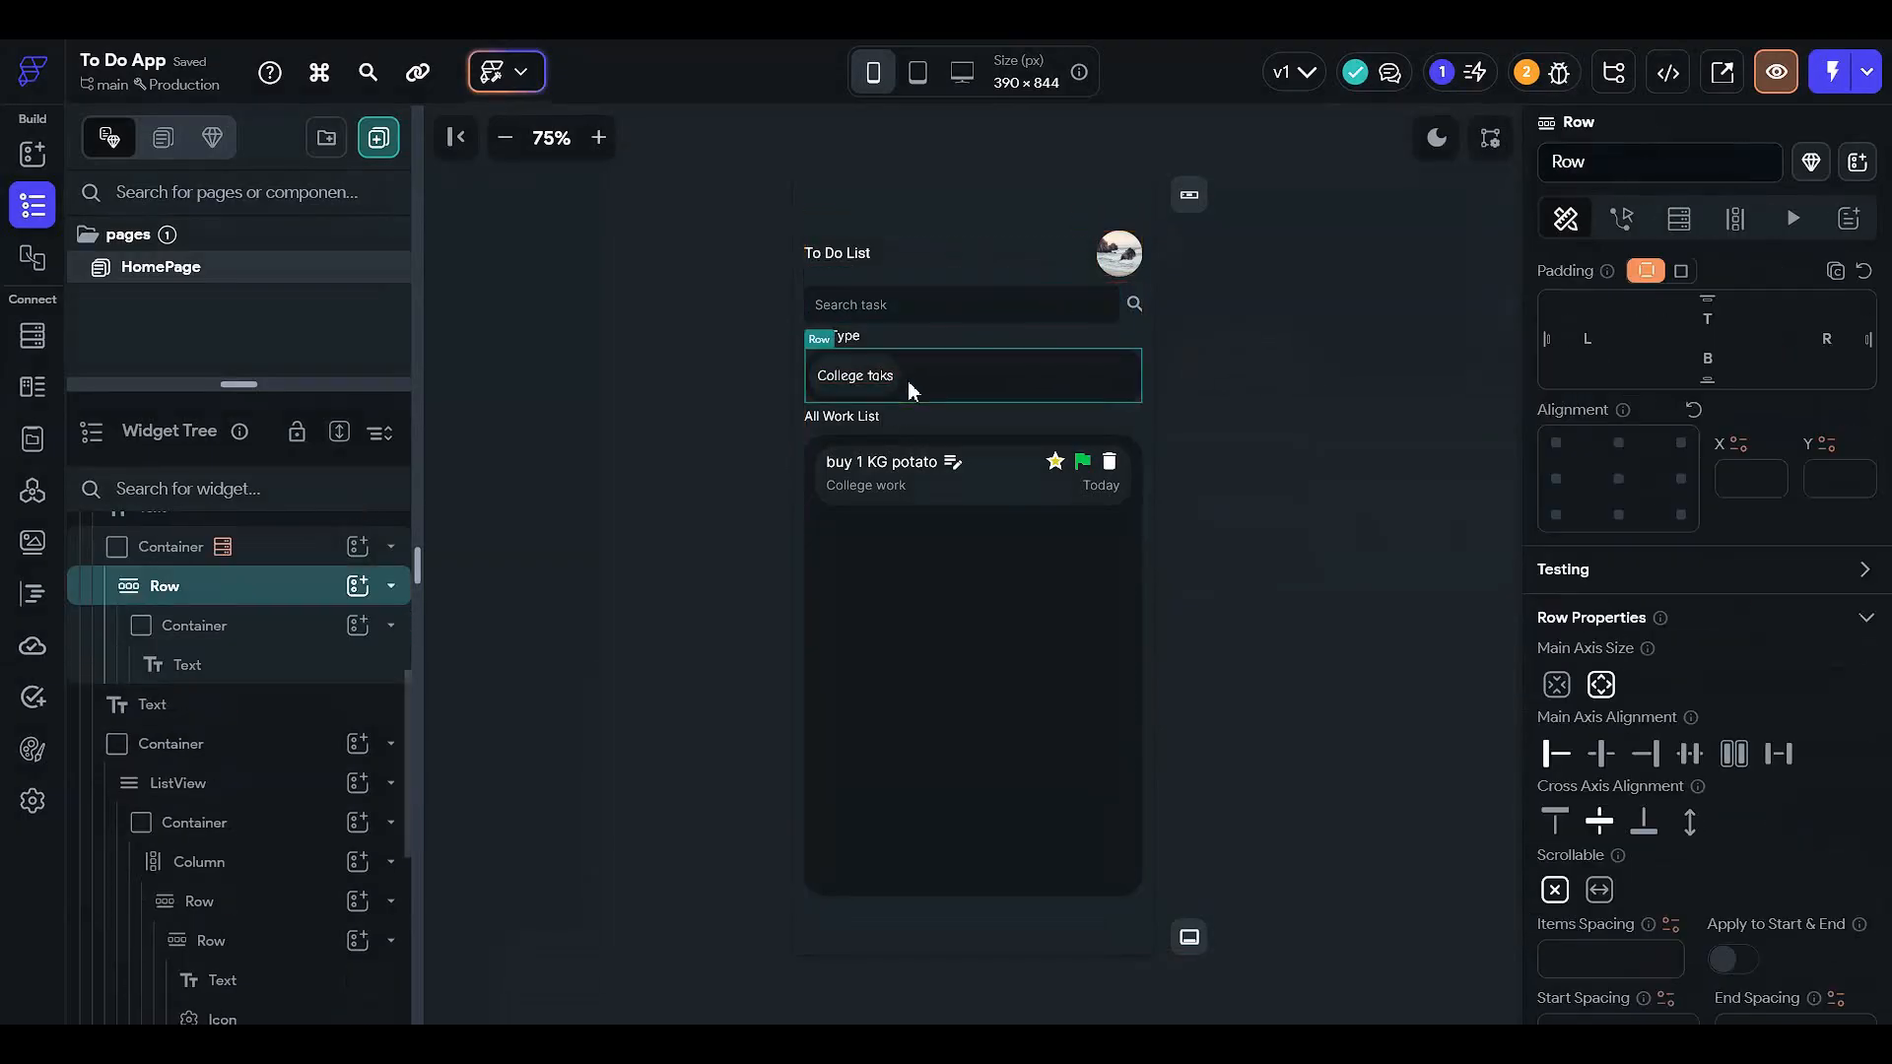
click(295, 545)
drag(323, 384, 333, 157)
scroll(292, 394, up, 2)
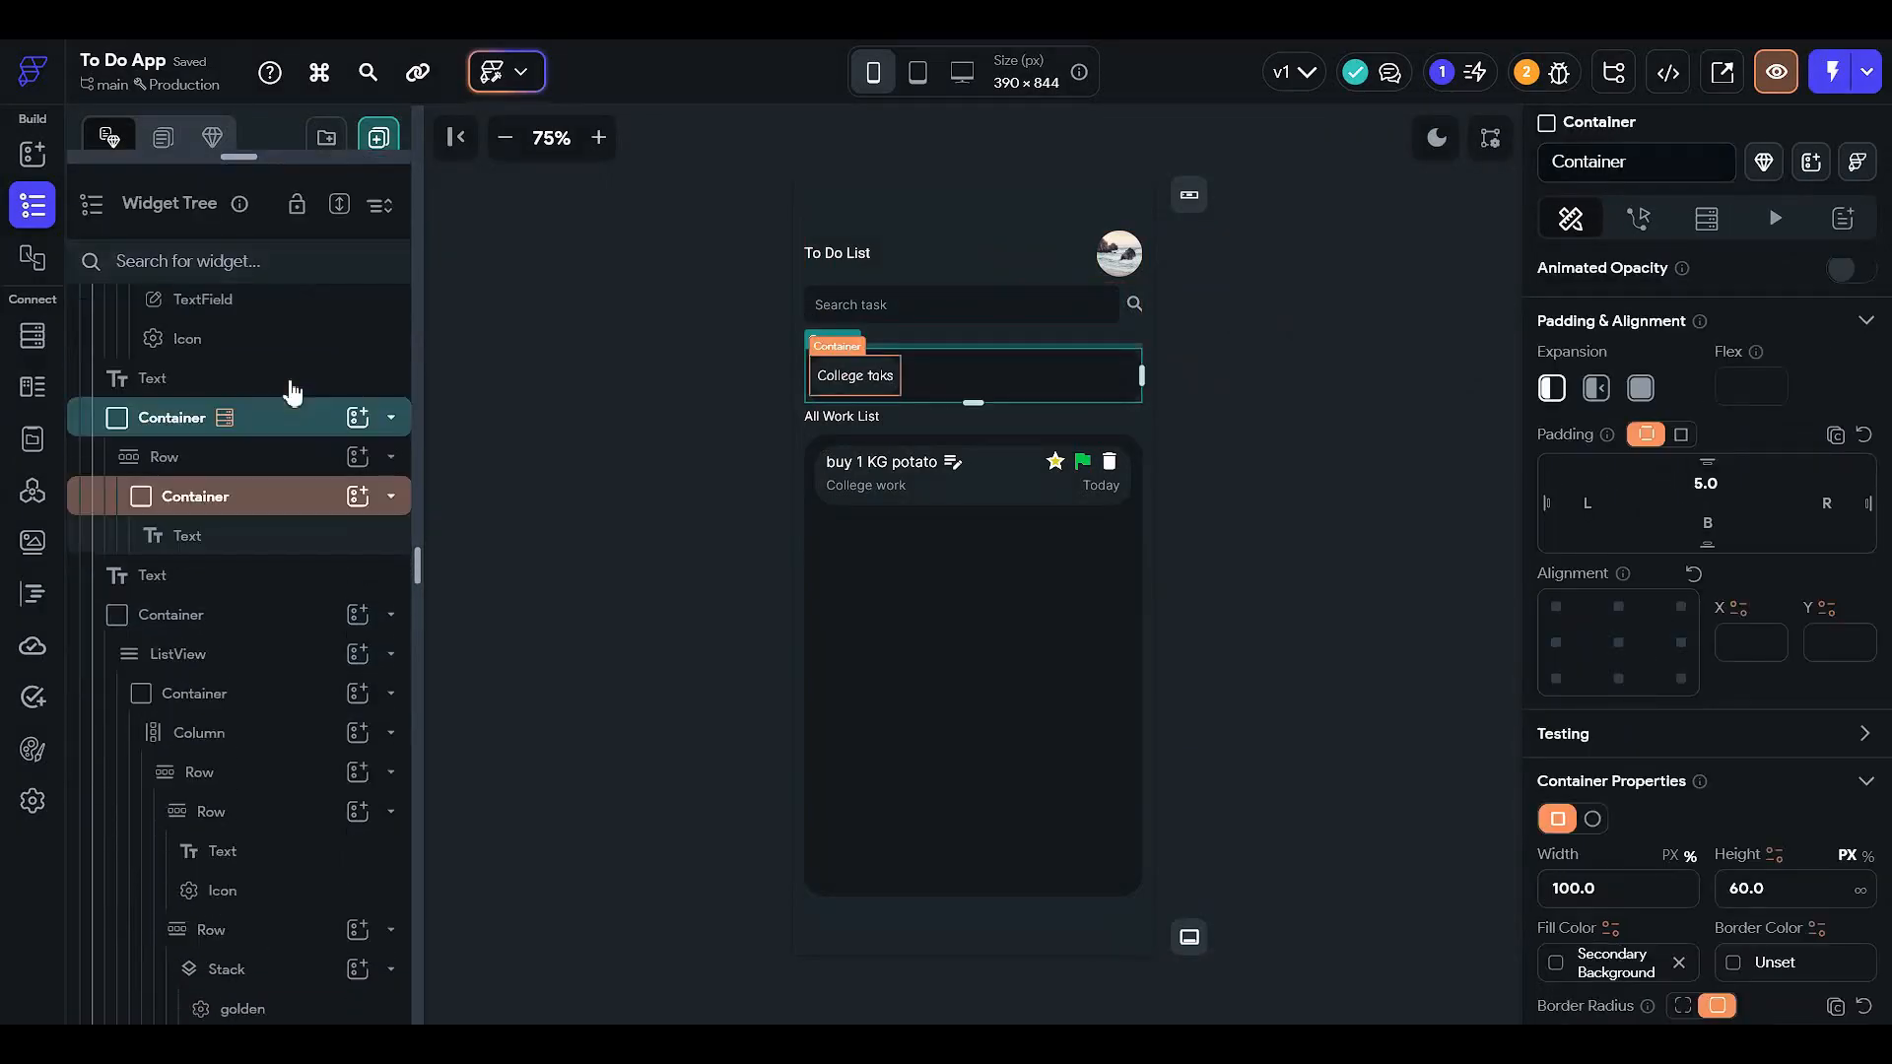
click(300, 712)
scroll(300, 640, up, 3)
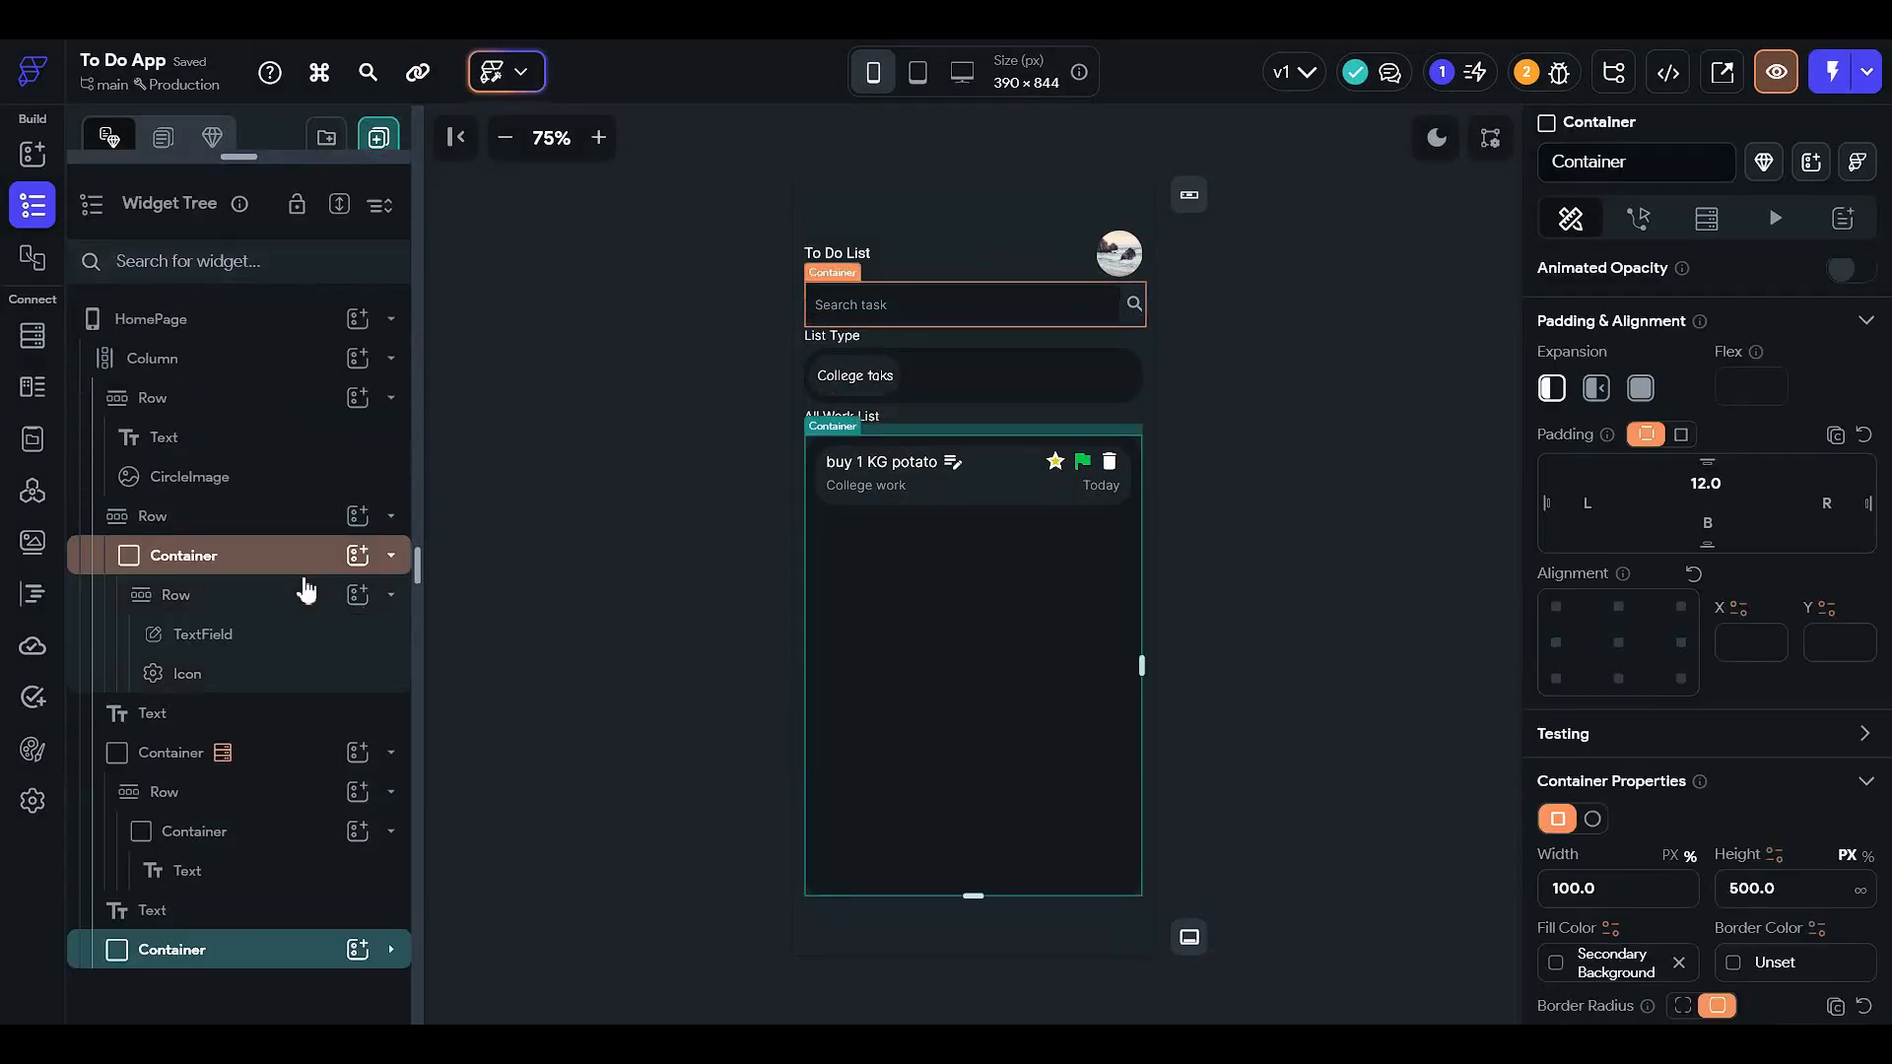
click(299, 755)
click(1700, 232)
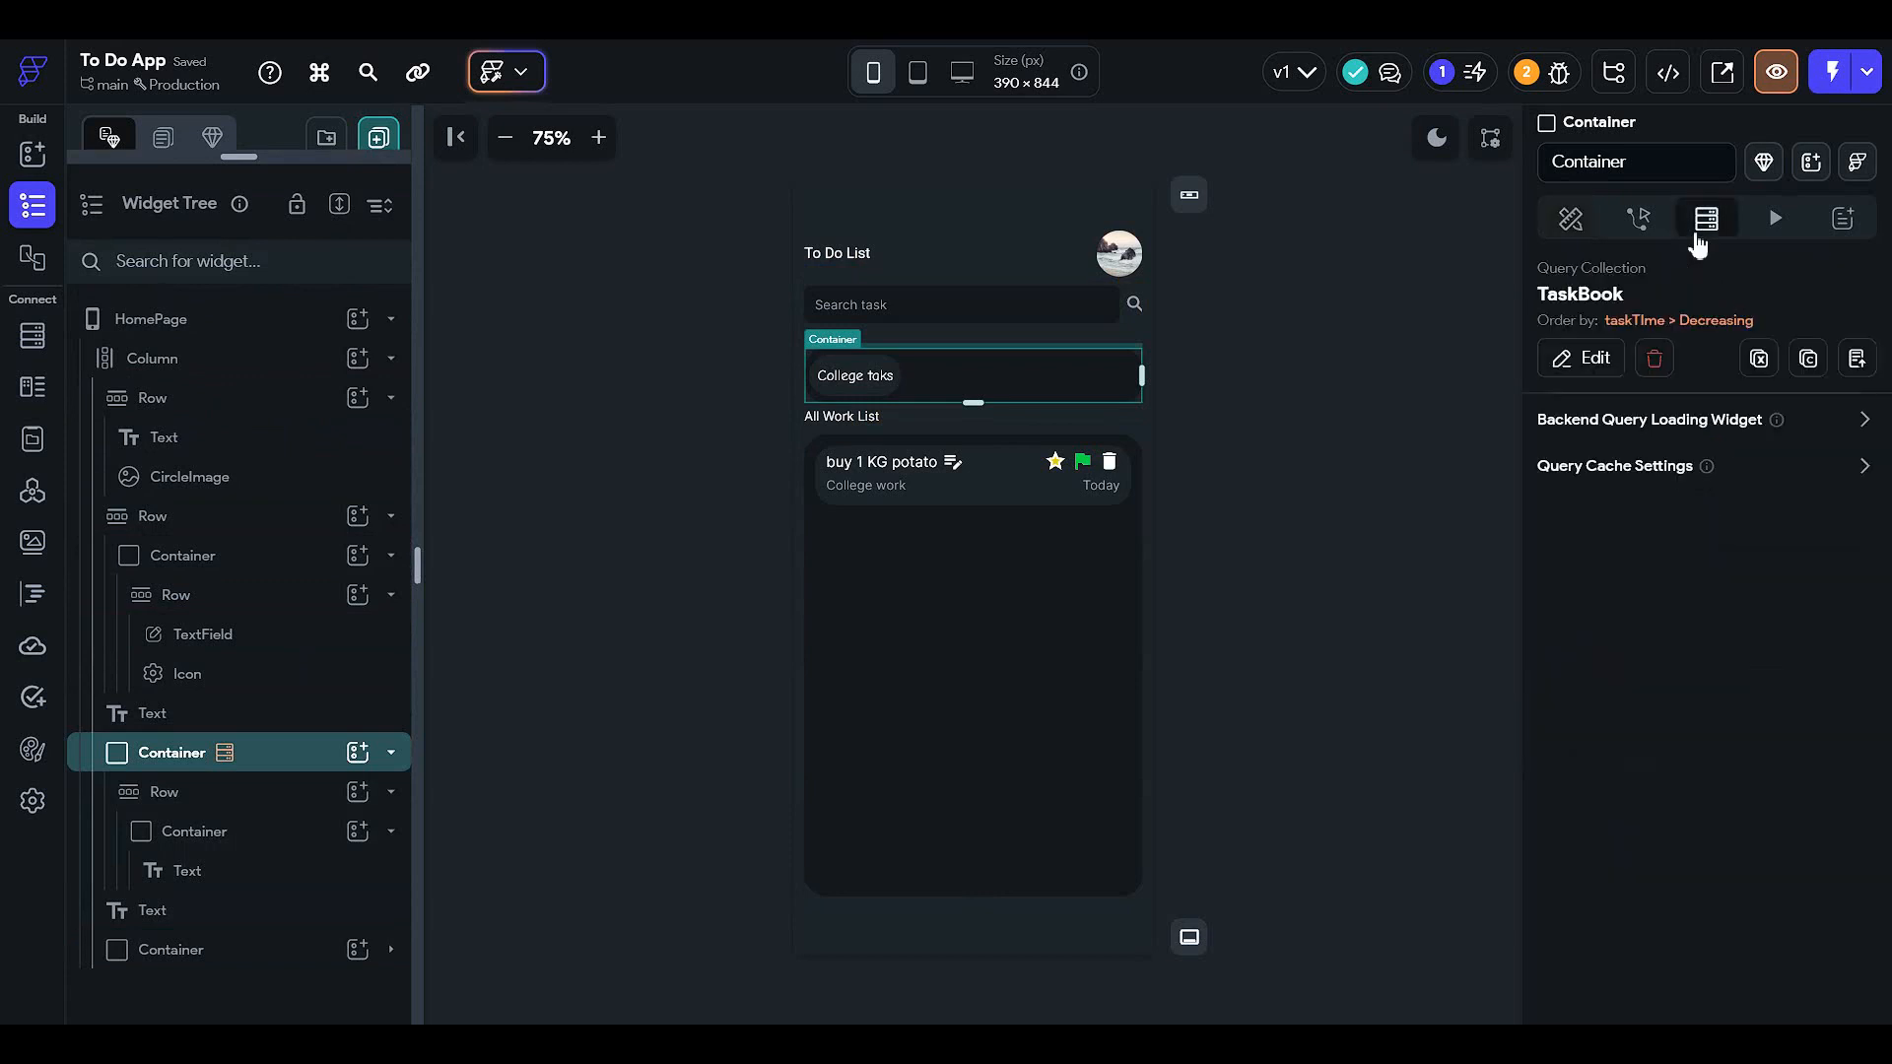
click(1581, 359)
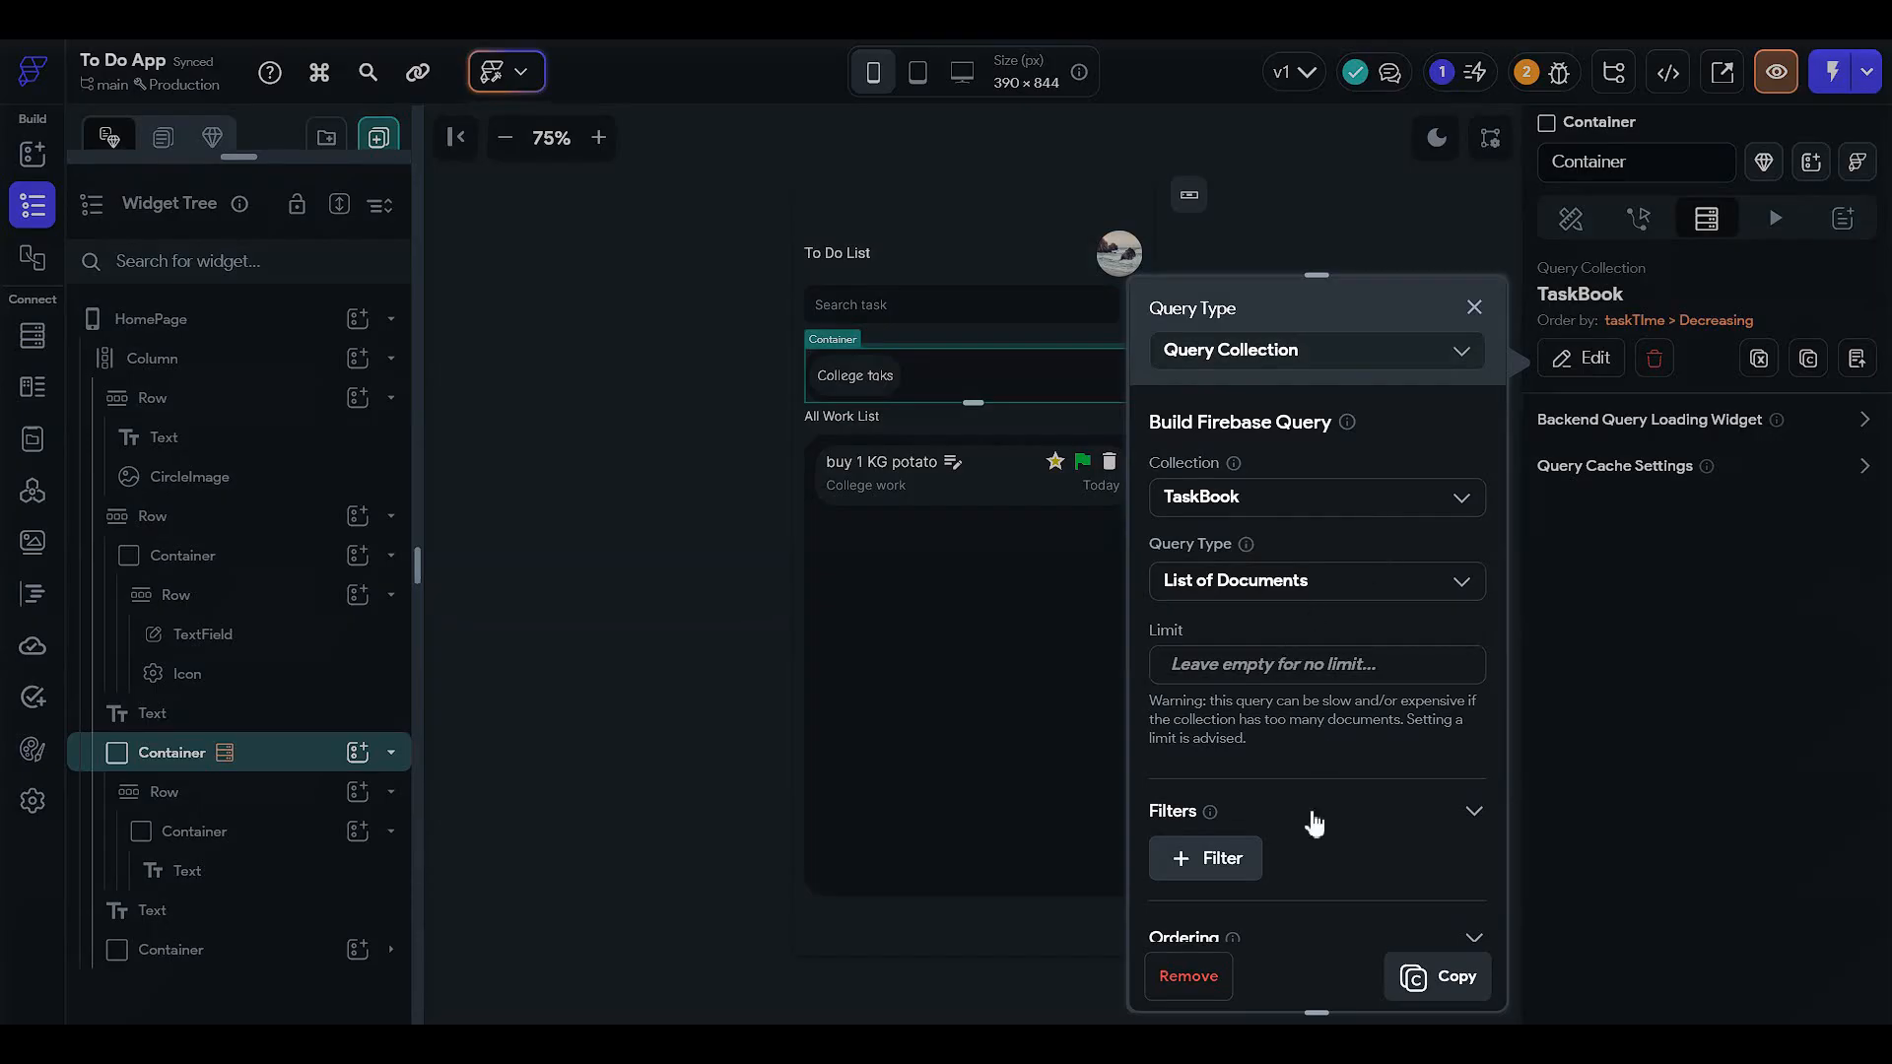
- Change the query type to Document from Reference, trying TaskBook and then the user collection
click(1291, 352)
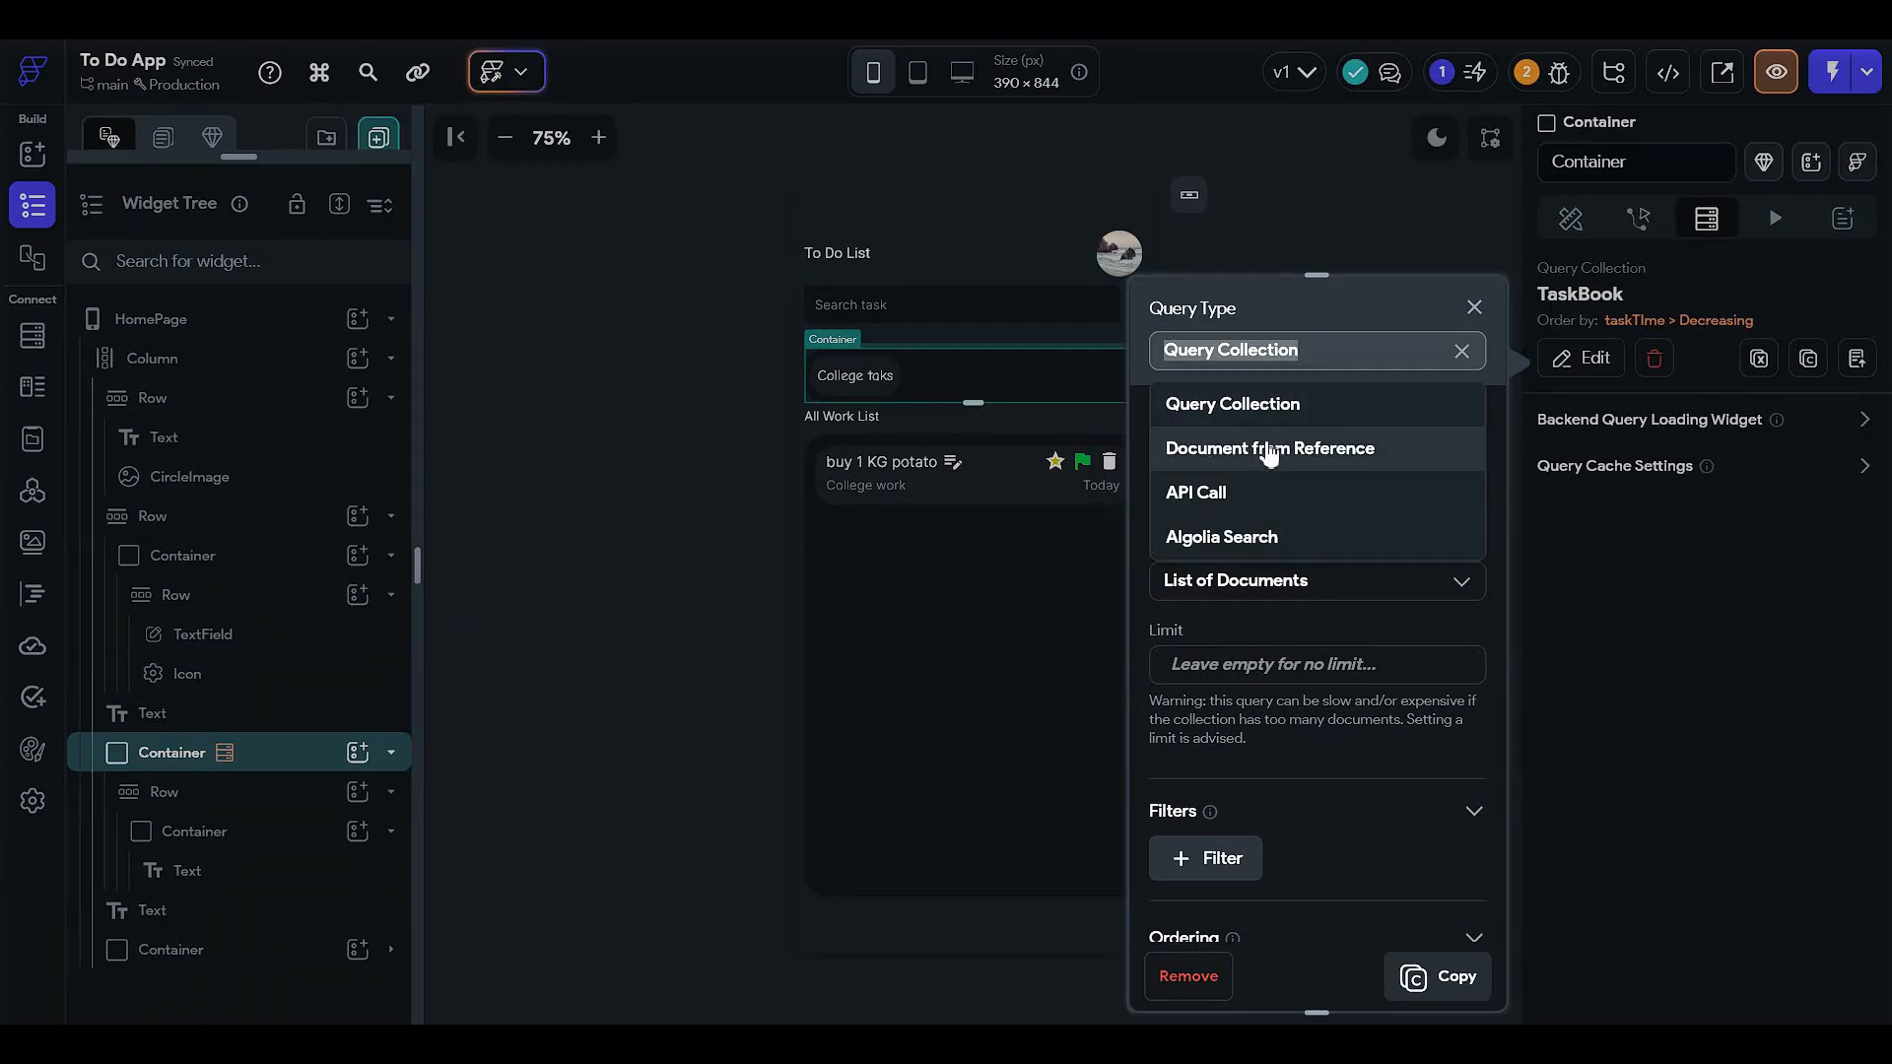
click(1317, 457)
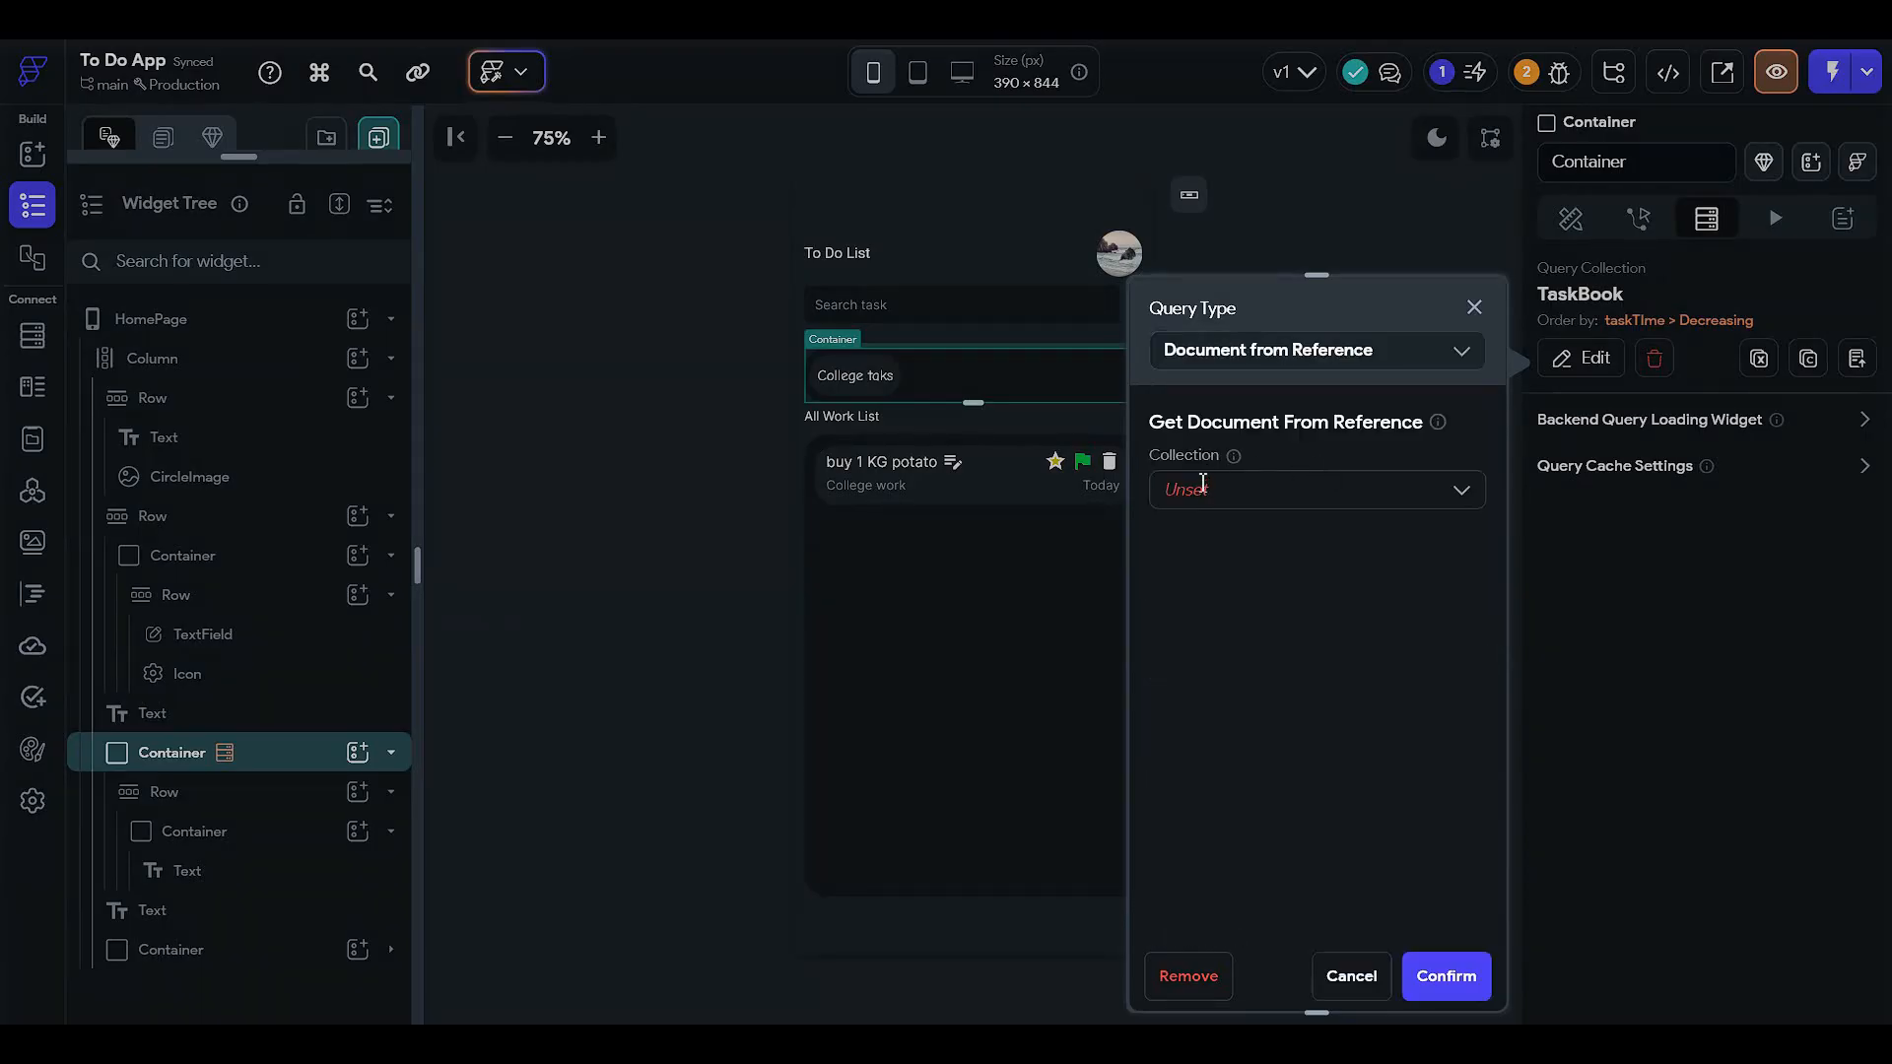
click(1199, 487)
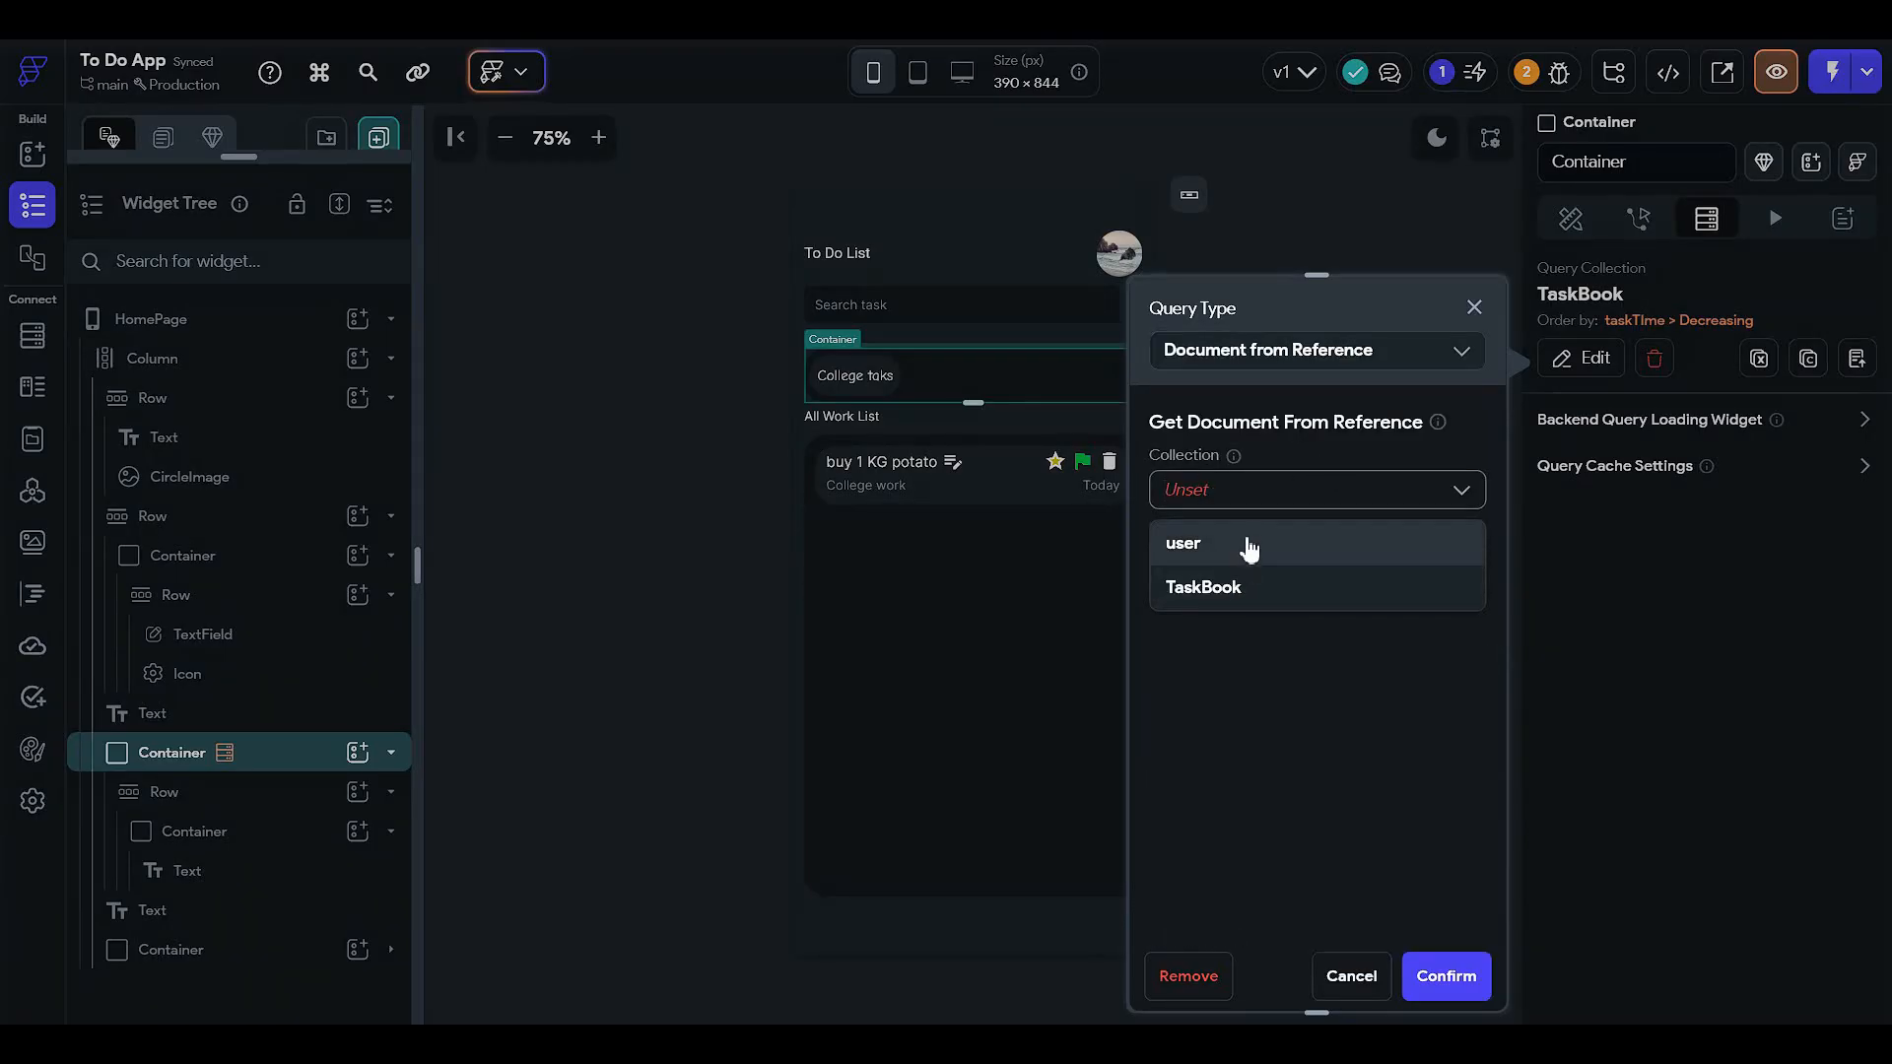
click(1245, 589)
click(1231, 554)
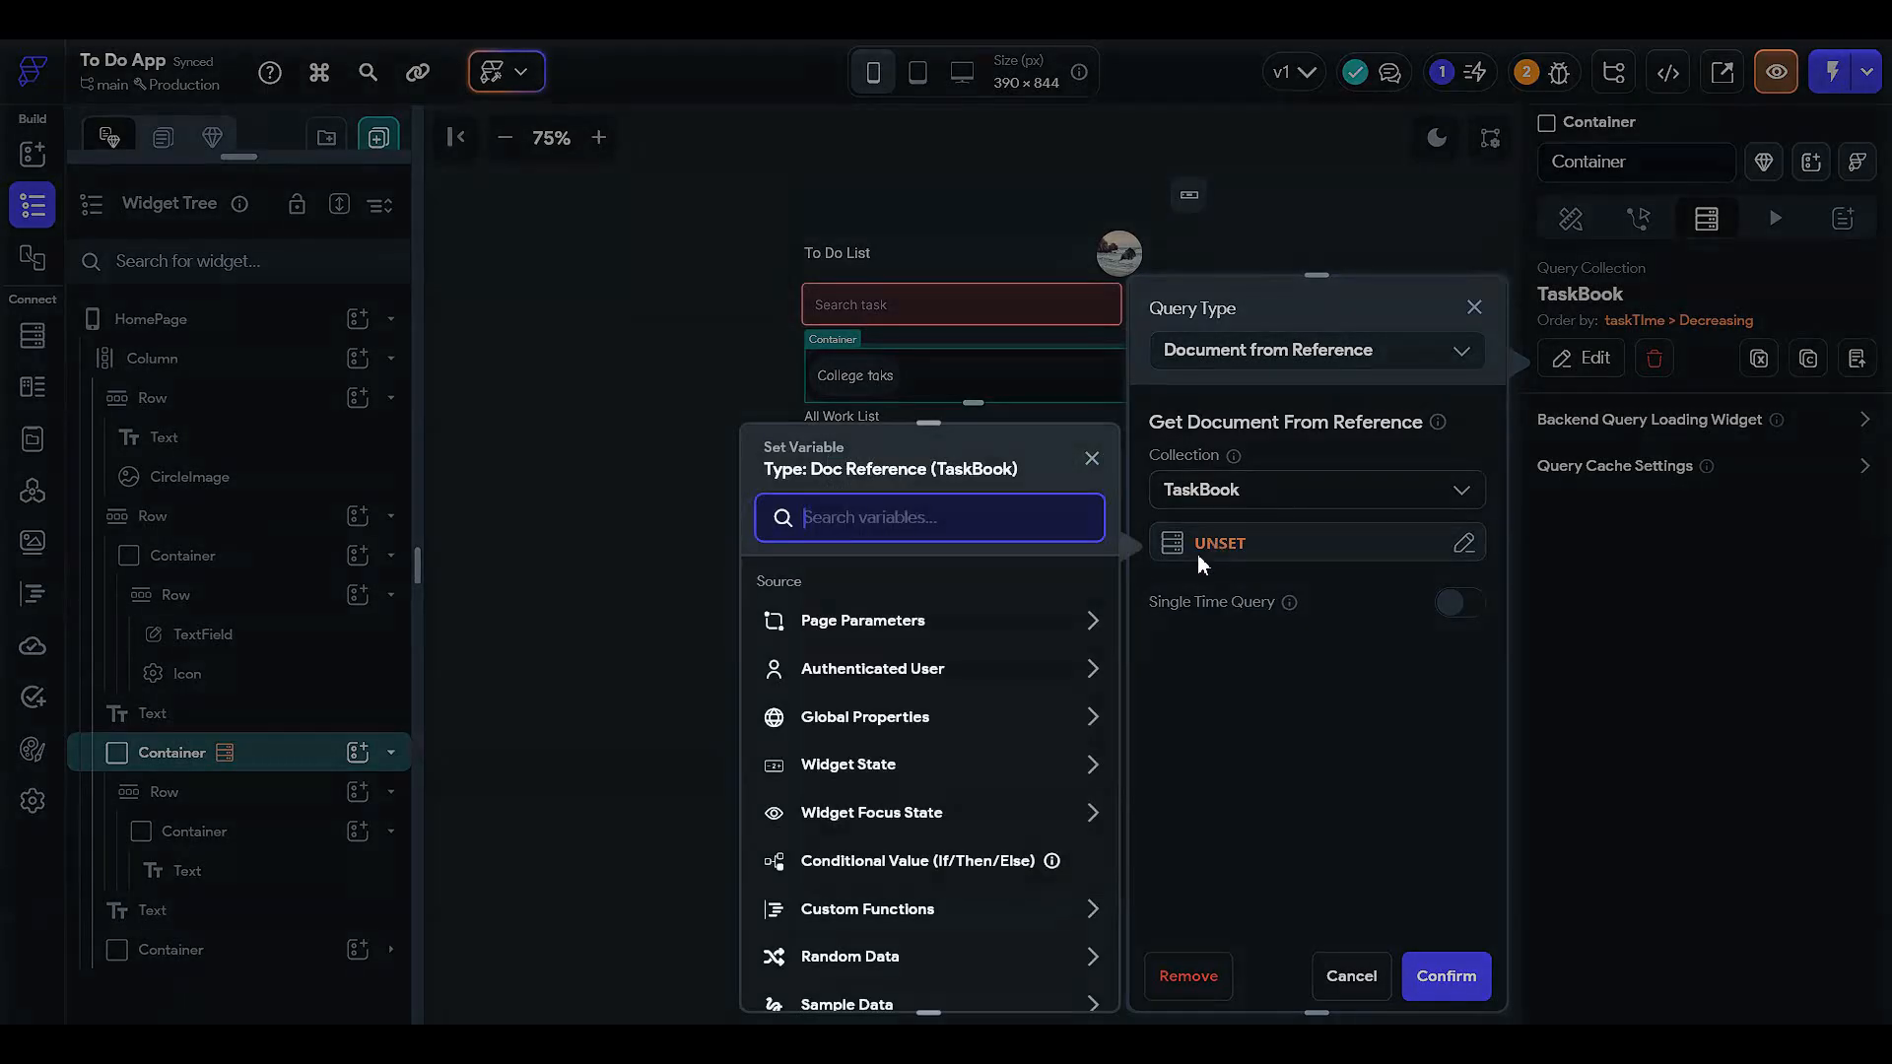
click(1251, 490)
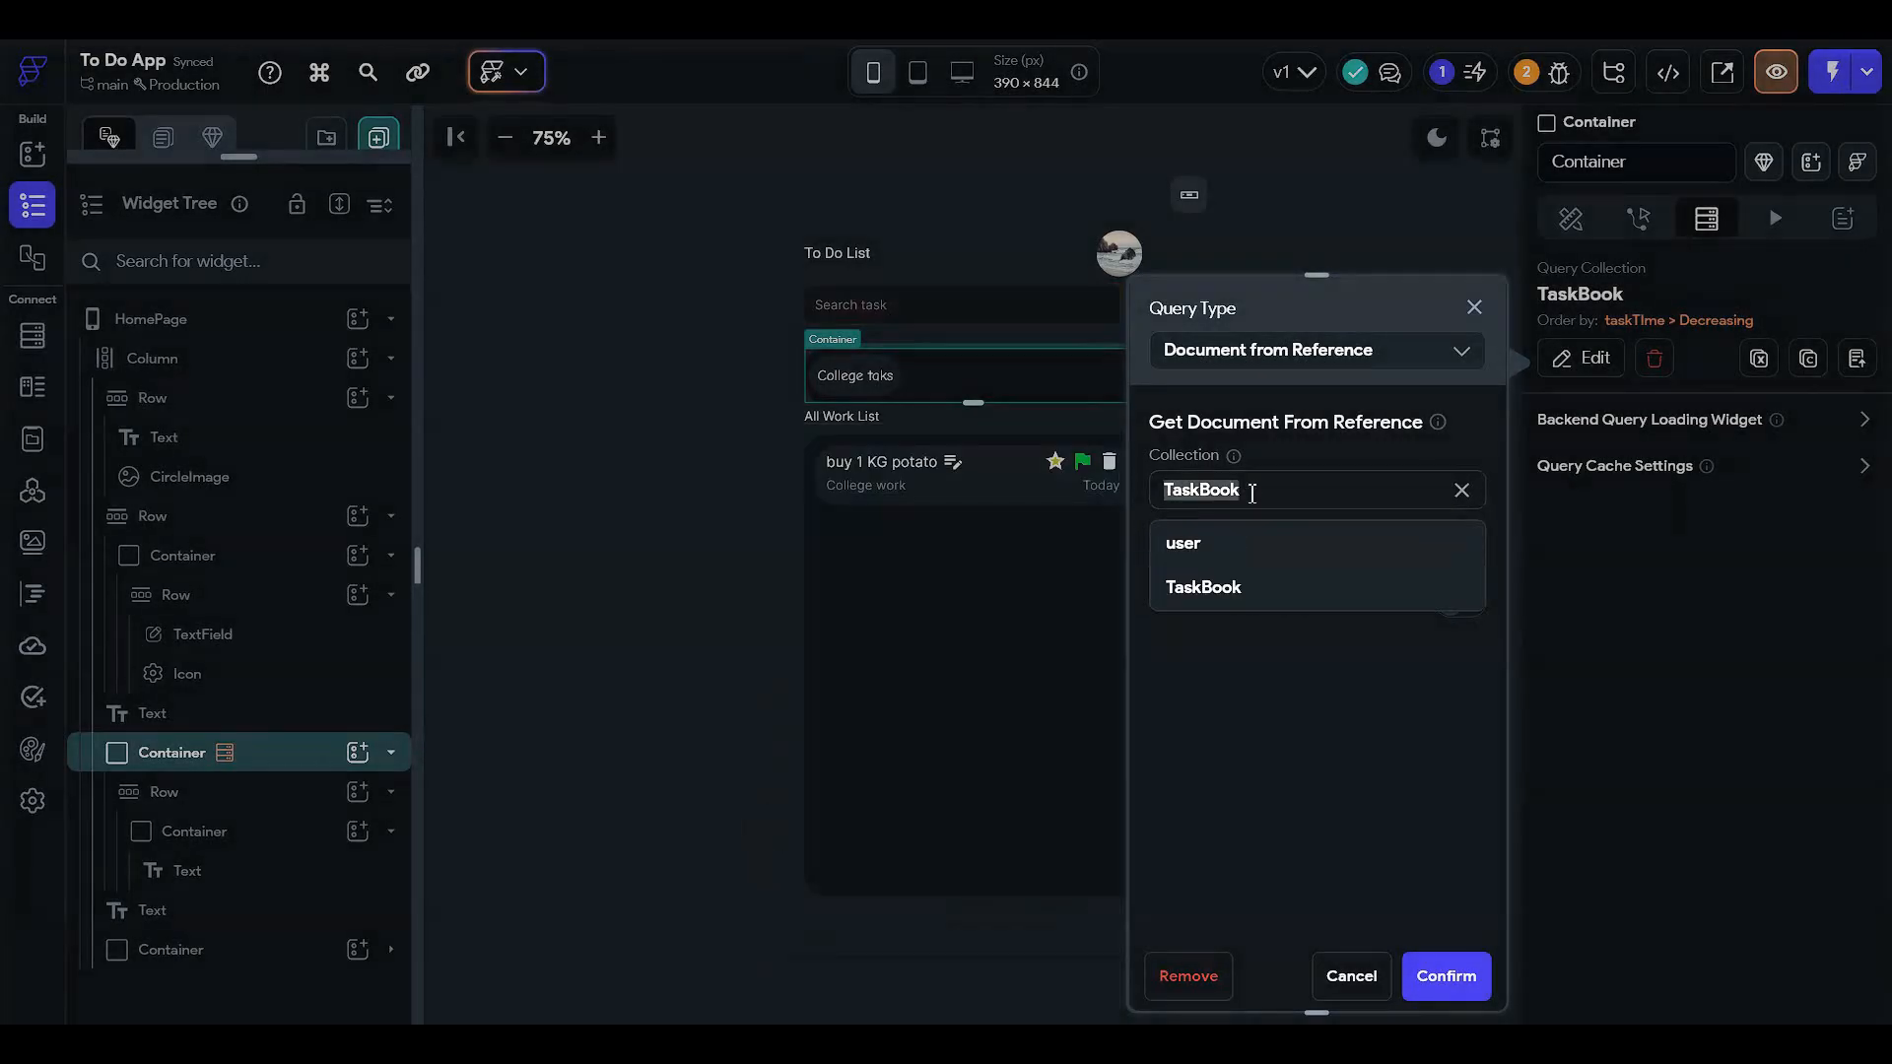
click(1237, 541)
click(1238, 545)
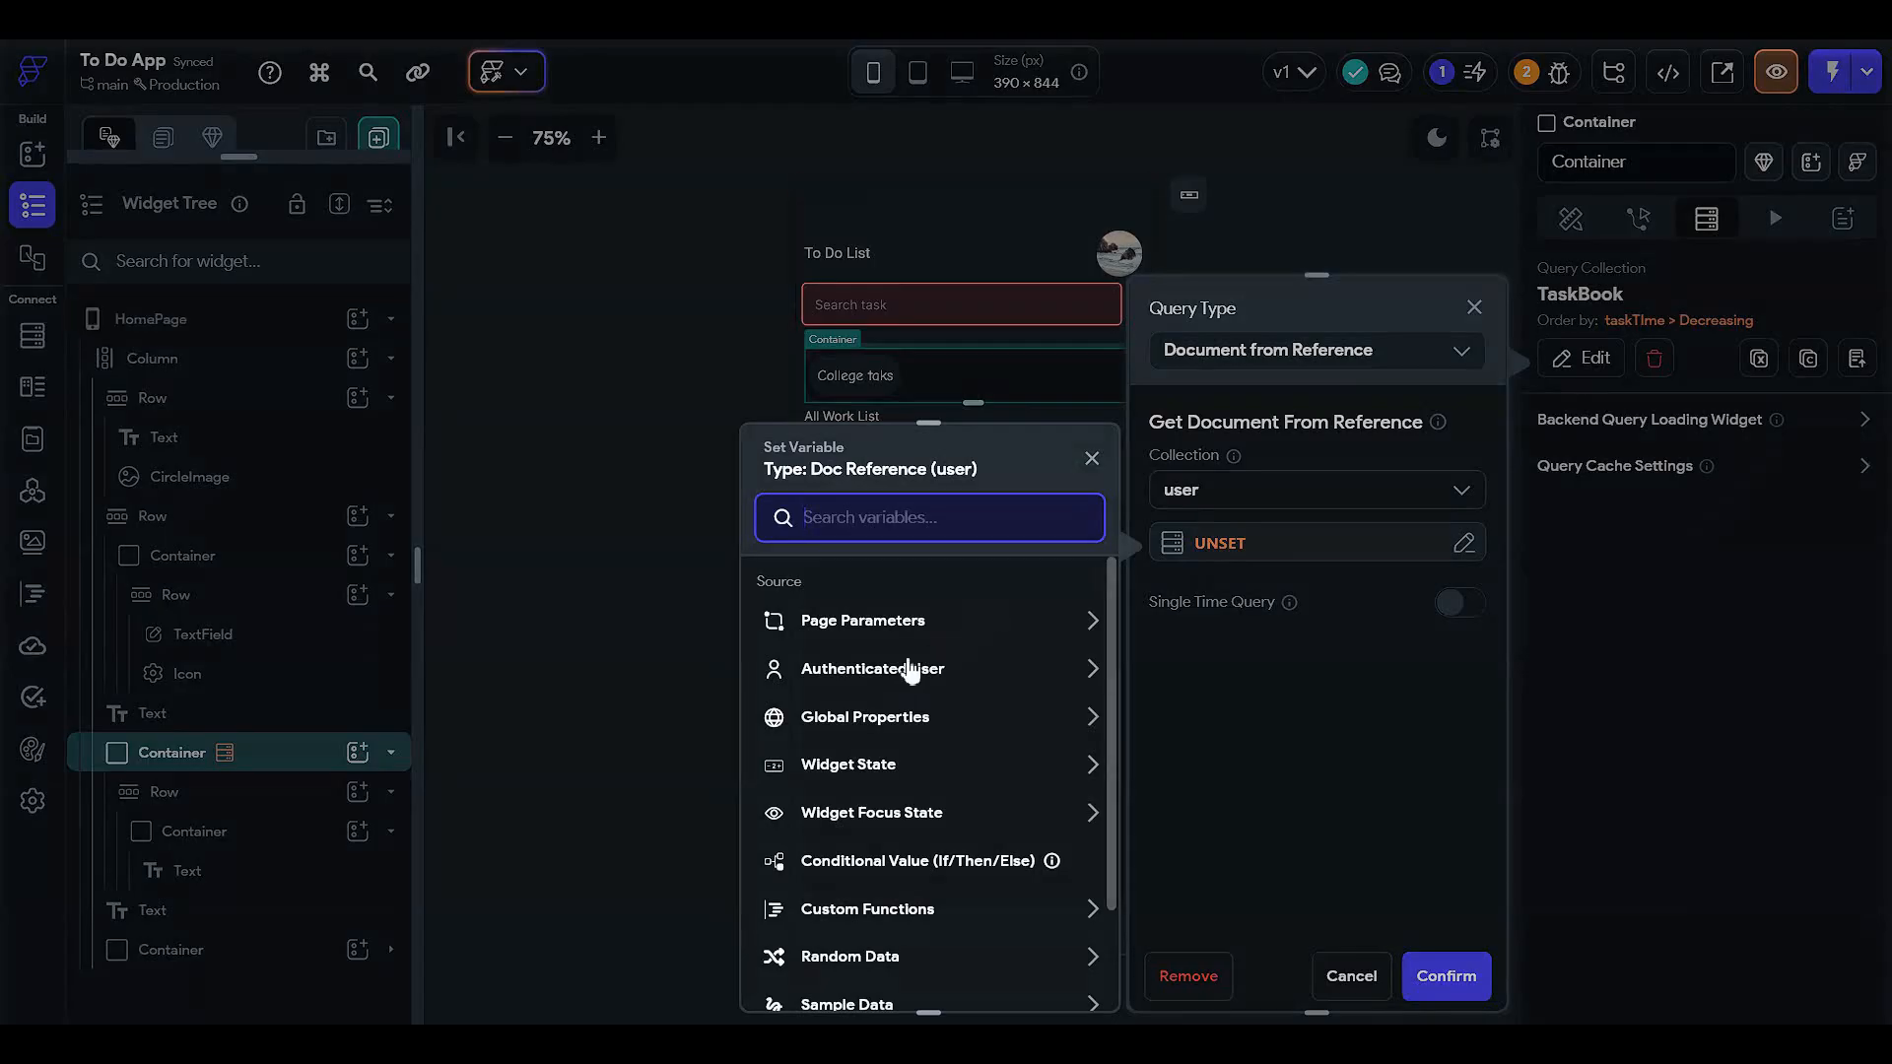
- Browse the reference variable options without choosing one, cancel the query, and select the inner Row
click(936, 619)
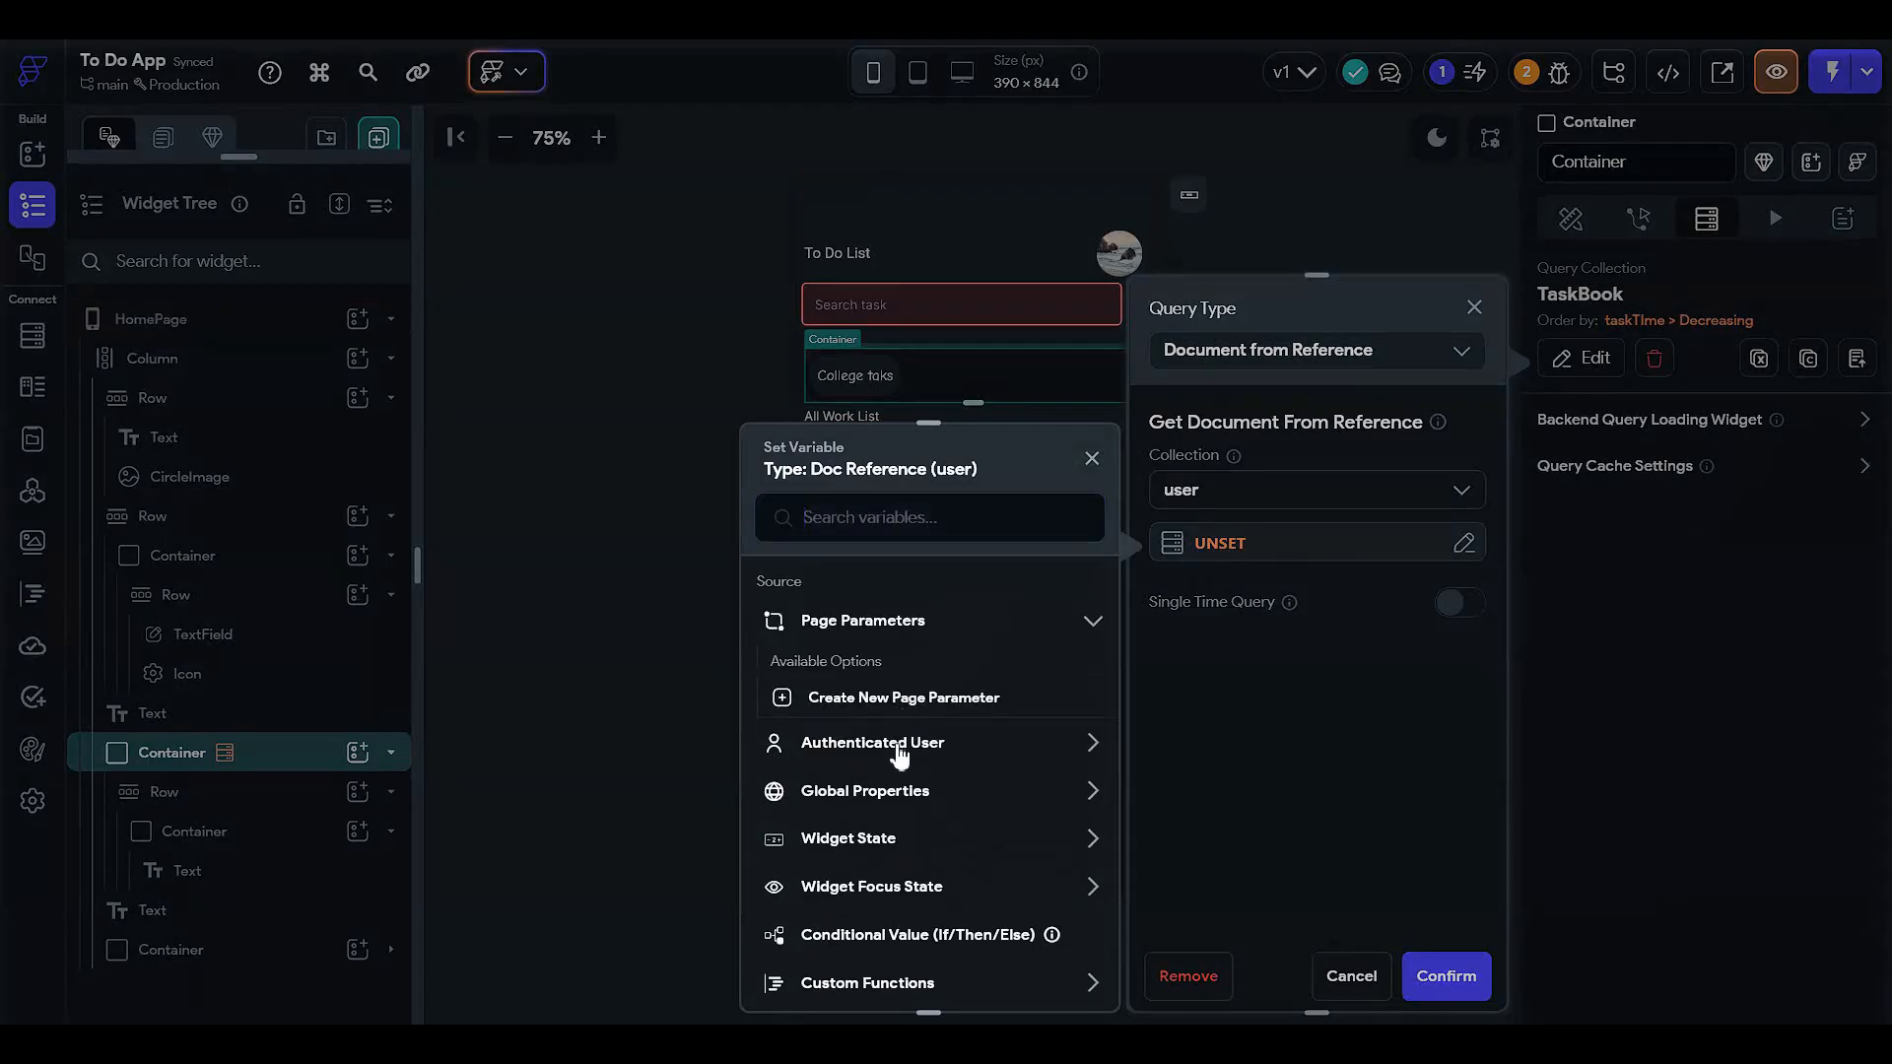
click(894, 745)
scroll(842, 866, down, 2)
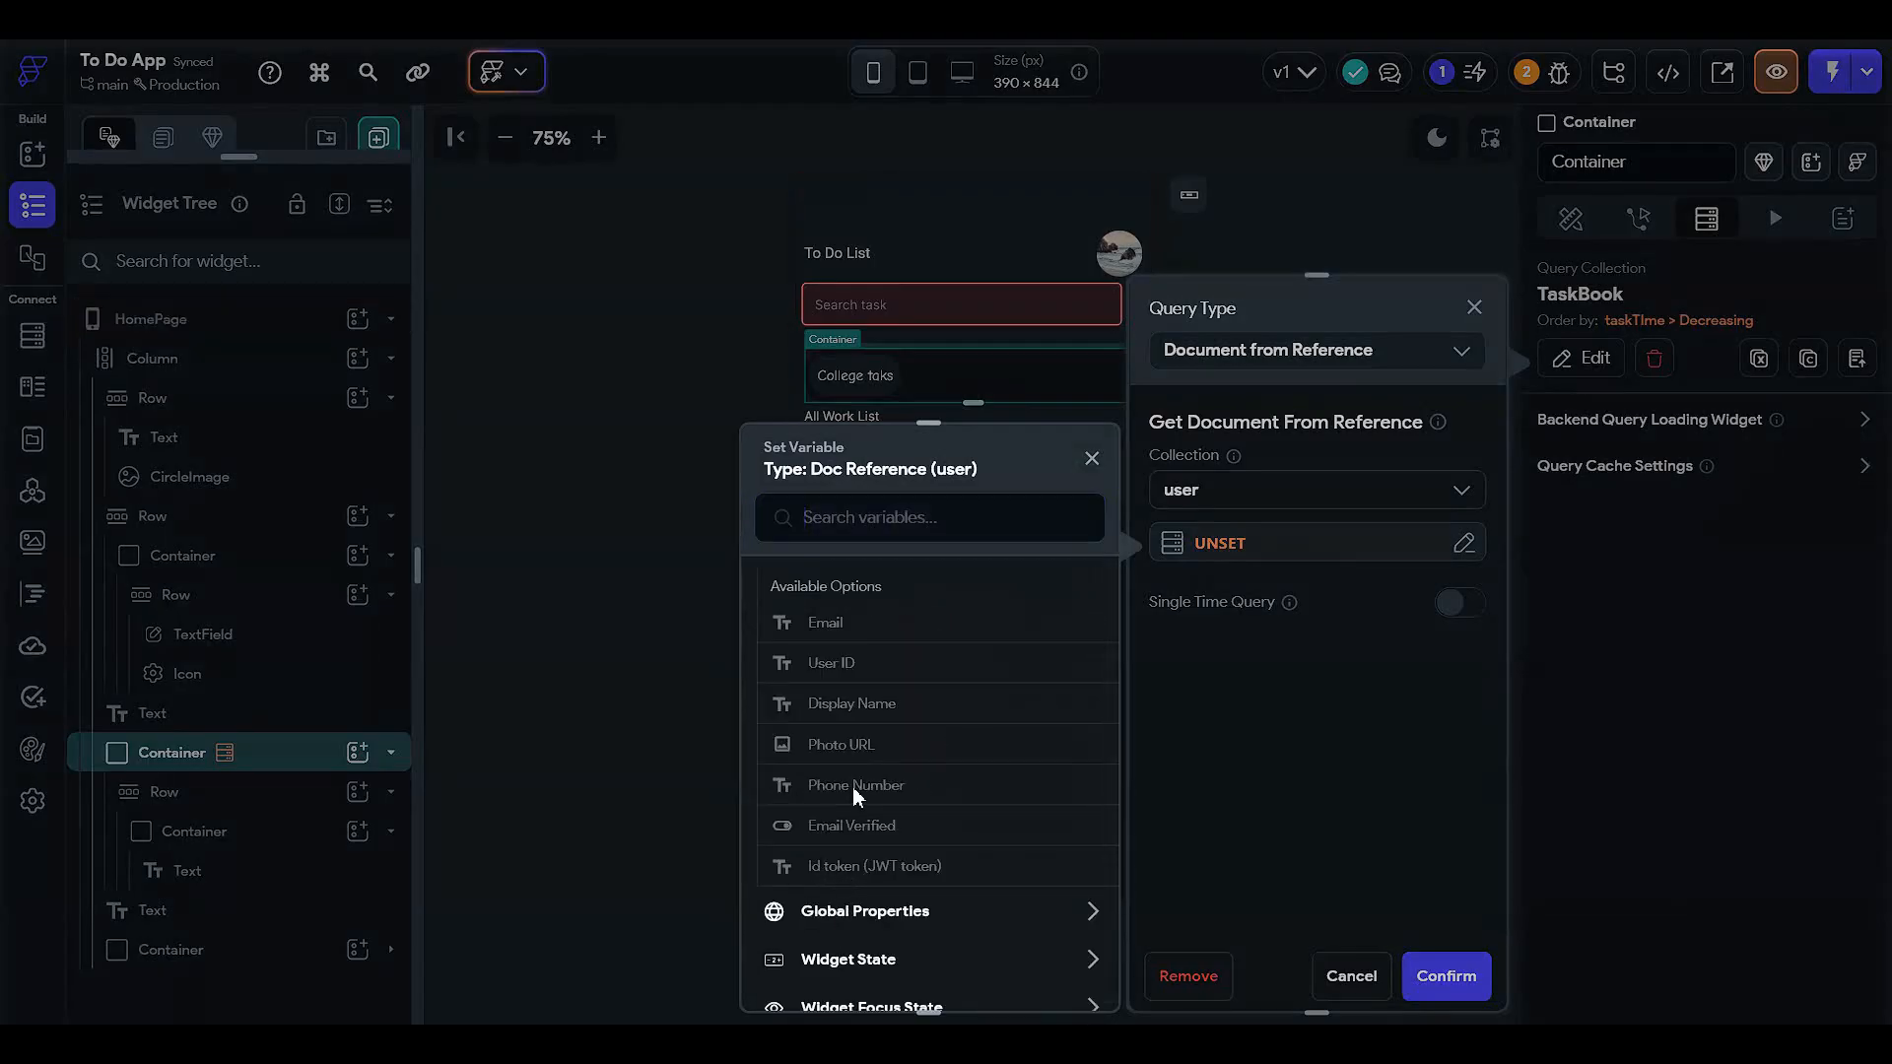
scroll(853, 789, up, 2)
scroll(857, 788, down, 3)
scroll(894, 813, up, 2)
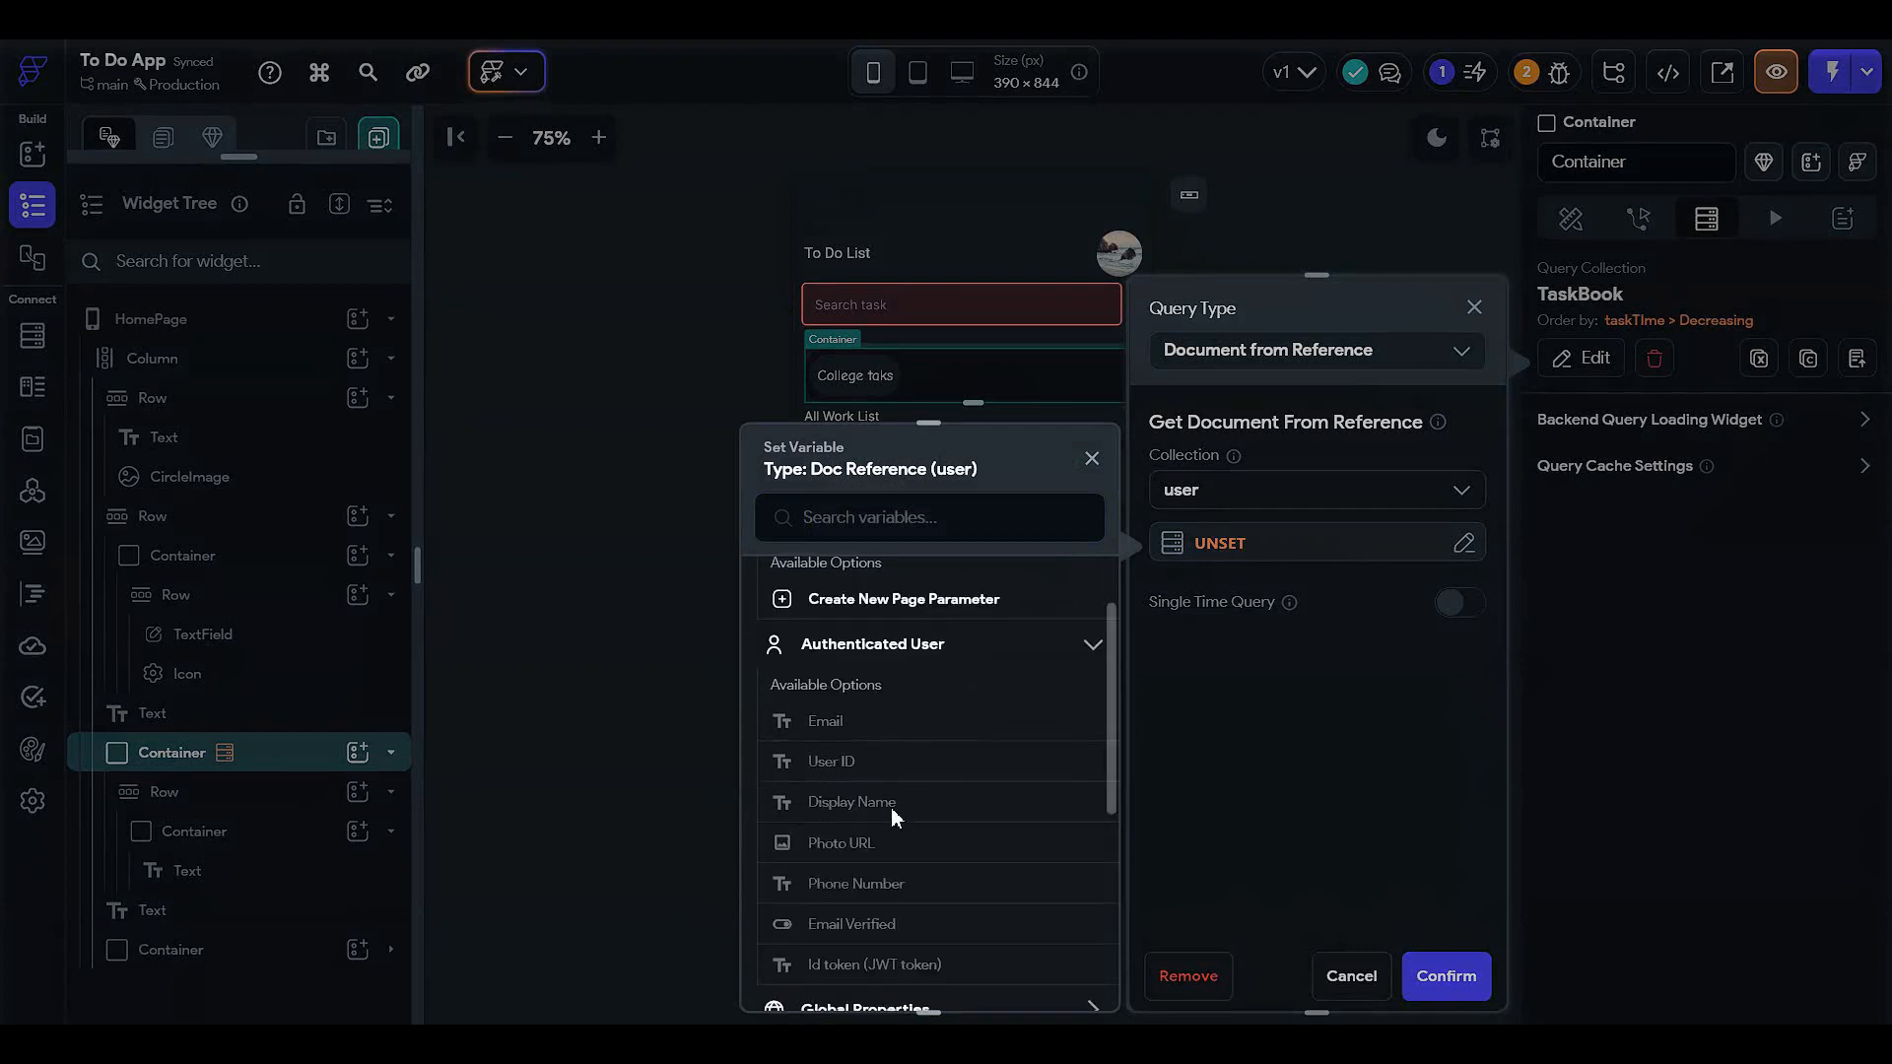
scroll(918, 729, up, 1)
scroll(924, 759, down, 2)
scroll(939, 783, down, 1)
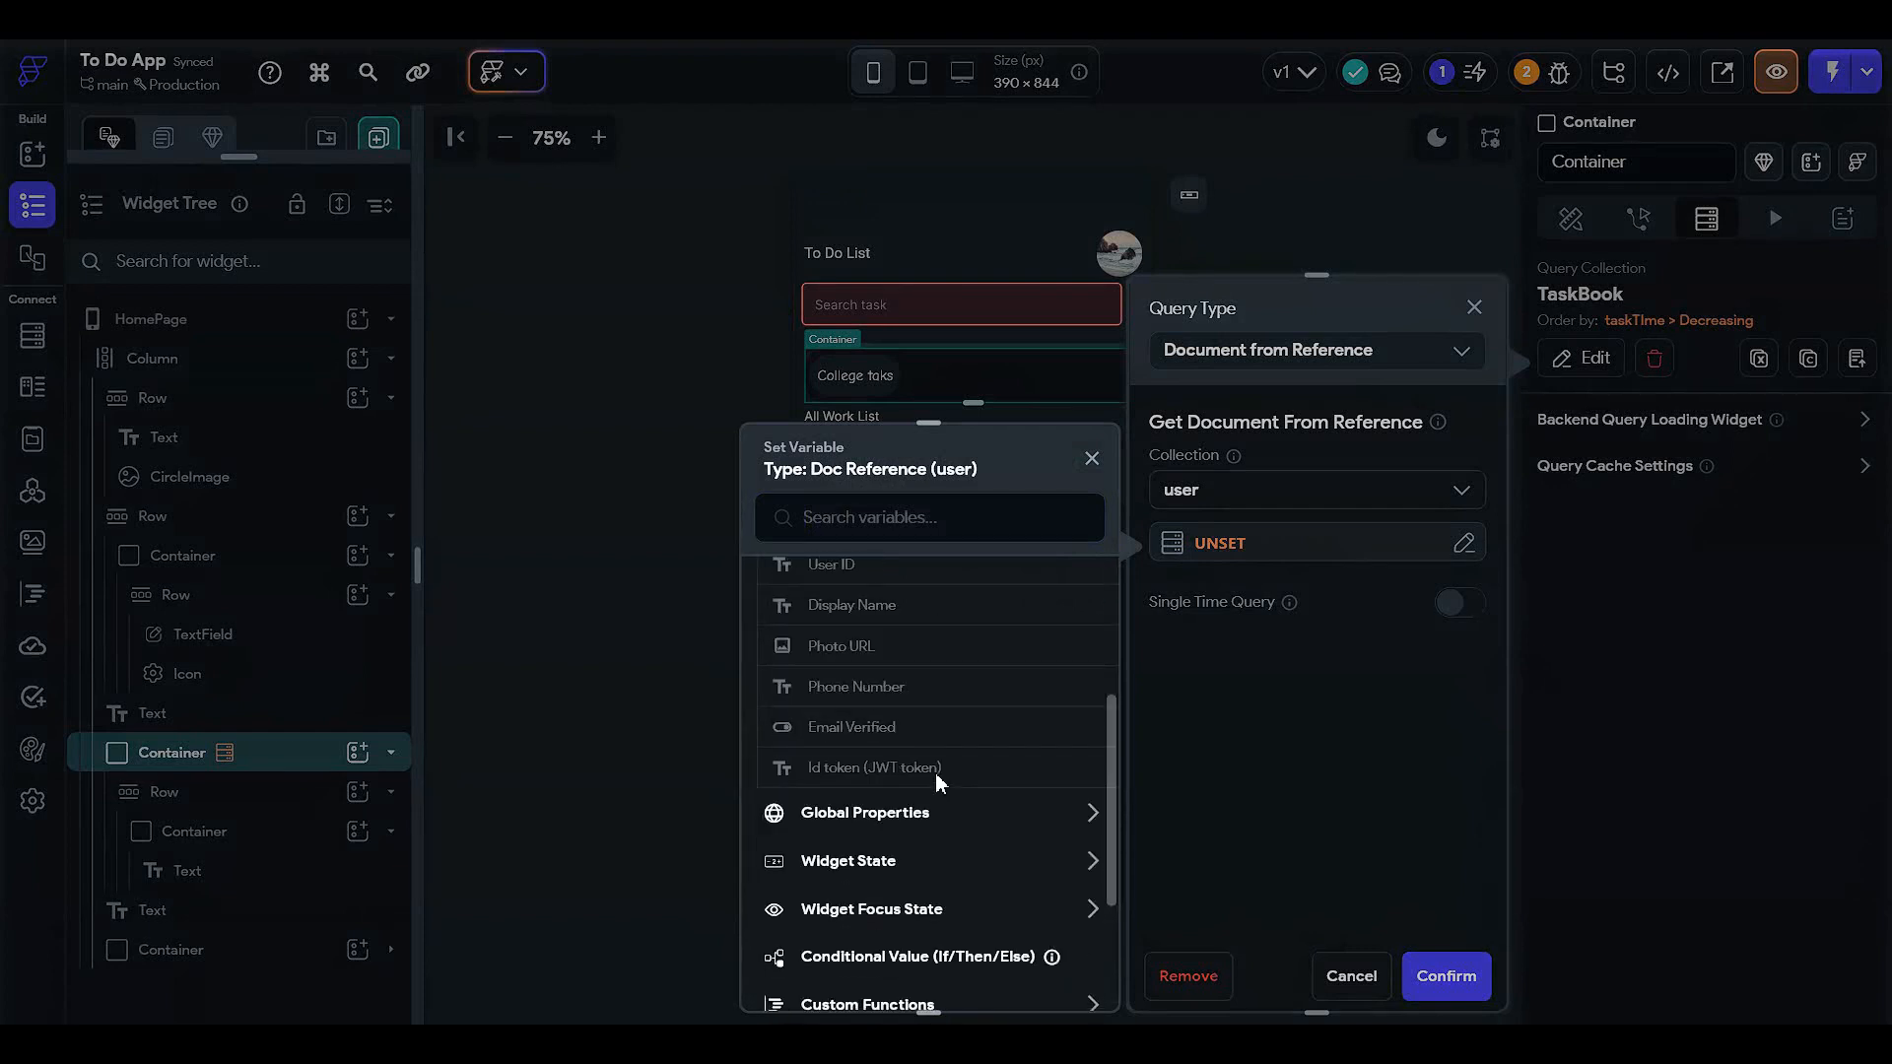
scroll(902, 749, up, 2)
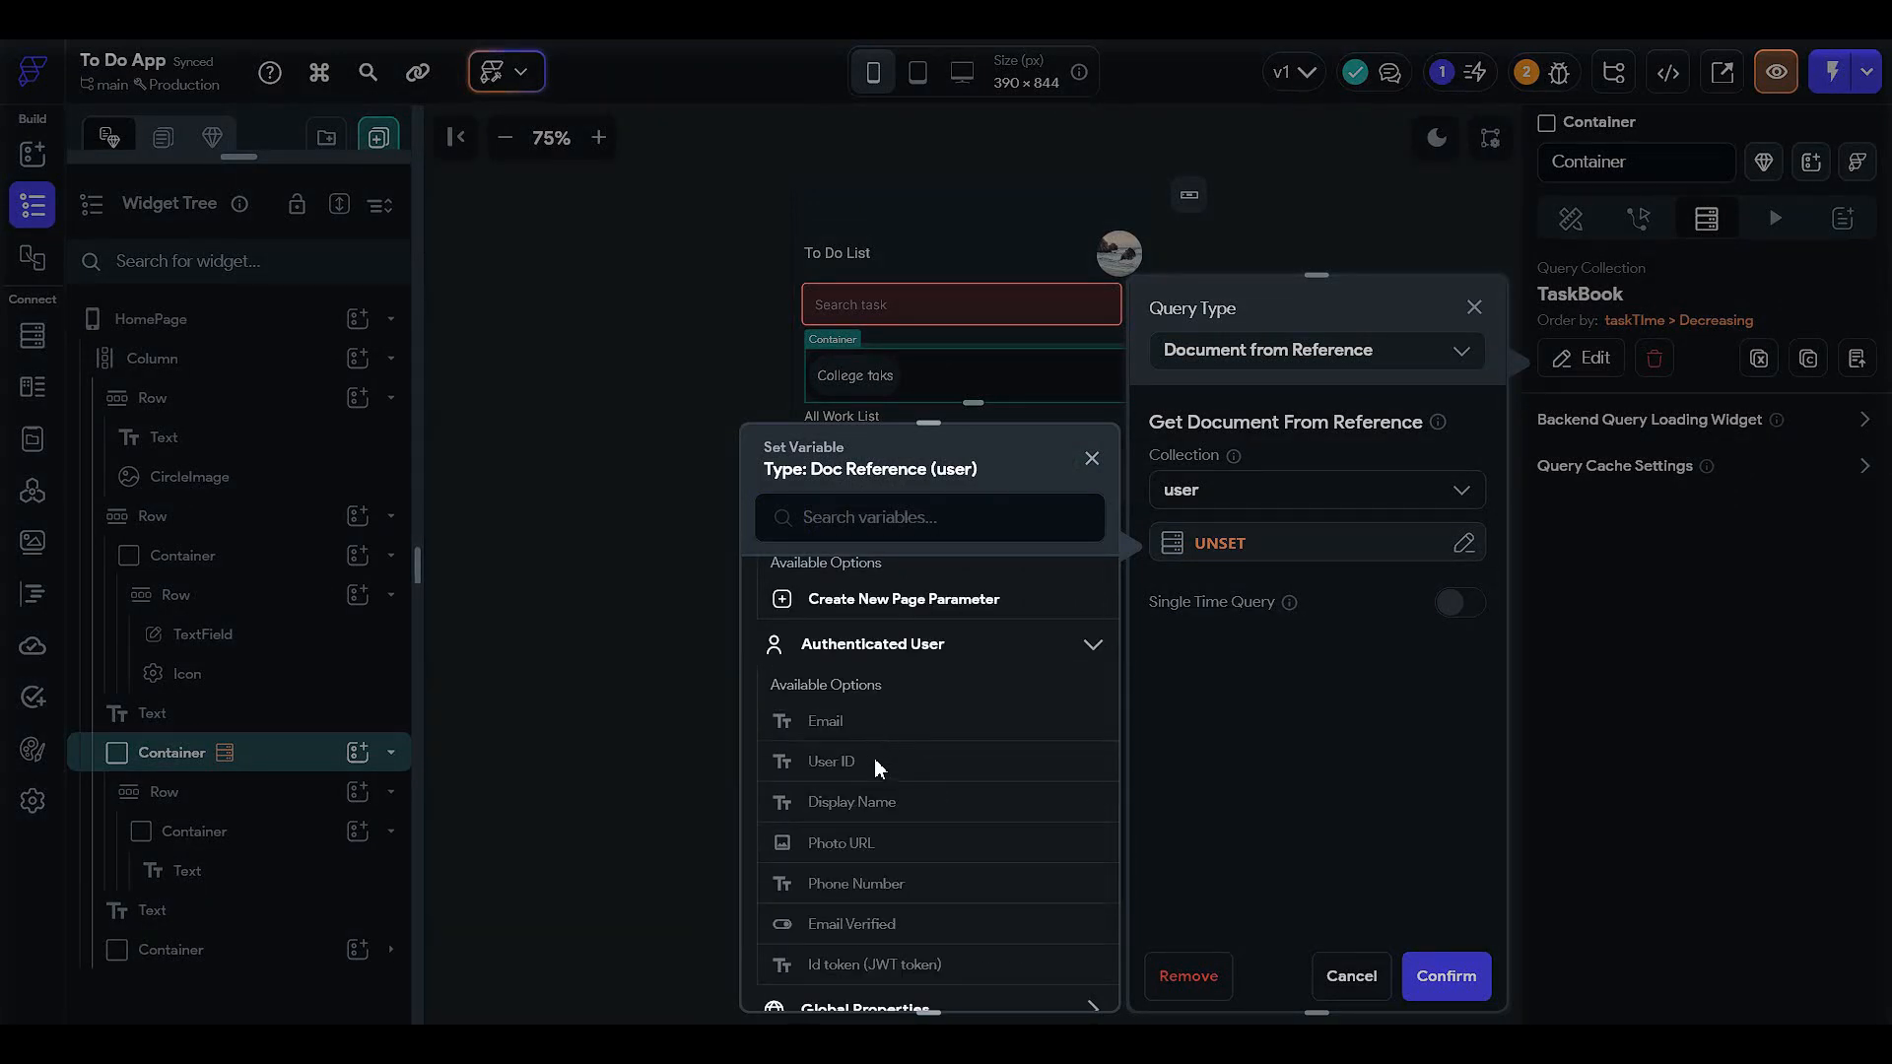
scroll(916, 803, down, 3)
click(946, 806)
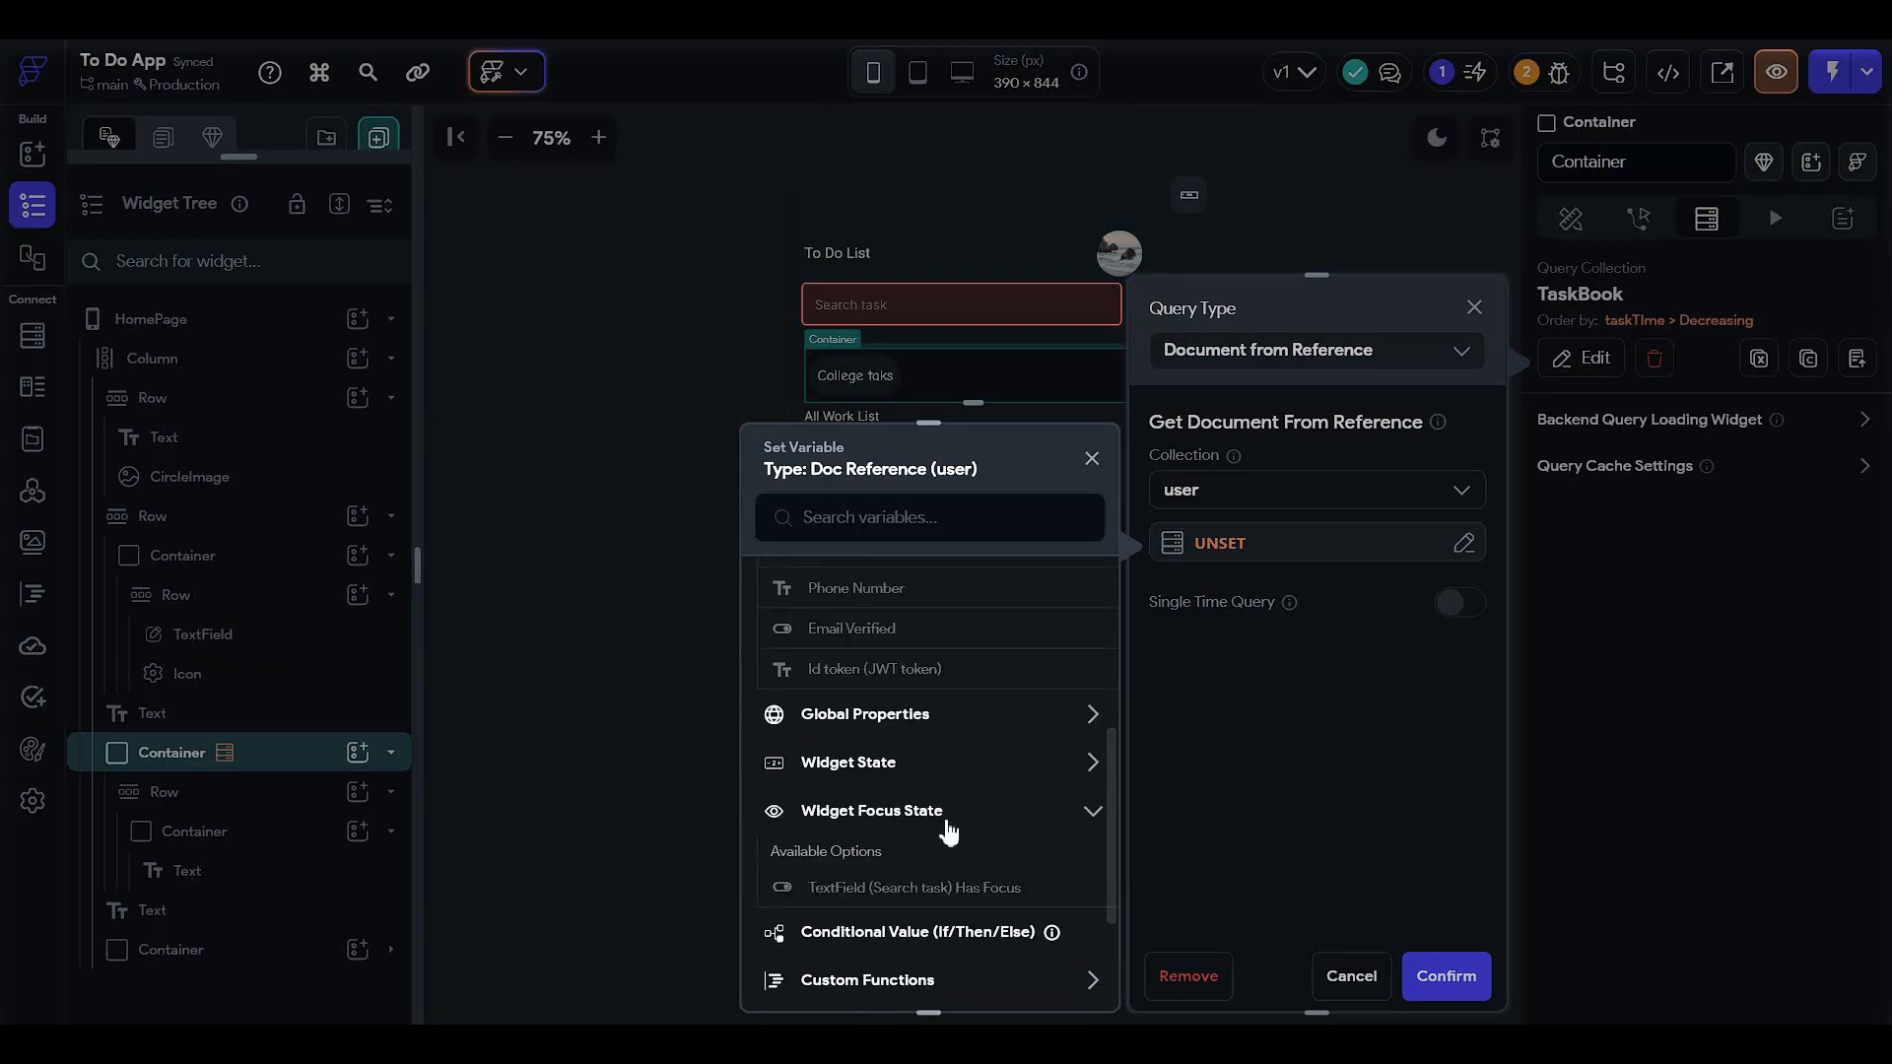
scroll(950, 813, up, 3)
scroll(948, 798, up, 1)
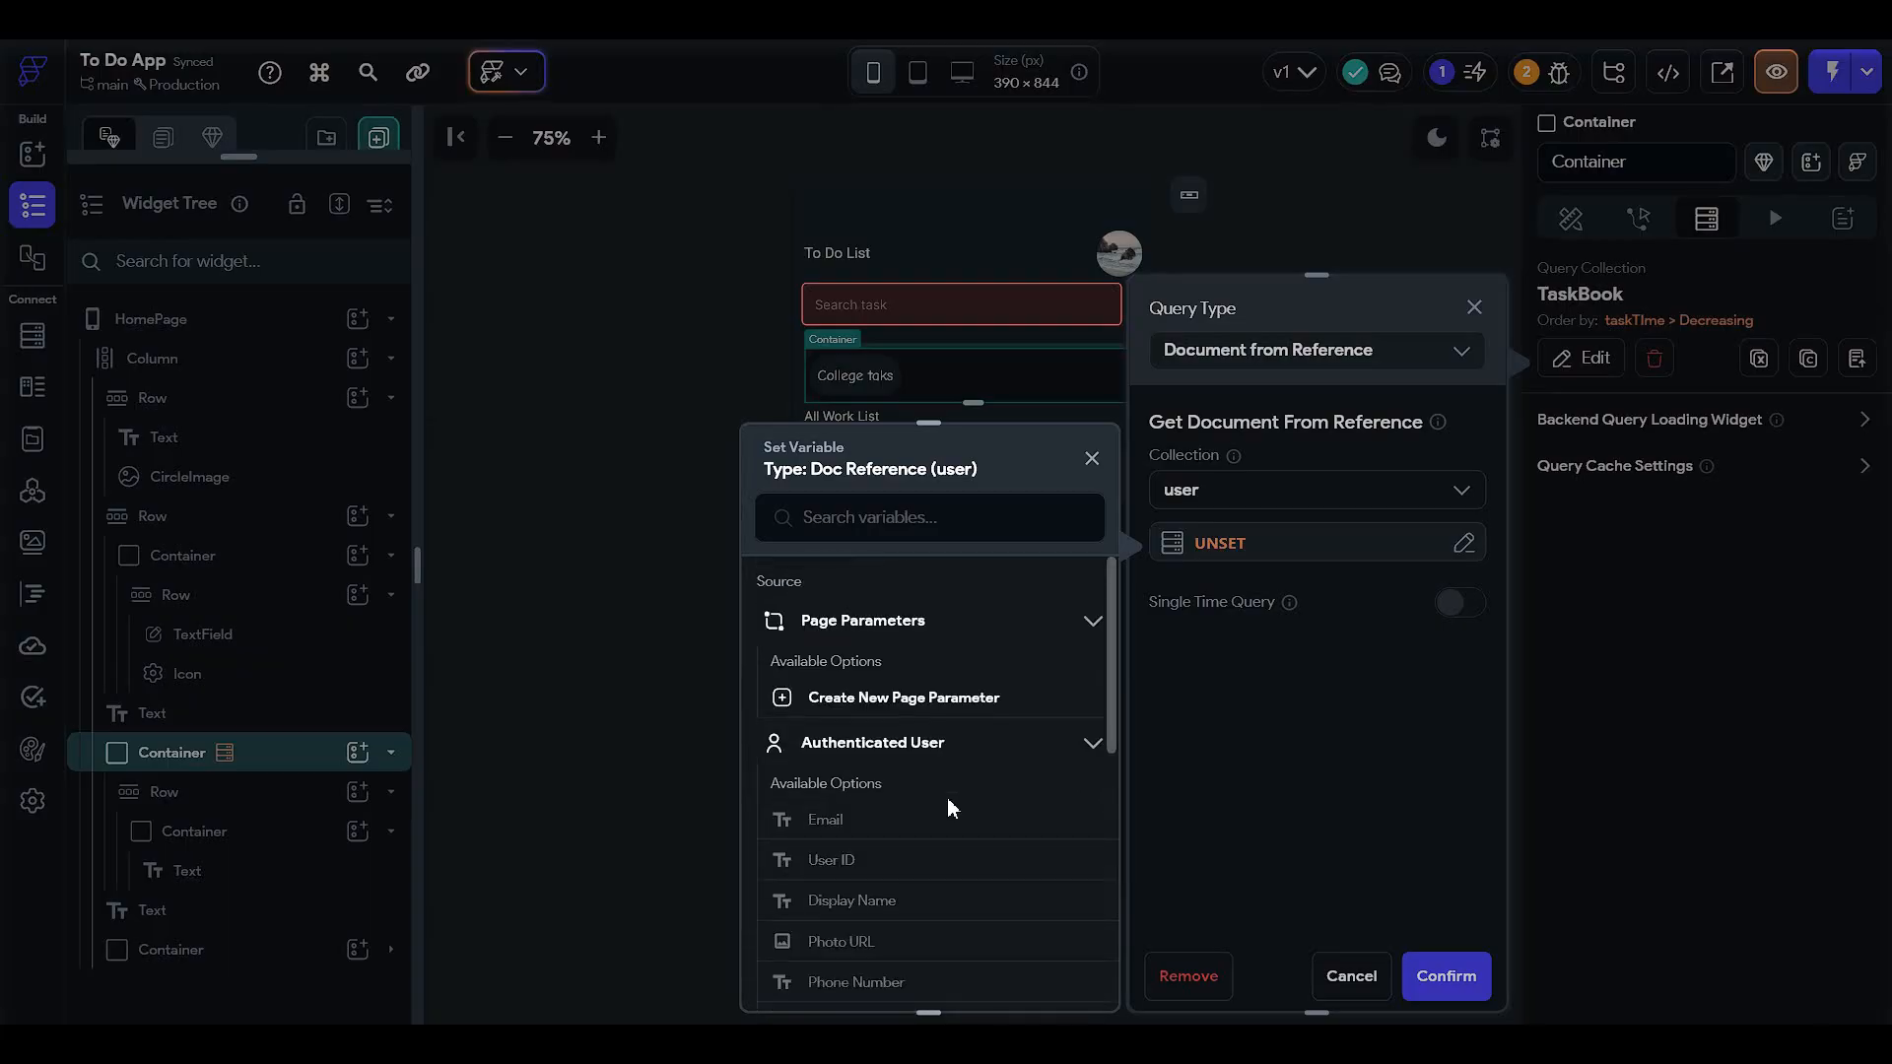
click(931, 742)
scroll(1021, 911, down, 1)
click(1232, 616)
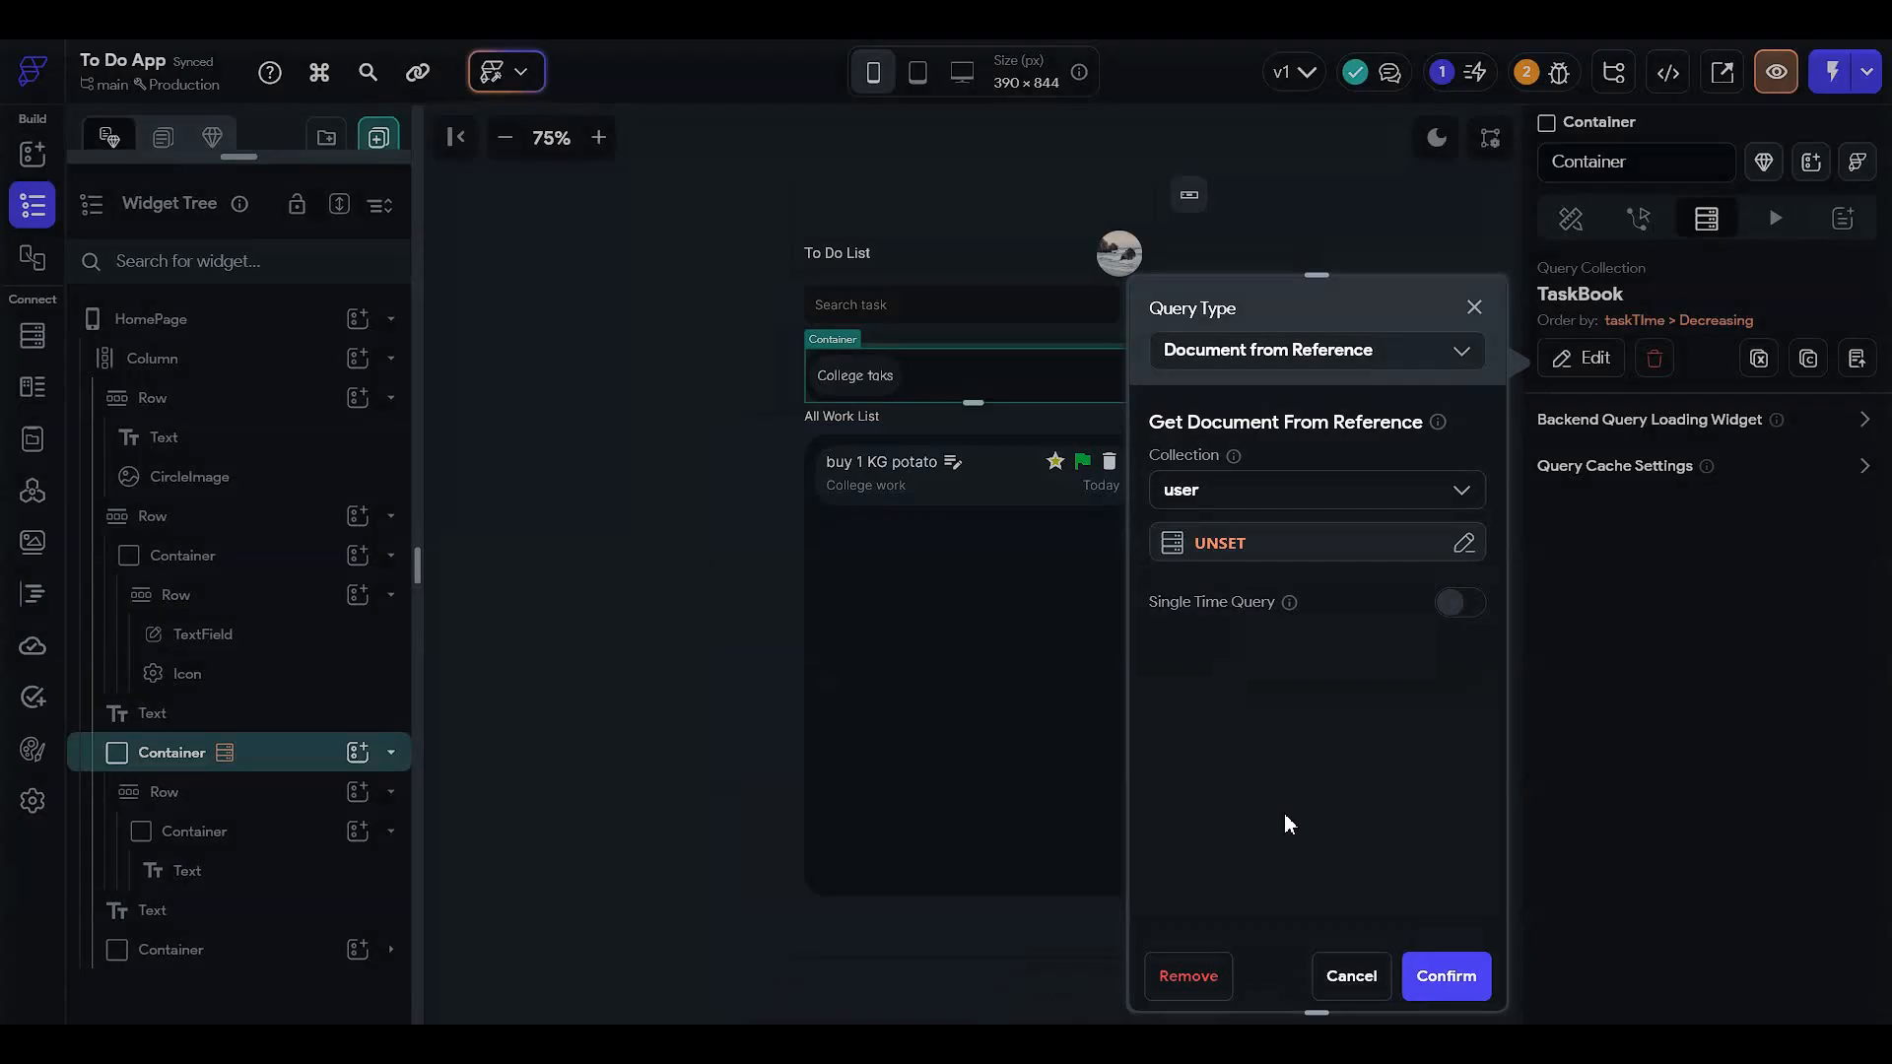
click(1351, 975)
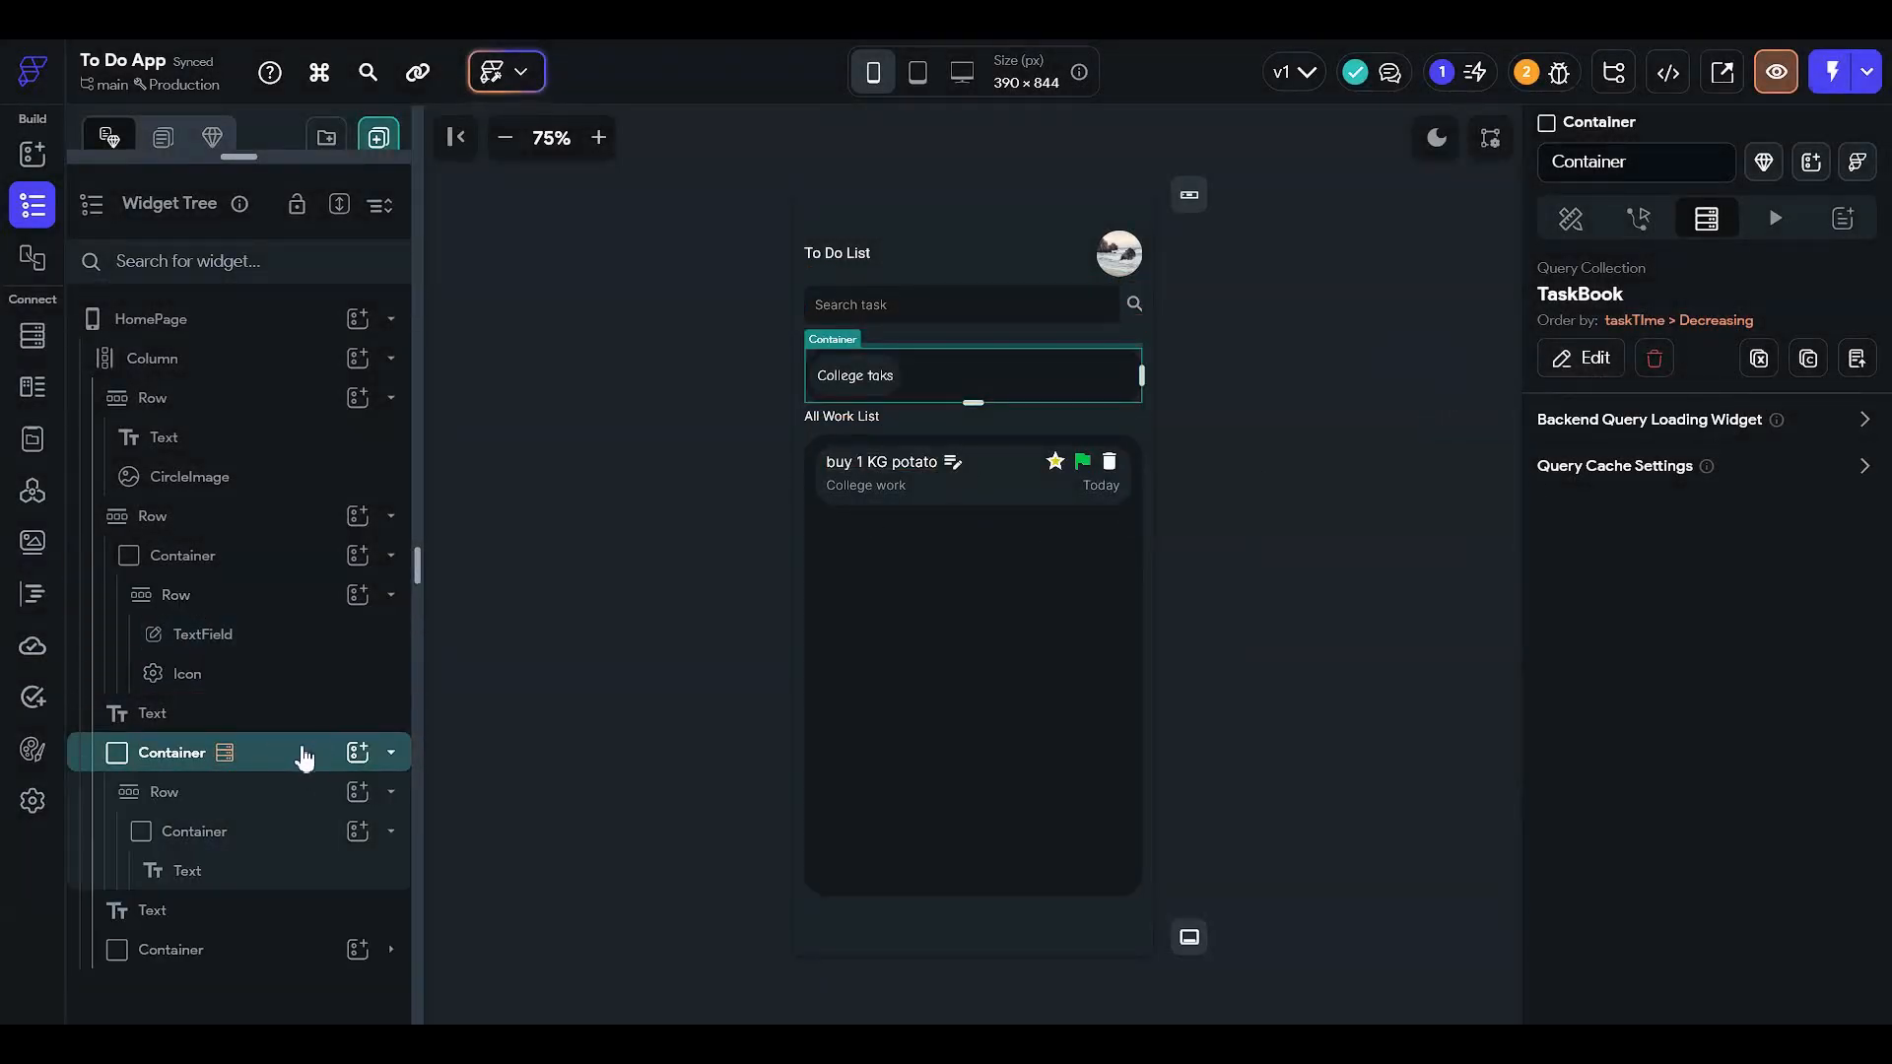
click(287, 791)
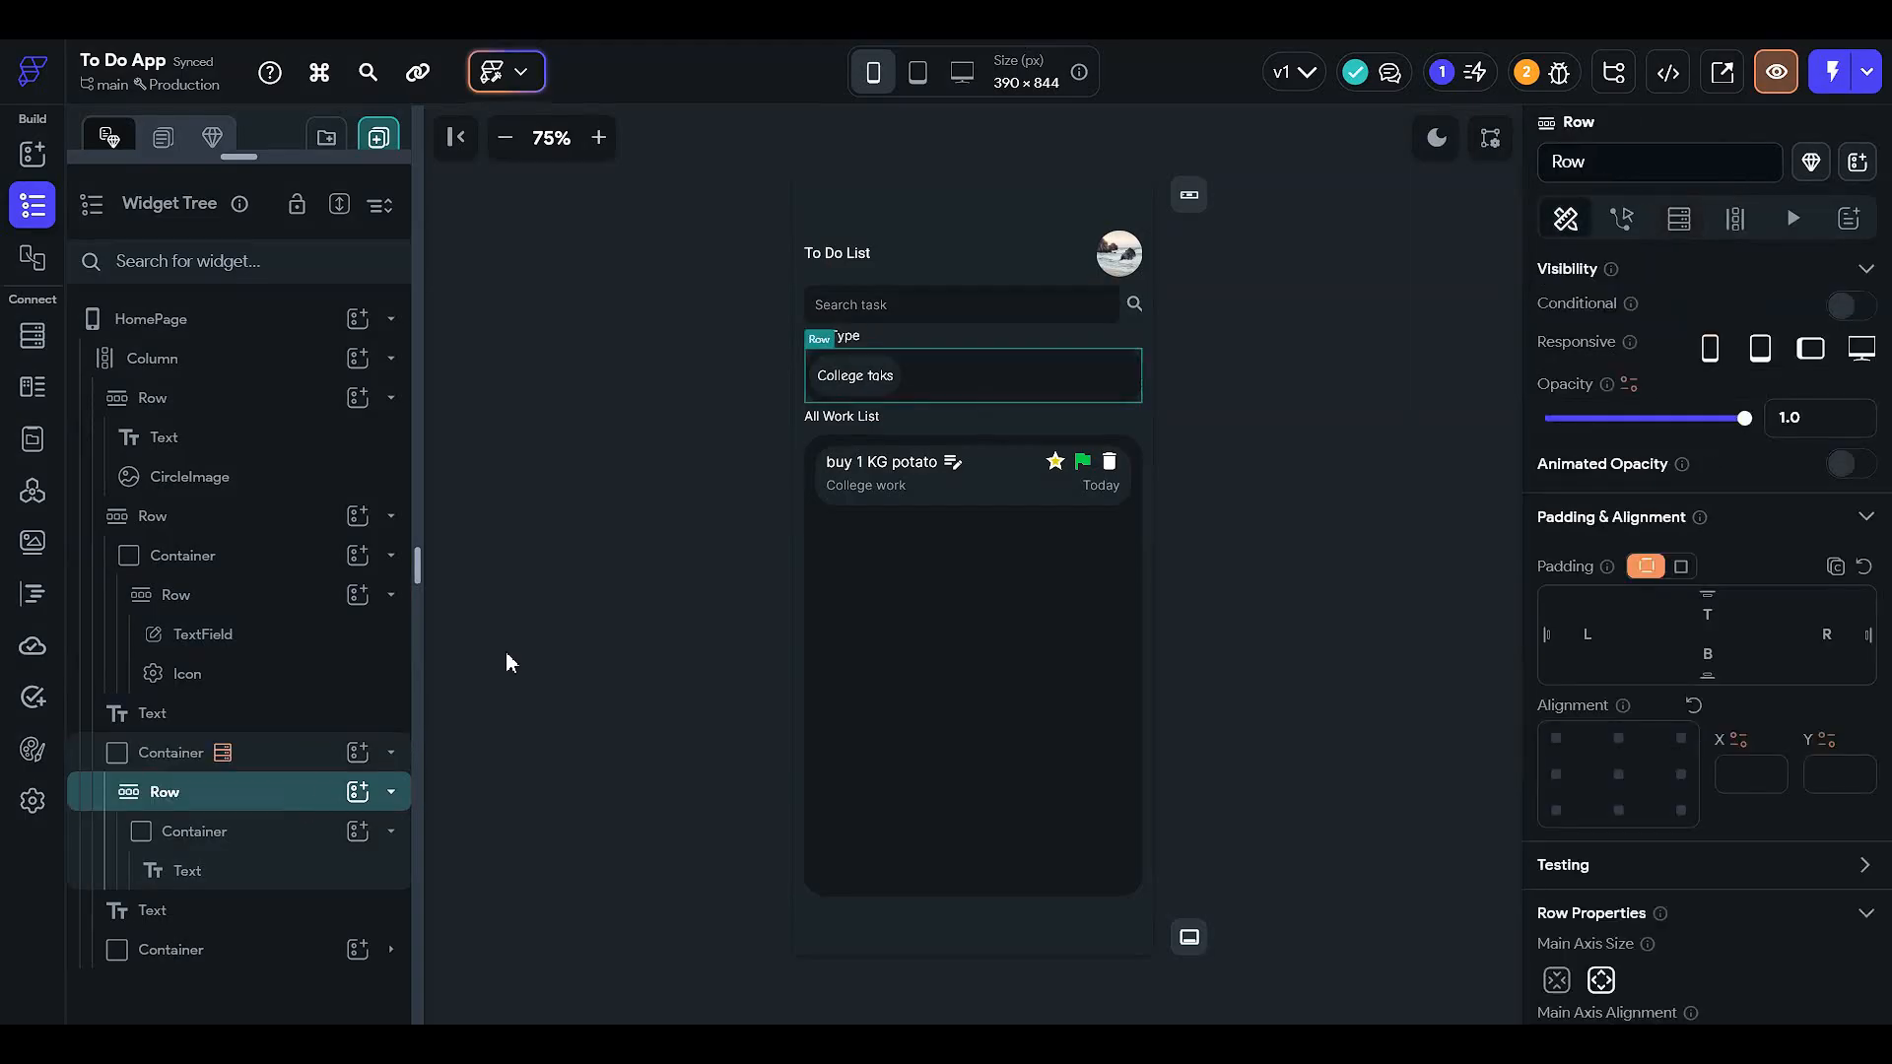
- Delete the container's TaskBook query and start a TaskBook collection query on the Row
click(268, 754)
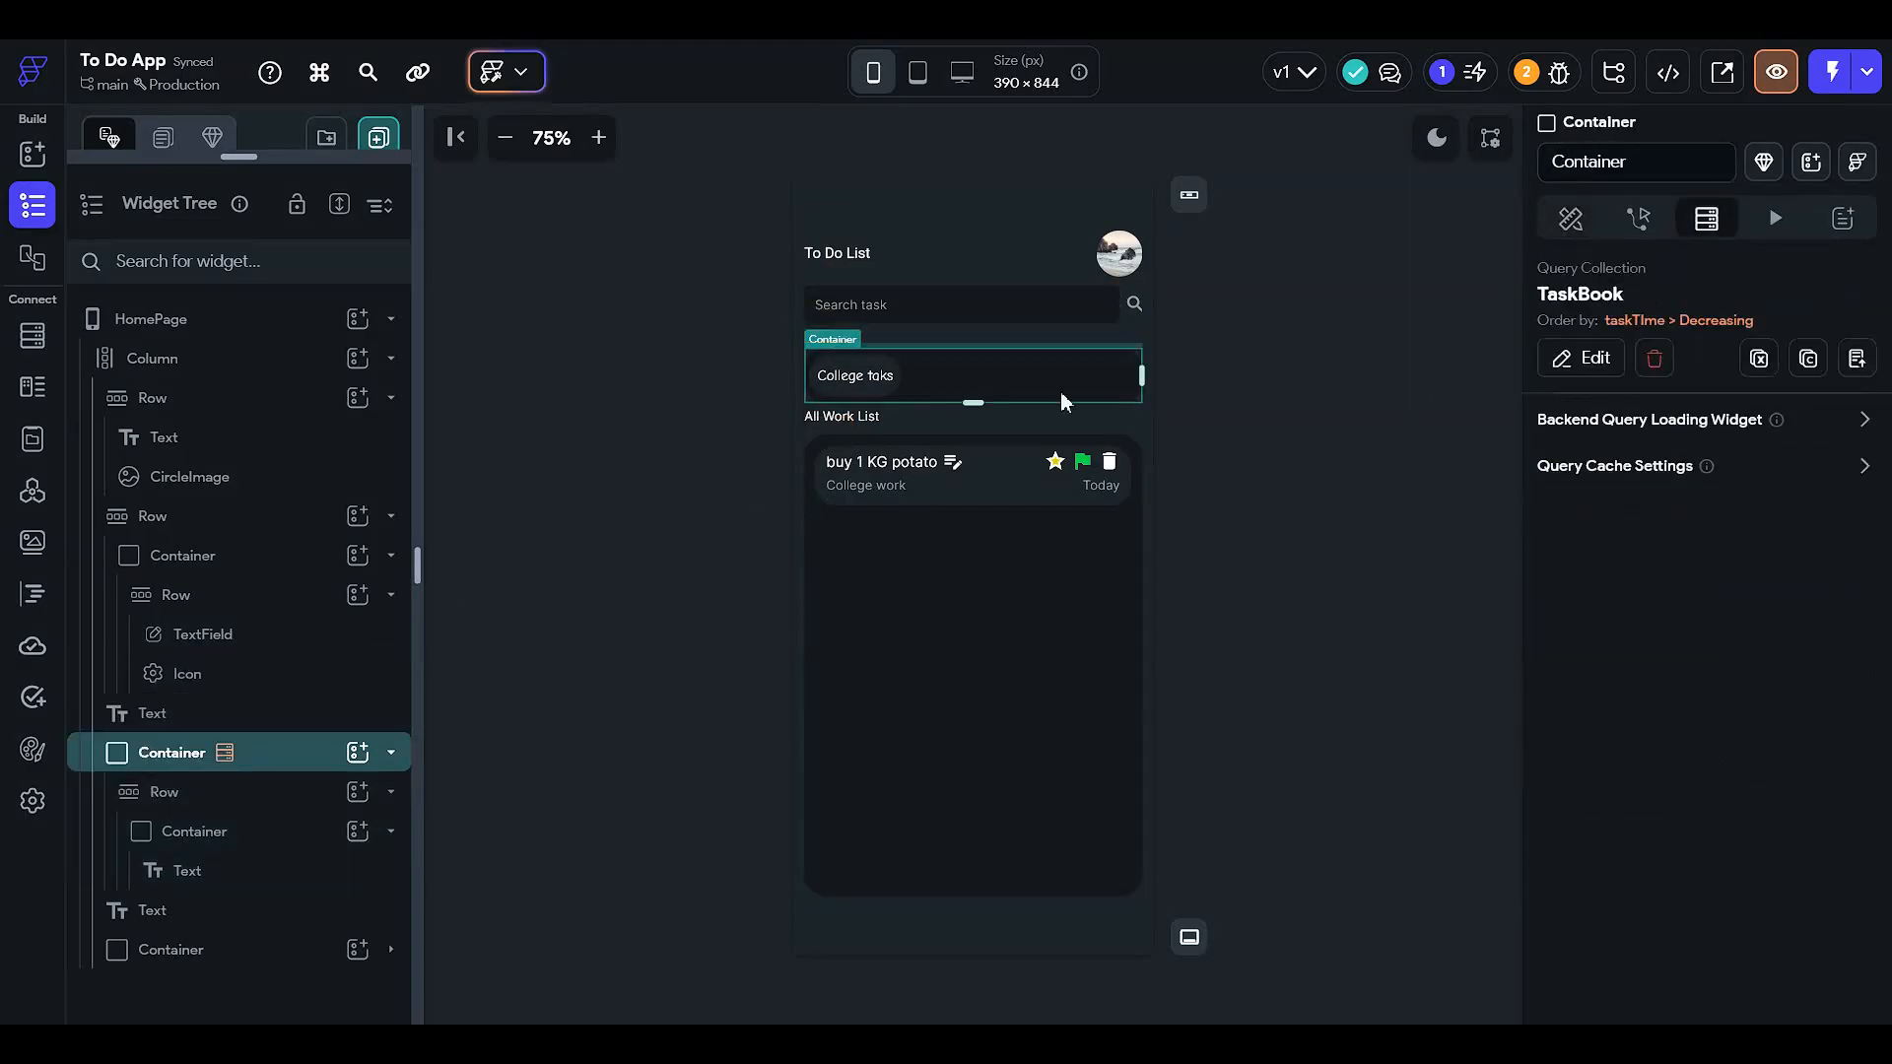
click(1655, 359)
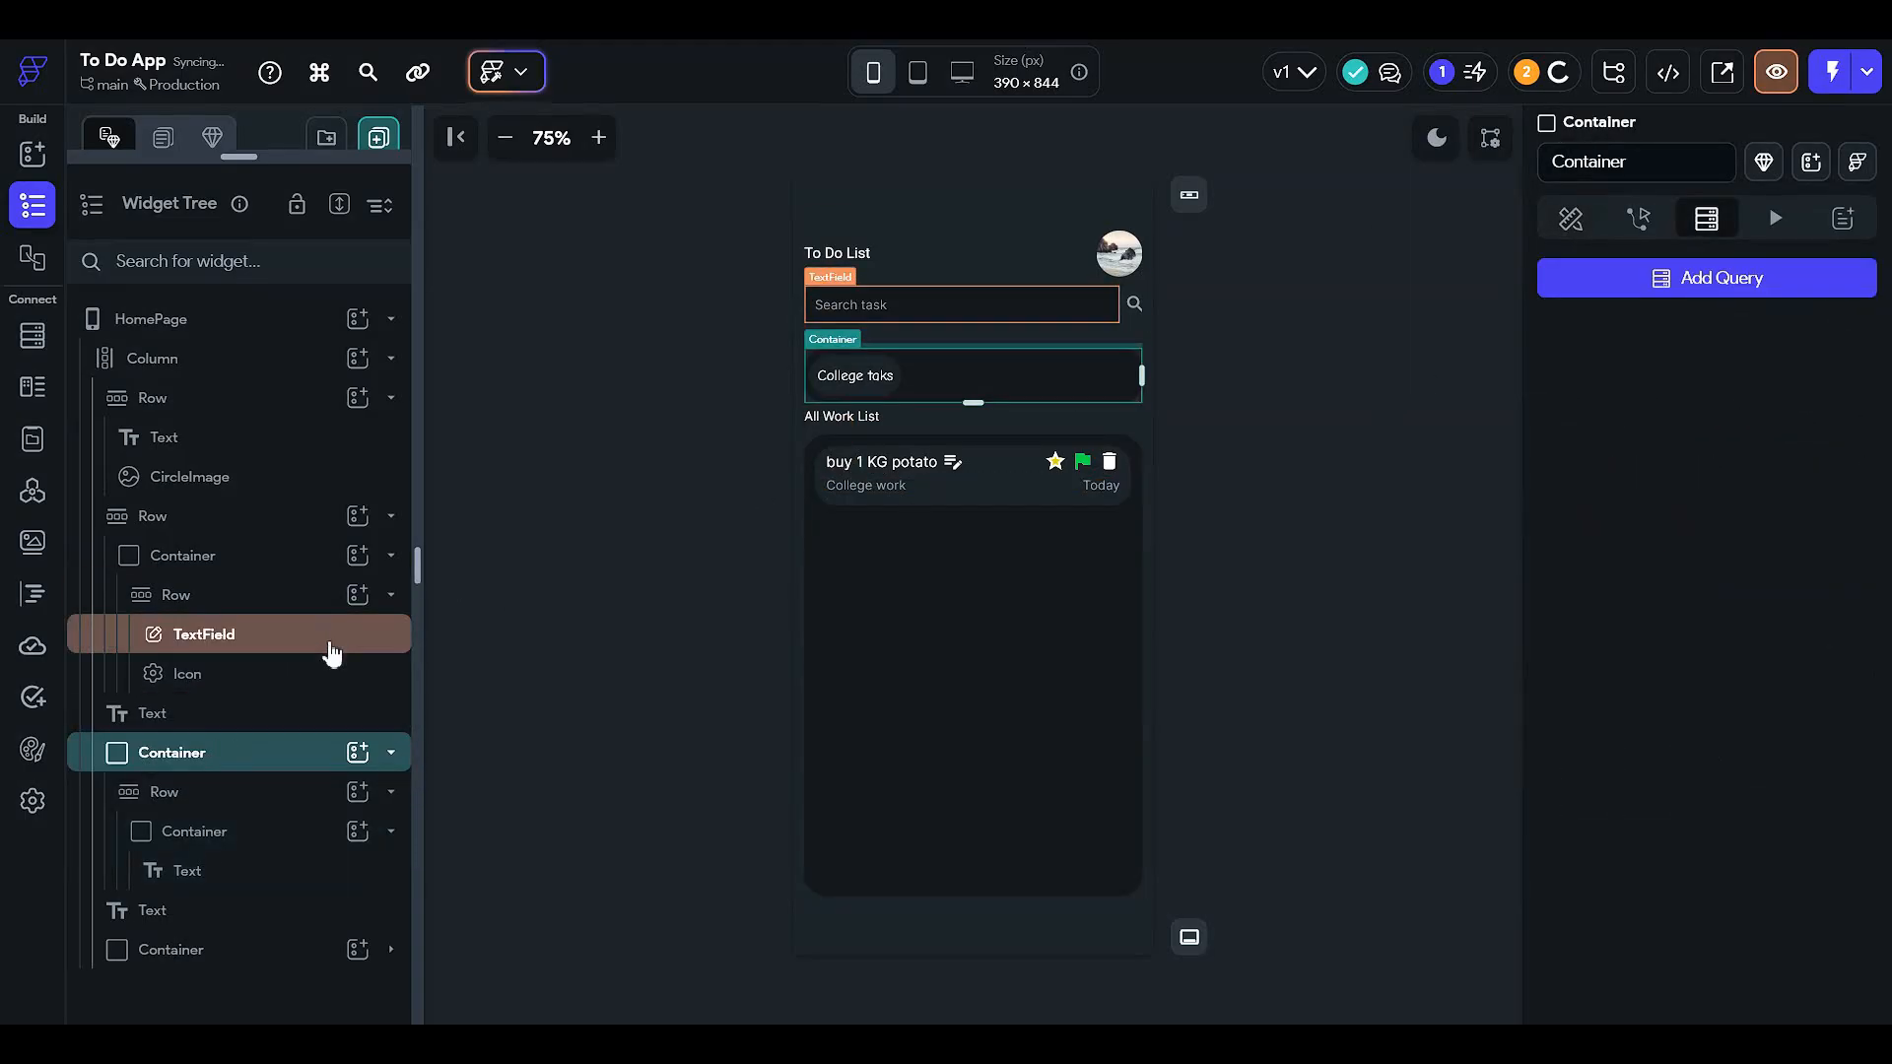
click(294, 793)
click(1678, 218)
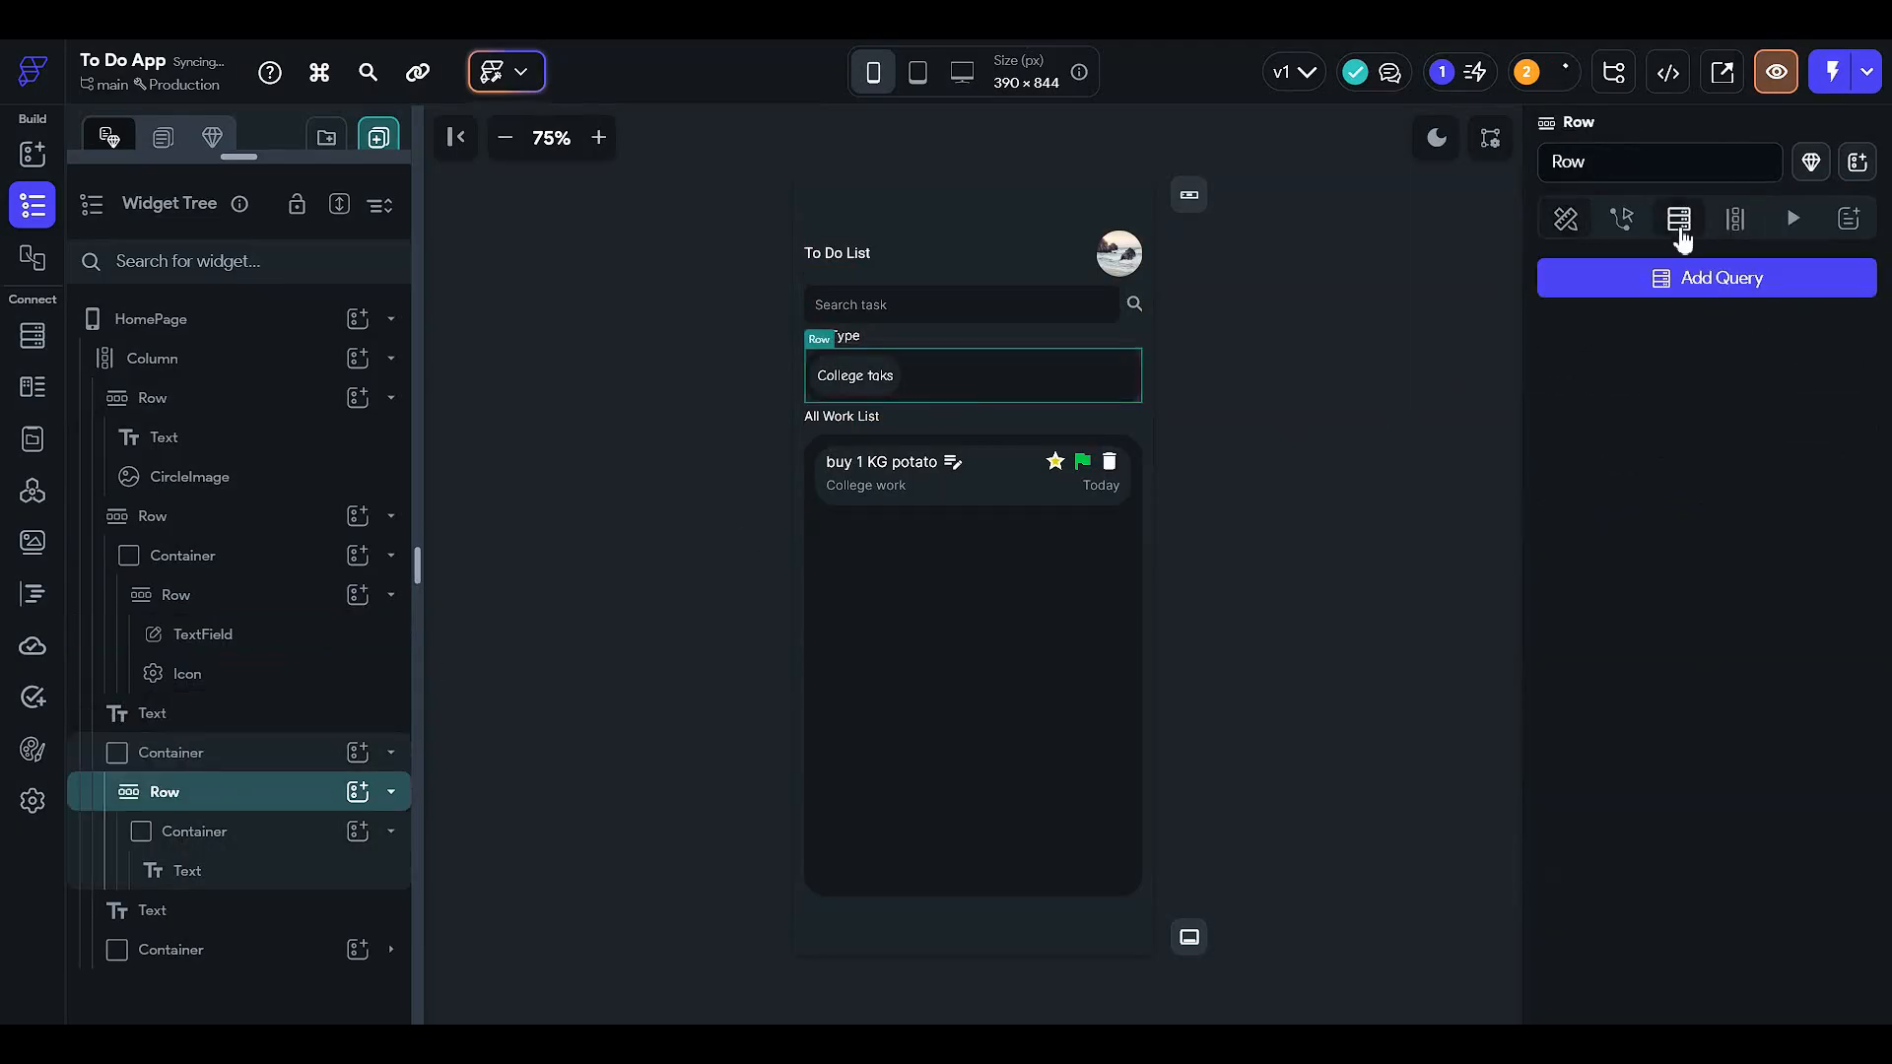
click(1693, 280)
click(1356, 331)
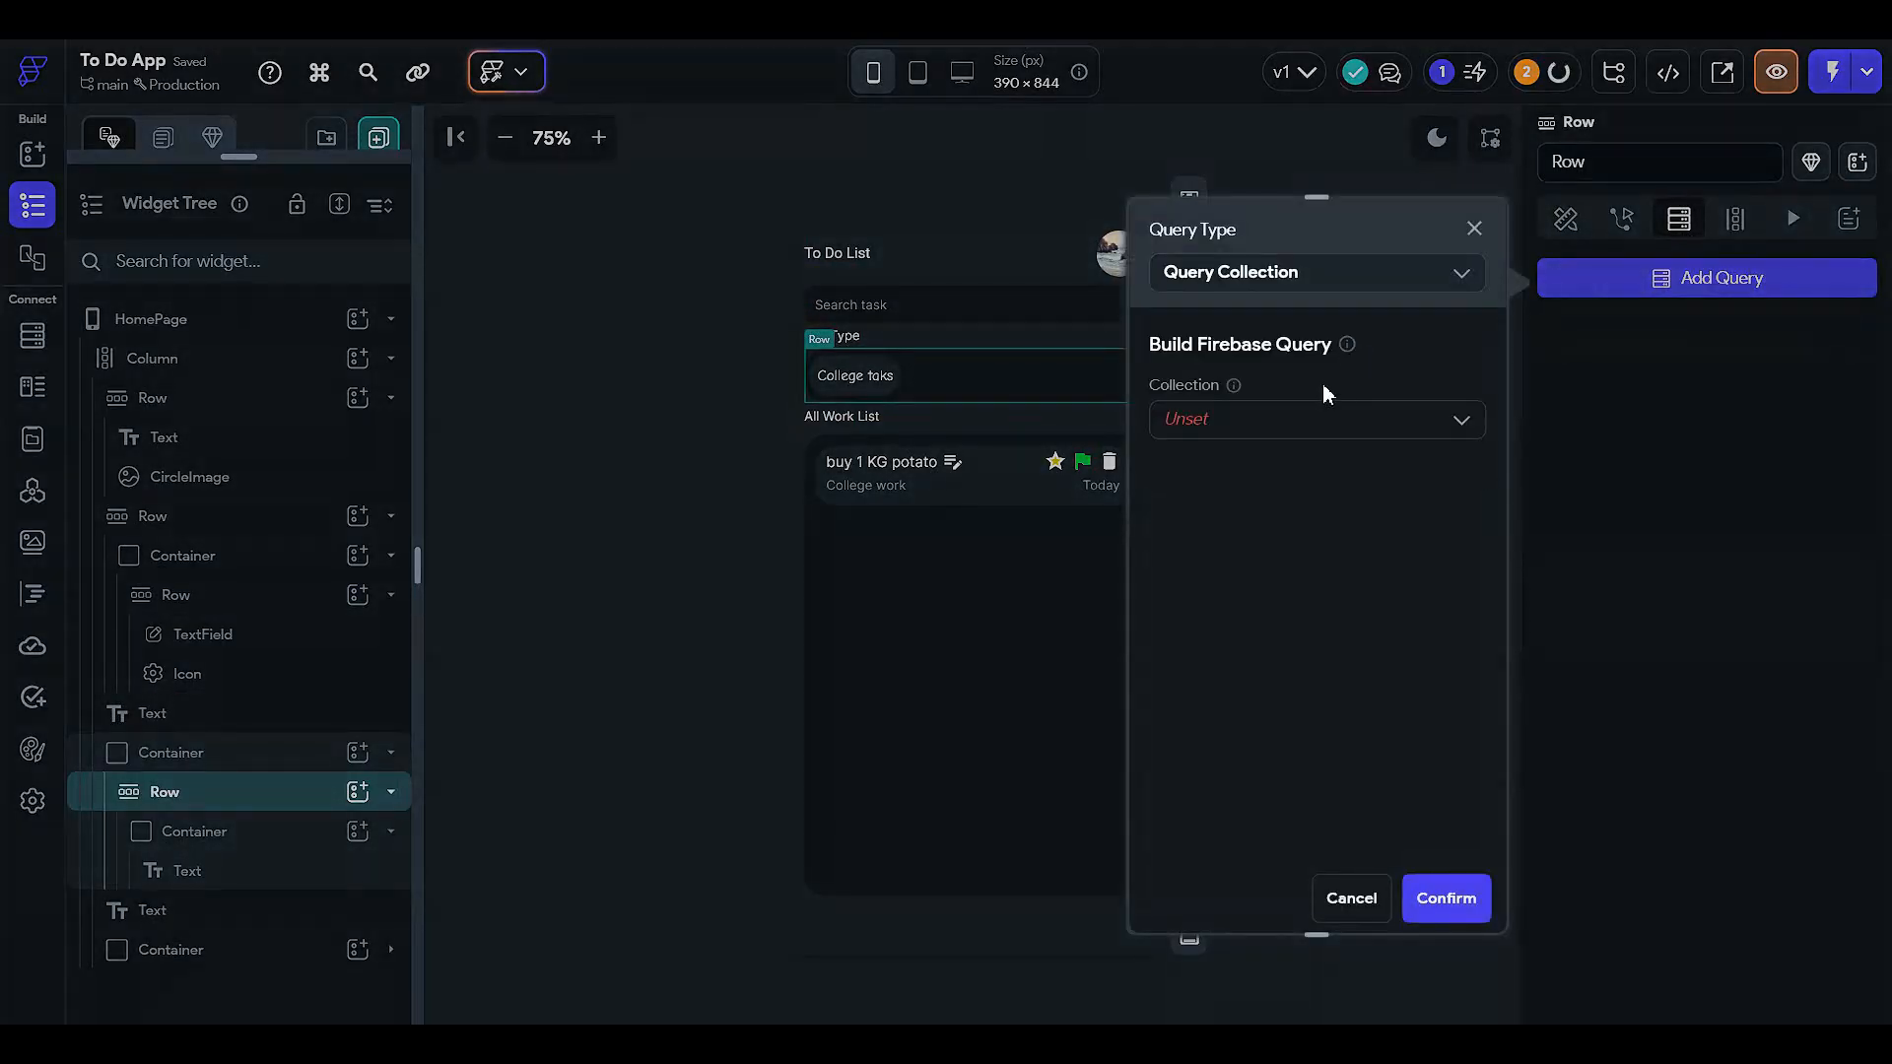
click(1321, 418)
click(1290, 532)
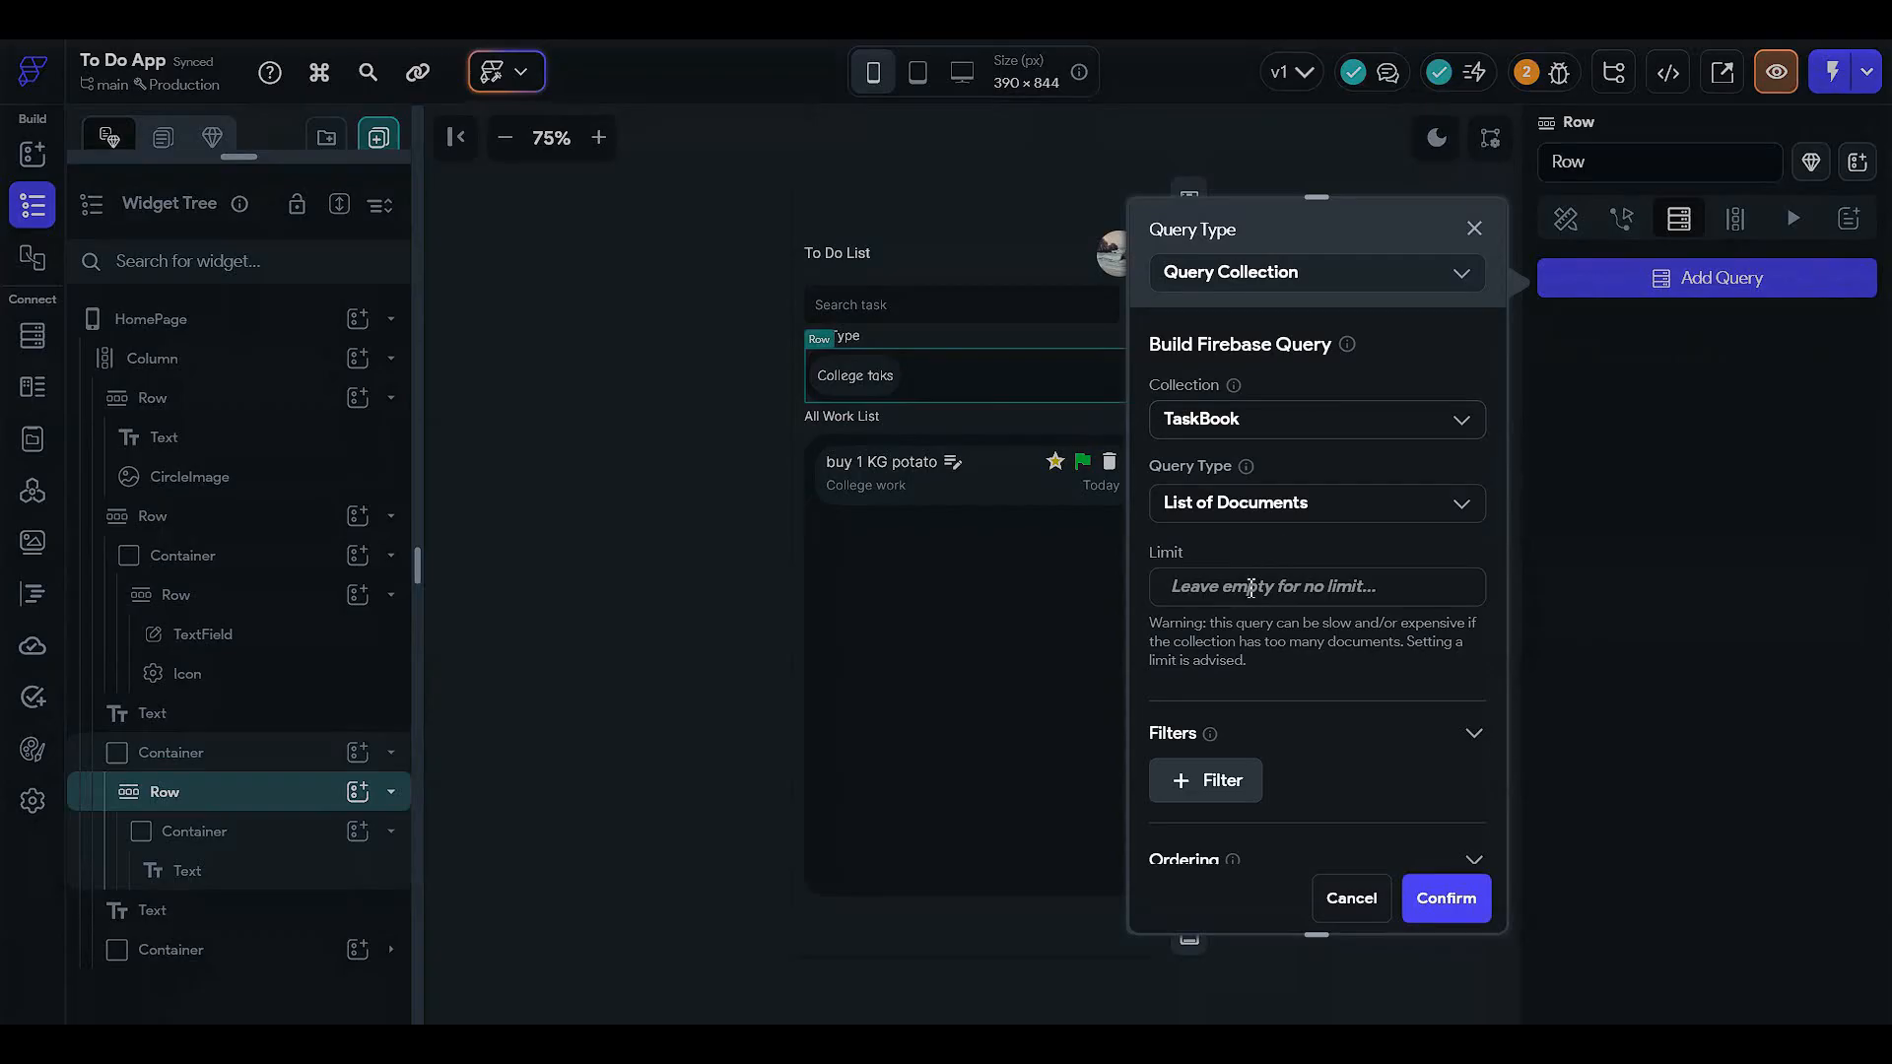
- Add a filter requiring userRef to equal a value from the signed-in user
scroll(1279, 638, down, 2)
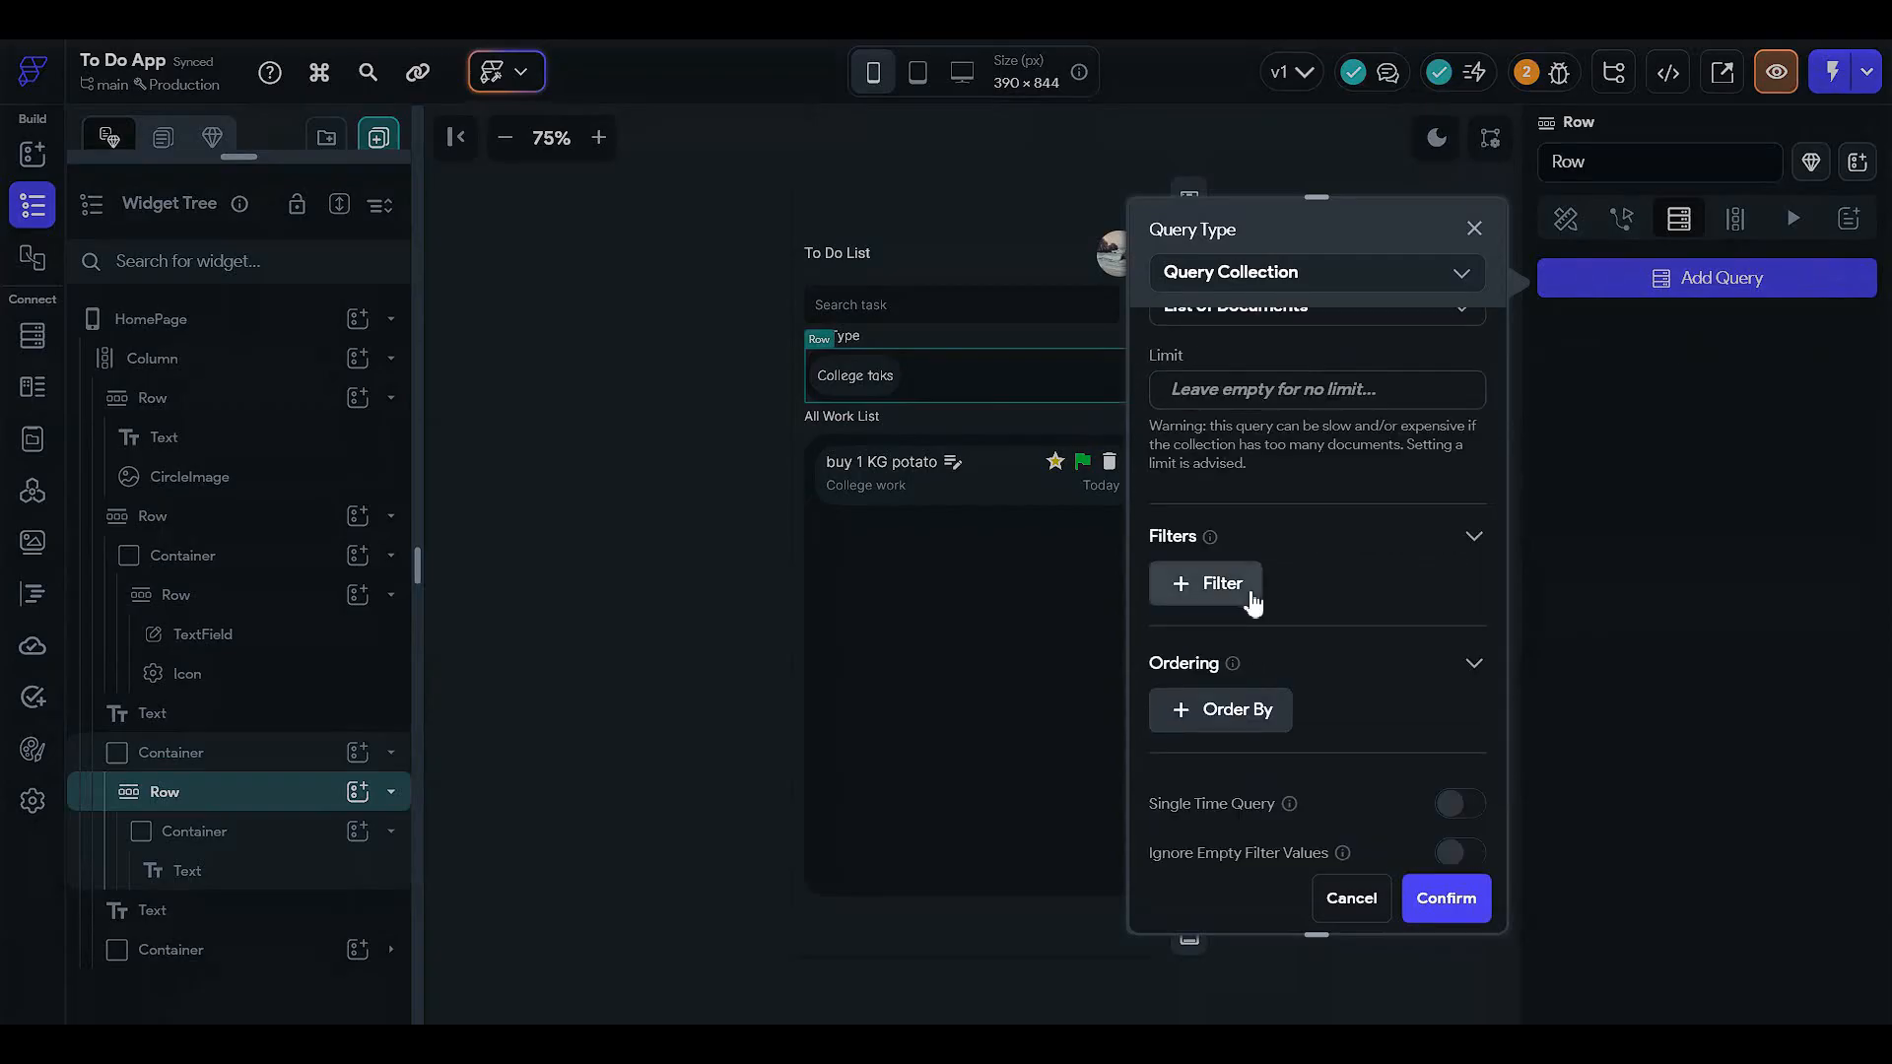
click(1218, 581)
scroll(1220, 552, down, 2)
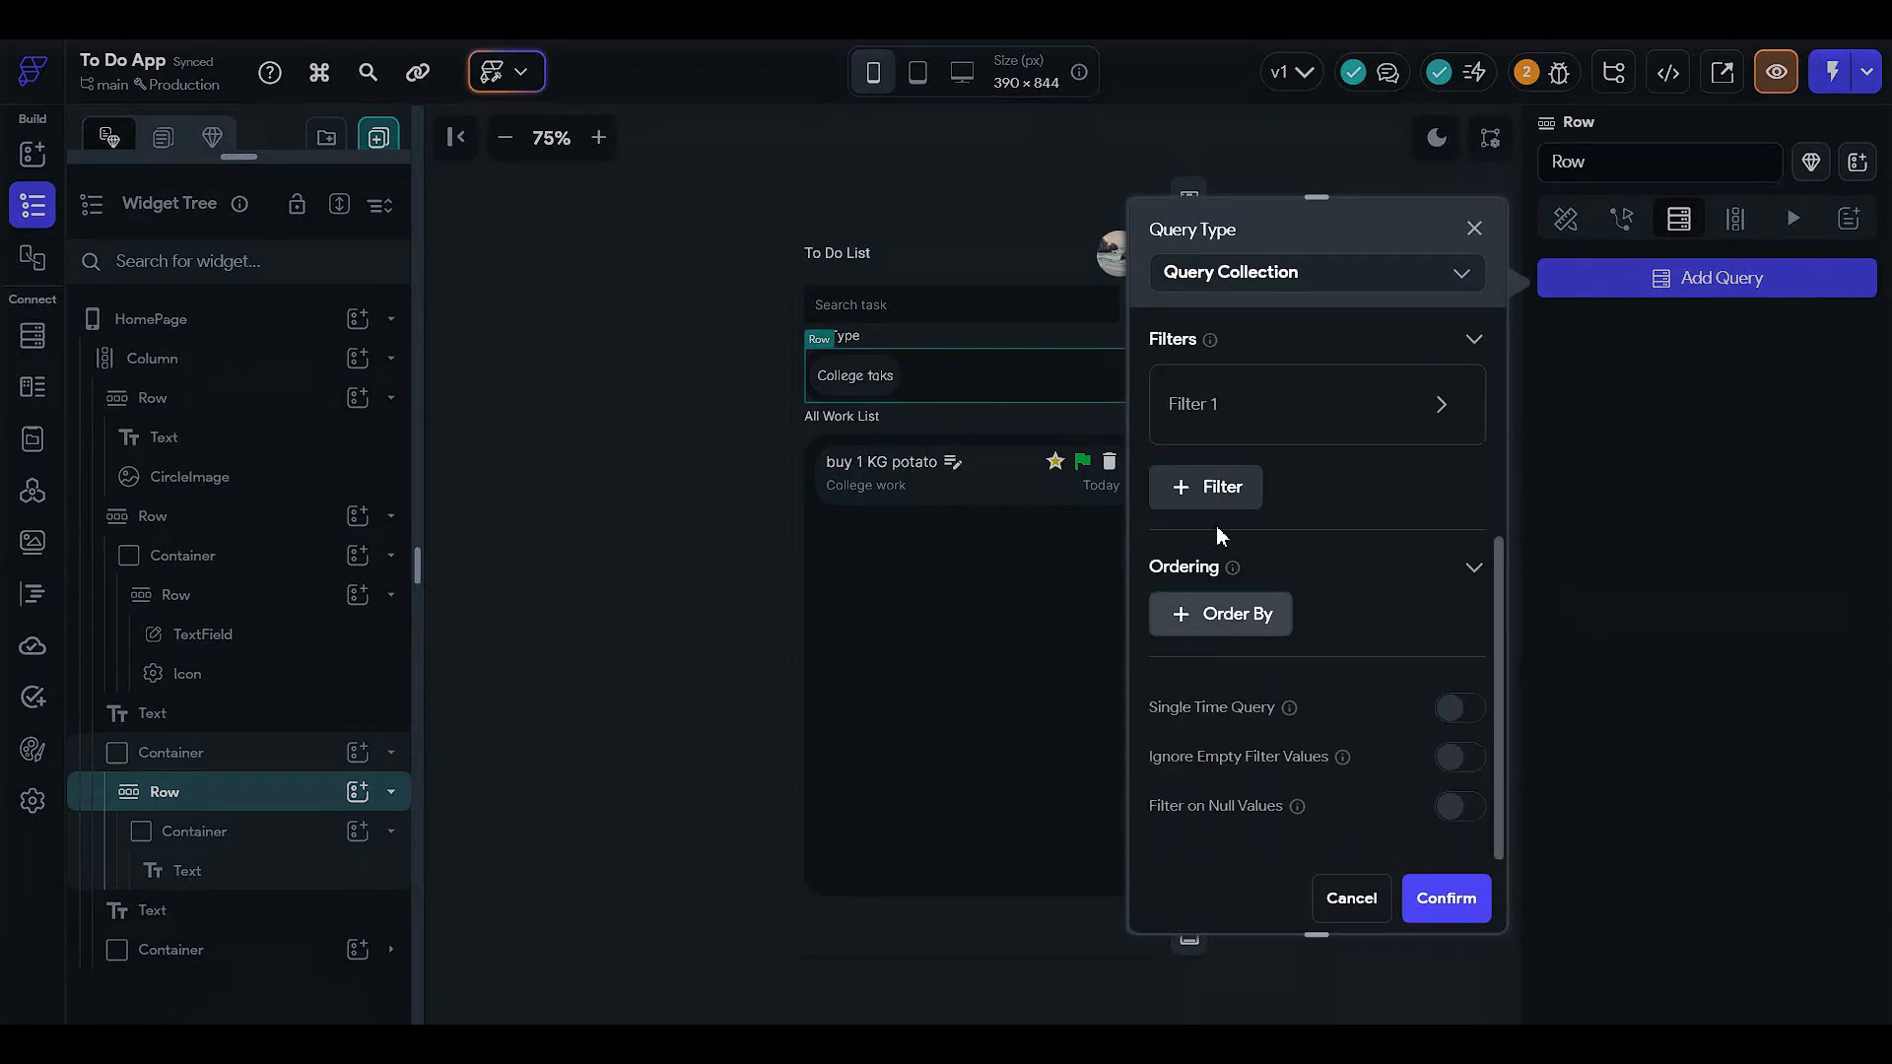
click(1220, 448)
click(1219, 532)
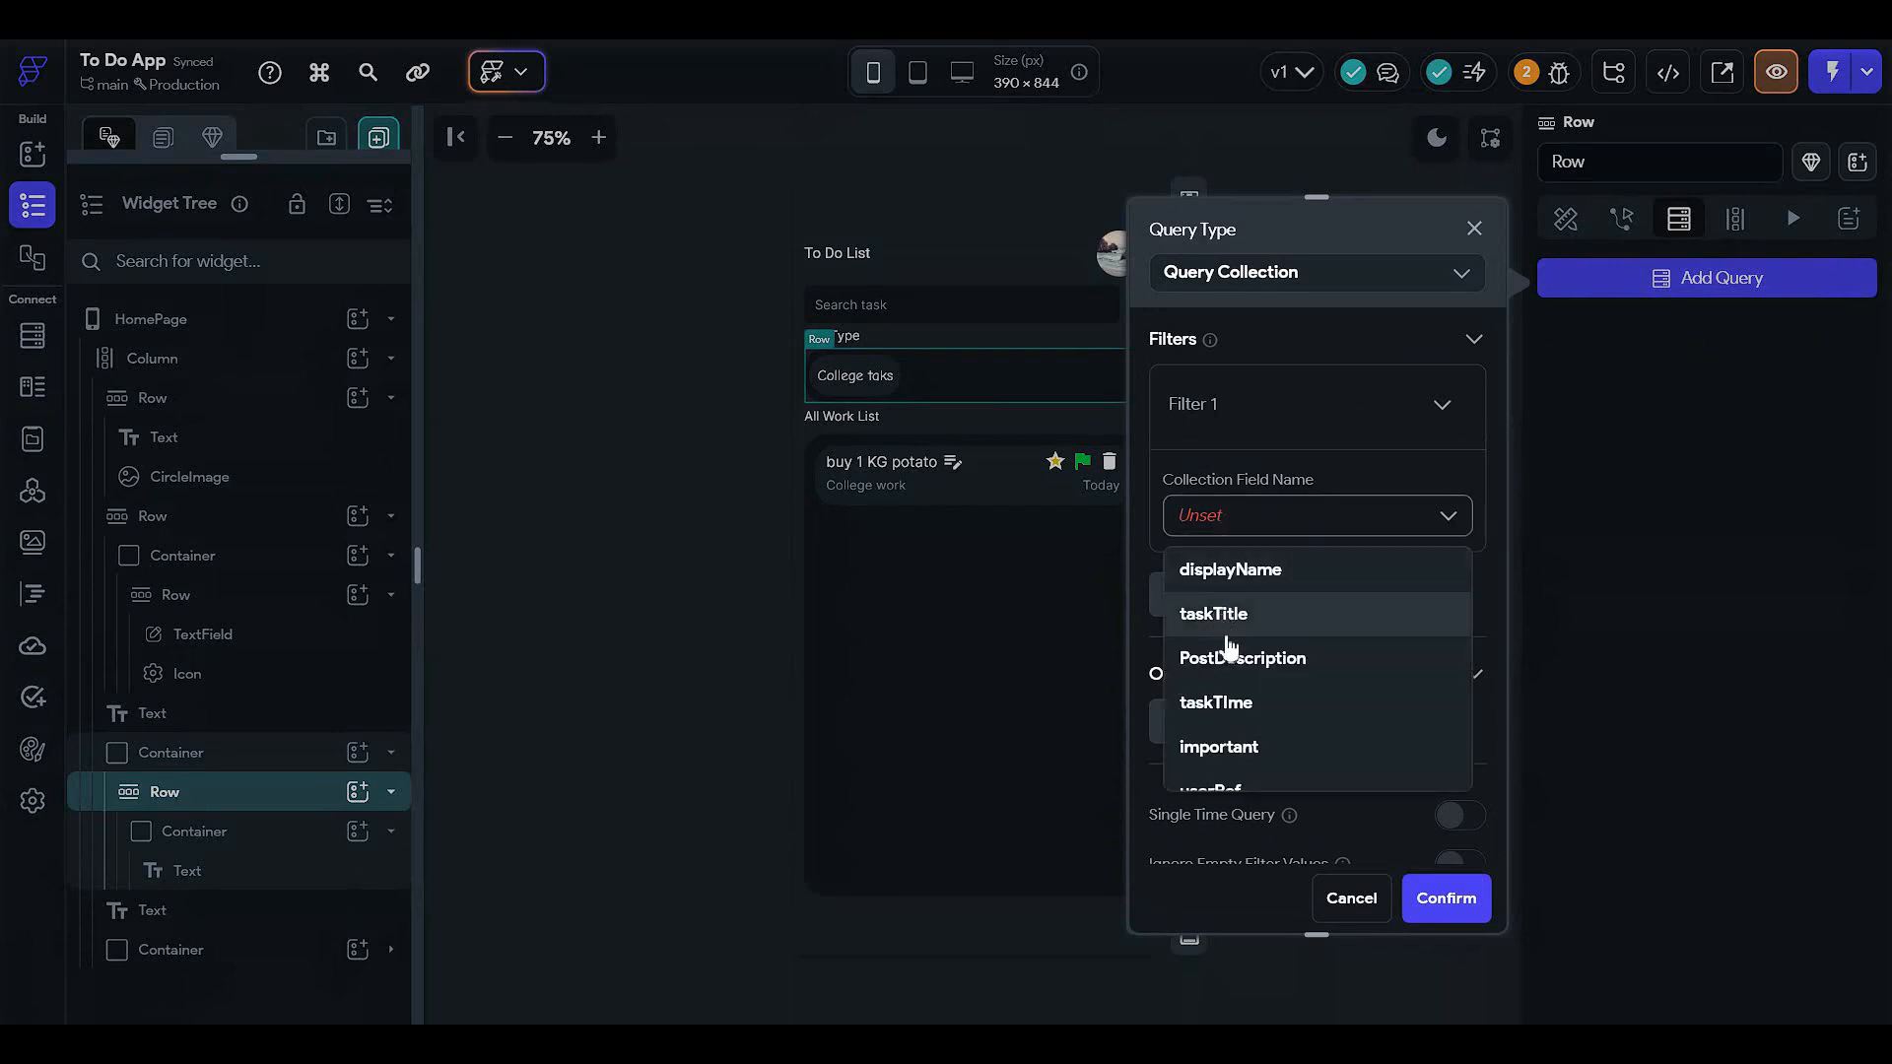
scroll(1254, 689, down, 1)
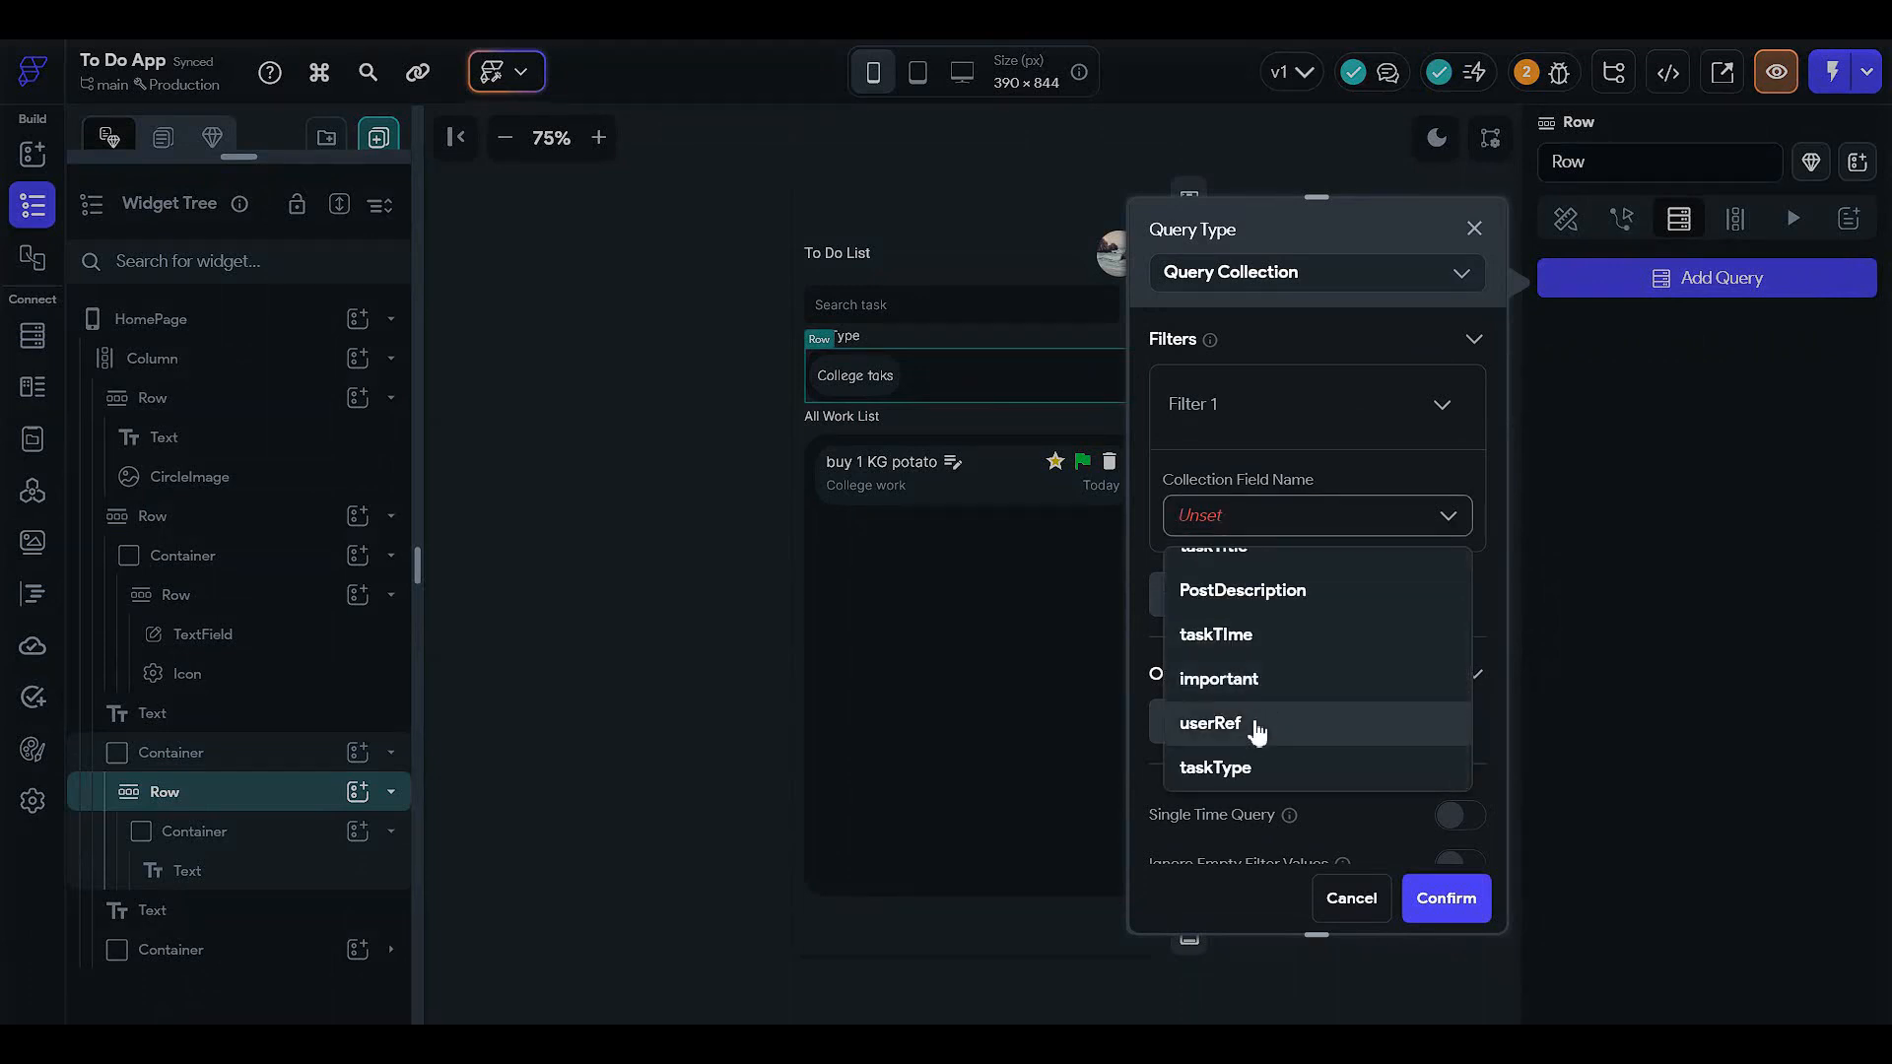
click(1256, 726)
click(1224, 623)
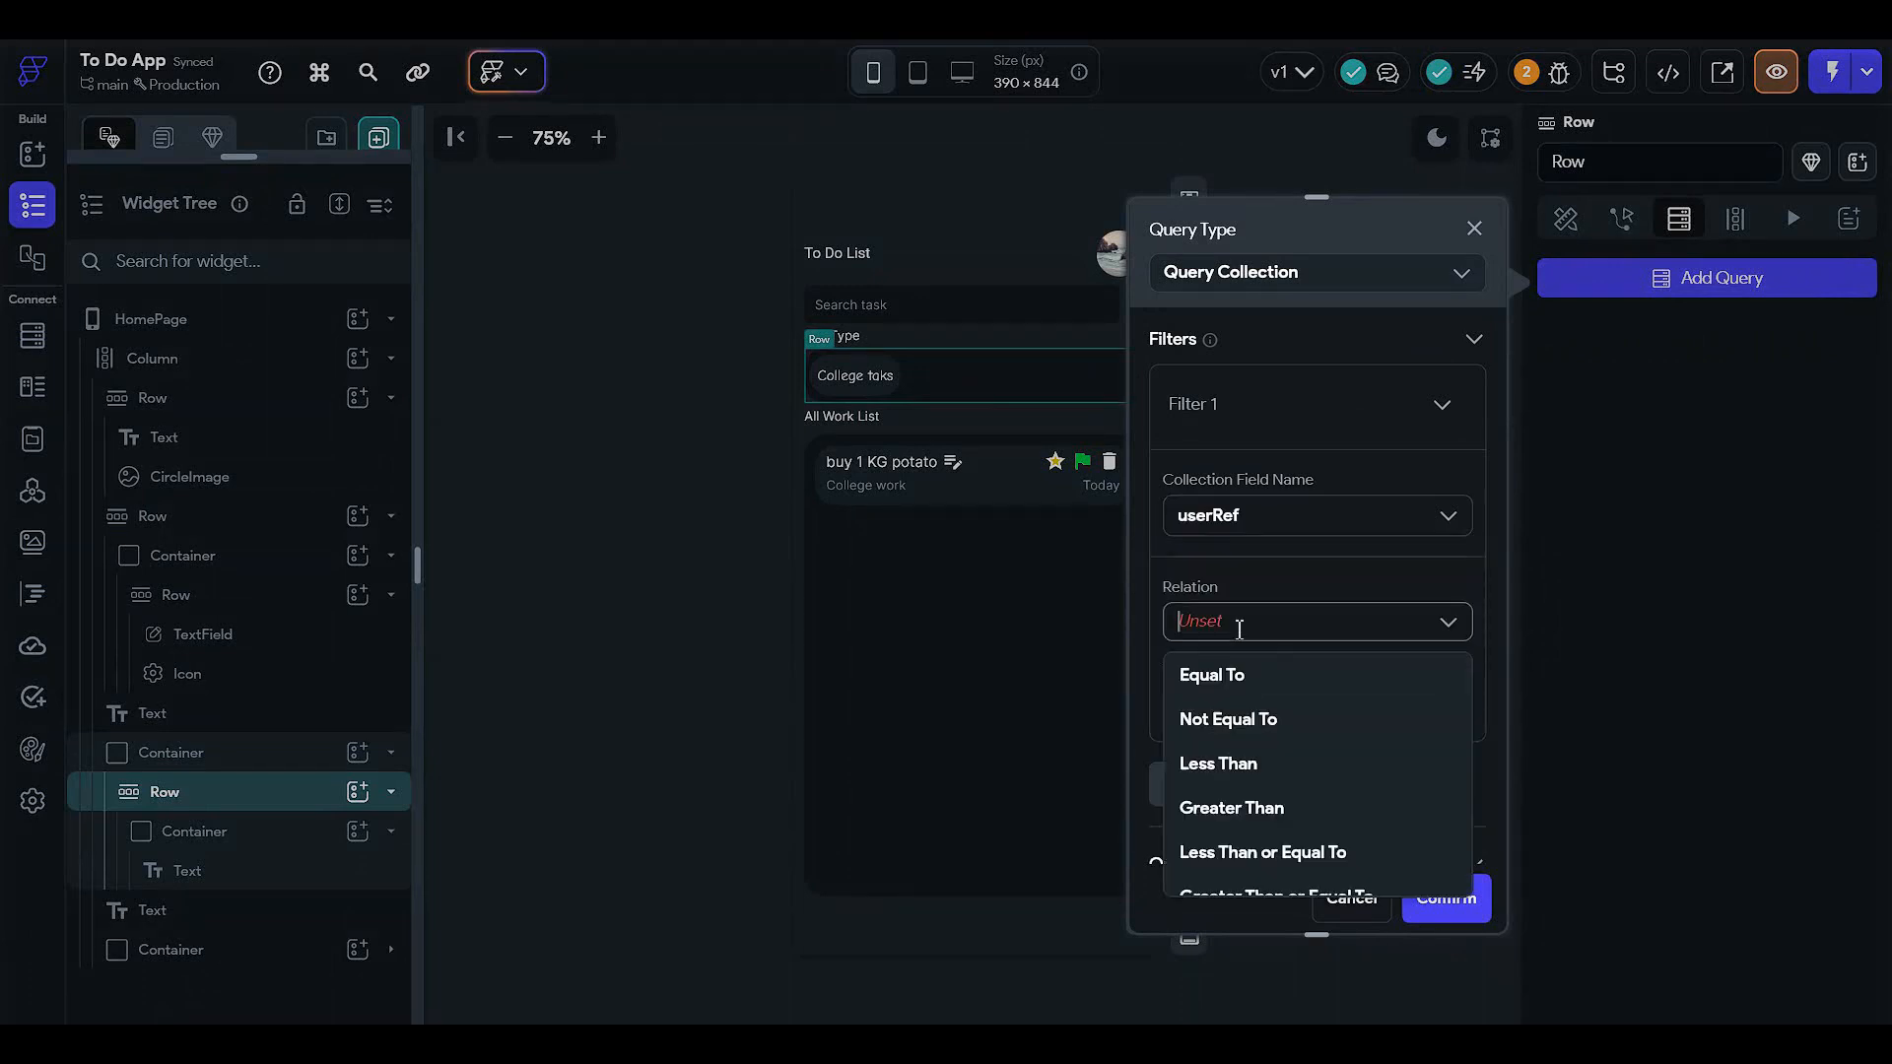
click(1230, 676)
click(1226, 700)
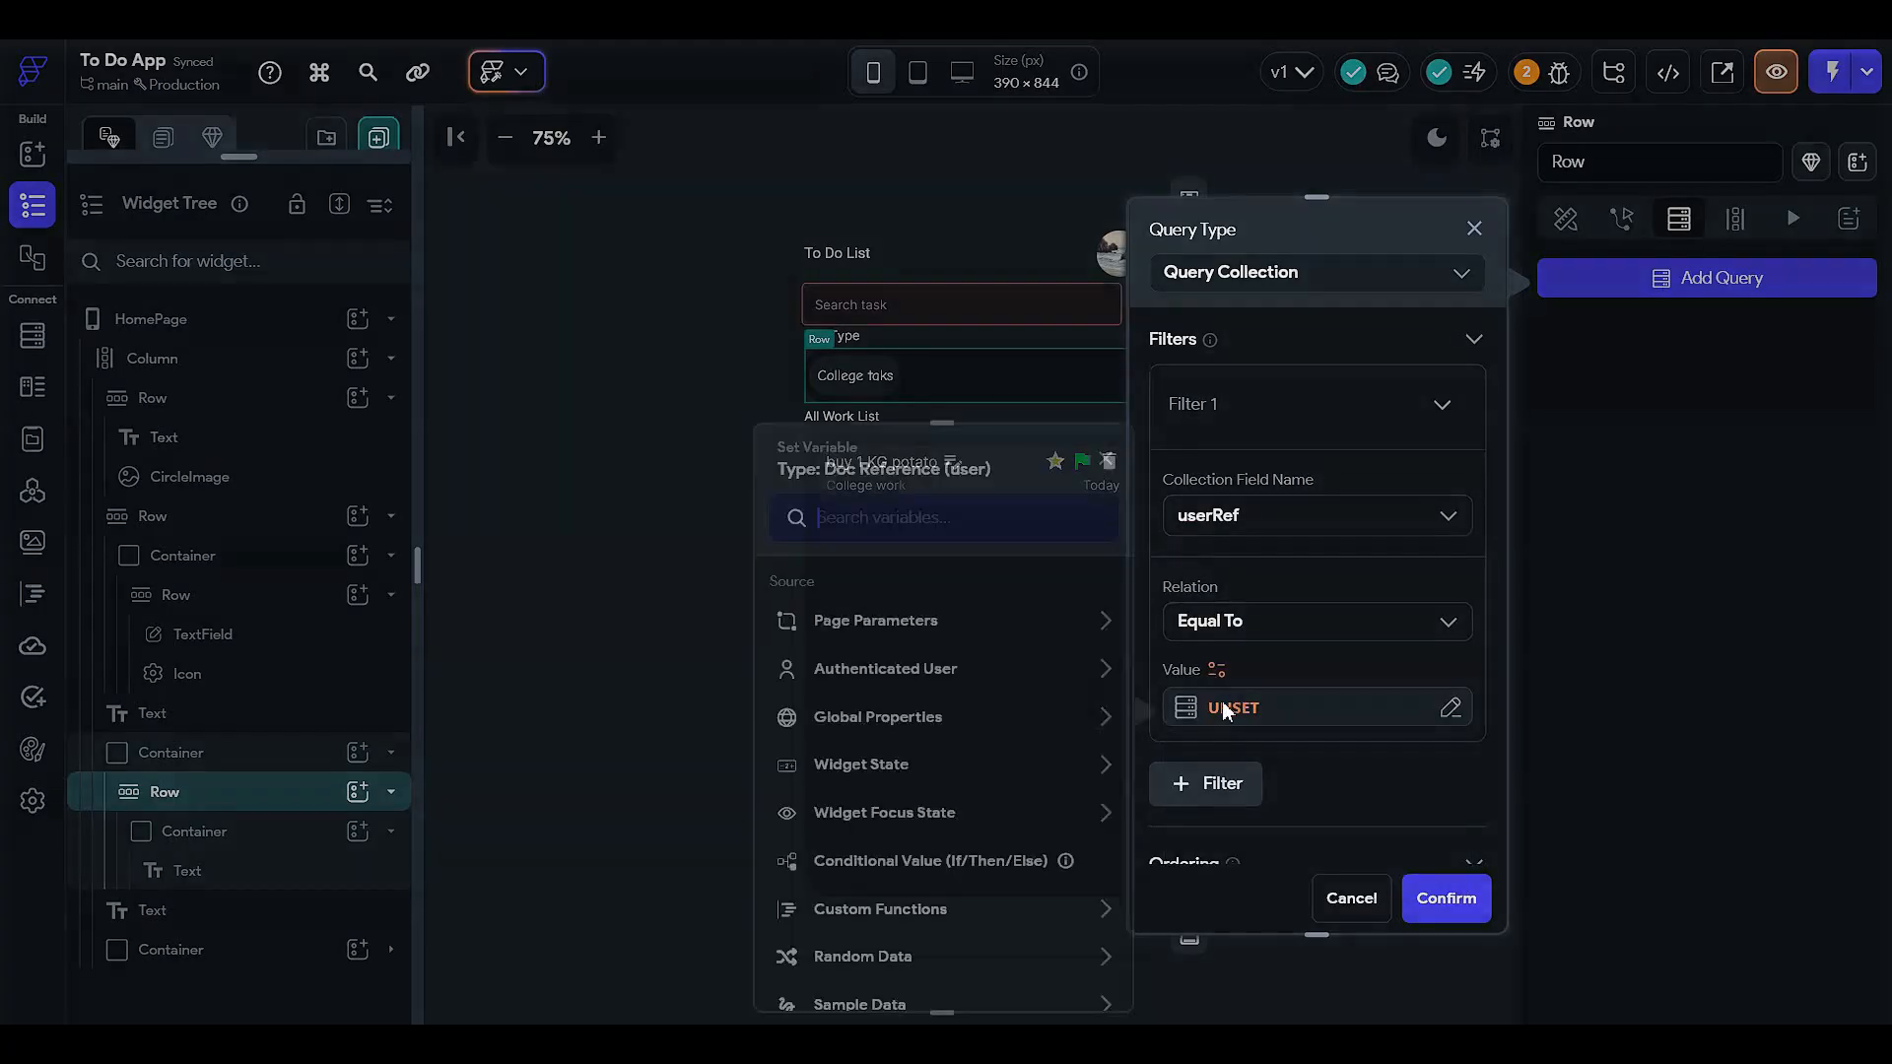
click(951, 676)
- Cancel the unfinished Row query and open the Firestore schema of the user collection
scroll(967, 760, down, 5)
scroll(967, 760, up, 5)
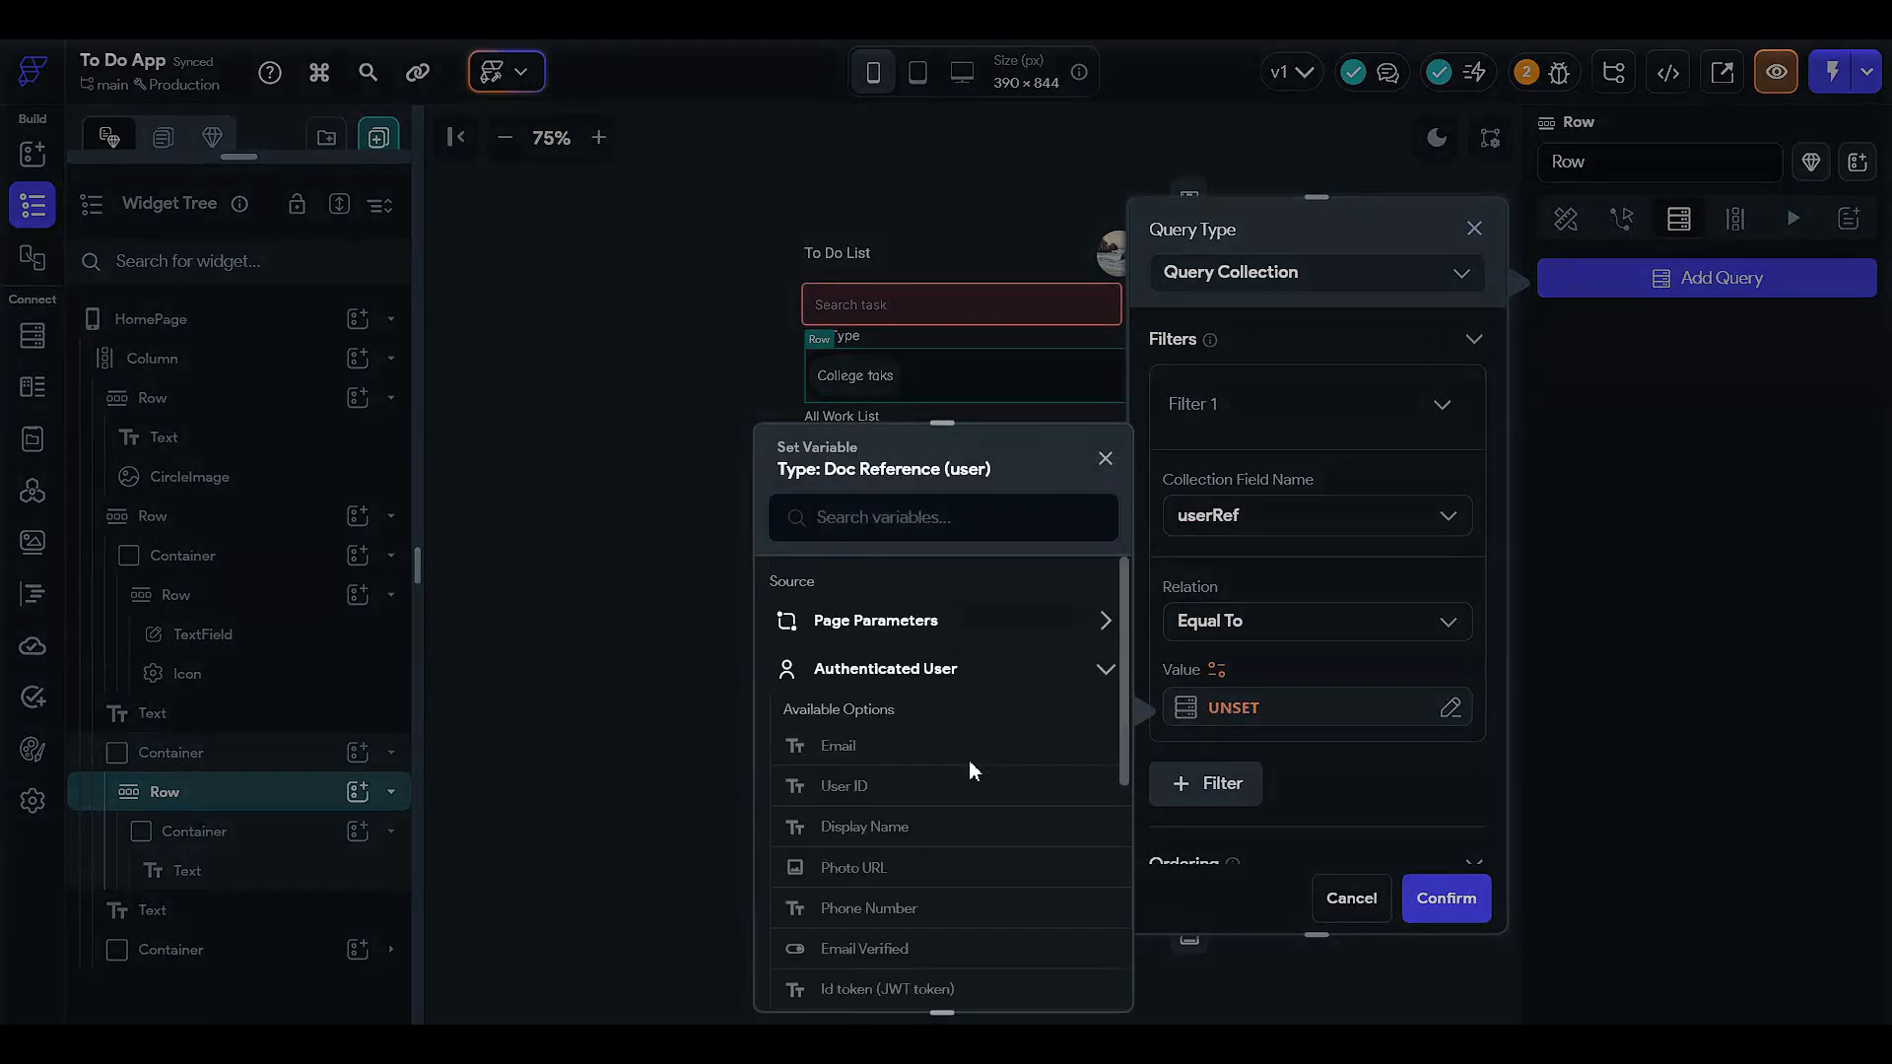
scroll(930, 729, down, 5)
scroll(938, 739, up, 5)
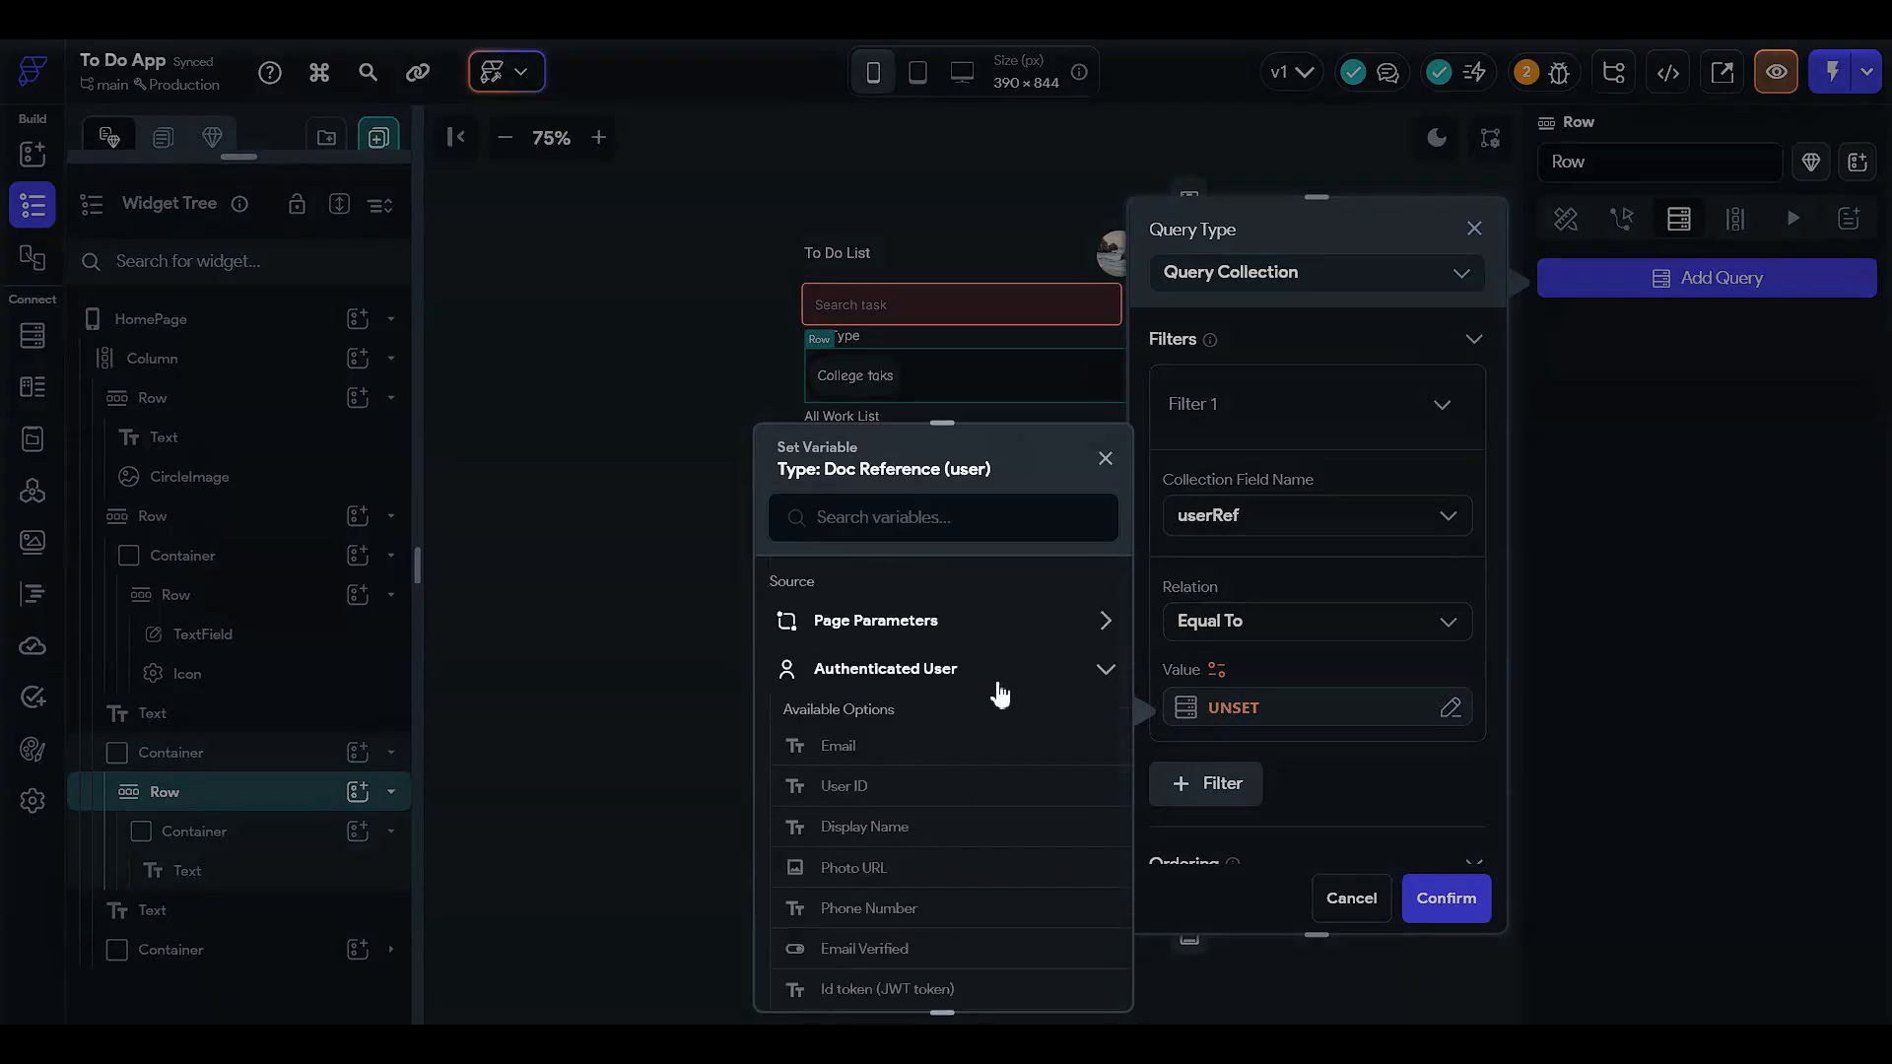
click(1241, 725)
click(1350, 898)
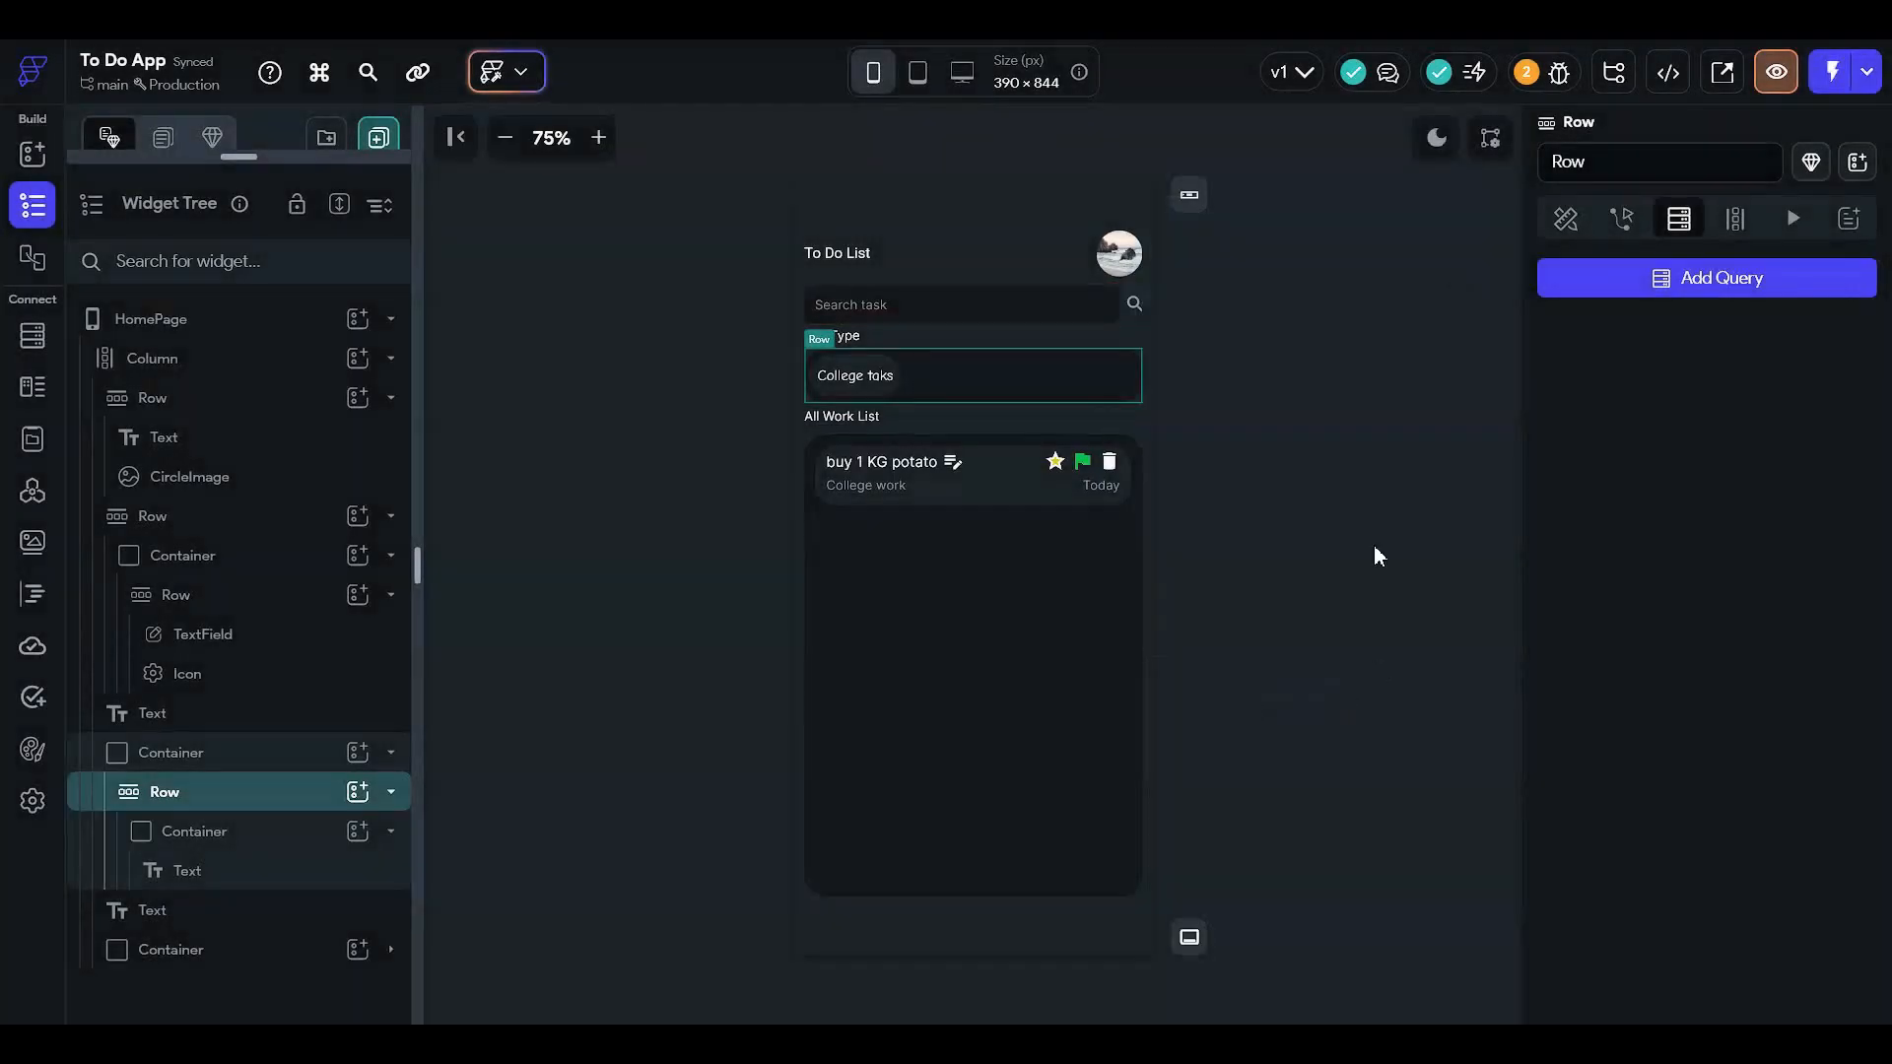
click(1565, 218)
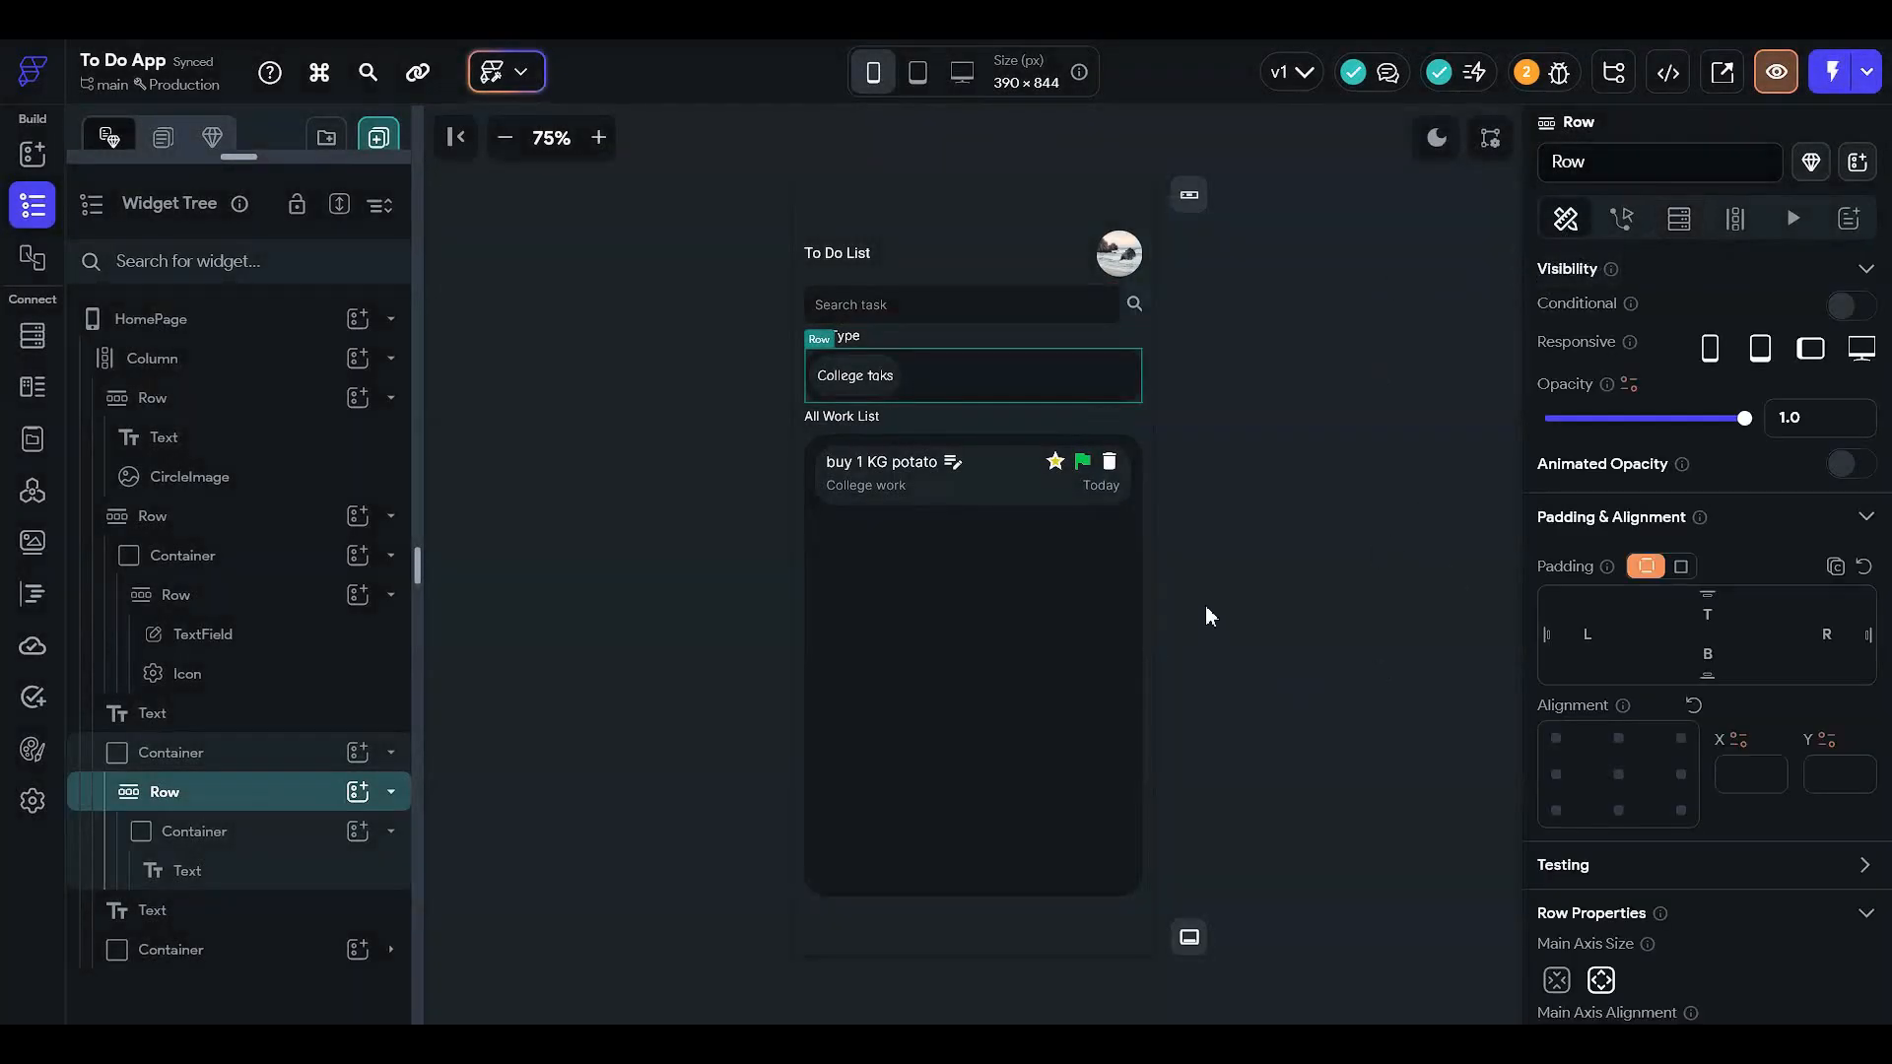
click(32, 335)
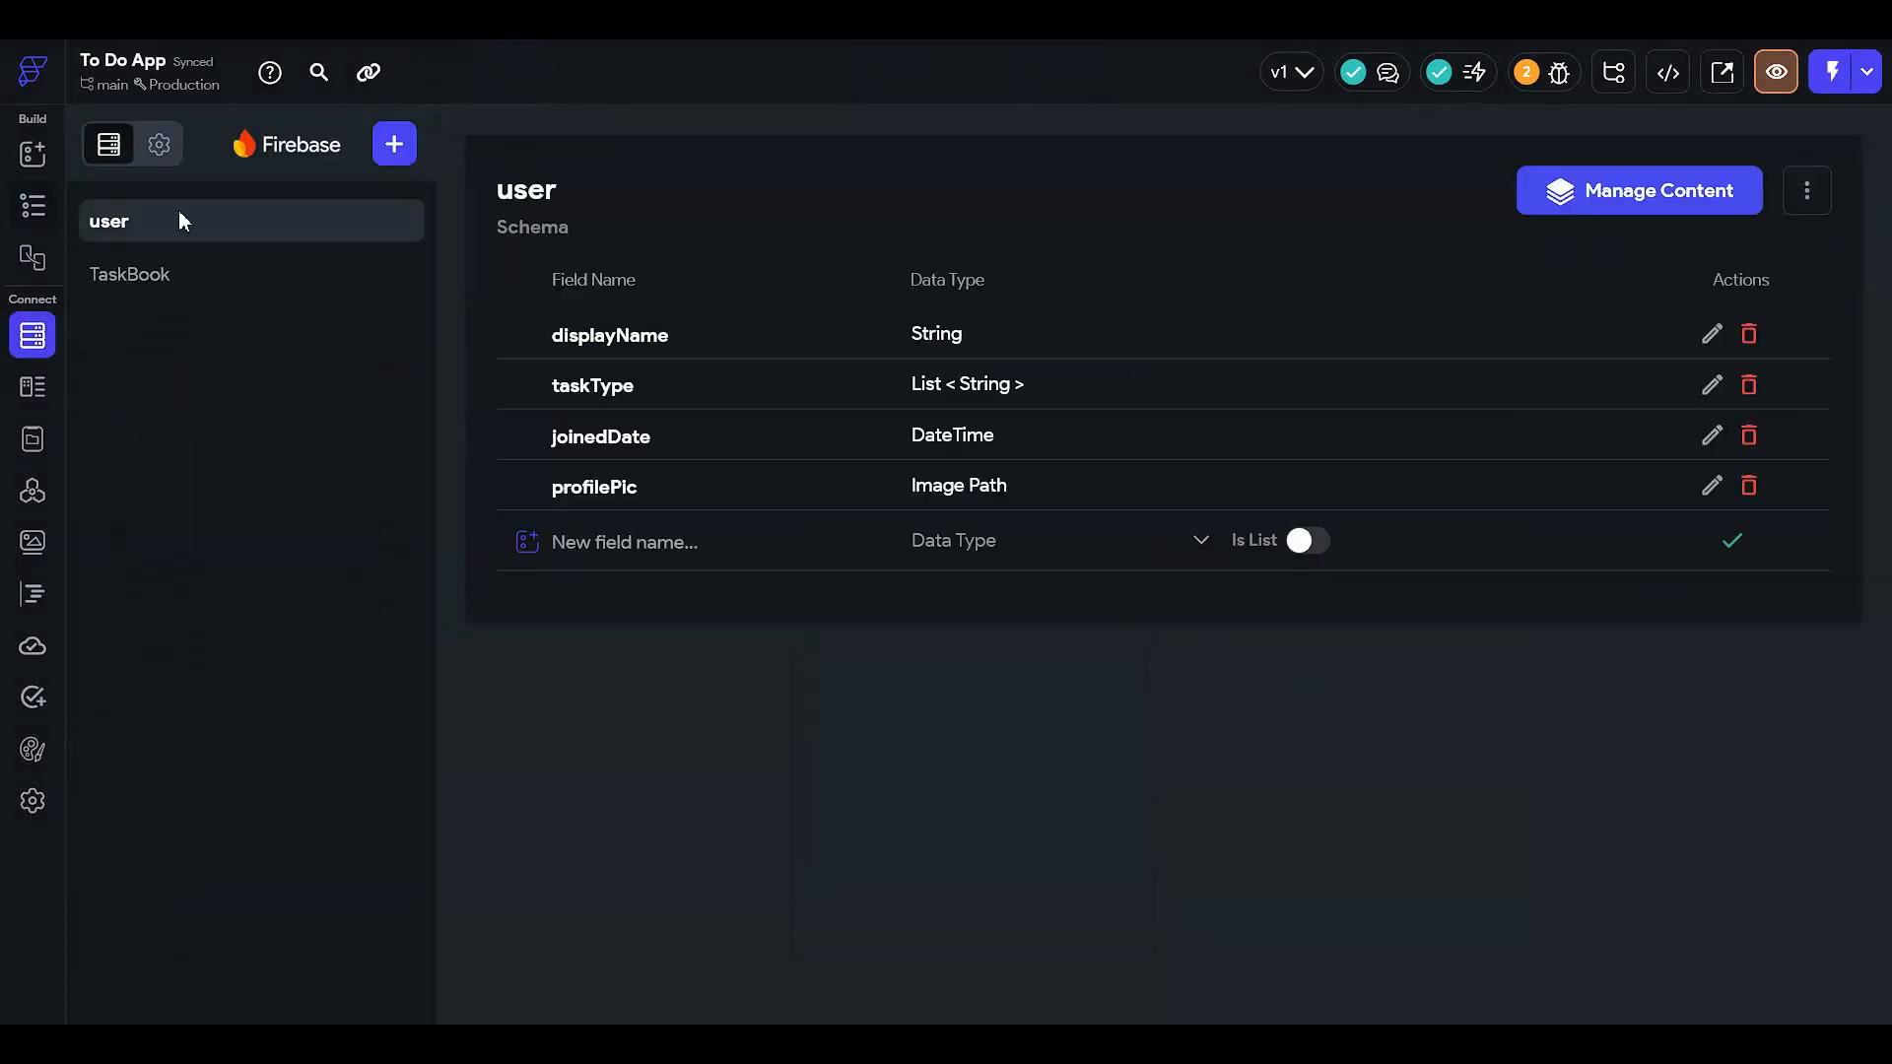
- In Firestore Settings, turn on Users Collection and set it to user
click(161, 146)
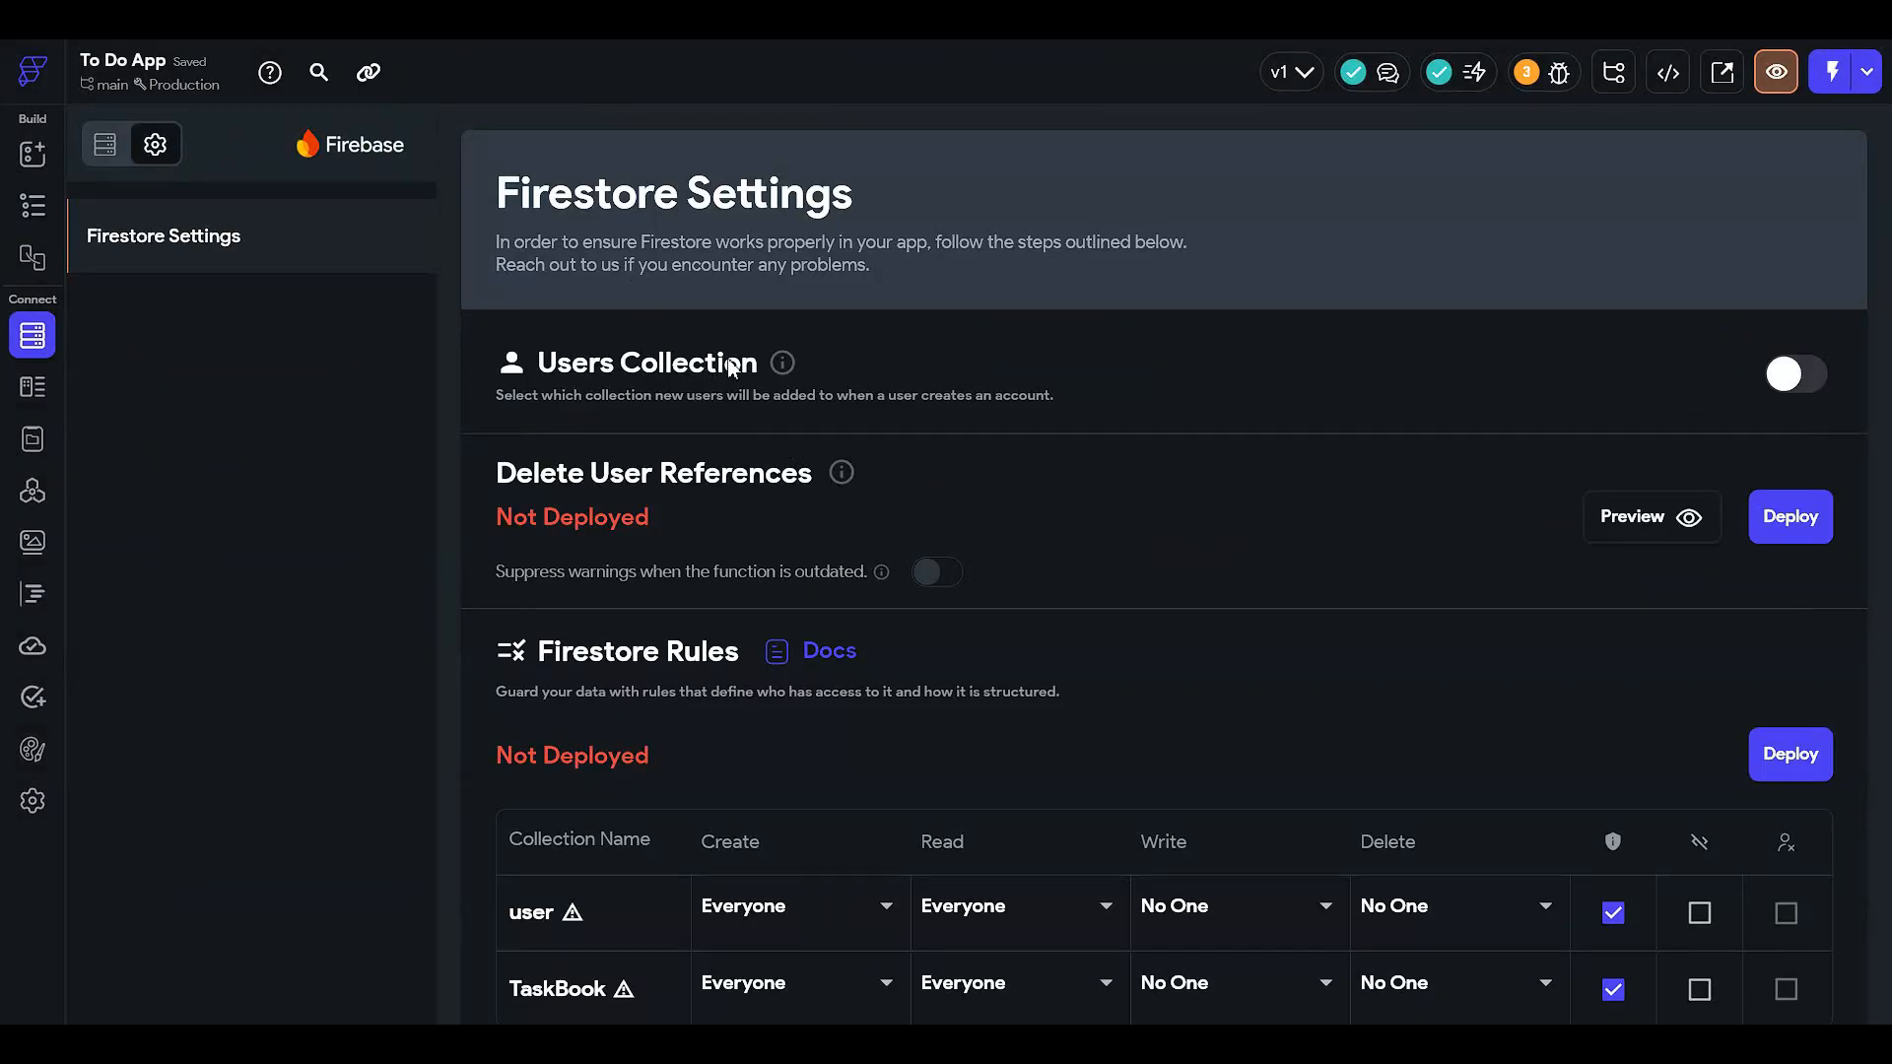
click(1787, 382)
click(853, 480)
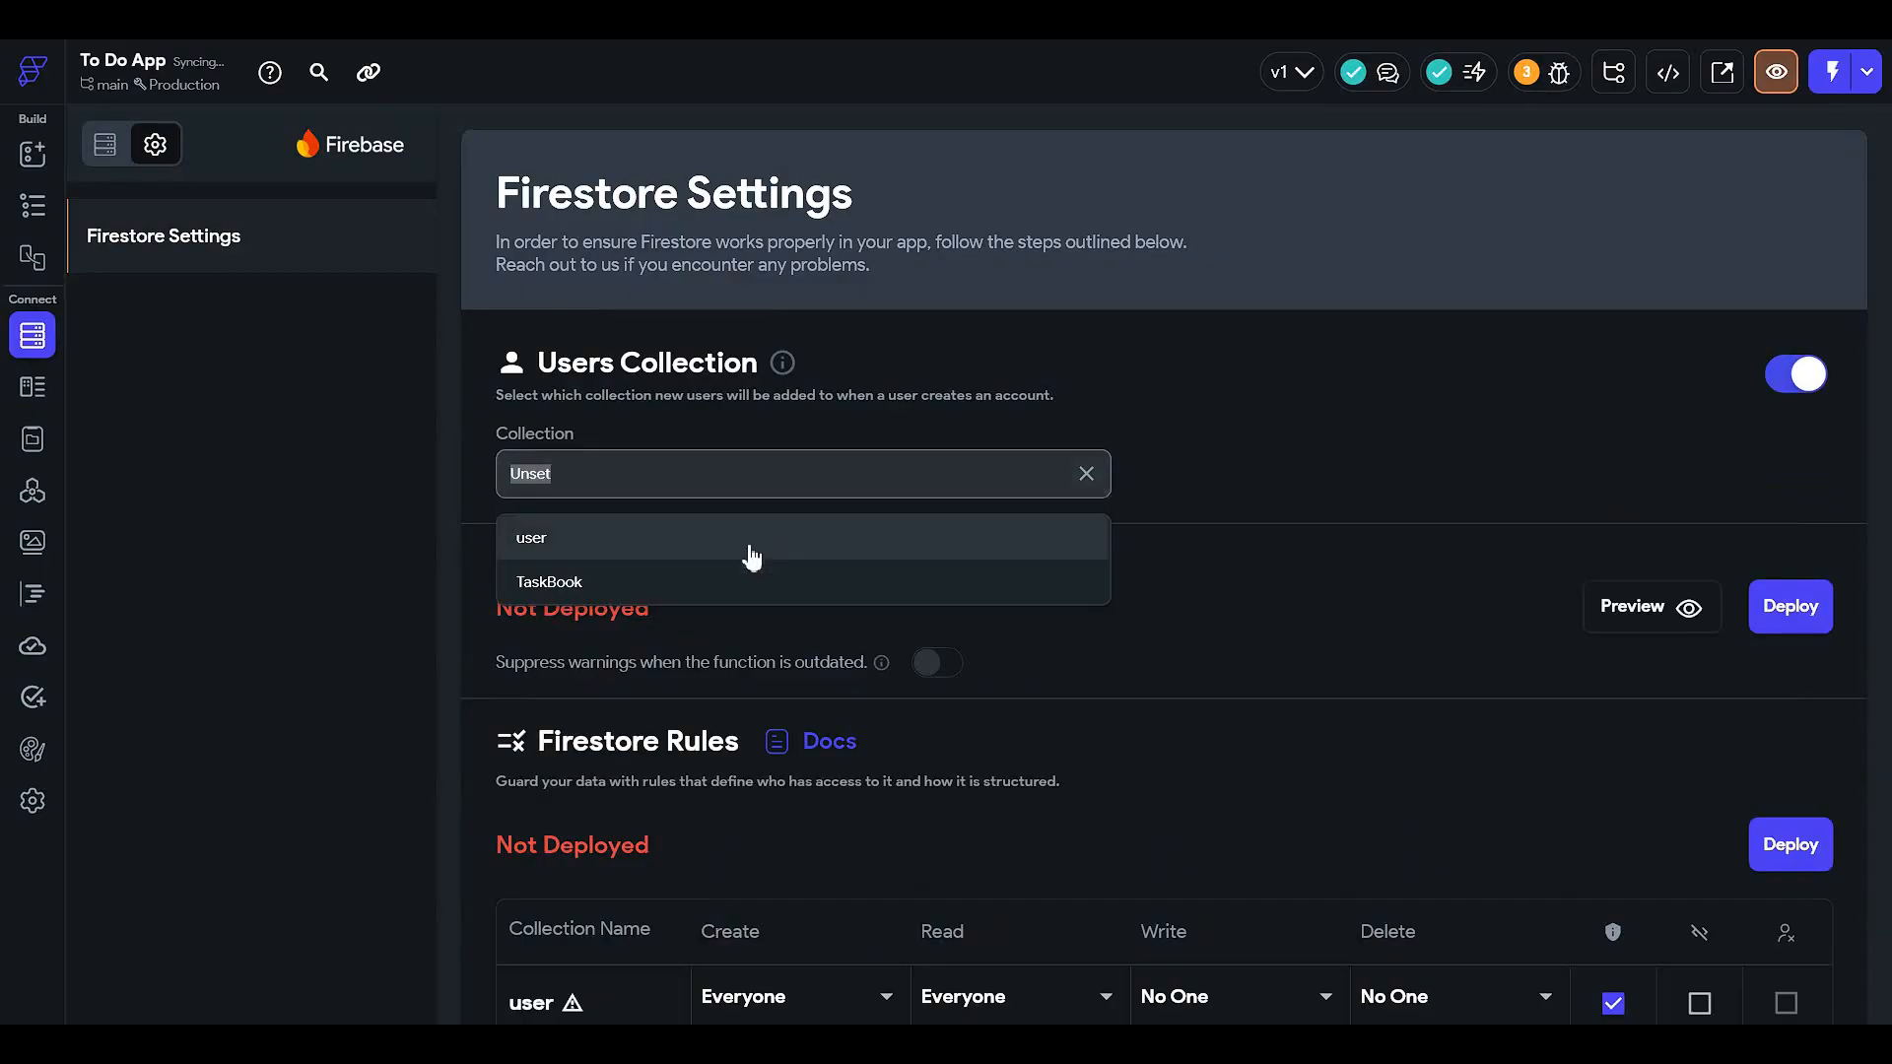
click(752, 551)
click(1153, 642)
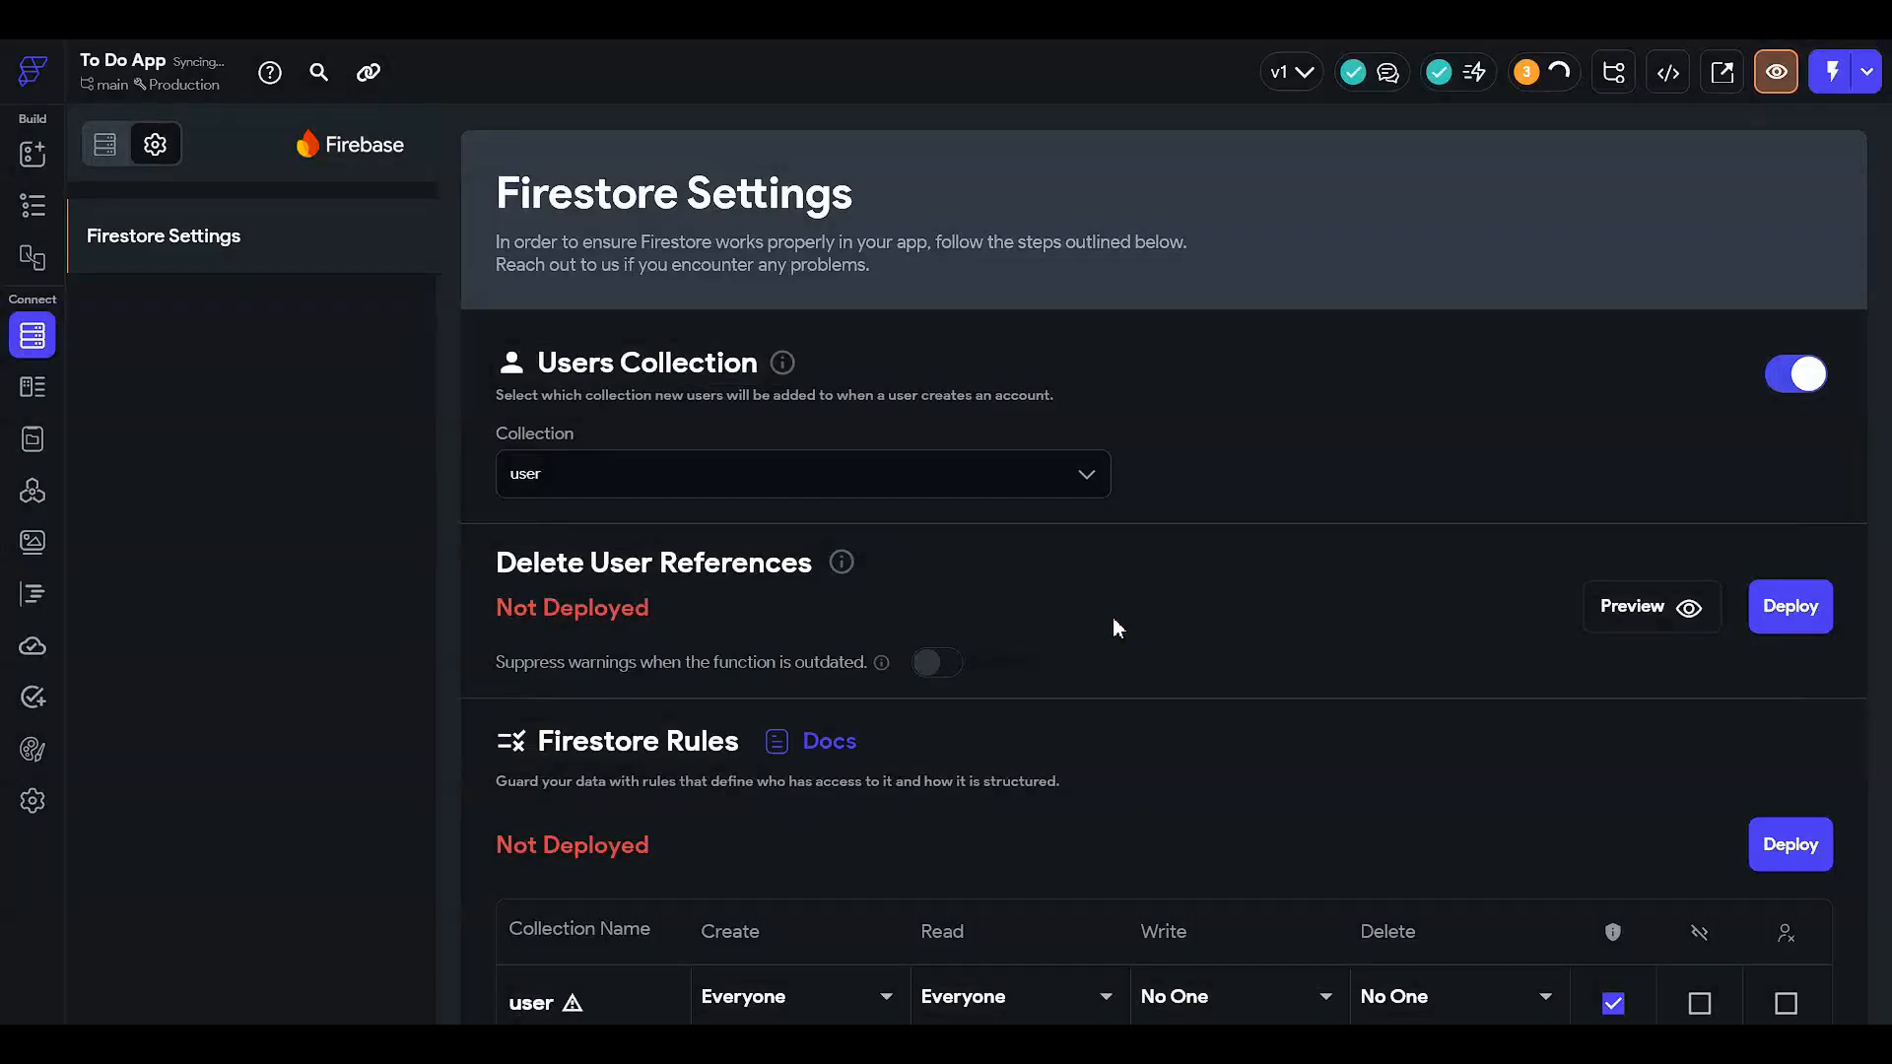
- Deploy the Firestore rules now and return to the page editor
scroll(1202, 840, down, 2)
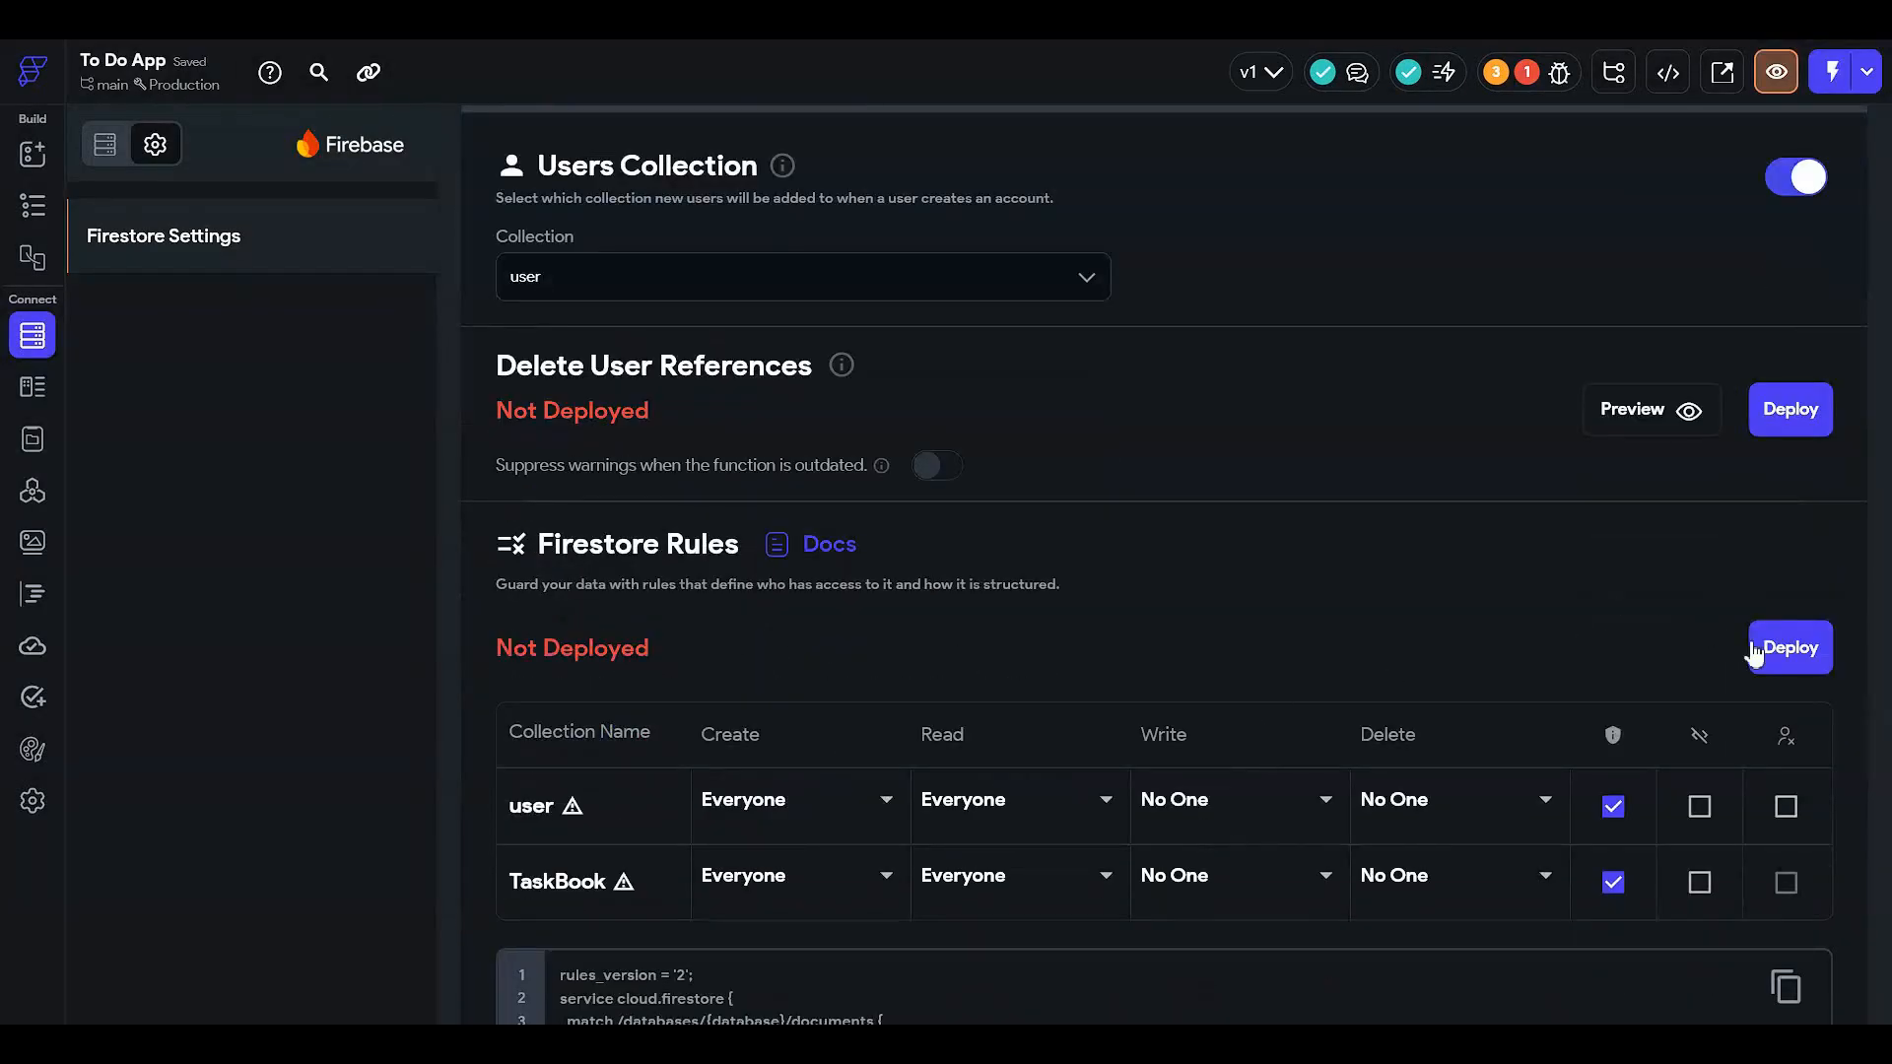
click(1780, 654)
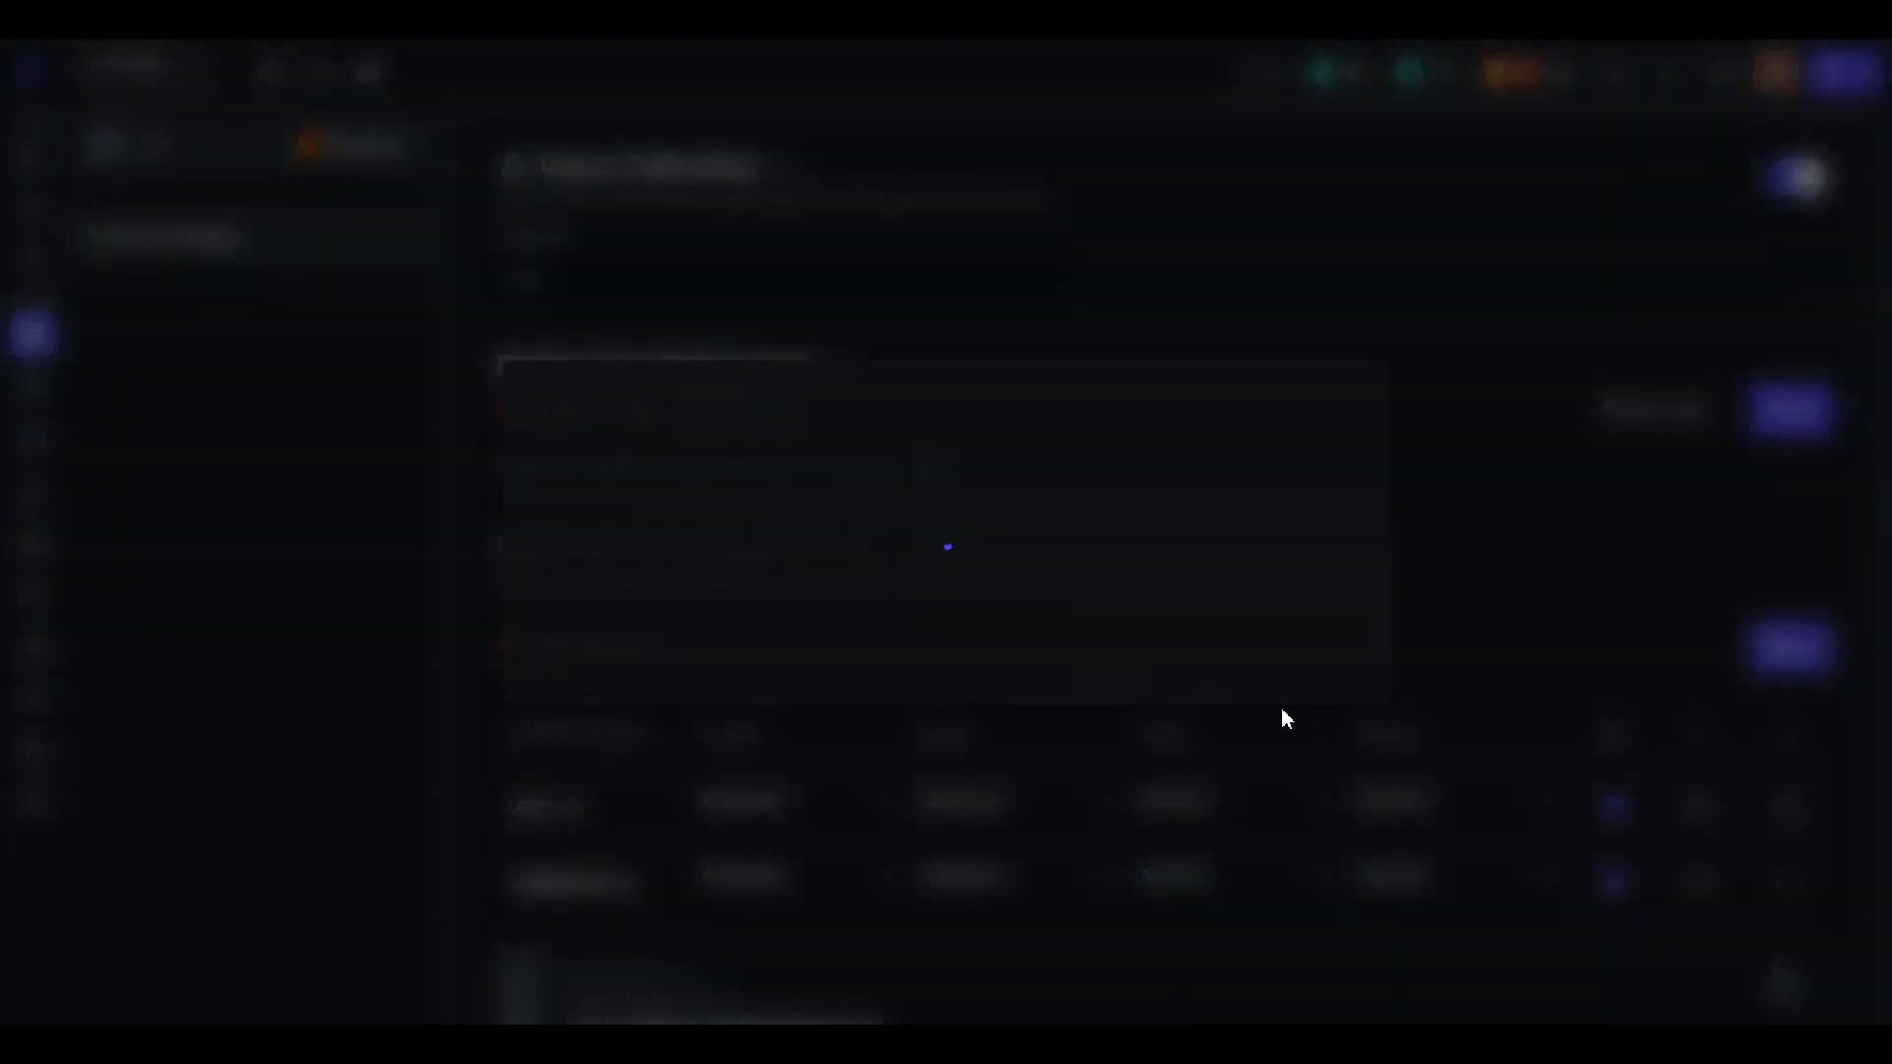
click(1282, 898)
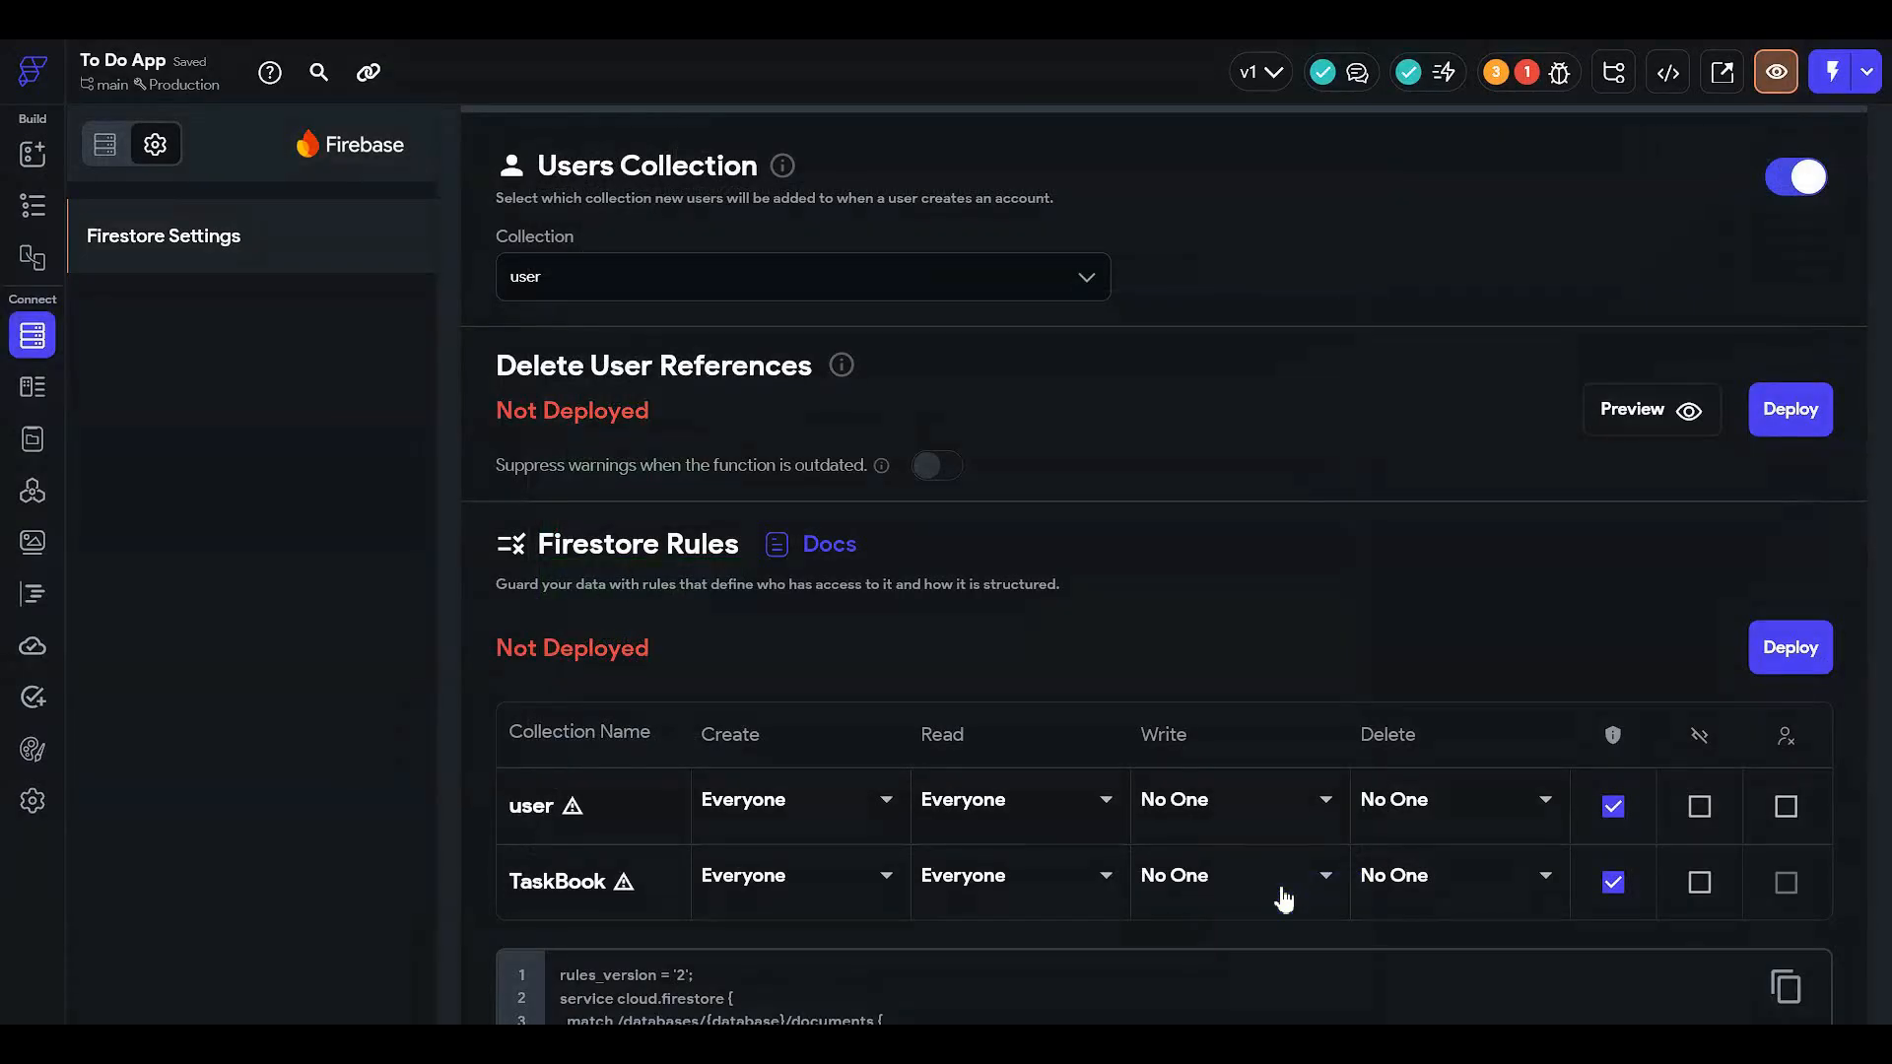
scroll(1285, 857, up, 2)
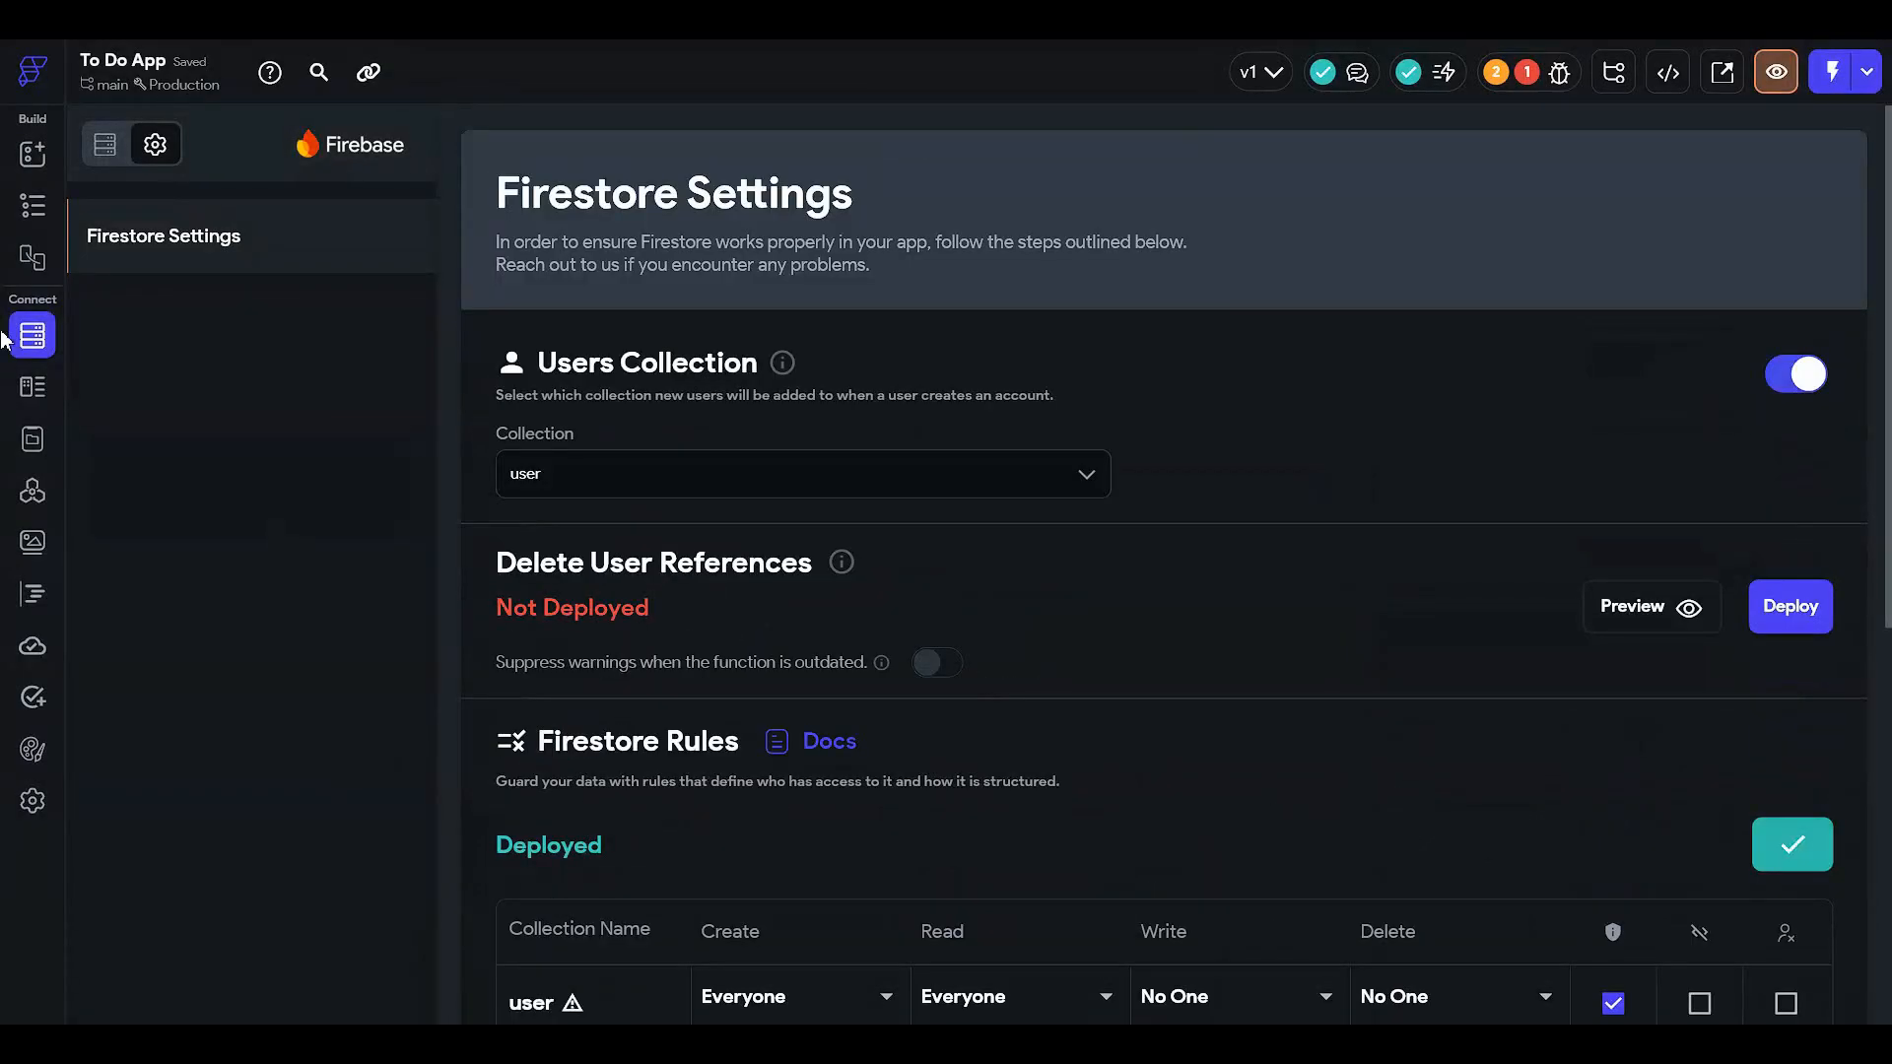
click(32, 205)
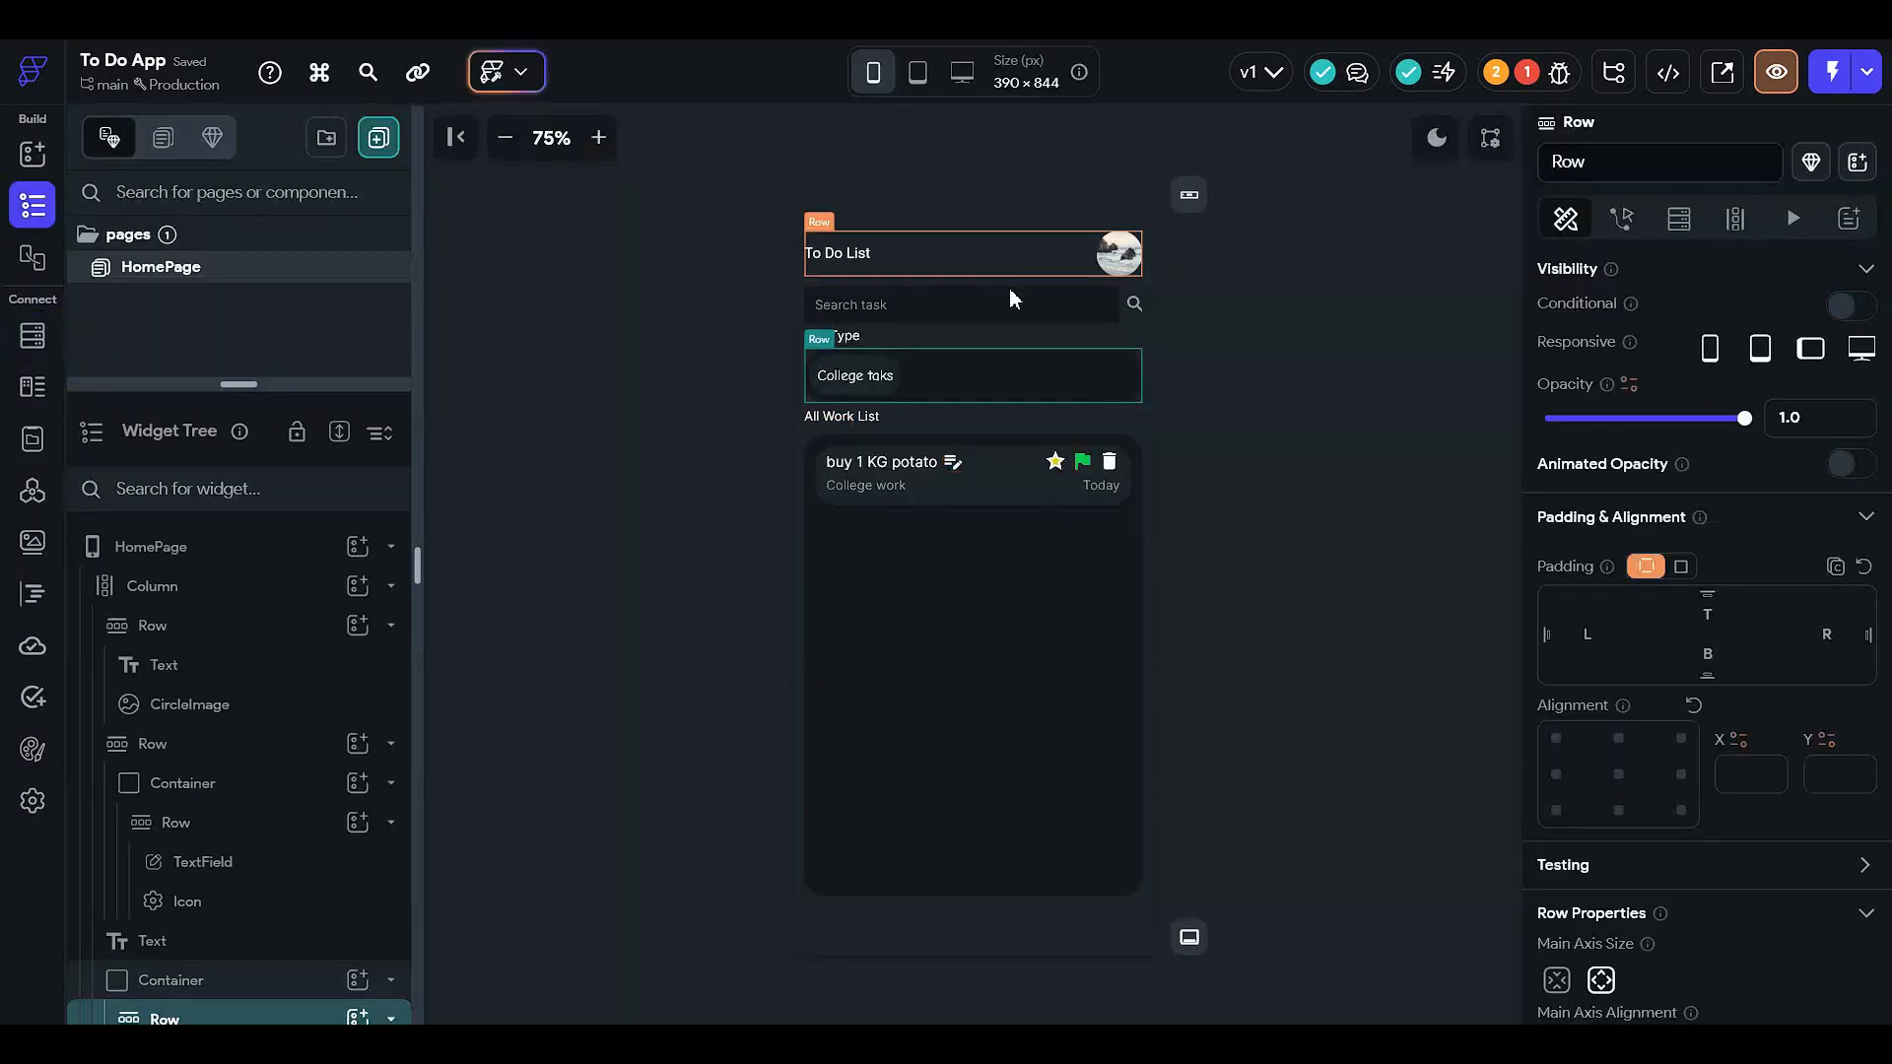
- Add a backend query on the Row for the TaskBook document collection
click(1678, 218)
click(1601, 280)
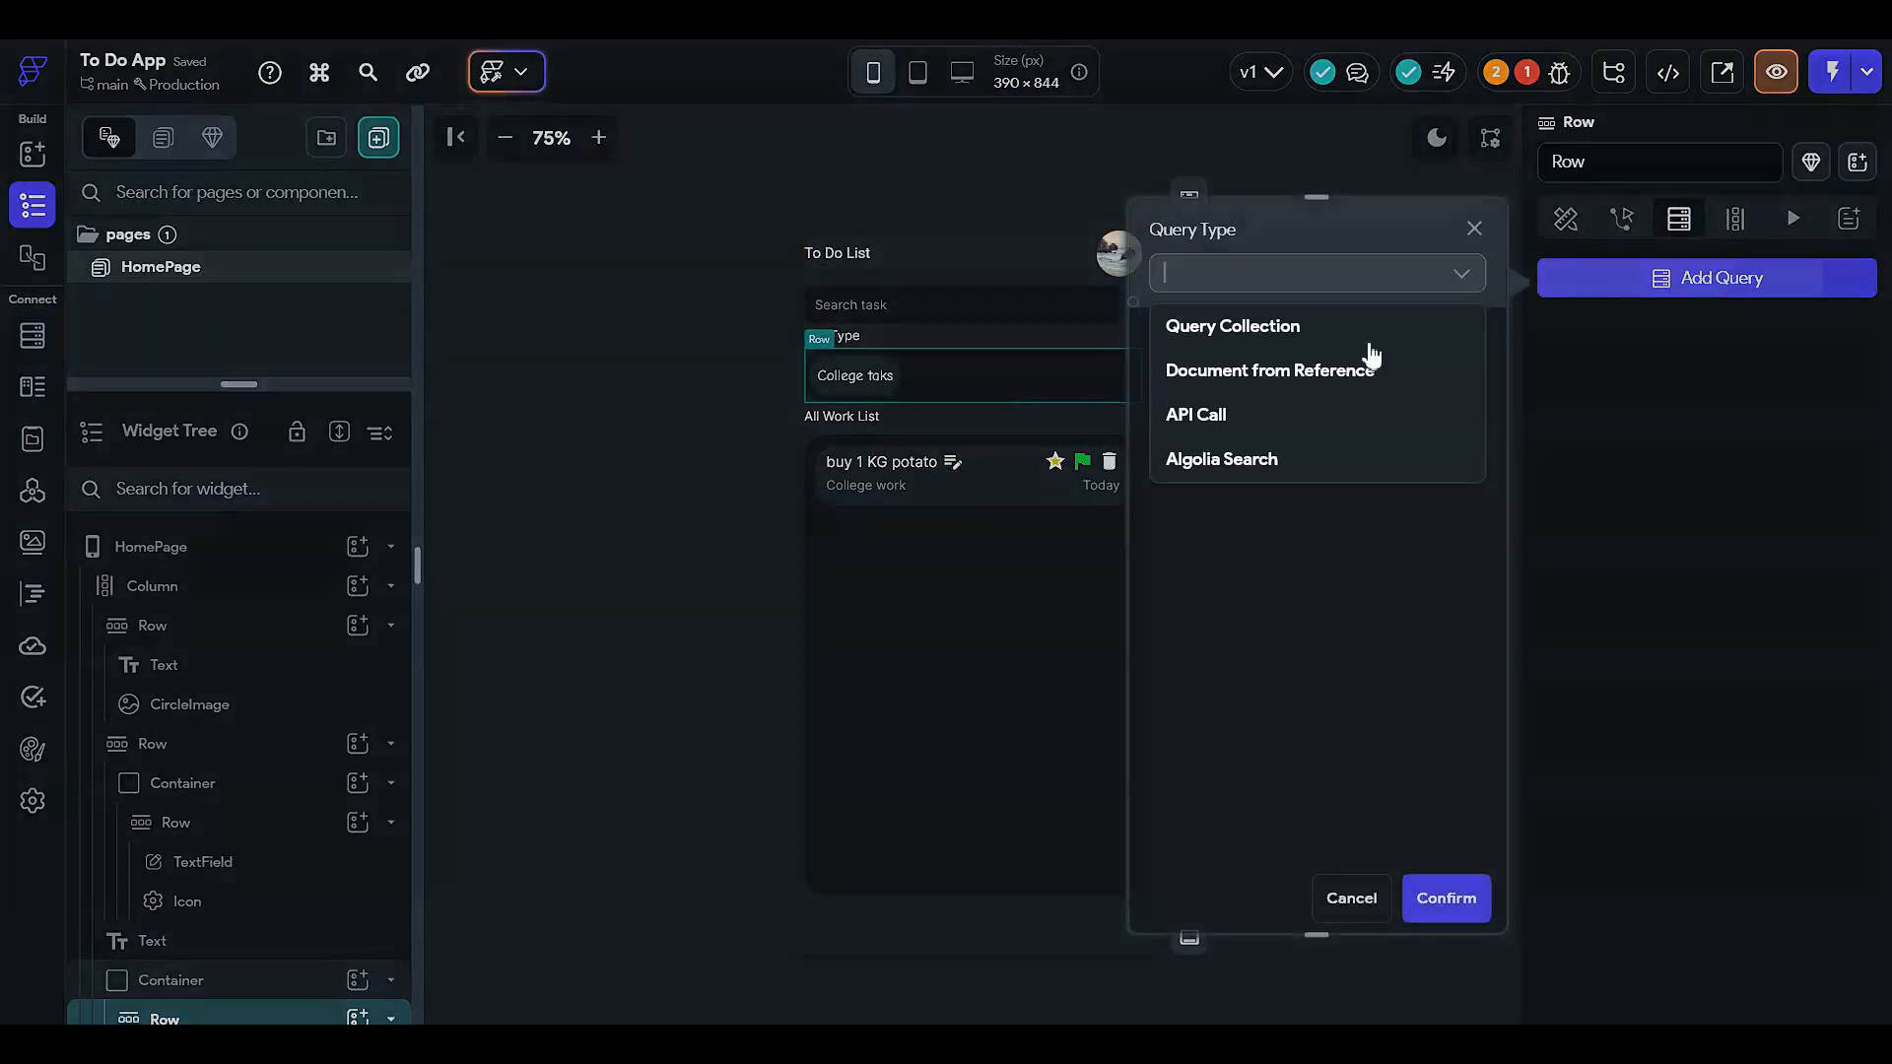
click(1264, 340)
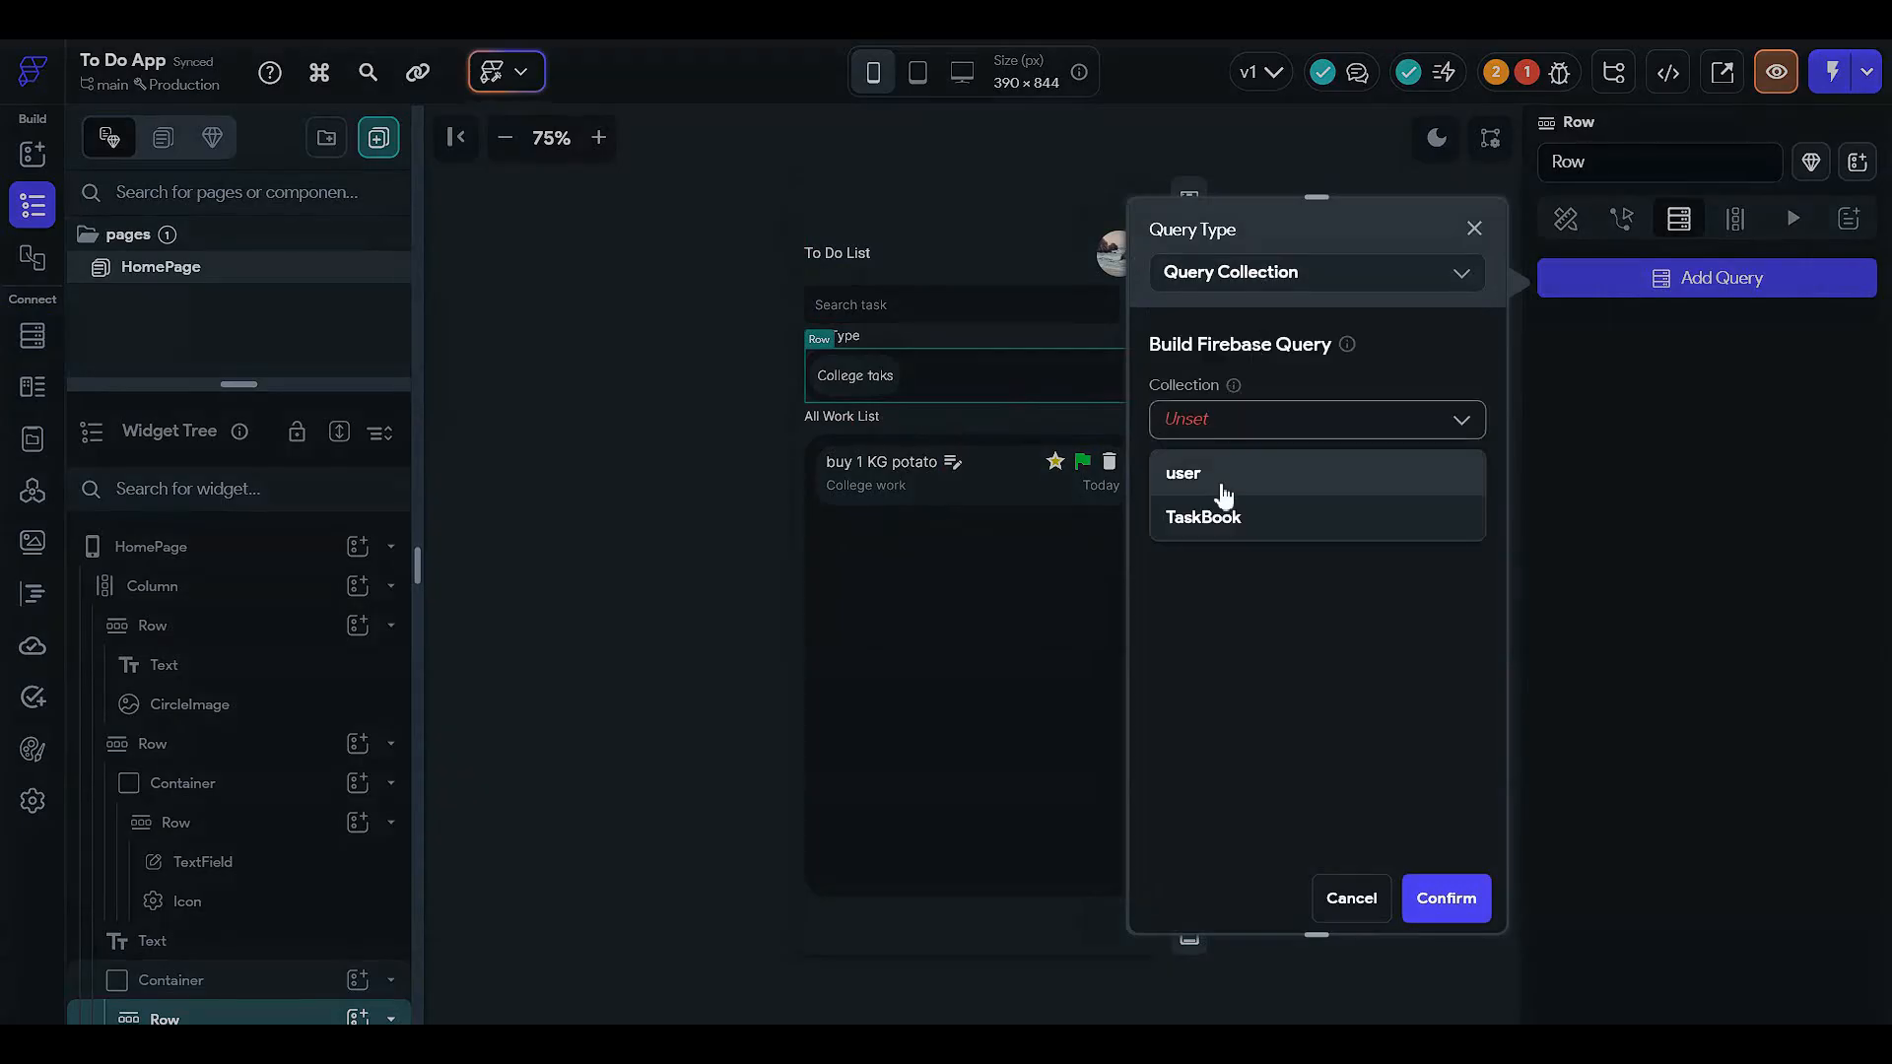
click(1305, 519)
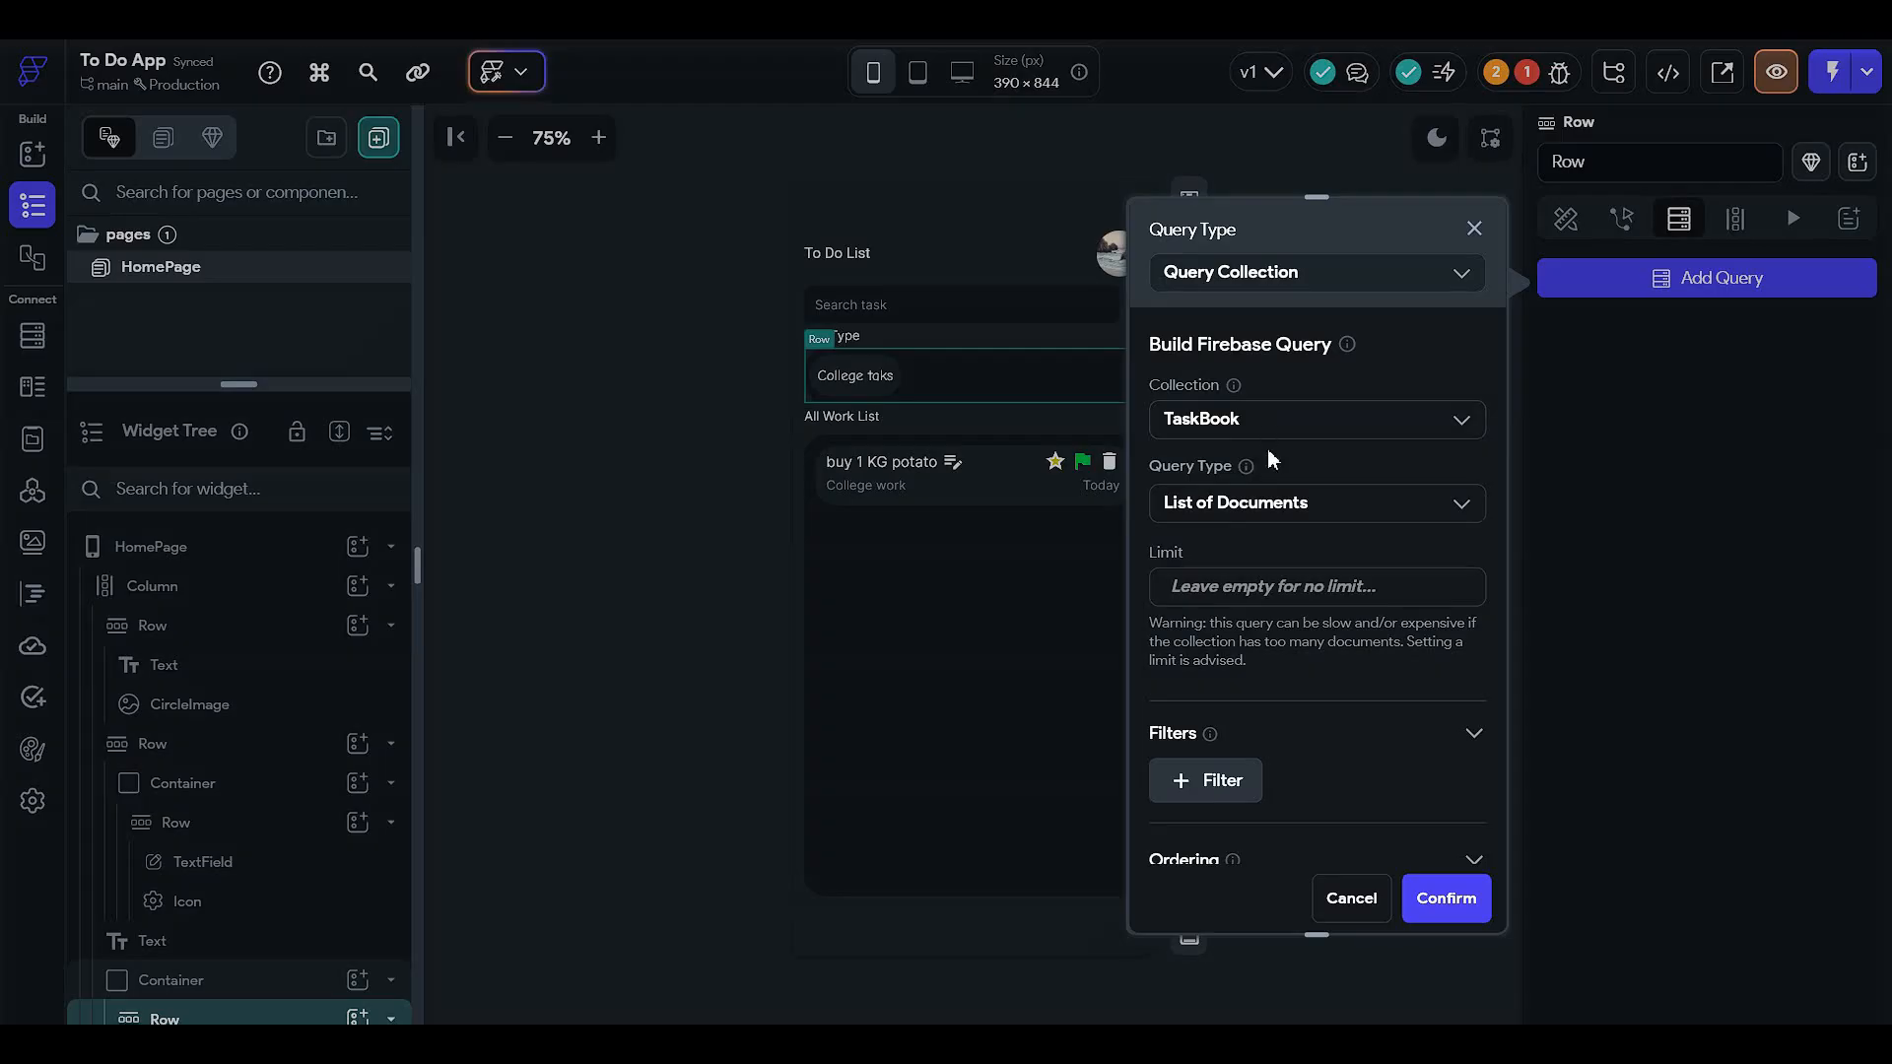
- Filter the TaskBook query to userRef Equal To the Authenticated User's reference
scroll(1269, 483, down, 2)
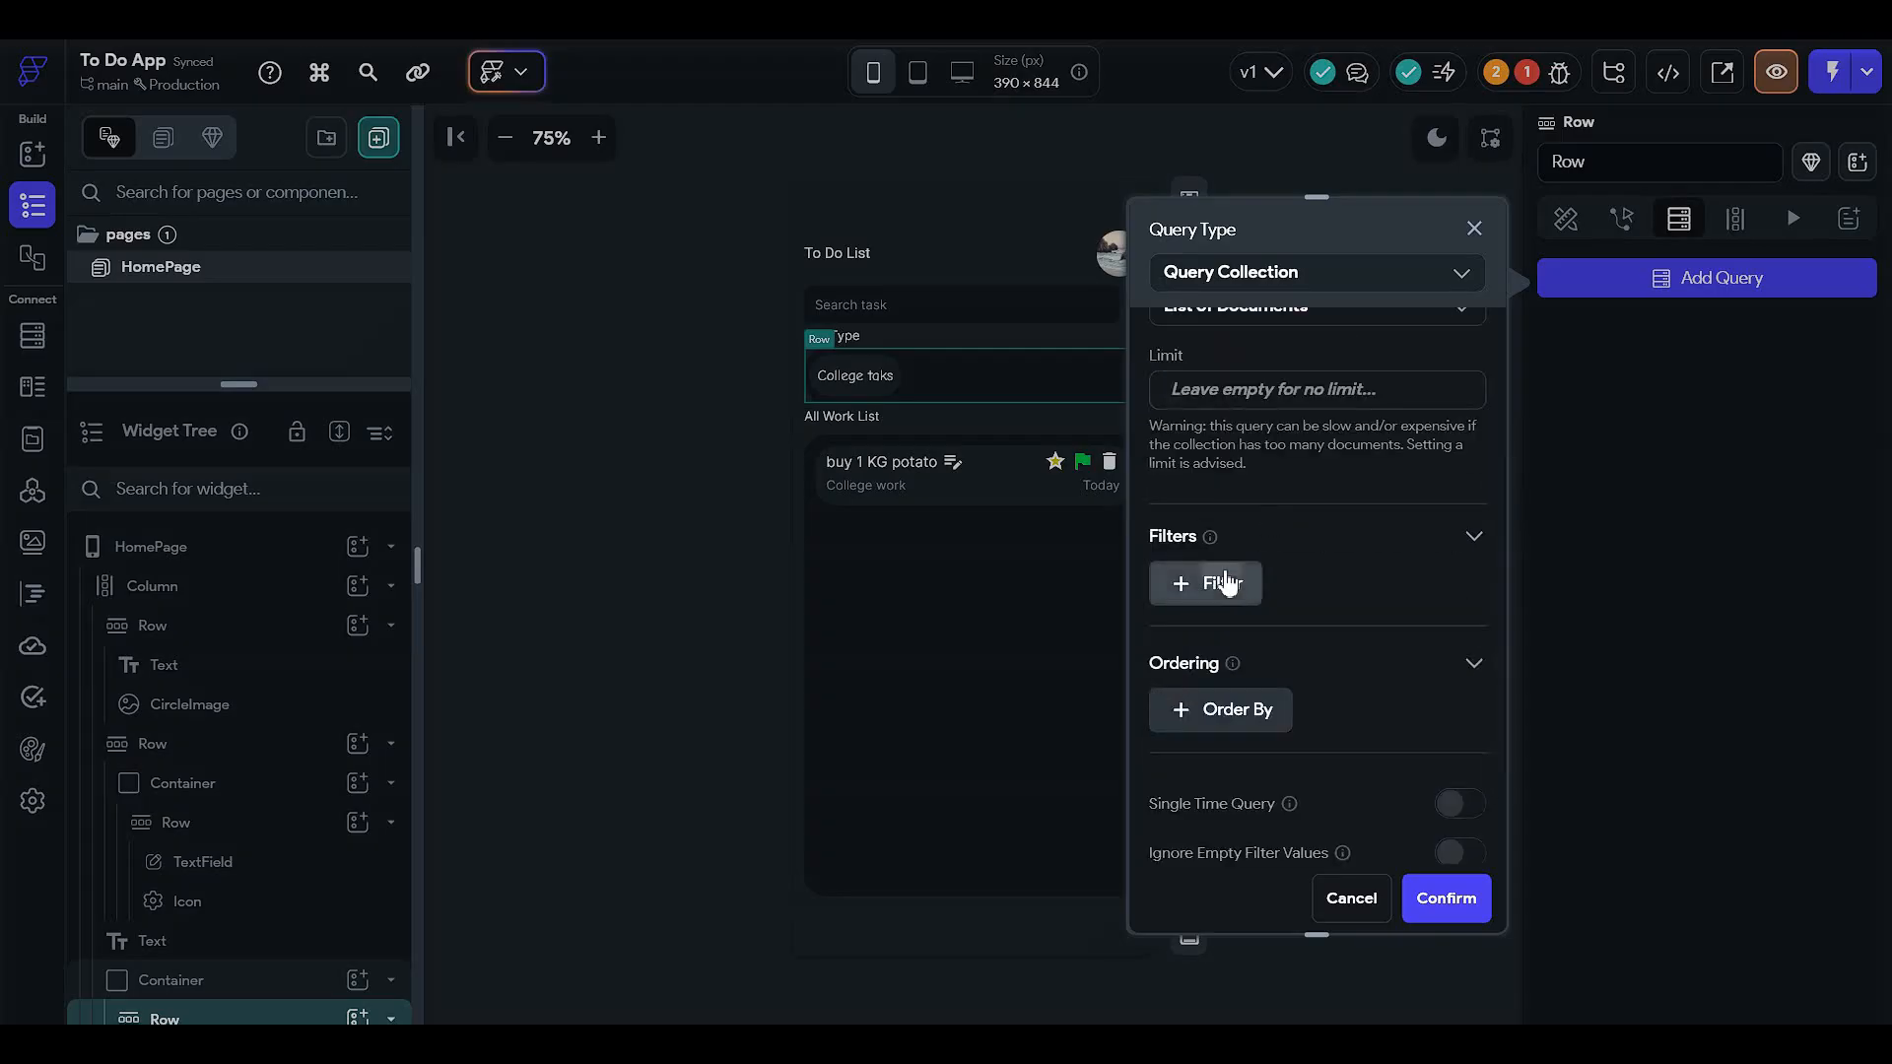
click(1225, 582)
click(1233, 620)
scroll(1251, 636, down, 1)
click(1244, 523)
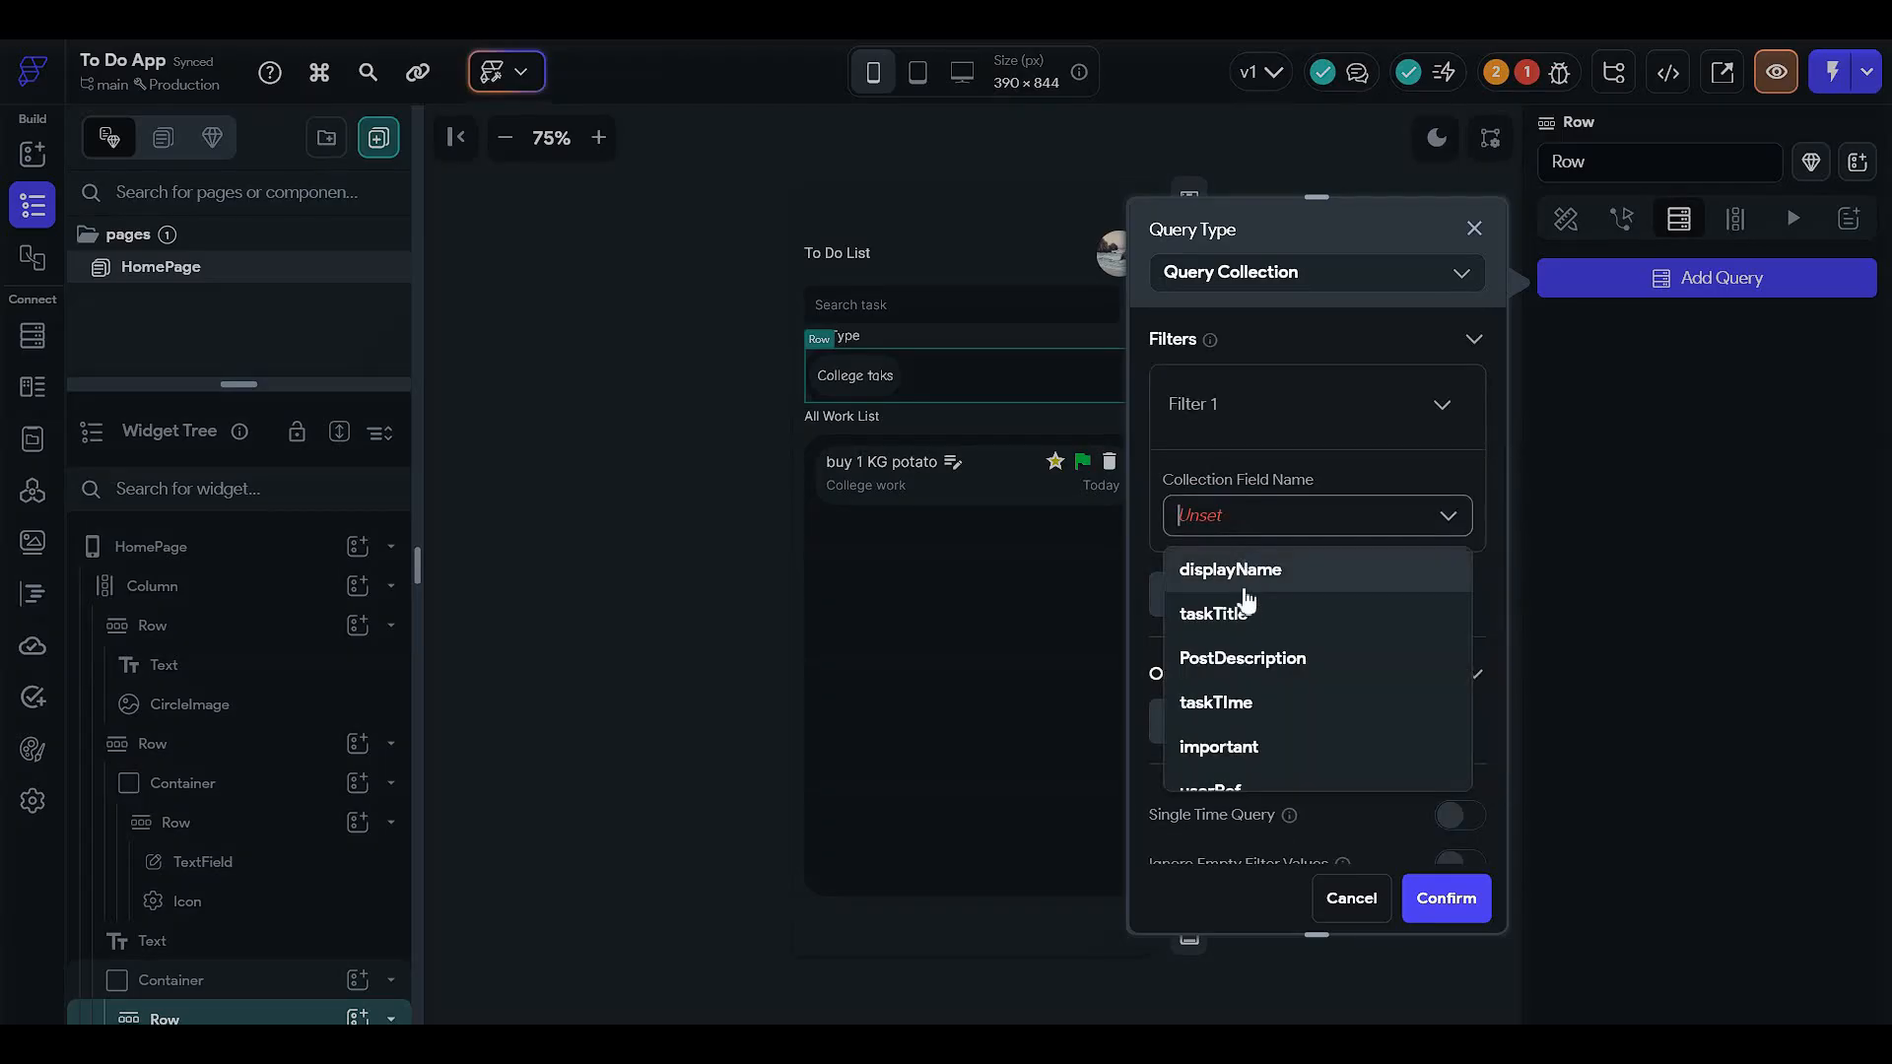
scroll(1246, 641, down, 2)
click(1243, 722)
click(1245, 617)
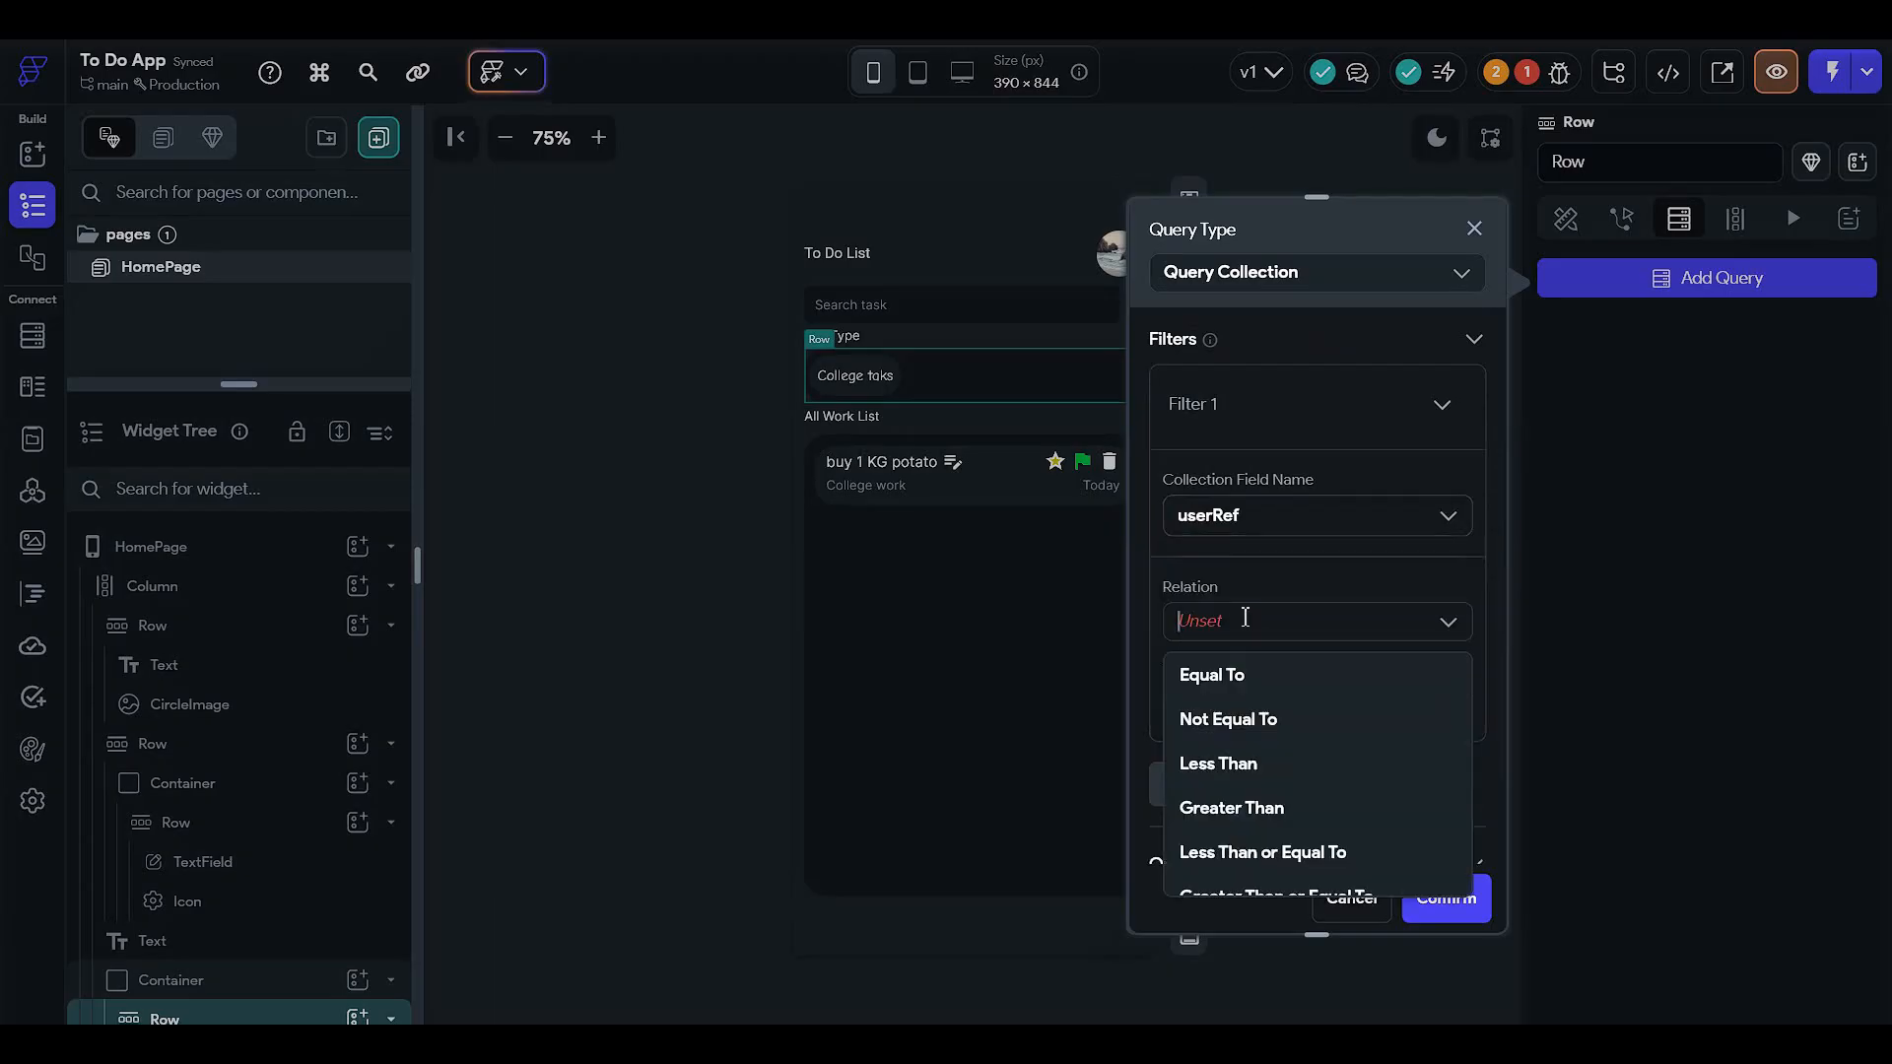
click(1240, 680)
click(1237, 706)
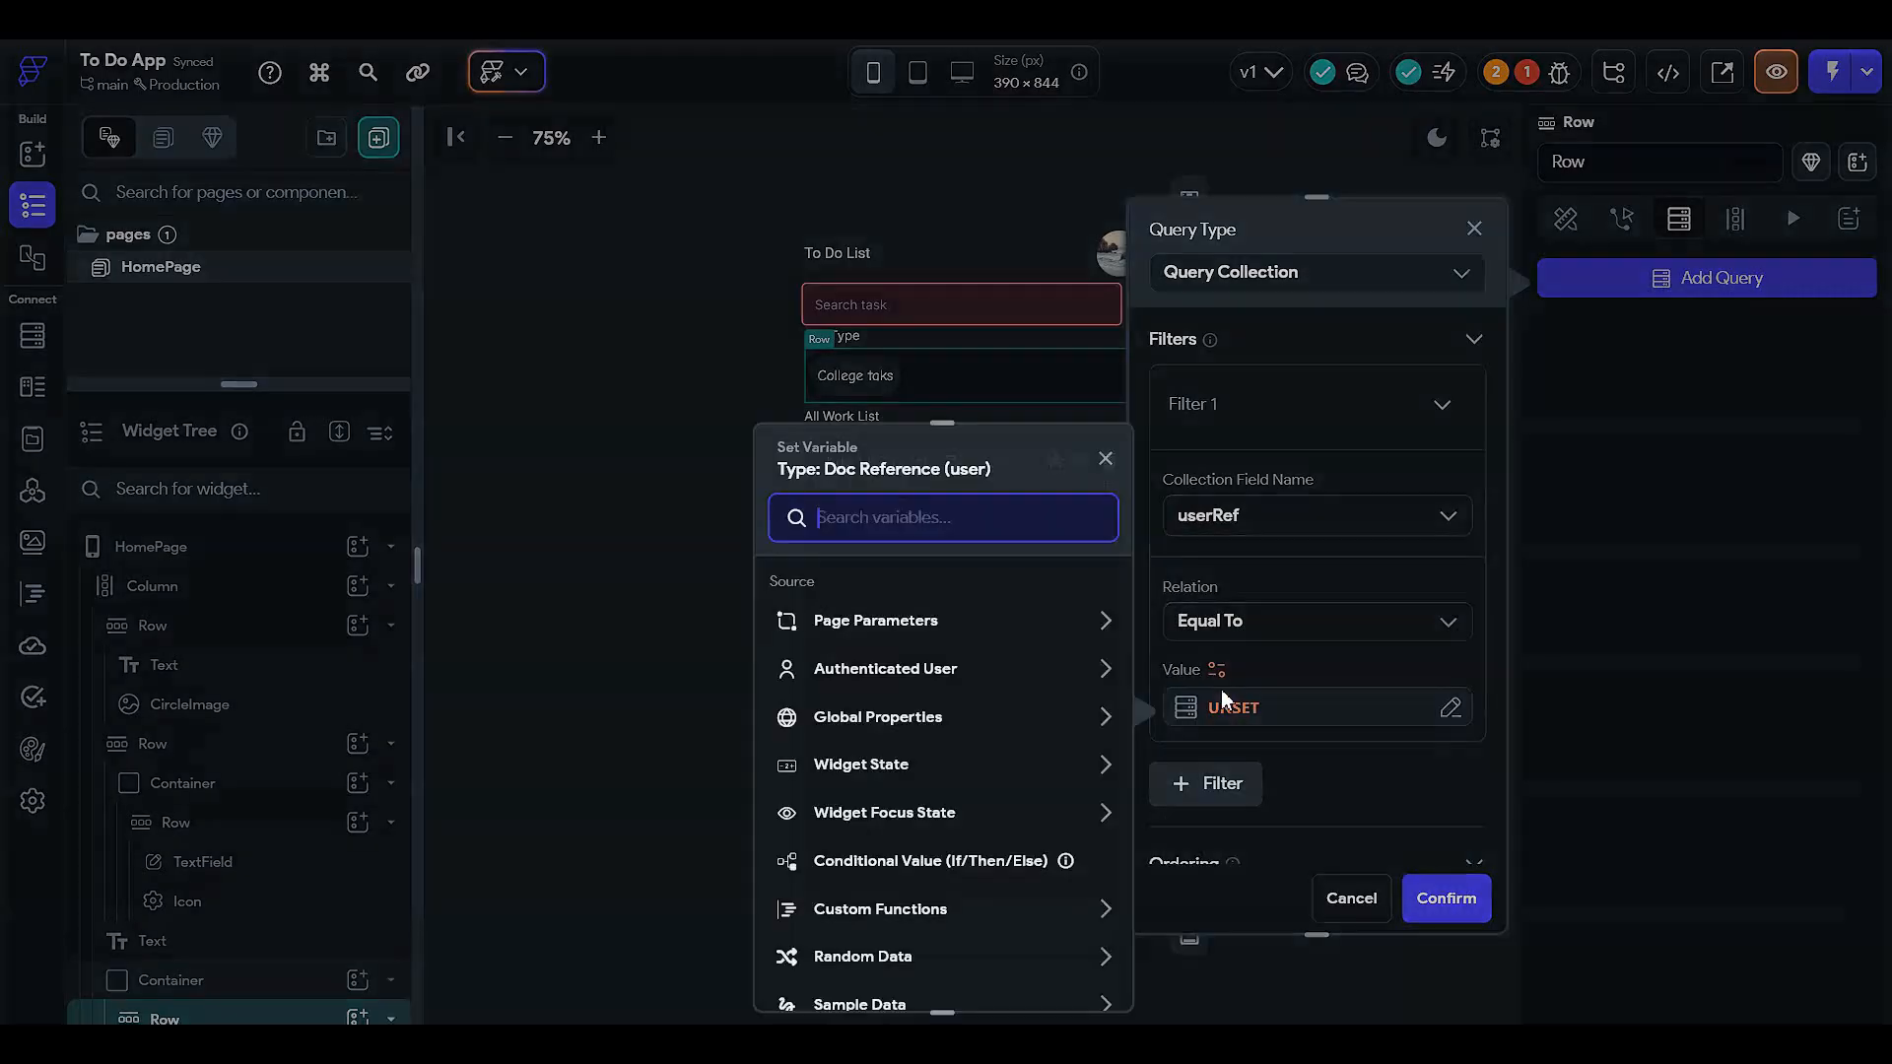
click(893, 670)
click(920, 745)
click(1066, 971)
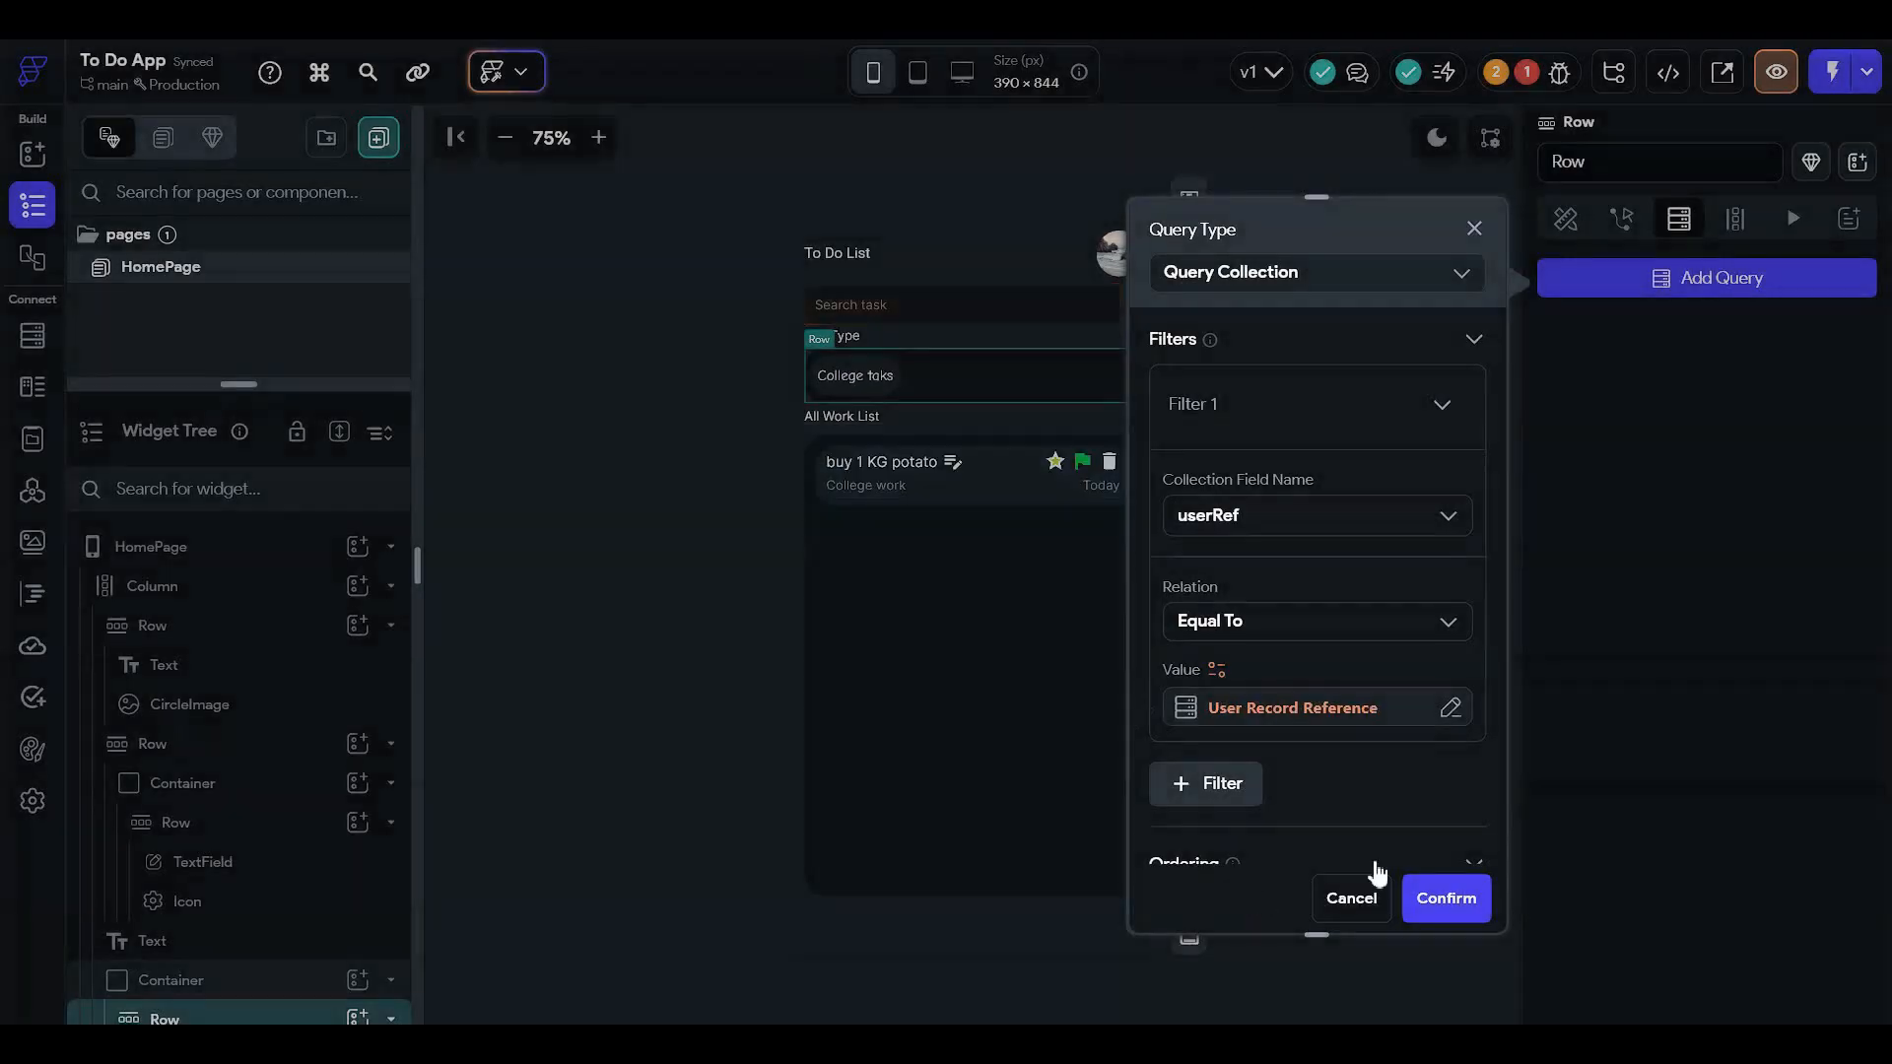
- Order by taskTime Decreasing, save the query, and generate the Row's children from it
scroll(1325, 793, down, 2)
click(1240, 705)
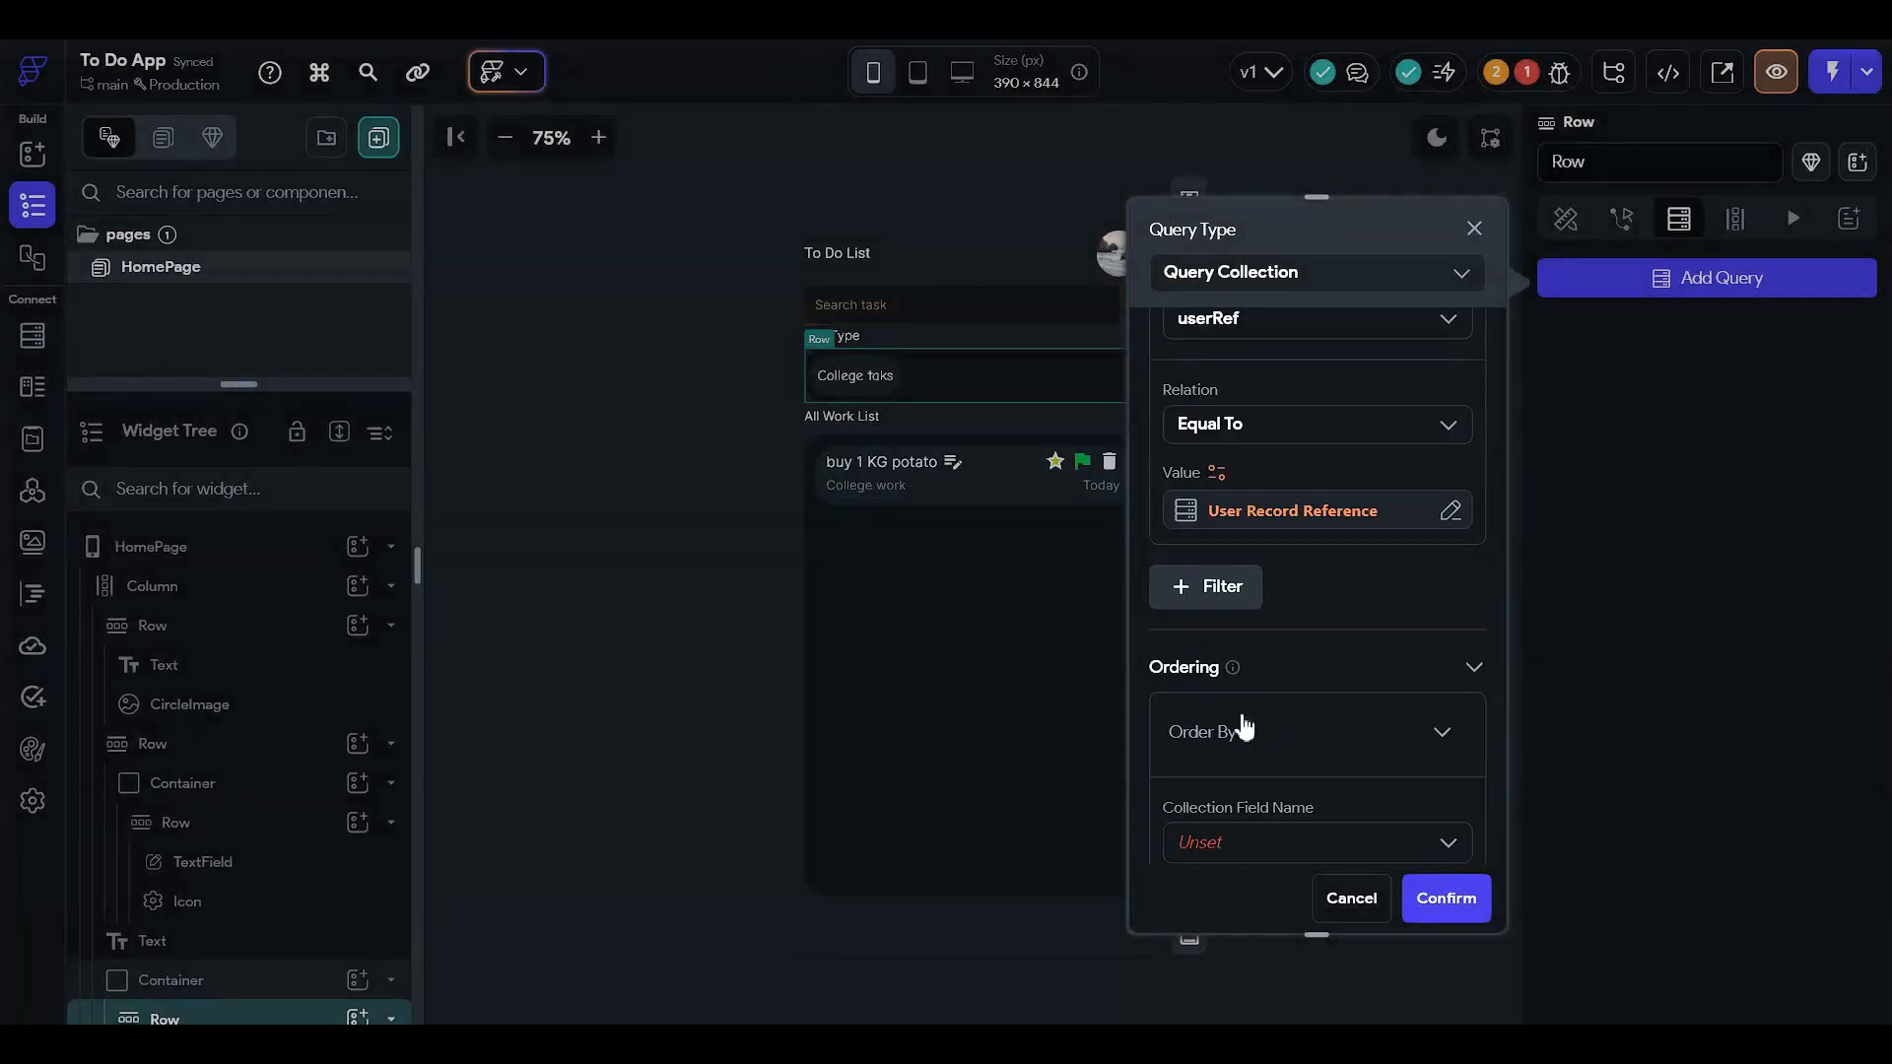
scroll(1240, 718, down, 2)
click(1201, 645)
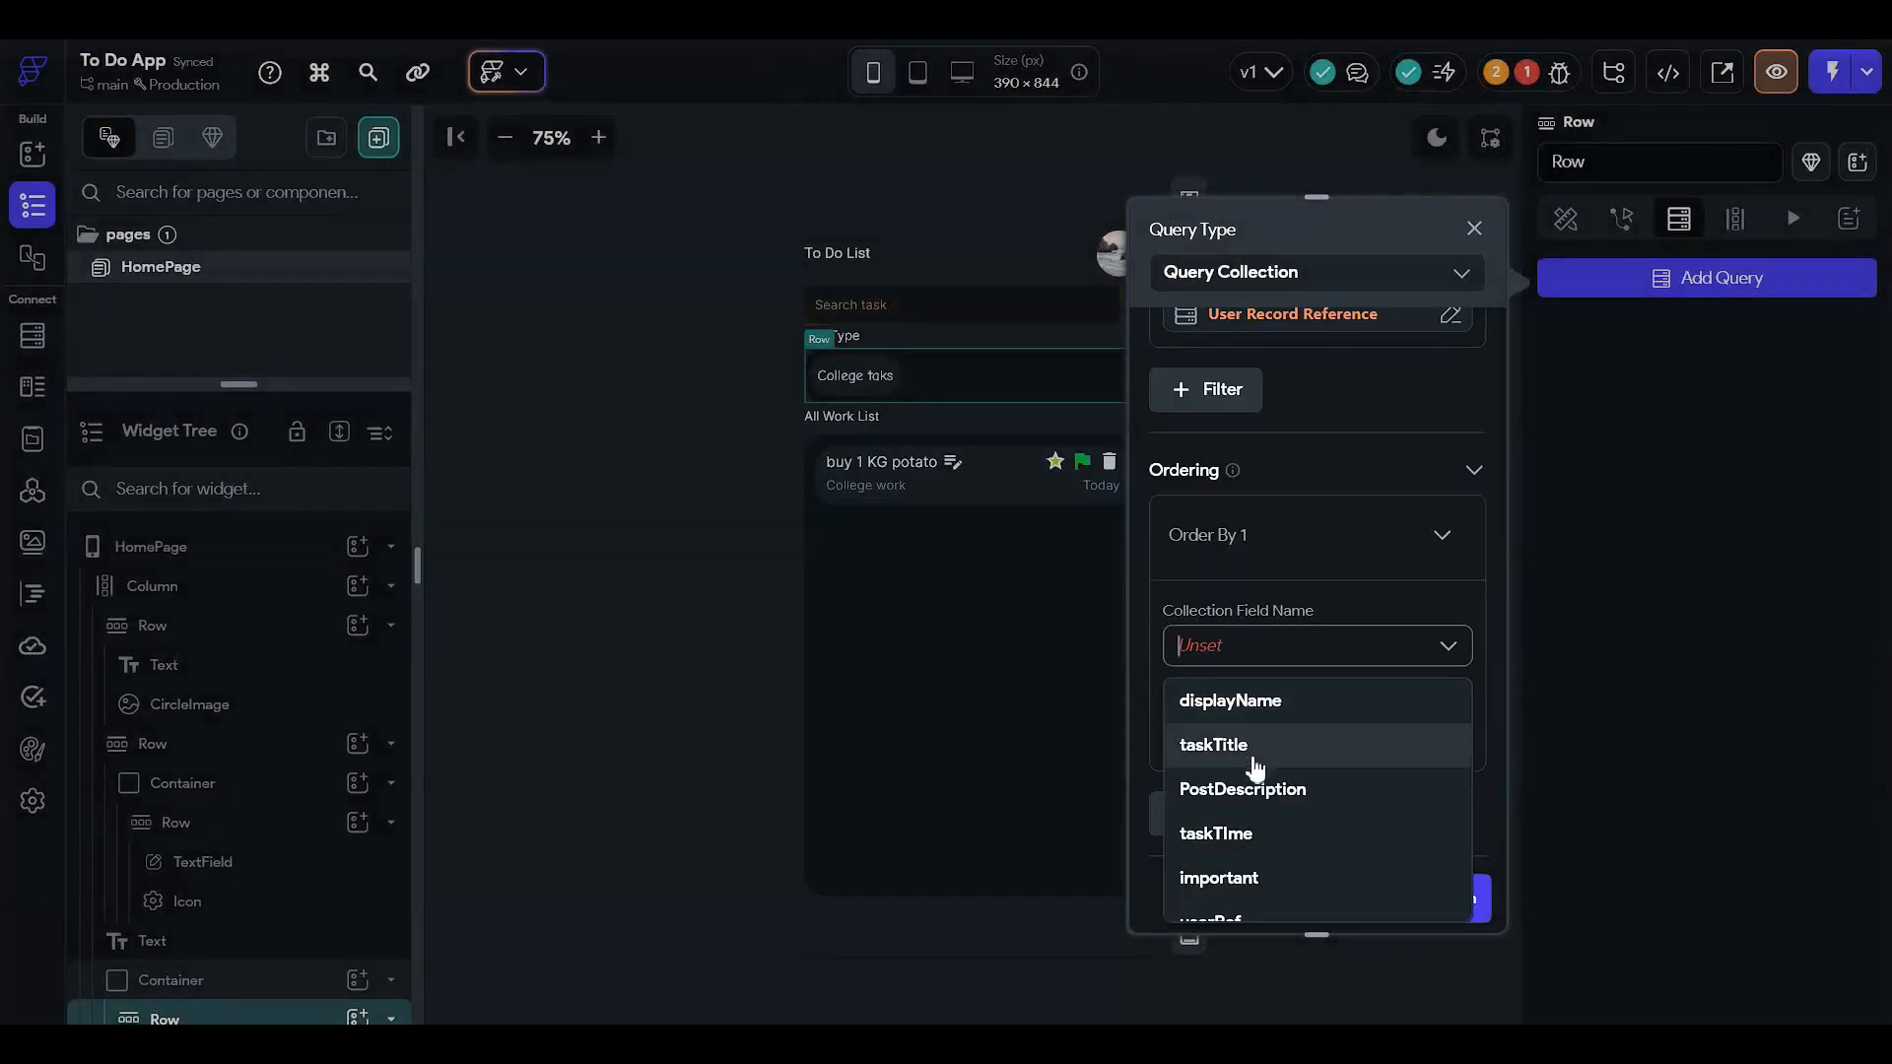
click(1271, 833)
click(1276, 745)
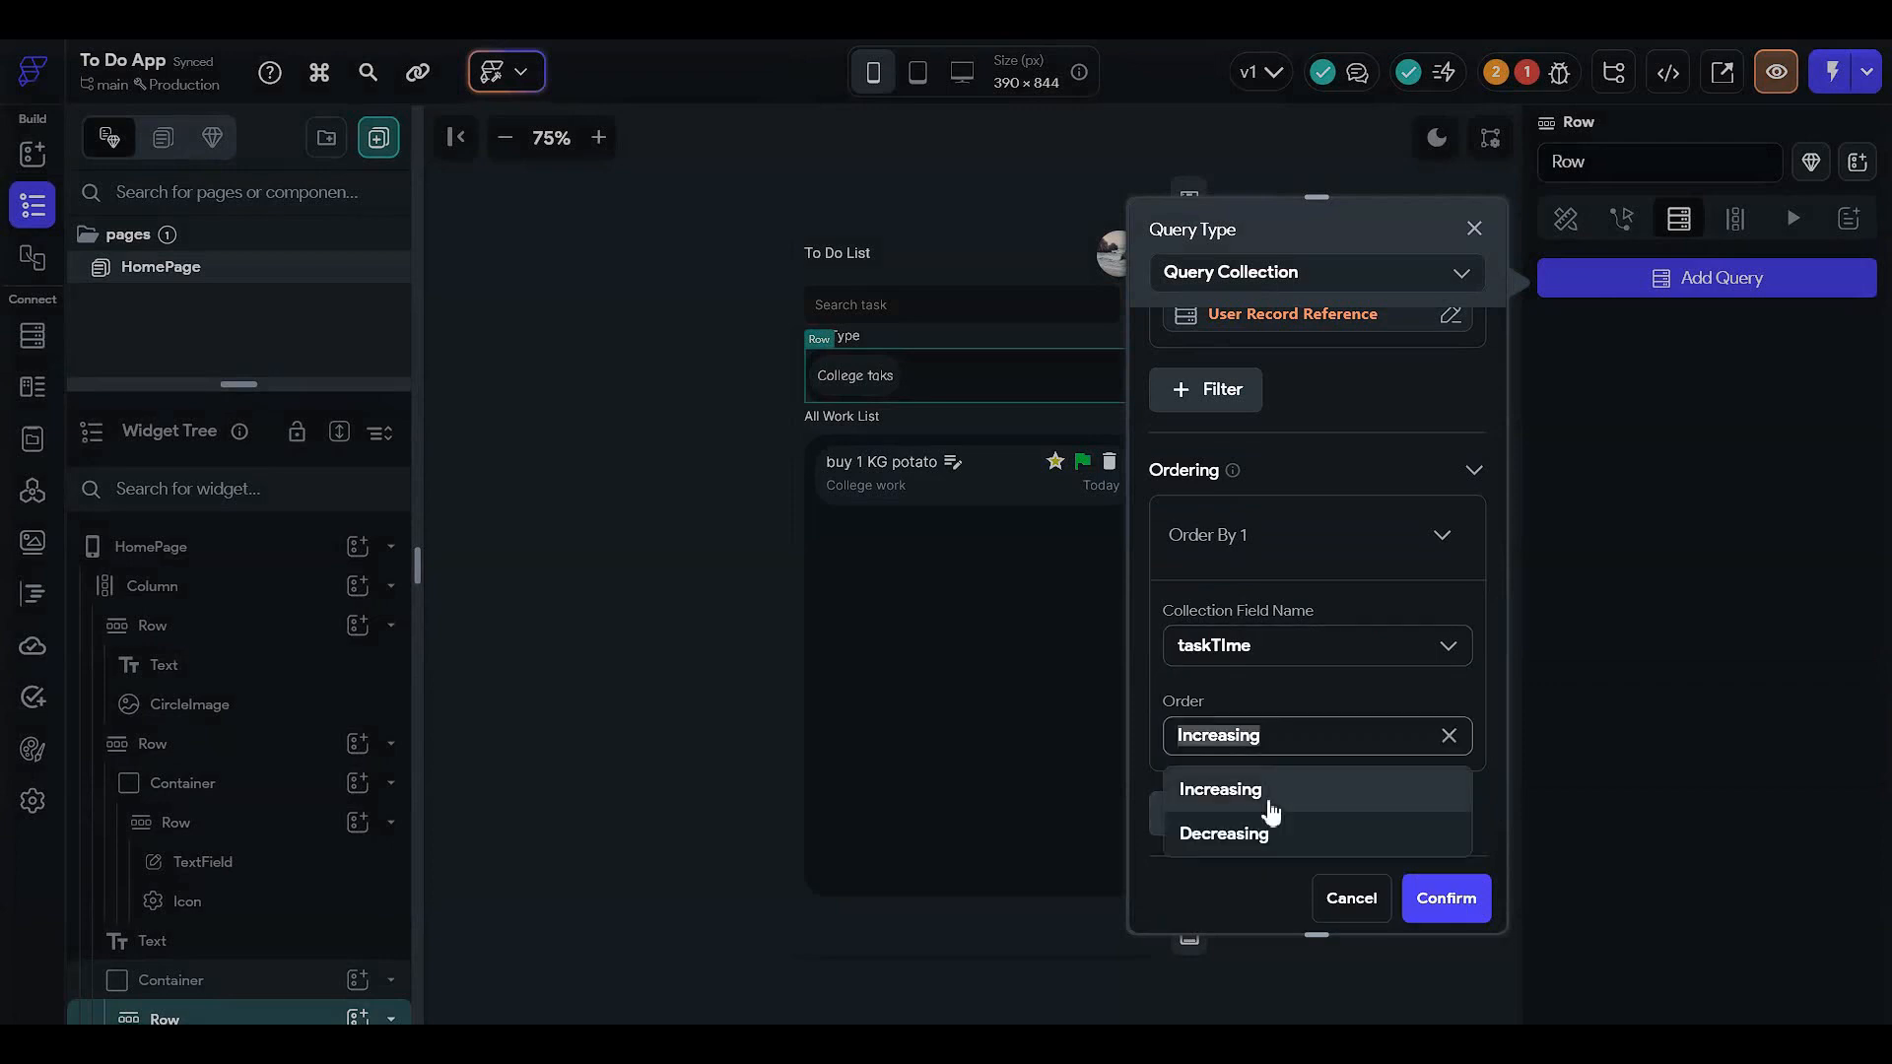
click(1271, 834)
scroll(1393, 859, down, 2)
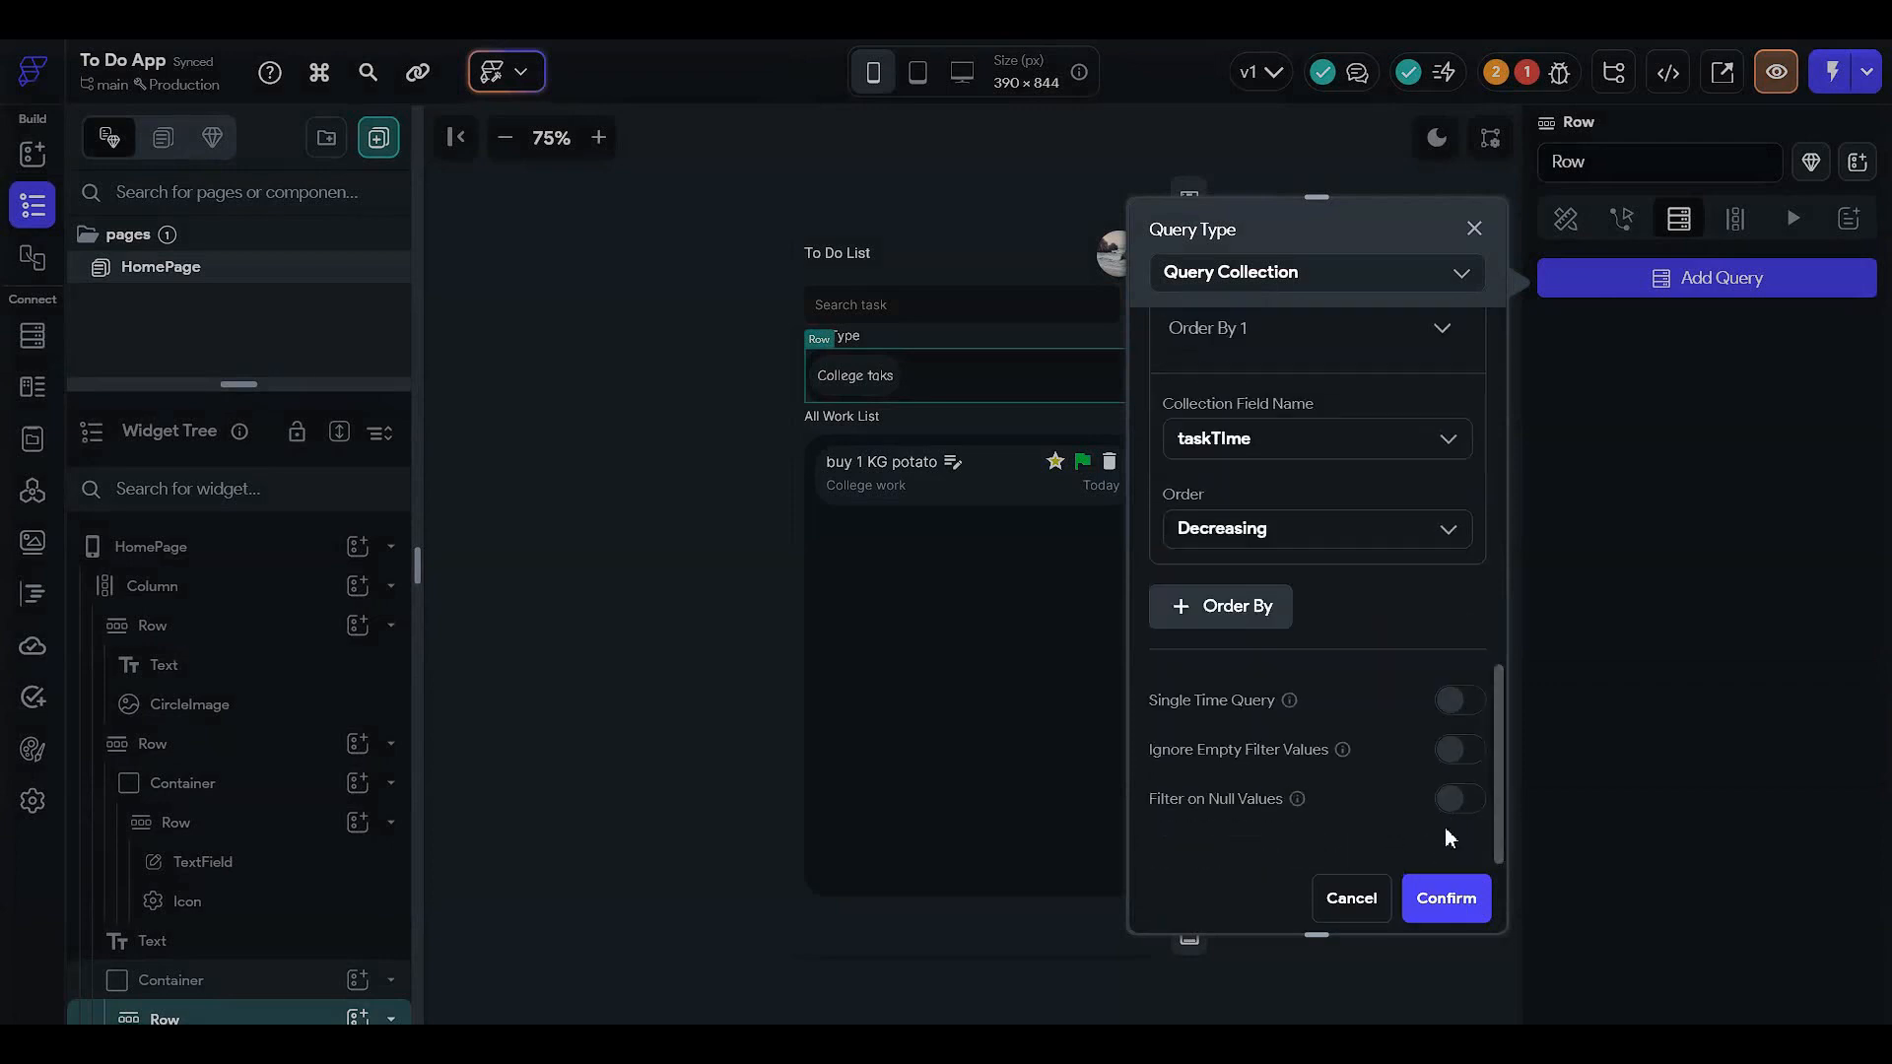
click(1445, 897)
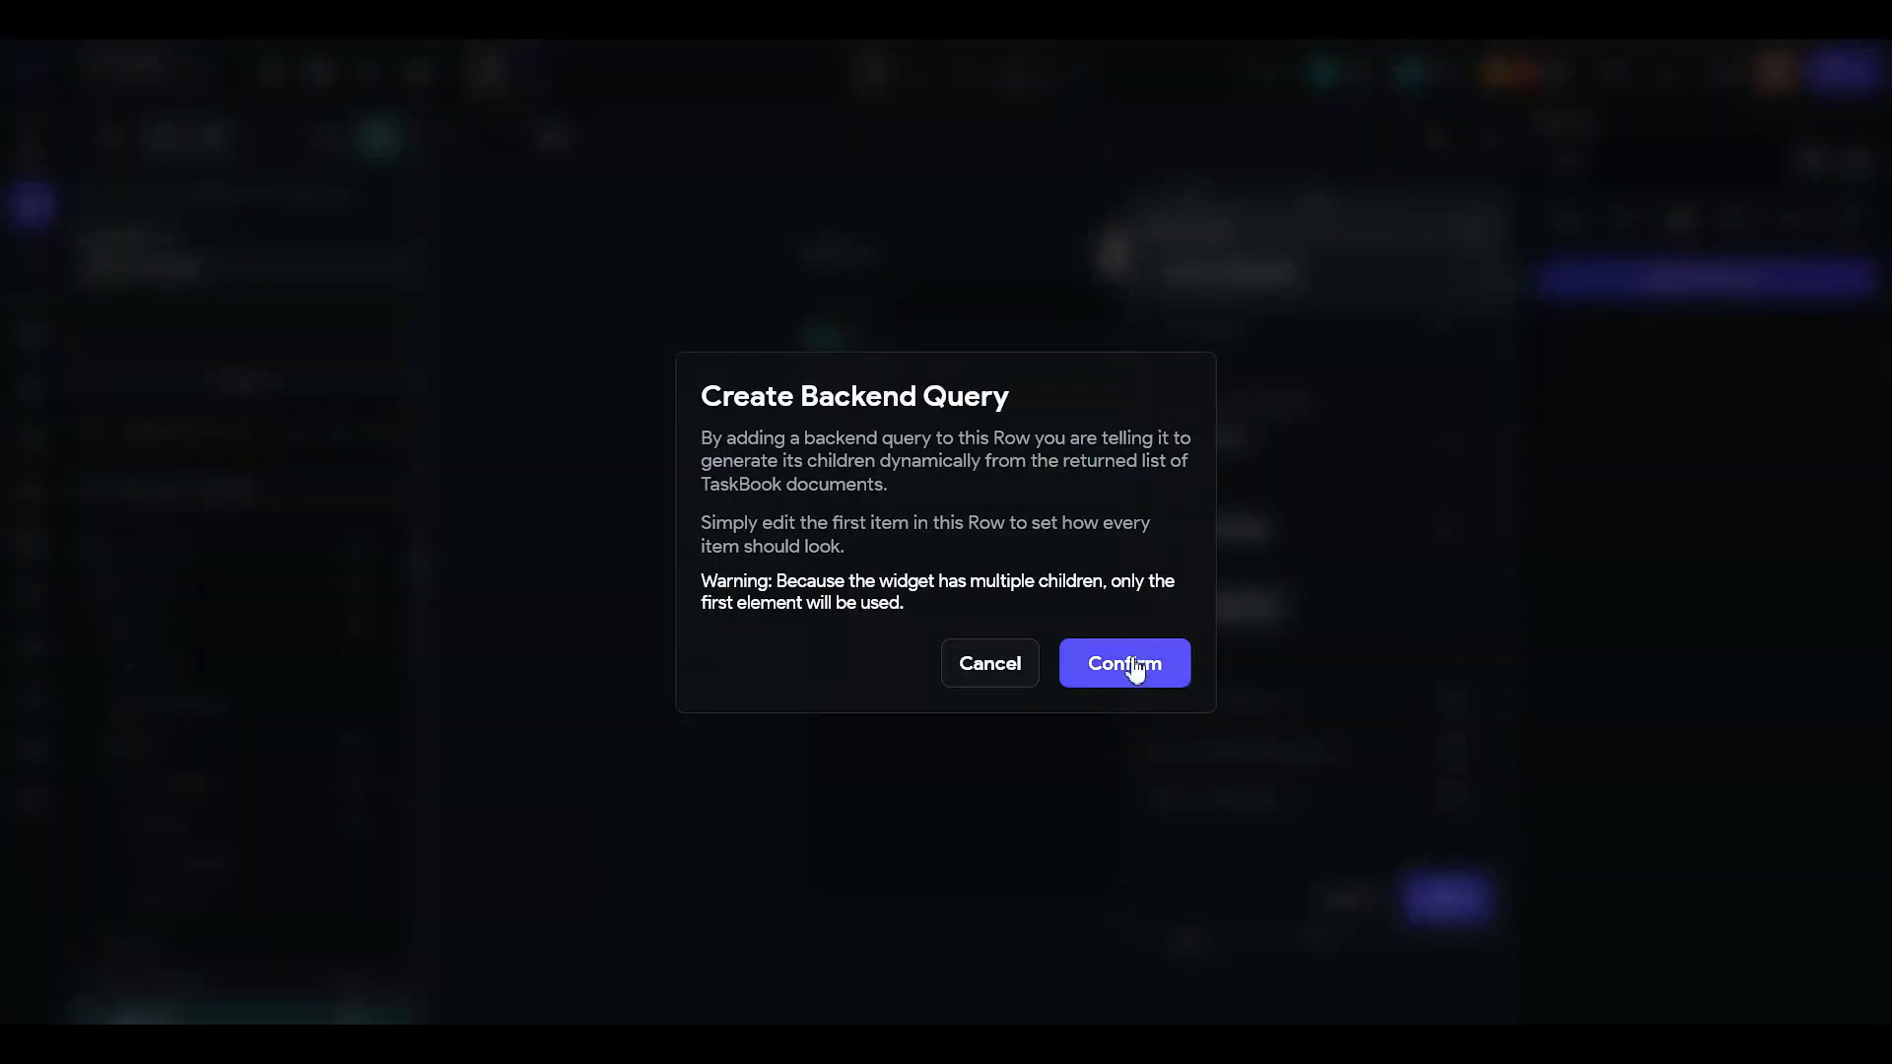
click(1151, 684)
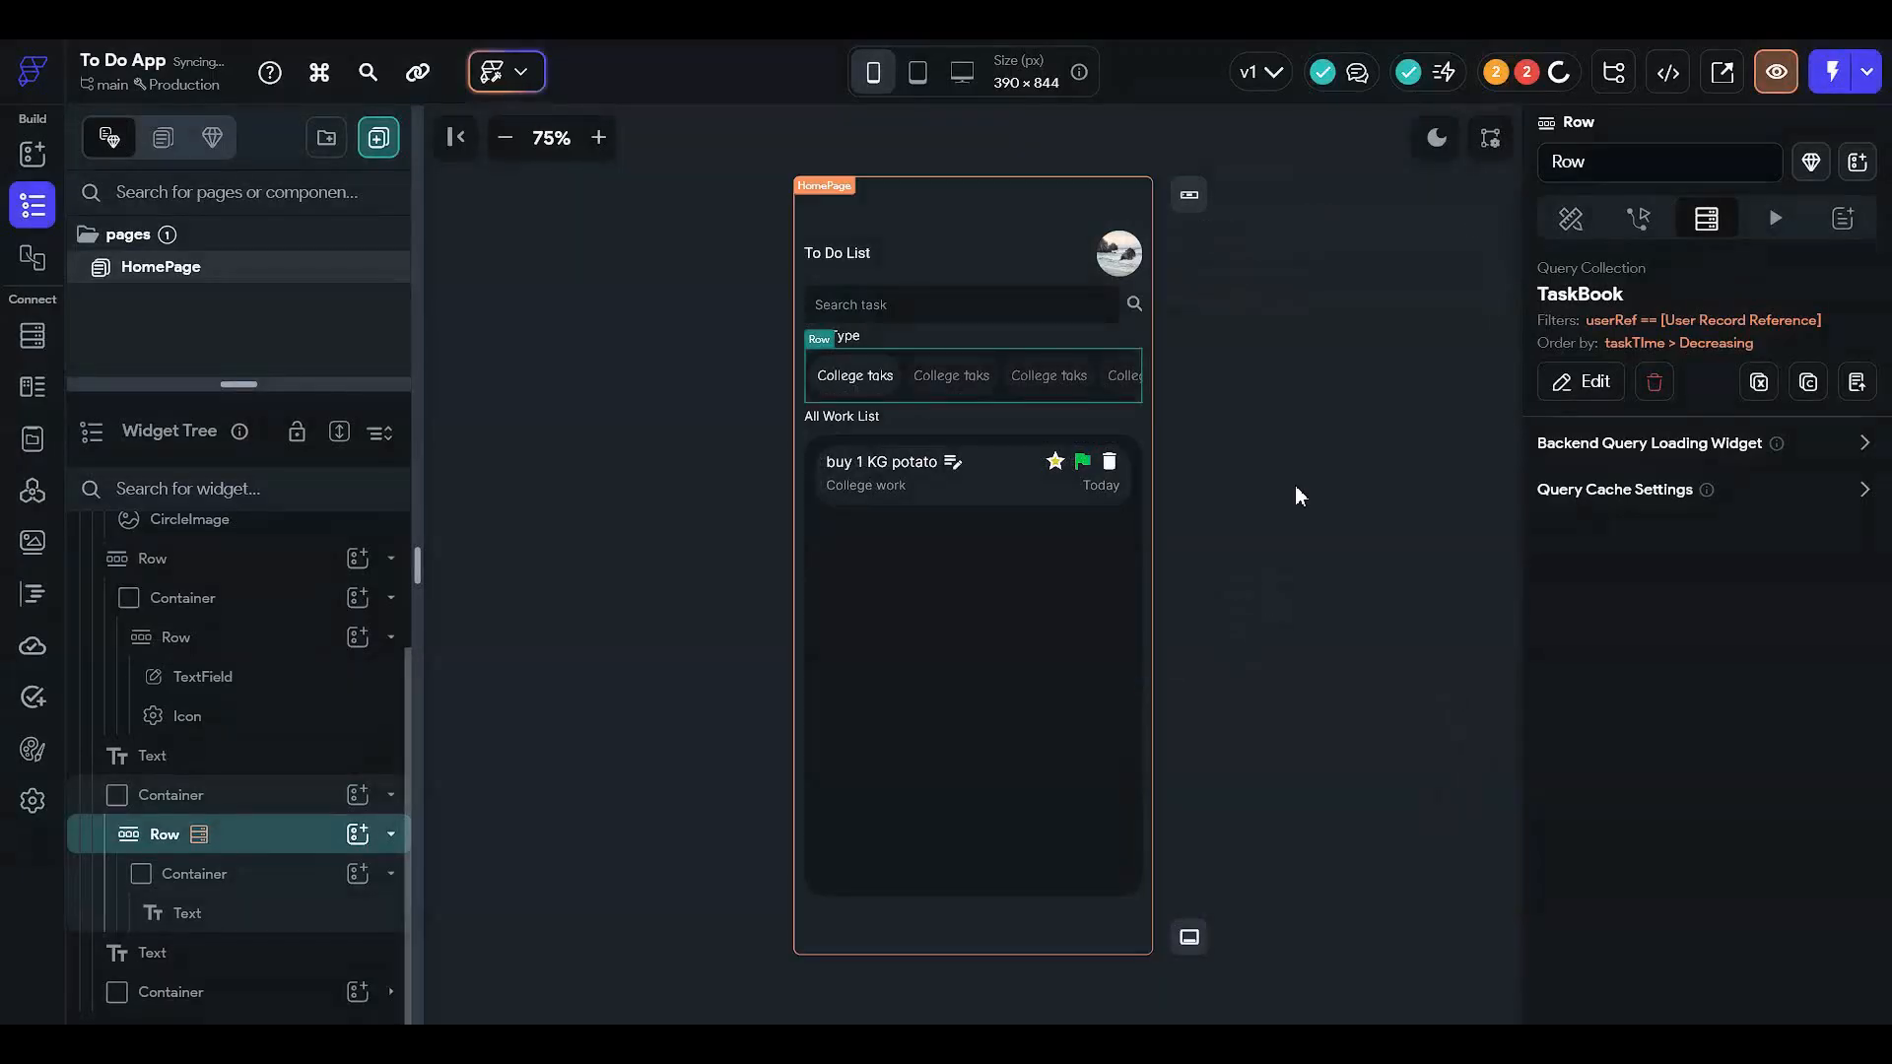
click(1637, 217)
- Set the chip Row's Scrollable option to horizontal and test scrolling it on the canvas
click(1571, 216)
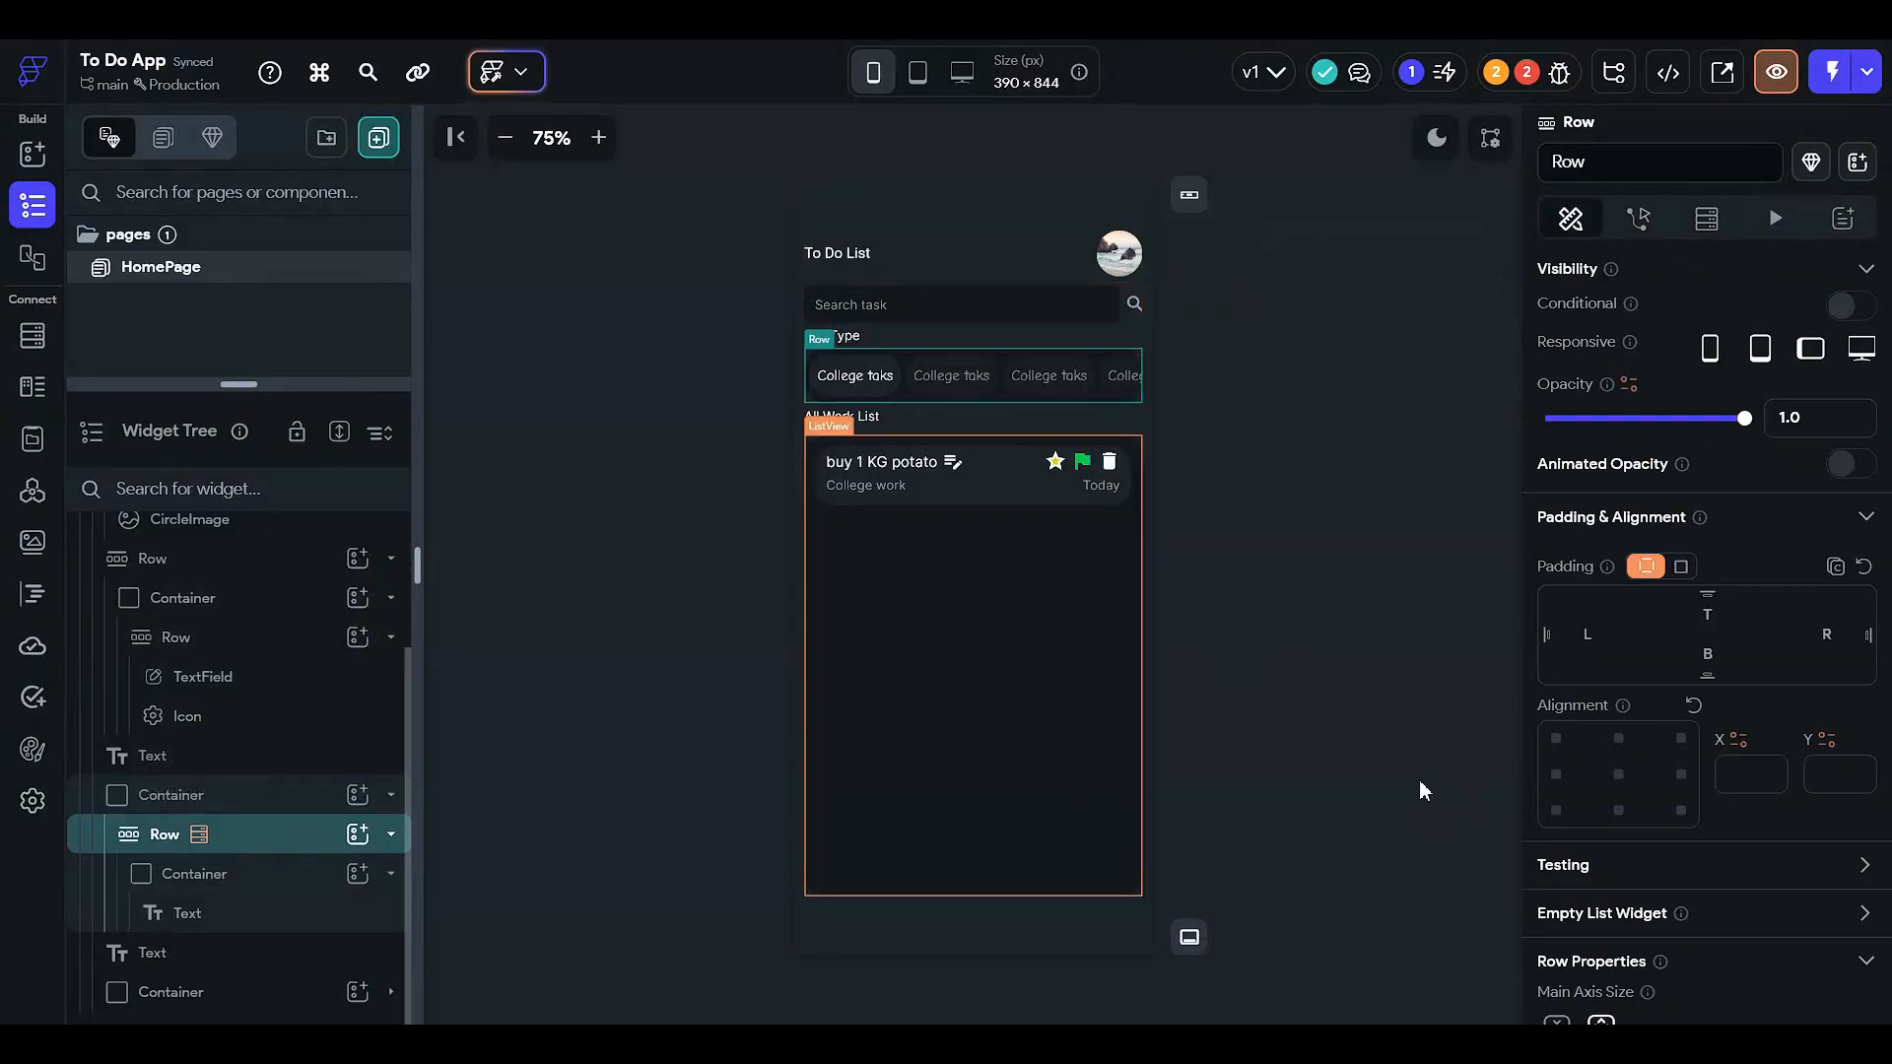
scroll(1658, 794, down, 4)
click(1599, 839)
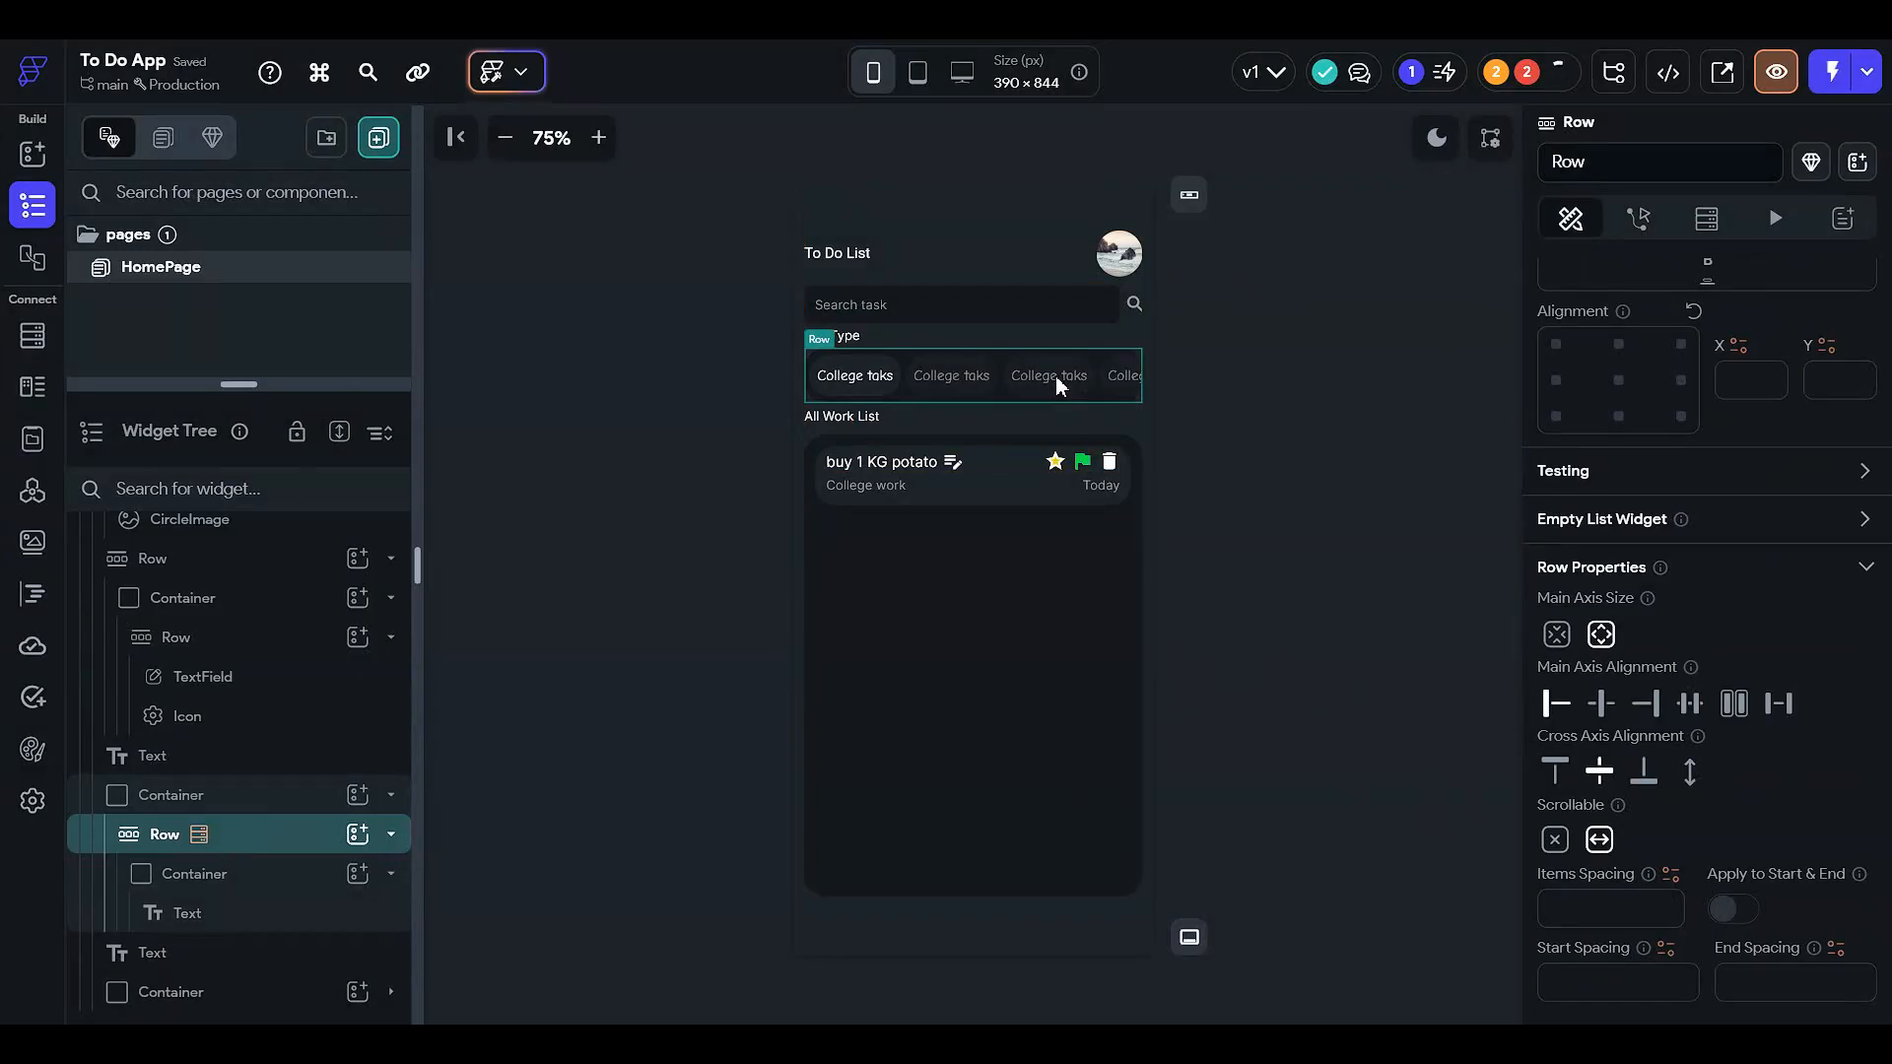
scroll(1055, 375, right, 1)
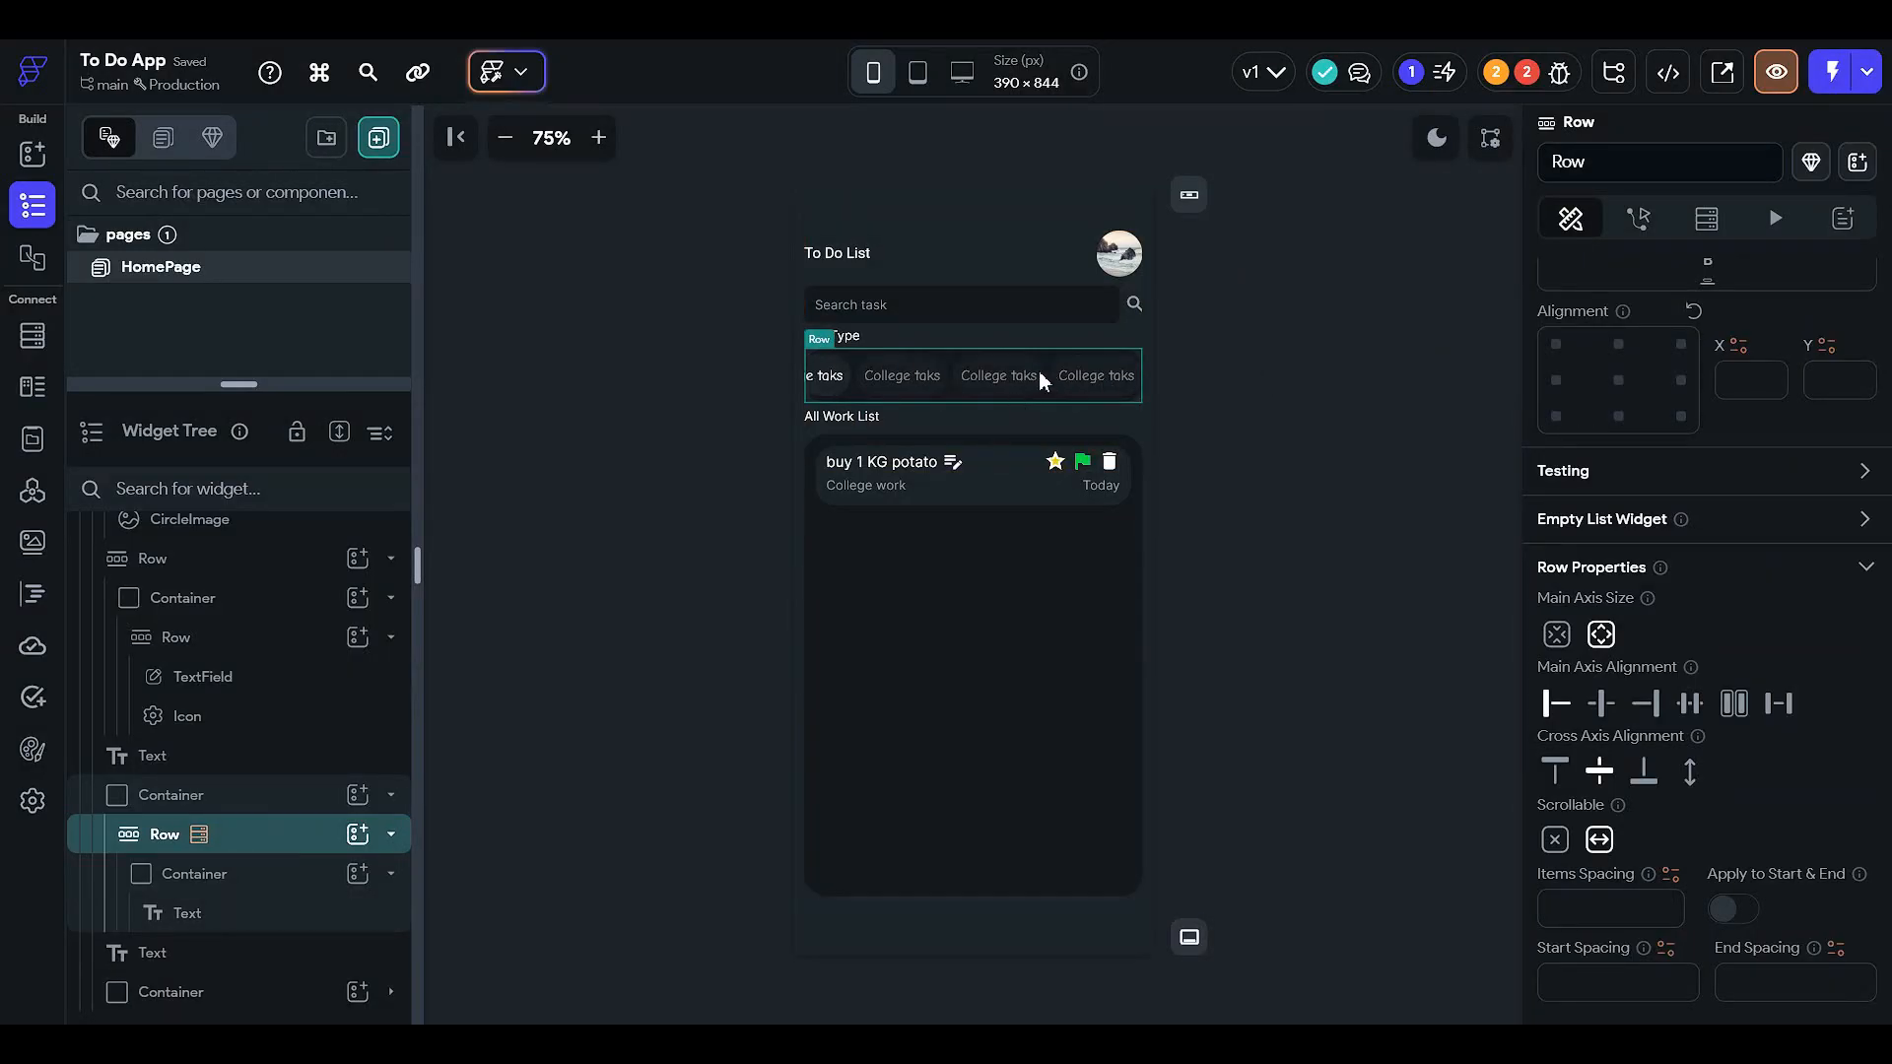
scroll(1035, 370, left, 3)
click(1316, 518)
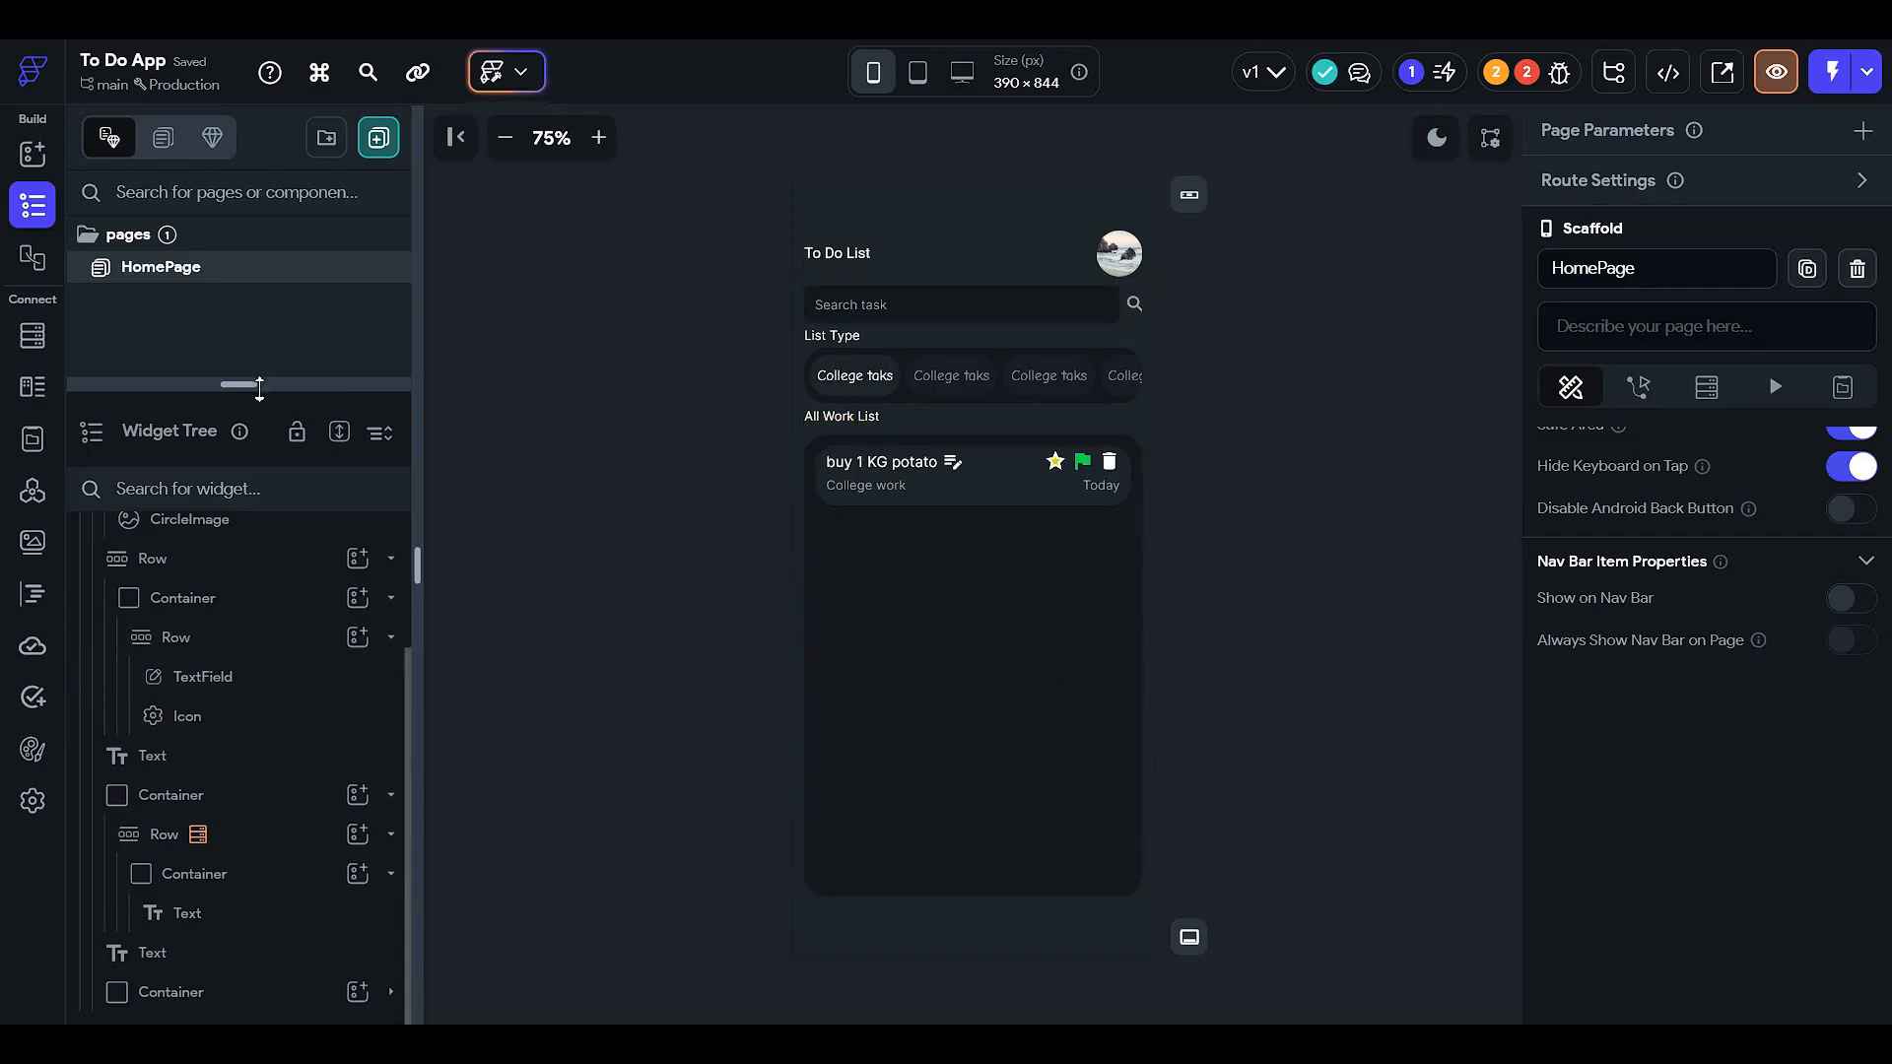
- Select the College taks chip's Container in the Widget Tree
drag(259, 387, 259, 160)
click(974, 639)
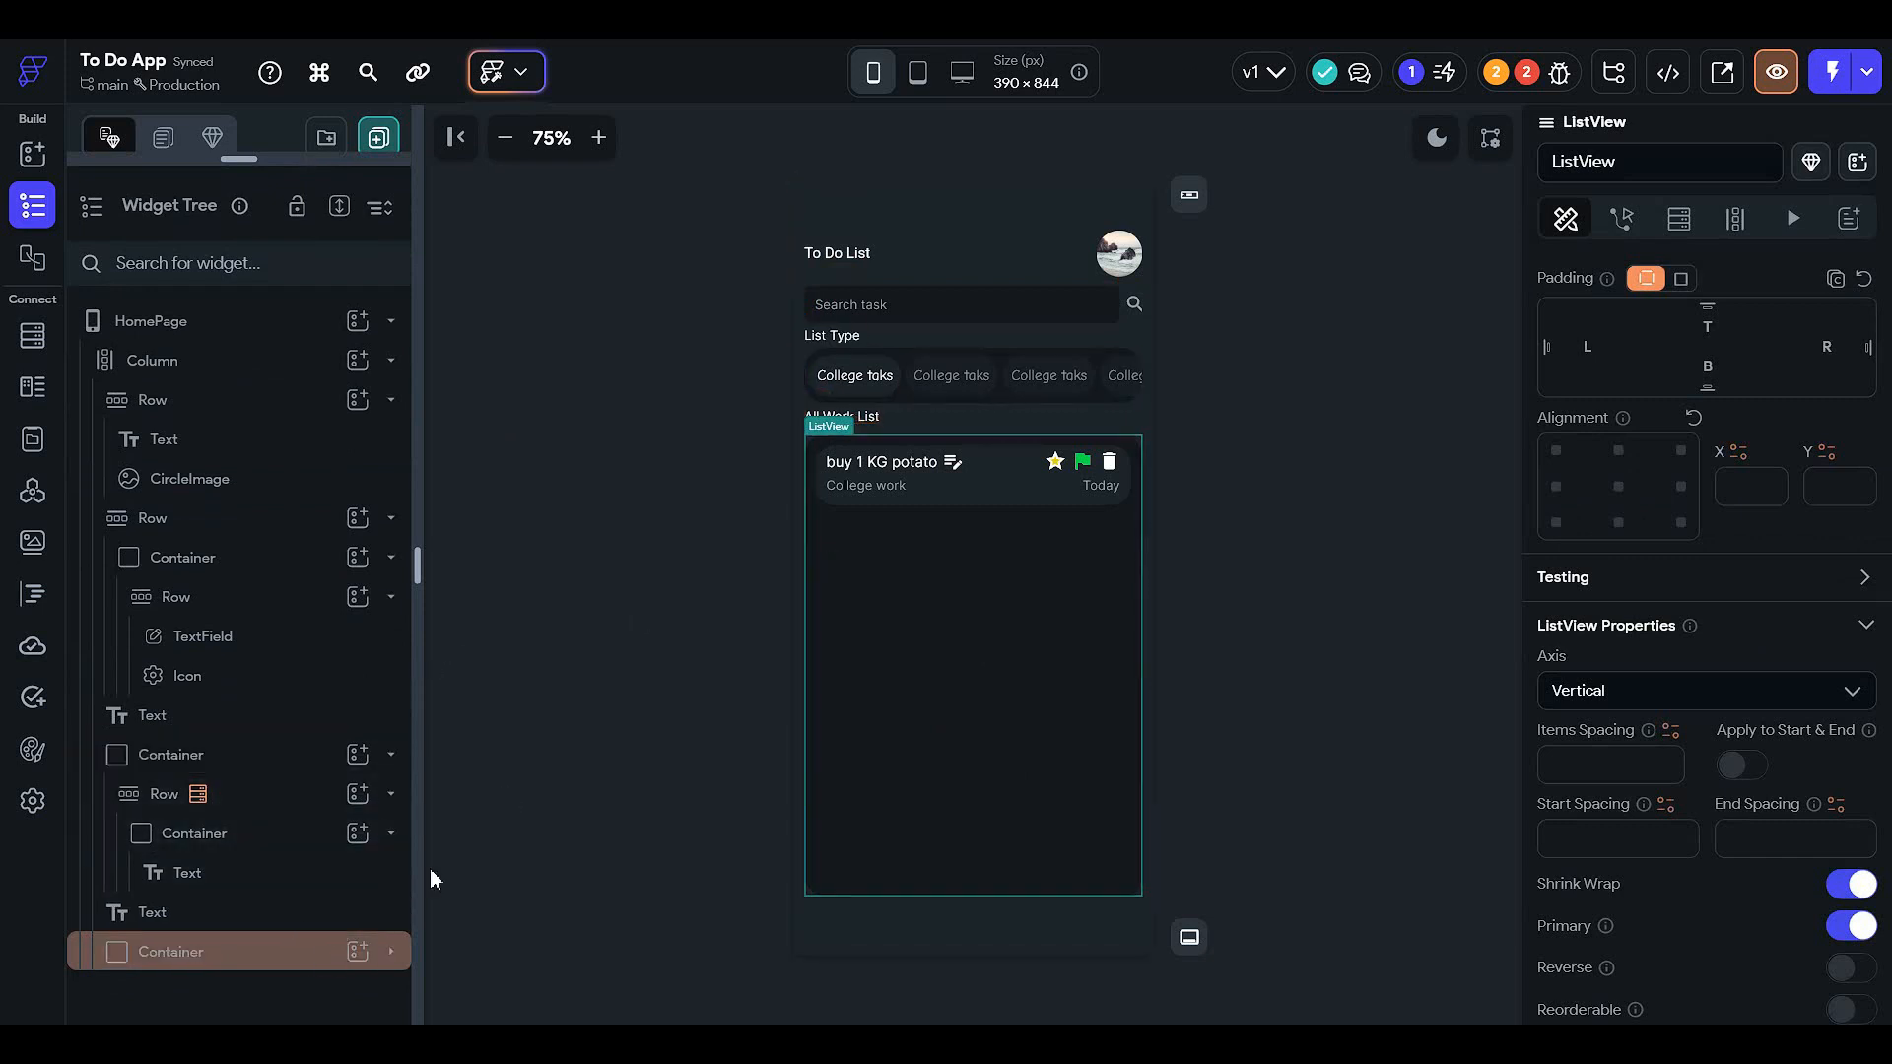
click(325, 956)
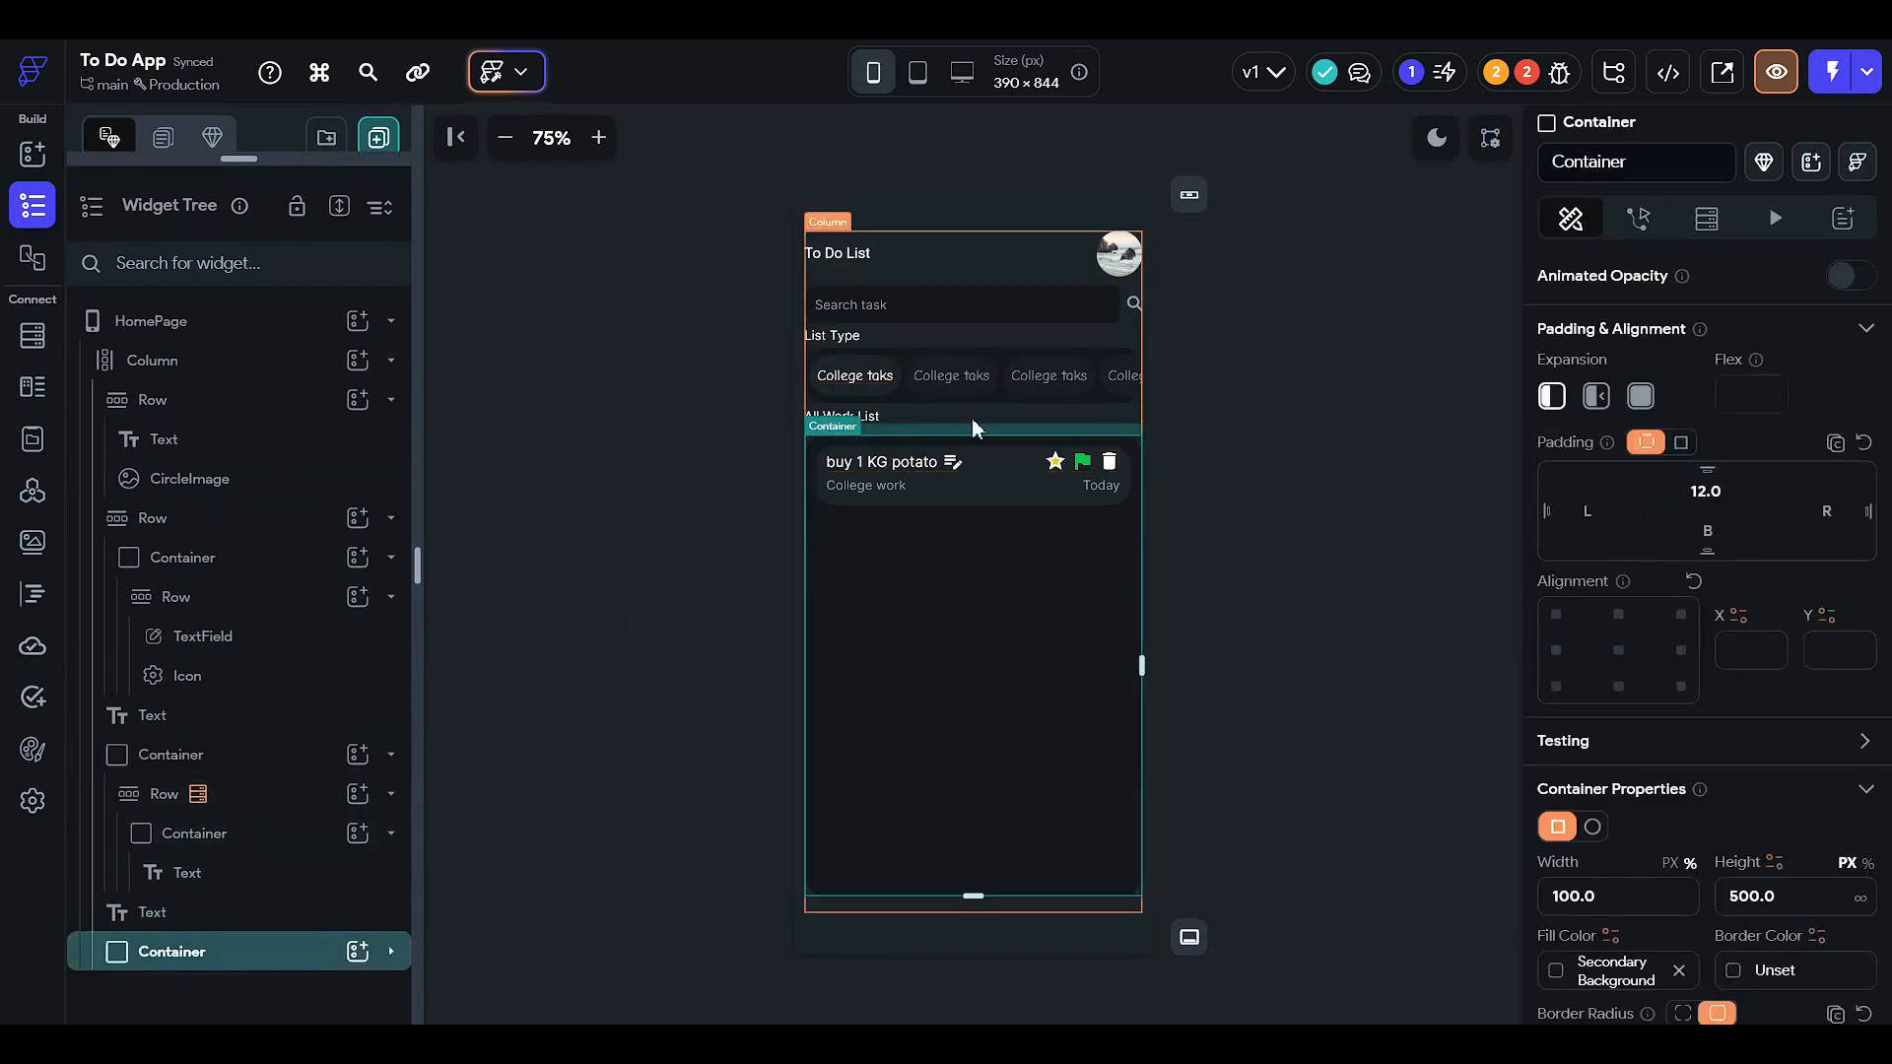
click(972, 380)
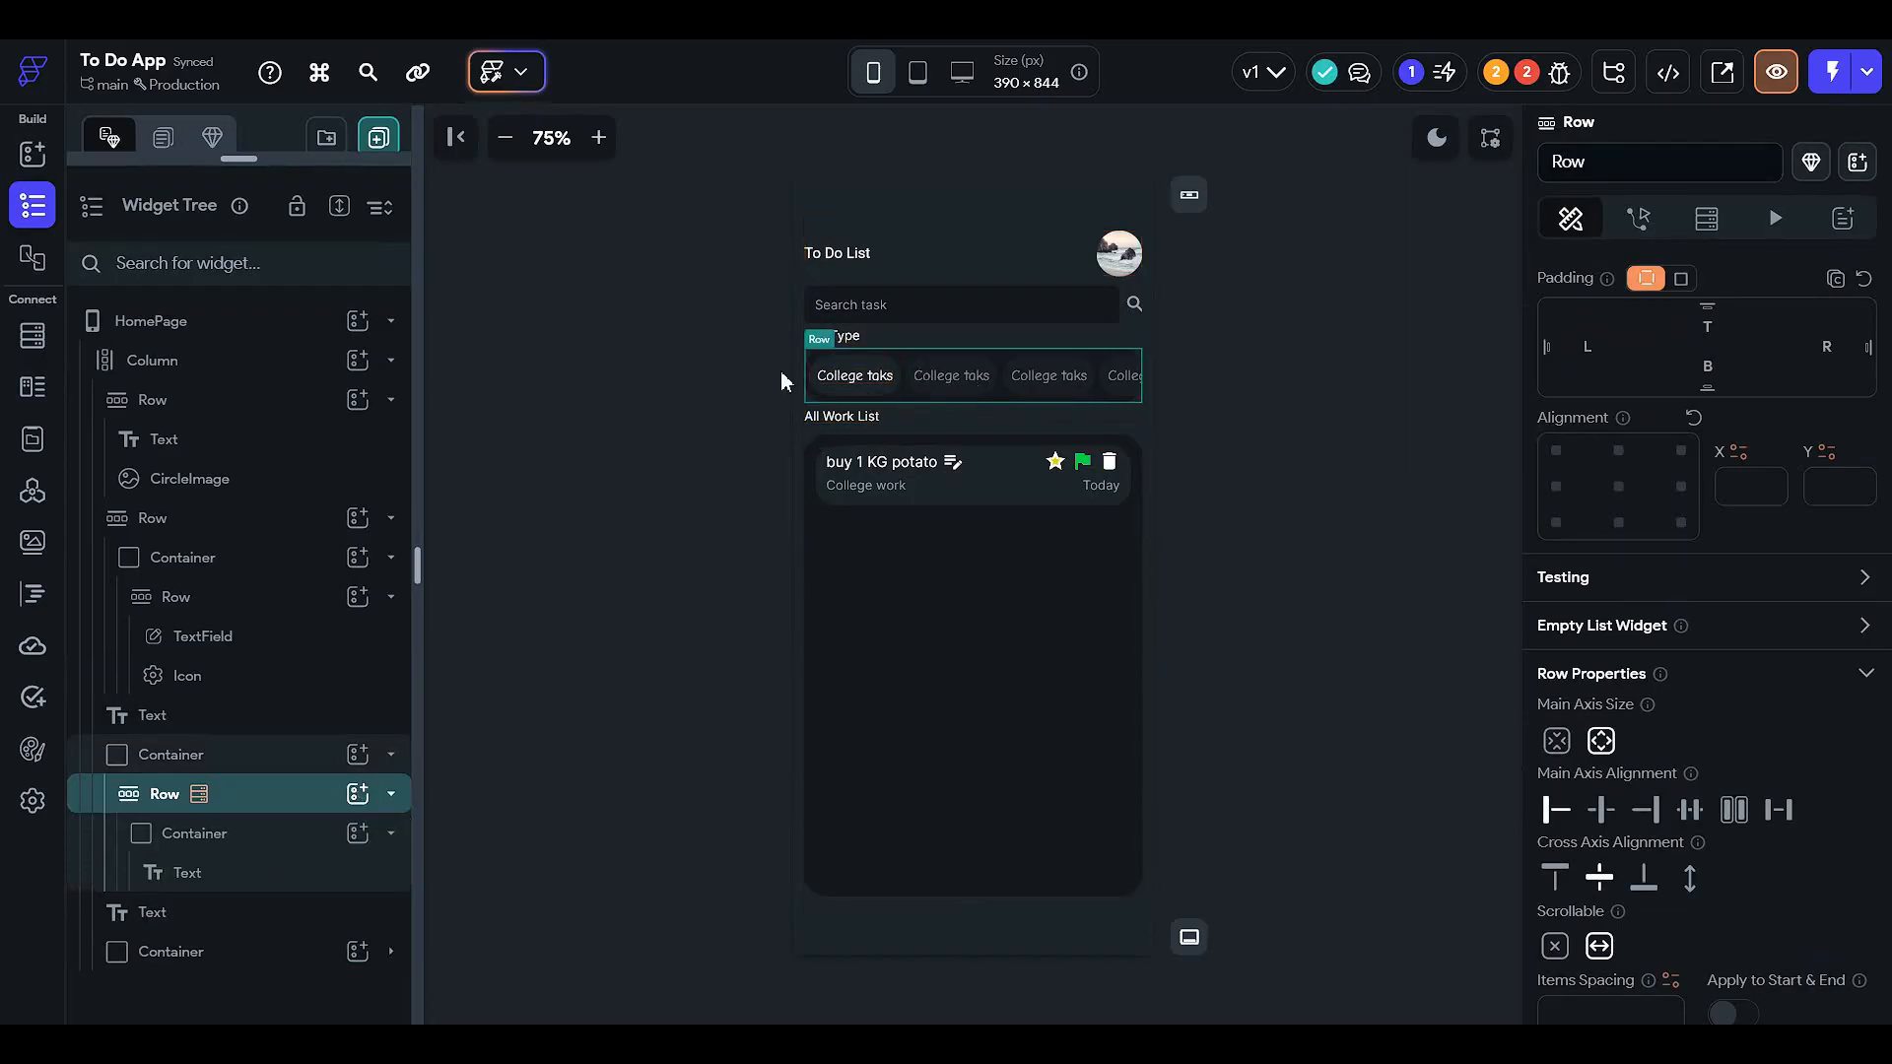
click(832, 375)
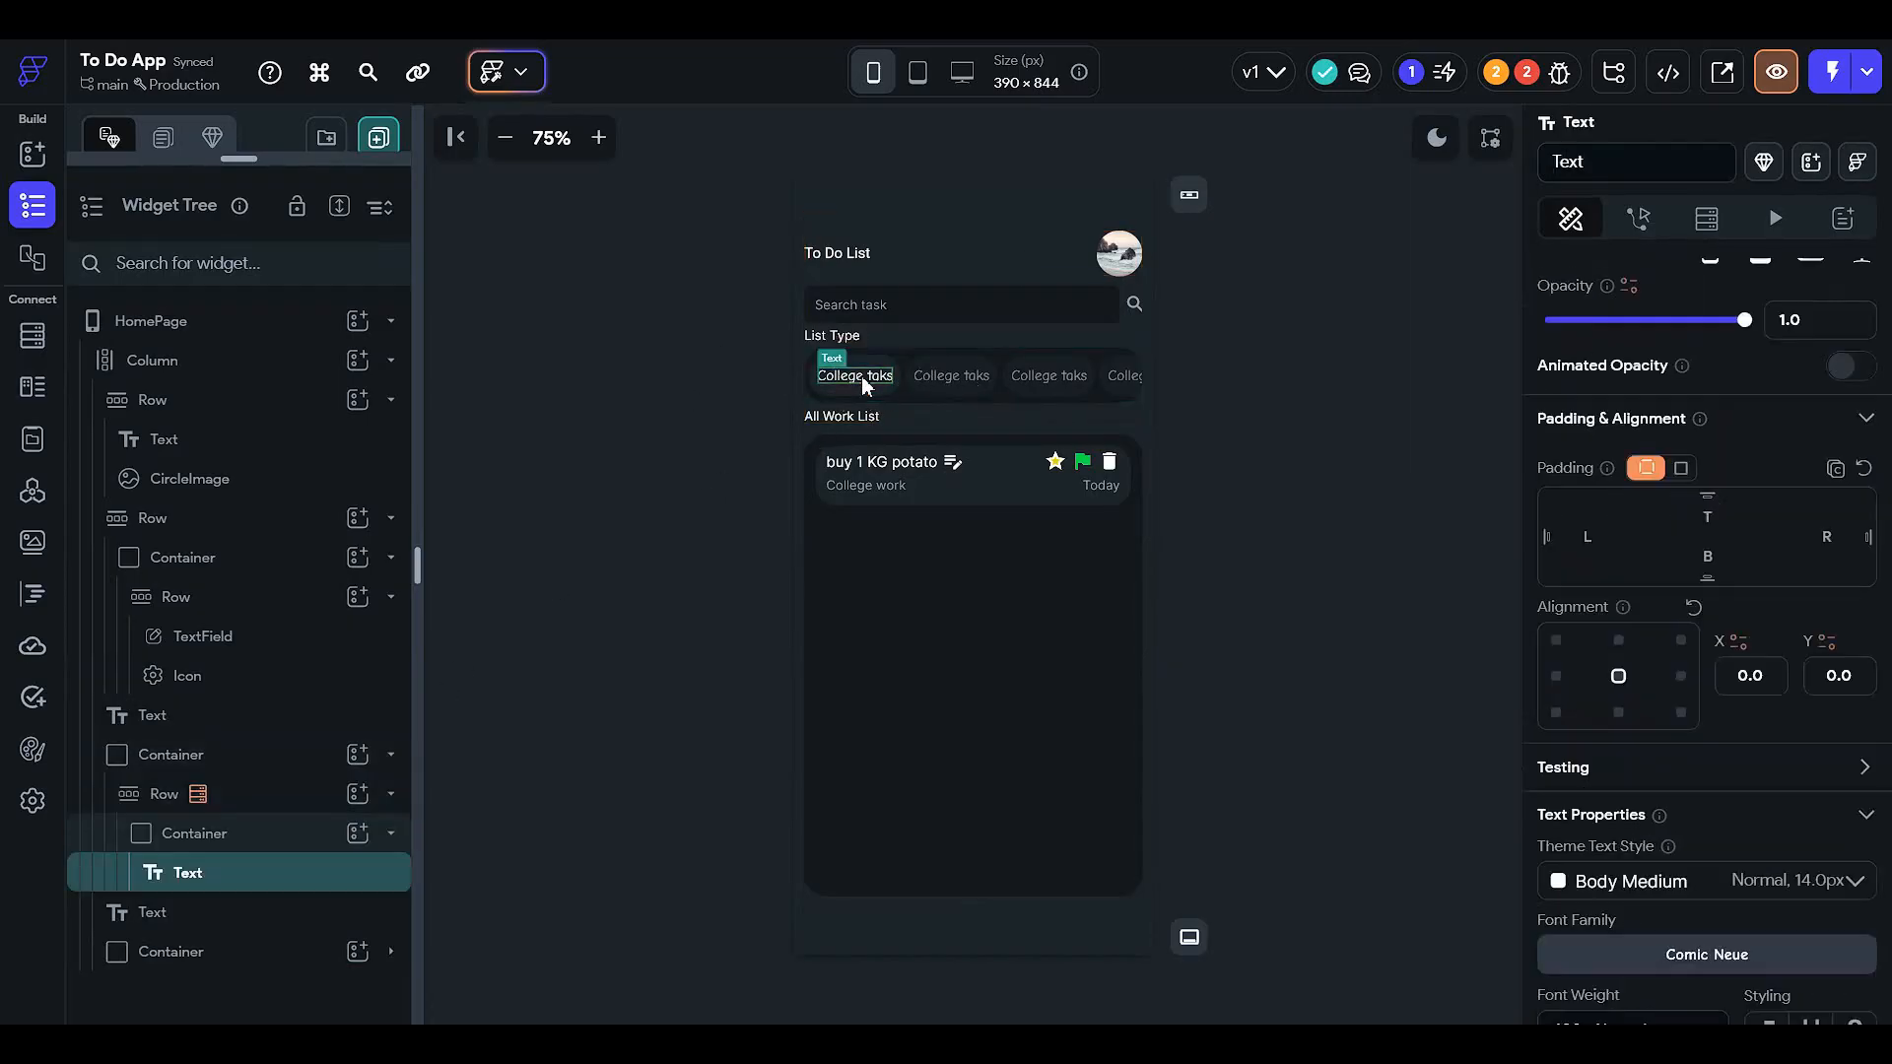
click(287, 839)
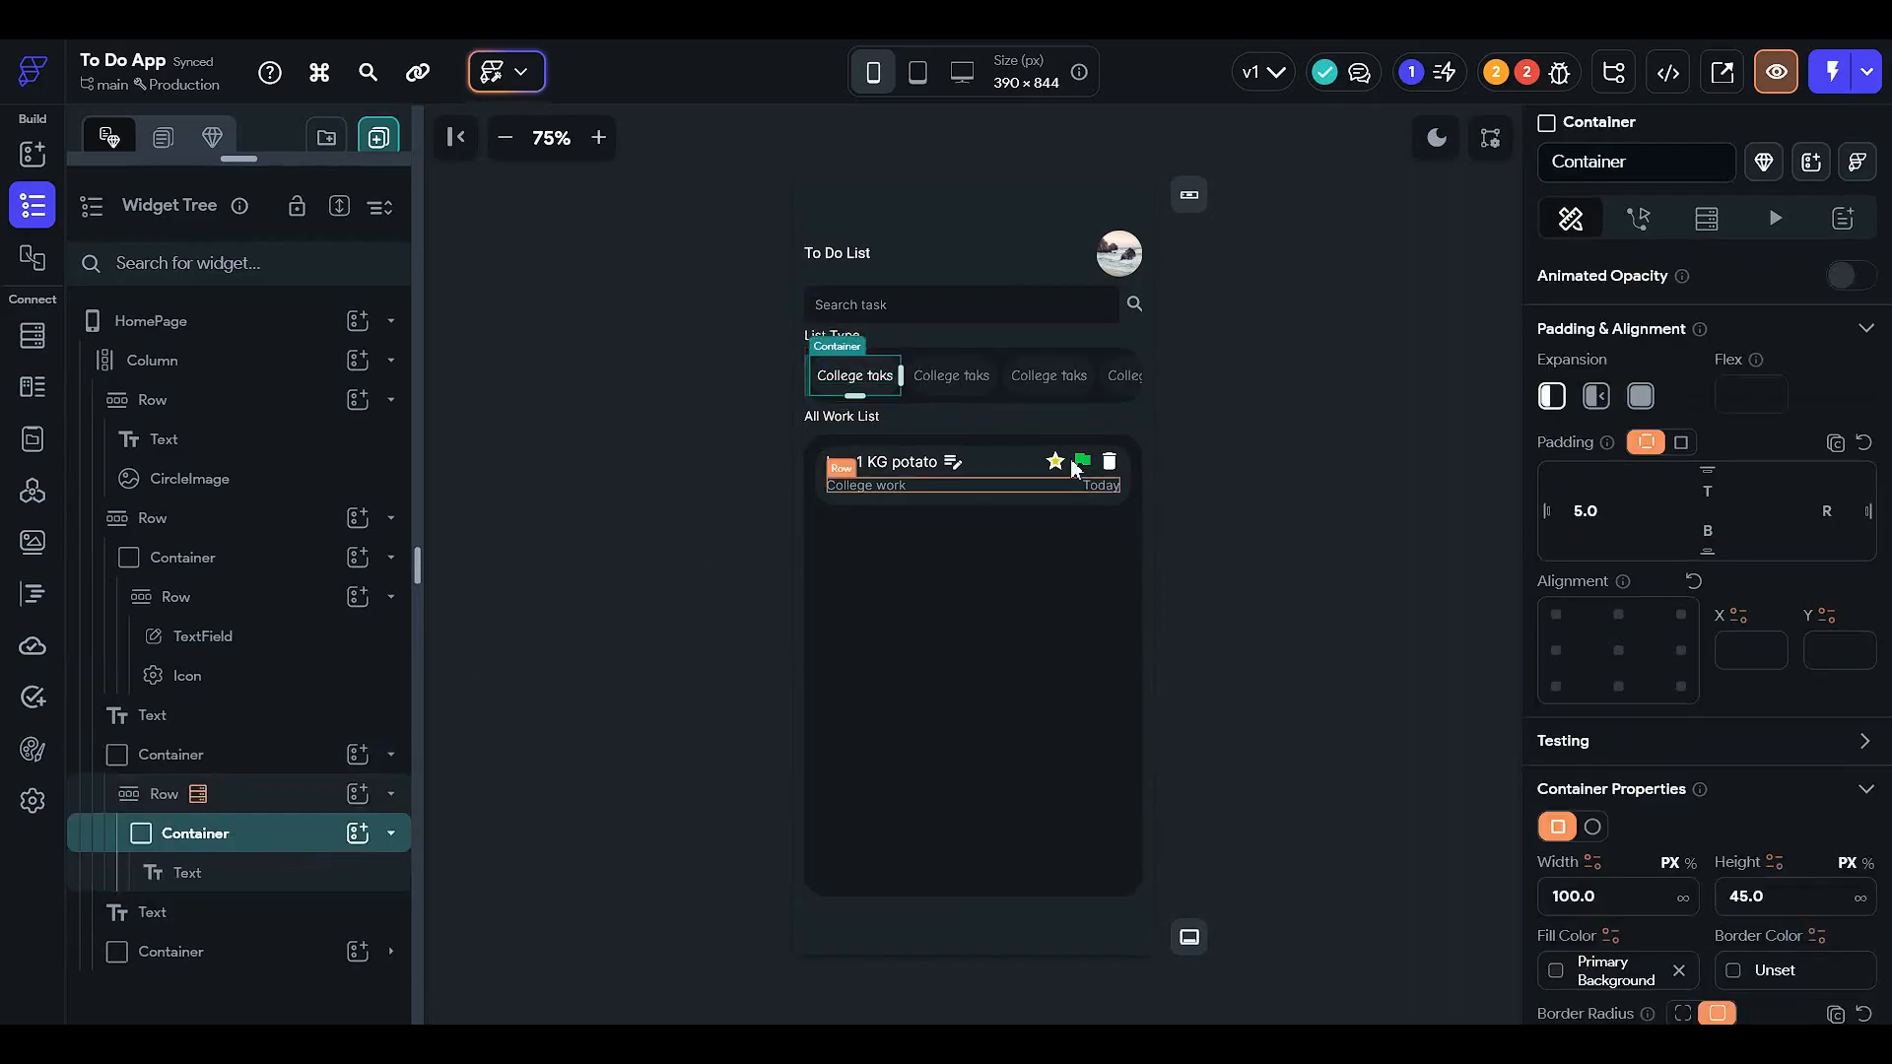
- Add a Document from Reference query to the chip container, with TaskBook as the collection
click(1705, 218)
click(1581, 281)
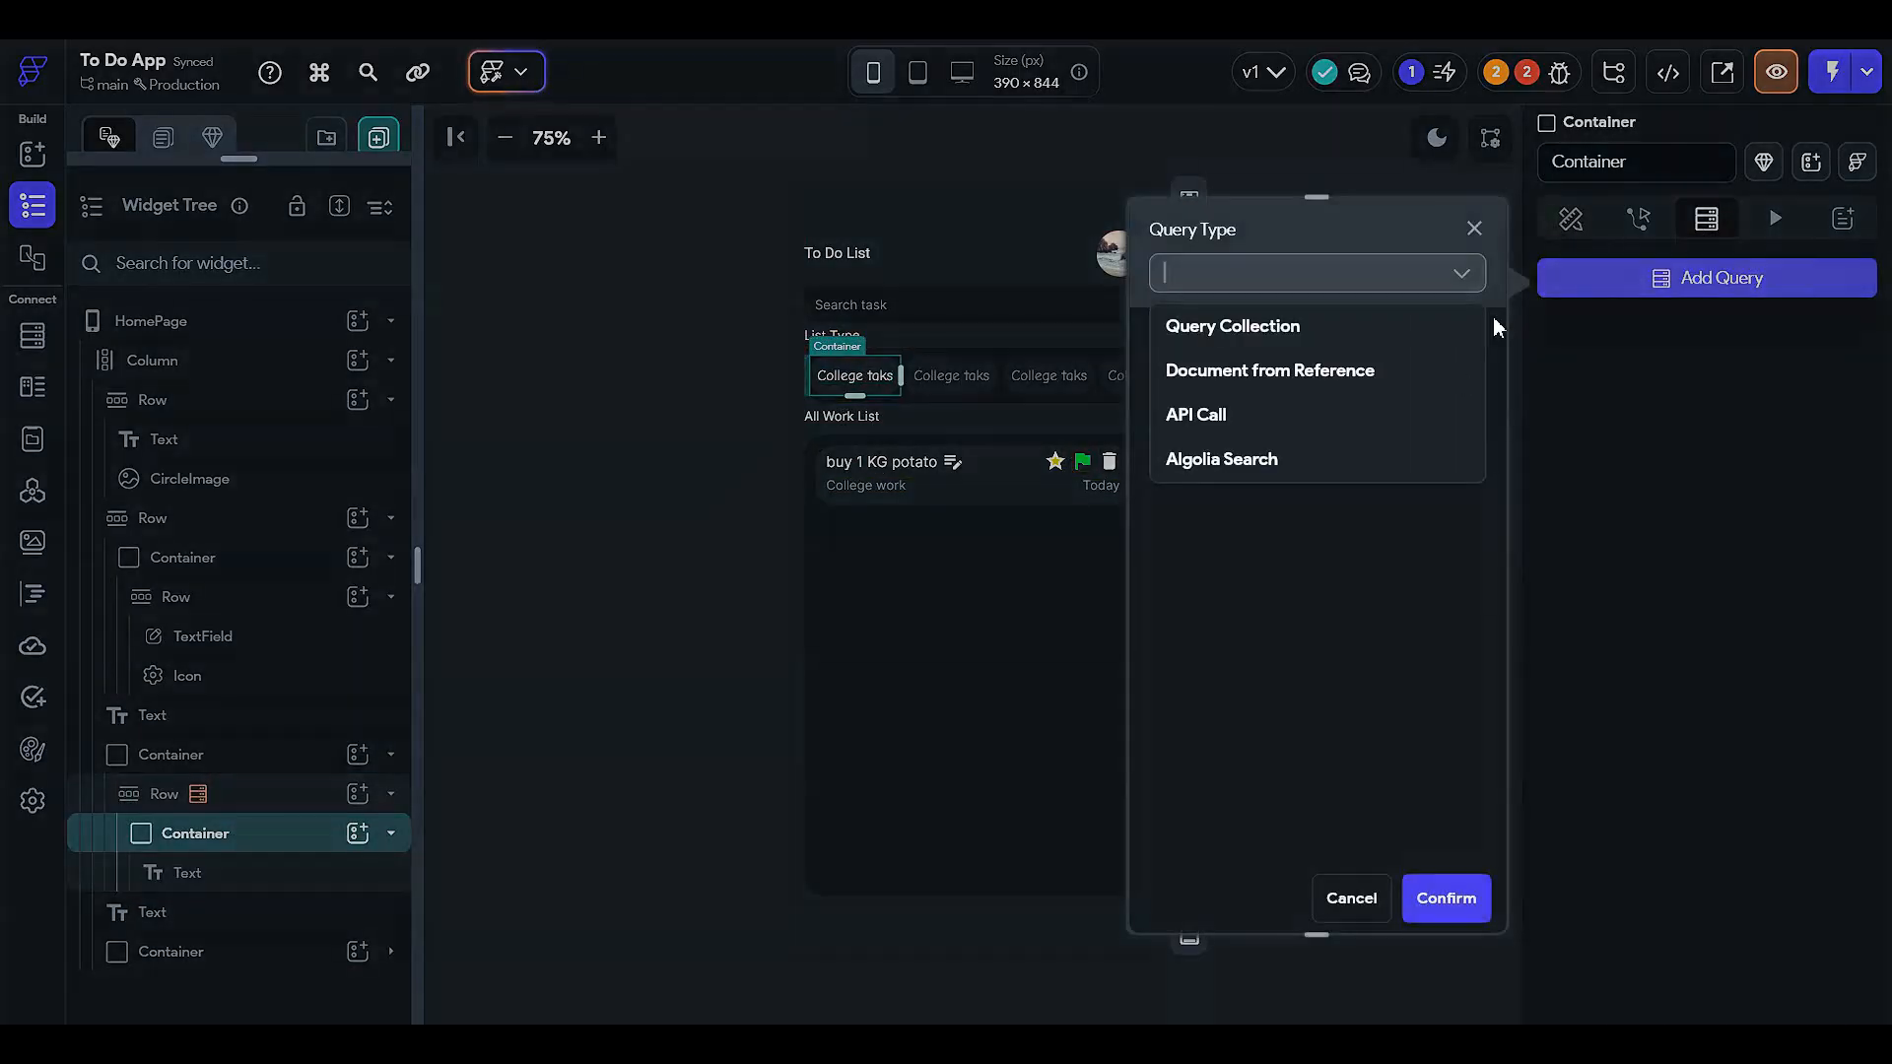
click(1379, 374)
click(1210, 419)
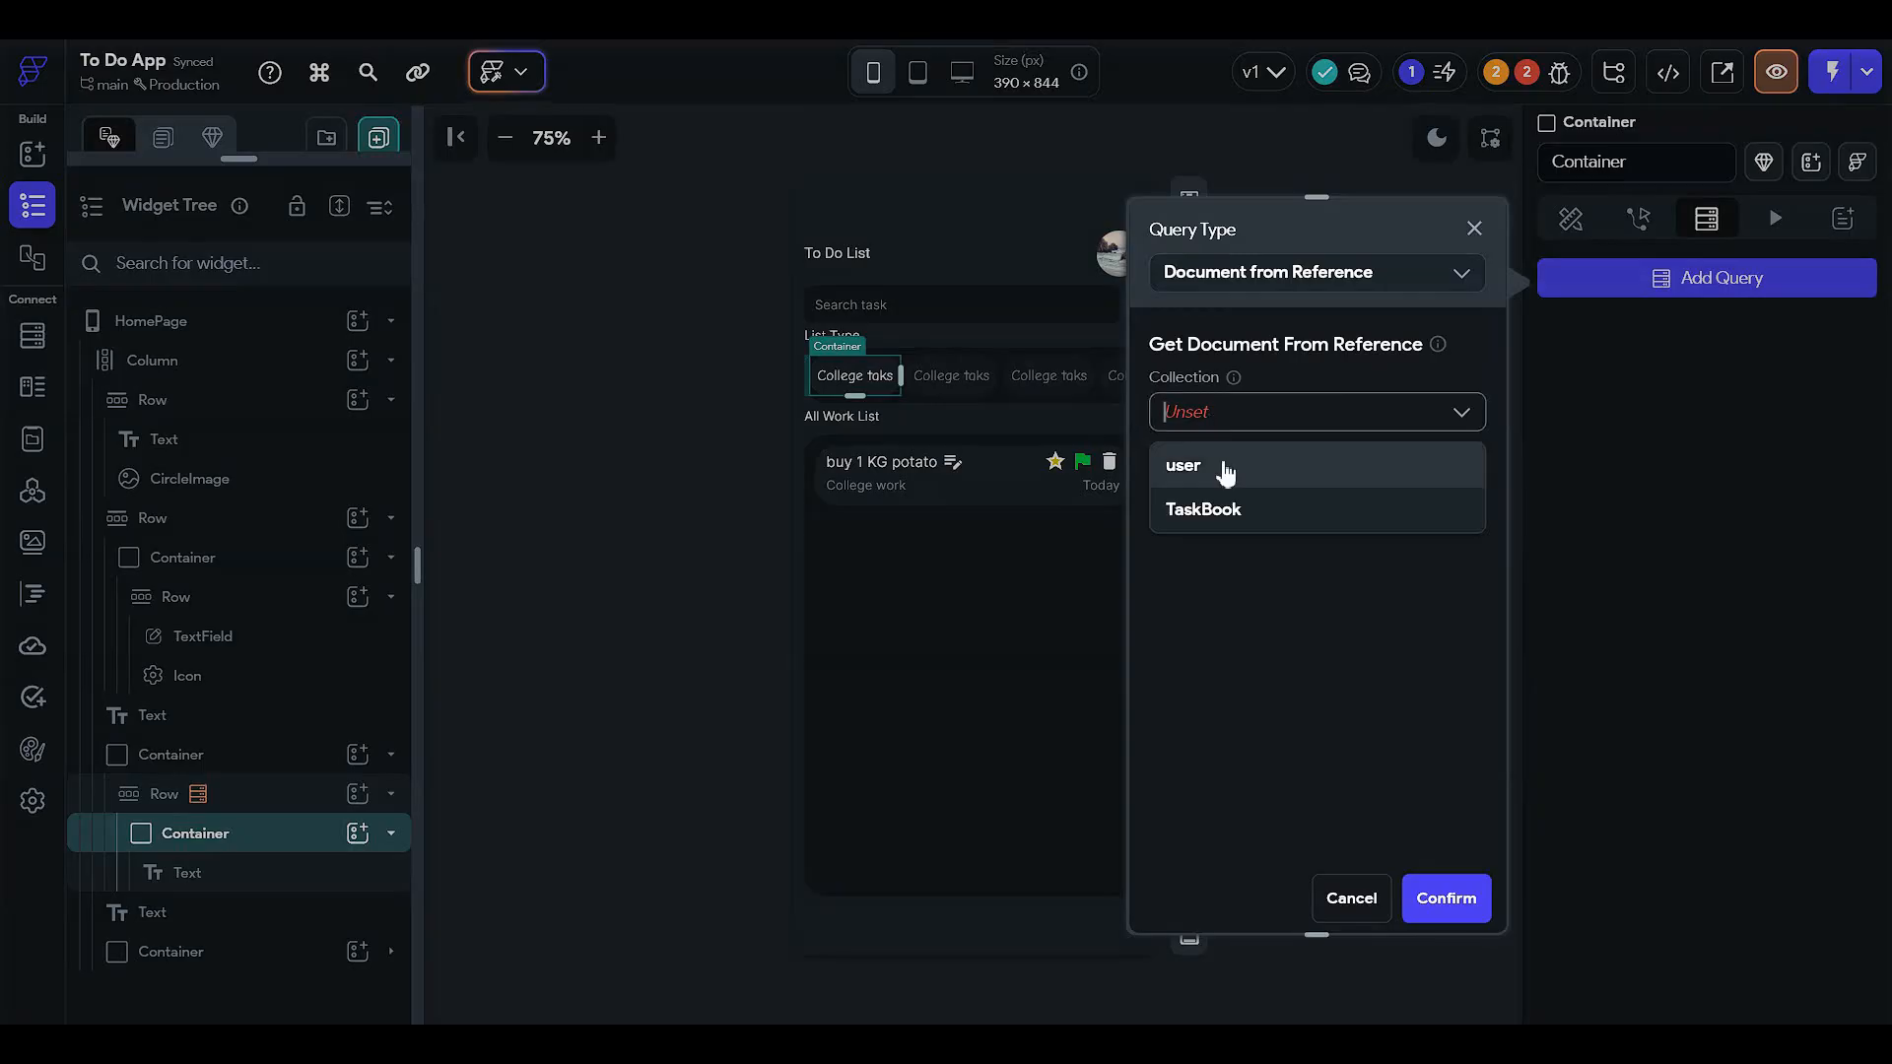
click(1225, 469)
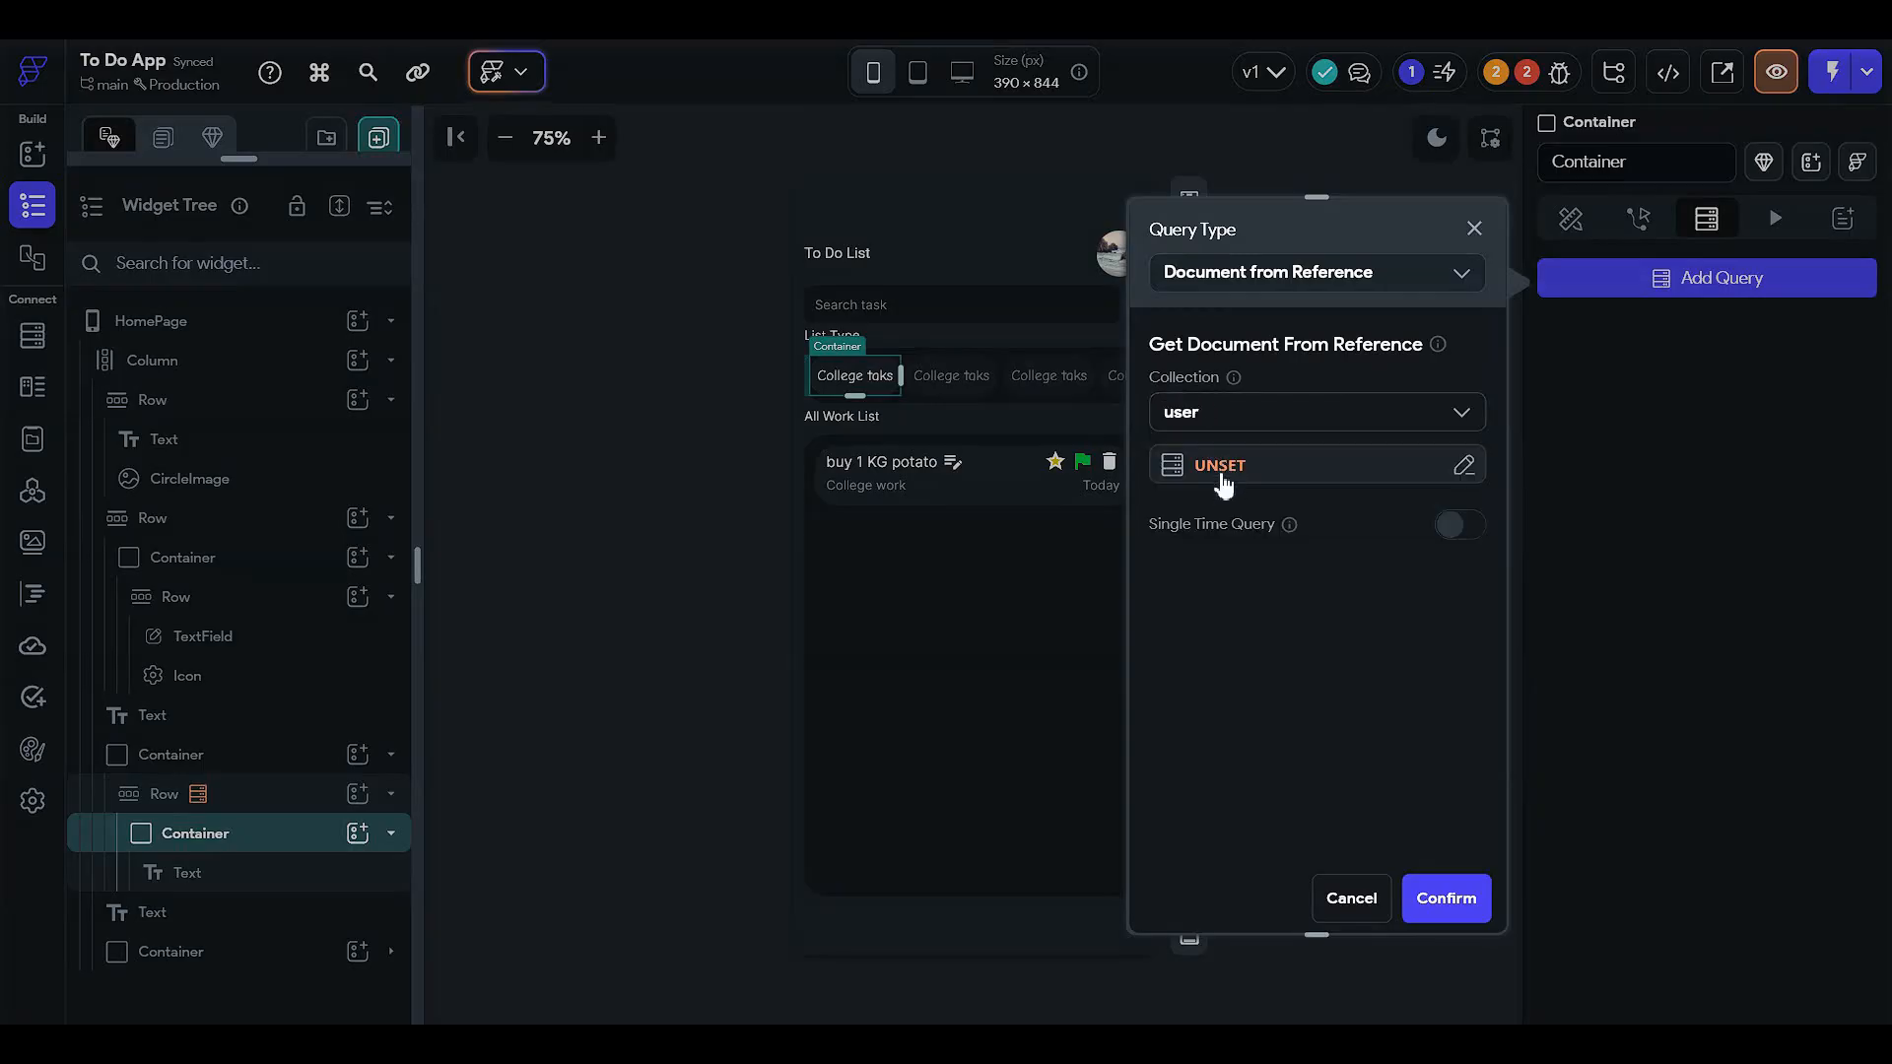
click(1271, 409)
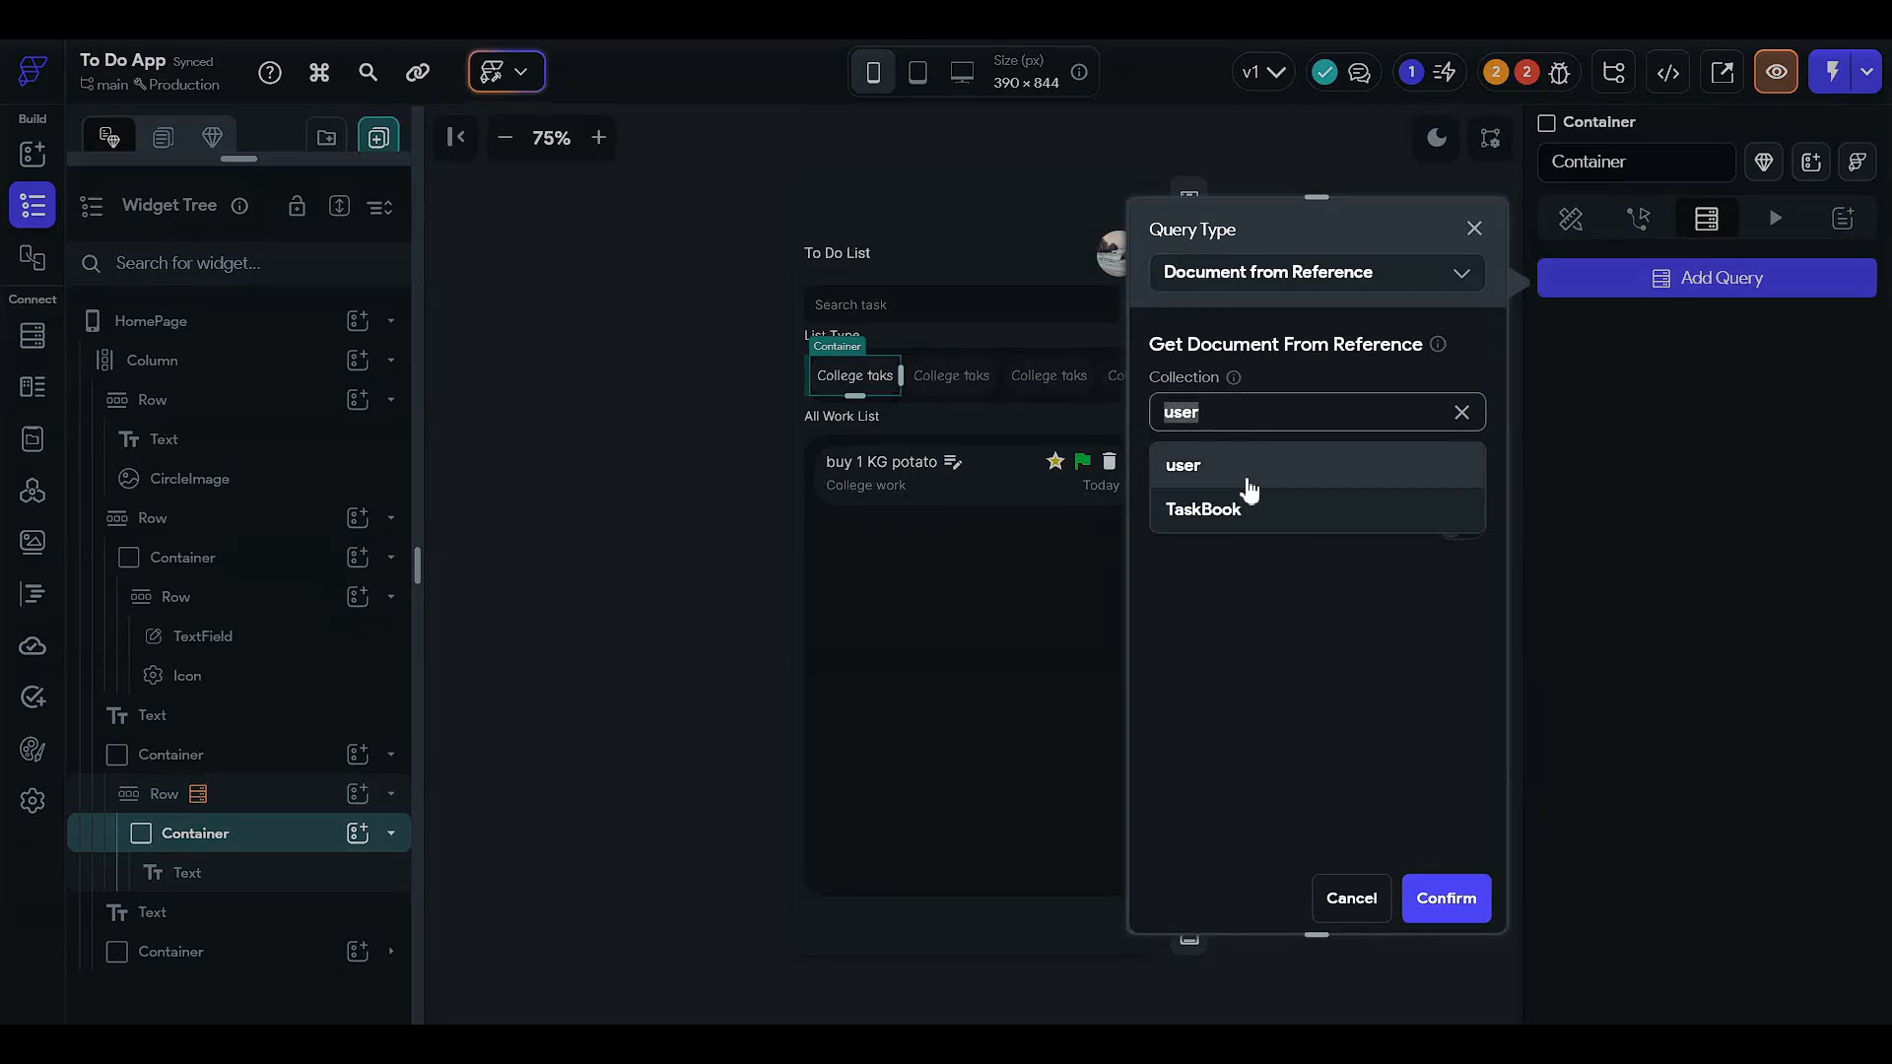
click(1250, 522)
- Use the TaskBook Document's Reference as the query value and save the query
click(1211, 471)
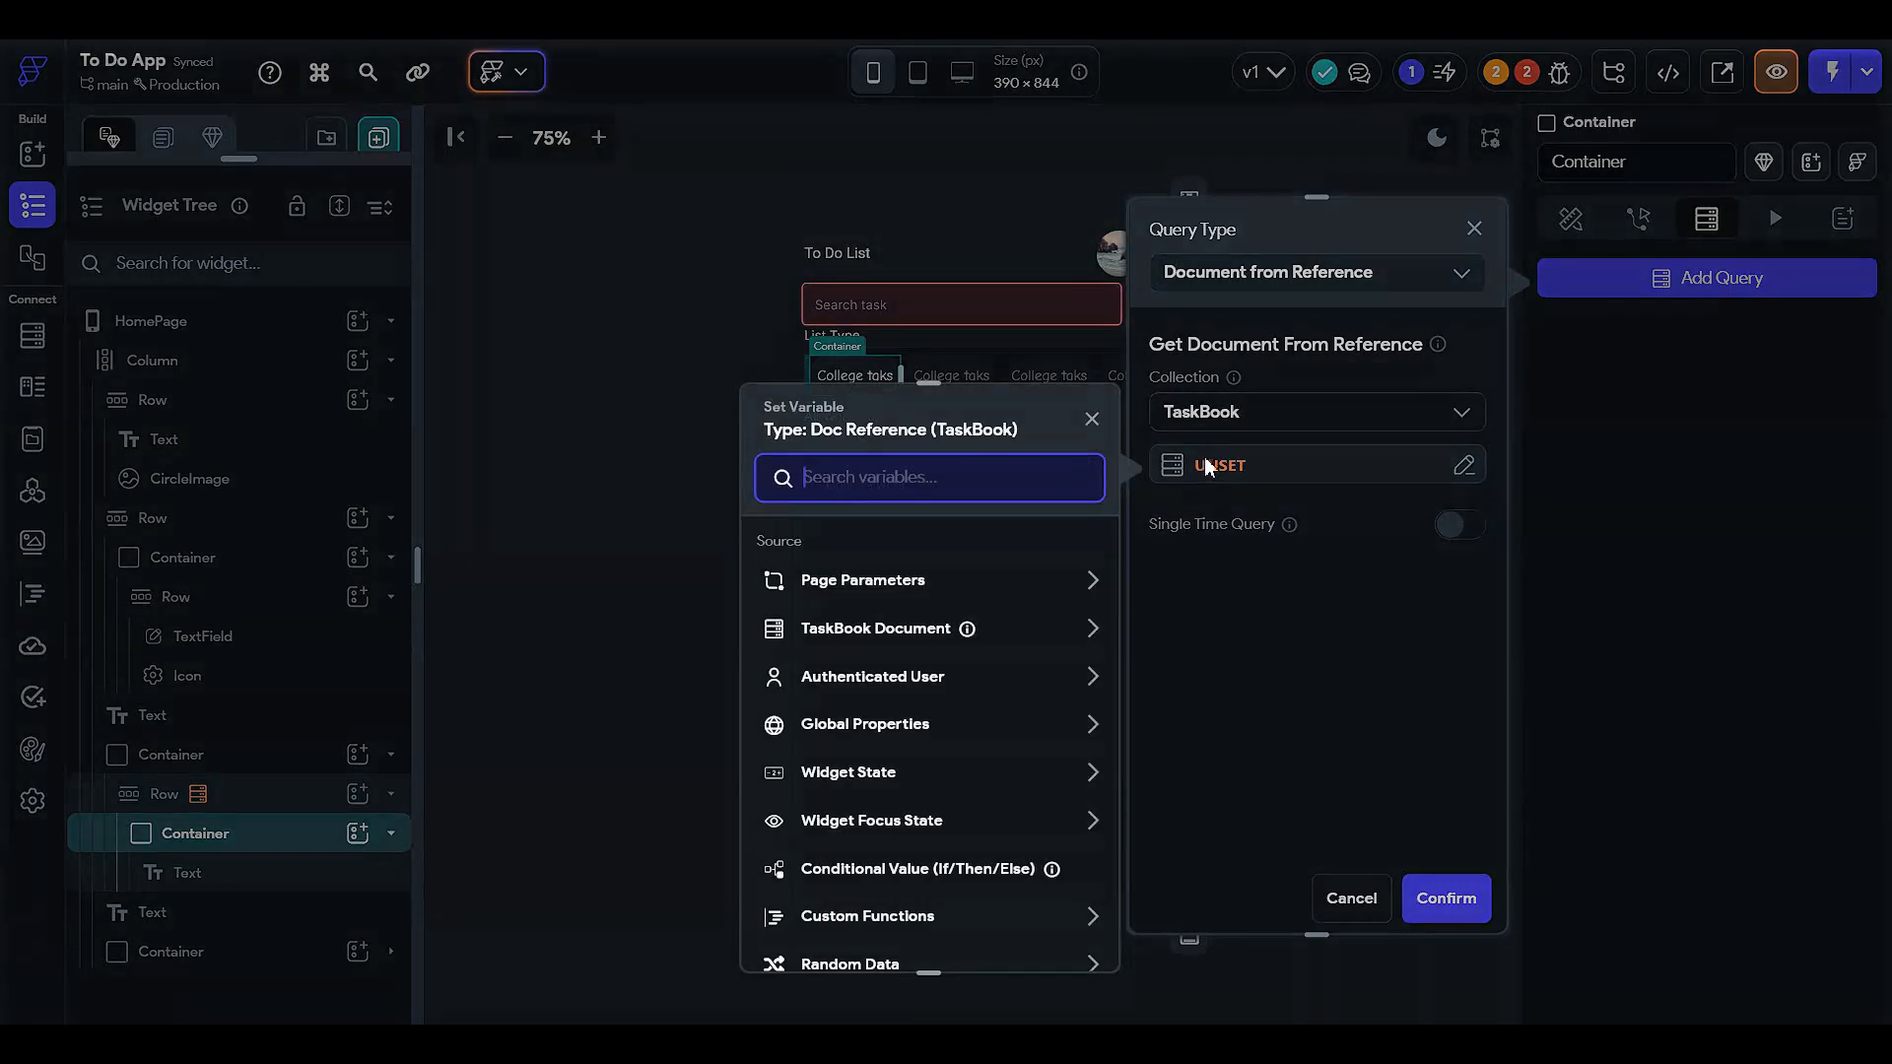
click(883, 628)
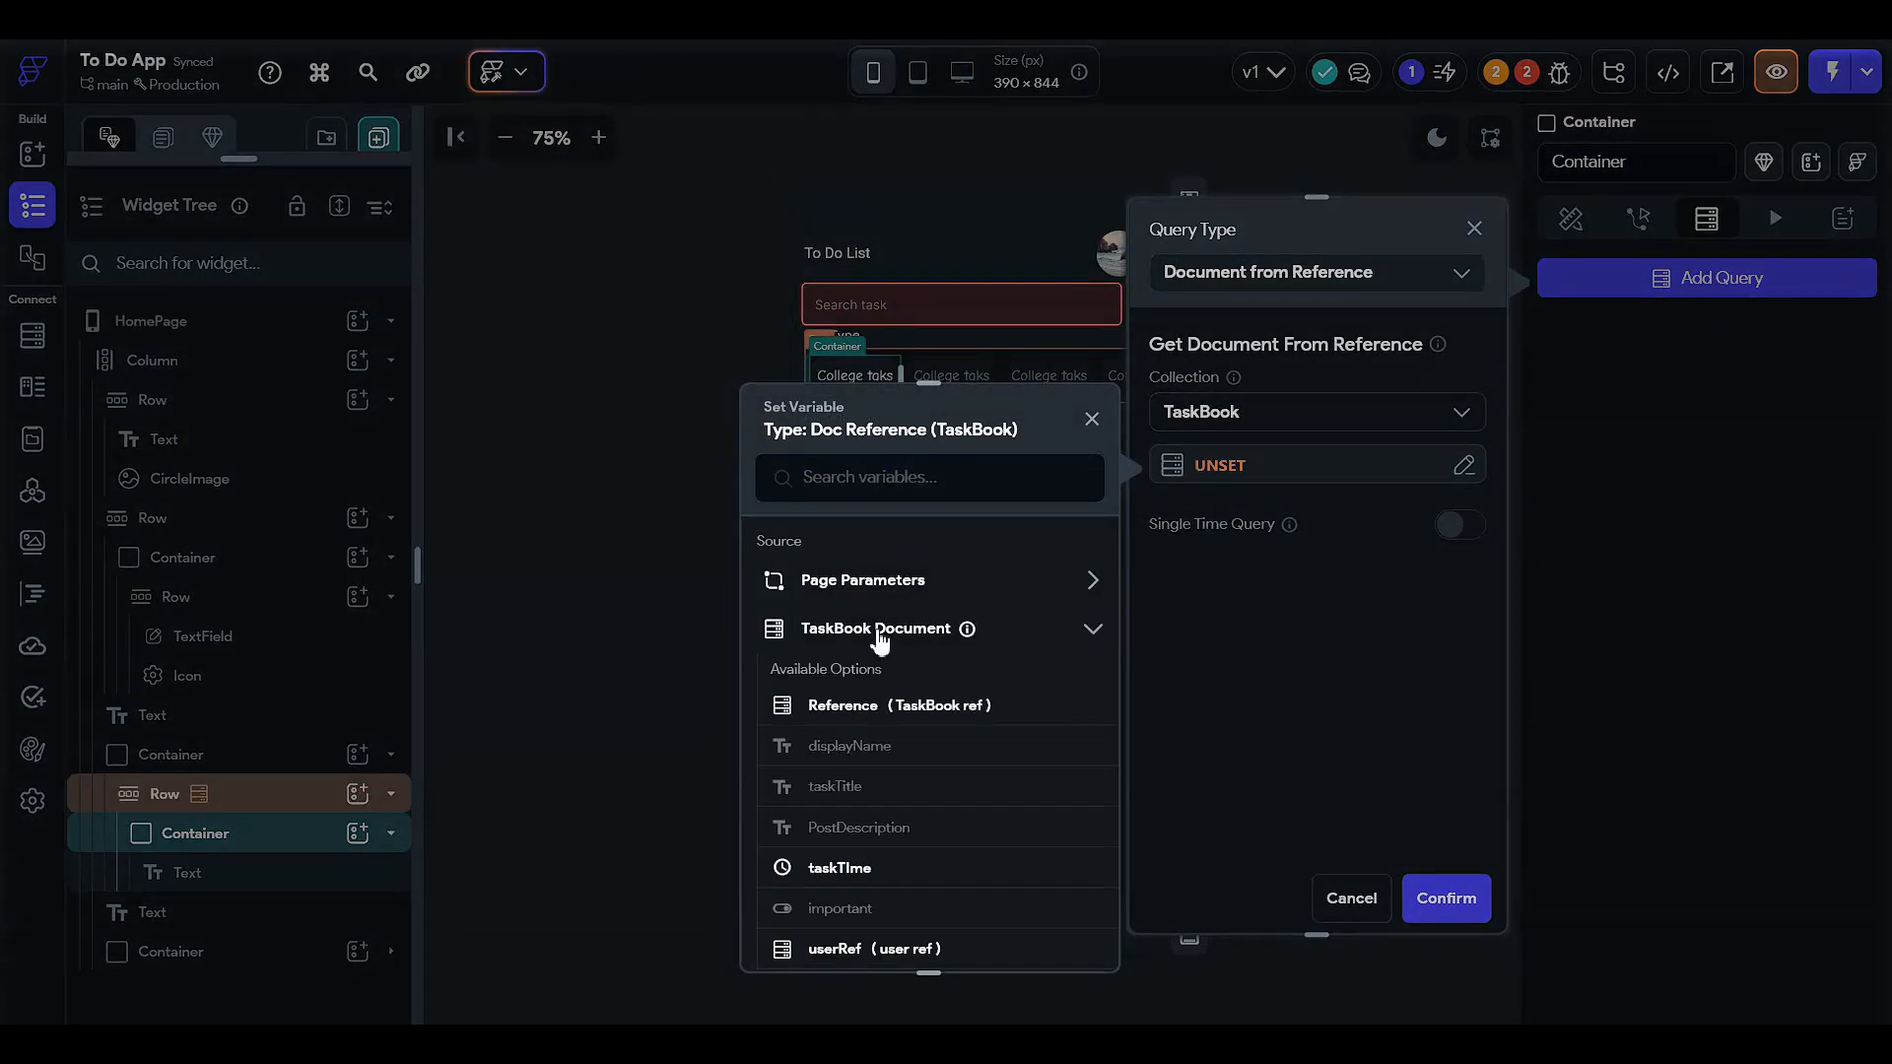
click(894, 705)
click(1048, 946)
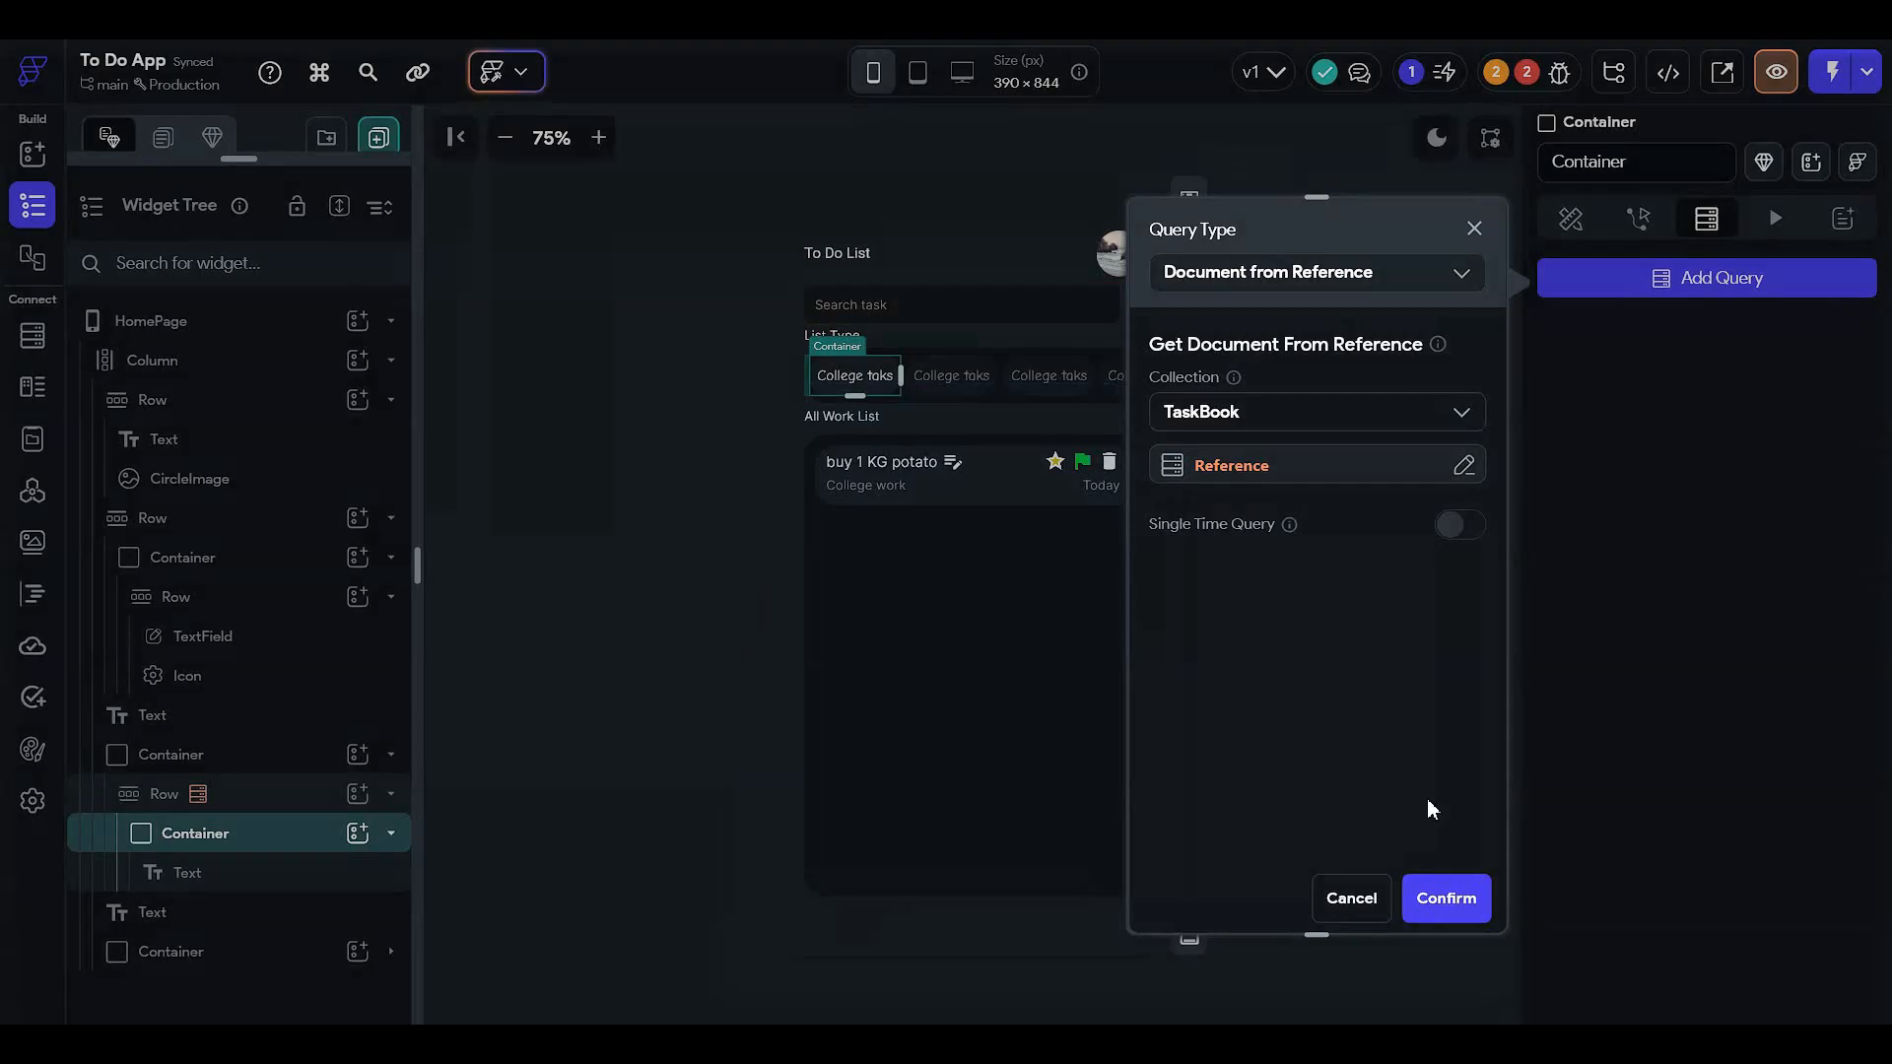
click(1439, 897)
- Go back to the container's properties and select the chip's text label
click(1638, 219)
click(1570, 219)
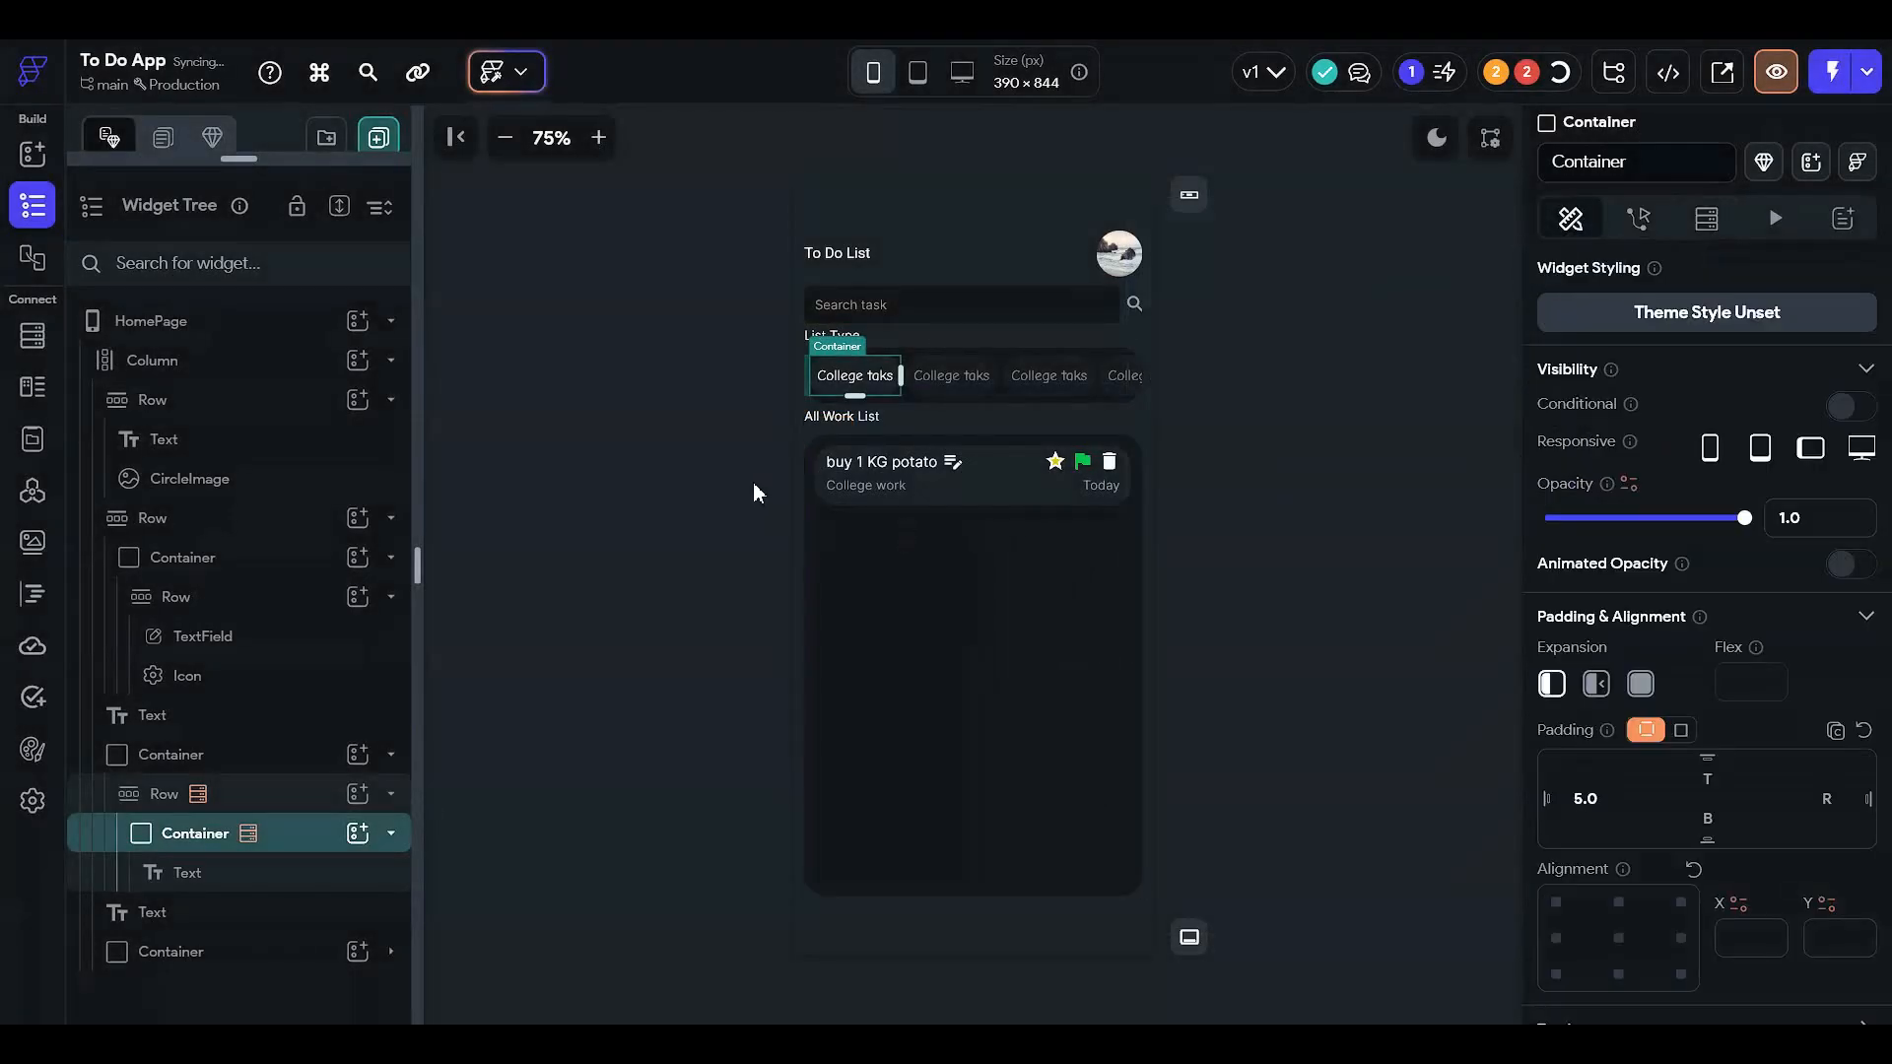
click(271, 873)
- Bind the chip label to TaskBook's taskTitle, then select the HomePage task ListView
click(1578, 367)
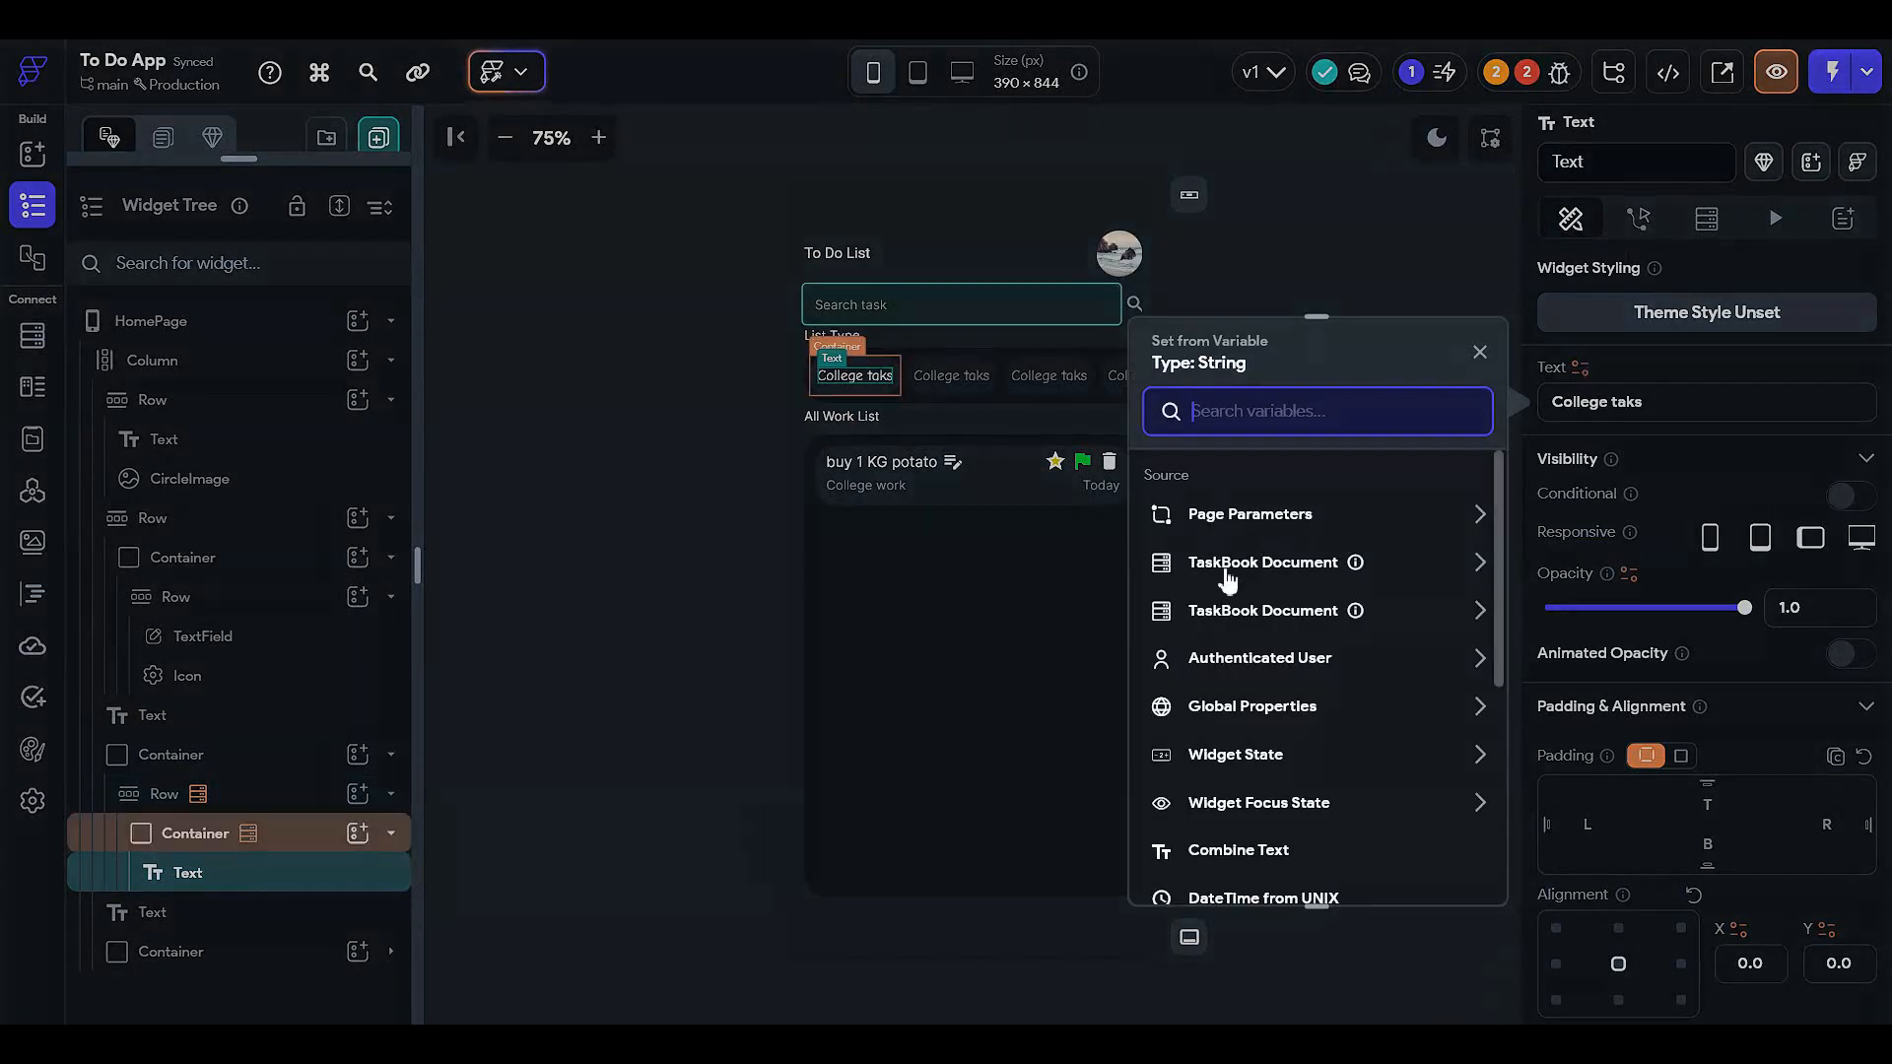
click(1310, 565)
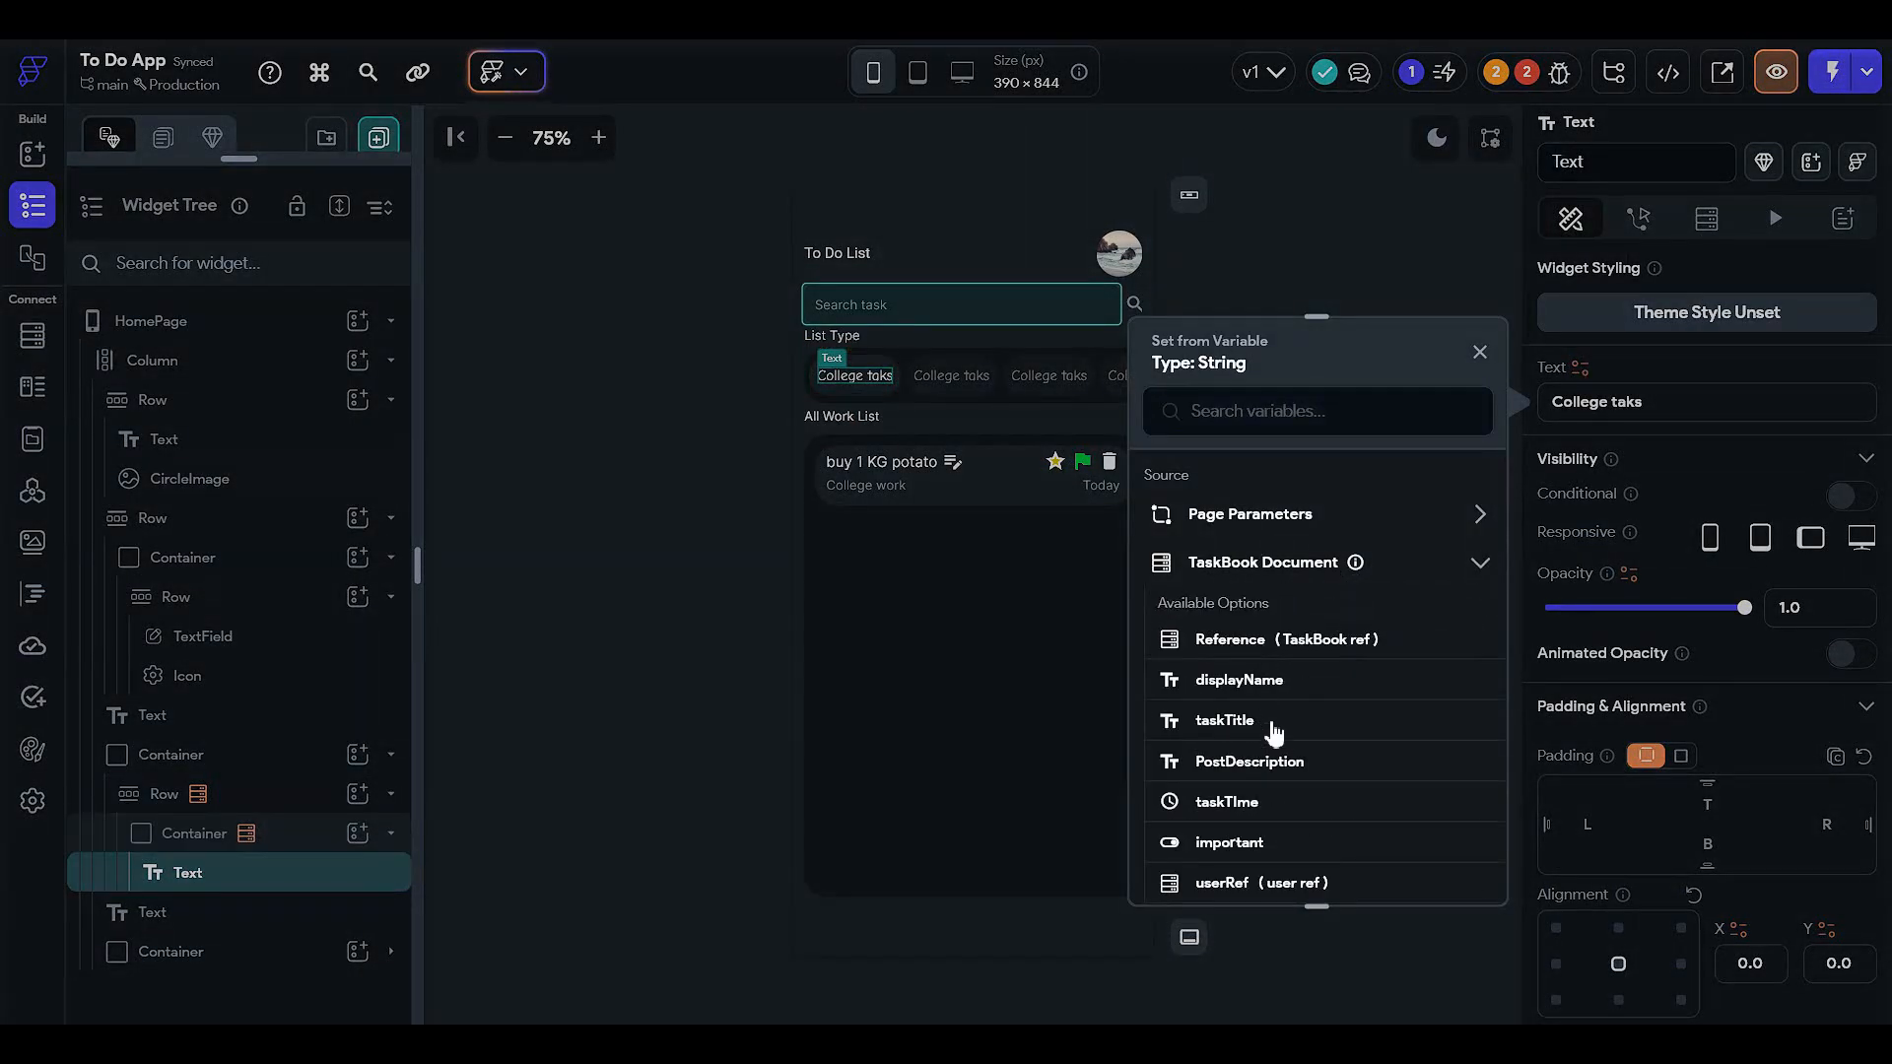
click(1271, 724)
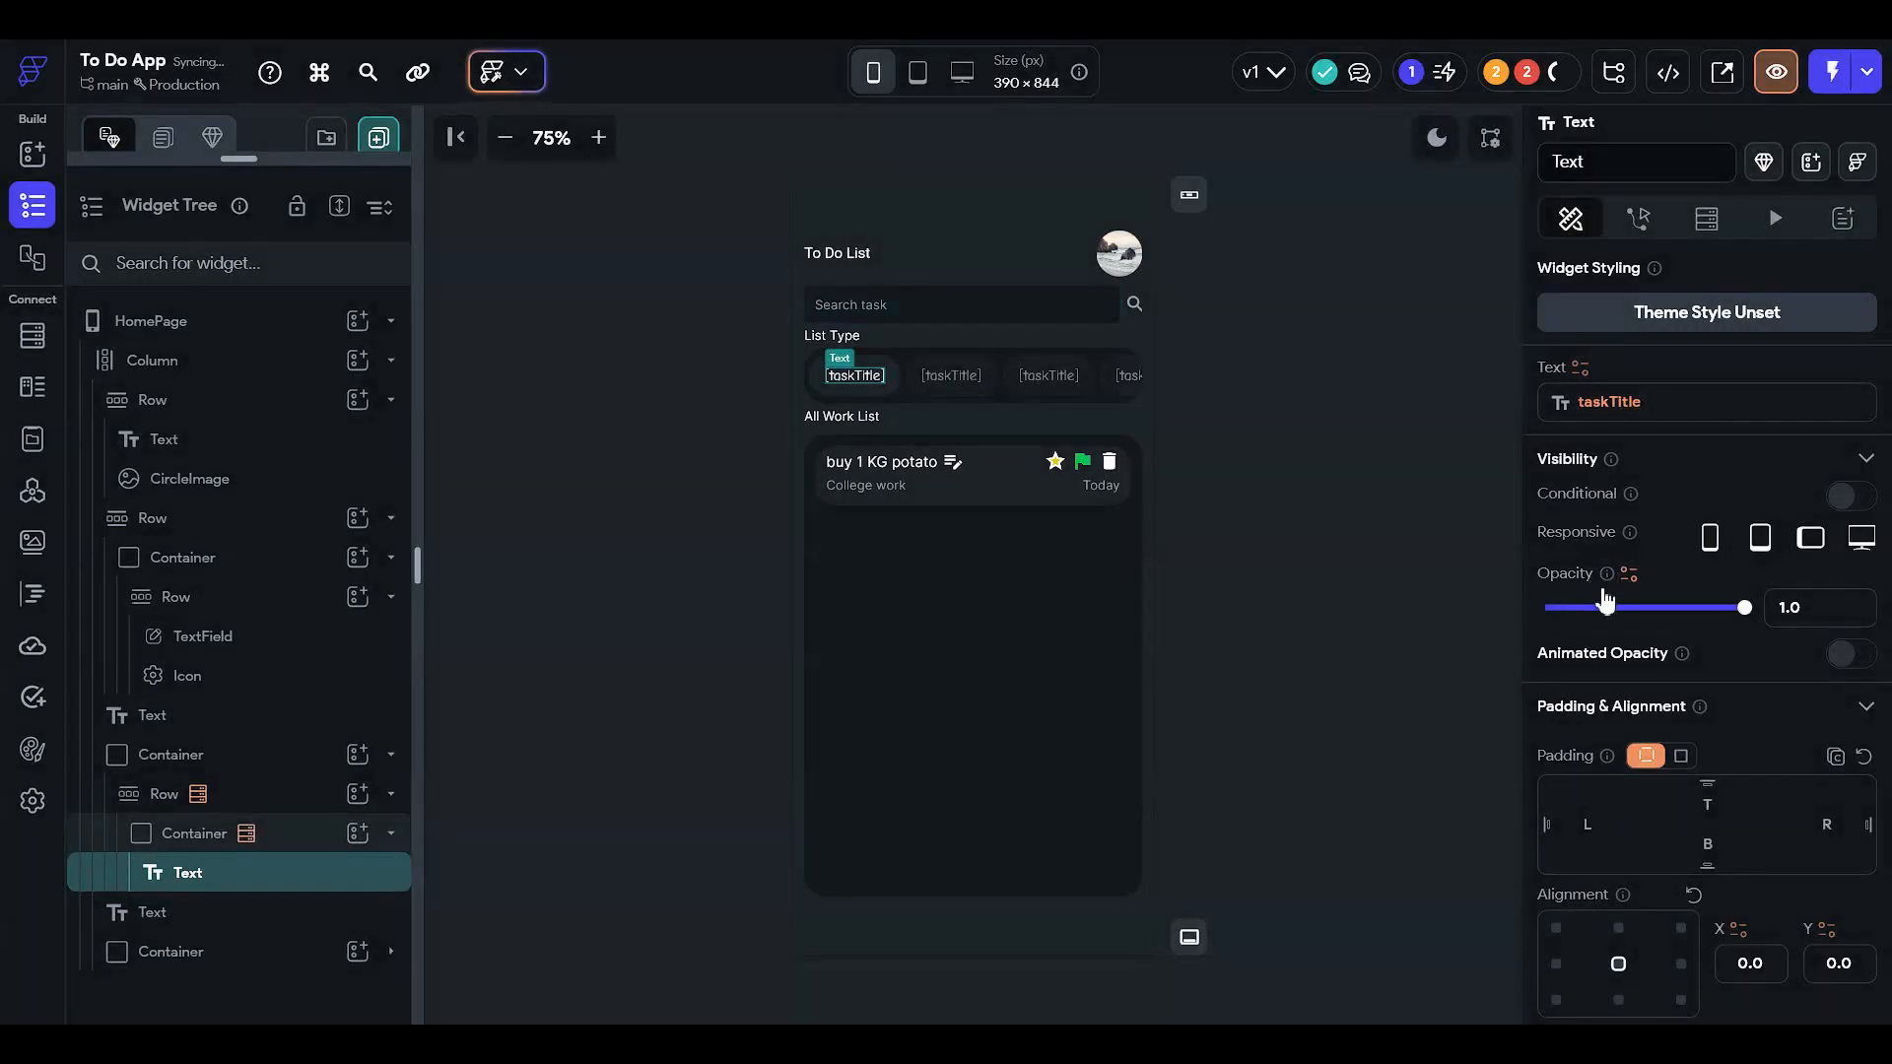
click(1261, 452)
click(908, 640)
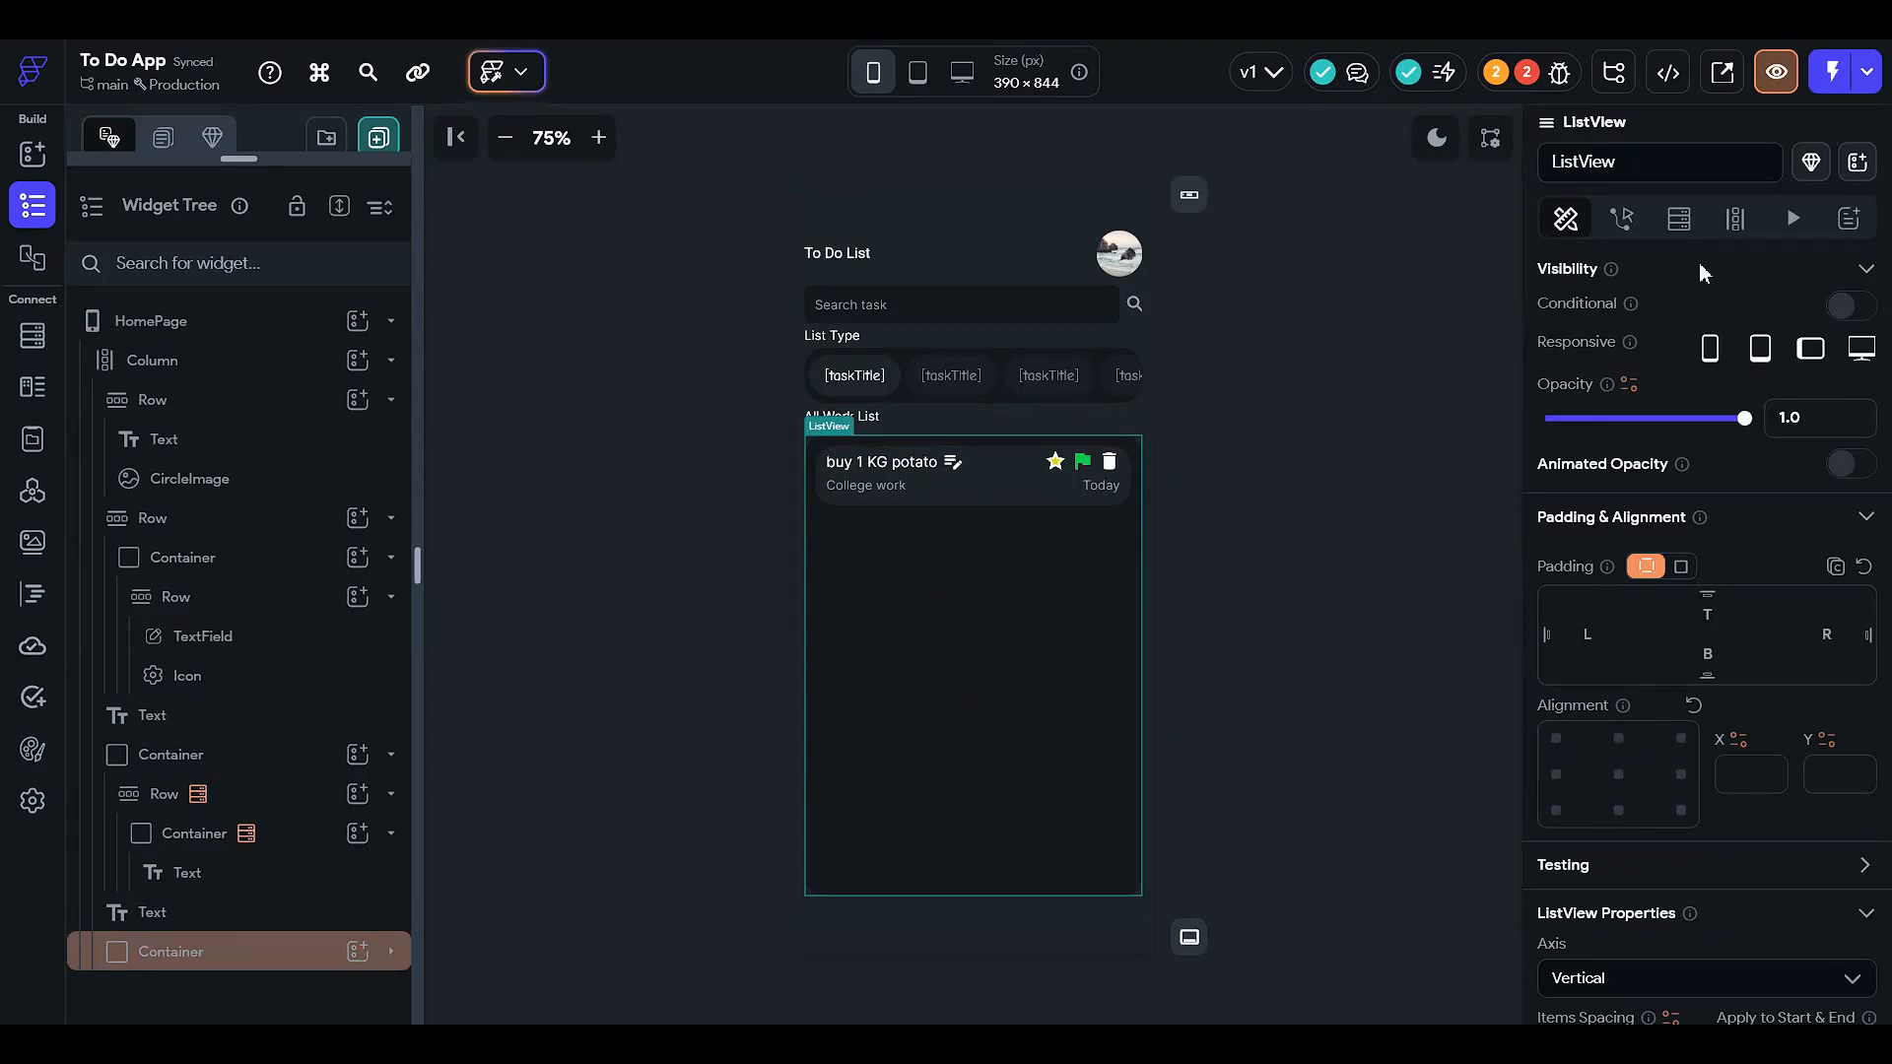
- Open the project error about duplicate fields in the user collection
click(1678, 218)
click(1527, 72)
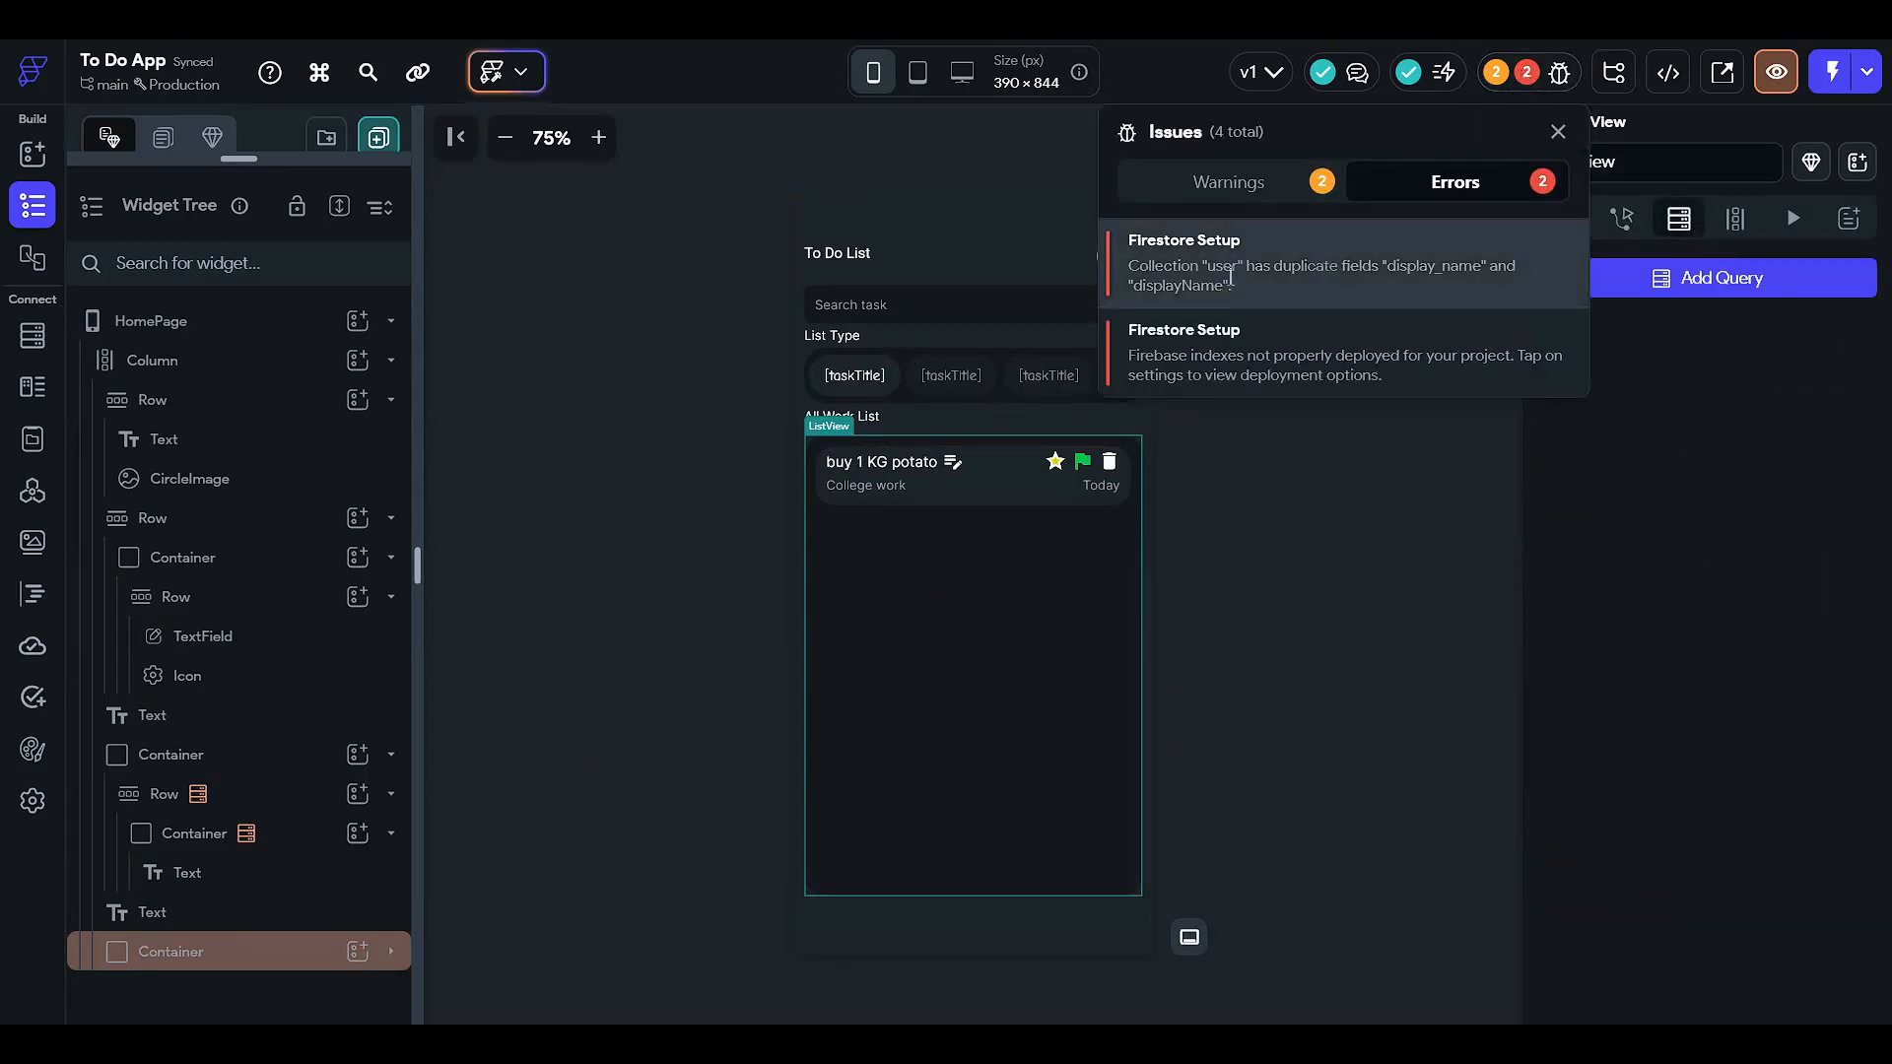
click(1286, 274)
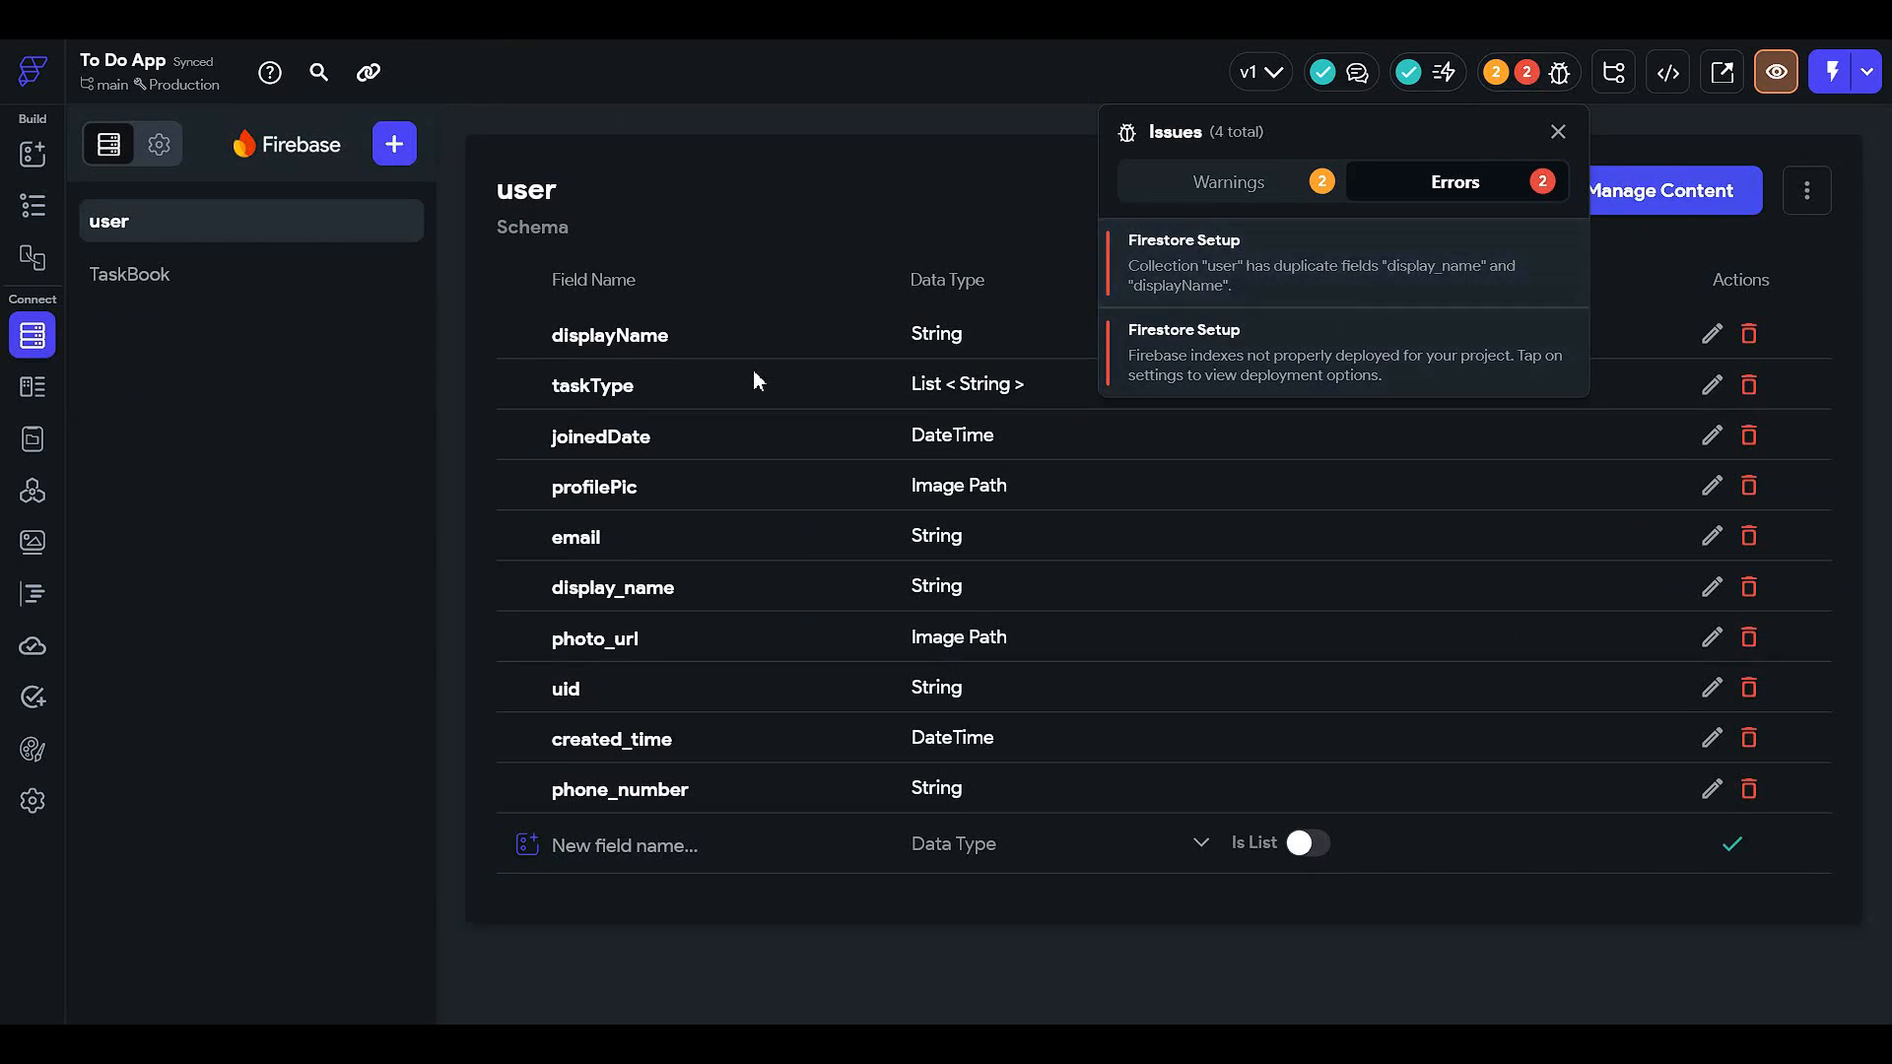
click(720, 448)
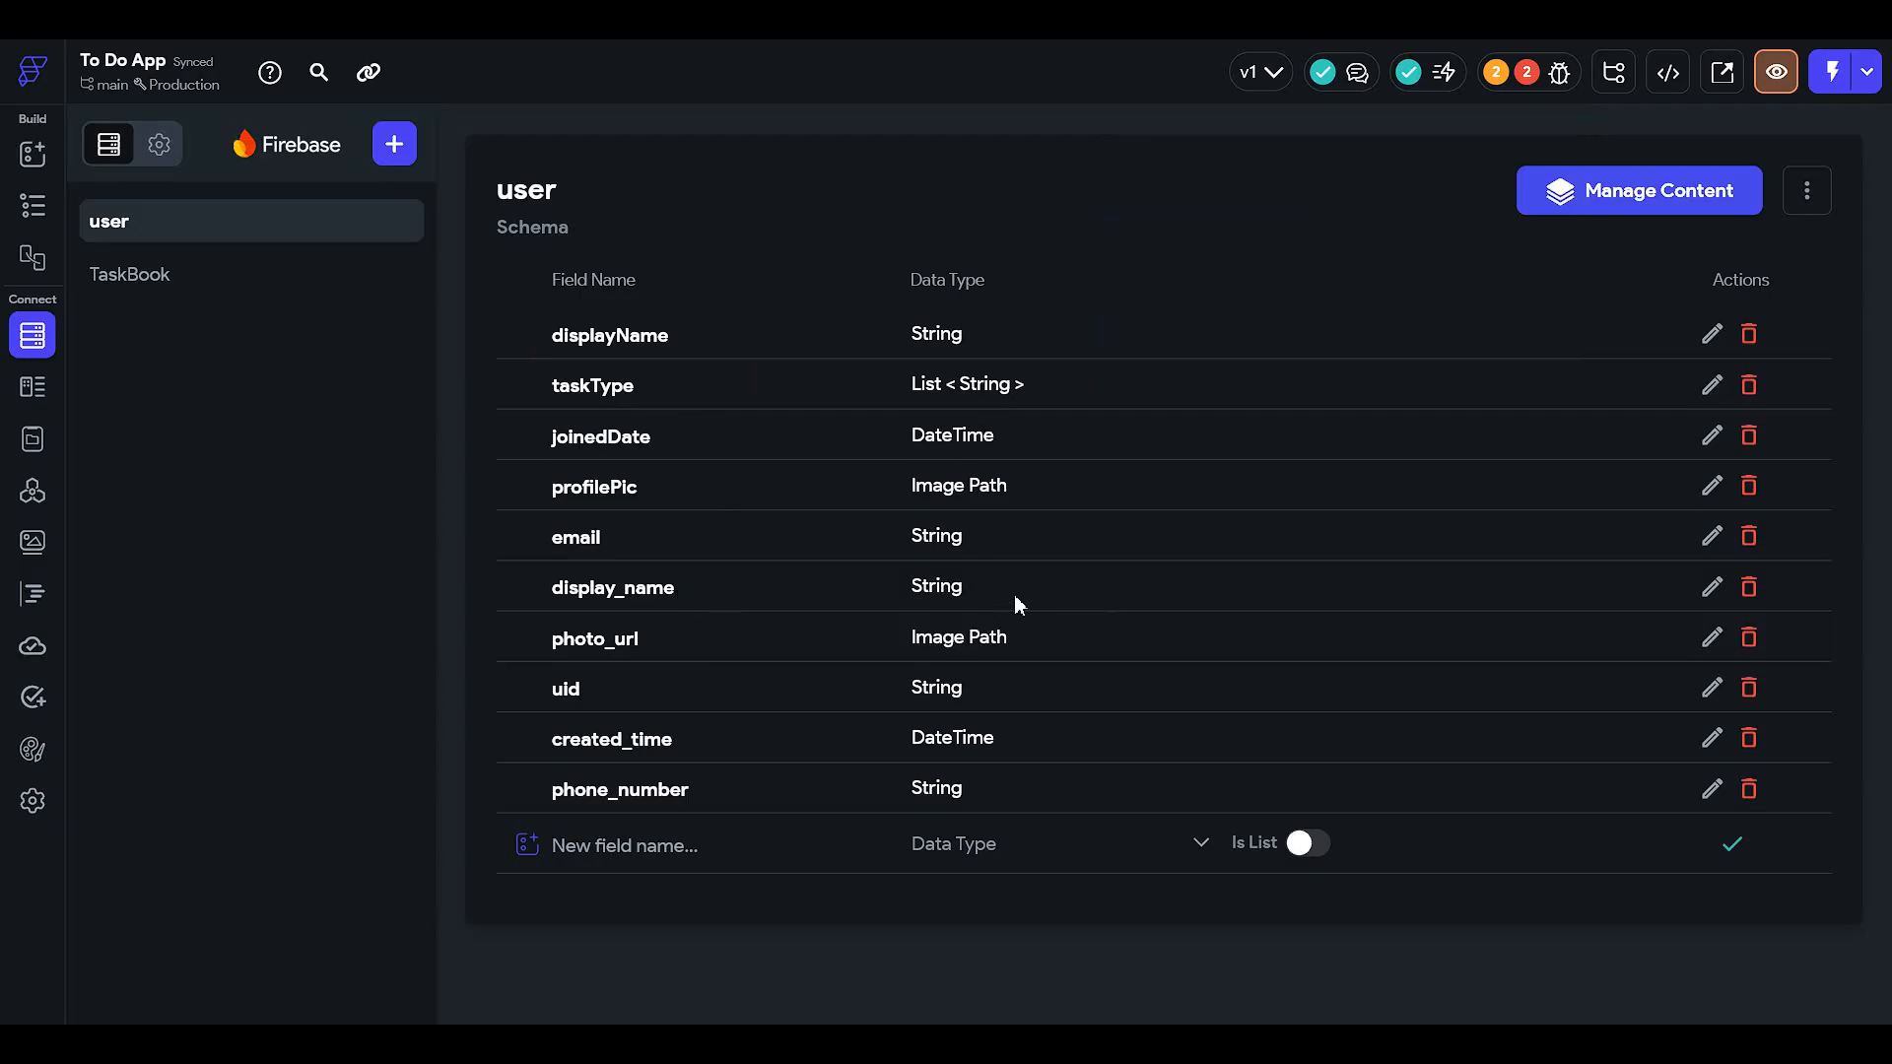
- Delete the display_name field and open Firestore Settings from the index error
click(1746, 589)
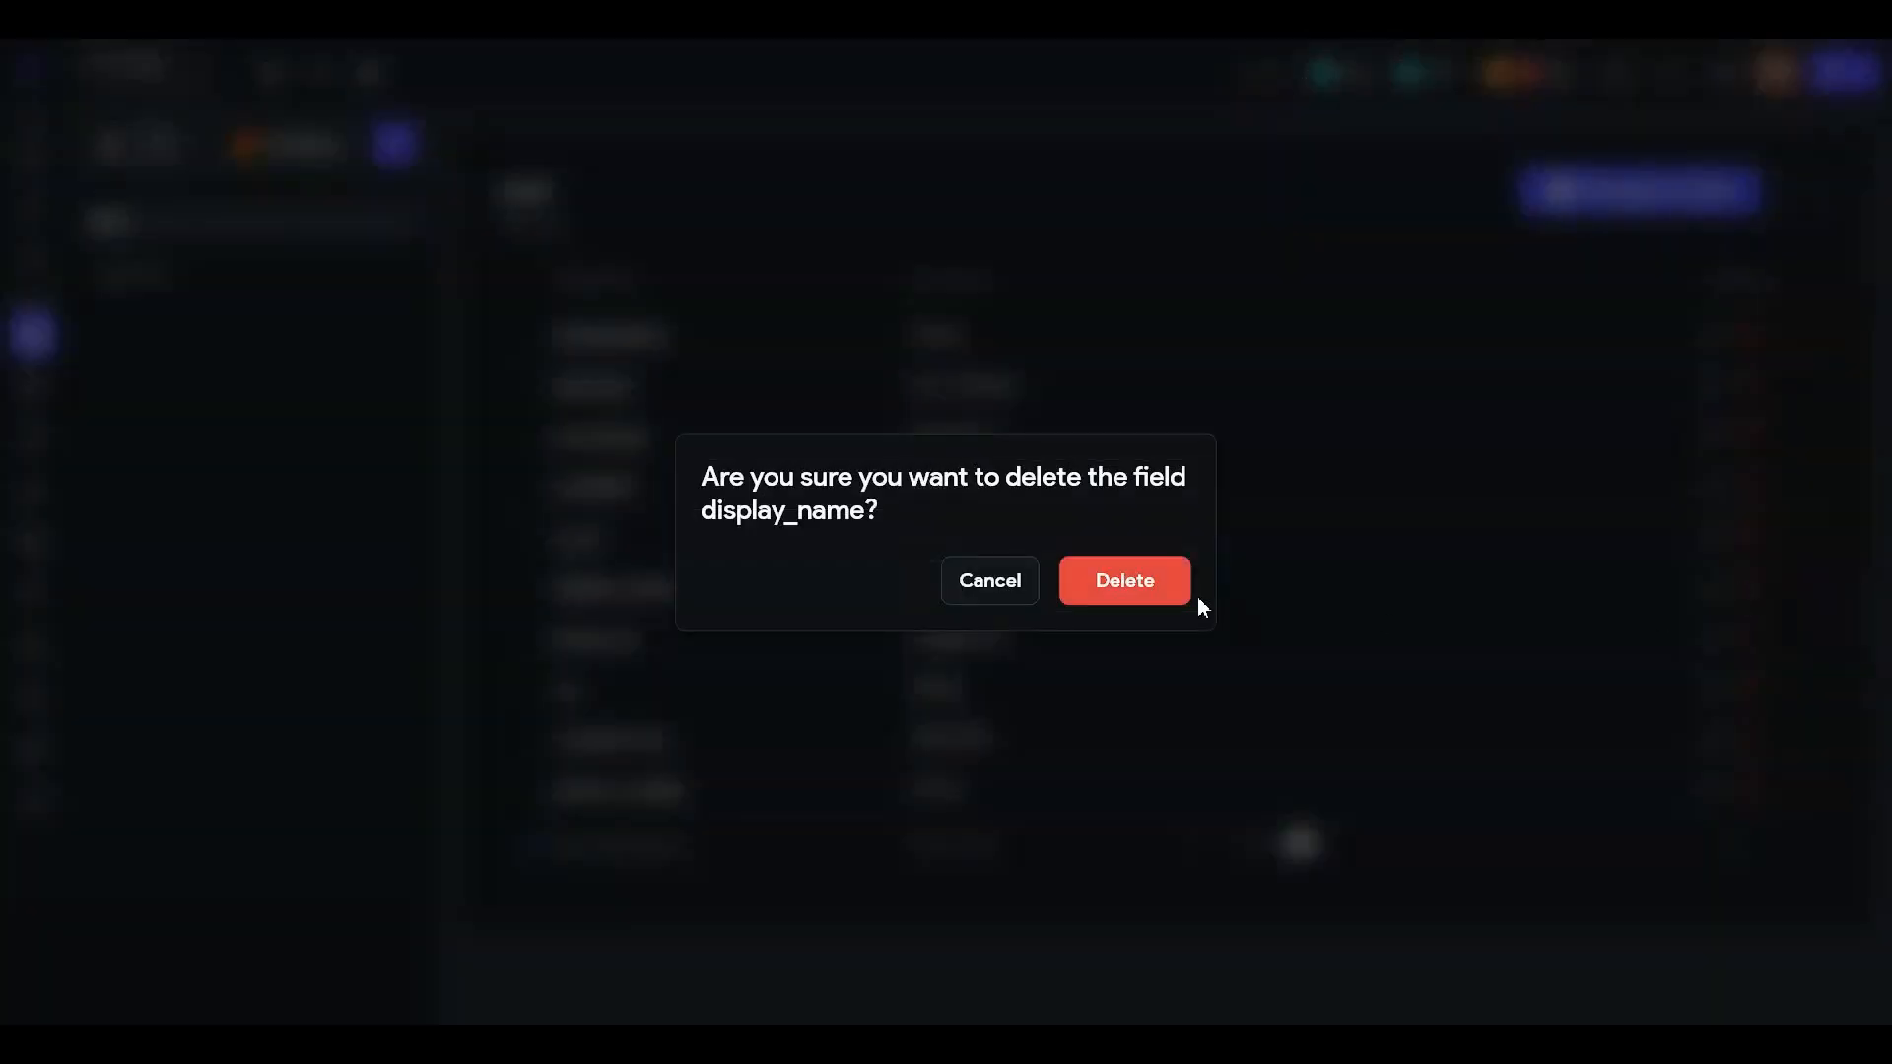
click(1133, 587)
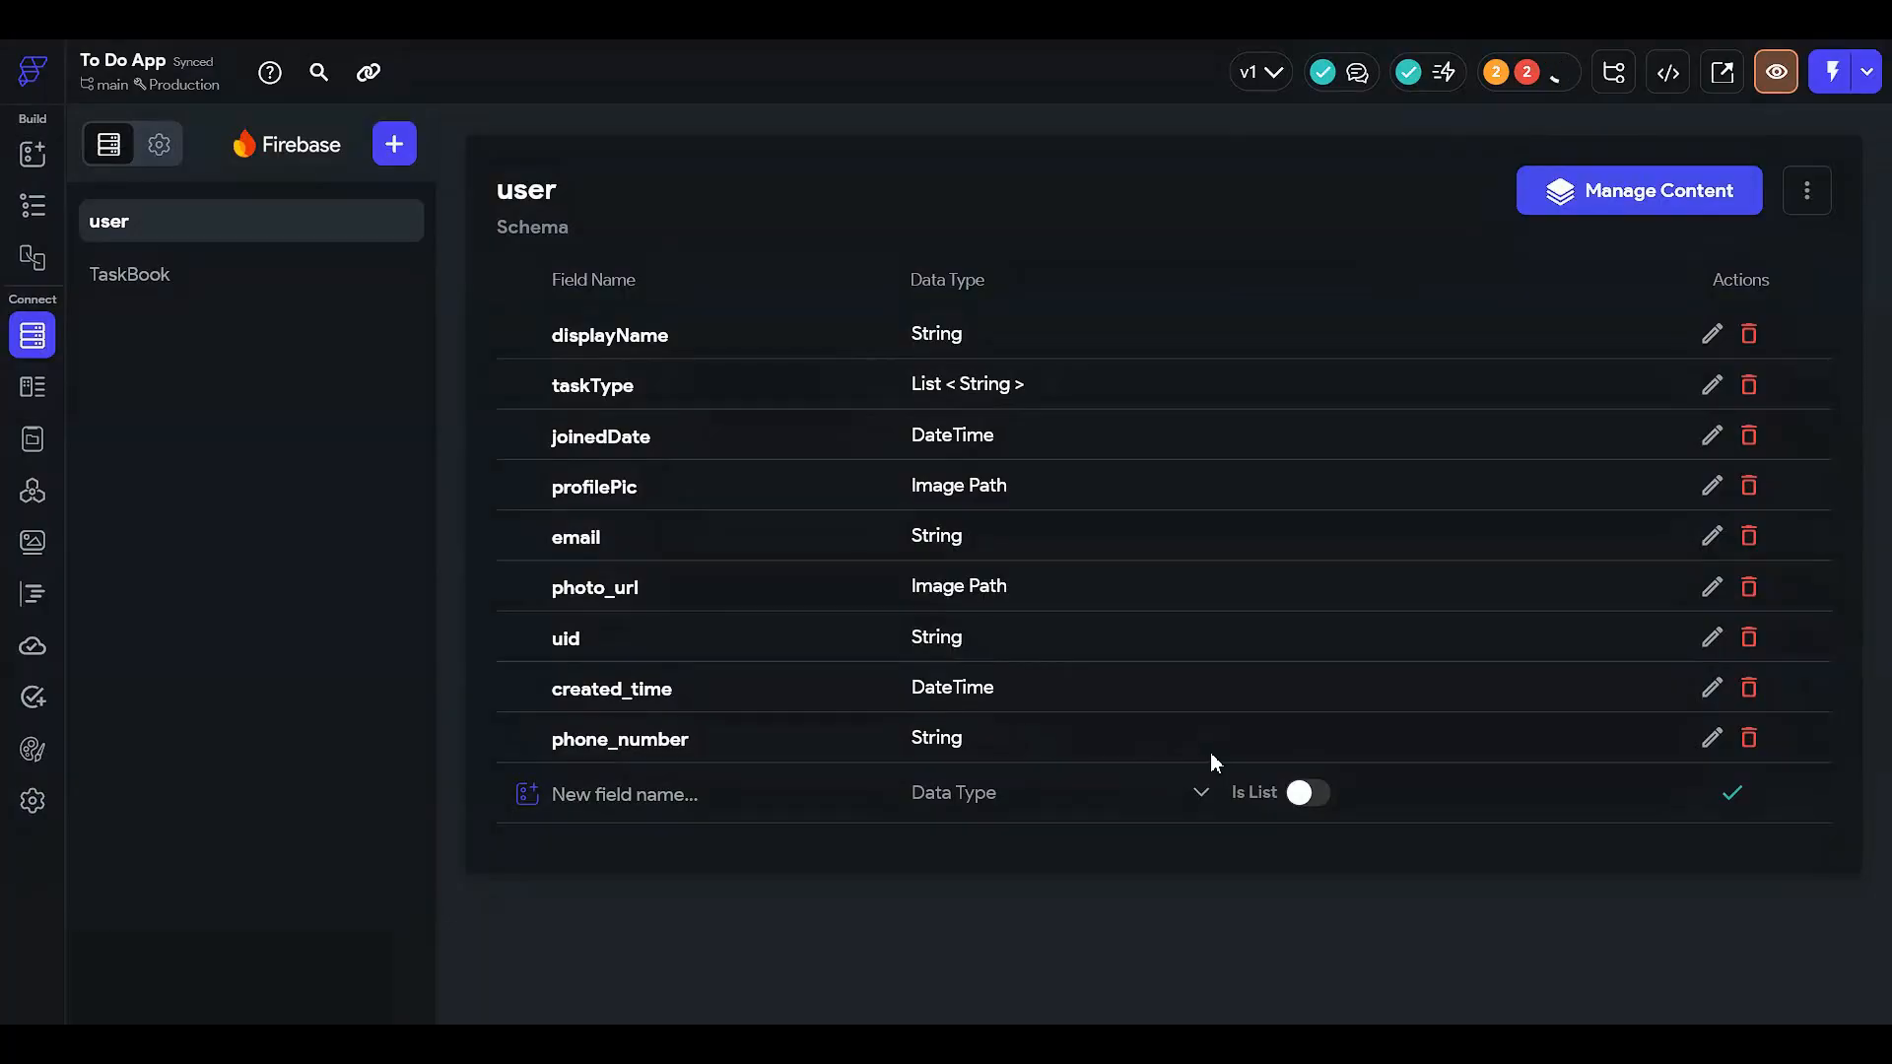
click(1539, 81)
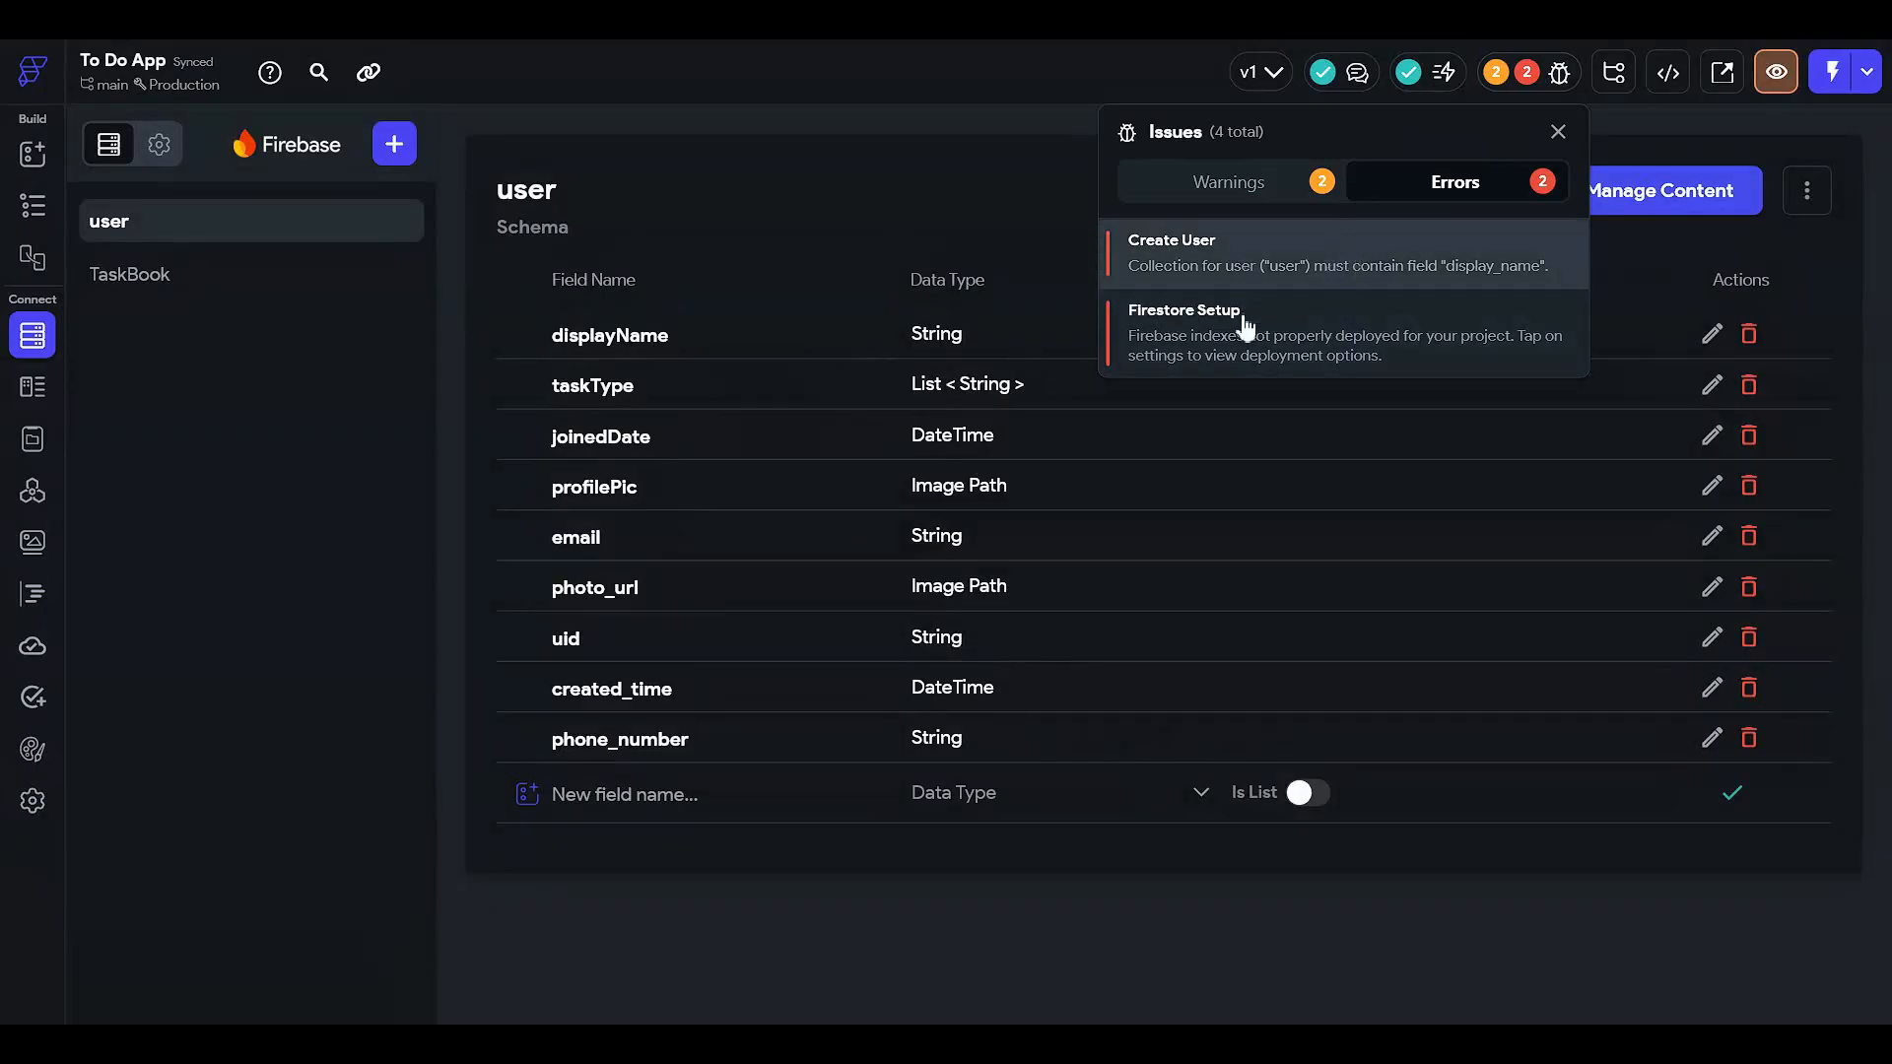
click(1288, 335)
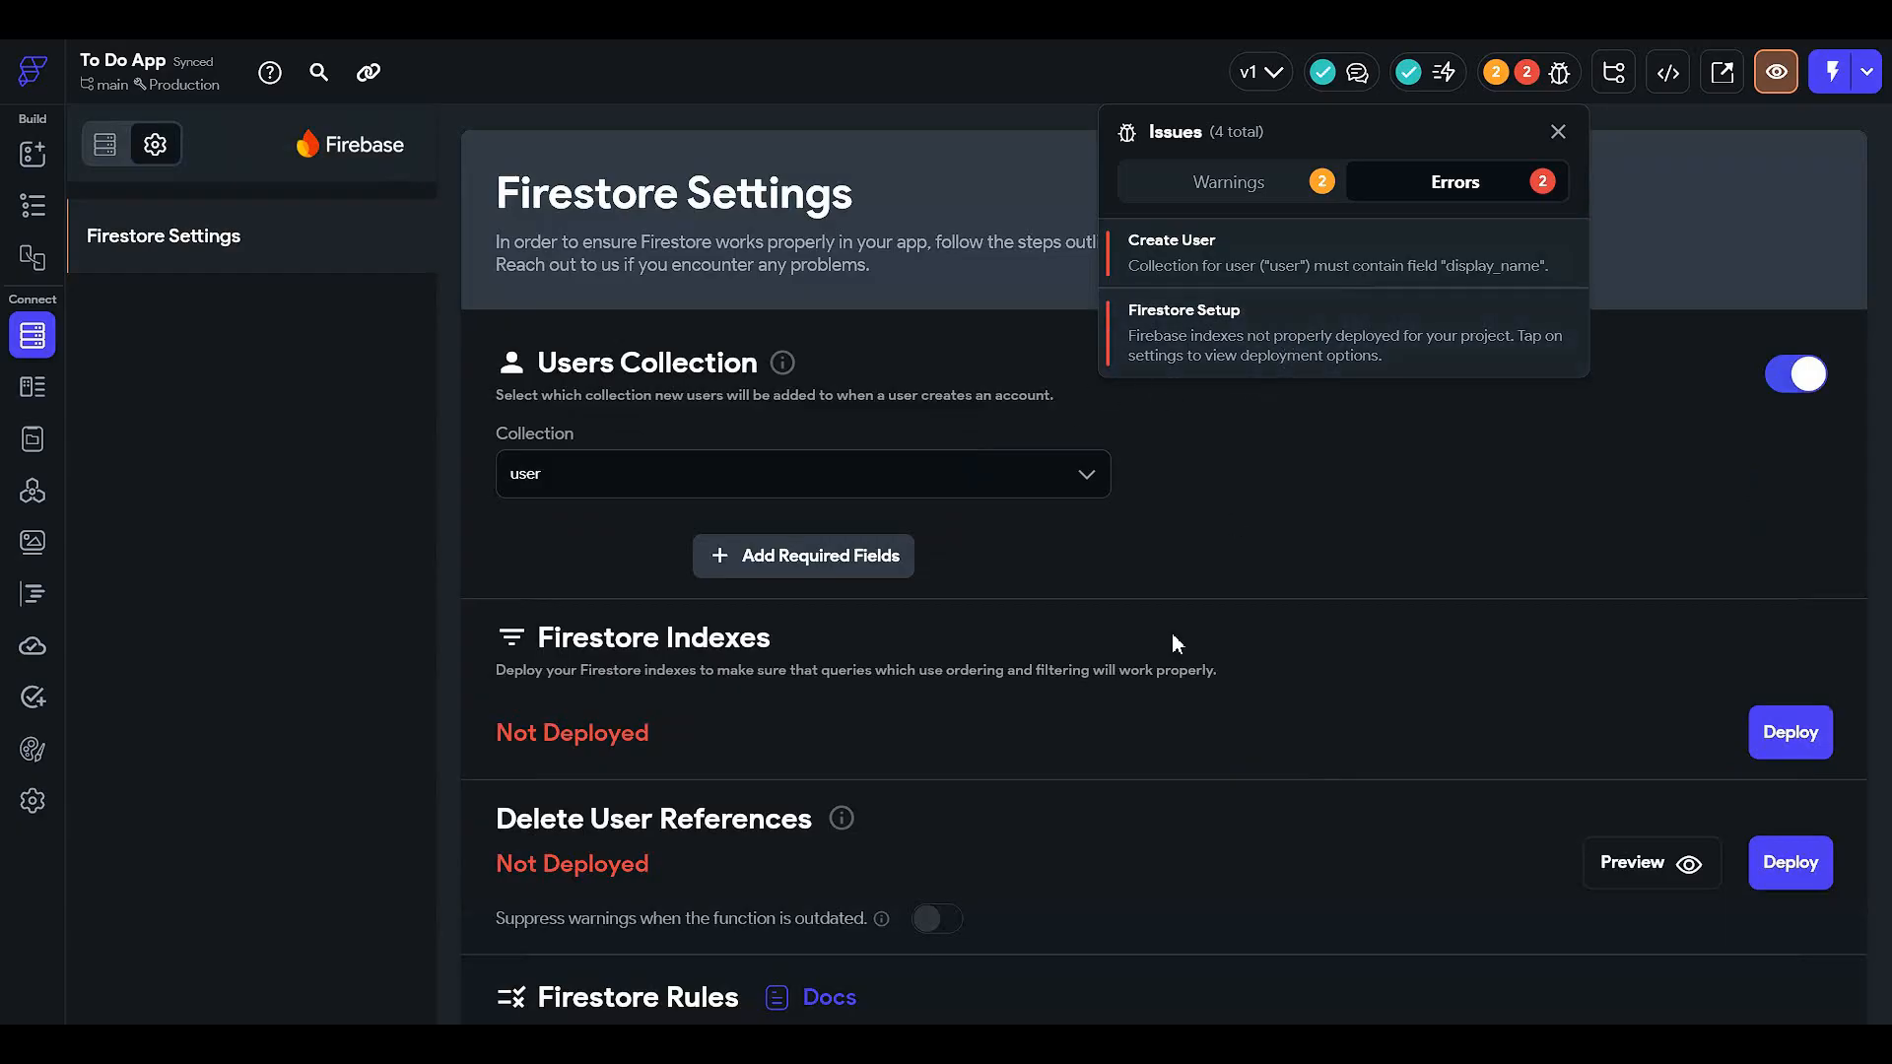
- Deploy the Firestore indexes, then open the user collection from the Create User error
click(1176, 660)
scroll(1283, 641, down, 3)
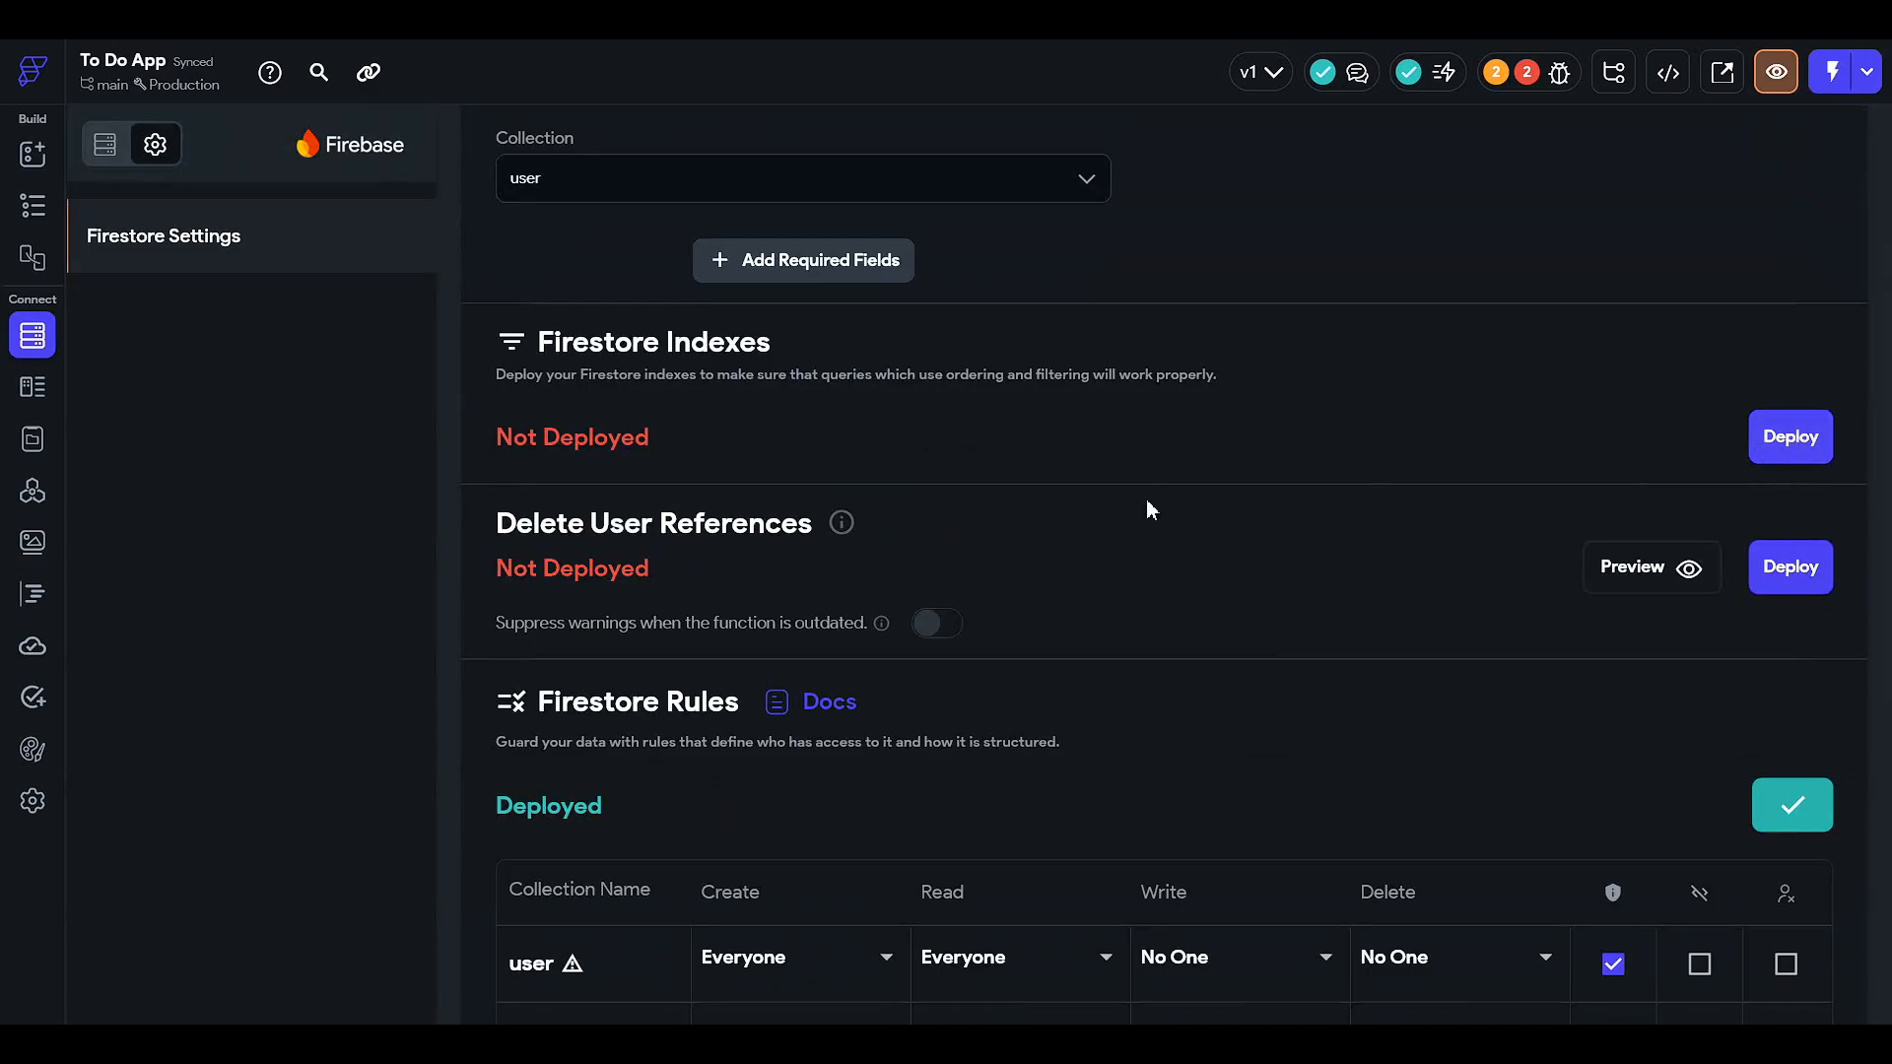
click(1776, 435)
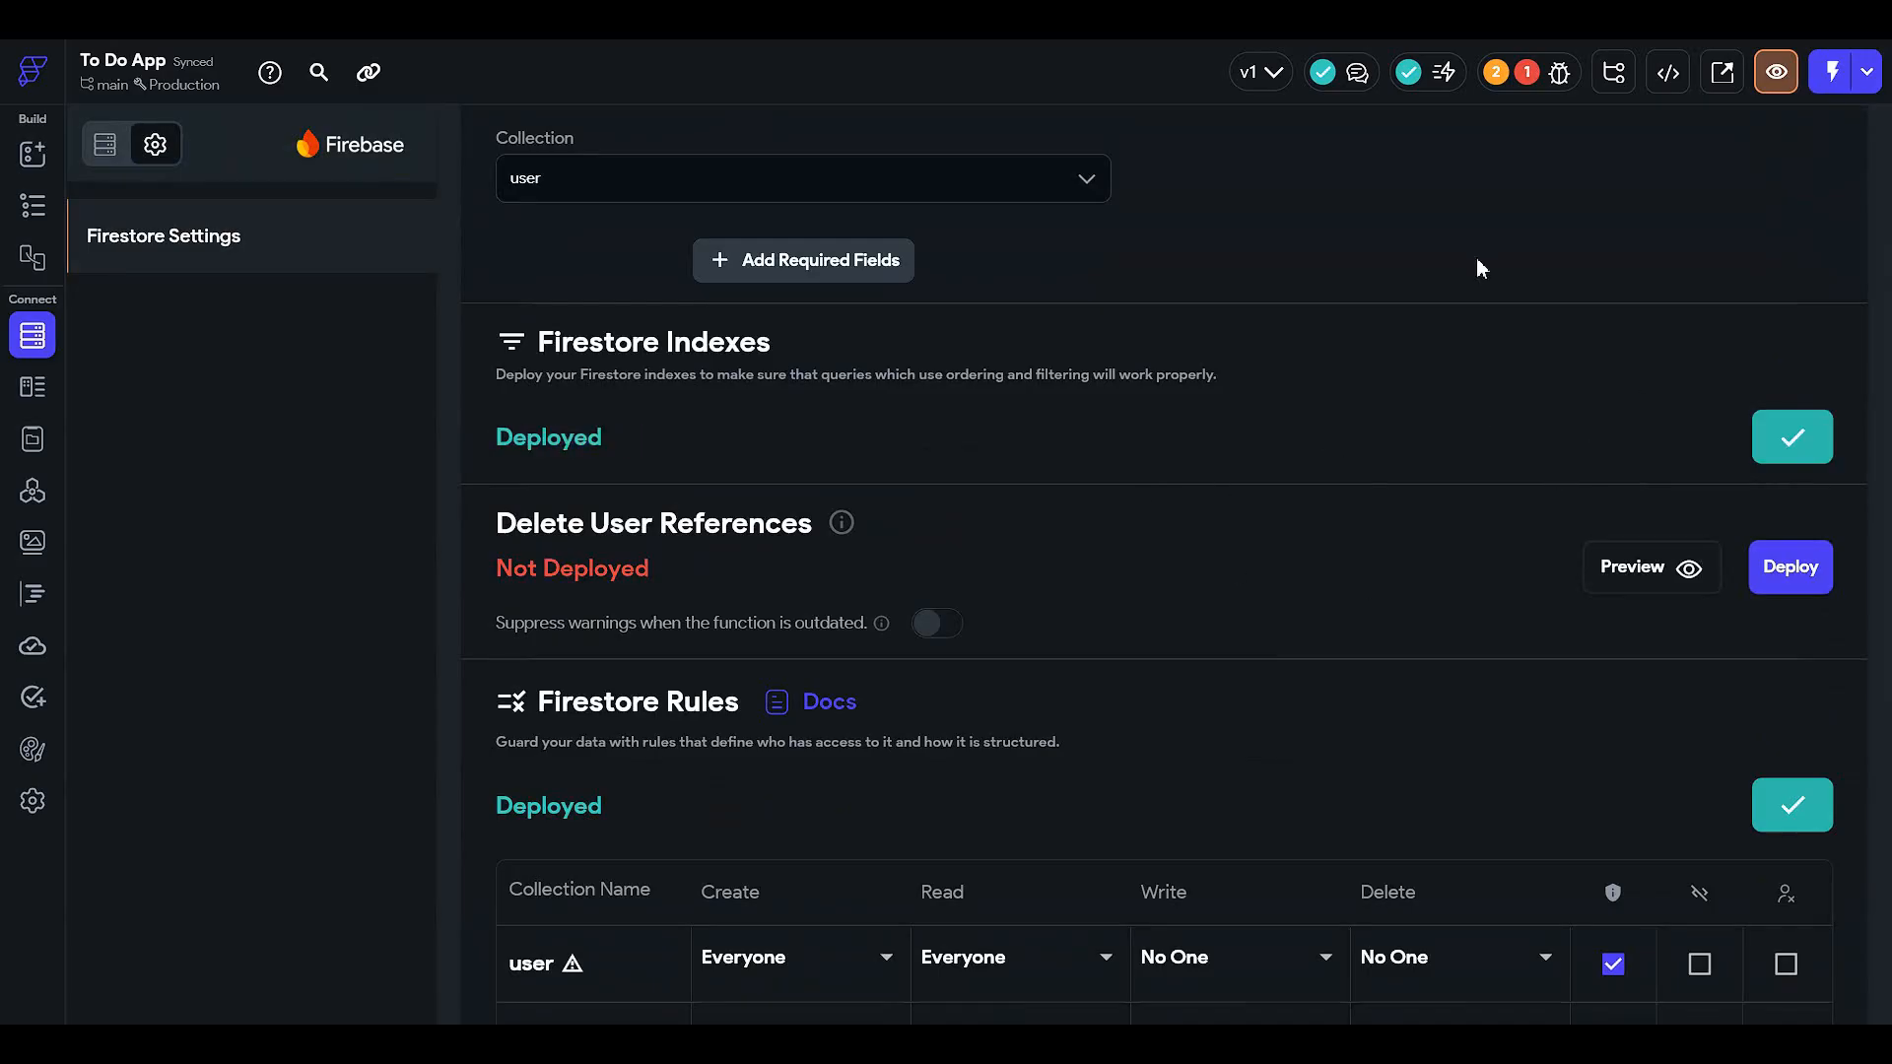
click(1541, 72)
click(1231, 247)
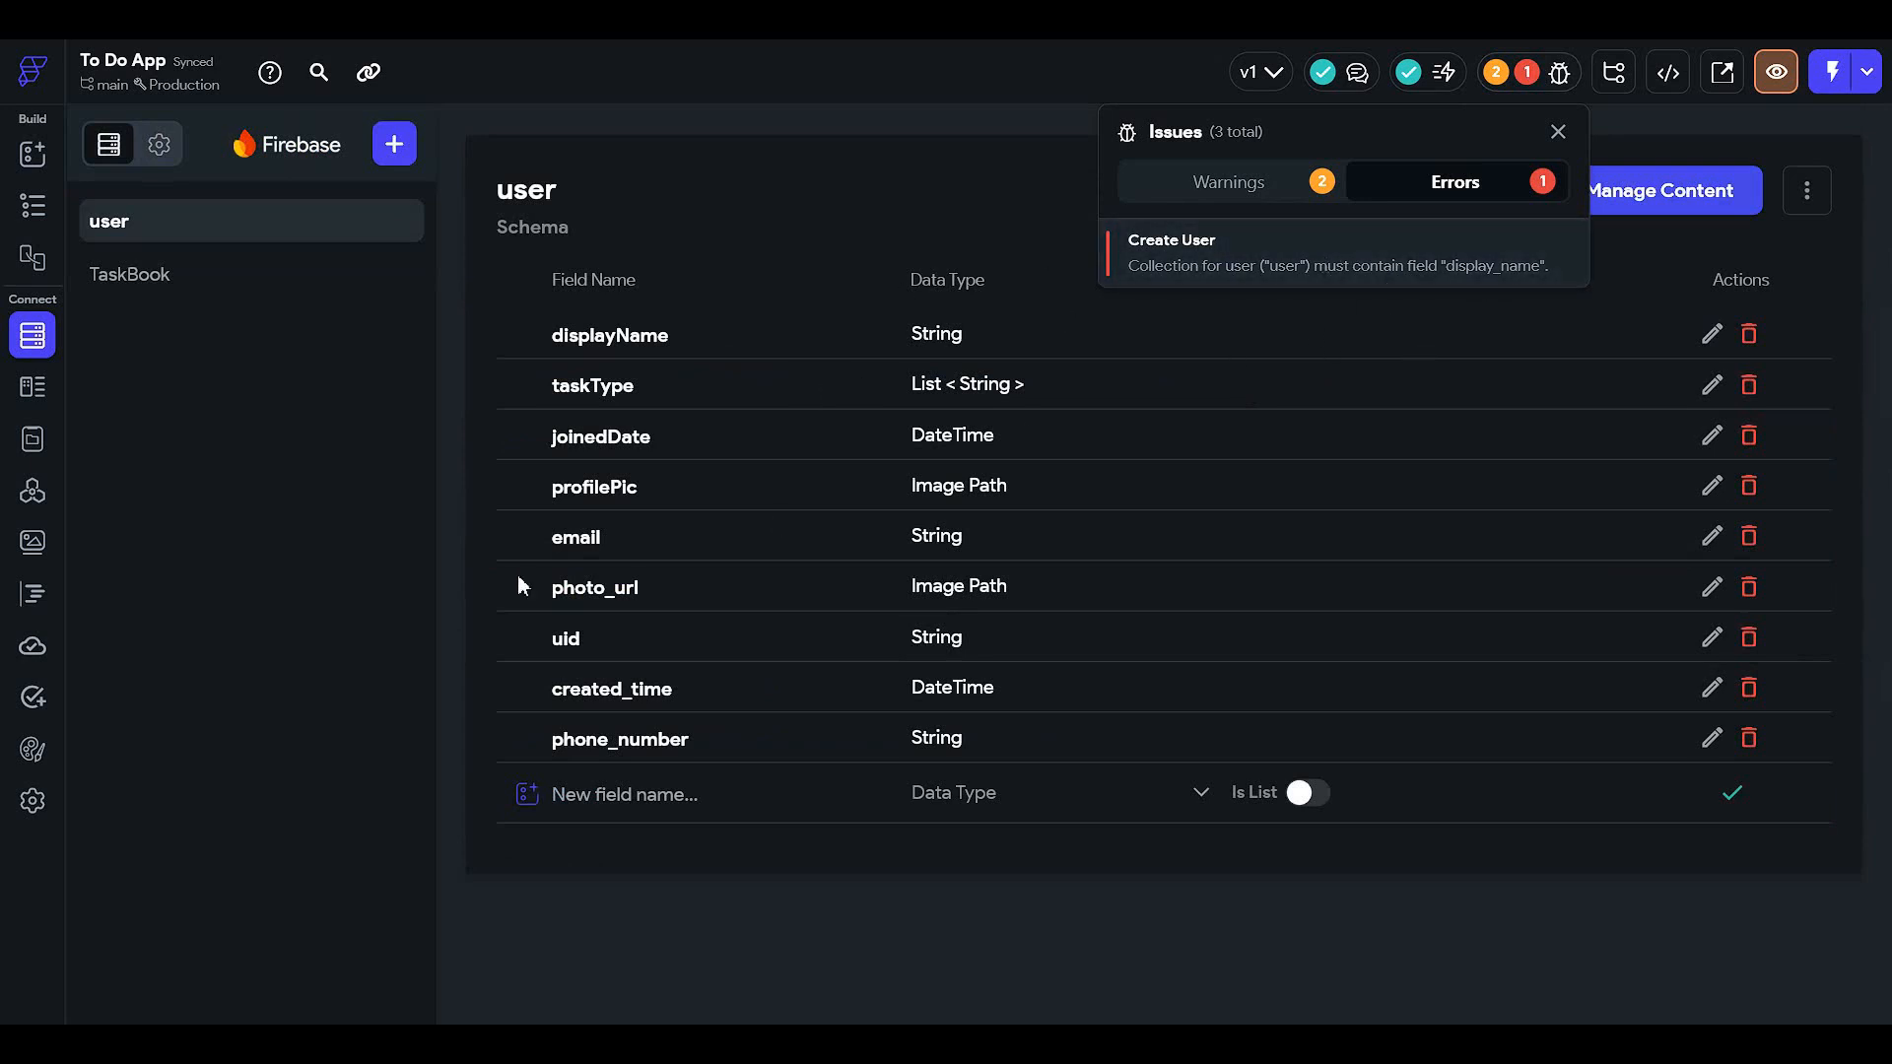
- Delete the displayName field from the user collection
click(415, 588)
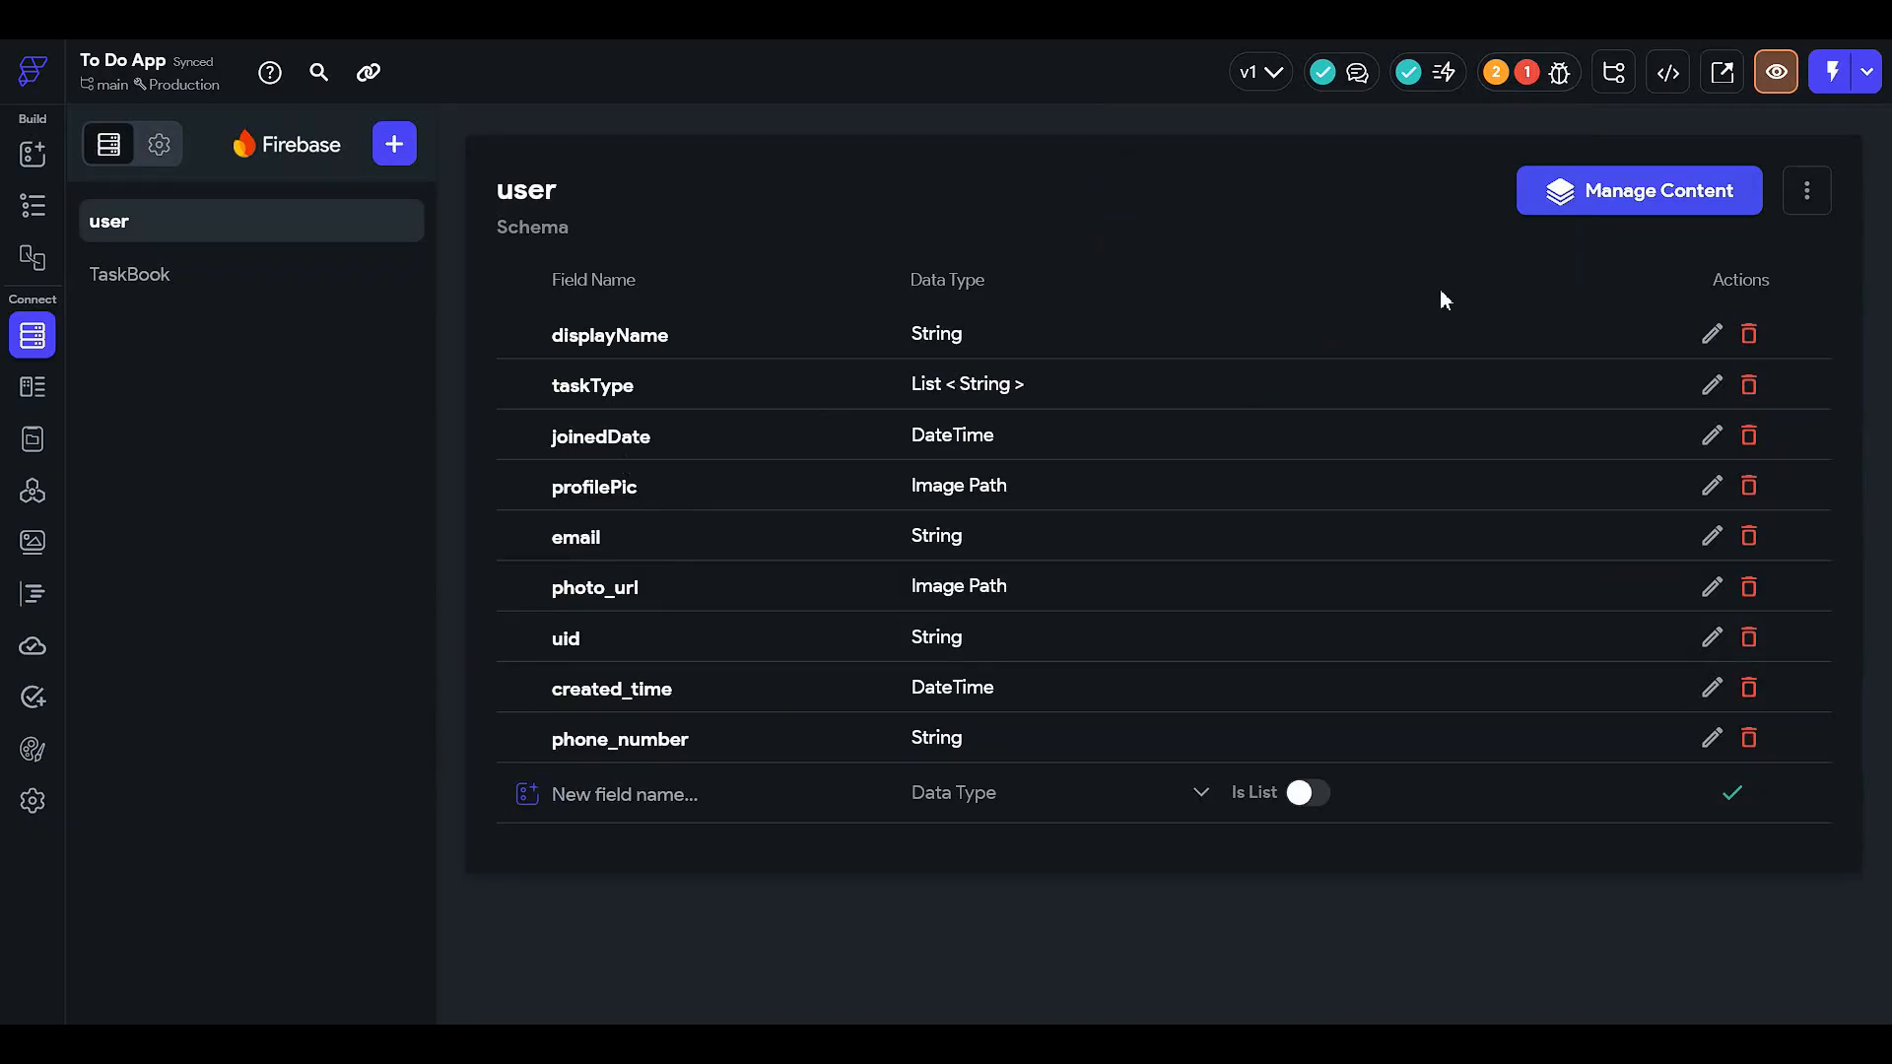
click(1557, 72)
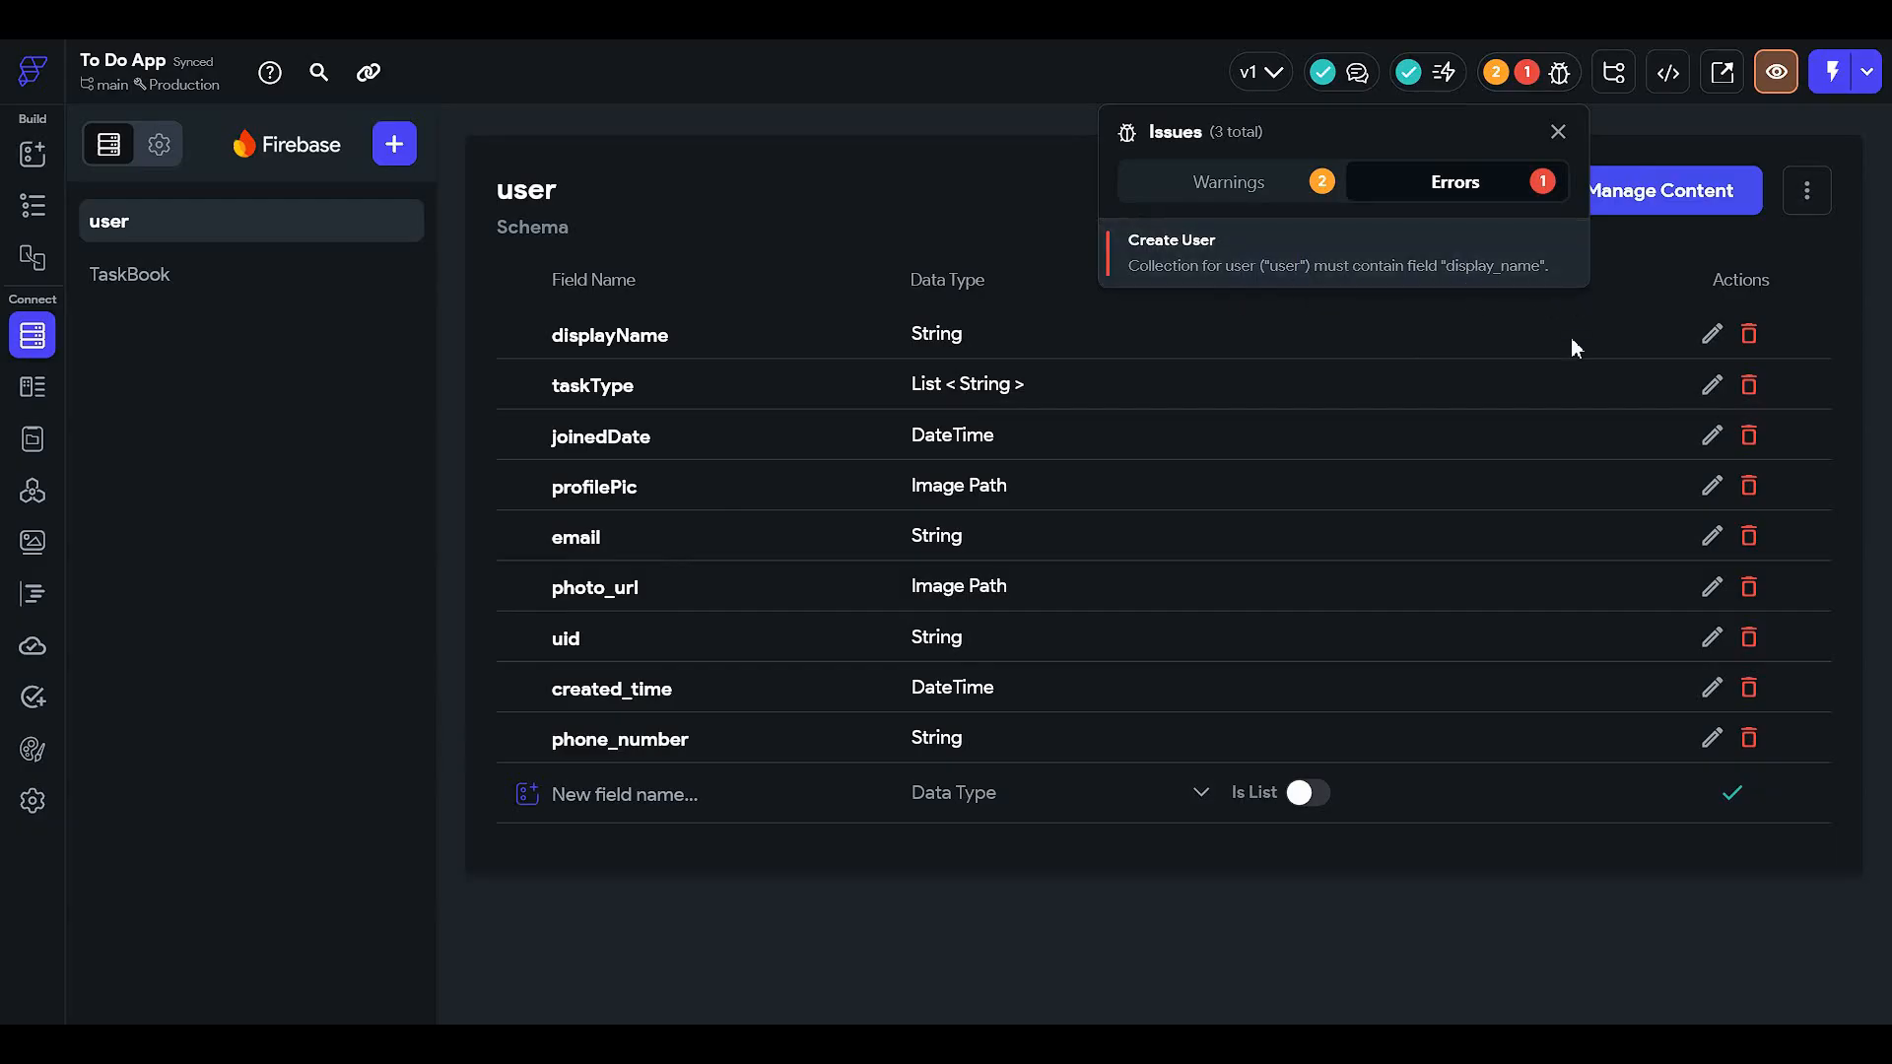
click(943, 437)
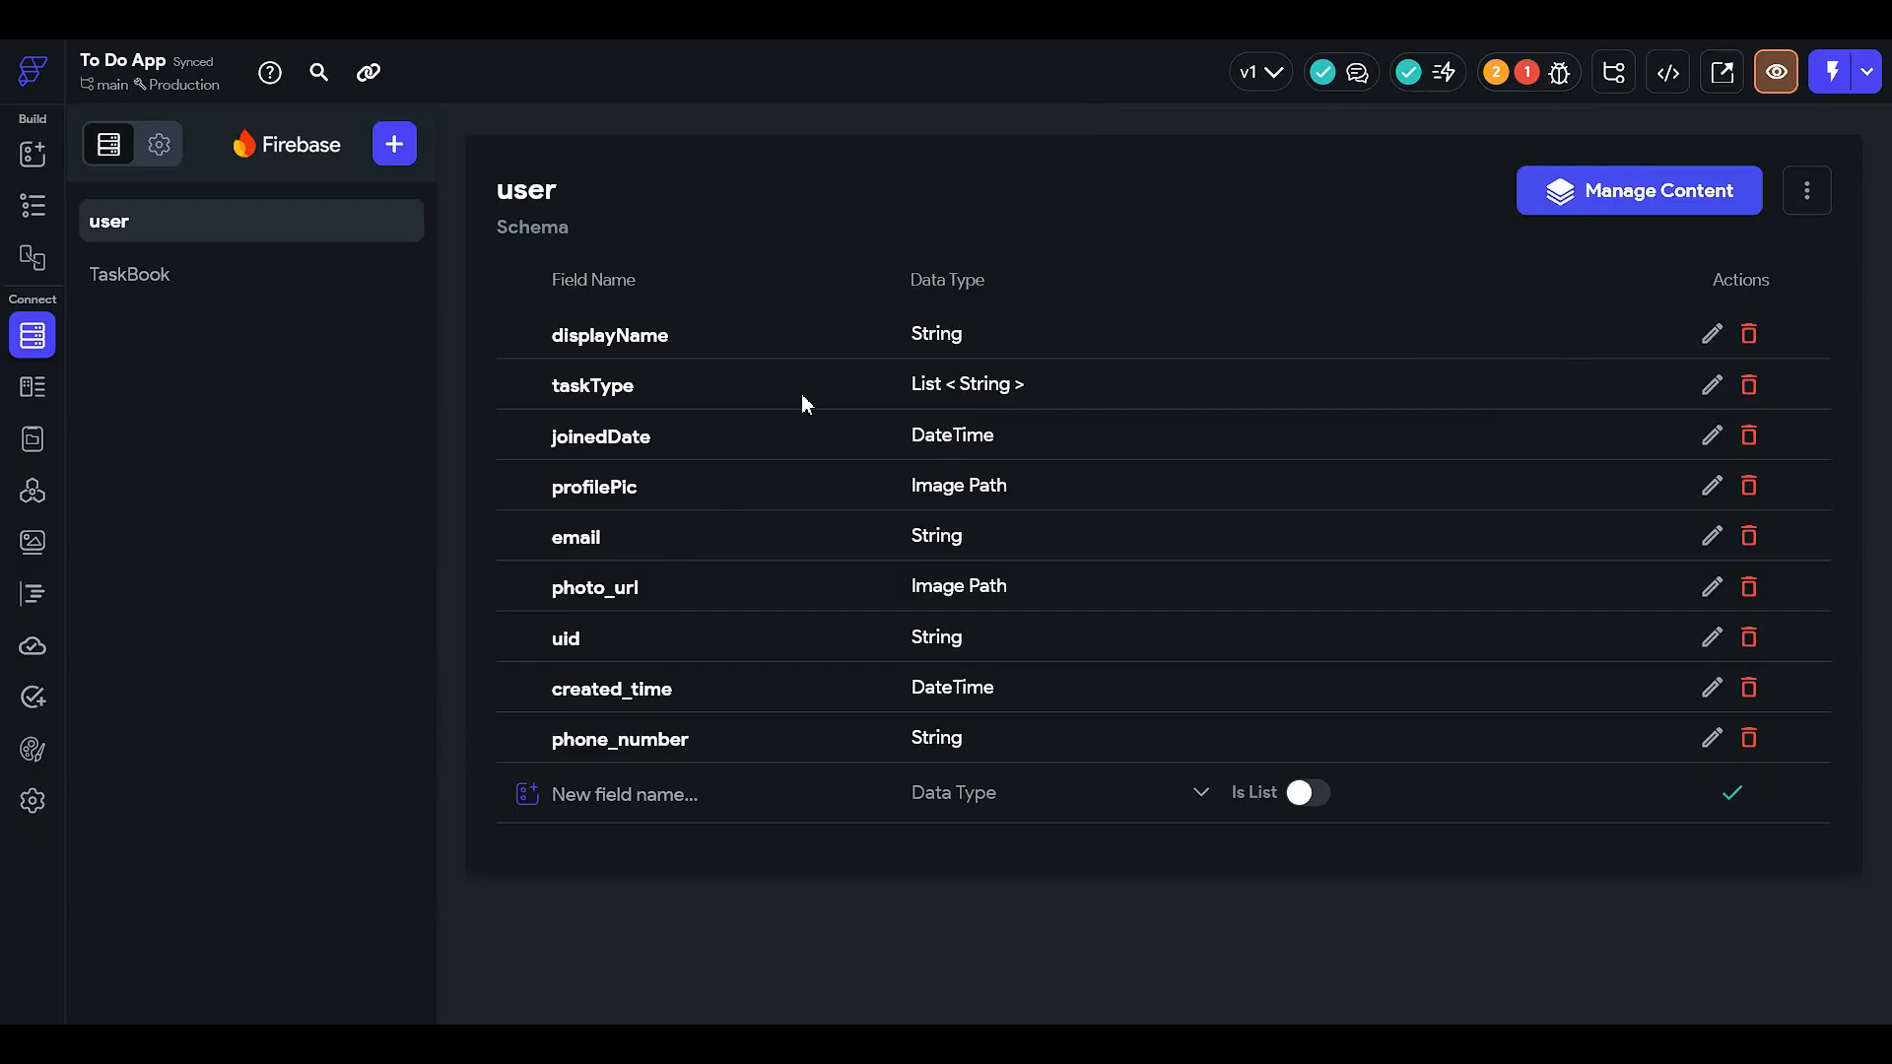
click(1749, 333)
click(1149, 578)
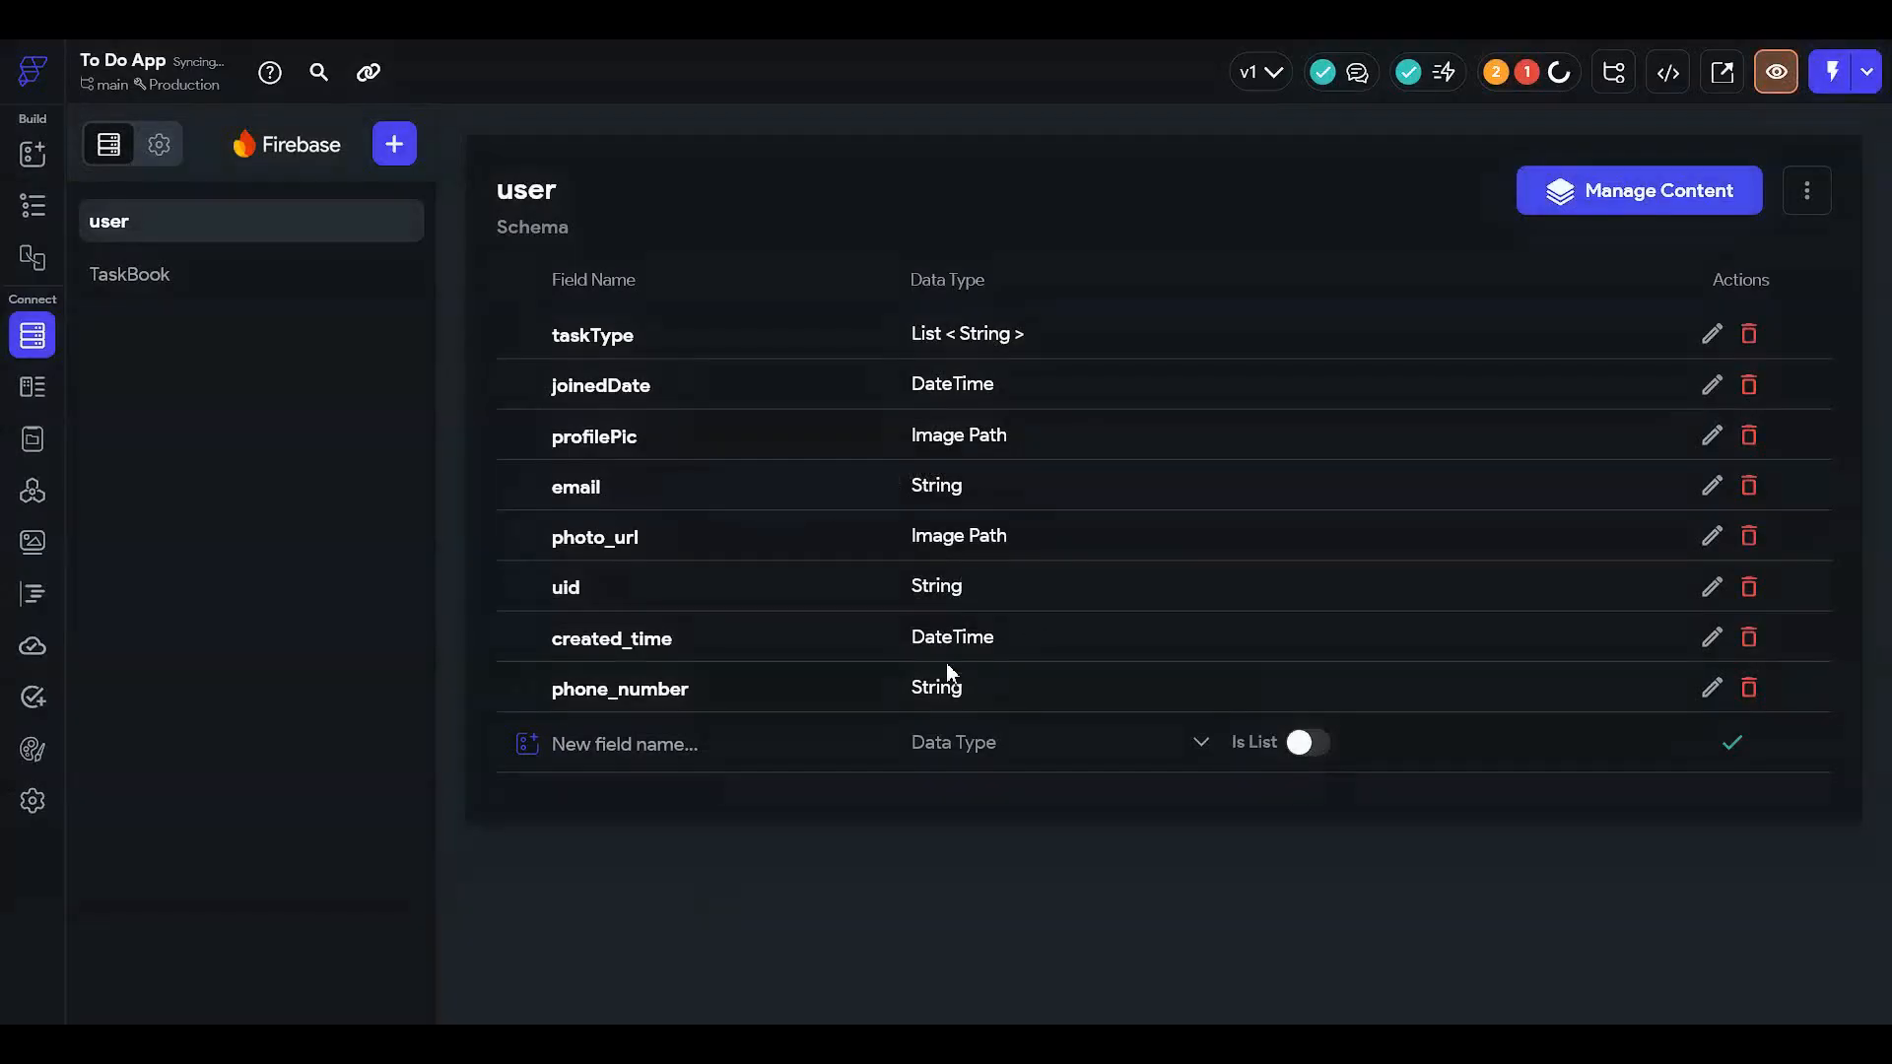
- Add a String field named display_name, then return to the HomePage editor
click(658, 749)
text(displa)
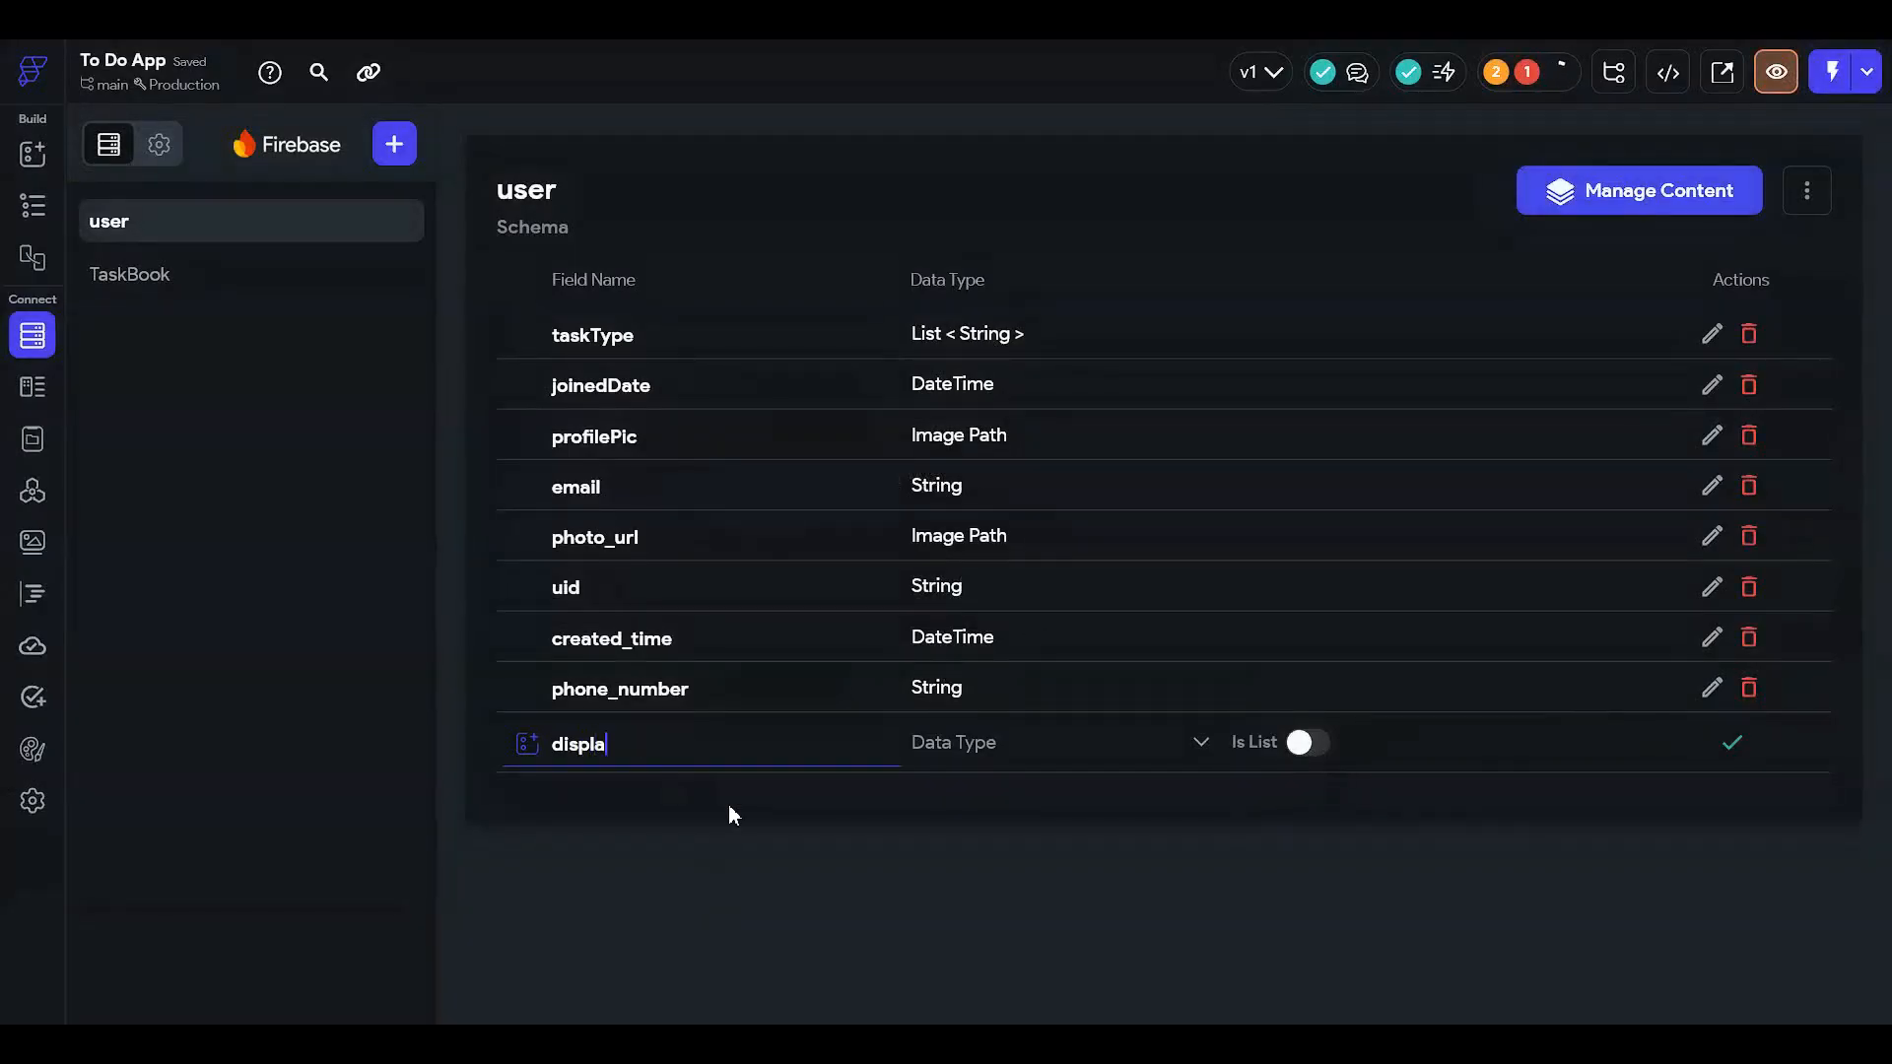
text(y_name)
click(993, 753)
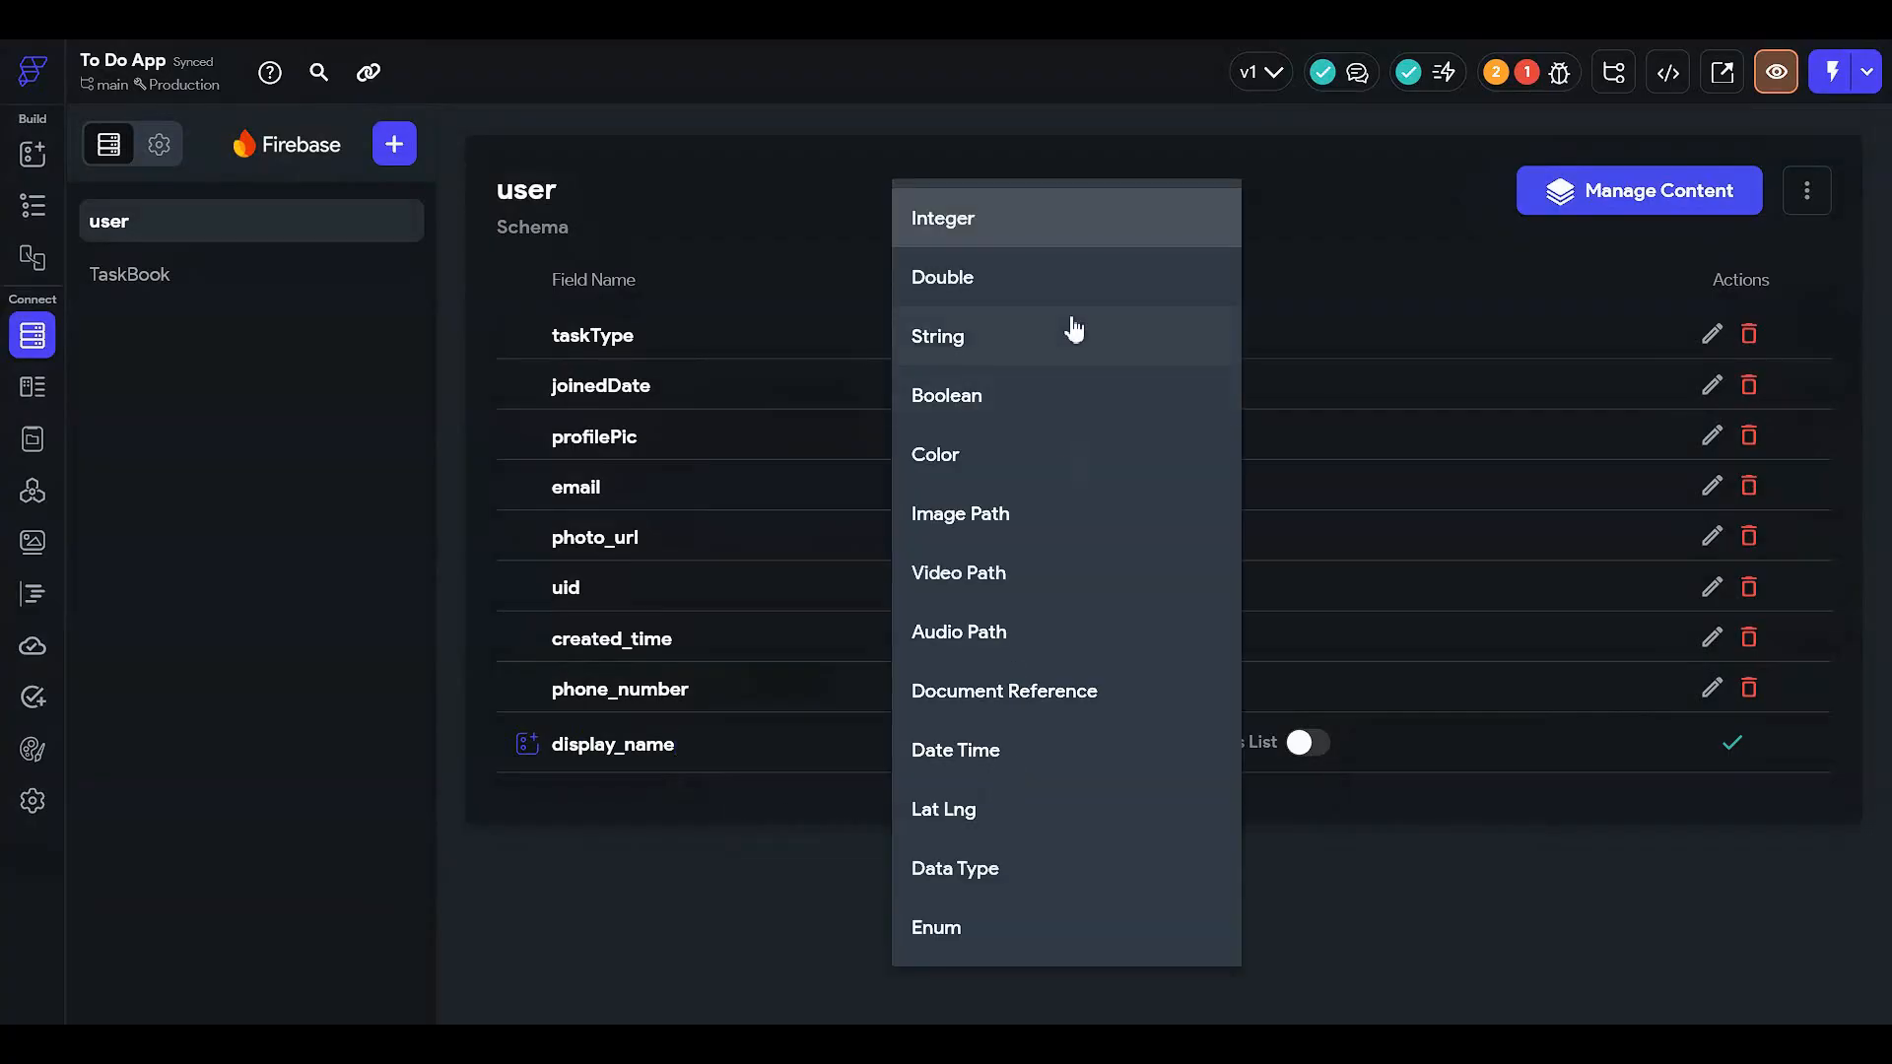
click(1054, 340)
click(1731, 743)
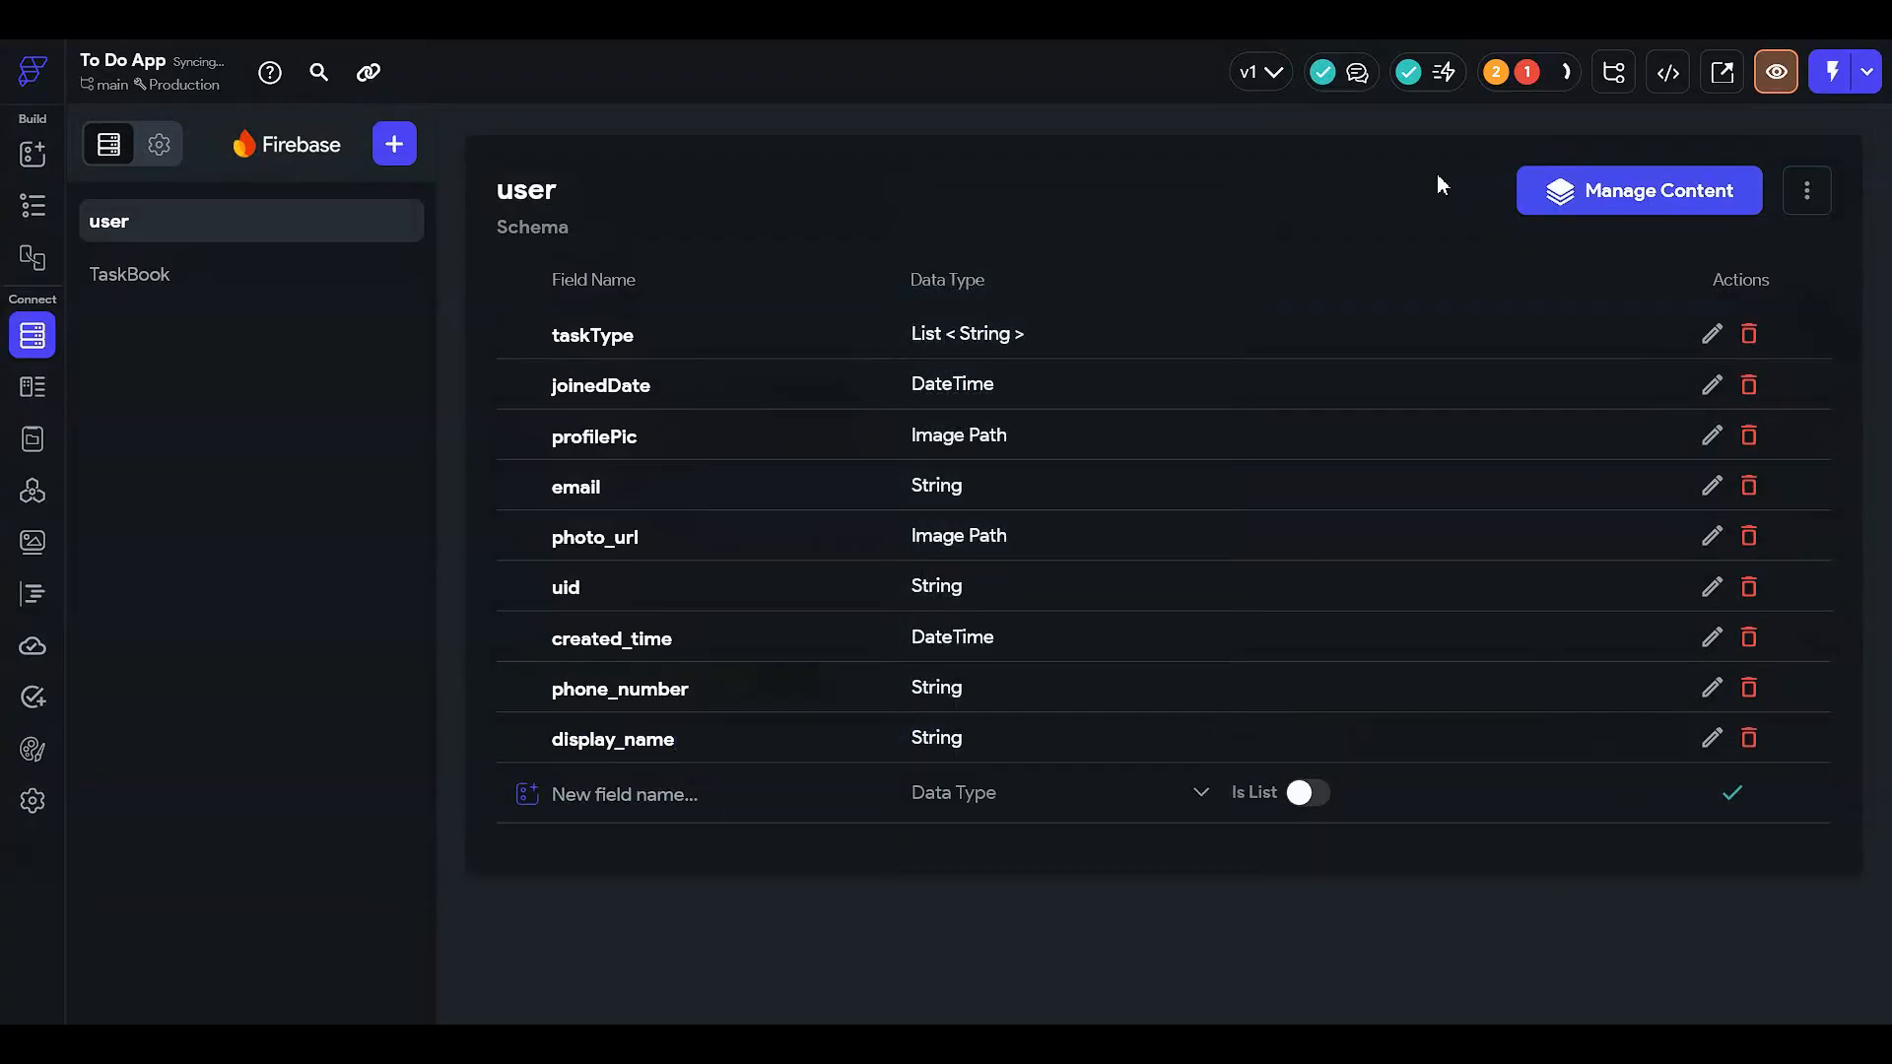
click(1530, 71)
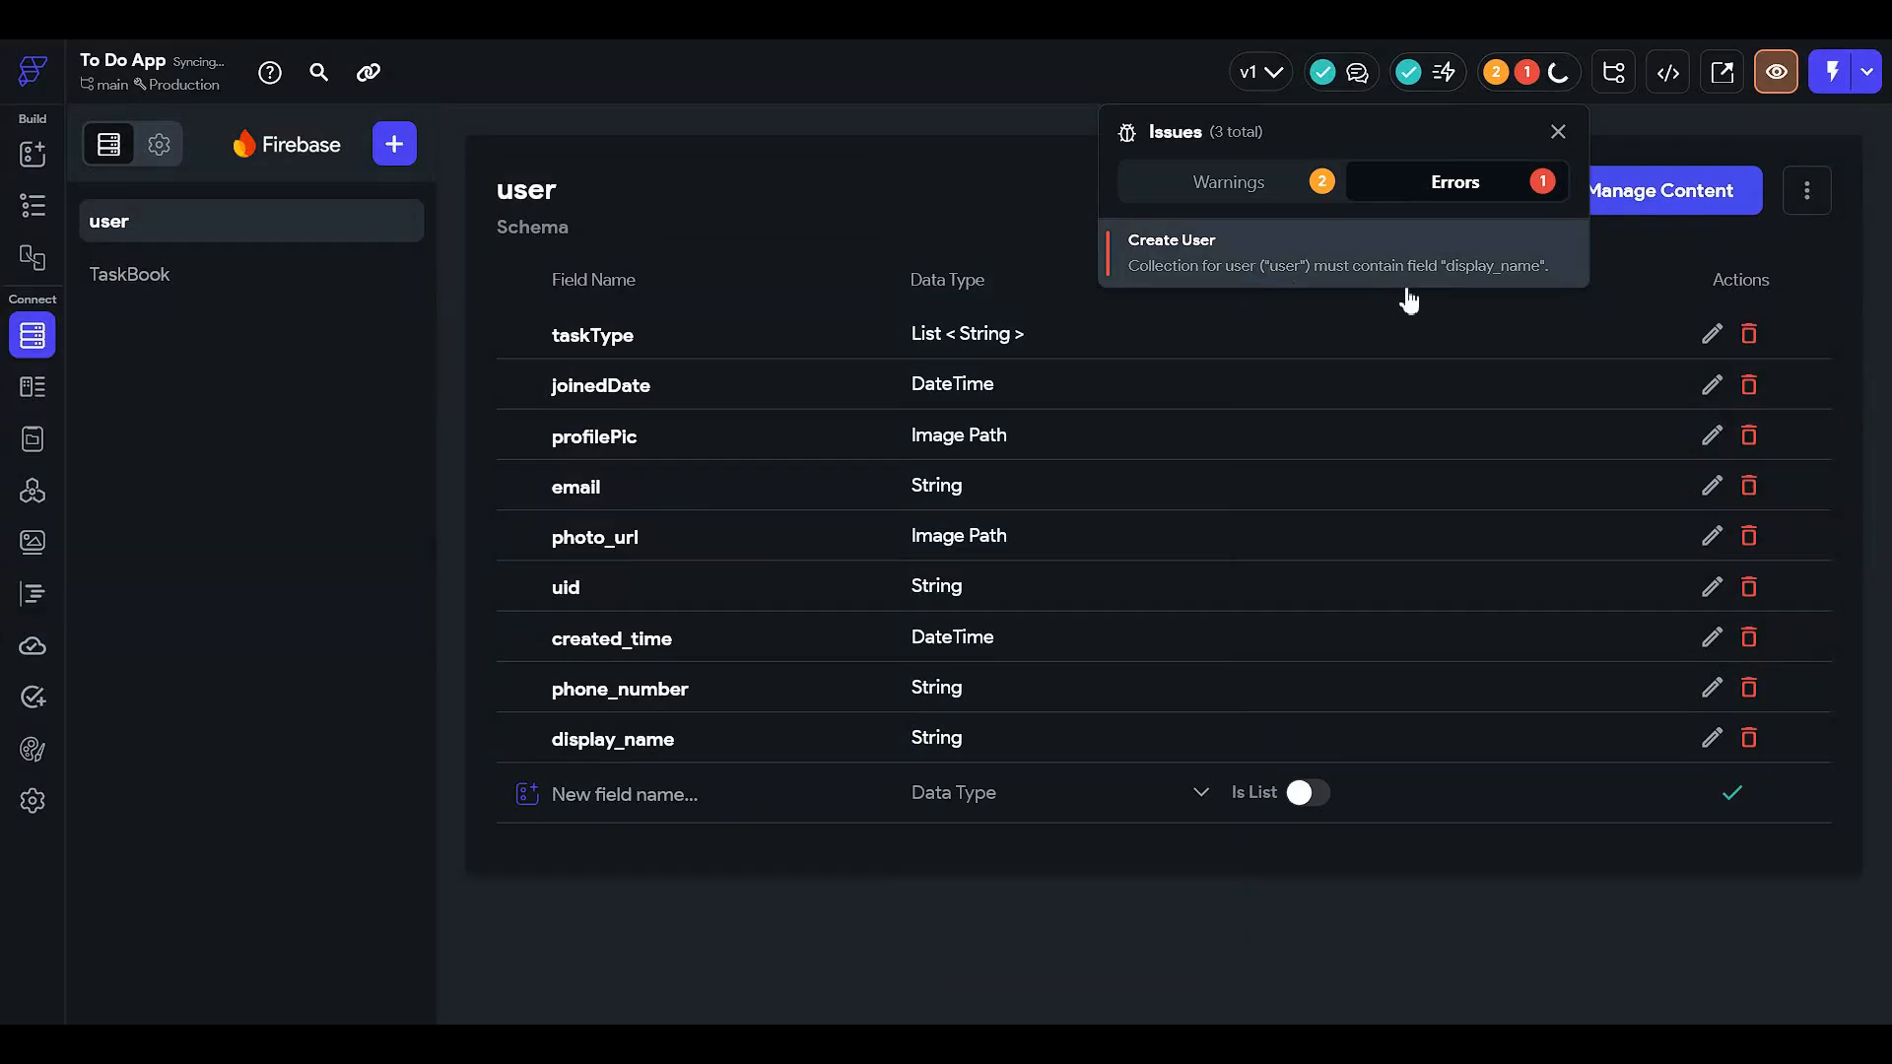
click(1840, 424)
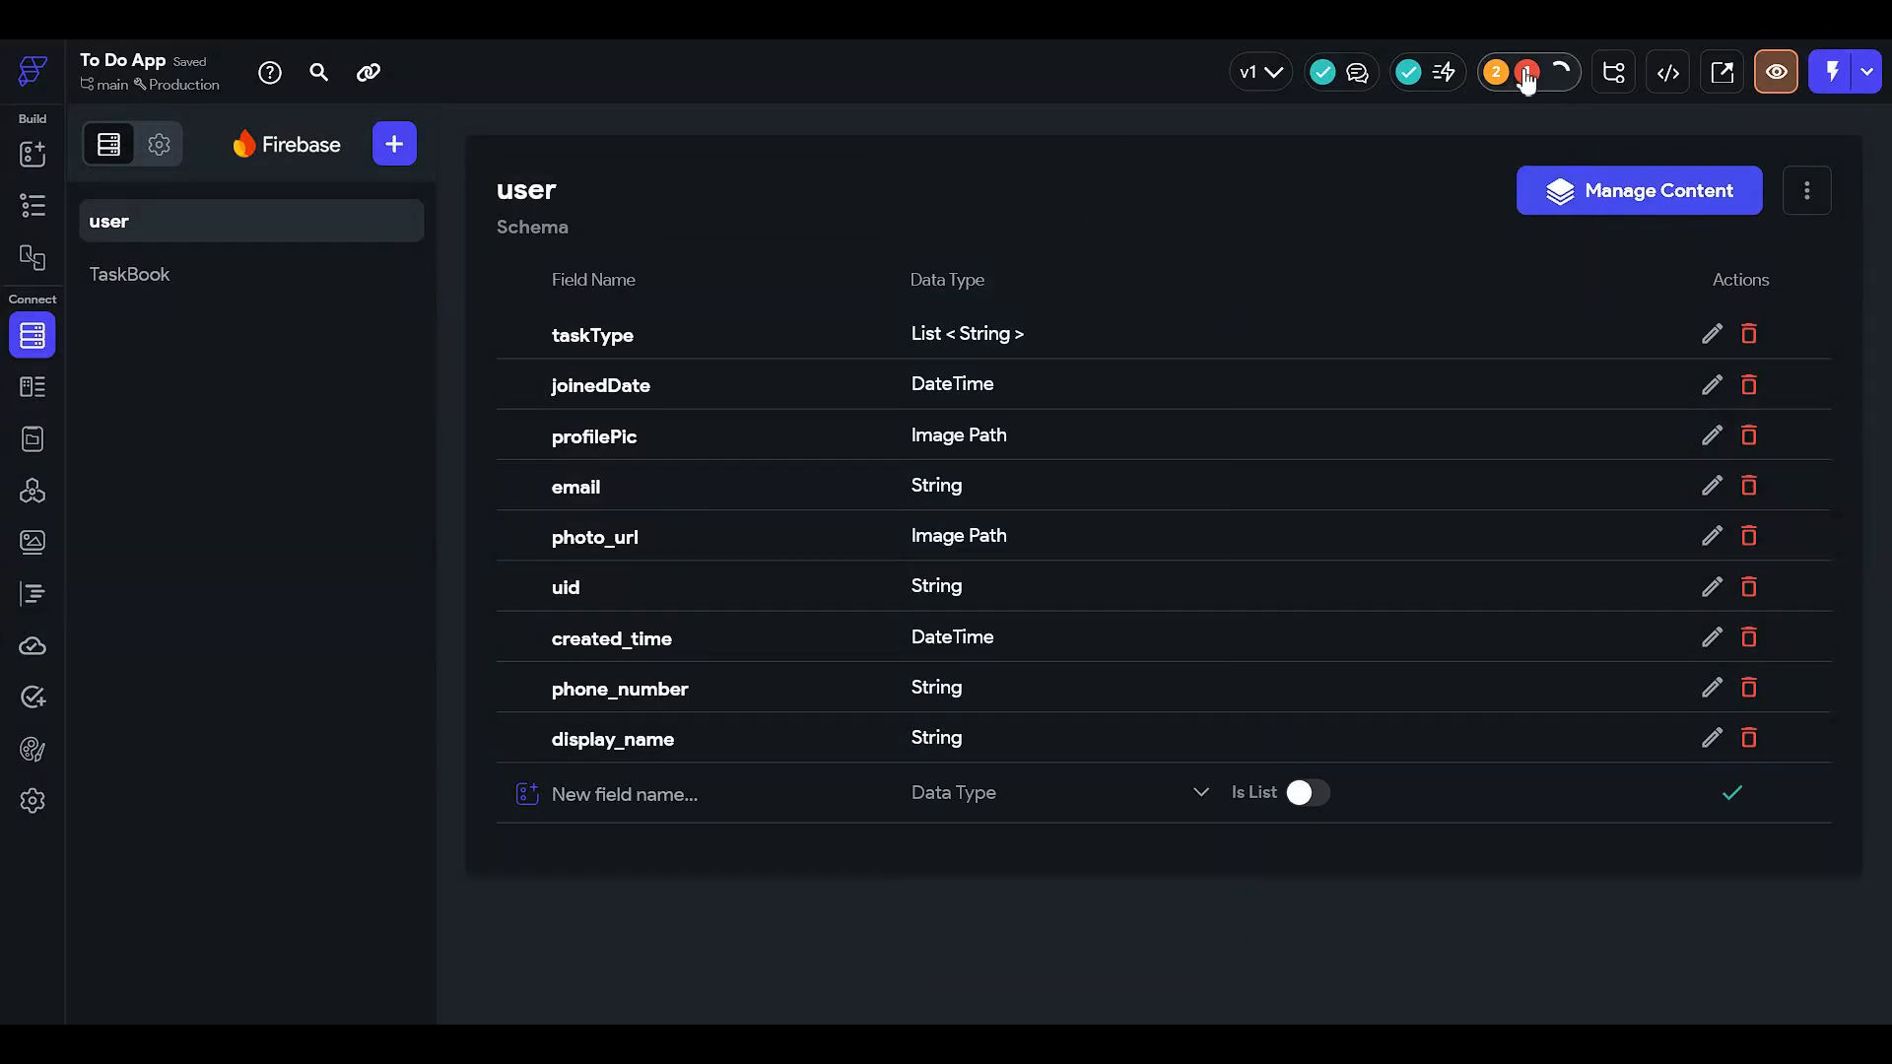
click(33, 203)
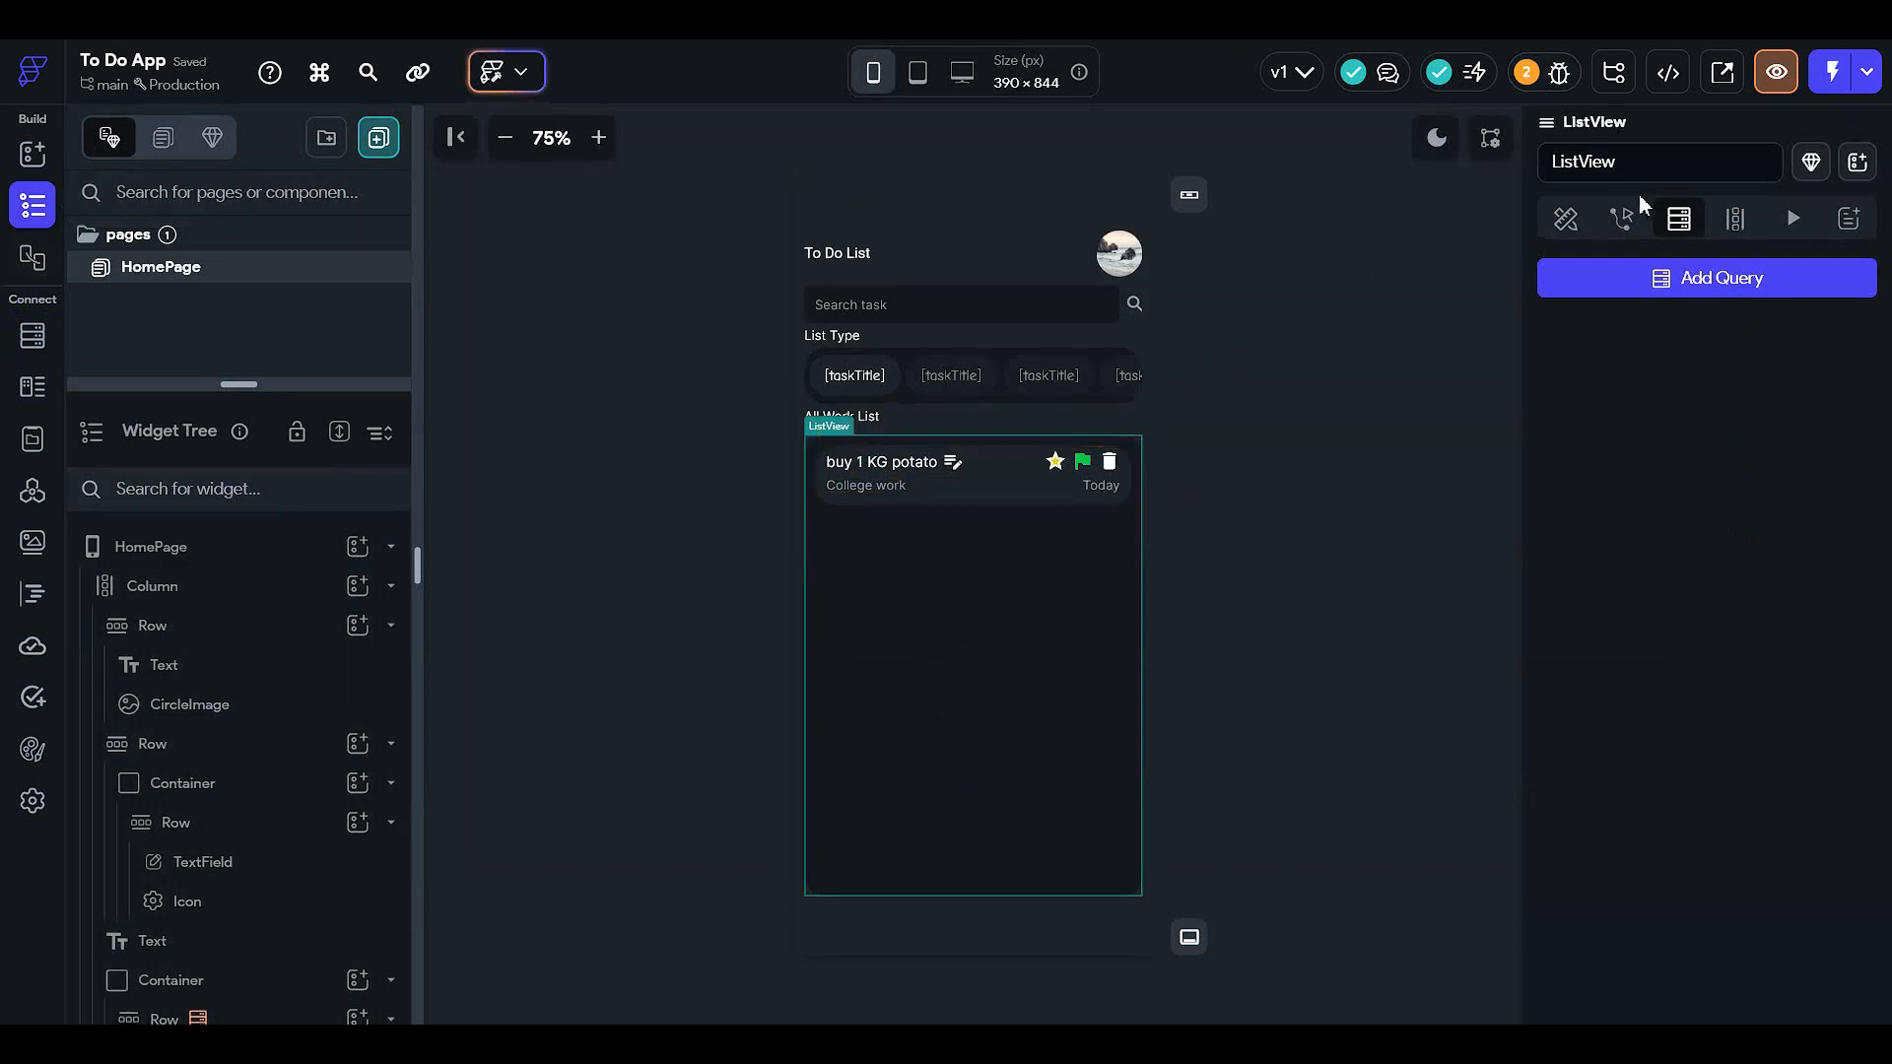
- Give the ListView a collection query on TaskBook
click(1569, 219)
click(1697, 223)
click(1606, 292)
click(1320, 333)
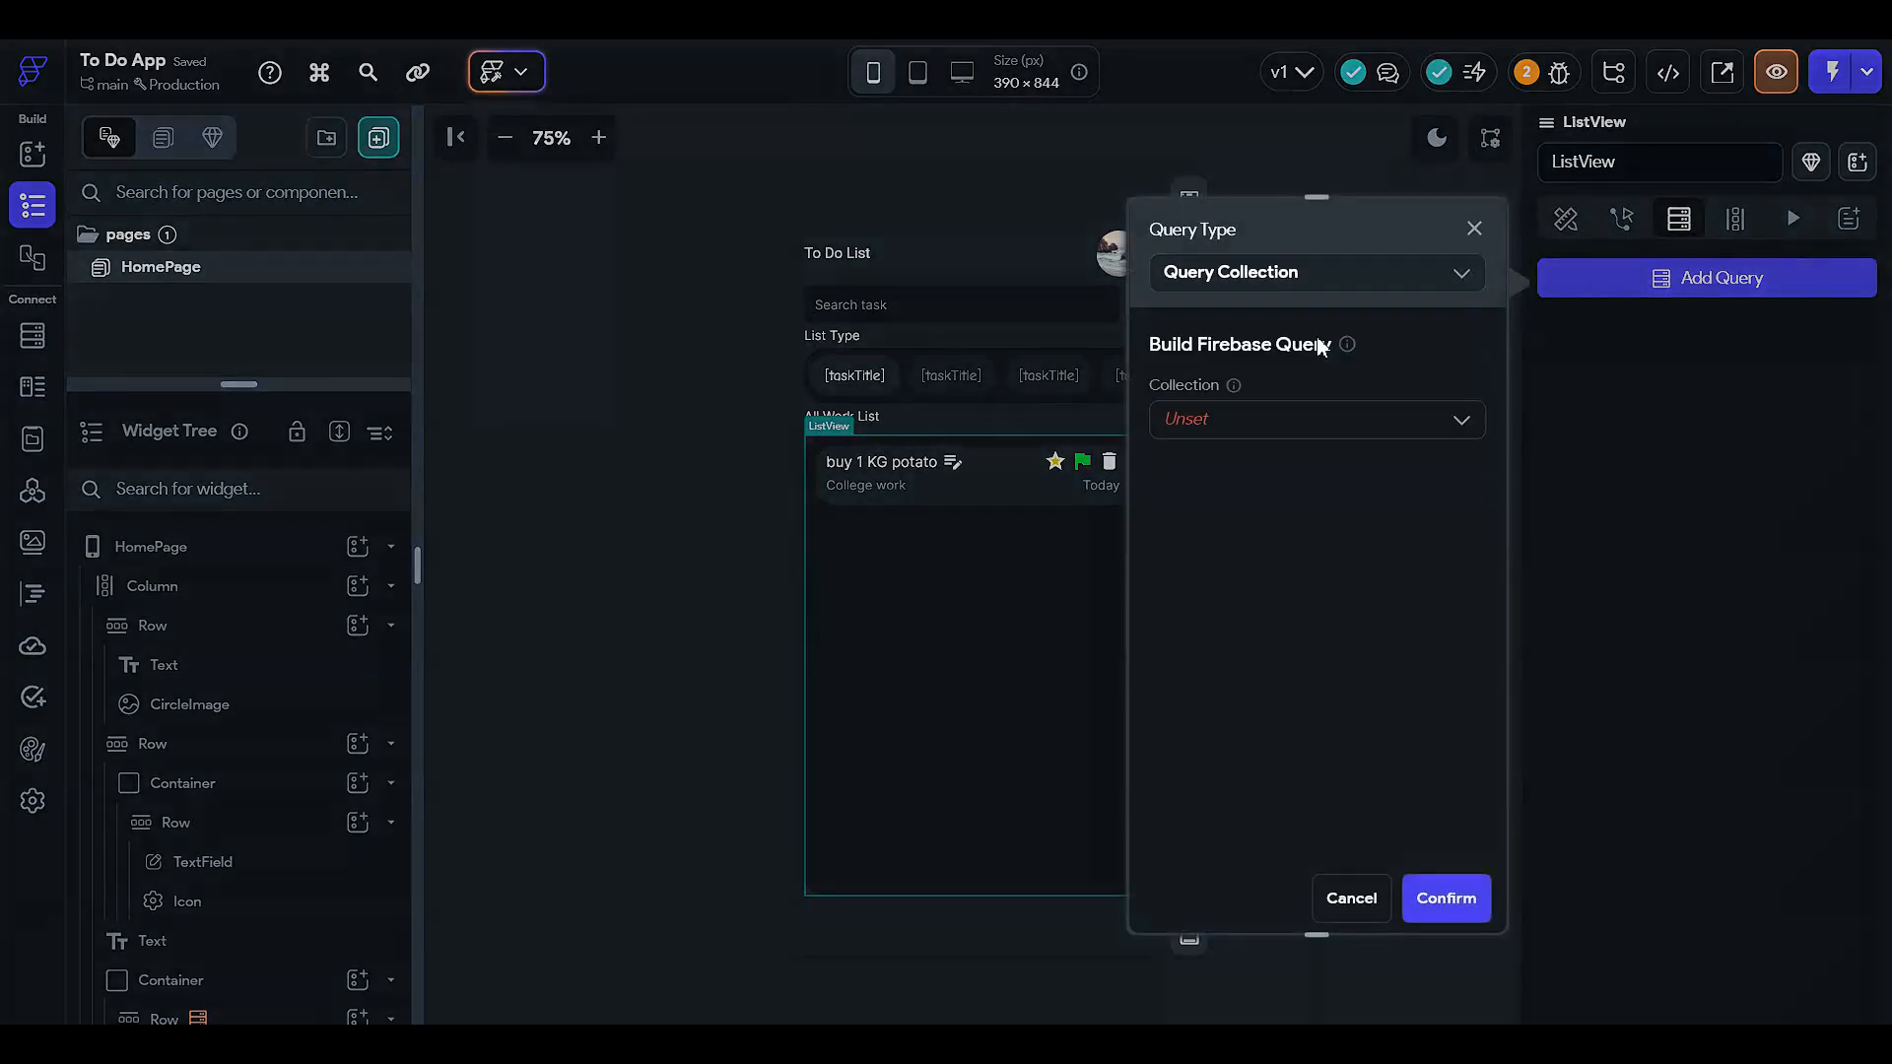
click(1269, 419)
click(1269, 516)
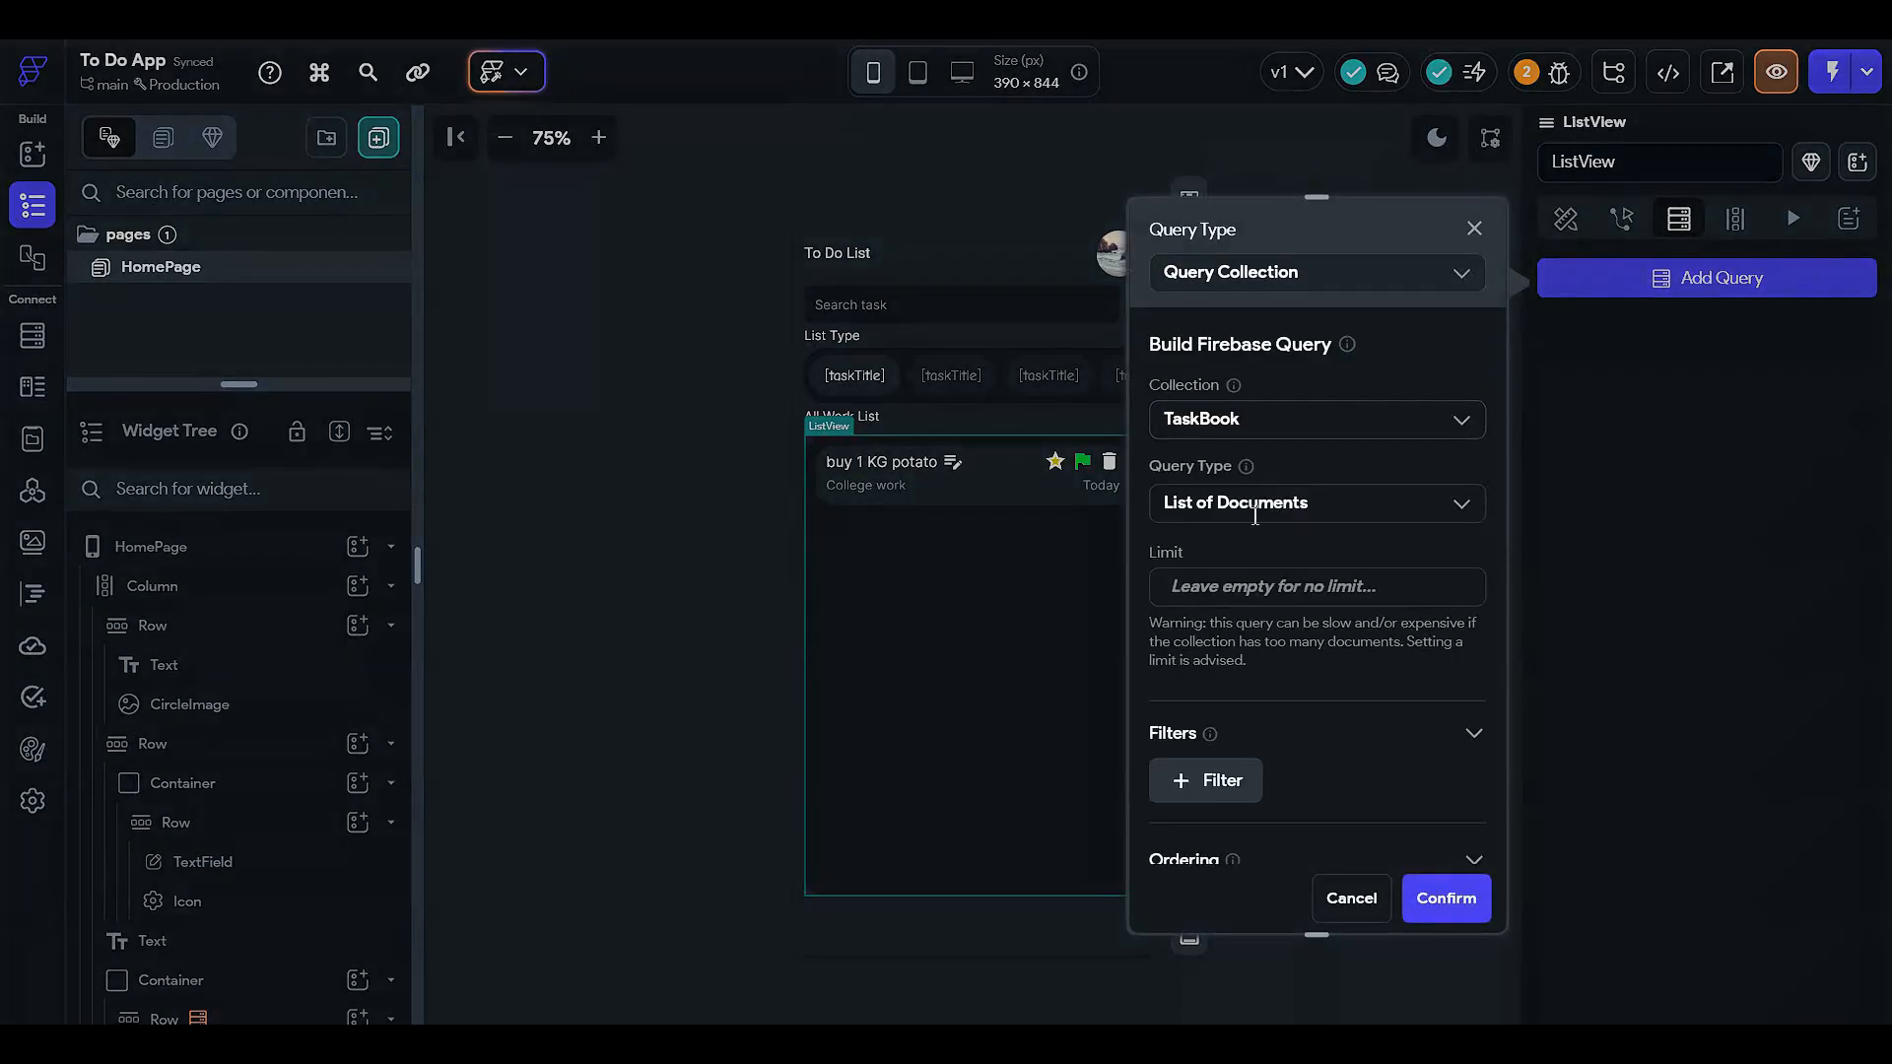
scroll(1243, 729, down, 3)
- Filter the query so userRef equals the signed-in user's reference
click(1220, 487)
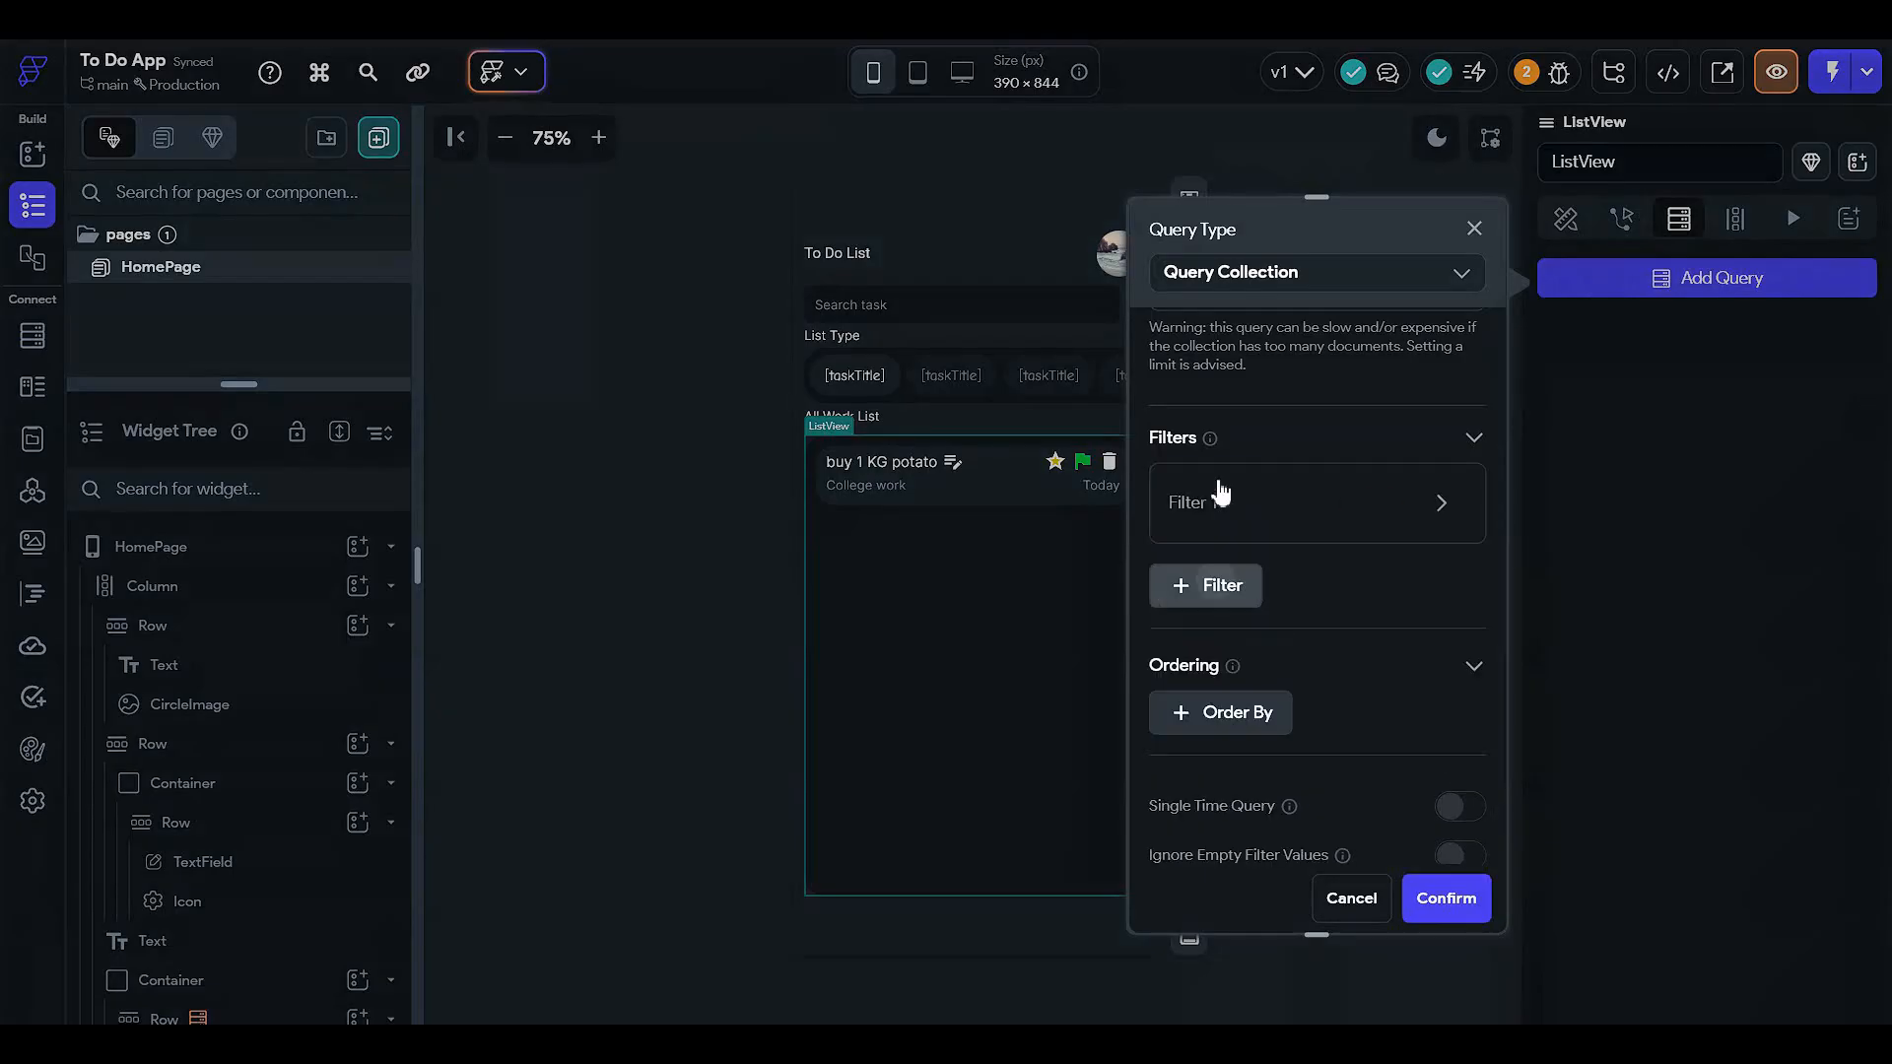
click(1222, 517)
scroll(1229, 493, down, 1)
click(1229, 510)
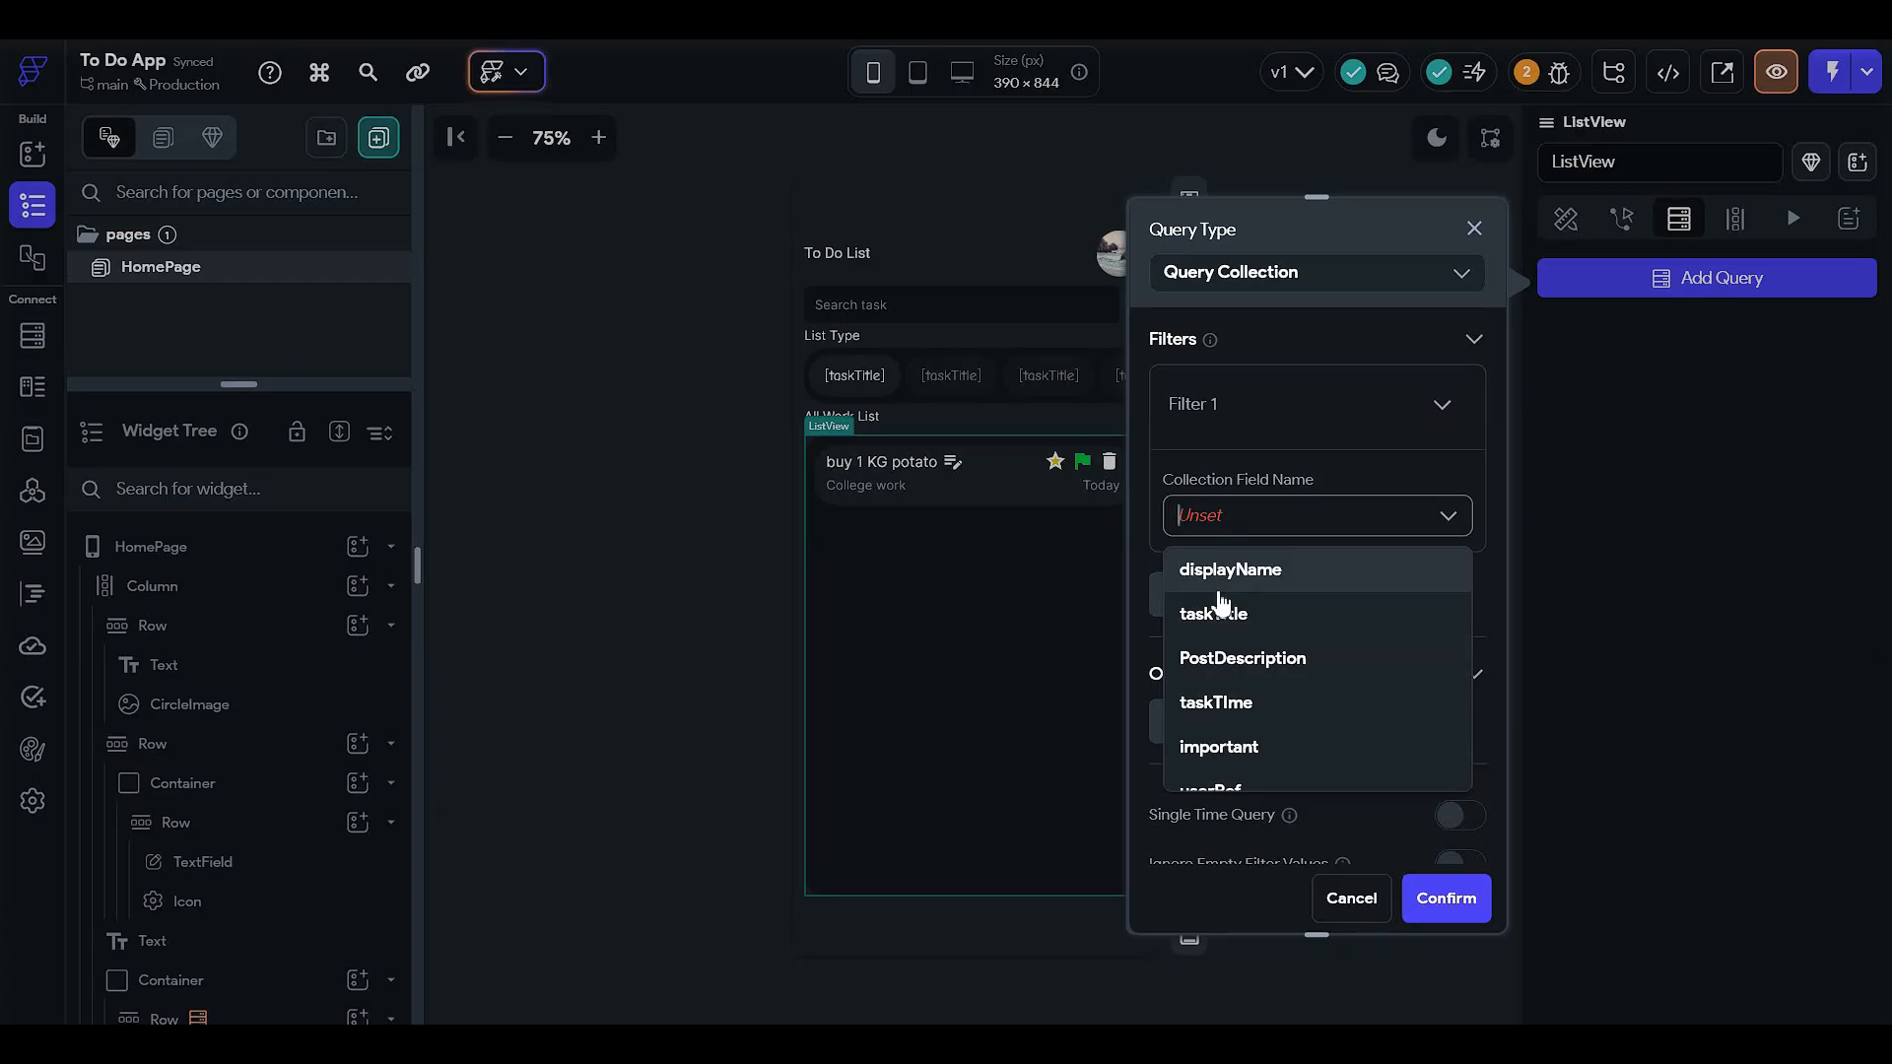
scroll(1253, 680, down, 1)
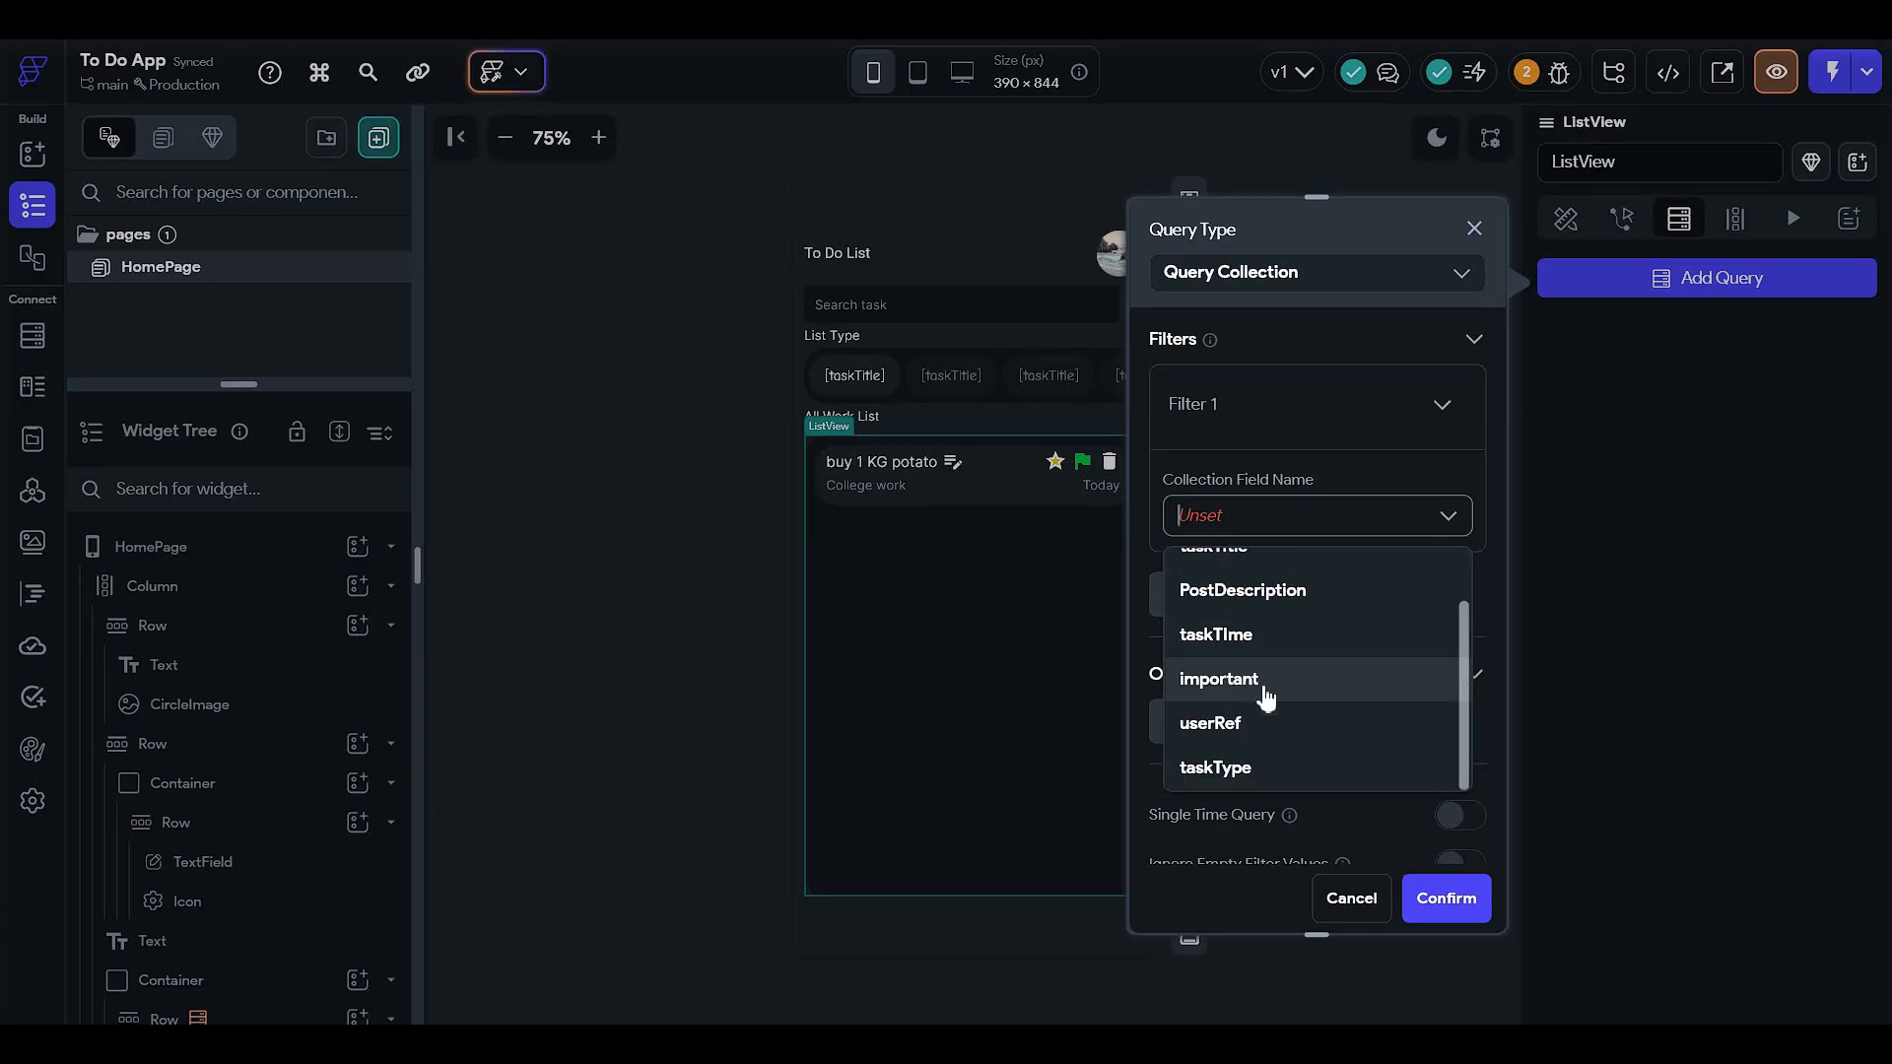
click(1271, 737)
click(1232, 623)
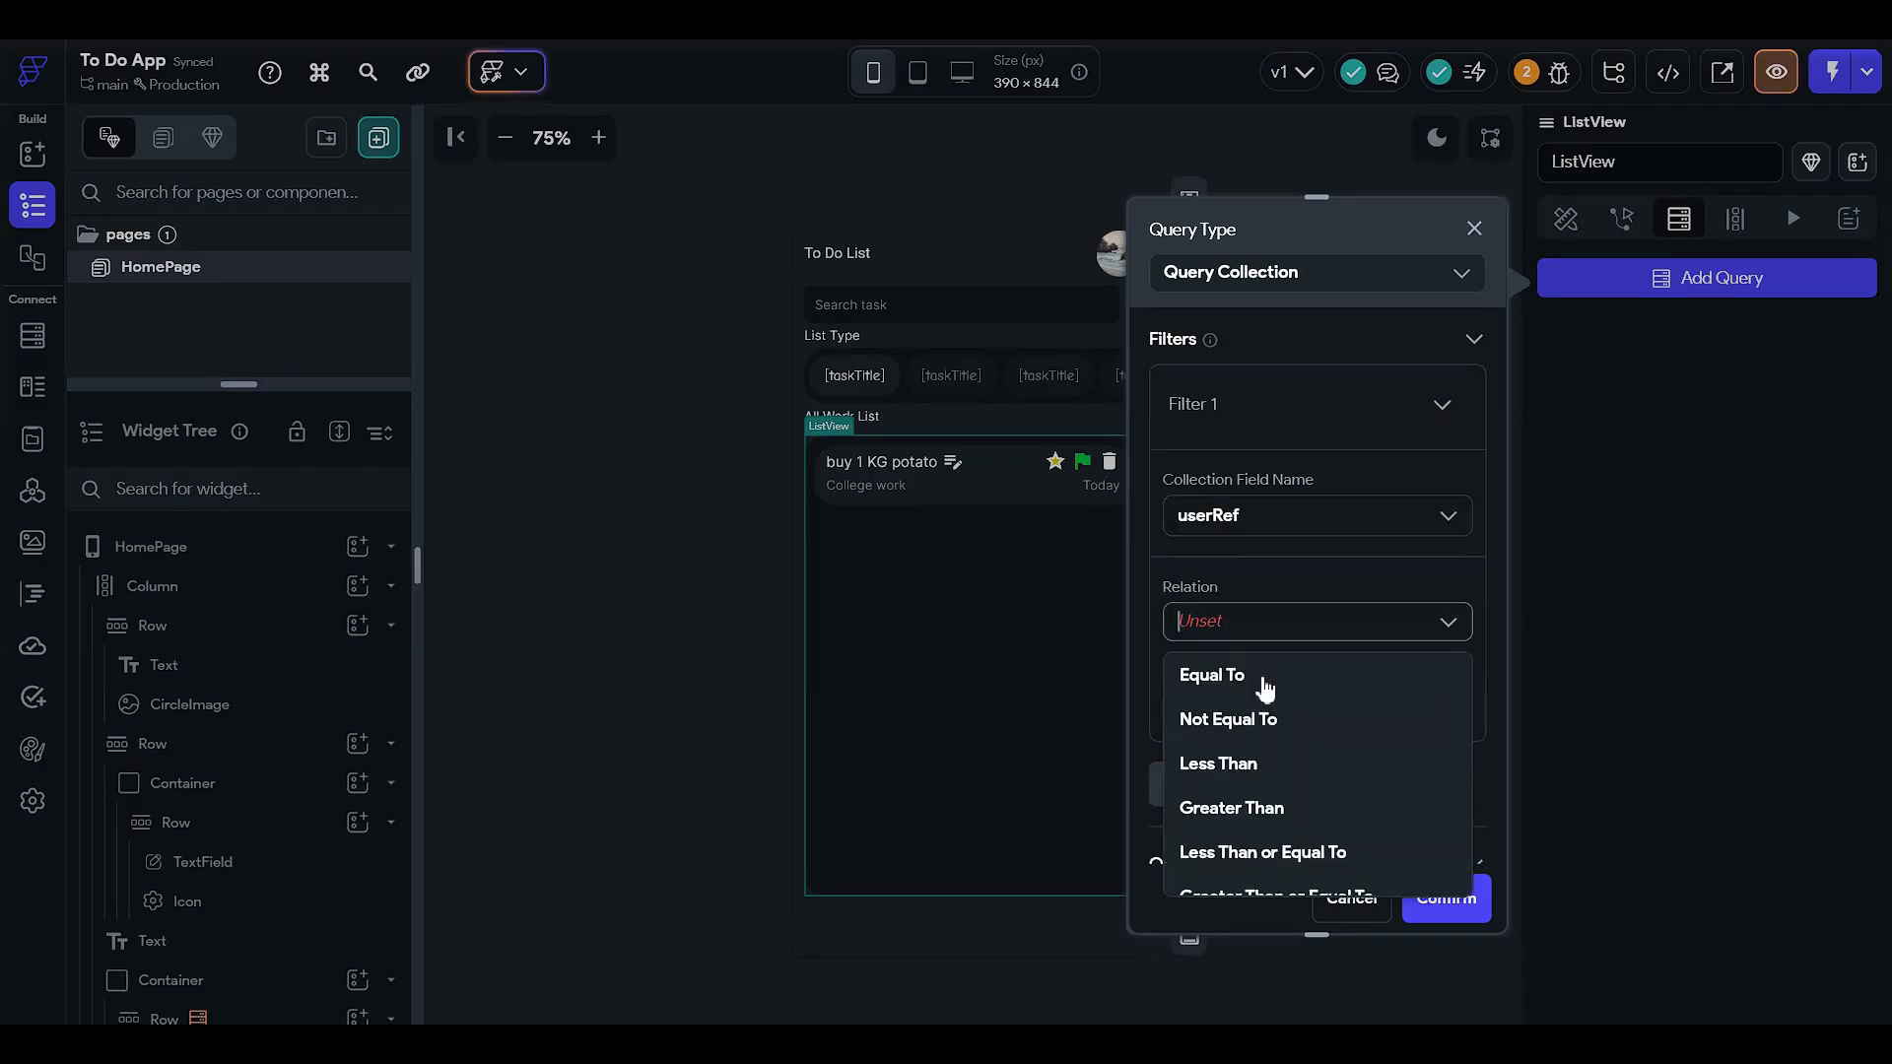
click(1260, 674)
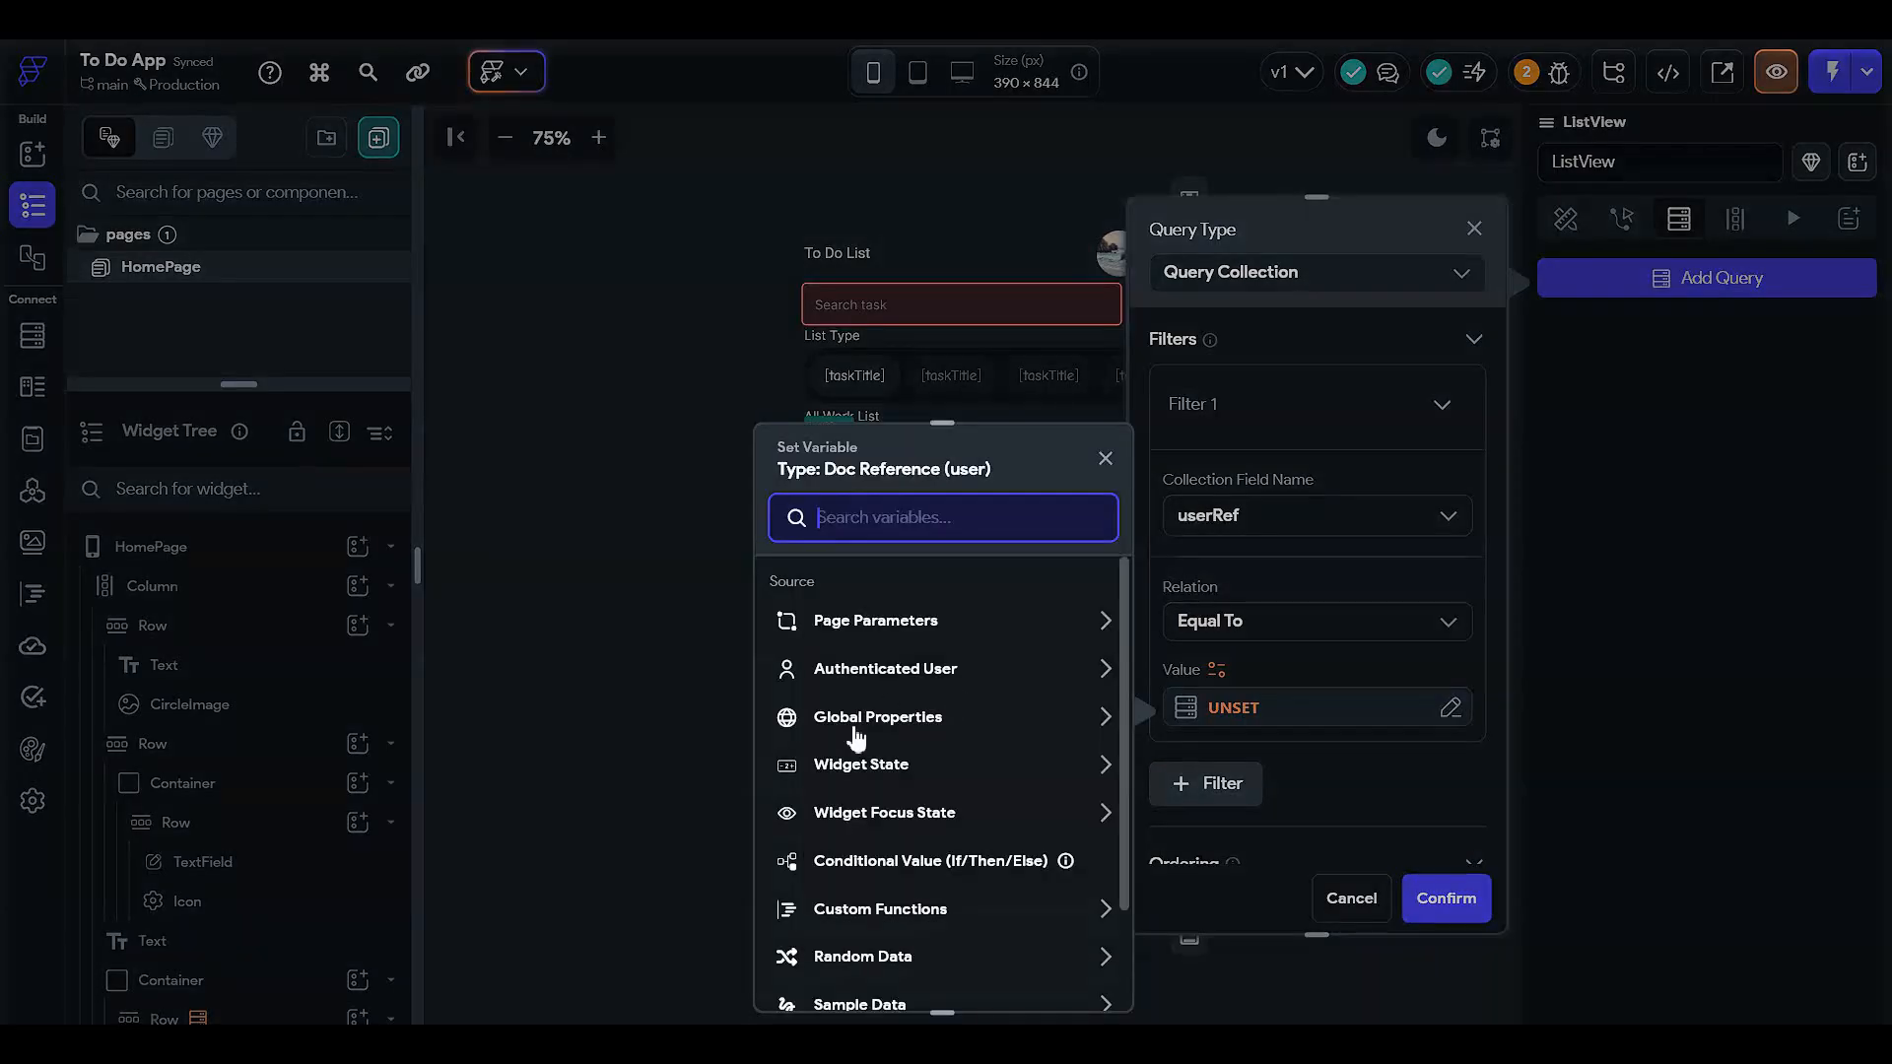
click(959, 667)
click(937, 745)
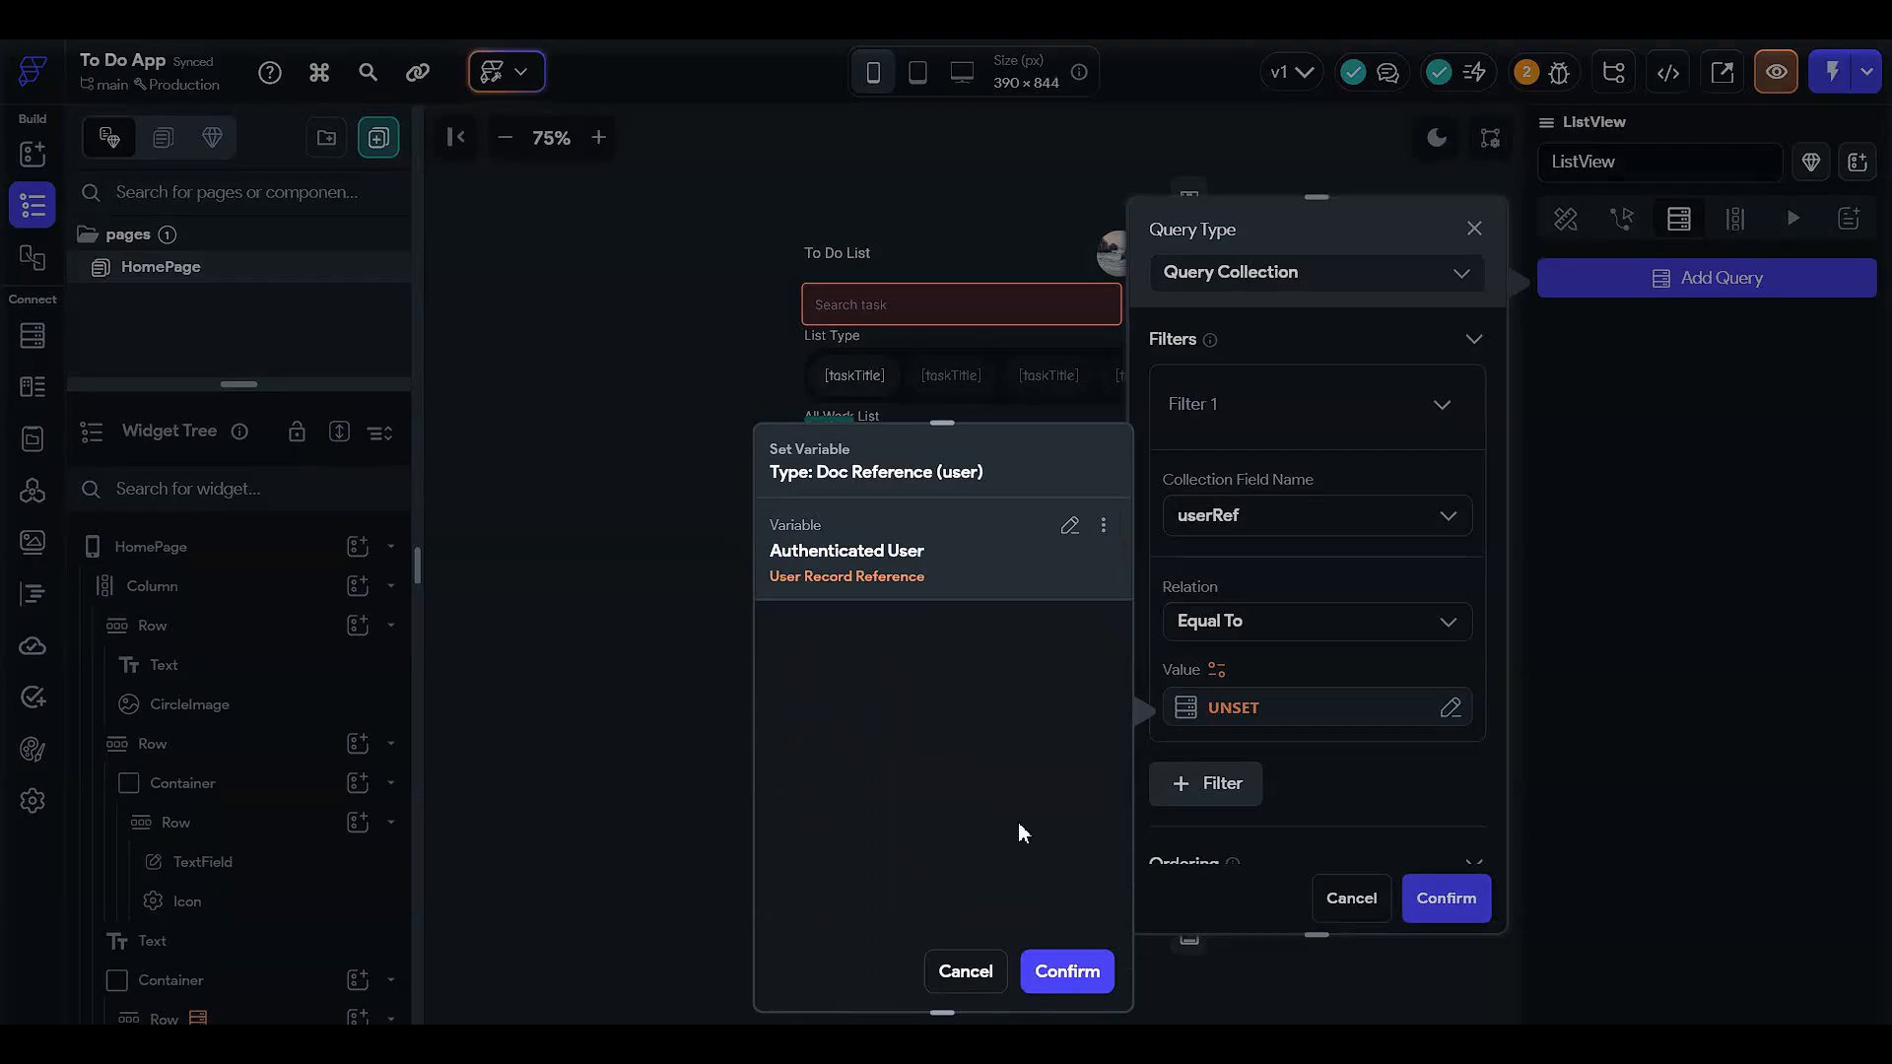
click(1067, 971)
- Order the query by taskTime in decreasing order and confirm generating list items
scroll(1280, 783, down, 3)
click(1225, 615)
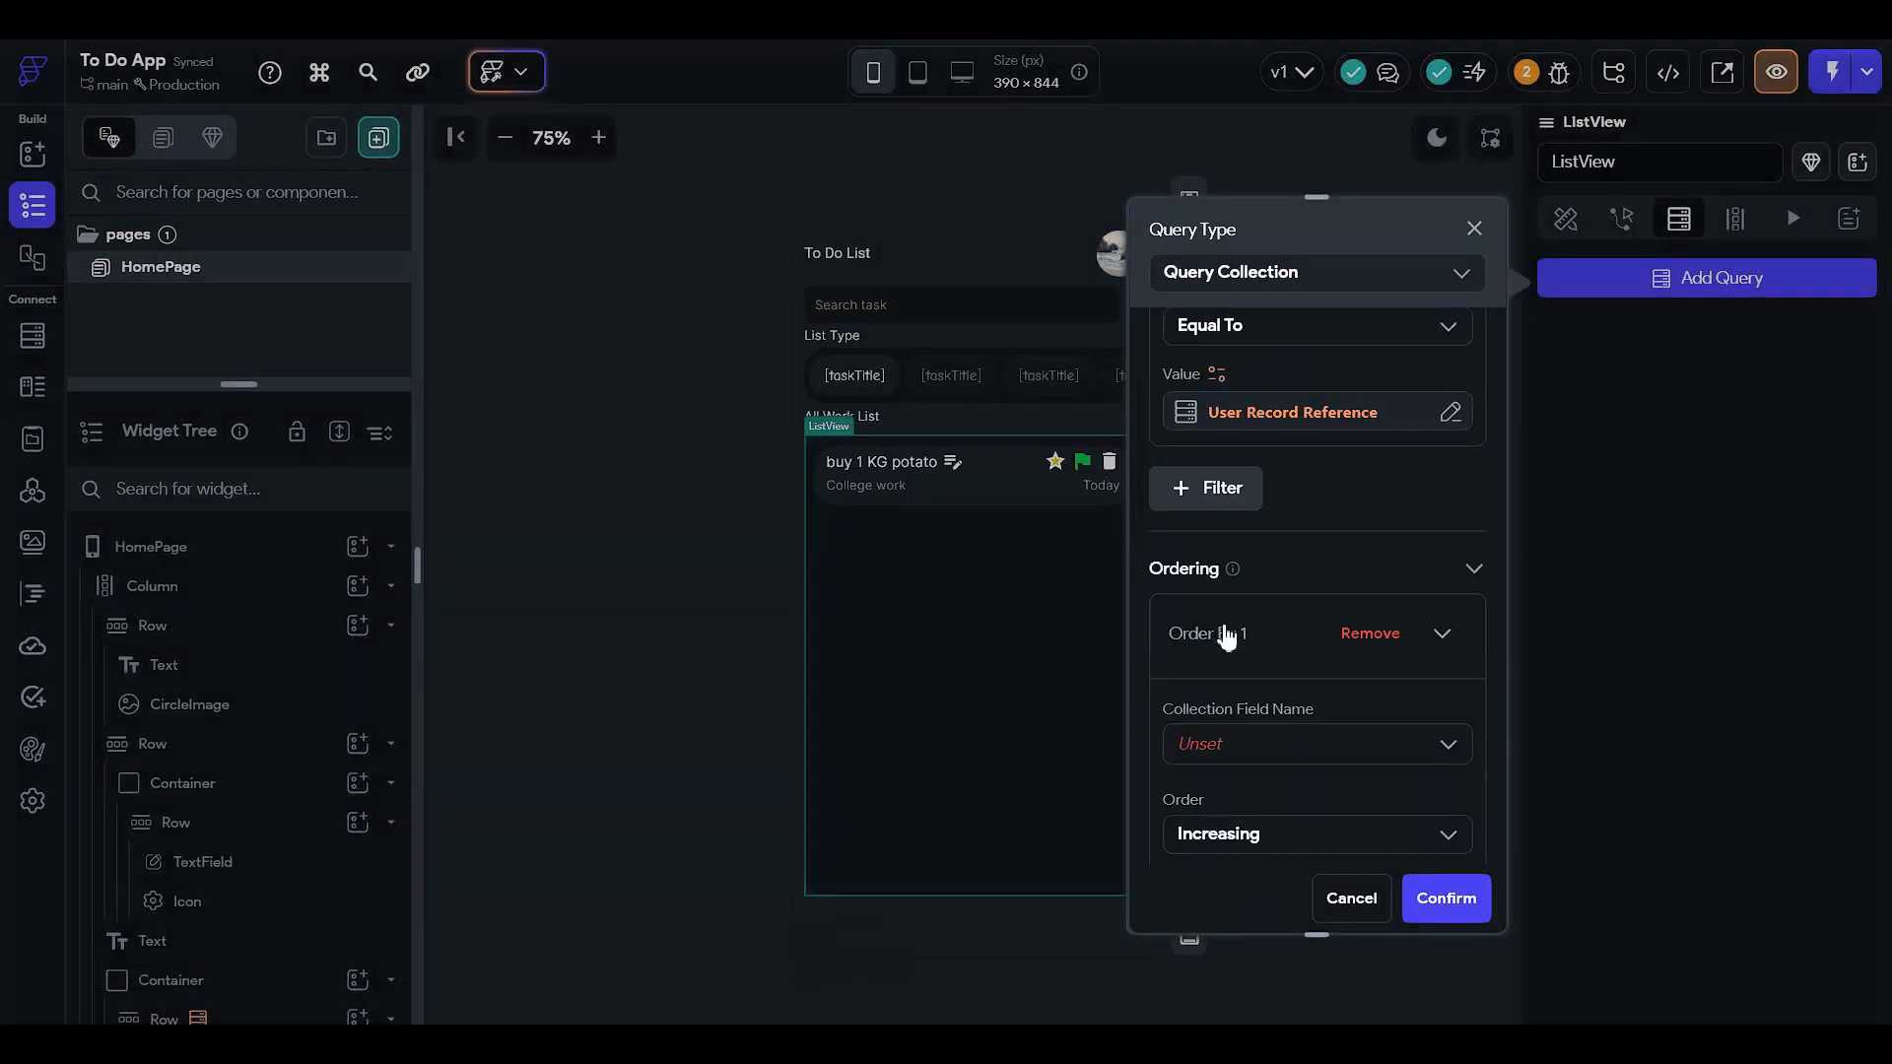
click(1227, 751)
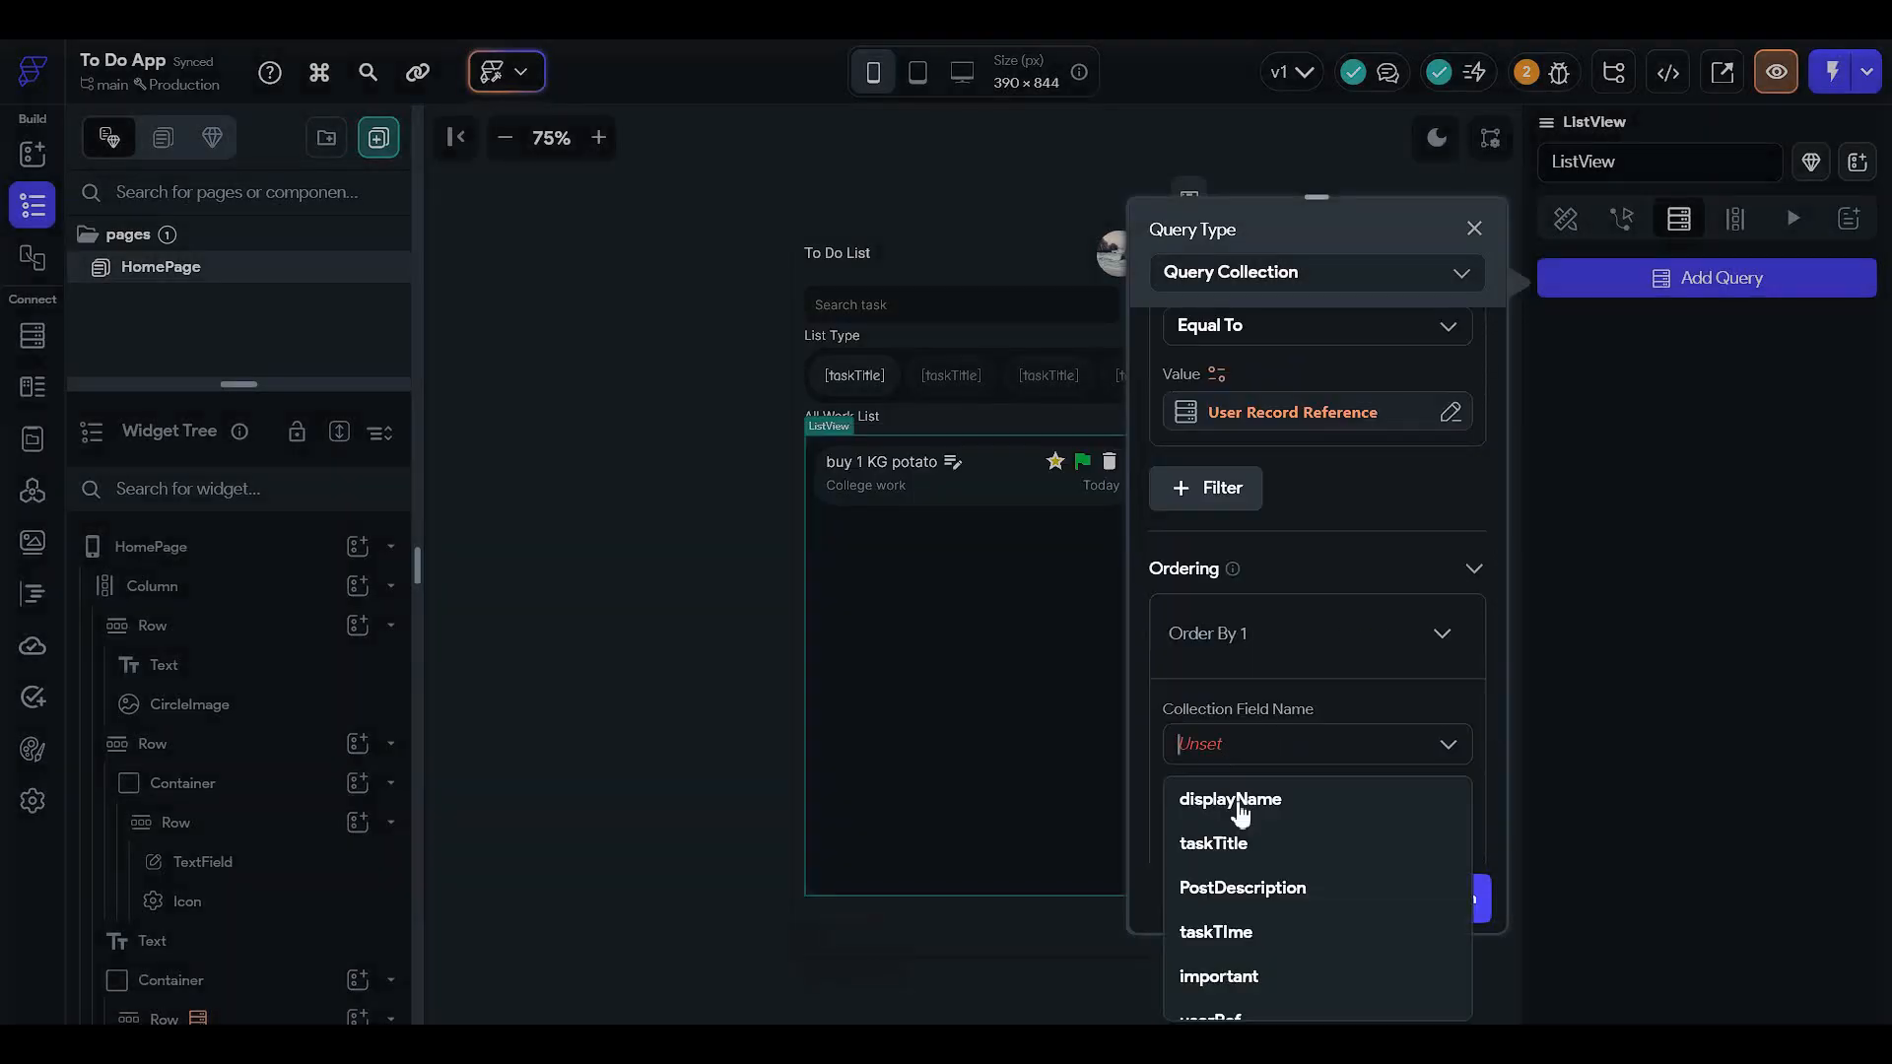
click(1271, 938)
click(1312, 824)
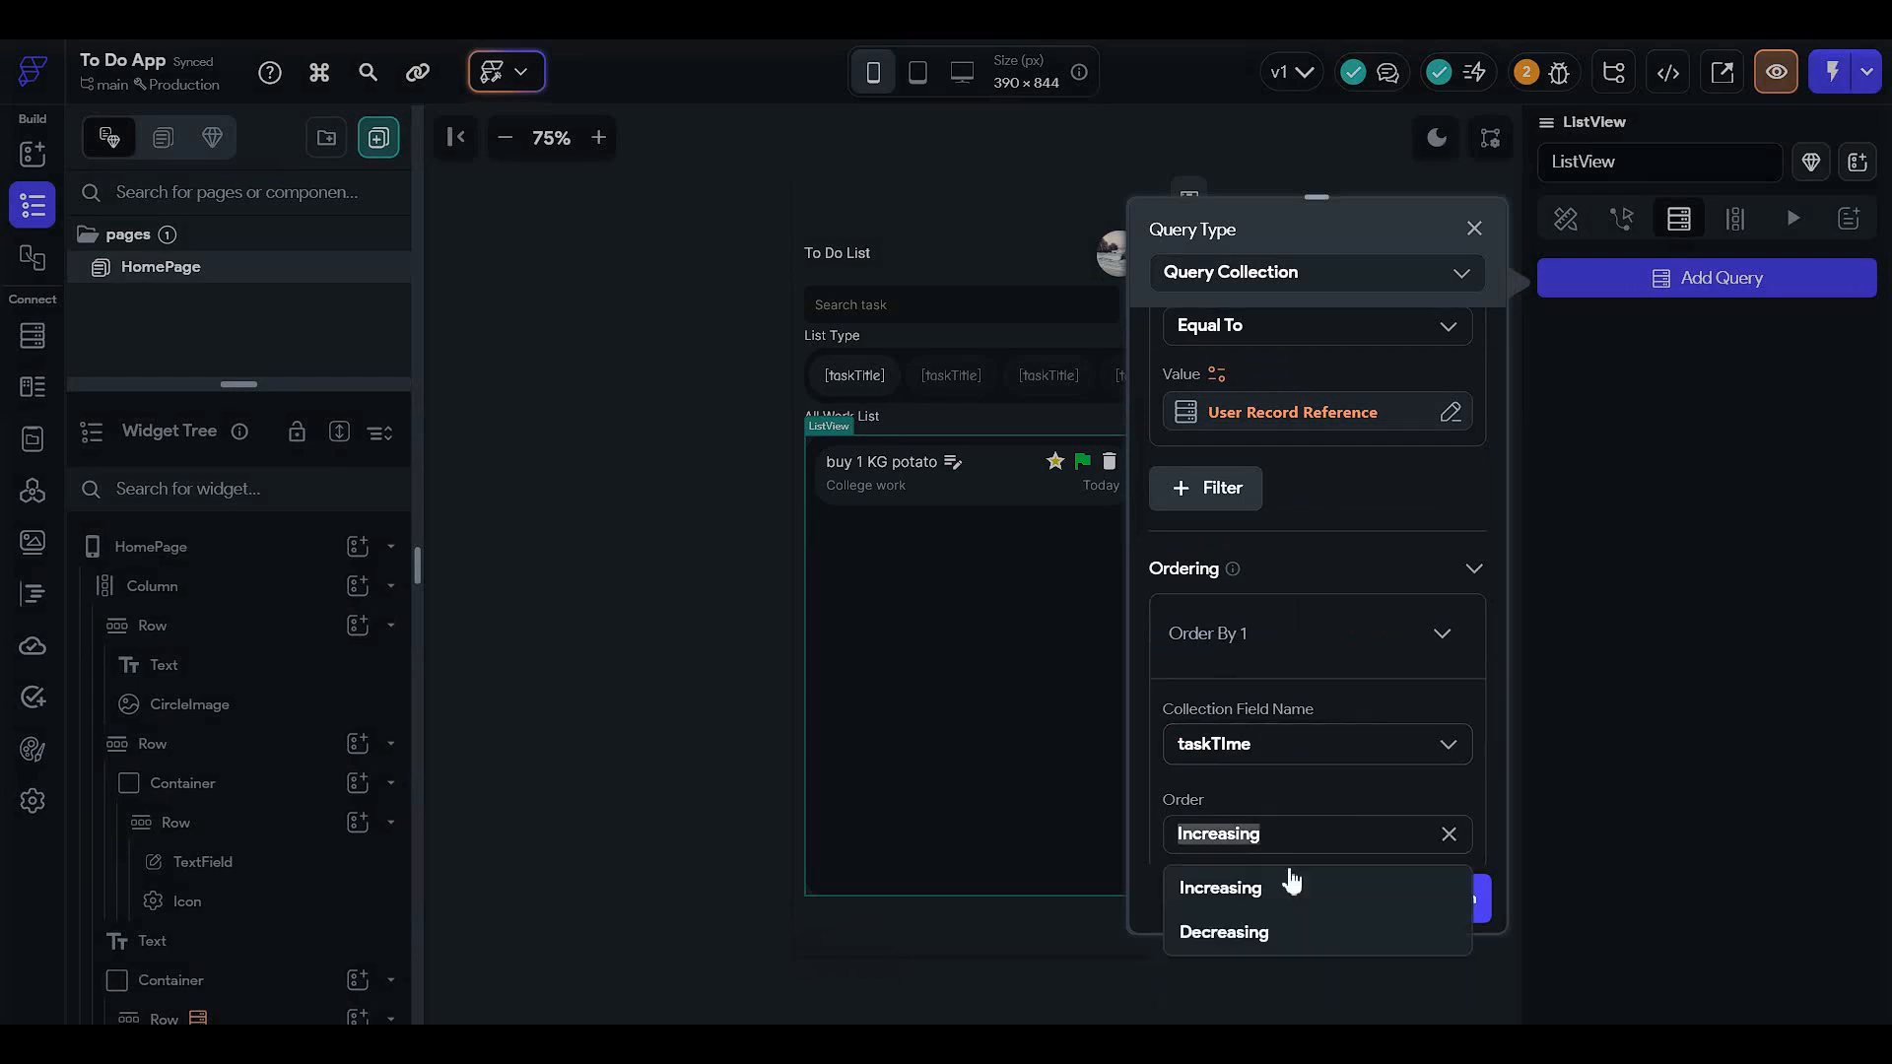
click(1280, 923)
click(1471, 877)
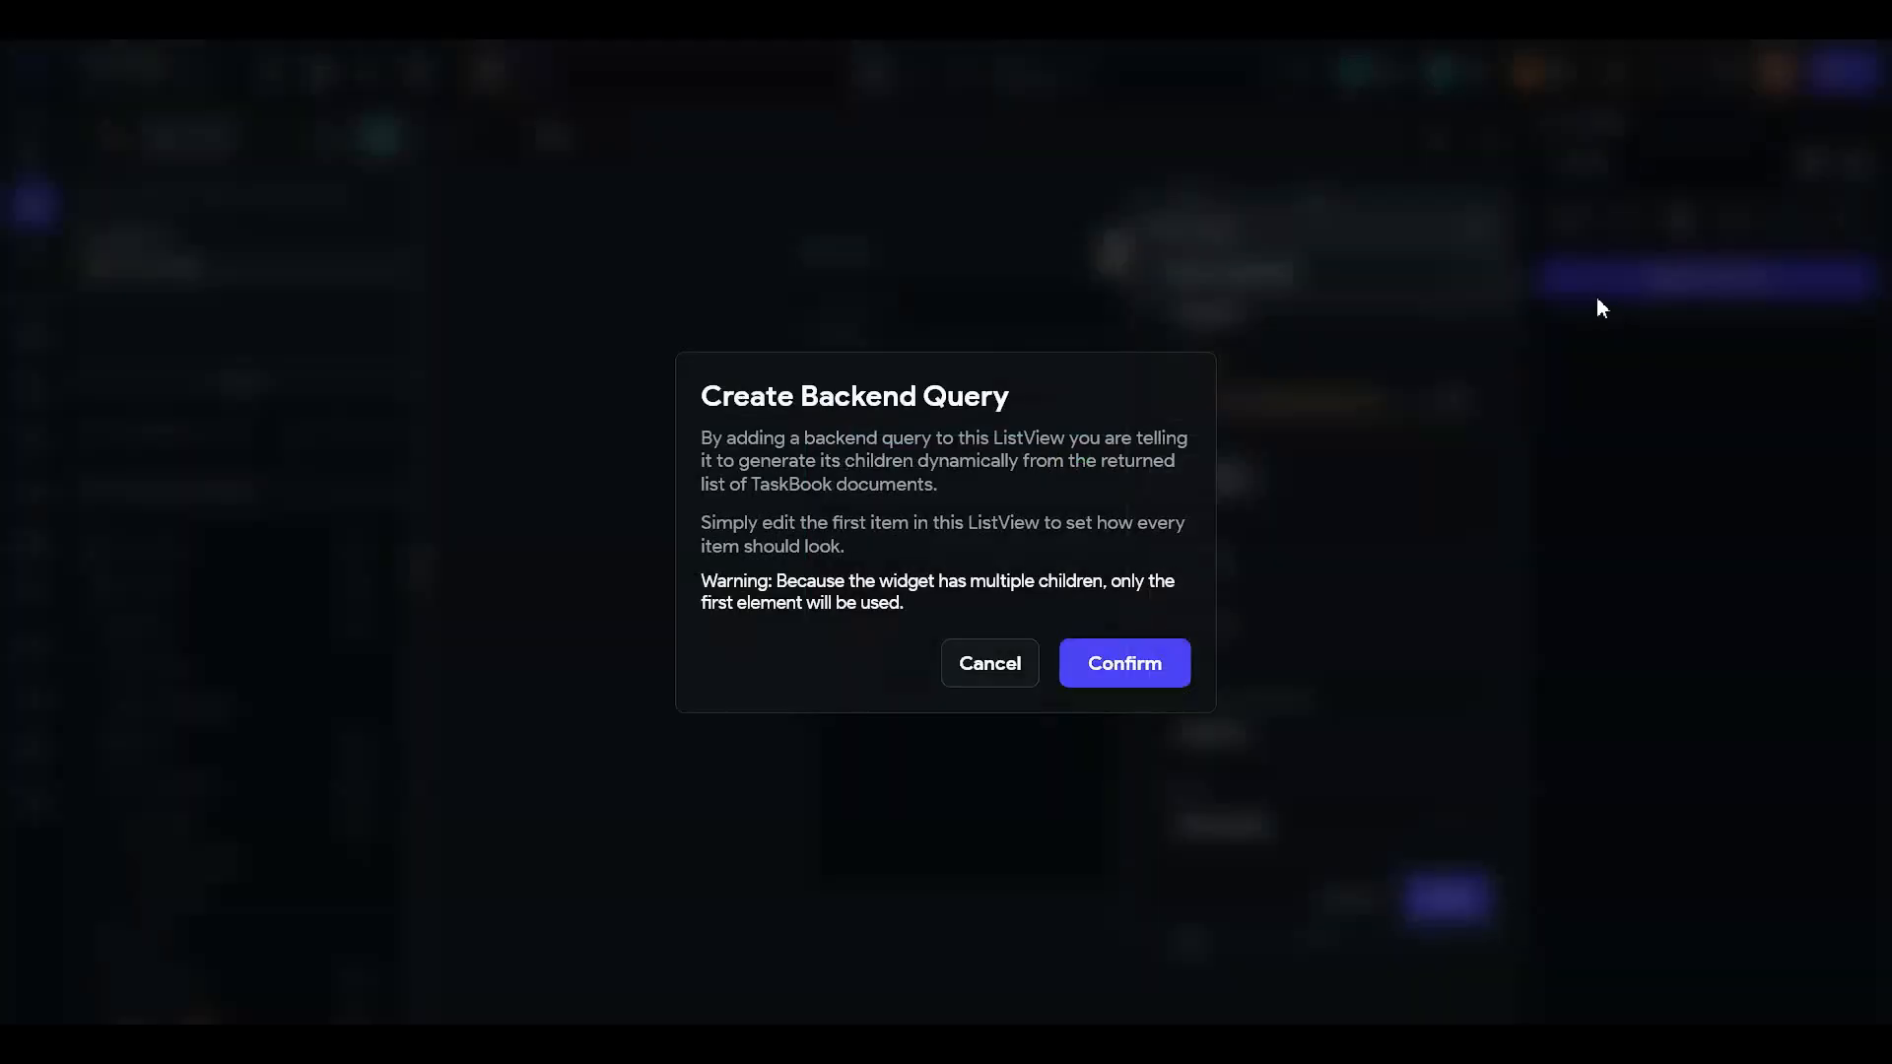
click(1135, 666)
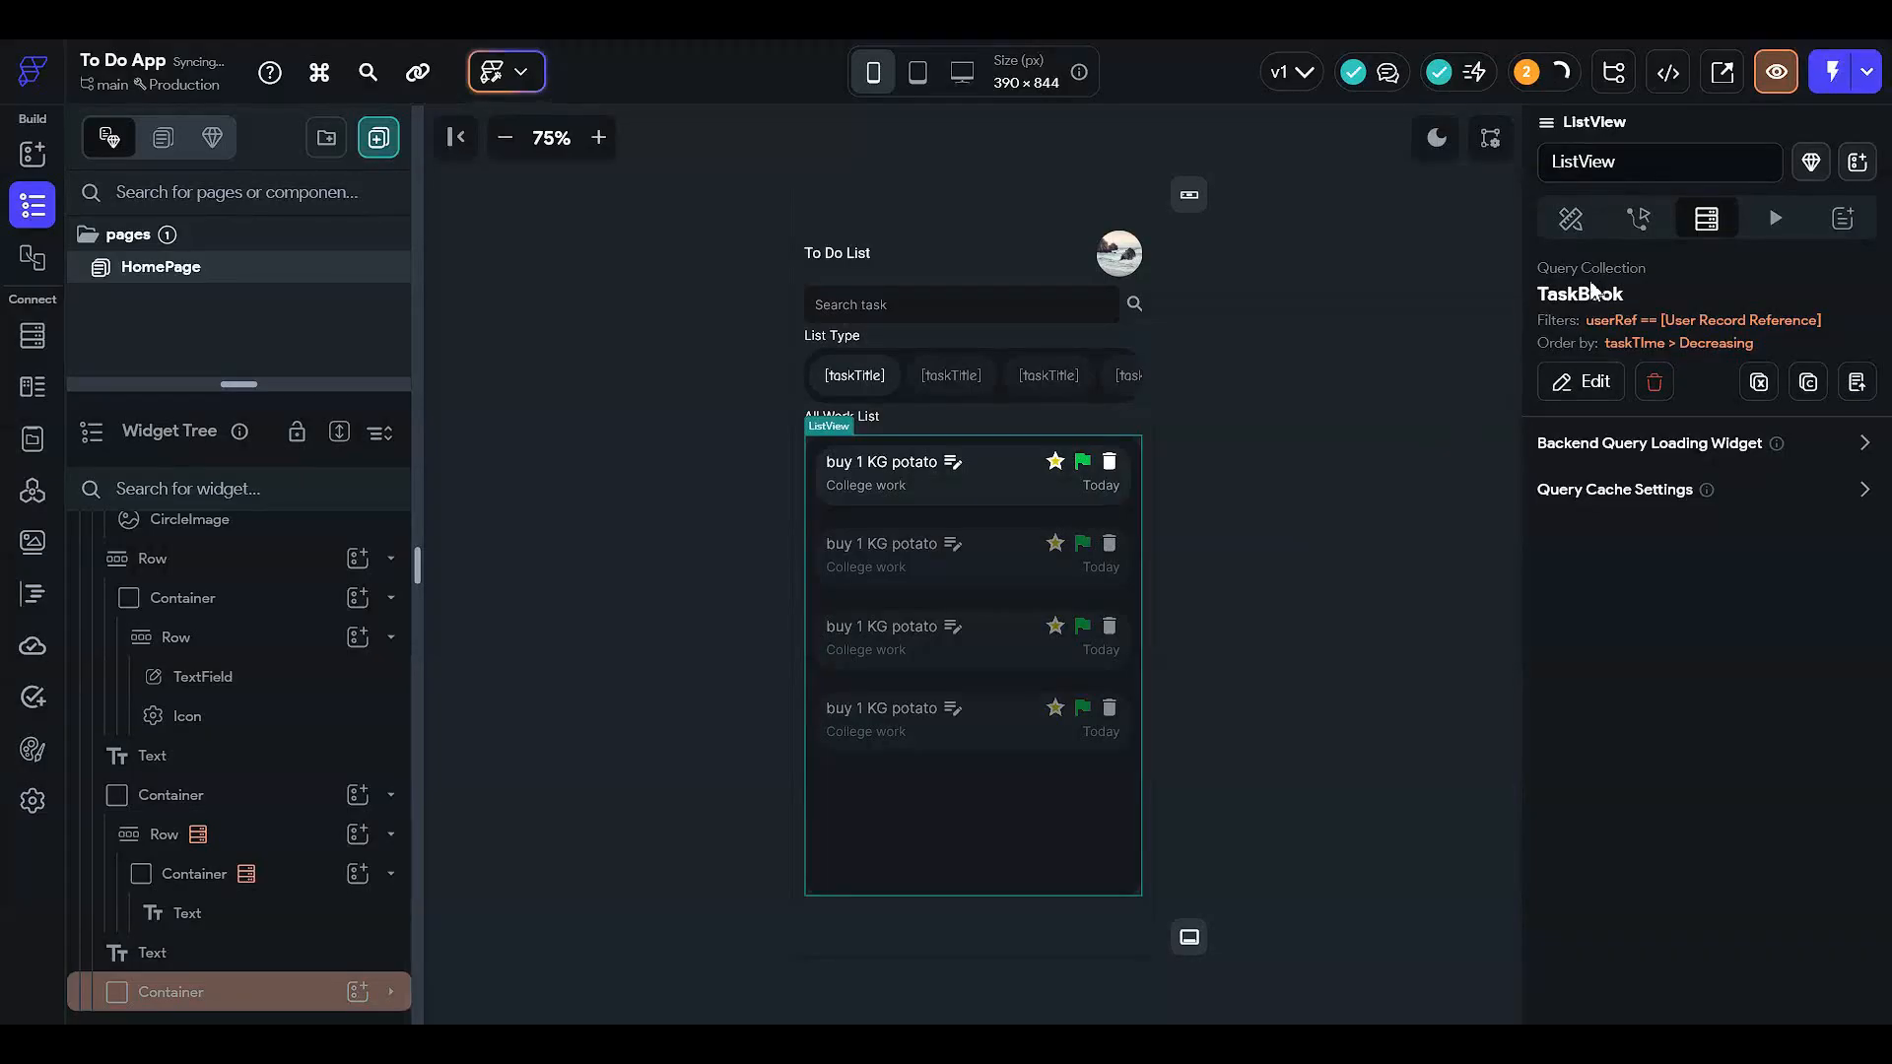
click(1568, 219)
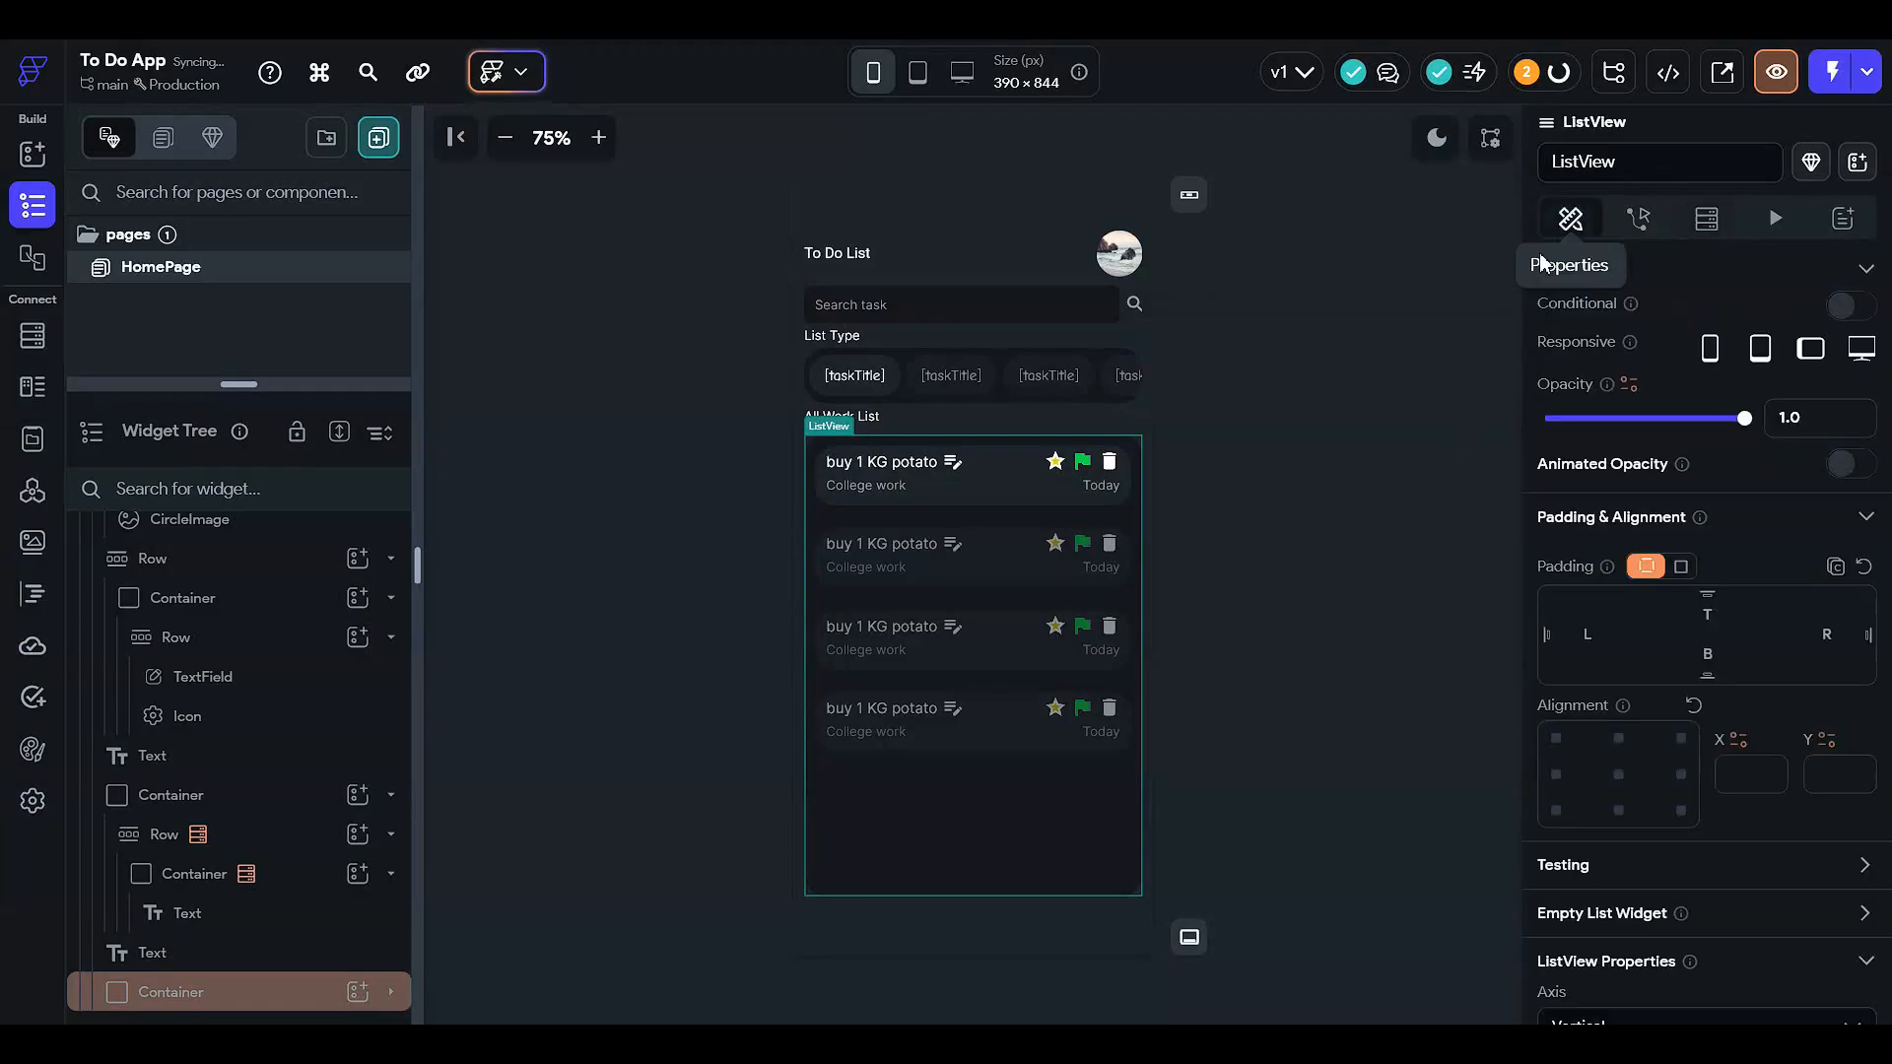
- Bind the first List Type chip's text to the TaskBook document's taskType
click(1398, 453)
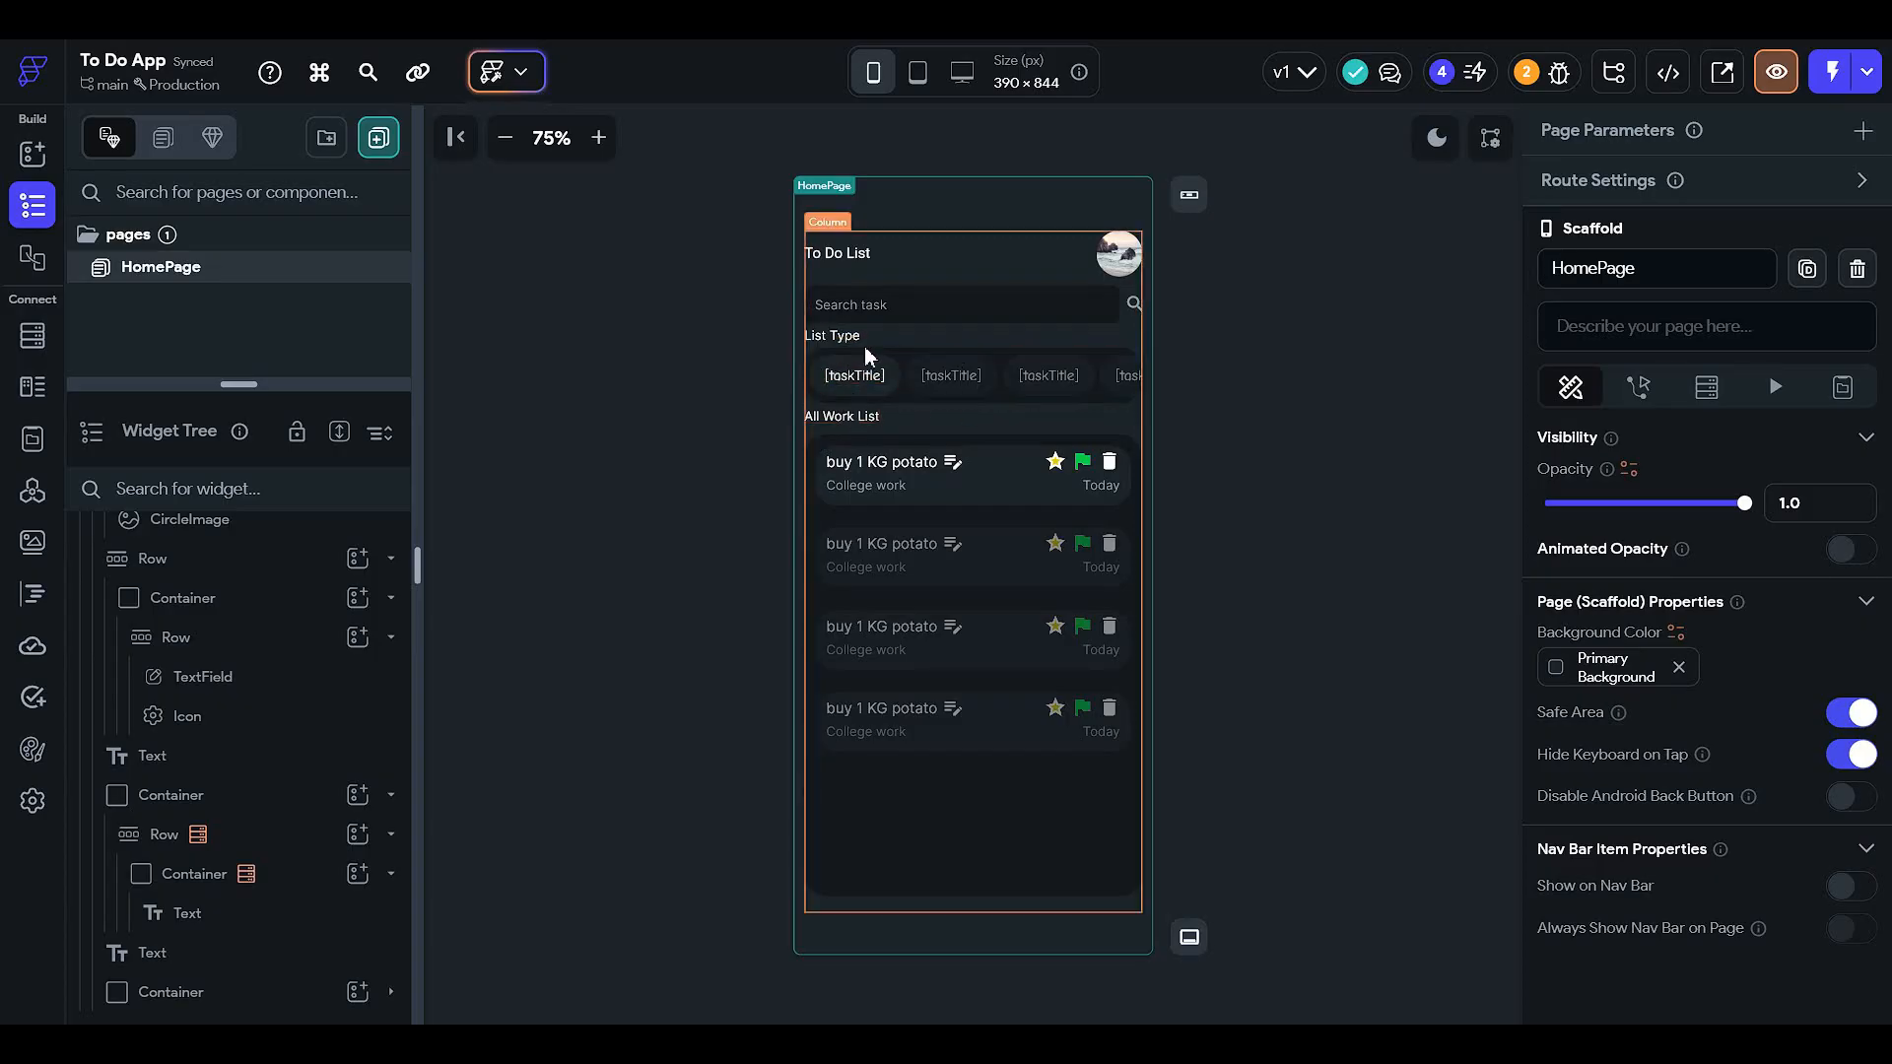
click(938, 376)
click(861, 372)
click(1592, 402)
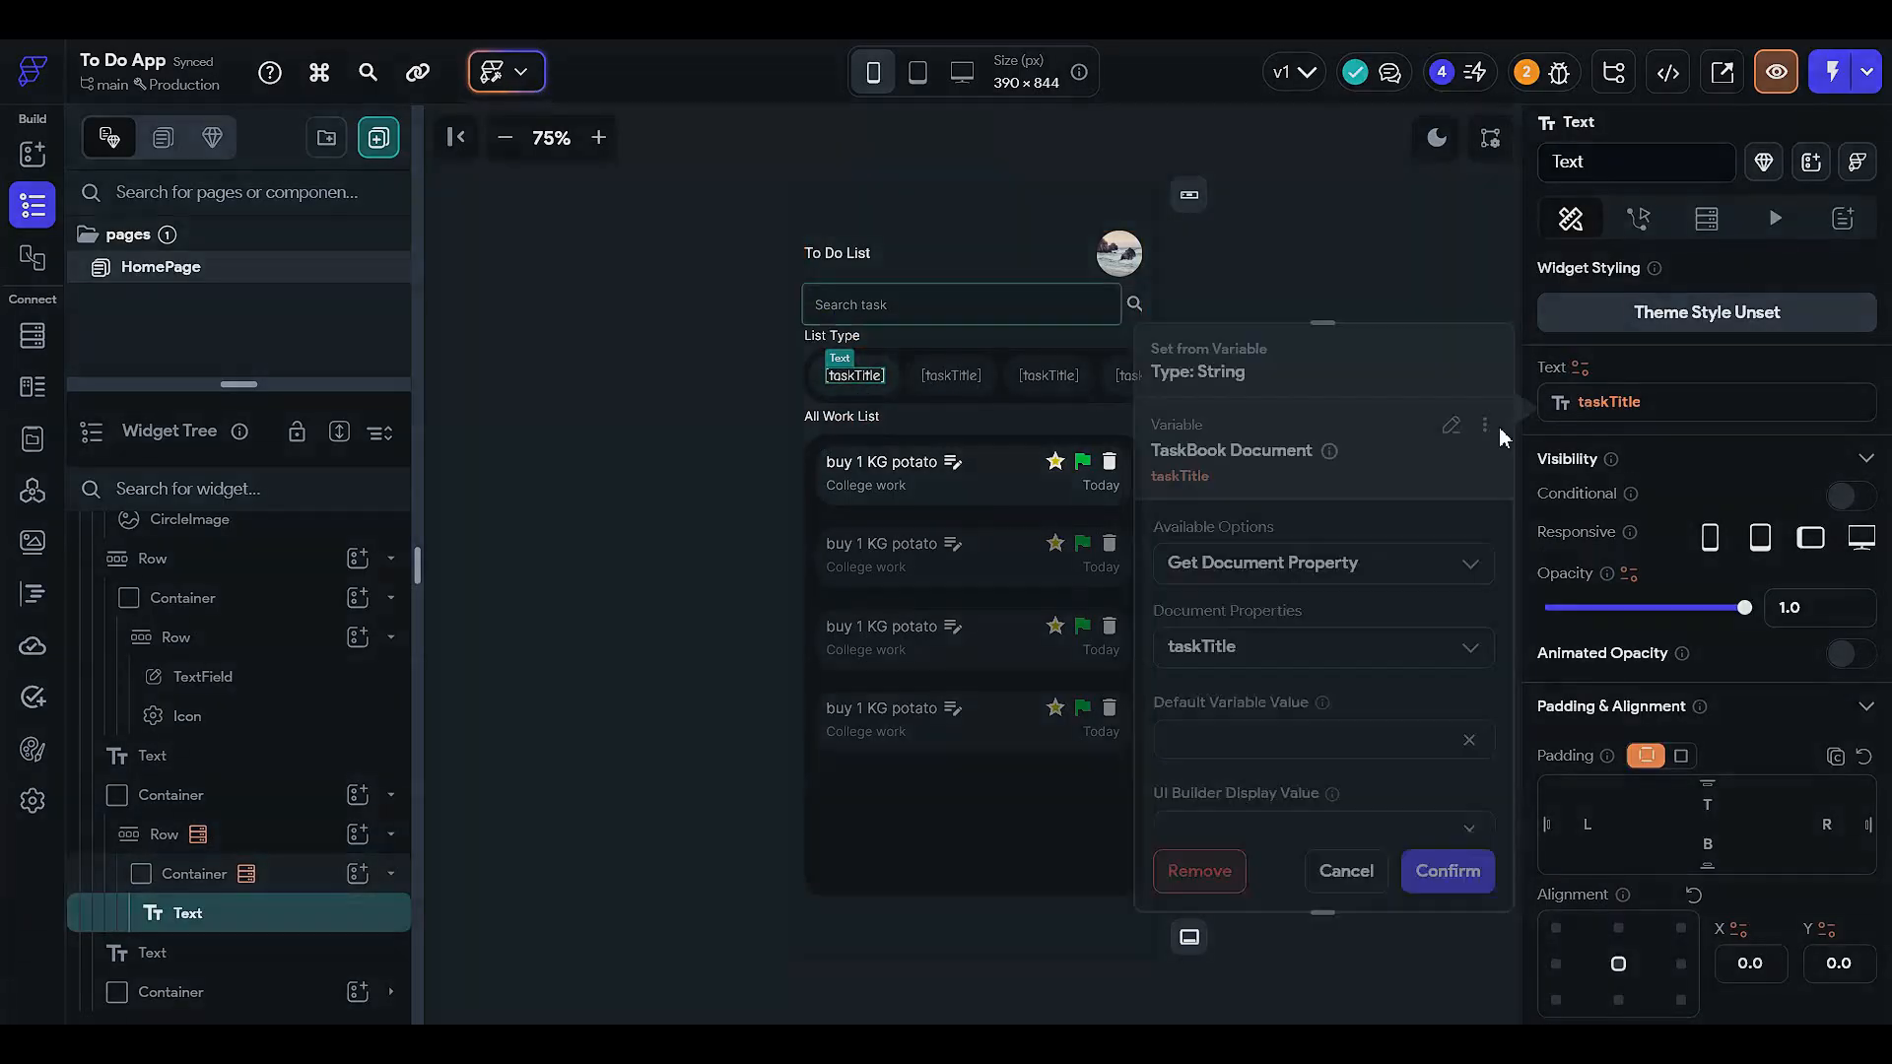
click(1247, 646)
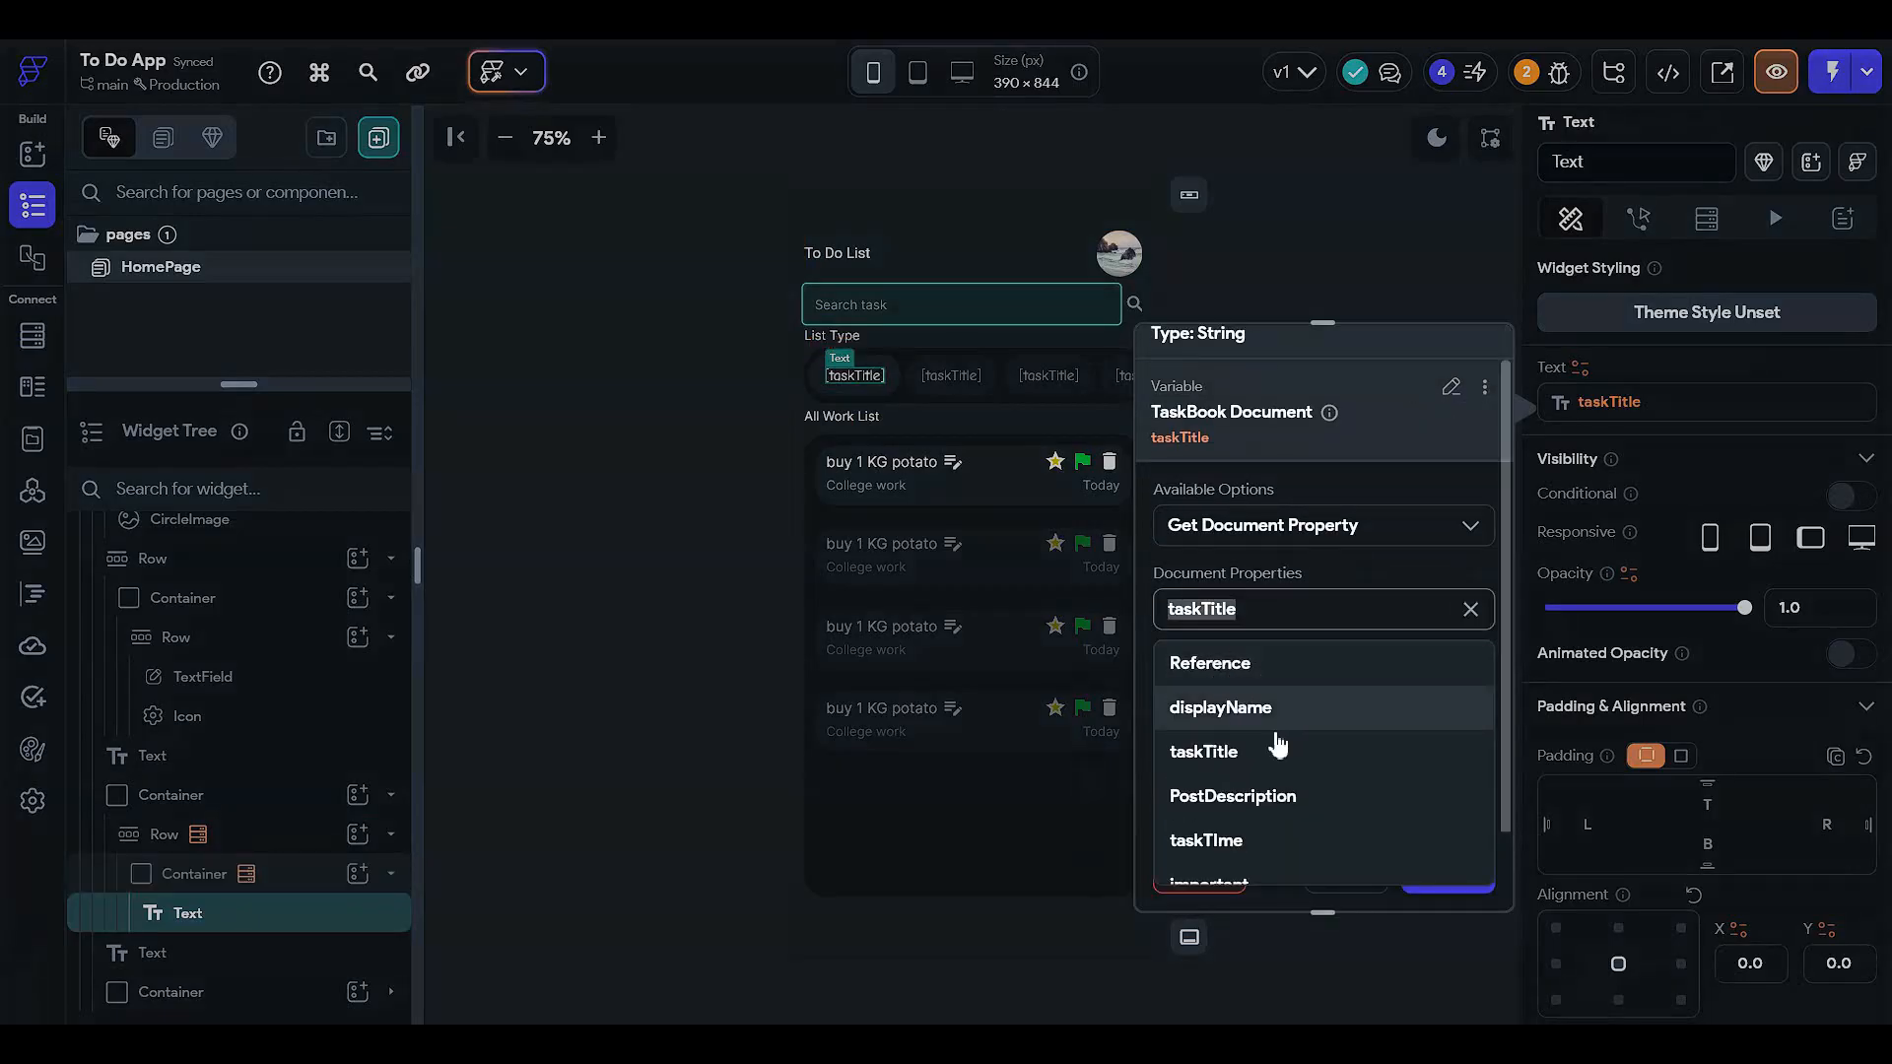
scroll(1286, 764, down, 2)
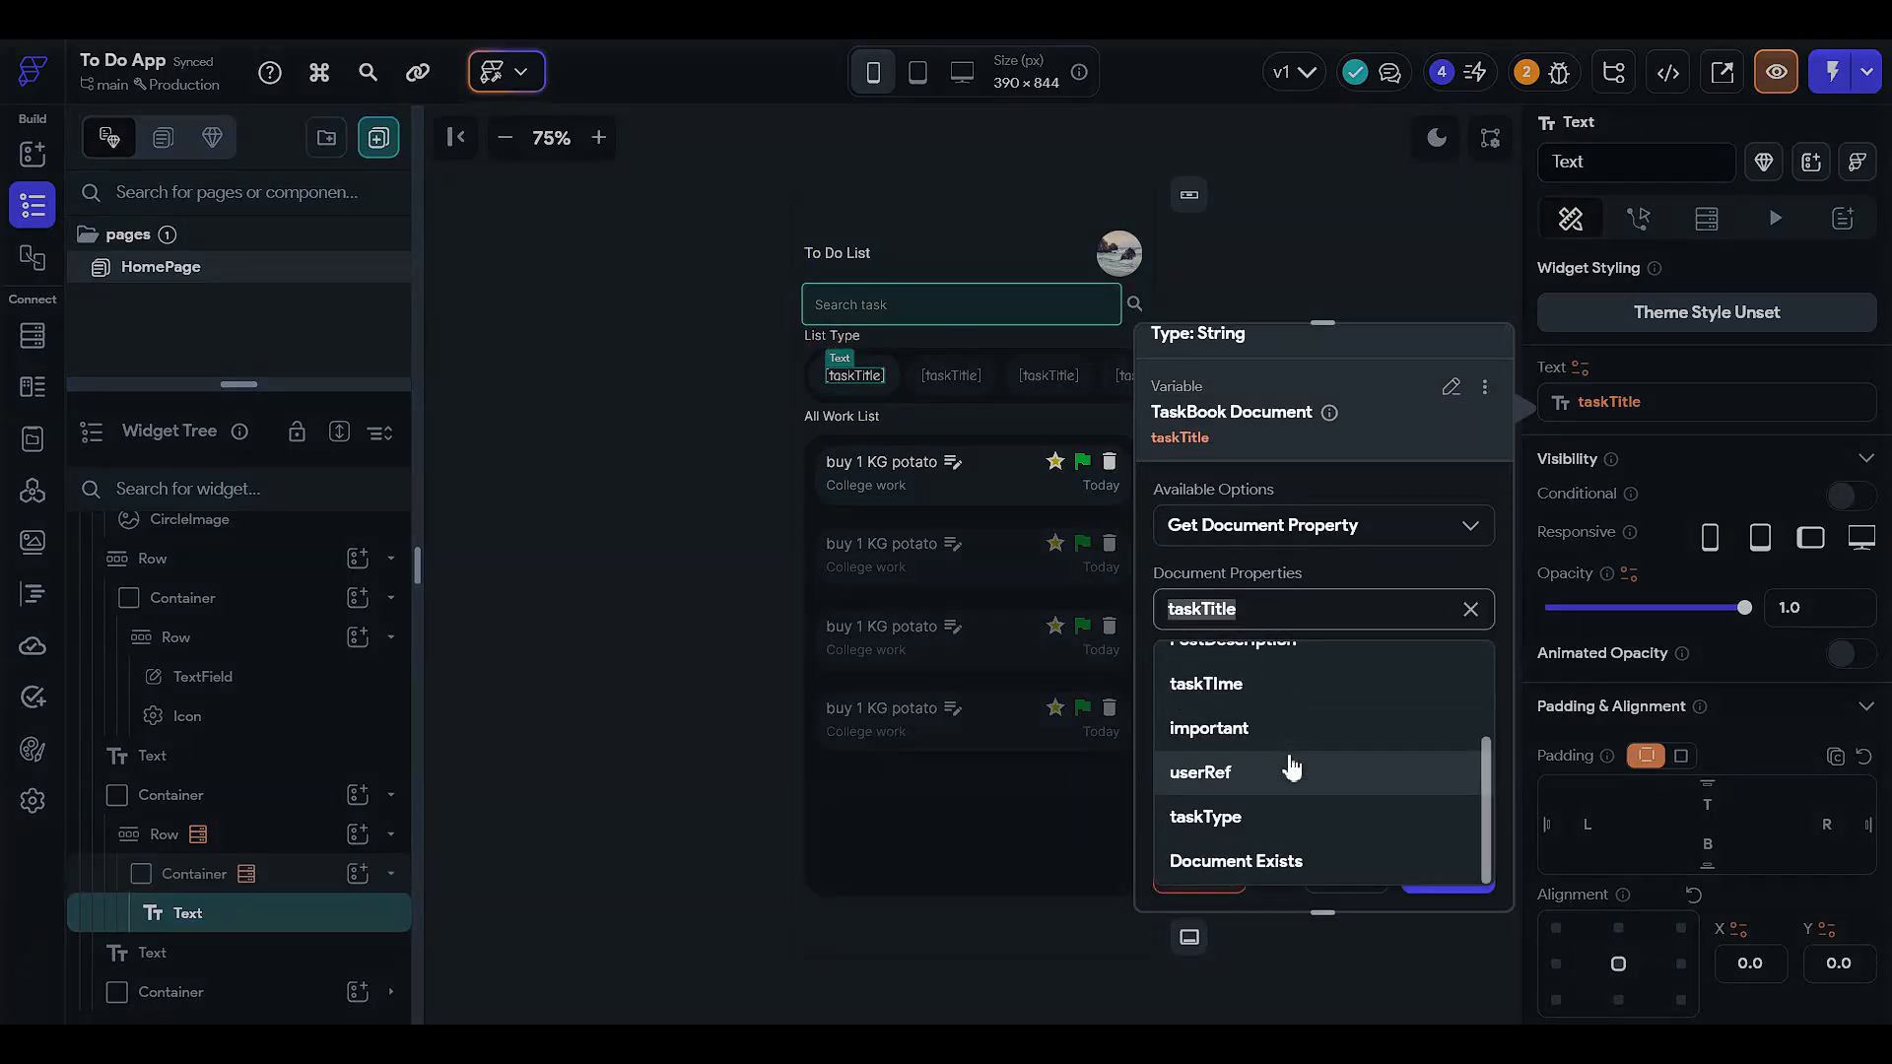
click(1280, 818)
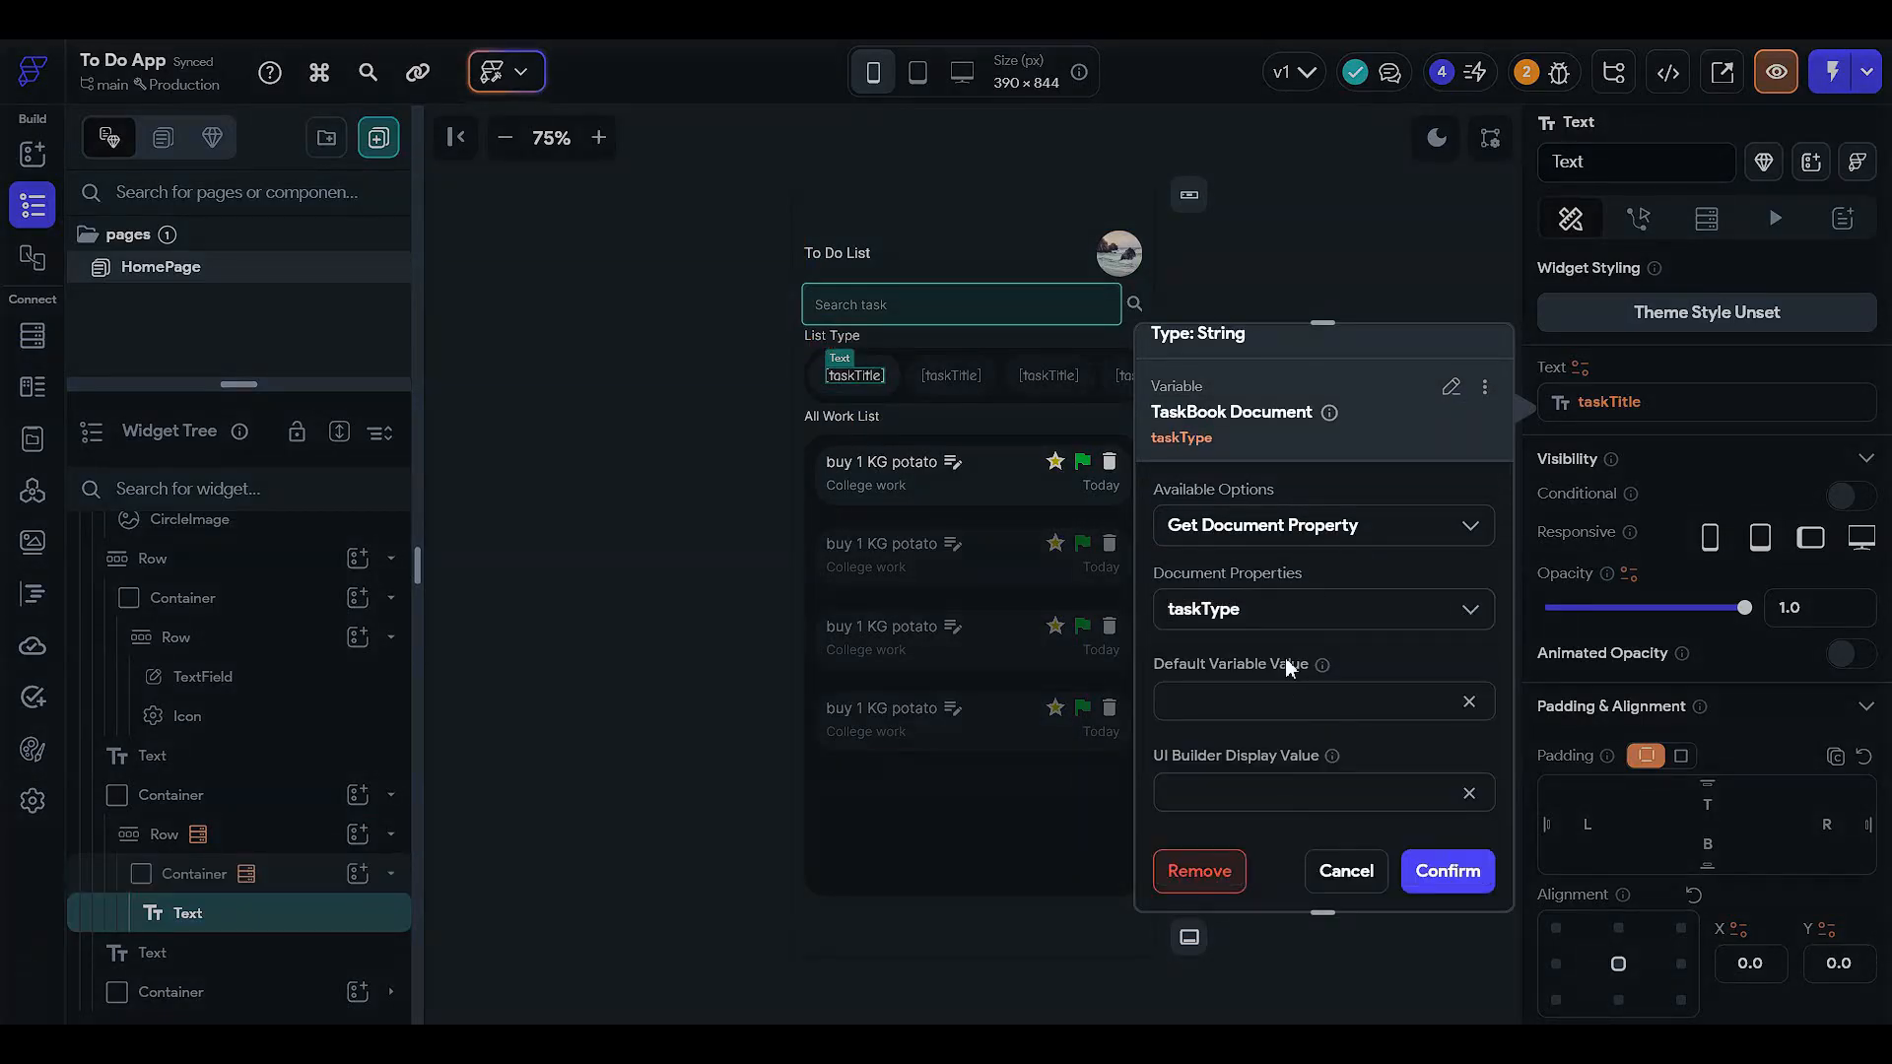
click(1429, 873)
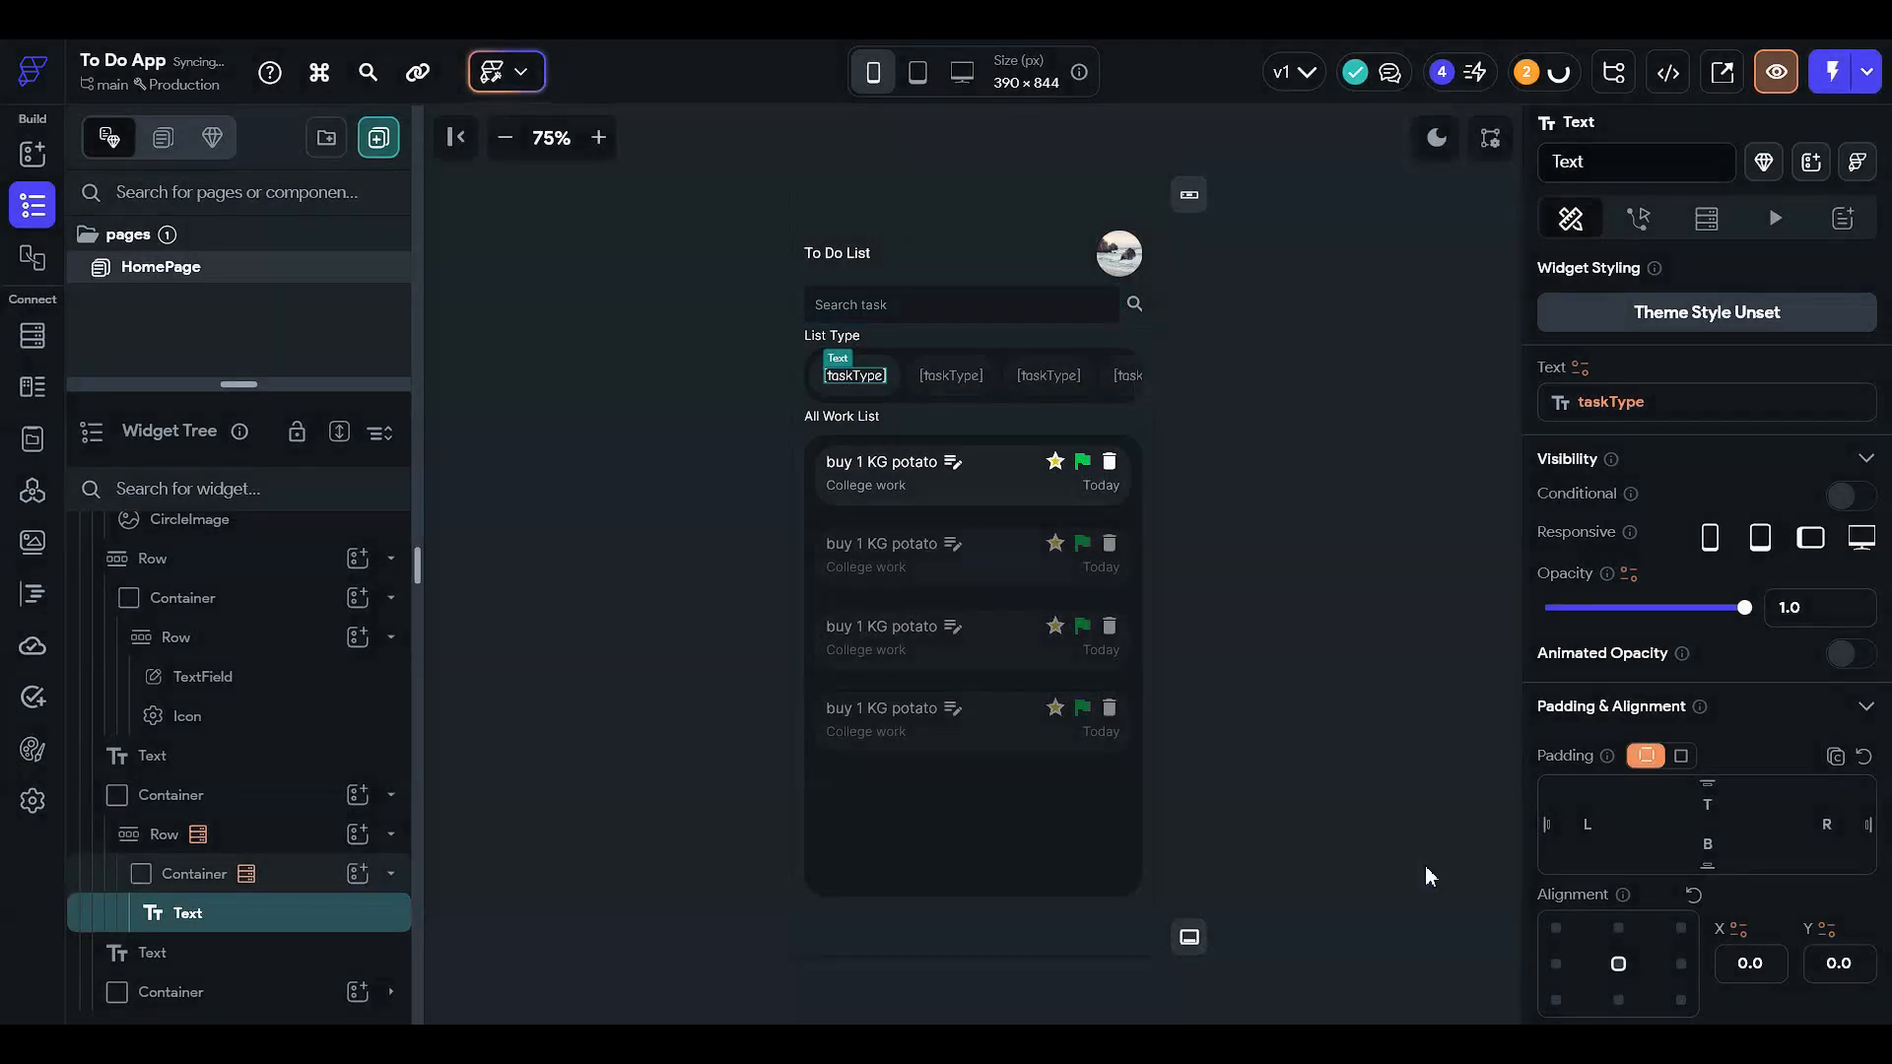
- Set 'Default' as the taskType binding's default value and confirm it
click(1640, 404)
scroll(1281, 640, down, 1)
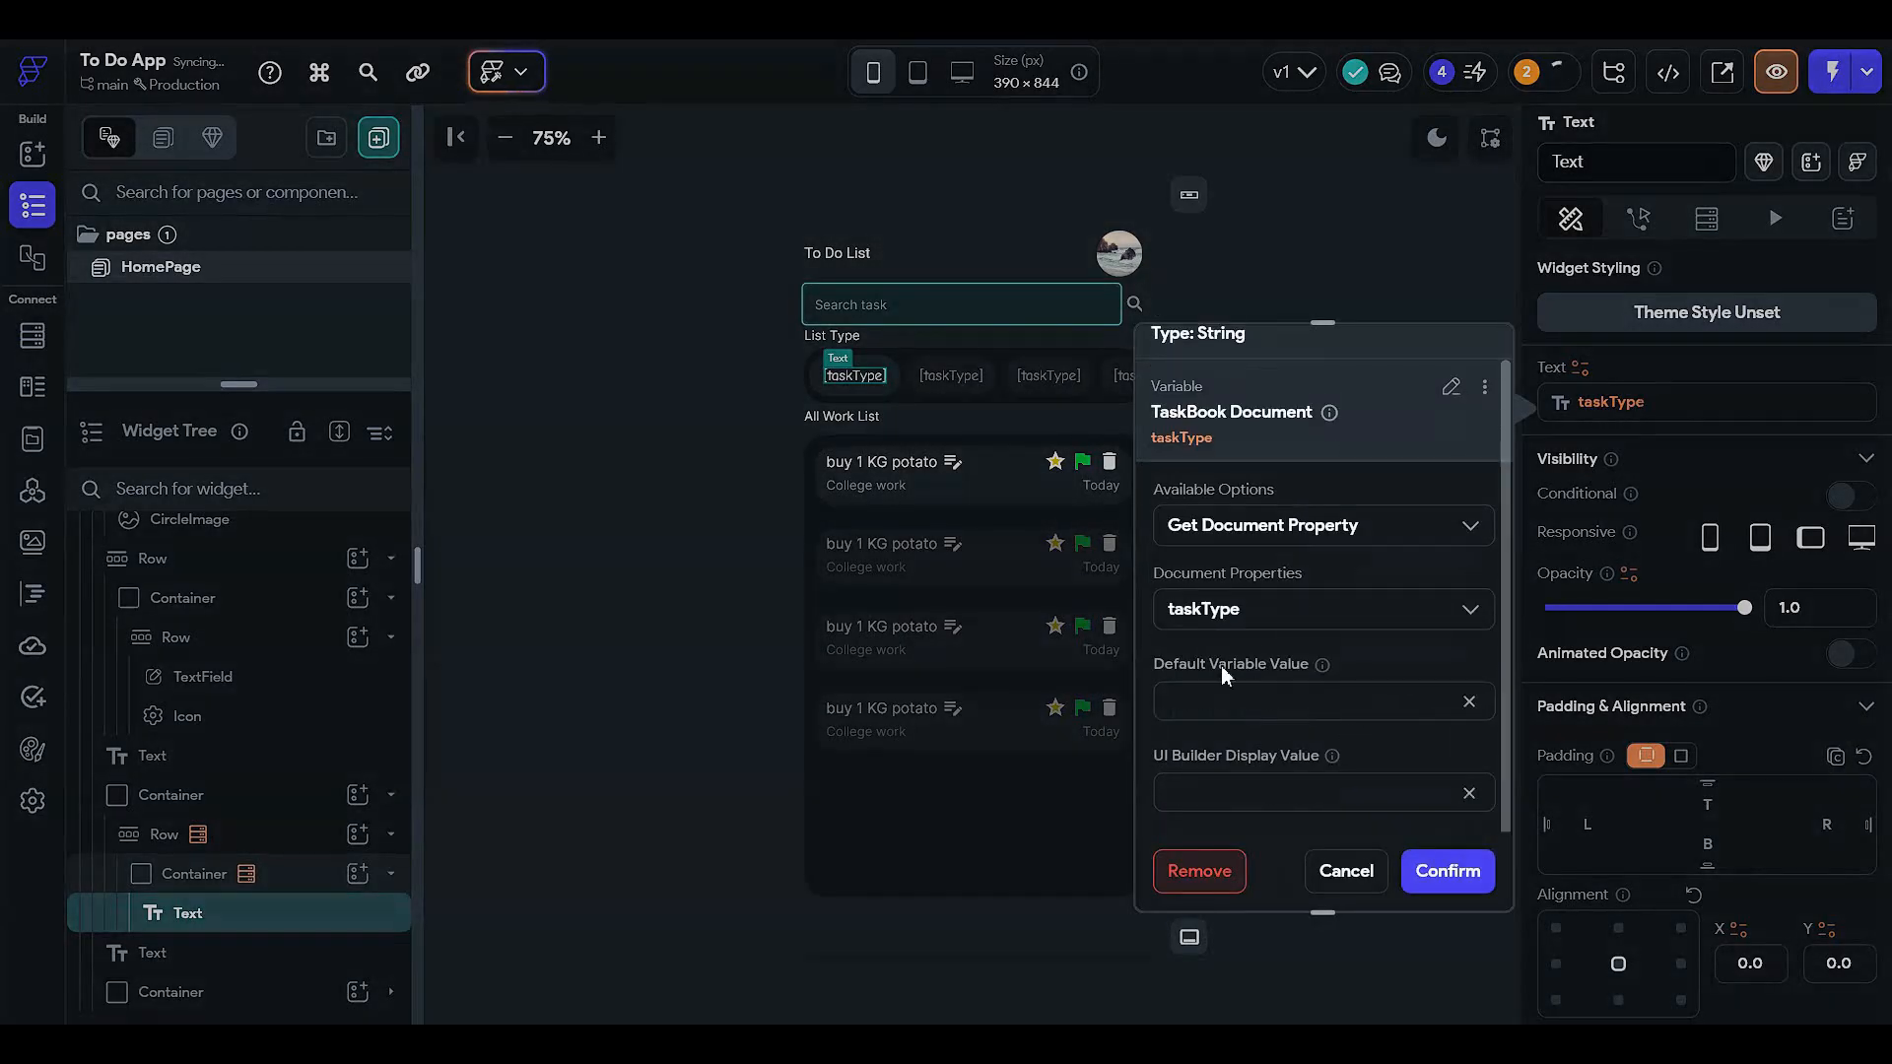
click(1294, 708)
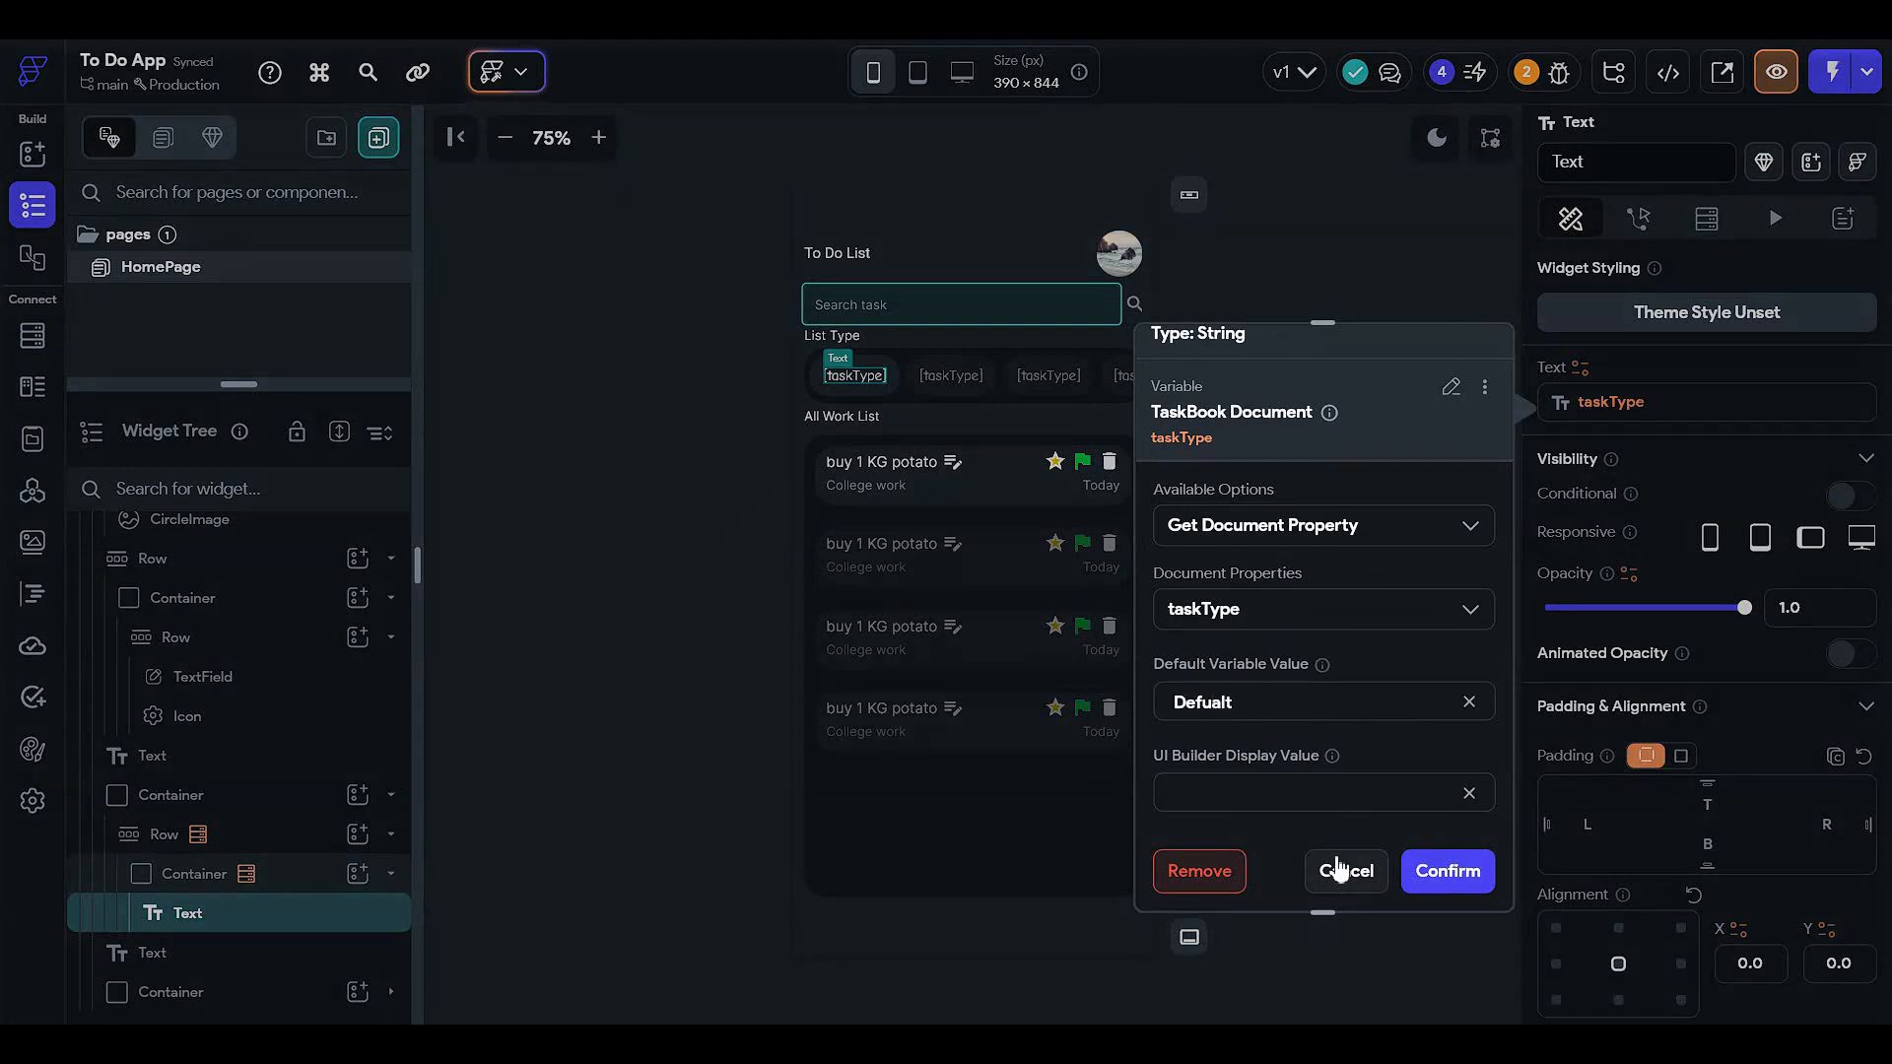
drag(1281, 702, 957, 706)
text(Default)
click(1468, 871)
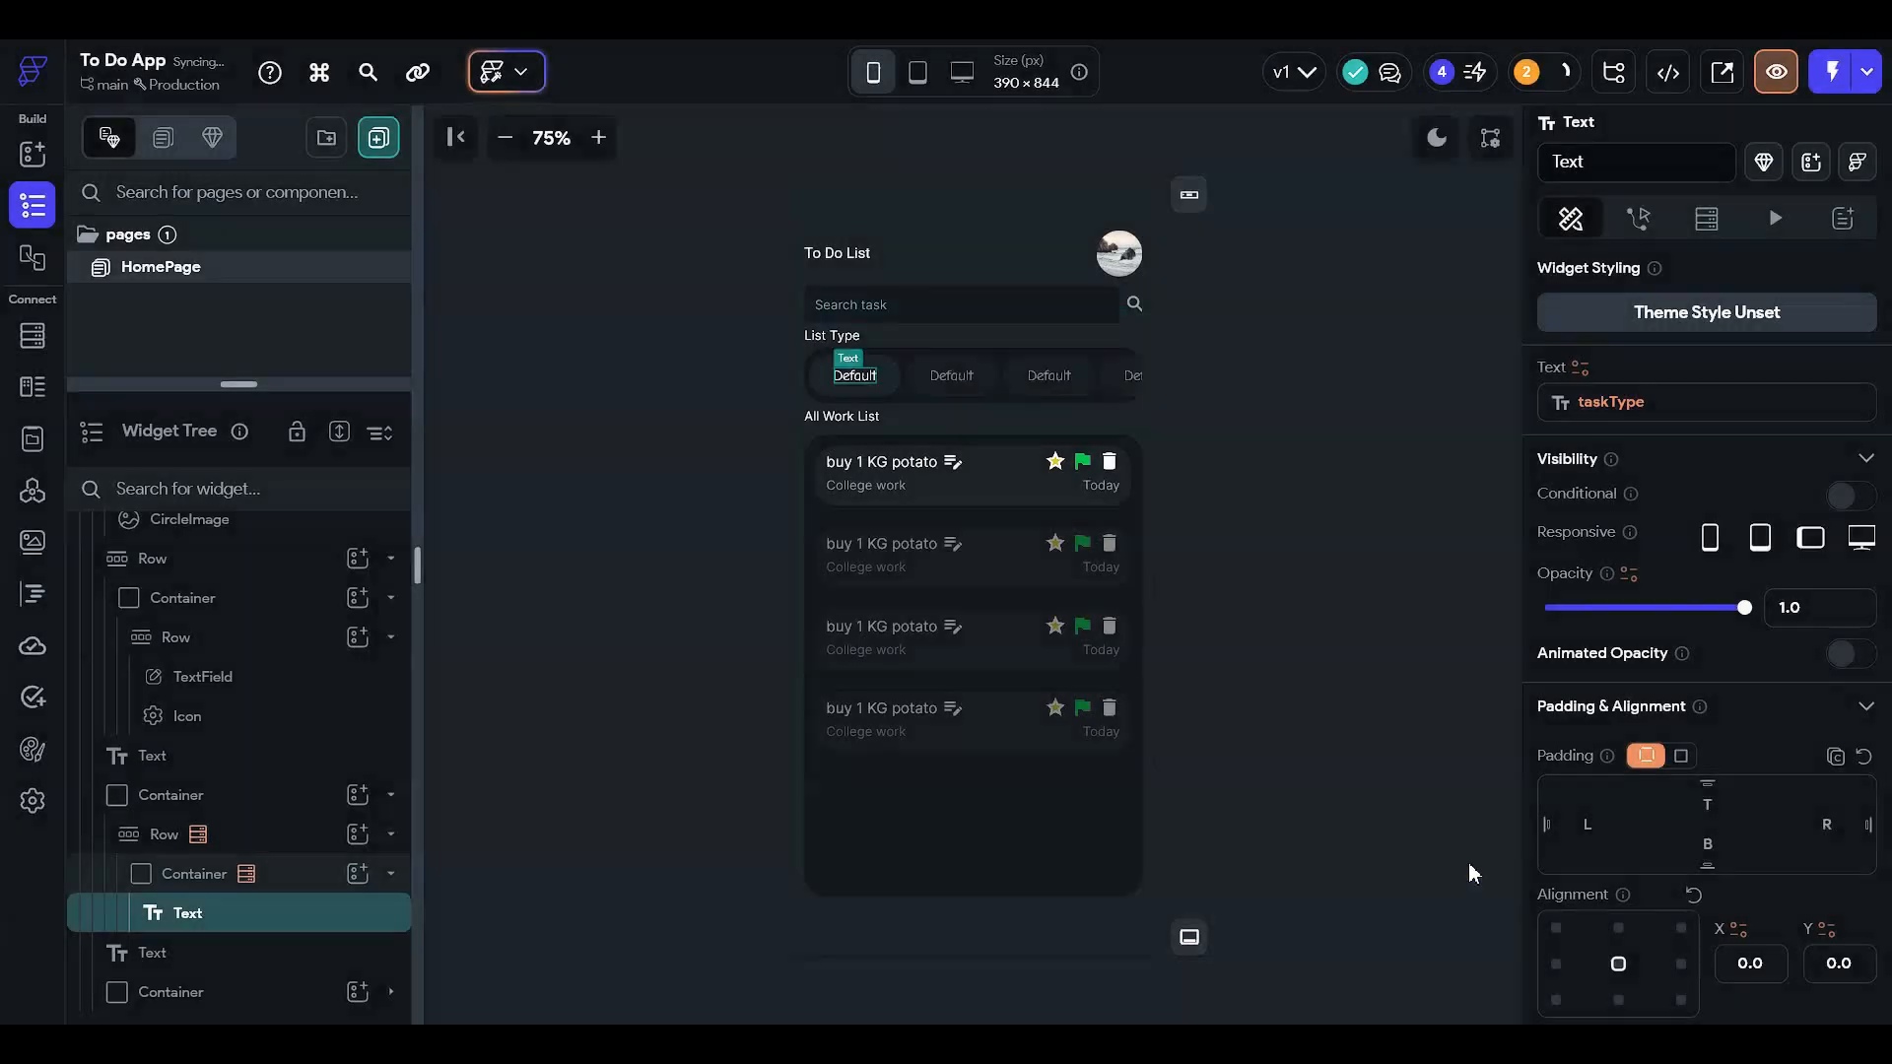
click(1319, 592)
click(988, 639)
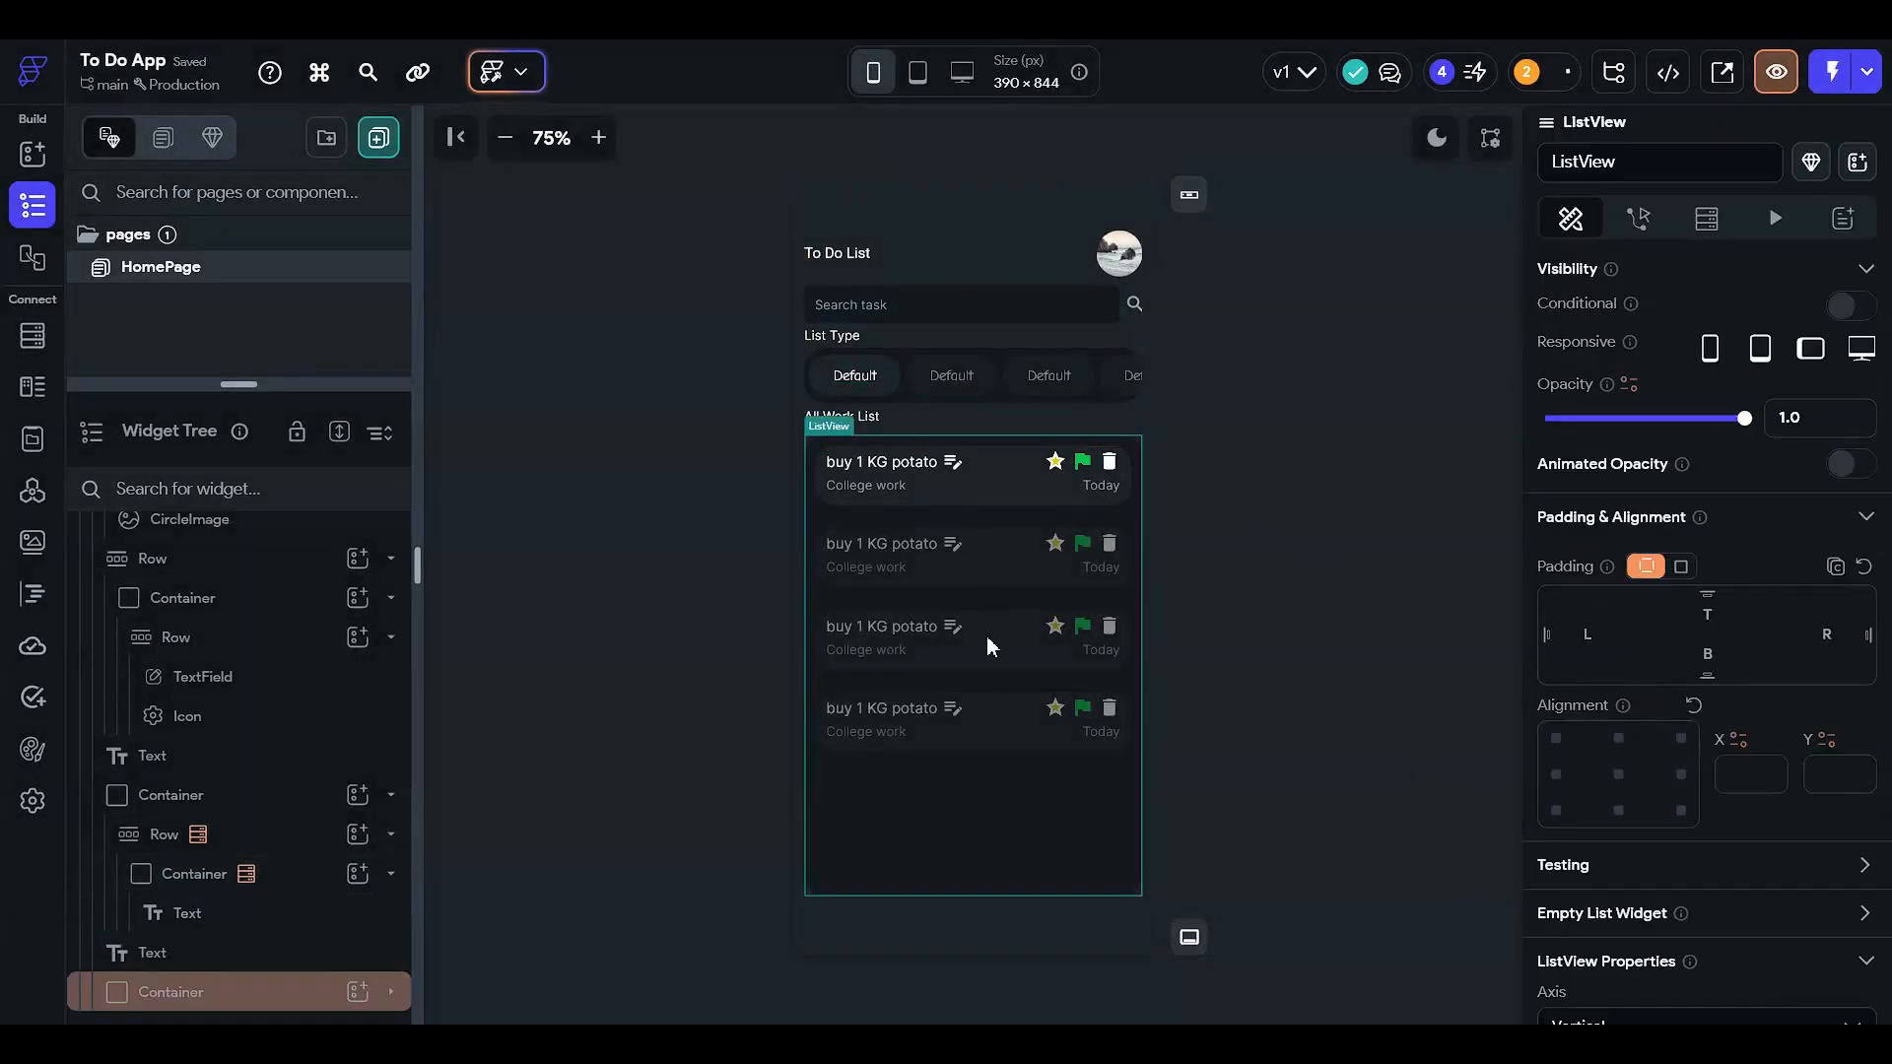
click(1351, 527)
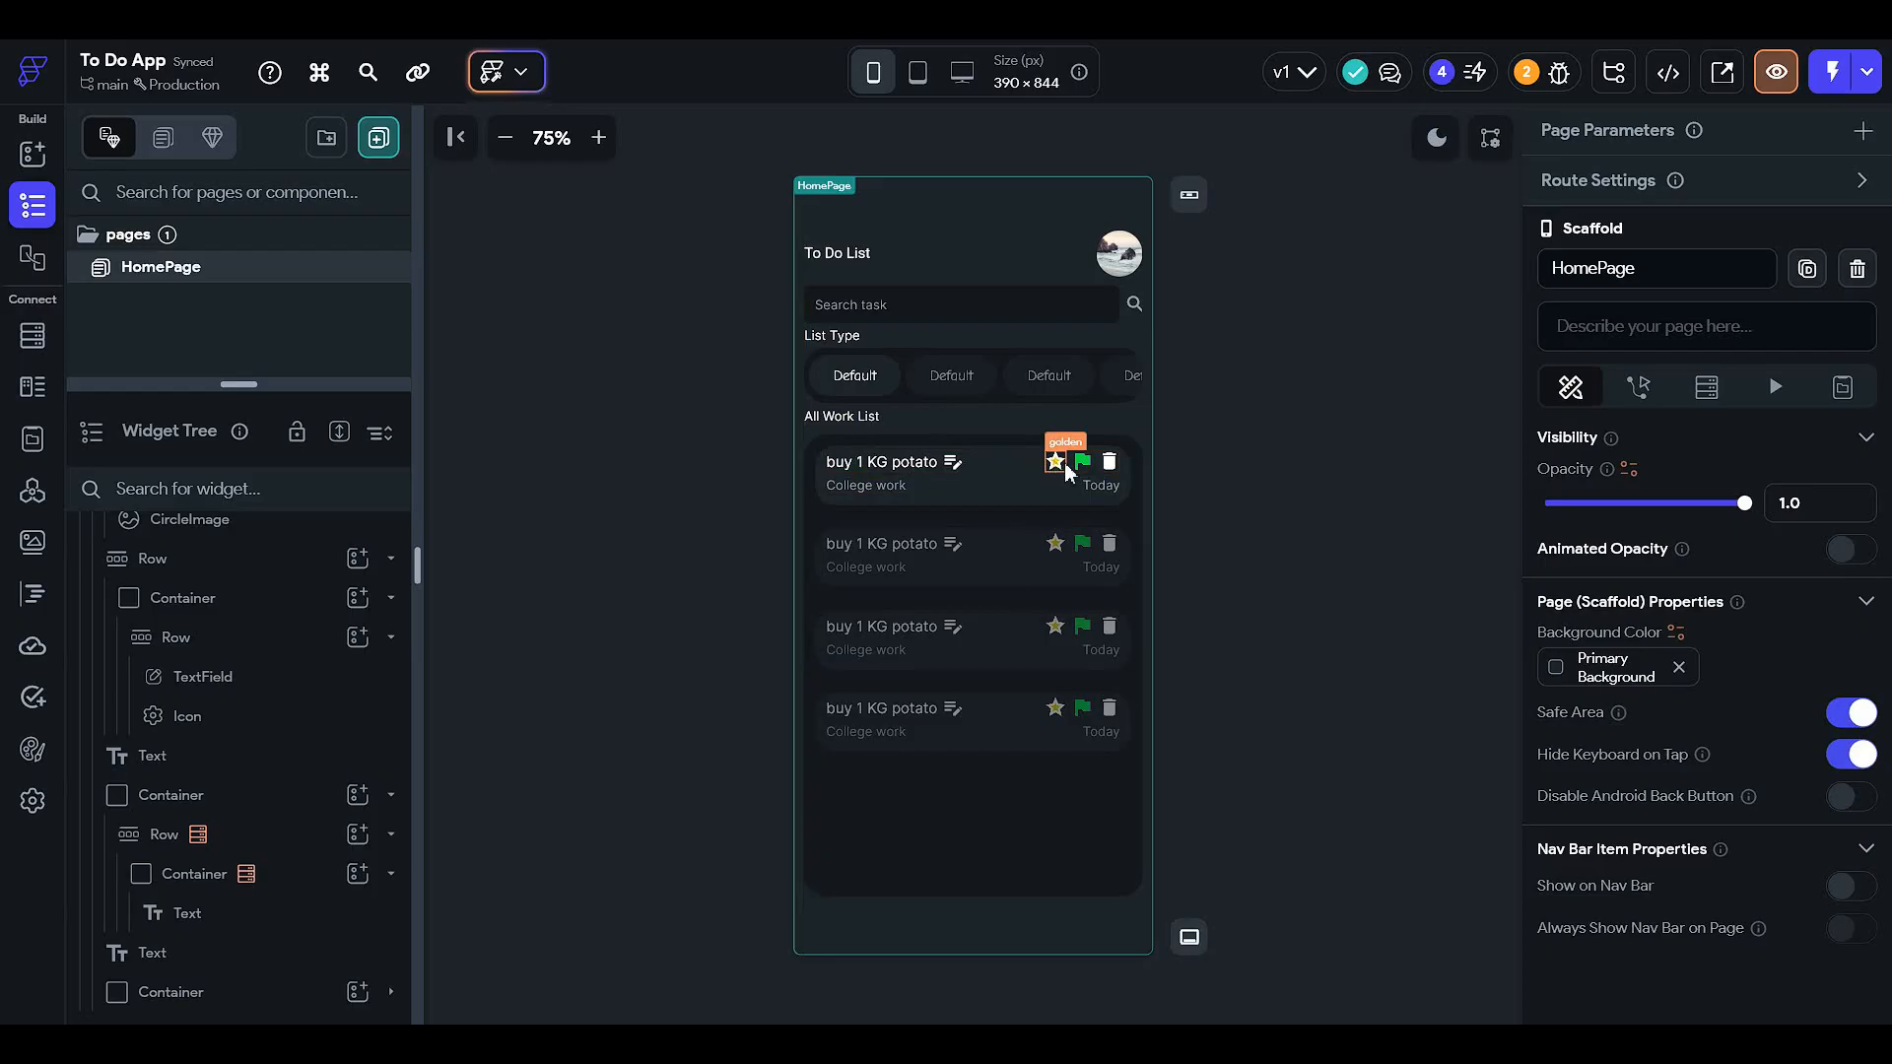
click(600, 138)
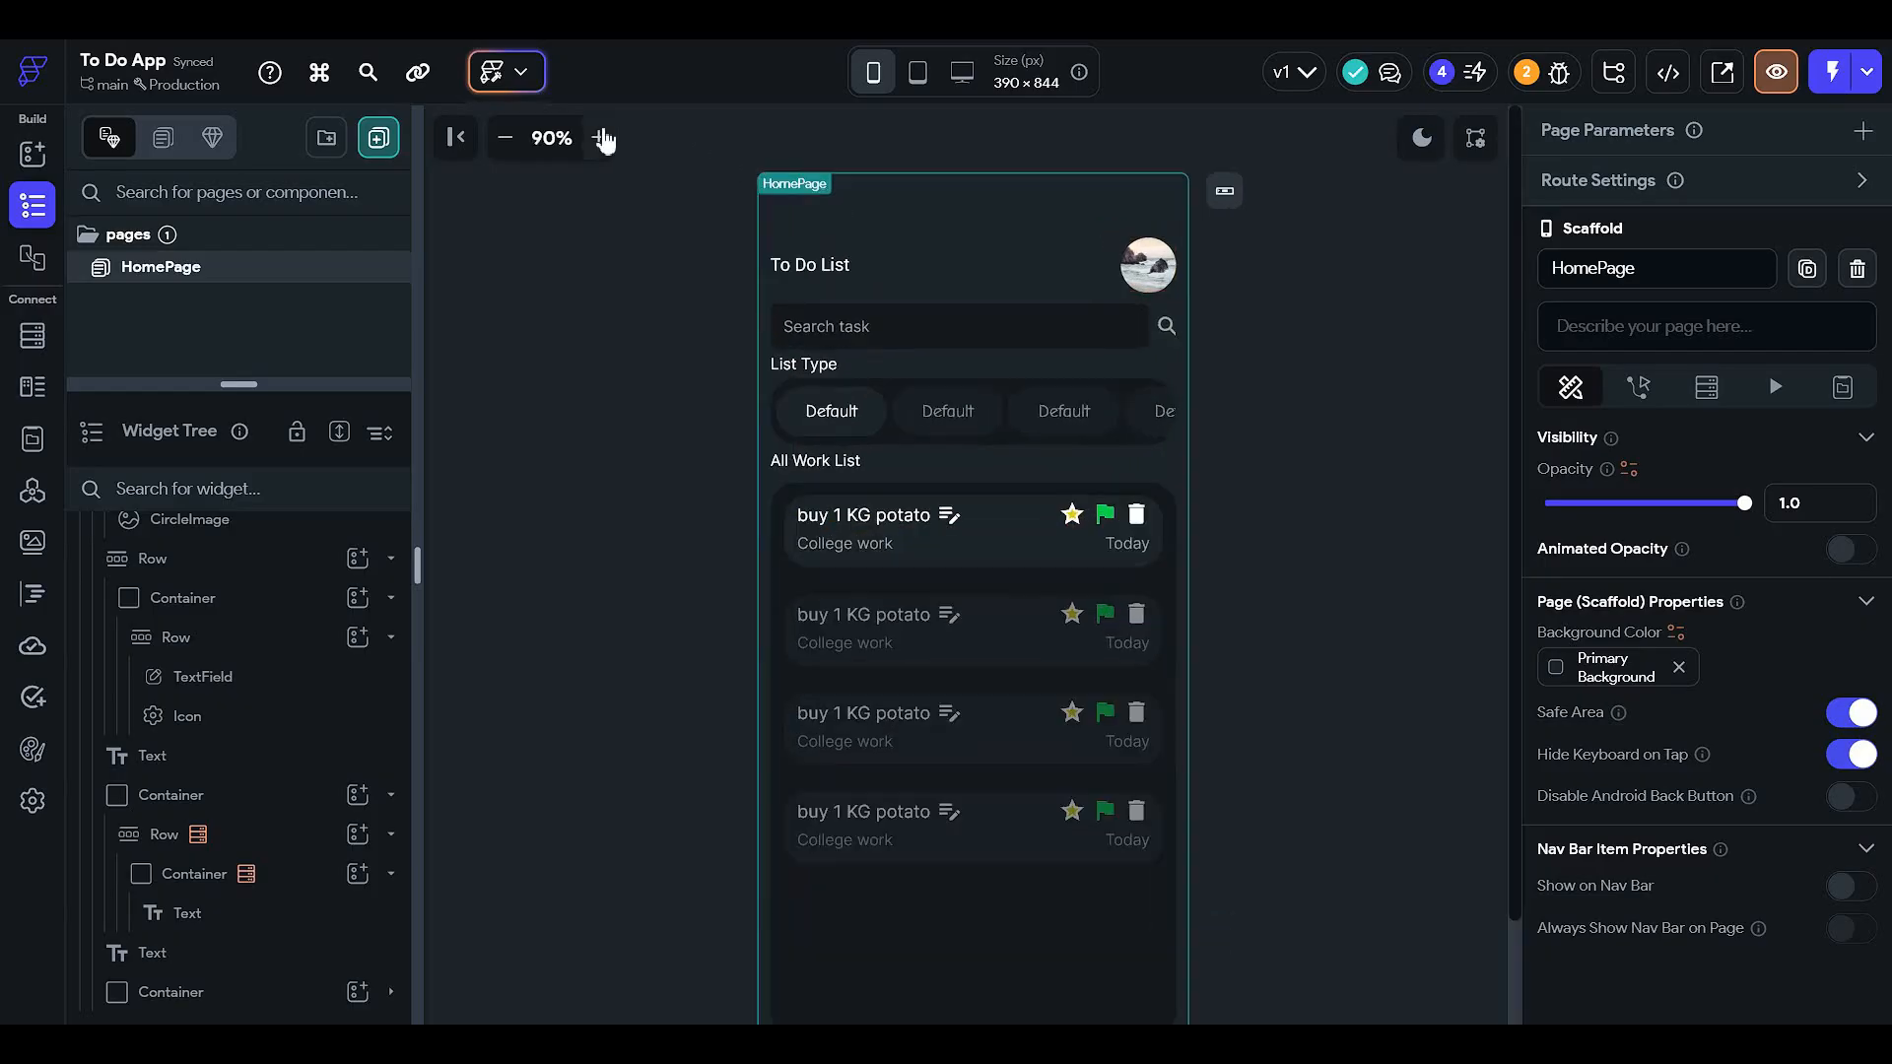
click(600, 138)
click(600, 138)
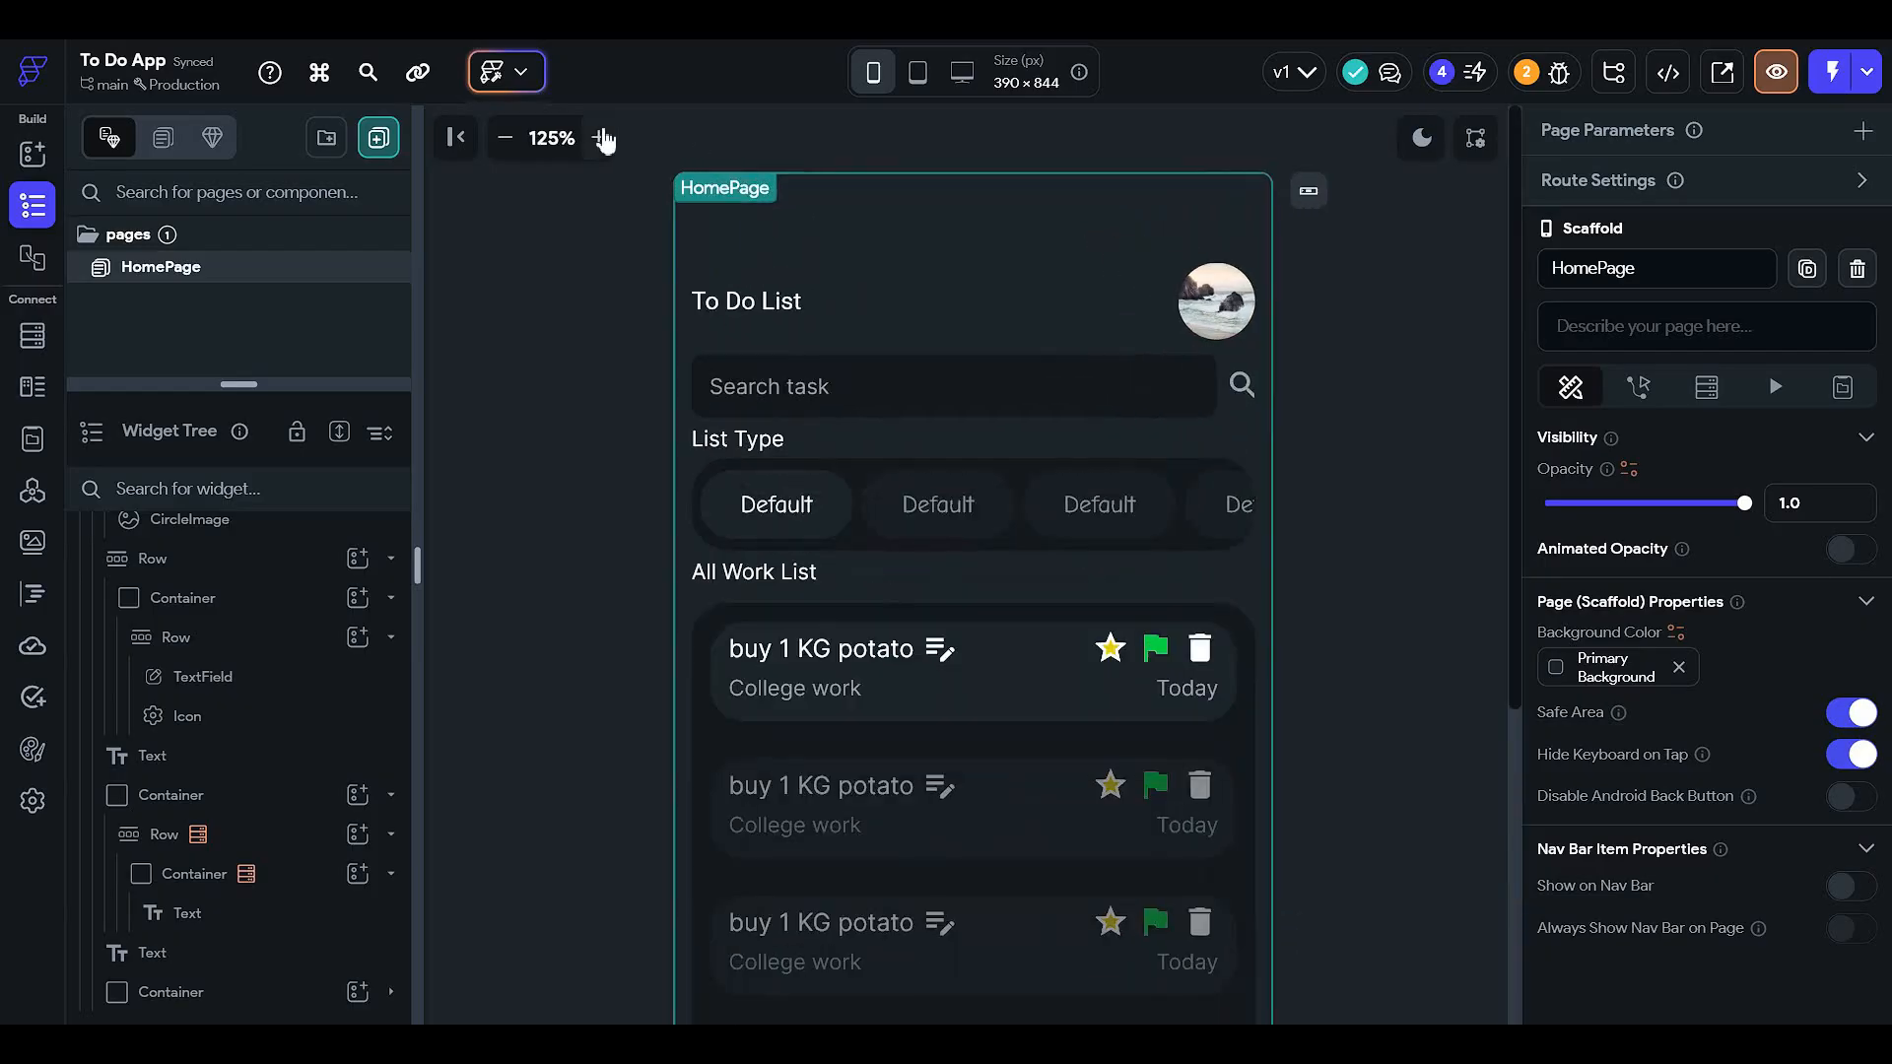
click(1206, 653)
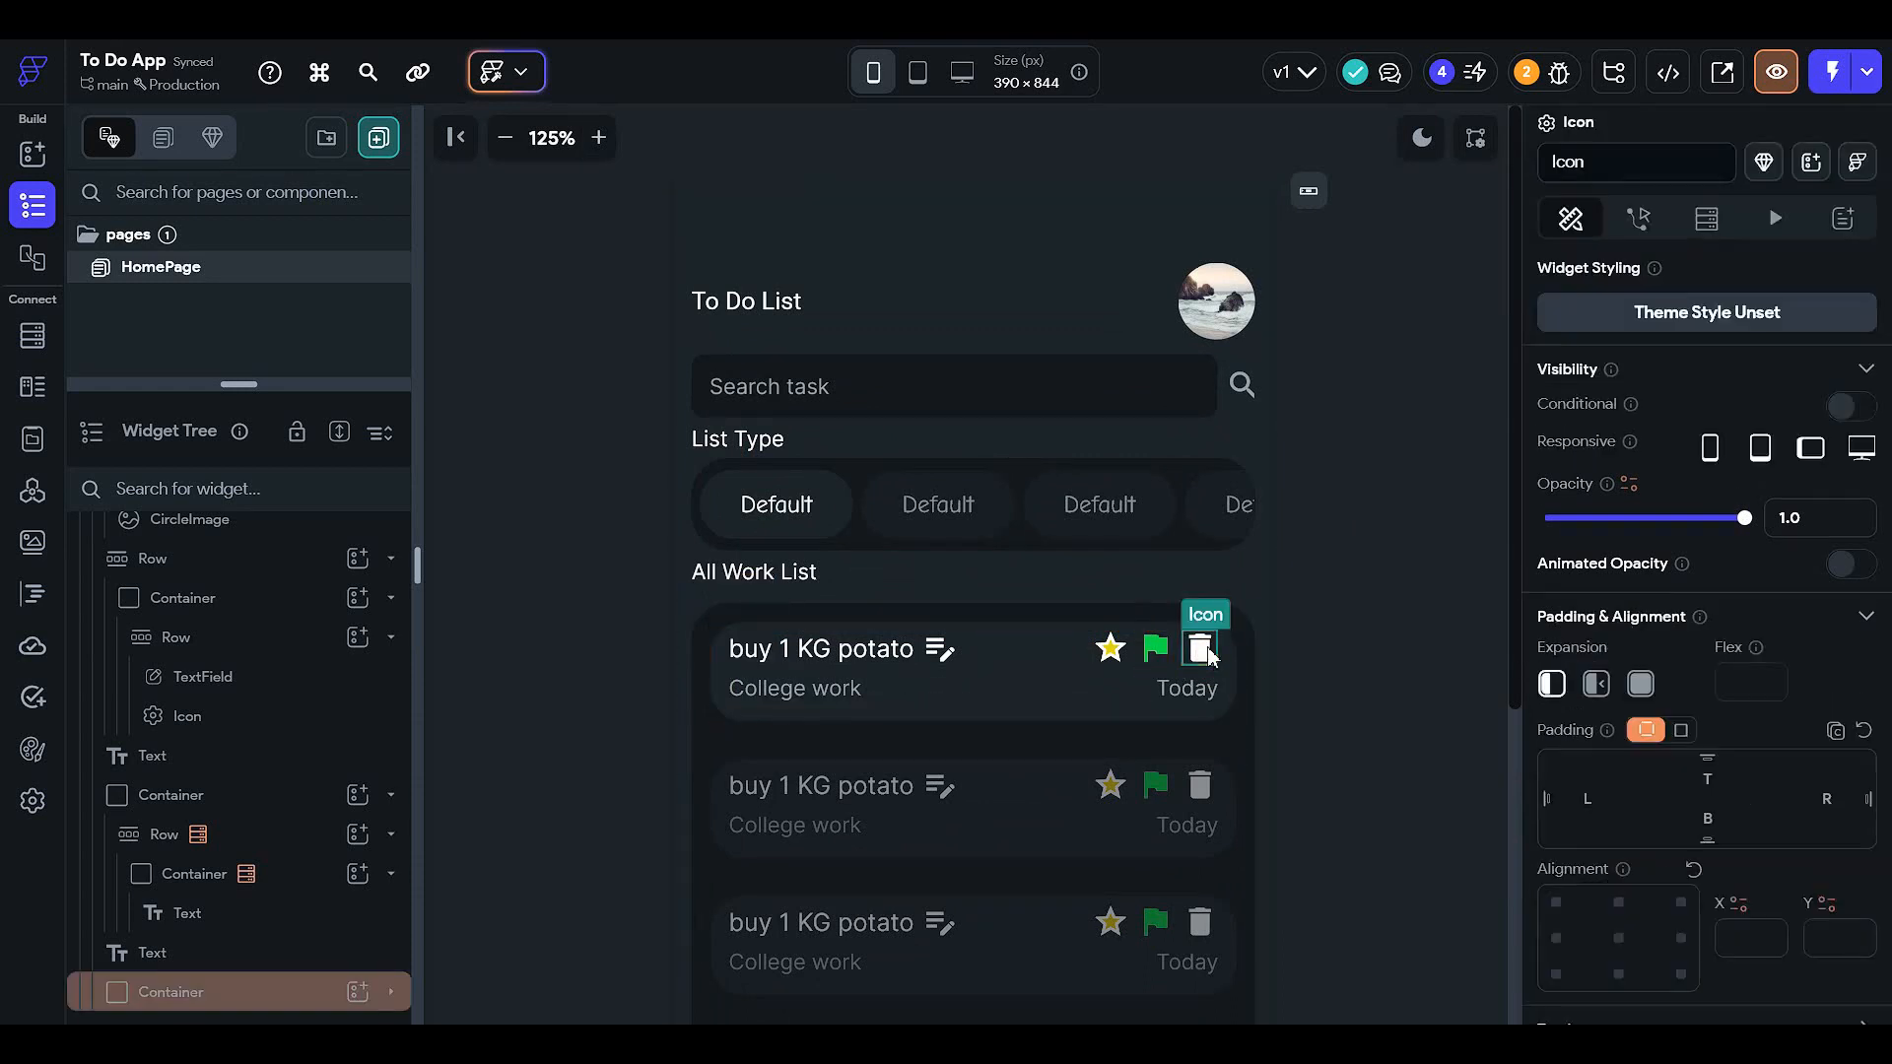
click(1157, 652)
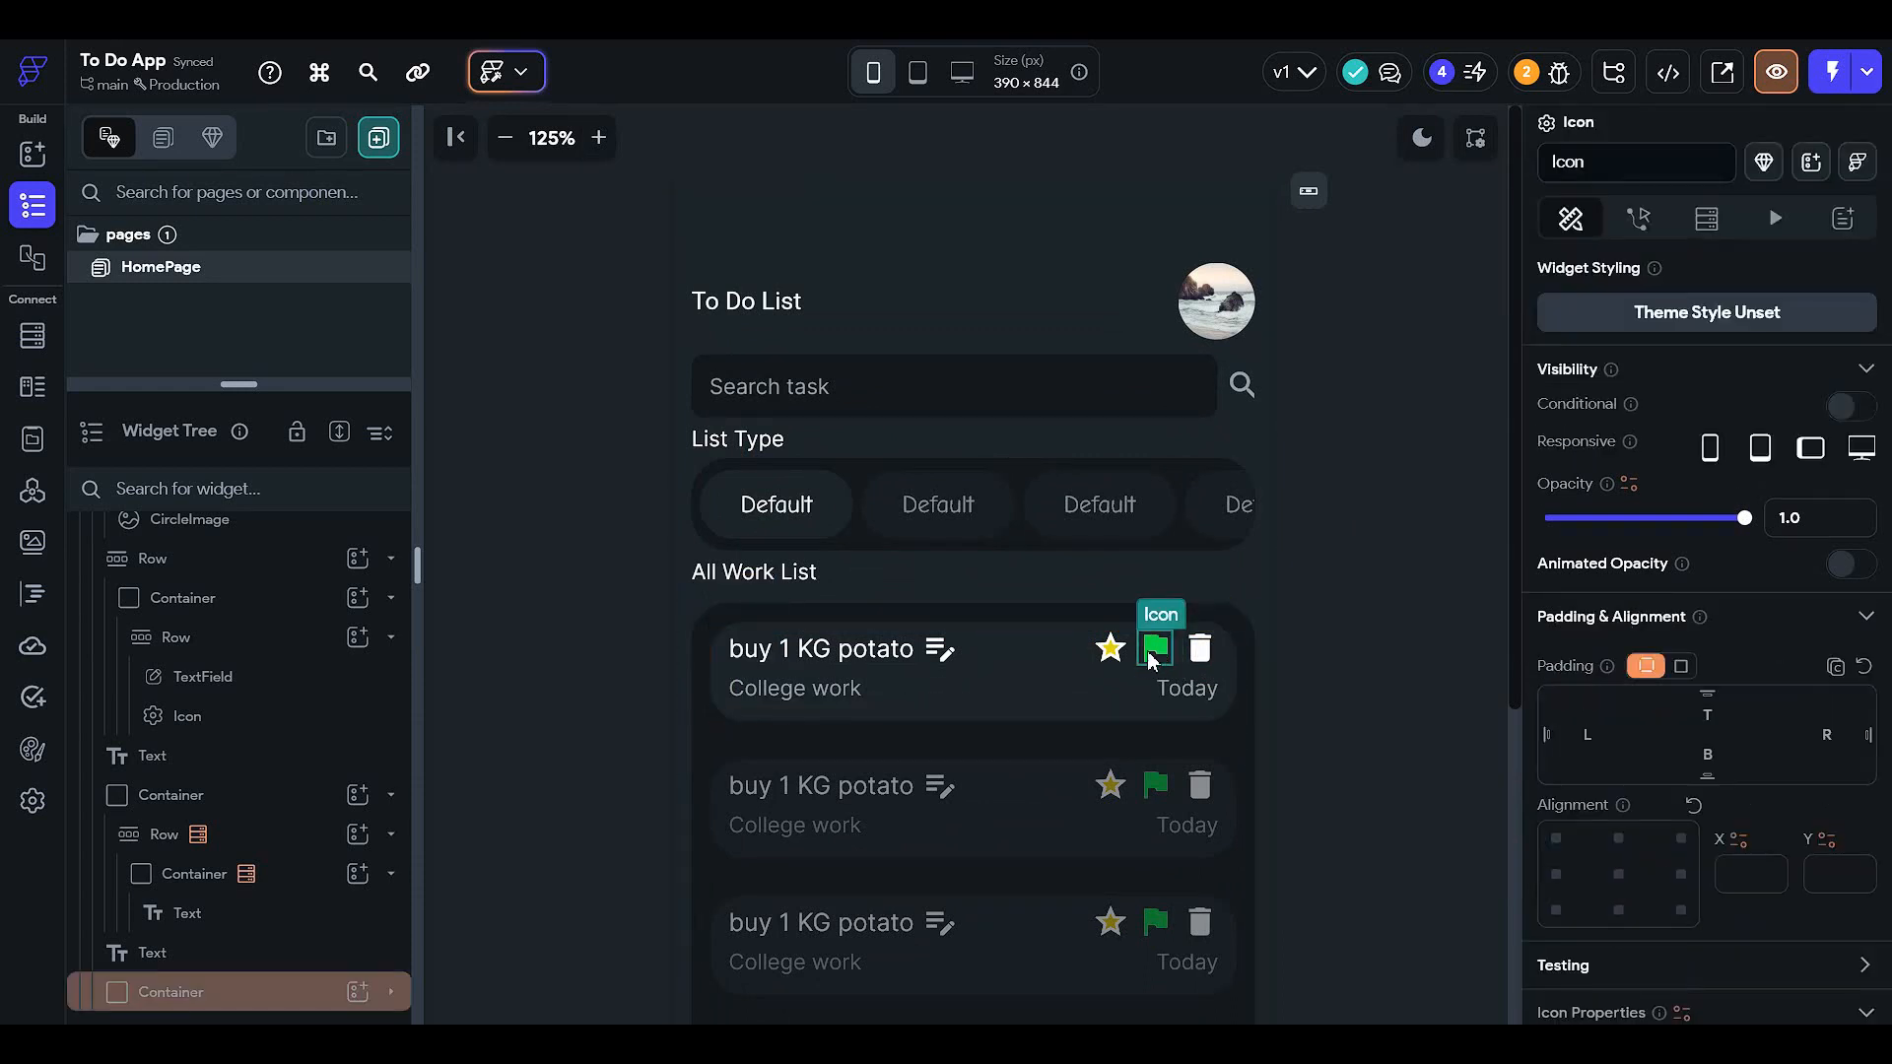
click(1109, 652)
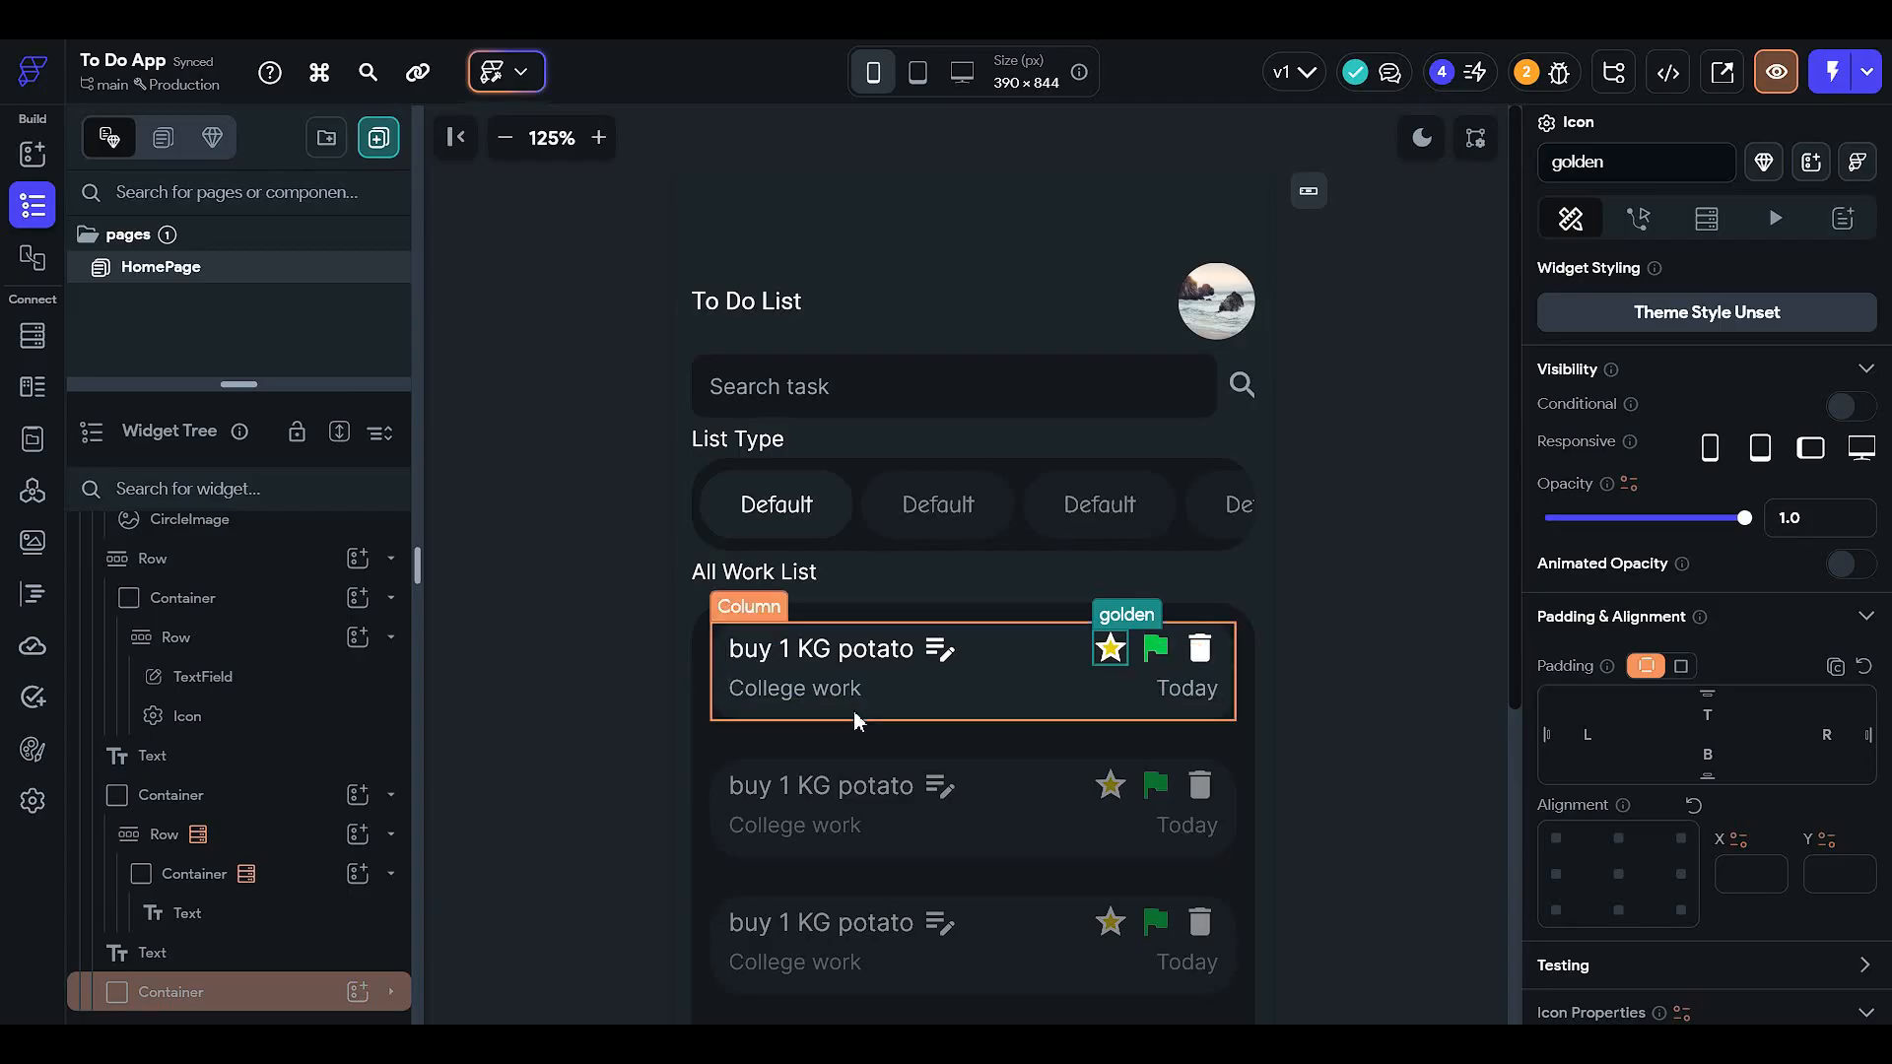
click(793, 686)
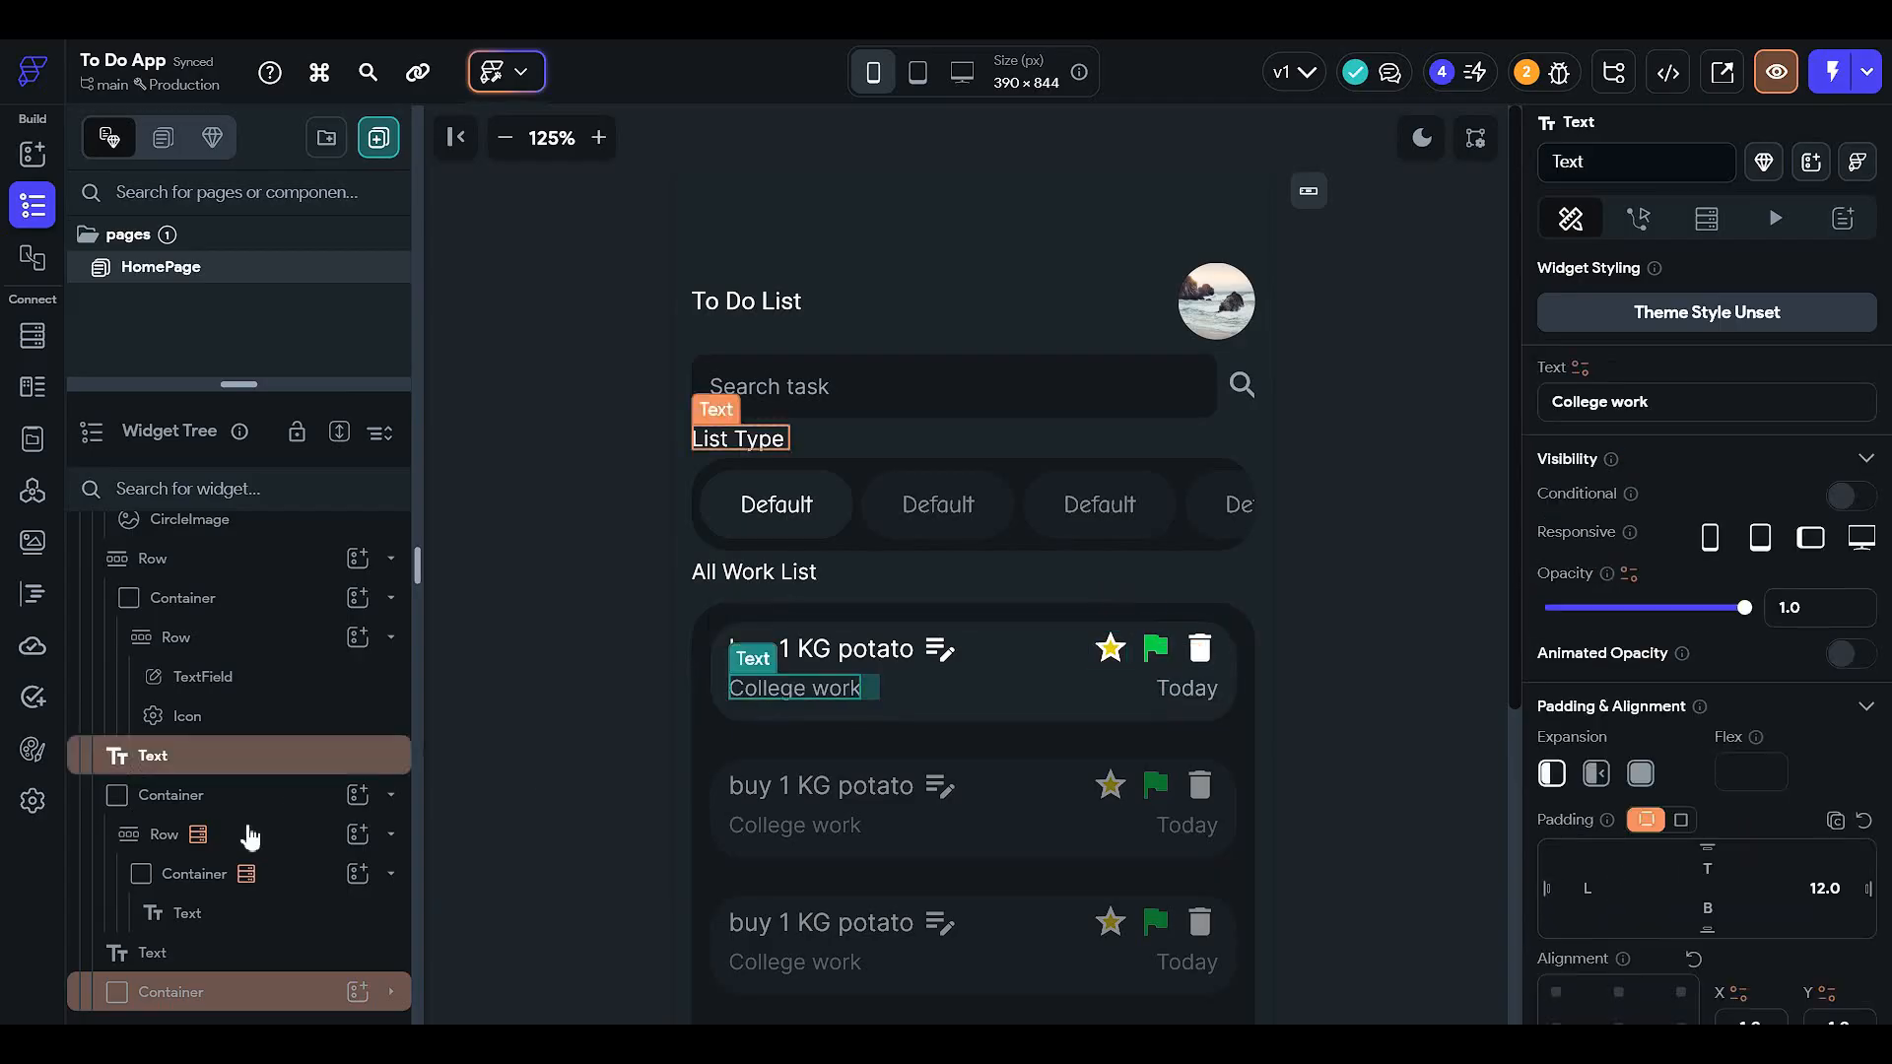
click(255, 993)
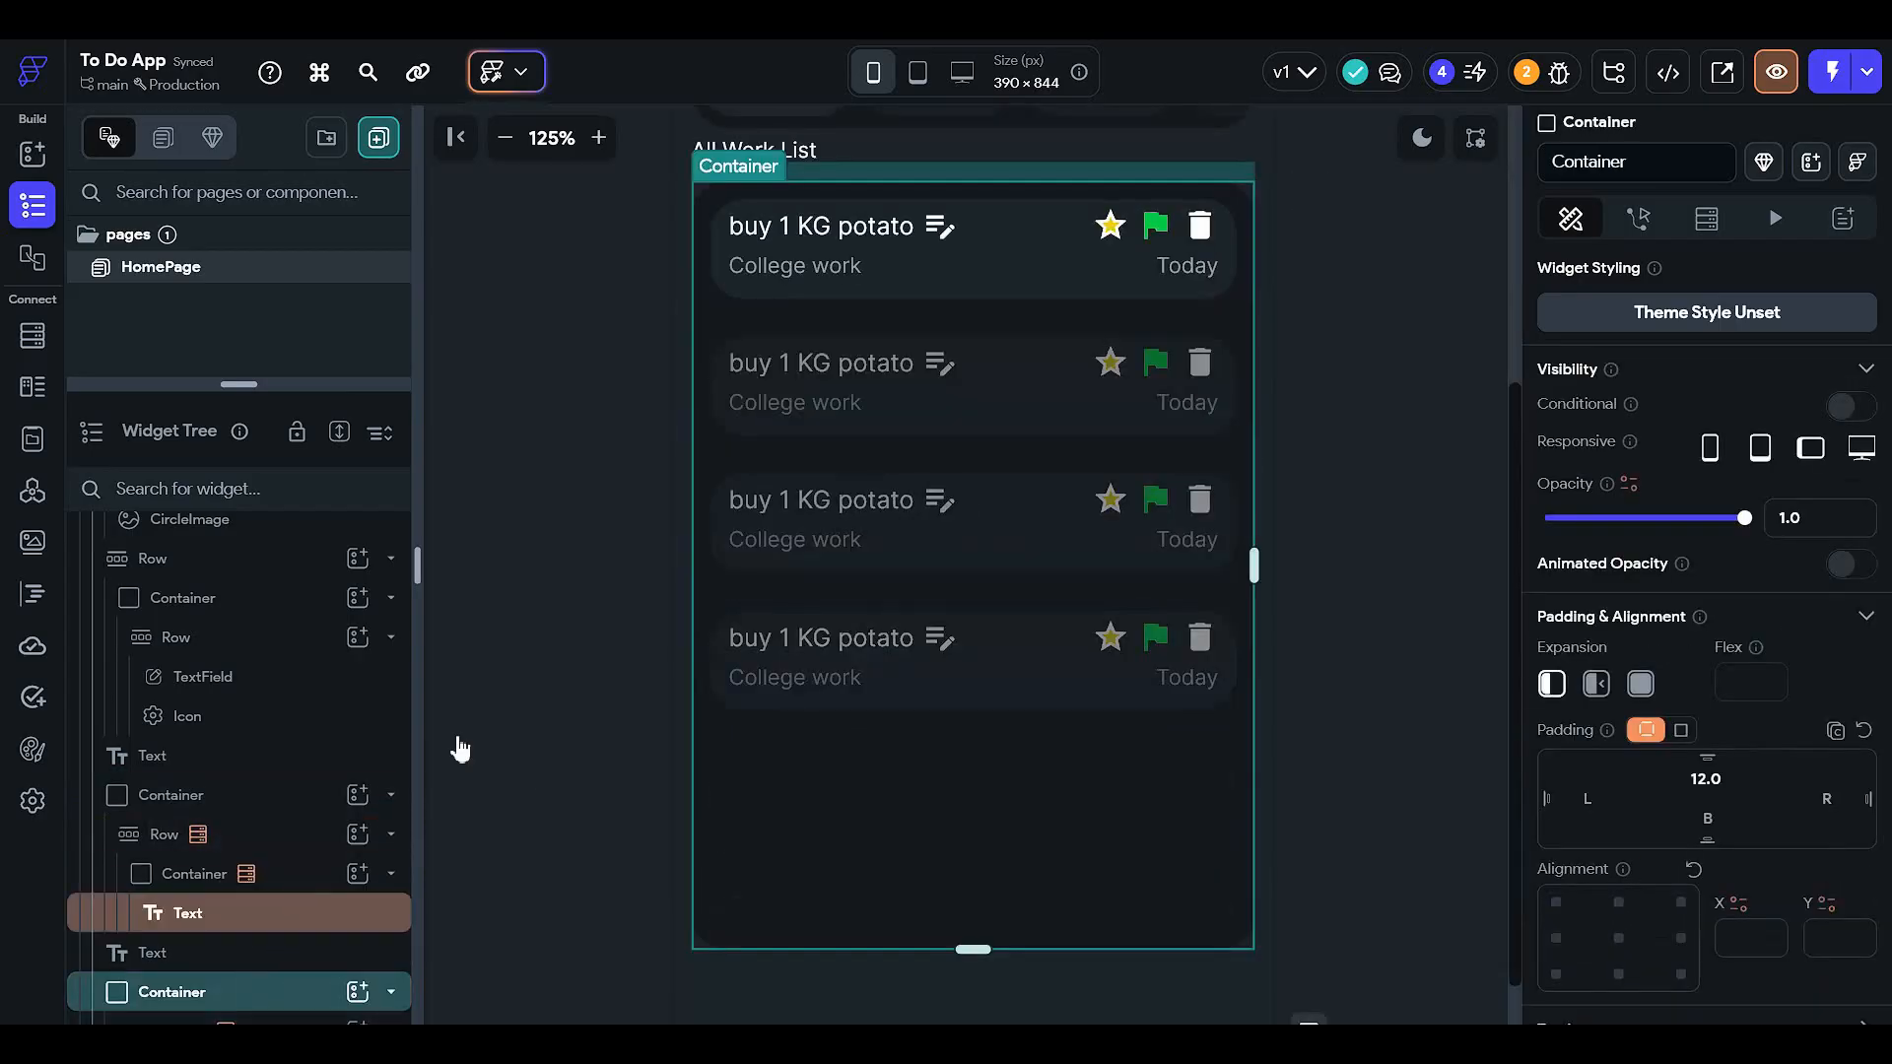
click(783, 581)
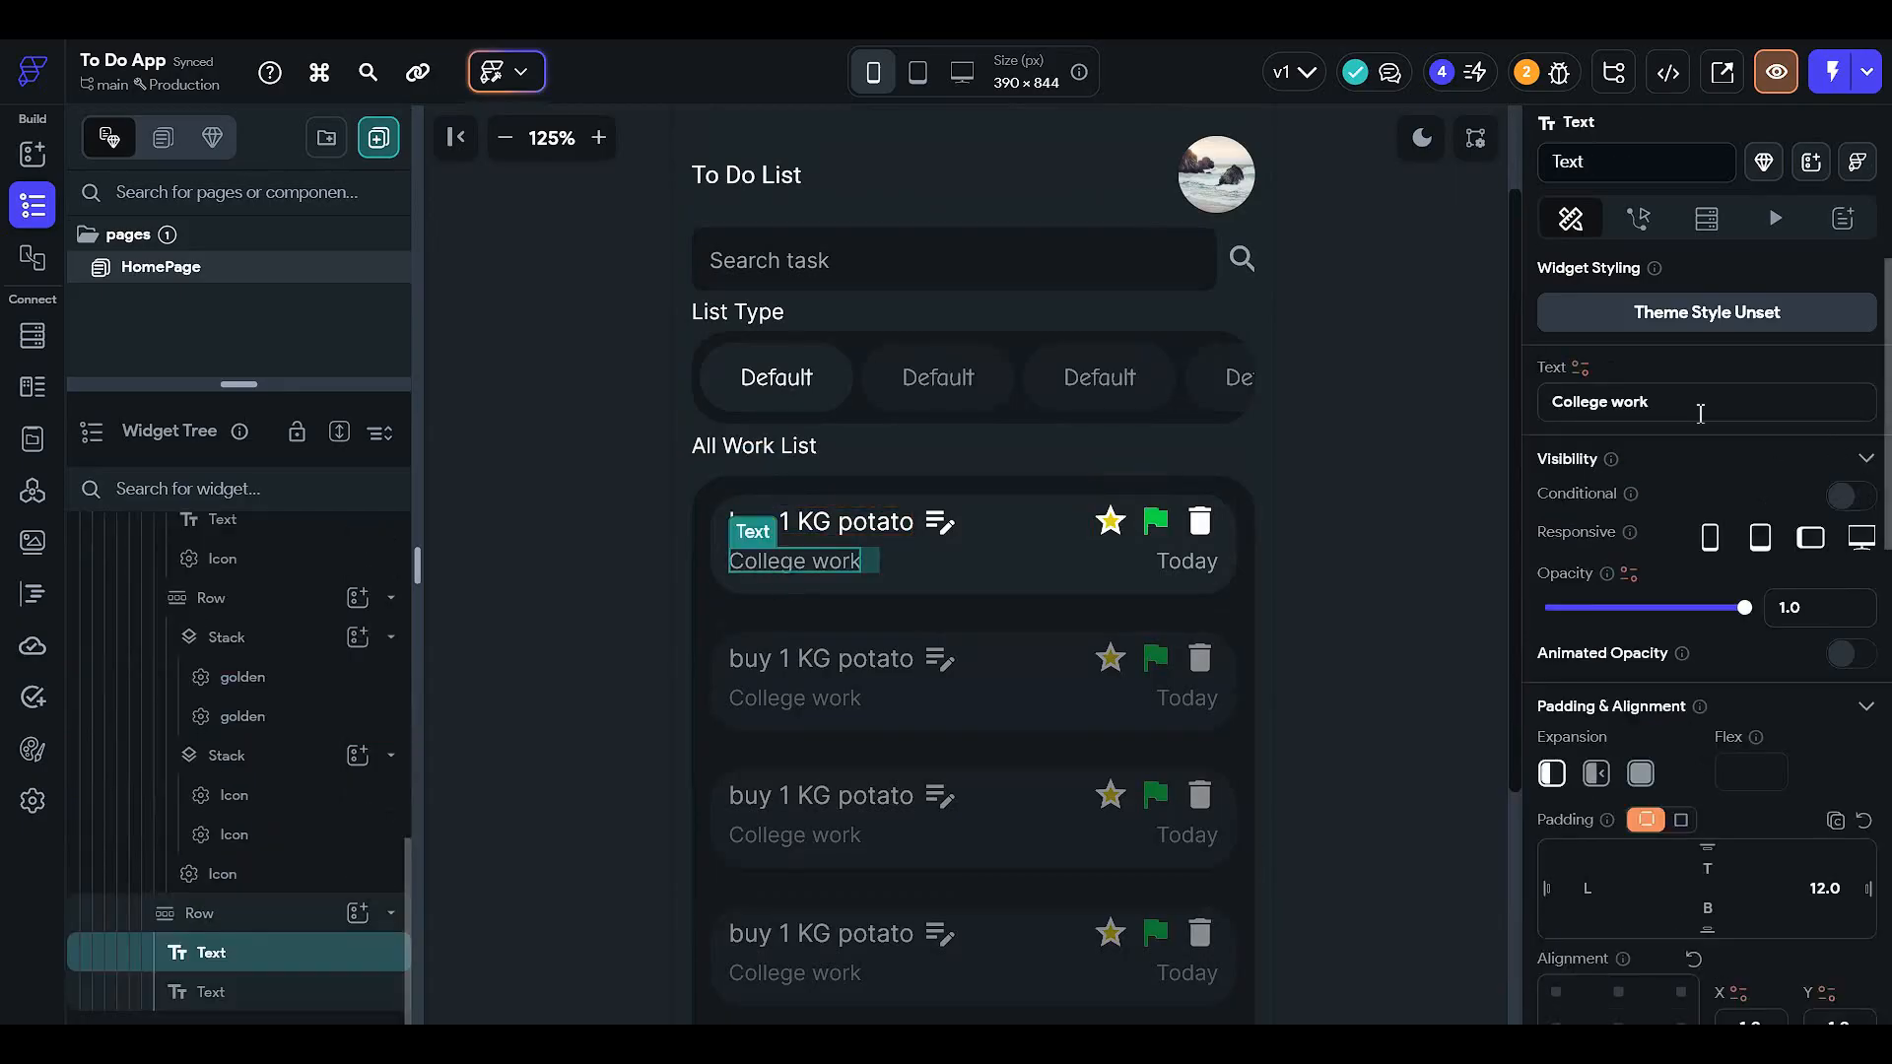
click(1580, 368)
click(1271, 572)
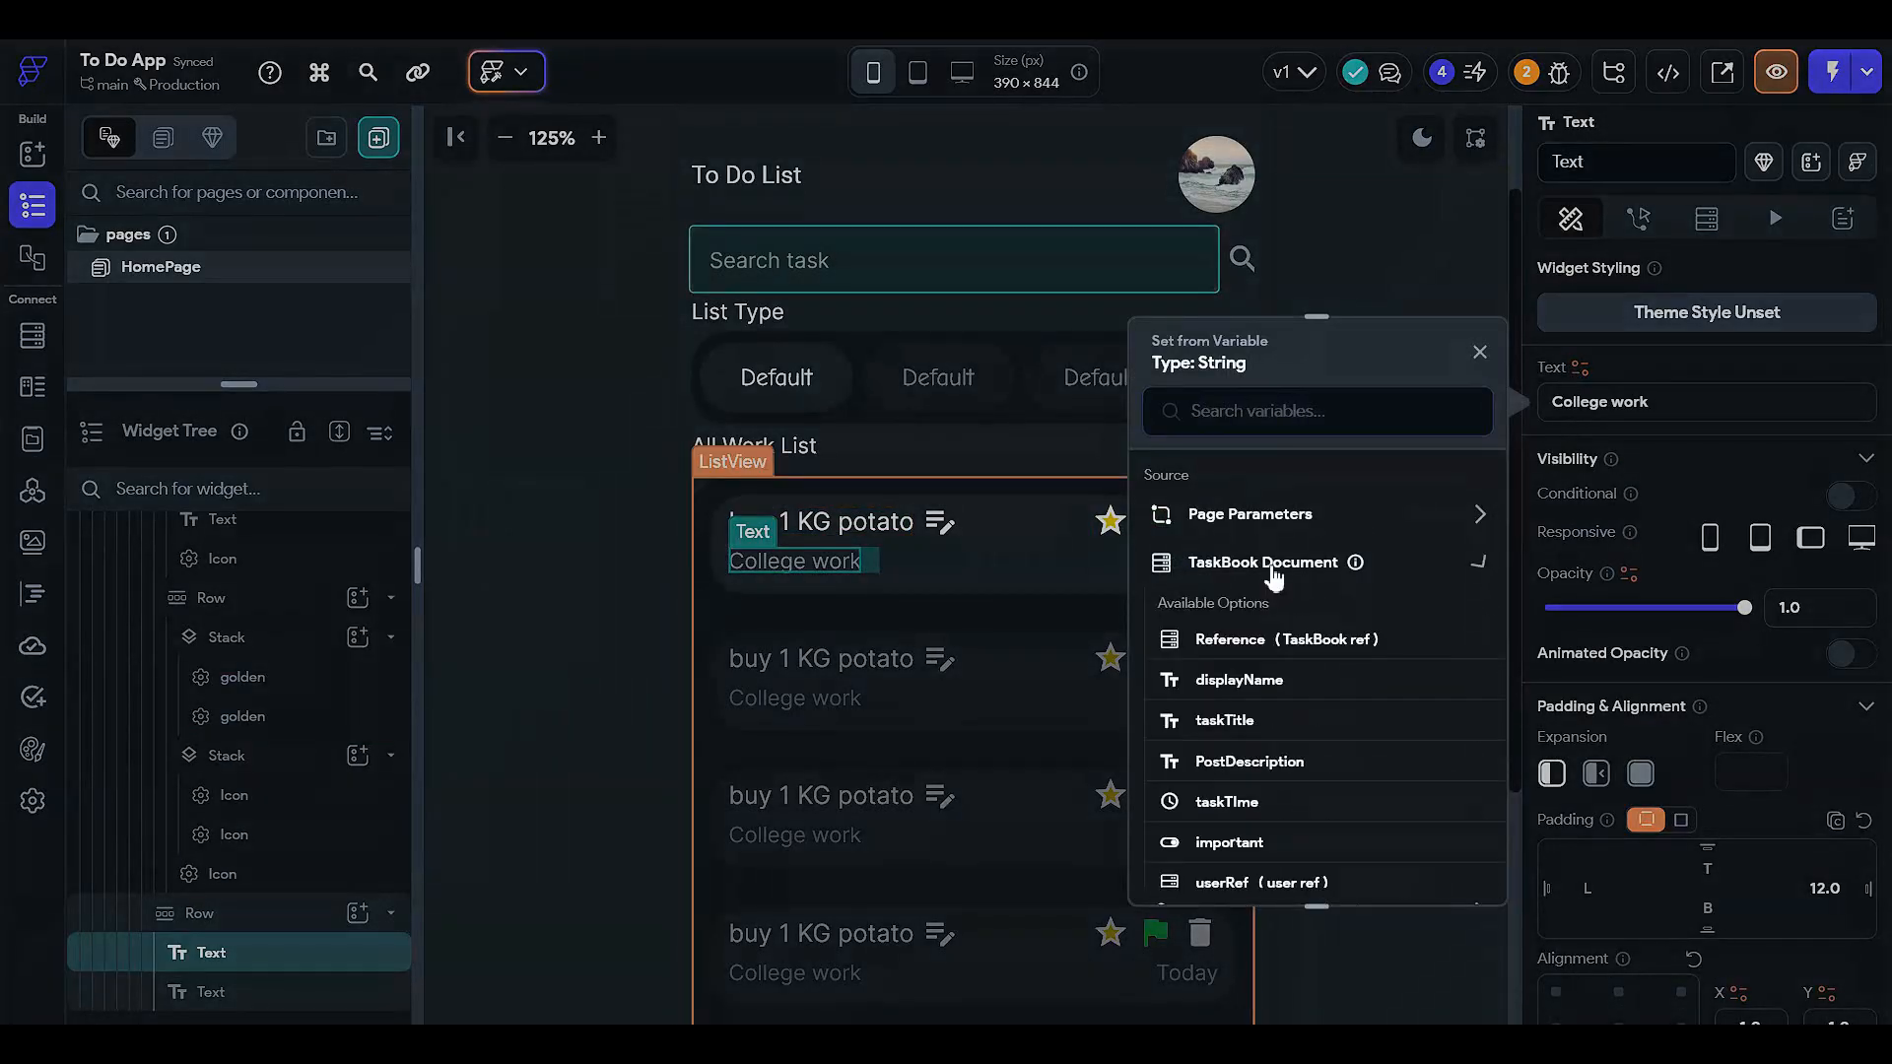
click(1274, 572)
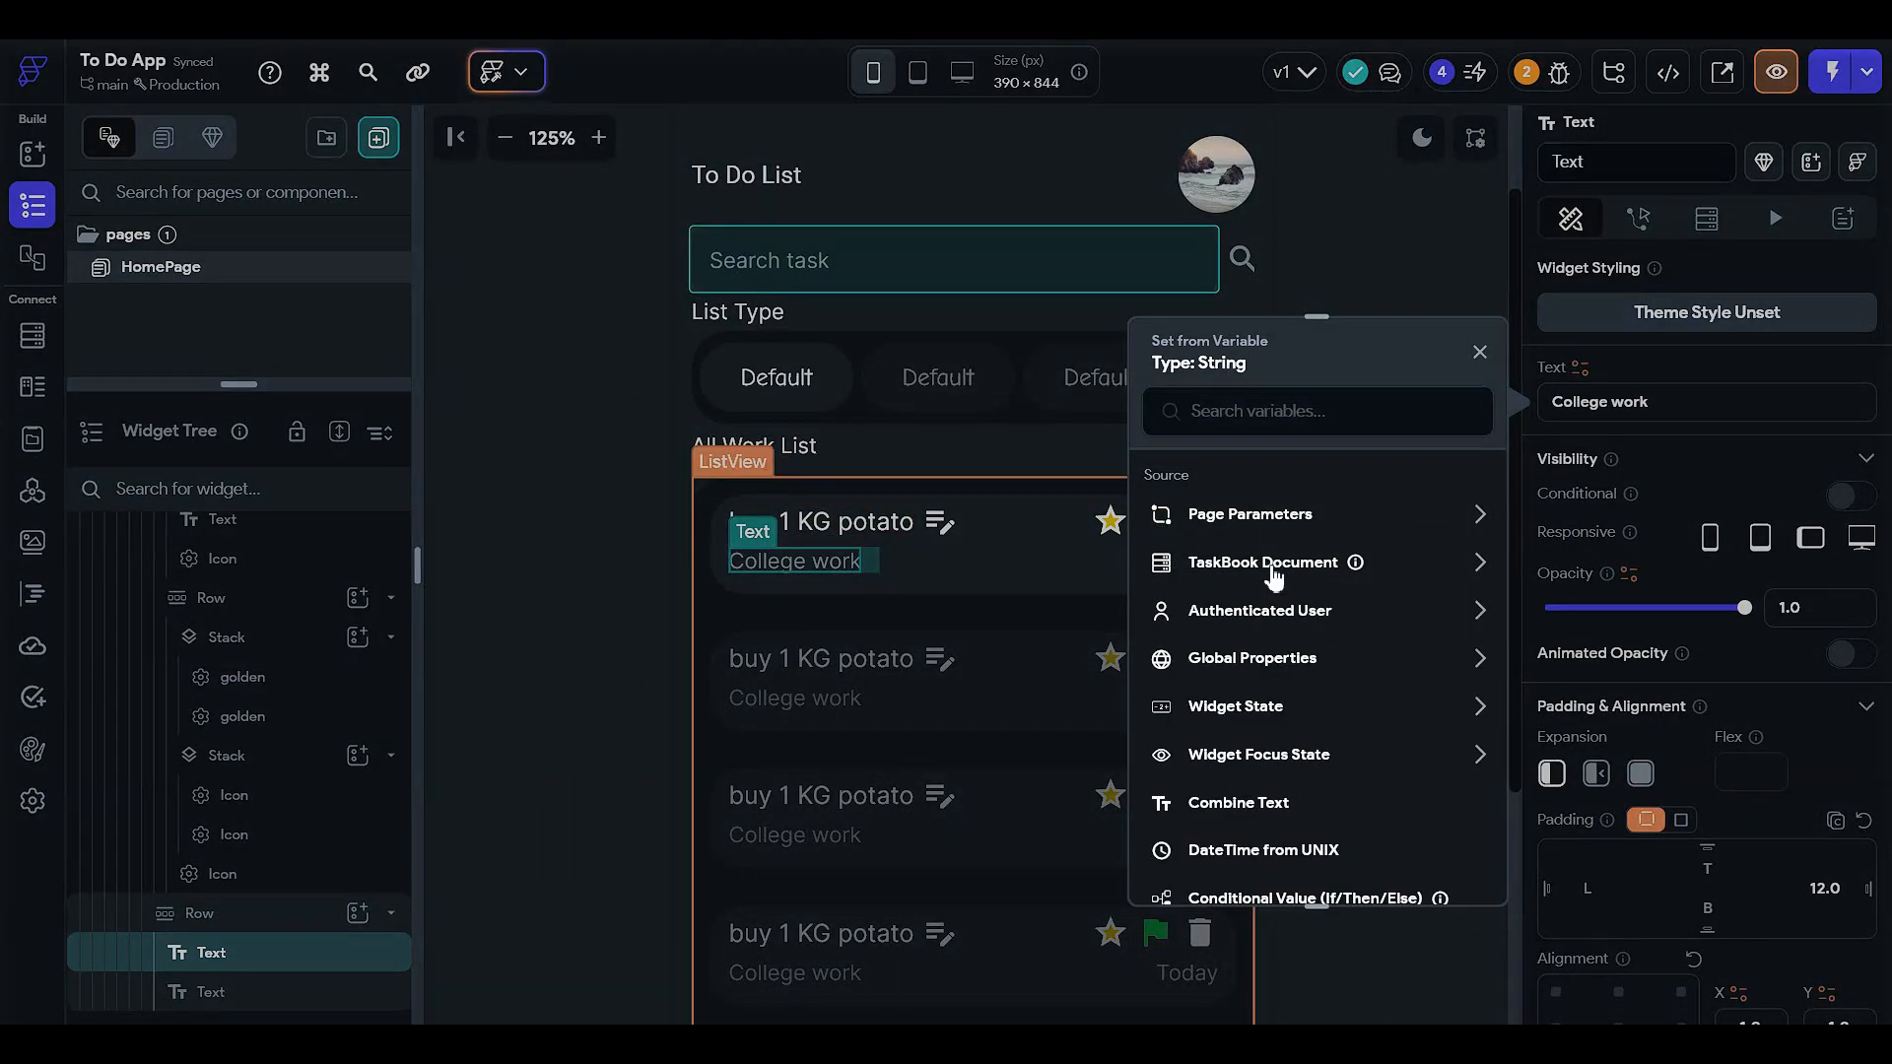
key(Escape)
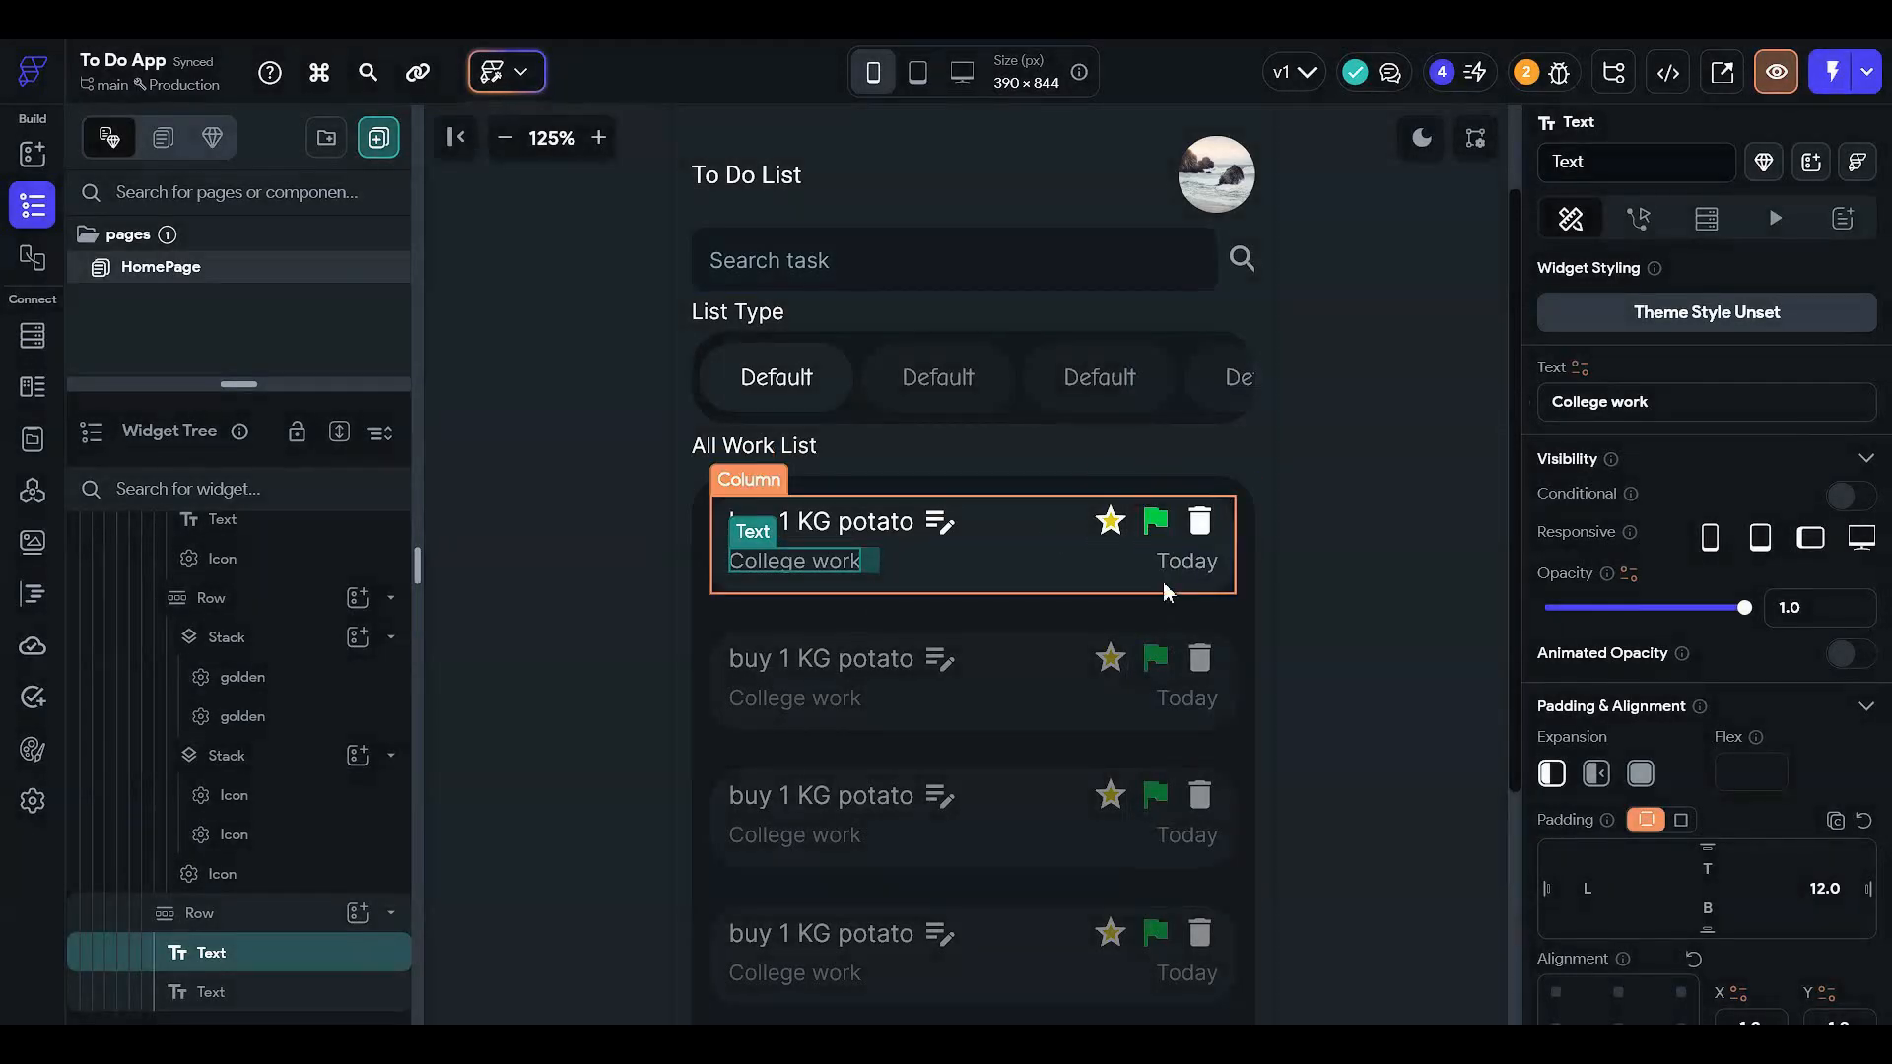
click(1112, 591)
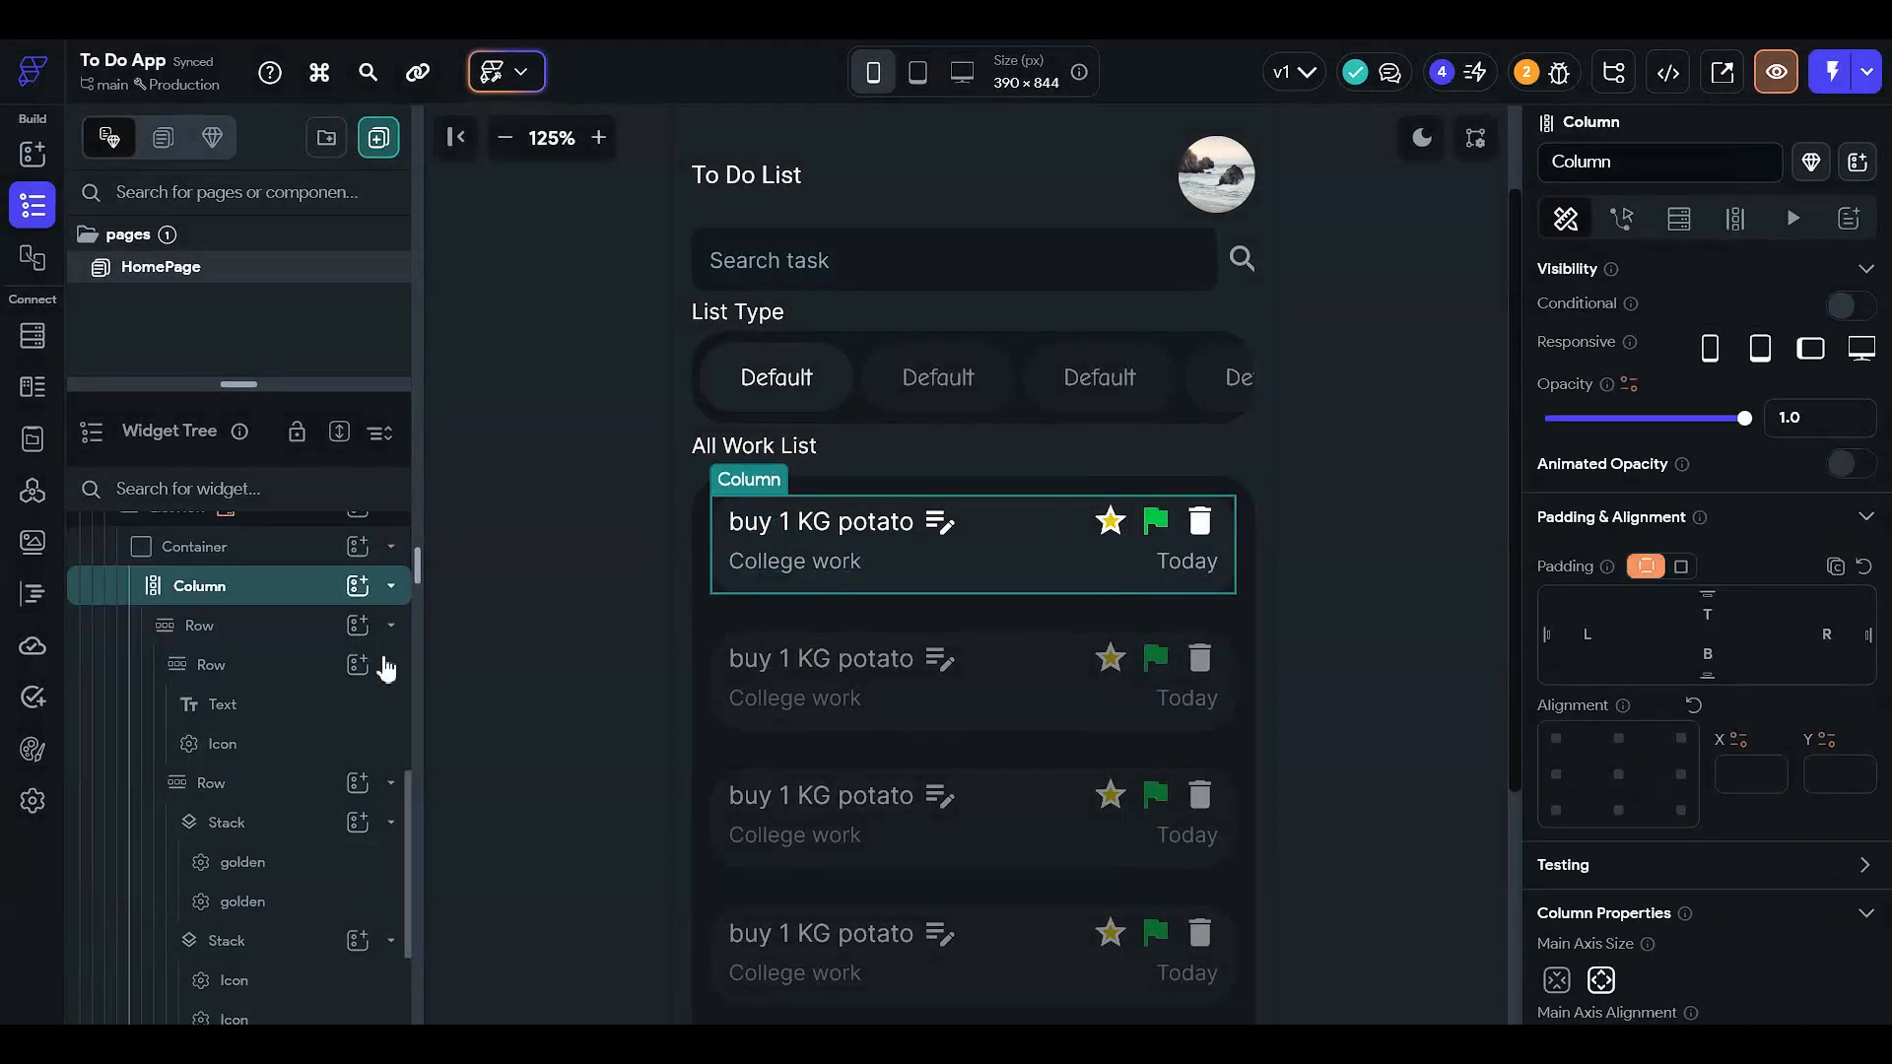
click(287, 547)
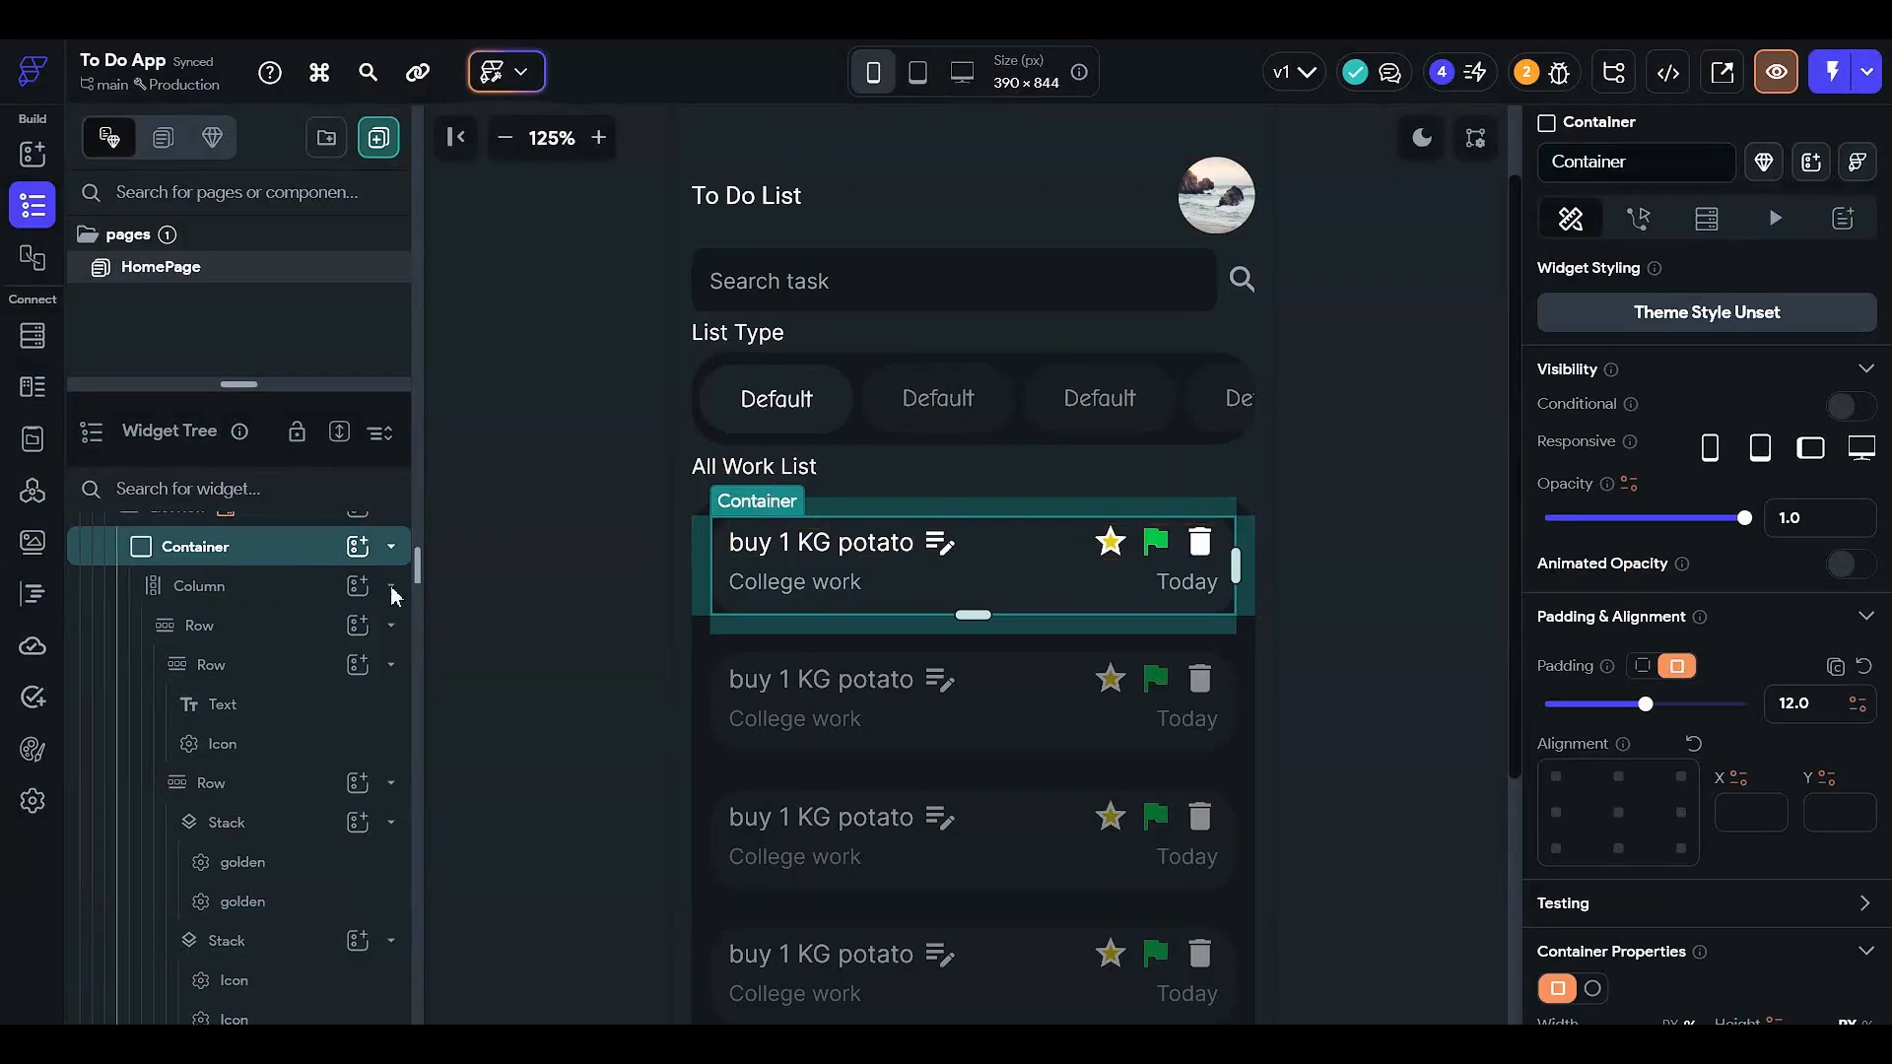
scroll(393, 591, up, 2)
- Add a Document from Reference query to the task card, with TaskBook as the collection
click(1706, 218)
click(1706, 277)
click(1316, 271)
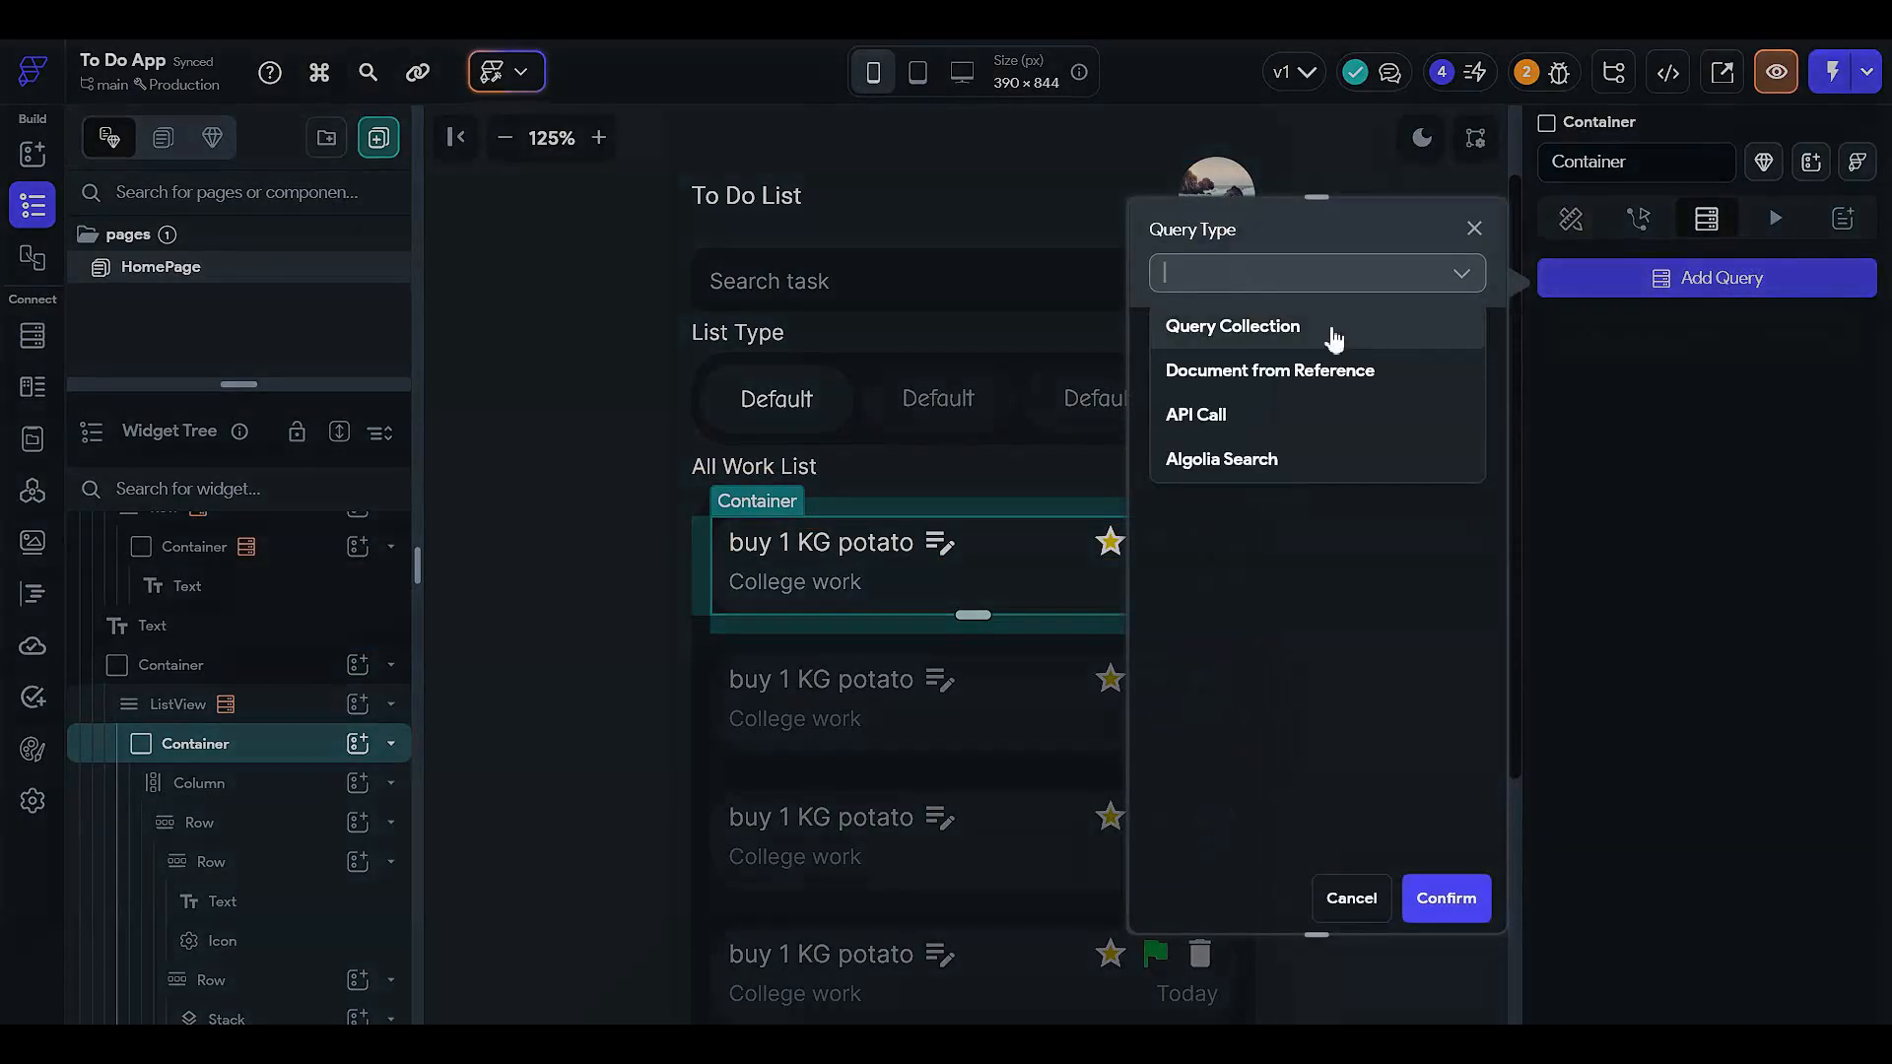
click(1255, 370)
click(1214, 413)
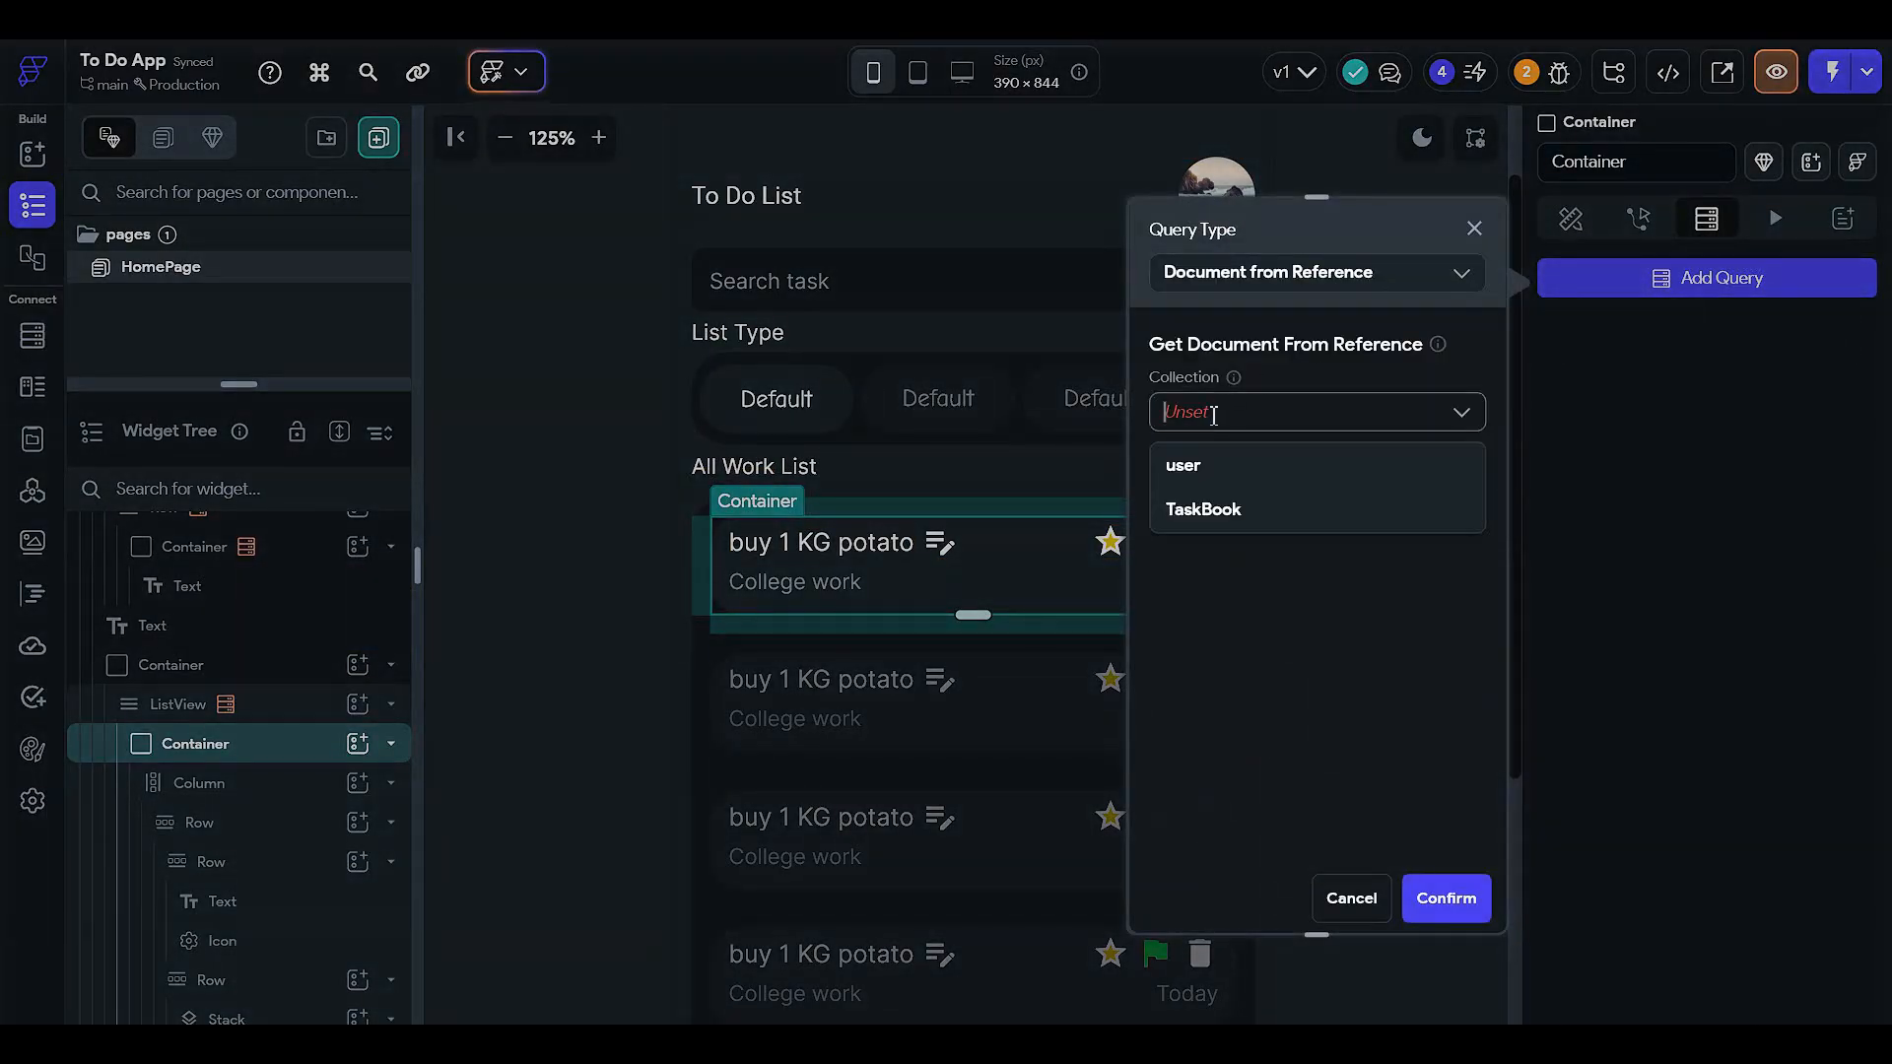
click(1247, 513)
- Set the reference to TaskBook Document > Reference and confirm the query
click(1210, 483)
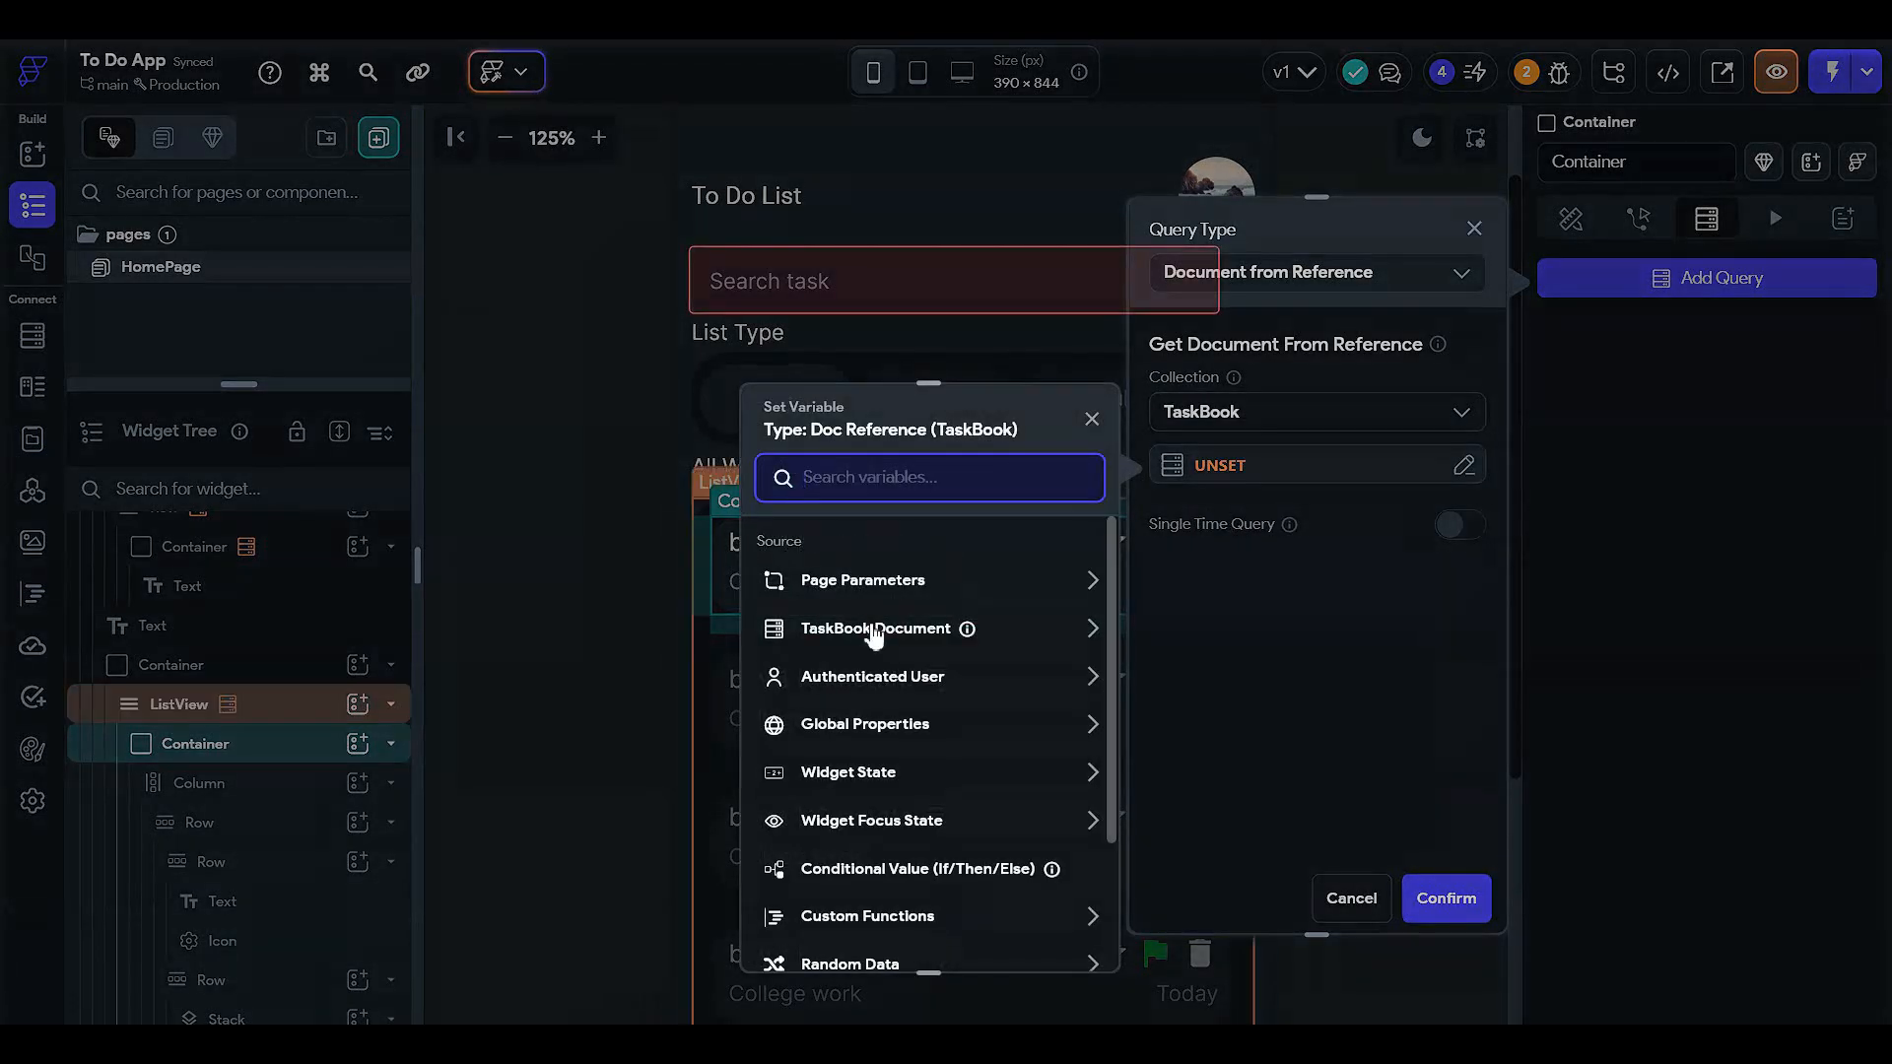
click(880, 636)
click(902, 706)
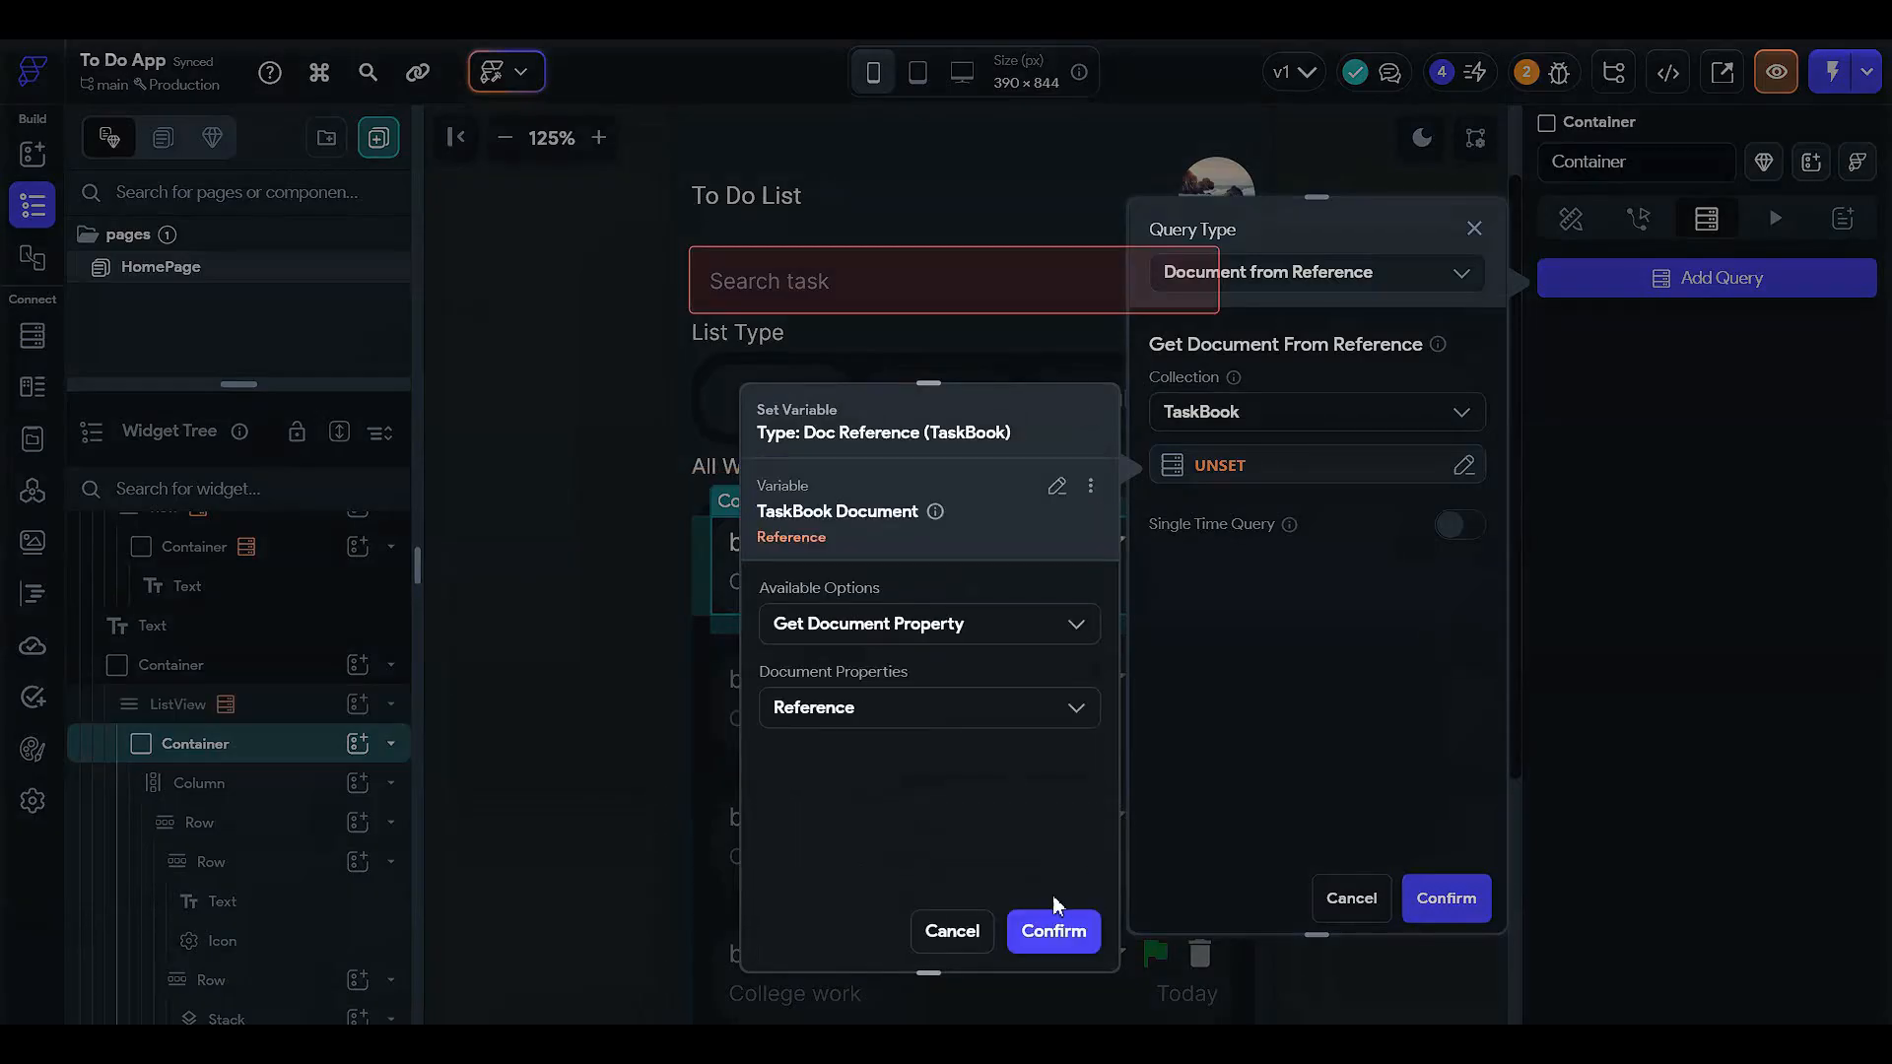
click(1052, 929)
click(1425, 897)
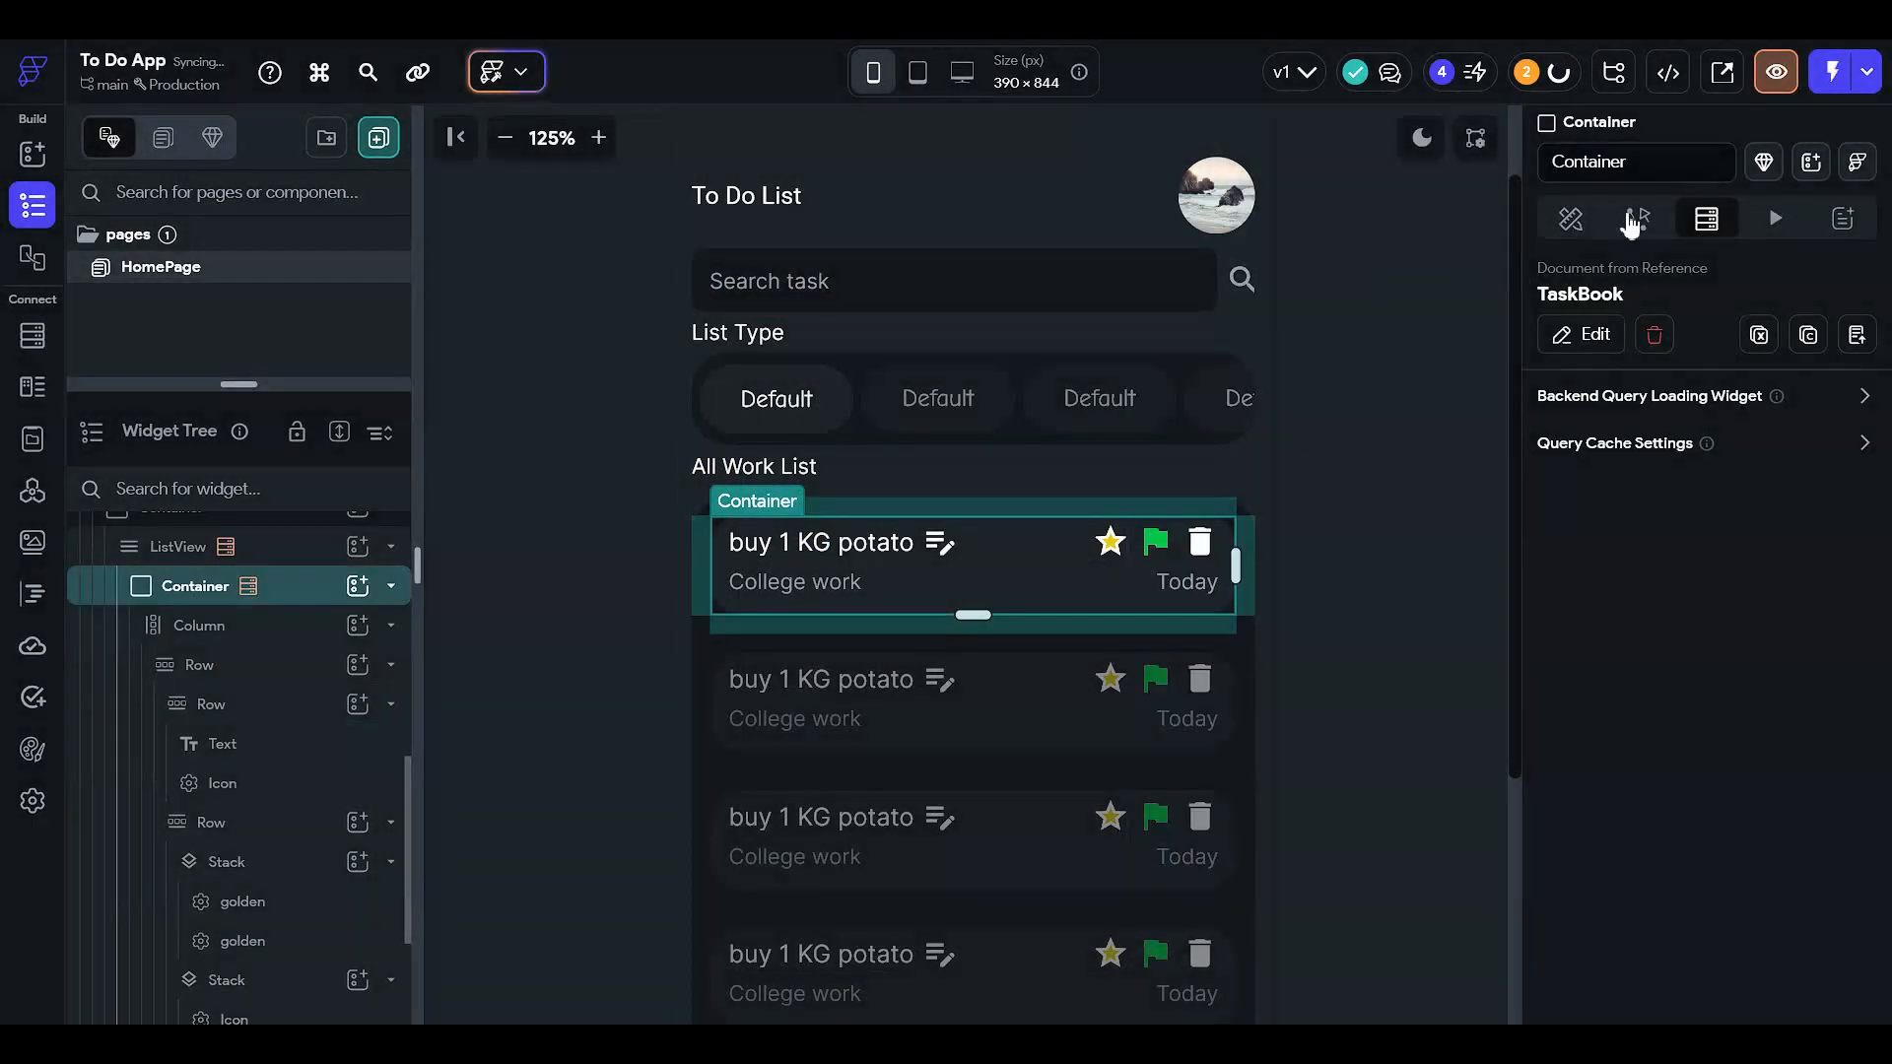
click(1636, 215)
- Locate the task card's text widgets by selecting its subtitle and row containers
click(1577, 221)
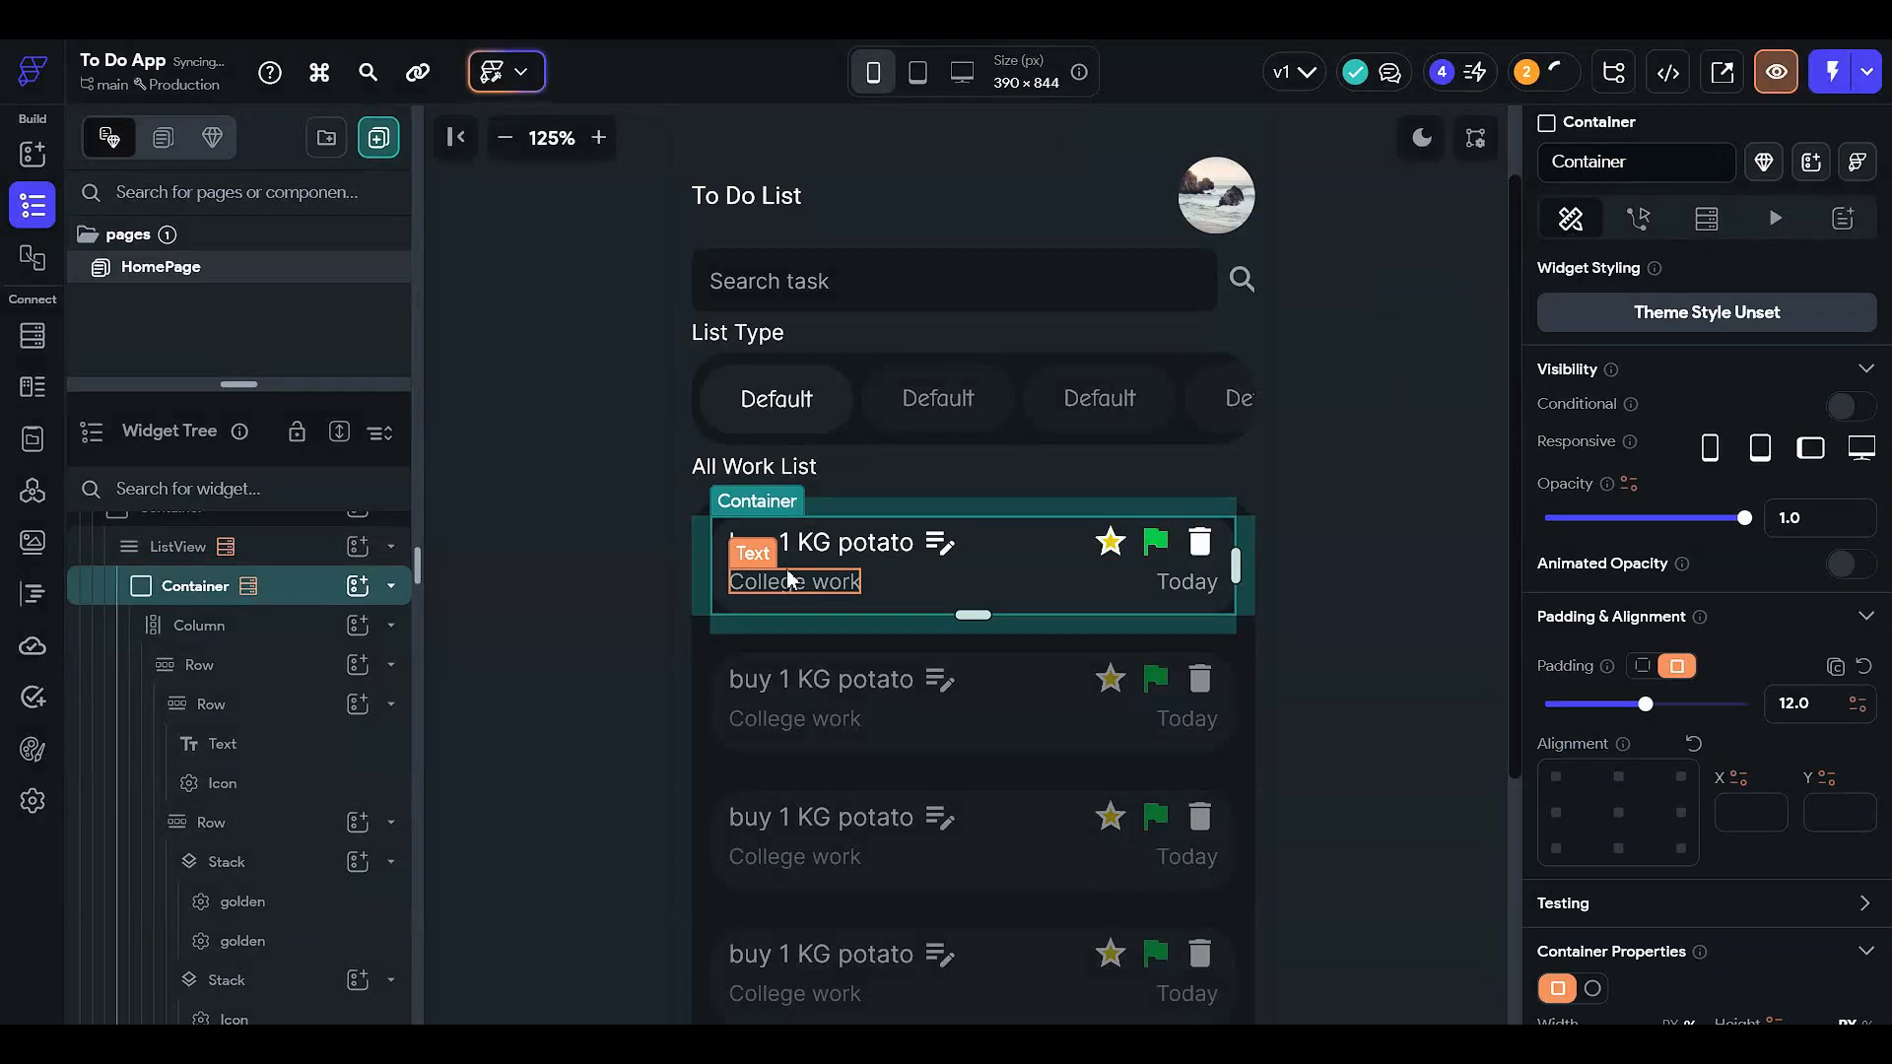
click(782, 581)
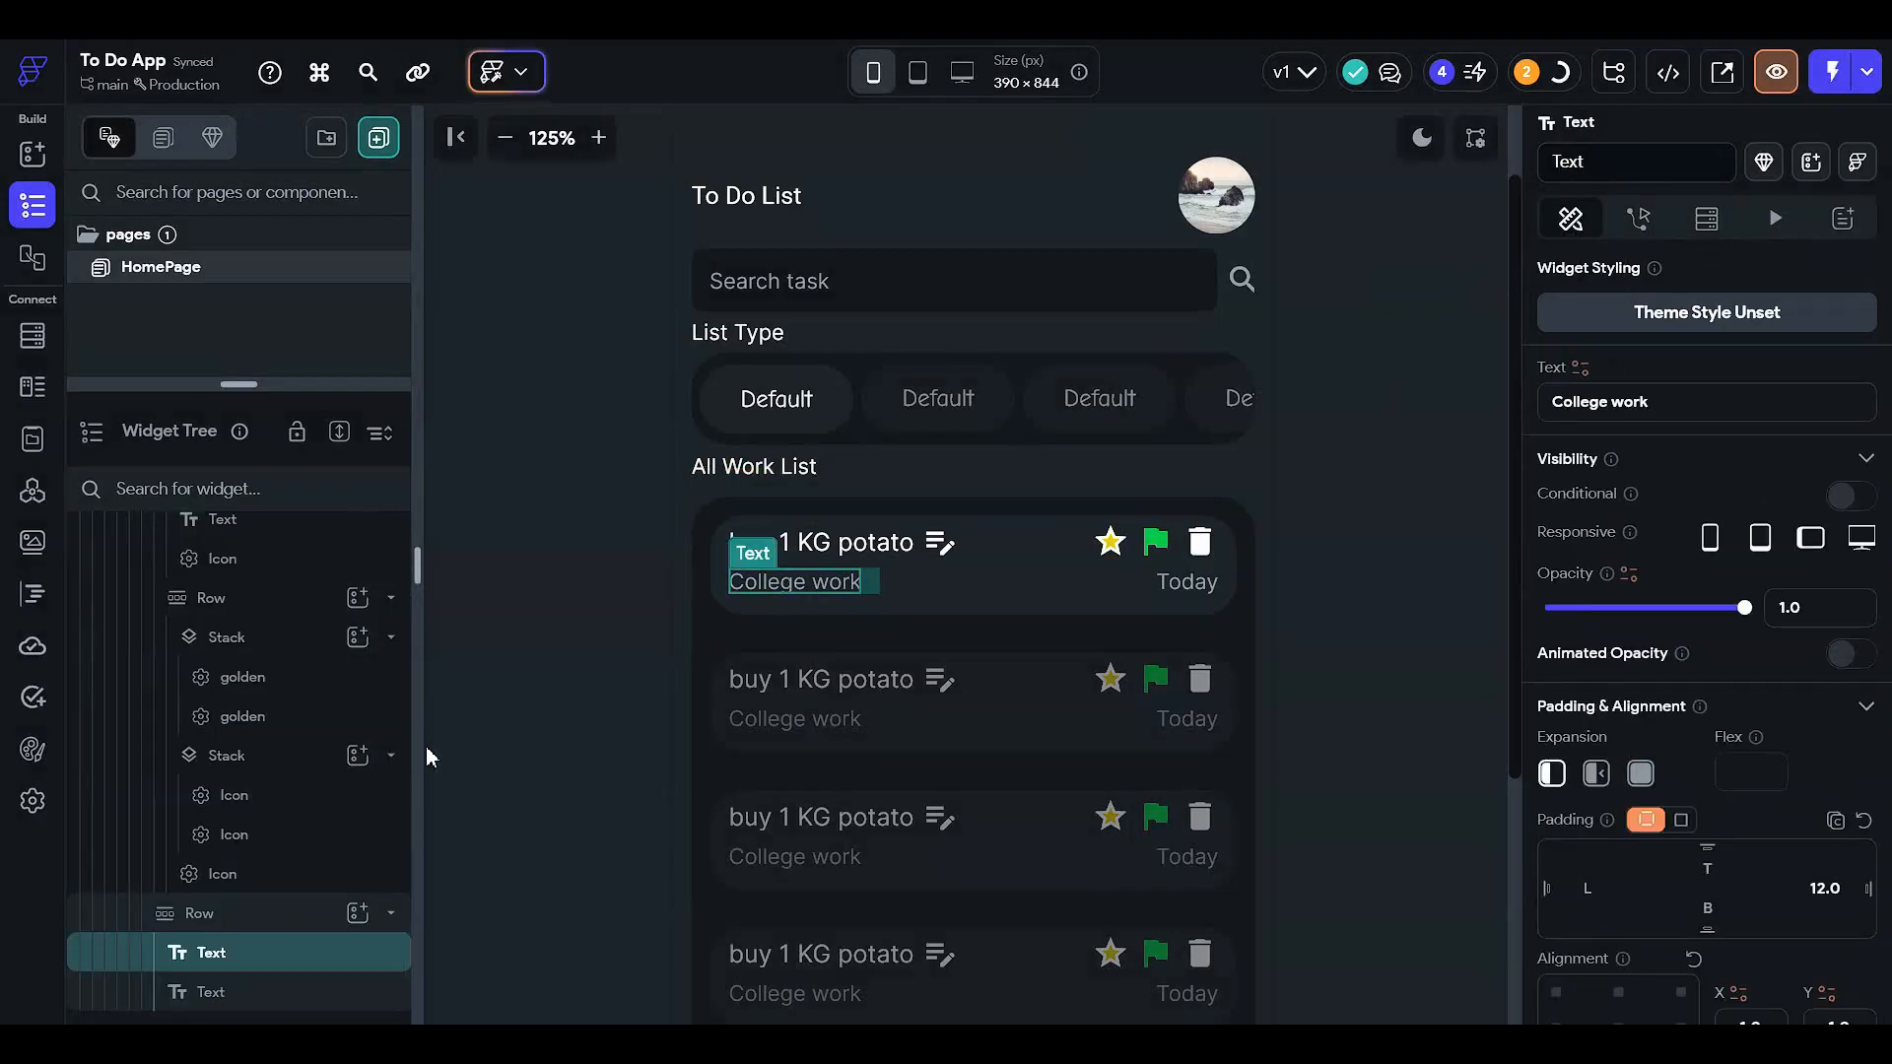
click(1581, 369)
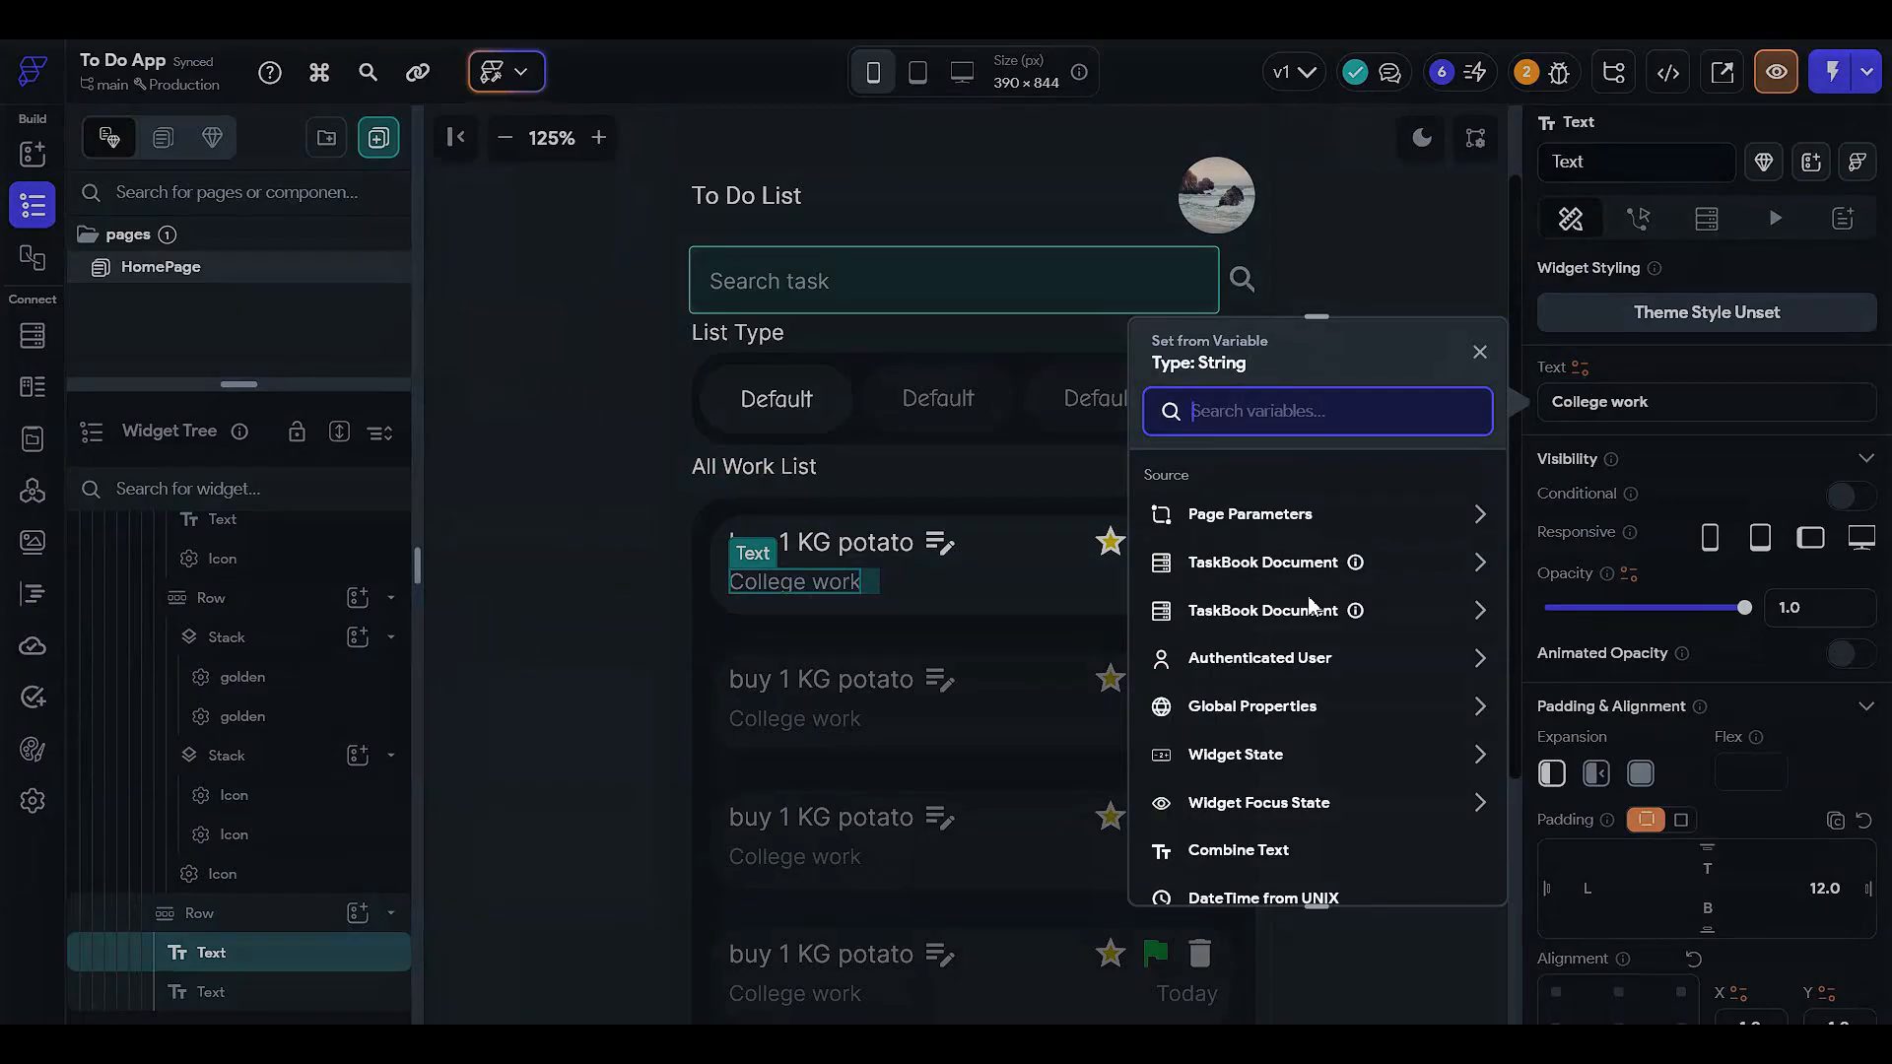
click(651, 625)
scroll(262, 798, up, 5)
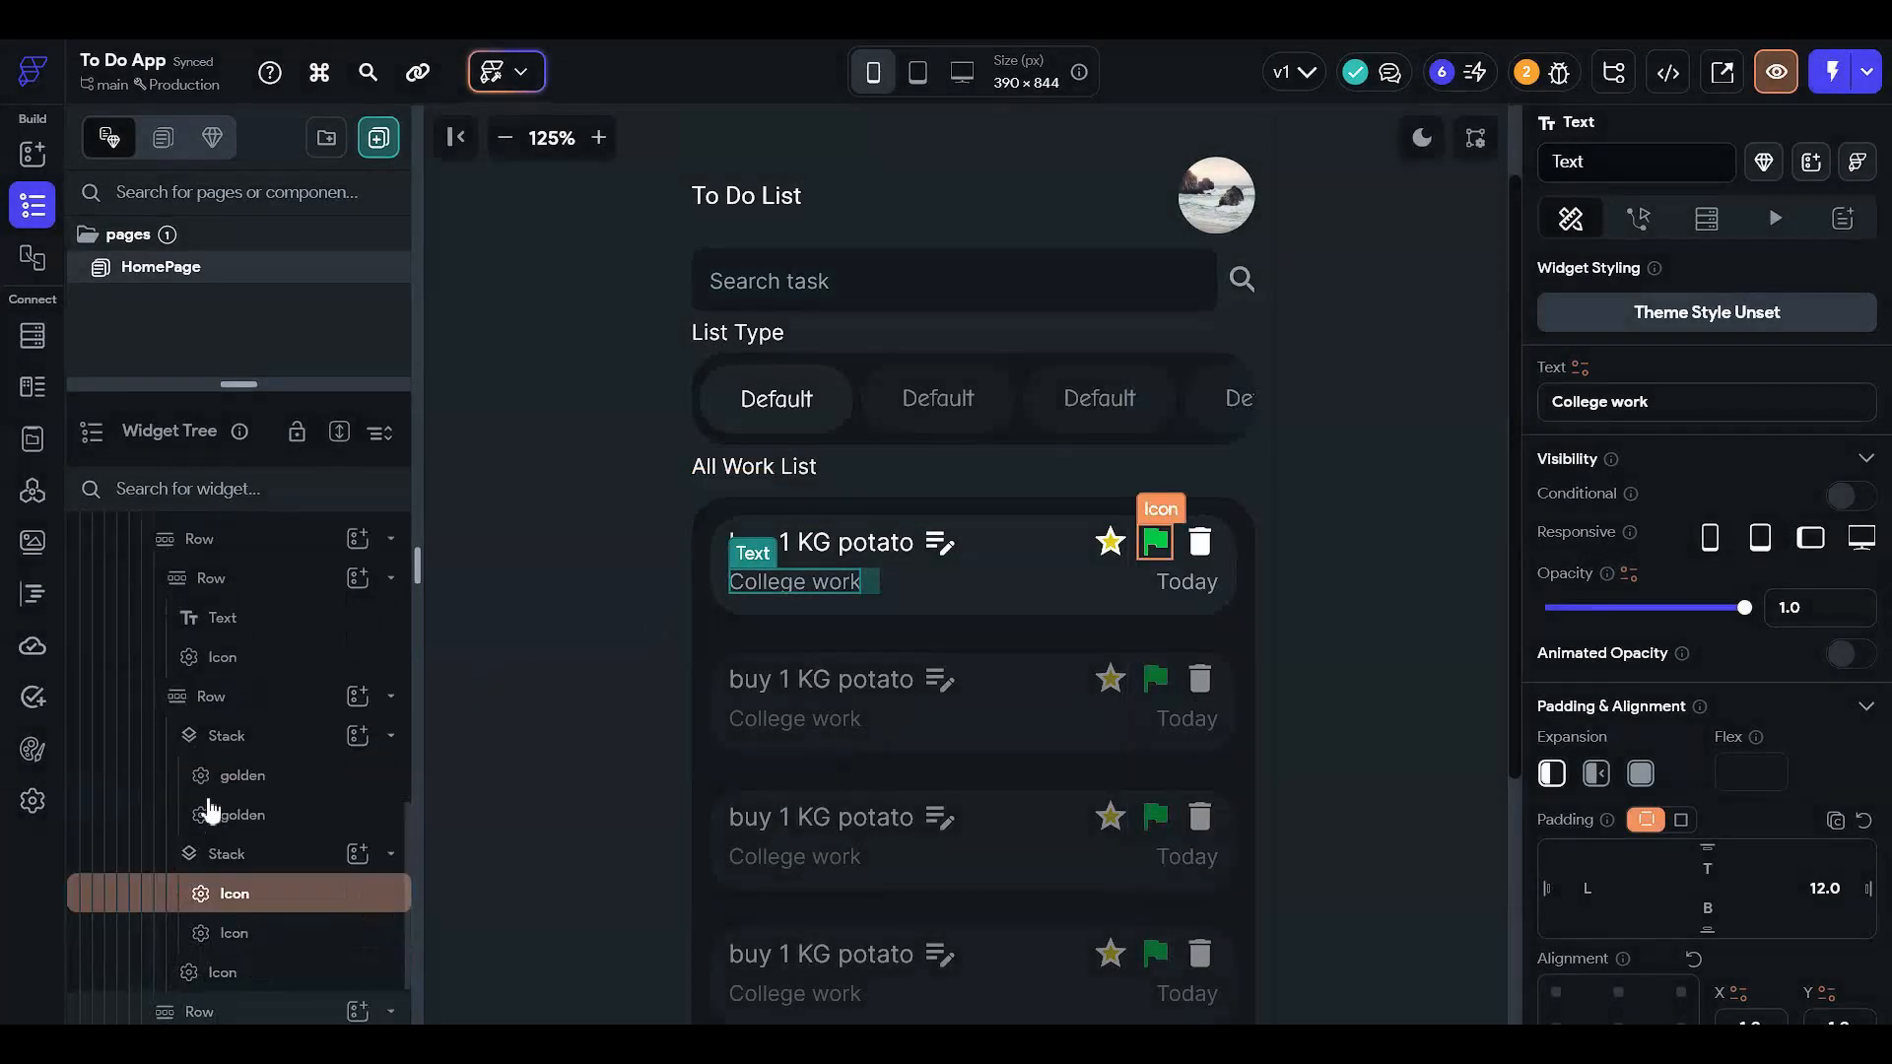
click(284, 771)
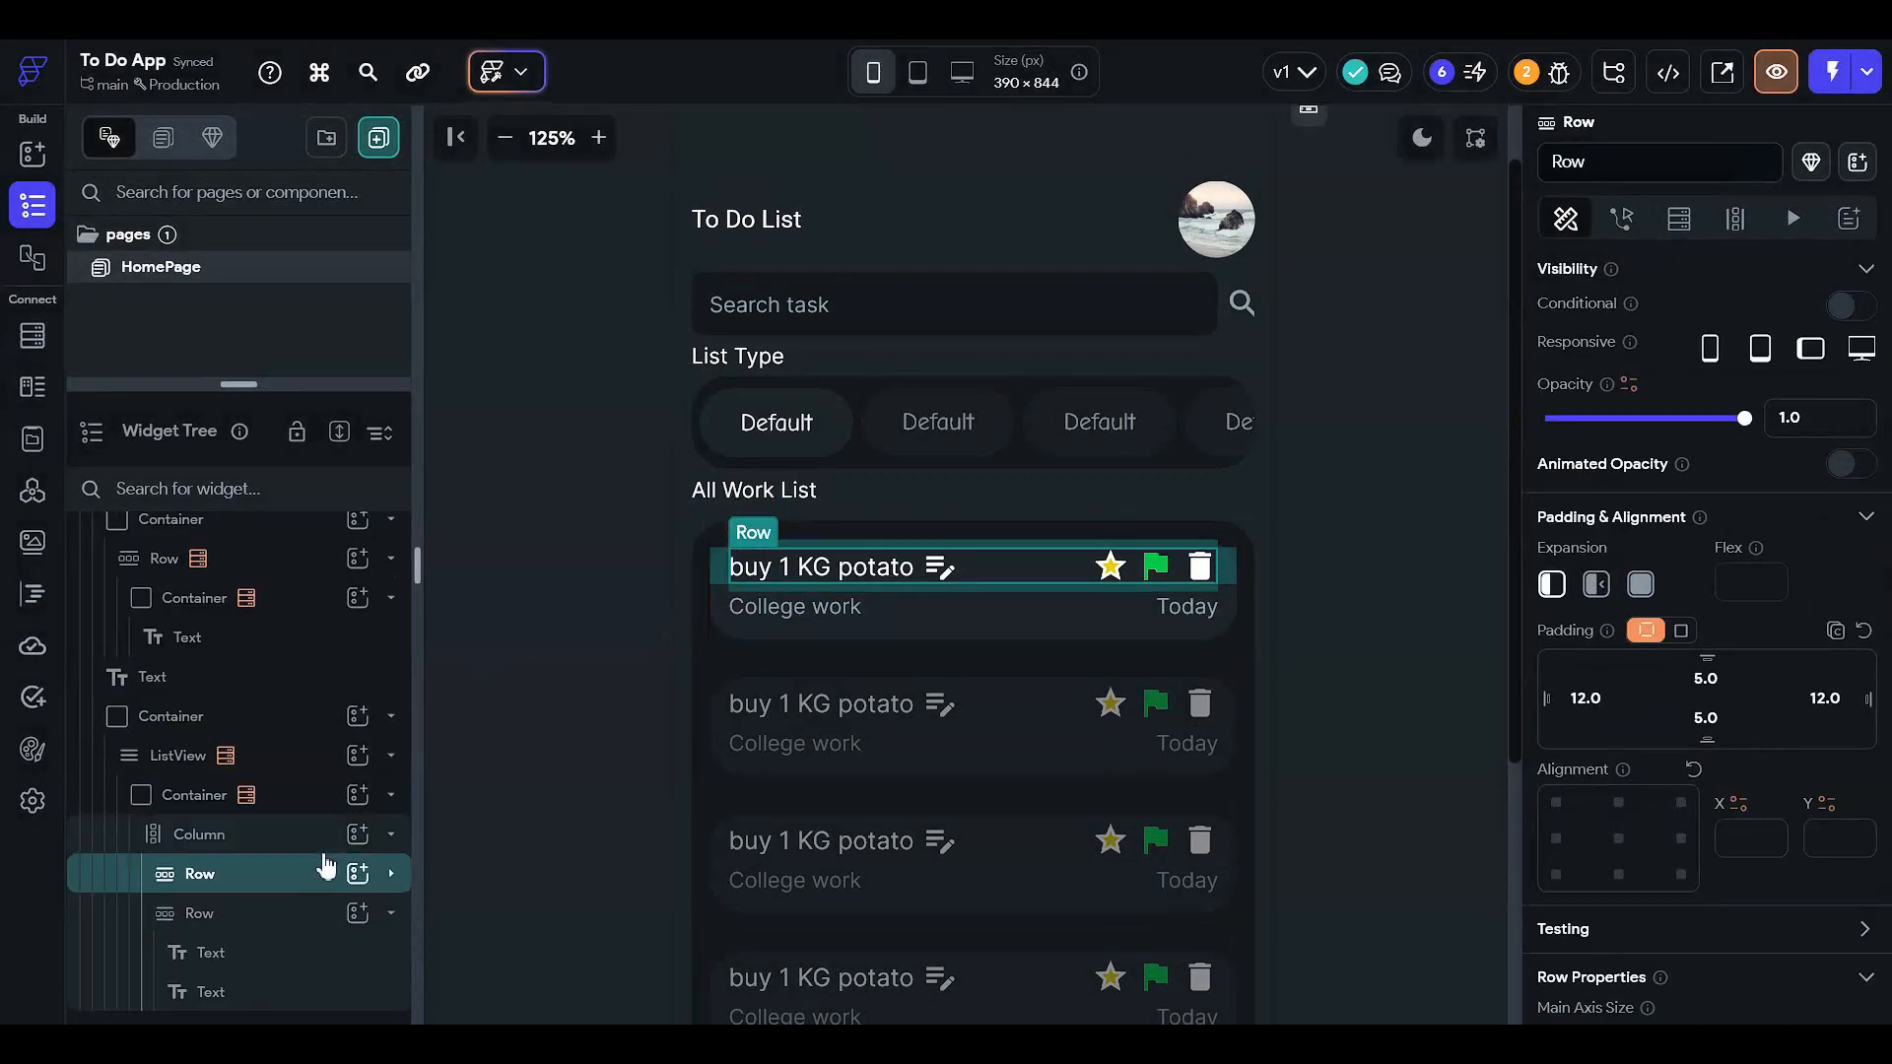
click(271, 918)
click(273, 926)
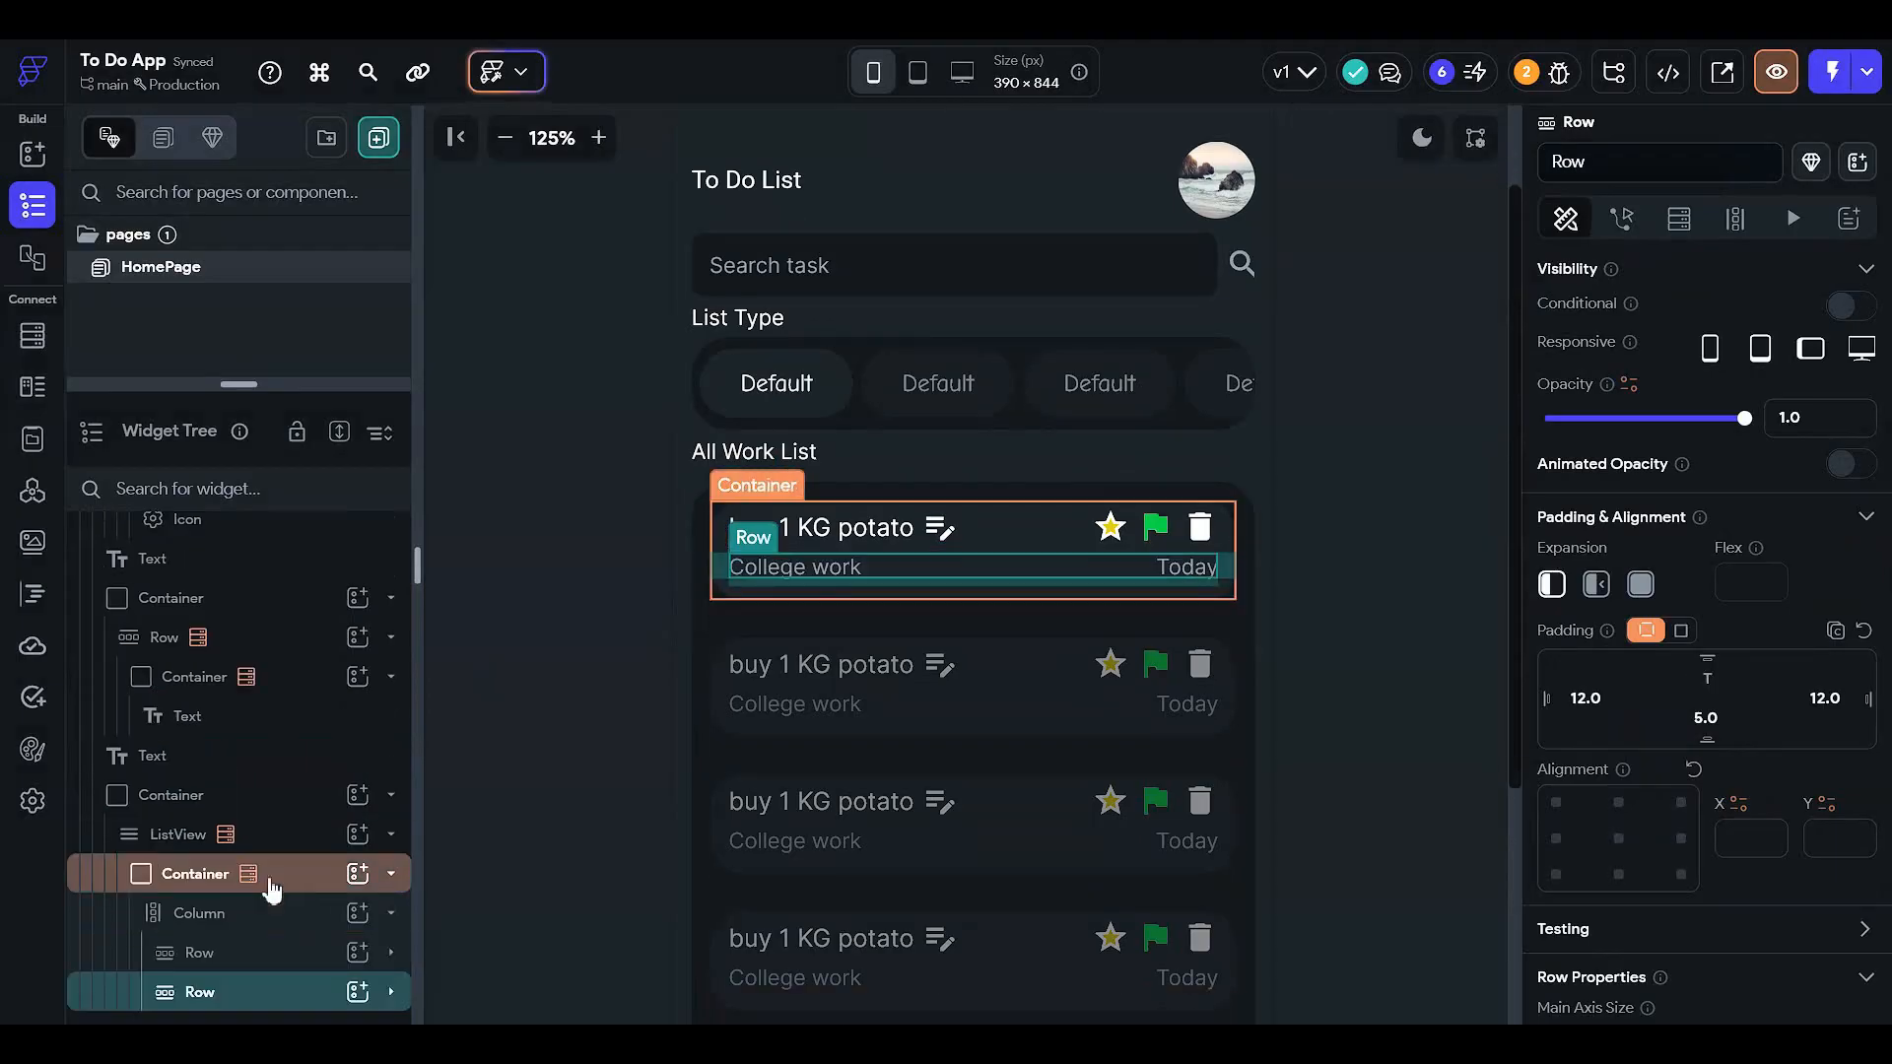
- Bind the title text to taskTitle and the subtitle text to taskType
click(878, 526)
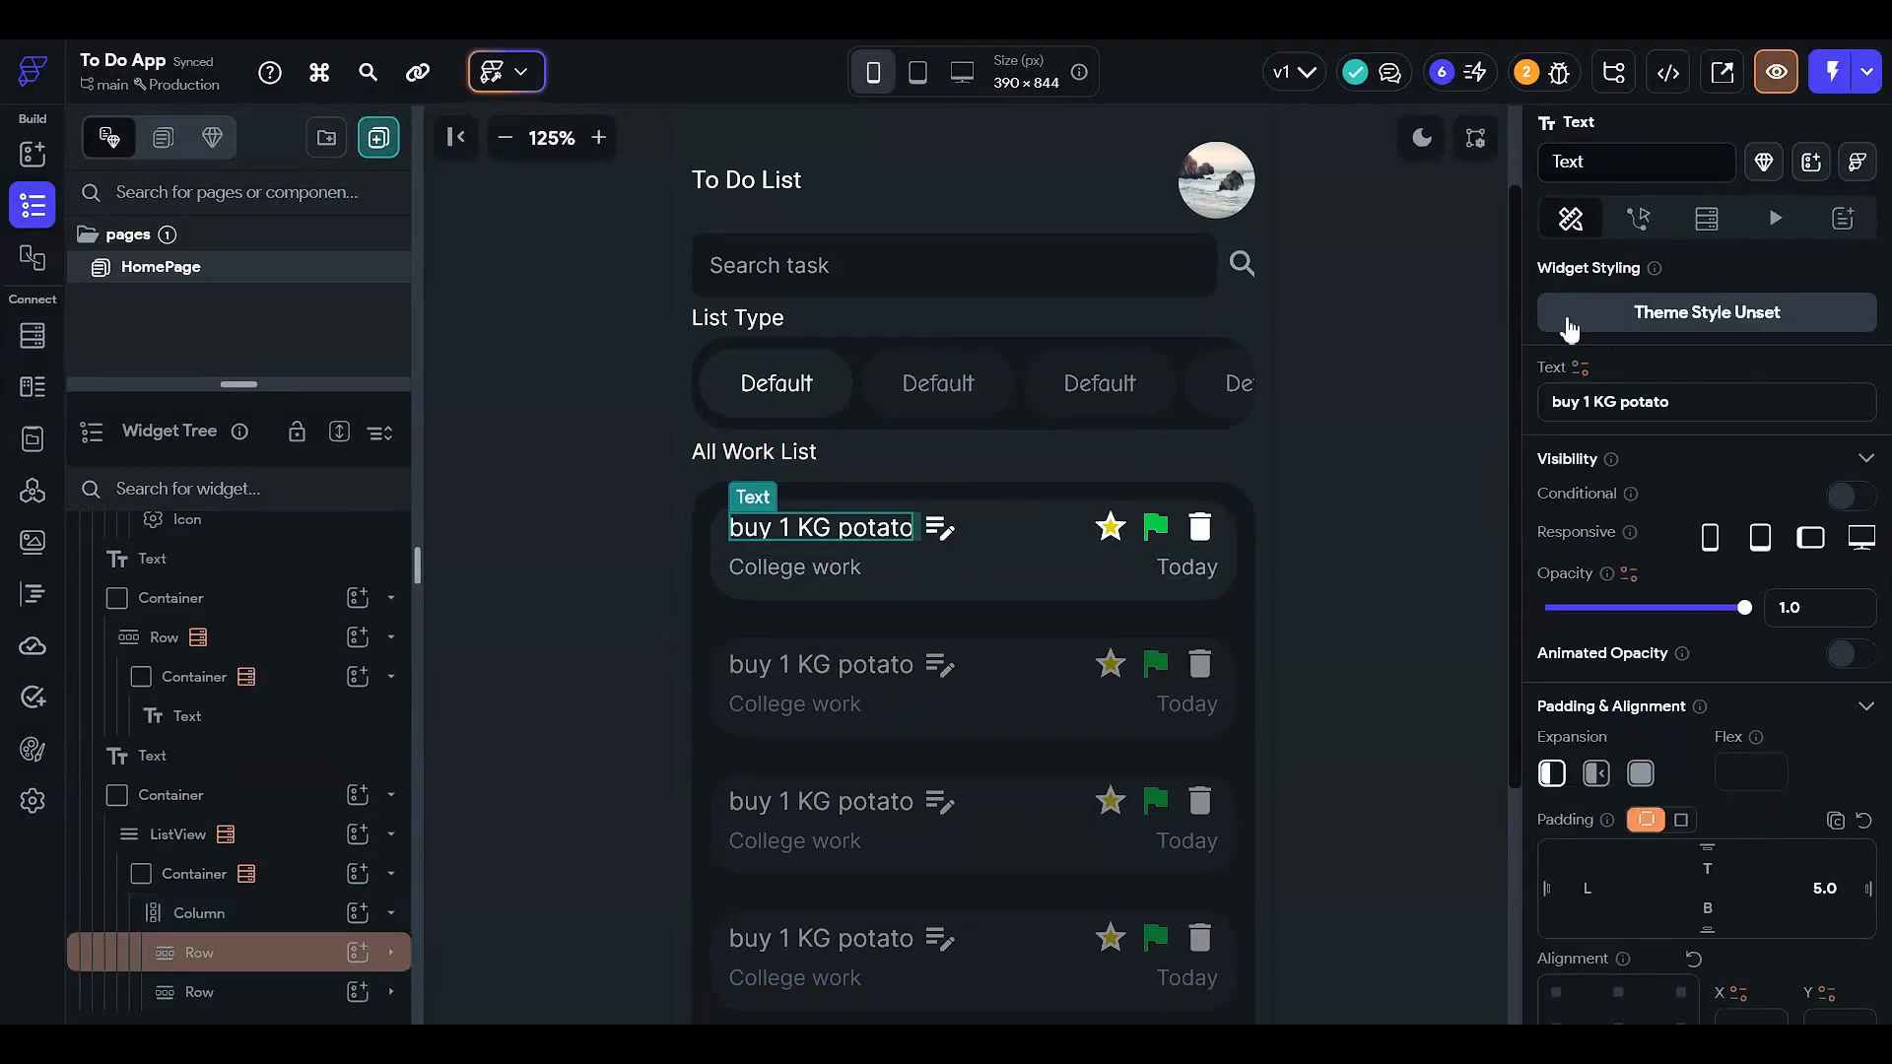
click(1581, 368)
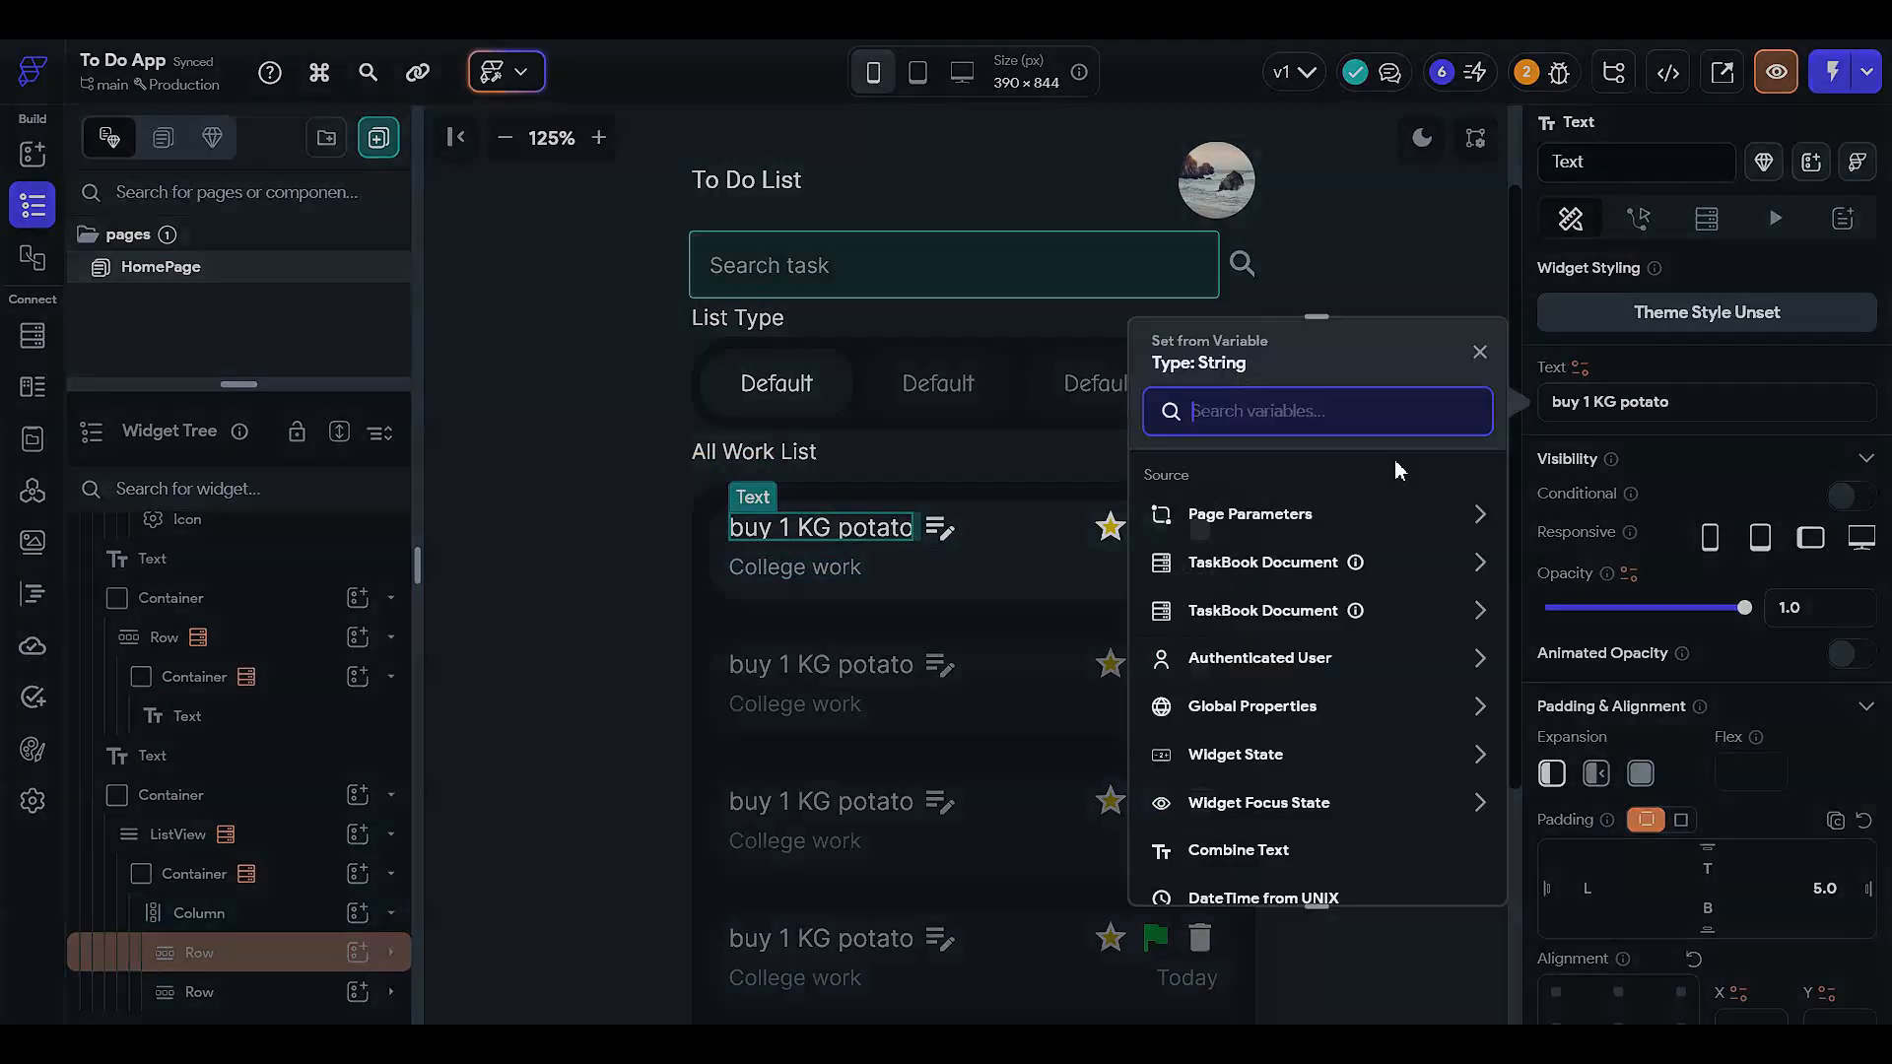
click(1262, 564)
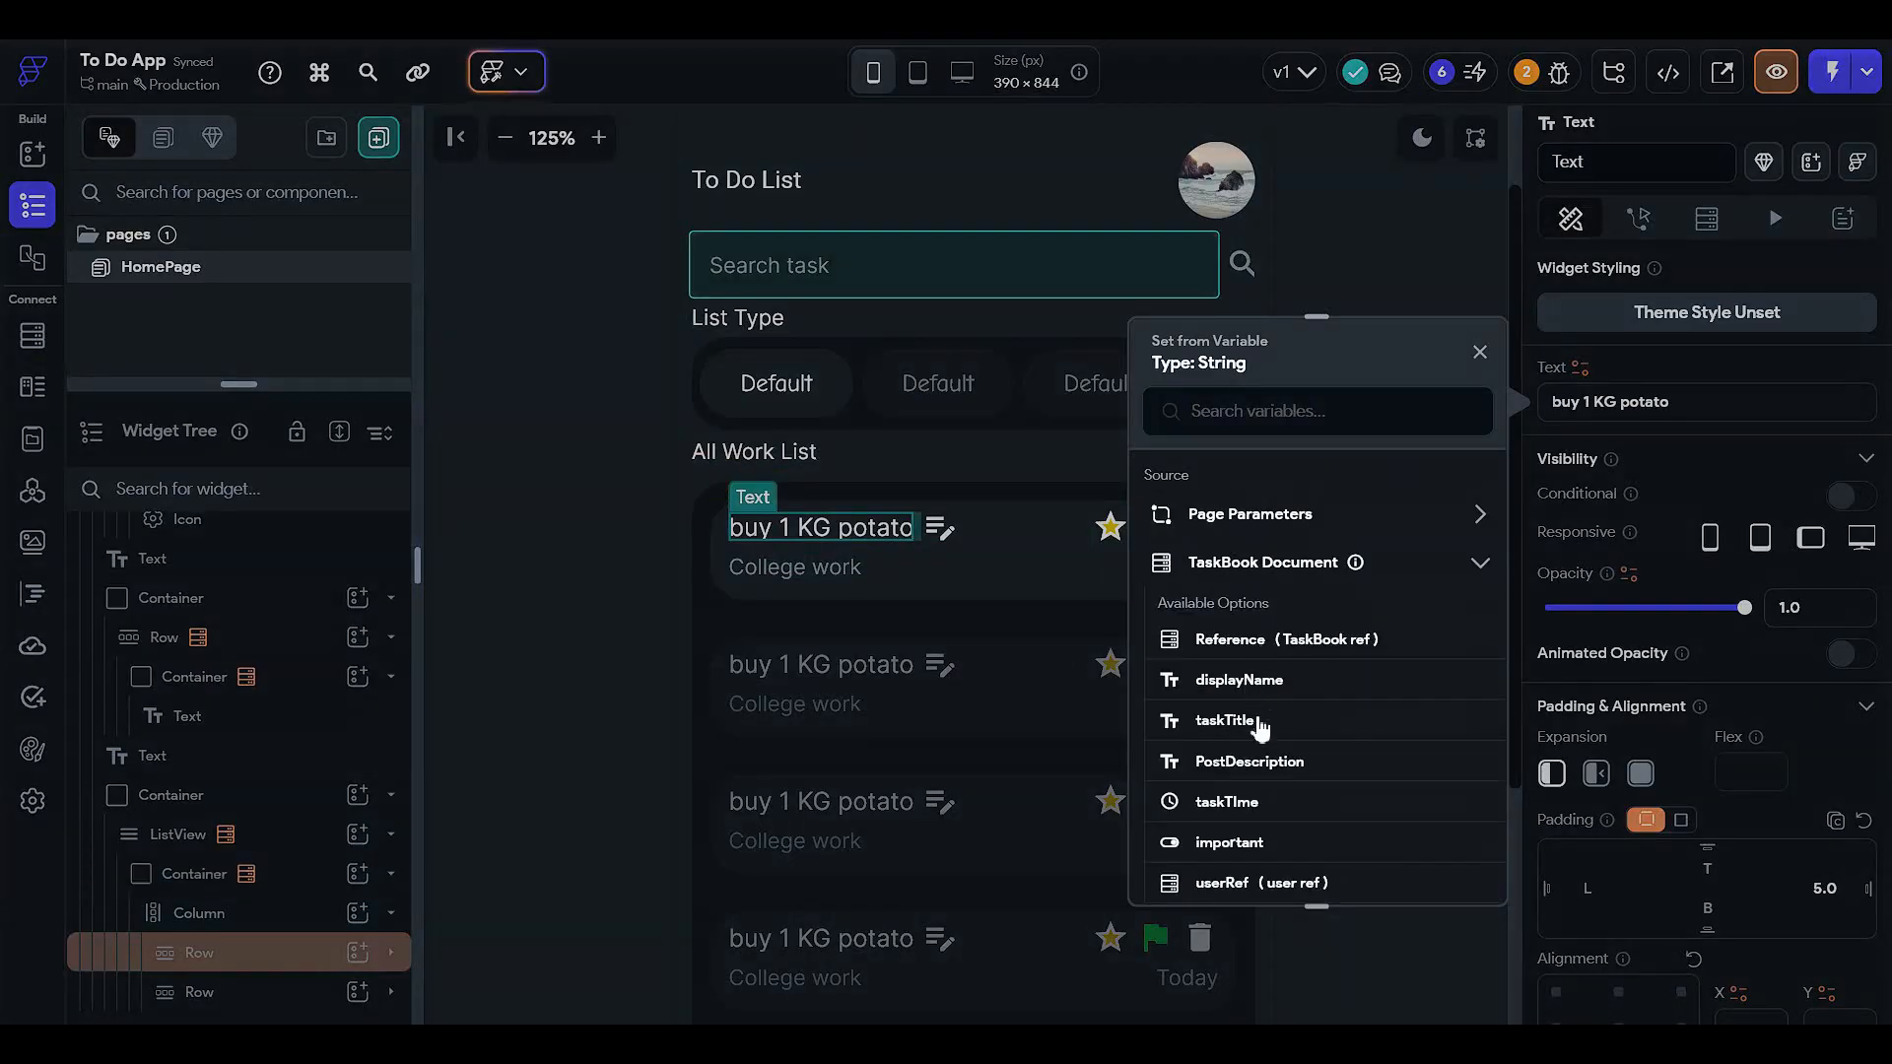
click(1225, 720)
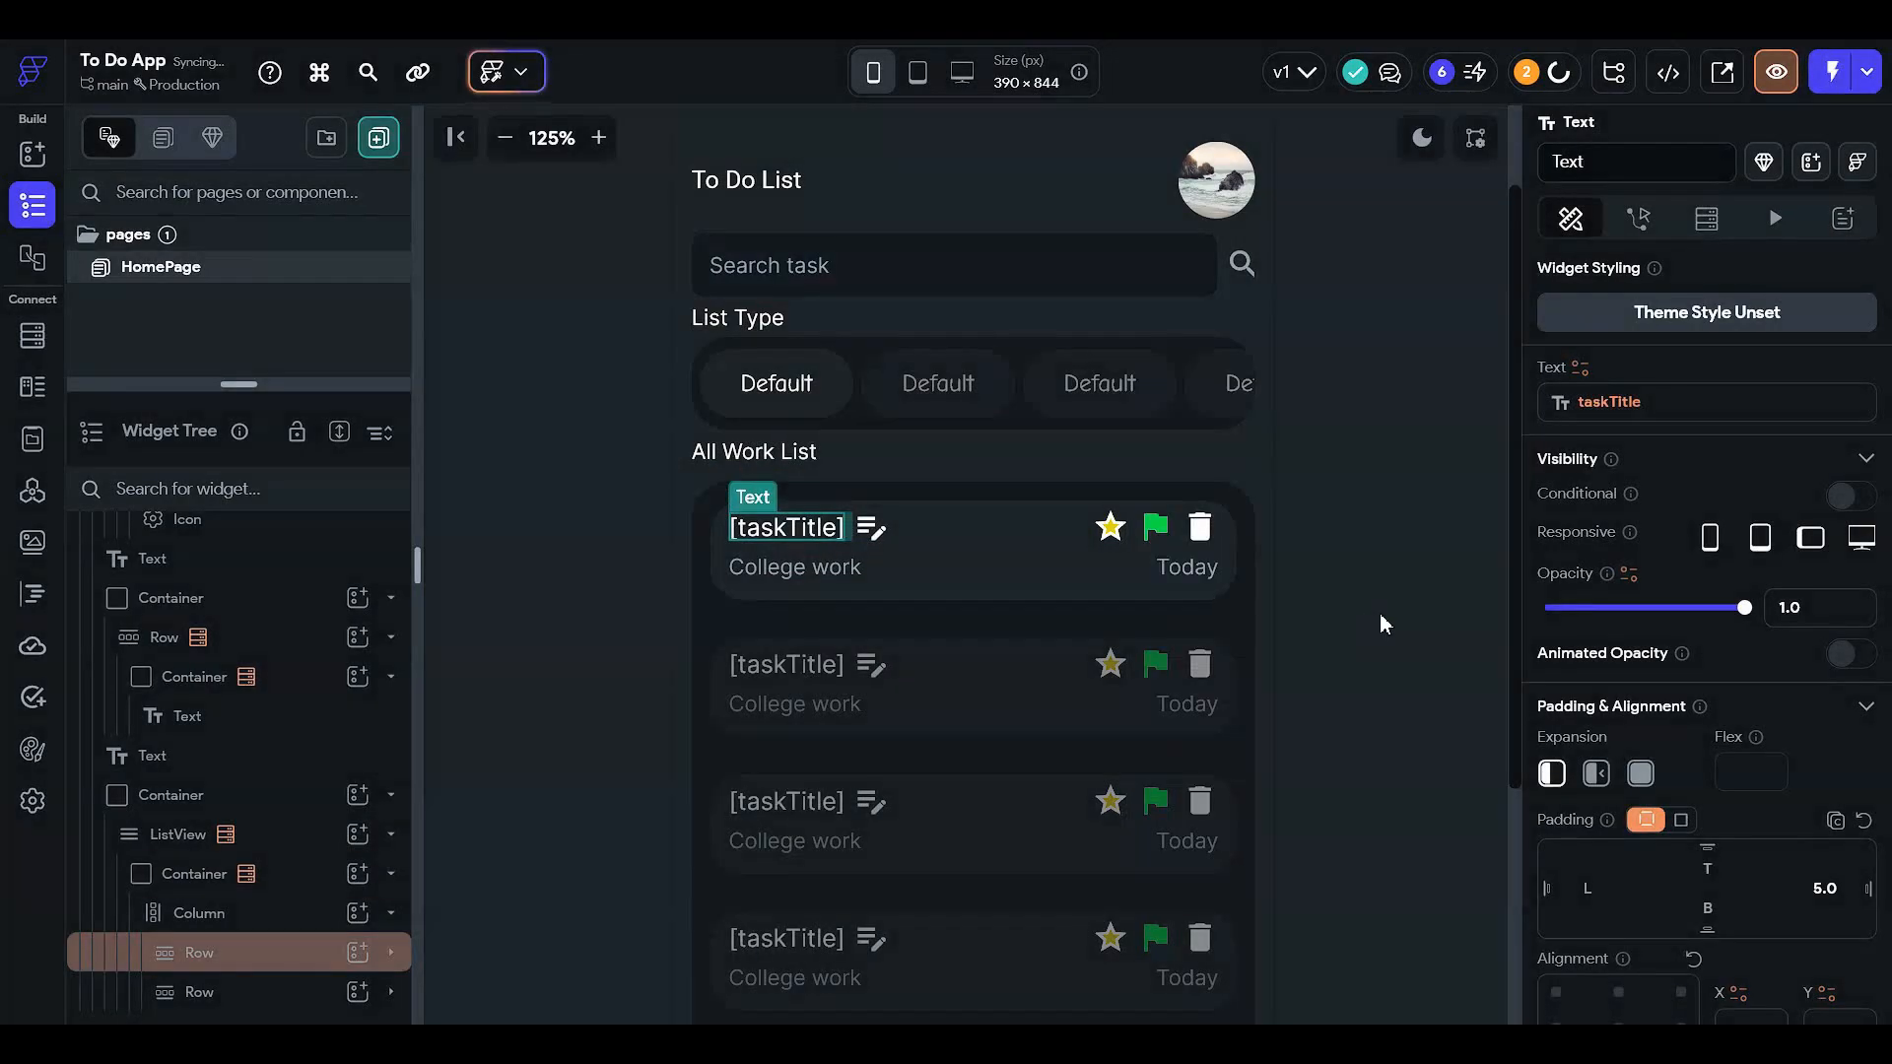
click(826, 565)
click(1580, 373)
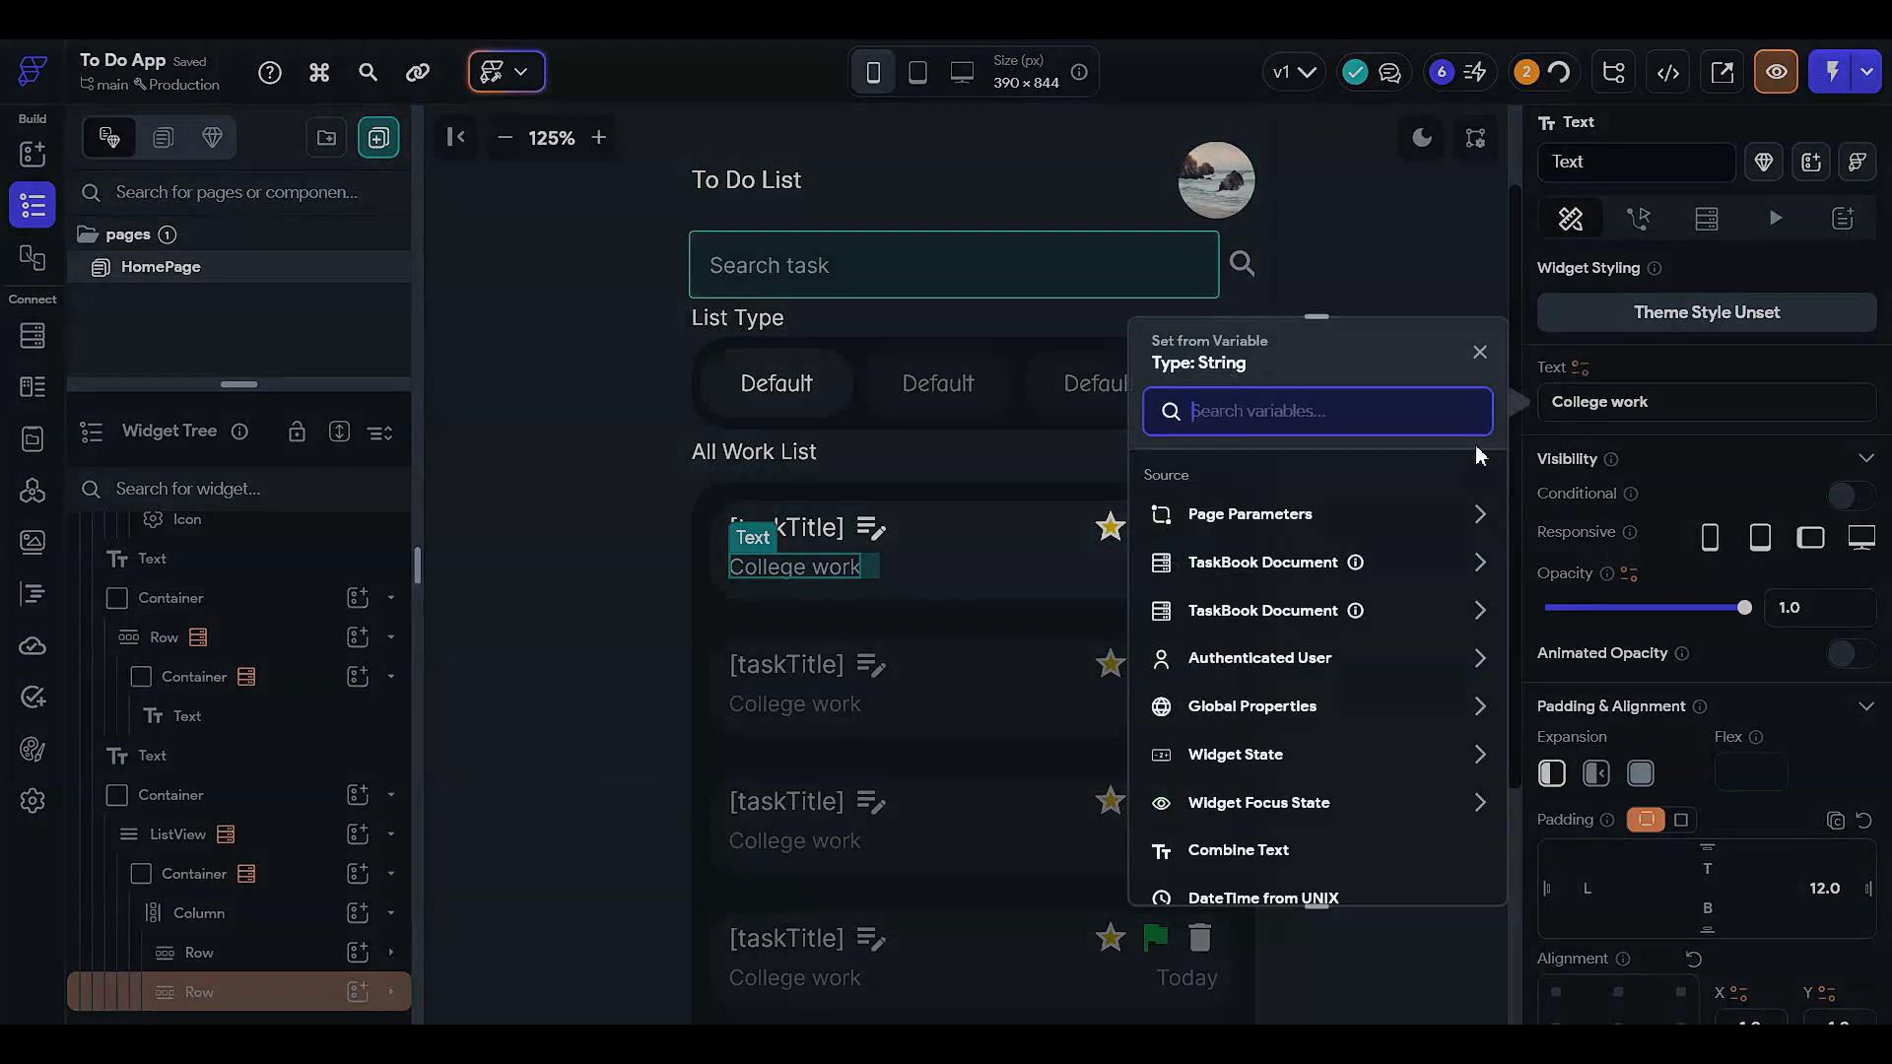
click(1259, 561)
scroll(1261, 654, down, 3)
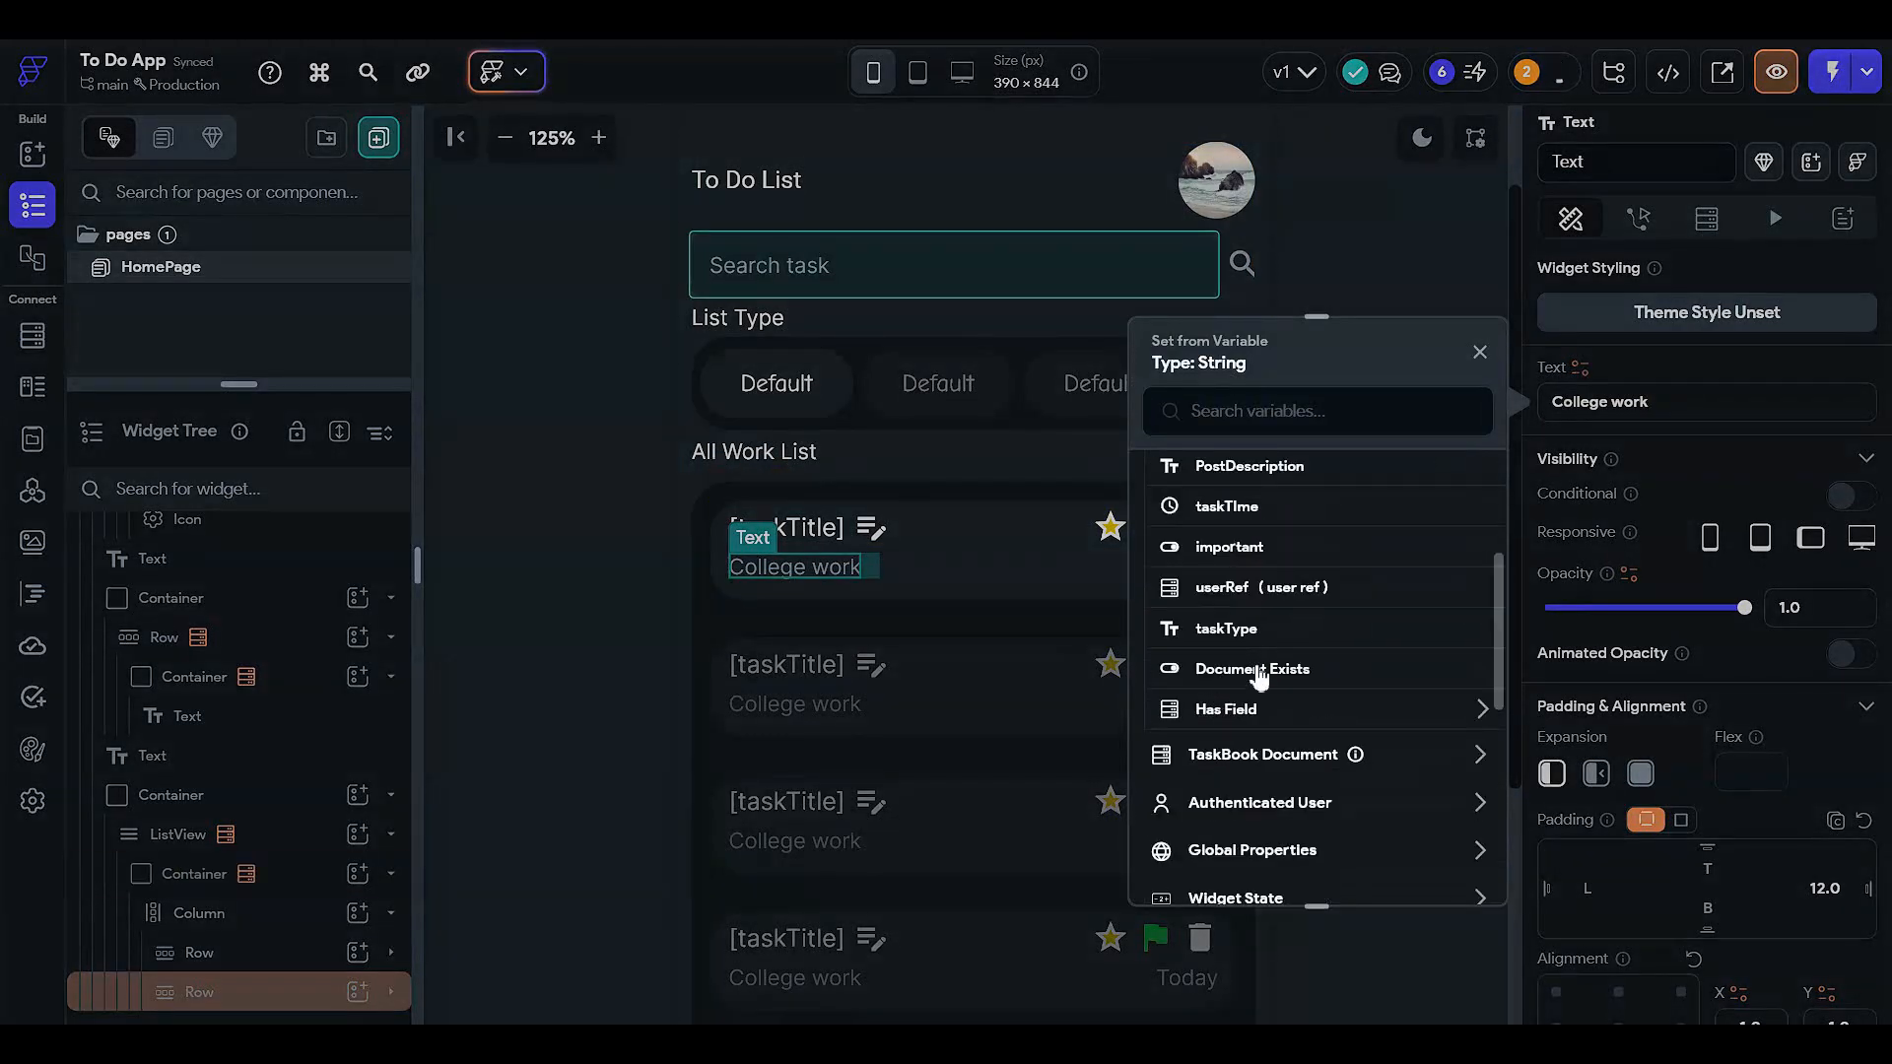
click(1241, 625)
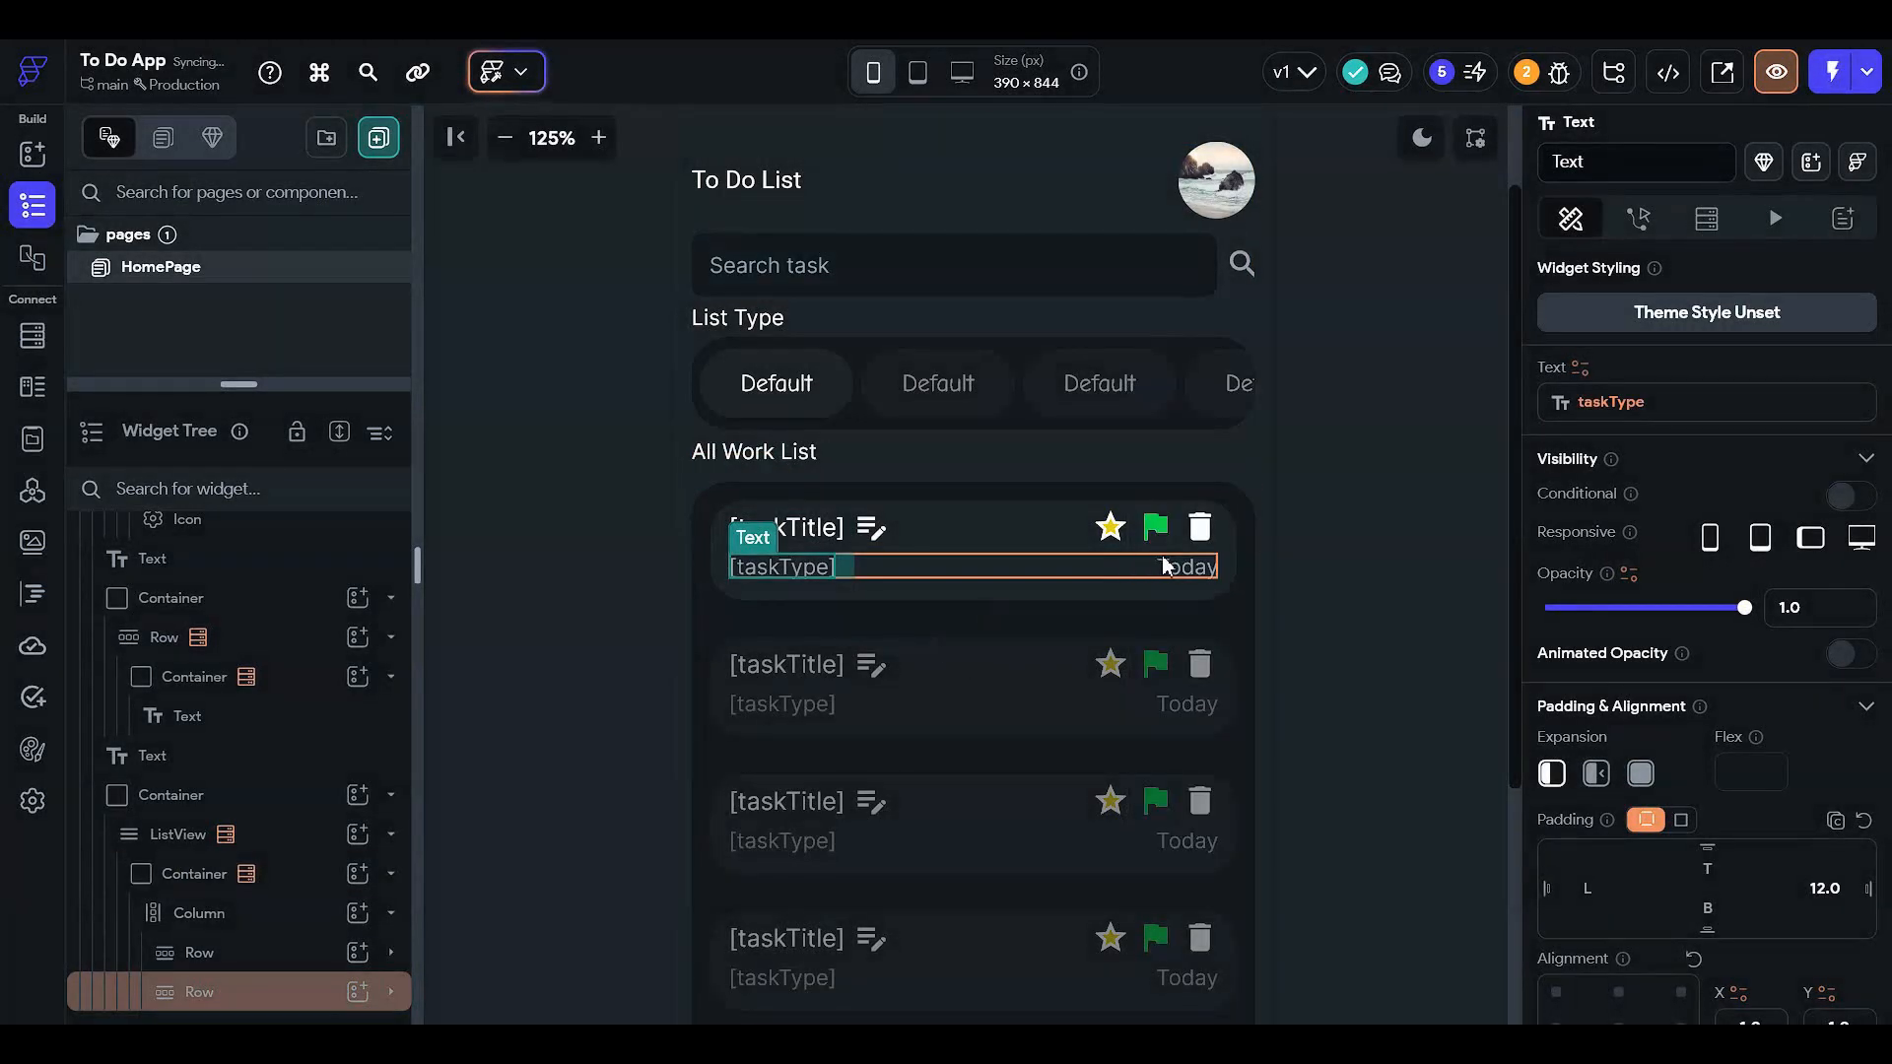
- Bind the date text to taskTIme, formatted as relative DateTime
click(1188, 567)
click(1581, 373)
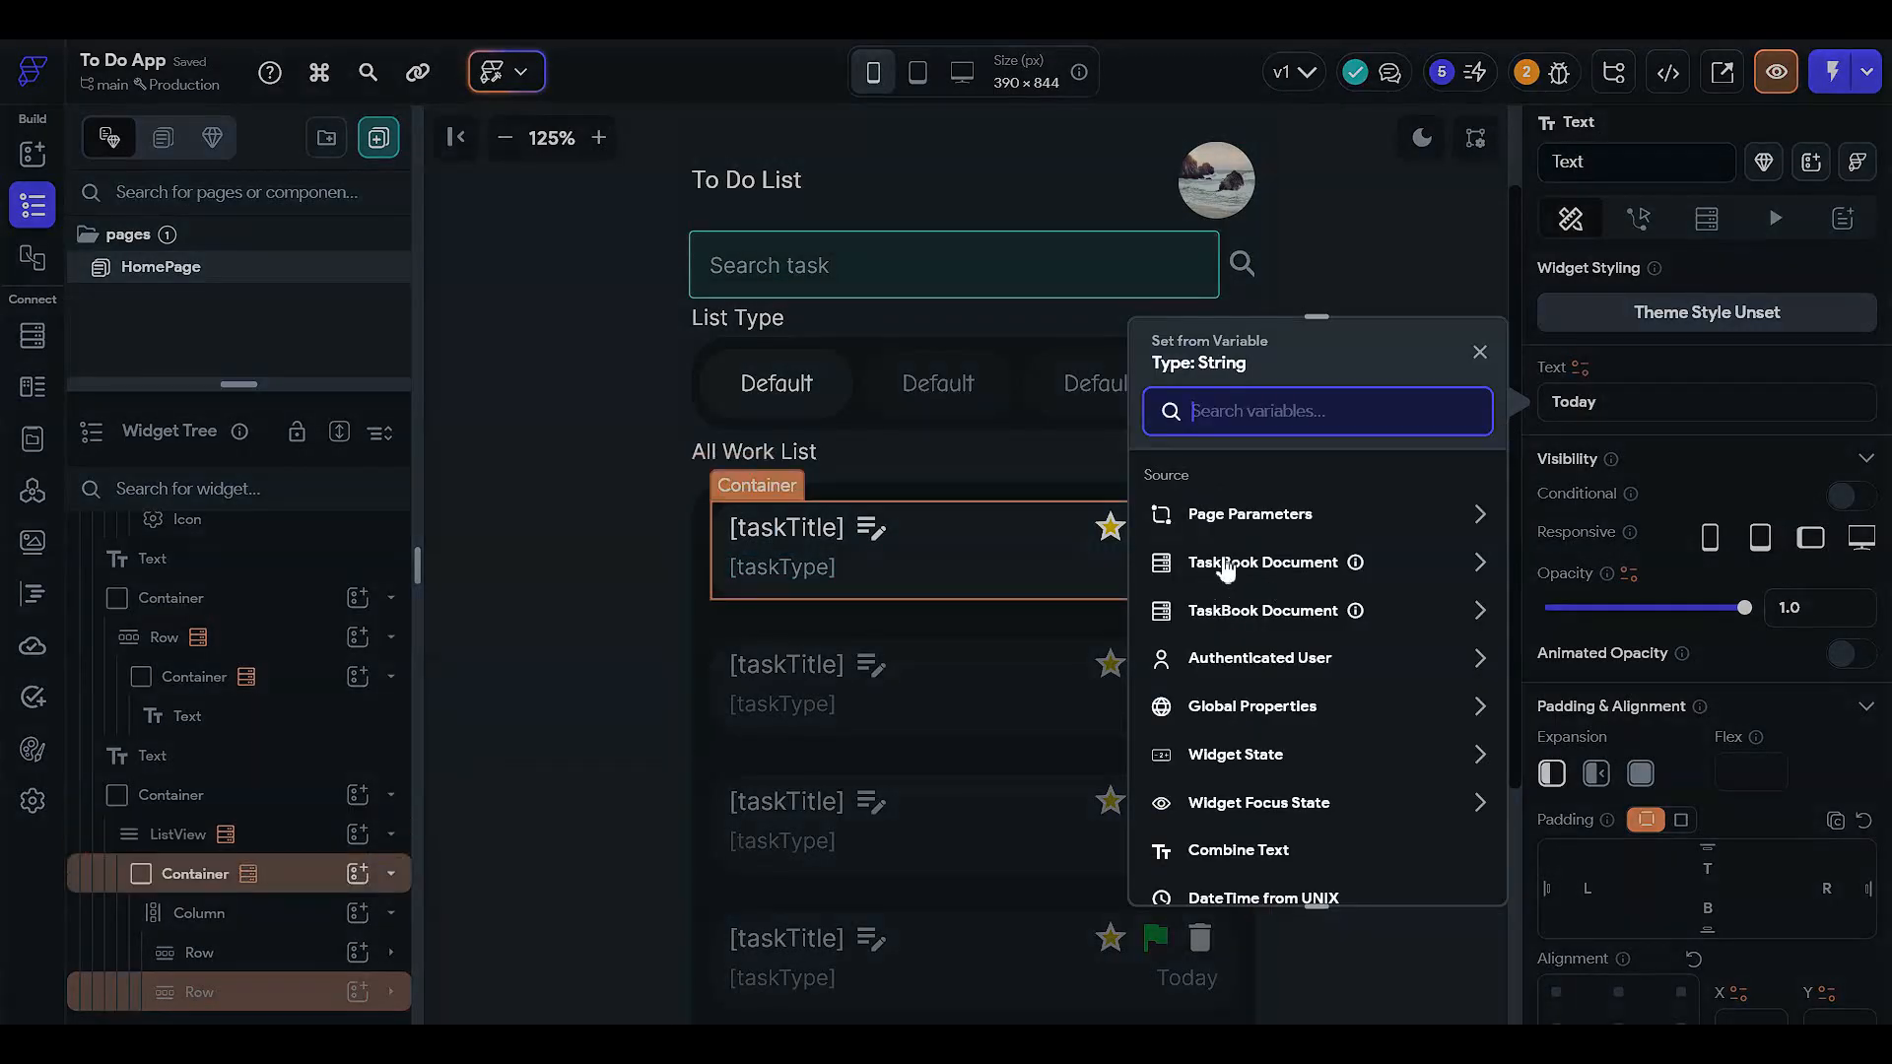
click(1226, 564)
scroll(1245, 600, down, 2)
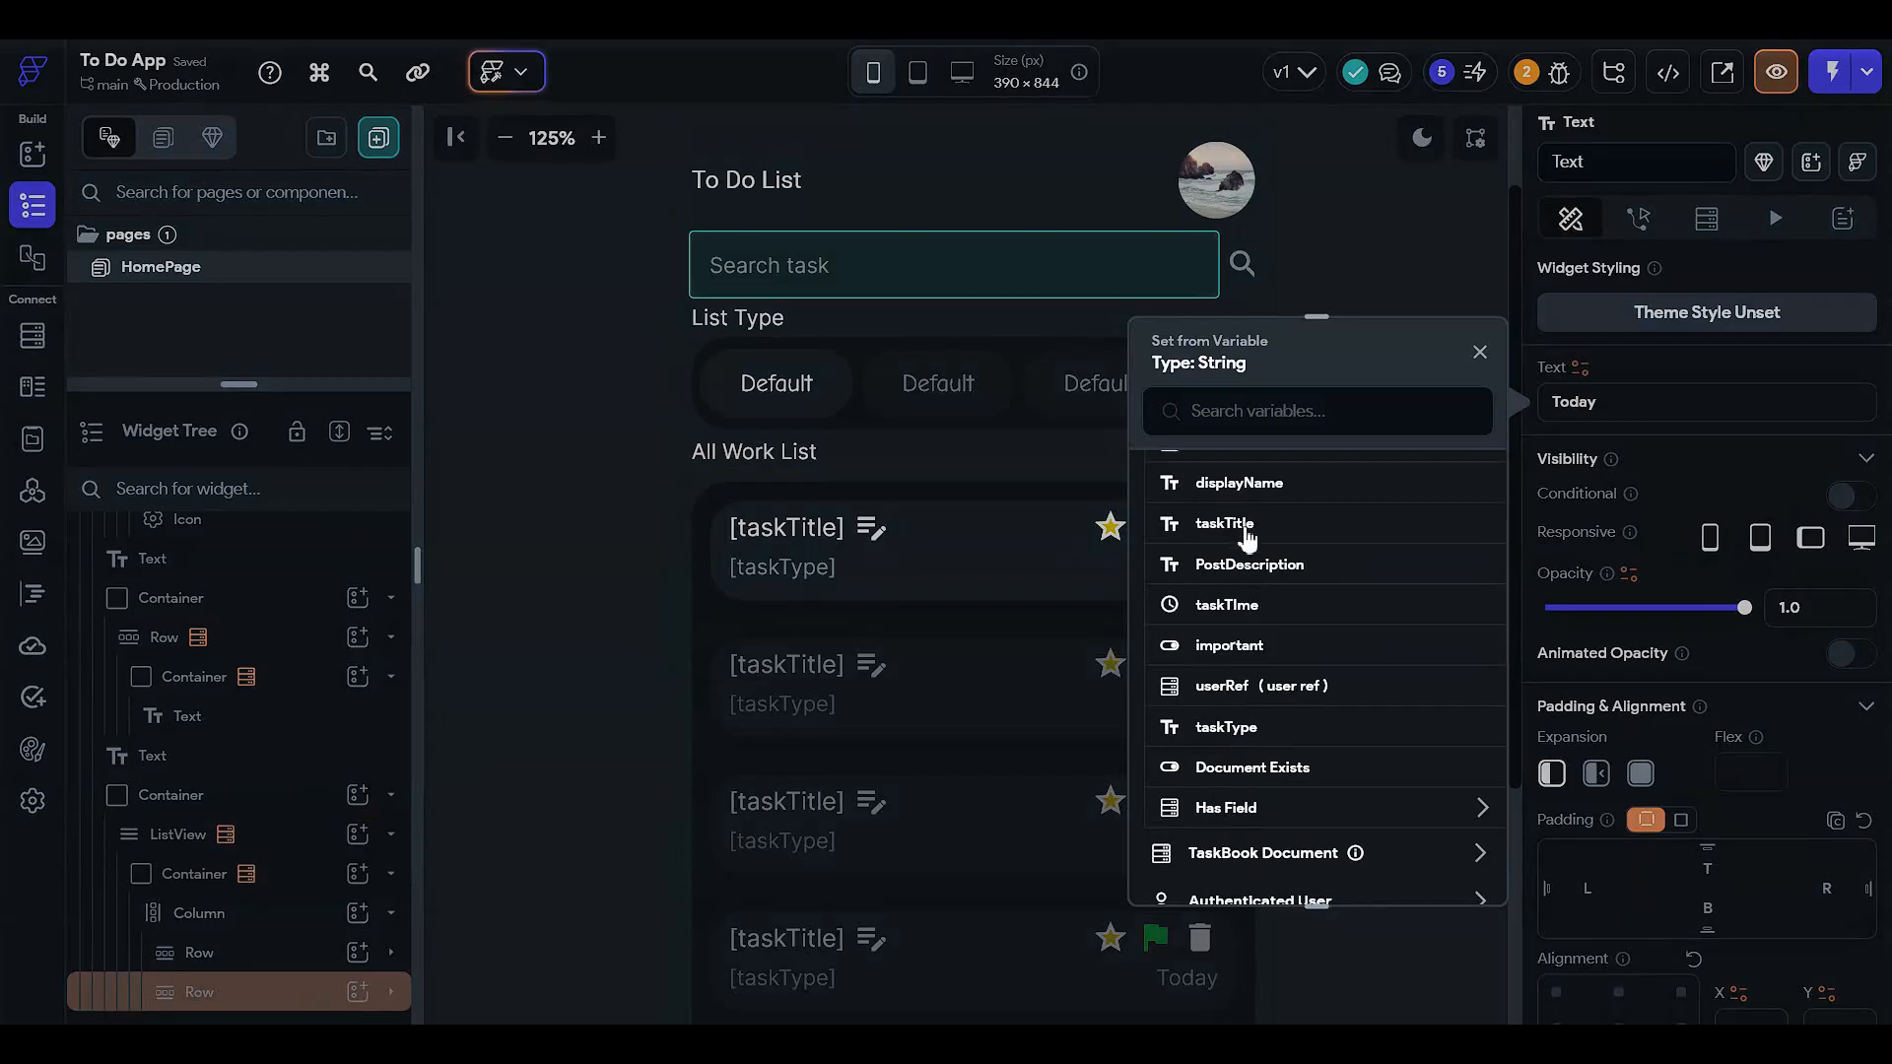
click(1226, 605)
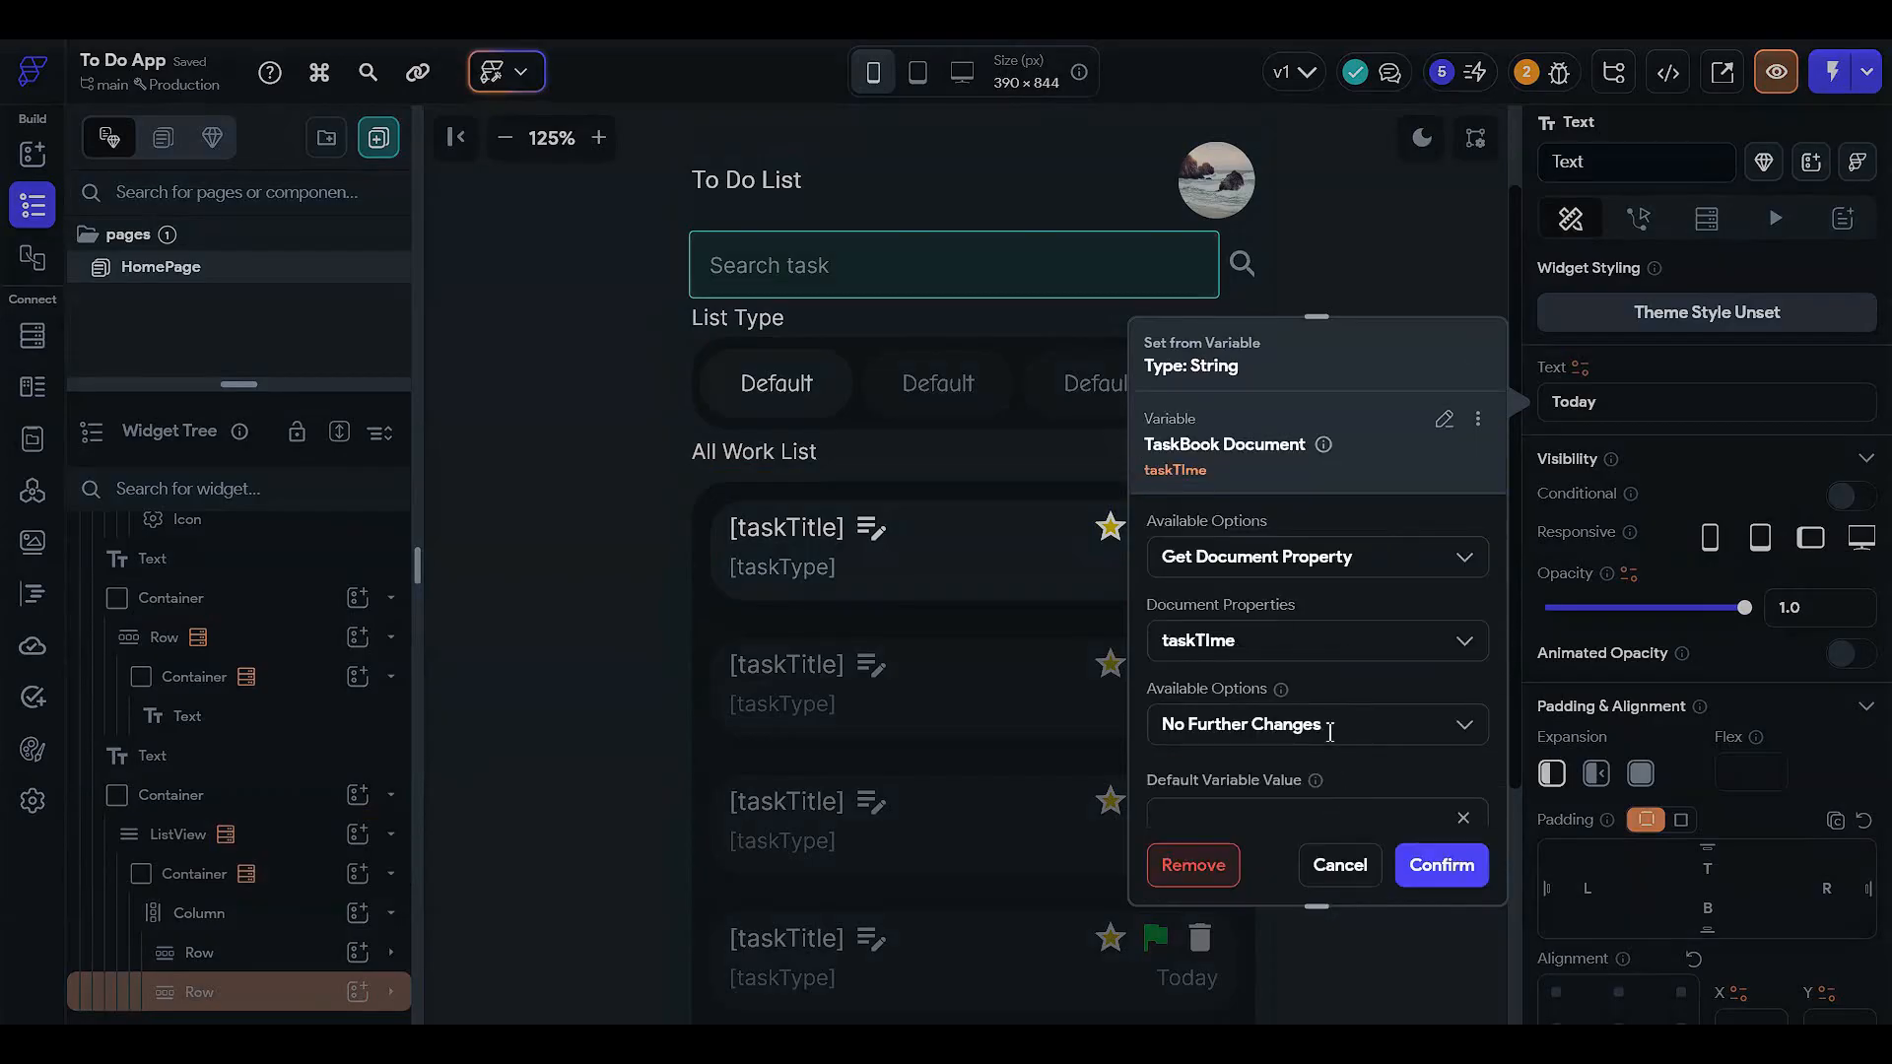
click(1329, 732)
click(1271, 655)
click(1311, 686)
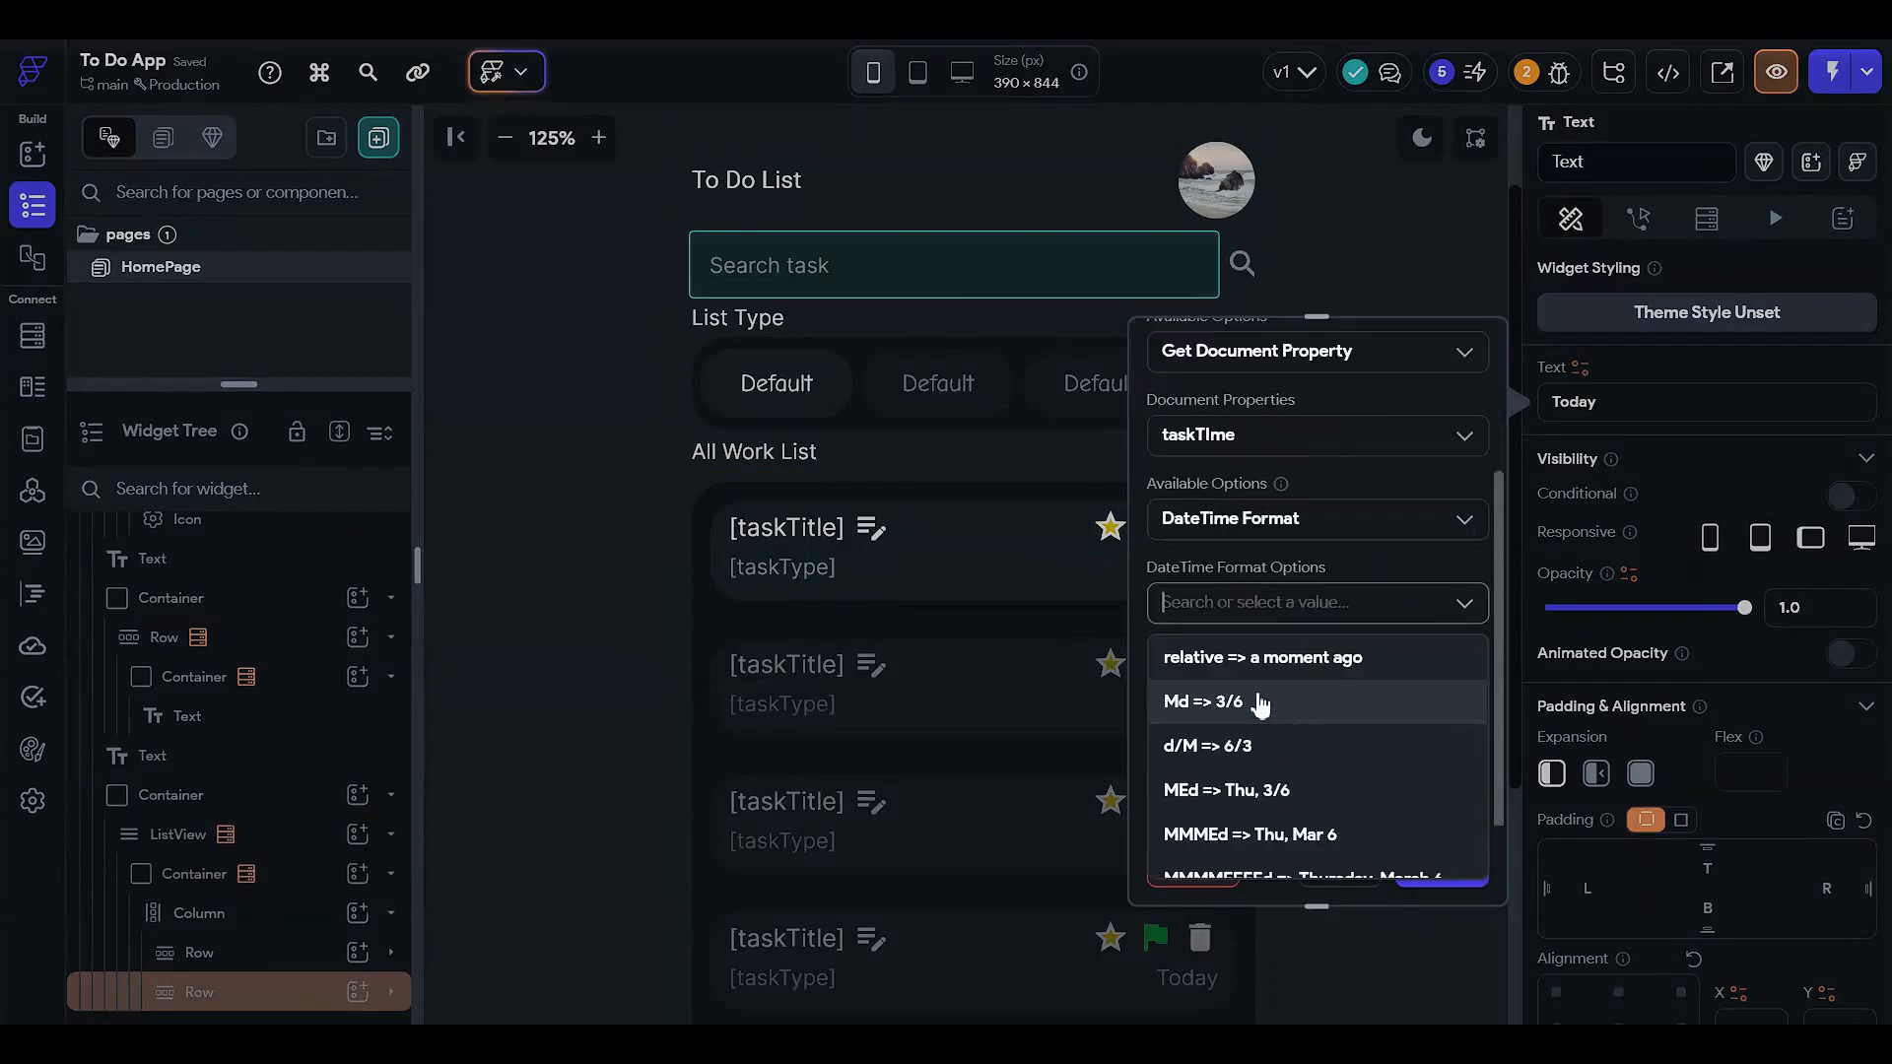
click(1261, 657)
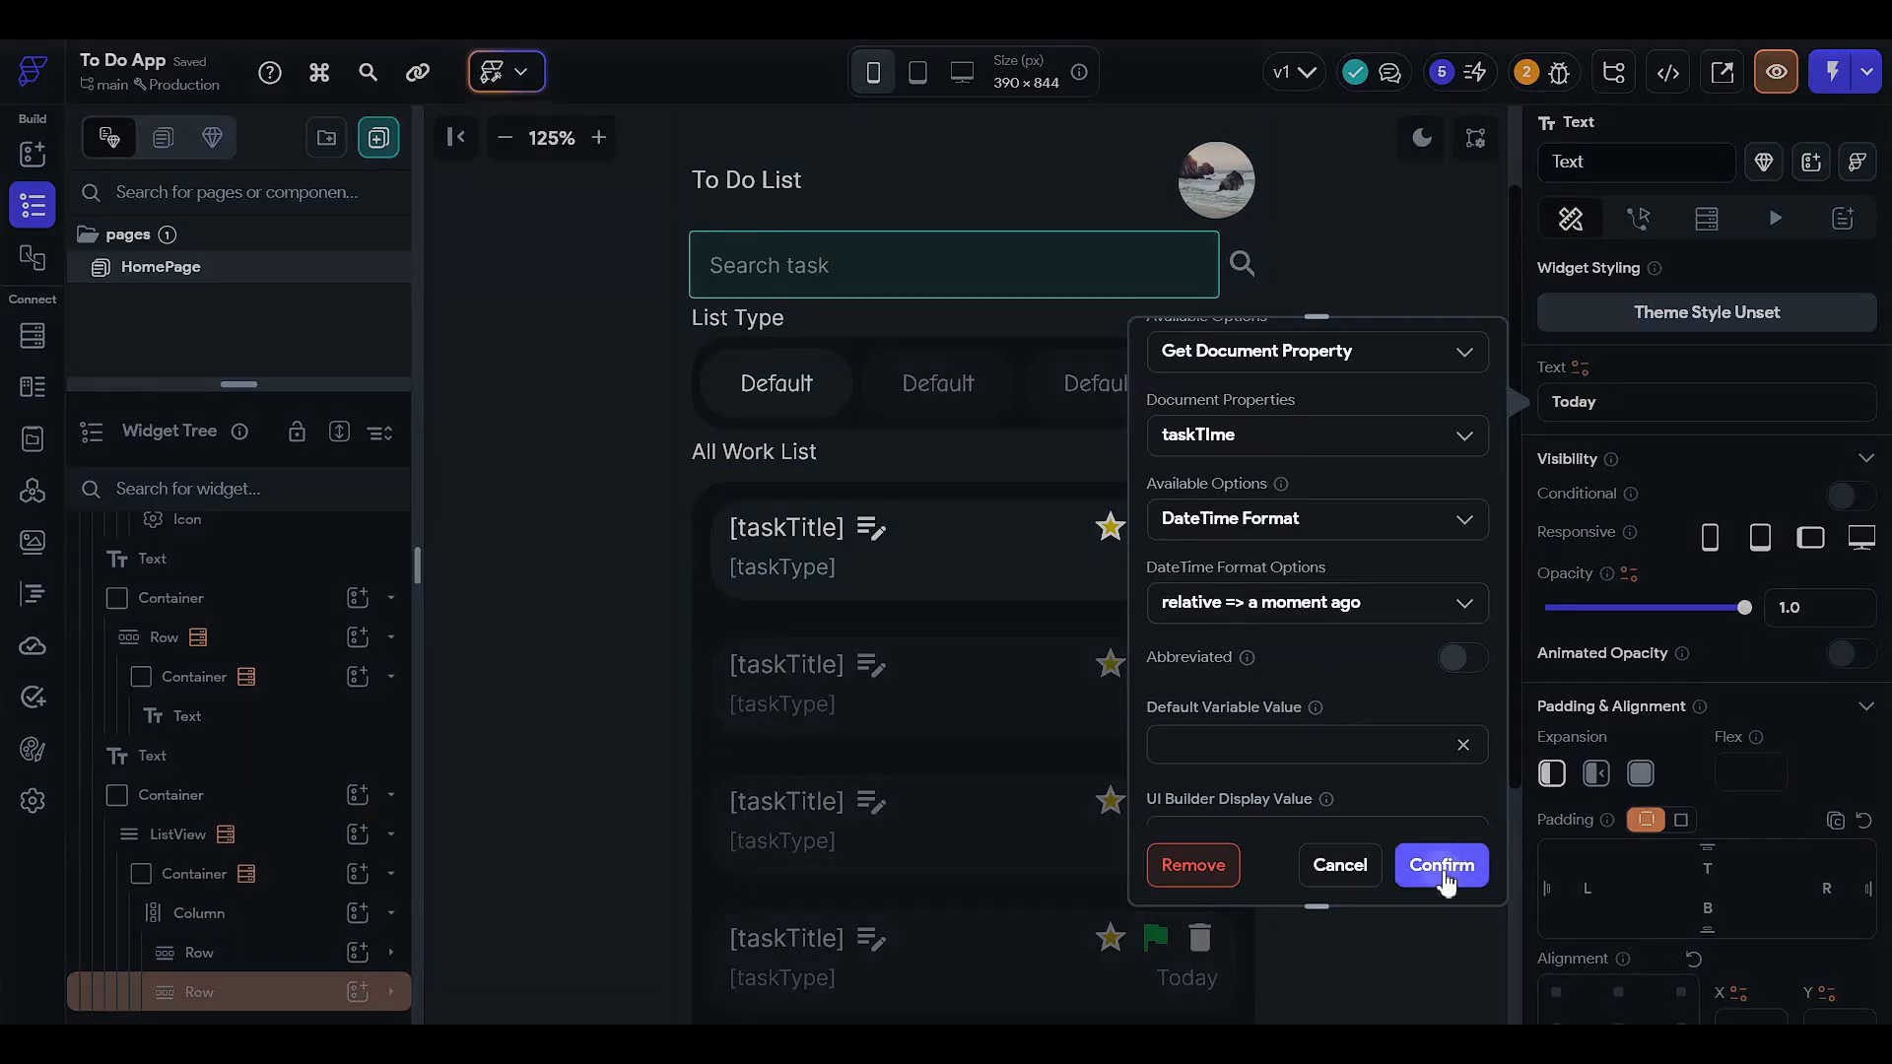
click(1442, 867)
click(1338, 660)
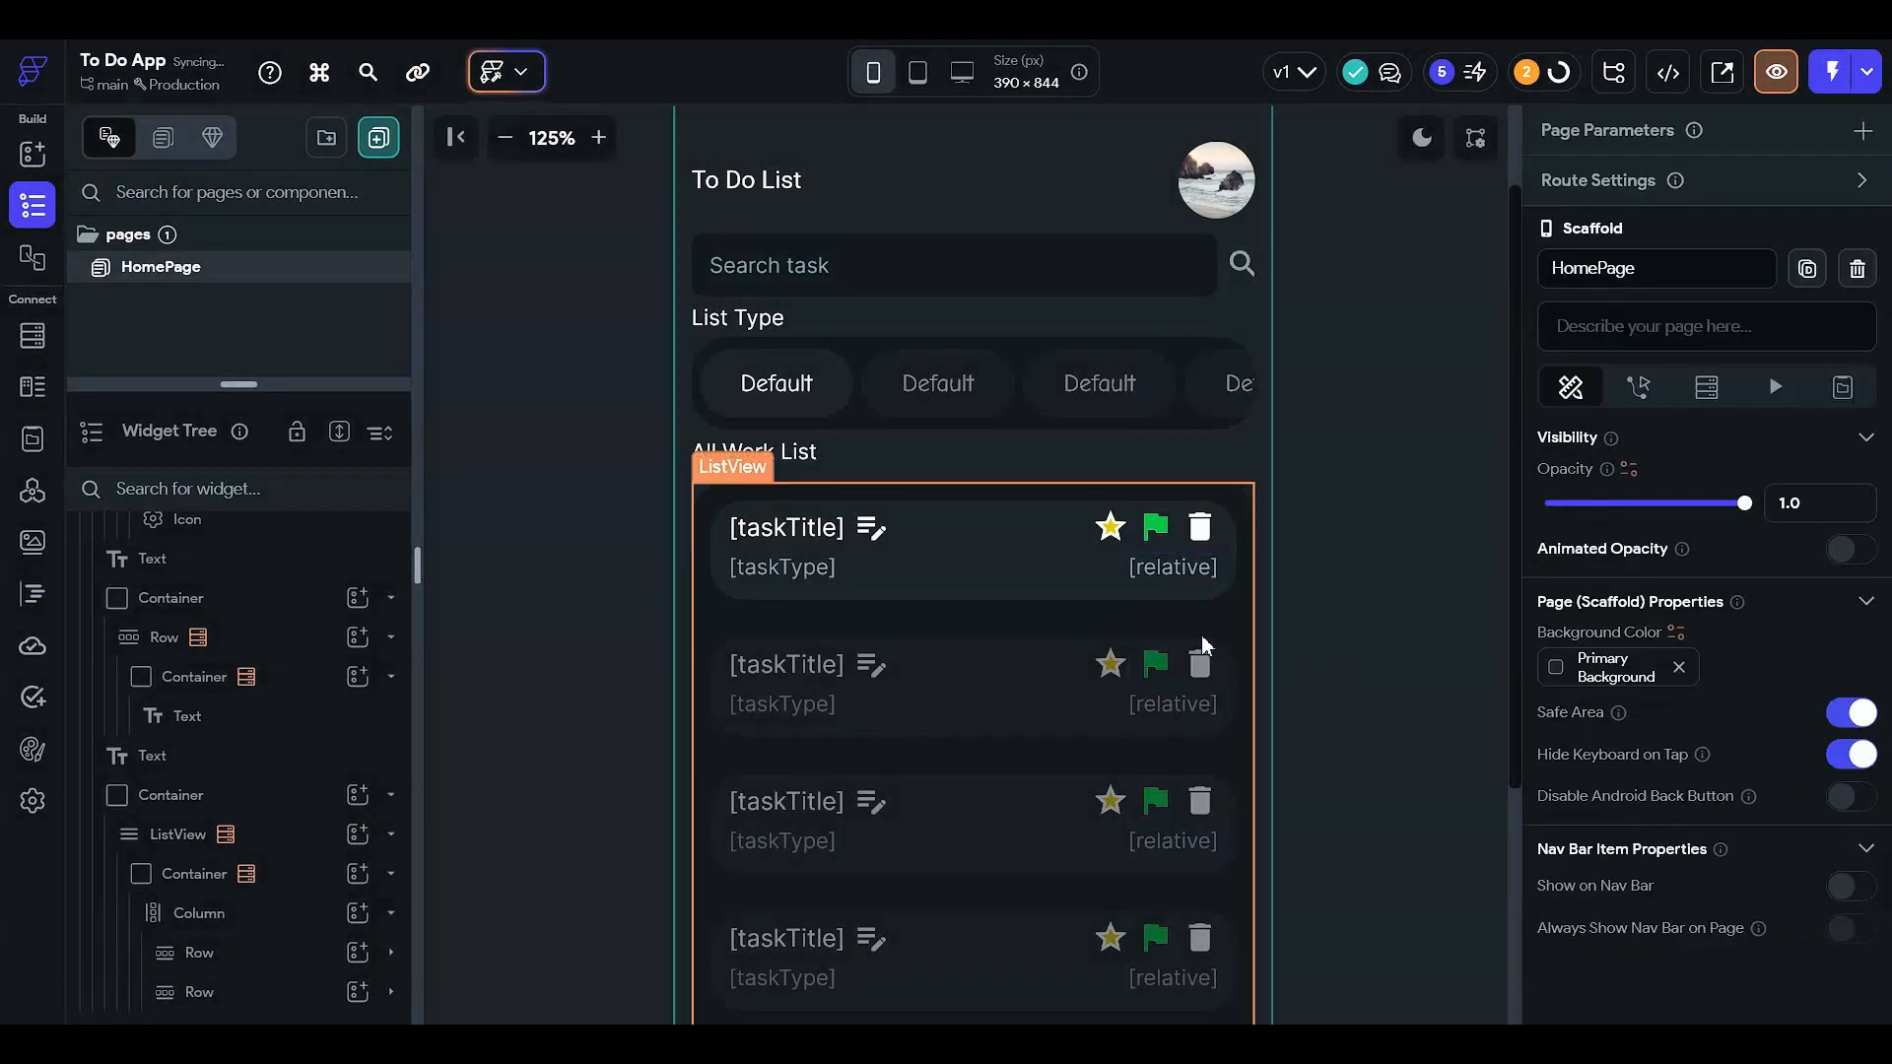
- Inspect the first card's star and trash icons, then zoom the canvas out to the whole page
scroll(744, 468, up, 1)
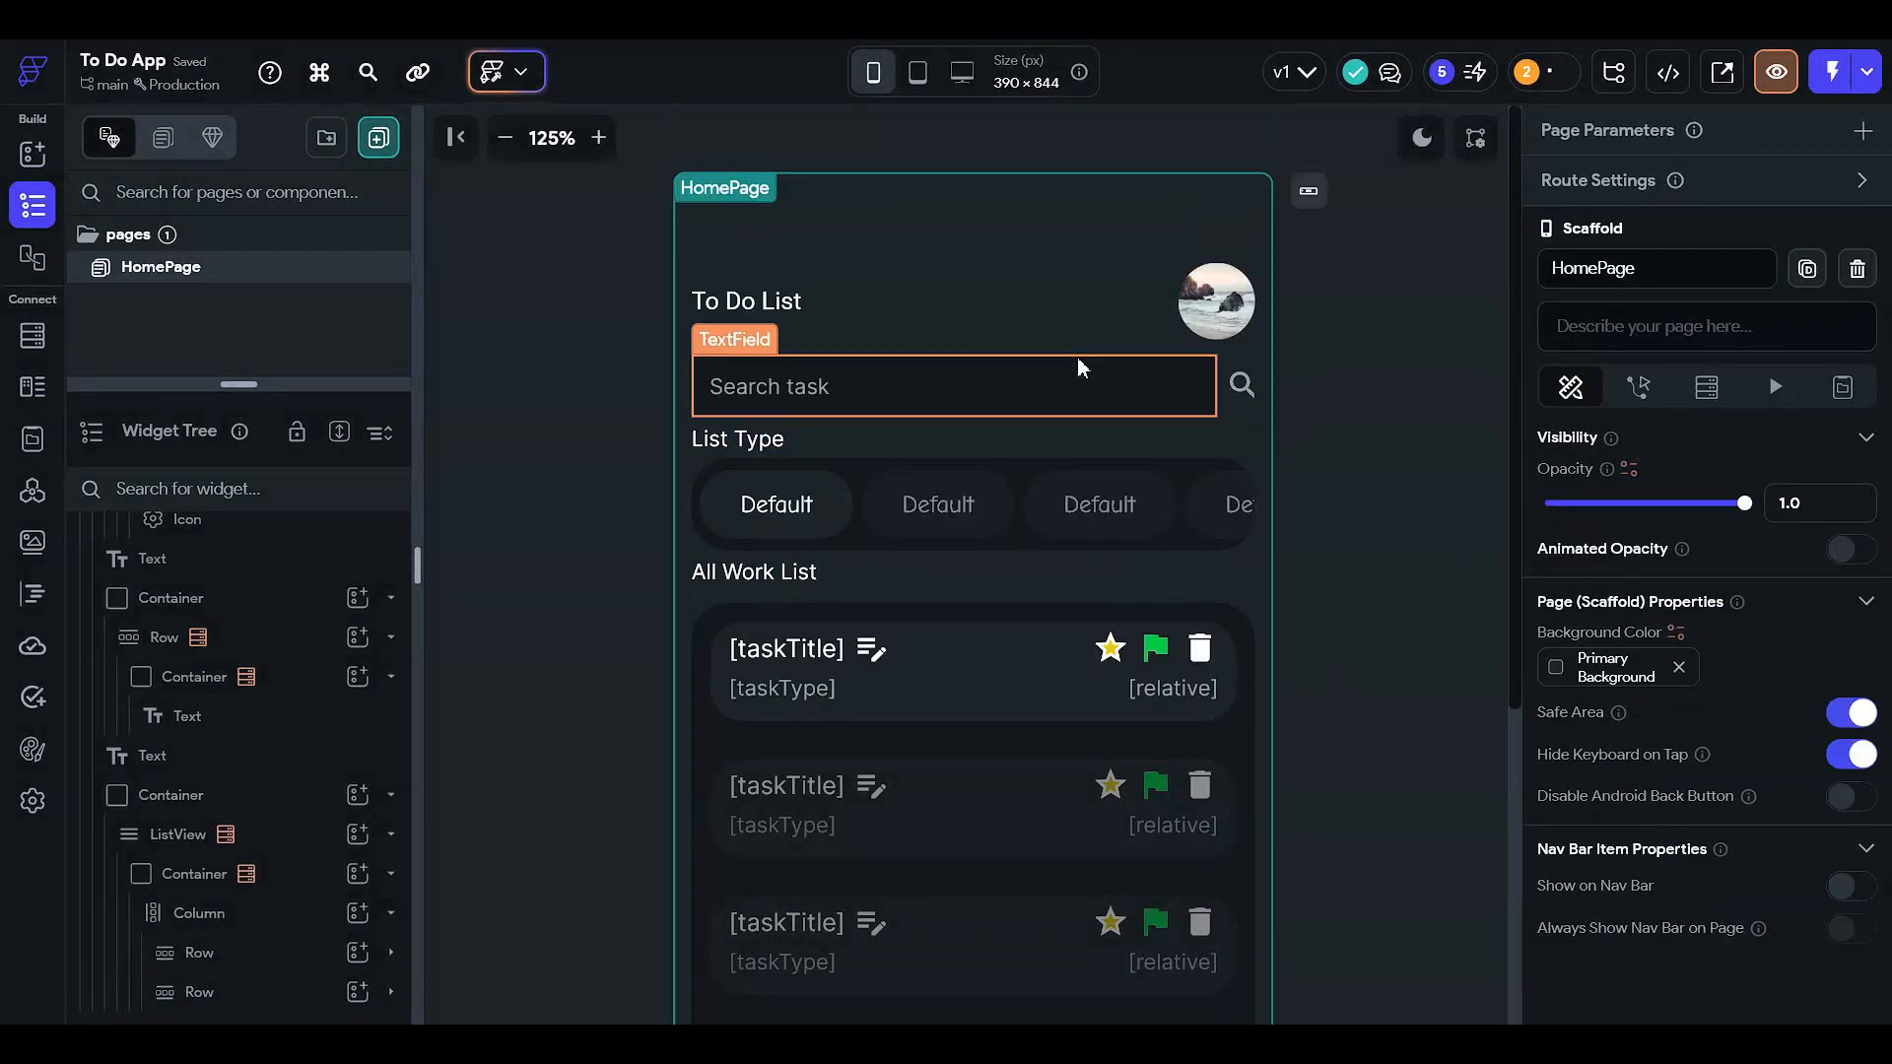
scroll(1103, 631, down, 2)
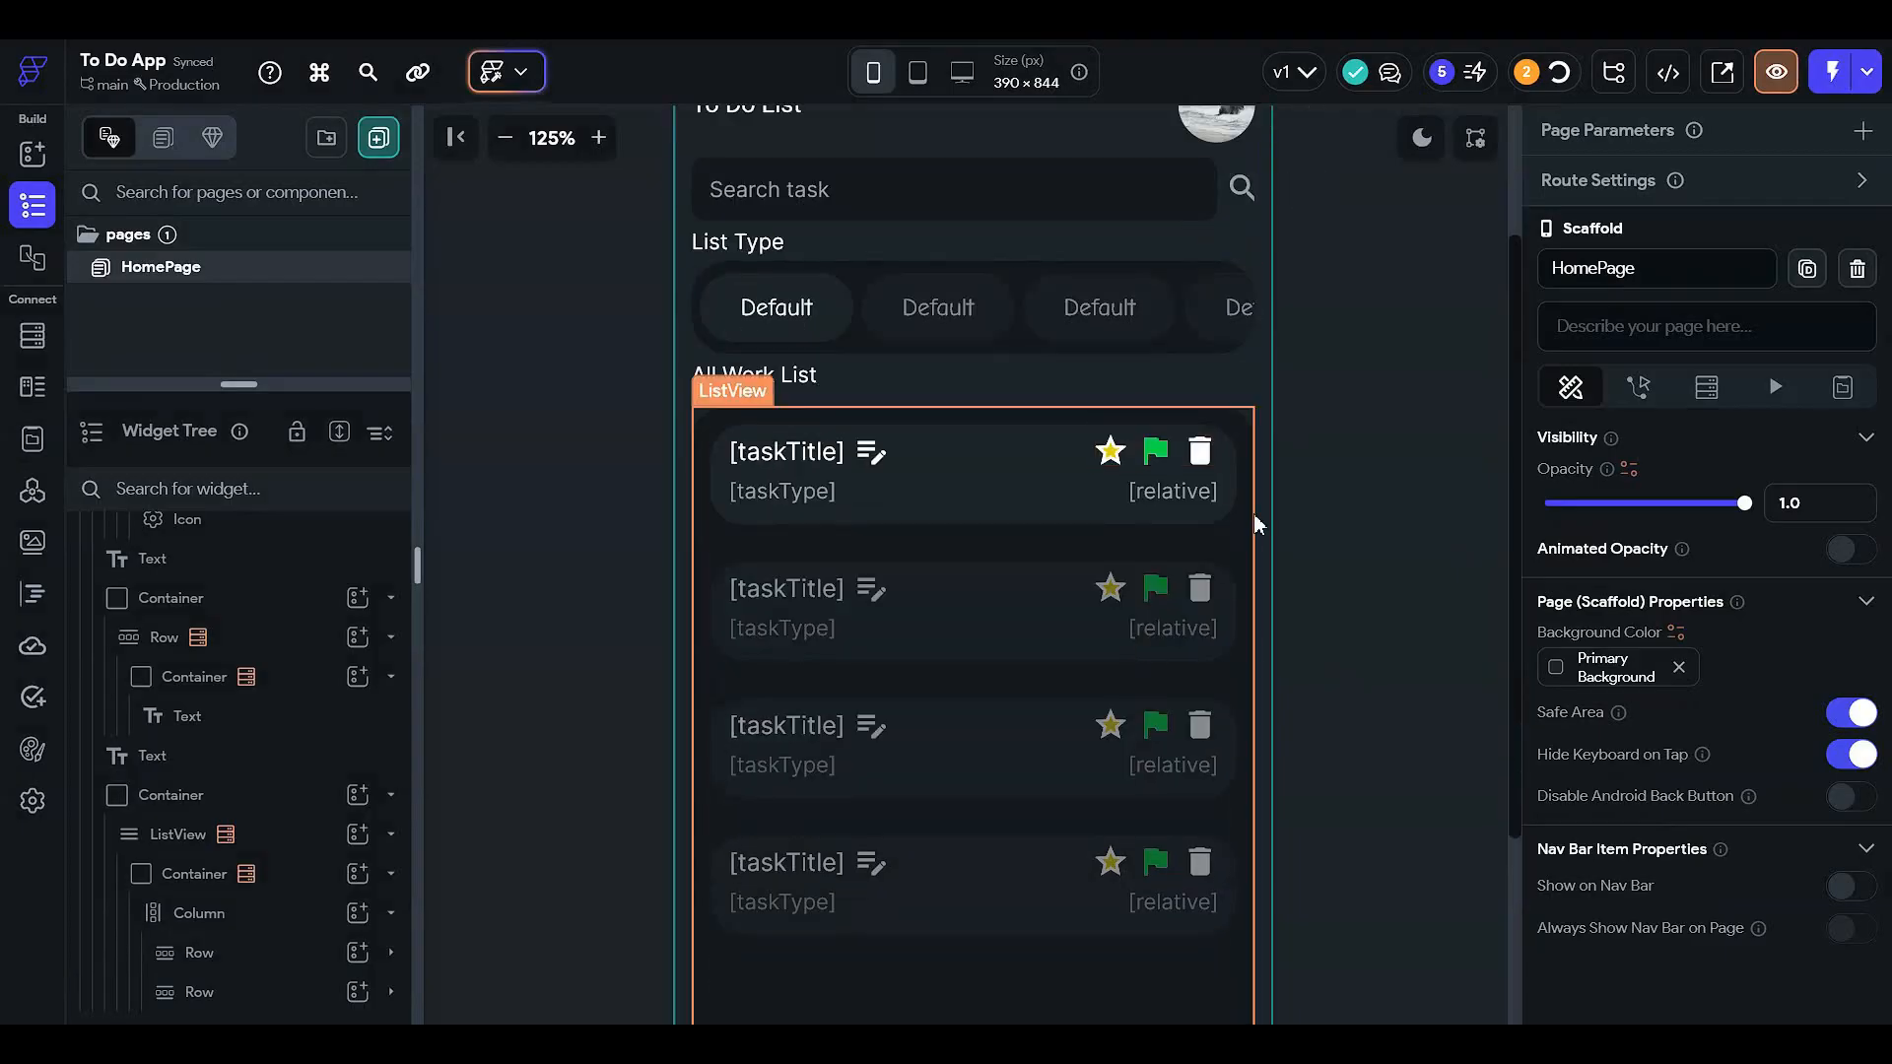
click(1123, 455)
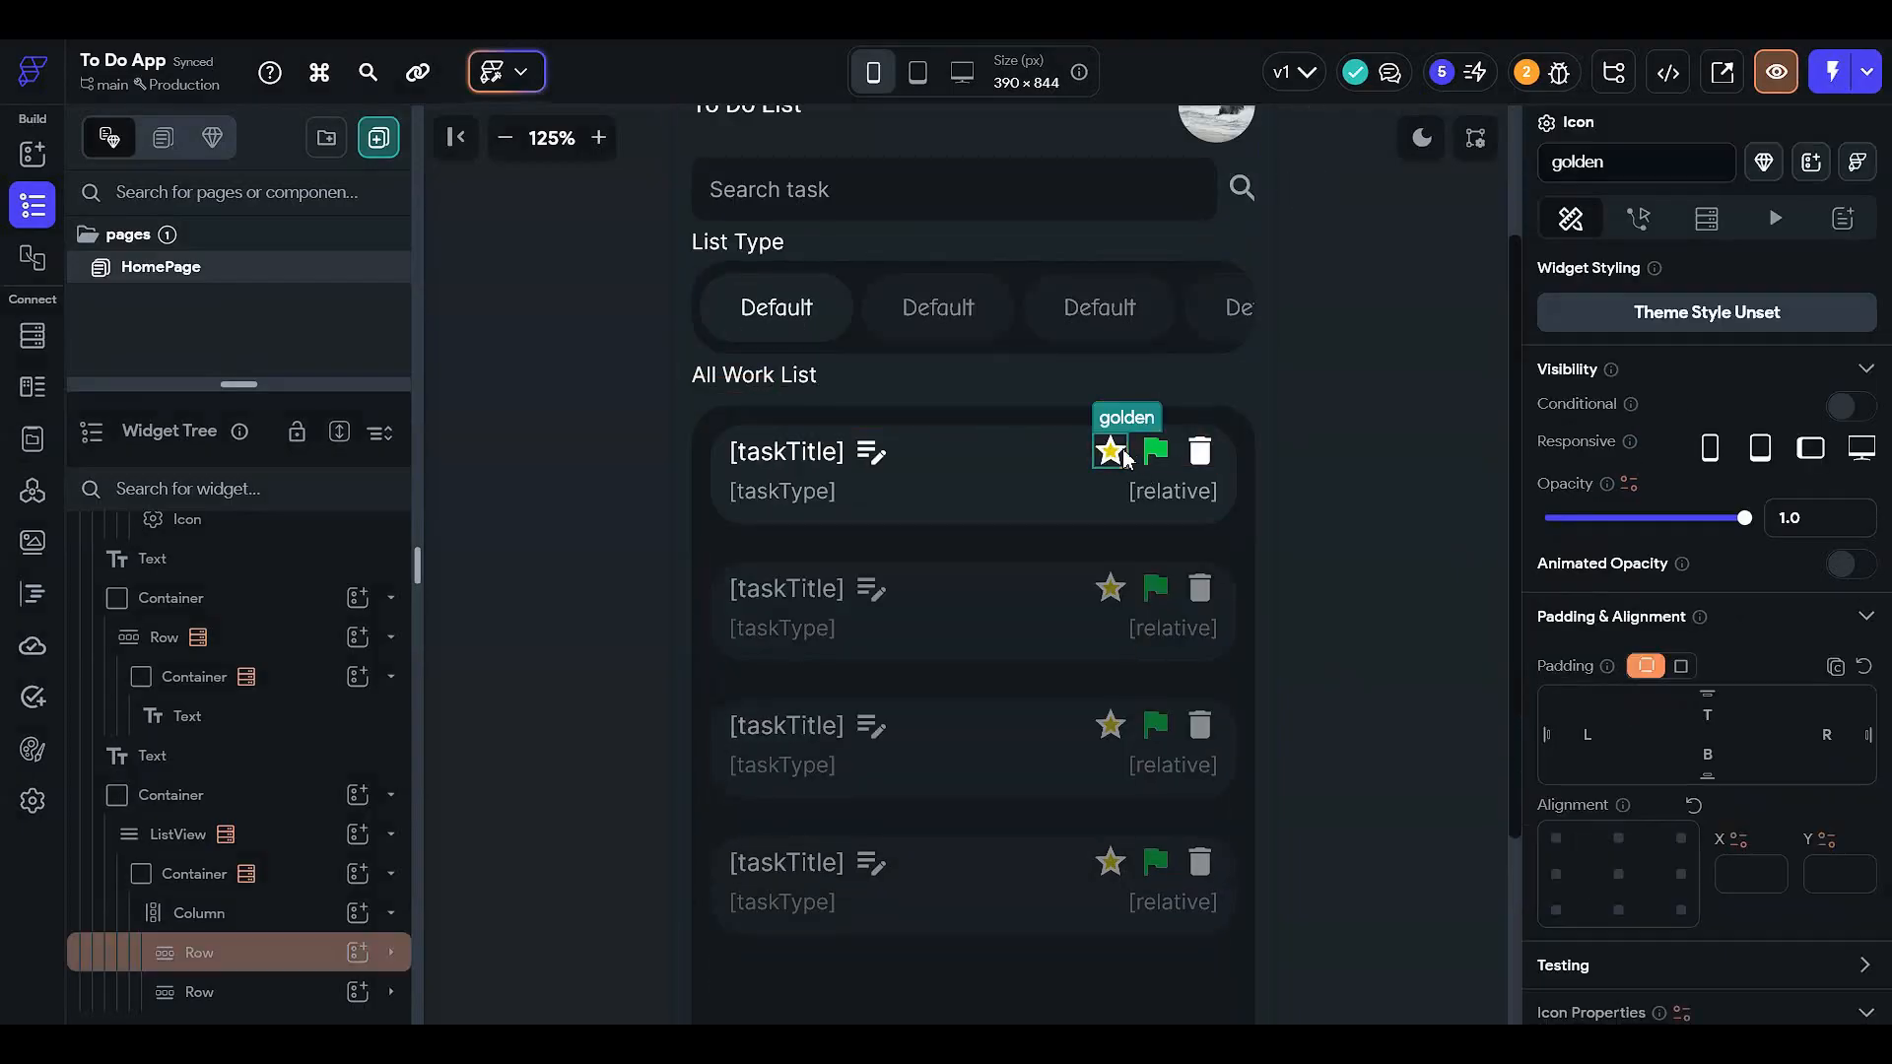
click(1200, 453)
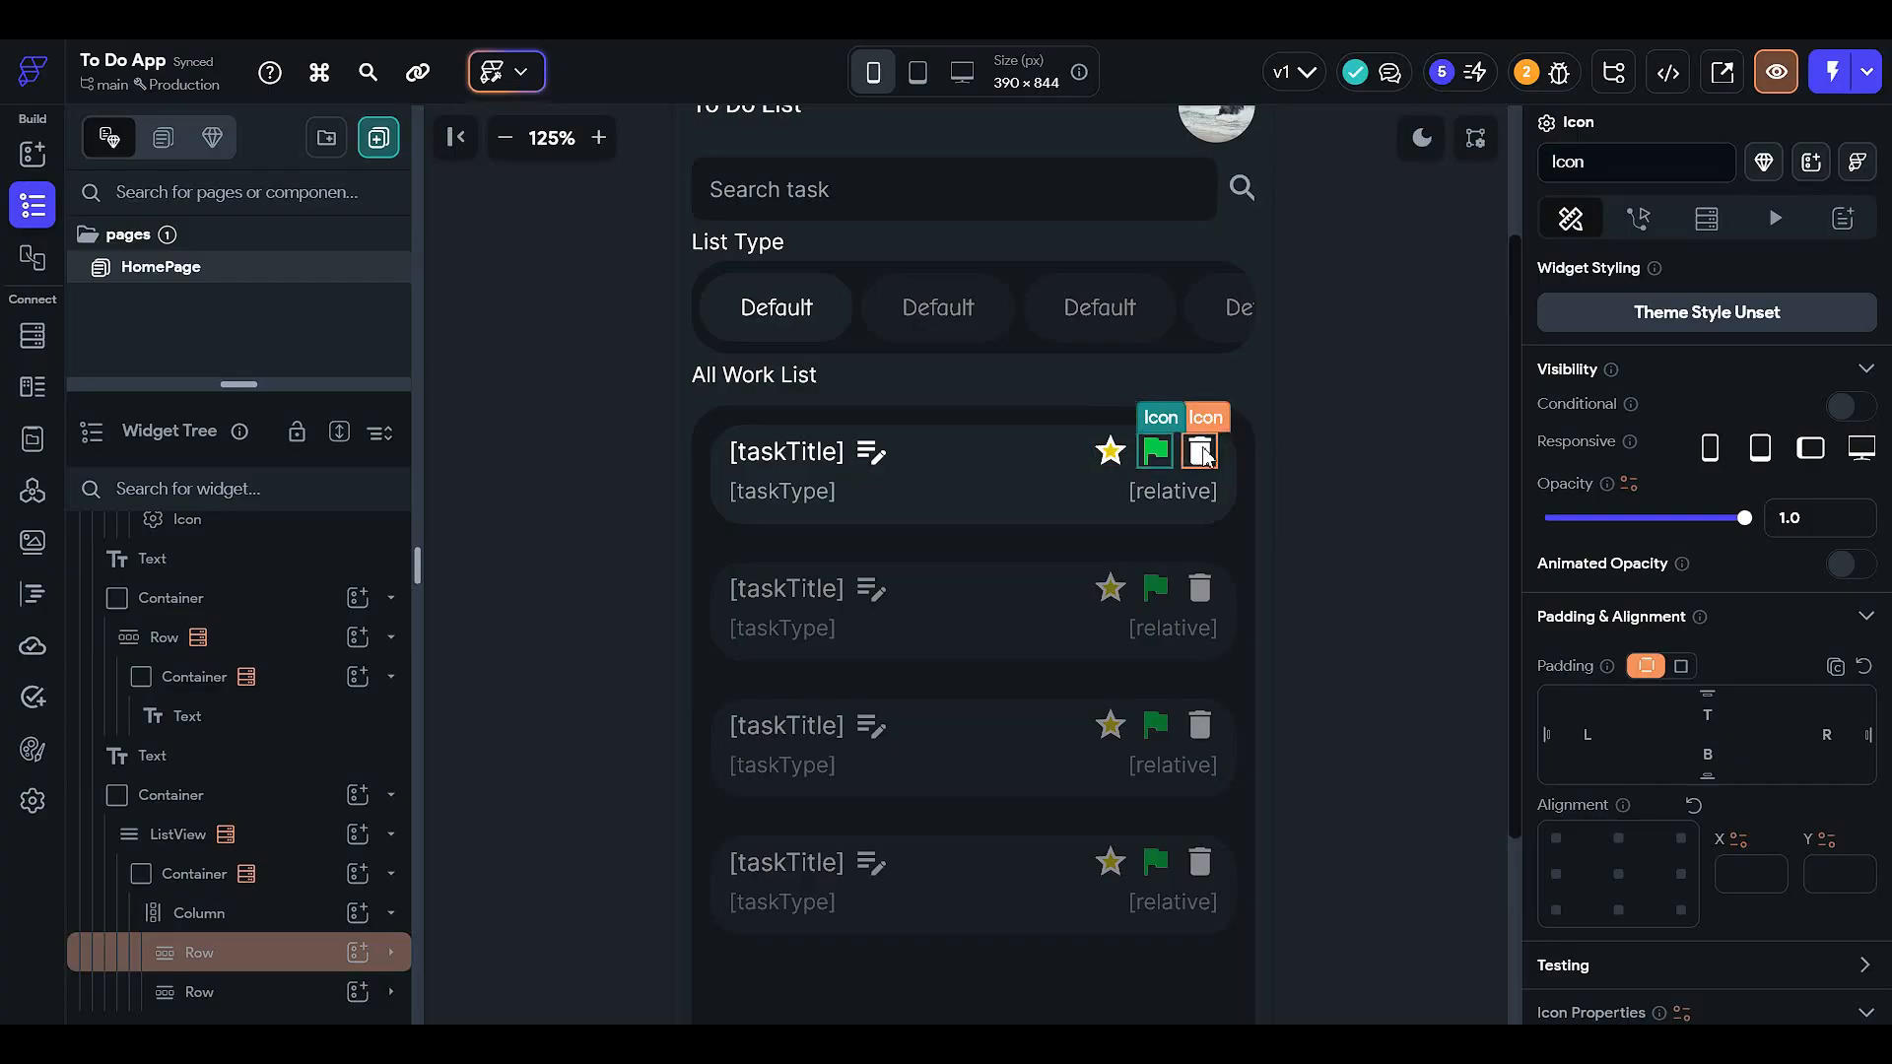
click(1303, 453)
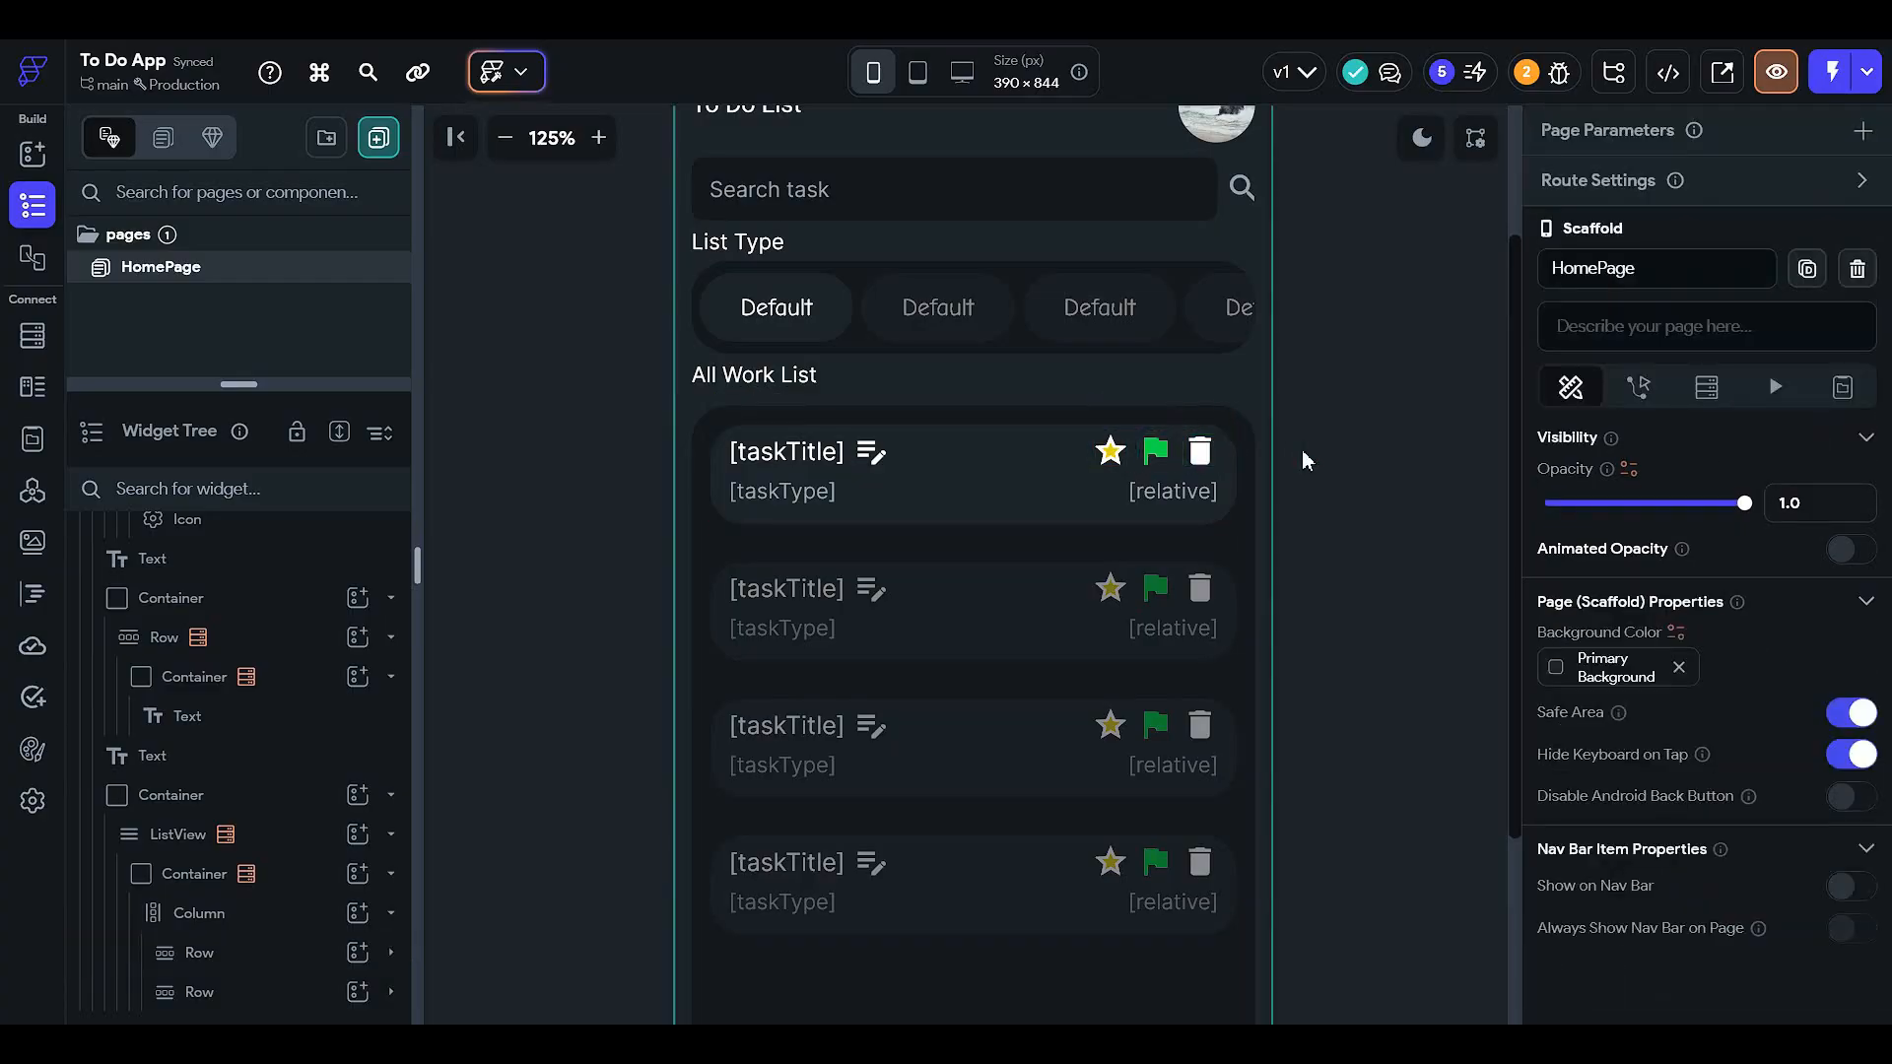
click(504, 137)
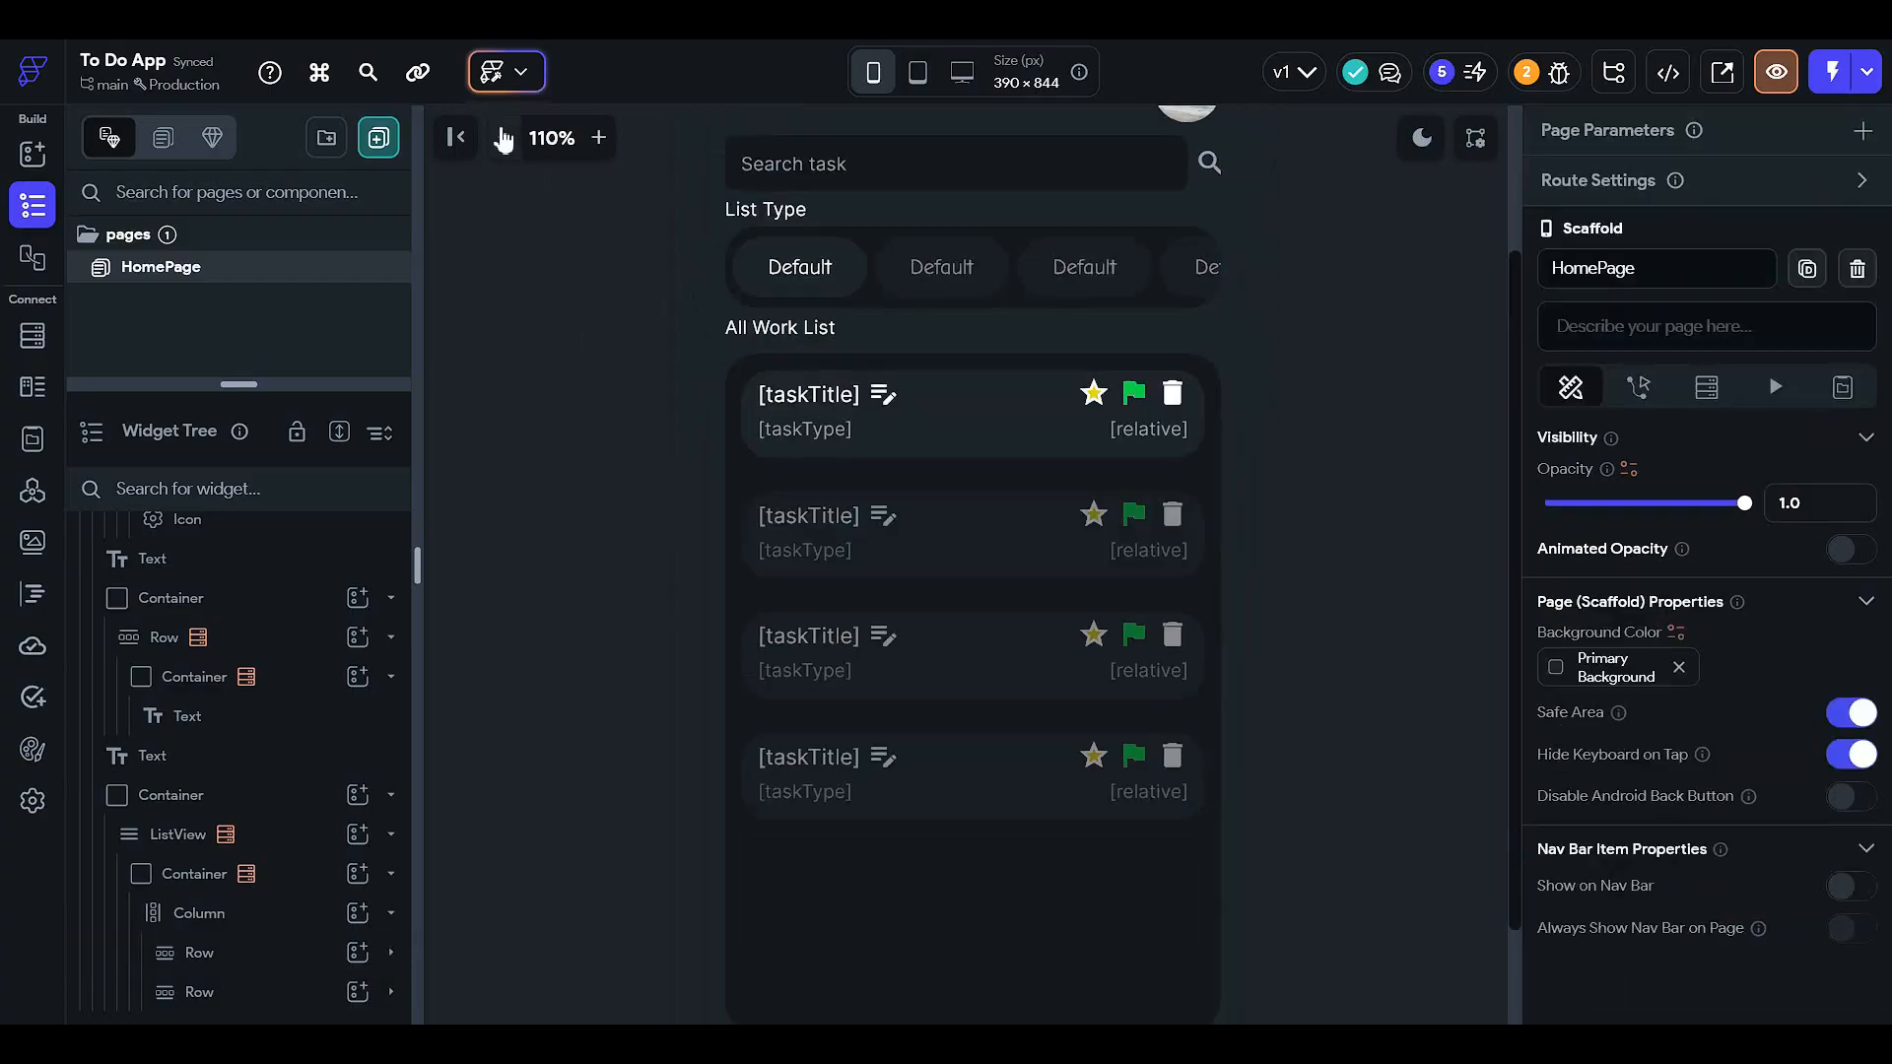
click(504, 138)
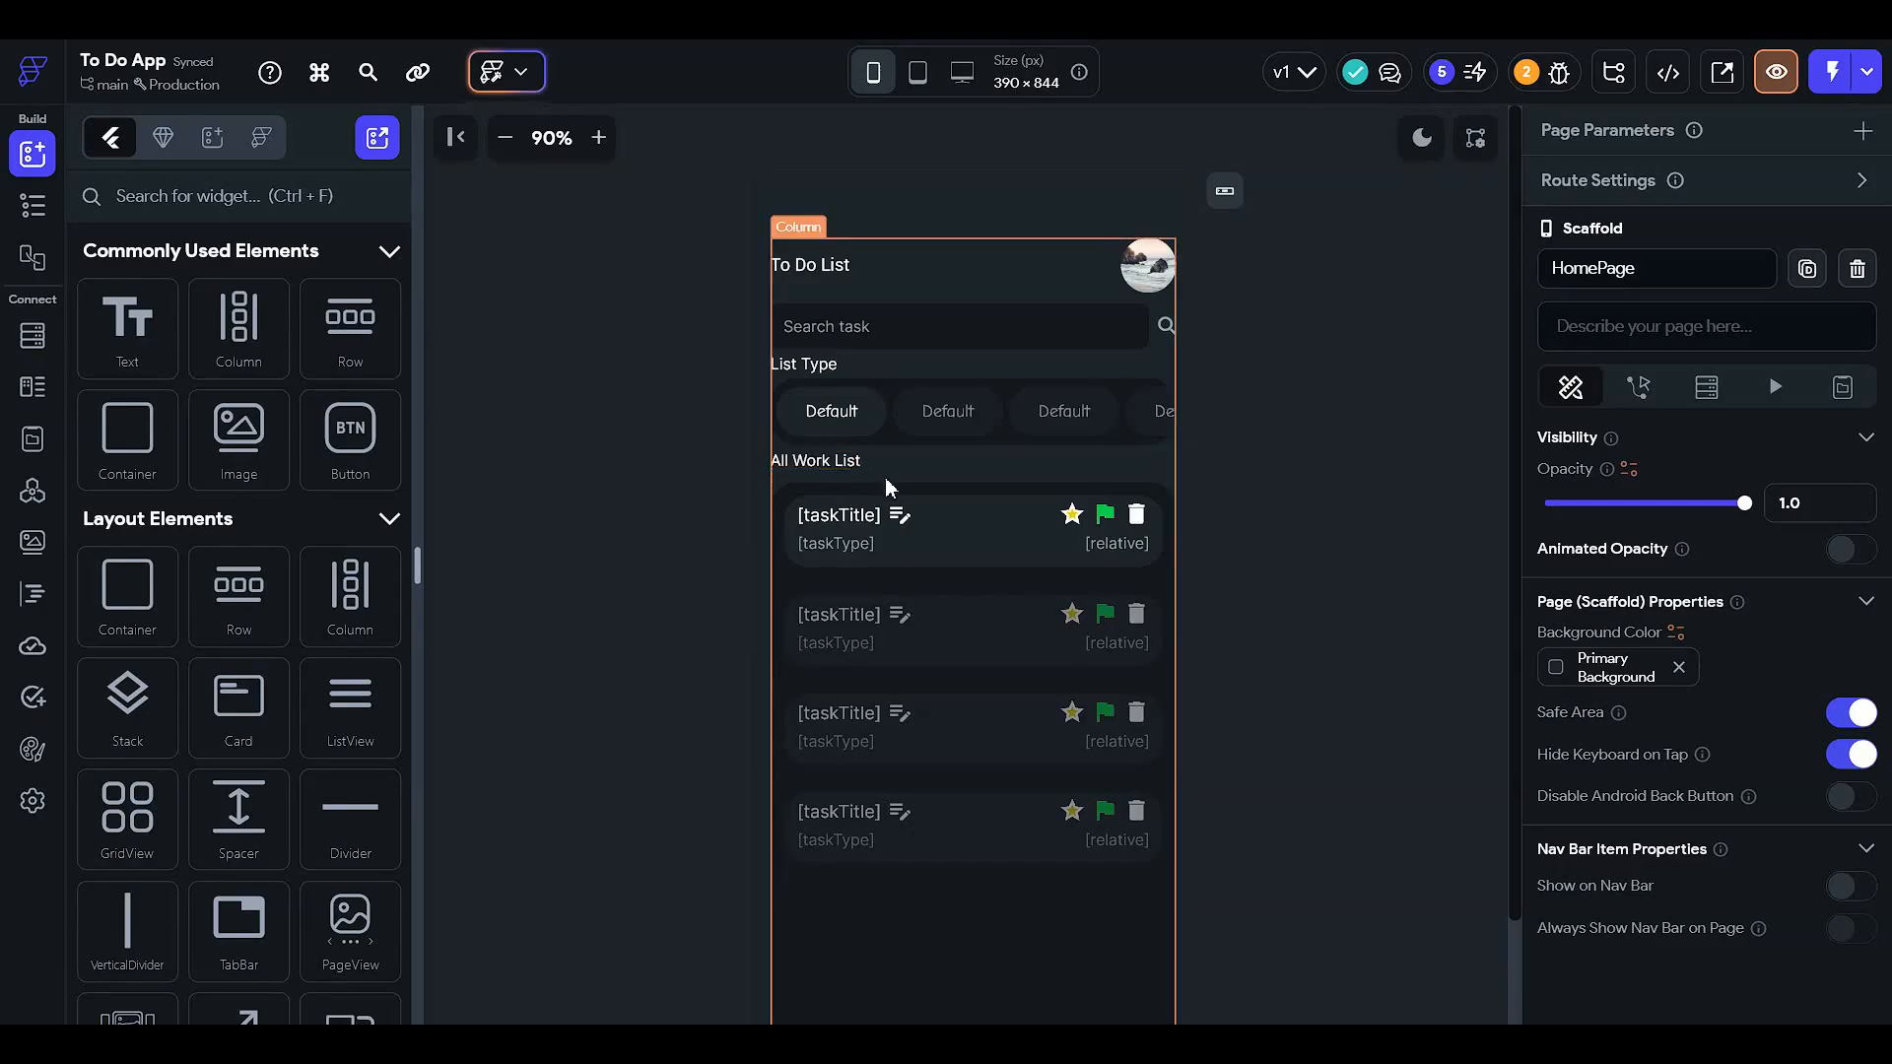
- Zoom to 110%, check the golden star, green flag and trash icons, then open Firestore
click(601, 138)
click(601, 138)
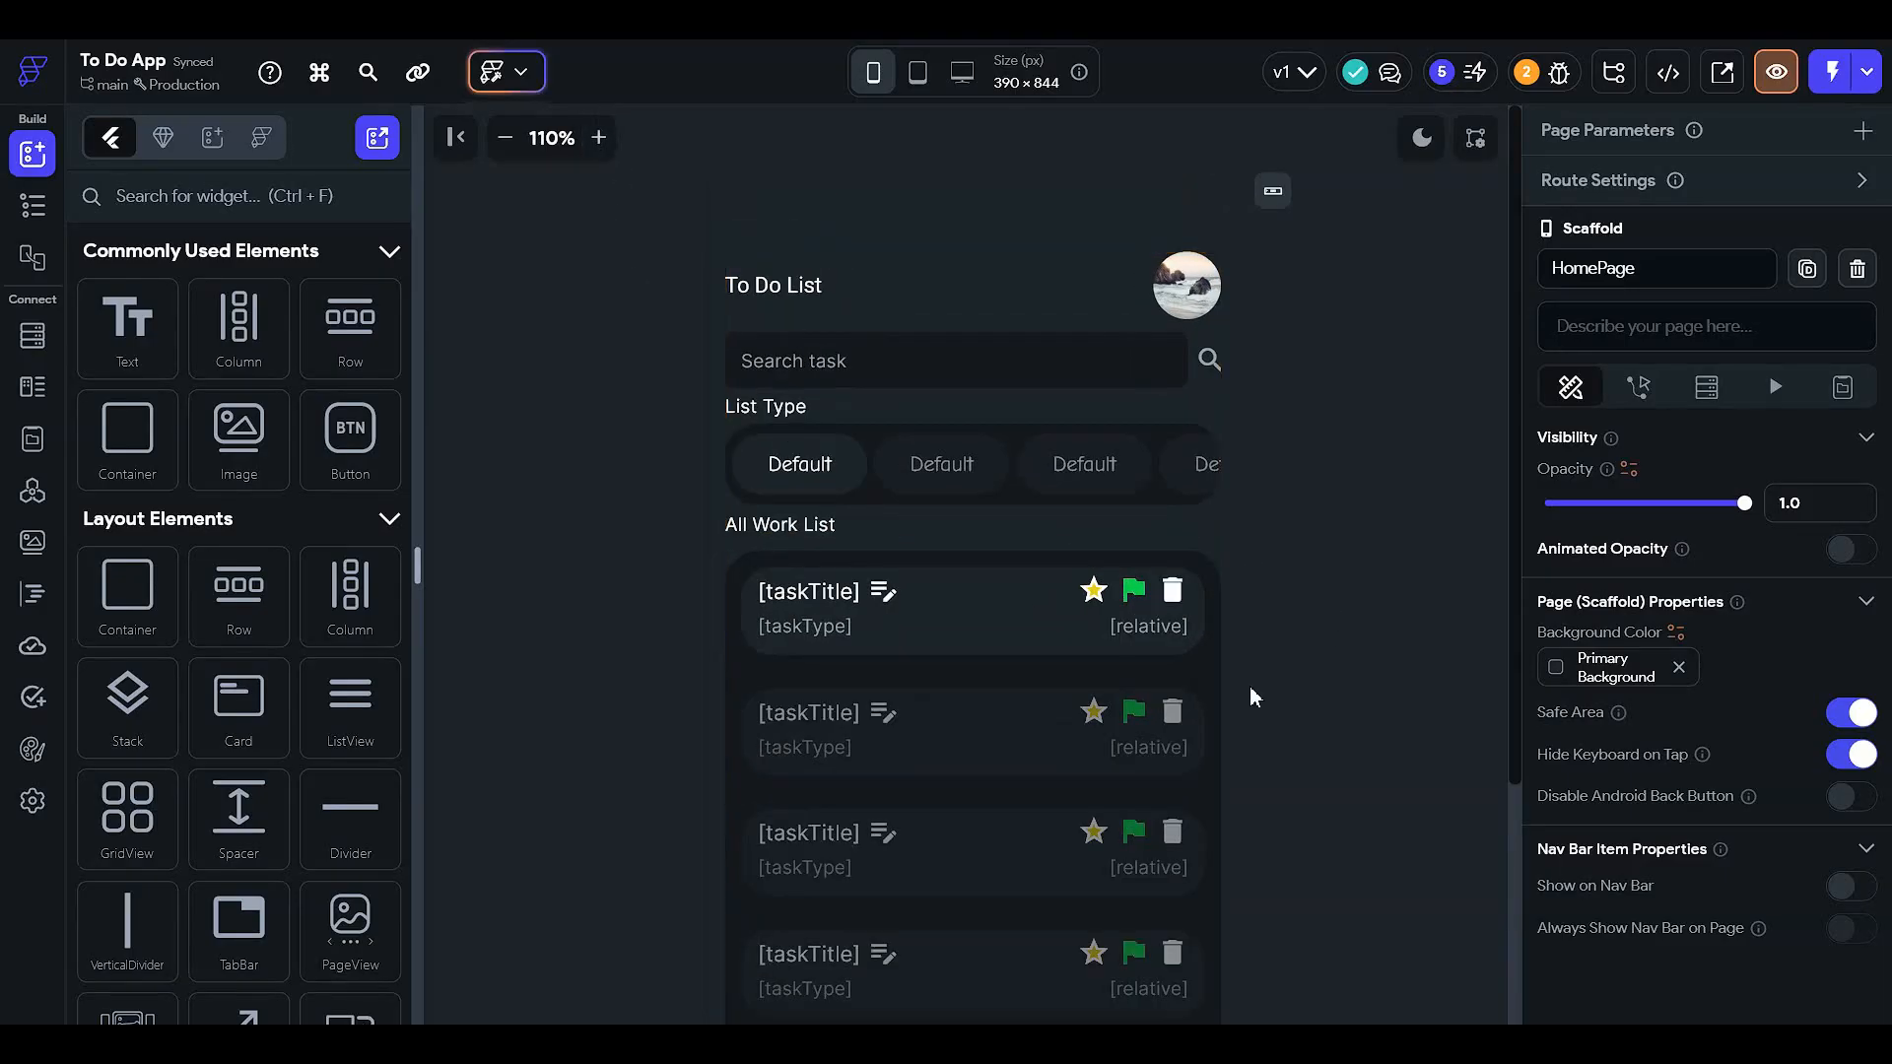
click(1093, 593)
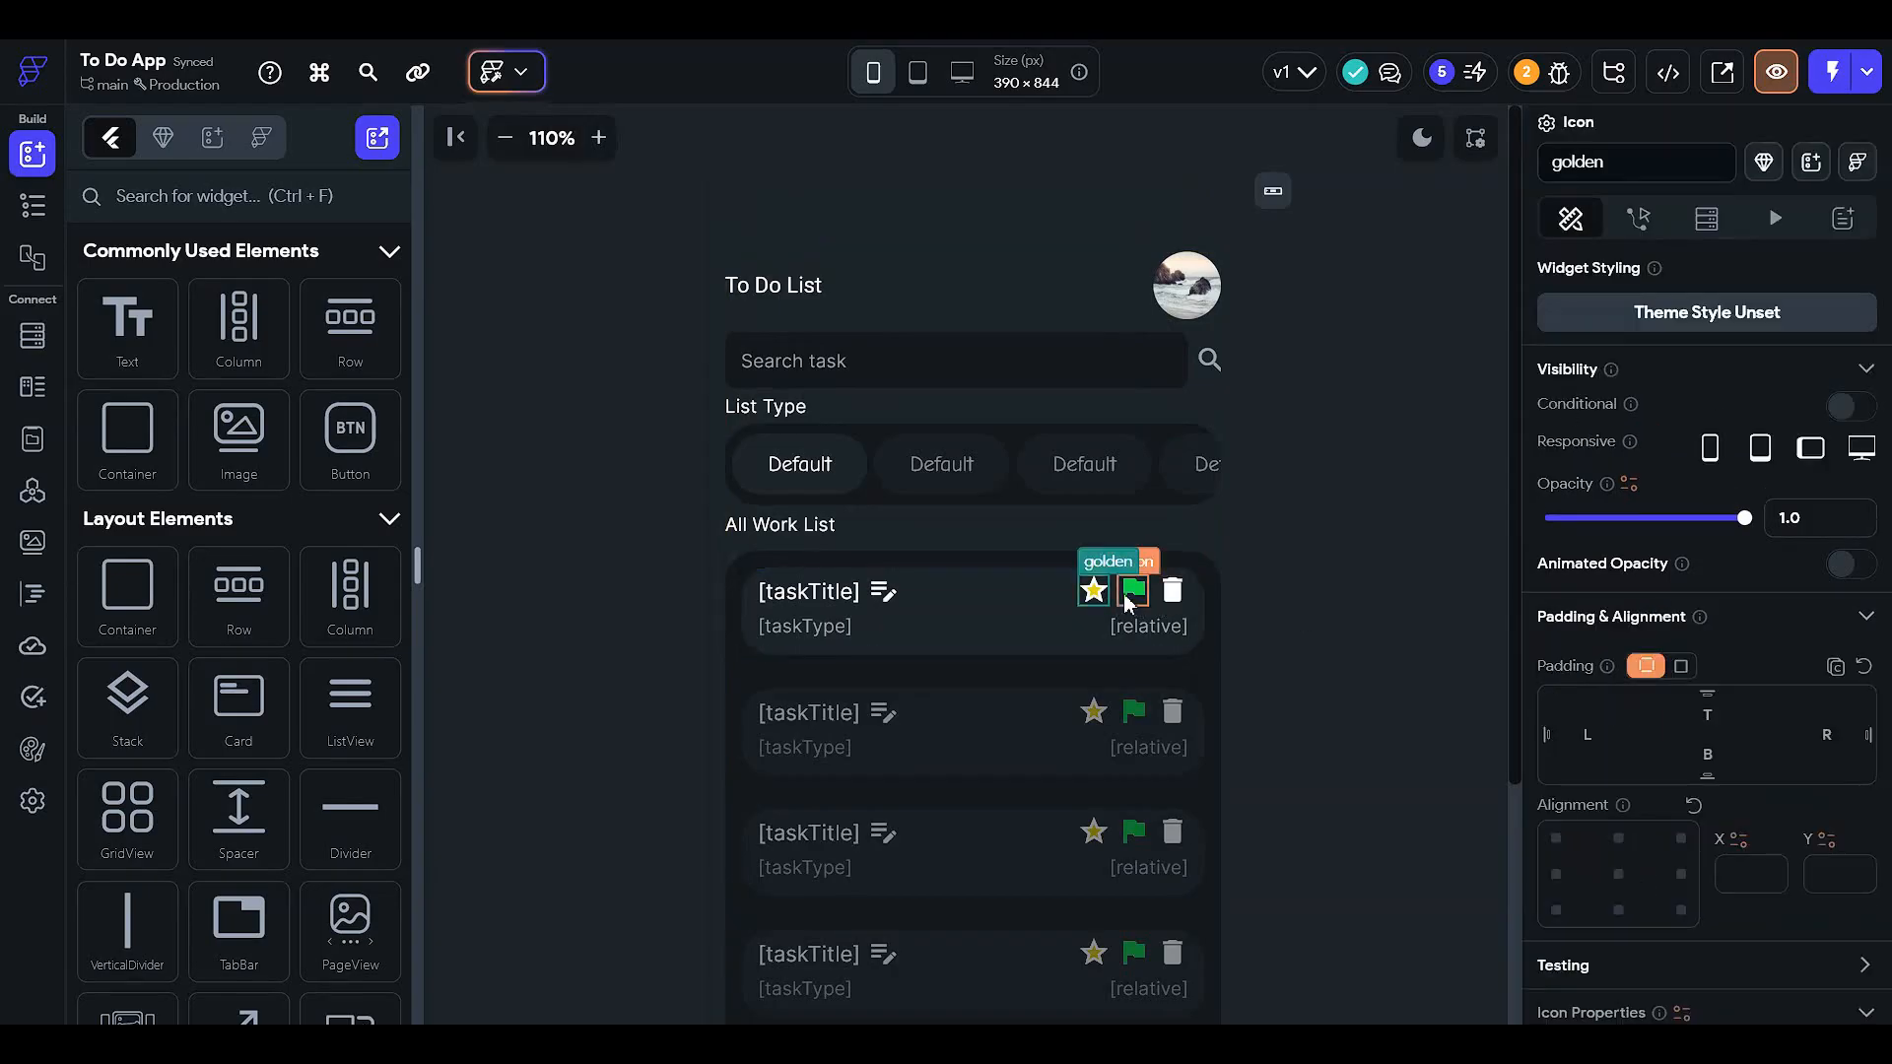
click(33, 205)
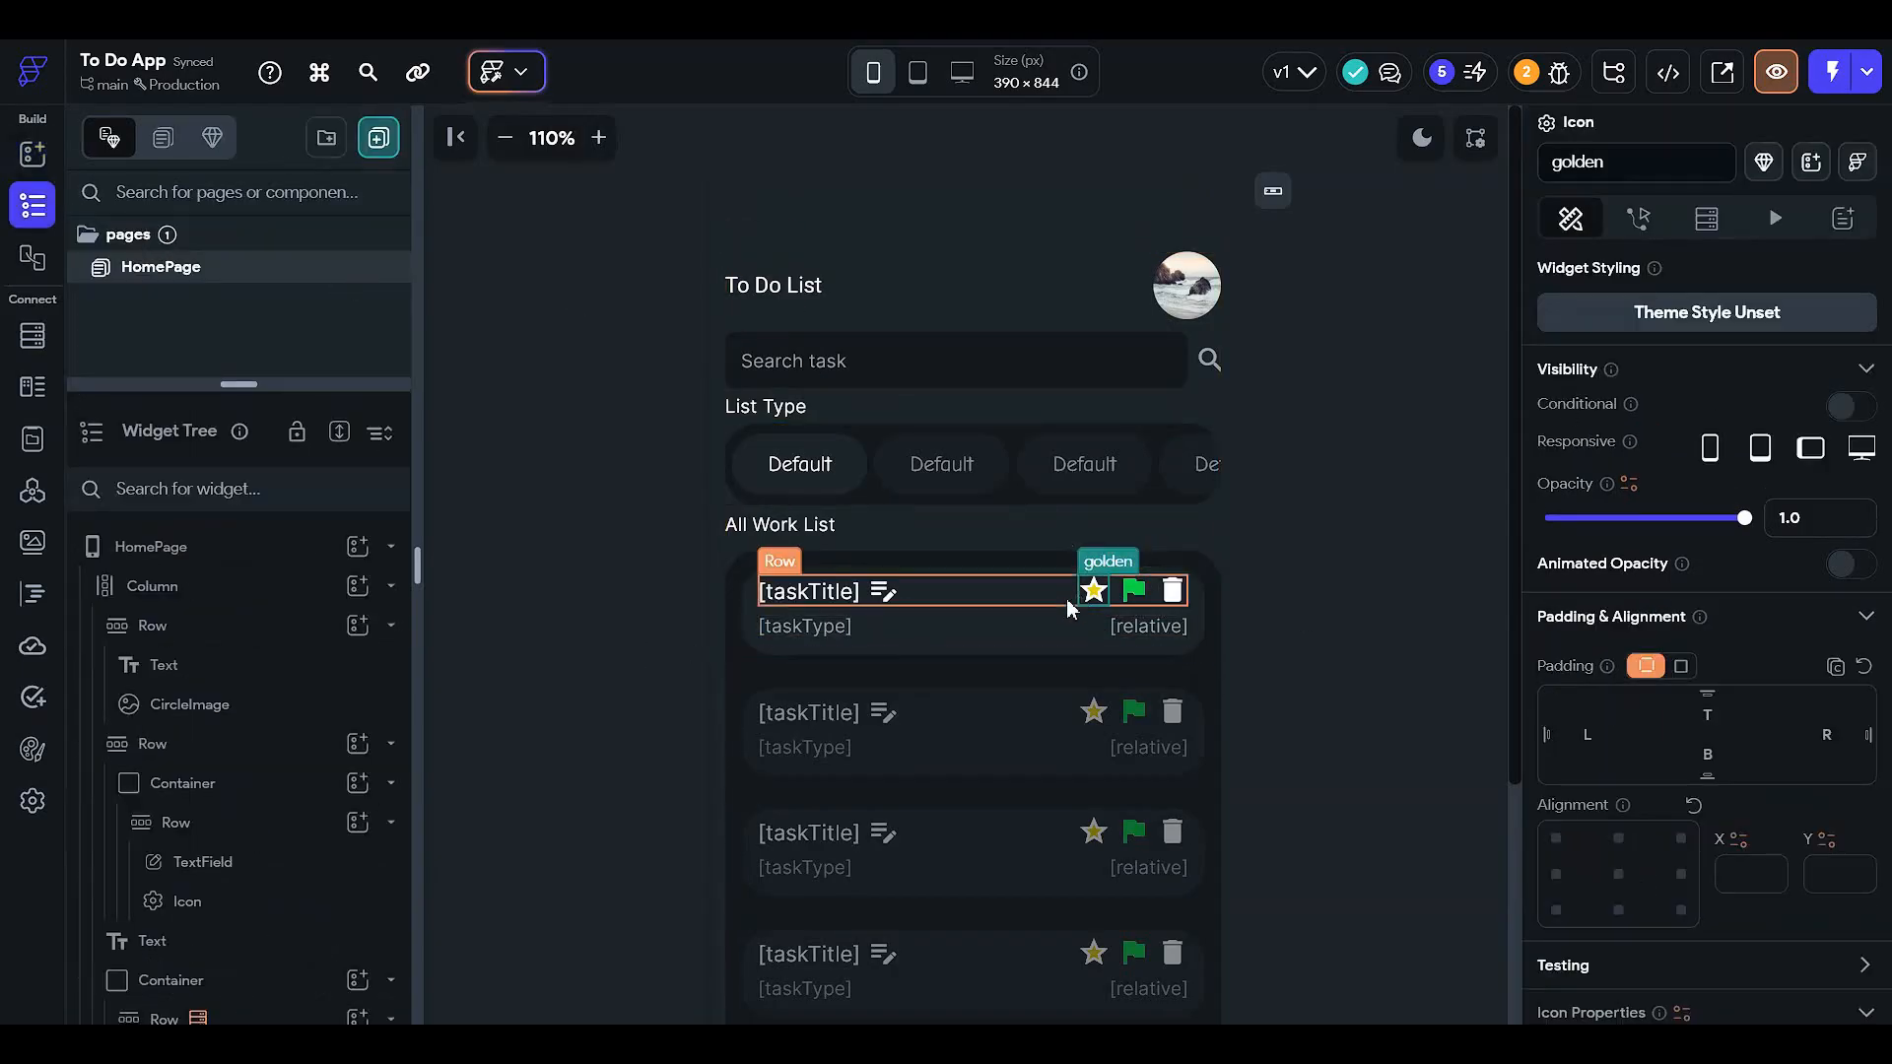
click(1133, 591)
click(1176, 595)
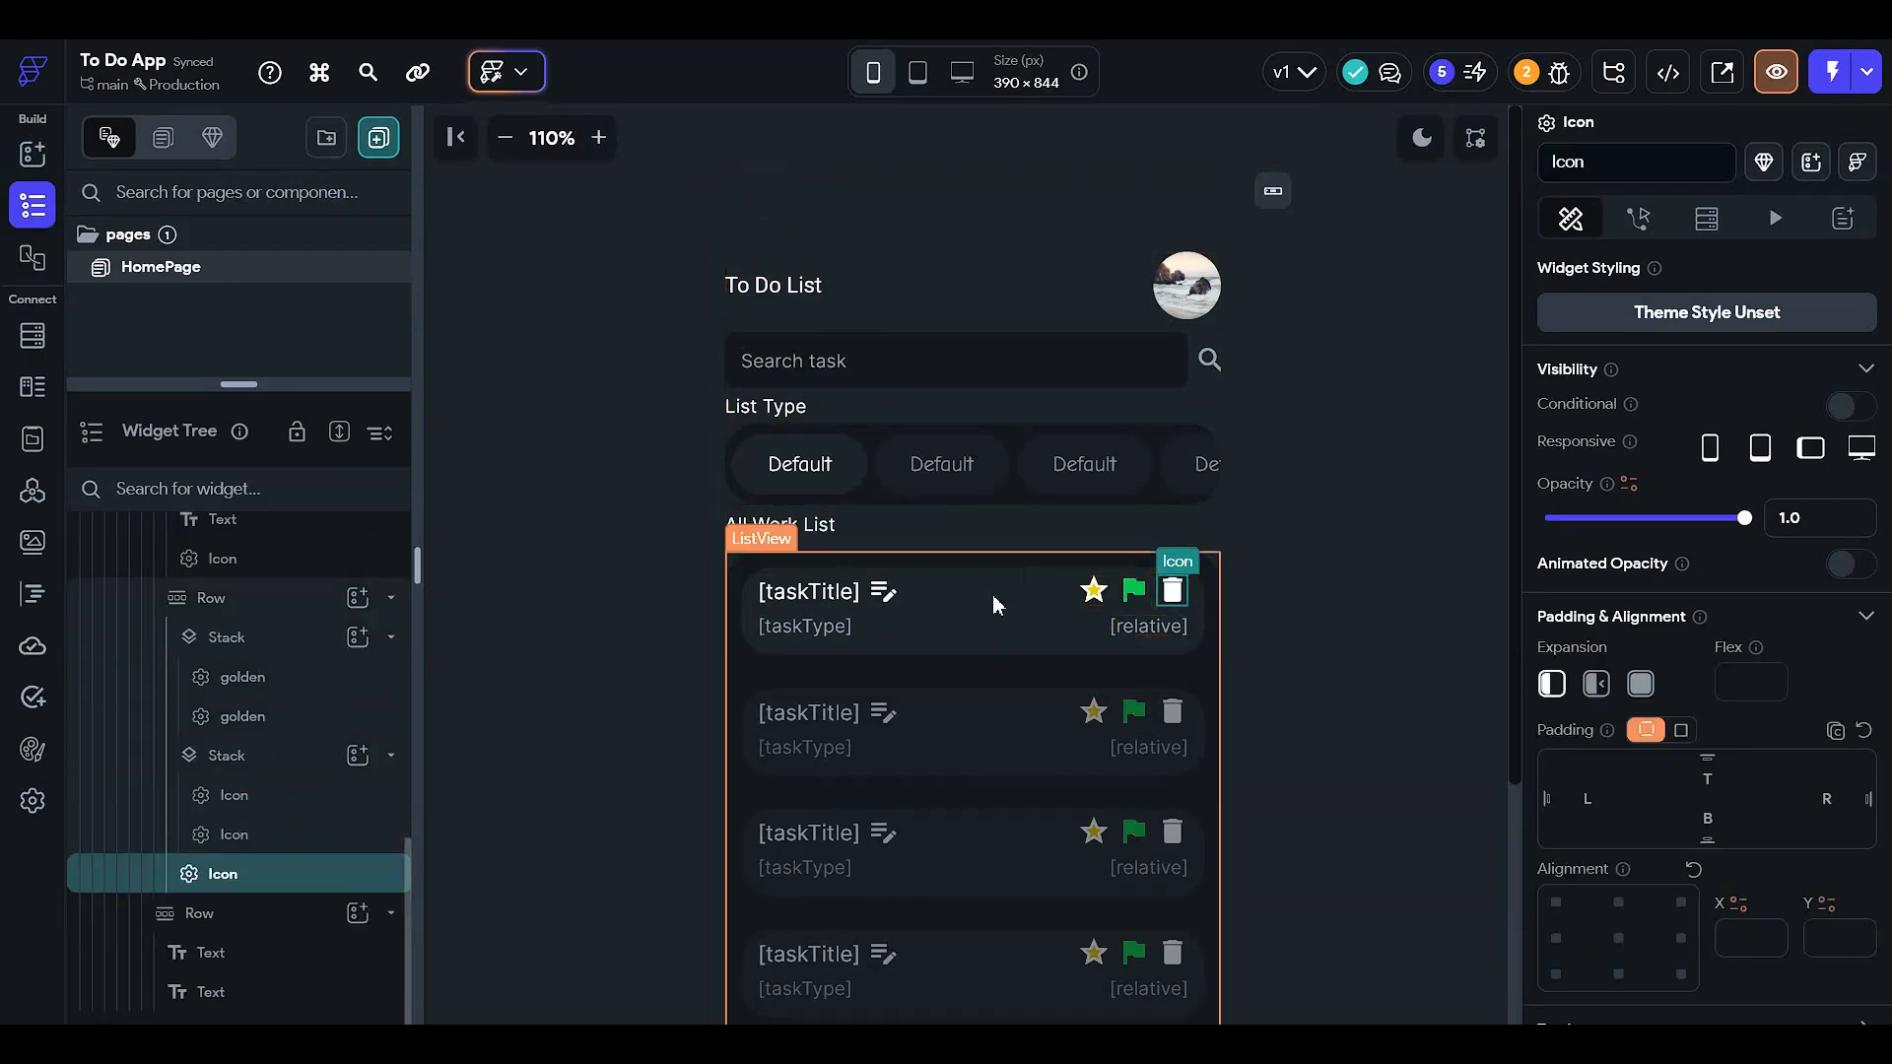
click(547, 515)
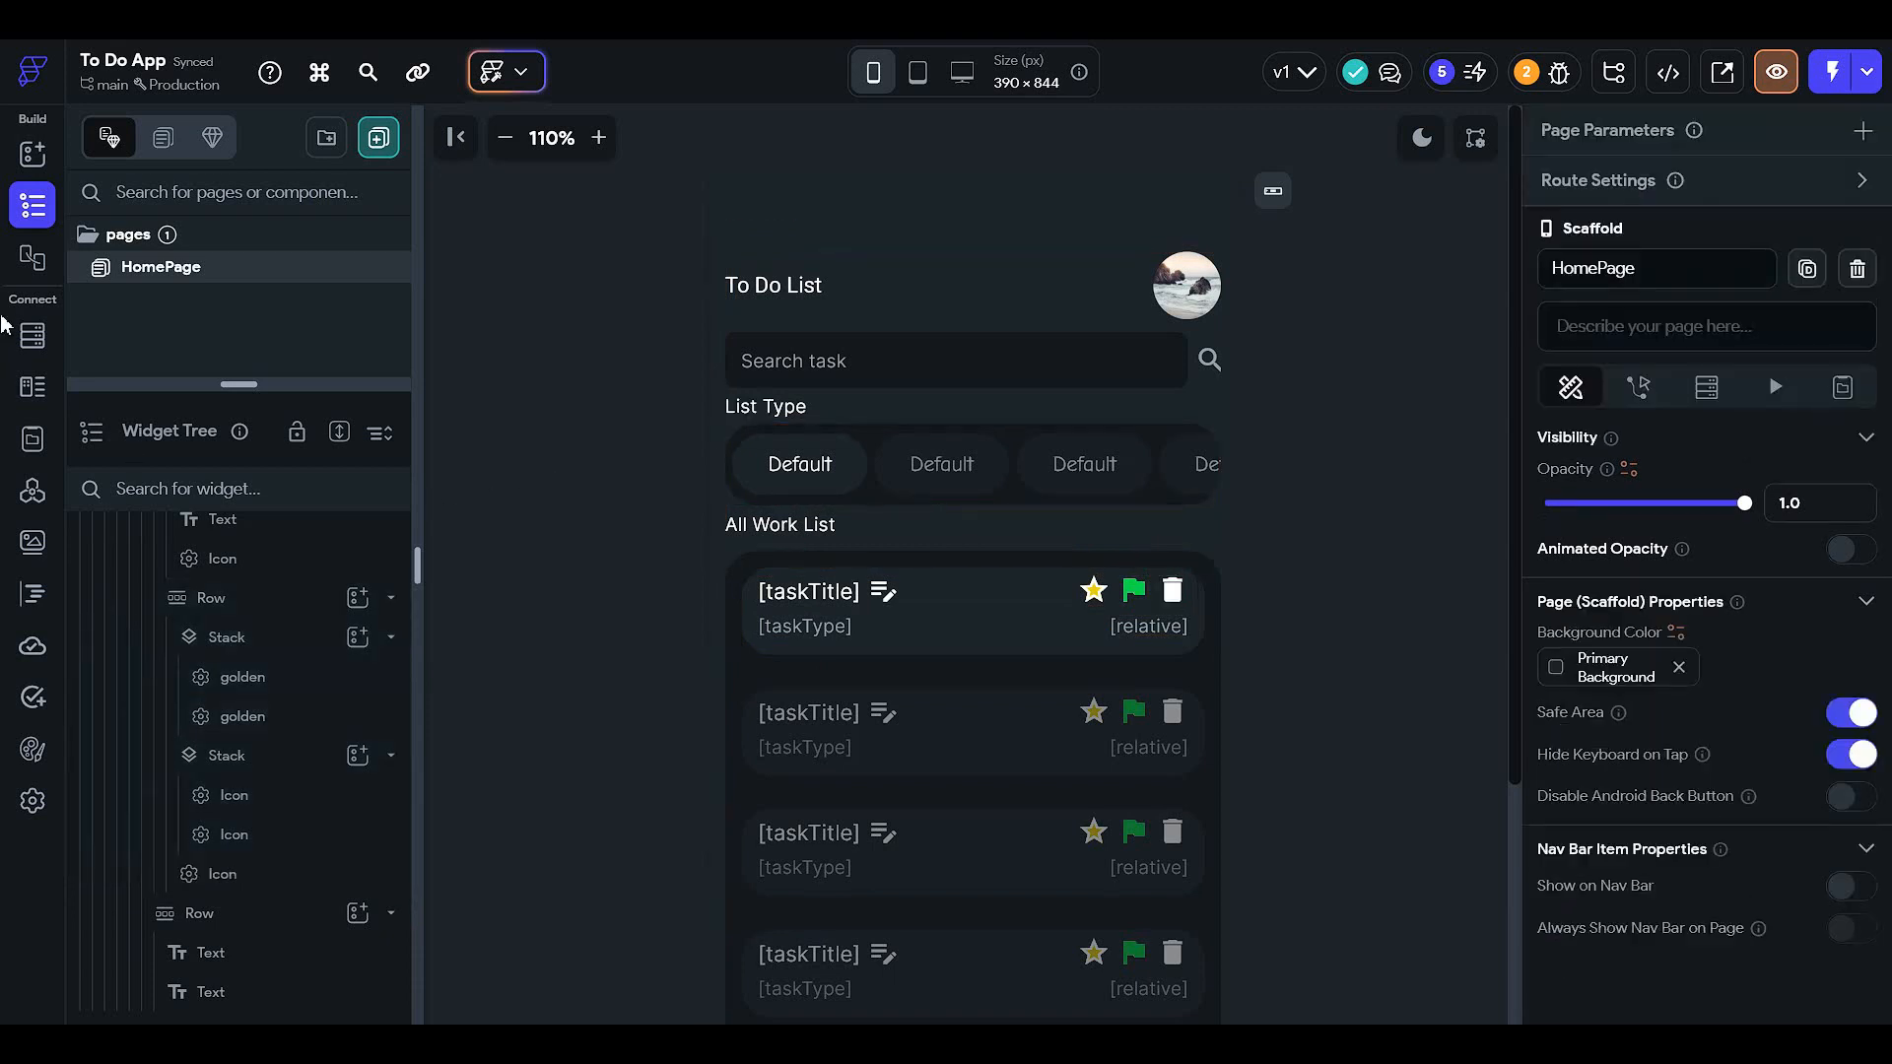
click(28, 340)
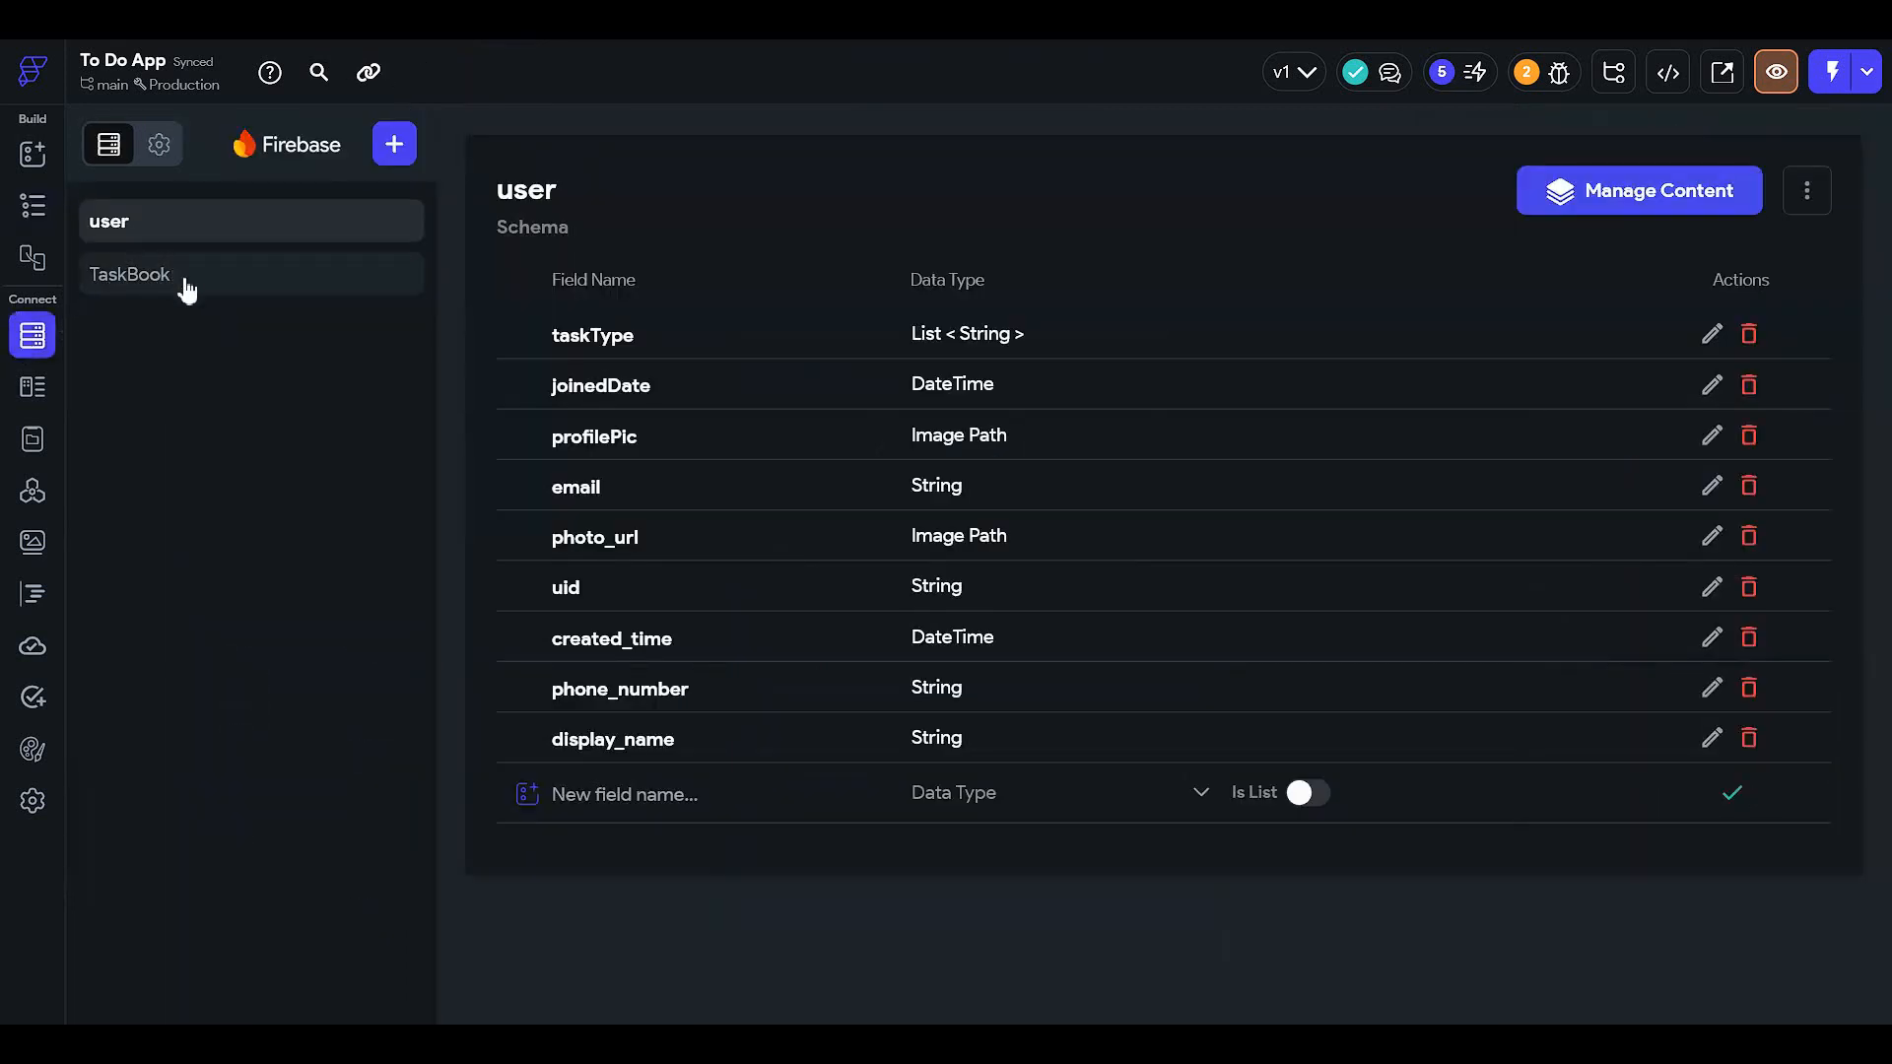
- Review TaskBook's fields, including the important Boolean and userRef, then return to the widget tree
click(128, 274)
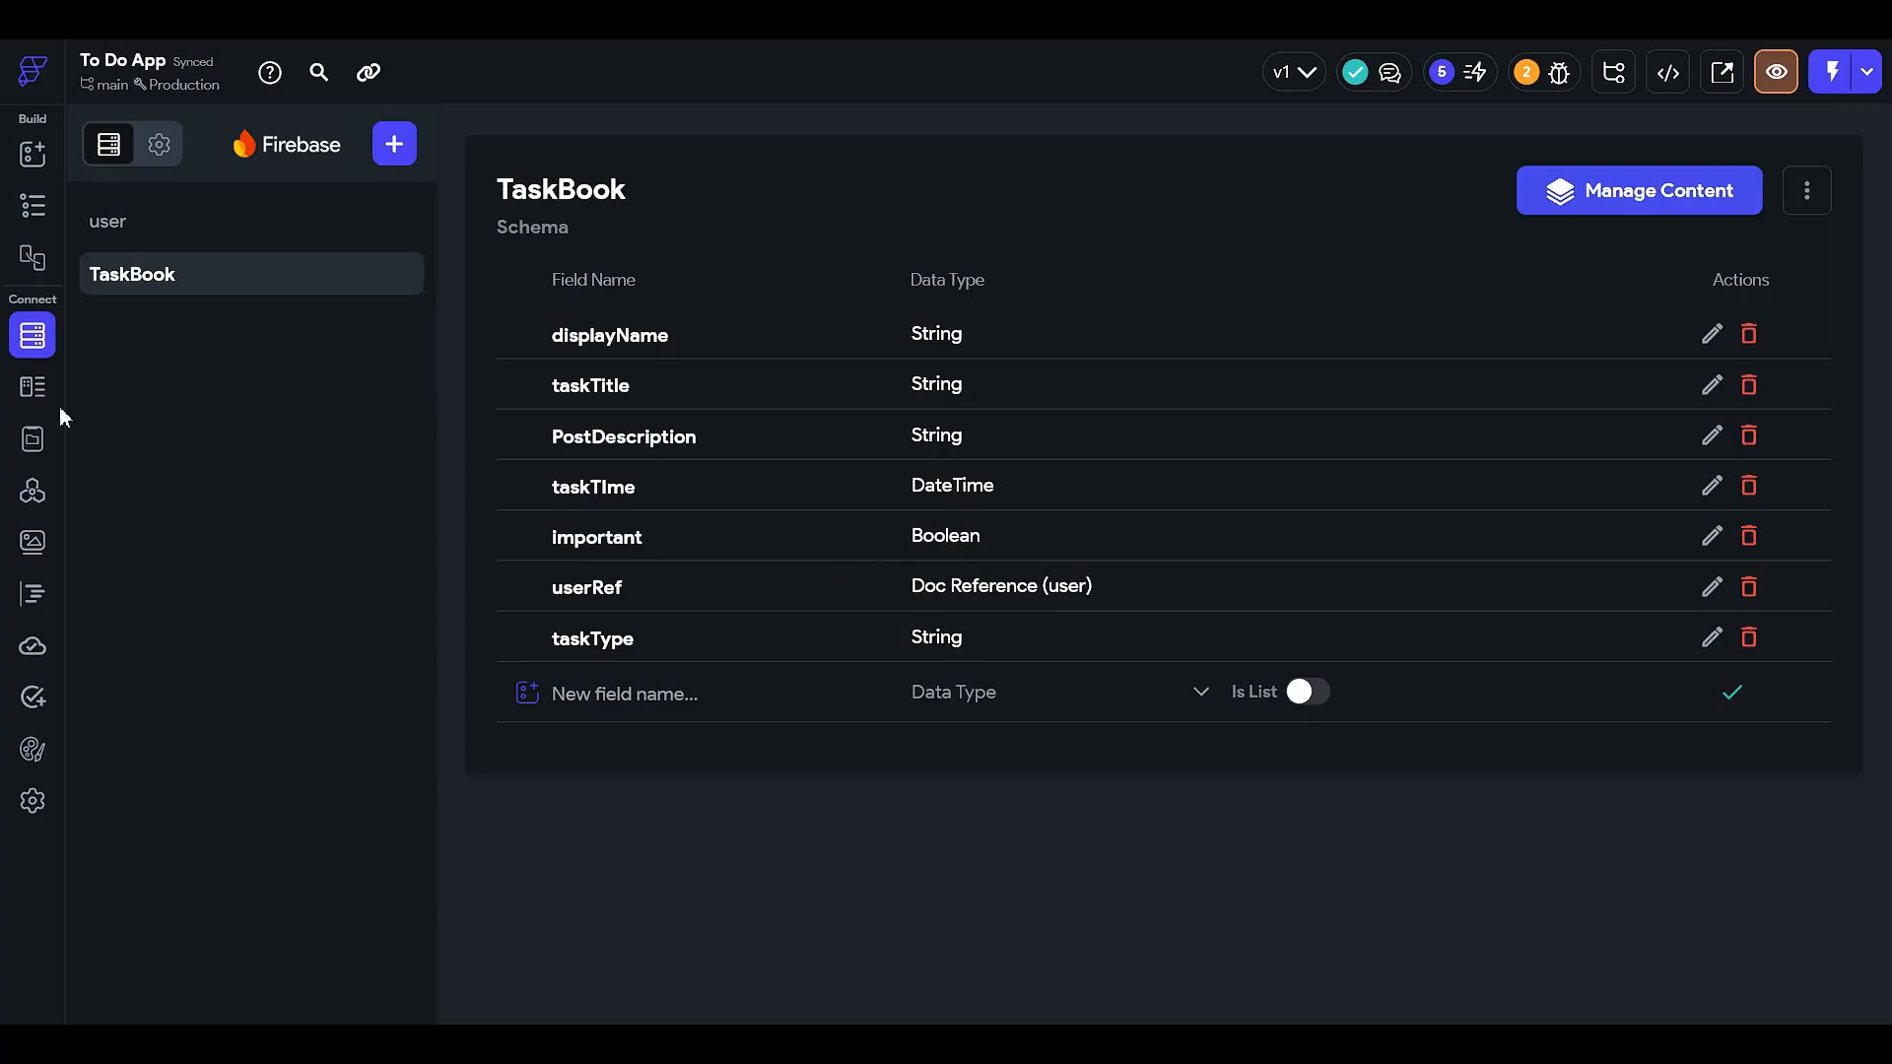
click(33, 205)
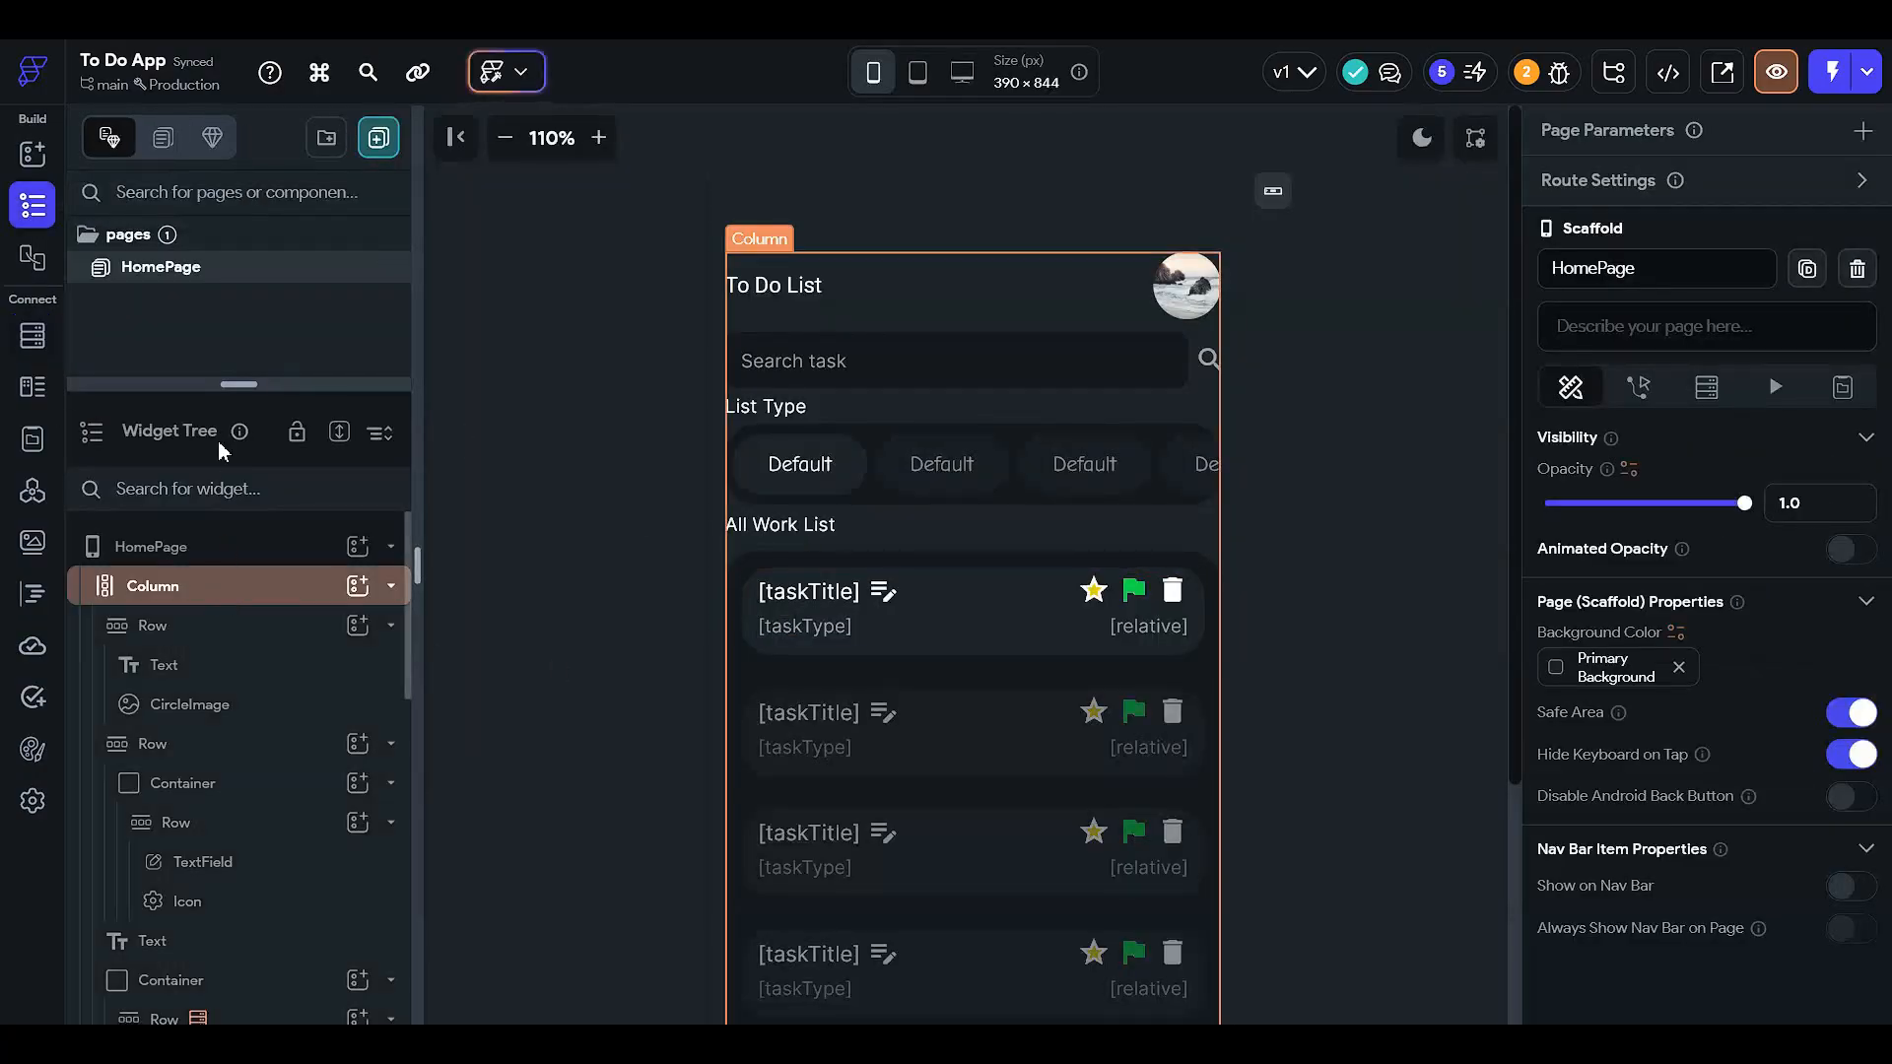
- Browse the widget tree through the main Column, header Row, search field and chip Container
drag(281, 387, 284, 209)
scroll(262, 769, down, 4)
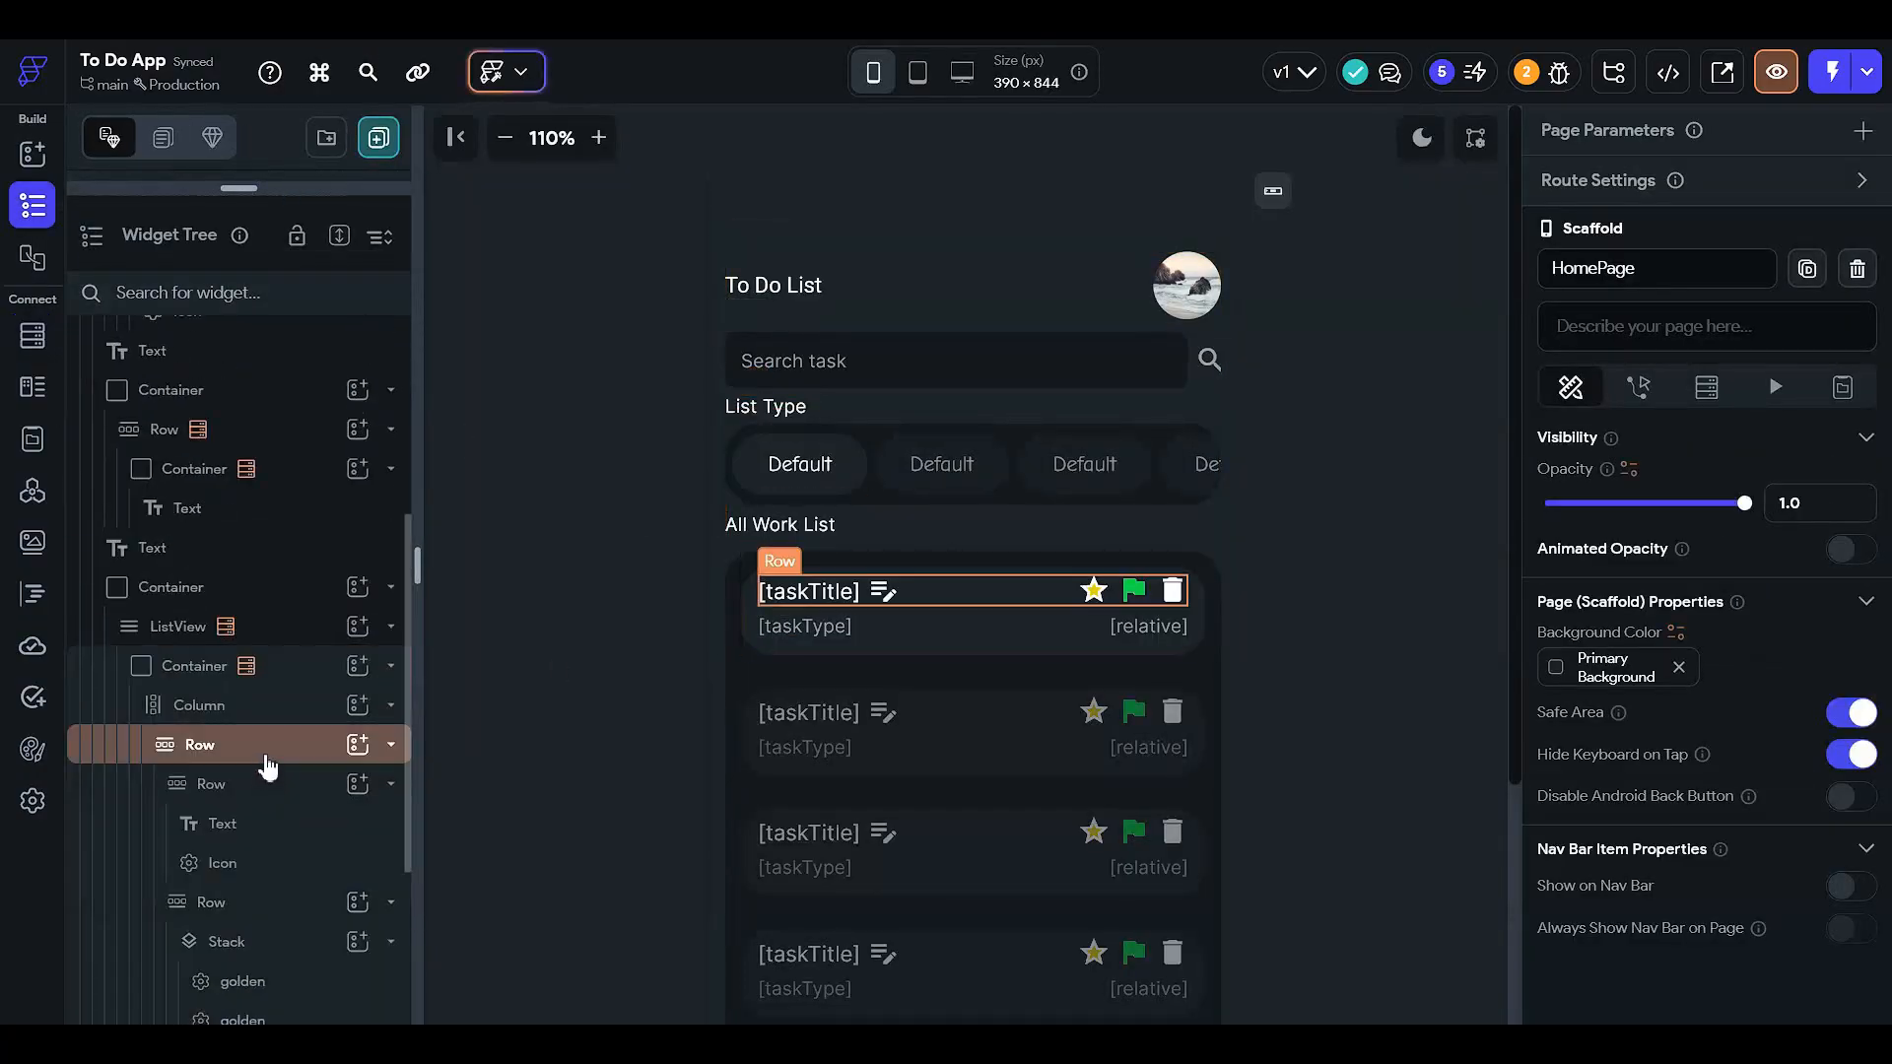
scroll(276, 630, up, 3)
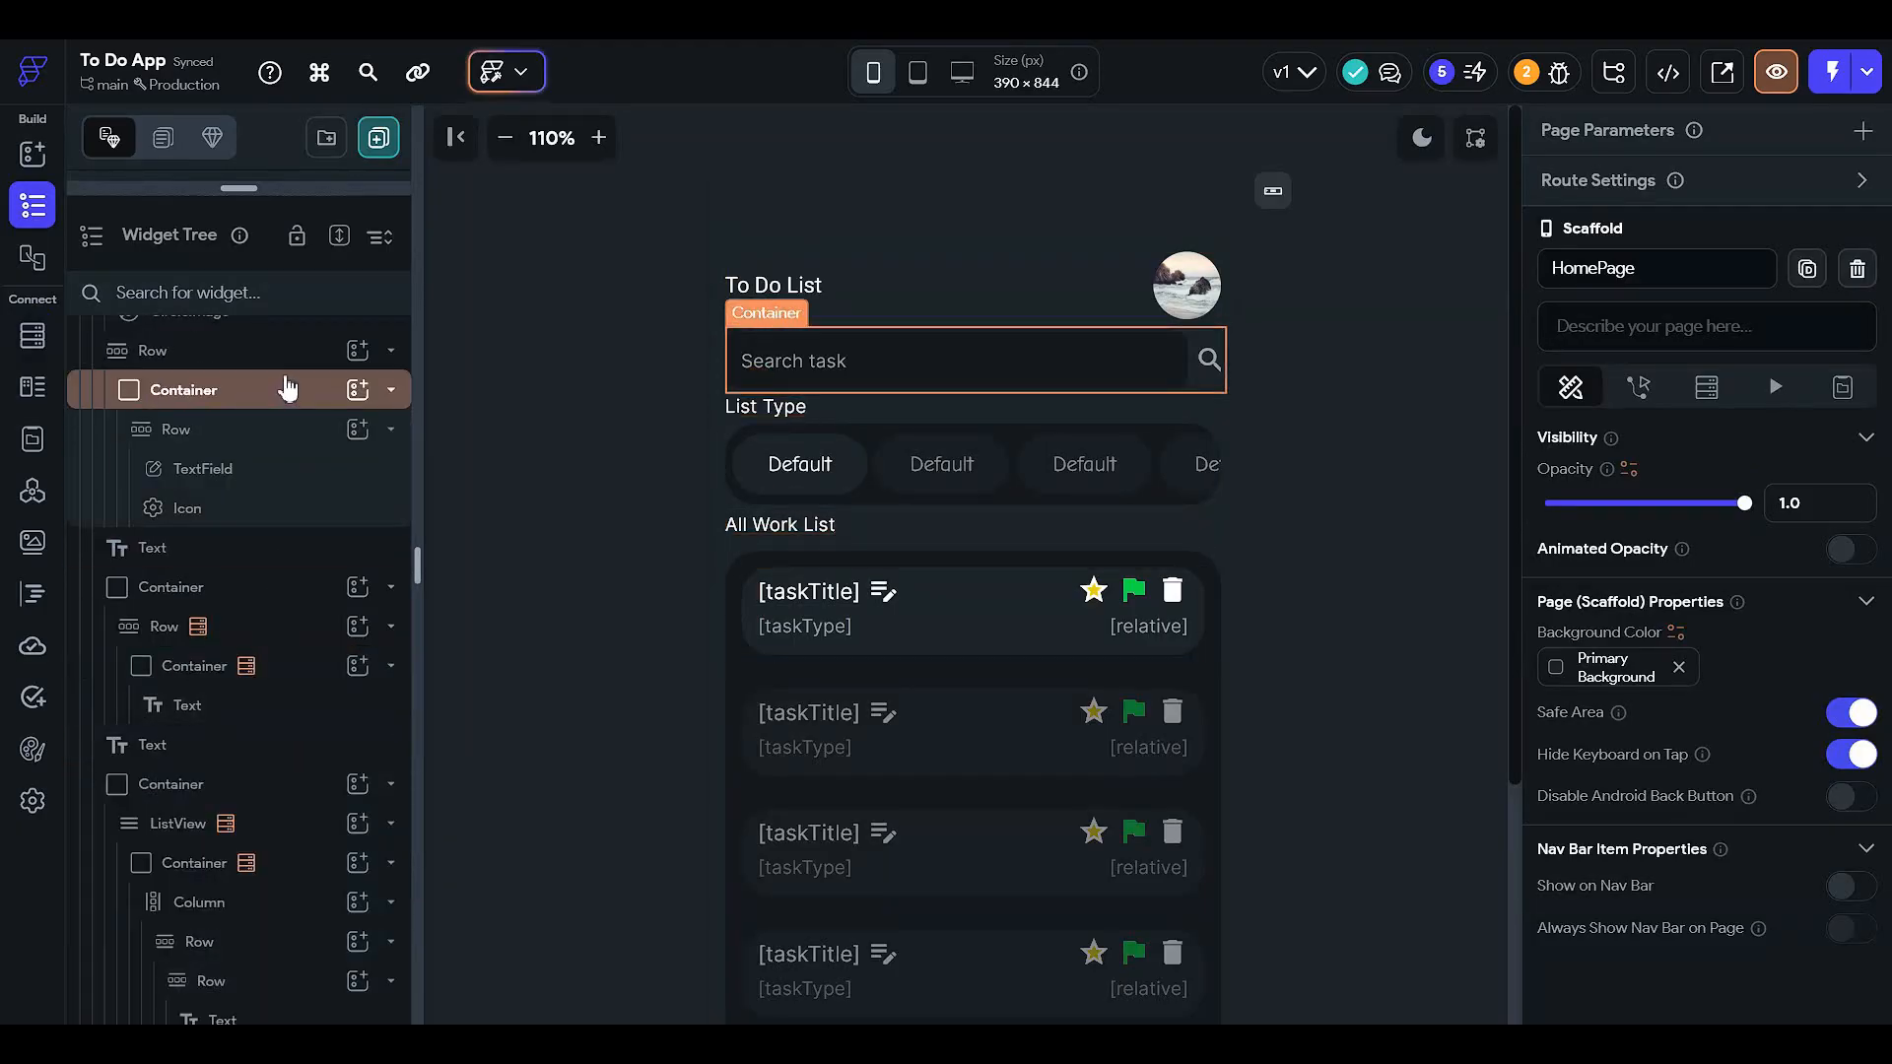
click(286, 389)
click(282, 365)
scroll(283, 414, up, 3)
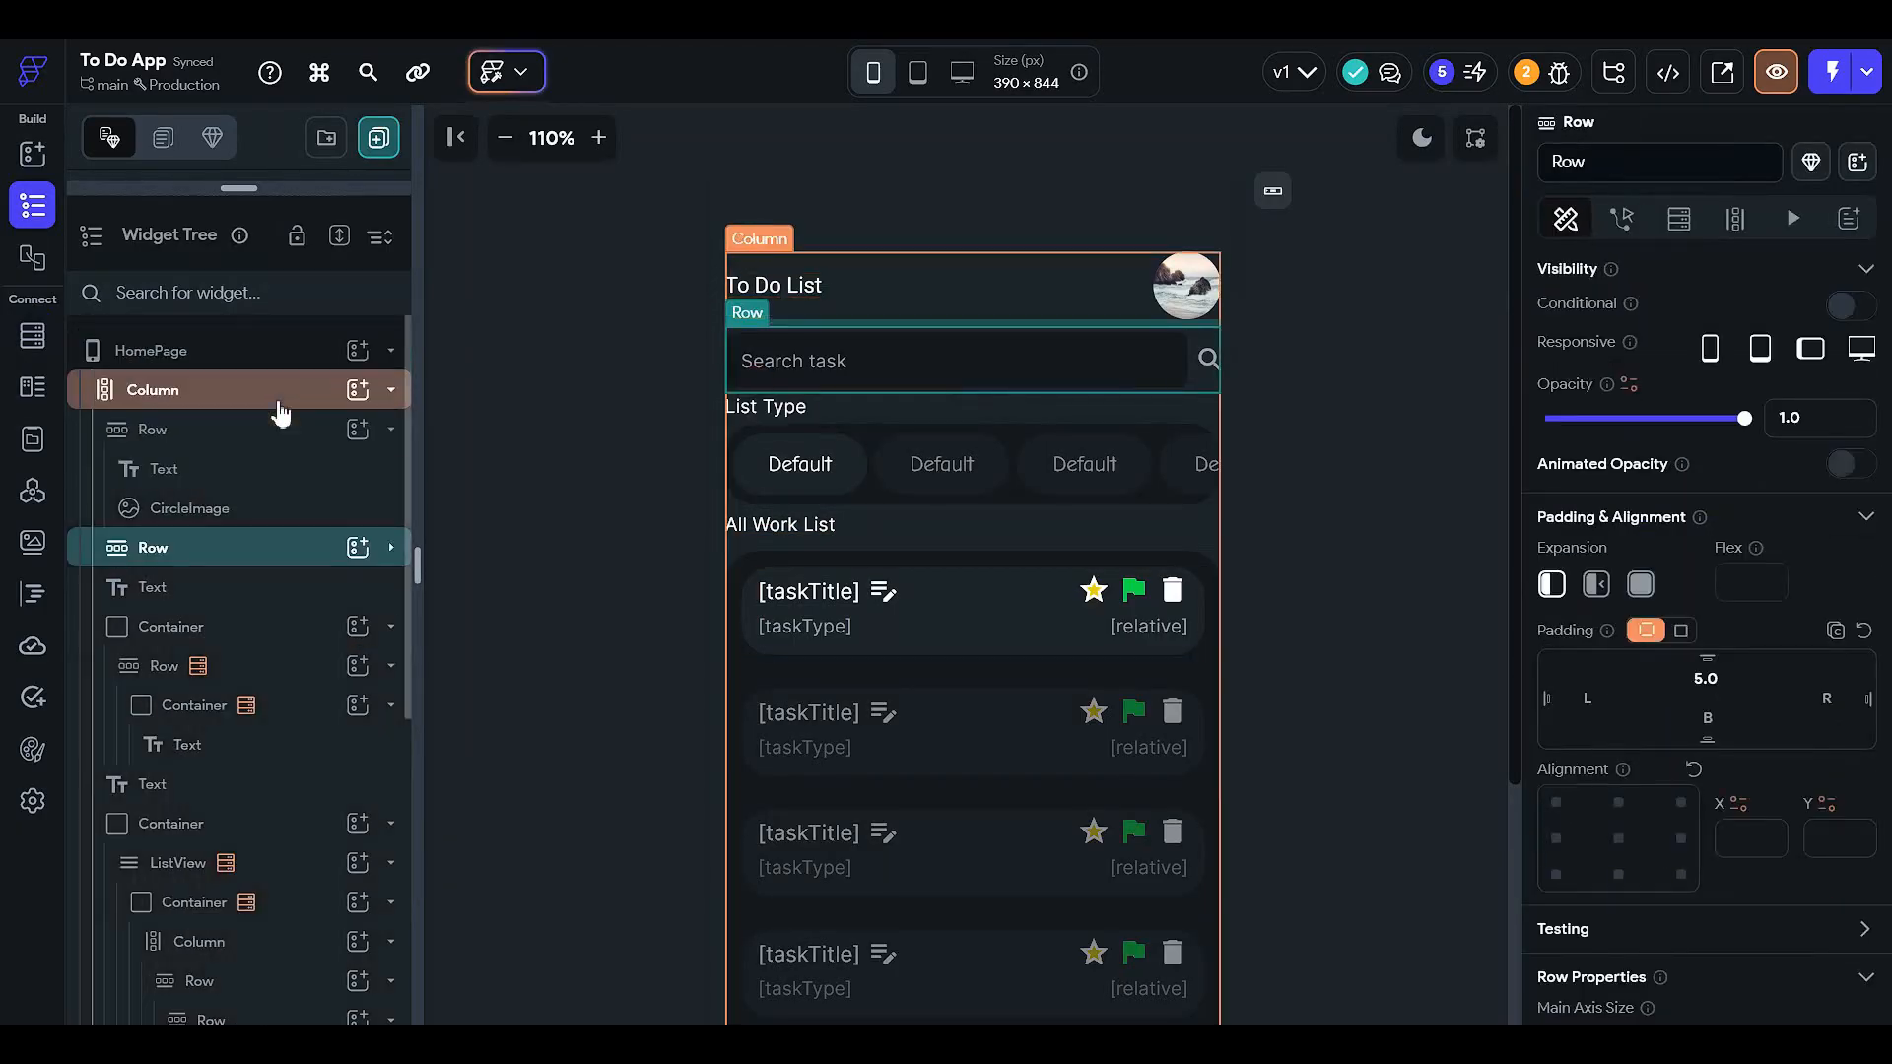
click(281, 411)
click(282, 434)
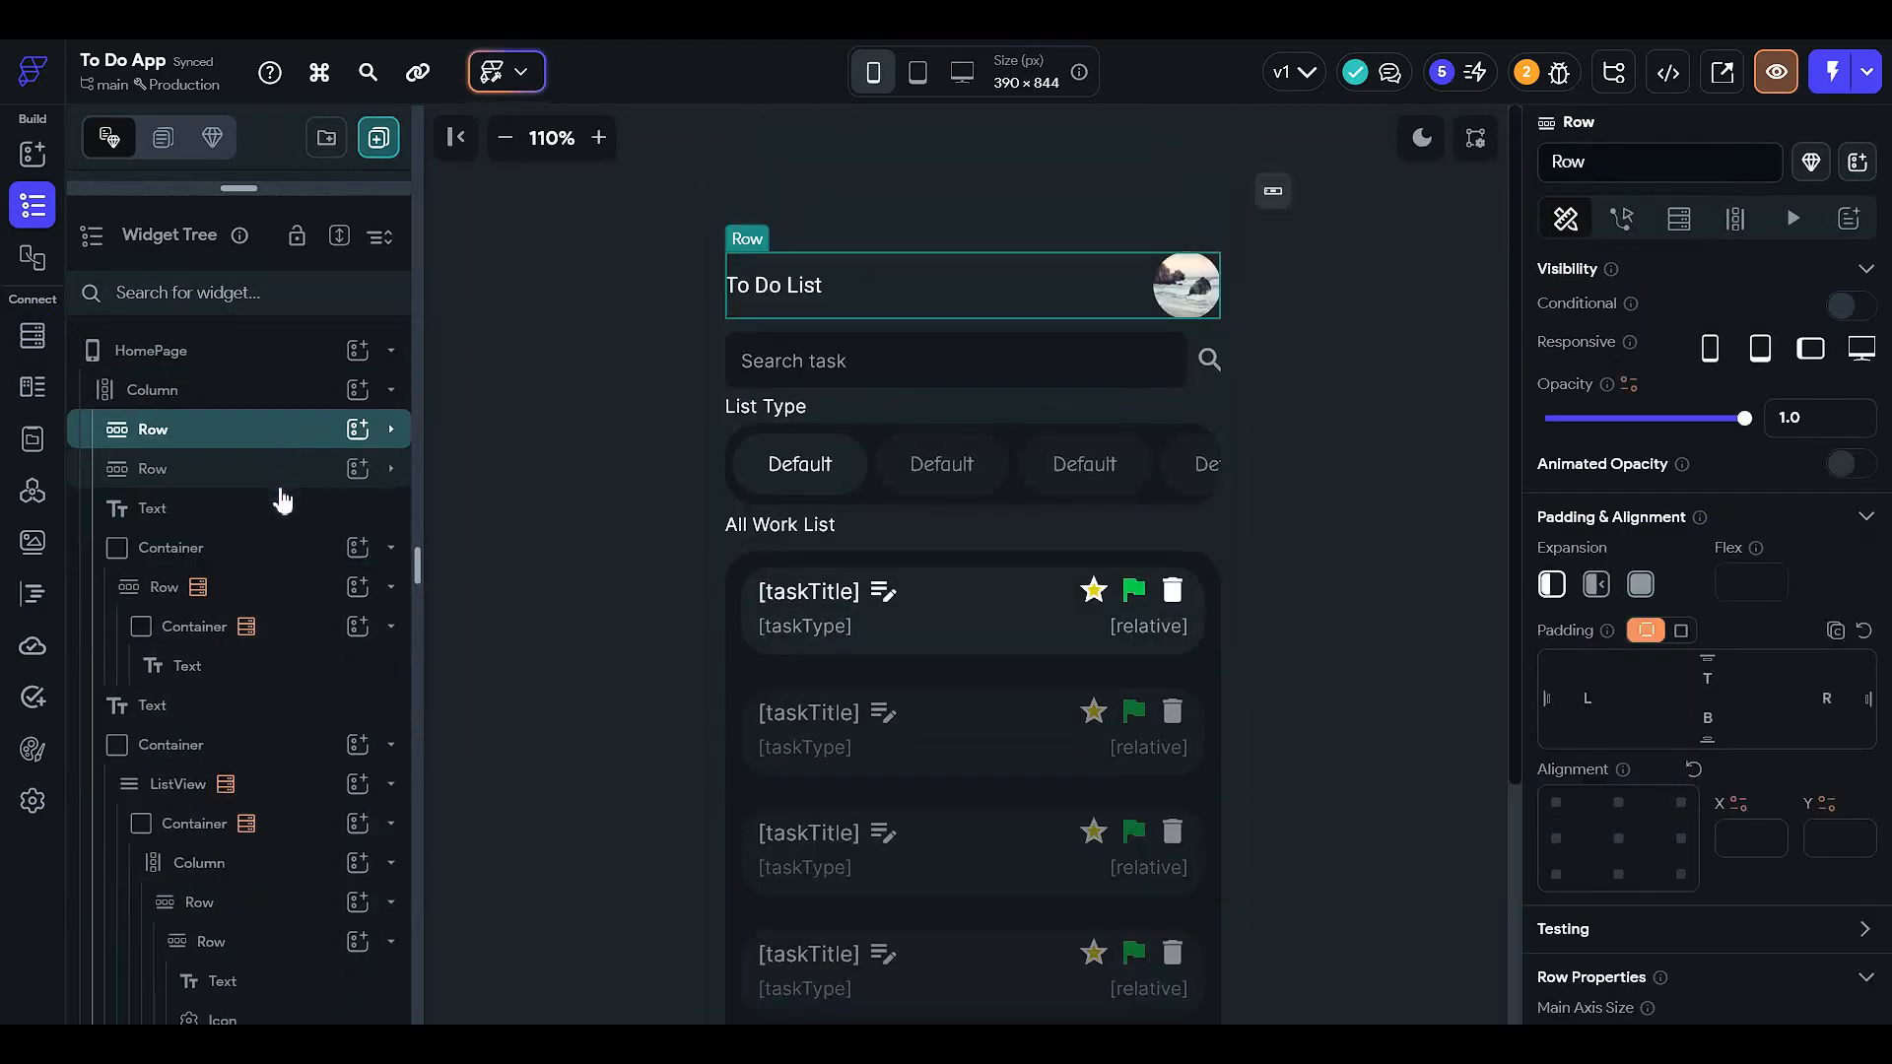
click(281, 483)
click(278, 544)
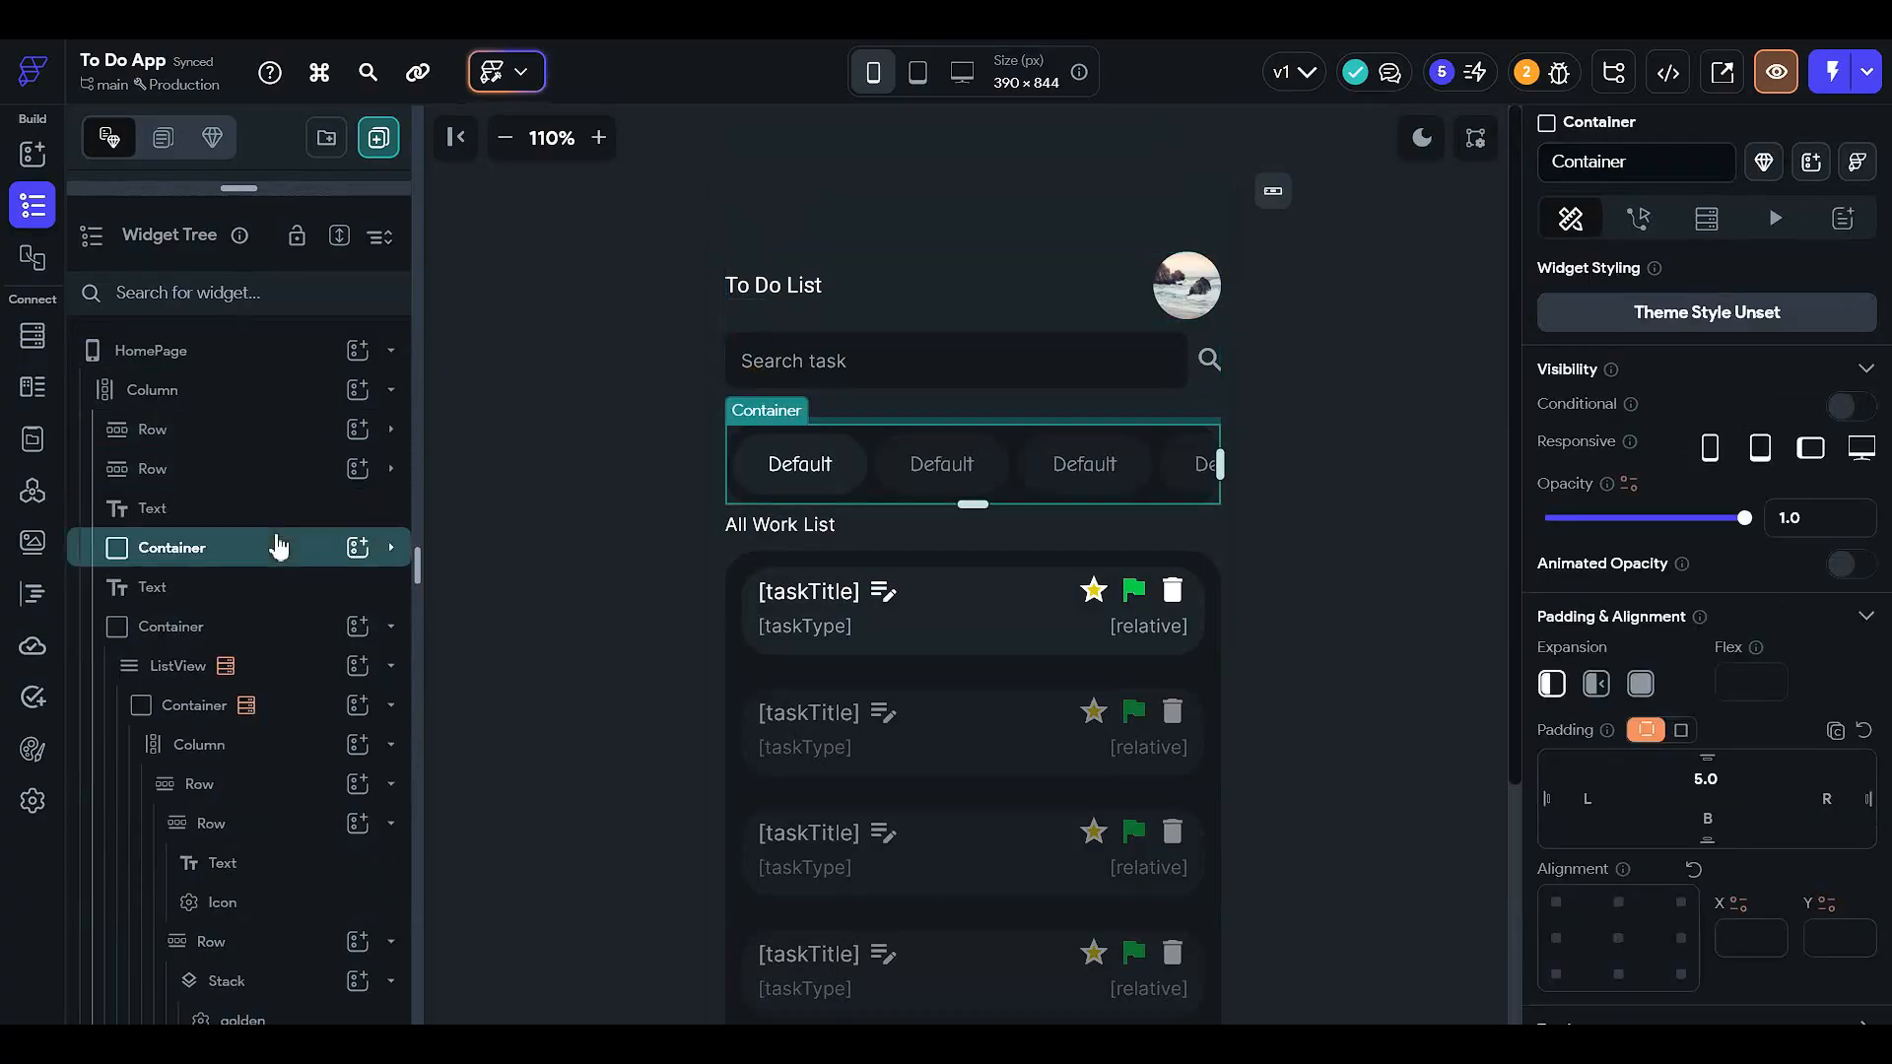
scroll(276, 552, down, 2)
- Drill into the task card's Rows and select the first golden star Icon in the Stack
click(286, 524)
scroll(293, 532, down, 2)
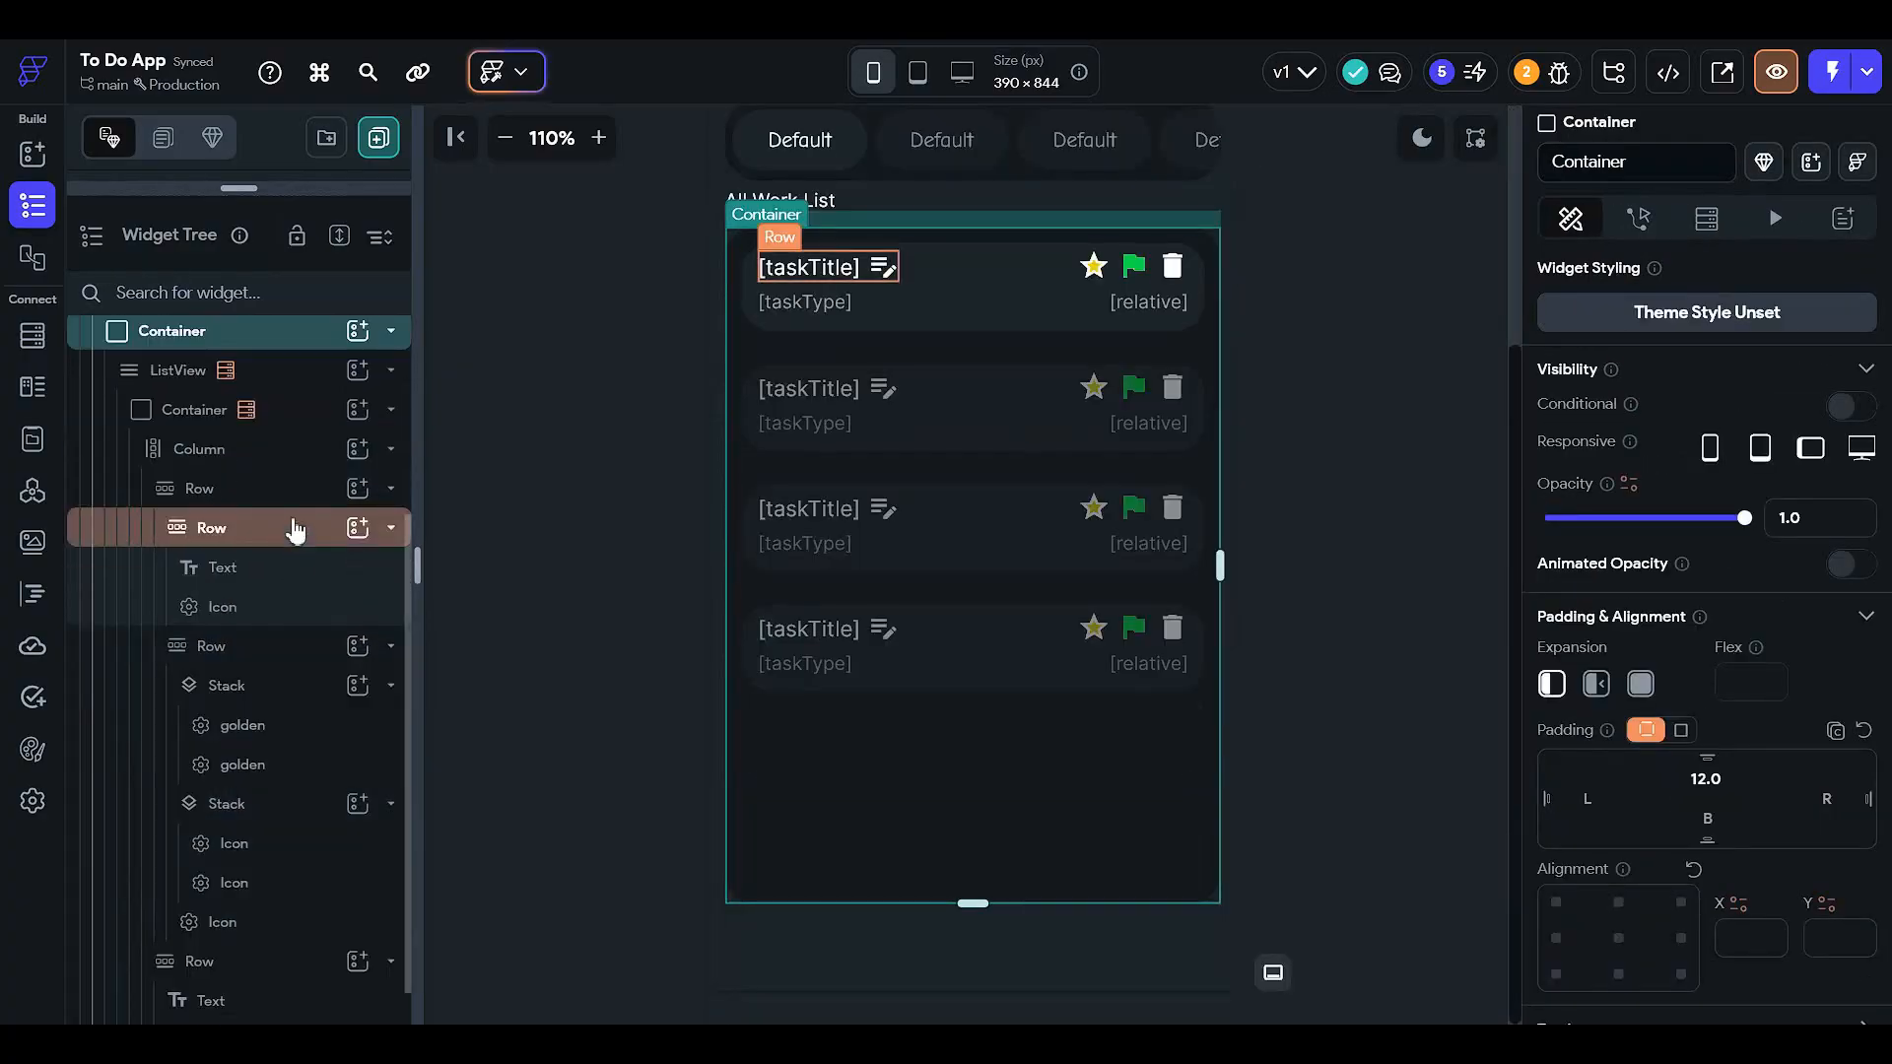
click(288, 500)
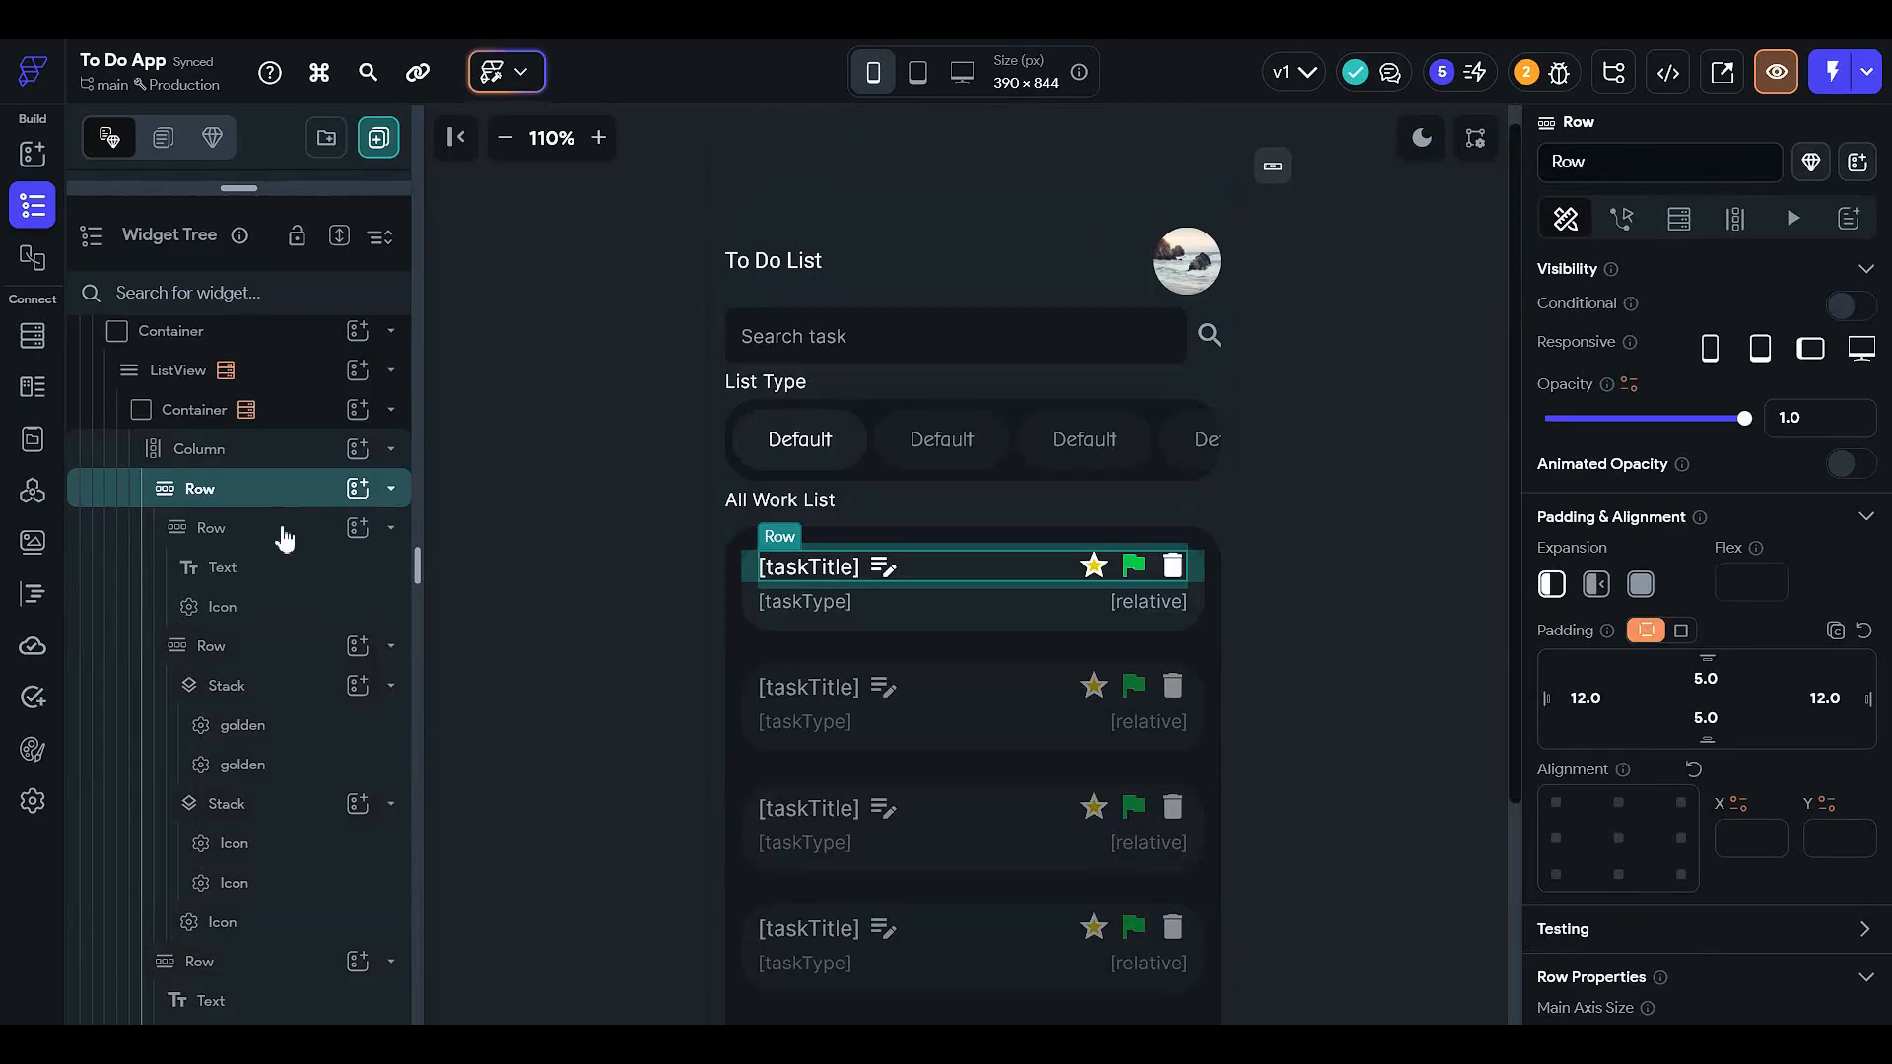
click(284, 532)
click(295, 651)
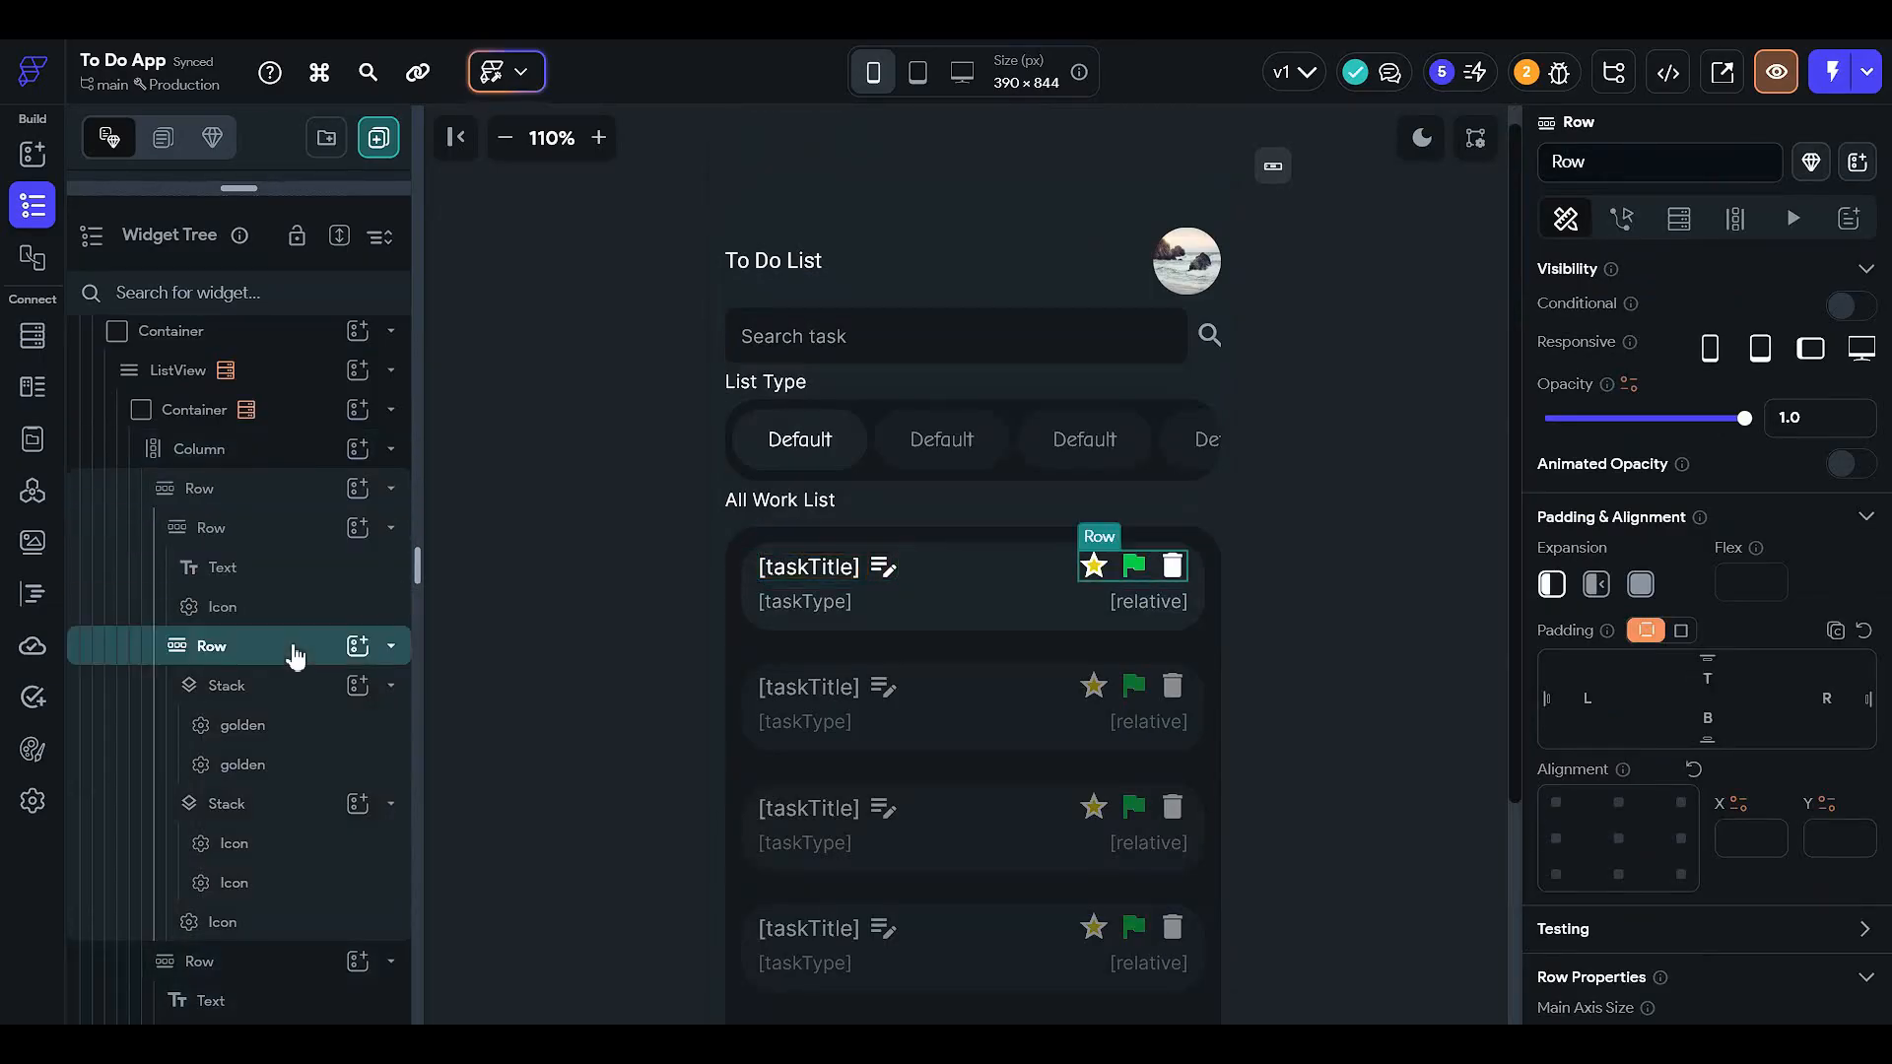
click(305, 963)
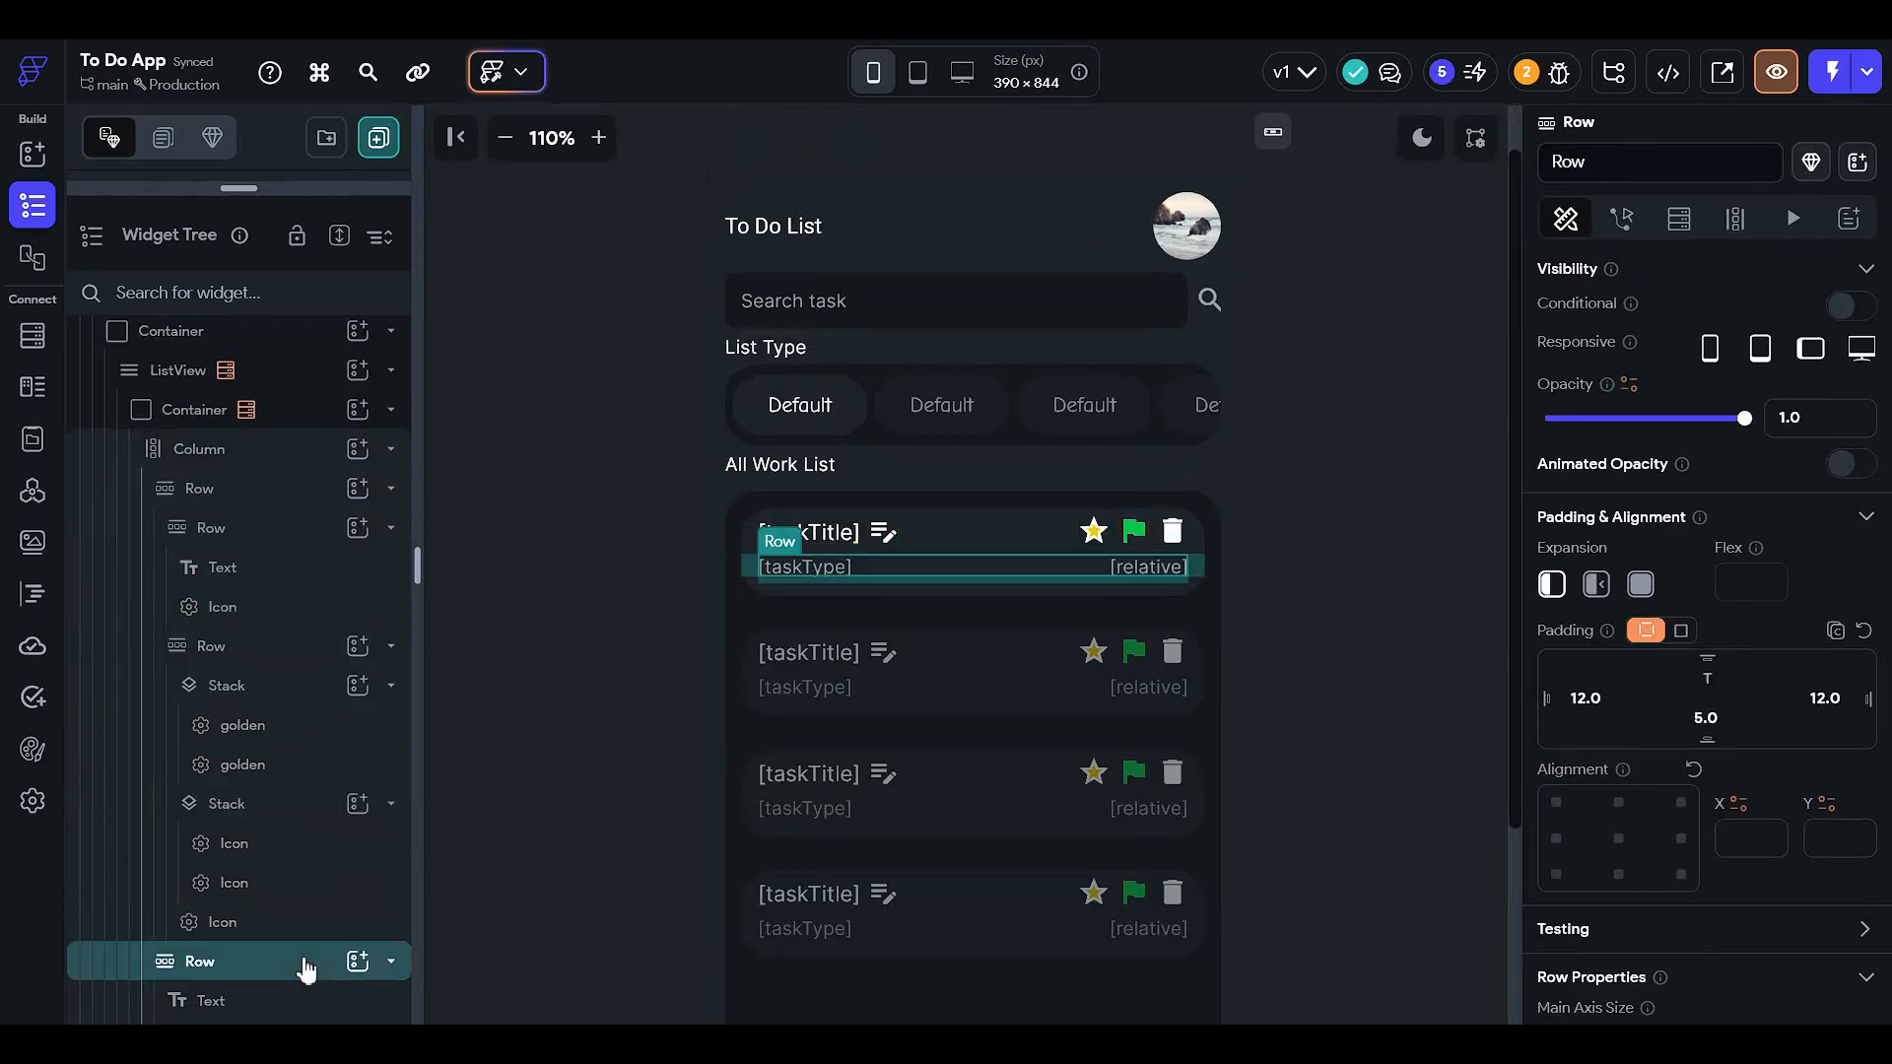
click(304, 962)
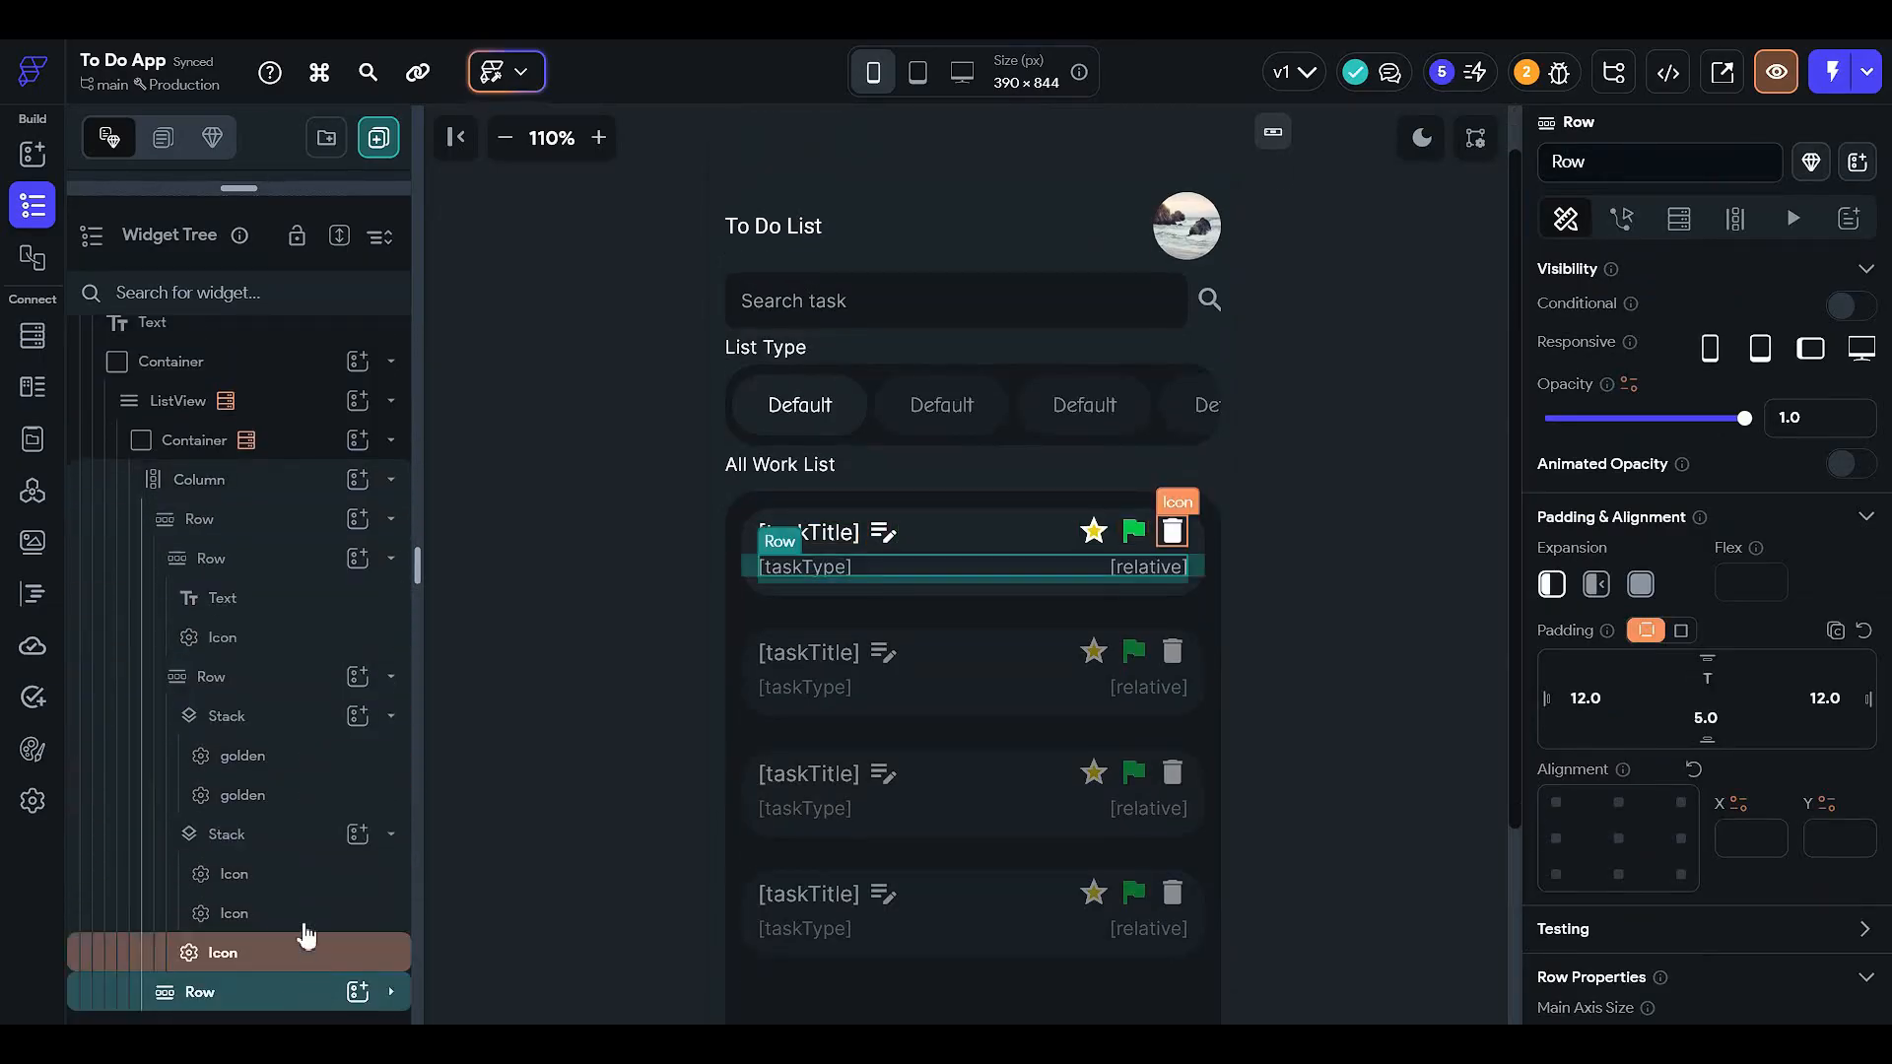
click(1091, 533)
click(348, 773)
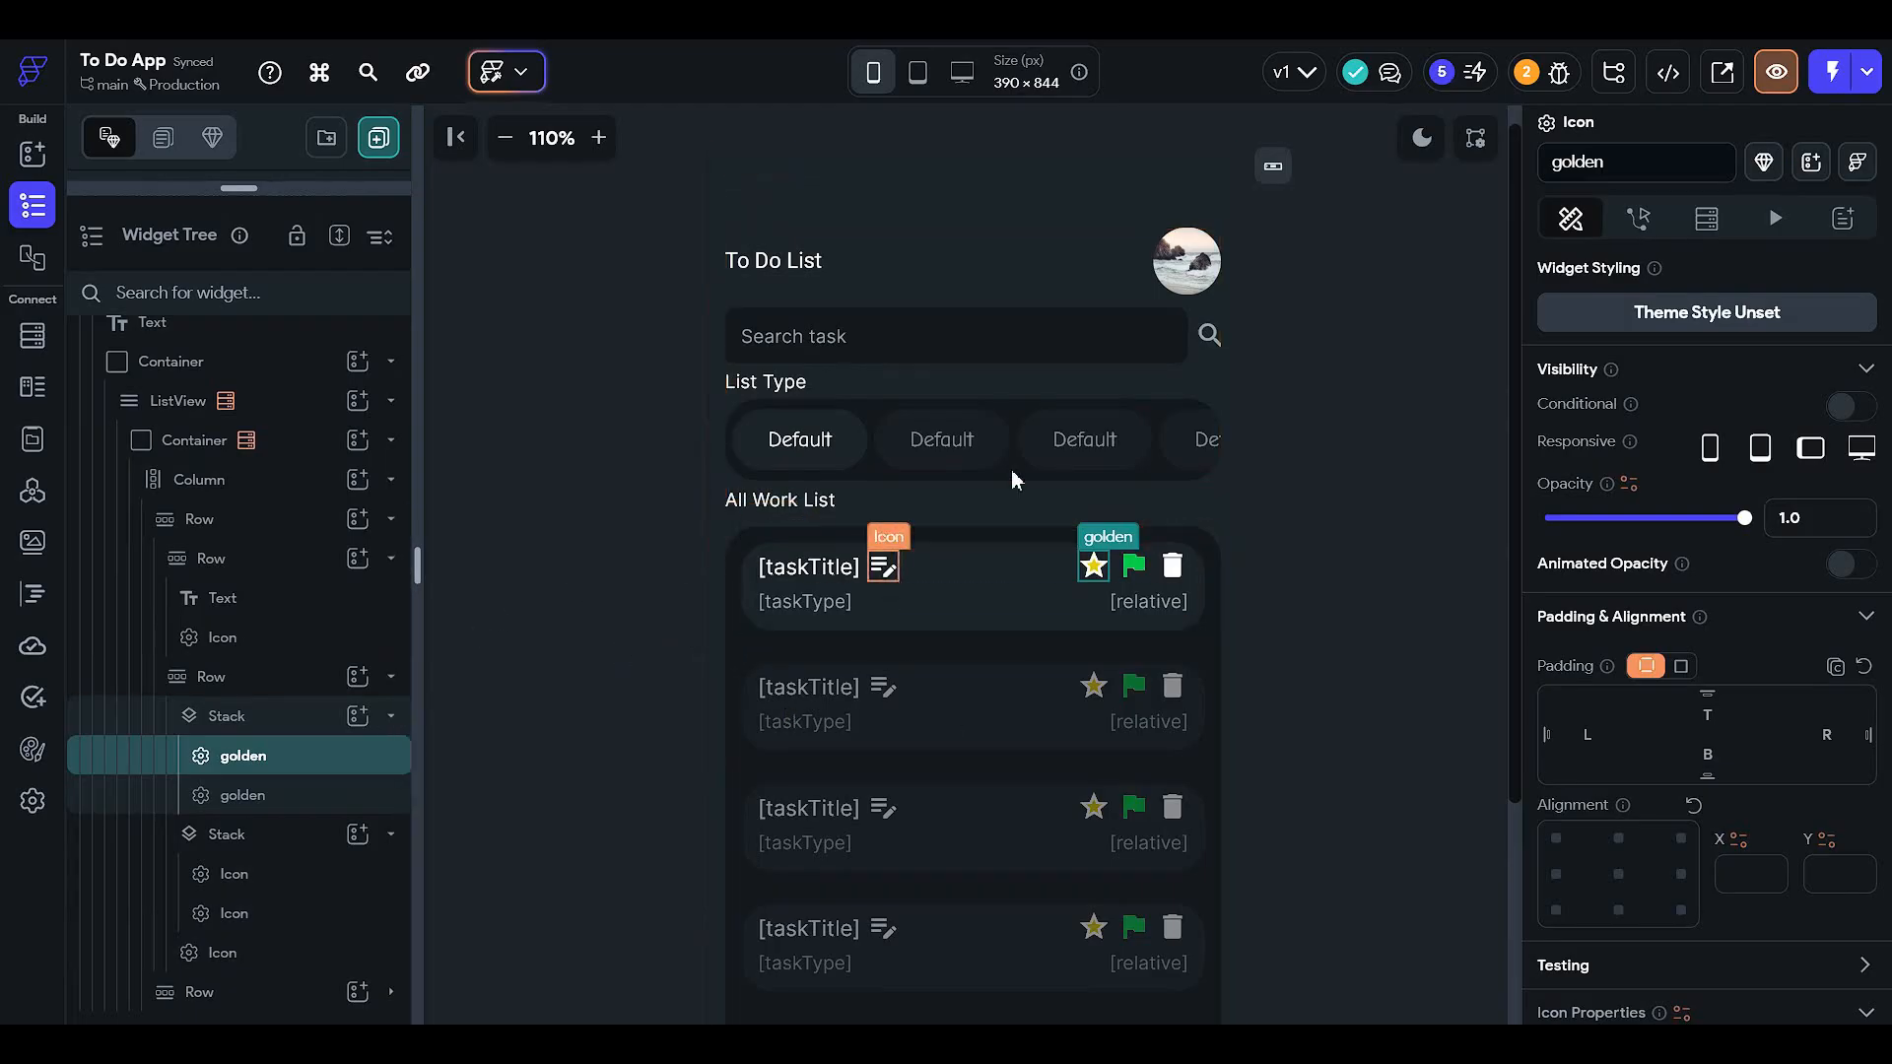
- Enable conditional visibility on the star, discard the draft condition, and type 'unf' into its name
click(1842, 406)
click(1554, 451)
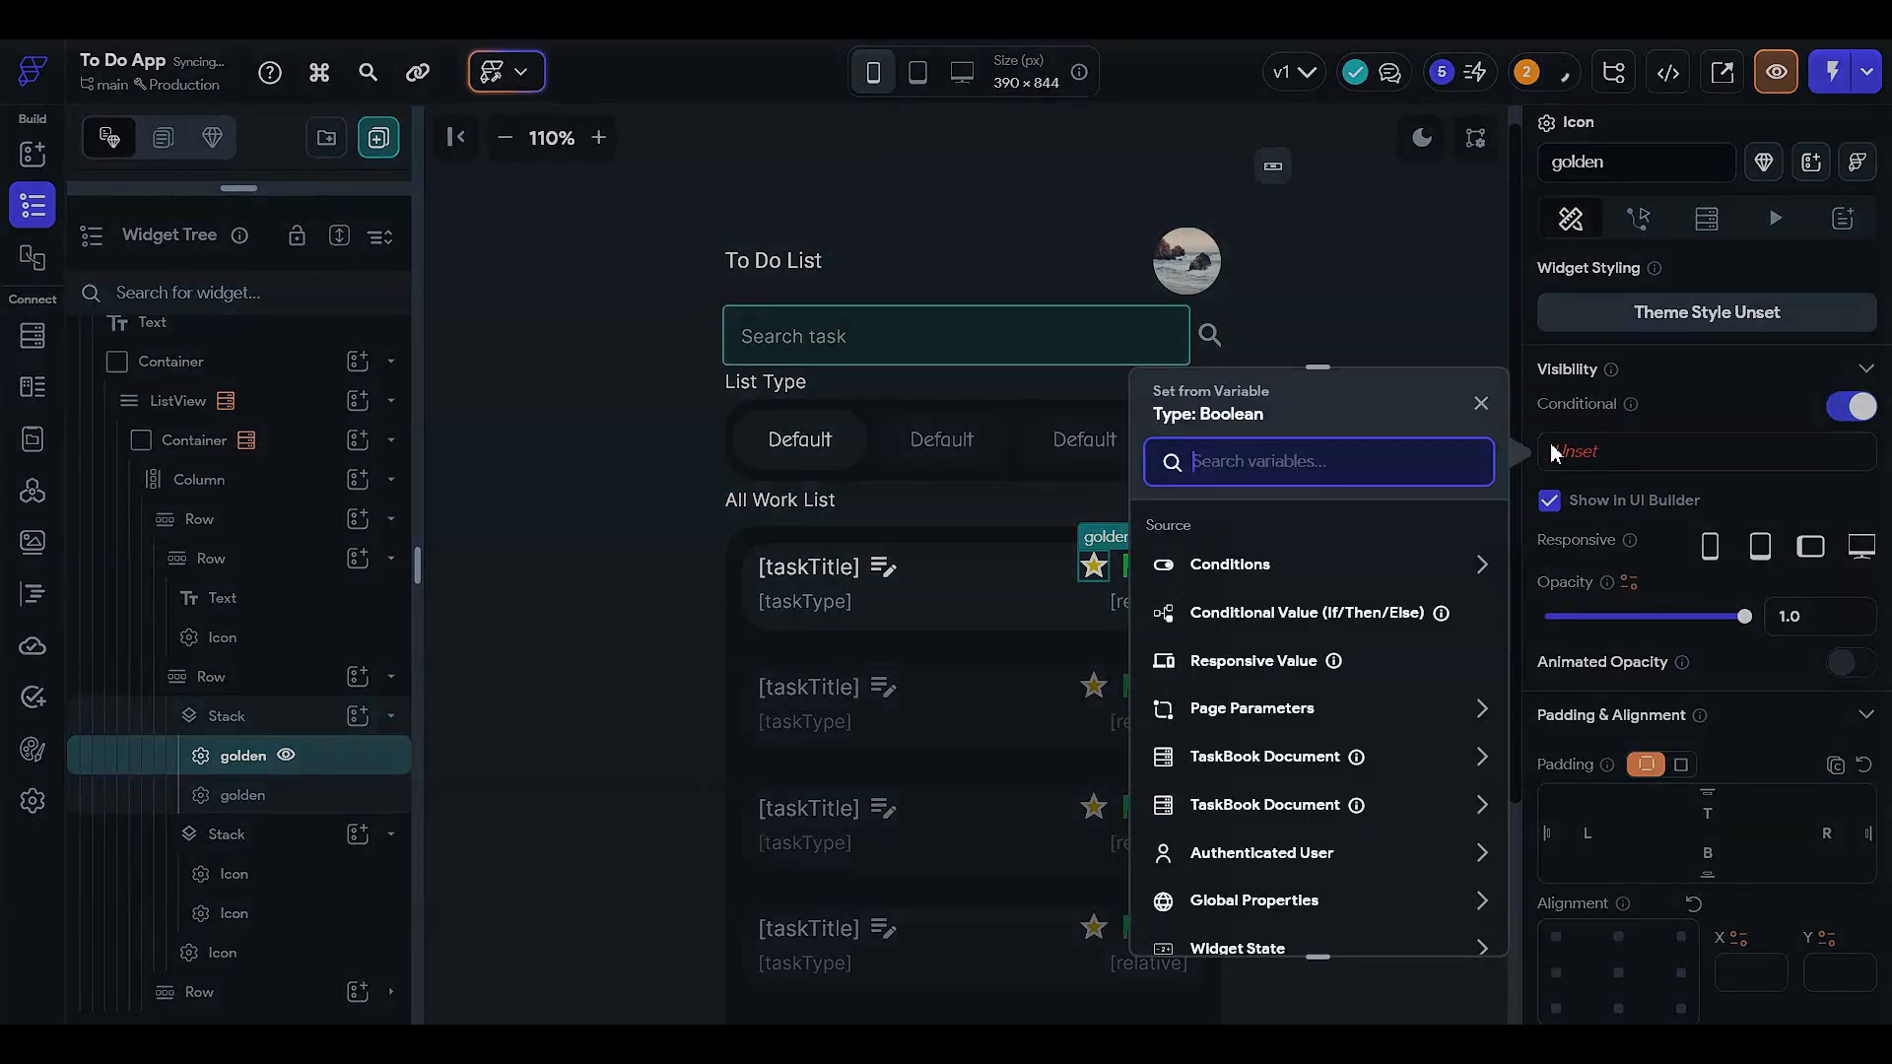
click(1311, 568)
click(1219, 642)
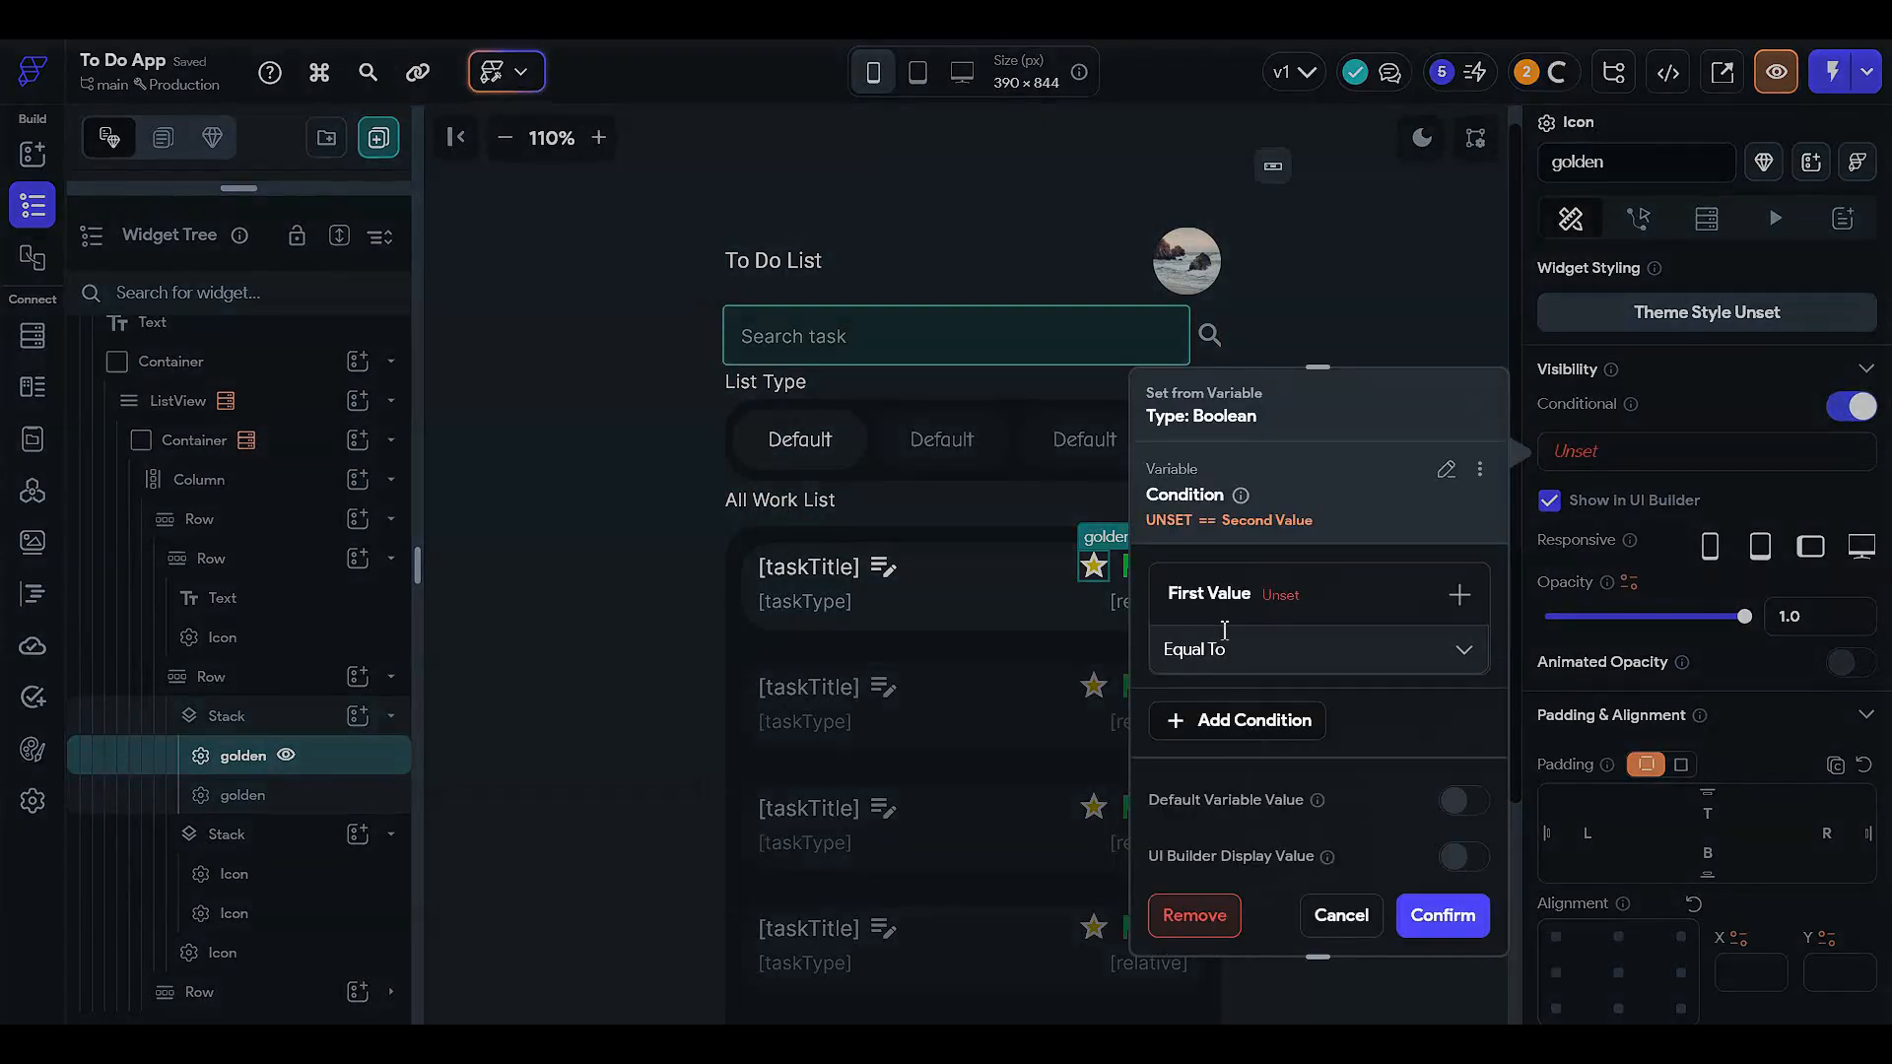
click(1280, 597)
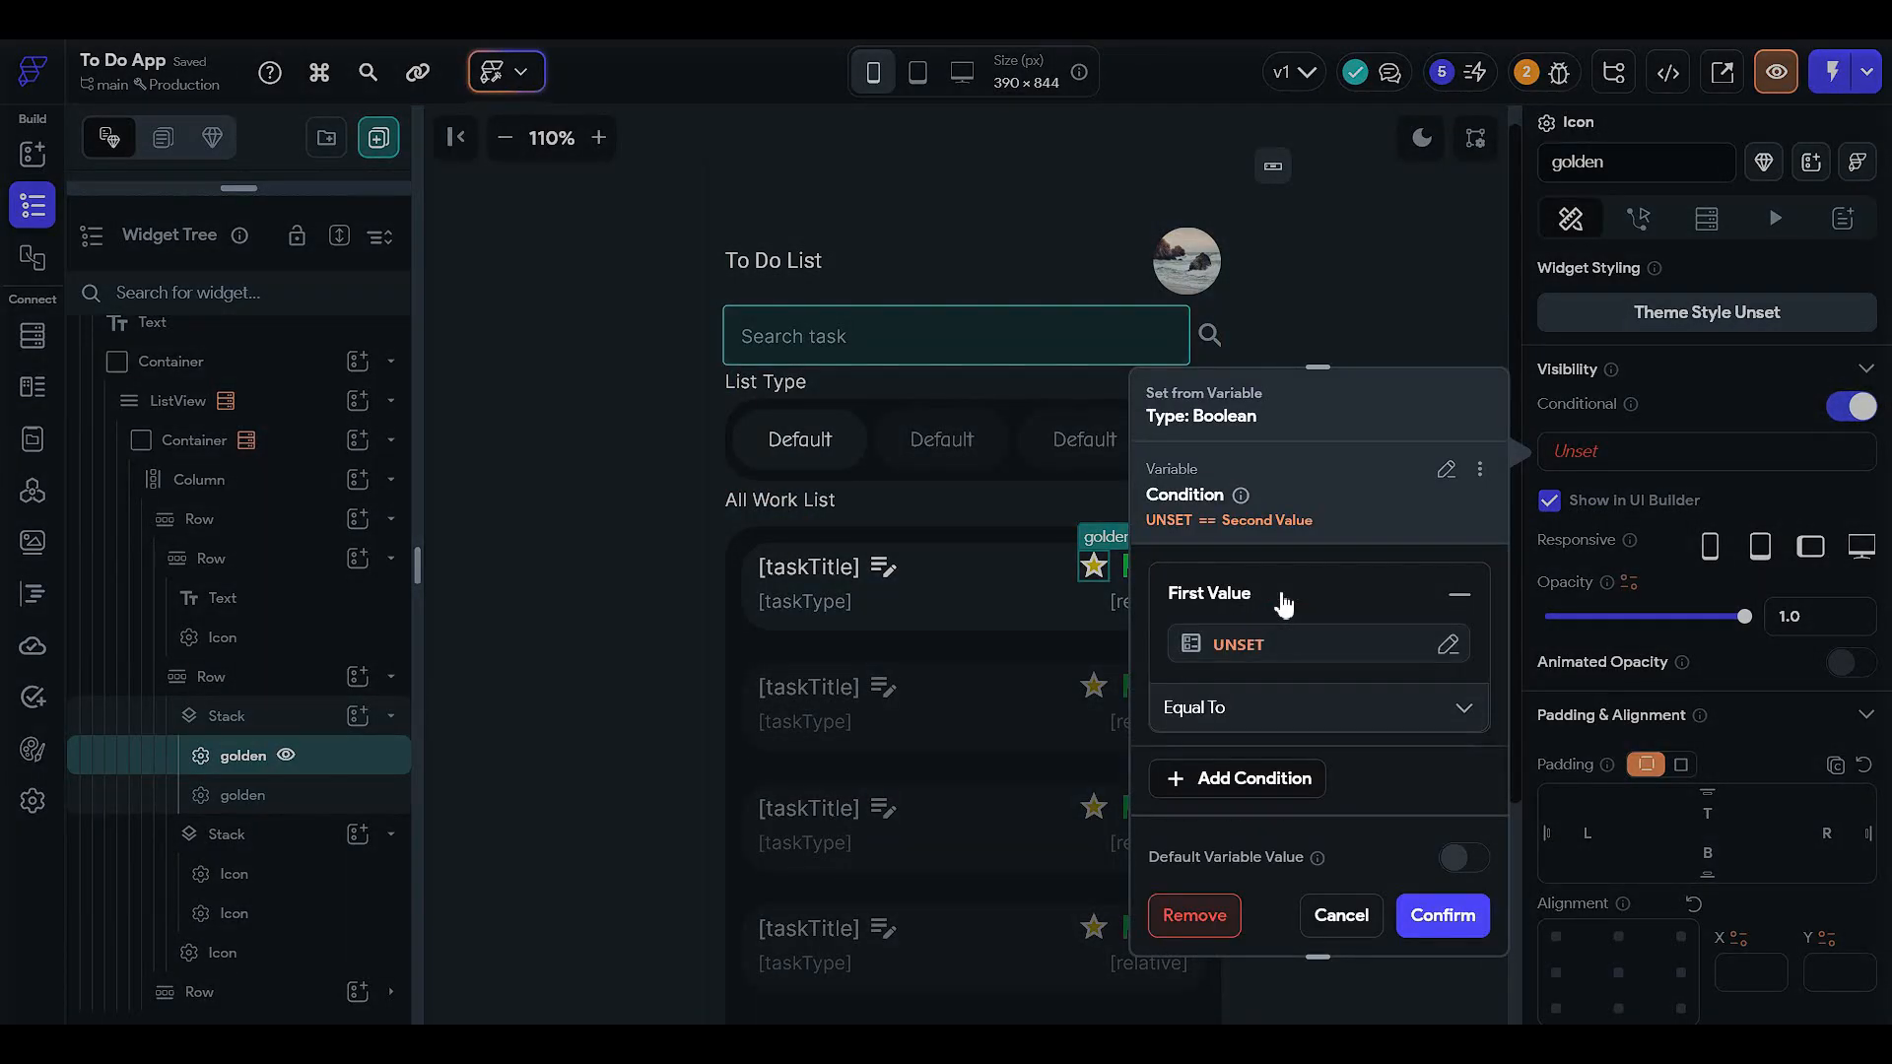
click(1345, 916)
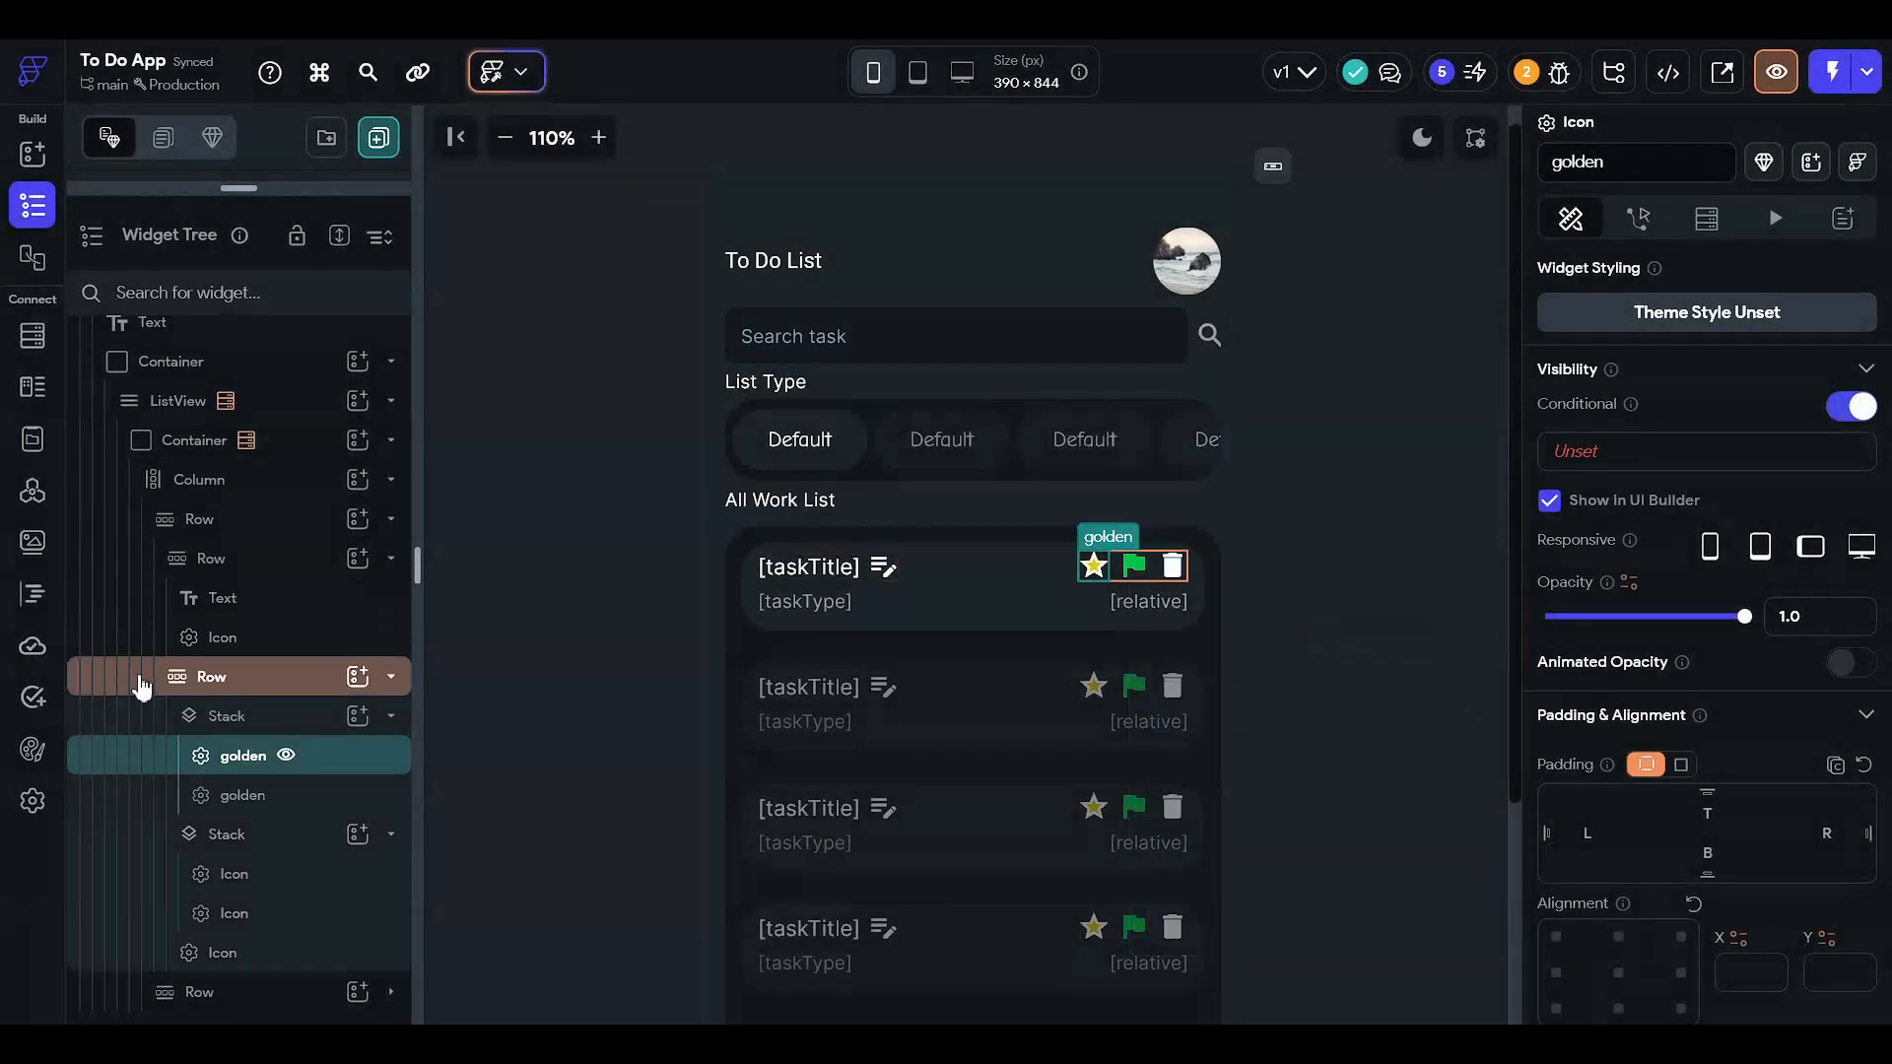
click(1608, 166)
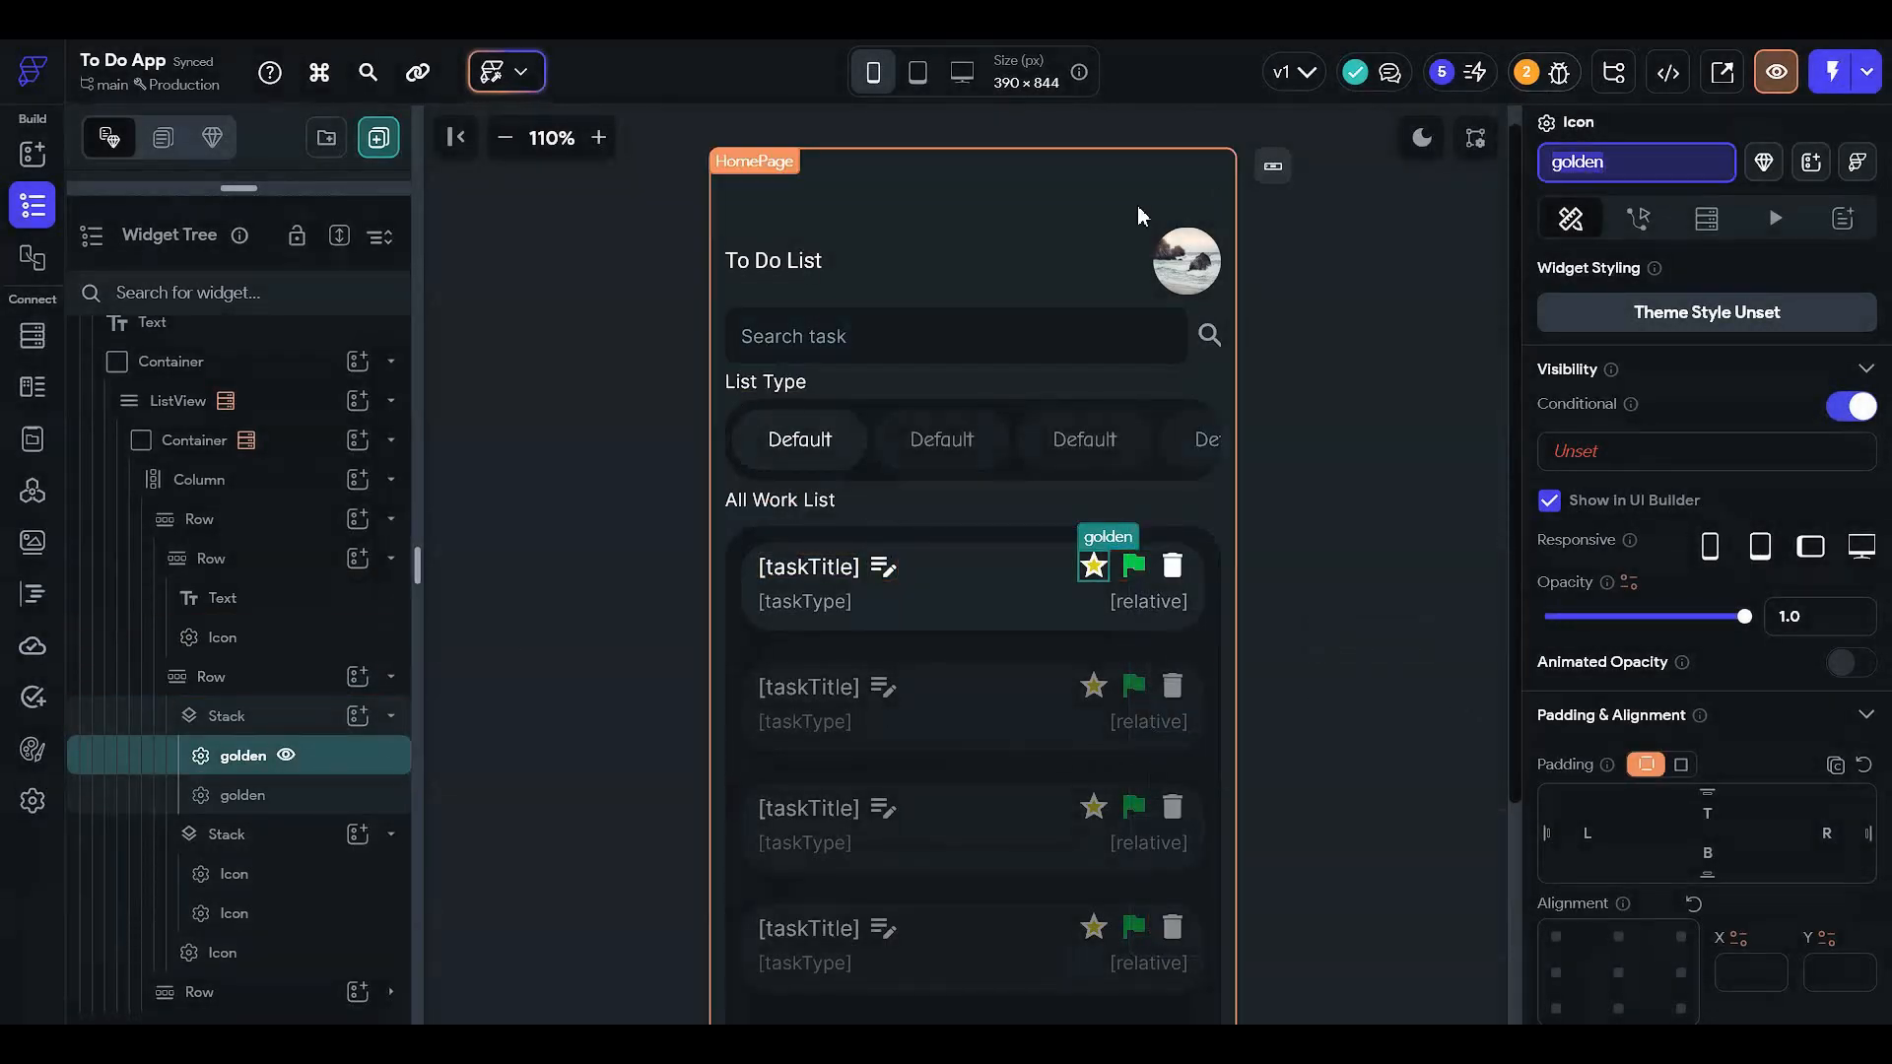
text(unfilled)
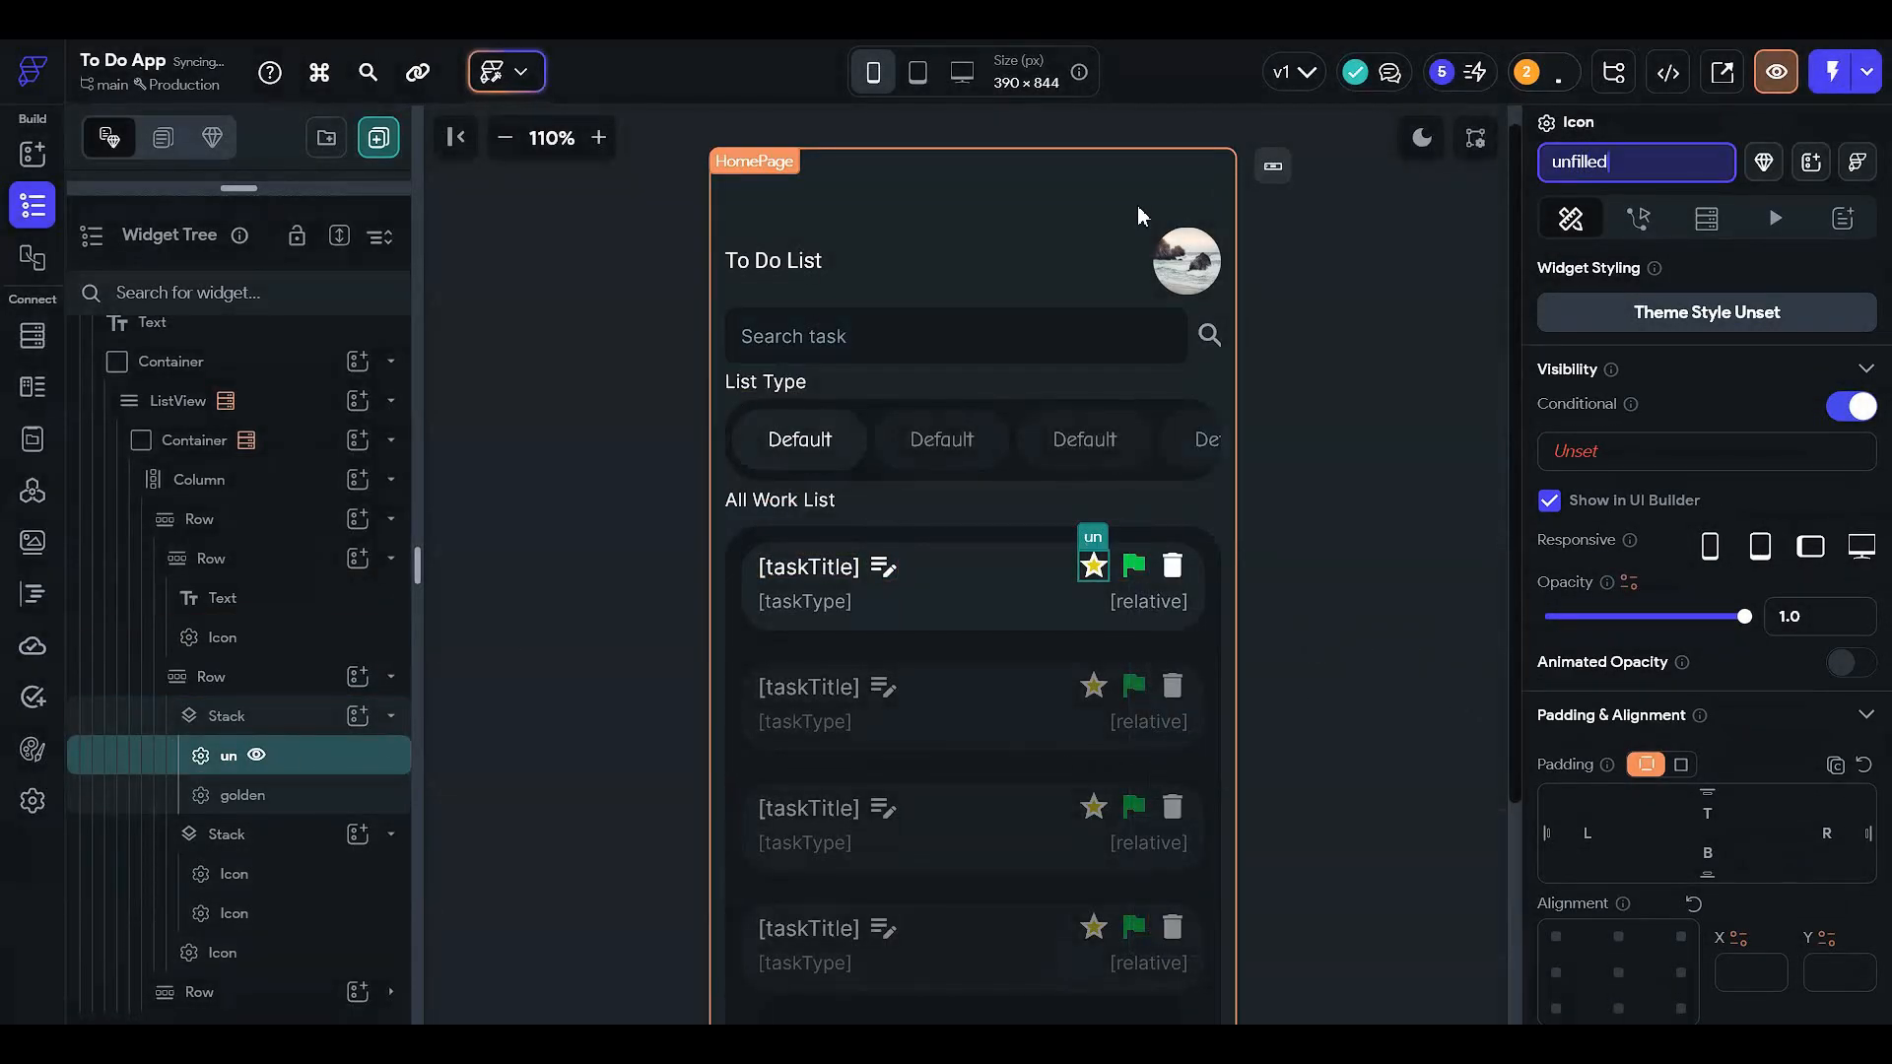
- Set the star's visibility condition to important == false and uncheck Show in UI Builder
click(1603, 448)
click(1221, 563)
click(1250, 637)
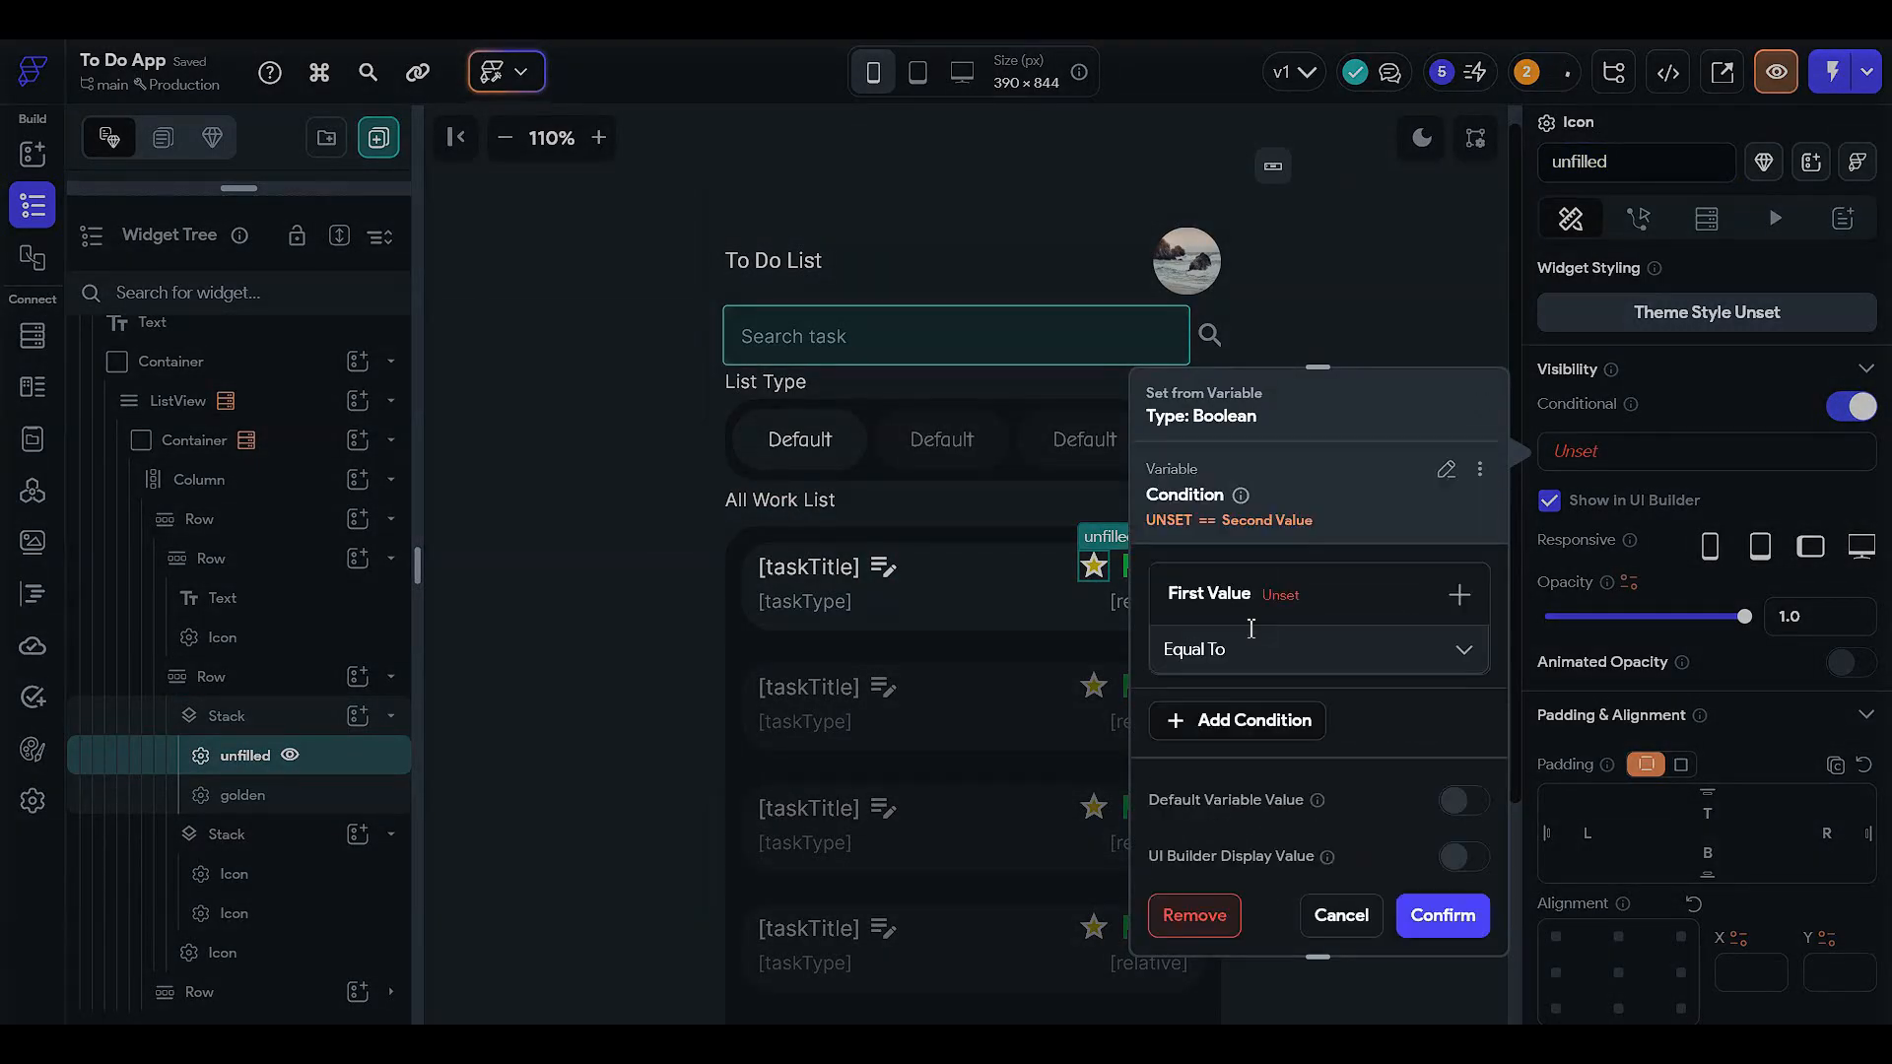
click(1253, 603)
click(1250, 641)
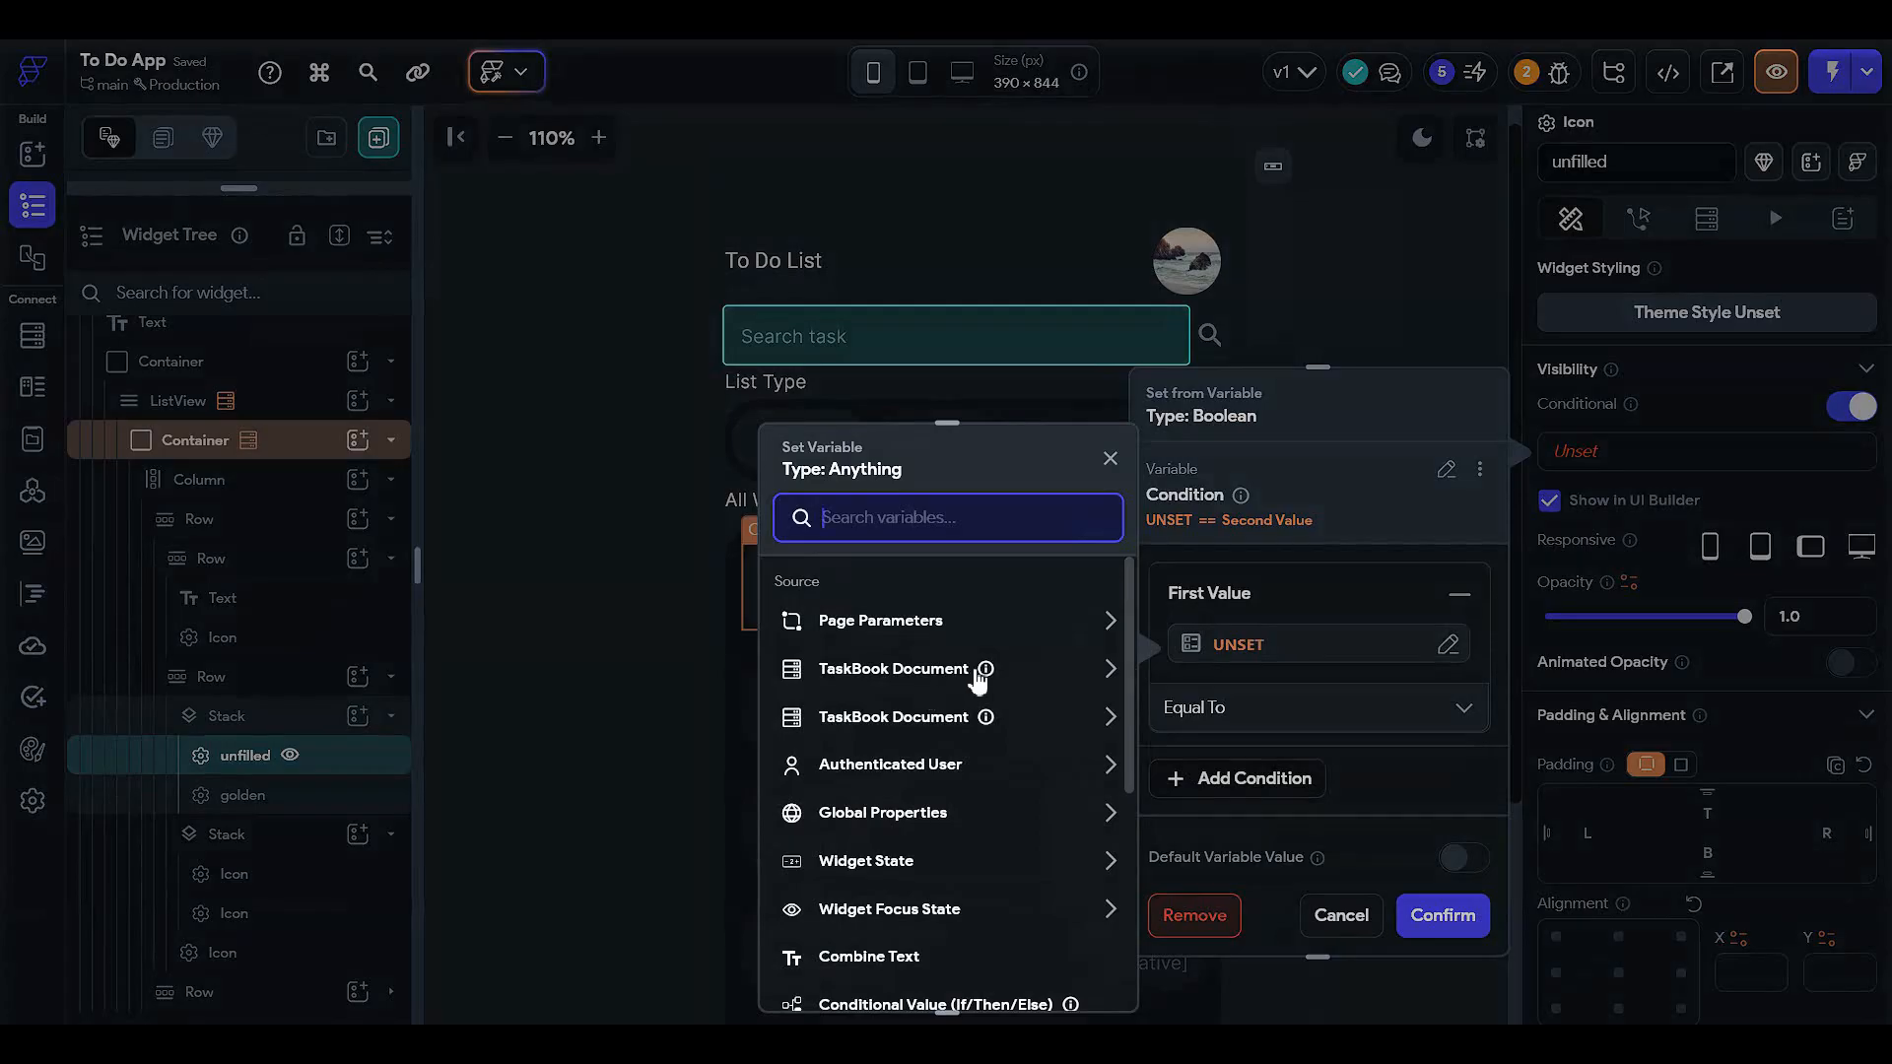
click(910, 676)
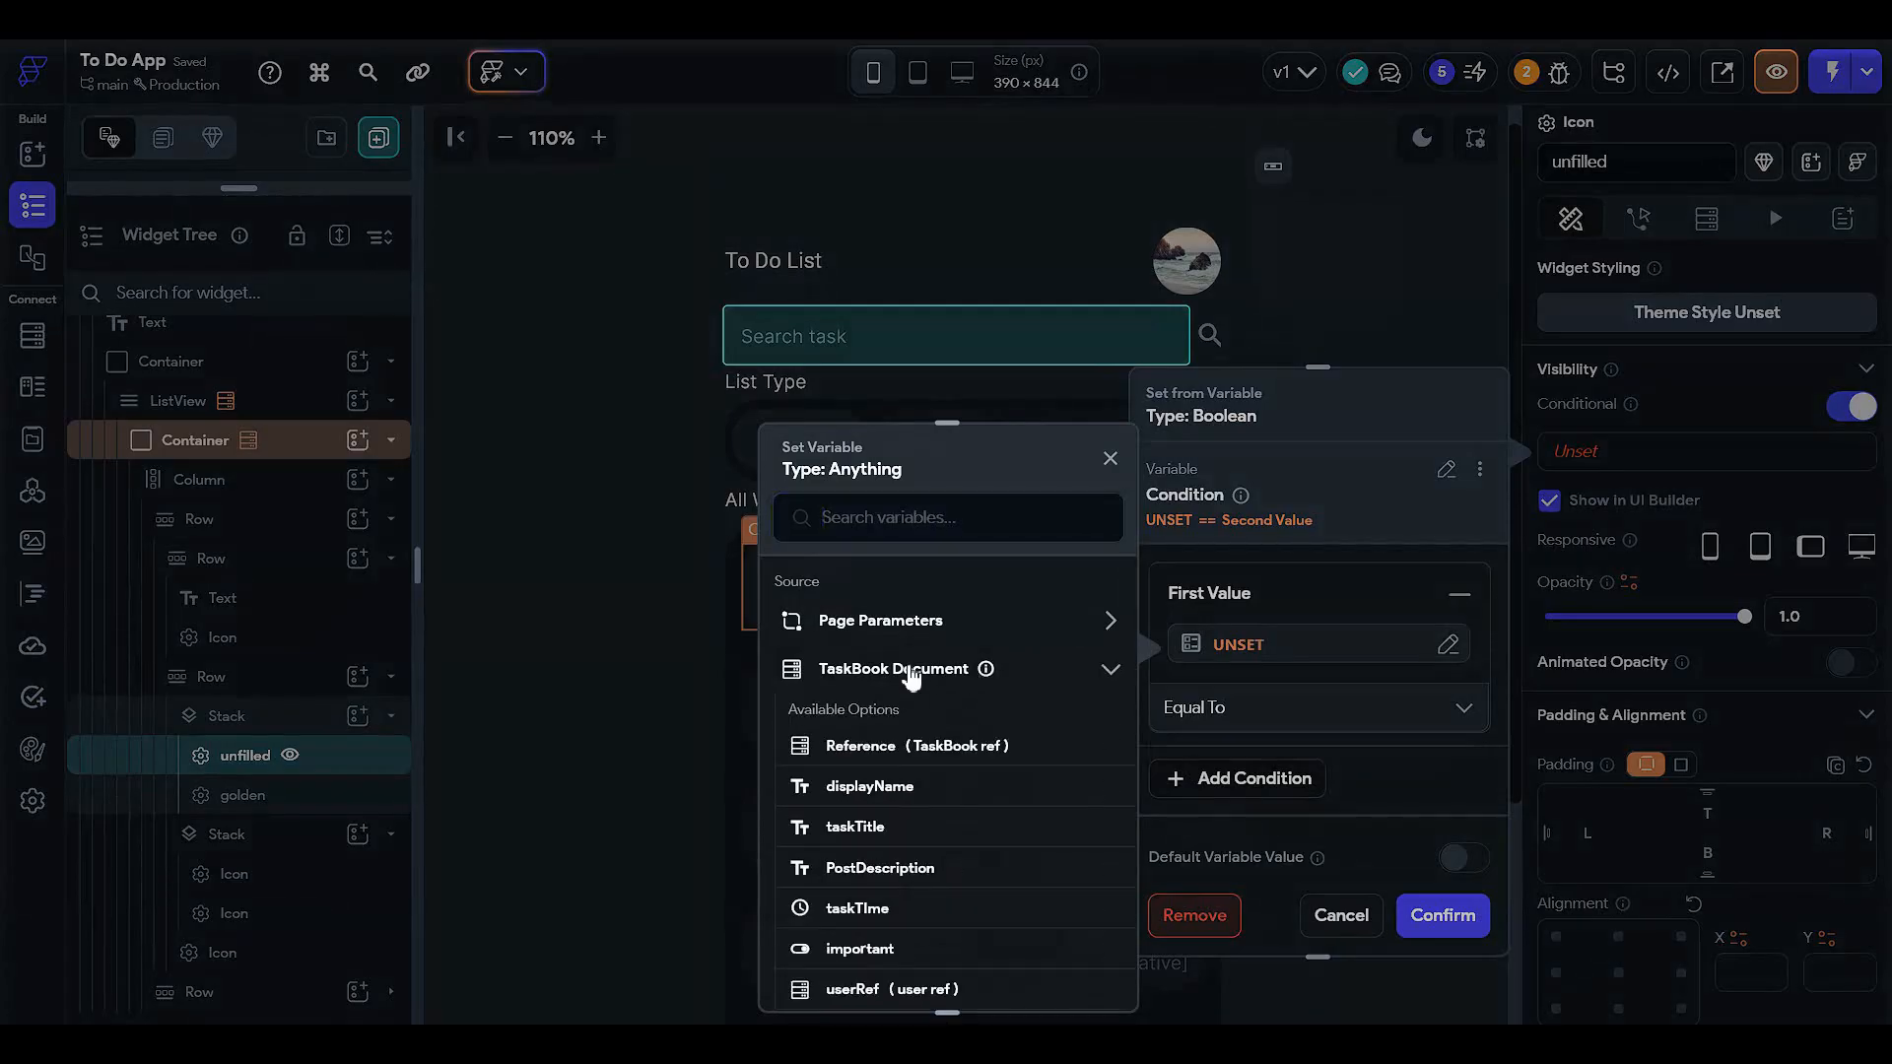
scroll(912, 769, down, 1)
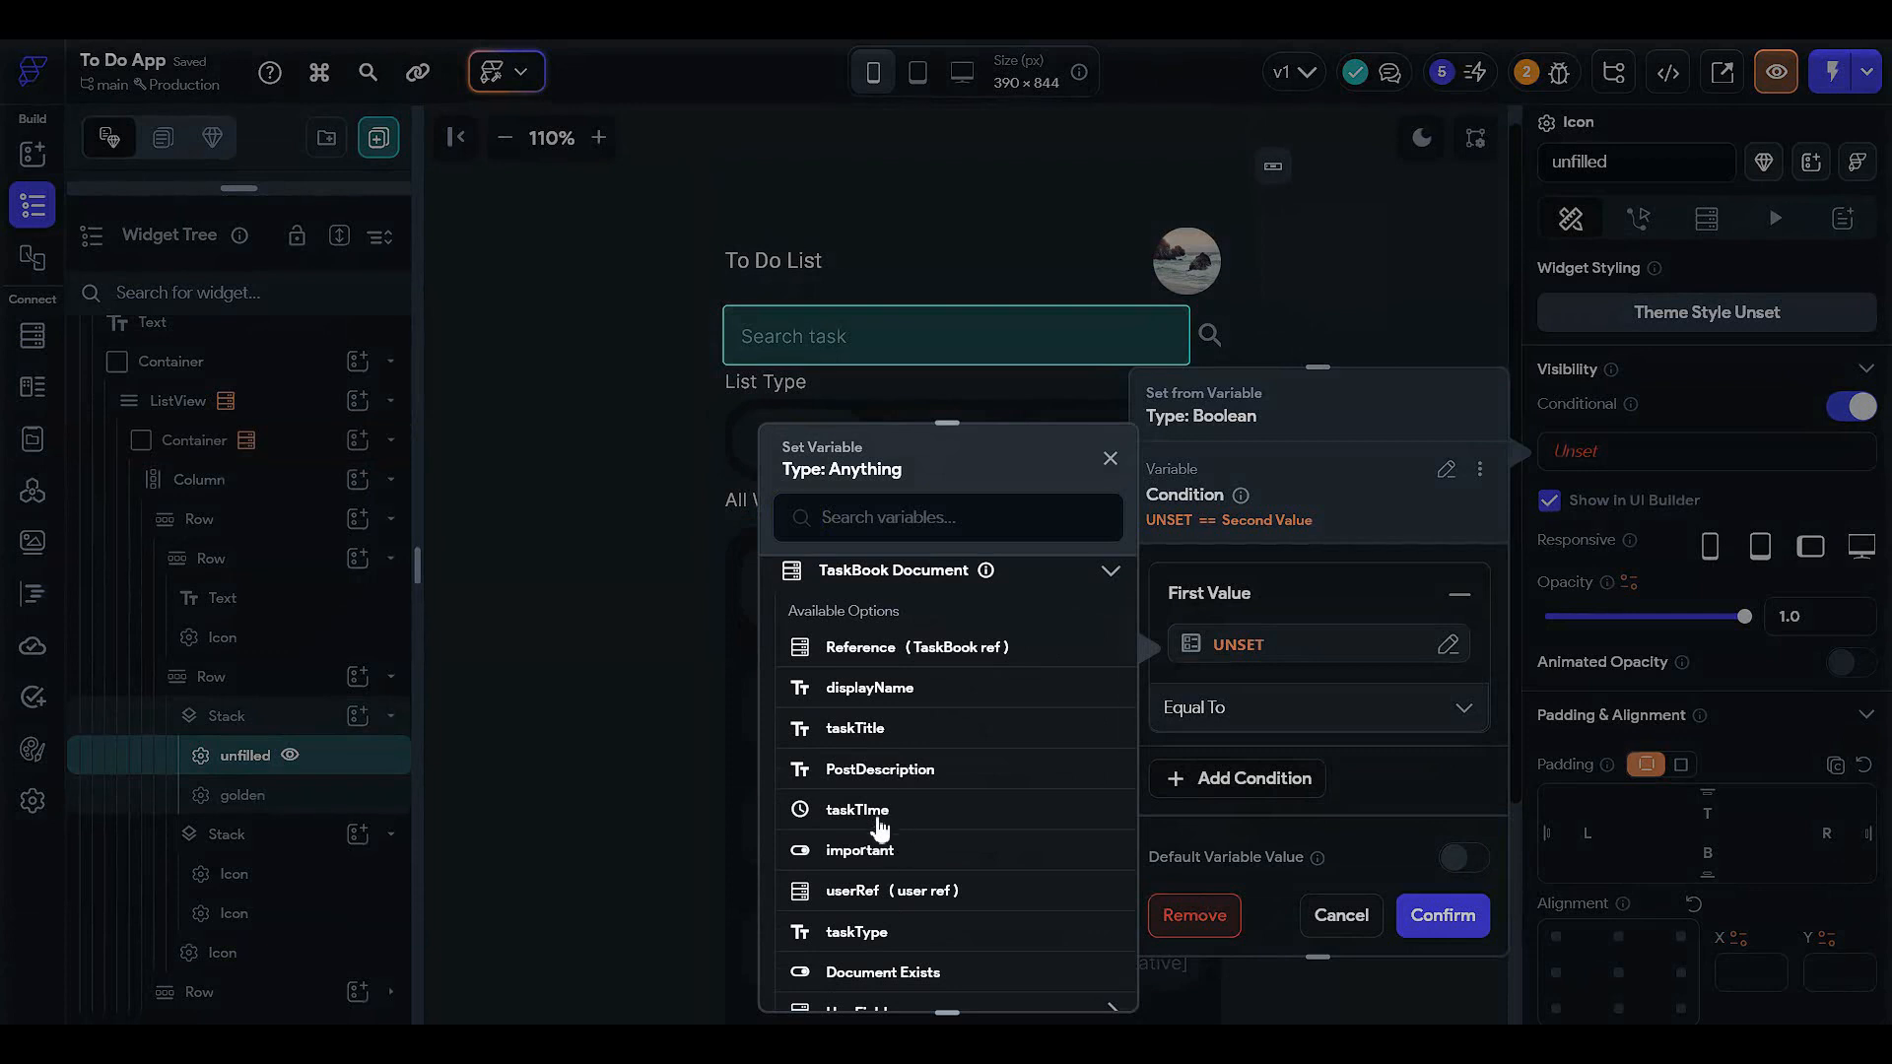
scroll(861, 906, down, 2)
scroll(877, 815, up, 1)
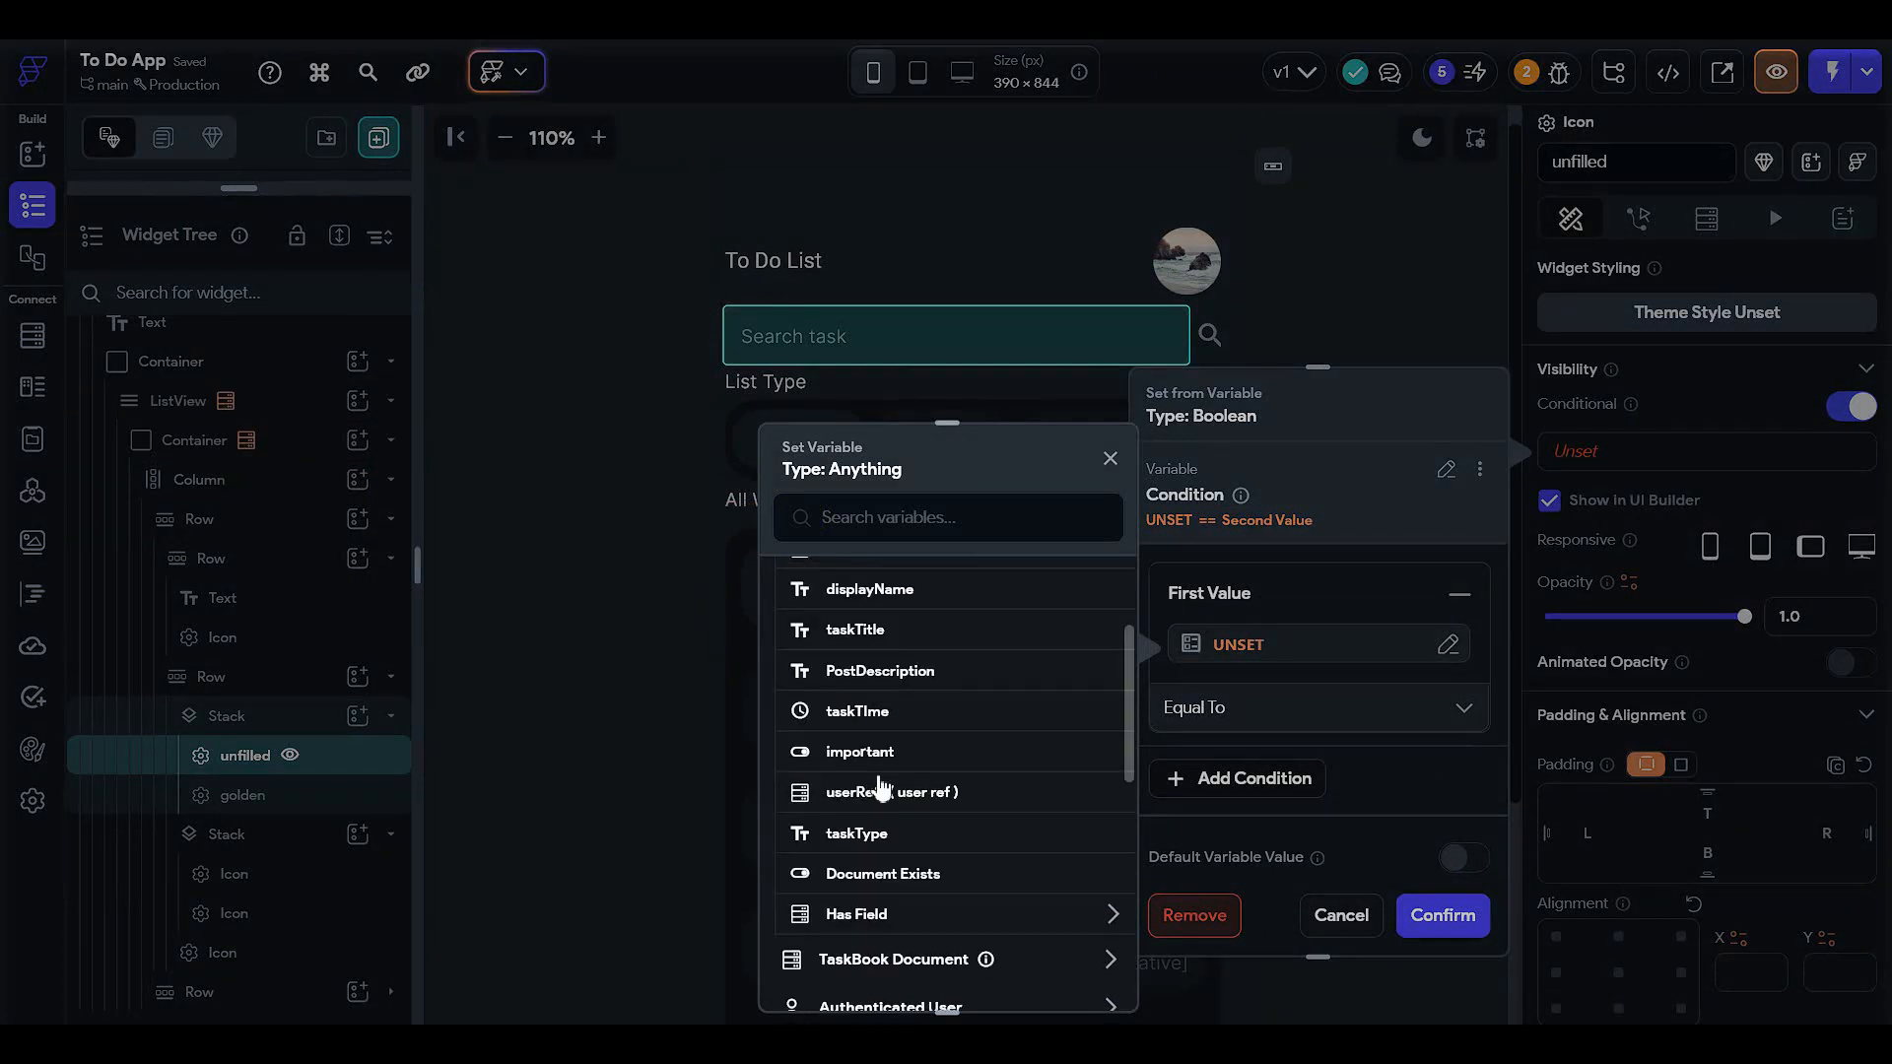
click(882, 746)
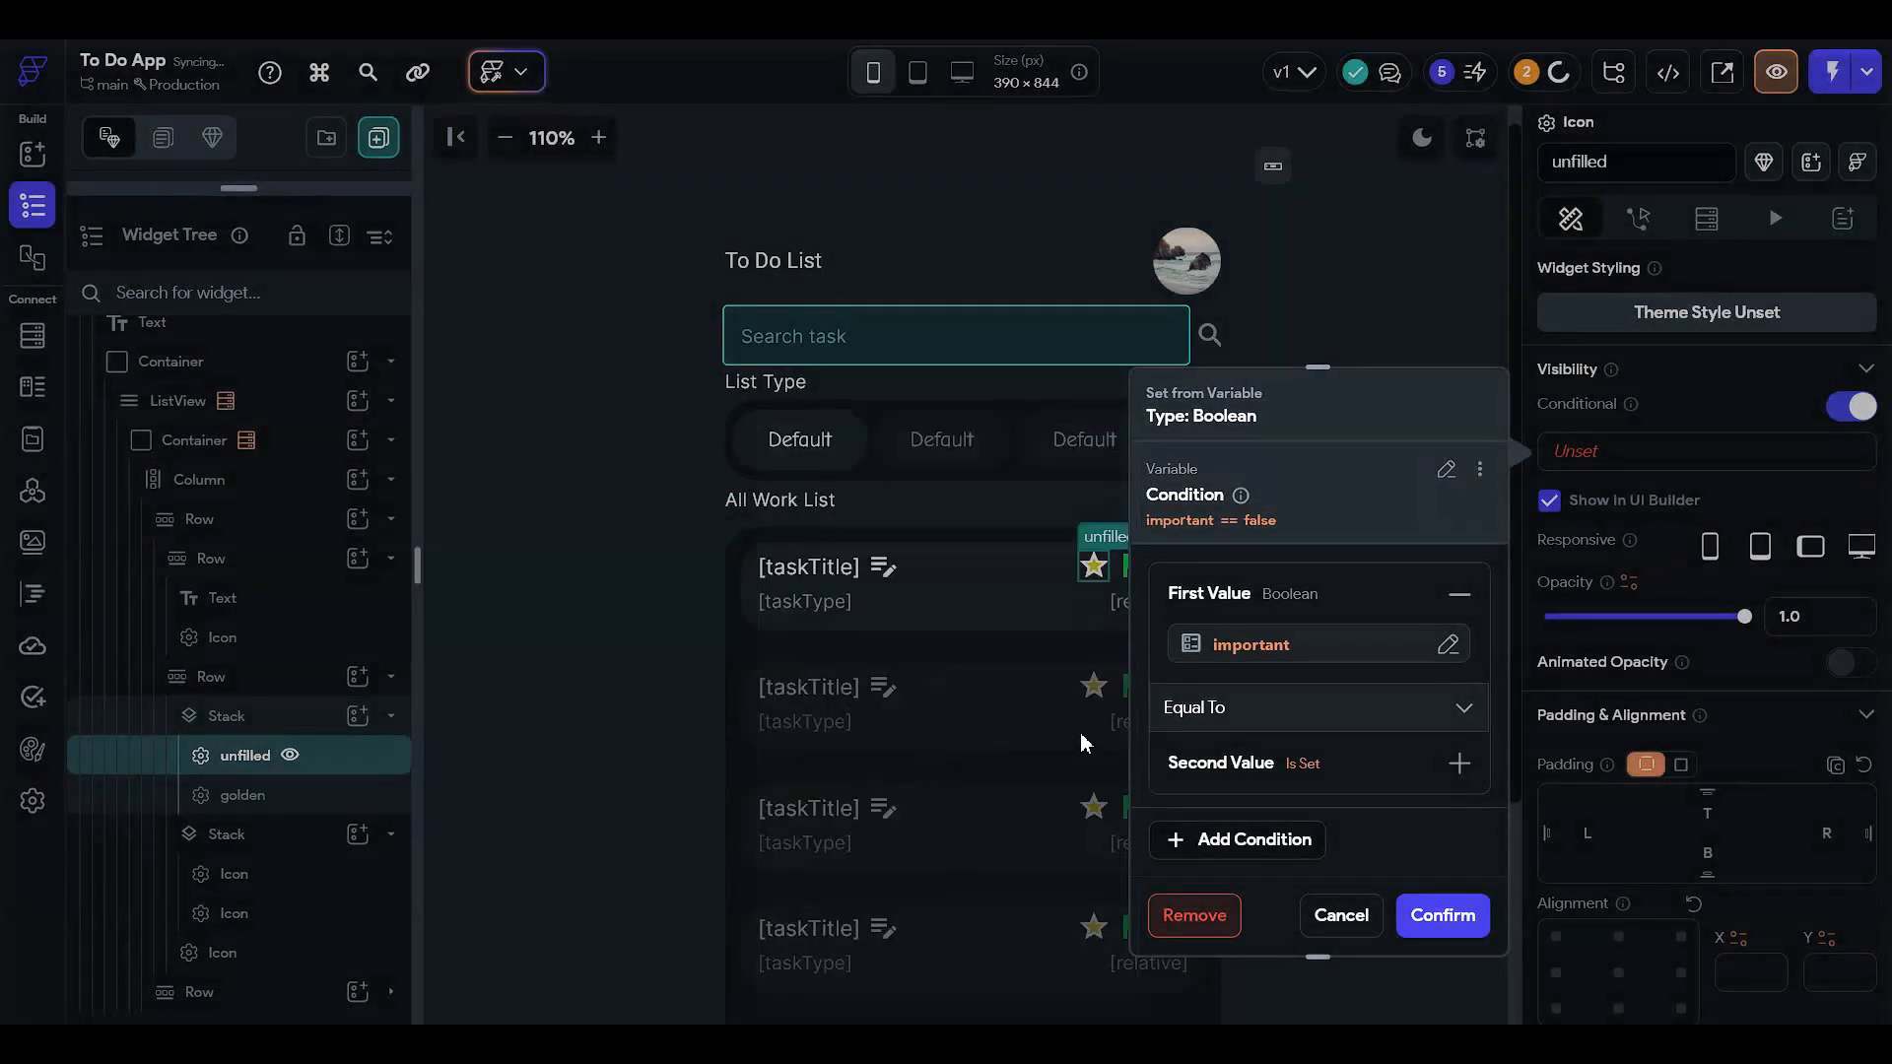
click(1247, 768)
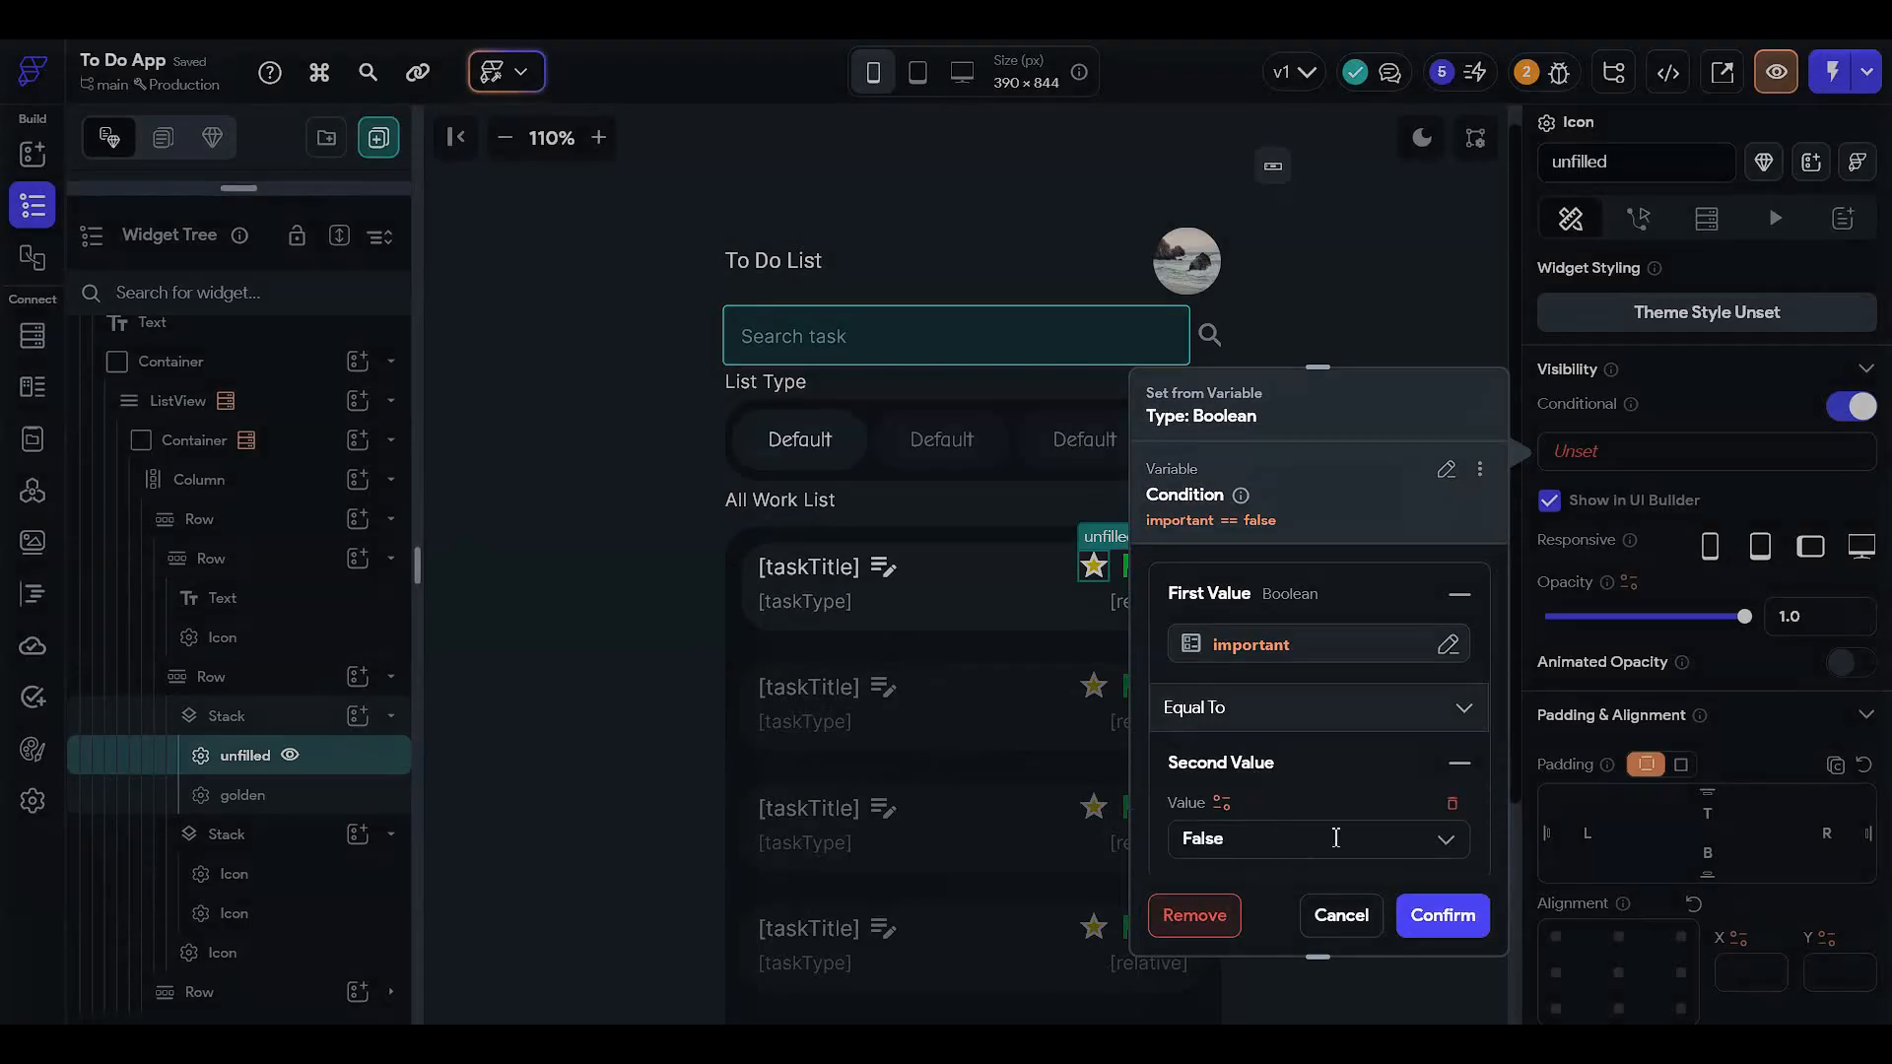
click(1438, 916)
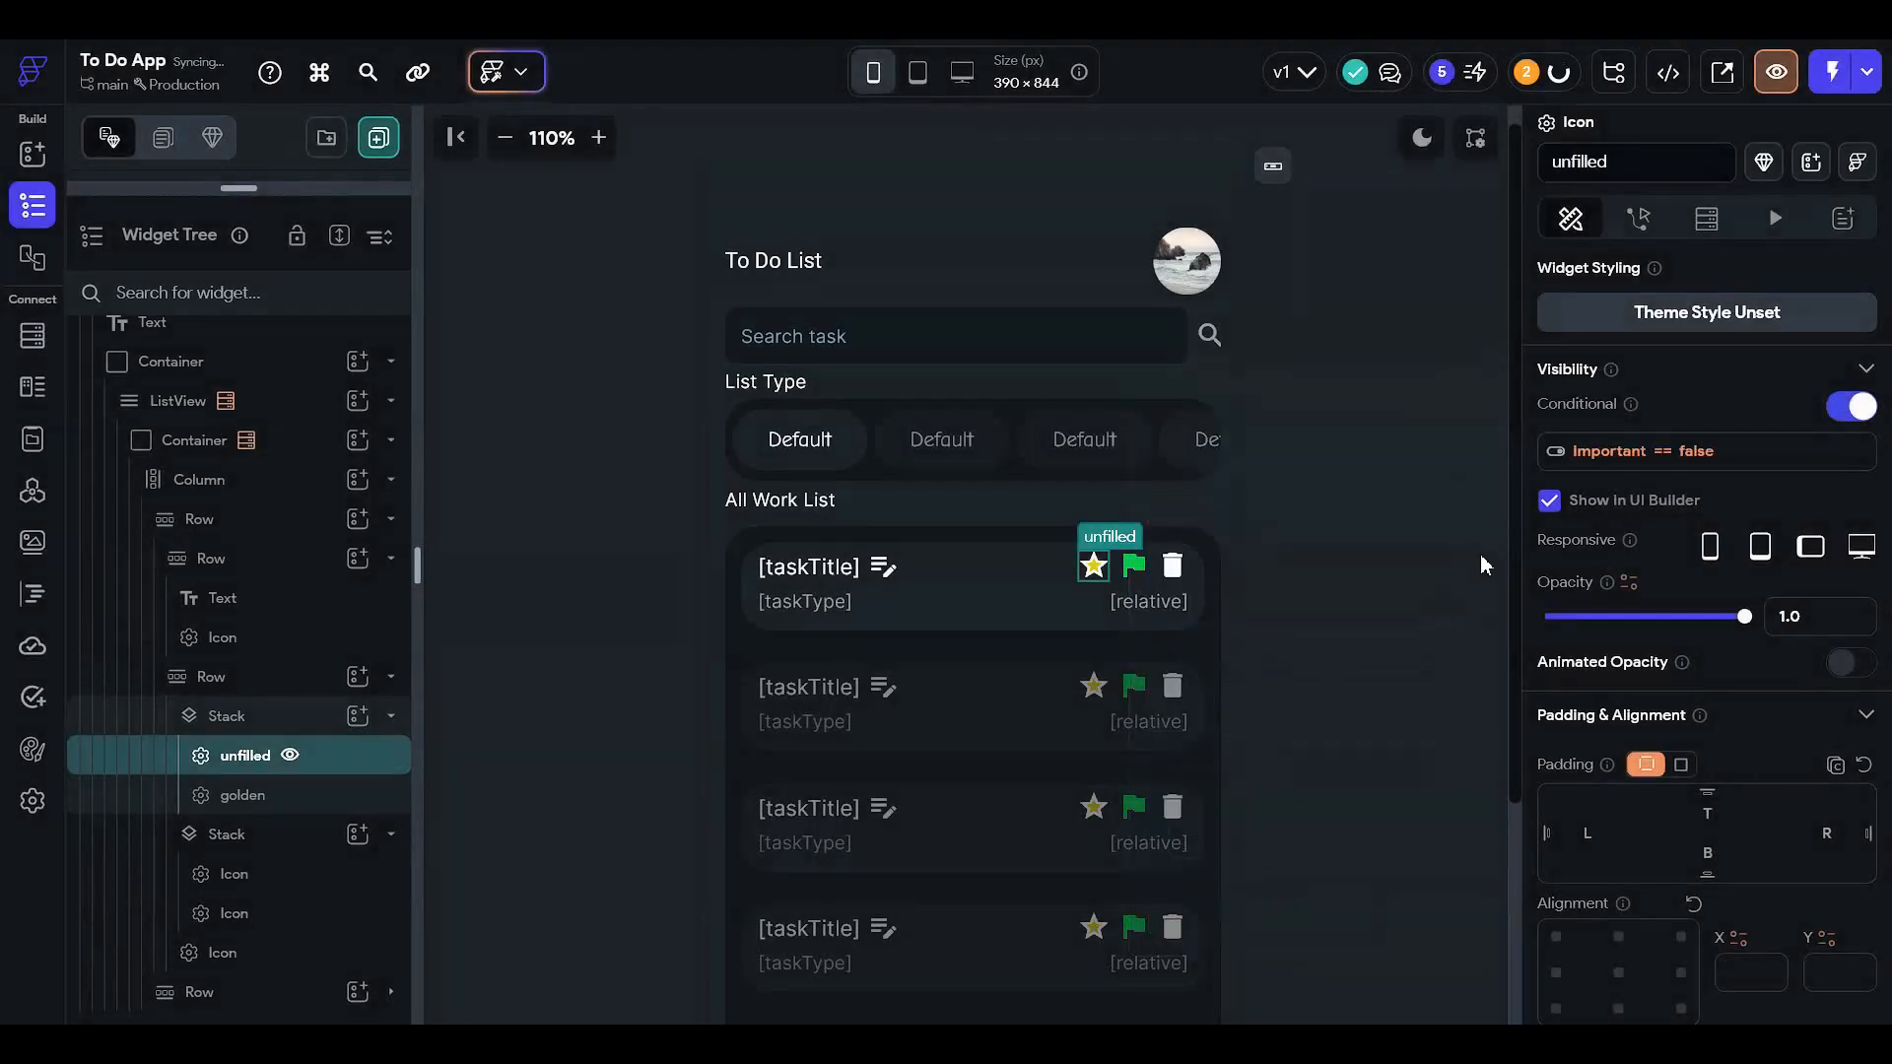
click(1548, 502)
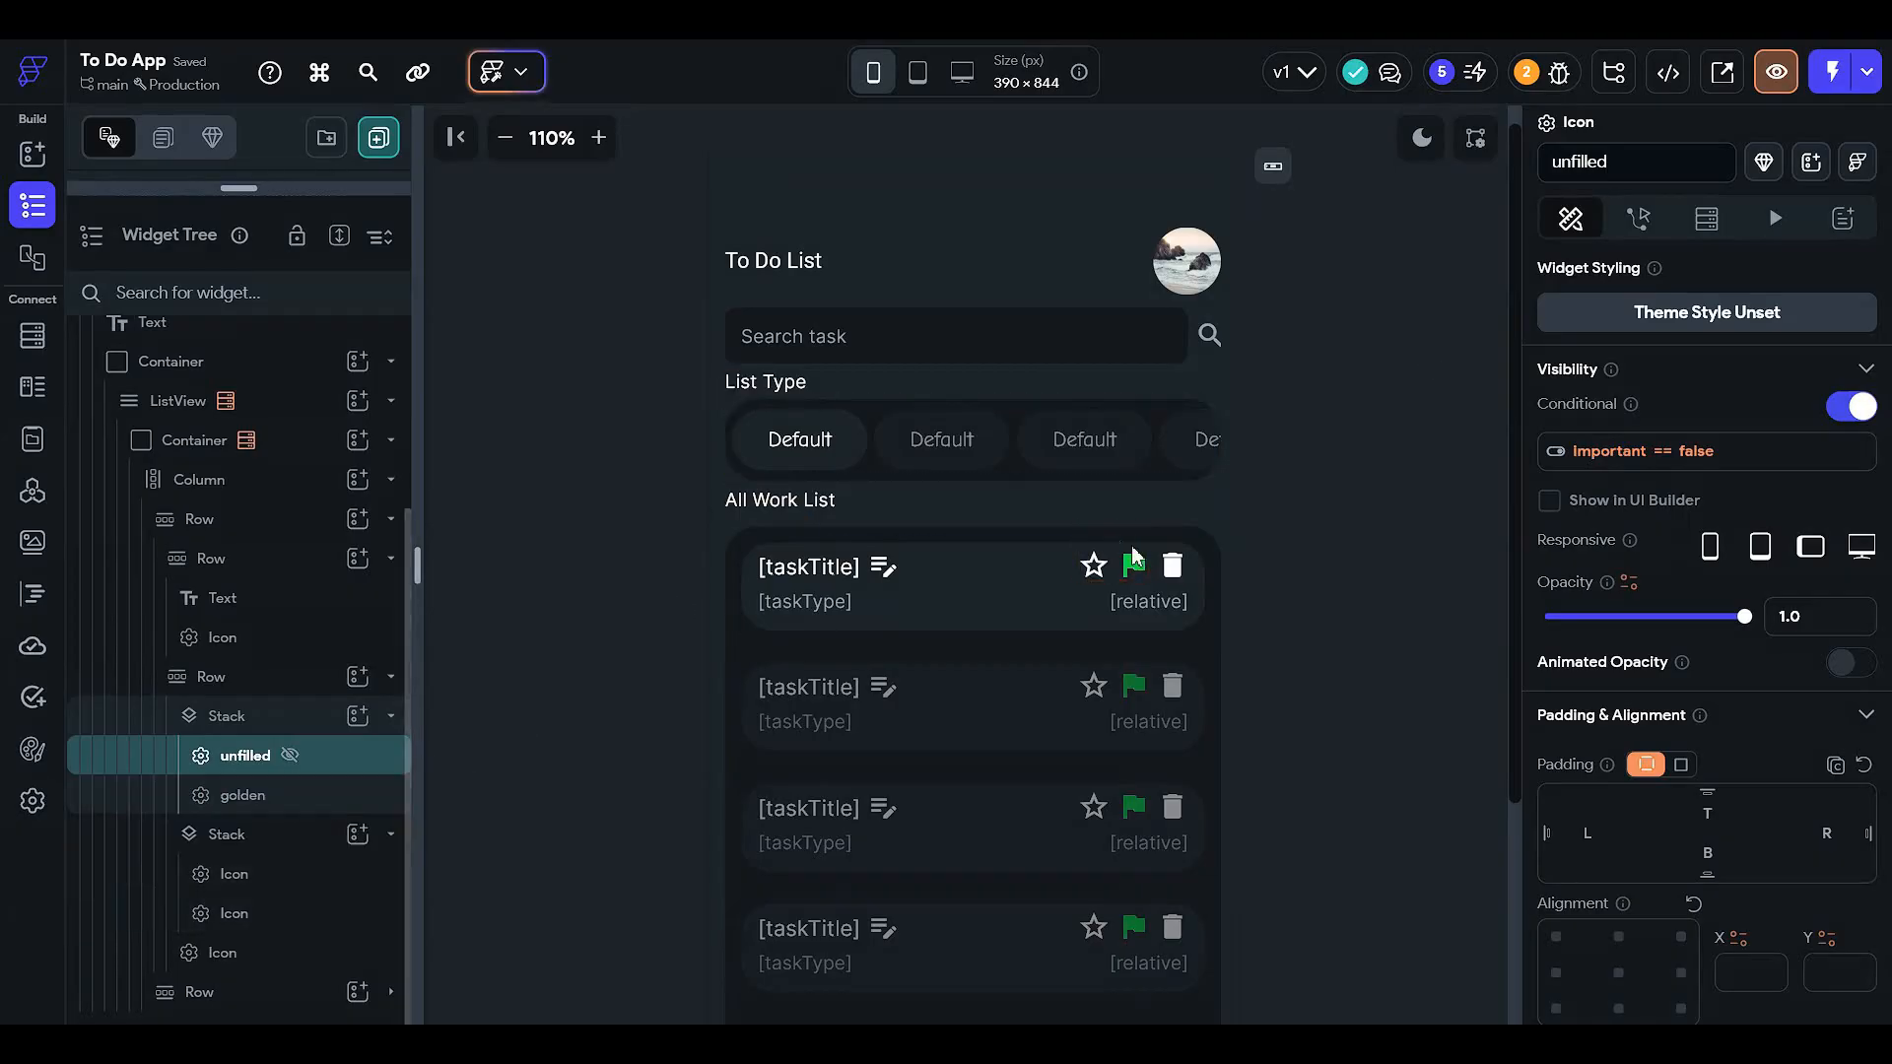
- Rename the star icon to 'filled' and change its condition to important == true
double_click(1557, 181)
text(fi)
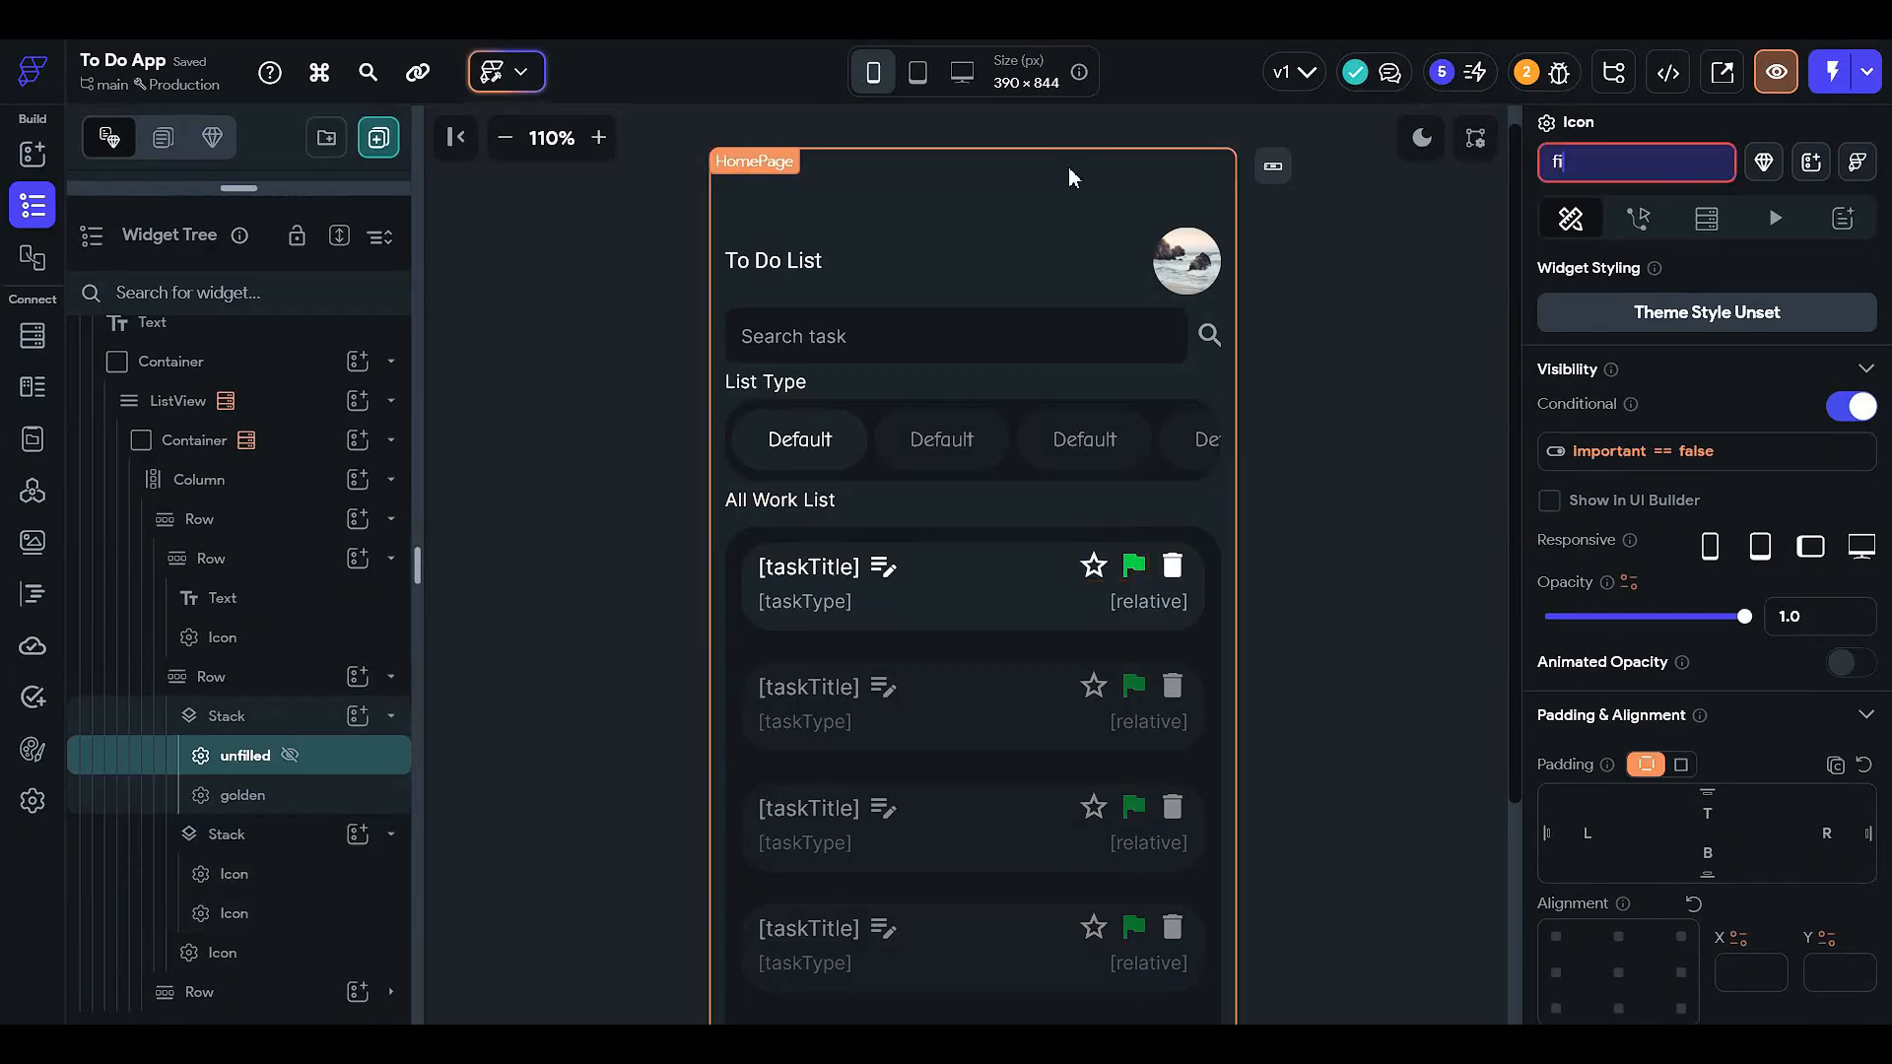
text(lled)
key(Return)
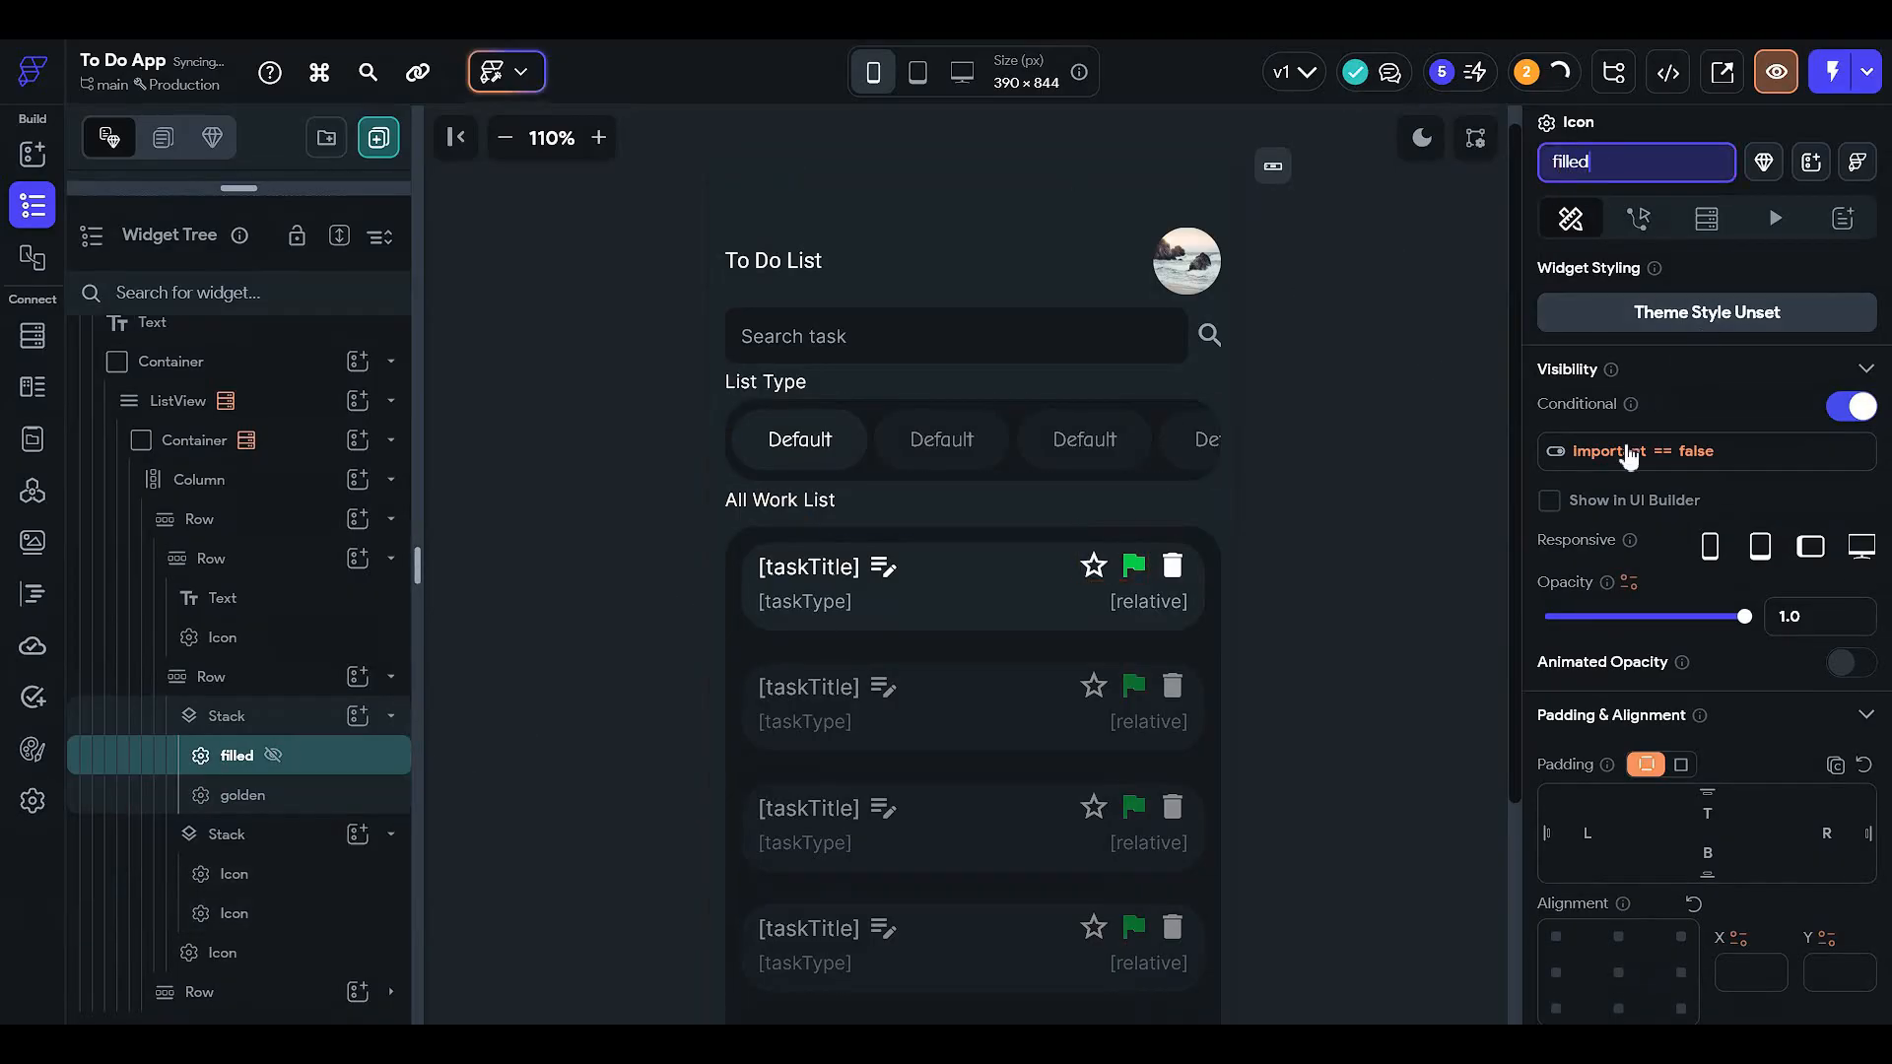
click(1586, 453)
click(1290, 719)
click(1253, 770)
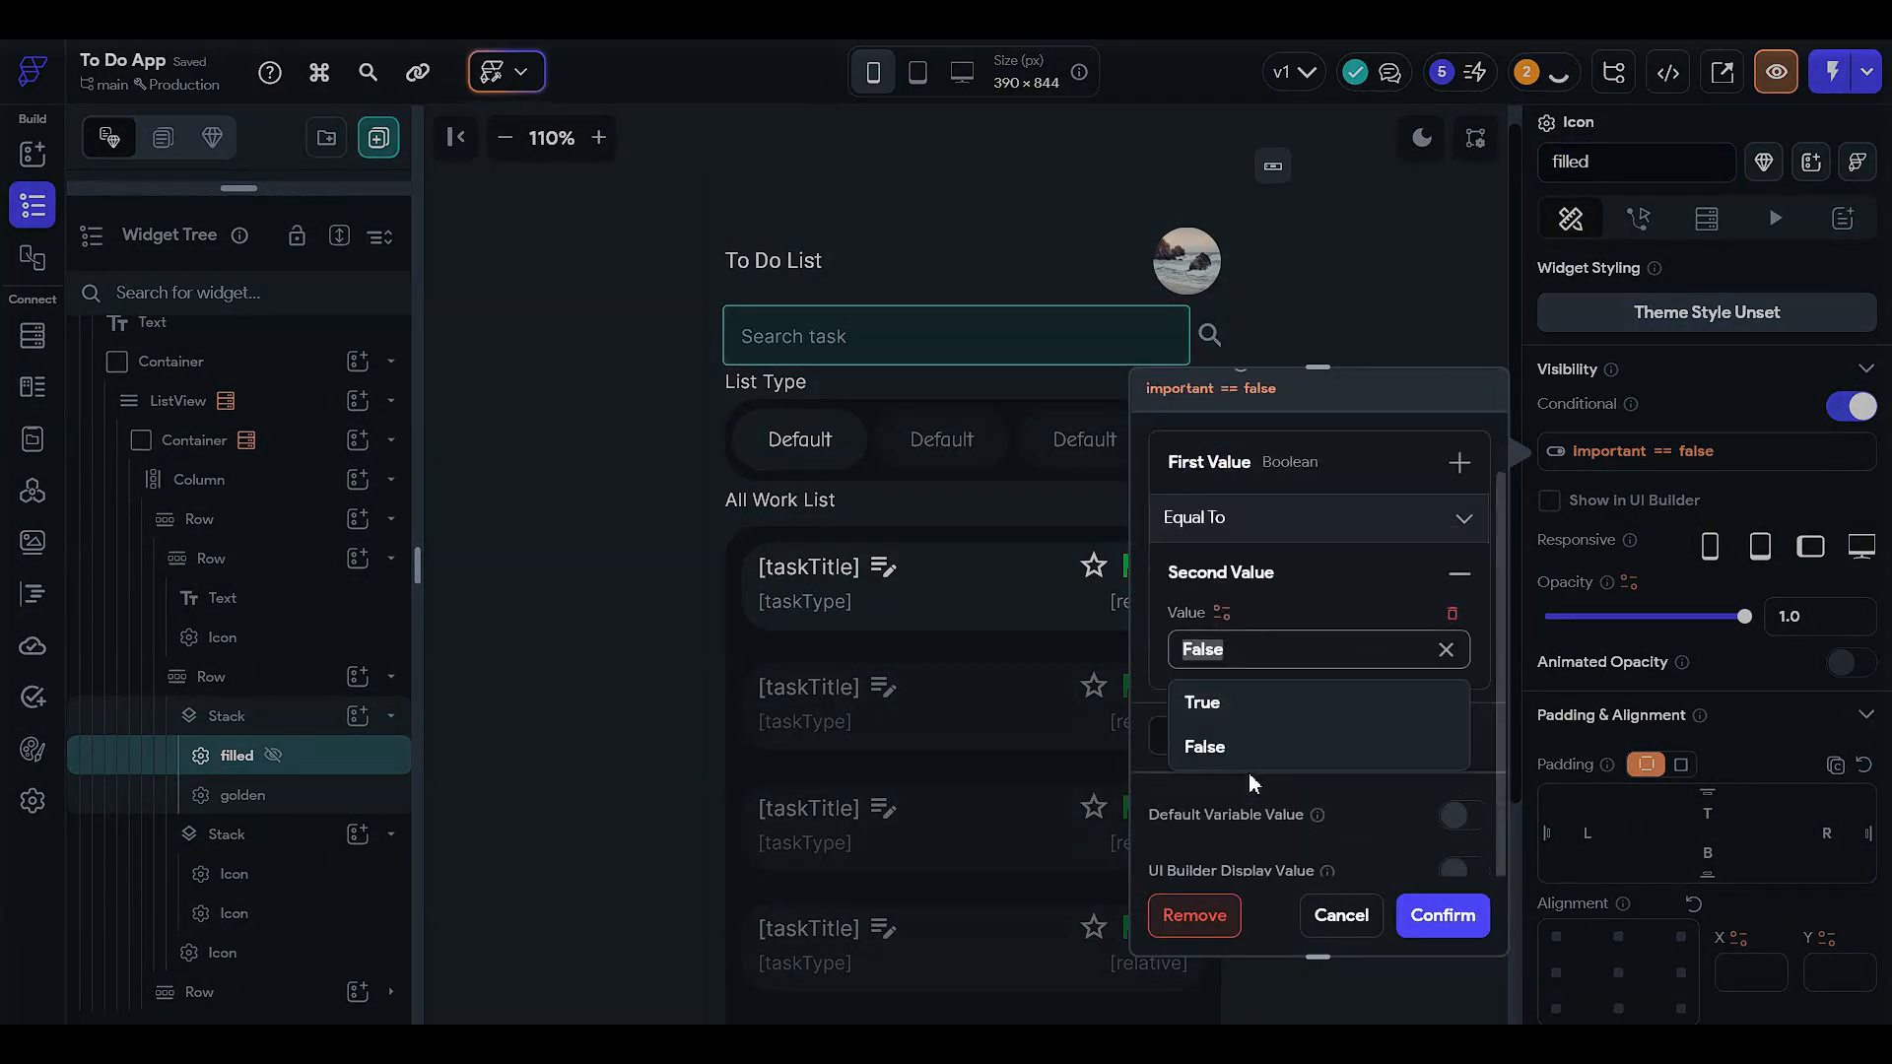
click(1238, 712)
click(1440, 913)
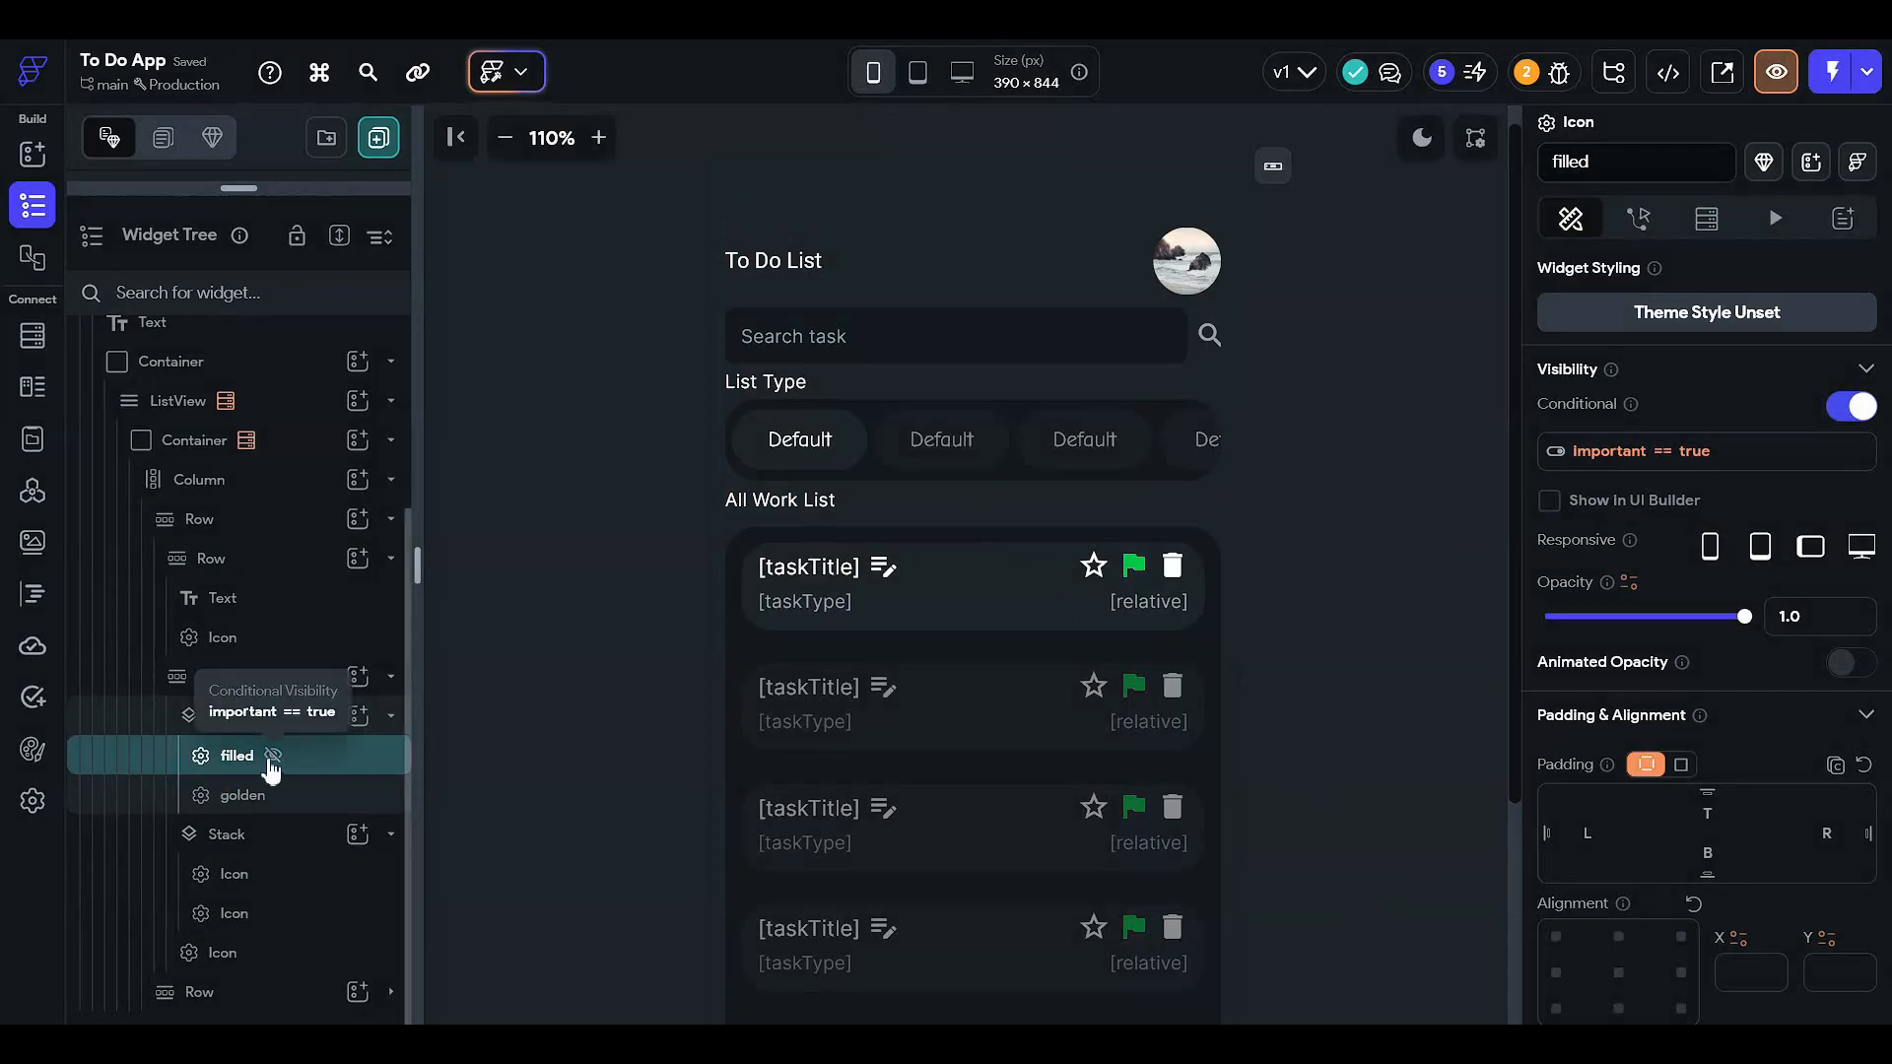
- Give the golden icon conditional visibility with the condition important == false
click(300, 795)
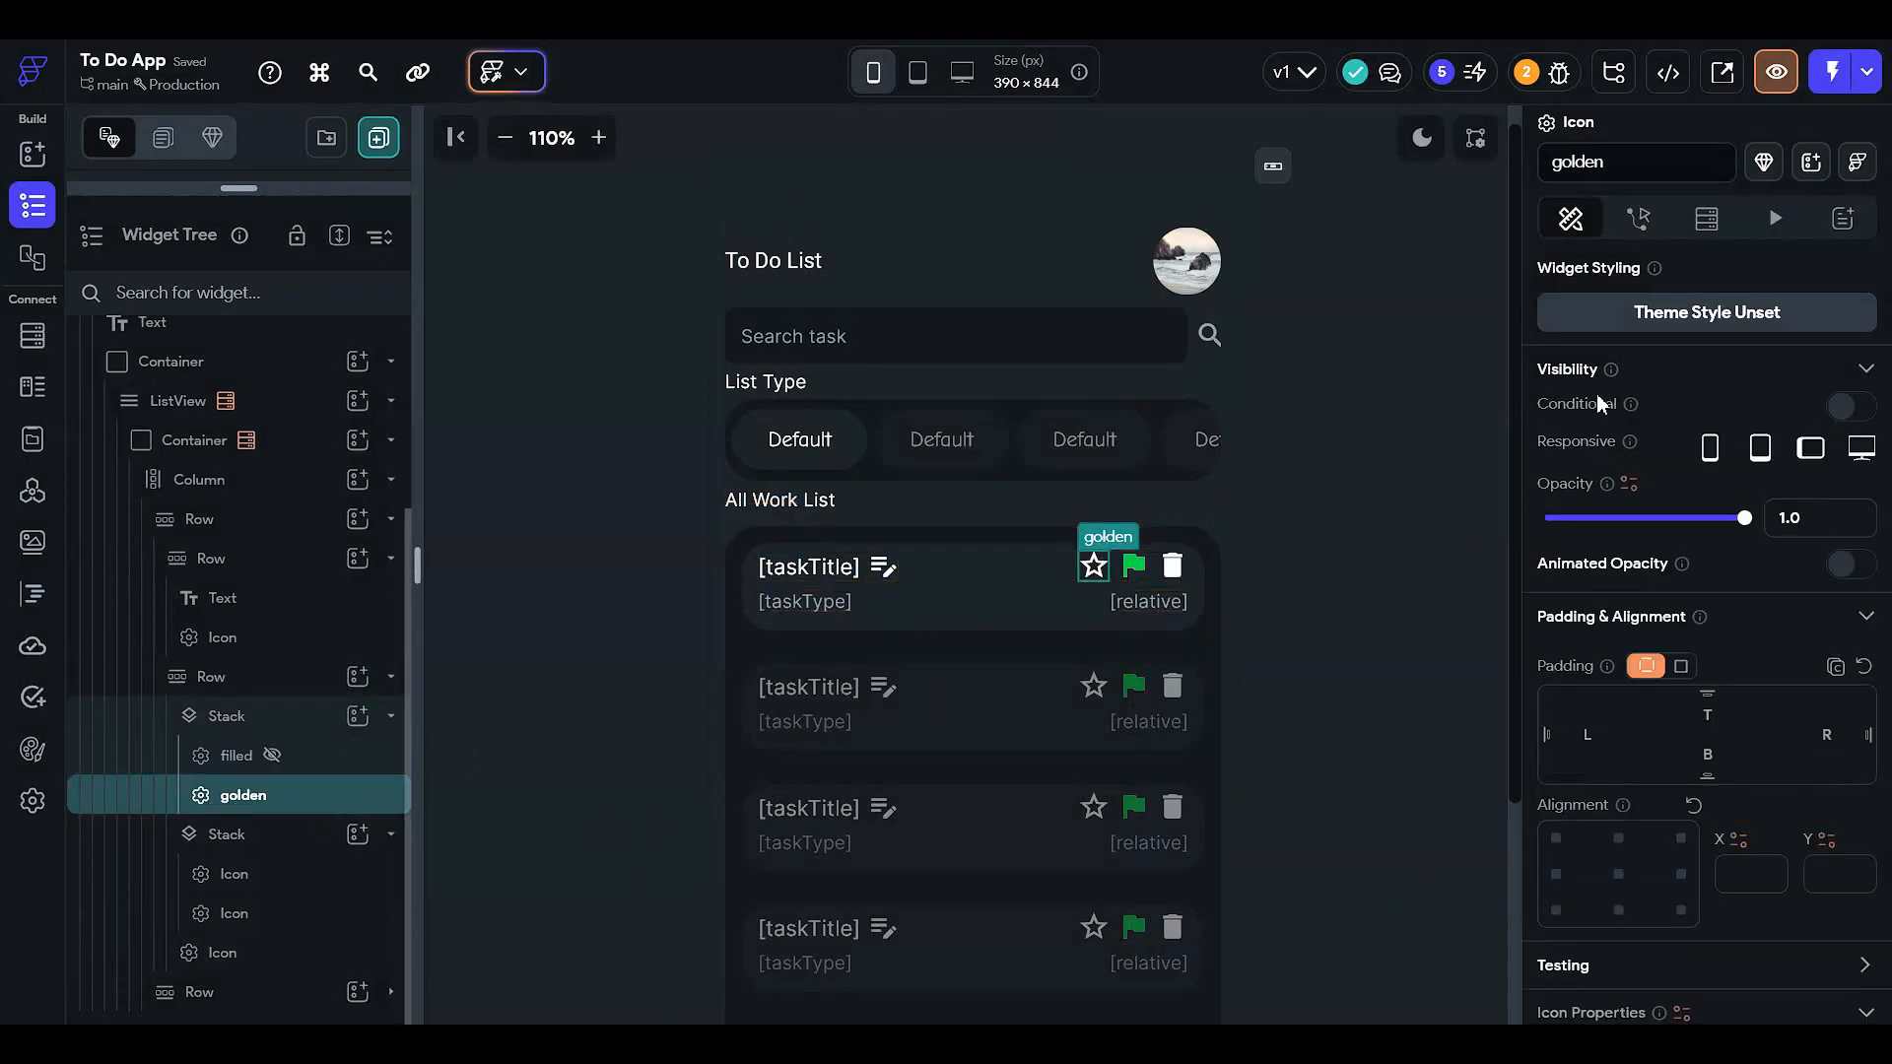
click(1840, 410)
click(1647, 453)
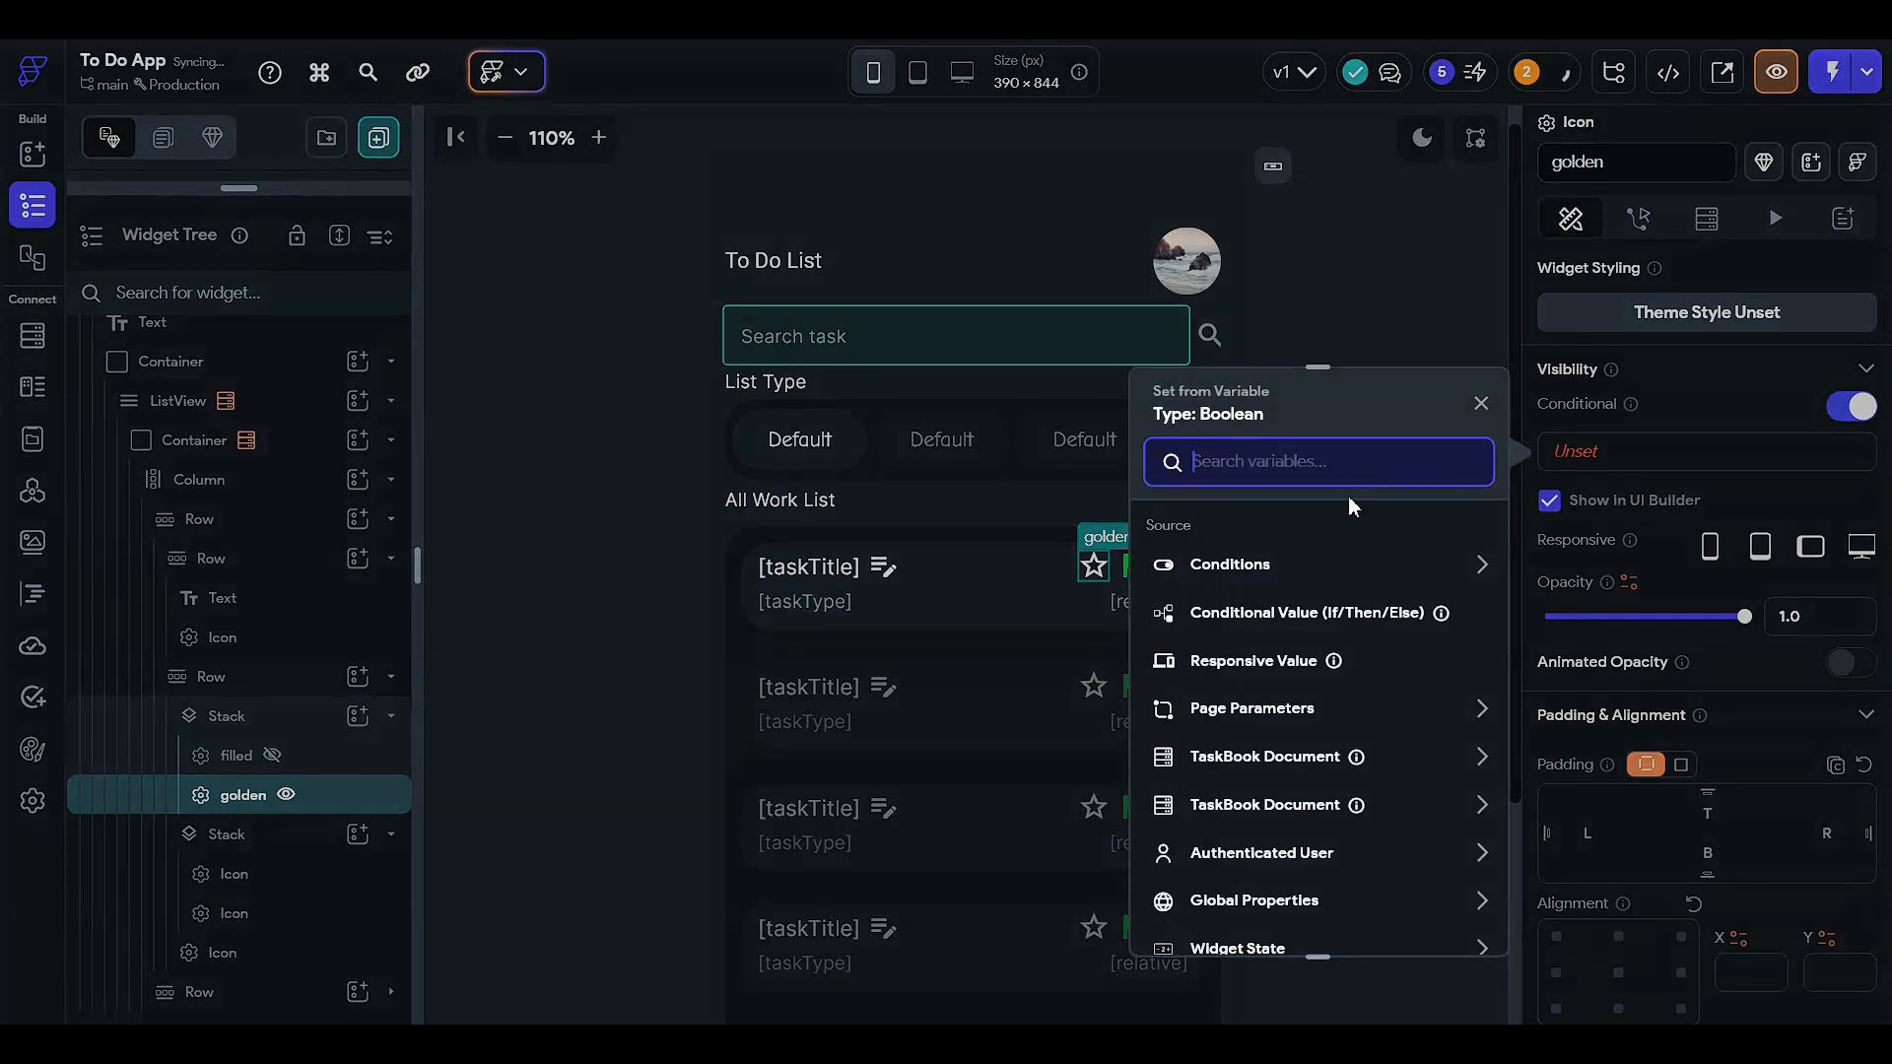
click(1309, 564)
click(1204, 642)
click(1203, 599)
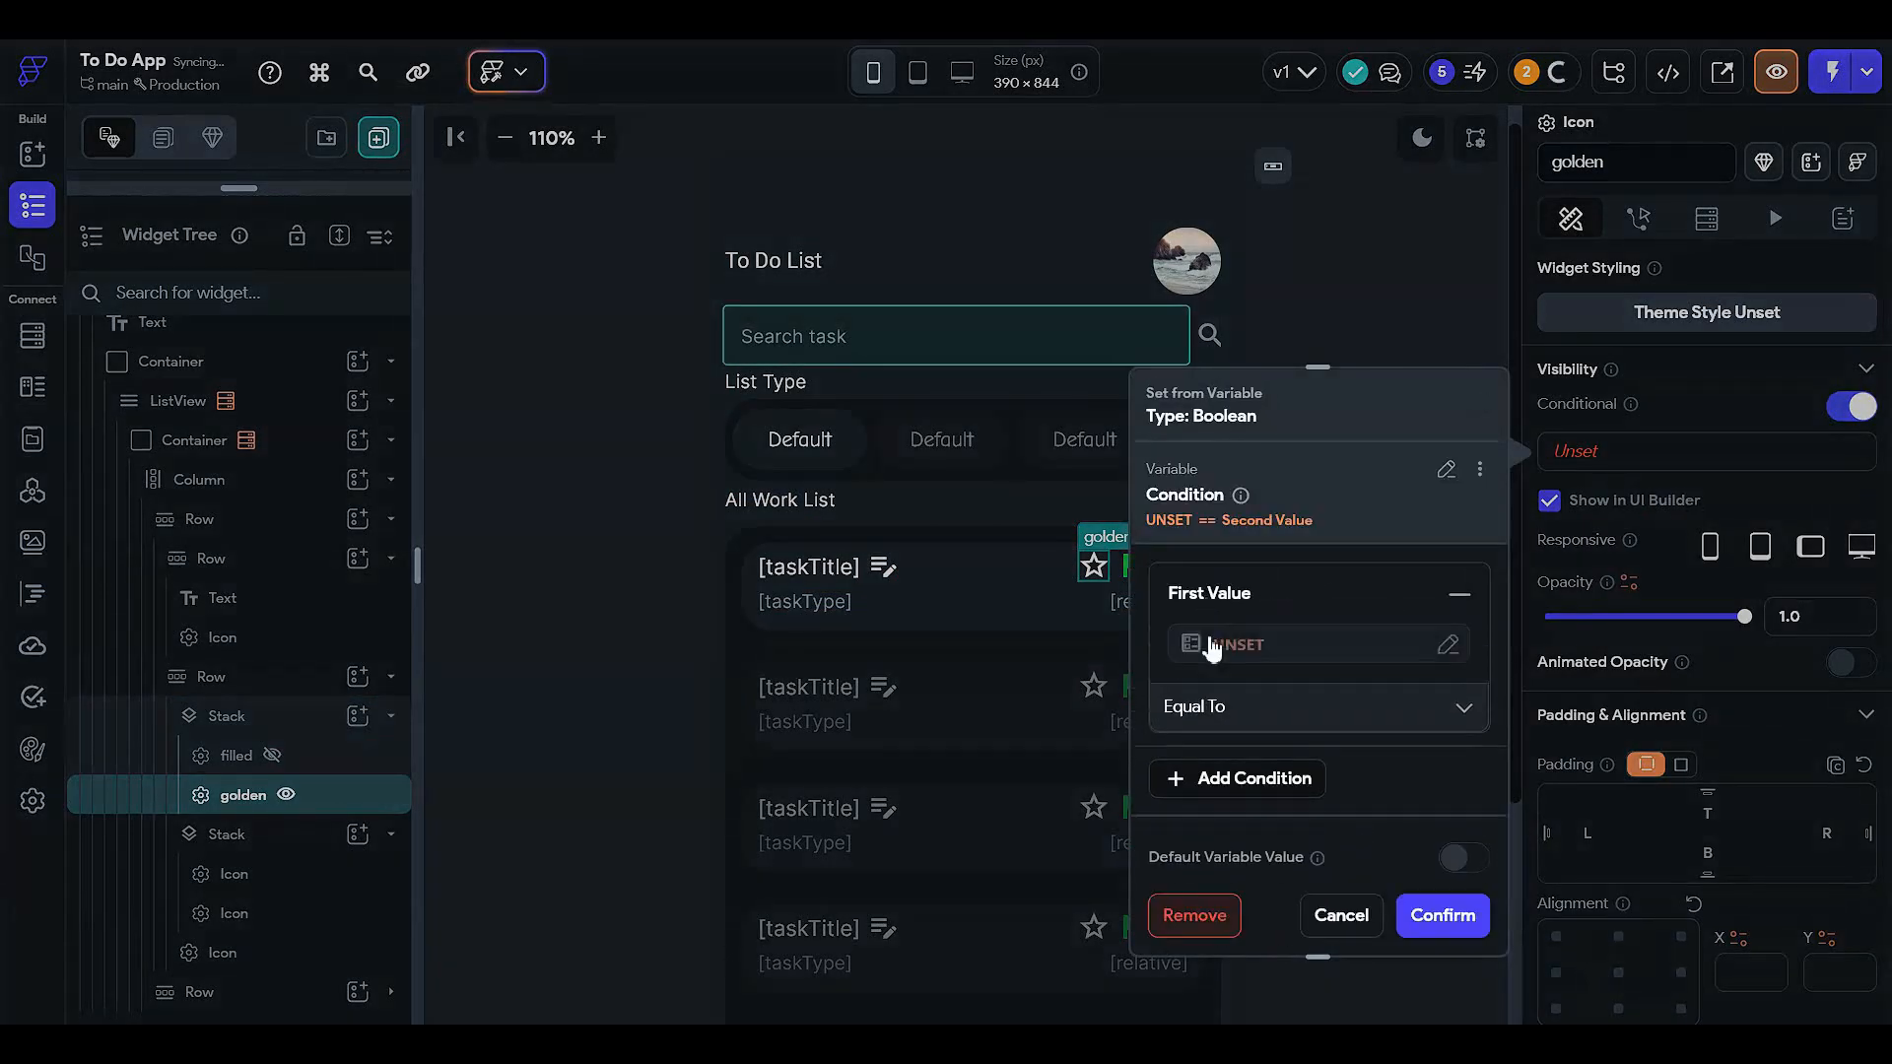
click(1212, 642)
click(913, 670)
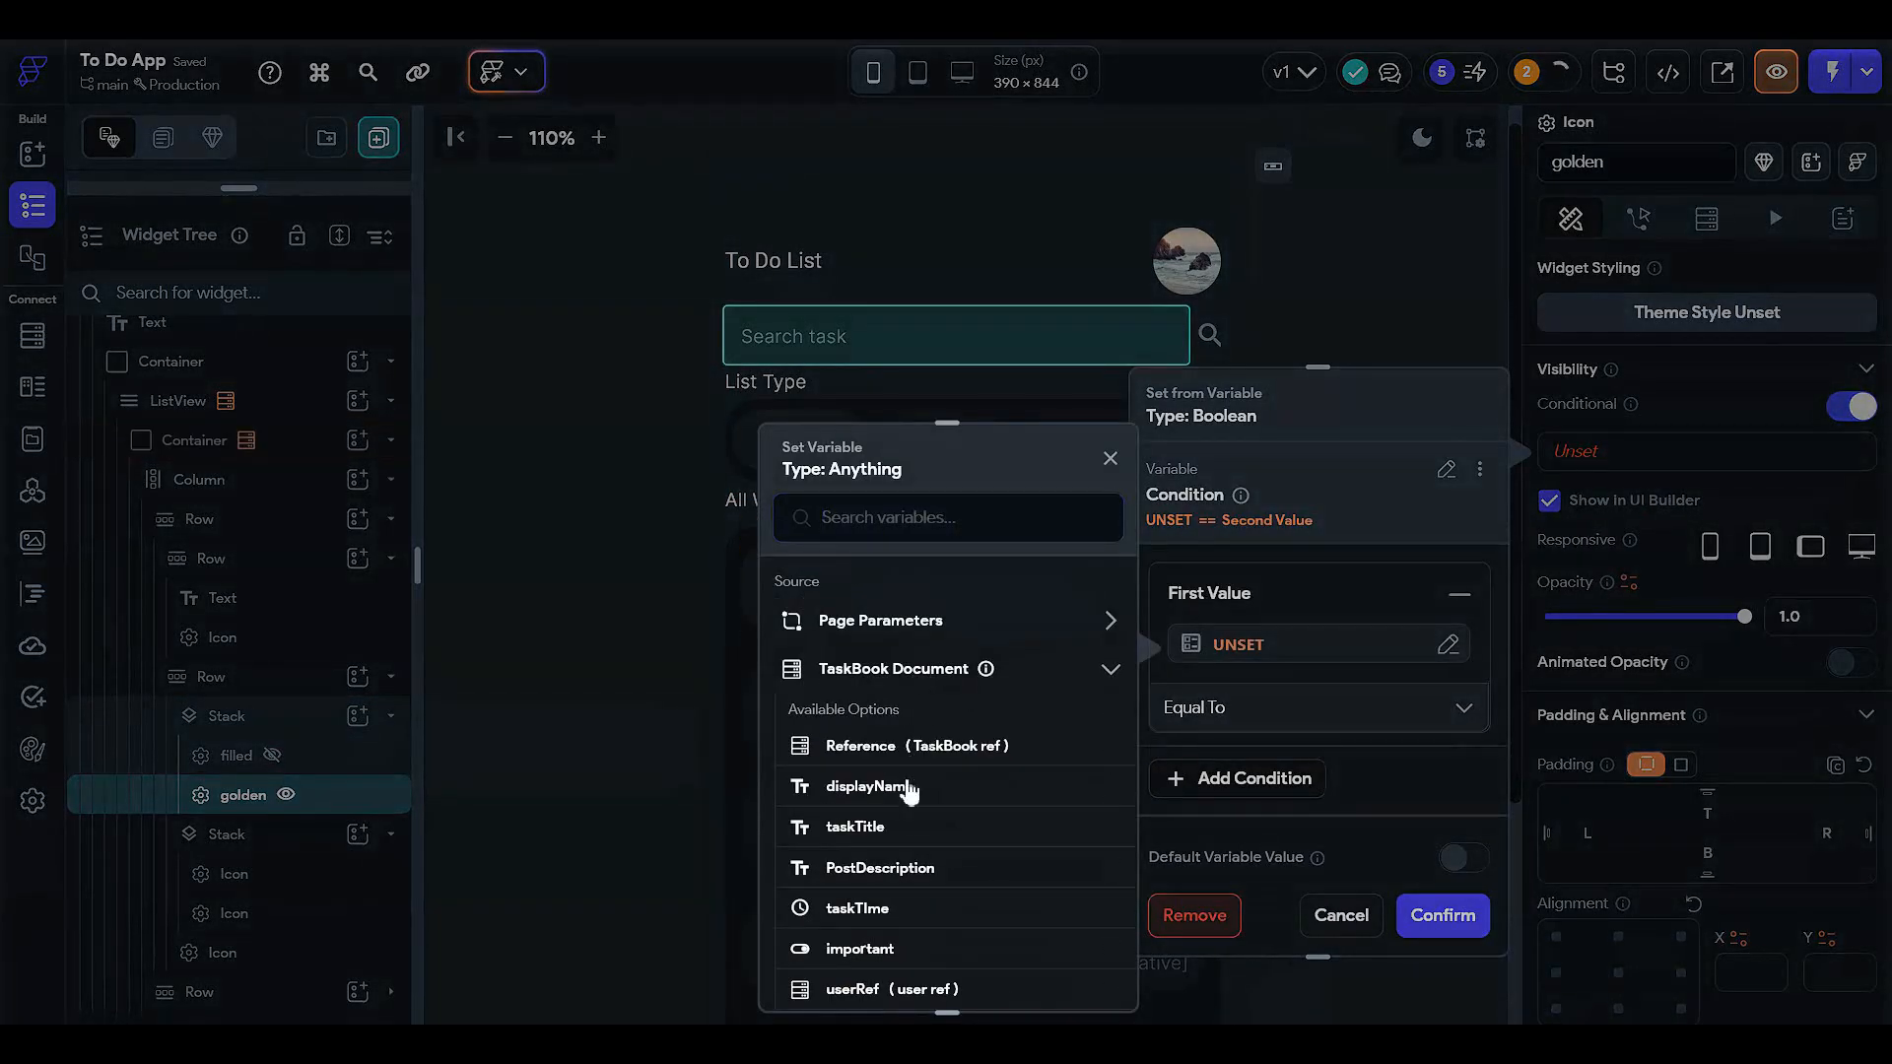
click(867, 947)
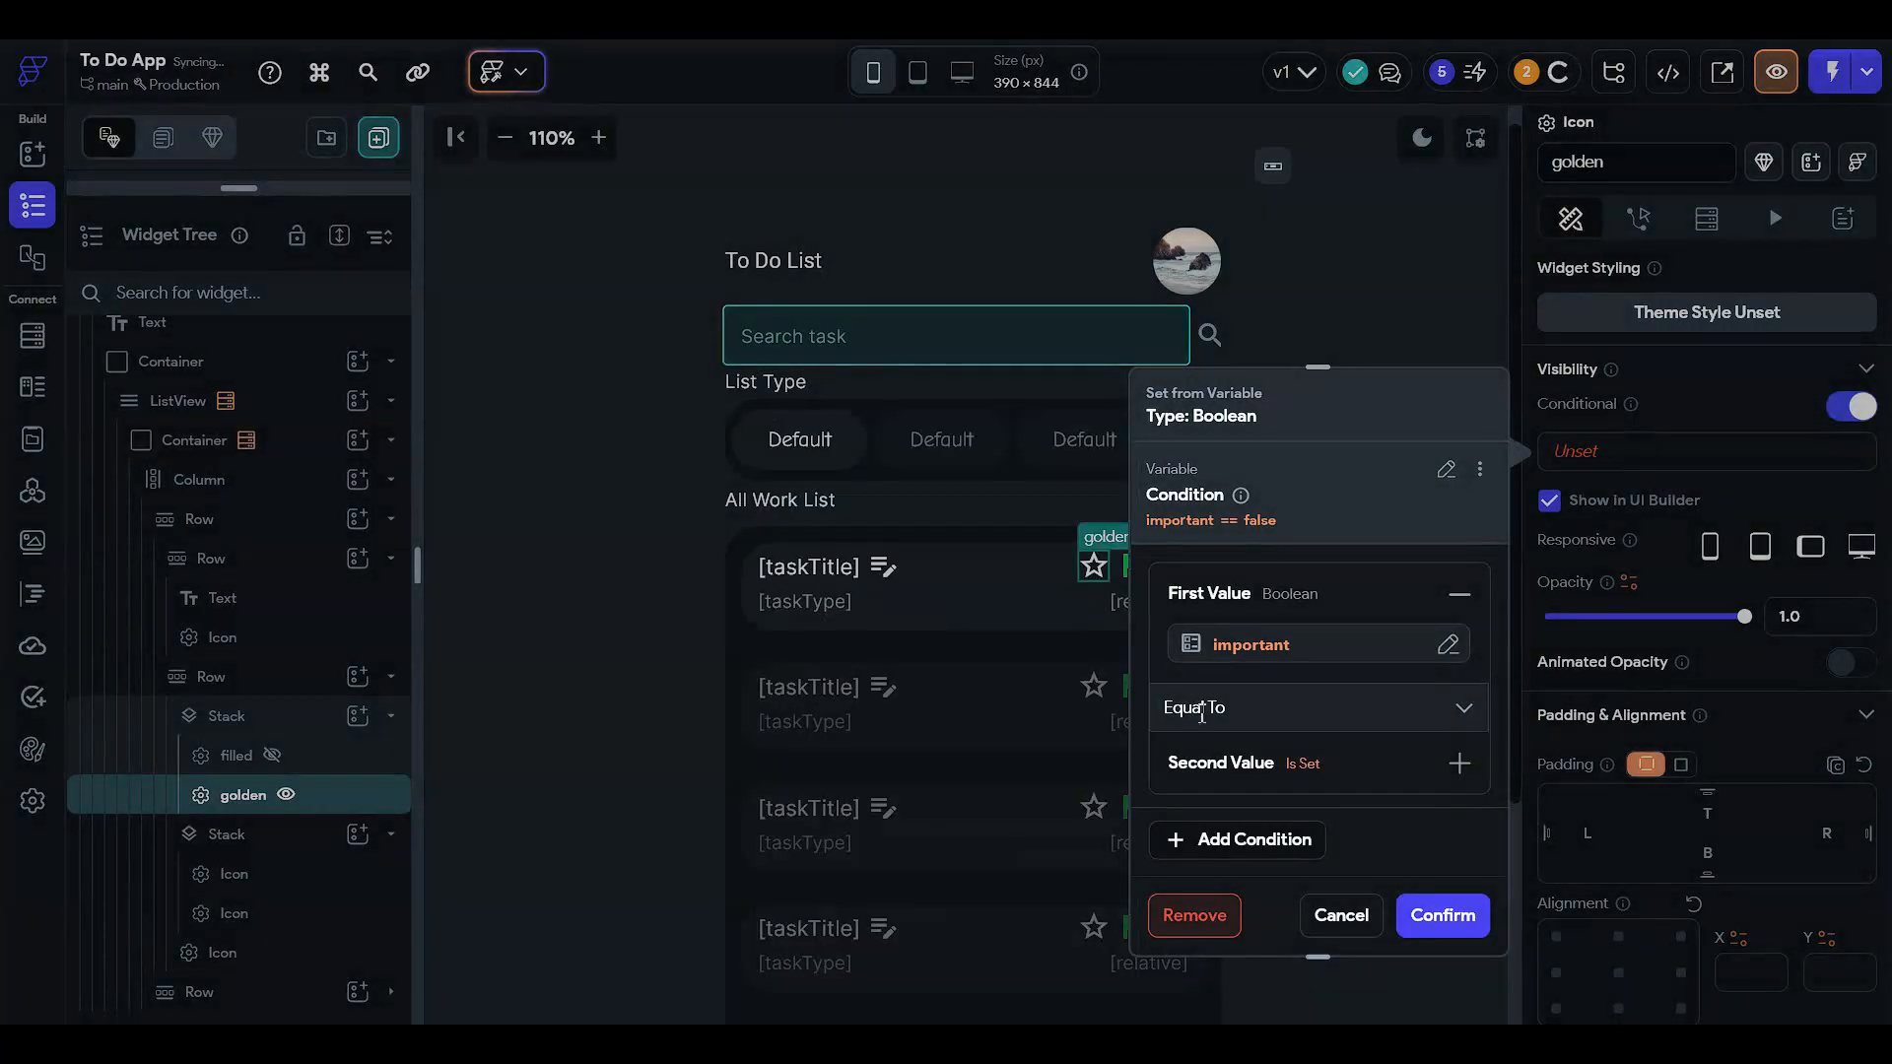
click(1232, 765)
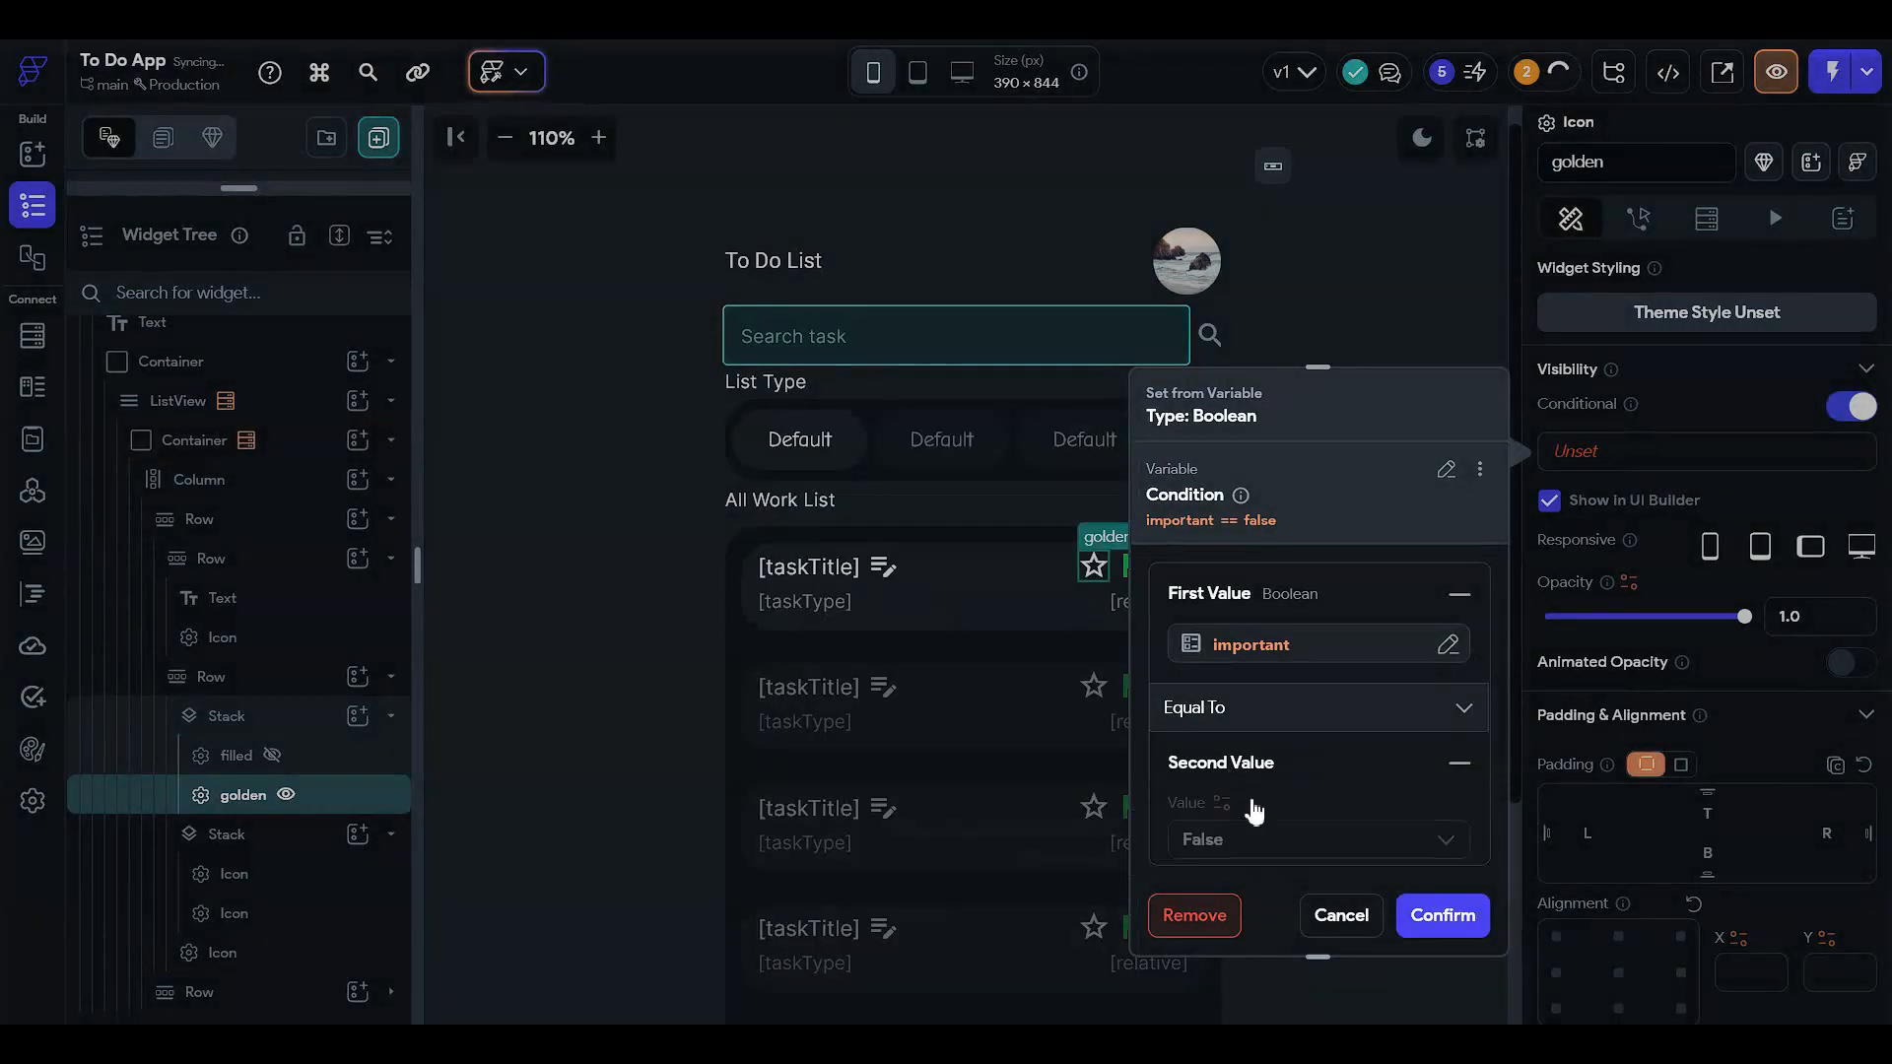
click(1437, 916)
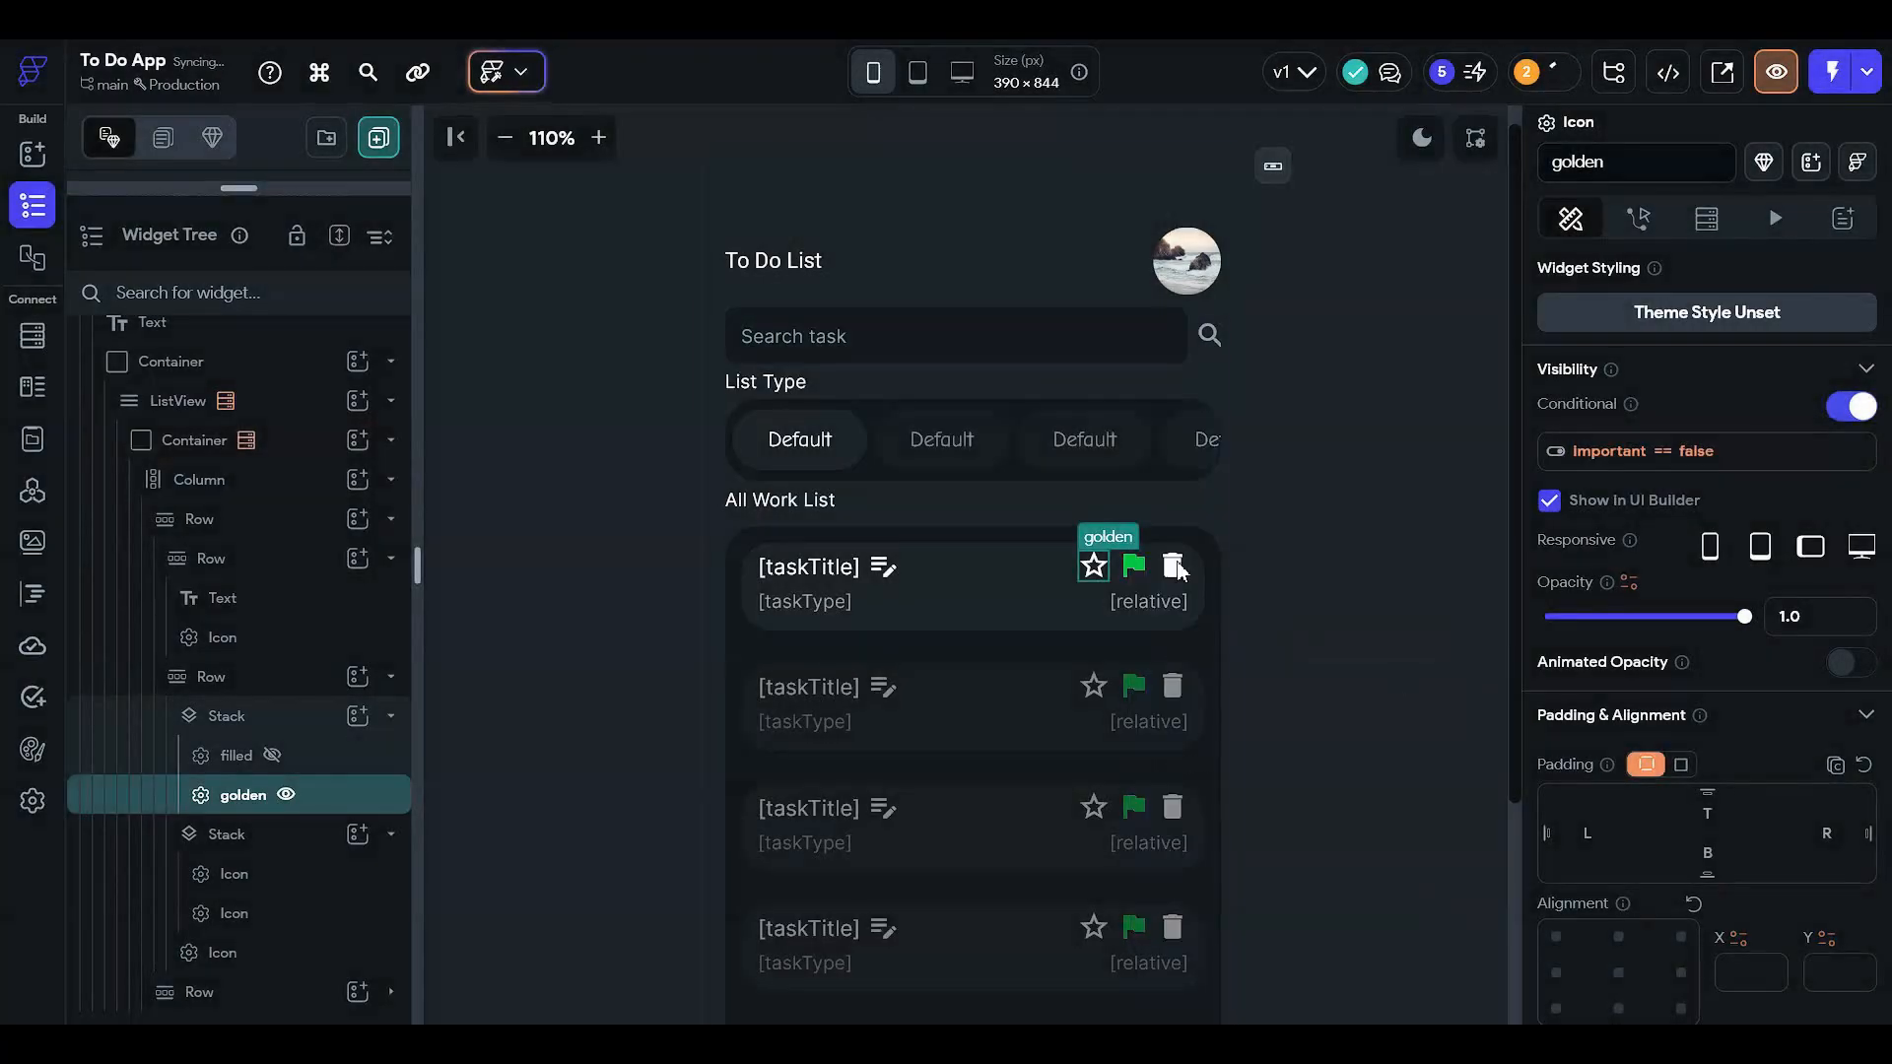
- Check both stars' conditions and toggle their builder-preview eye icons, leaving golden visible
click(310, 764)
click(250, 794)
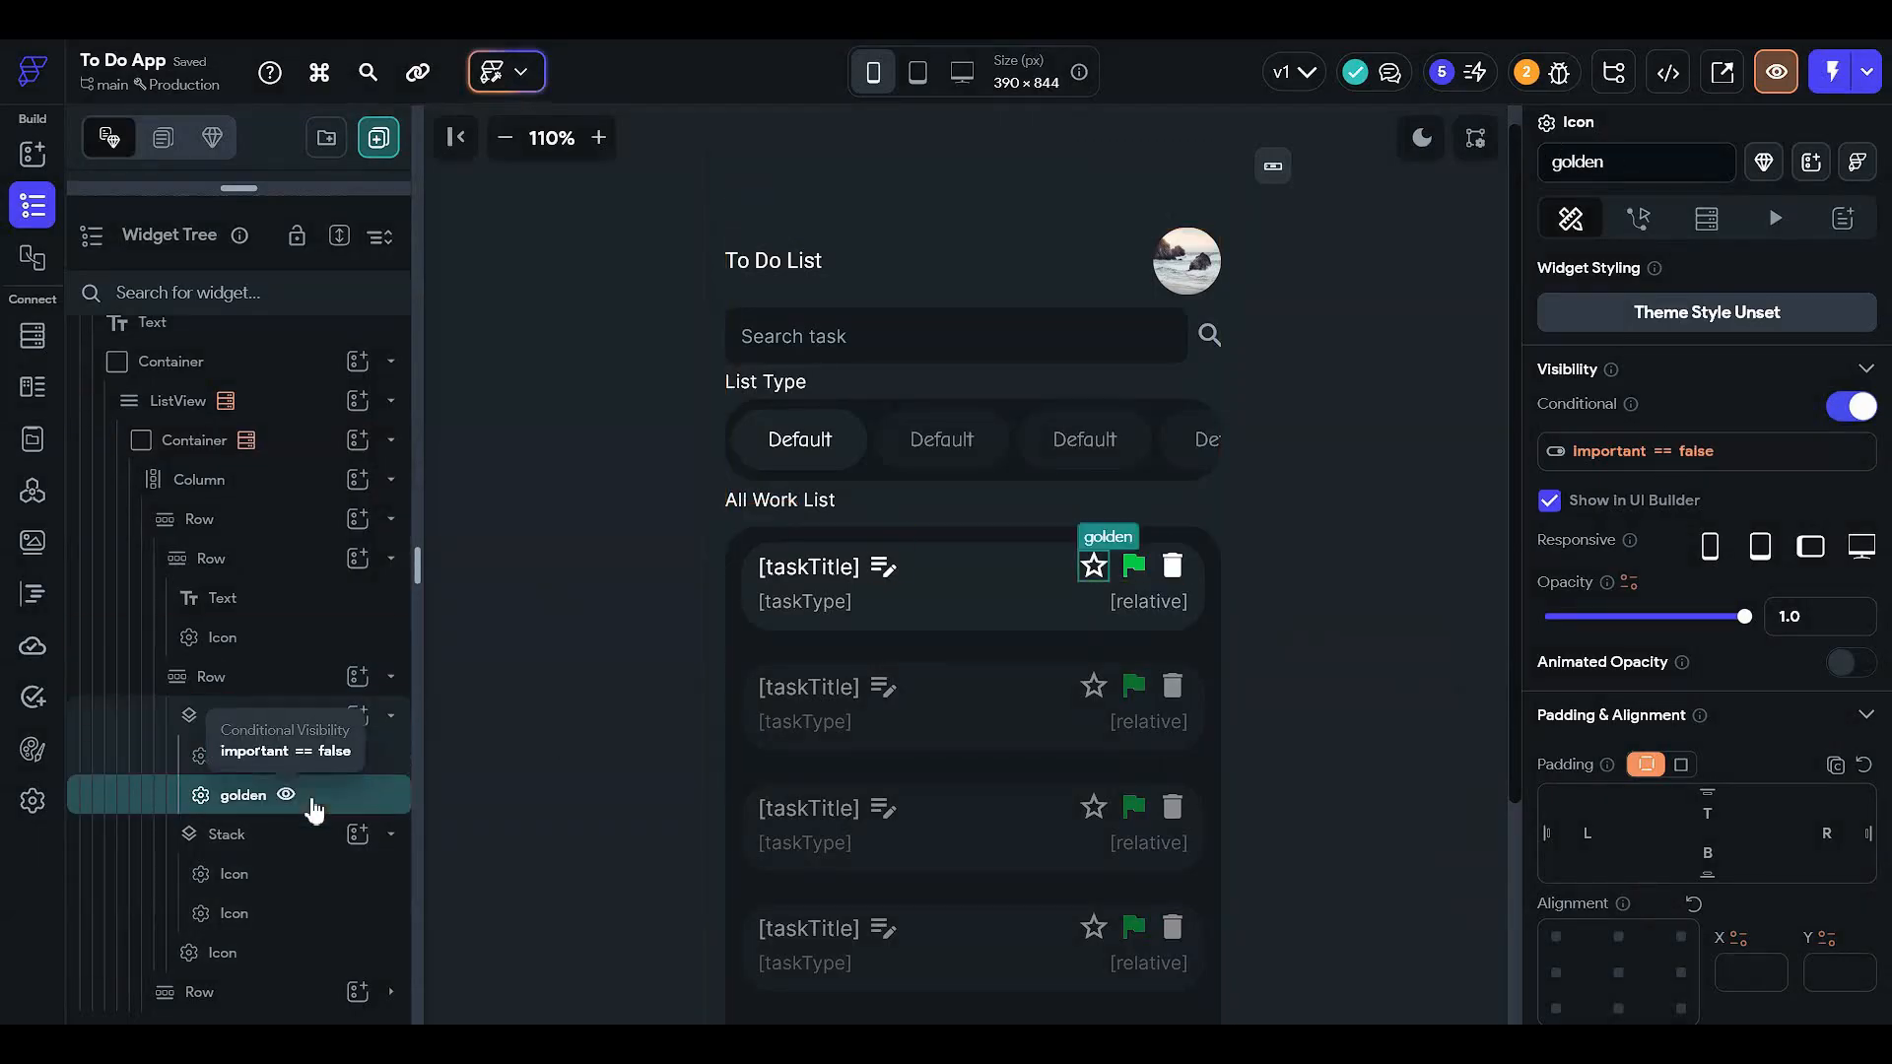
click(313, 769)
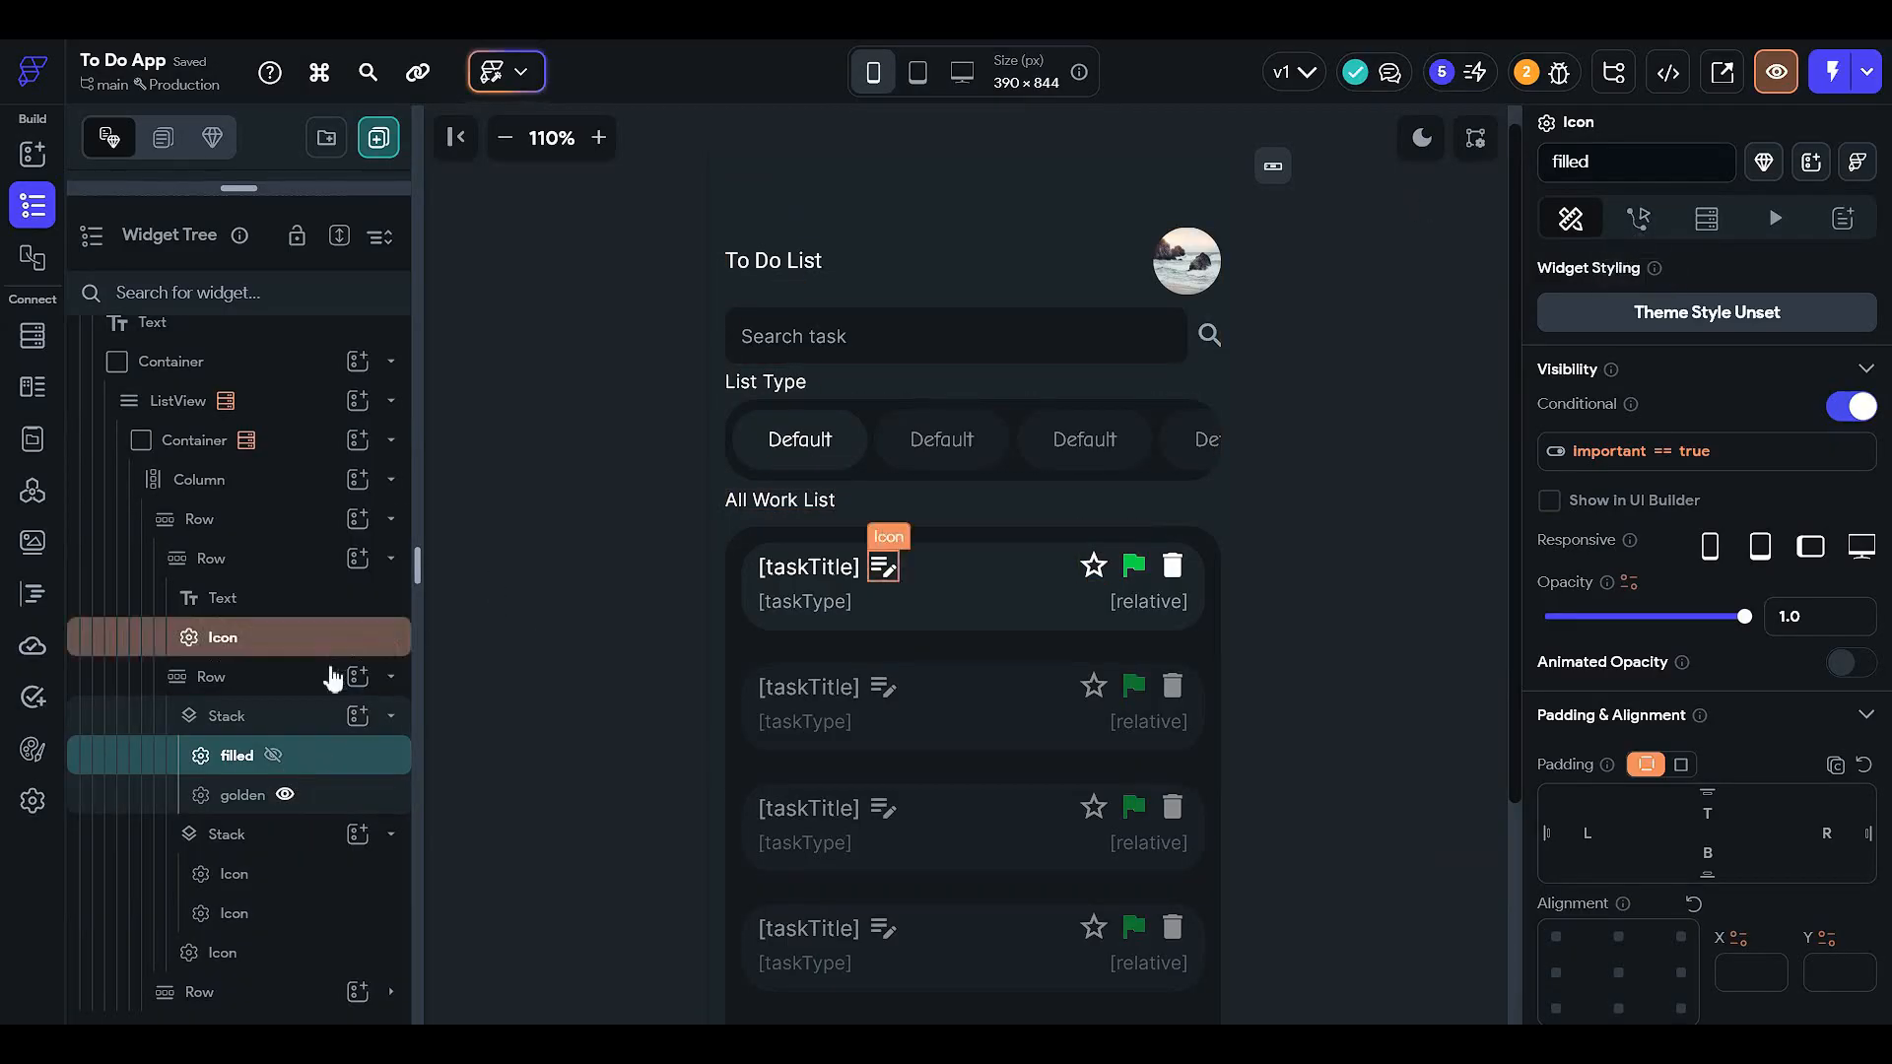
click(293, 687)
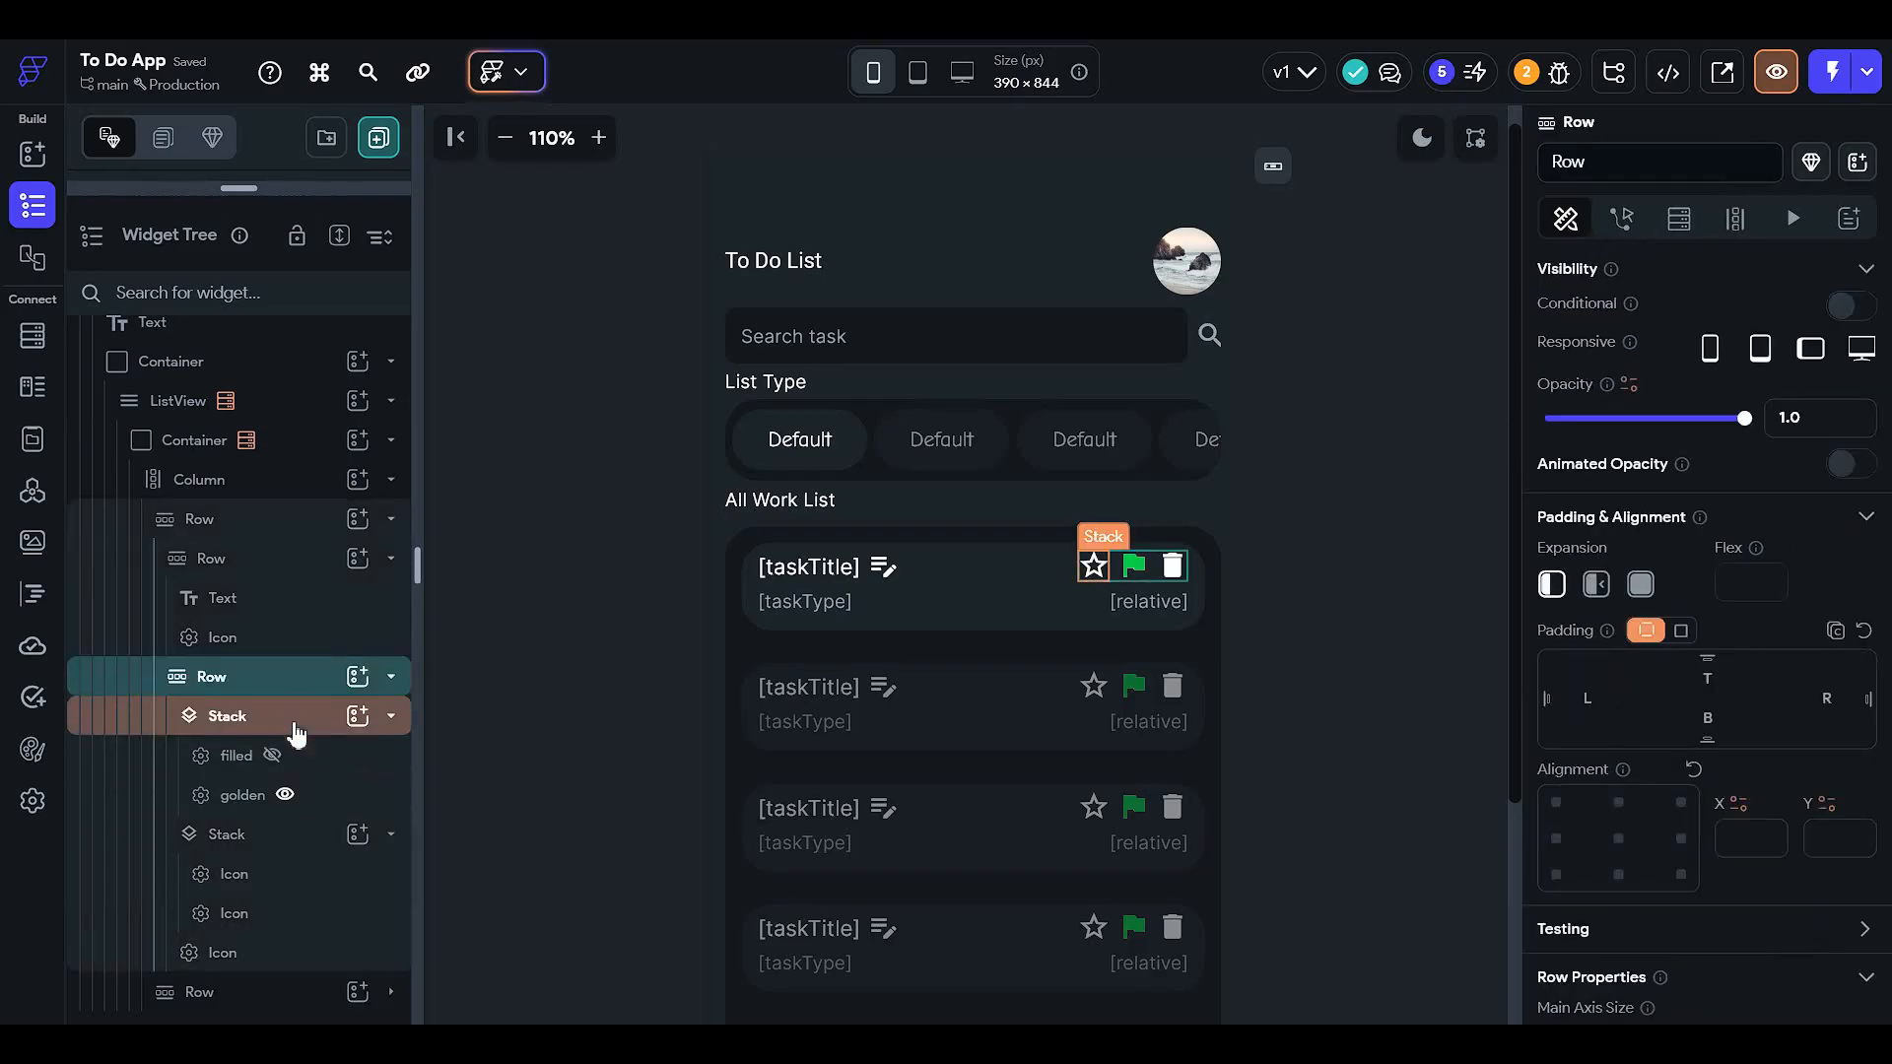
click(288, 719)
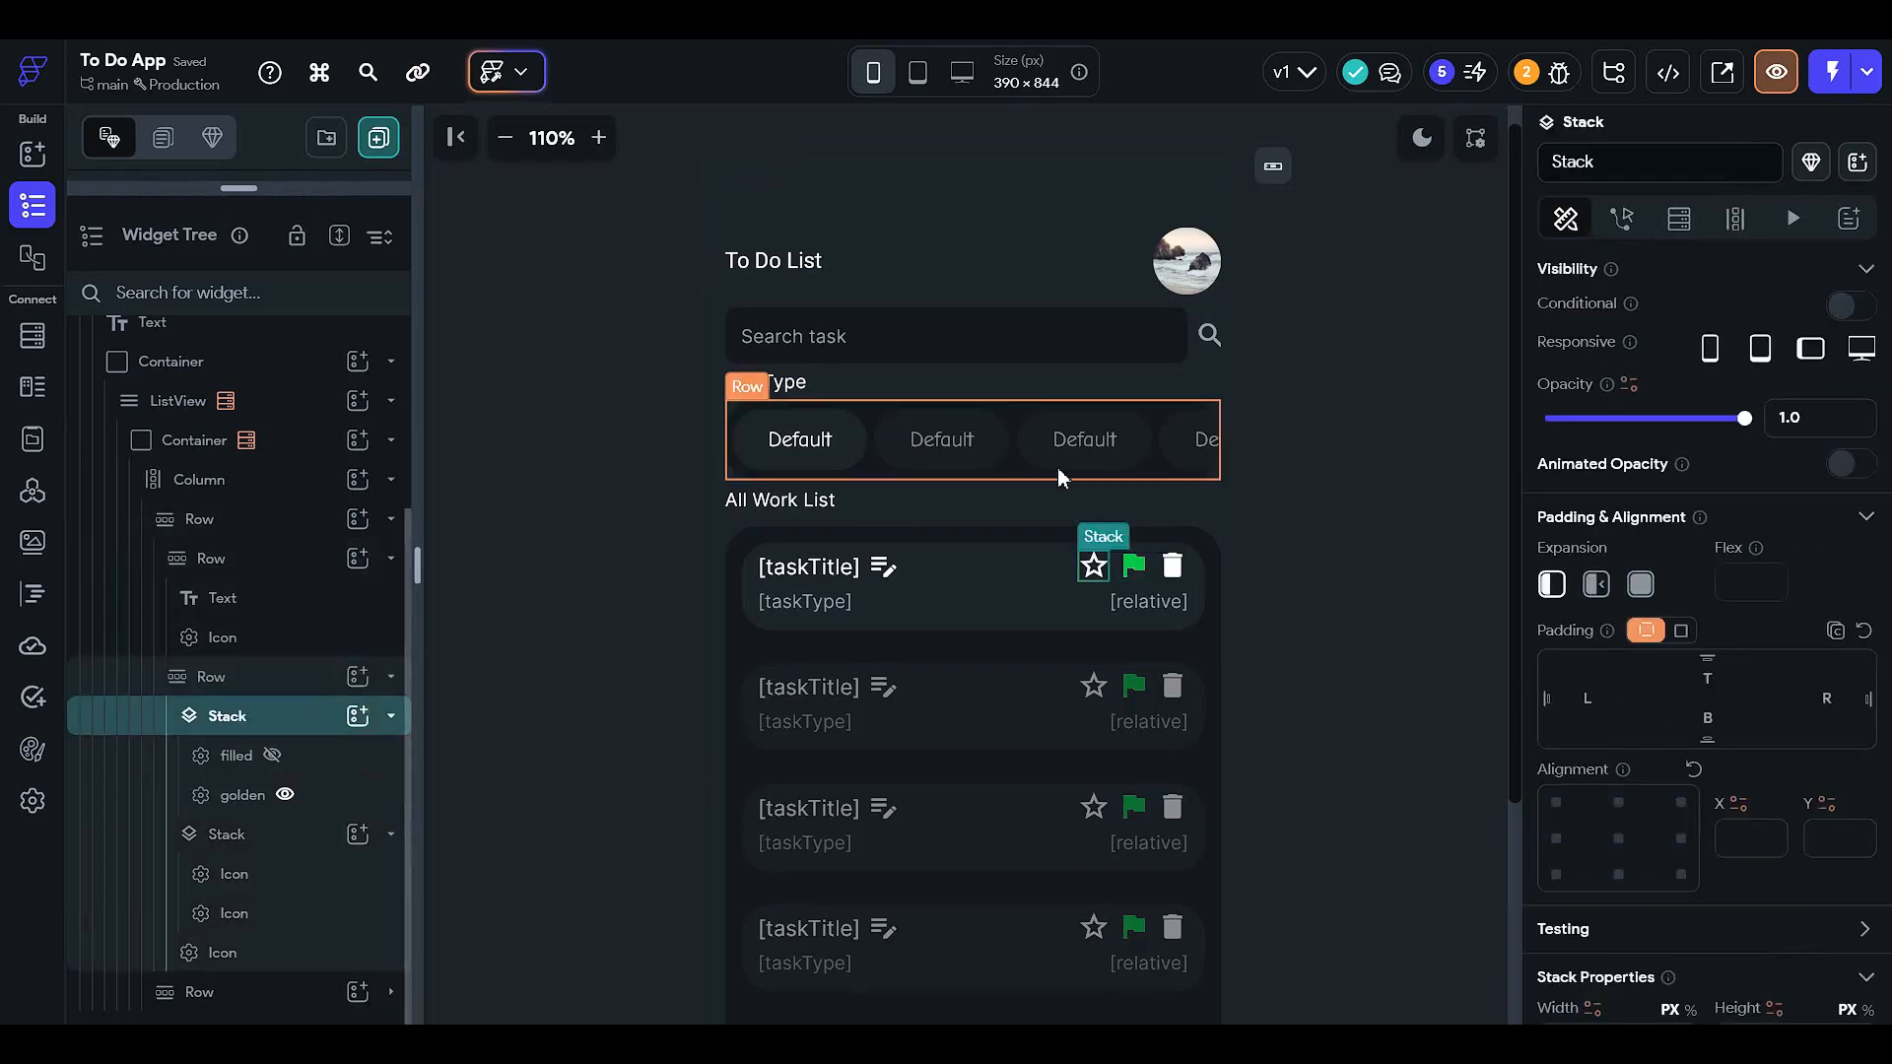
click(326, 755)
click(286, 794)
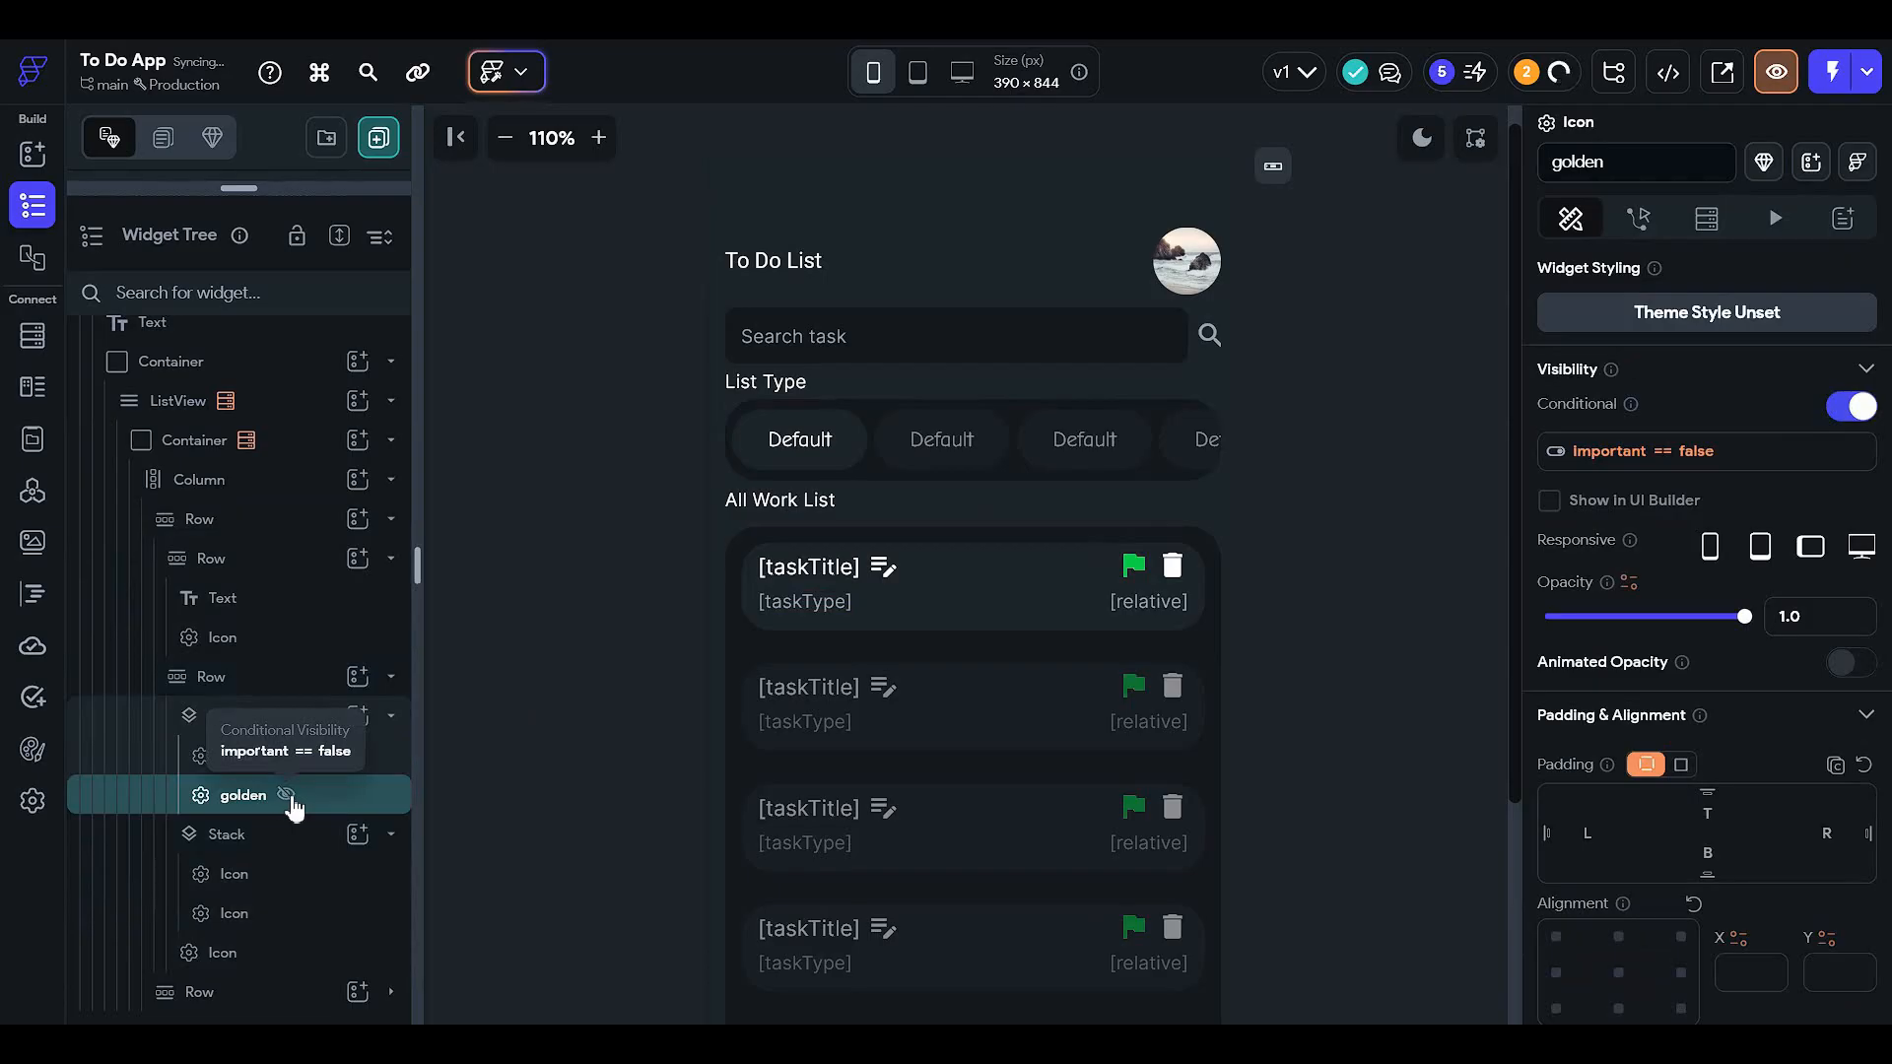
click(274, 757)
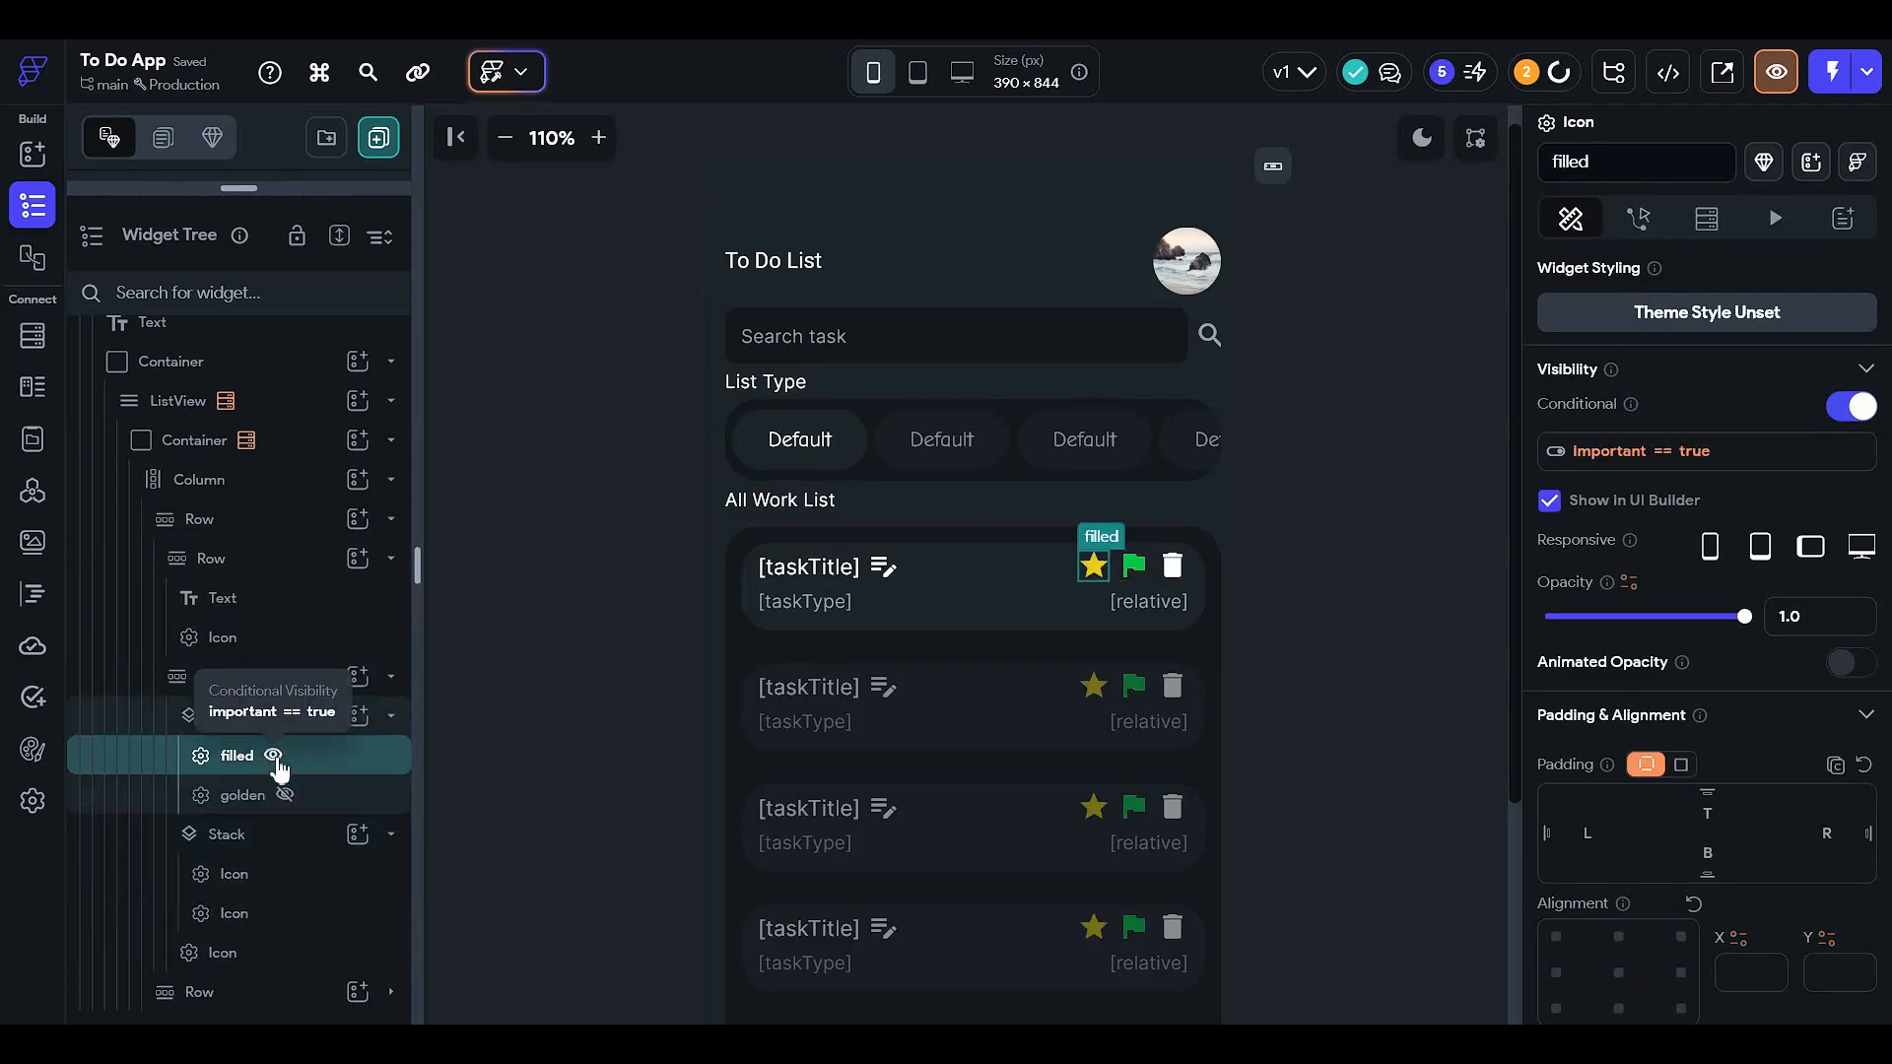
click(274, 756)
click(285, 794)
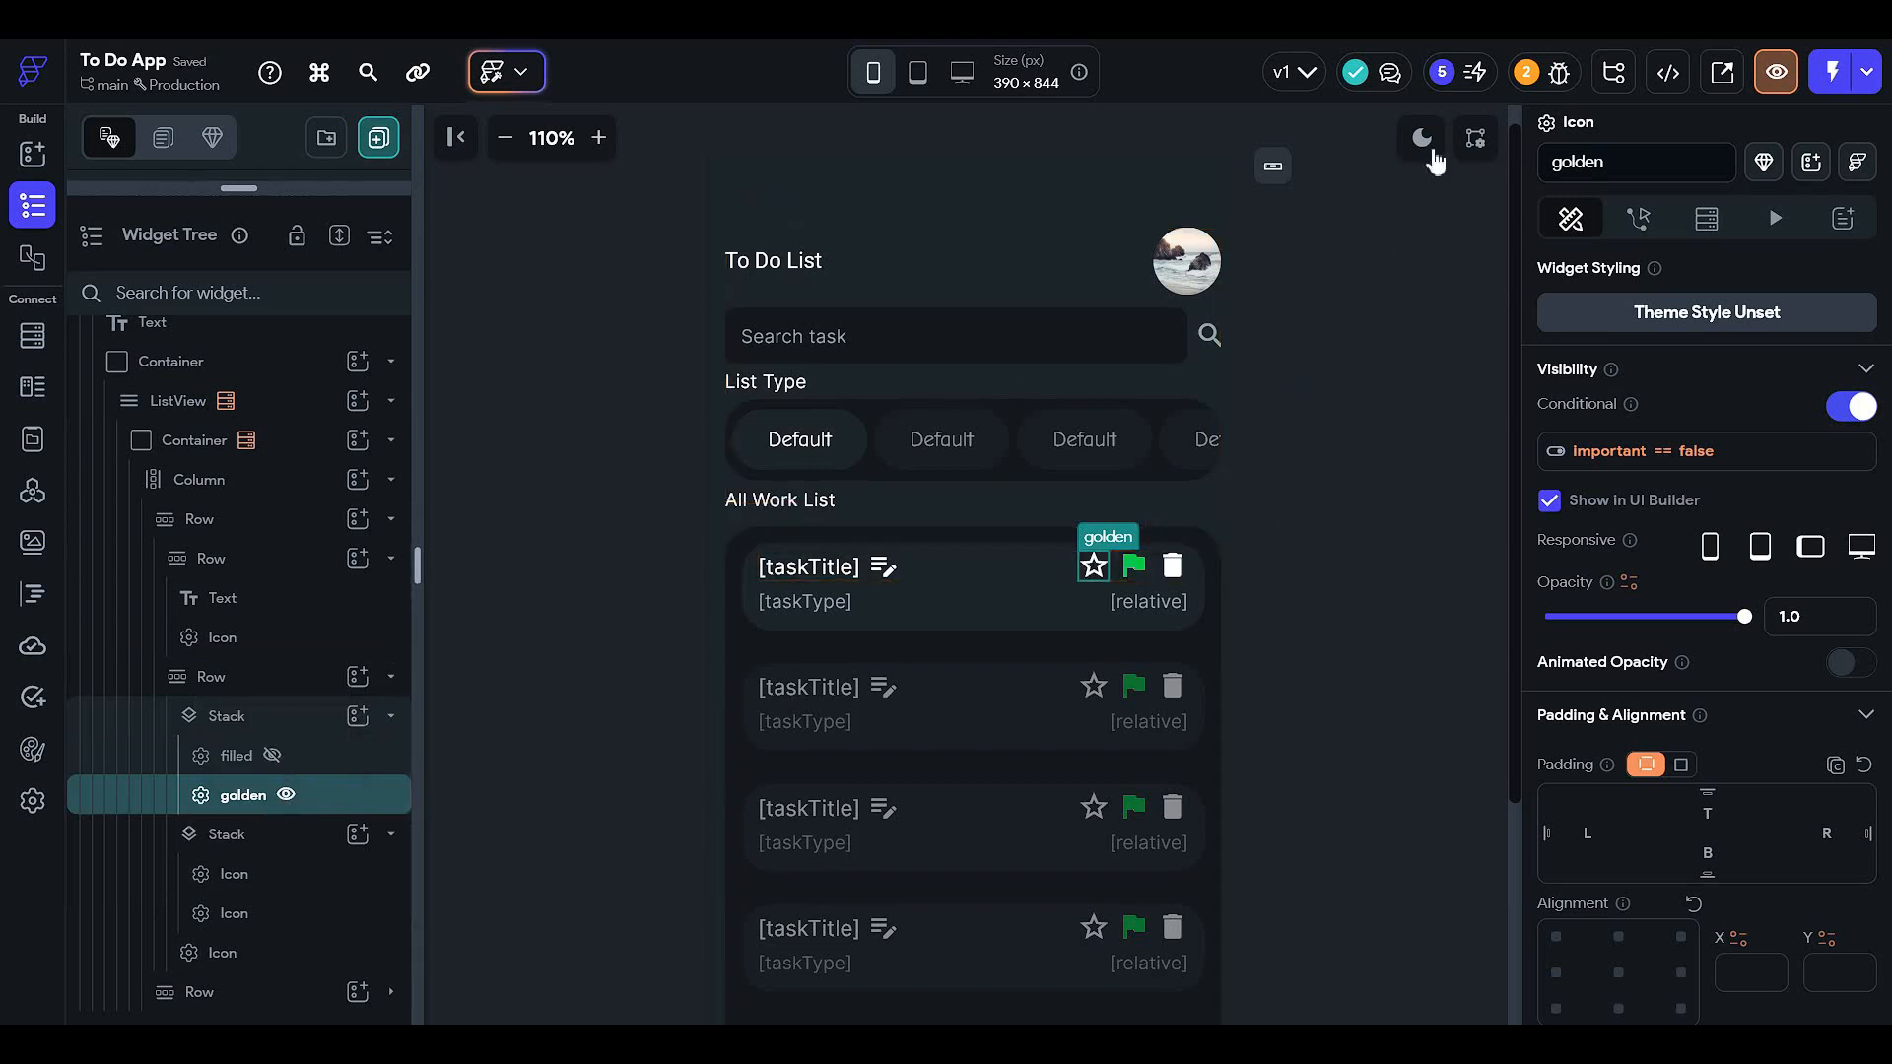
- Add an On Tap Update Document action on the golden star targeting the TaskBook Document Reference
click(1638, 218)
click(1811, 353)
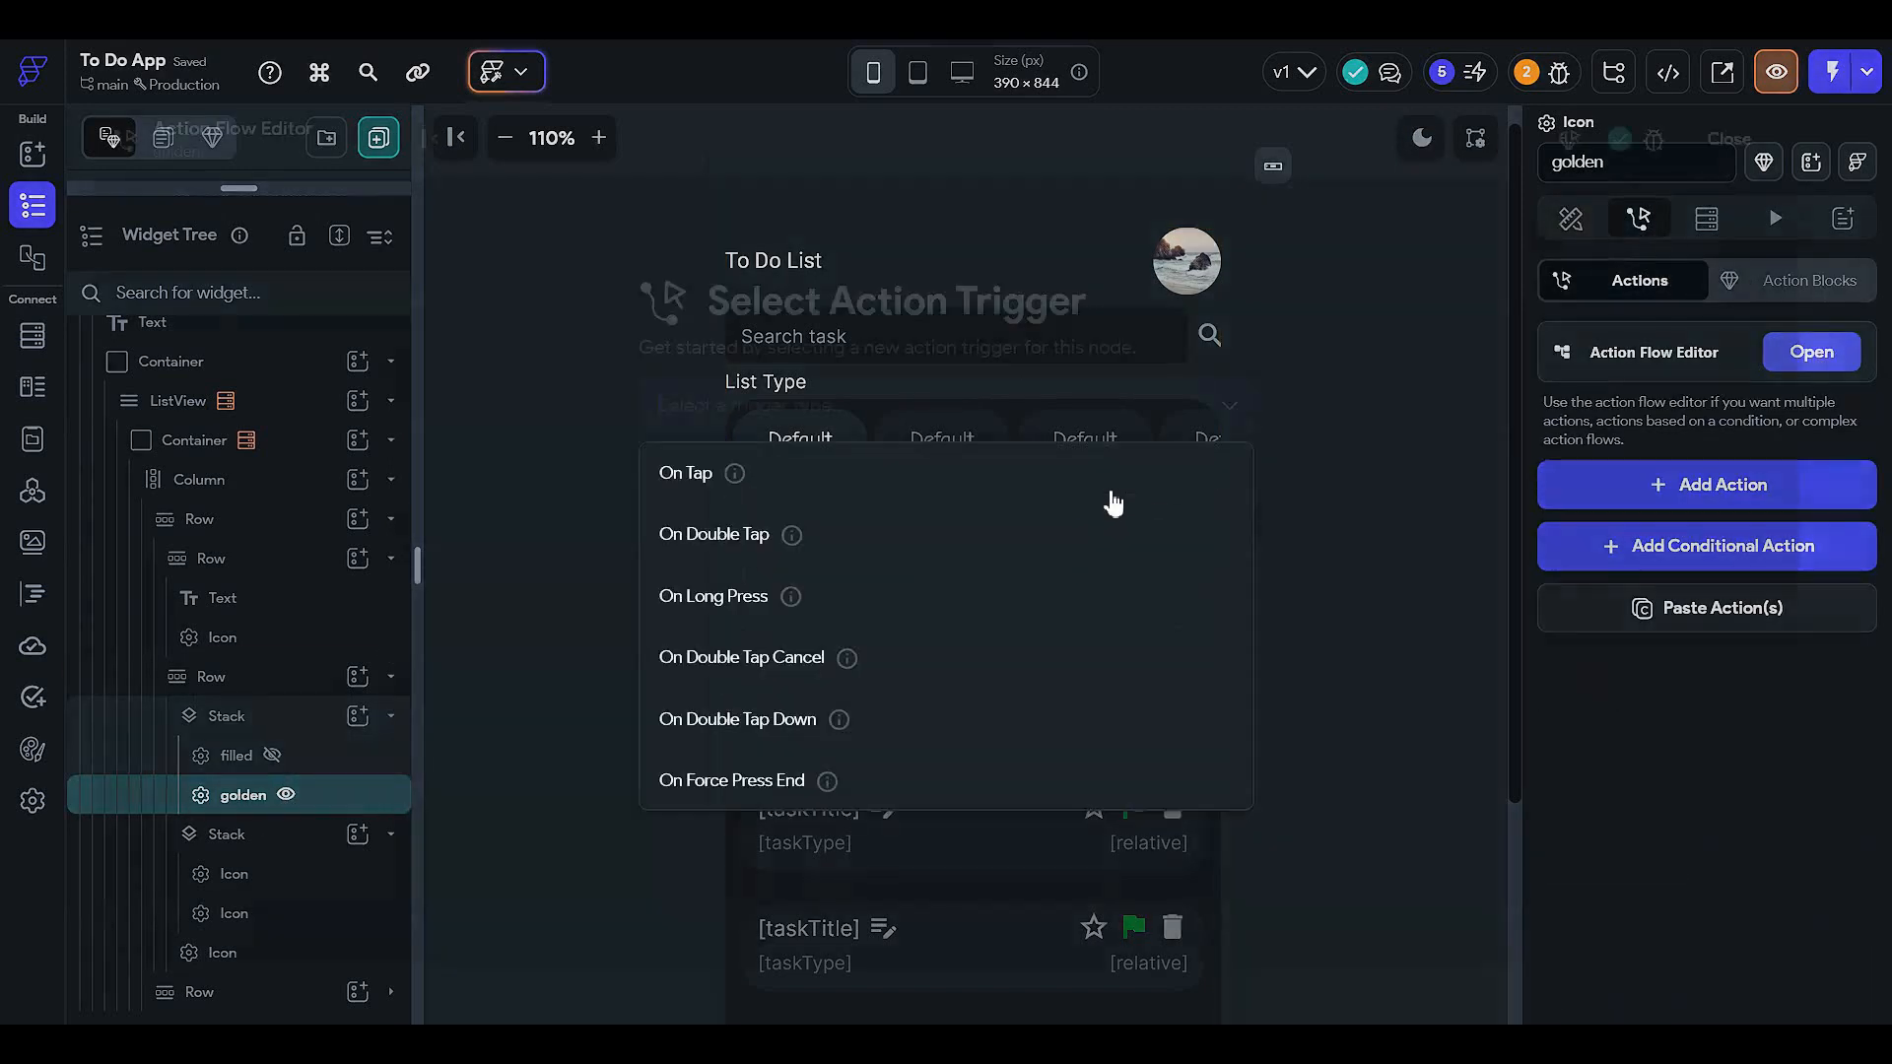
click(912, 483)
click(1118, 629)
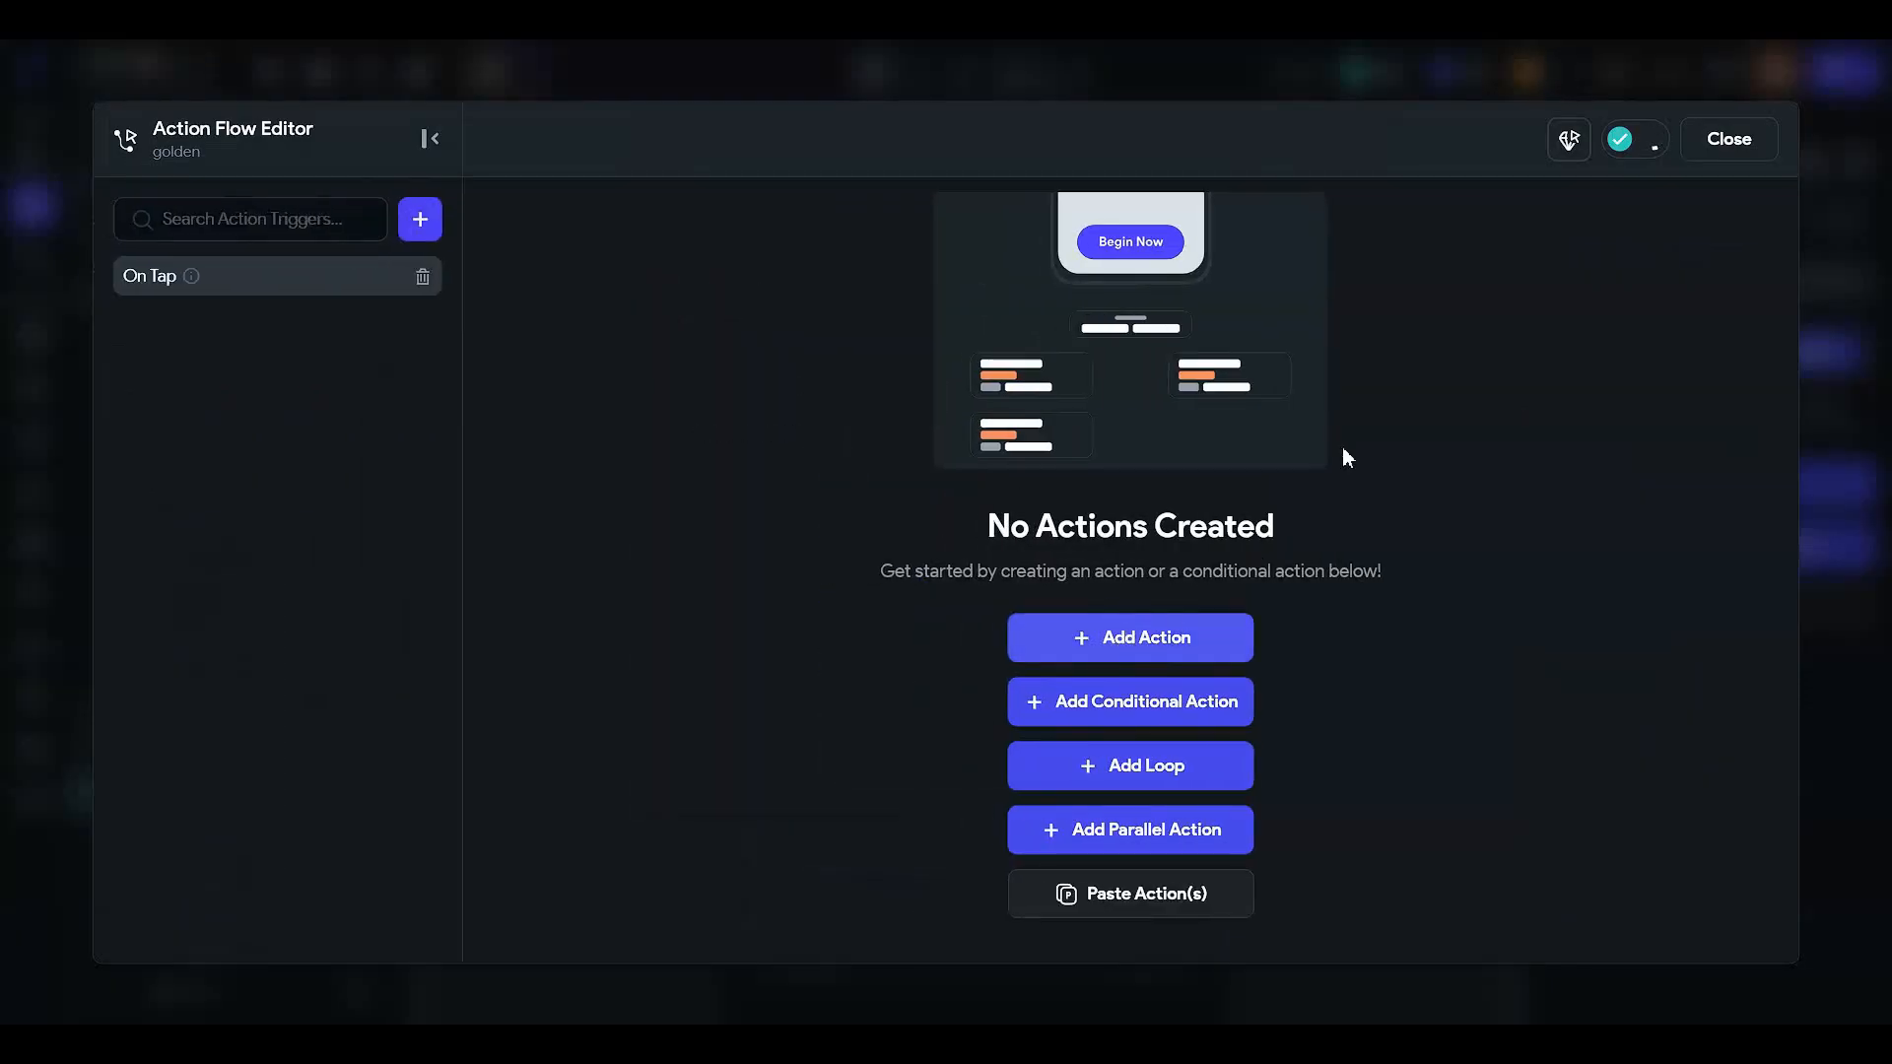
click(1566, 394)
text(update)
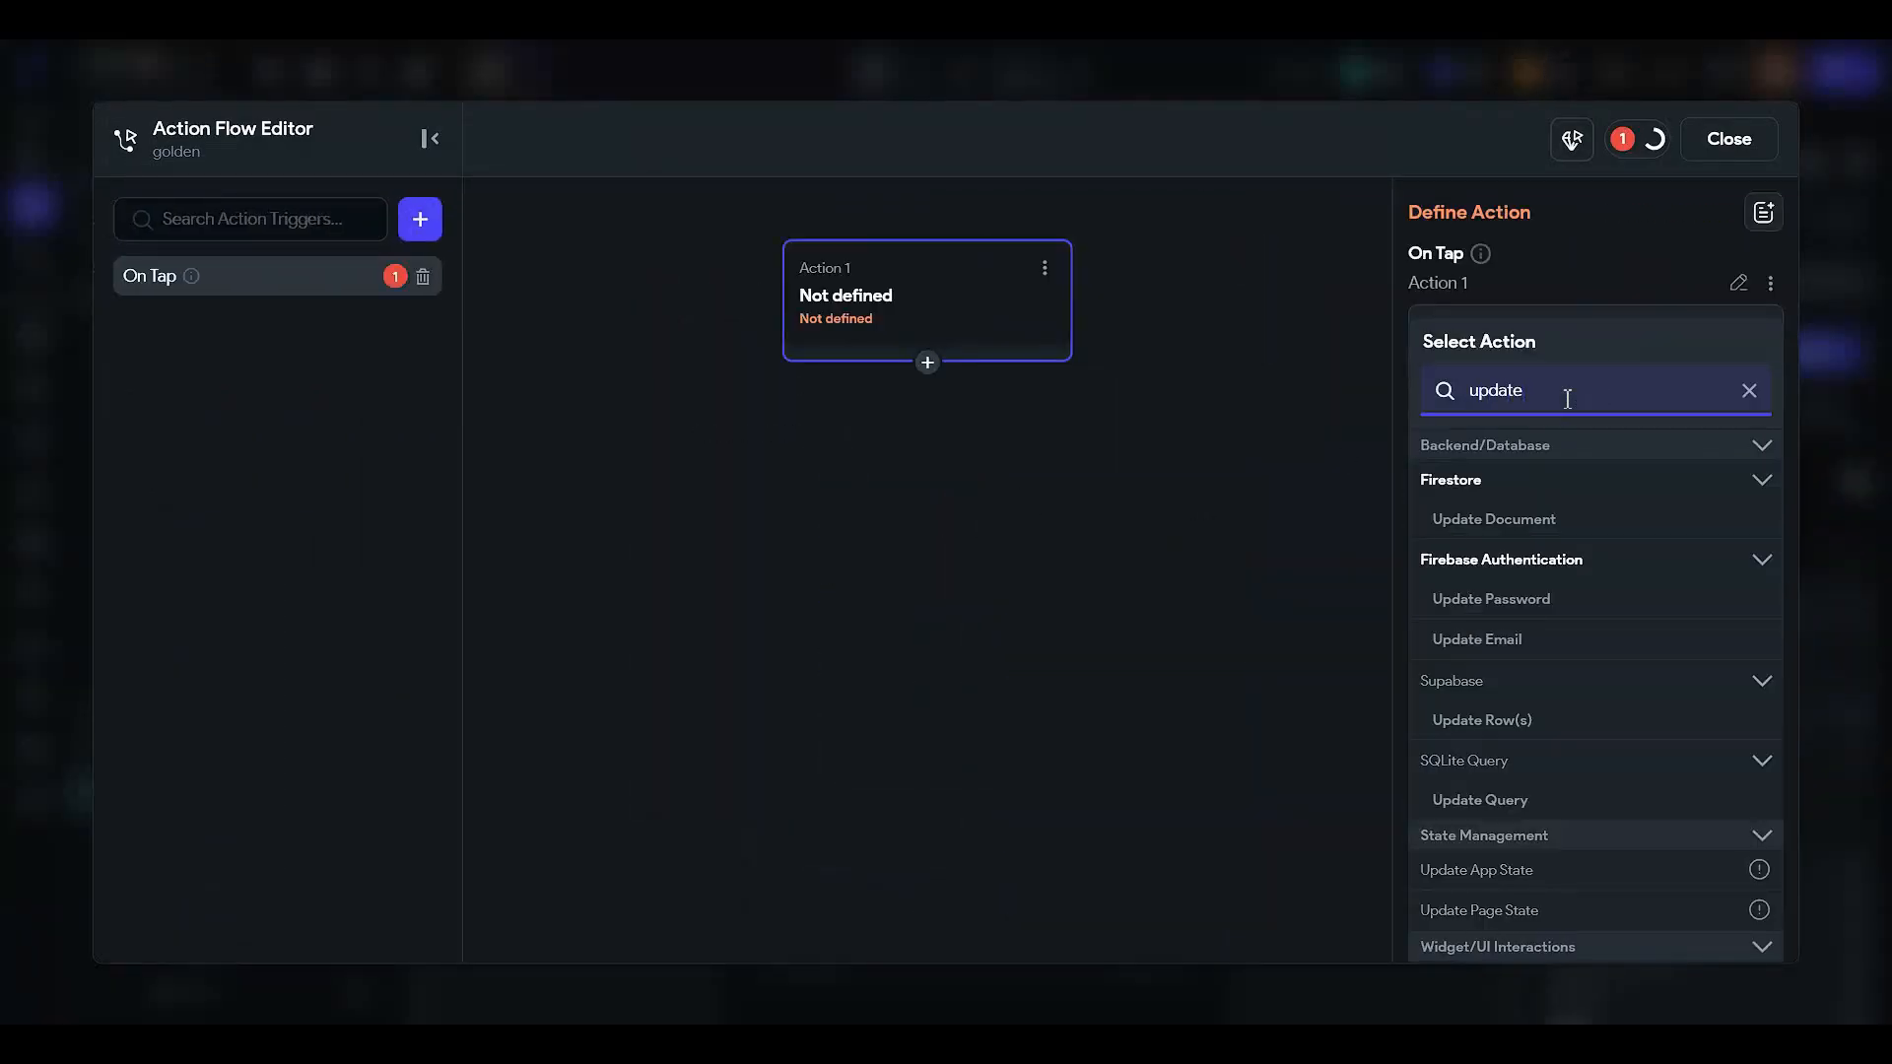
click(1513, 522)
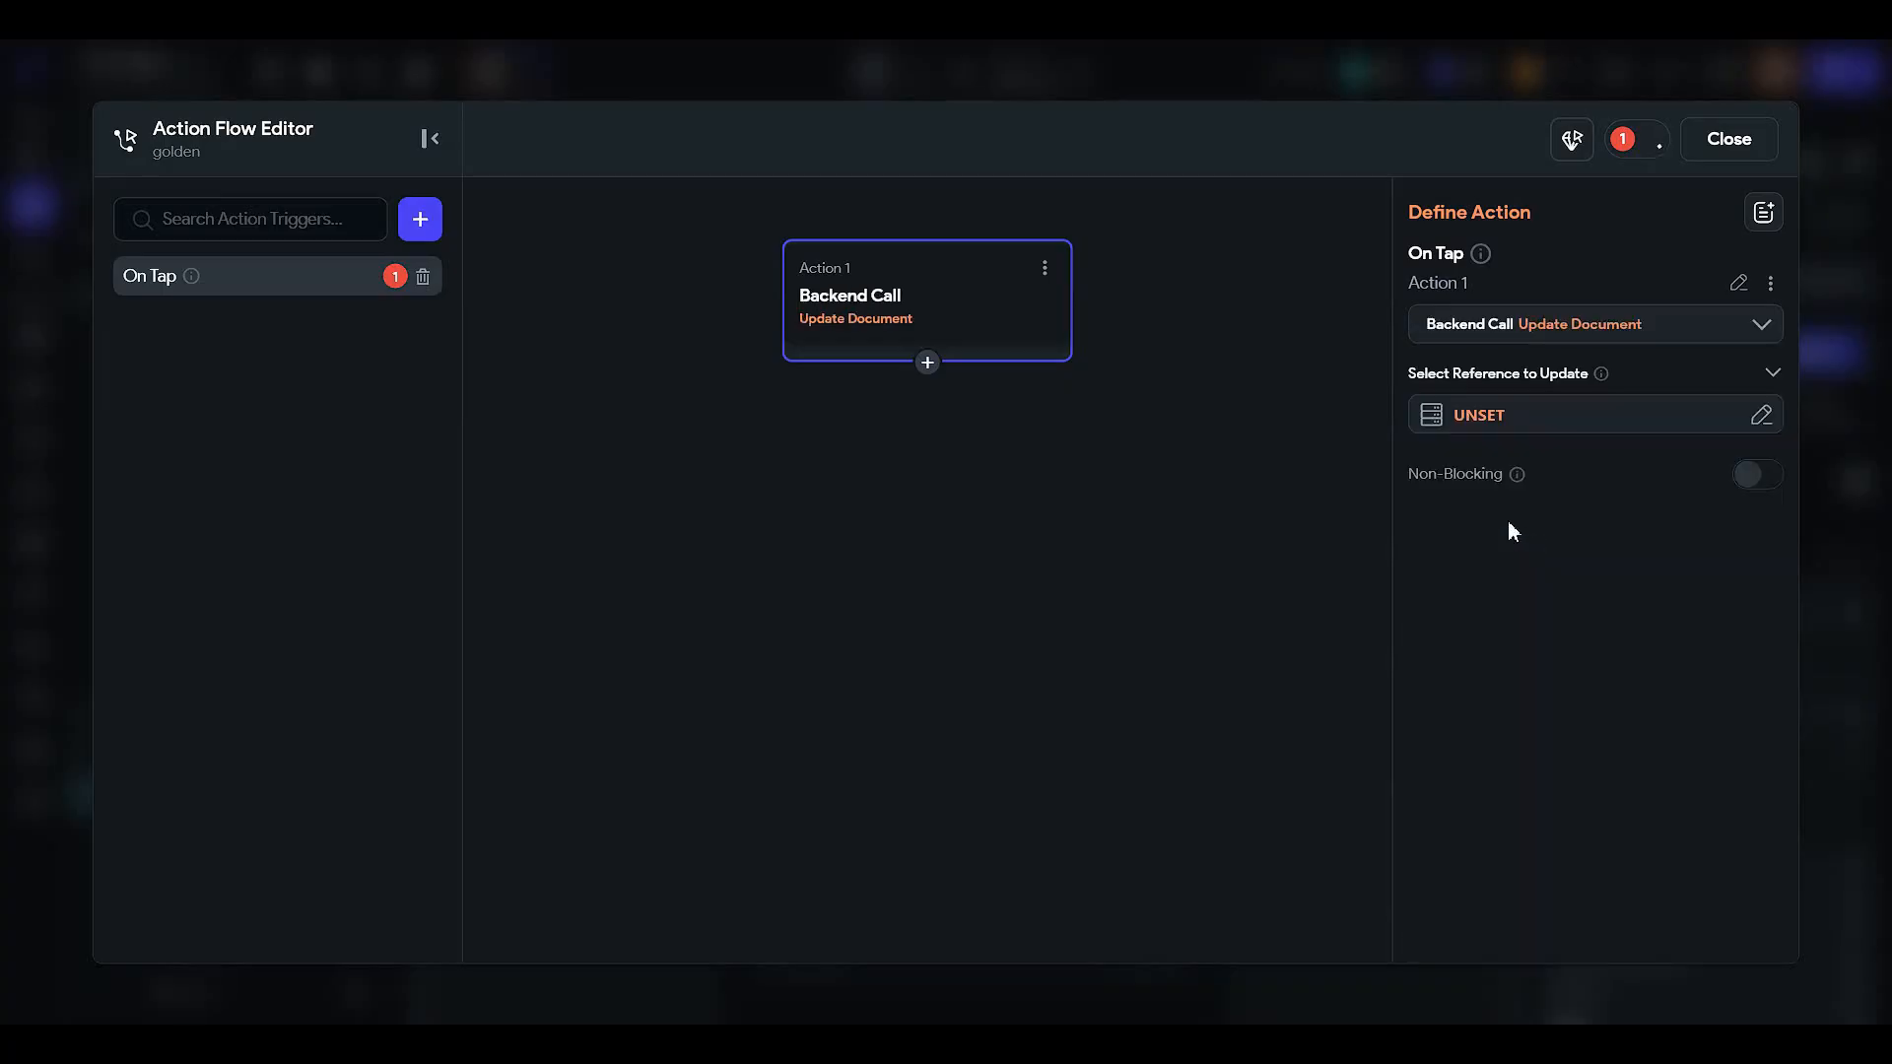
click(1481, 438)
click(1110, 591)
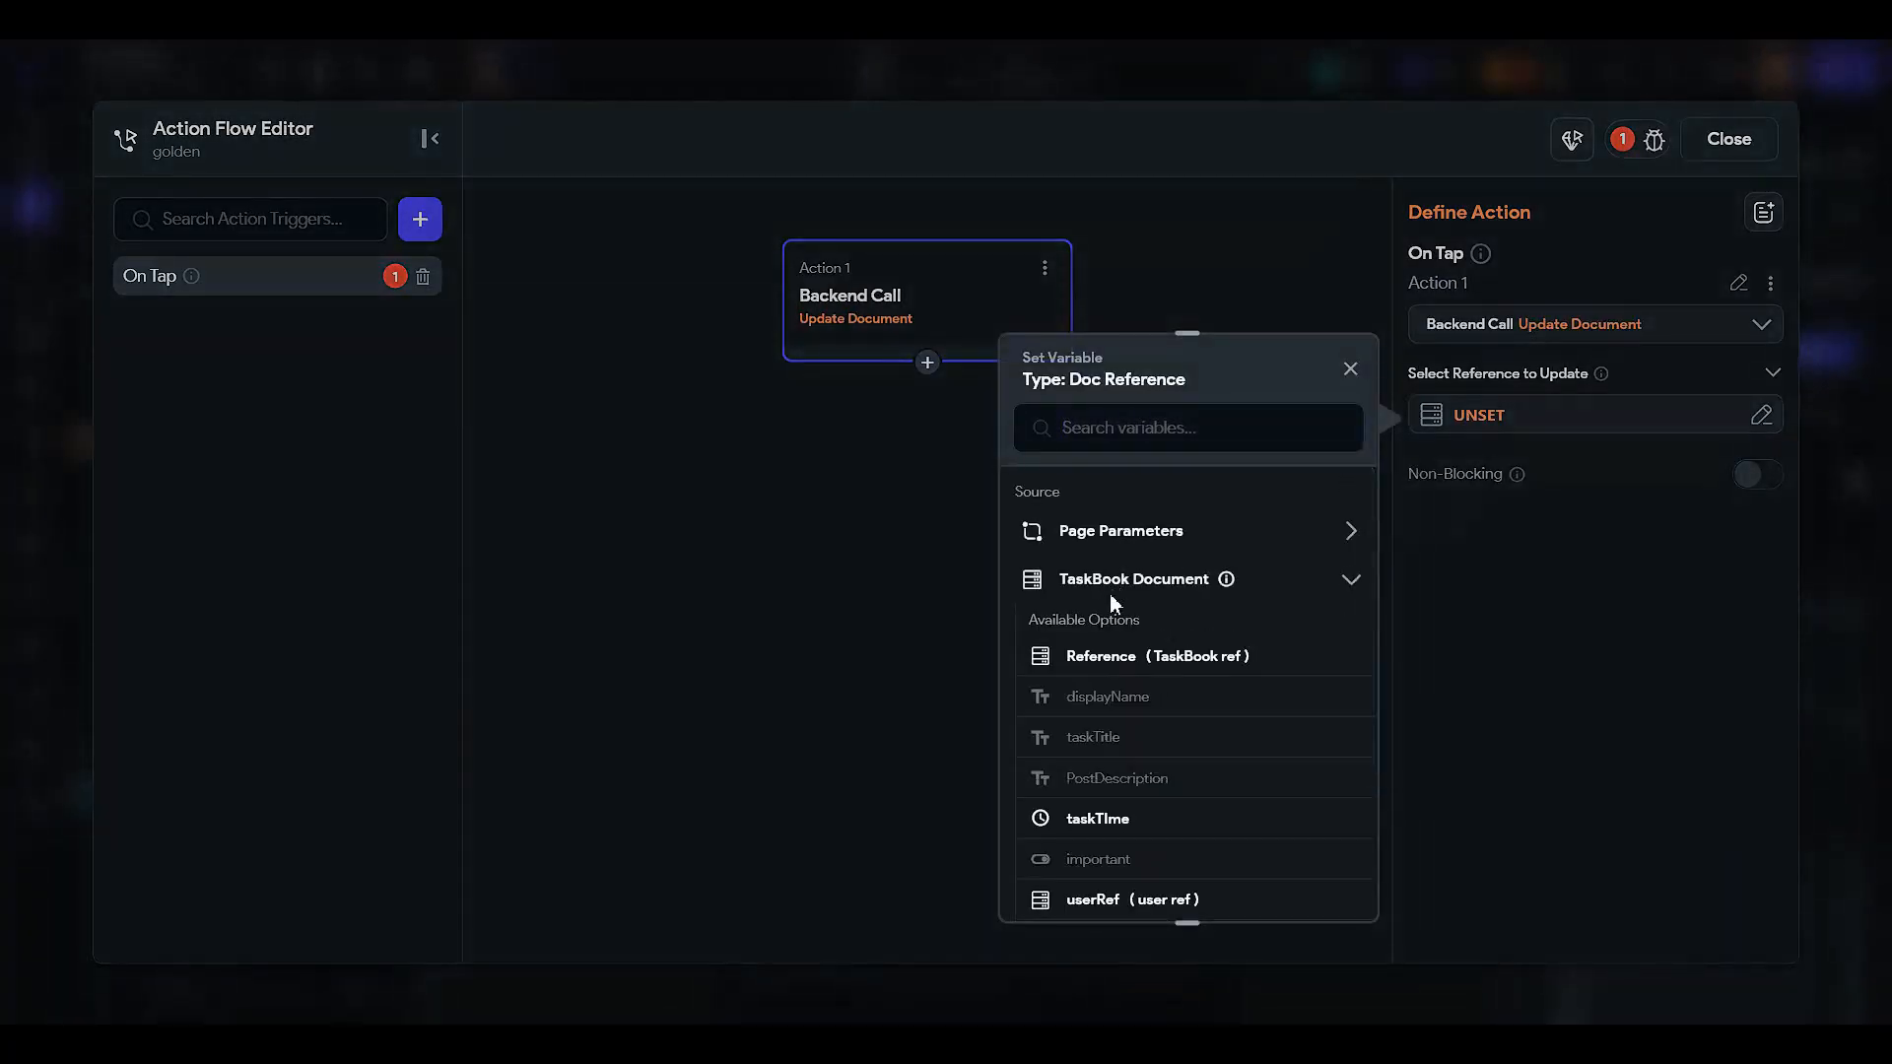
click(1130, 658)
click(1335, 892)
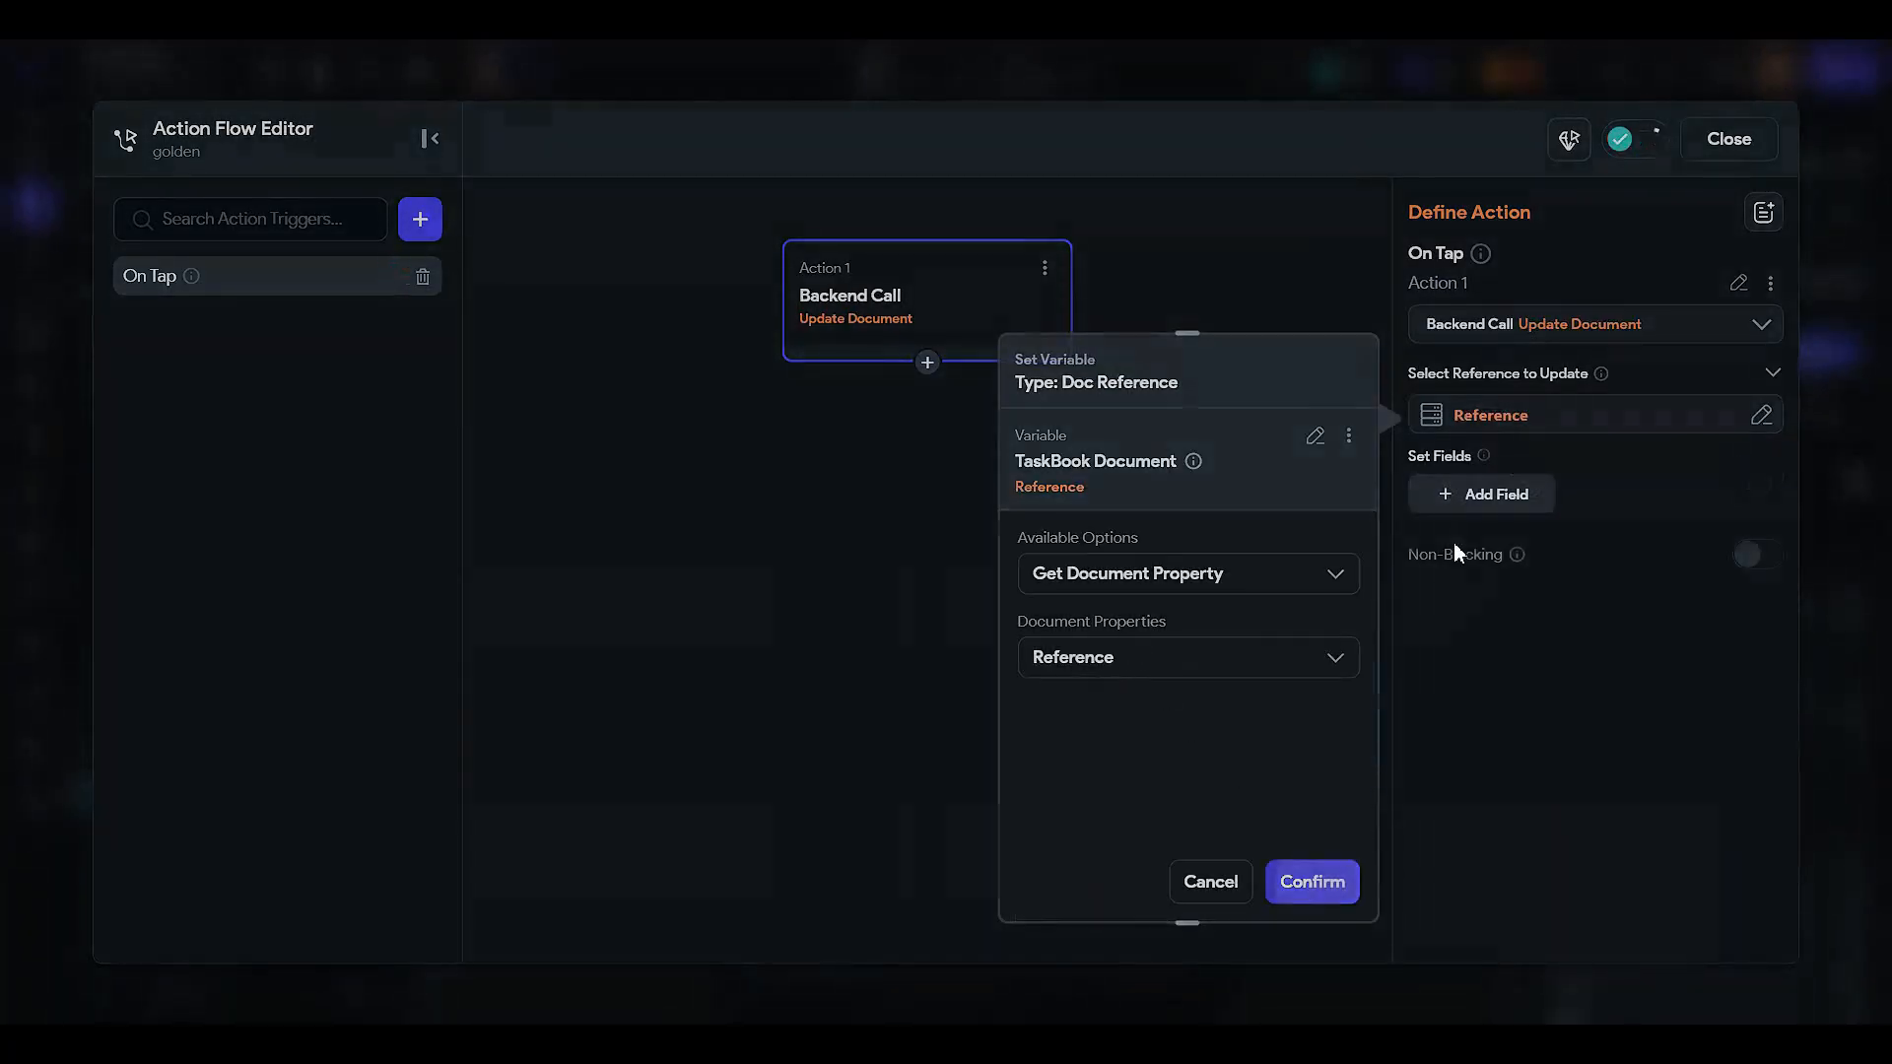
- Add the important field to the update with value True and close the editor
click(1482, 498)
click(1480, 522)
click(1491, 665)
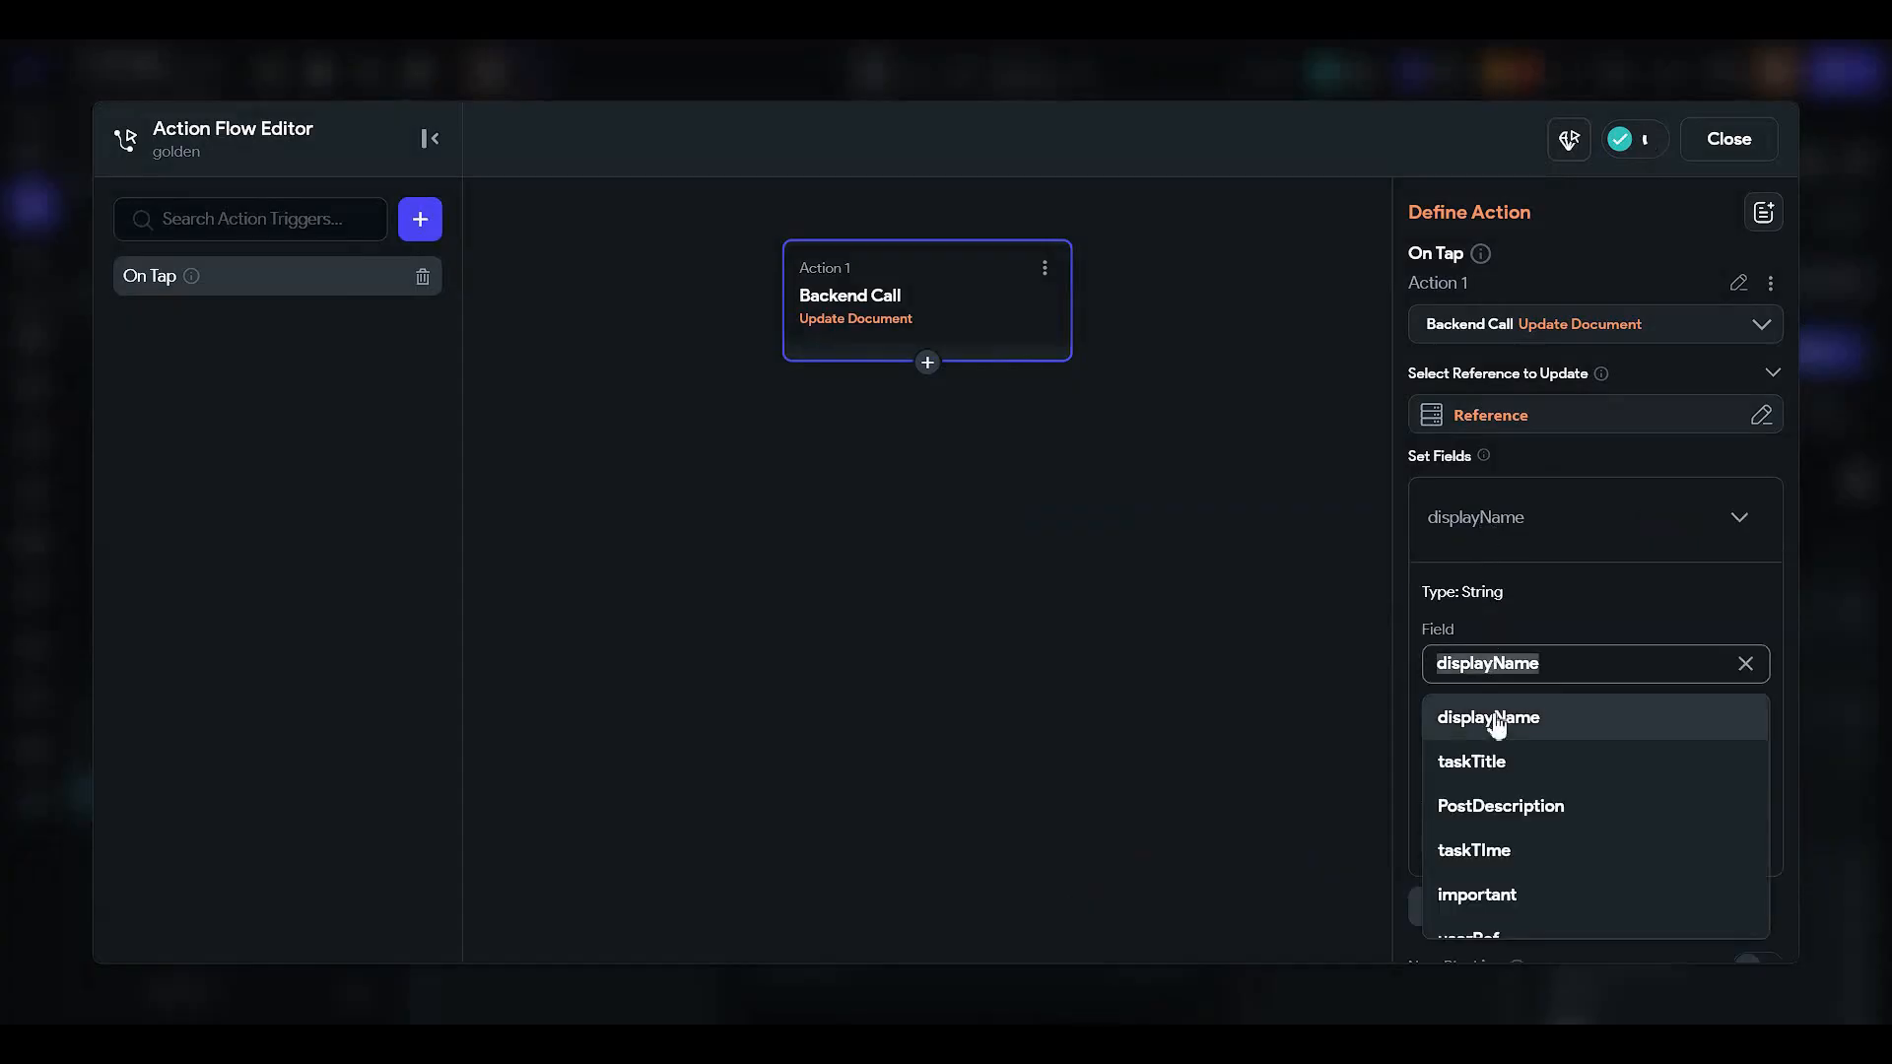
scroll(1507, 757, down, 2)
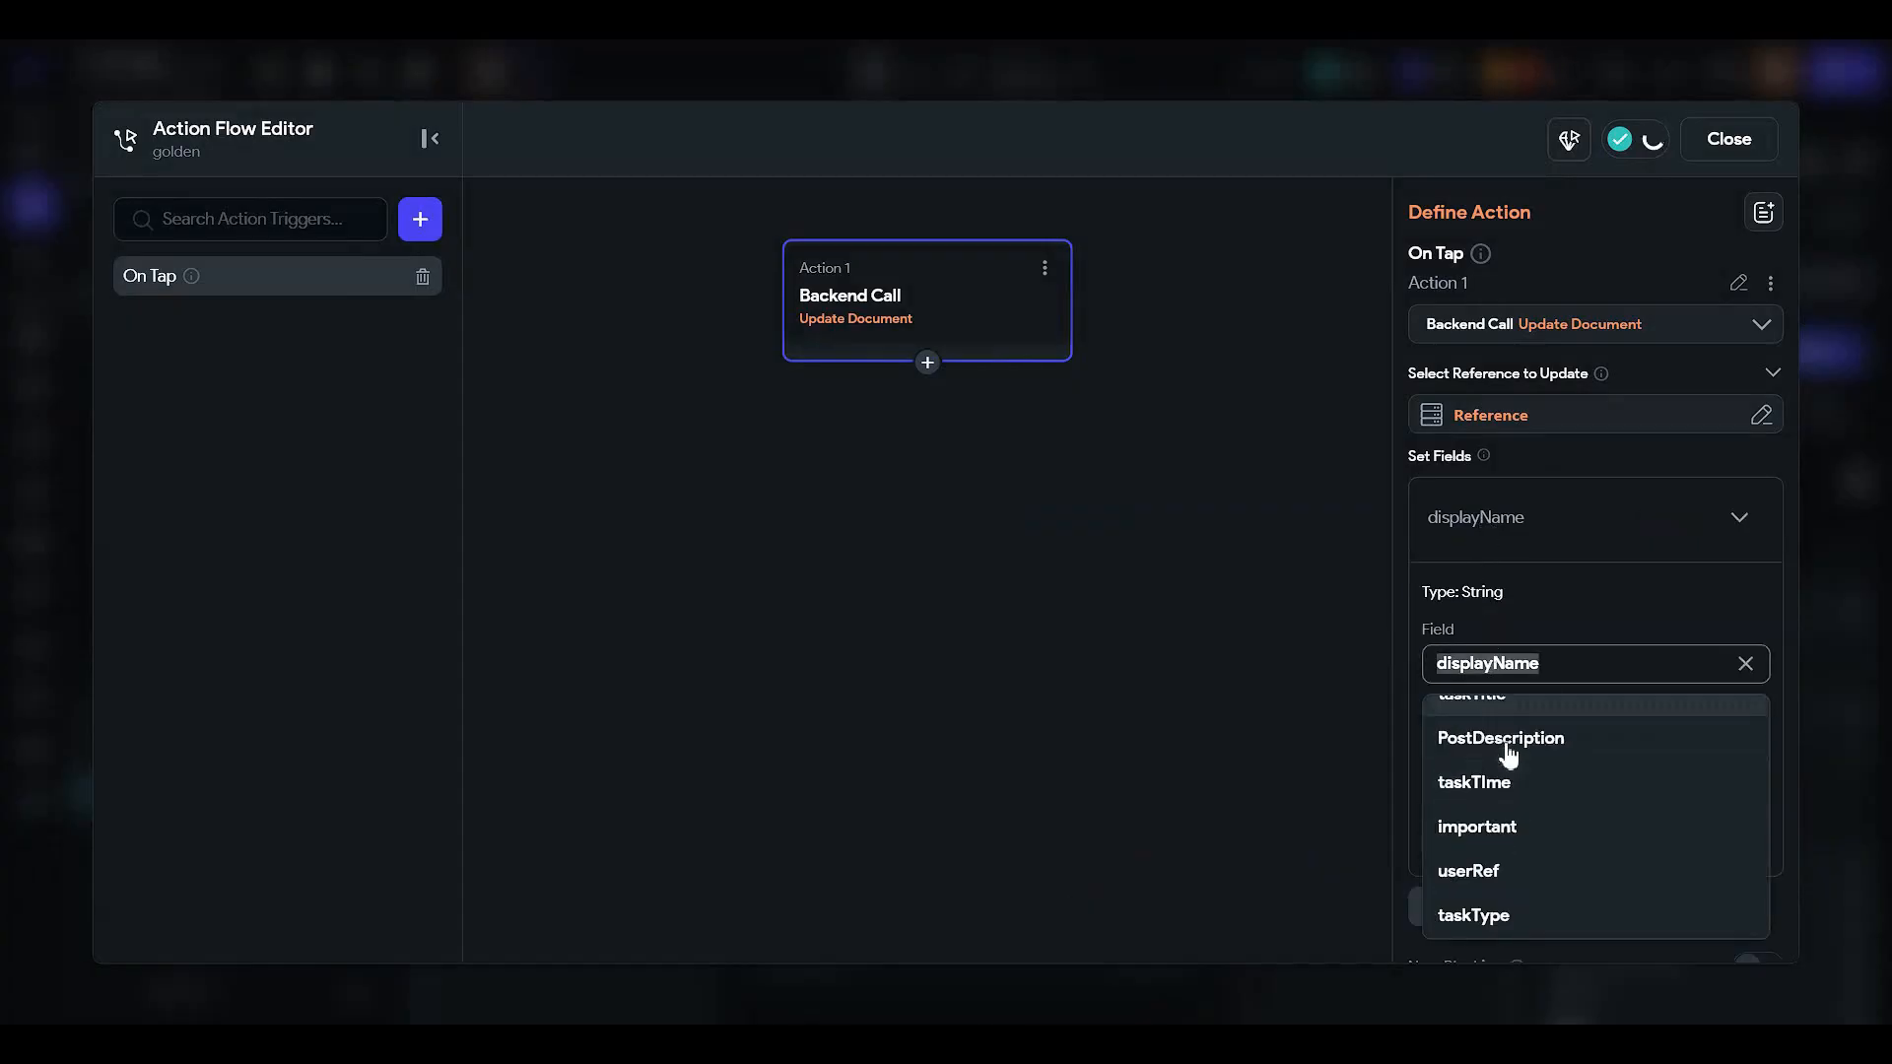
click(1511, 824)
click(1483, 759)
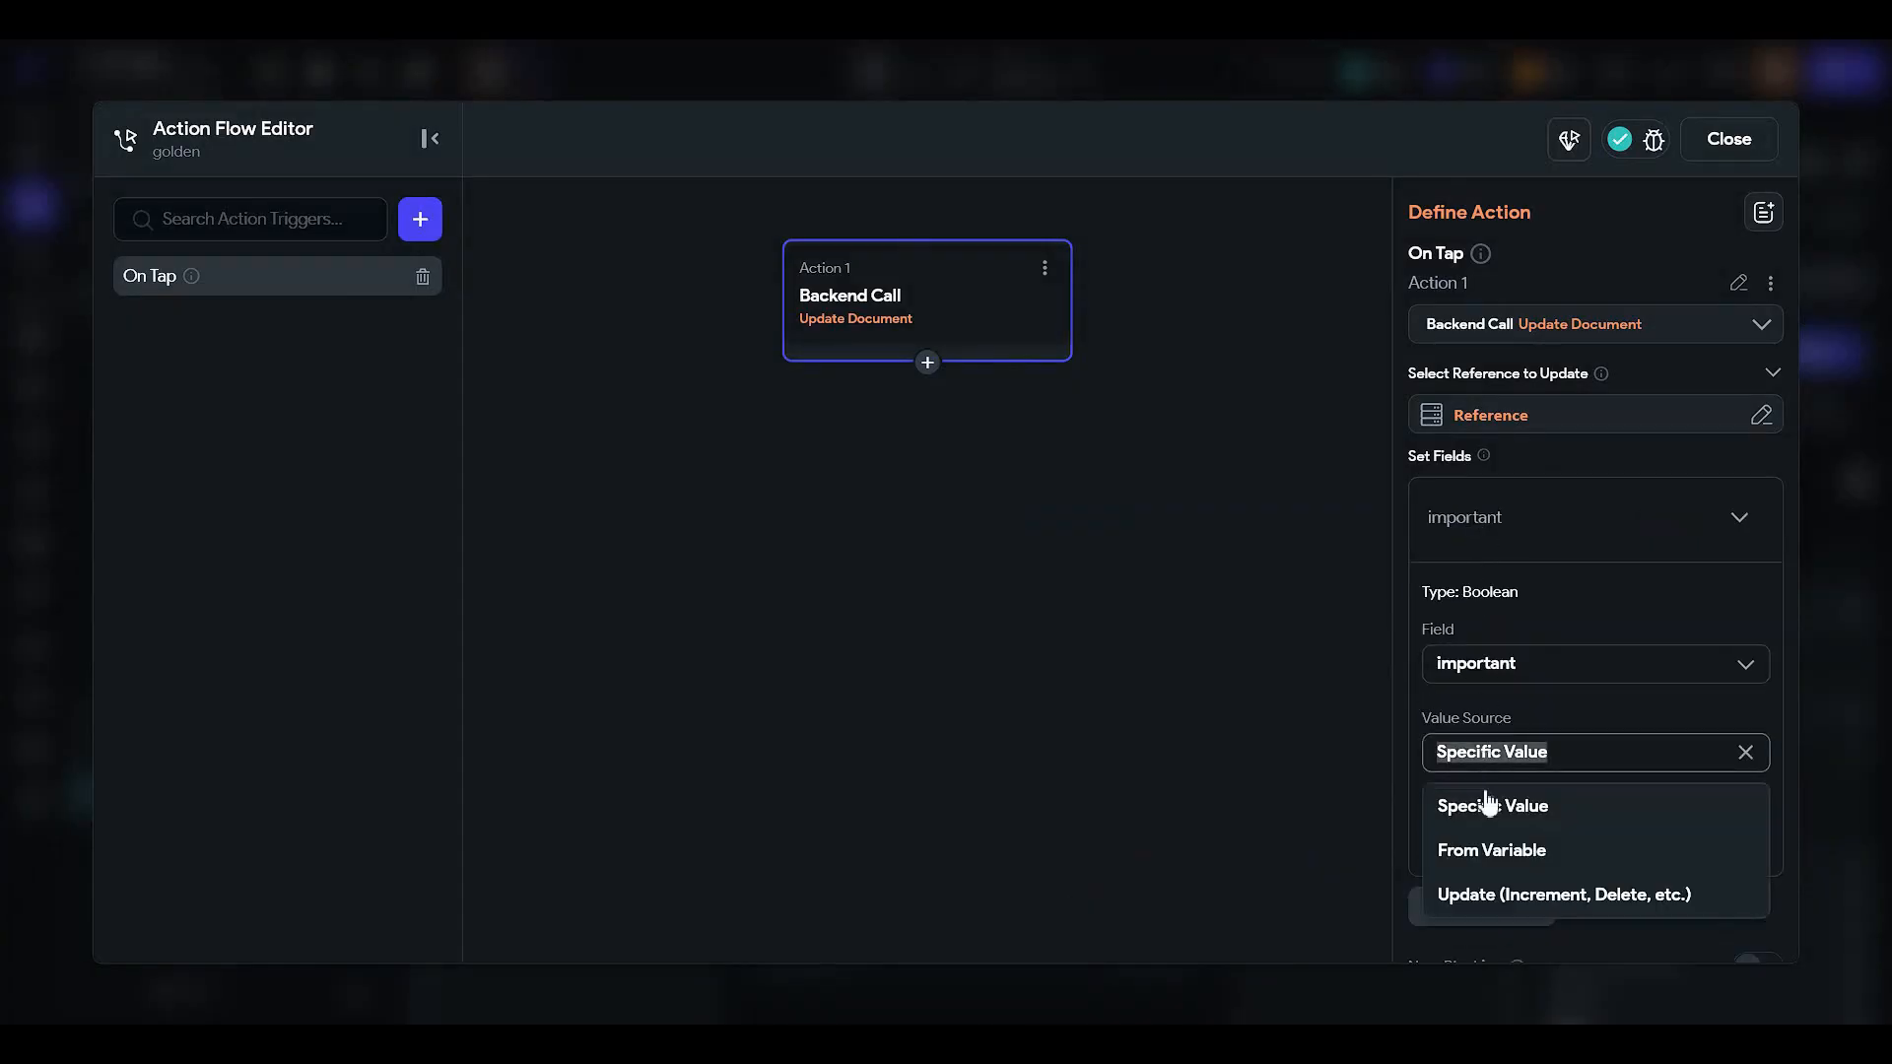
click(1528, 718)
click(1528, 845)
click(1483, 897)
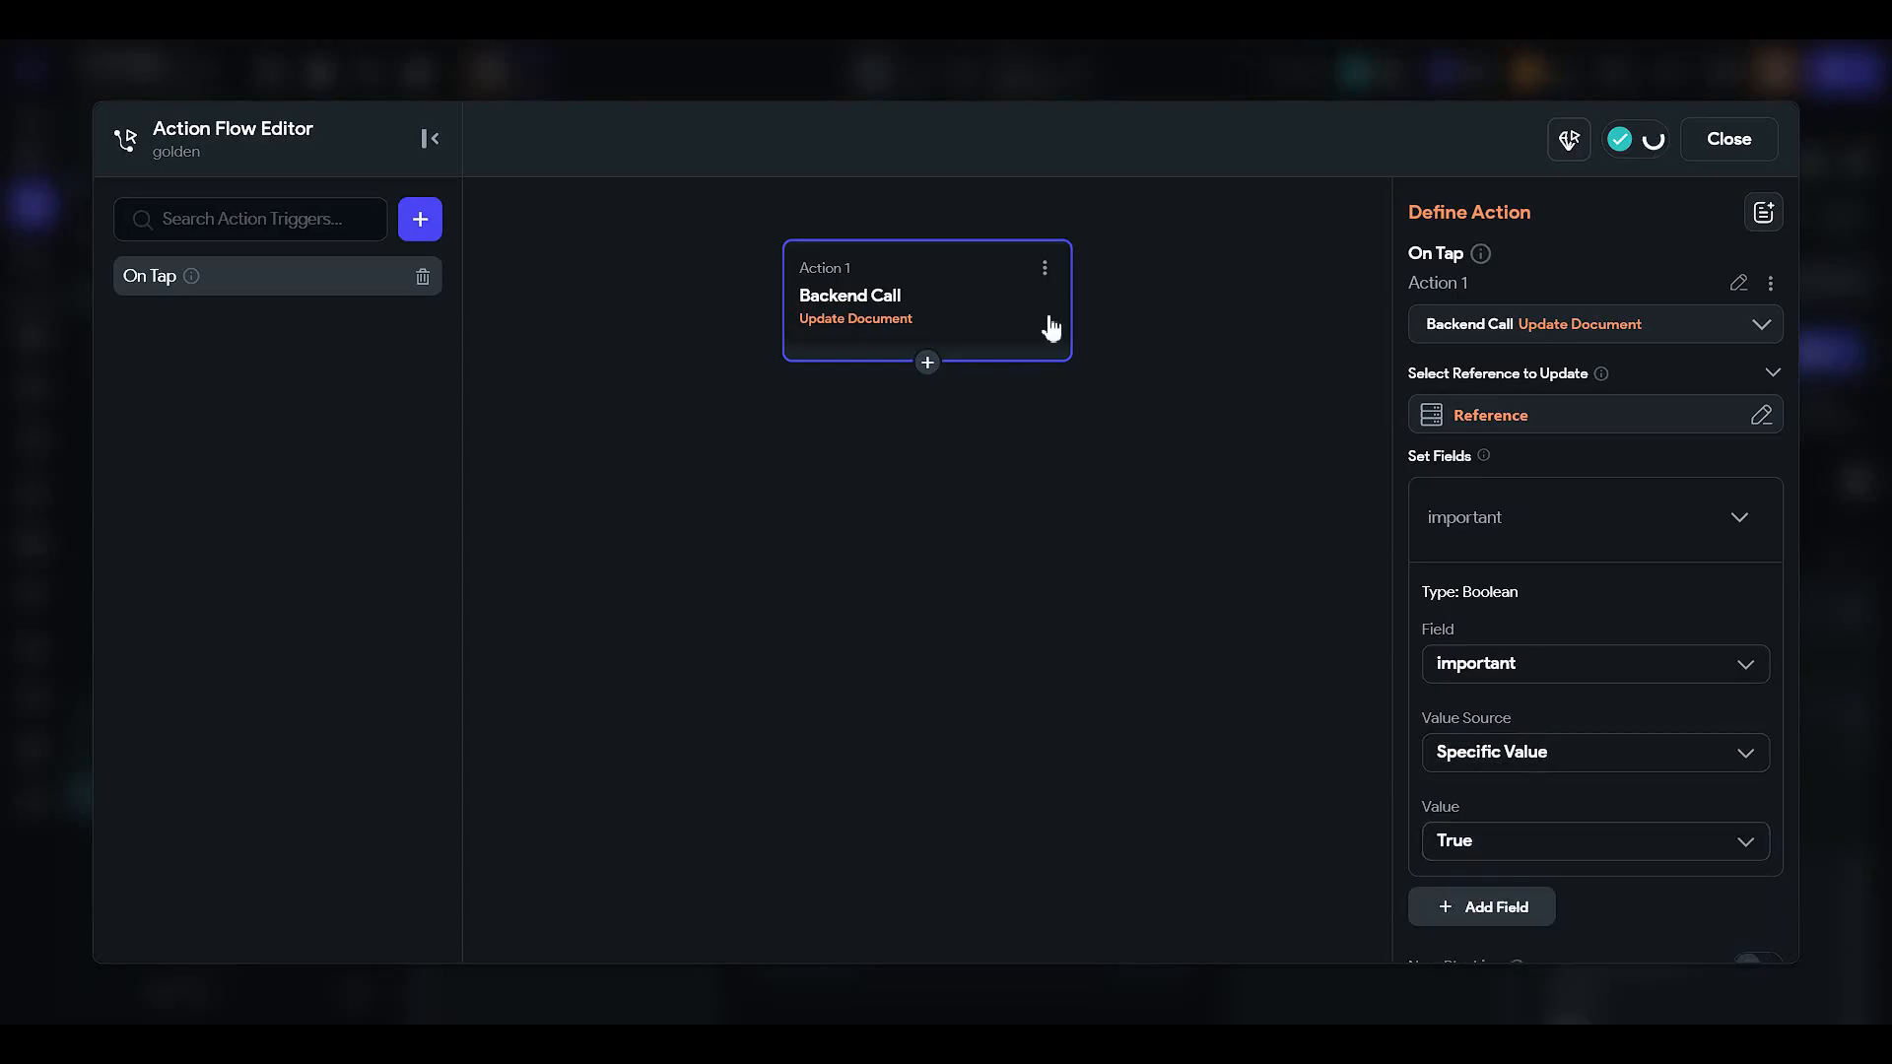
click(1732, 143)
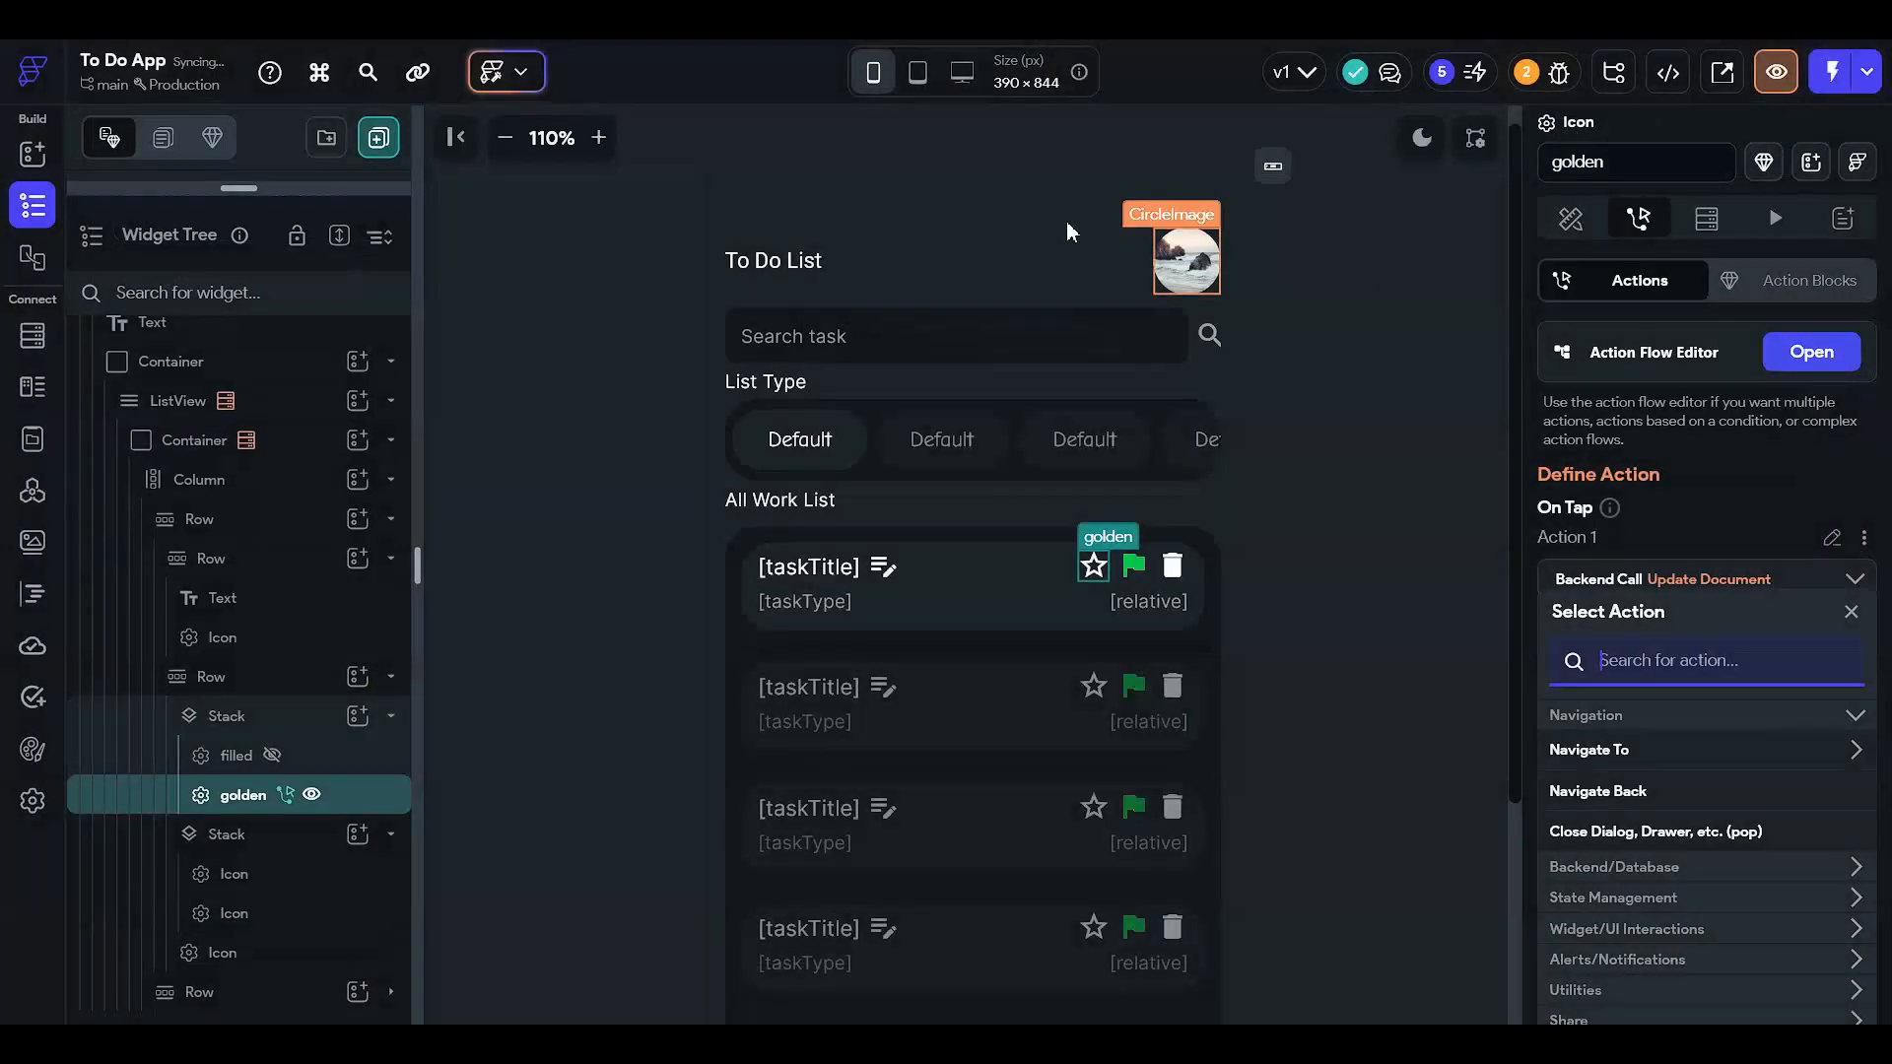
- Give the filled star an On Tap Update Document action on the TaskBook Document Reference
click(275, 766)
click(312, 794)
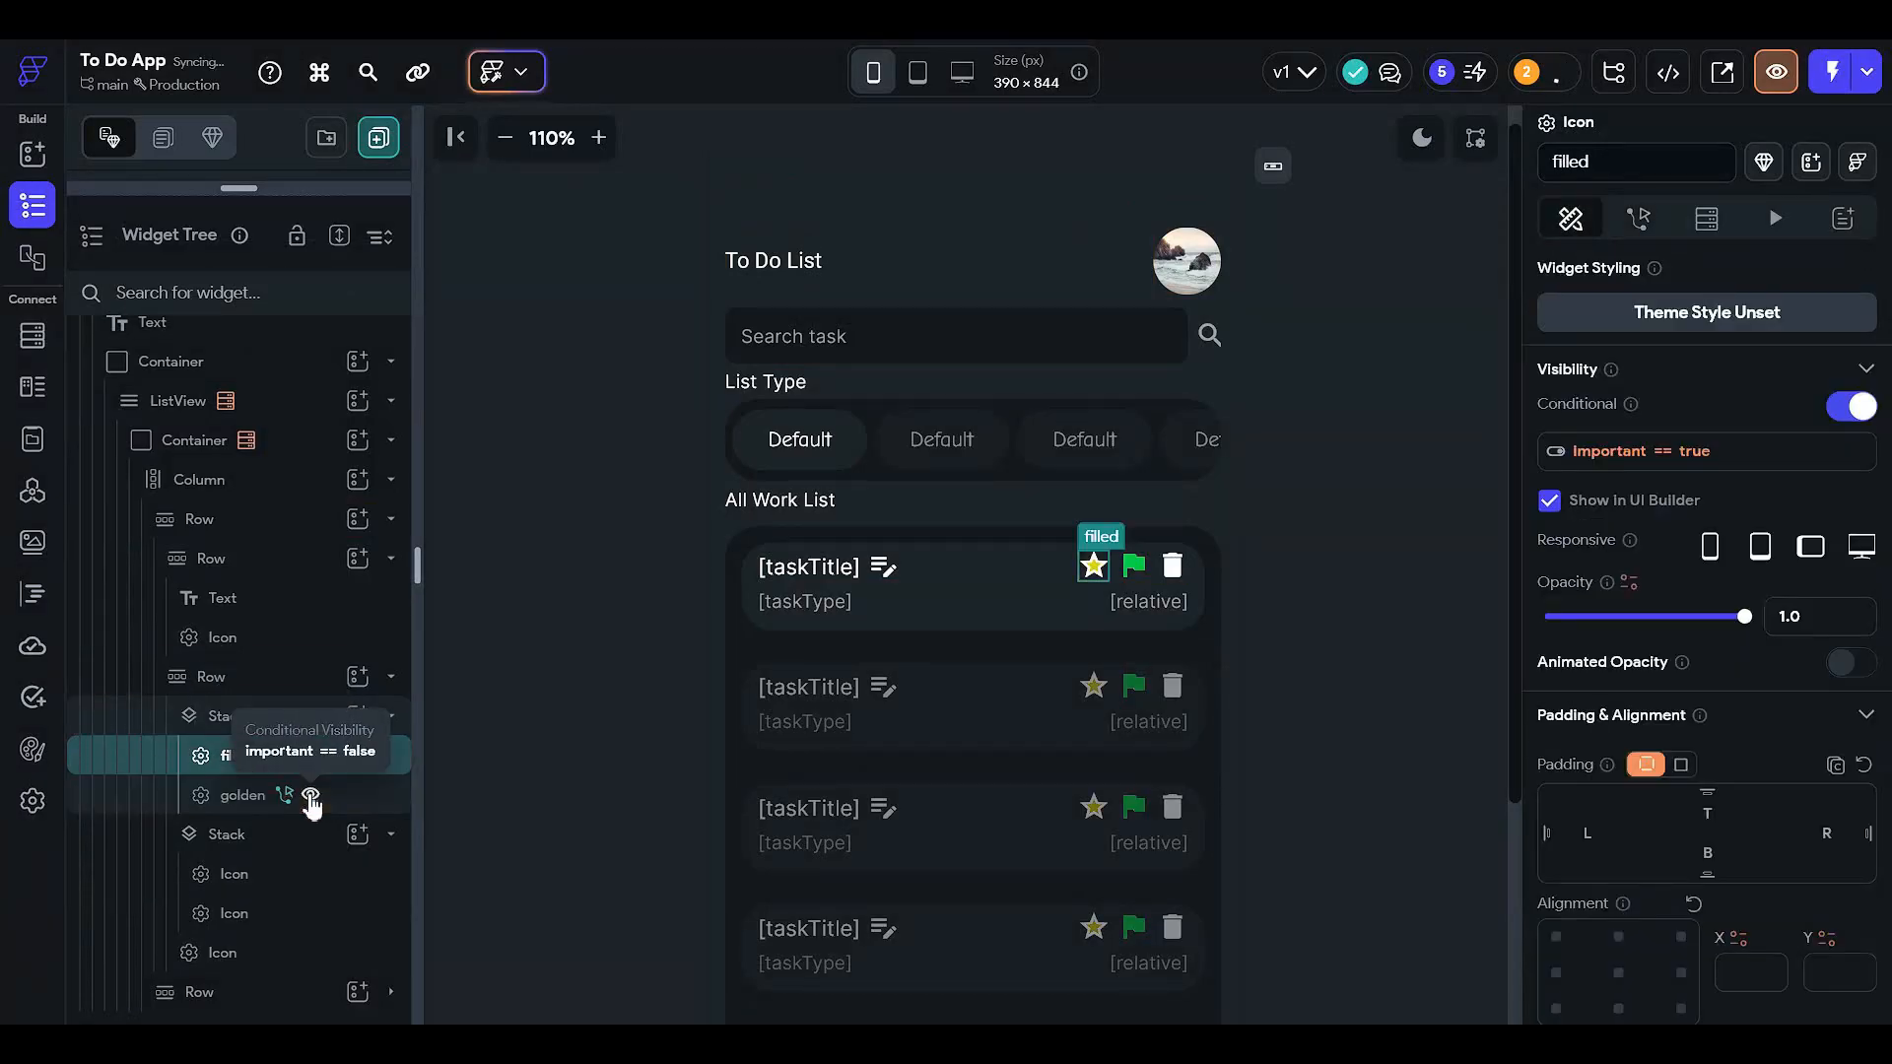
click(296, 755)
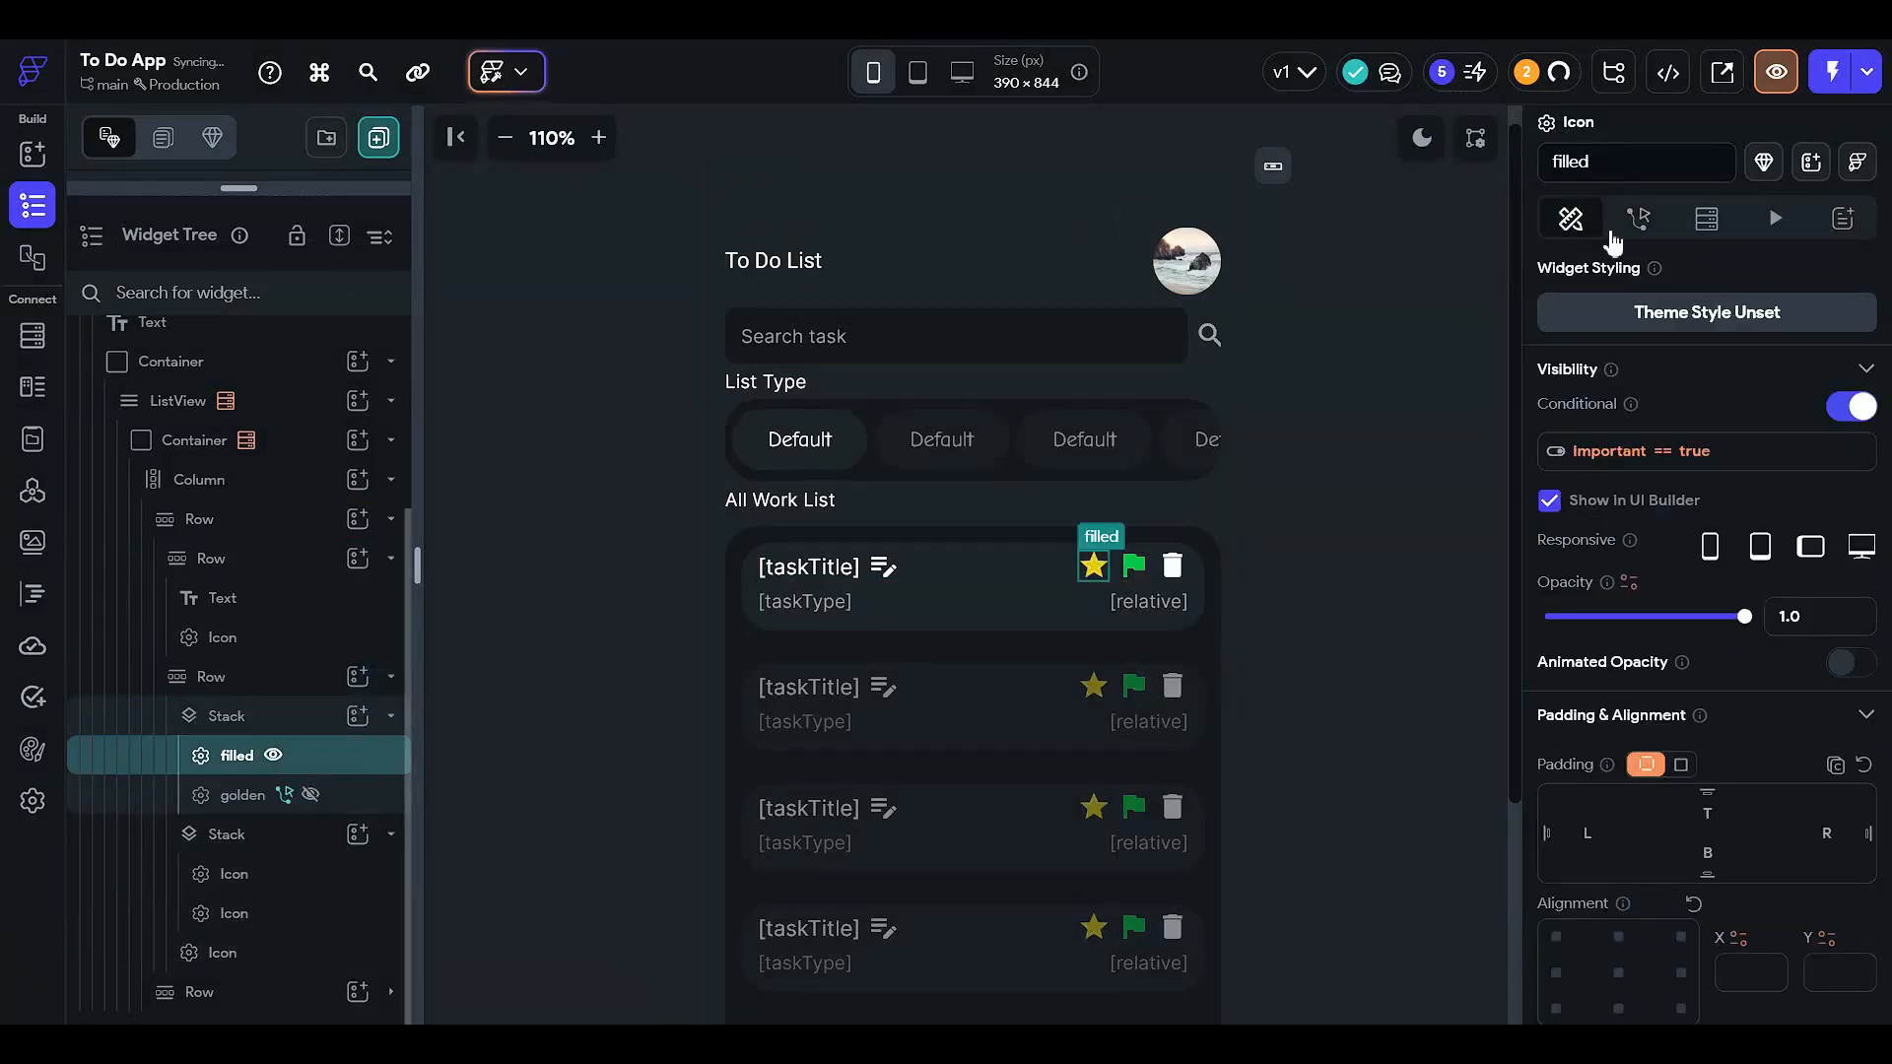
click(1643, 219)
click(1811, 351)
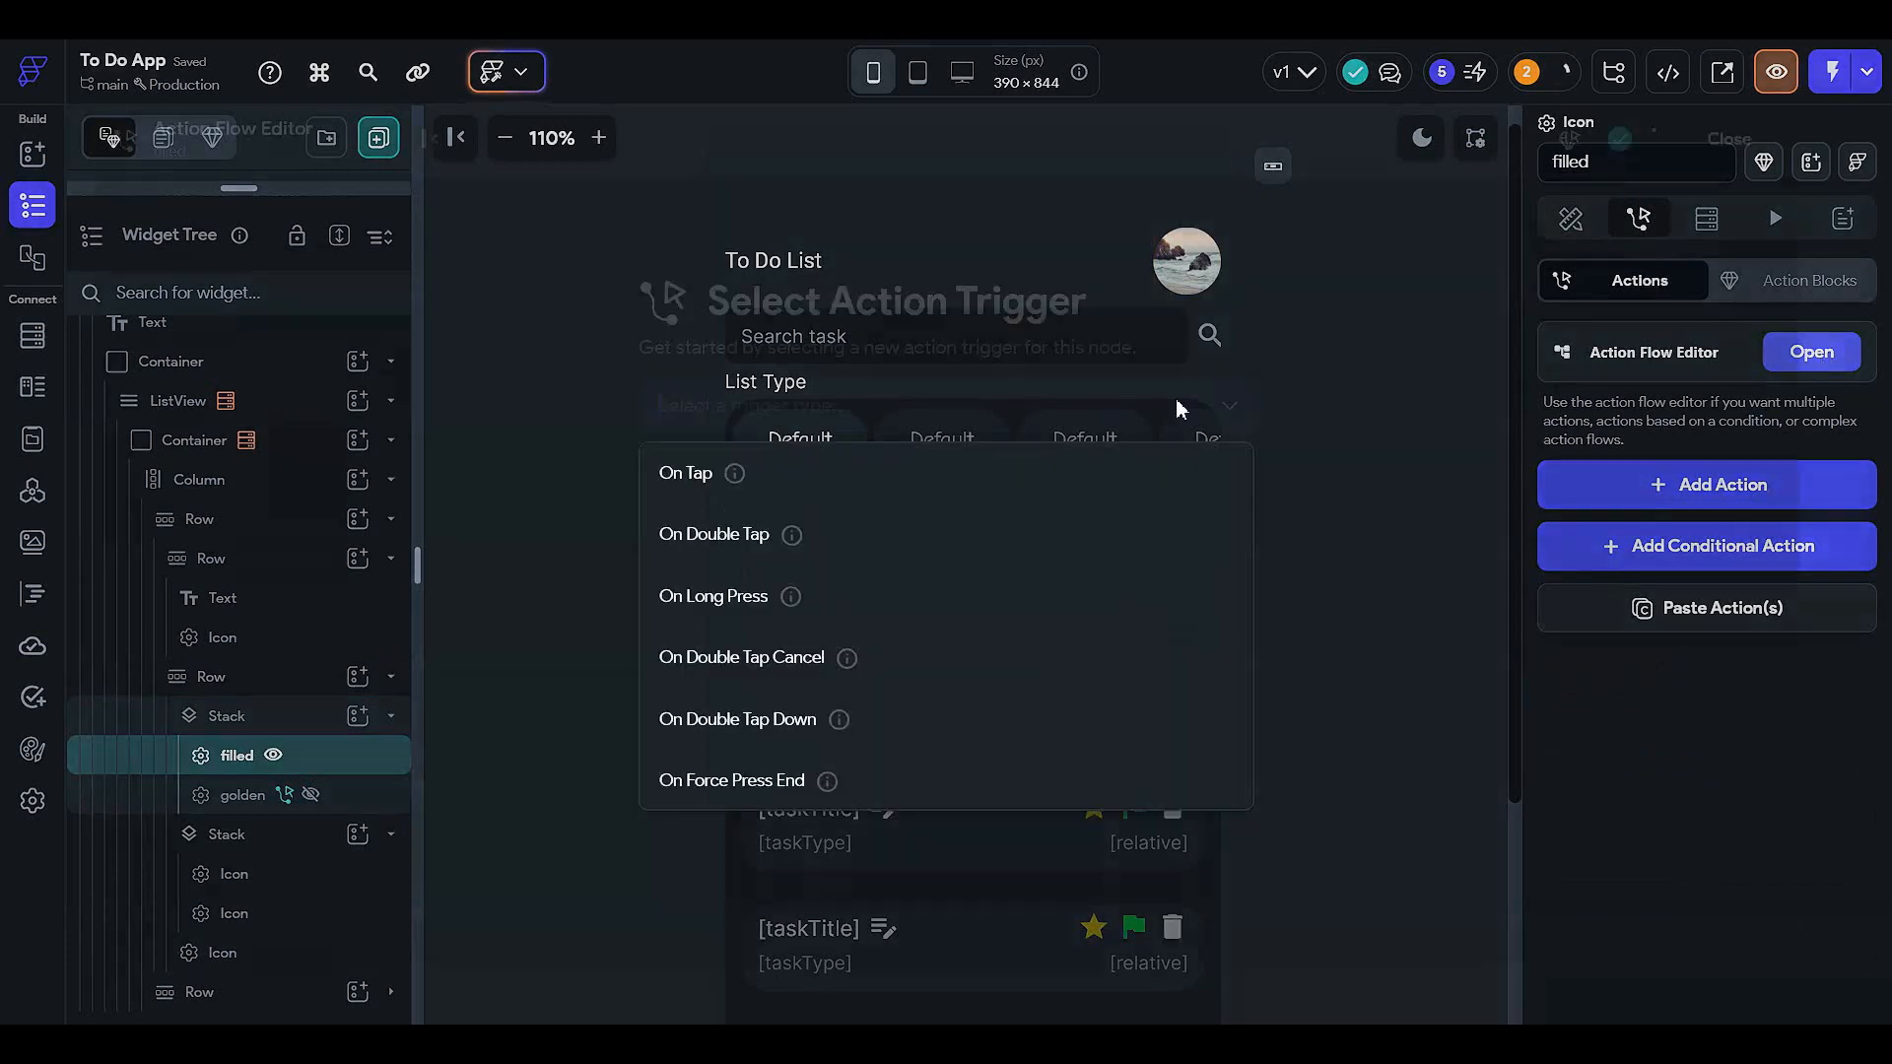
click(942, 482)
click(1216, 621)
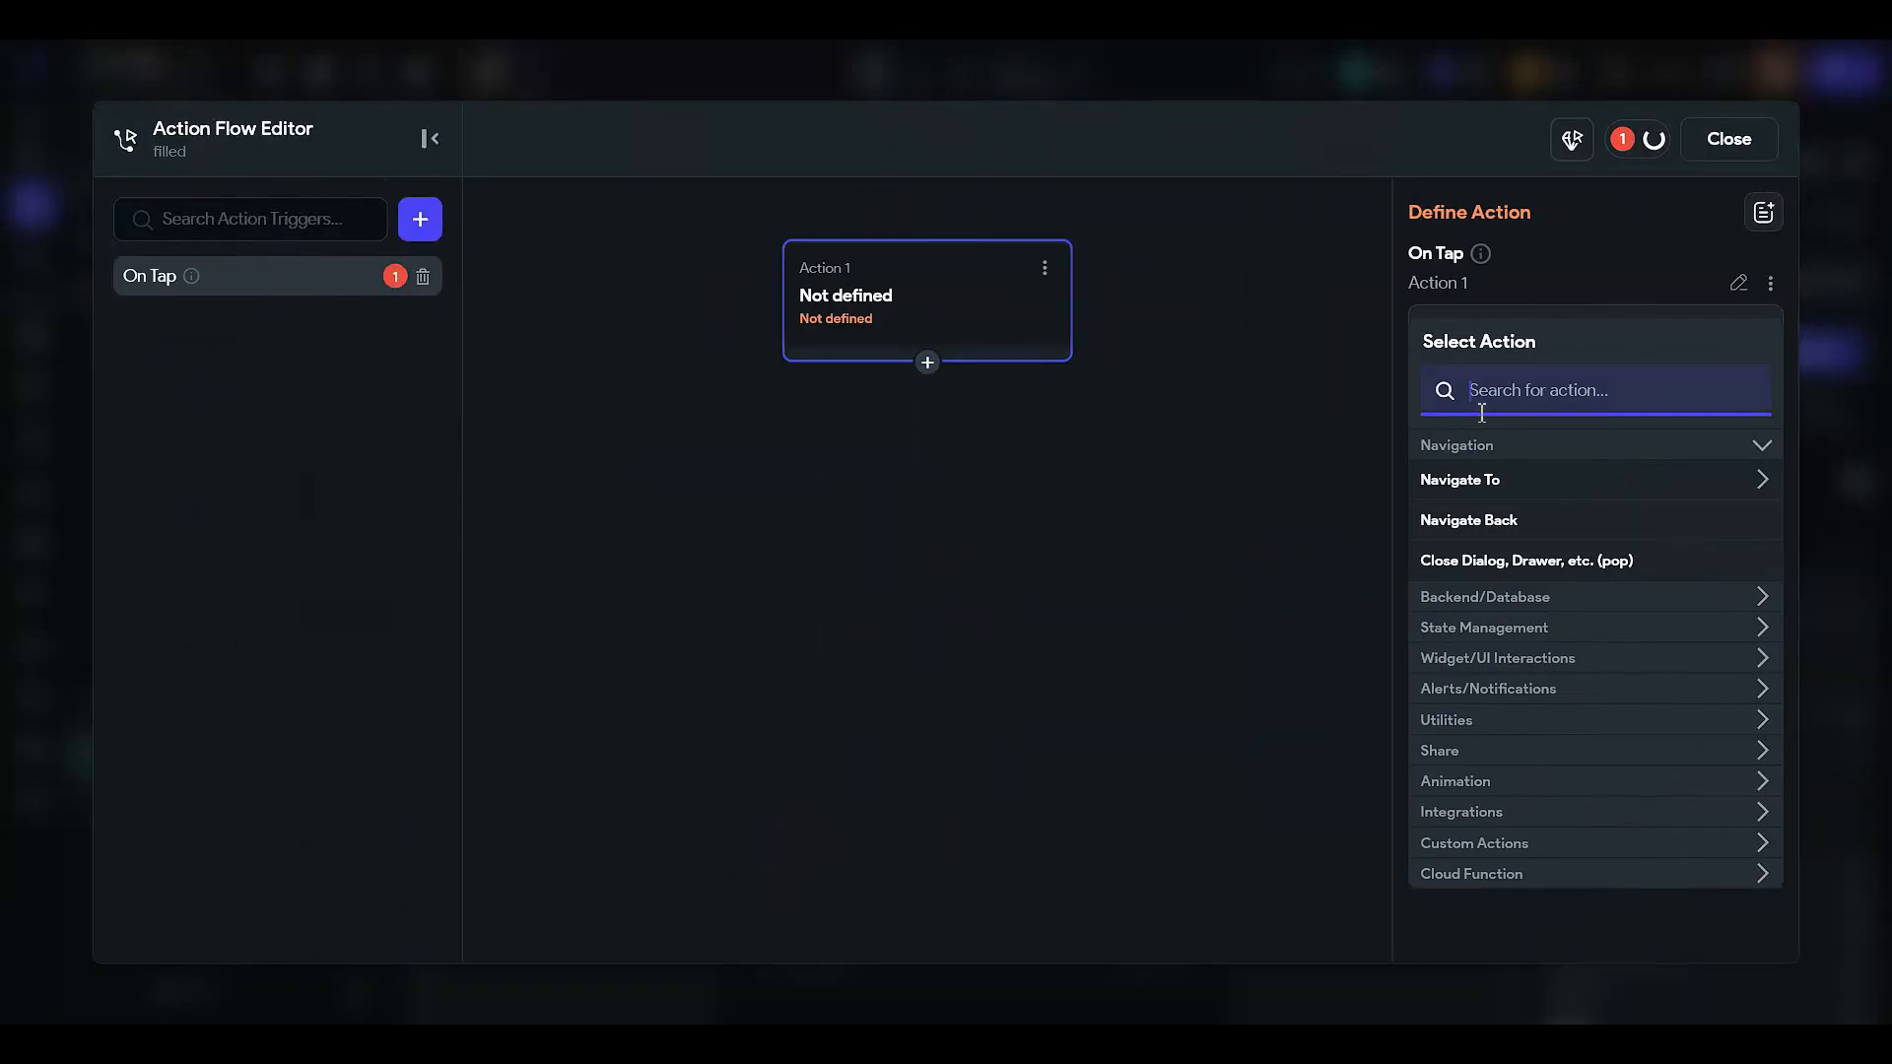
text(update)
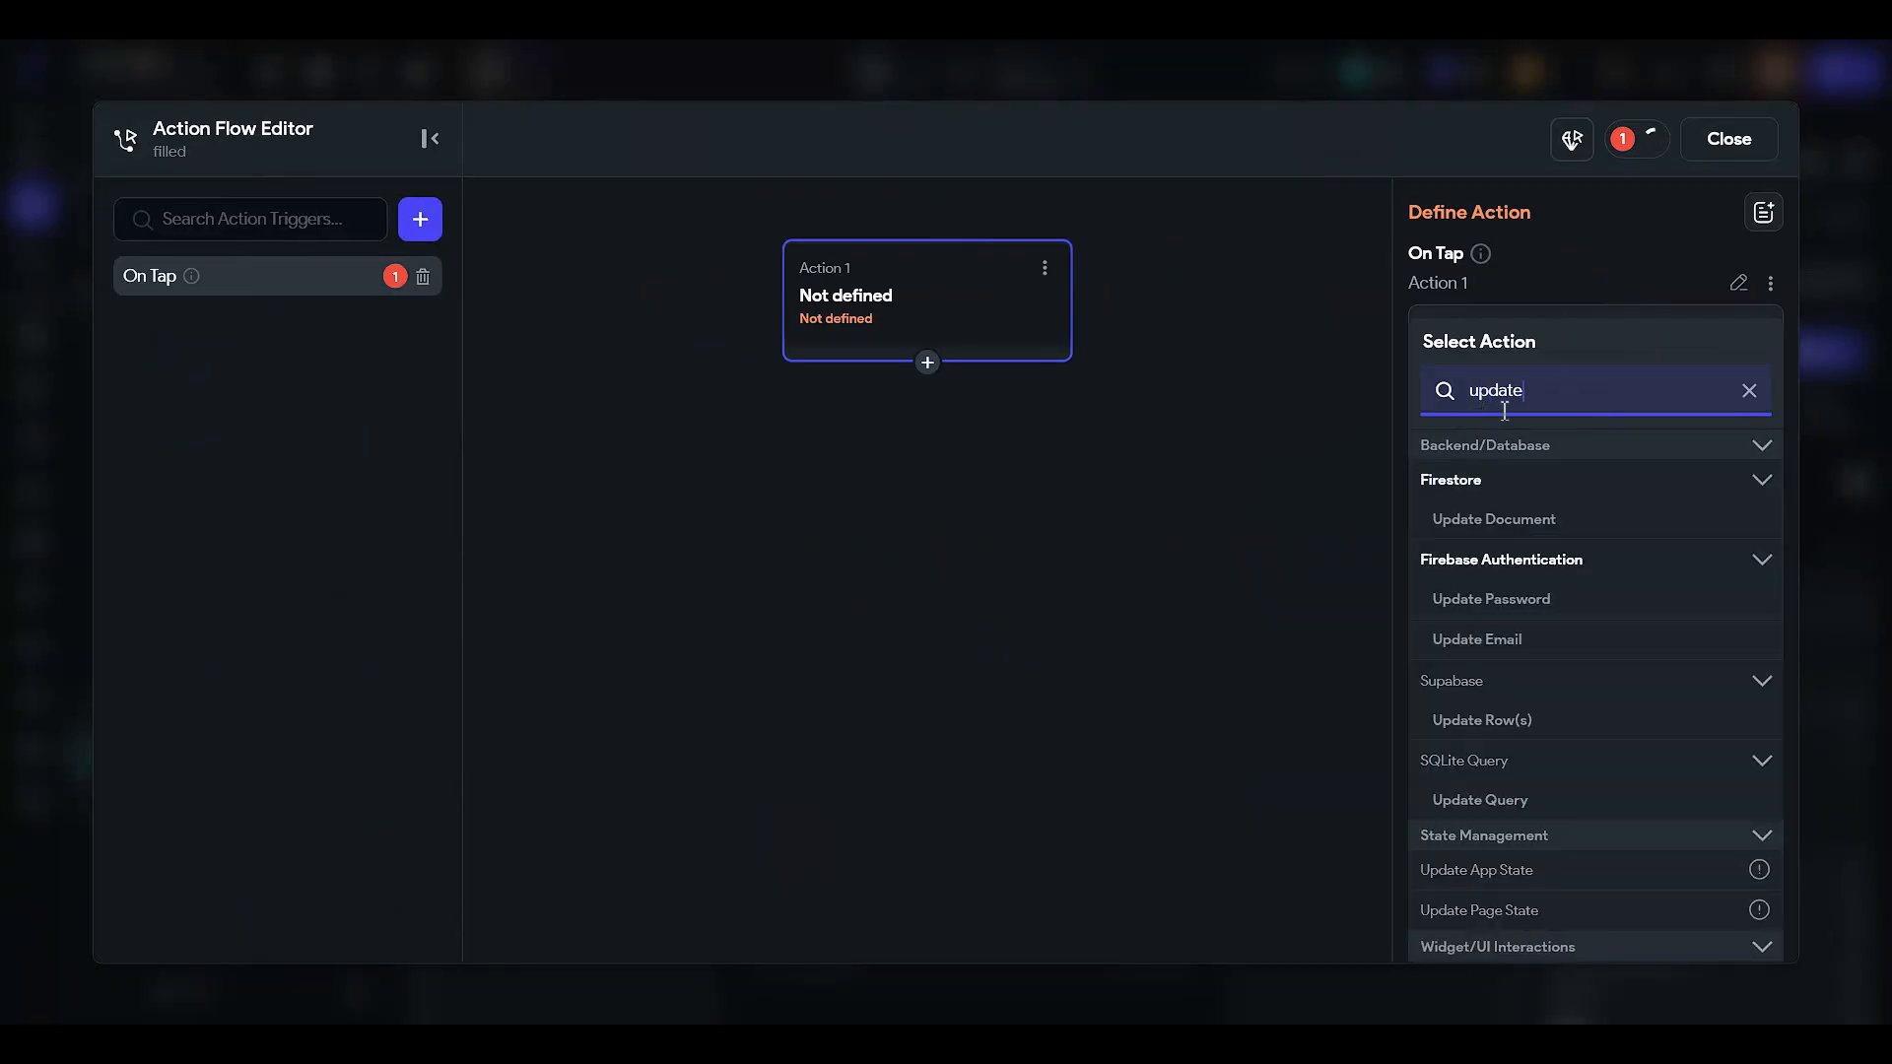
click(1504, 519)
click(1508, 413)
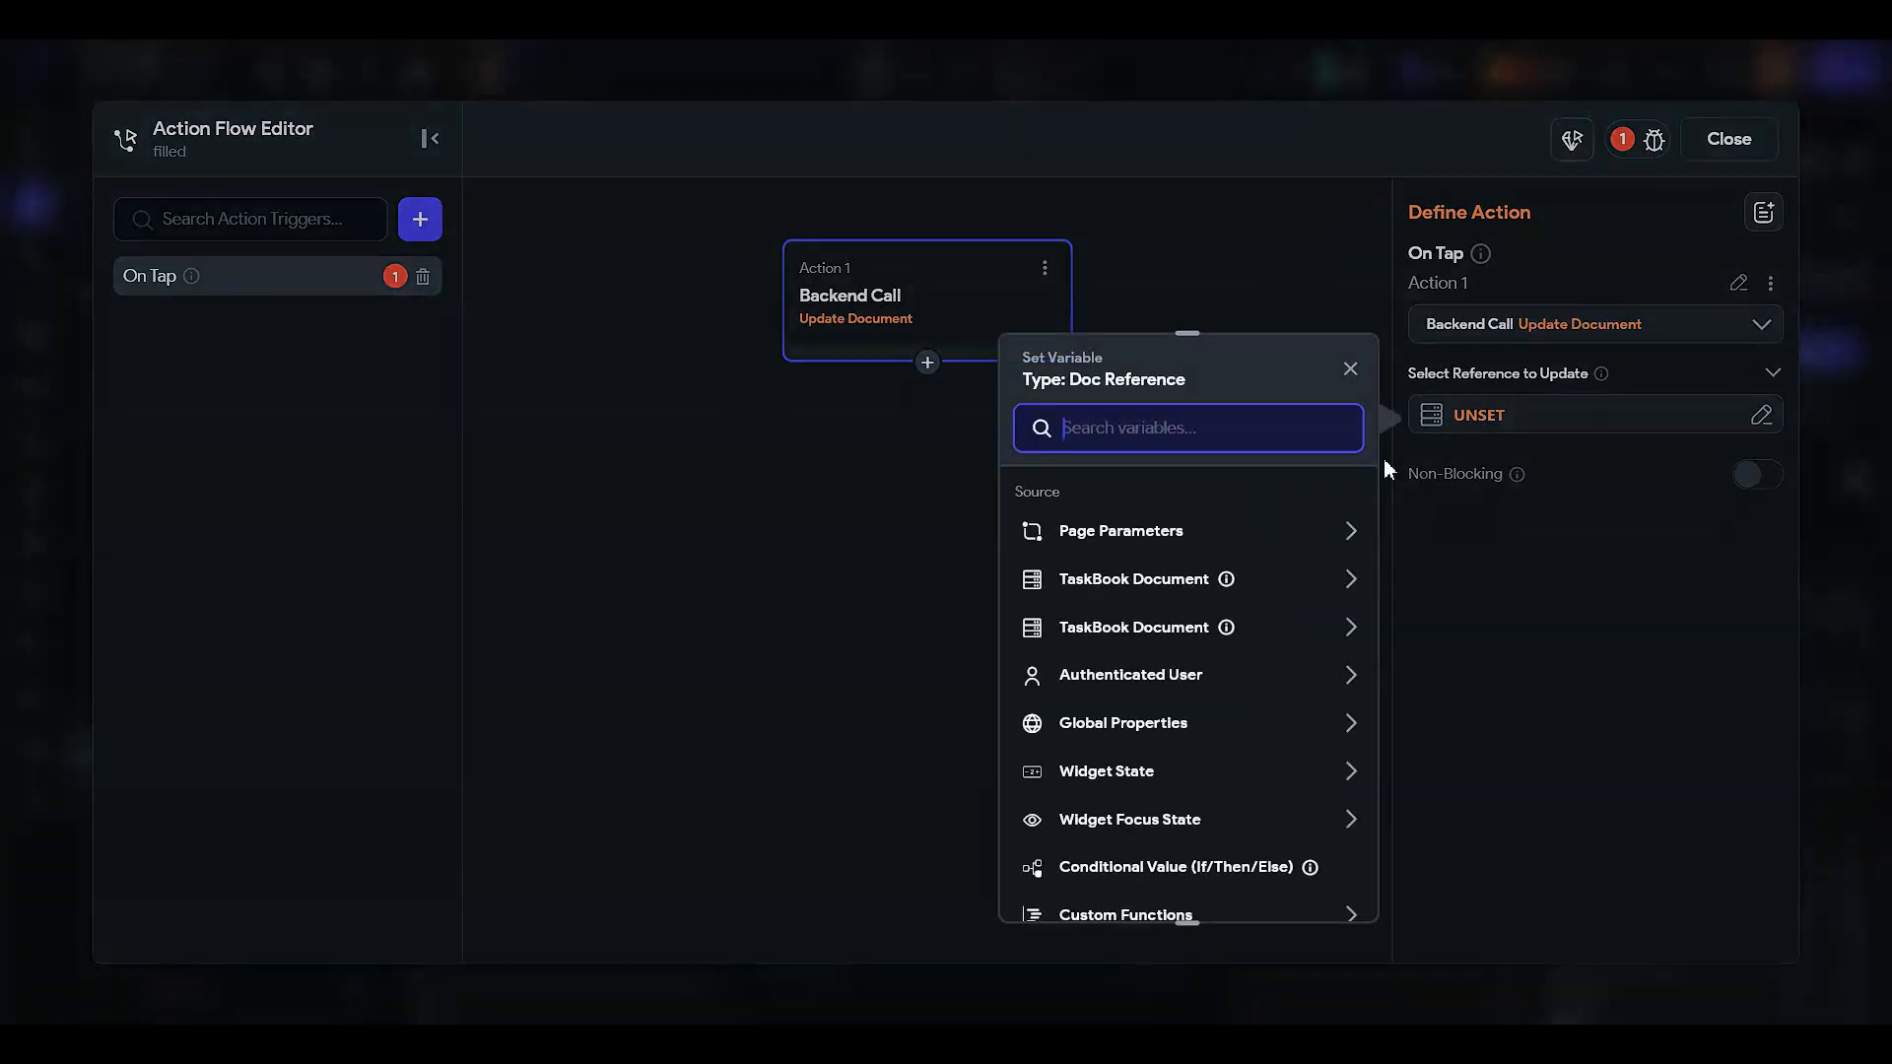
click(1158, 583)
click(1184, 656)
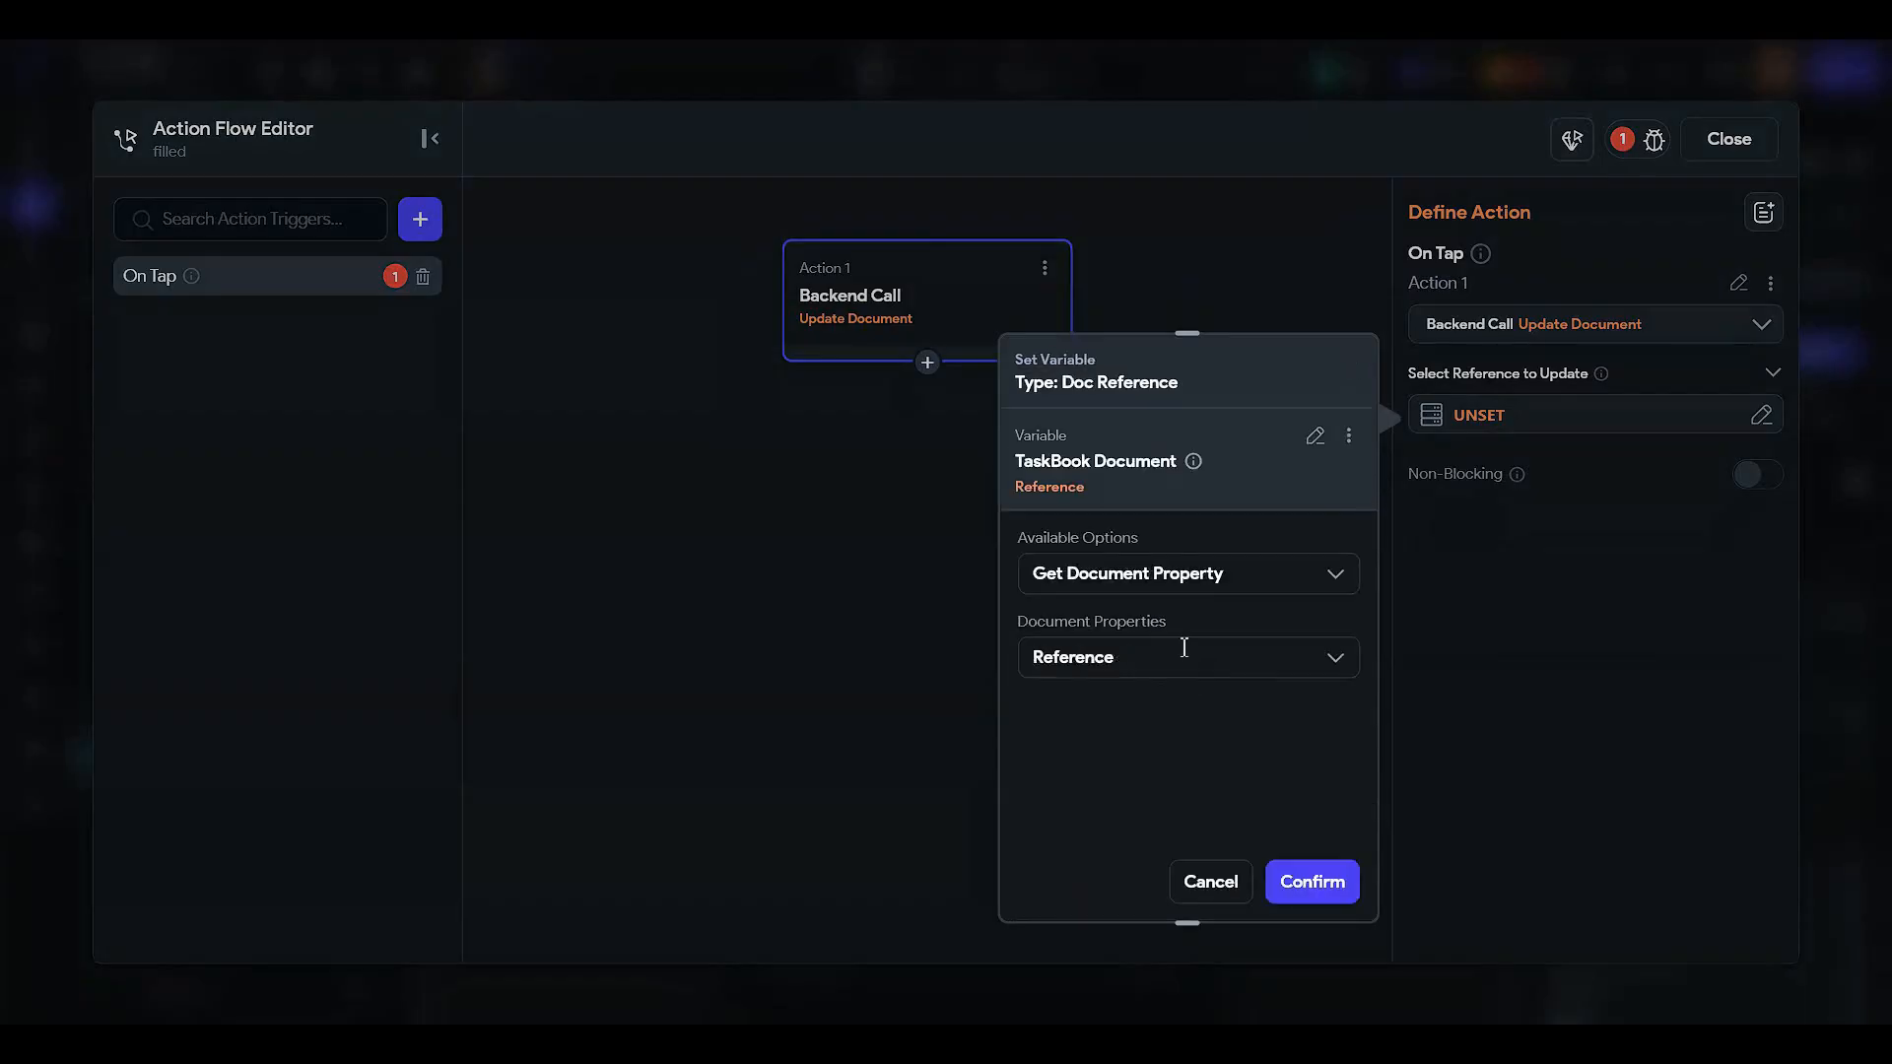
click(1311, 880)
- Add the important field set to False to the update and close the editor
click(1488, 498)
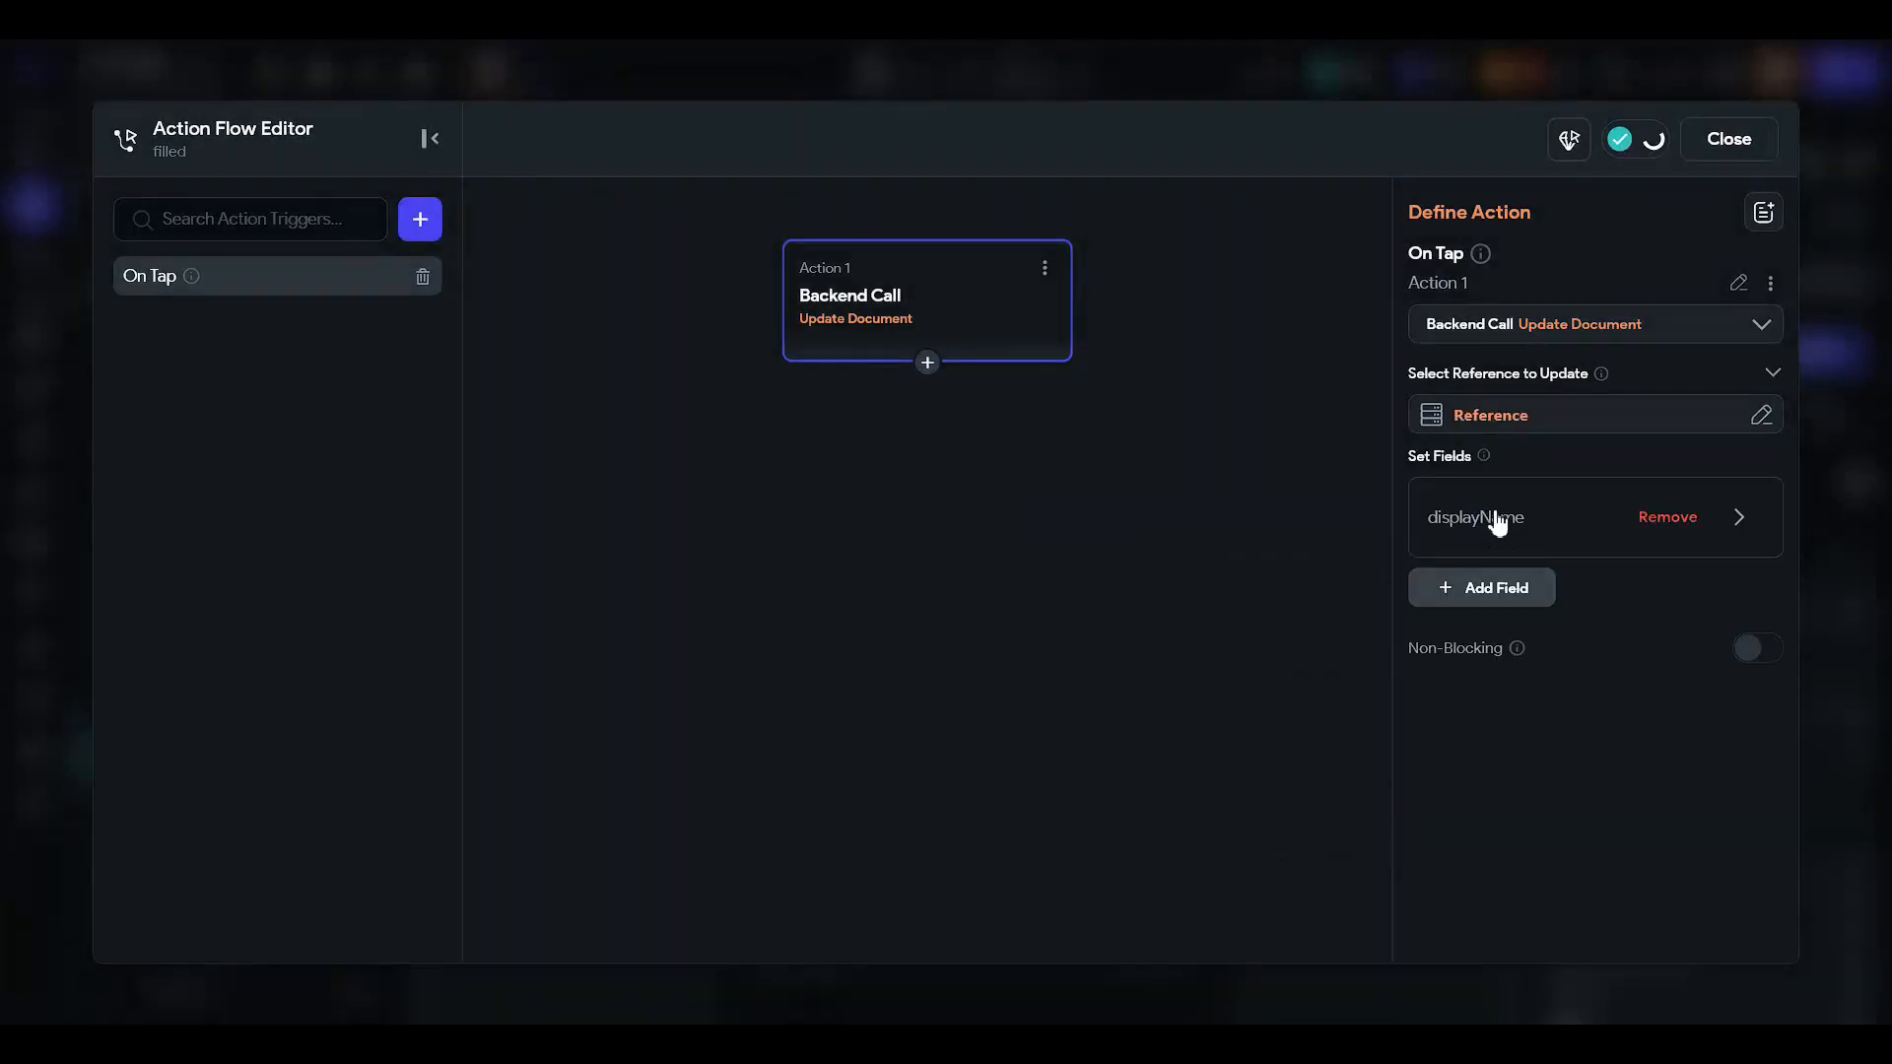
click(1533, 524)
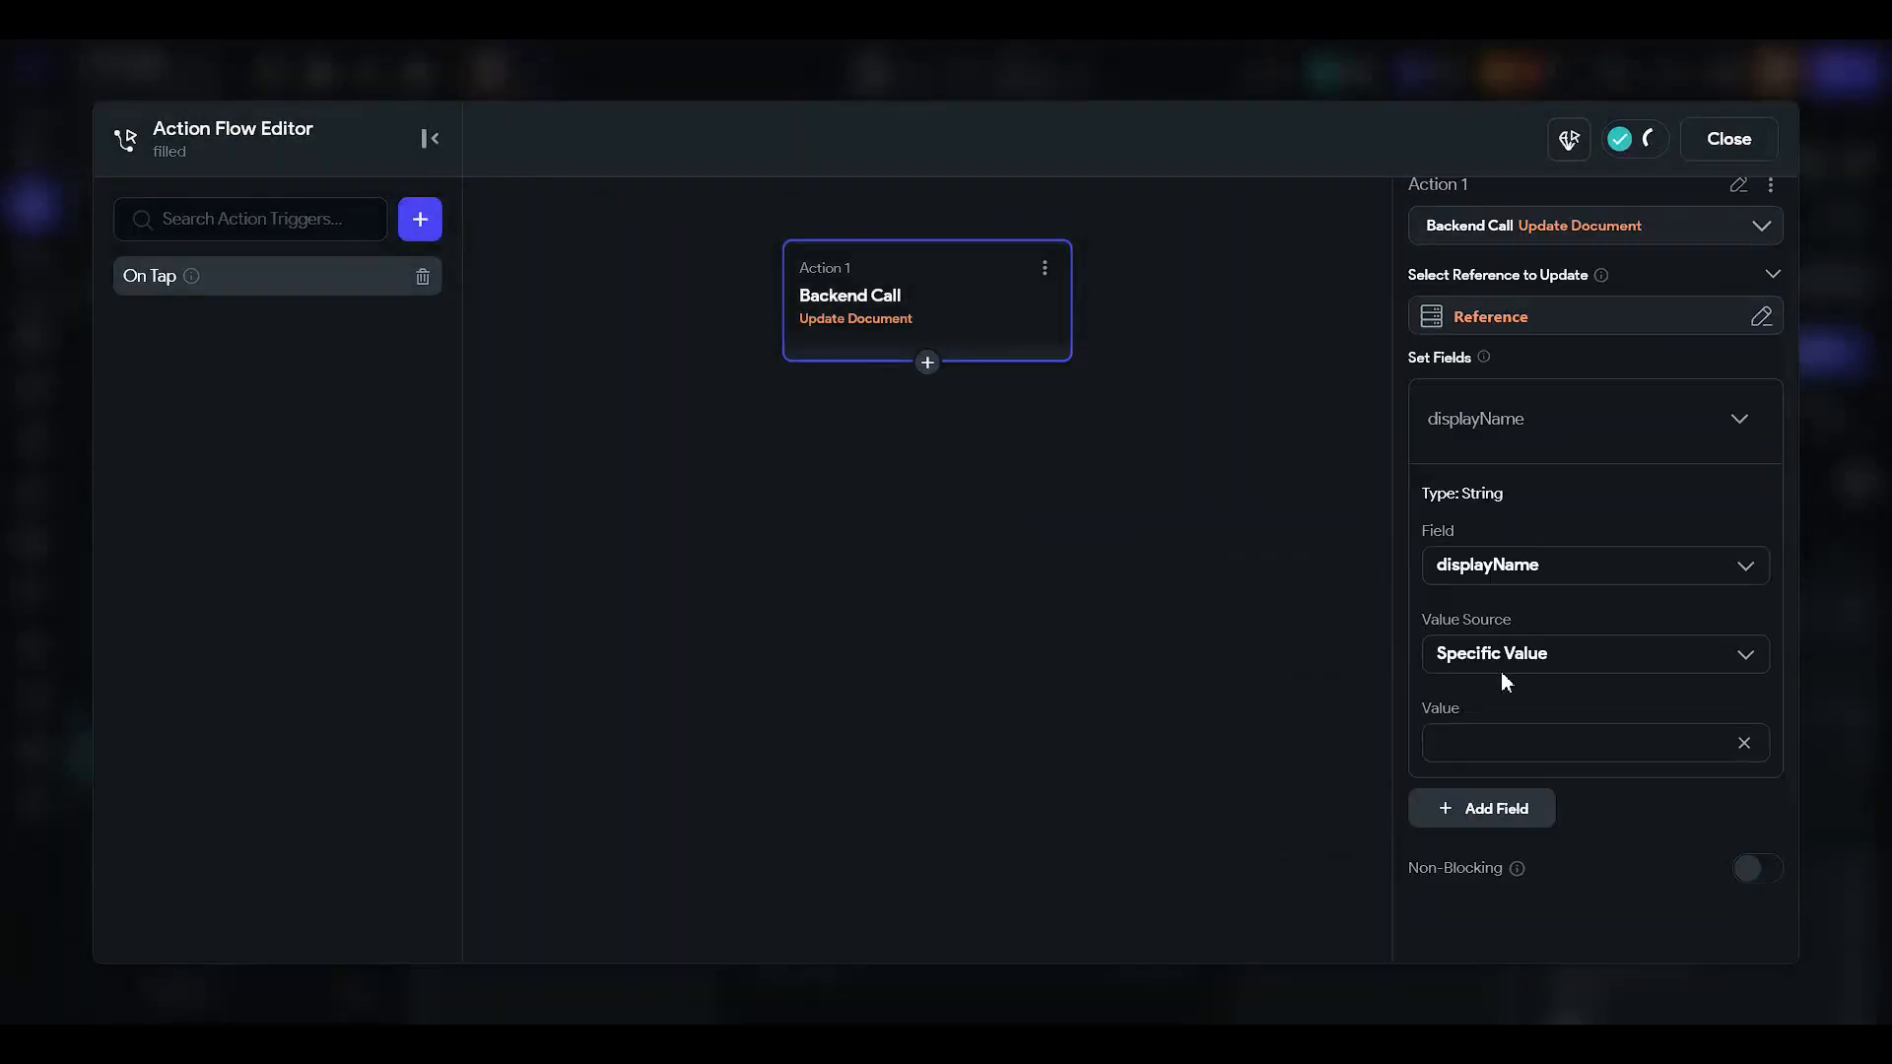
scroll(1499, 671, down, 1)
click(1508, 465)
scroll(1512, 646, down, 1)
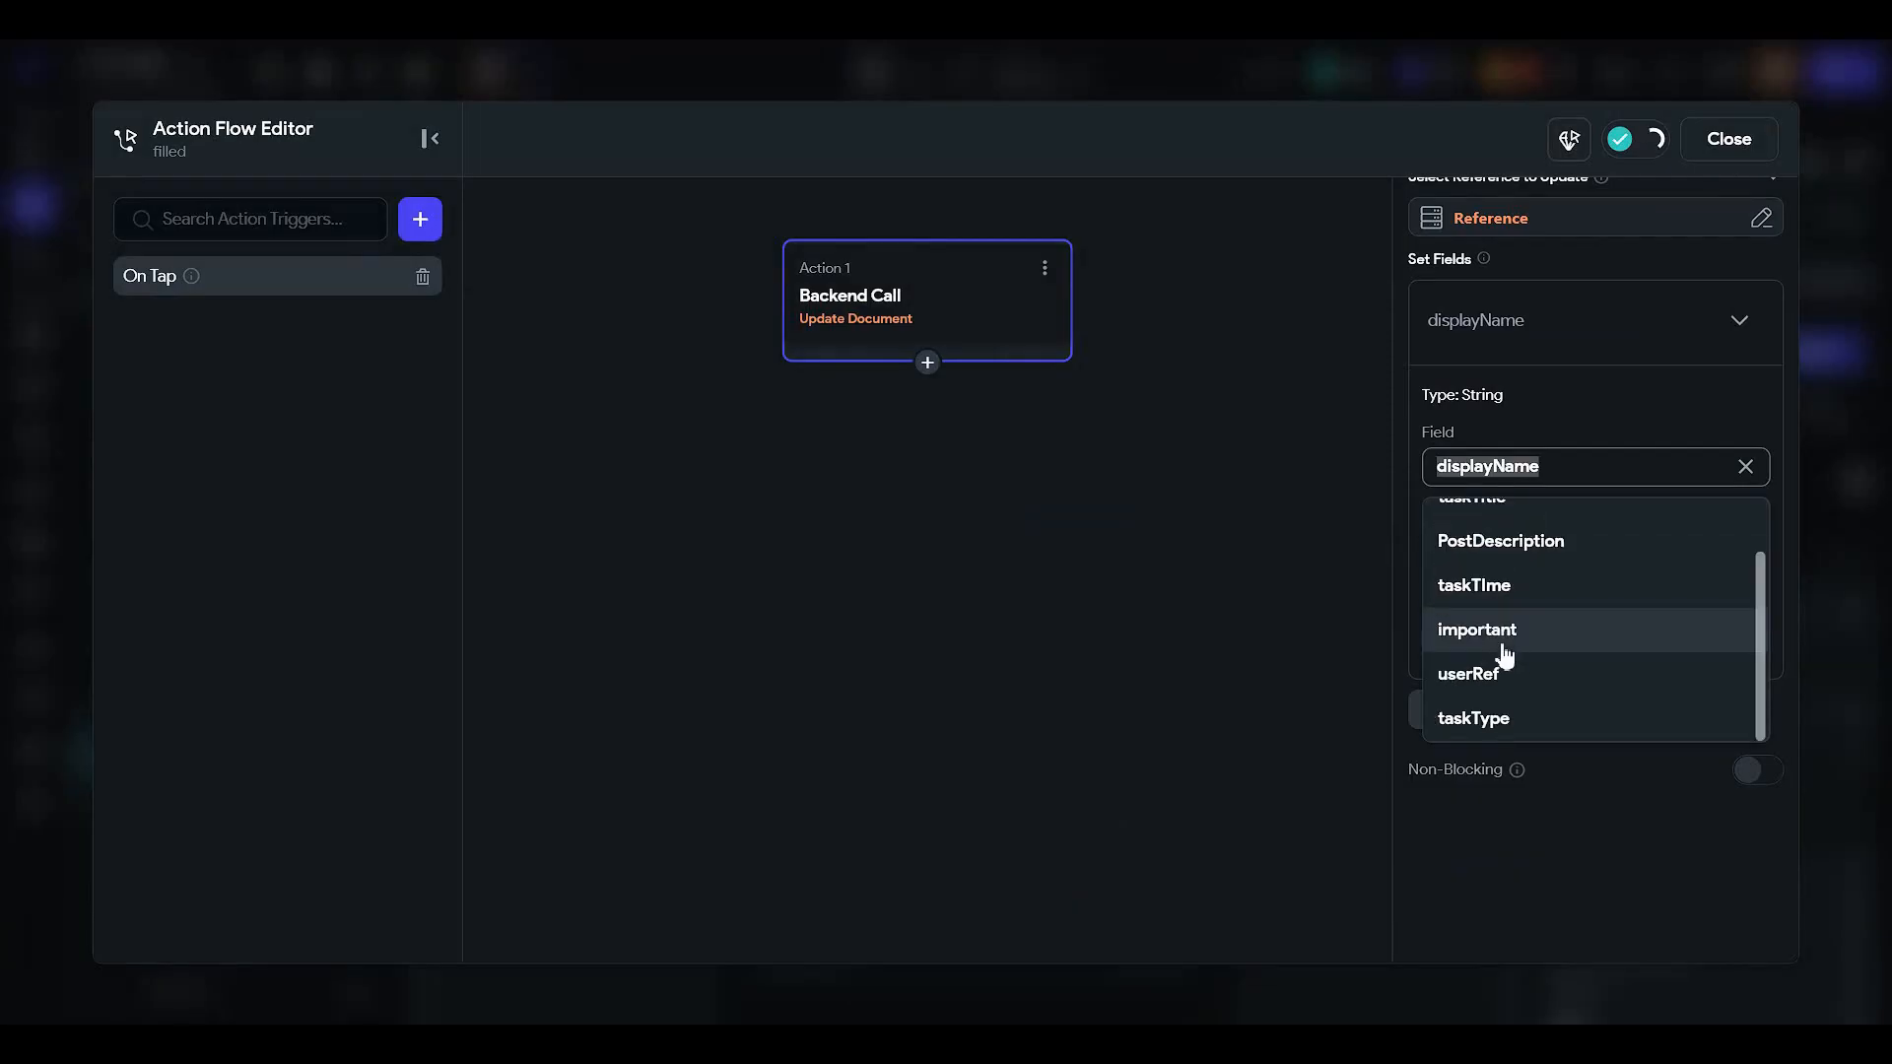
click(1507, 641)
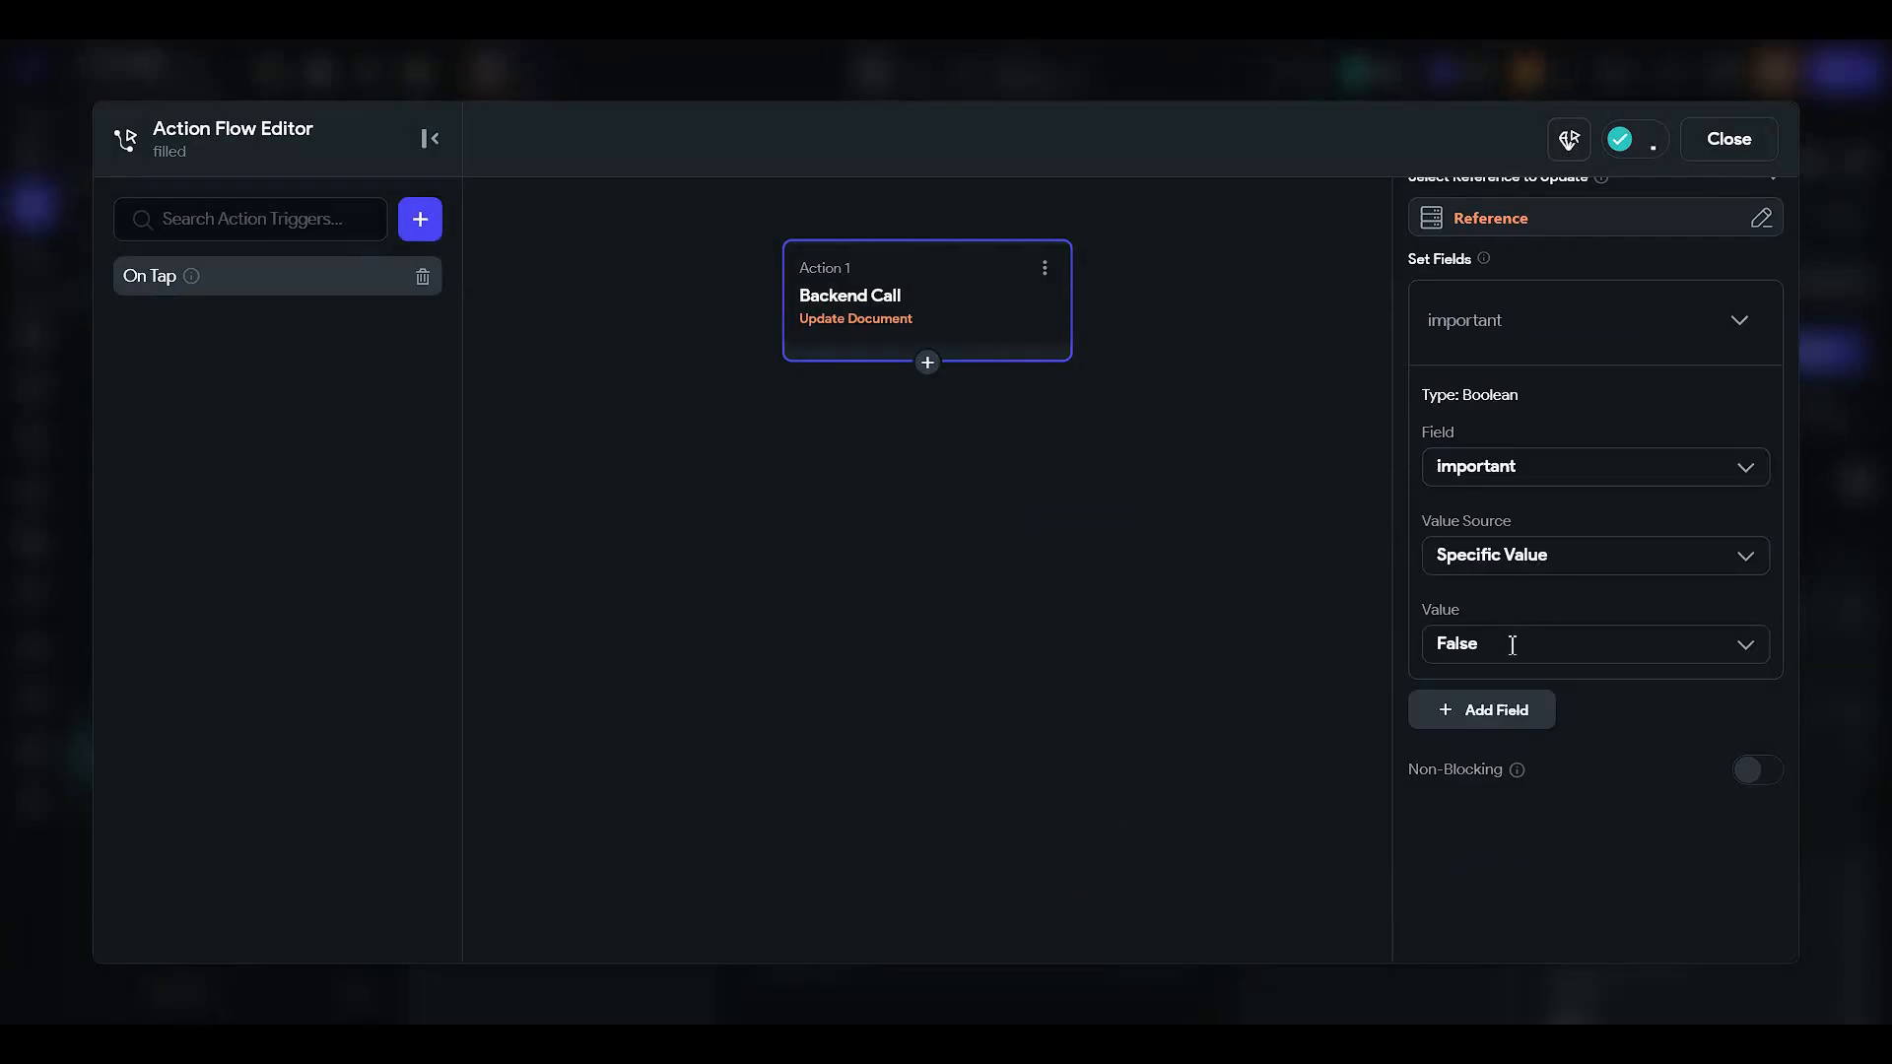
click(1724, 148)
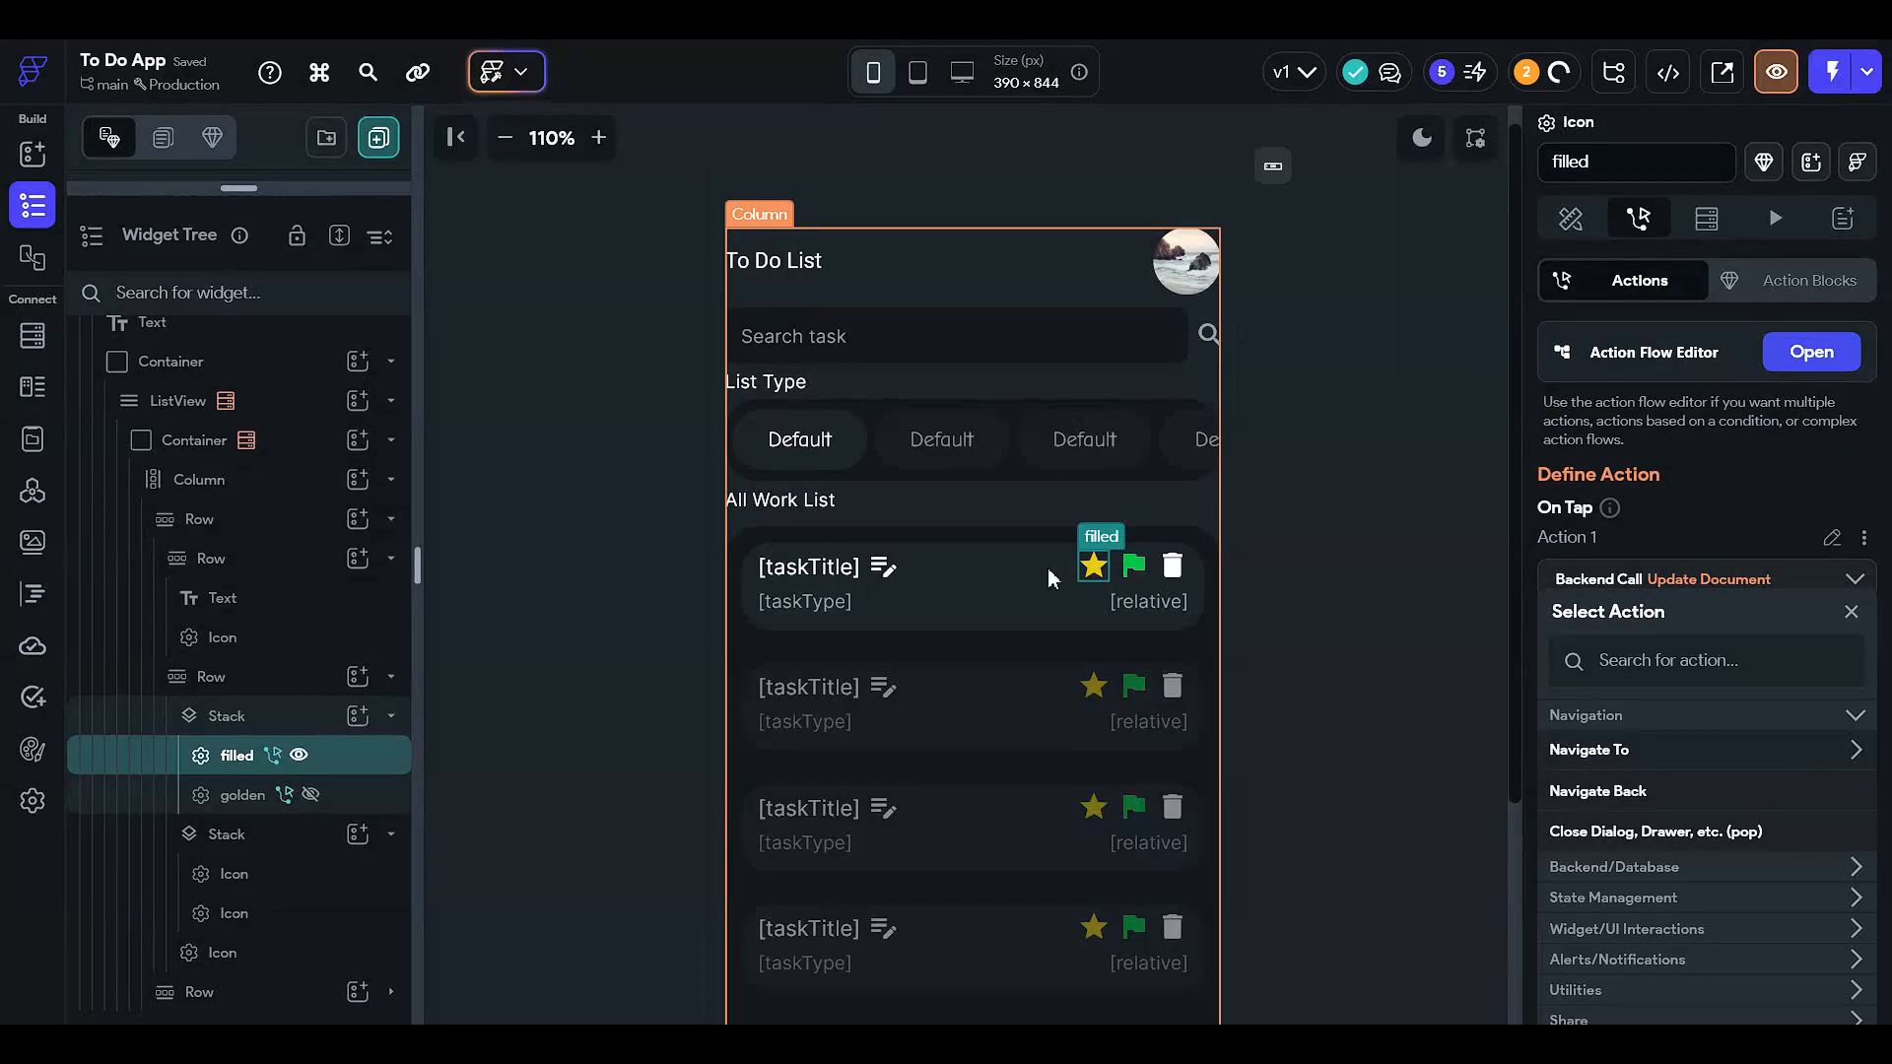
- Name the first flag icon 'flagged' and the second 'unflag' in the Properties panel
click(1570, 218)
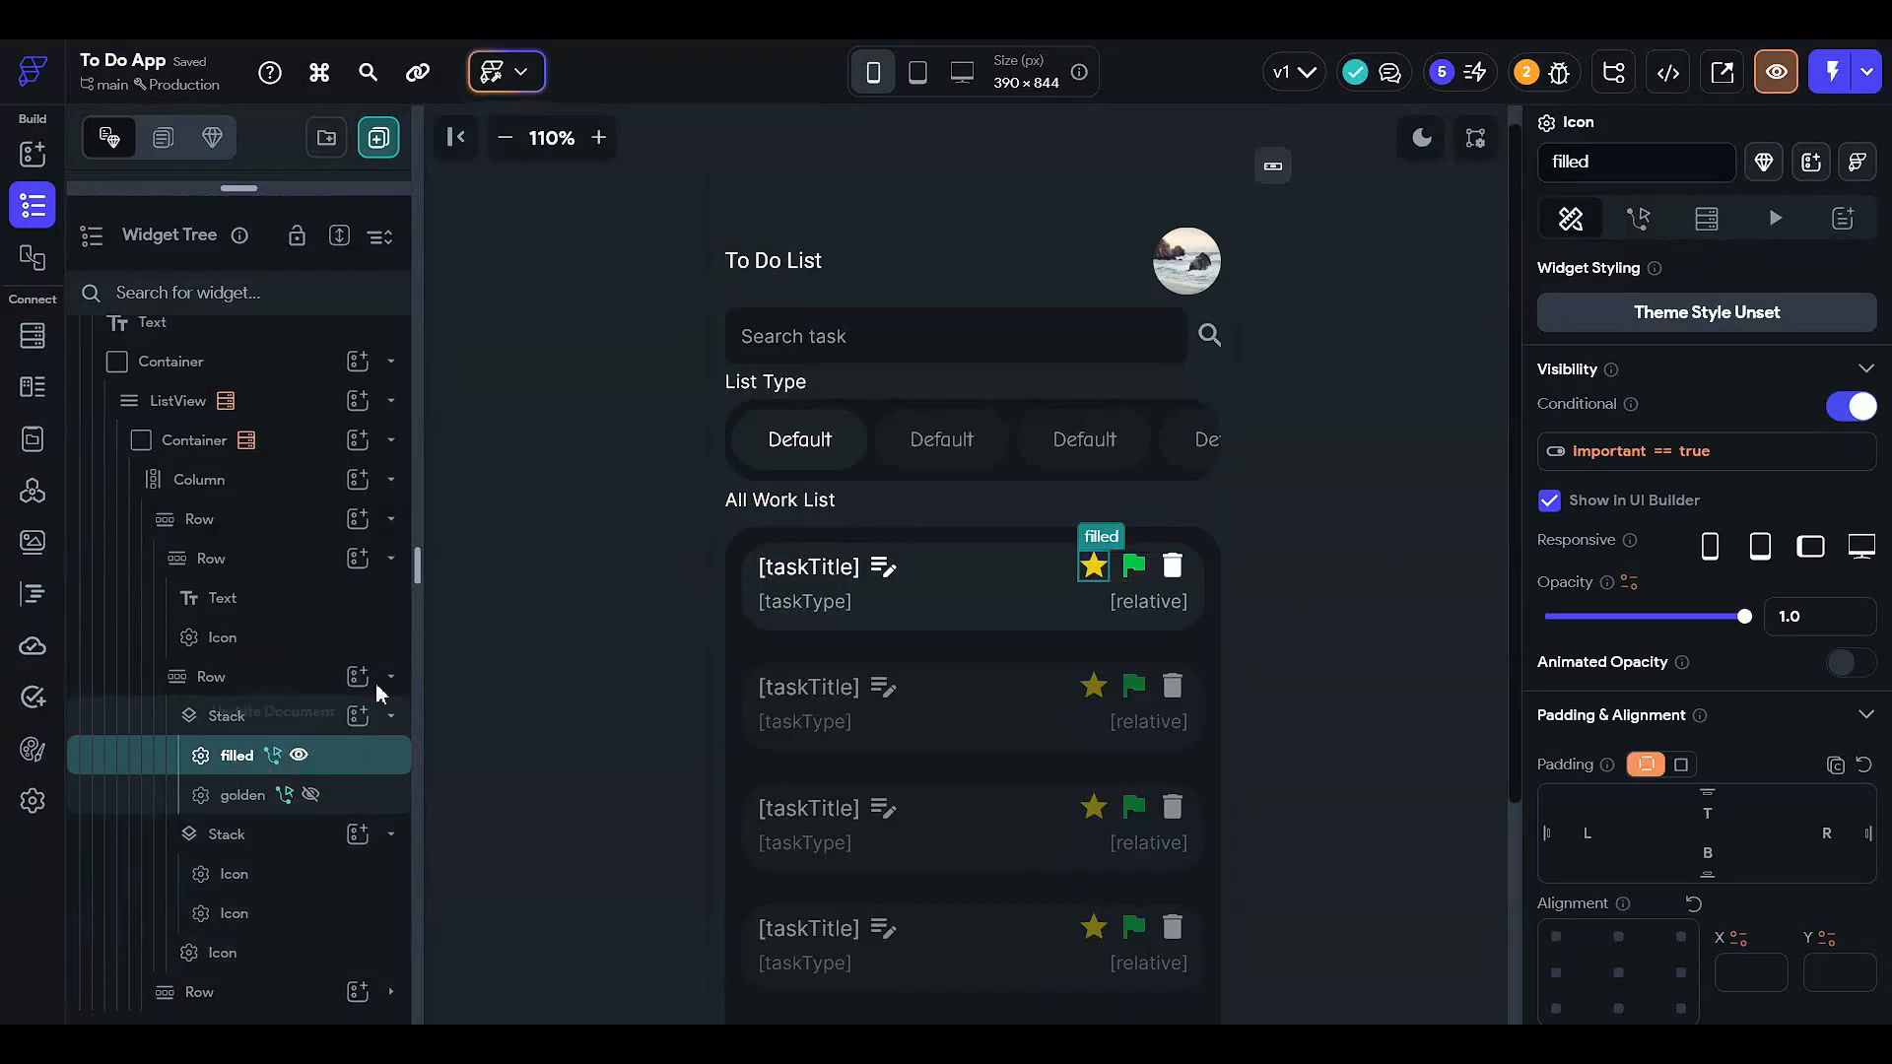
click(318, 872)
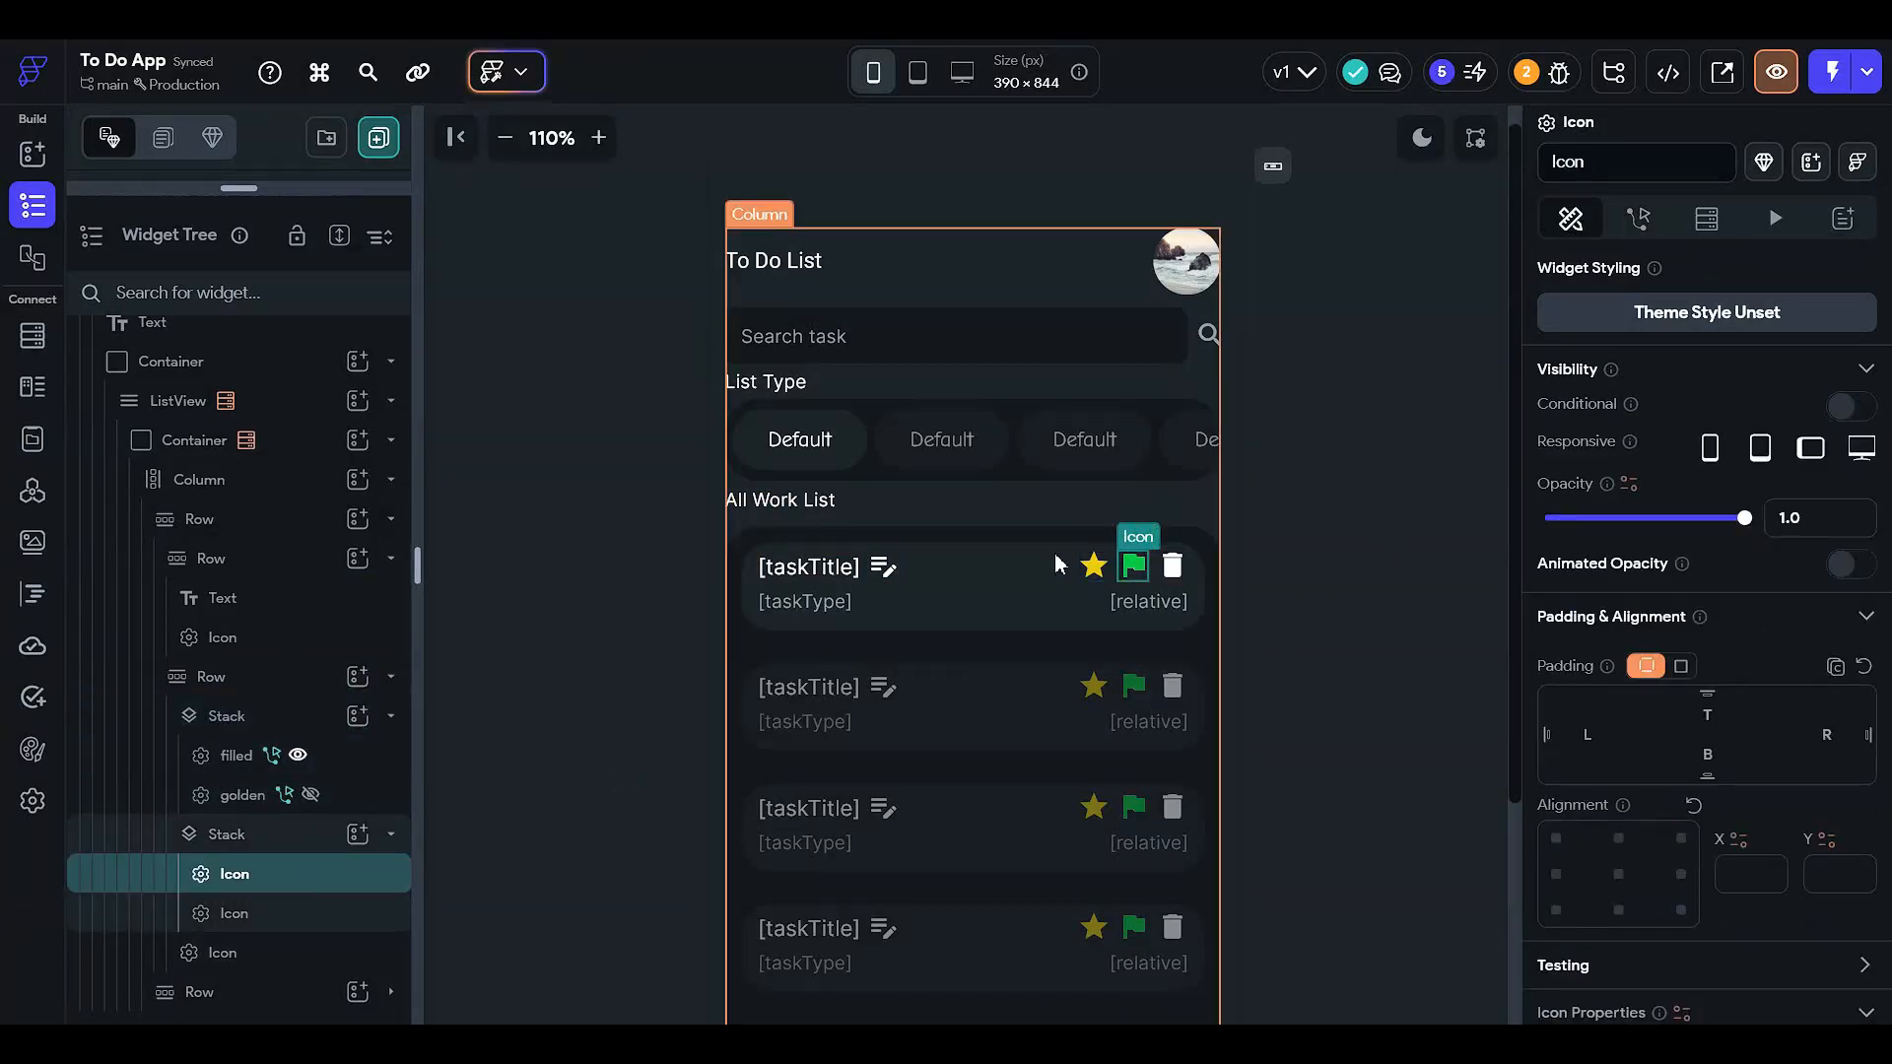
drag(1659, 169, 1240, 548)
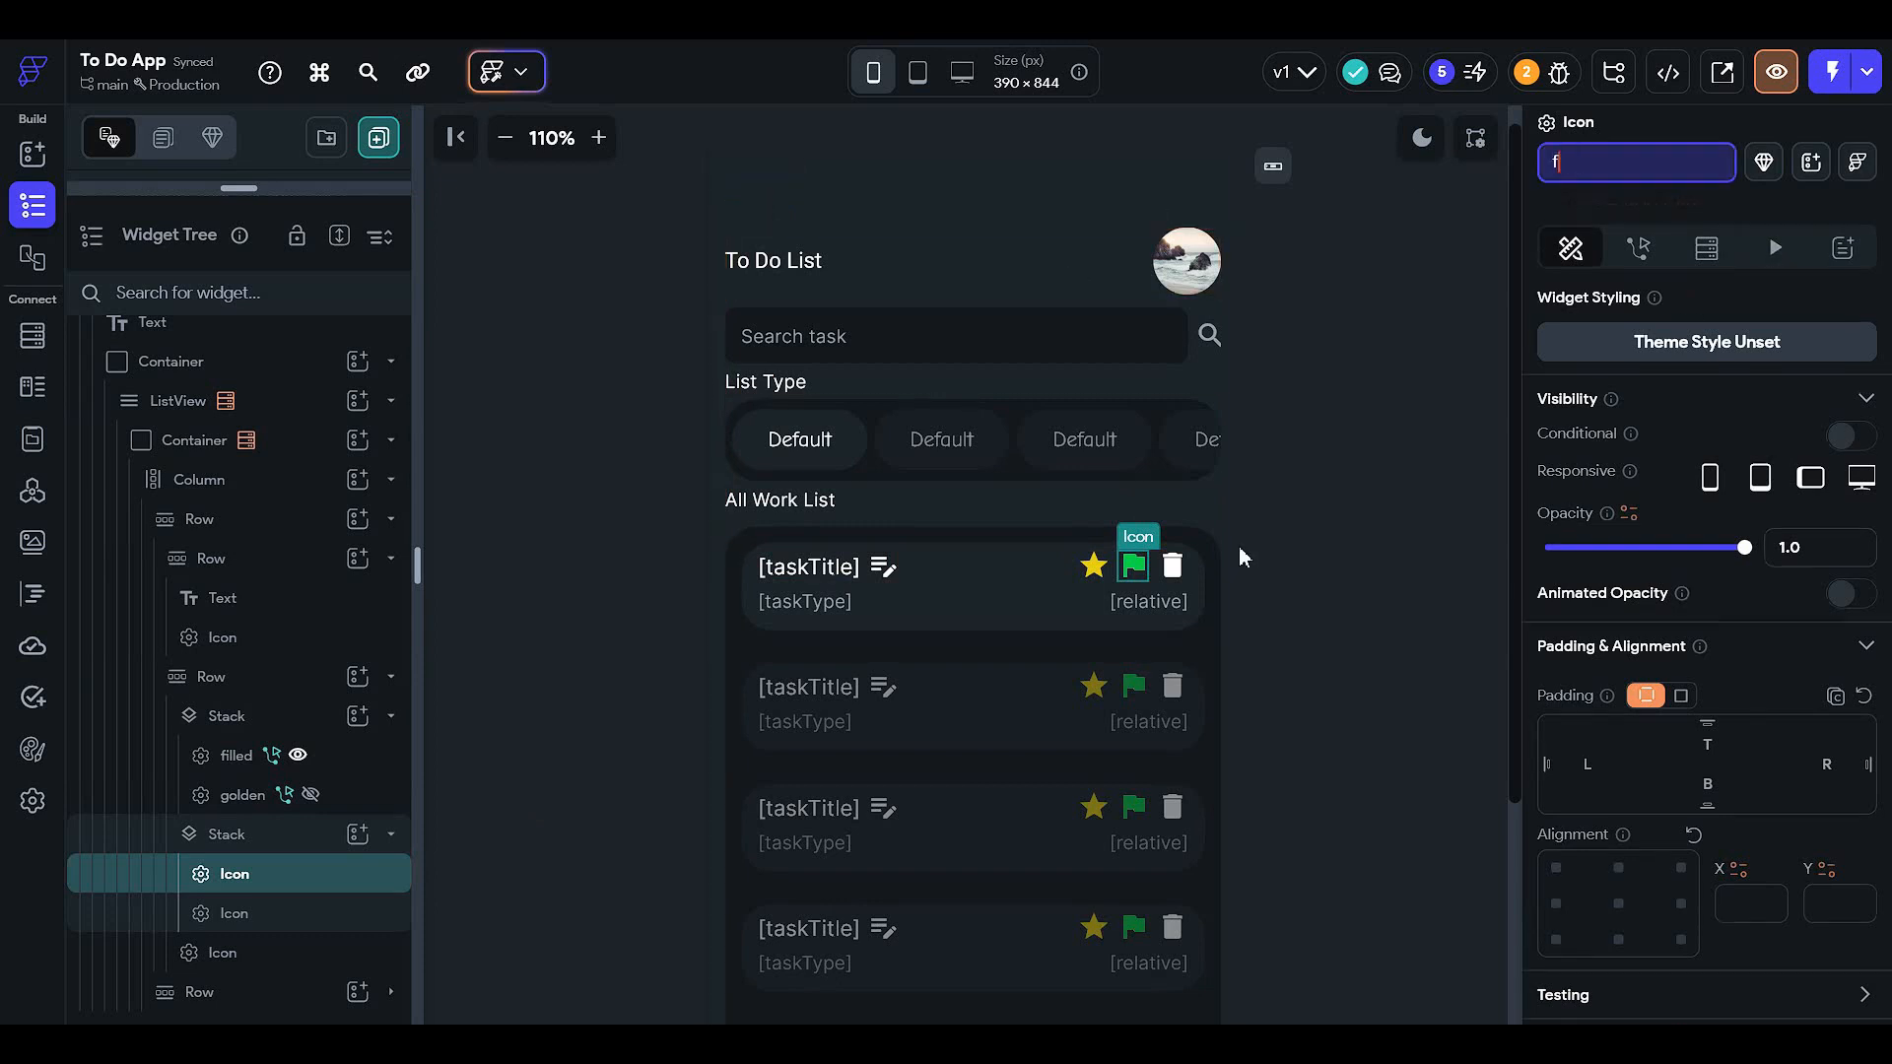
text(fa)
key(BackSpace)
text(lagg)
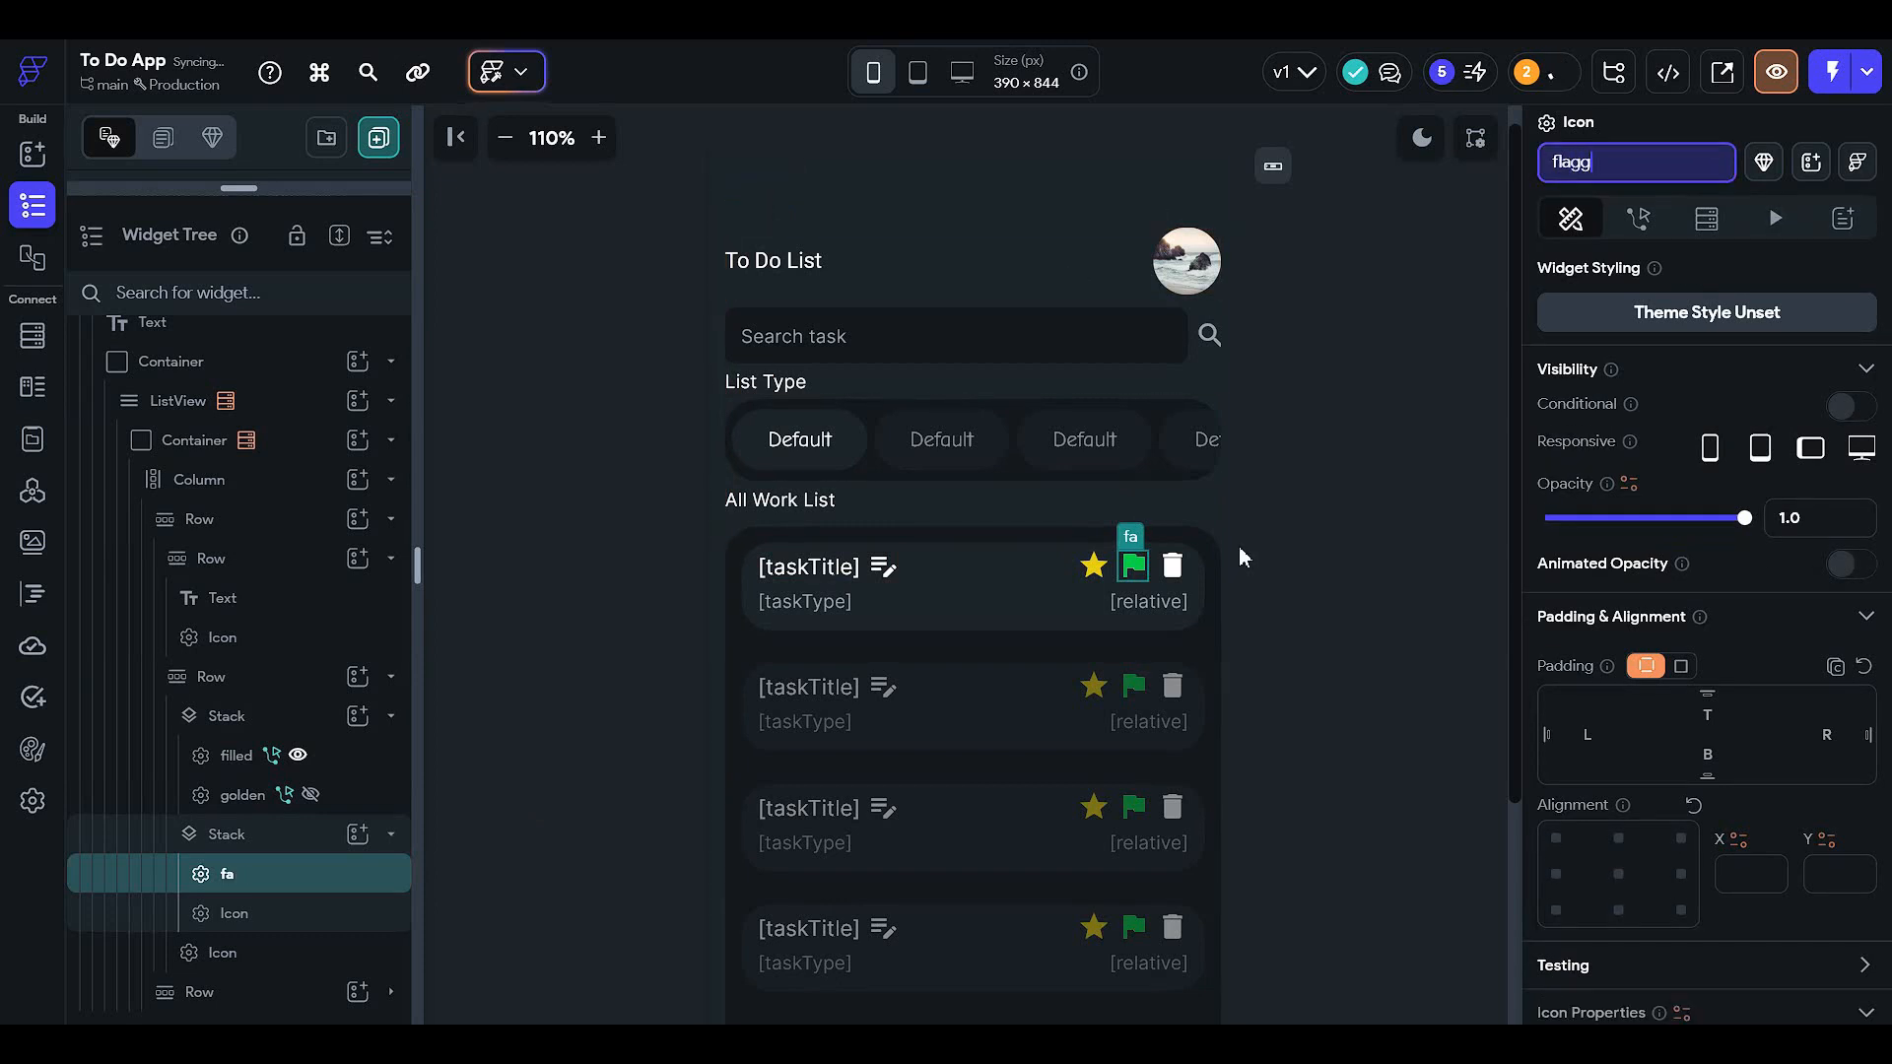
text(ed)
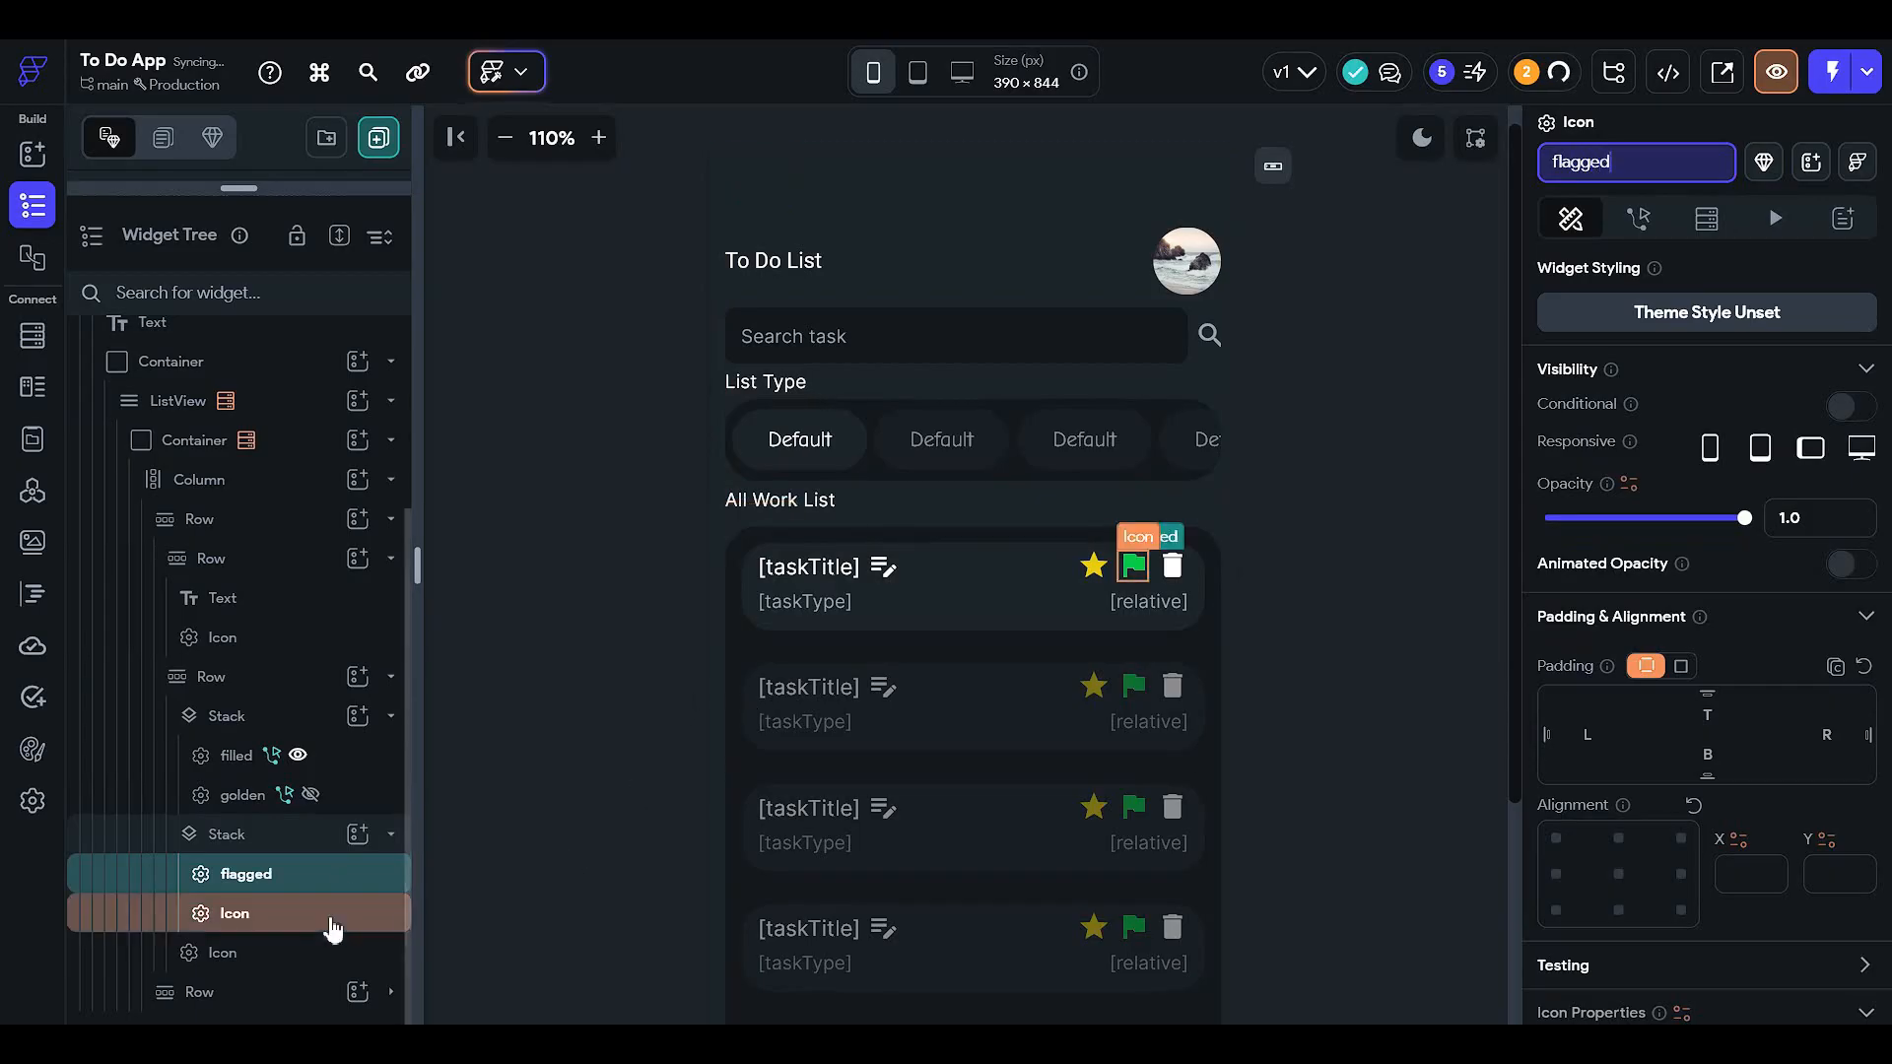
click(332, 924)
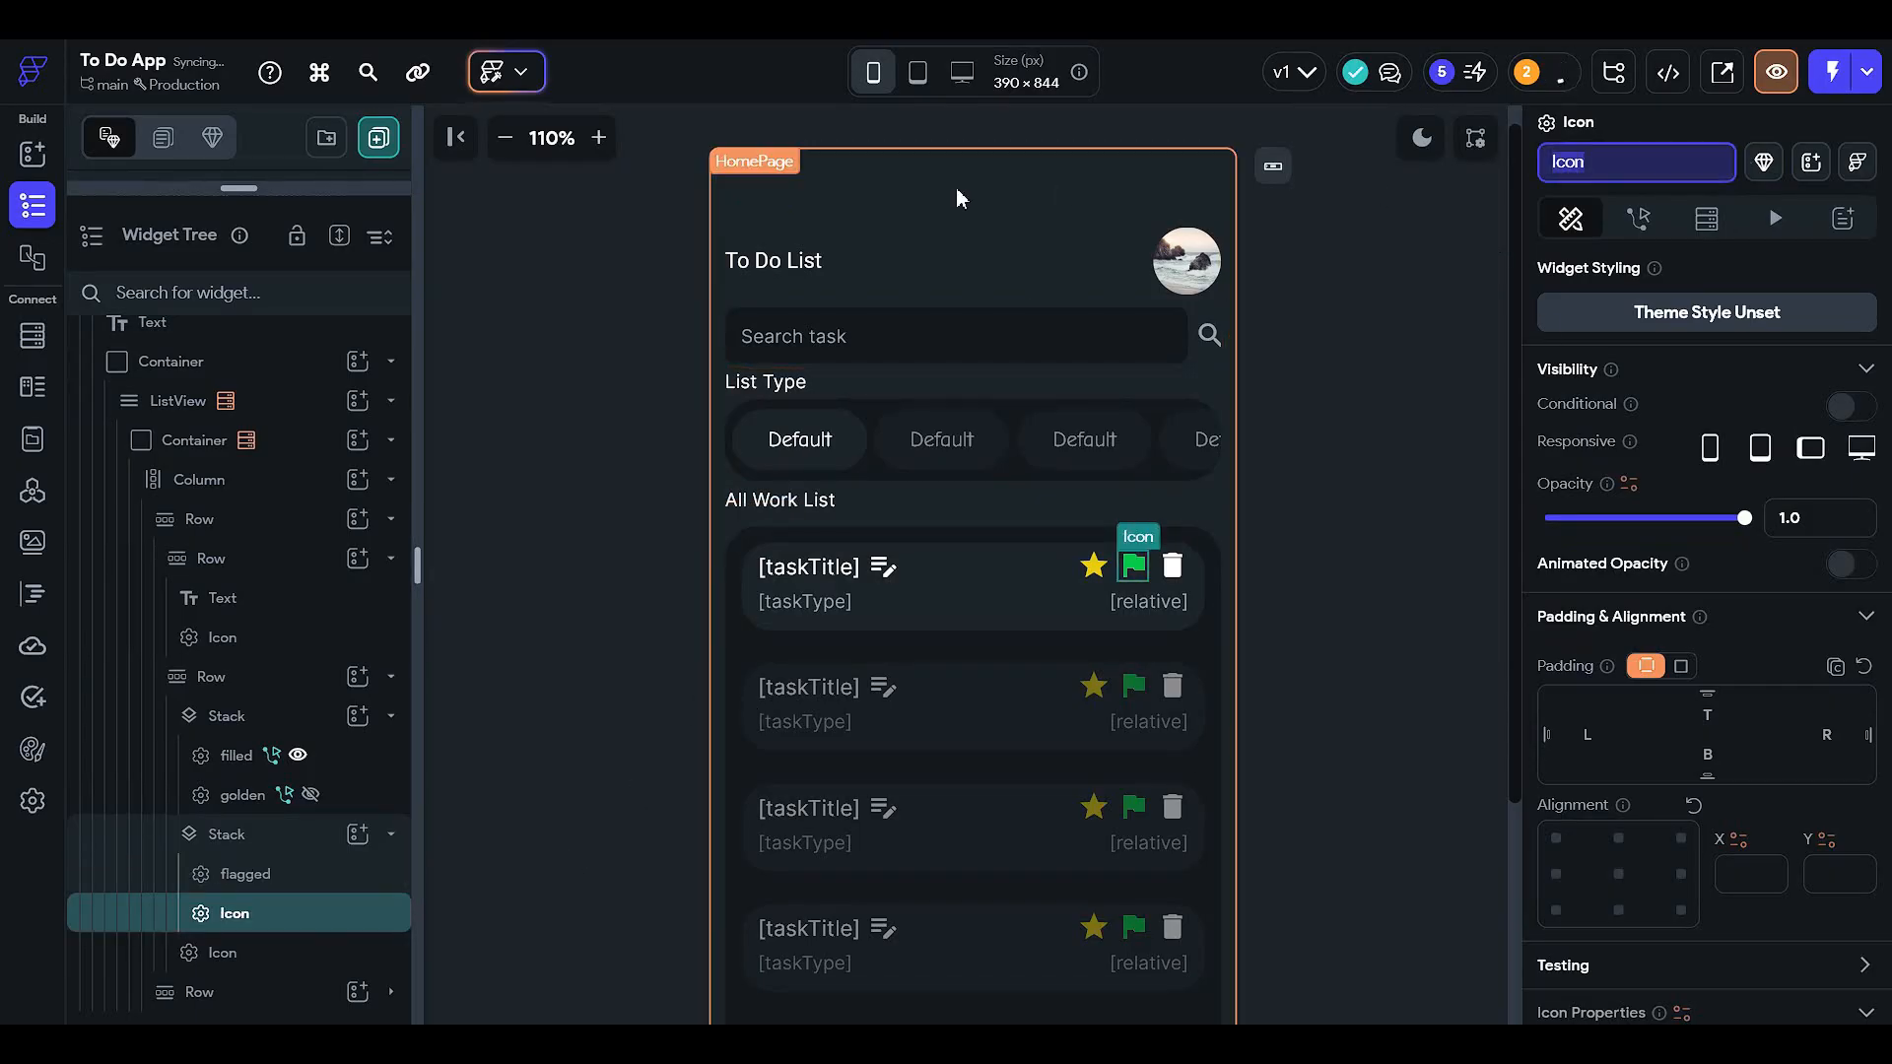
text(unflag)
key(Return)
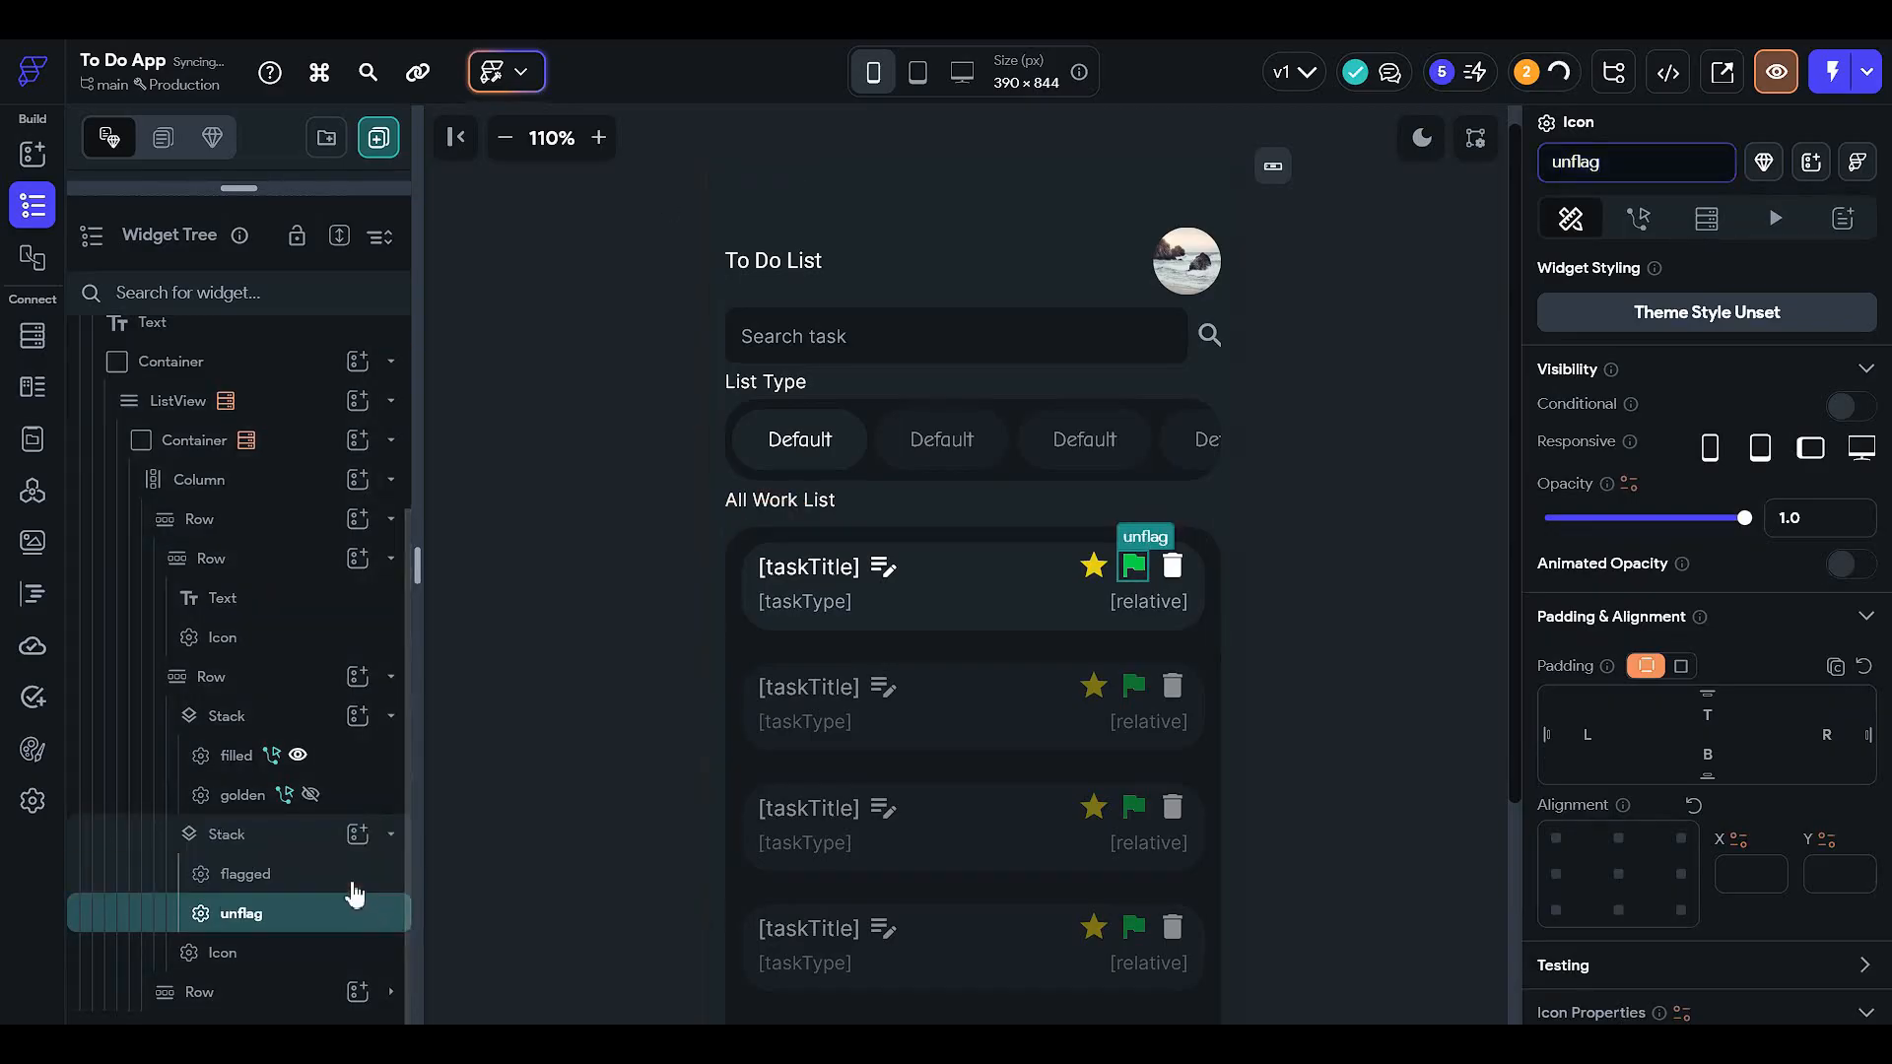
click(353, 876)
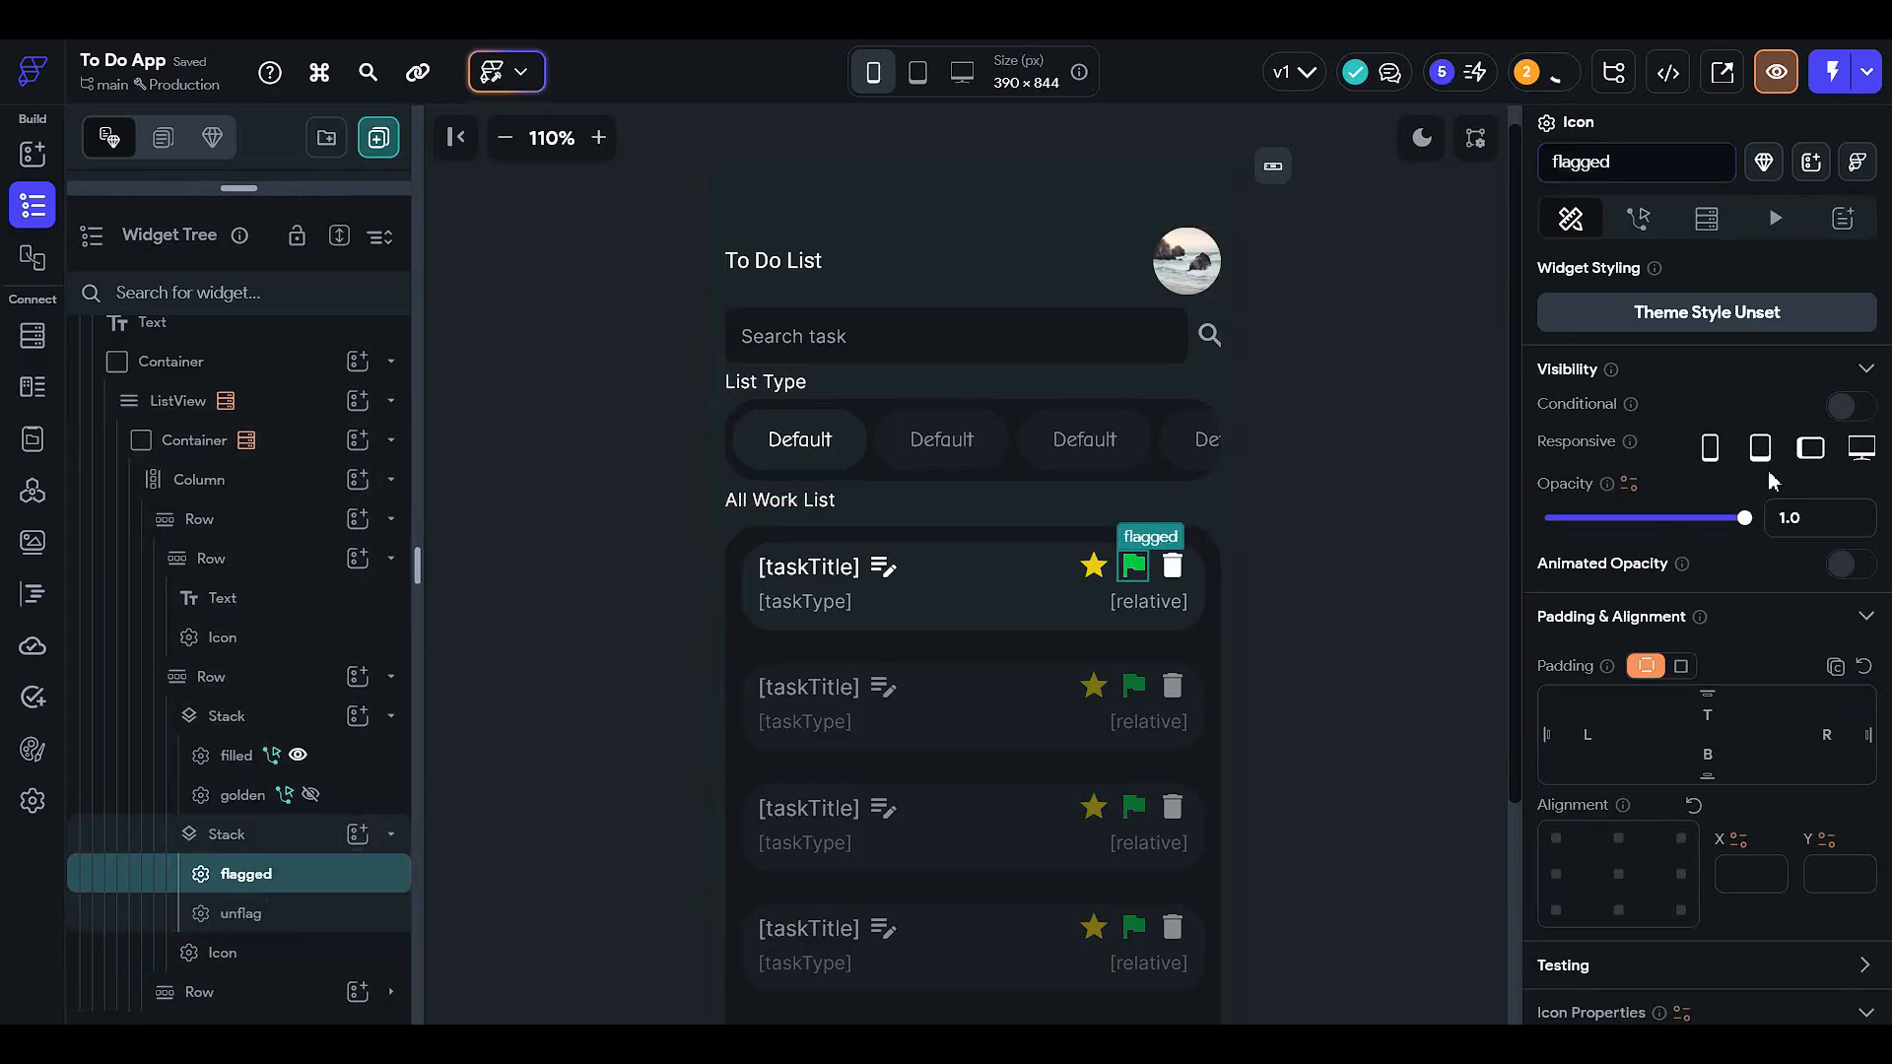
- Make the flagged icon's visibility conditional and start a Single Condition
click(1843, 407)
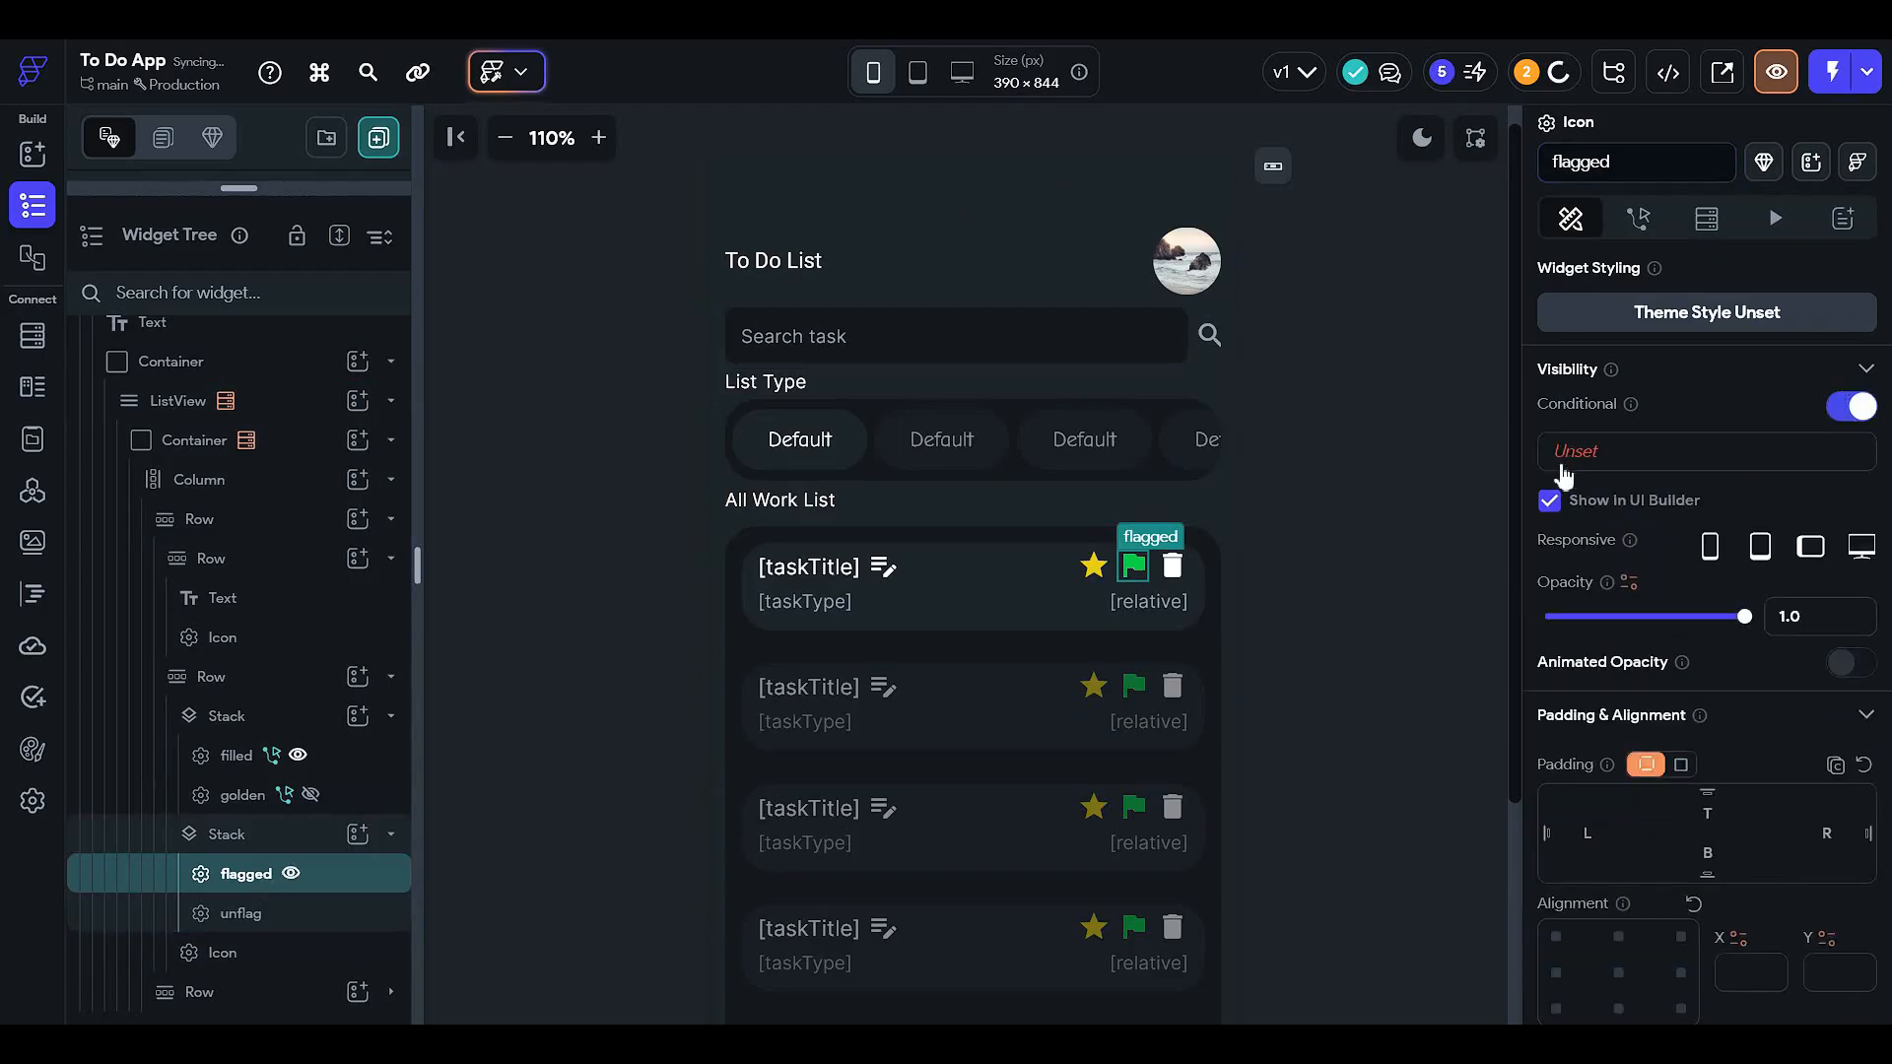
click(1480, 406)
click(1617, 451)
click(1252, 563)
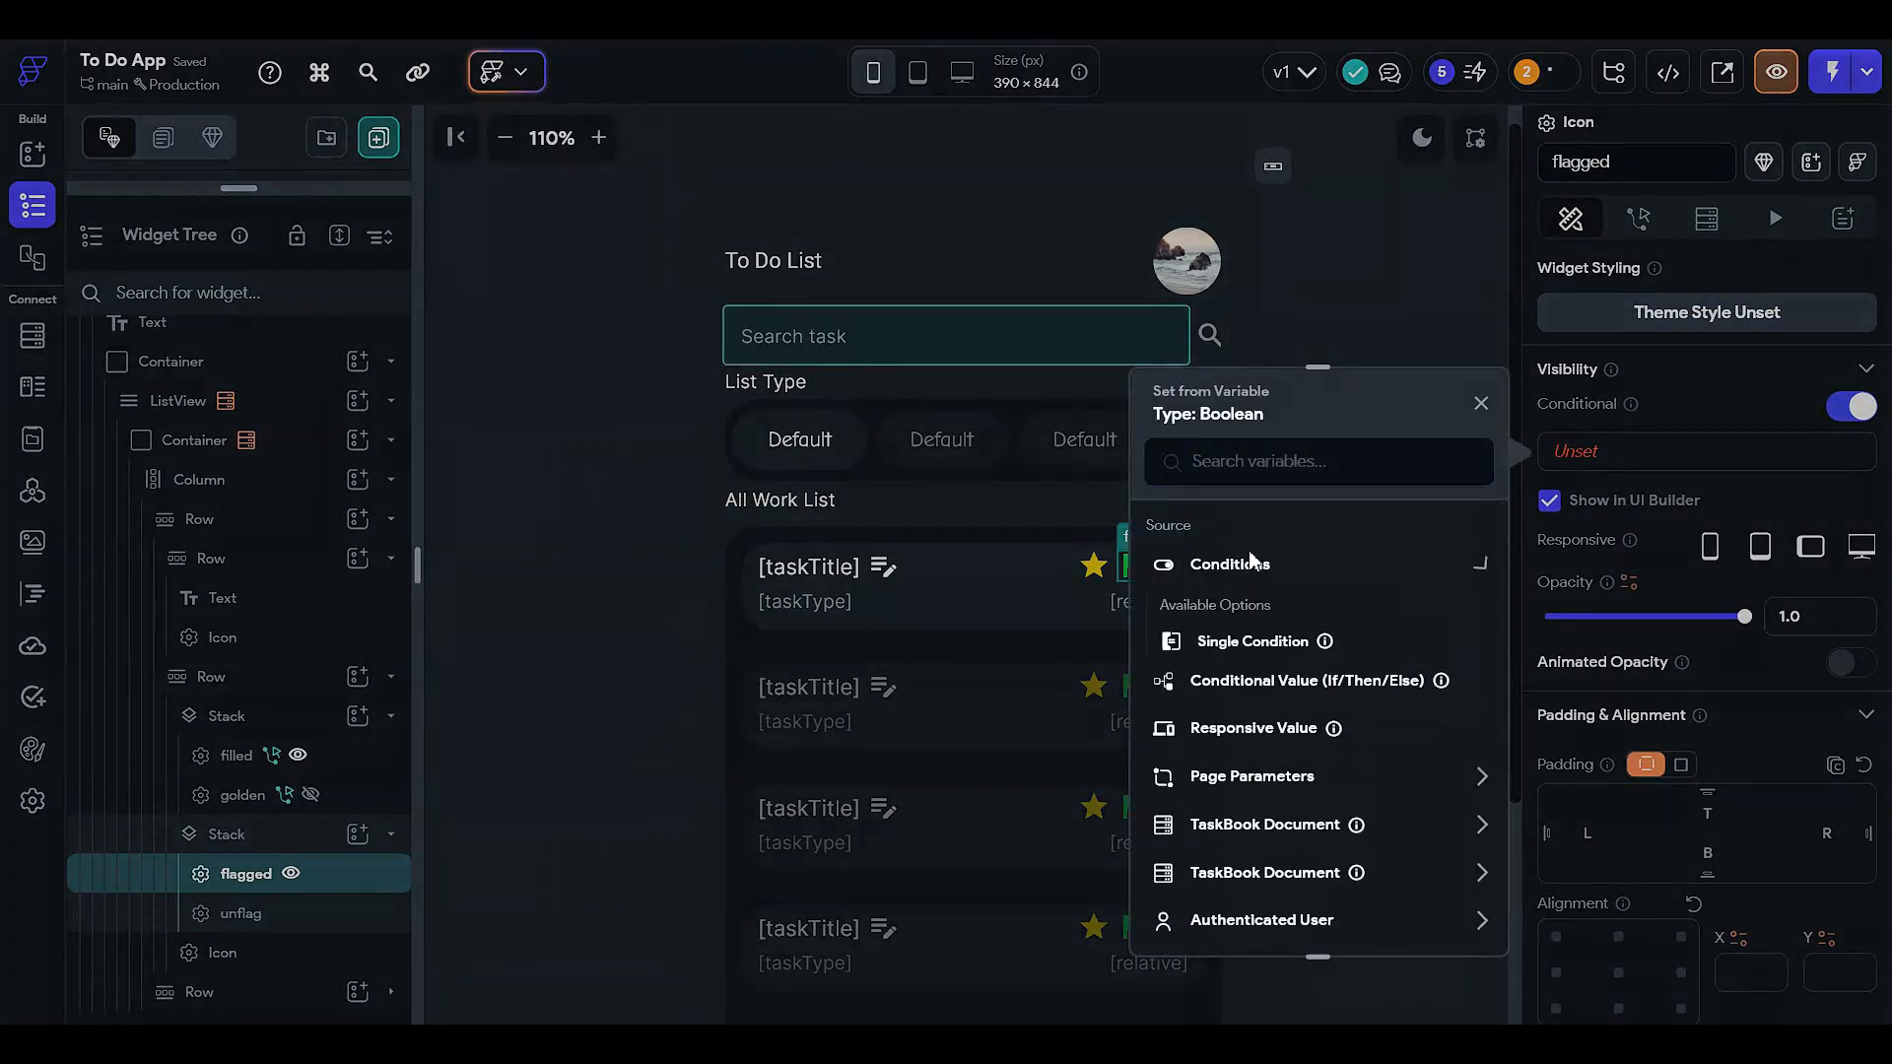
click(1250, 646)
- Browse the TaskBook Document fields, cancel the condition unset, and view the Firestore schema
click(1255, 642)
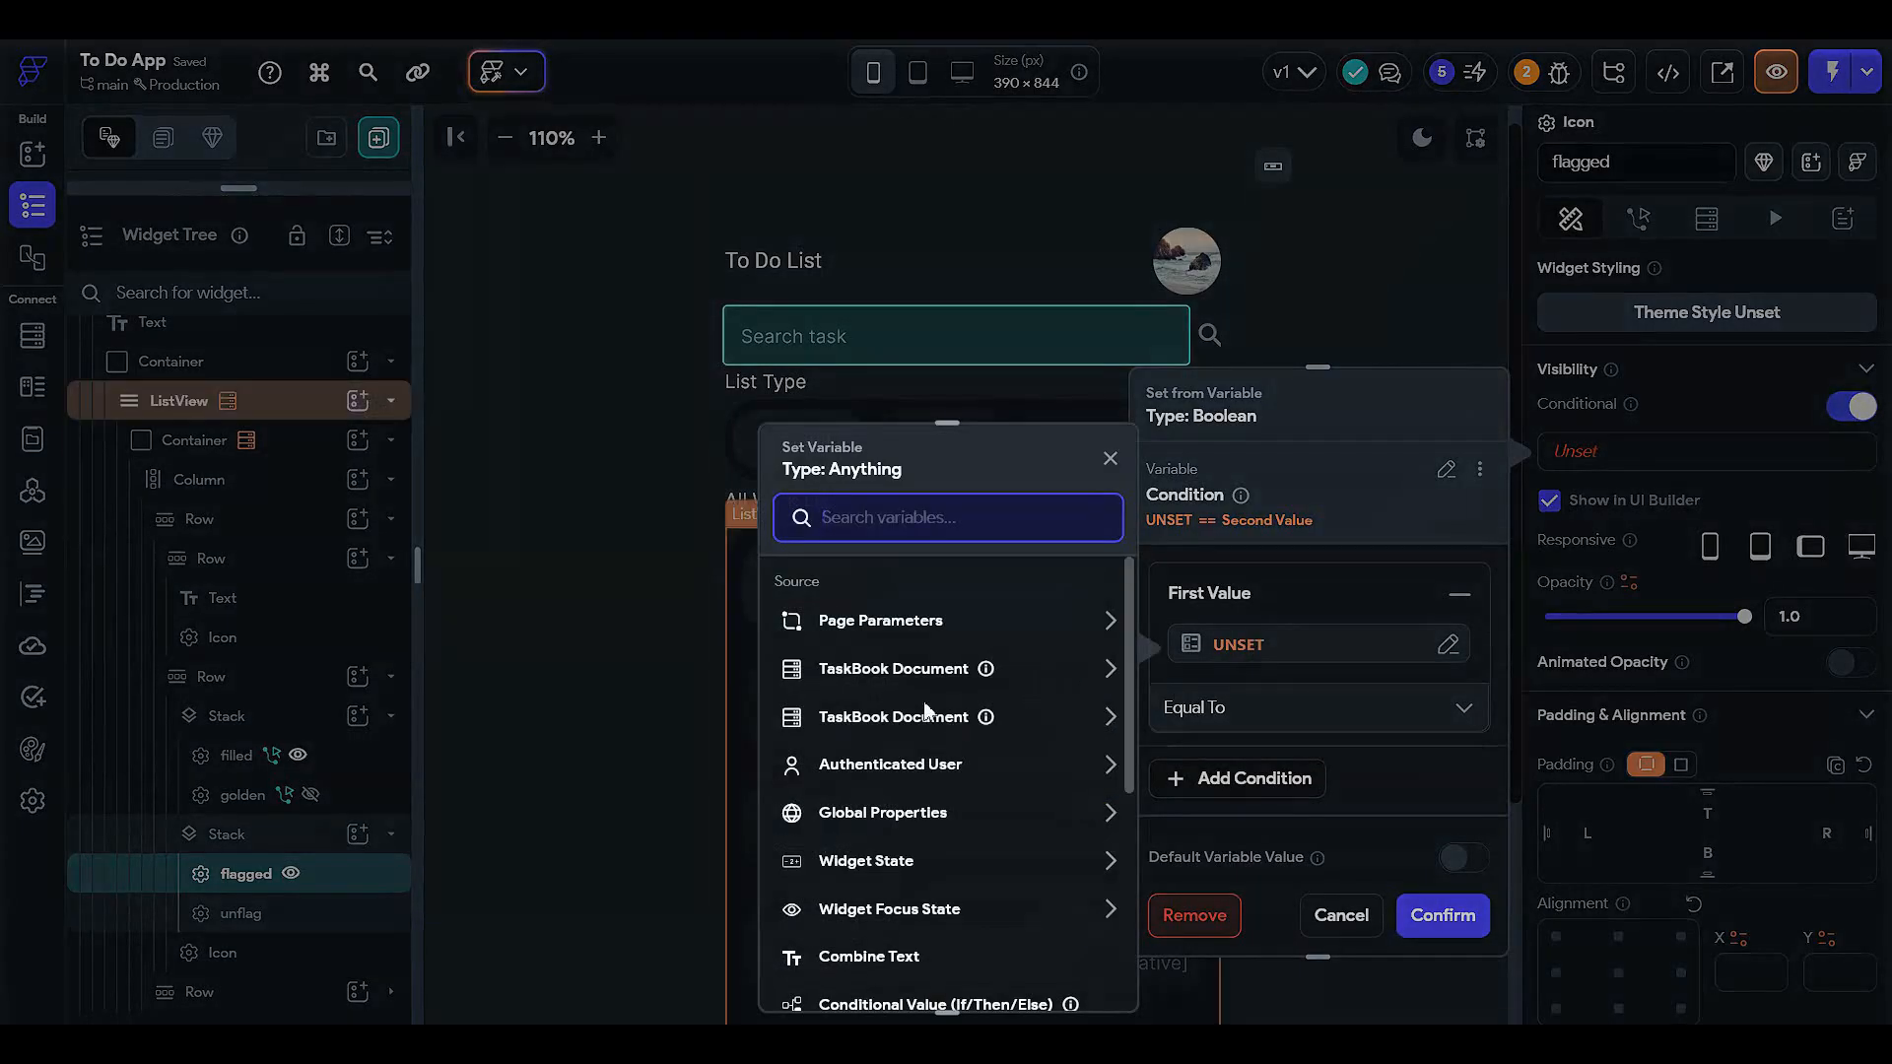
click(887, 668)
scroll(930, 753, down, 2)
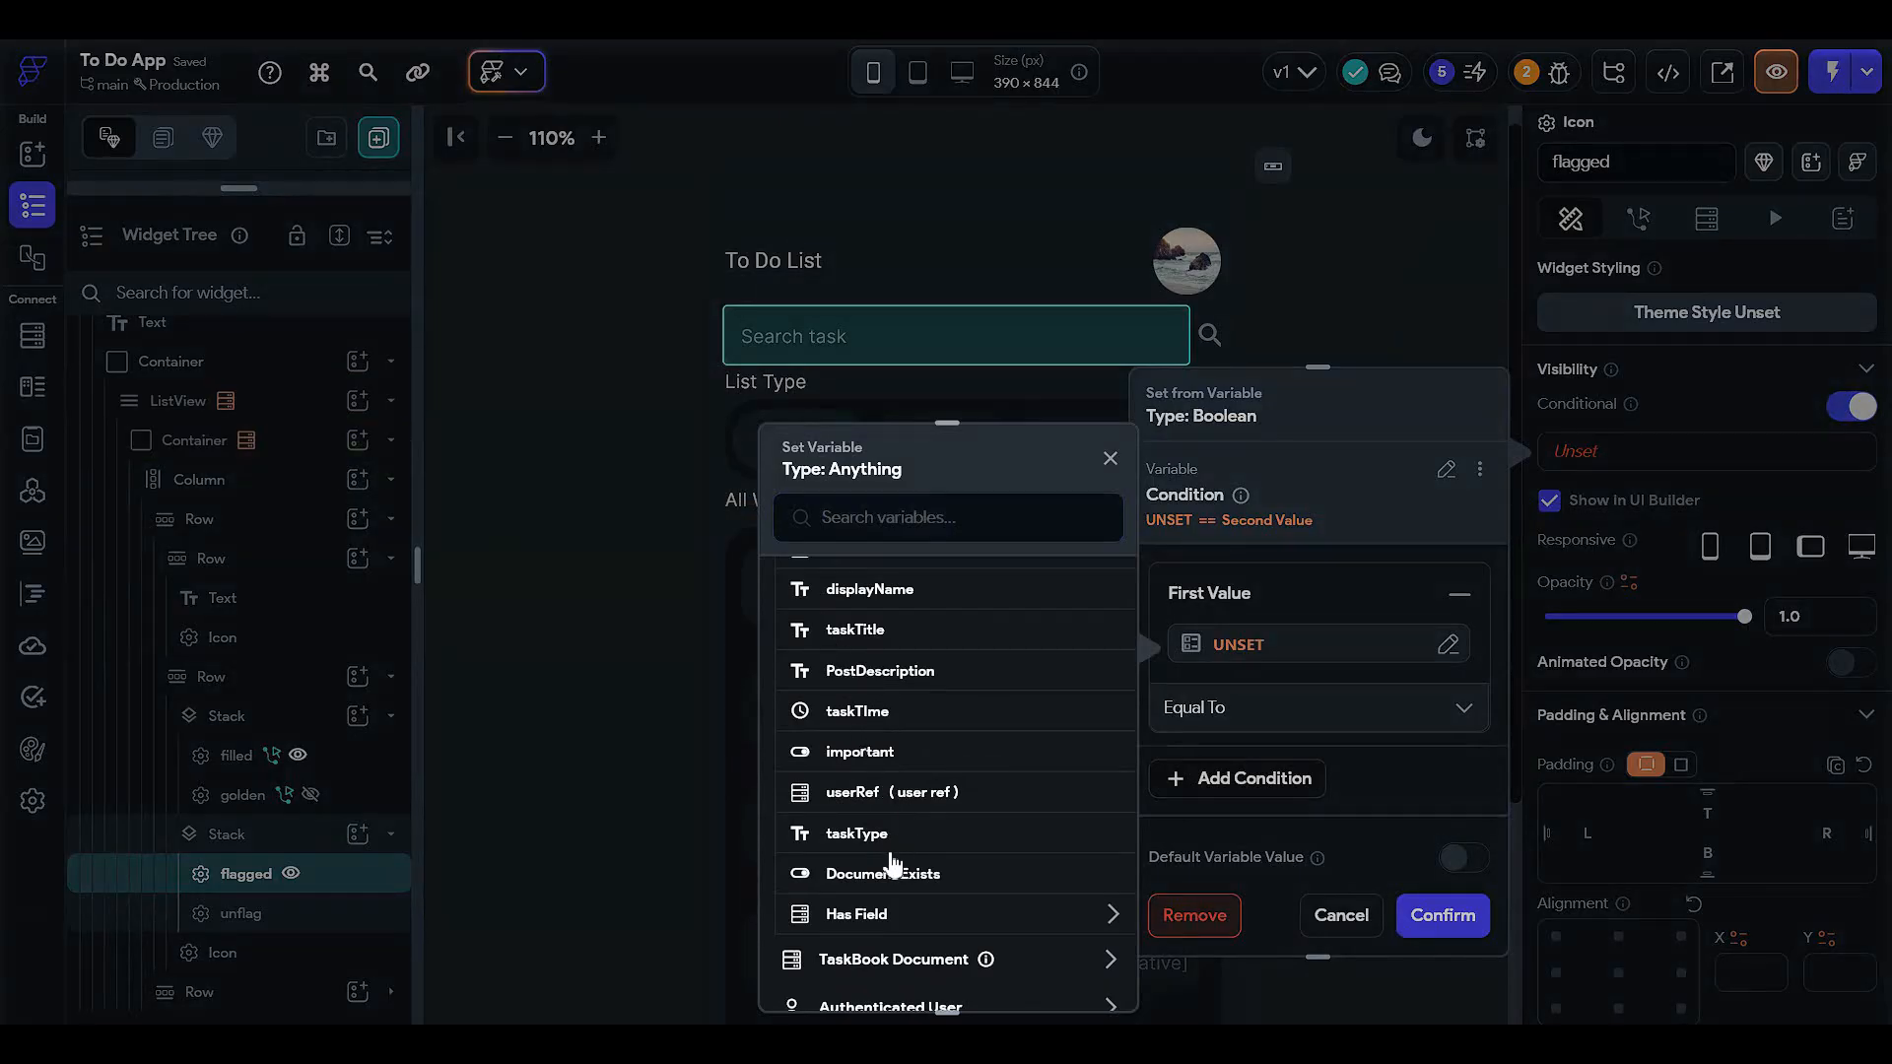
scroll(892, 857, up, 1)
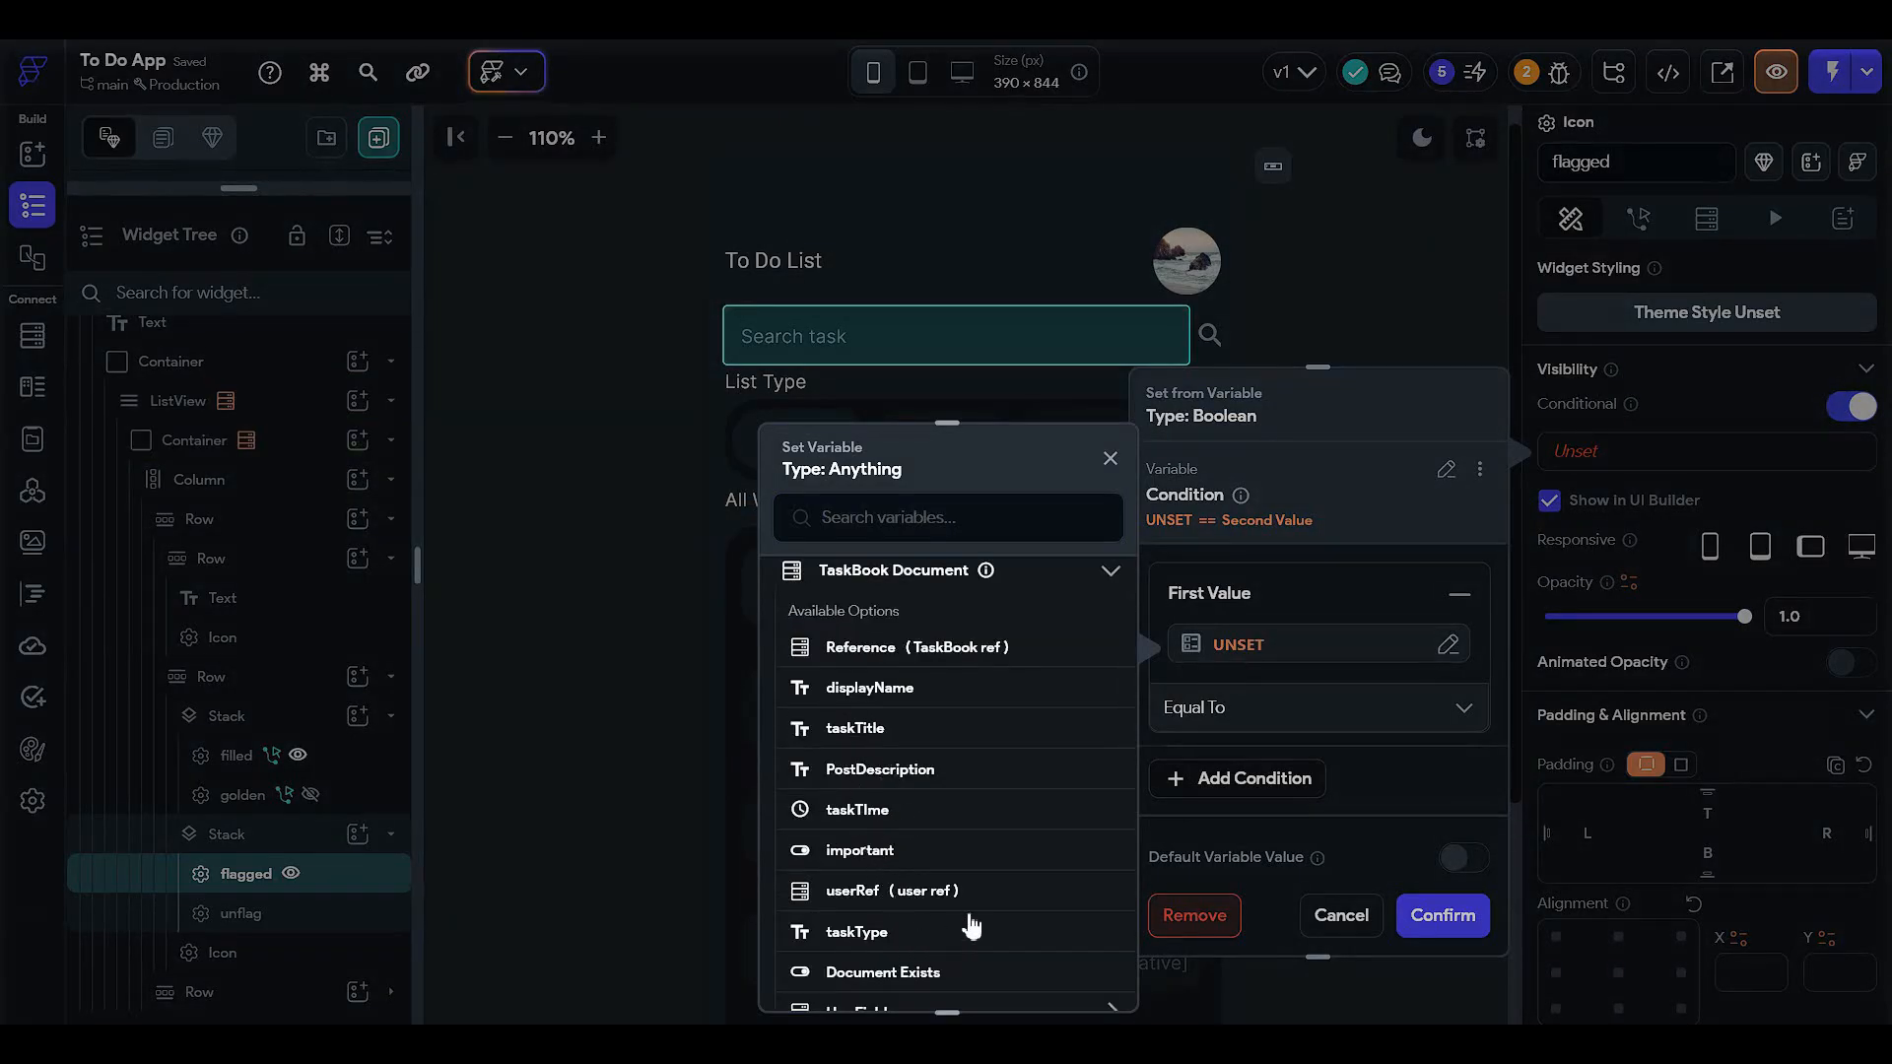
click(1239, 754)
click(1330, 914)
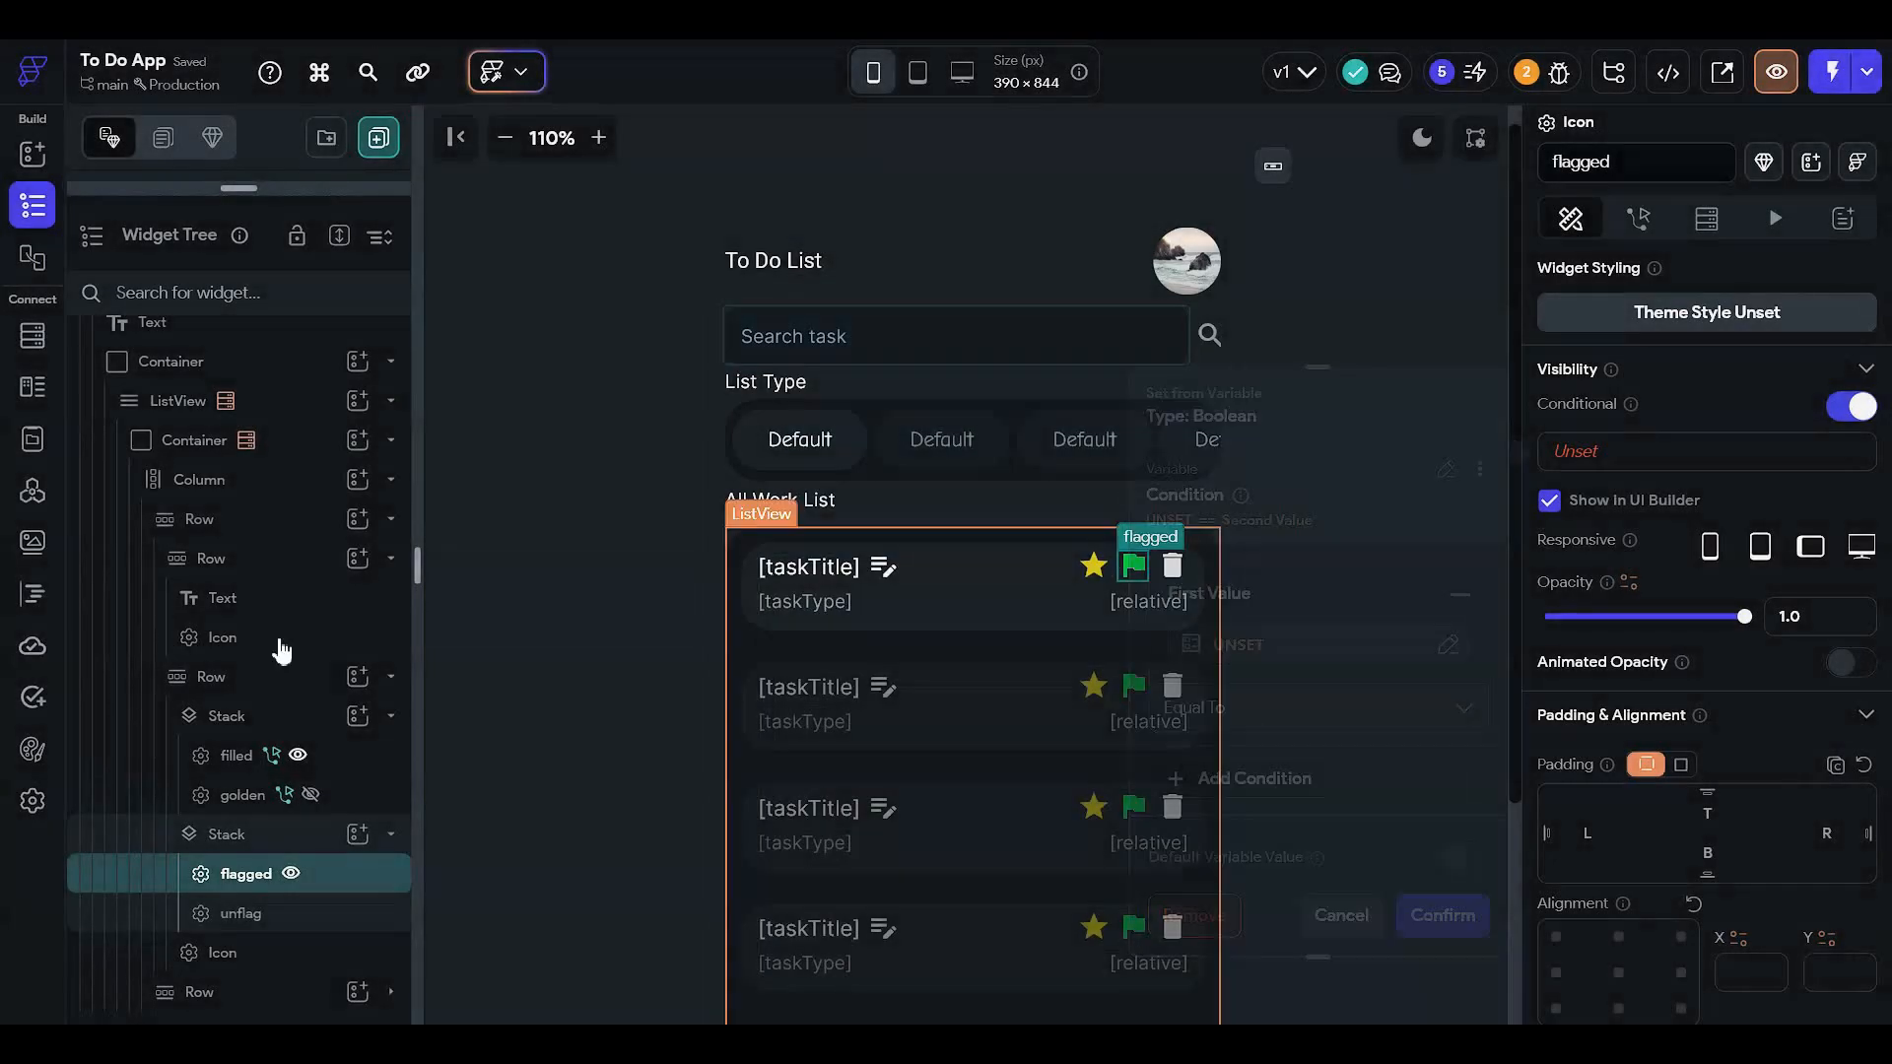
click(32, 338)
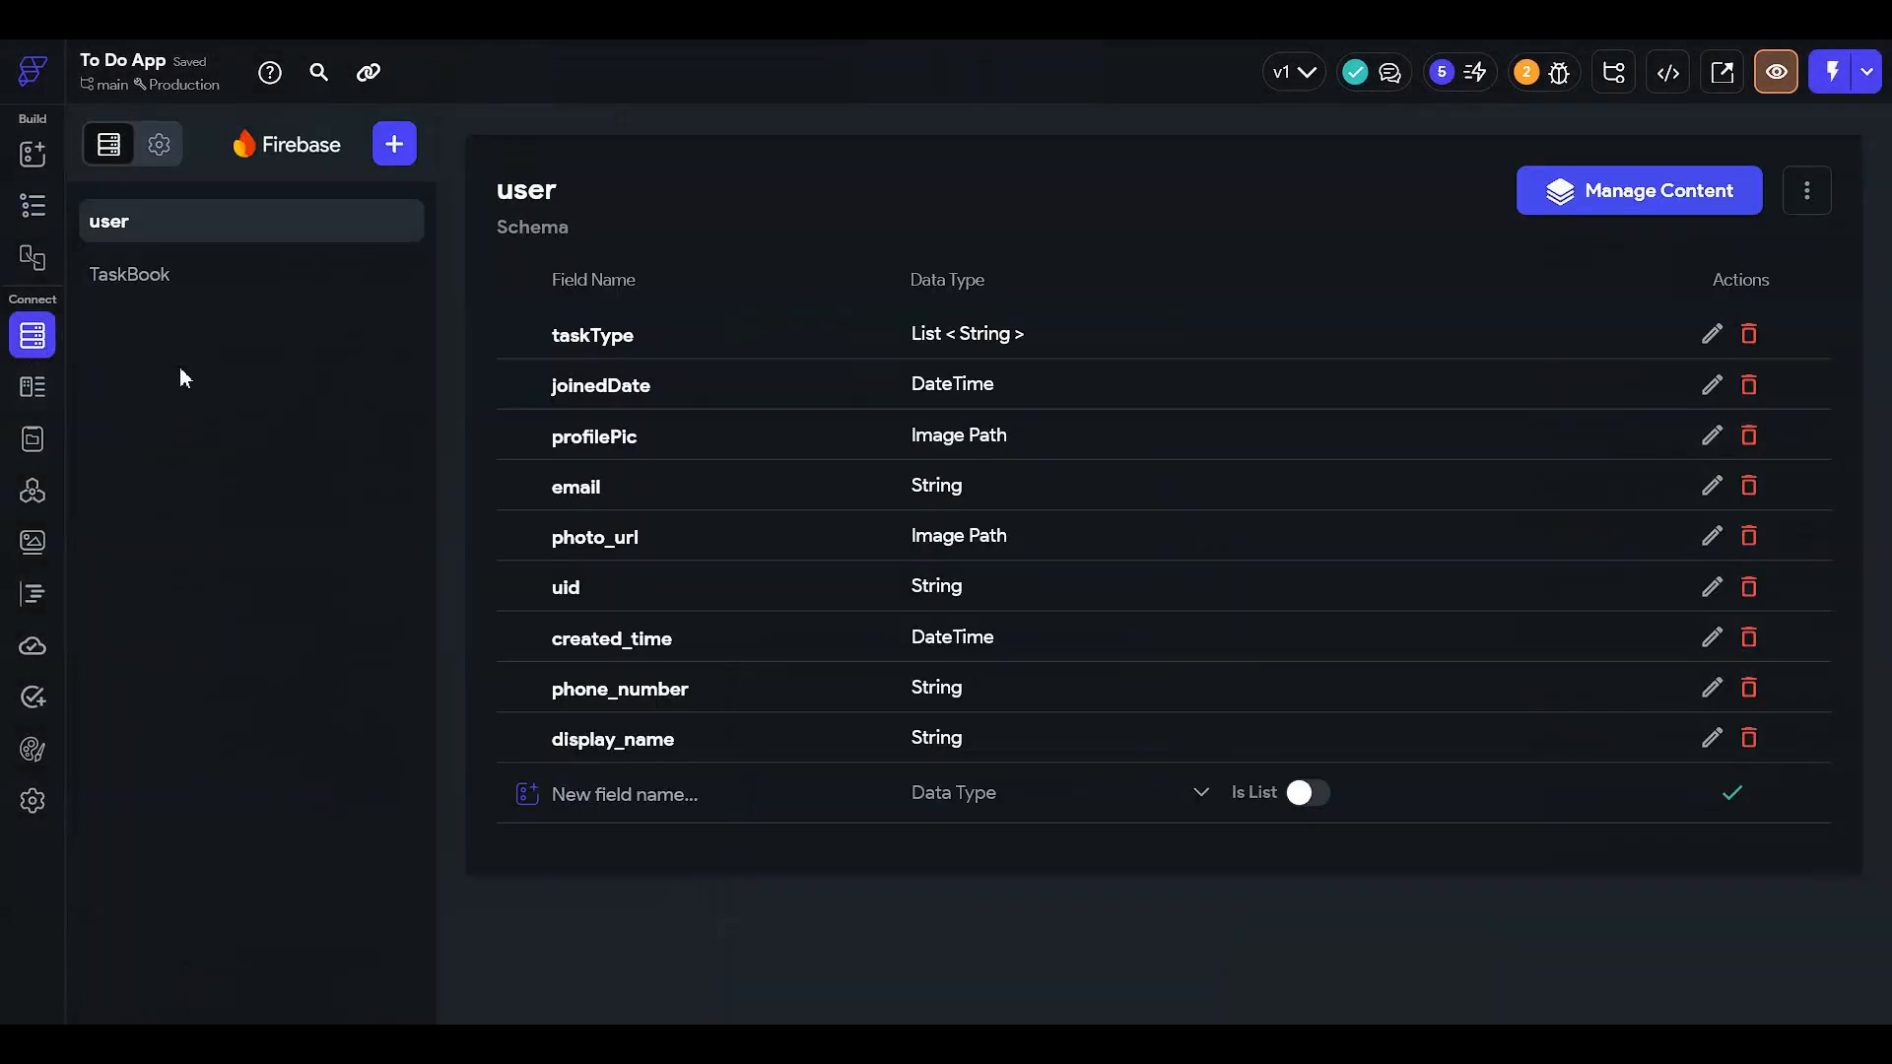
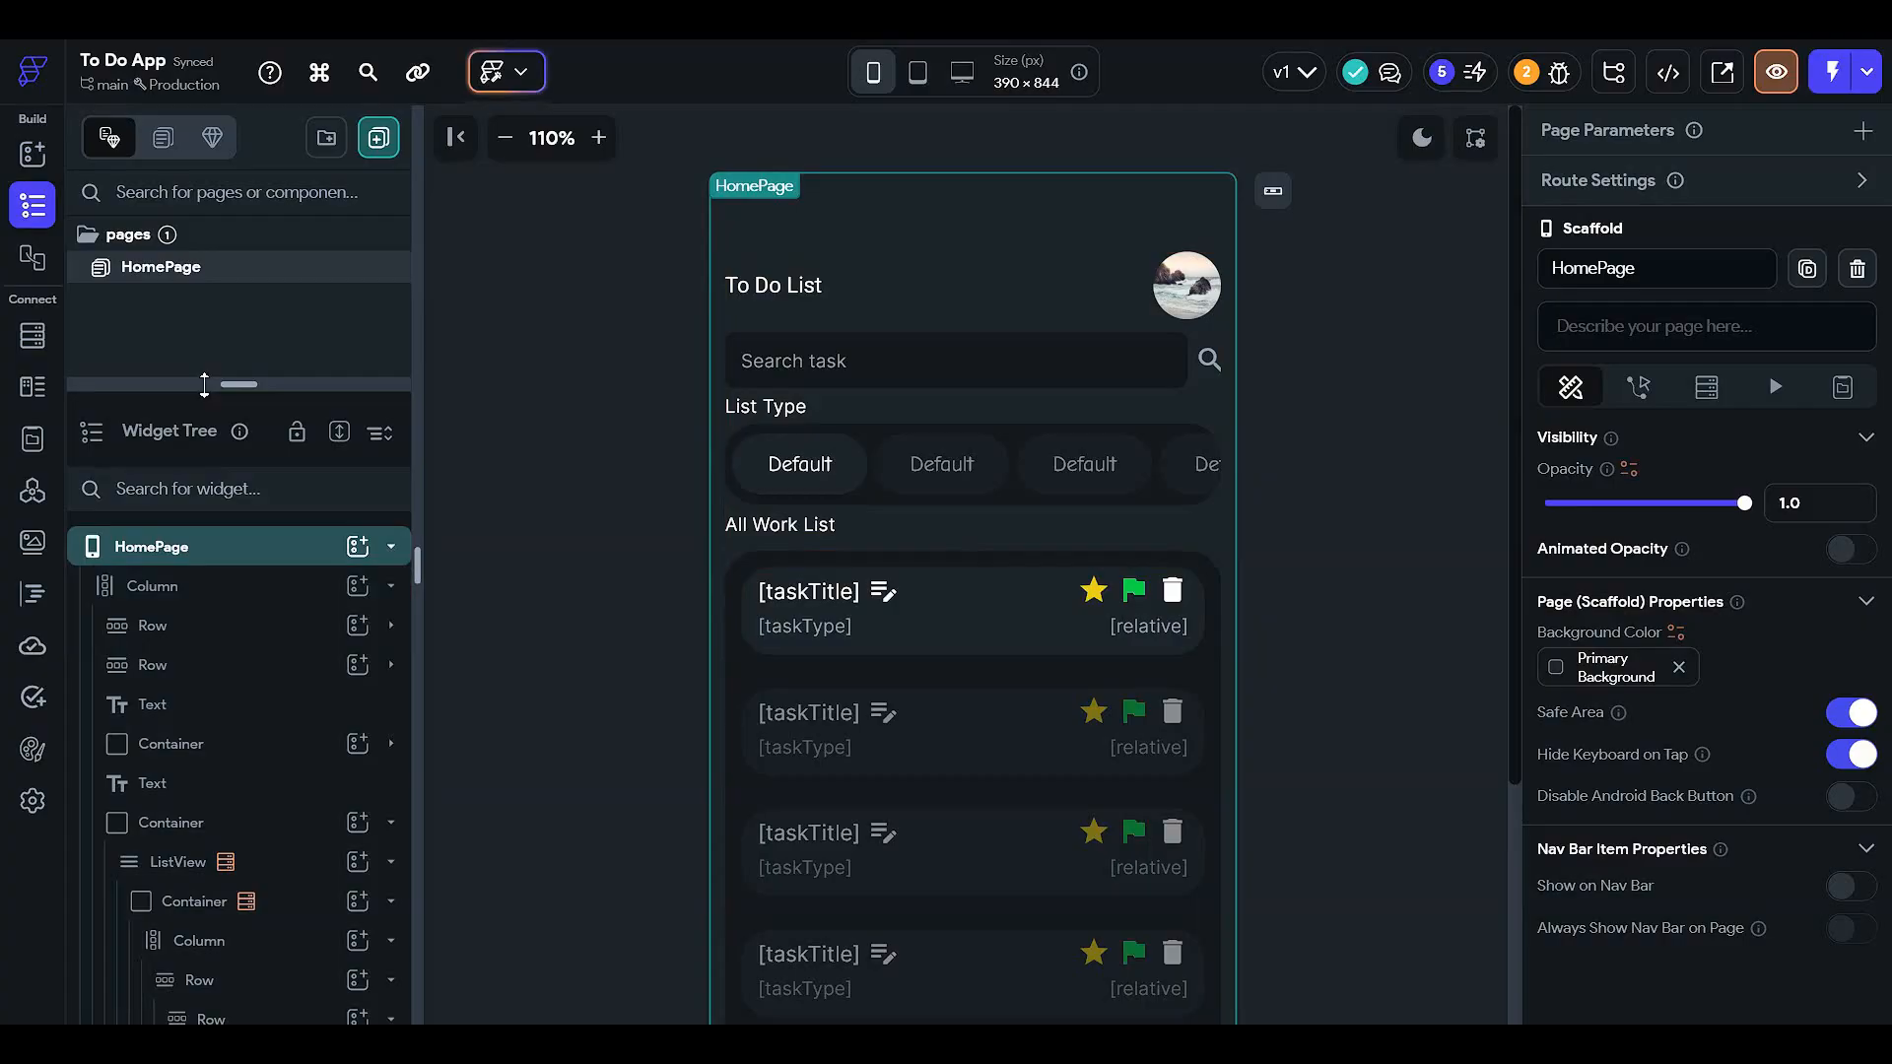
- Select the flagged icon and start a Single Condition for its visibility
scroll(243, 794, down, 5)
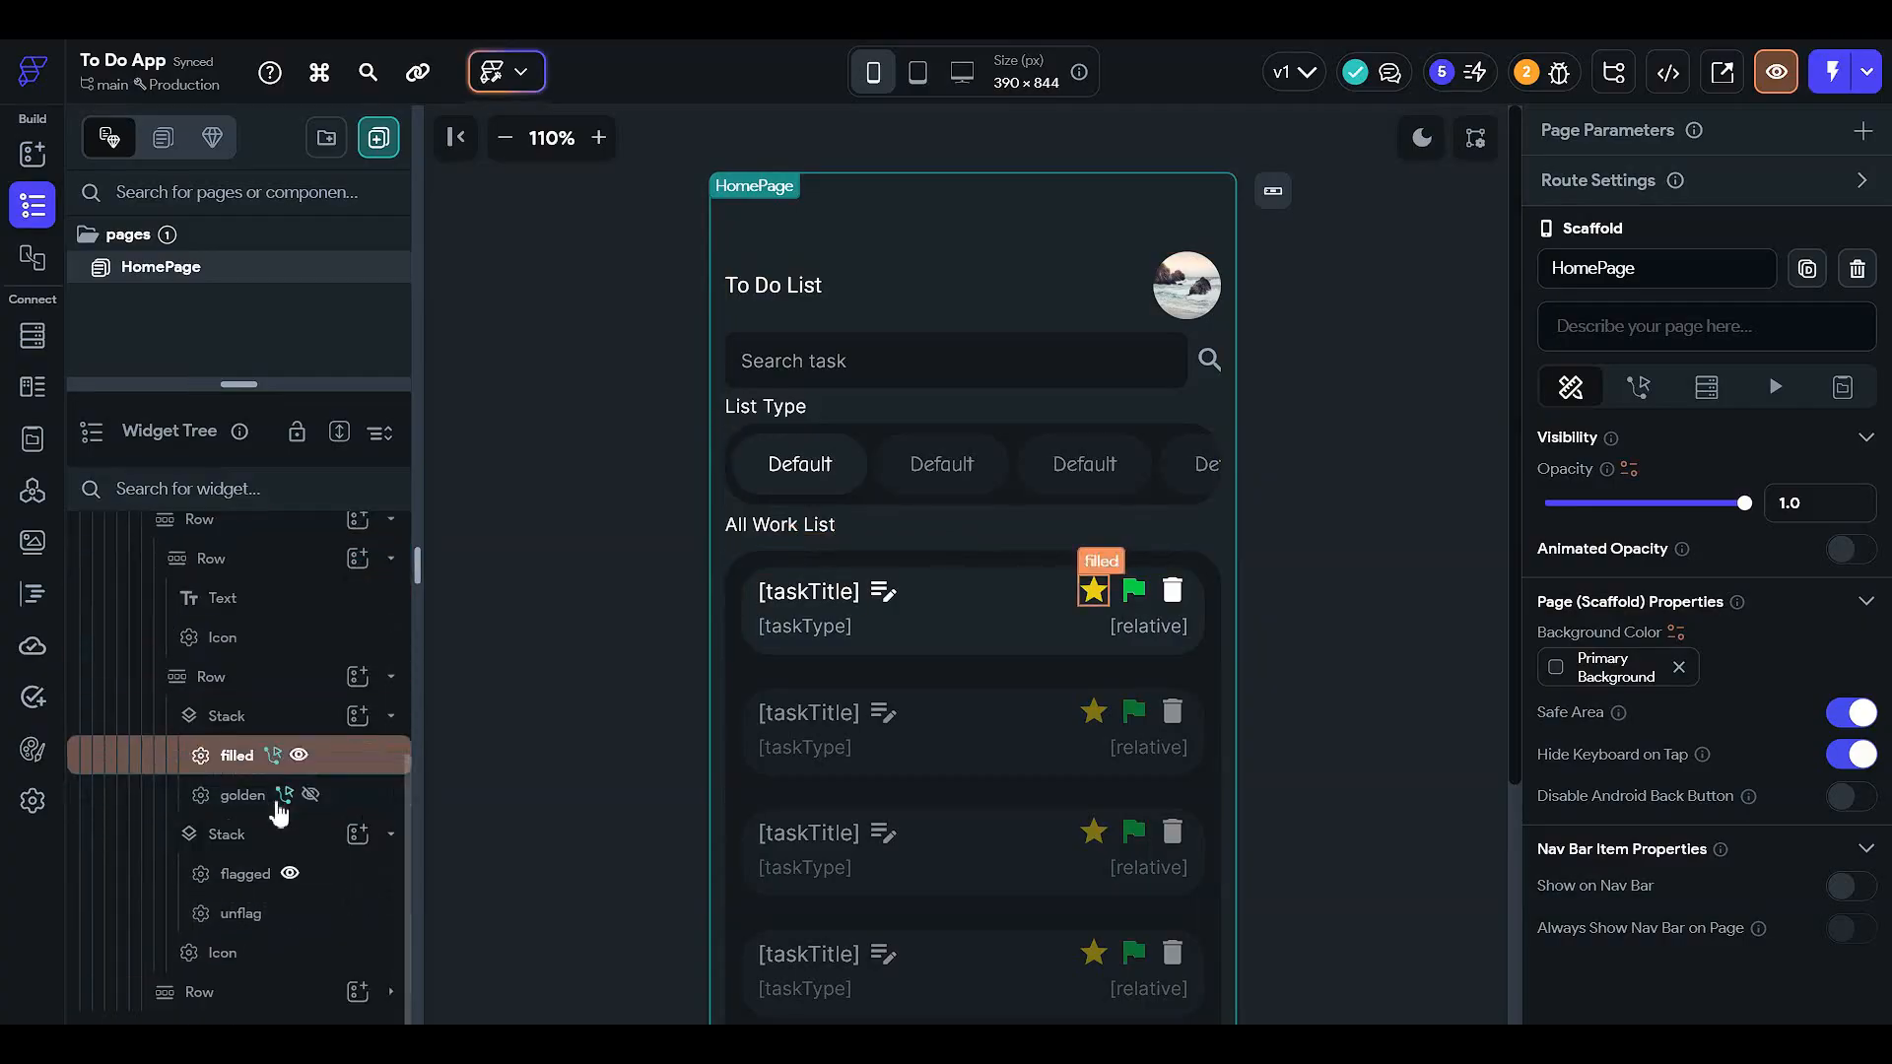
click(218, 876)
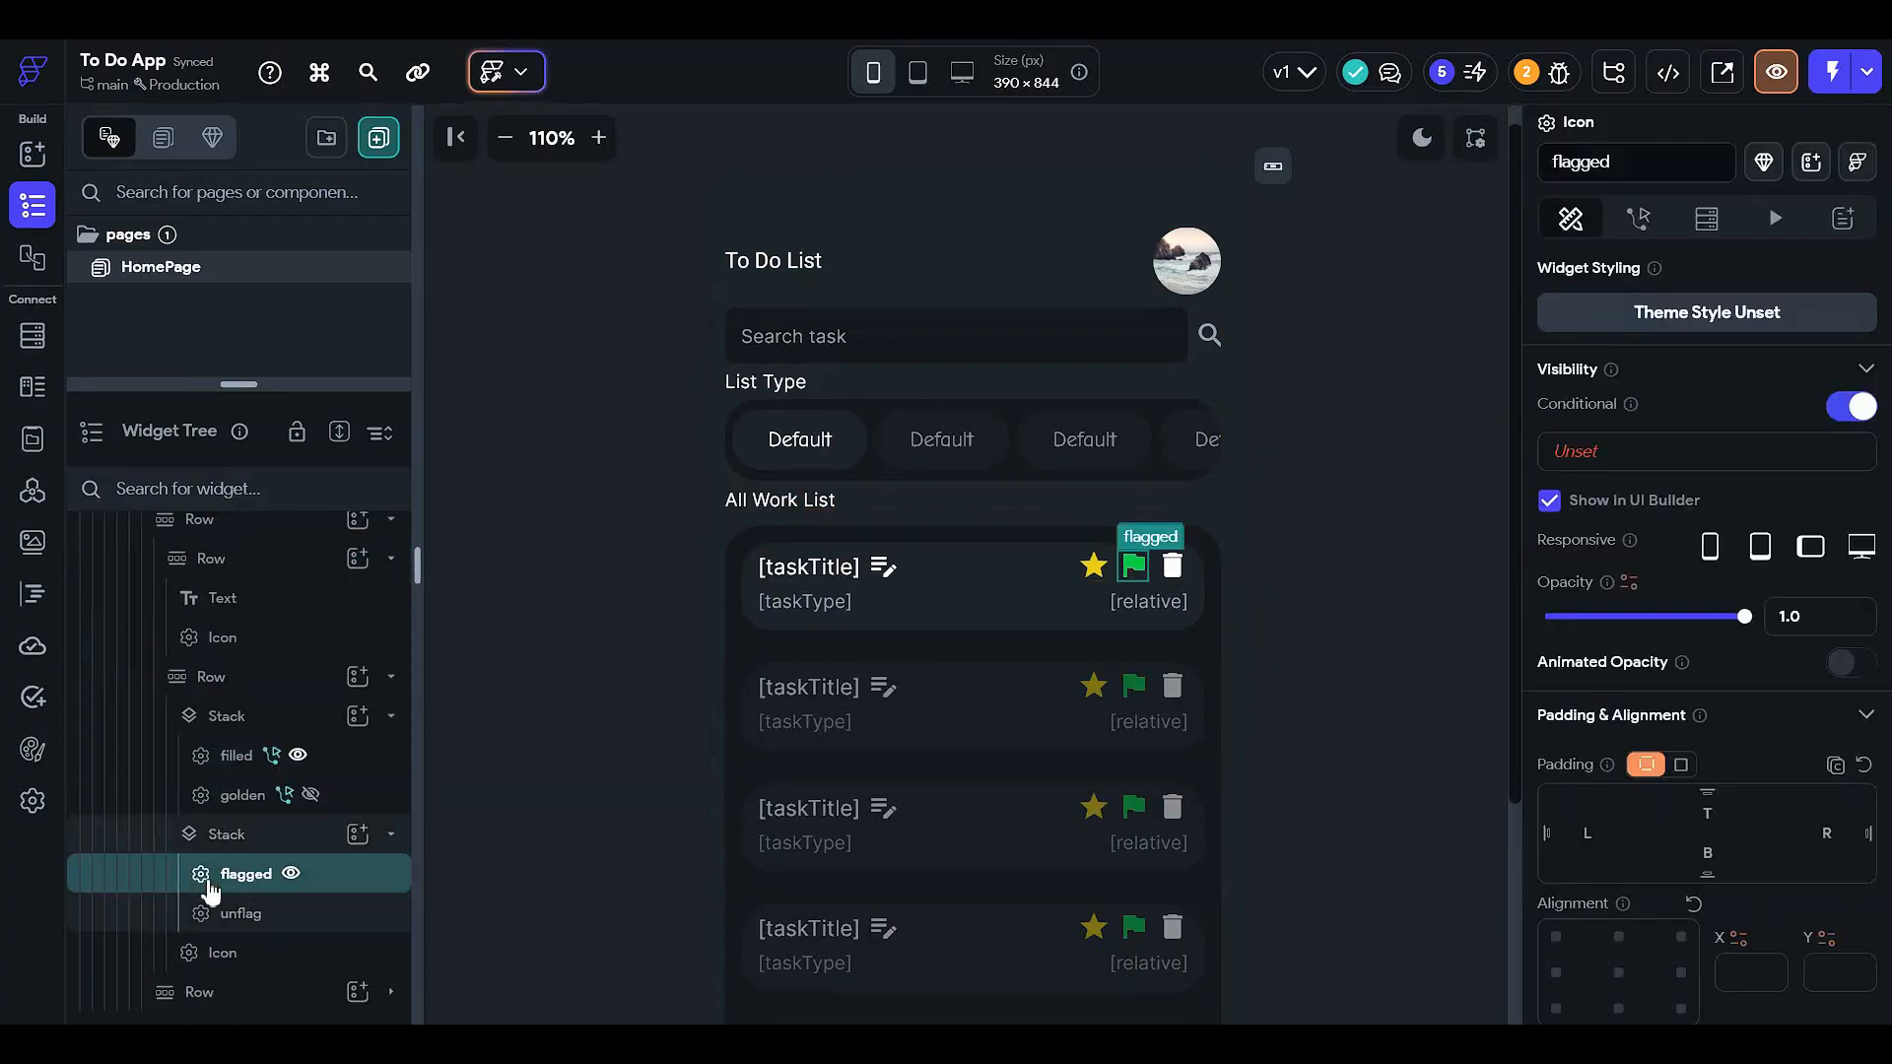
click(1655, 461)
click(1226, 570)
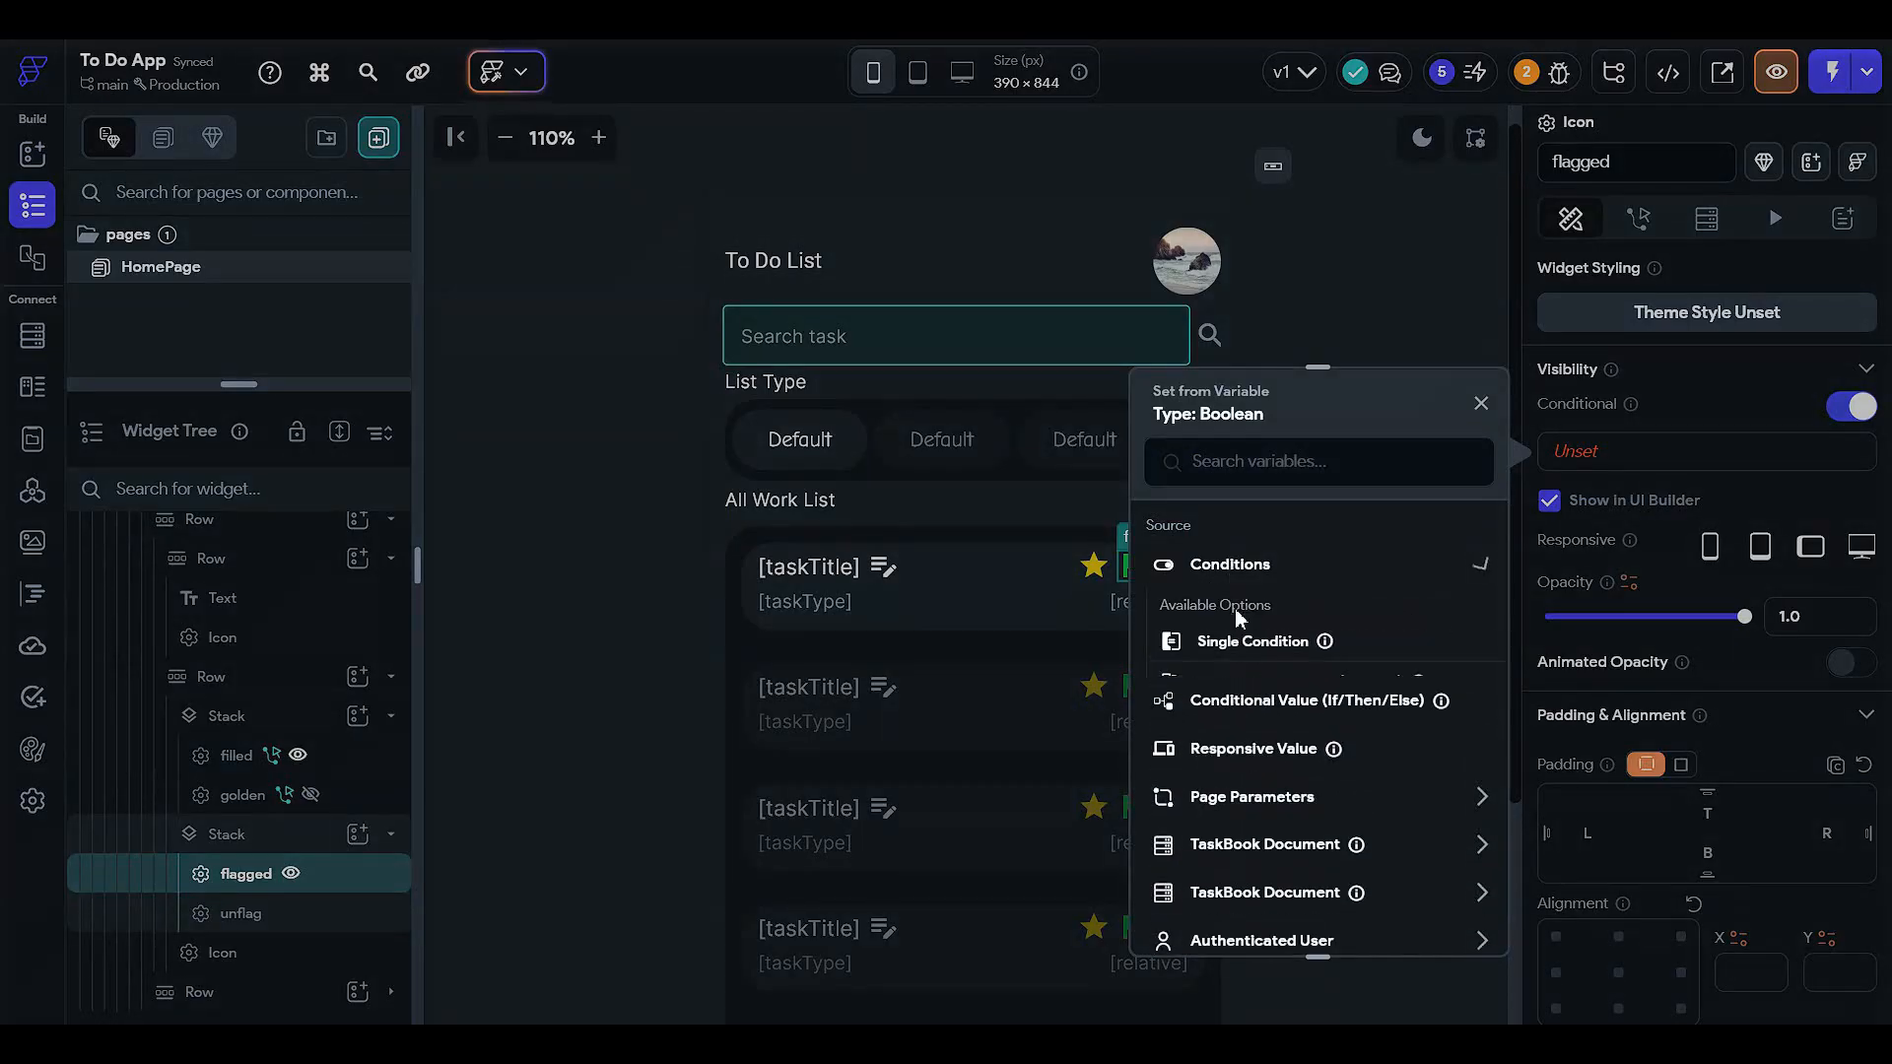
click(1243, 638)
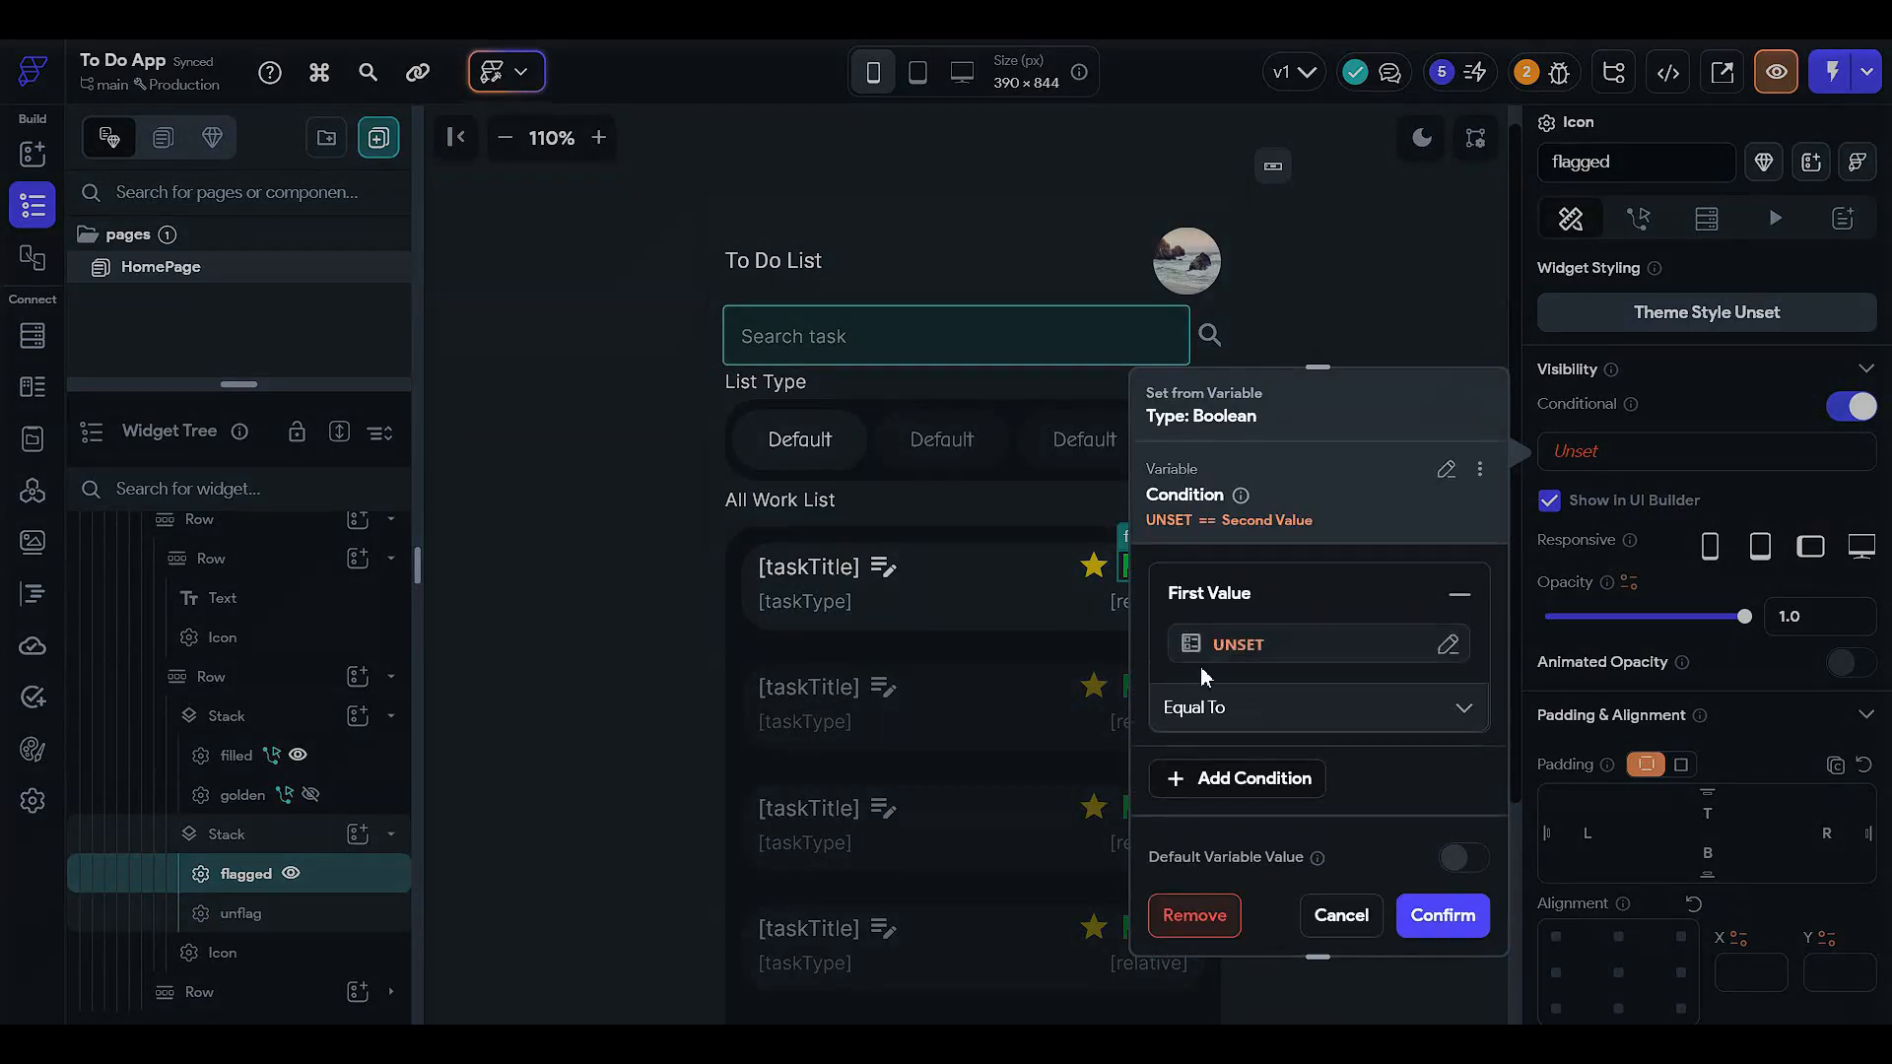
- Look through the TaskBook Document fields for a flagged field, then cancel the unfinished condition
click(1234, 653)
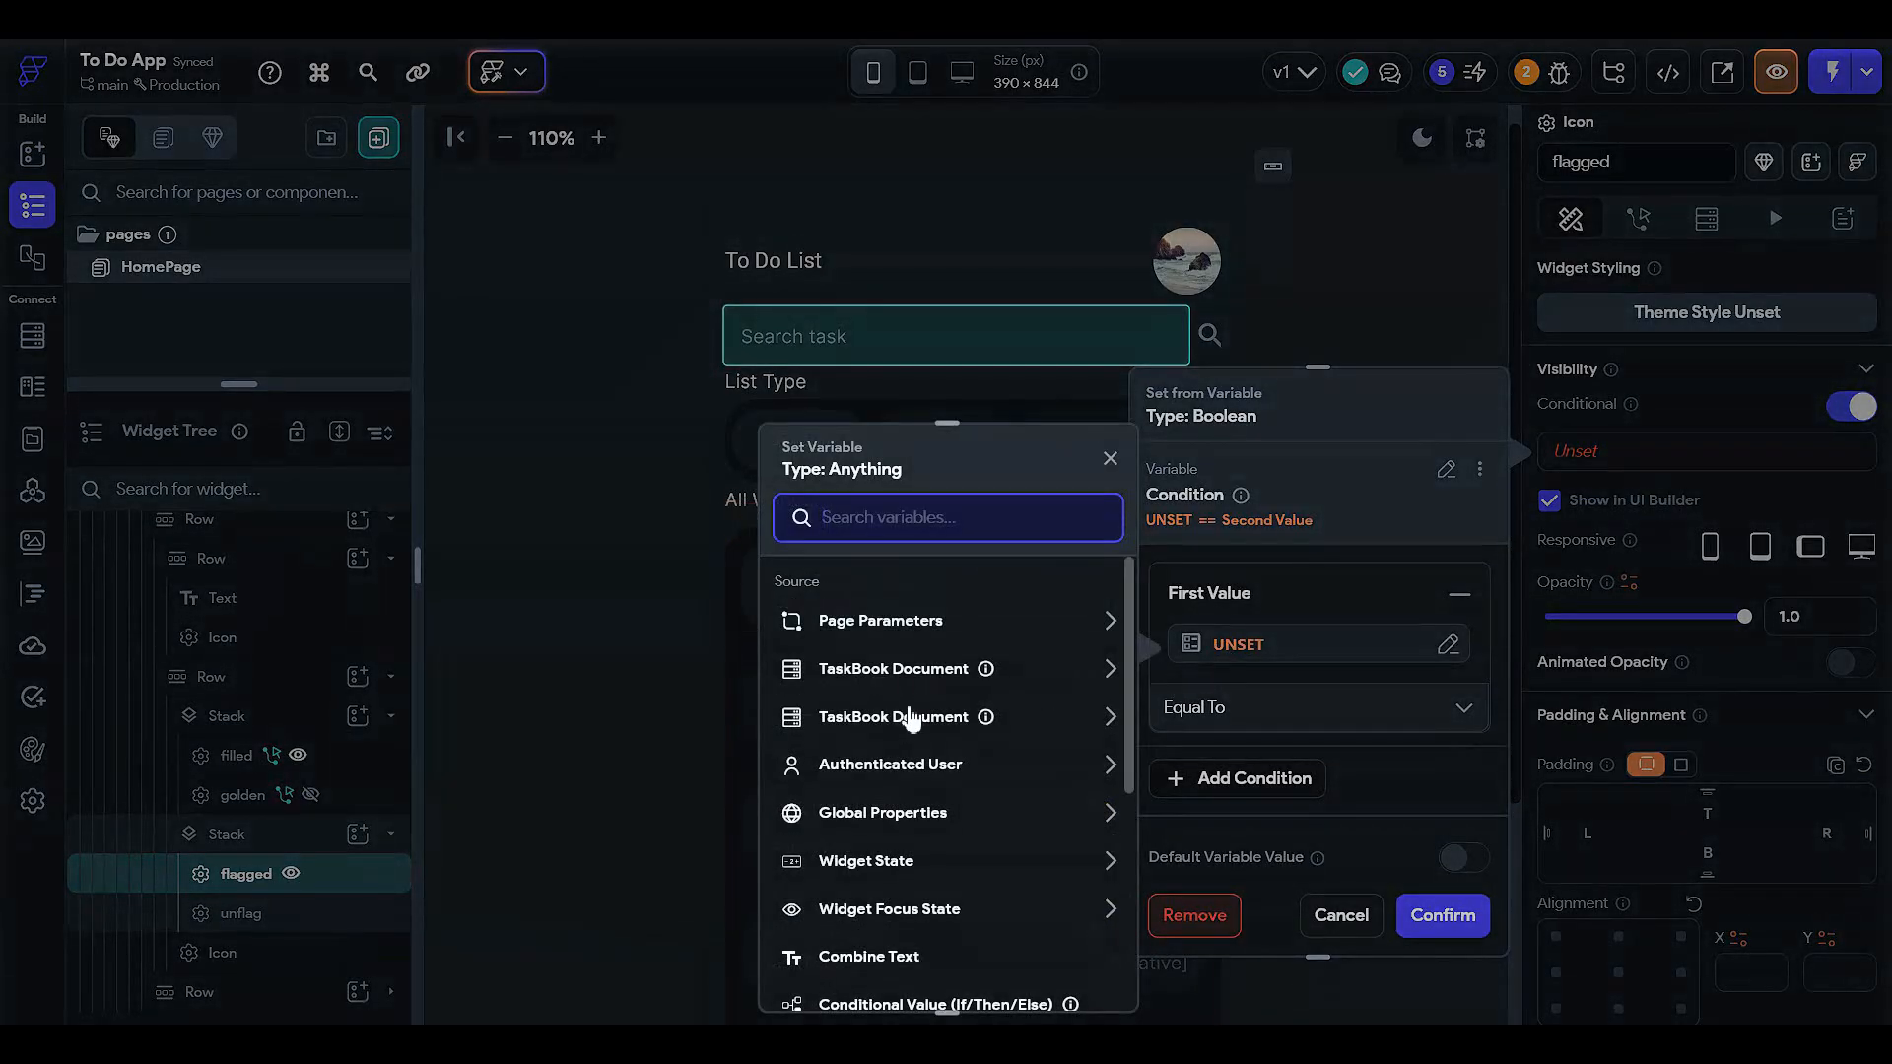
click(905, 672)
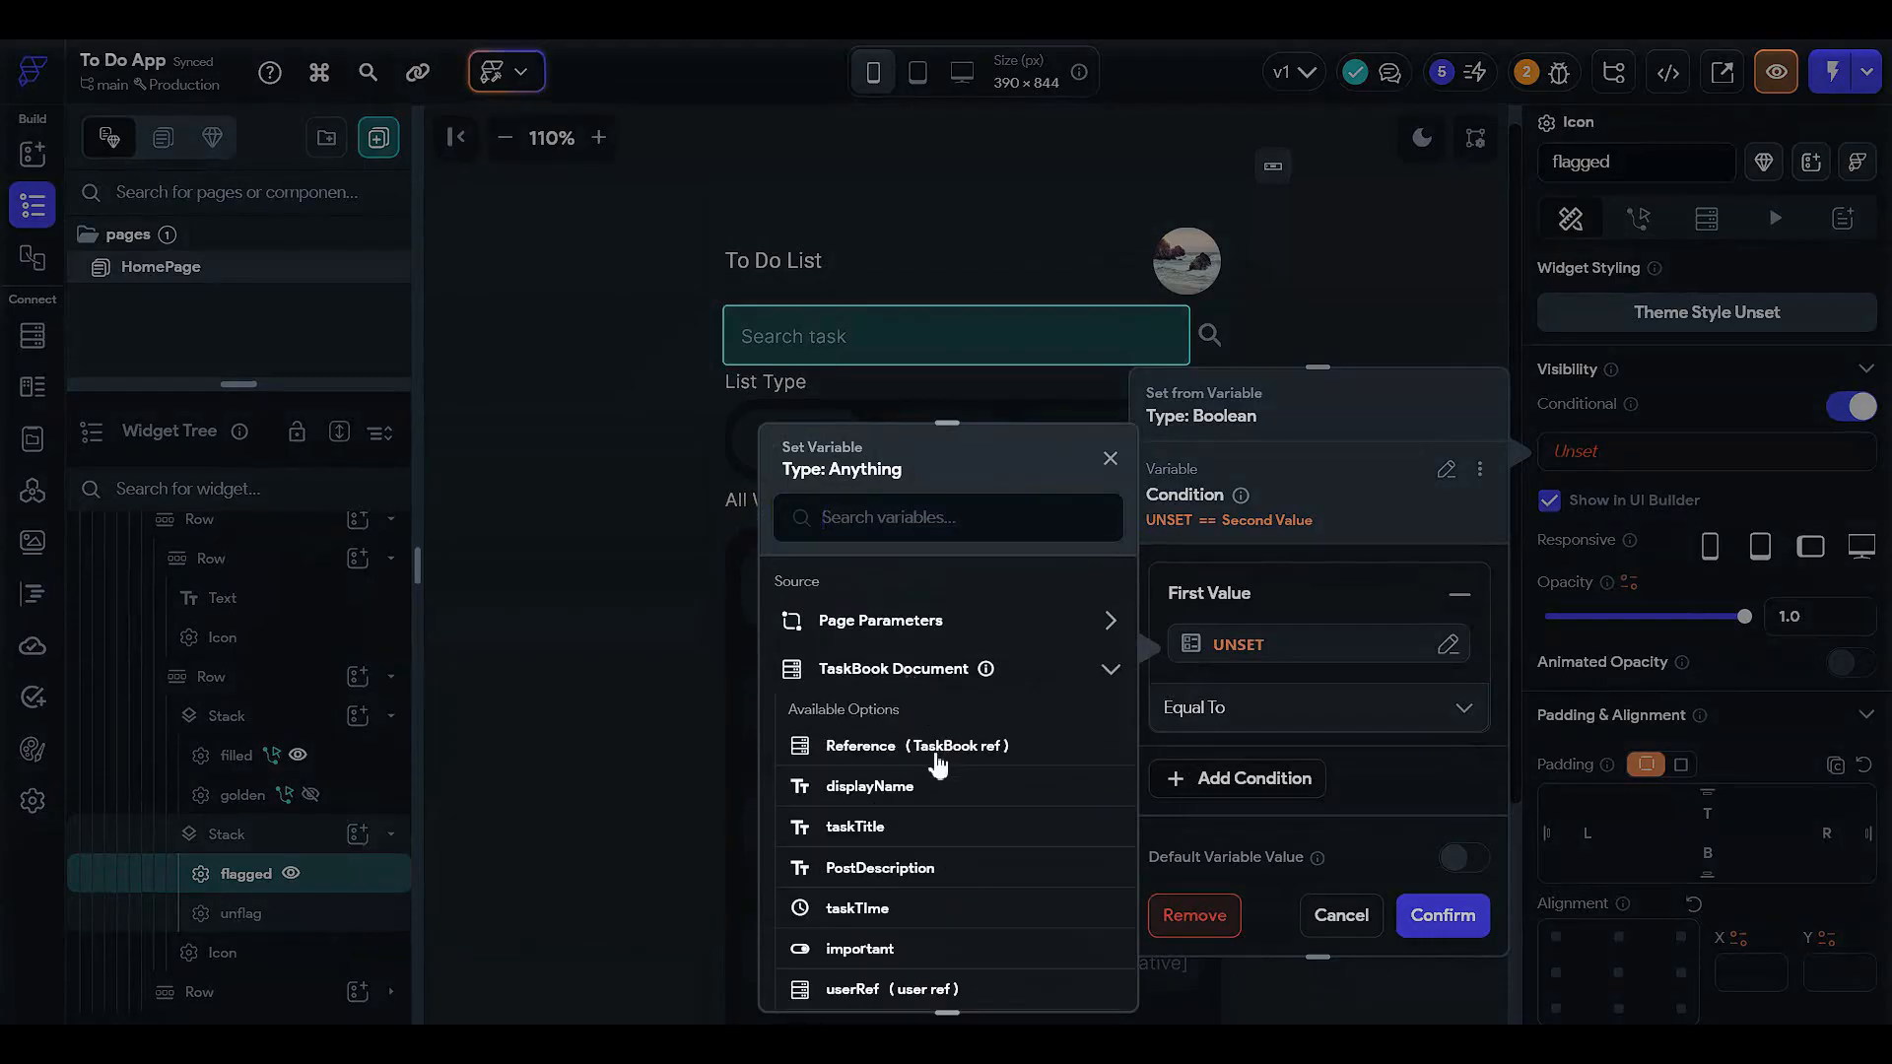
scroll(936, 763, down, 2)
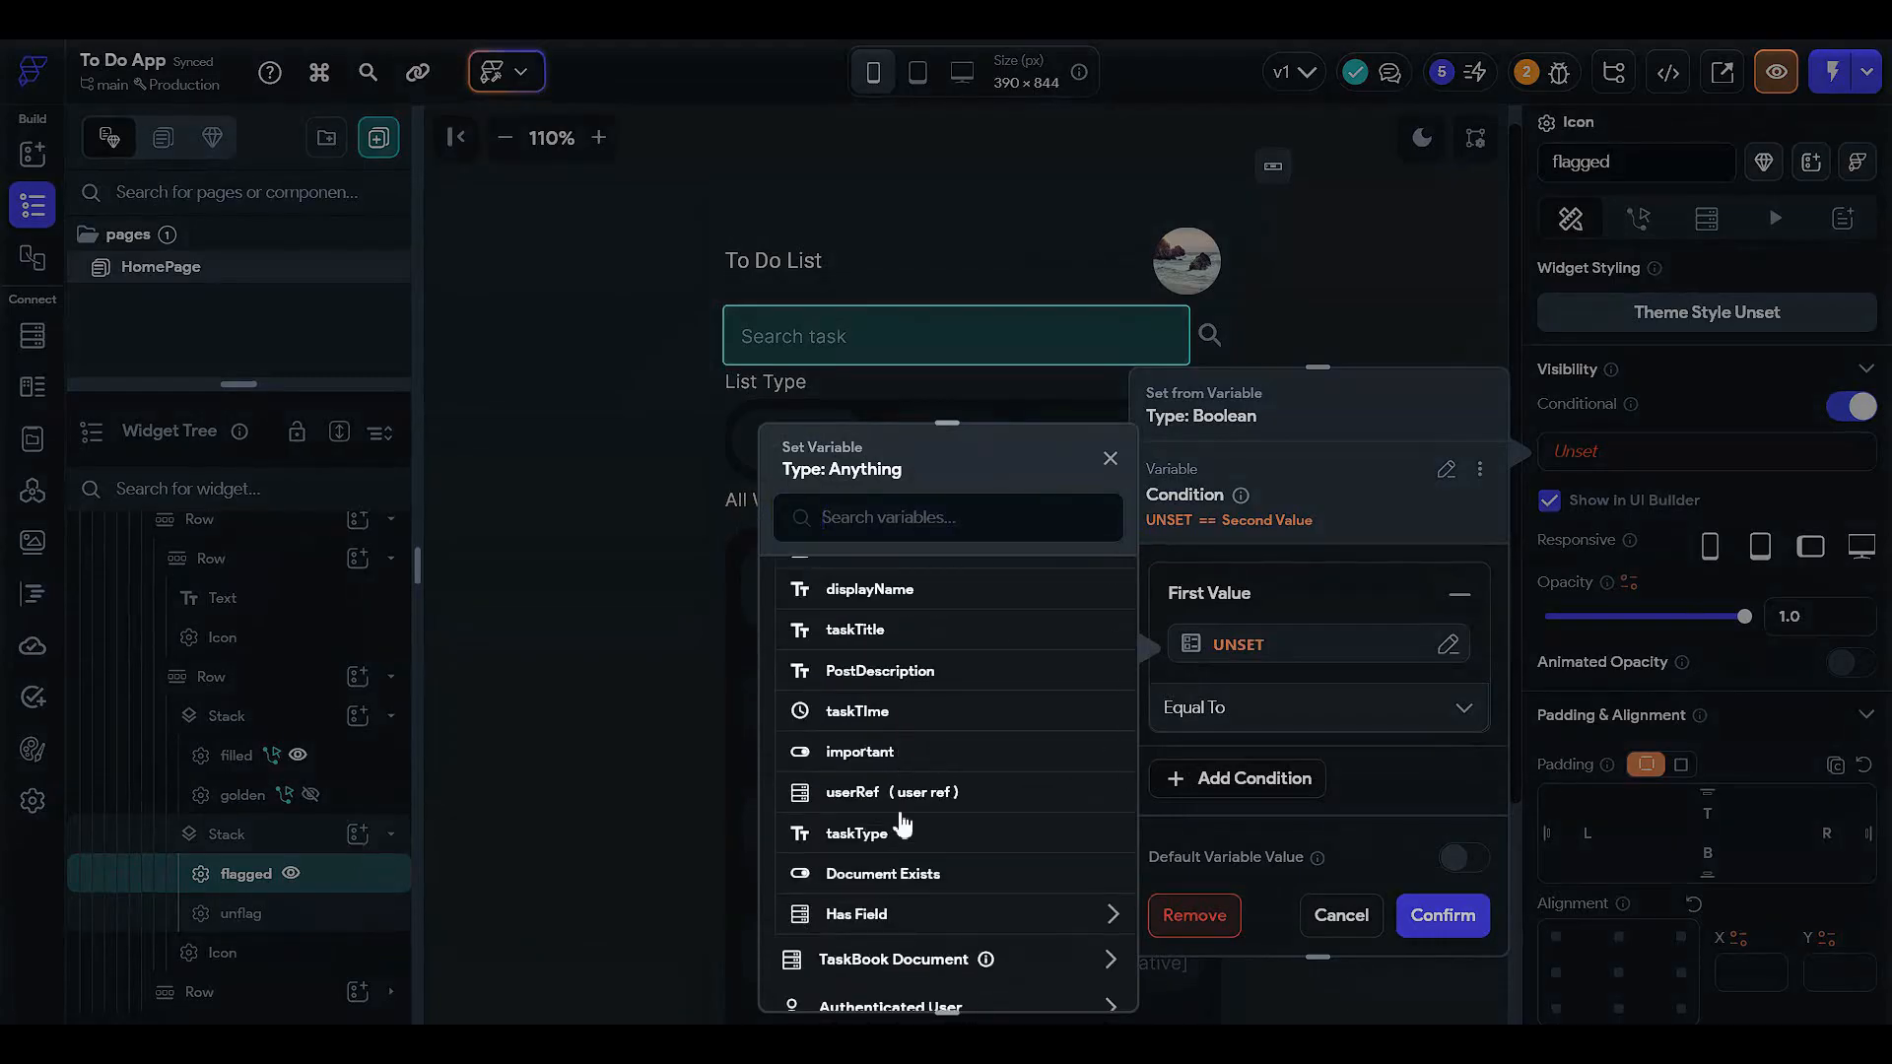
click(1202, 808)
click(1341, 915)
- In Firestore, add a new Boolean field named 'flagged' to the TaskBook collection
click(33, 335)
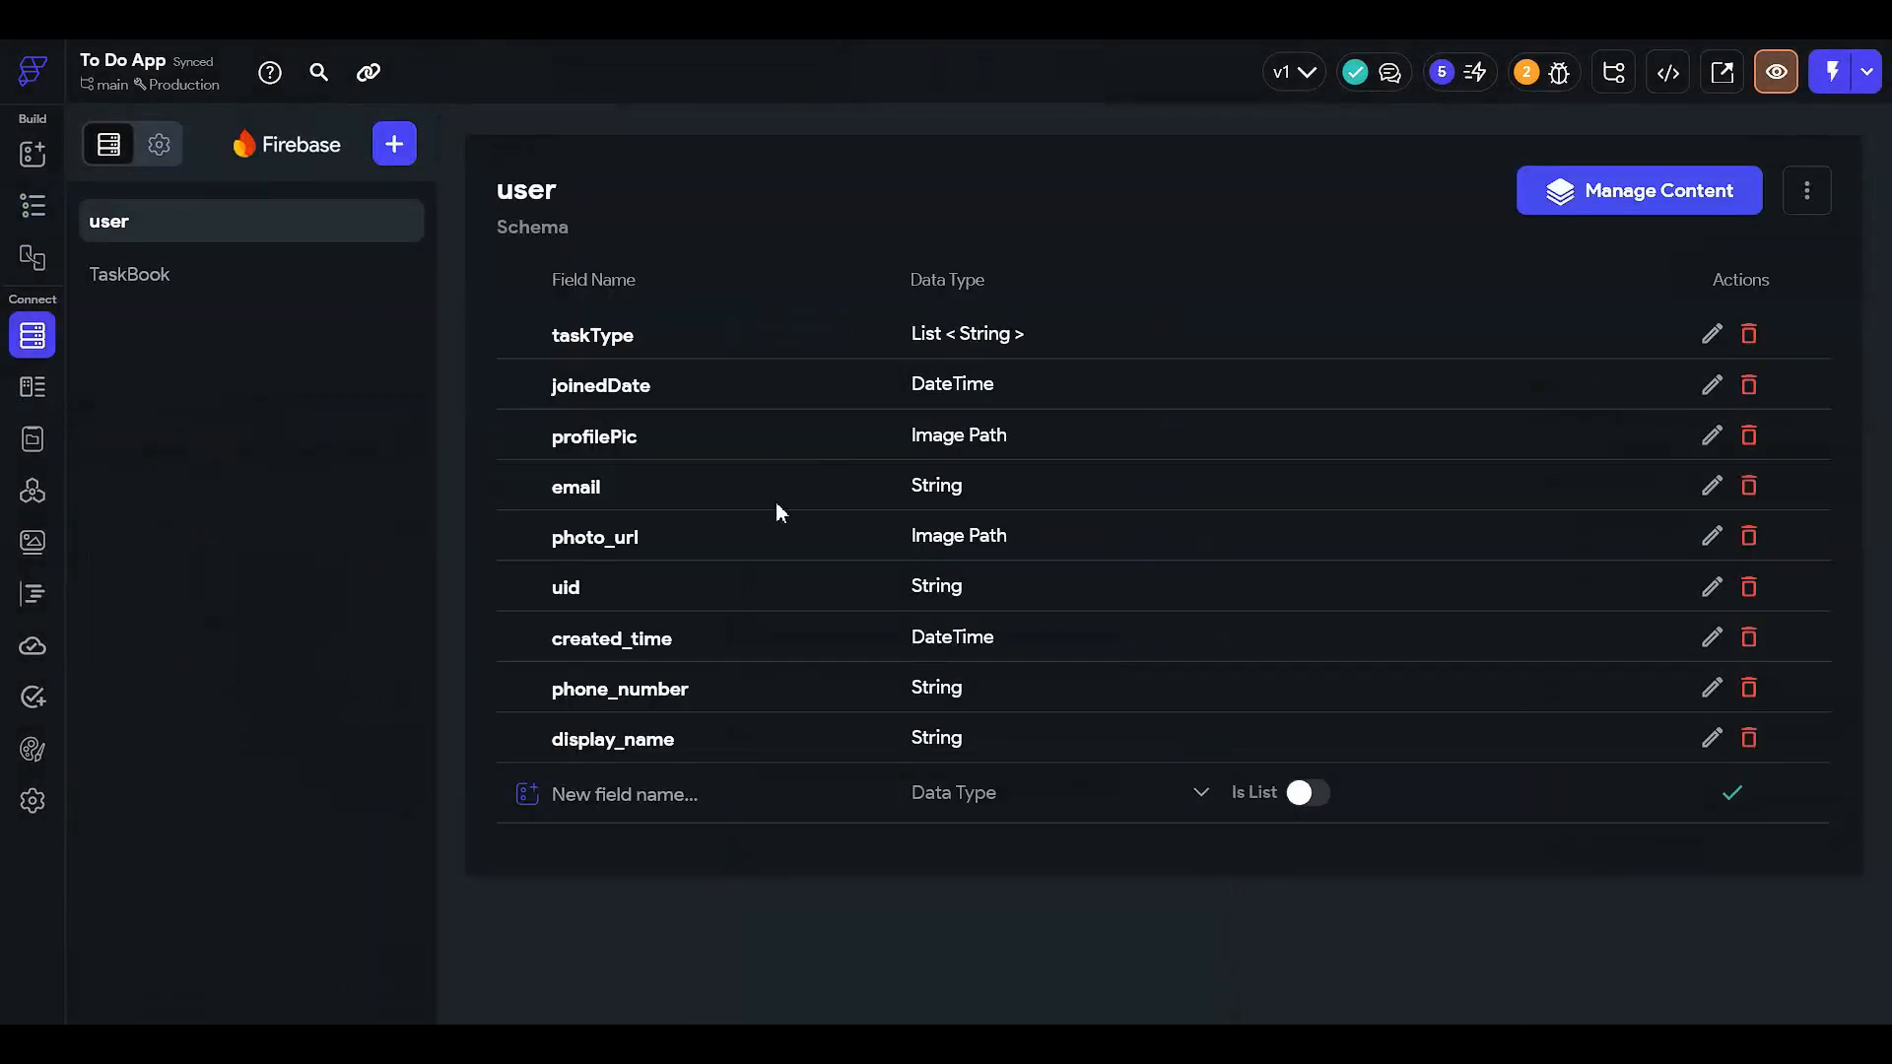
click(303, 274)
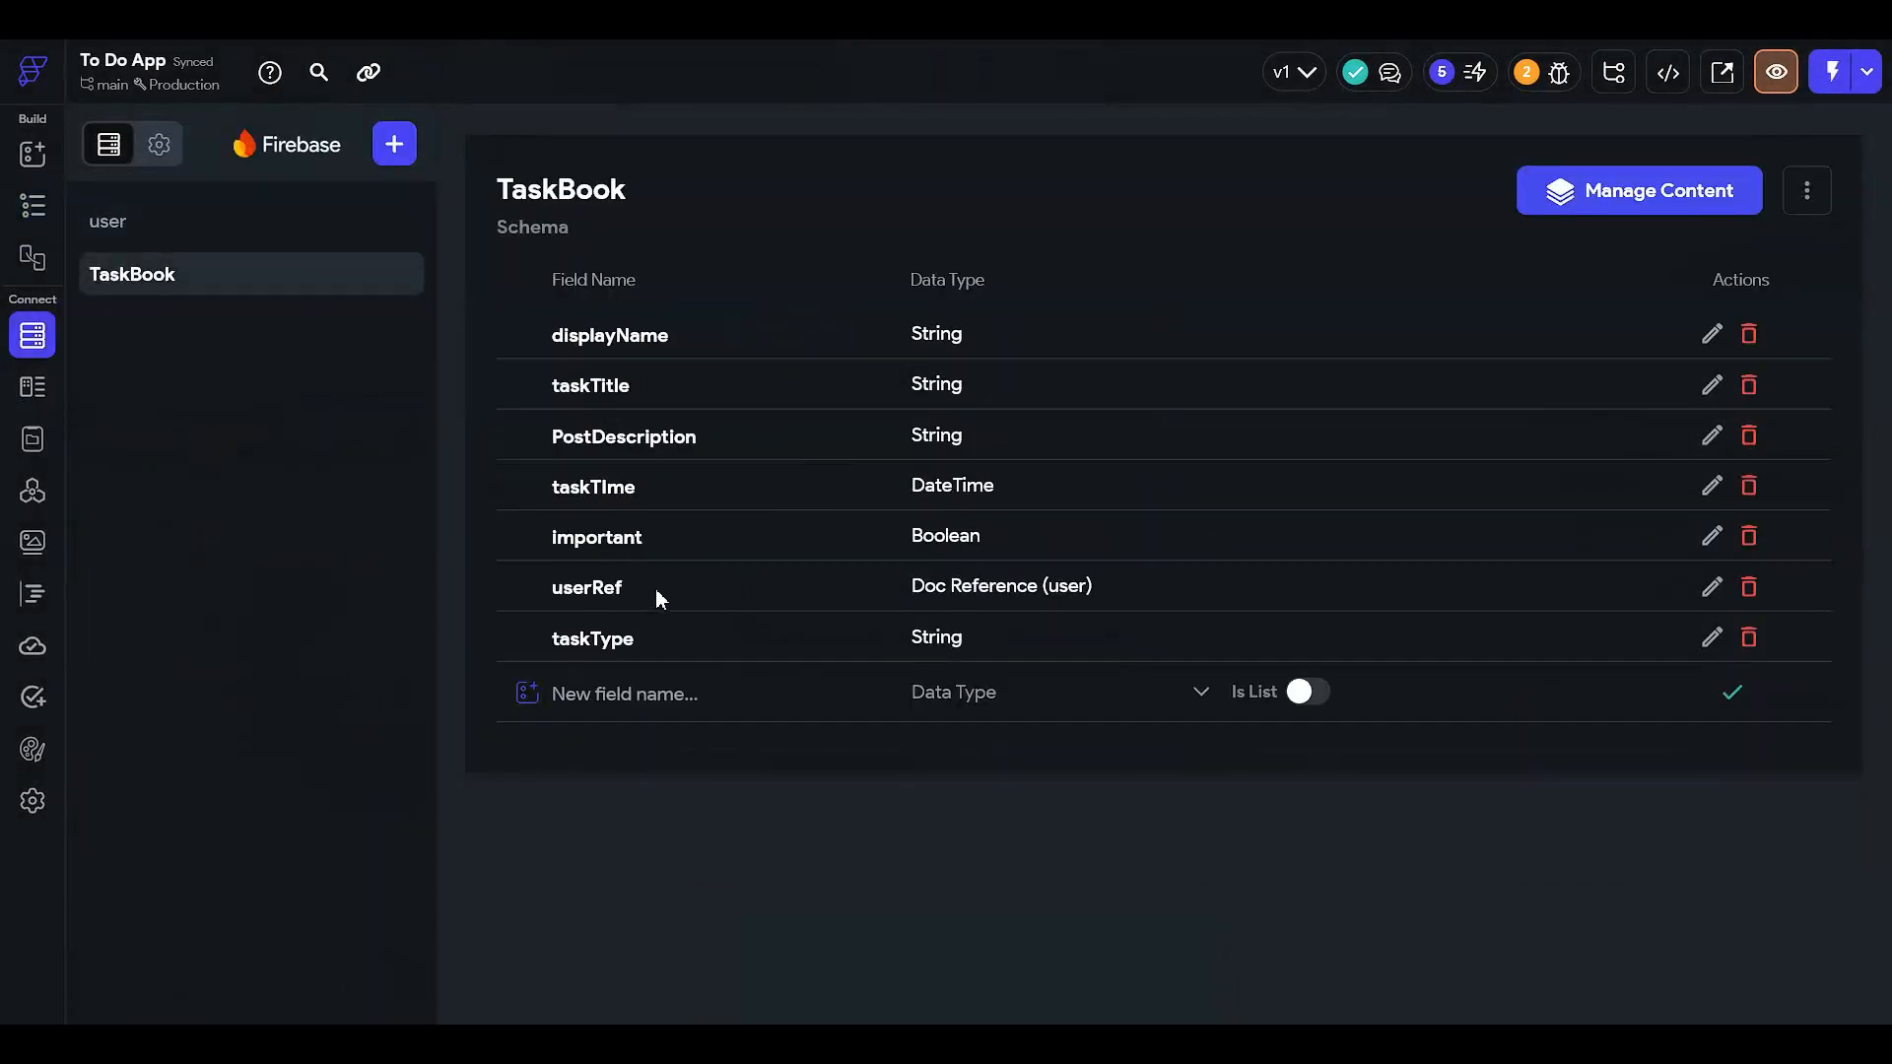
click(673, 690)
text(flagged)
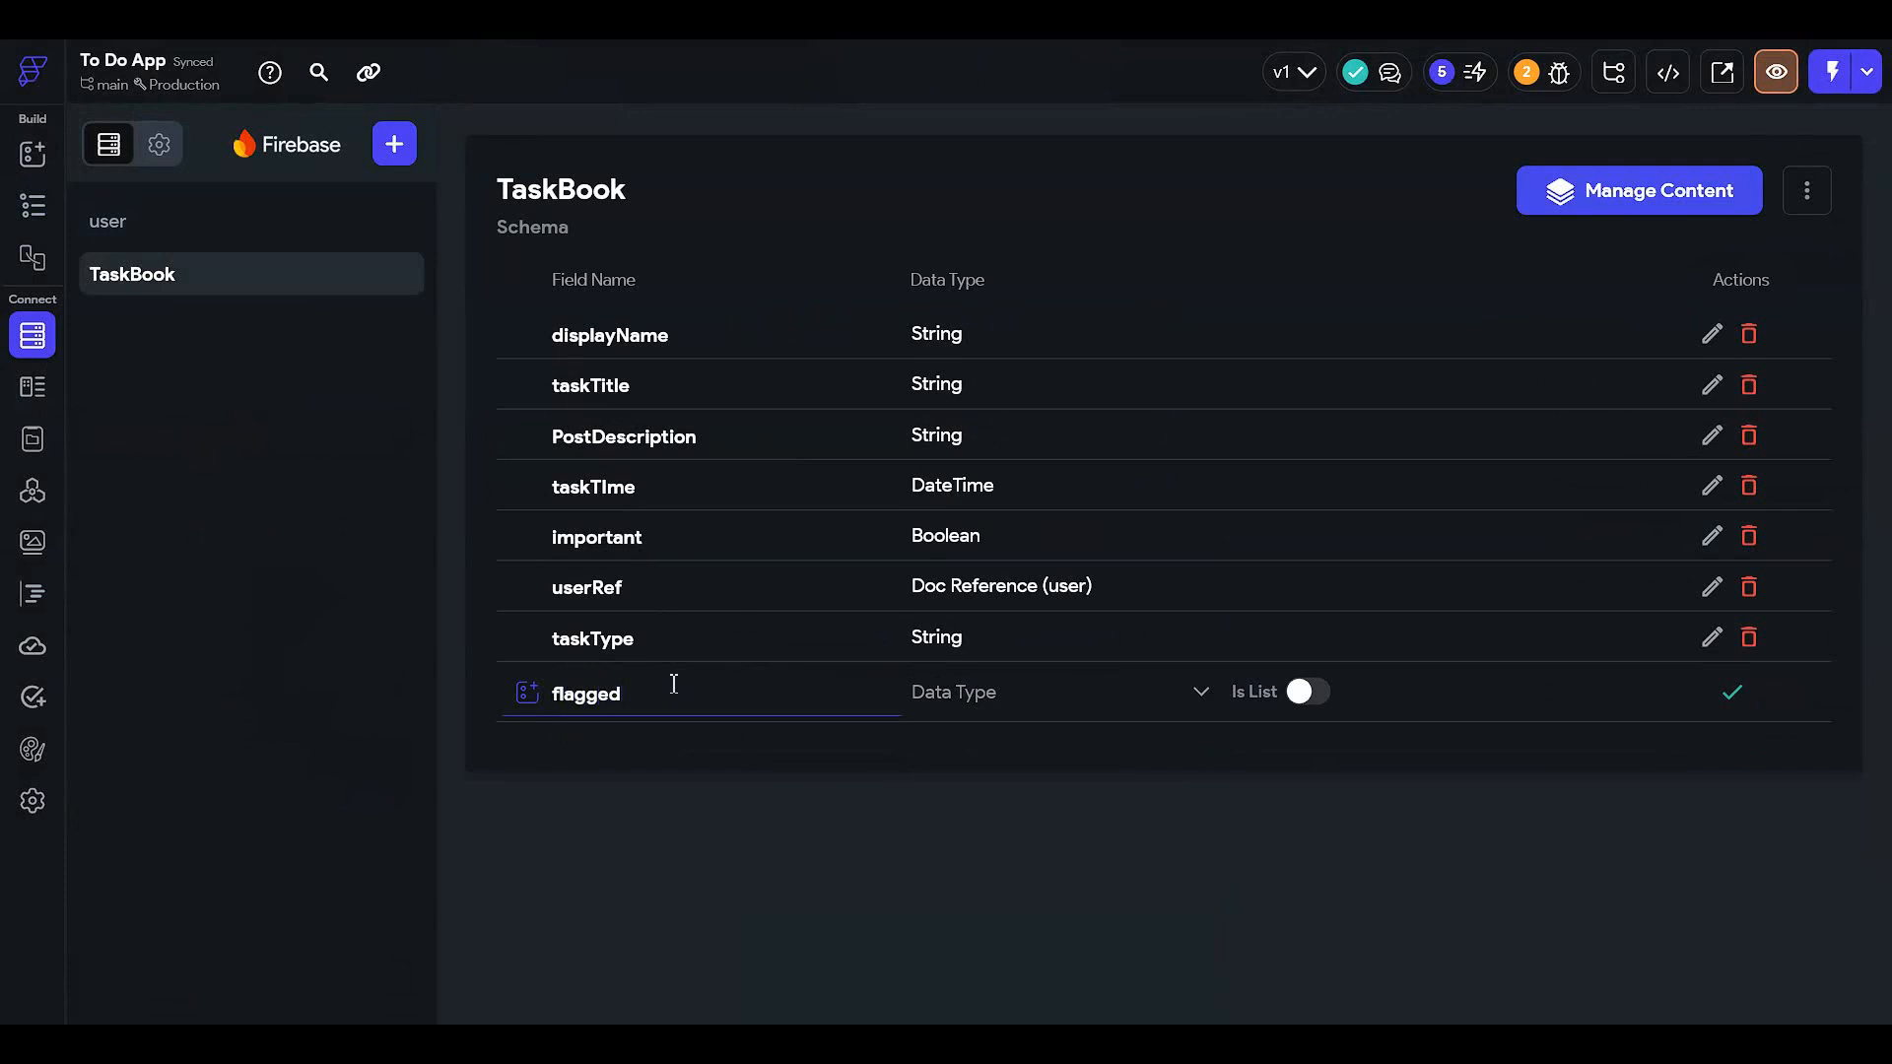
click(975, 694)
click(1032, 399)
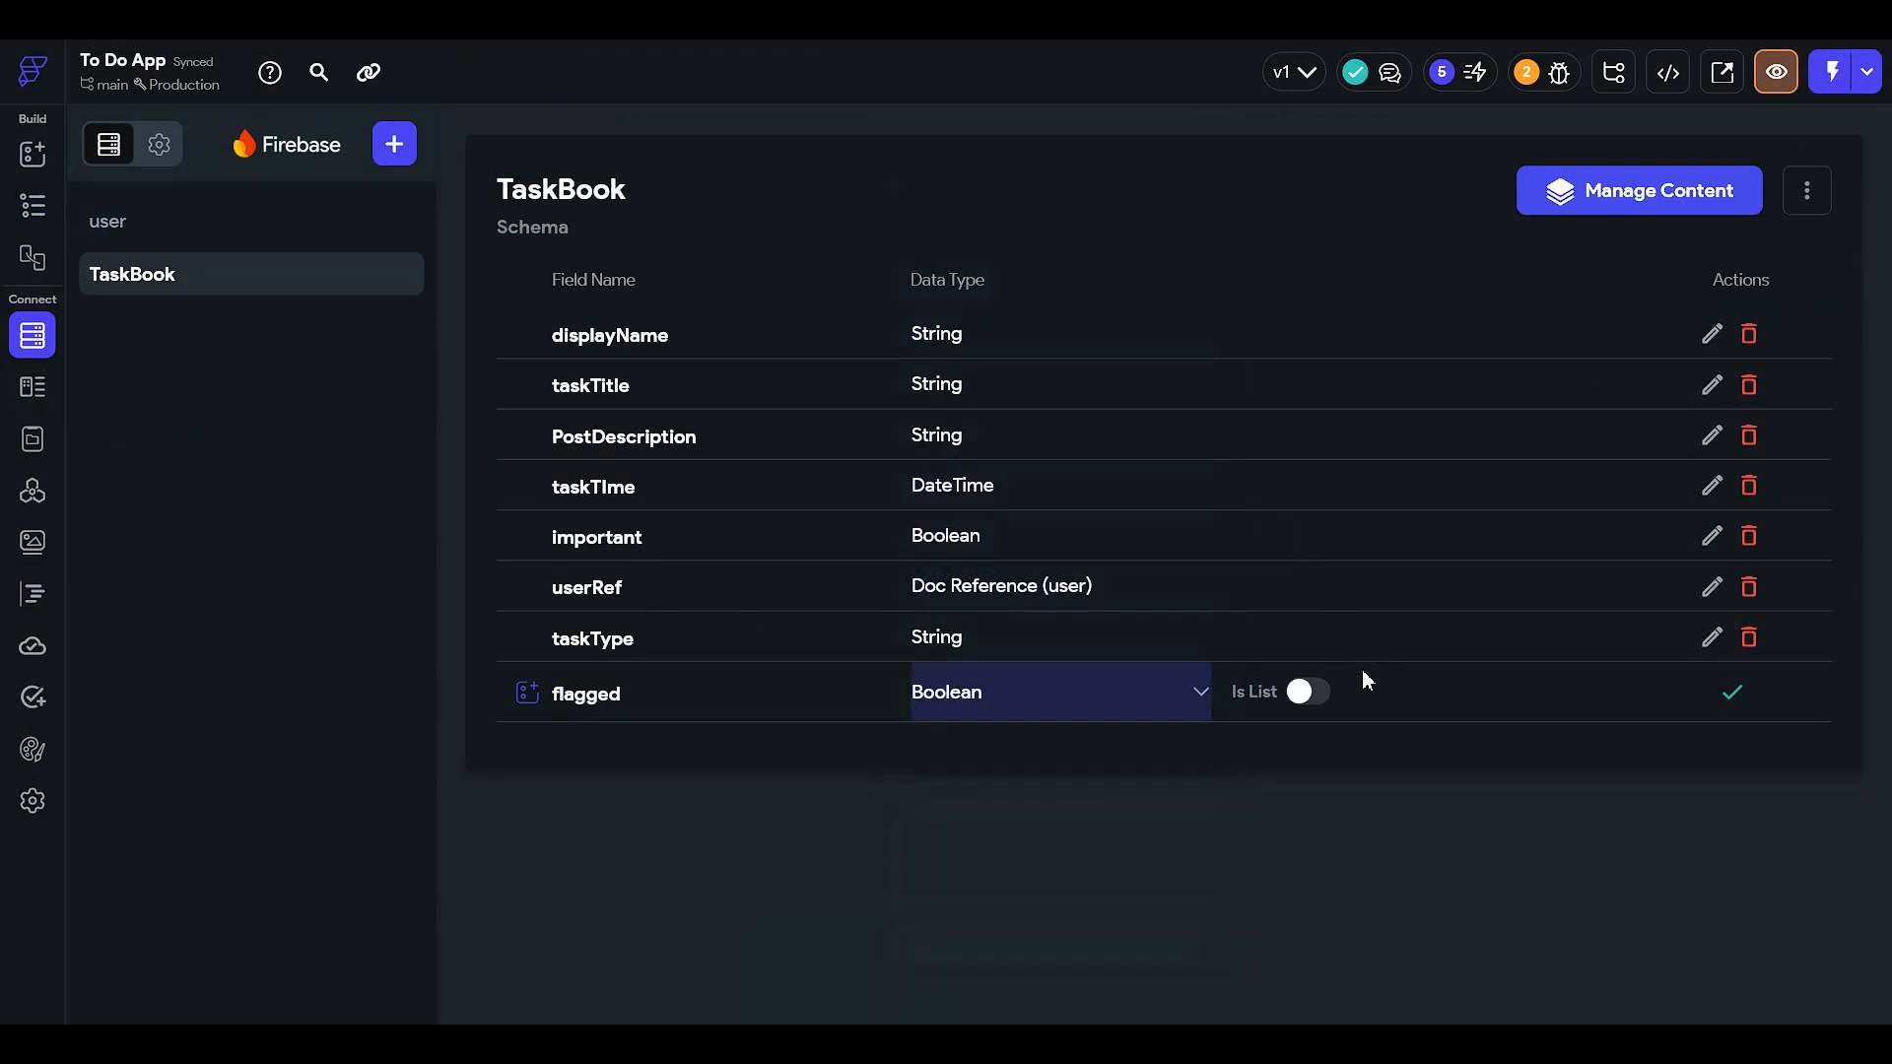
click(1732, 692)
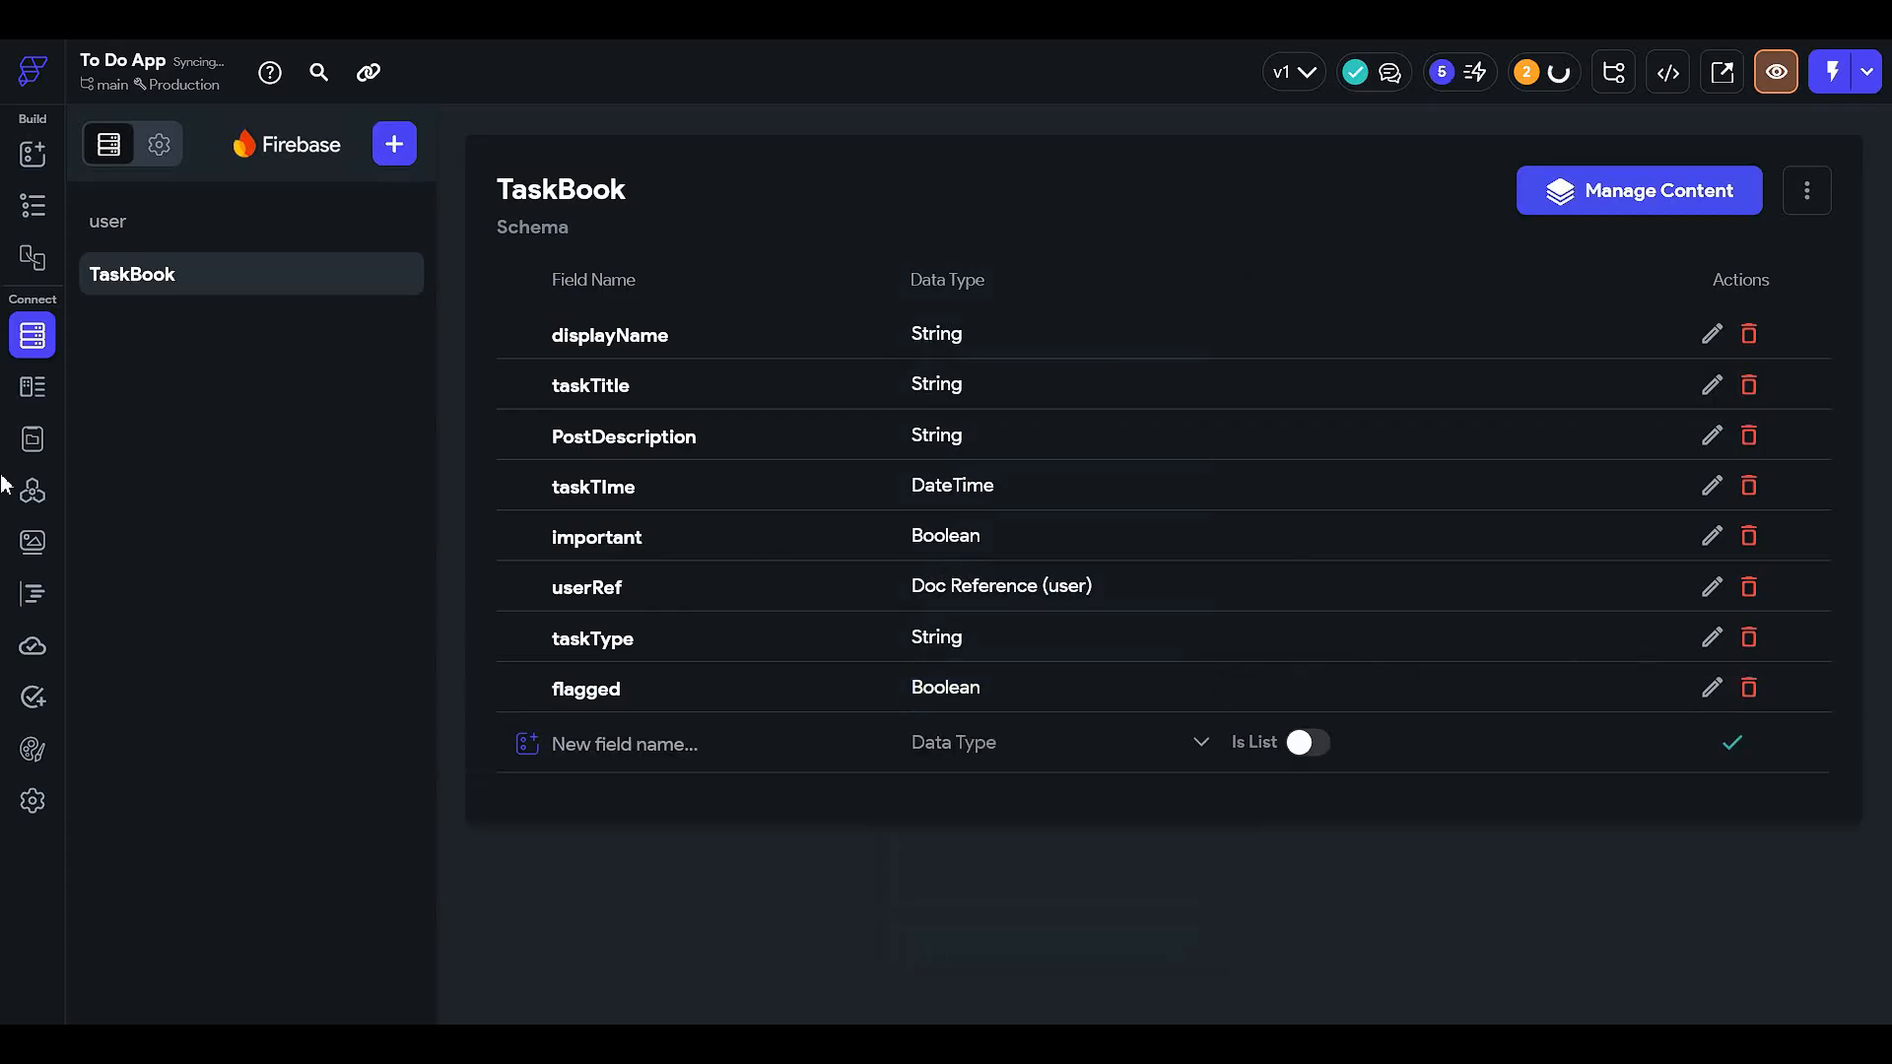
click(32, 205)
- Reselect the flagged icon and toggle its conditional visibility off and back on
click(1598, 448)
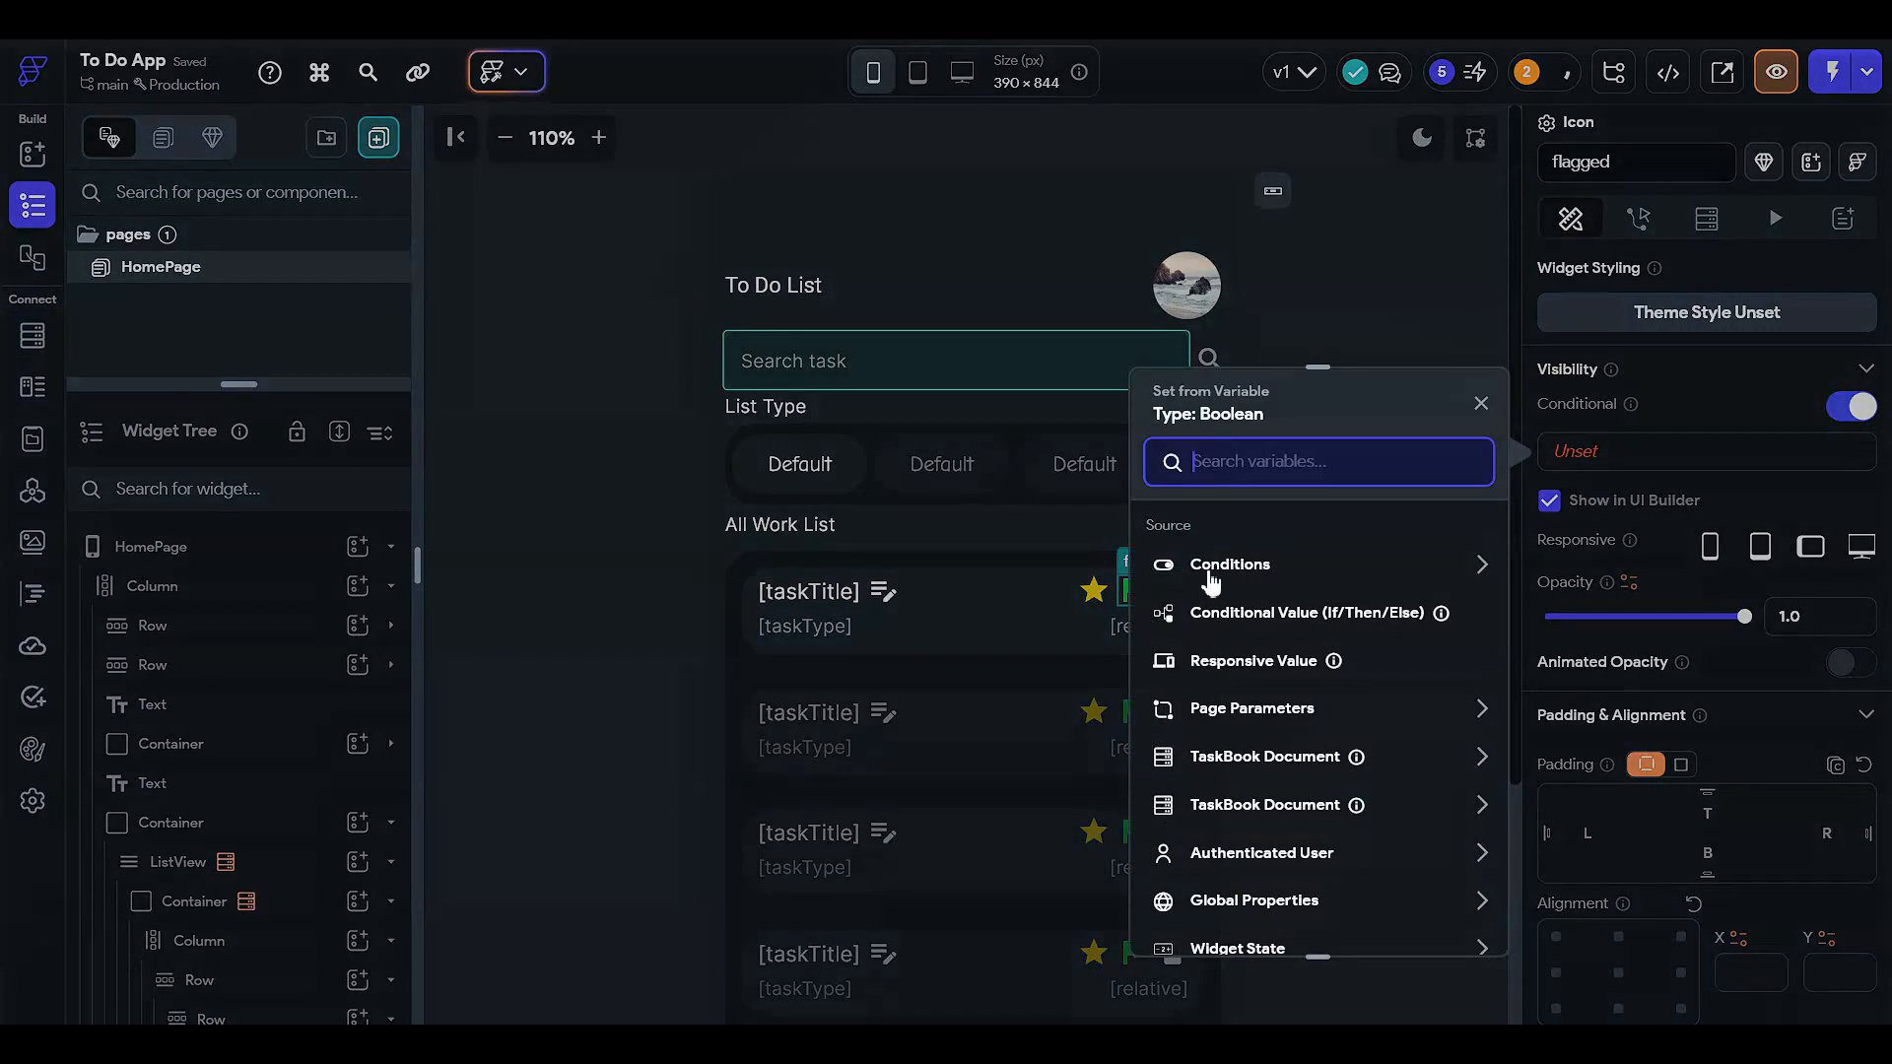
click(1213, 642)
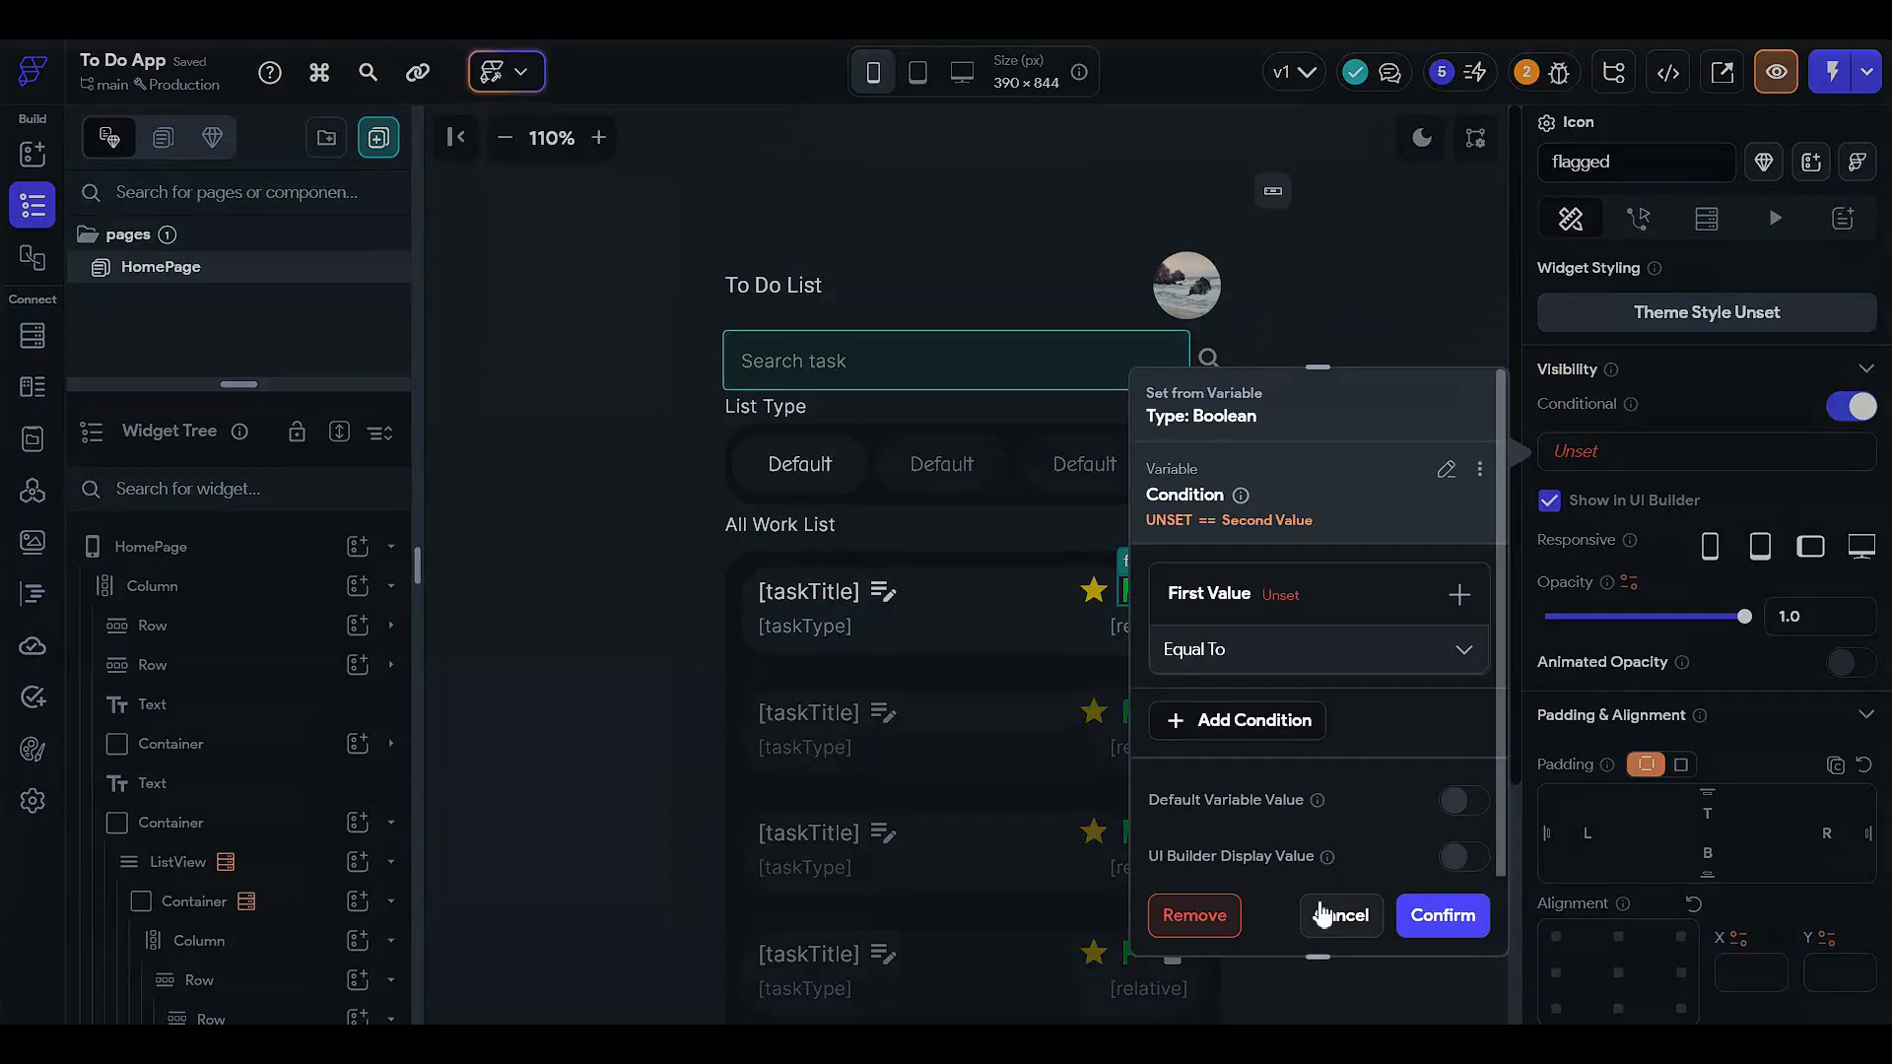
click(1330, 906)
click(1422, 495)
click(1133, 589)
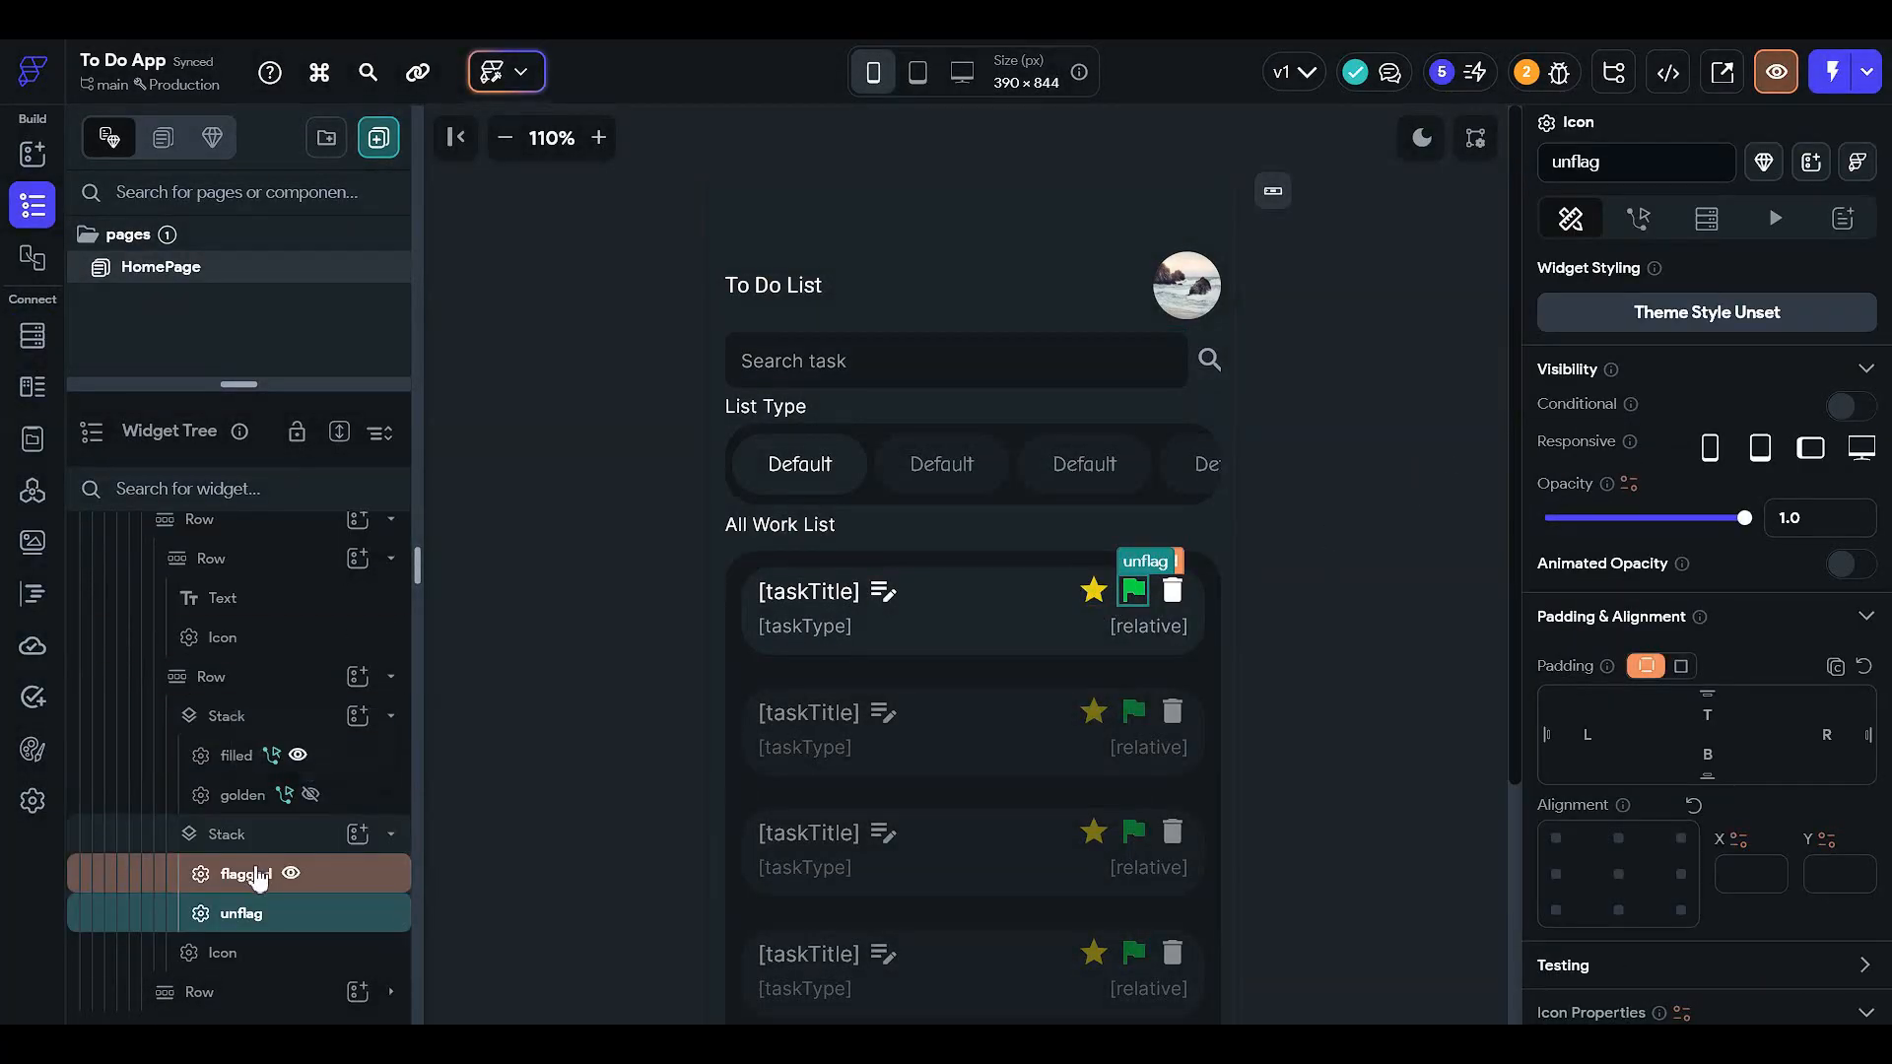
click(179, 877)
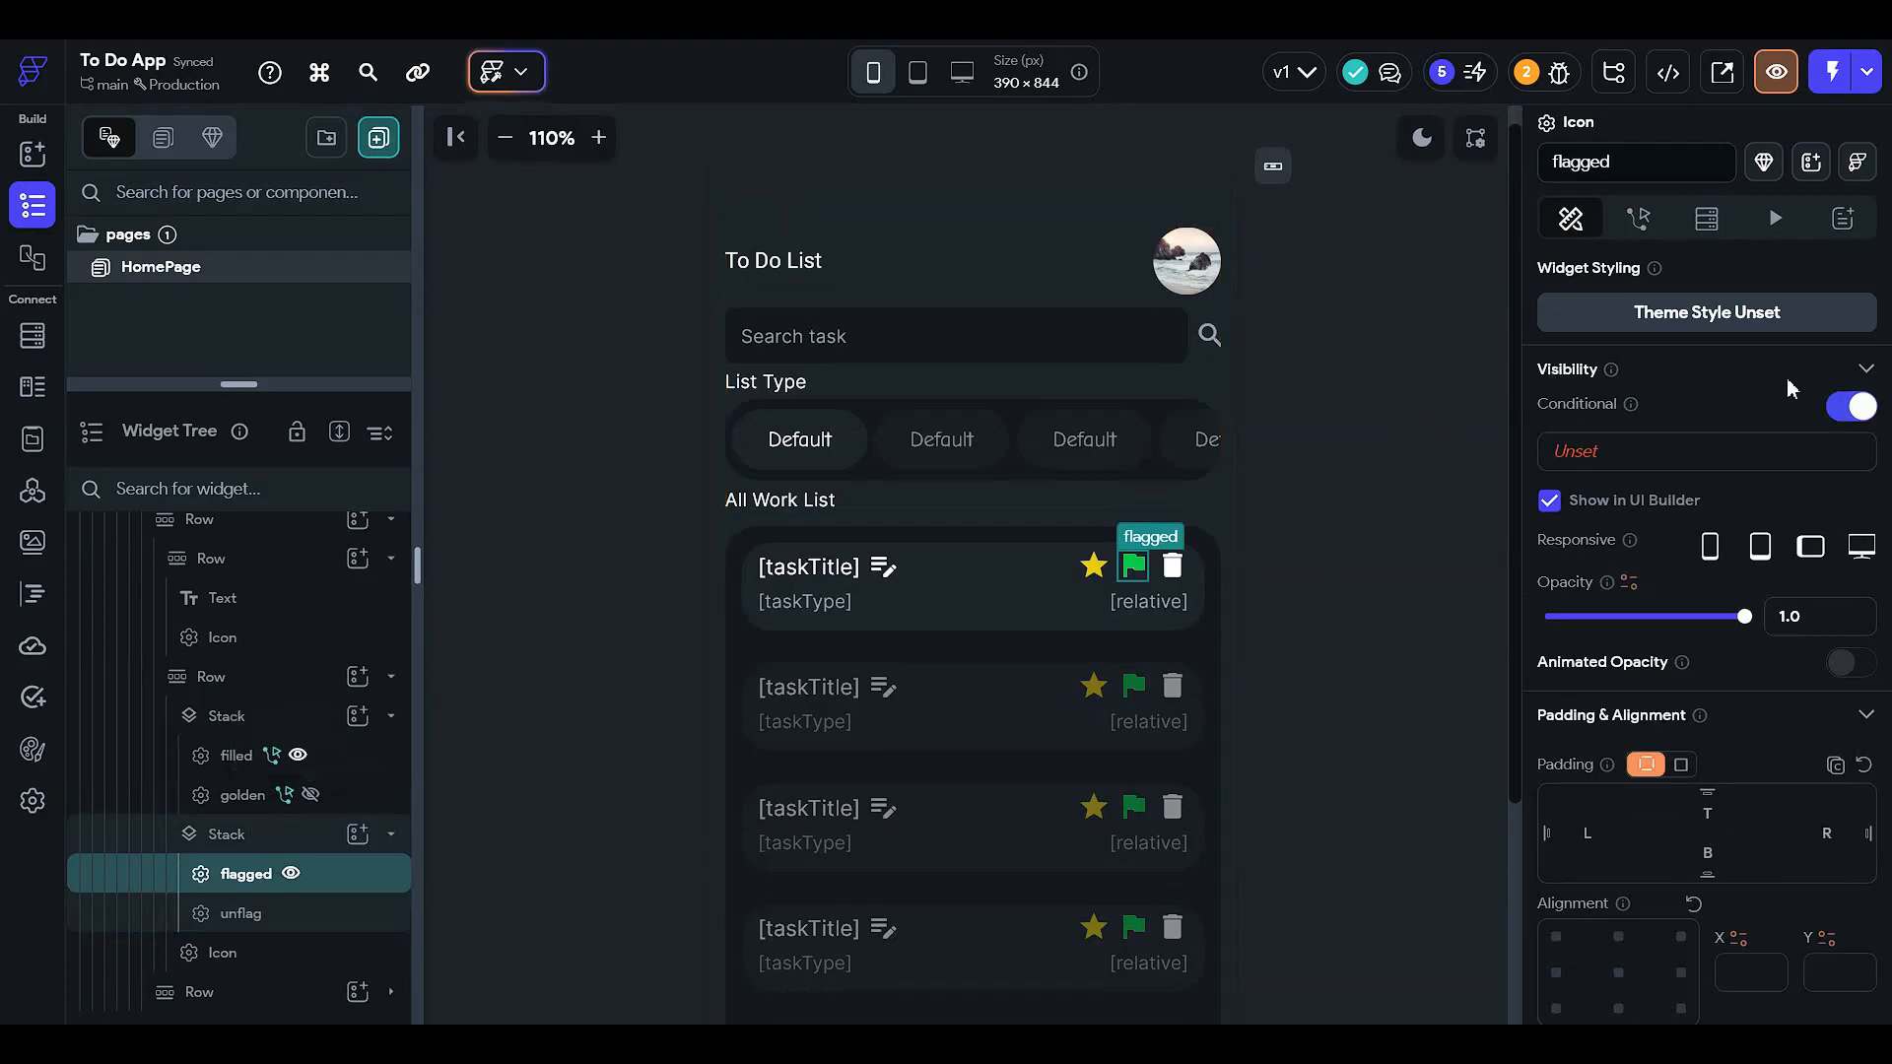
click(1850, 406)
click(1850, 406)
- Give the flagged icon a Single Condition: TaskBook Document flagged equals True
click(1706, 445)
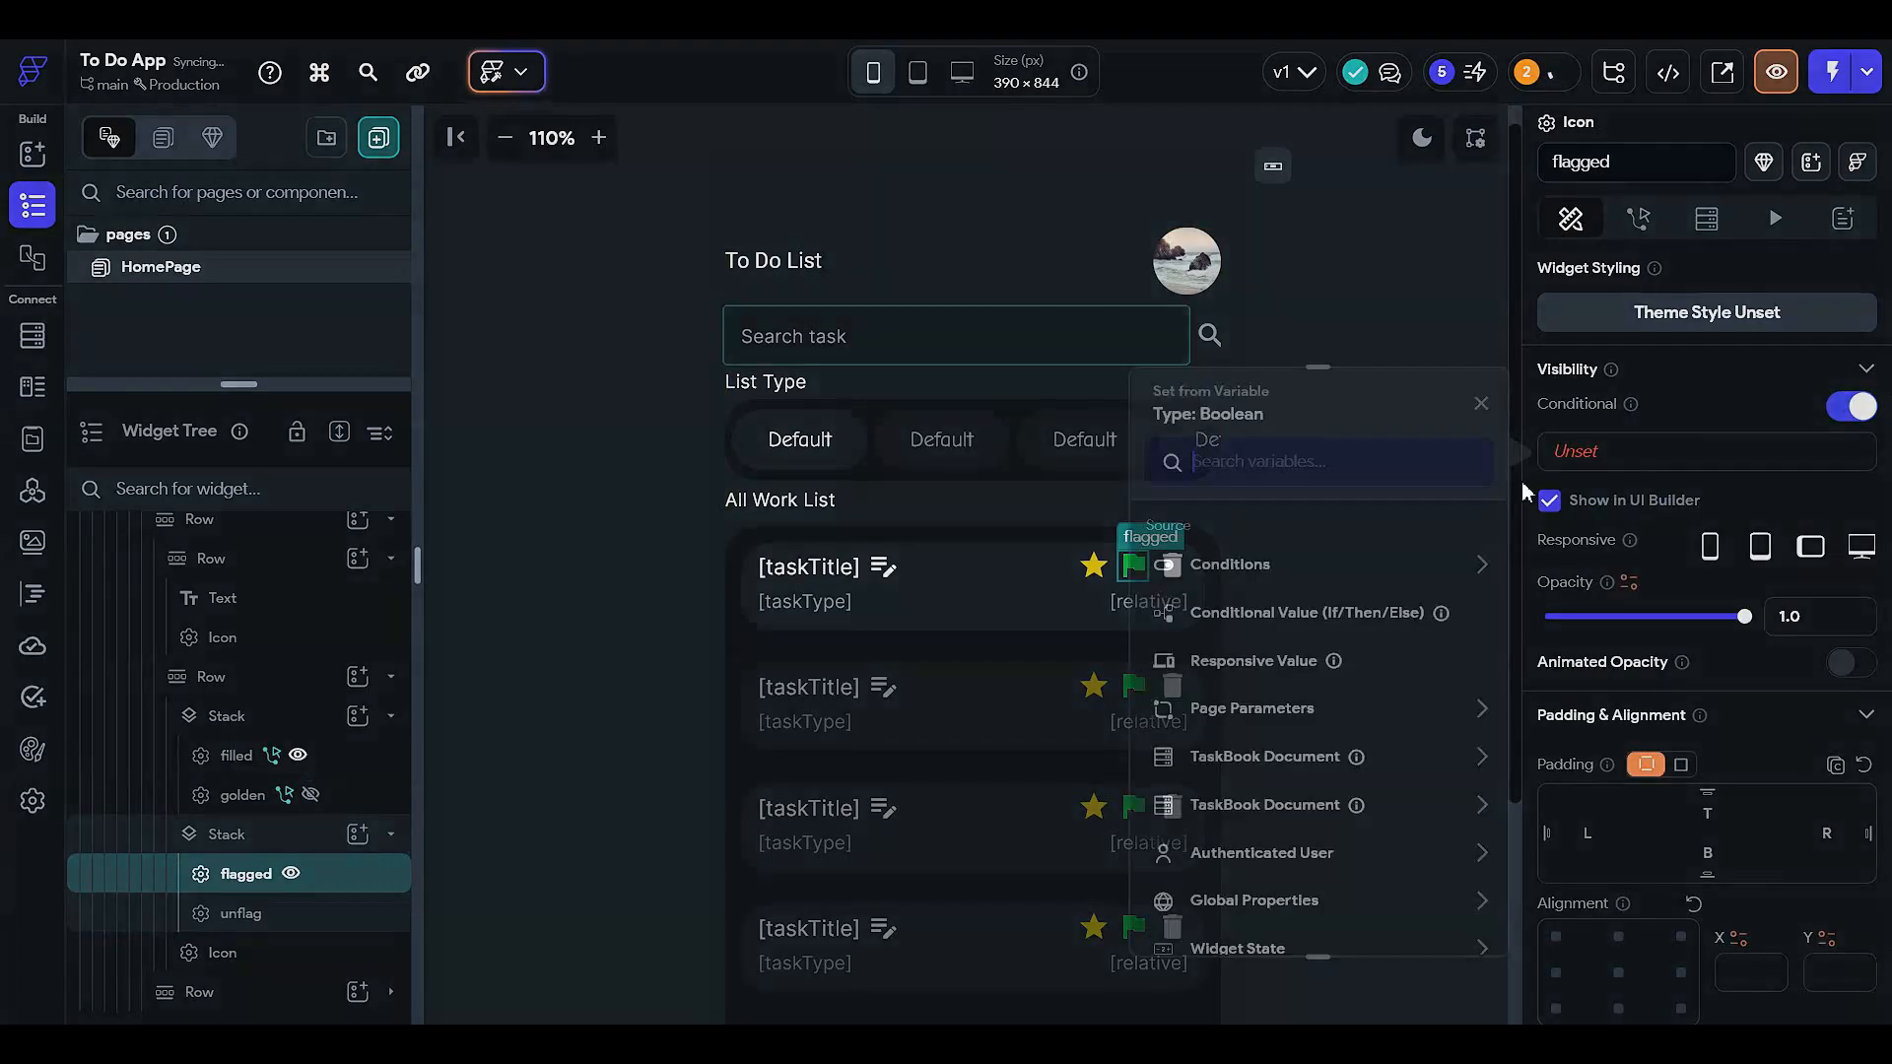
click(1244, 570)
click(1227, 638)
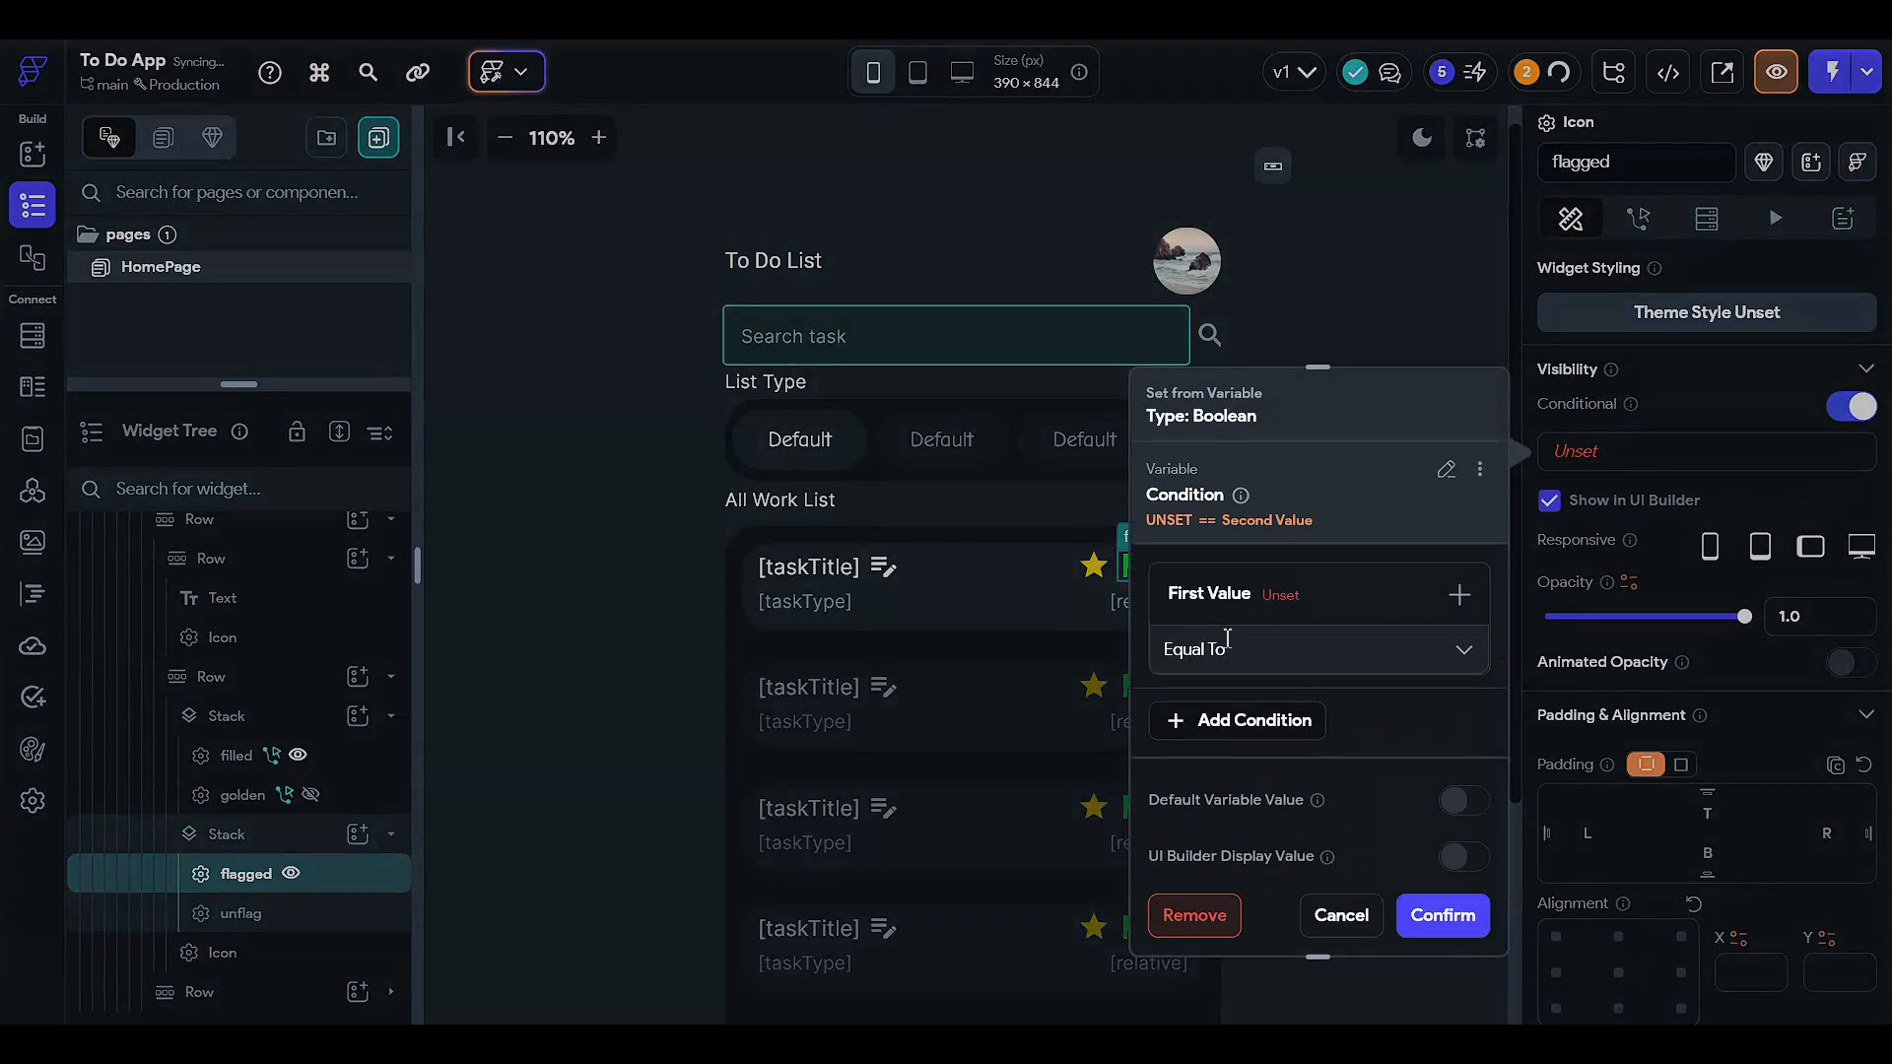
click(1265, 628)
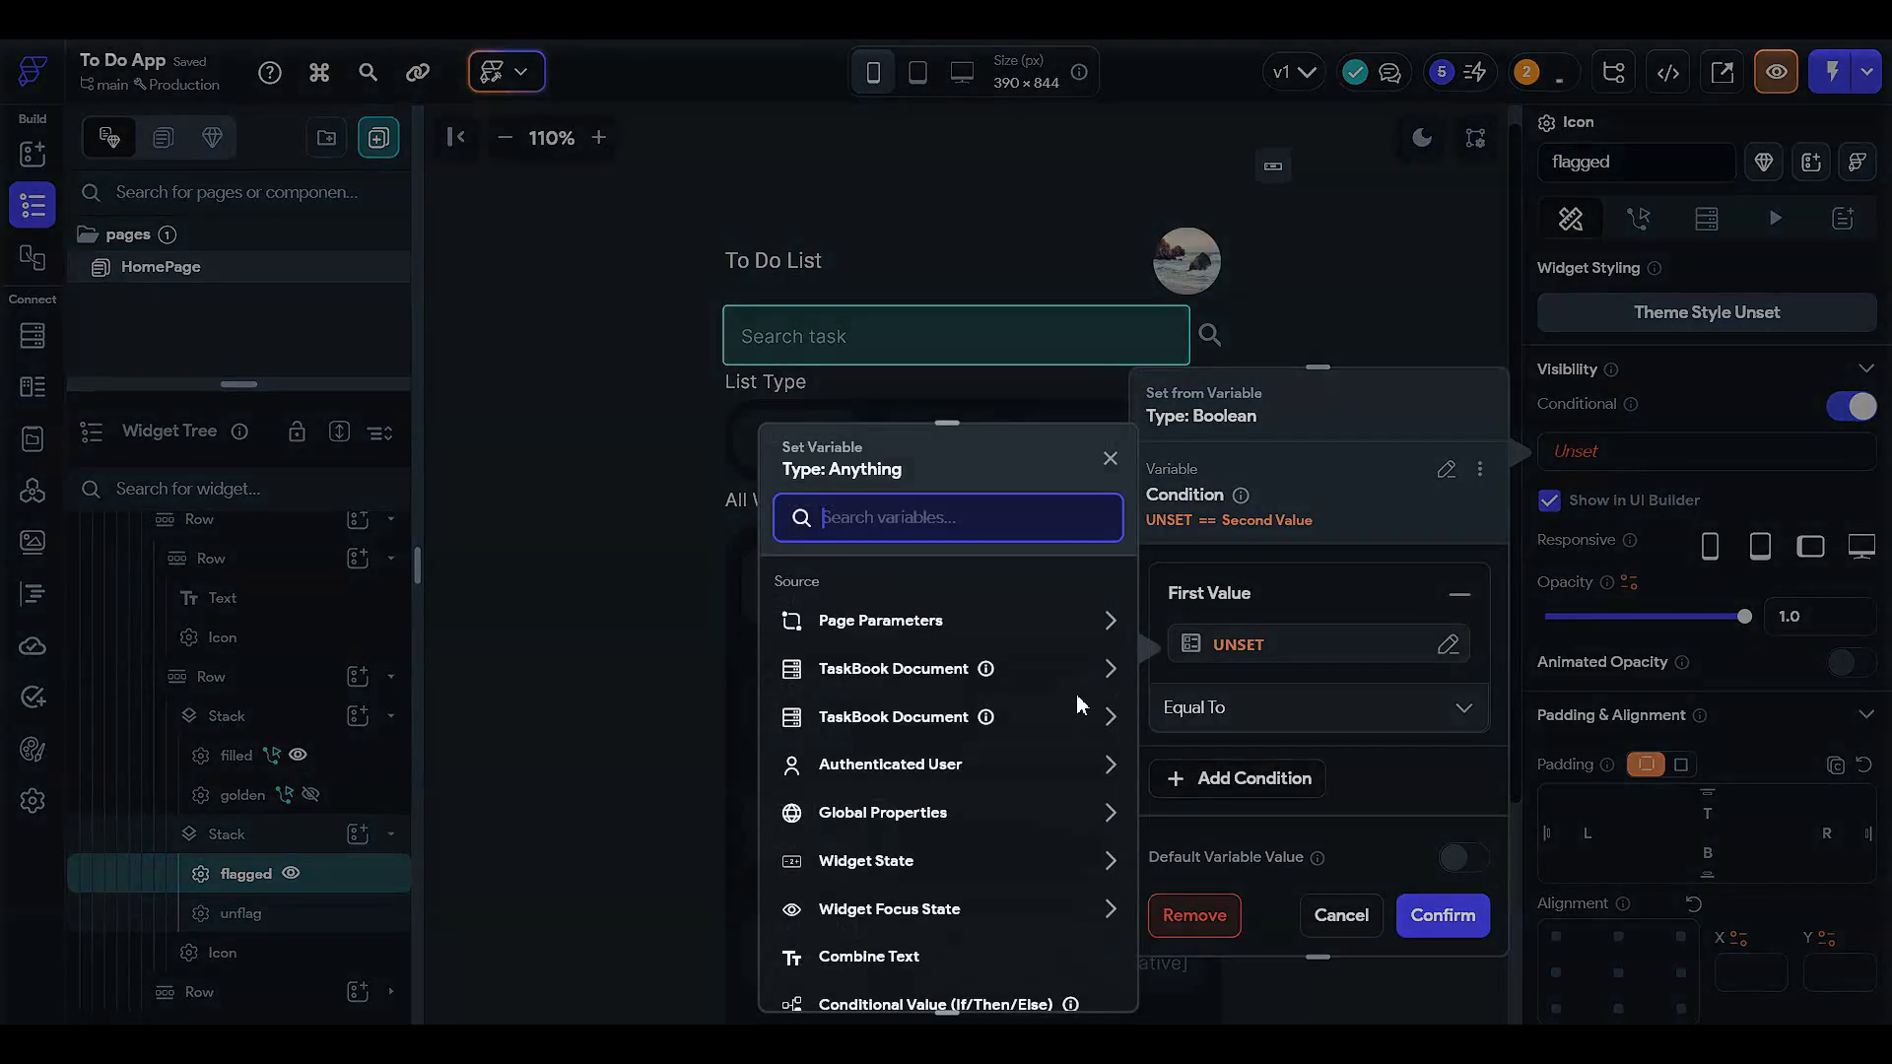
click(914, 669)
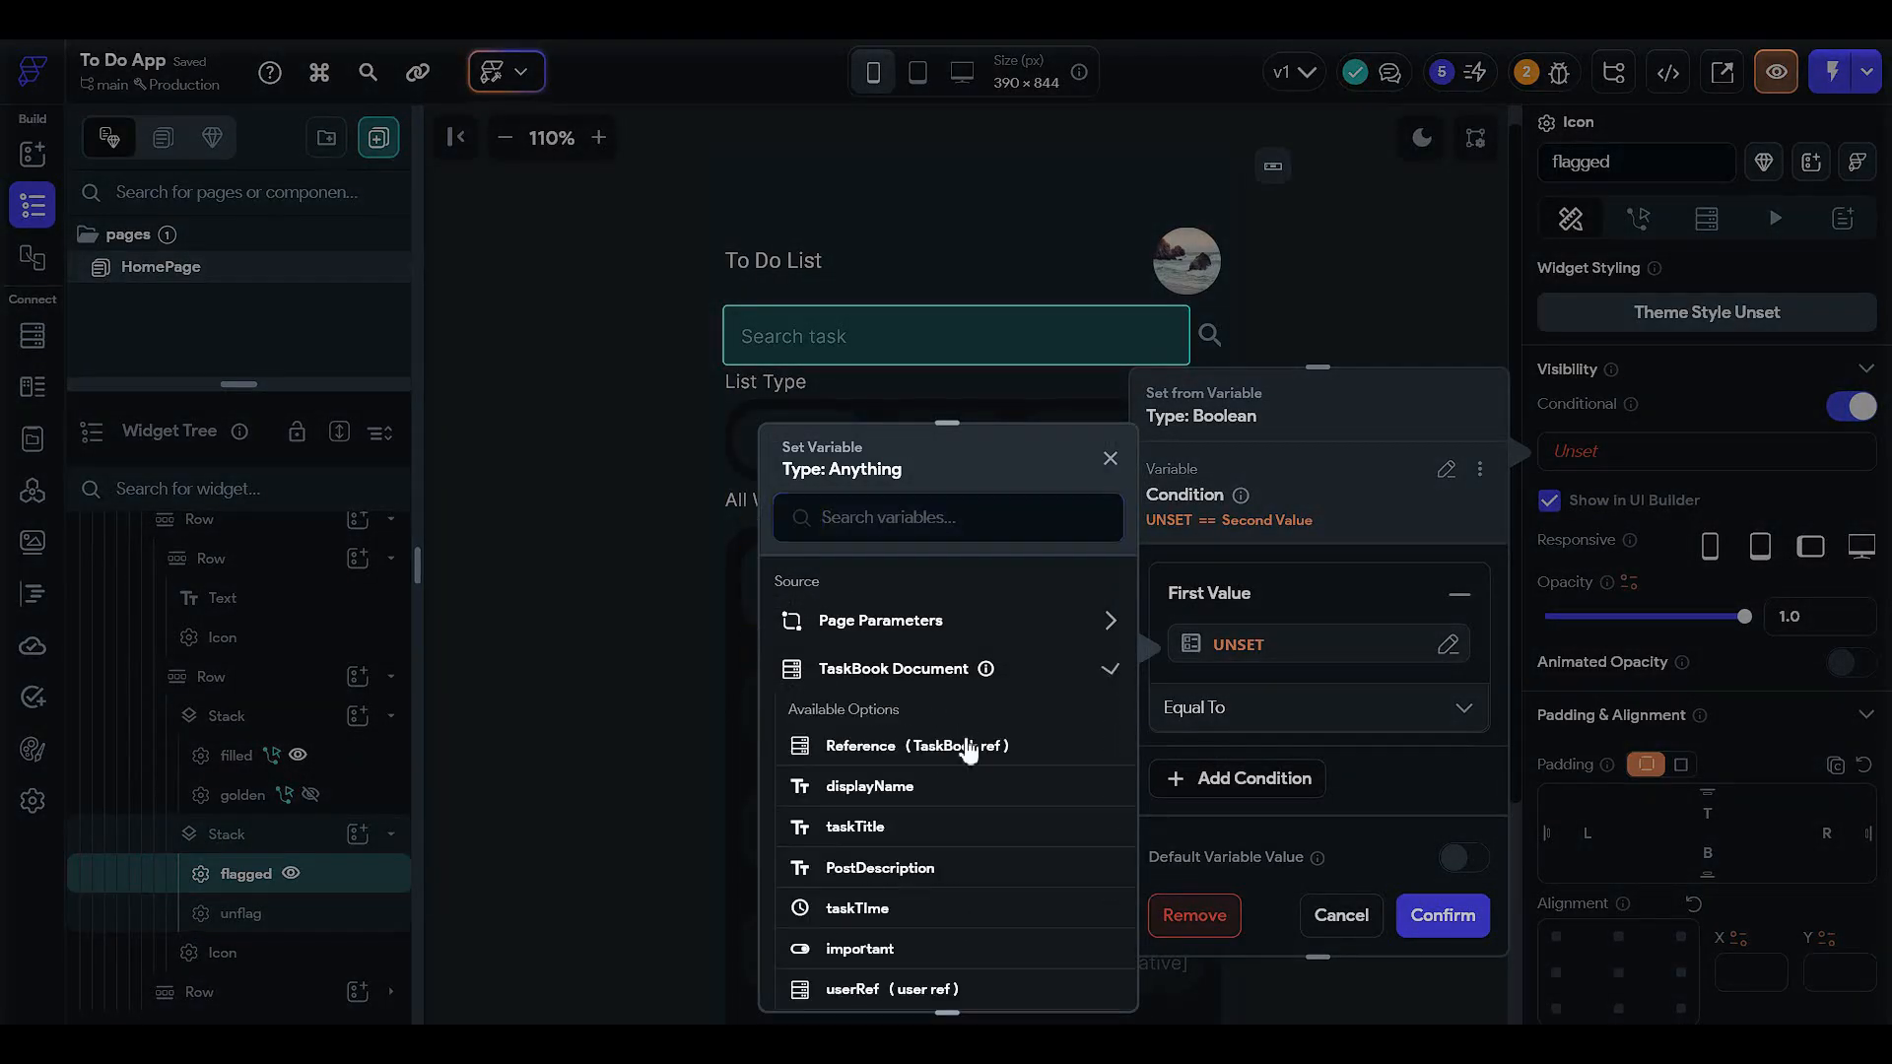
scroll(910, 823, down, 2)
click(876, 874)
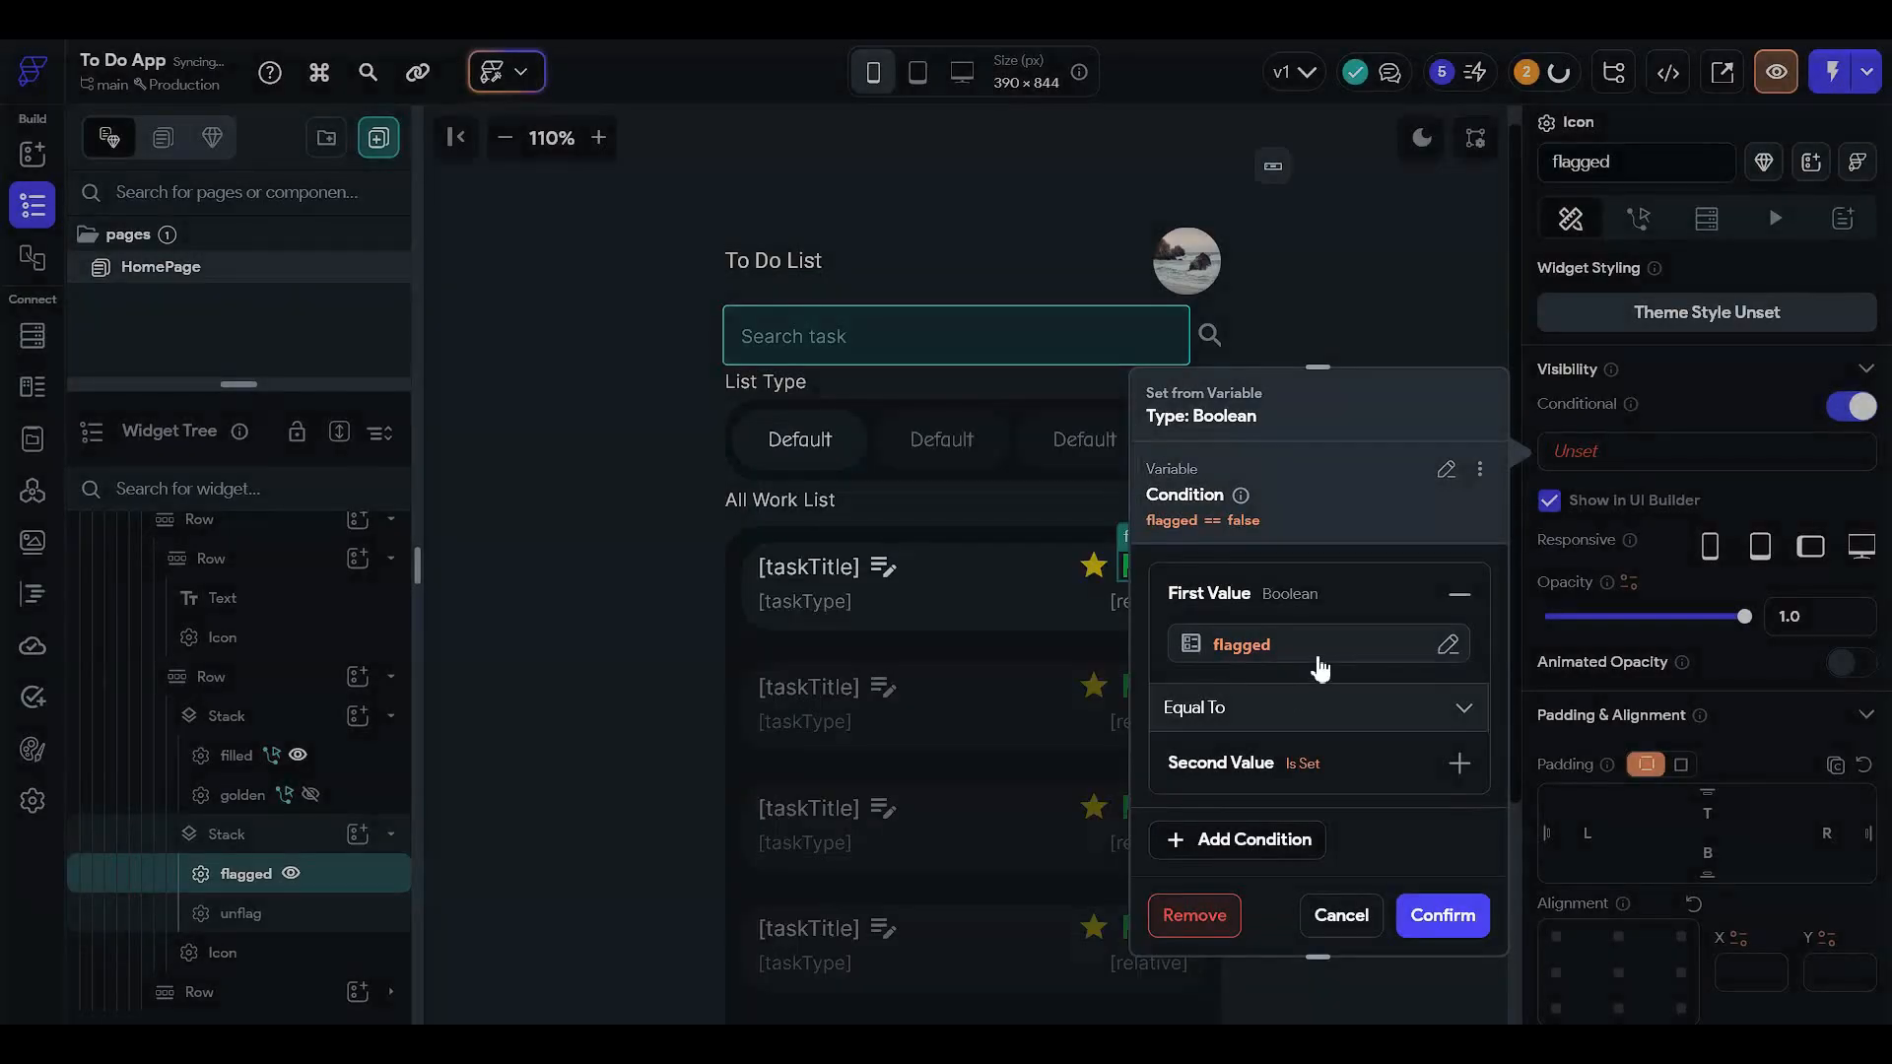
click(1269, 775)
click(1245, 832)
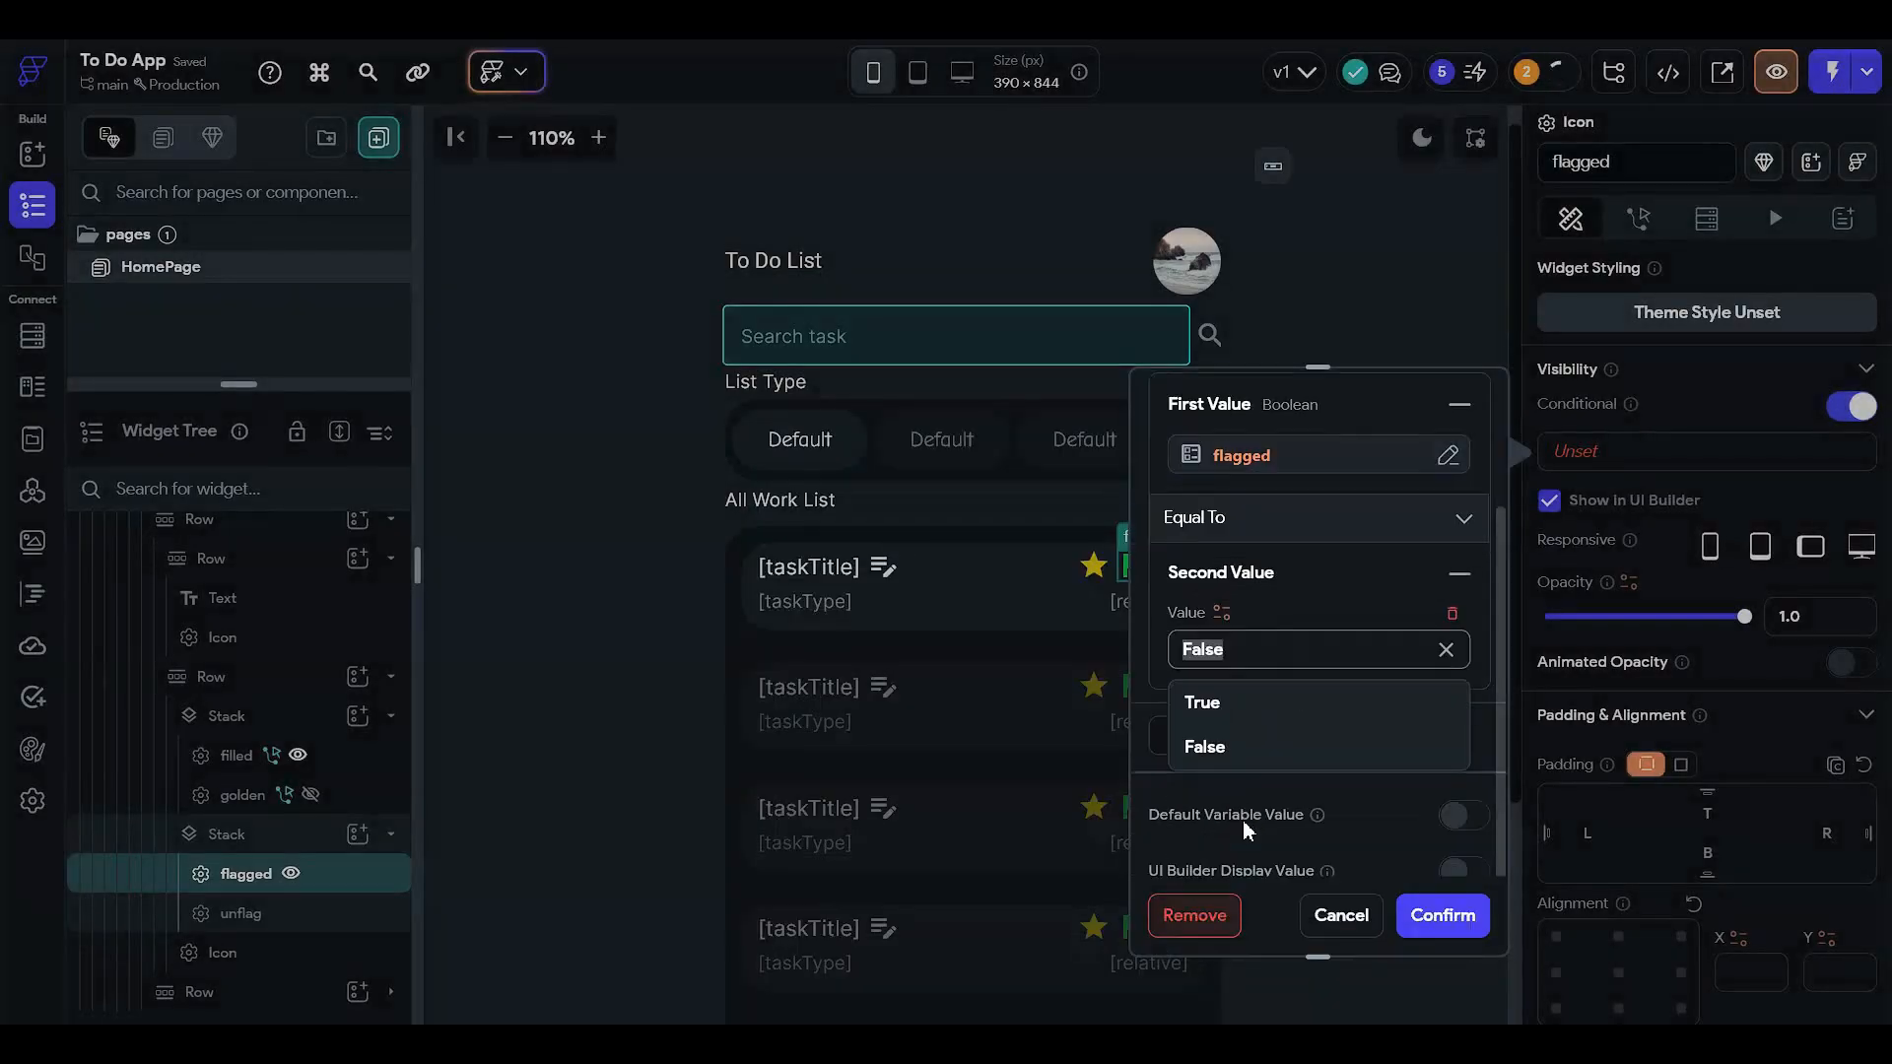
click(1245, 704)
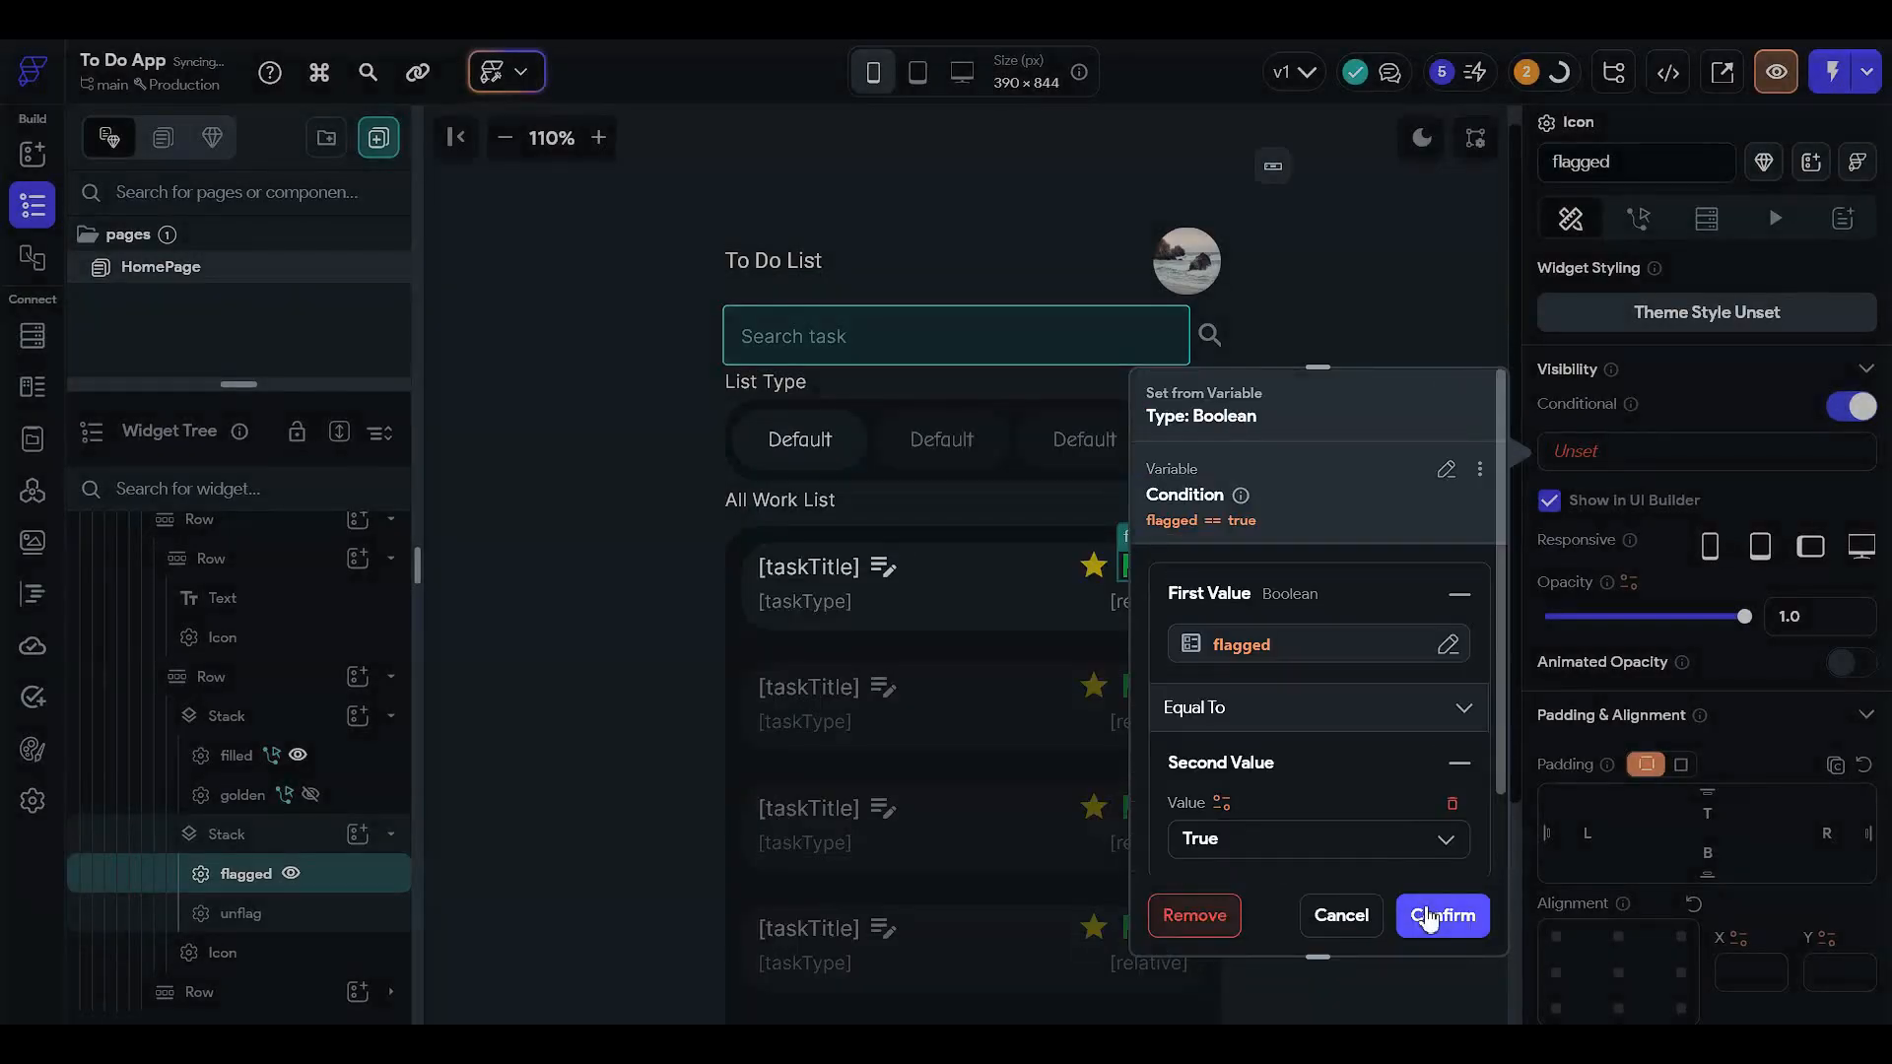
click(1433, 914)
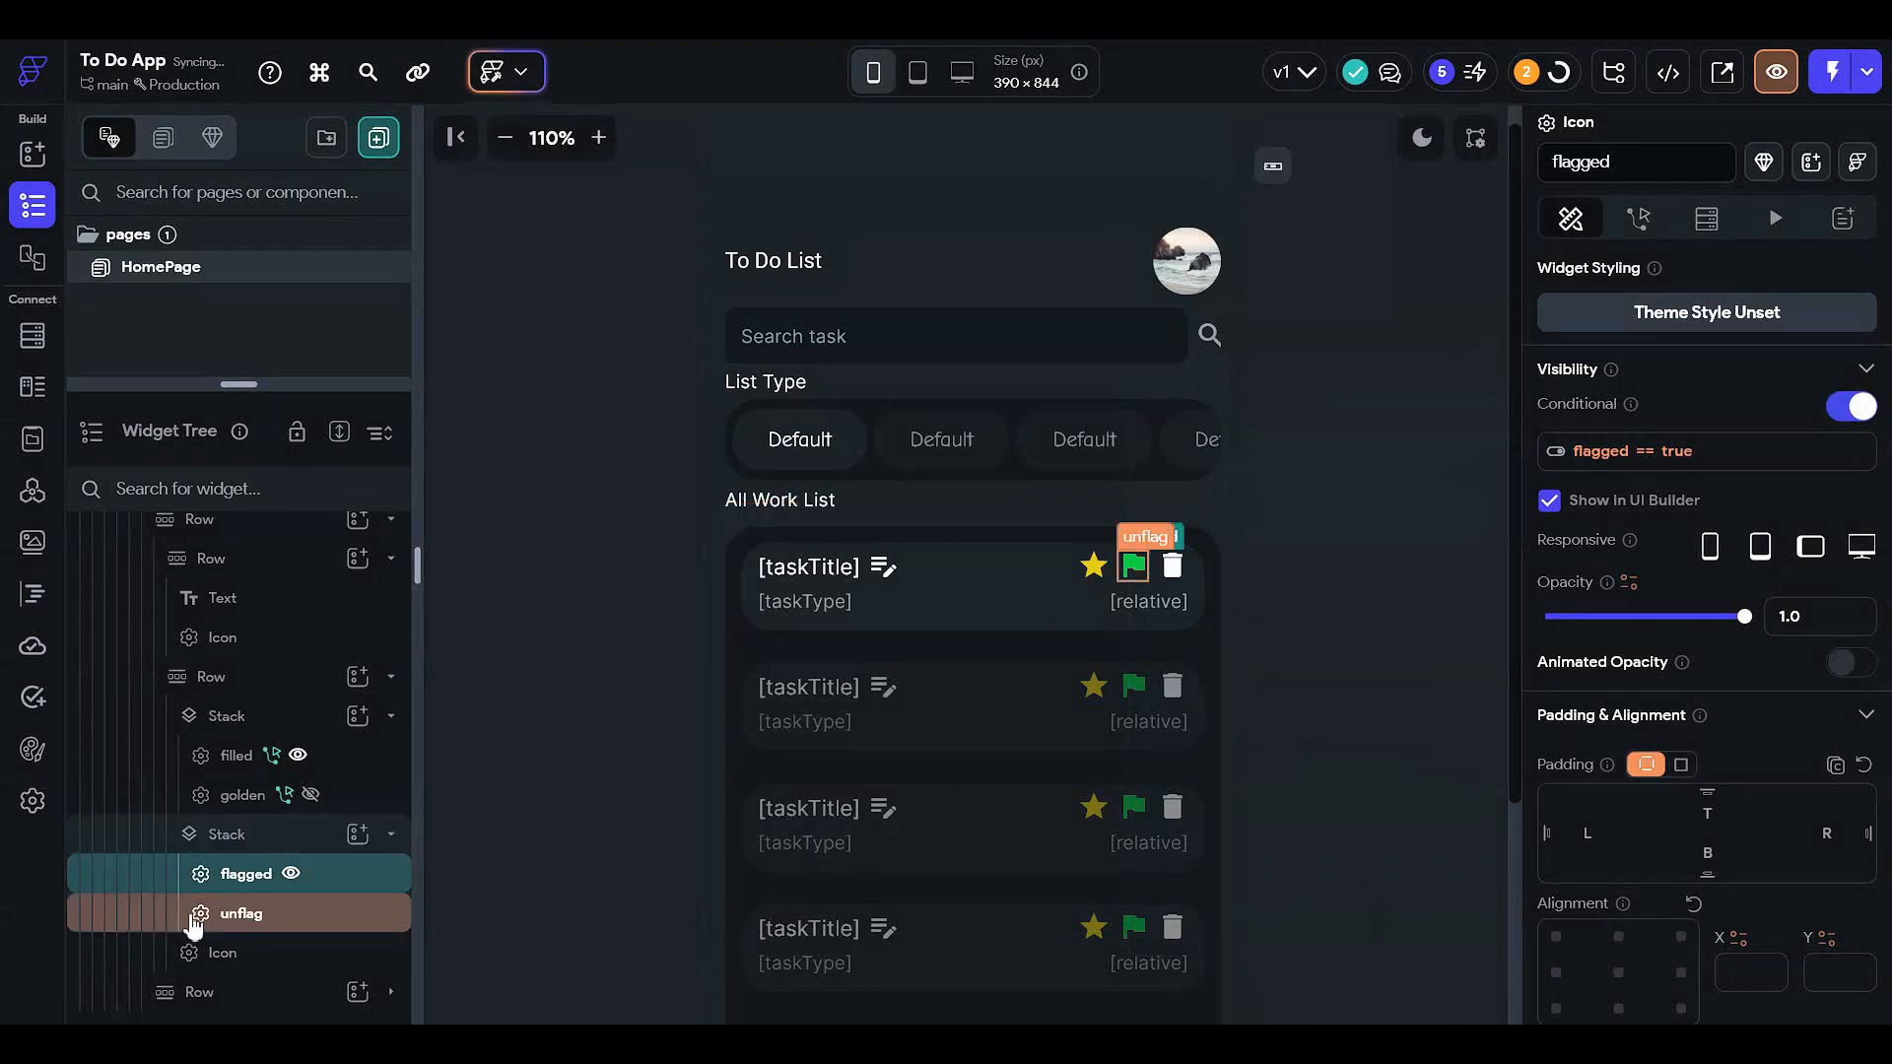
click(338, 916)
- Change the selected icon's visibility condition to flagged == False
click(293, 877)
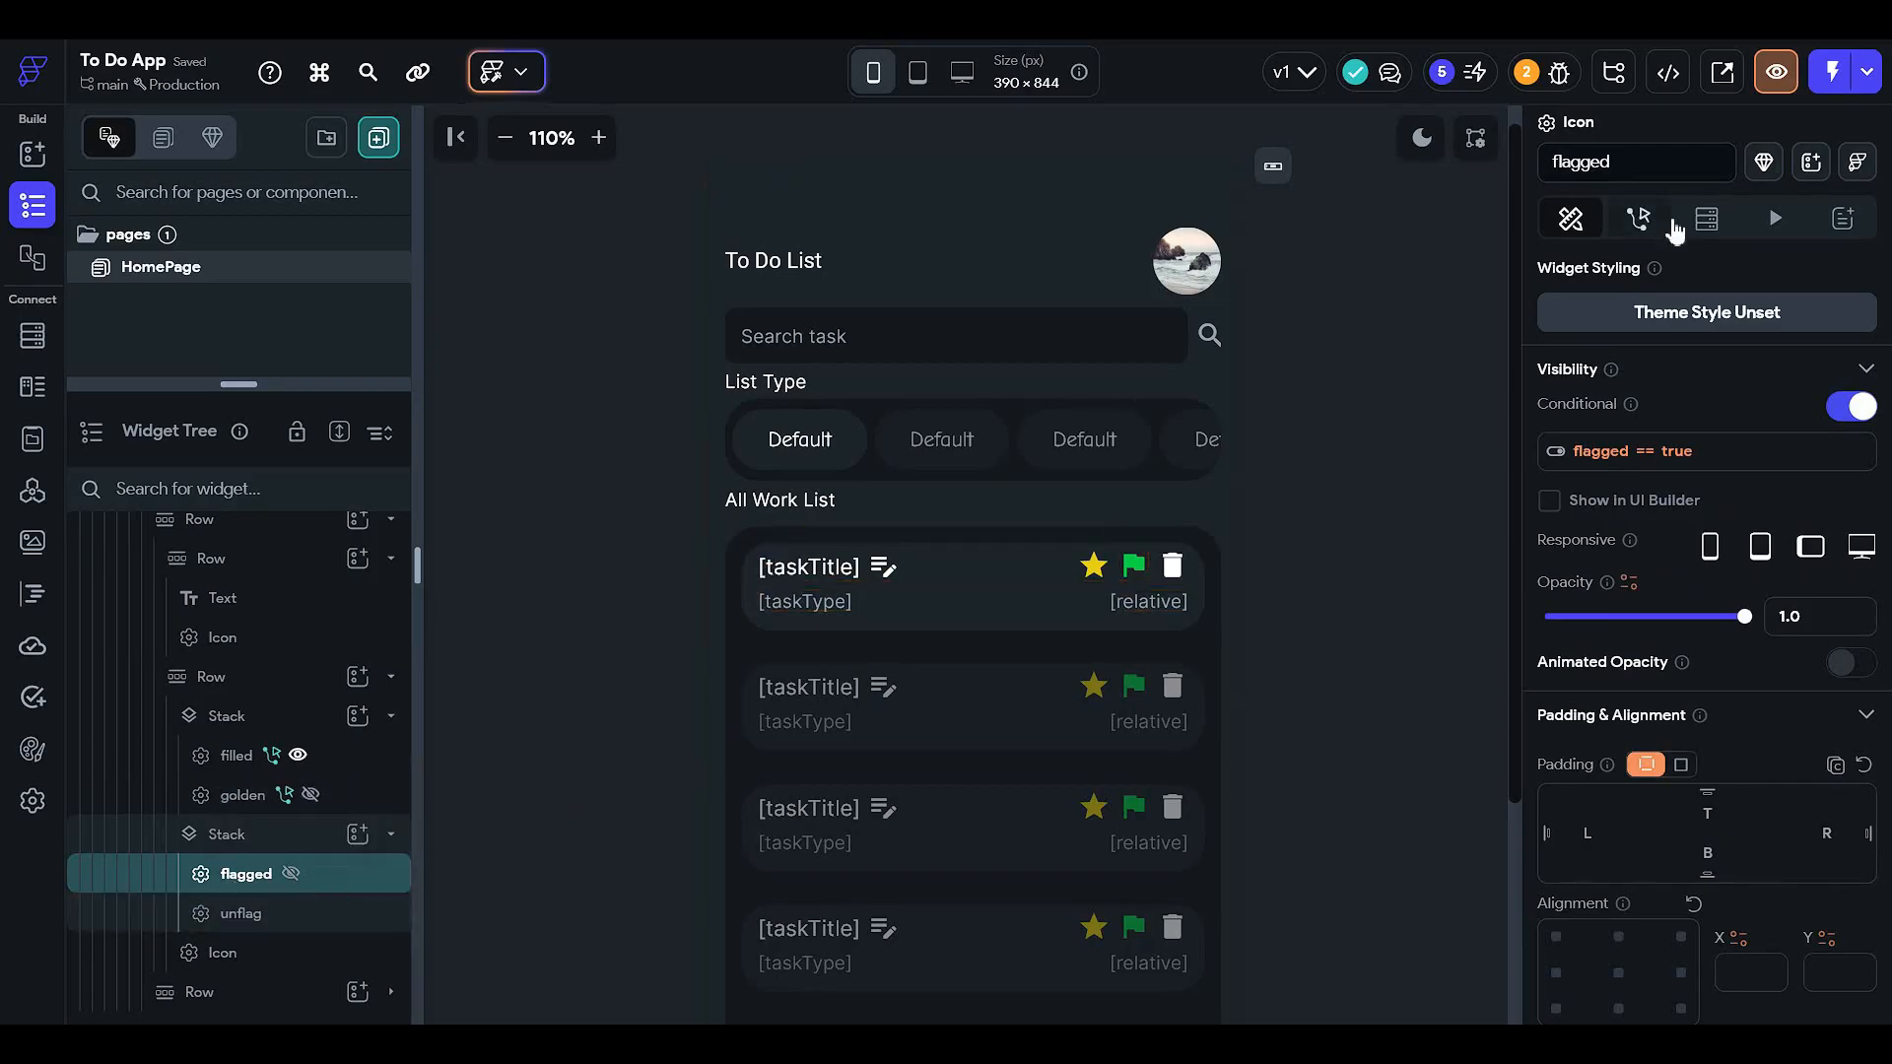
click(1560, 167)
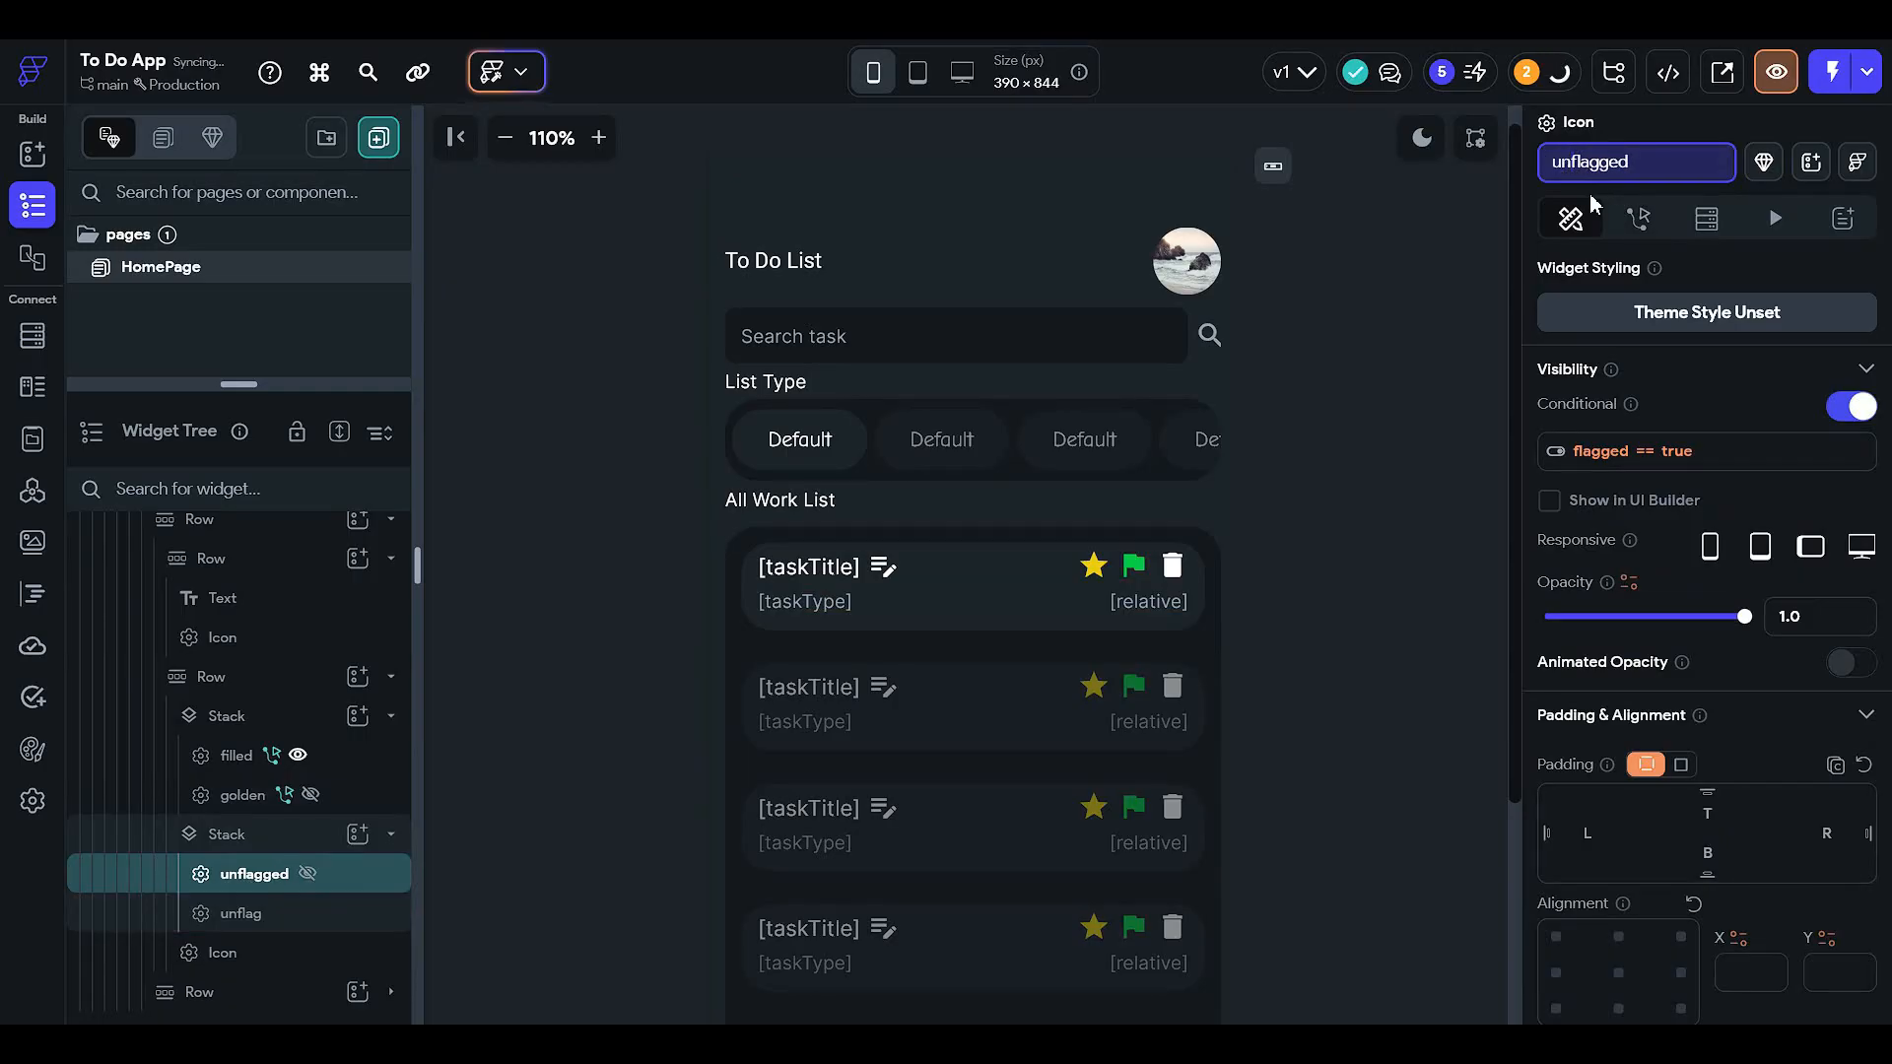
click(1668, 454)
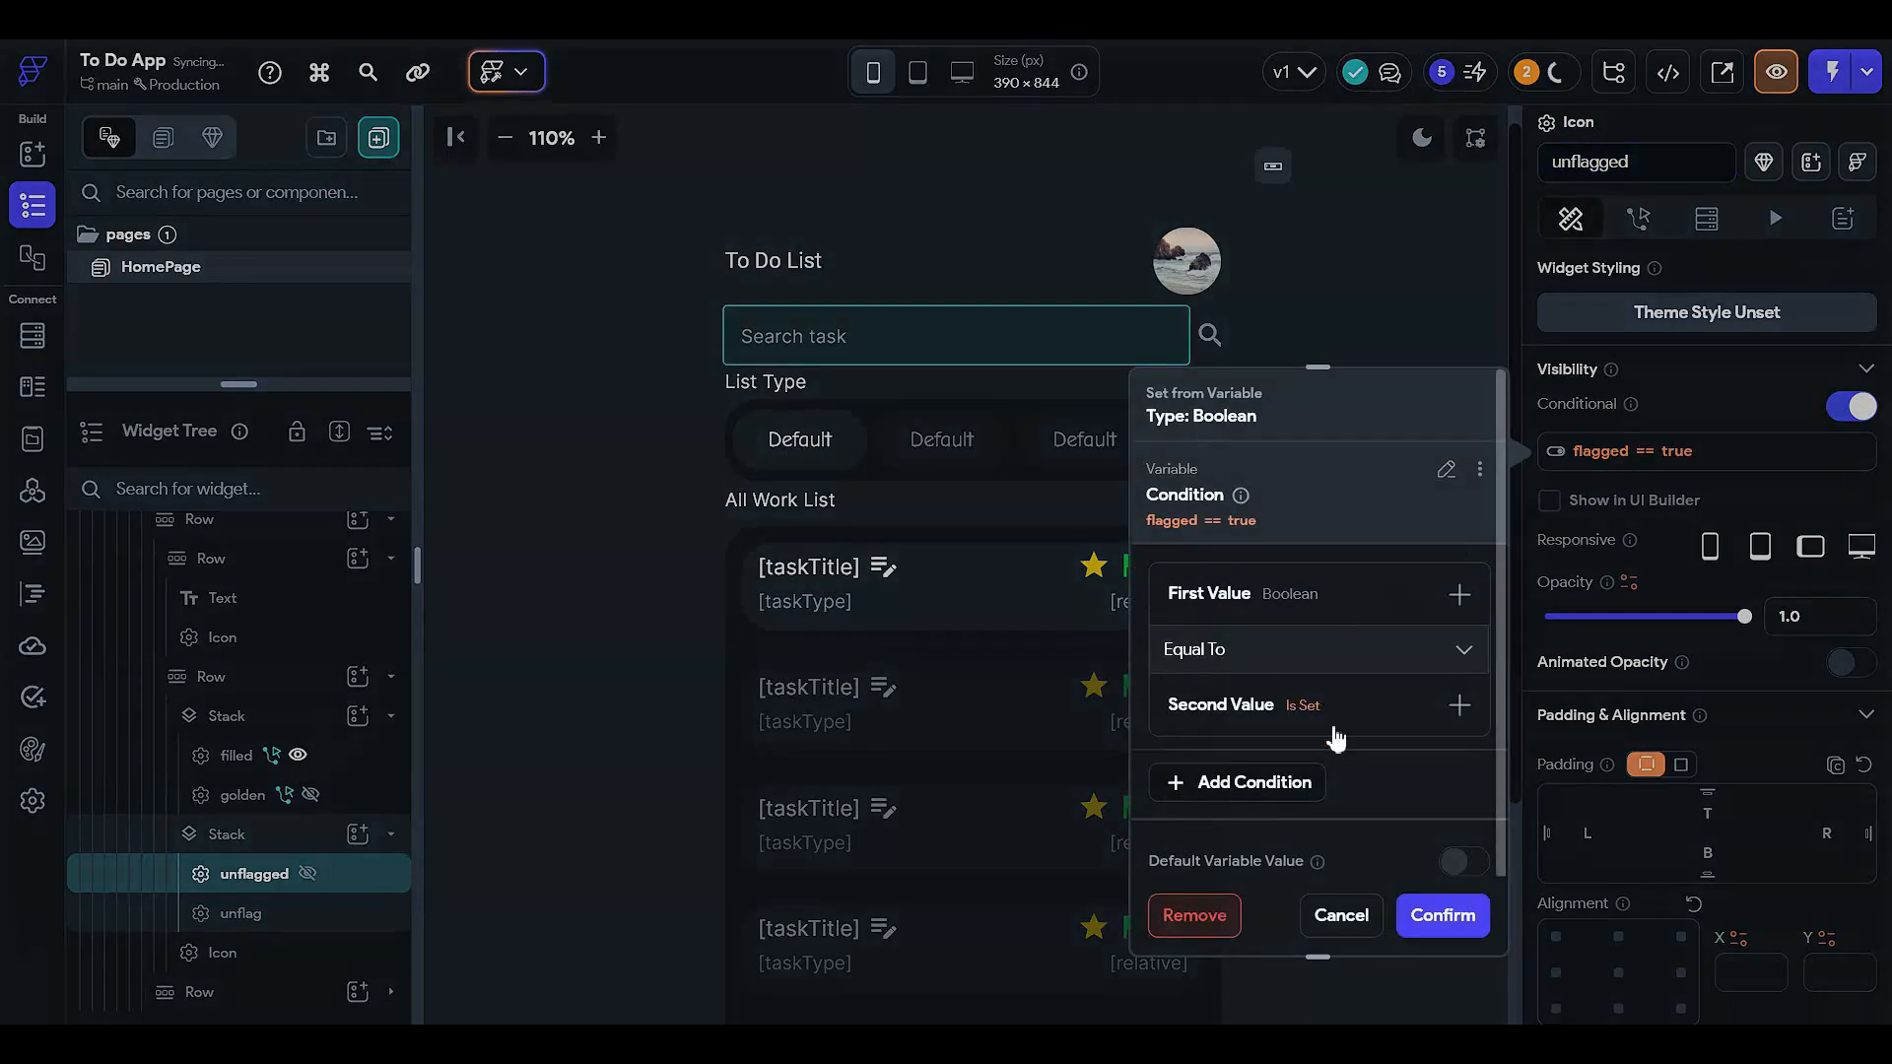
click(1304, 774)
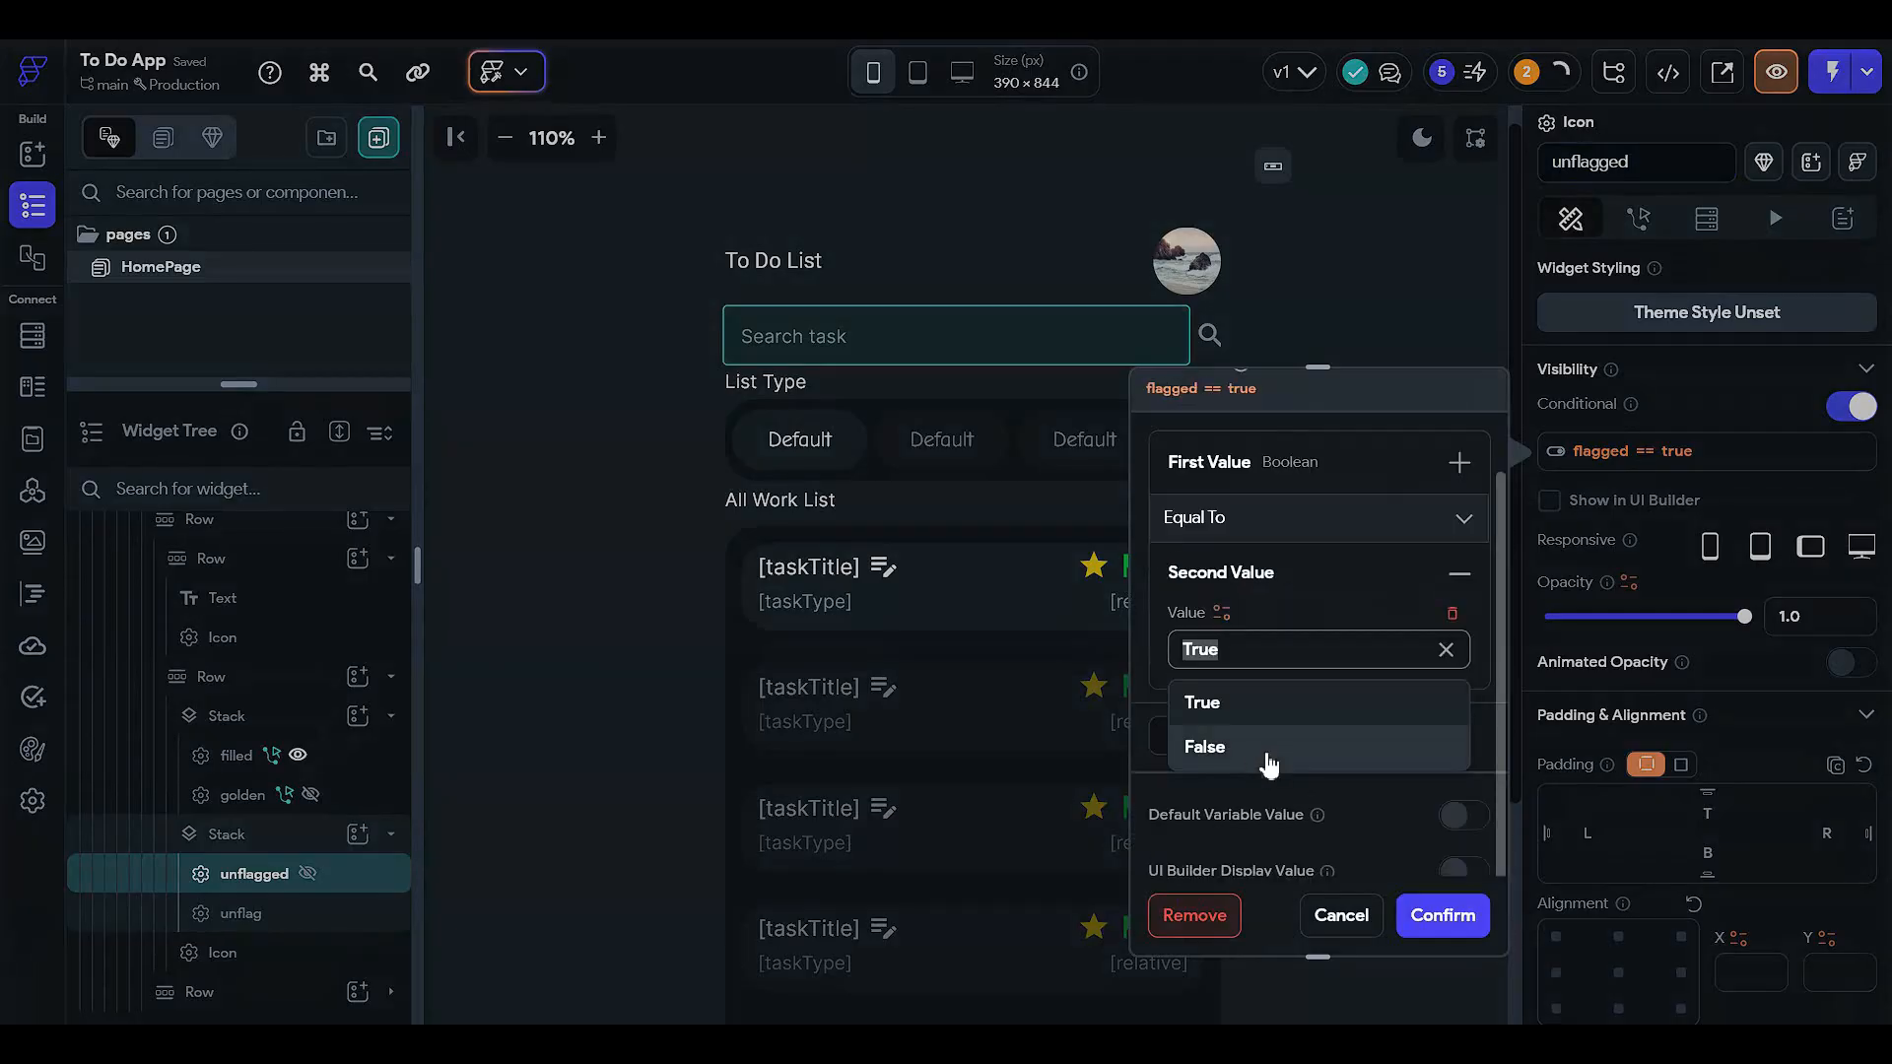
click(1266, 749)
click(1442, 915)
scroll(1310, 609, up, 1)
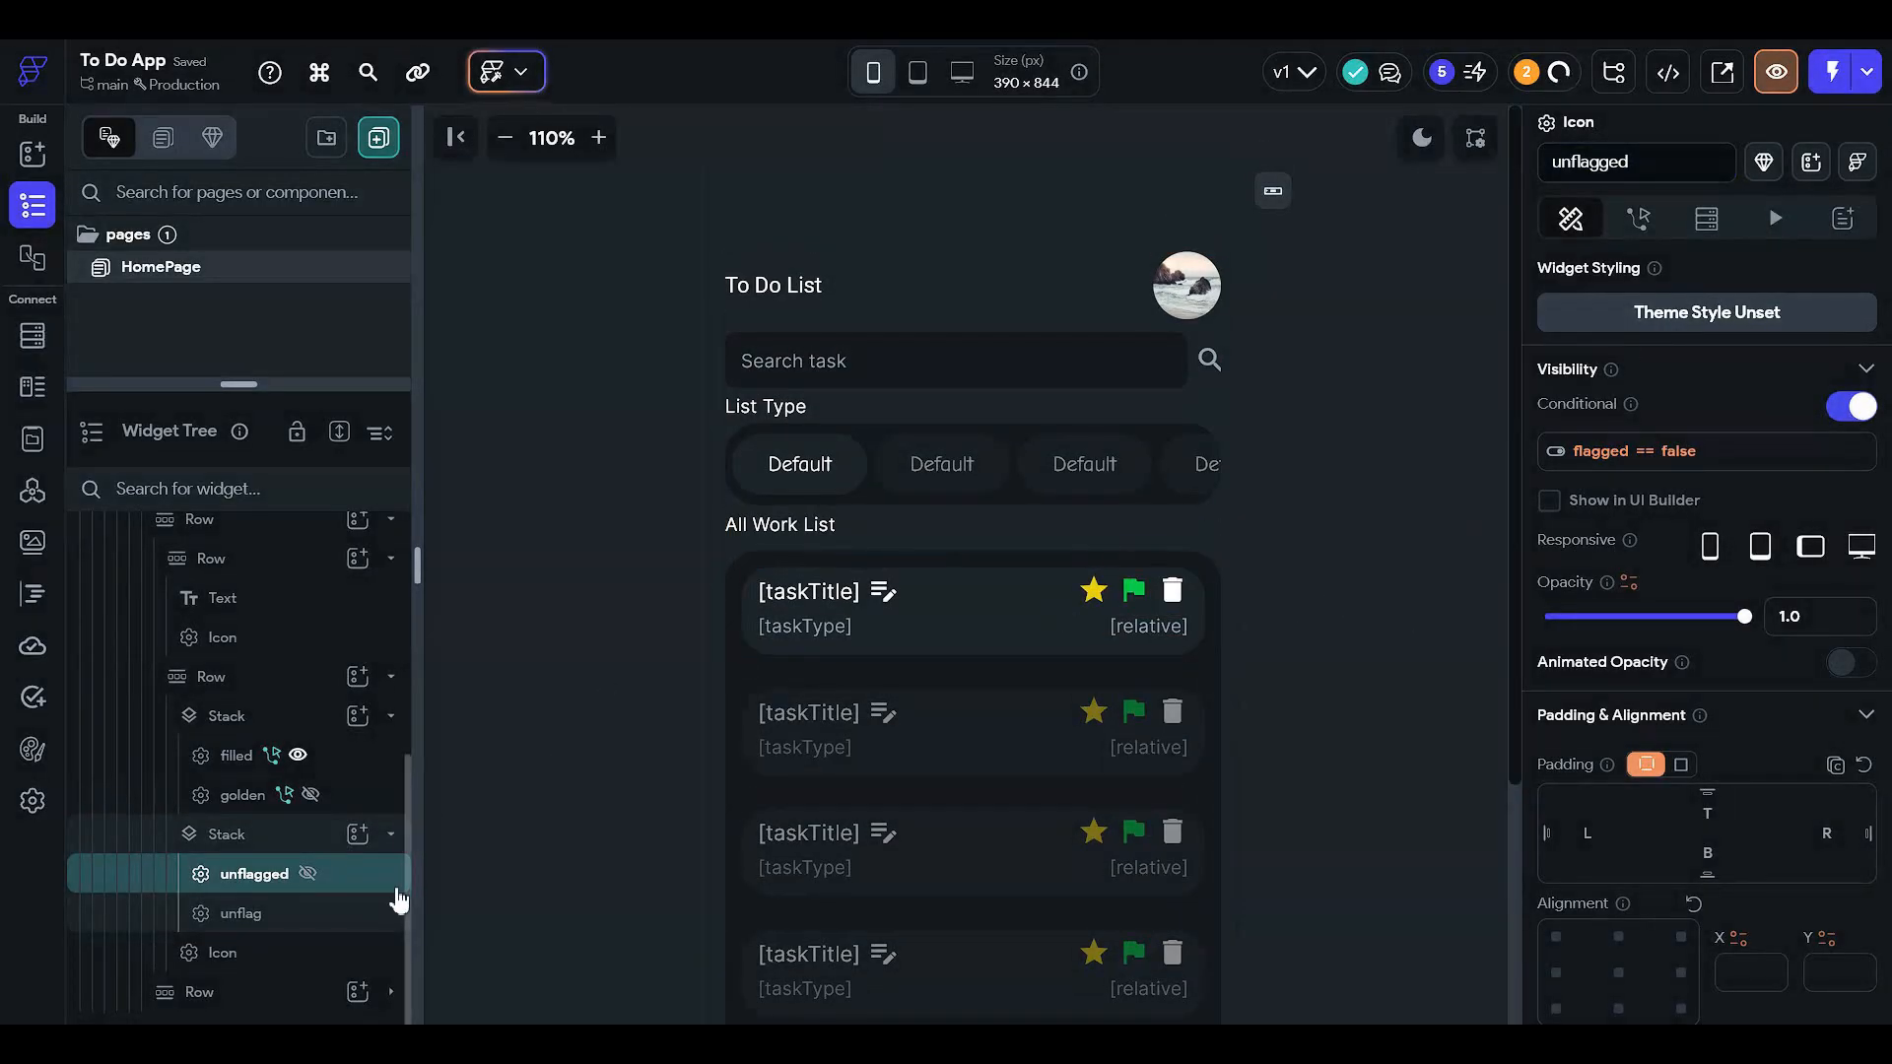
- Rename the unflag icon to 'fllagged' and review the icons' visibility rules
click(338, 912)
drag(1616, 164, 1264, 191)
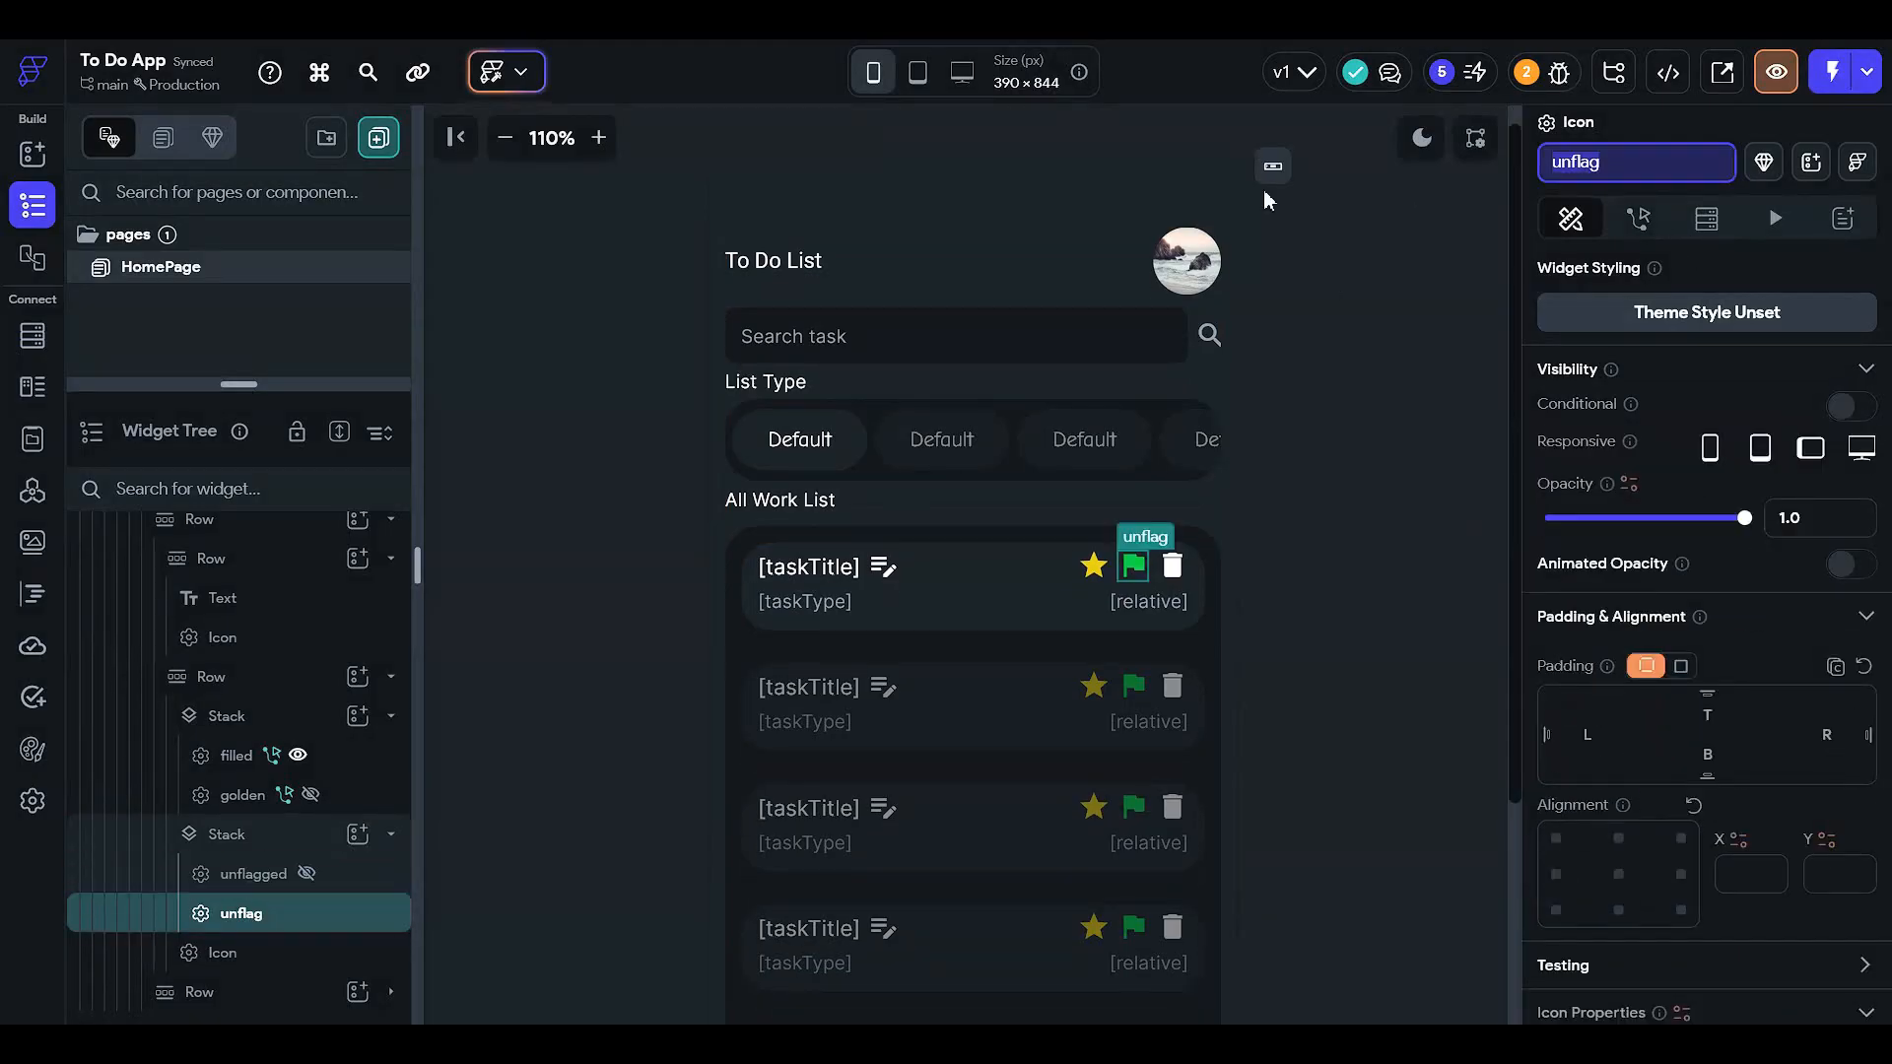
text(fil)
key(Return)
text(d)
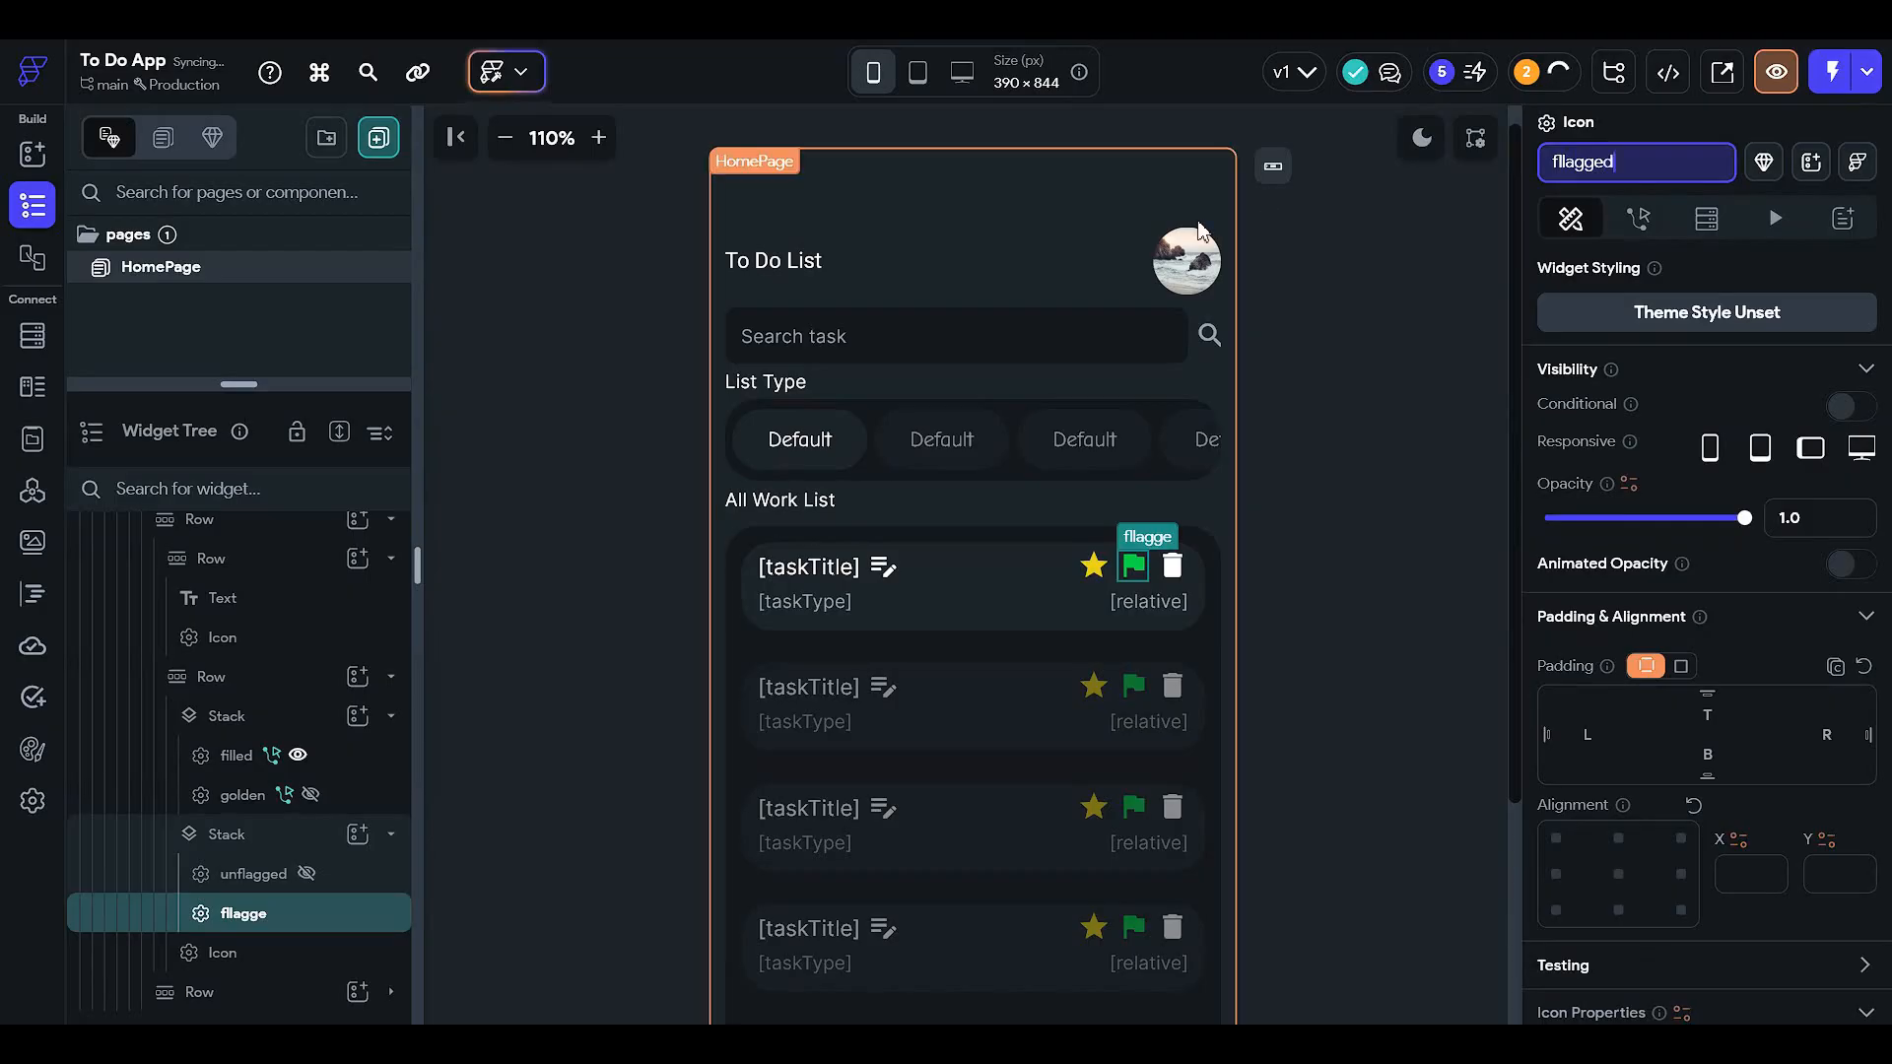
click(335, 874)
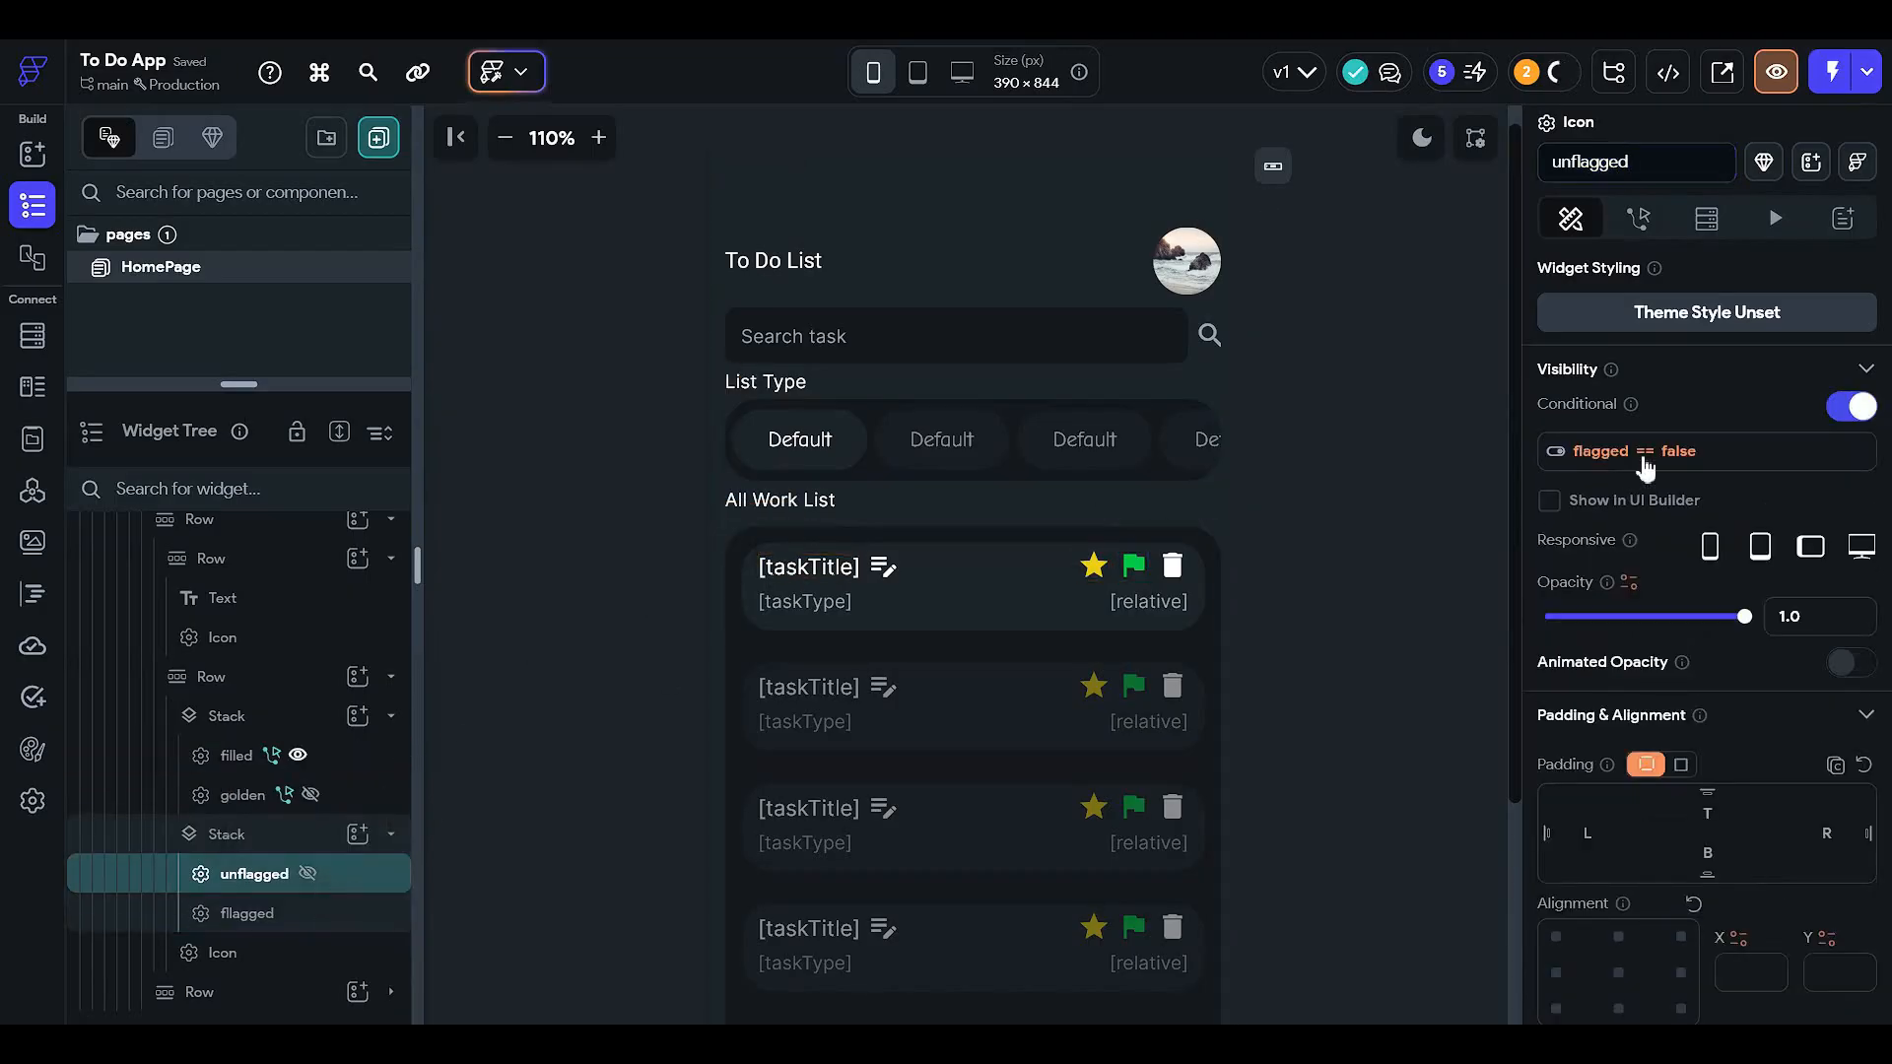
click(249, 912)
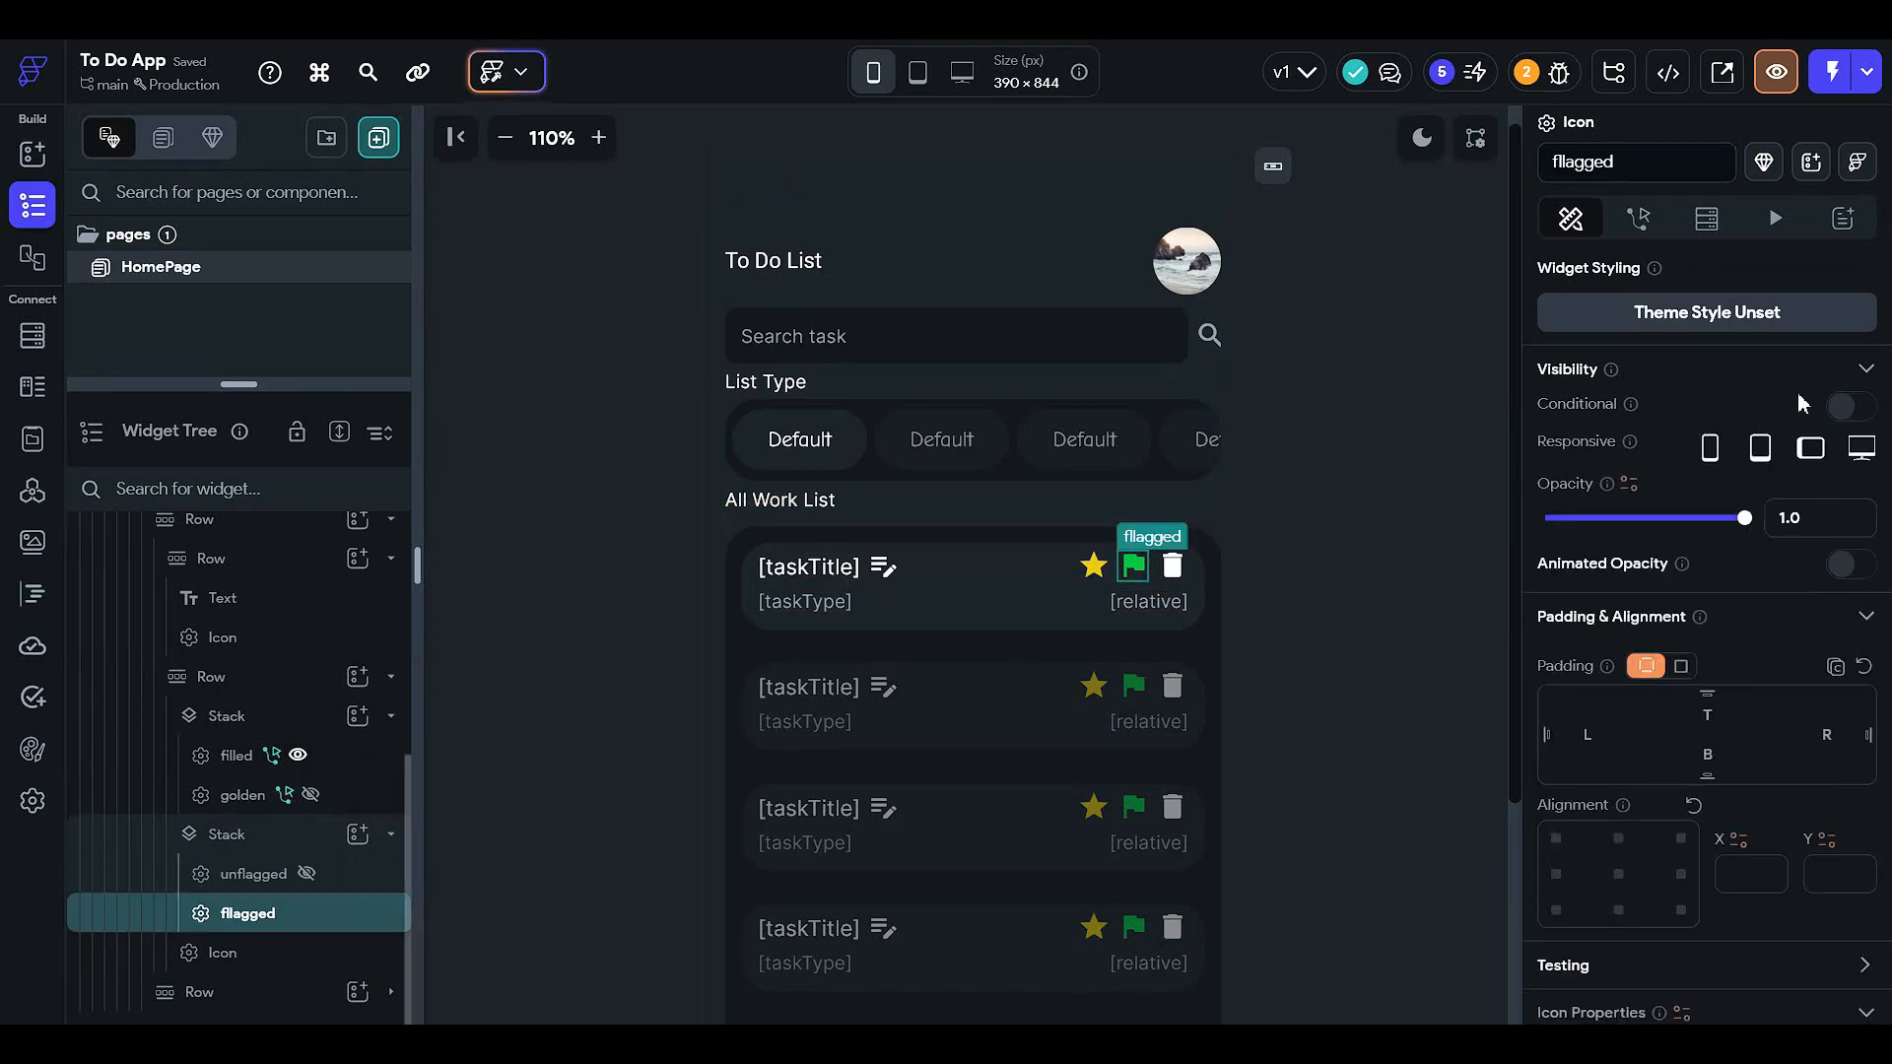
- Enable conditional visibility on the flagged icon with a single condition flagged != True
click(1850, 406)
click(1581, 453)
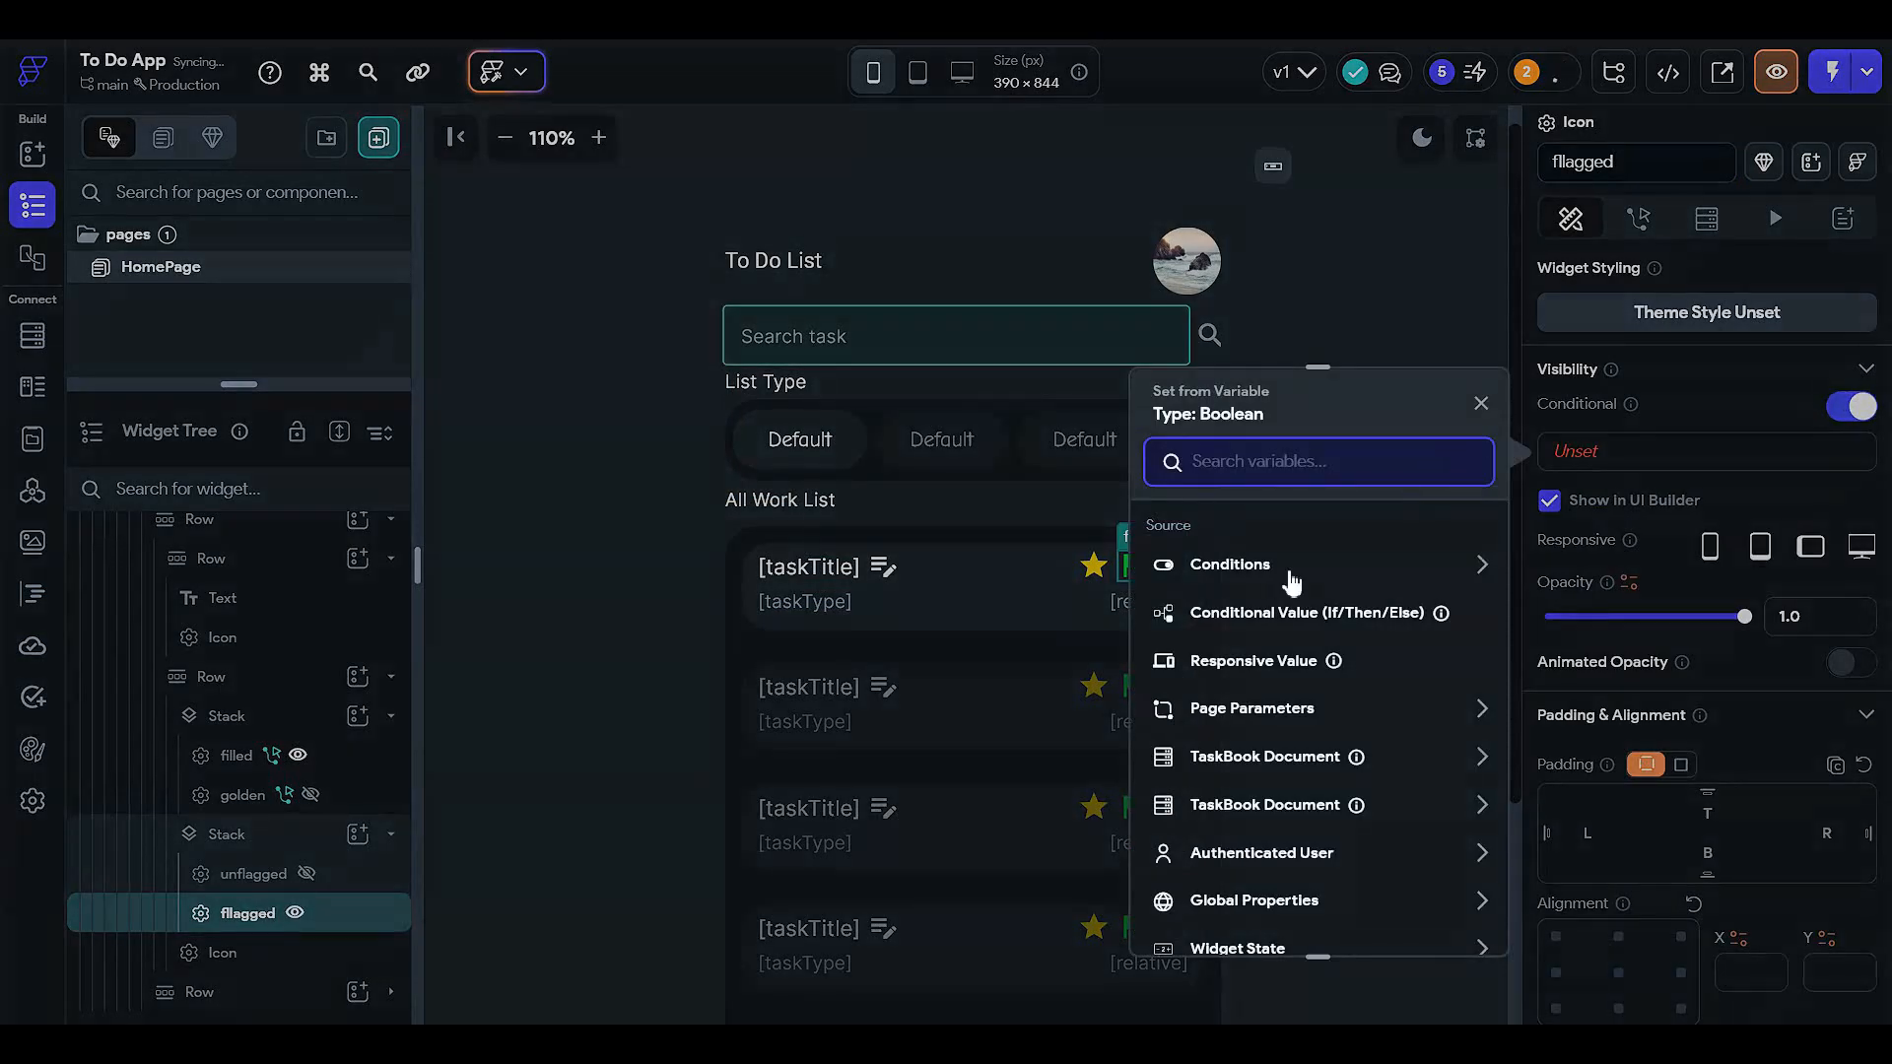
click(1256, 577)
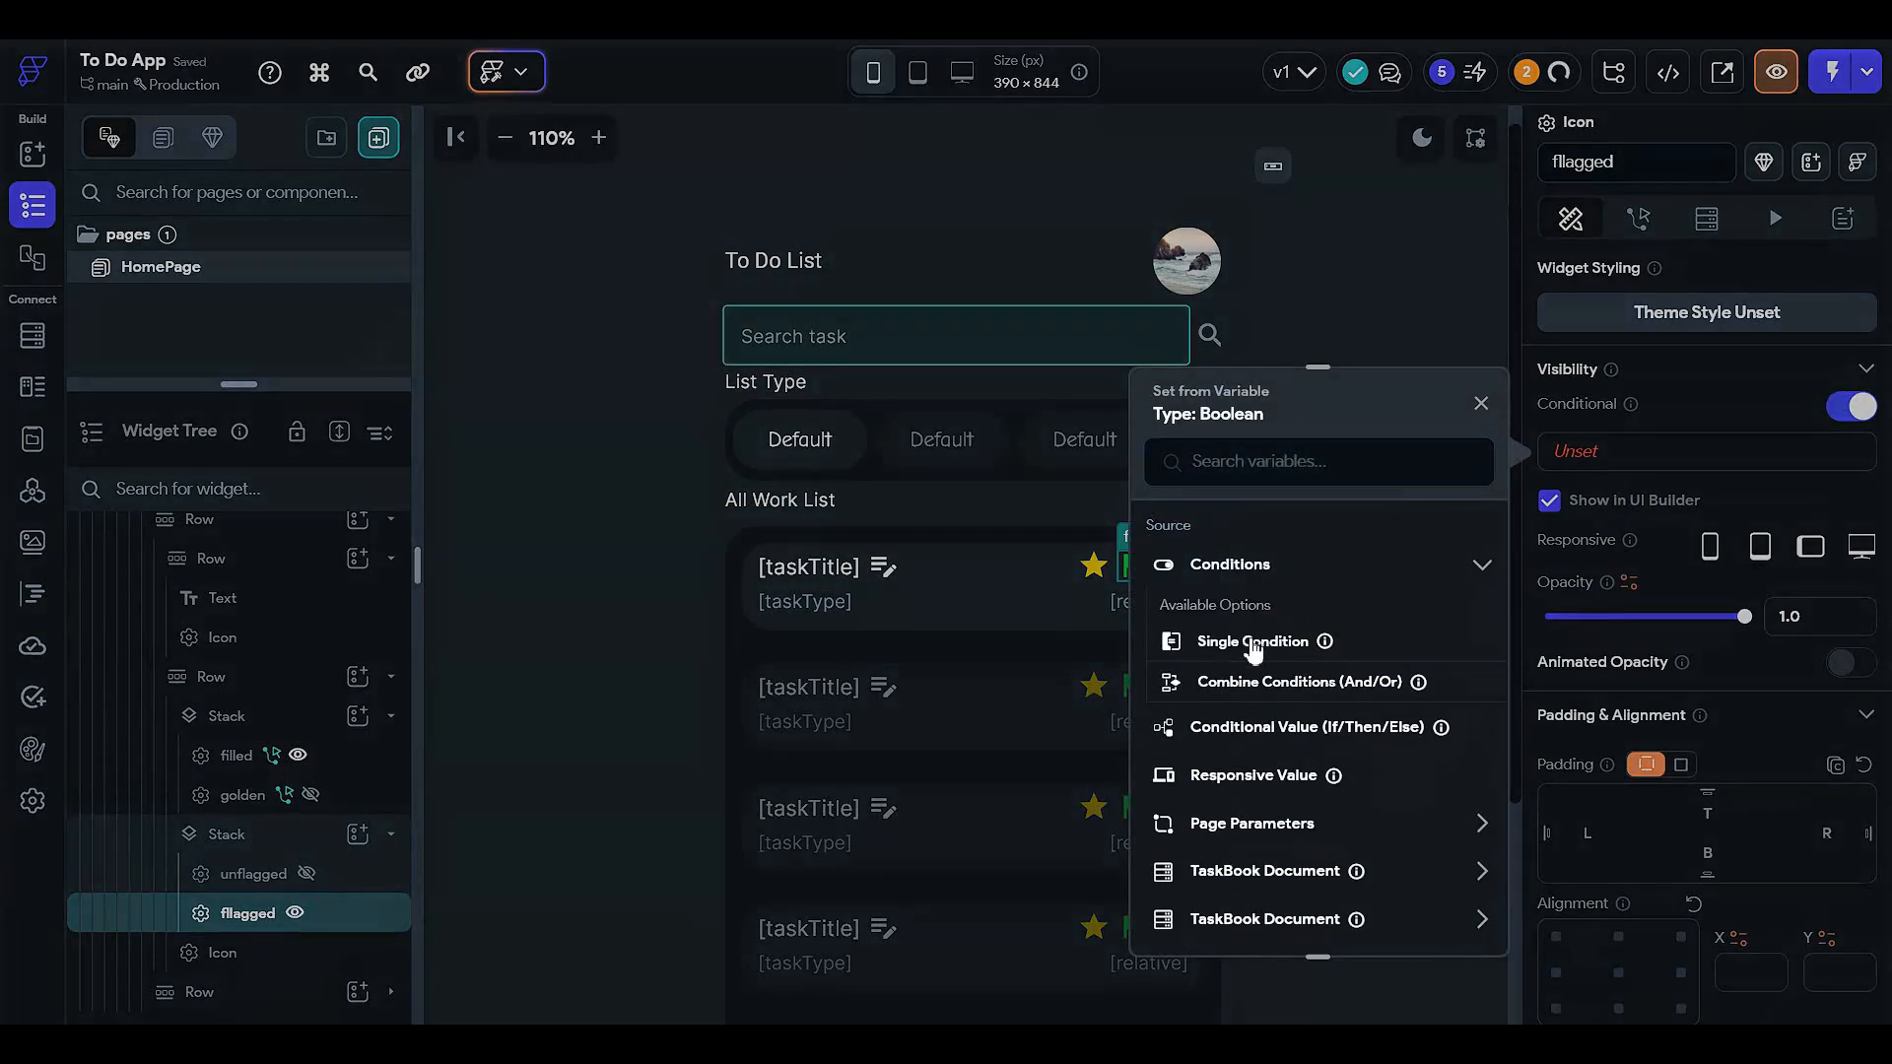
click(1257, 642)
click(1259, 597)
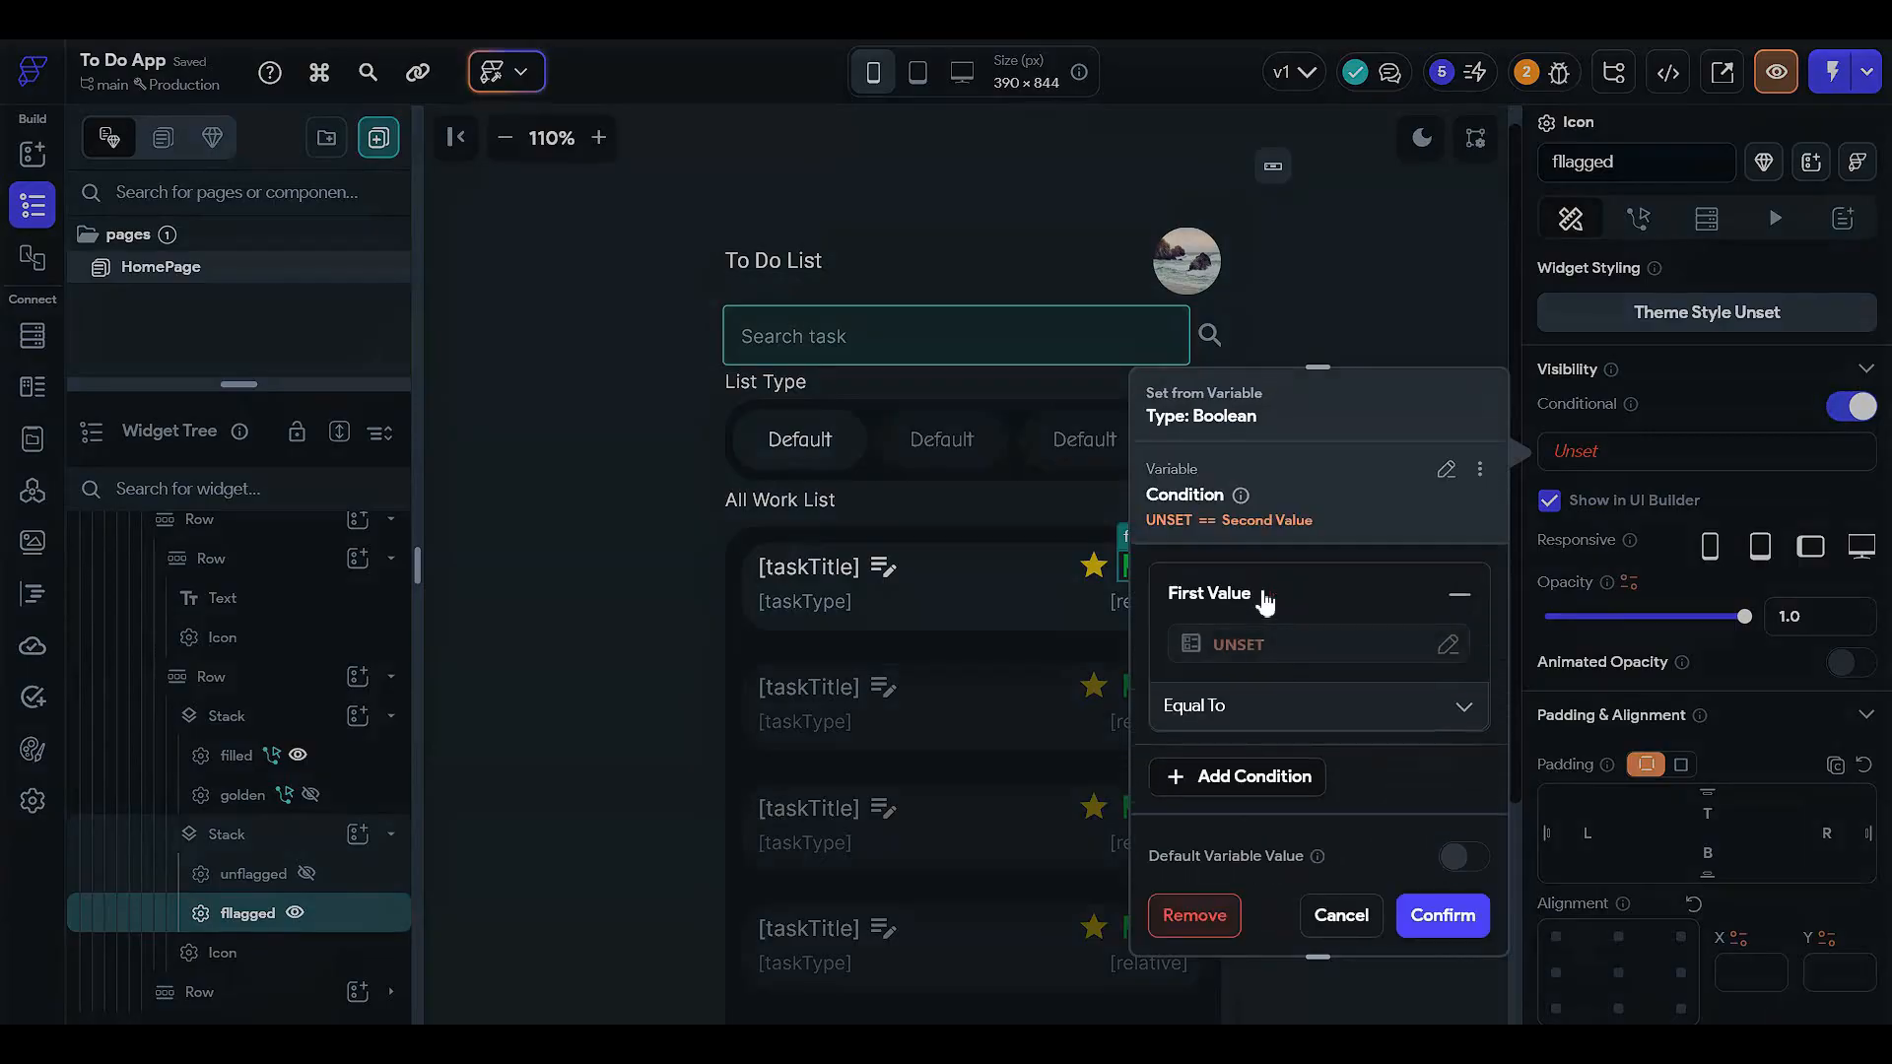
click(1235, 645)
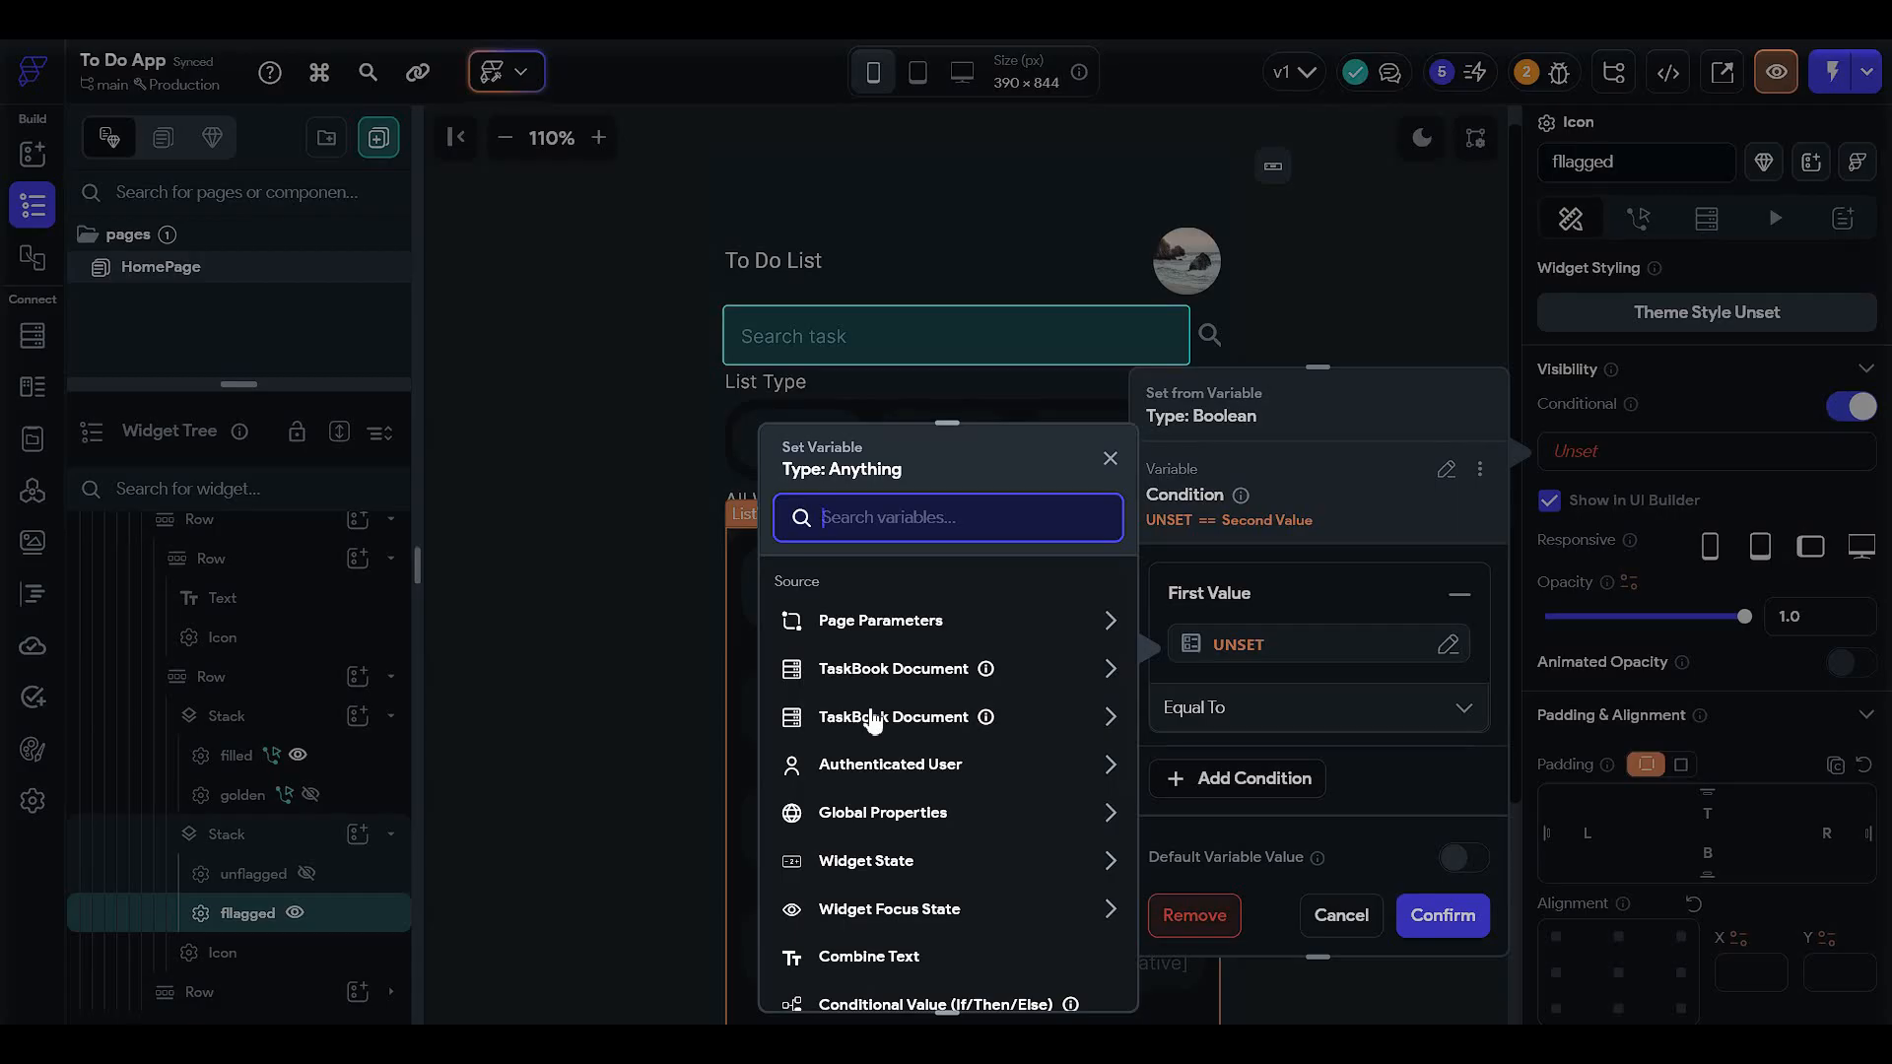
click(890, 674)
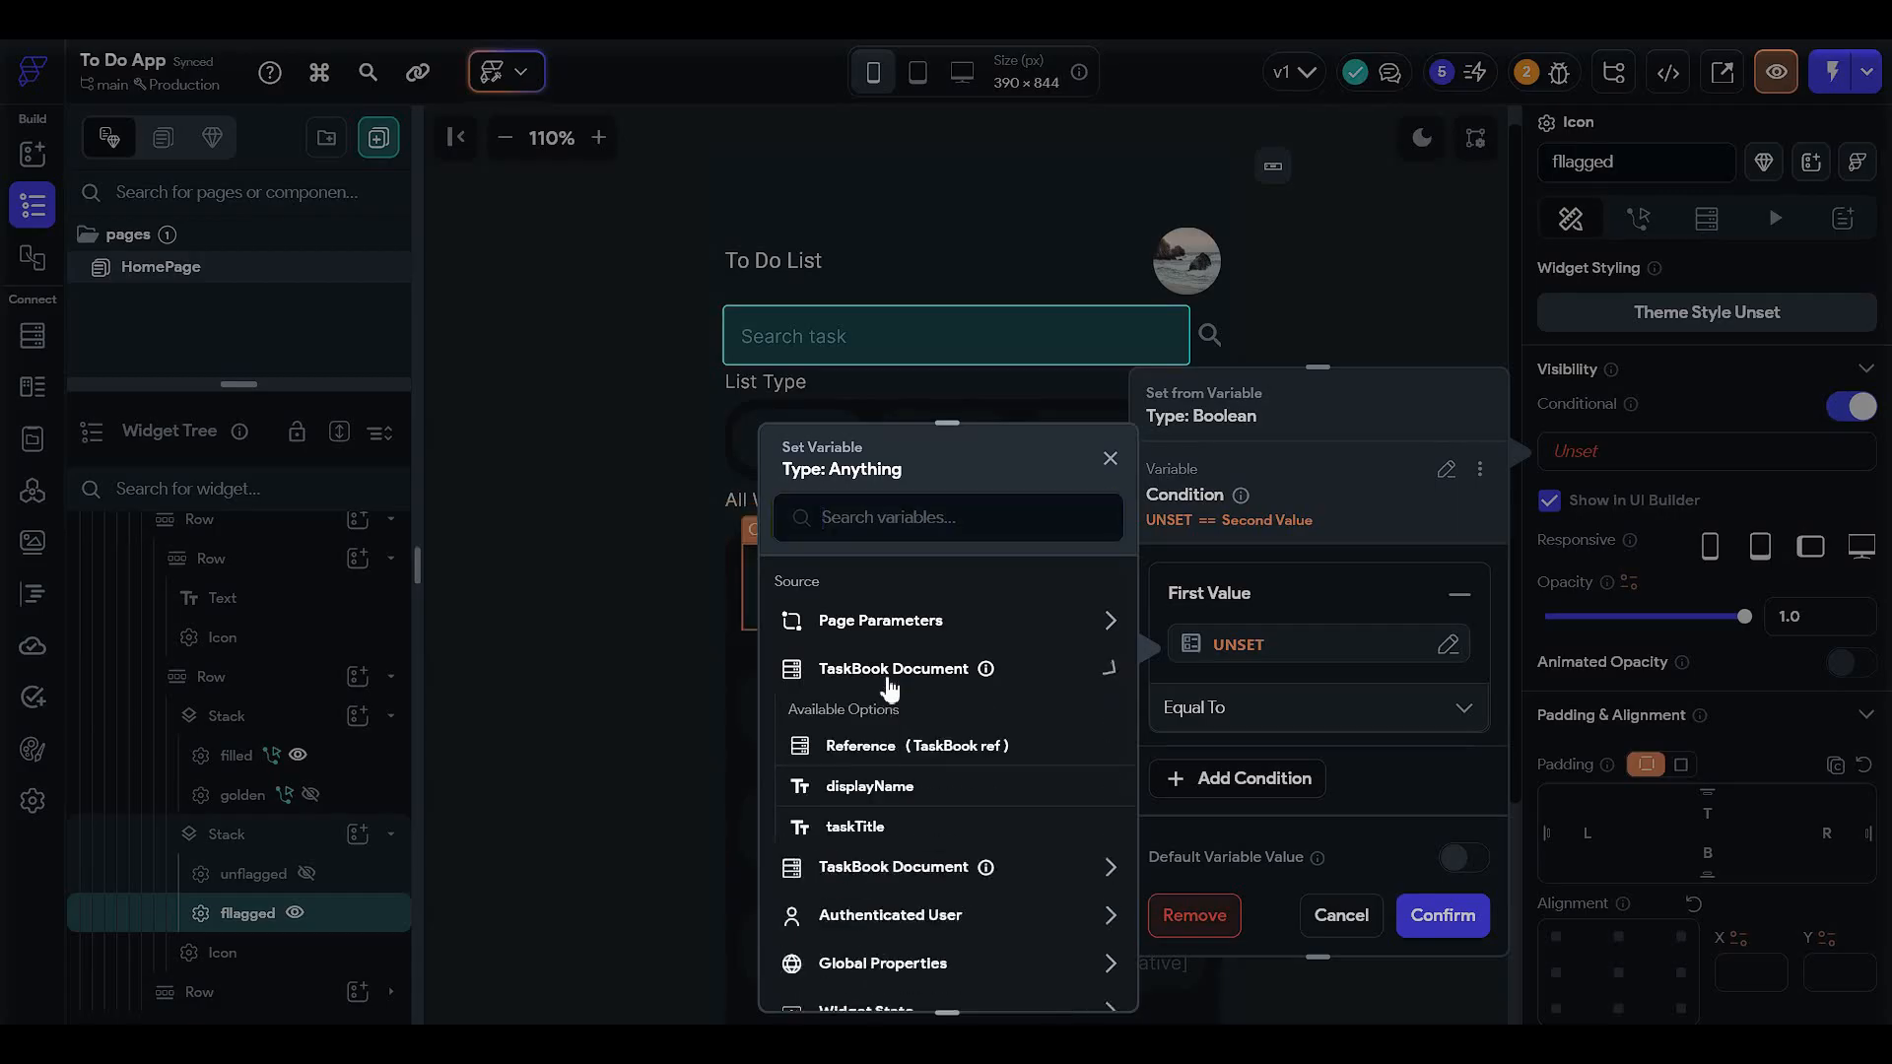
scroll(855, 817, down, 2)
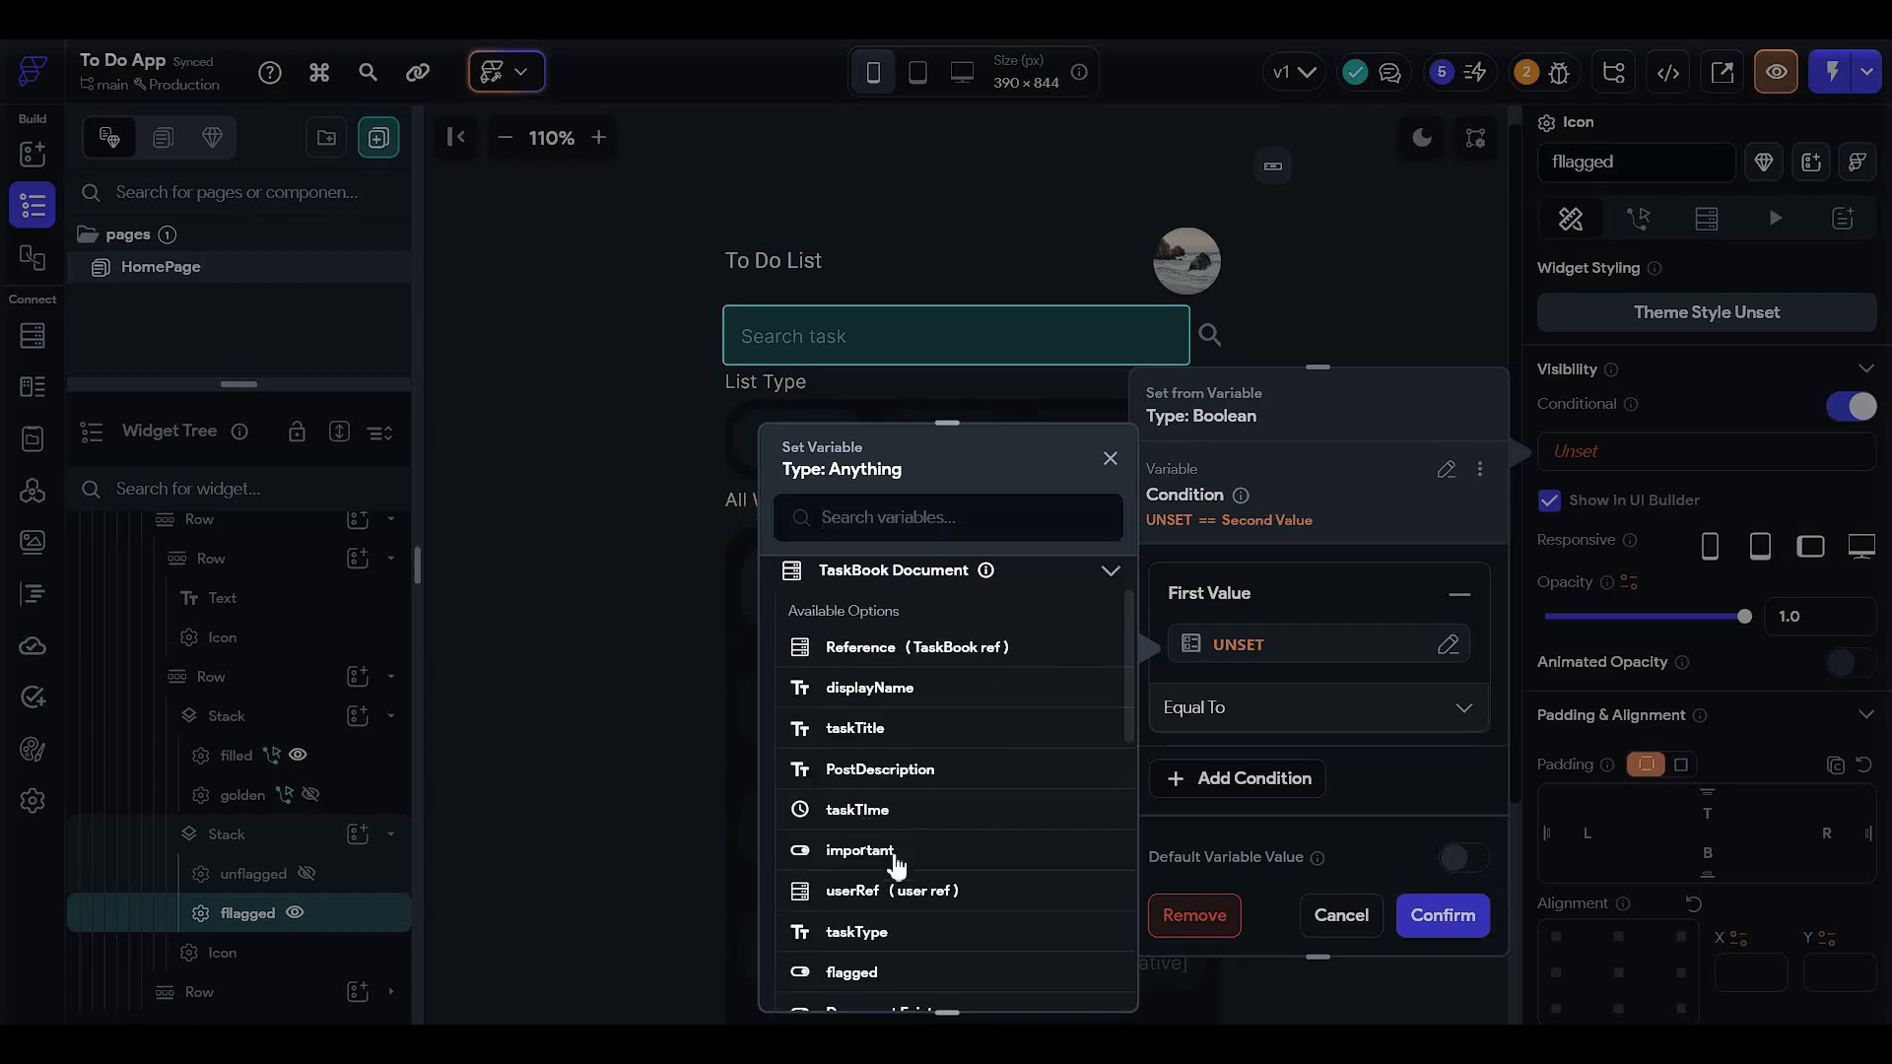
click(877, 971)
click(1249, 702)
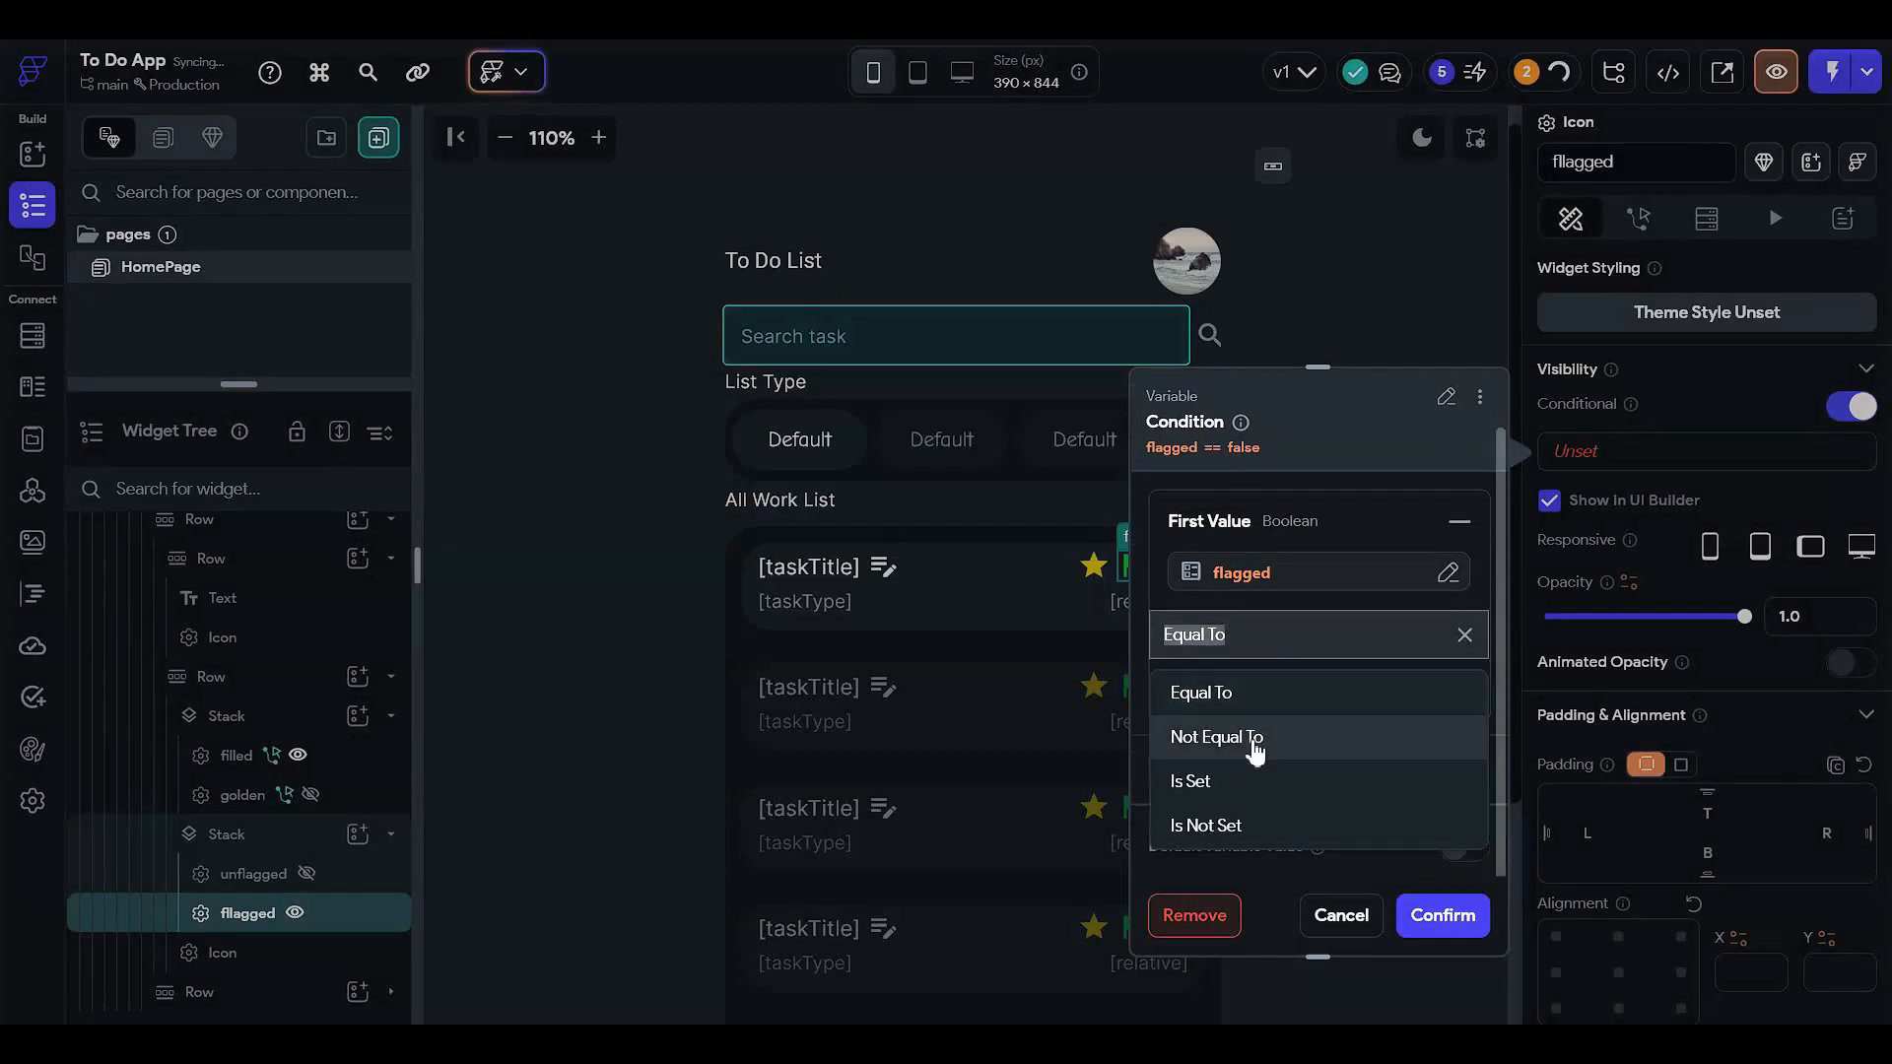
click(1265, 740)
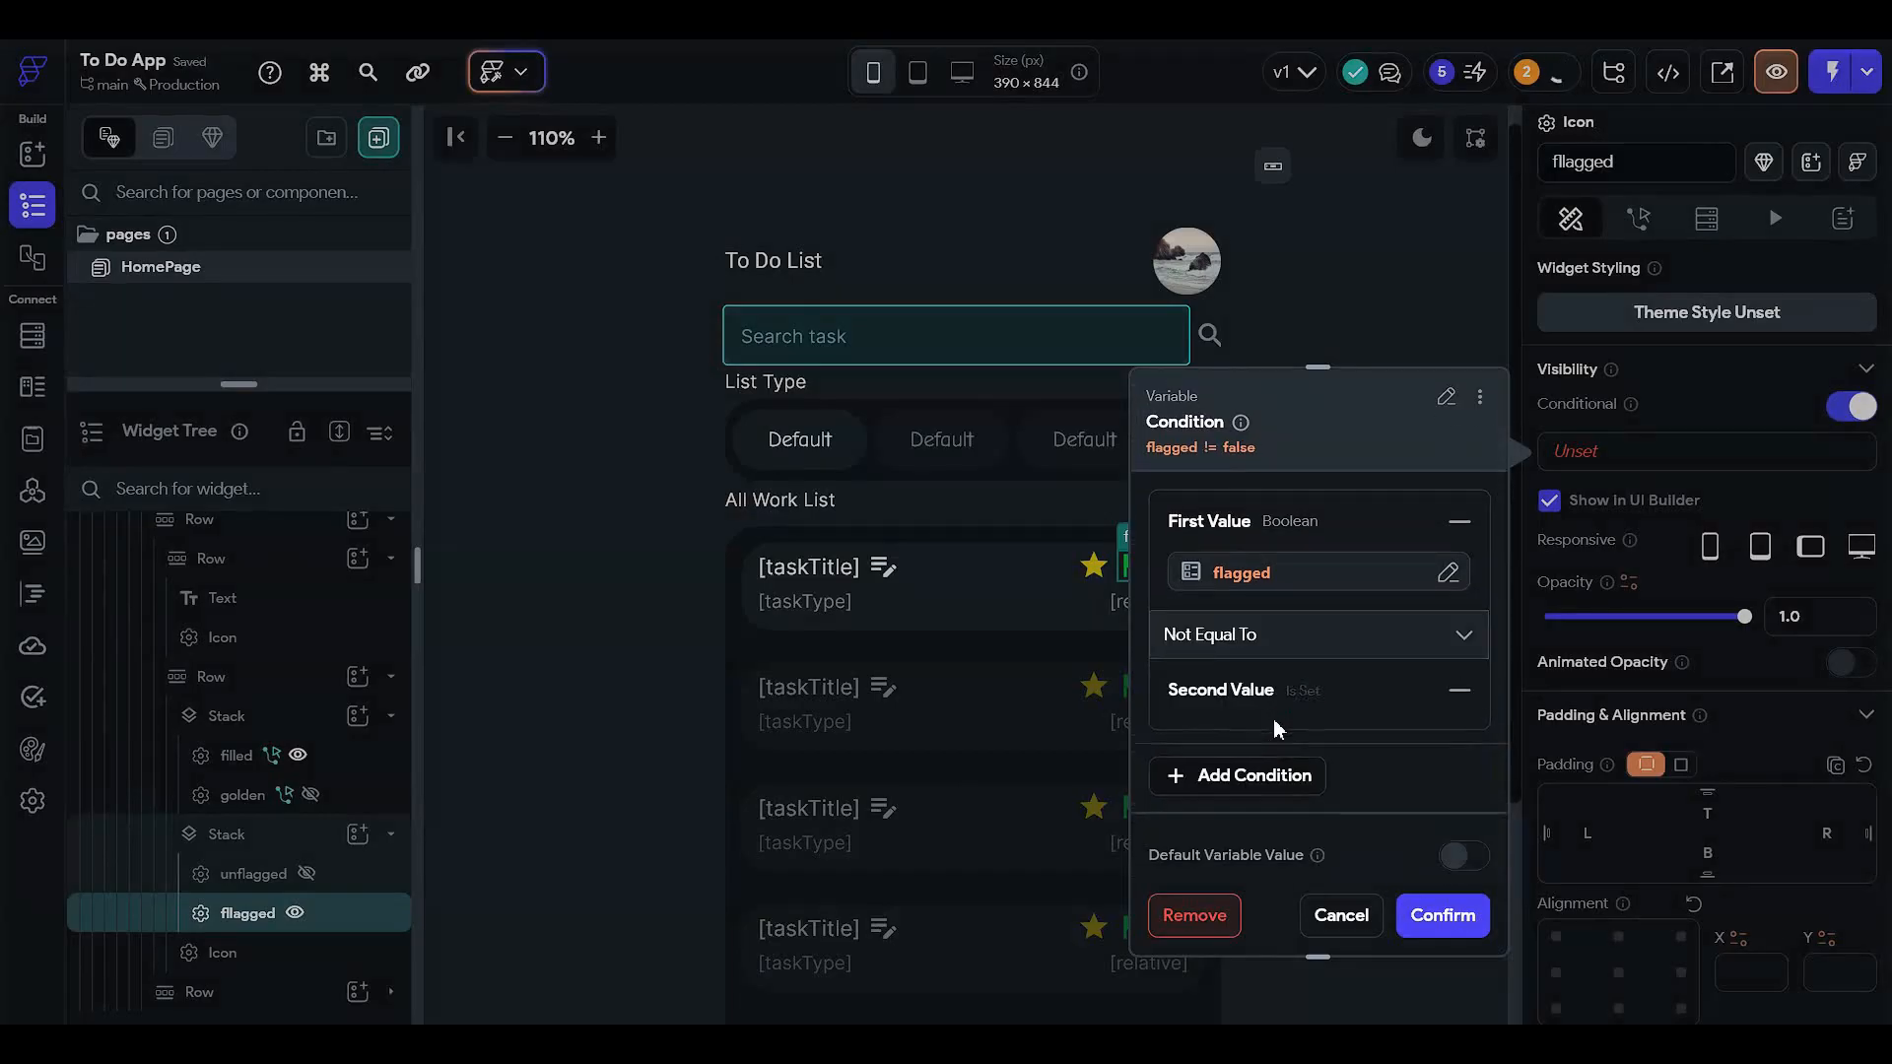
click(1255, 769)
click(1244, 703)
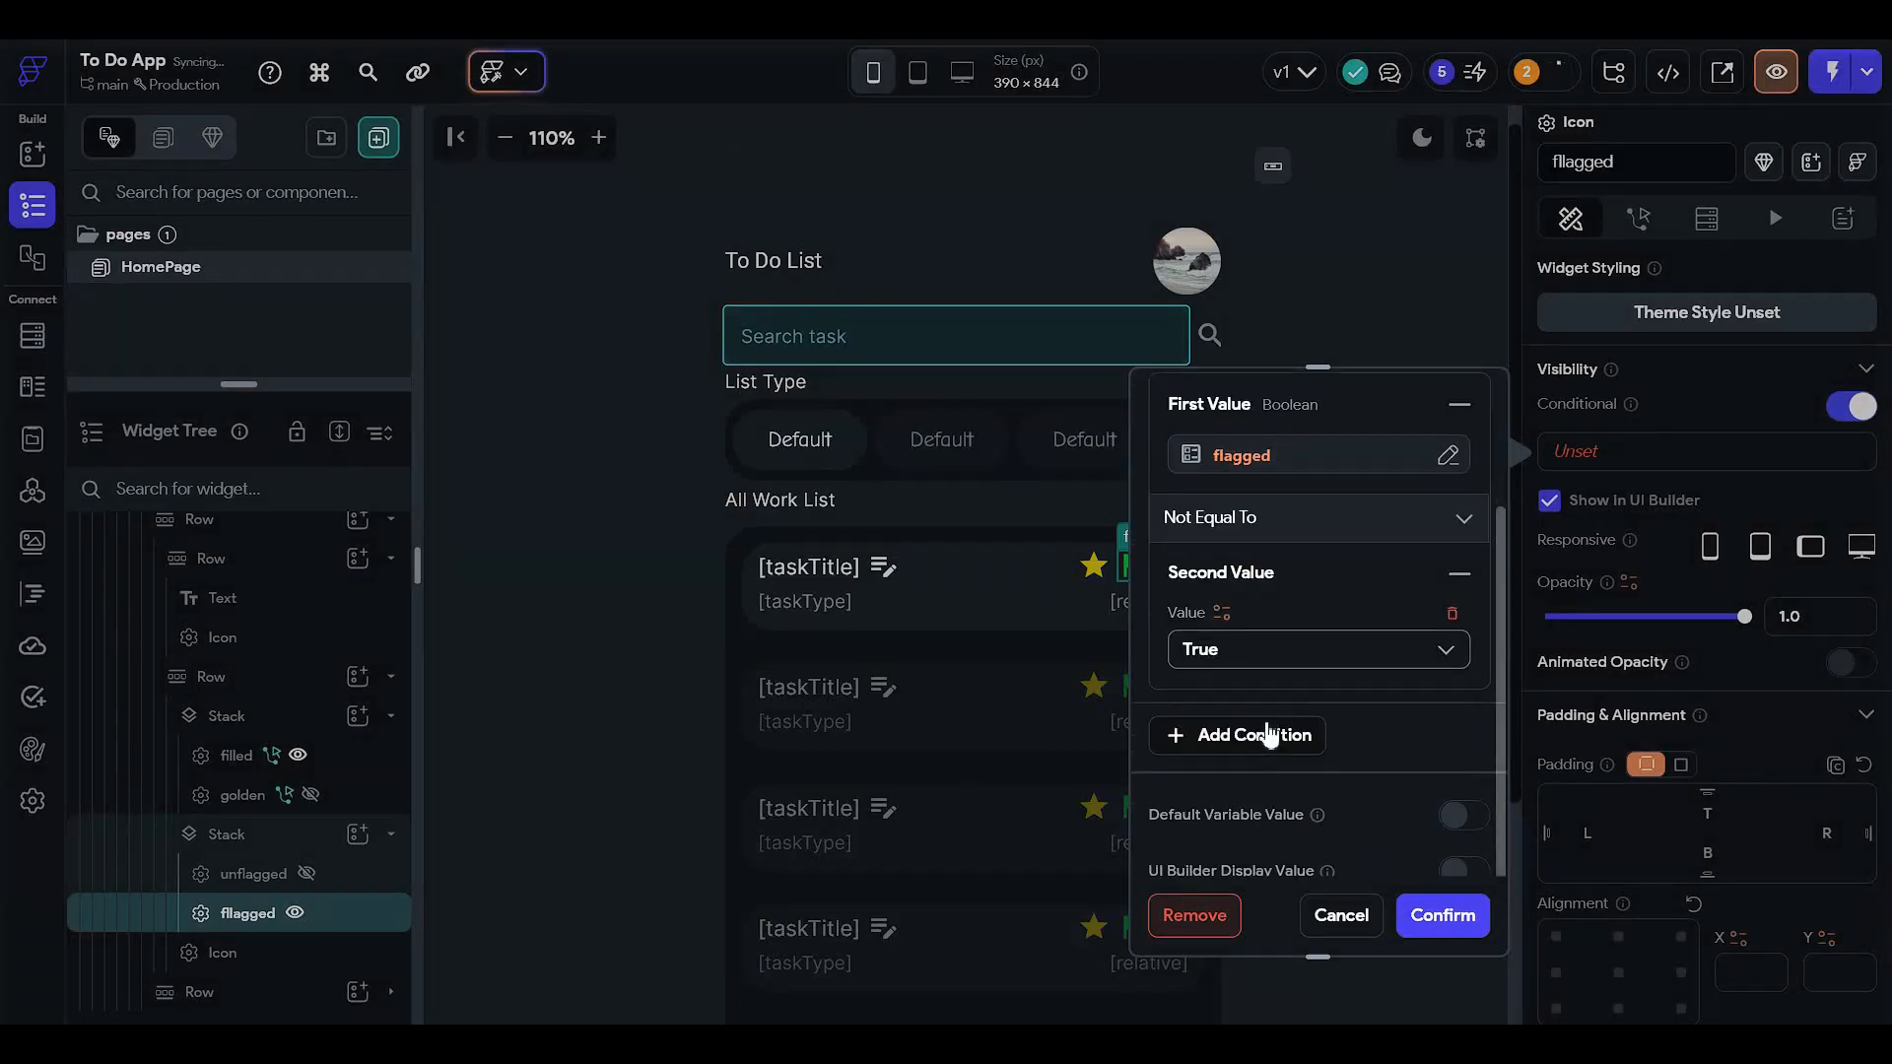
click(1417, 916)
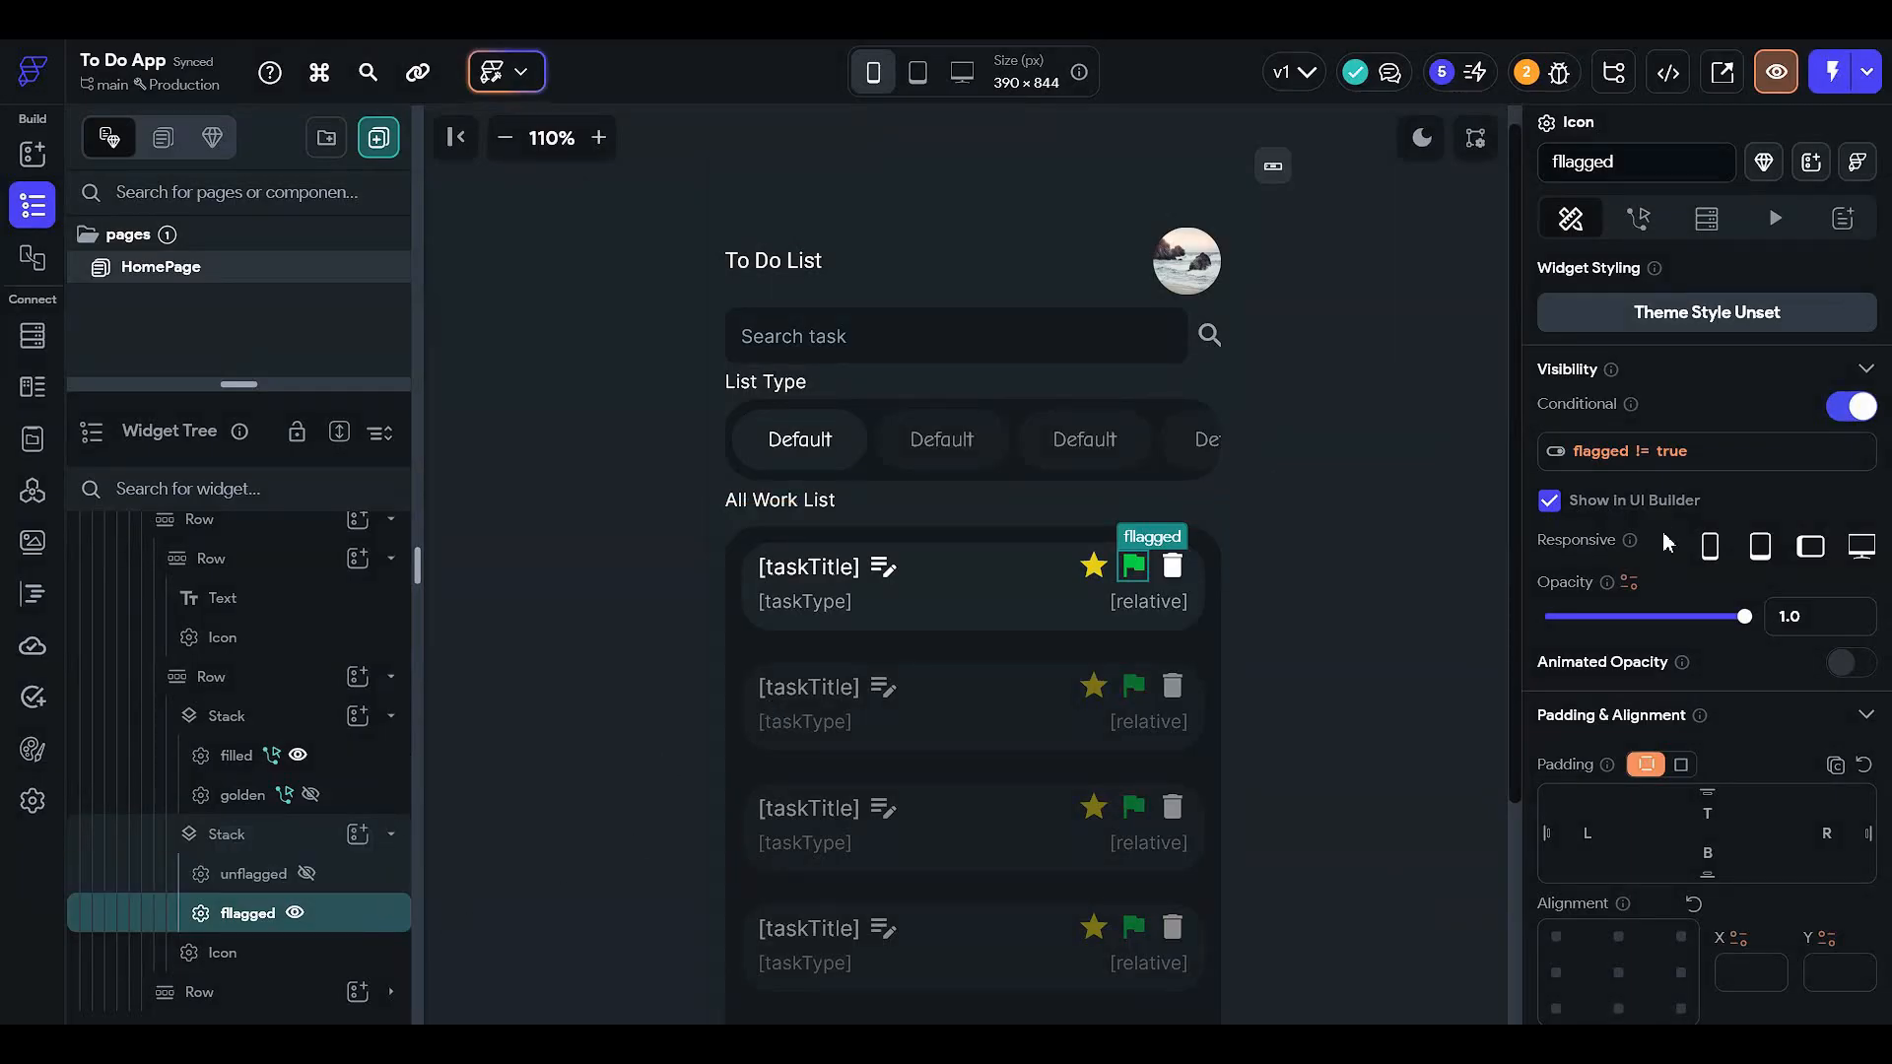
- Change the flagged icon's comparison to Equal To, so it shows when flagged == True
click(1646, 451)
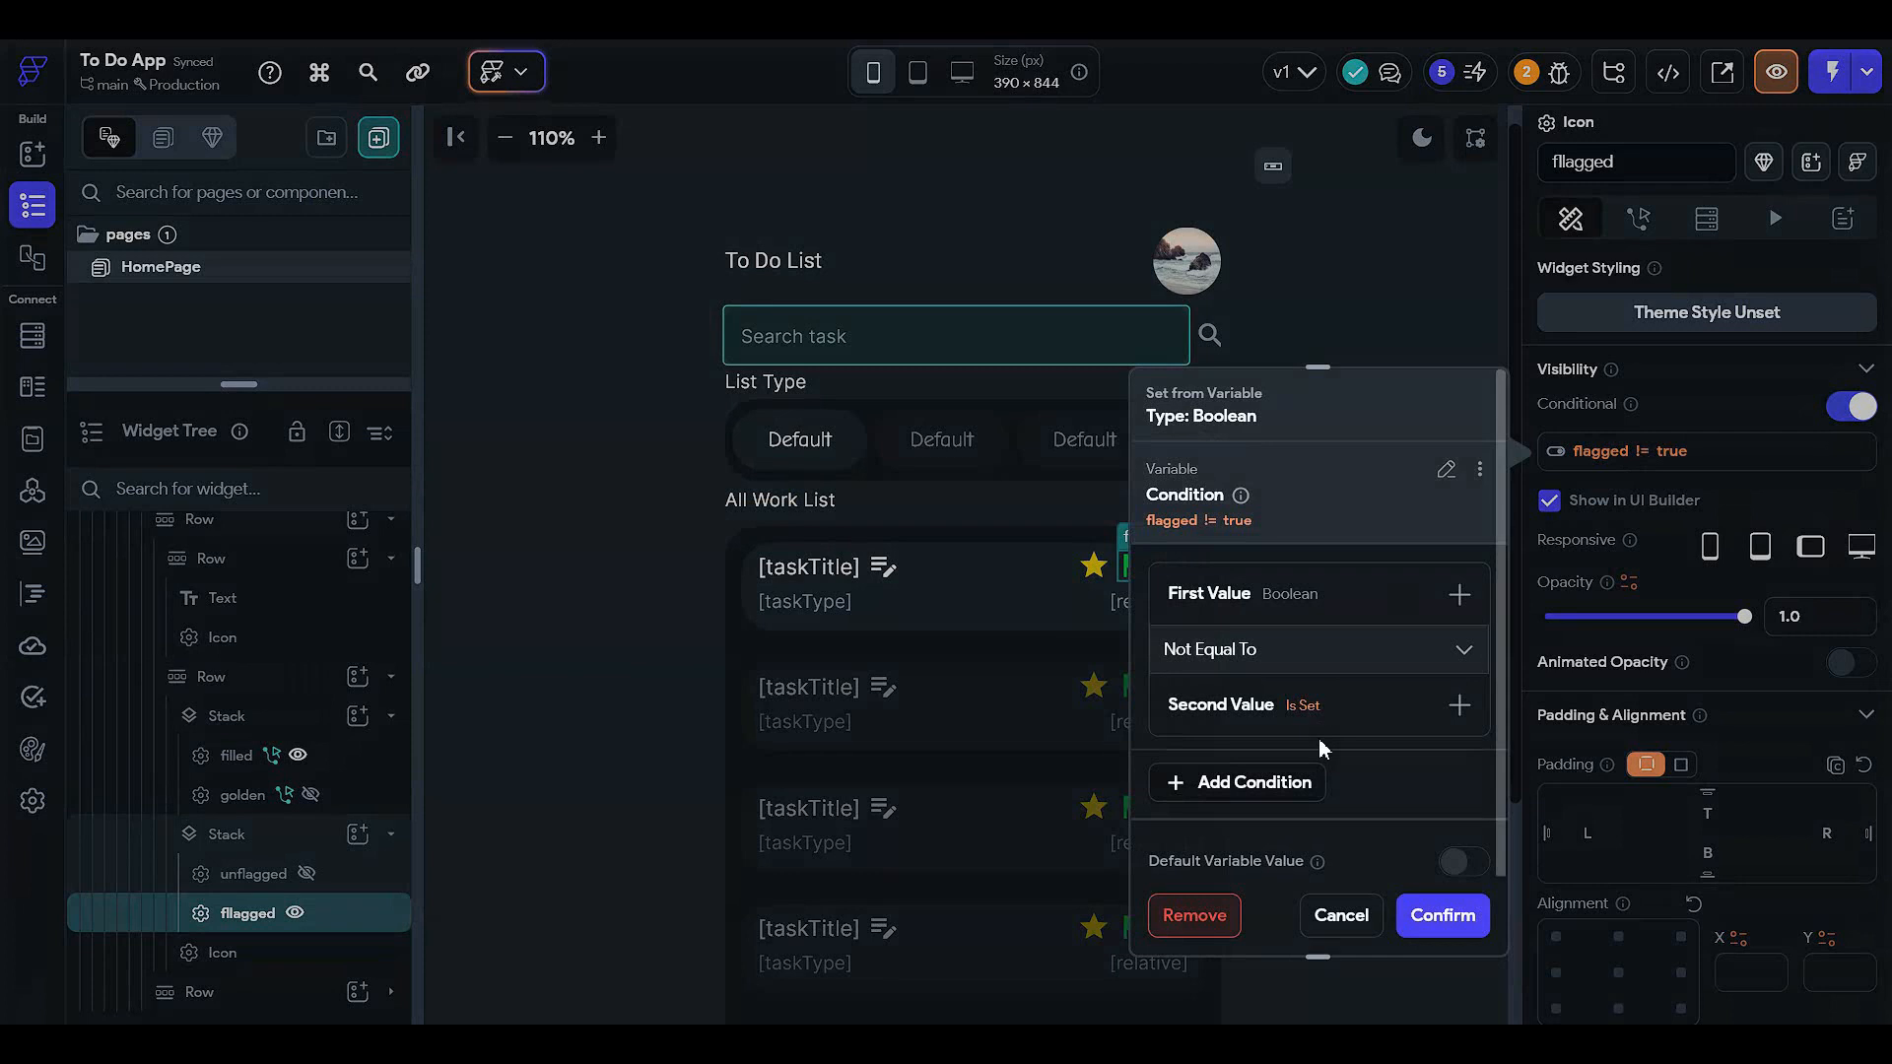
click(1342, 654)
click(1287, 700)
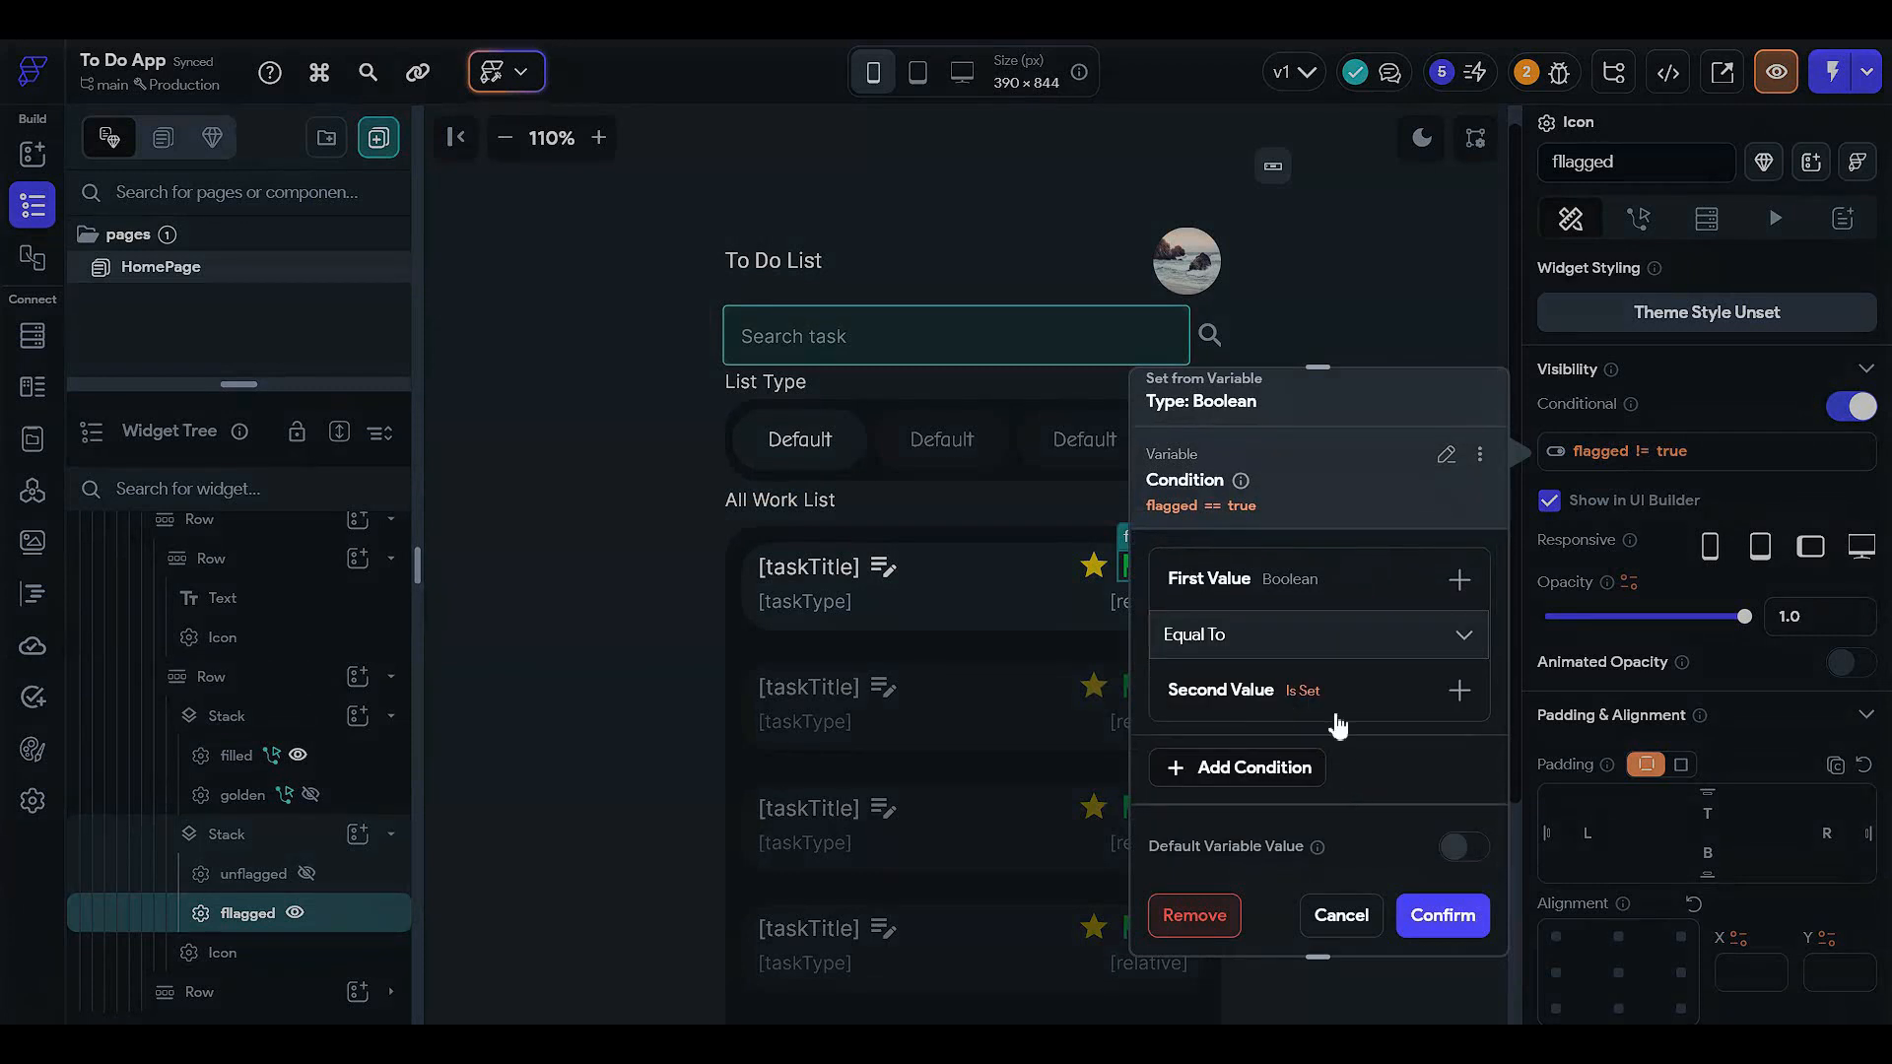
click(1336, 716)
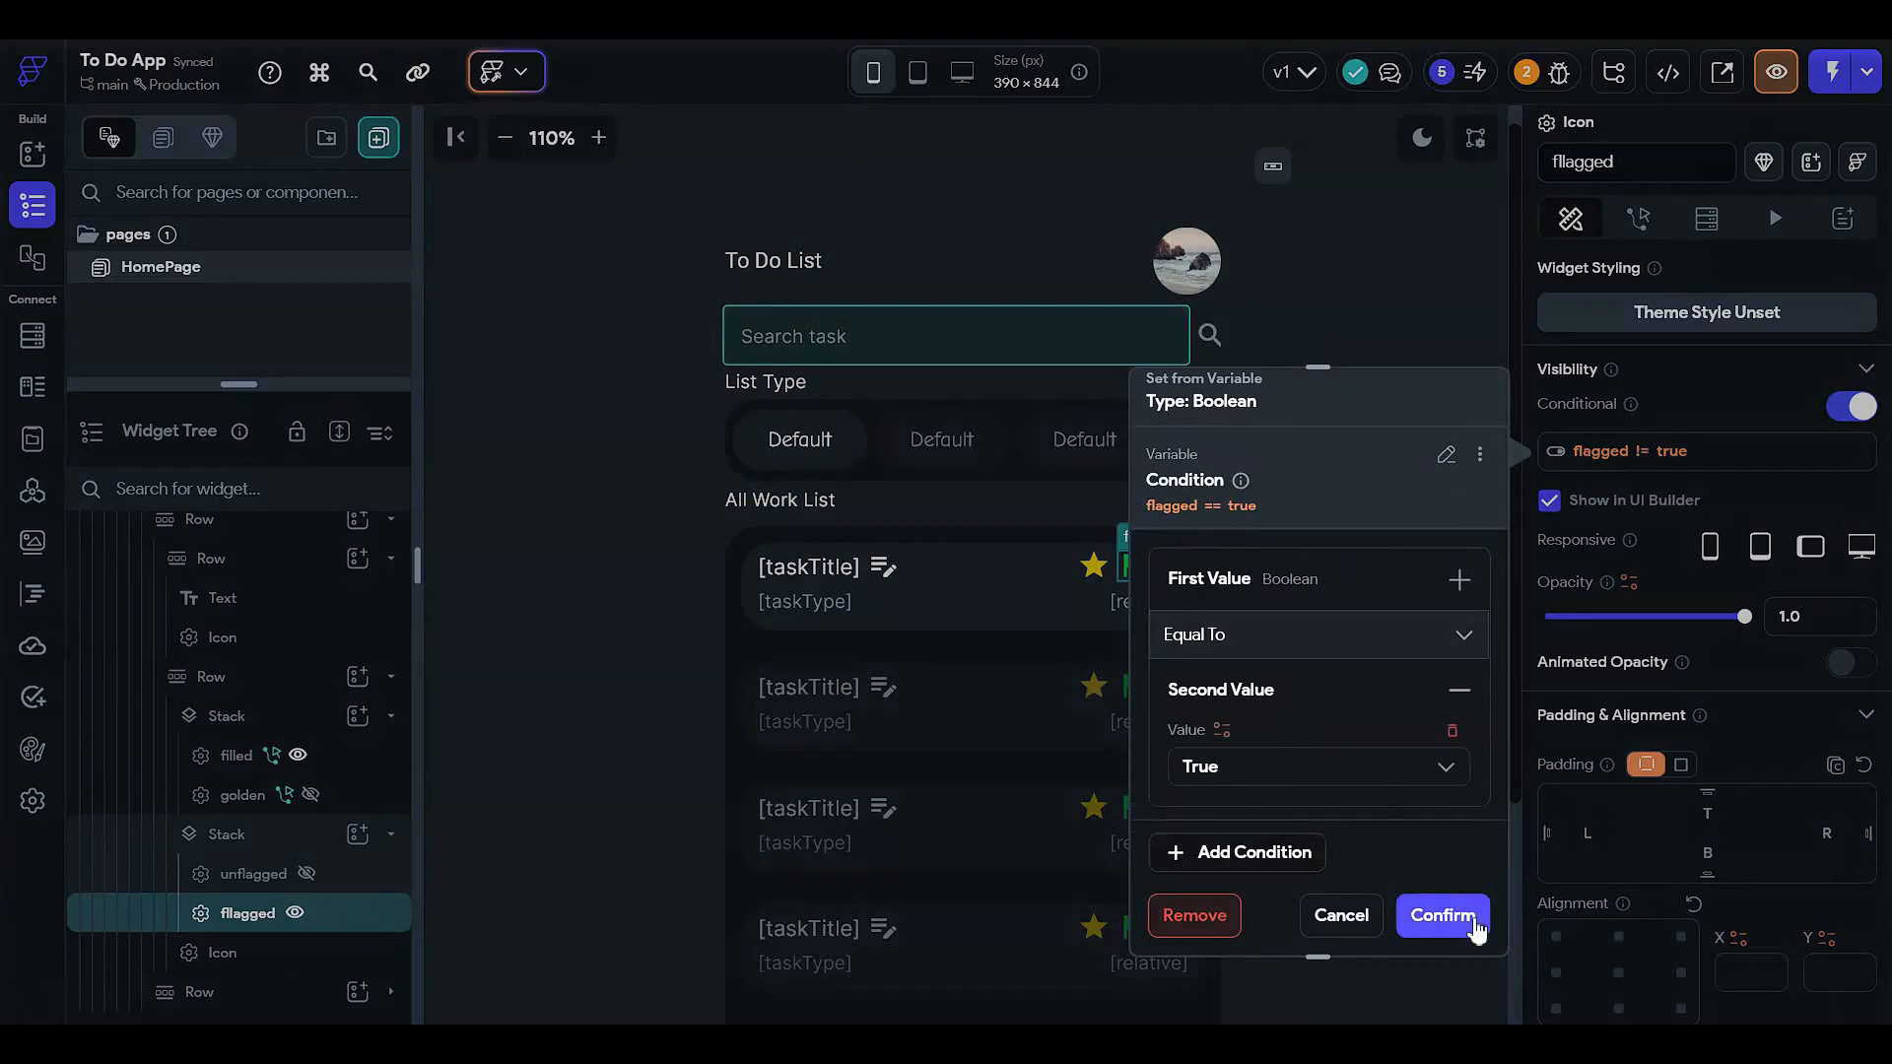
click(1442, 915)
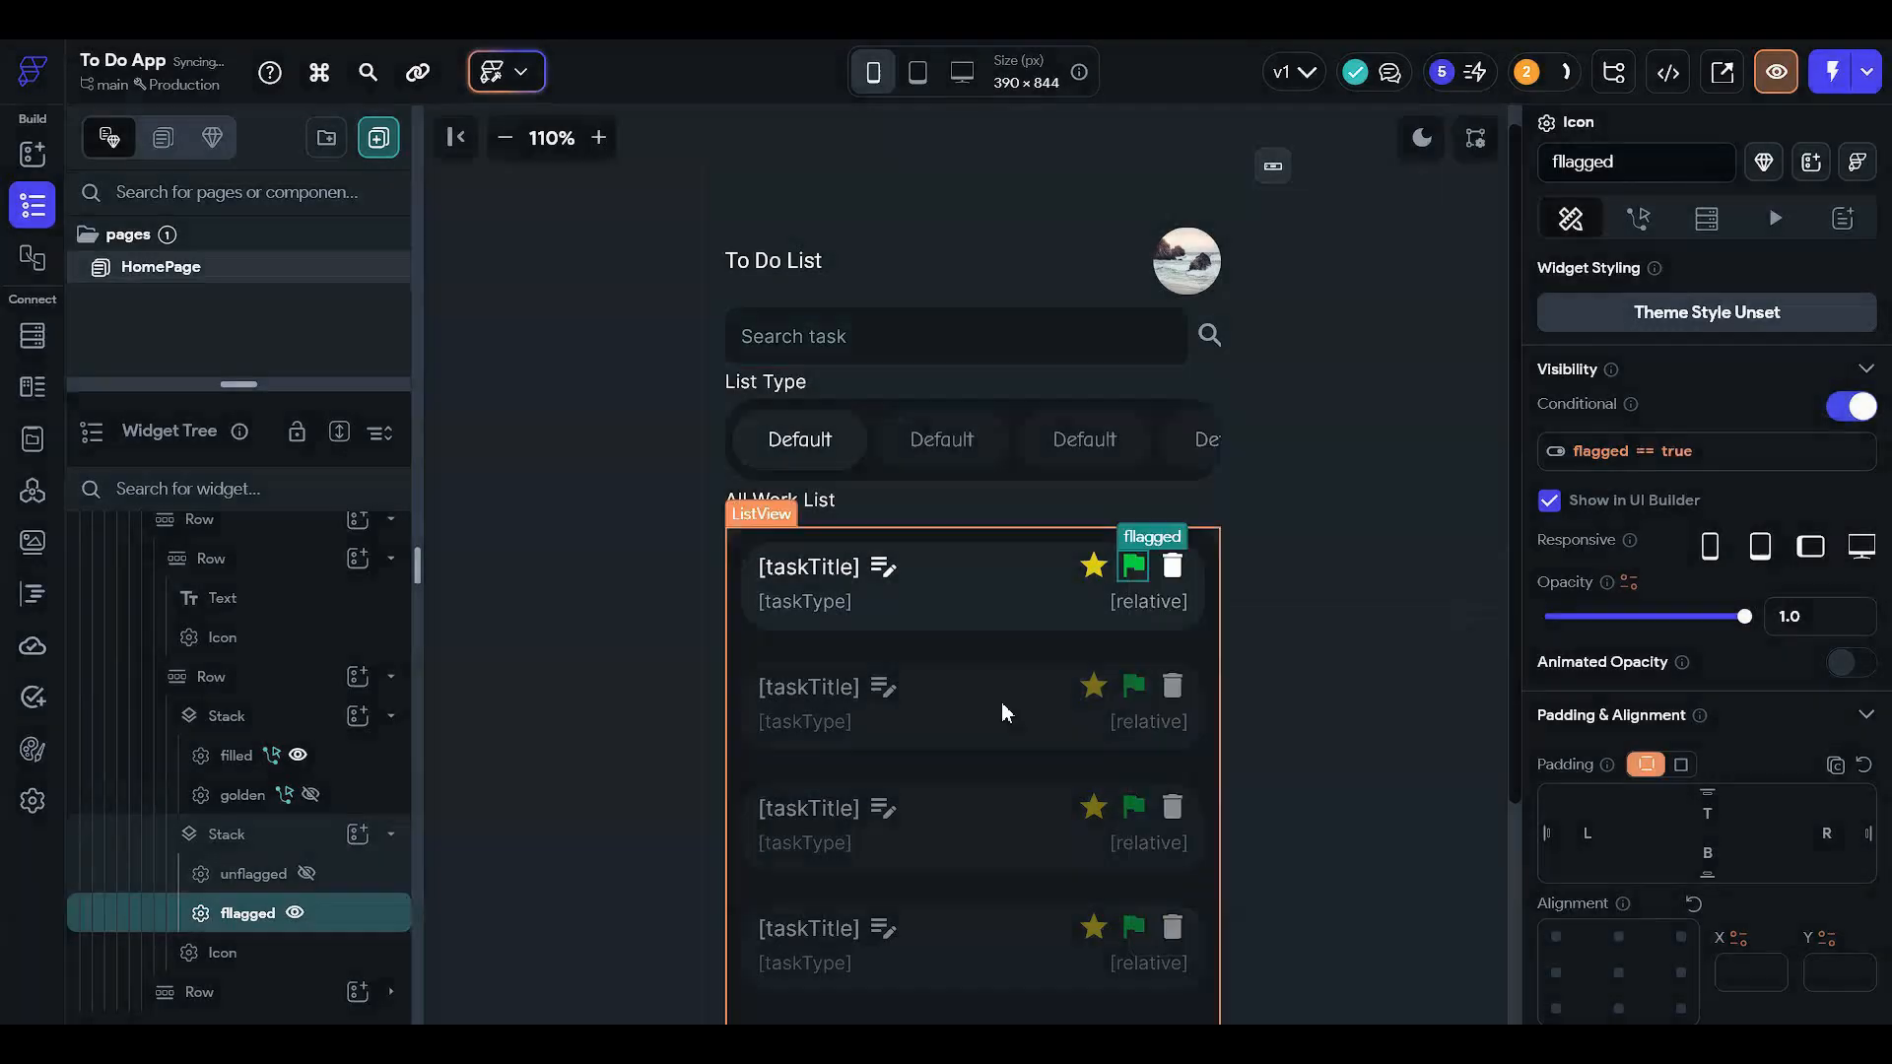
- Preview the unflagged icon and change its rule to flagged Not Equal To True
click(294, 912)
click(308, 873)
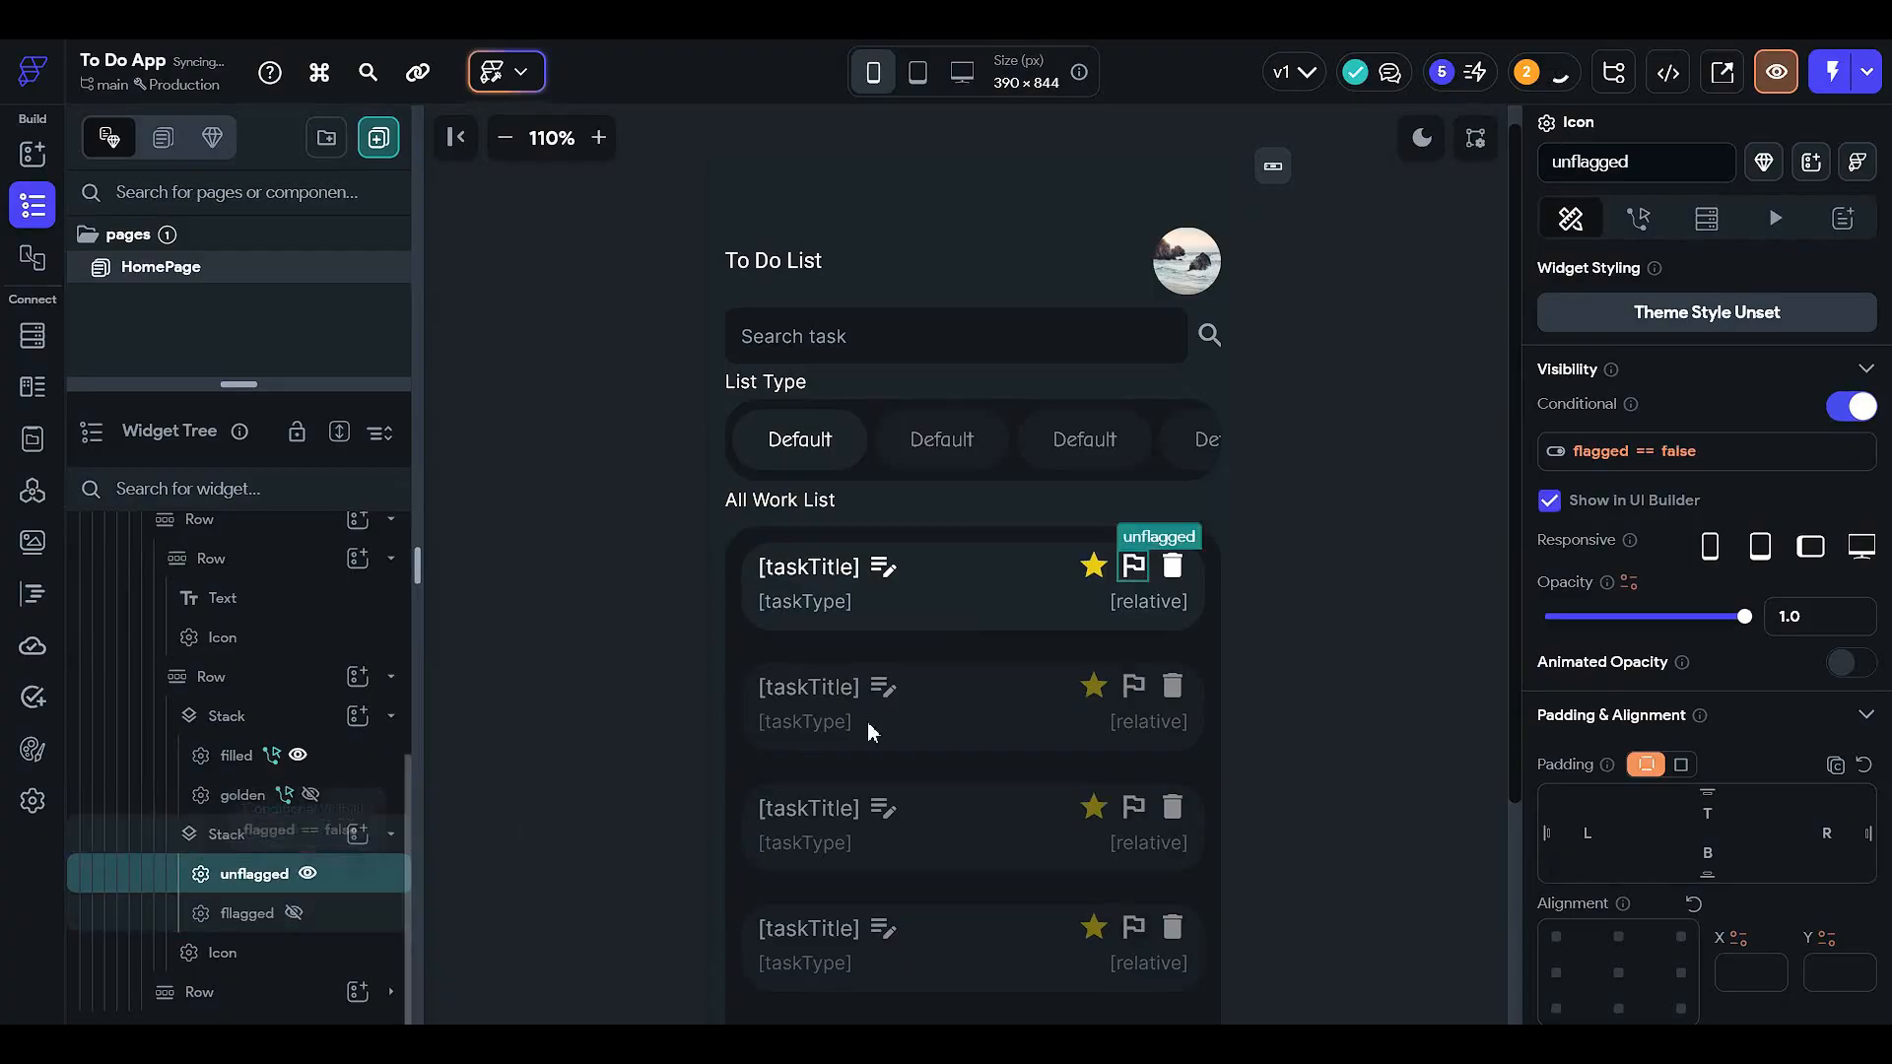
click(1626, 451)
click(1227, 650)
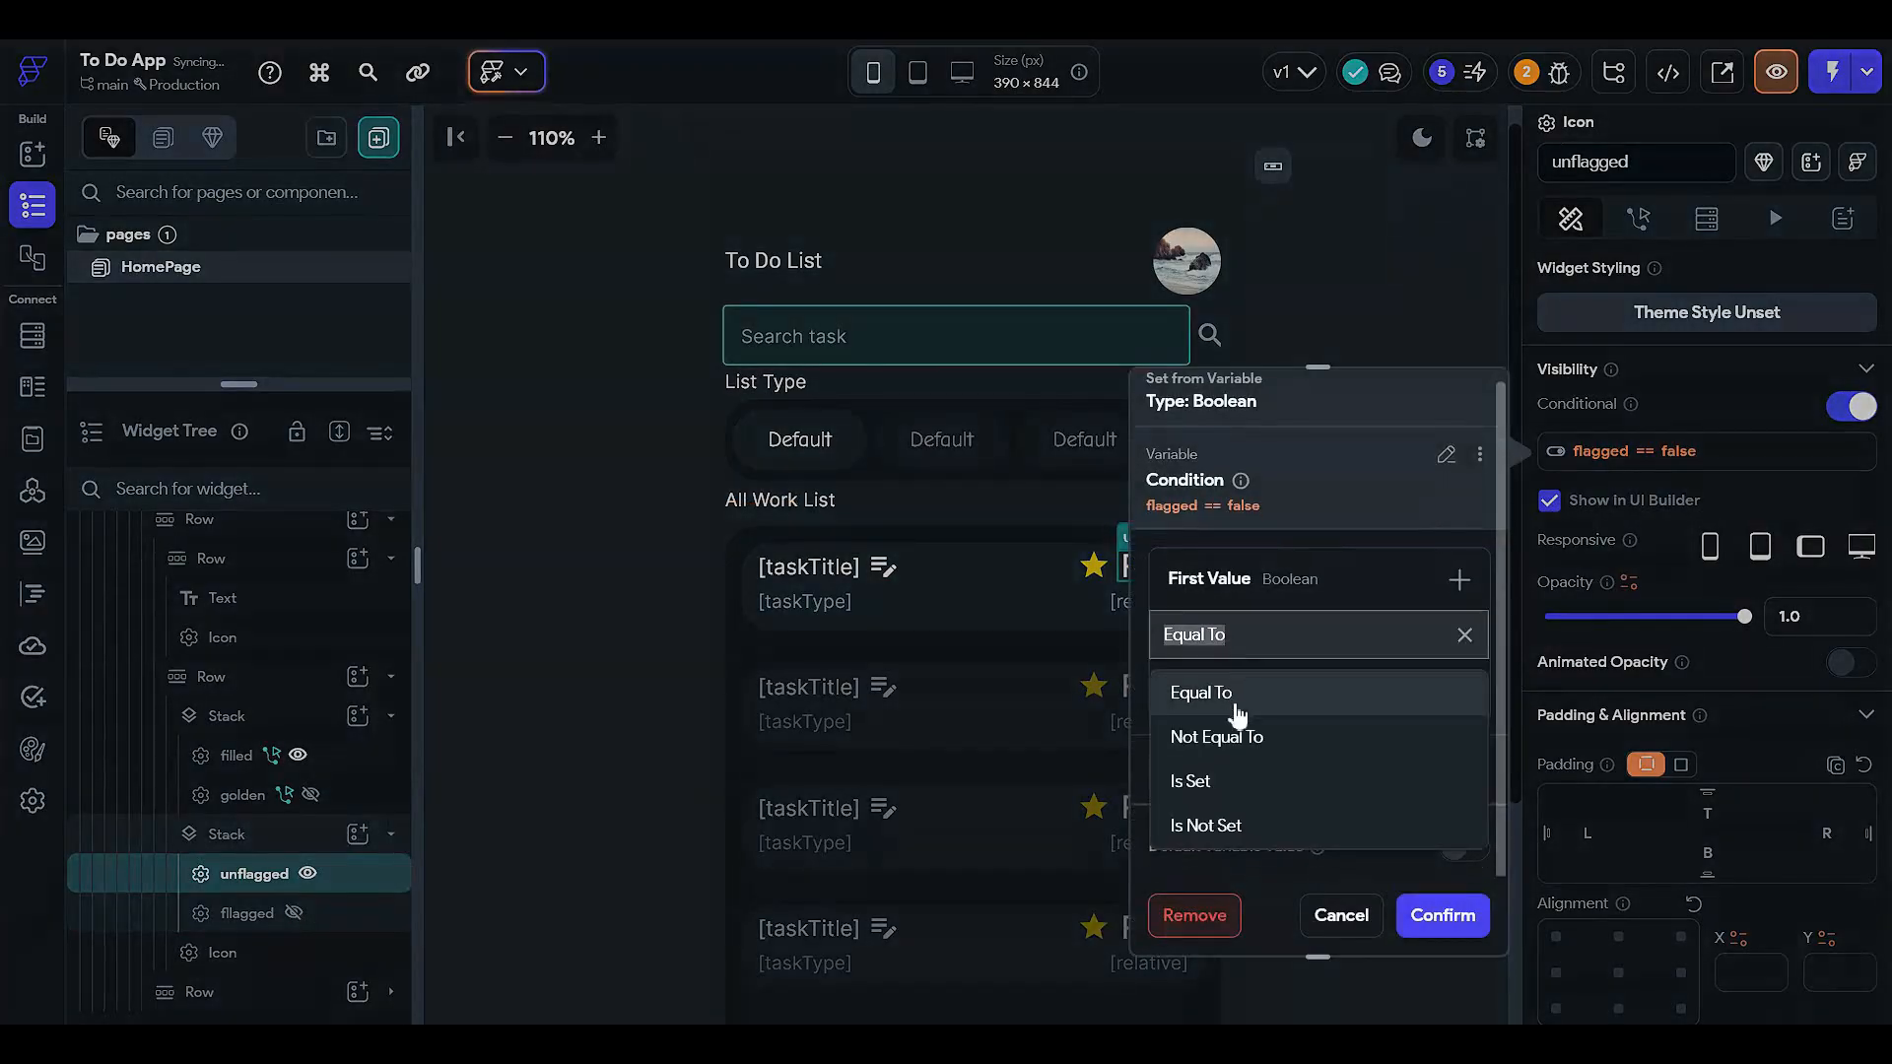
click(1238, 739)
click(1255, 695)
click(1261, 768)
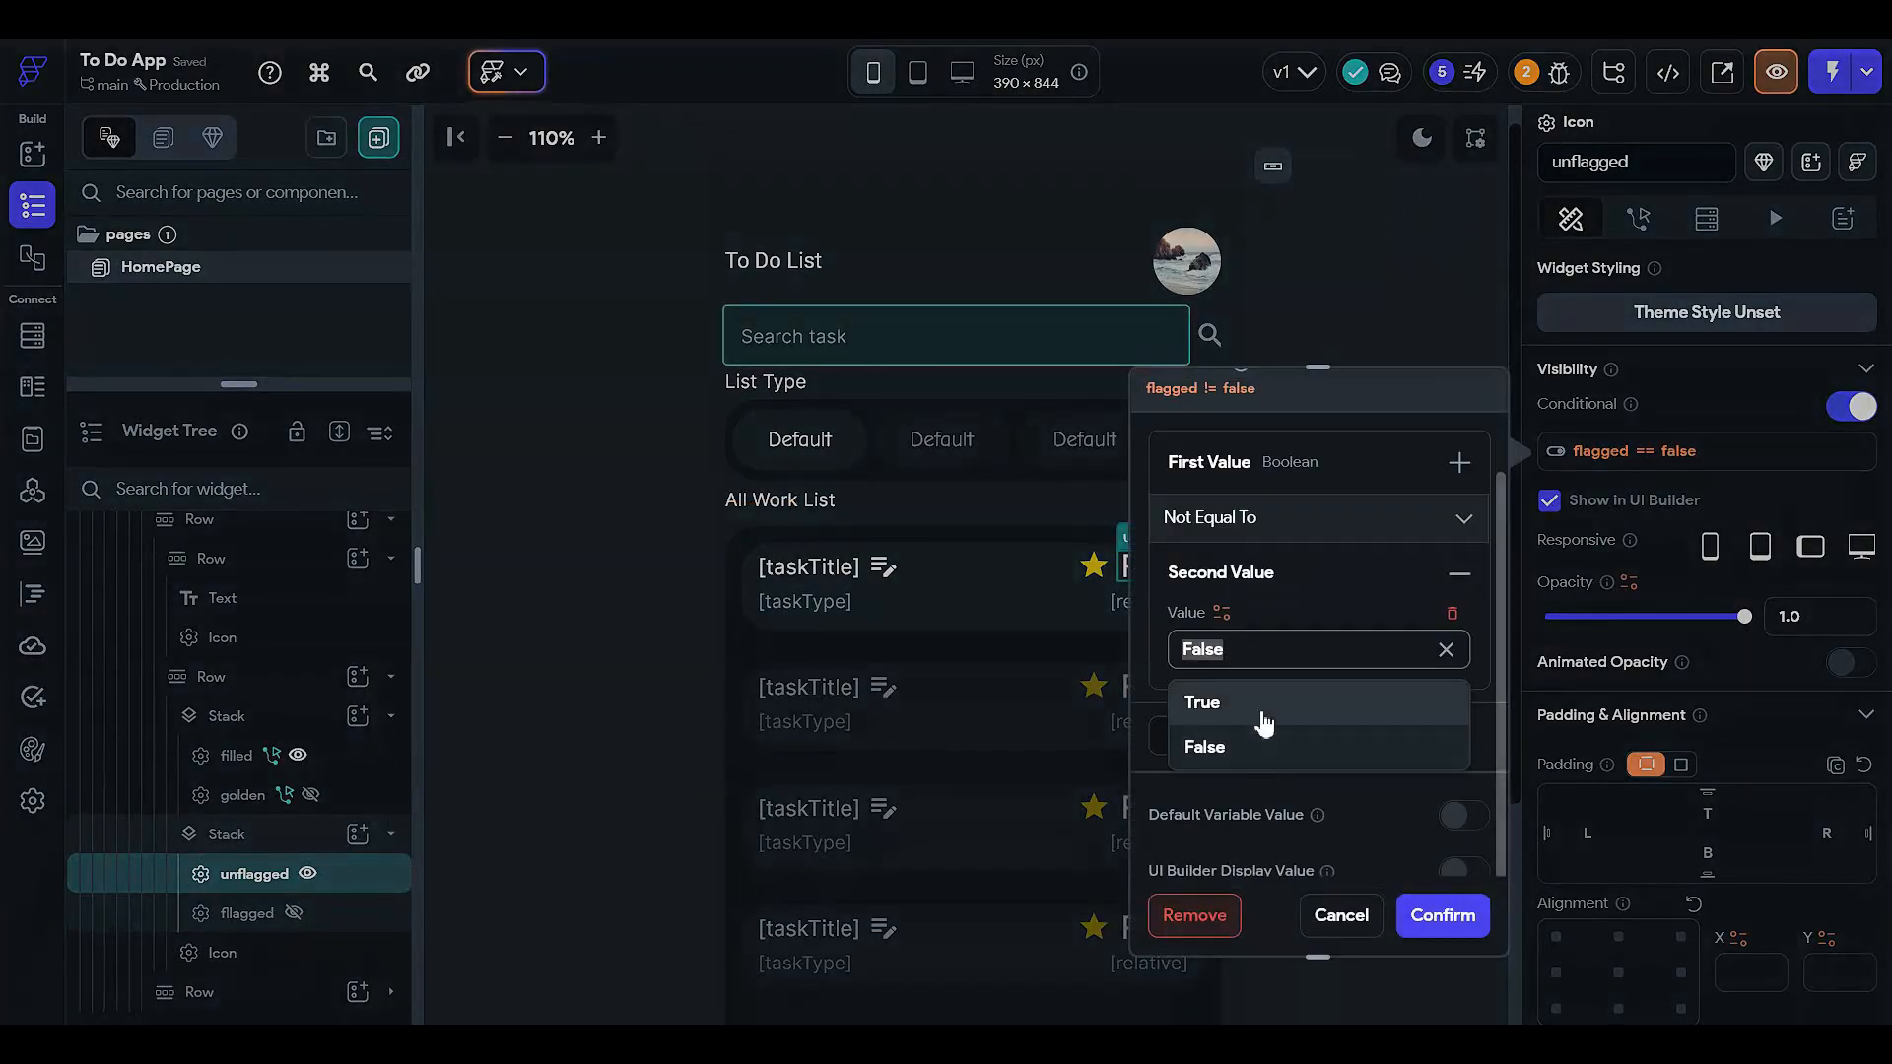
click(1258, 722)
click(1419, 912)
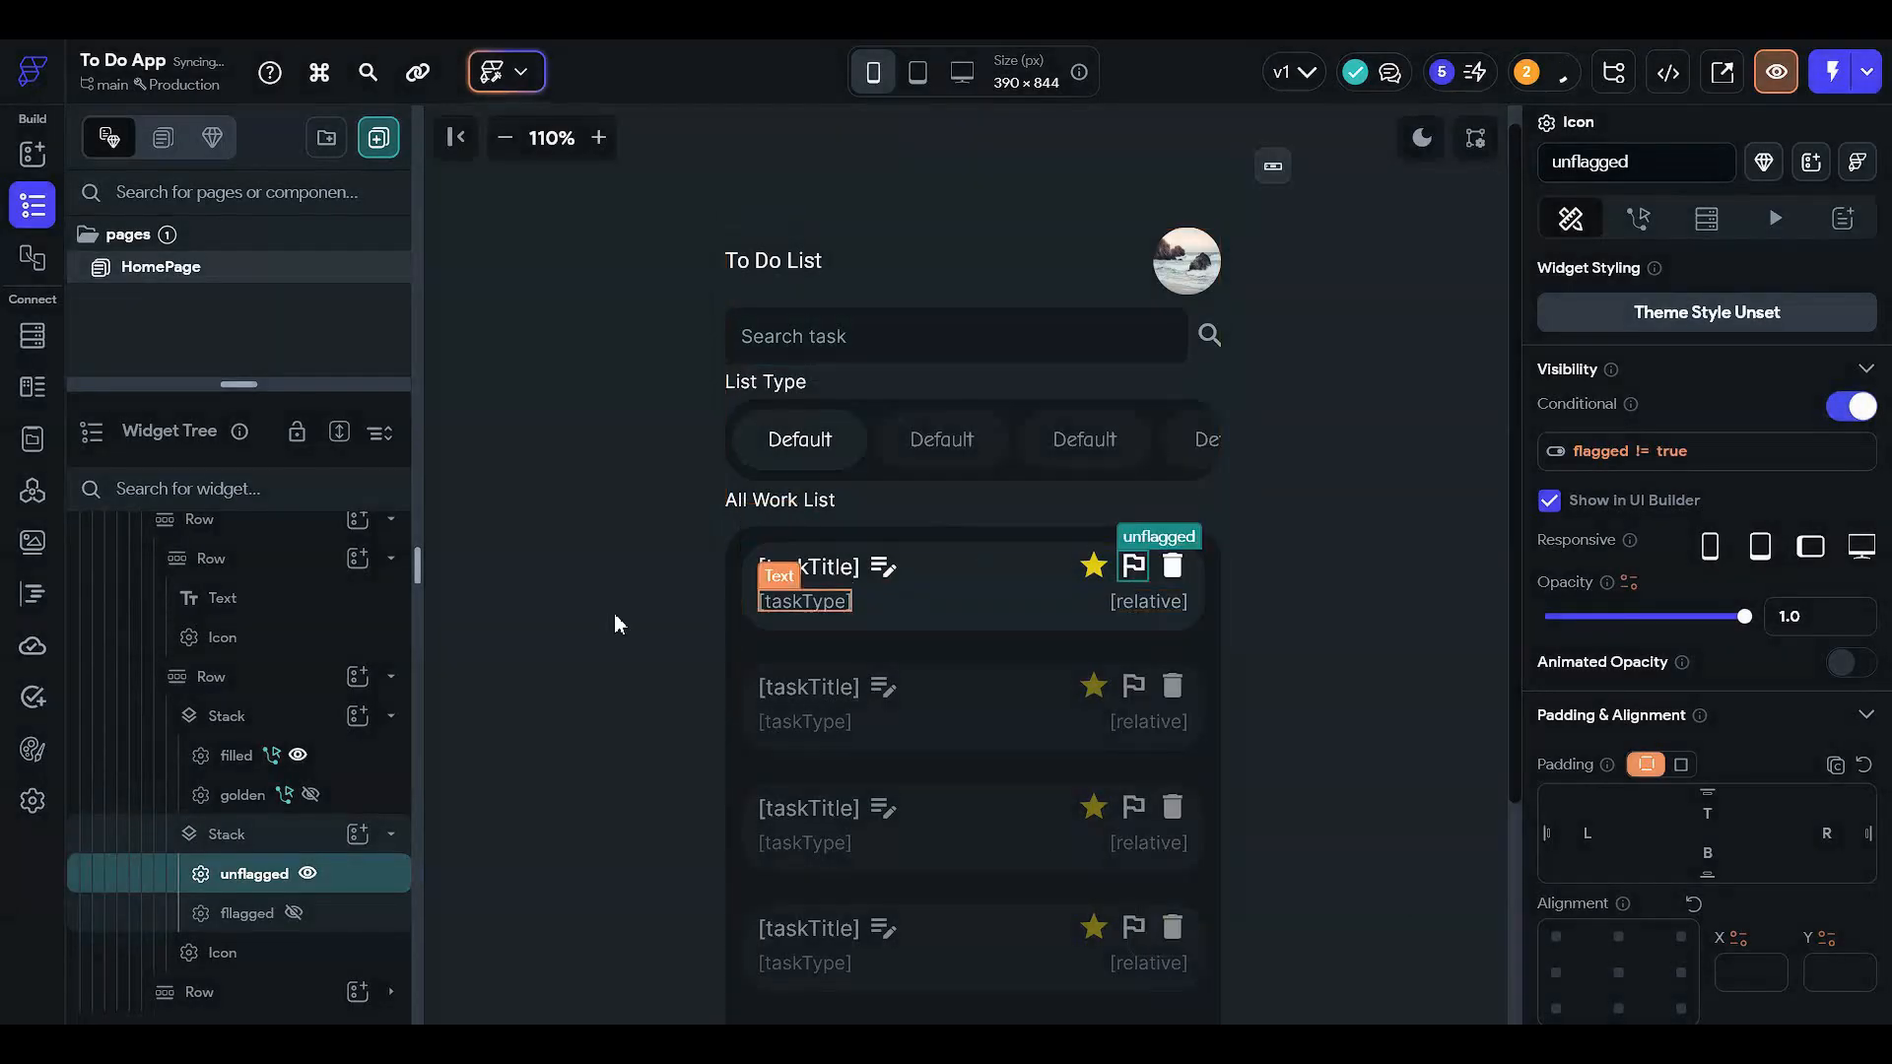
- Hide the filled star and show the golden star in the builder preview
click(236, 755)
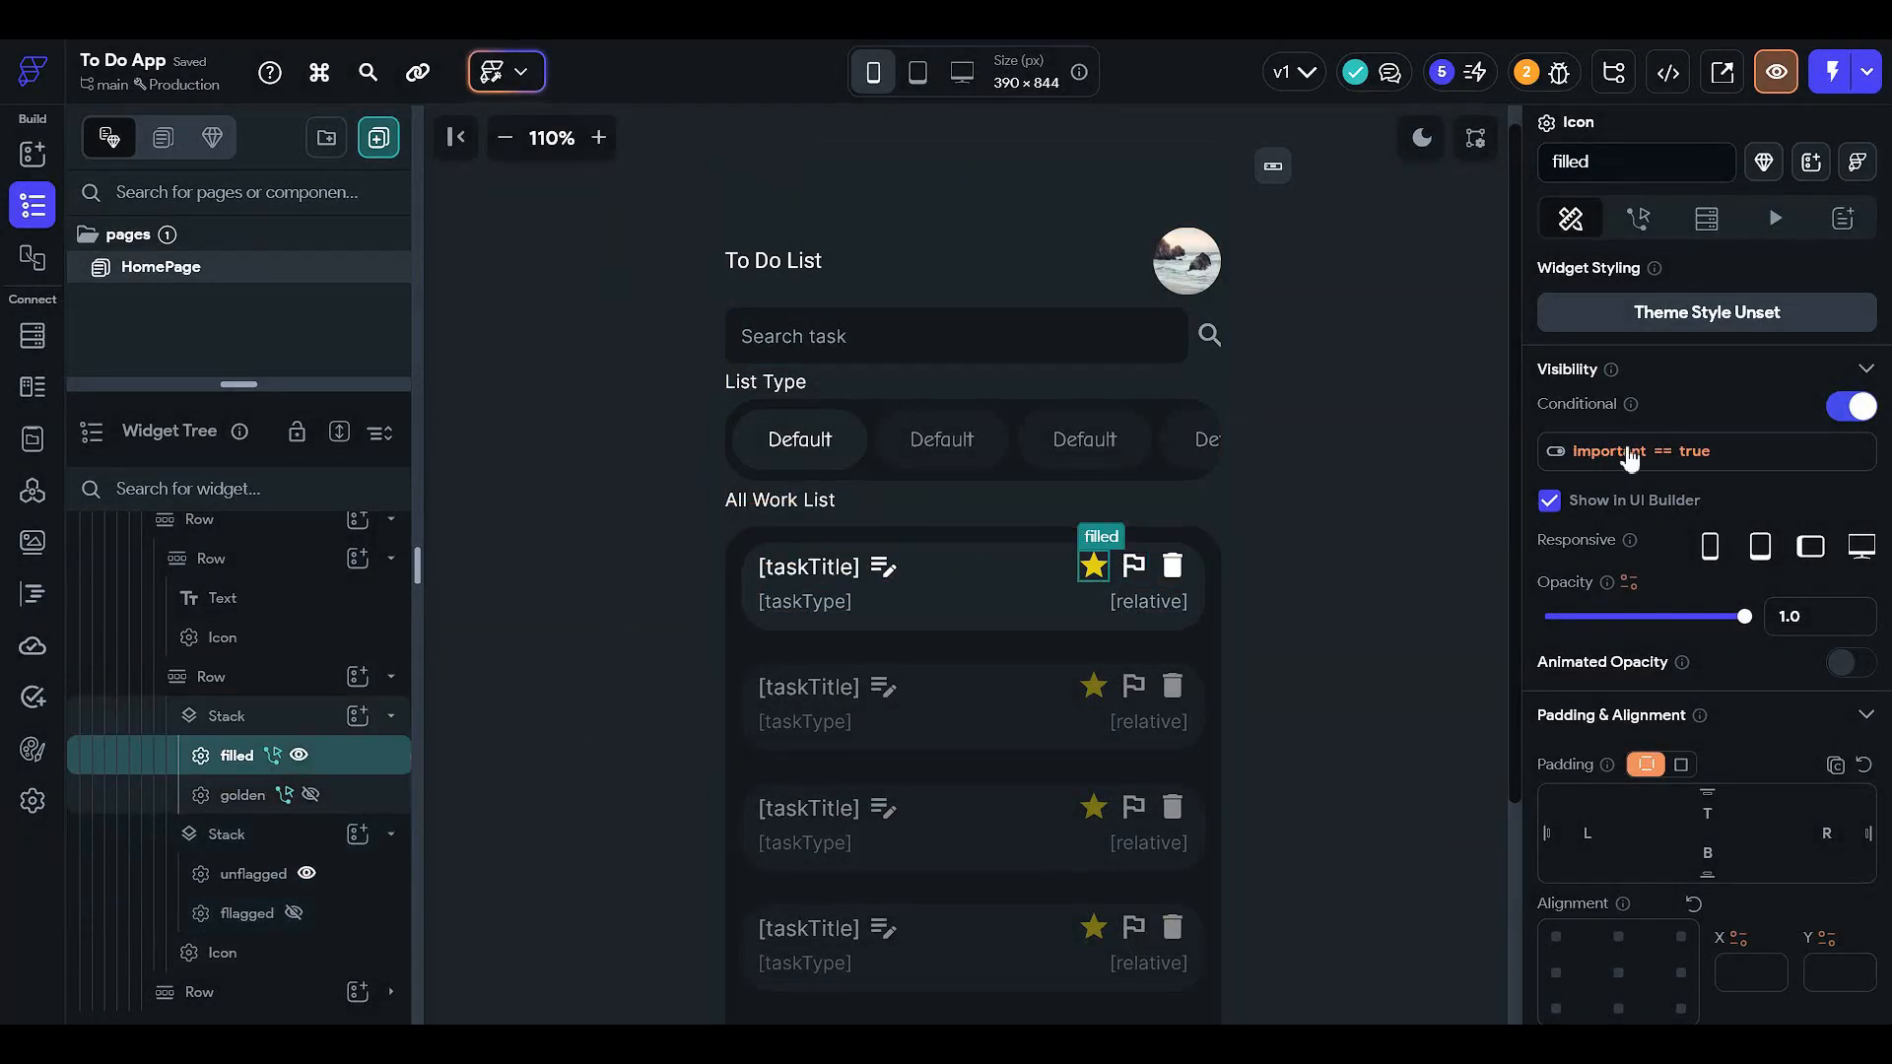
click(141, 796)
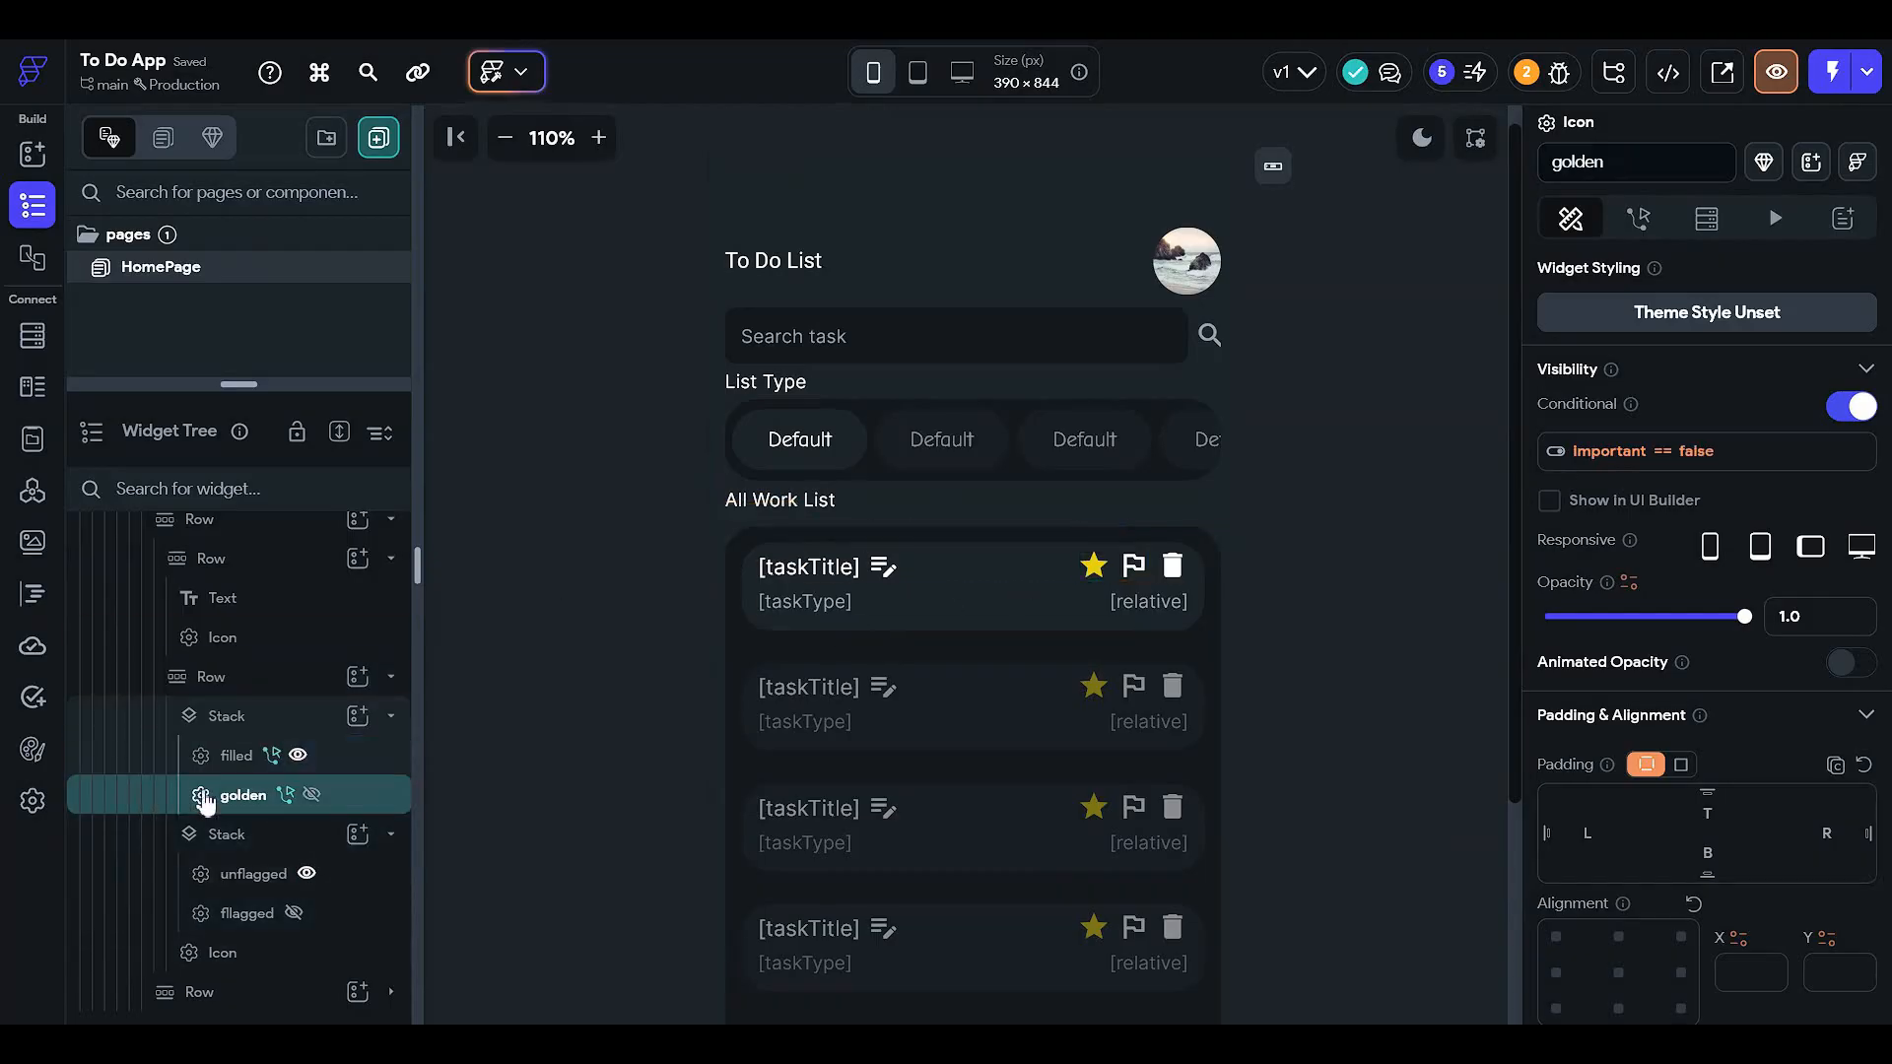
click(1610, 460)
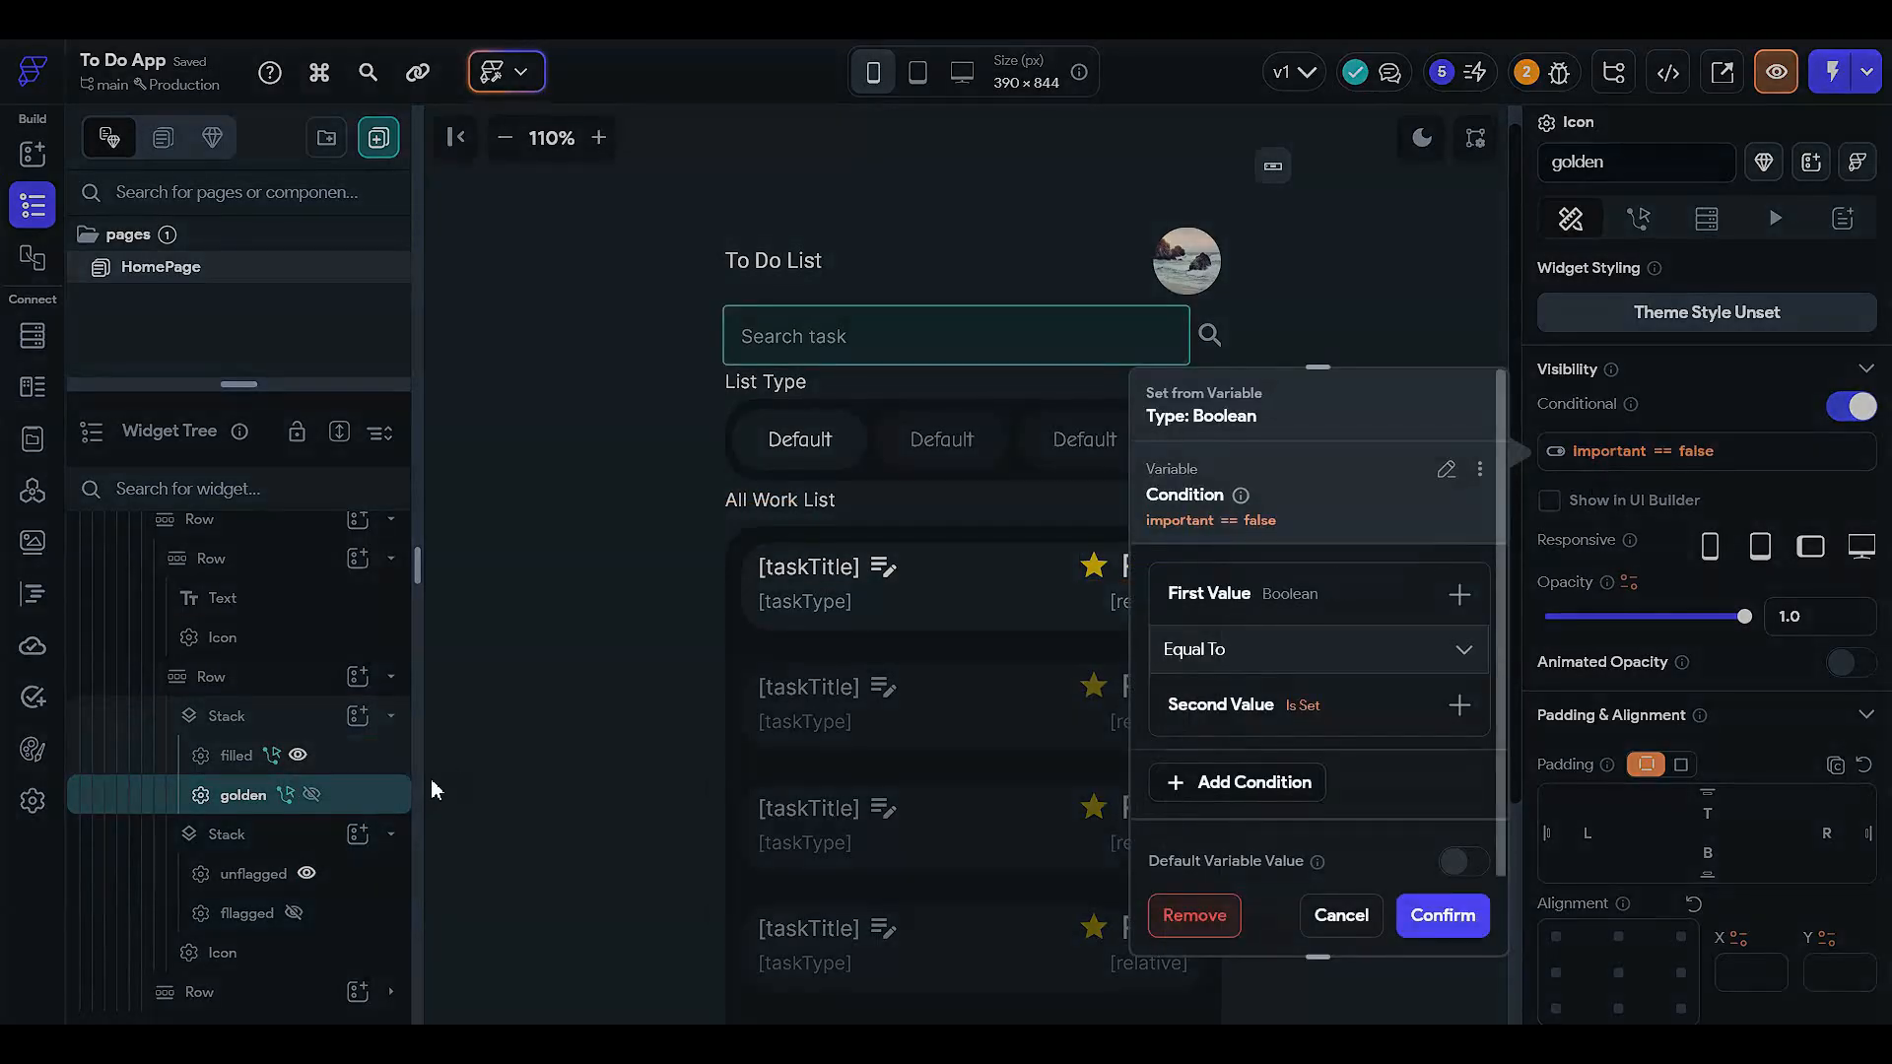
click(339, 784)
click(300, 756)
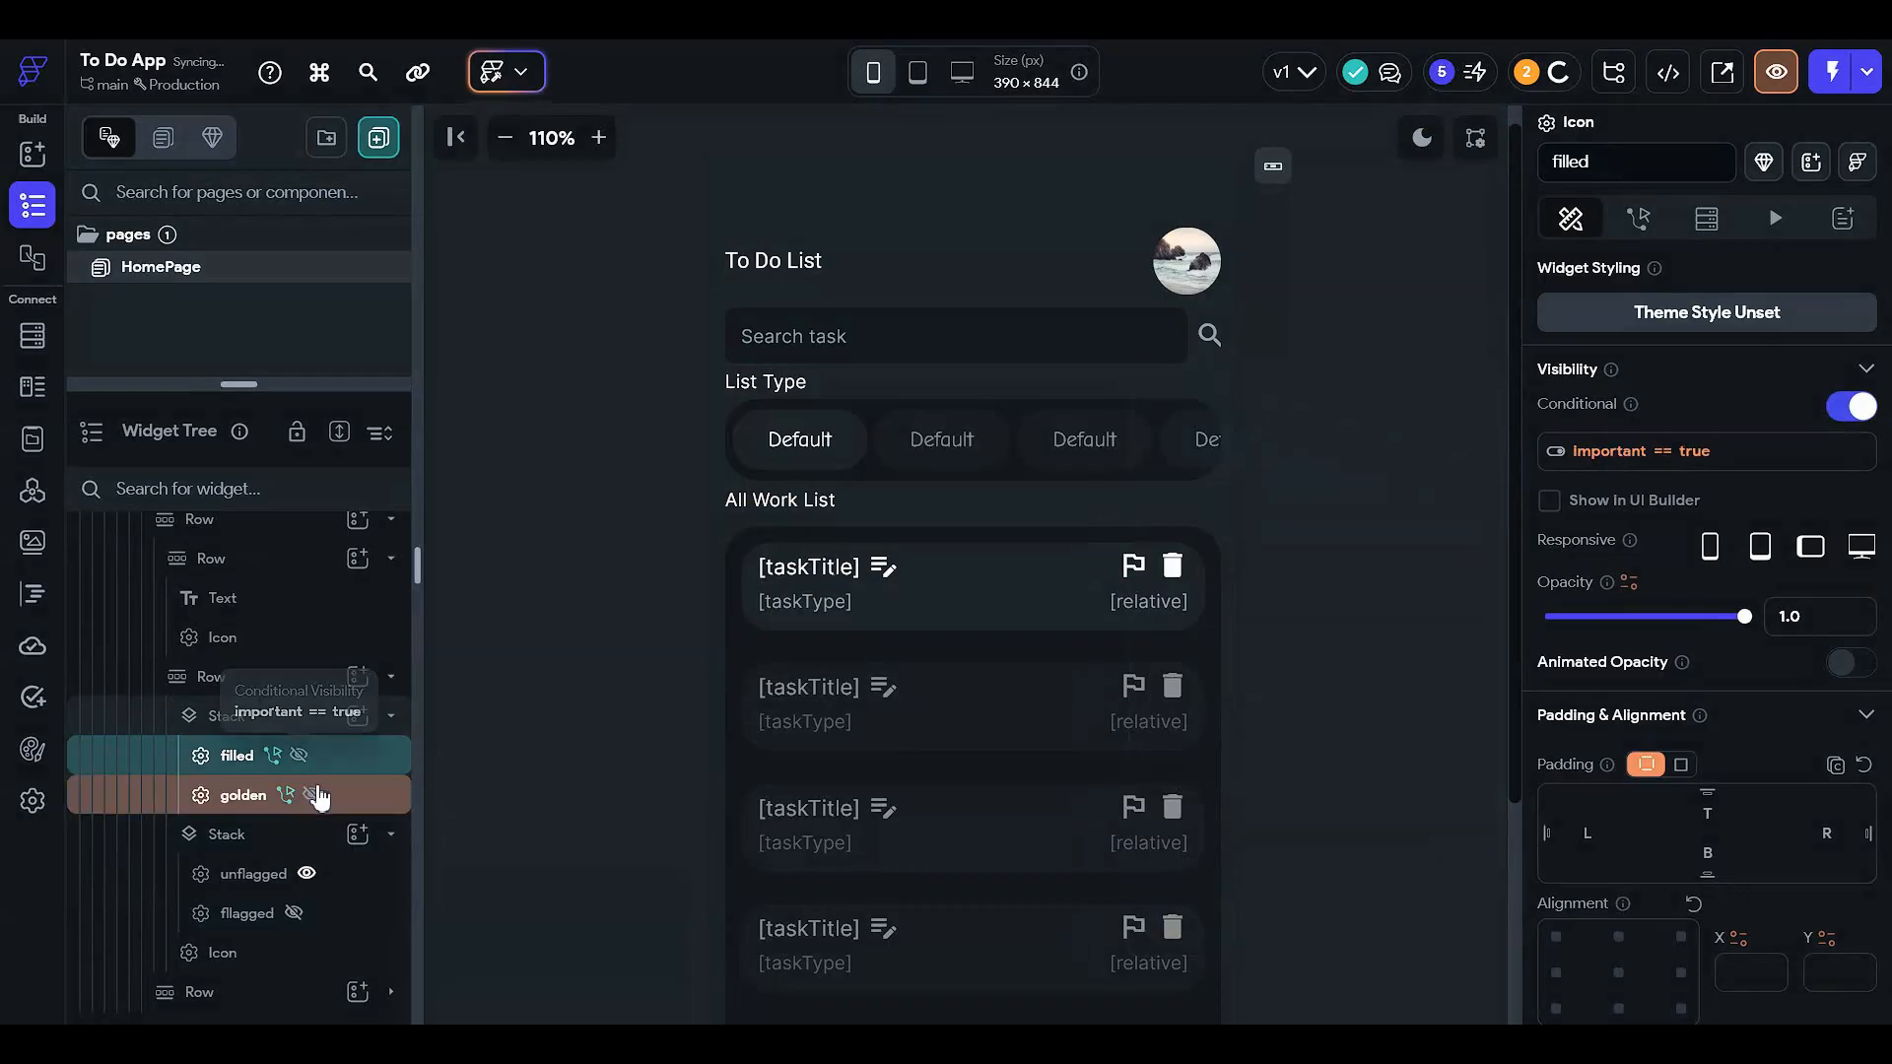
click(312, 794)
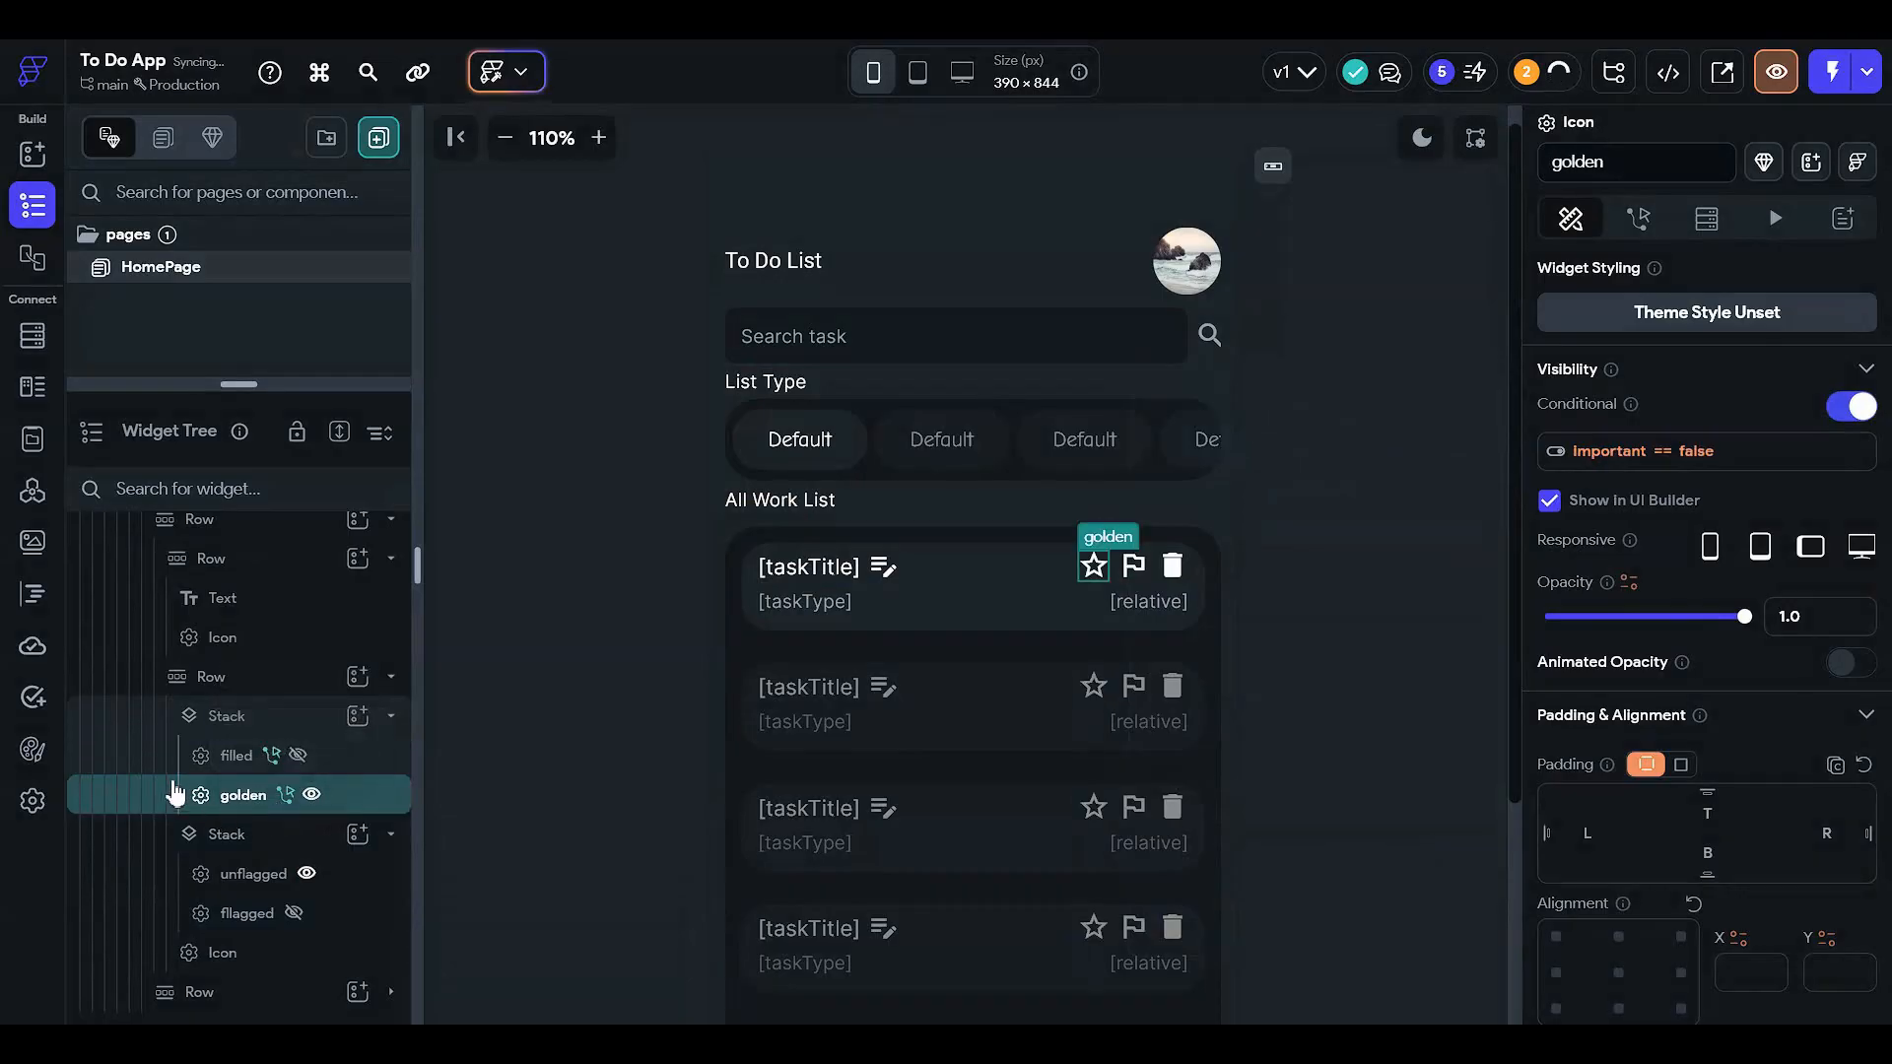
- Change the golden star's visibility condition to Important Not Equal To True
click(1710, 455)
click(1220, 651)
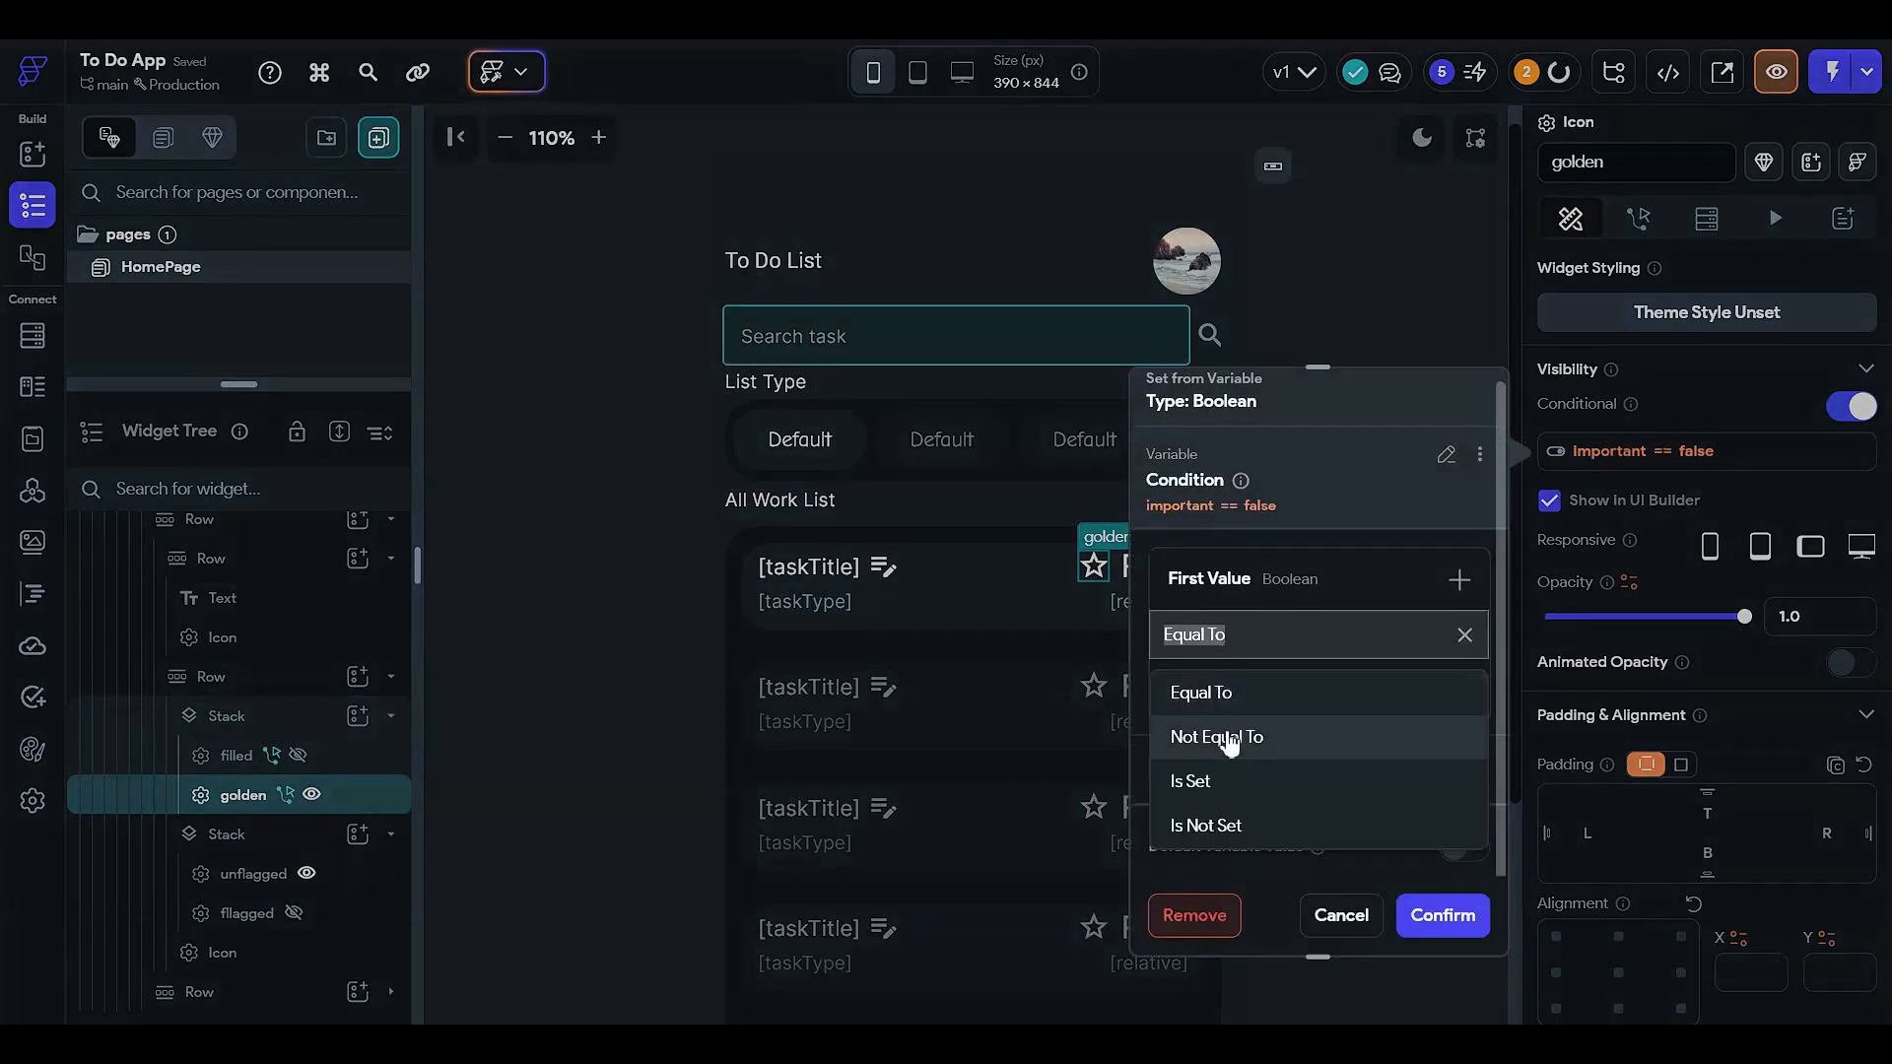
click(1228, 735)
click(1249, 690)
click(1254, 765)
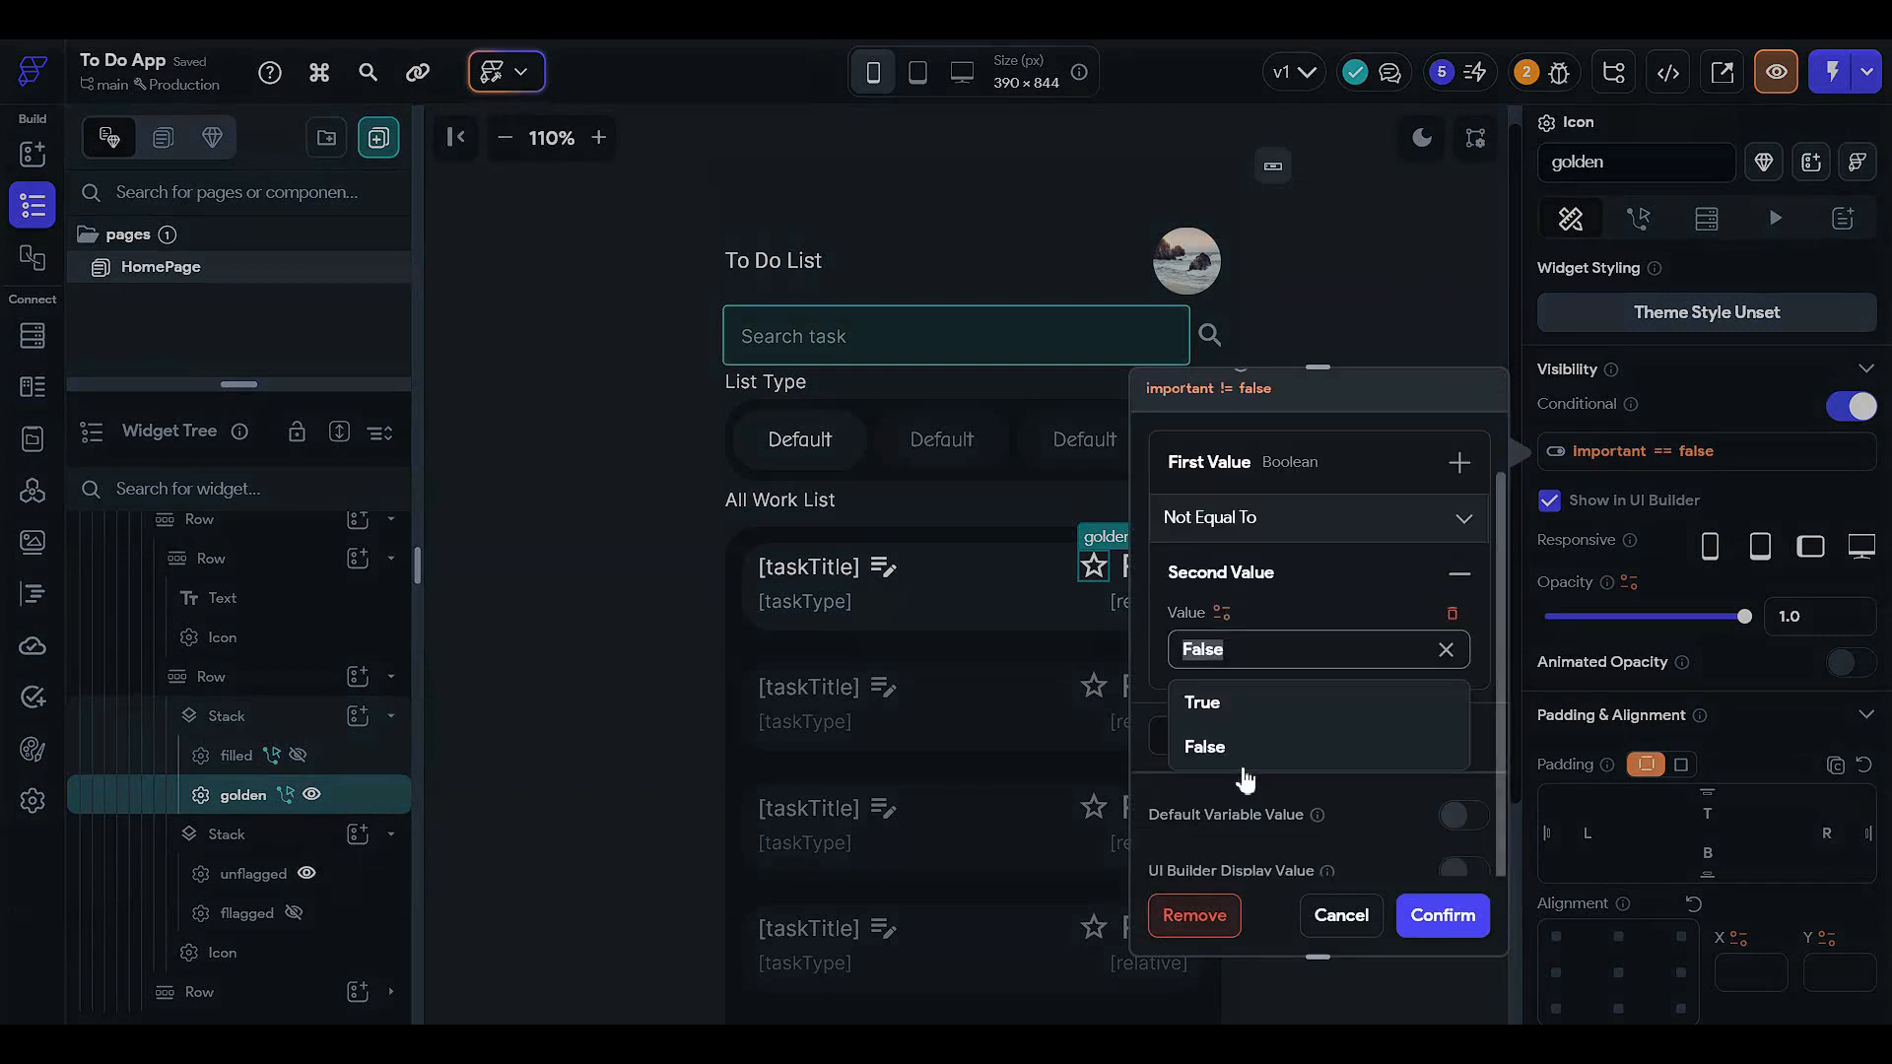
click(1243, 700)
click(1443, 915)
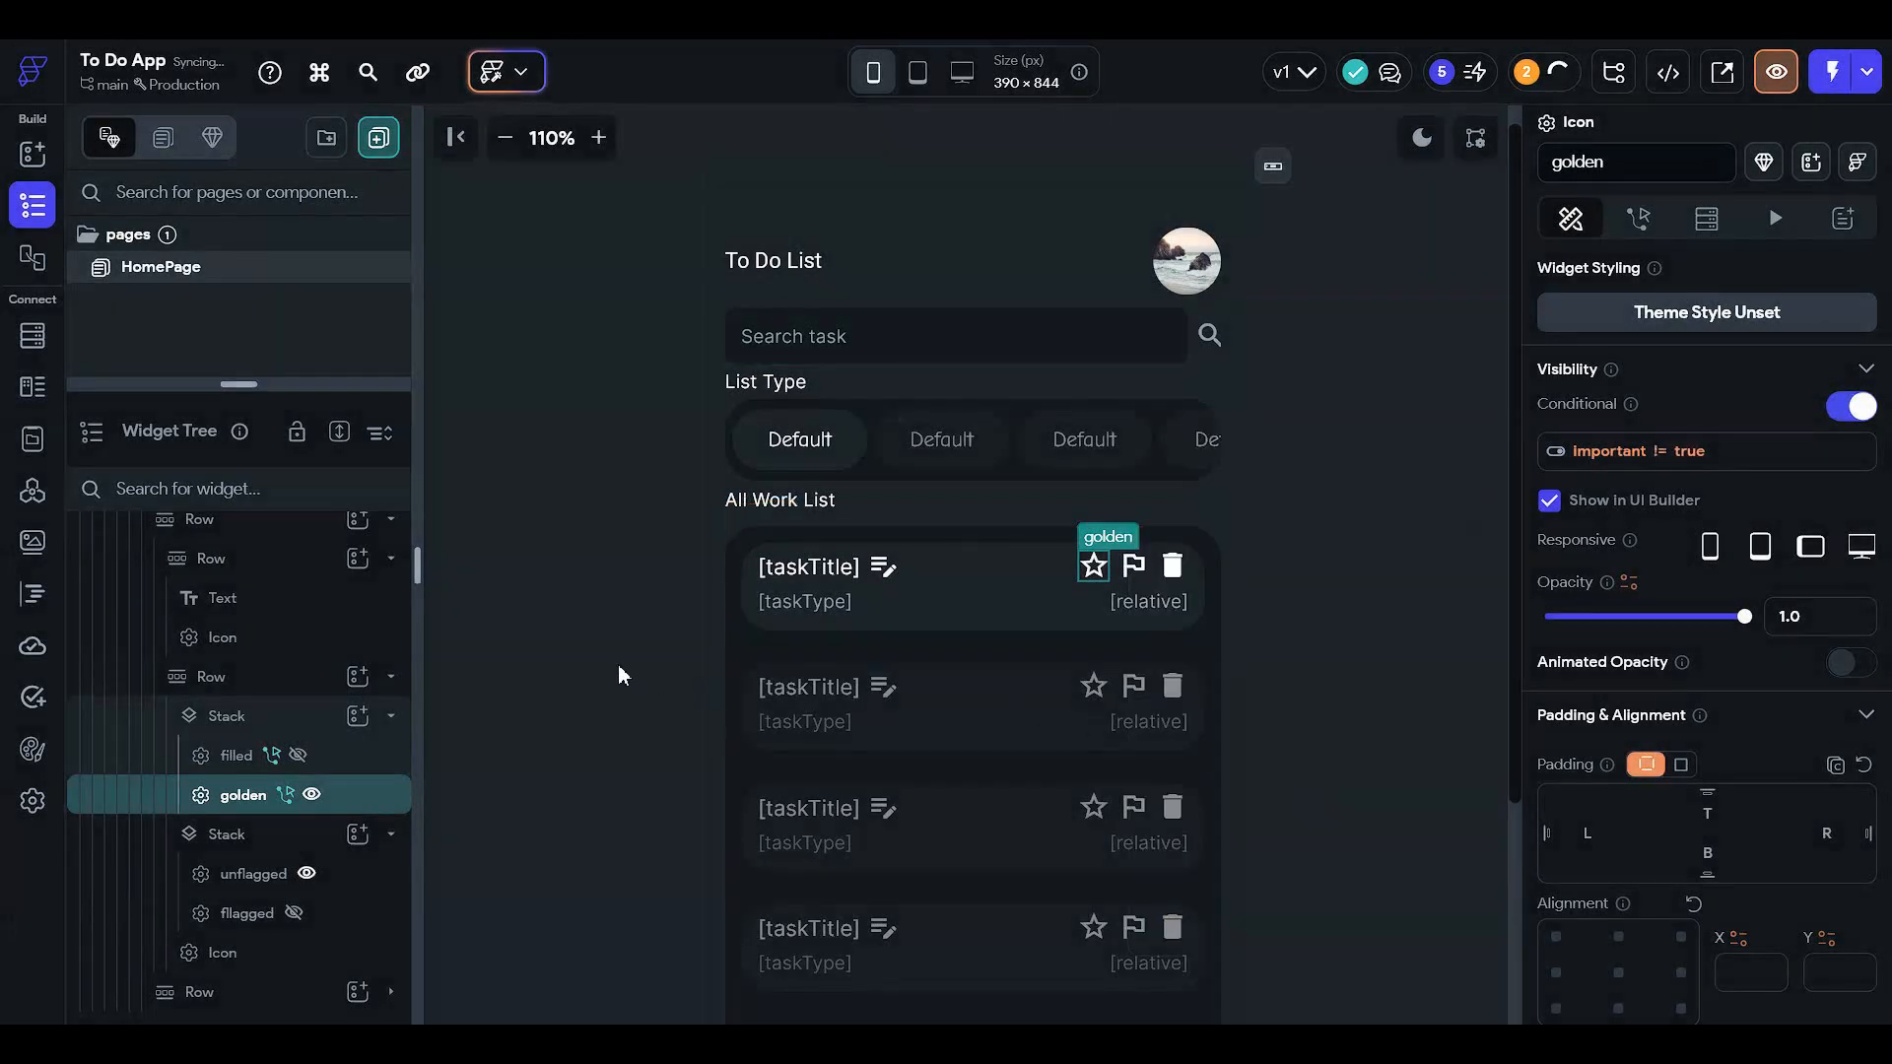
click(1379, 603)
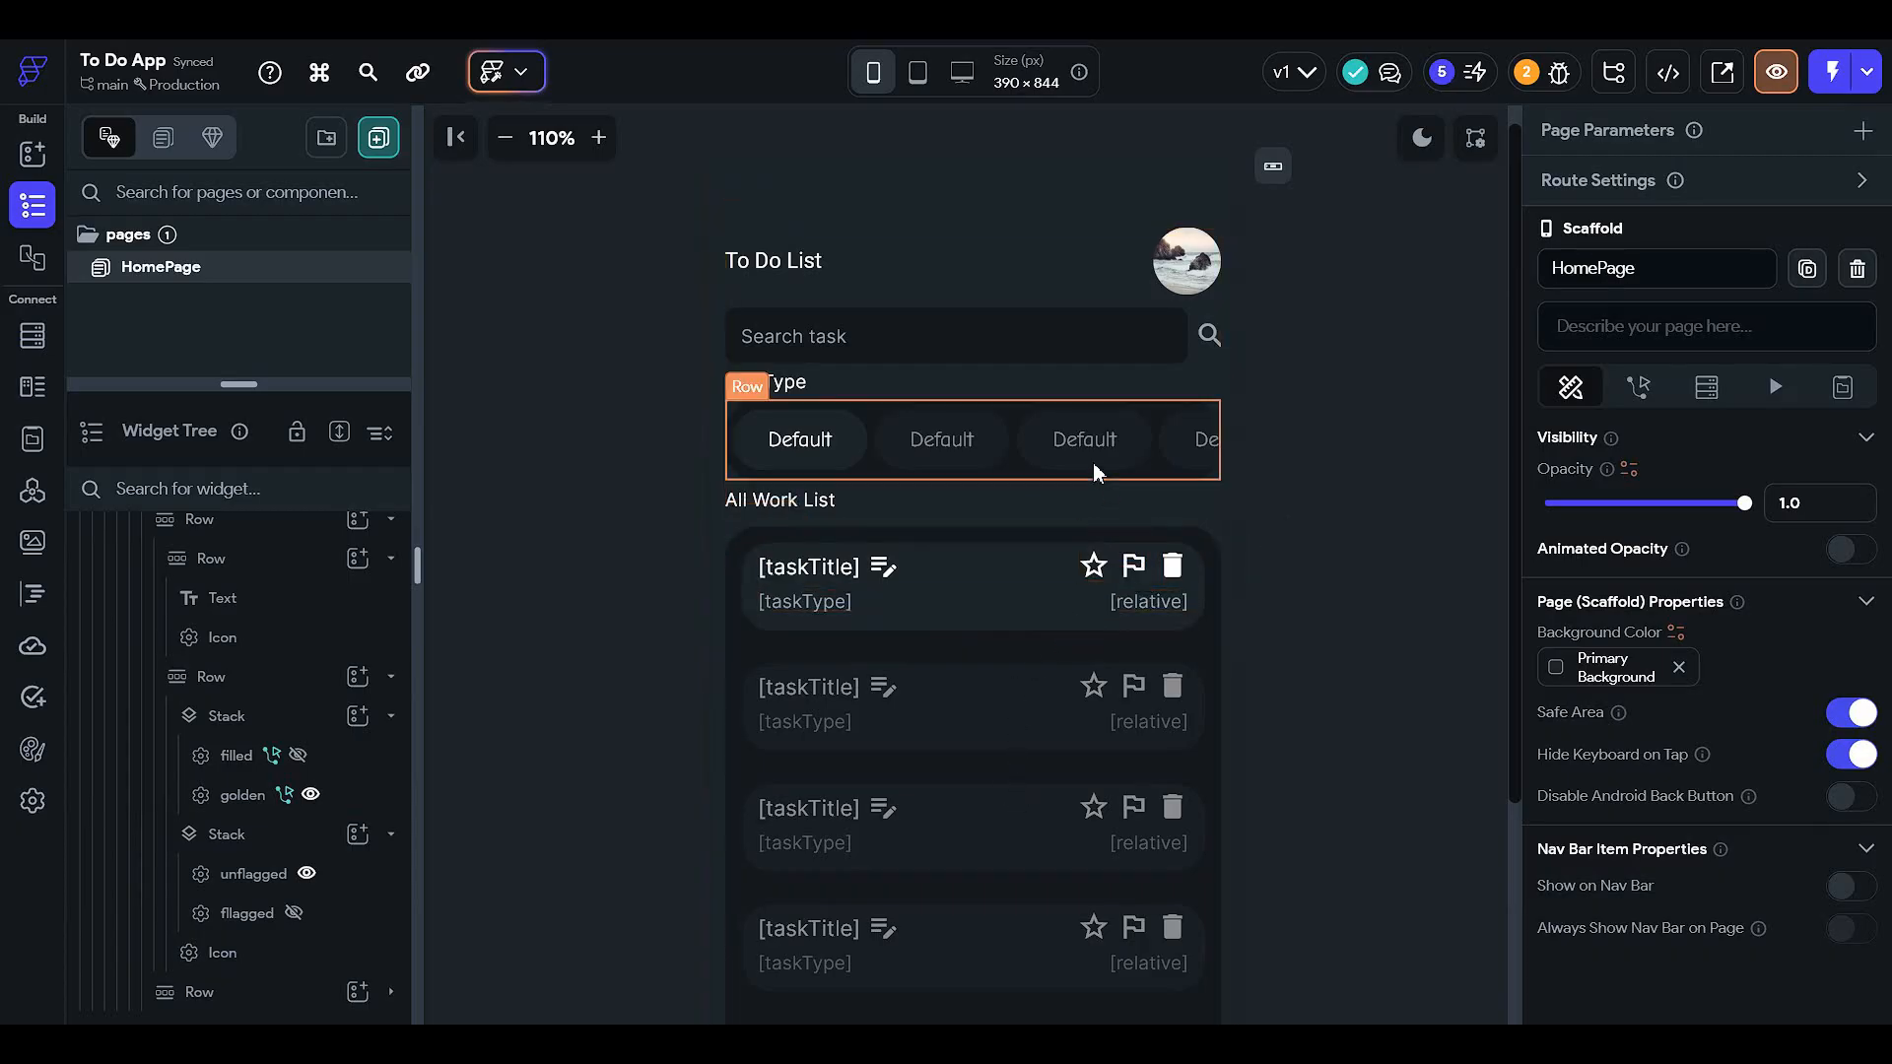
scroll(1094, 465, up, 1)
scroll(1093, 465, right, 1)
scroll(1094, 465, left, 1)
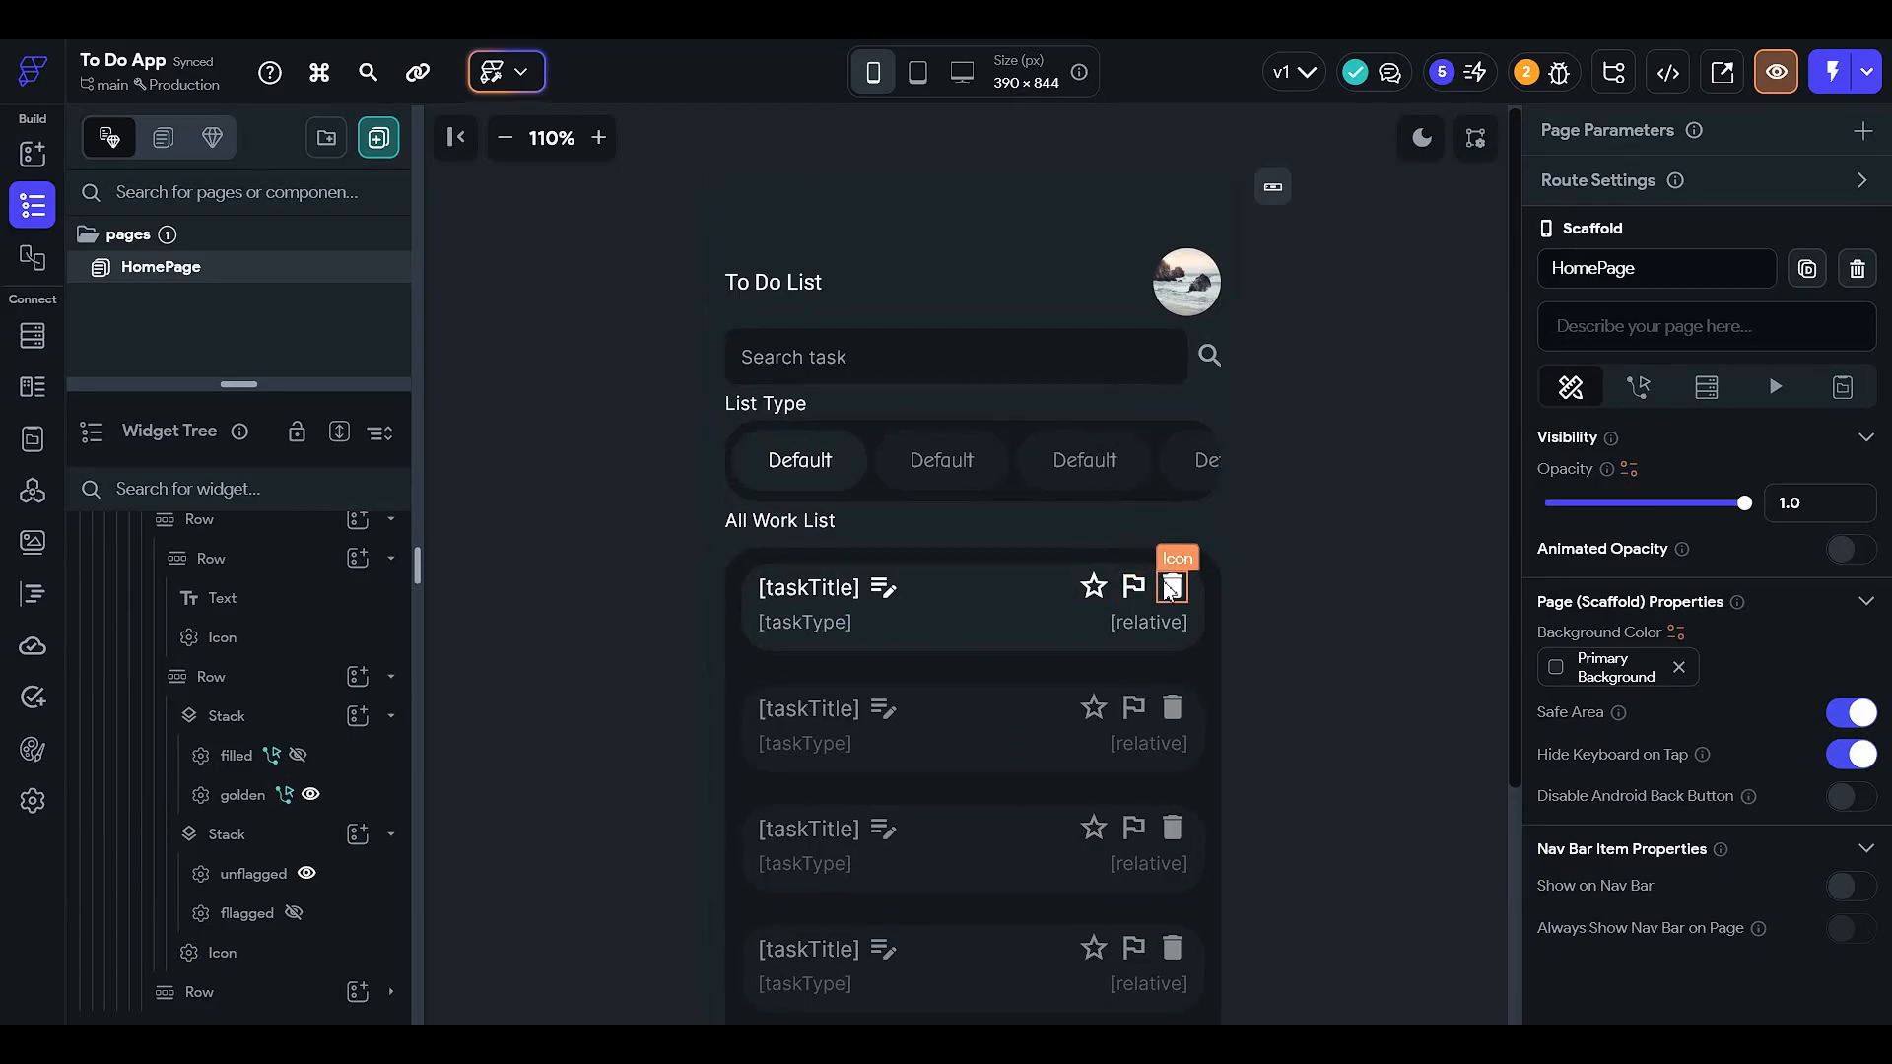
click(887, 590)
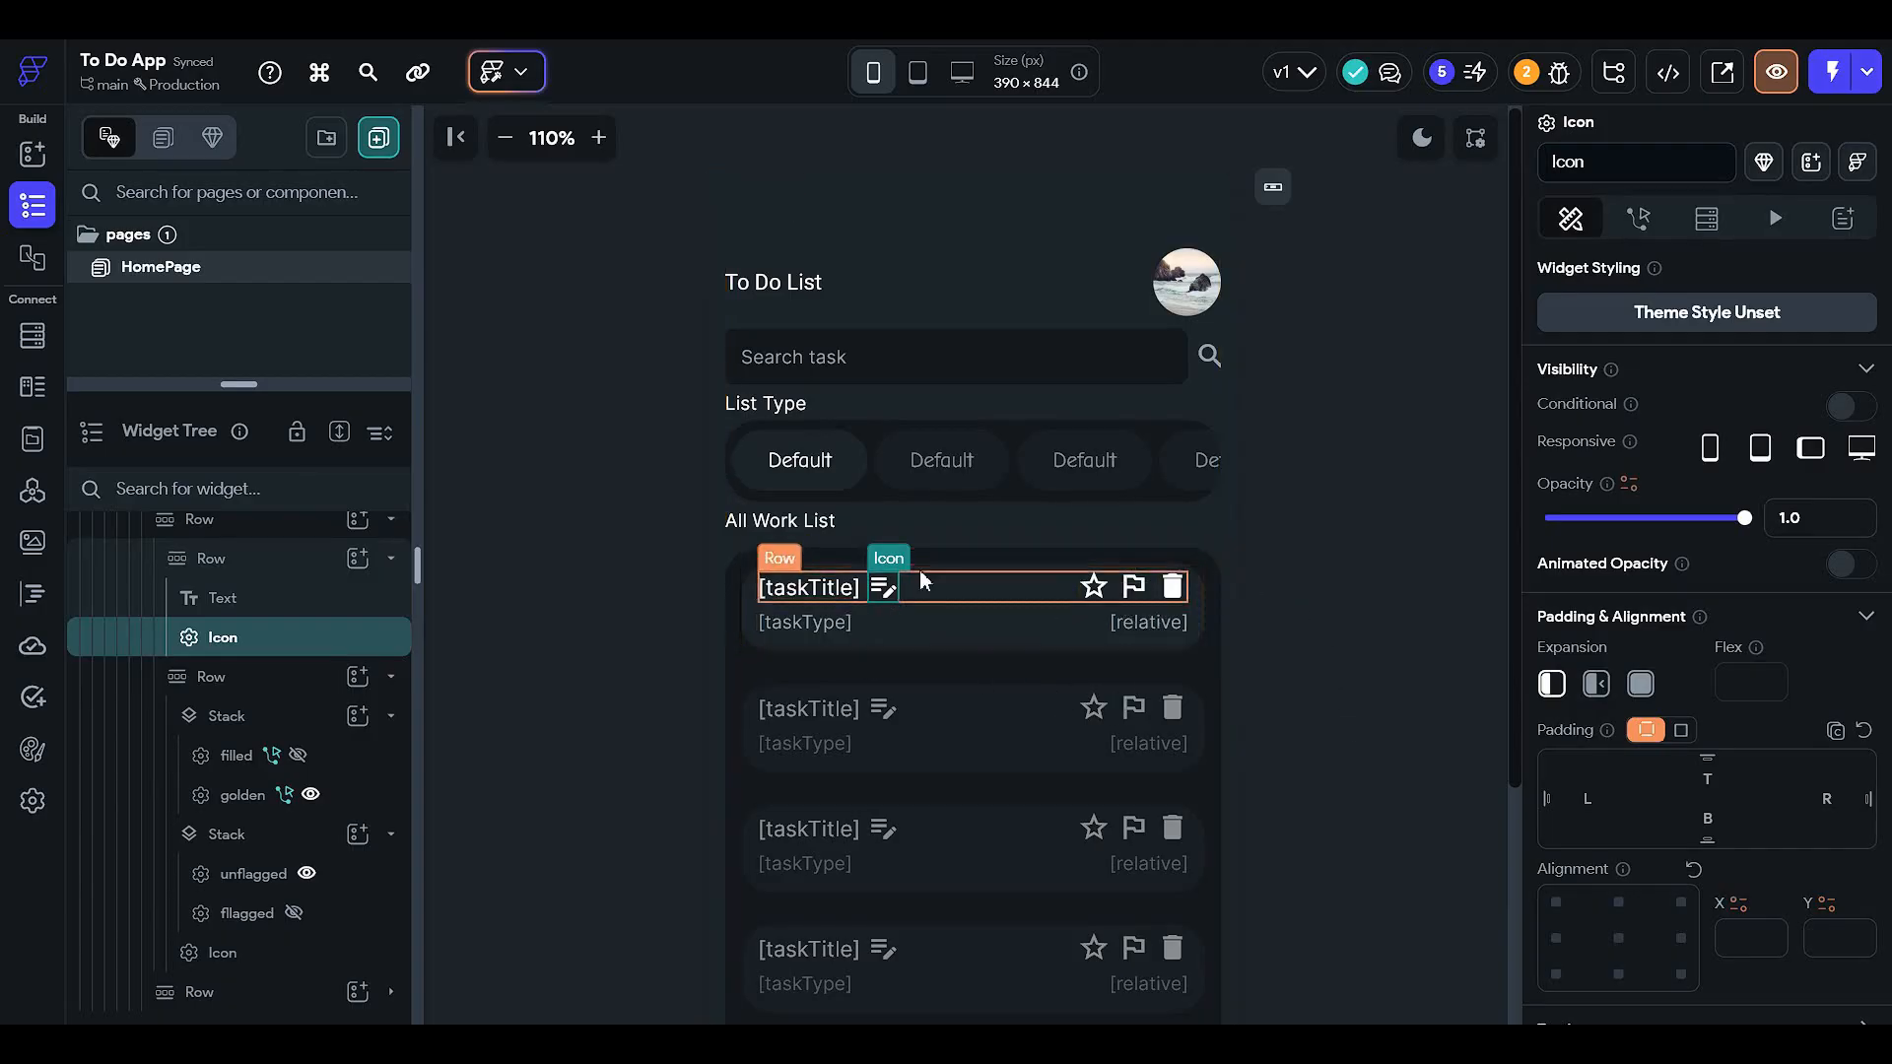
click(1366, 705)
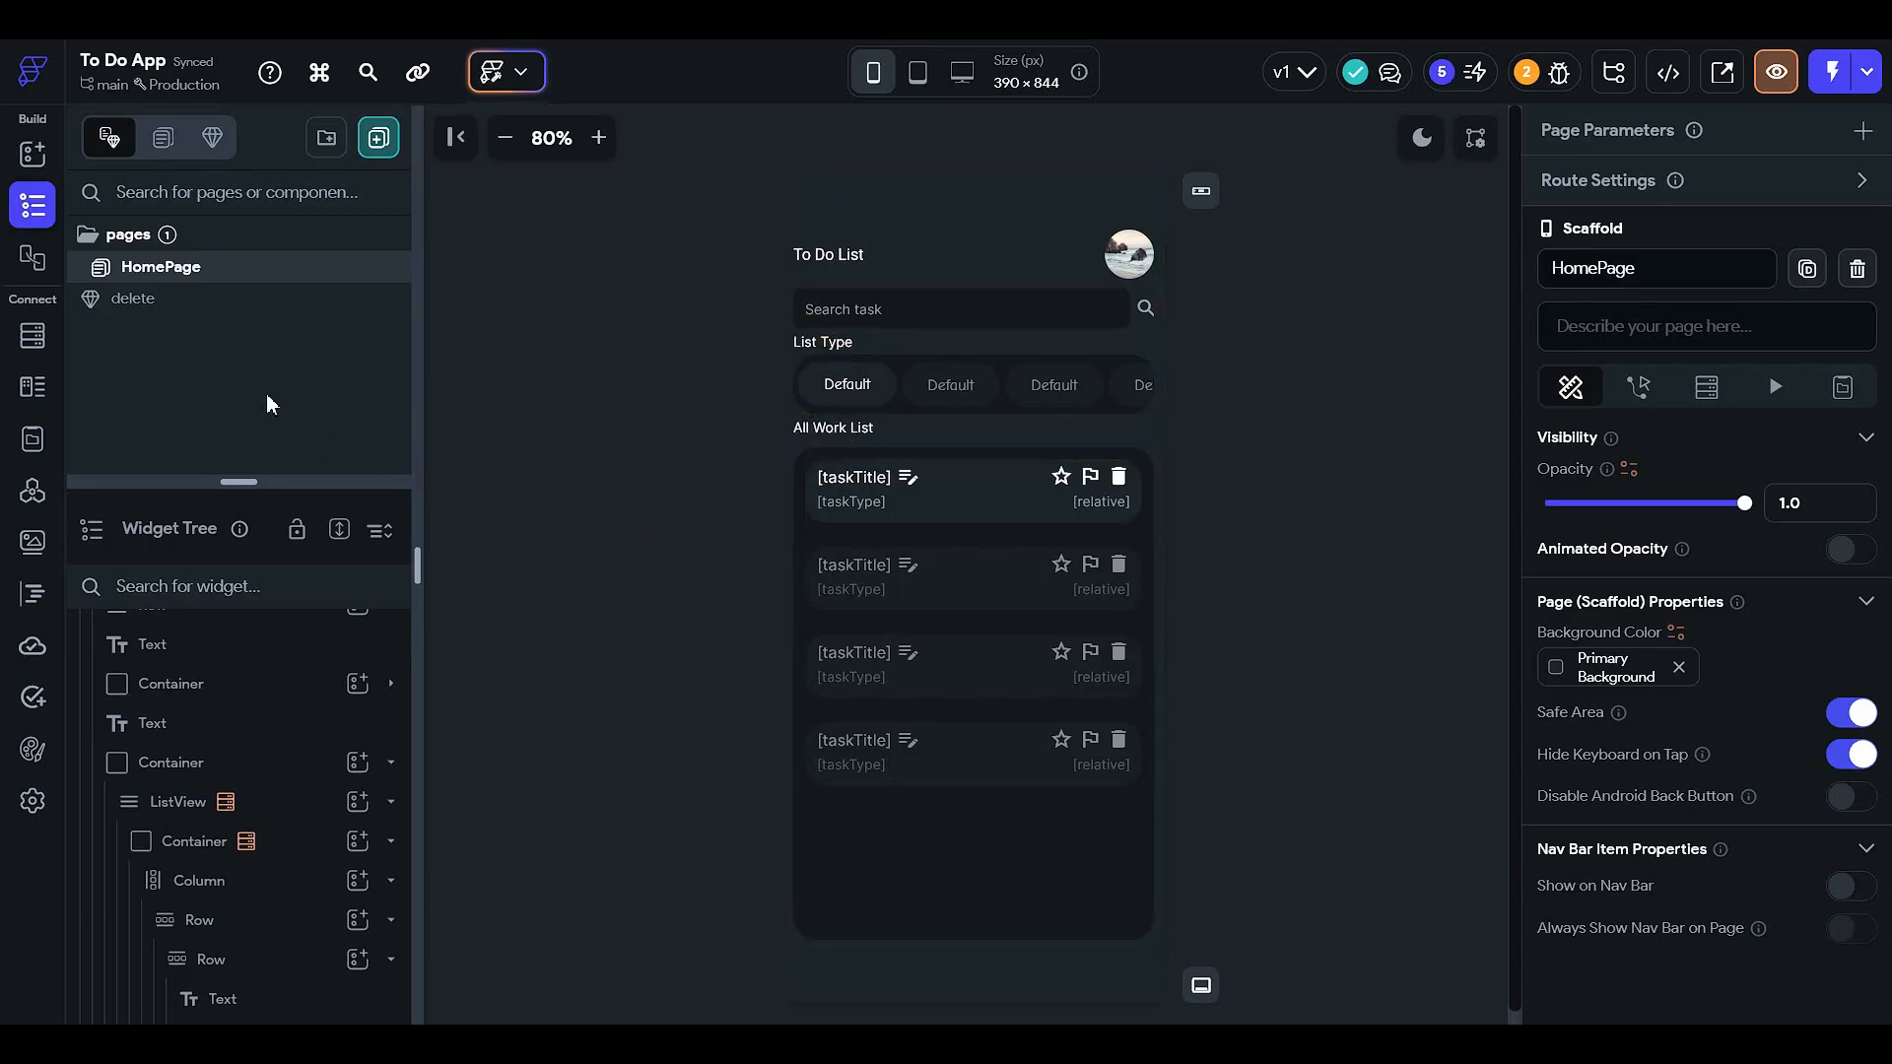
- Create a blank page named 'createAccount' and delete its AppBar and default Column
click(380, 139)
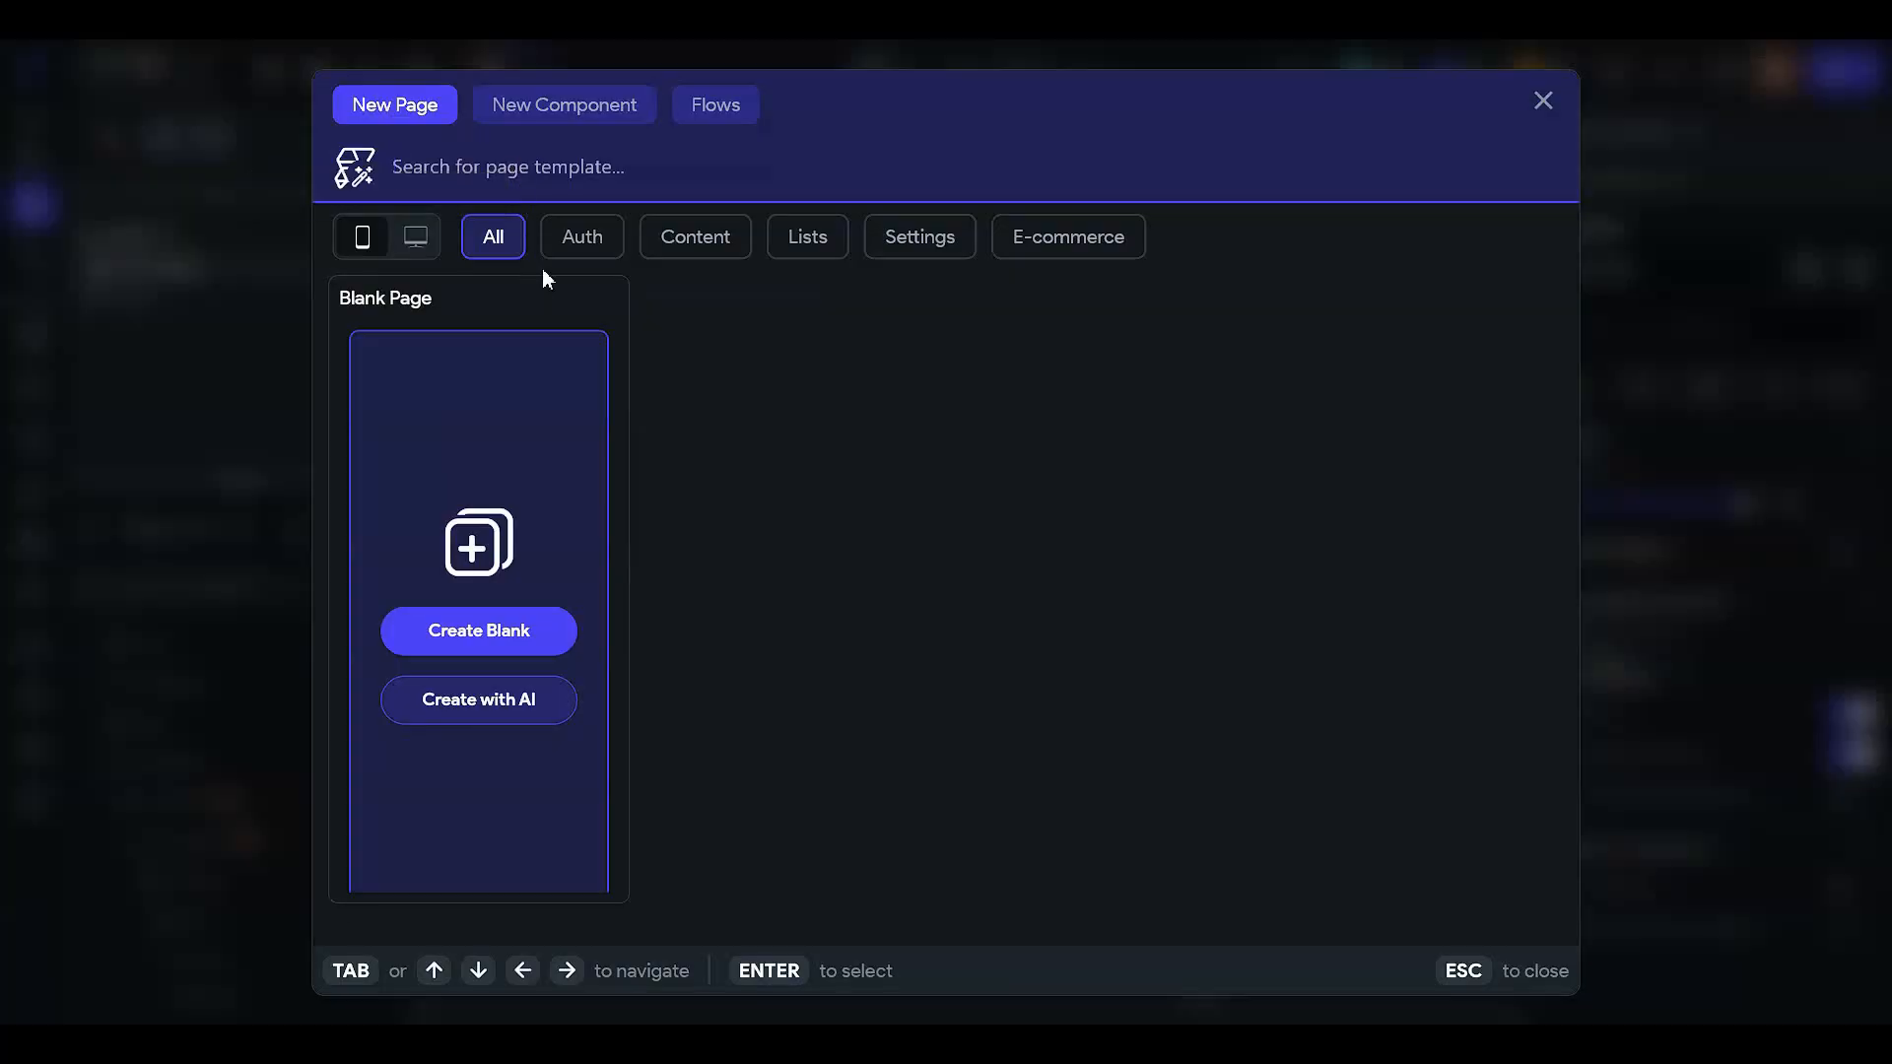
click(540, 630)
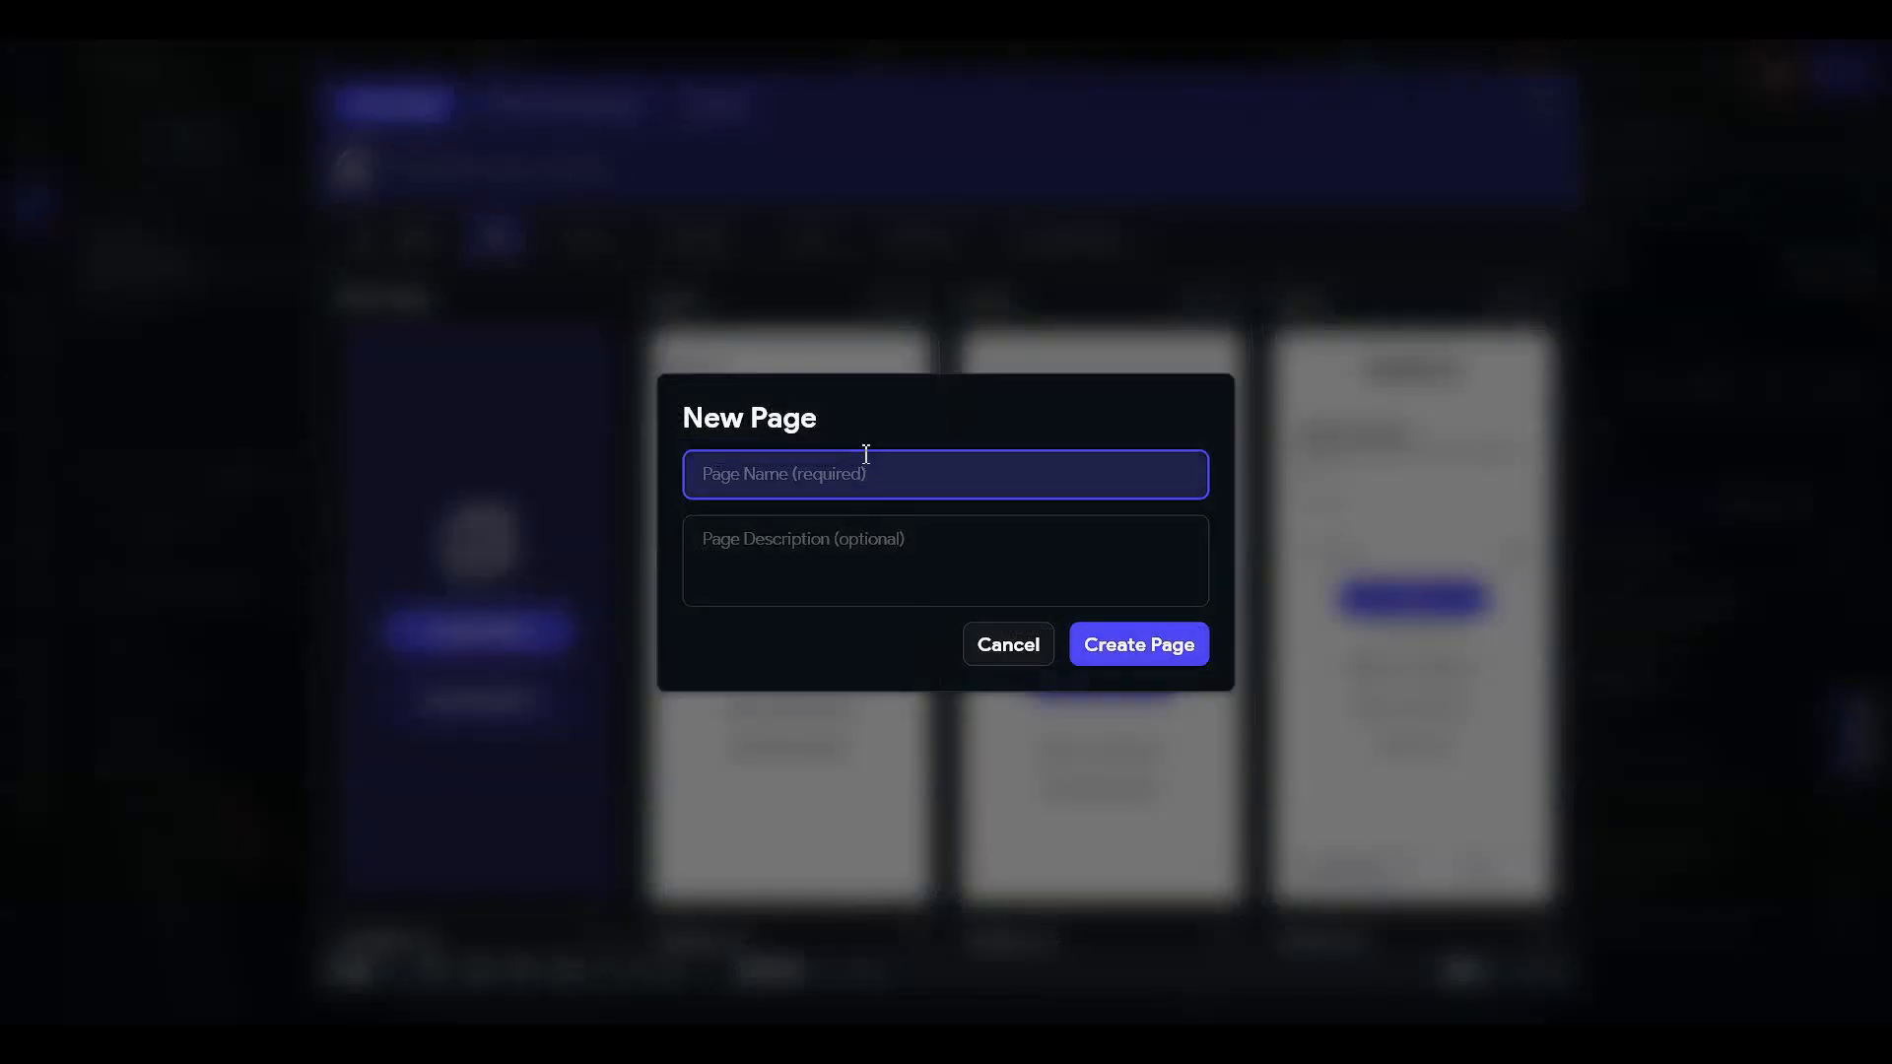
text(creat)
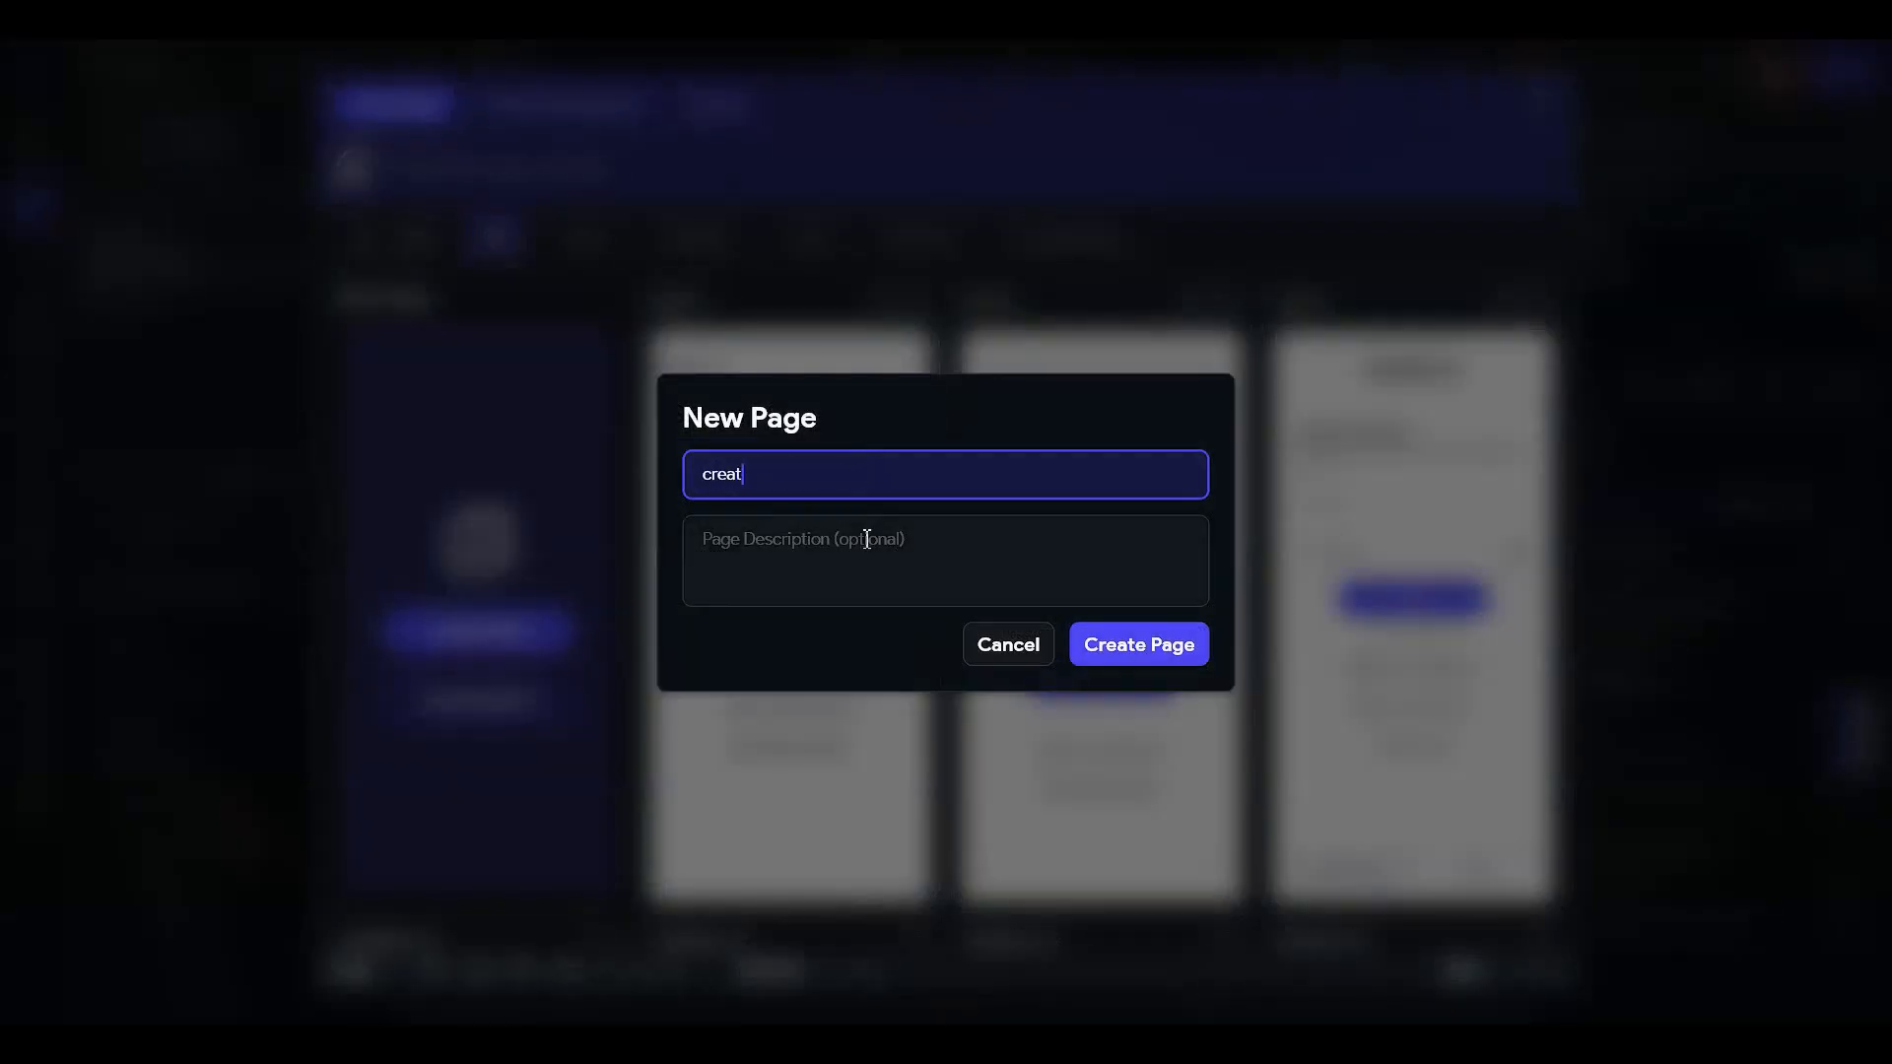
text(eAccount)
click(1149, 647)
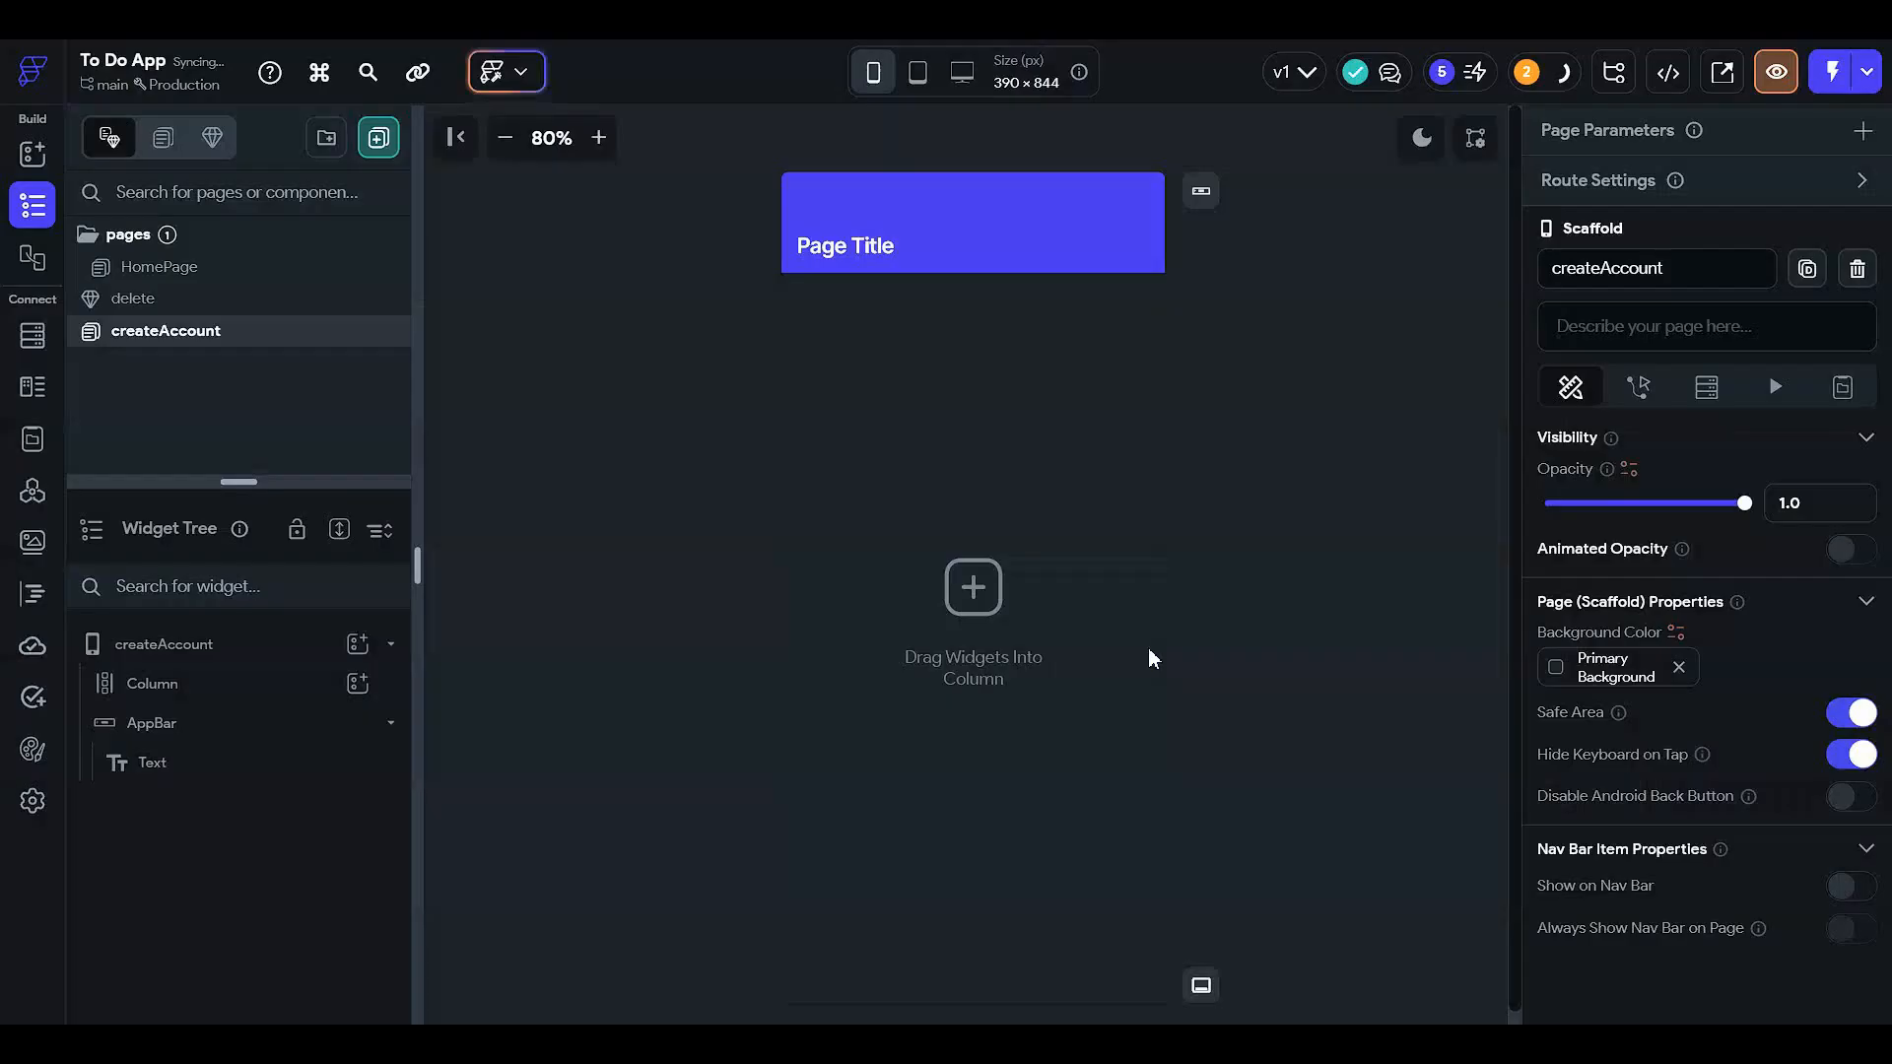
click(1000, 203)
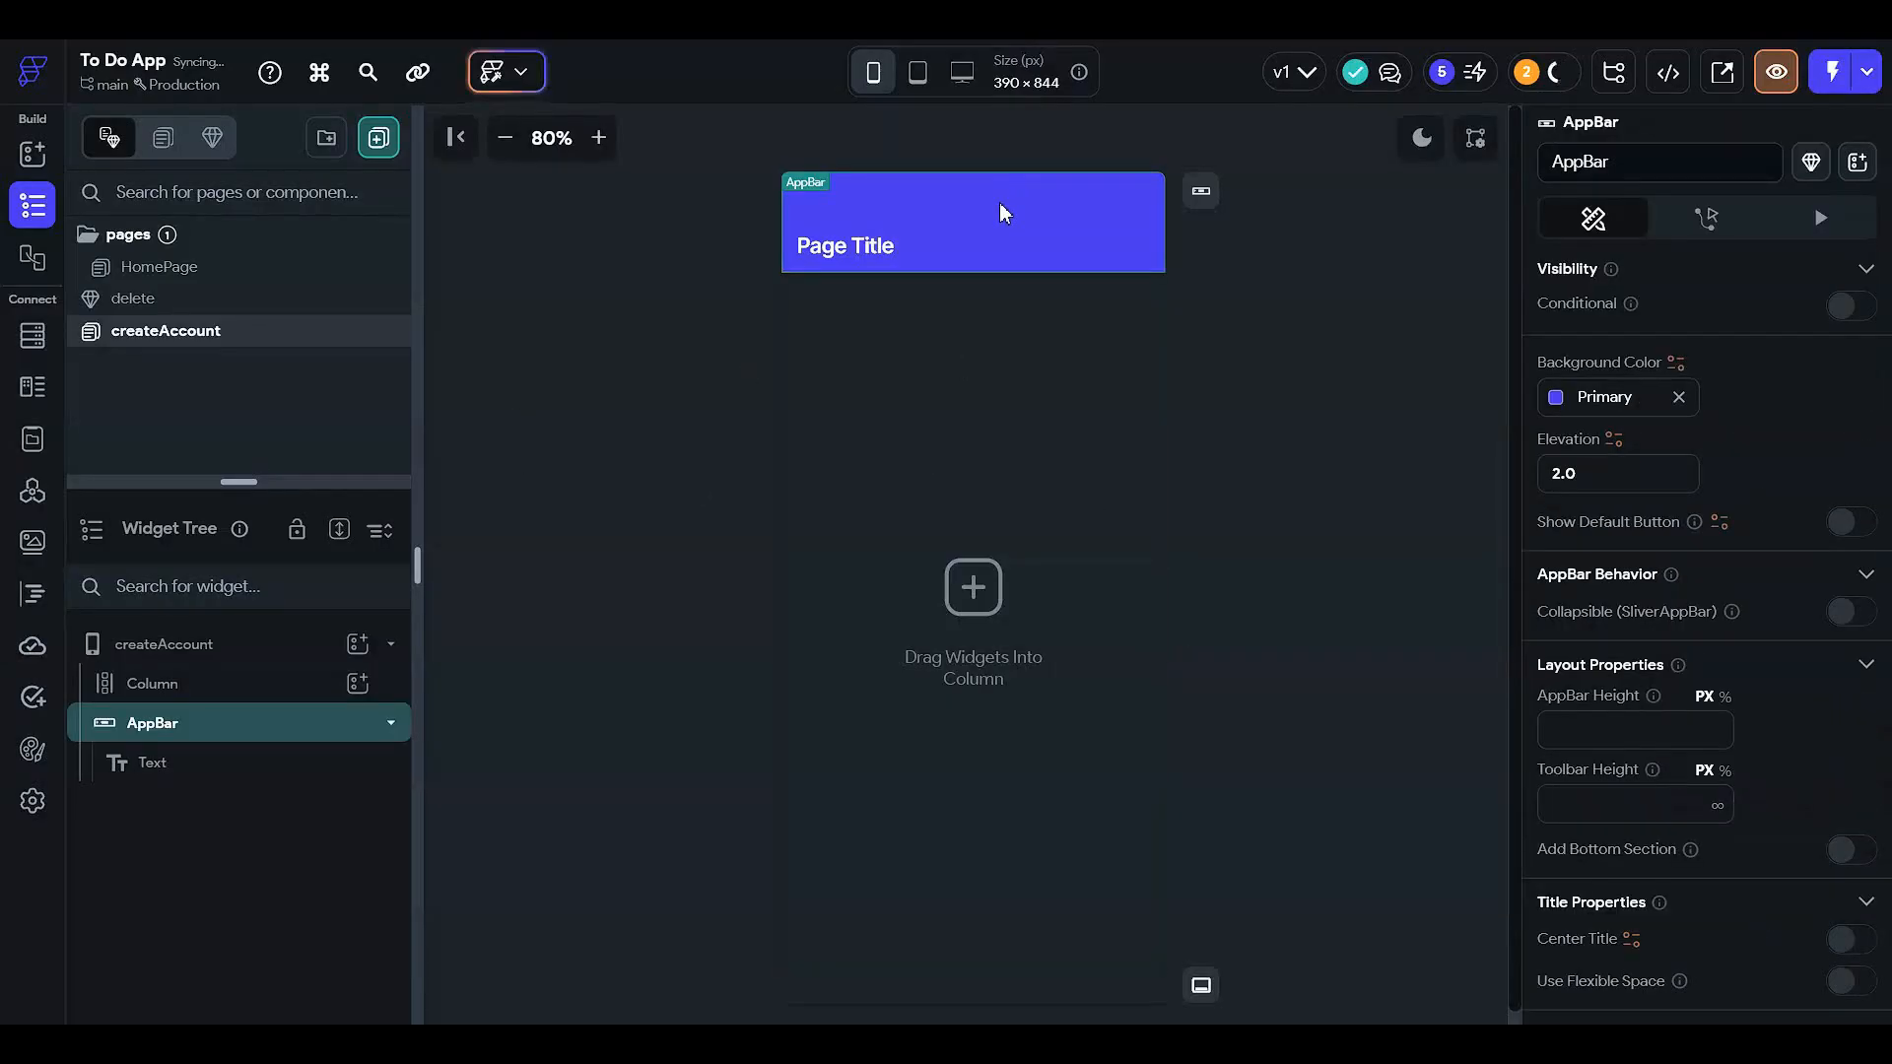
key(Delete)
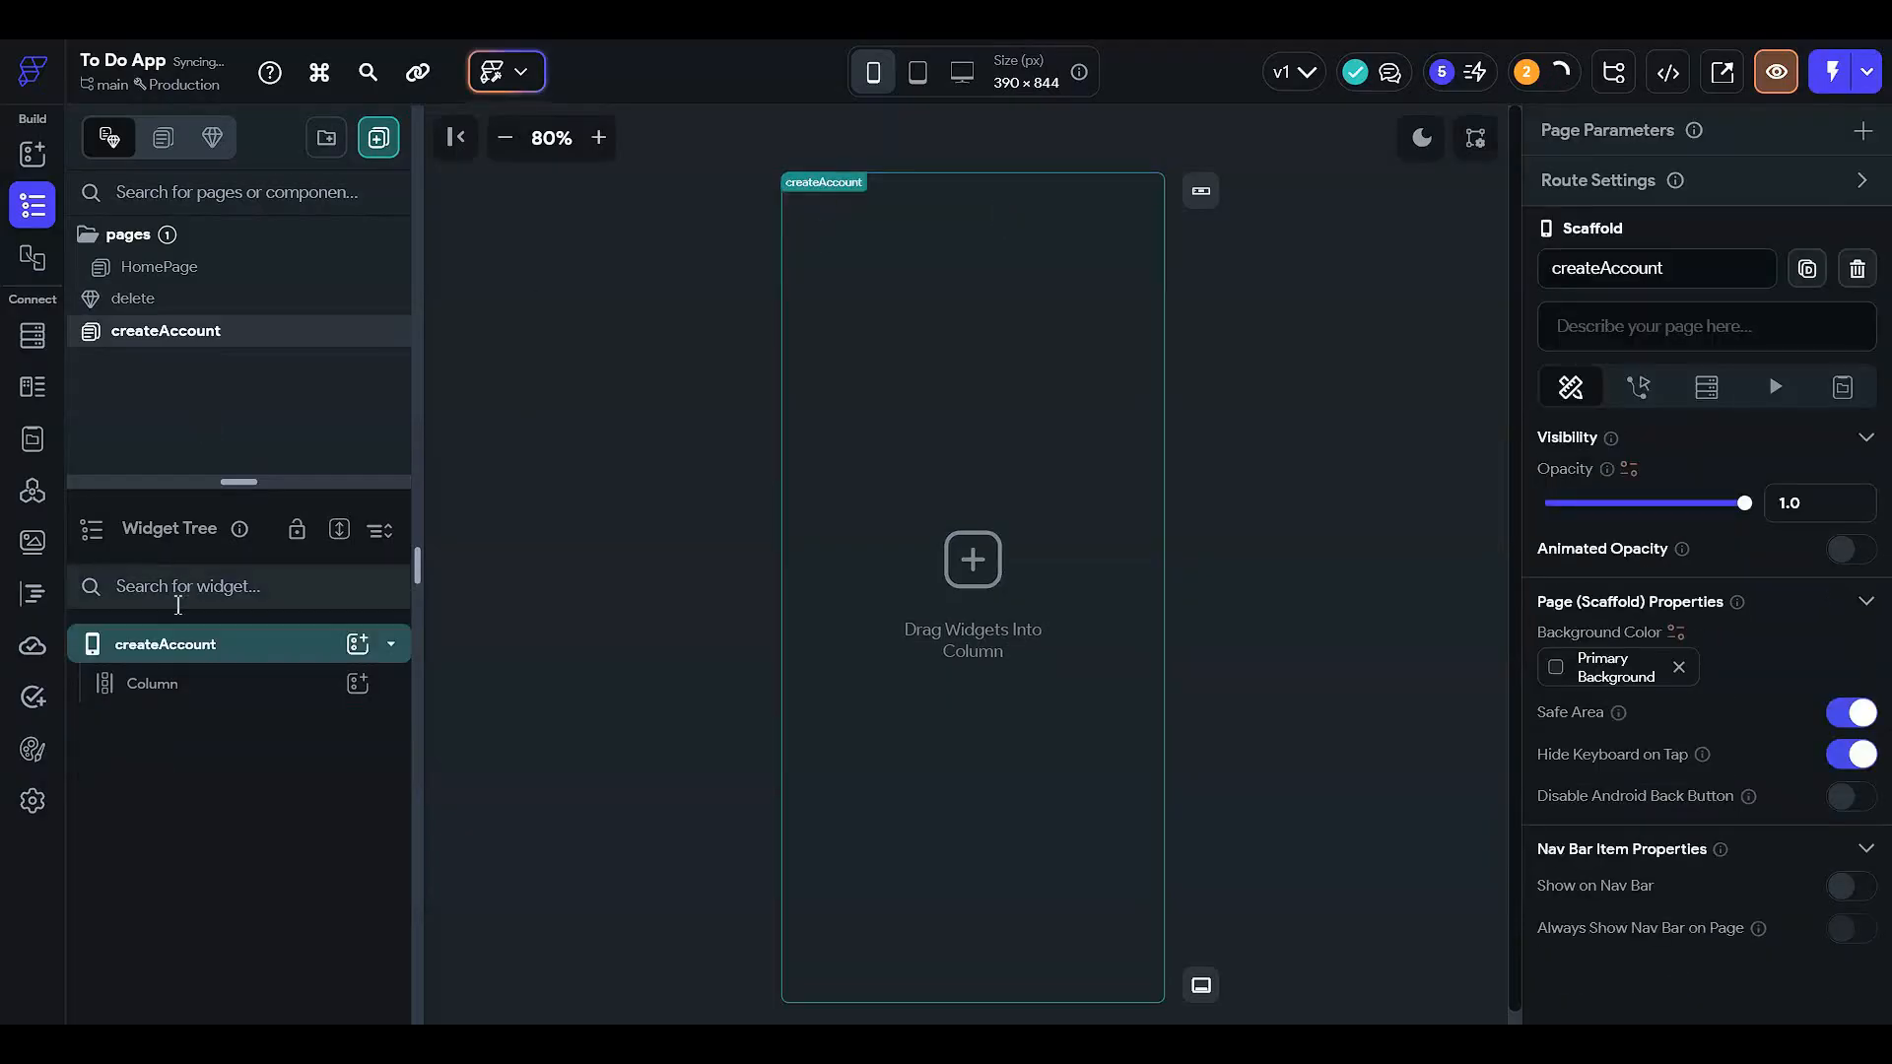
click(240, 697)
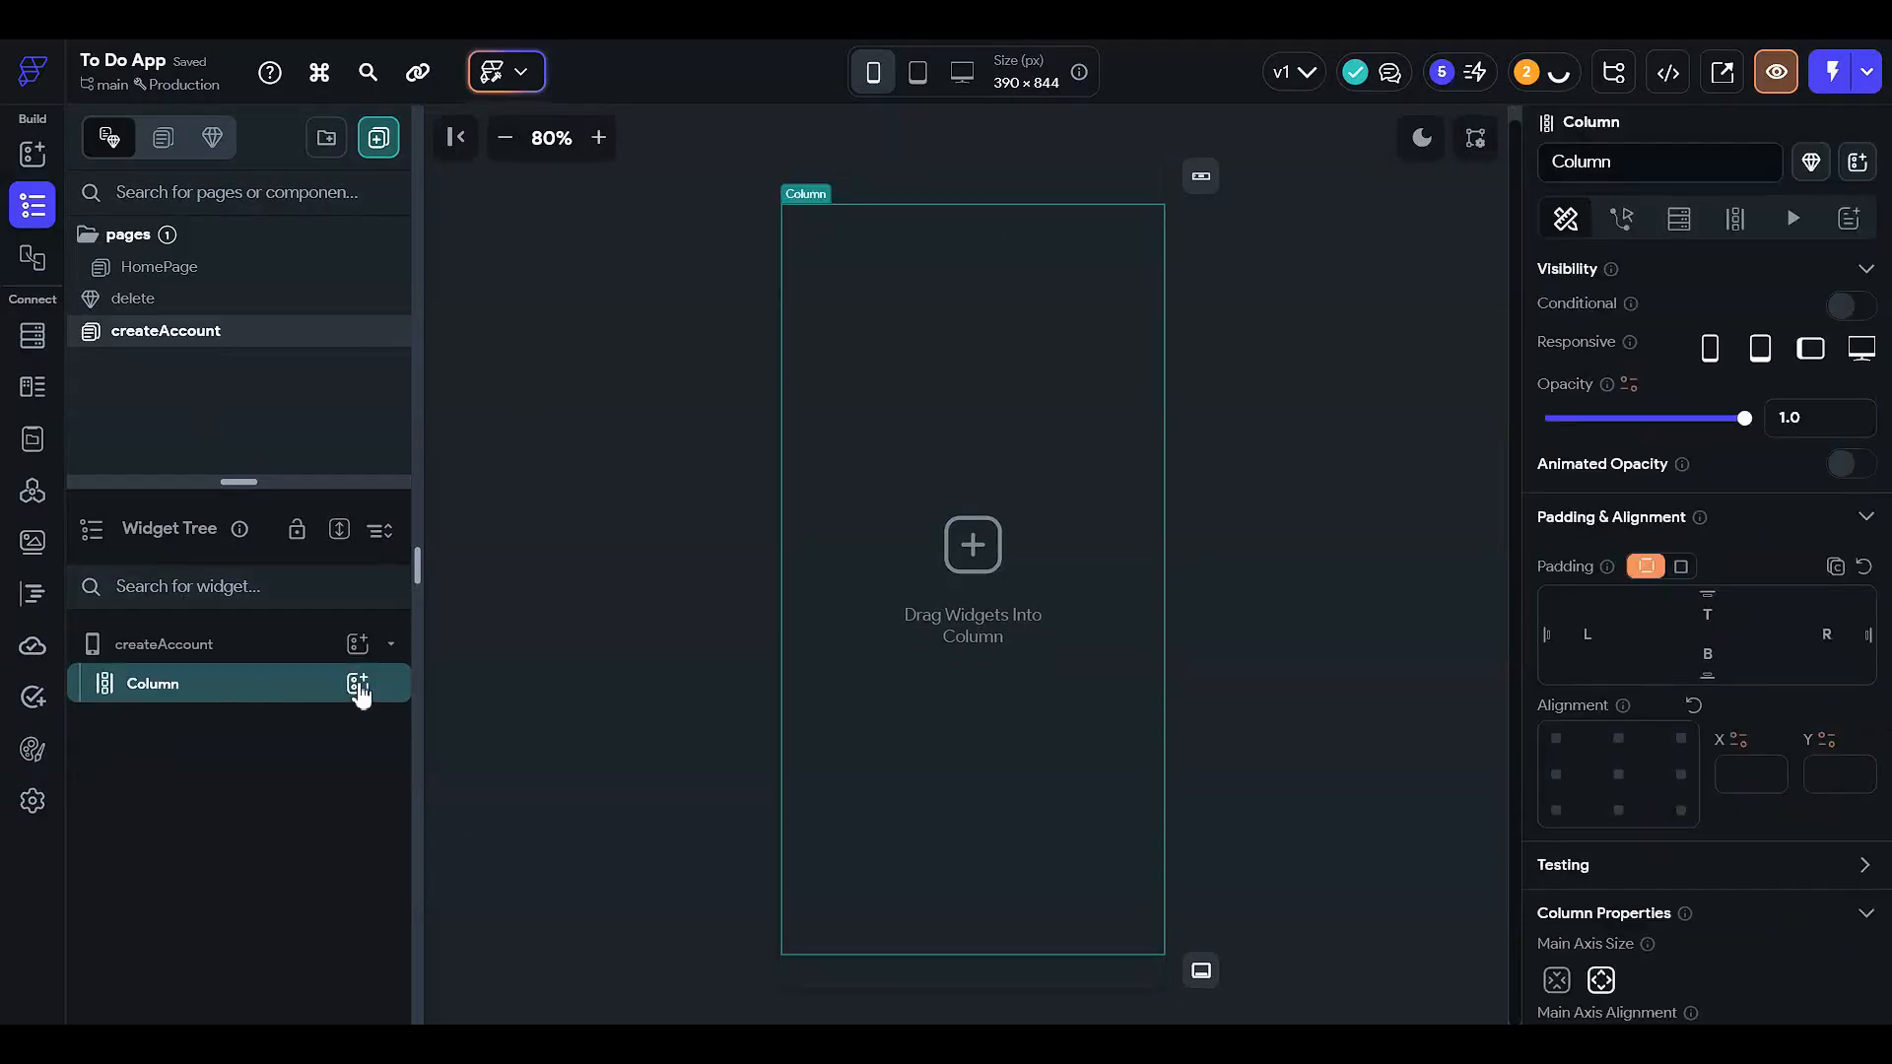
key(Delete)
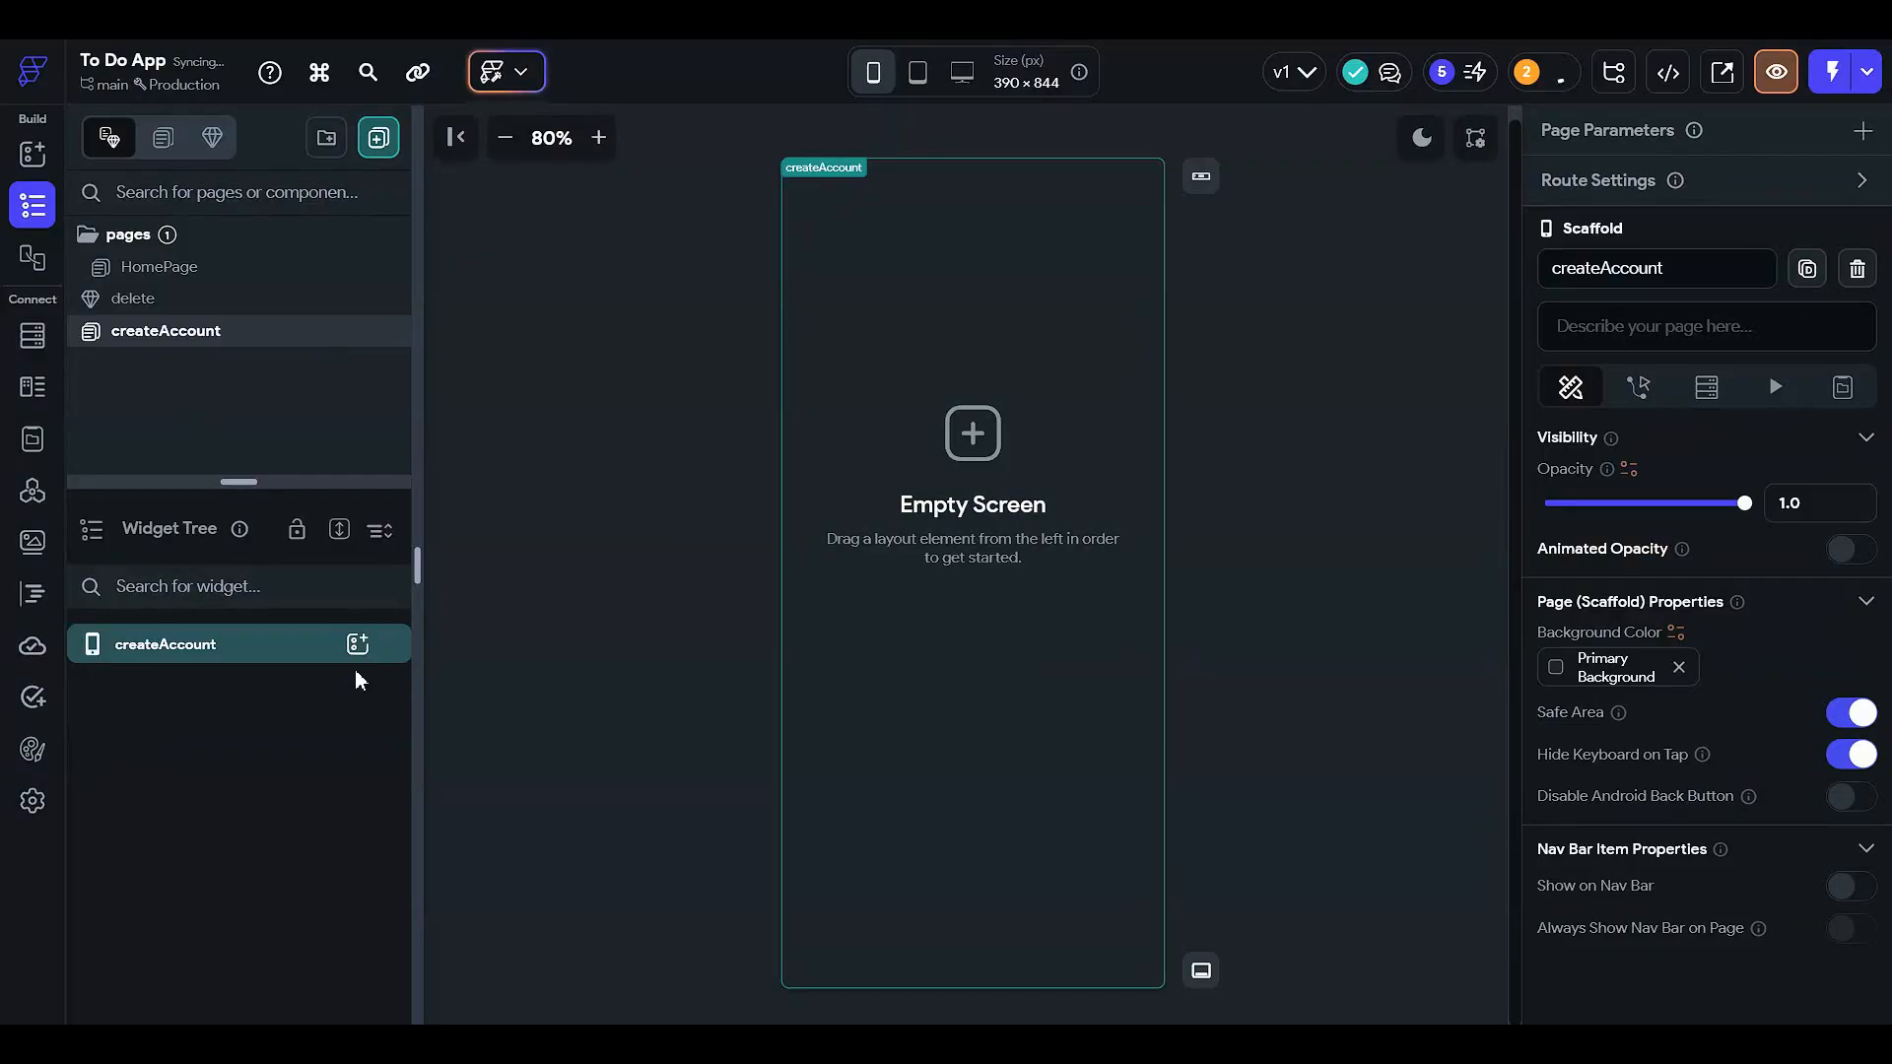
- Add a Container to the page sized 100% width and 100% height
click(358, 646)
click(484, 754)
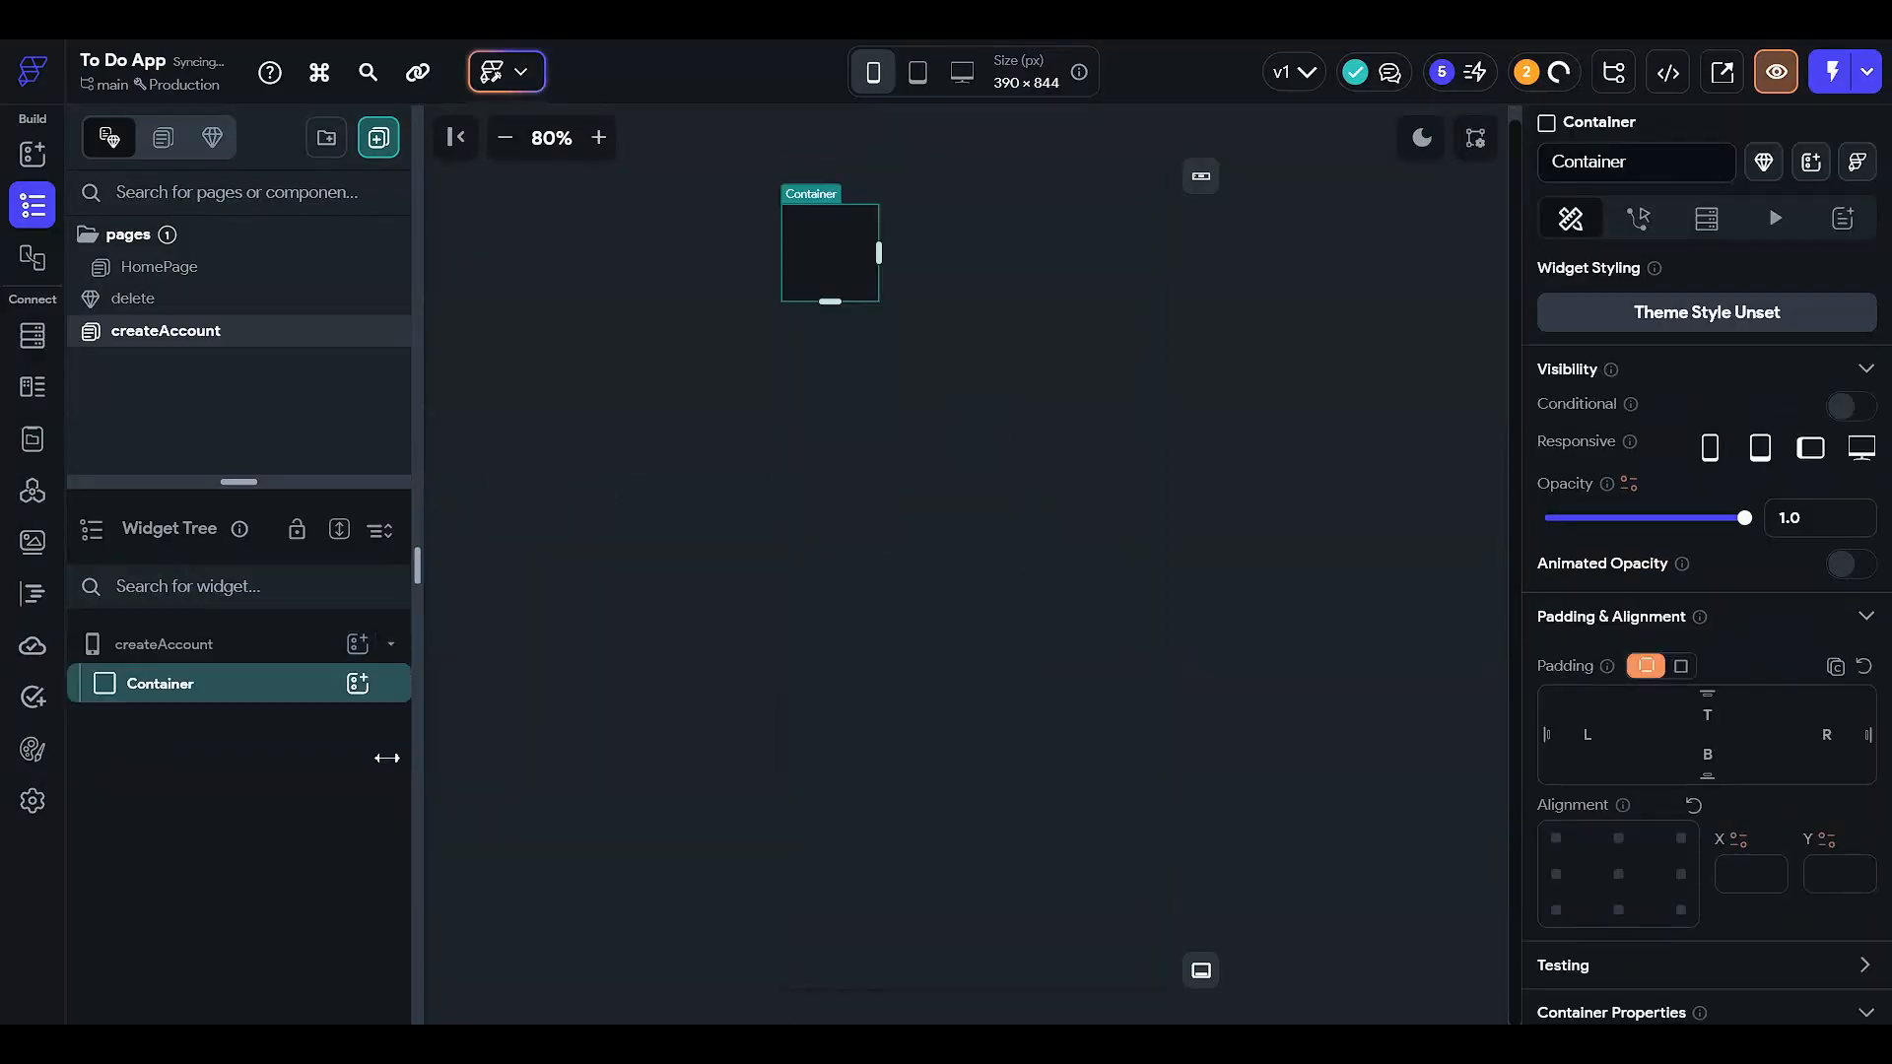
scroll(1651, 555, down, 2)
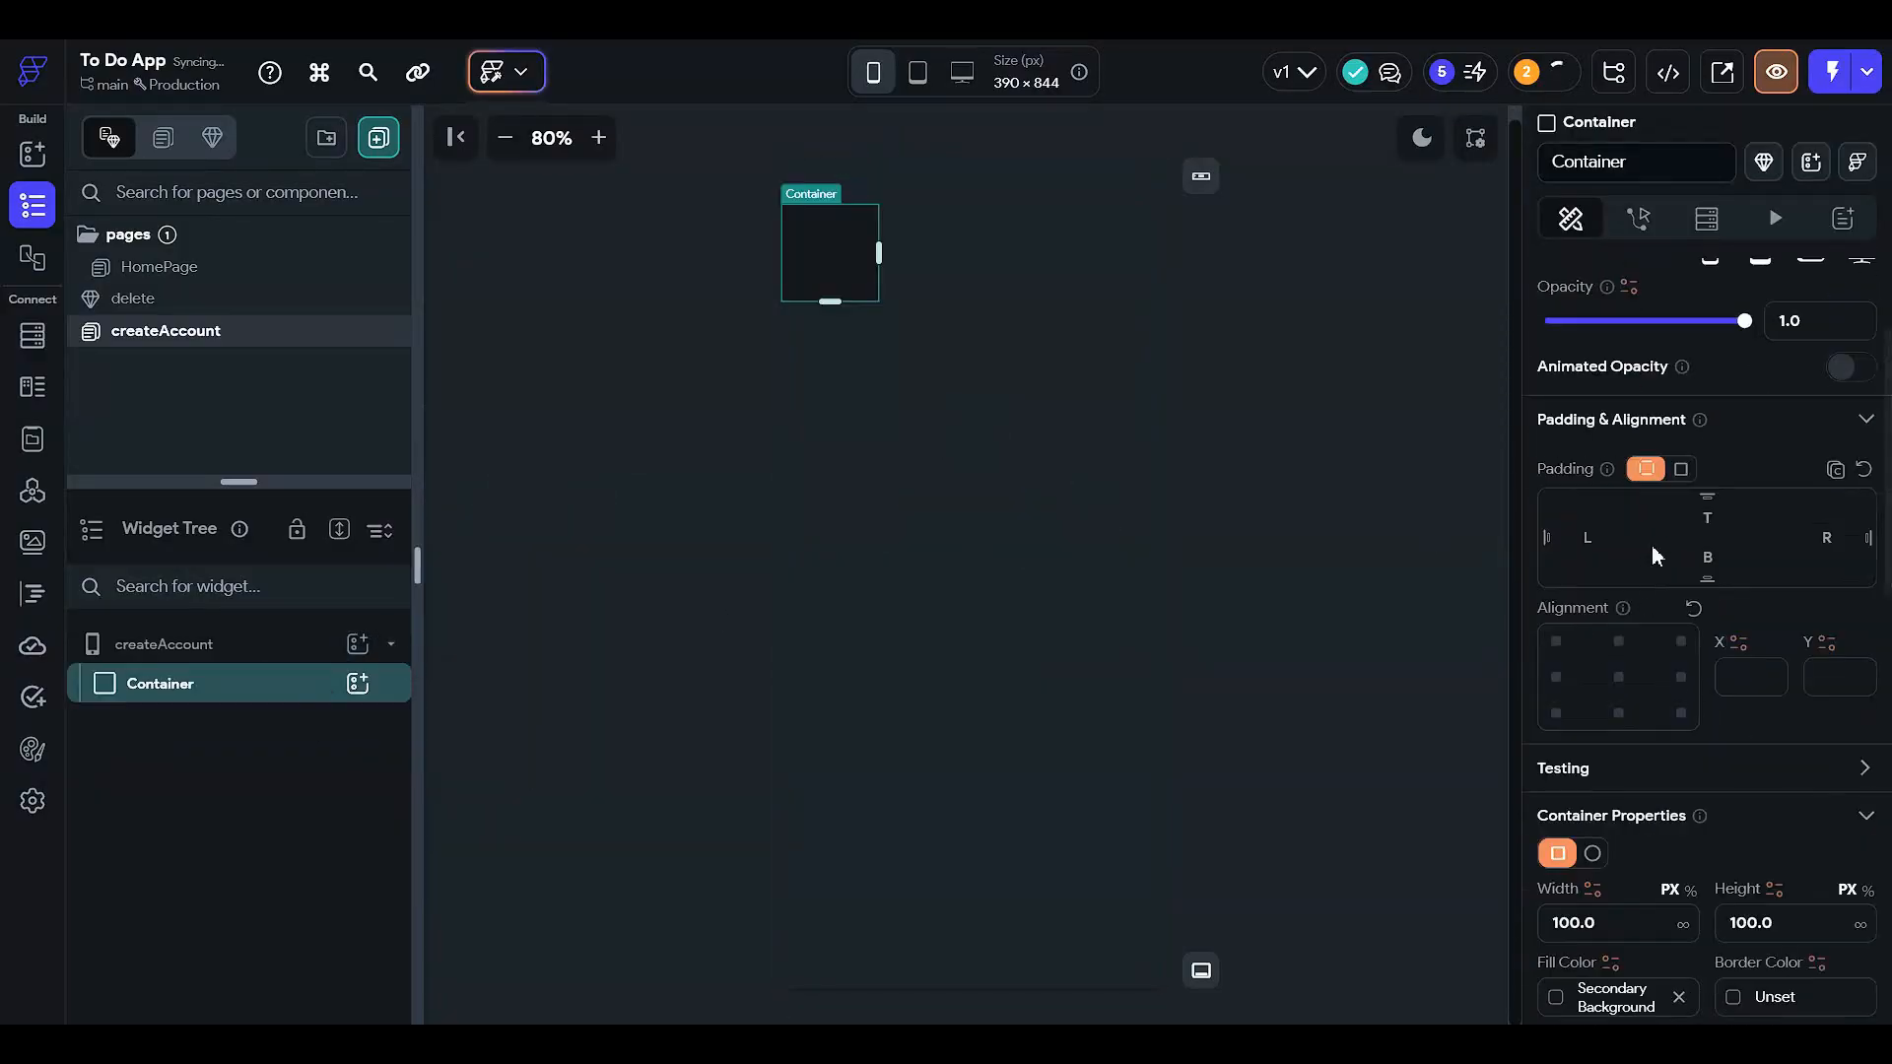
click(1689, 890)
click(1652, 923)
text(100)
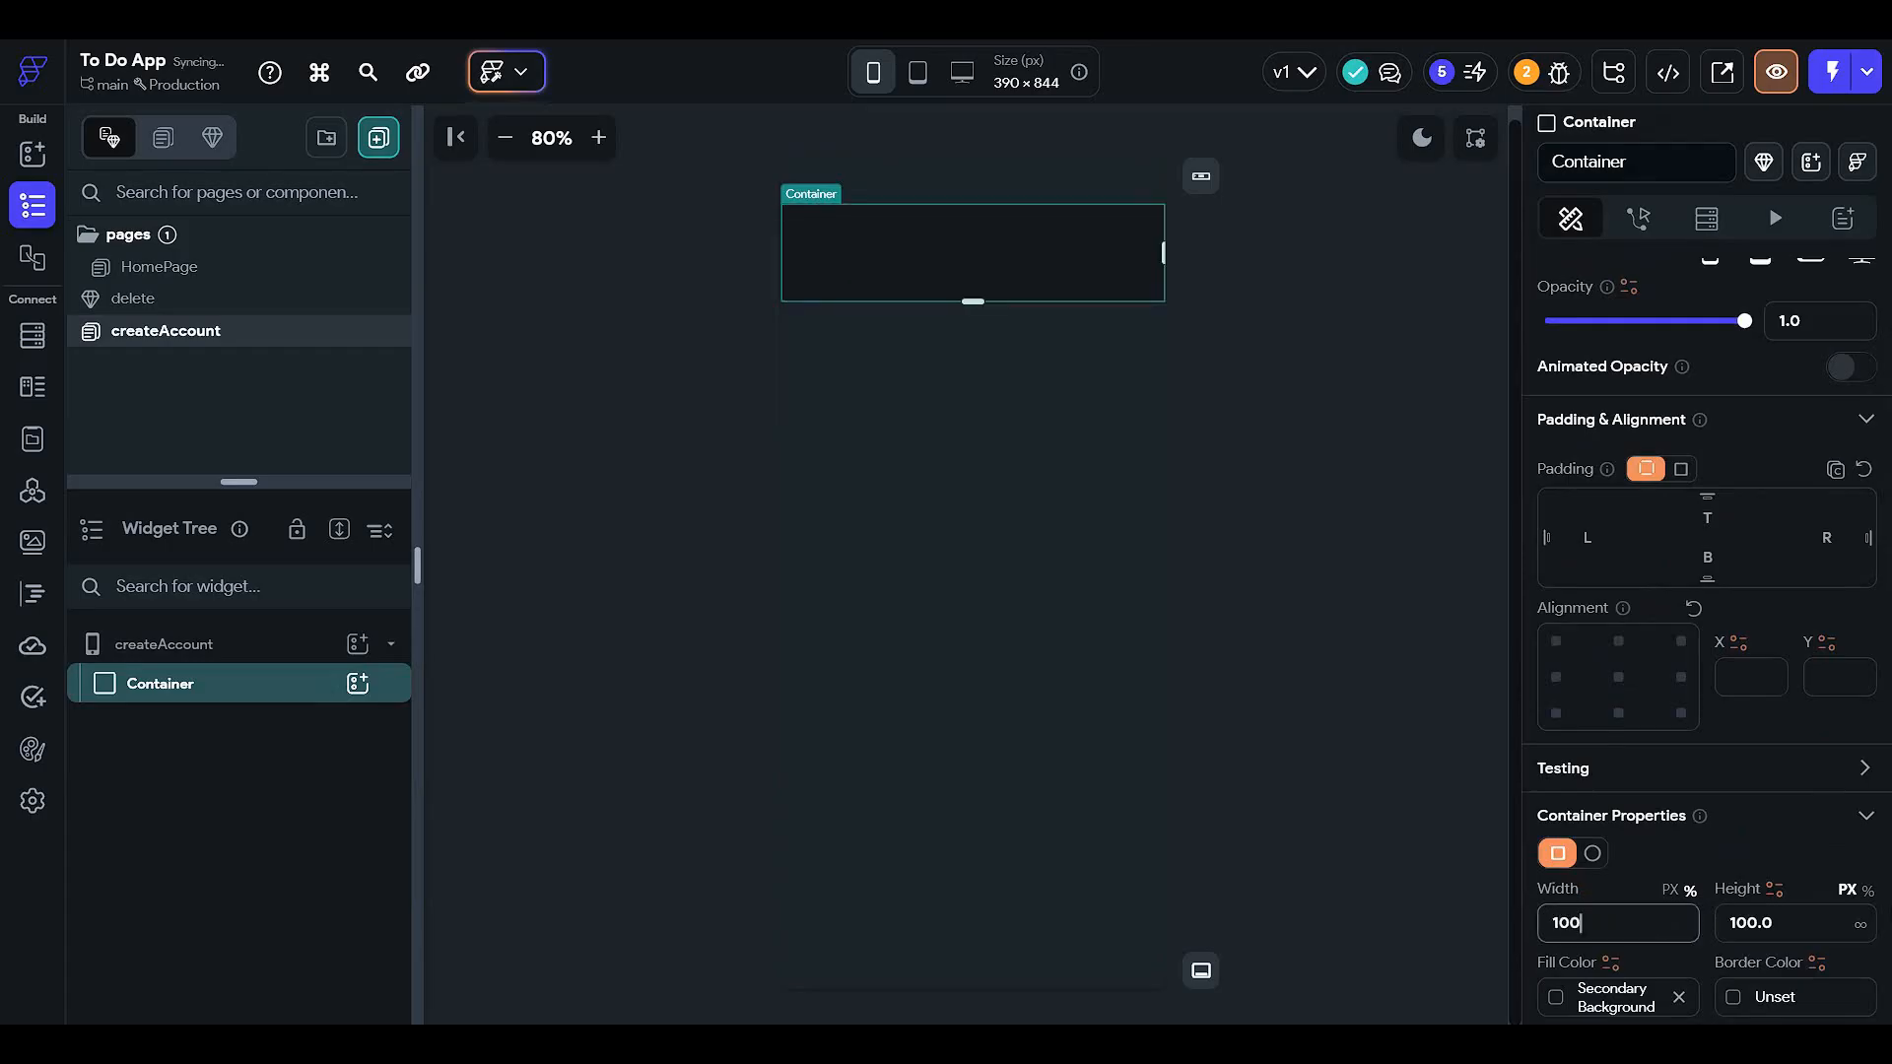
click(1865, 891)
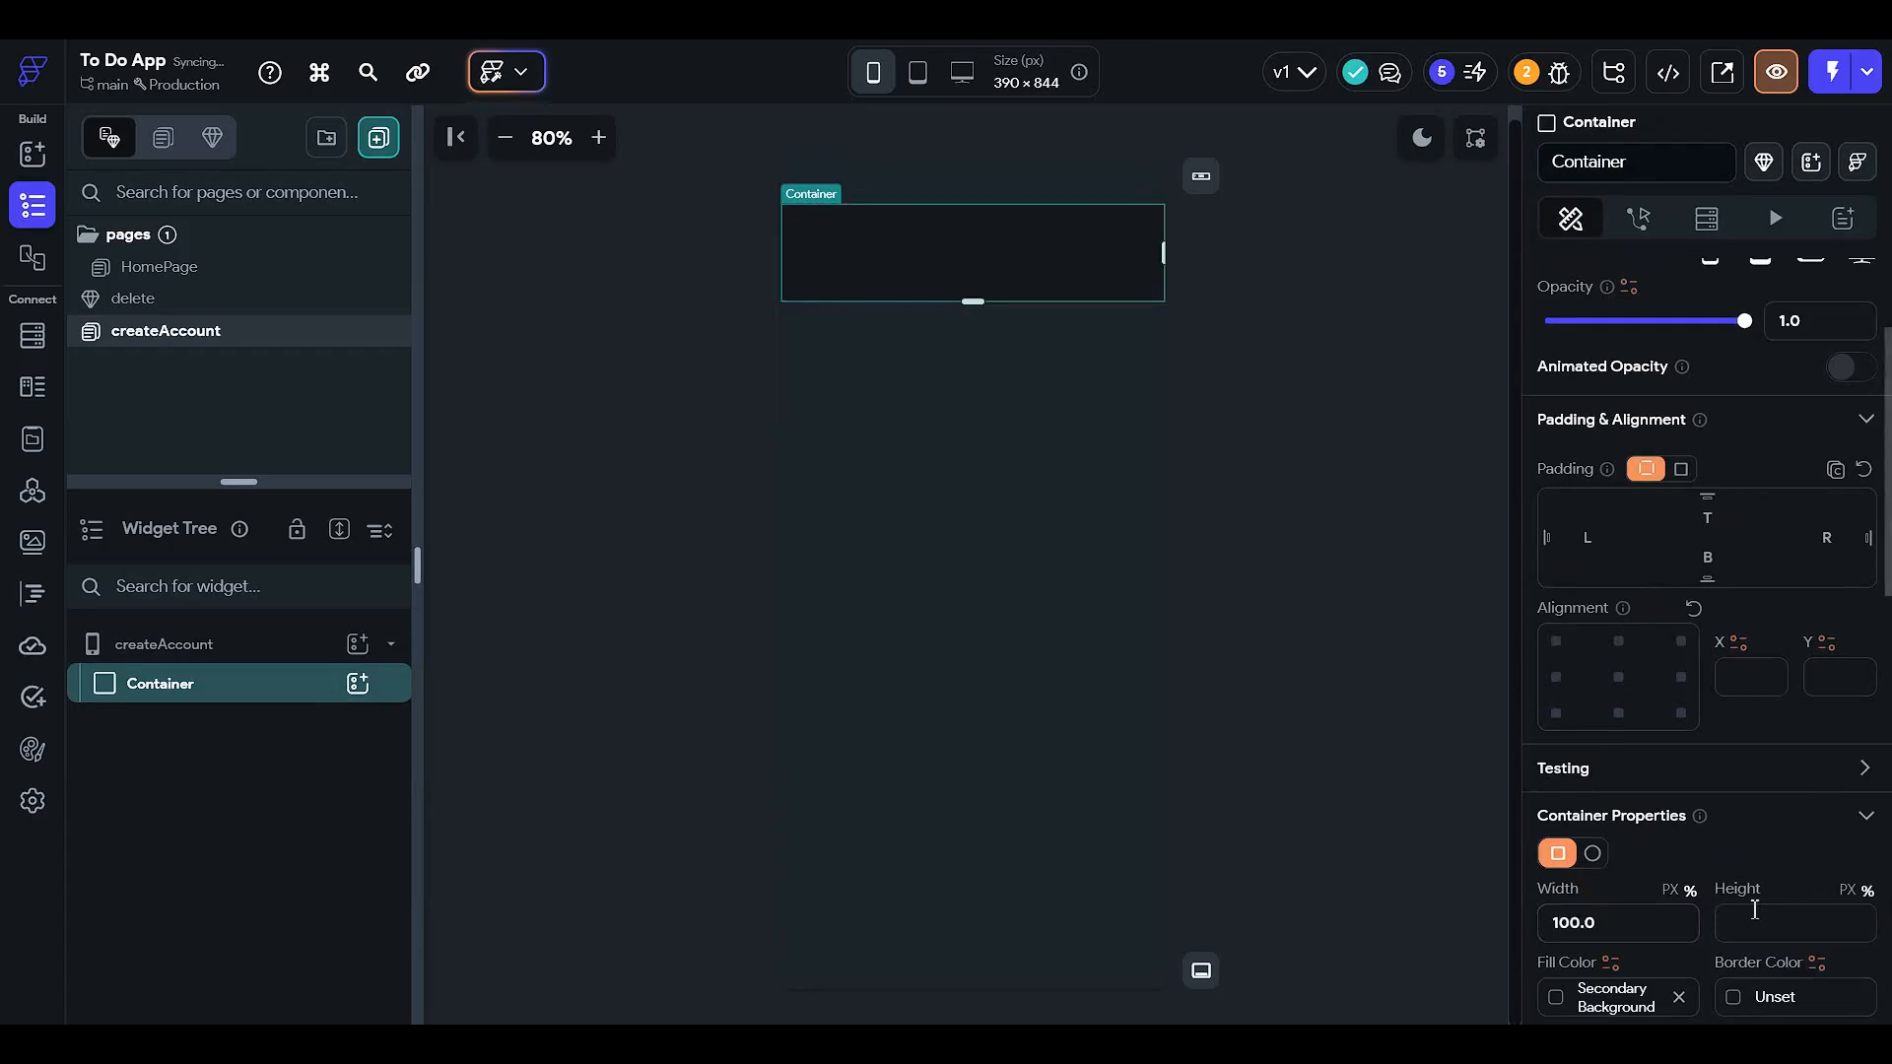
click(1760, 921)
text(100)
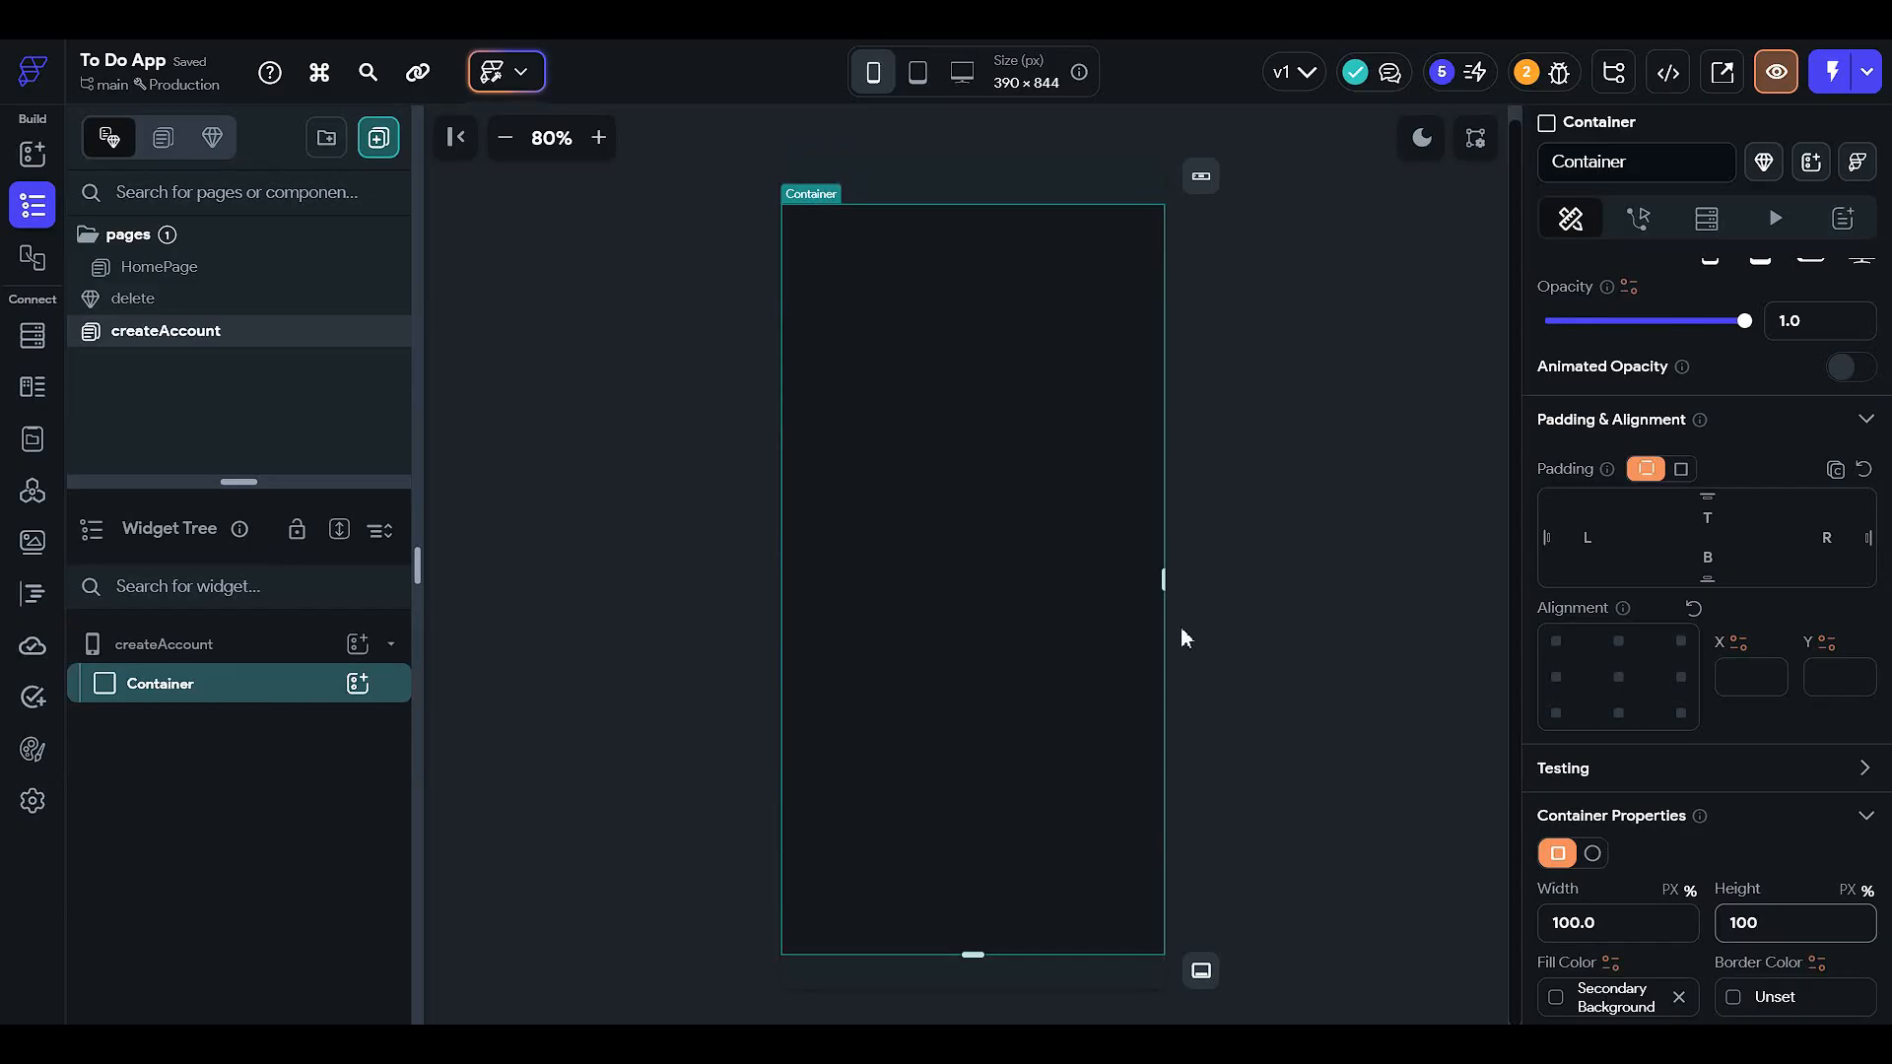
scroll(1672, 836, down, 3)
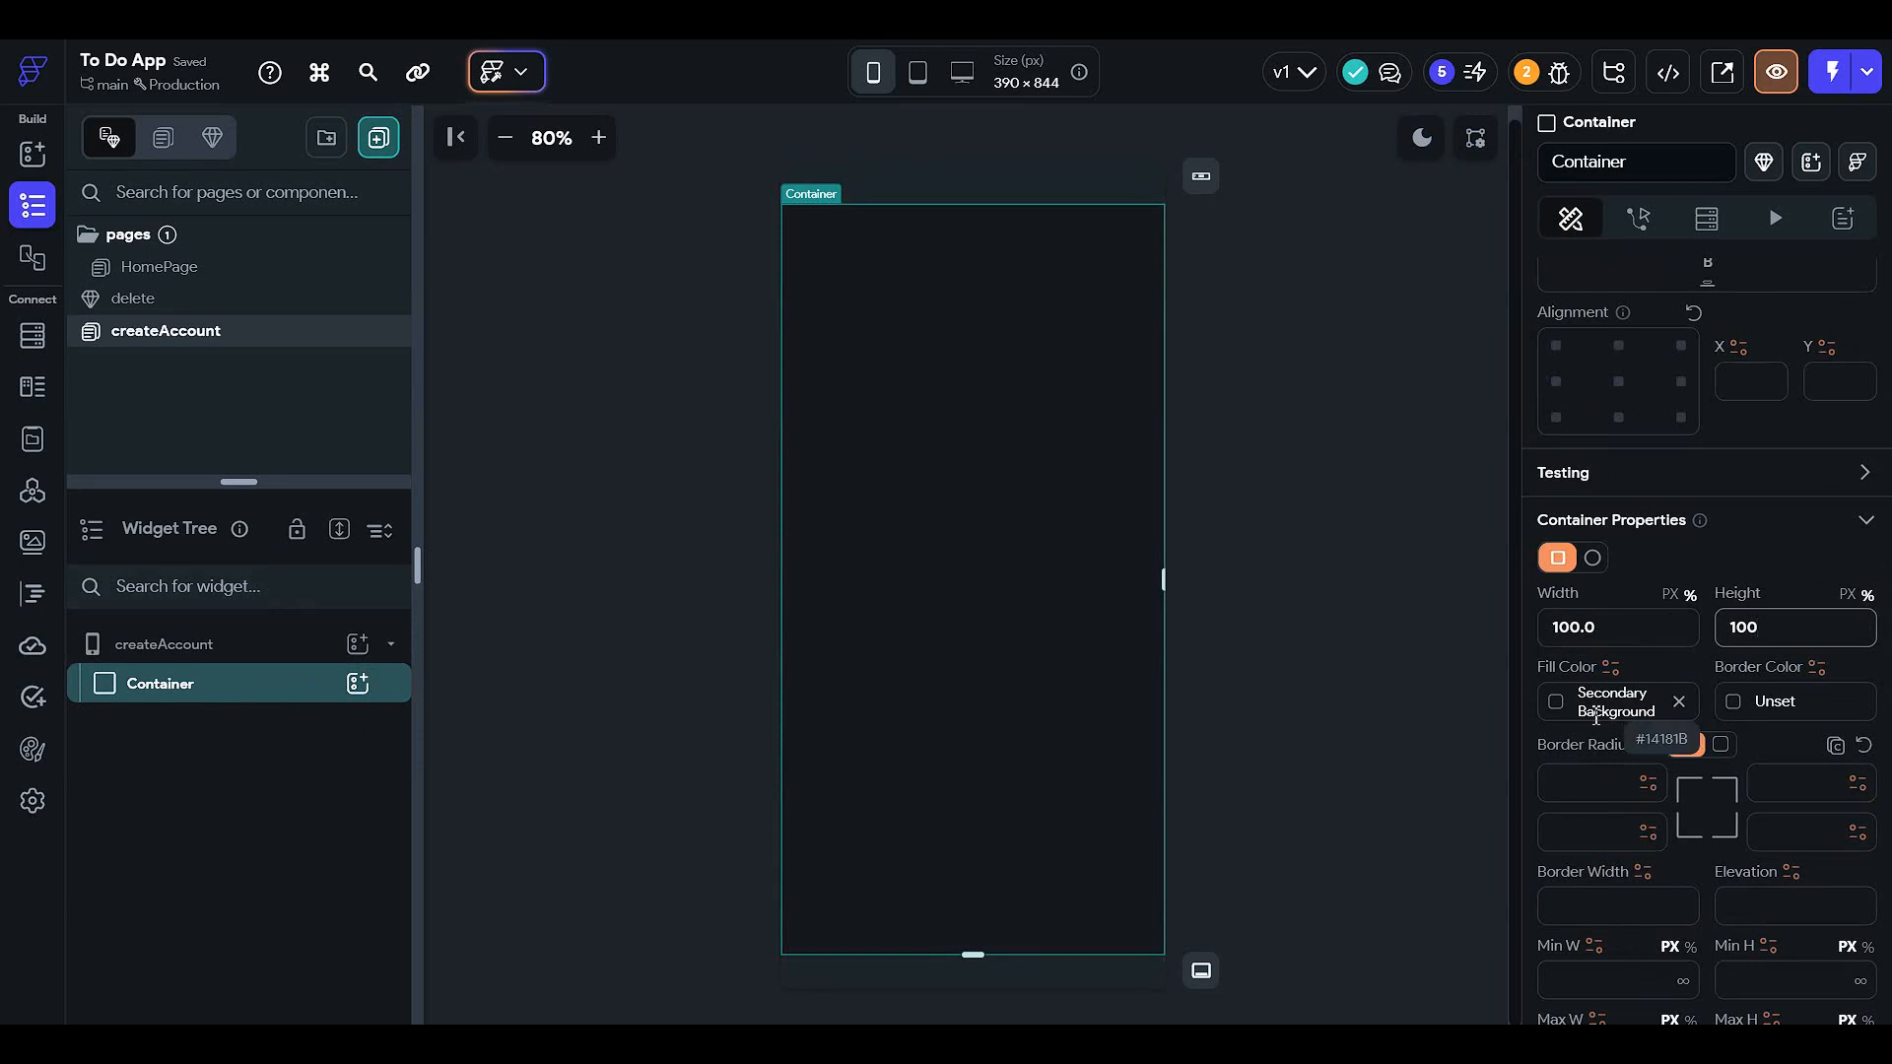
- Add a Column inside the full-page container, with a Container inside the Column
click(357, 683)
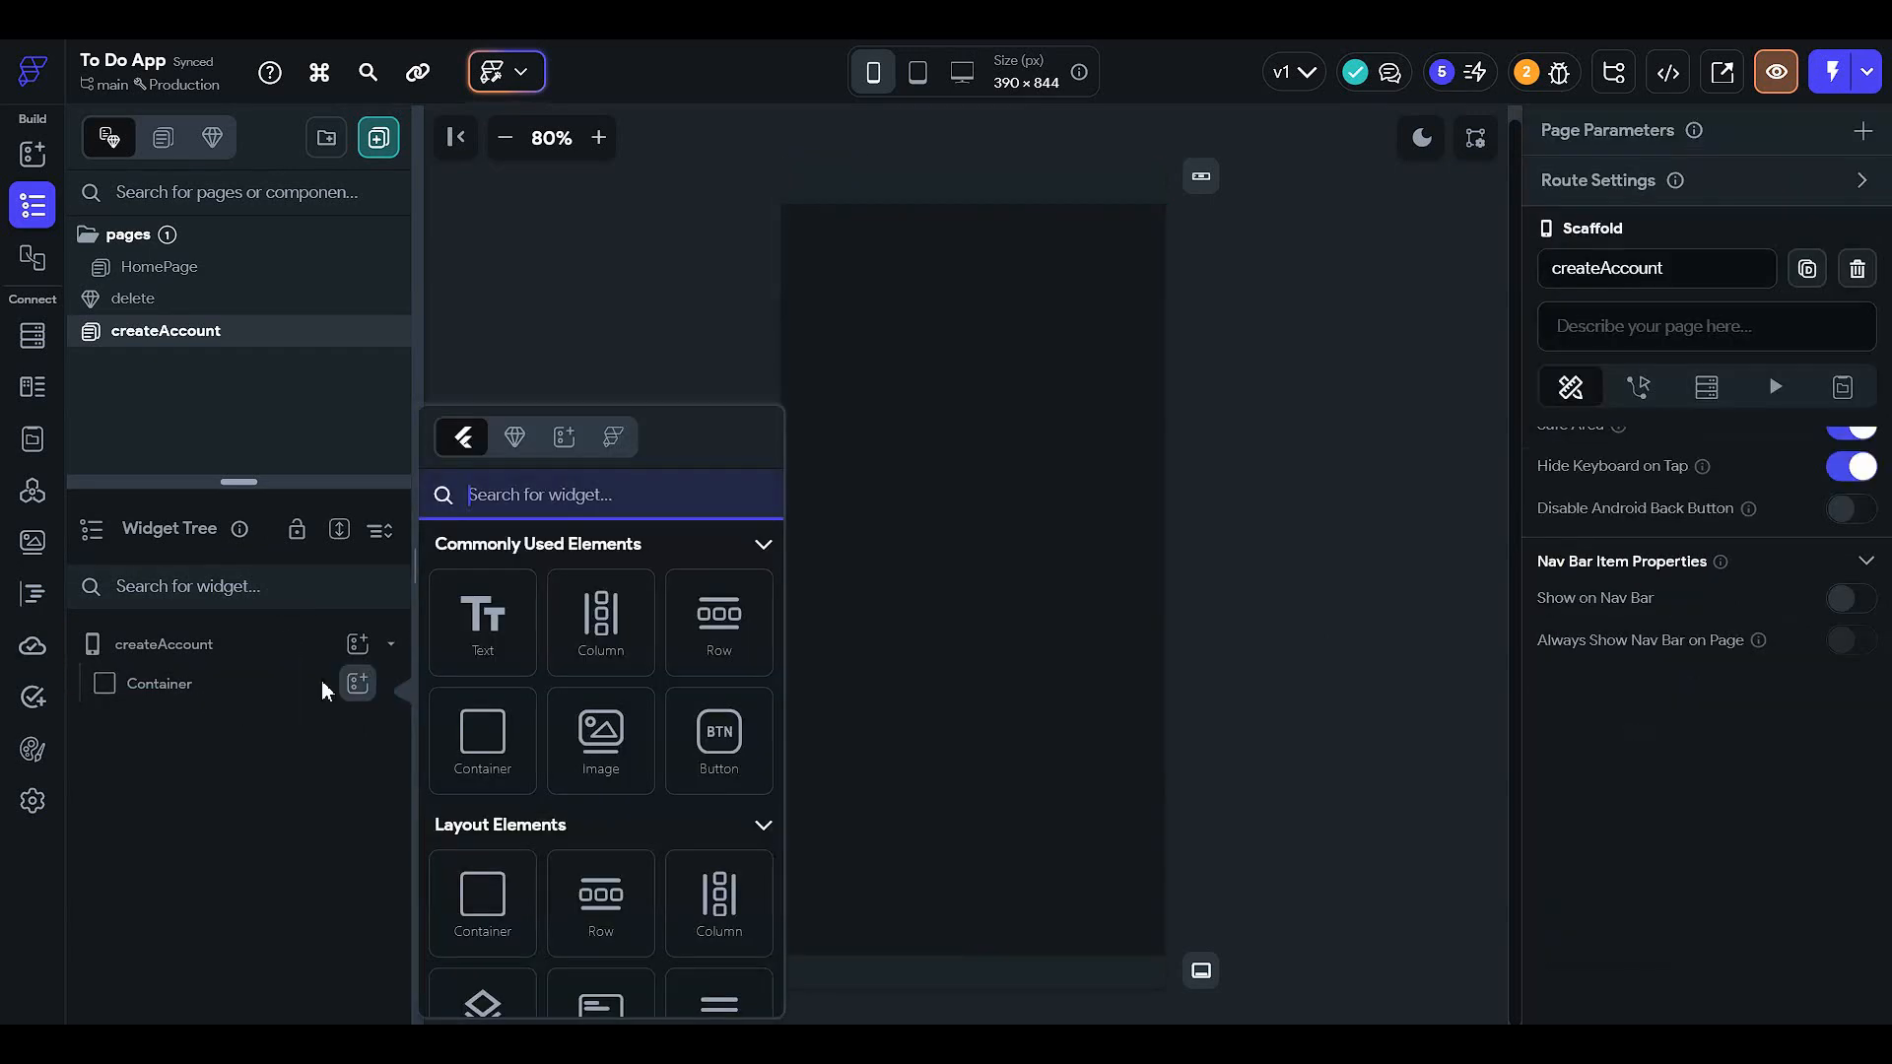
click(610, 622)
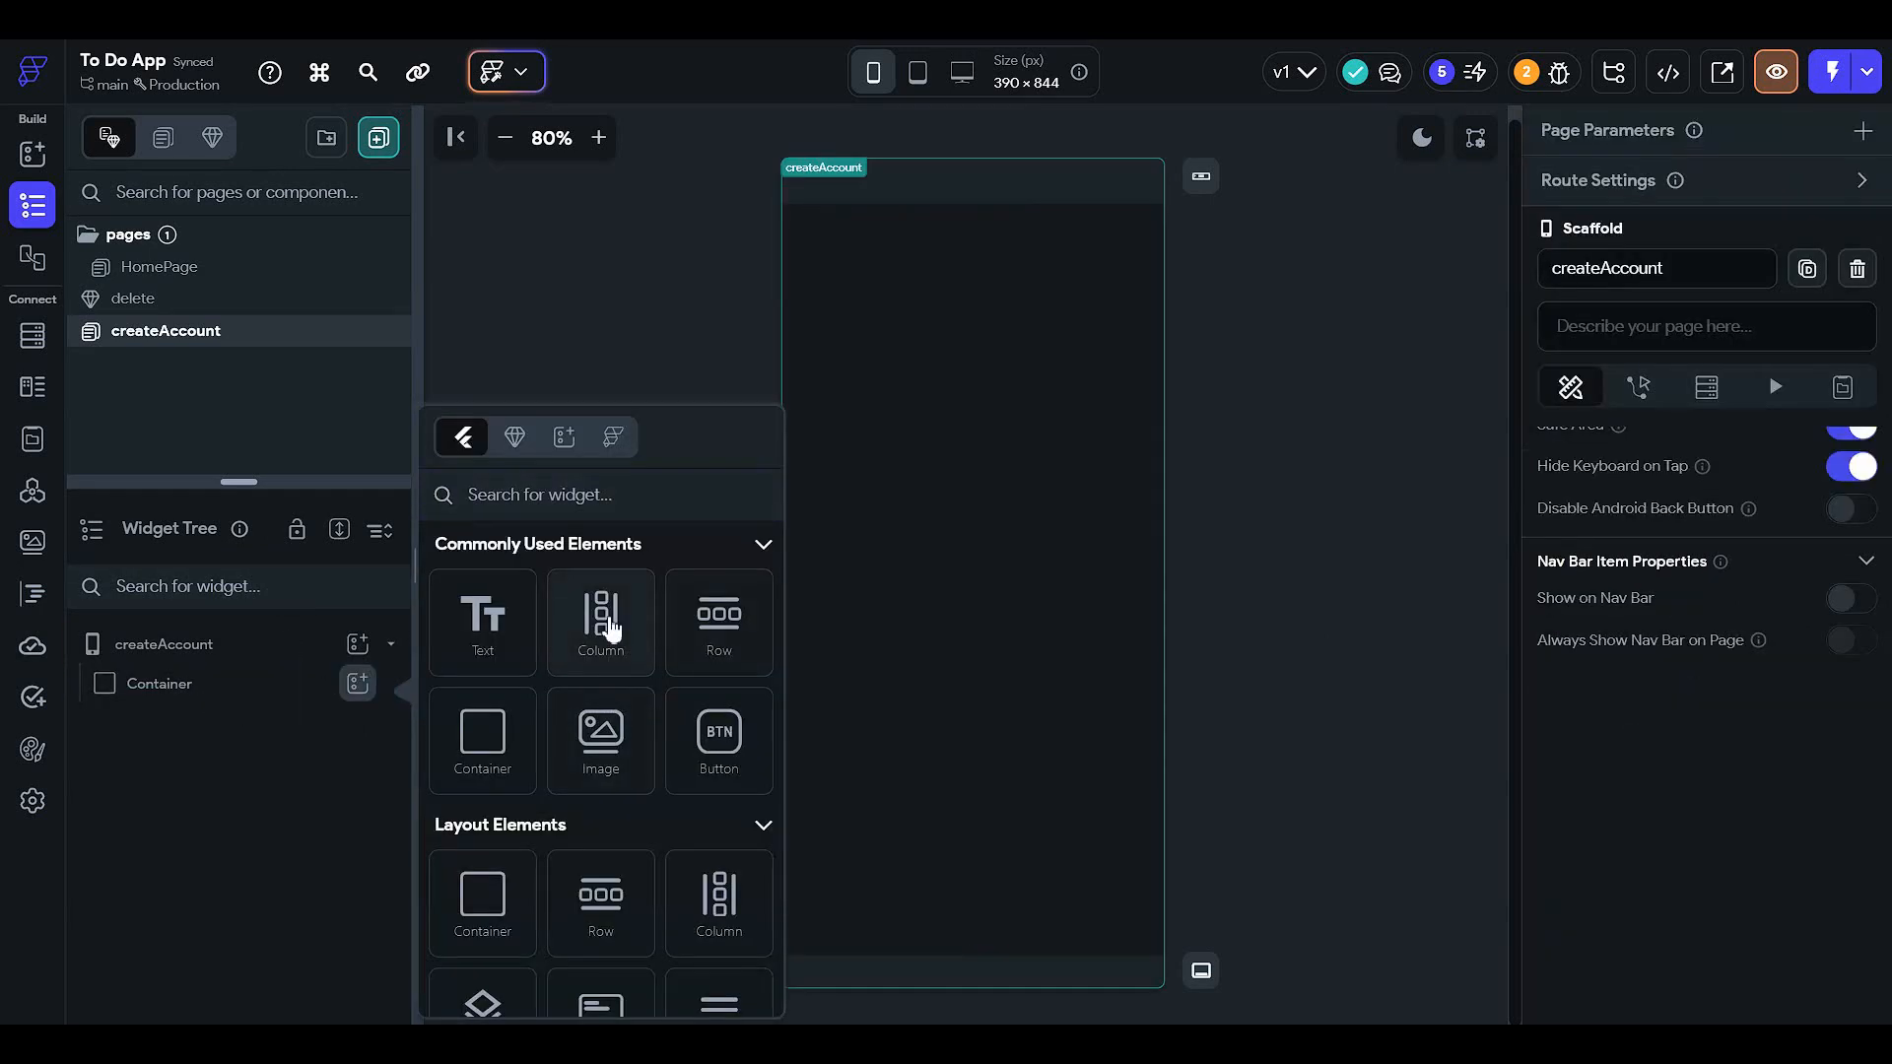
click(610, 626)
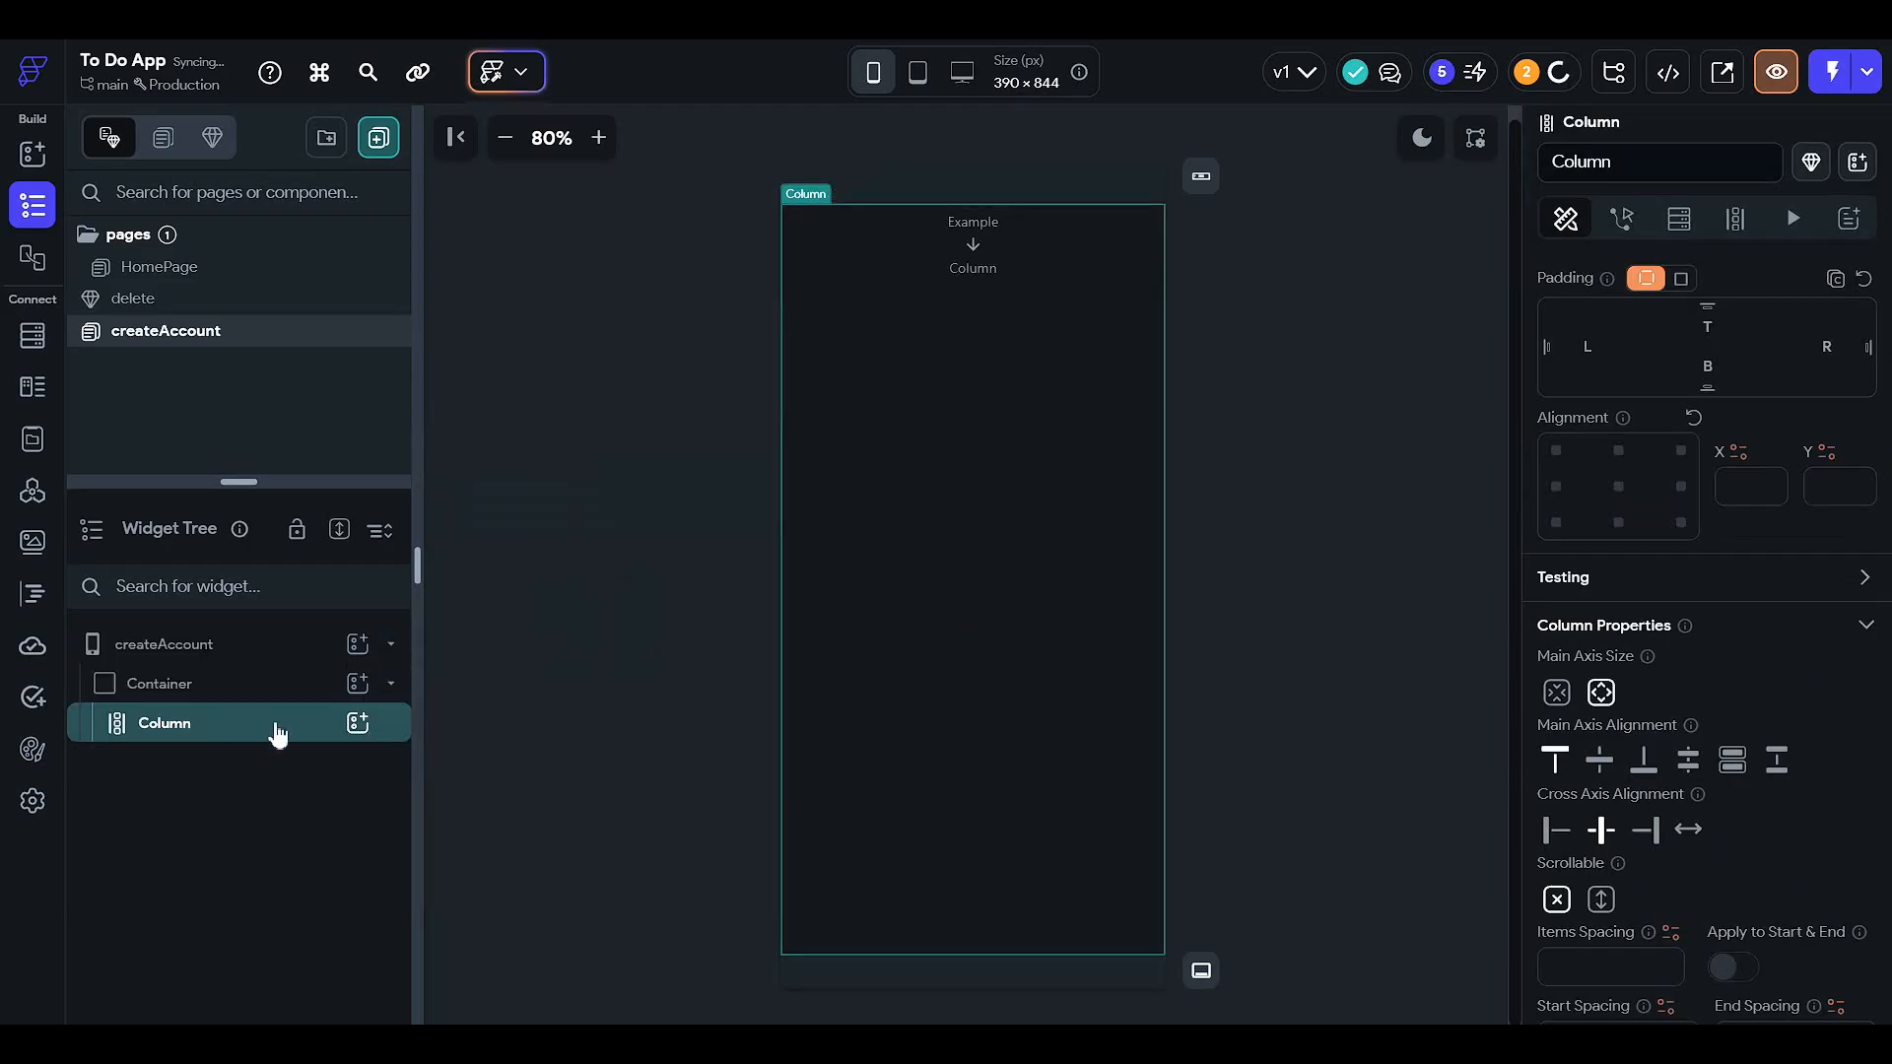
click(357, 722)
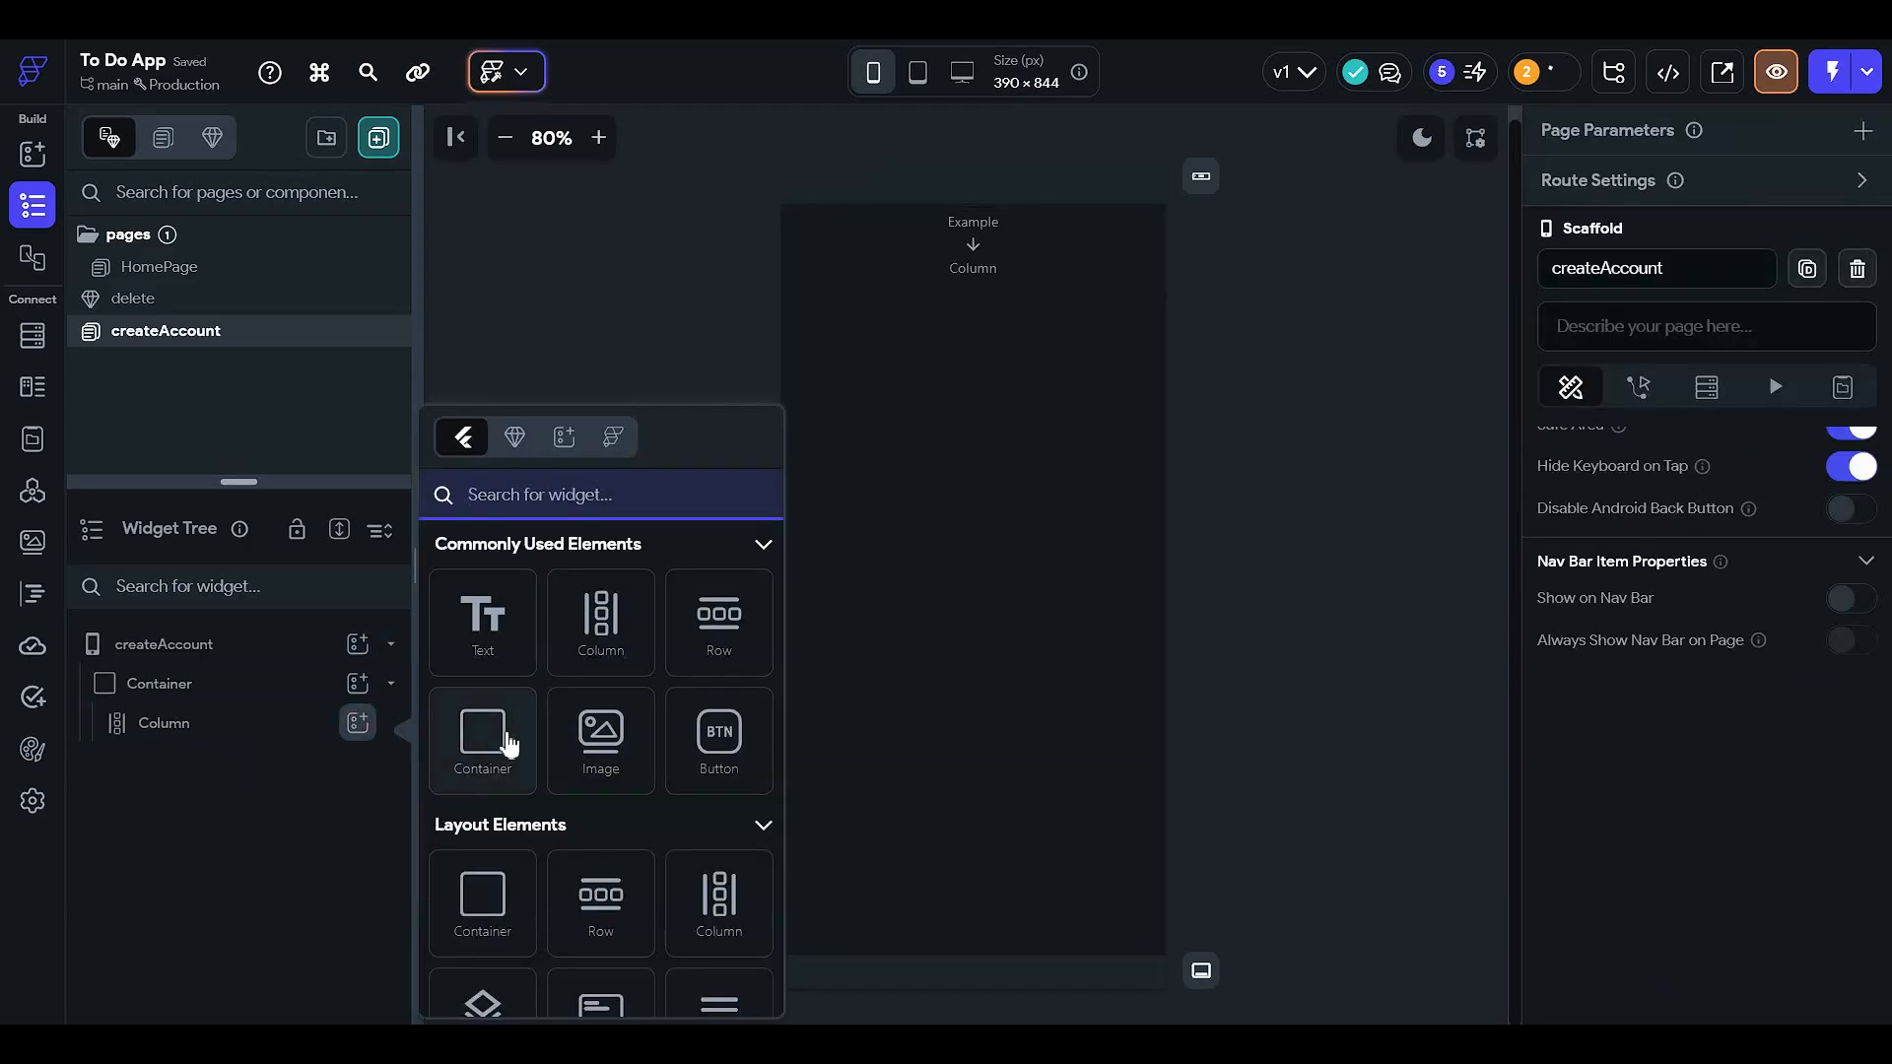
click(509, 744)
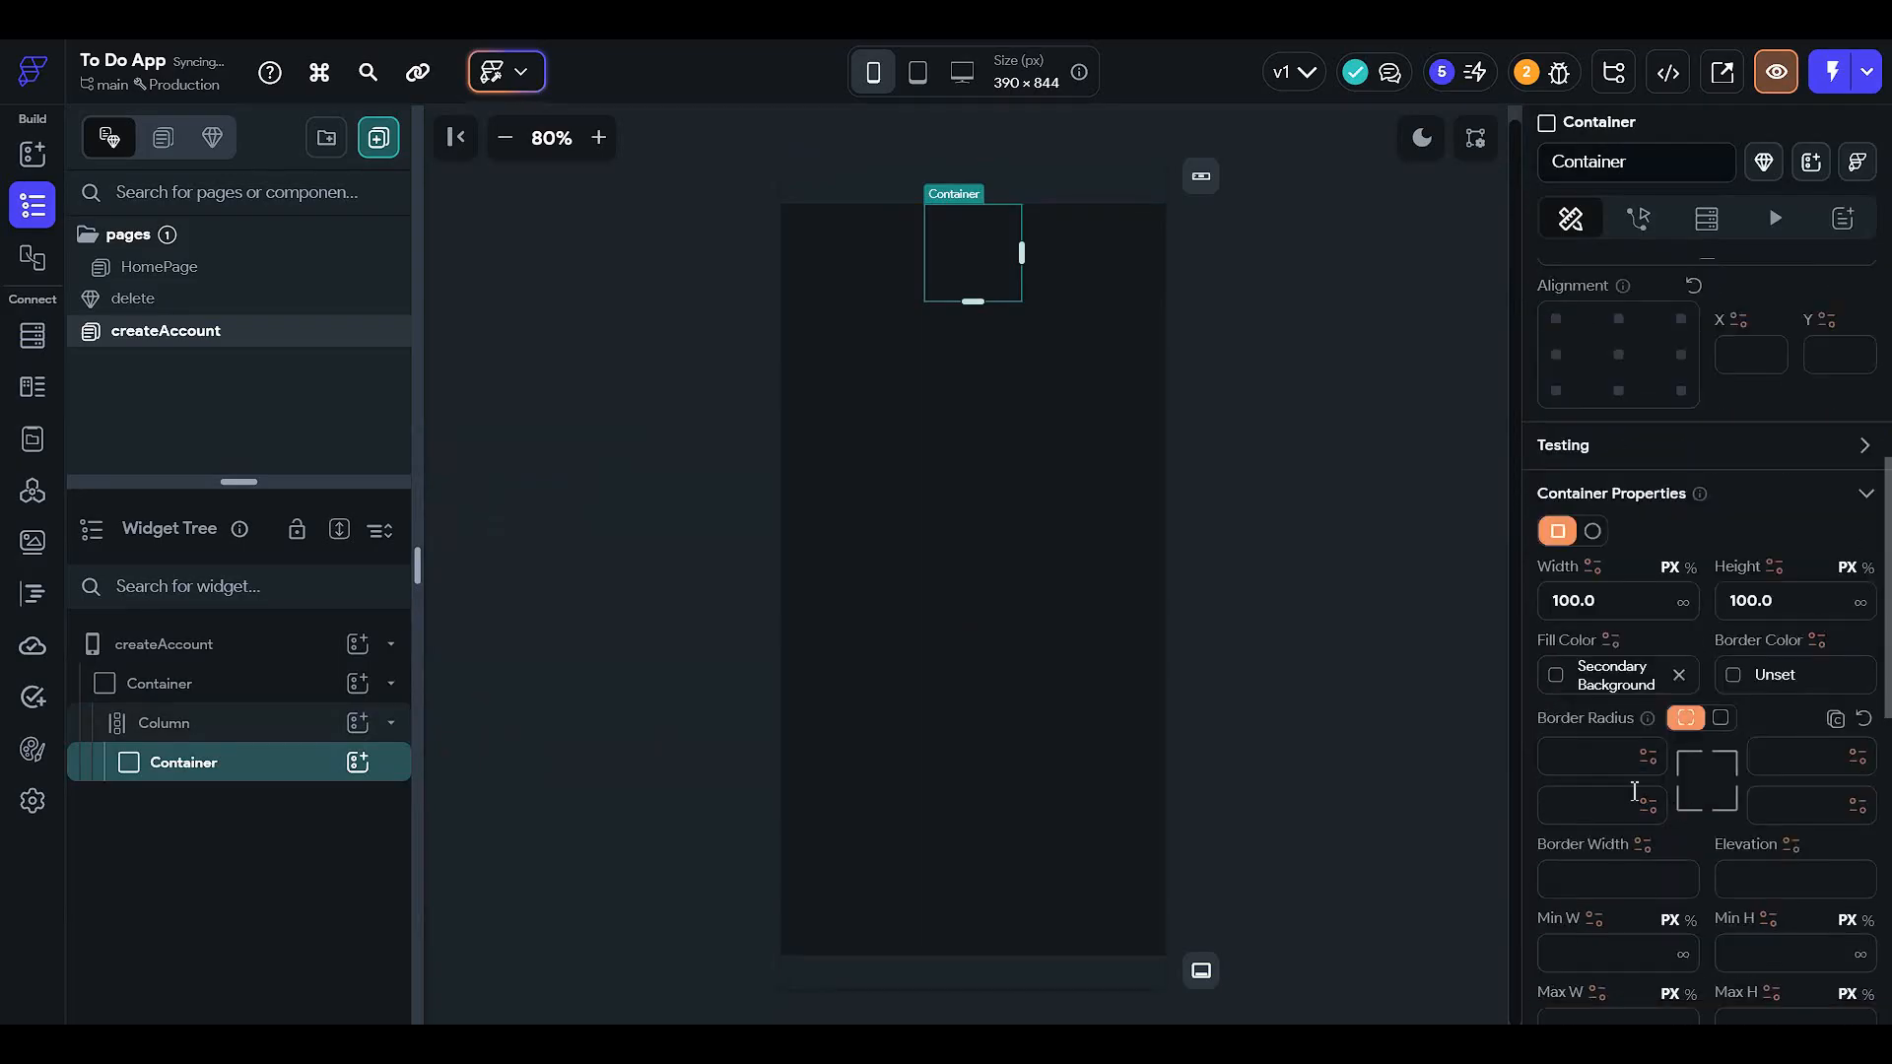
- Center the Column's main axis and fill the inner container with Primary Background
click(258, 727)
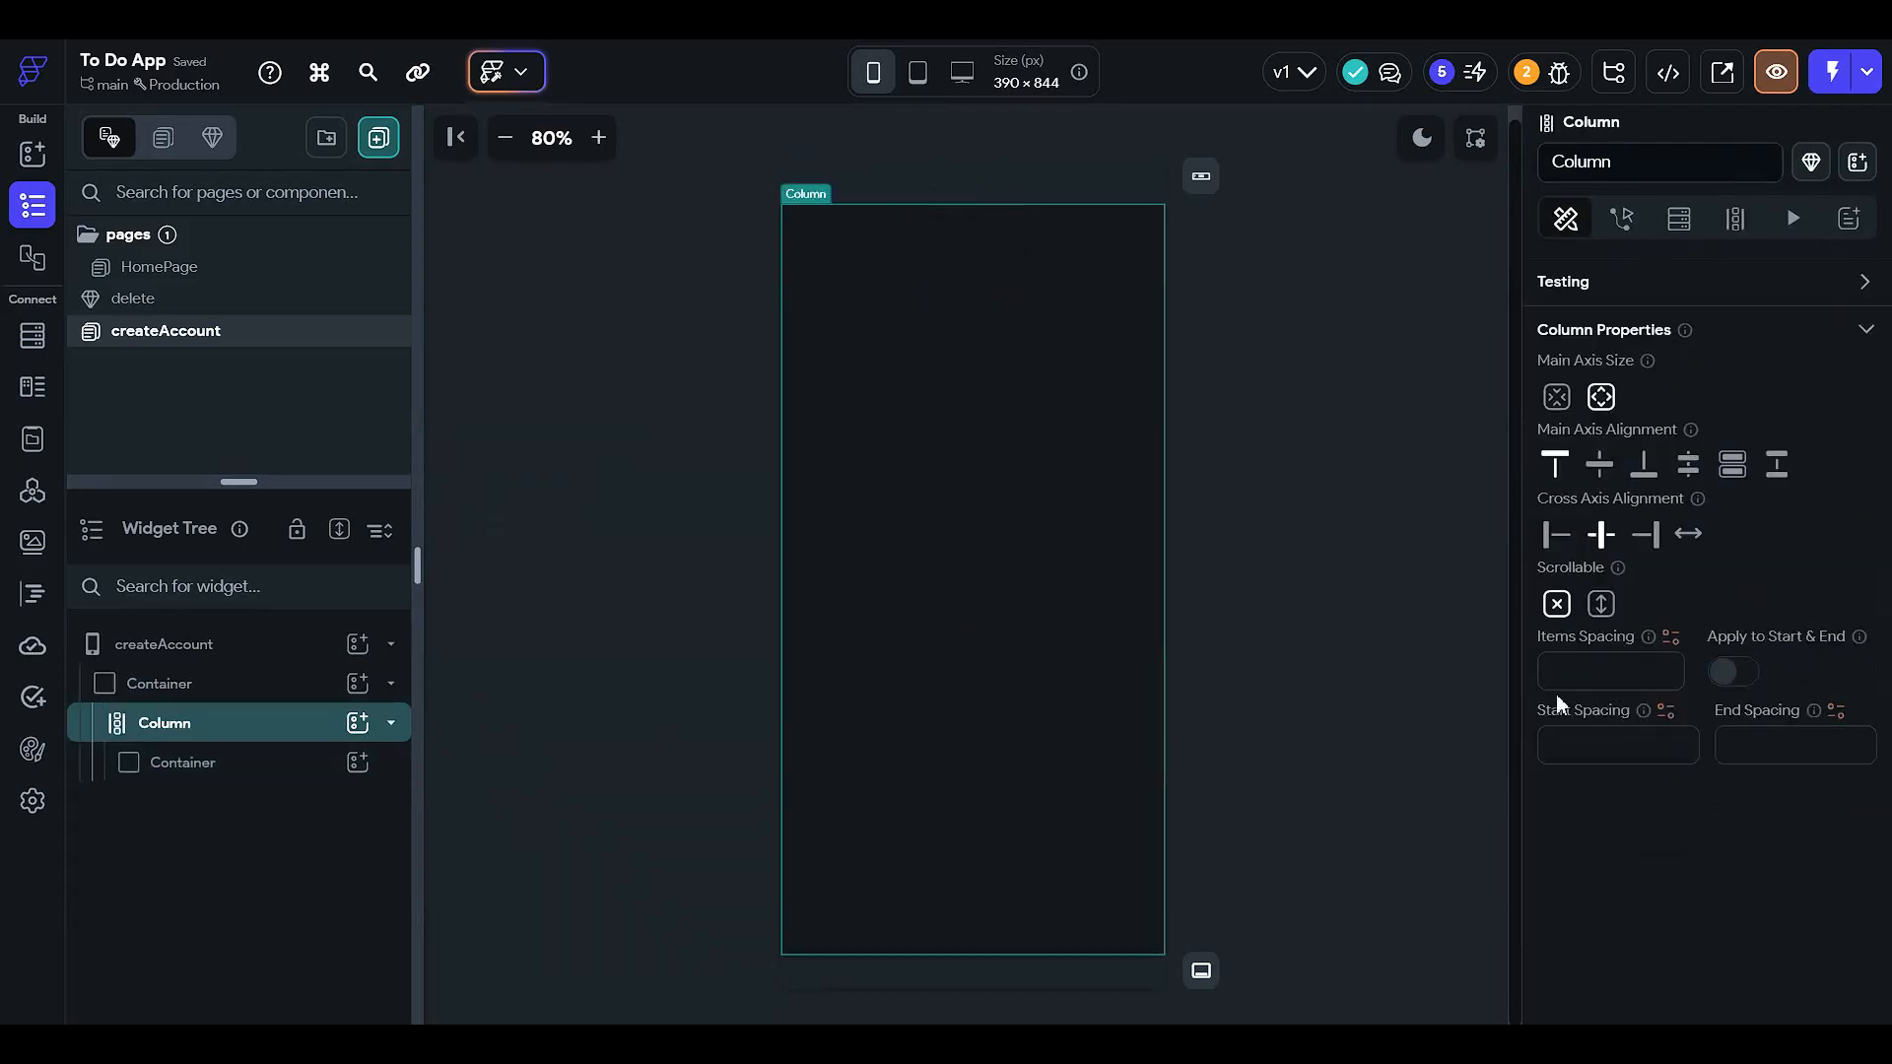
scroll(1624, 583, up, 2)
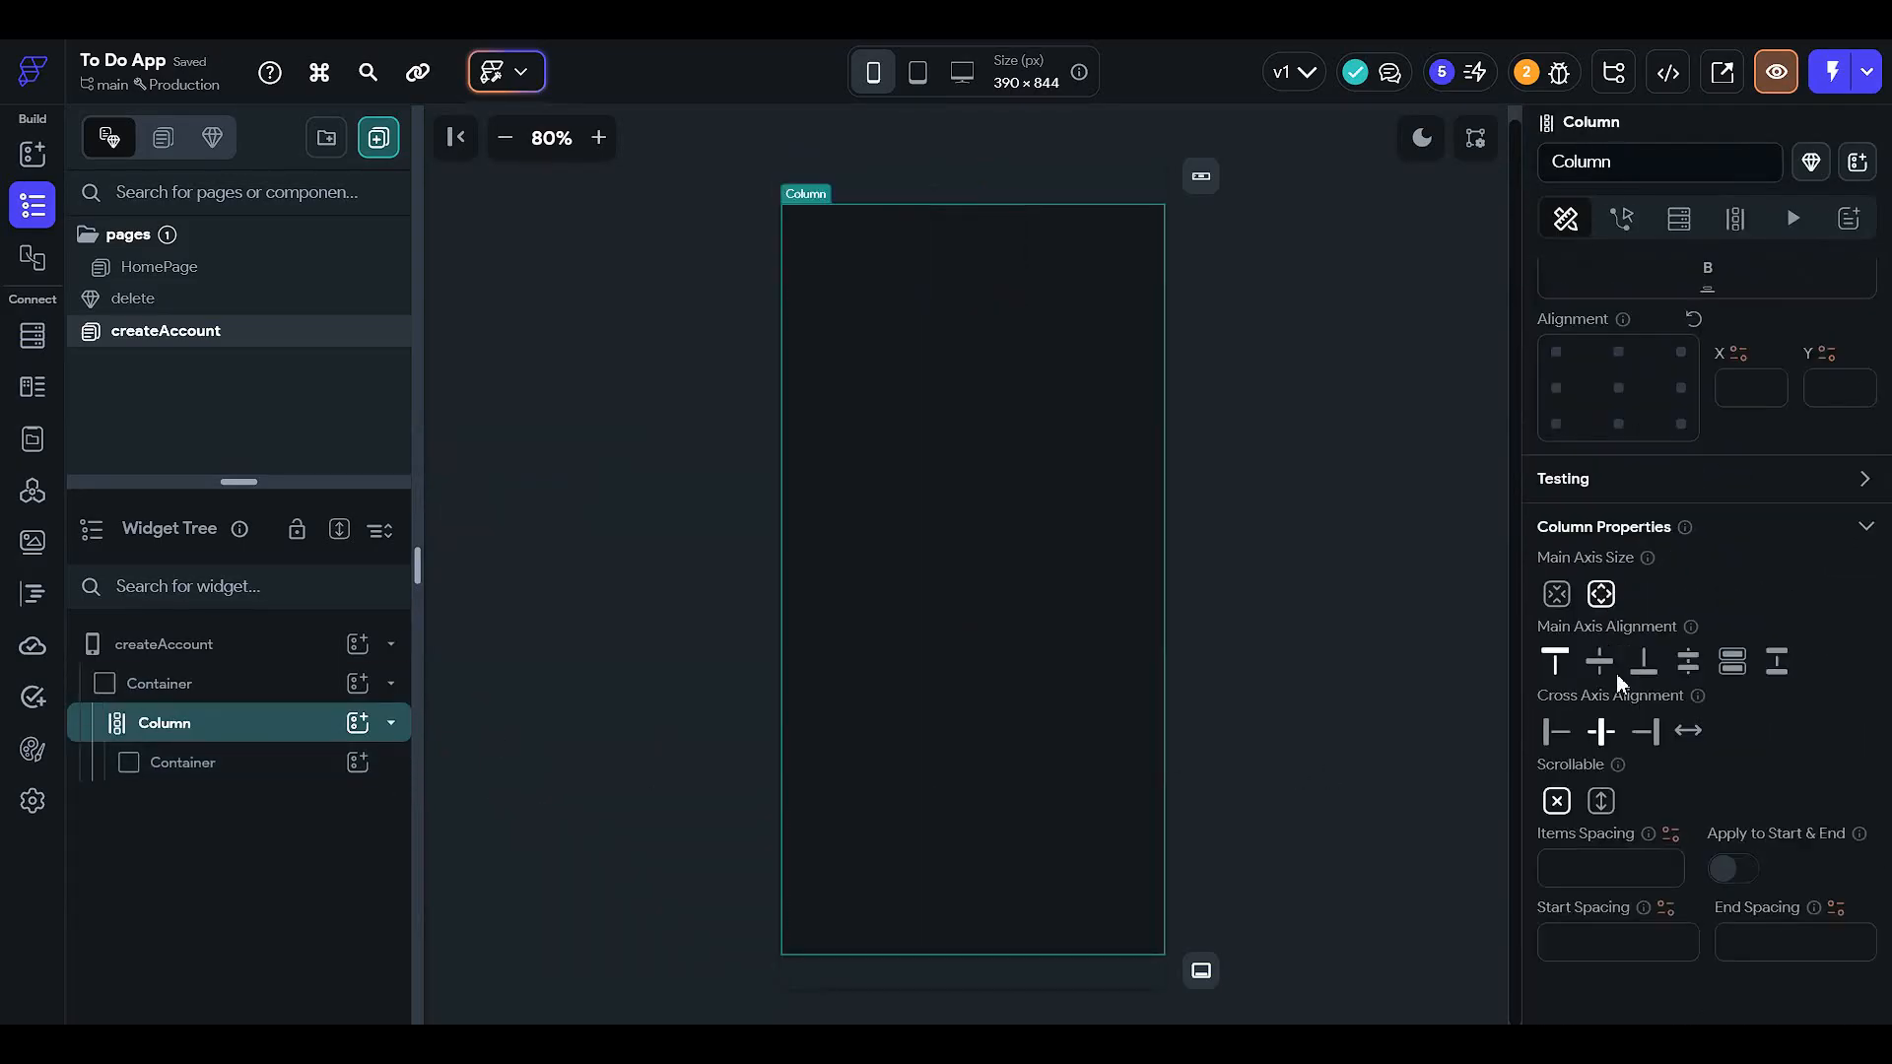
click(1601, 678)
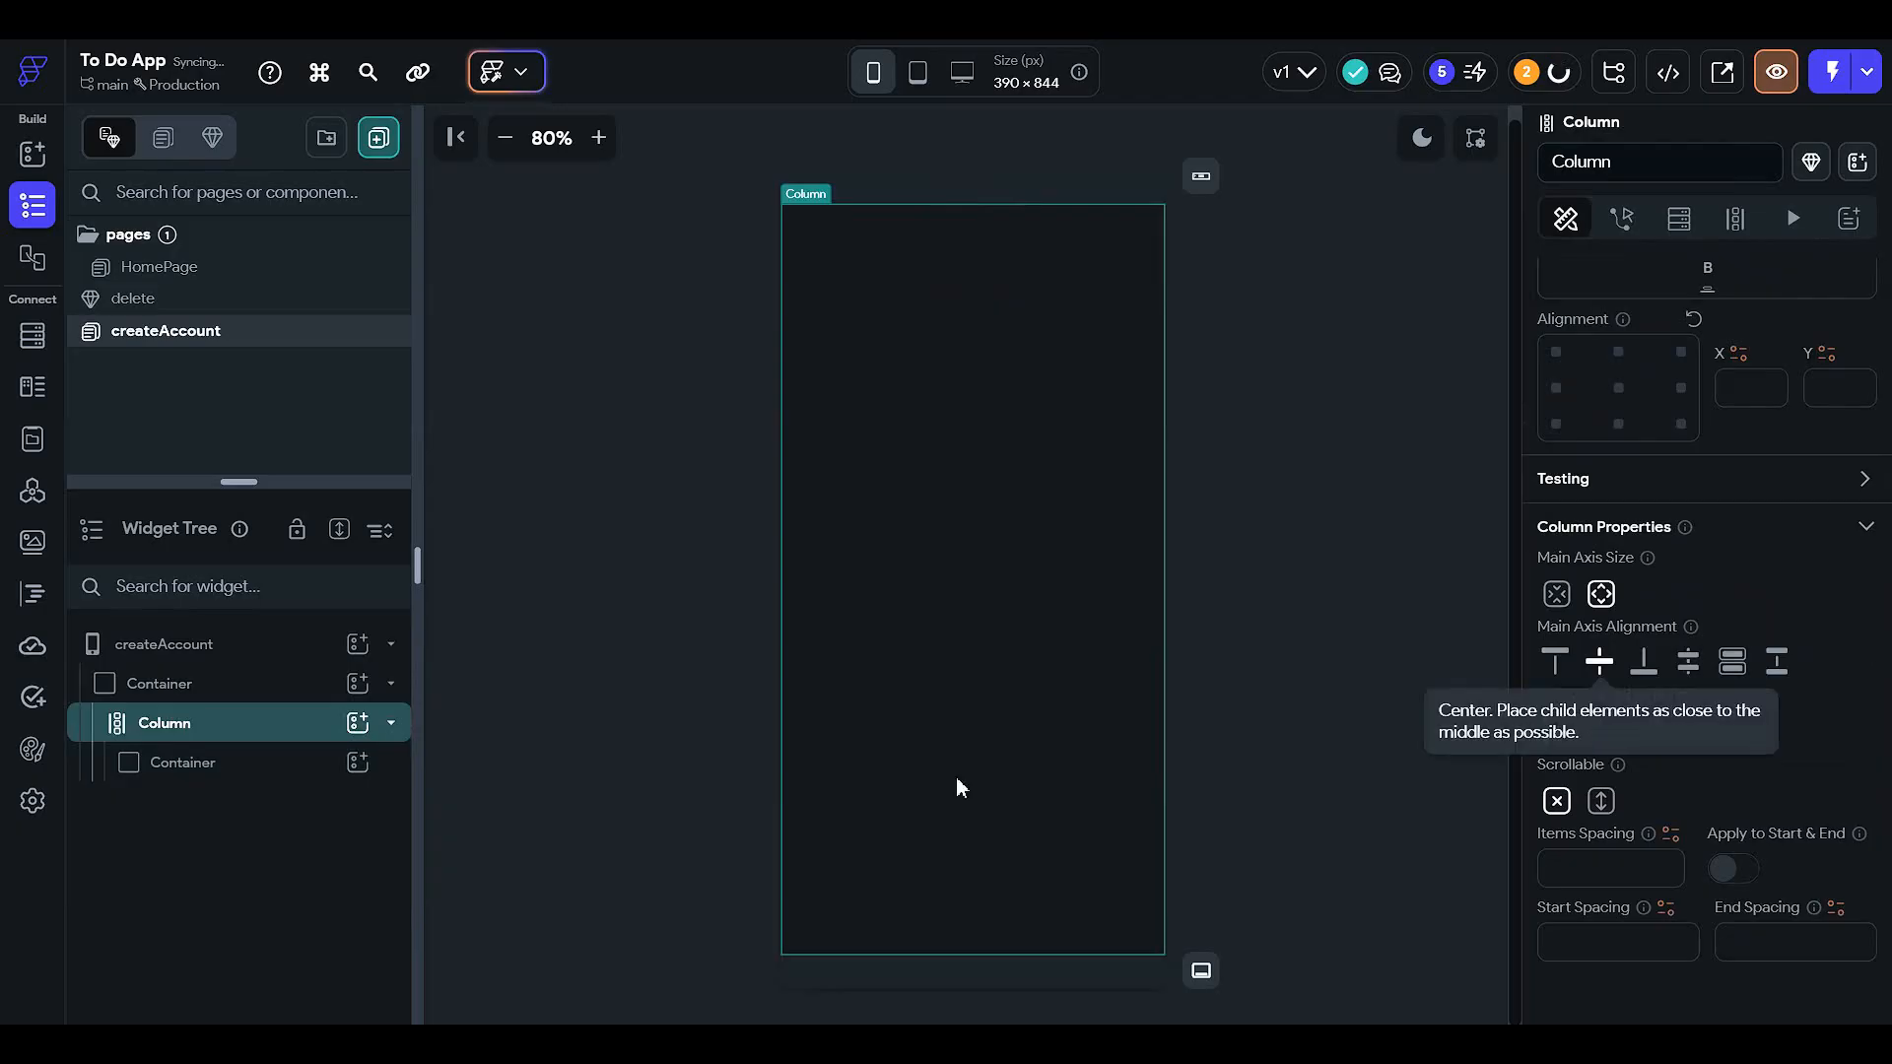
click(279, 765)
scroll(1637, 735, down, 2)
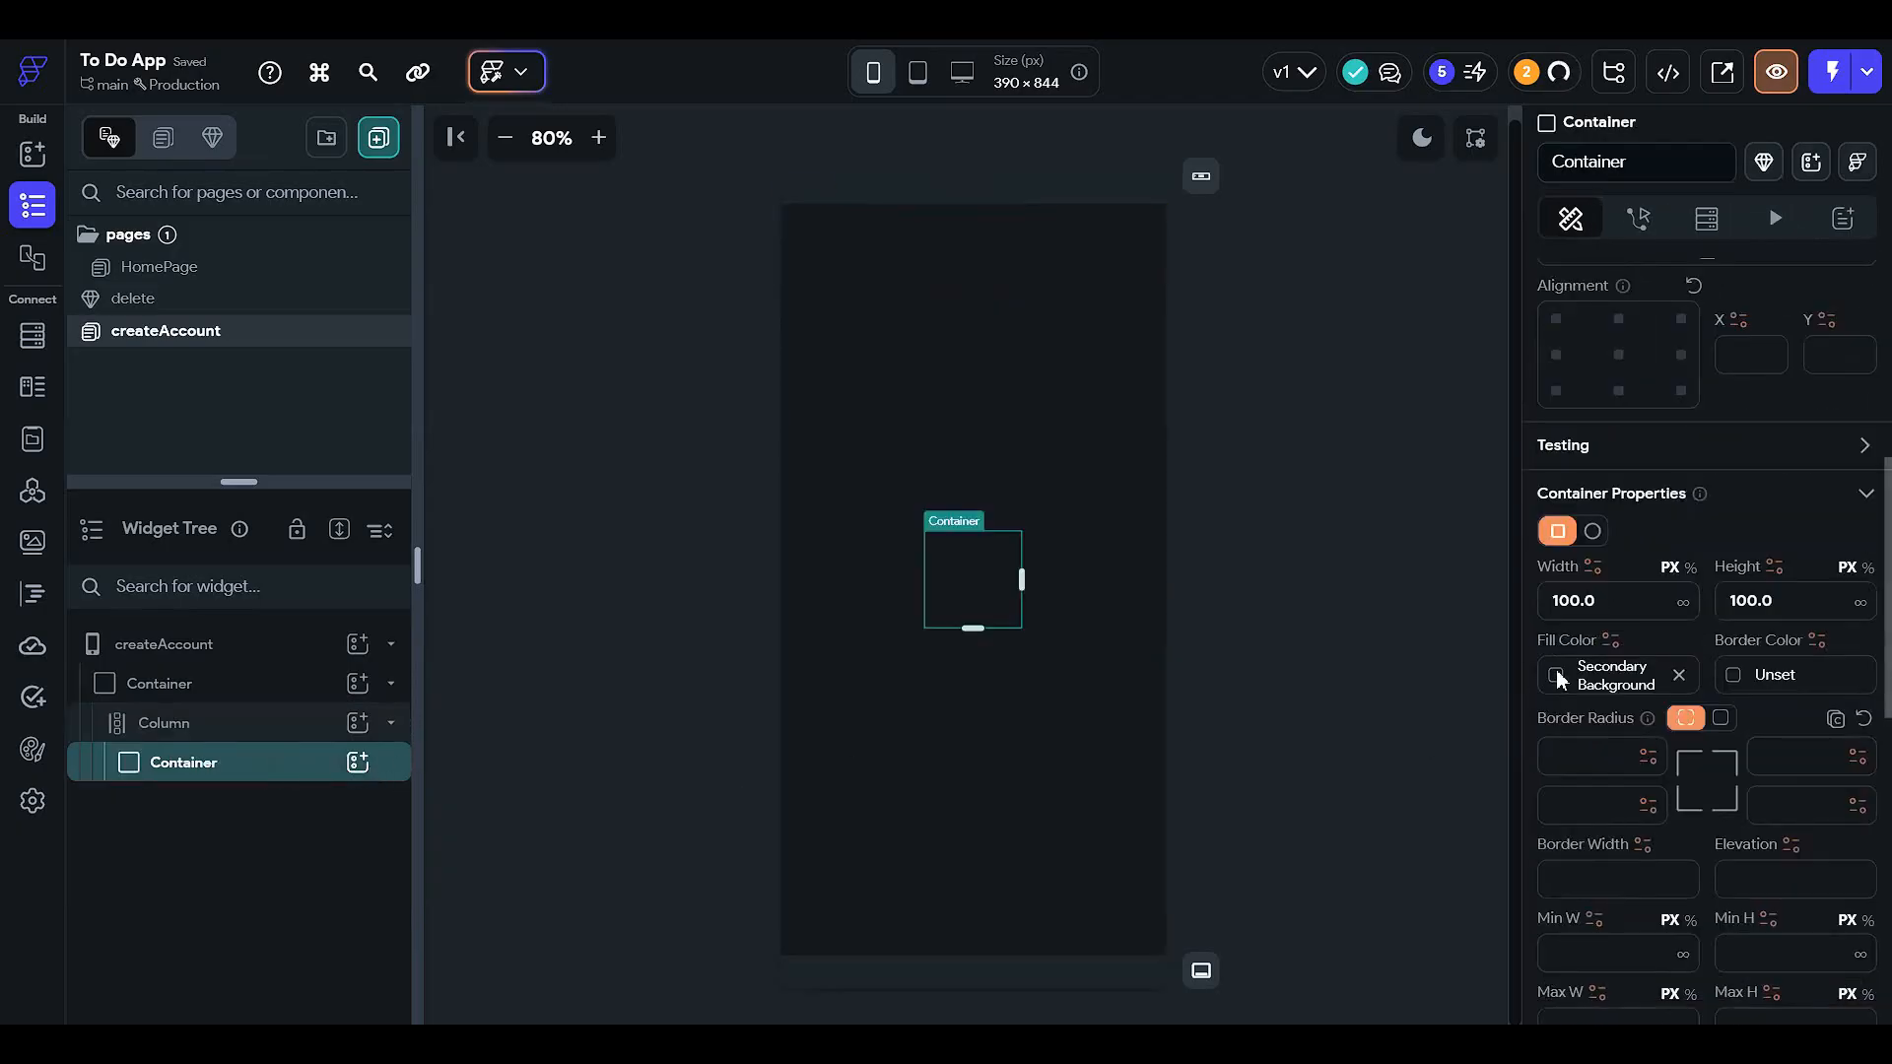
click(1557, 677)
click(1338, 842)
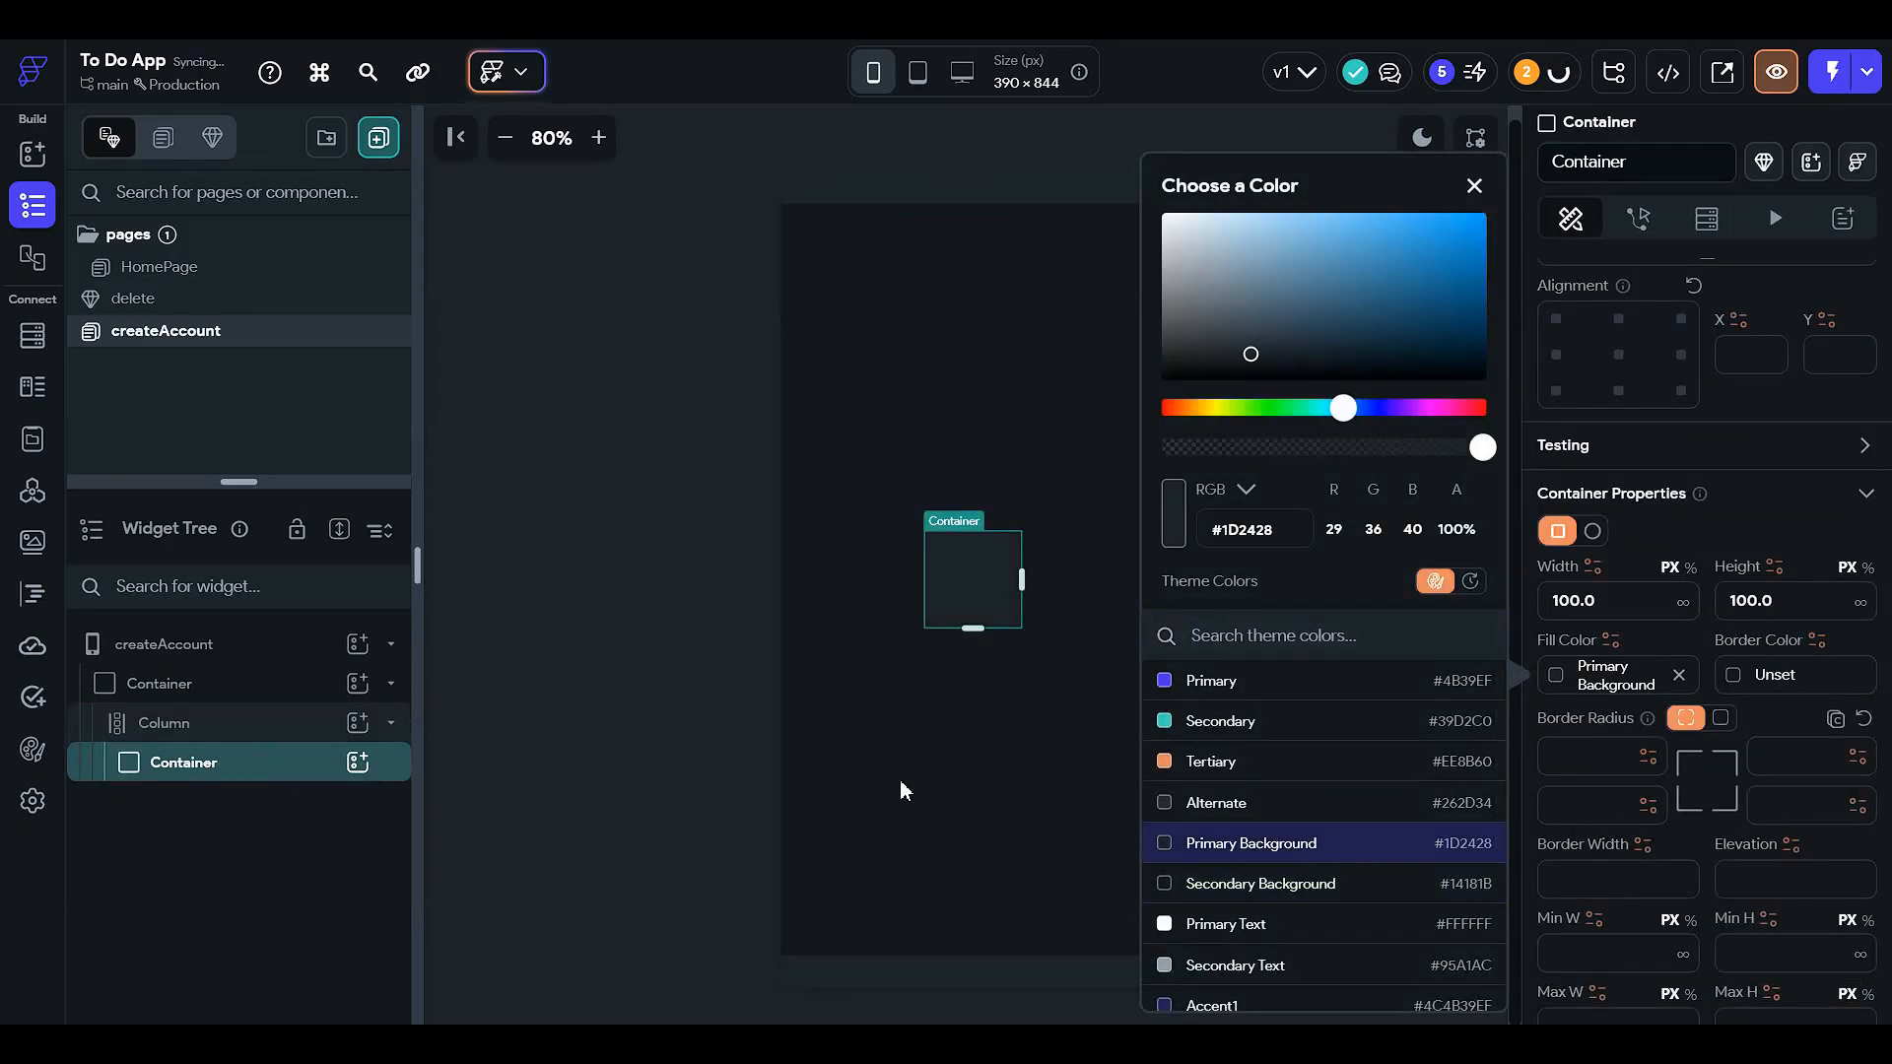
click(620, 624)
click(972, 581)
scroll(1655, 748, down, 2)
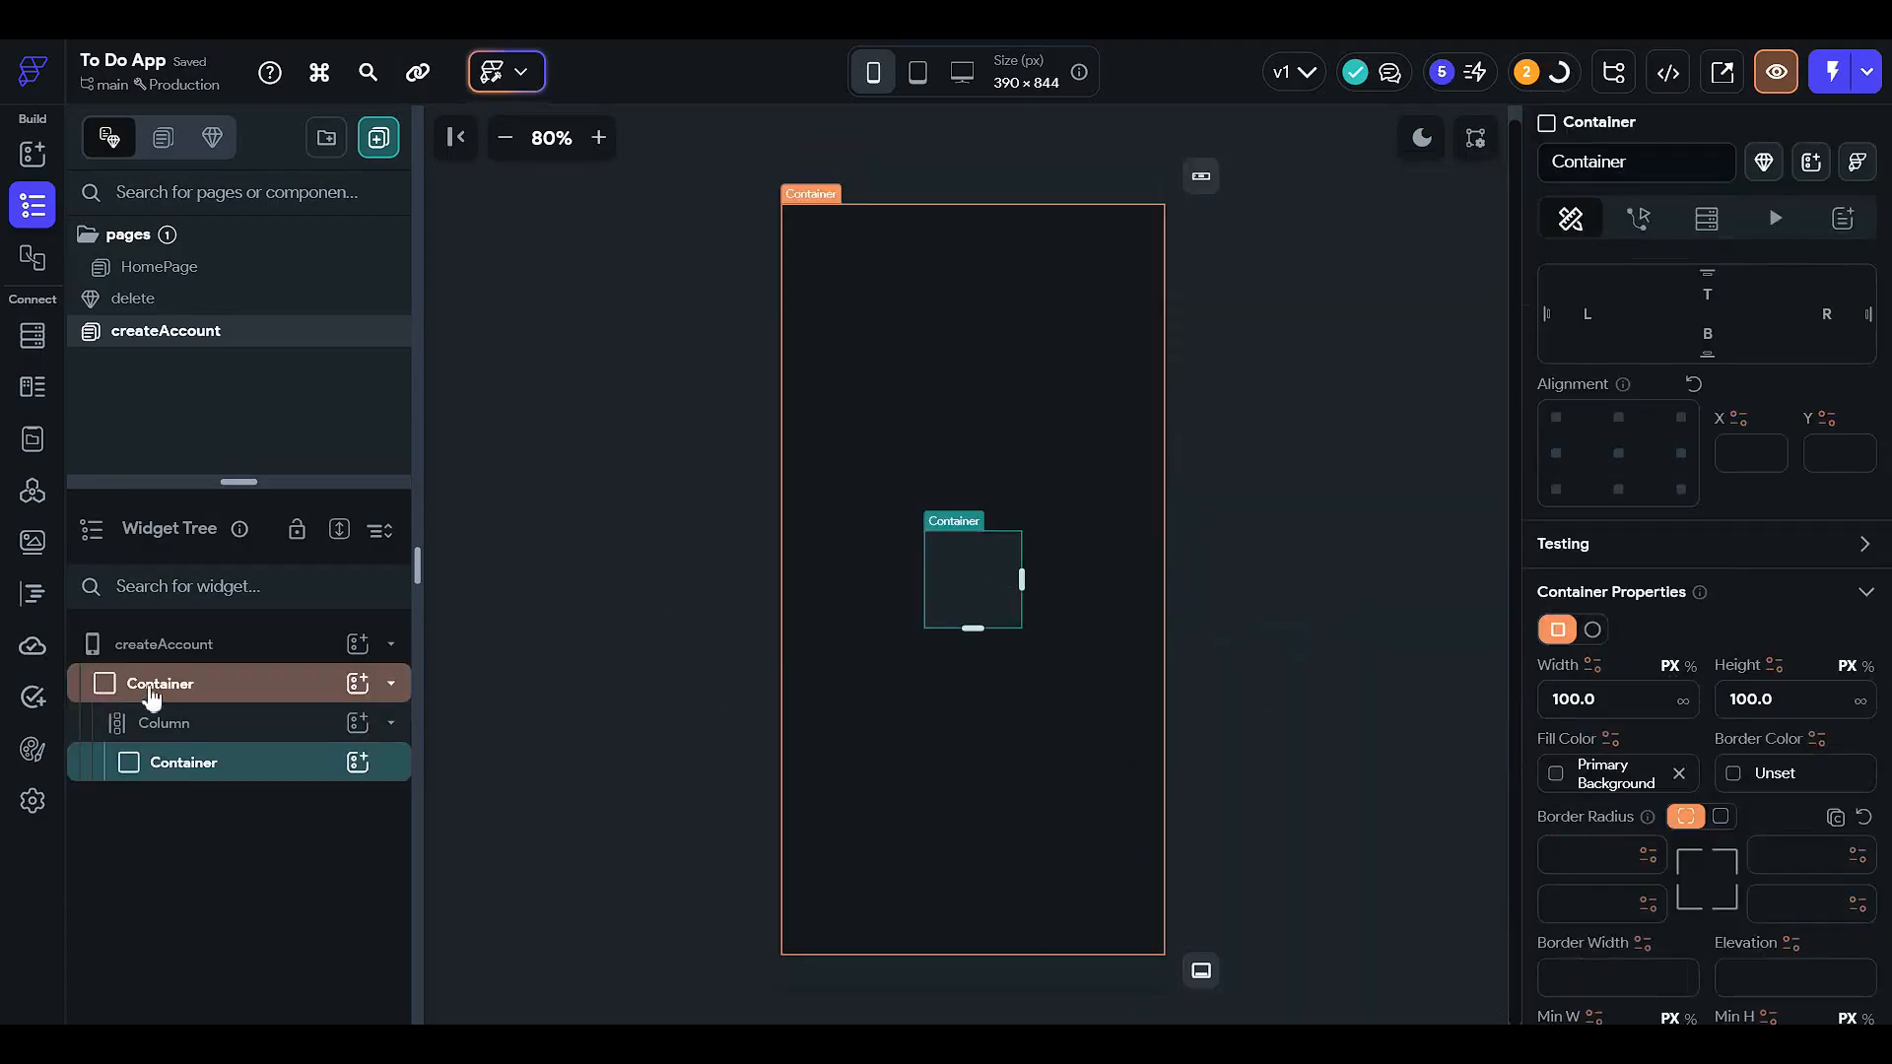
click(296, 722)
- Set the Column's left, right and top padding to 12 each
scroll(1546, 556, up, 1)
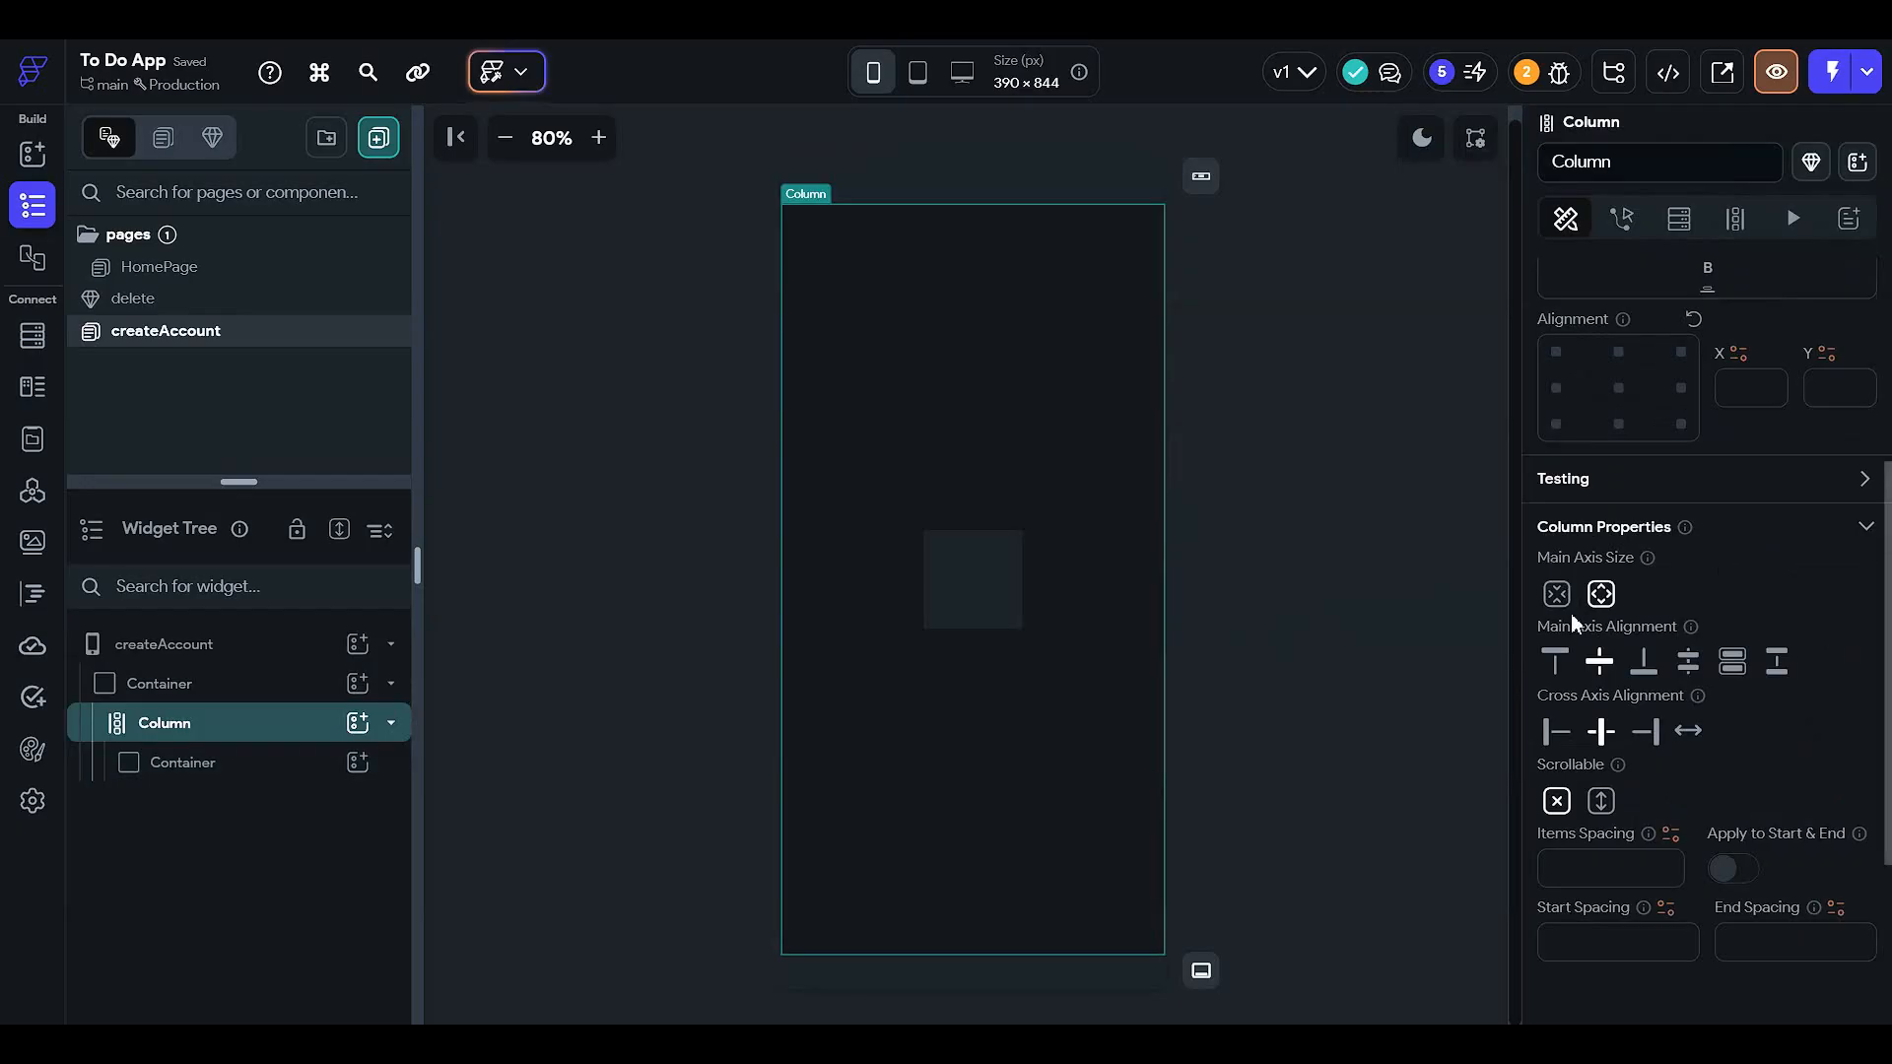
scroll(1570, 613, up, 3)
click(1592, 544)
text(12)
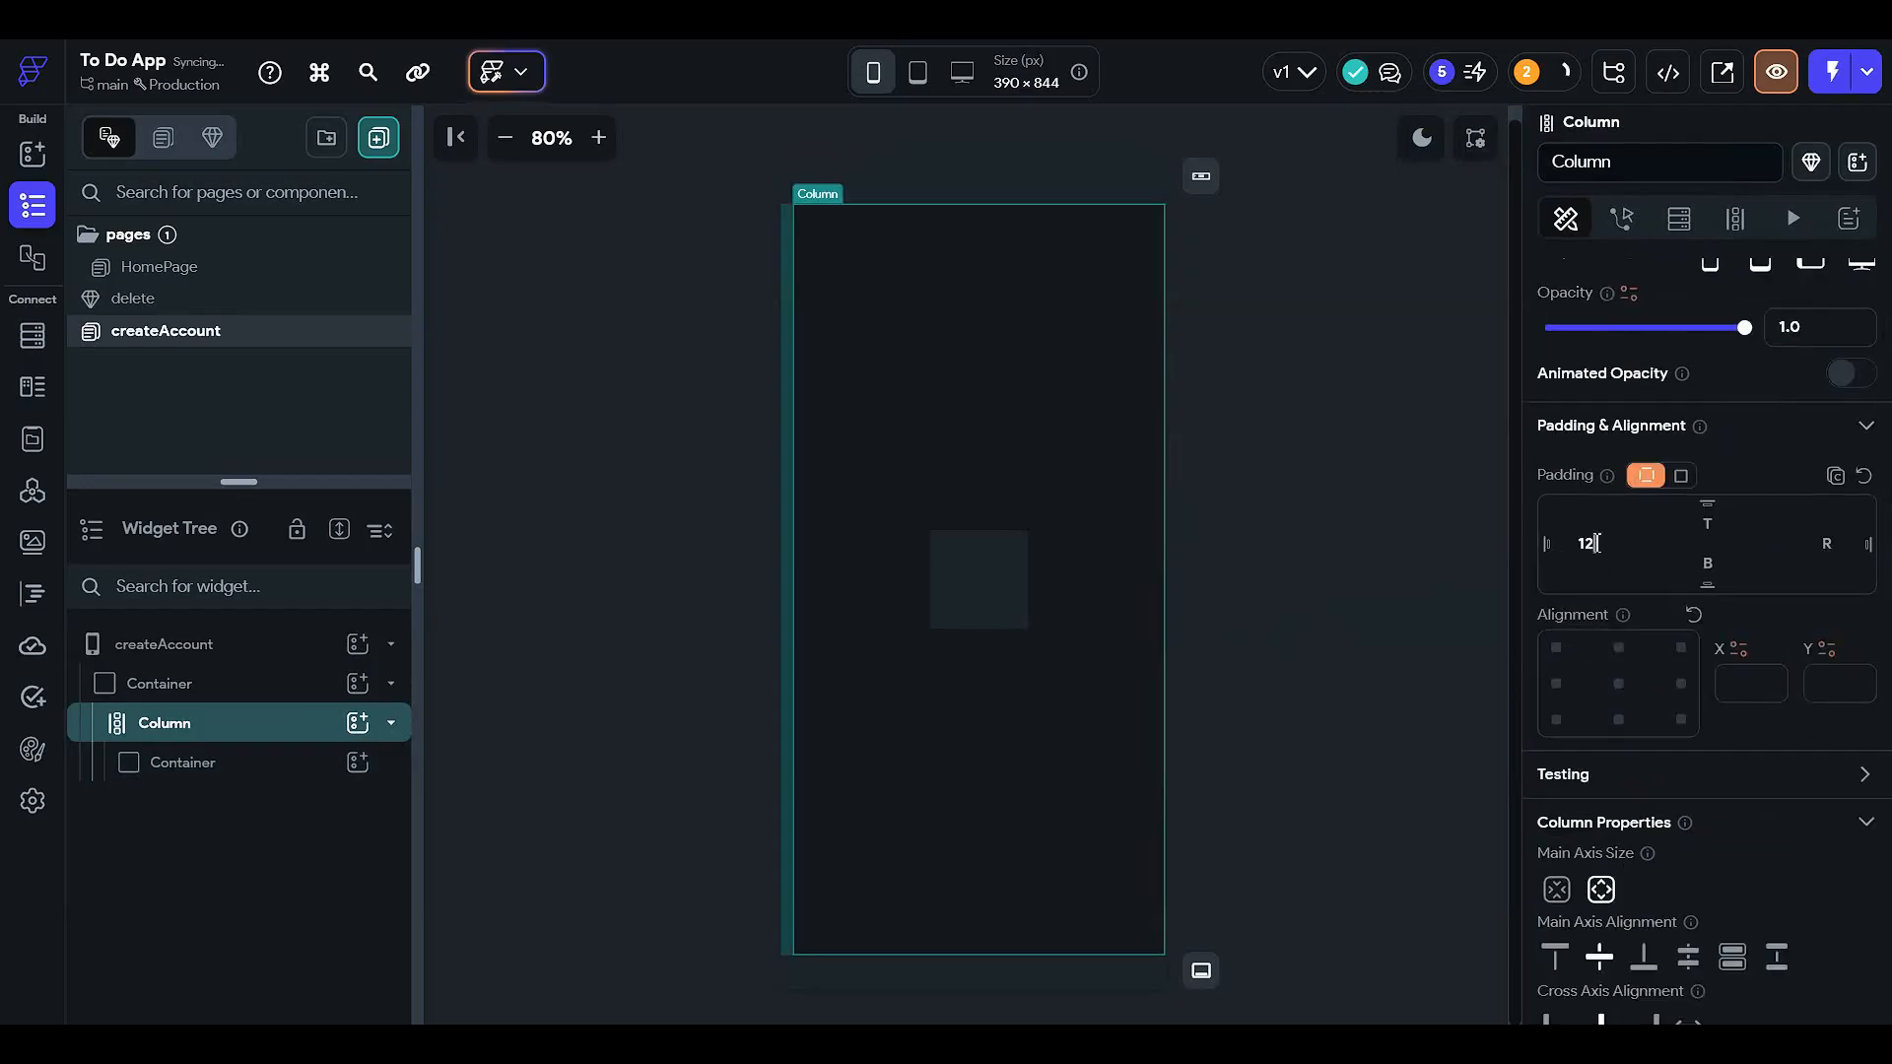
click(1828, 545)
text(12)
click(1722, 524)
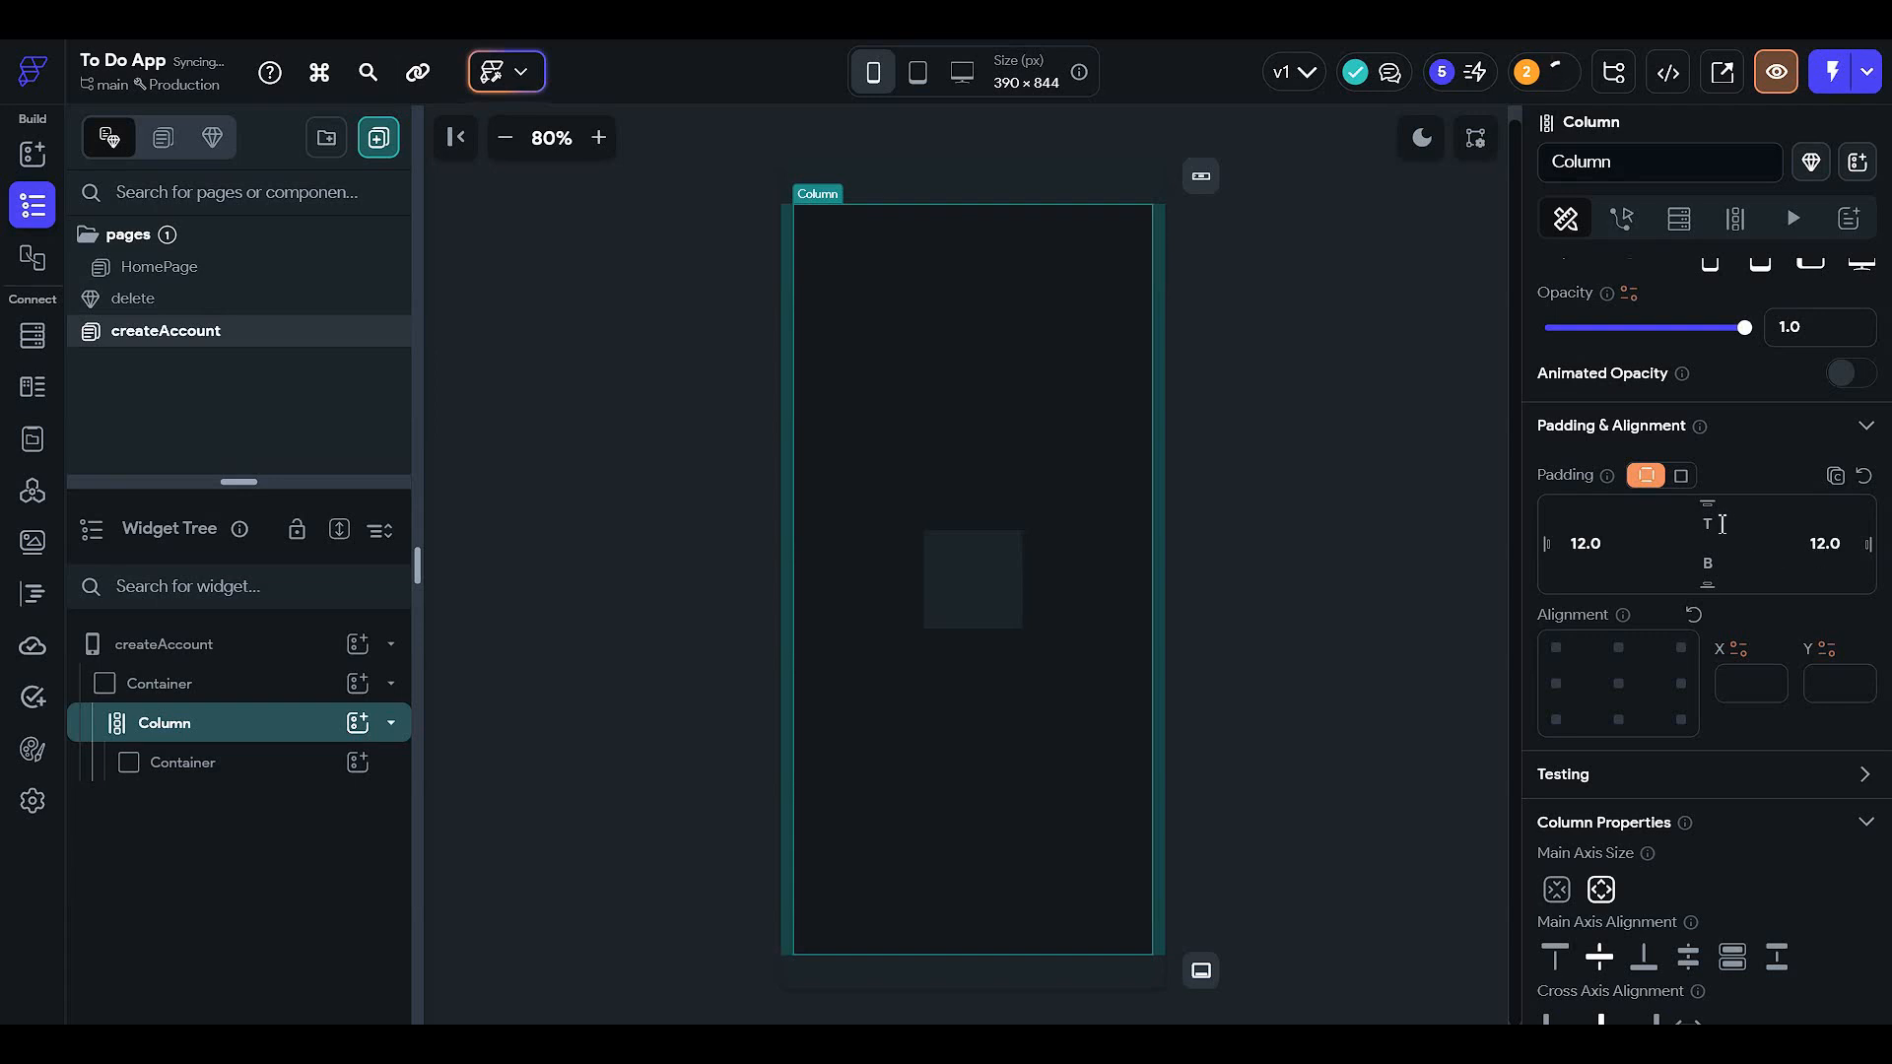
text(12)
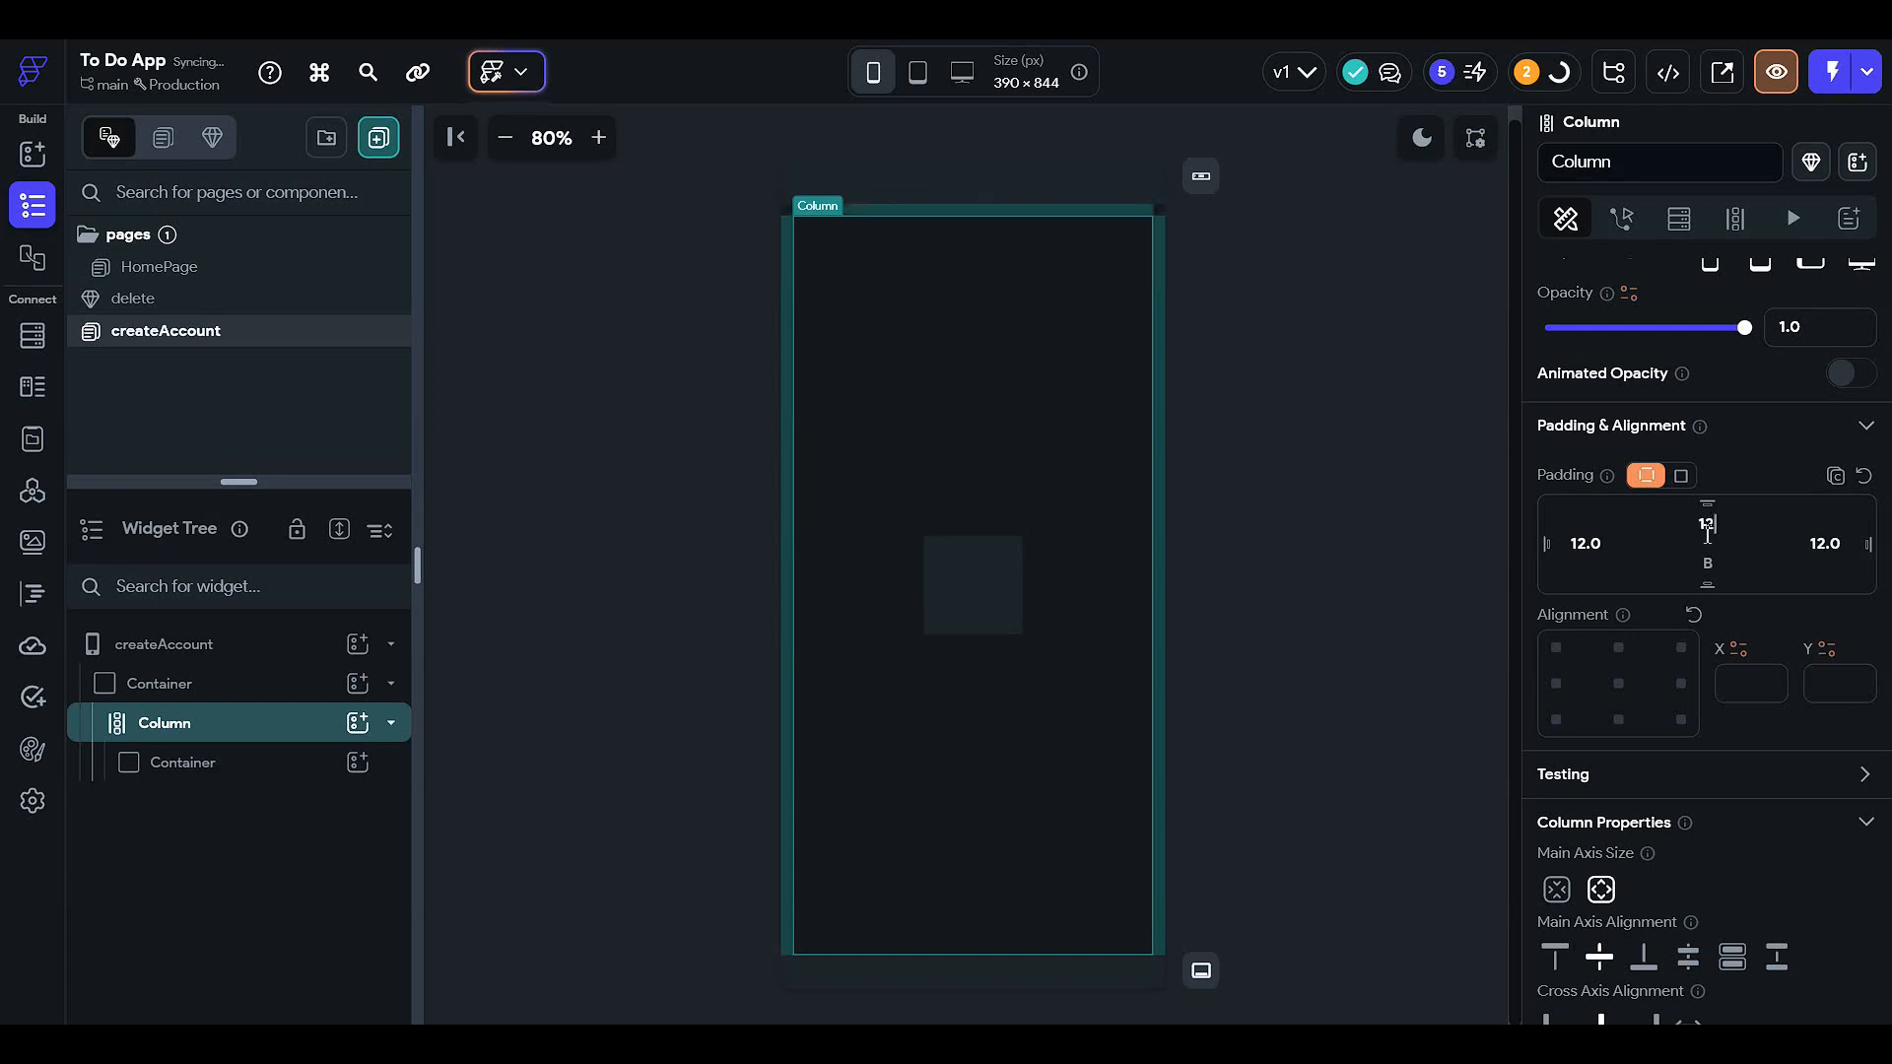
click(1413, 581)
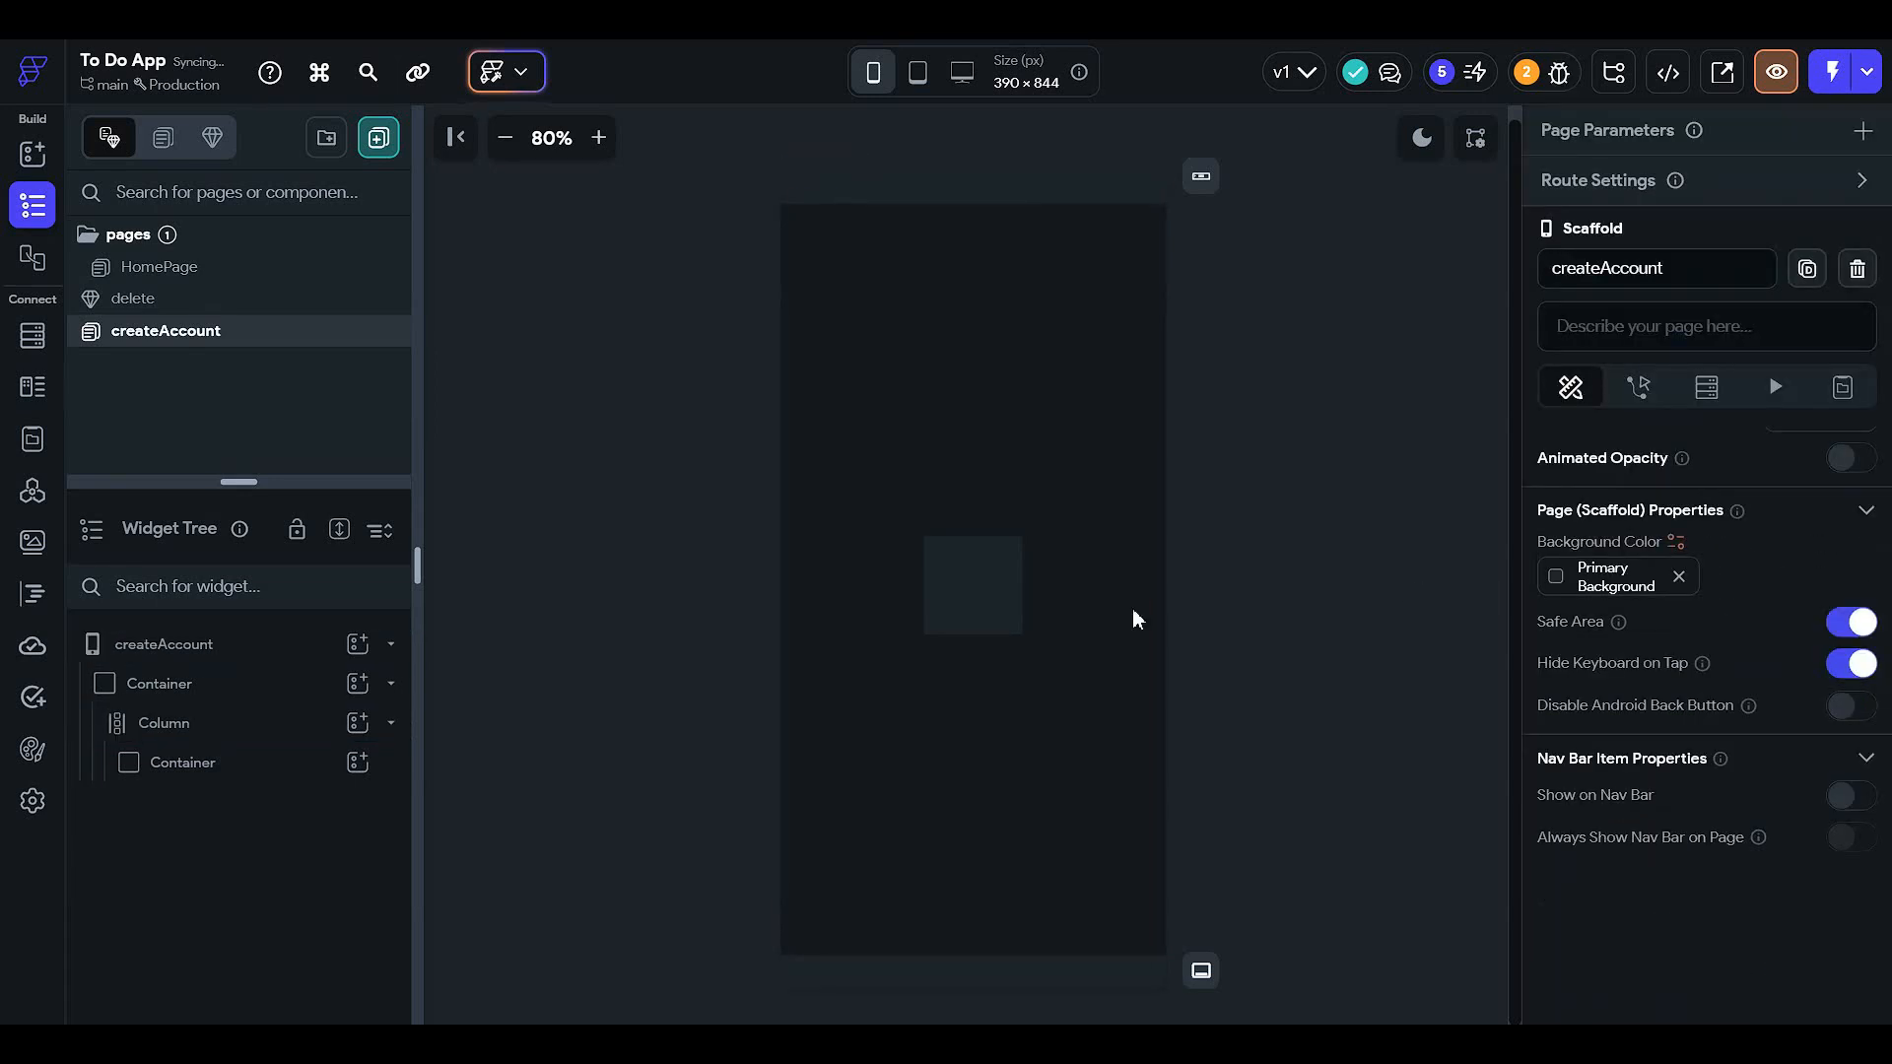
click(981, 603)
scroll(1681, 690, down, 6)
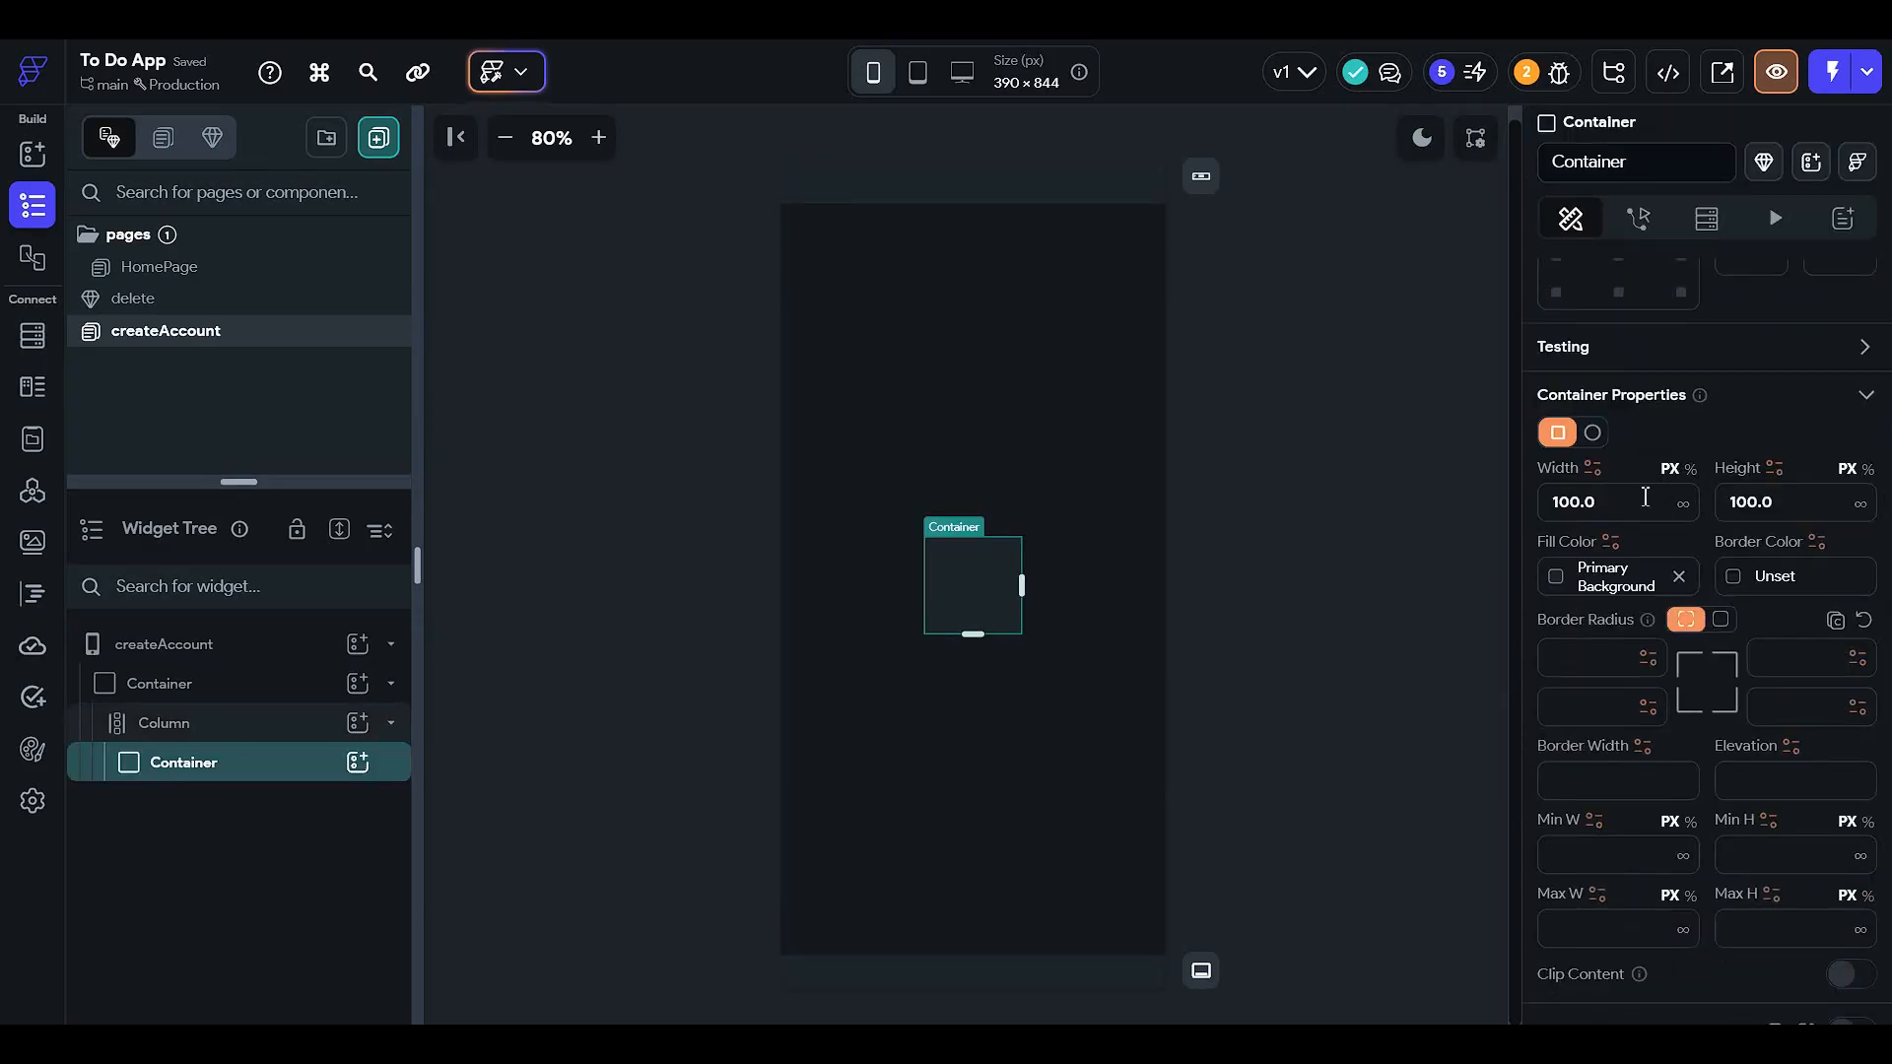
- Set the inner container's width to 90% and height to 70%
click(1691, 469)
click(1655, 503)
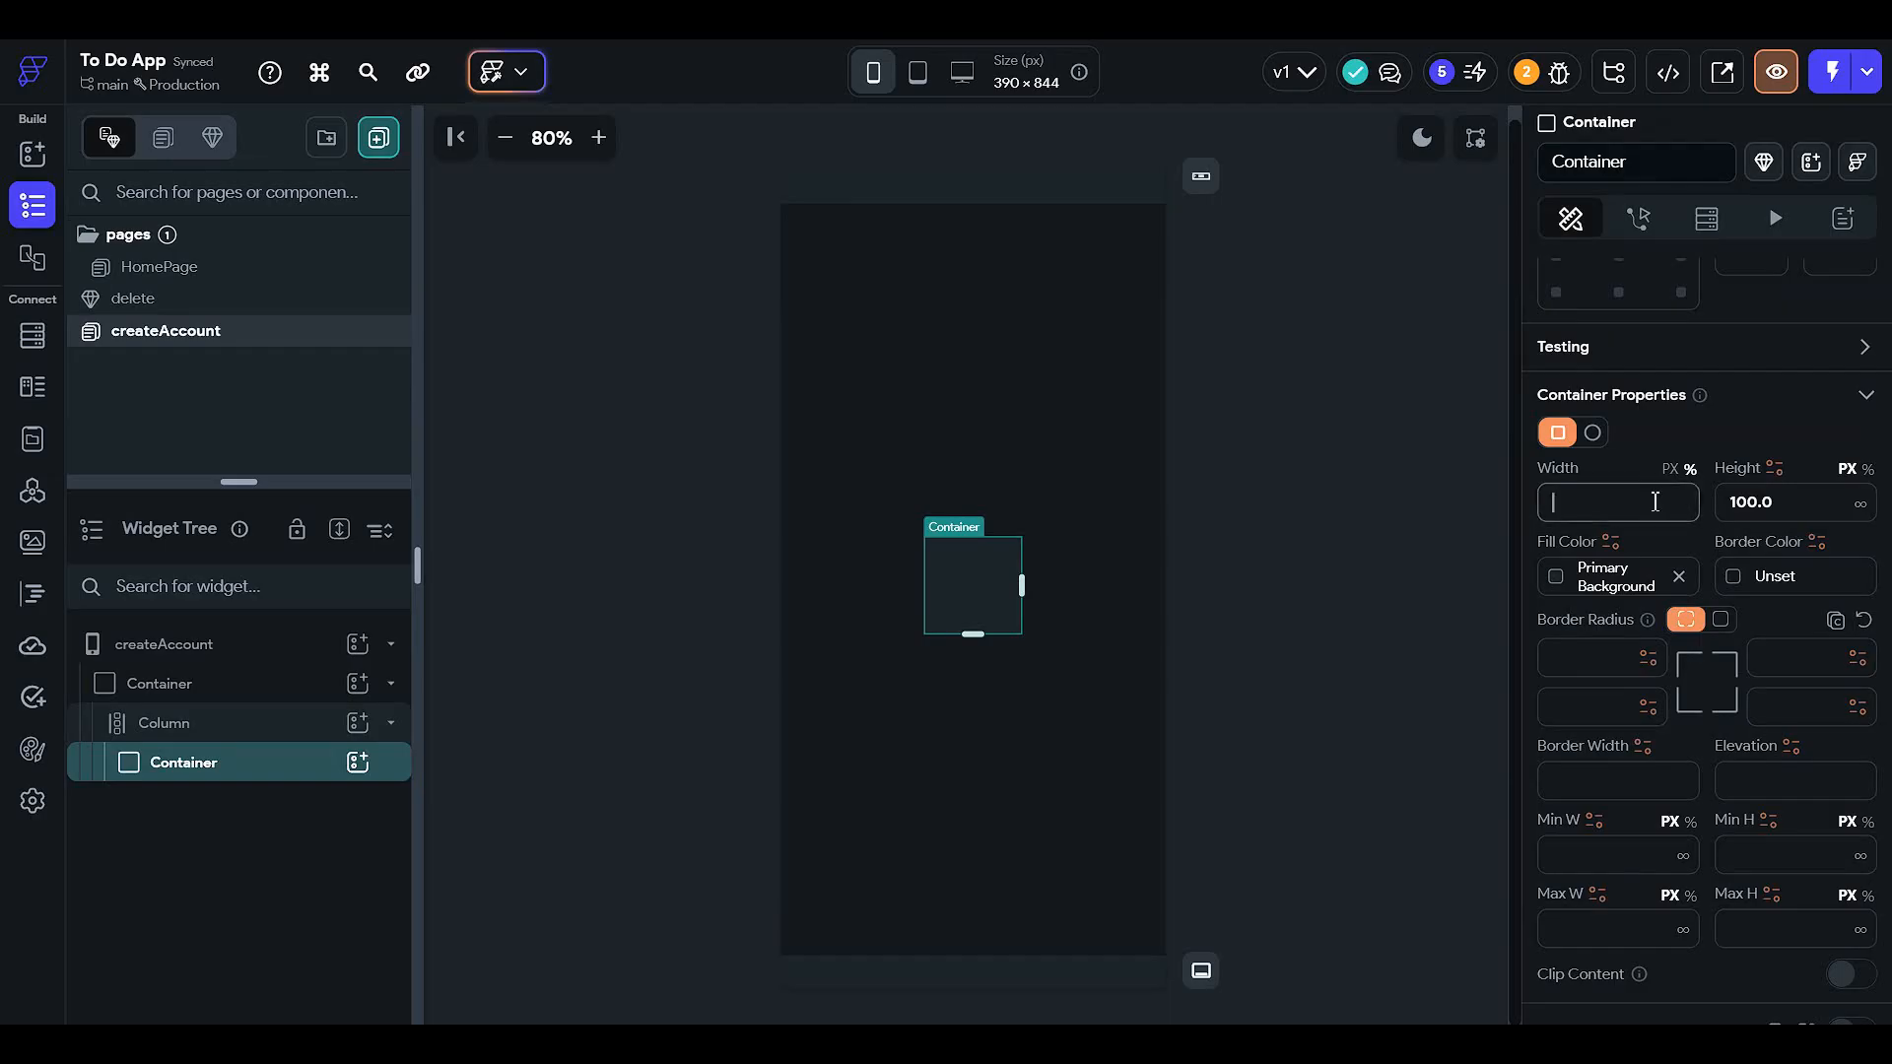
text(90)
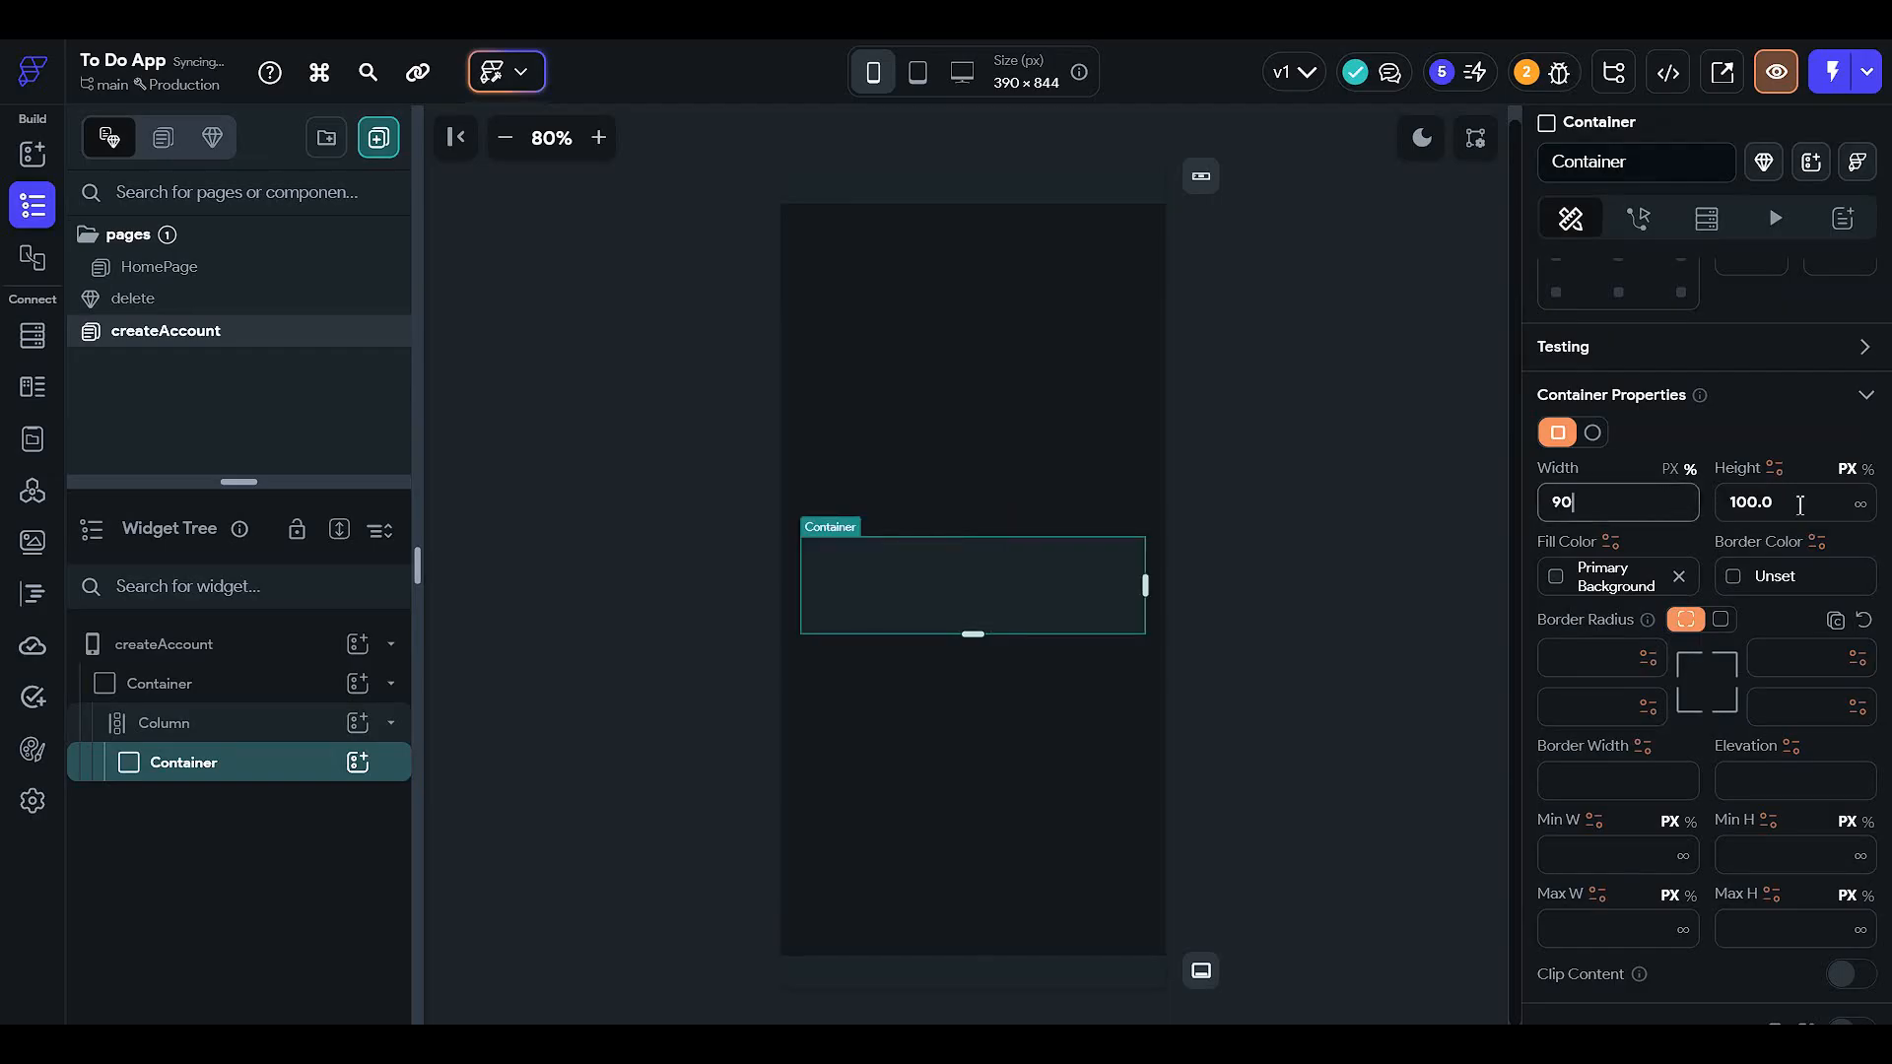
click(1870, 473)
click(1784, 518)
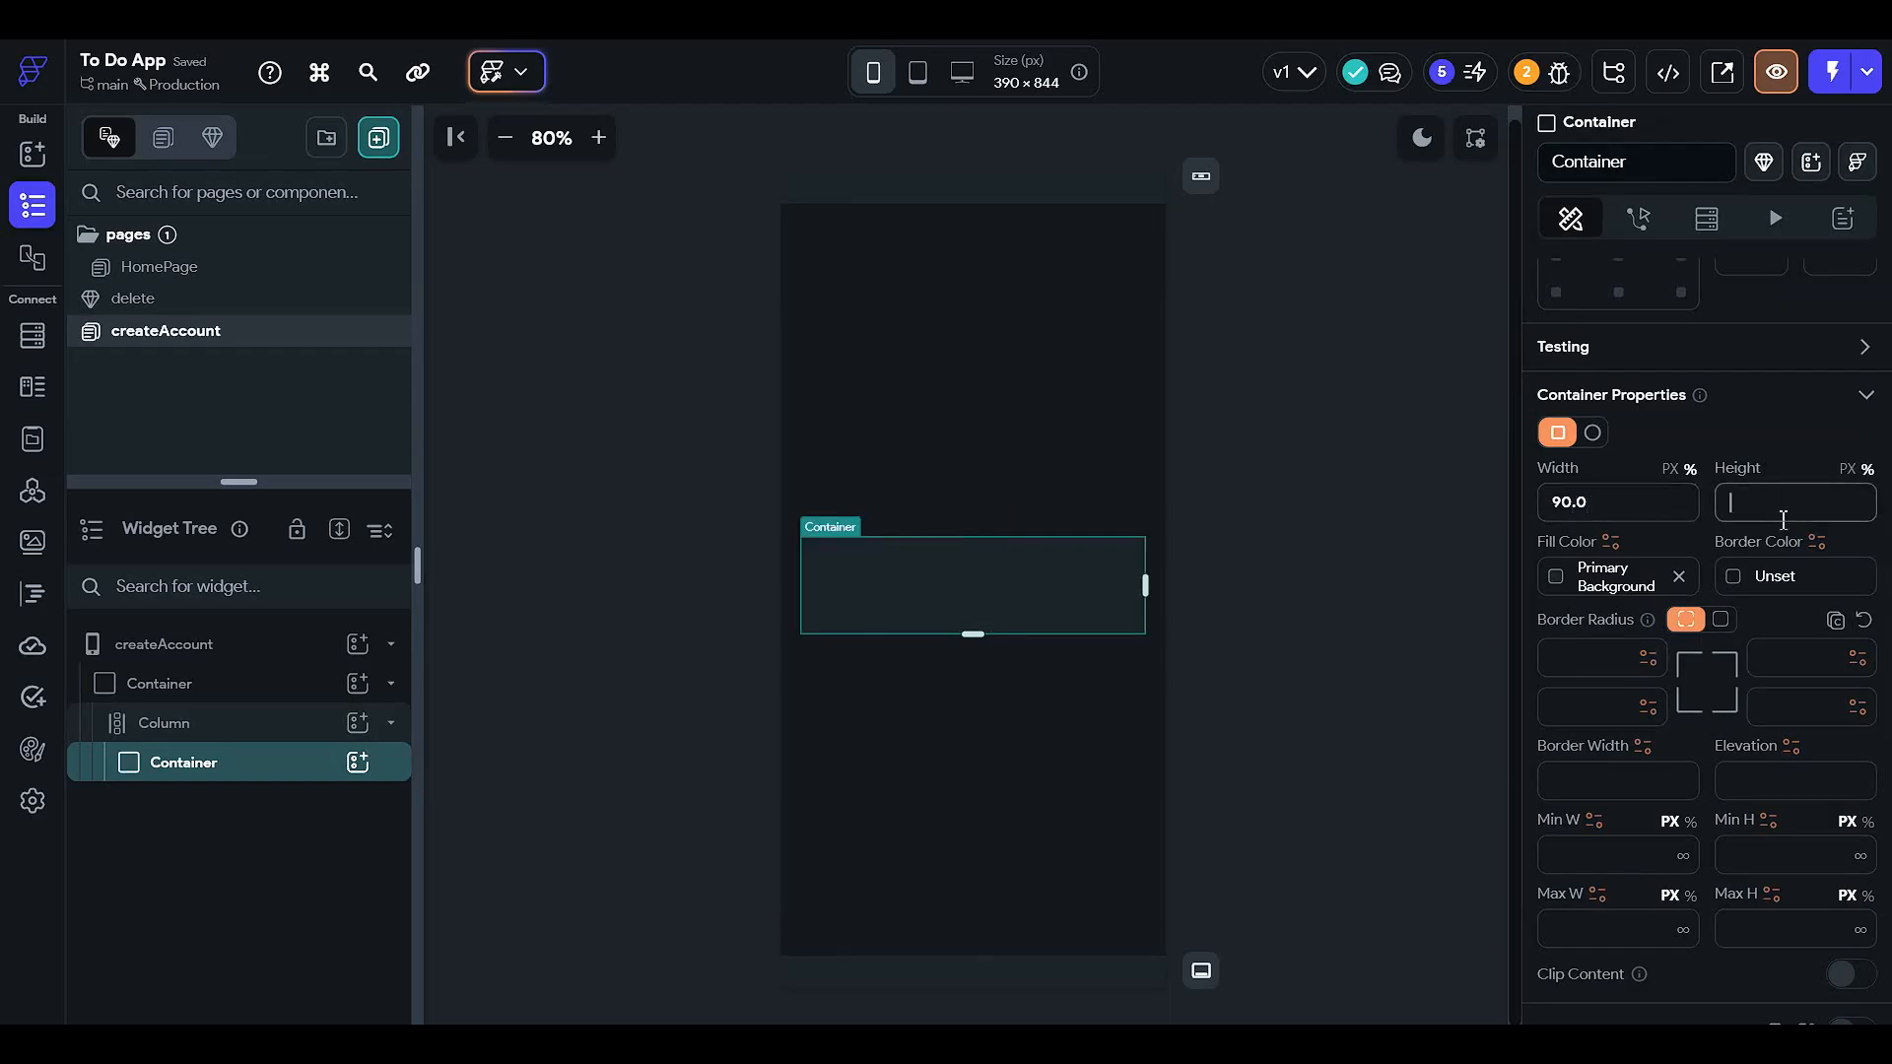
text(90)
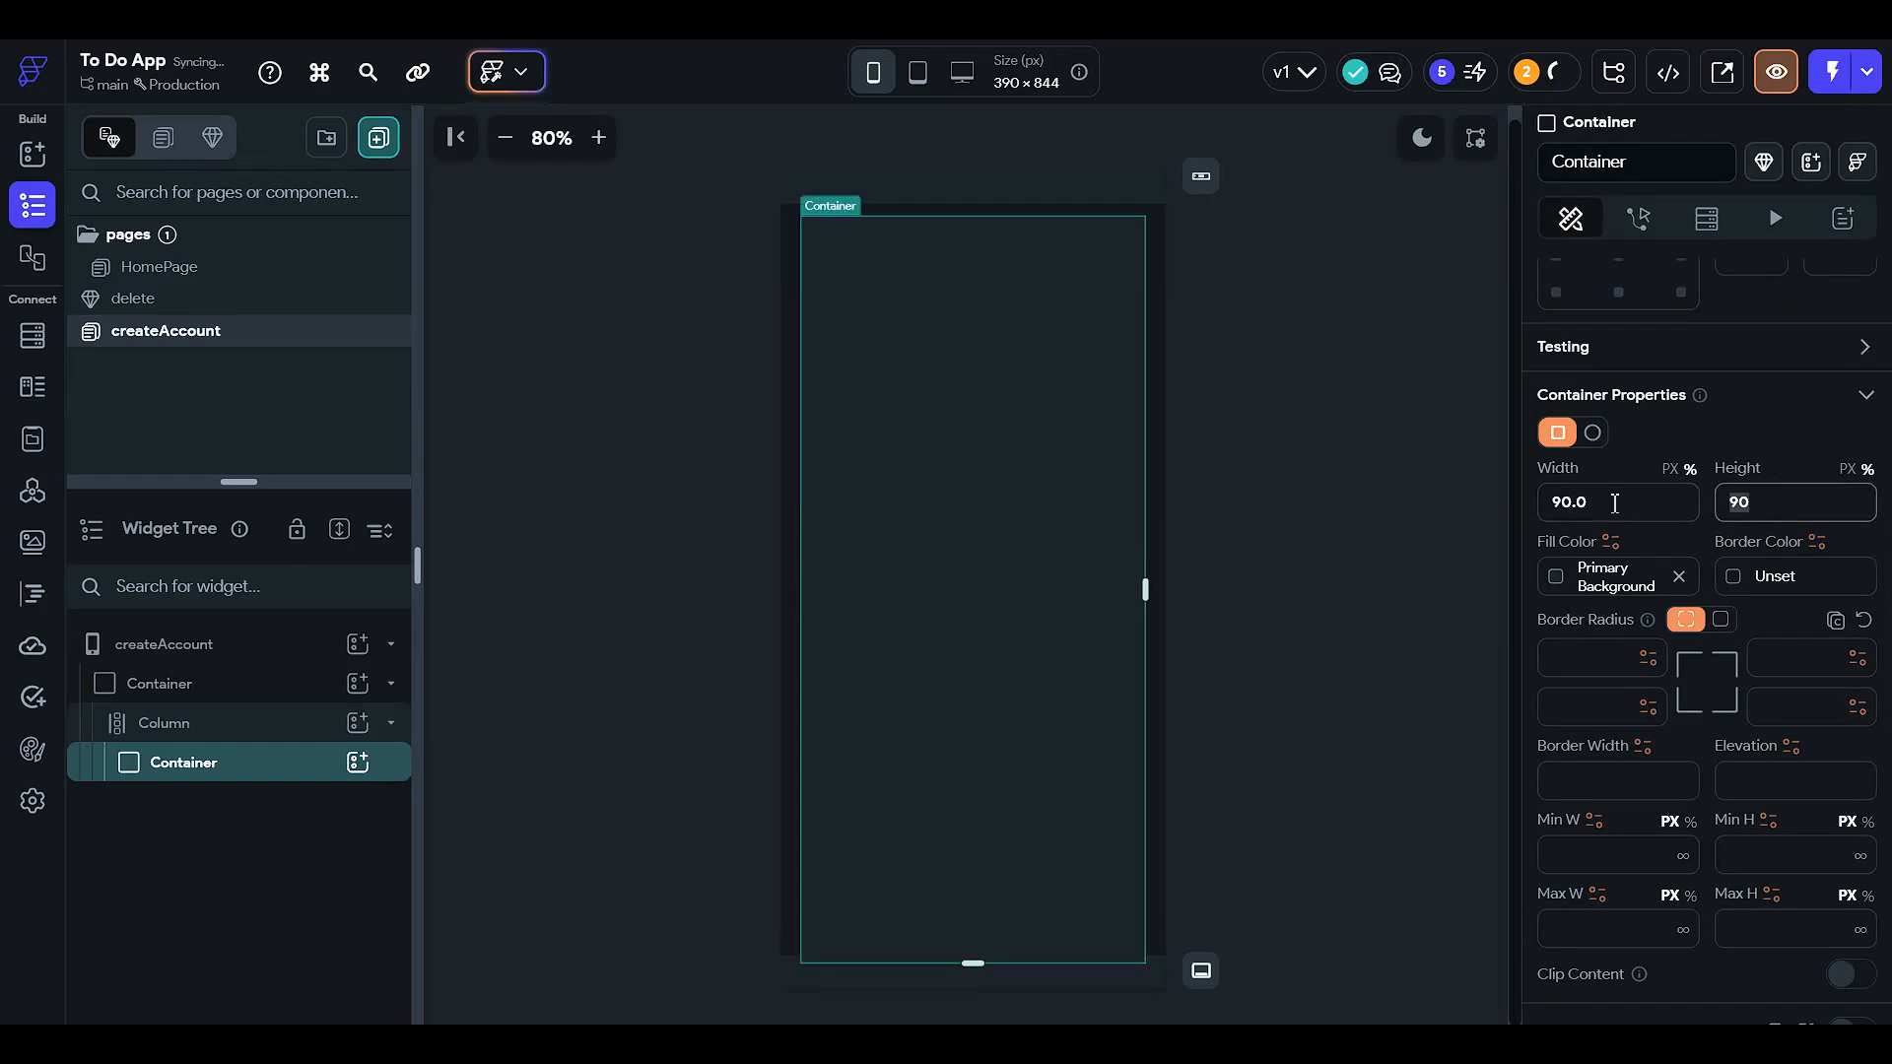
key(BackSpace)
key(BackSpace)
text(70)
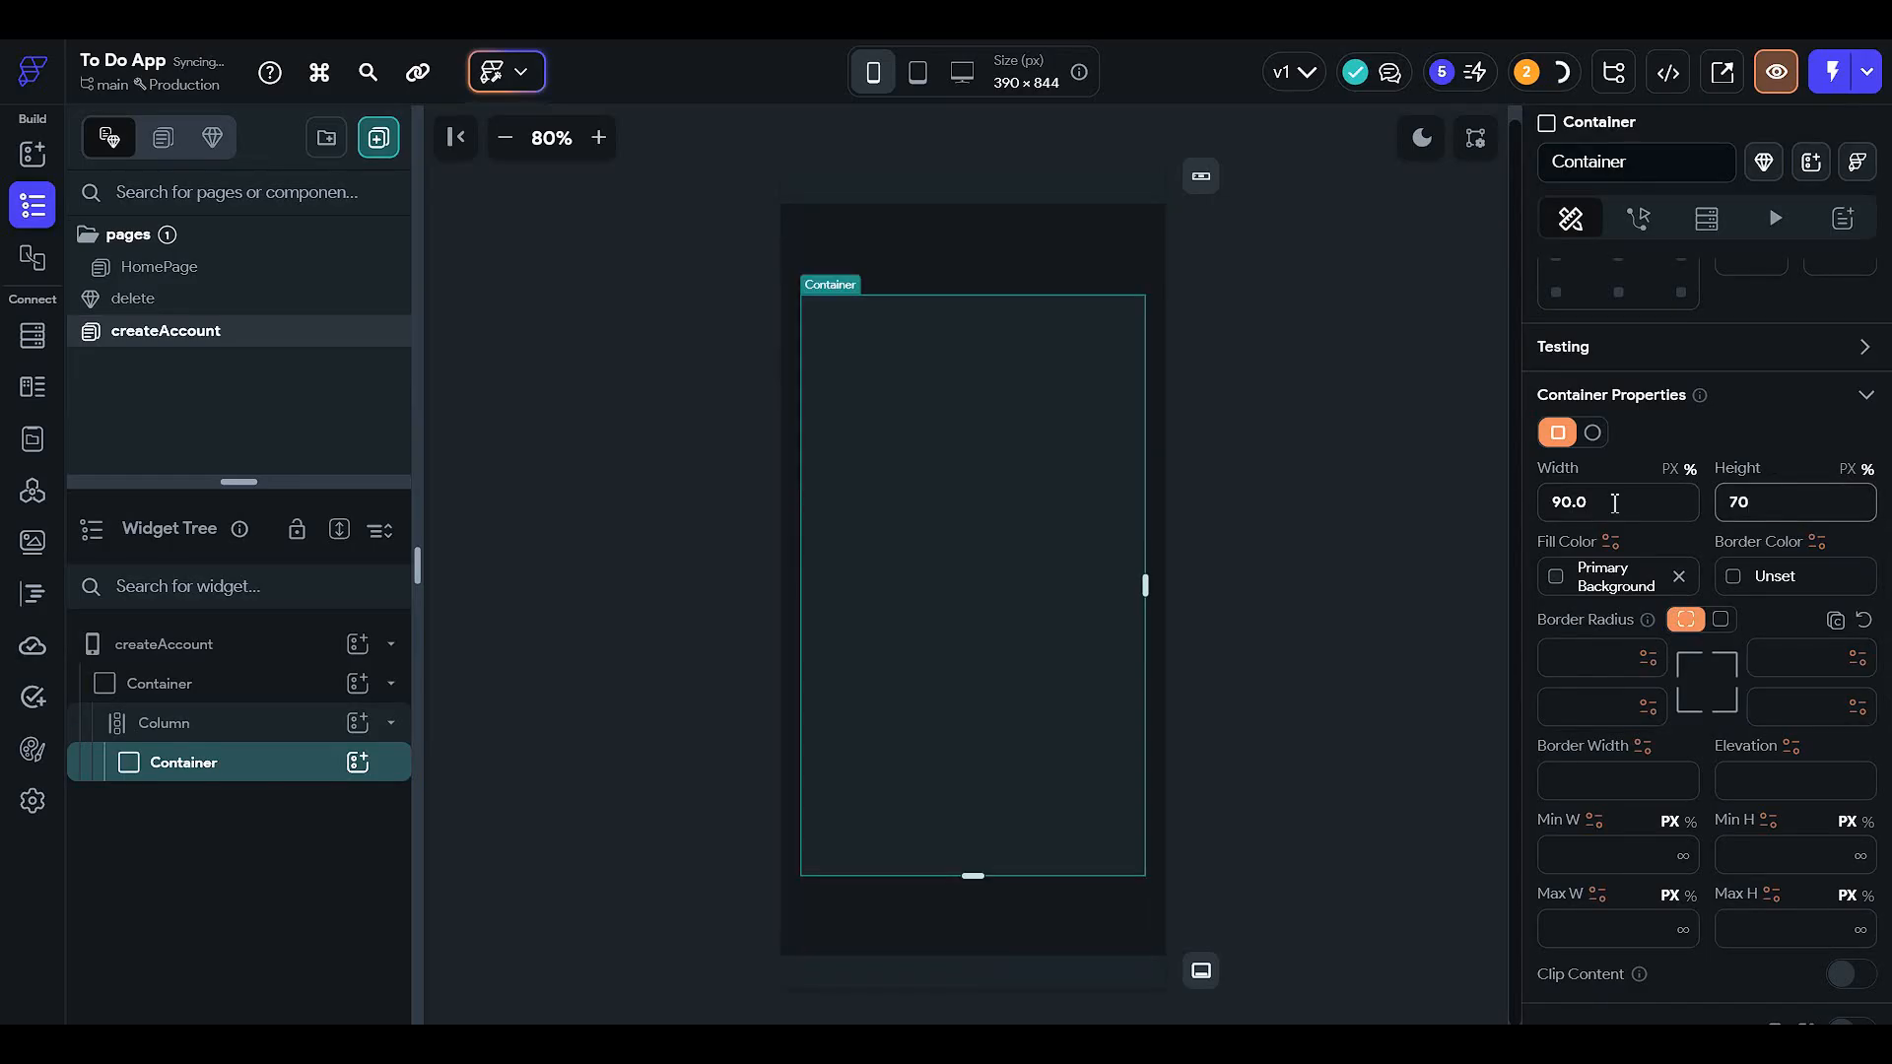
- Round all four container corners evenly to a radius of 24
scroll(1682, 549, down, 6)
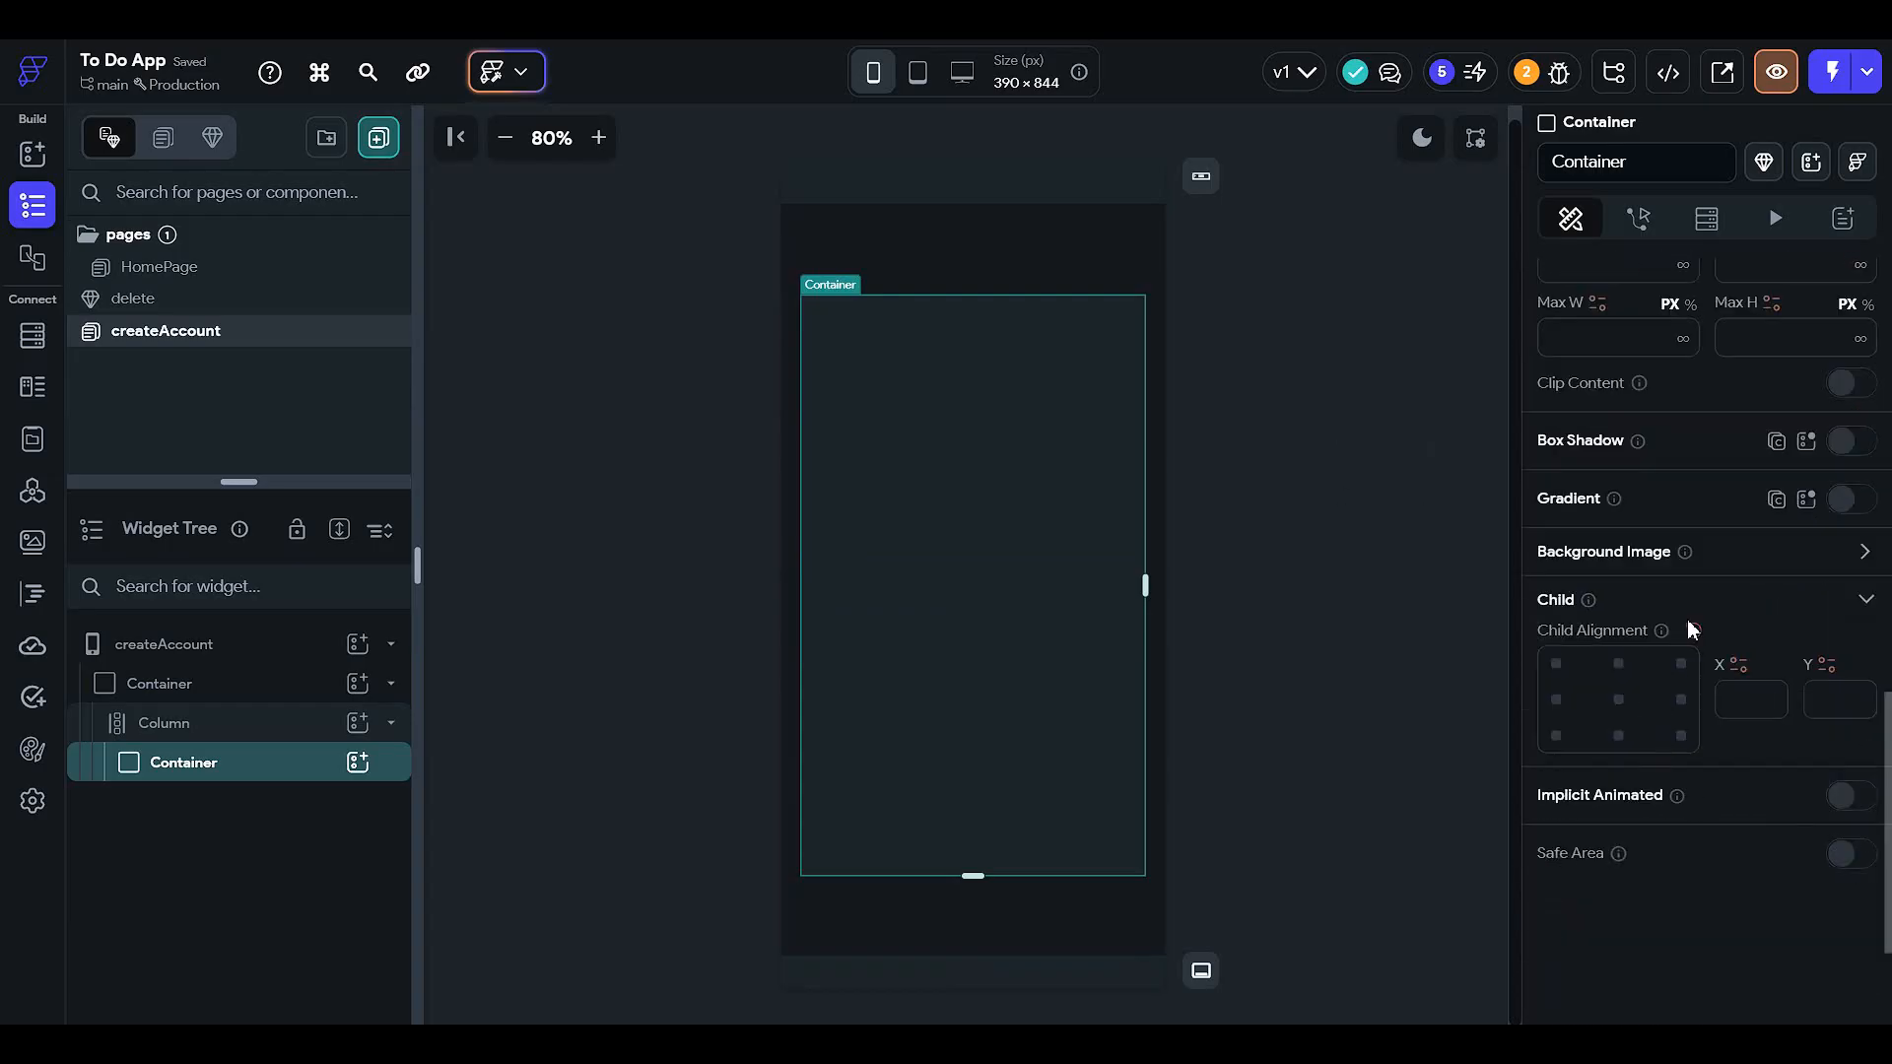
scroll(1687, 619, up, 5)
click(1720, 522)
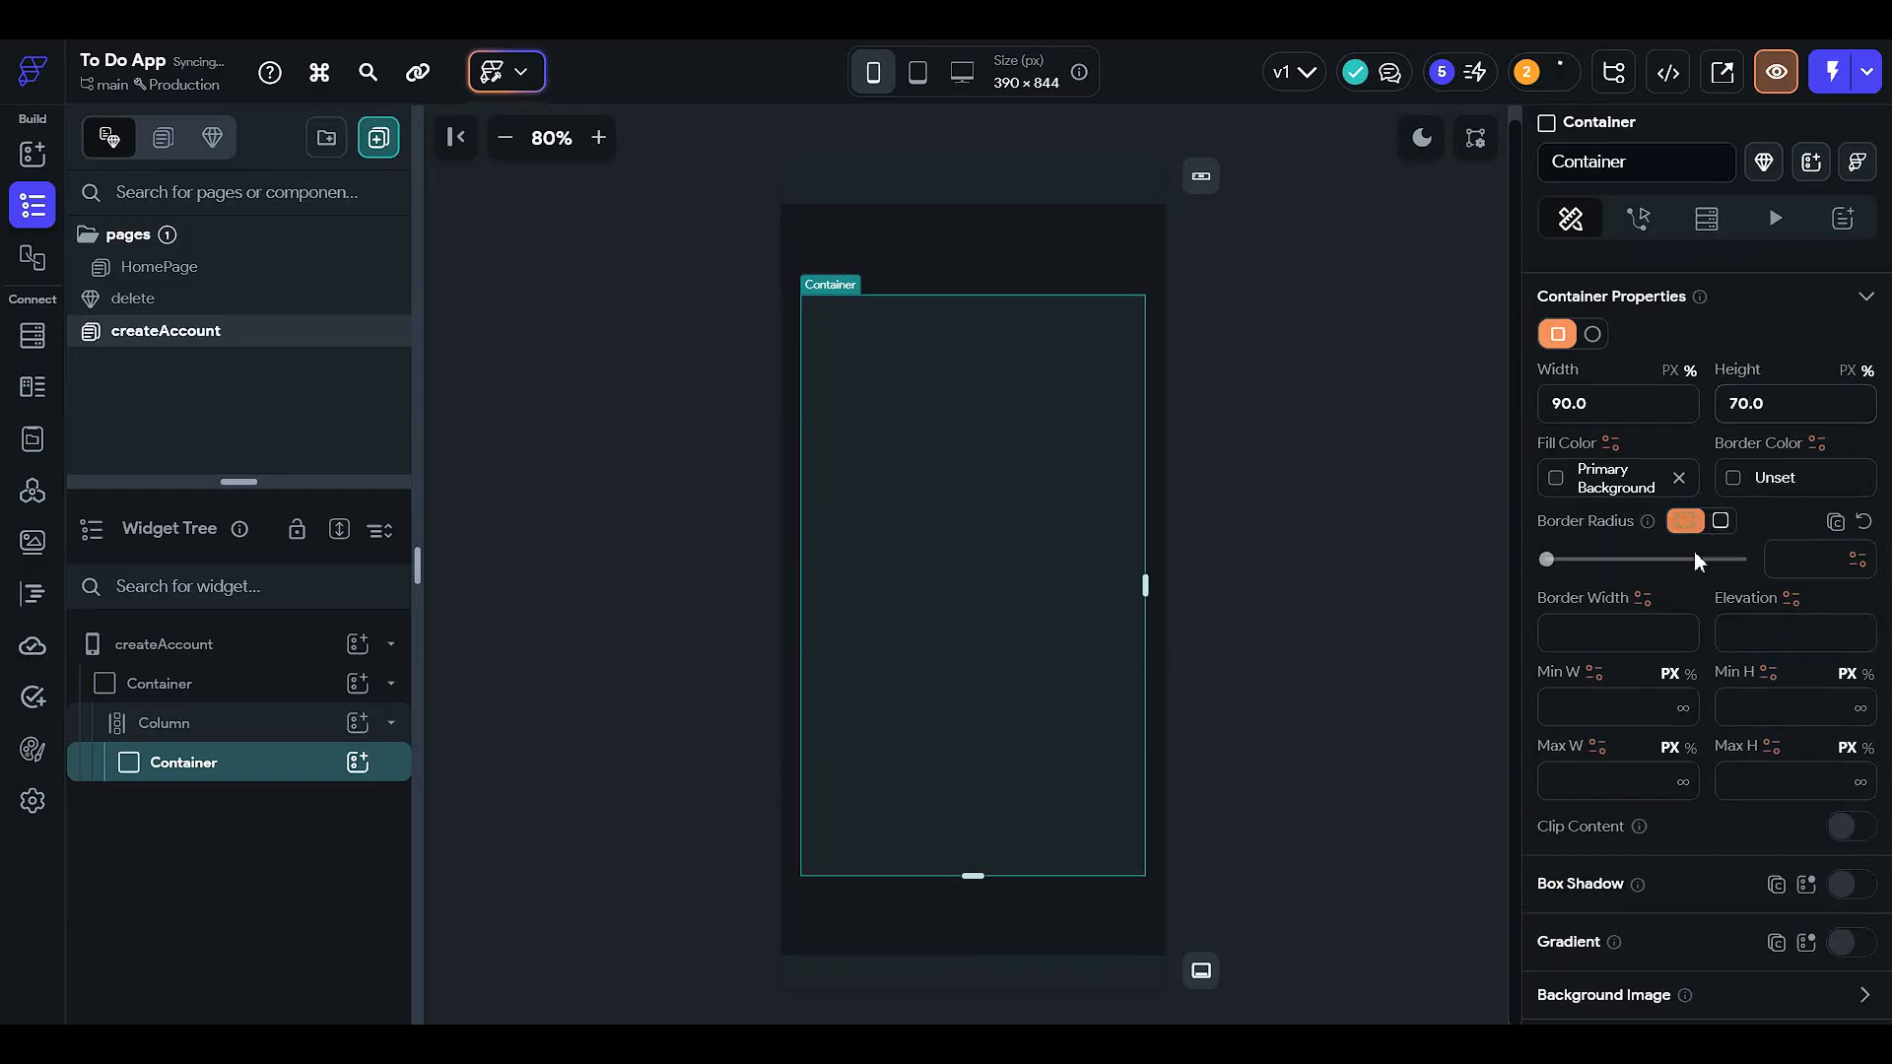
click(1696, 558)
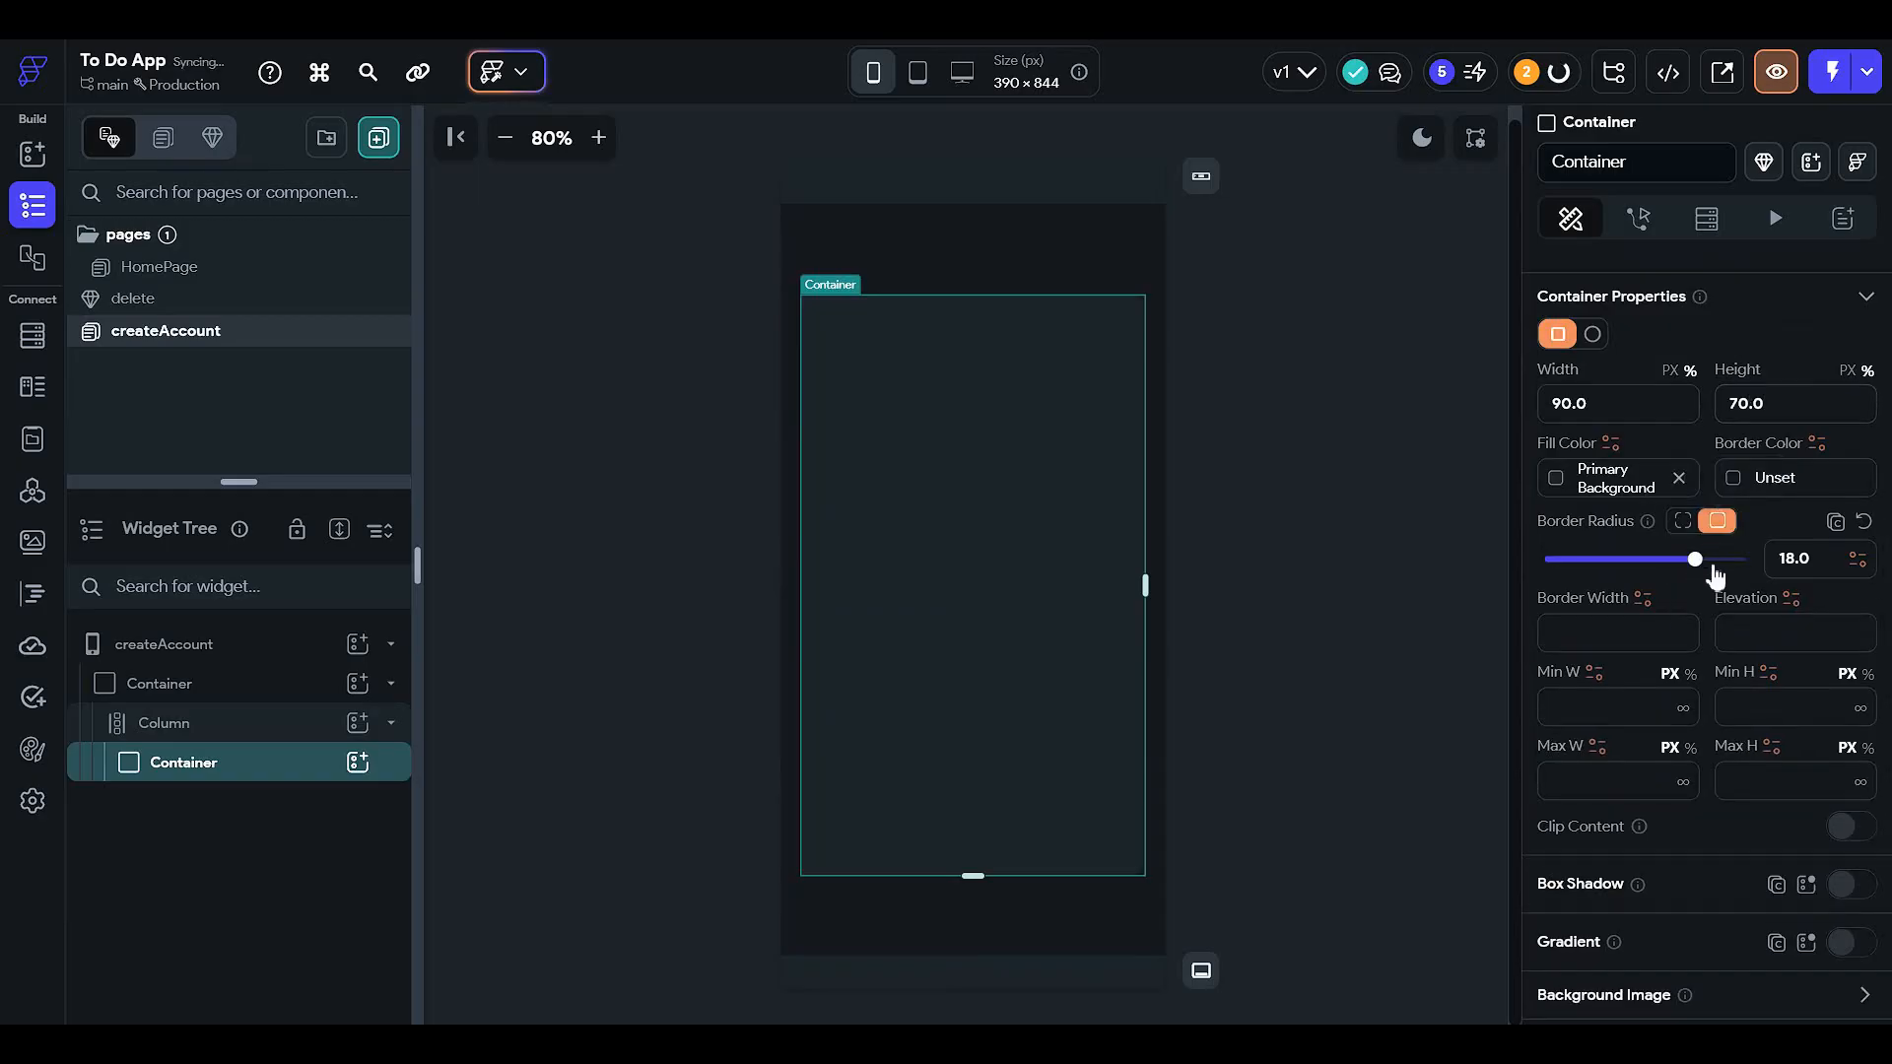
drag(1711, 575, 1746, 571)
click(1386, 562)
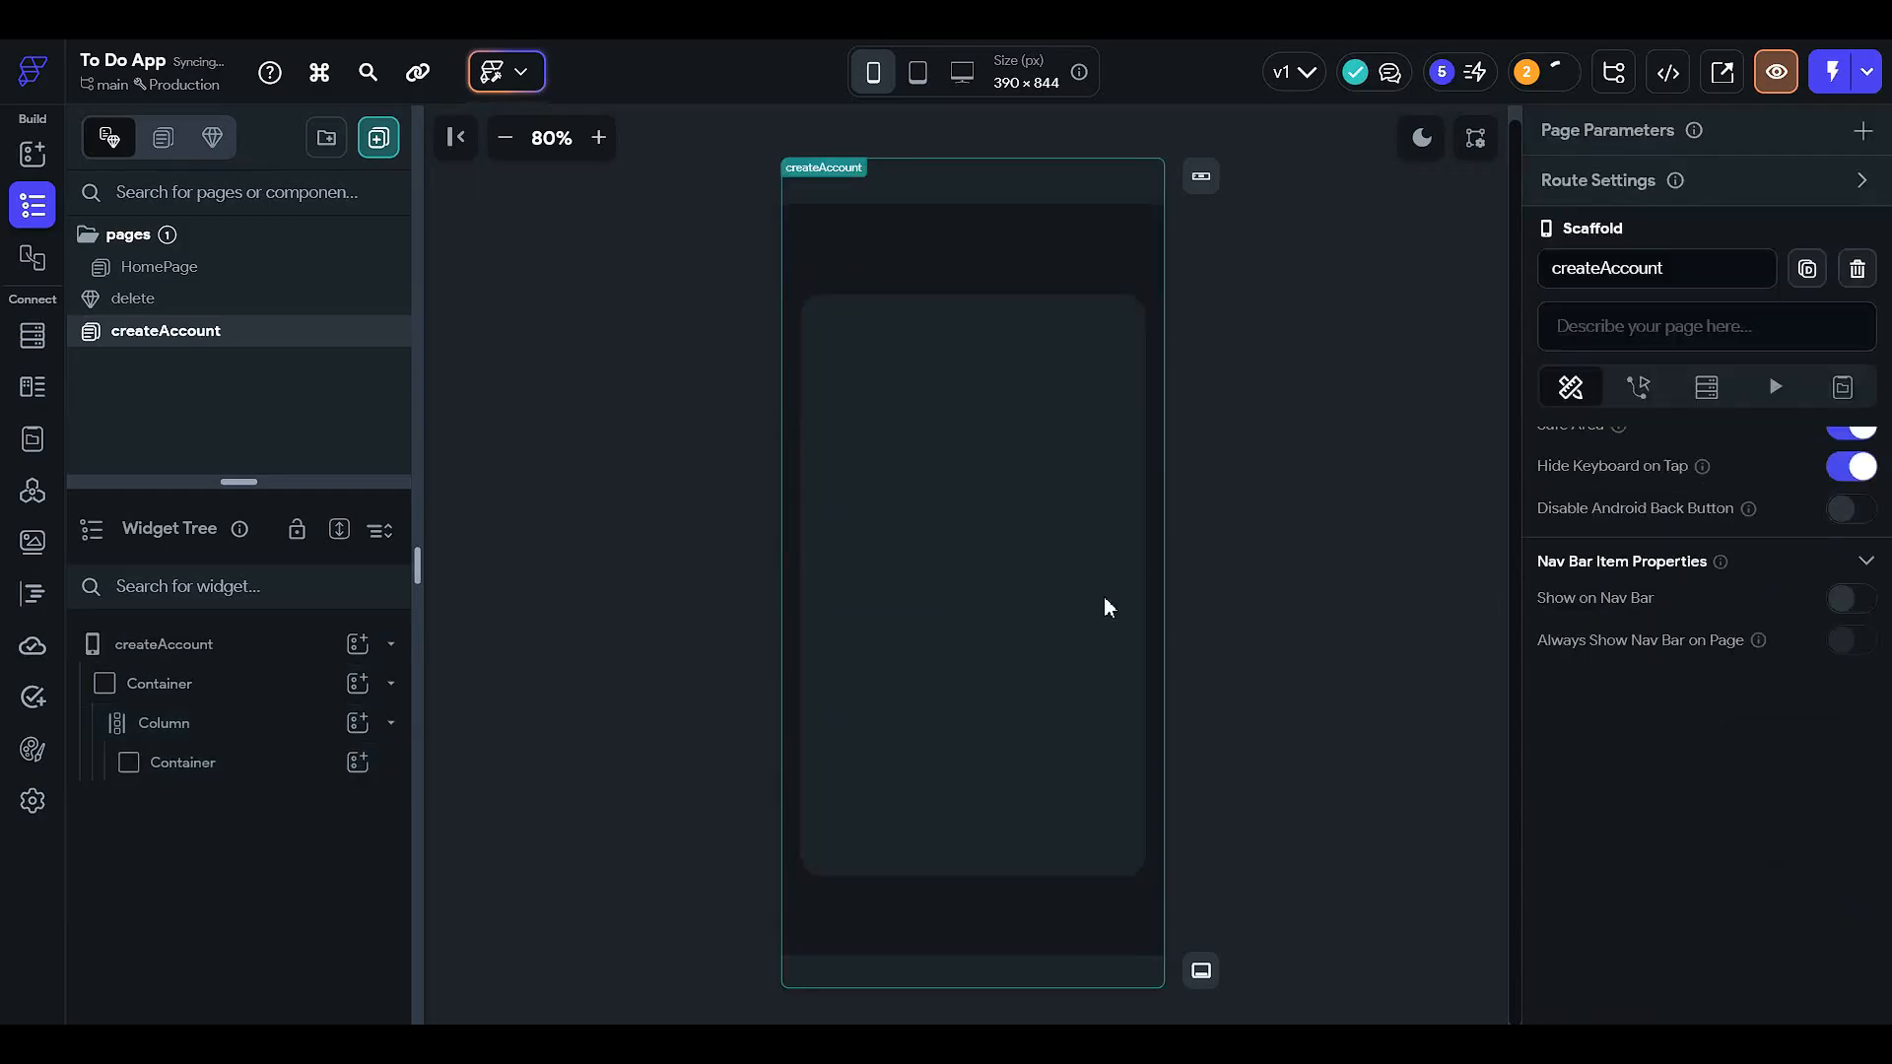
click(954, 520)
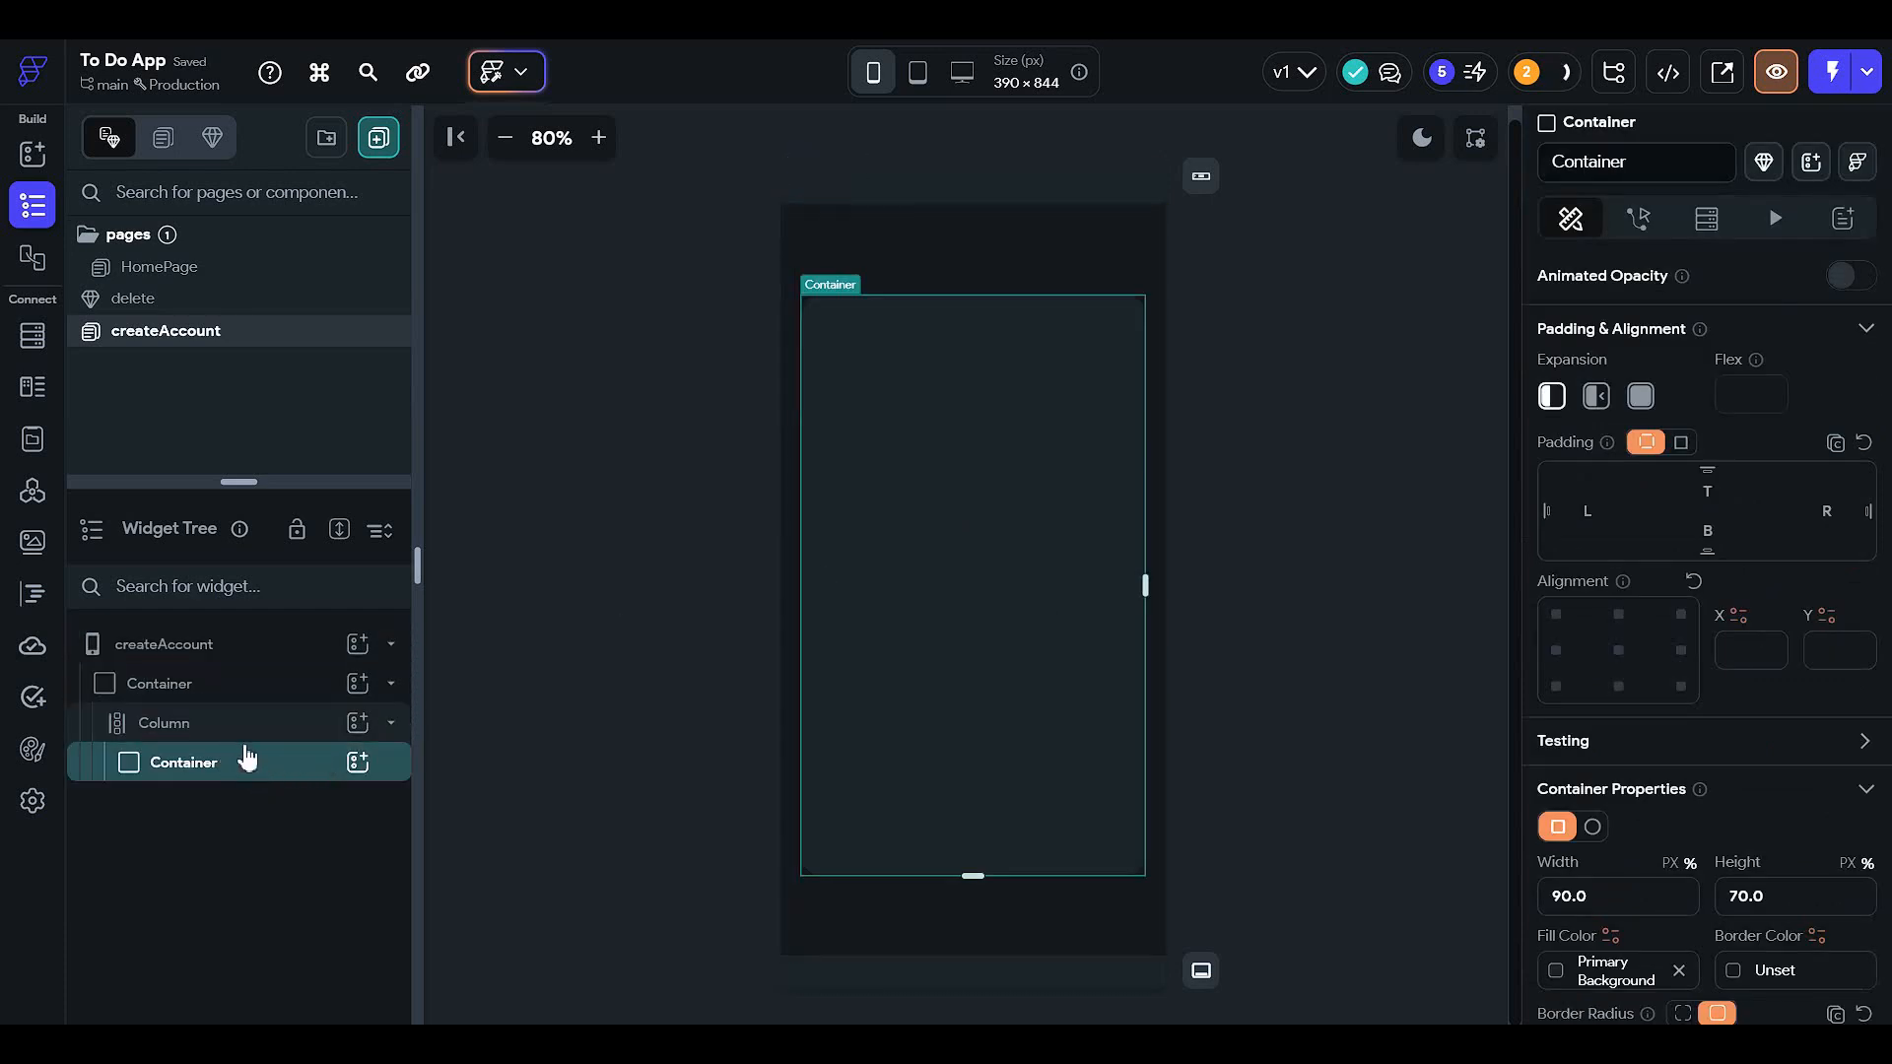
click(357, 762)
- Insert a Column inside the rounded container
click(593, 644)
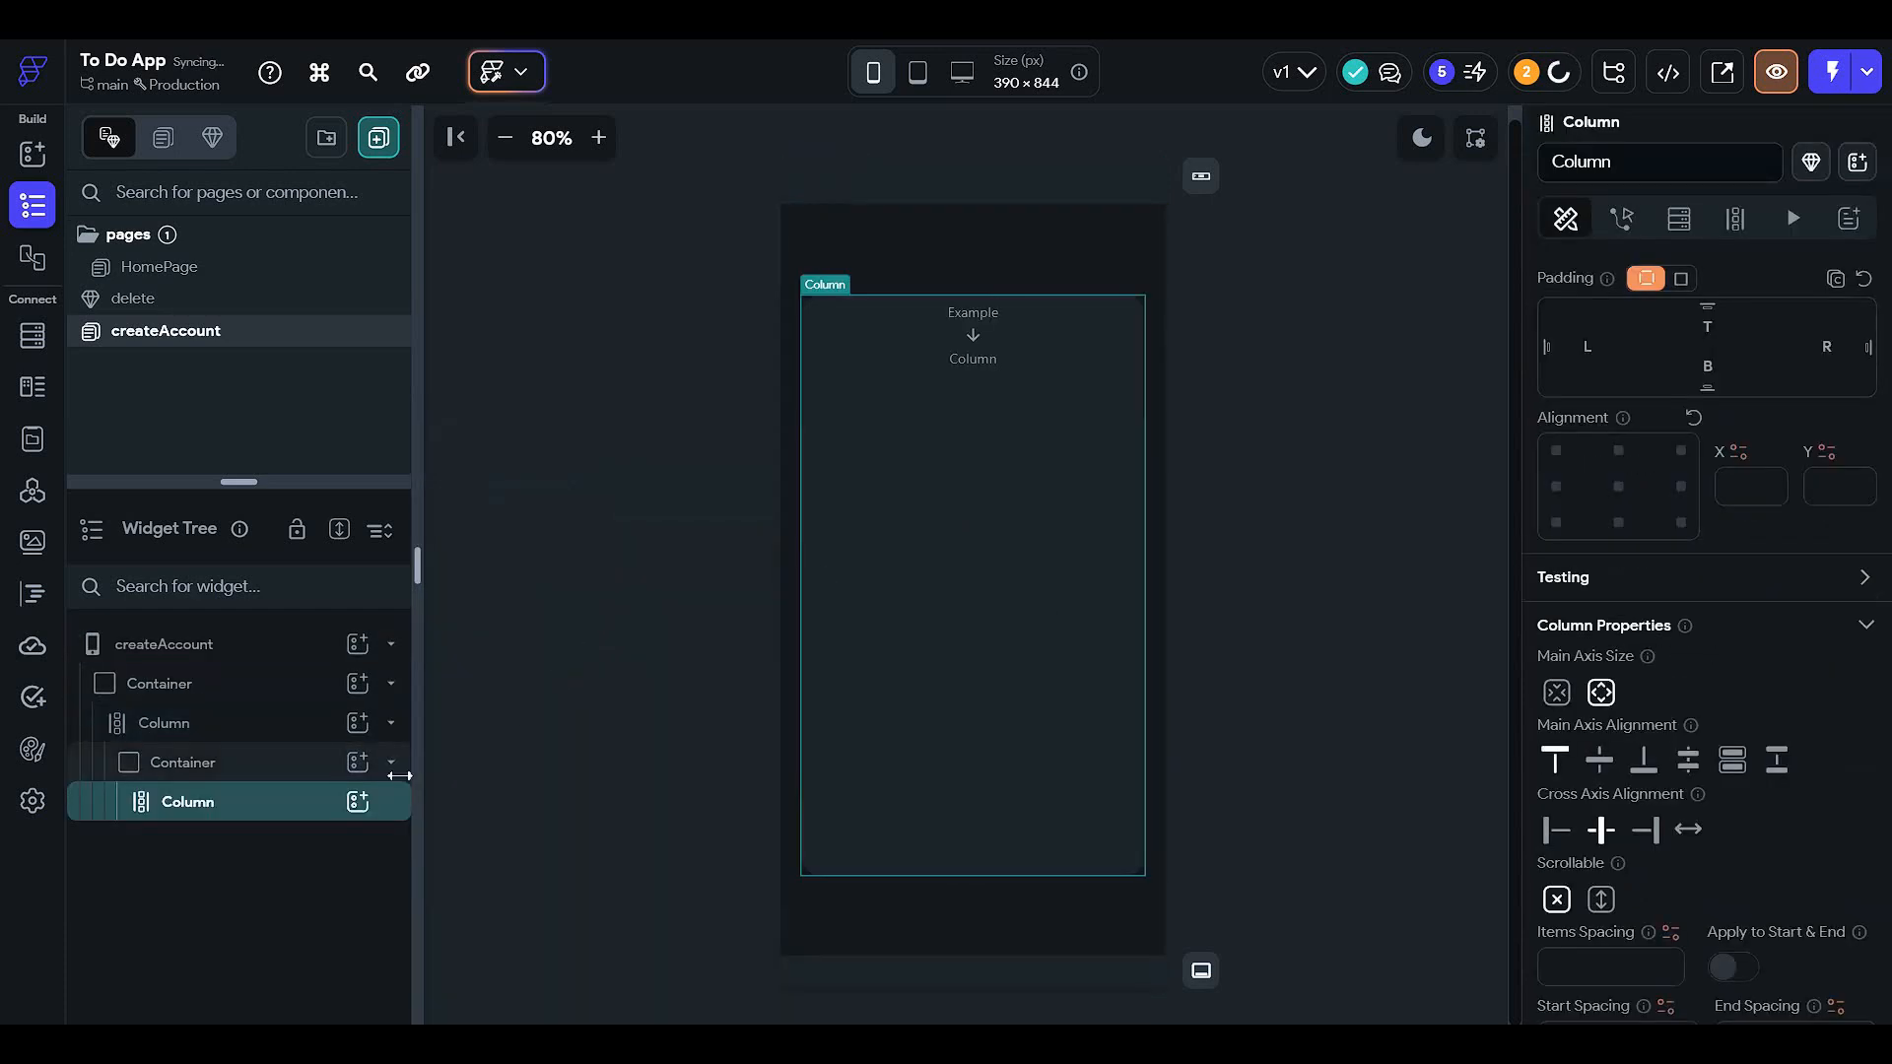
click(357, 801)
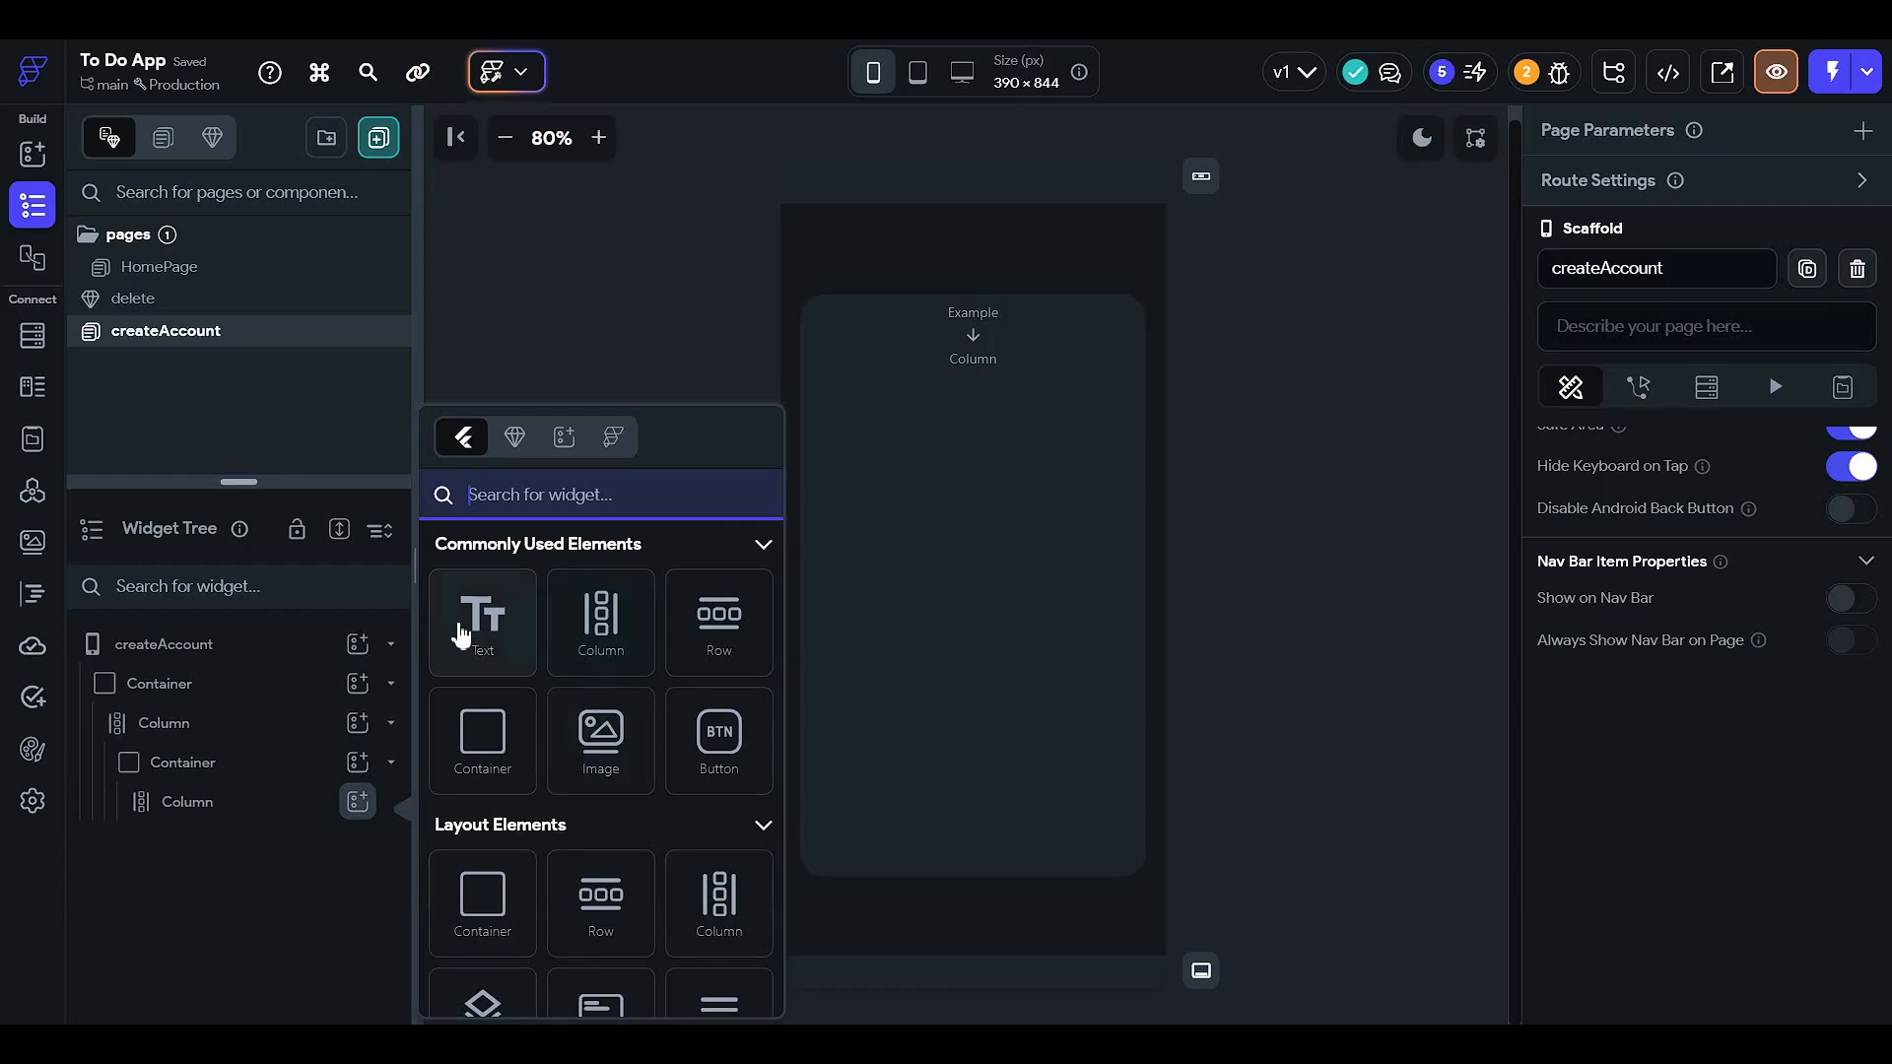
click(203, 875)
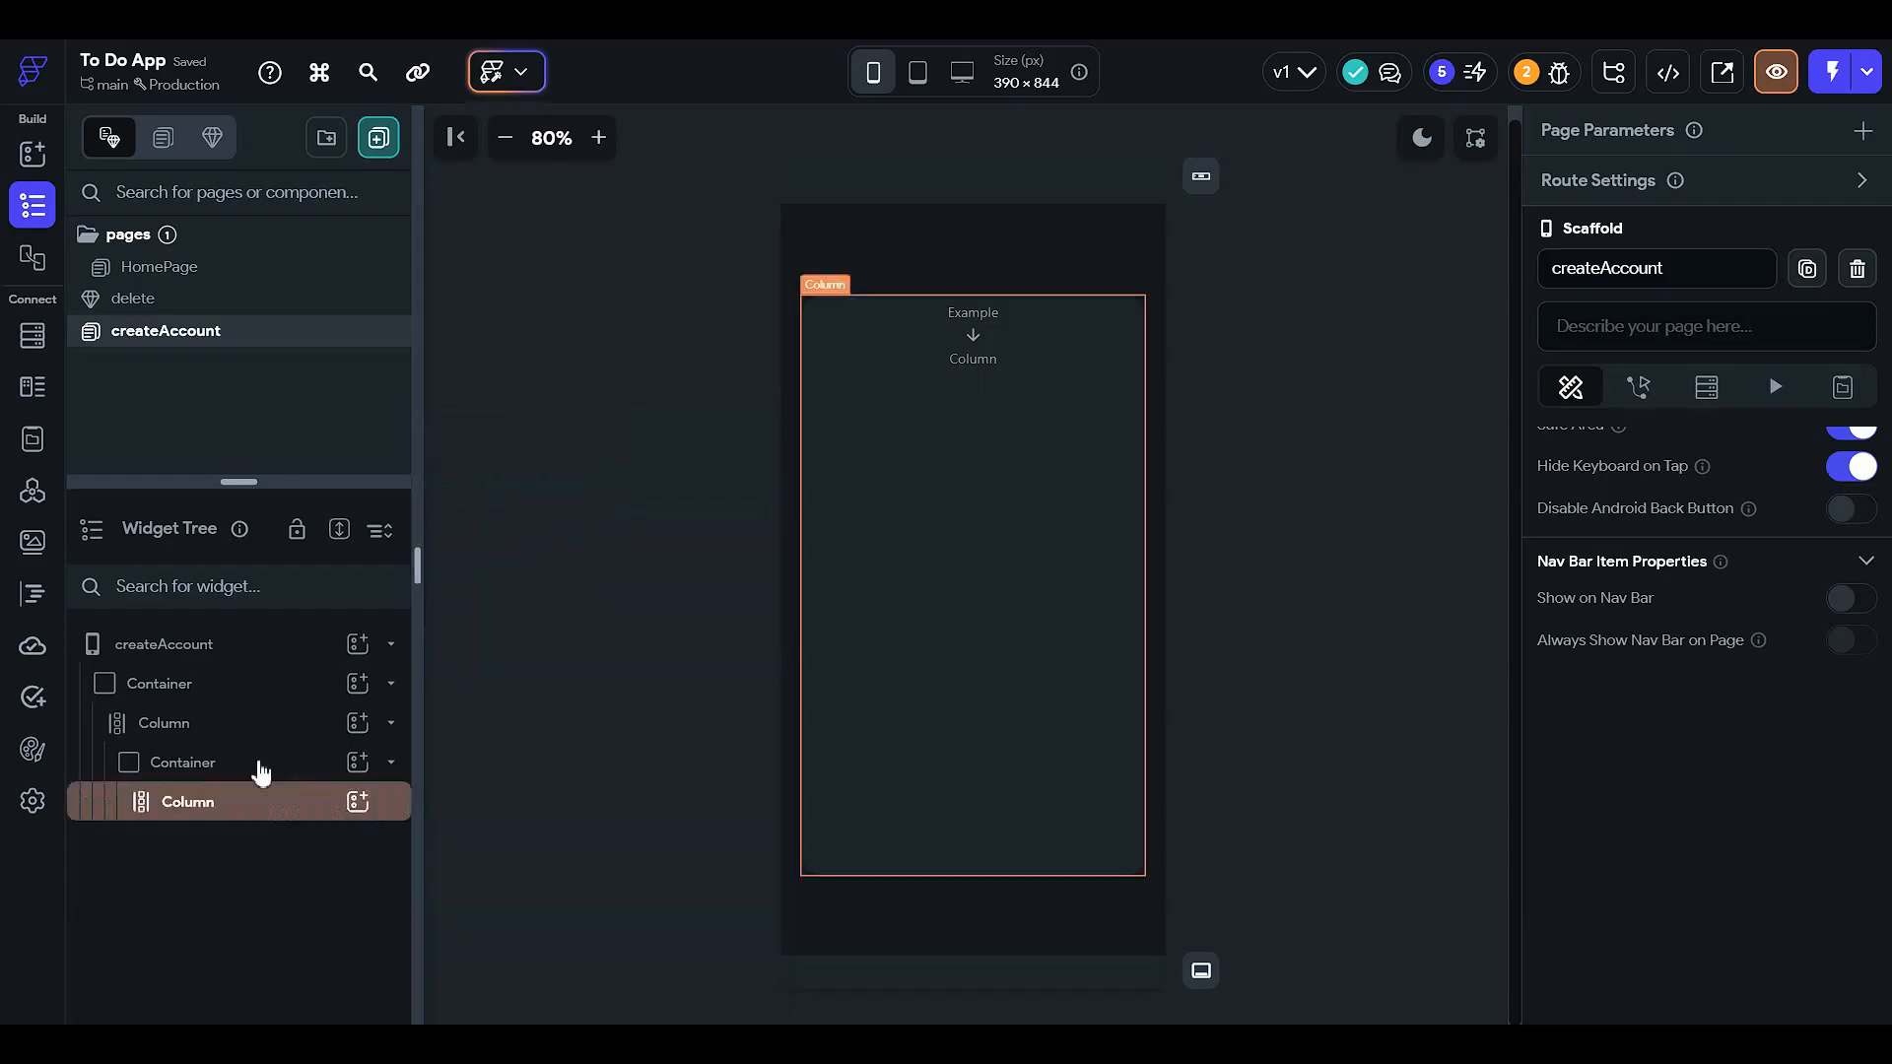
- Add a Text widget to the outer Column and move it above the rounded container
click(303, 729)
click(356, 725)
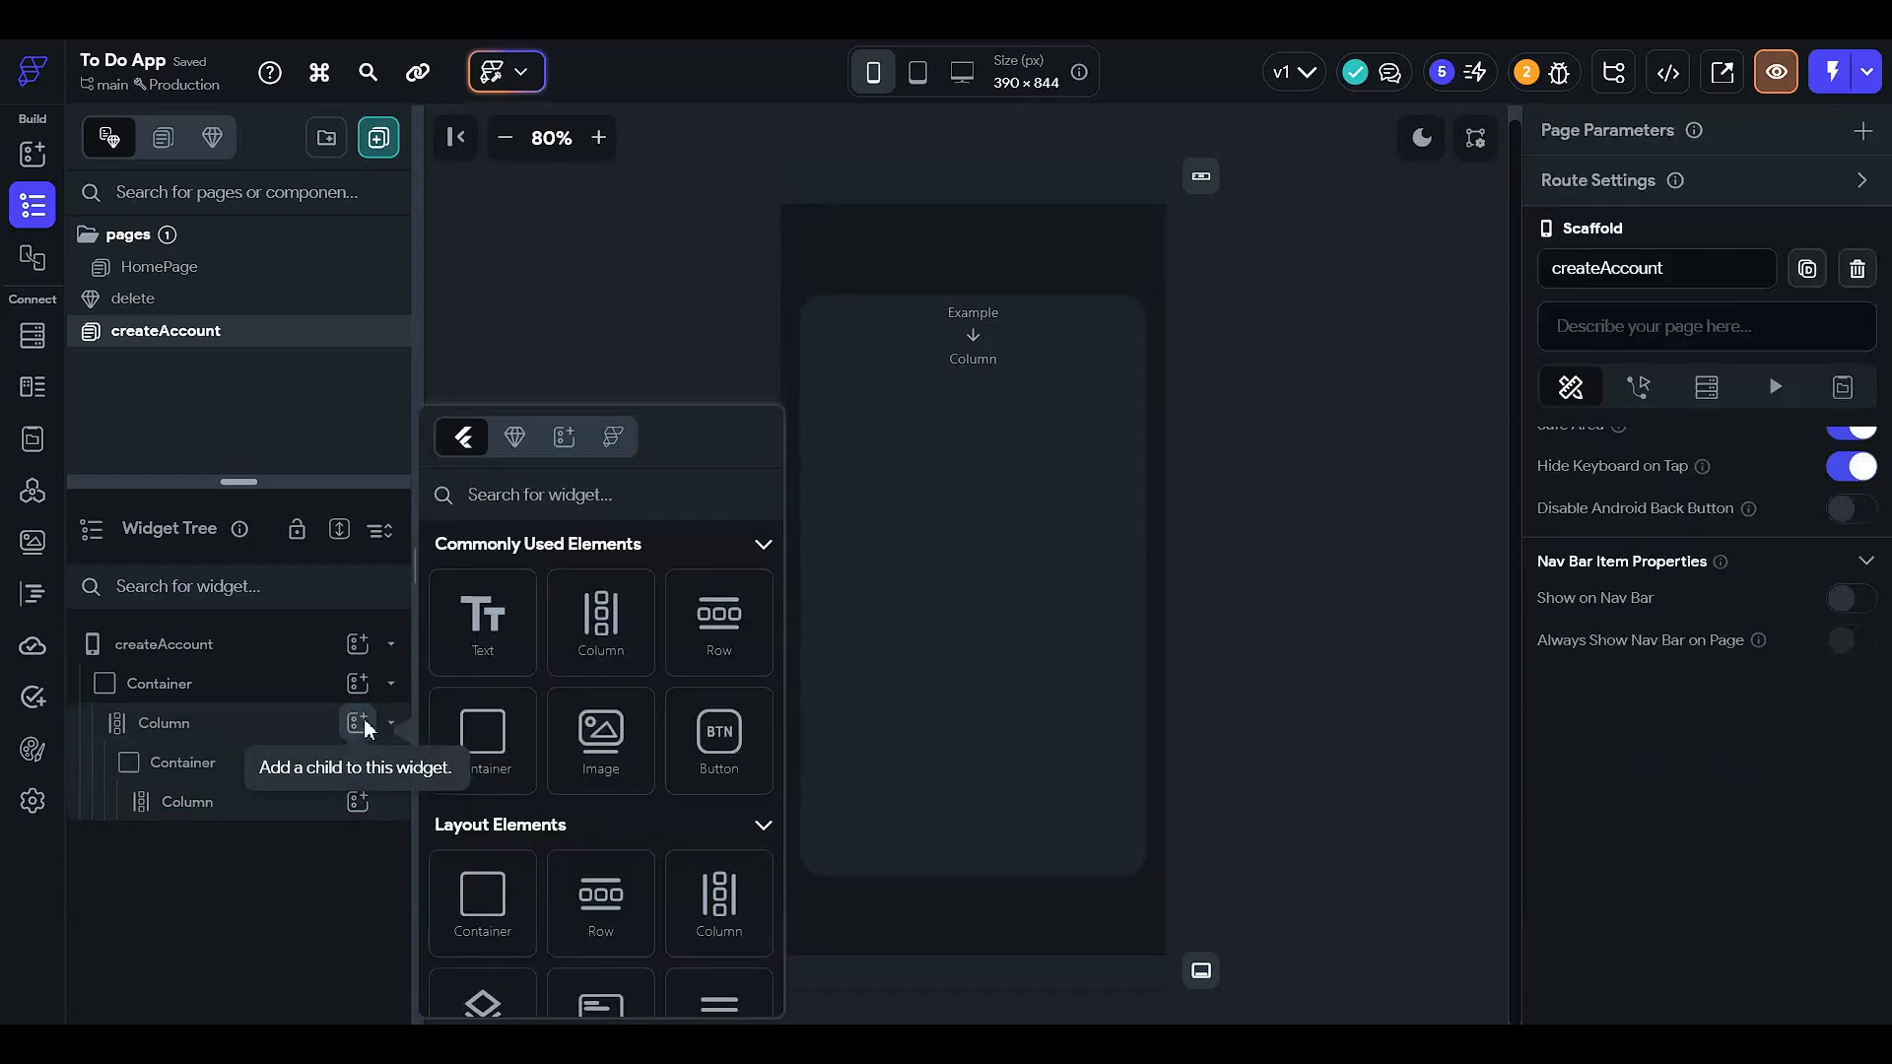
click(496, 639)
drag(286, 845, 308, 726)
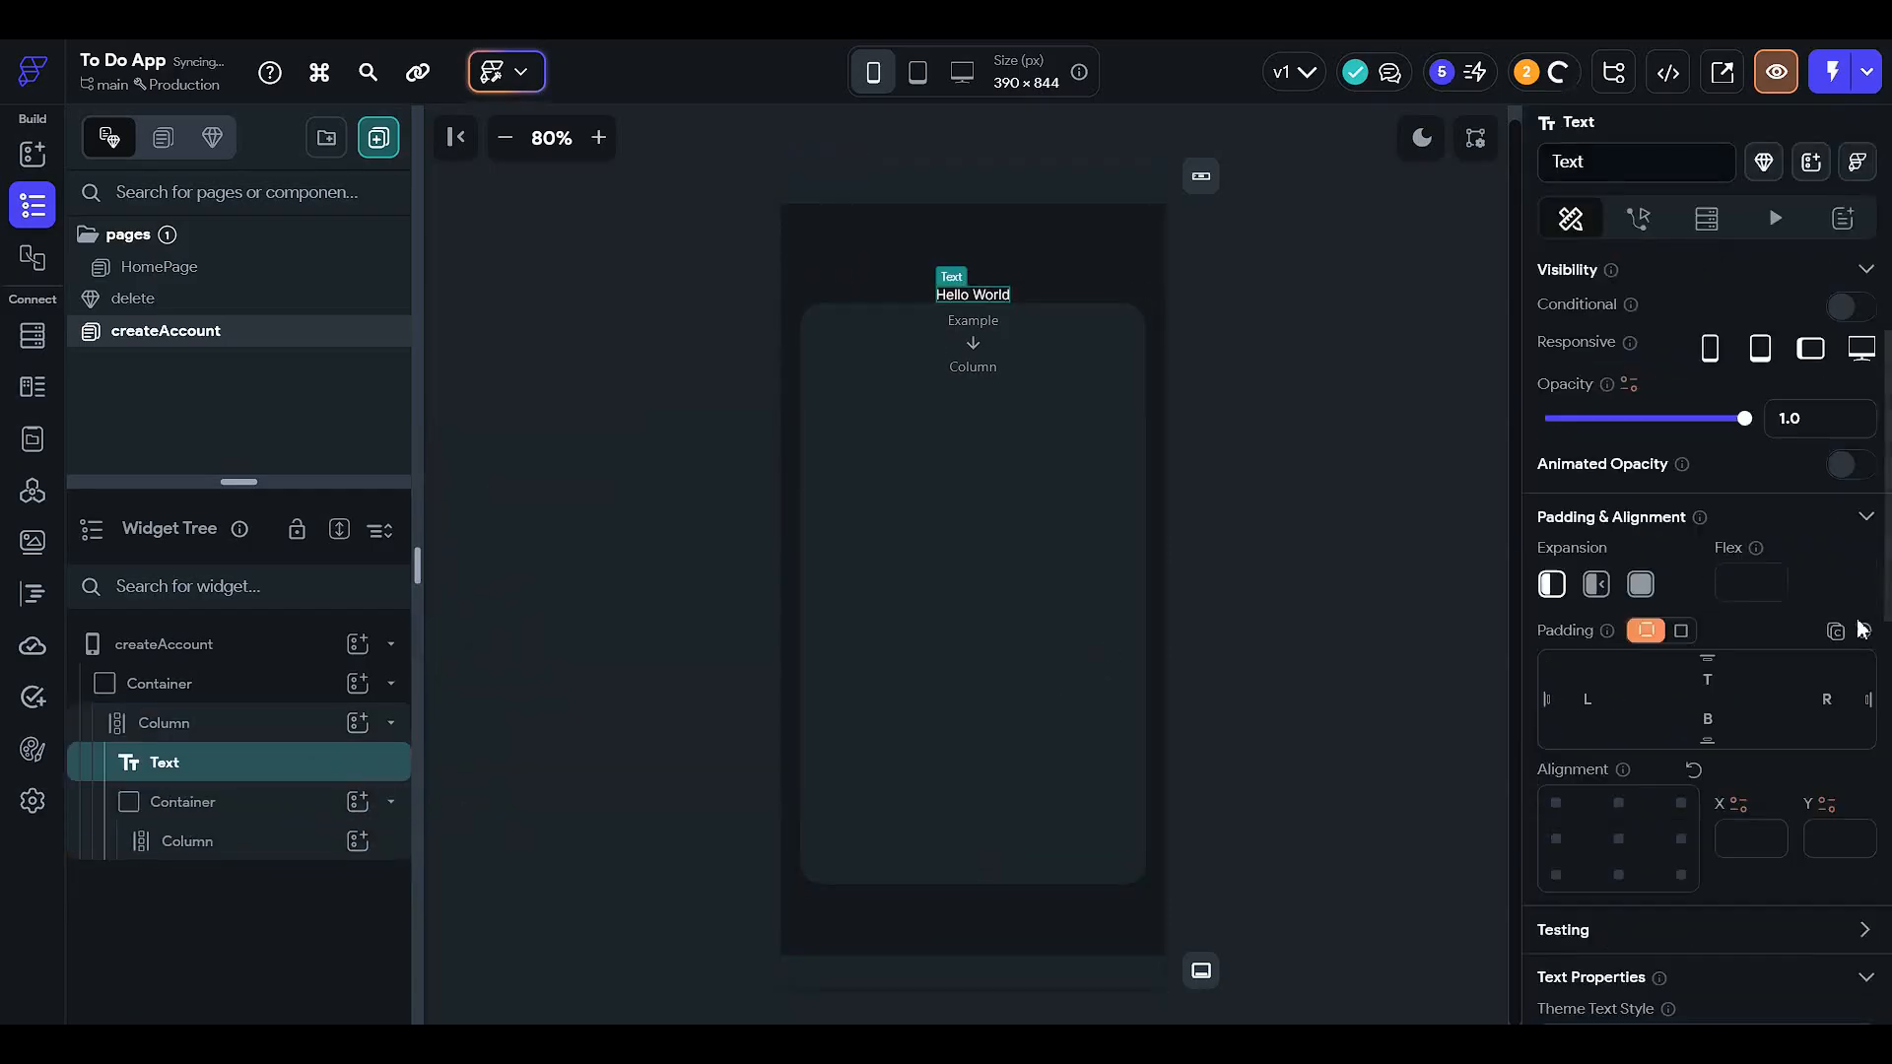
- Give the heading text a bottom padding of 12
click(1709, 718)
text(12)
scroll(1686, 532, up, 2)
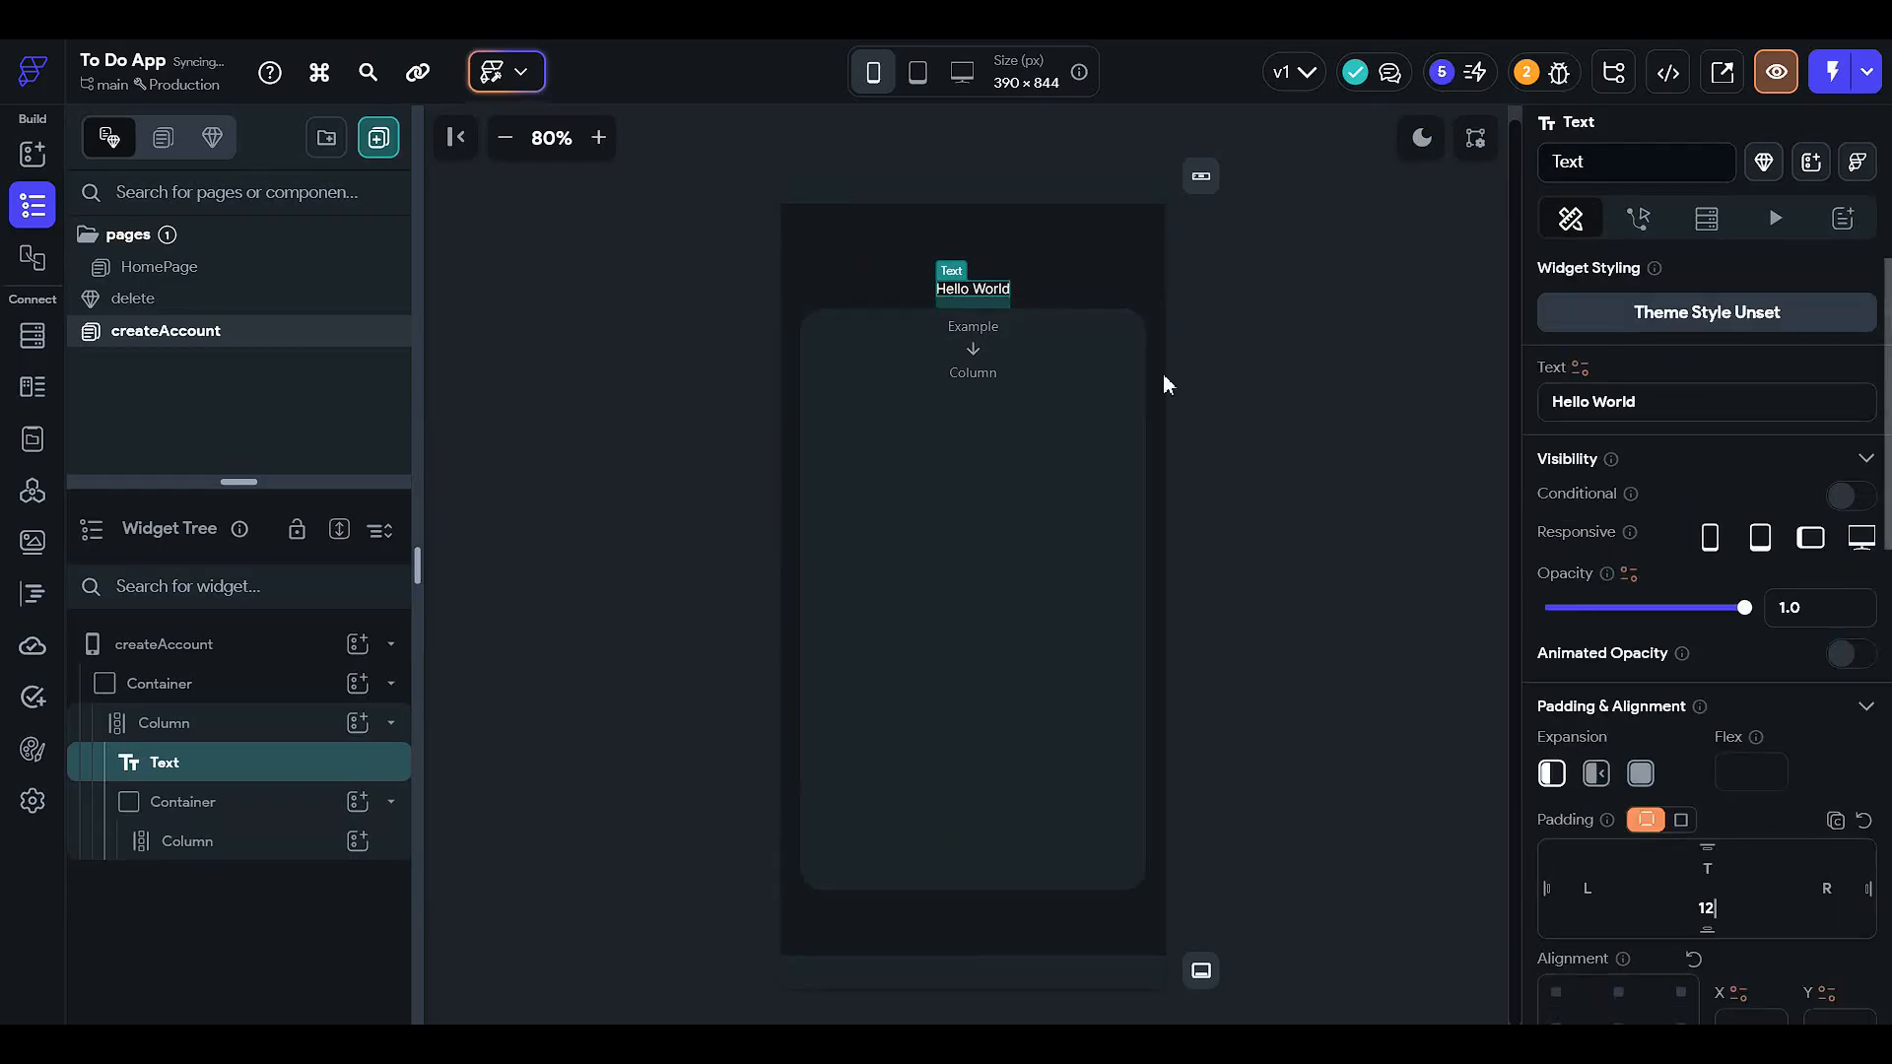
- Change the heading to read 'Welcome to the To Do List' on one line
click(1696, 405)
text(Welcome )
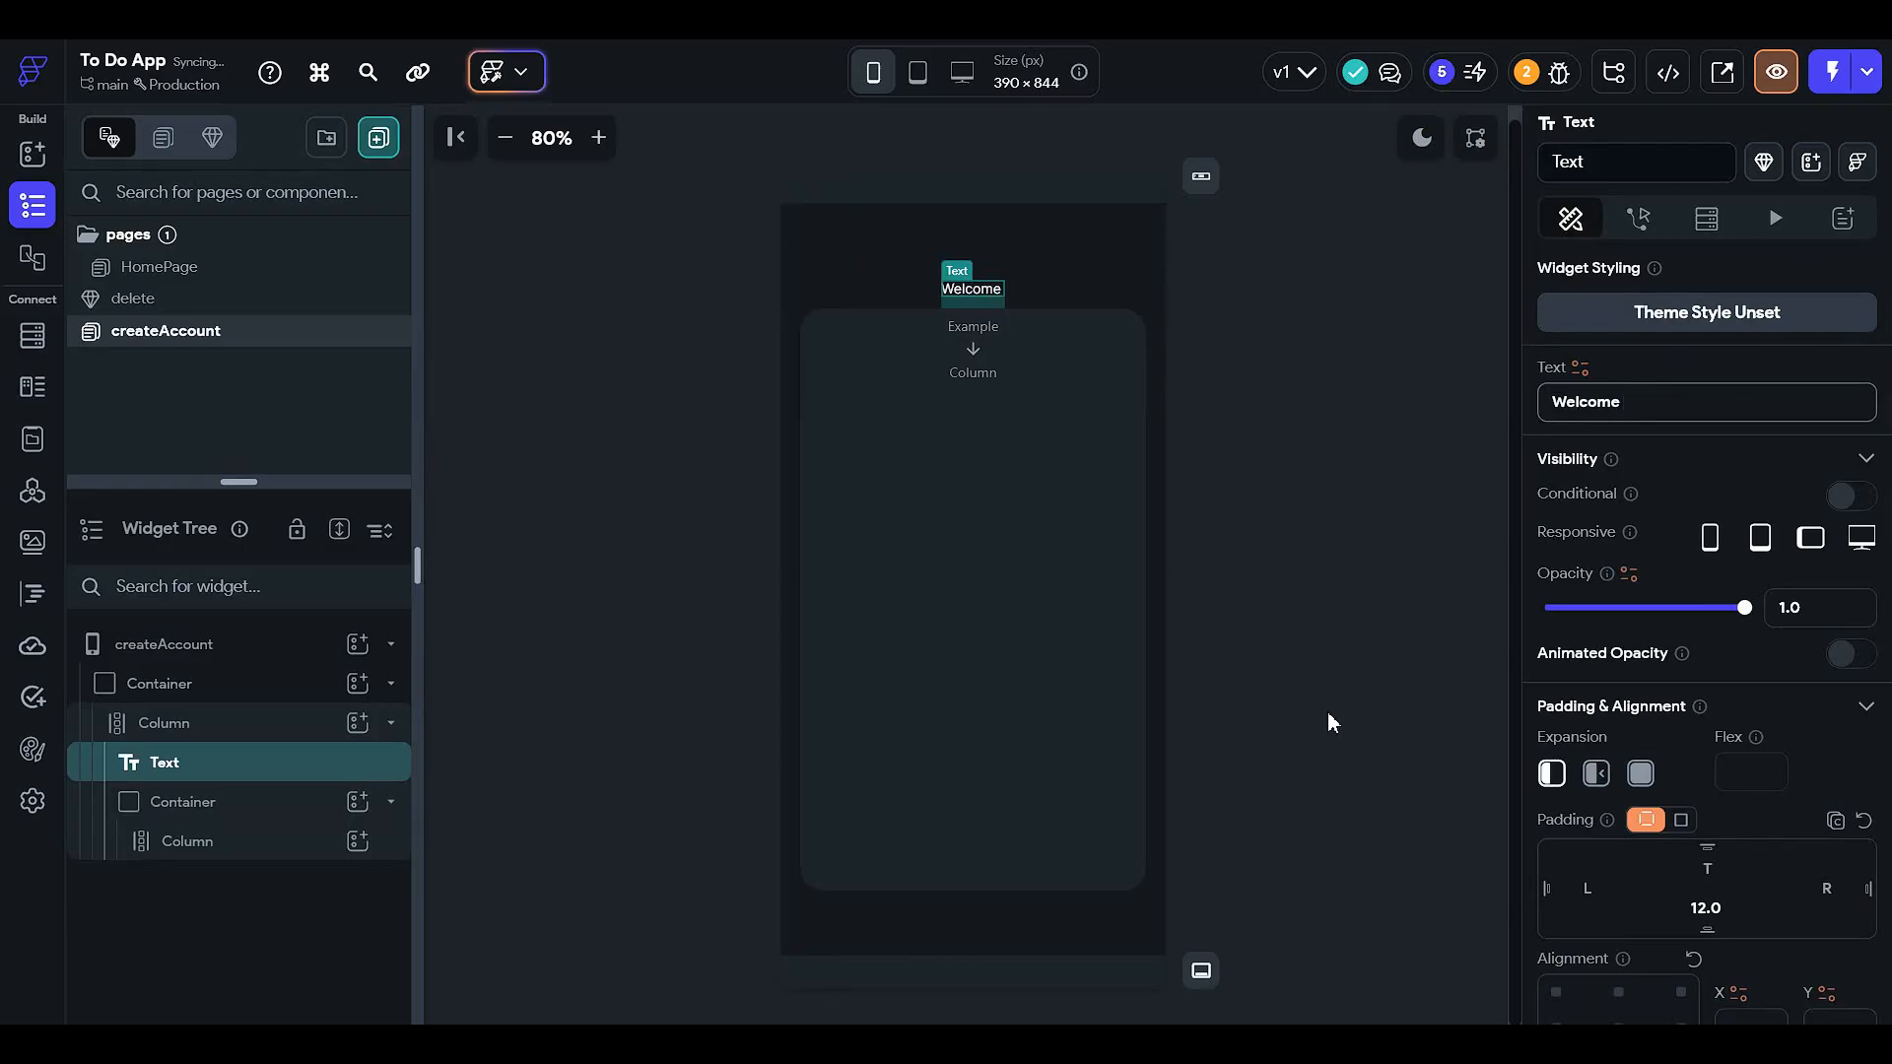
text(to the)
key(Return)
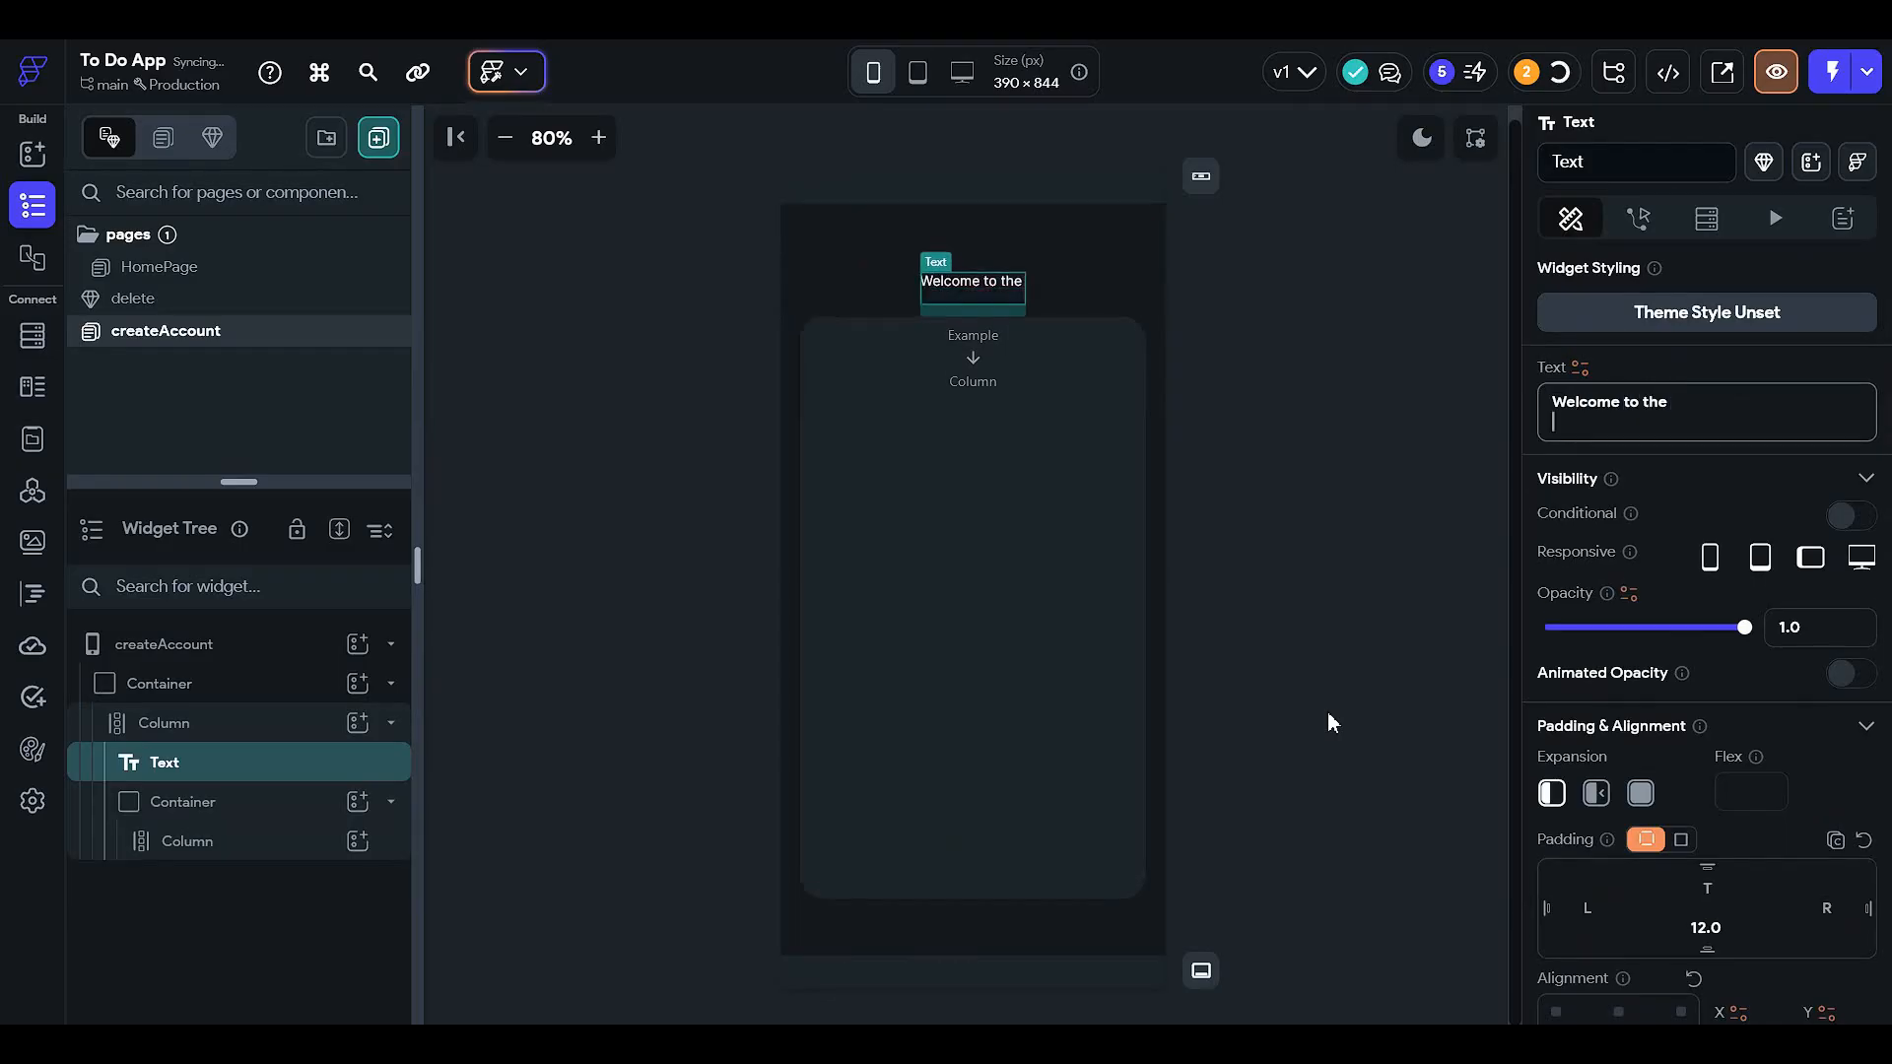
text(TO Do List App)
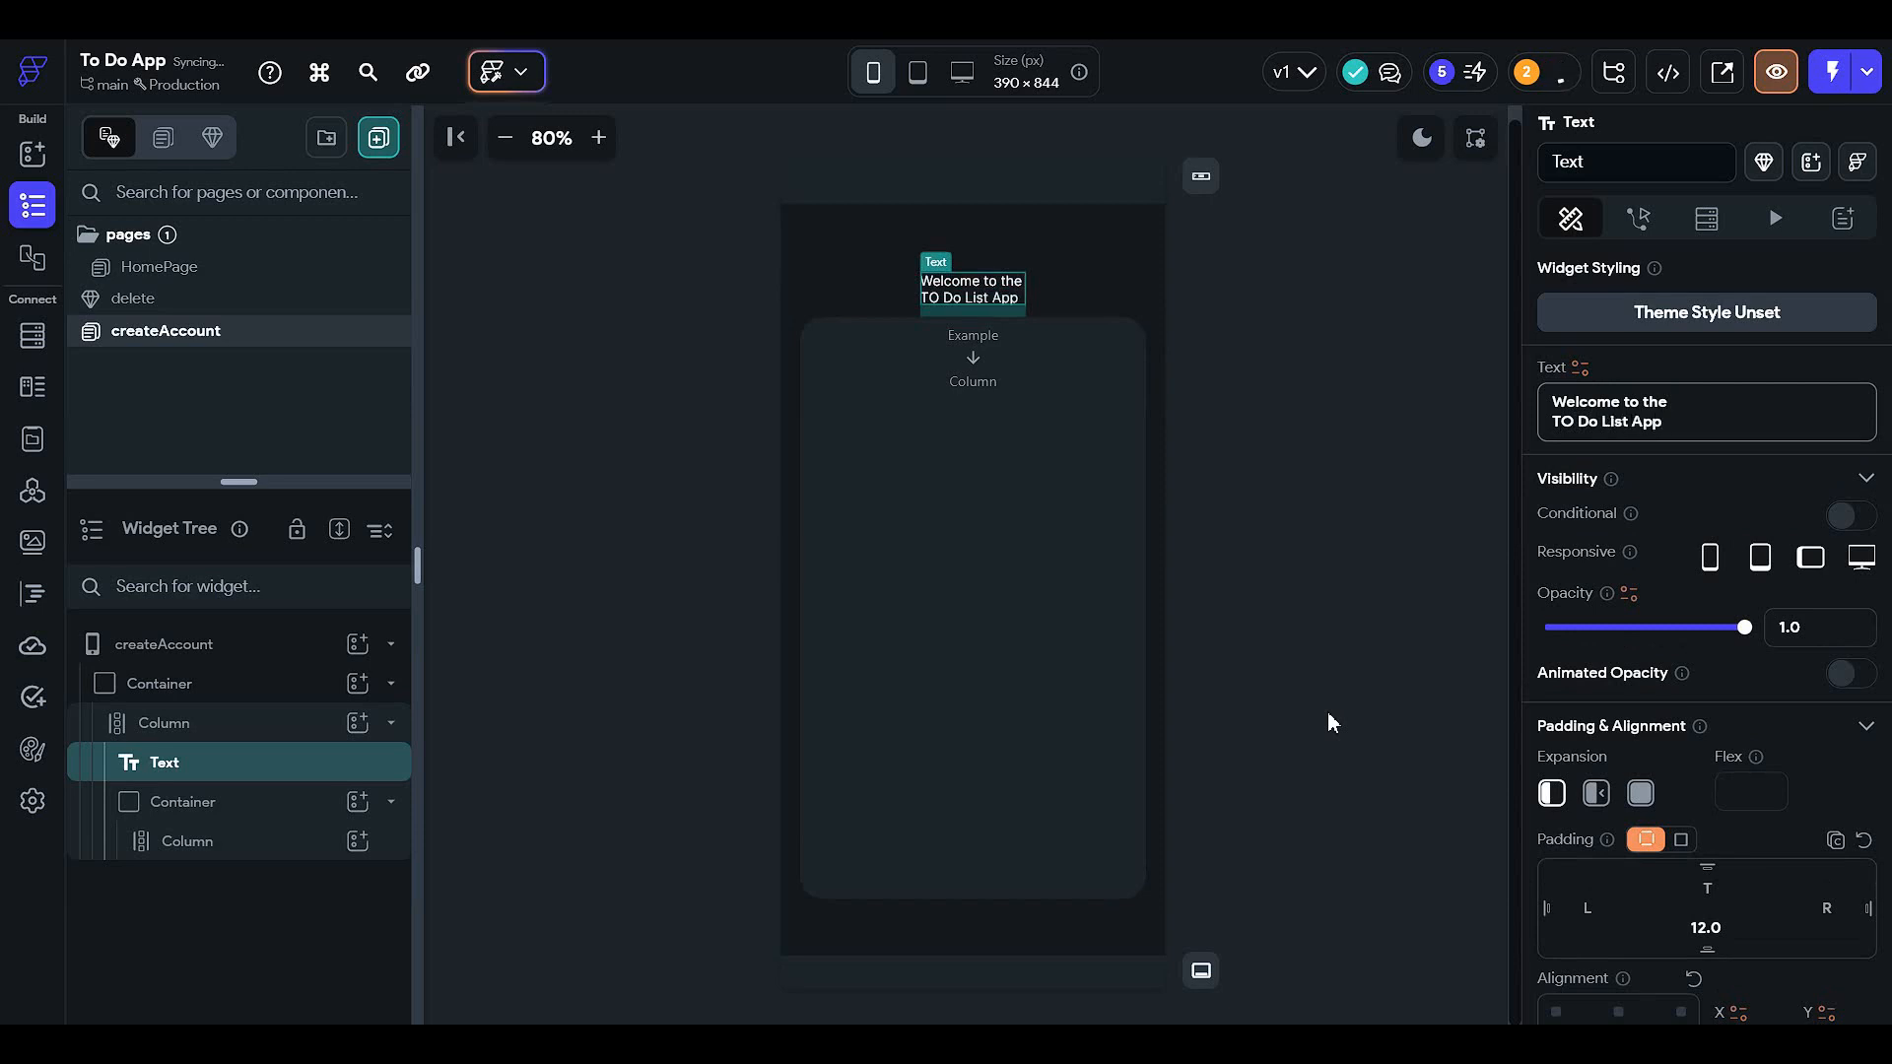
key(BackSpace)
key(BackSpace)
key(BackSpace)
key(BackSpace)
drag(1642, 415, 1380, 428)
key(ctrl+c)
key(BackSpace)
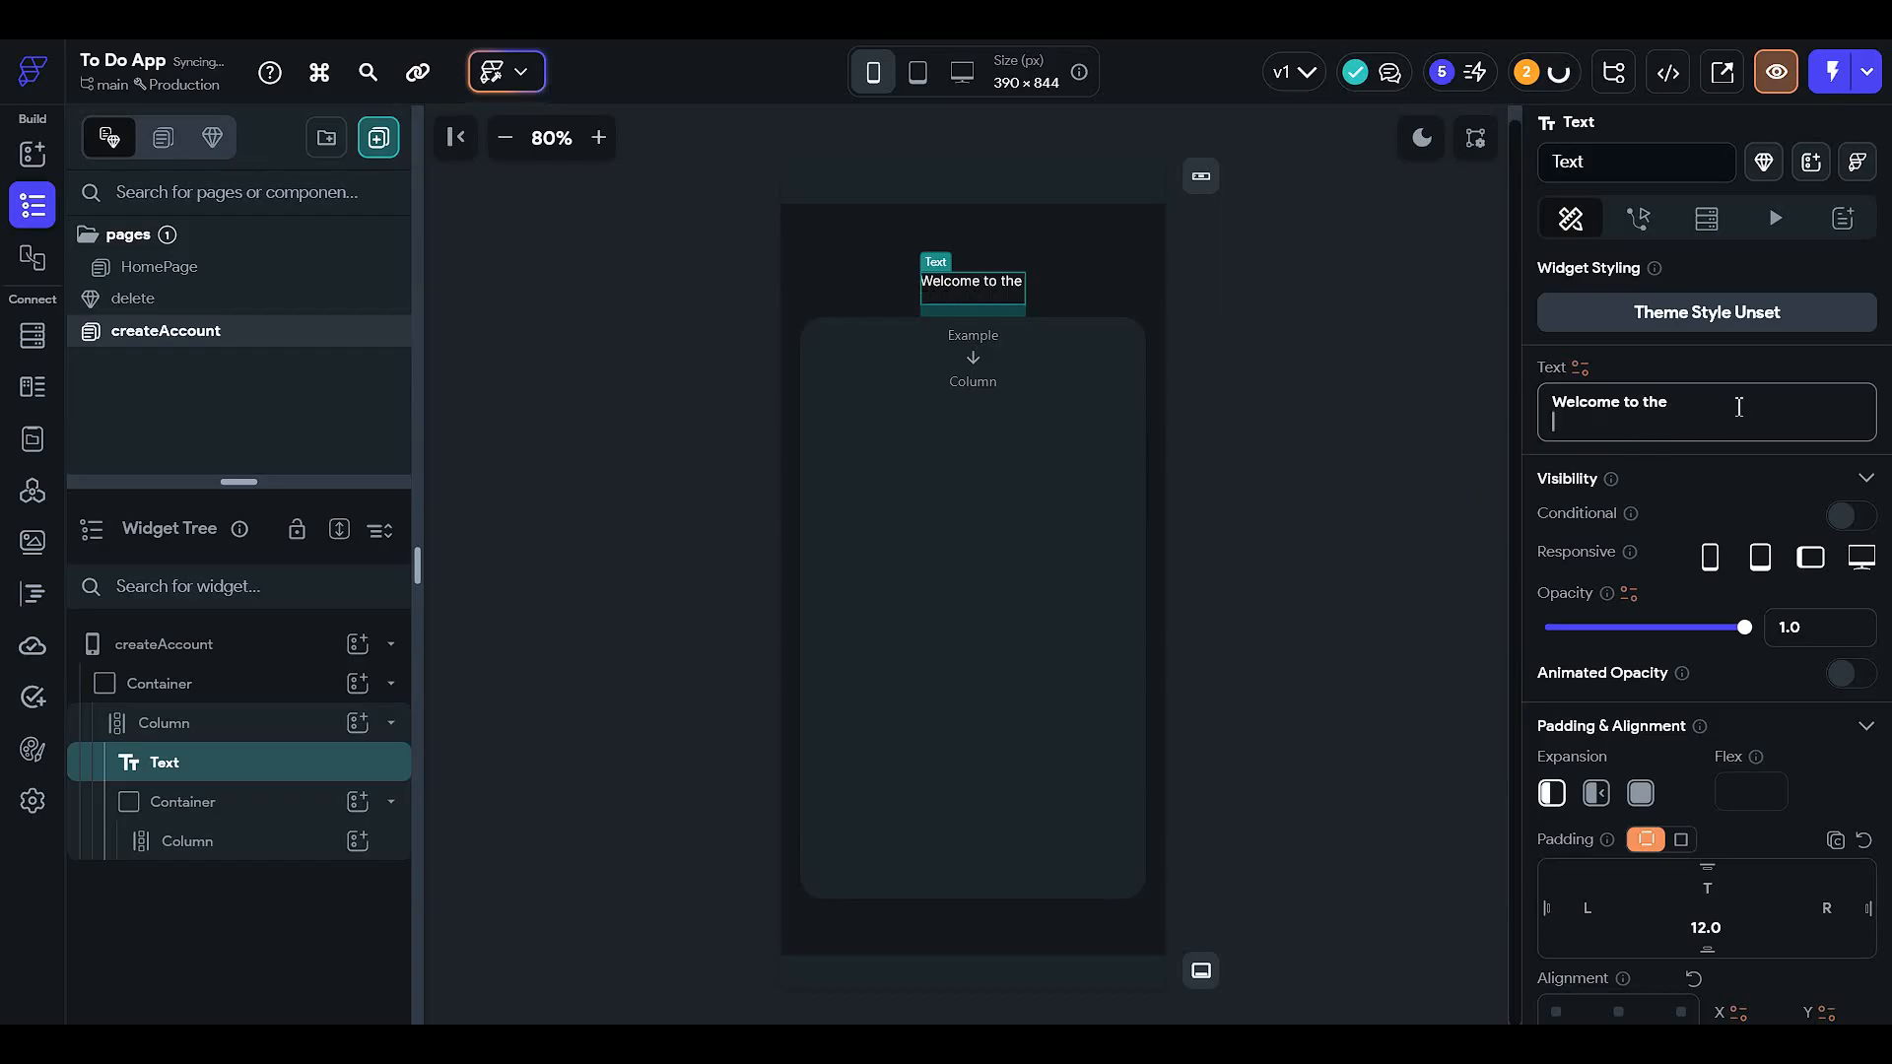
key(BackSpace)
key(ctrl+v)
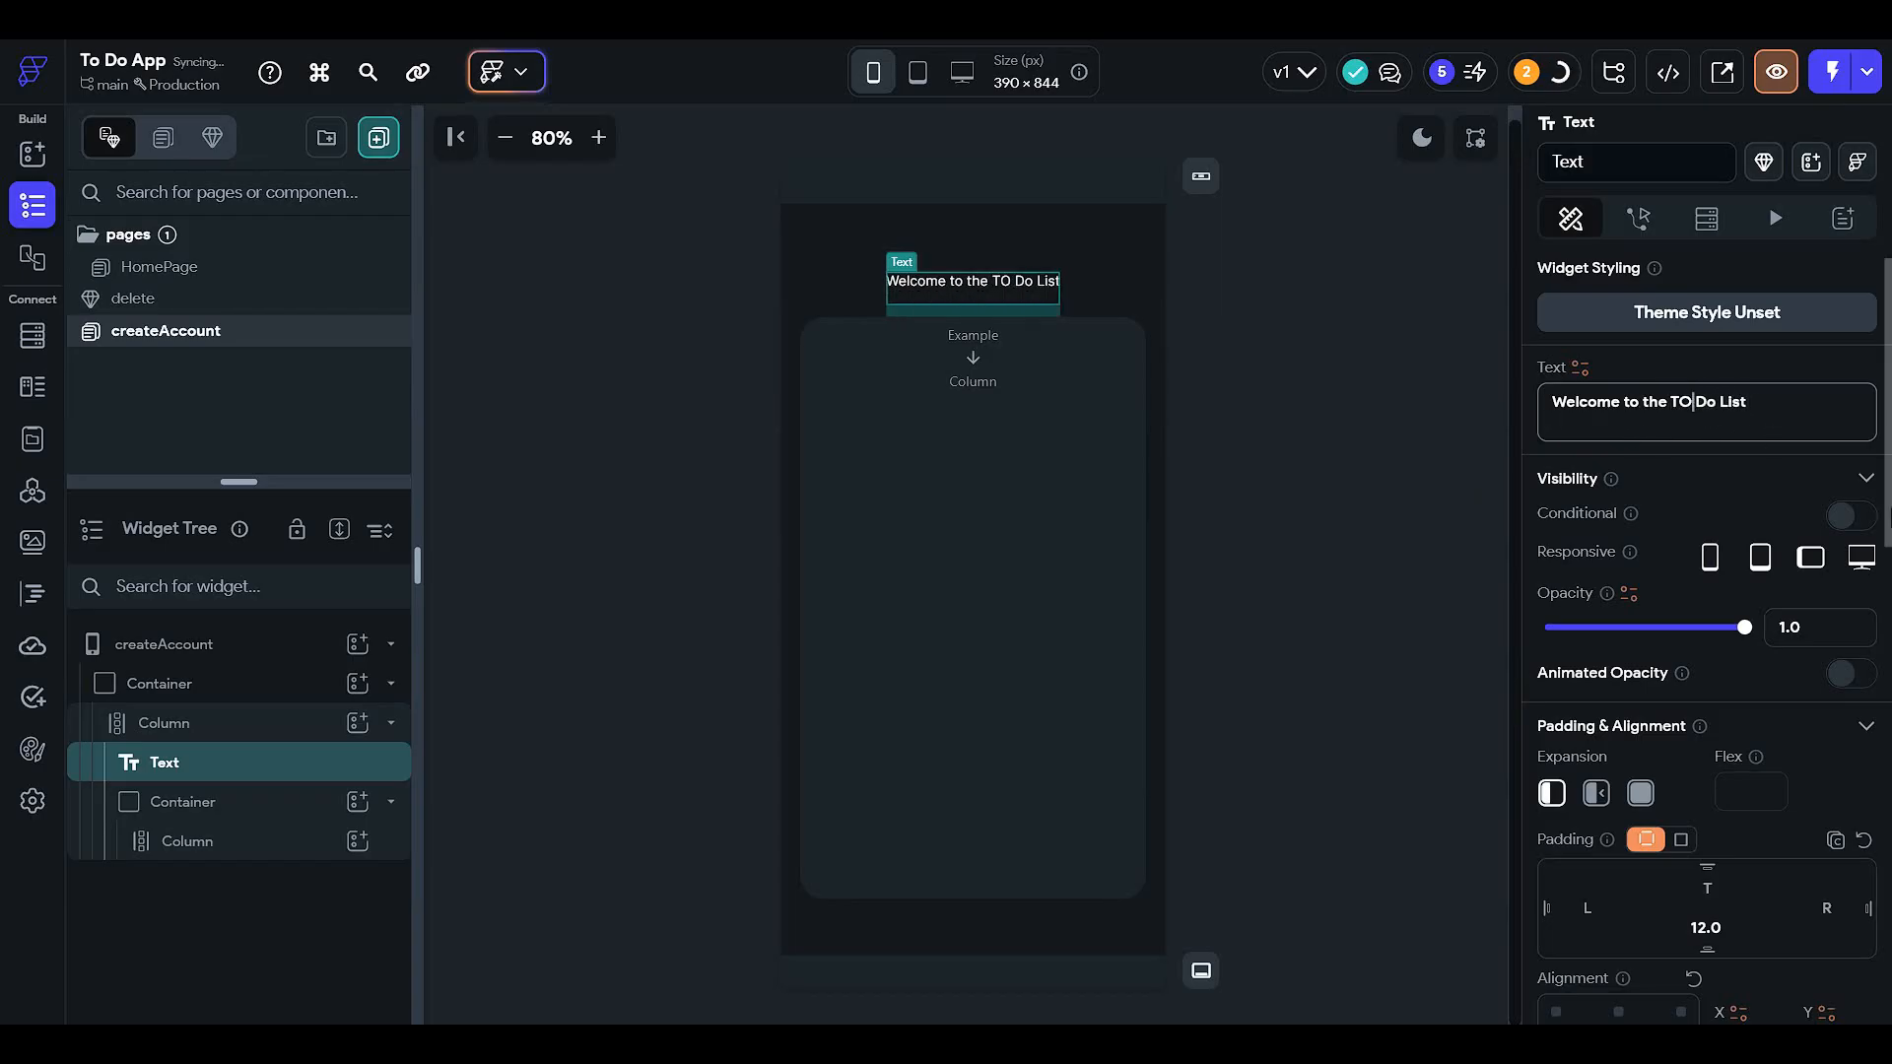
key(BackSpace)
text(o)
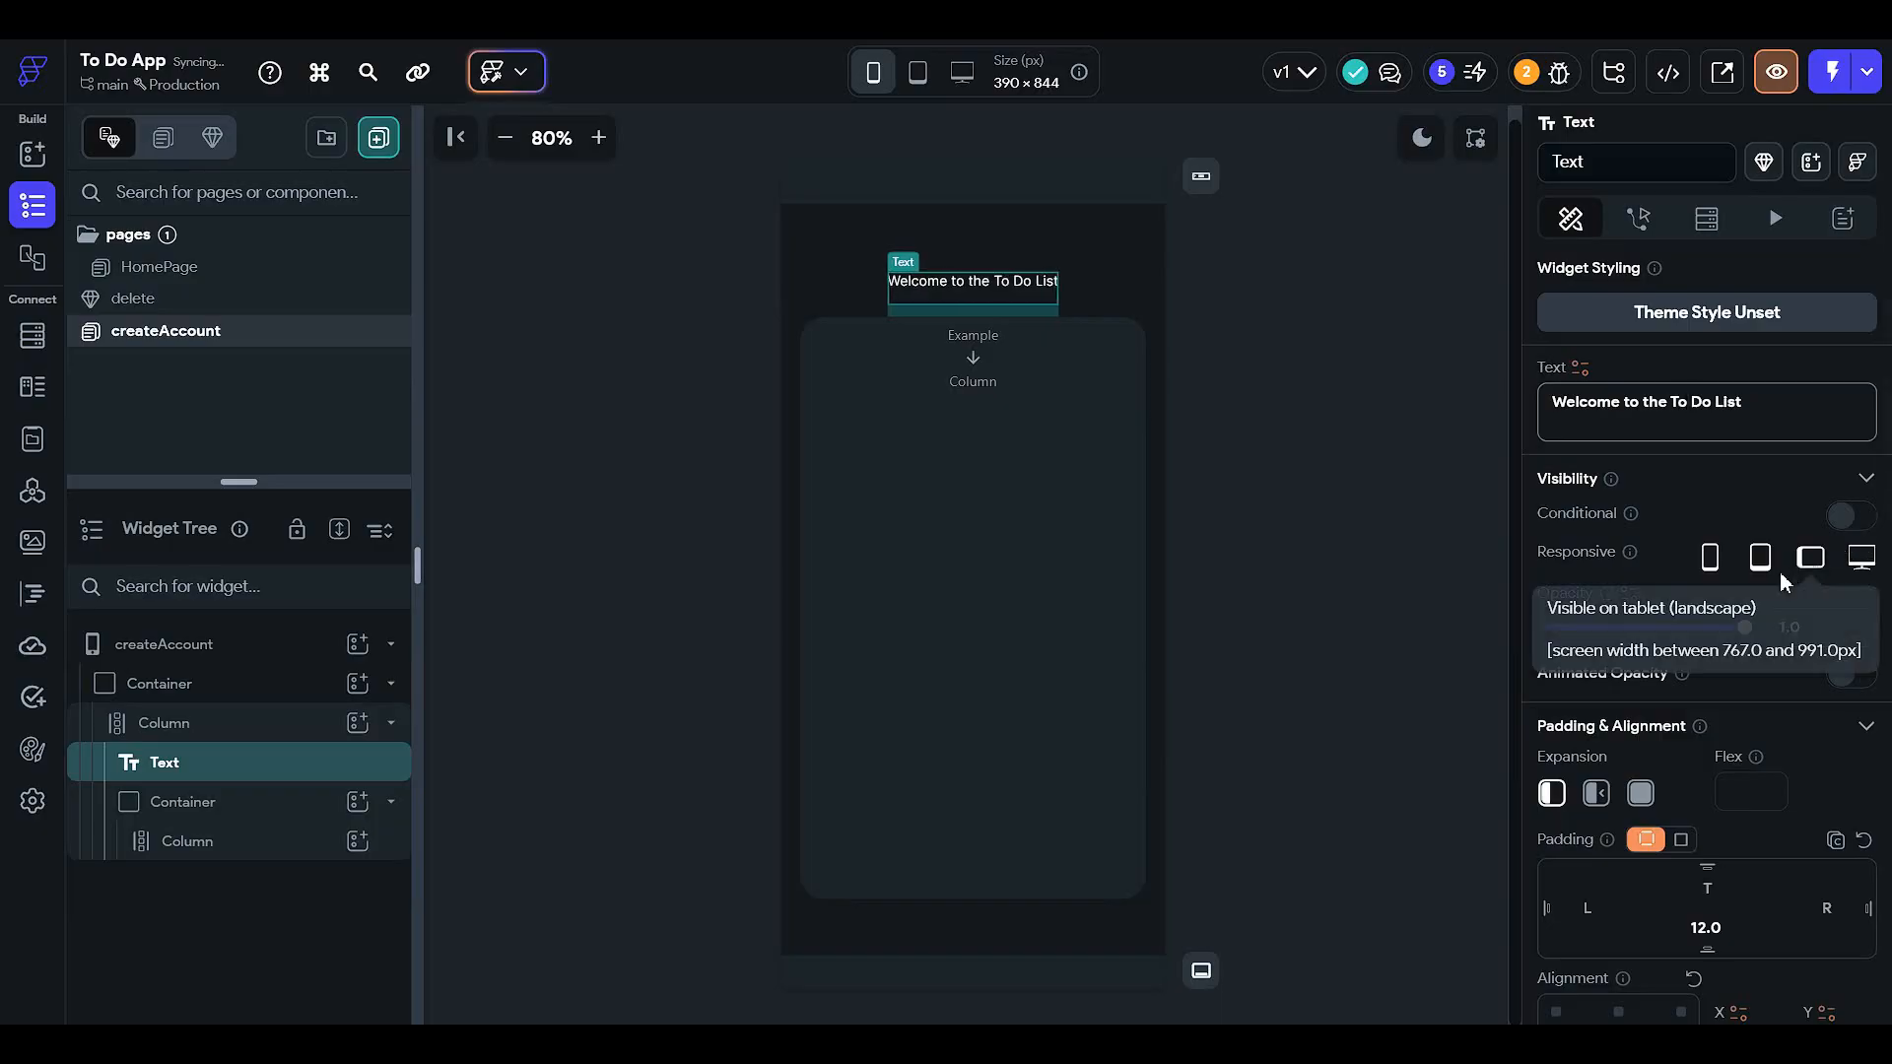
click(1296, 499)
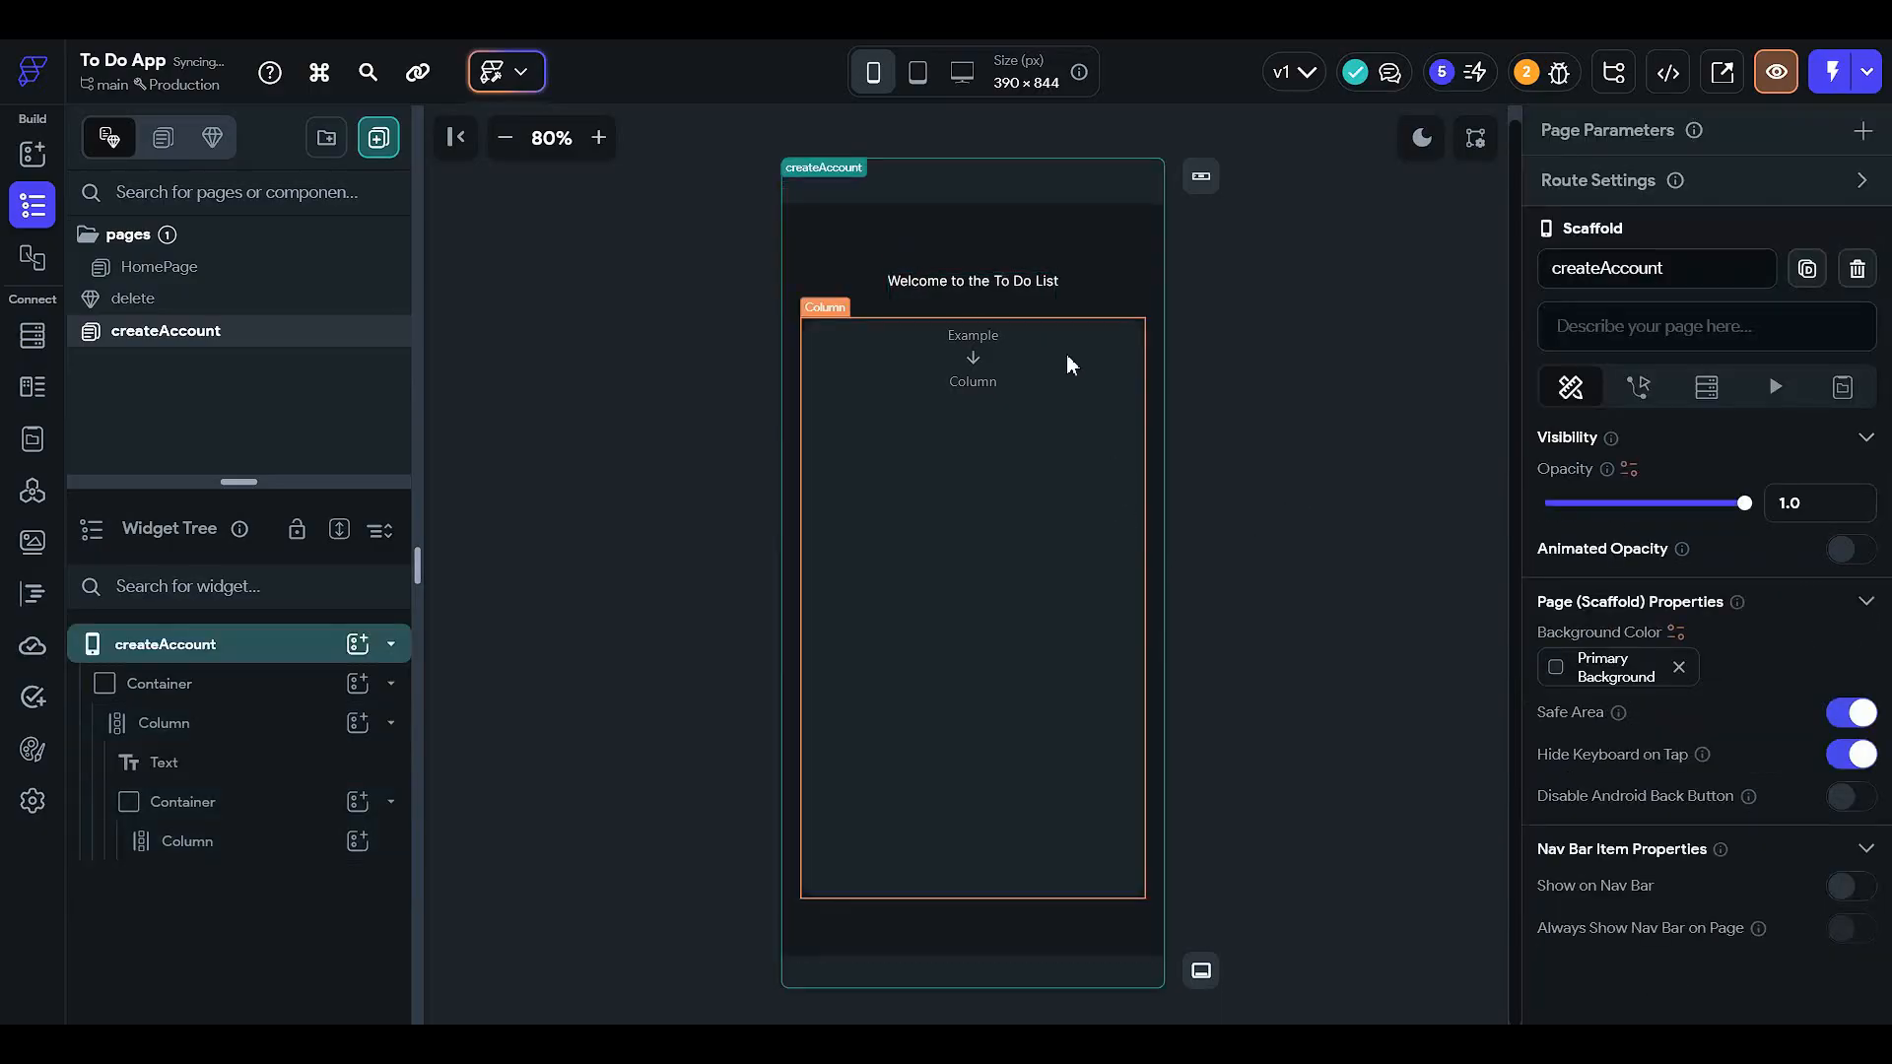
click(1015, 280)
- Set the welcome heading to font size 19 in the Comic Neue font family
scroll(1644, 708, down, 7)
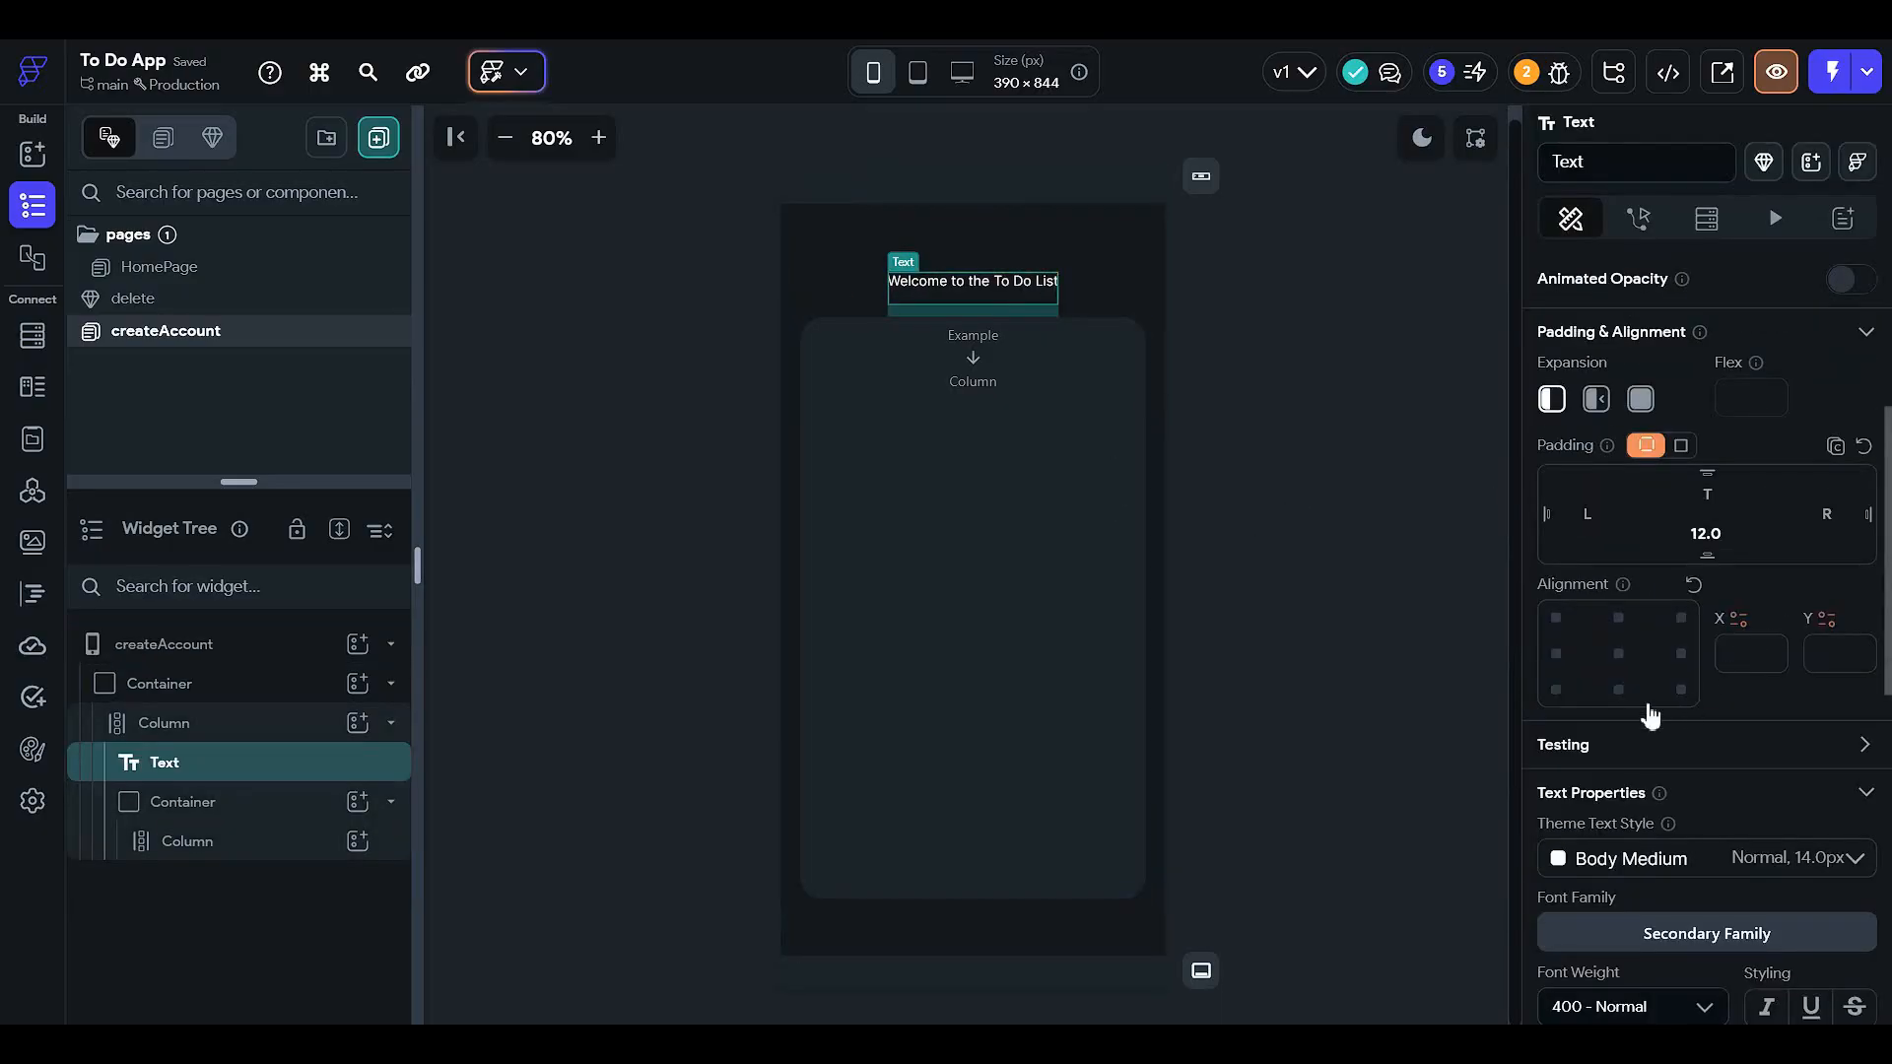
click(1608, 785)
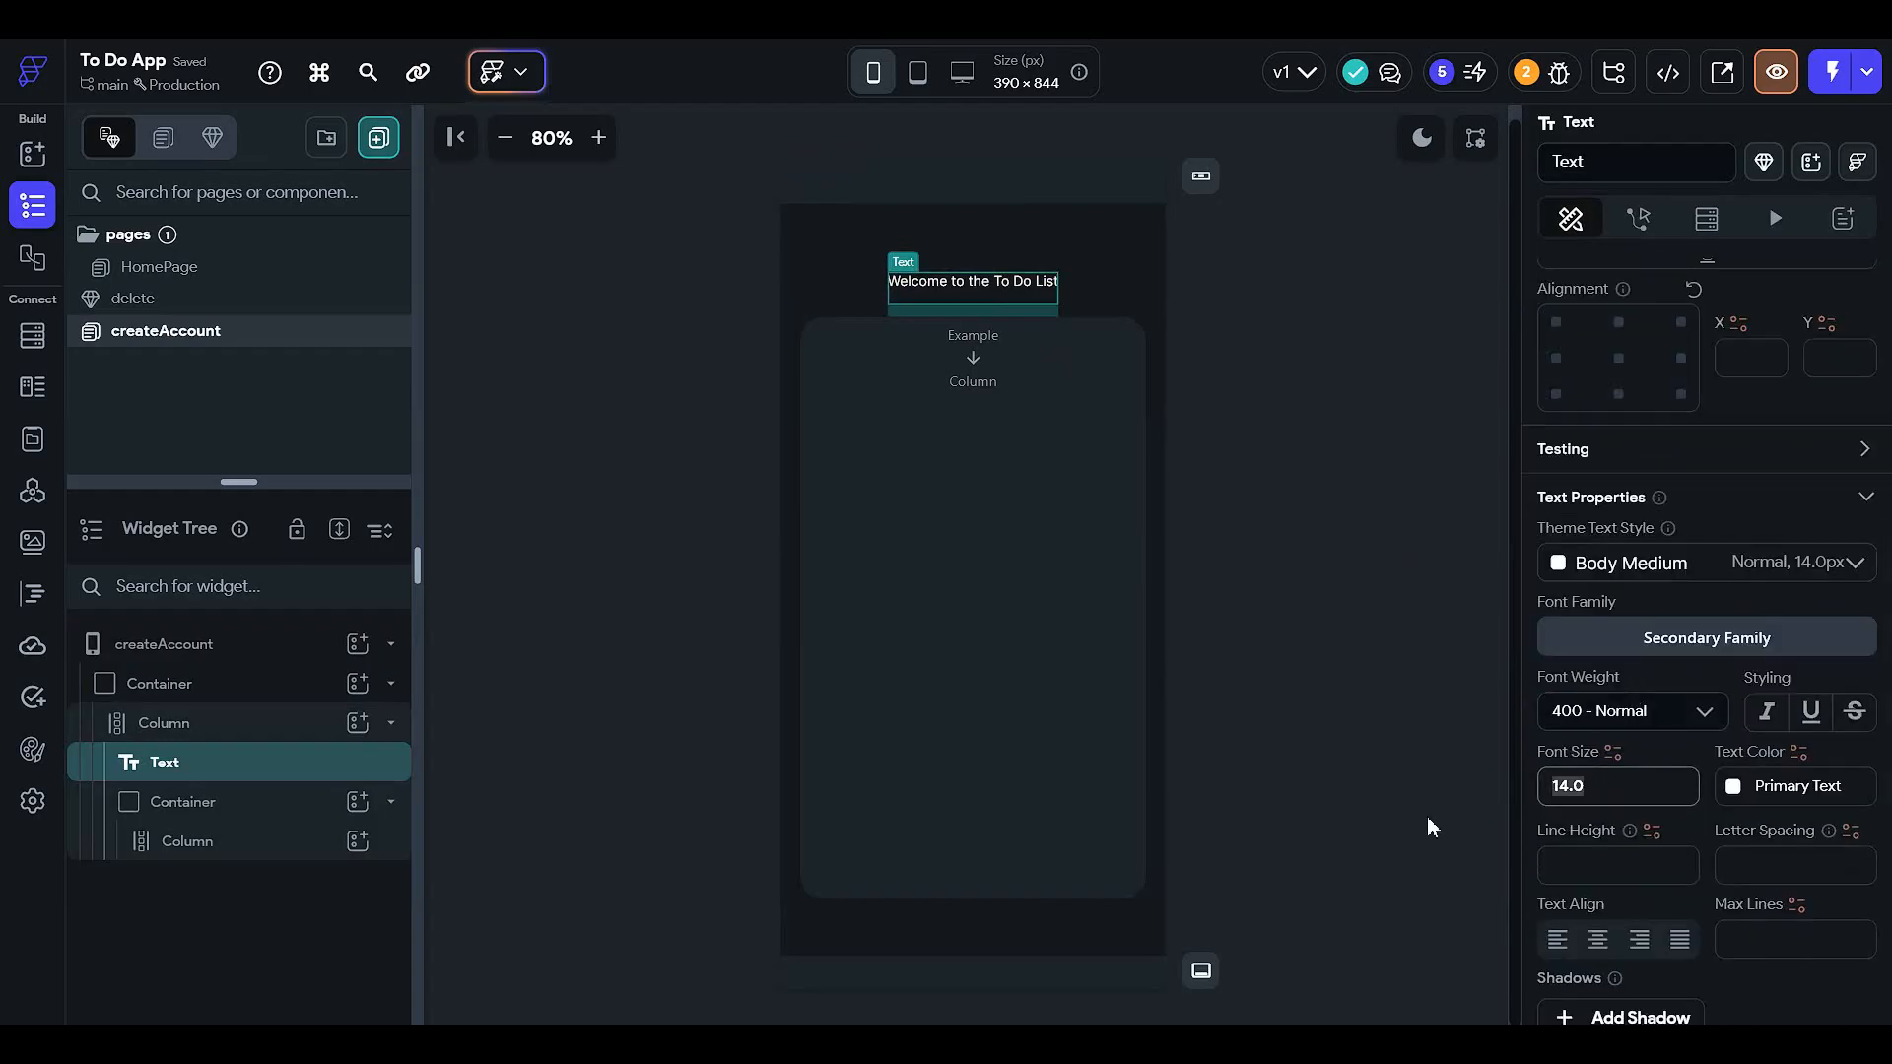
text(19)
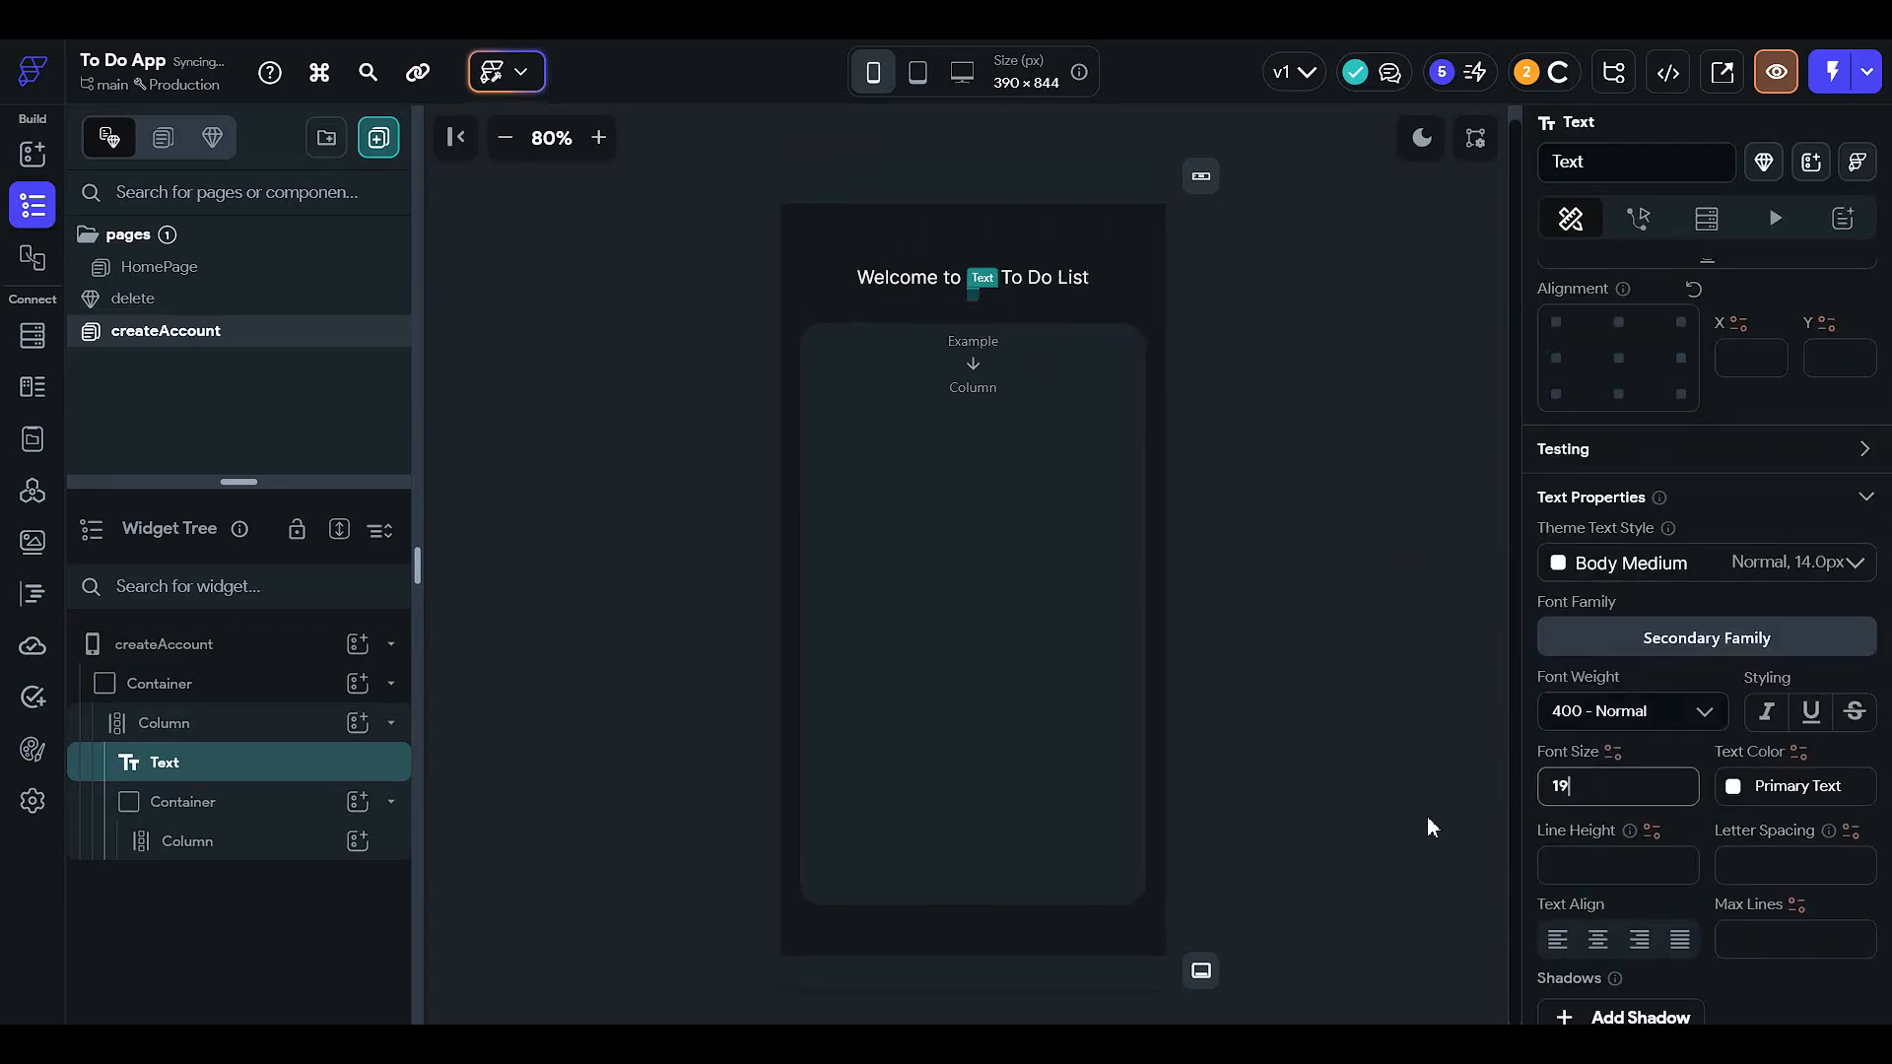
scroll(1596, 611, down, 1)
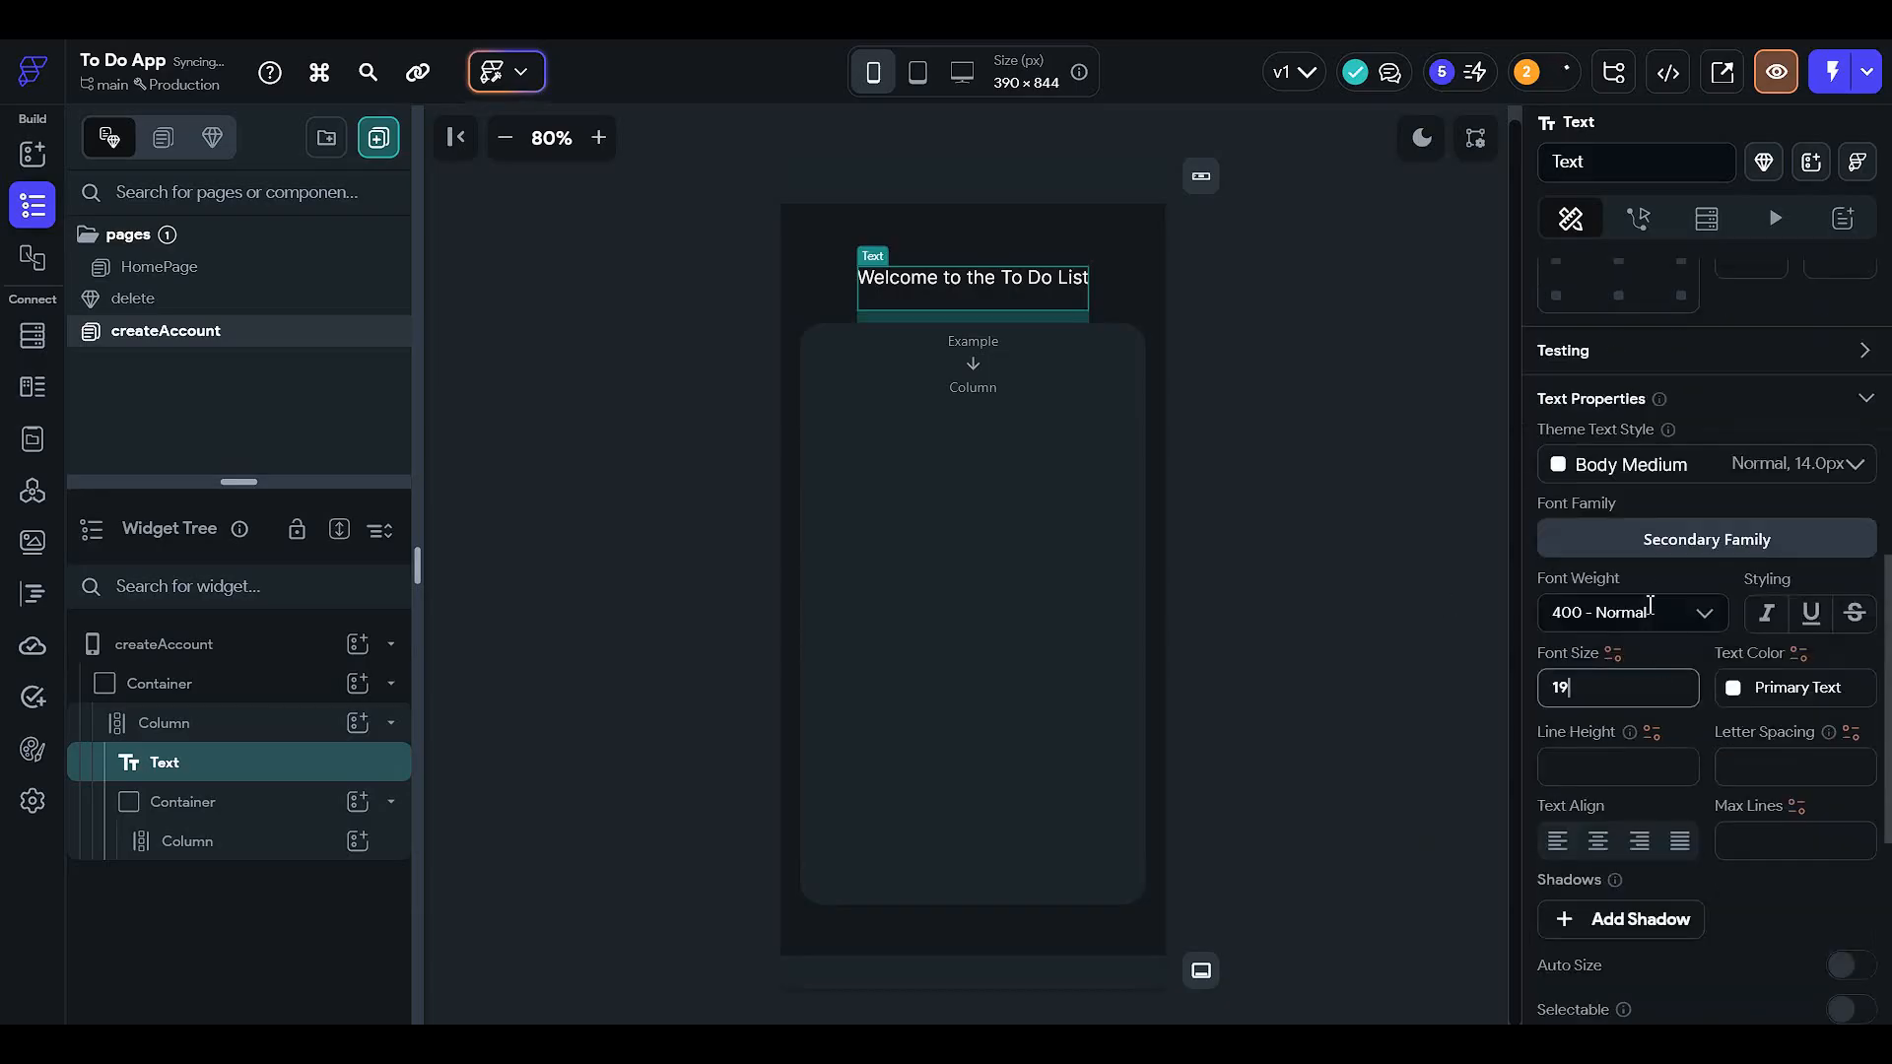
click(1567, 544)
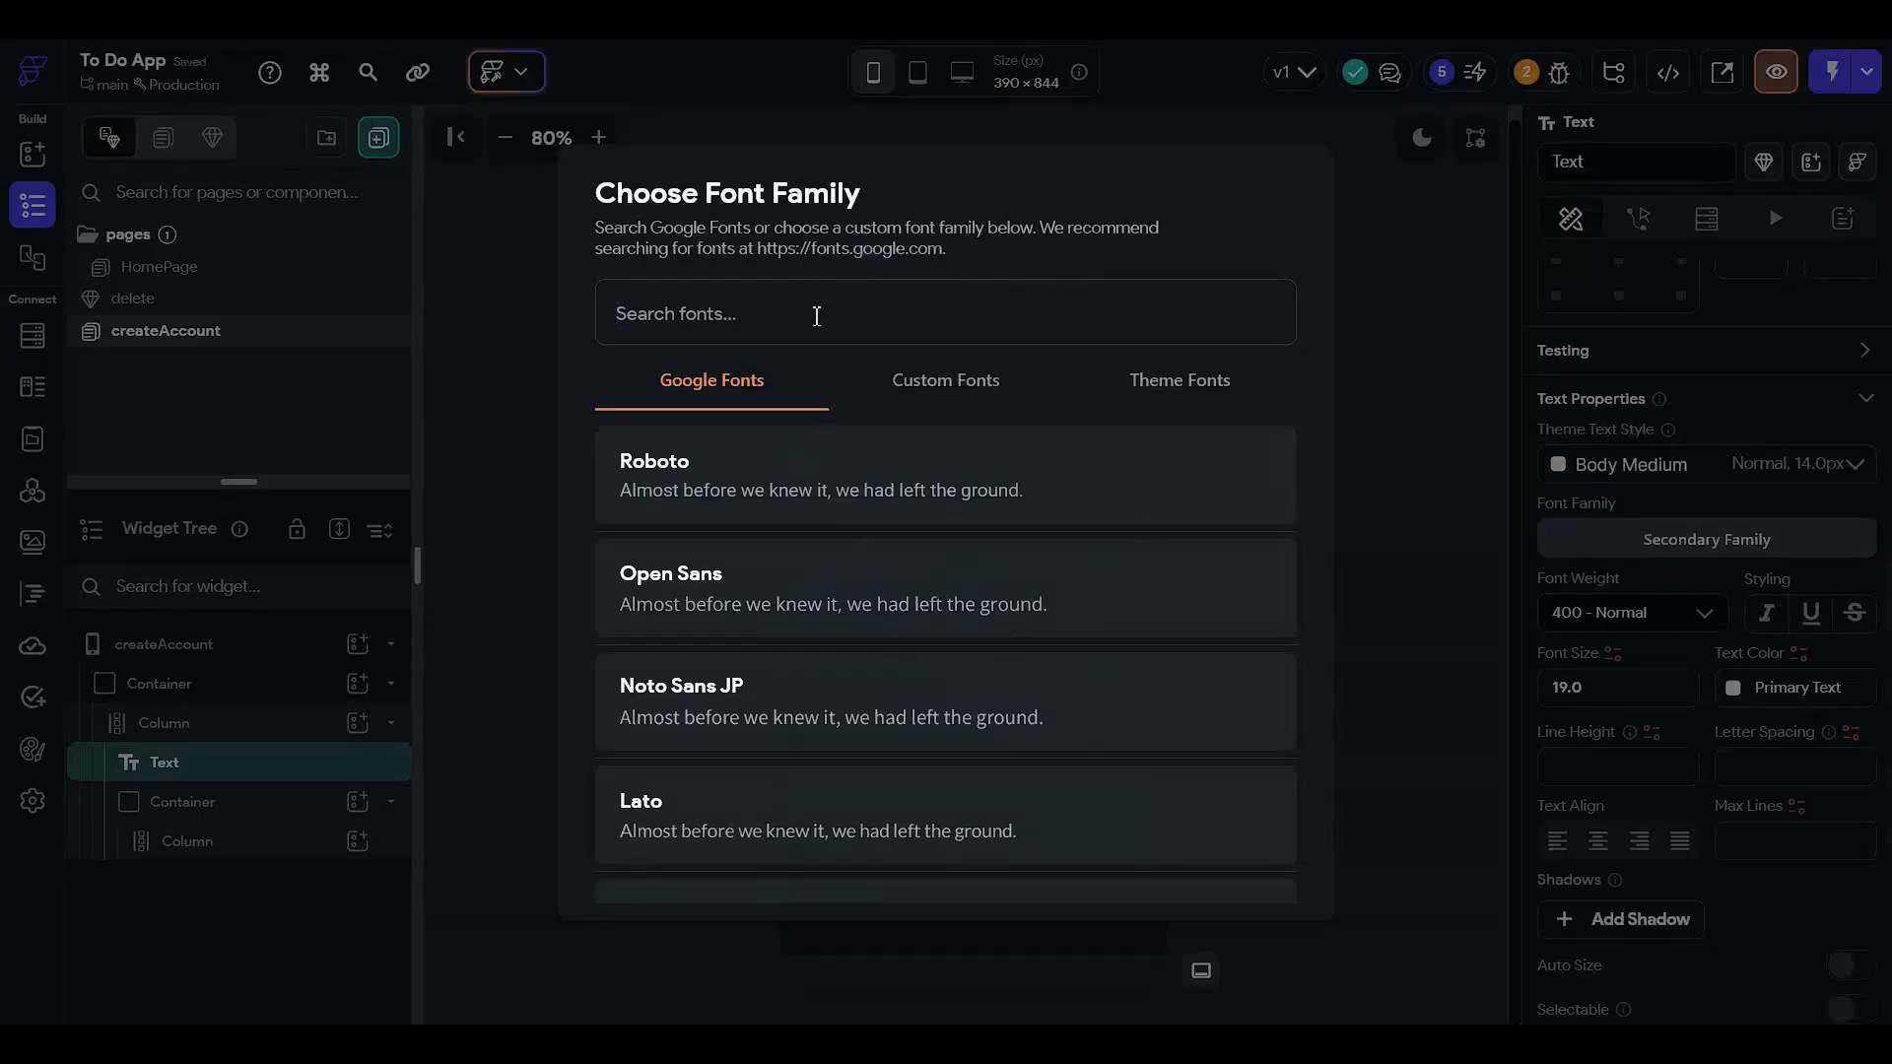
text(comic)
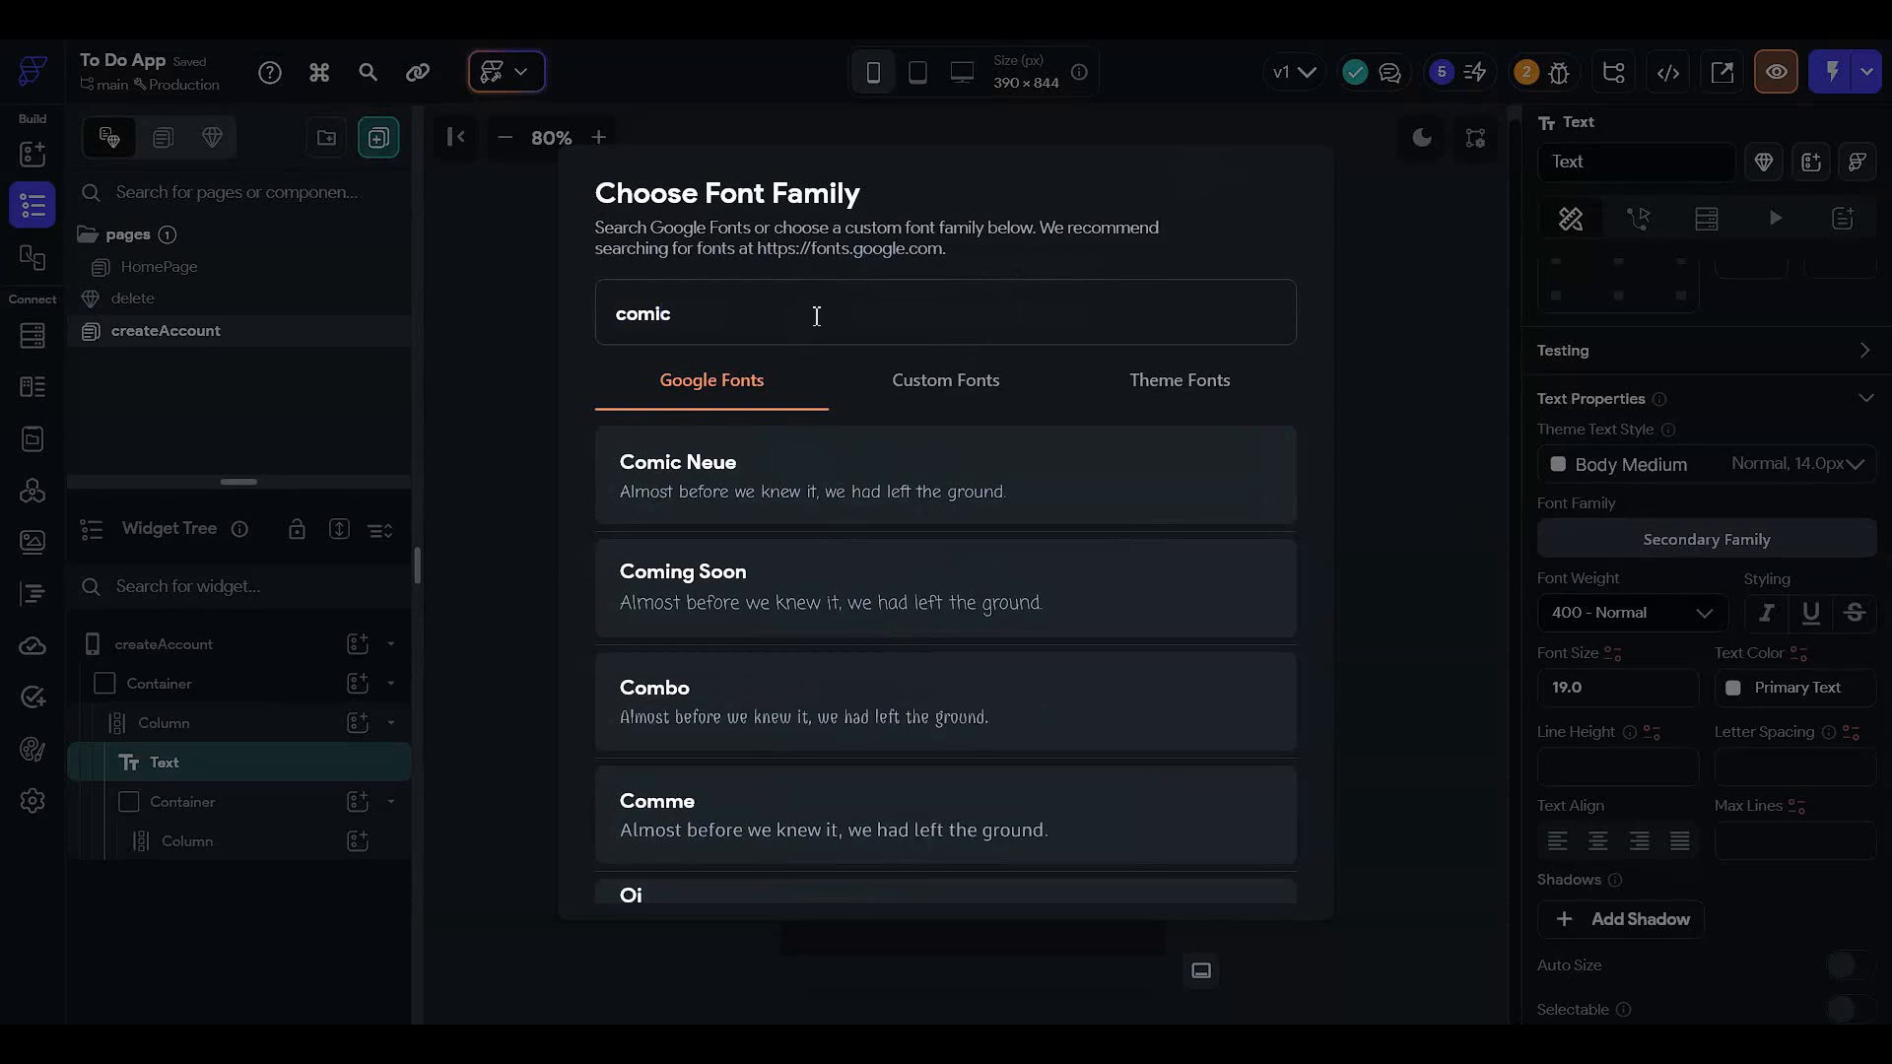
click(847, 500)
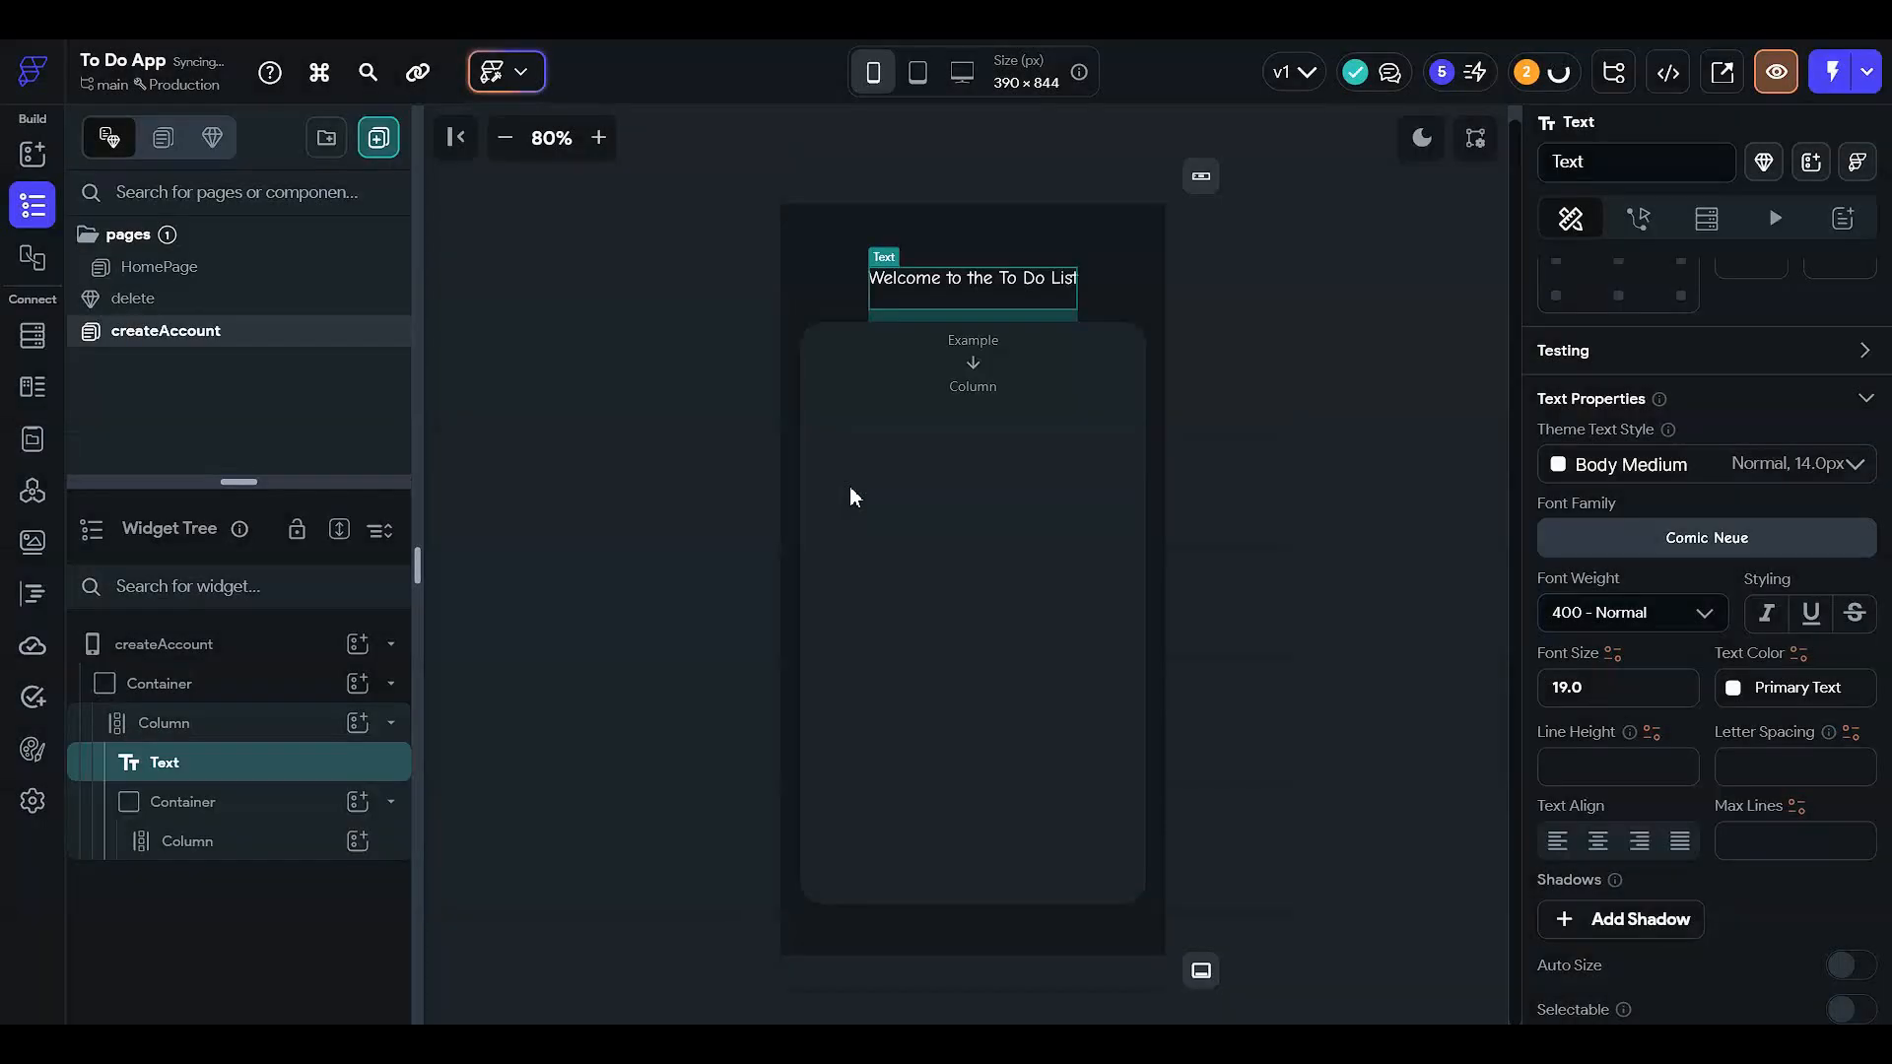
click(1269, 447)
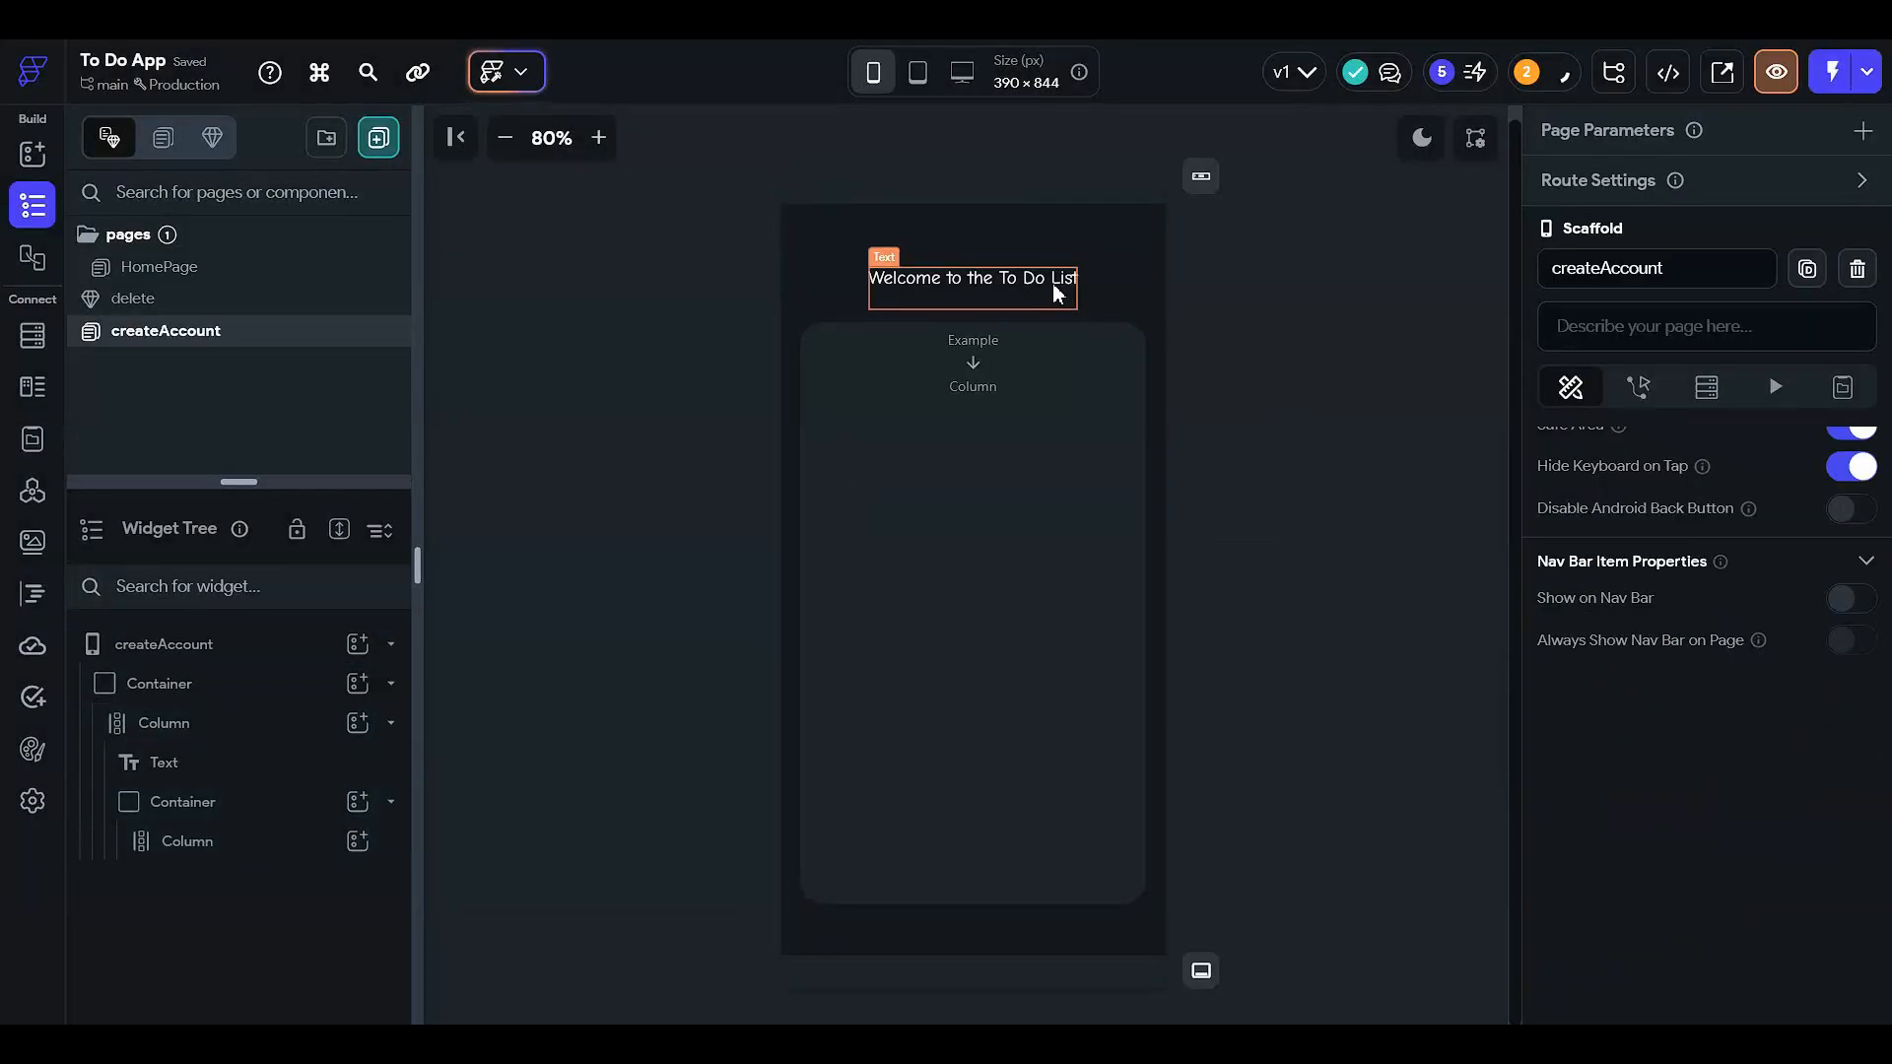
- Add a TextField inside the rounded container's inner Column
click(960, 451)
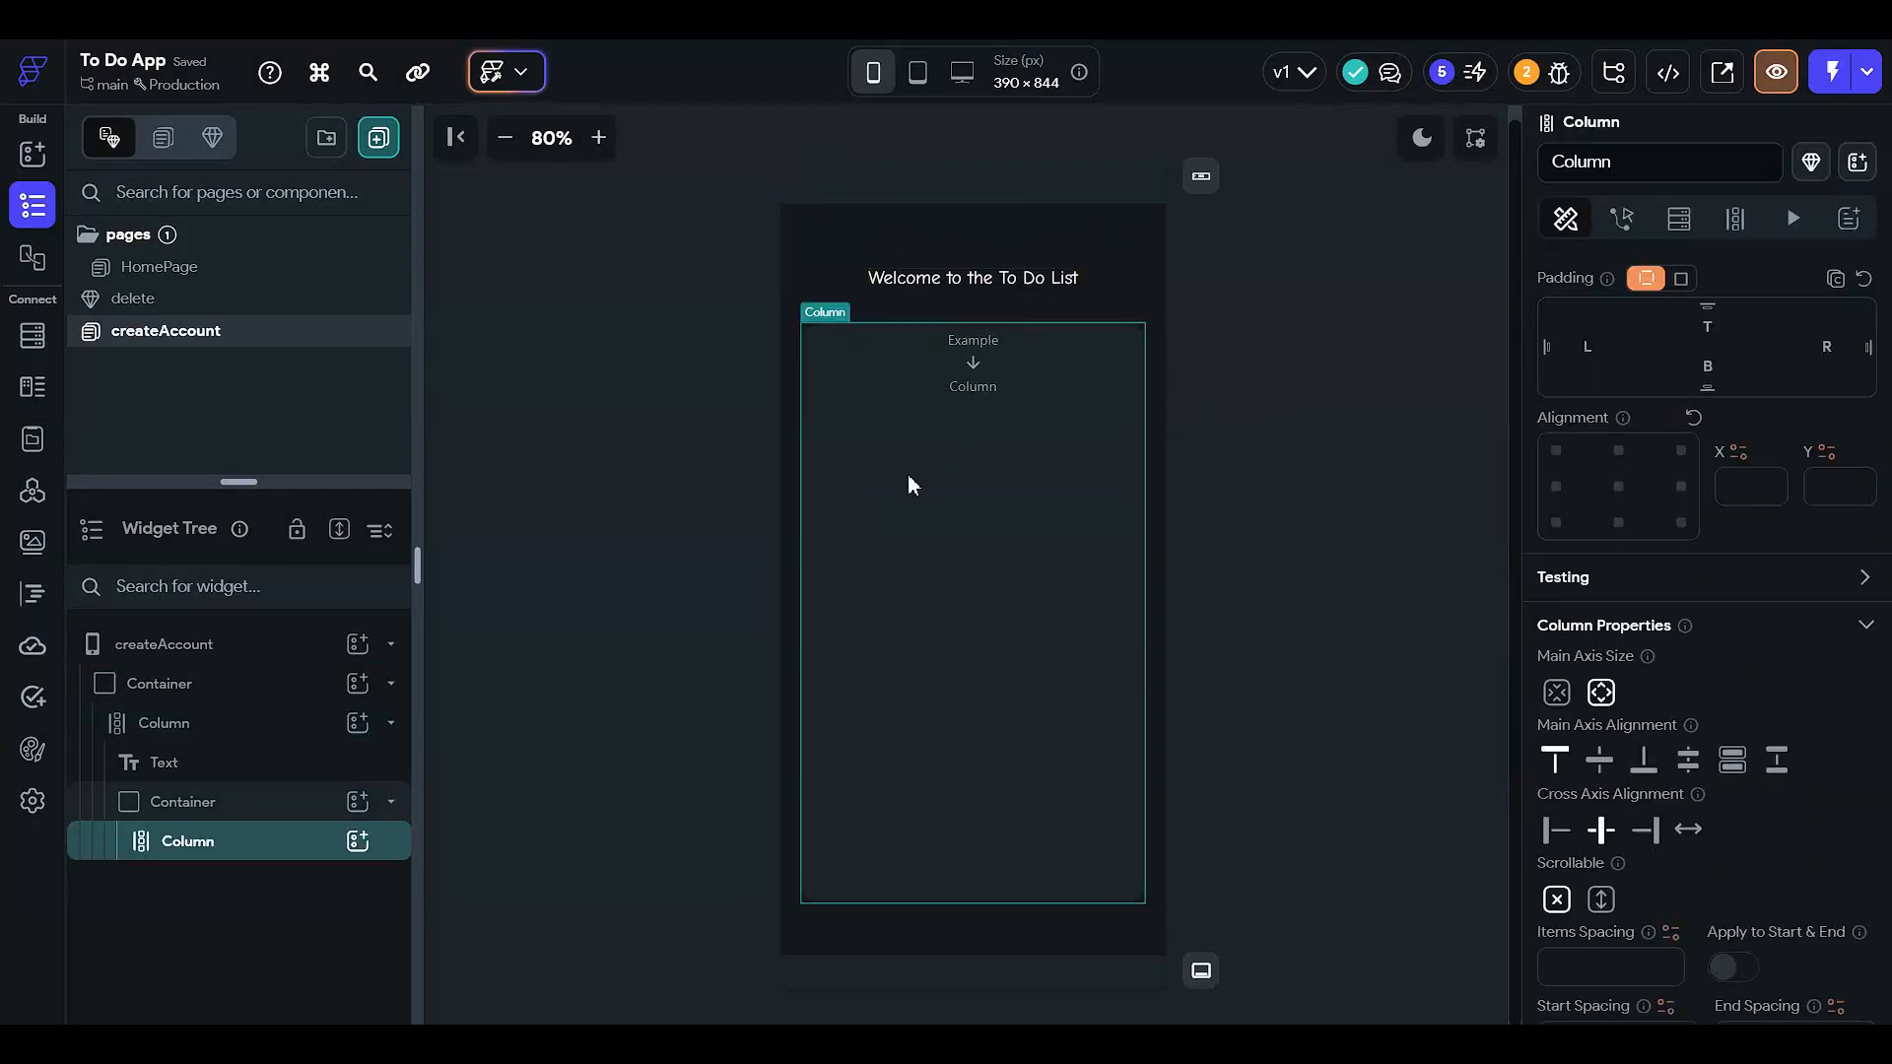
click(359, 843)
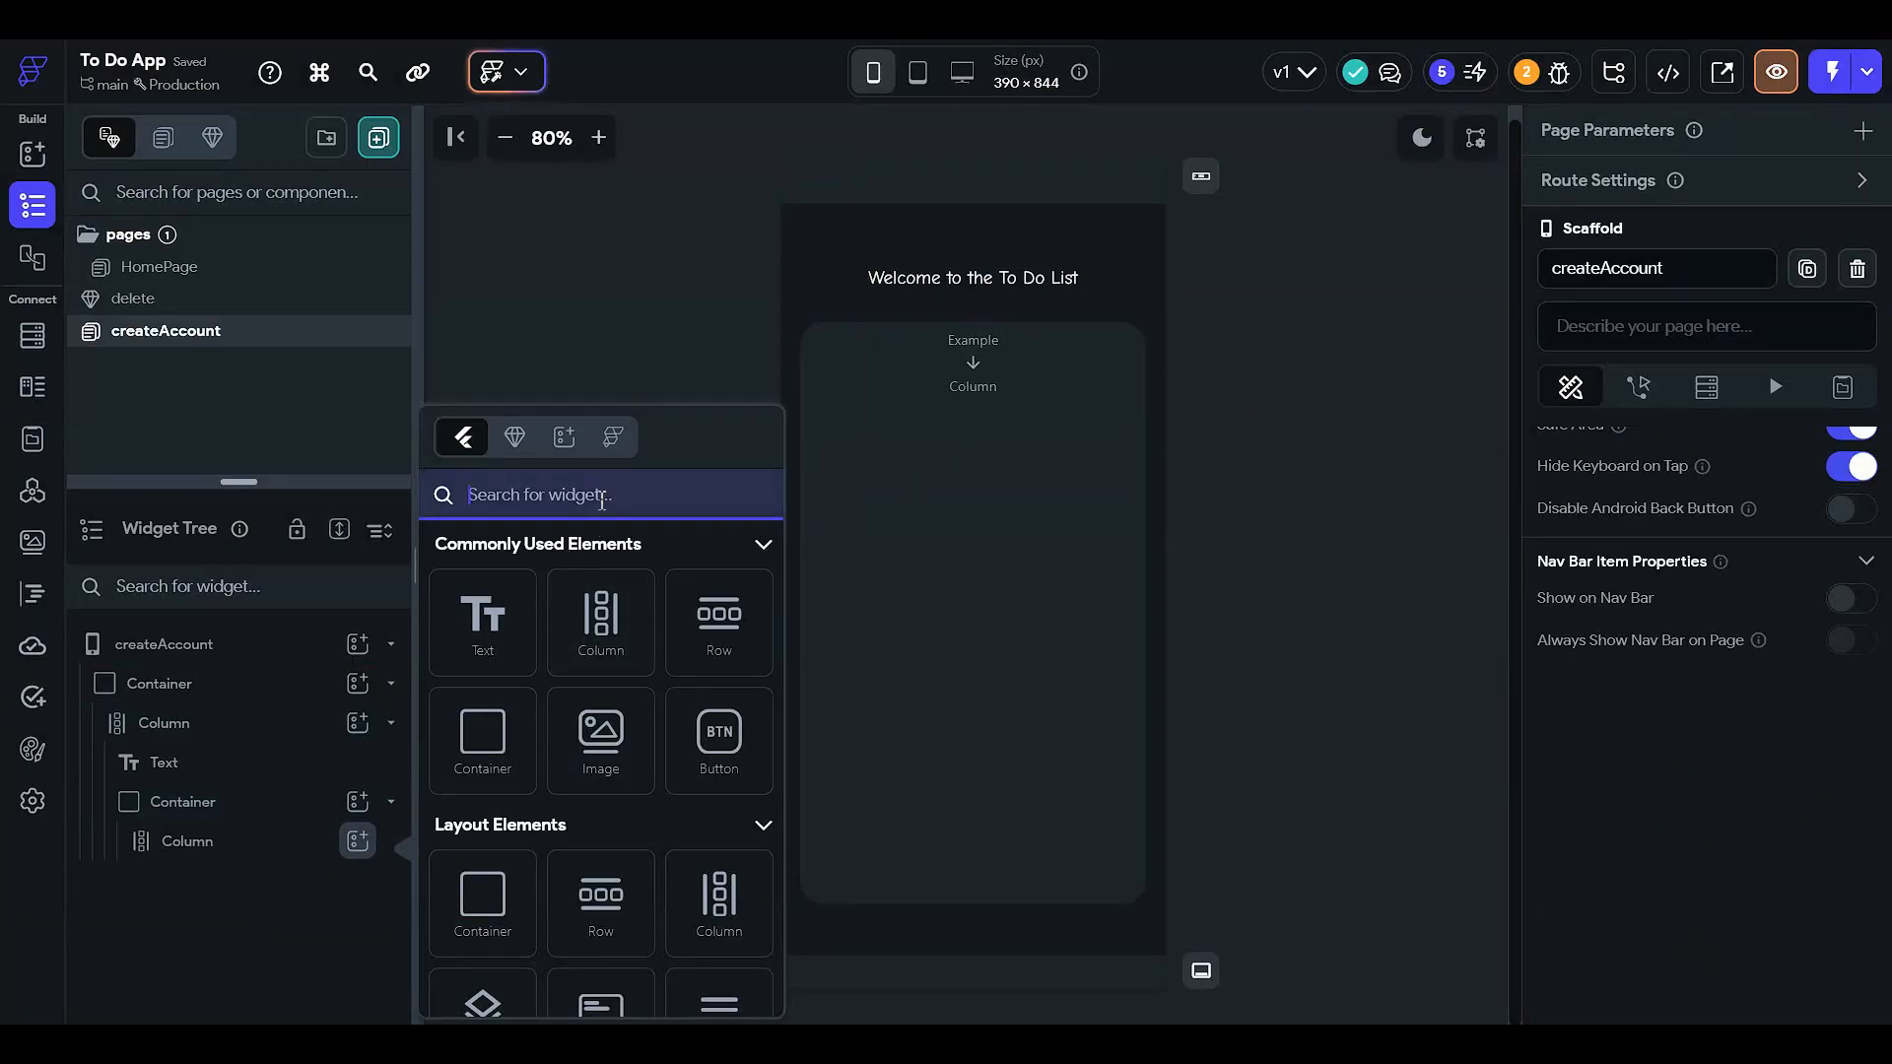
text(textfile)
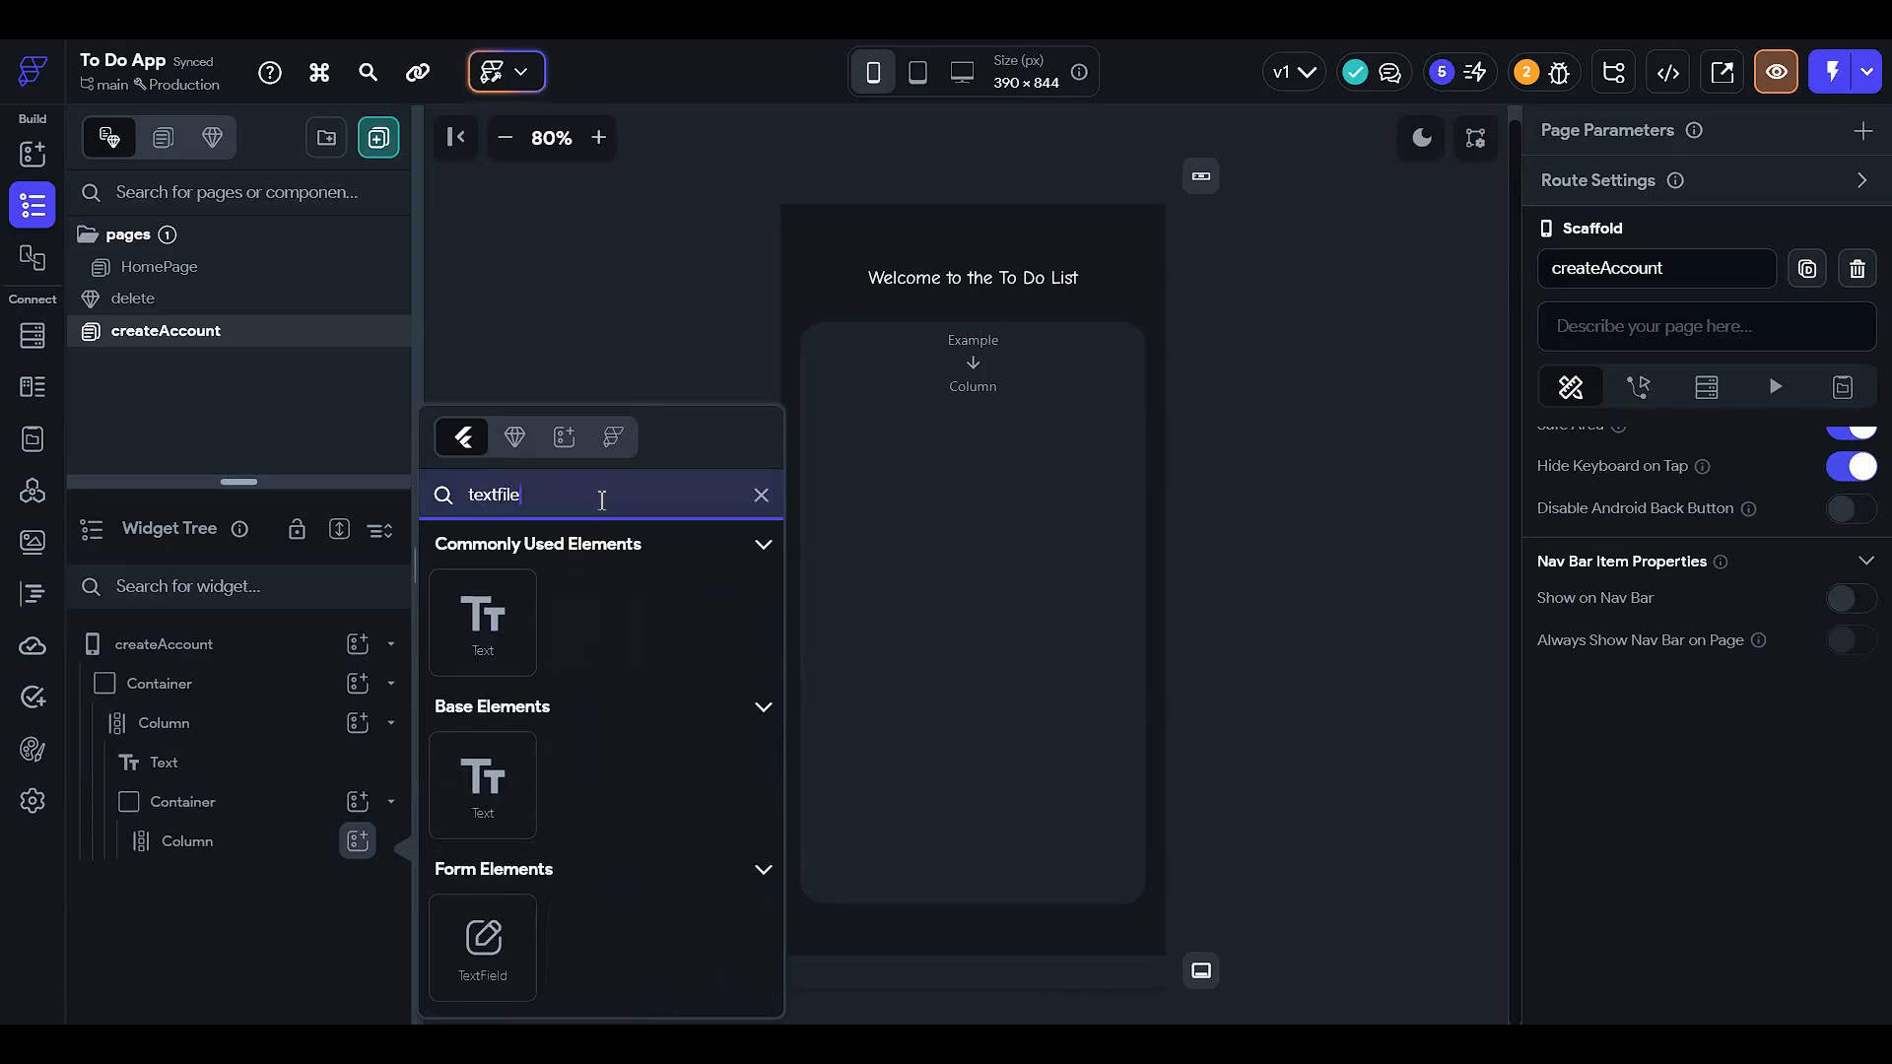
click(488, 951)
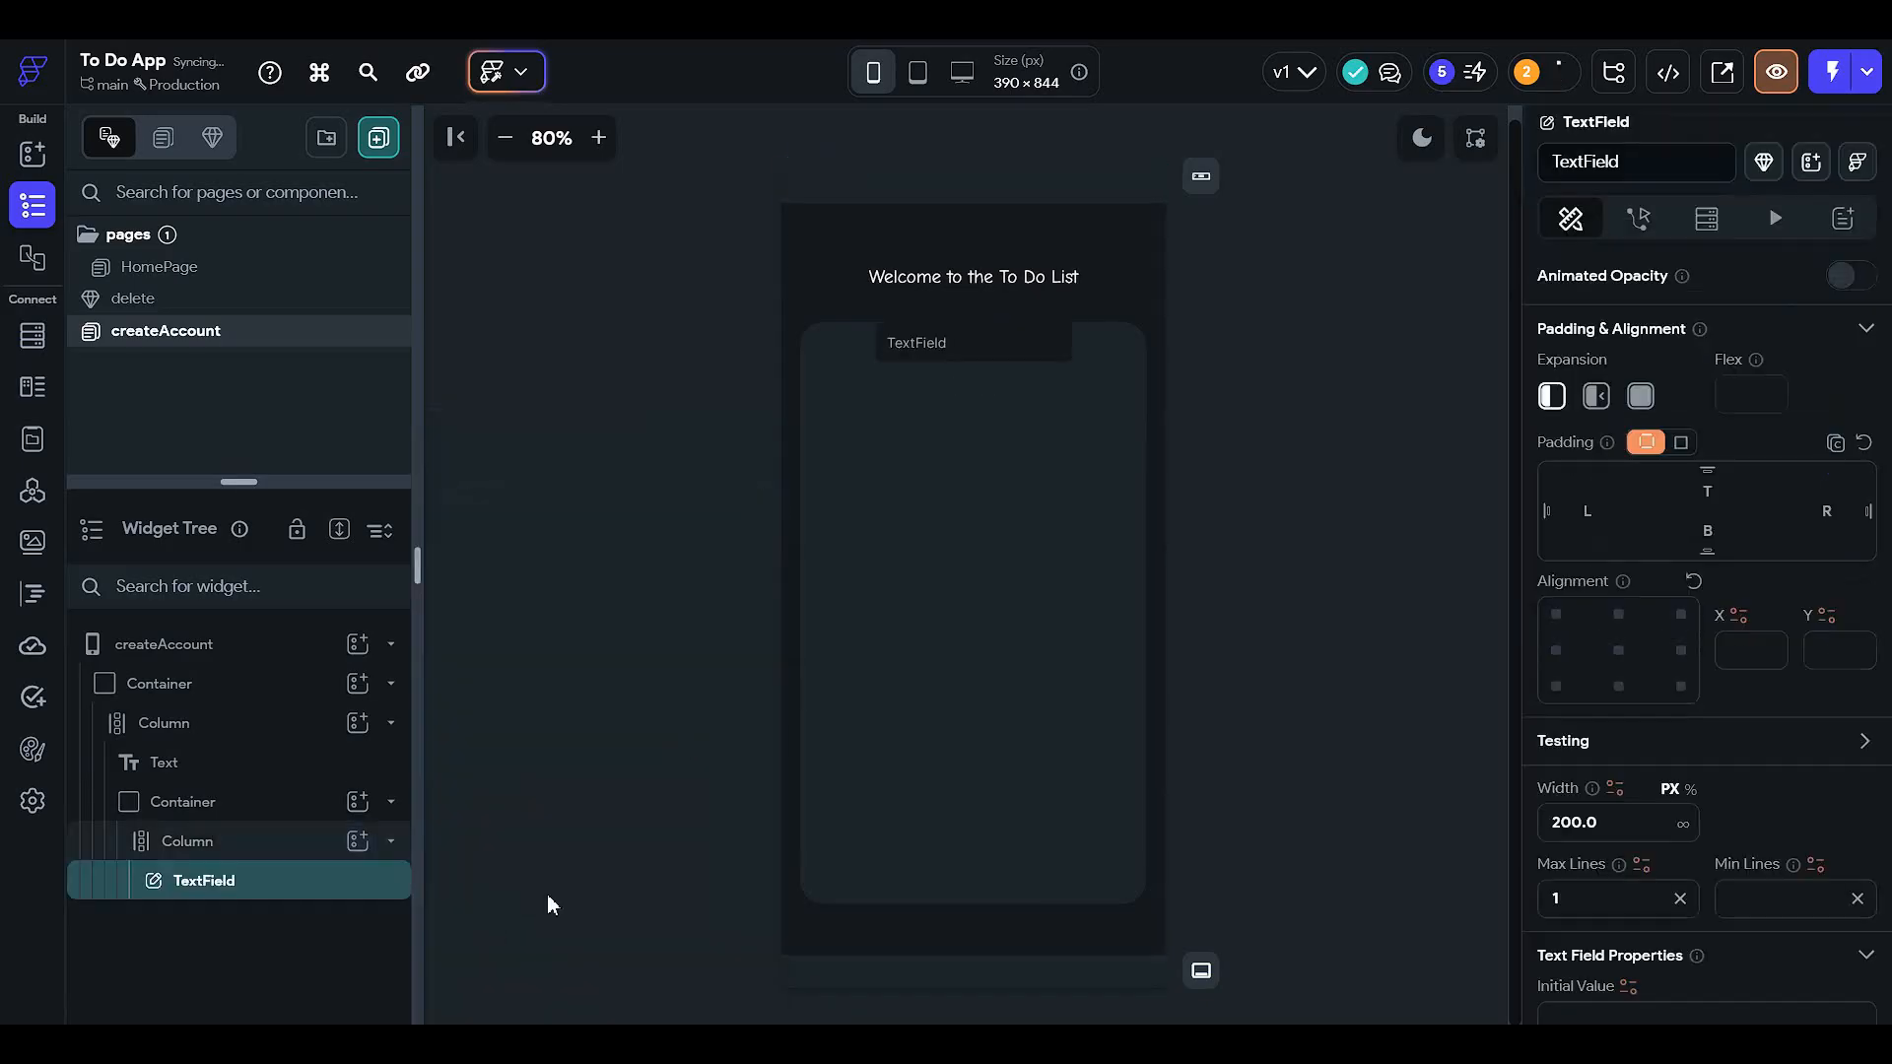
- Copy the new text field widget and reselect its parent Column
right_click(334, 881)
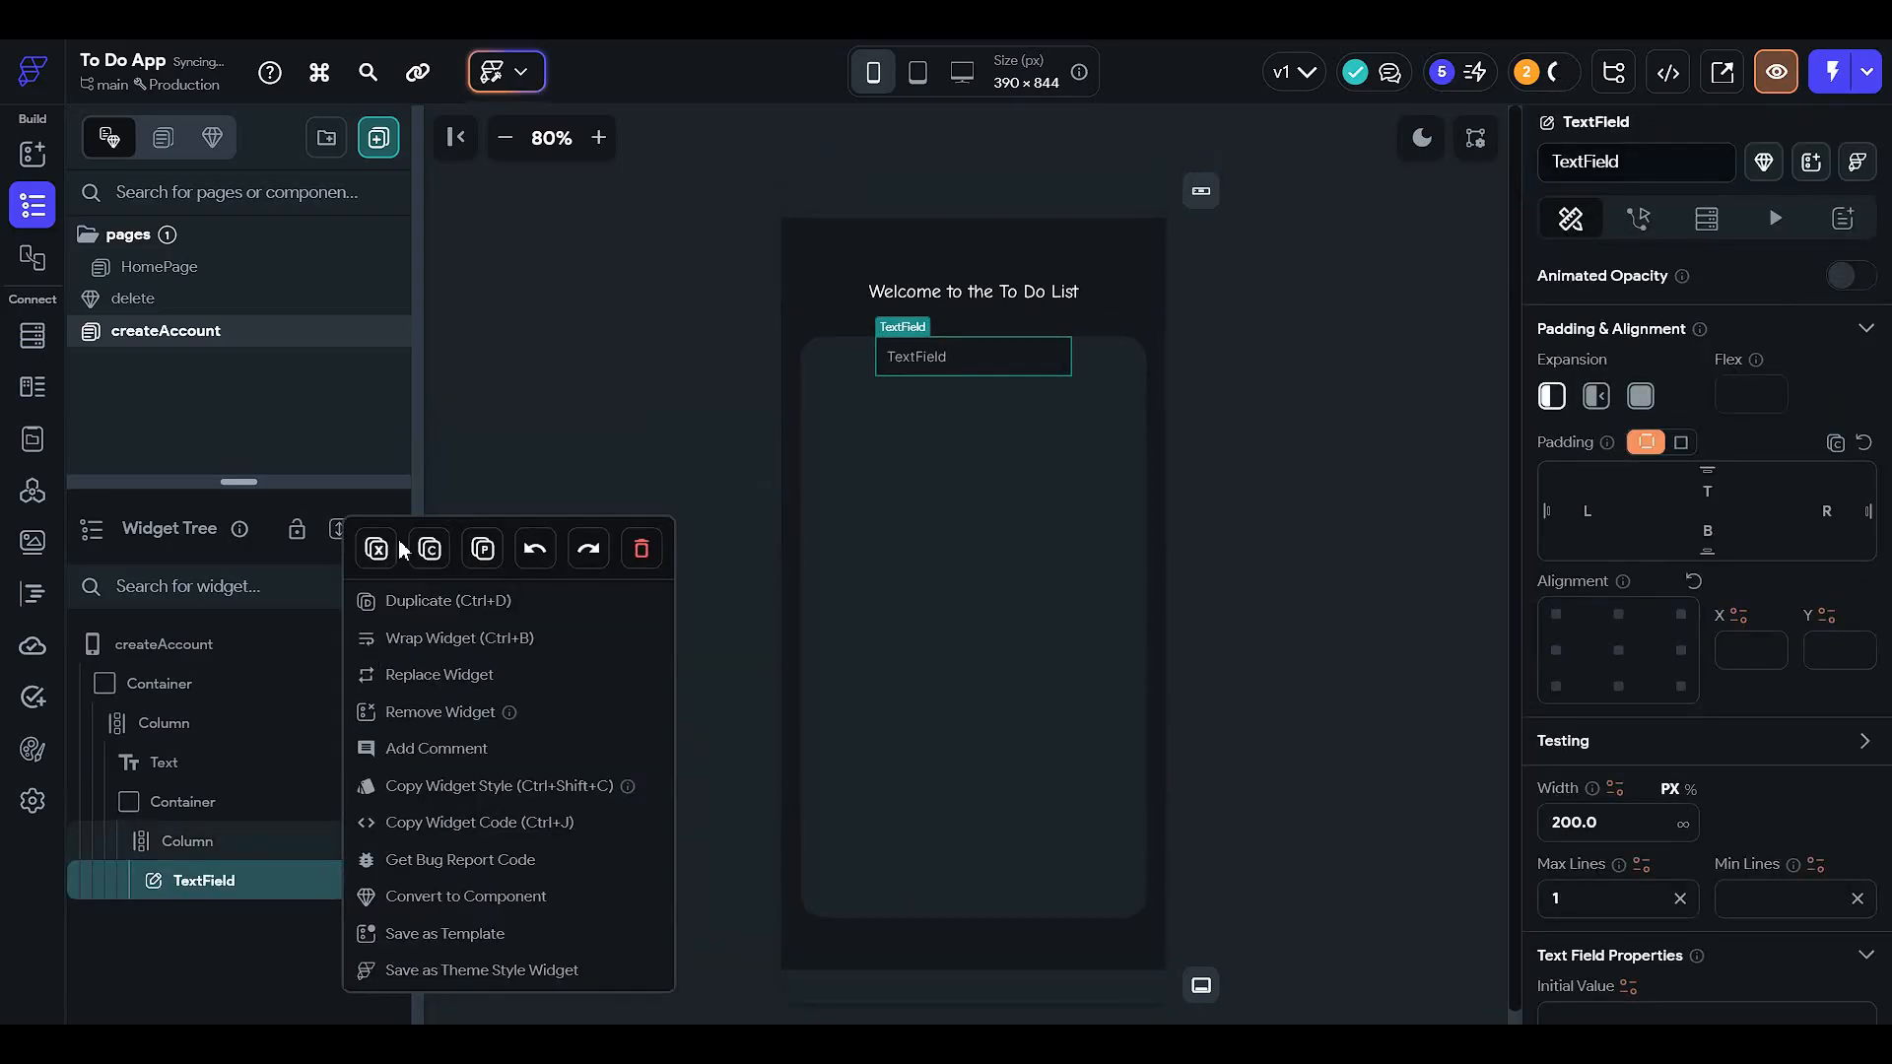
click(449, 601)
click(1059, 677)
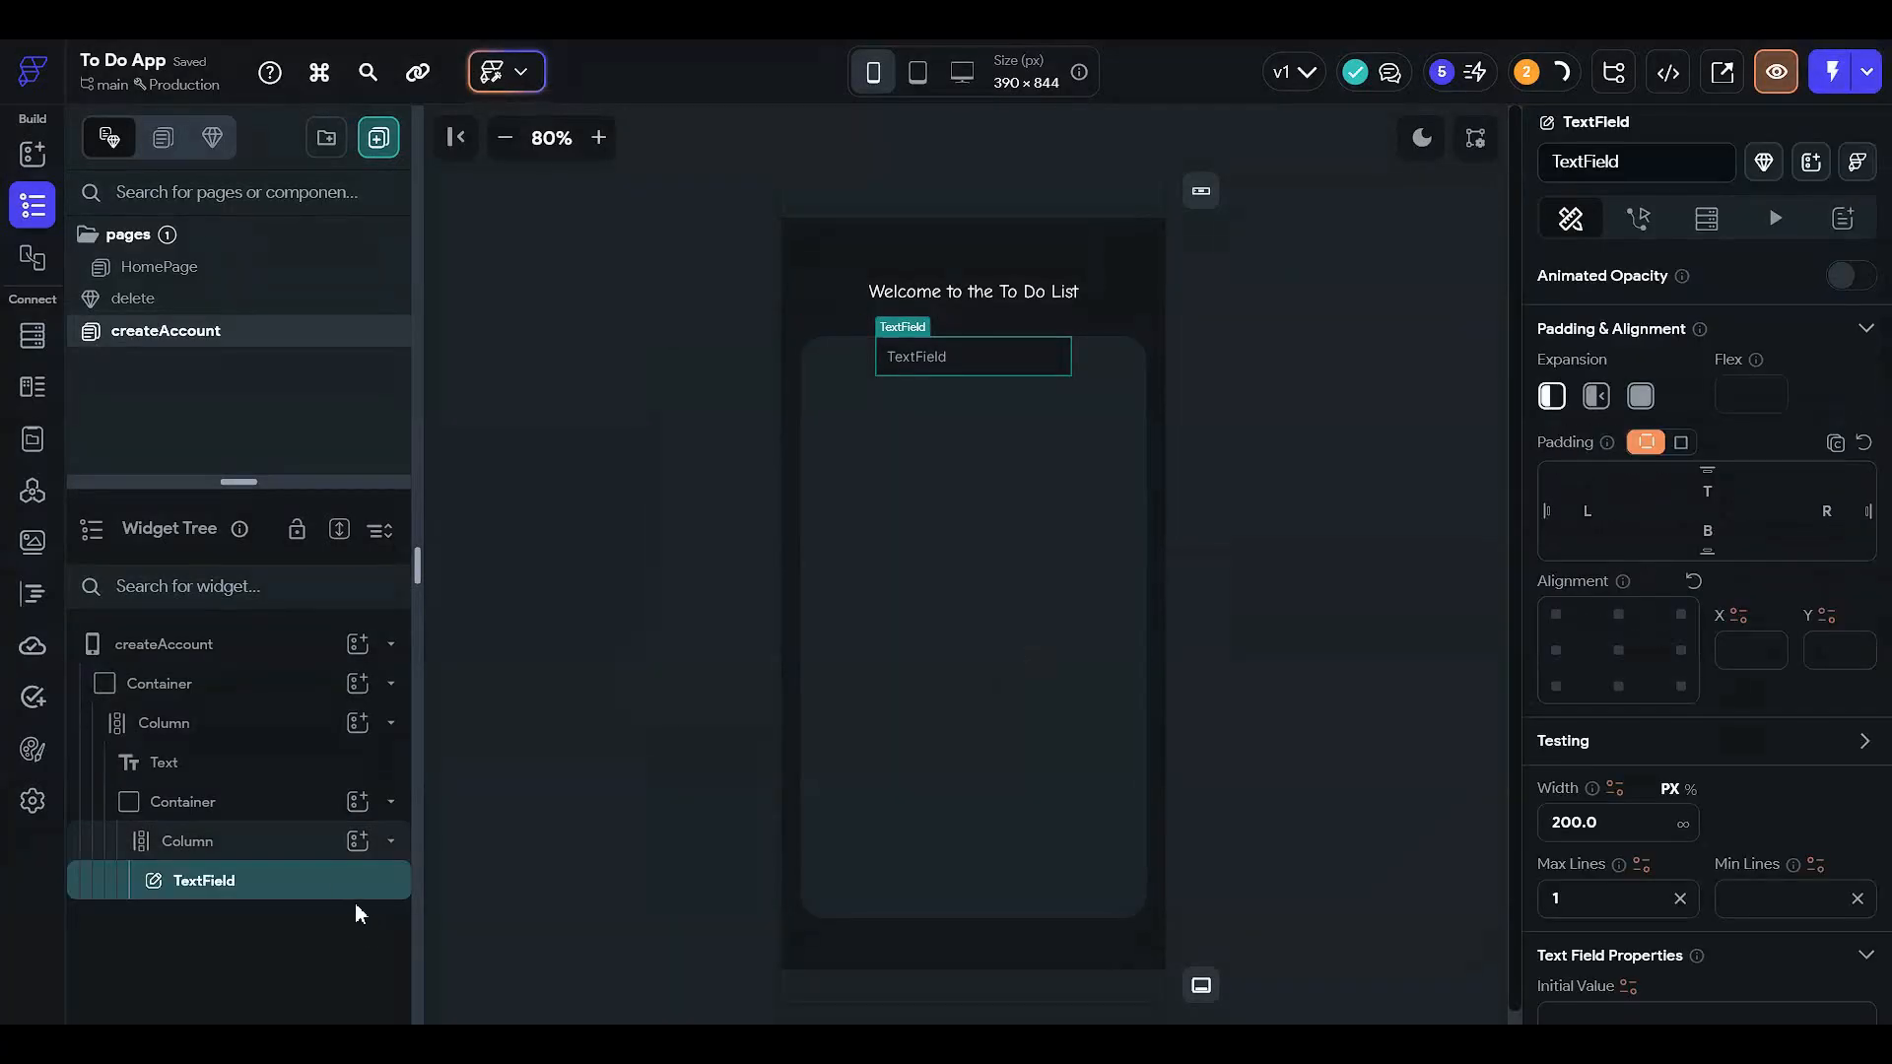
key(ctrl+c)
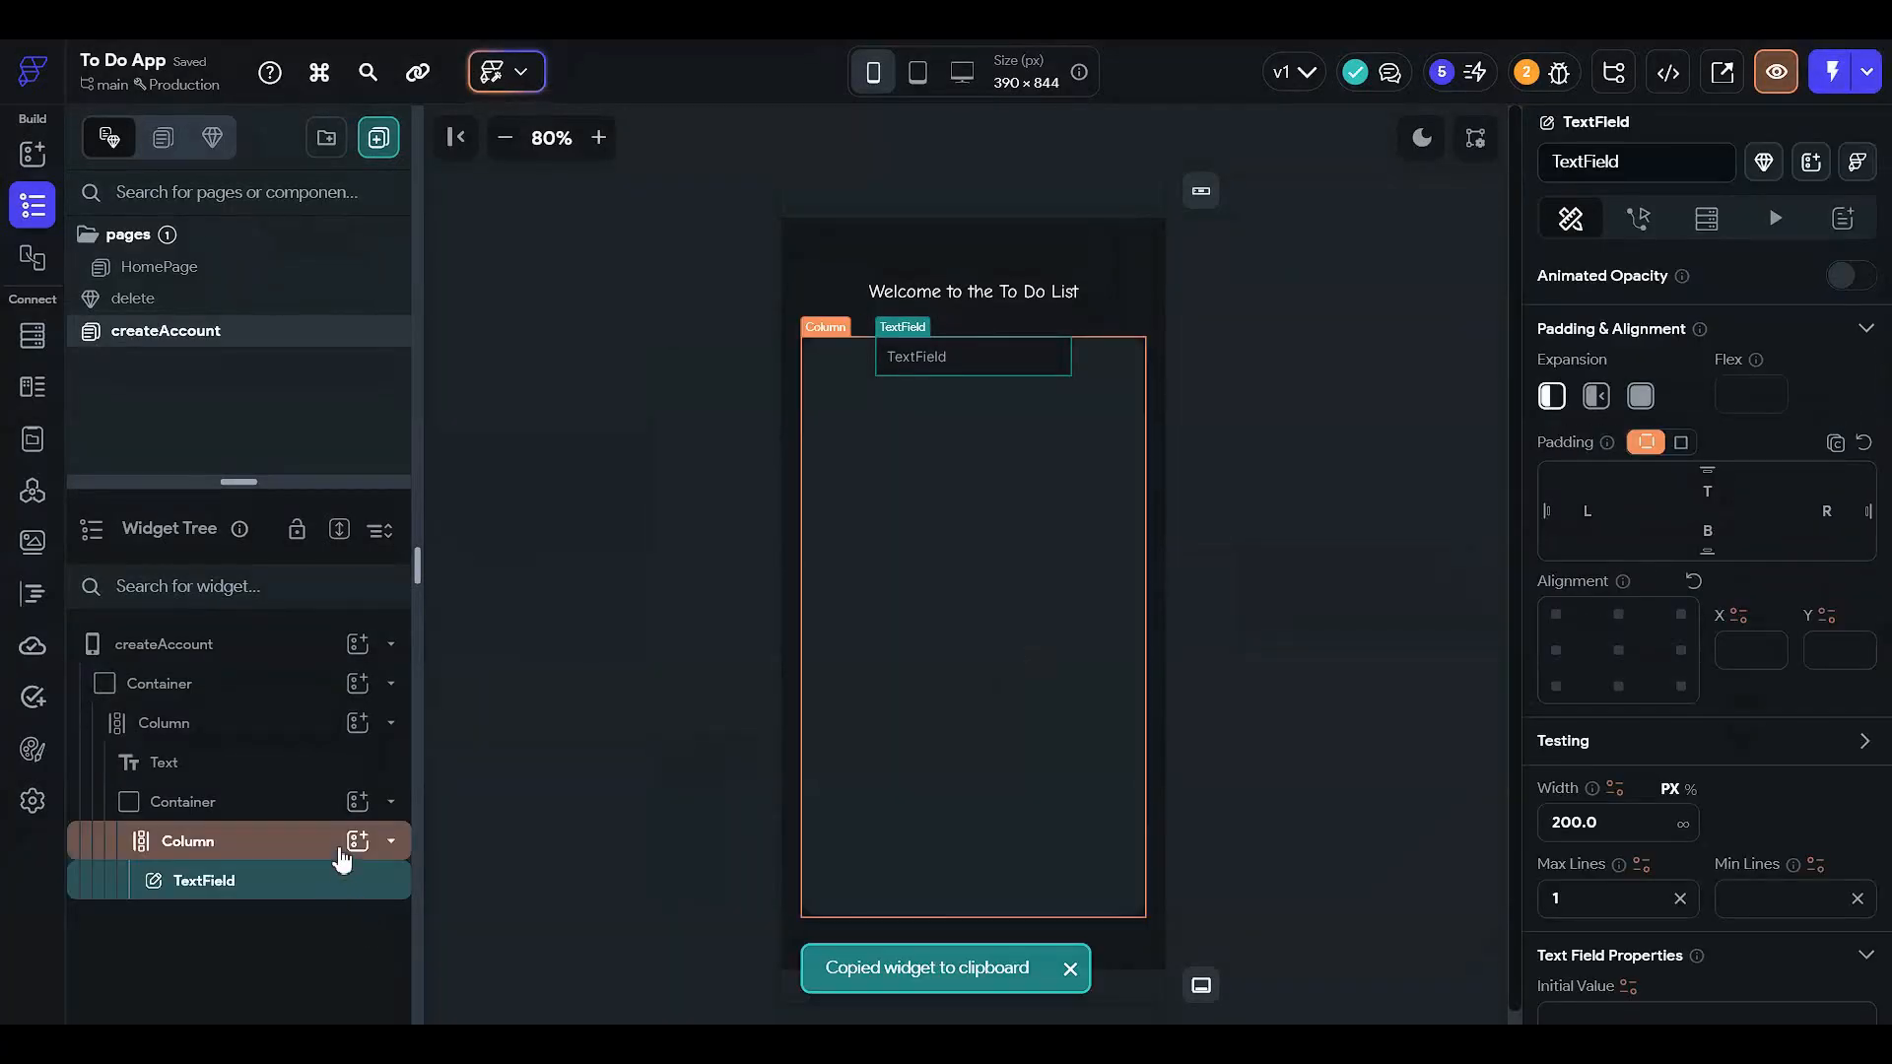
click(338, 841)
click(356, 841)
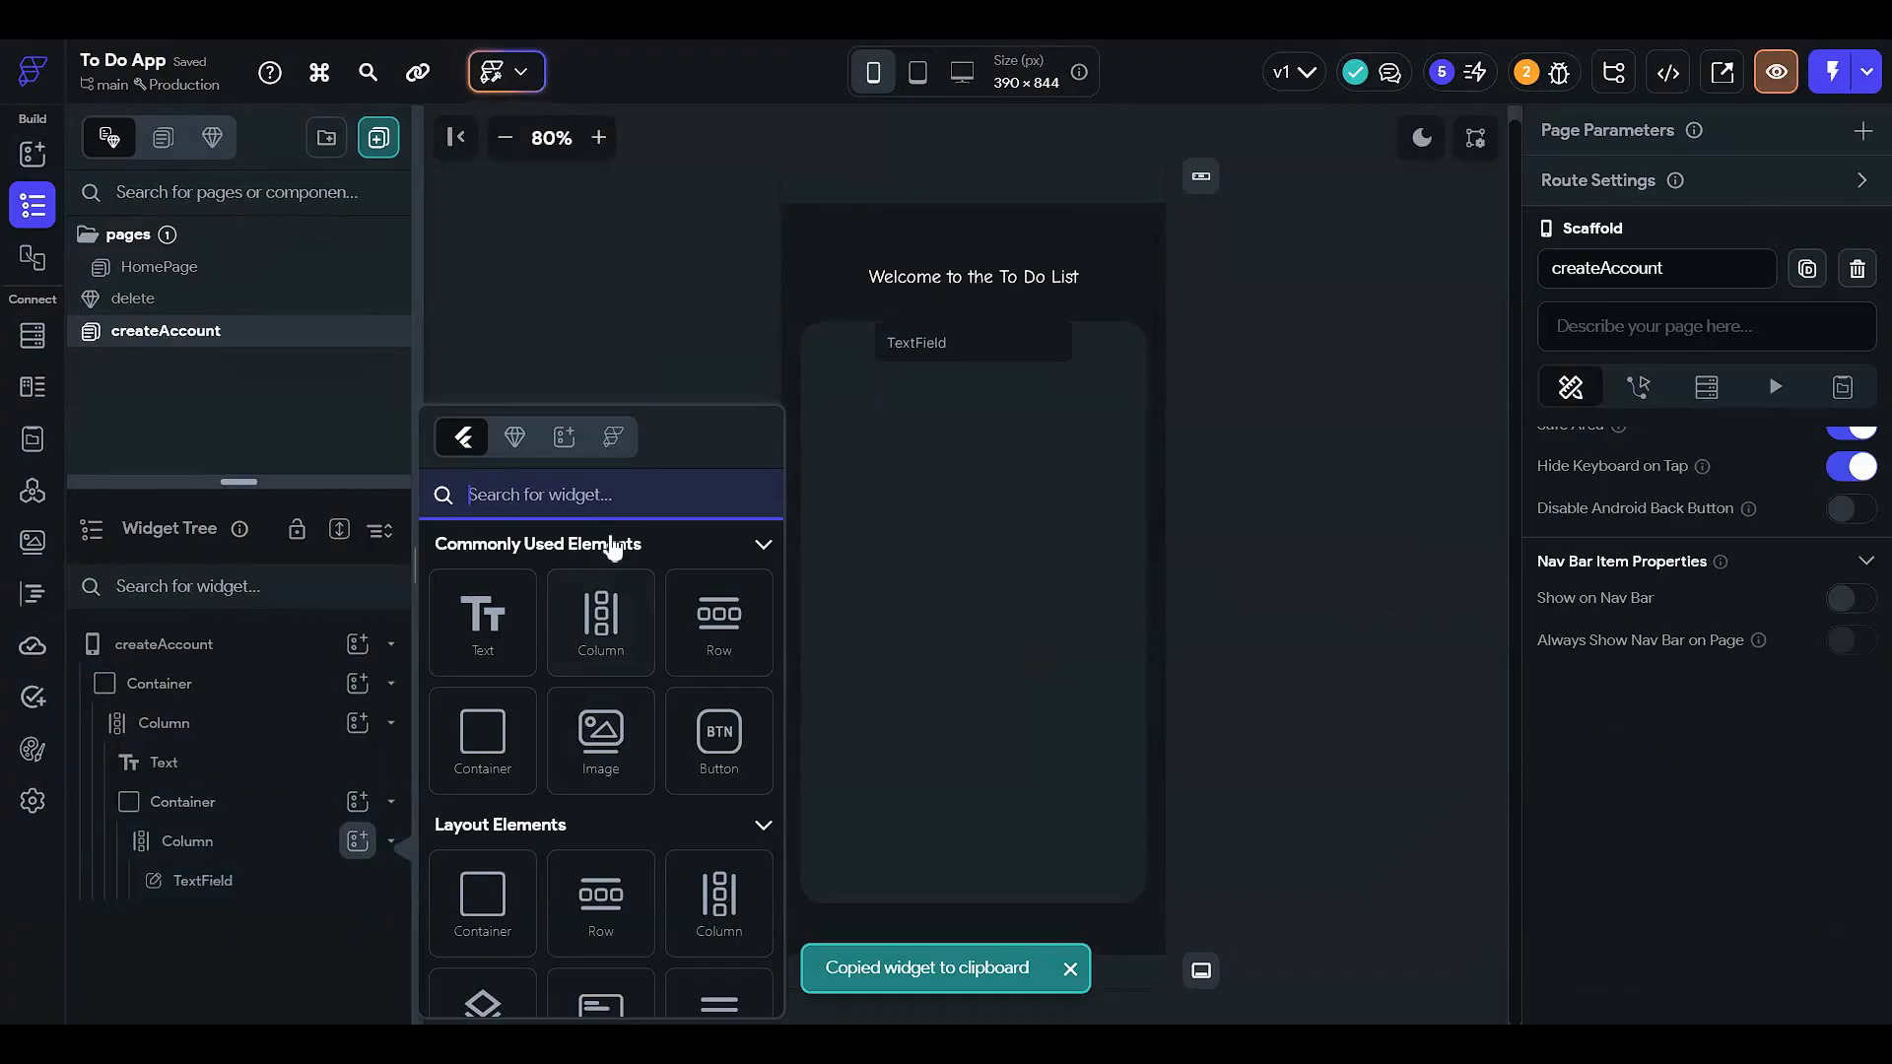
- Add a second TextField and centre the Column's children vertically
text(text)
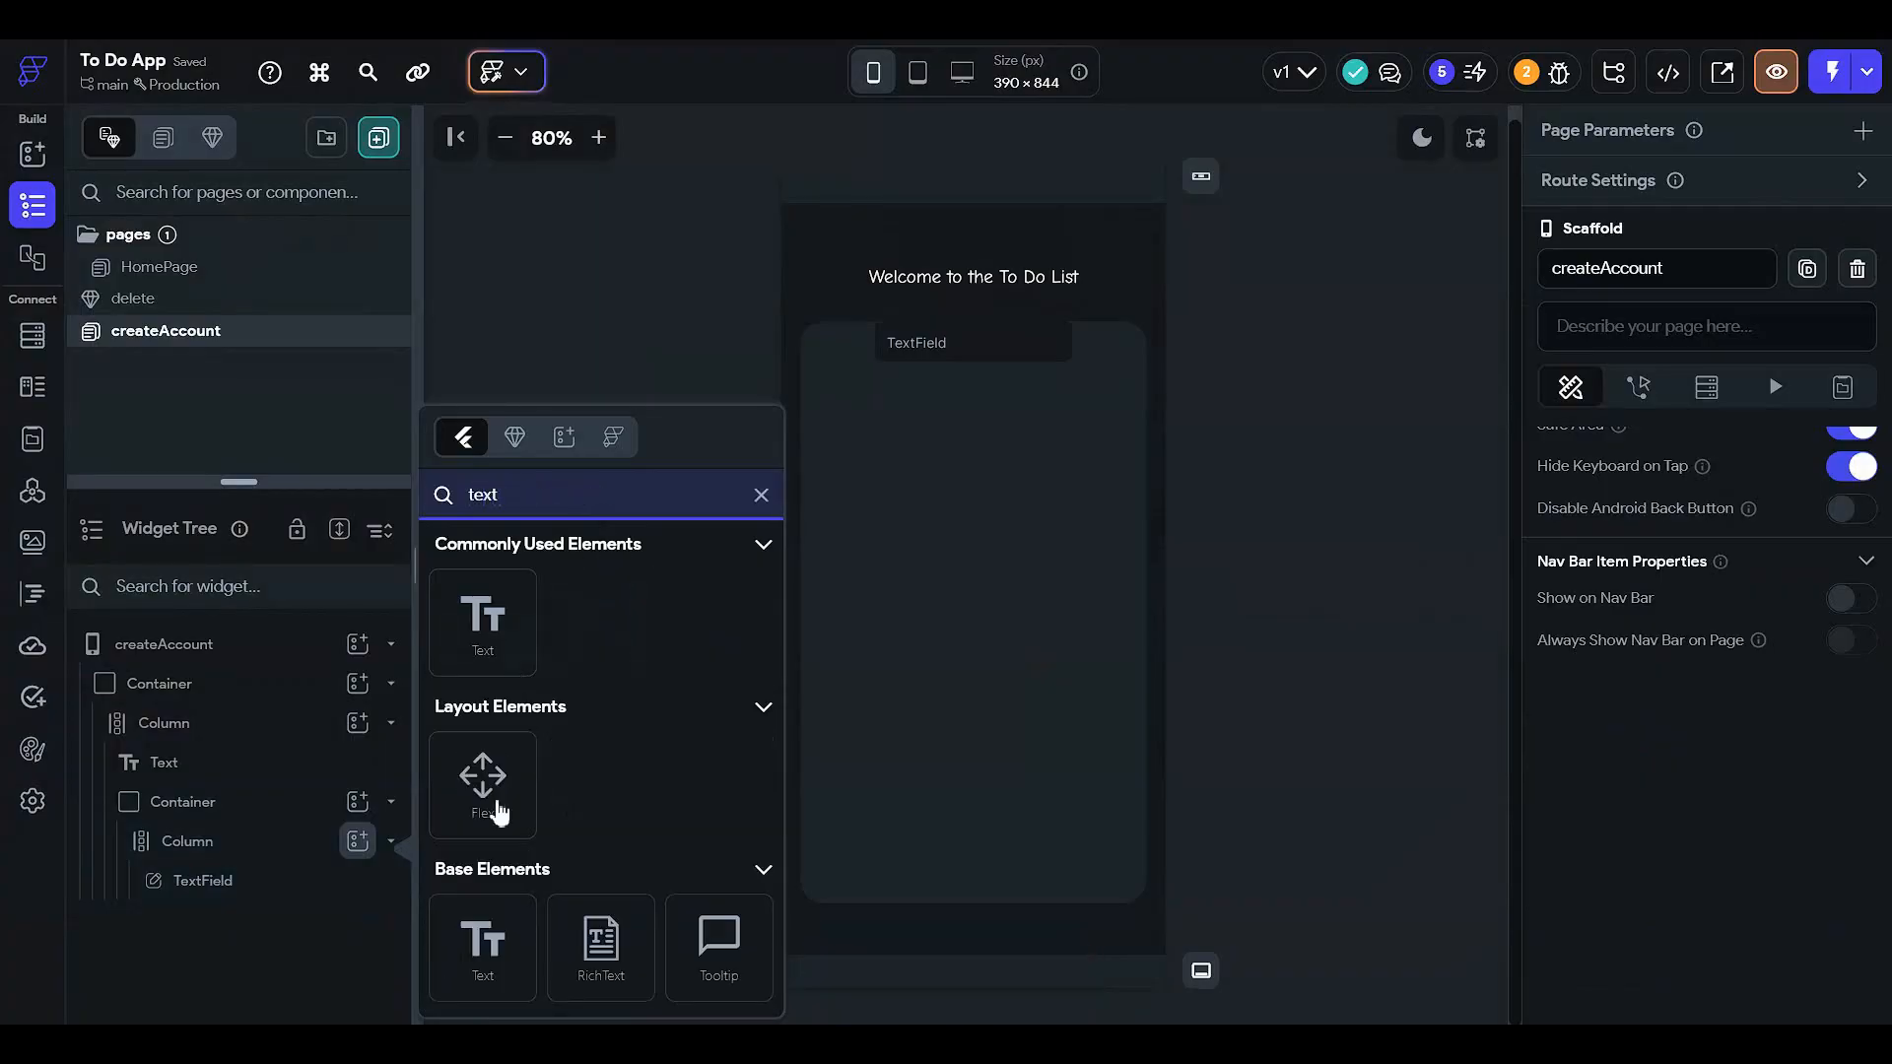
text(fil)
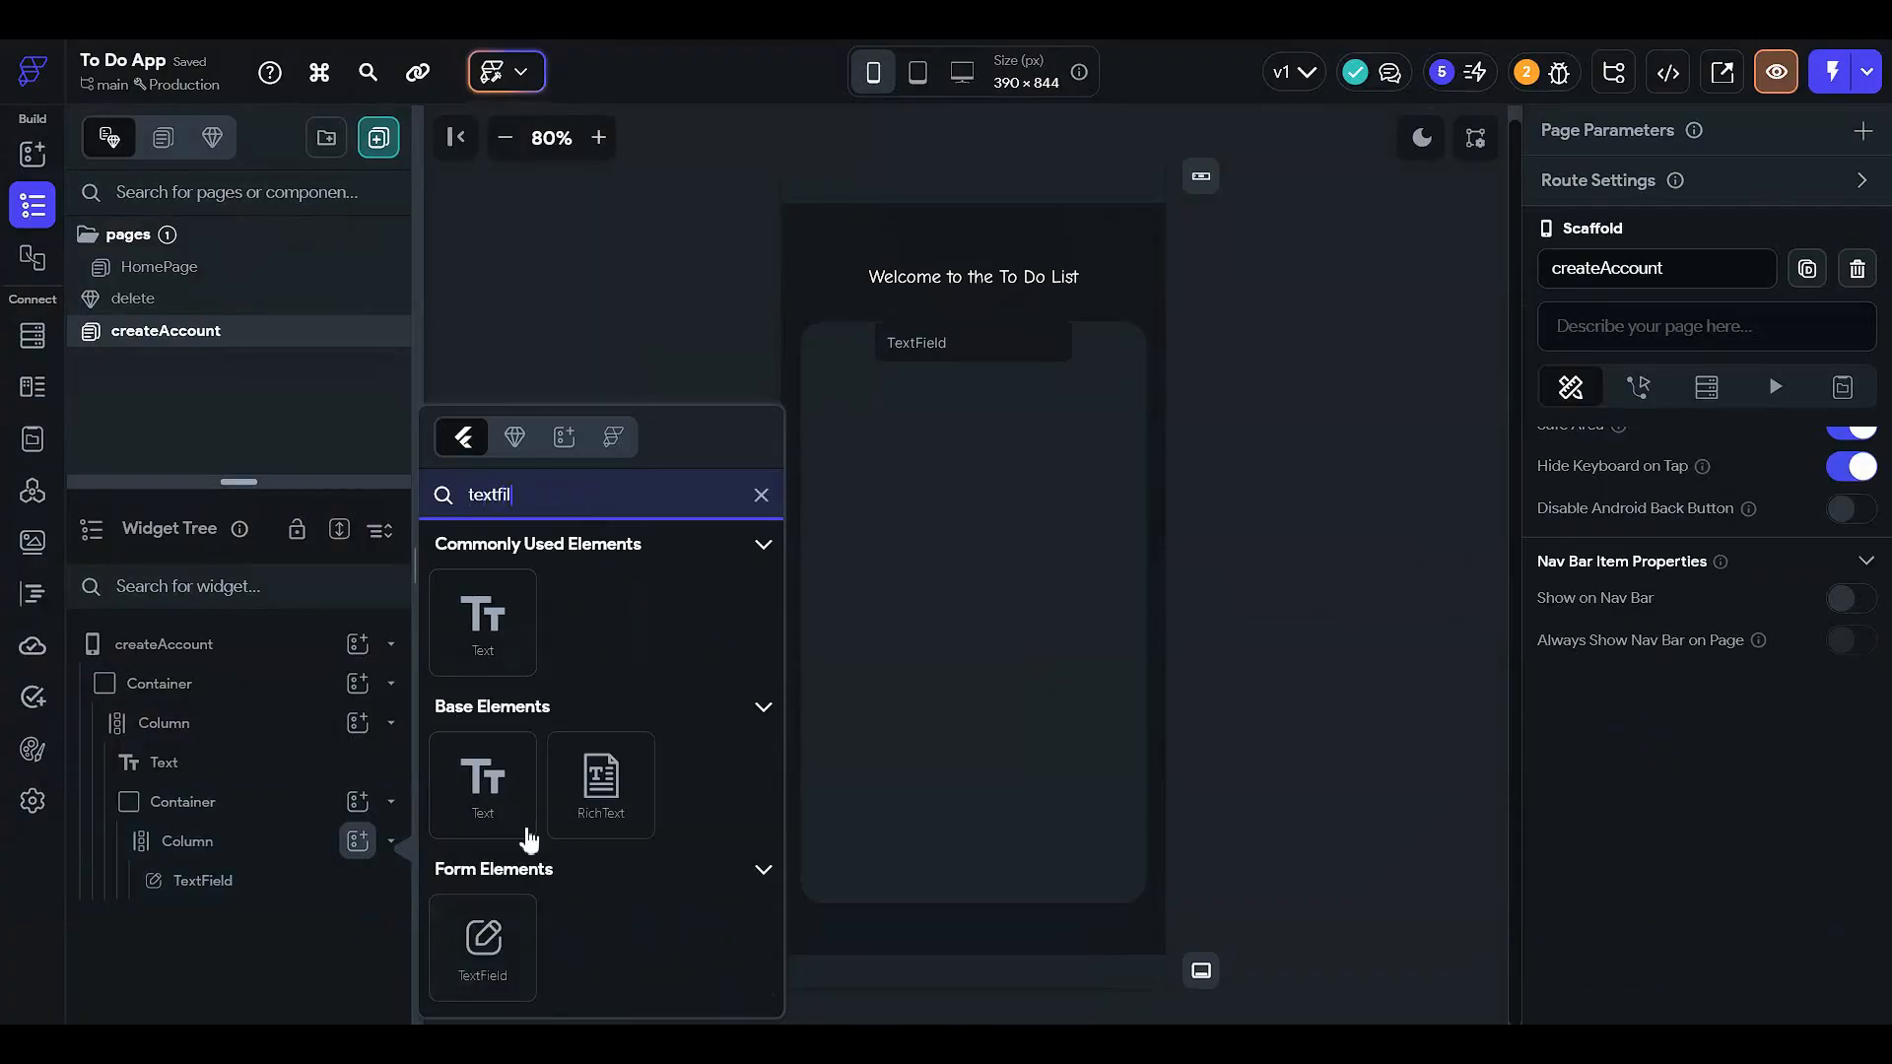
click(486, 938)
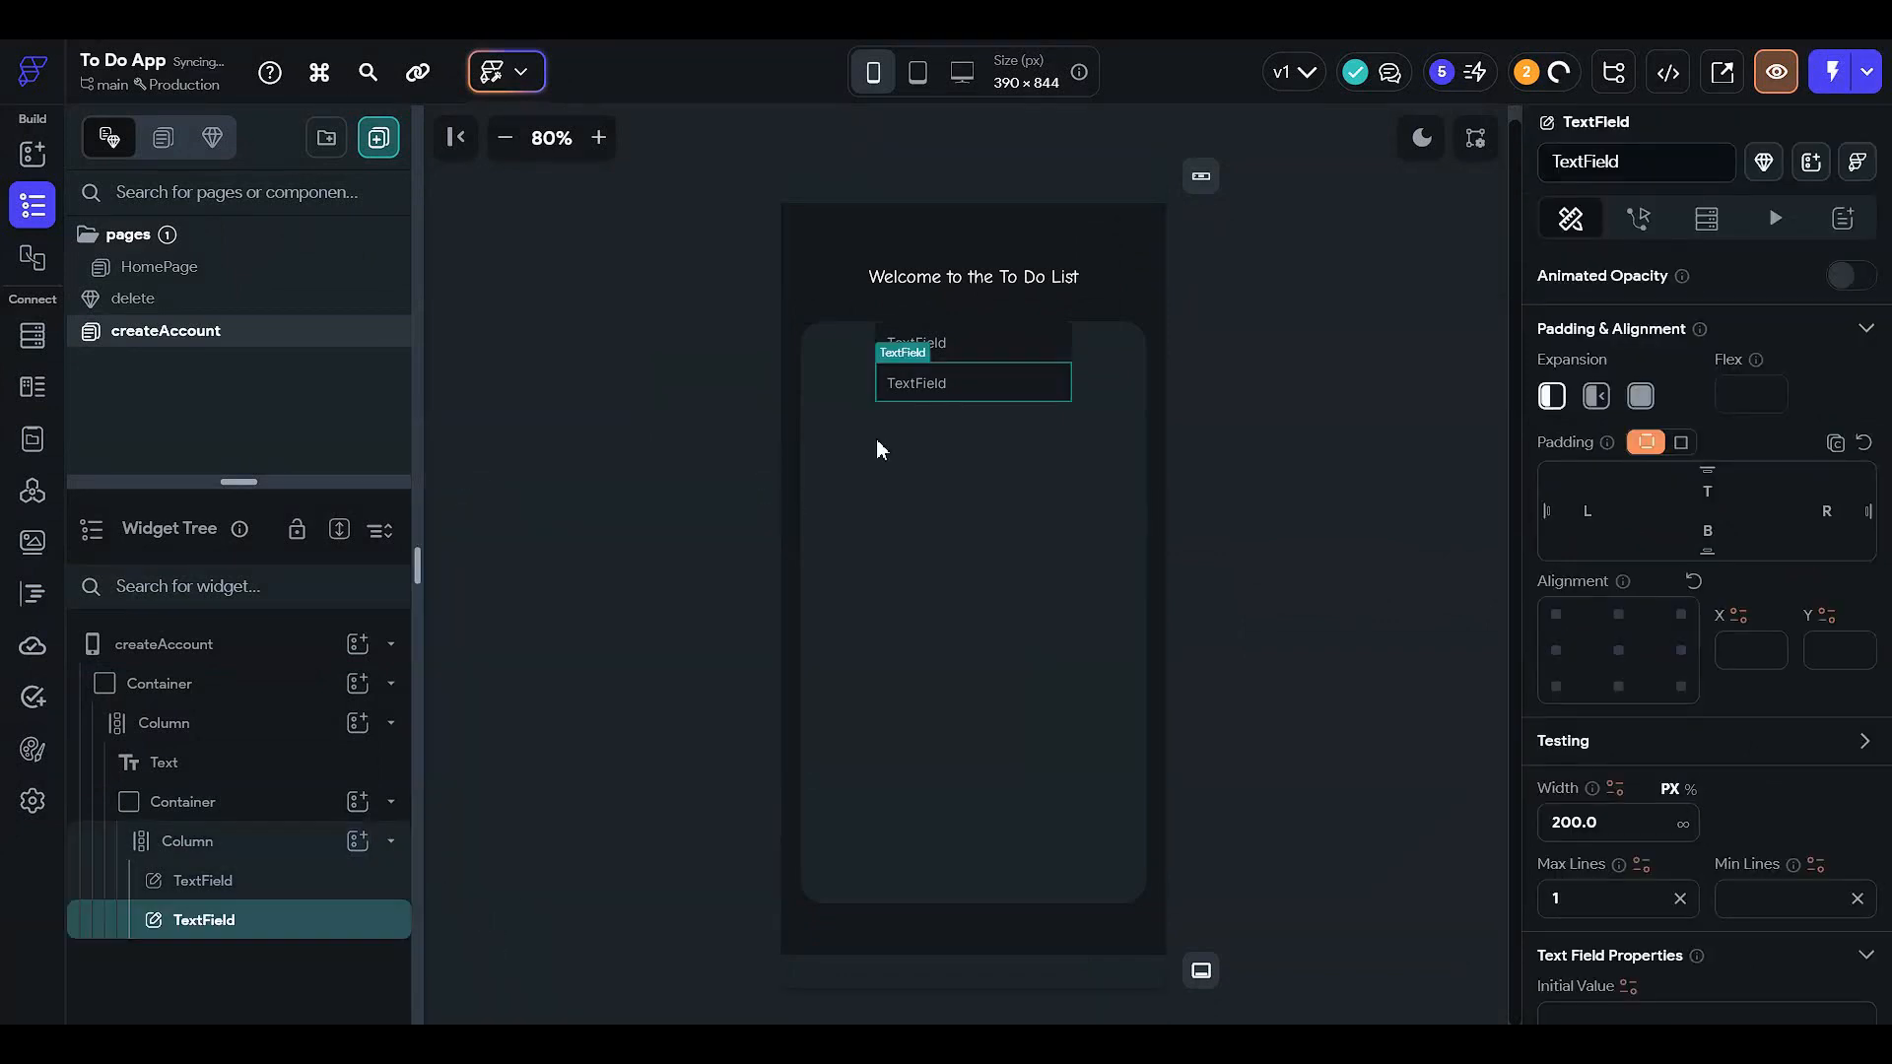
click(956, 522)
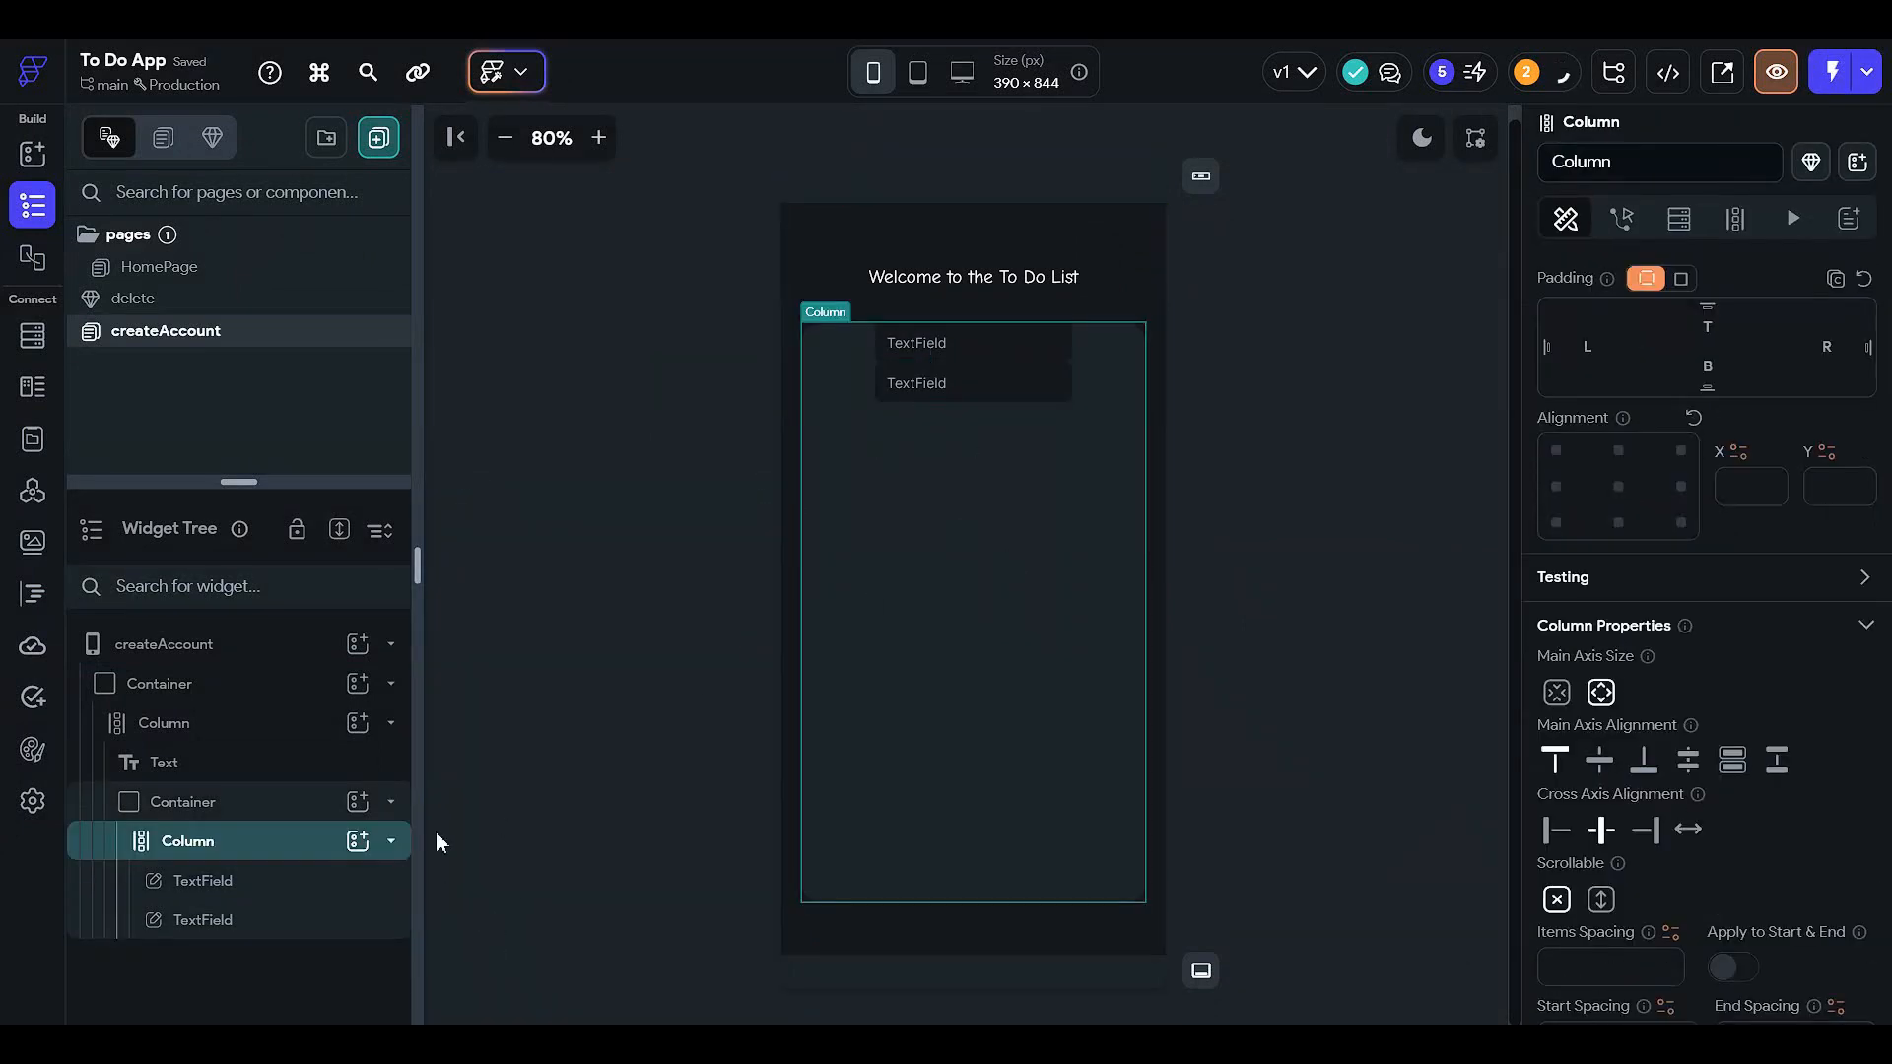
click(1599, 760)
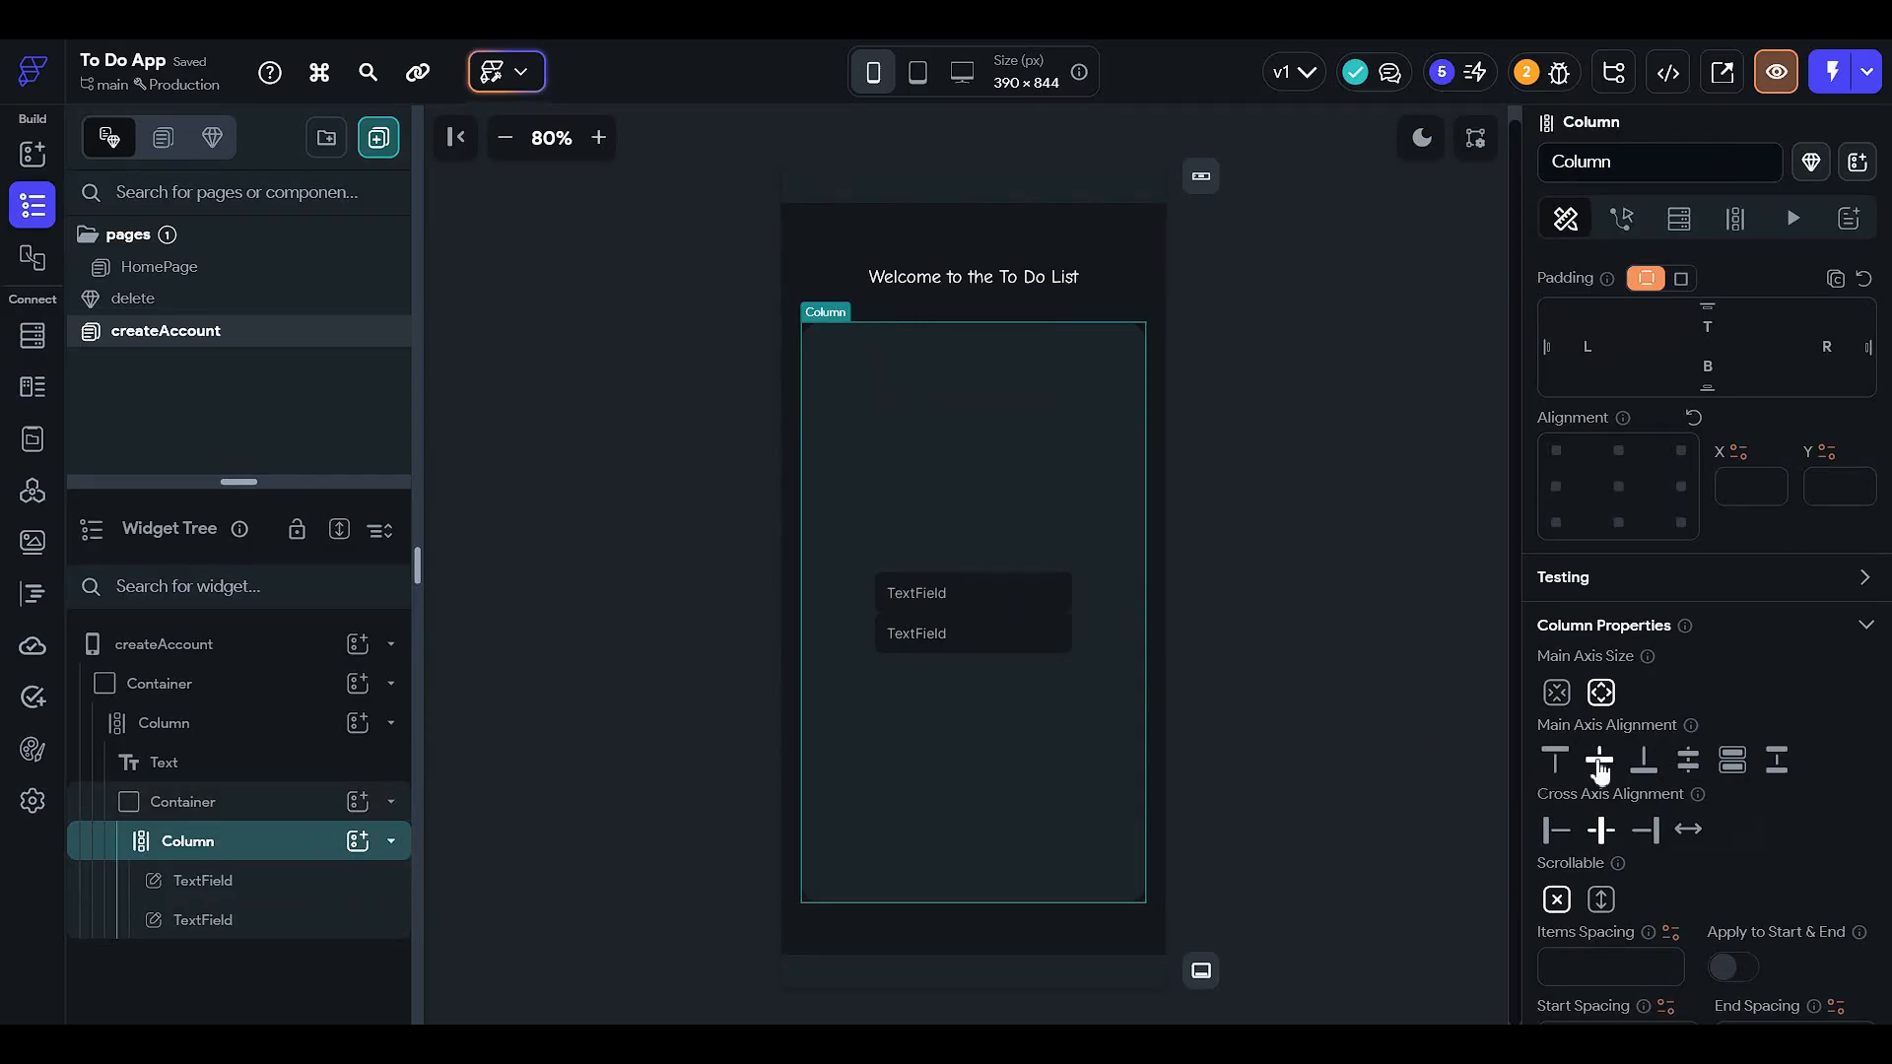
- Make the first text field 70% wide
click(985, 615)
scroll(1639, 420, up, 3)
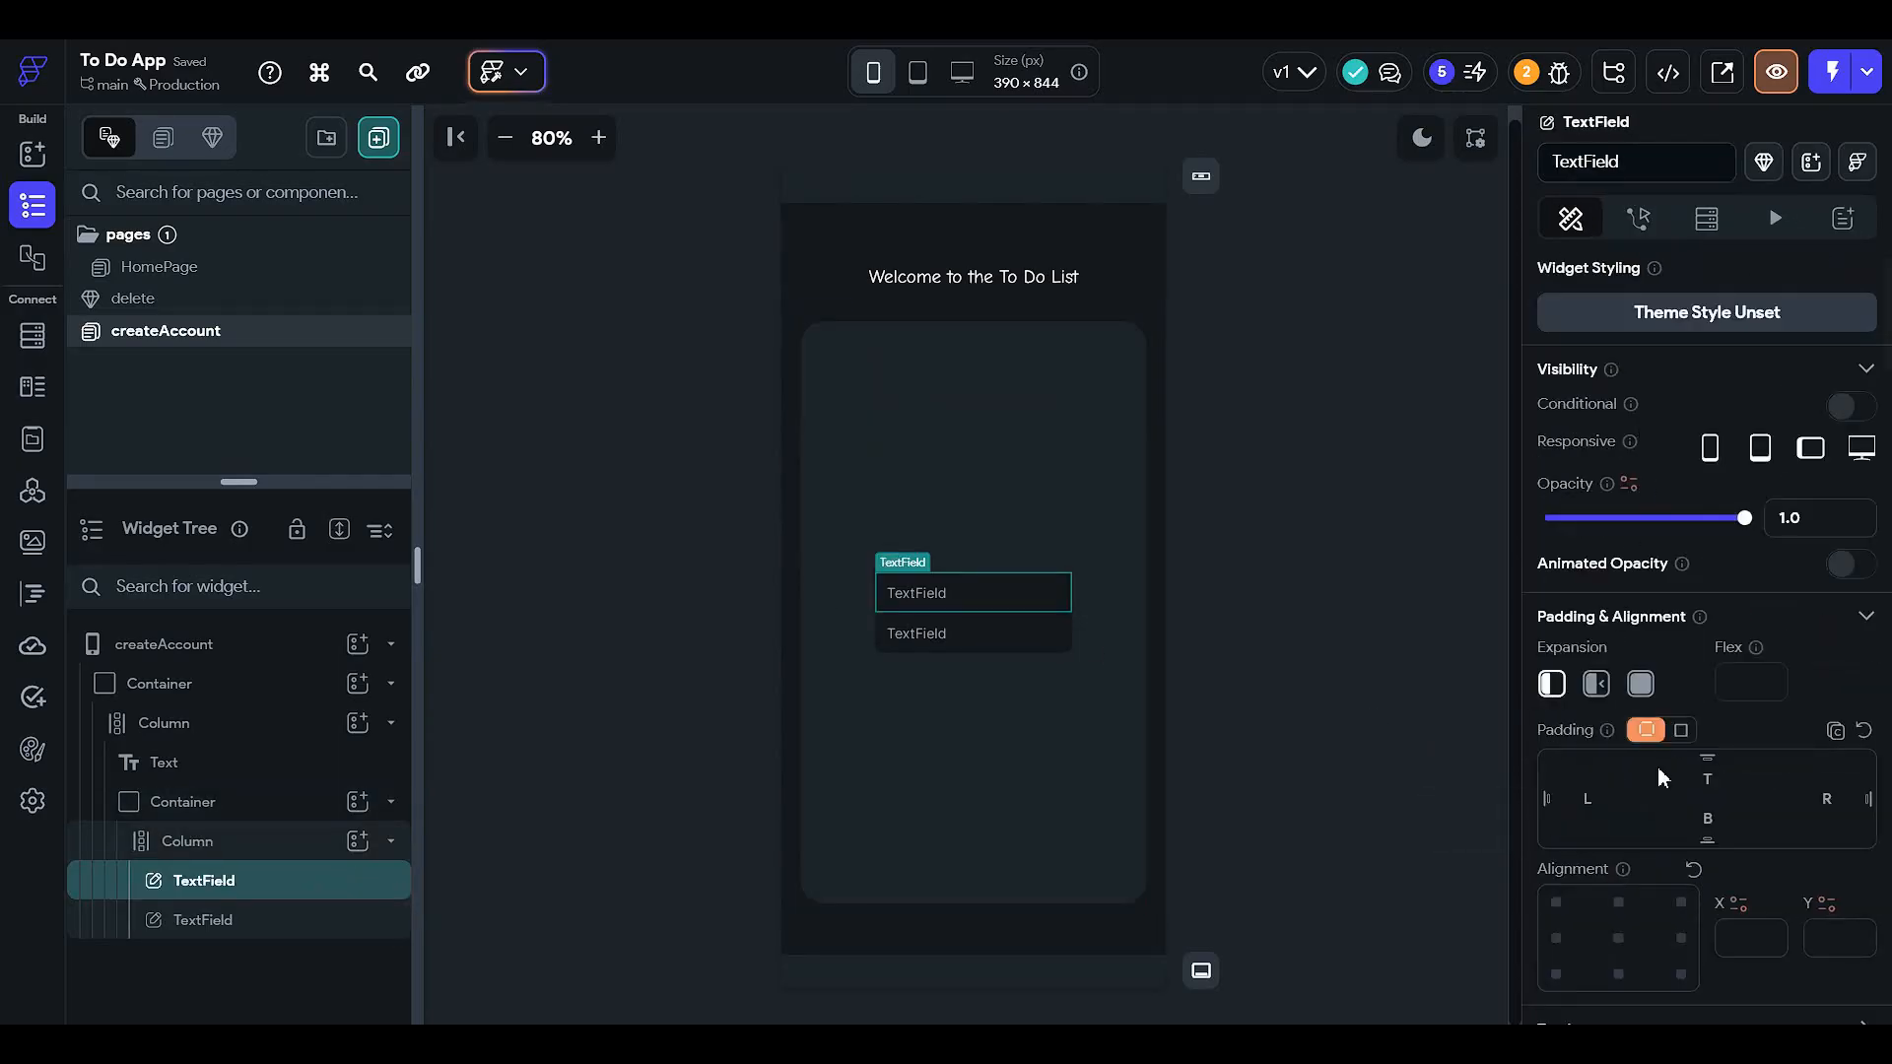
scroll(1657, 758, down, 4)
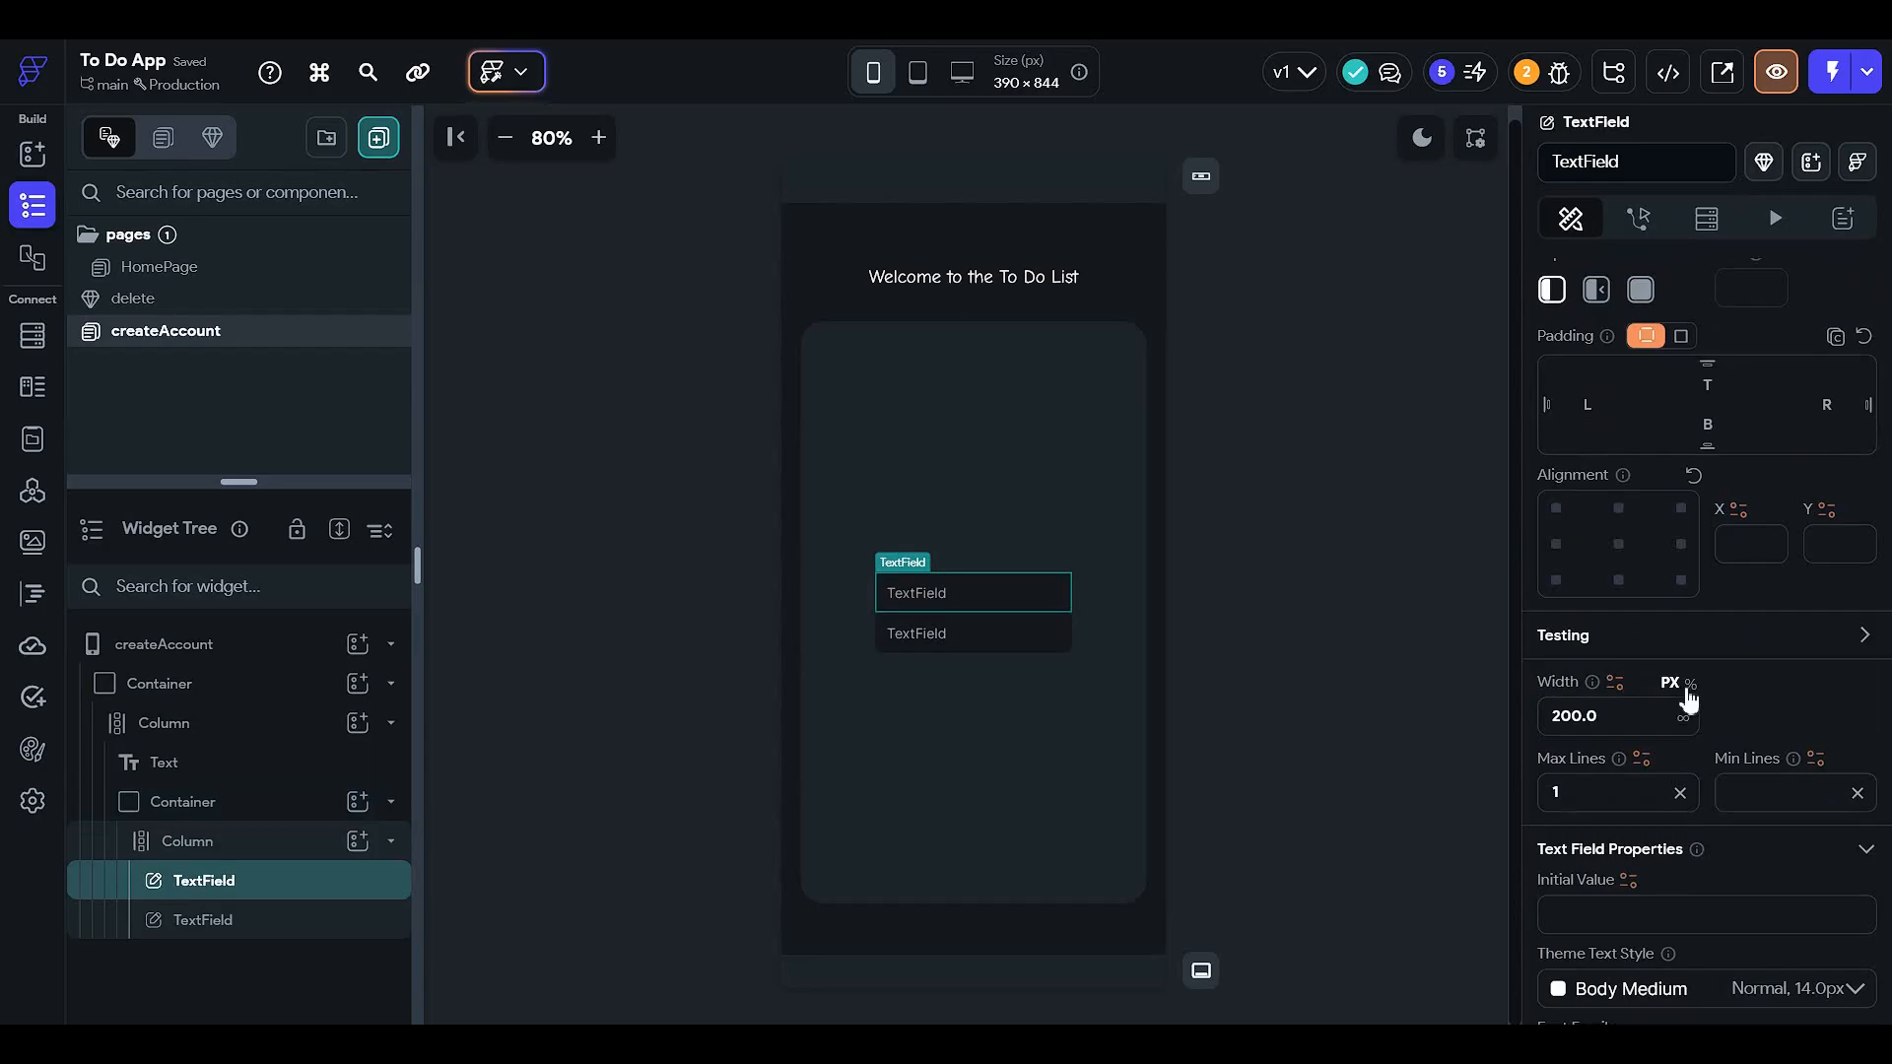
click(1688, 685)
click(1665, 709)
text(90)
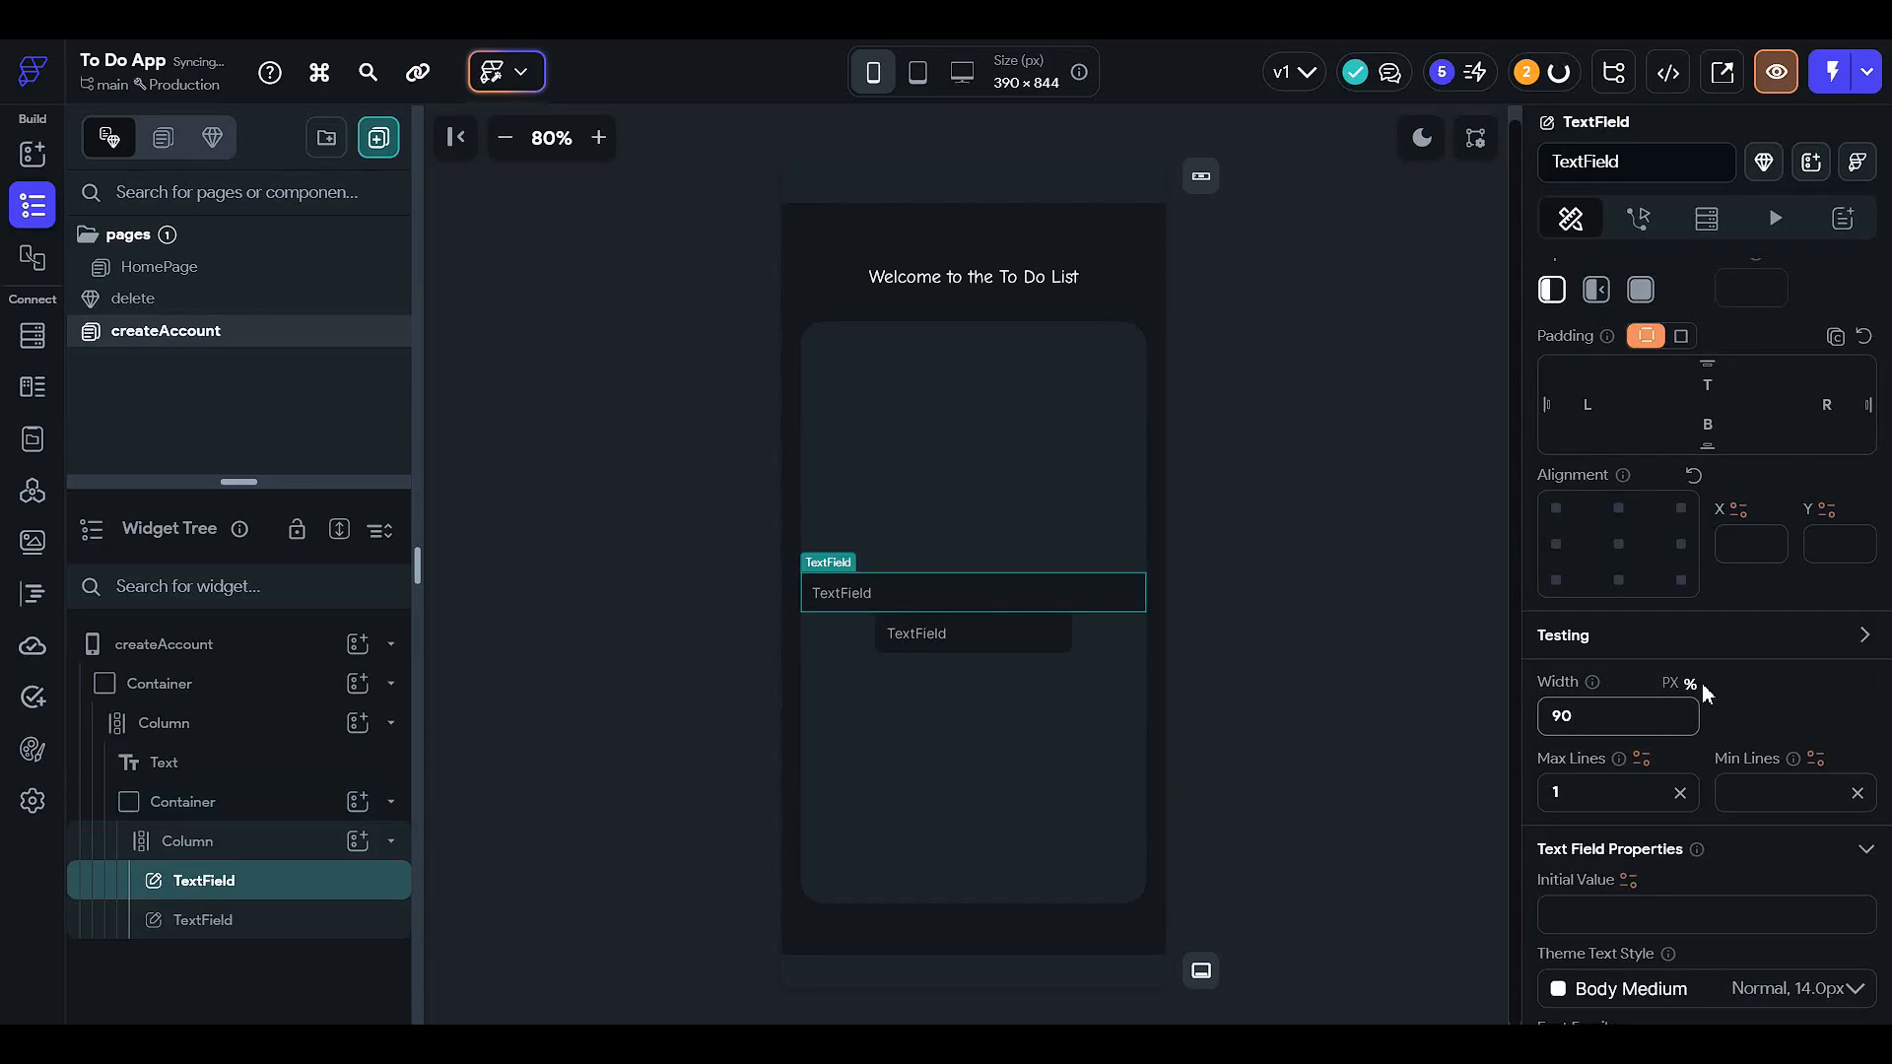
drag(1613, 722, 1495, 714)
text(70)
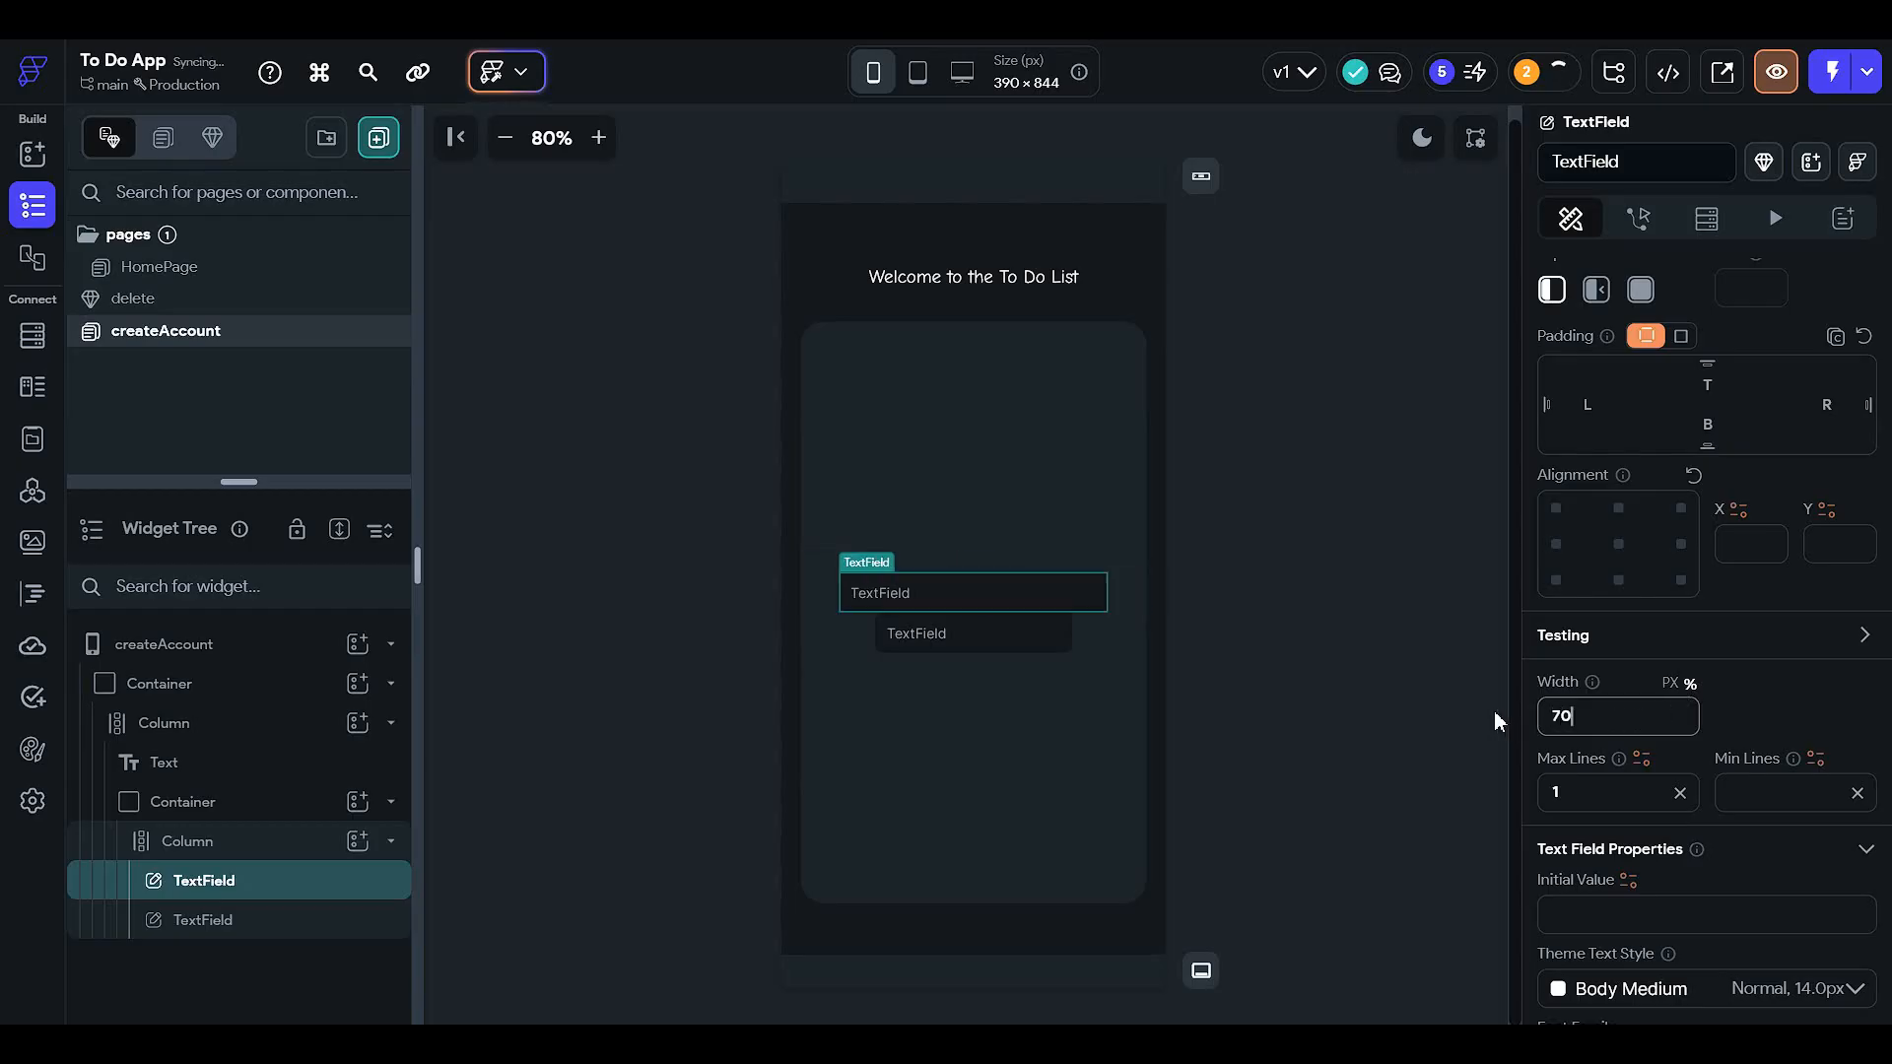
- Set the first text field's hint text to Email
scroll(1734, 511, down, 3)
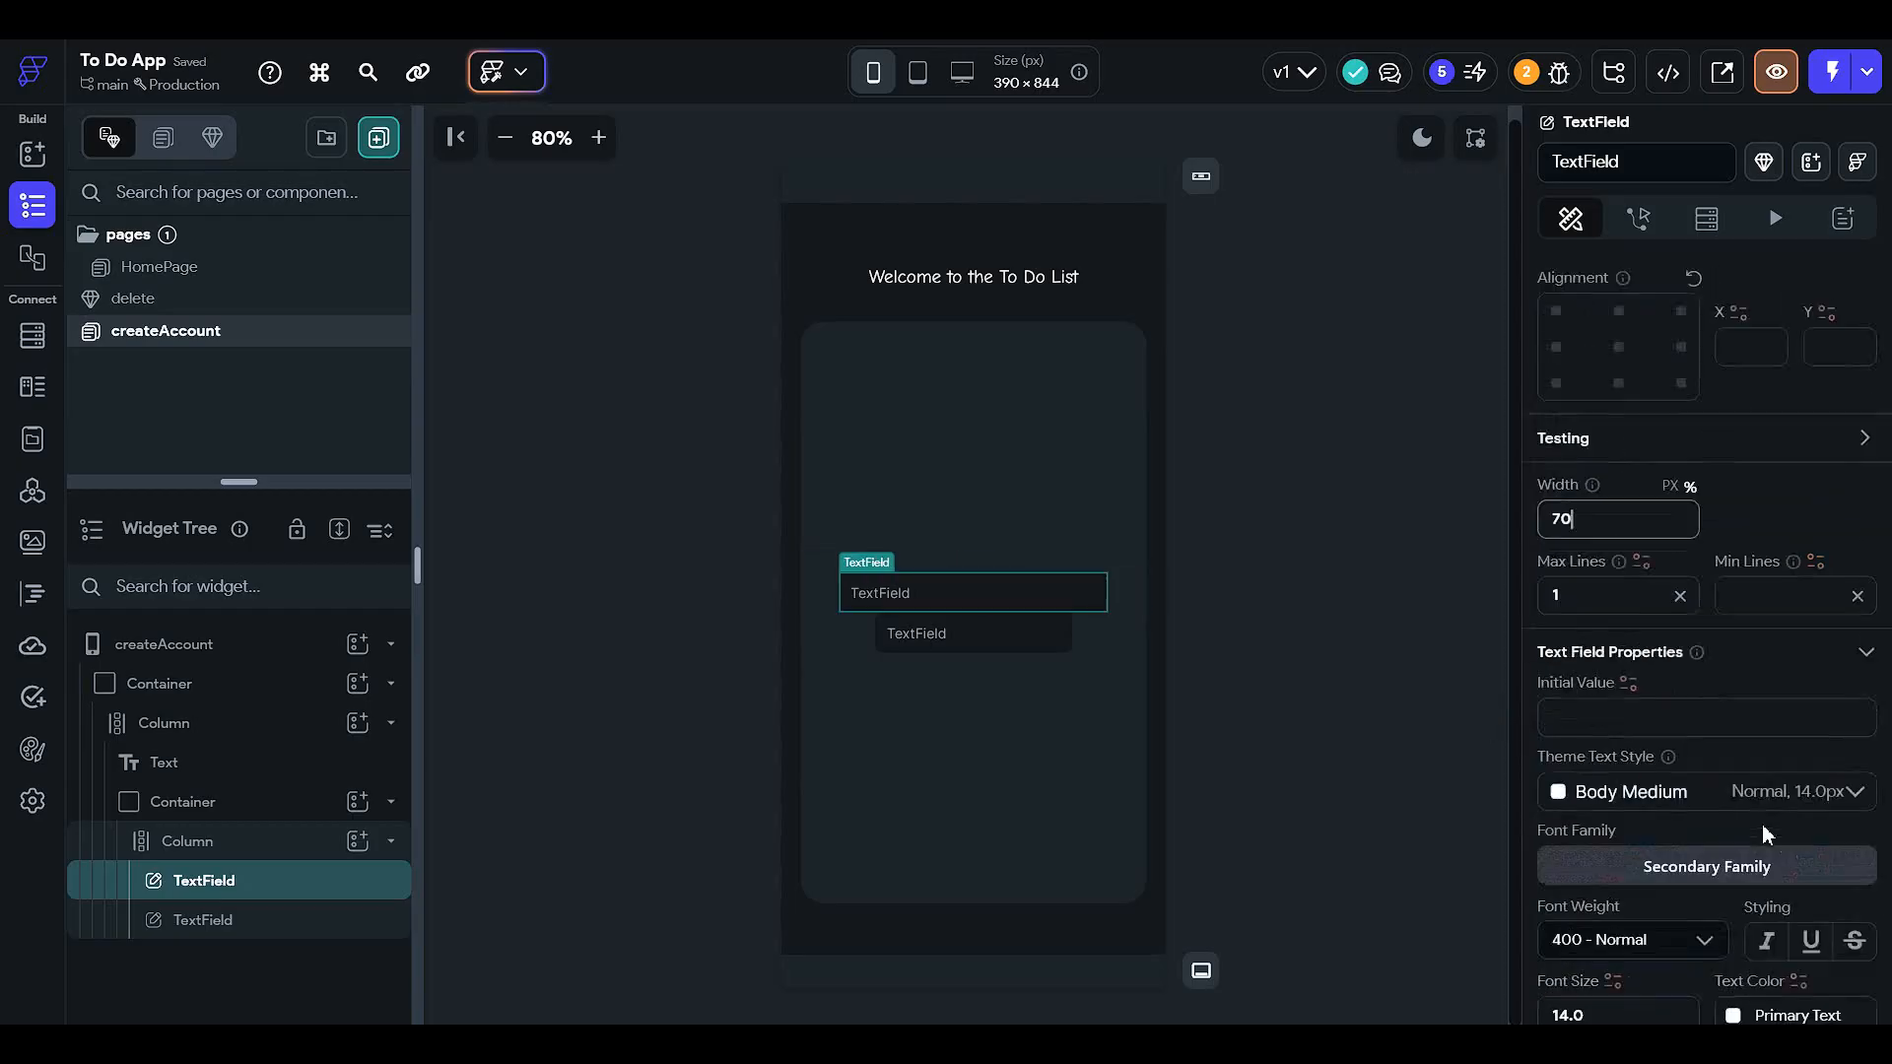
scroll(1616, 640, down, 2)
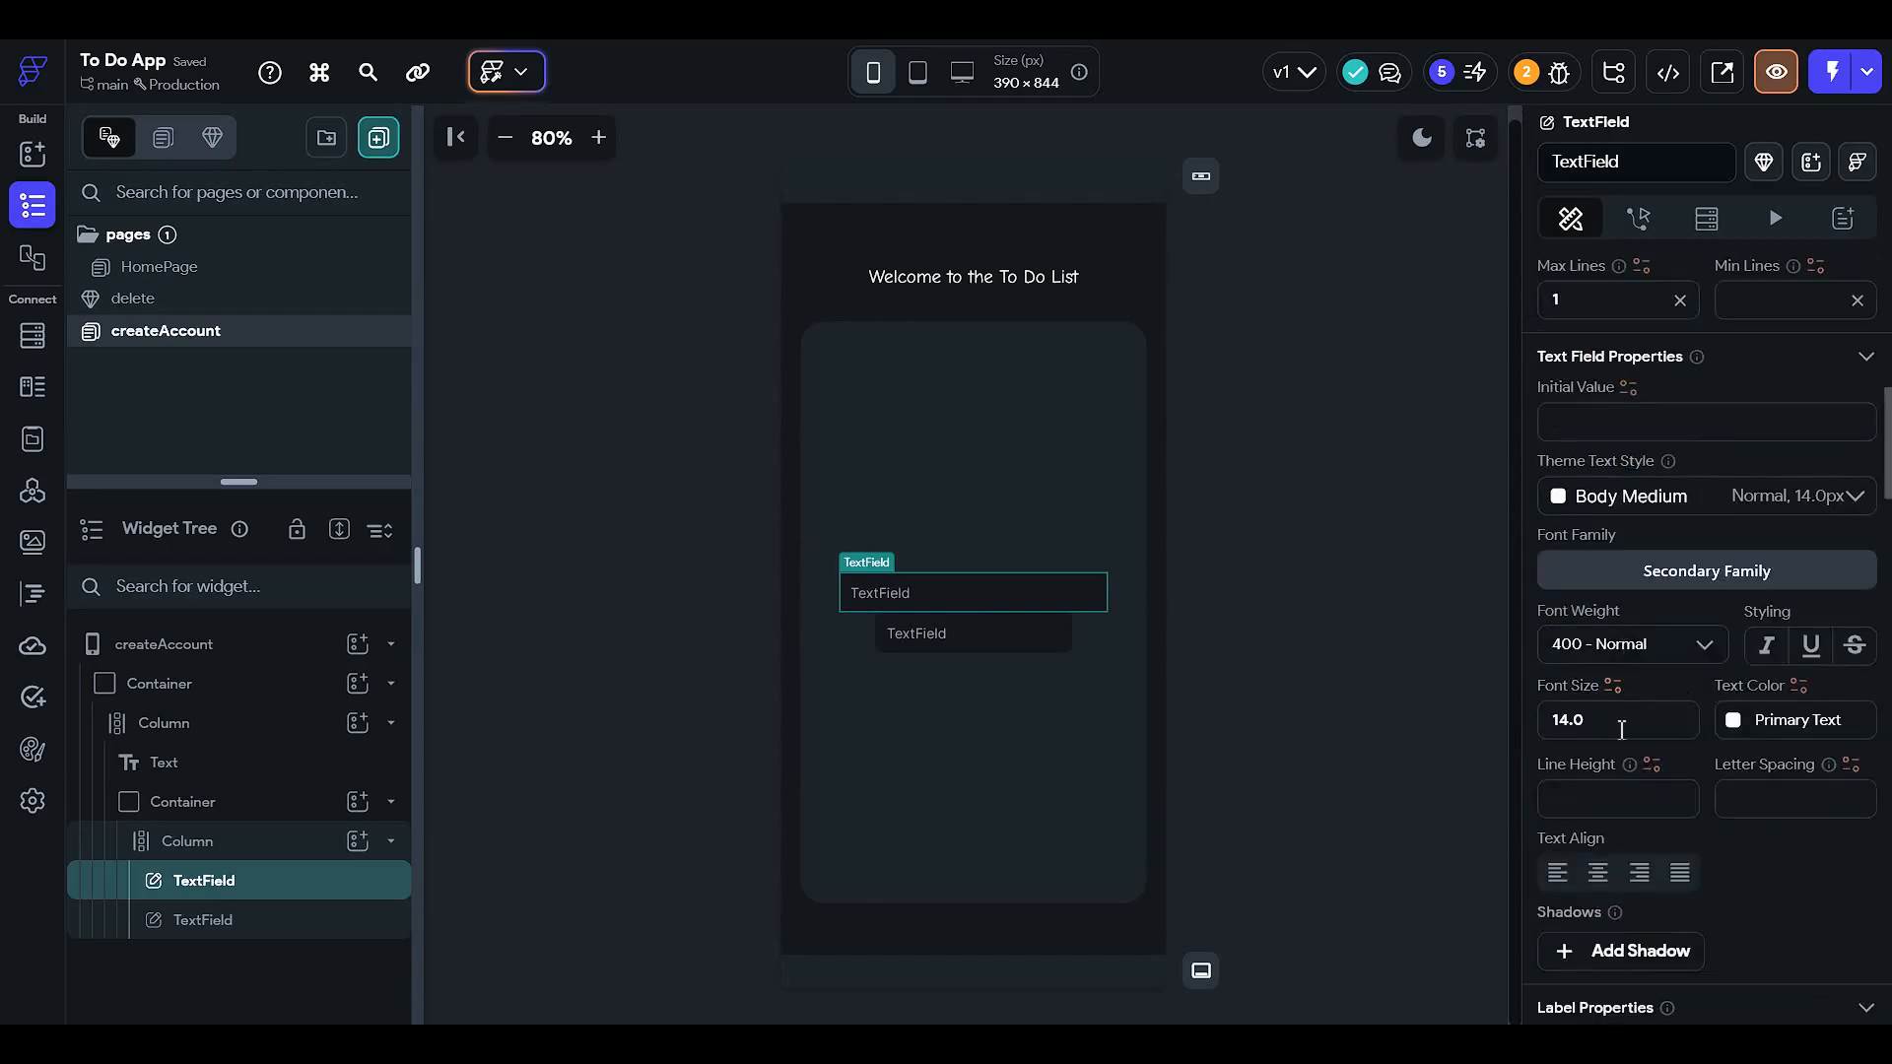
scroll(1622, 719, down, 2)
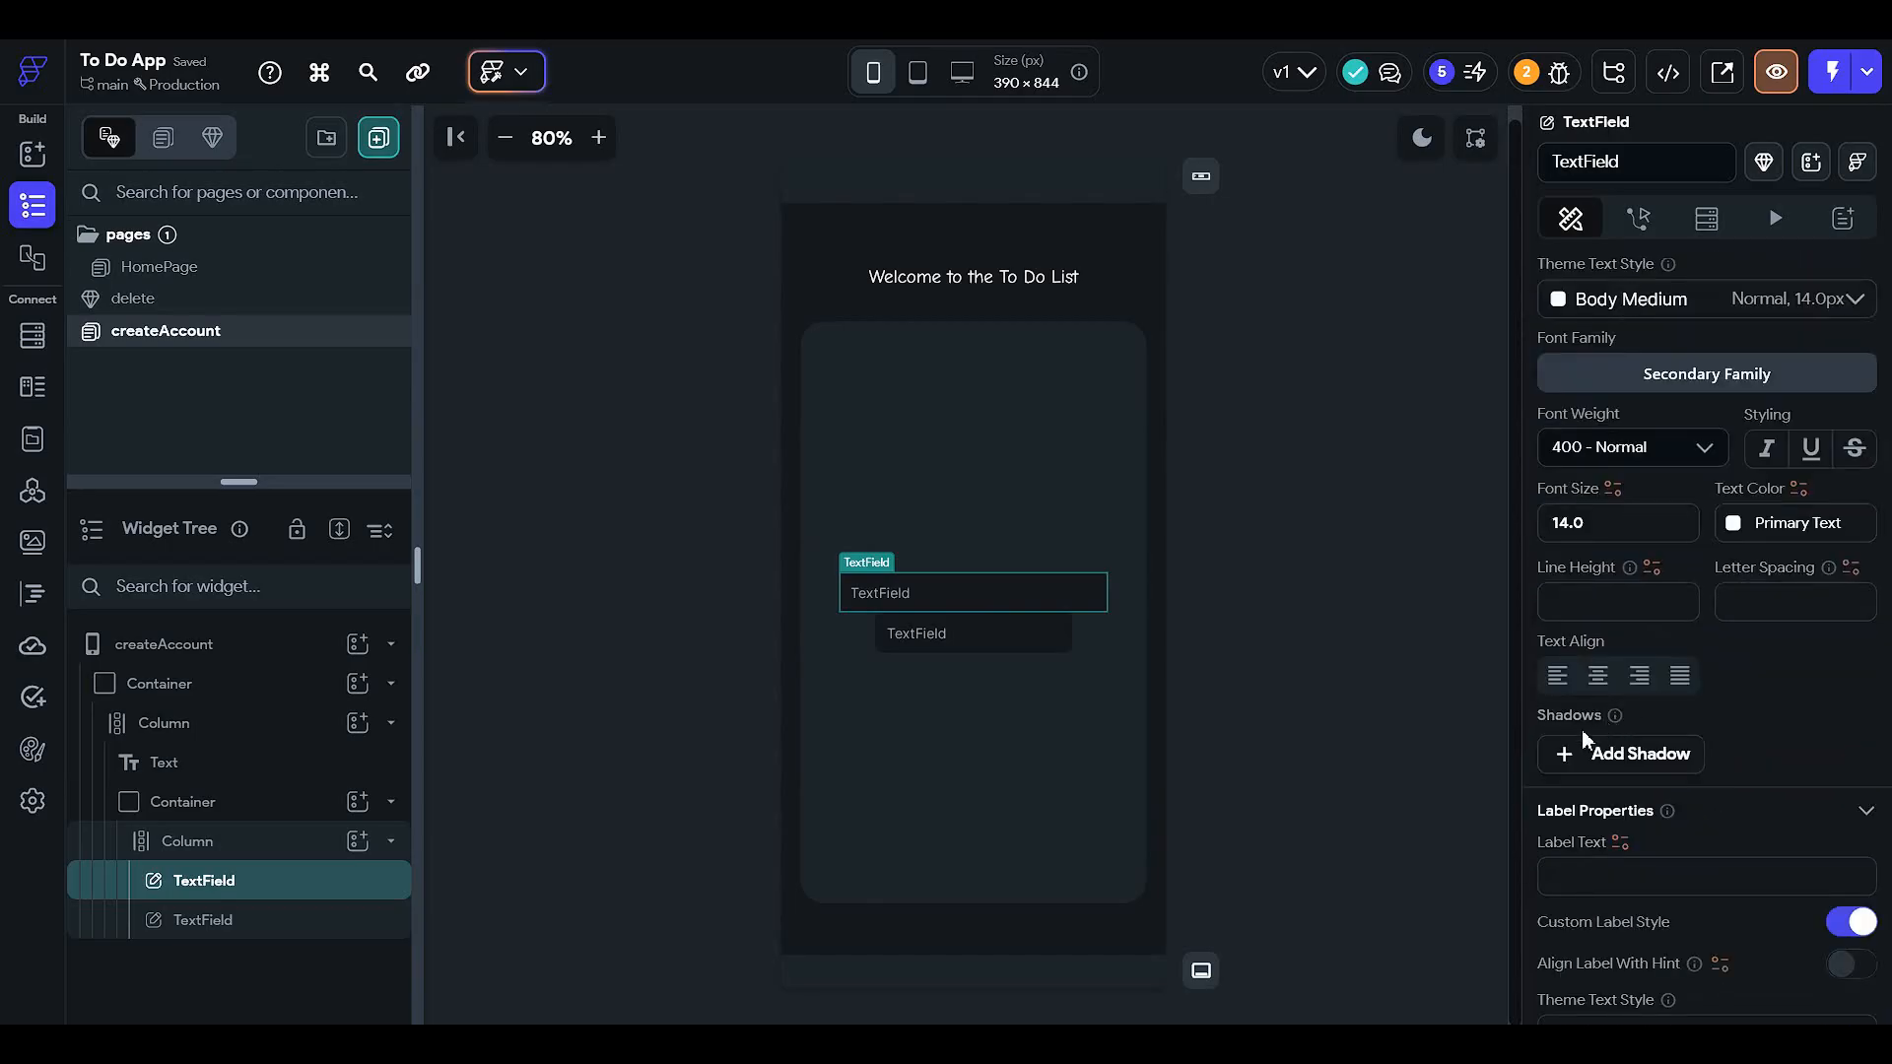
scroll(1616, 655, down, 1)
scroll(1611, 665, down, 6)
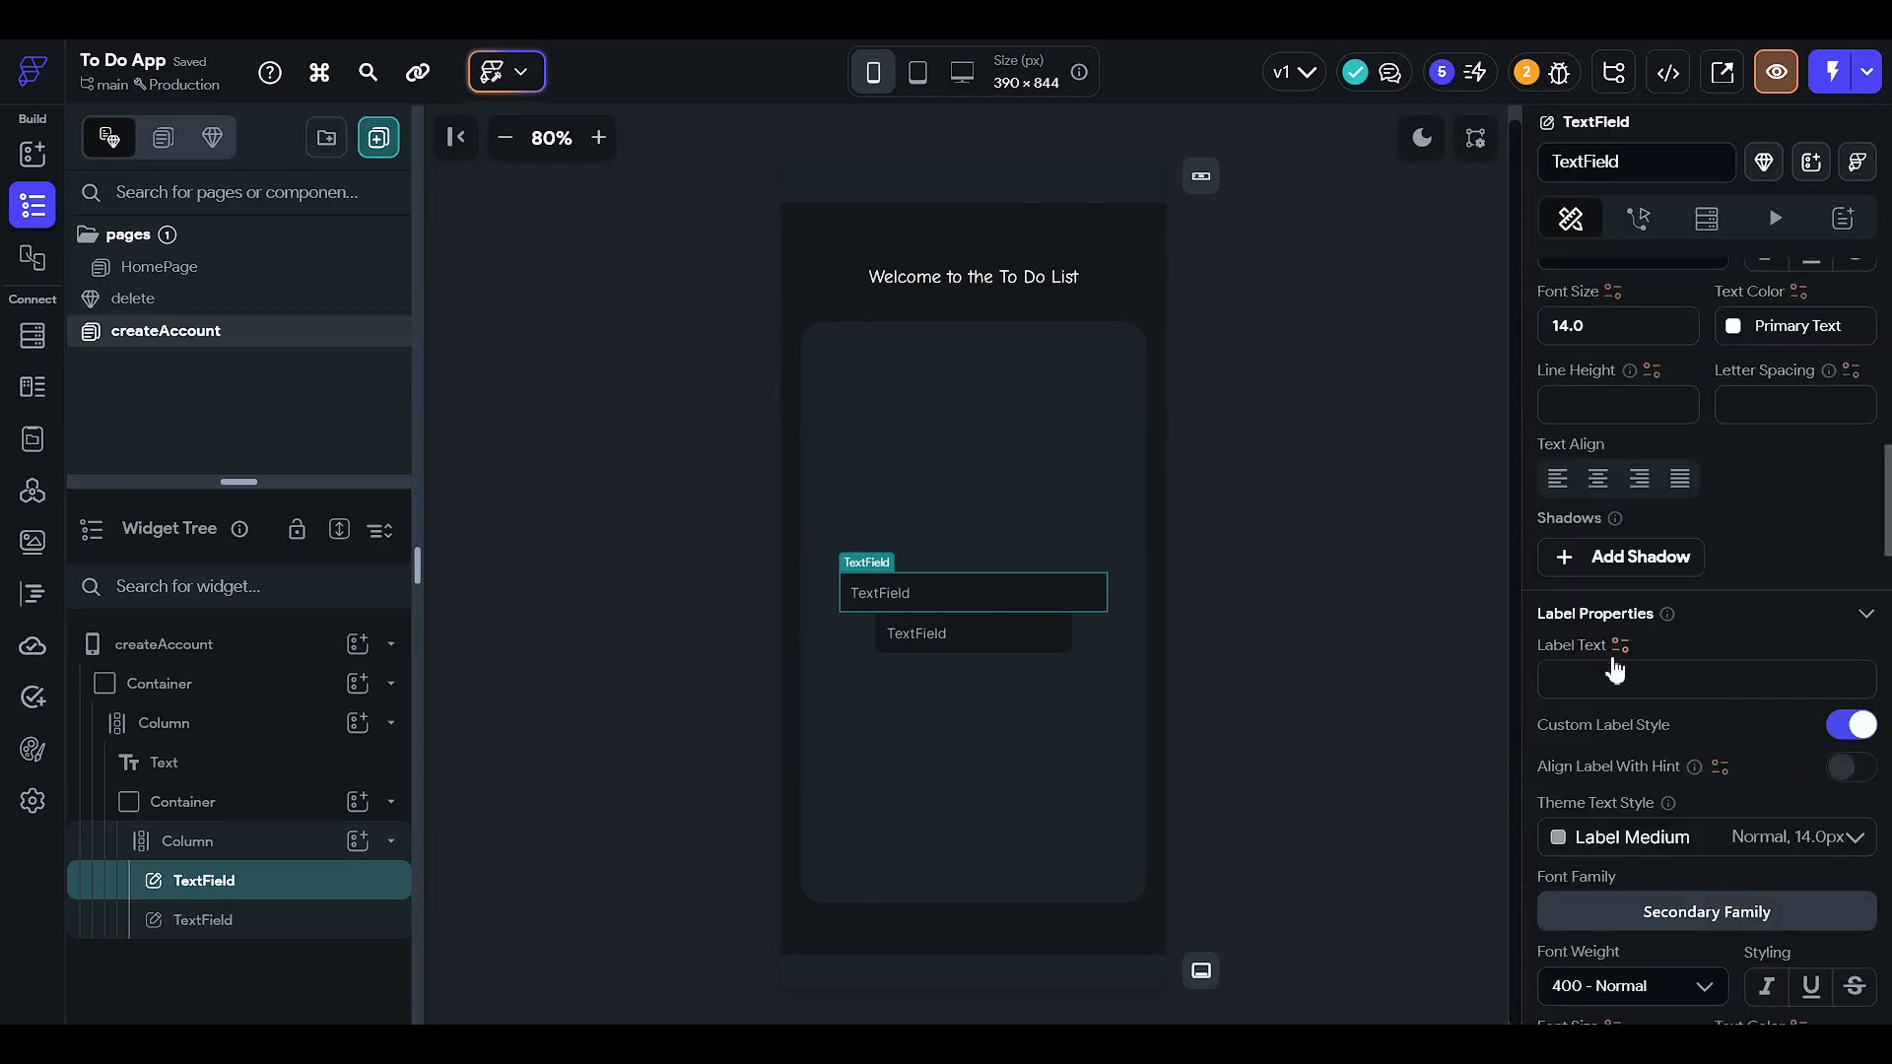
double_click(1622, 857)
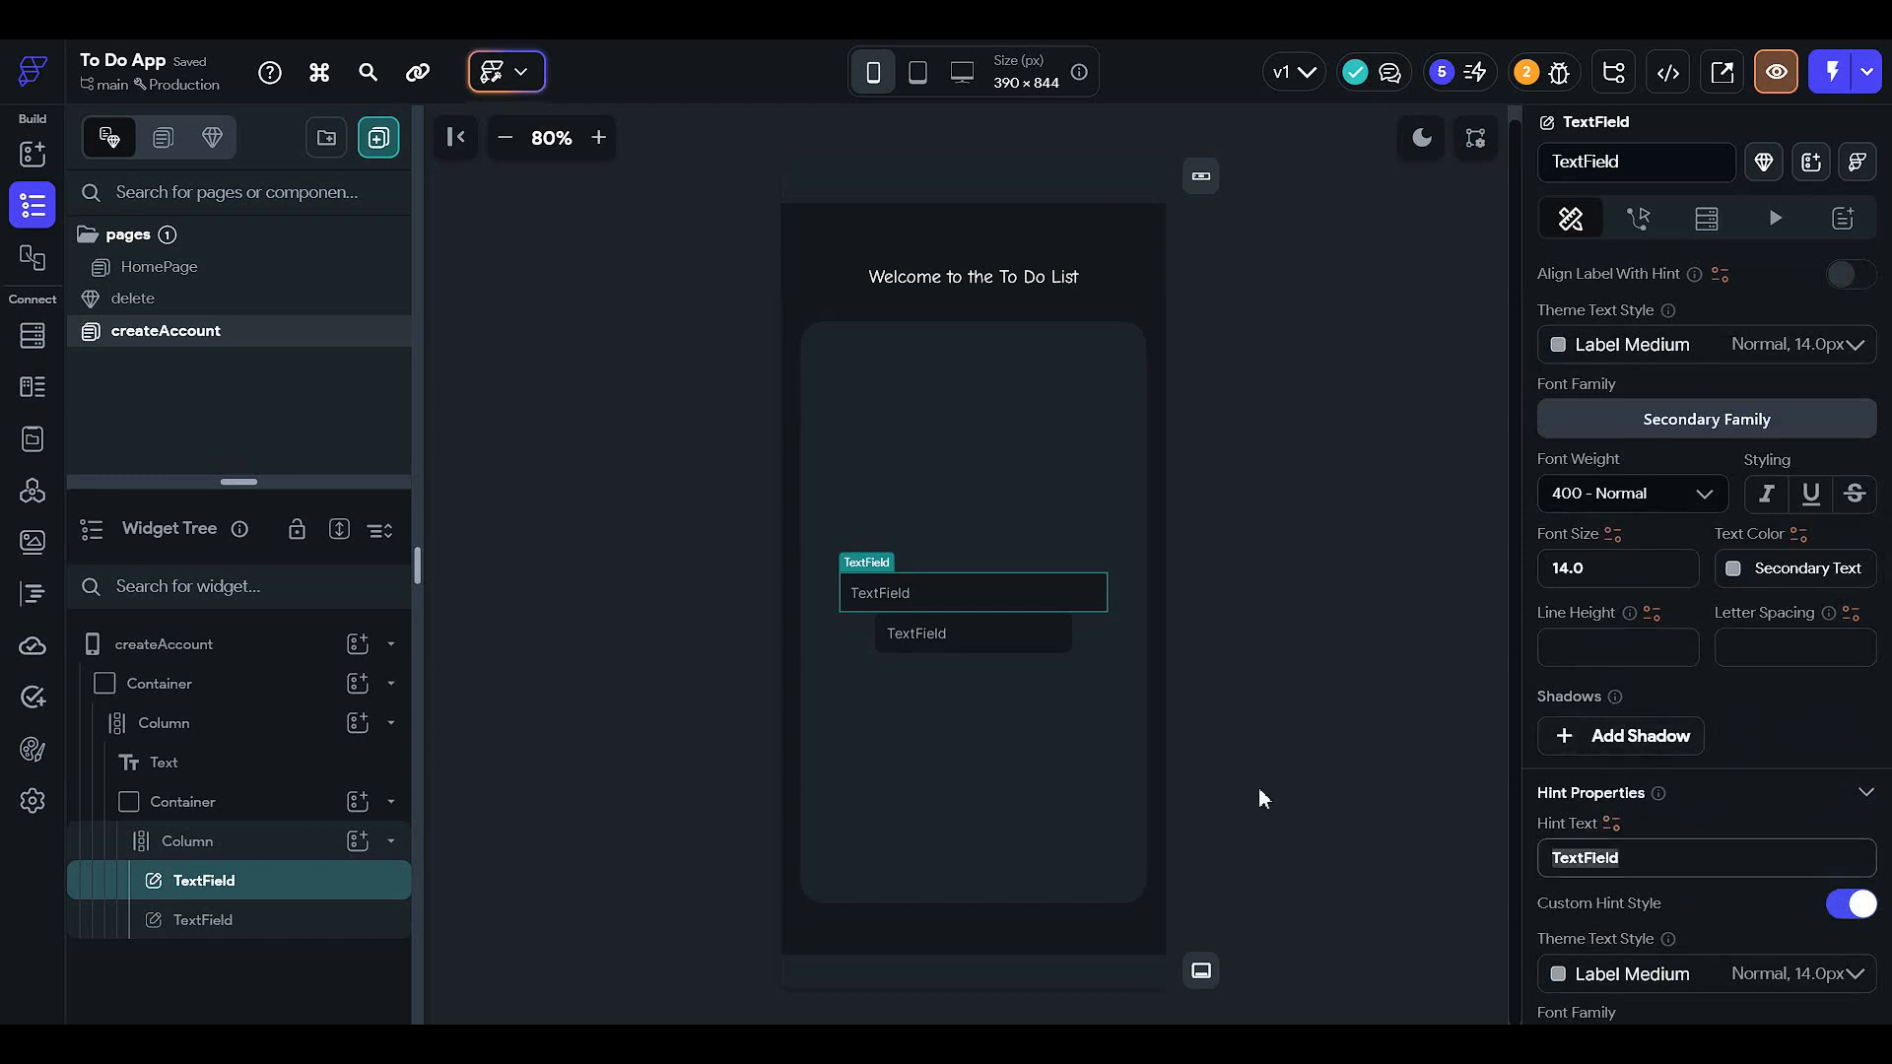
text(Email)
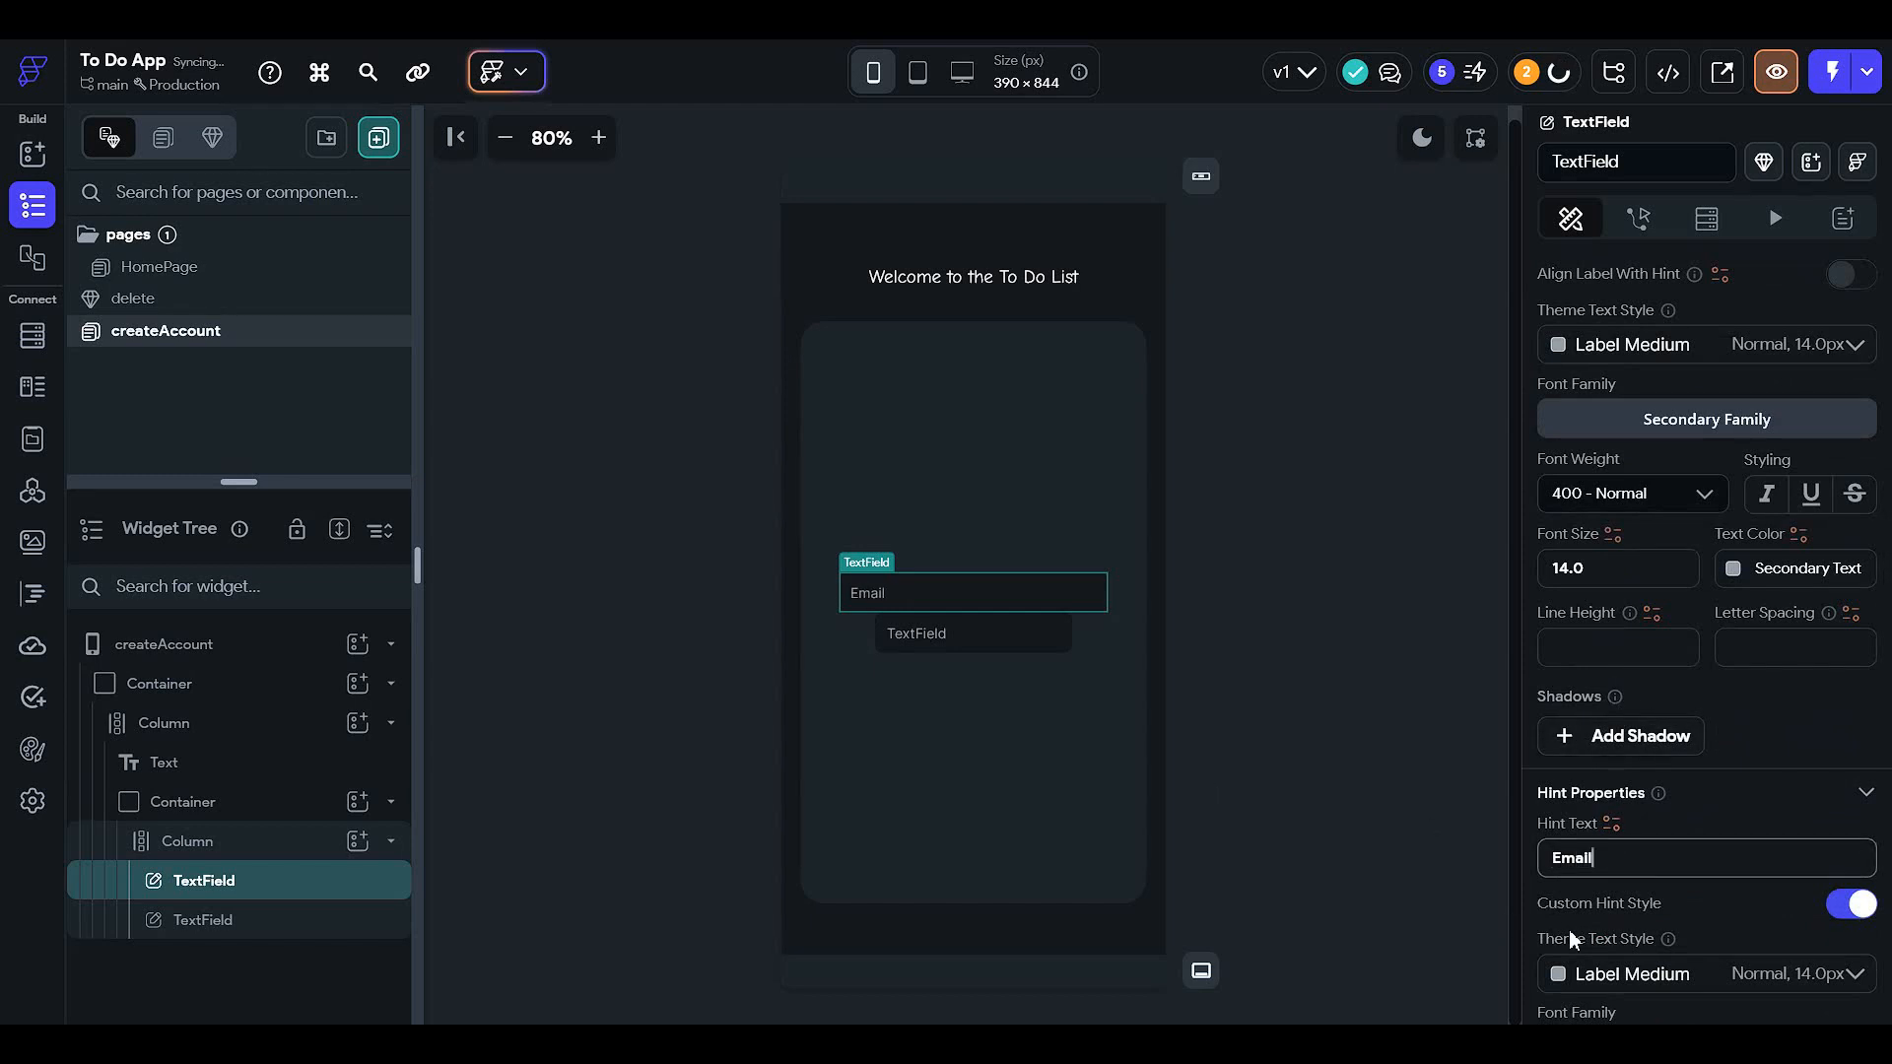
key(ctrl+a)
click(1238, 691)
- Set the second text field's hint text to Password
click(1048, 639)
scroll(1676, 670, down, 10)
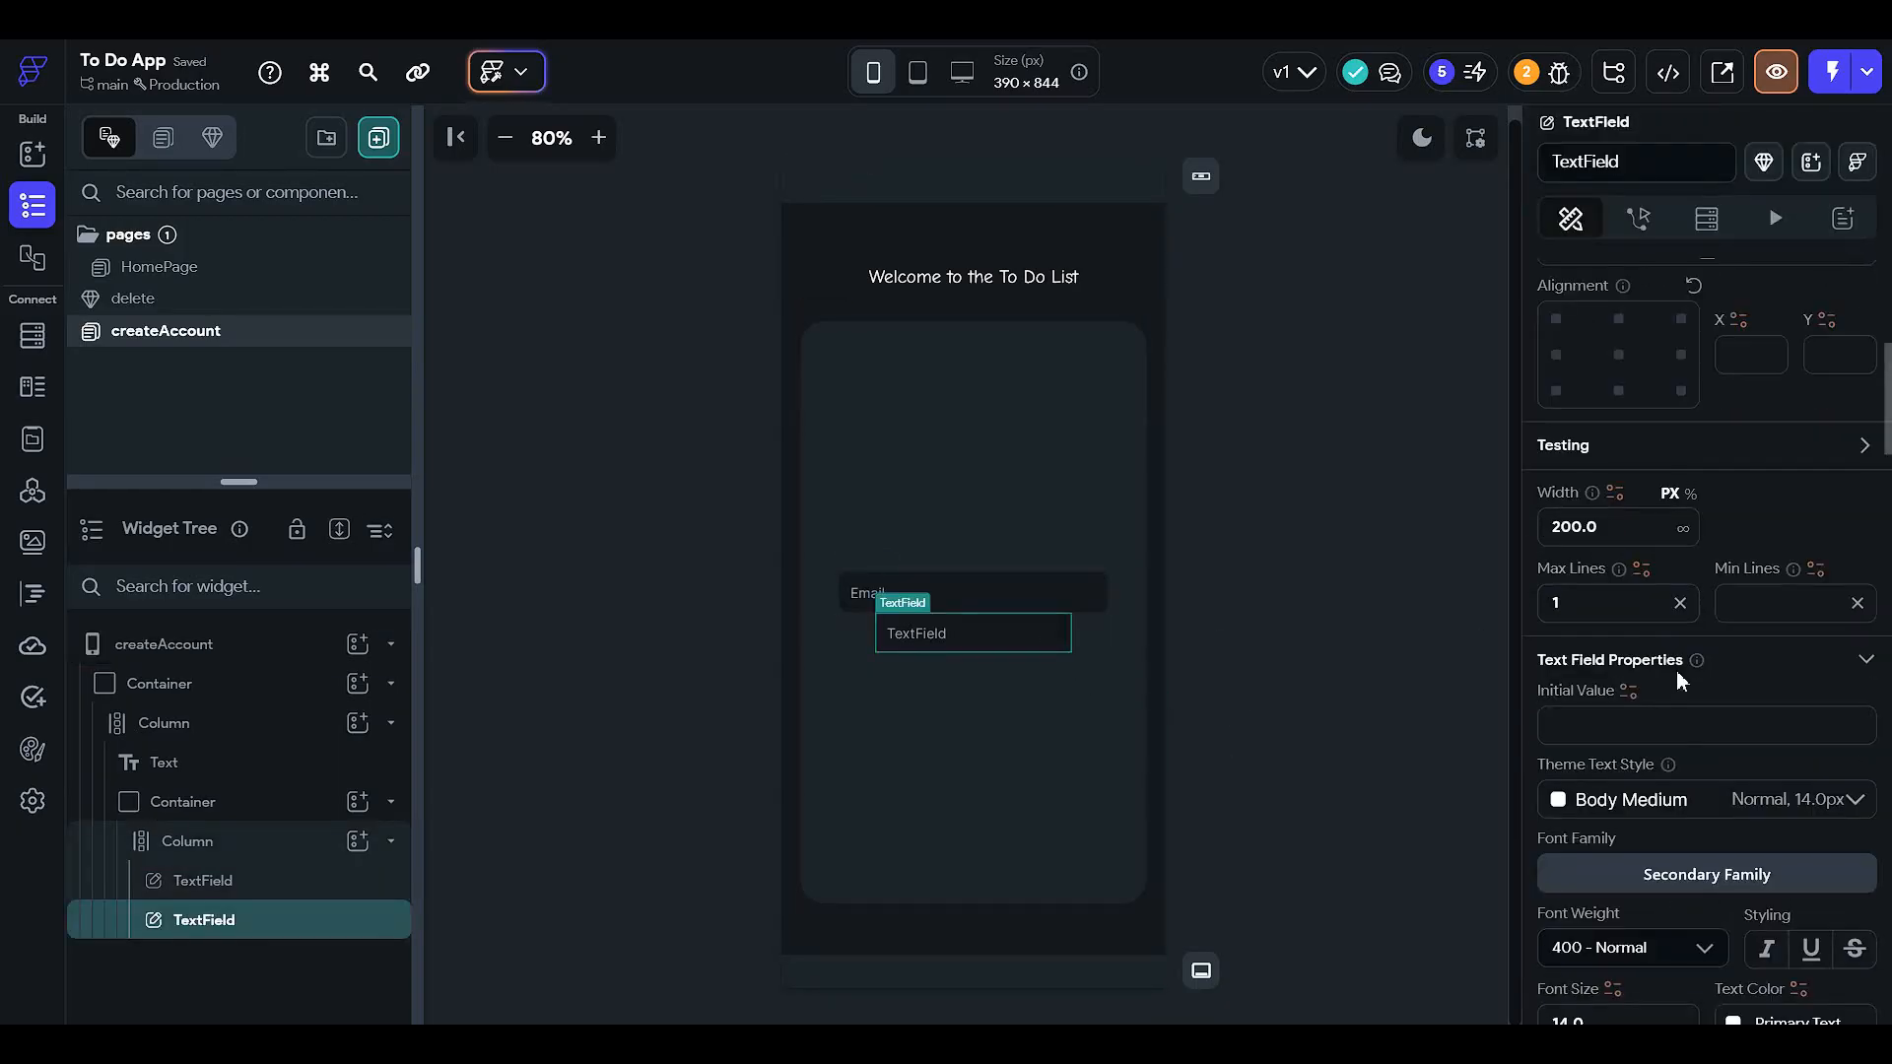
scroll(1631, 764, down, 4)
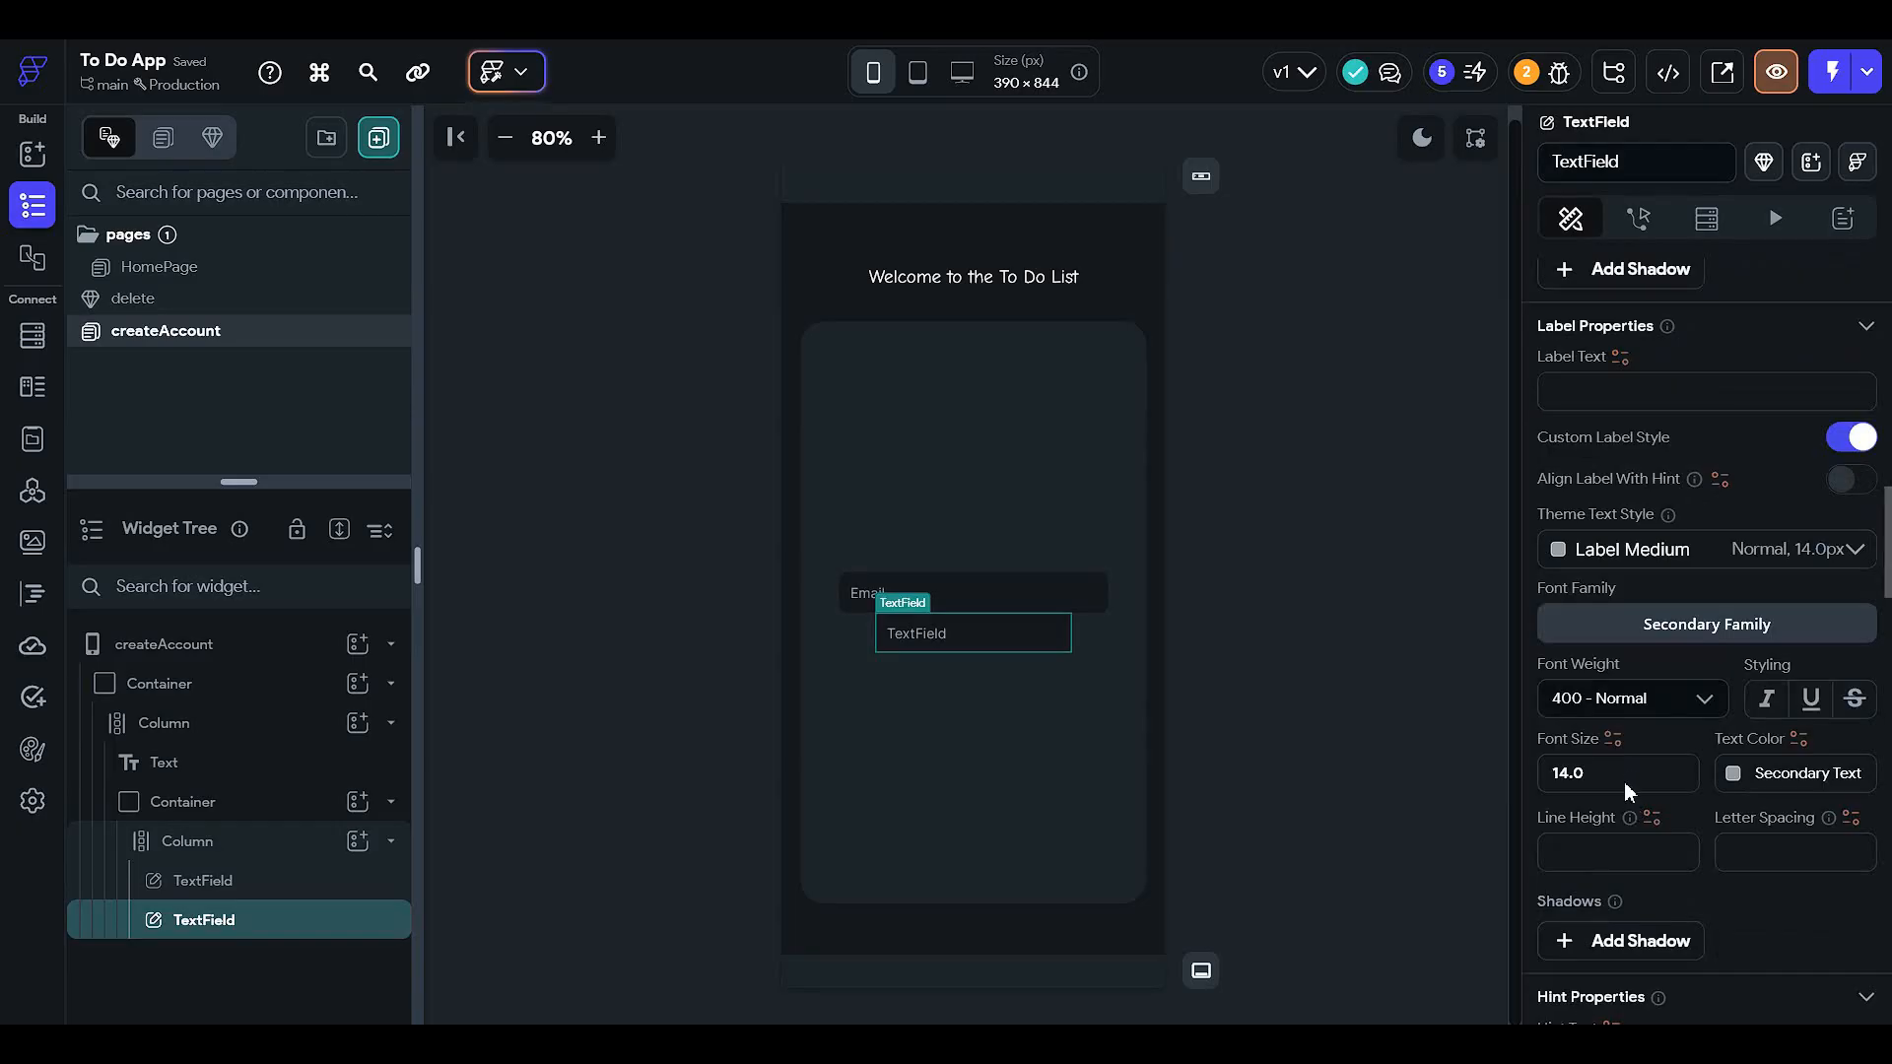
scroll(1624, 782, down, 7)
drag(1641, 382, 1096, 384)
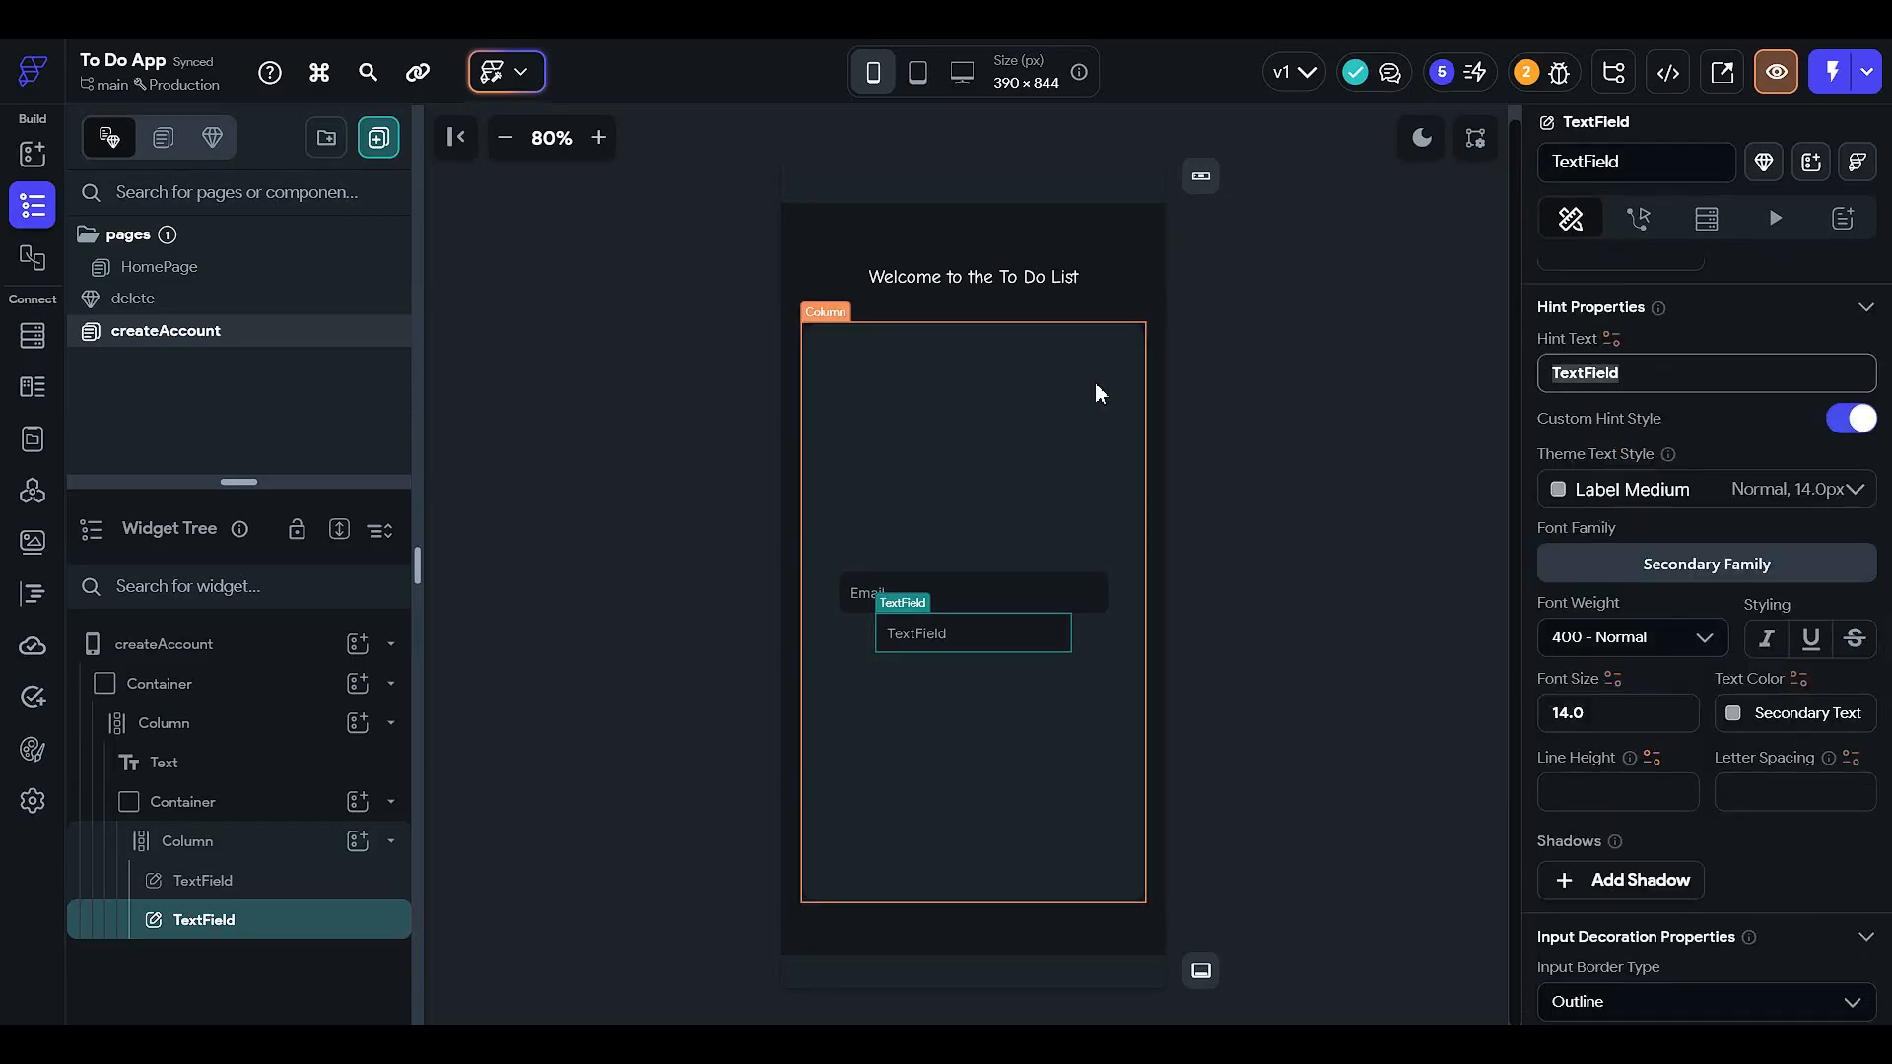
text(Password)
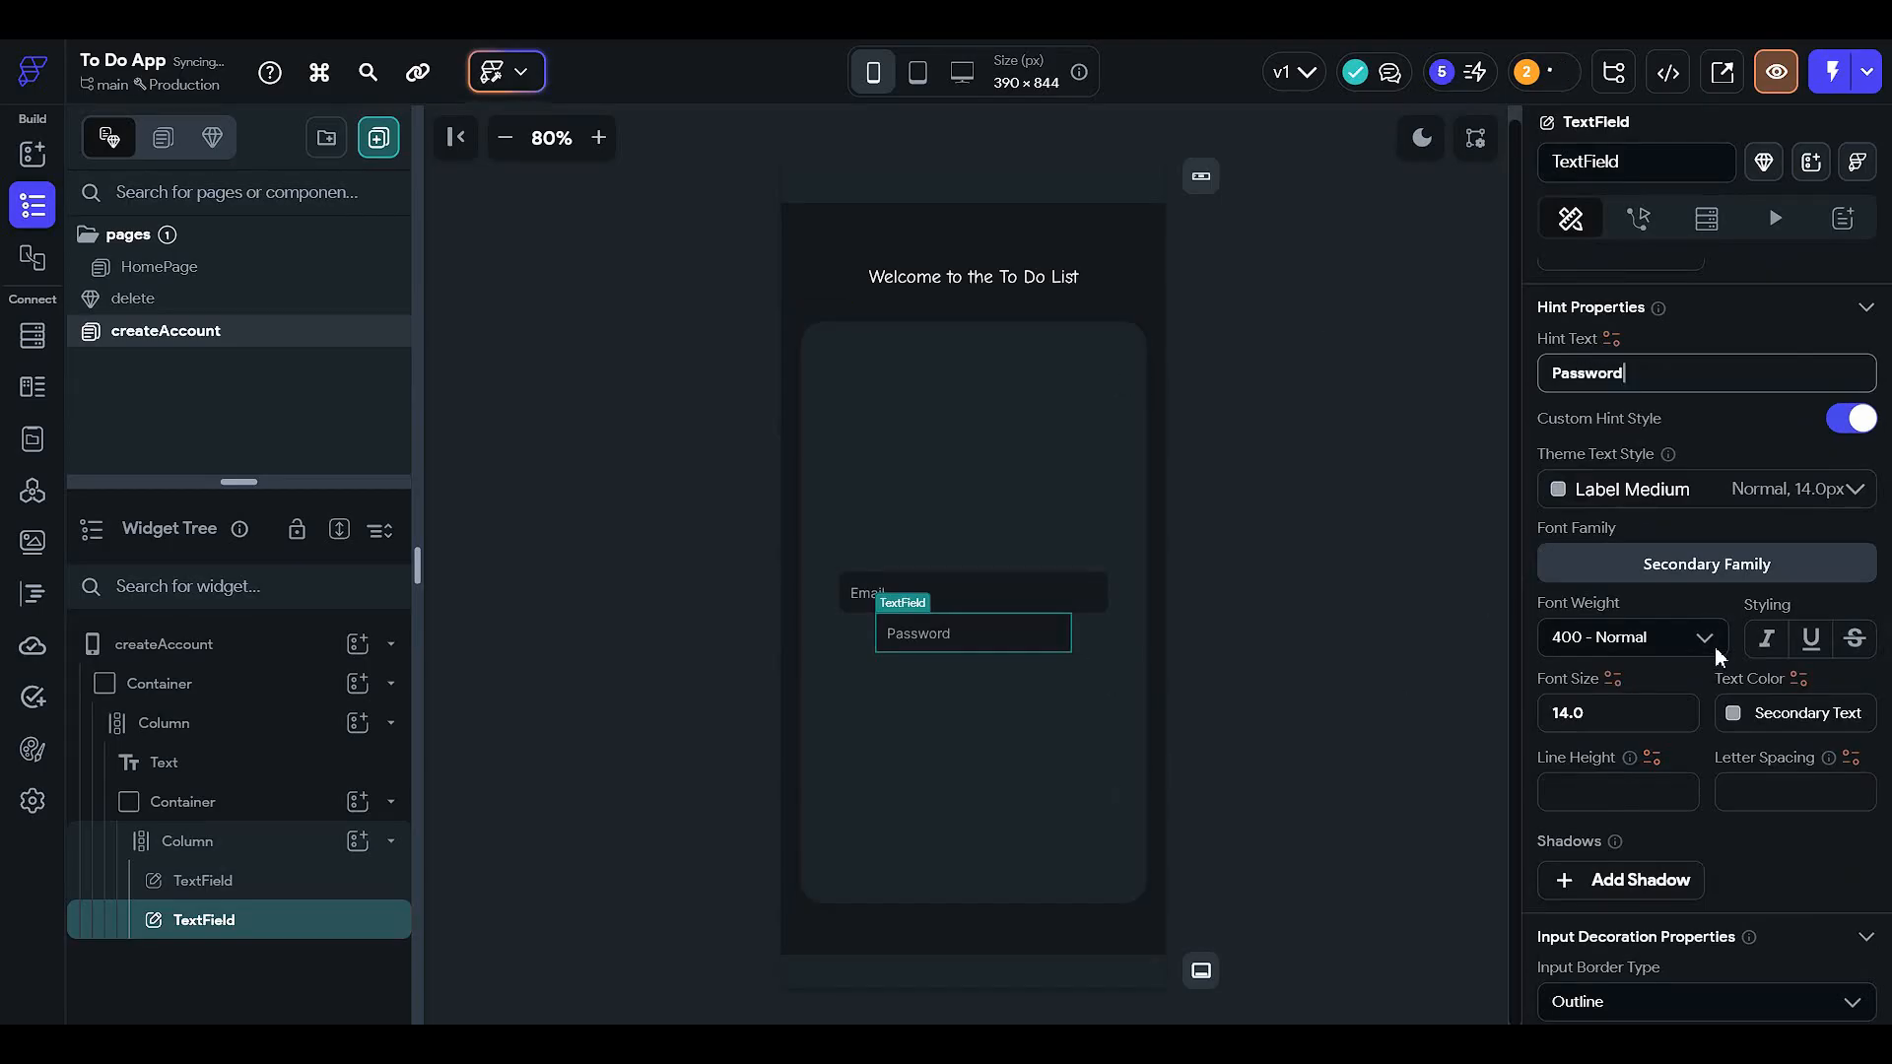
- Set the Password field's focus border colour to Success
scroll(1714, 647, down, 3)
scroll(1636, 823, down, 1)
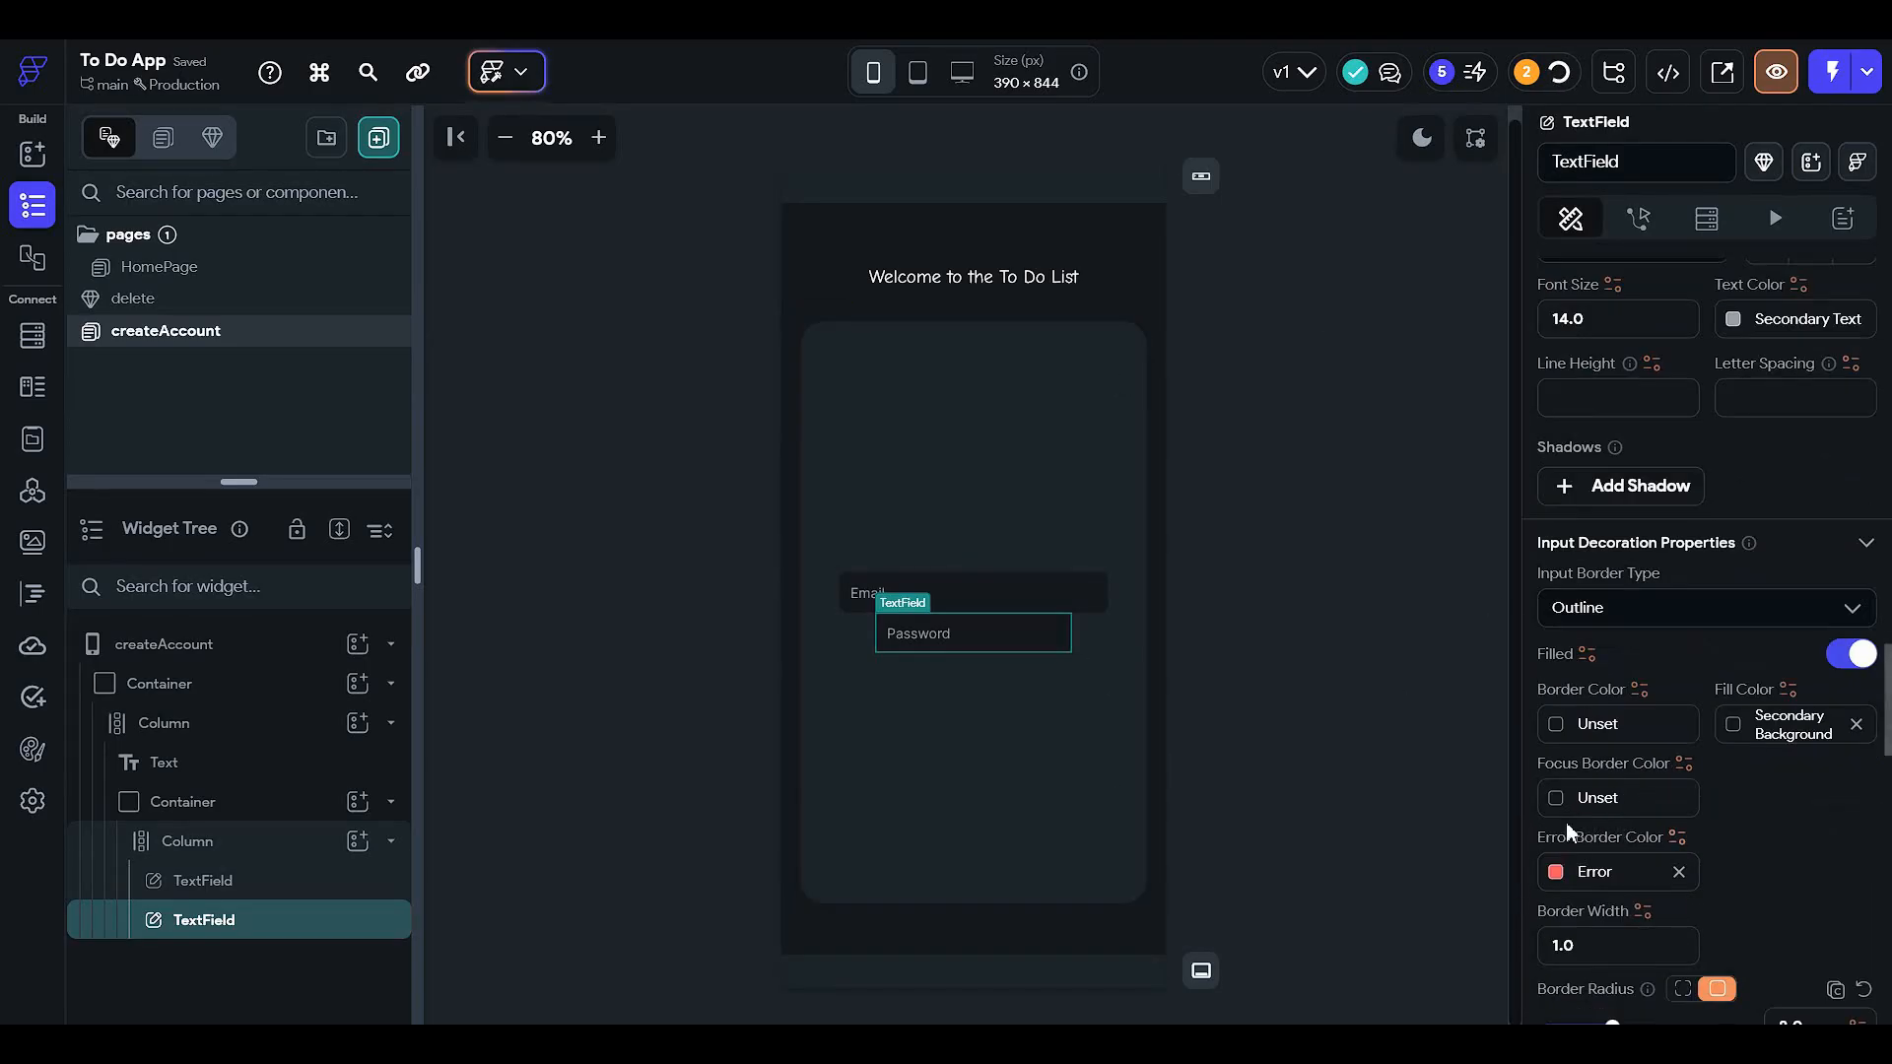
click(1563, 798)
scroll(1334, 937, down, 3)
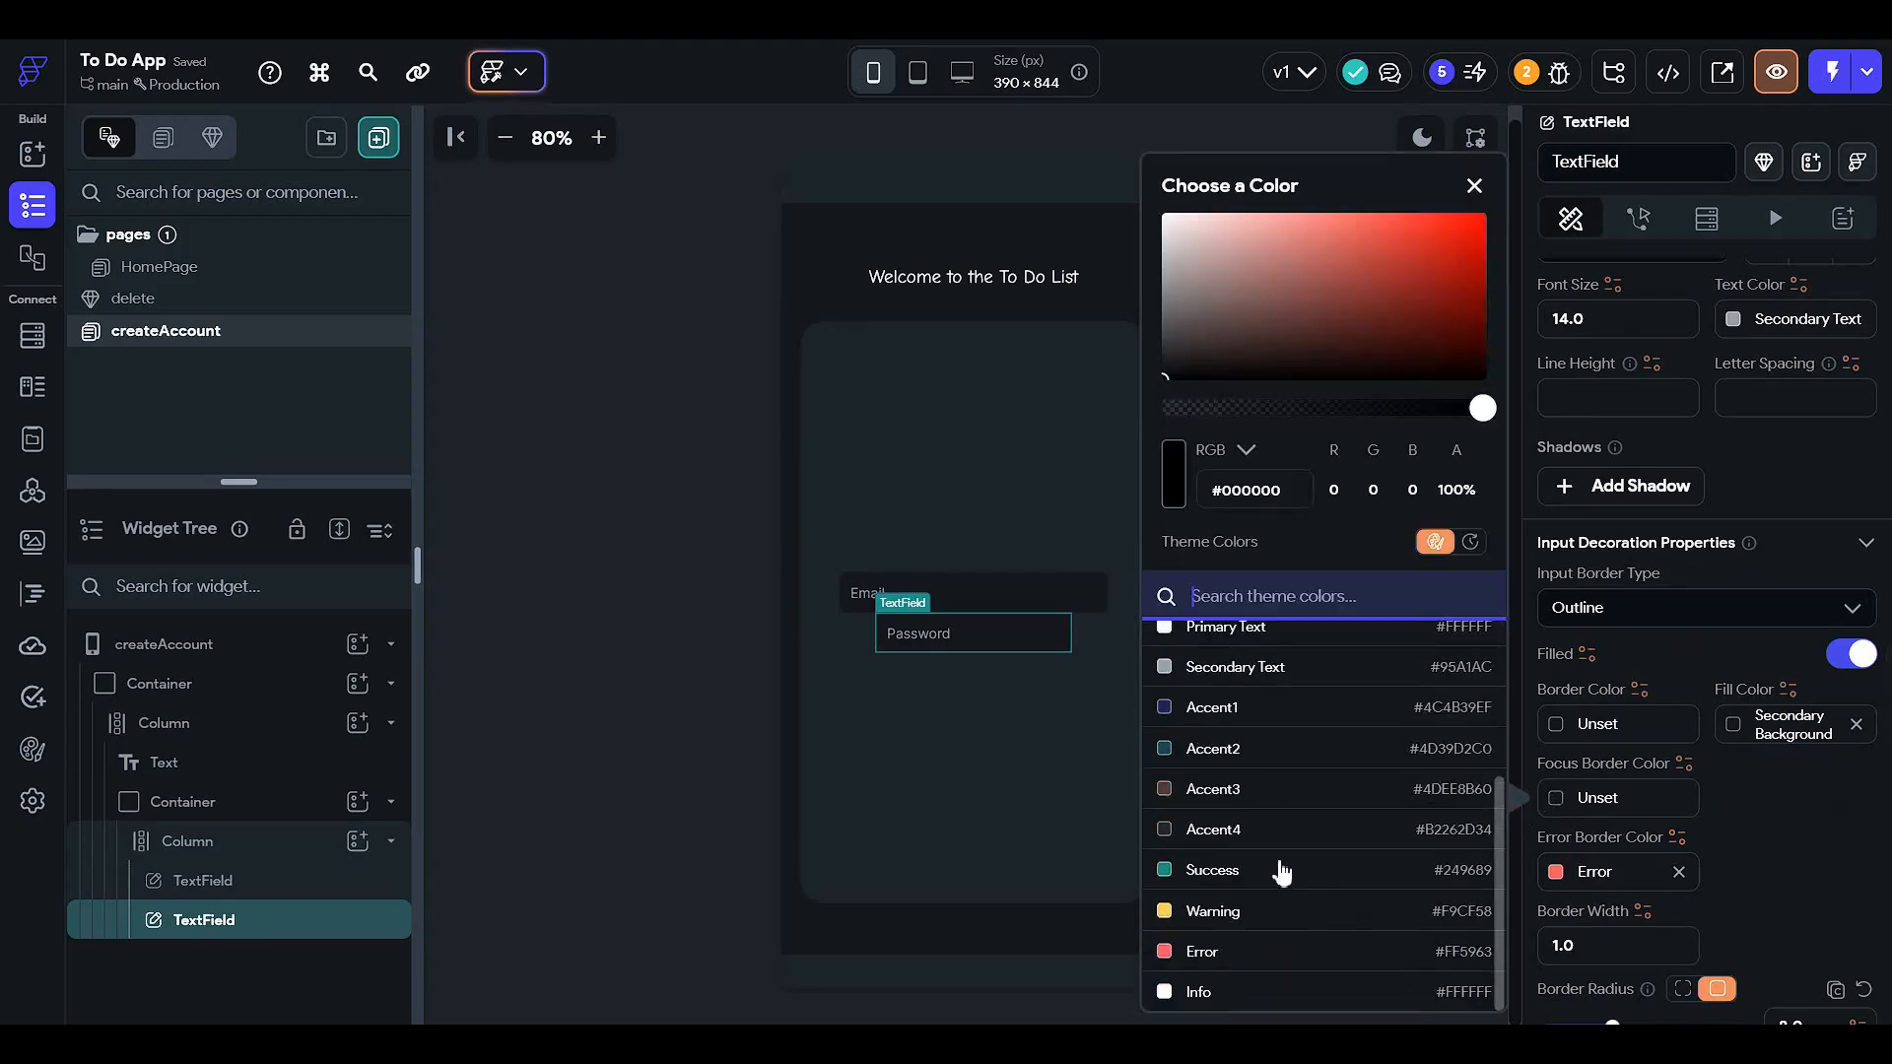
click(1393, 866)
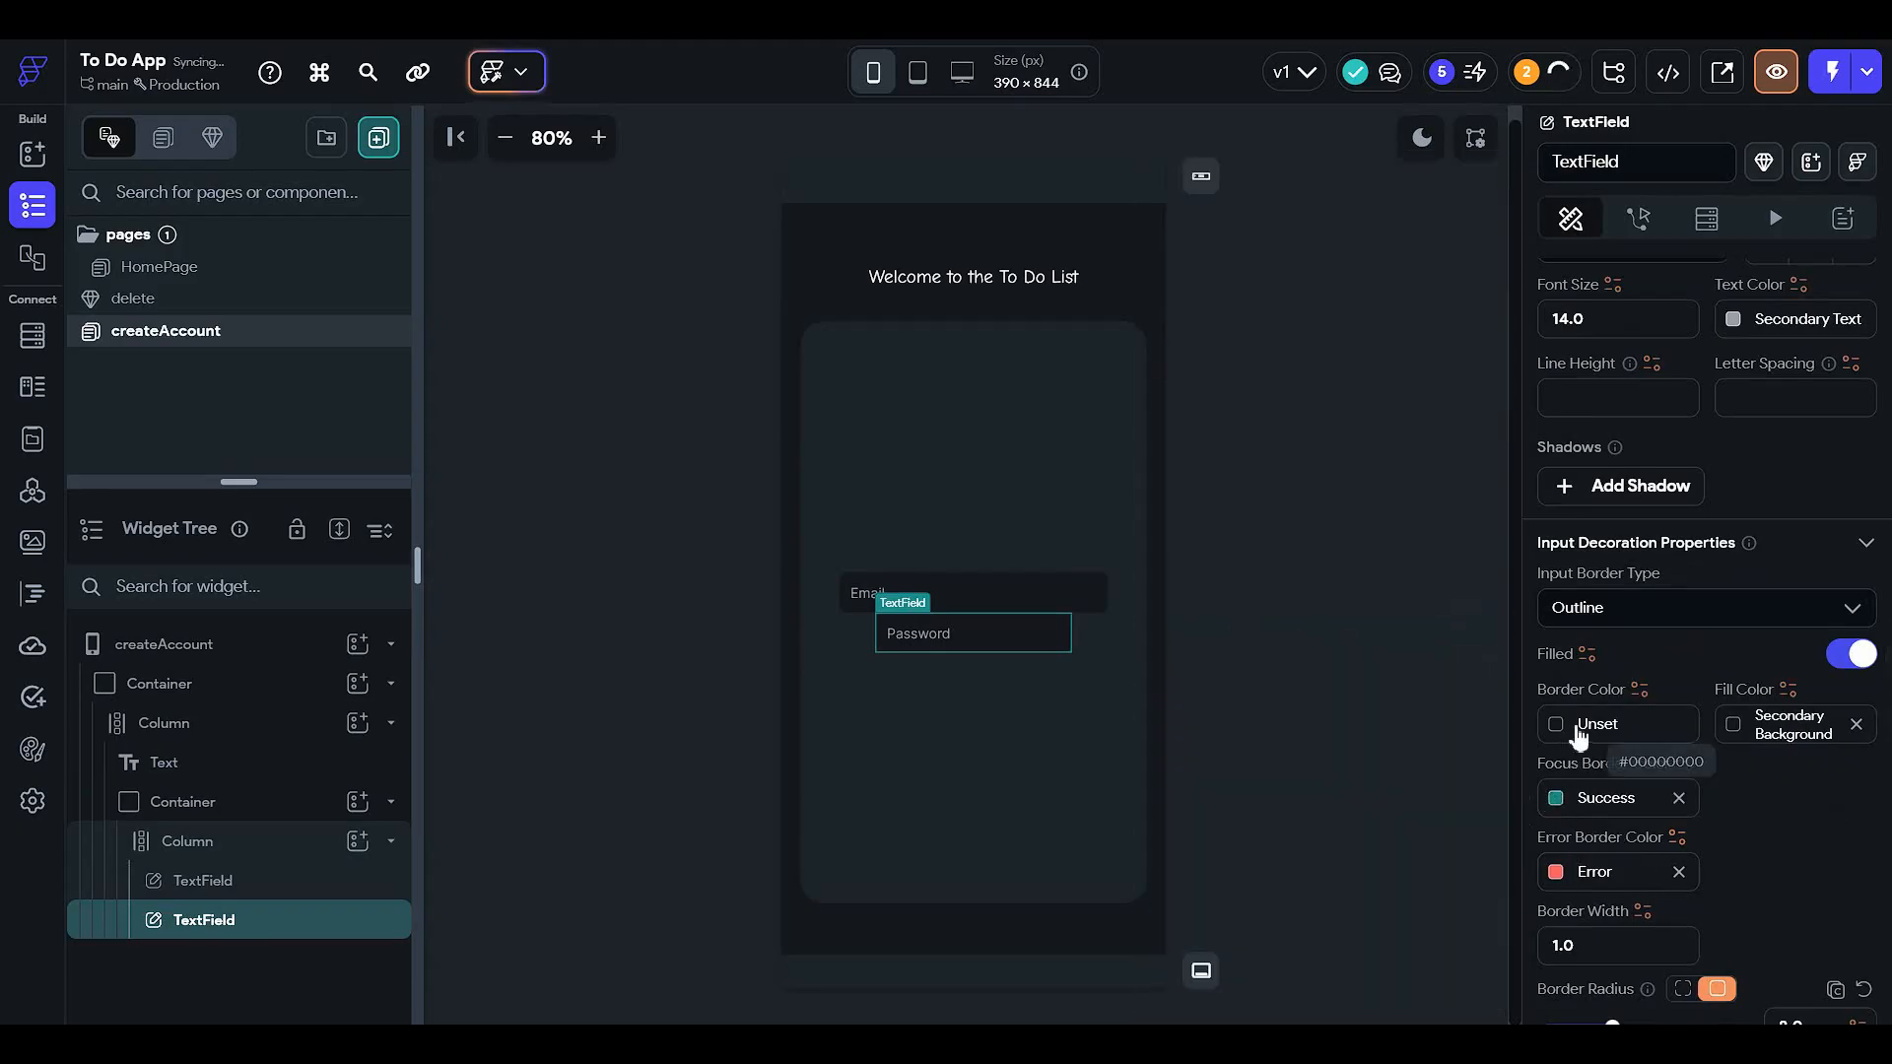
- Make the Password field 70% wide
scroll(1651, 736, up, 5)
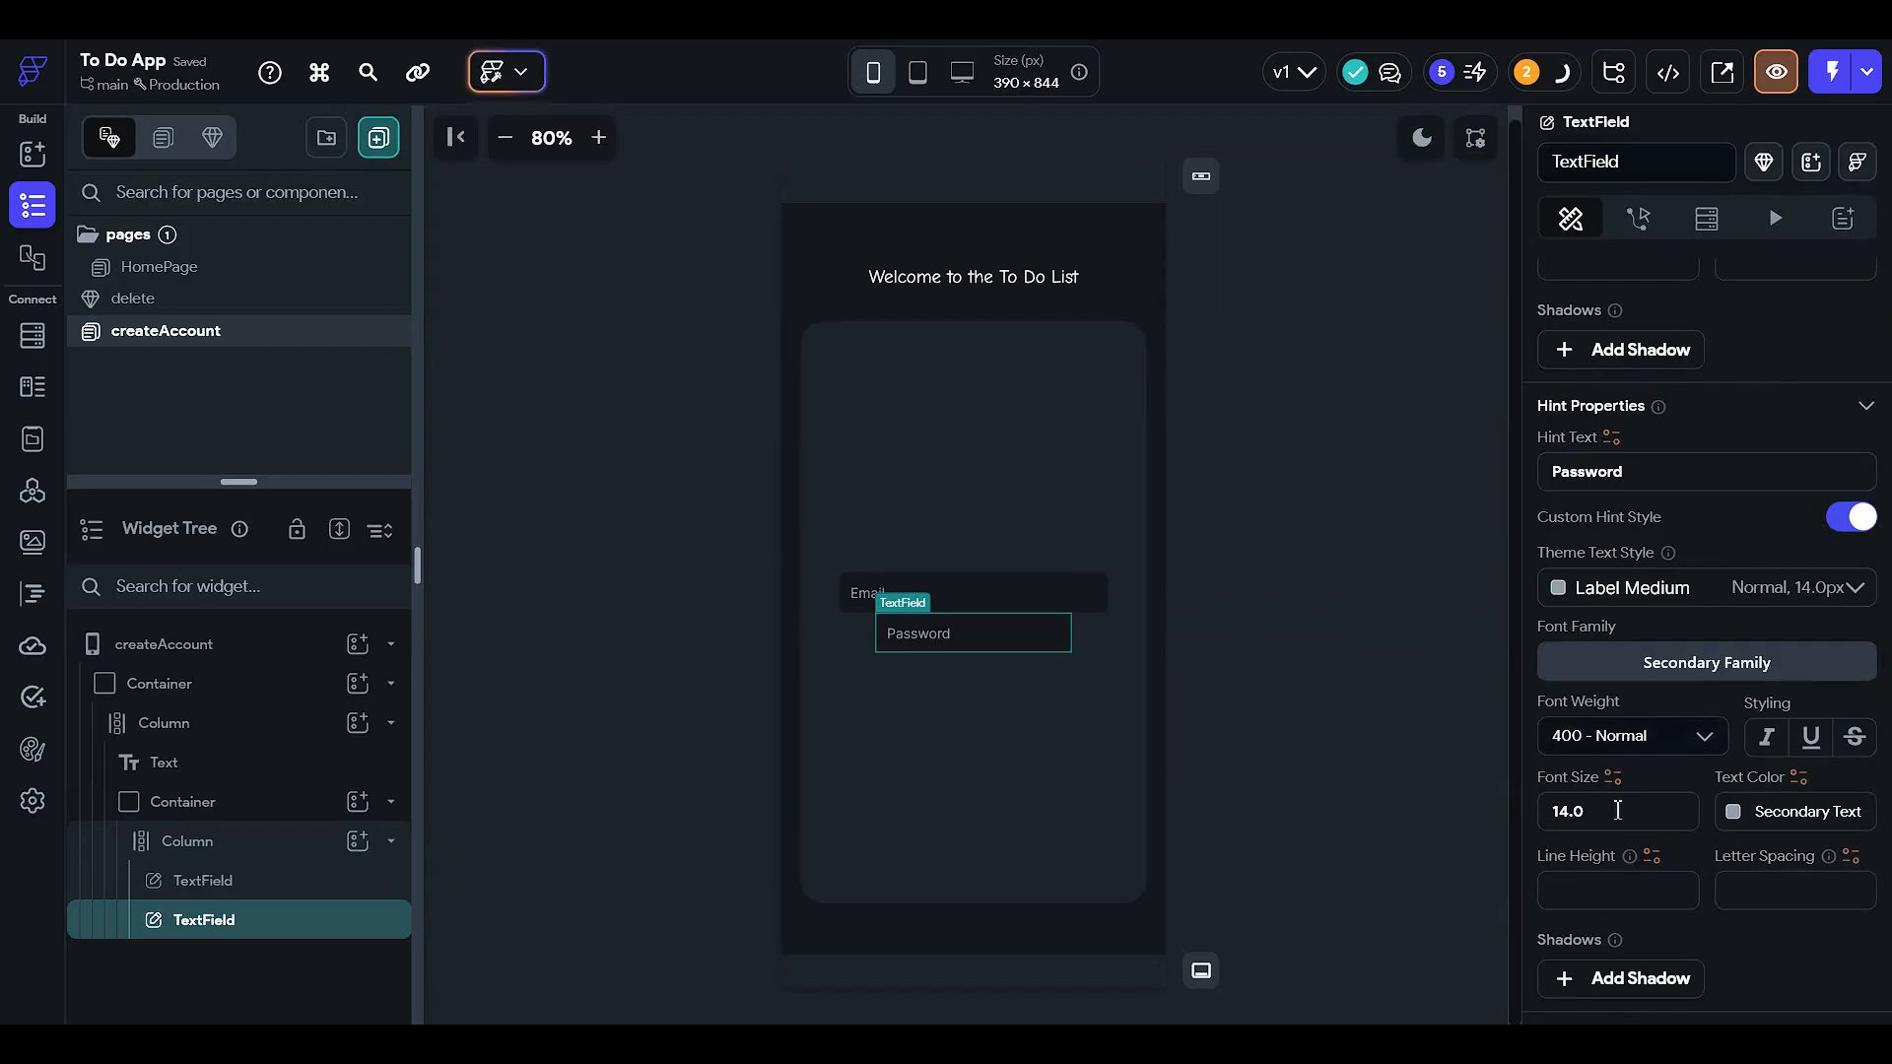
scroll(1620, 749, up, 3)
scroll(1611, 689, up, 7)
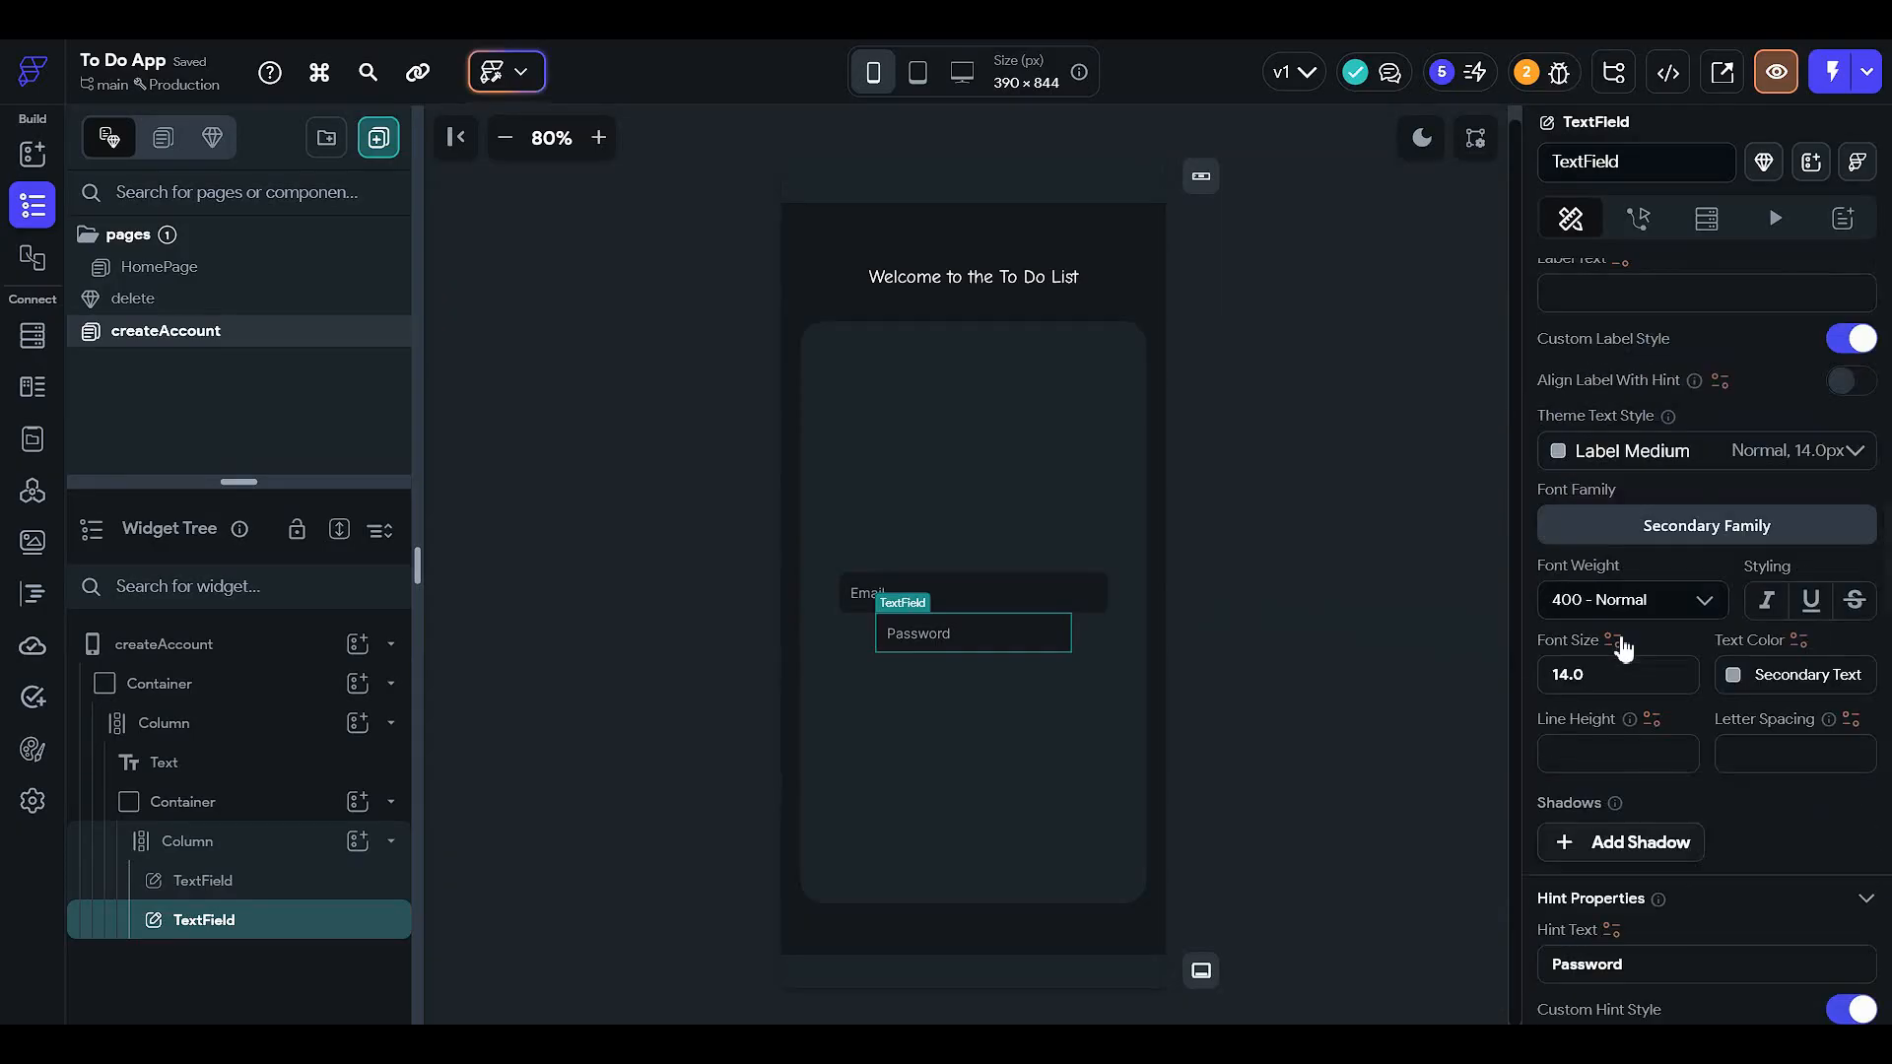
scroll(1636, 658, up, 10)
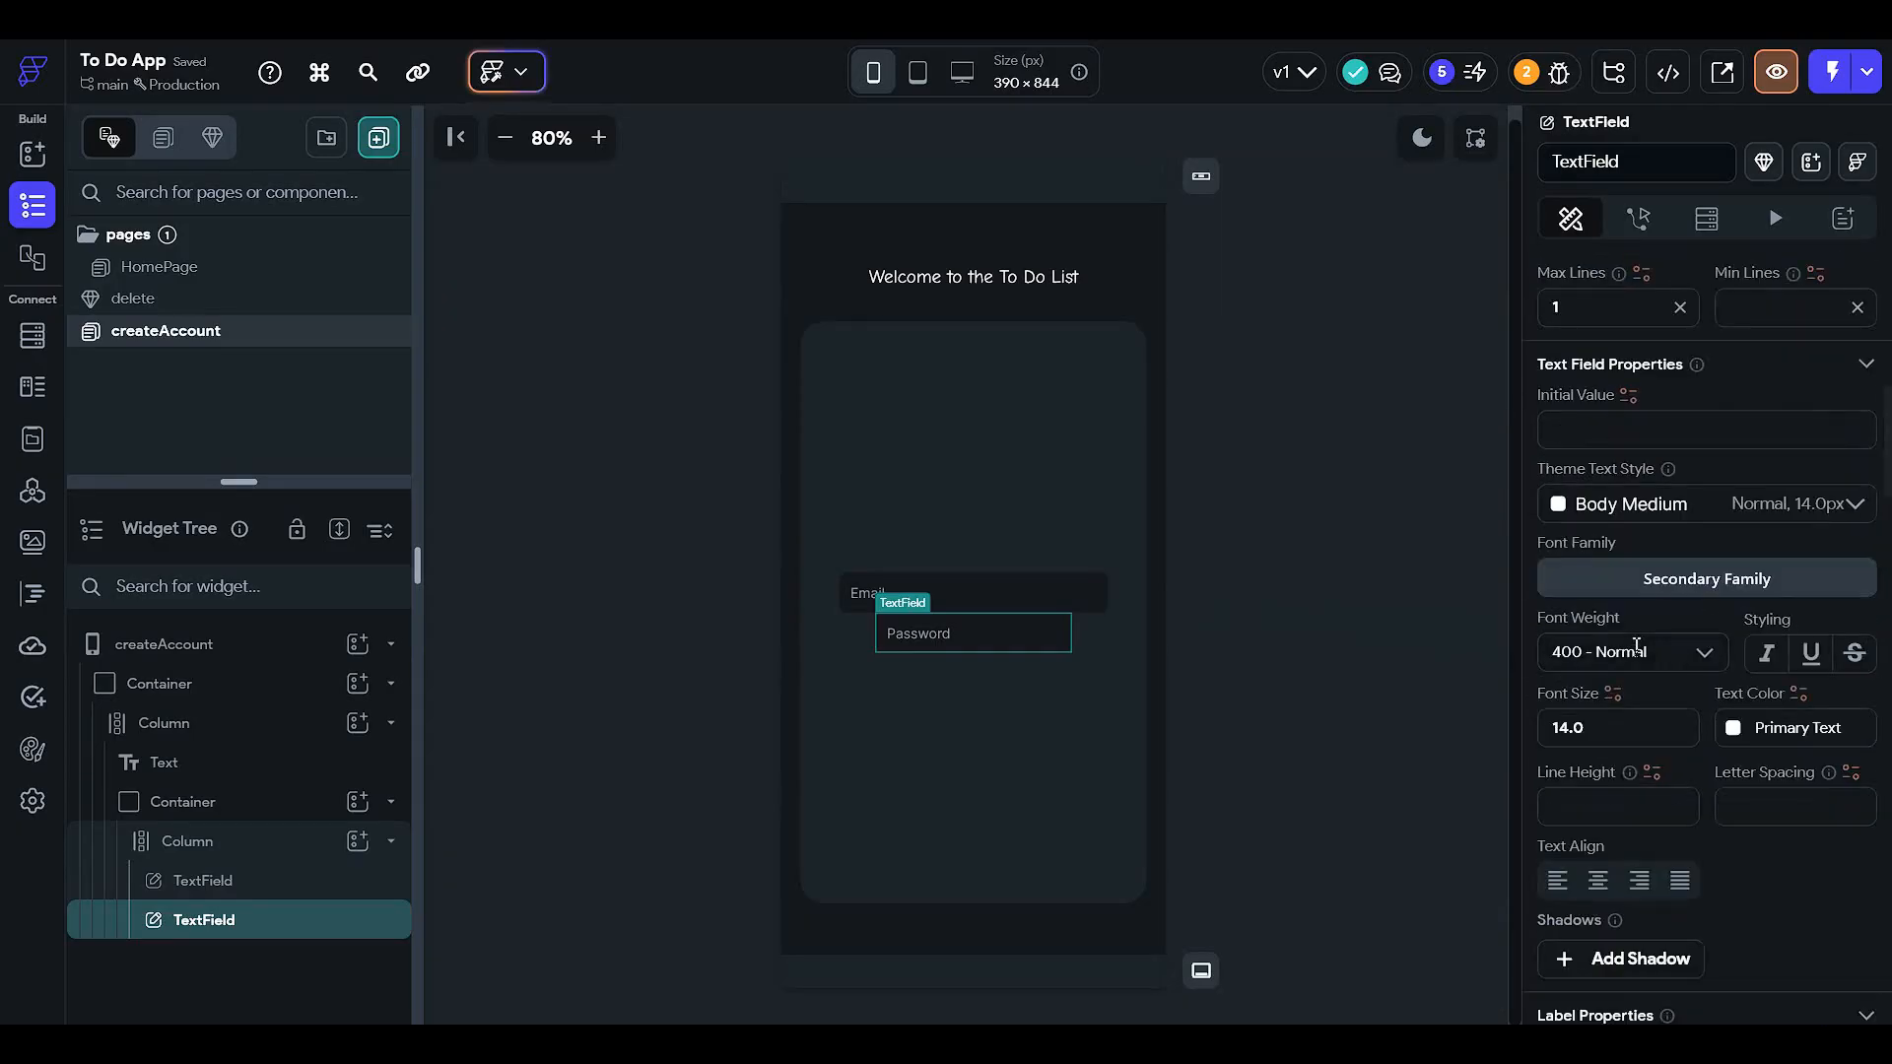
scroll(1641, 654, down, 5)
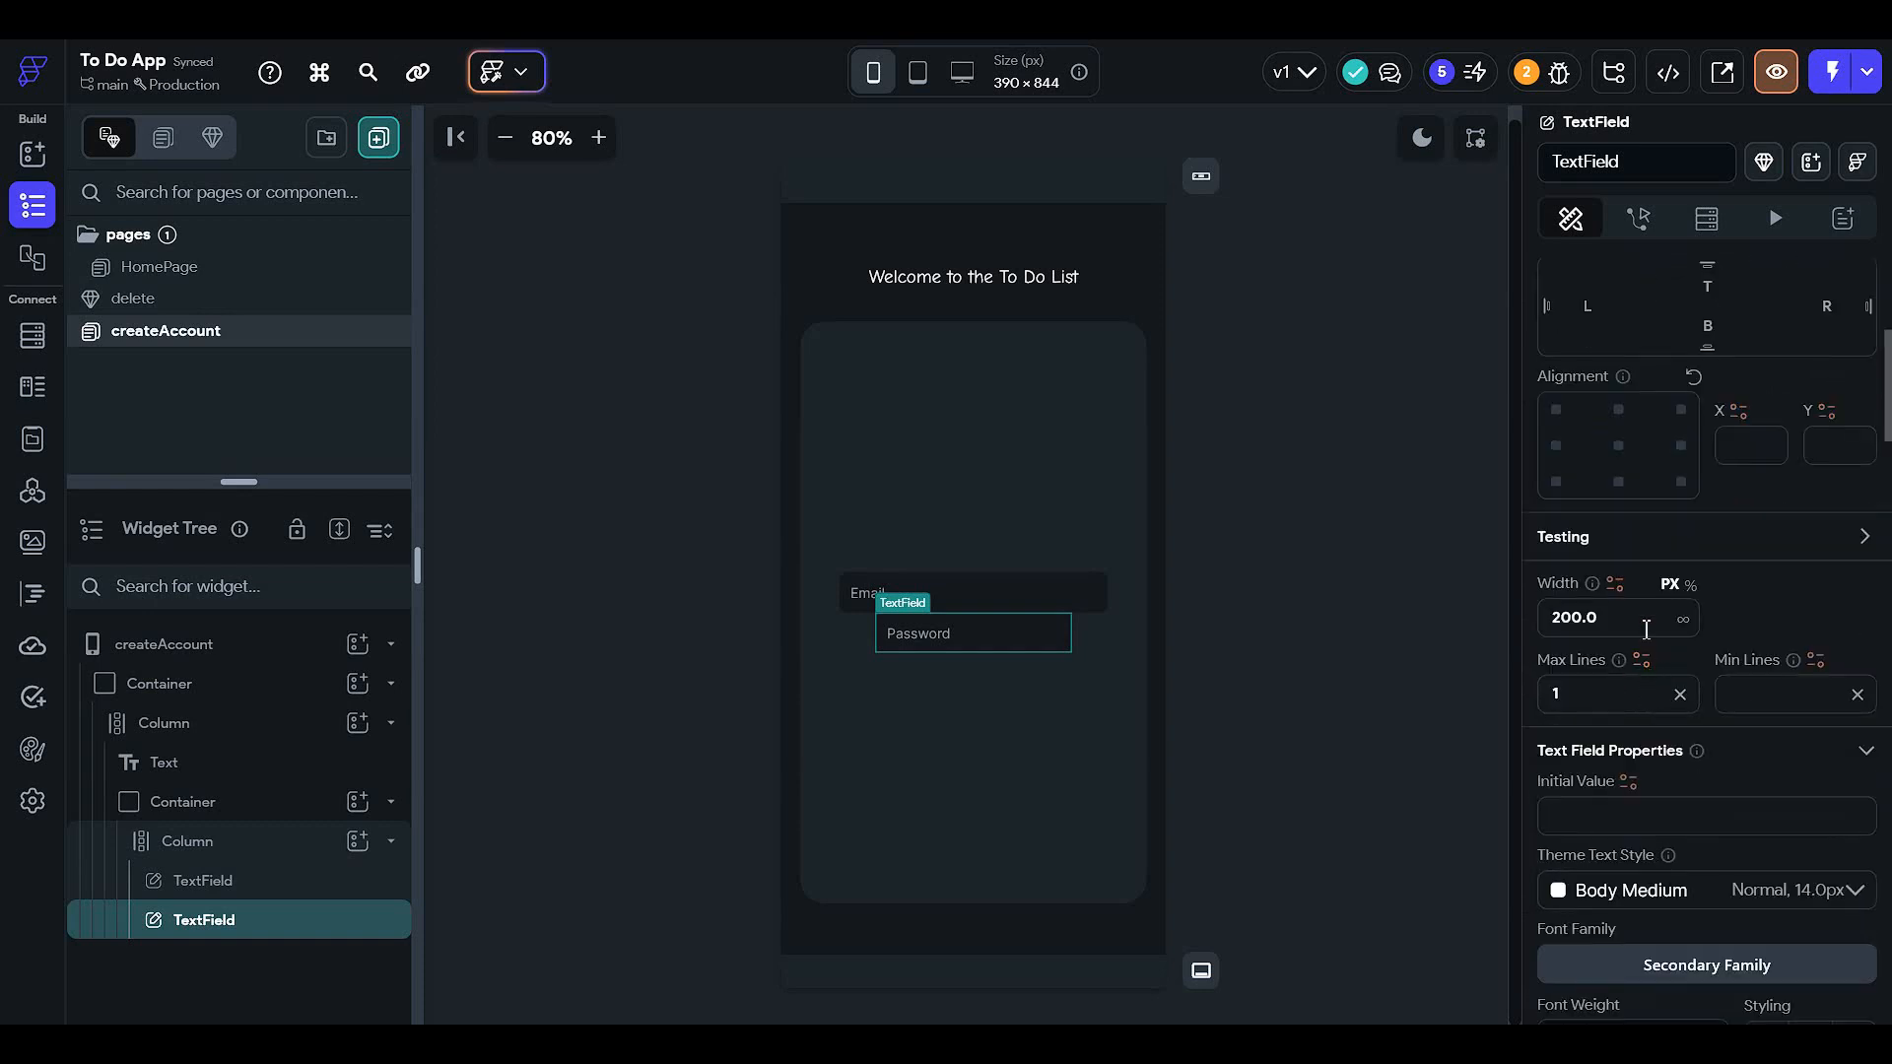
click(1645, 629)
text(70)
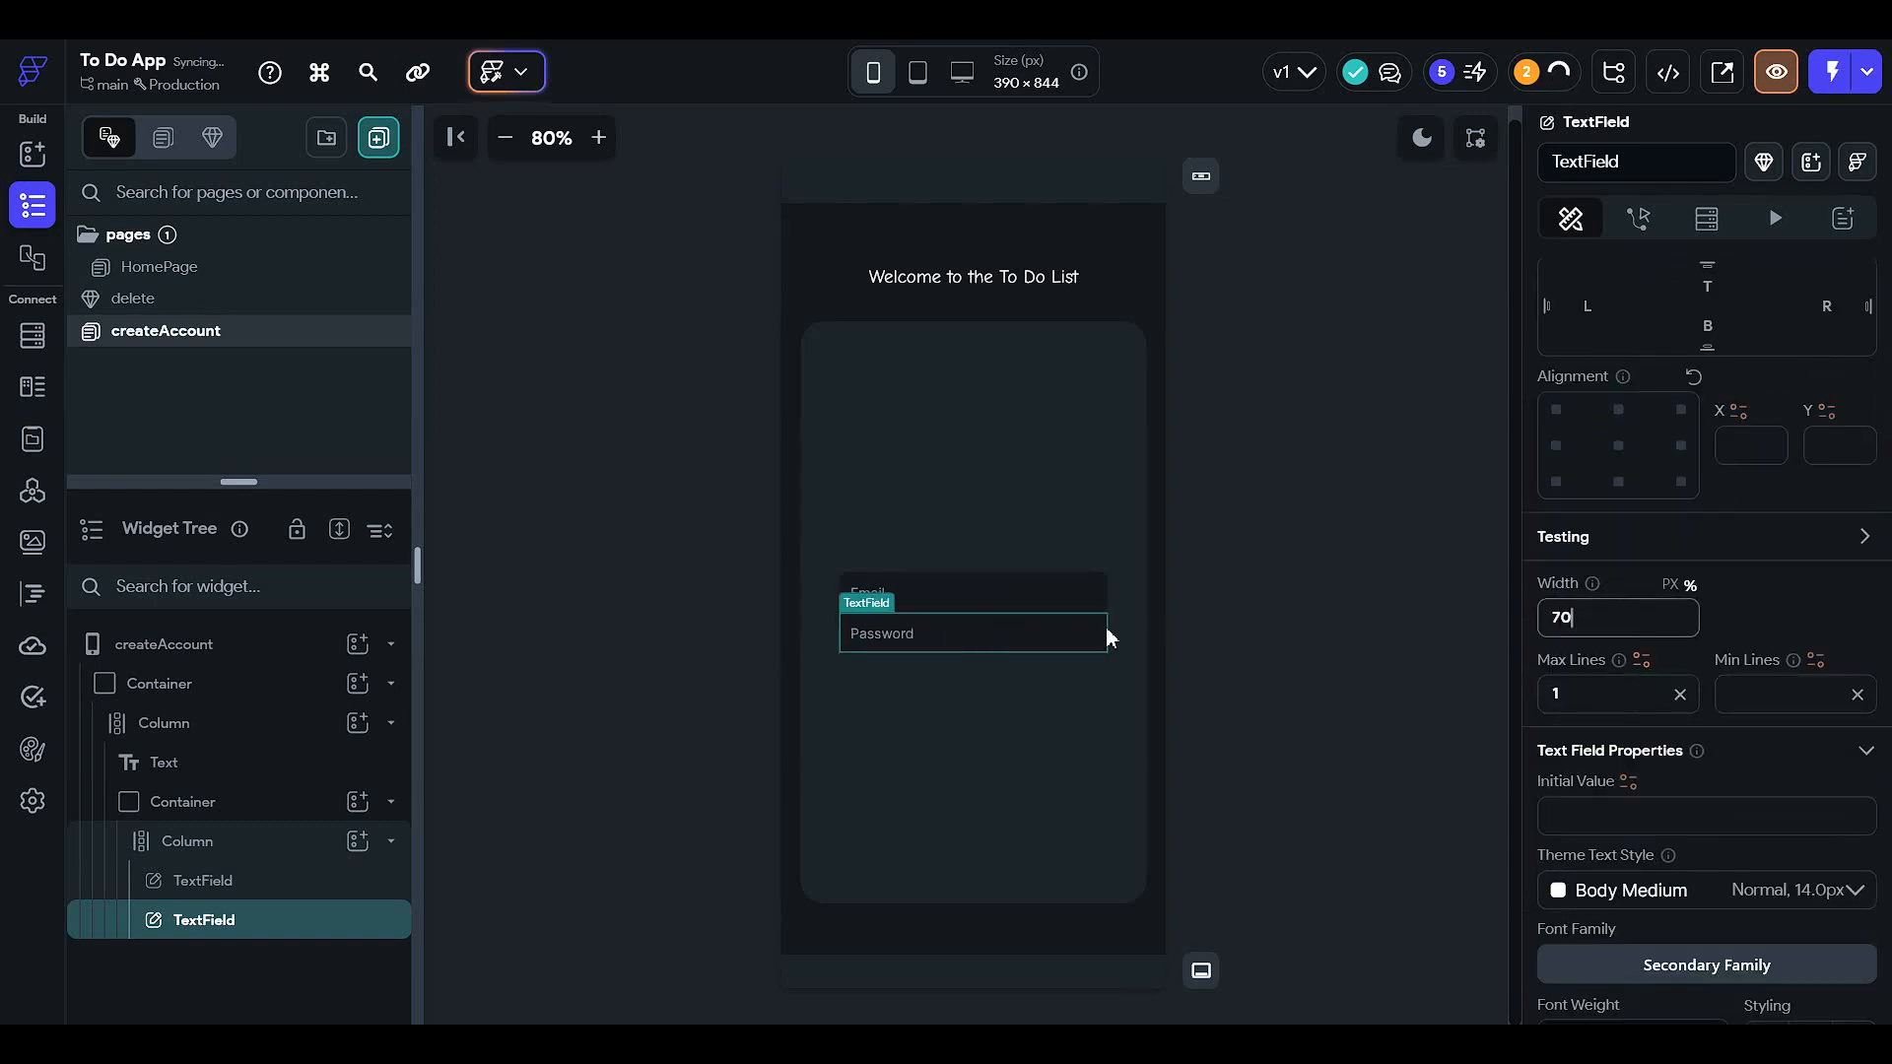
key(Return)
click(1147, 646)
click(985, 636)
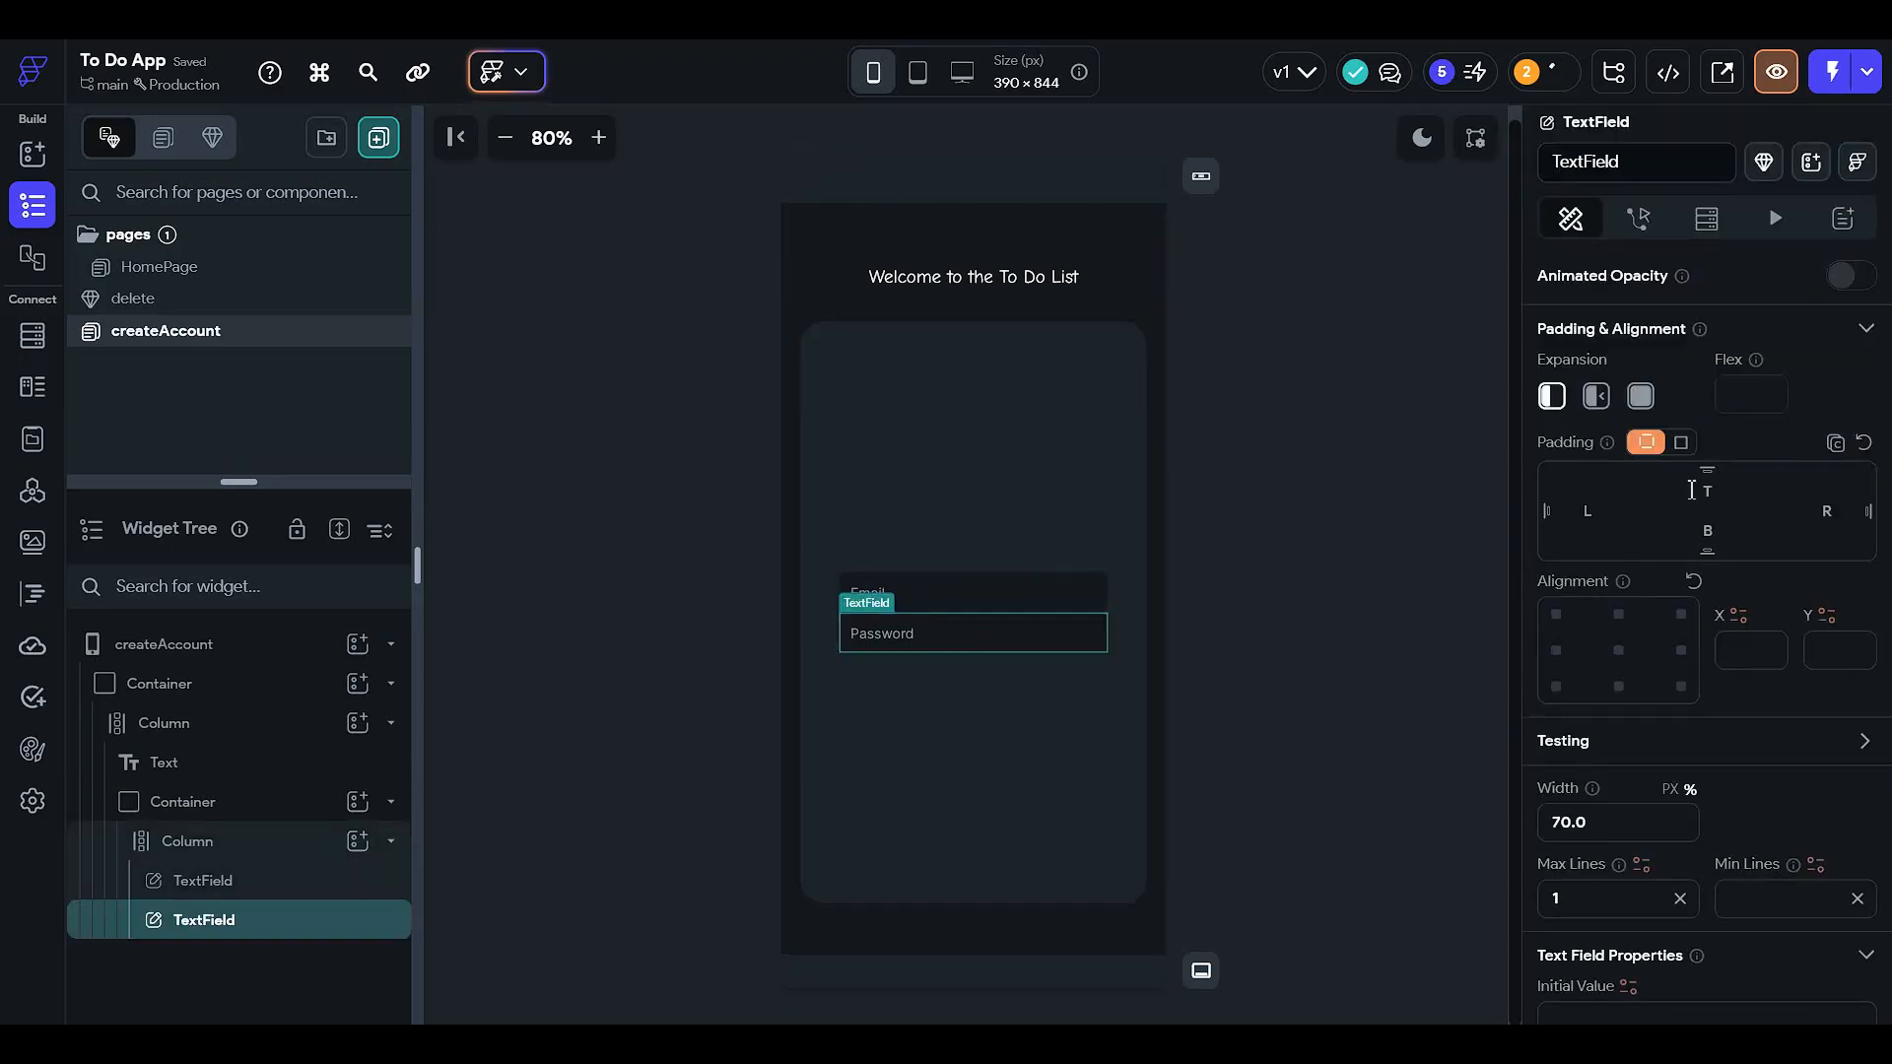
- Give the Password field a top padding of 5 and duplicate it
text(5)
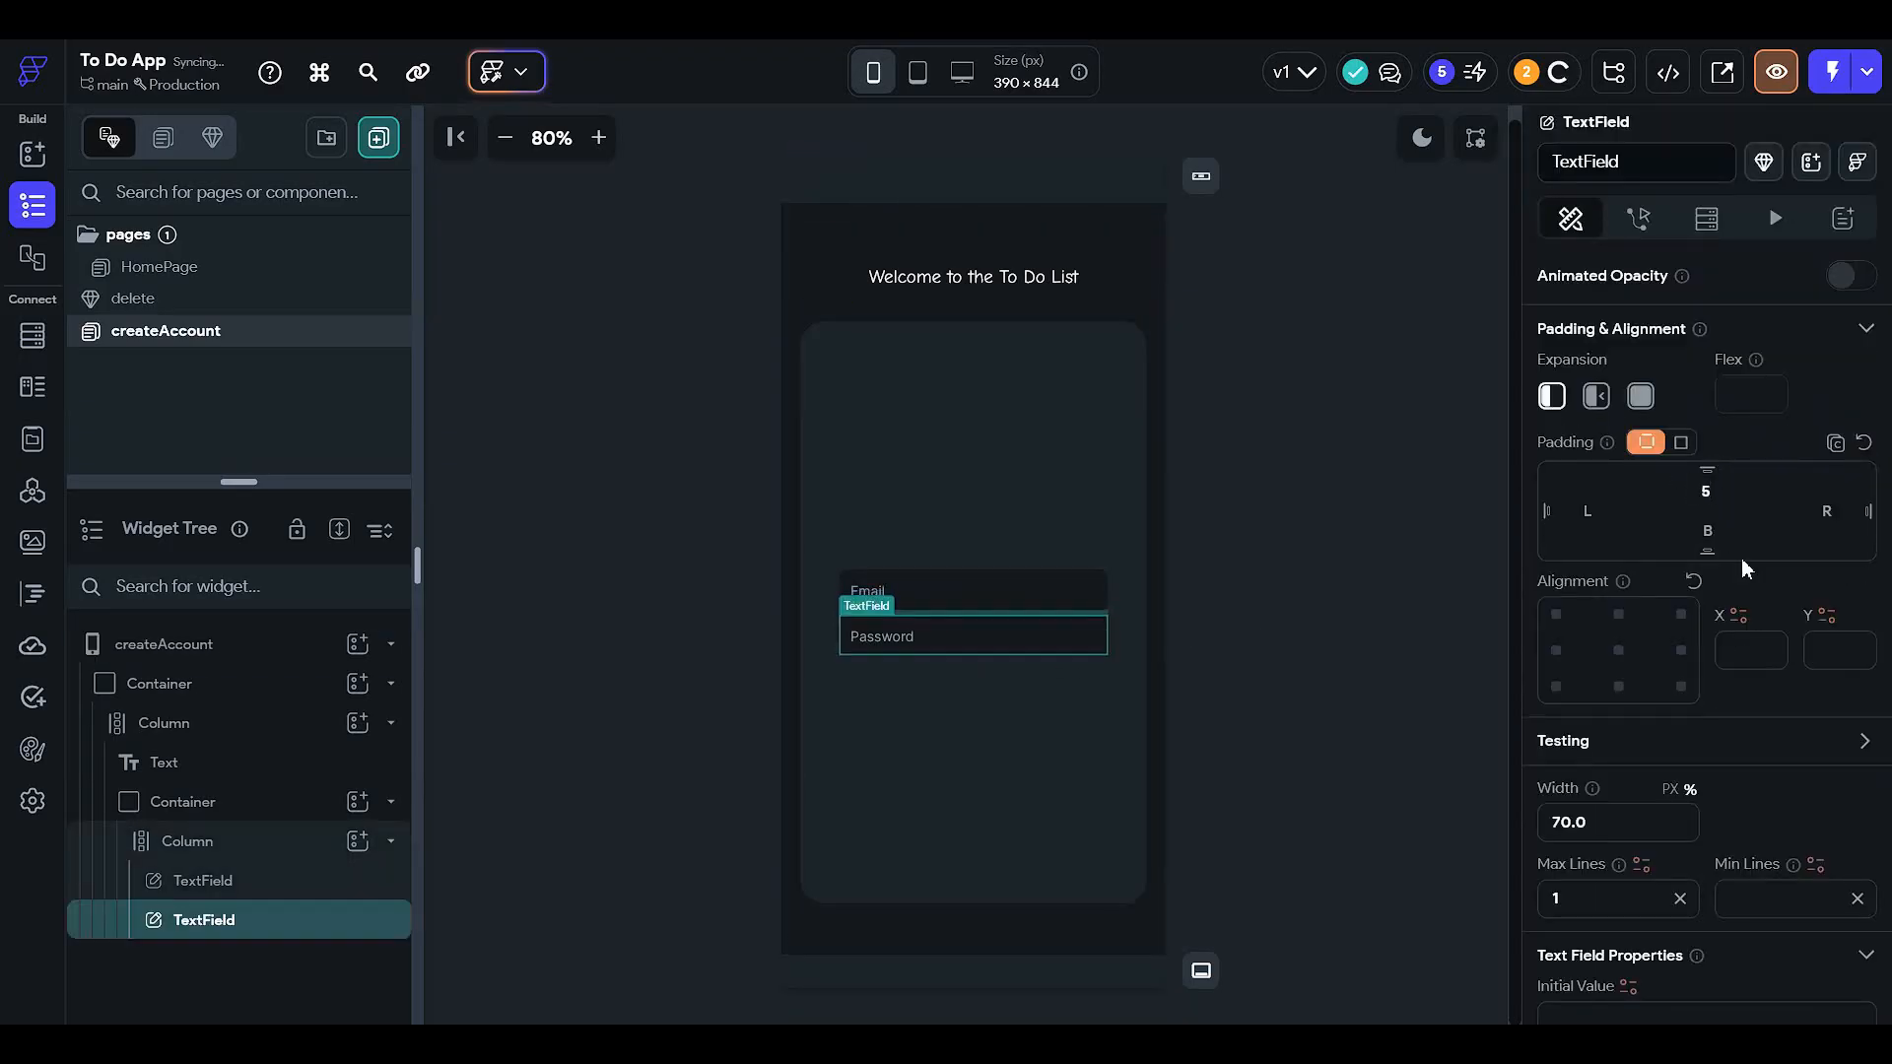
click(1349, 650)
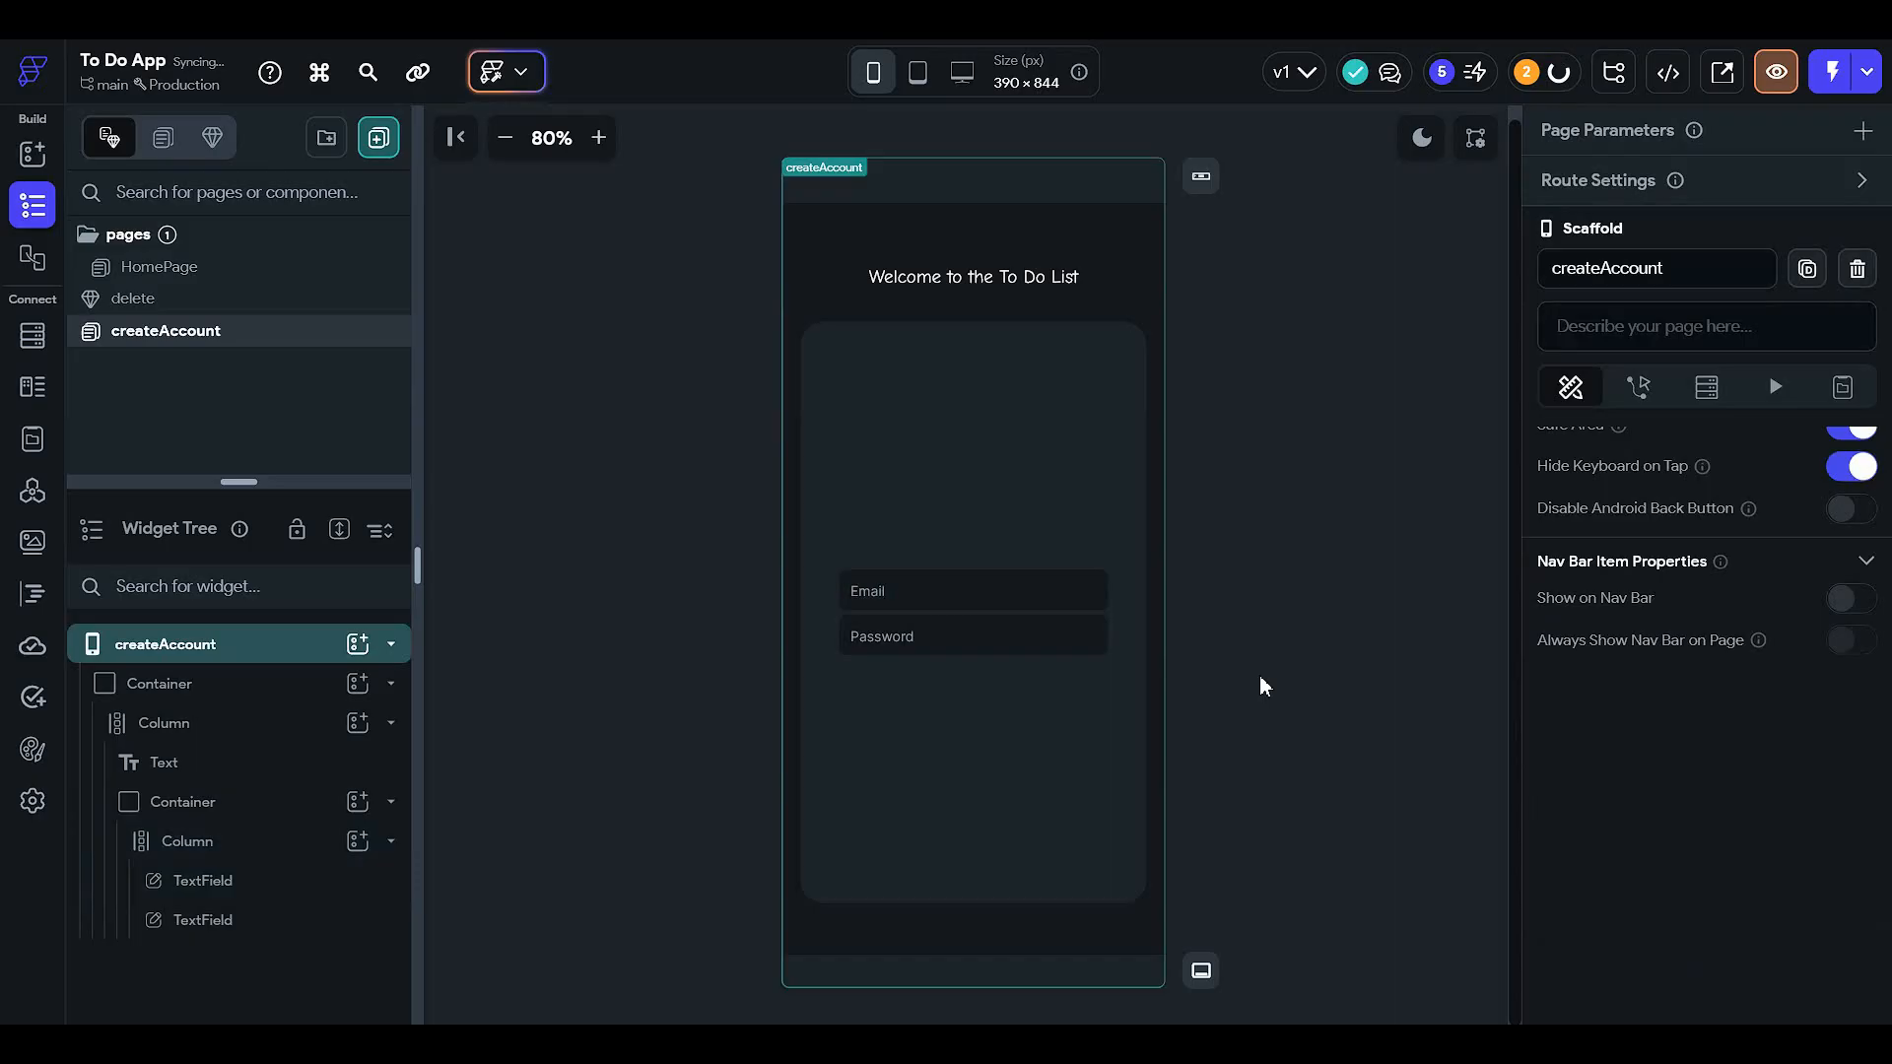
right_click(1021, 641)
click(1133, 306)
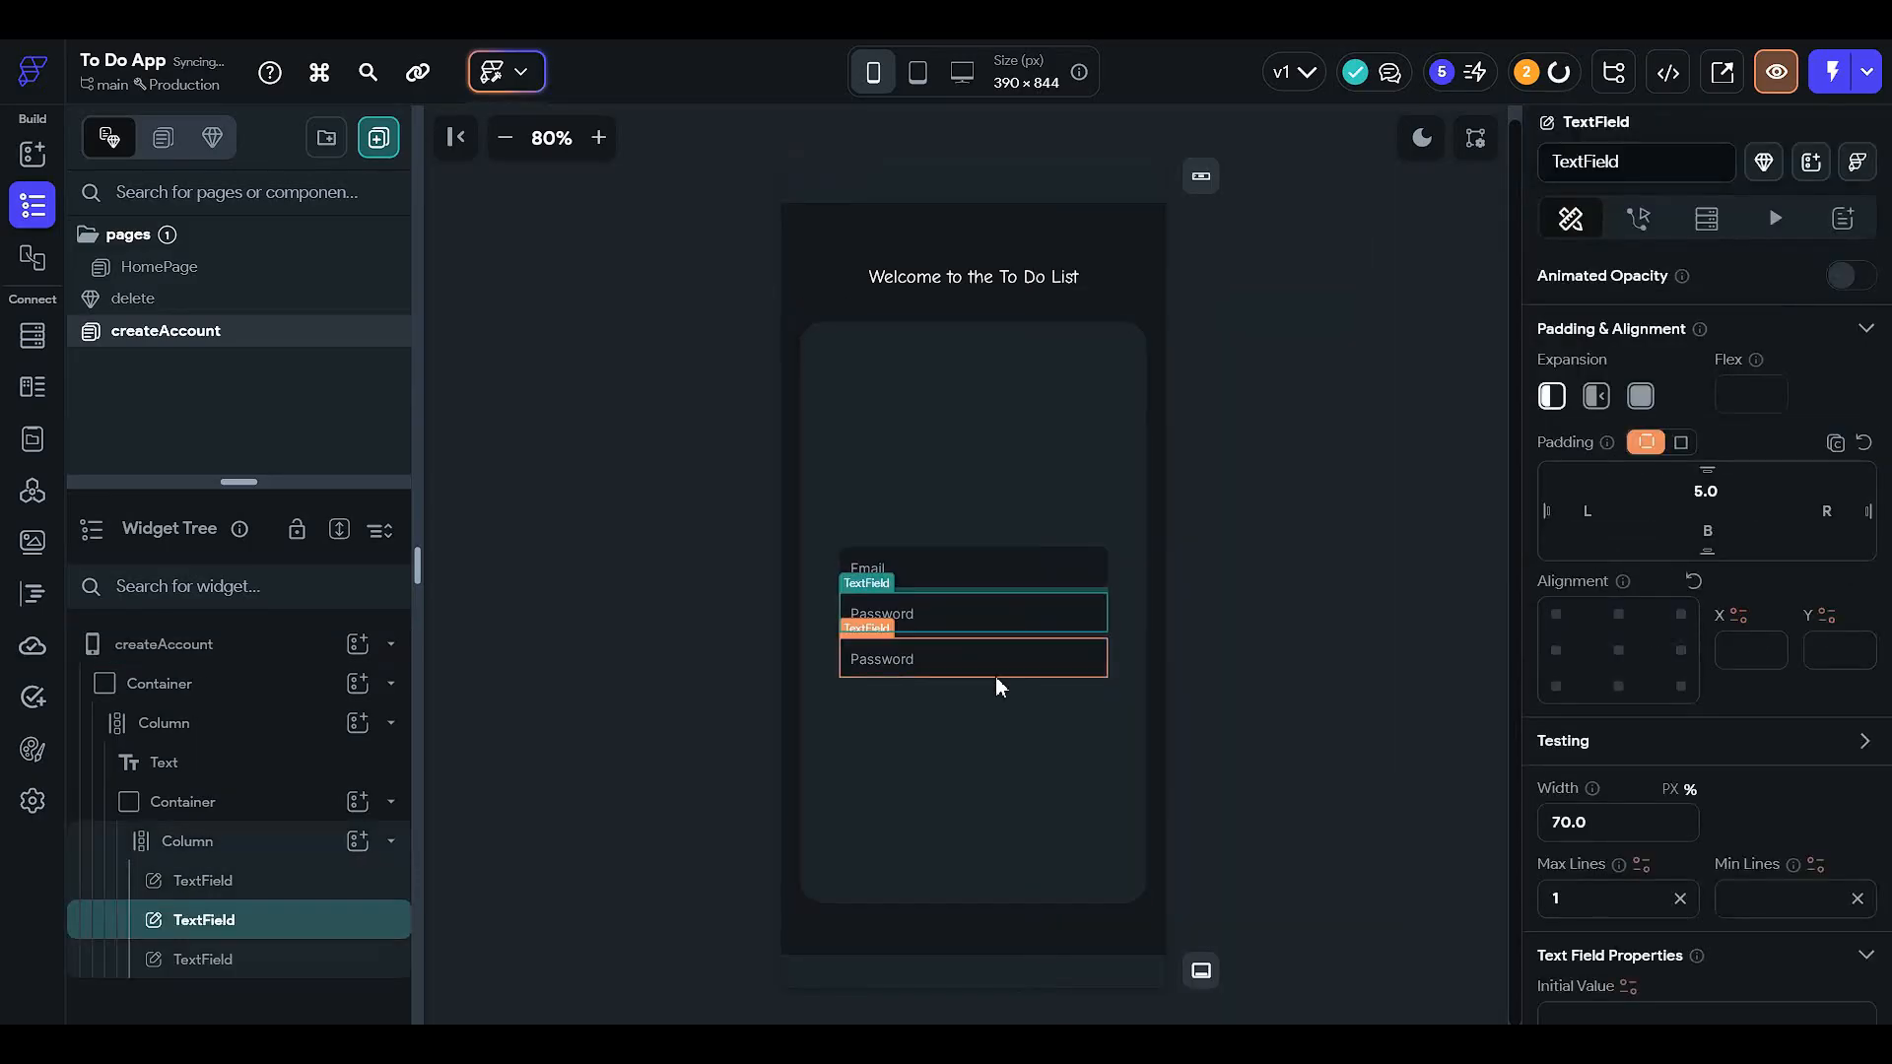
- Change the duplicate's hint text to 'Confirm password'
scroll(1675, 666, down, 4)
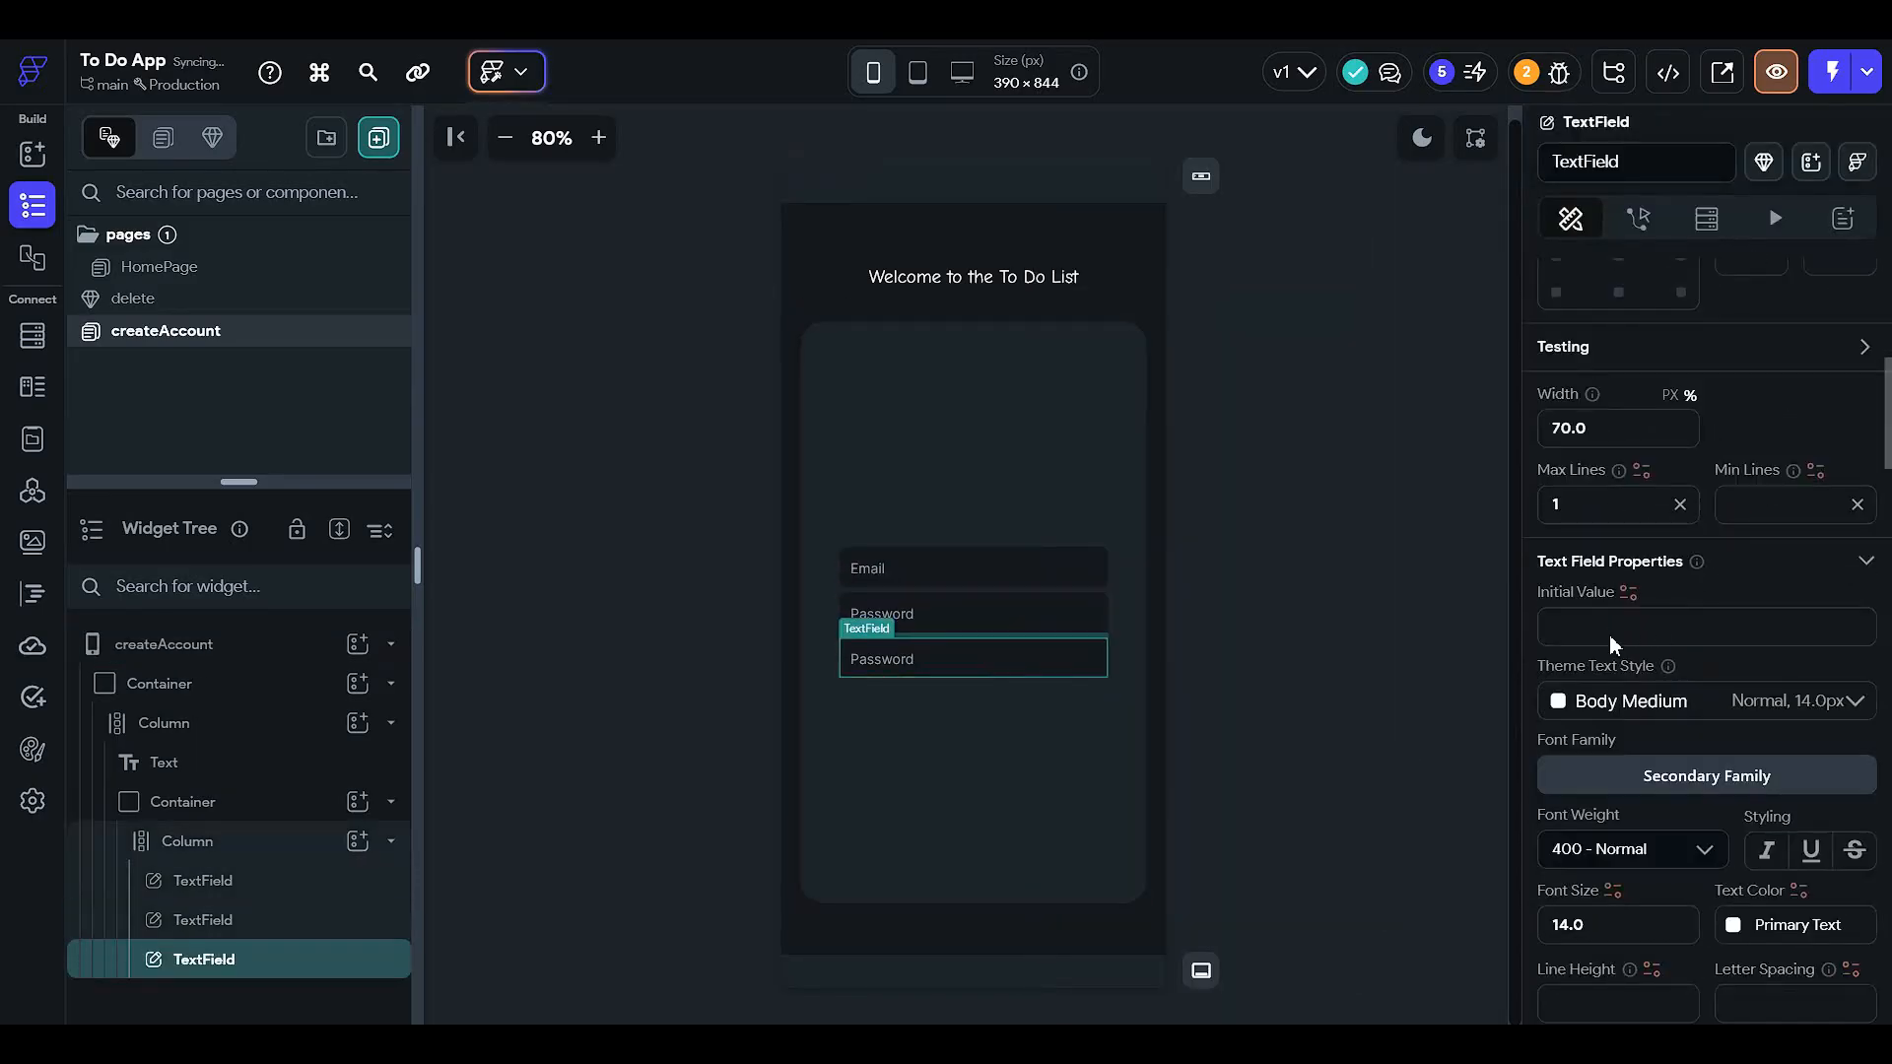
scroll(1610, 640, down, 8)
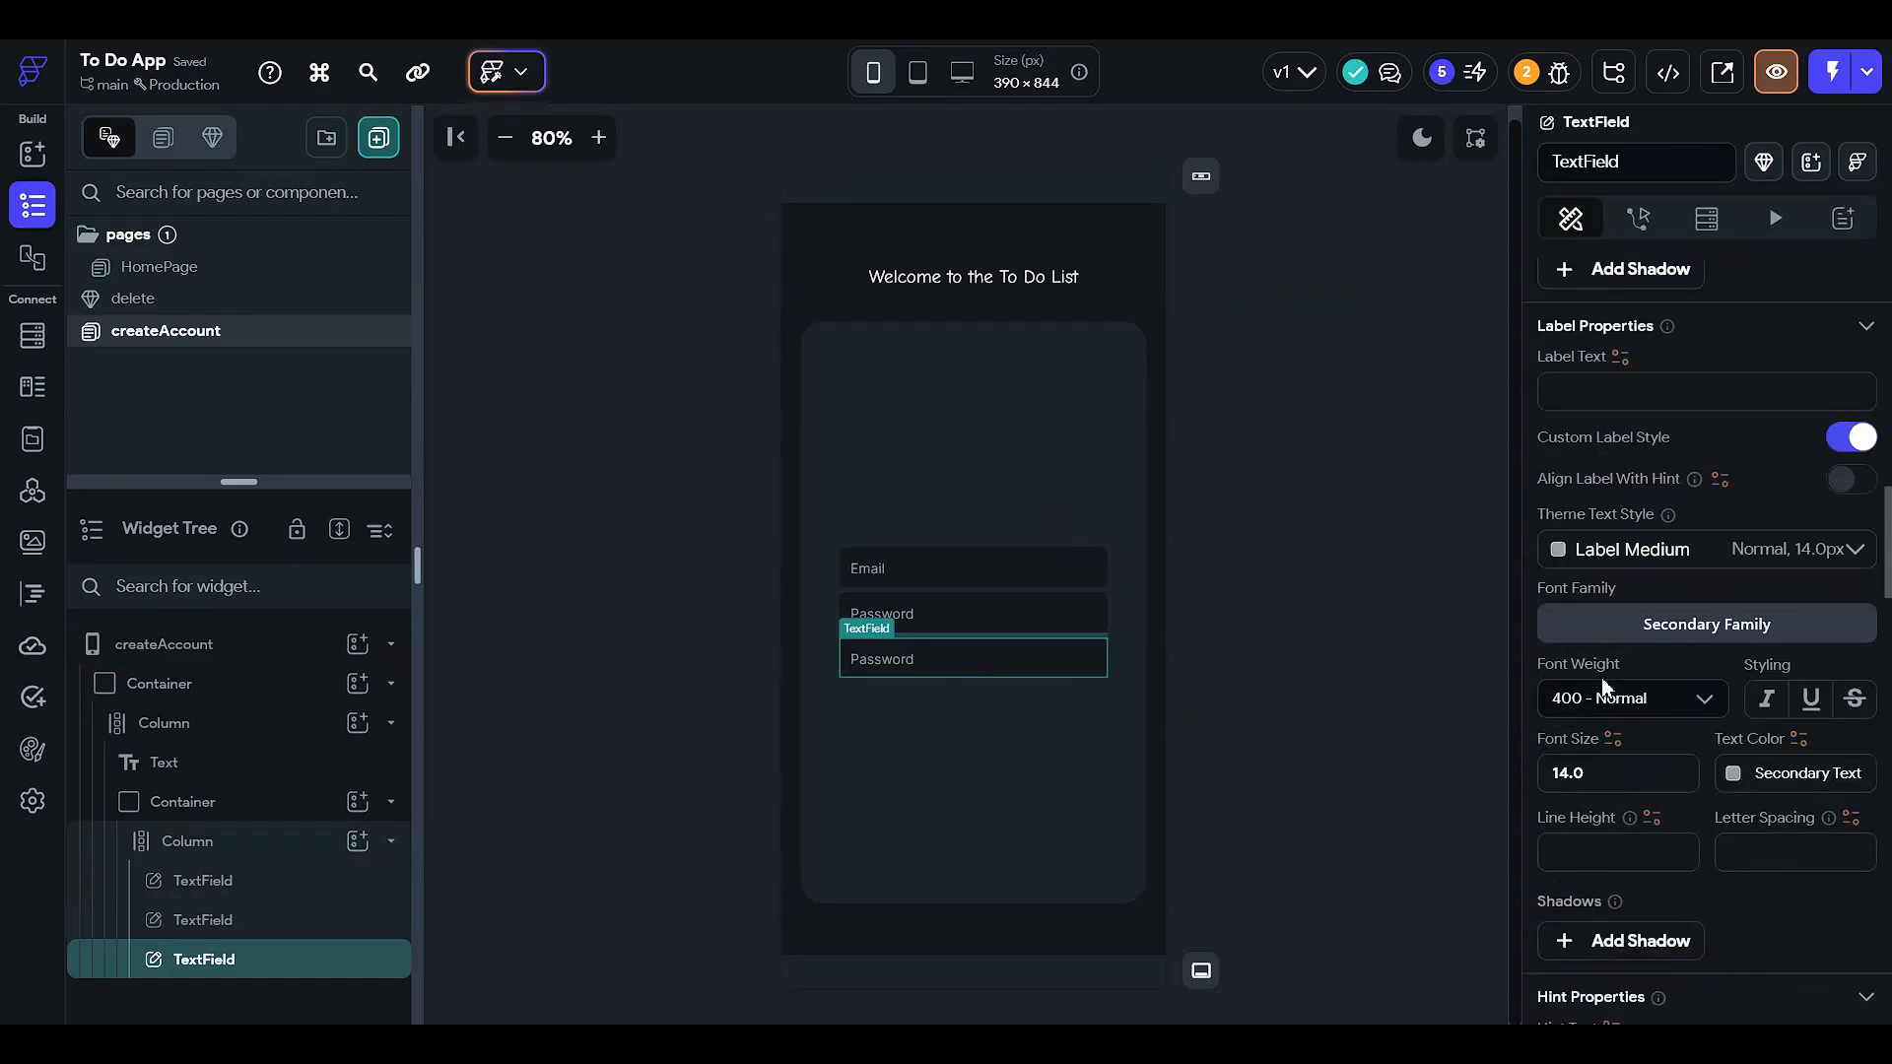
scroll(1600, 677, down, 3)
scroll(1553, 608, down, 2)
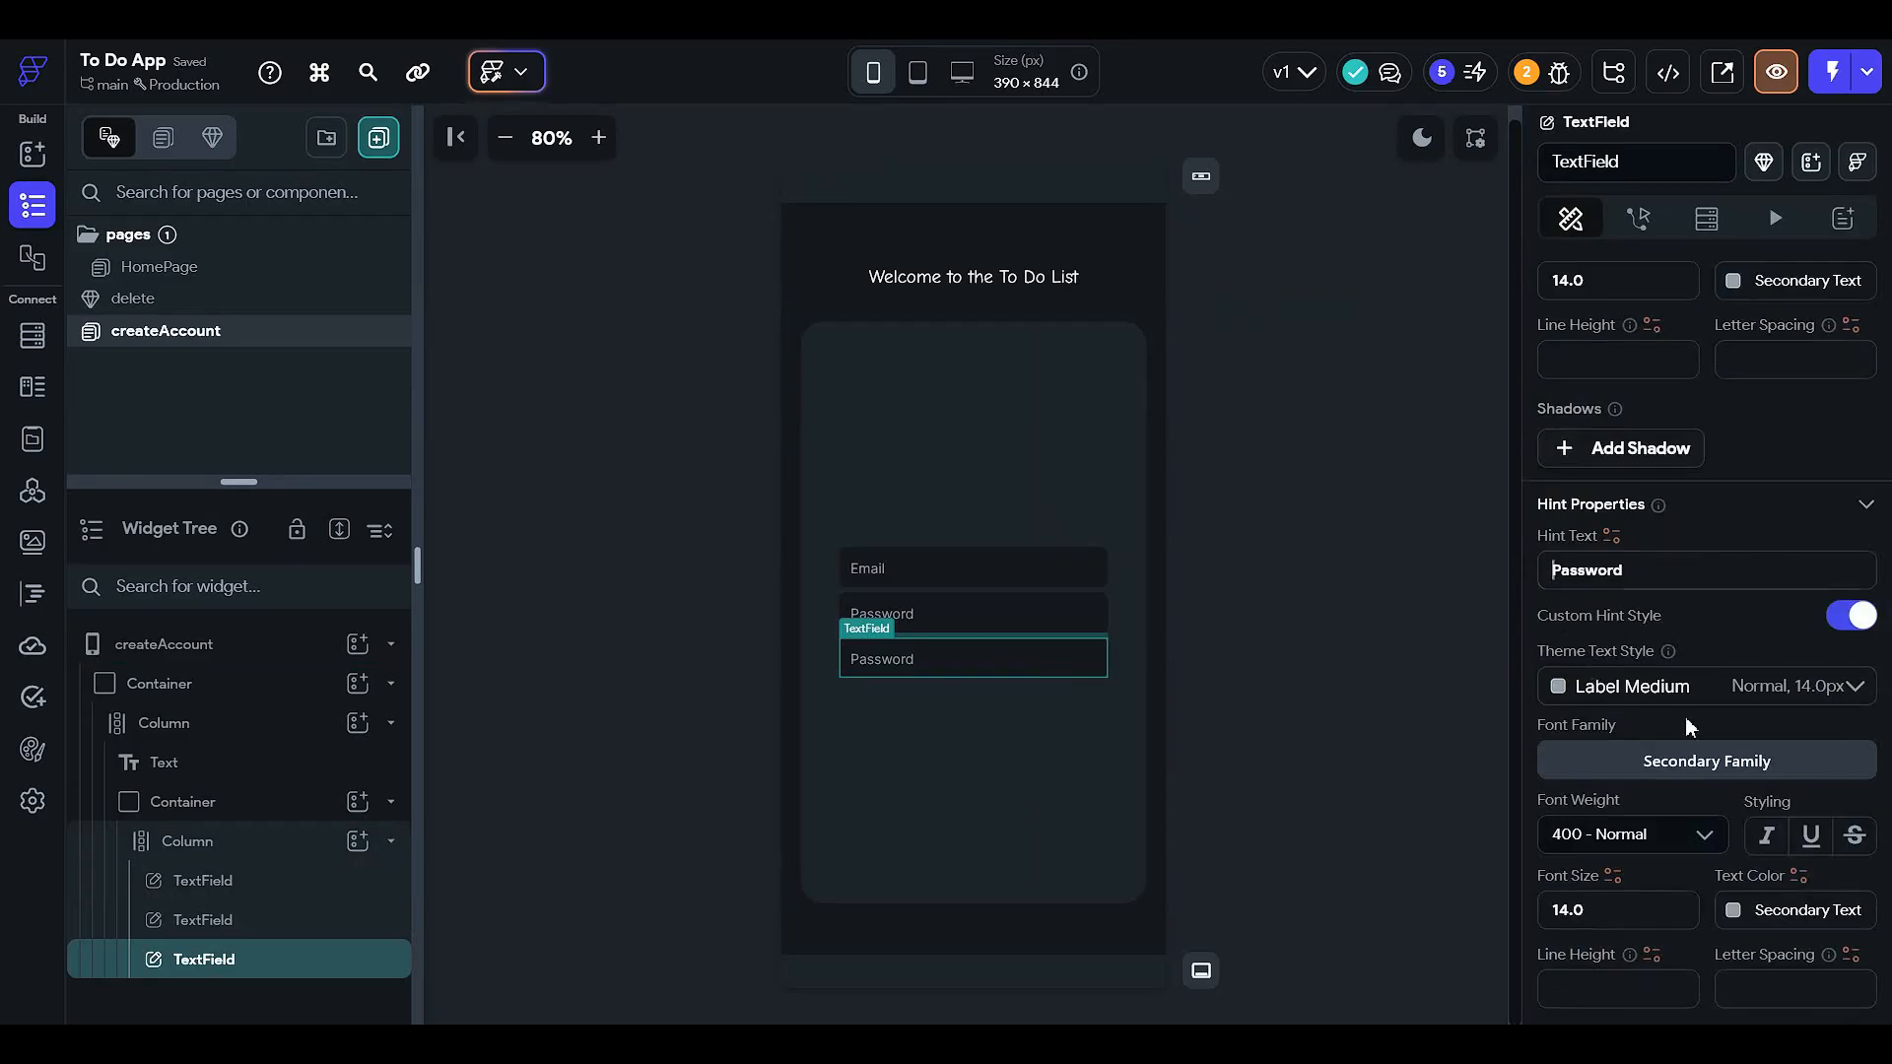
text(Confir)
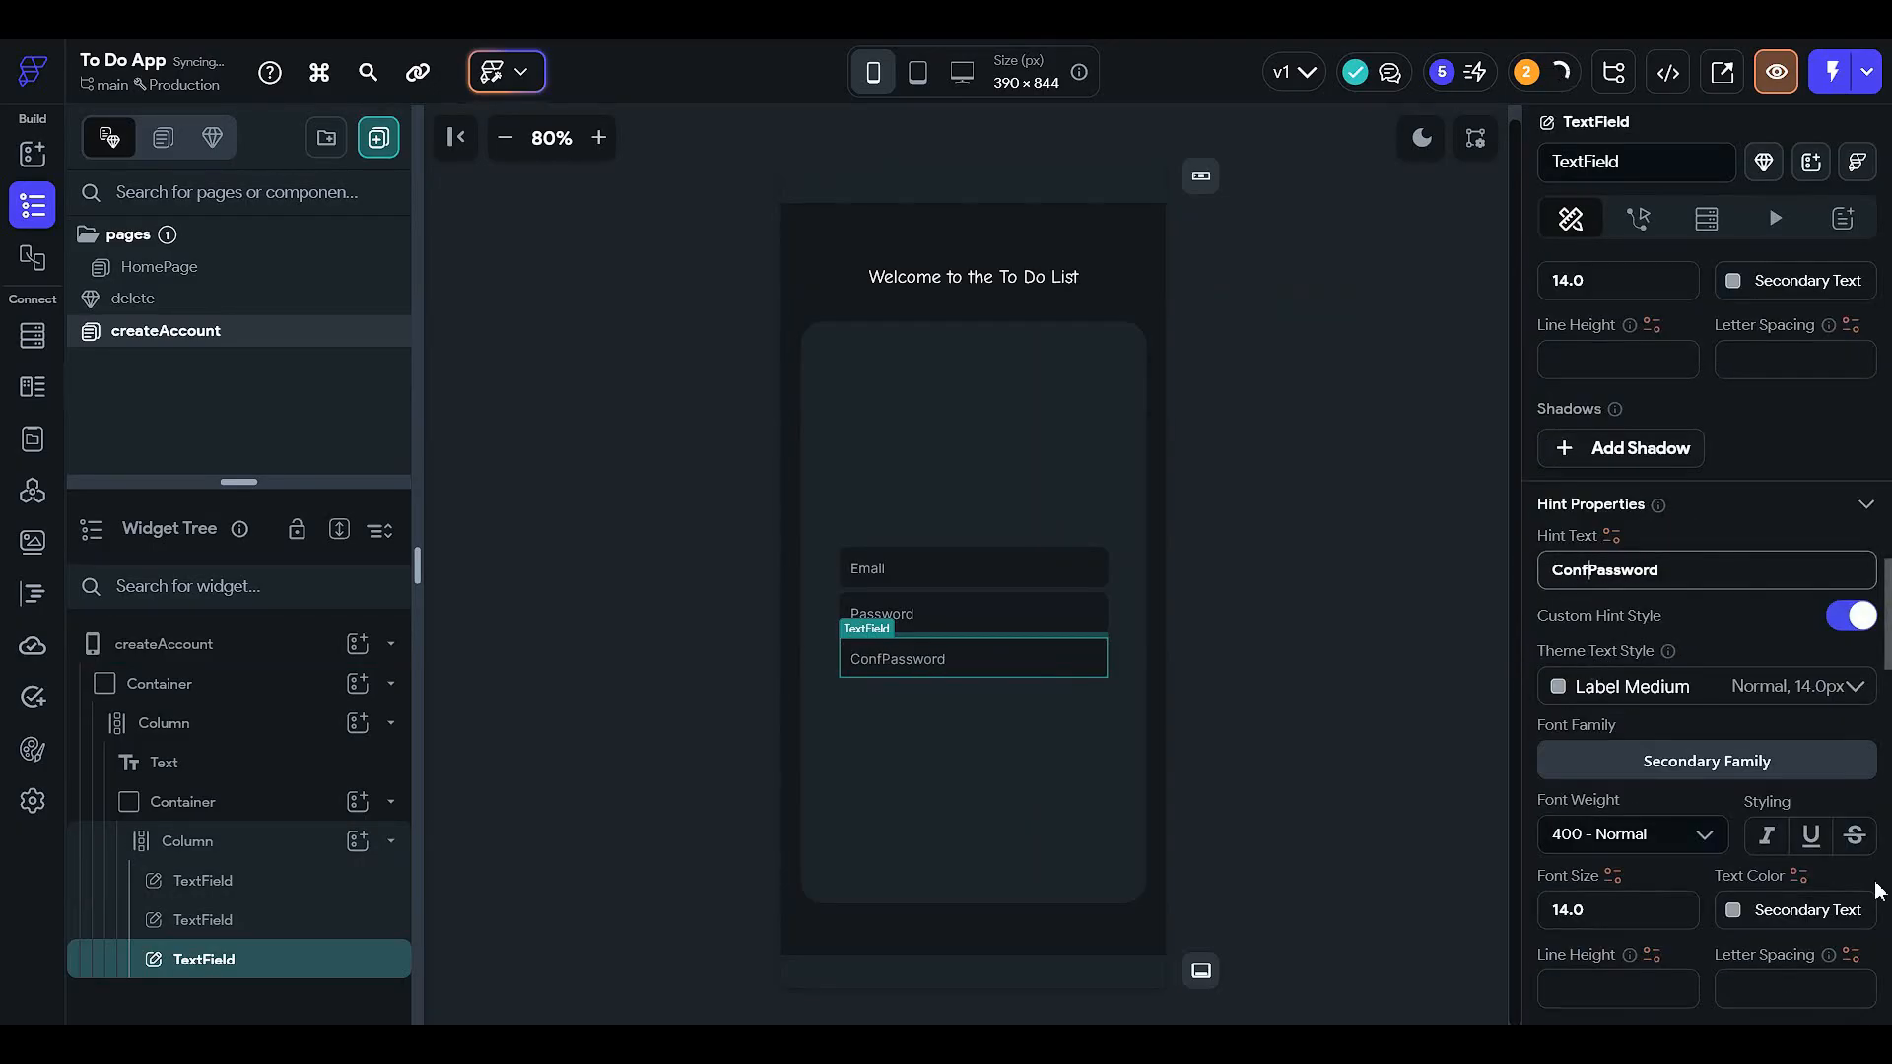
key(BackSpace)
text(m)
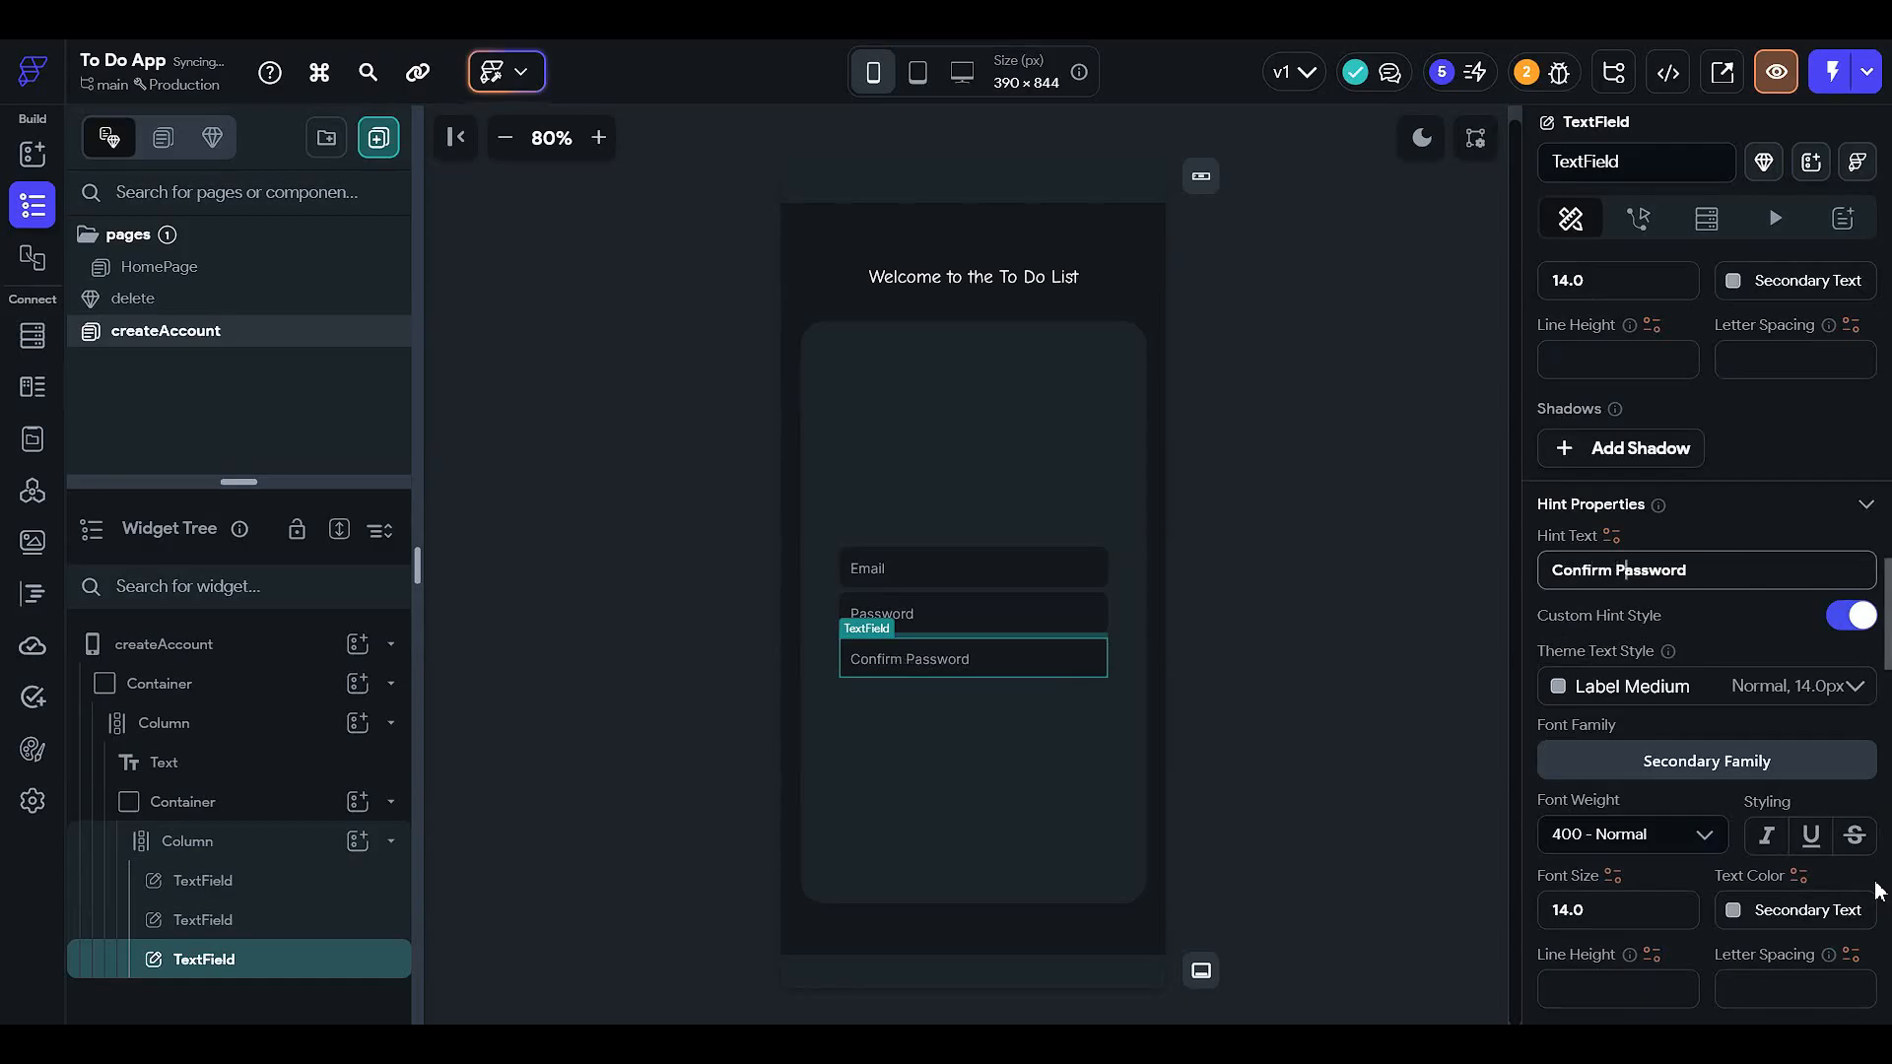
key(Delete)
text(p)
click(1352, 605)
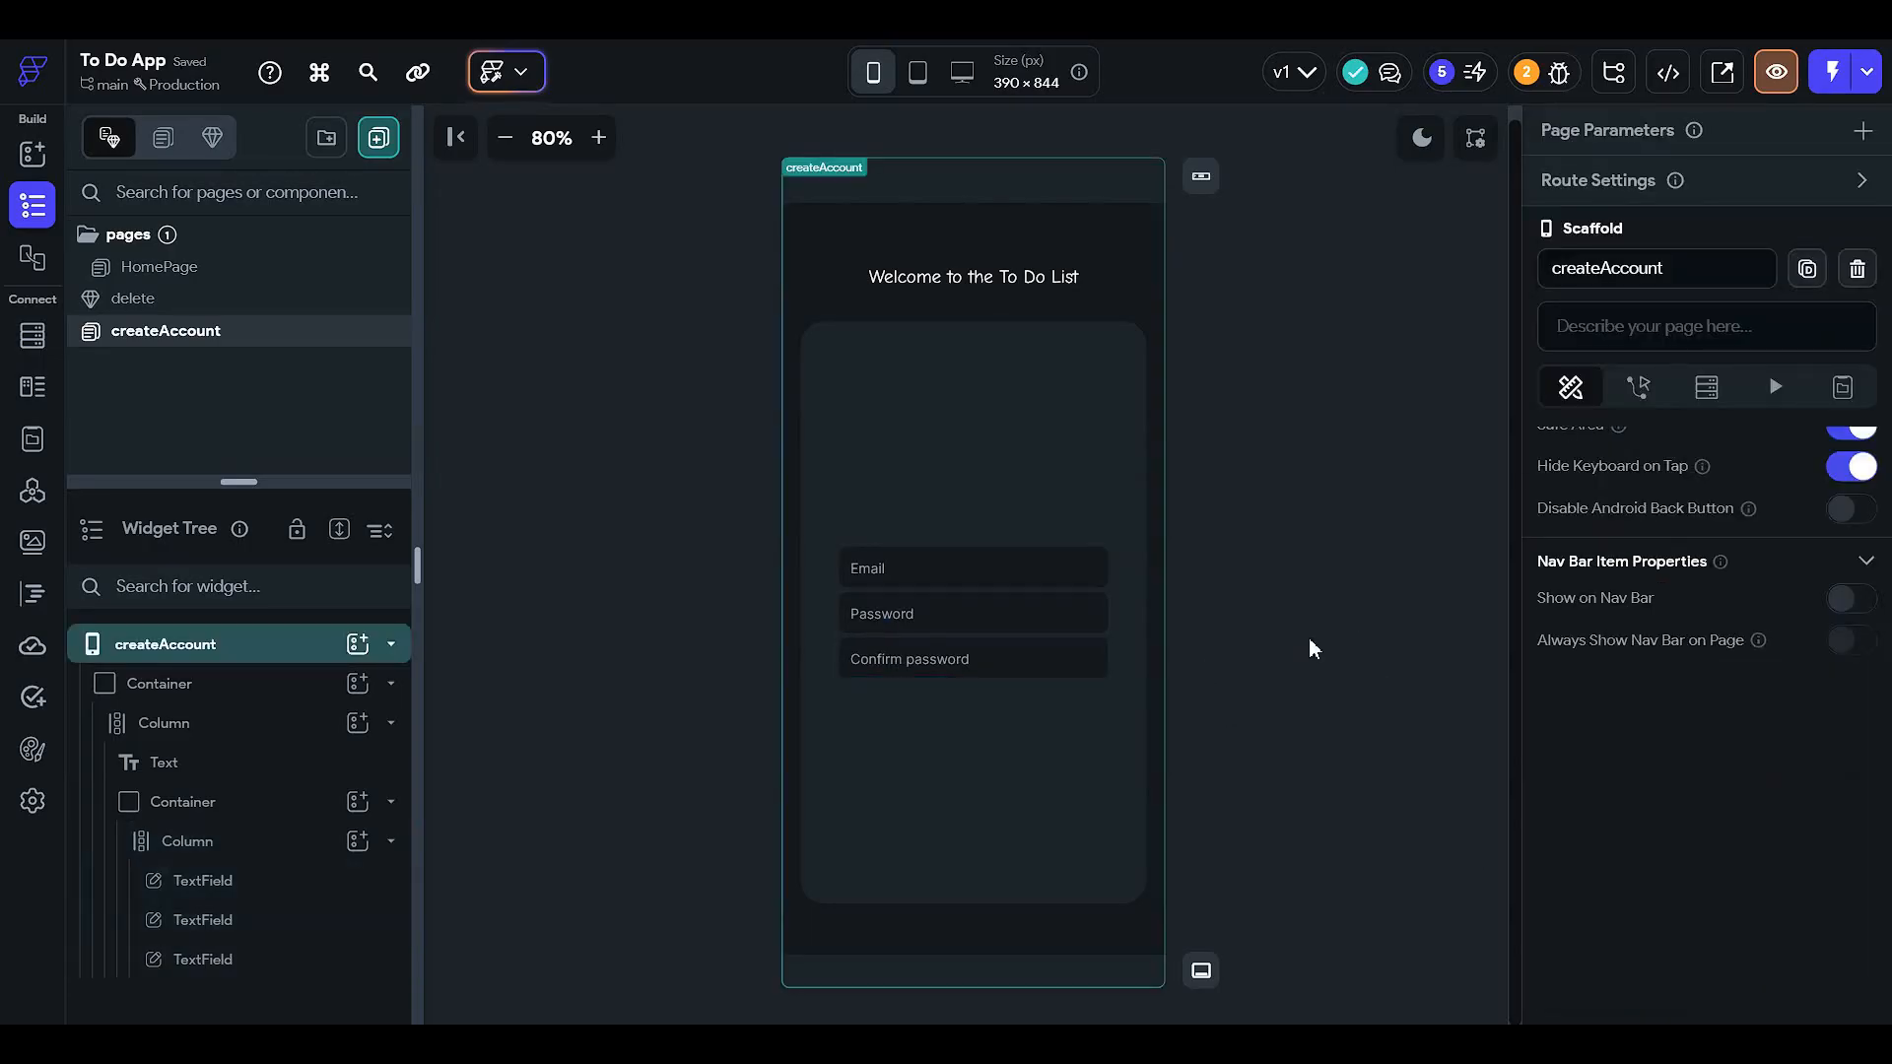
- Add a Button below the three fields and type its label 'Create account'
click(920, 726)
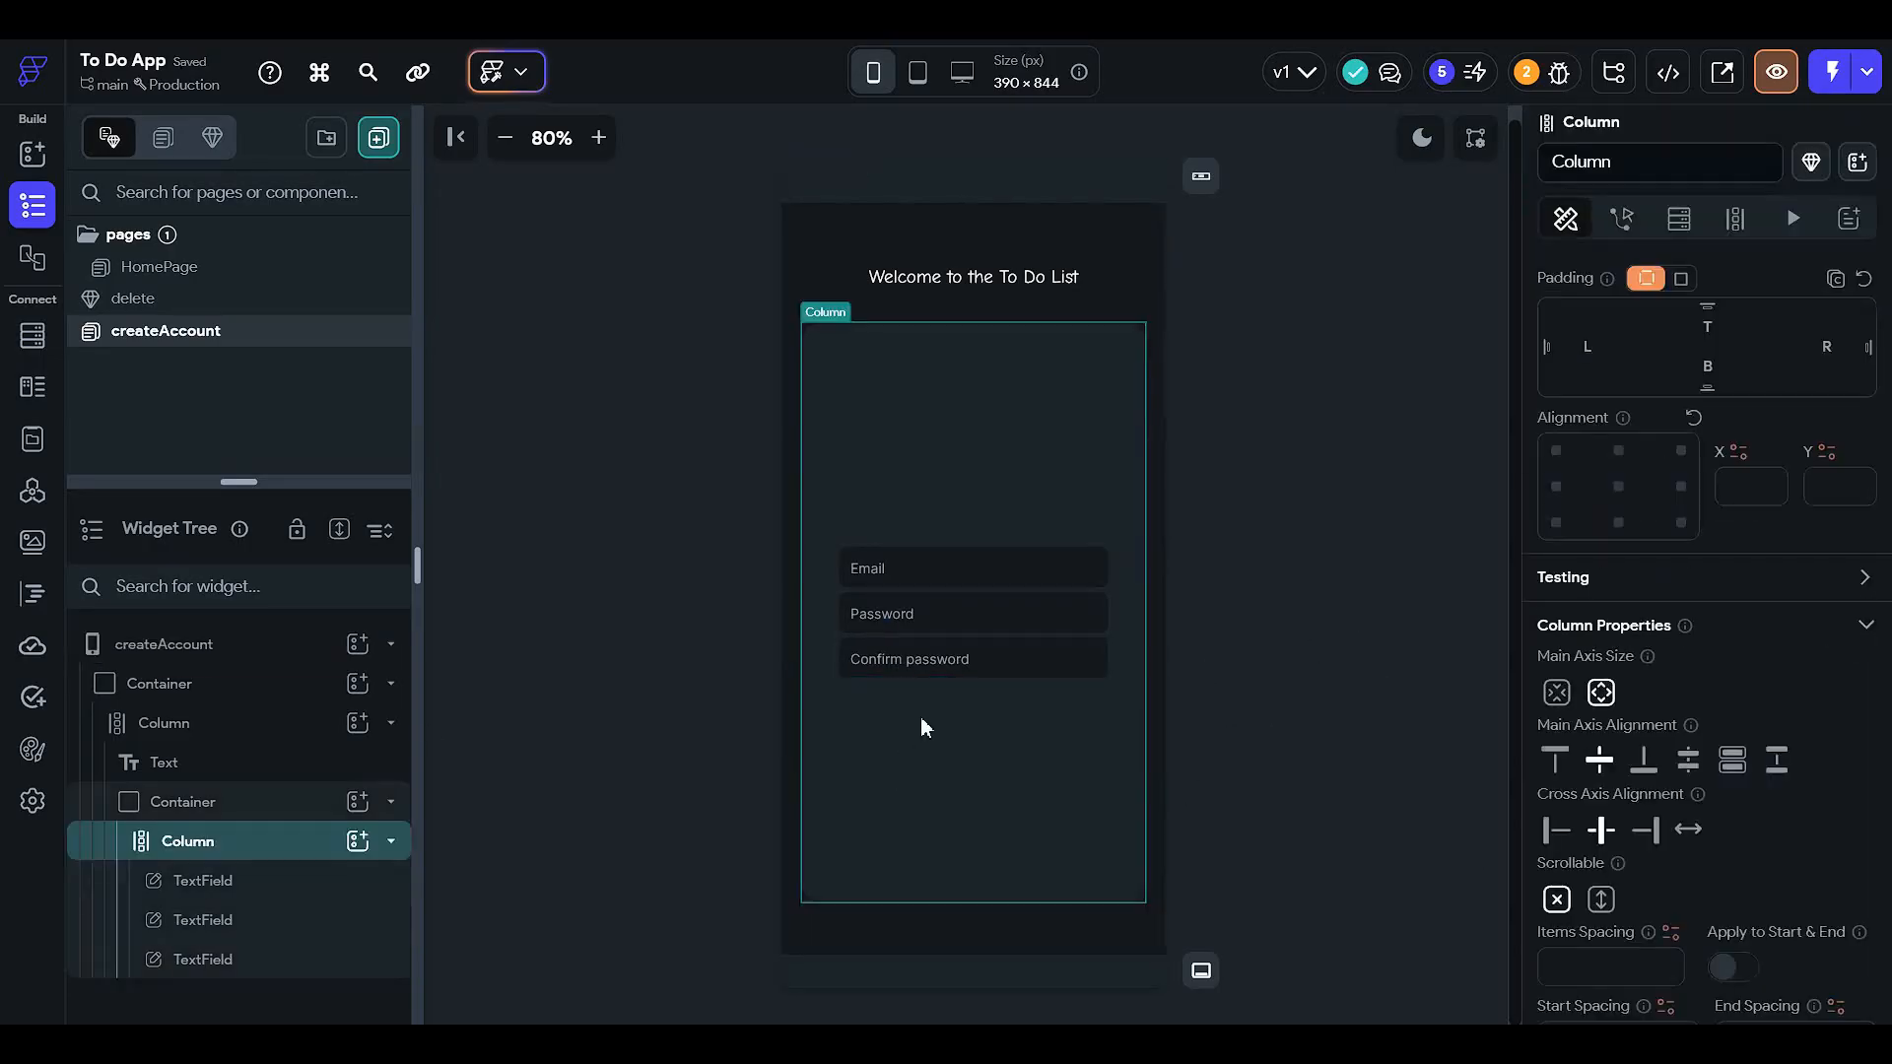
click(358, 841)
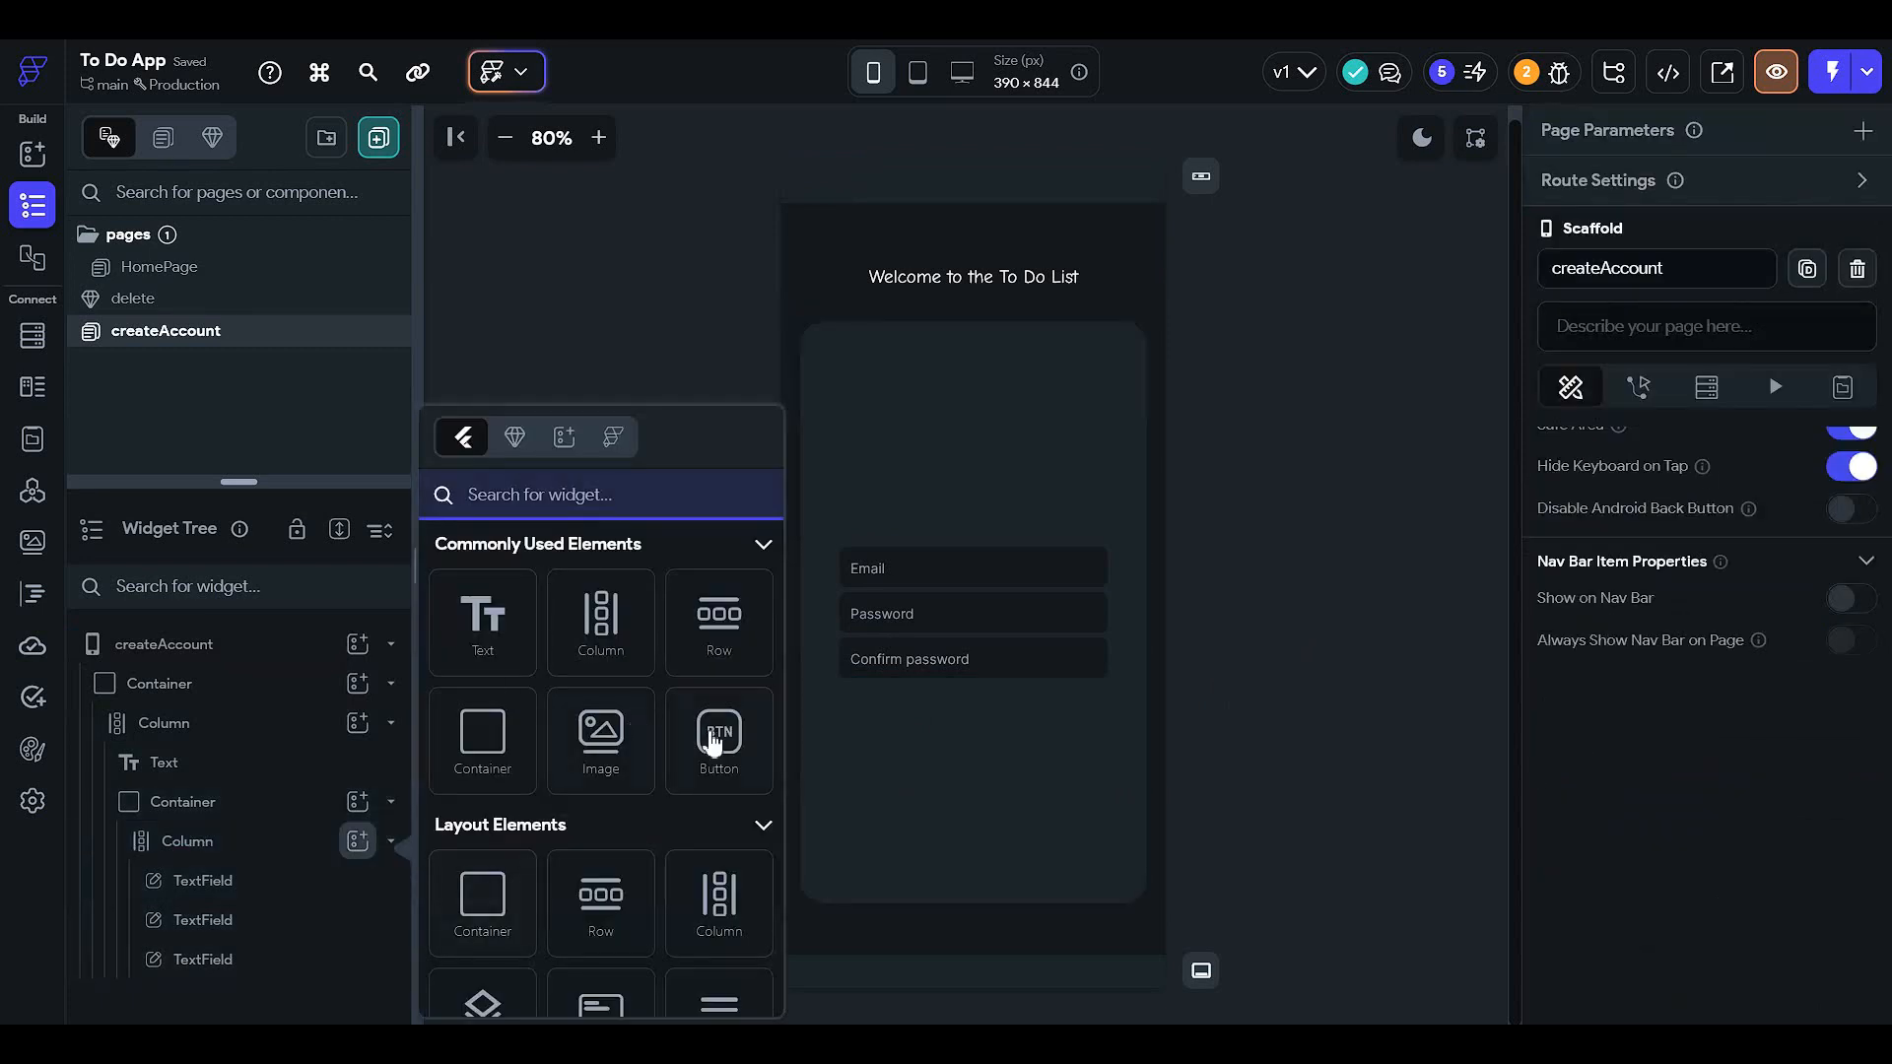
click(715, 745)
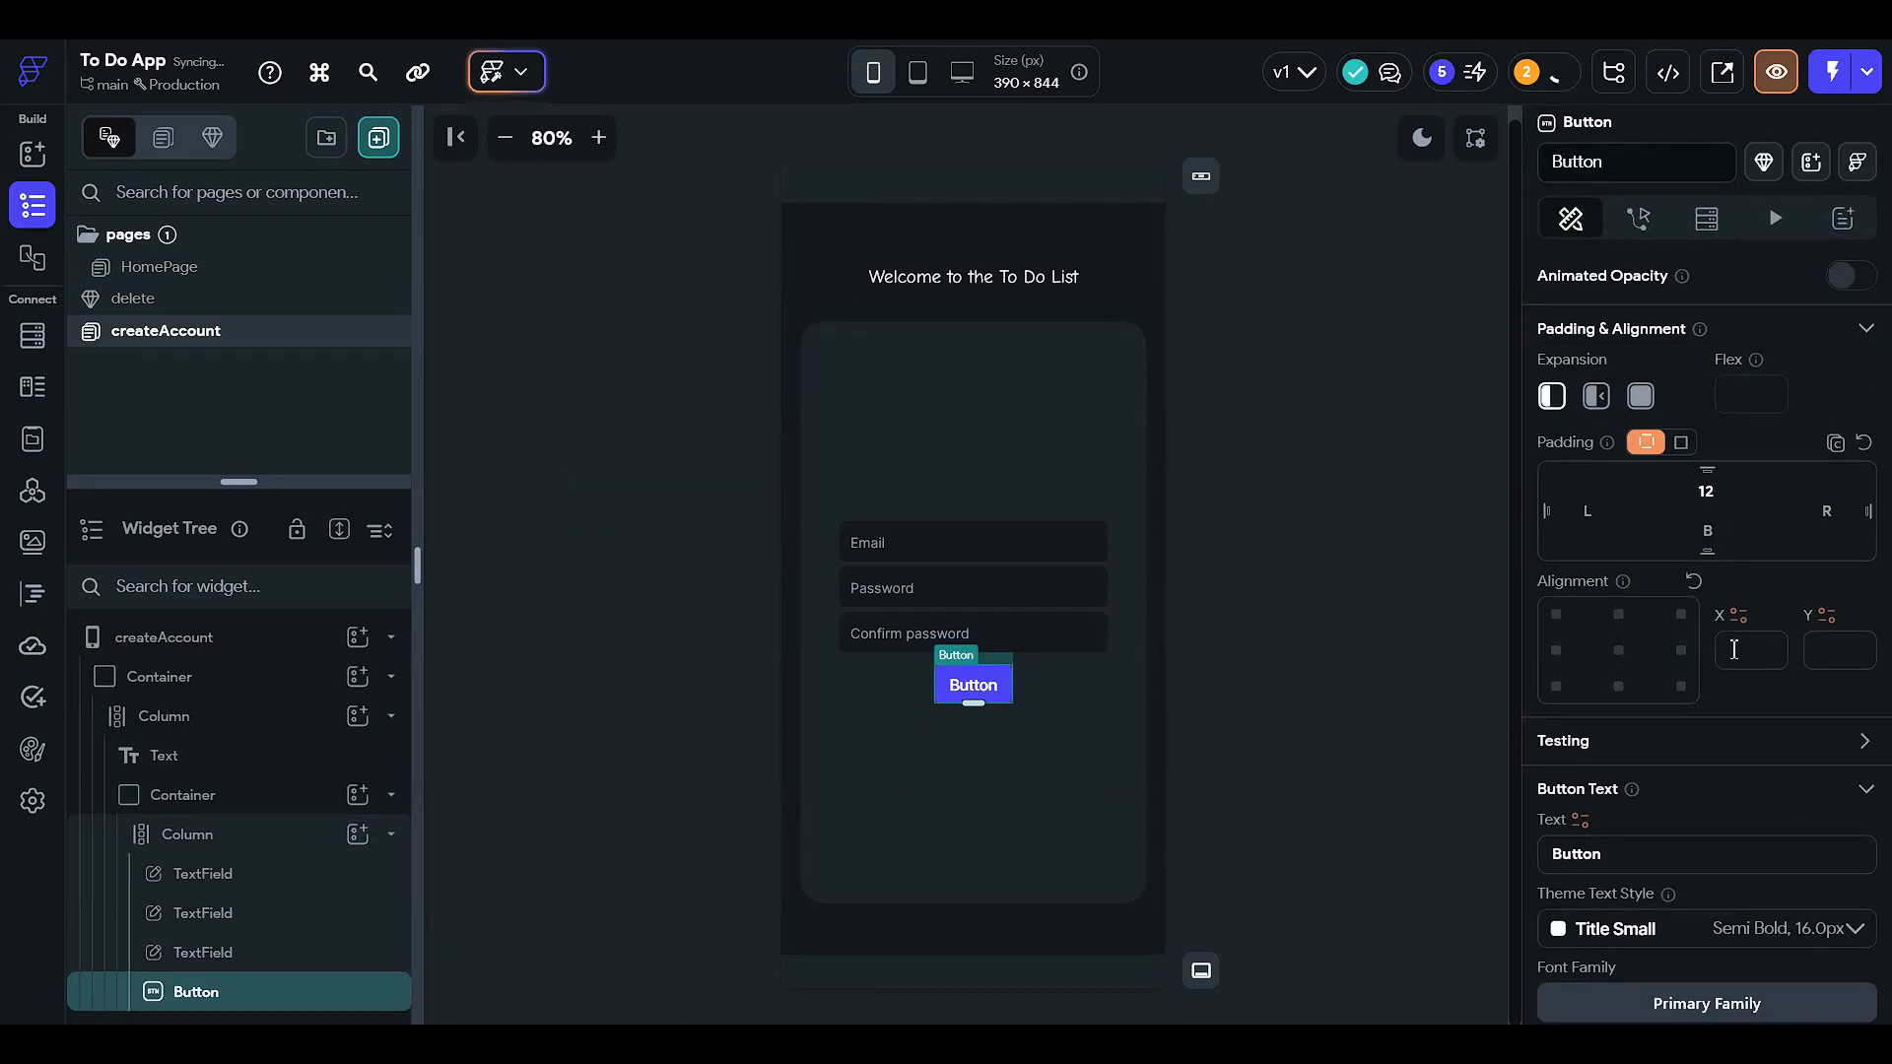
scroll(1746, 755, down, 4)
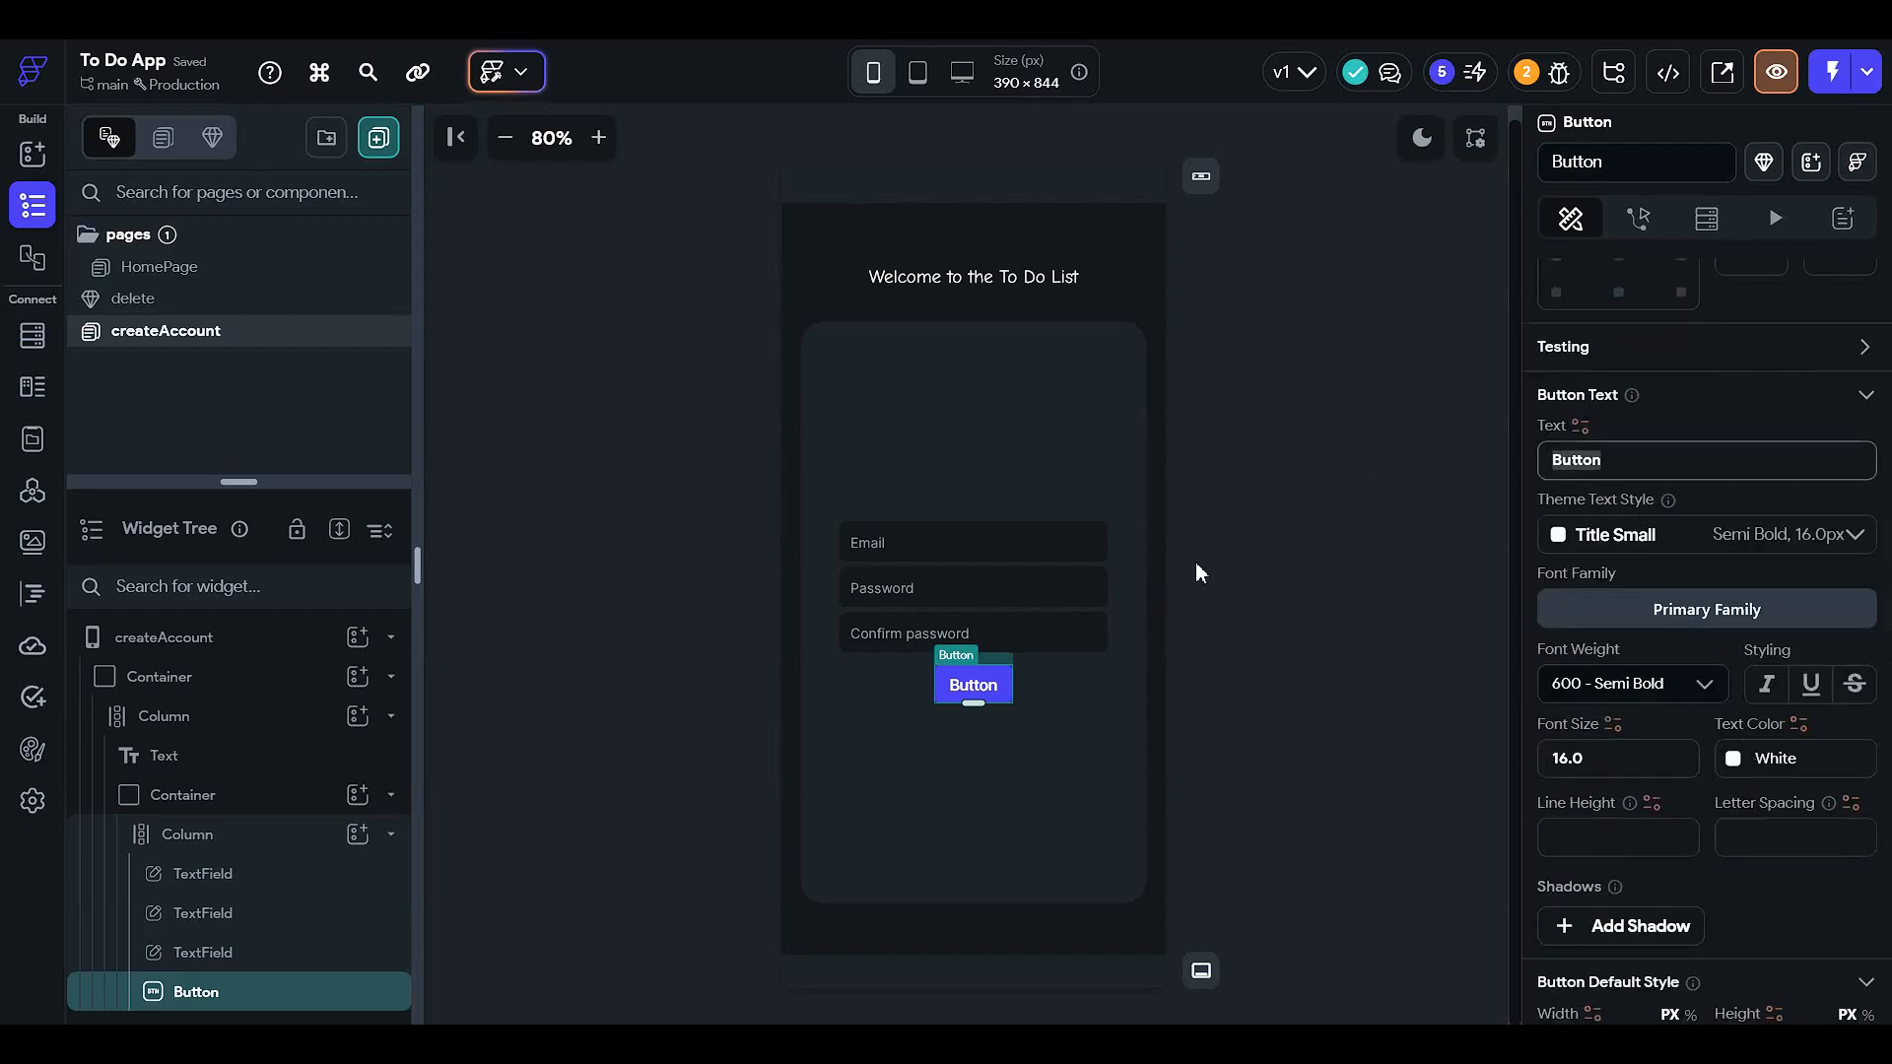
text(Create )
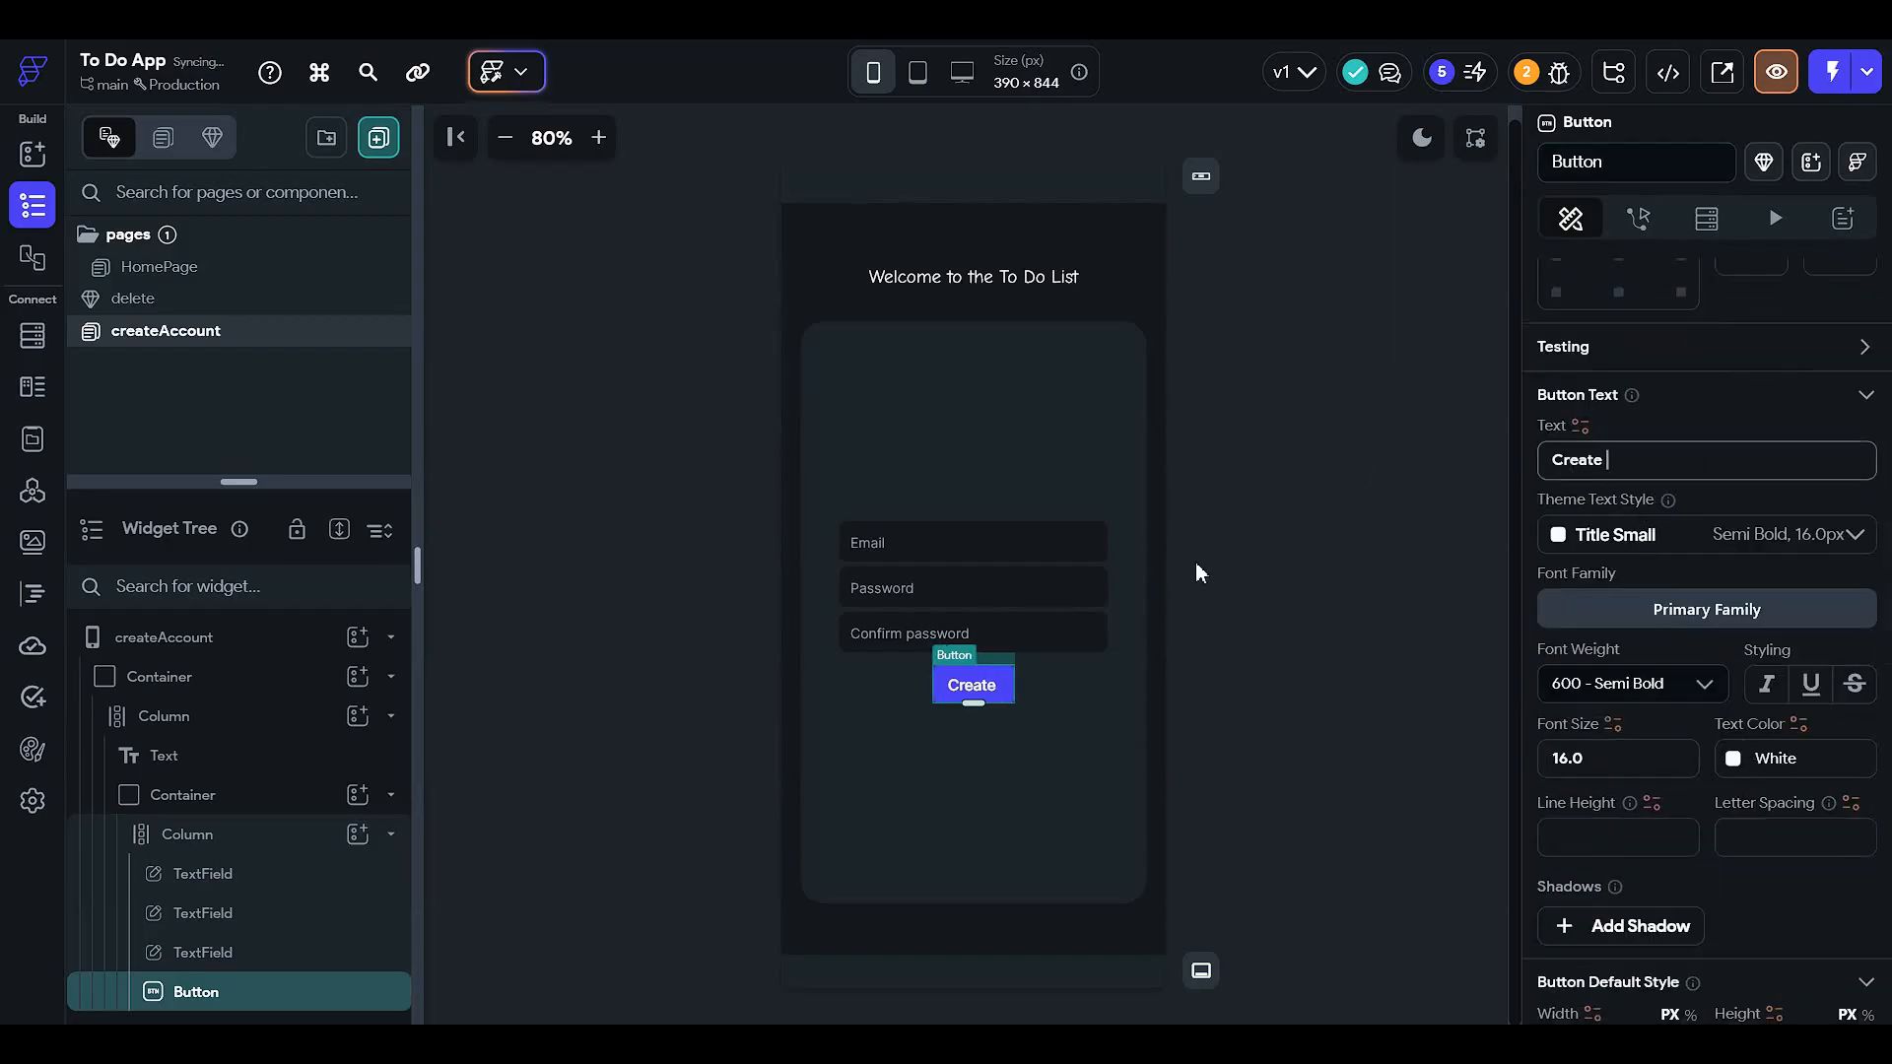
text(account)
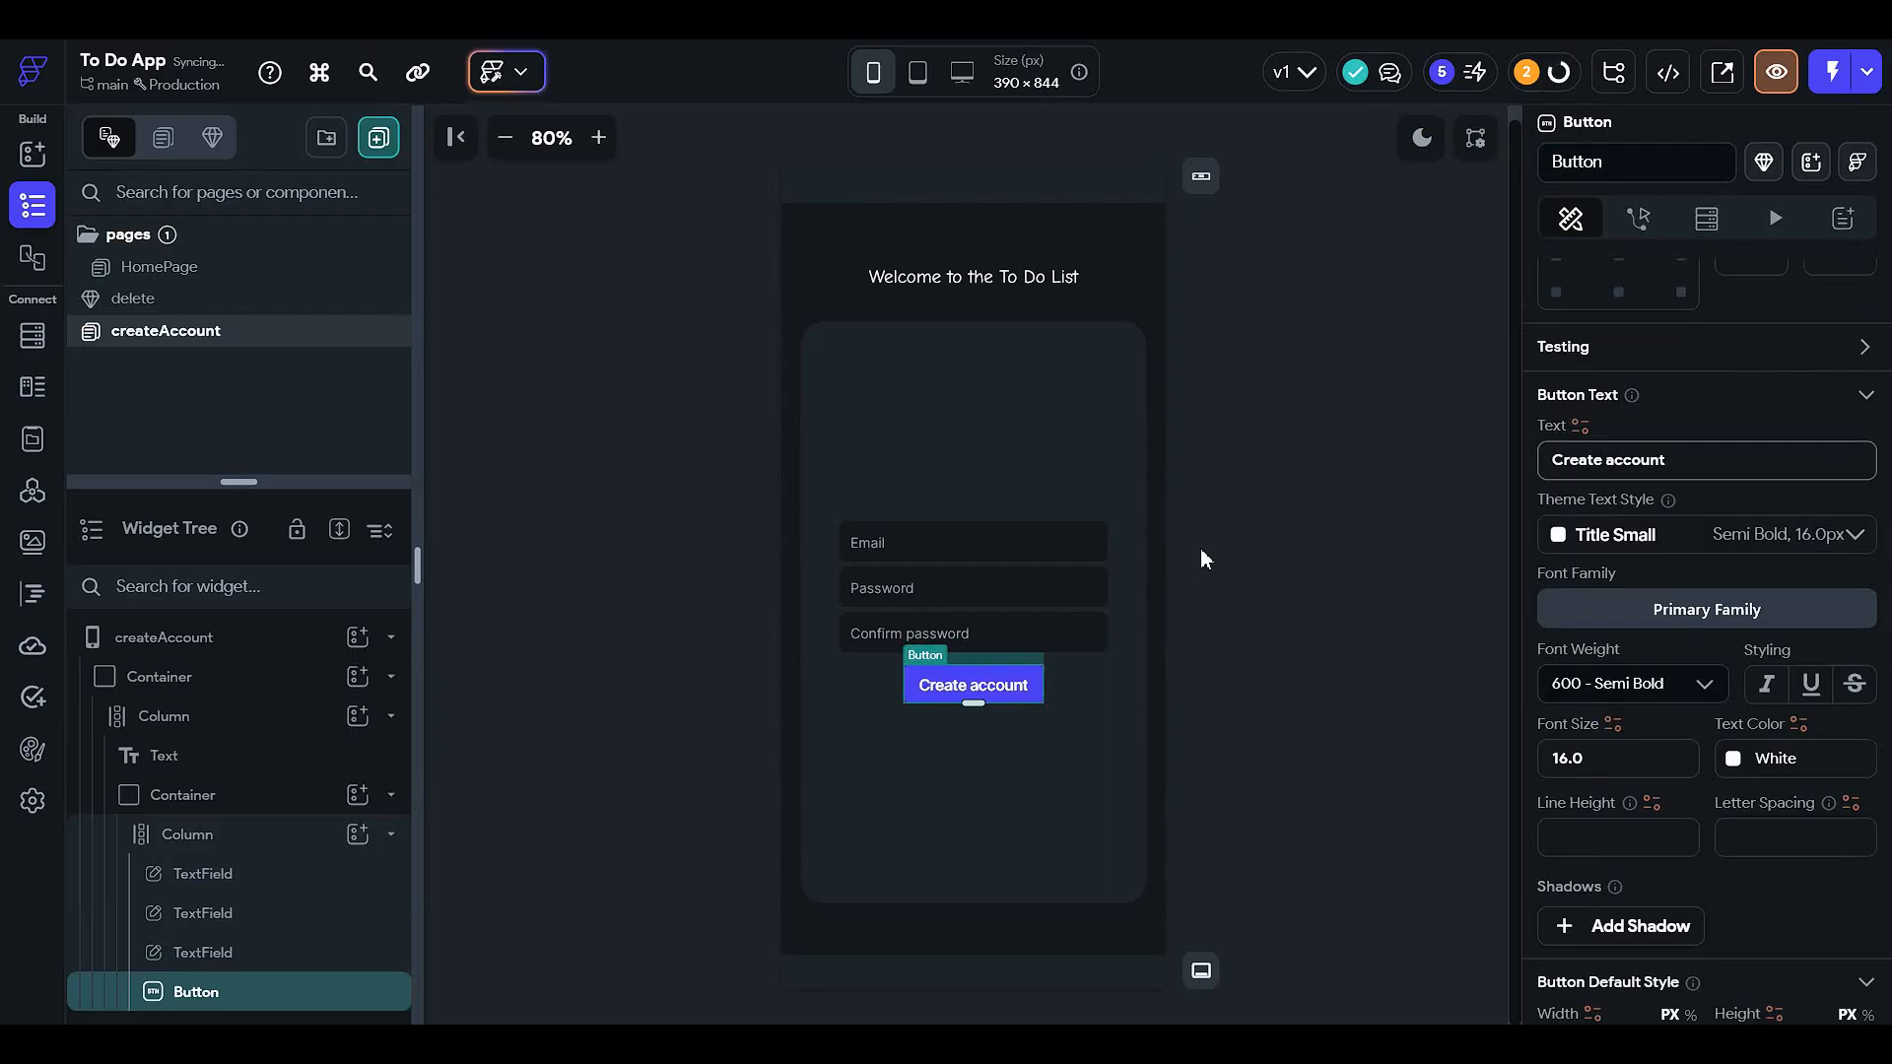
- Set the Create account button's width to 70 percent
click(1200, 548)
click(1009, 691)
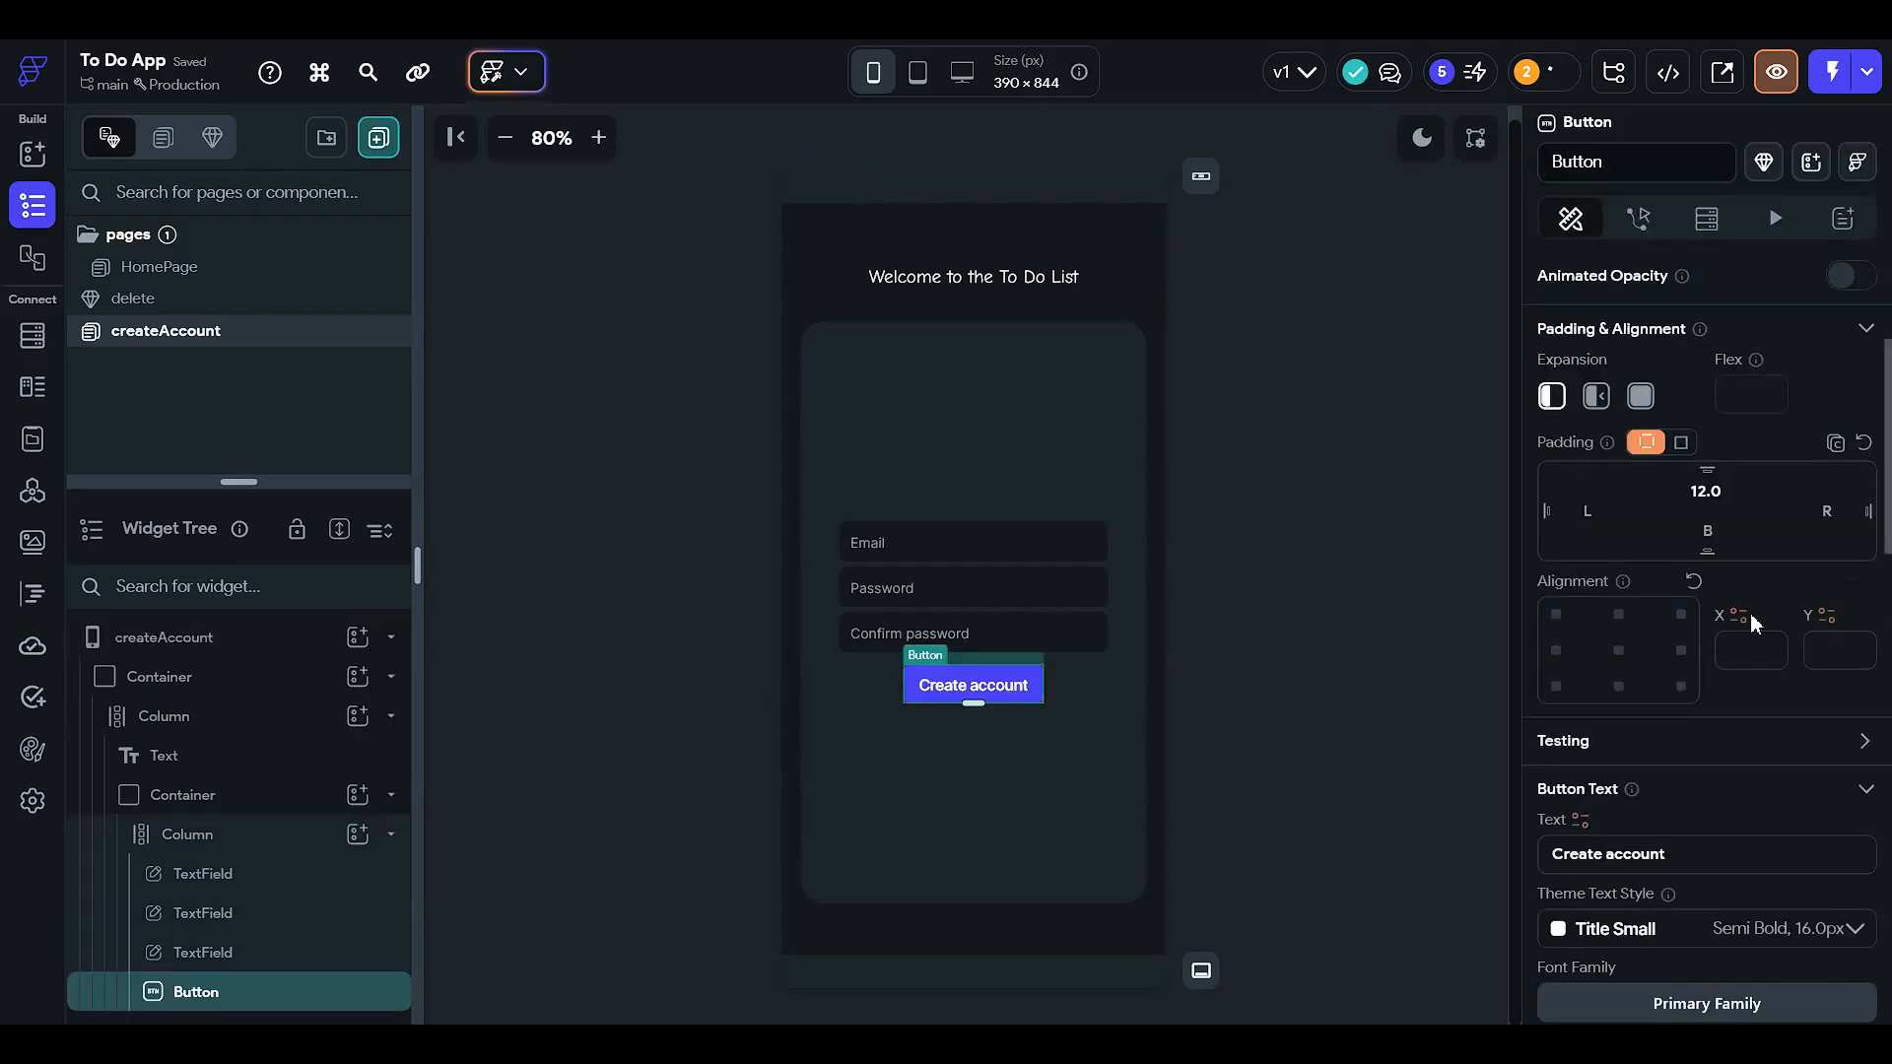
scroll(1647, 746, down, 8)
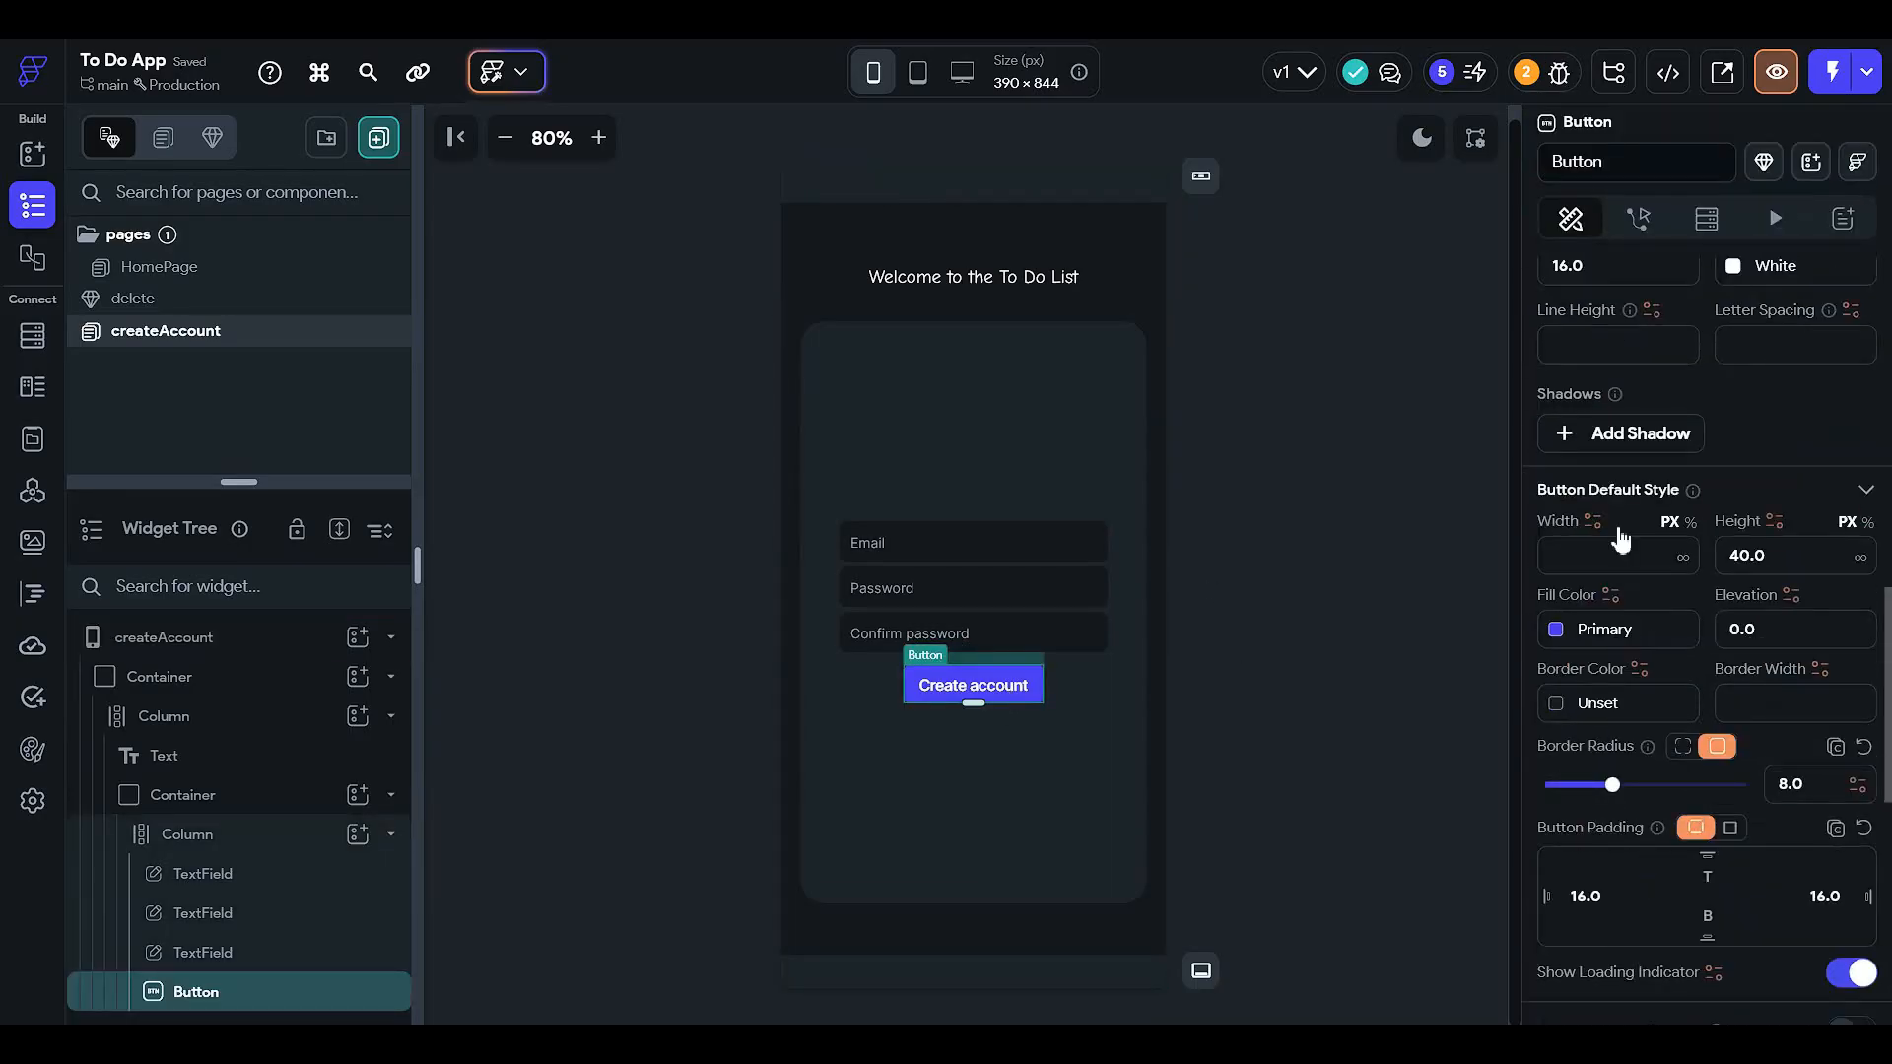
click(1688, 523)
click(1626, 553)
text(70)
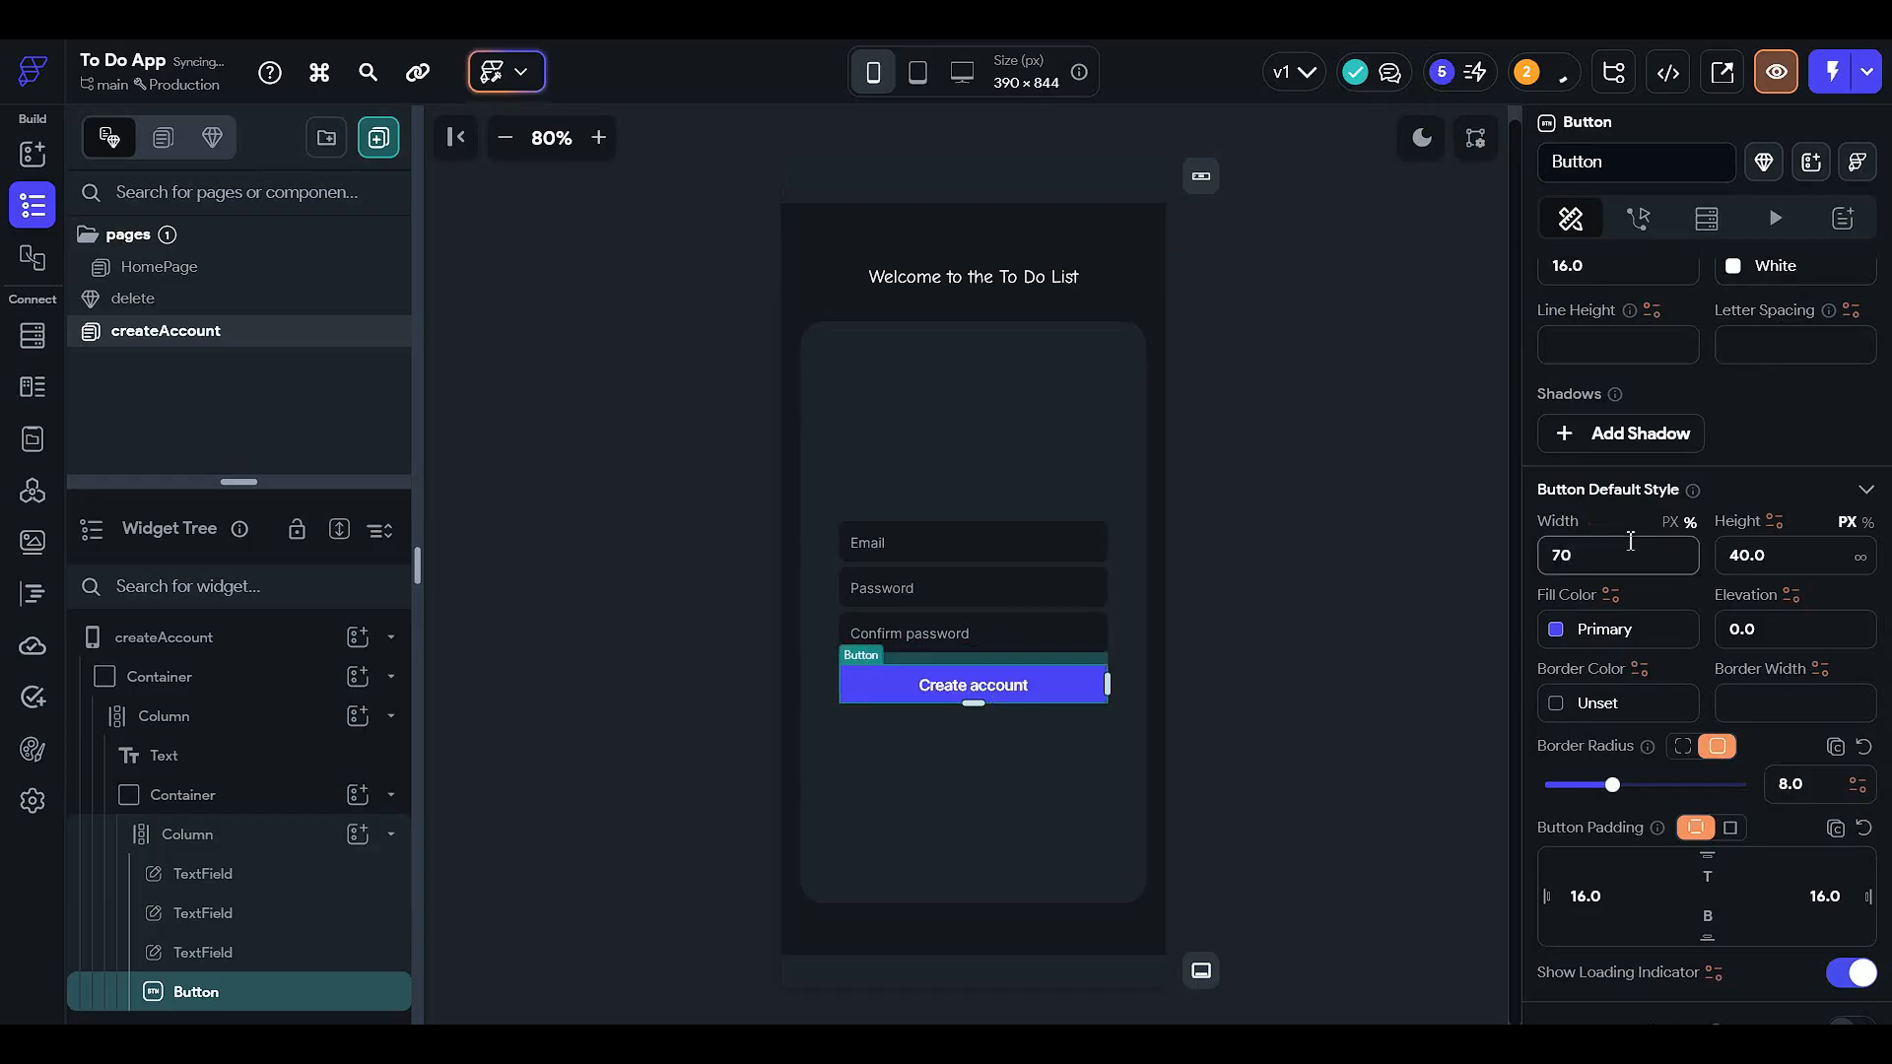
click(1423, 558)
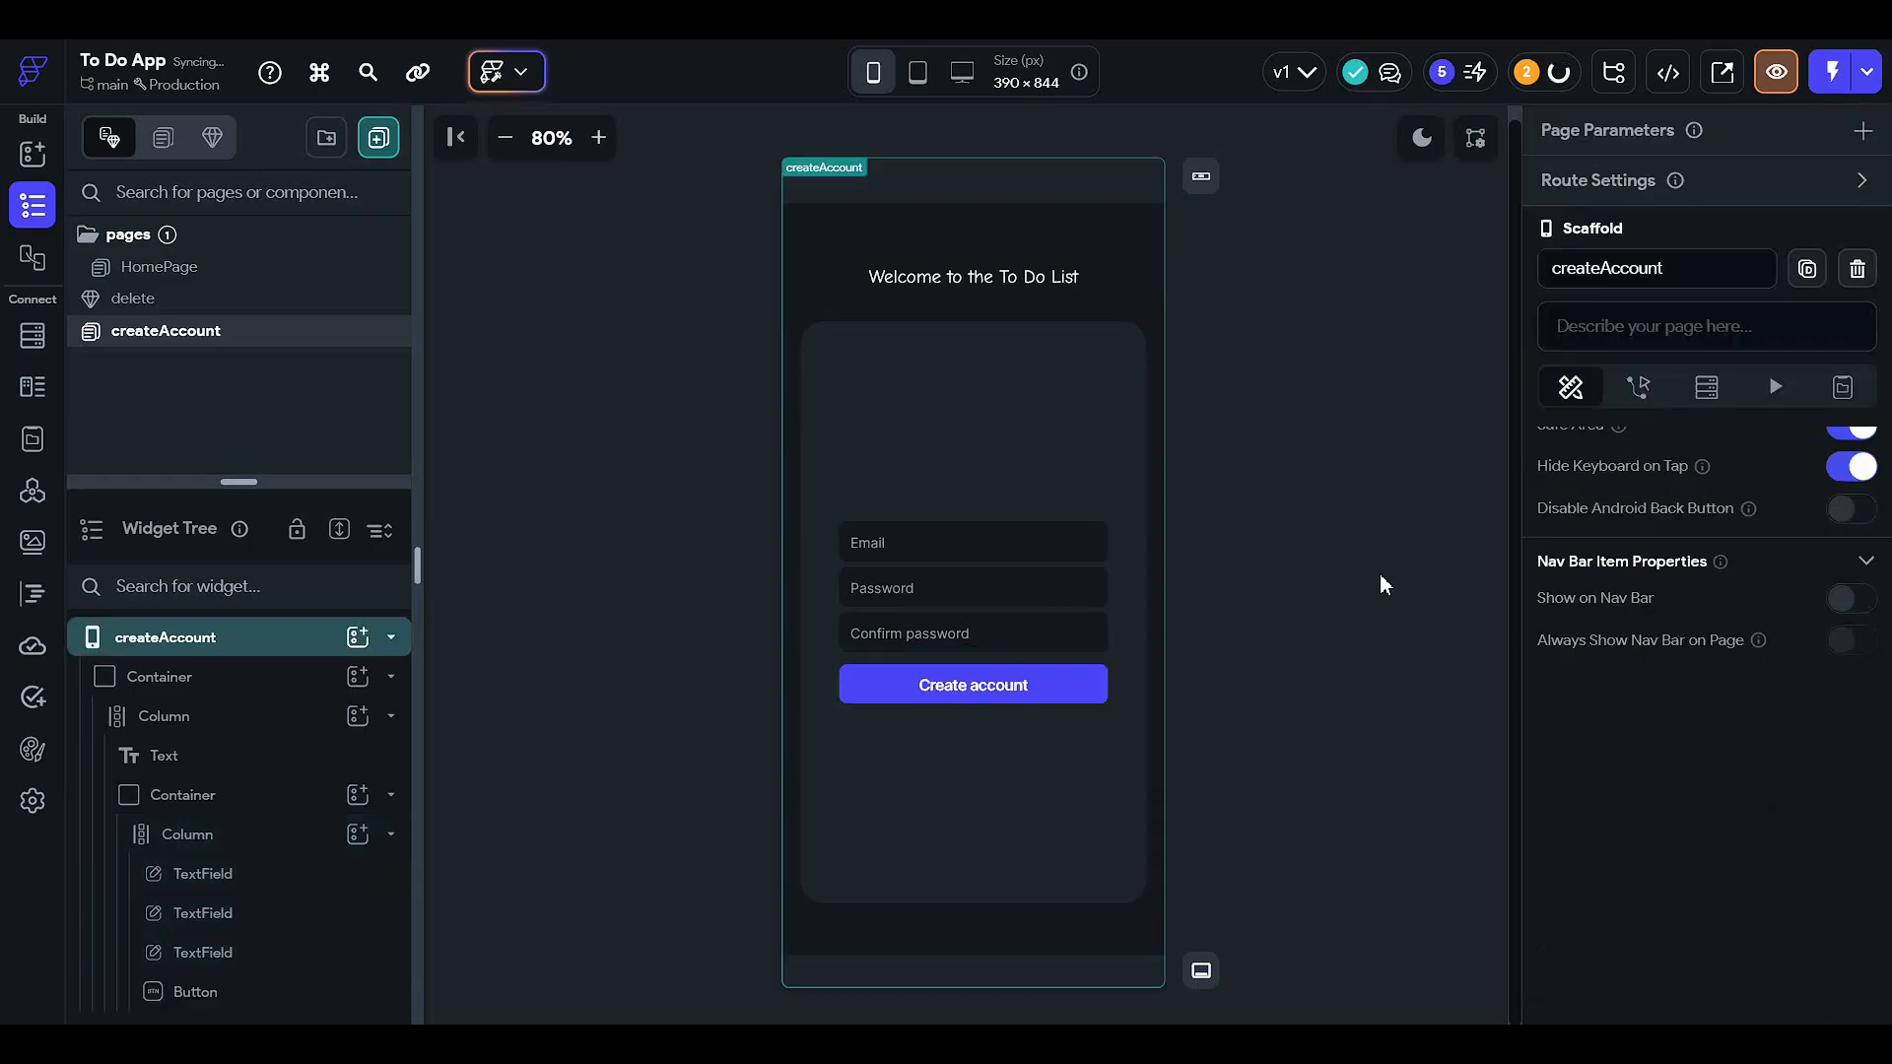
- Try lowering the button fill opacity to 47% then 32%, previewing in light and dark mode
click(1031, 696)
scroll(1576, 630, down, 8)
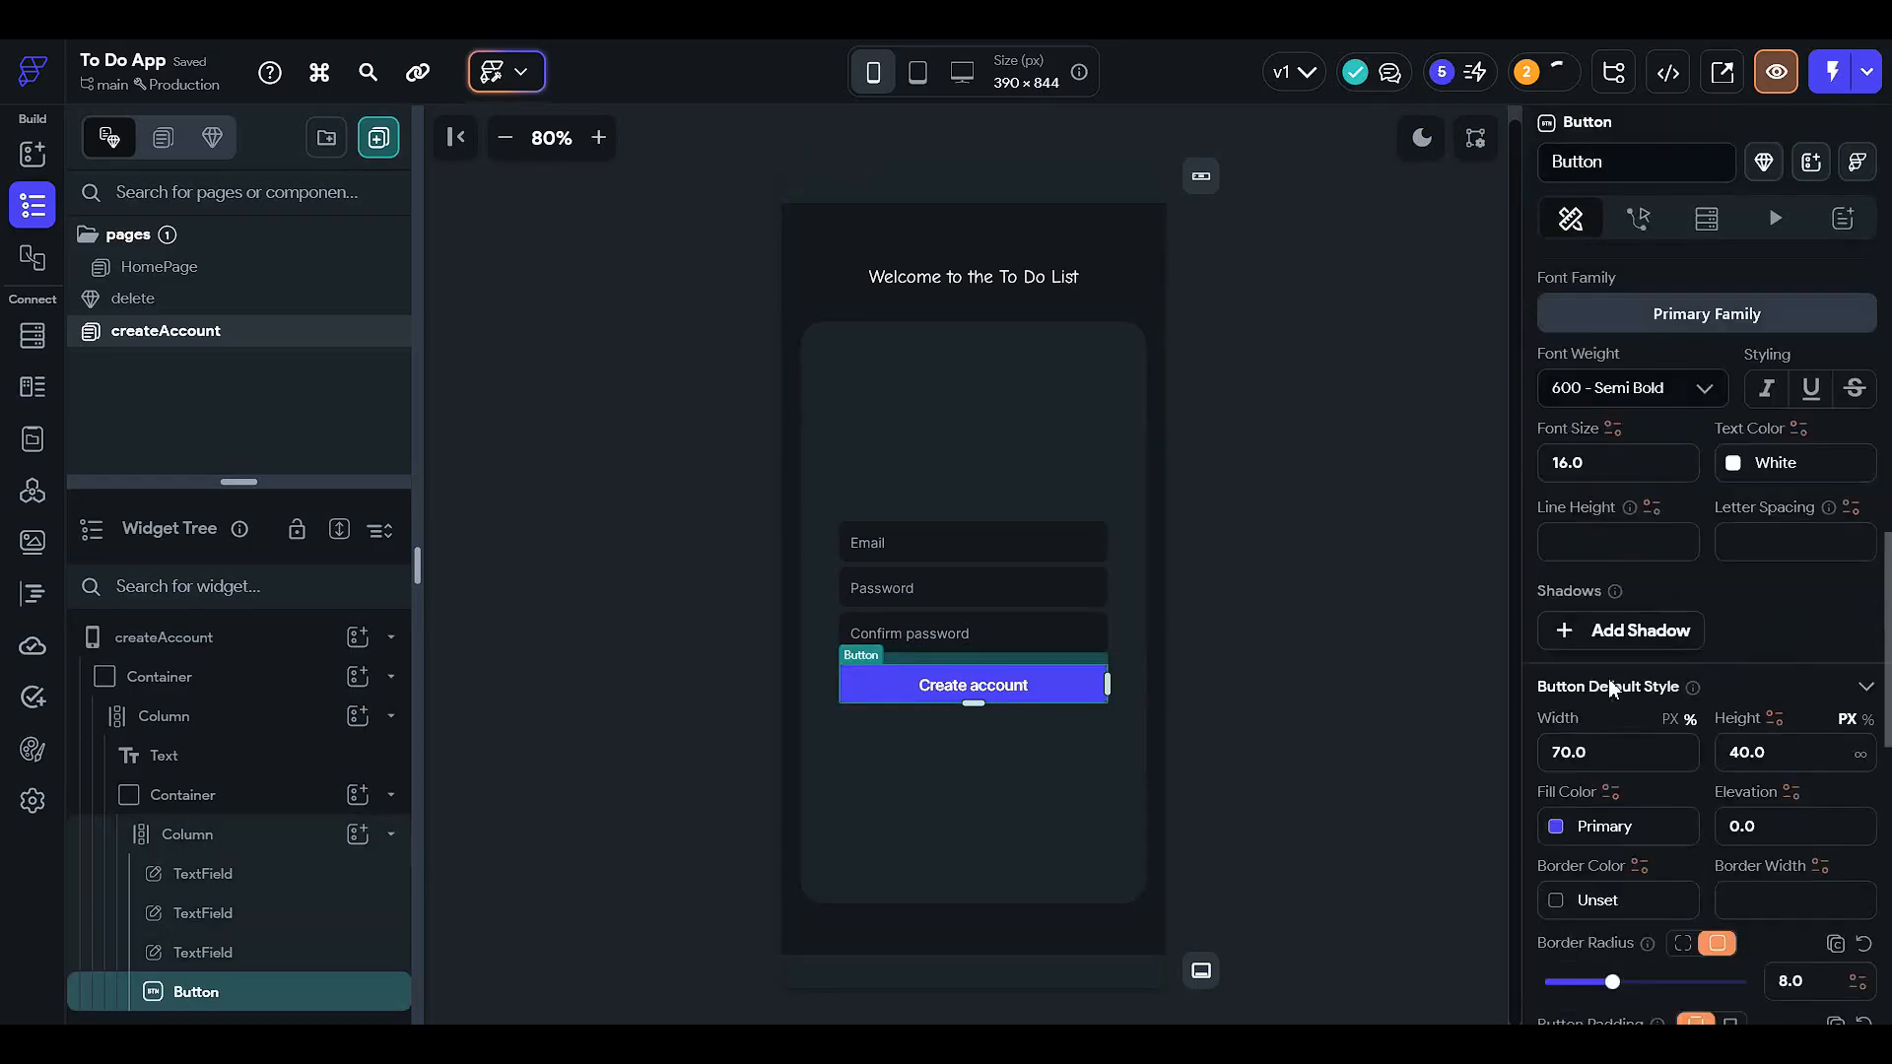
click(1555, 636)
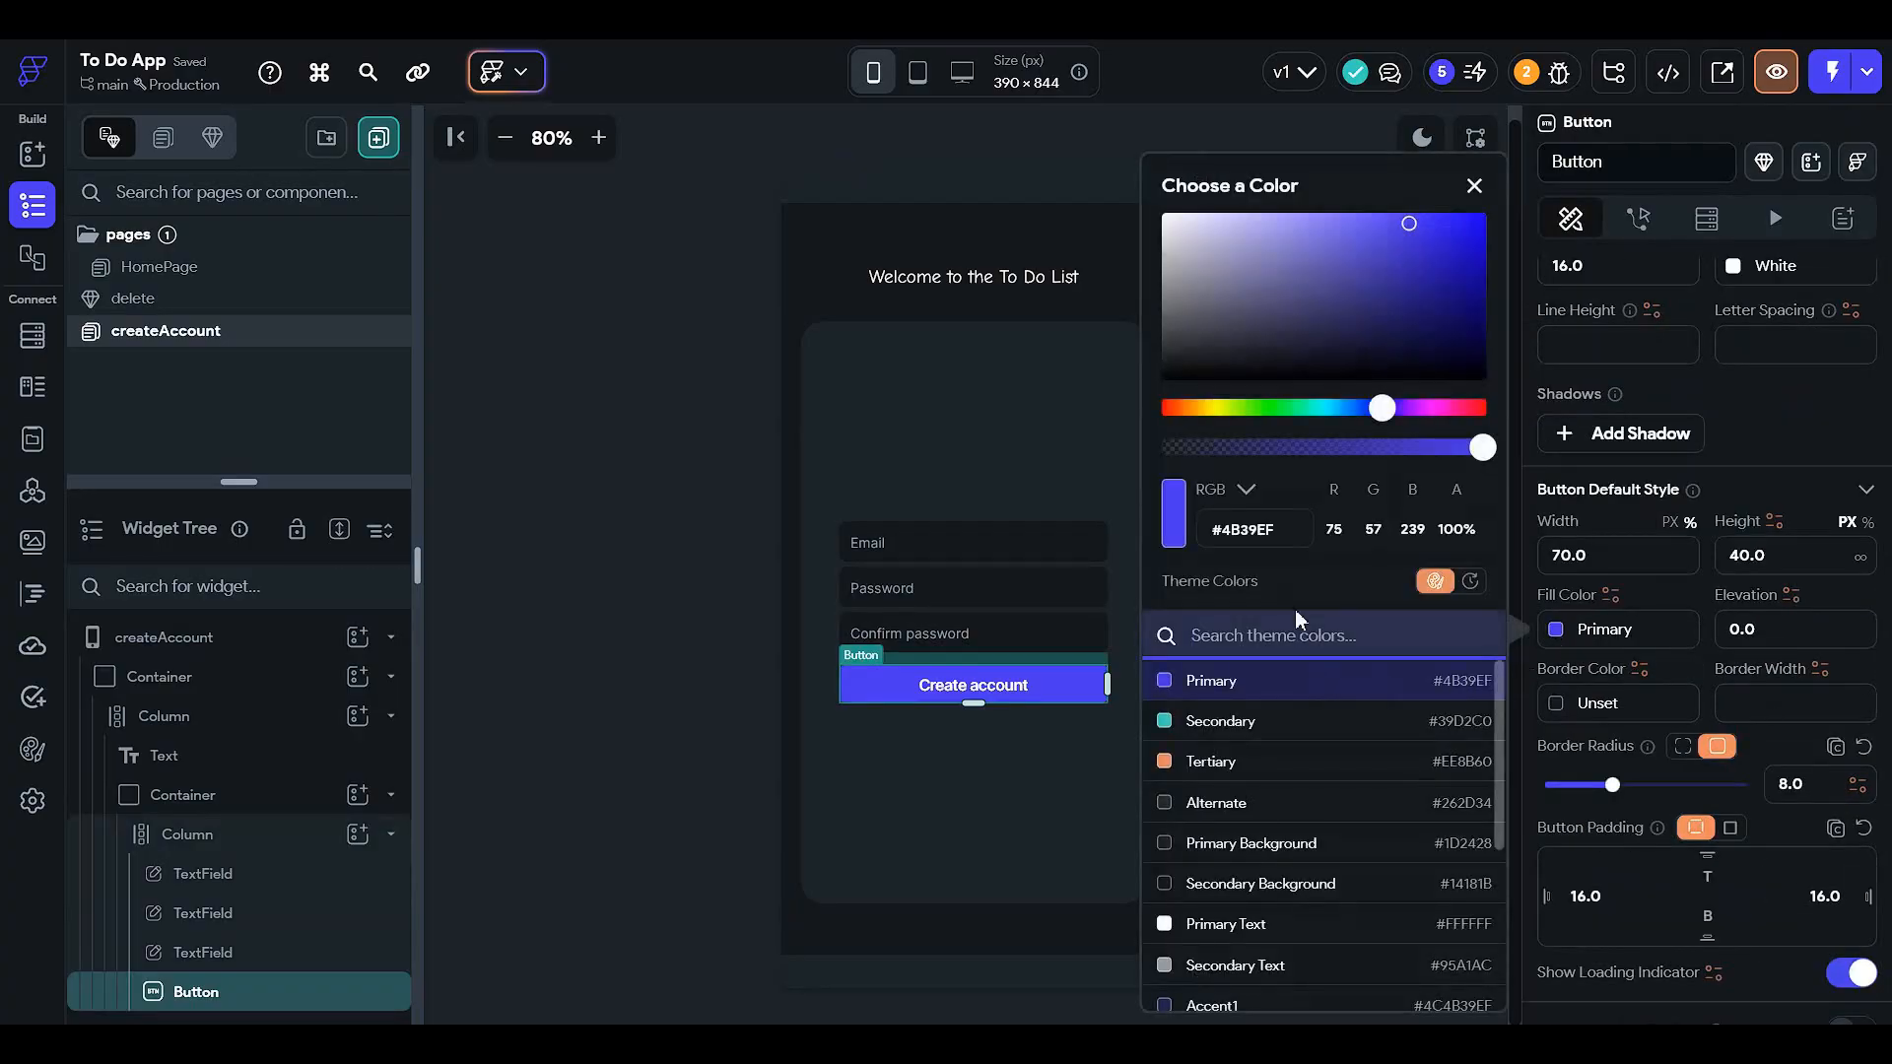
drag(1322, 454, 1317, 451)
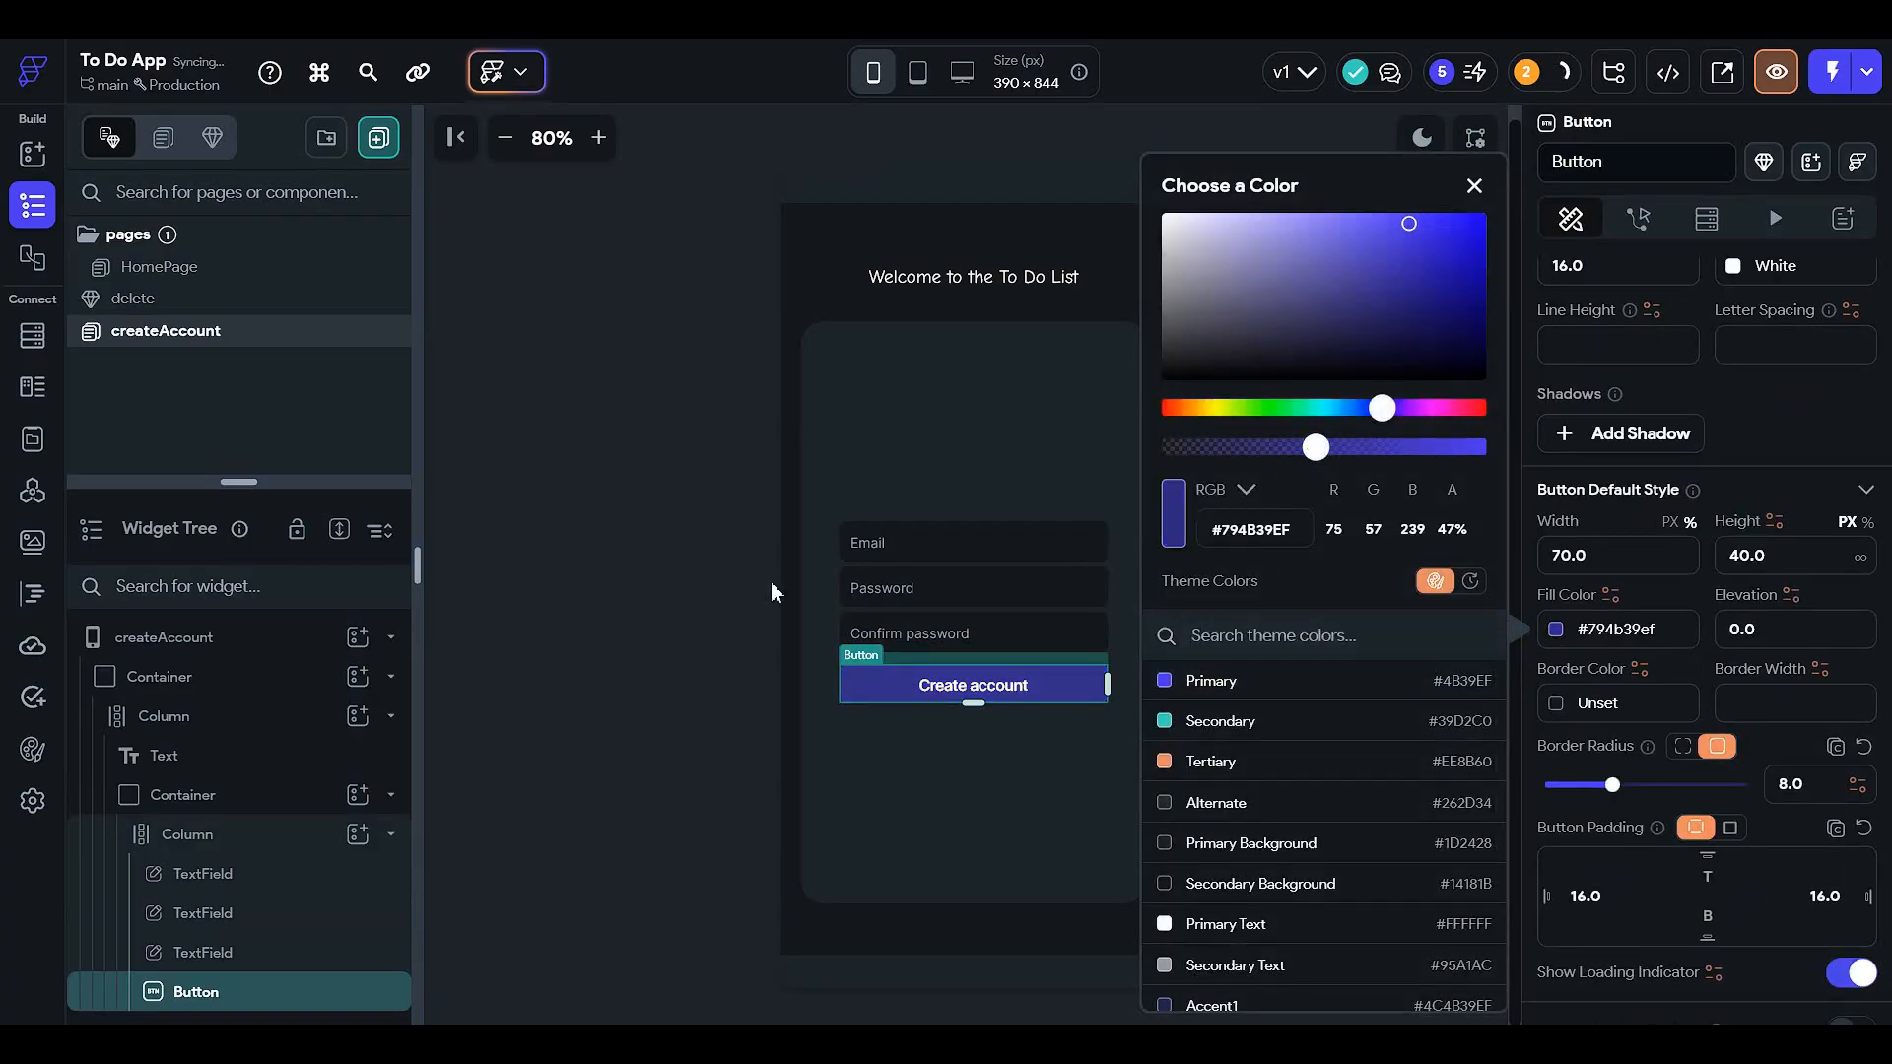
click(664, 591)
click(1026, 695)
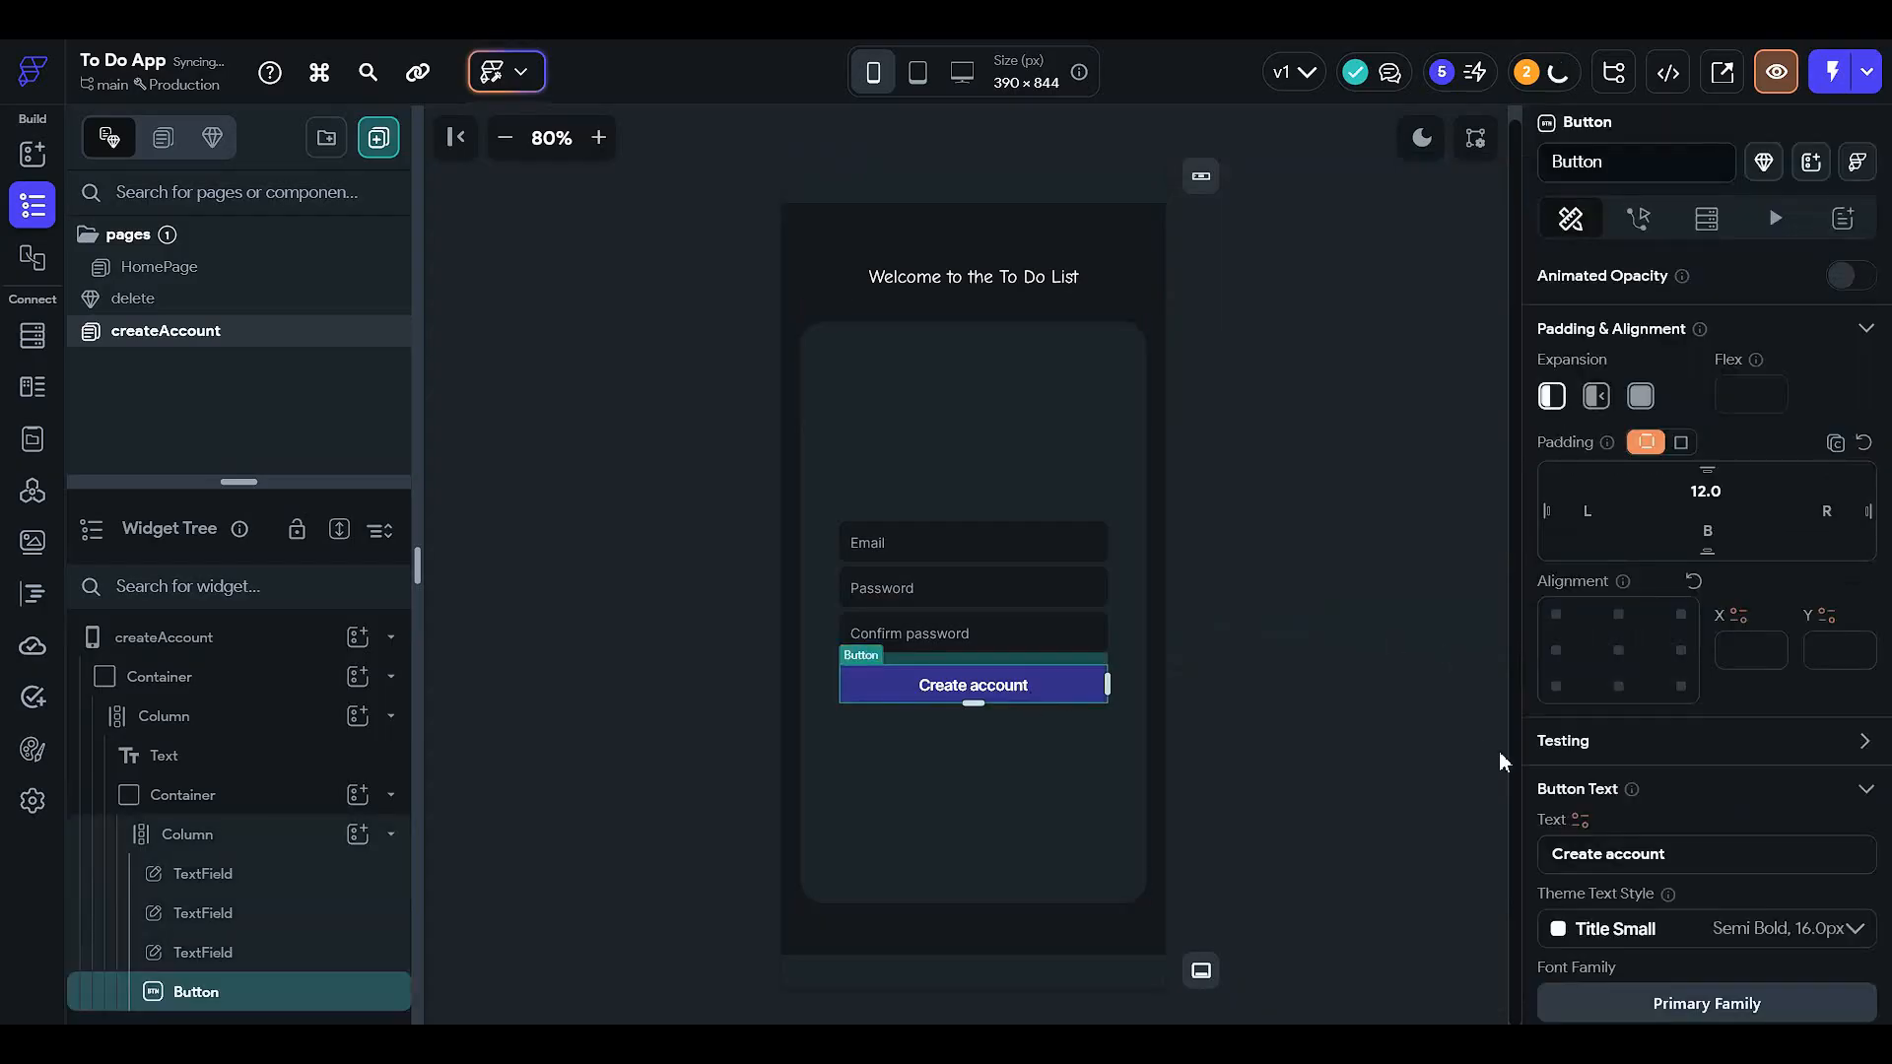
scroll(1588, 777, down, 6)
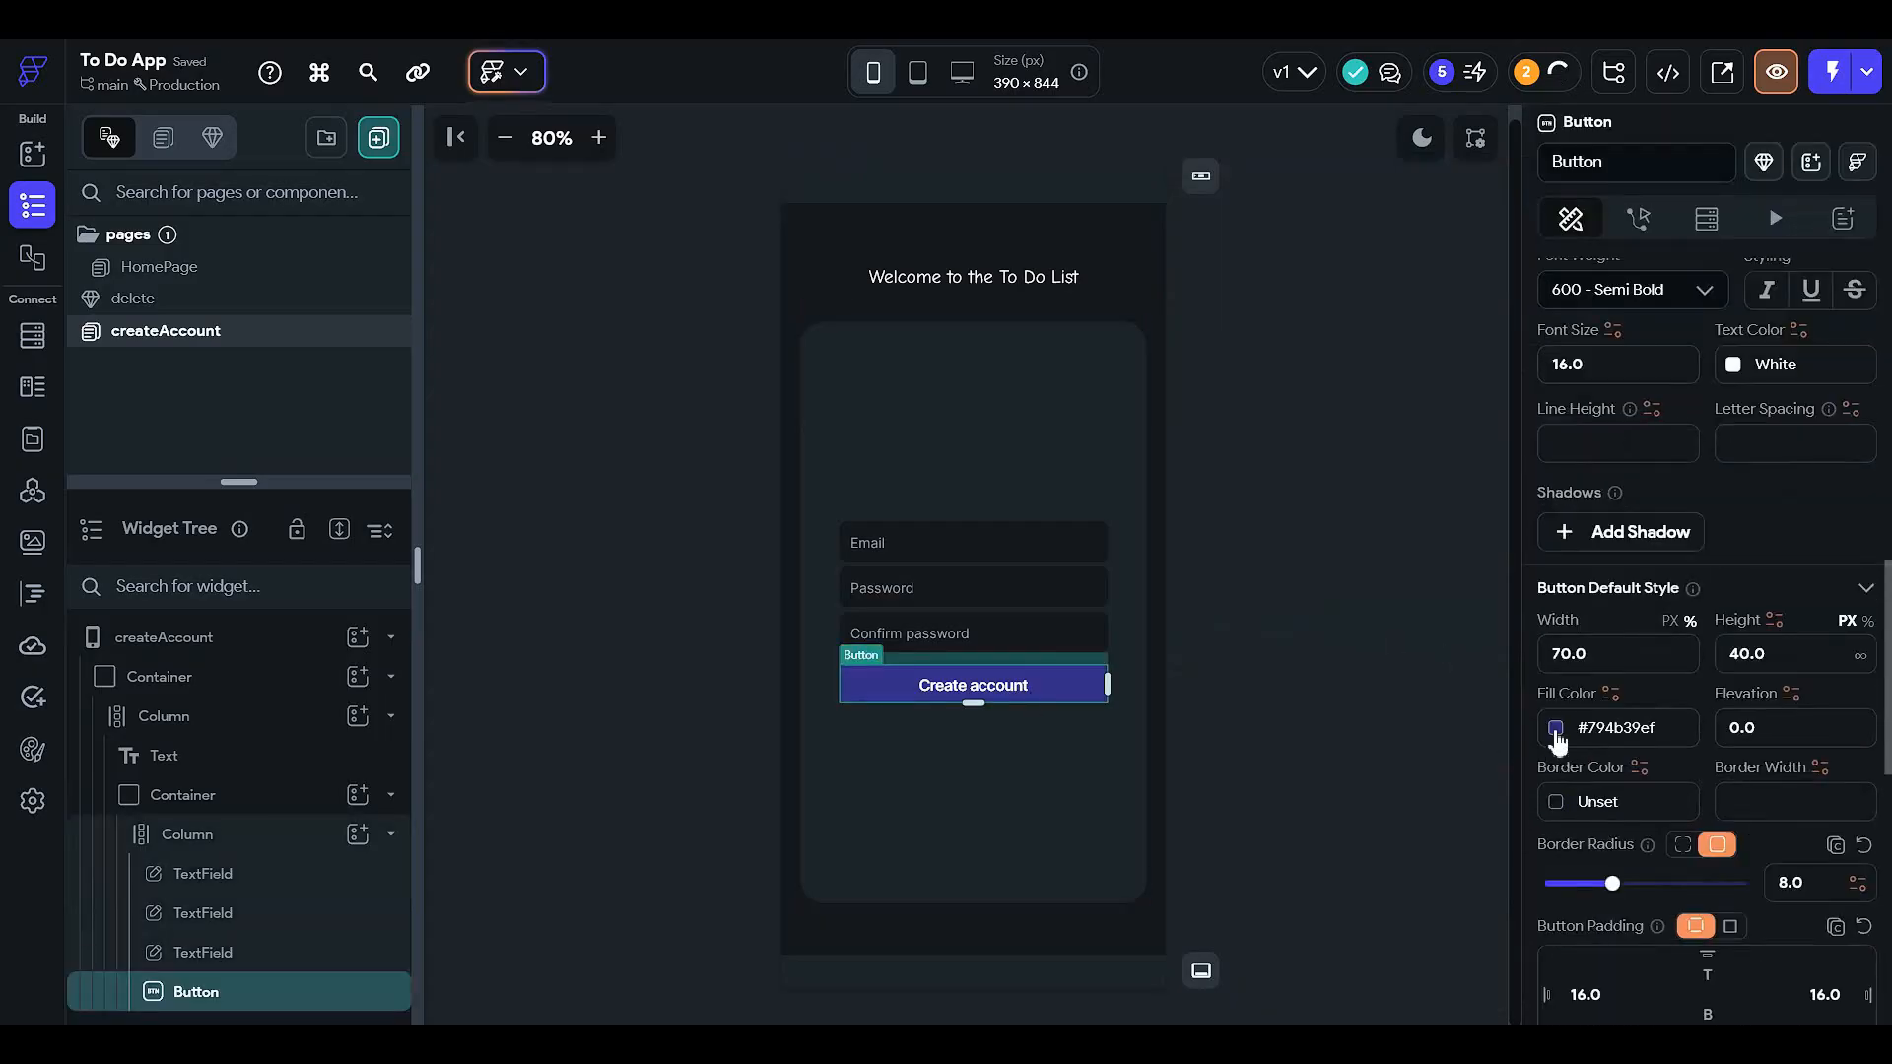
click(1556, 731)
click(1269, 449)
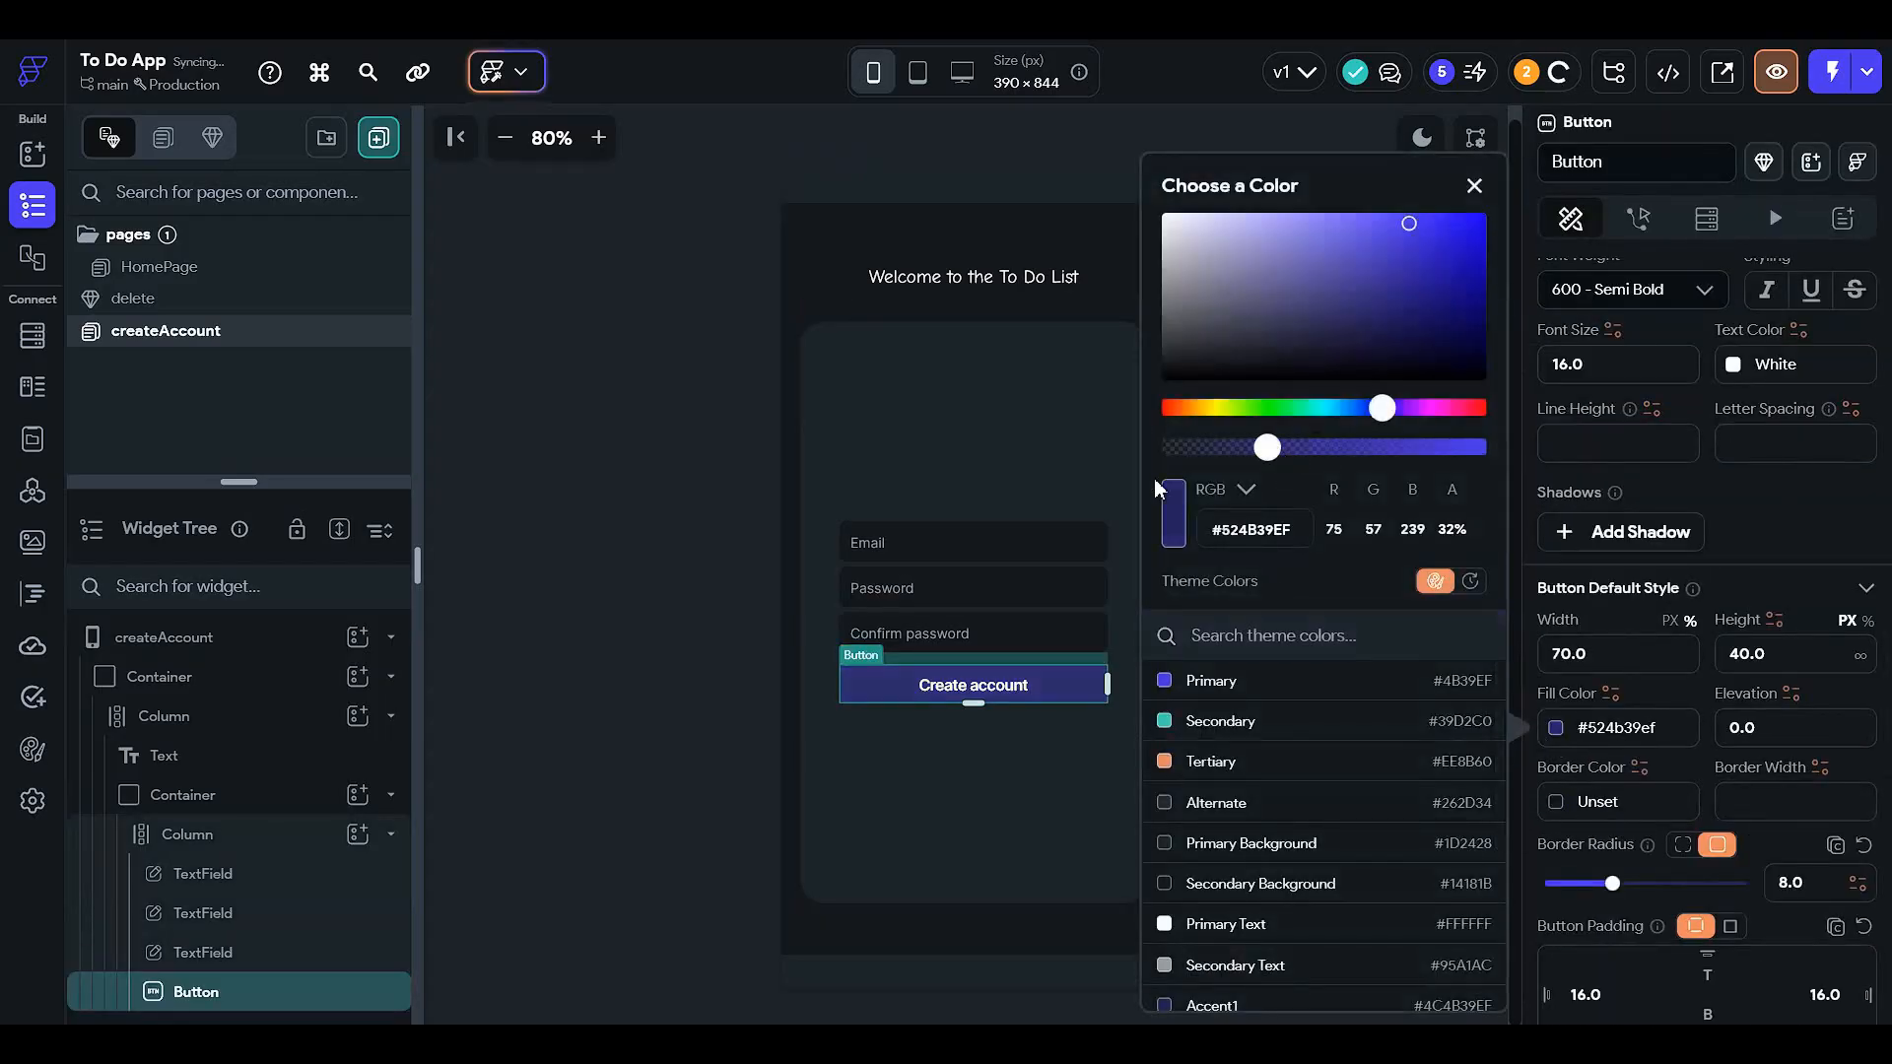
click(664, 495)
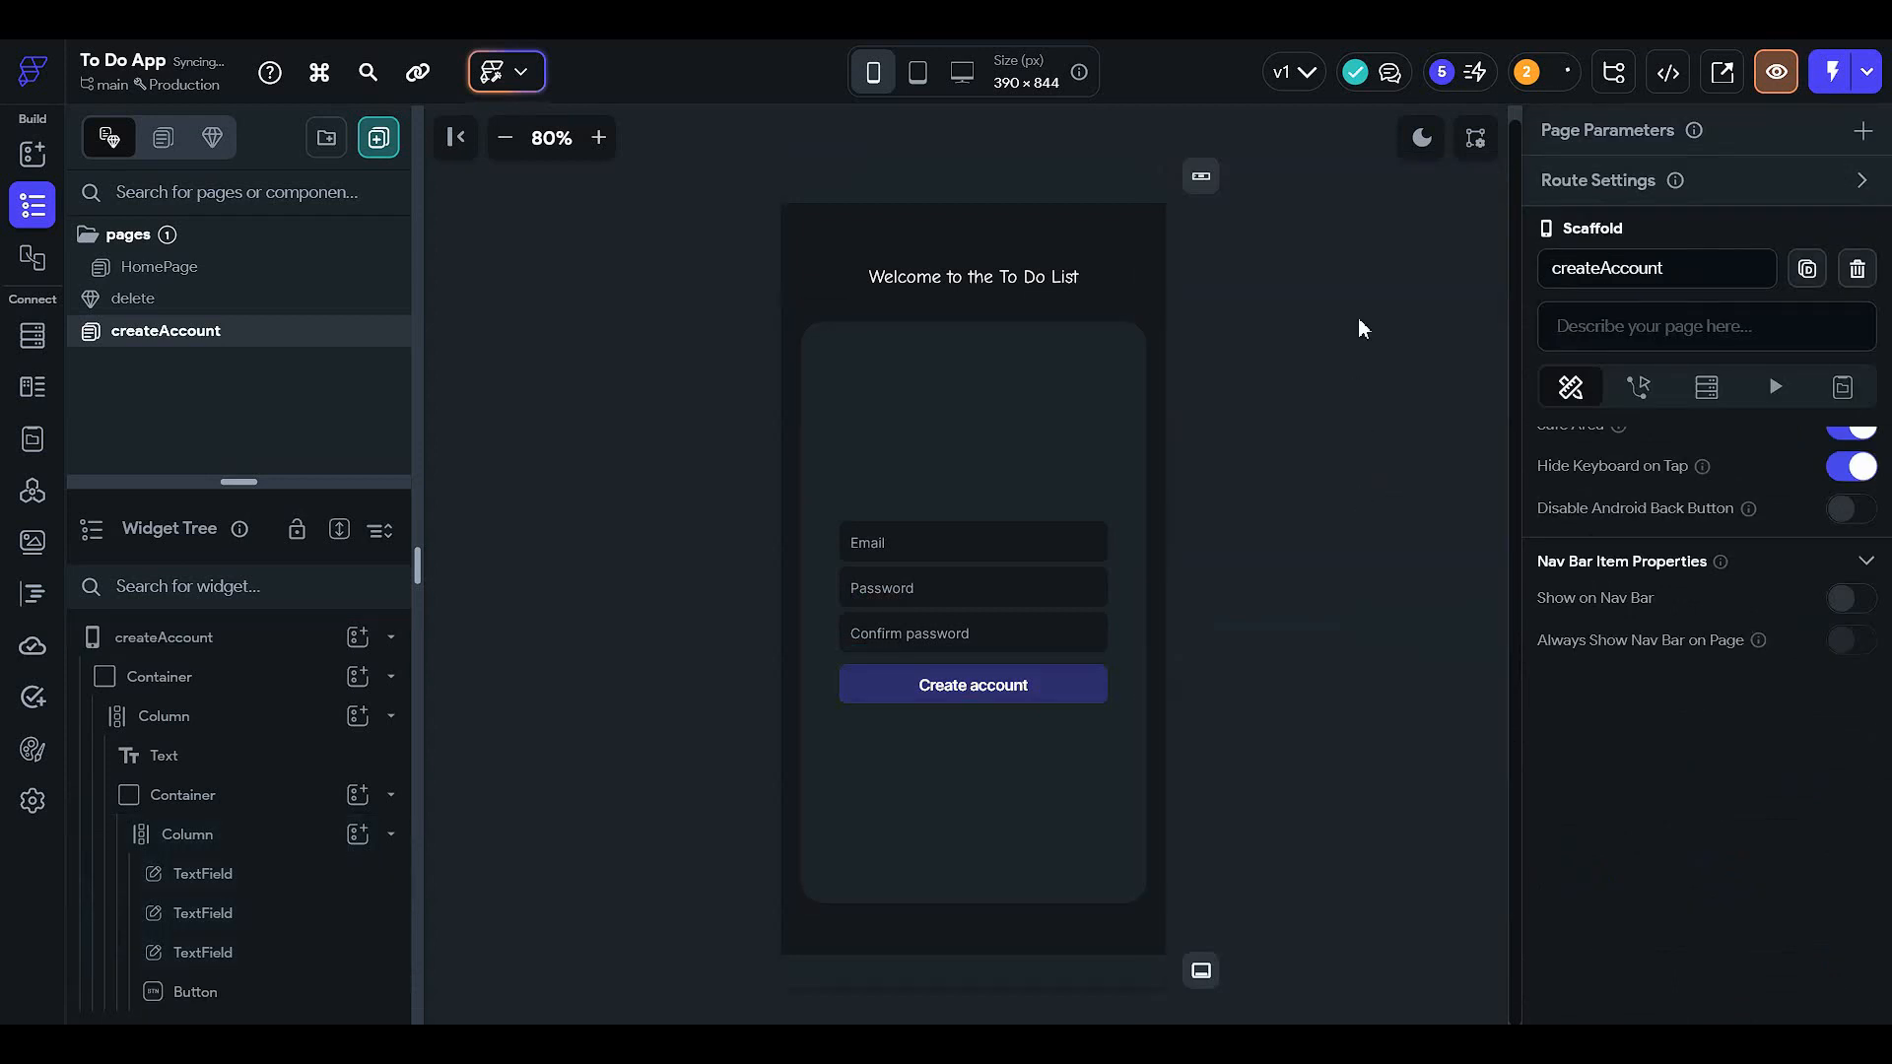
click(1421, 140)
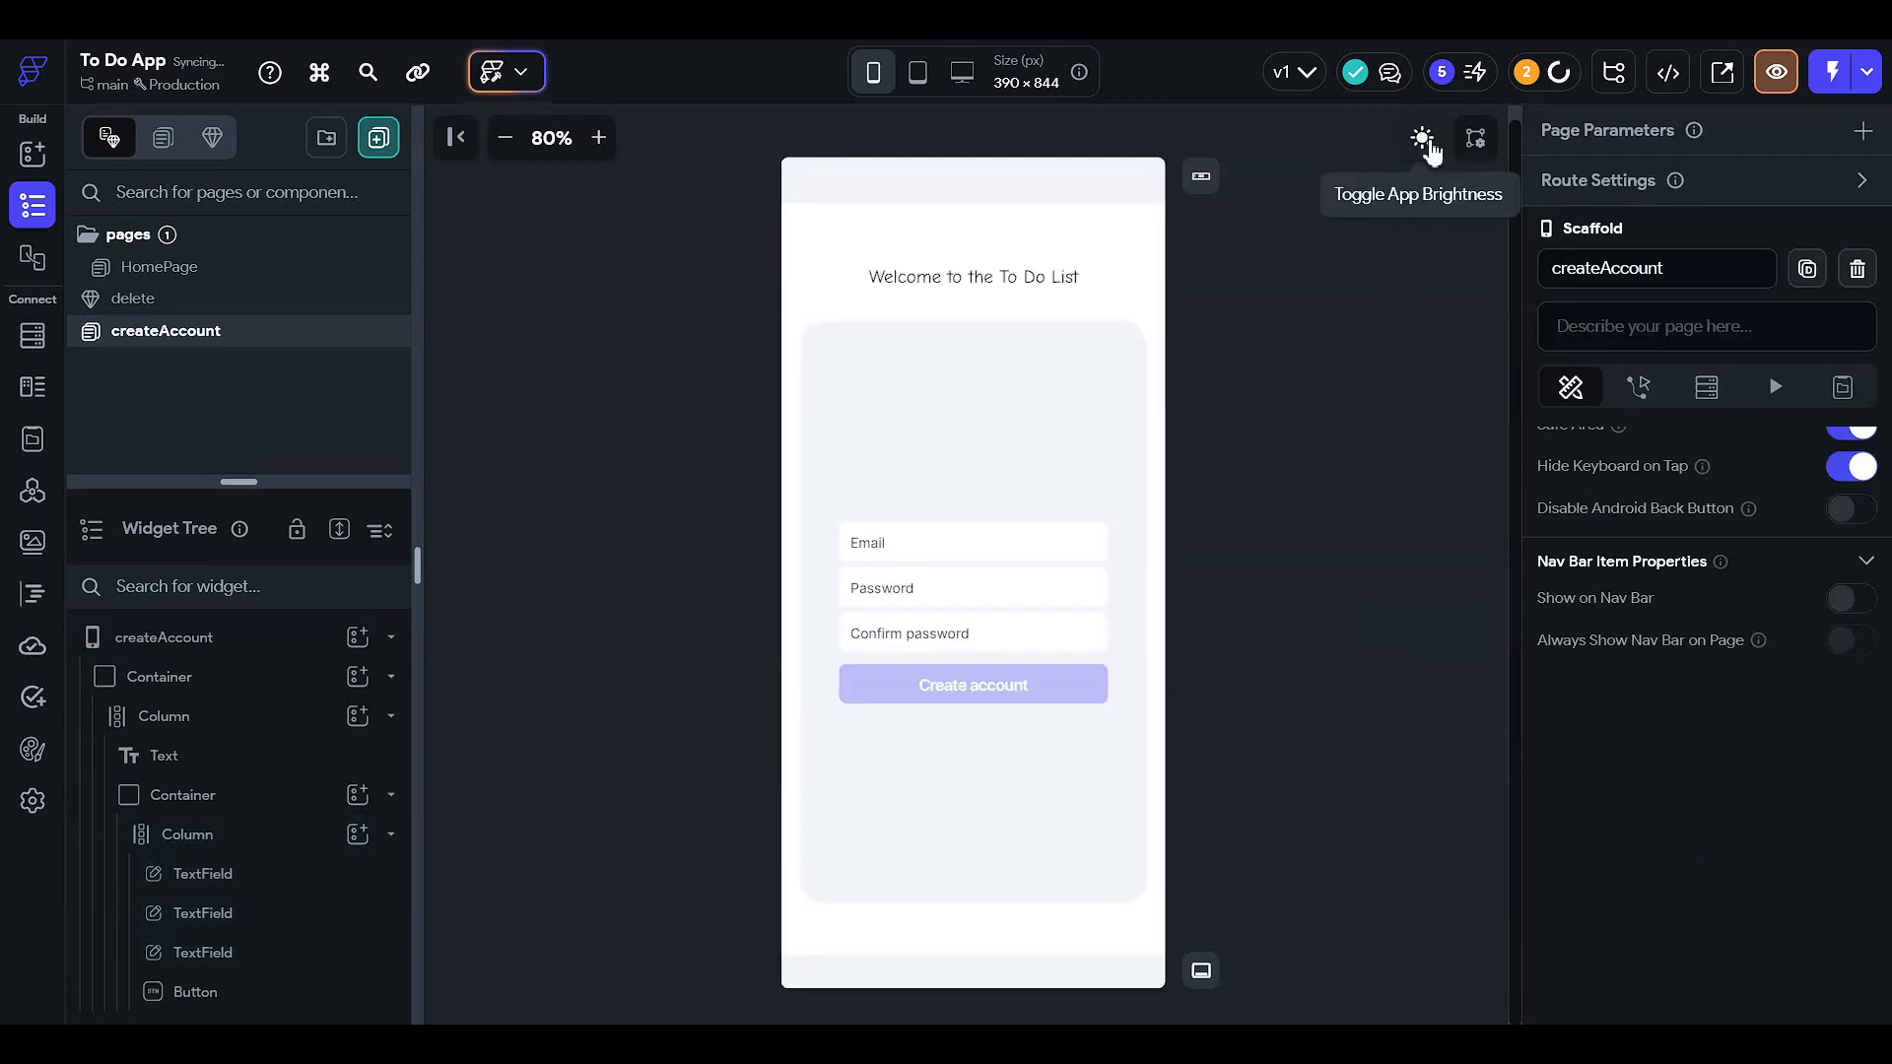
click(1422, 140)
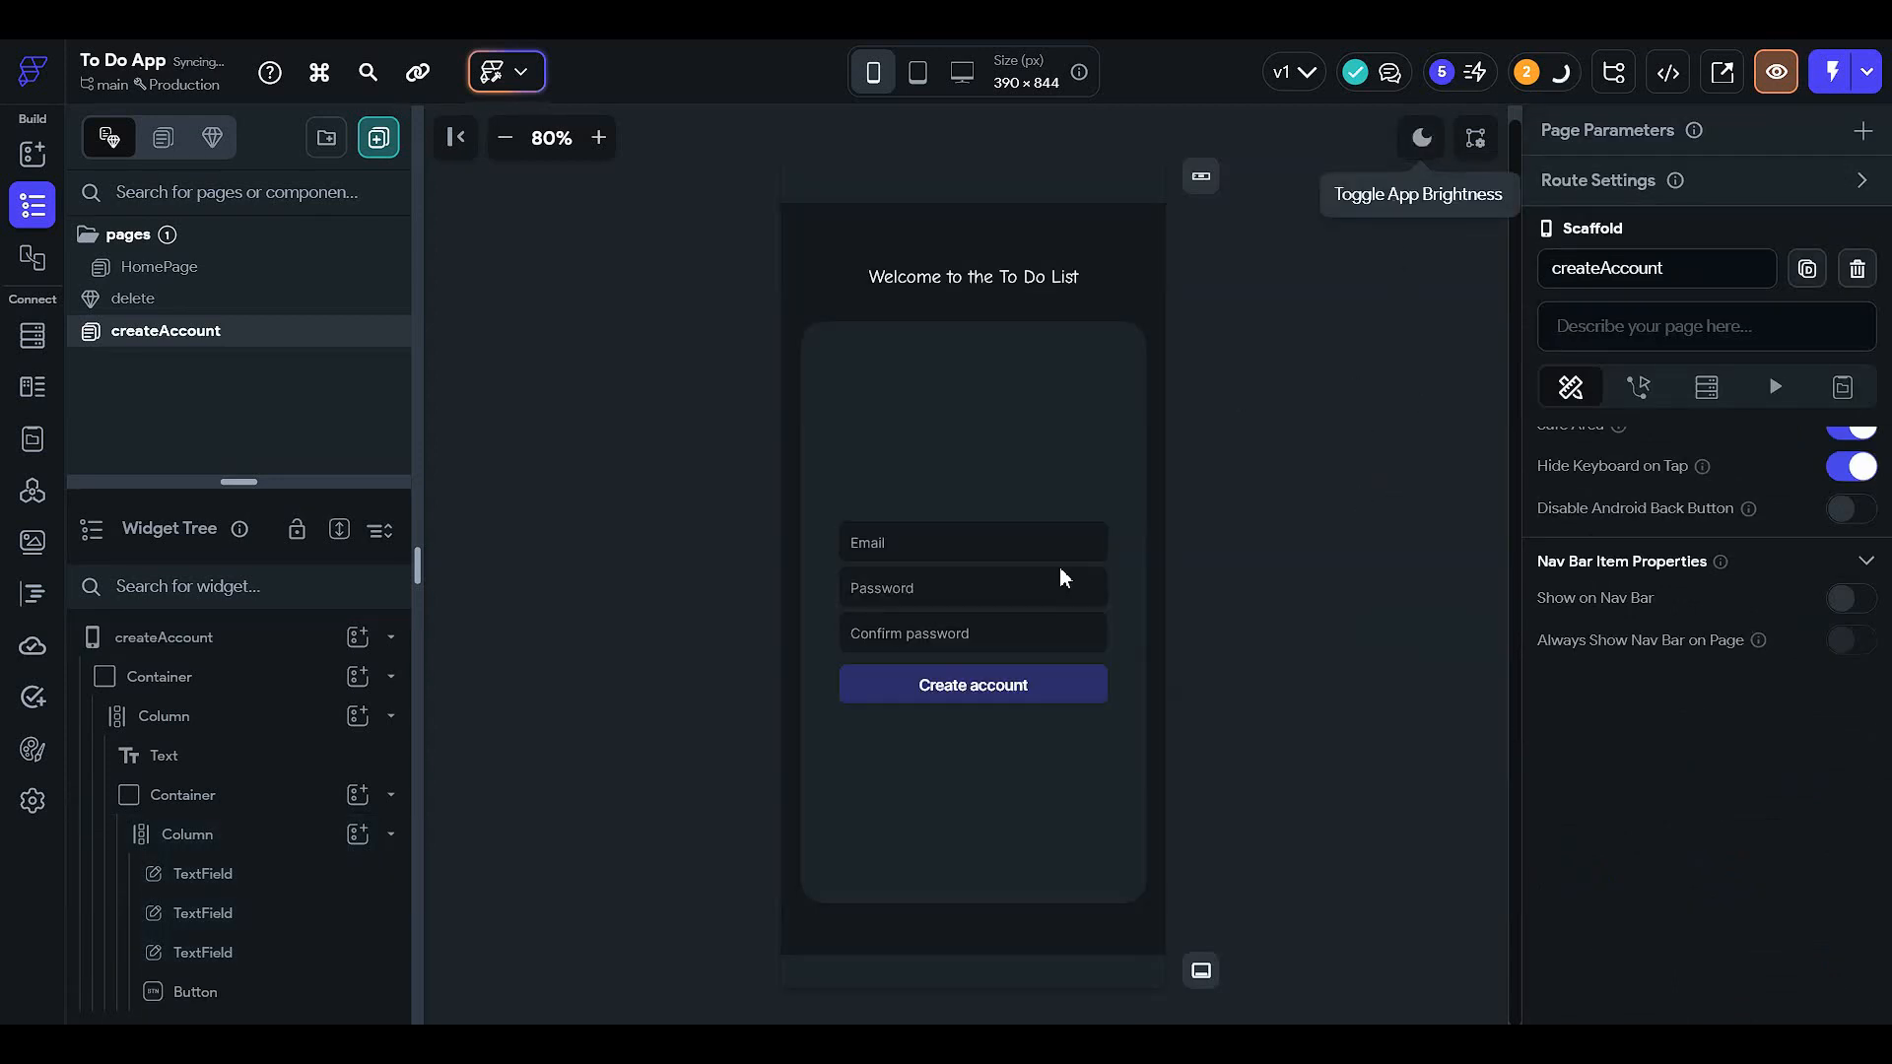
- Try filling the button with the Secondary Background theme colour
click(989, 690)
scroll(1695, 719, down, 2)
scroll(1621, 743, down, 5)
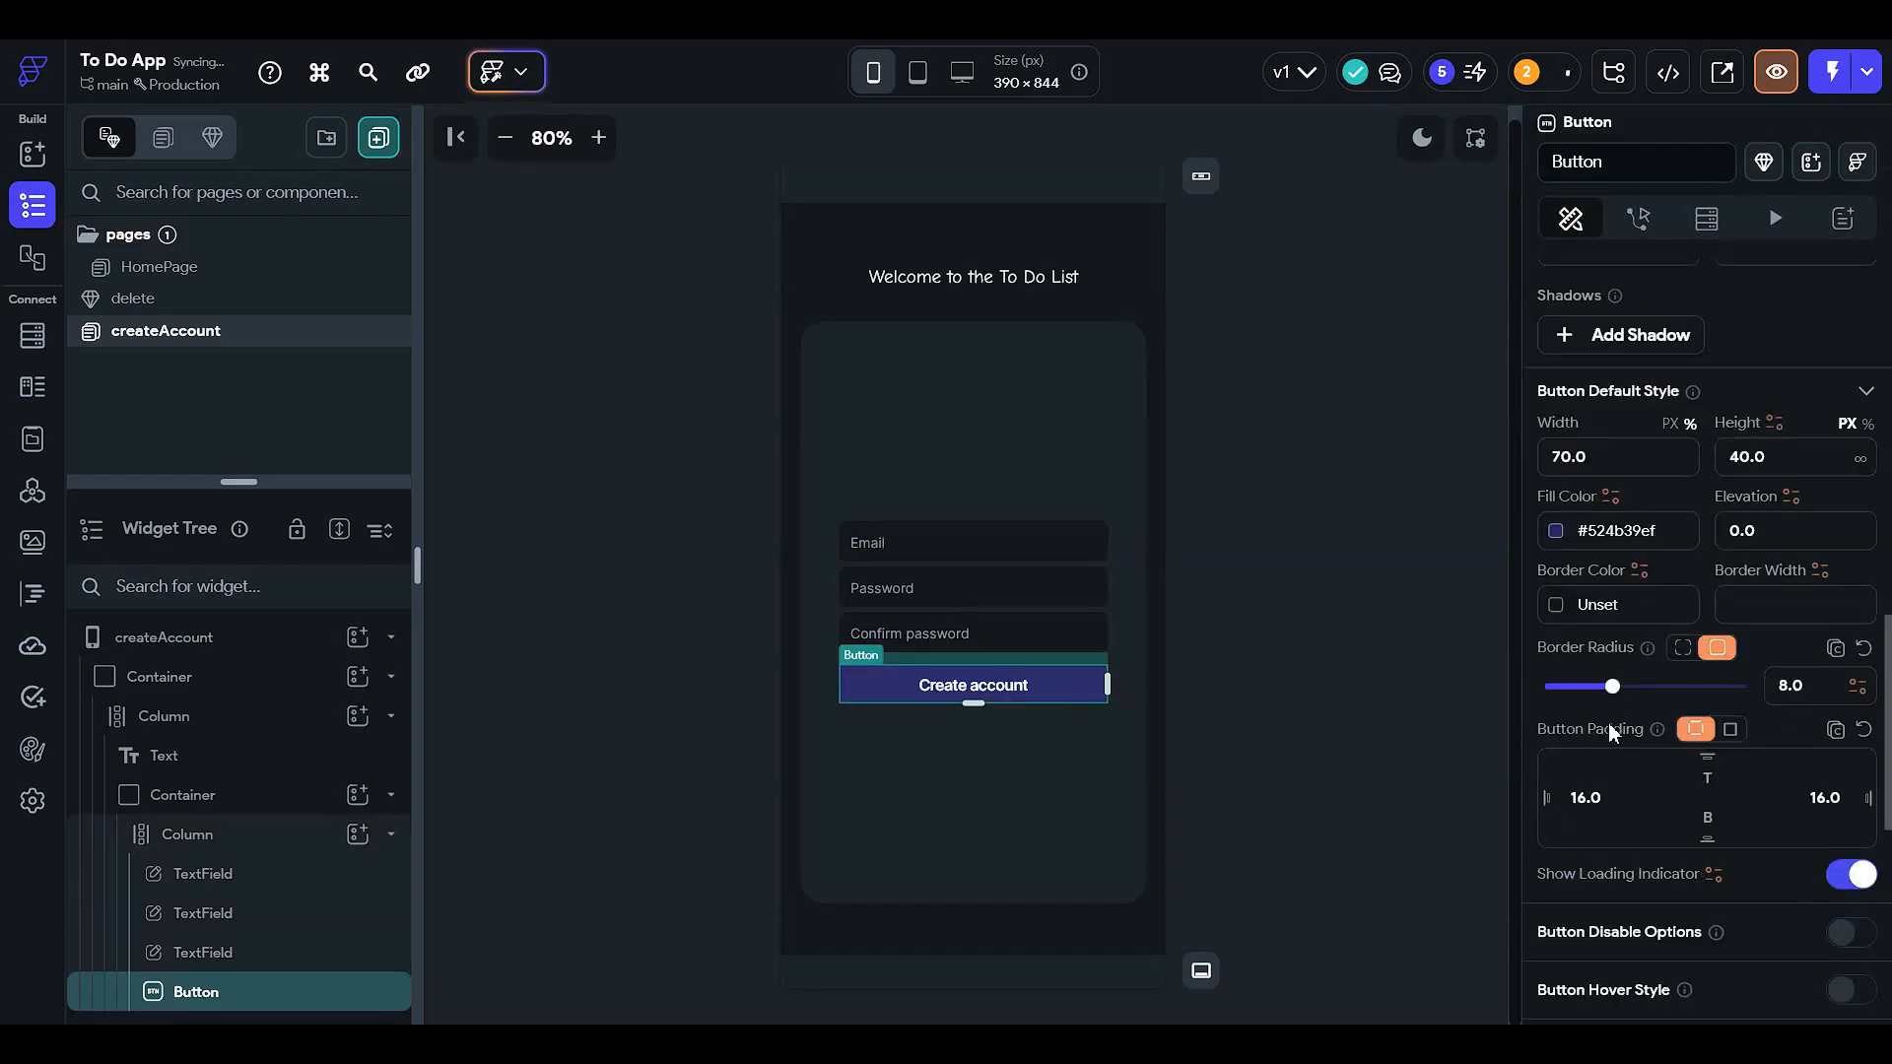
click(1561, 533)
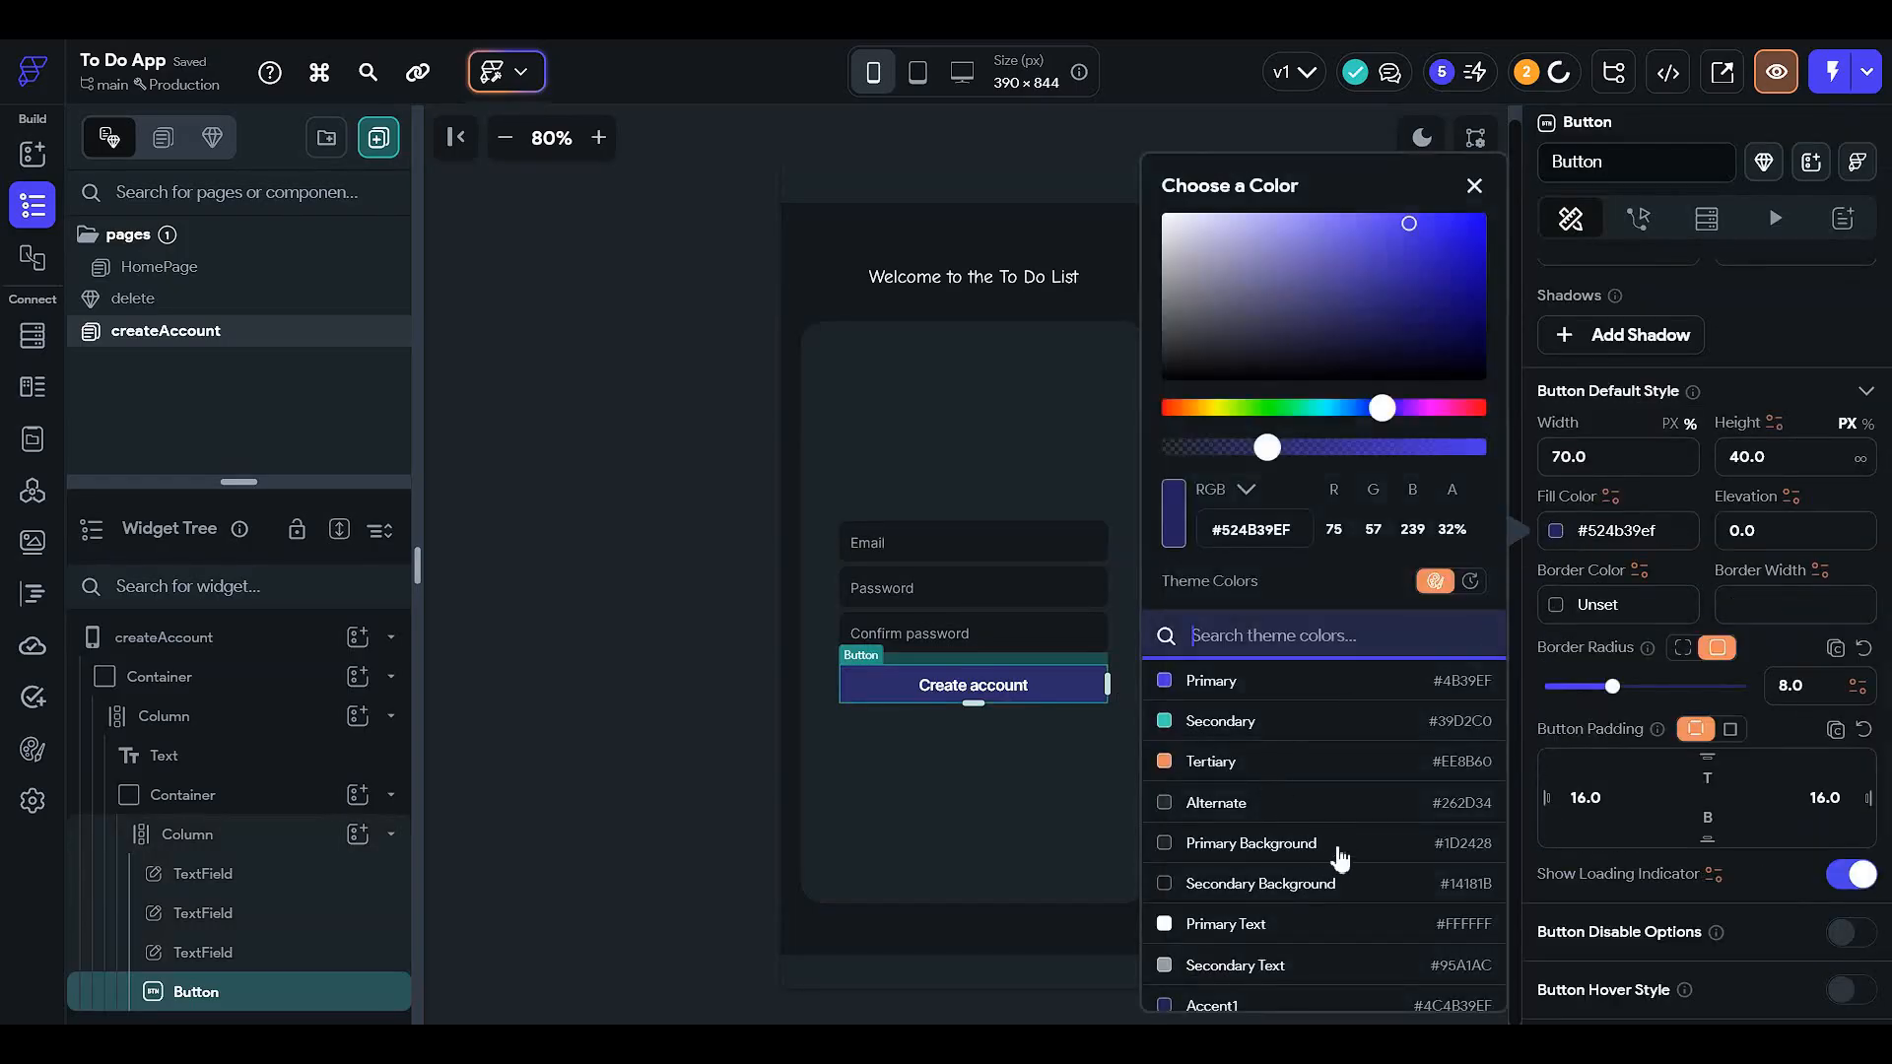
click(1352, 848)
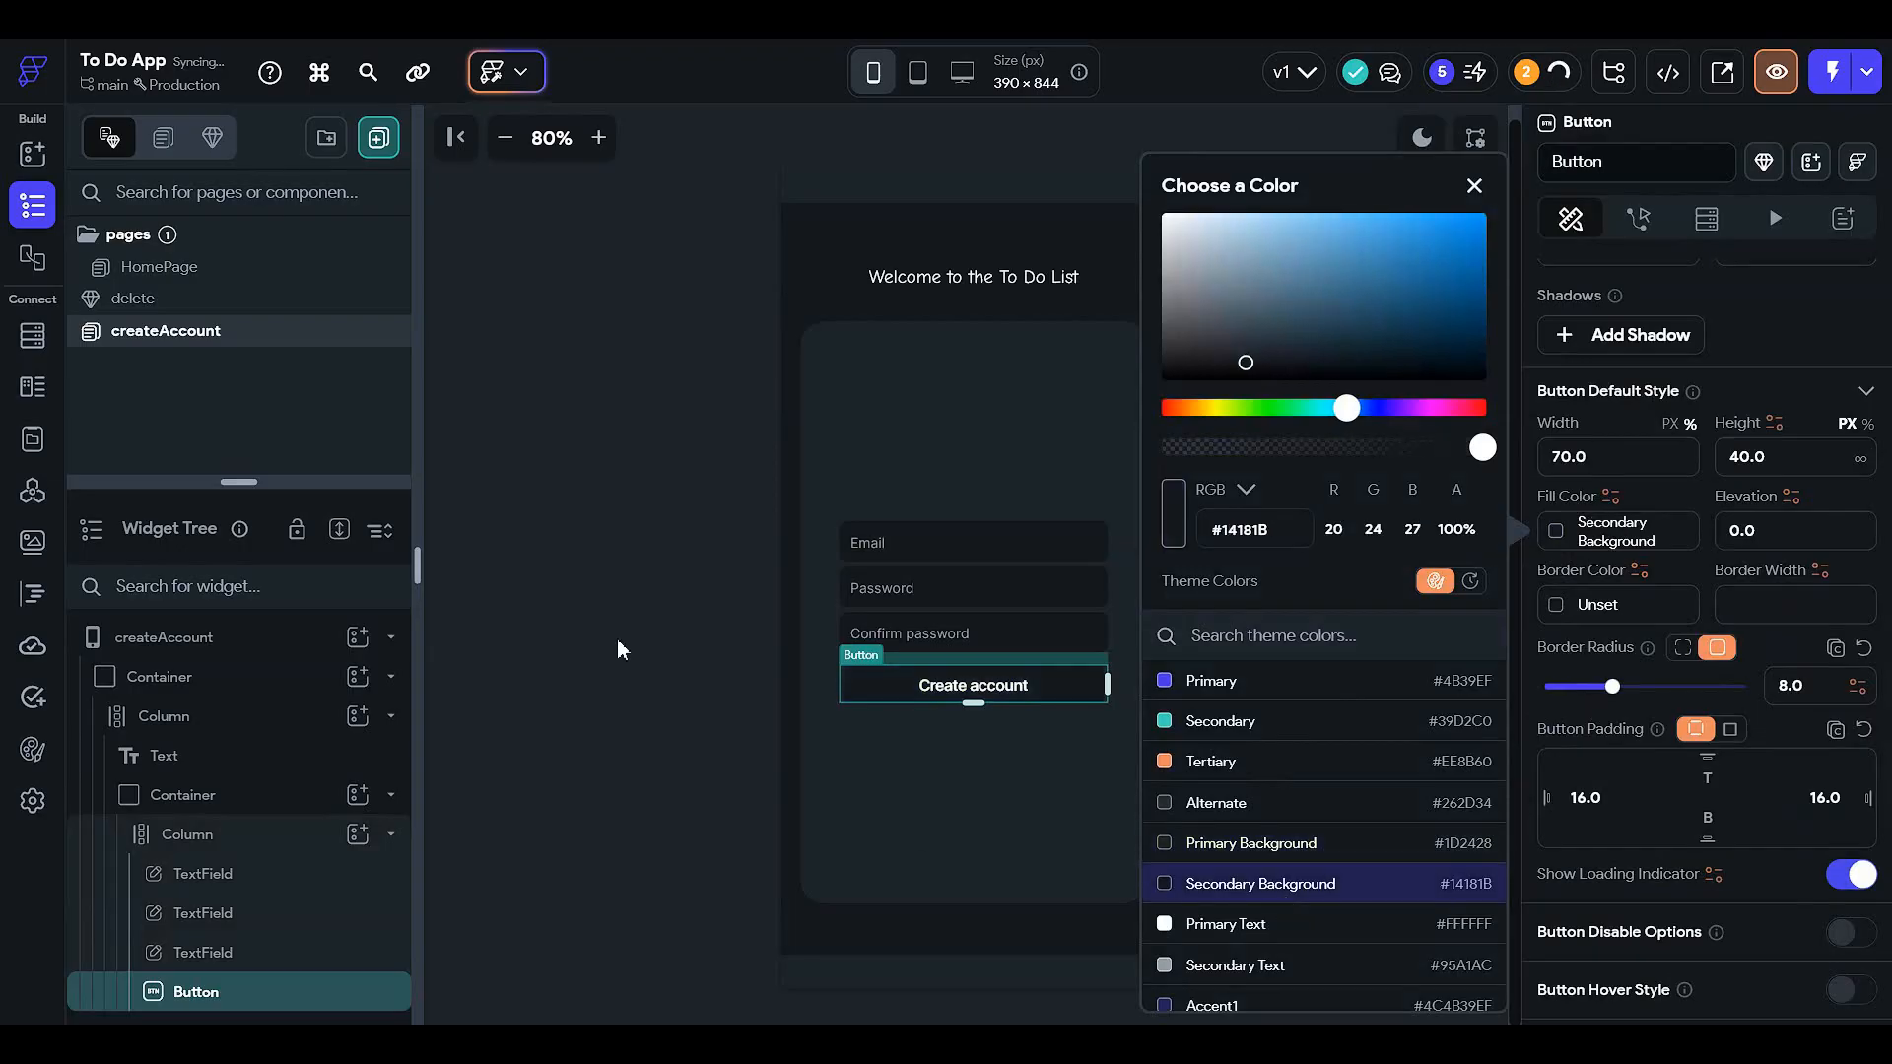
click(748, 510)
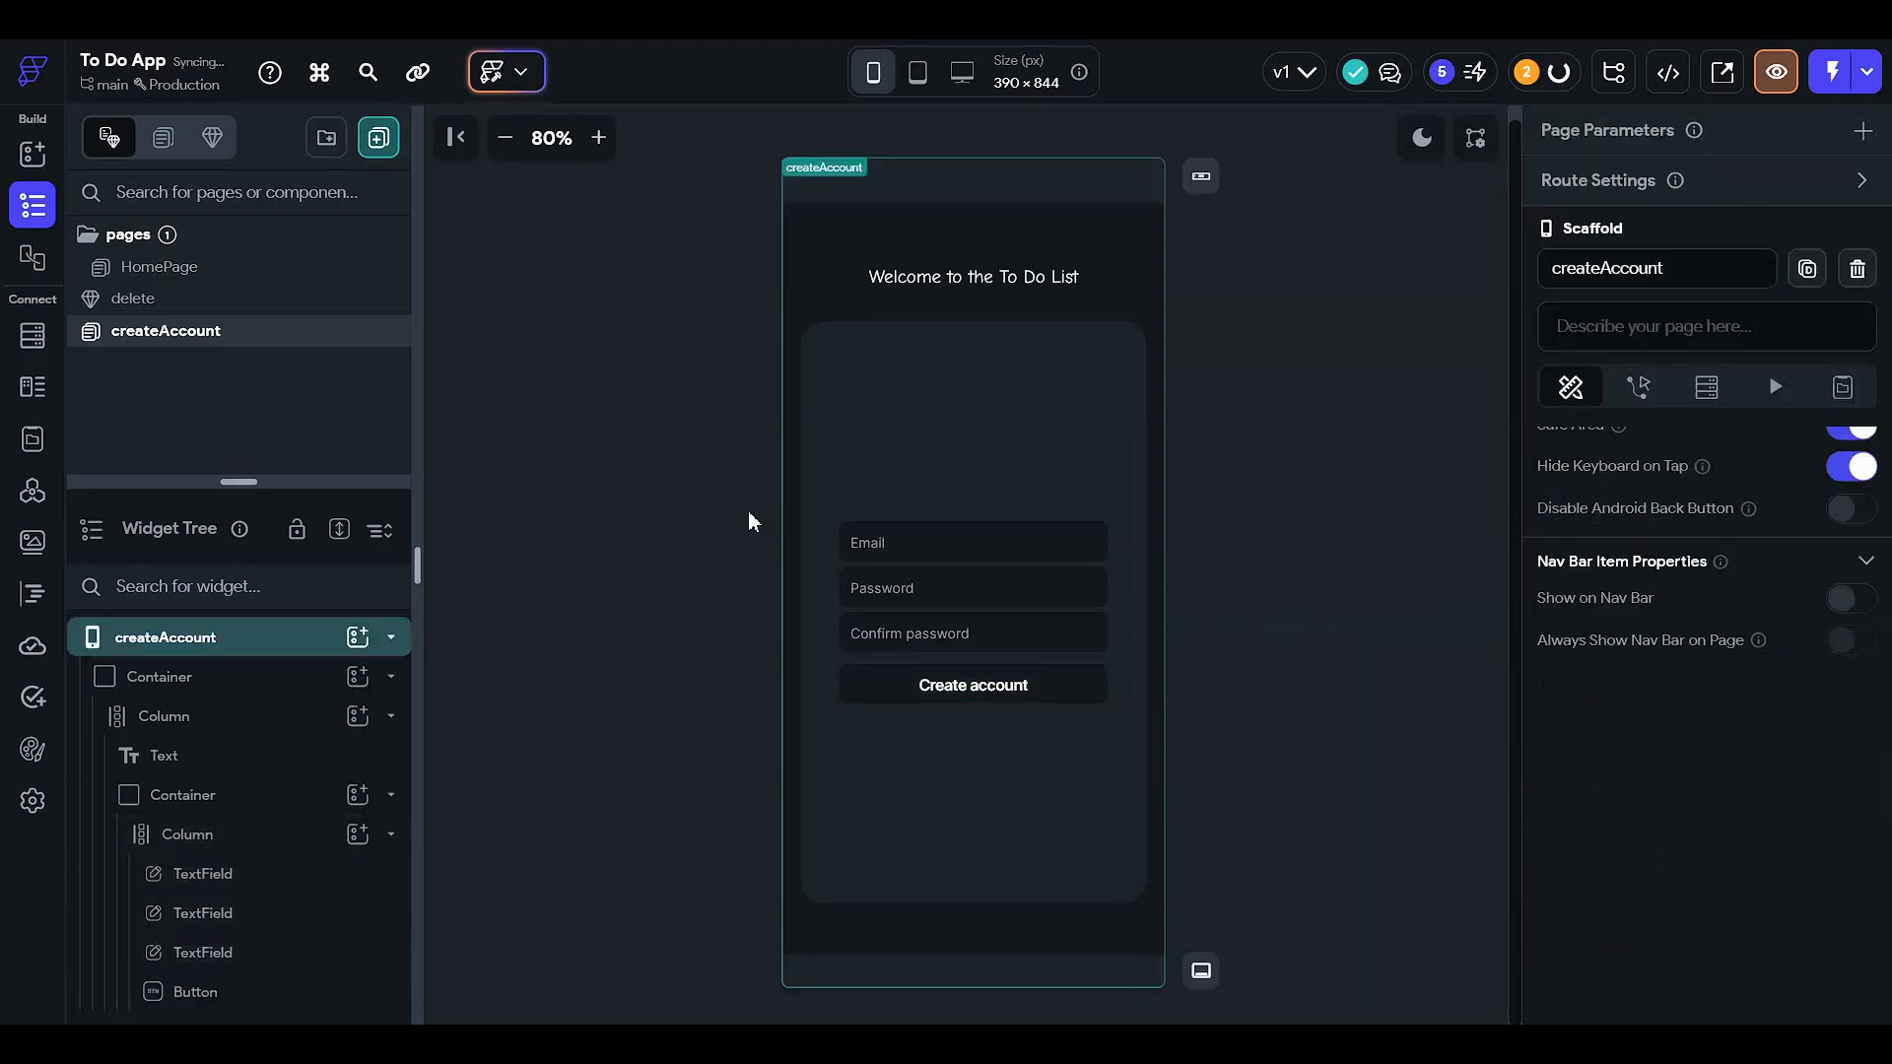
- Fill the button with dark navy #041E31 and check it in light and dark previews
click(1026, 690)
scroll(1617, 688, down, 9)
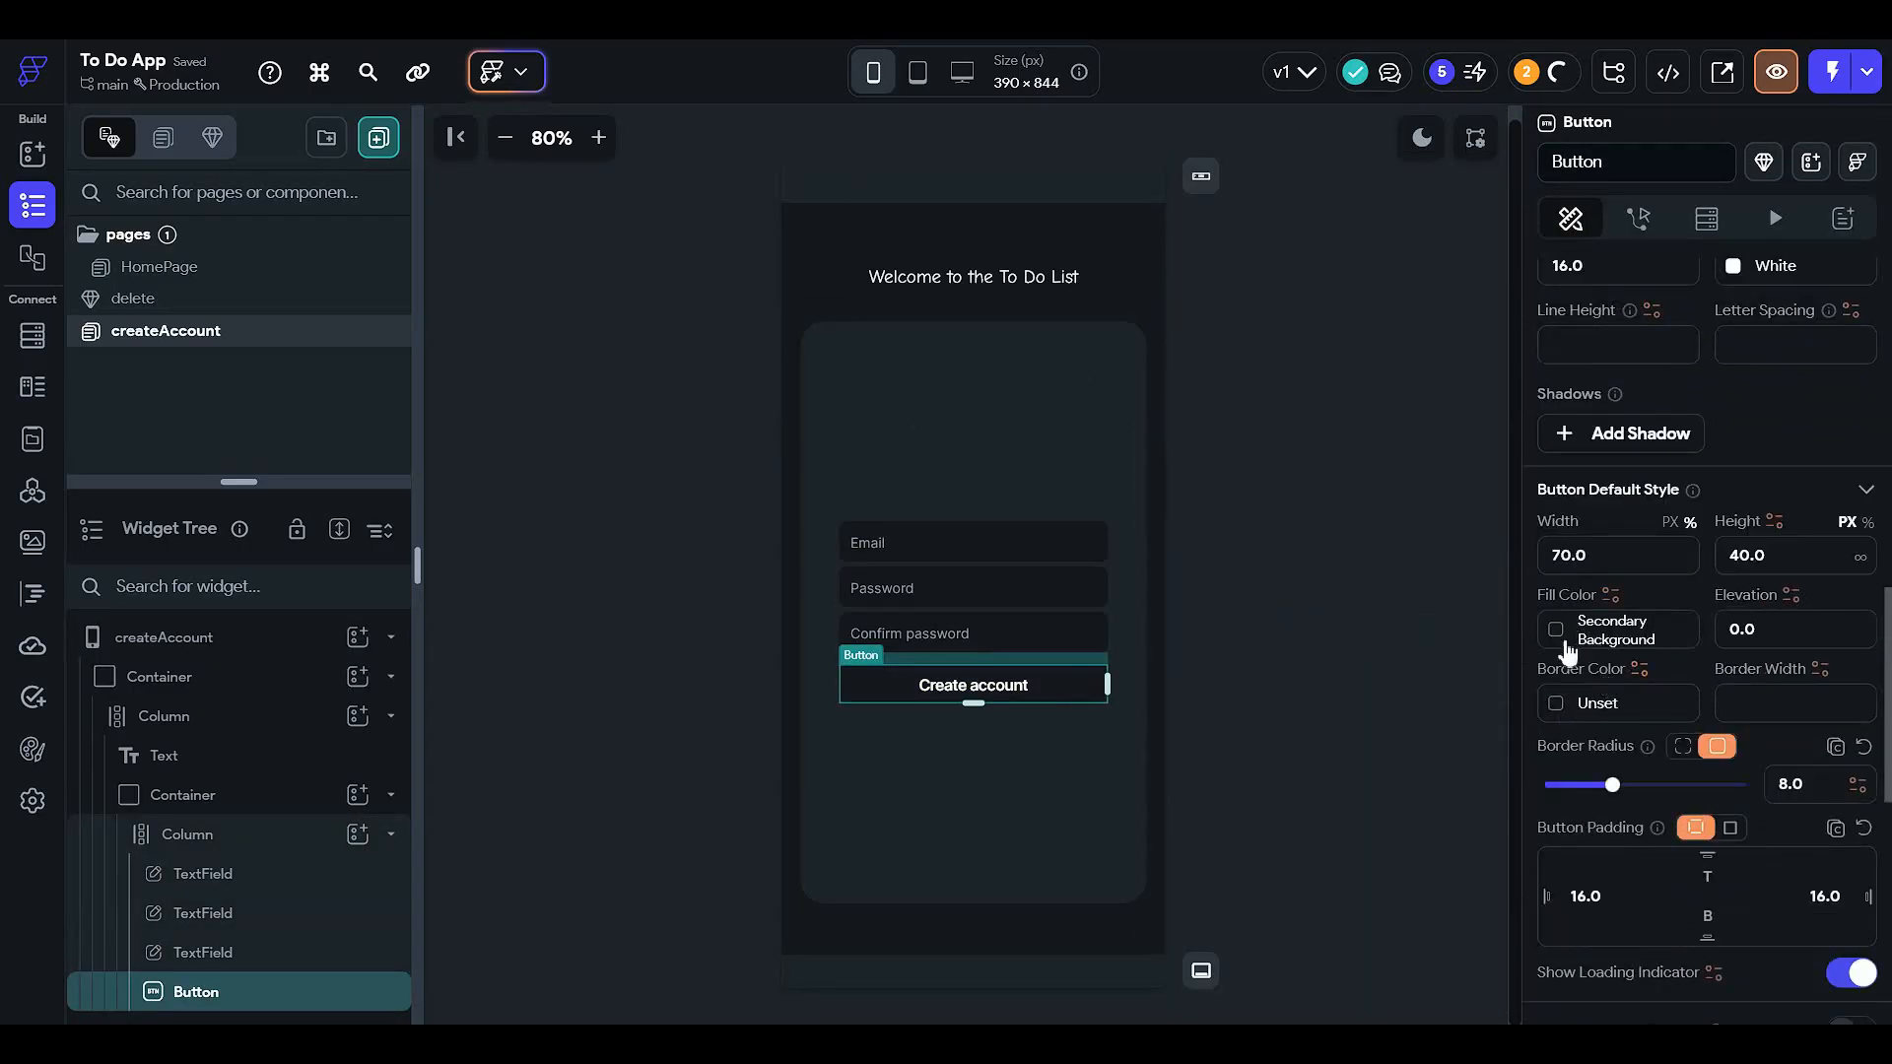
click(1566, 638)
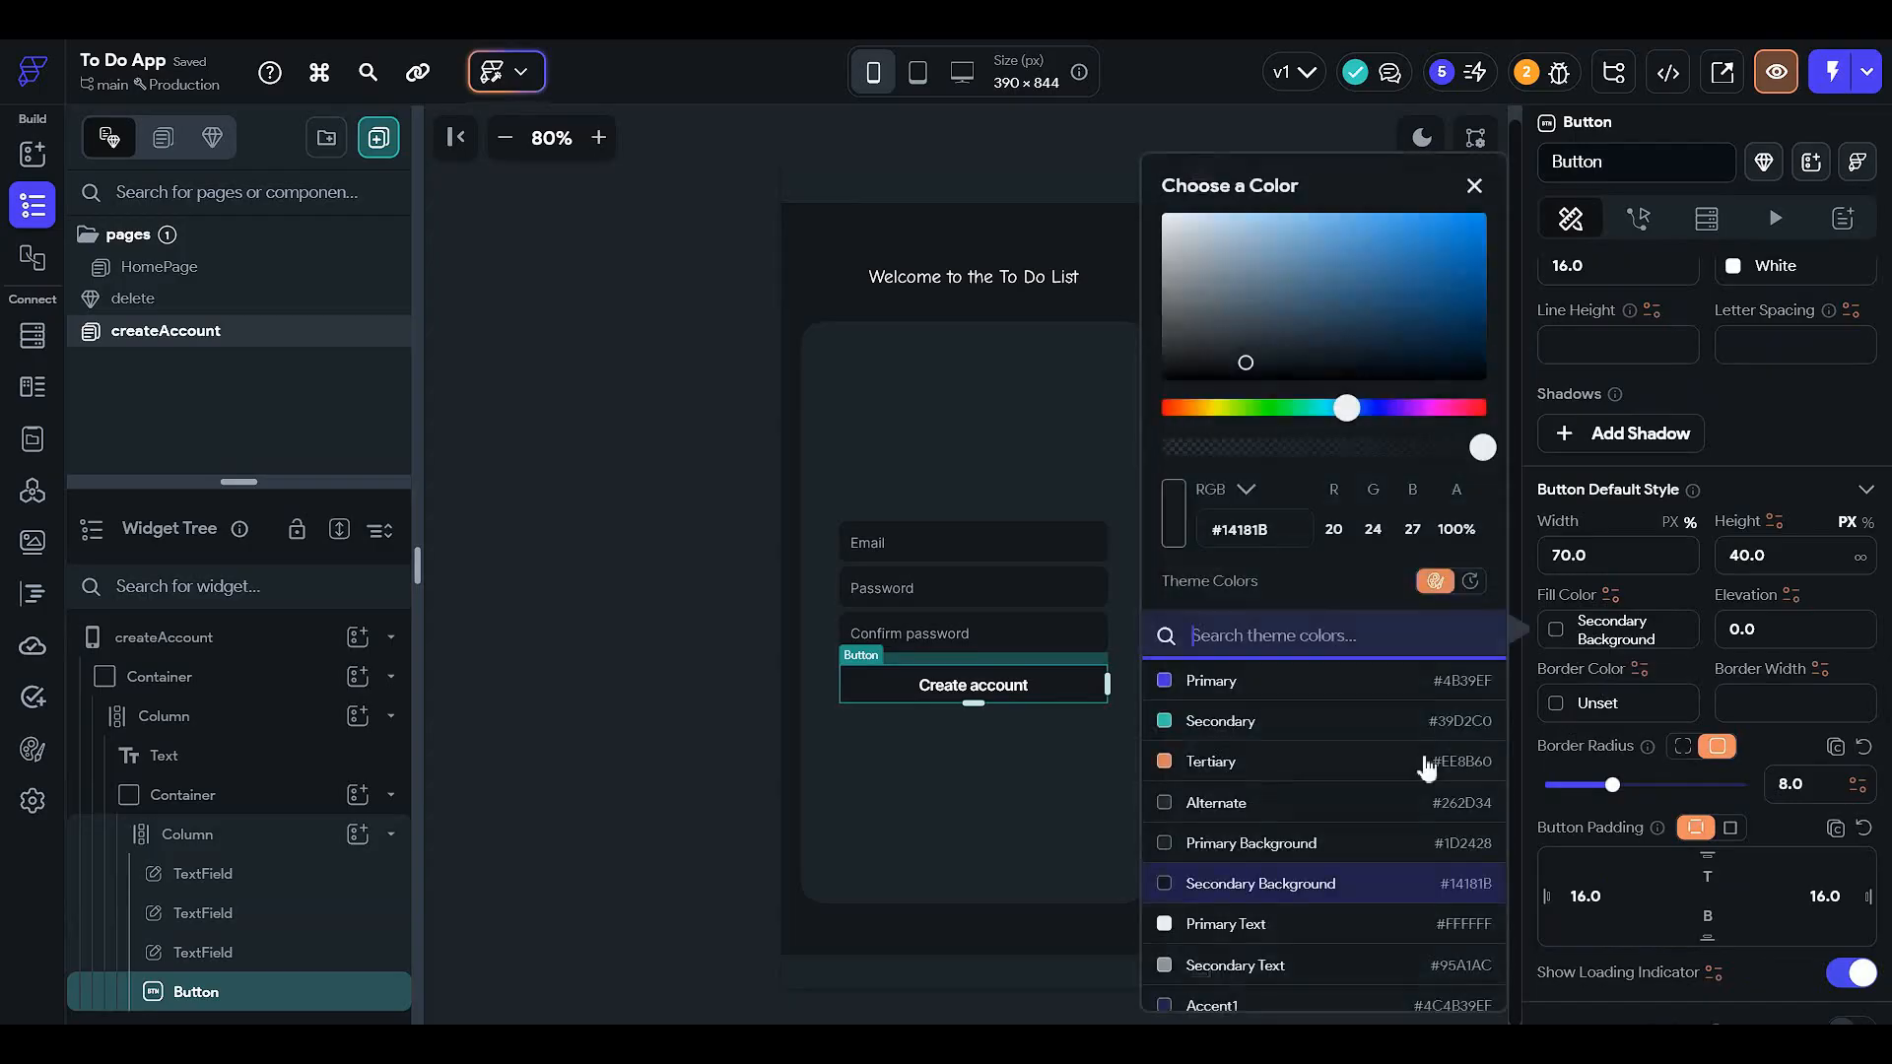
click(1429, 271)
click(1449, 234)
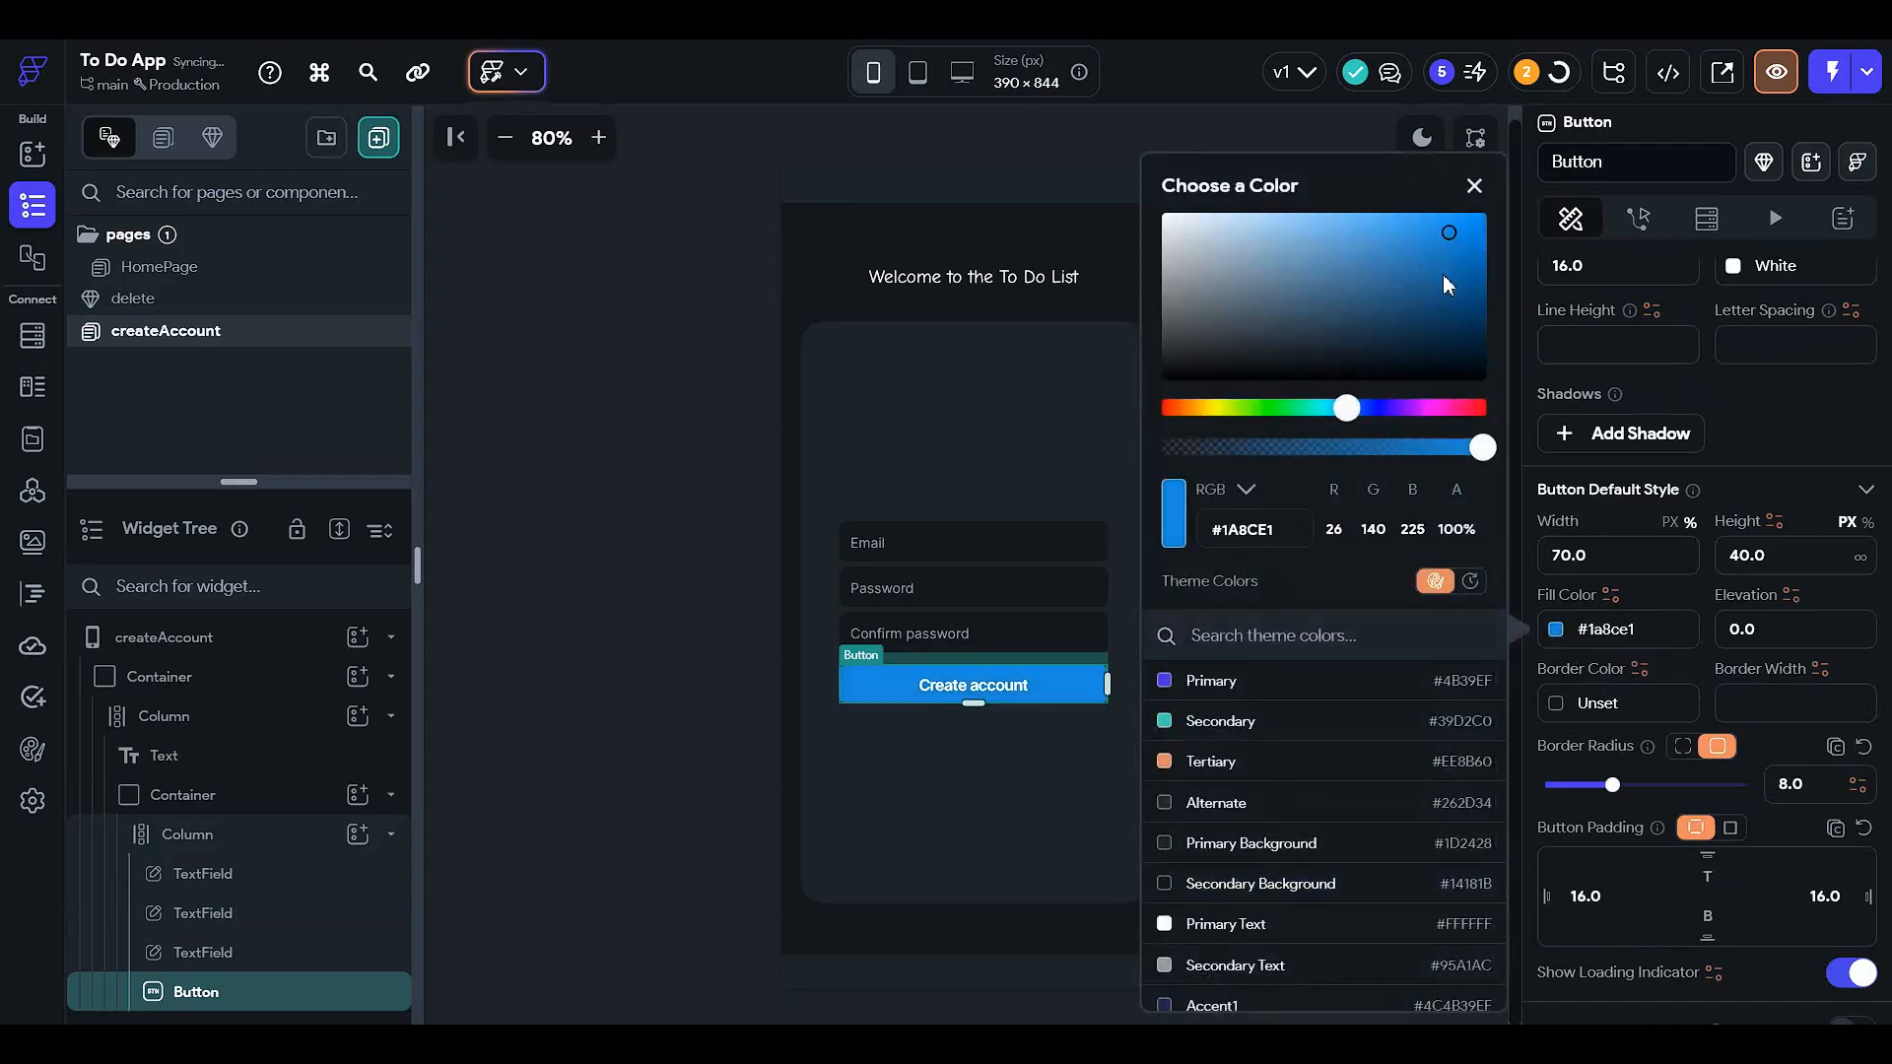
drag(1441, 297, 1448, 347)
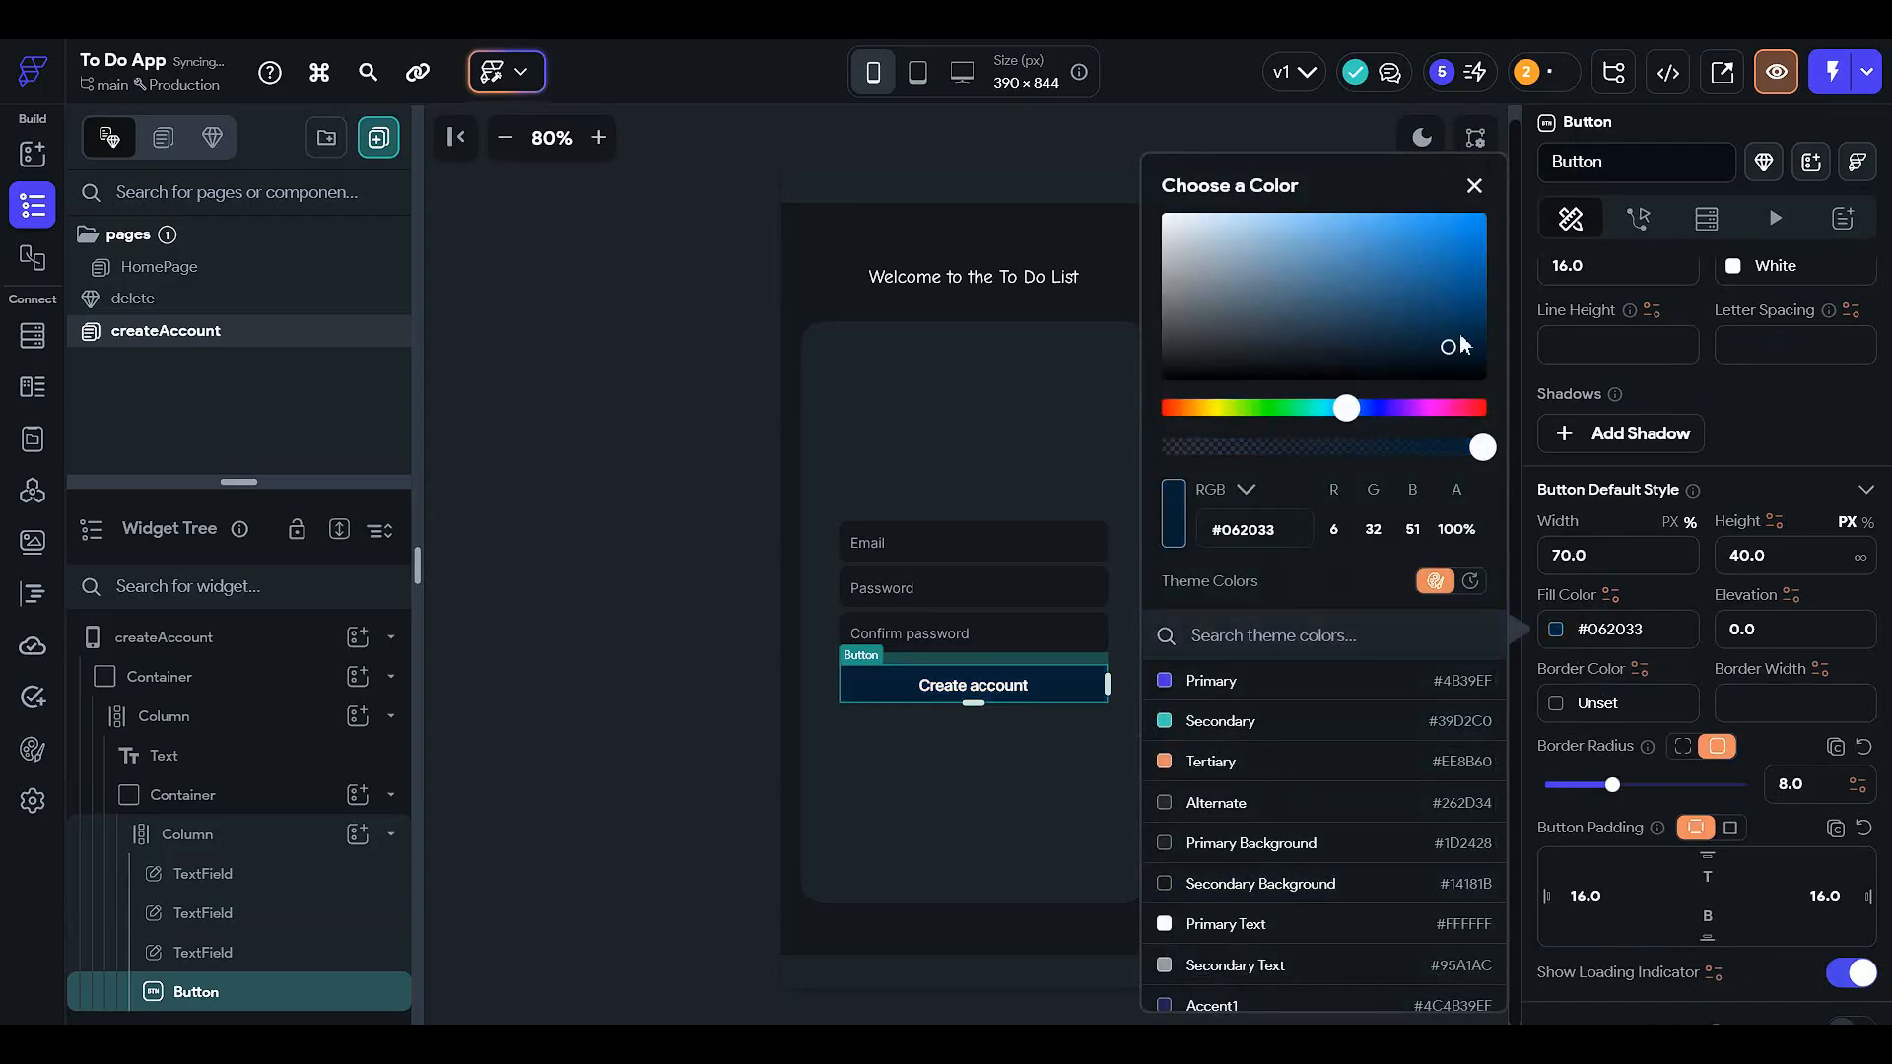
click(1460, 348)
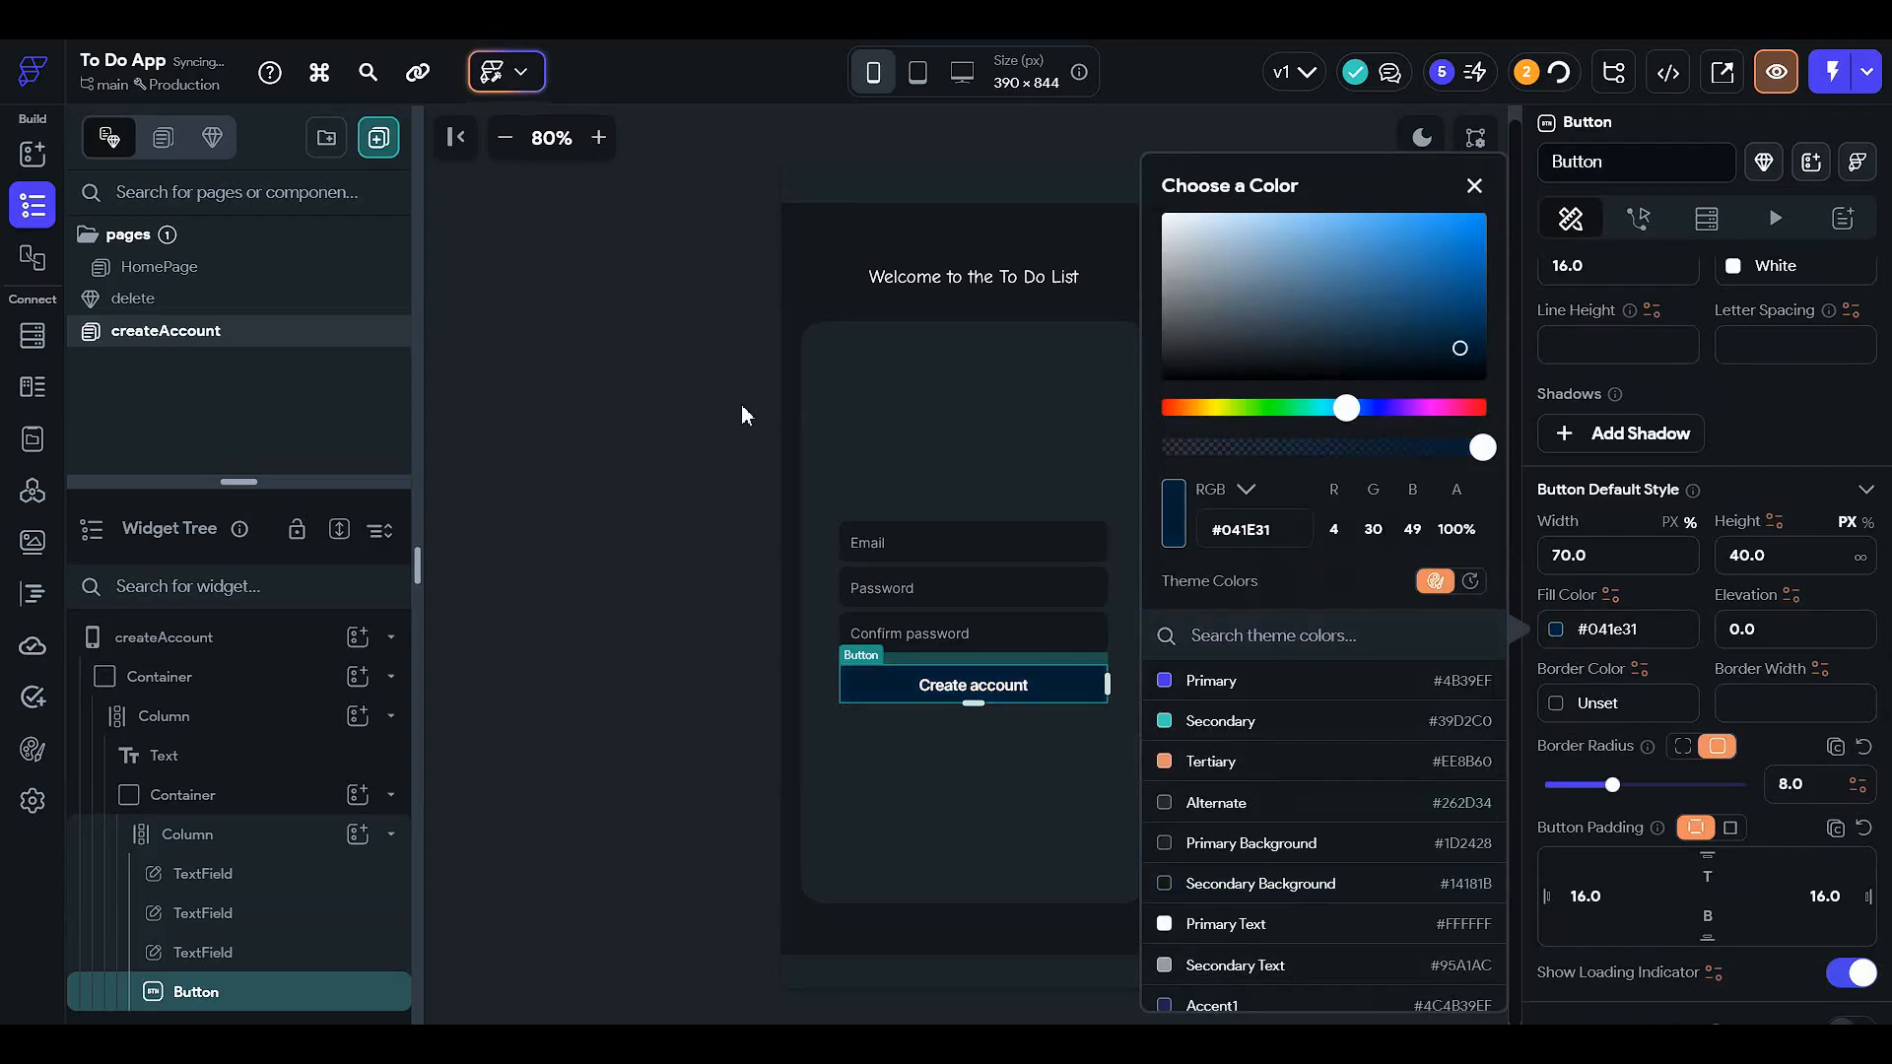
click(744, 413)
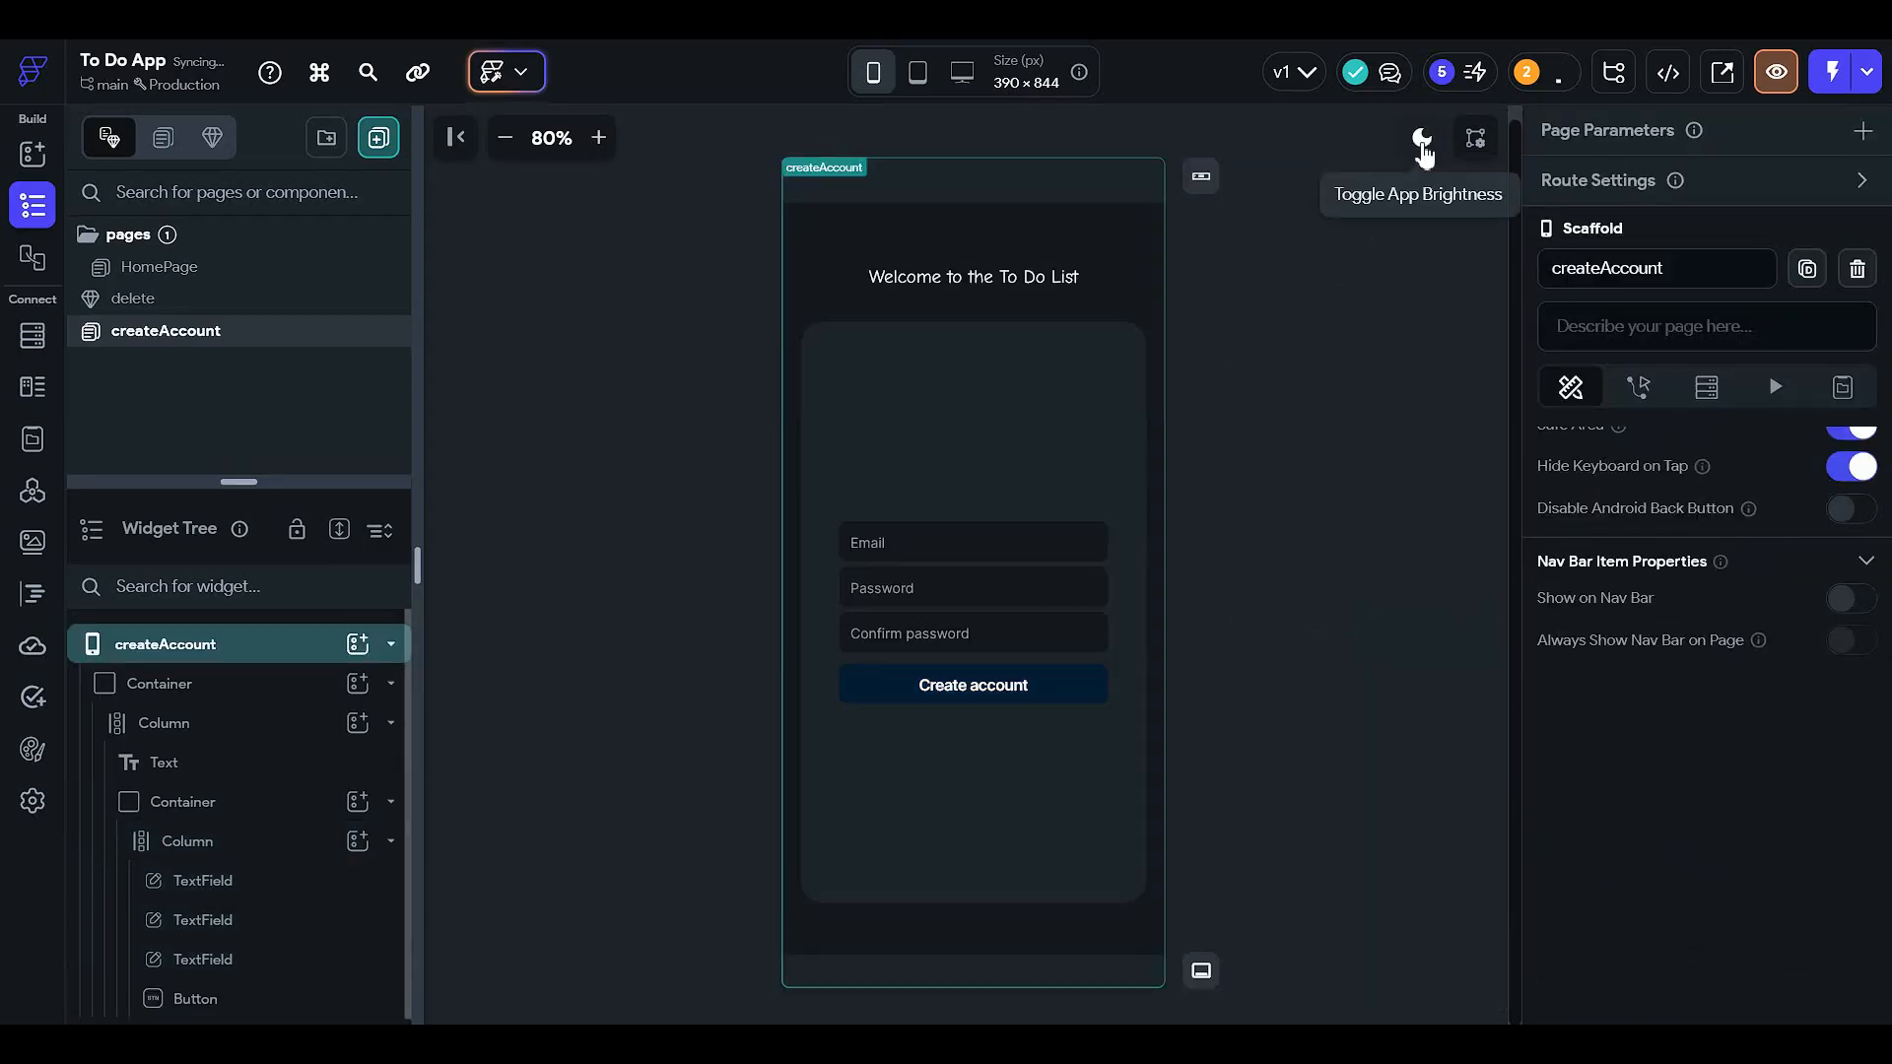
click(1422, 138)
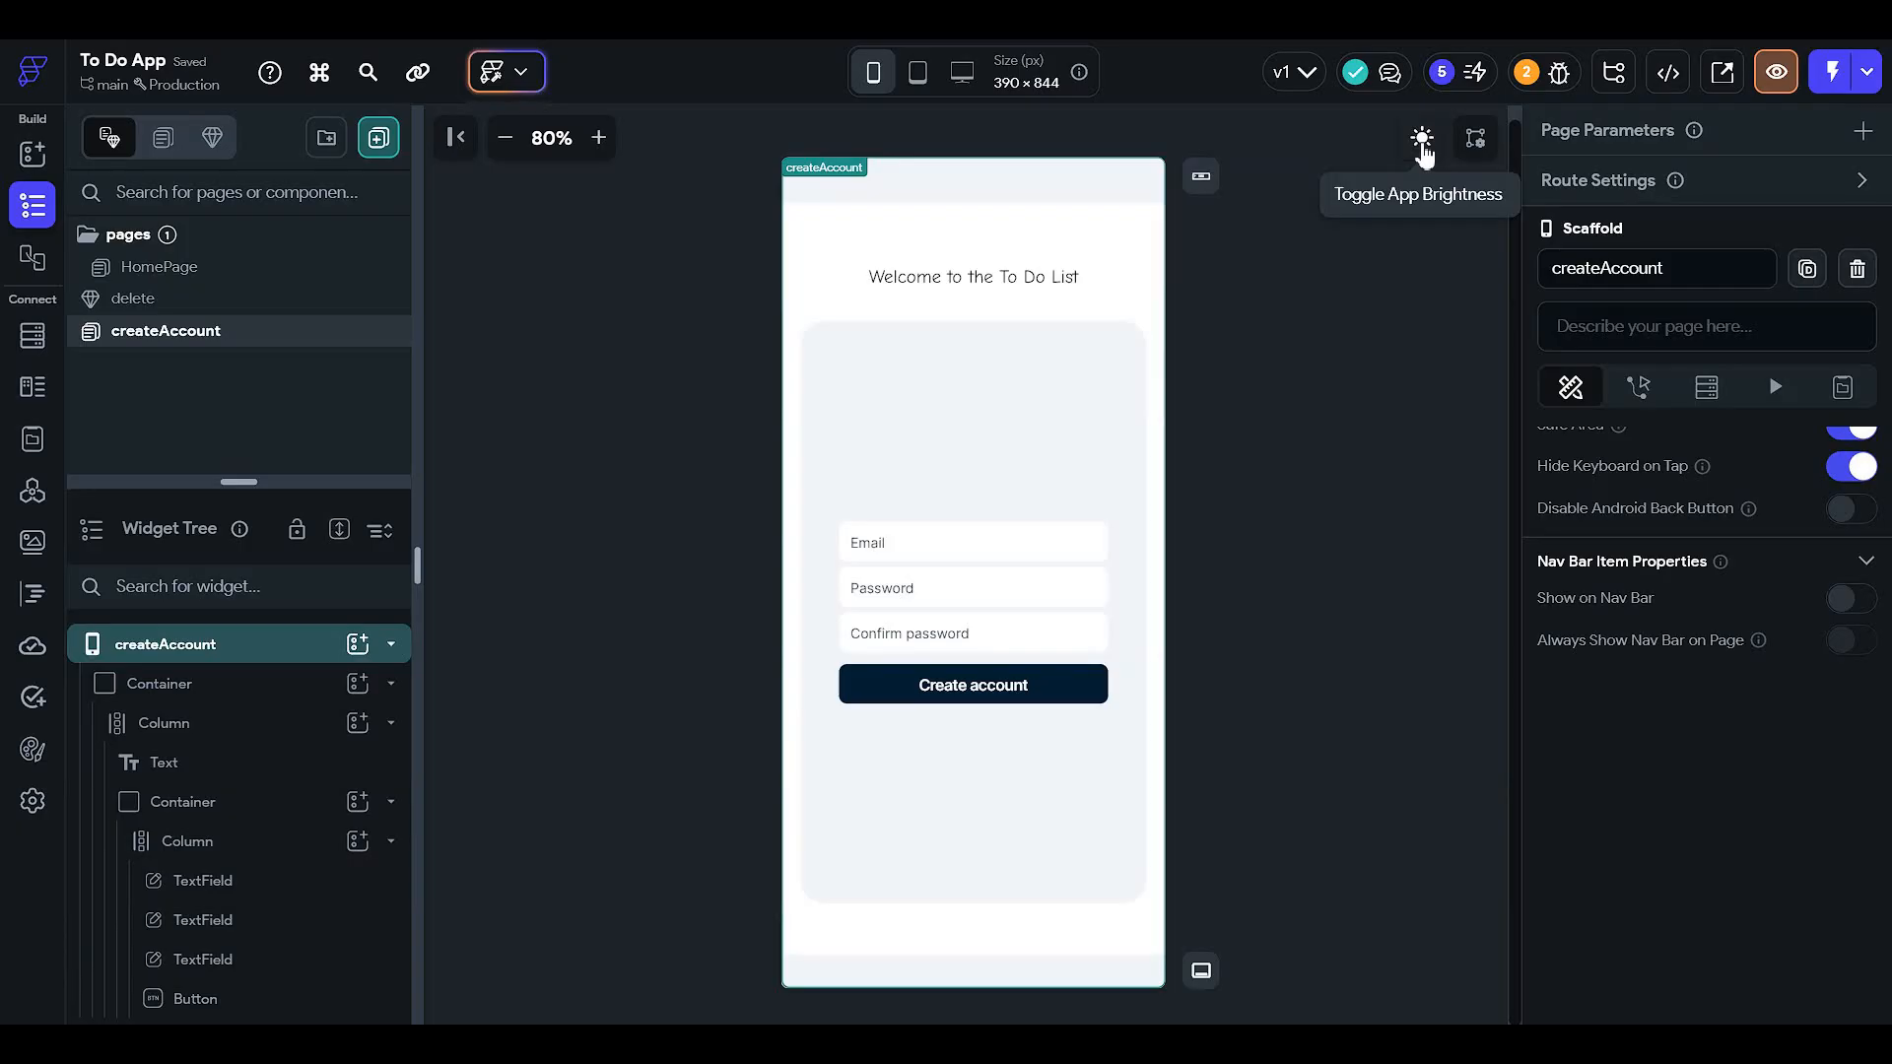
click(1422, 140)
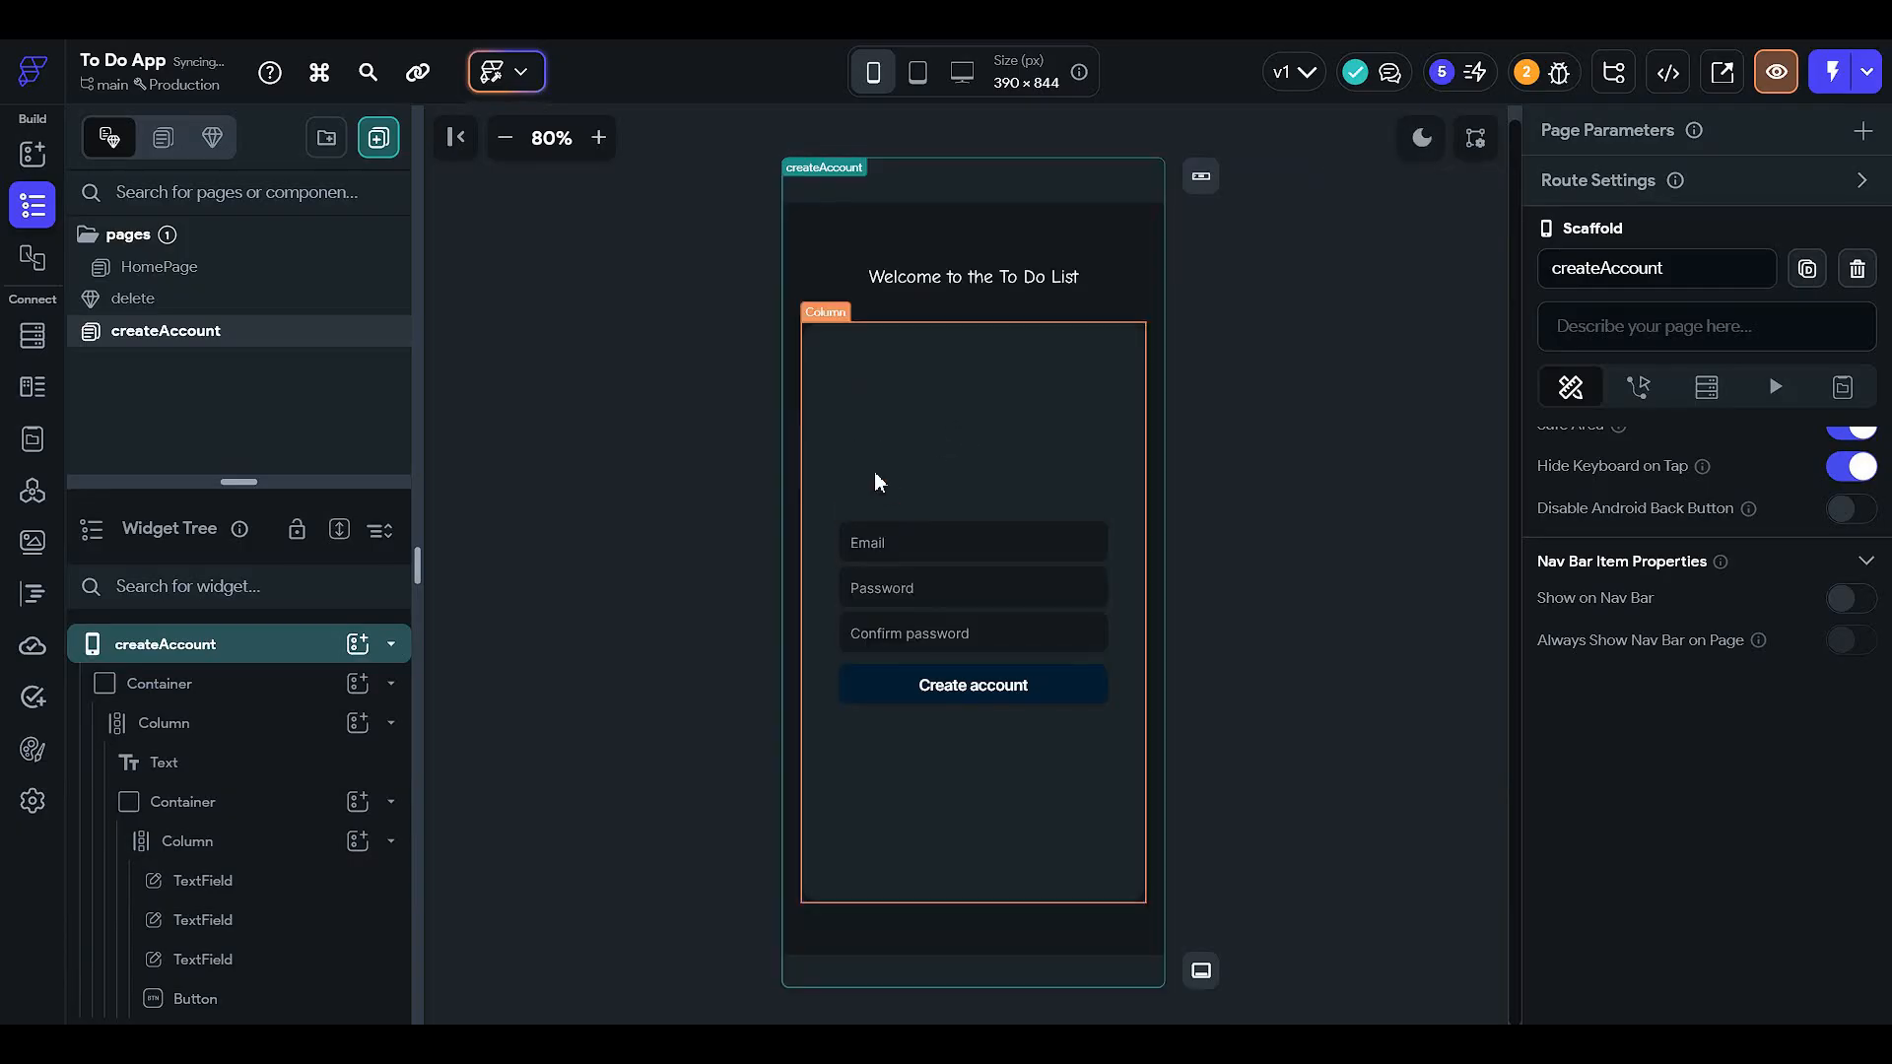
- Insert a Row below the Create account button in the form column, with left and right padding 12
click(873, 471)
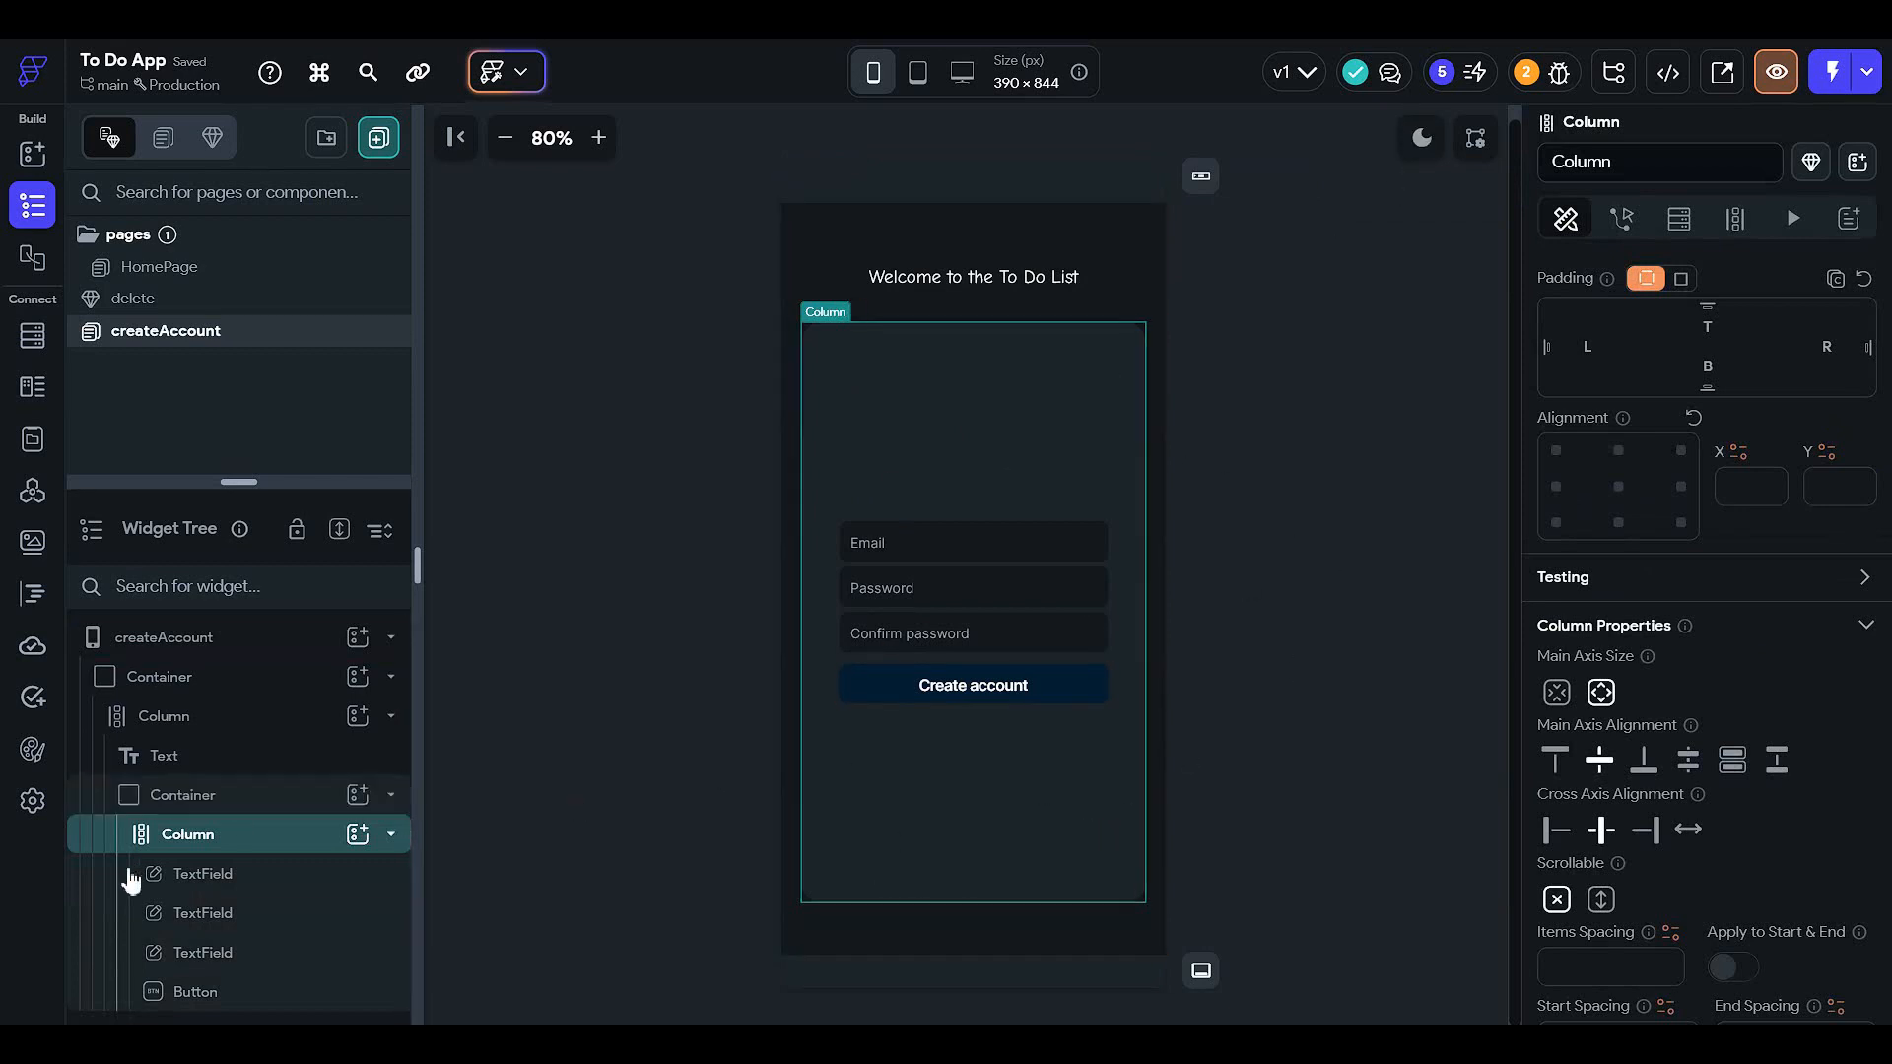
drag(240, 482, 304, 178)
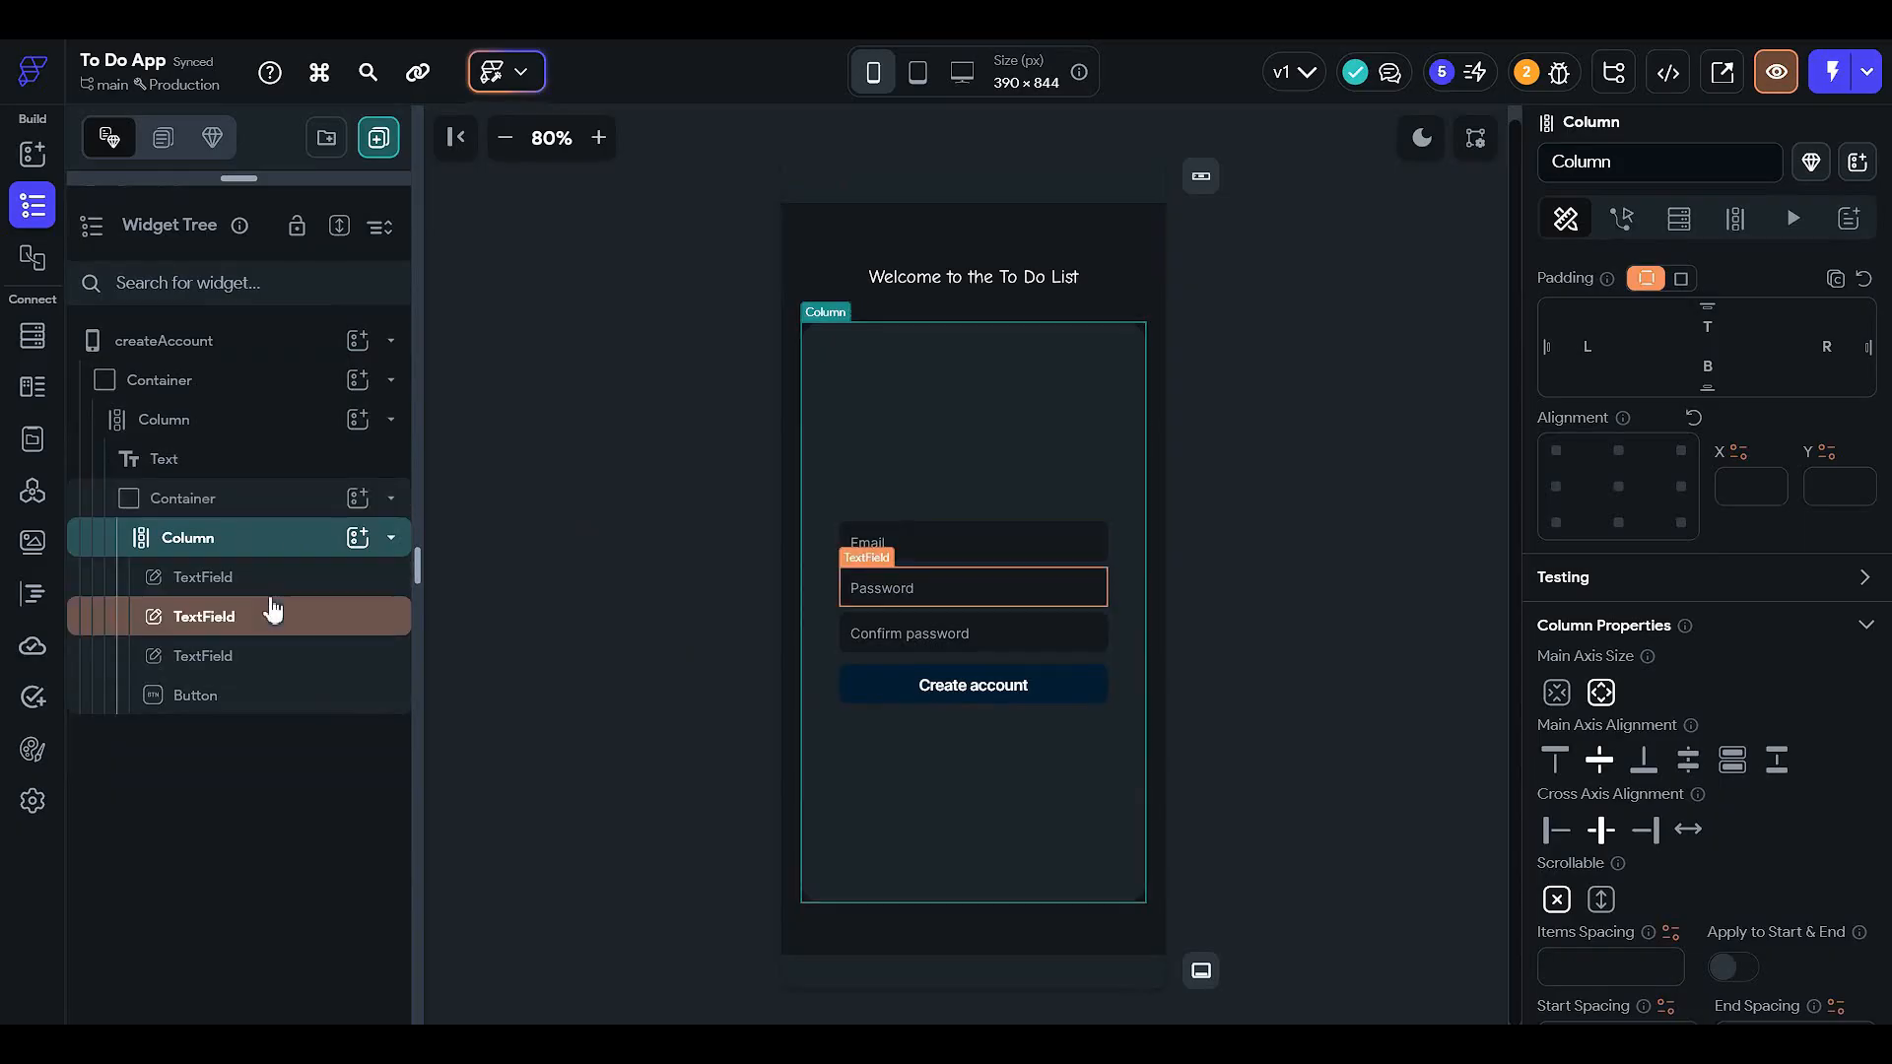
click(358, 536)
click(721, 625)
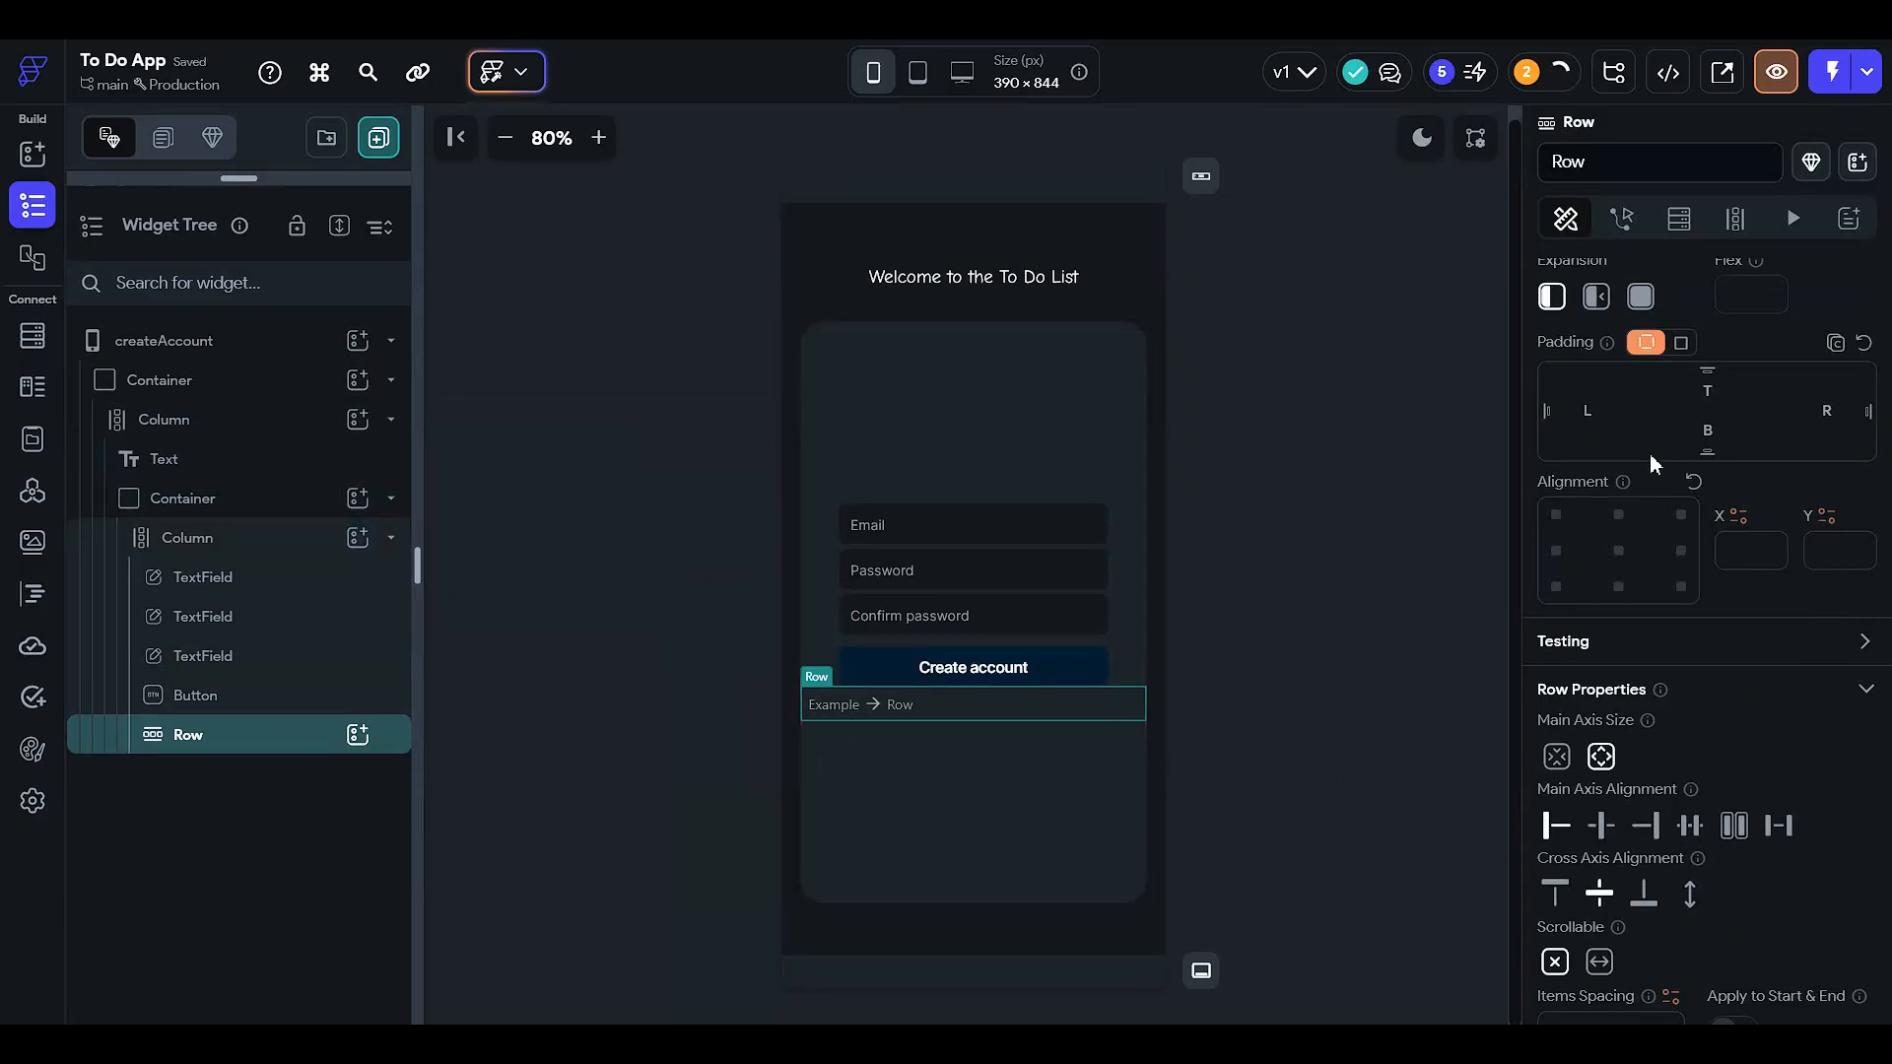
click(1591, 410)
text(12)
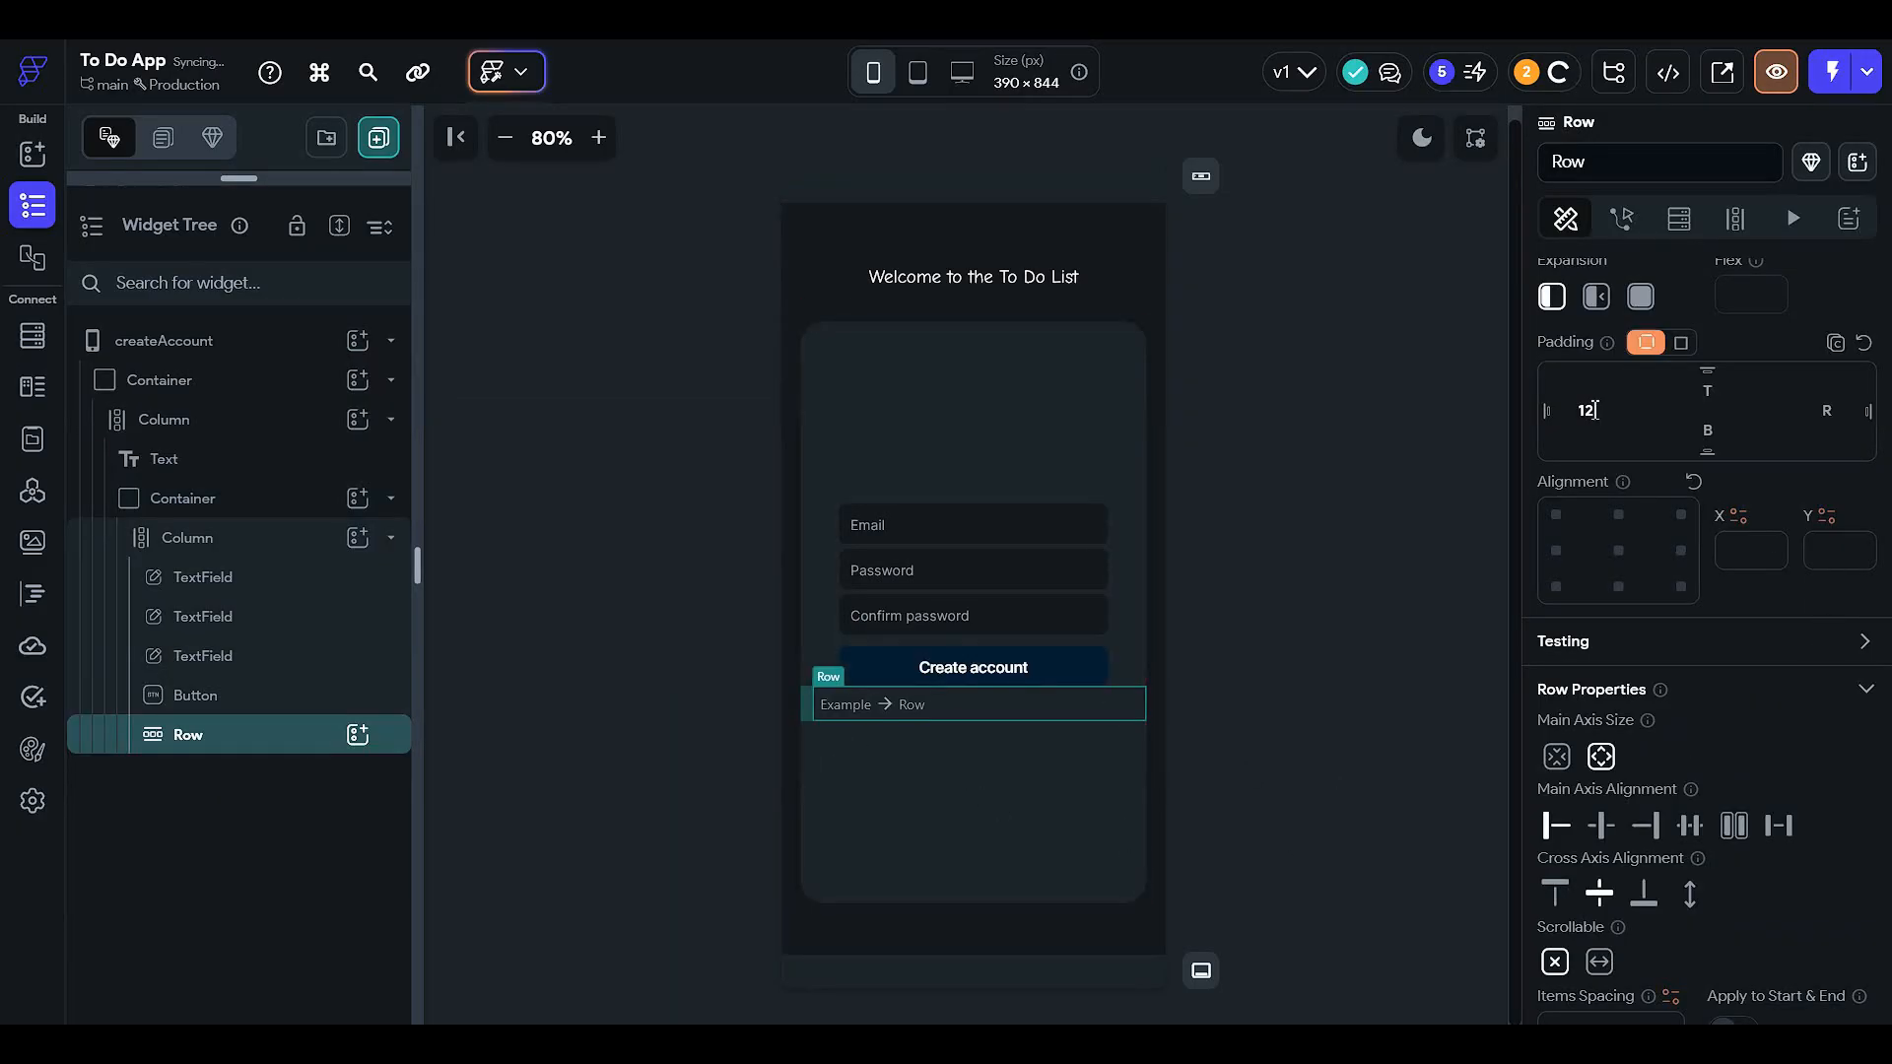
click(1817, 408)
text(12)
click(360, 744)
- Add a Text widget to the Row reading 'Already have an account ?'
click(515, 636)
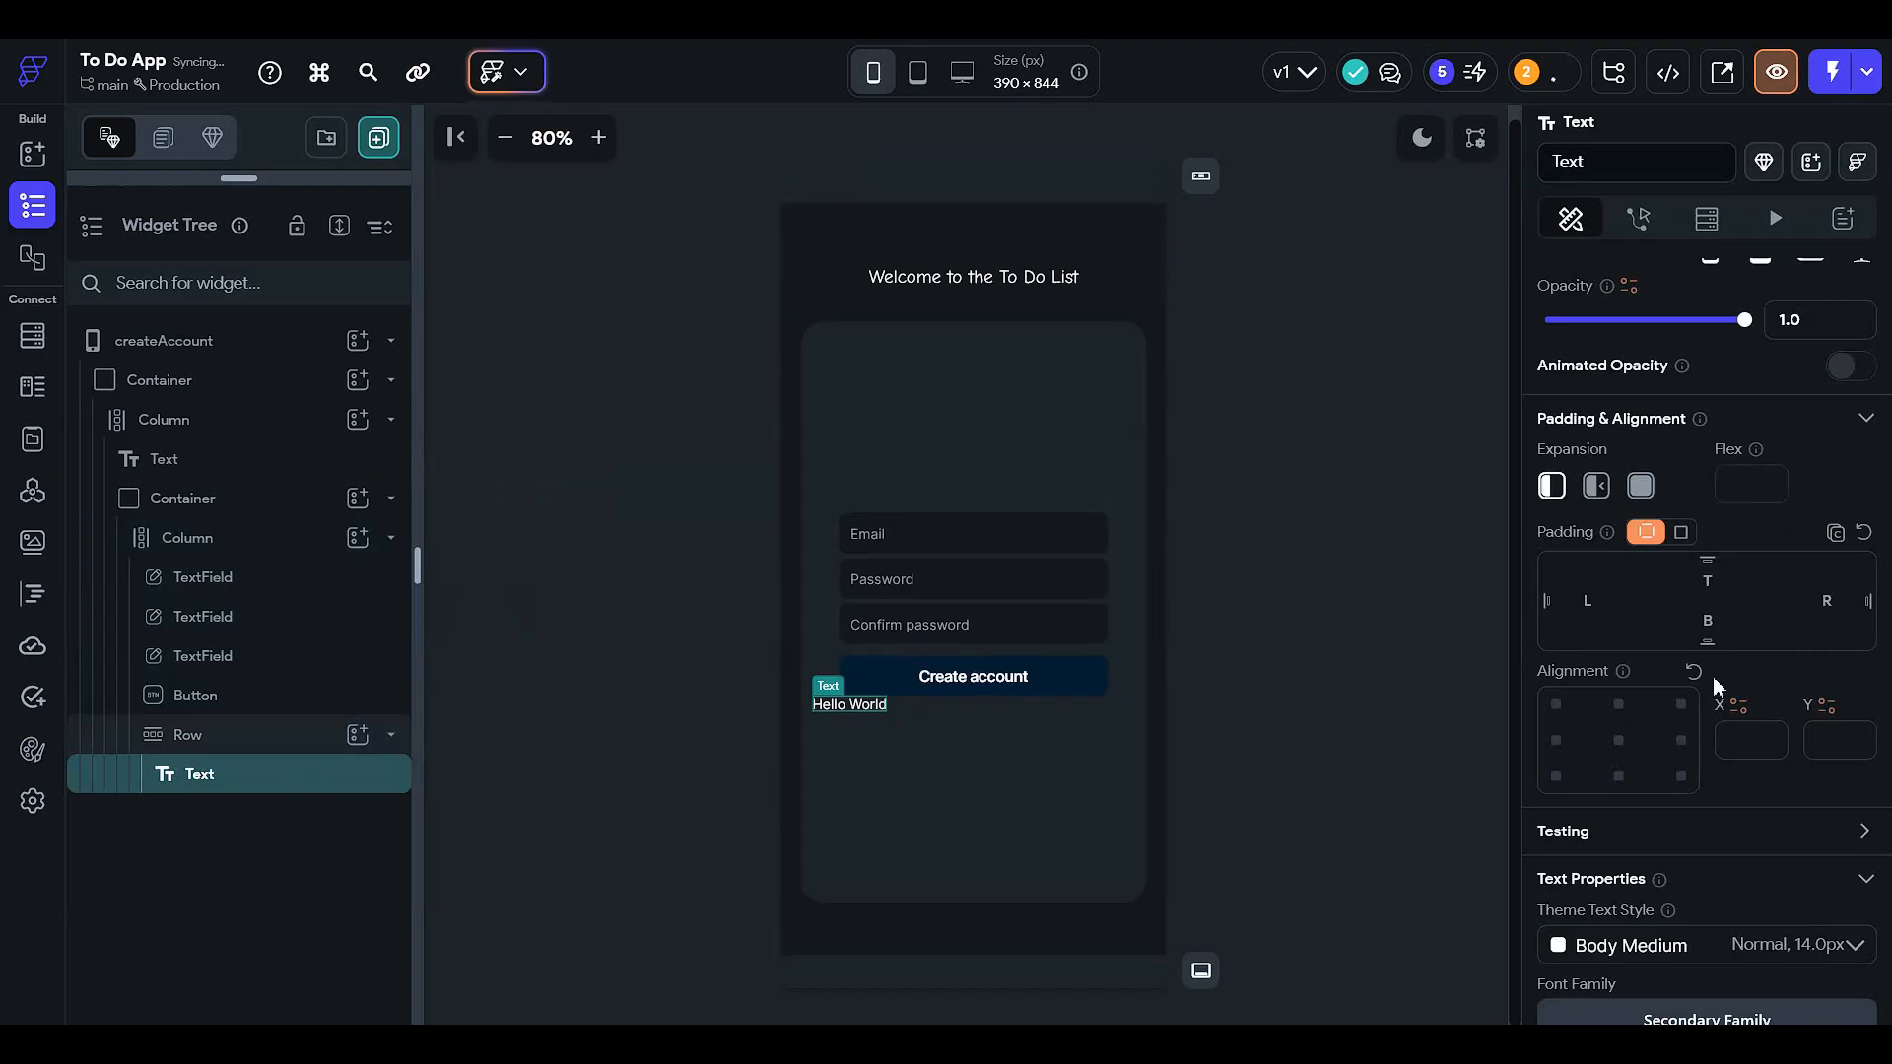
scroll(1691, 693, up, 3)
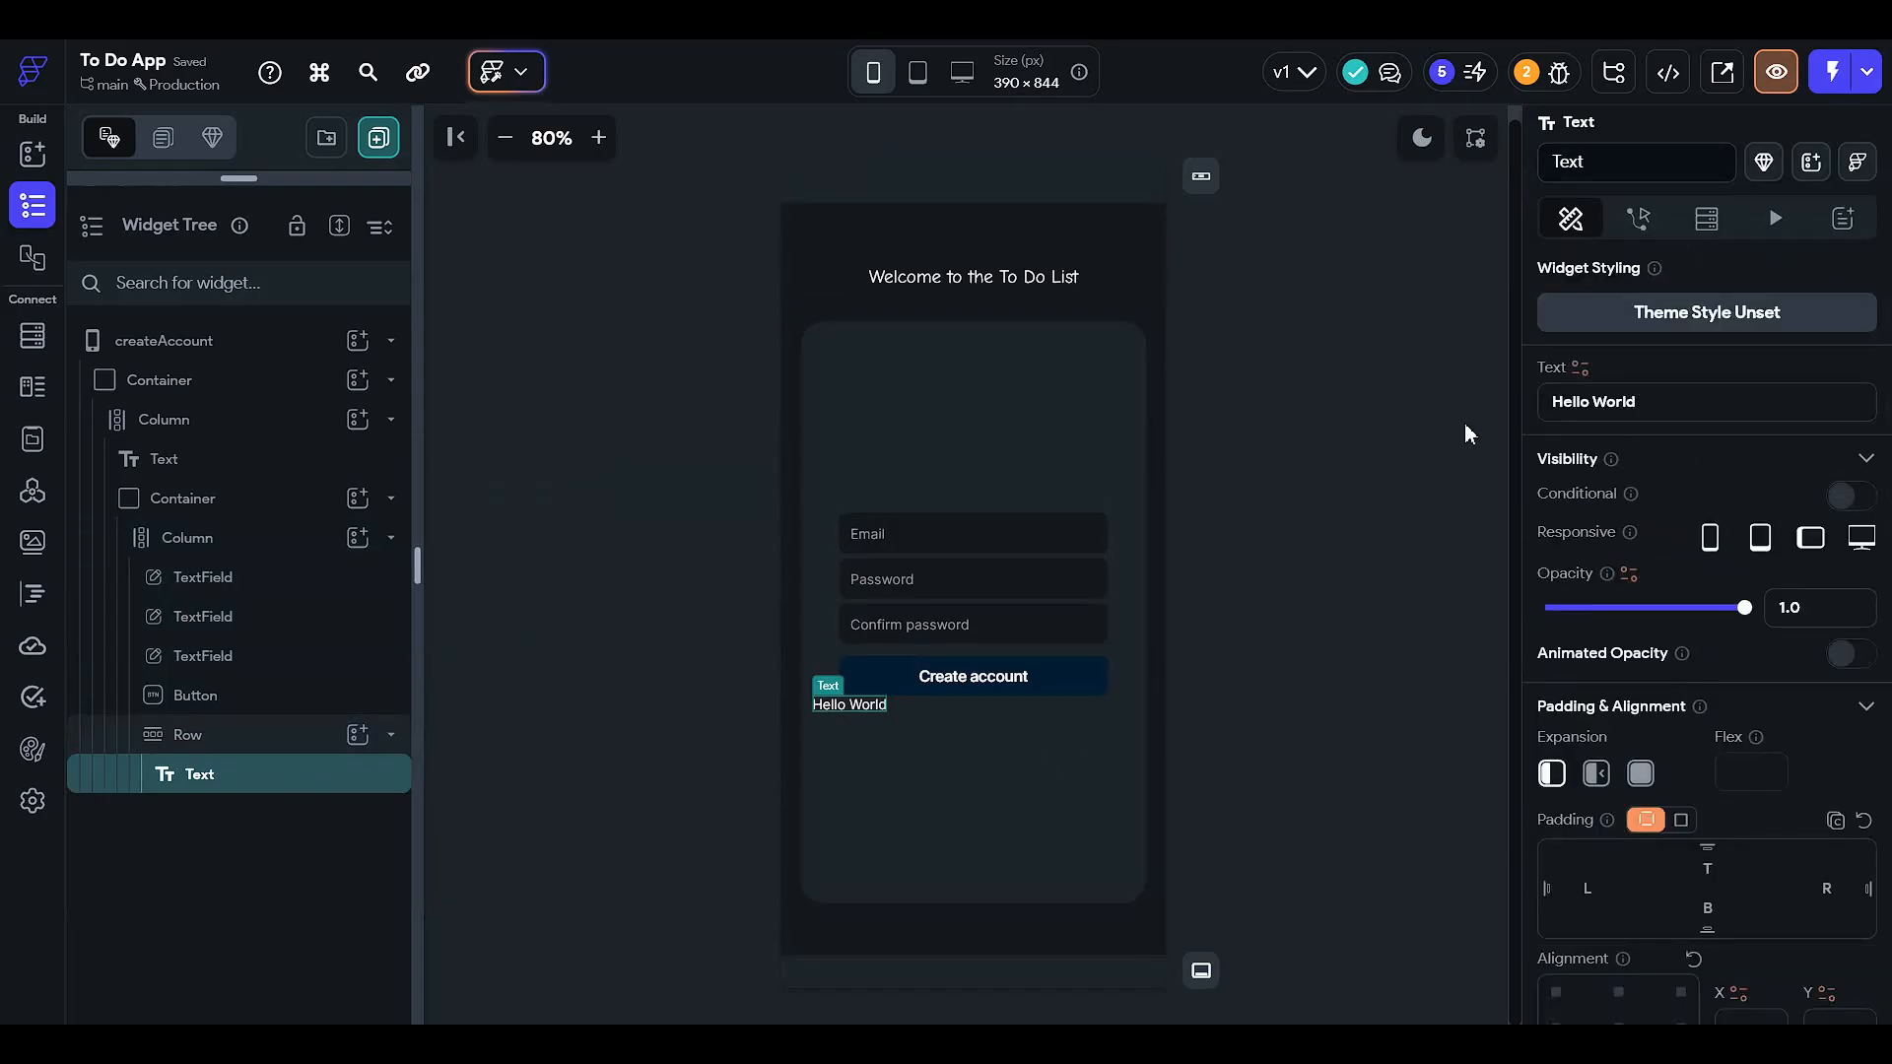
click(1668, 409)
text(Al)
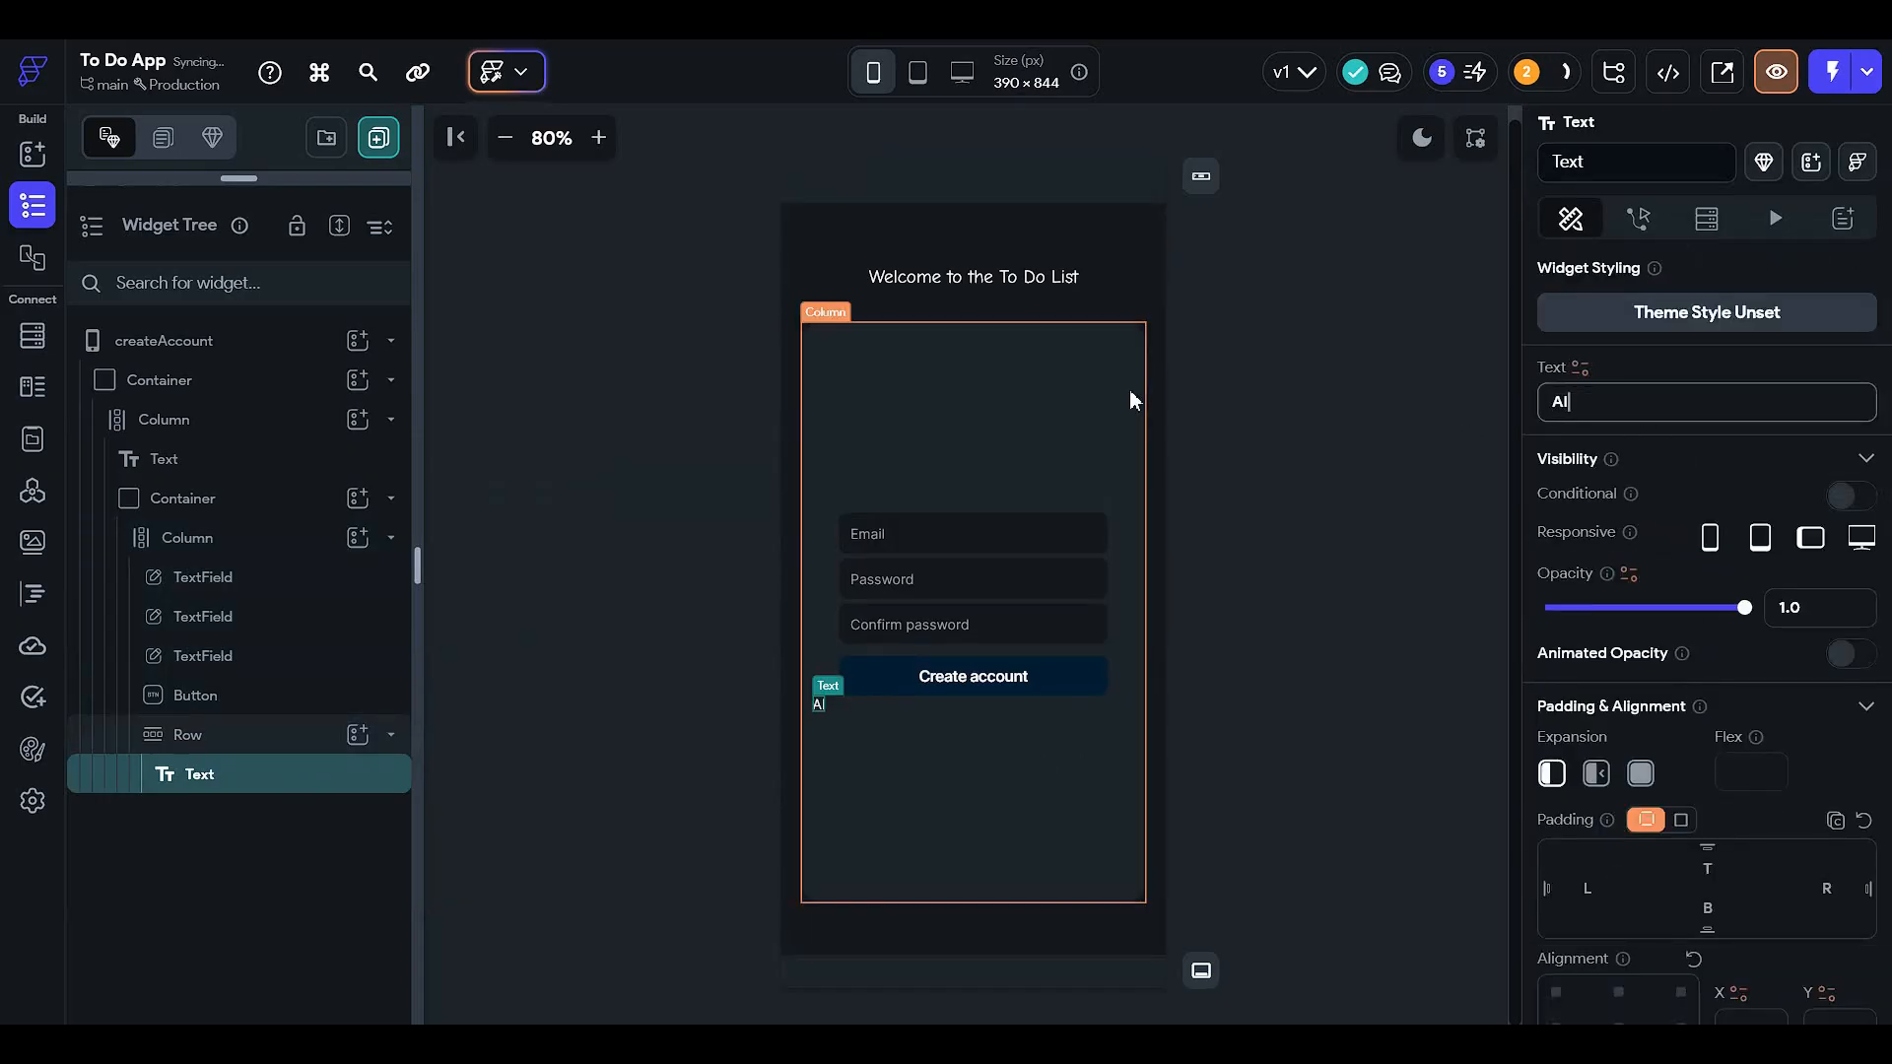
text(ready have an account ?)
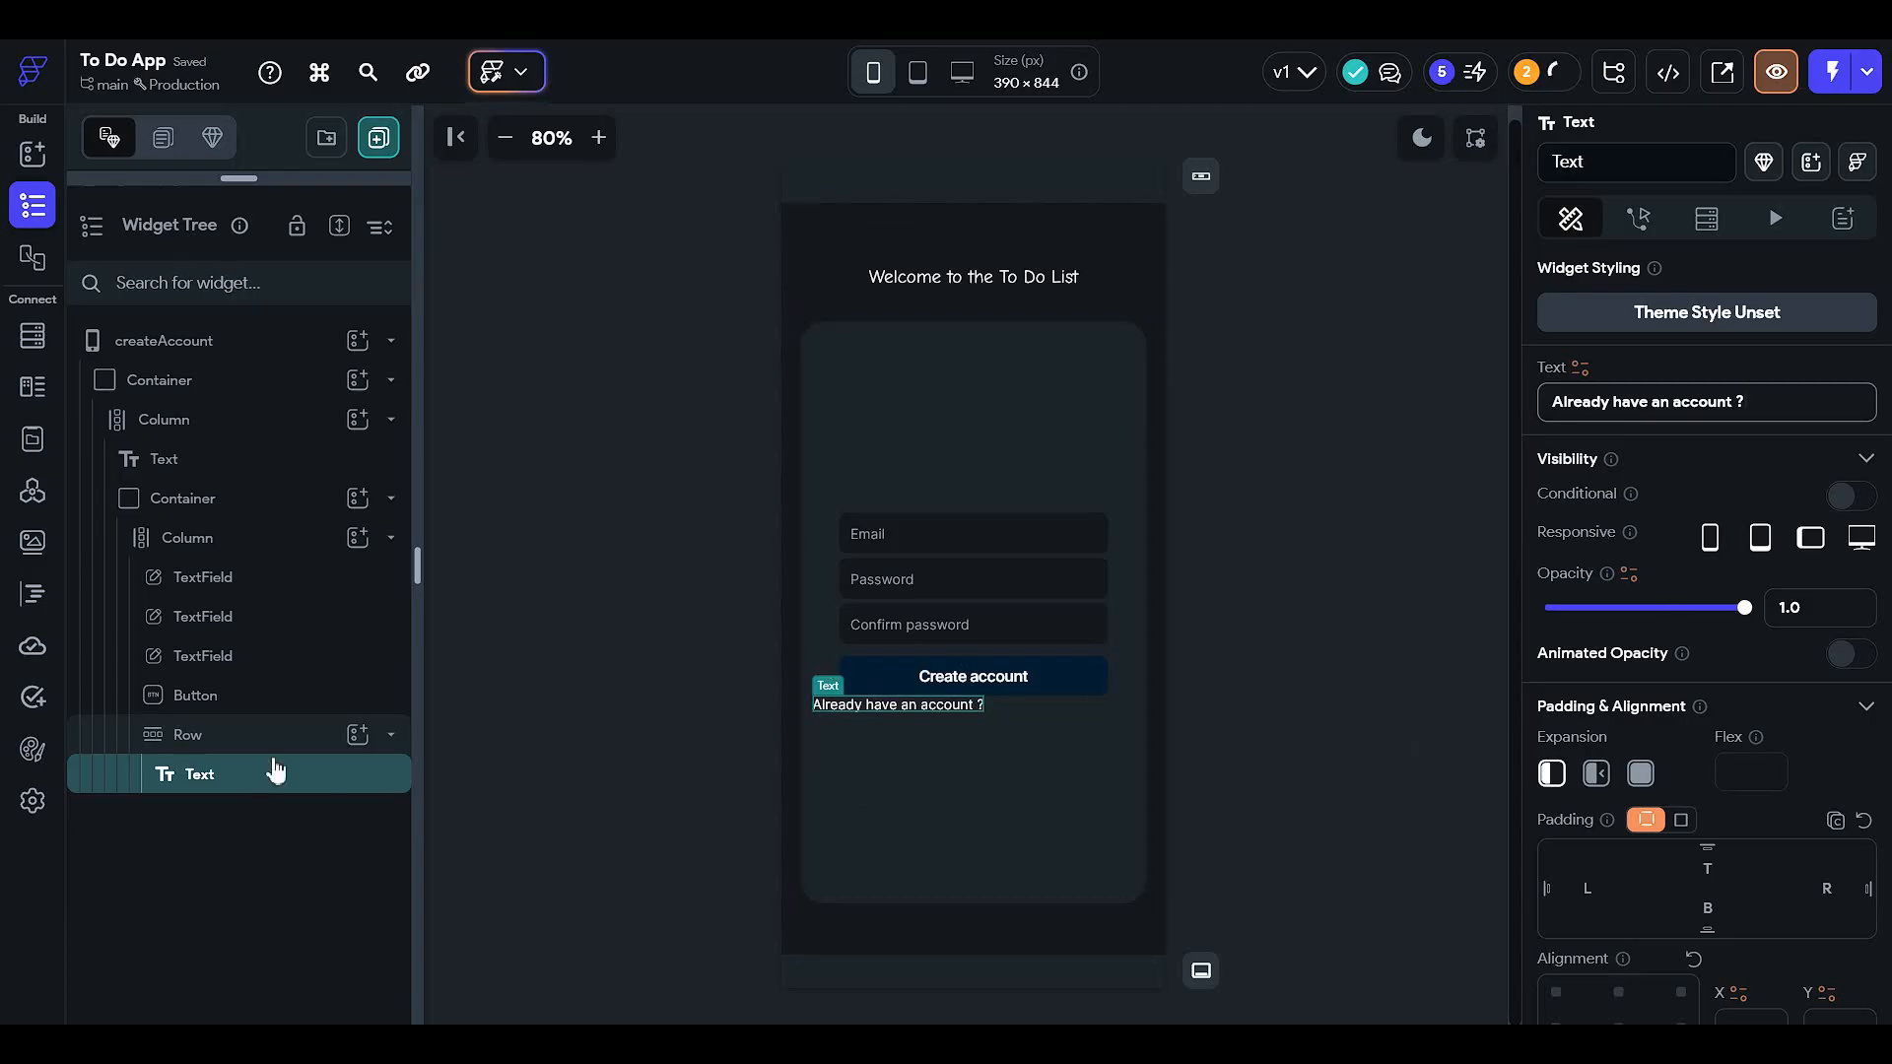
- Give the Row a top padding of 12
click(375, 746)
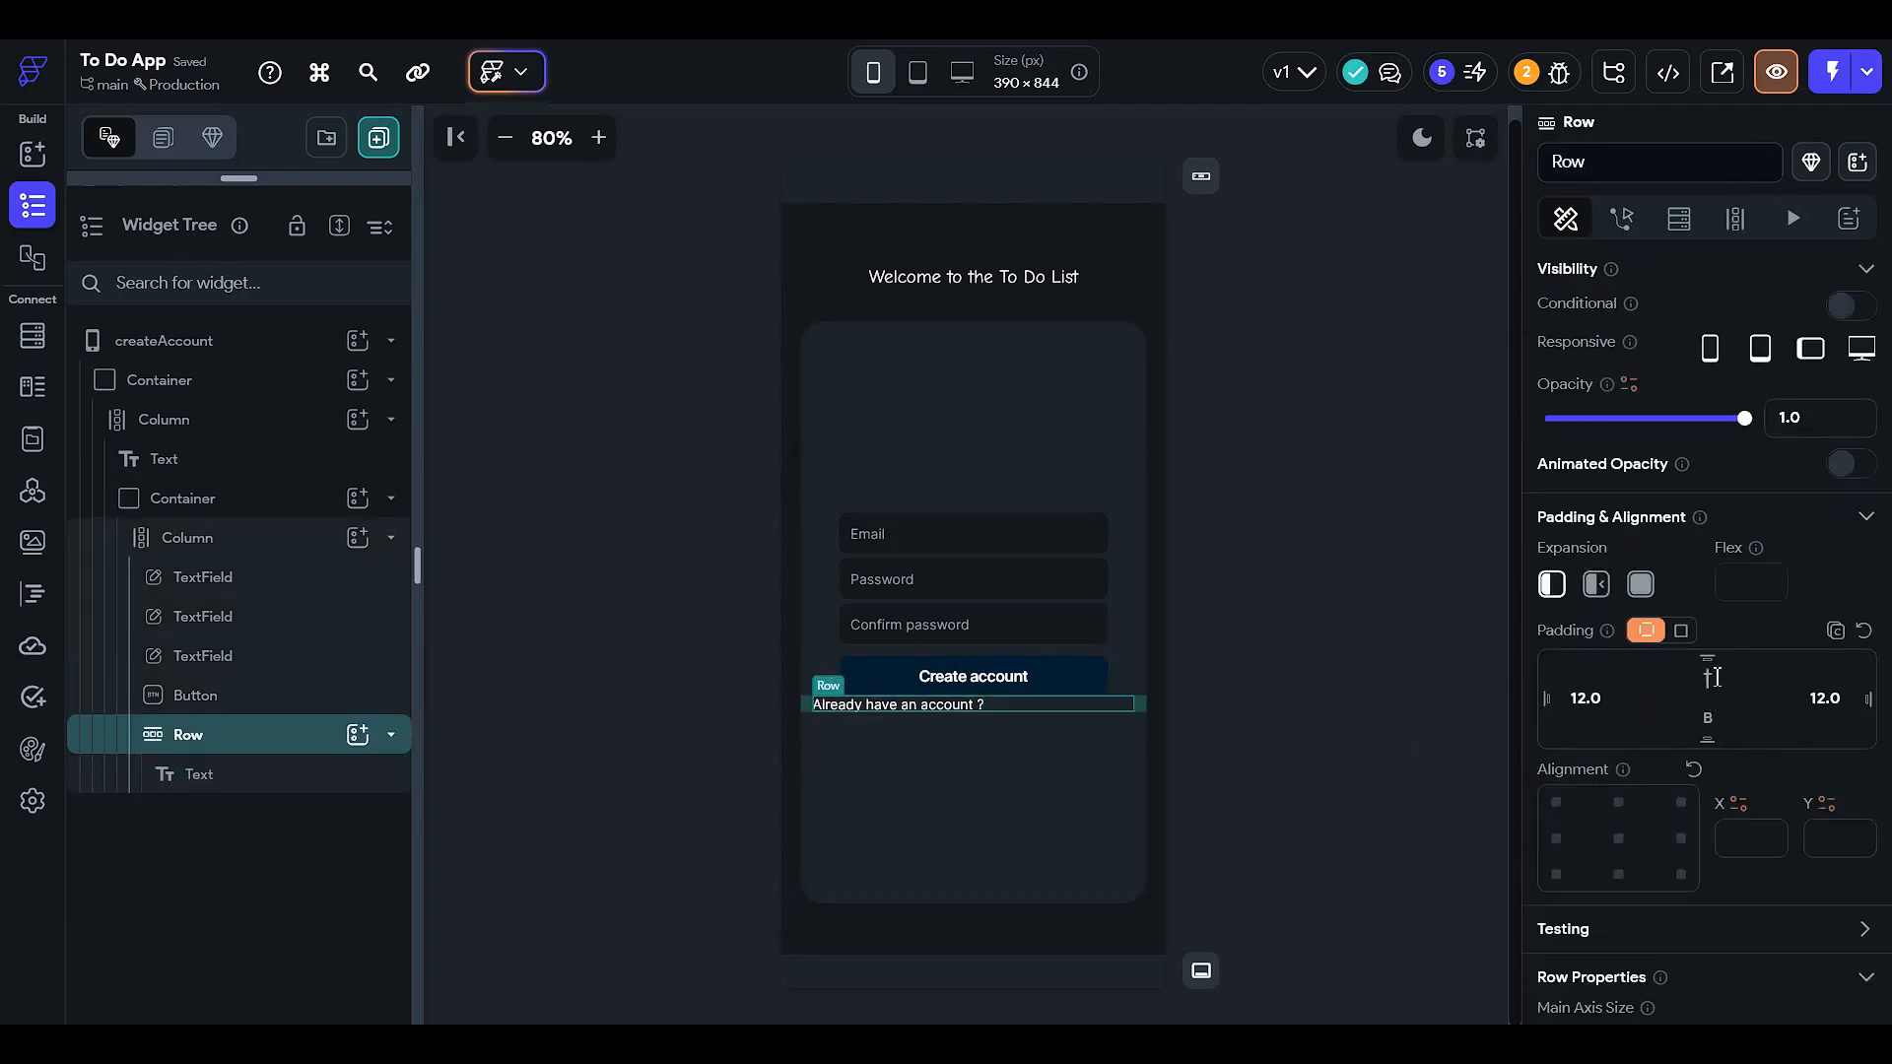
click(1713, 677)
text(12)
click(1389, 751)
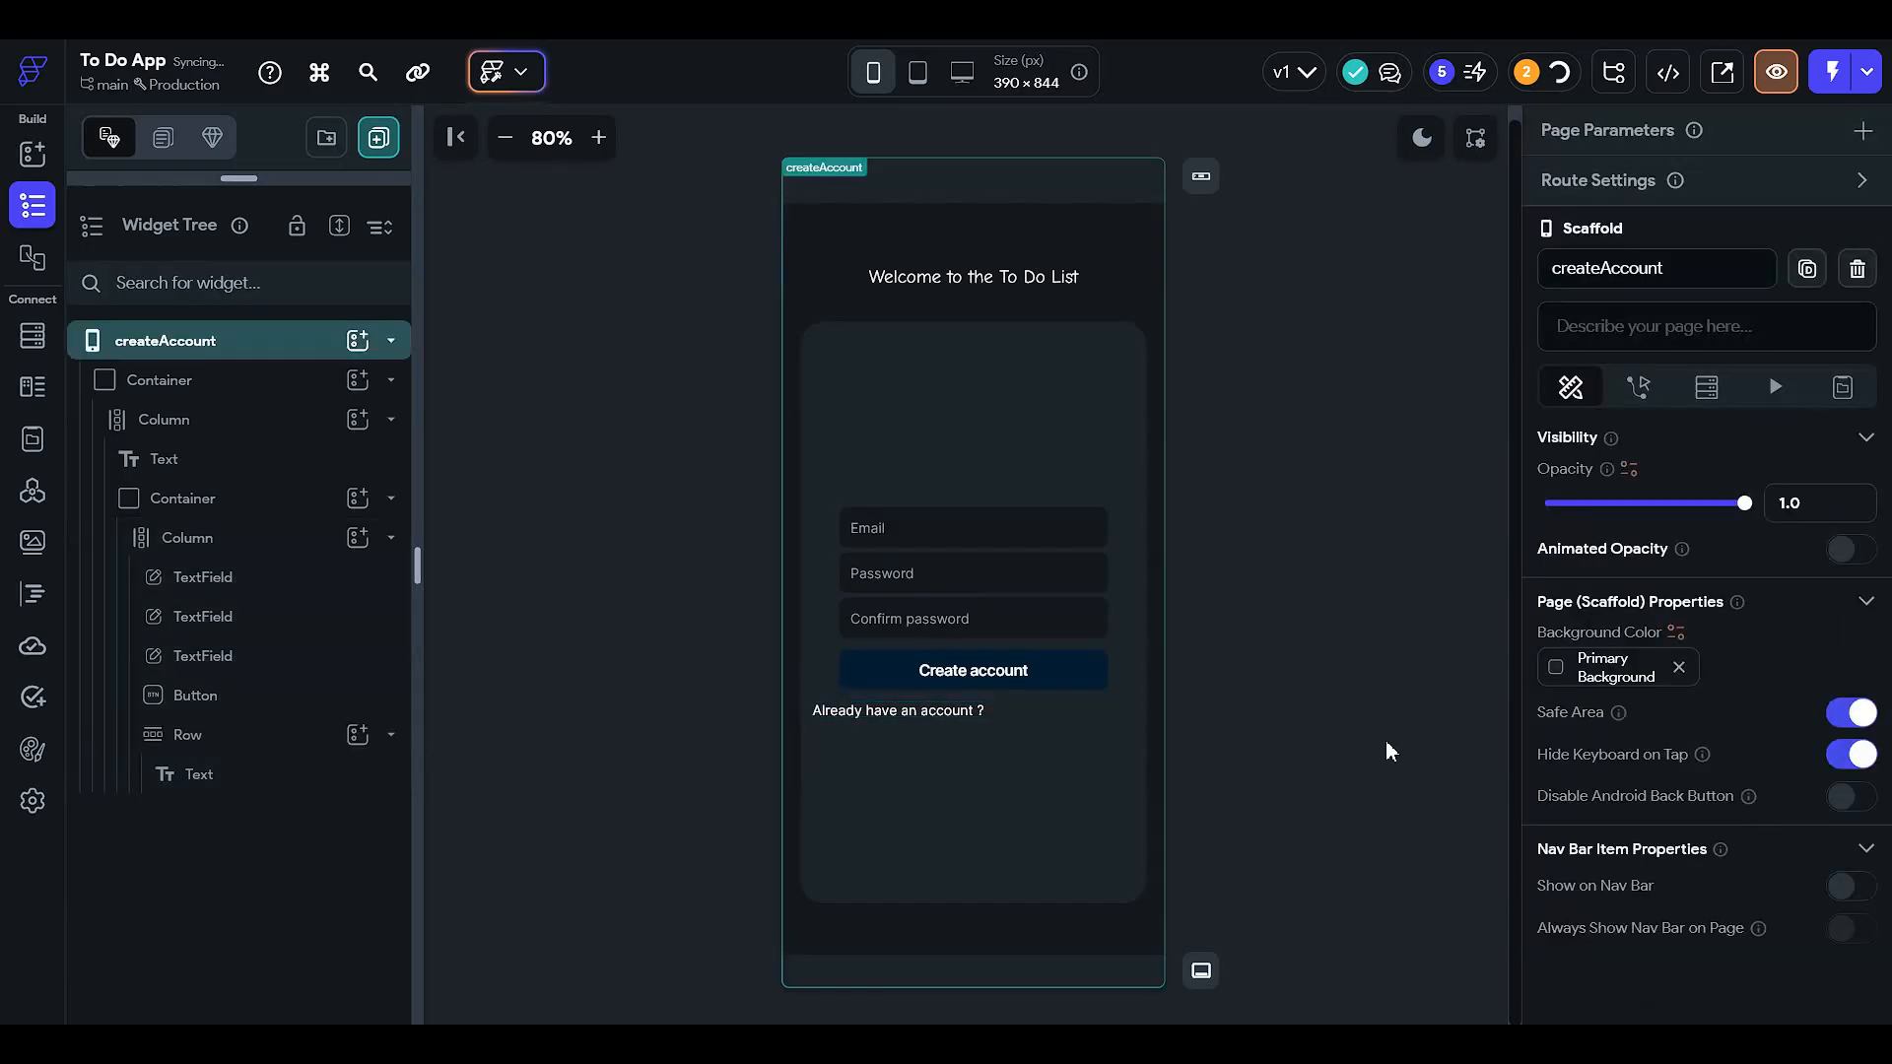
click(1020, 707)
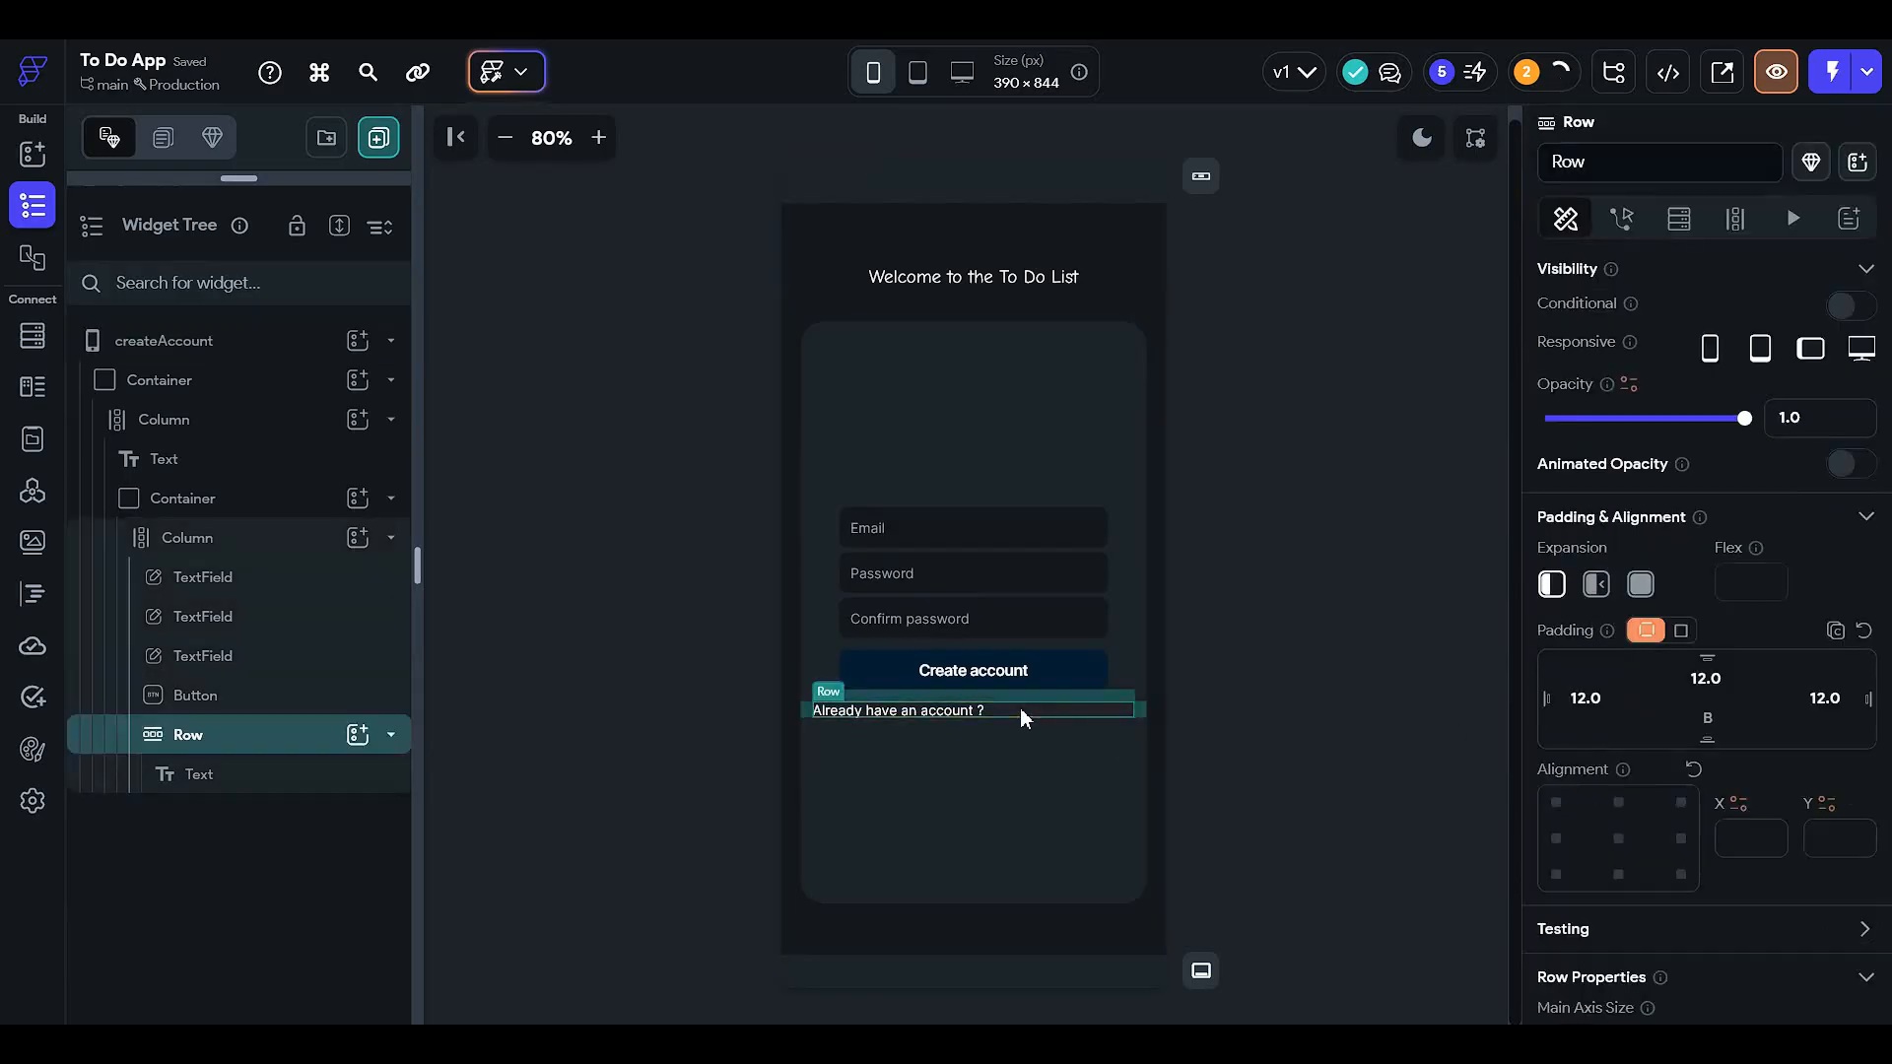
- Add a Container after the 'Already have an account ?' text in the Row, 50 tall
click(359, 735)
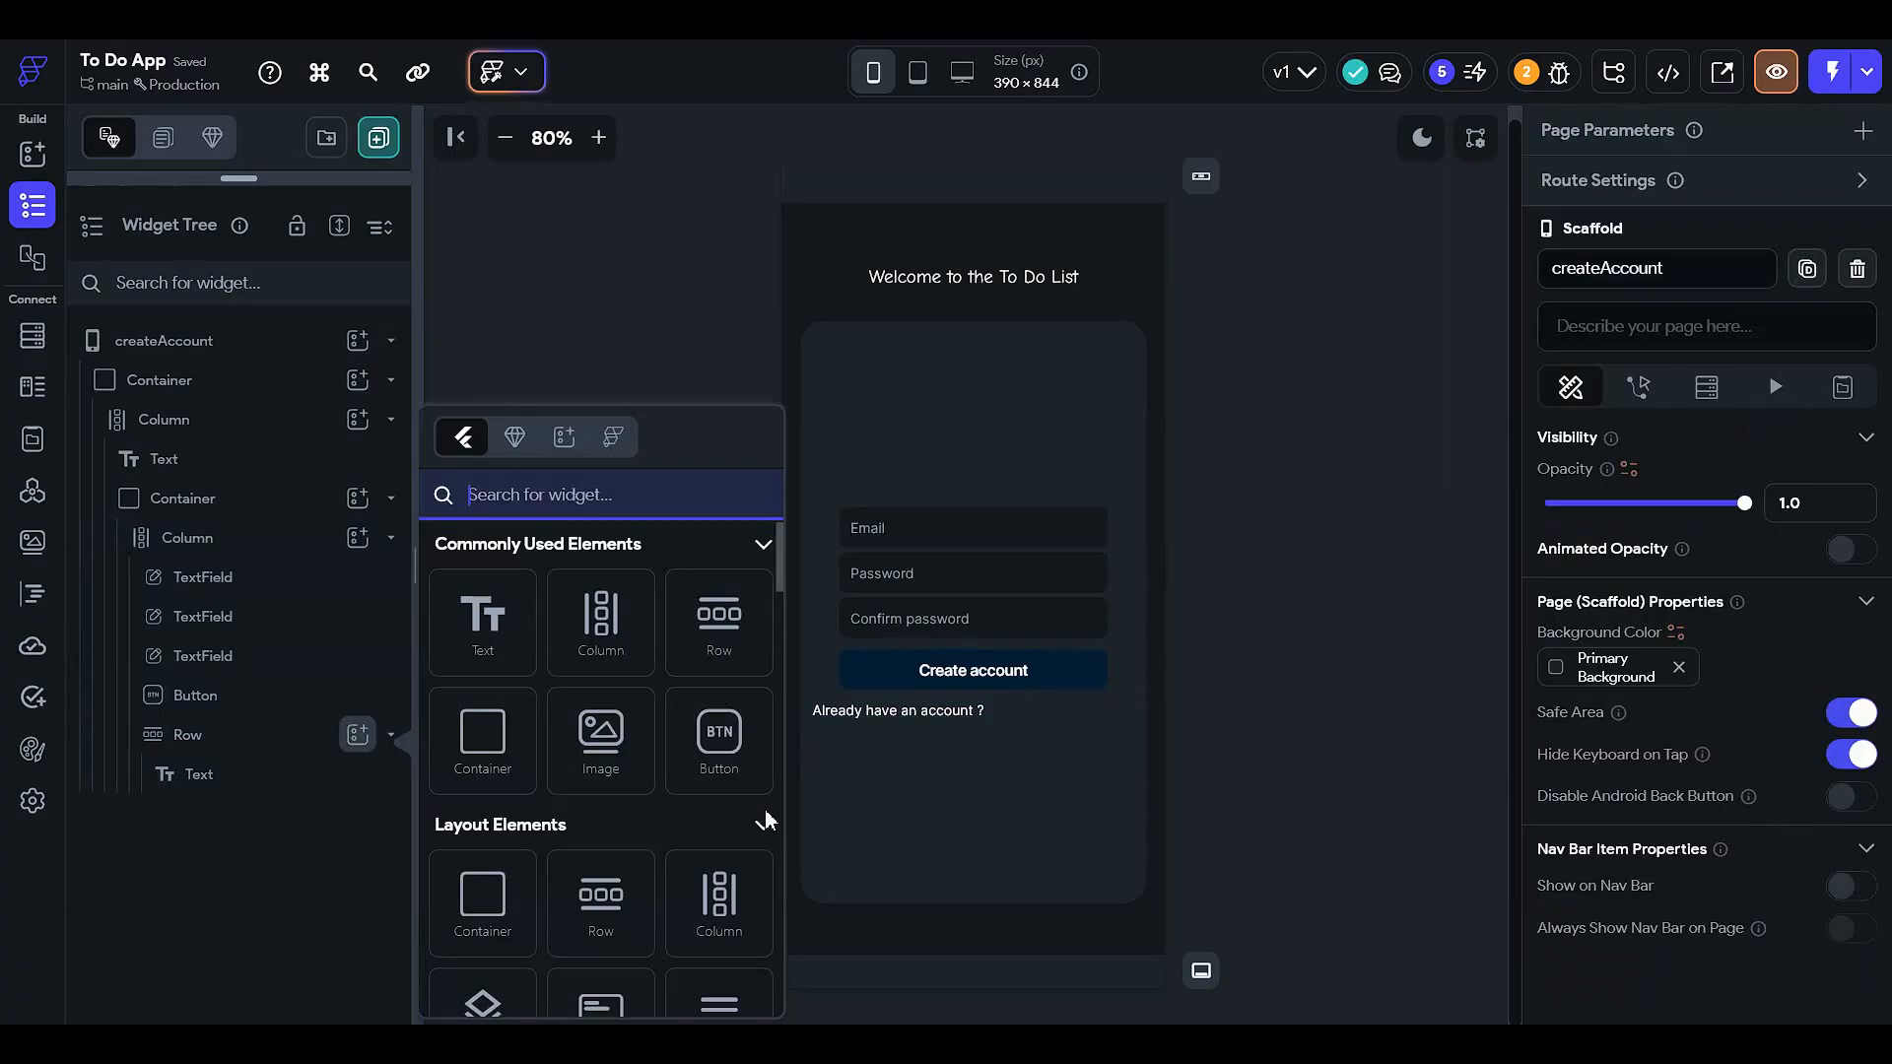
click(482, 757)
scroll(1646, 674, down, 5)
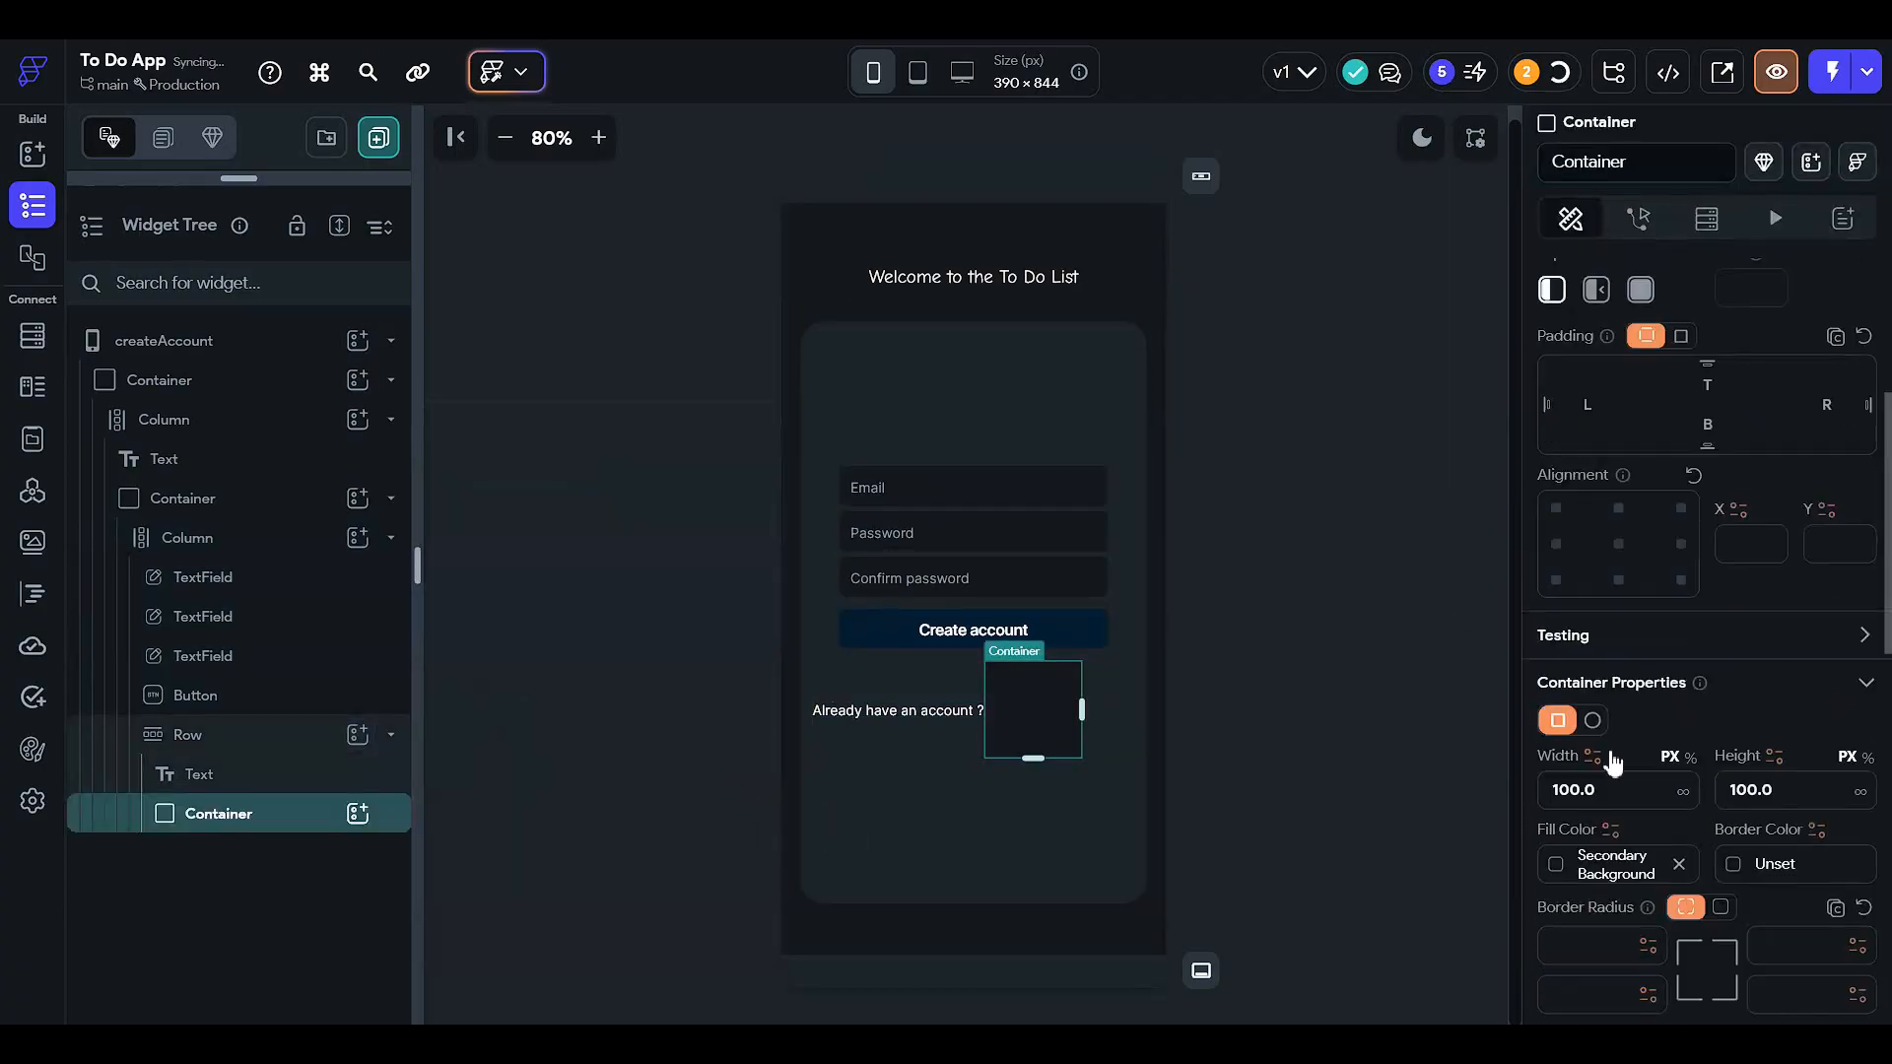
click(1815, 794)
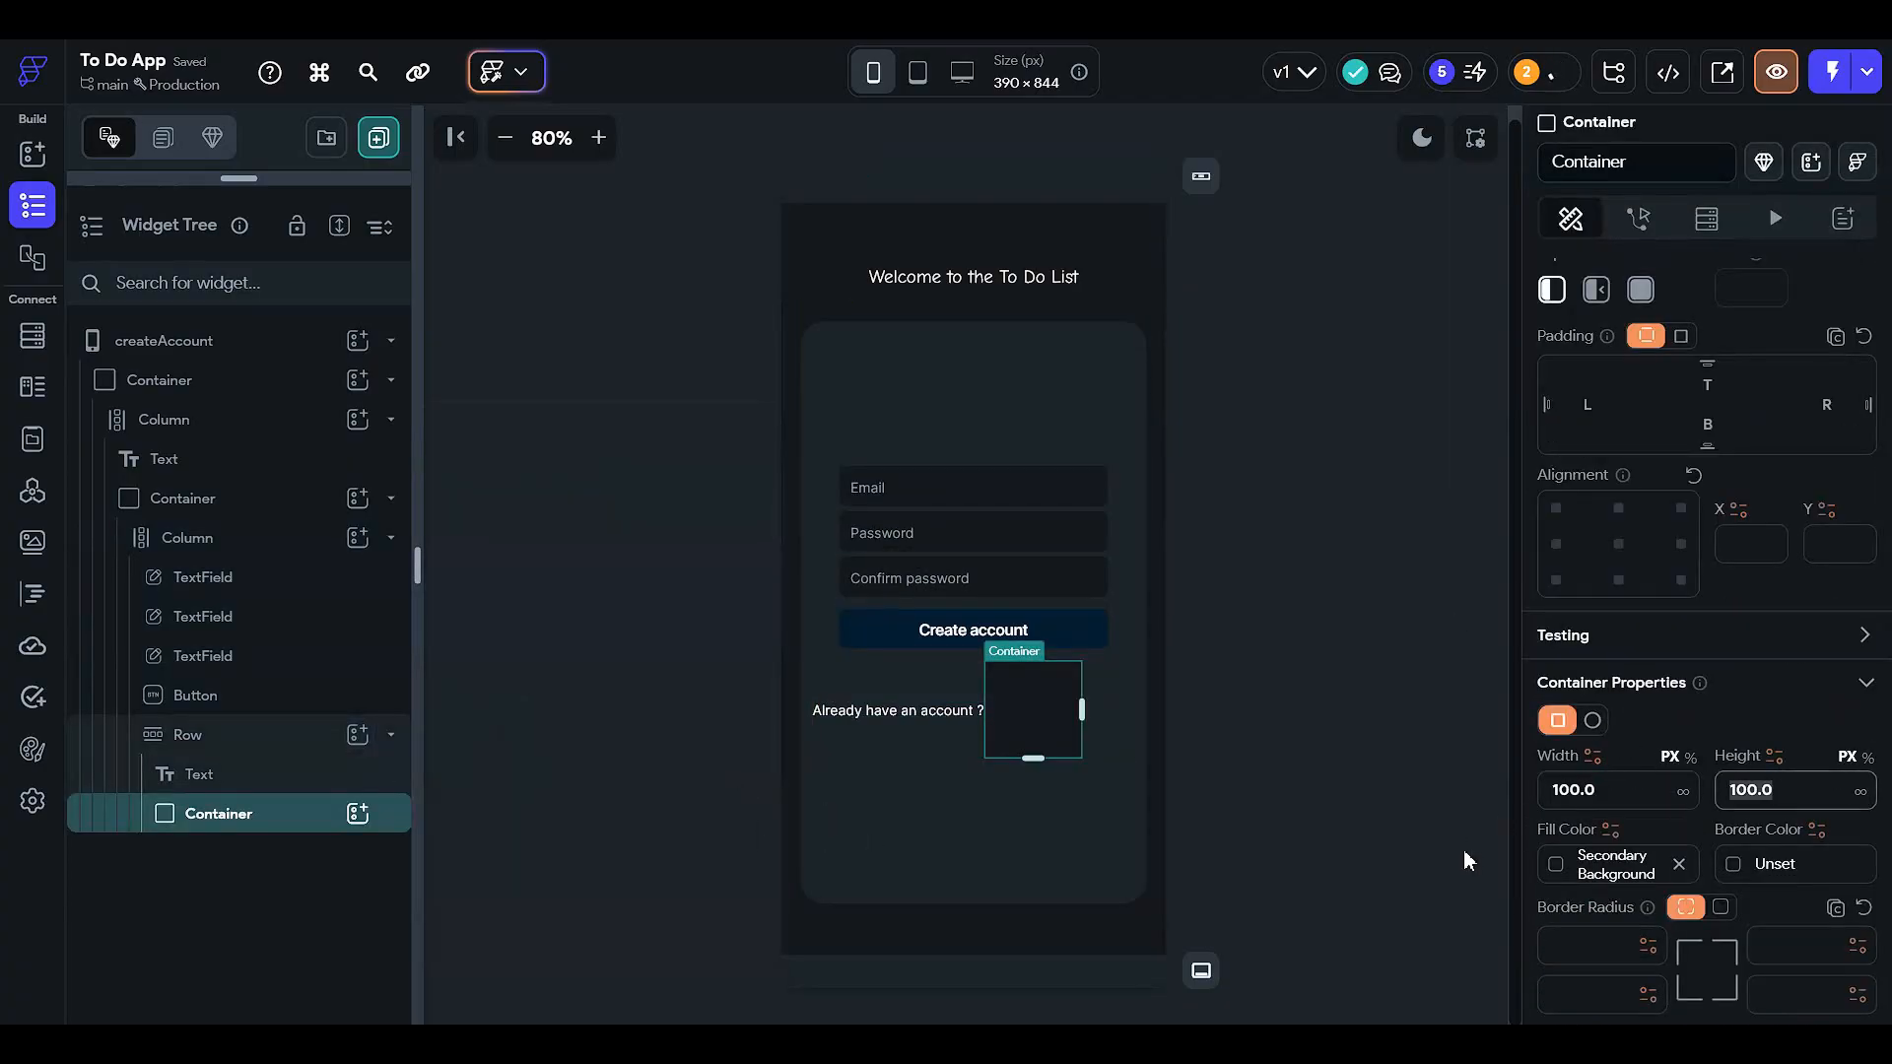
text(50)
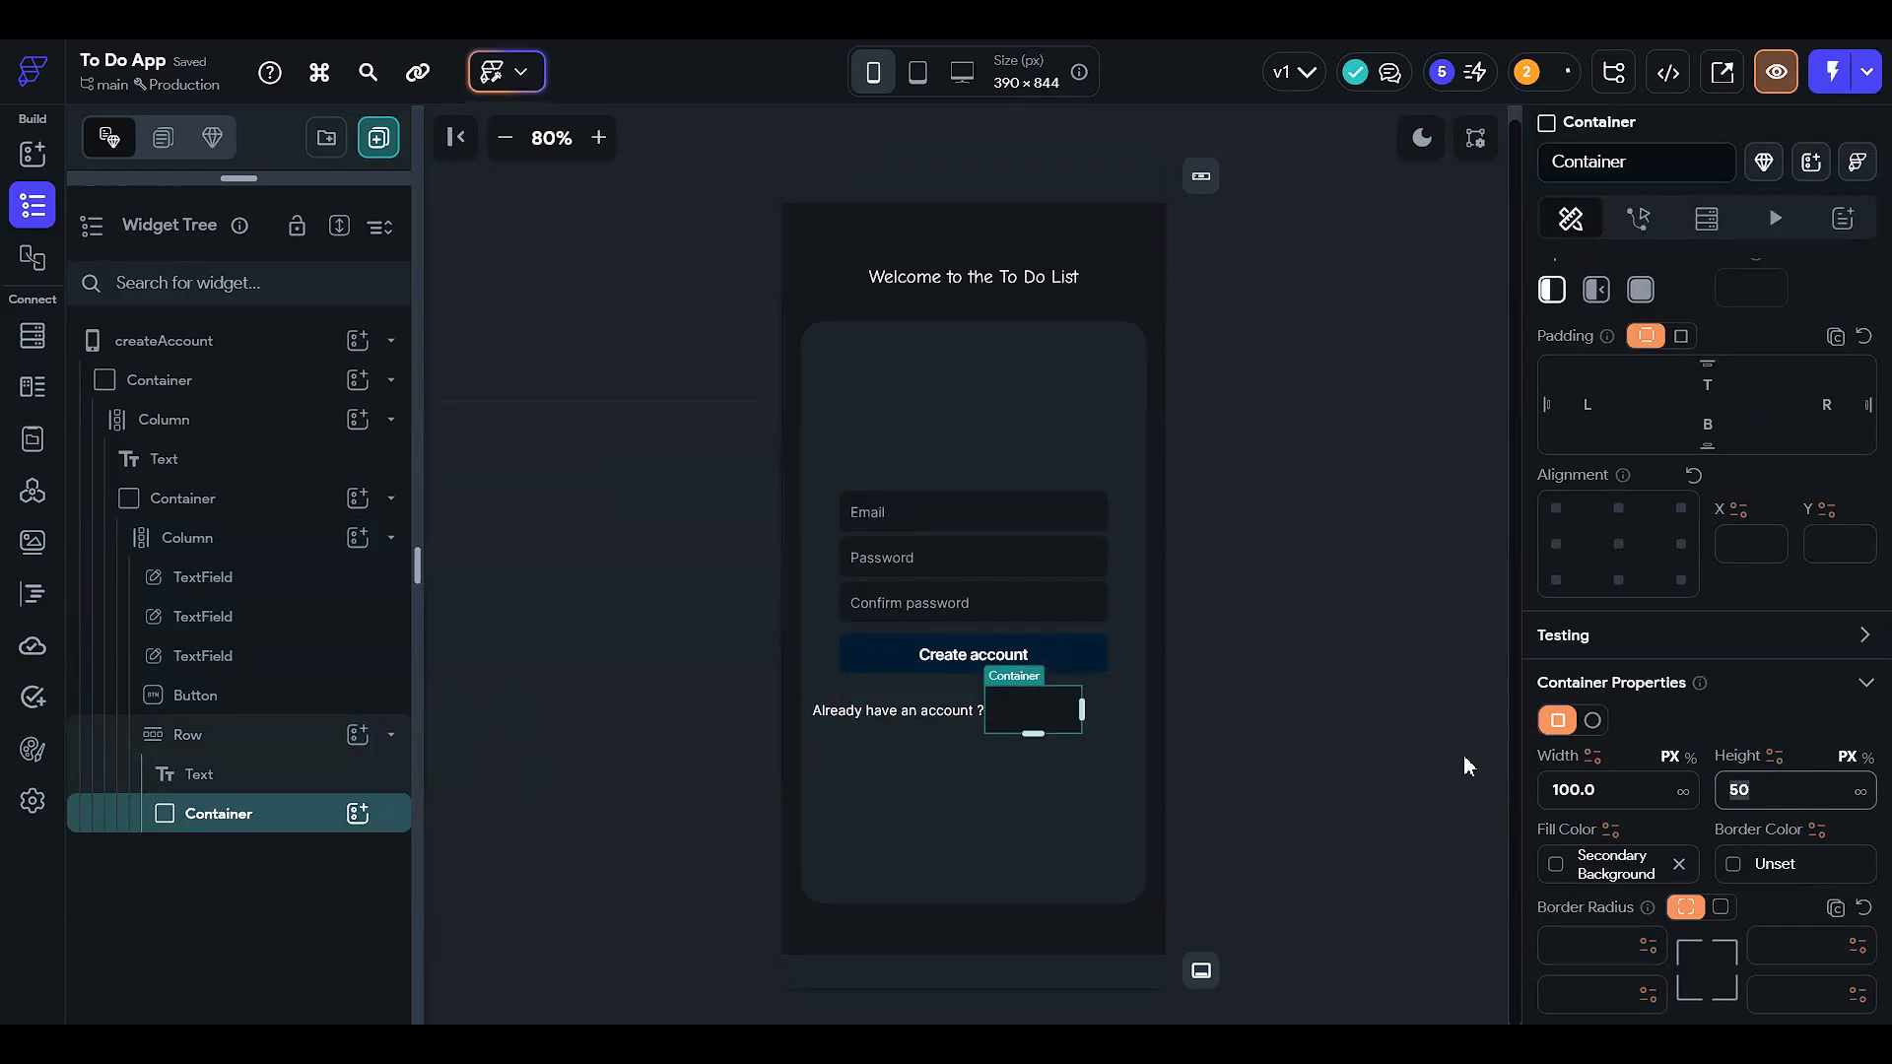
- Give the small container beside 'Already have an account ?' a left padding of 5 and add a Hello World text inside it
click(1232, 683)
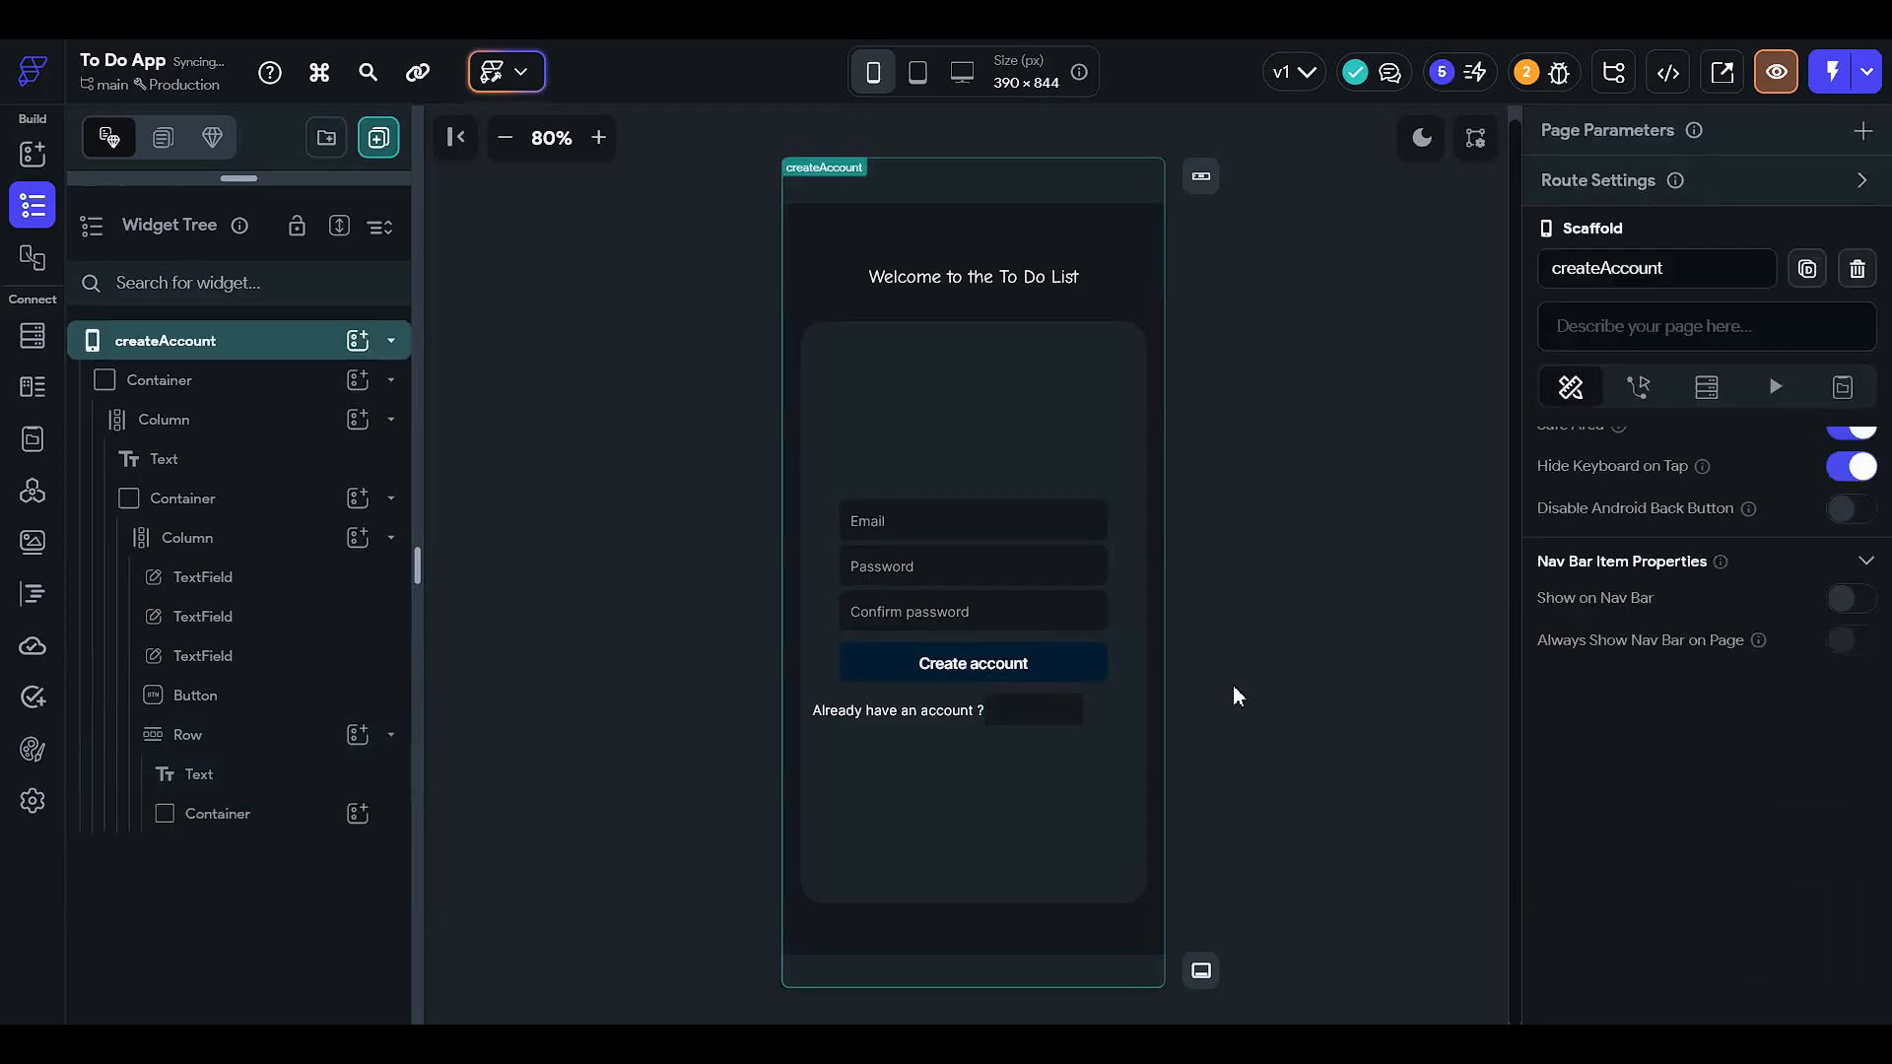
click(1035, 709)
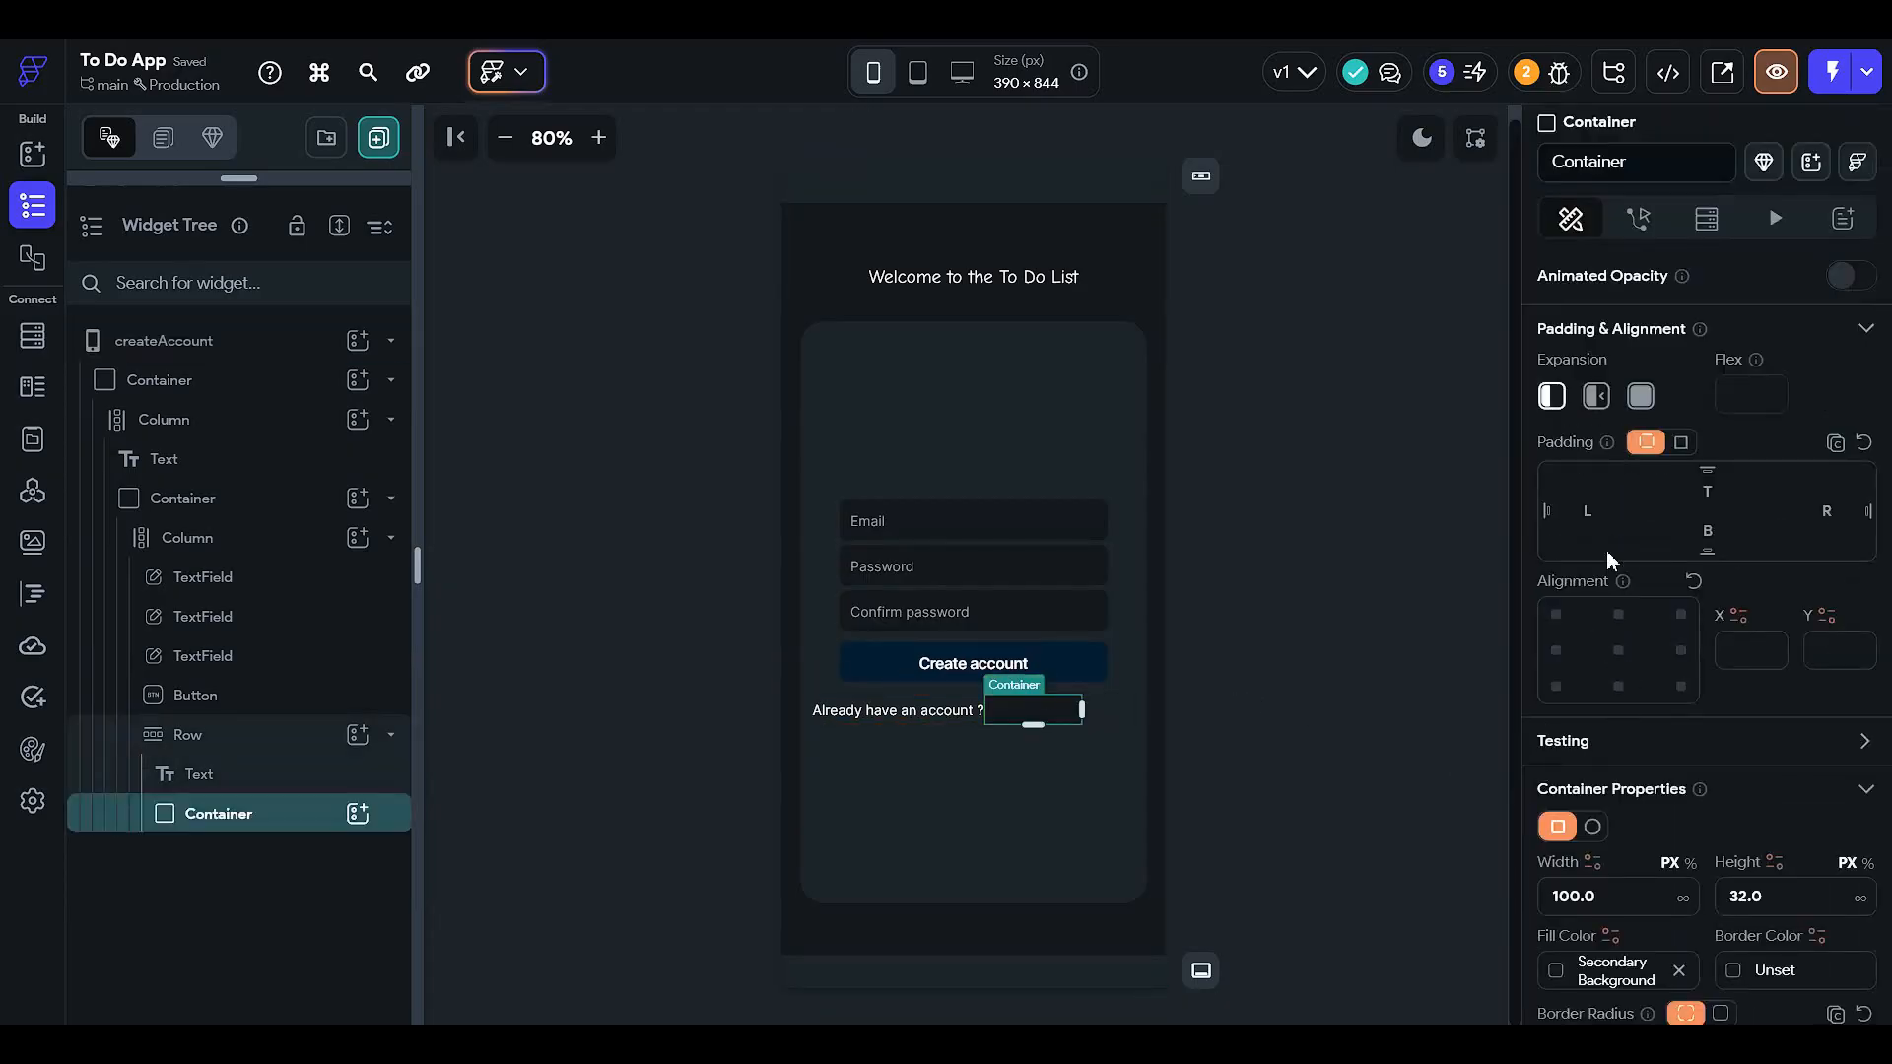
click(1589, 522)
text(5)
scroll(1659, 655, down, 3)
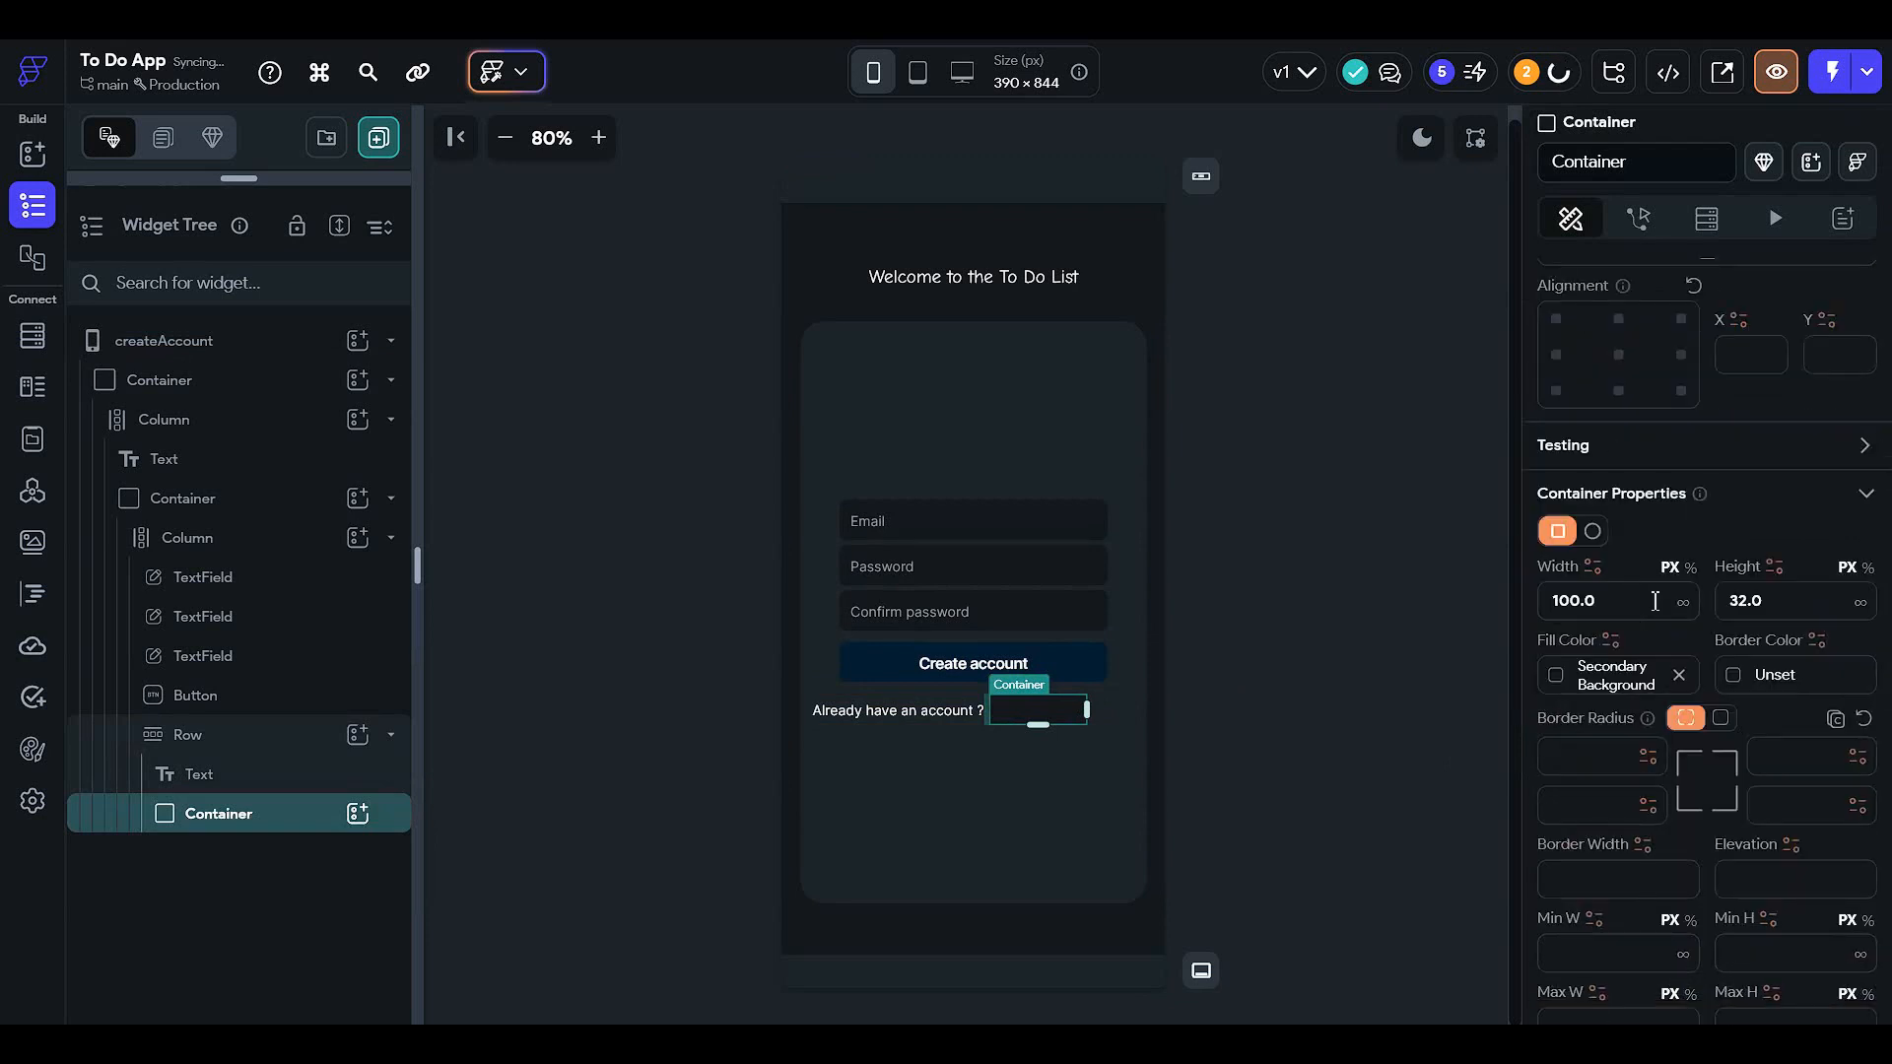
click(1646, 605)
click(357, 813)
click(484, 618)
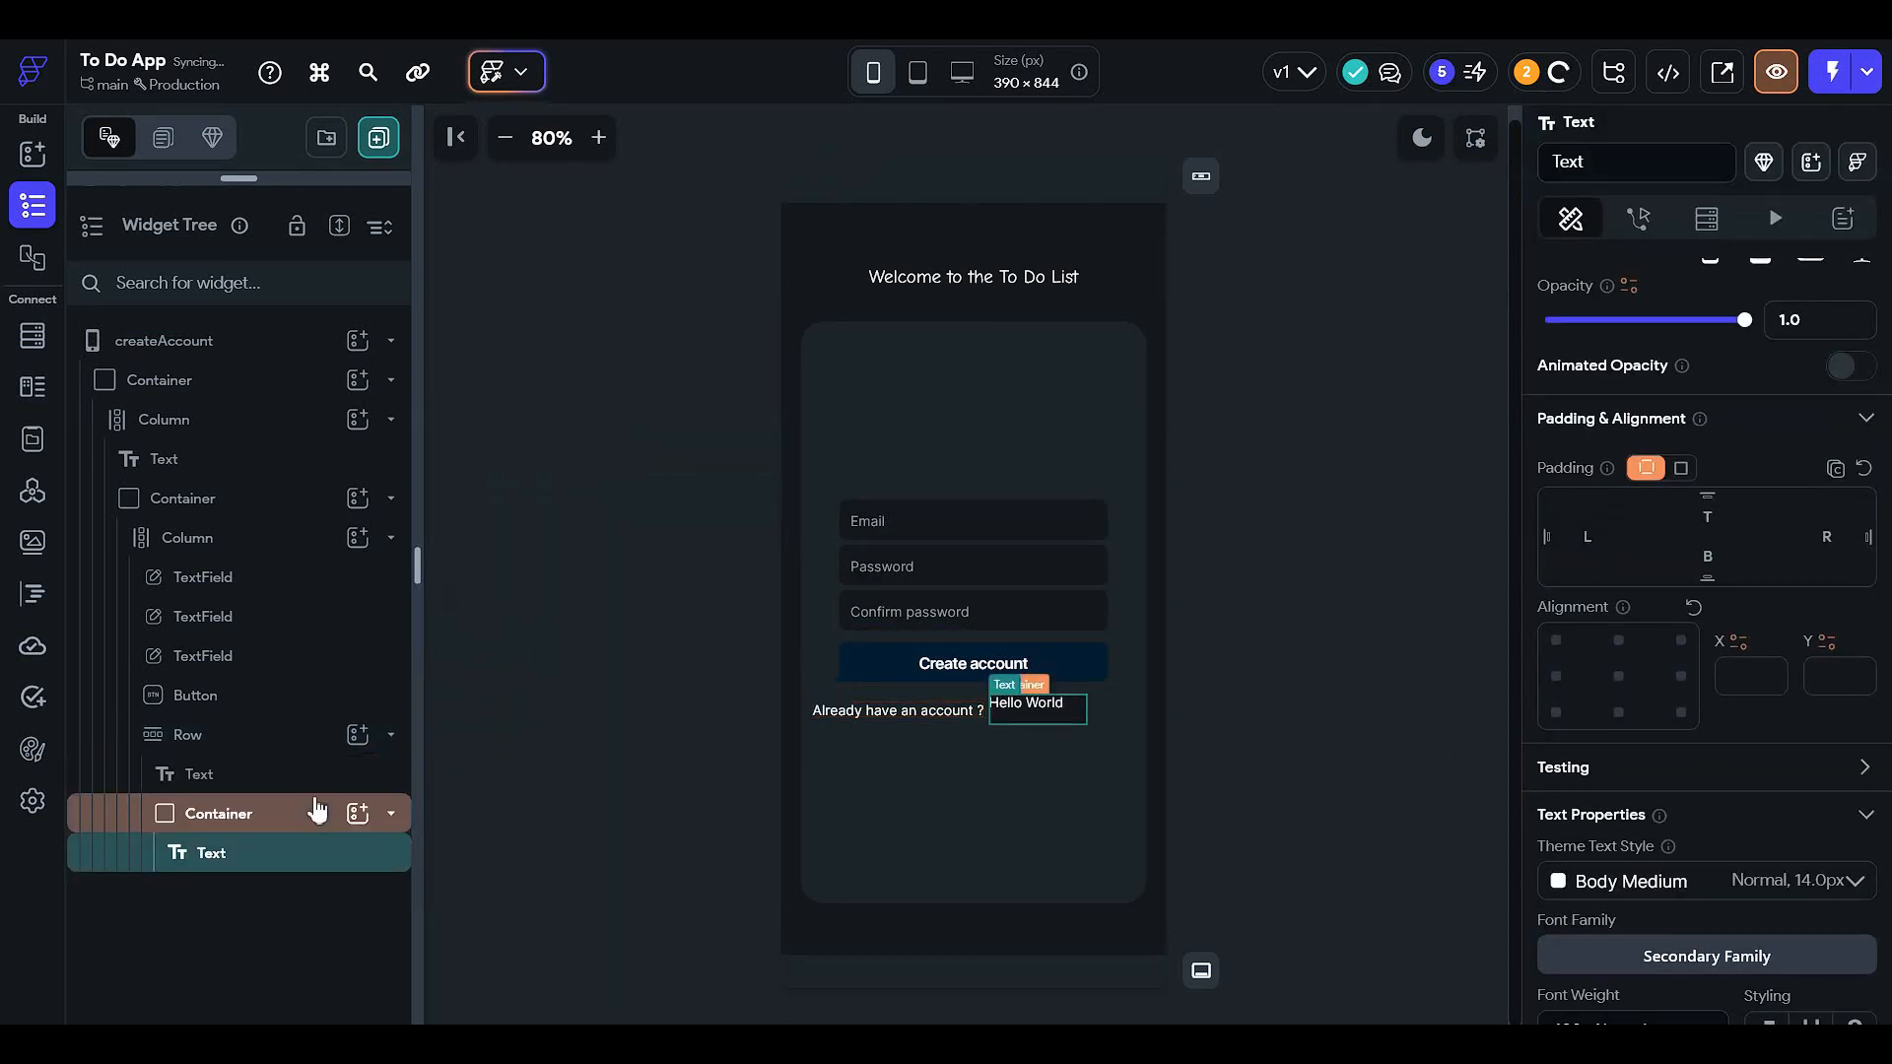
- Round all four corners of the container uniformly to 18
click(316, 810)
scroll(1801, 650, down, 4)
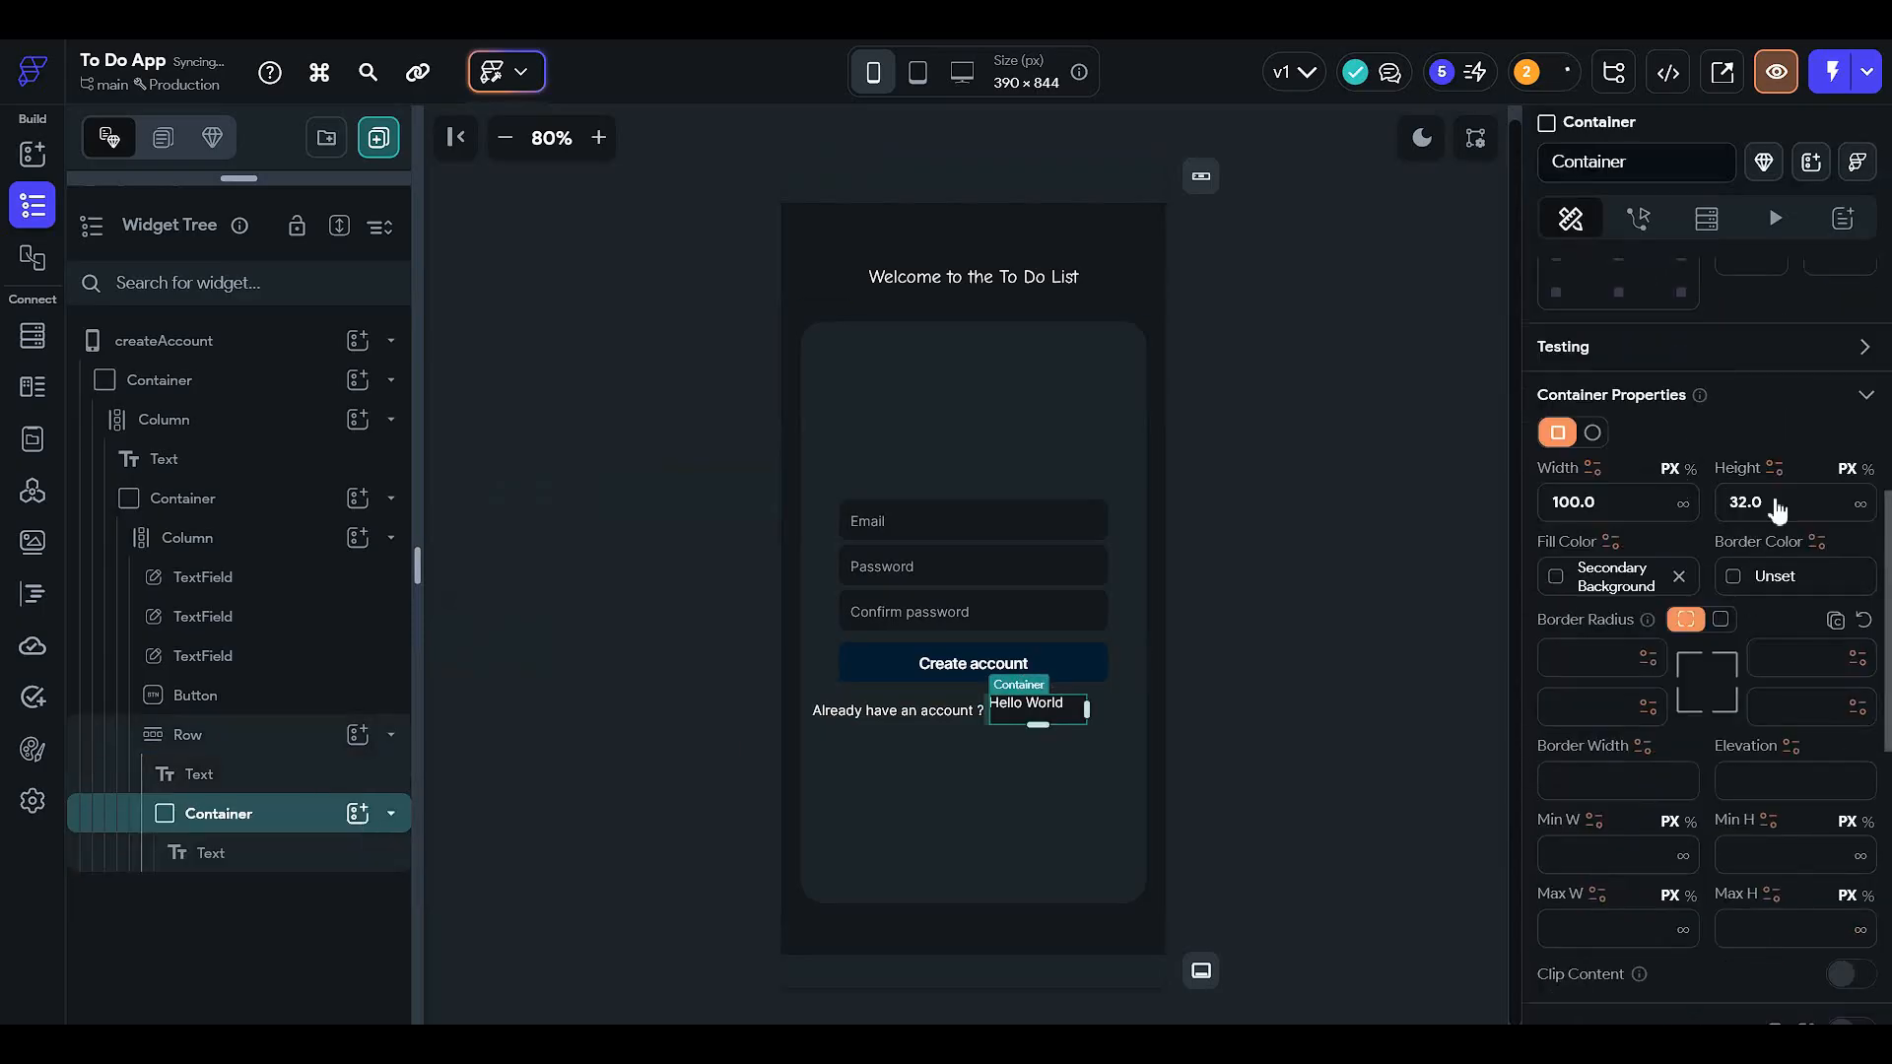
scroll(1627, 689, down, 3)
scroll(1616, 591, up, 3)
scroll(1734, 586, down, 3)
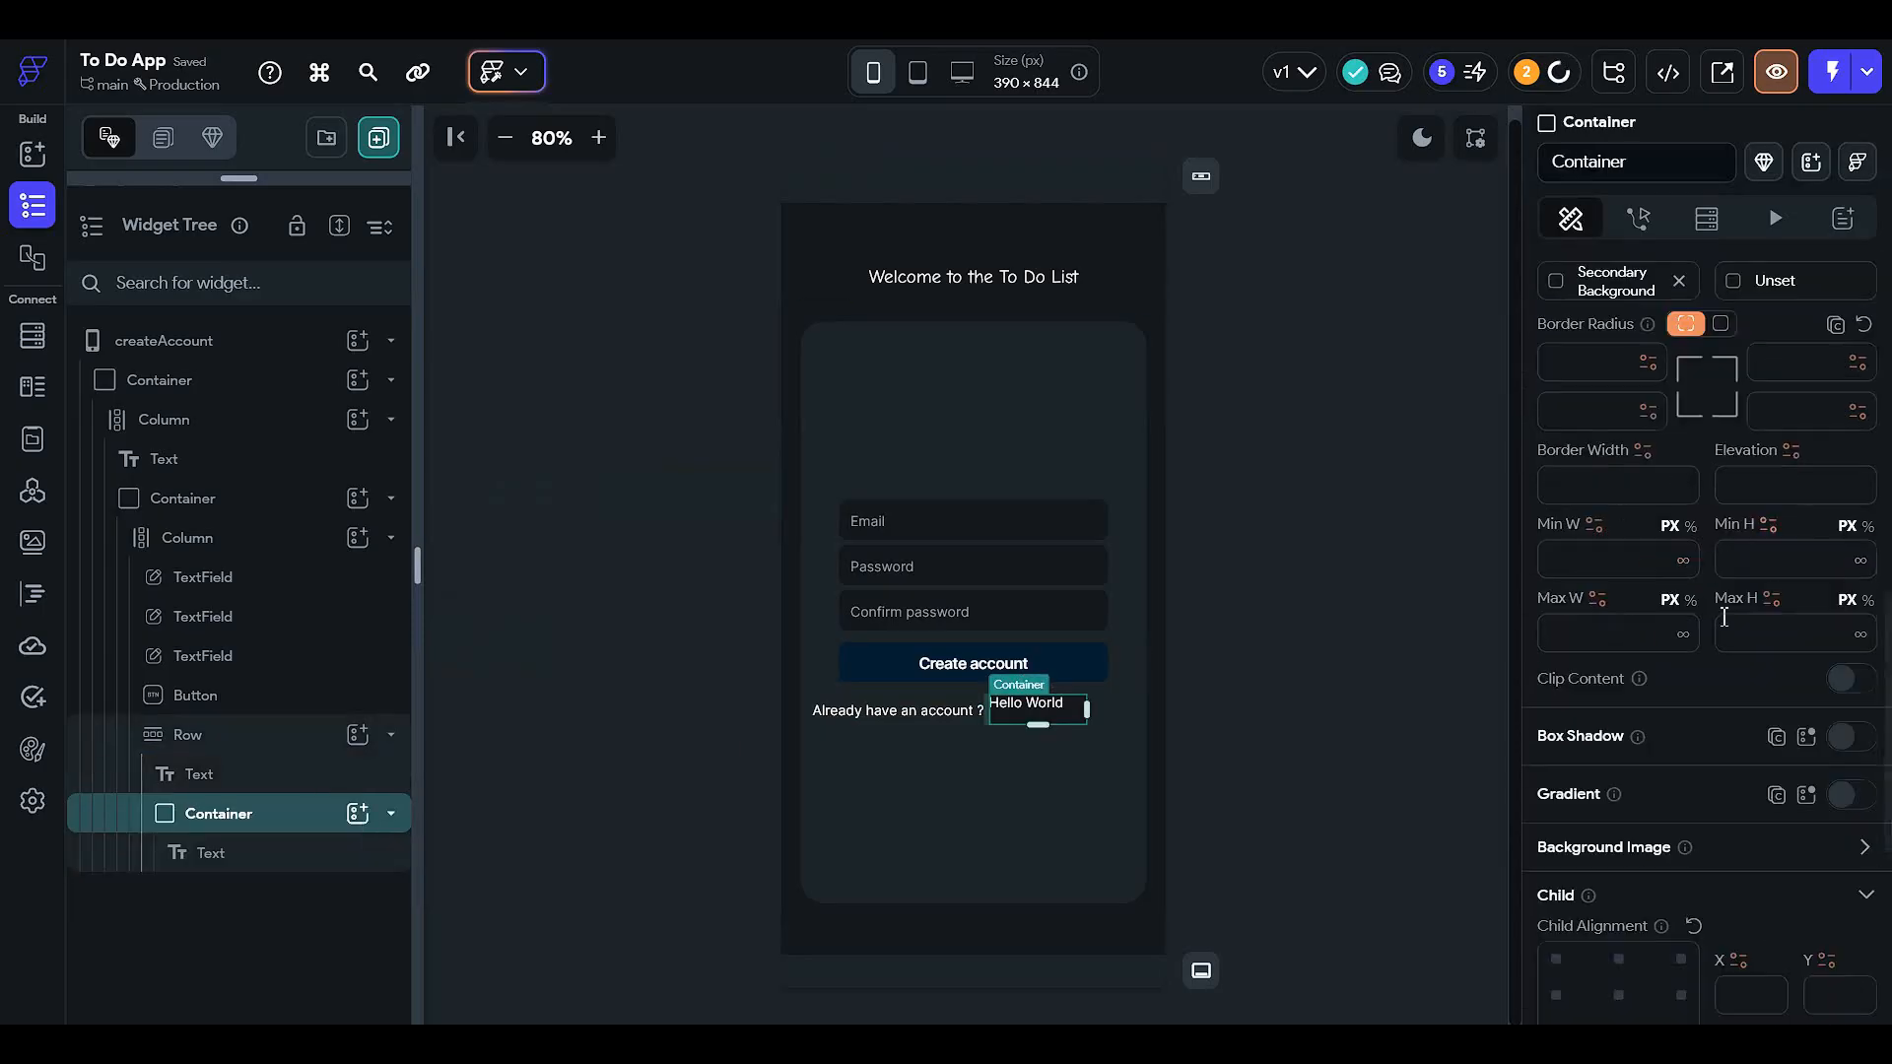
scroll(1716, 532, up, 2)
click(1721, 522)
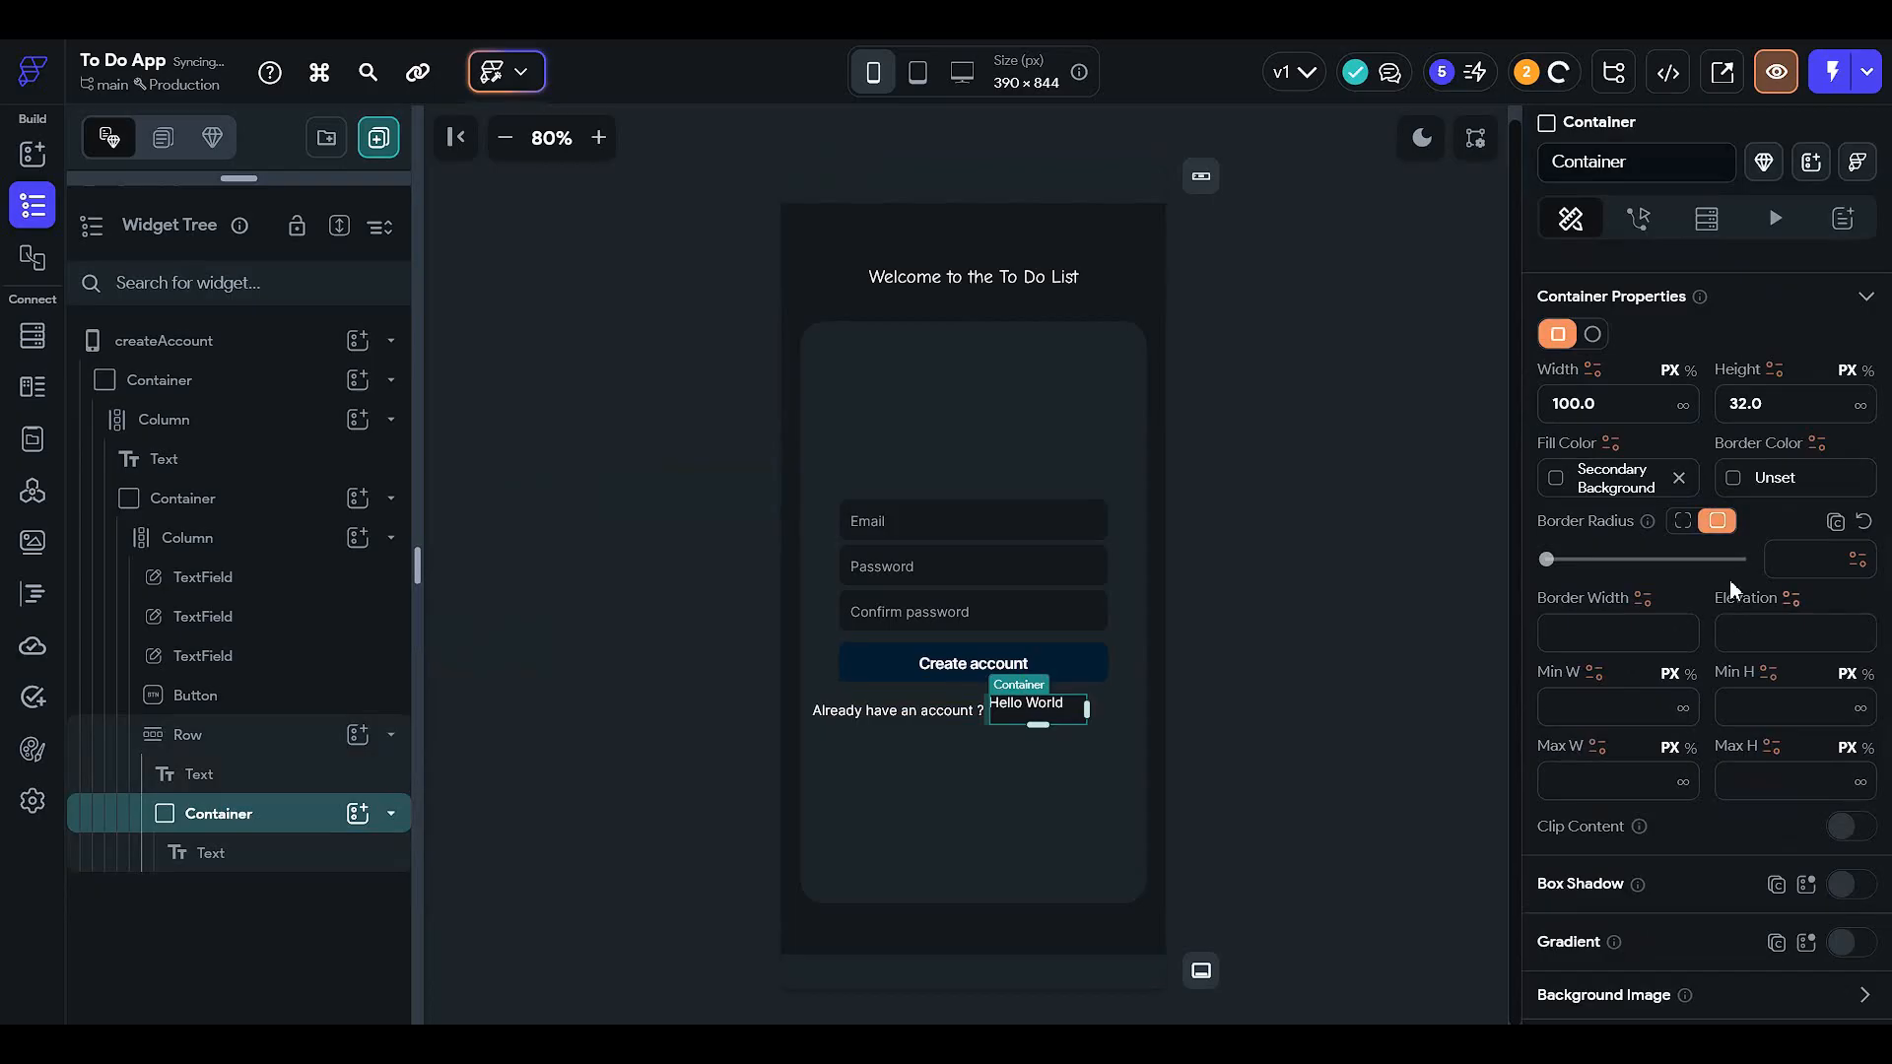
click(1698, 560)
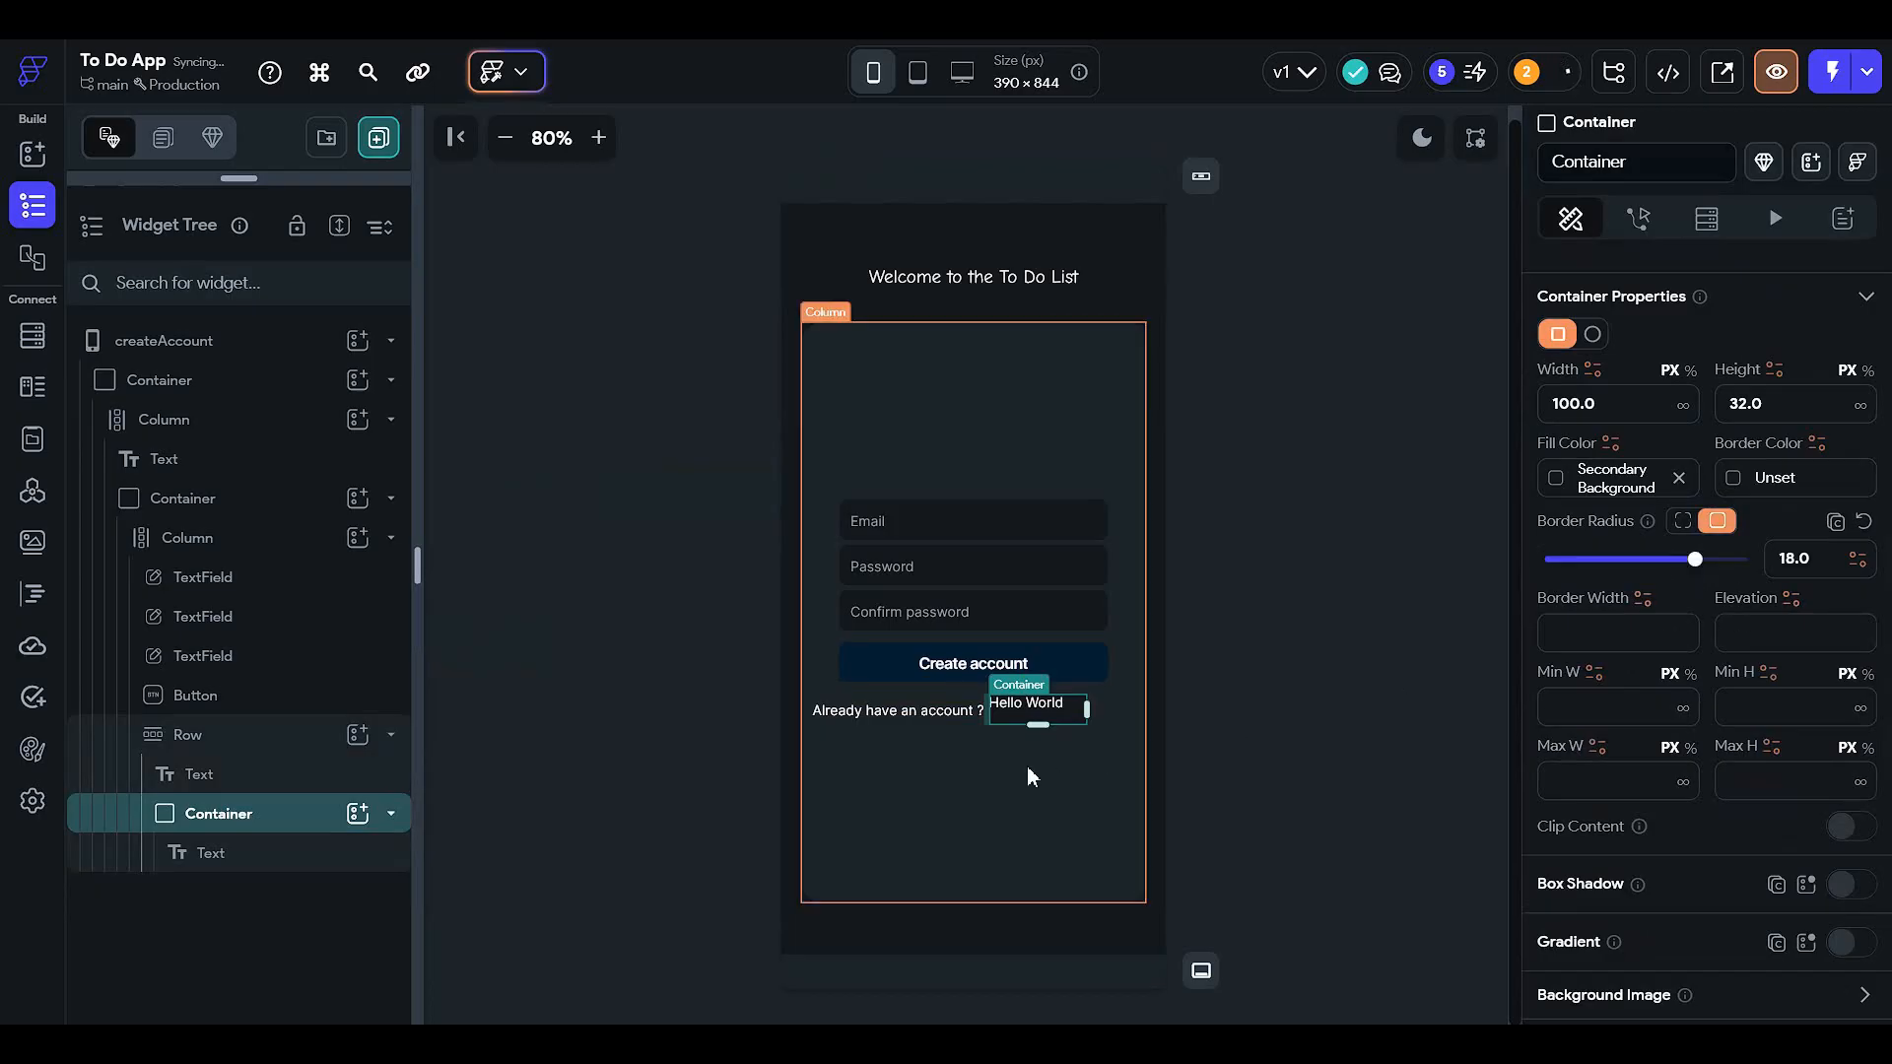
click(351, 854)
scroll(1710, 617, up, 6)
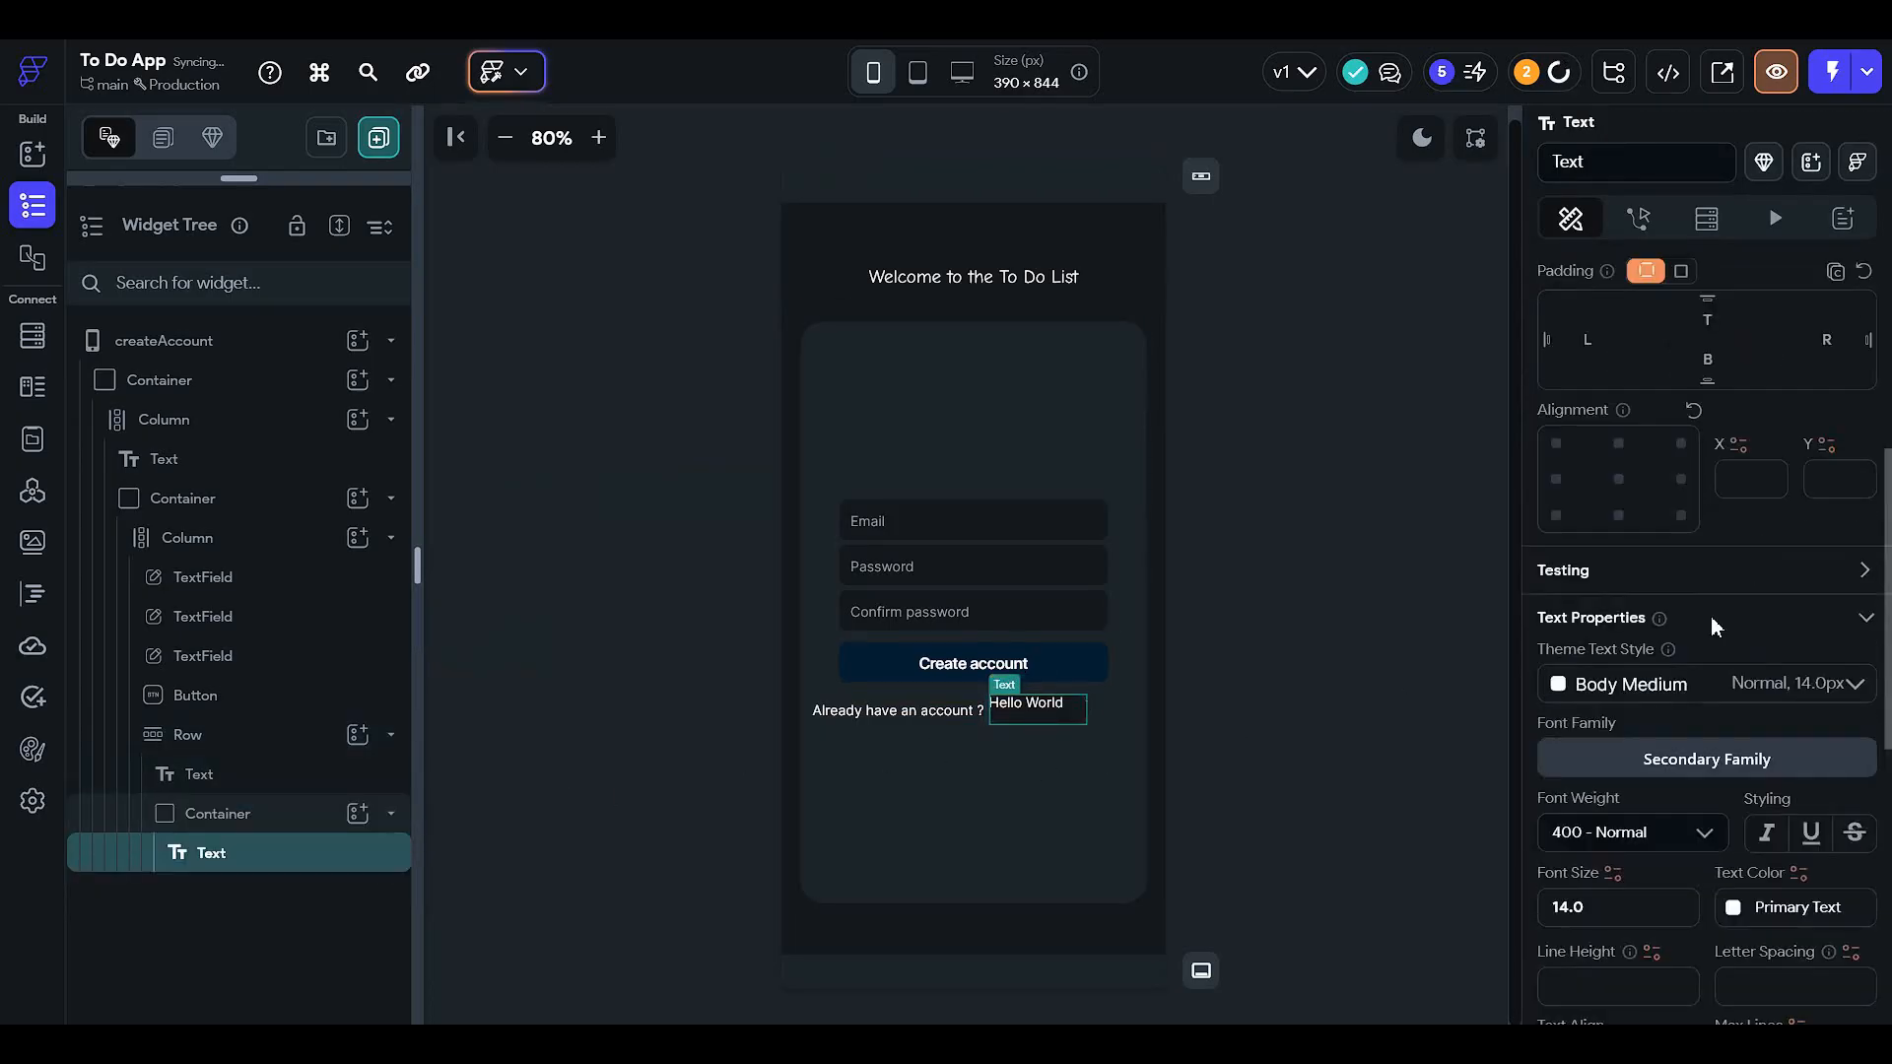
- Centre the text in its container and change it from Hello World to Login
click(1618, 873)
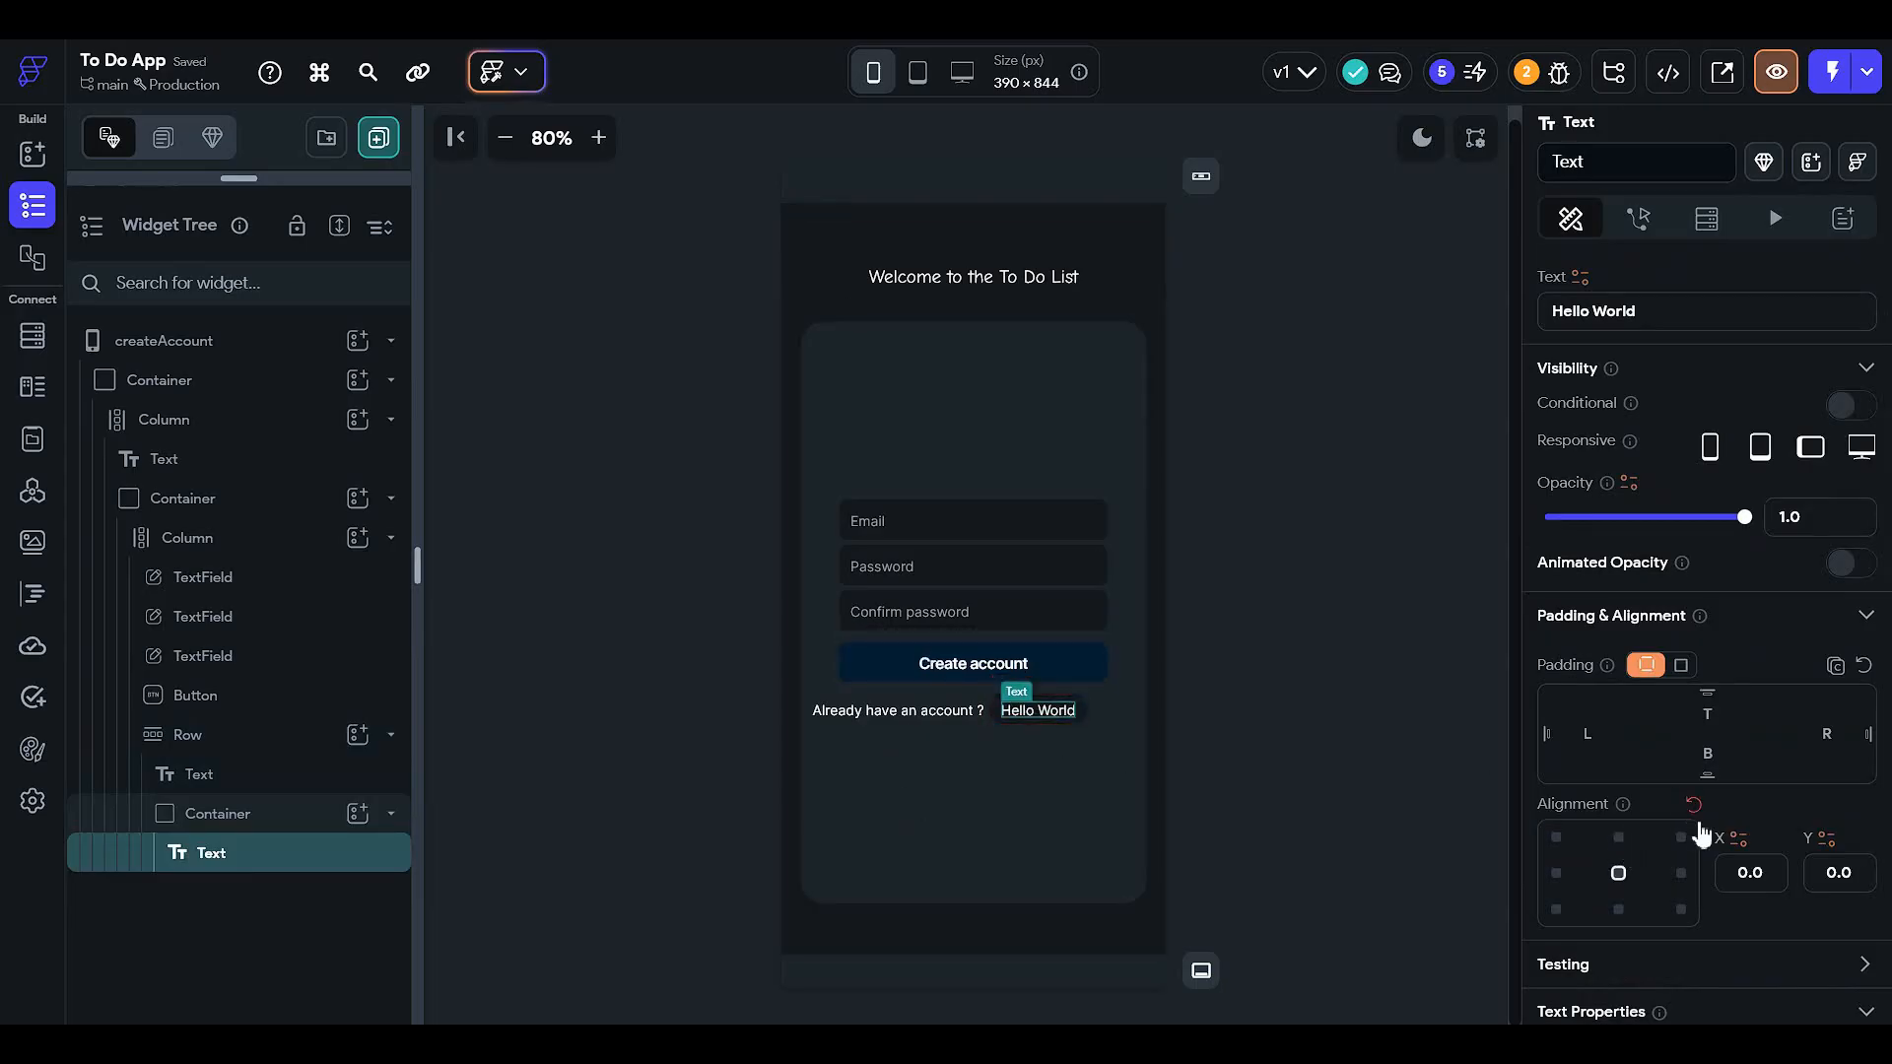
scroll(1641, 493, up, 1)
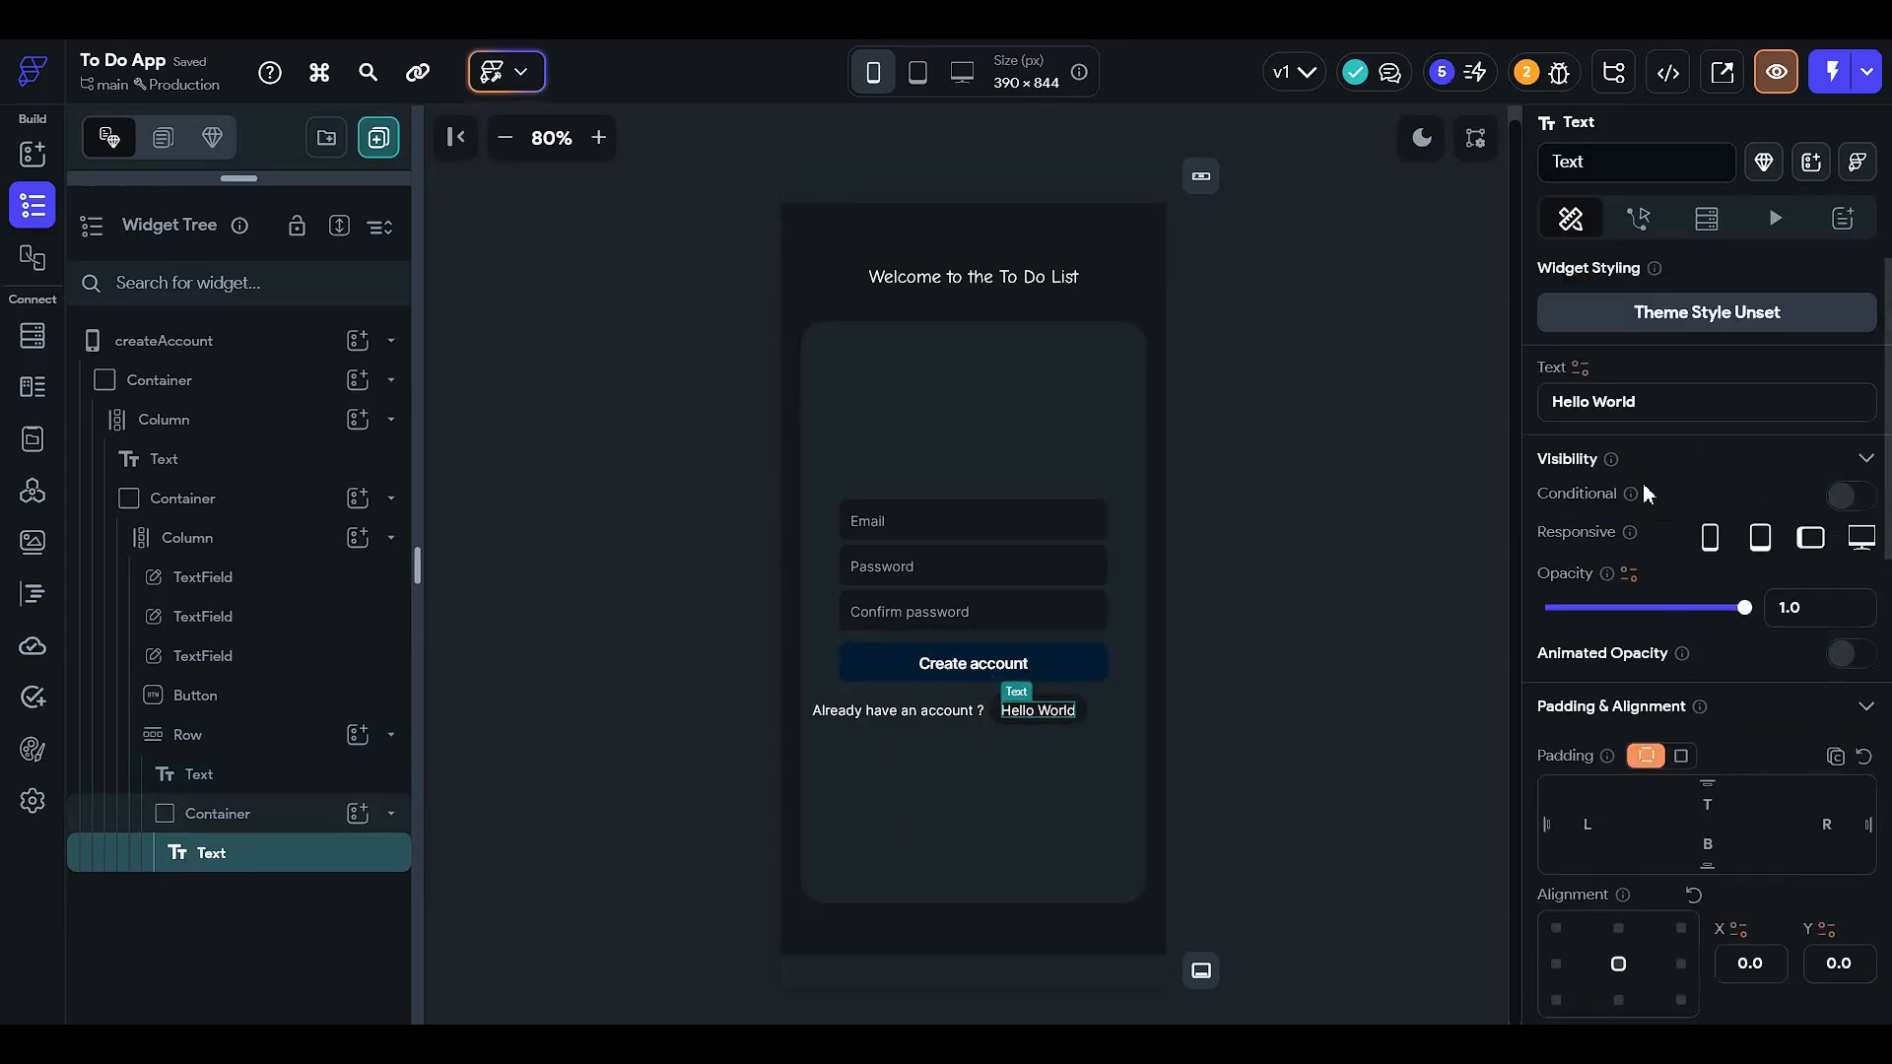
drag(1660, 406, 1123, 437)
text(L)
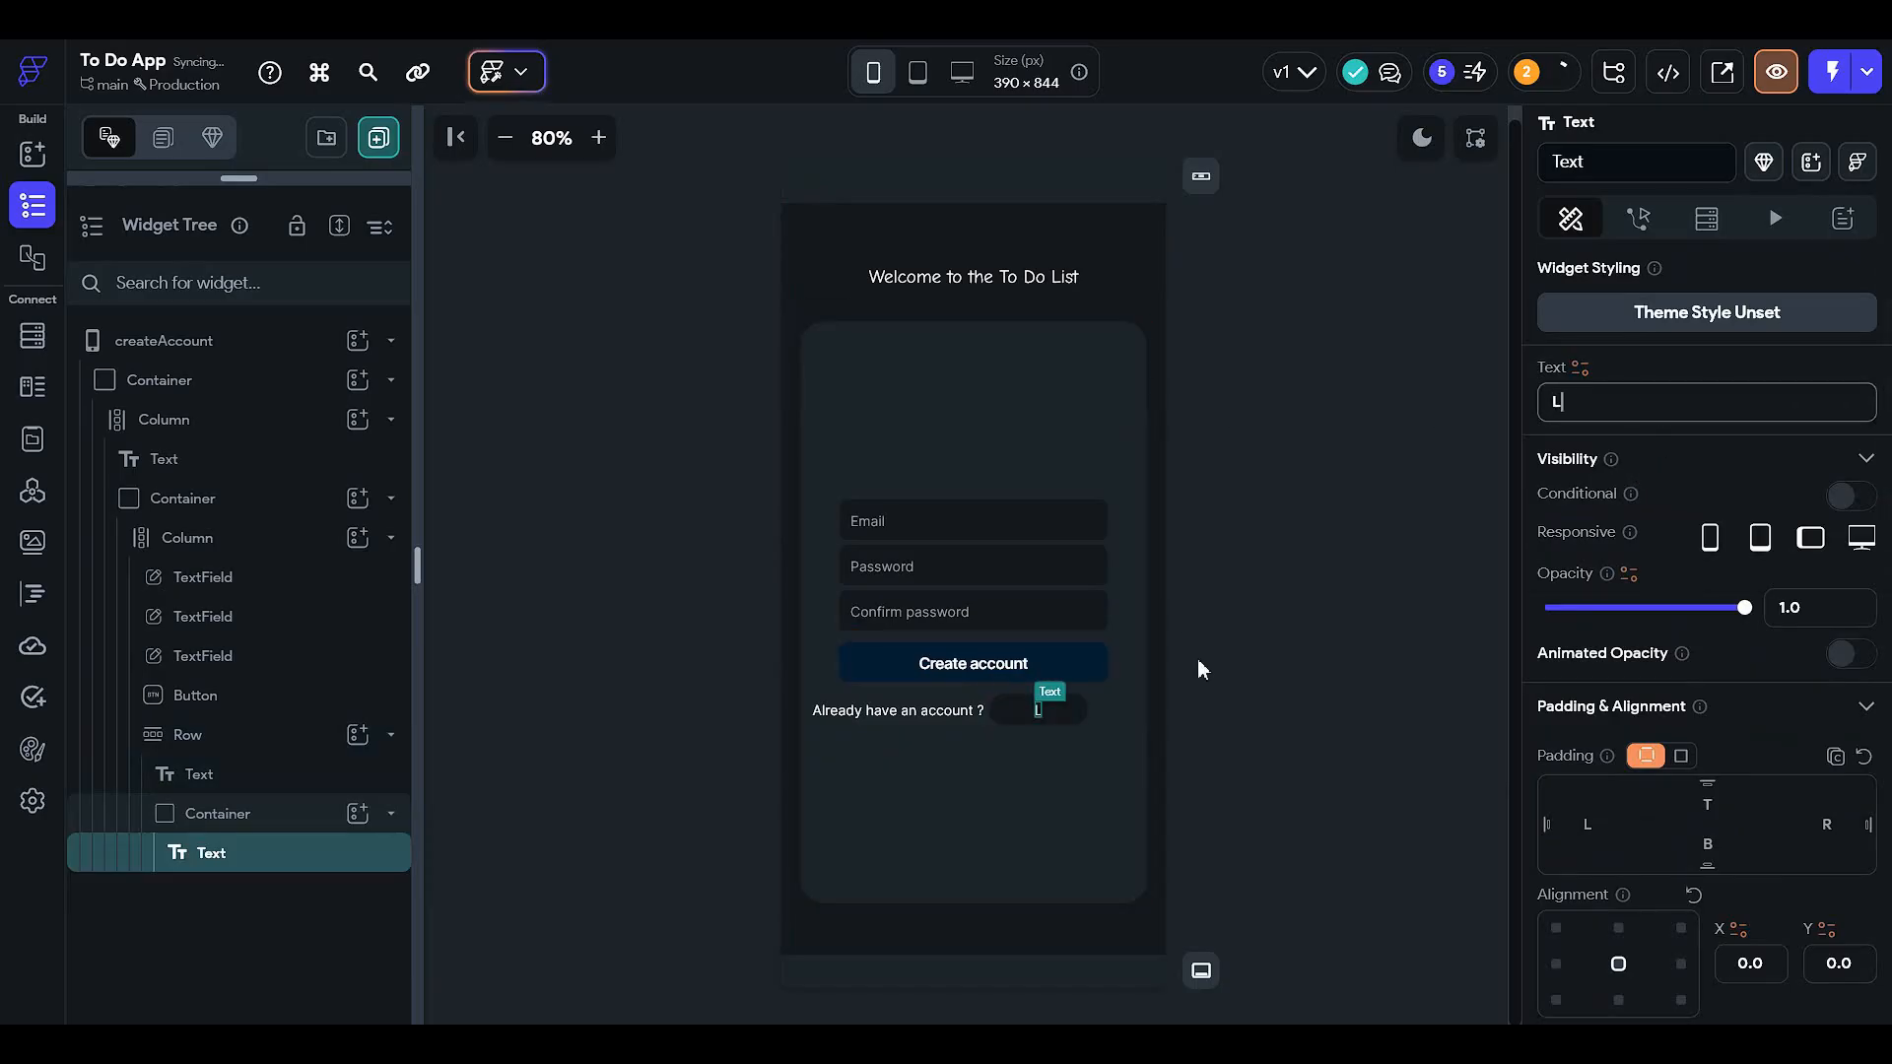
text(ogin)
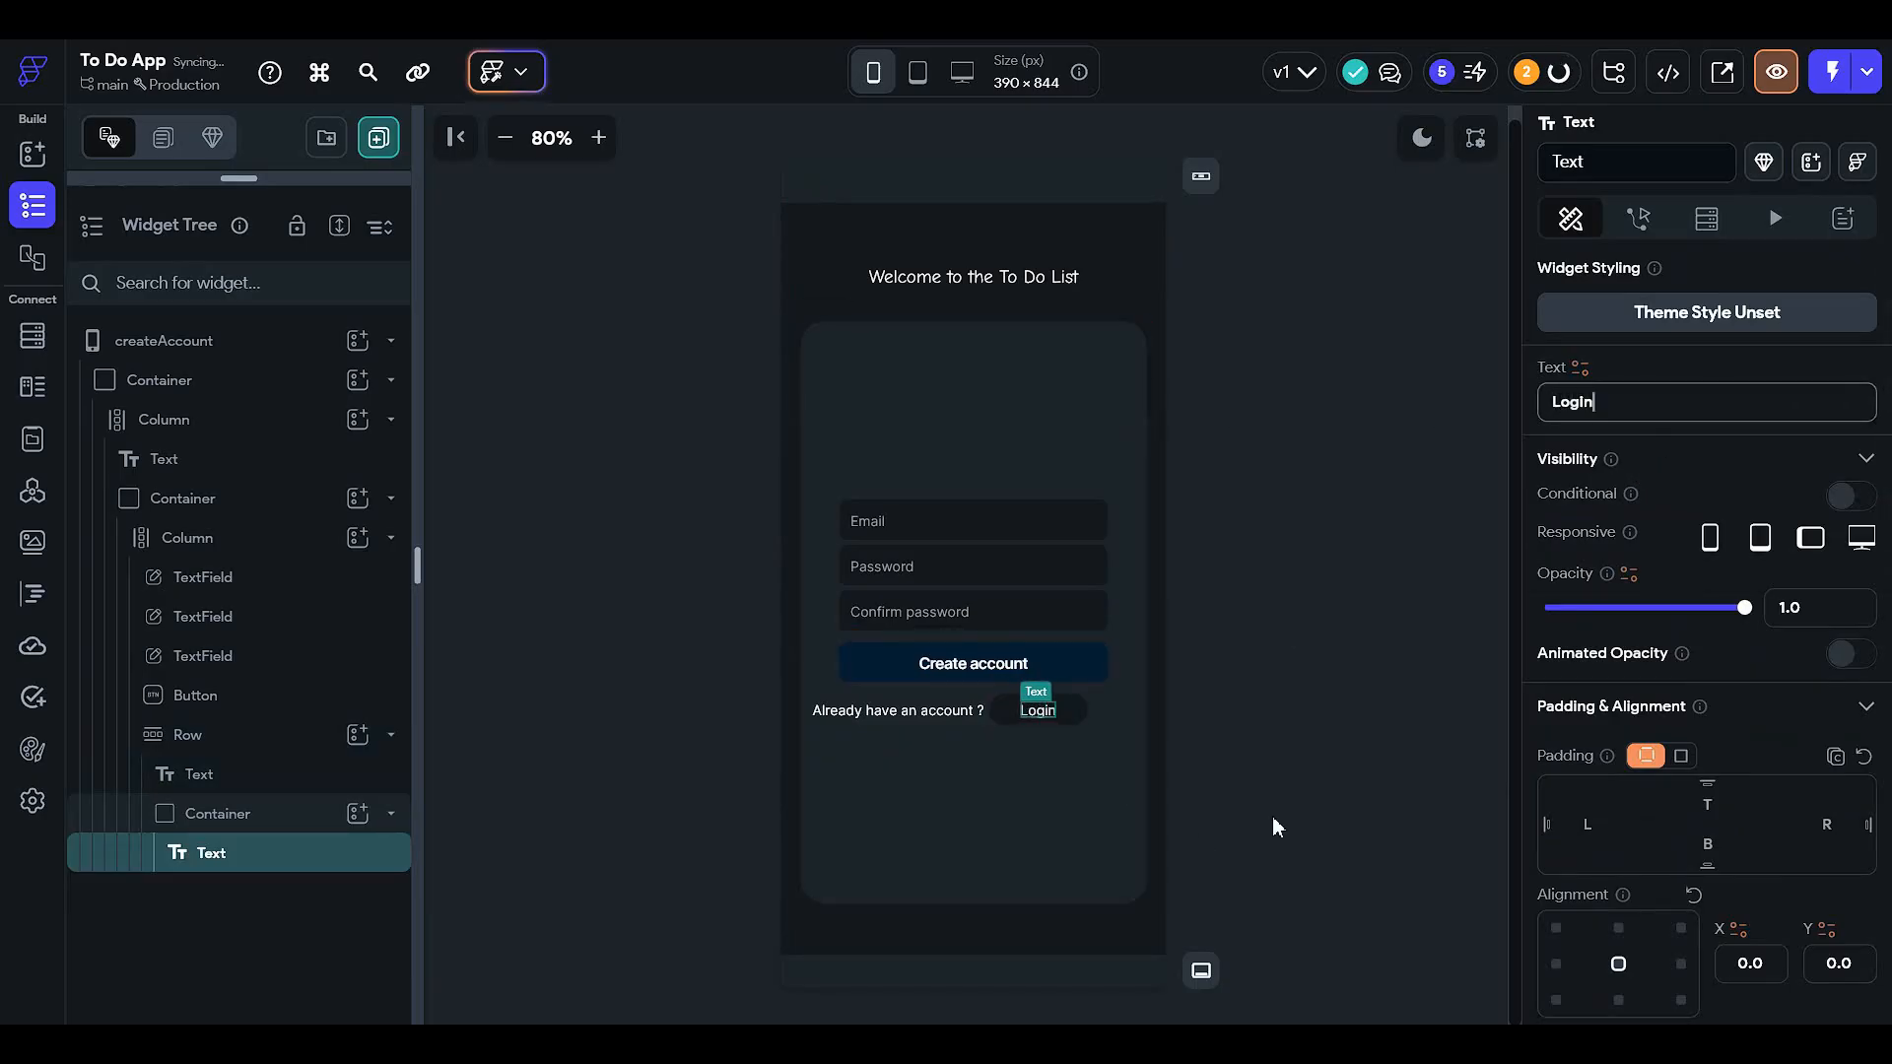
click(1263, 789)
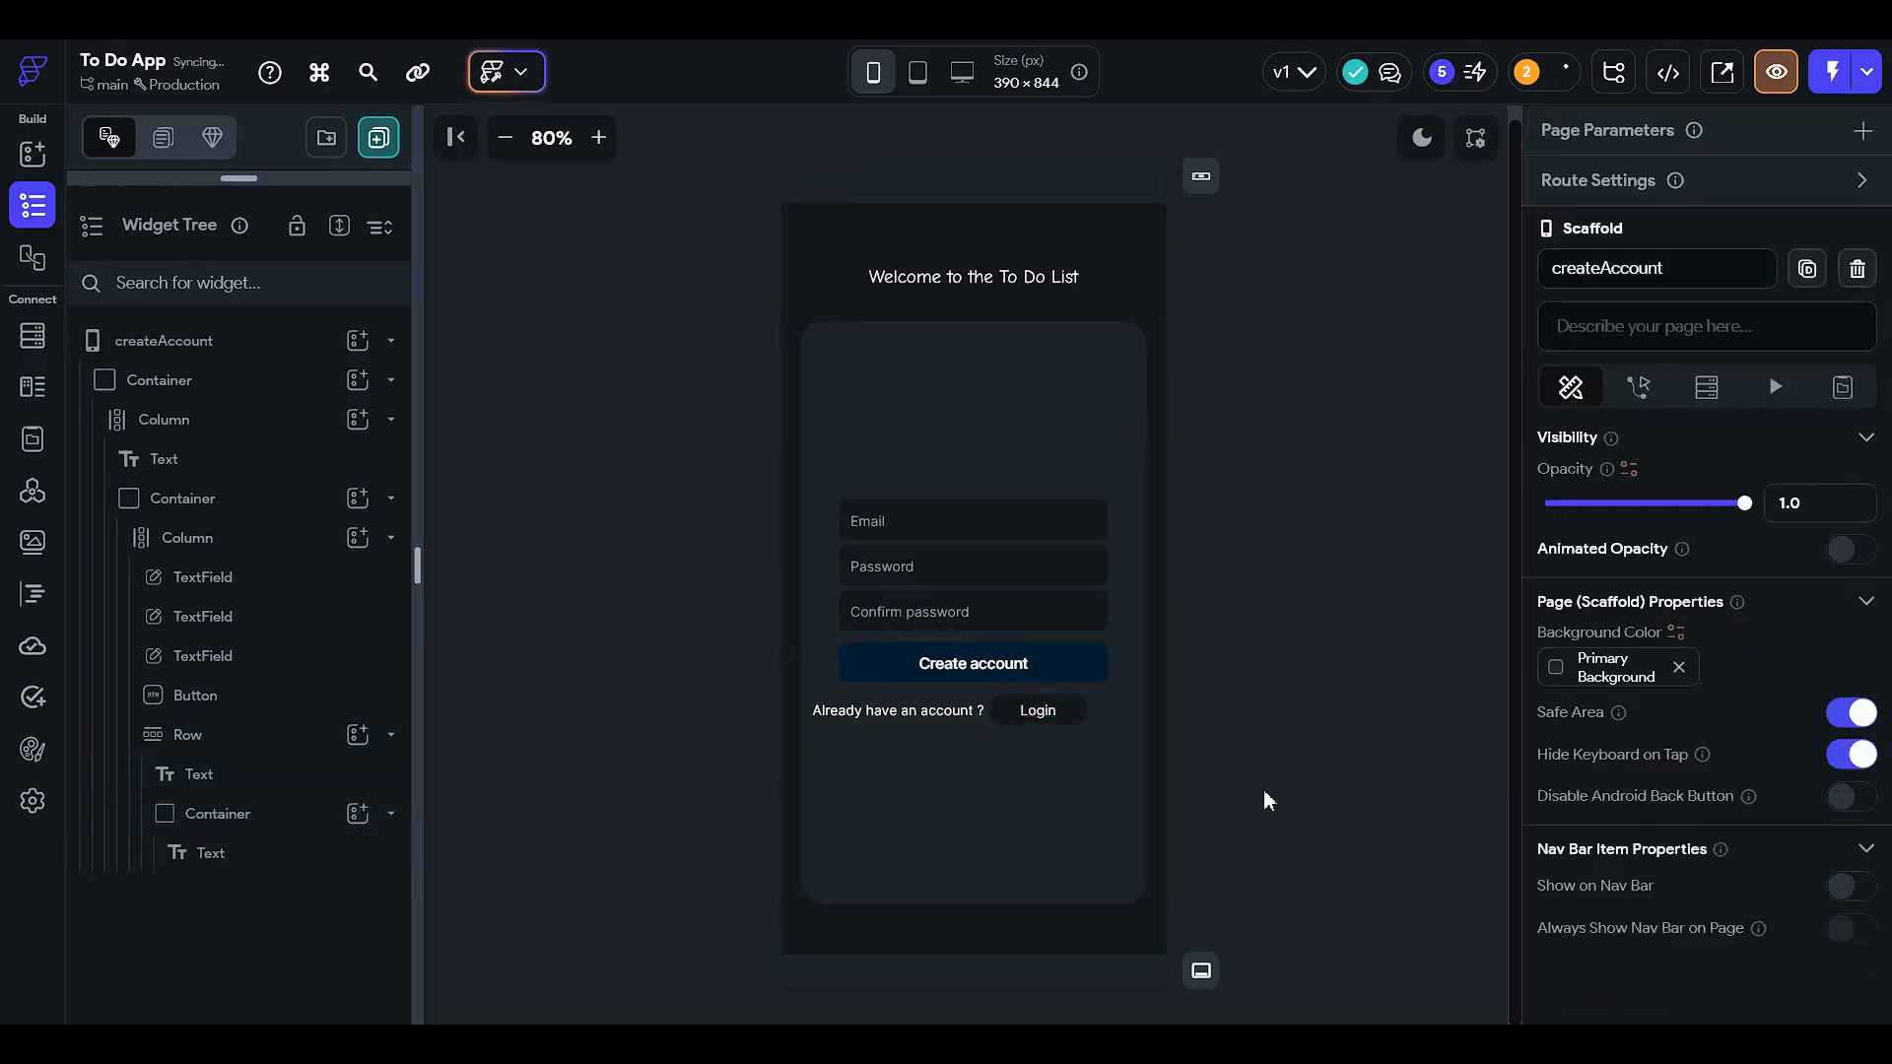
- Resize the Login container to 90 wide by 36 high
click(1074, 721)
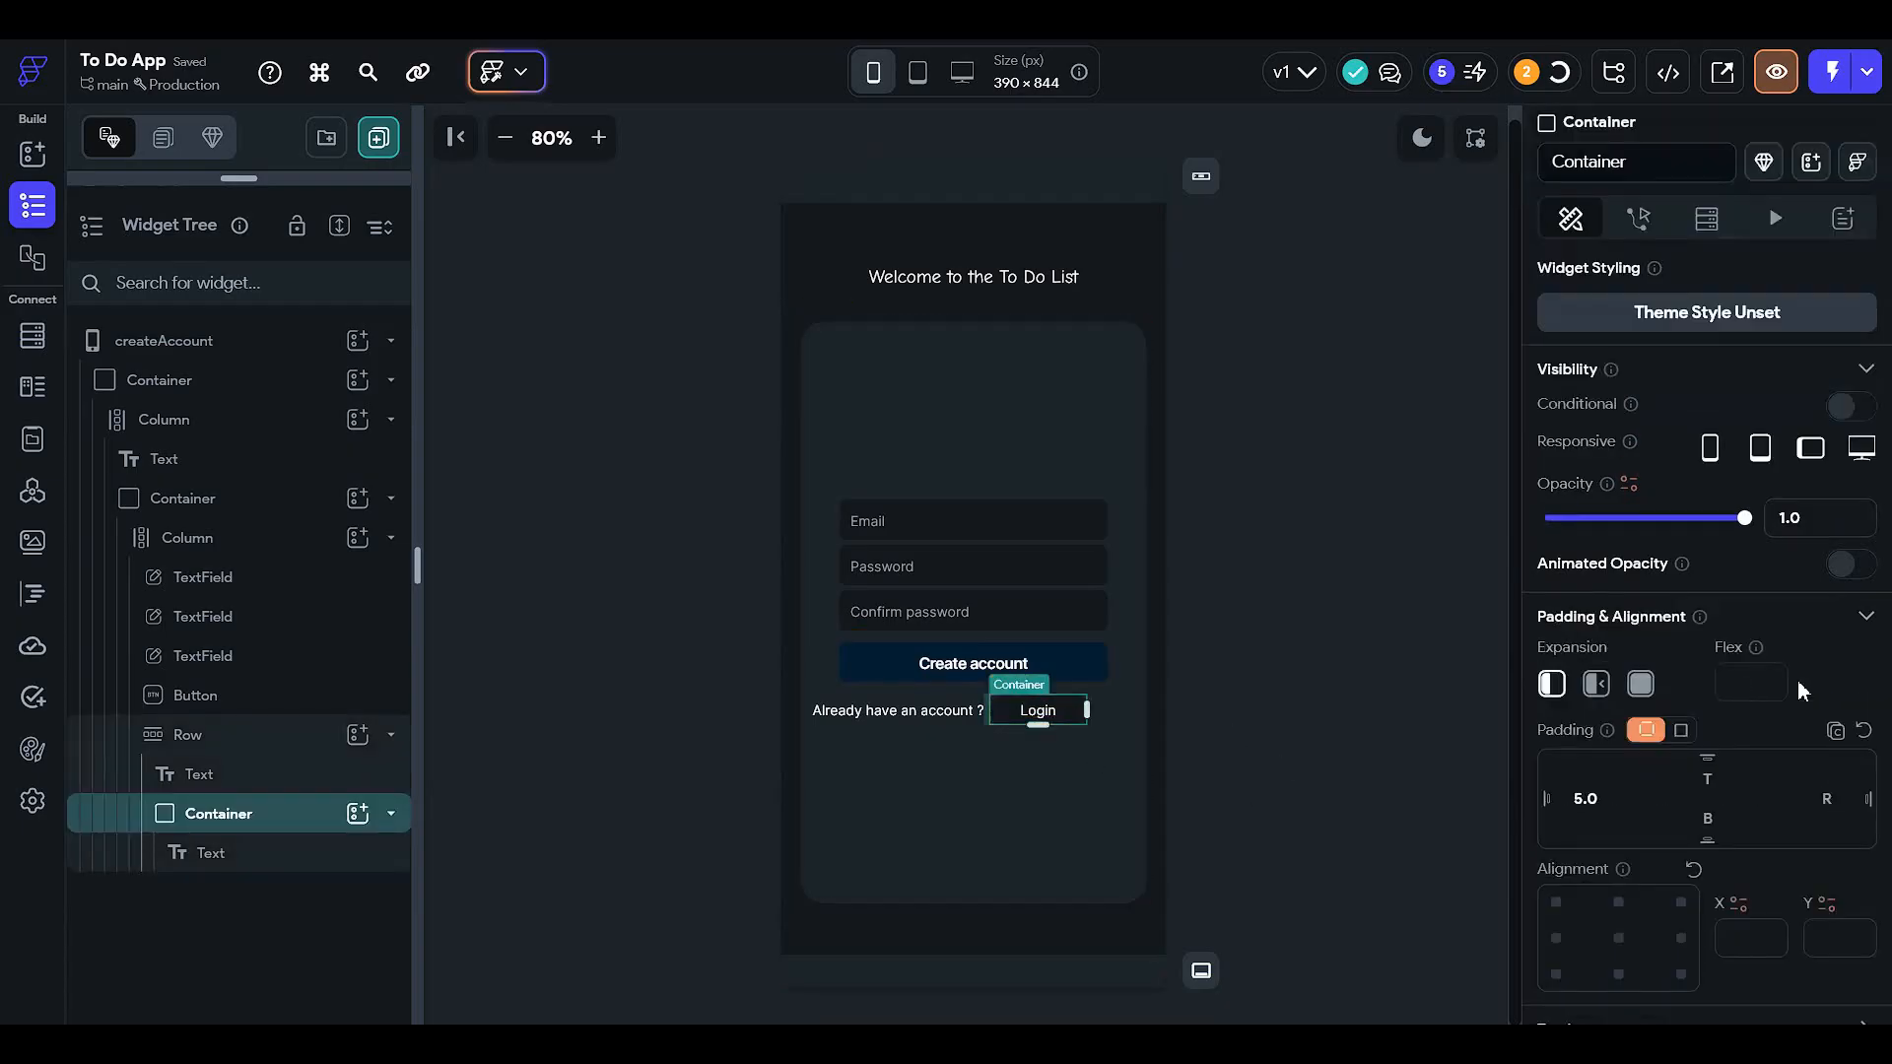
scroll(1705, 630, down, 5)
click(1594, 697)
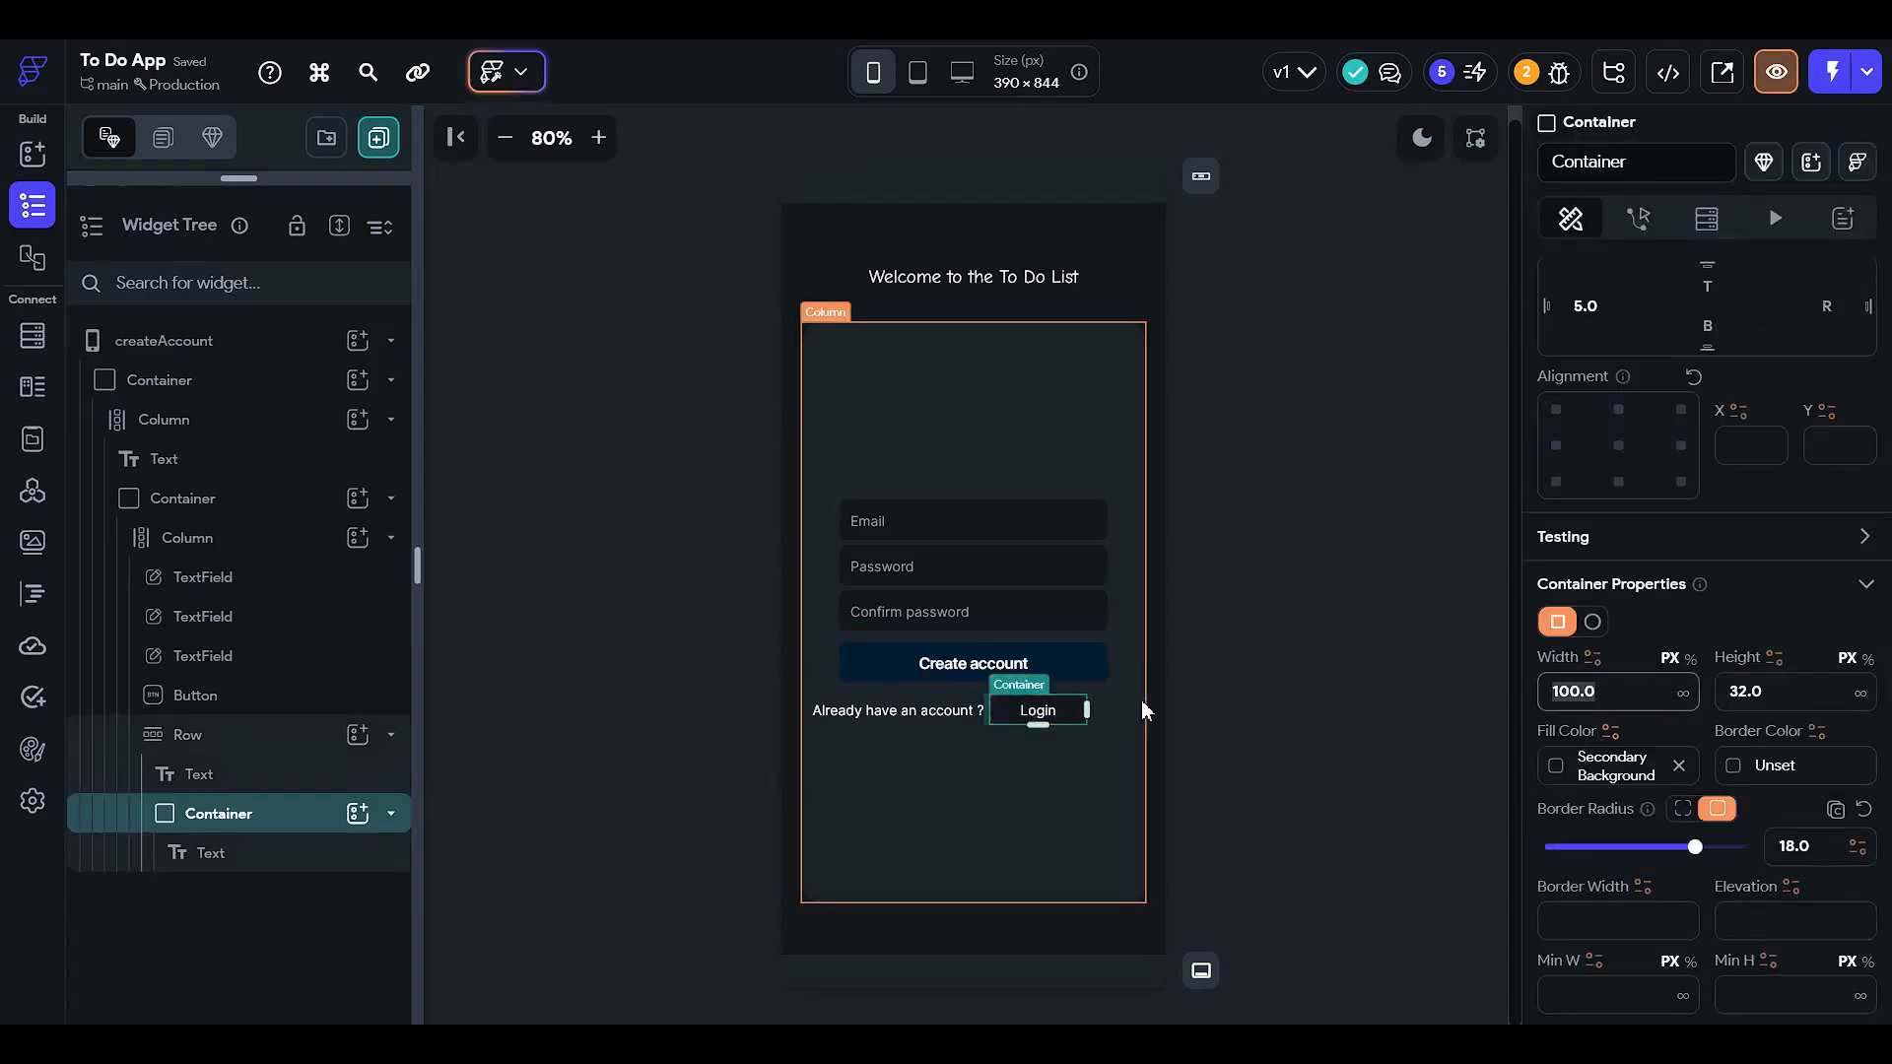
text(90)
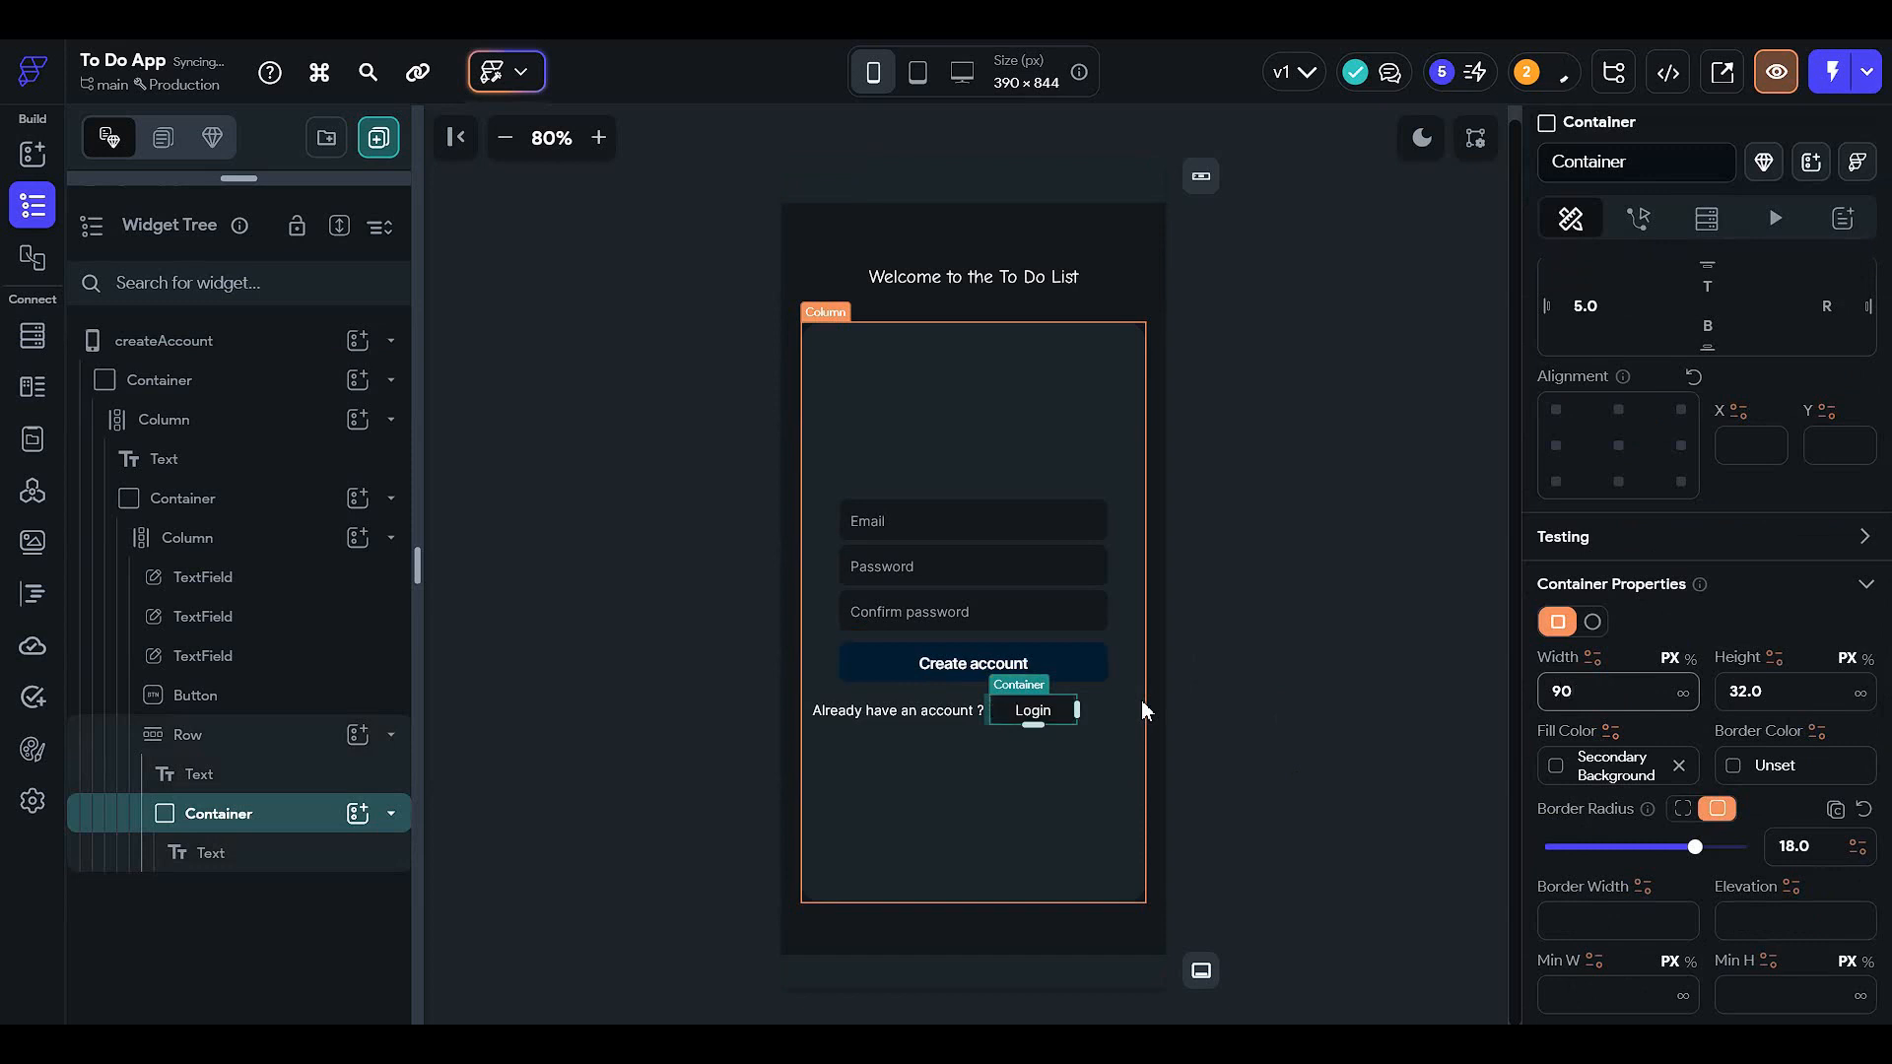
click(1257, 658)
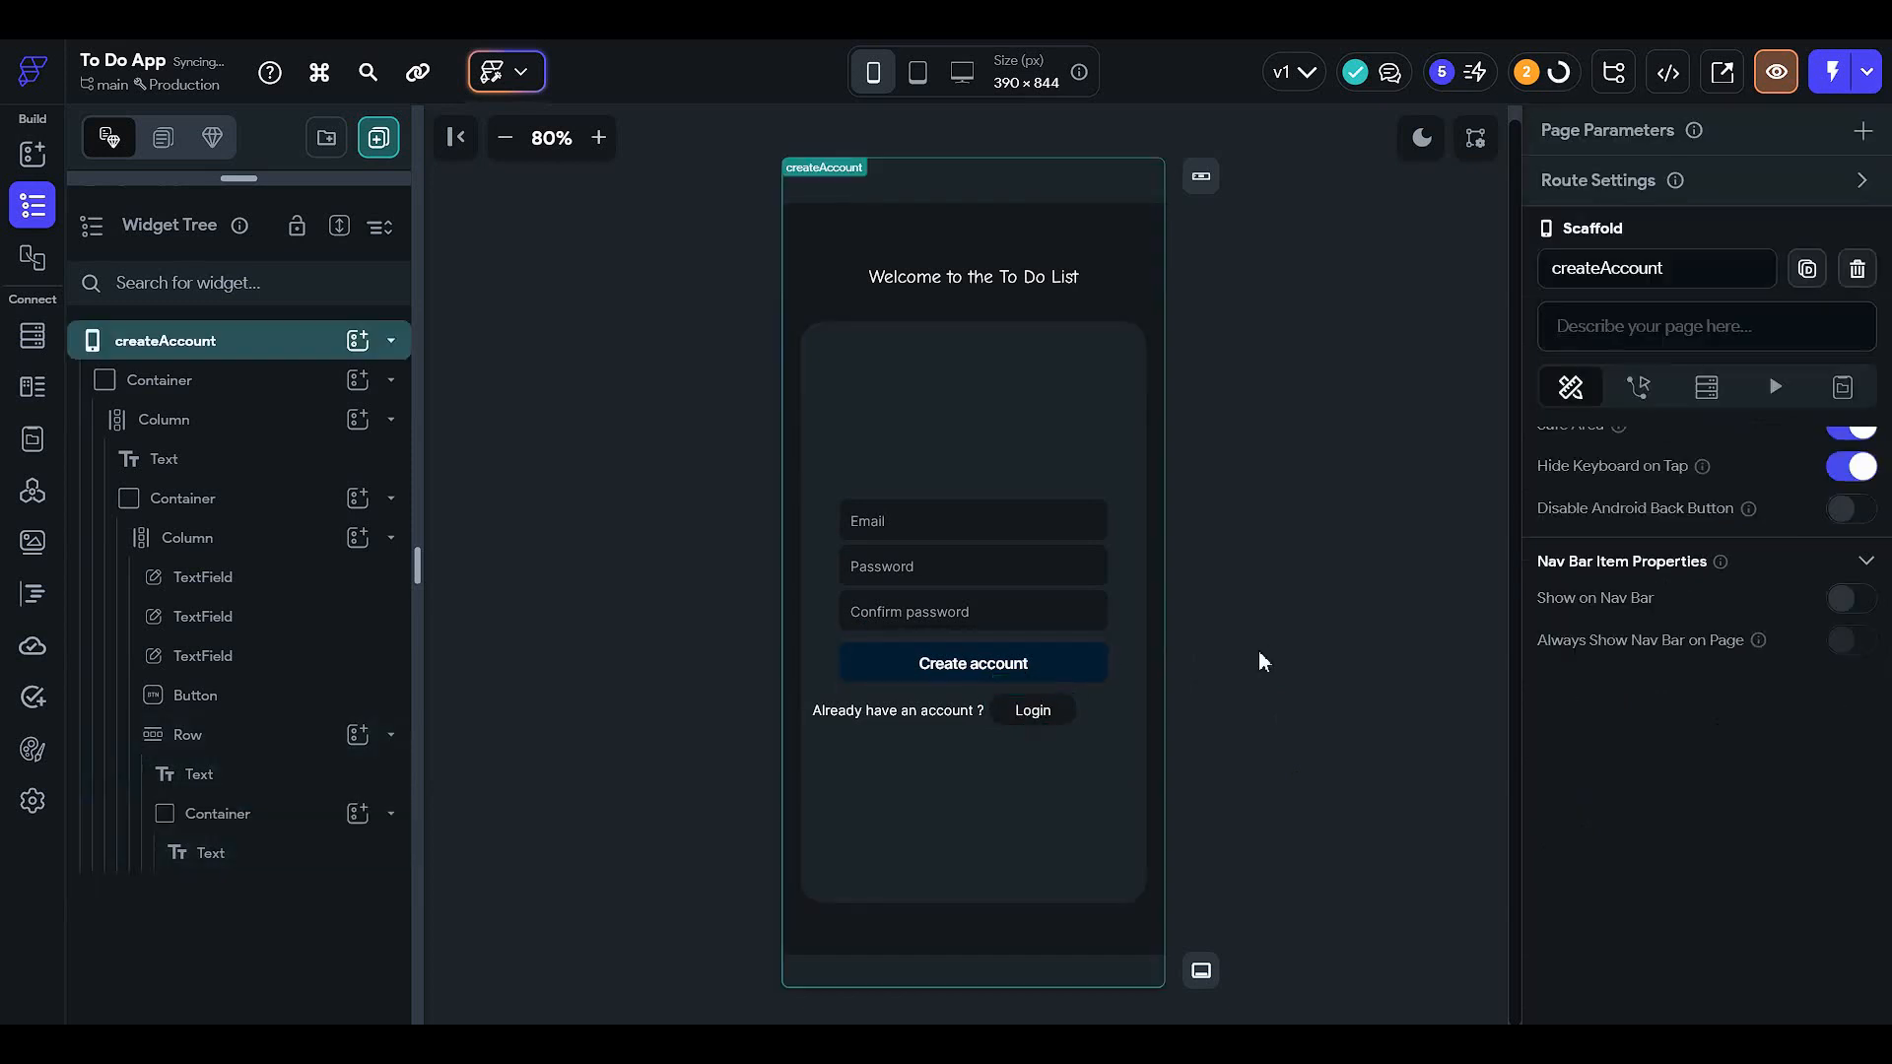
click(1036, 710)
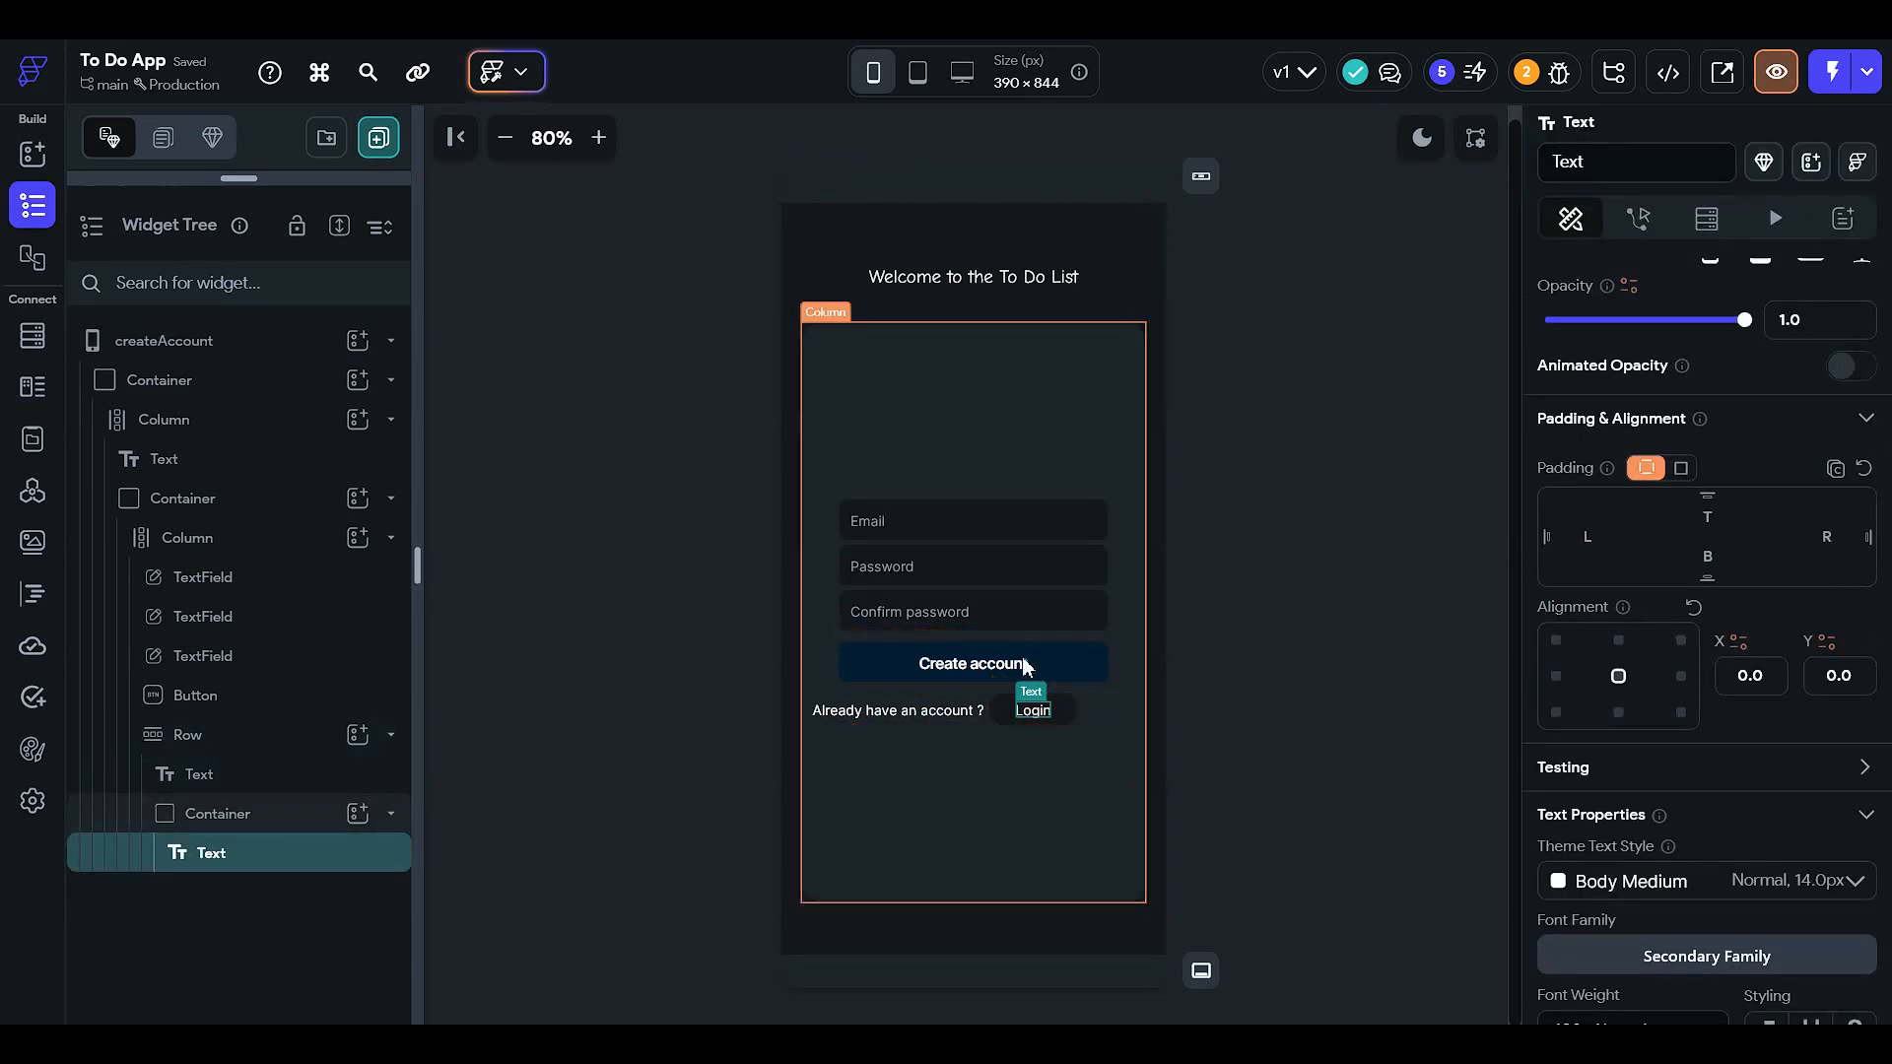
click(1072, 711)
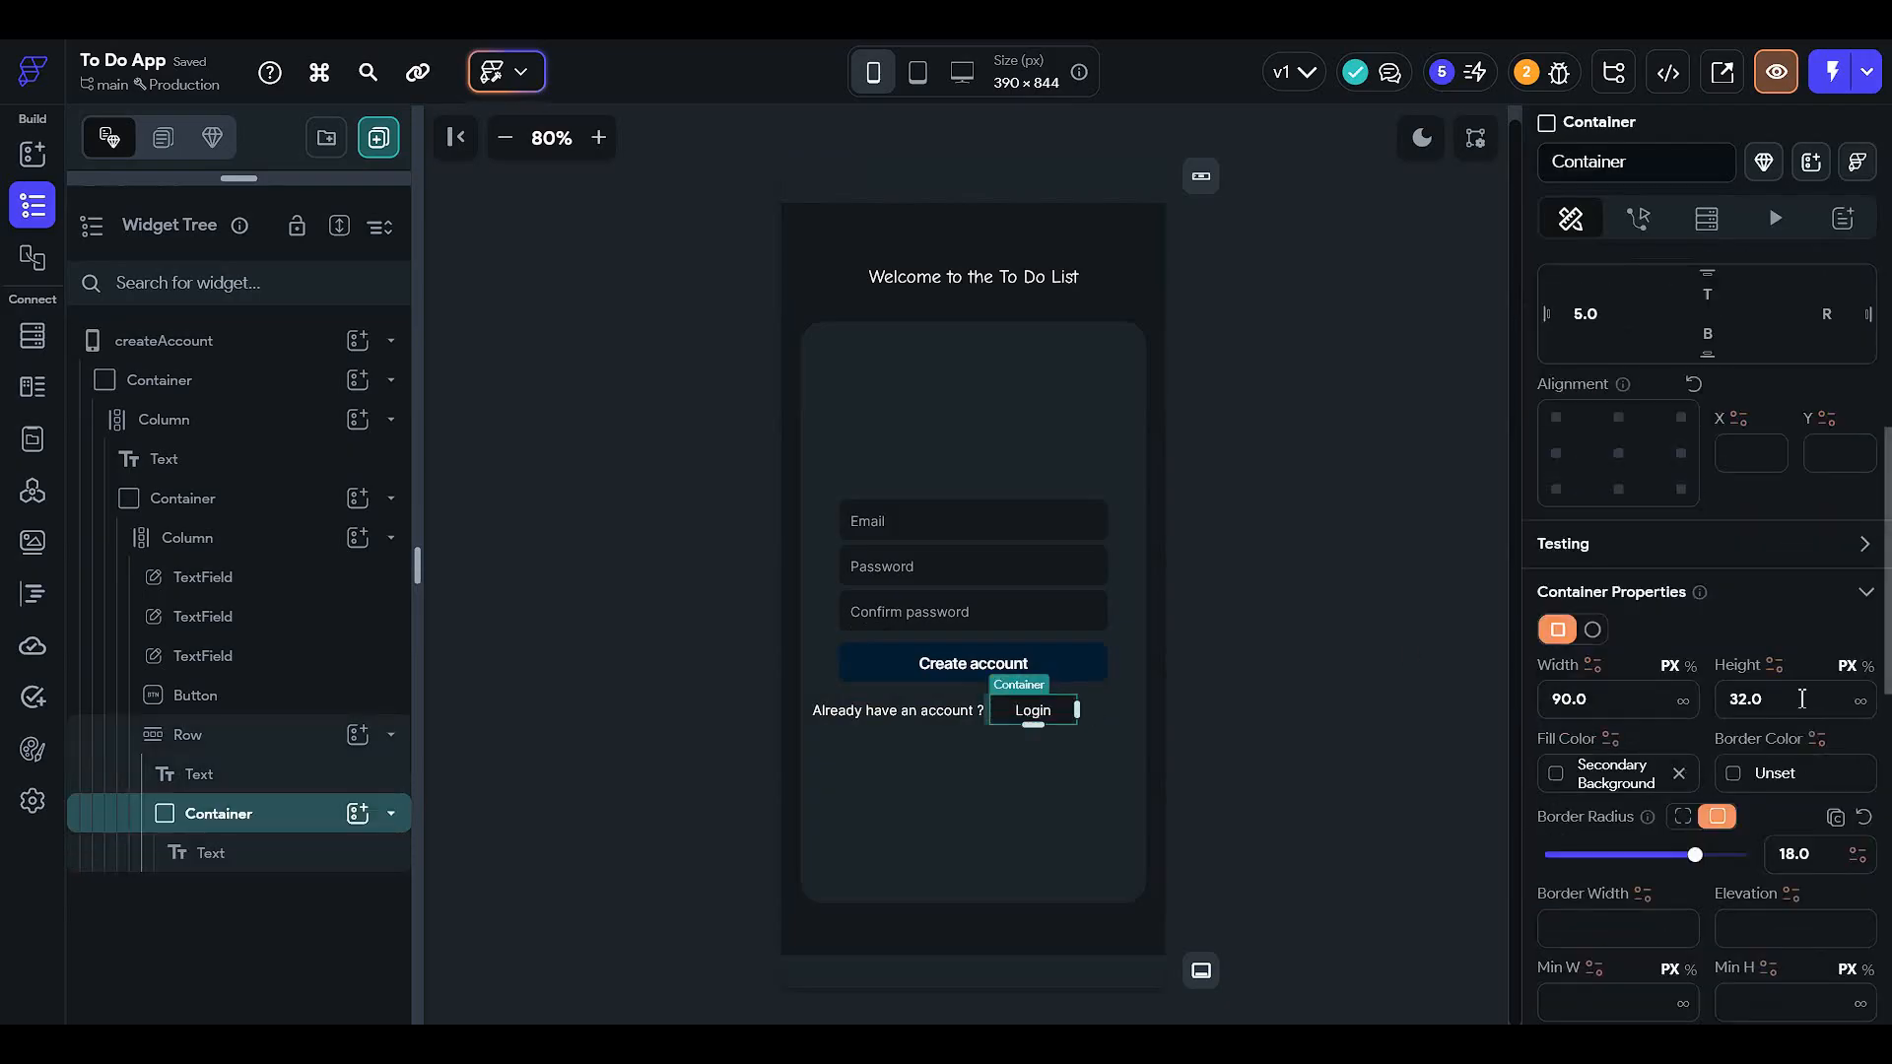
click(1801, 698)
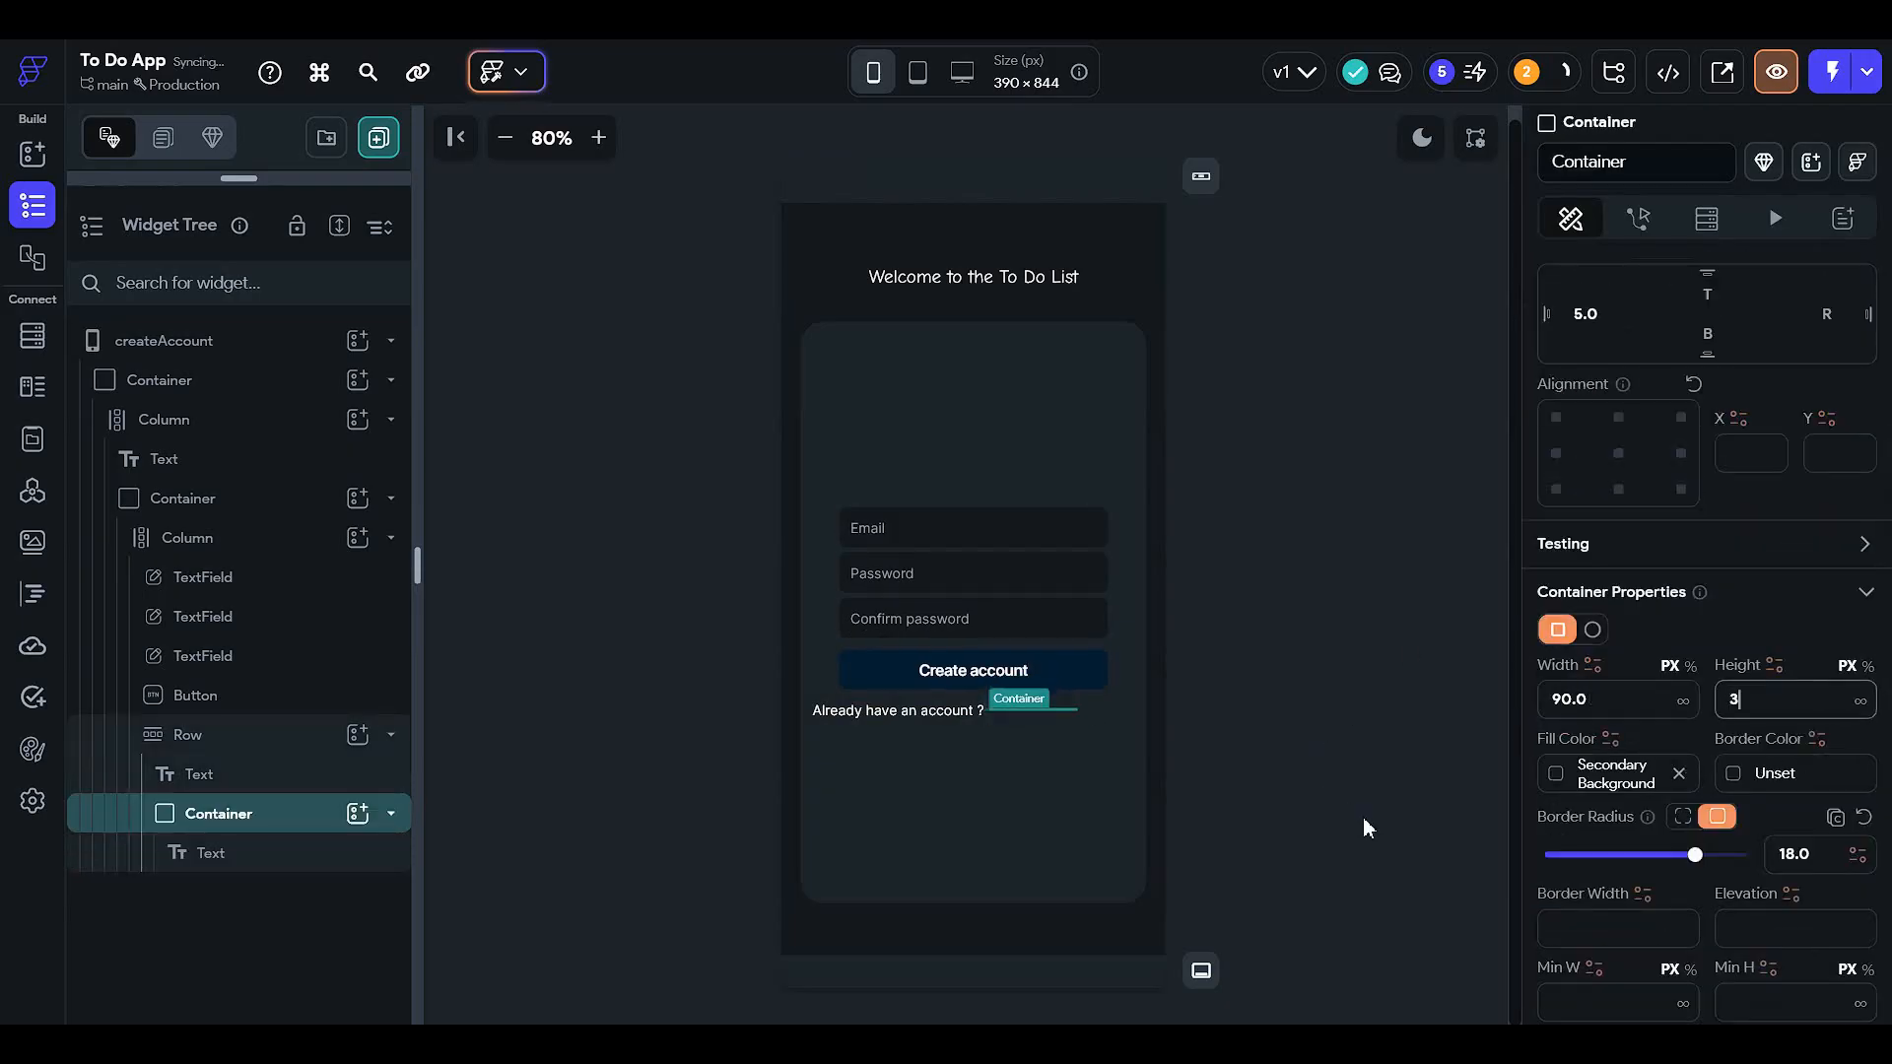
click(1089, 610)
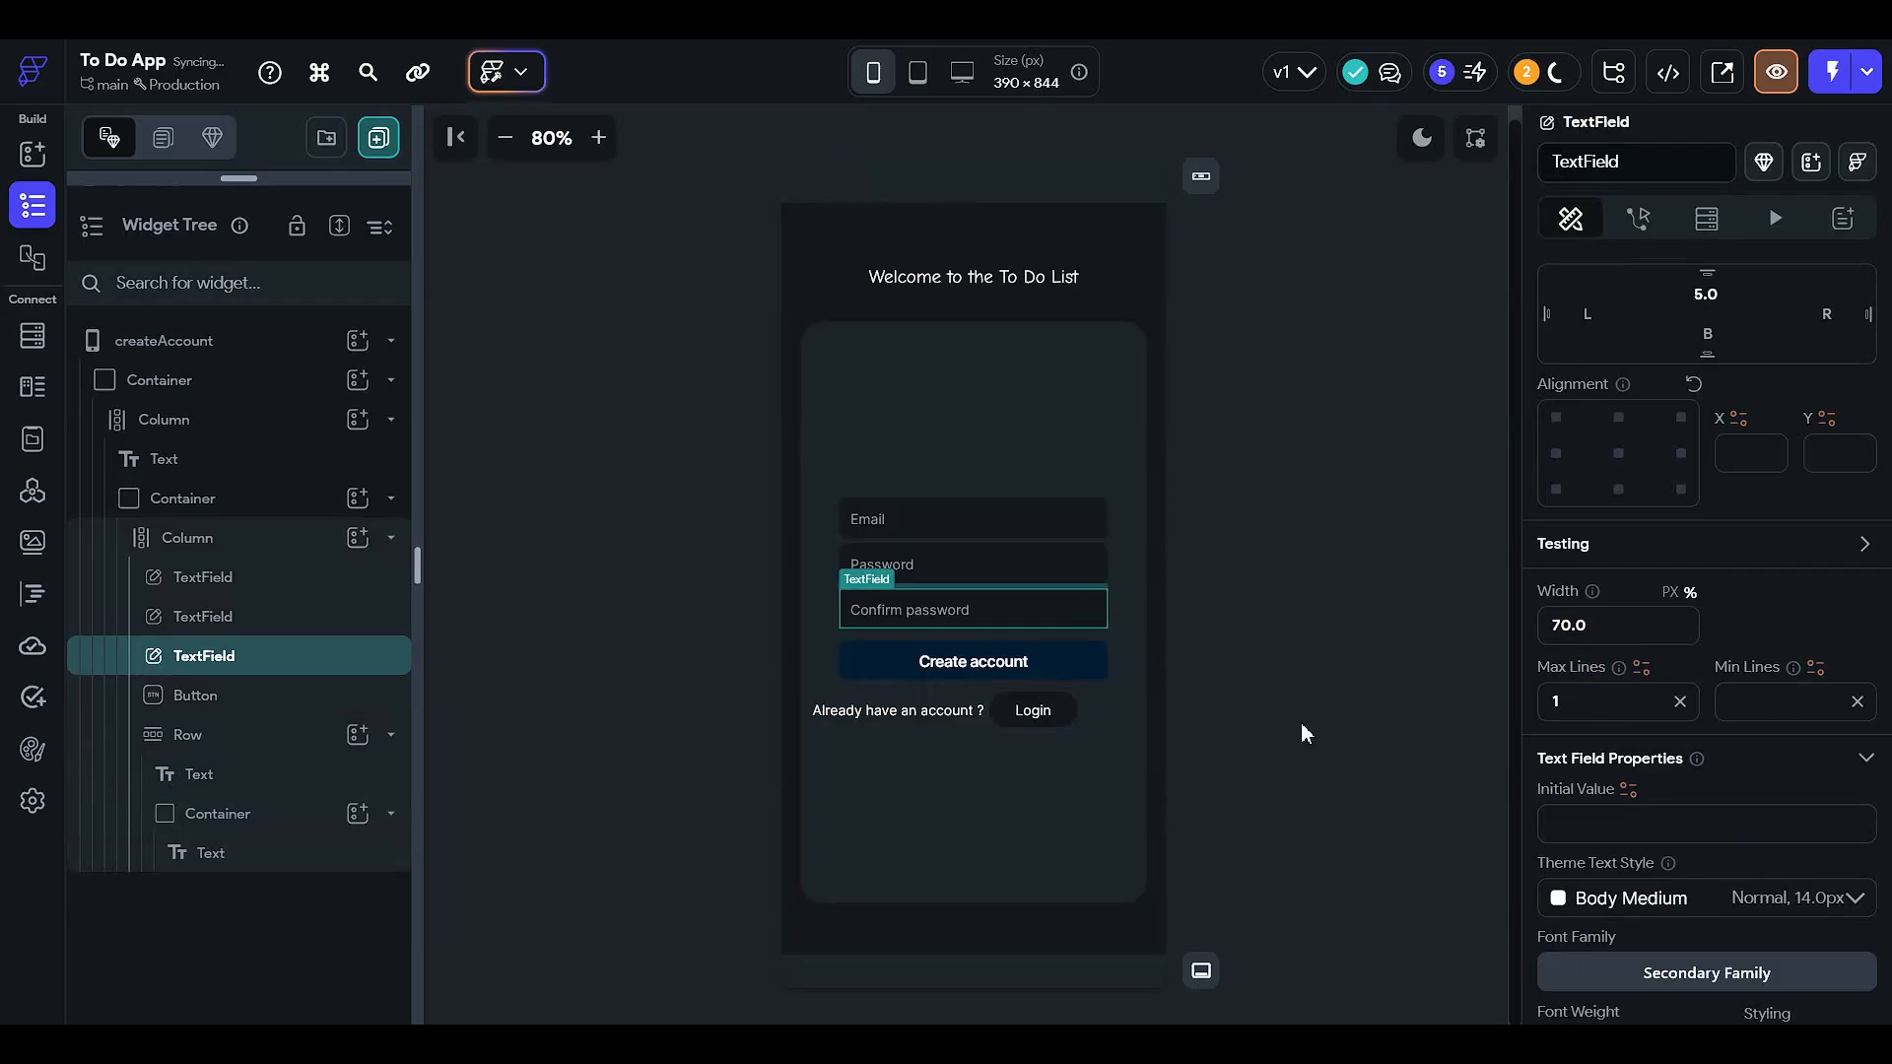
click(1072, 710)
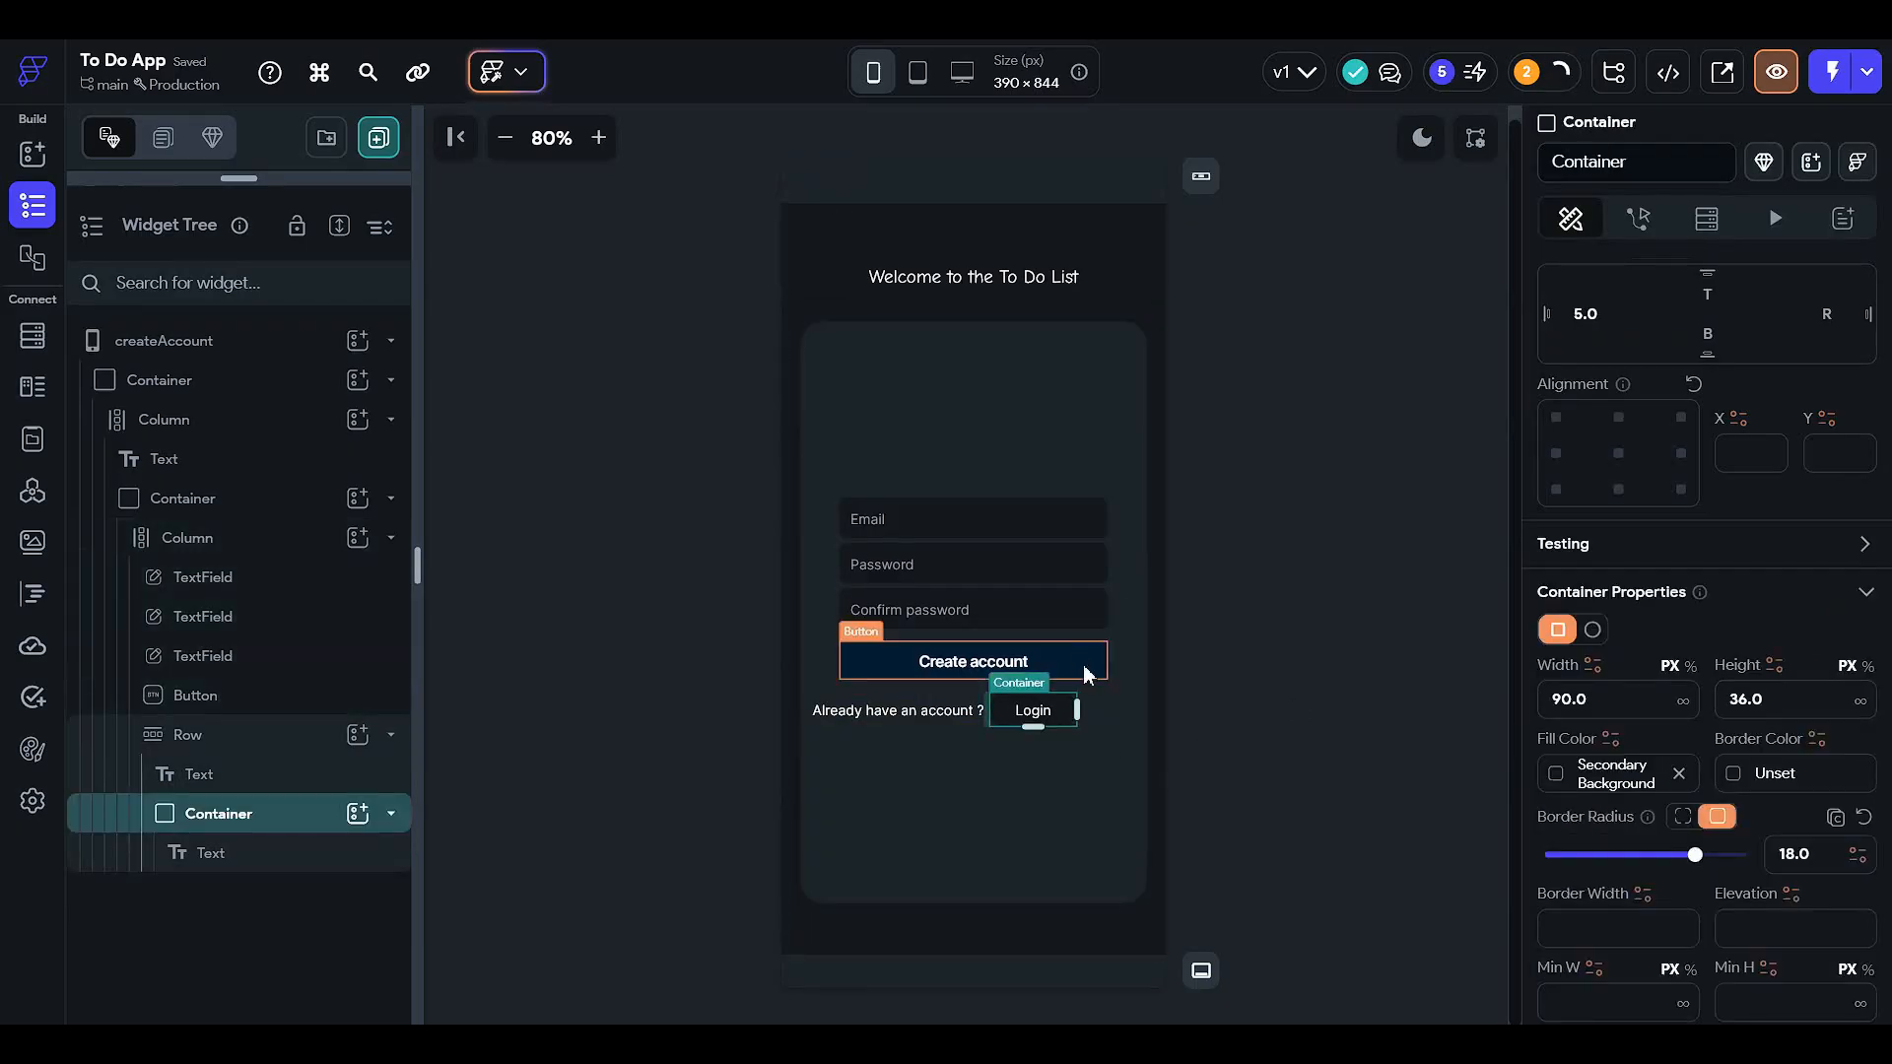
click(1088, 673)
scroll(1651, 810, down, 3)
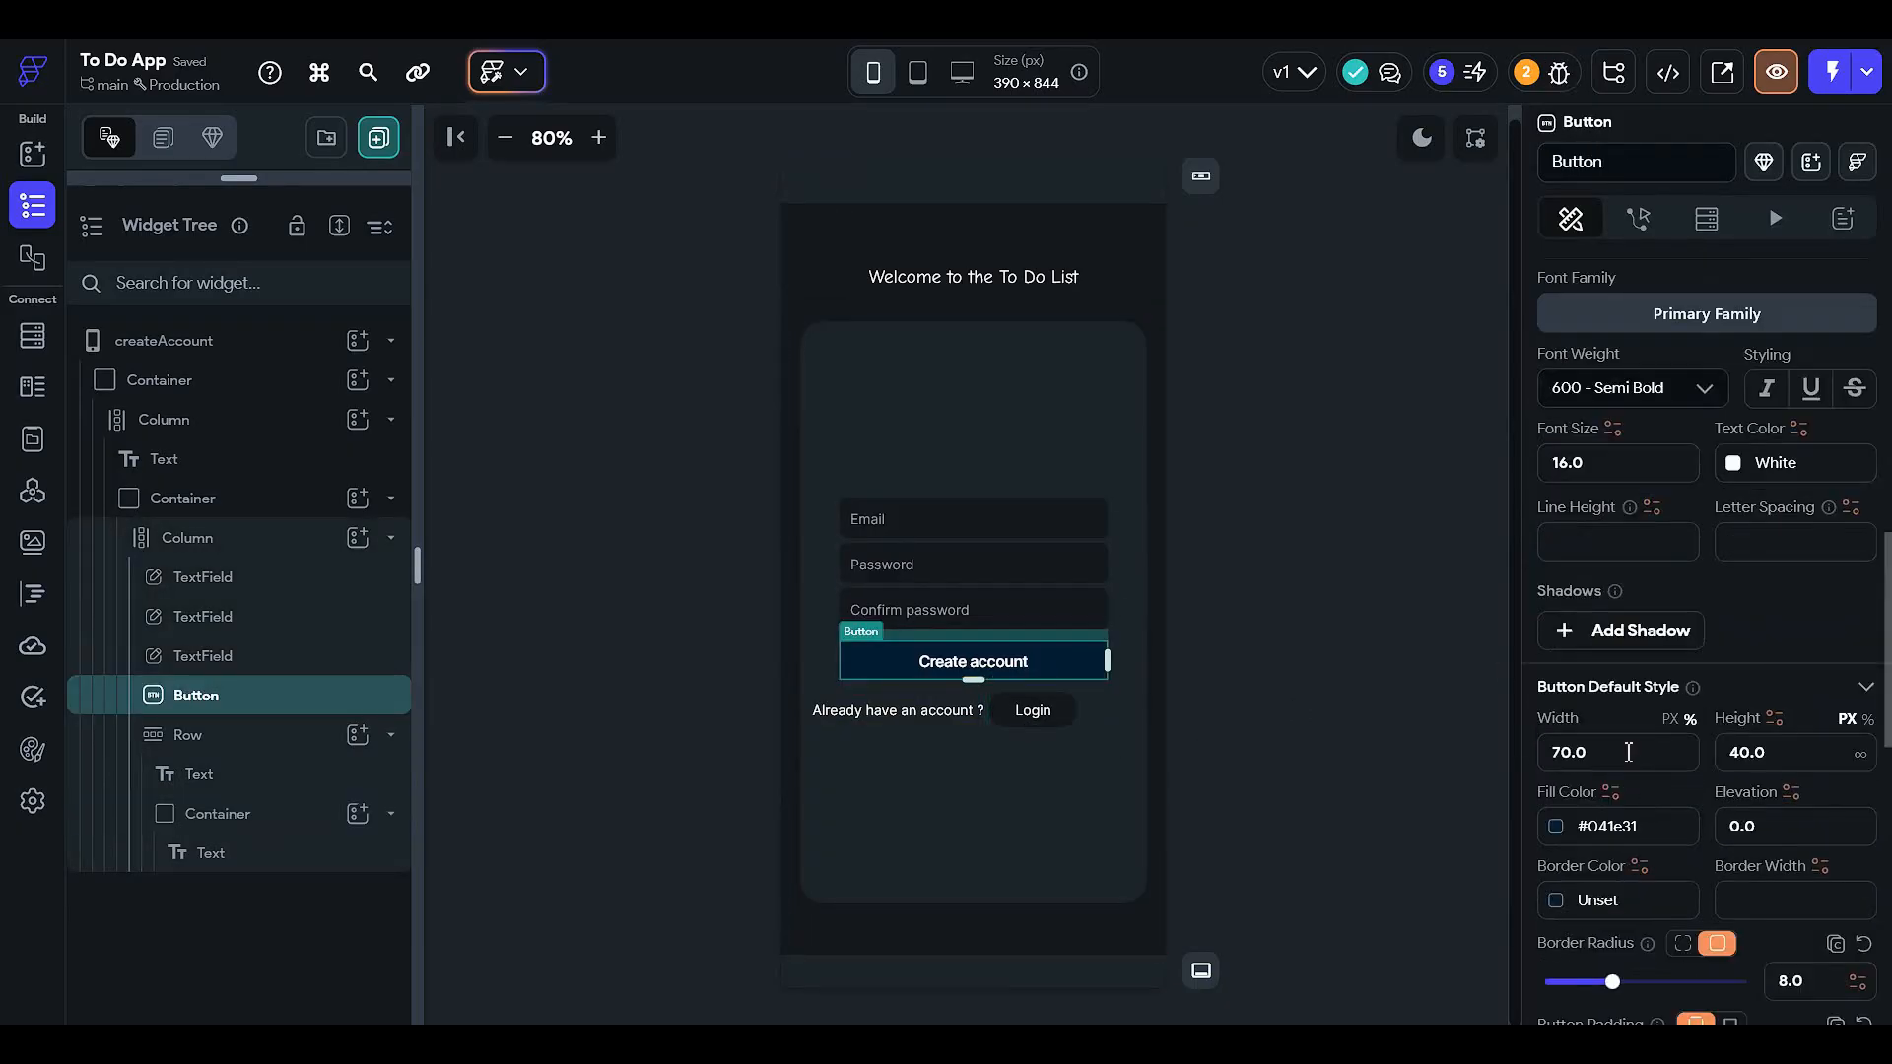
- Try out fill colours for the Create account button, settling on a deep navy blue
click(1556, 826)
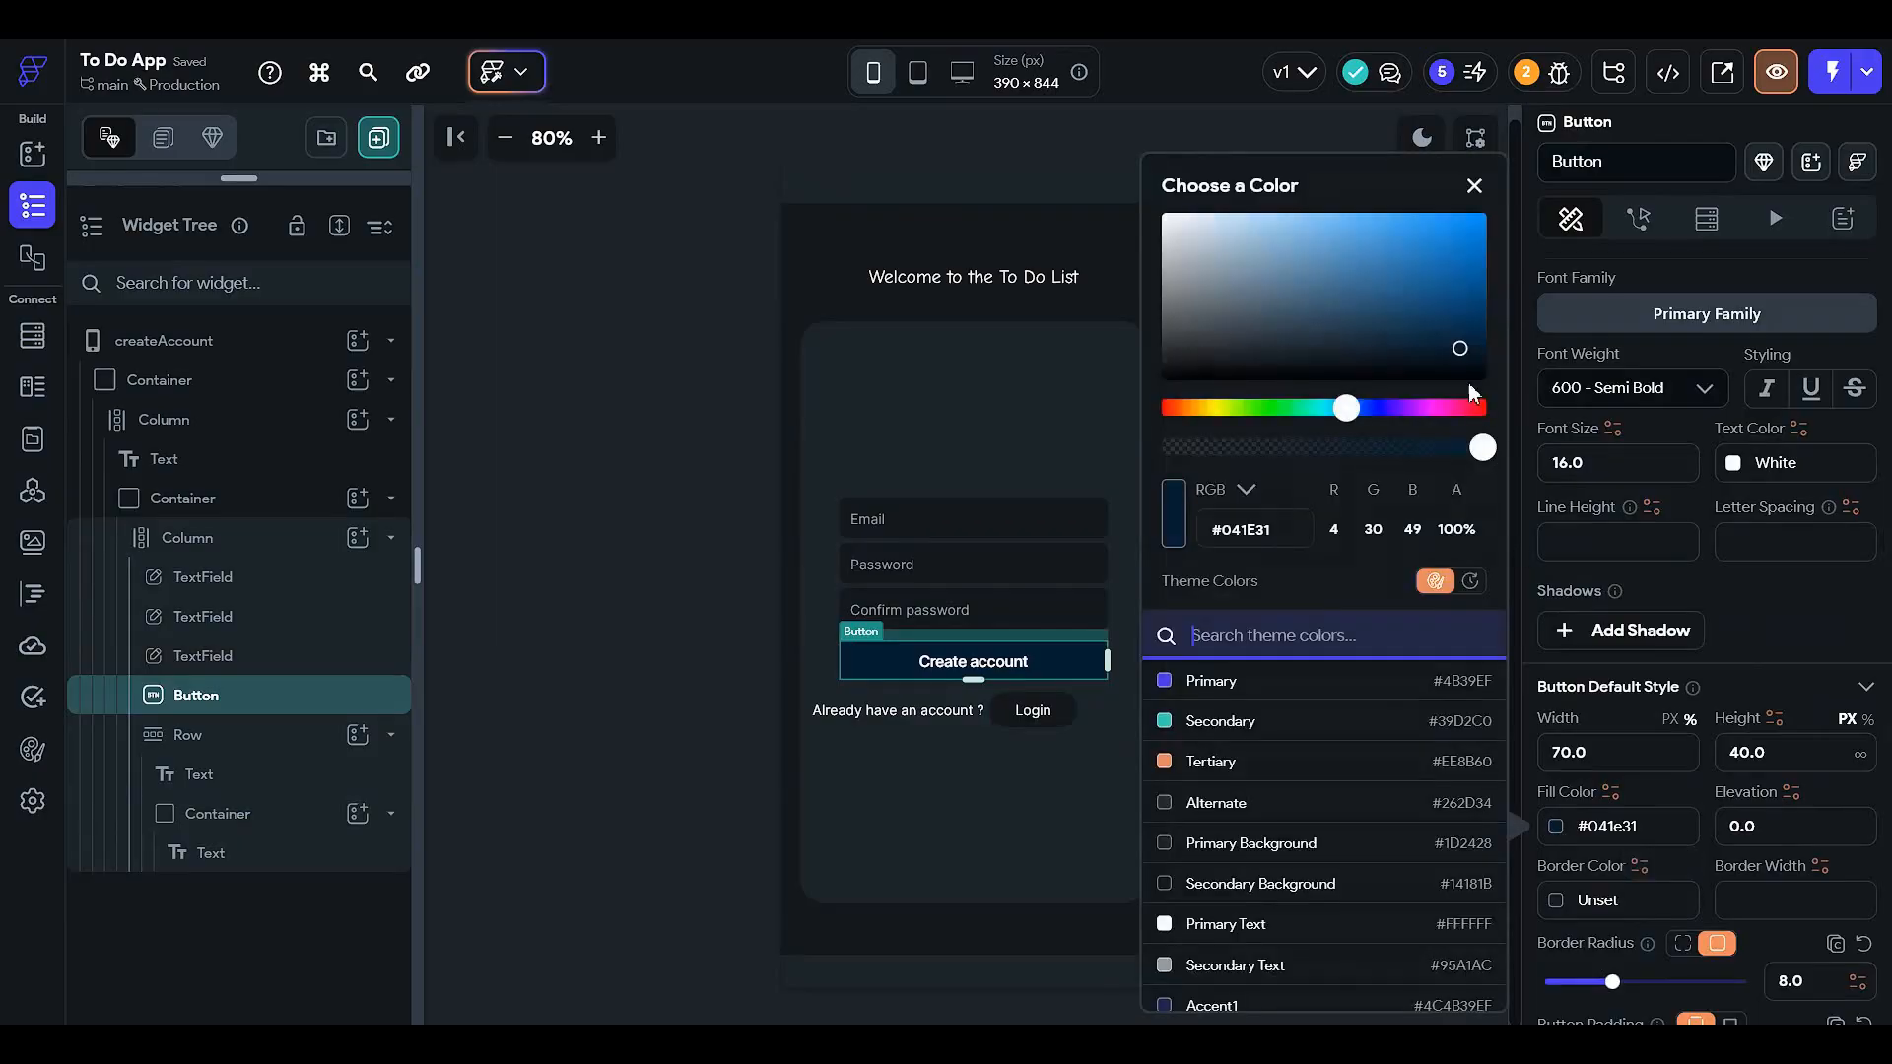
click(1455, 241)
click(1473, 315)
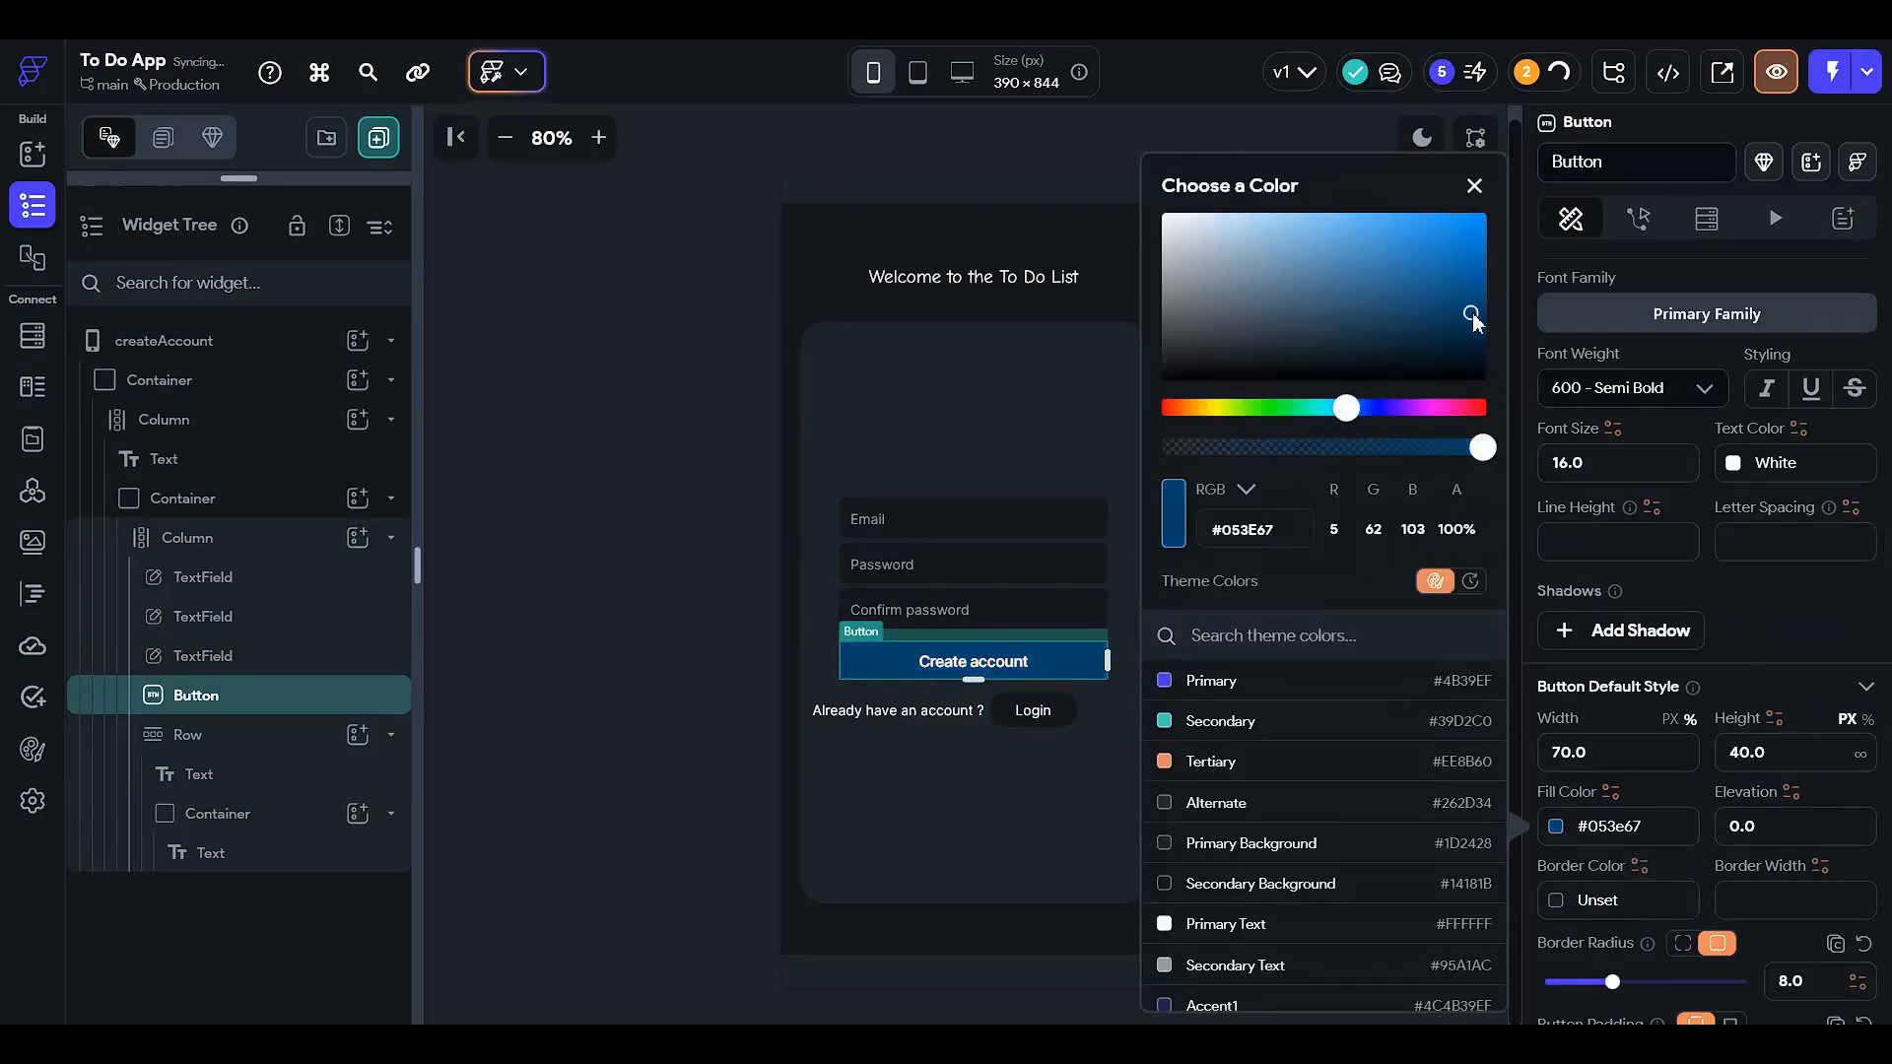
click(1264, 408)
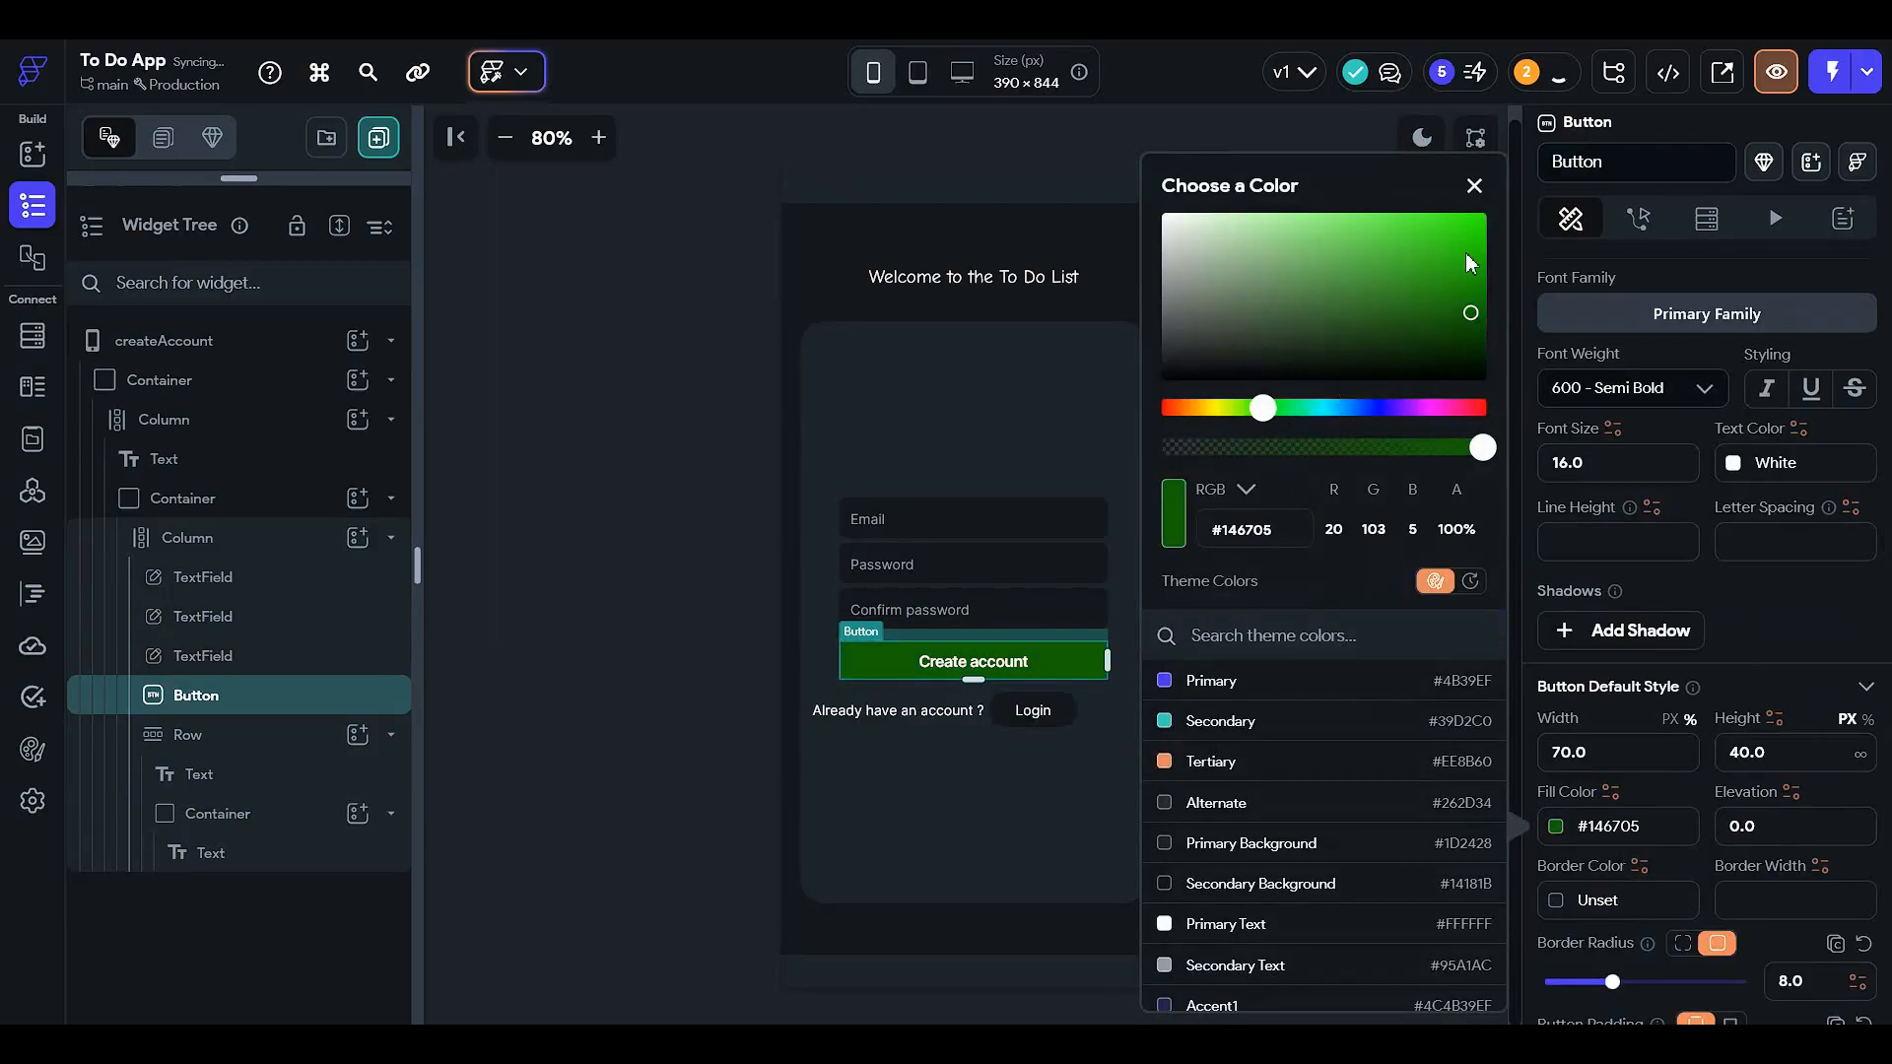
click(1466, 254)
click(1345, 408)
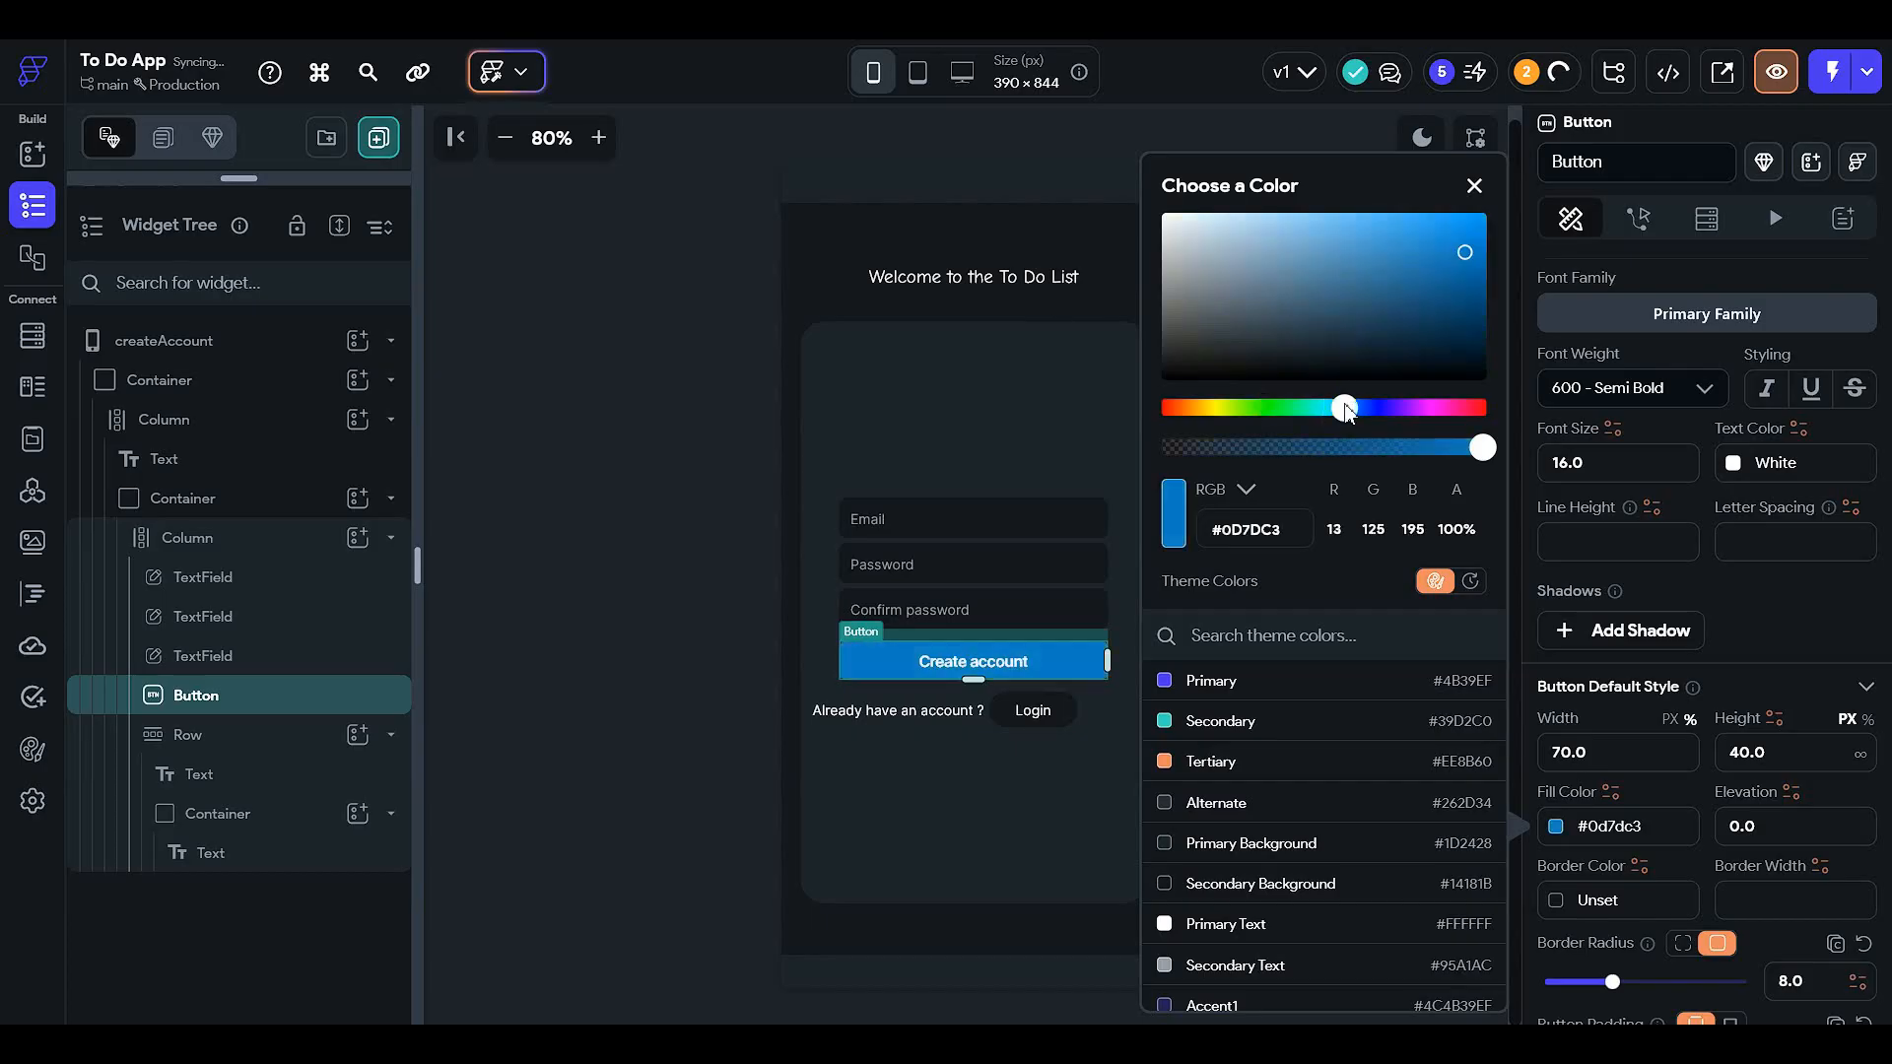
click(1454, 336)
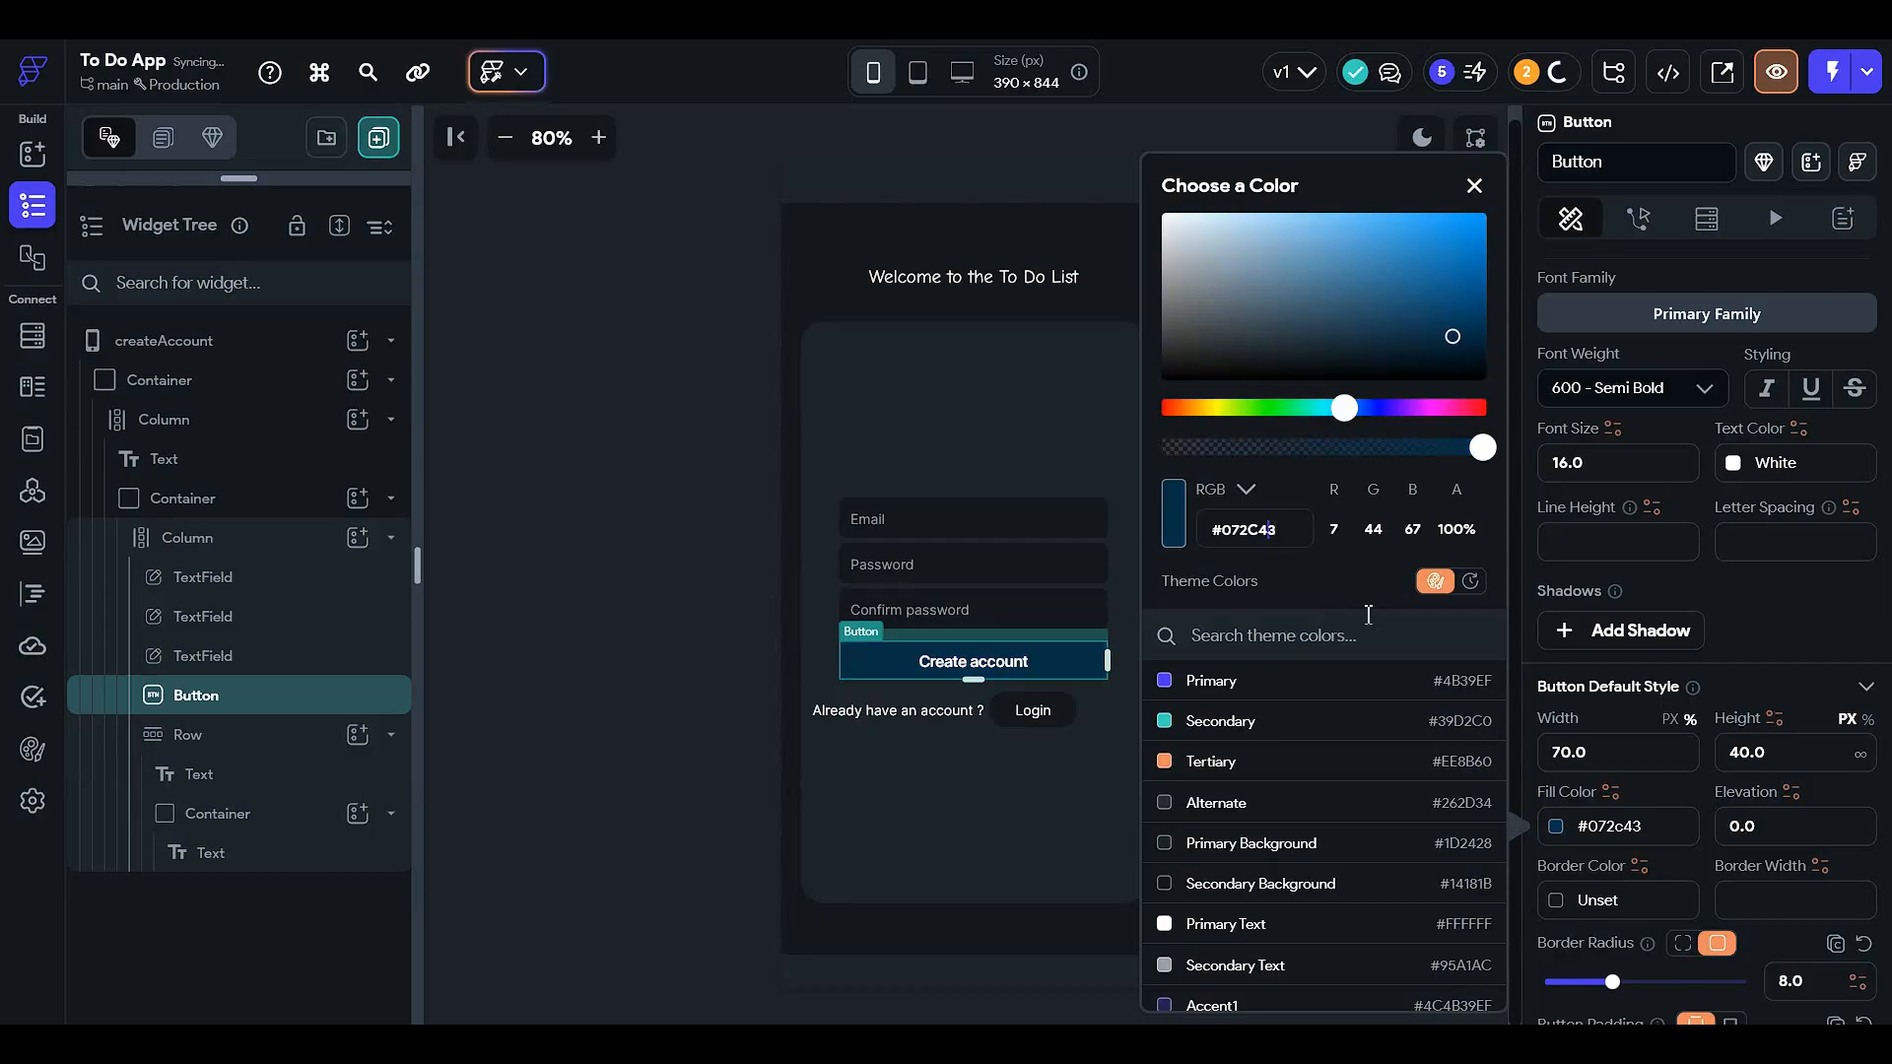
click(678, 704)
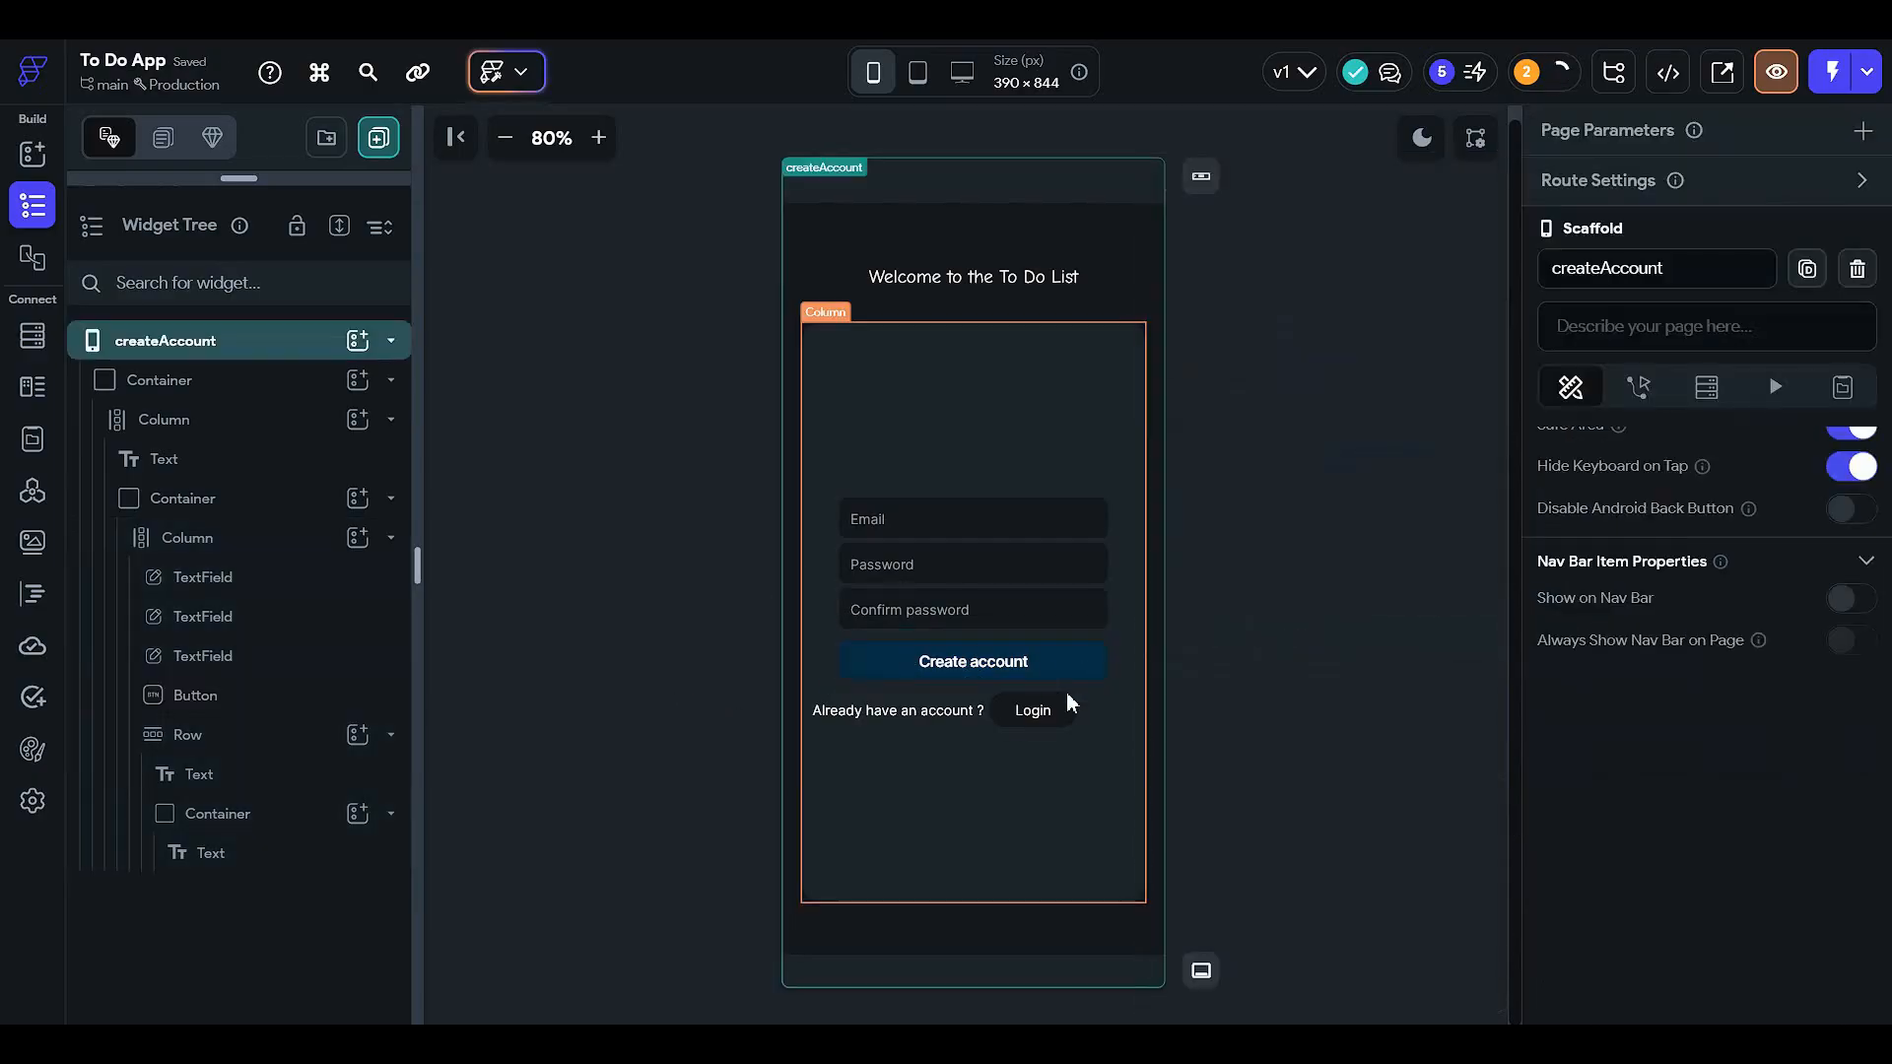
- Fill the Login container with the dark blue hex #072c43
click(1071, 703)
scroll(1582, 729, down, 3)
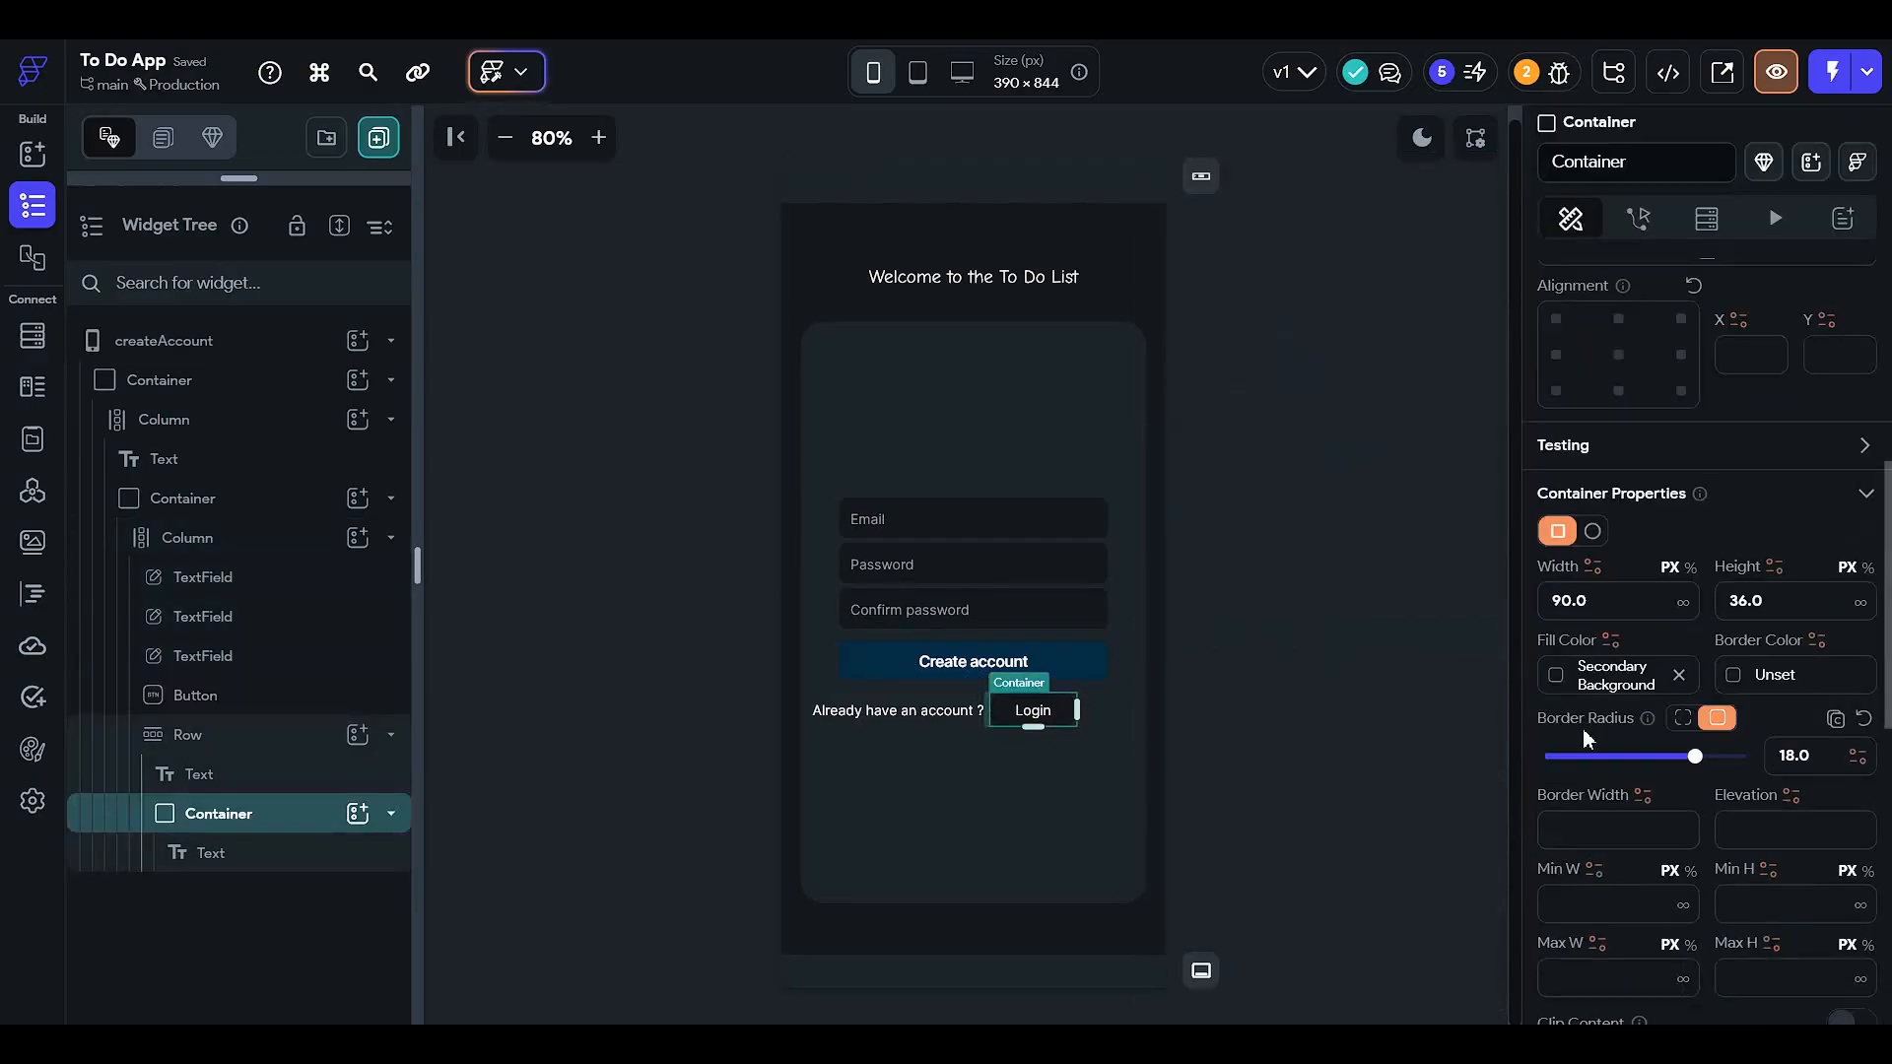
click(1628, 680)
text(#072c43)
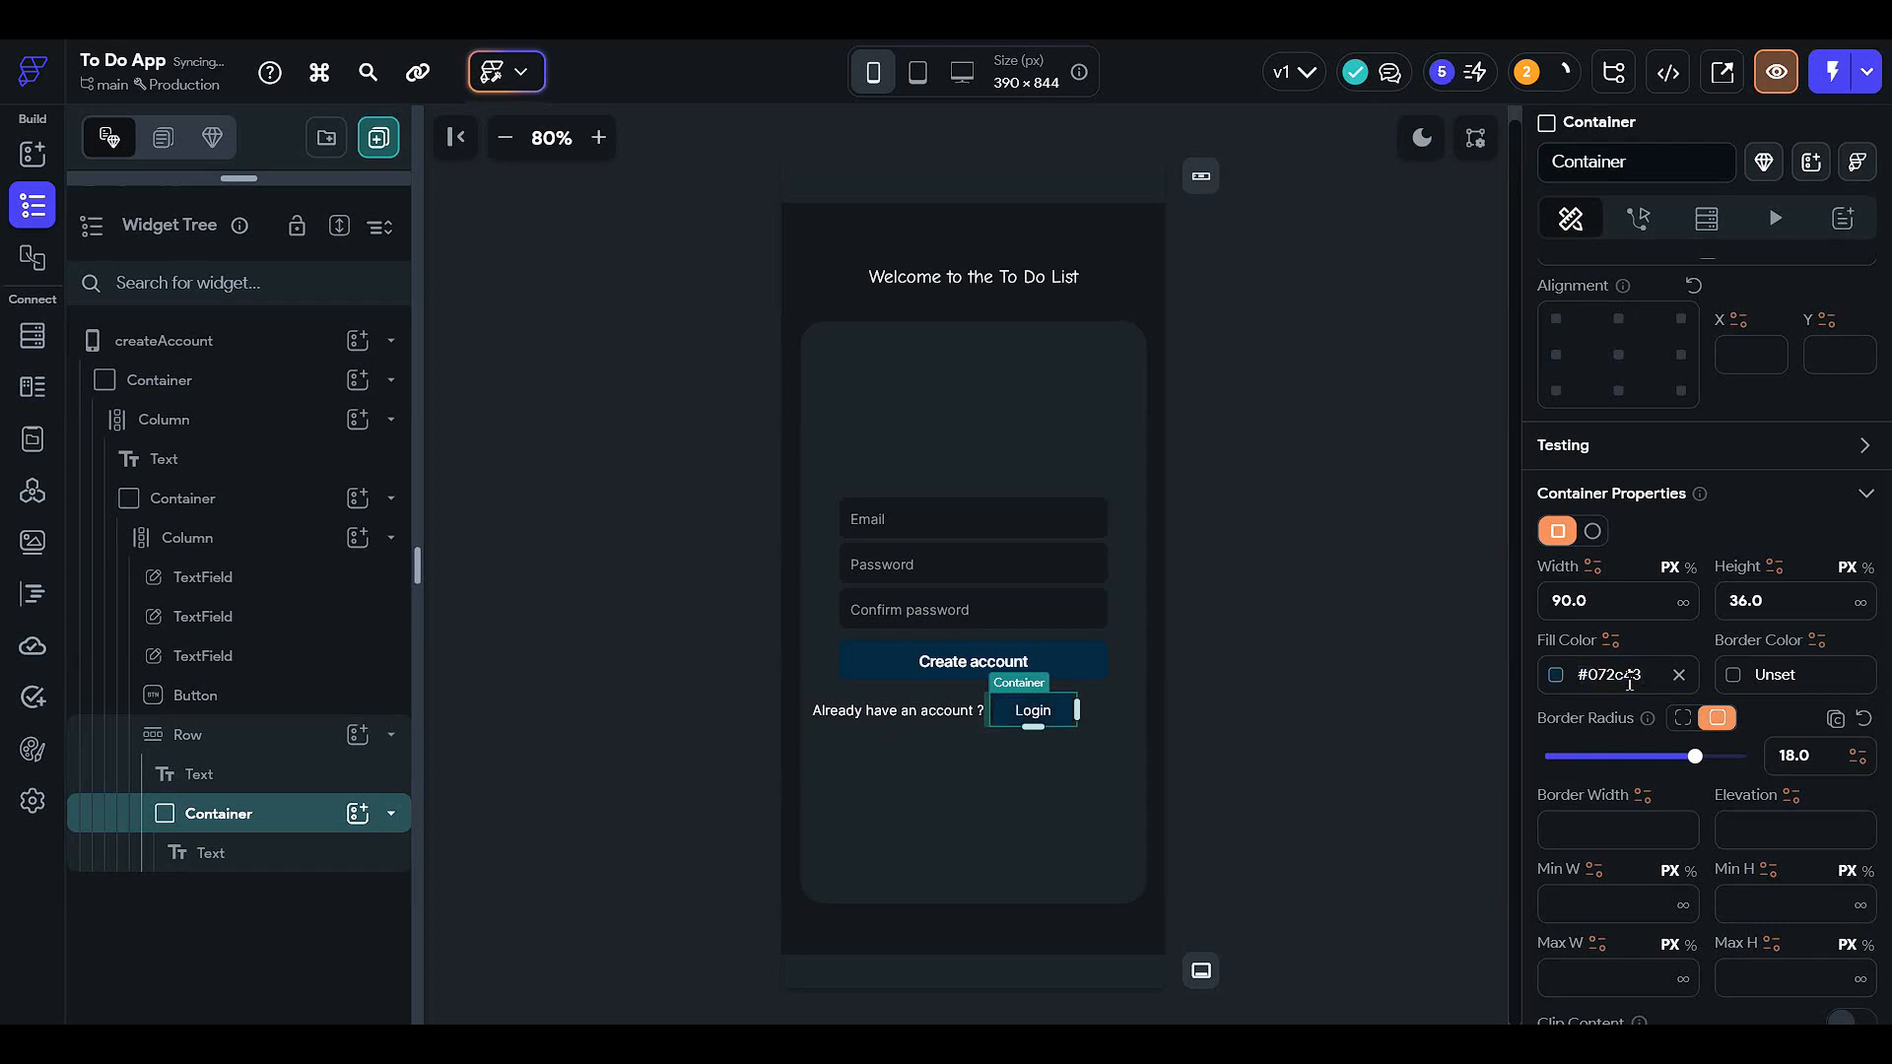
click(1439, 677)
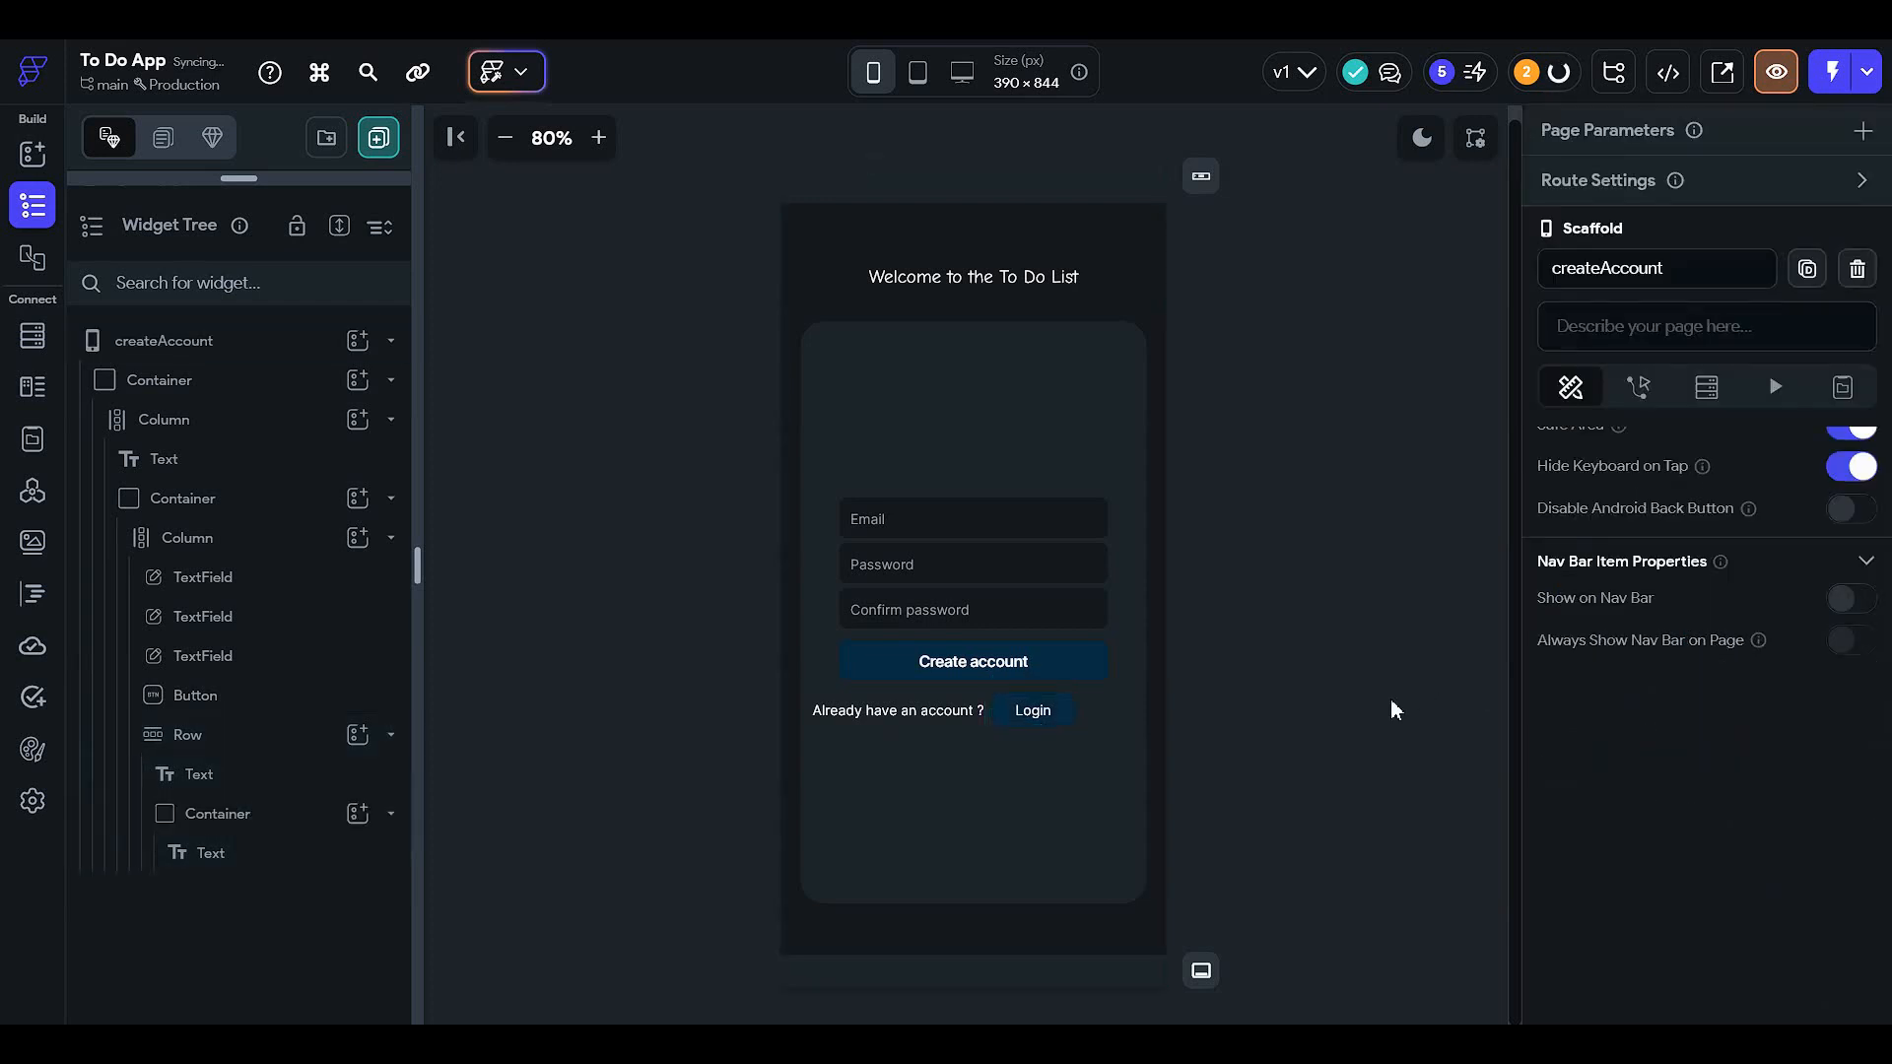
click(1102, 668)
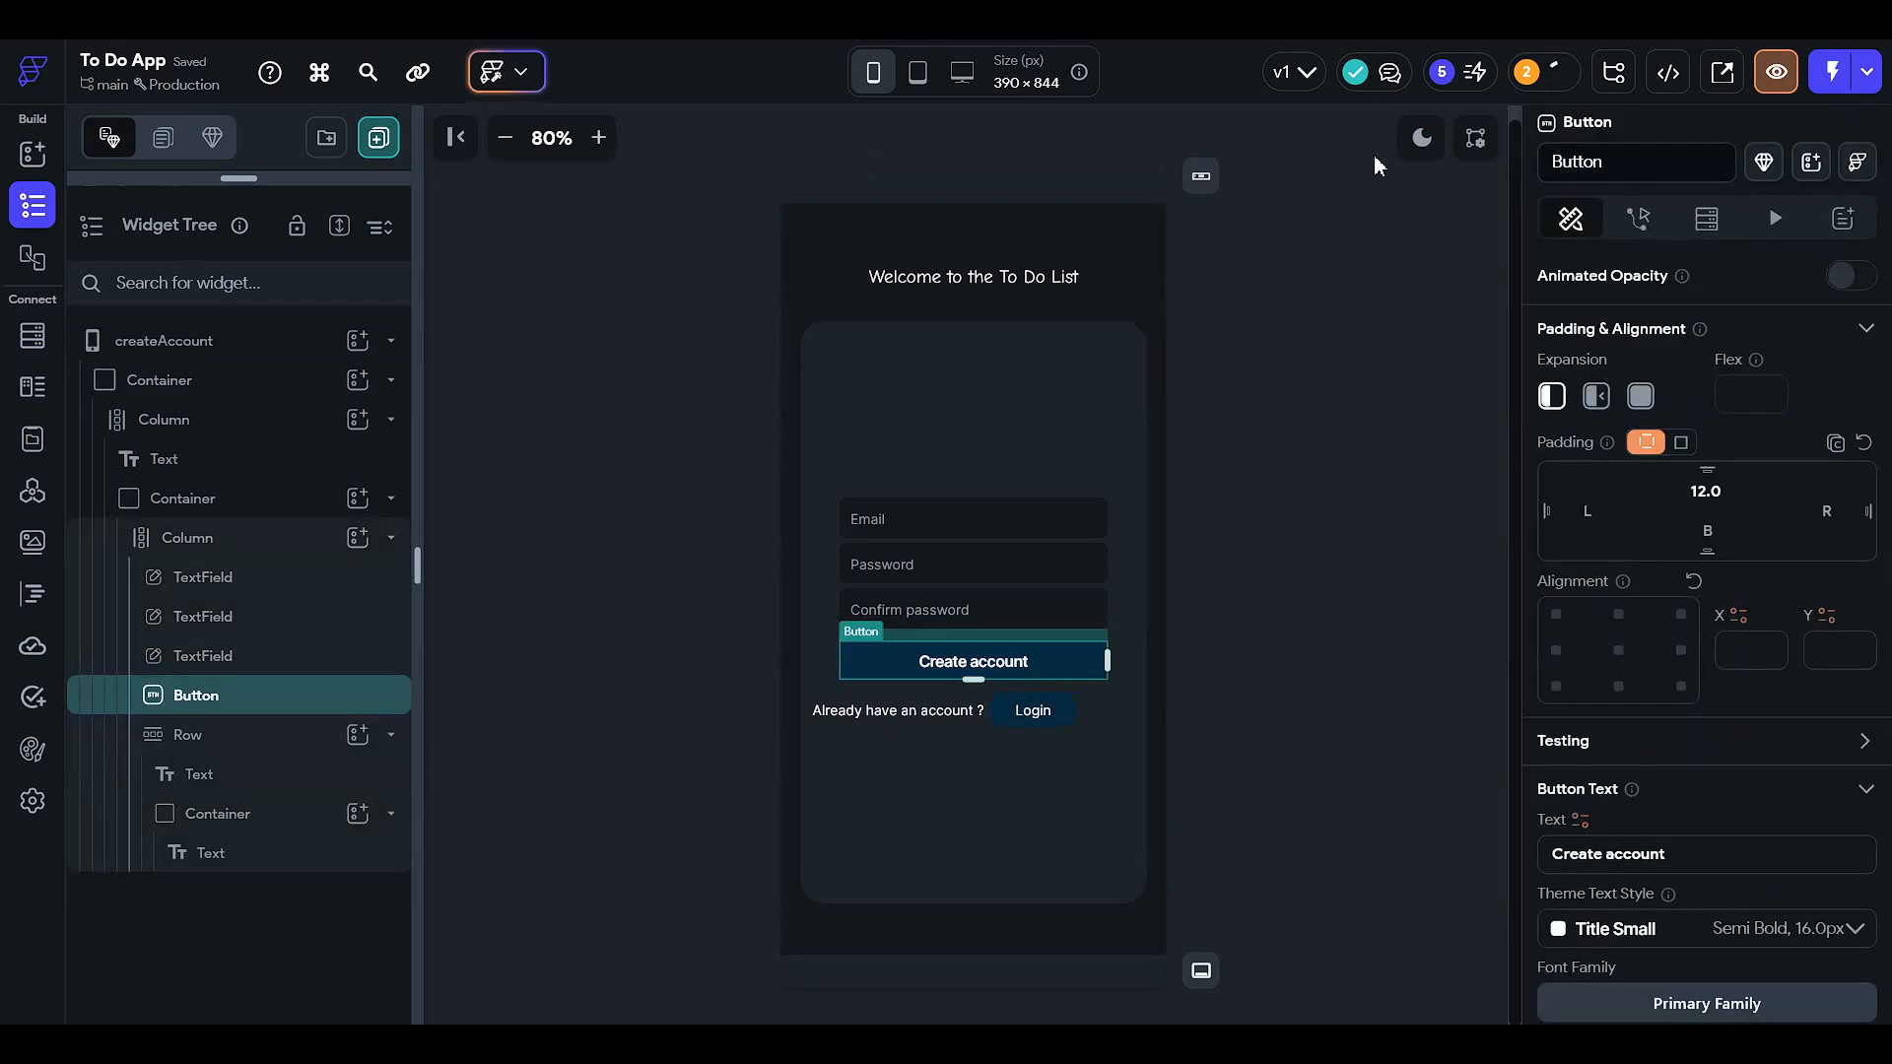
click(1419, 138)
- Set the Login label's text colour to Alternate and check it in dark and light mode
click(1319, 400)
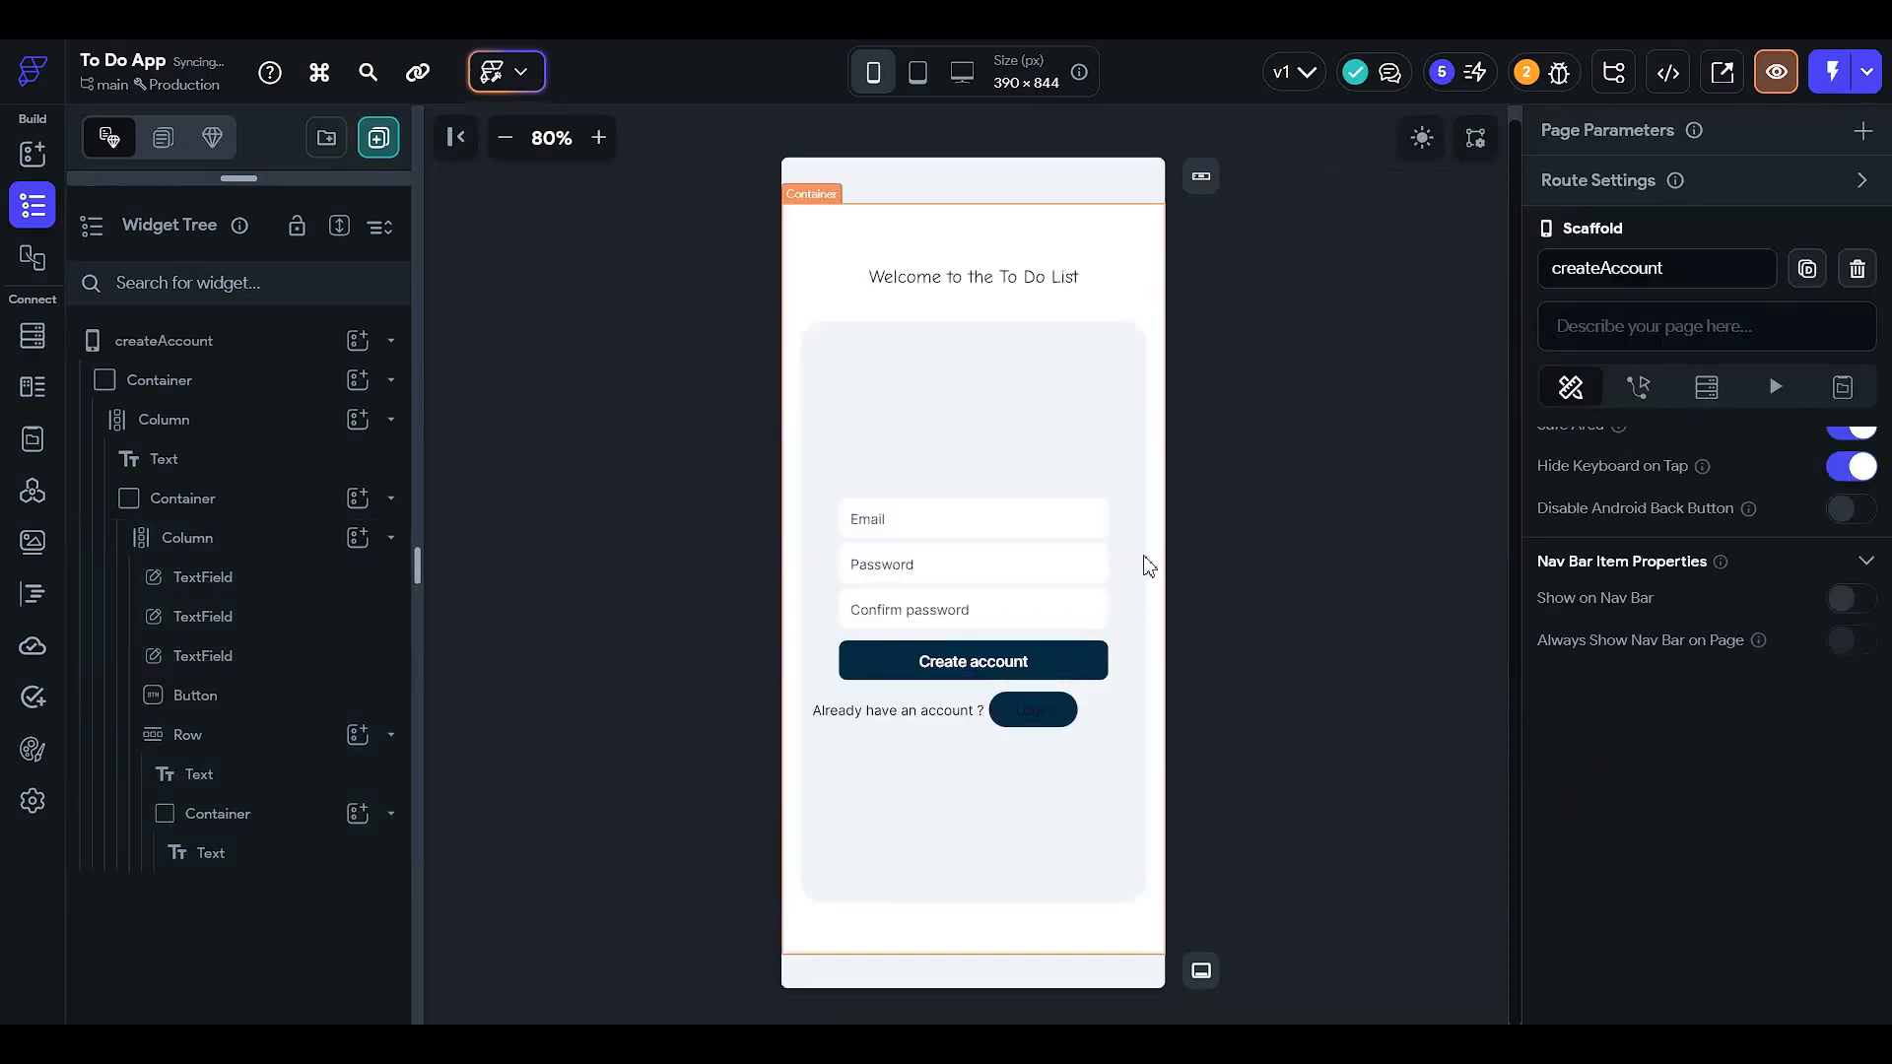
click(1064, 710)
click(296, 856)
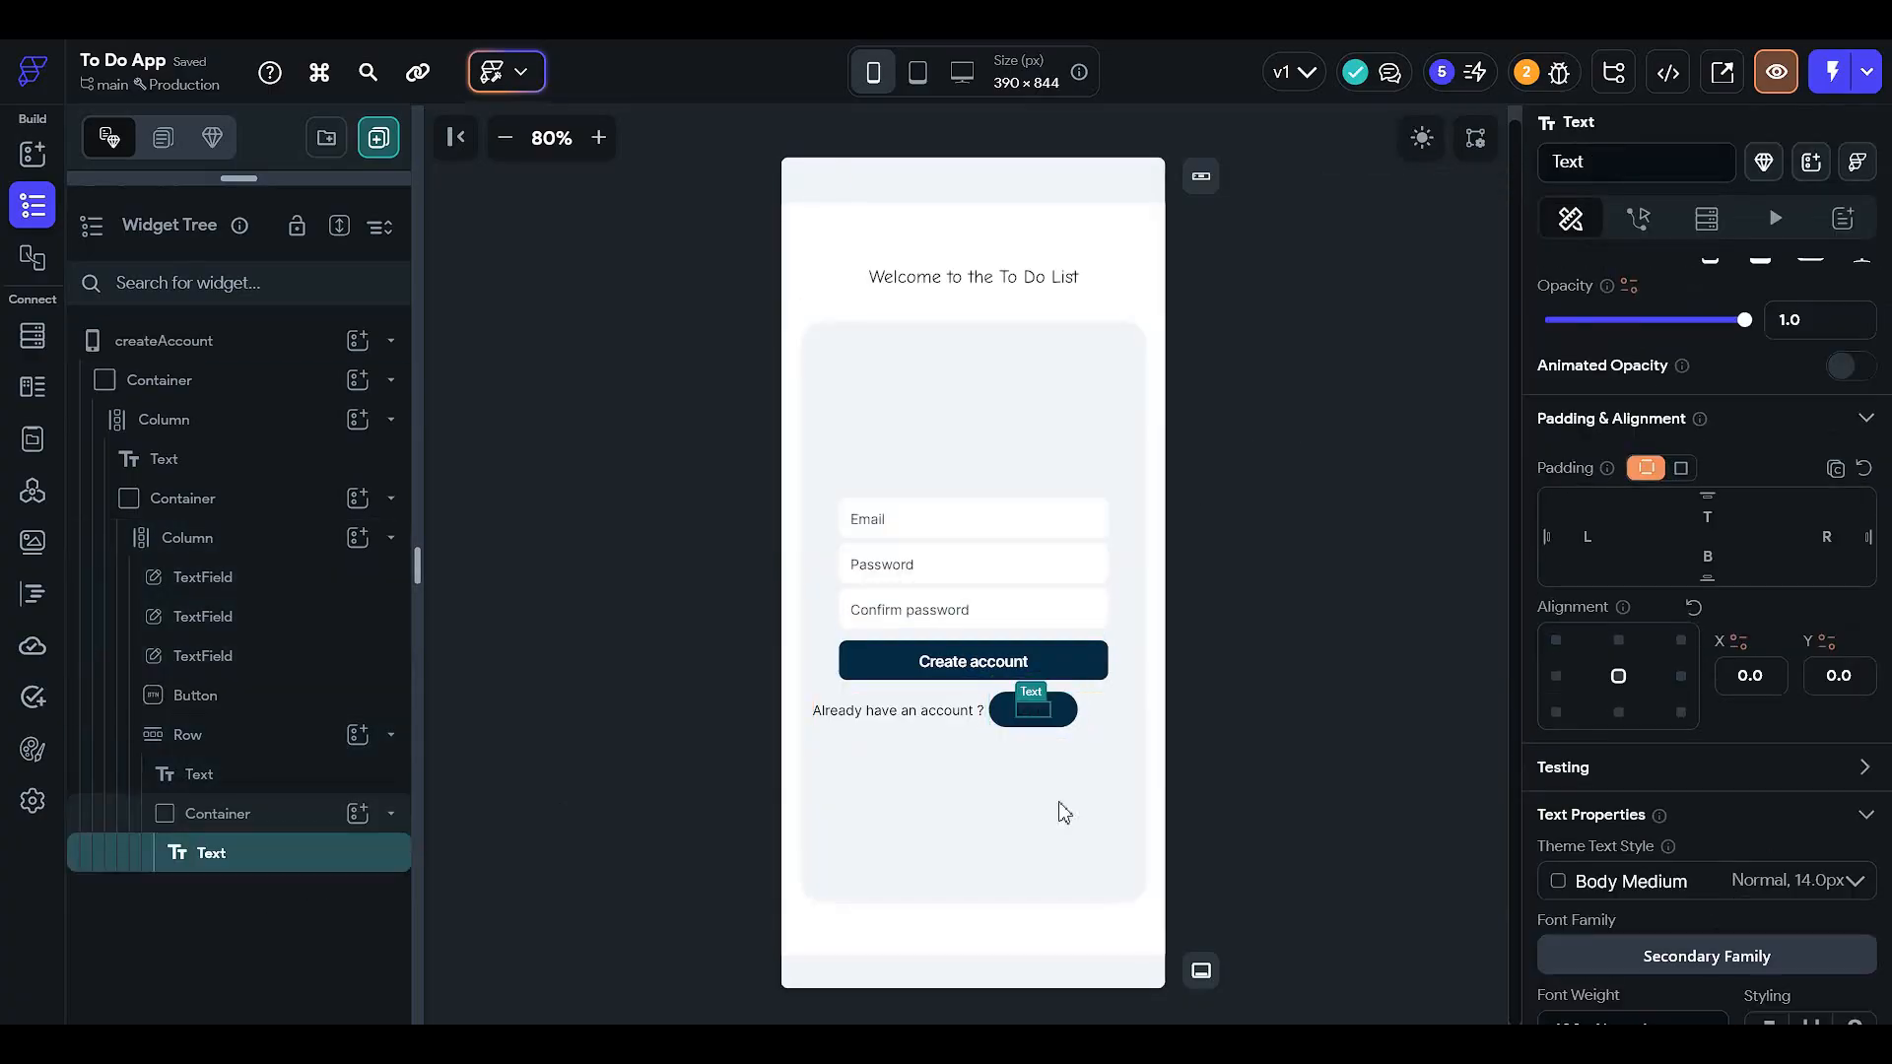
scroll(1759, 815, down, 3)
click(1734, 809)
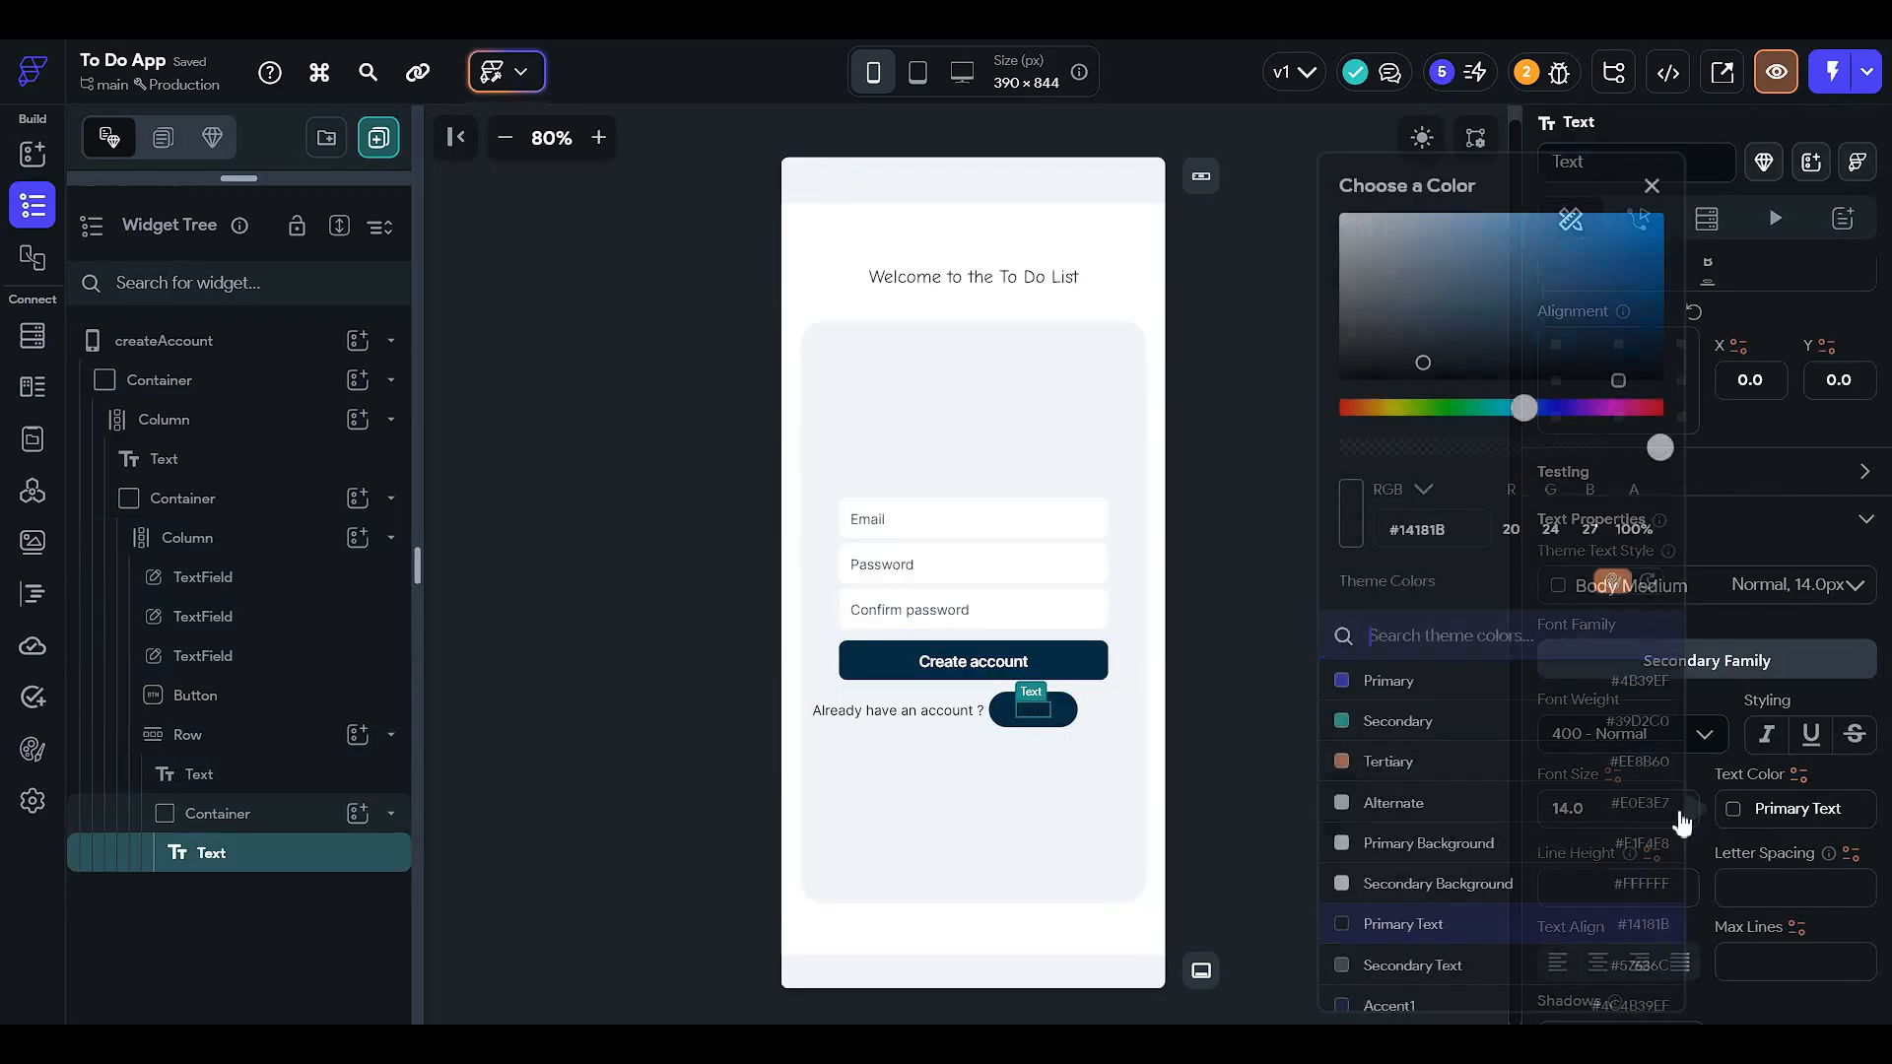
click(1463, 804)
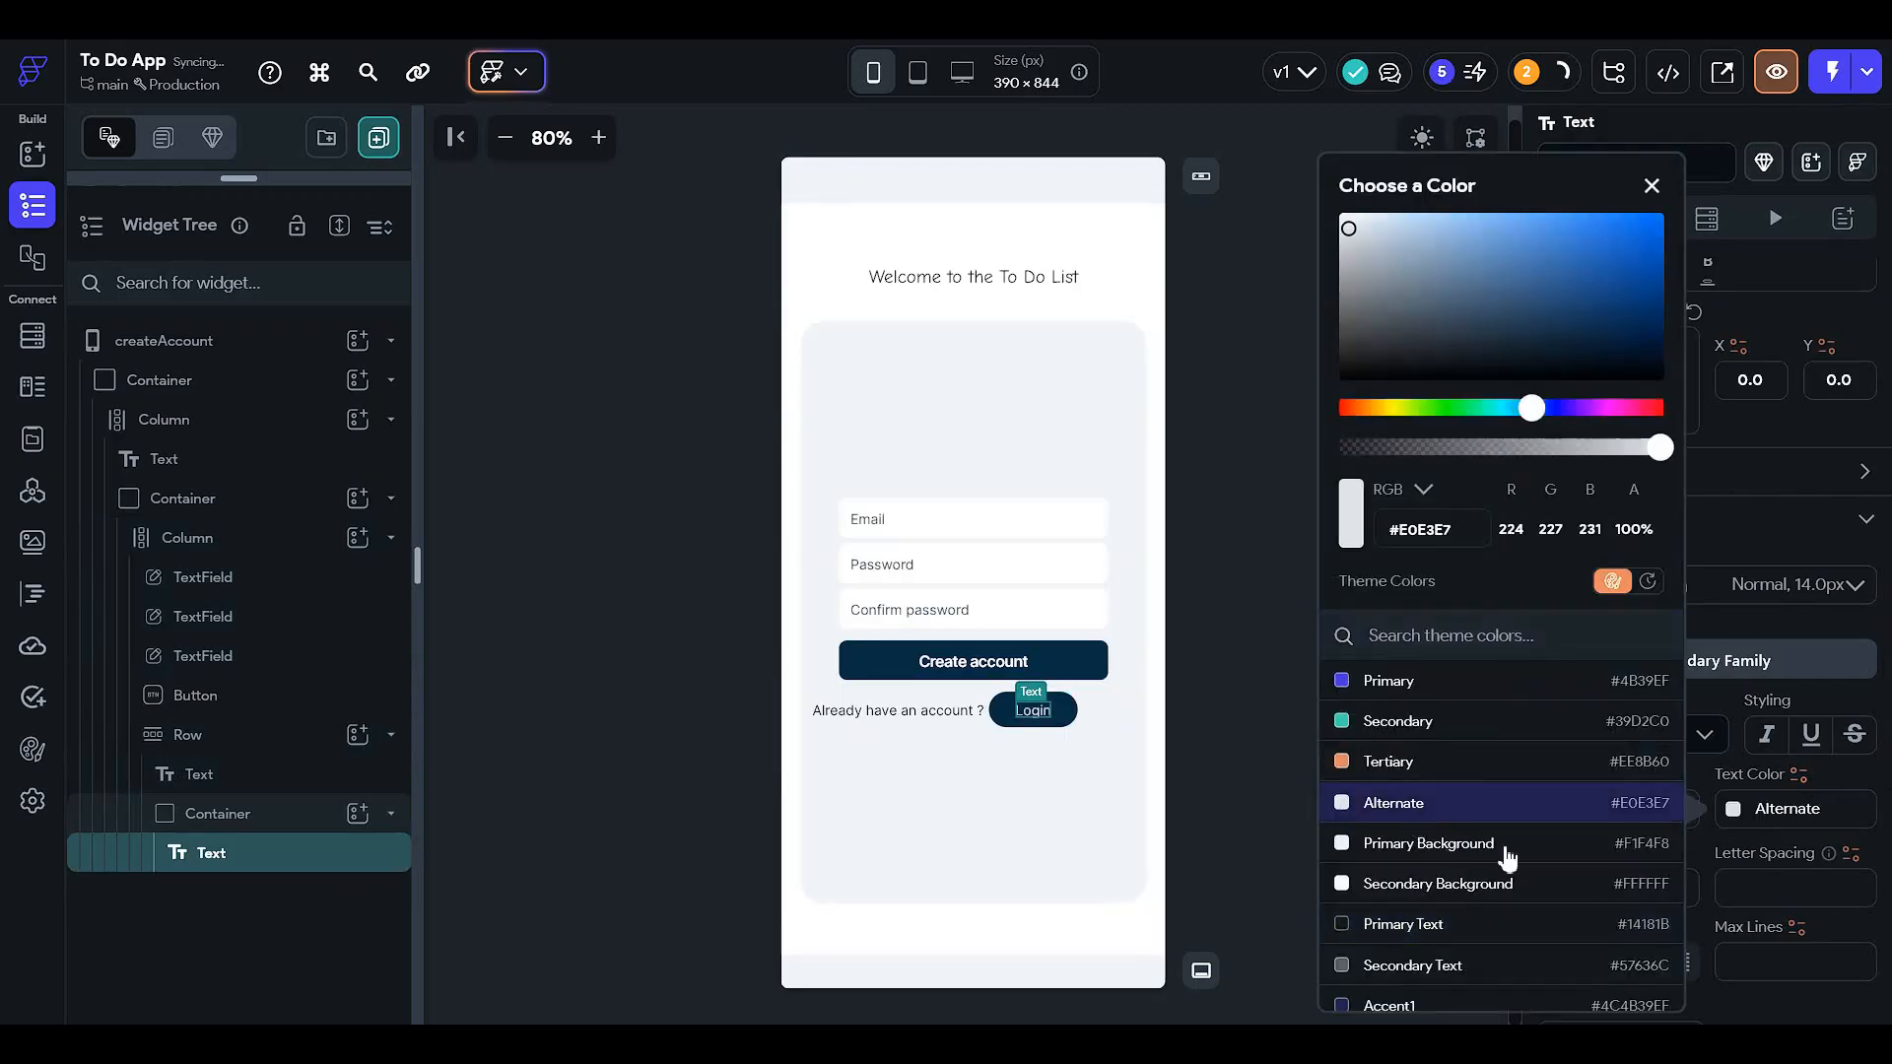
click(1192, 609)
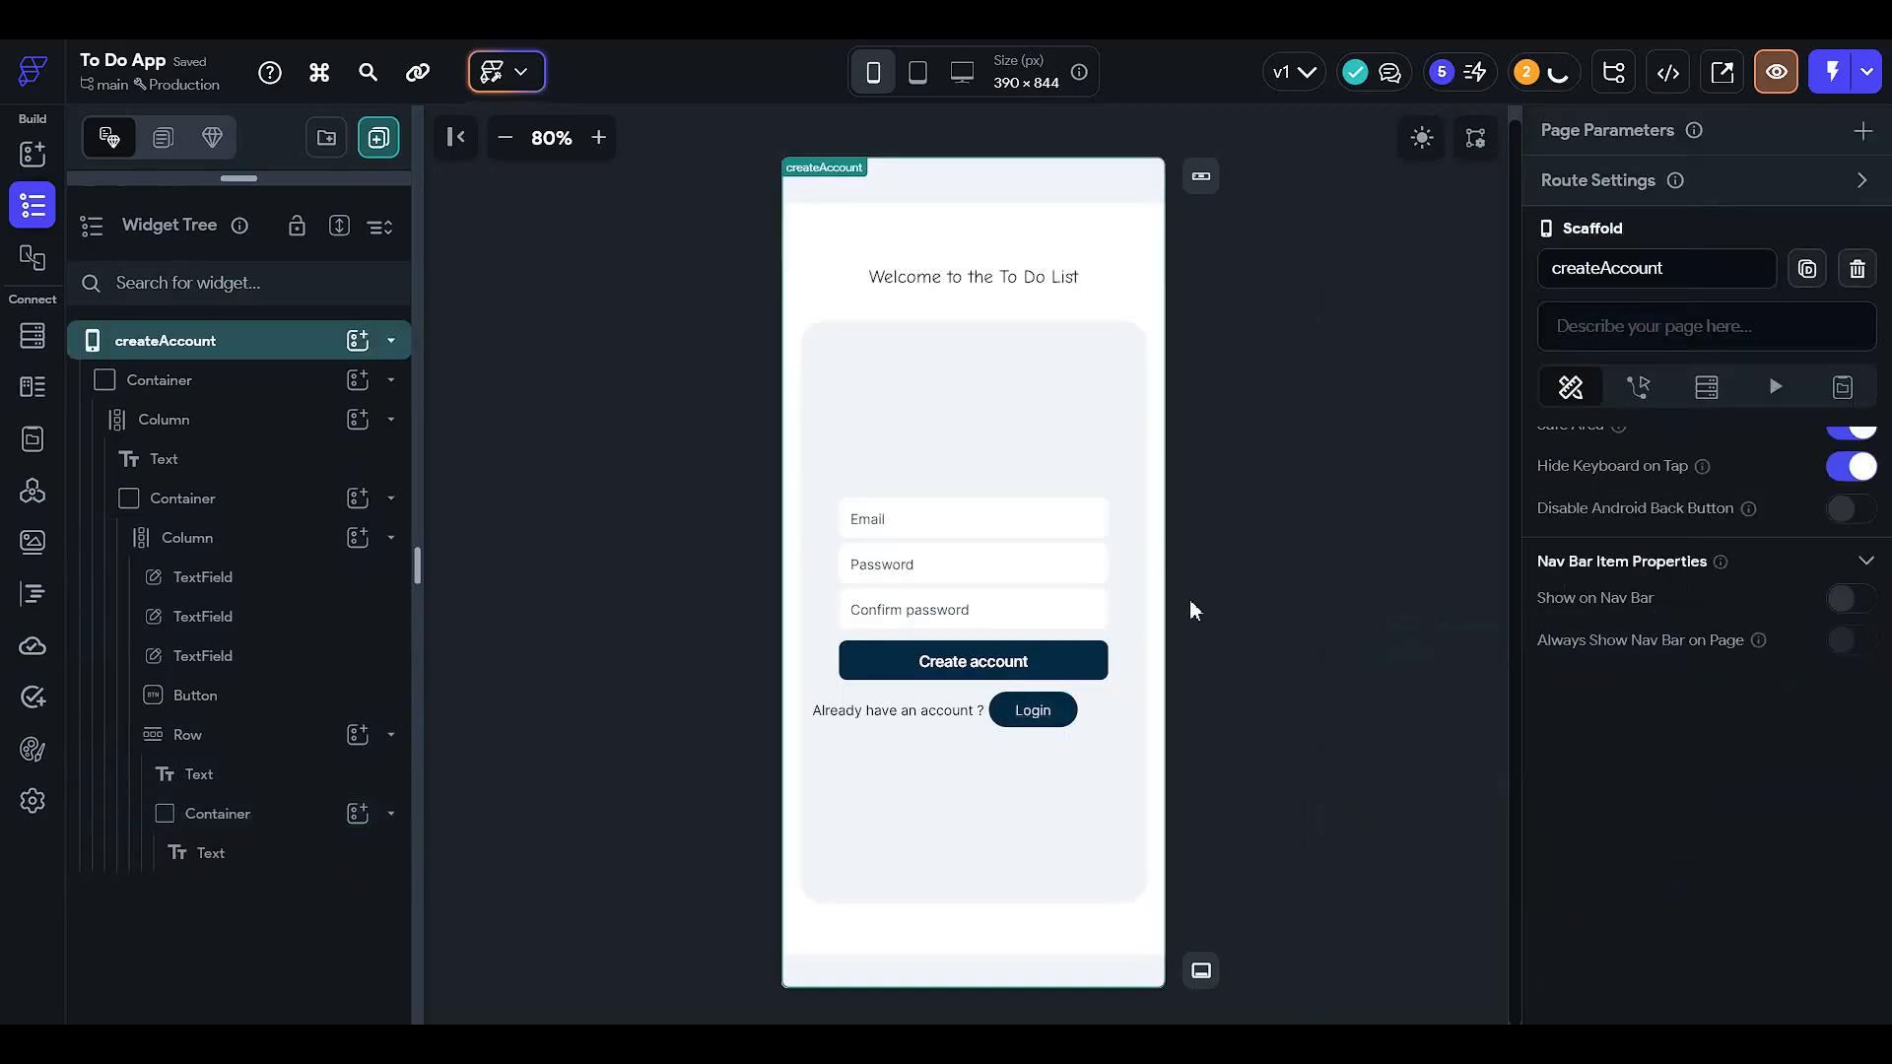
click(1420, 137)
click(1421, 137)
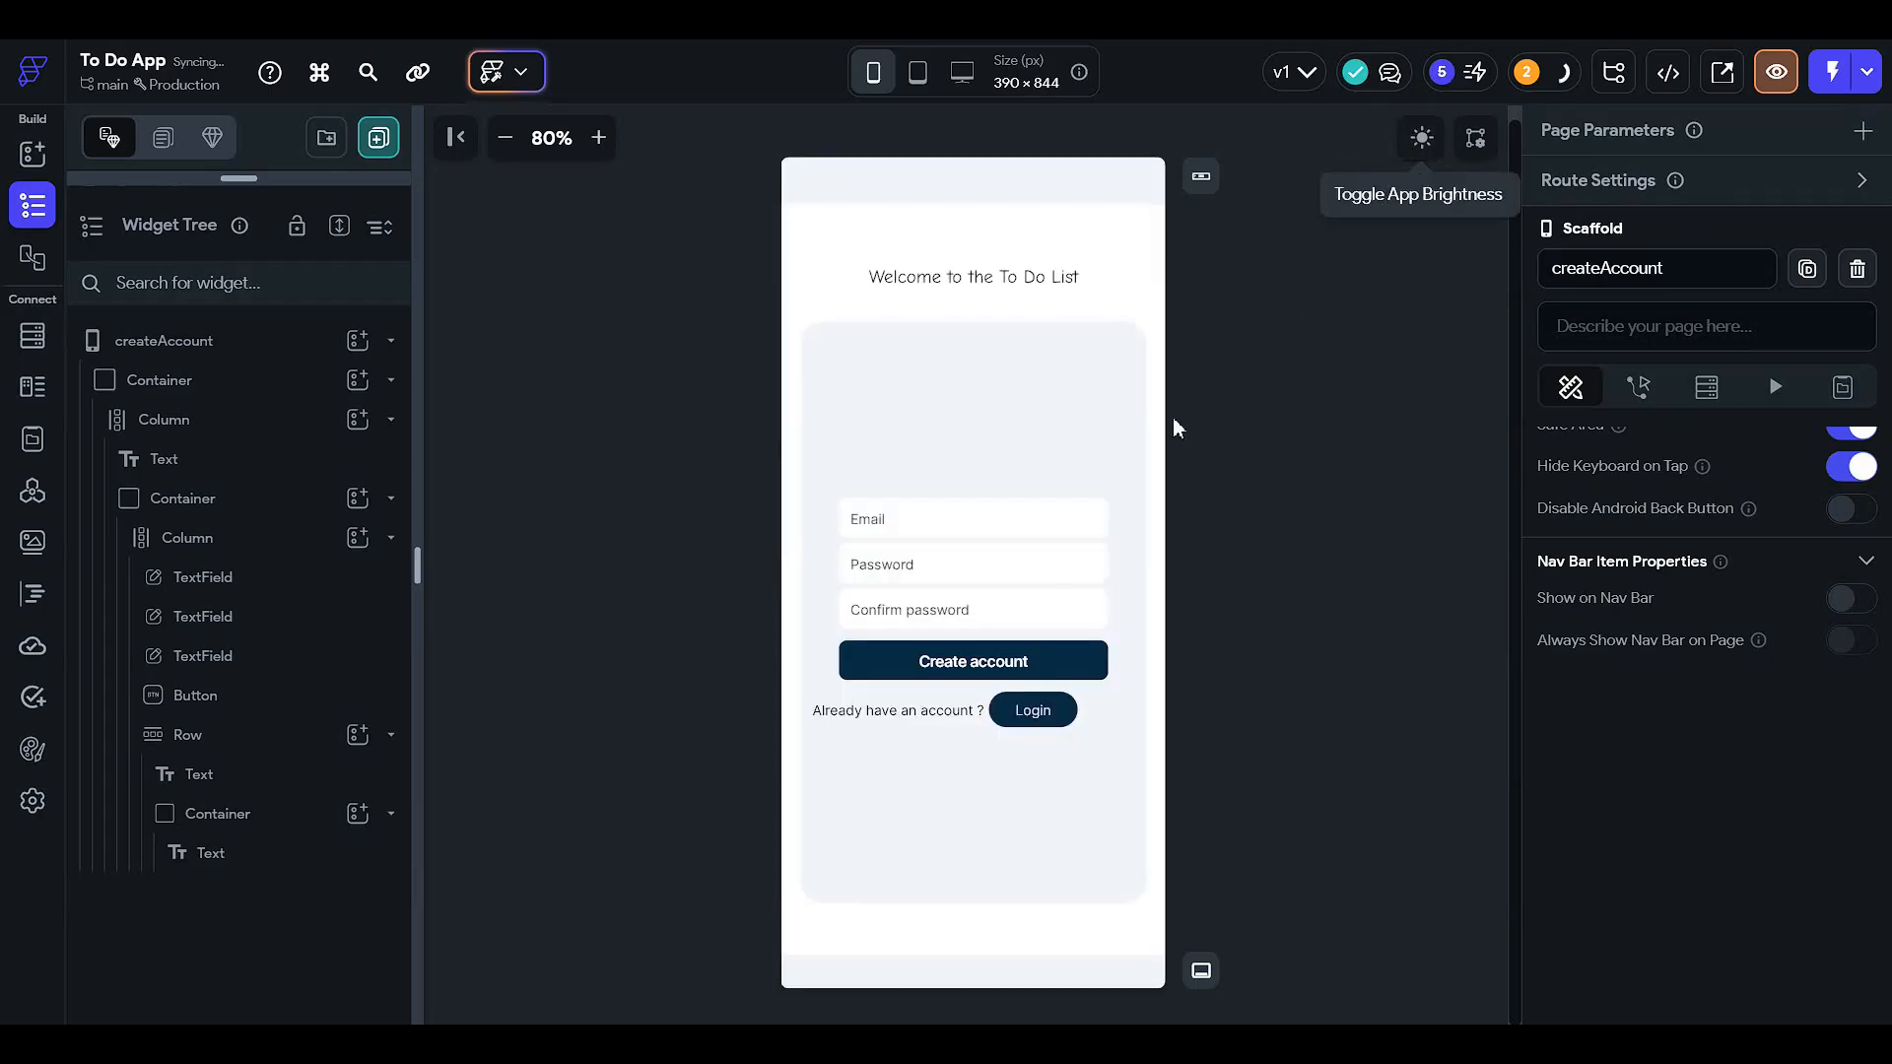
- Change the Login label's text colour to the Info theme colour, white
click(1032, 710)
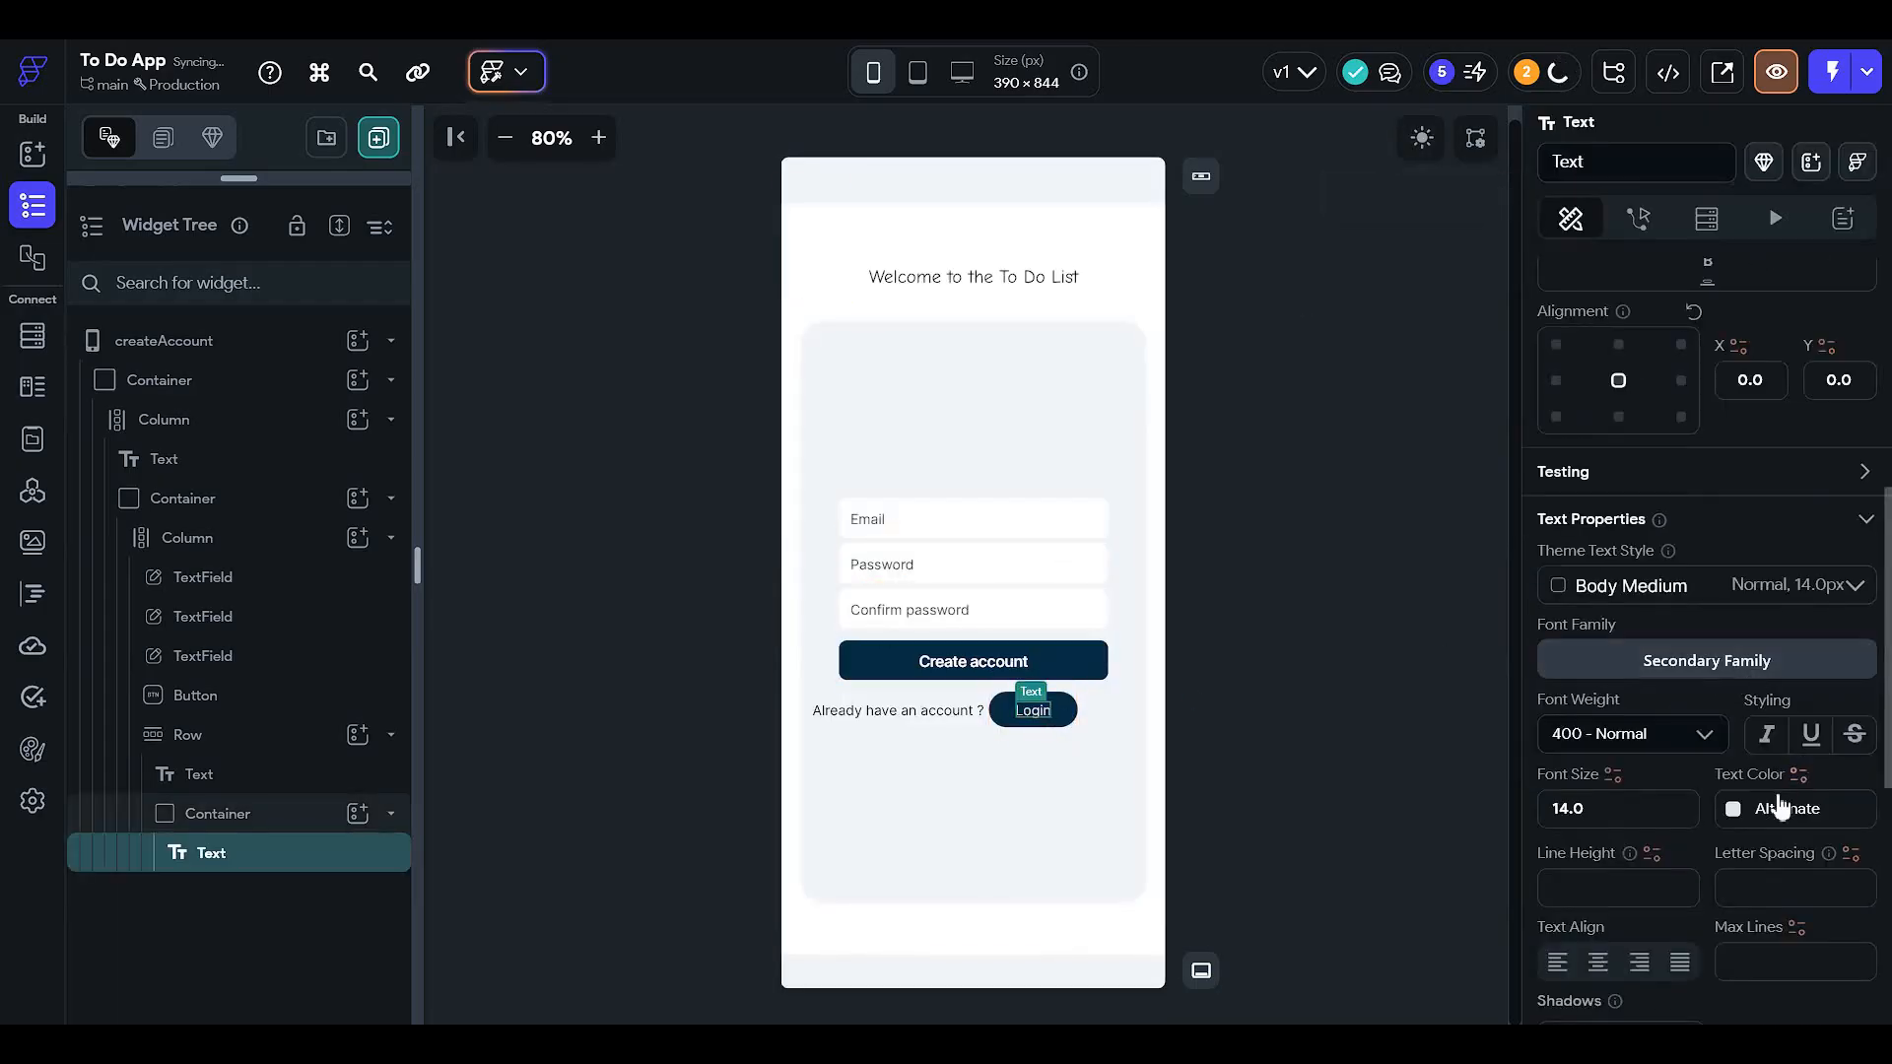
click(1749, 816)
scroll(1458, 749, down, 3)
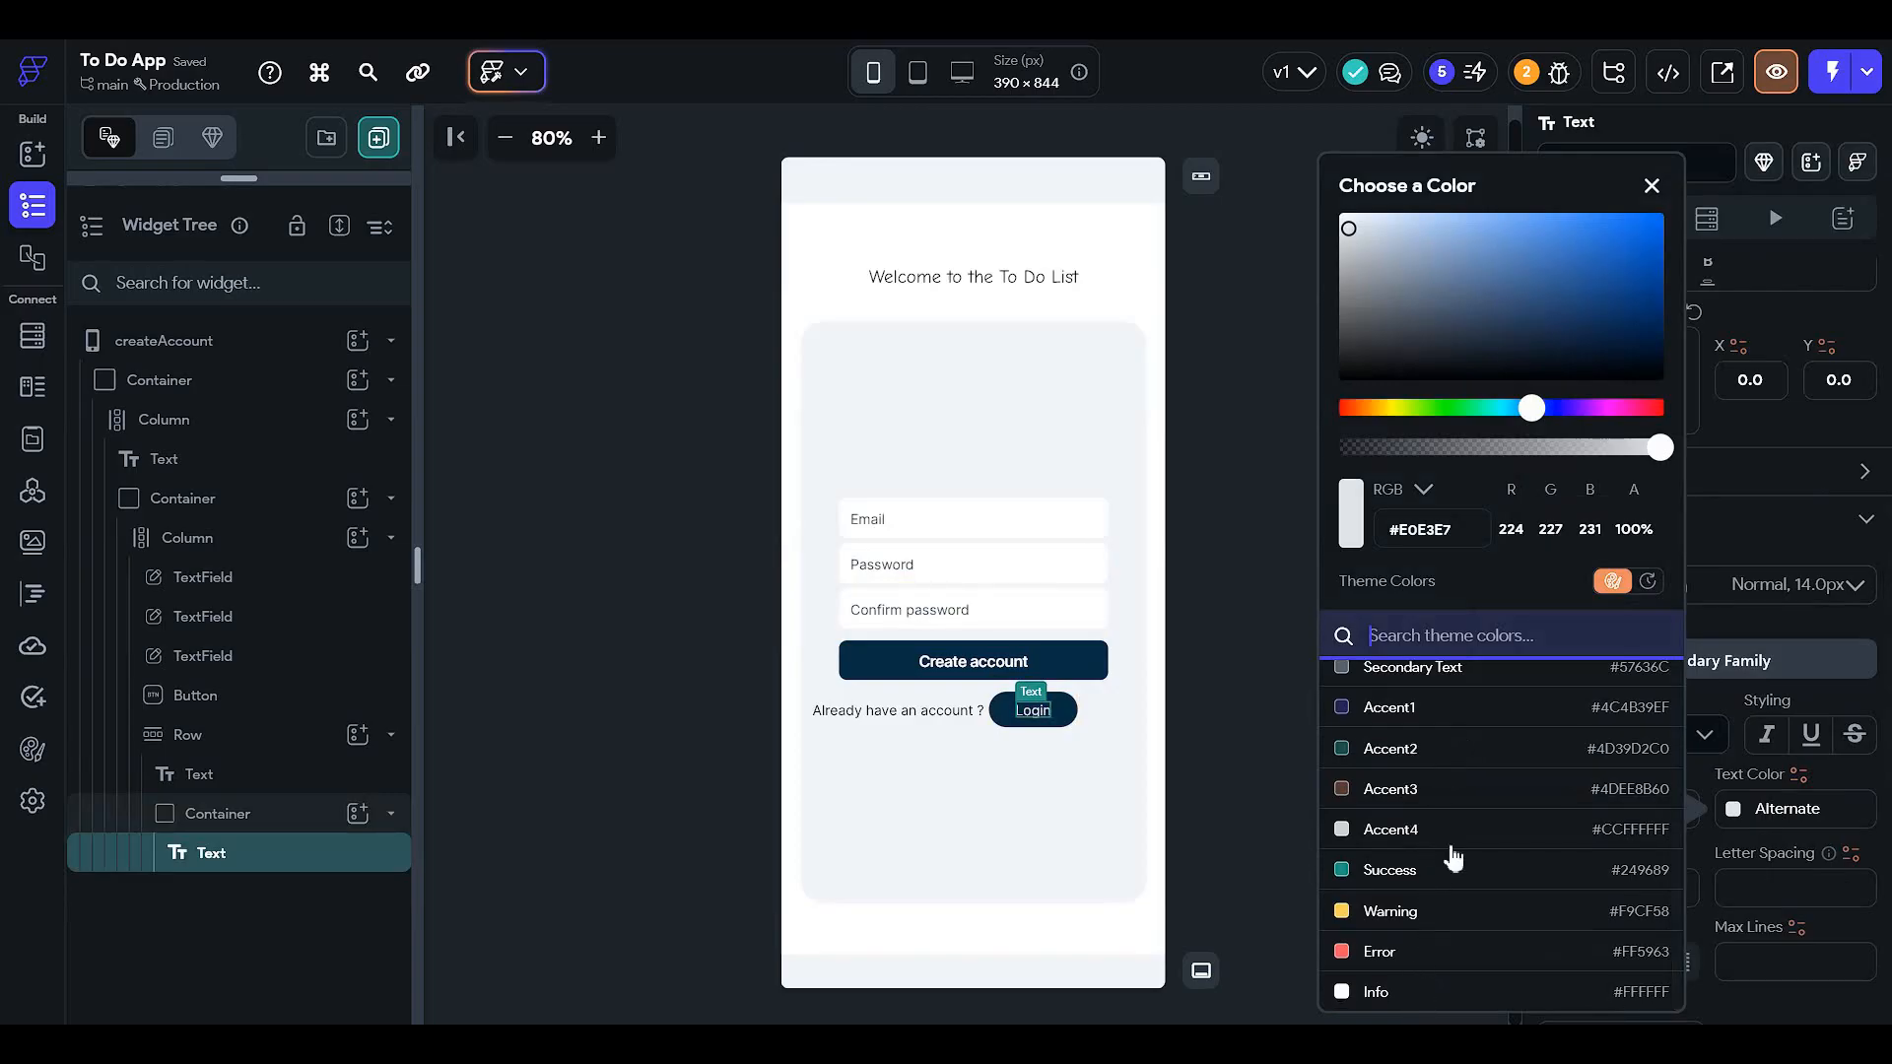
scroll(1456, 848, up, 3)
scroll(1456, 985, down, 3)
click(1451, 989)
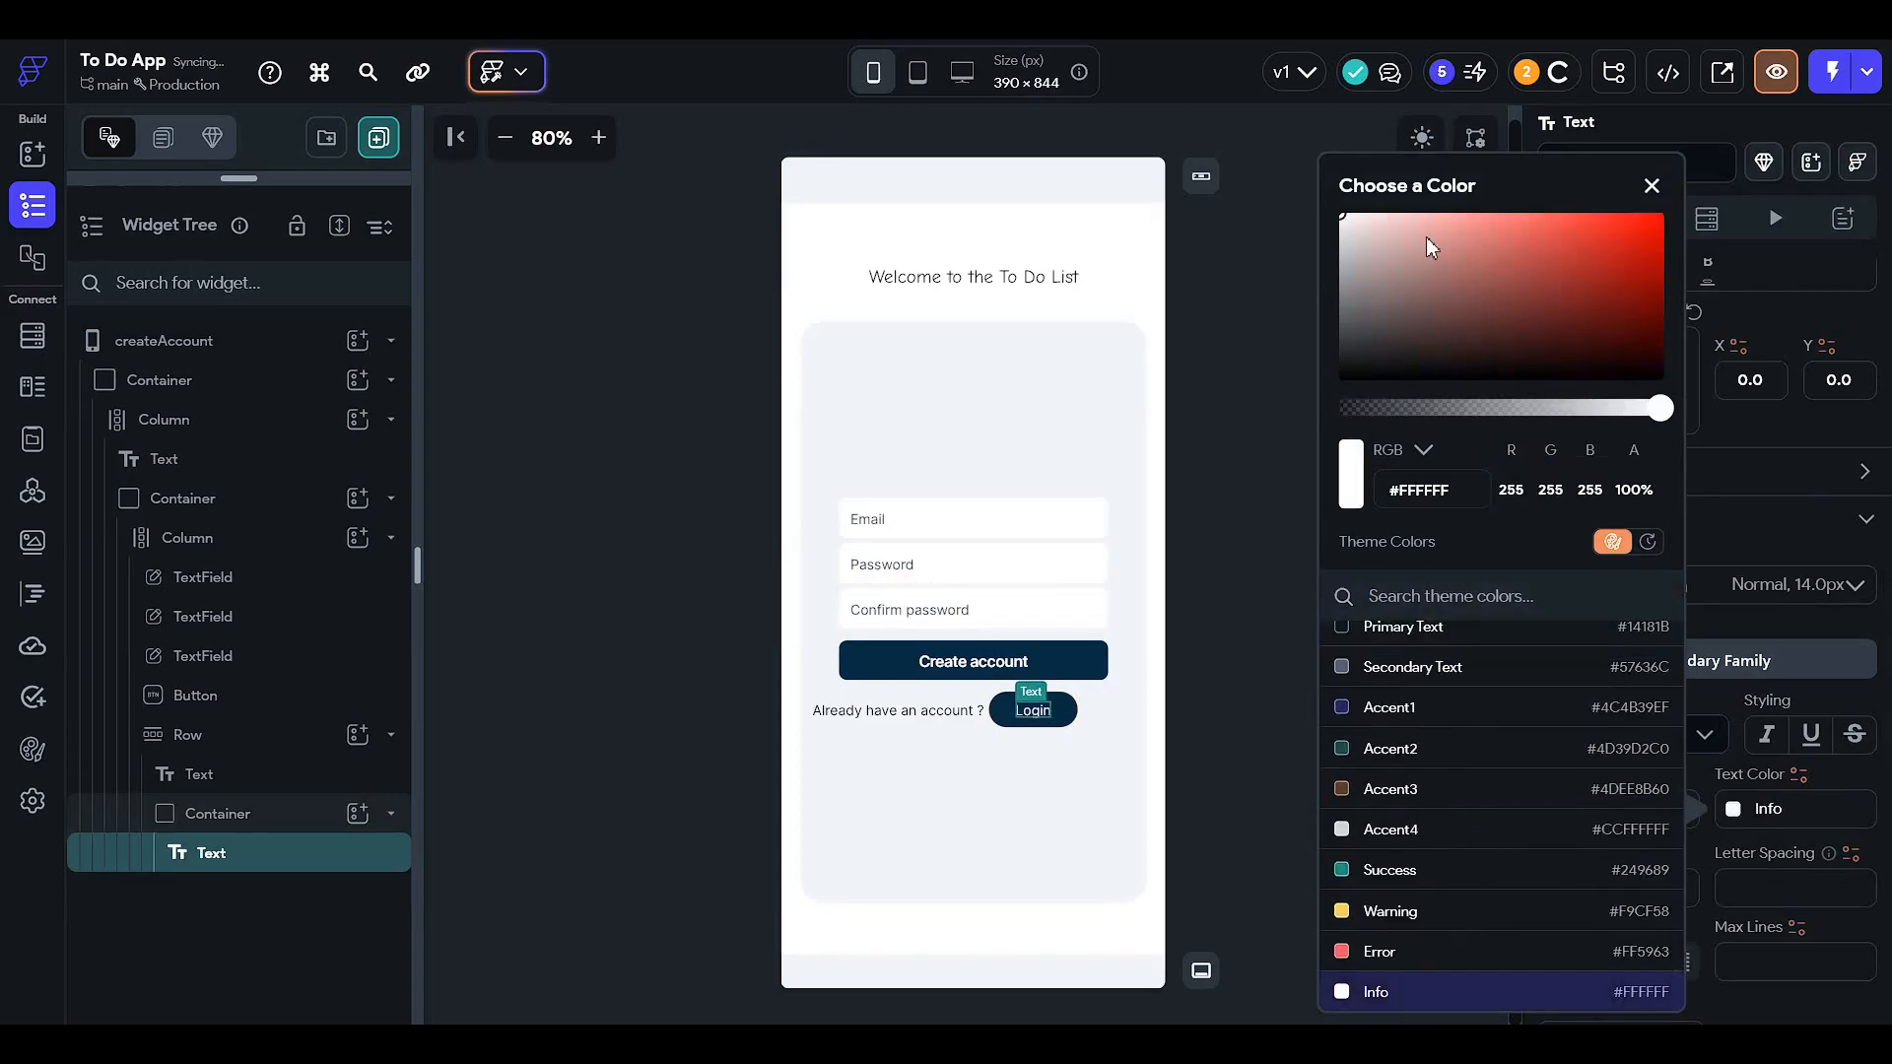
click(1425, 135)
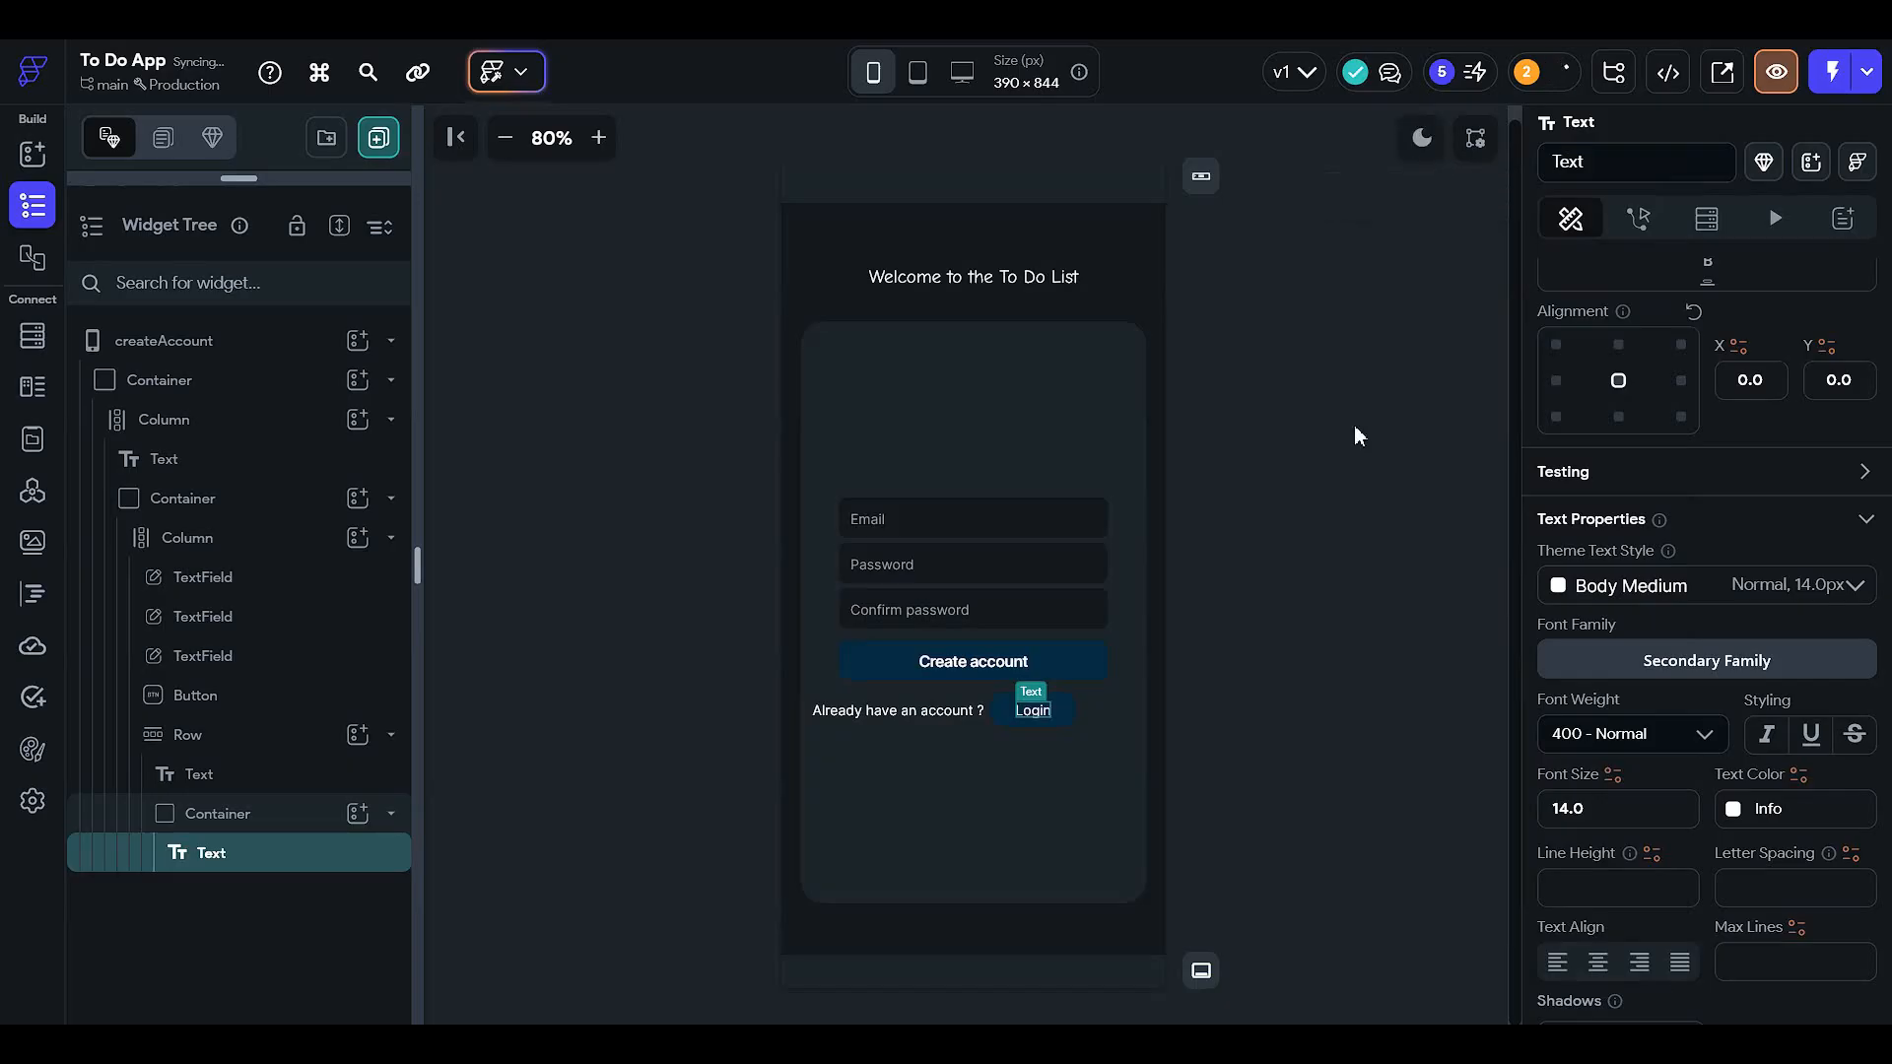
click(1223, 709)
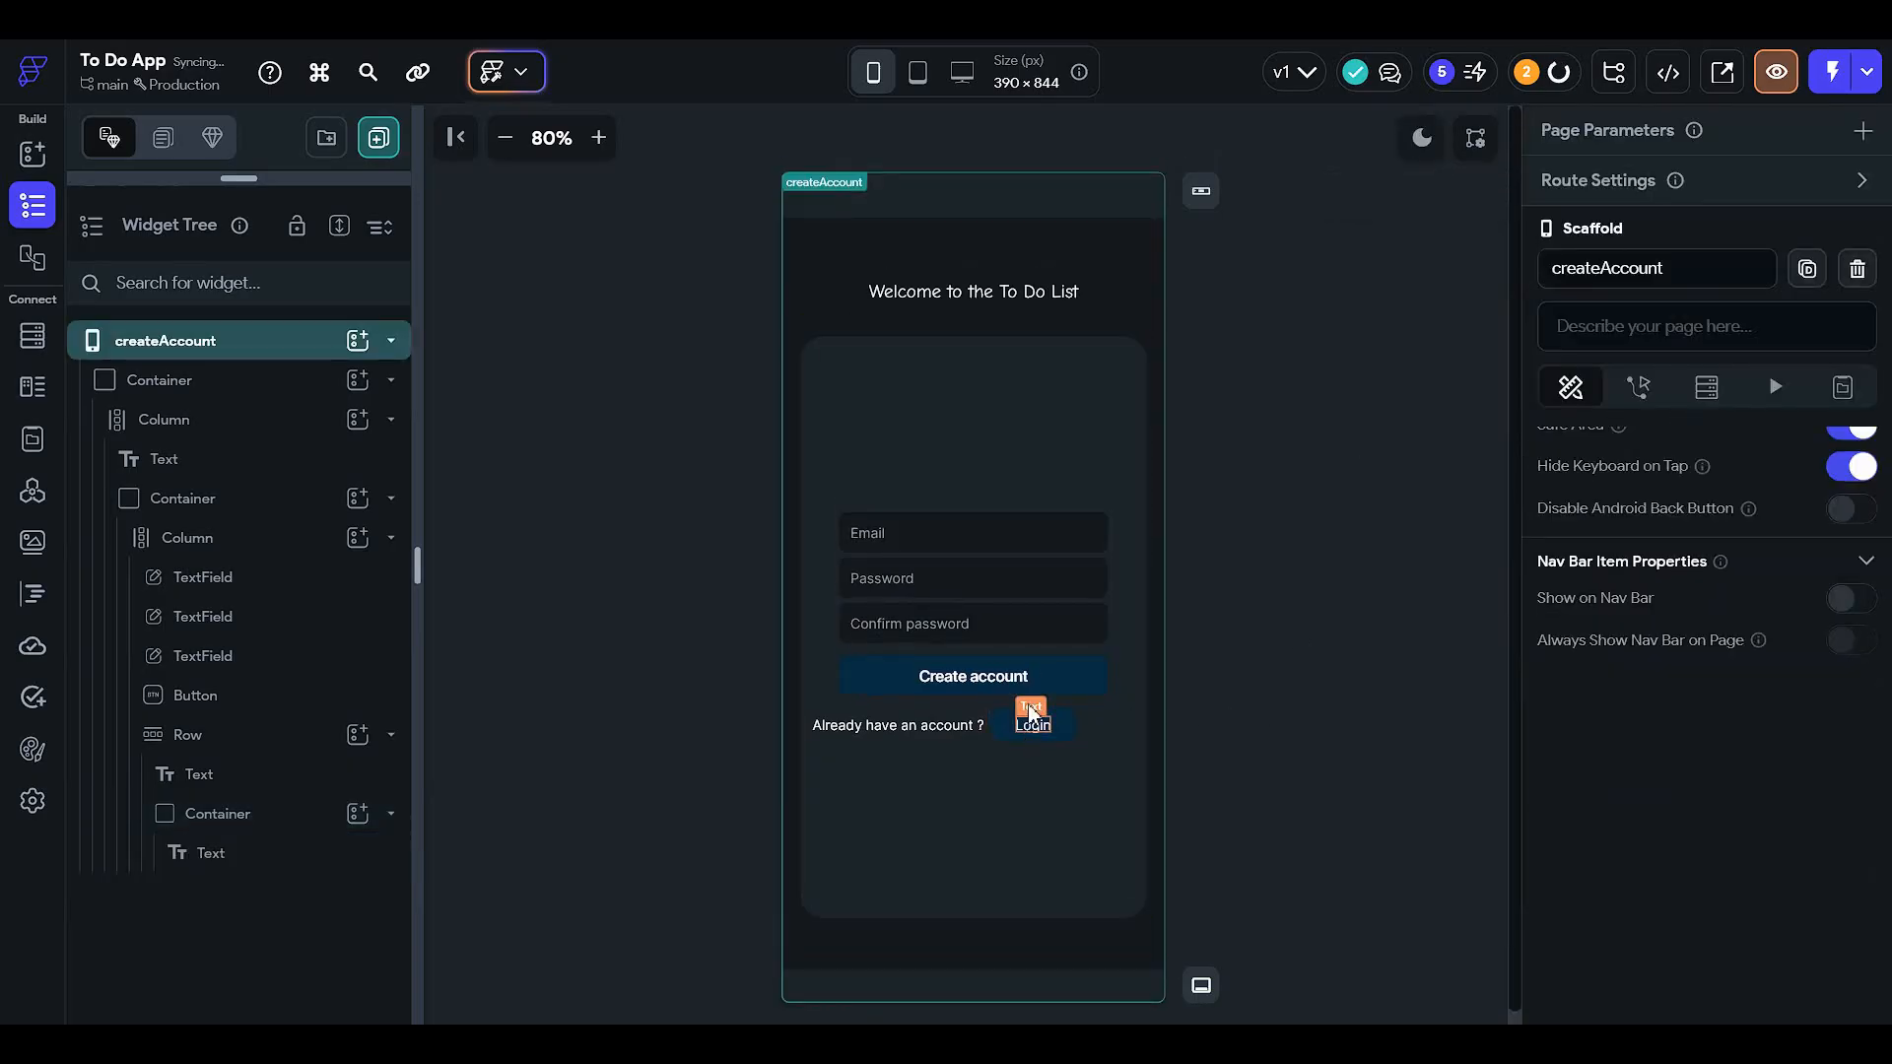
click(1042, 666)
- Rename the Email text field to email
click(1392, 595)
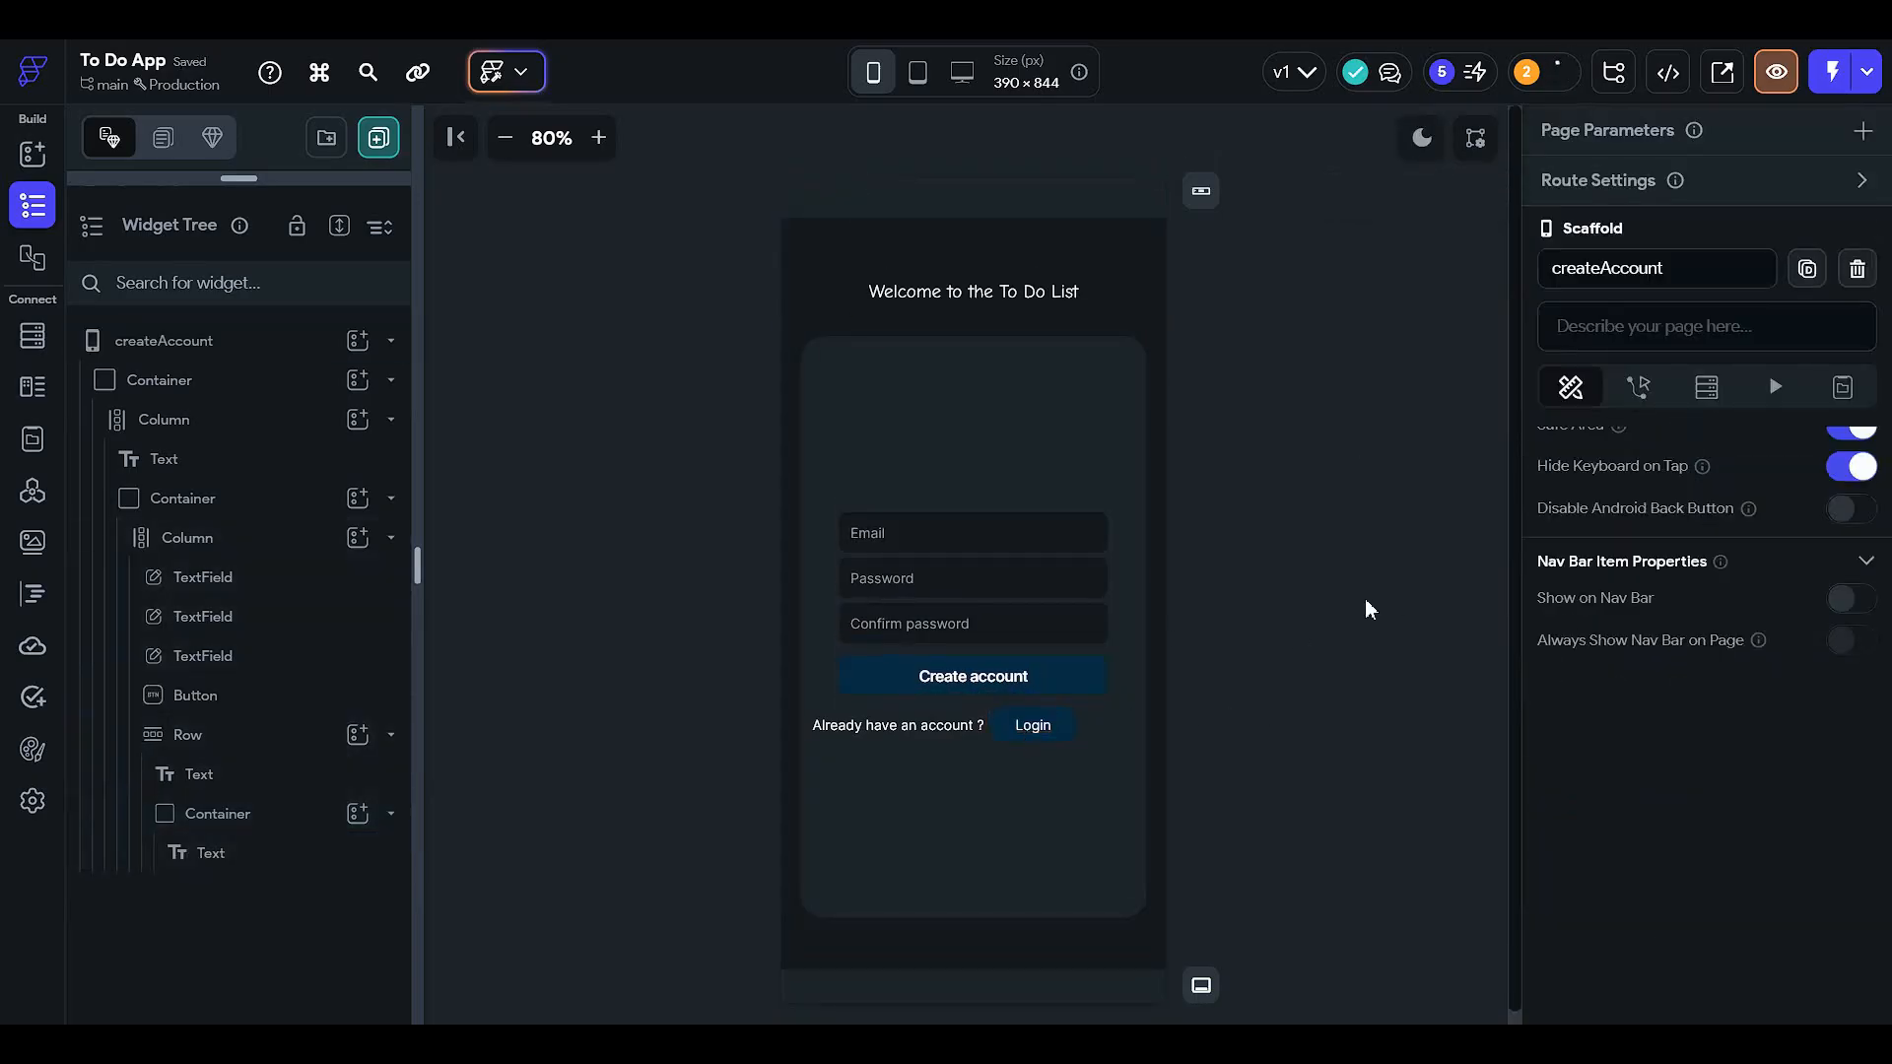
click(598, 137)
click(598, 137)
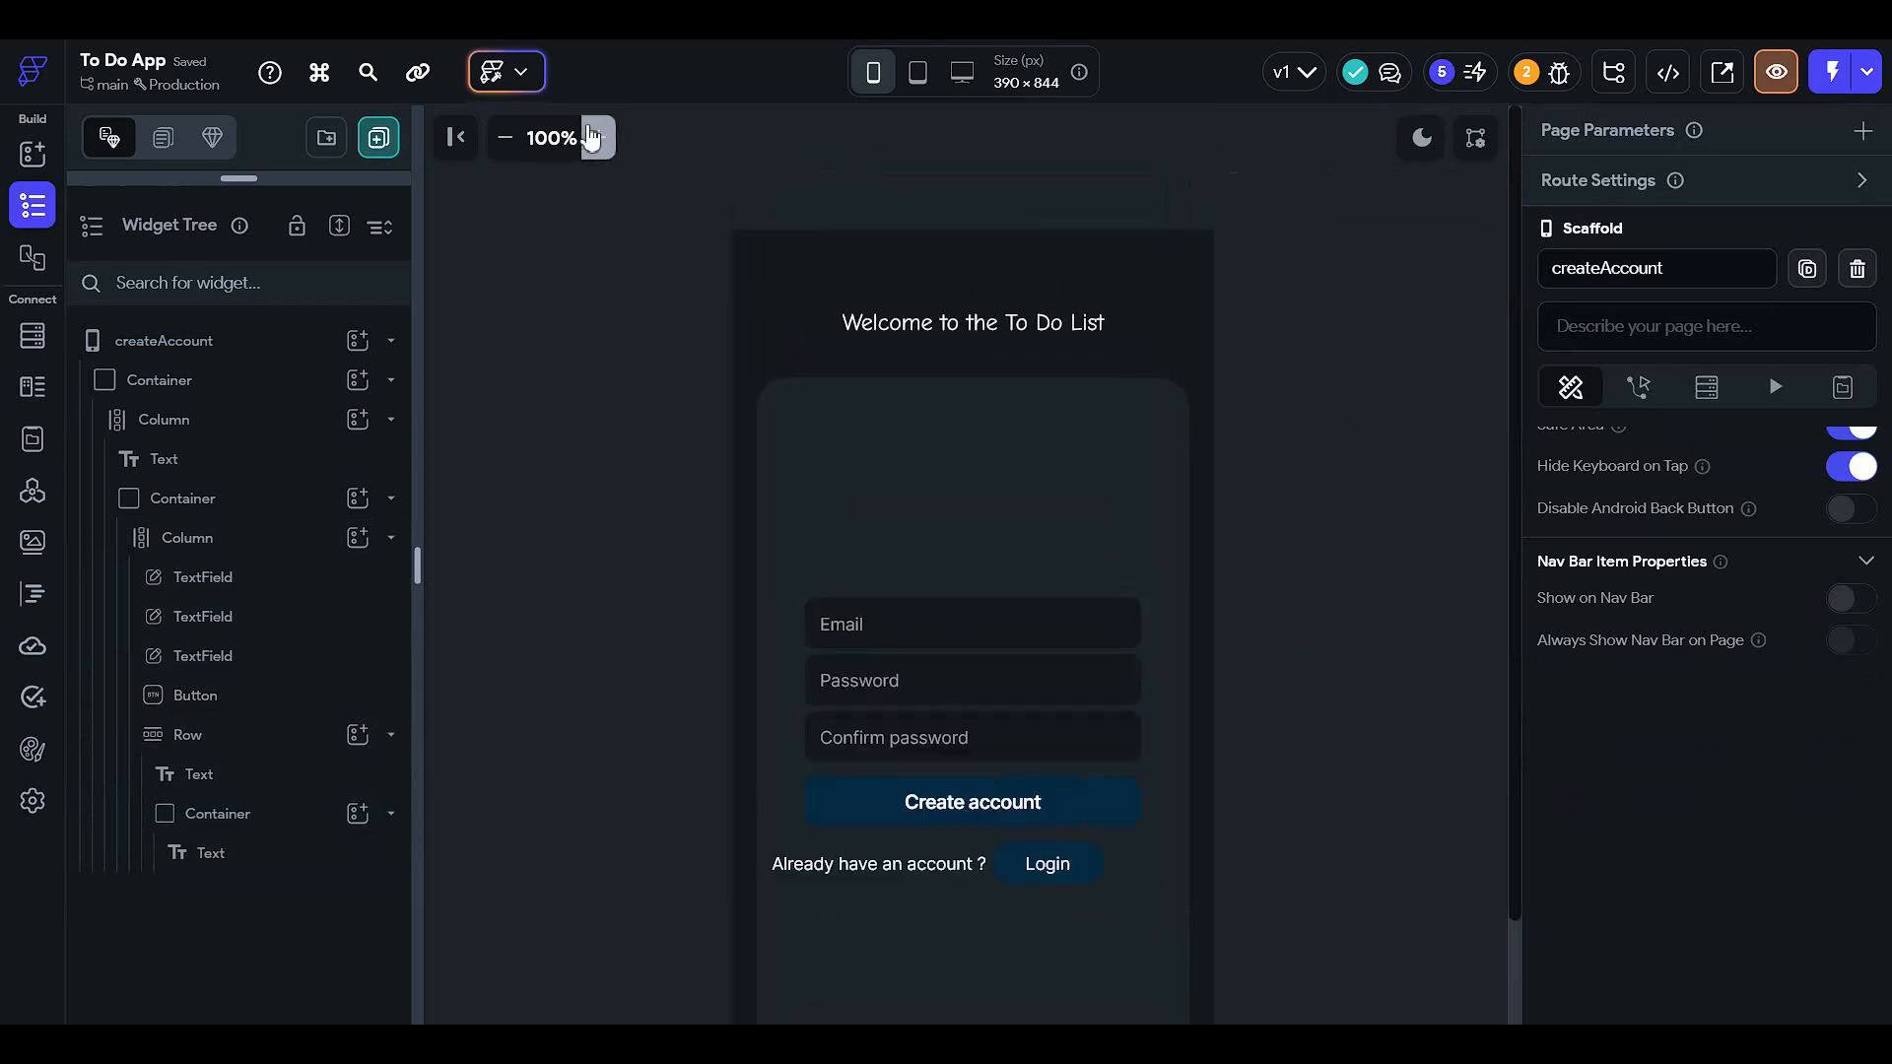
click(598, 137)
scroll(1135, 613, down, 2)
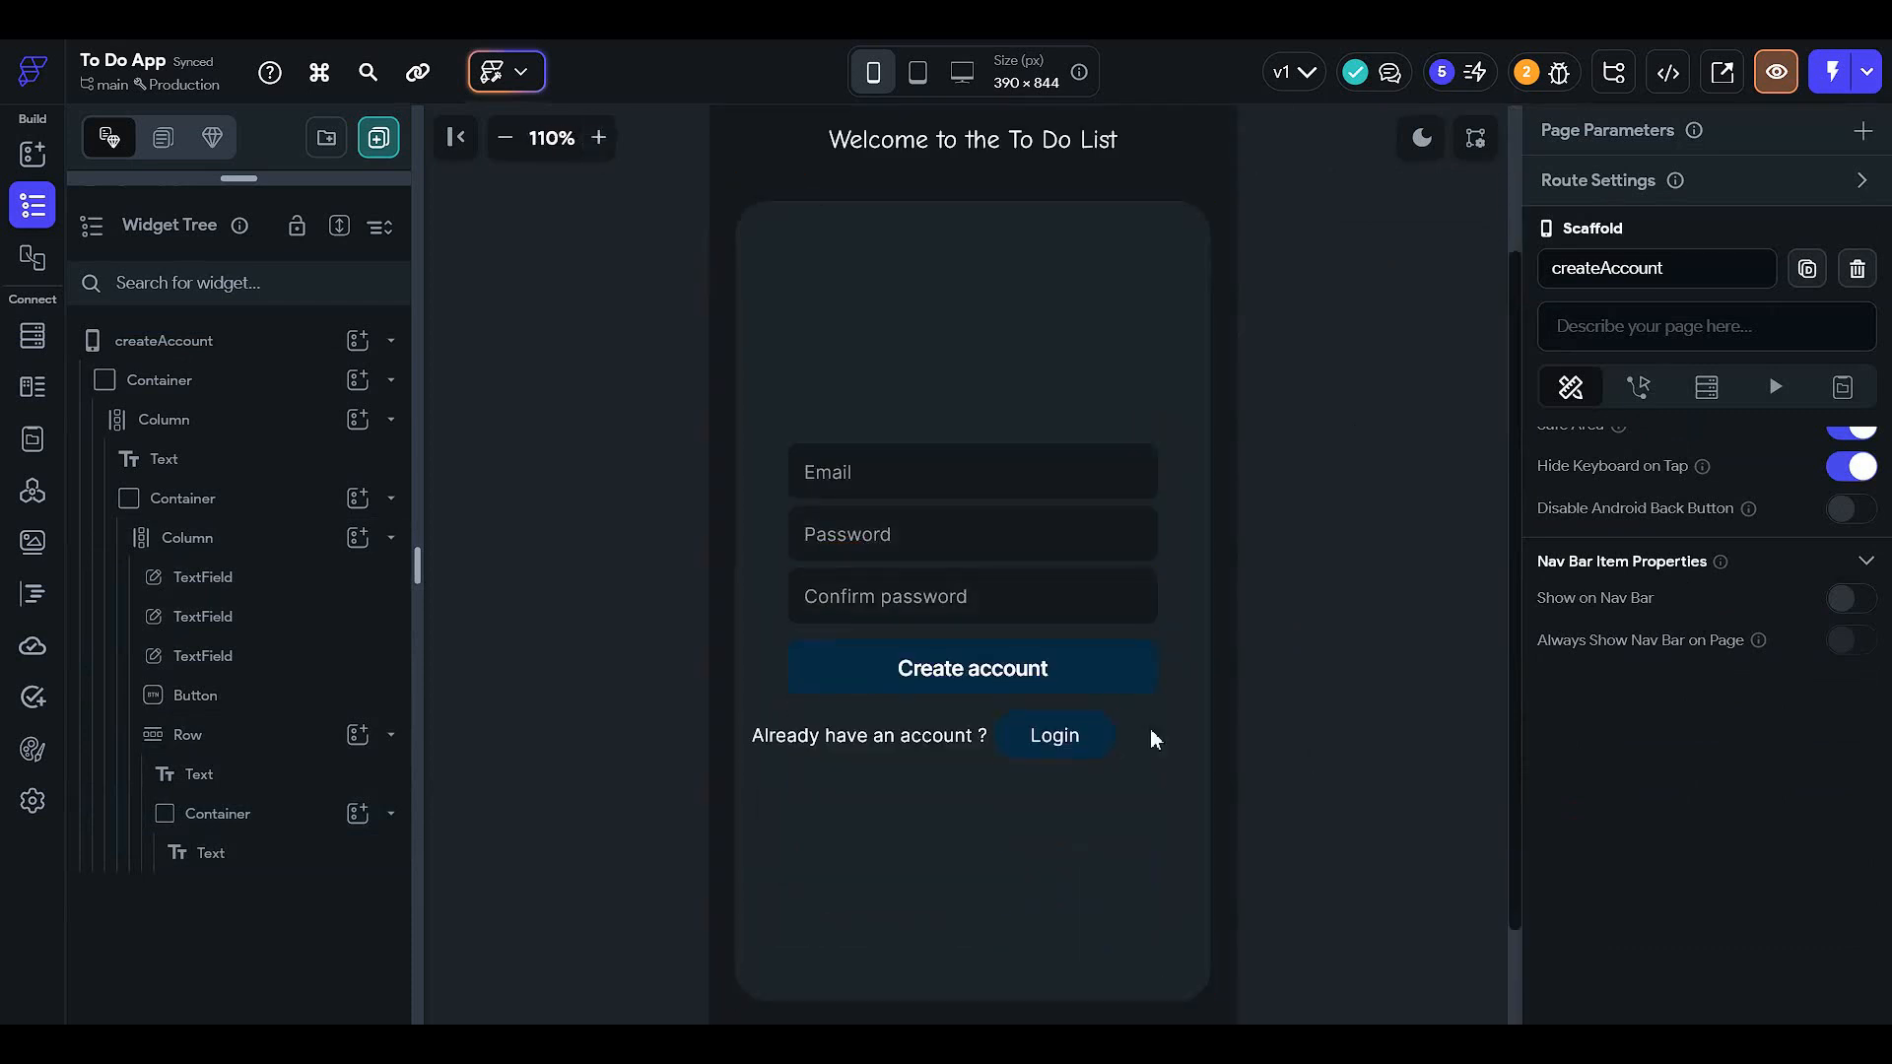
scroll(1141, 731, down, 1)
scroll(1094, 611, up, 3)
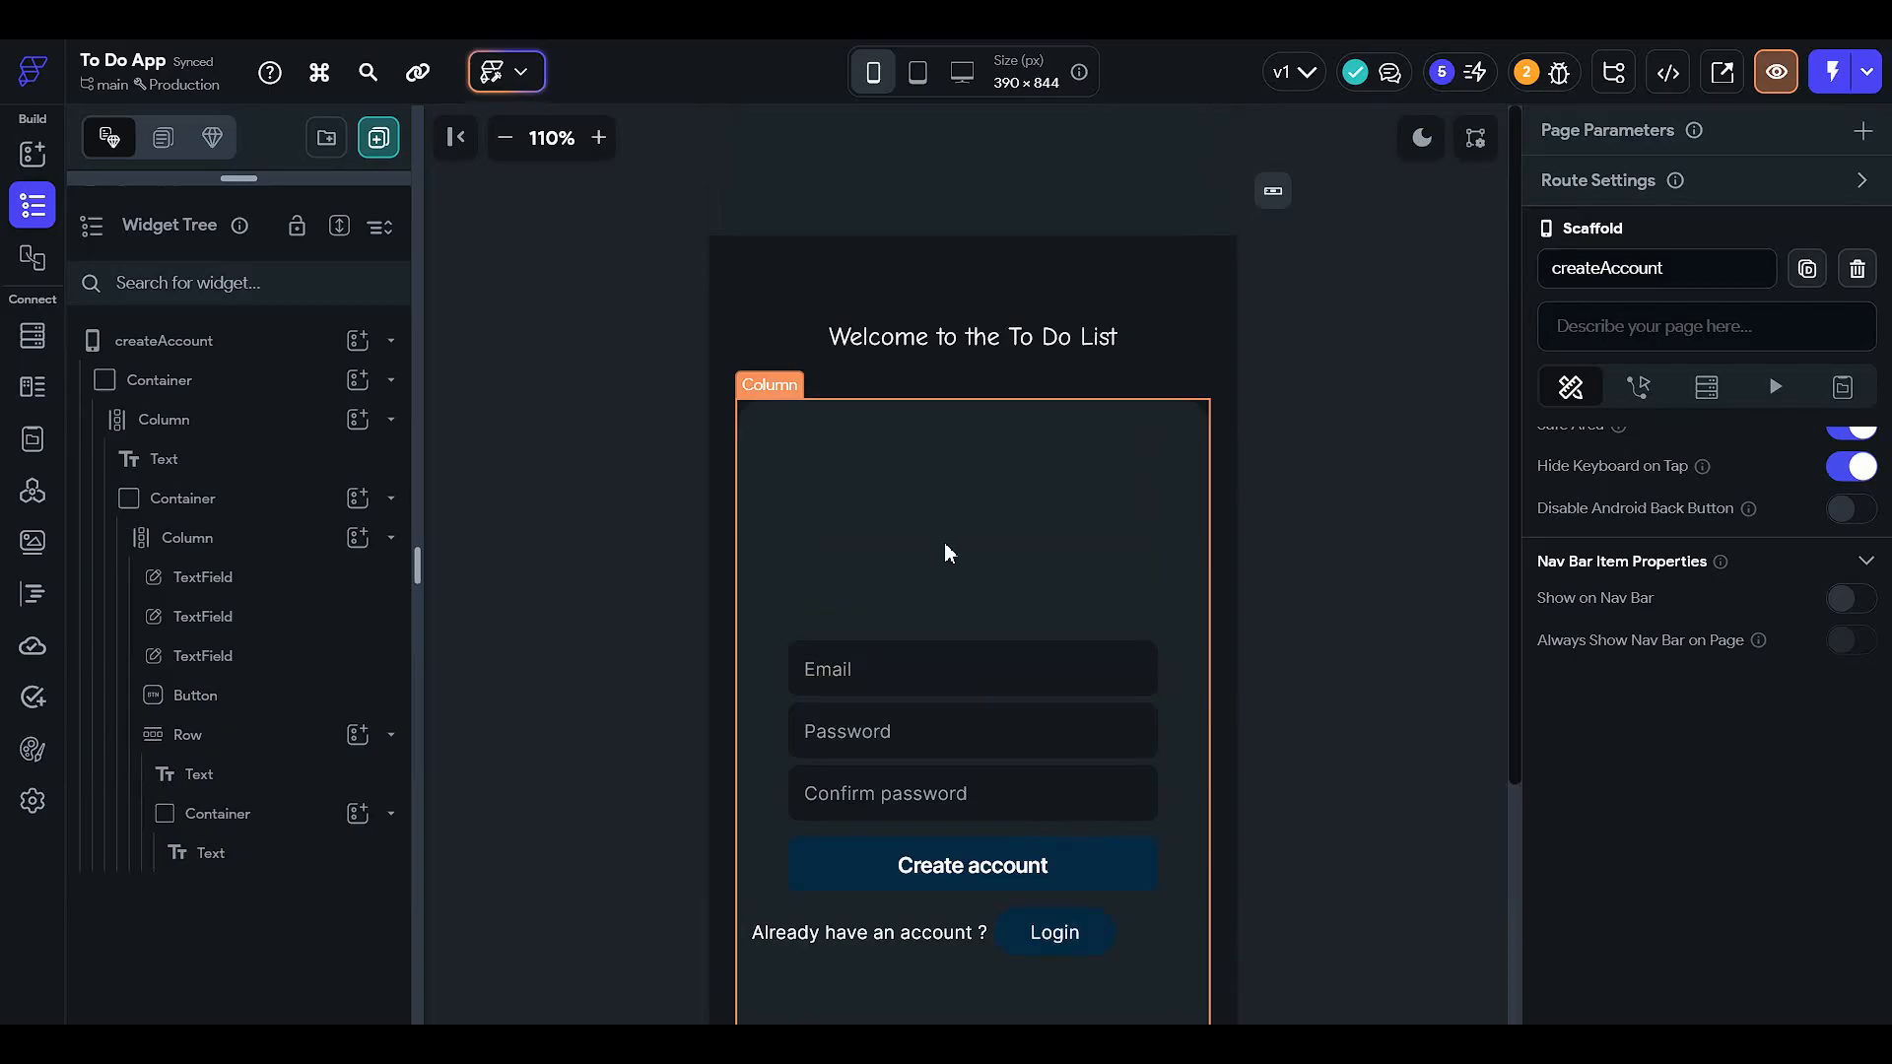
scroll(1015, 473, down, 2)
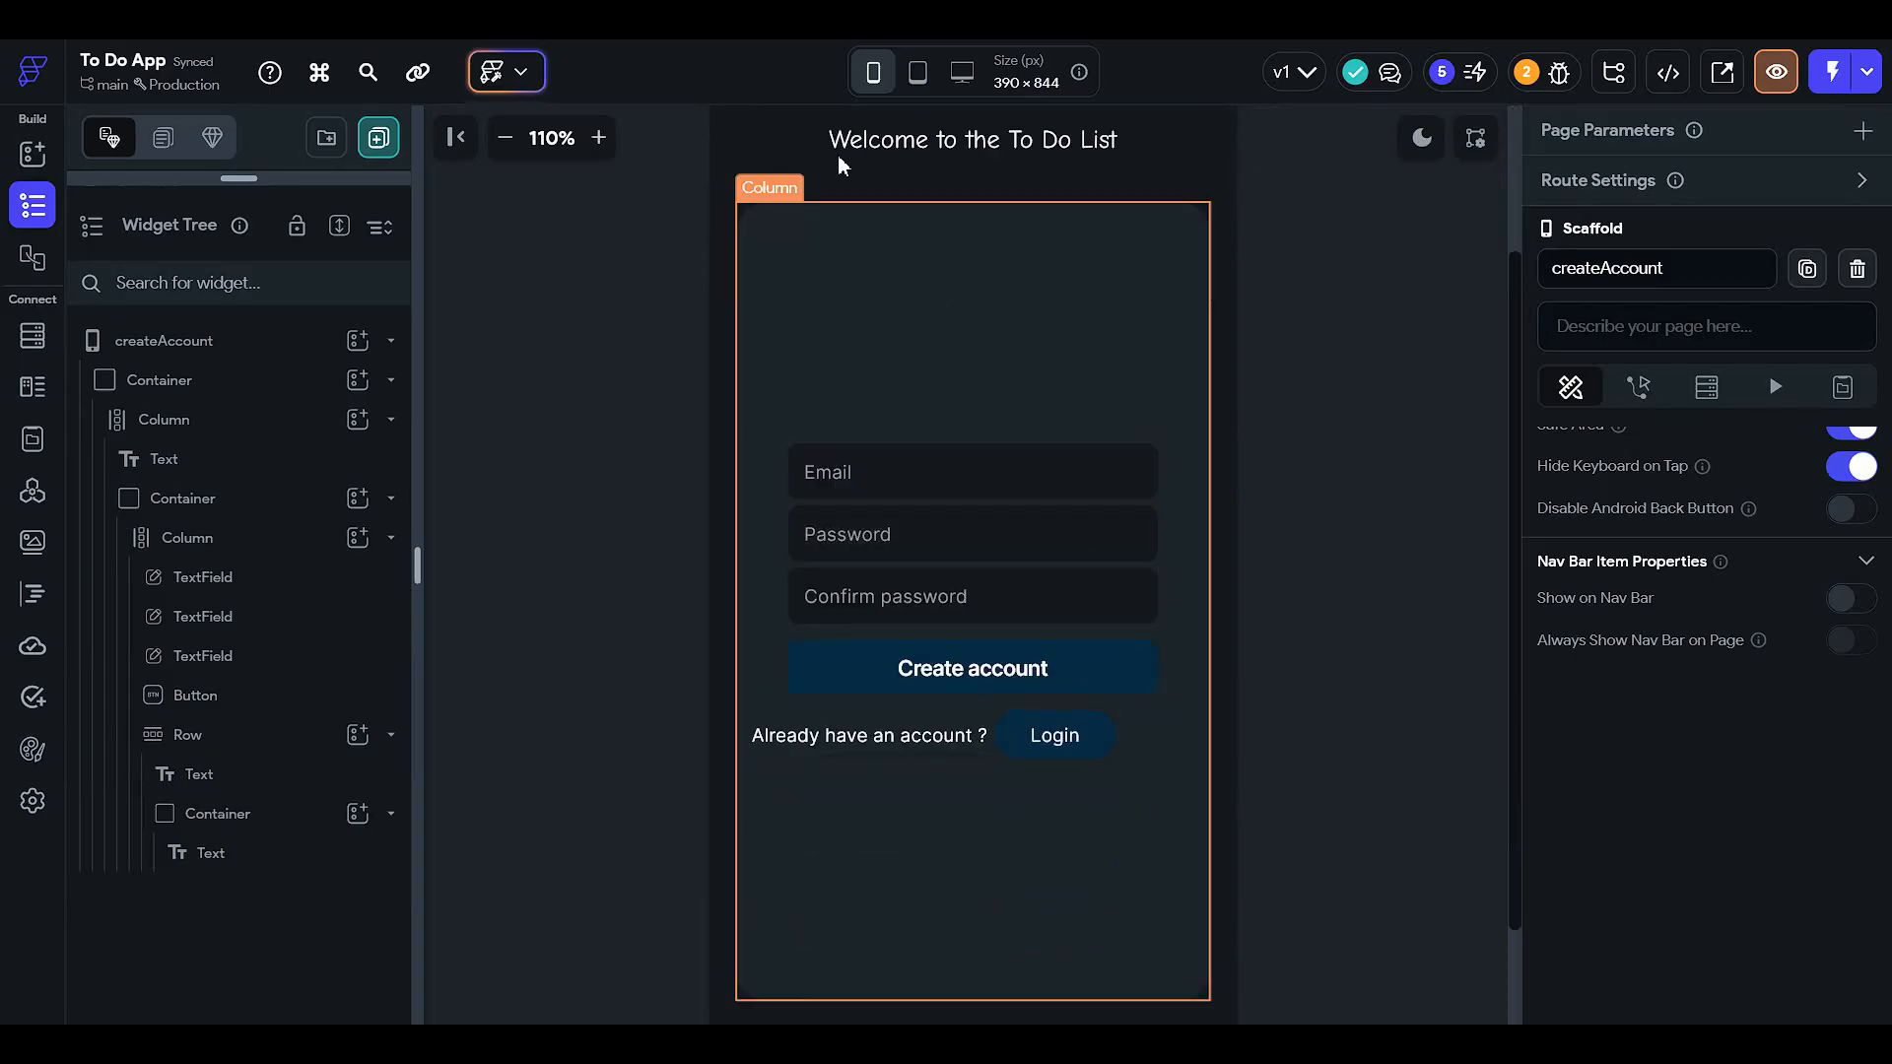
click(506, 139)
click(507, 139)
click(506, 139)
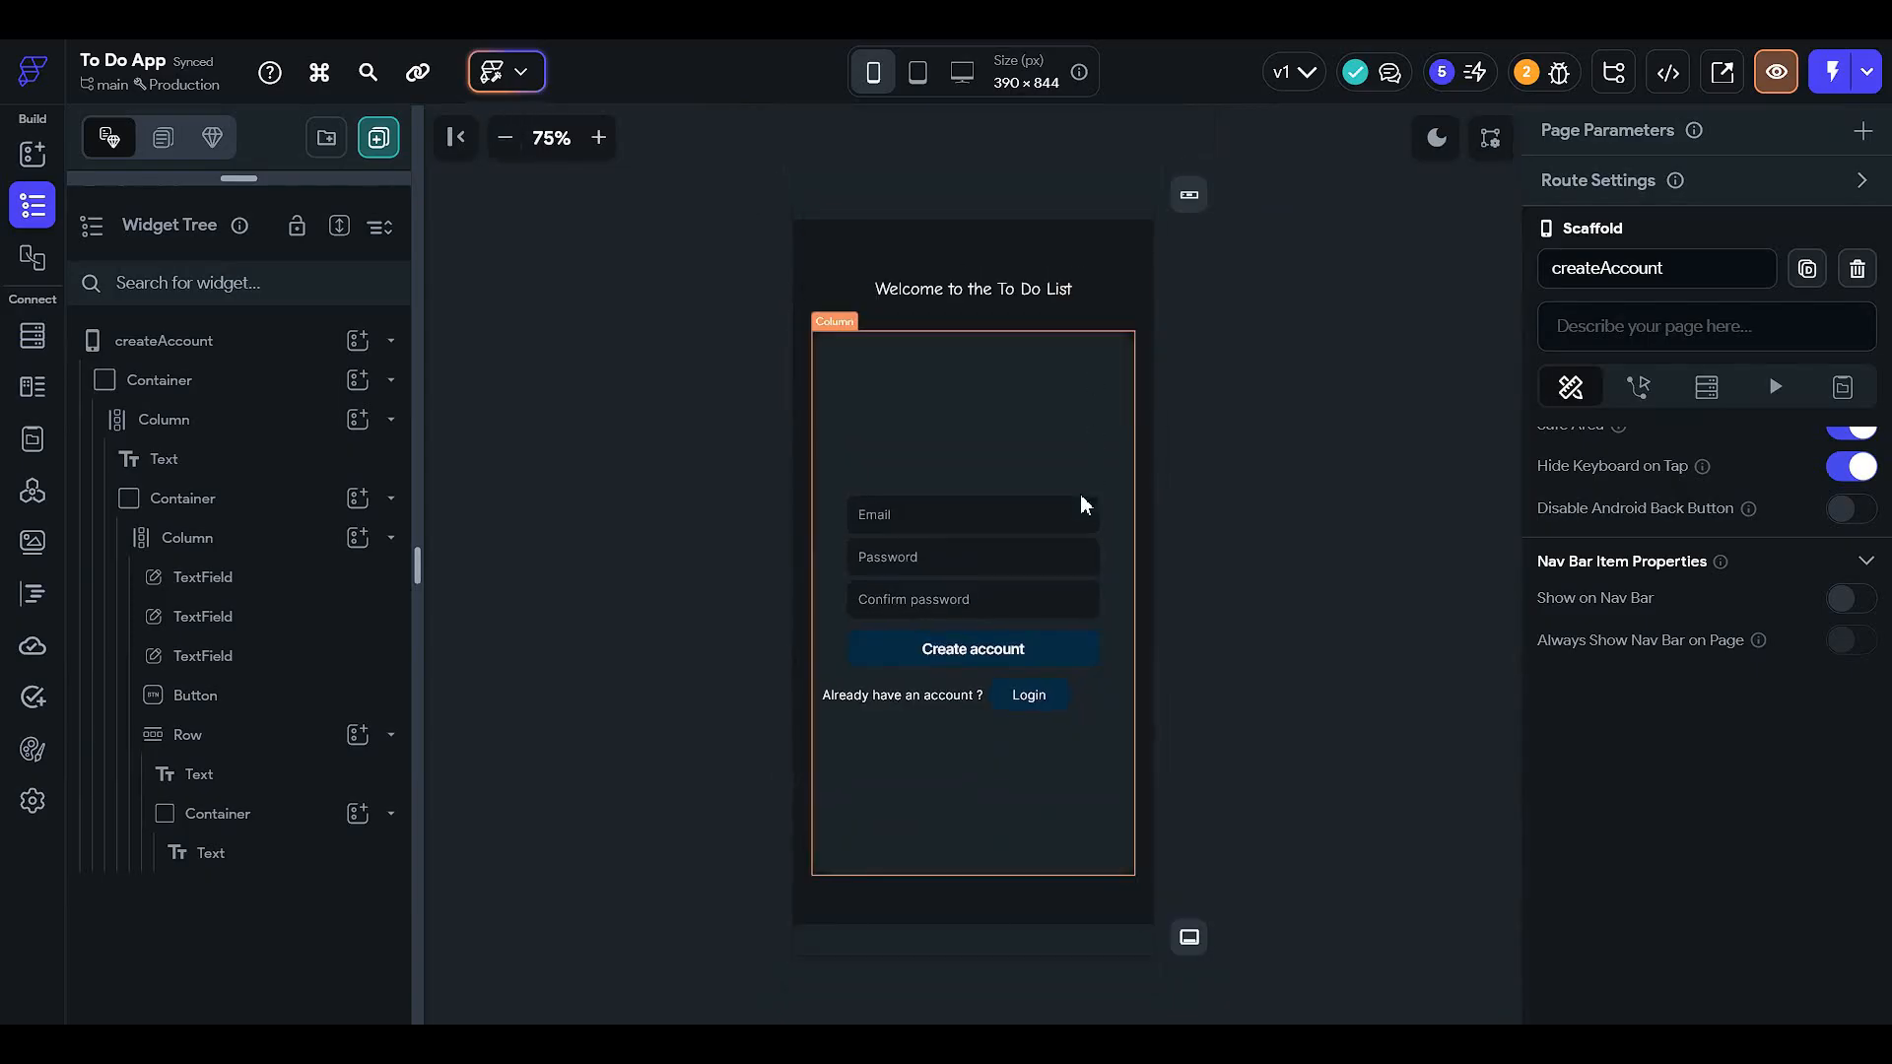
click(973, 523)
text(e)
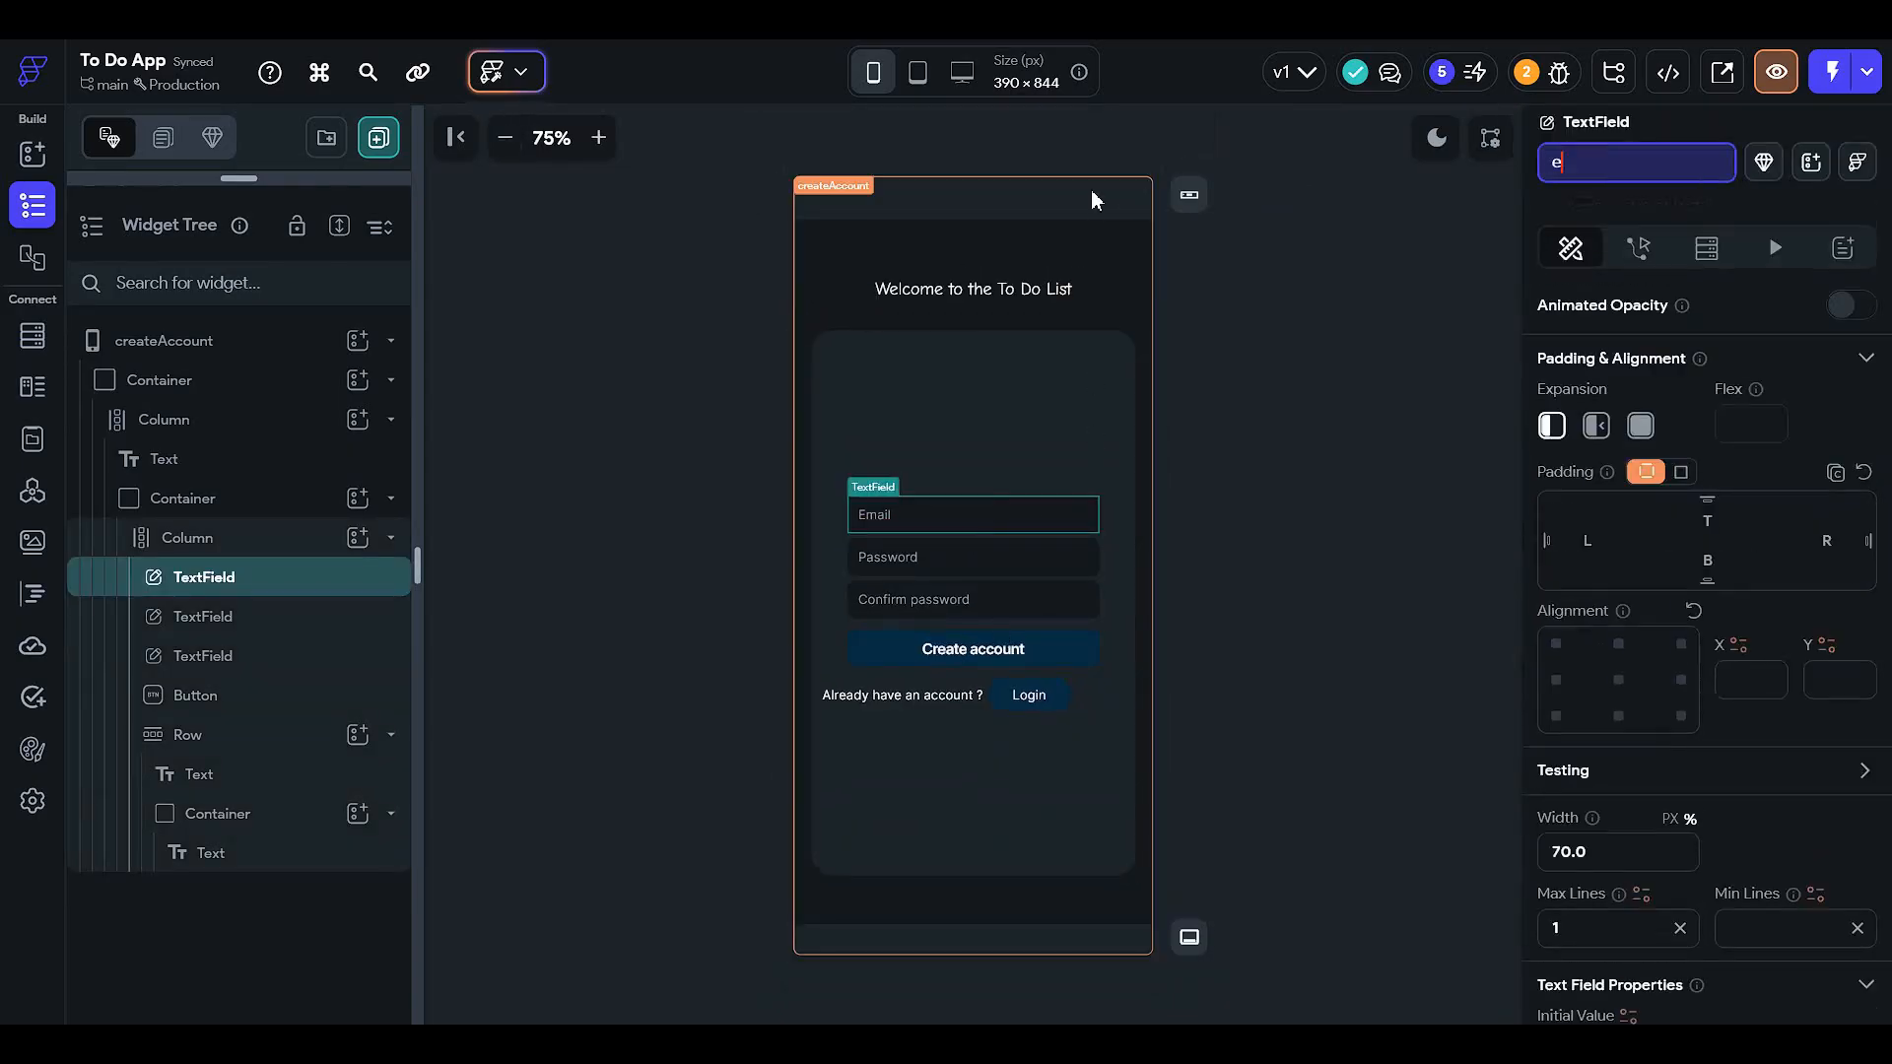
text(mail)
key(Return)
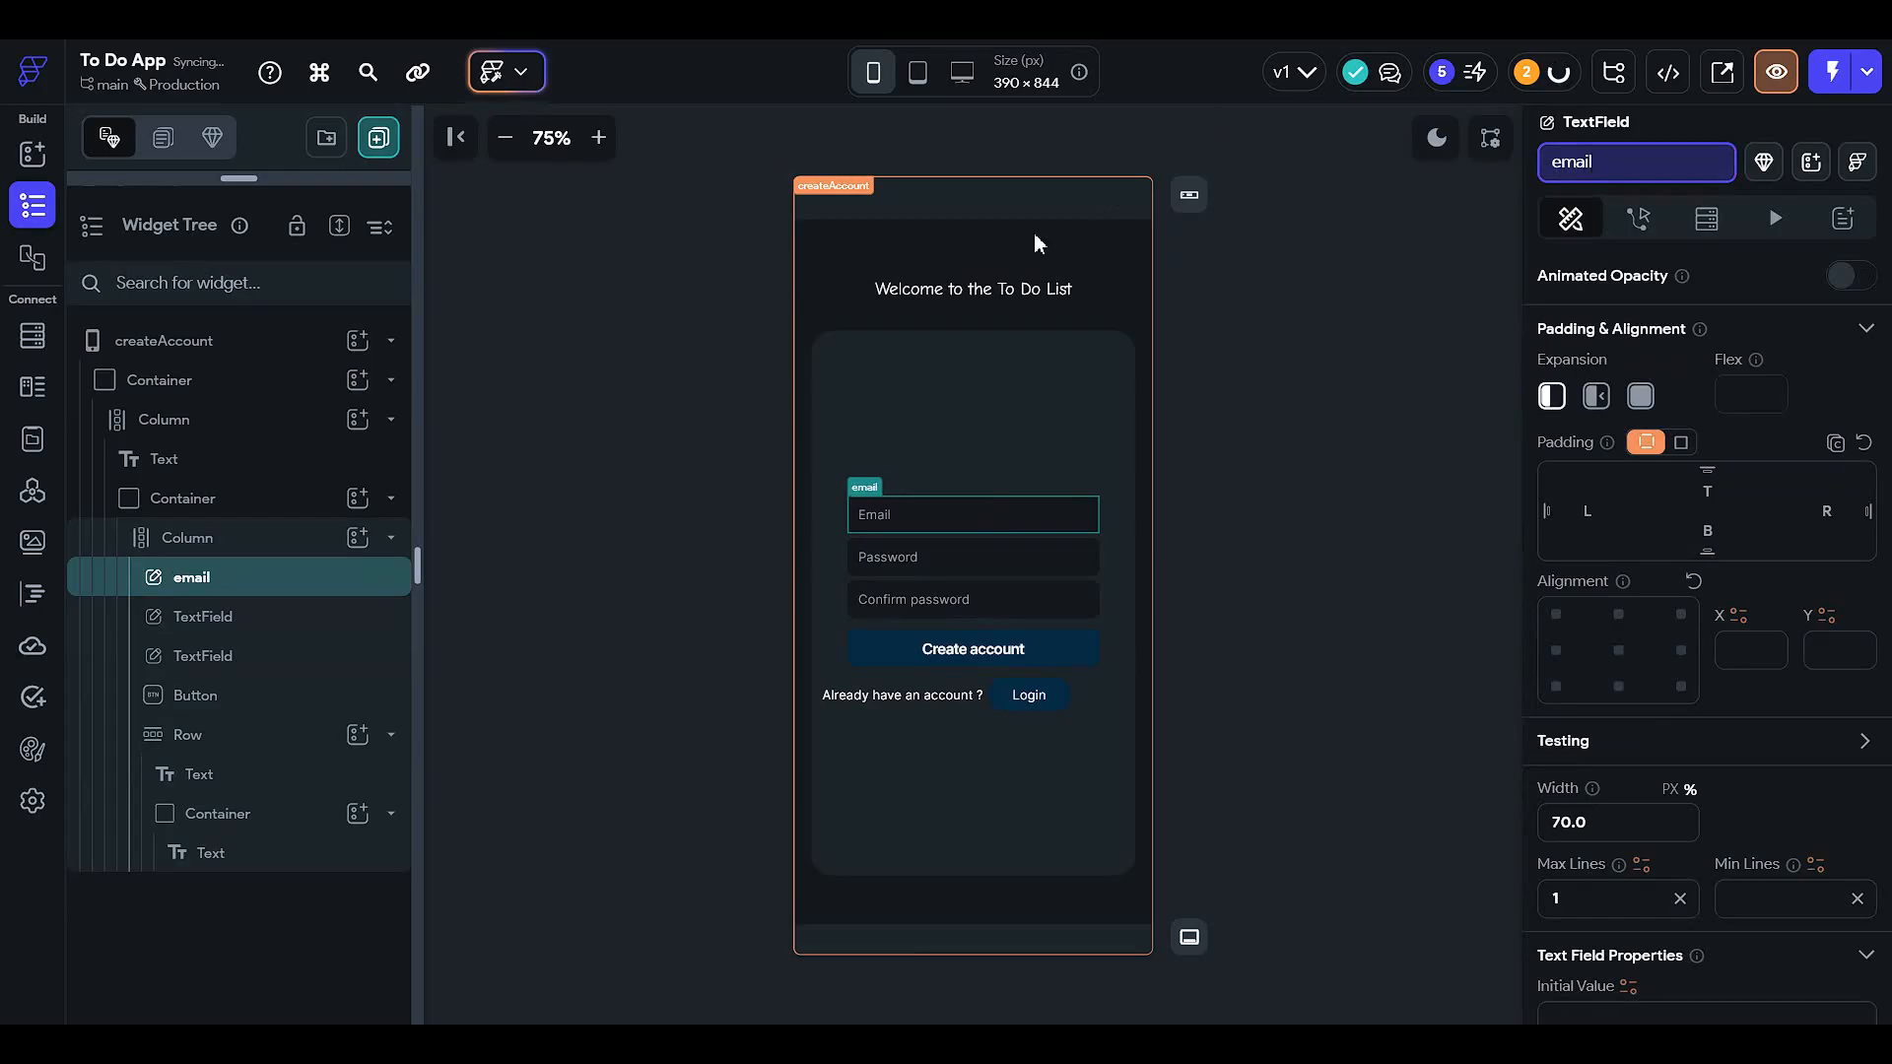
- Rename the Password and Confirm password fields to password and confirm
click(962, 558)
click(1641, 156)
text(pa)
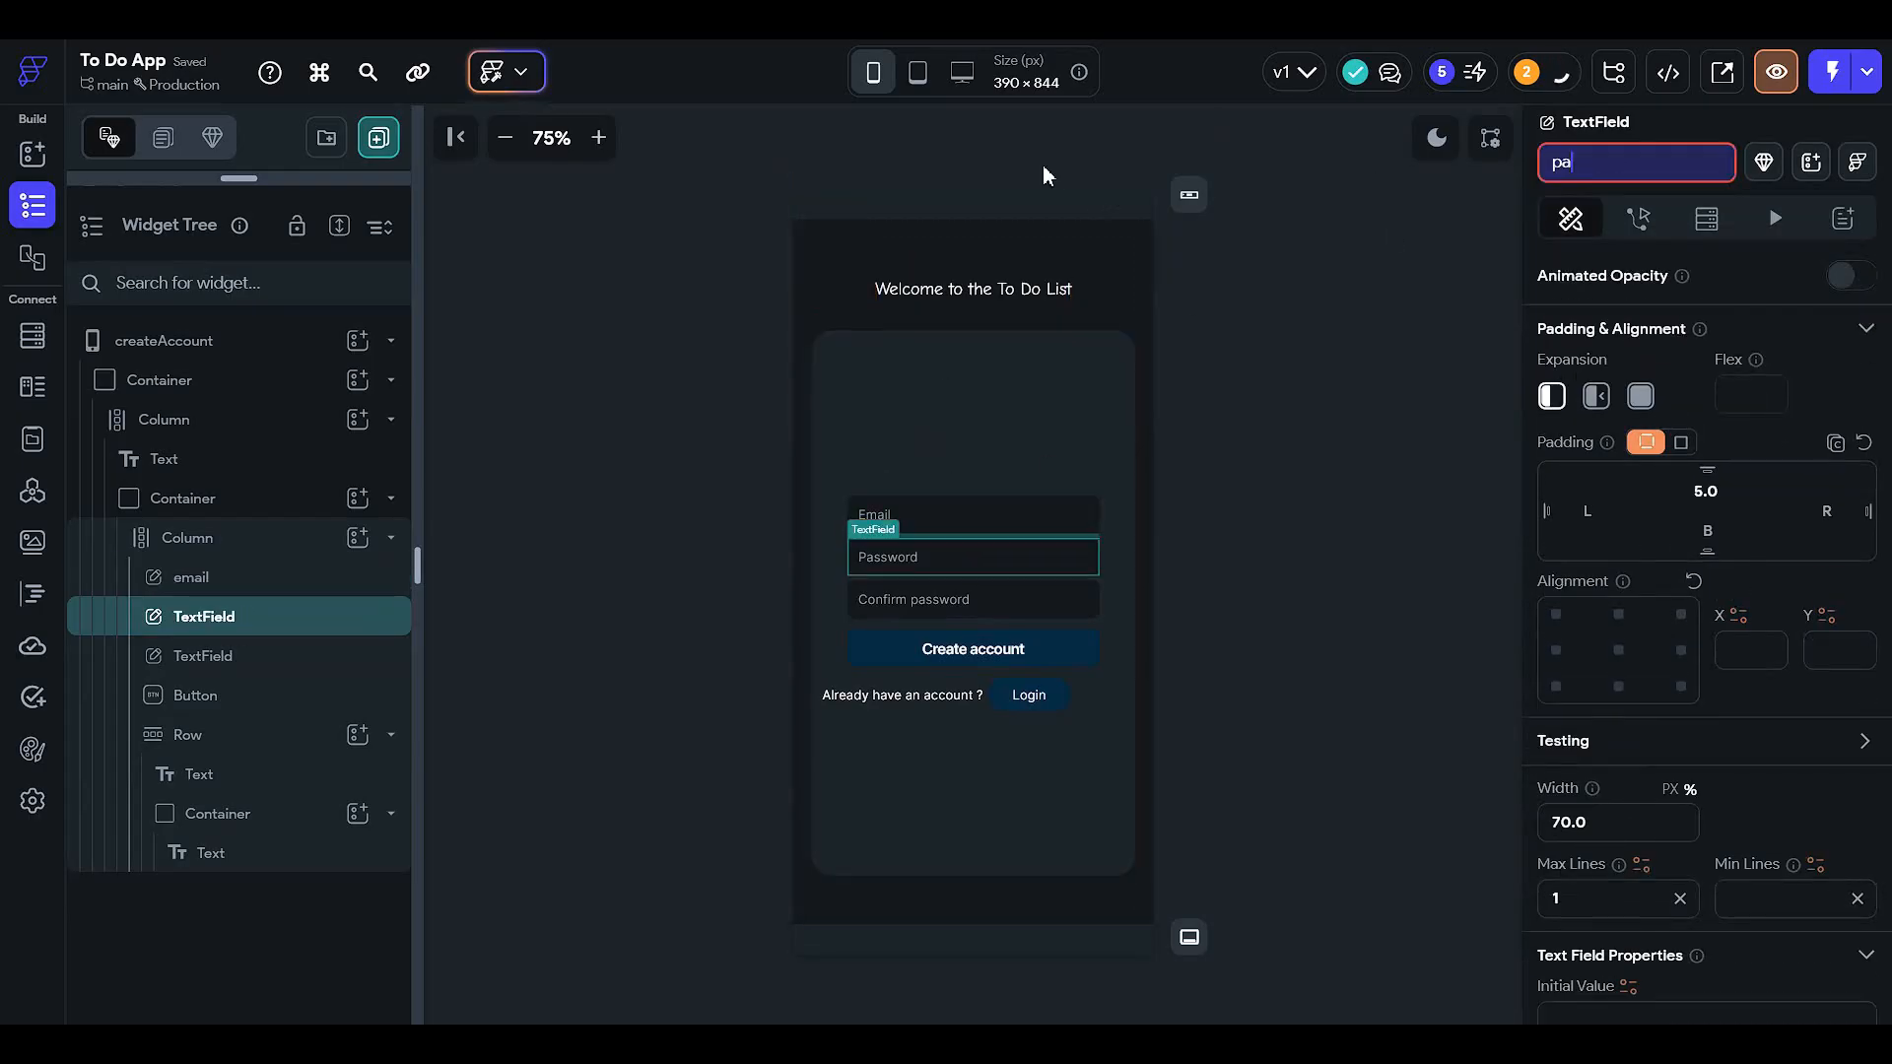
text(ssword)
key(Return)
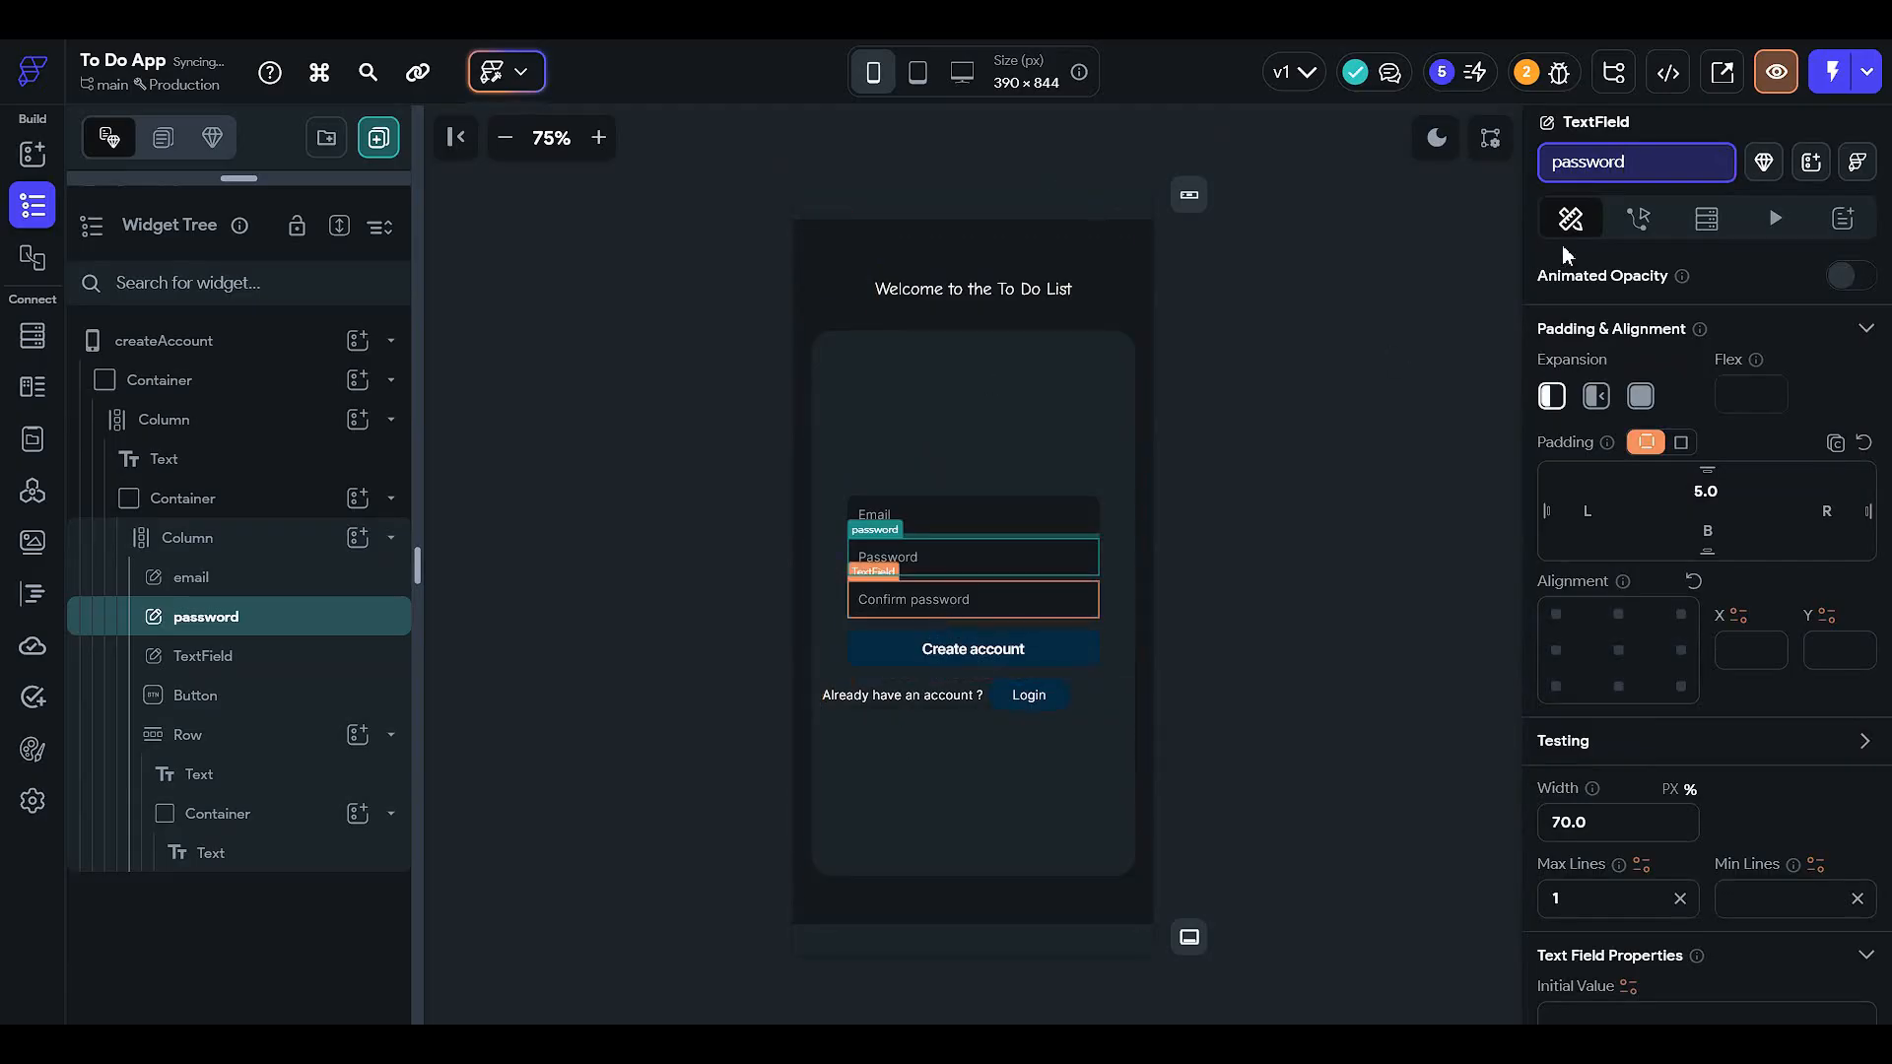
click(973, 599)
click(1635, 162)
text(confirm)
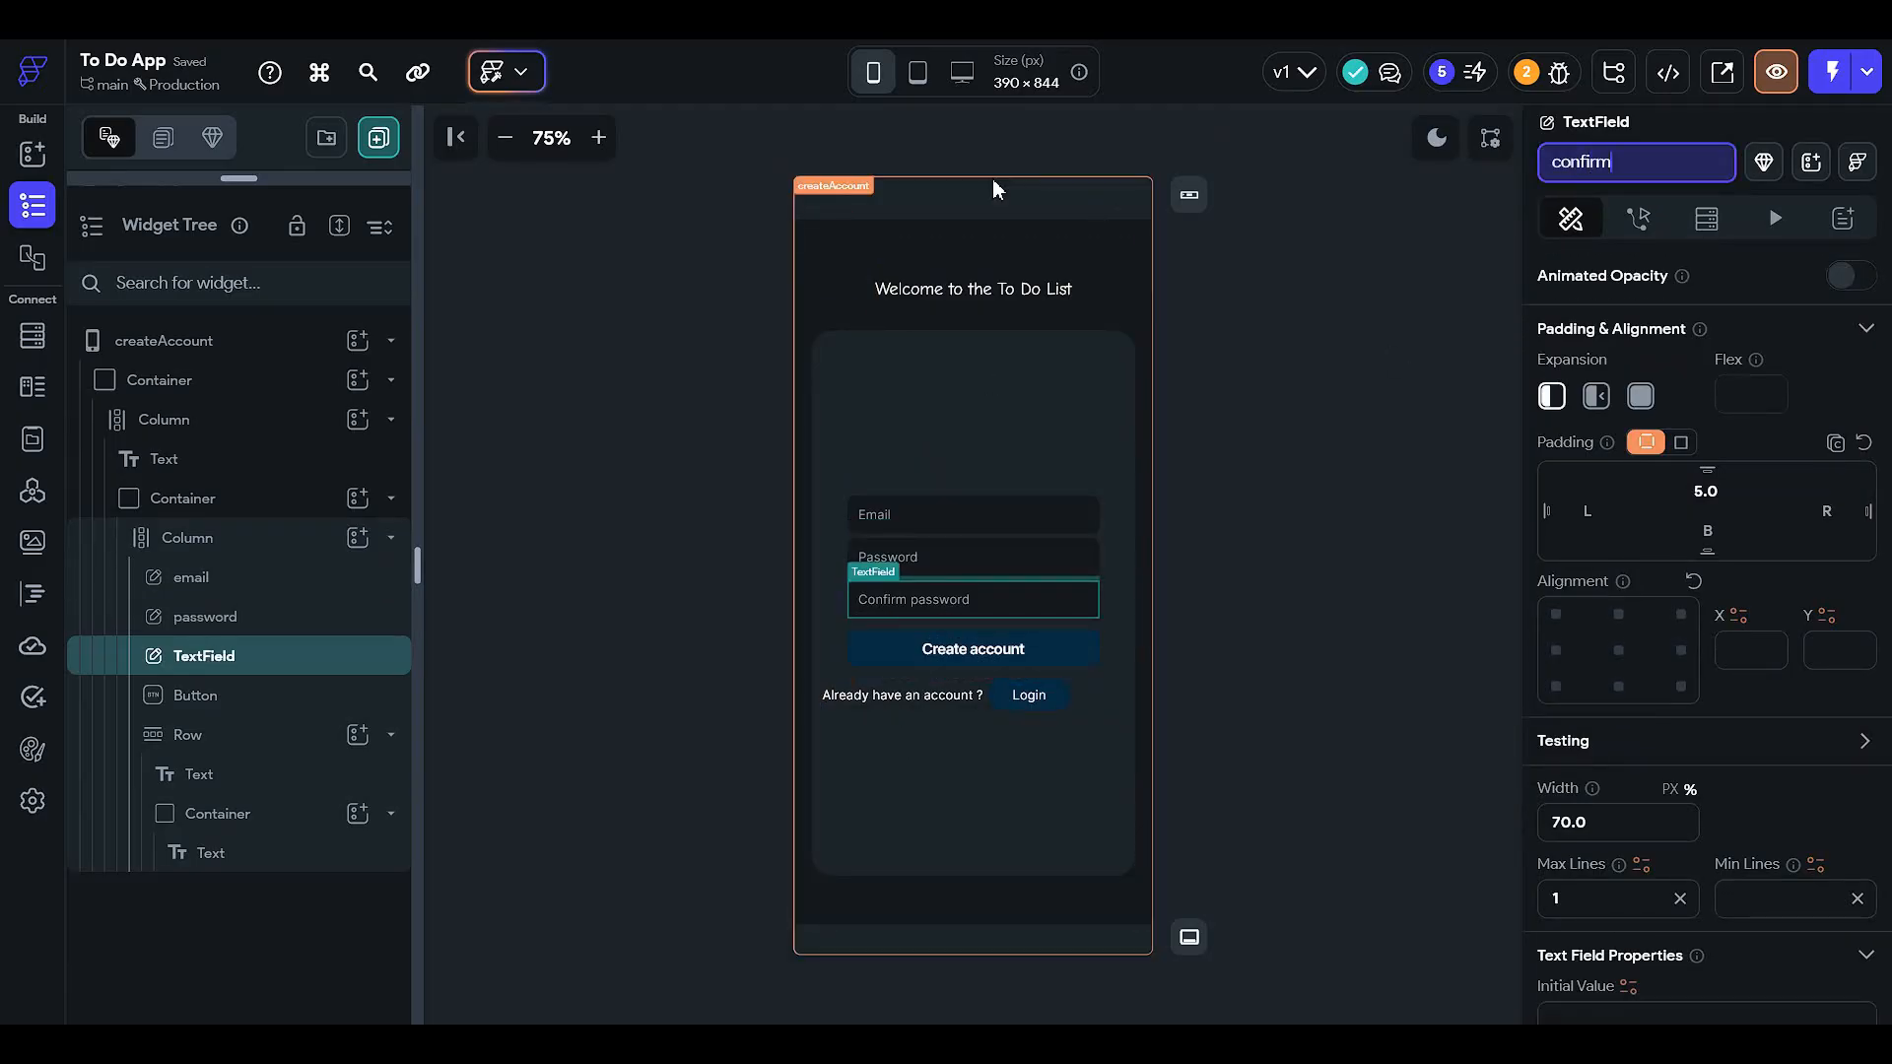
key(Return)
click(894, 652)
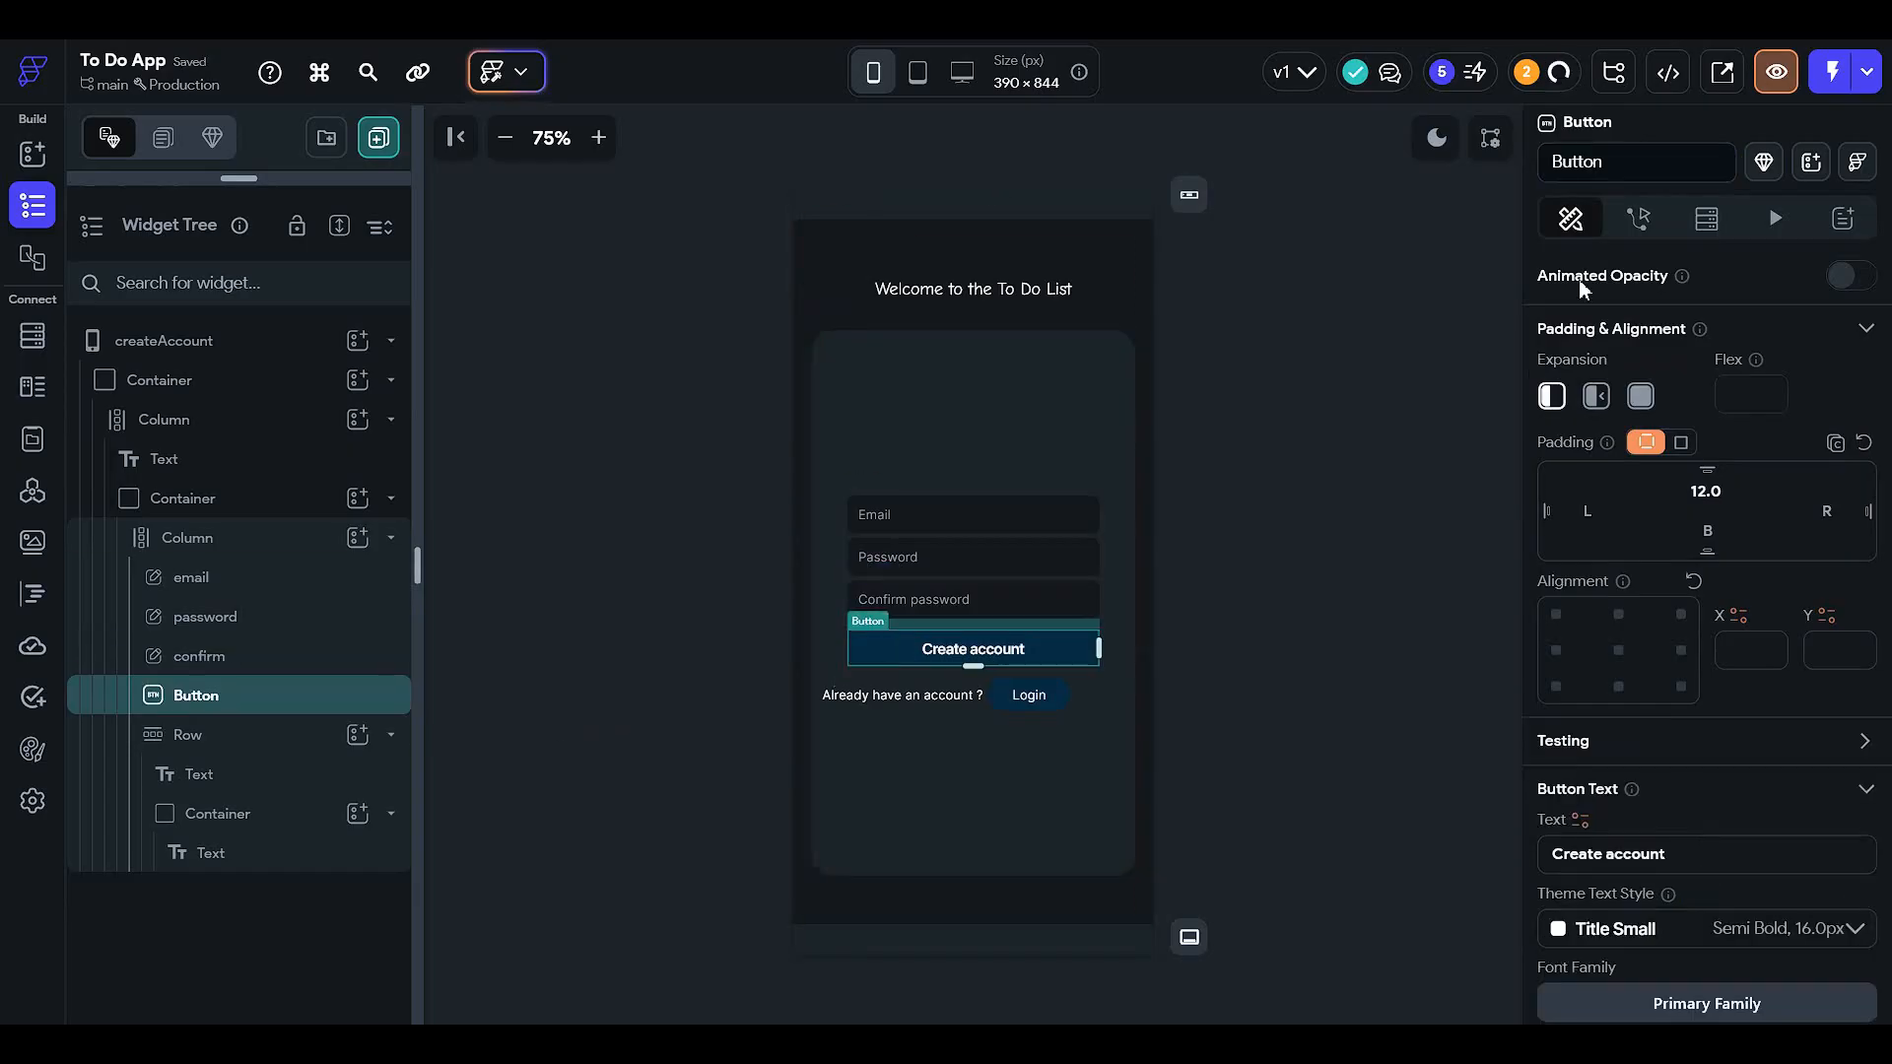
click(1637, 218)
- Give the Create account button an On Tap Create Document action on the user collection
click(1805, 353)
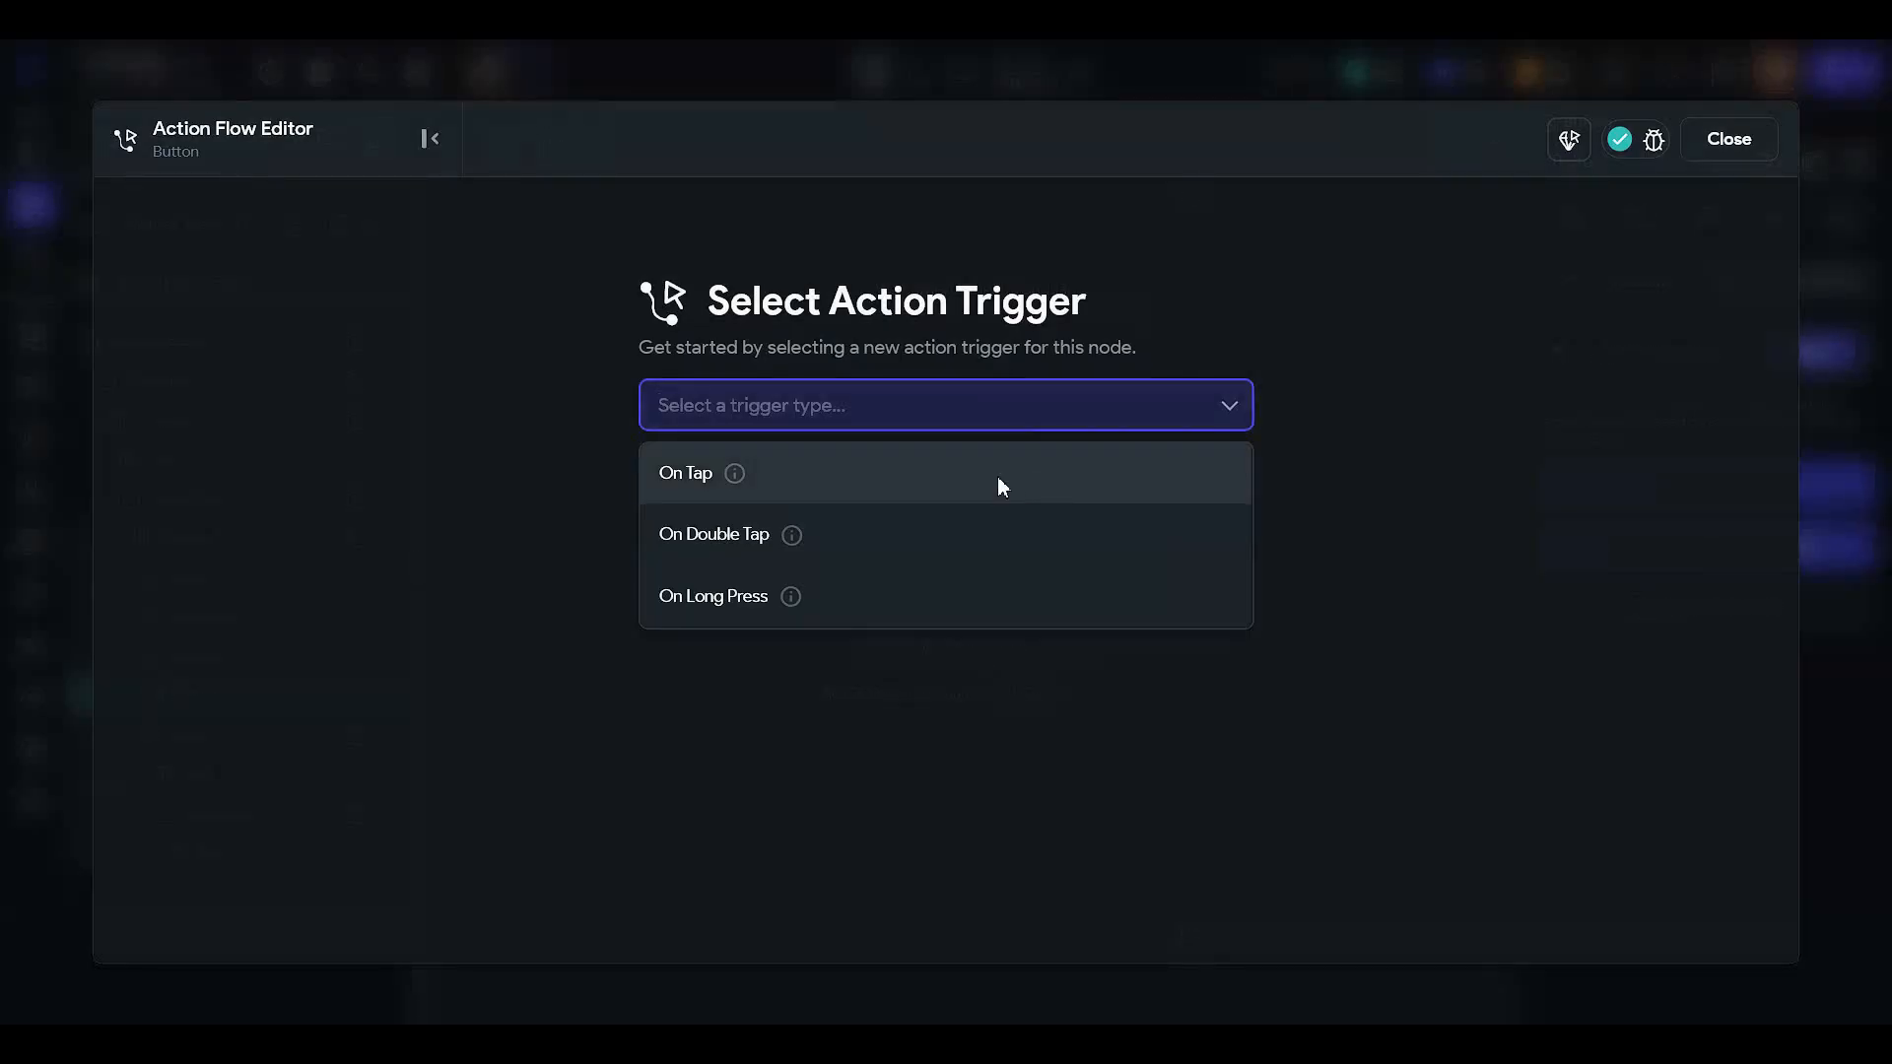
click(999, 483)
click(1093, 638)
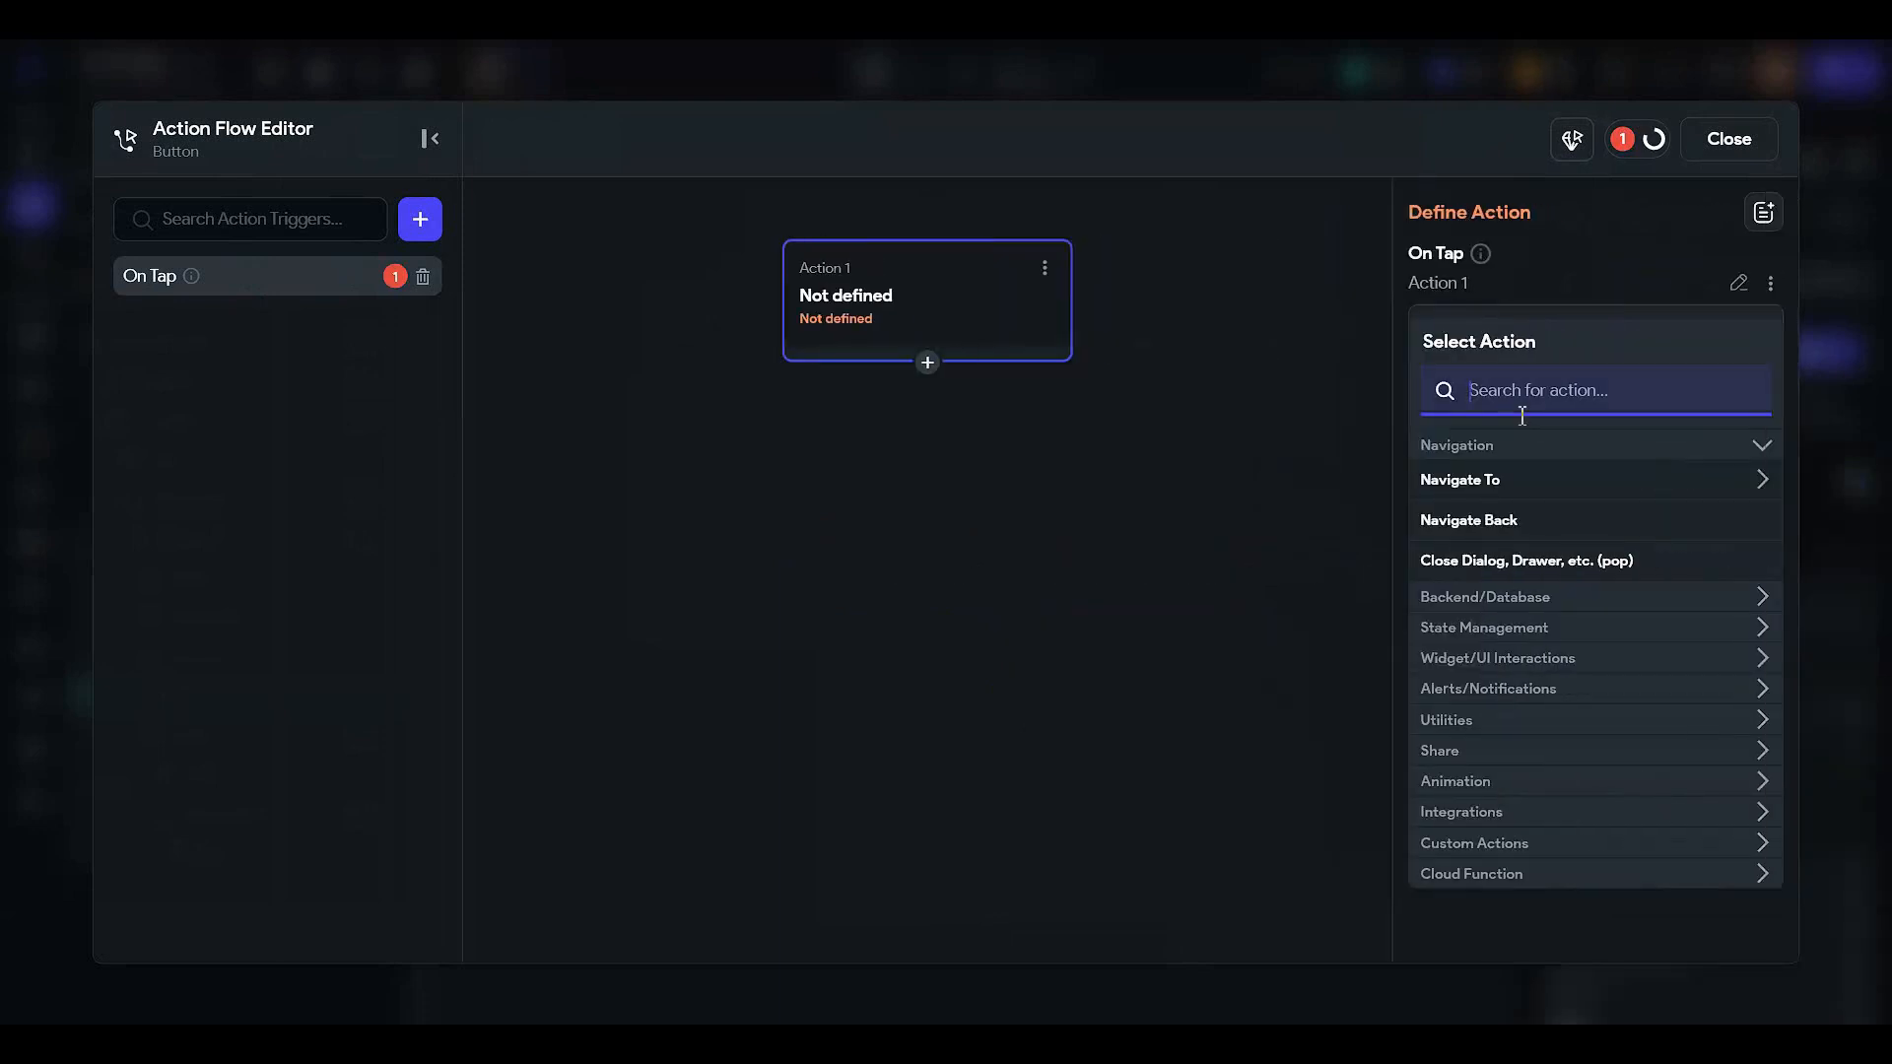
text(create)
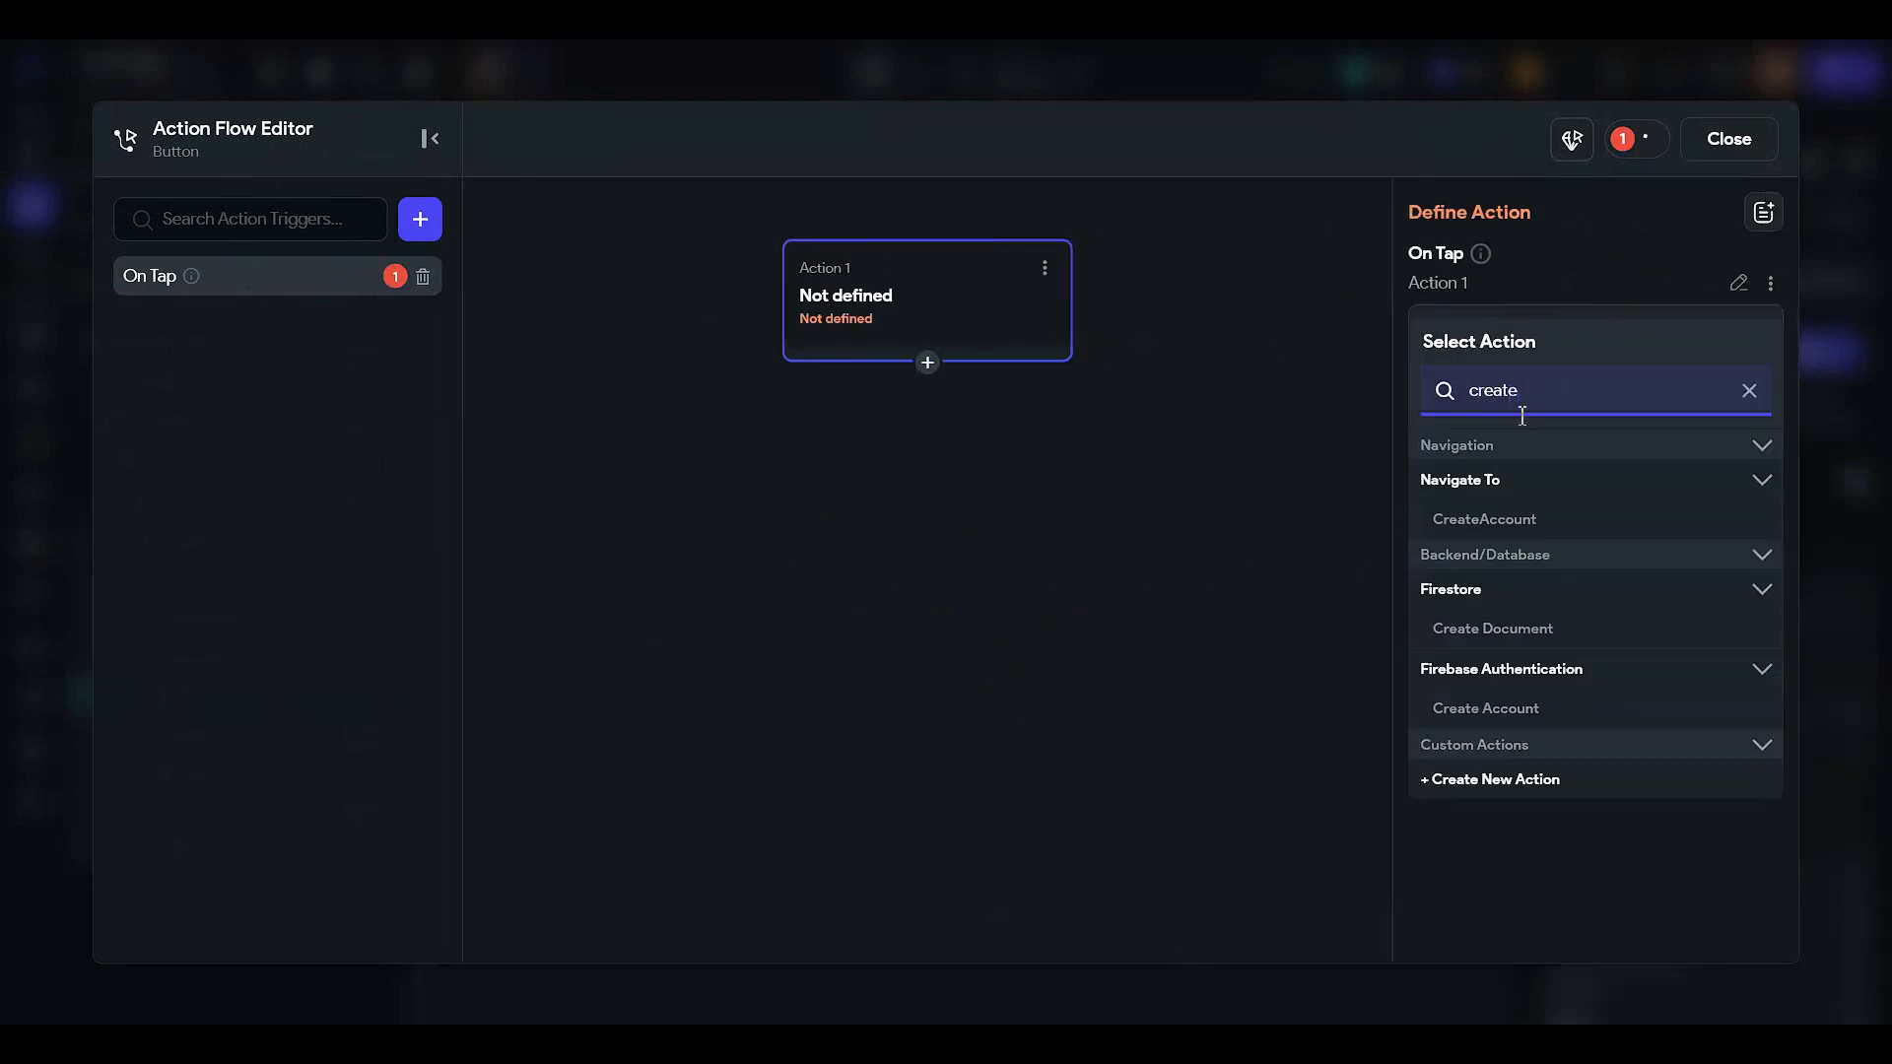
click(1523, 630)
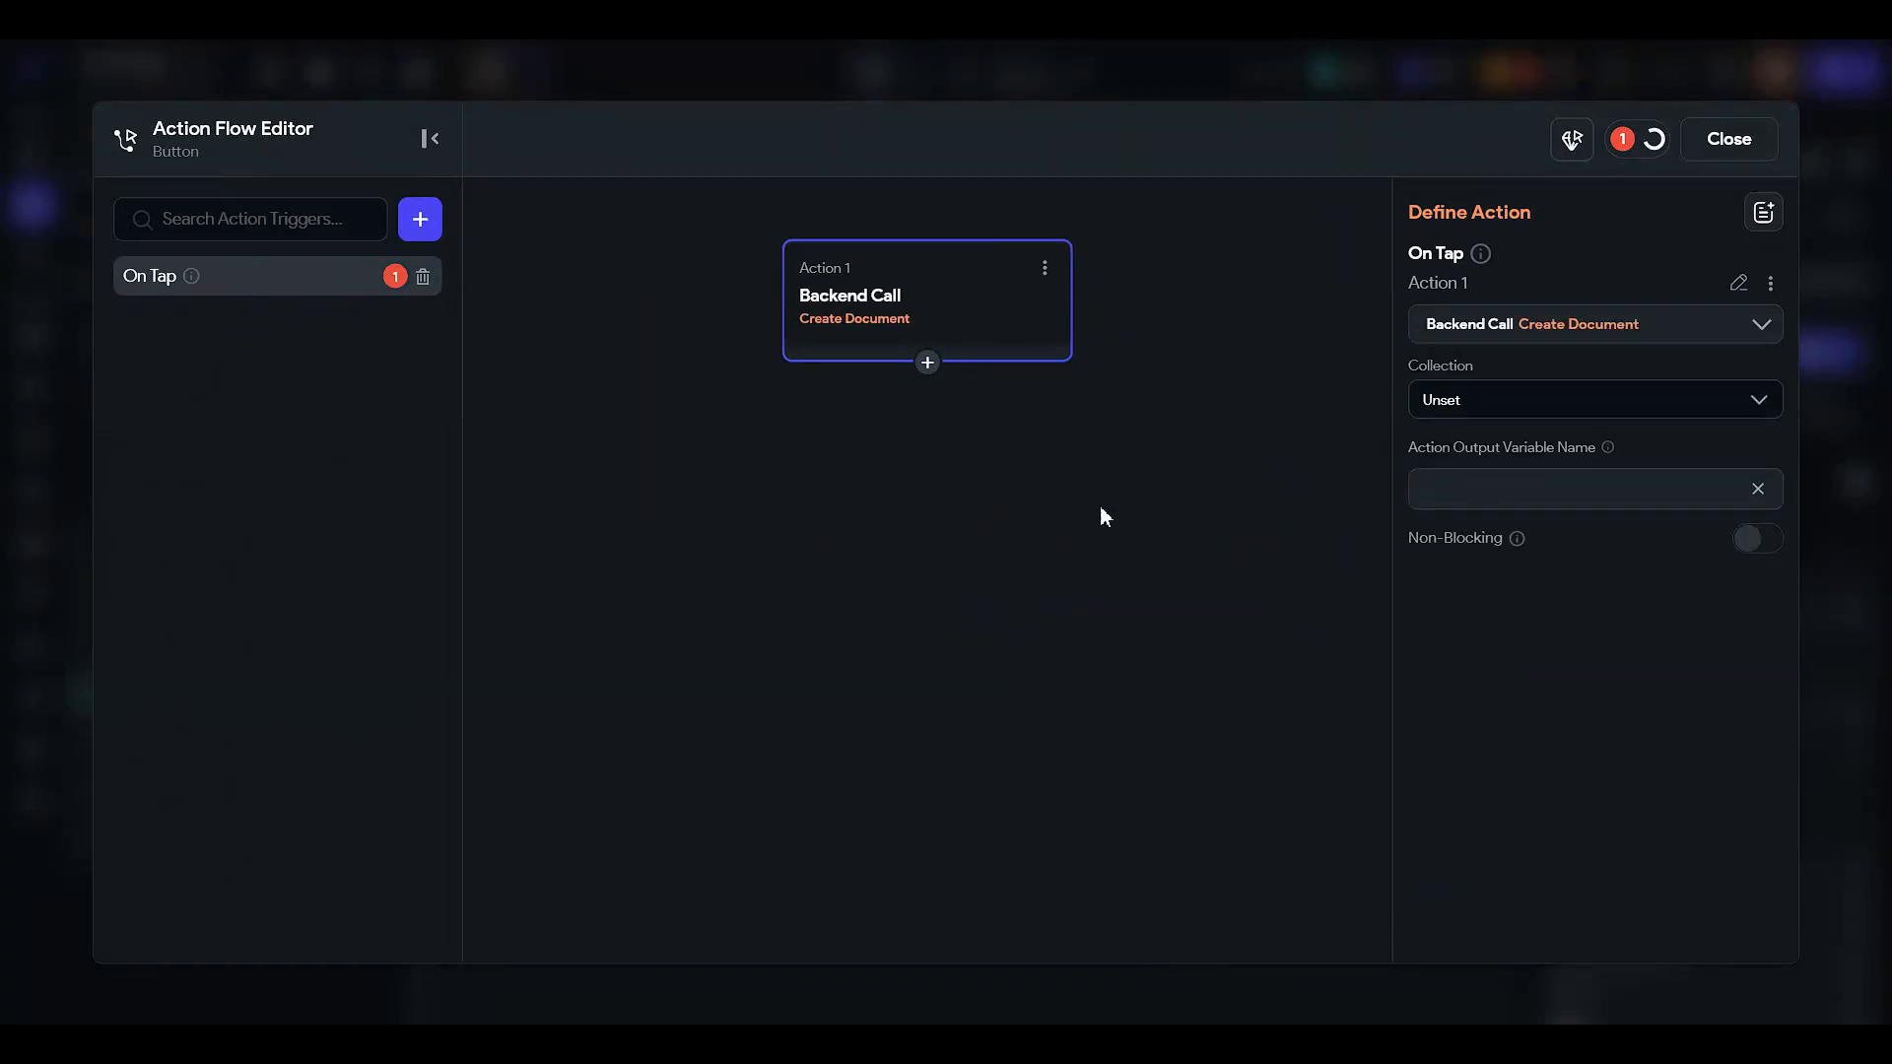
click(1495, 401)
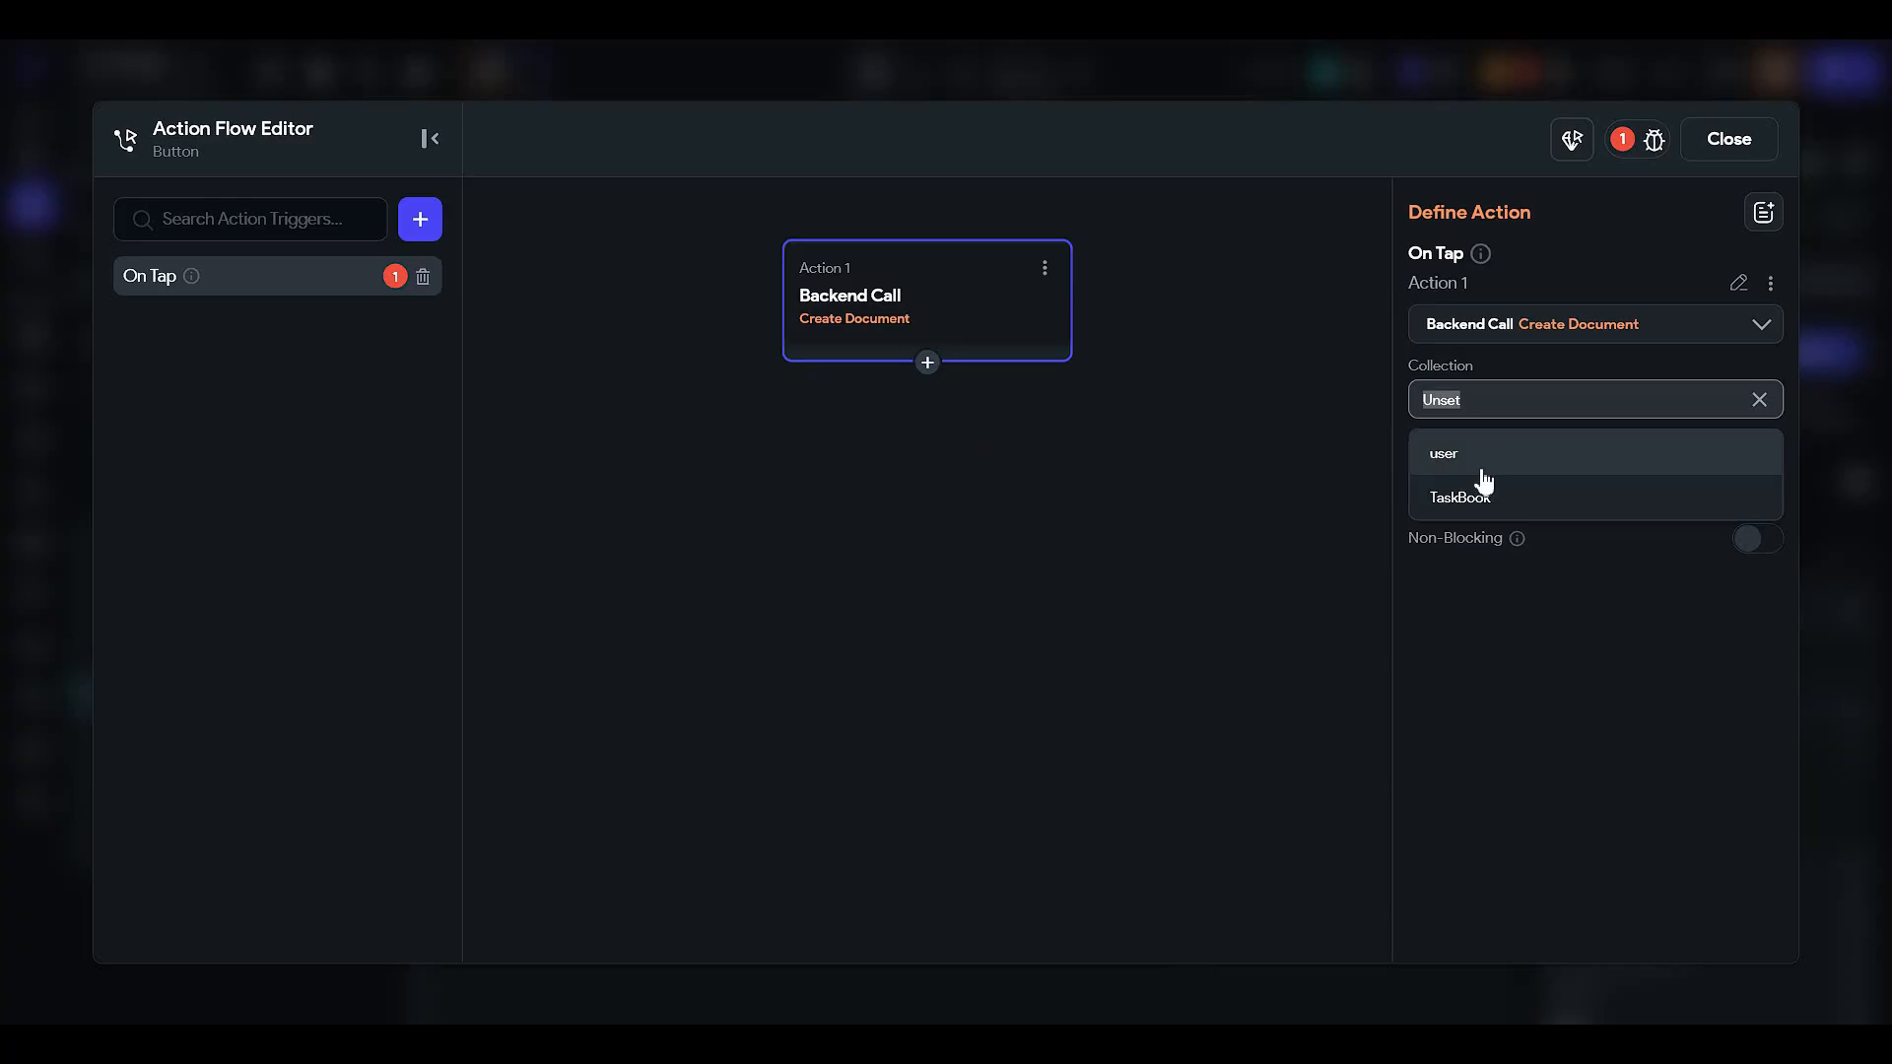
click(1482, 481)
- Add and remove a taskType field on the user document, then search the actions for 'create' again
click(1485, 488)
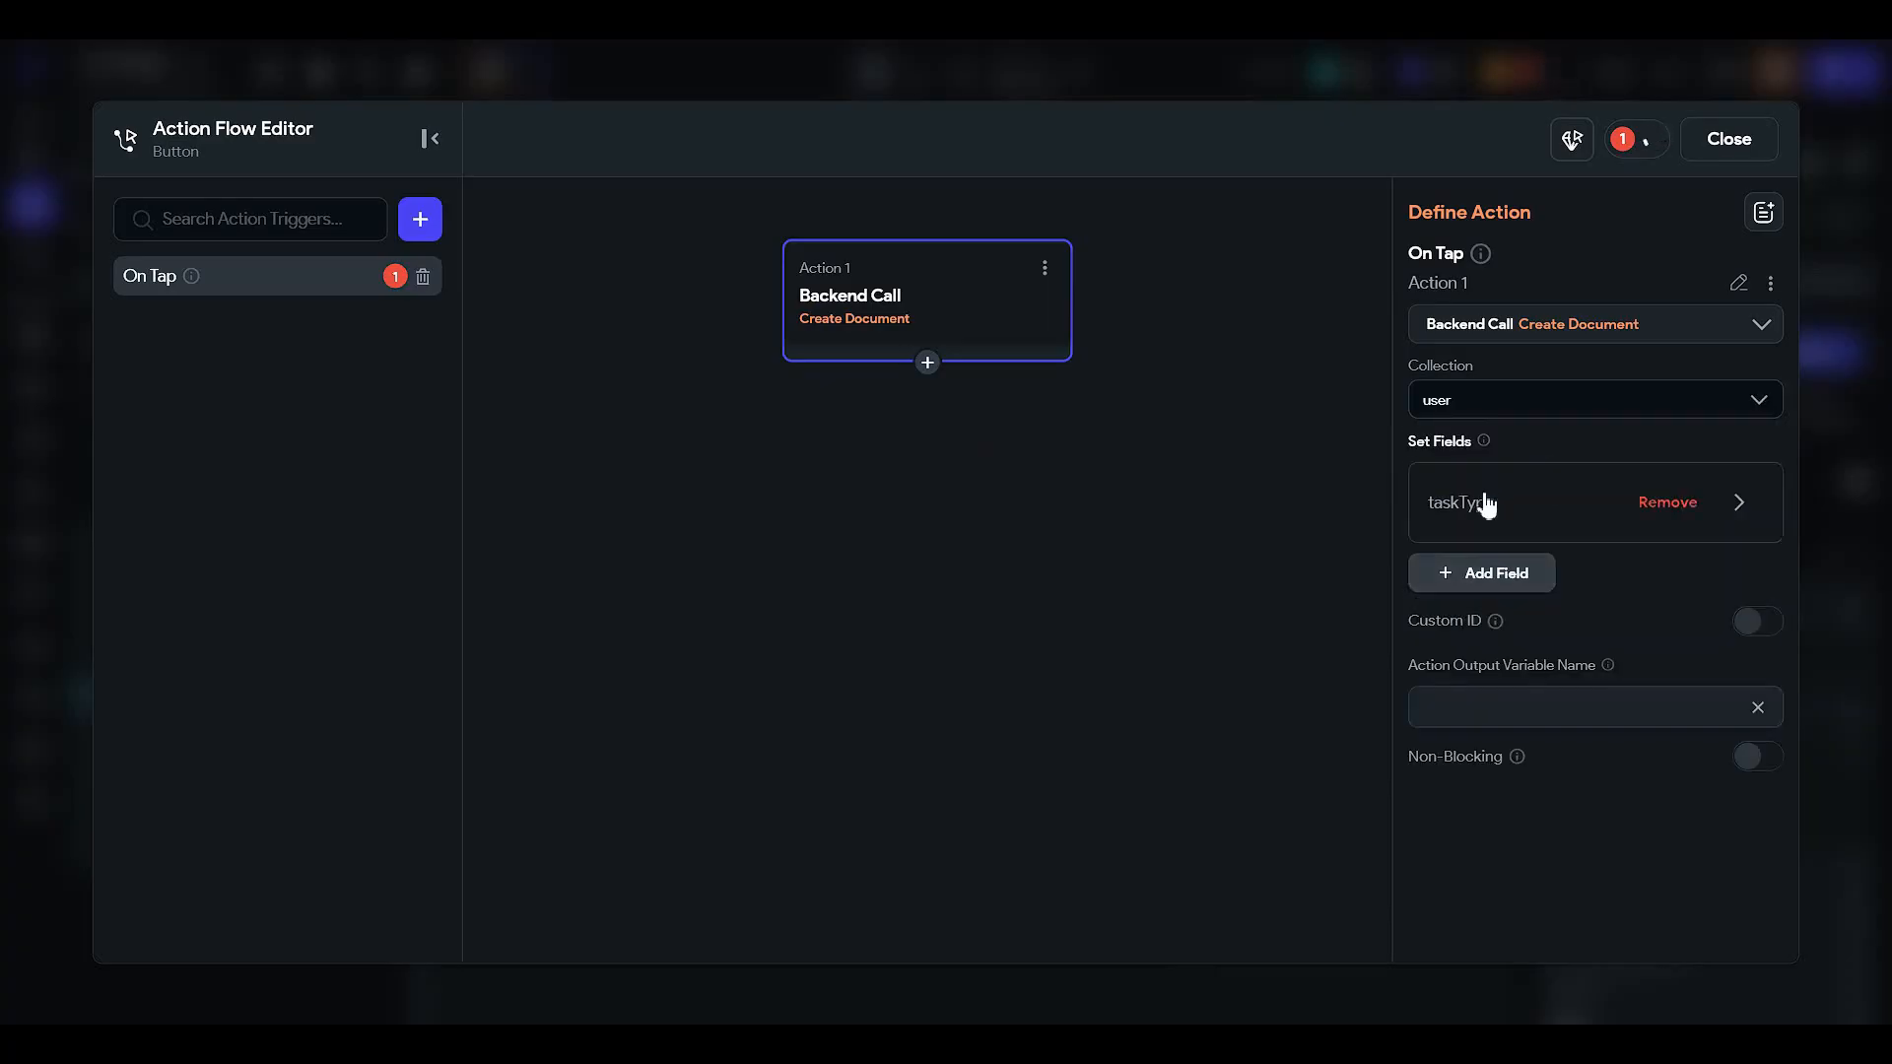
click(1487, 503)
click(1475, 645)
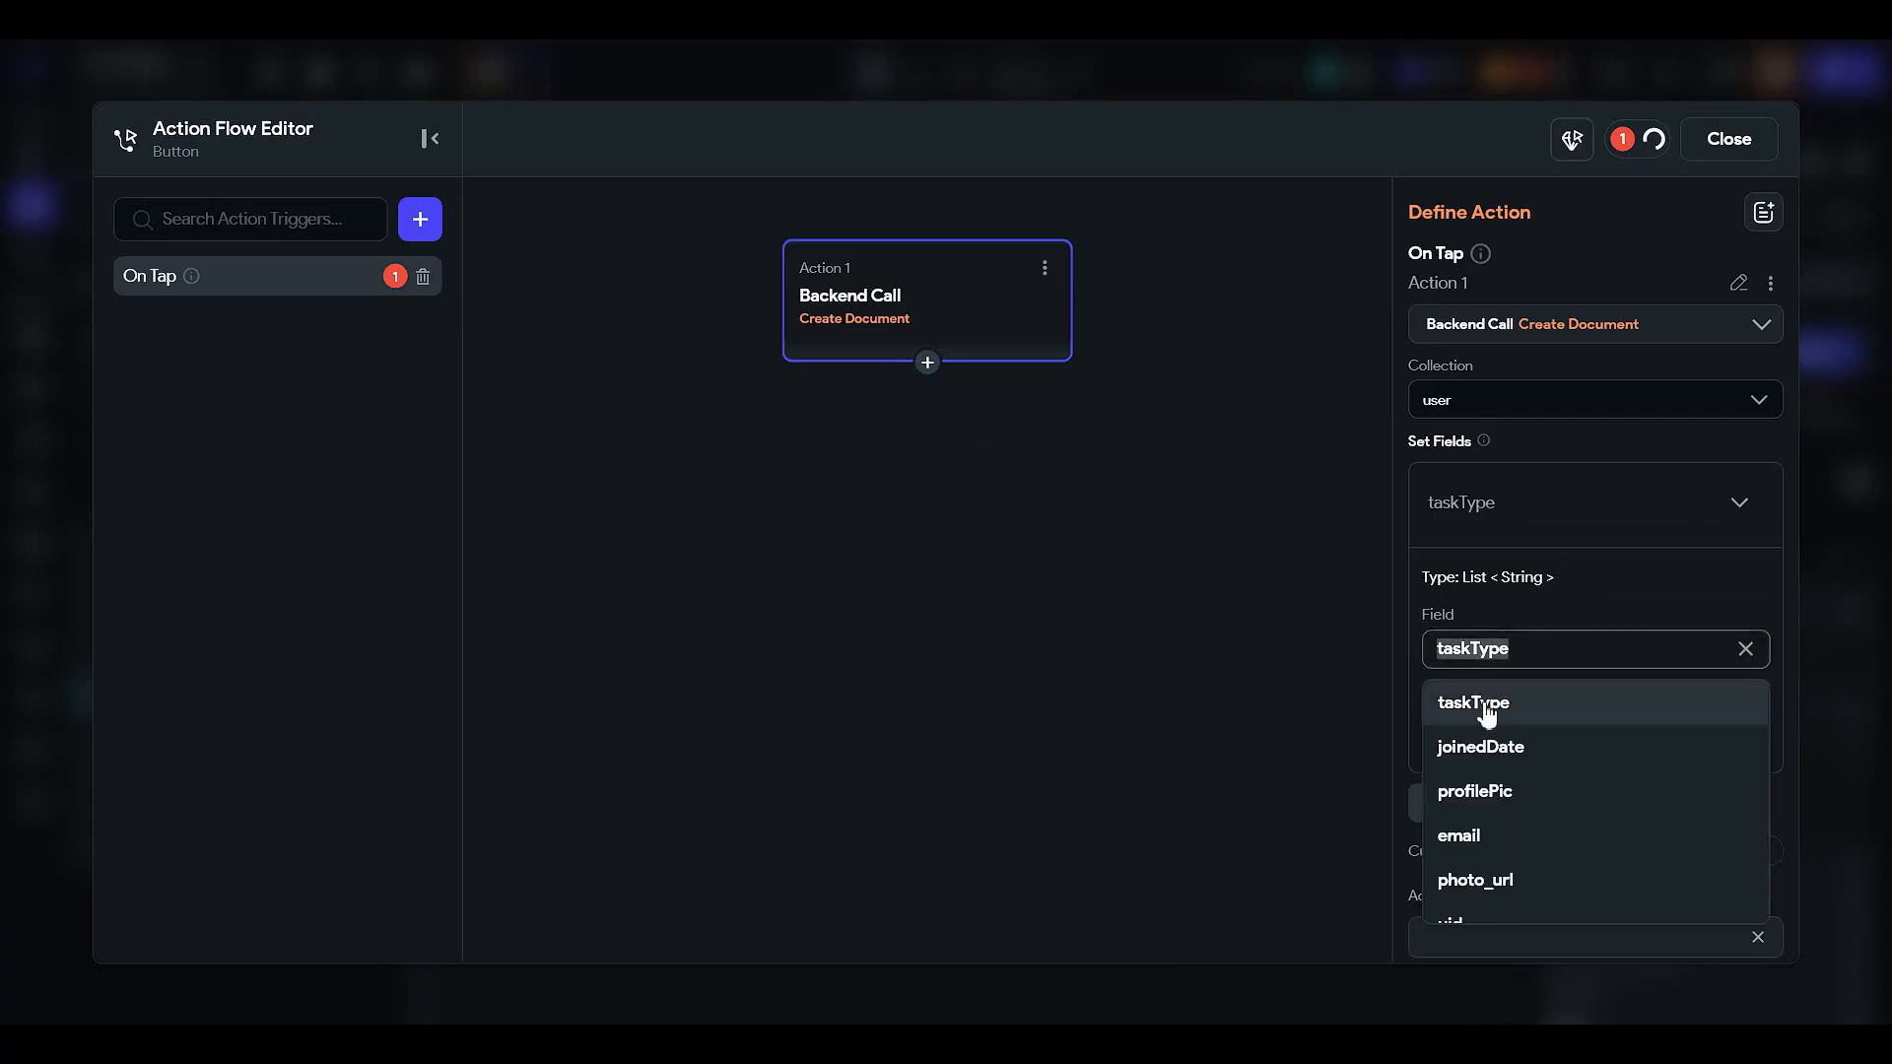
scroll(1520, 778, down, 3)
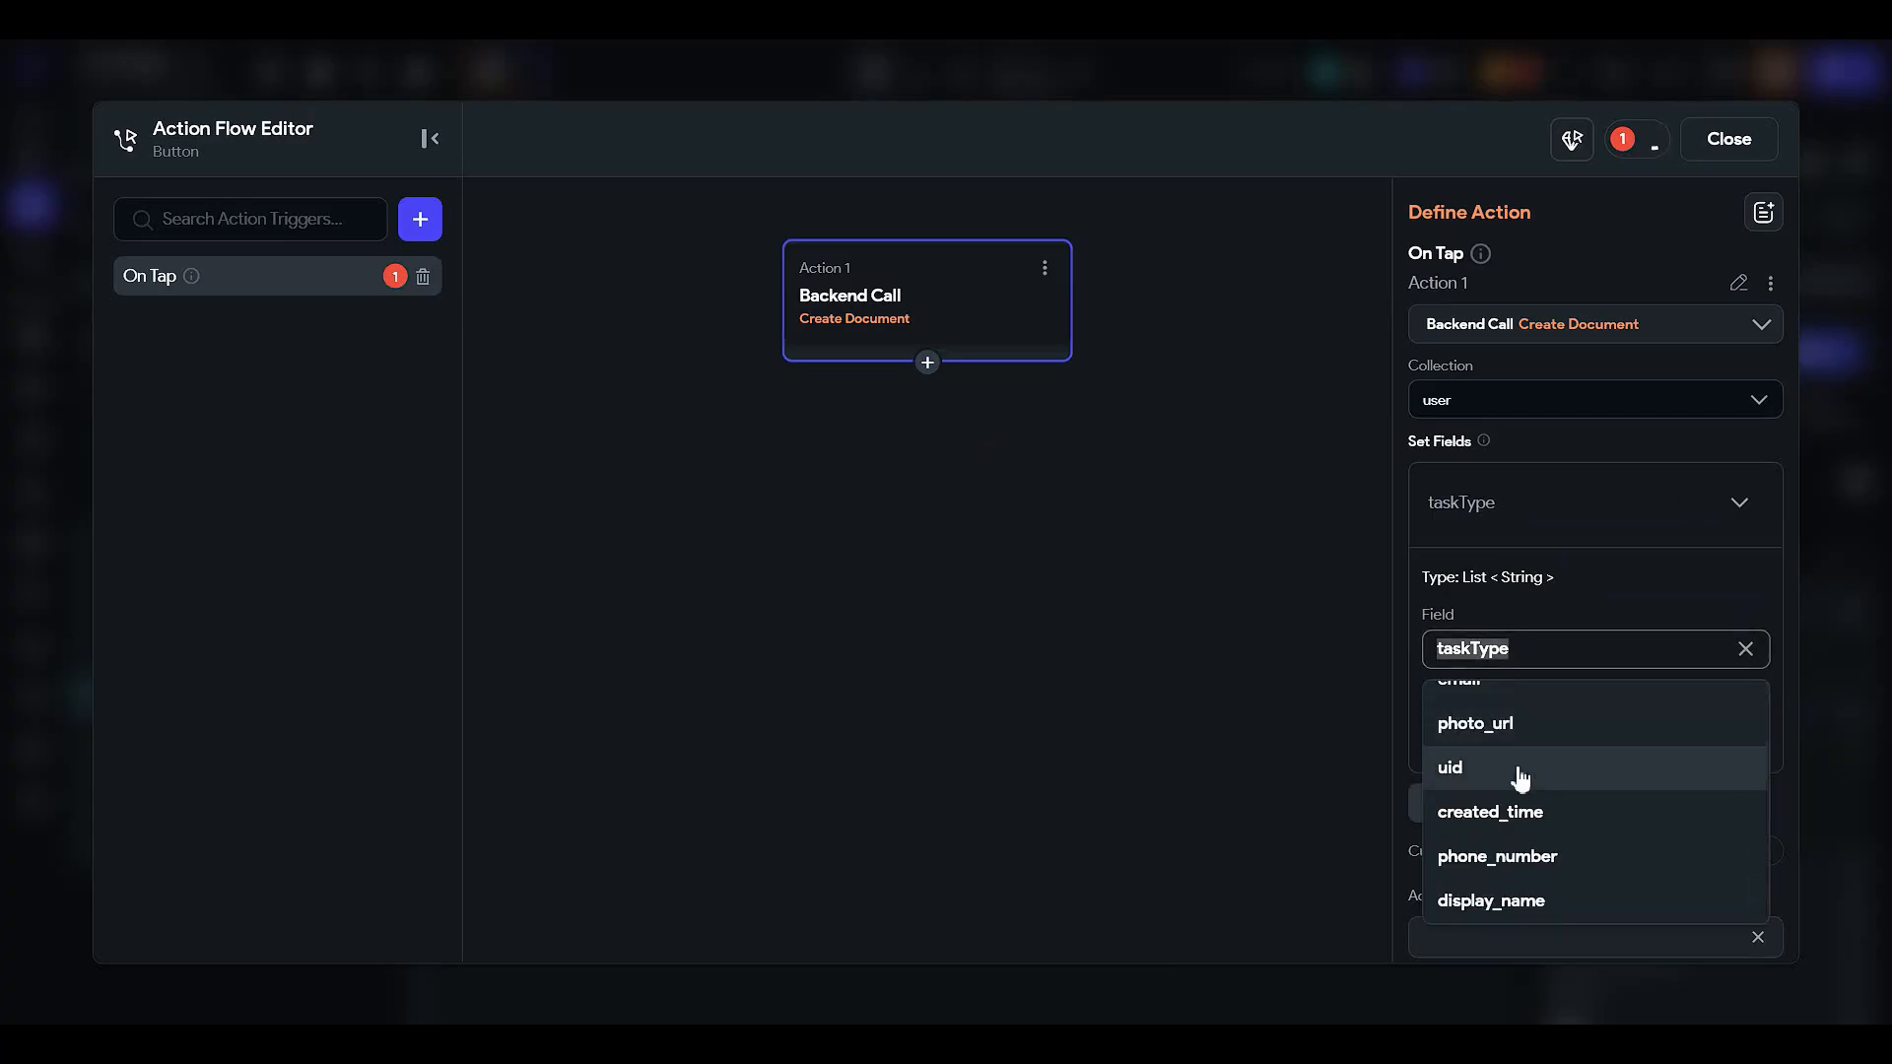
scroll(1507, 749, up, 3)
click(1665, 500)
click(1665, 500)
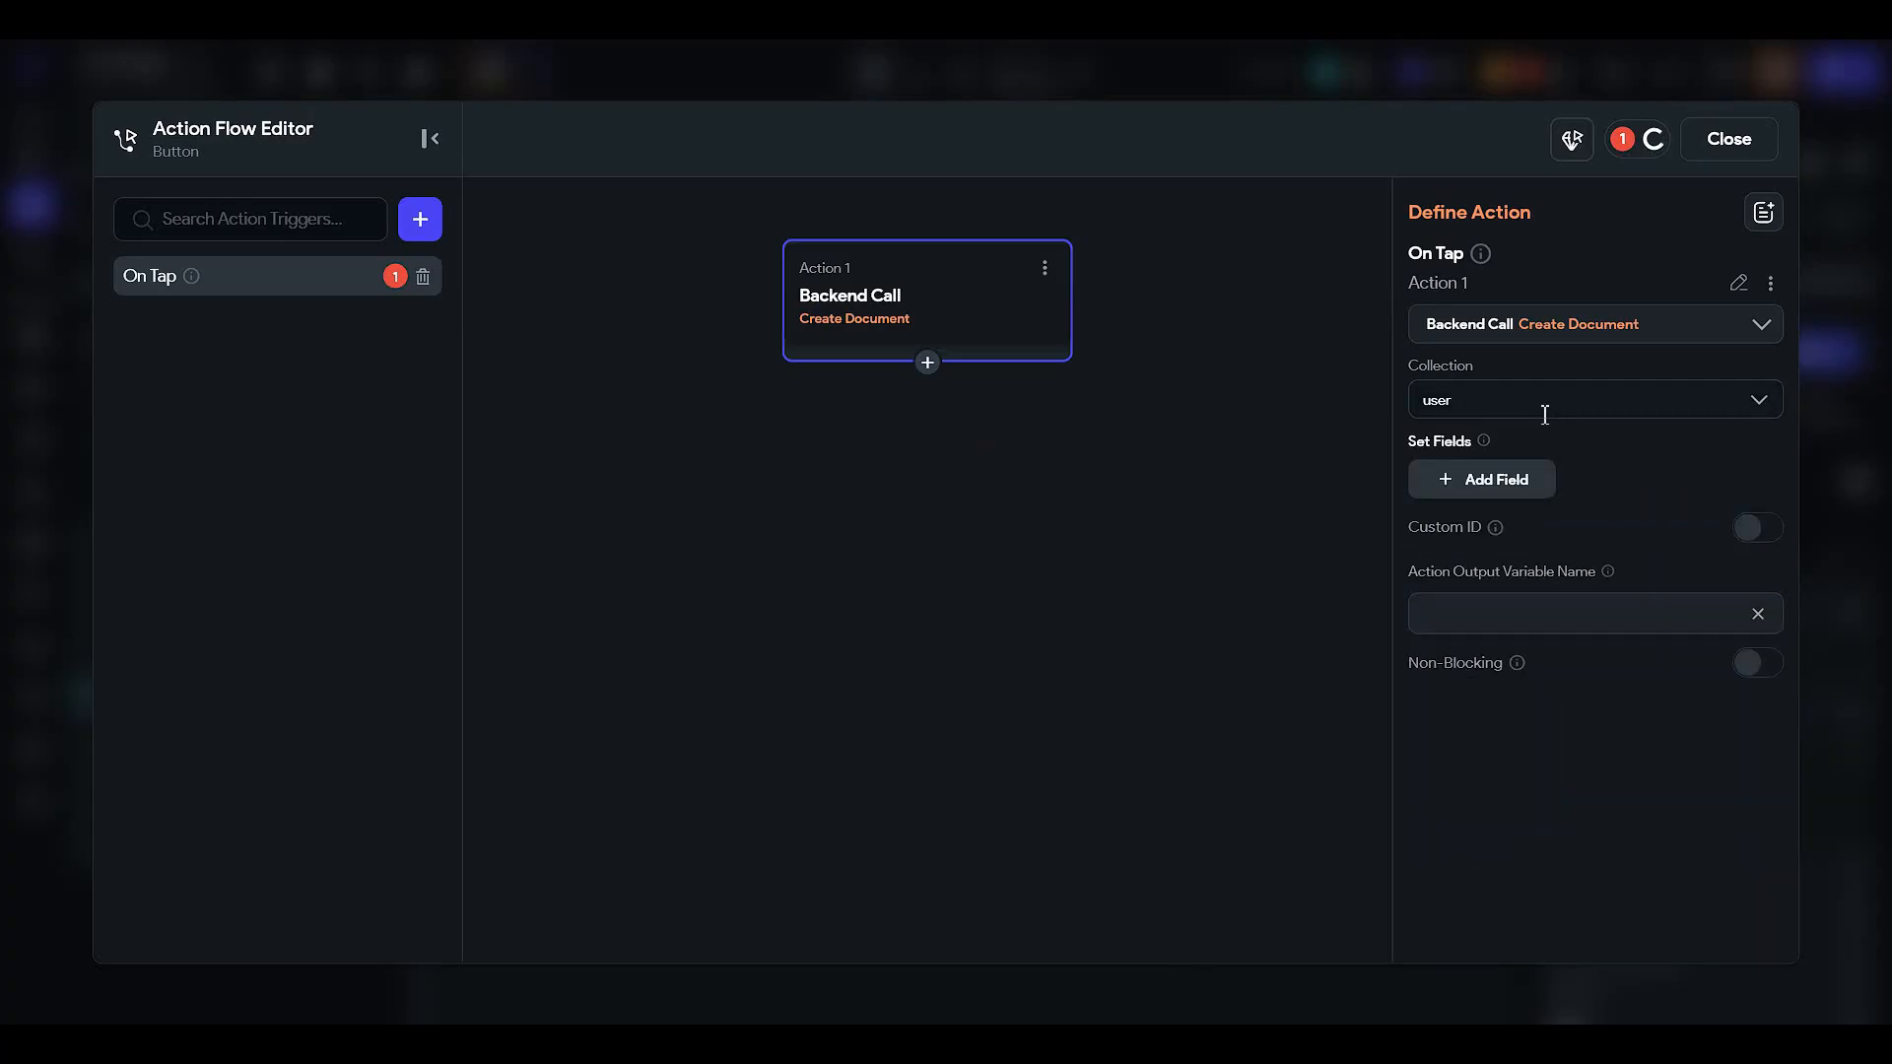
click(1546, 404)
click(1515, 452)
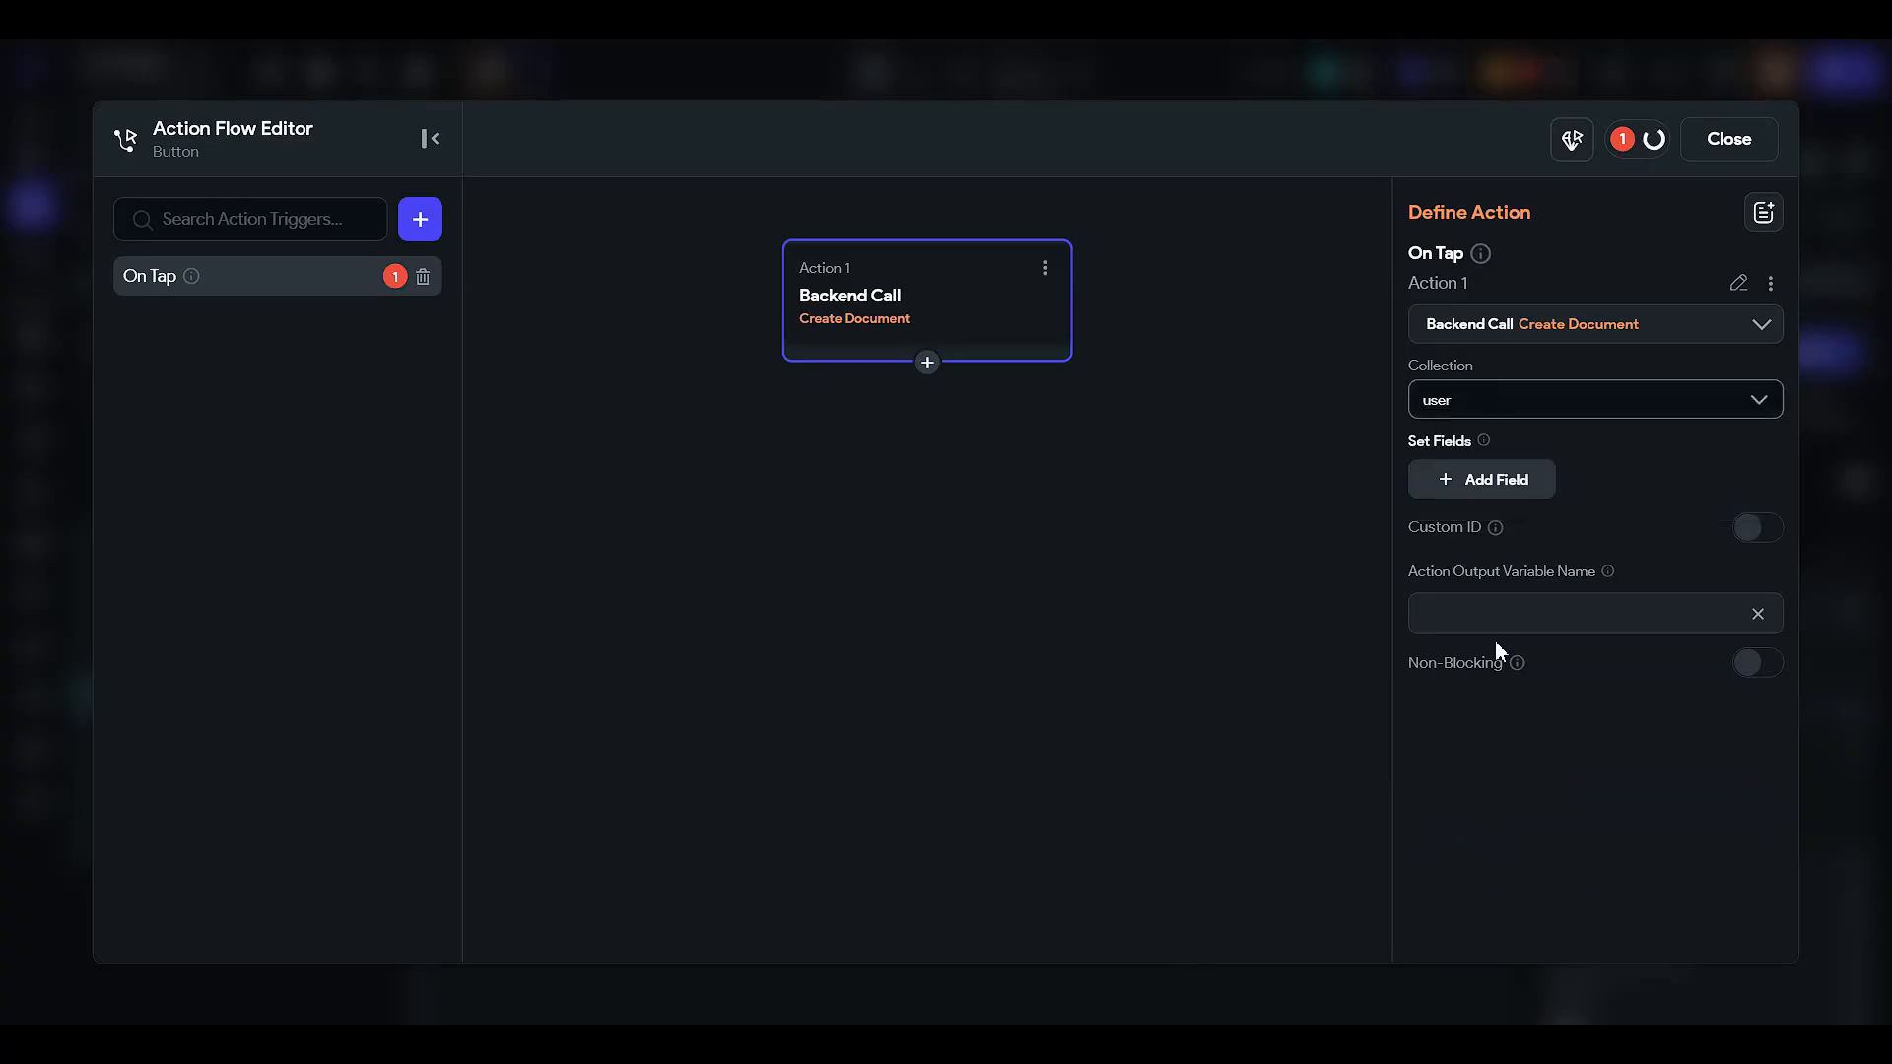
click(1496, 494)
click(1498, 532)
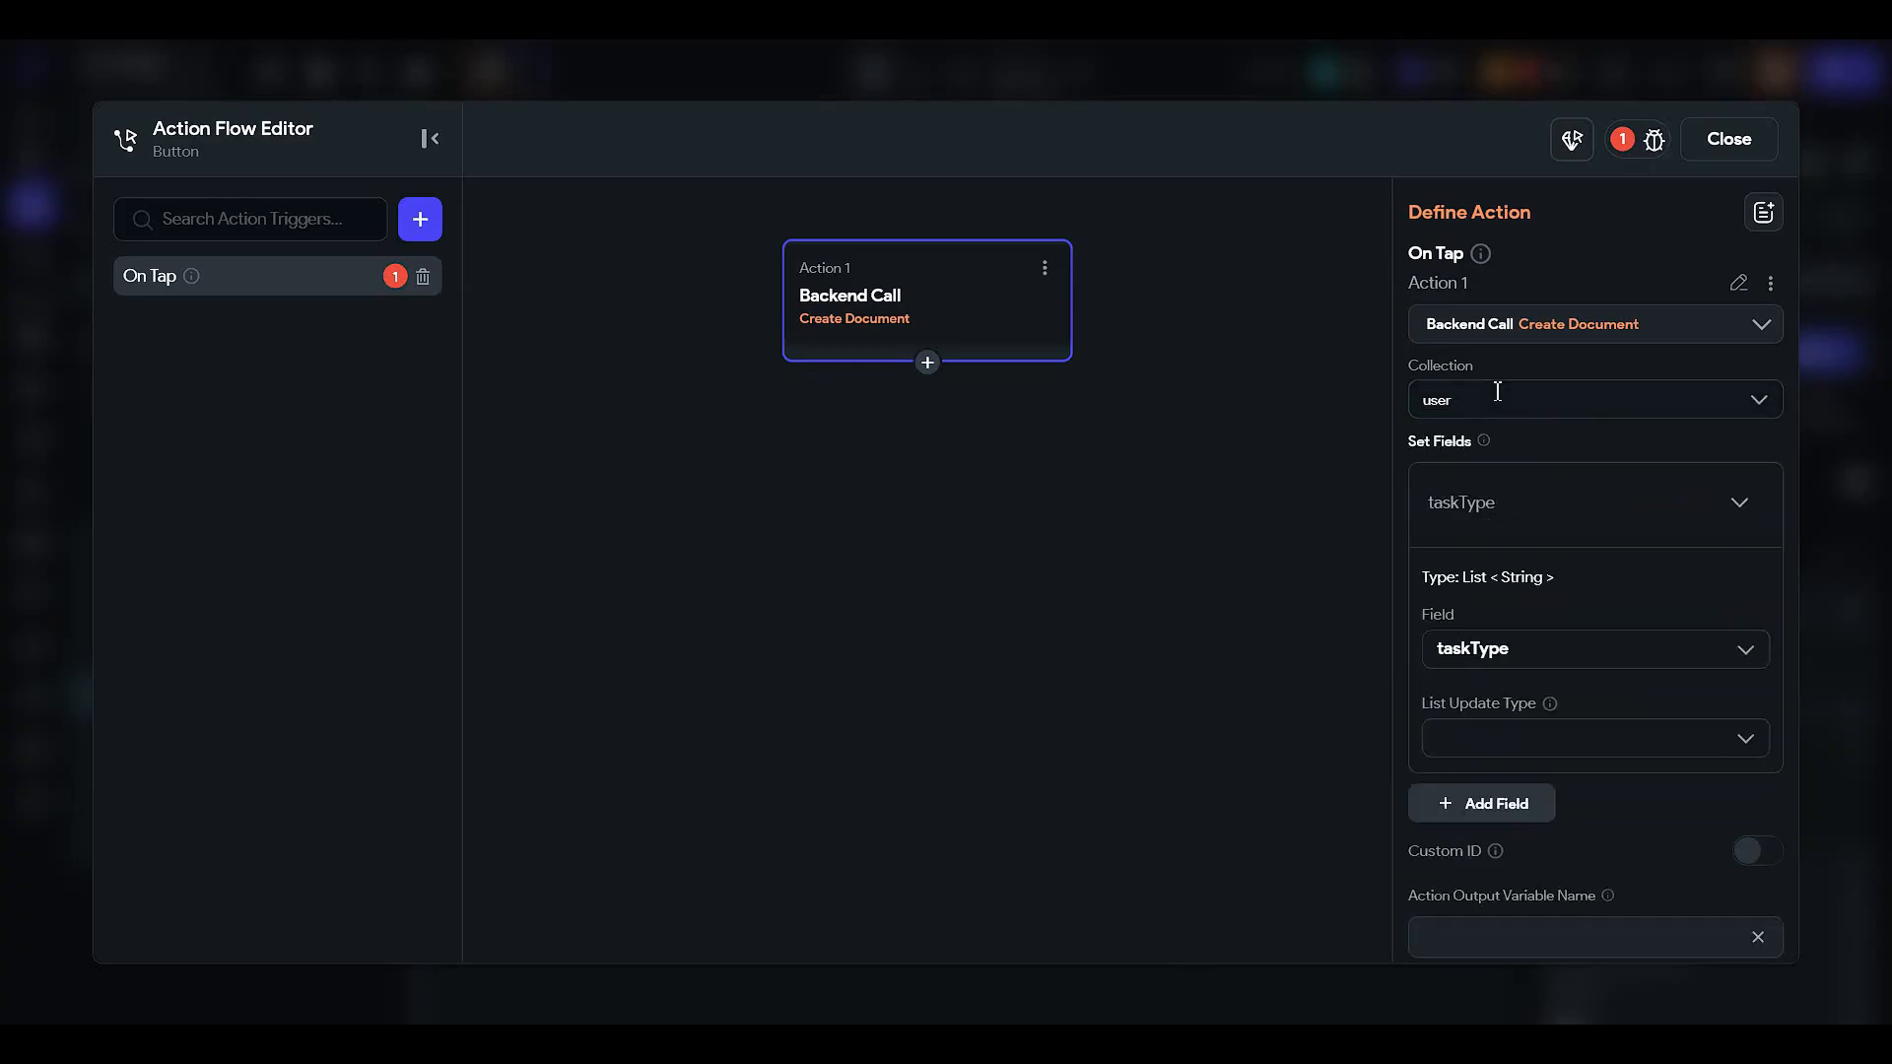
click(1557, 330)
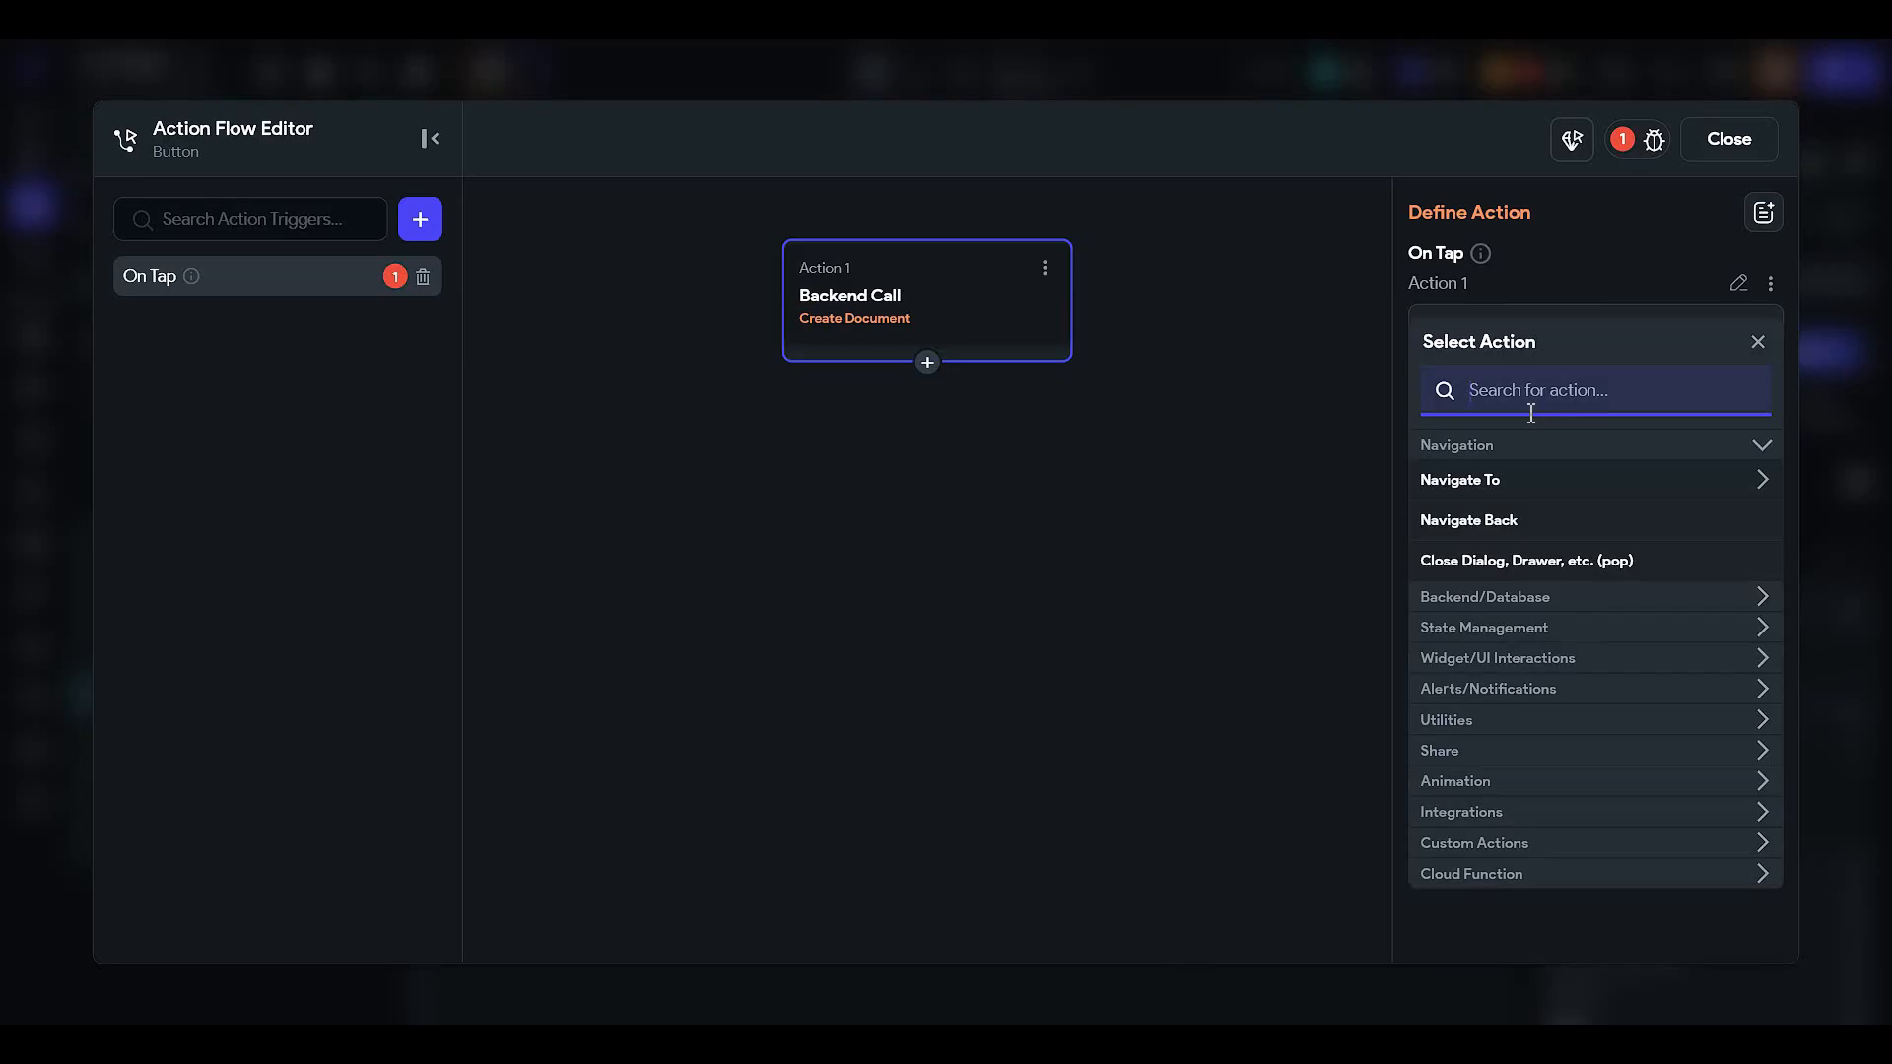
text(create)
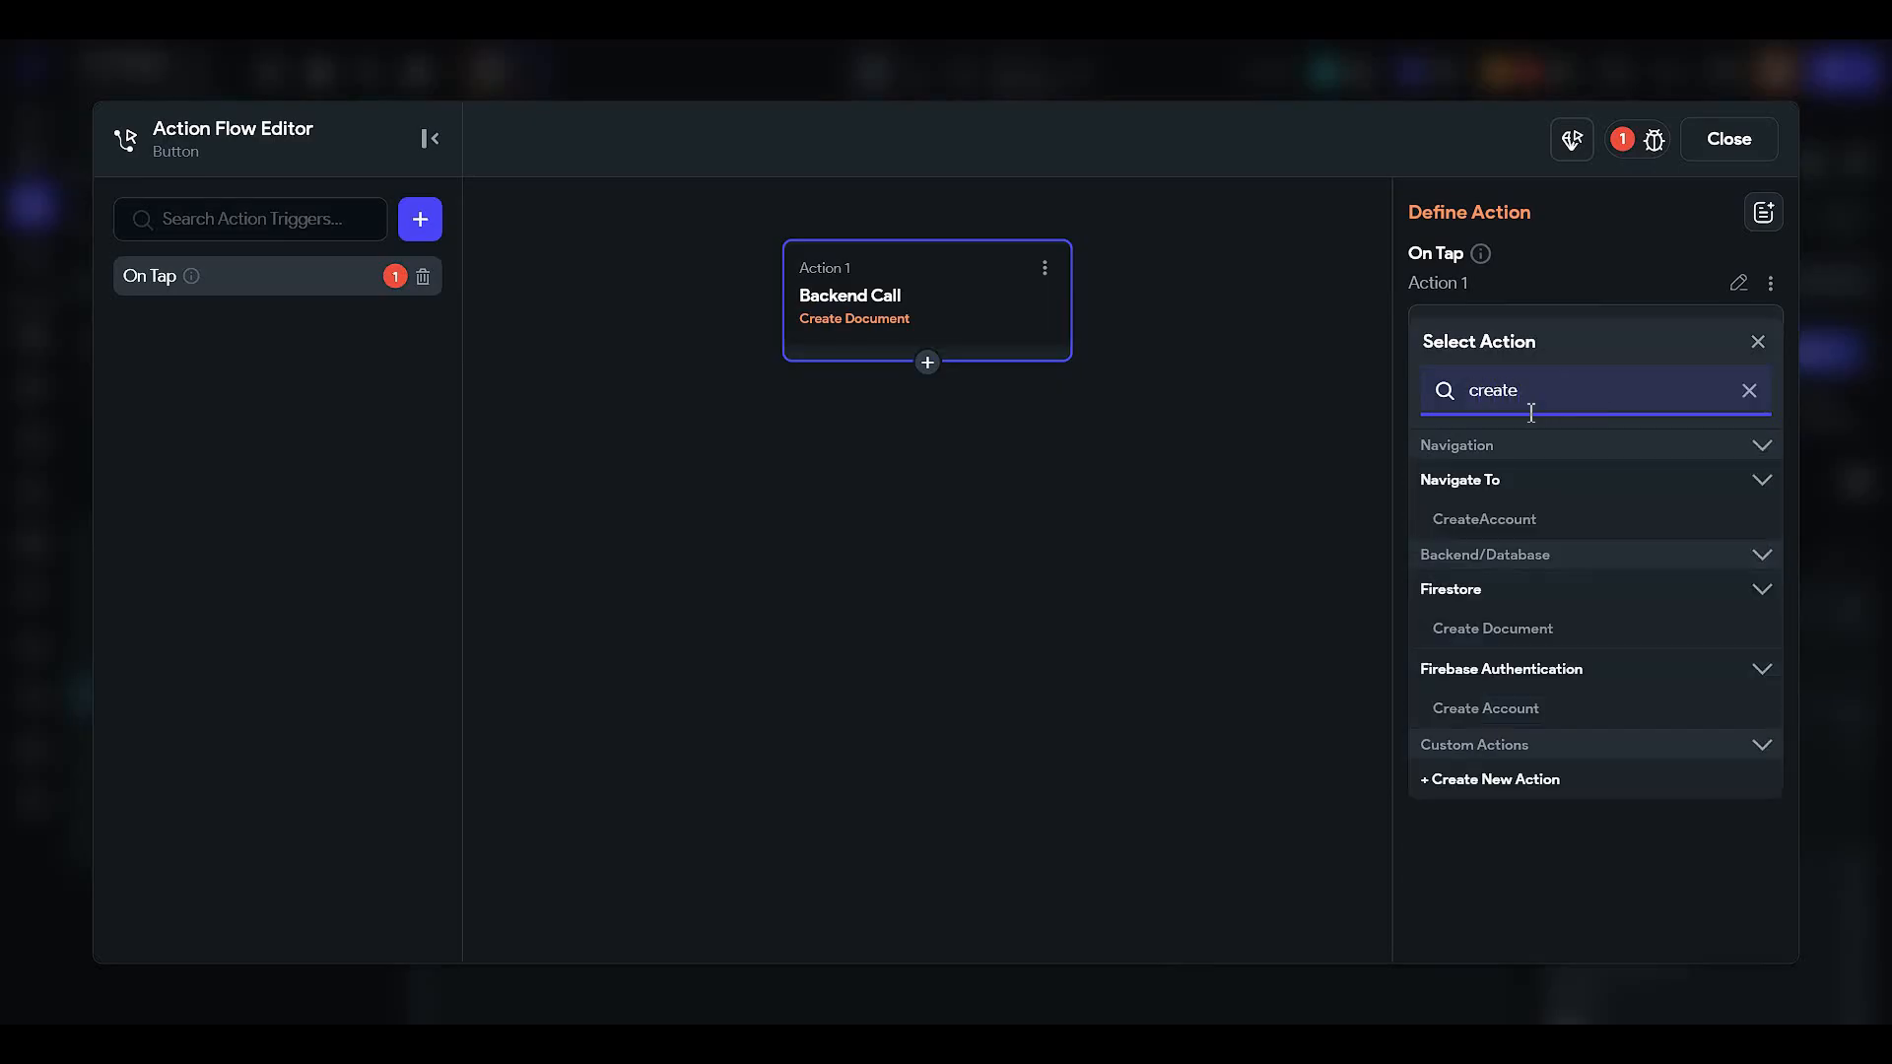
- Switch the action to Firebase Create Account with the Email provider and the email field
click(1501, 711)
click(1478, 404)
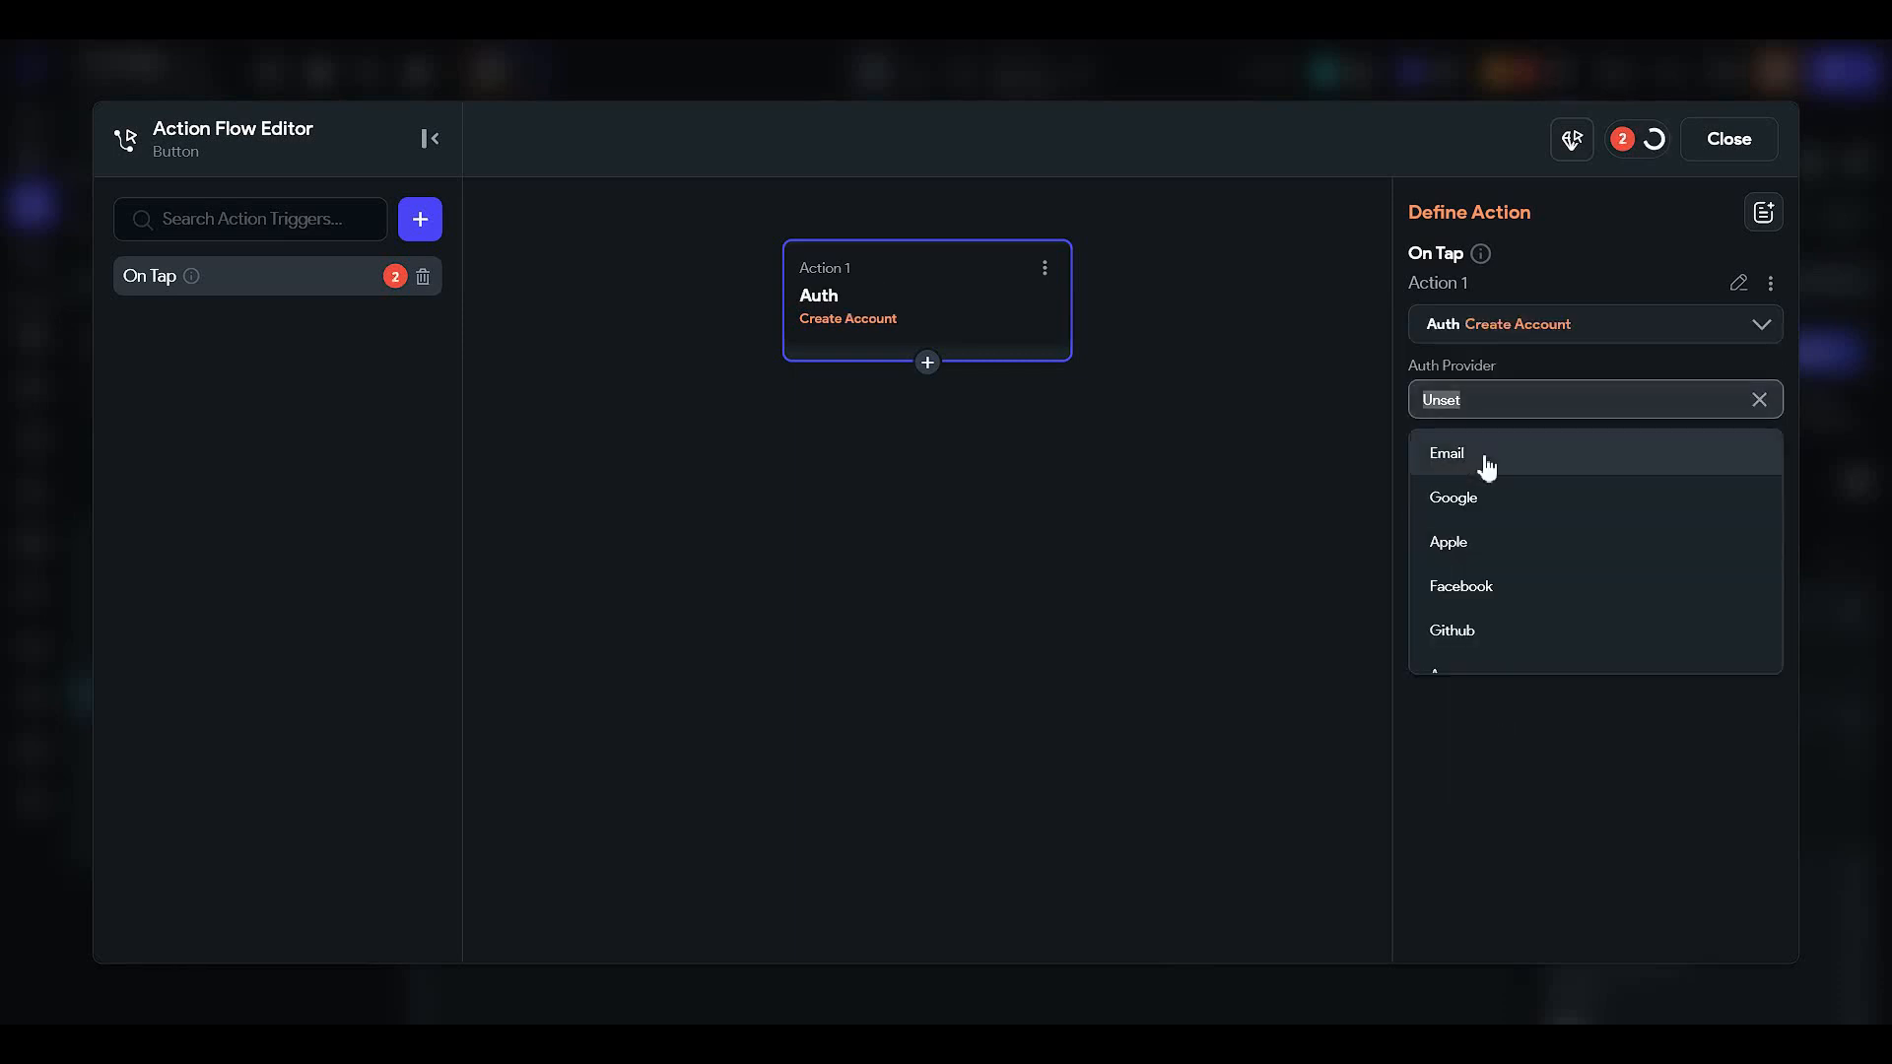
click(1486, 455)
click(1493, 485)
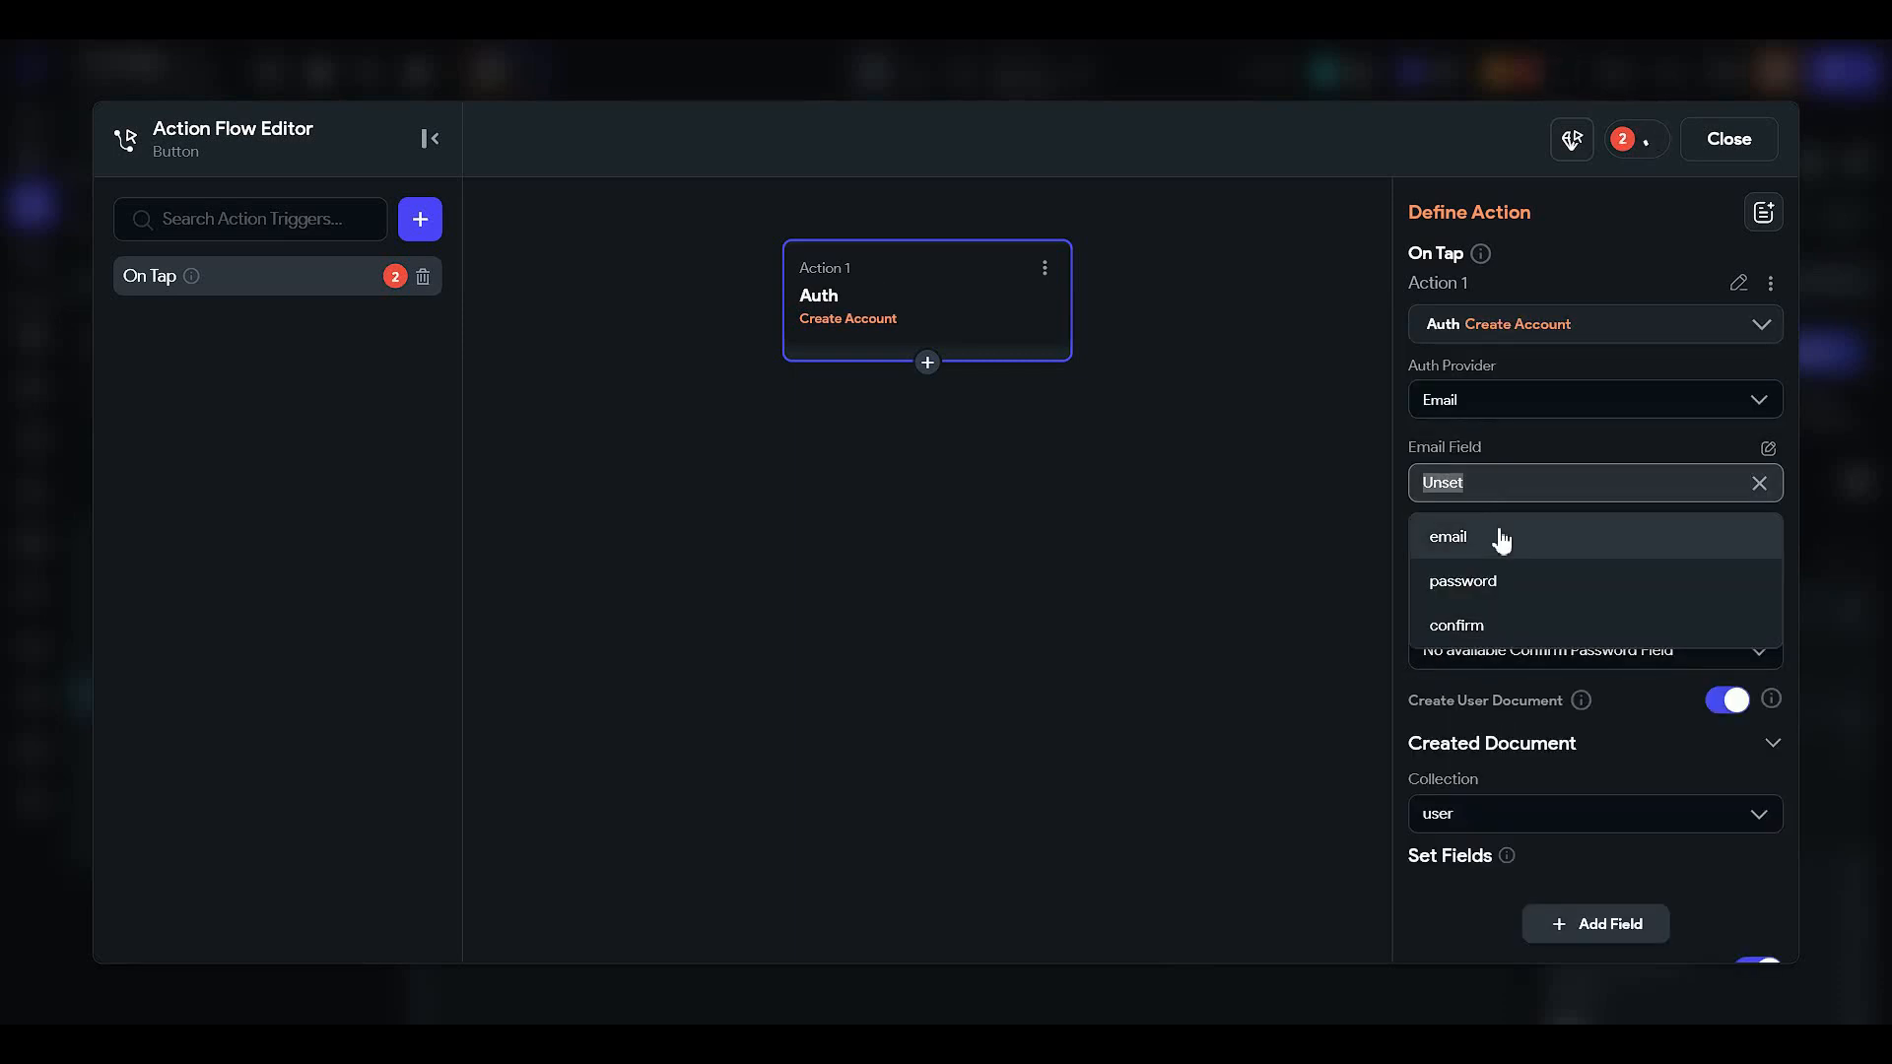
click(1500, 538)
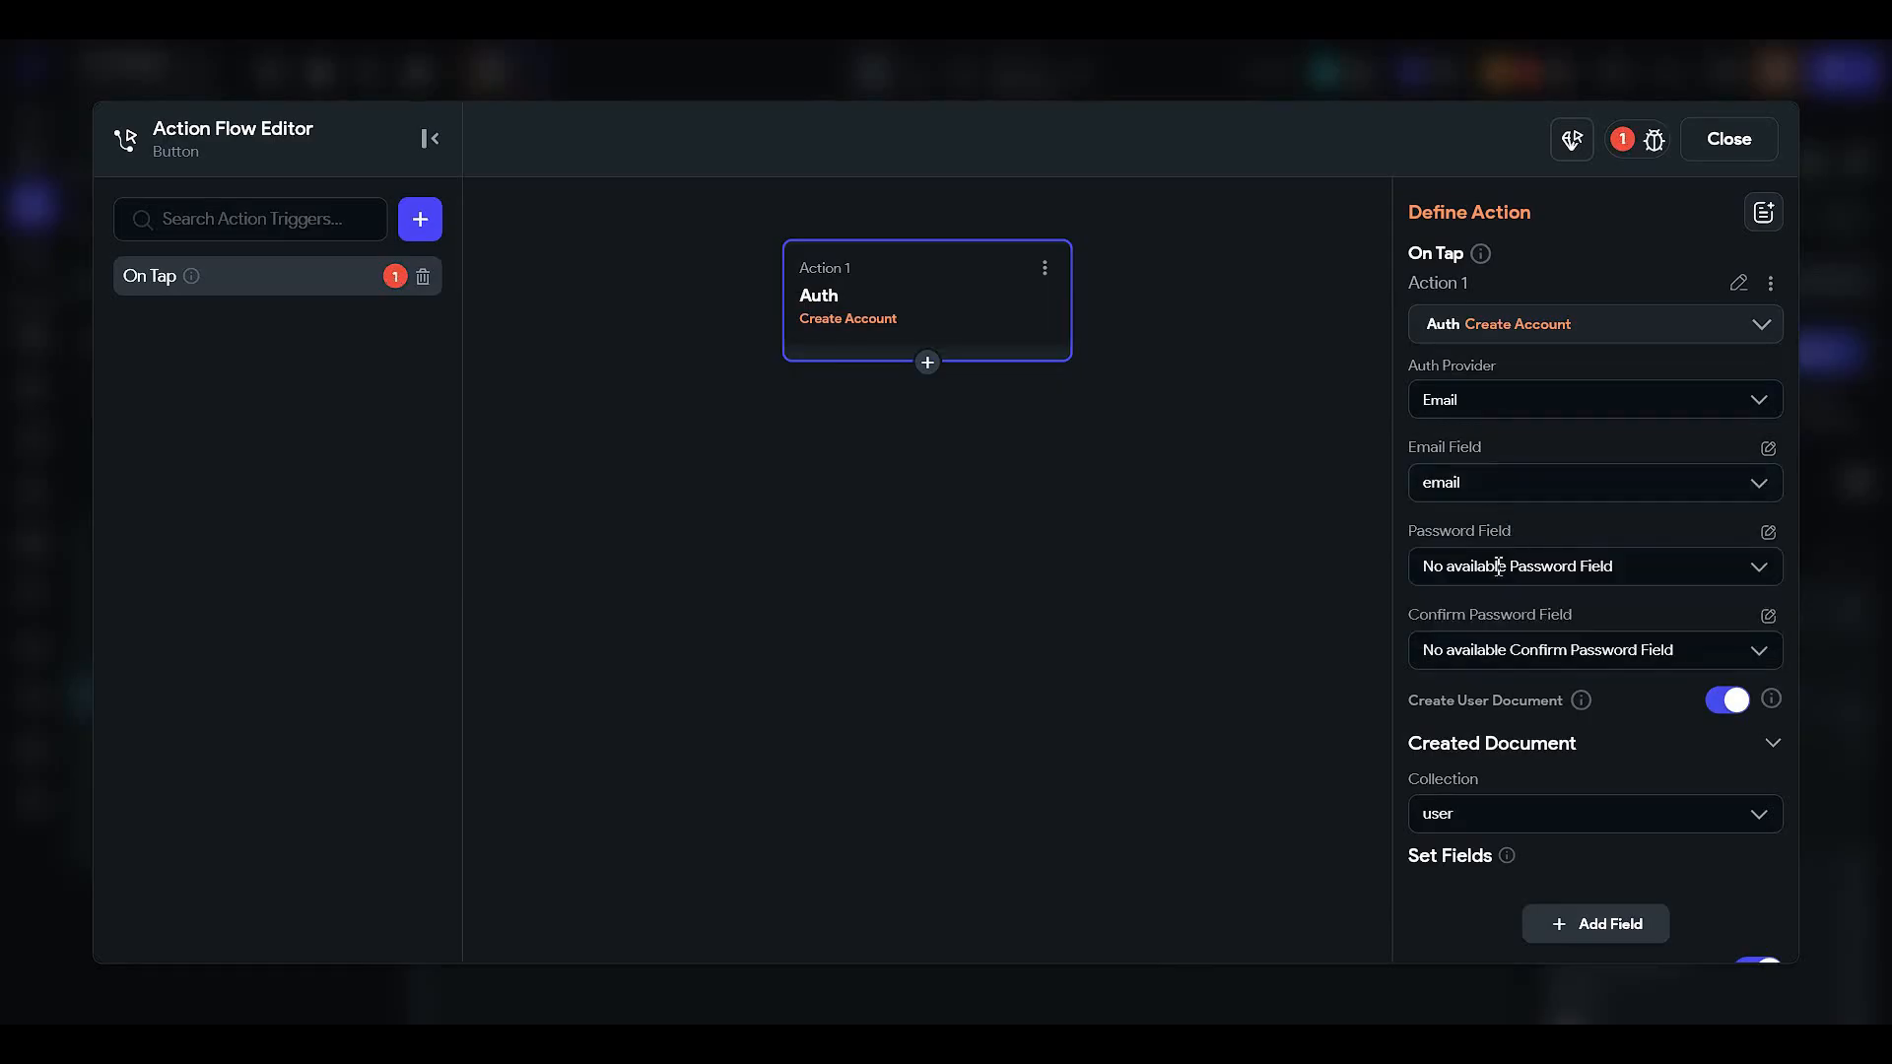
click(1487, 482)
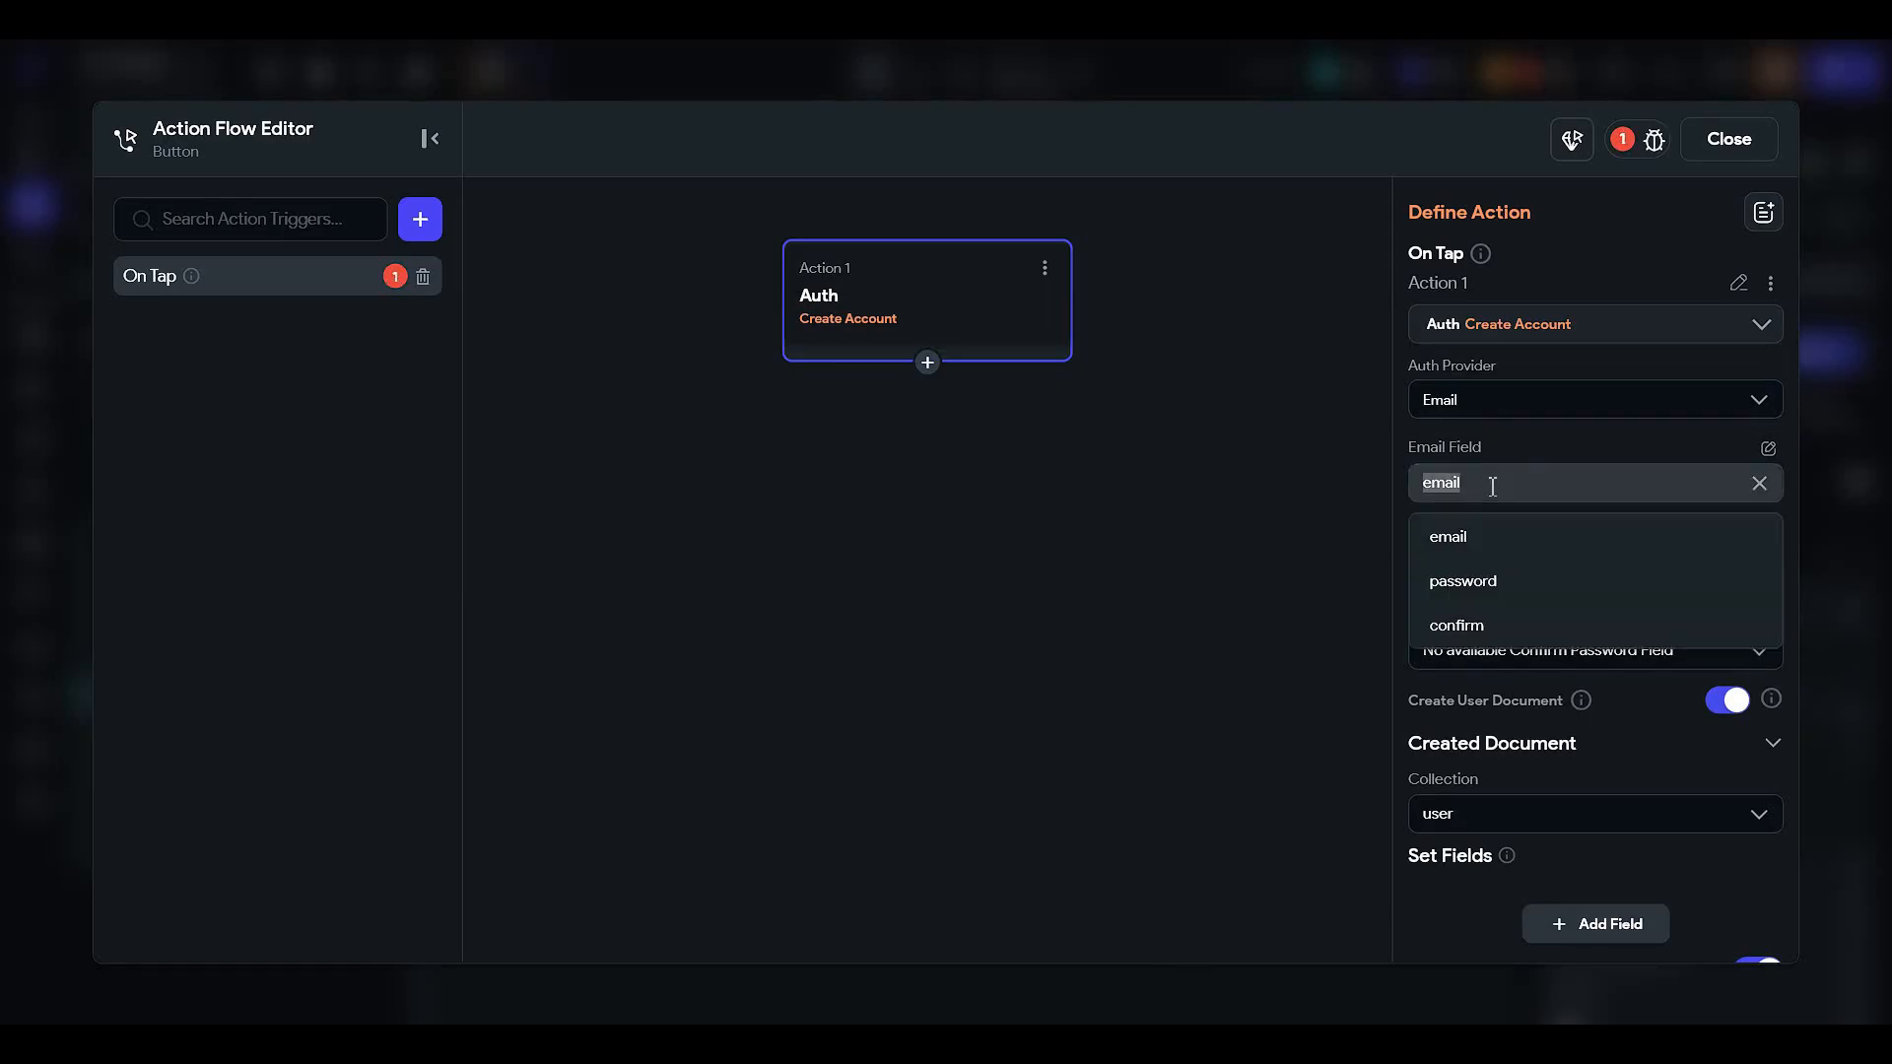
click(1483, 542)
click(1493, 483)
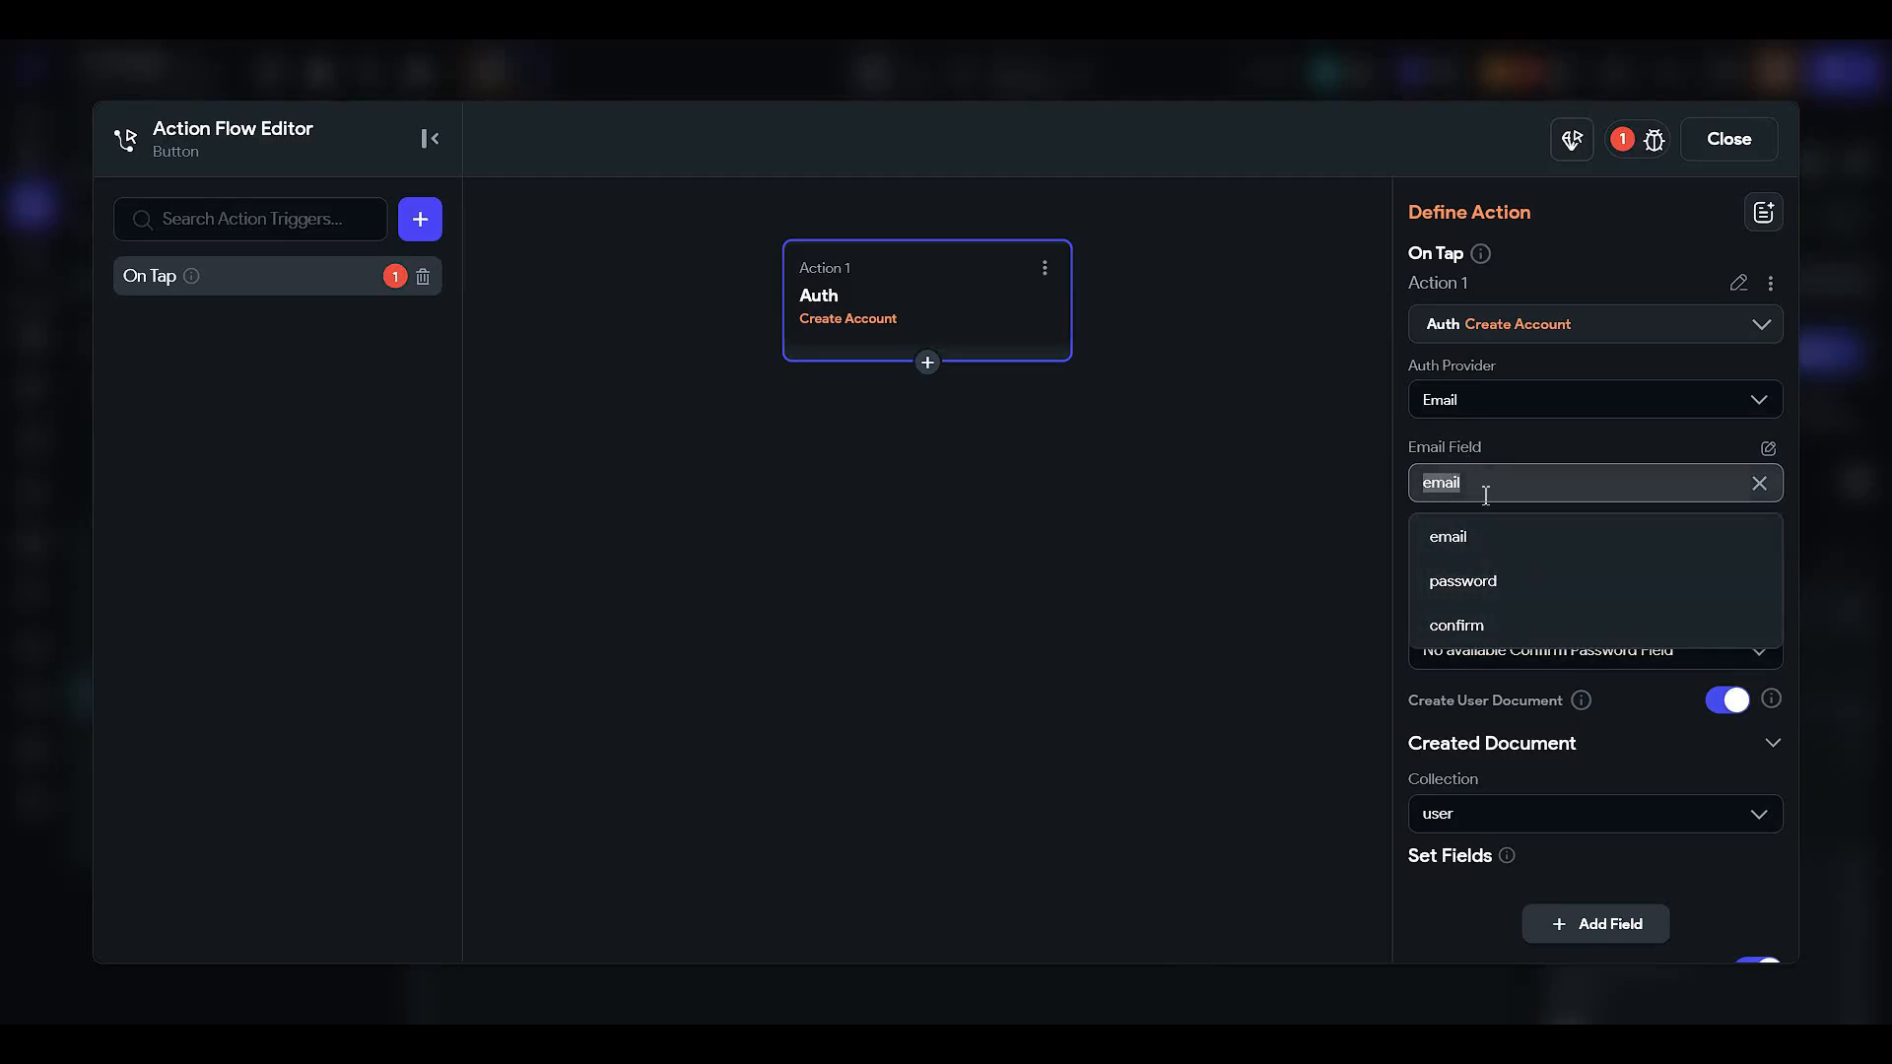
click(1488, 539)
- Take the account password from the password text field's widget state
click(1490, 574)
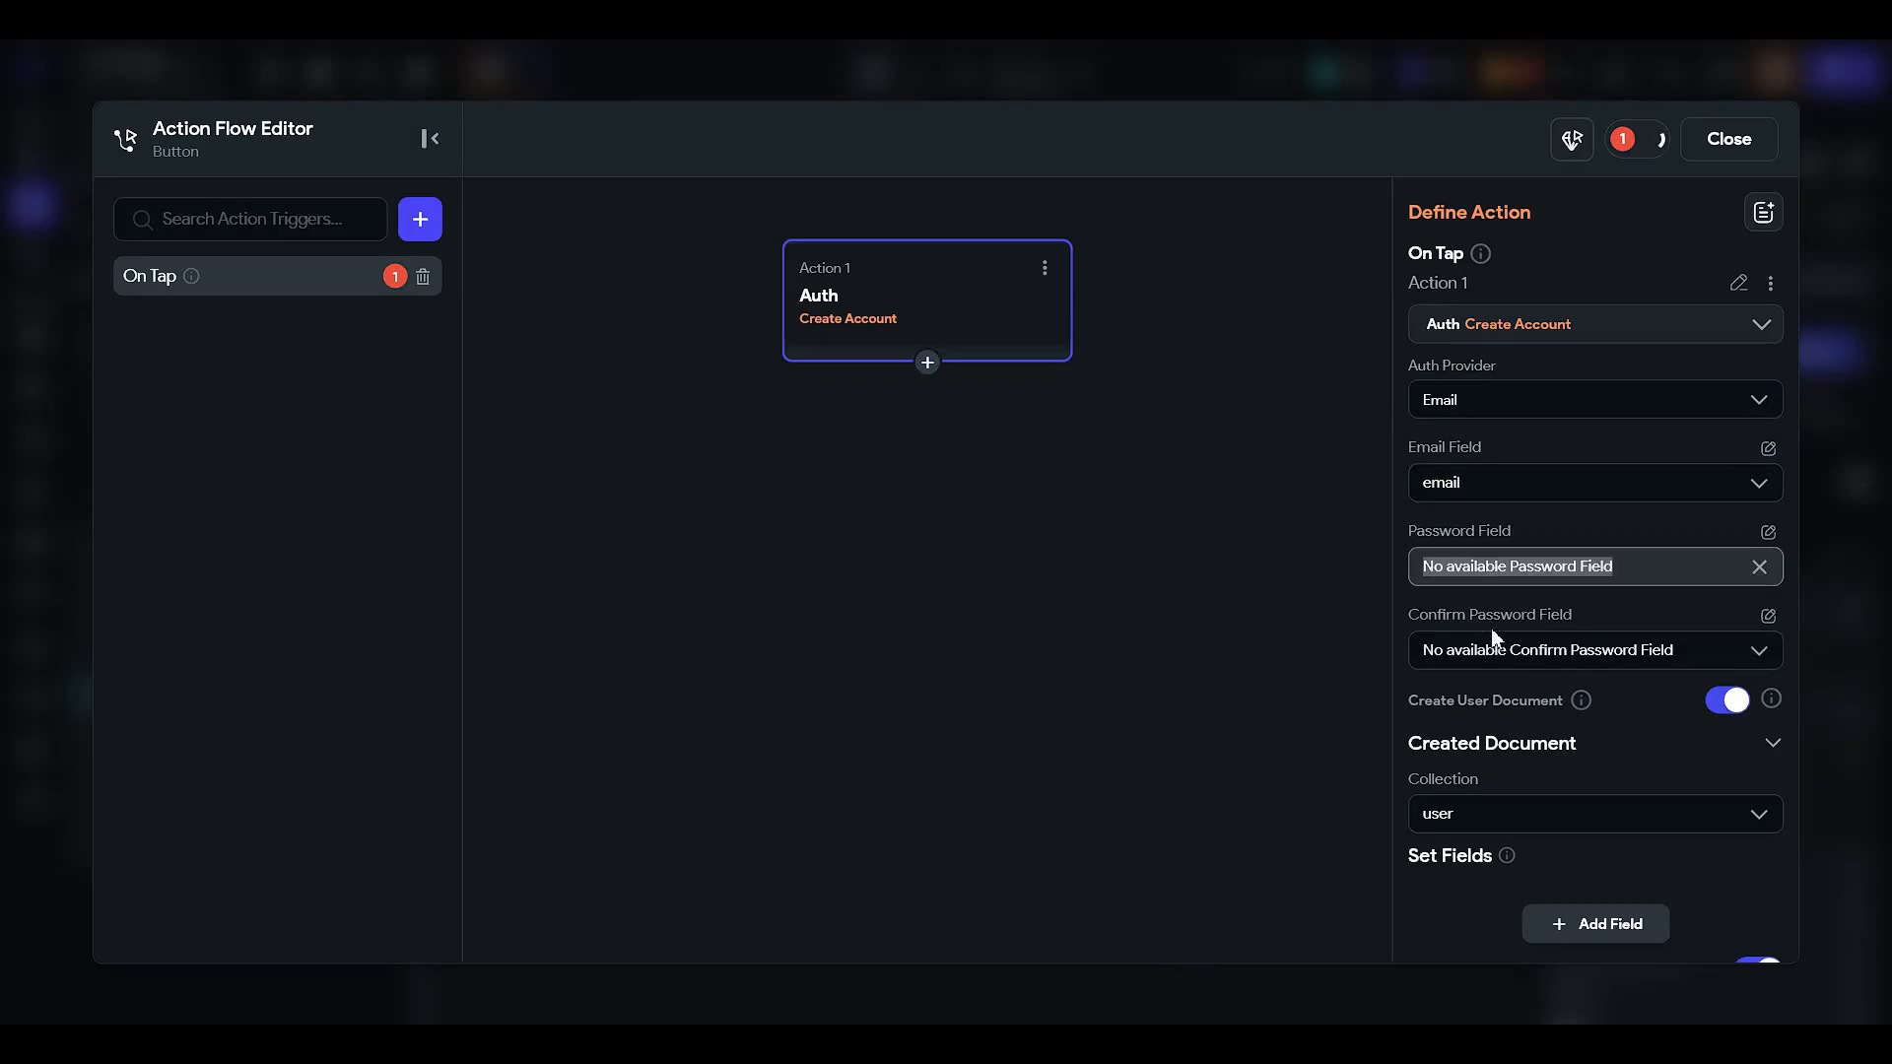
click(1669, 574)
click(1766, 534)
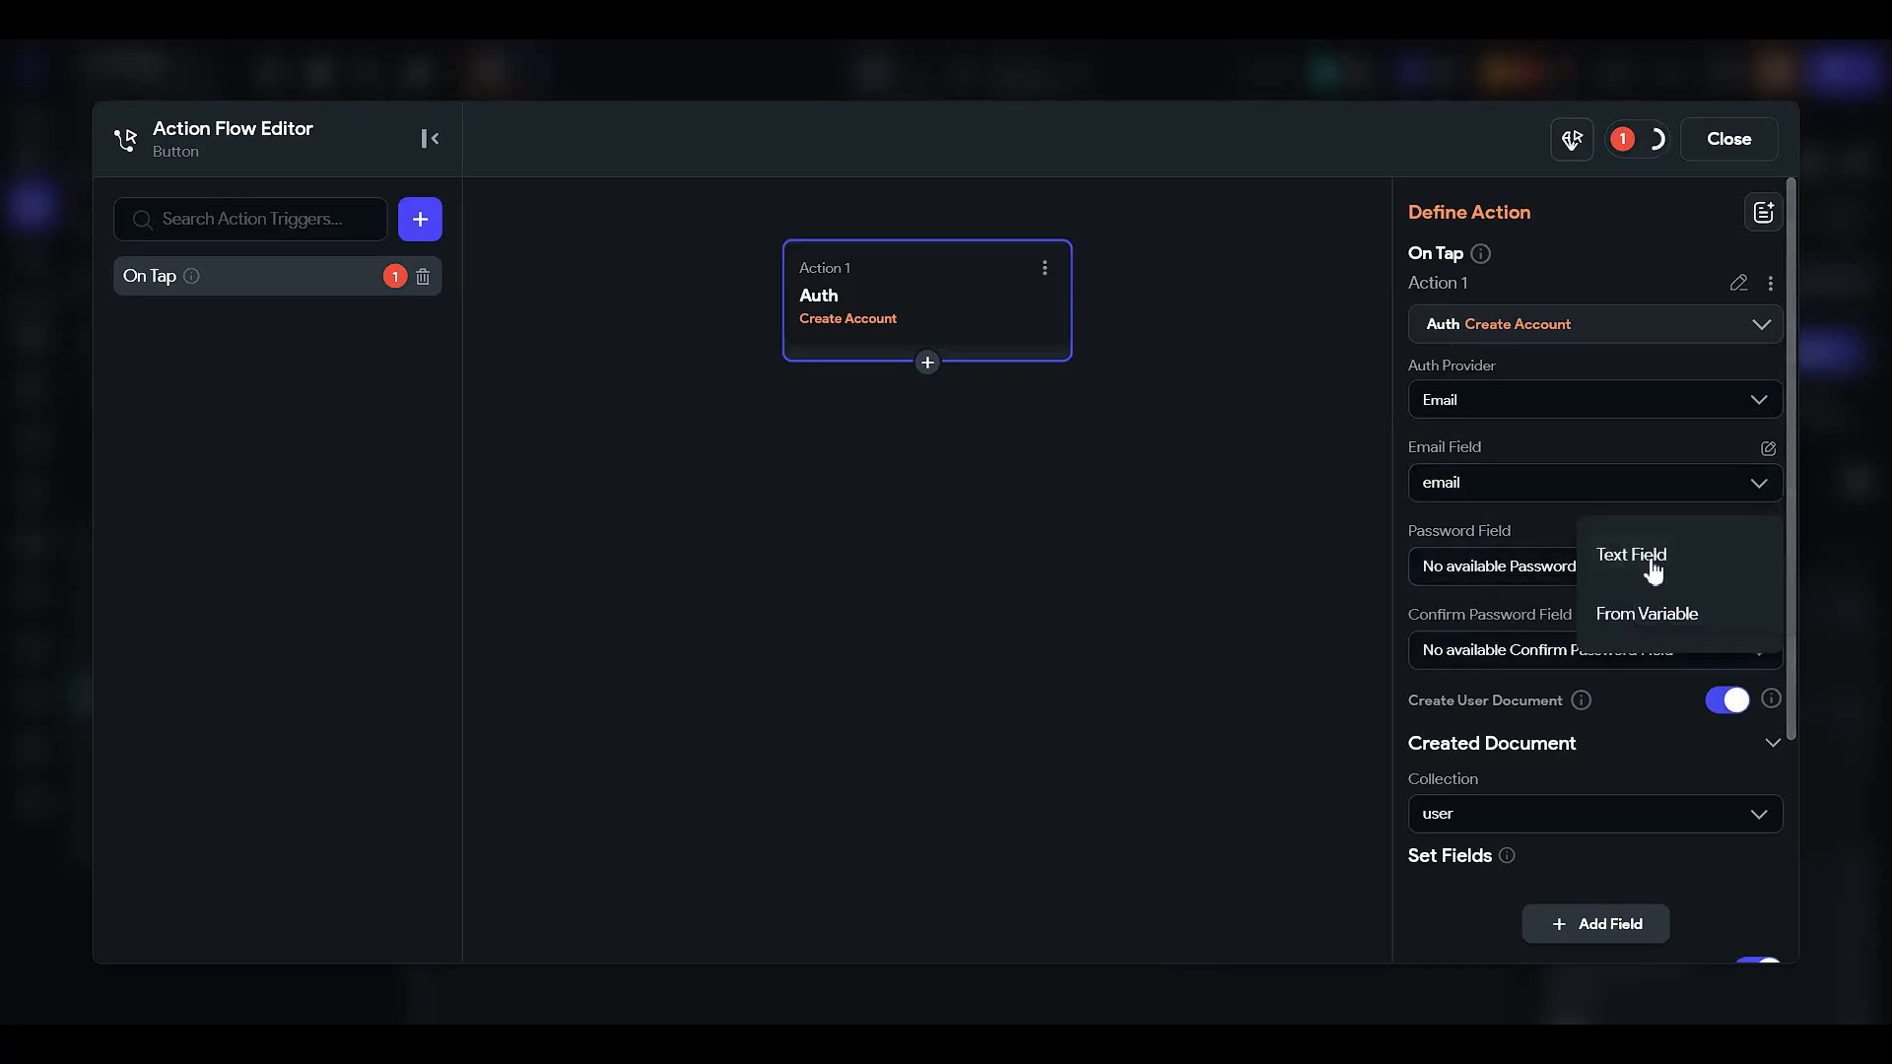
click(1672, 635)
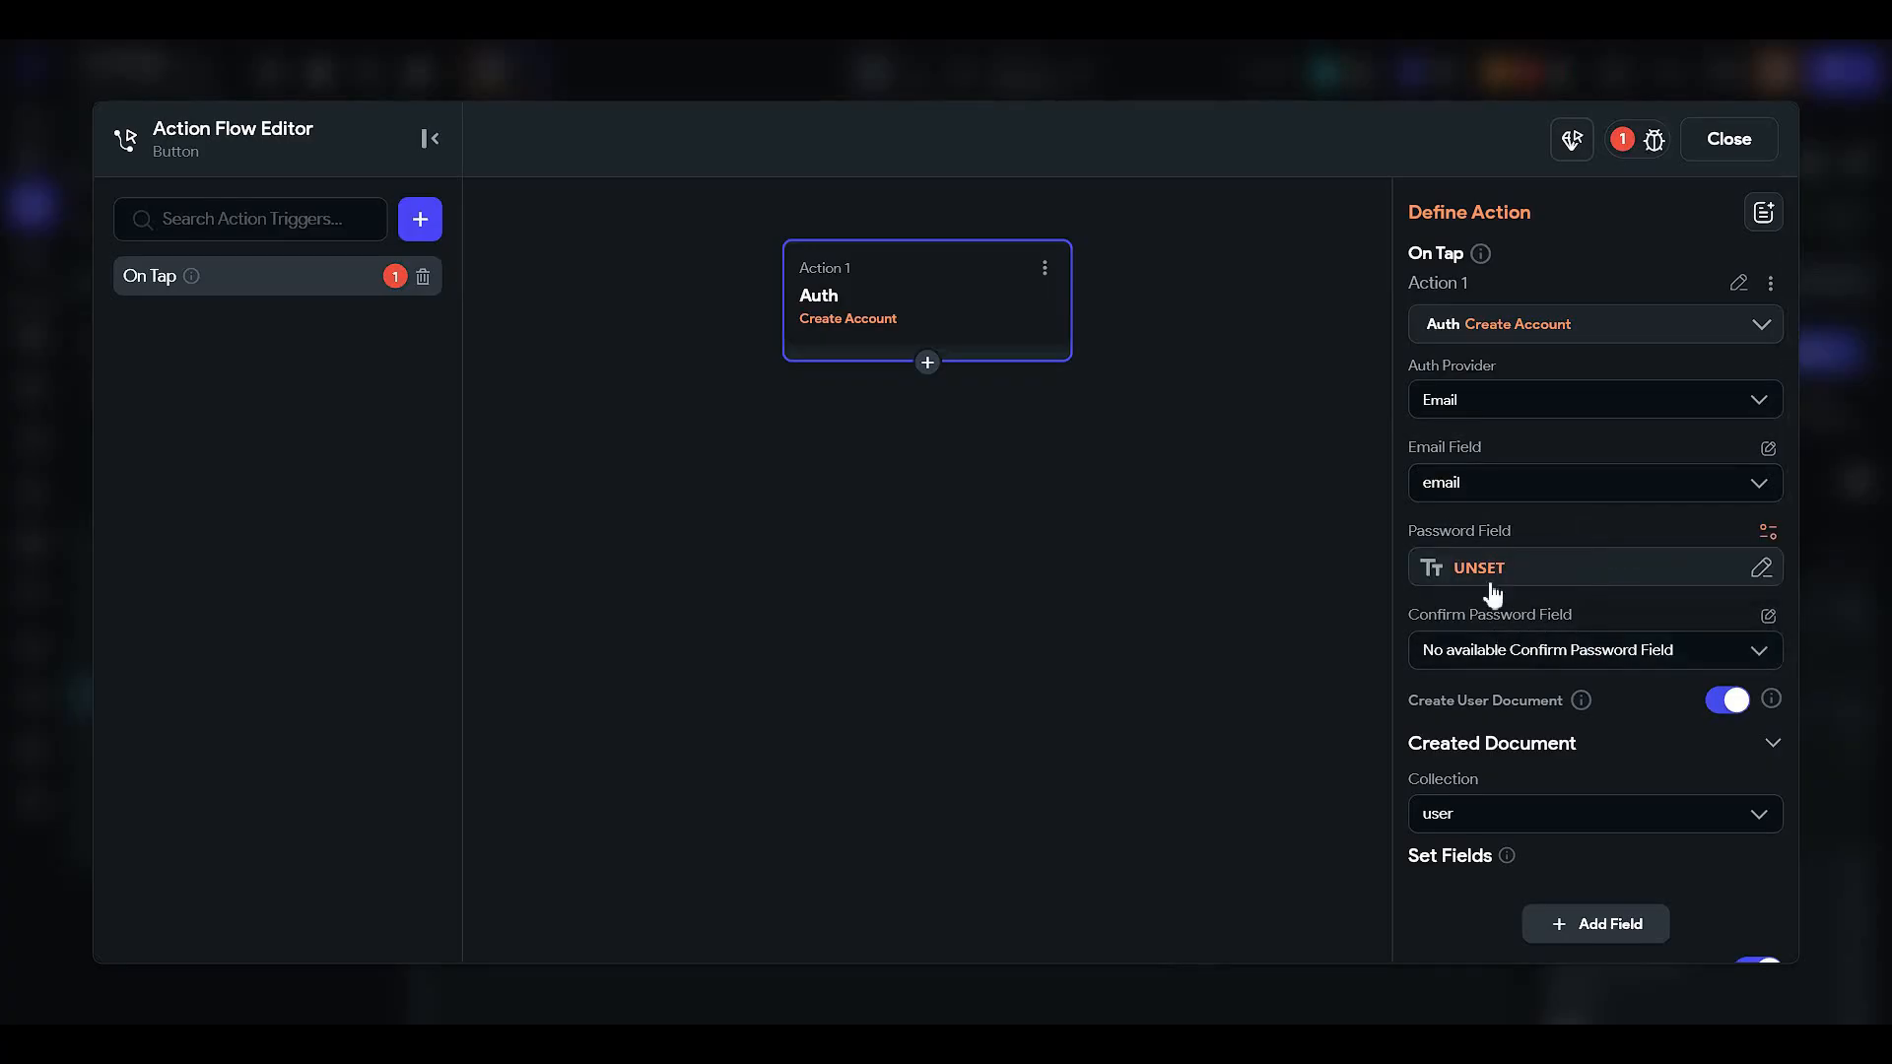
click(1492, 571)
click(1111, 768)
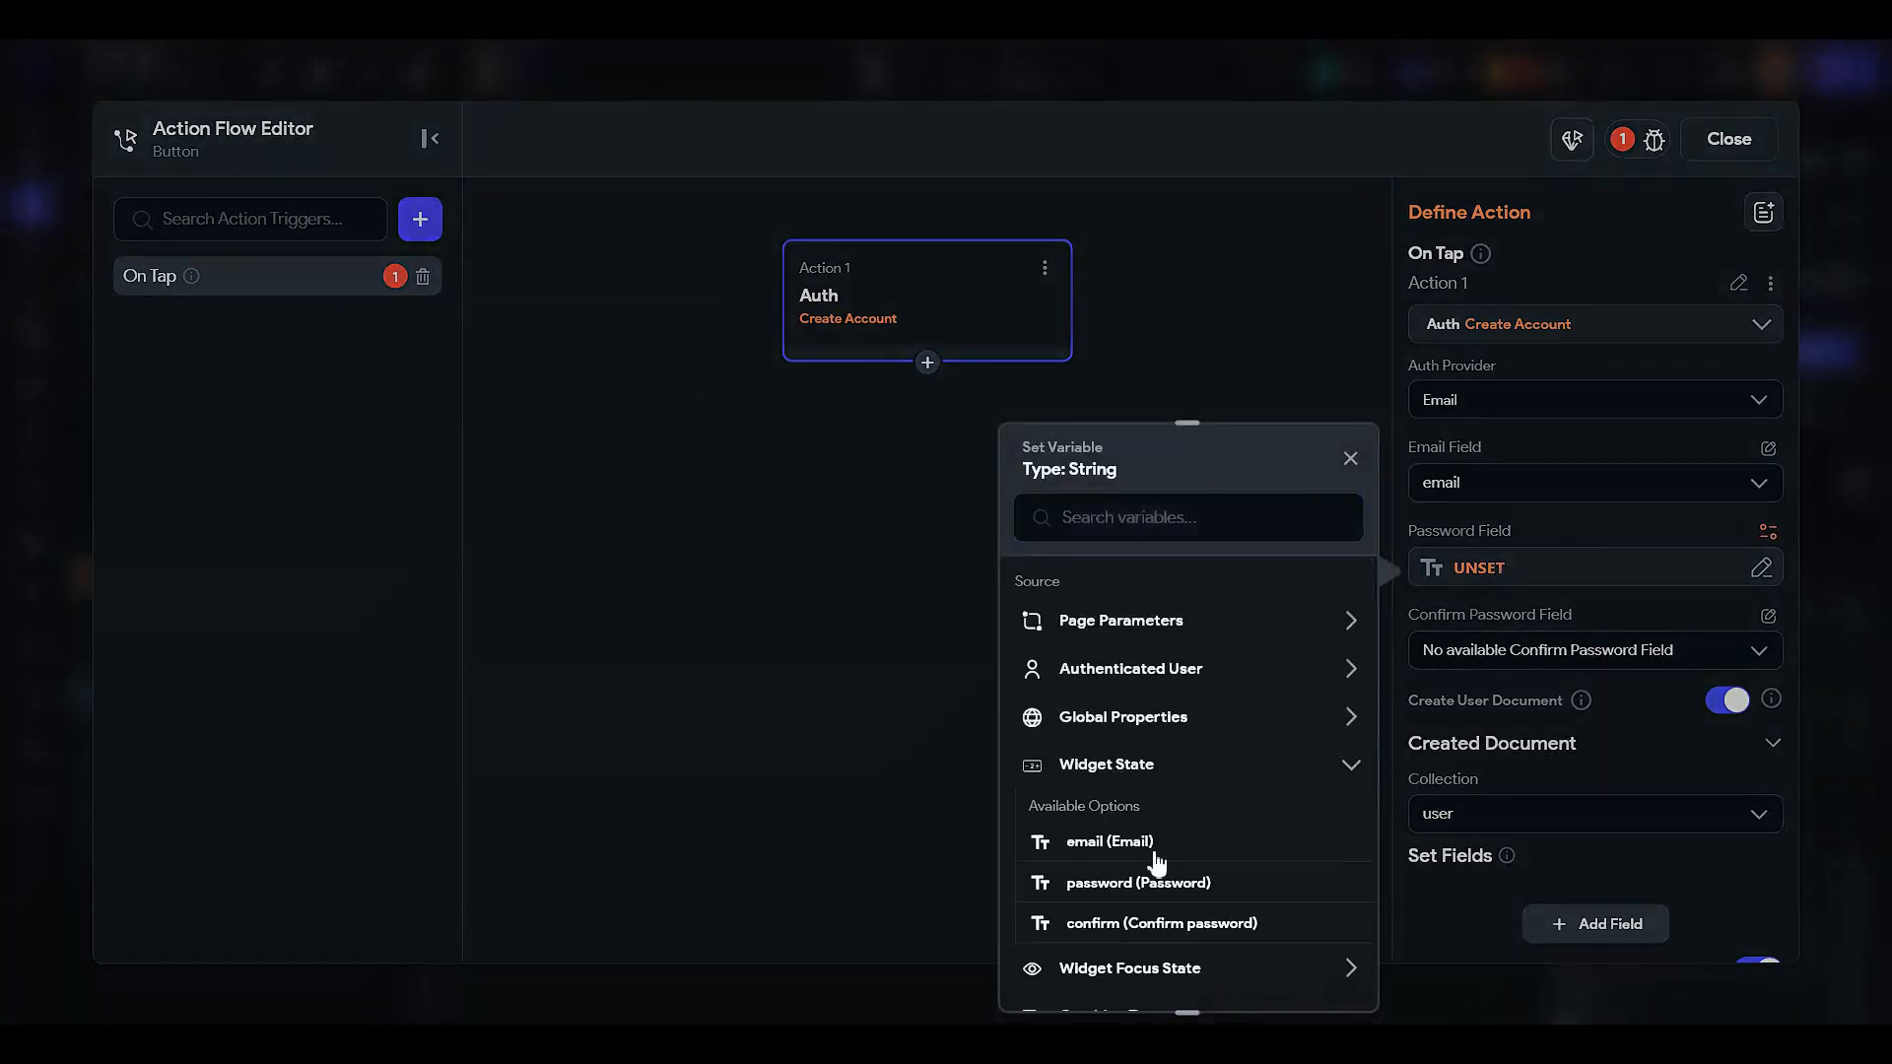
click(1245, 884)
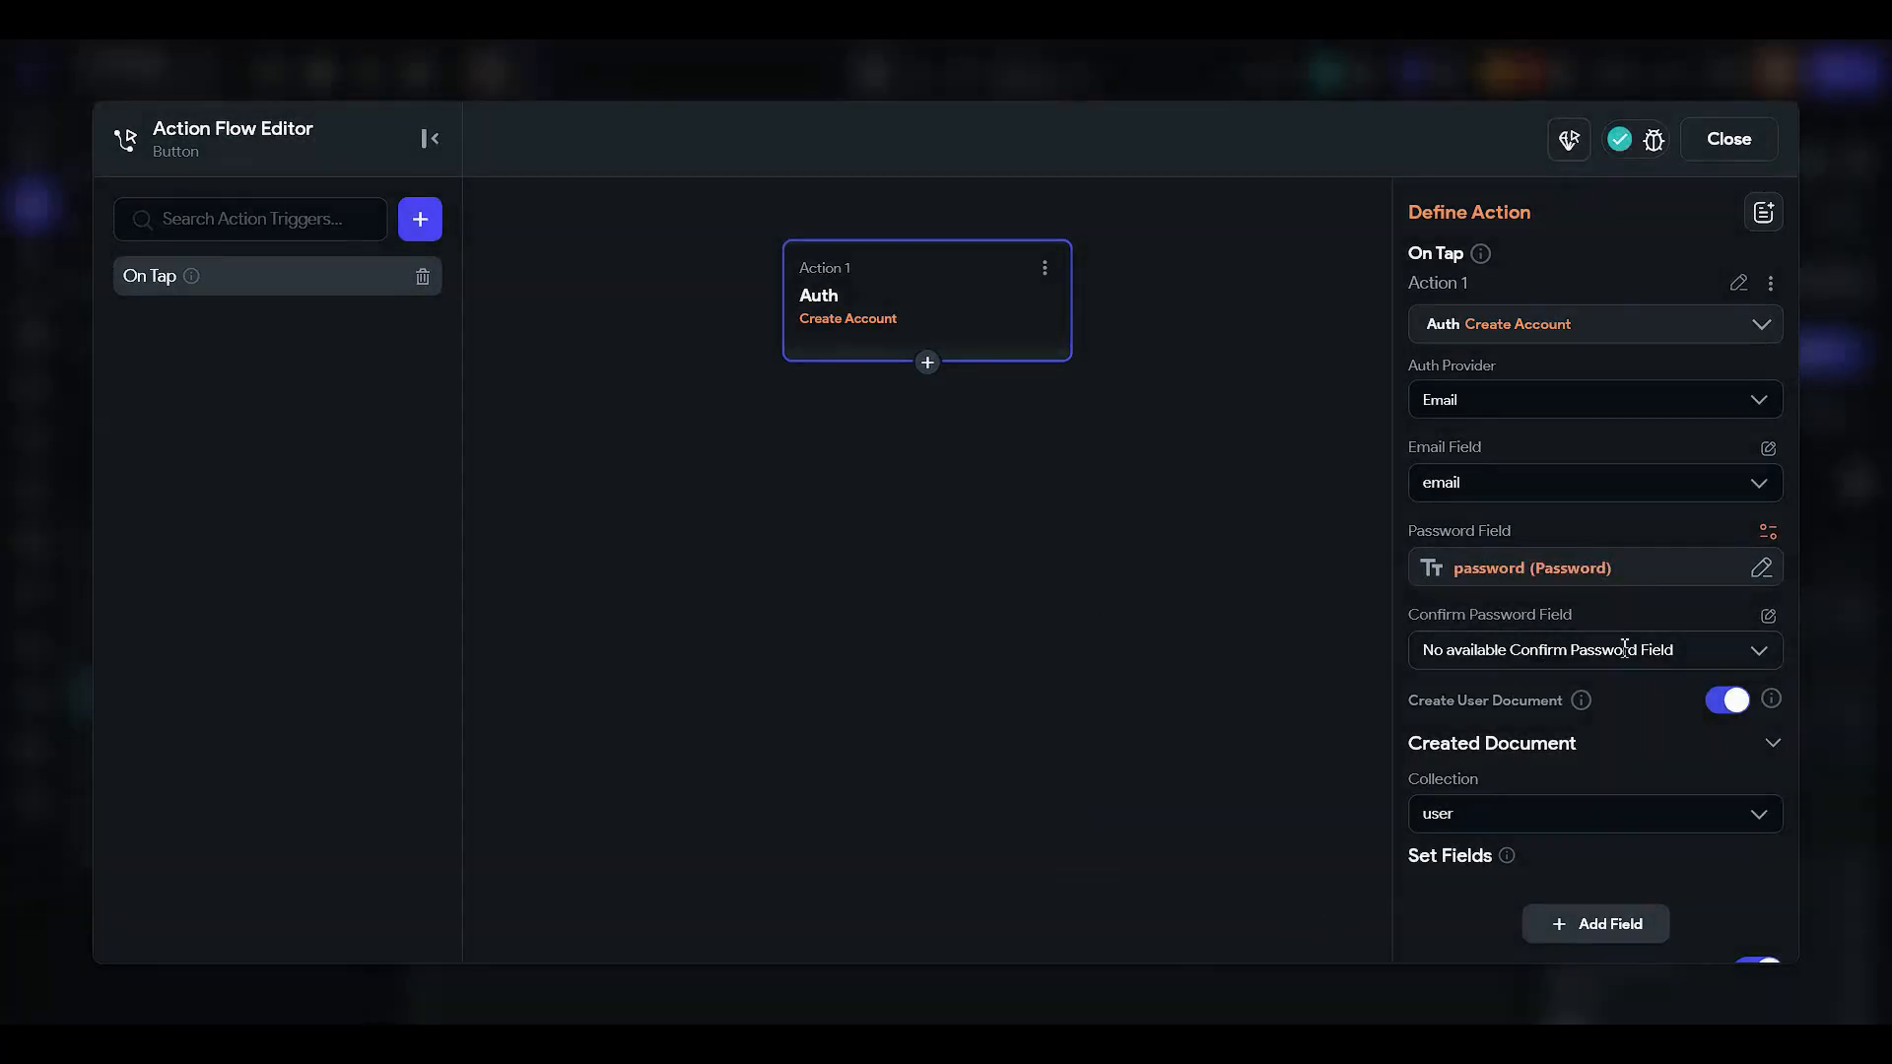
- Take the confirm password from the confirm text field's widget state
click(1767, 616)
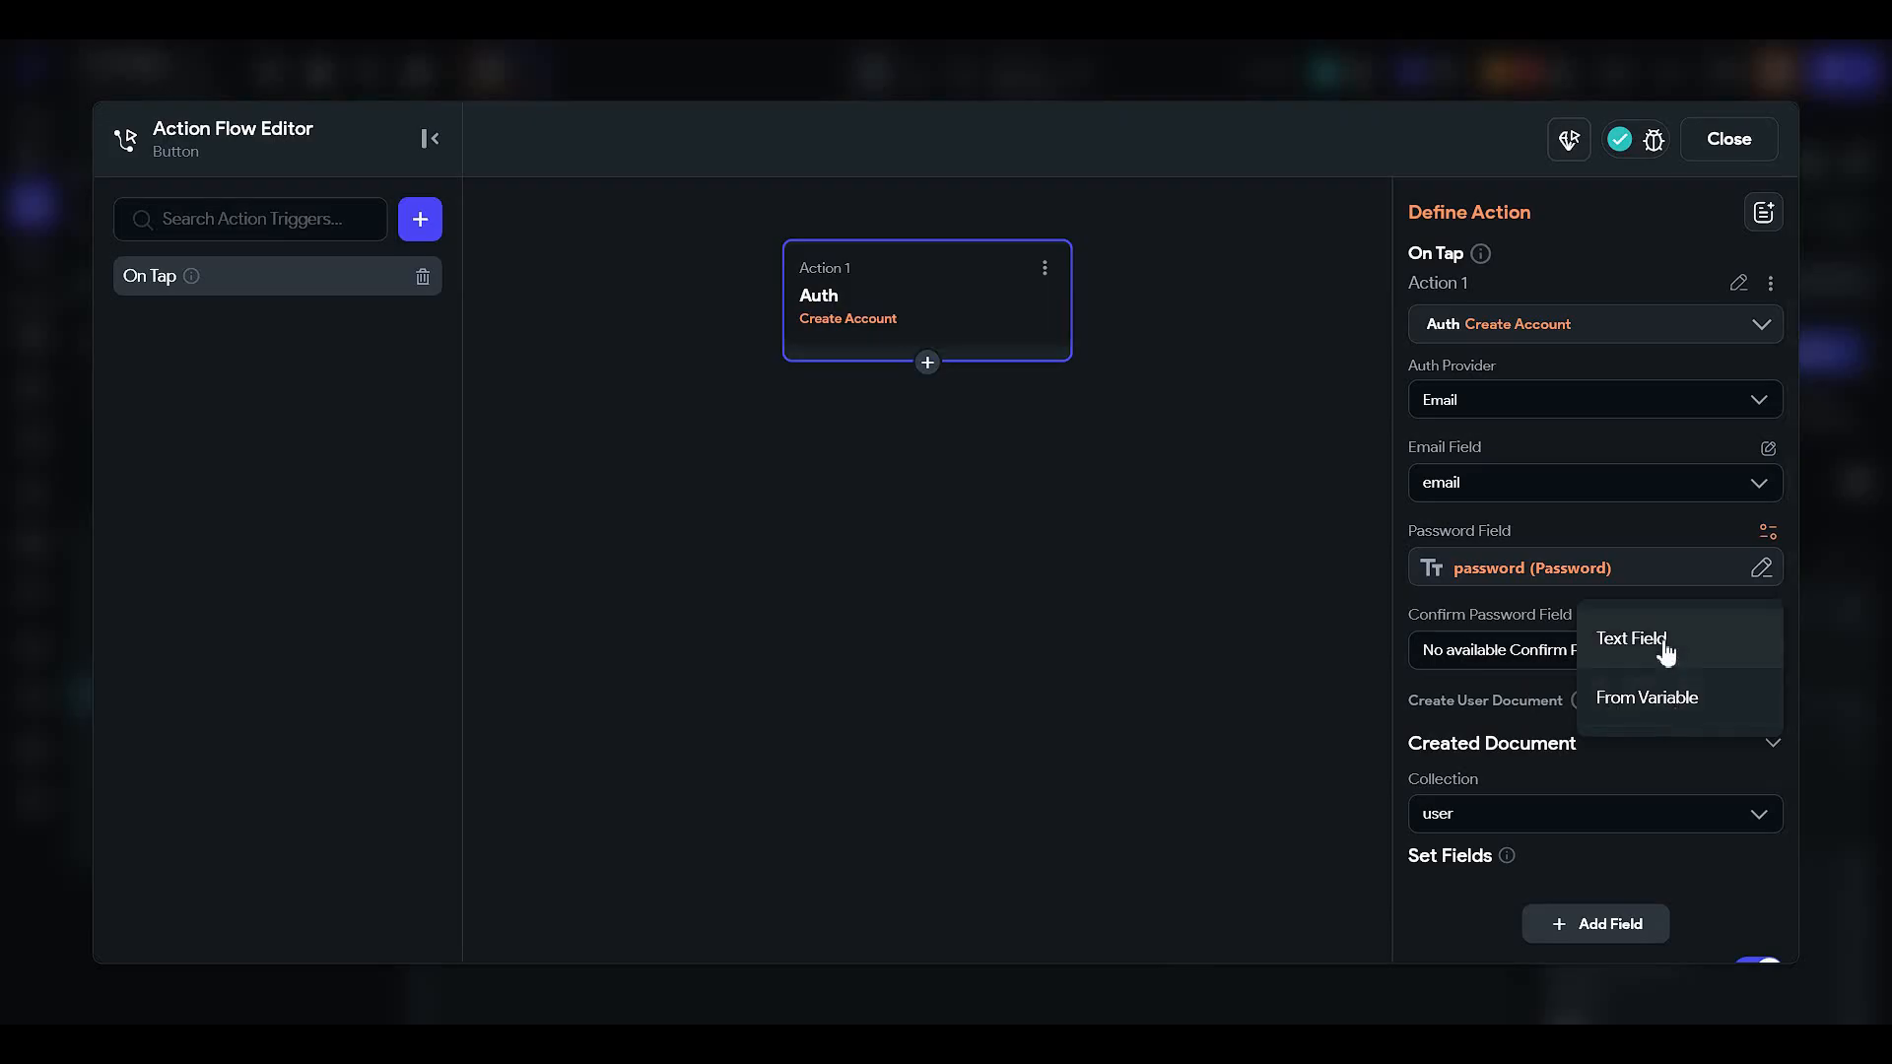
click(1622, 700)
click(1525, 650)
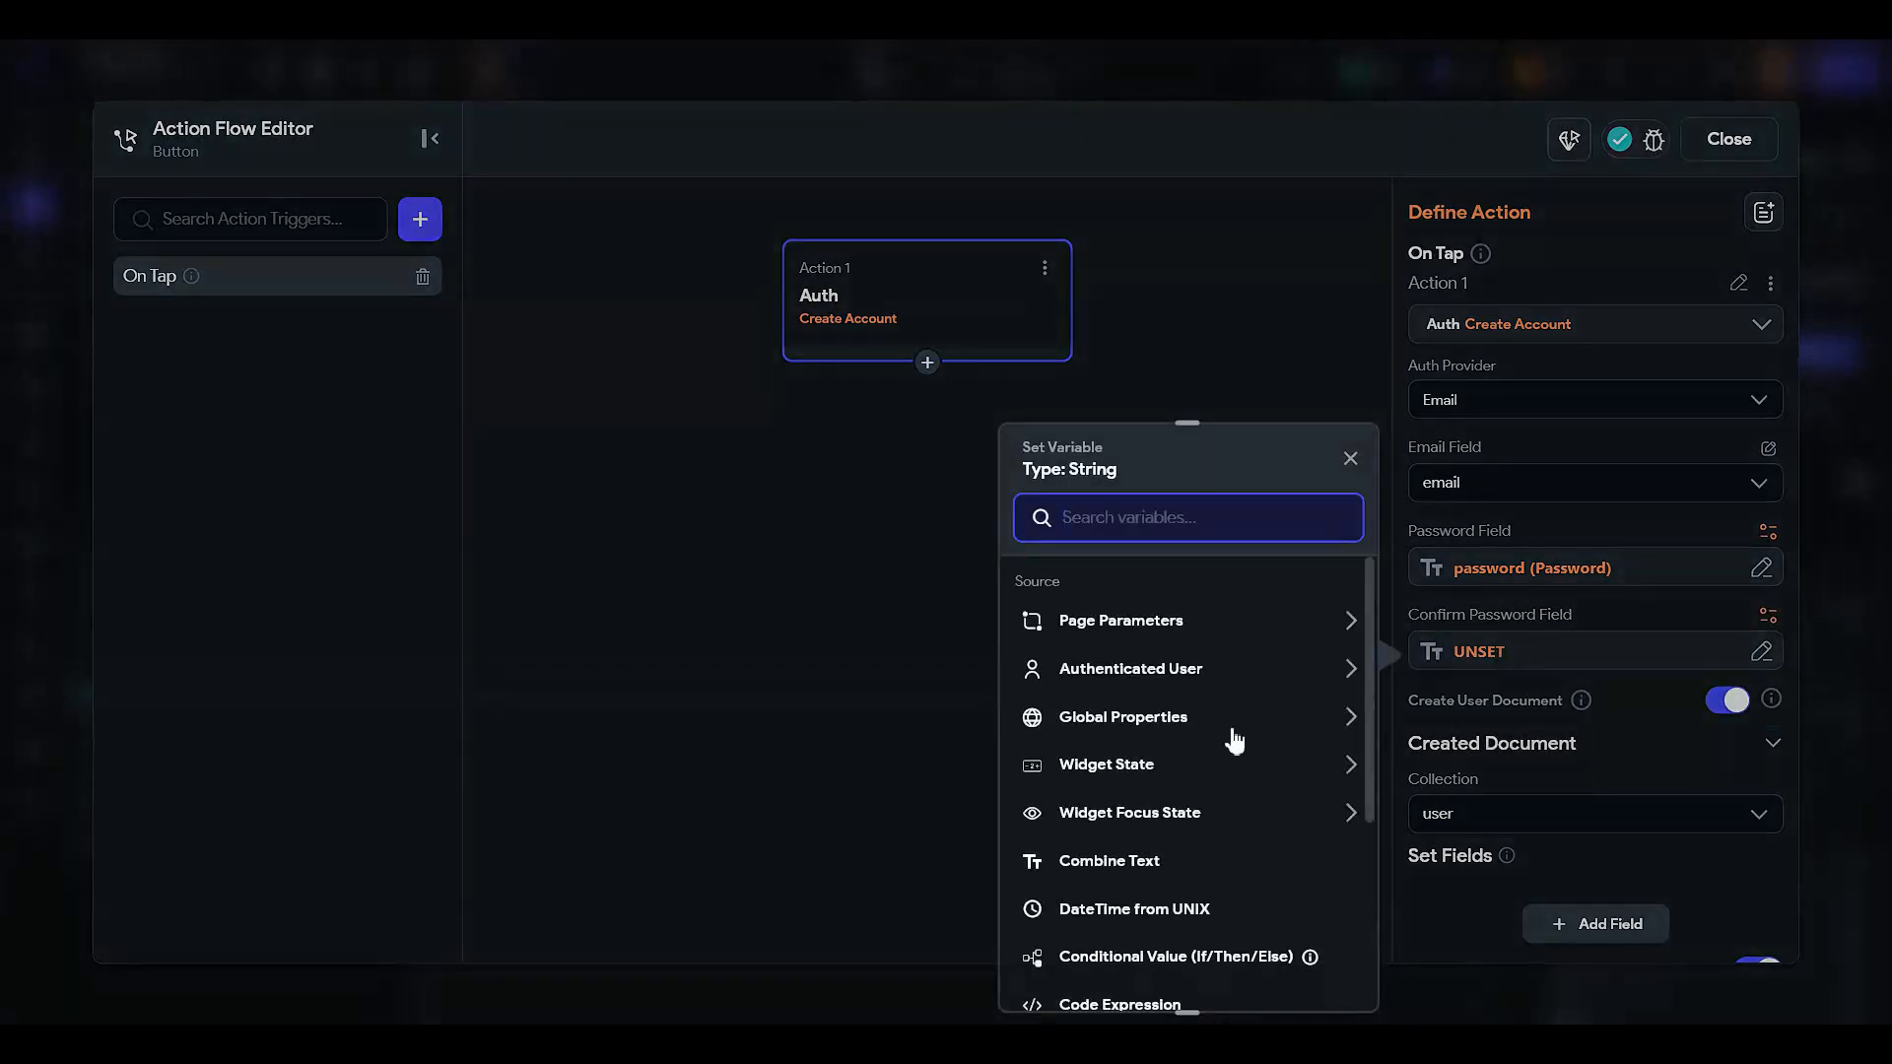
click(1144, 766)
scroll(1167, 782, down, 2)
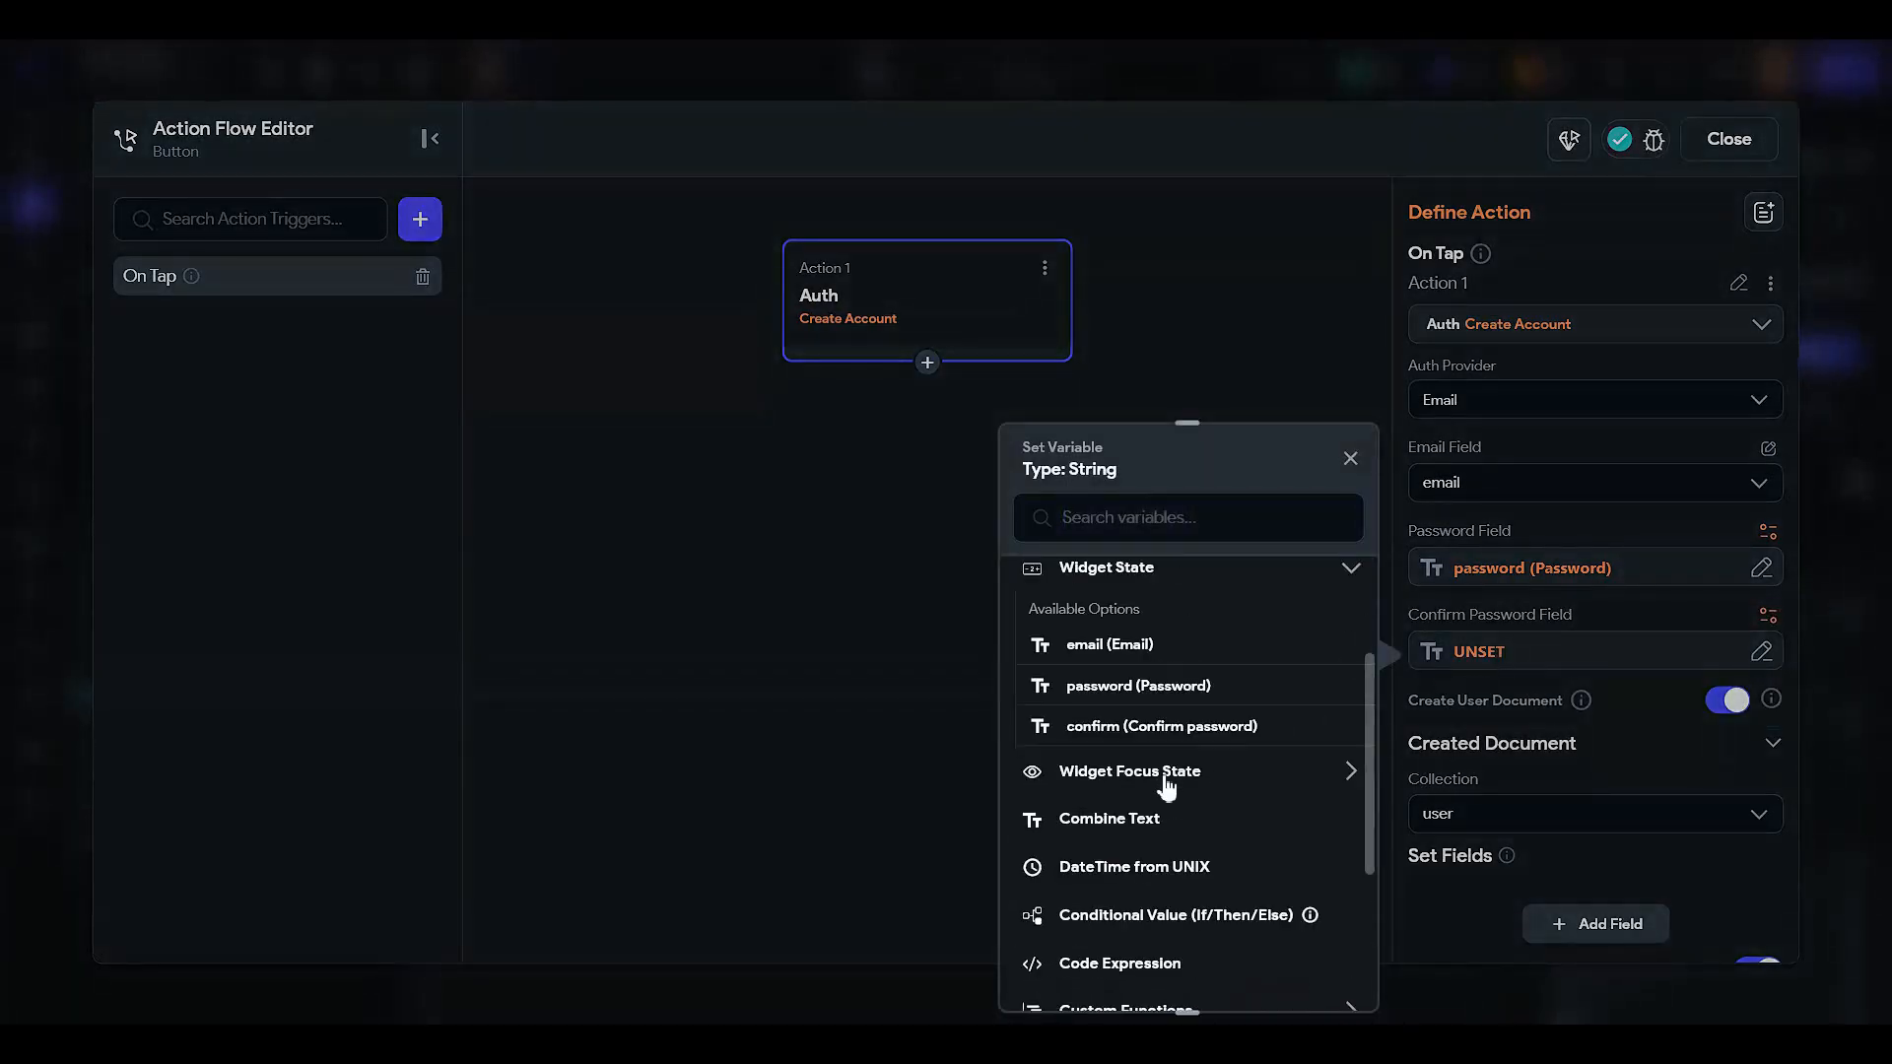
click(1271, 726)
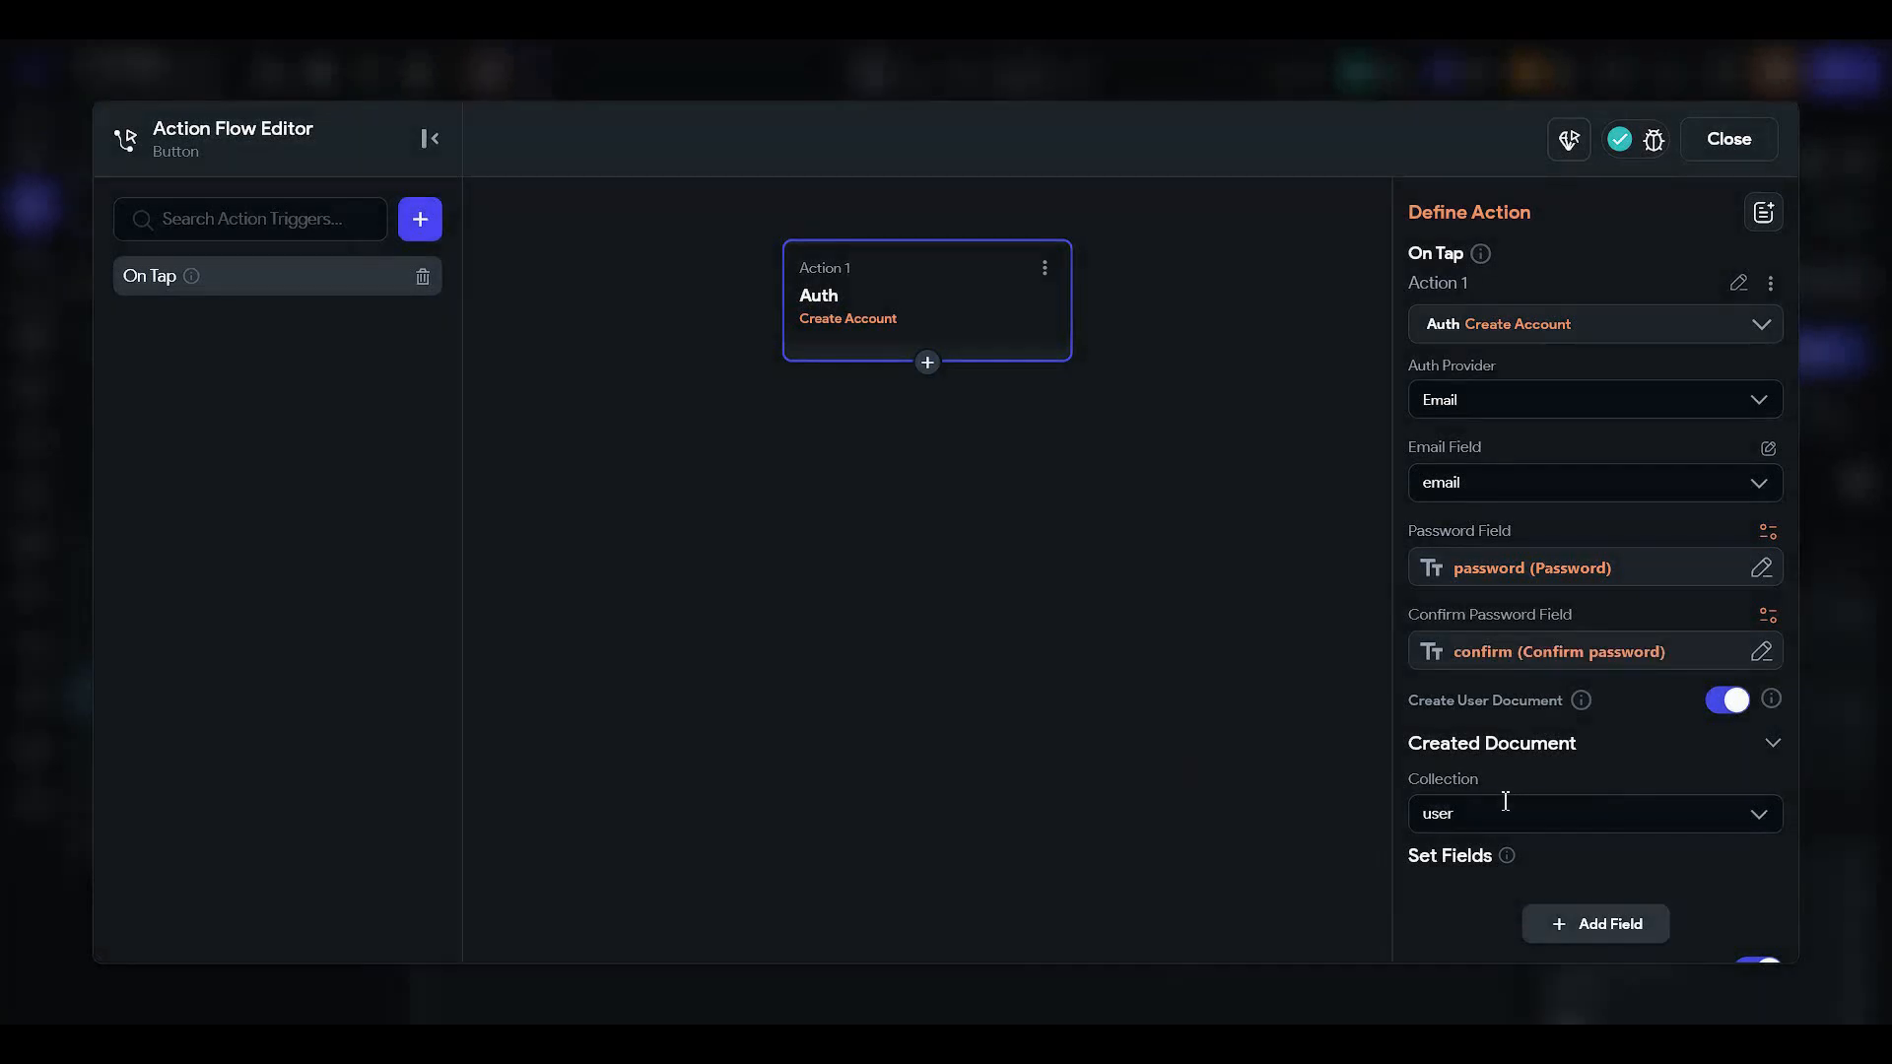
scroll(1529, 798, down, 2)
scroll(1533, 806, up, 1)
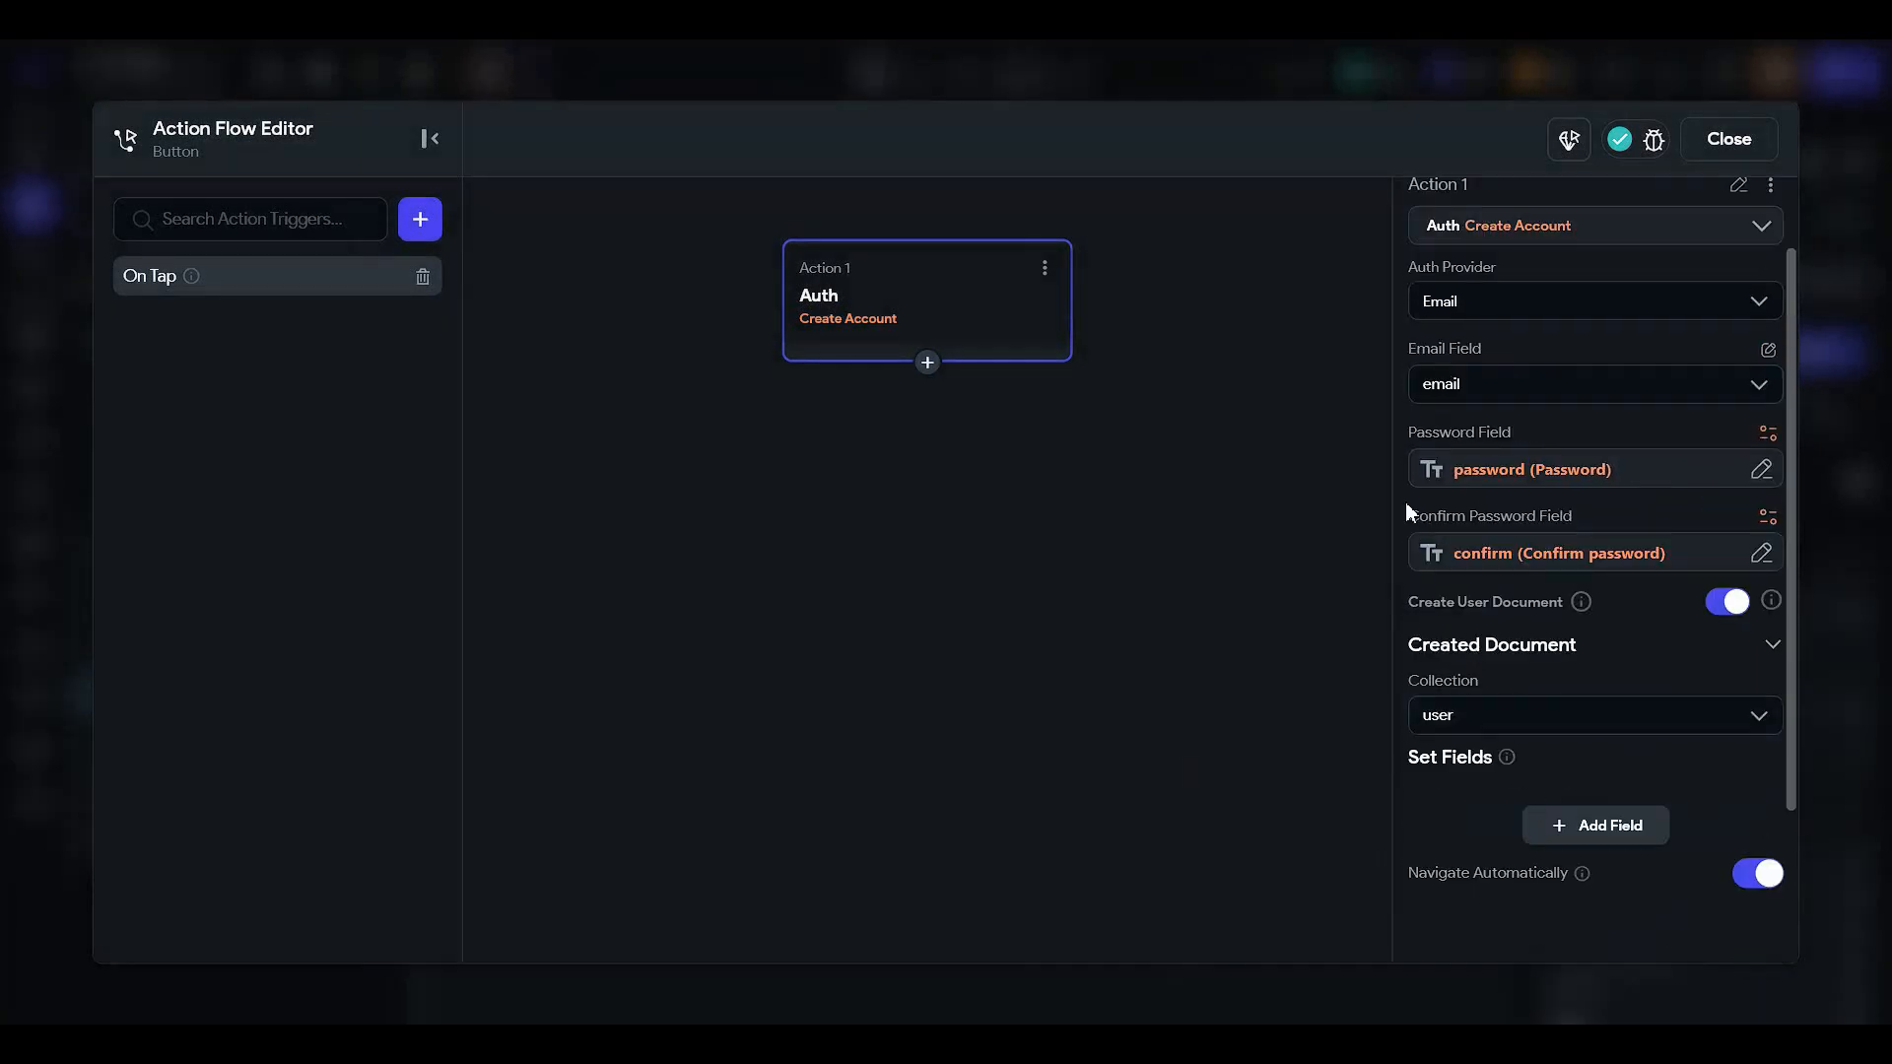
- Add a Show Snack Bar action after account creation with the message 'Your account was created successfully'
click(927, 363)
click(948, 407)
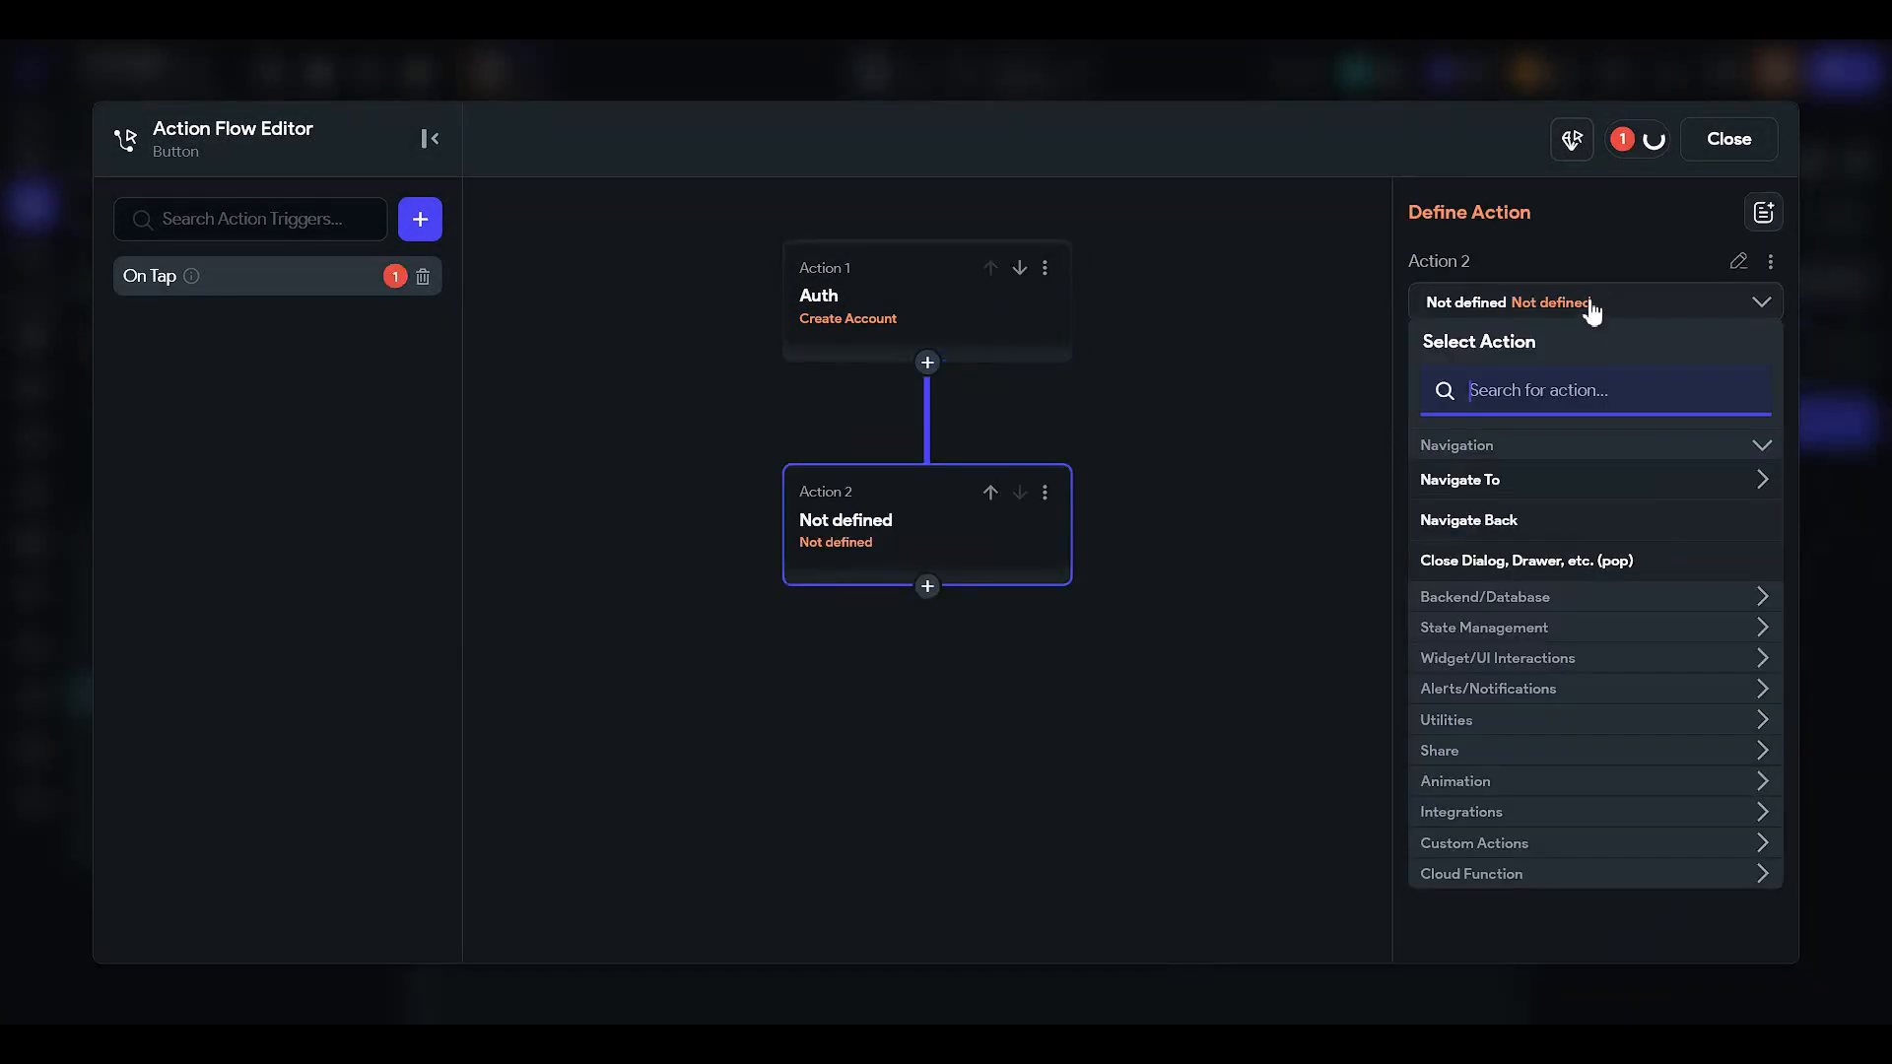
text(snack)
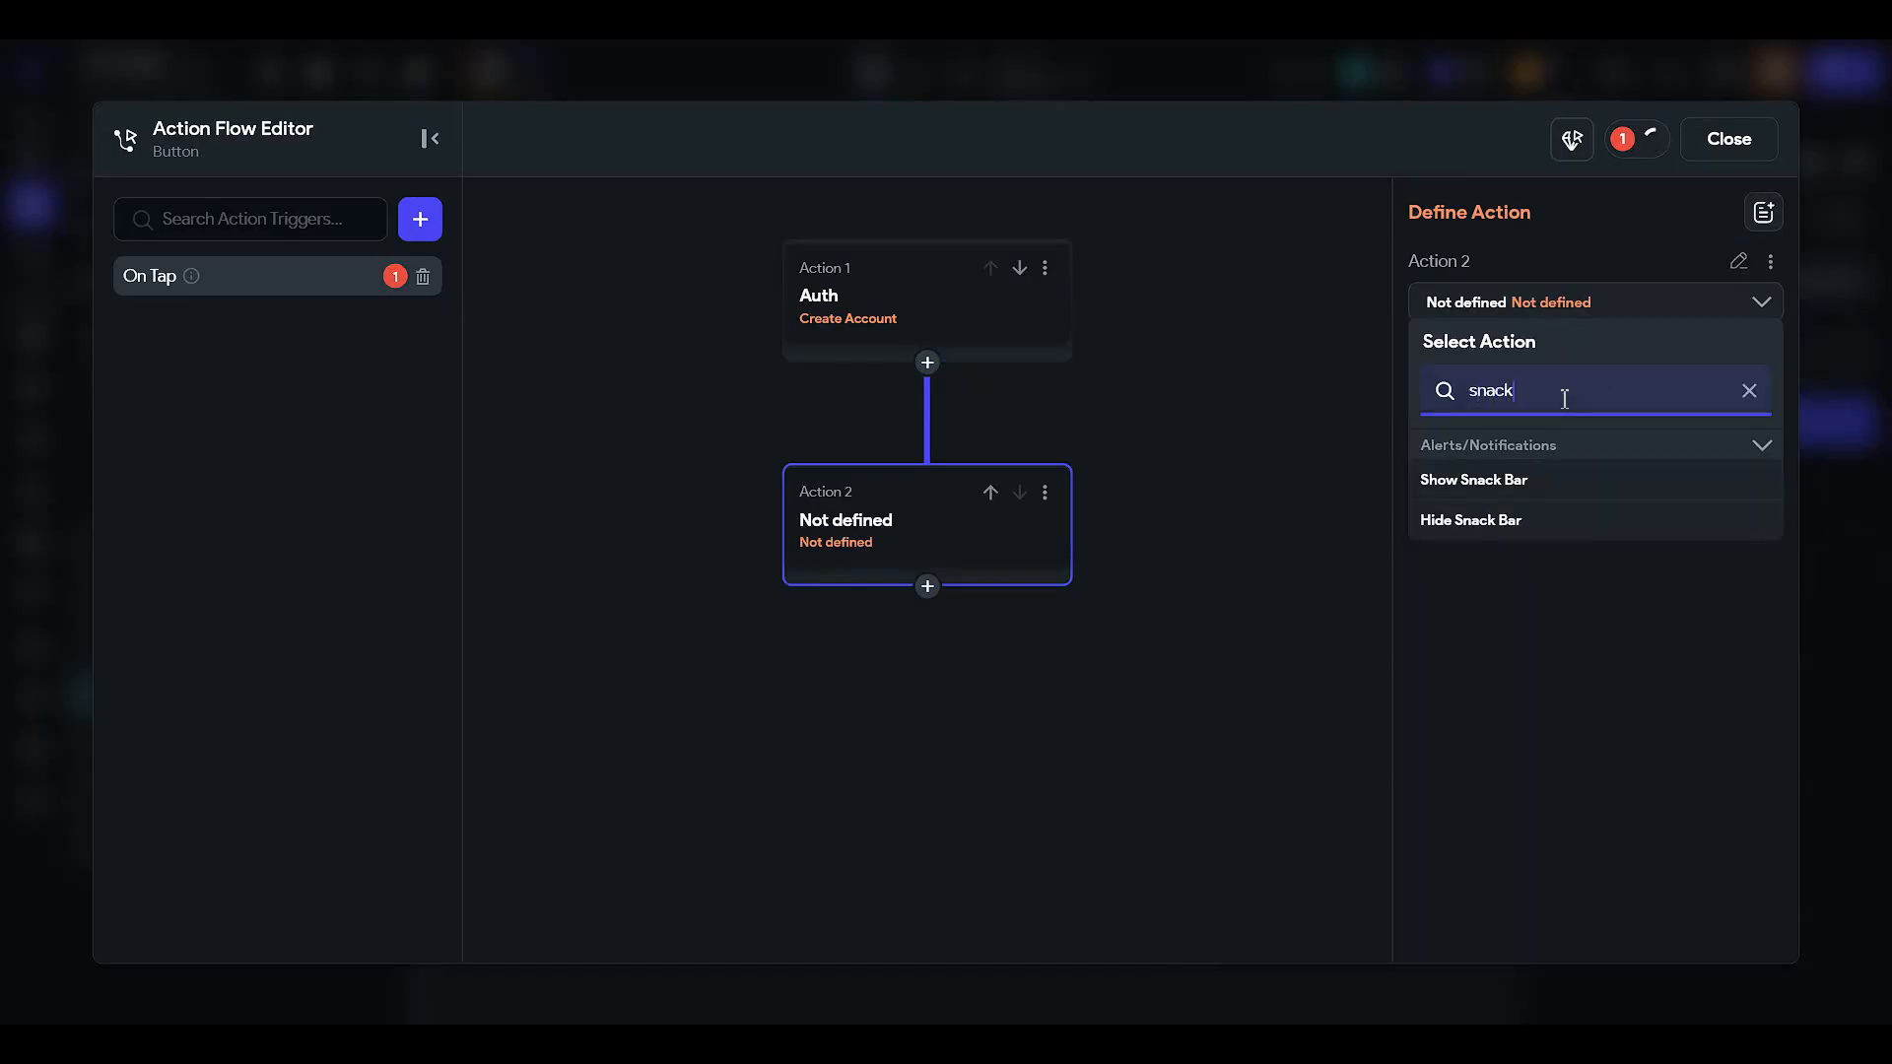
click(1540, 484)
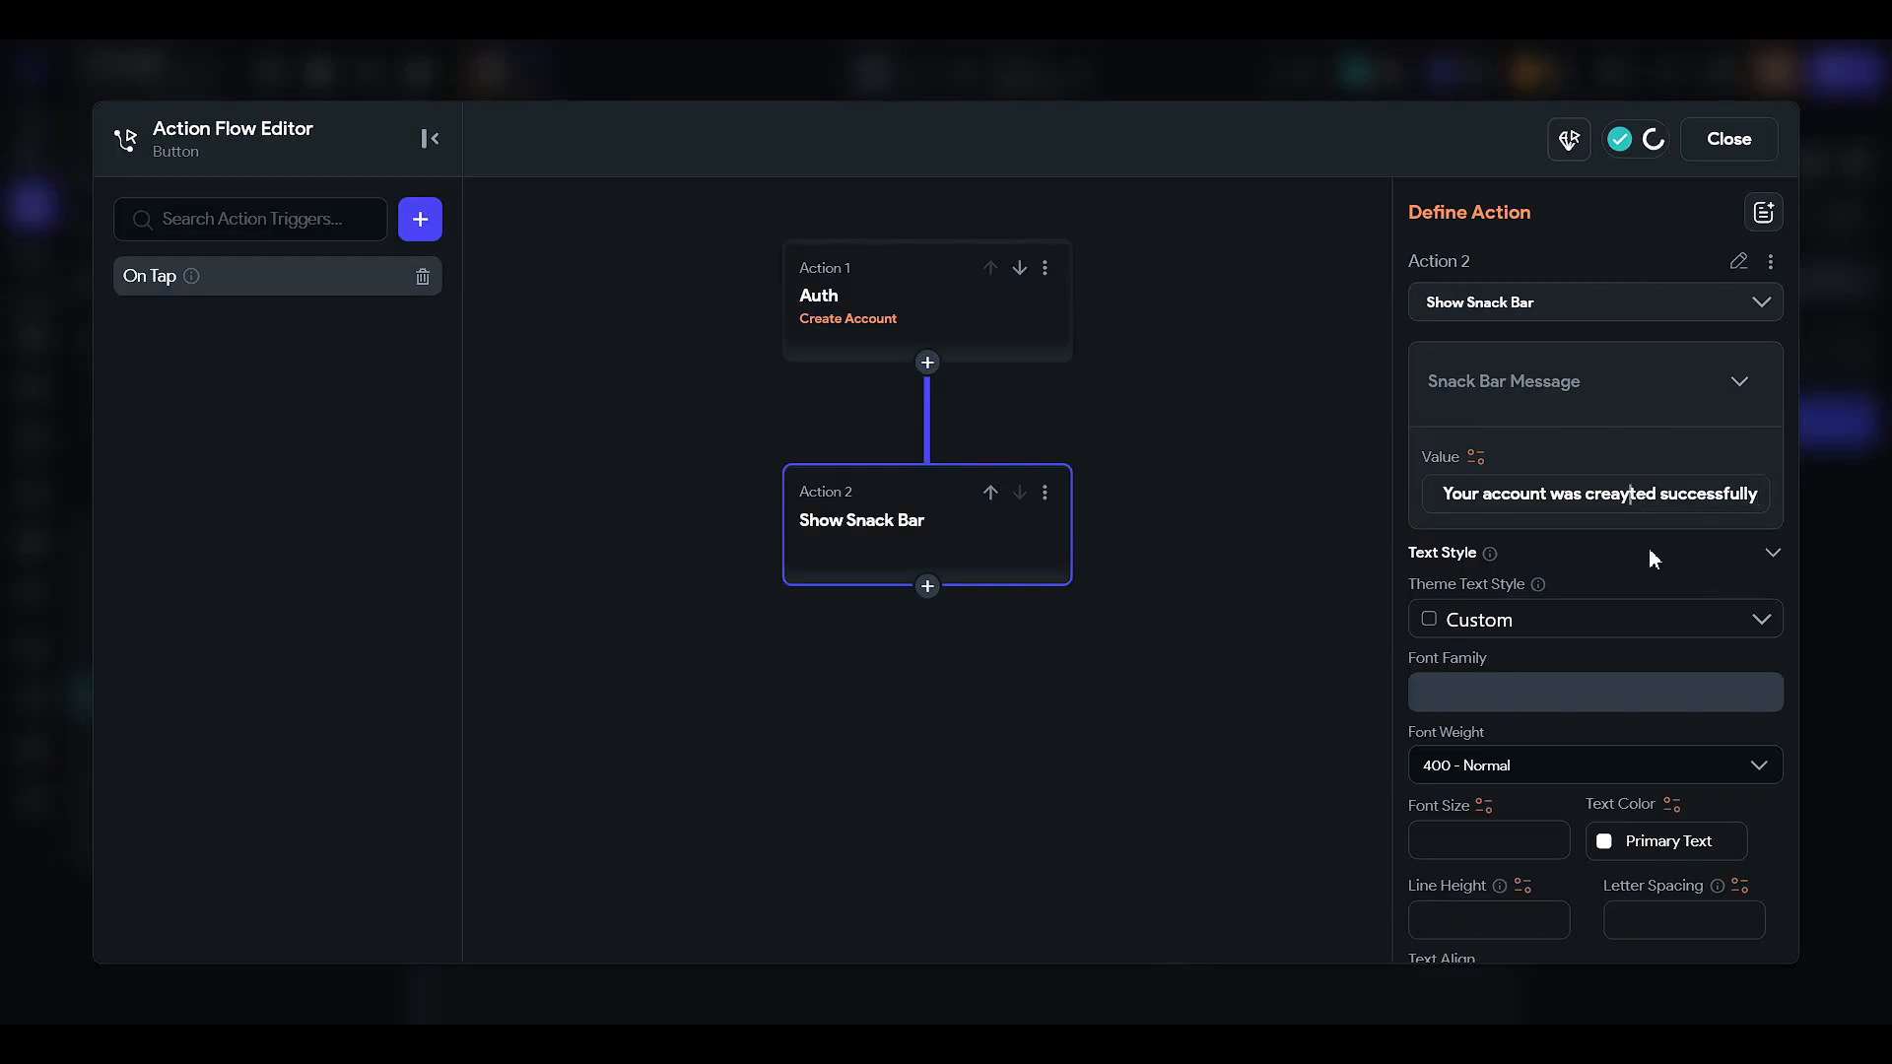
key(BackSpace)
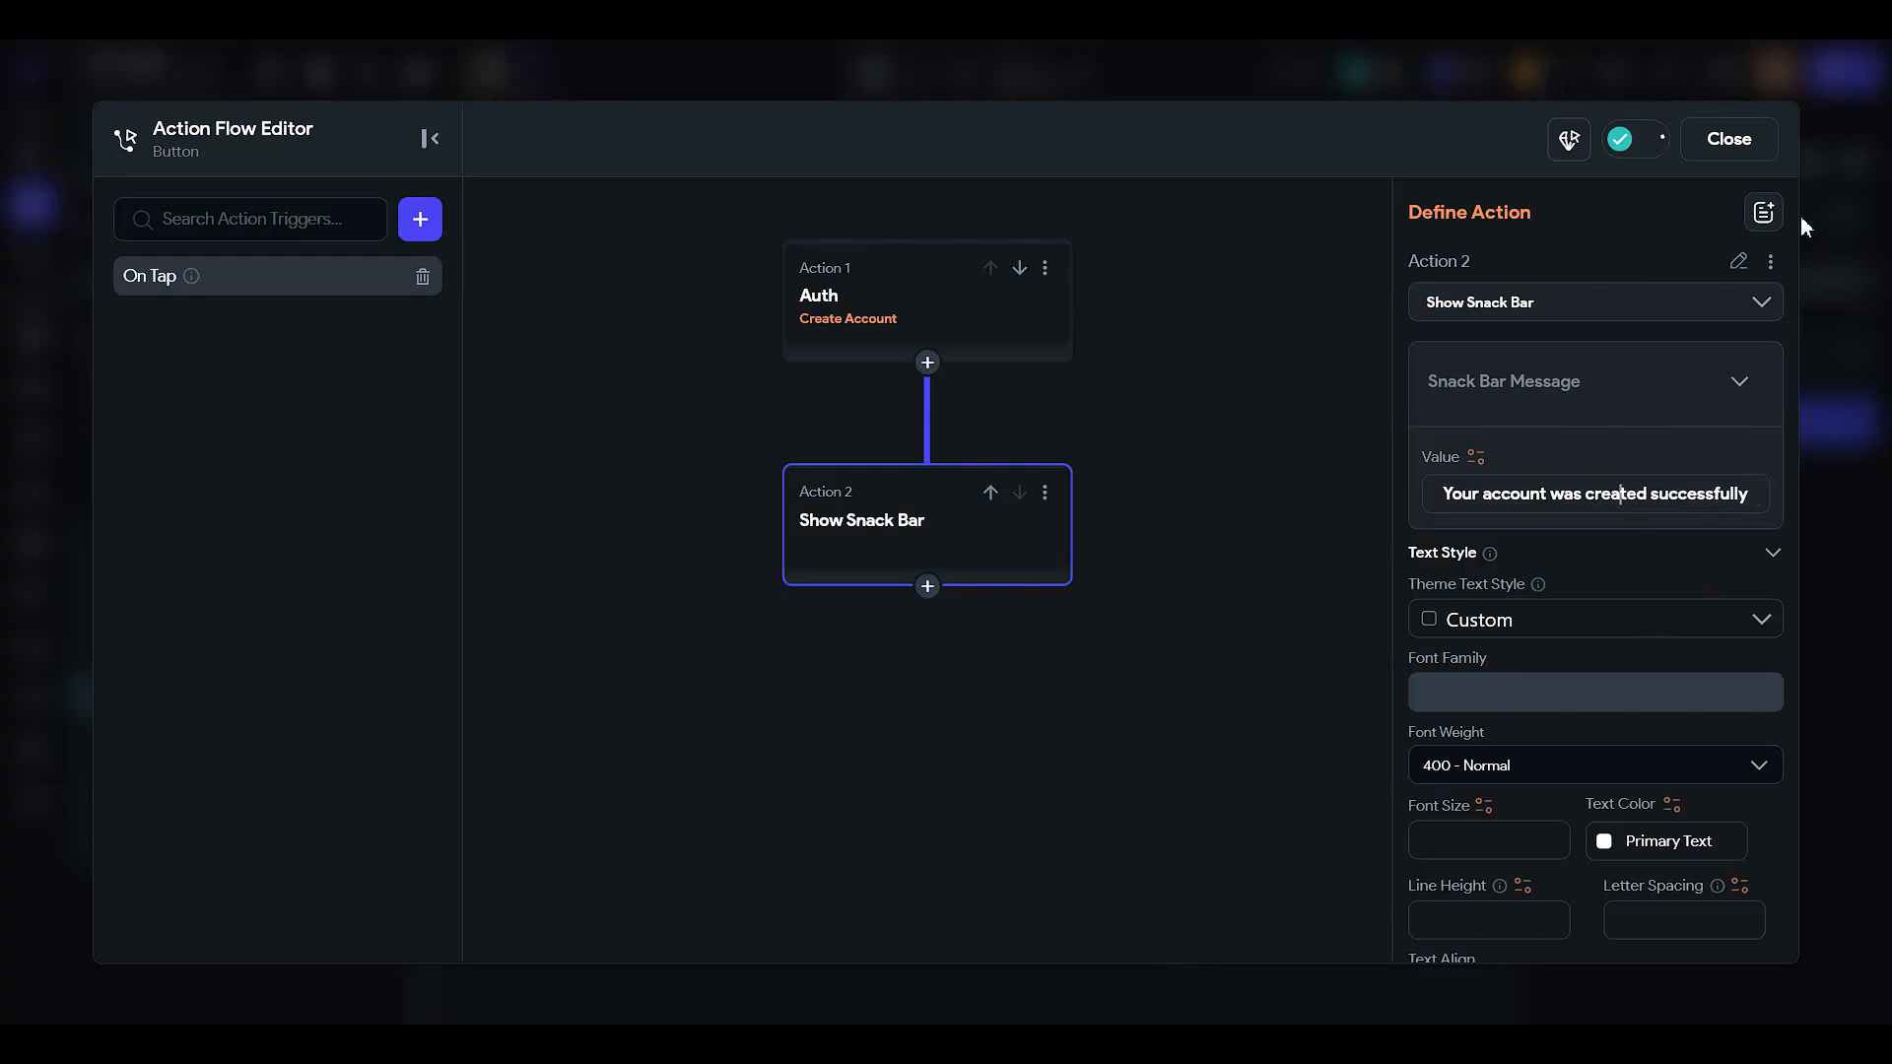
click(1729, 139)
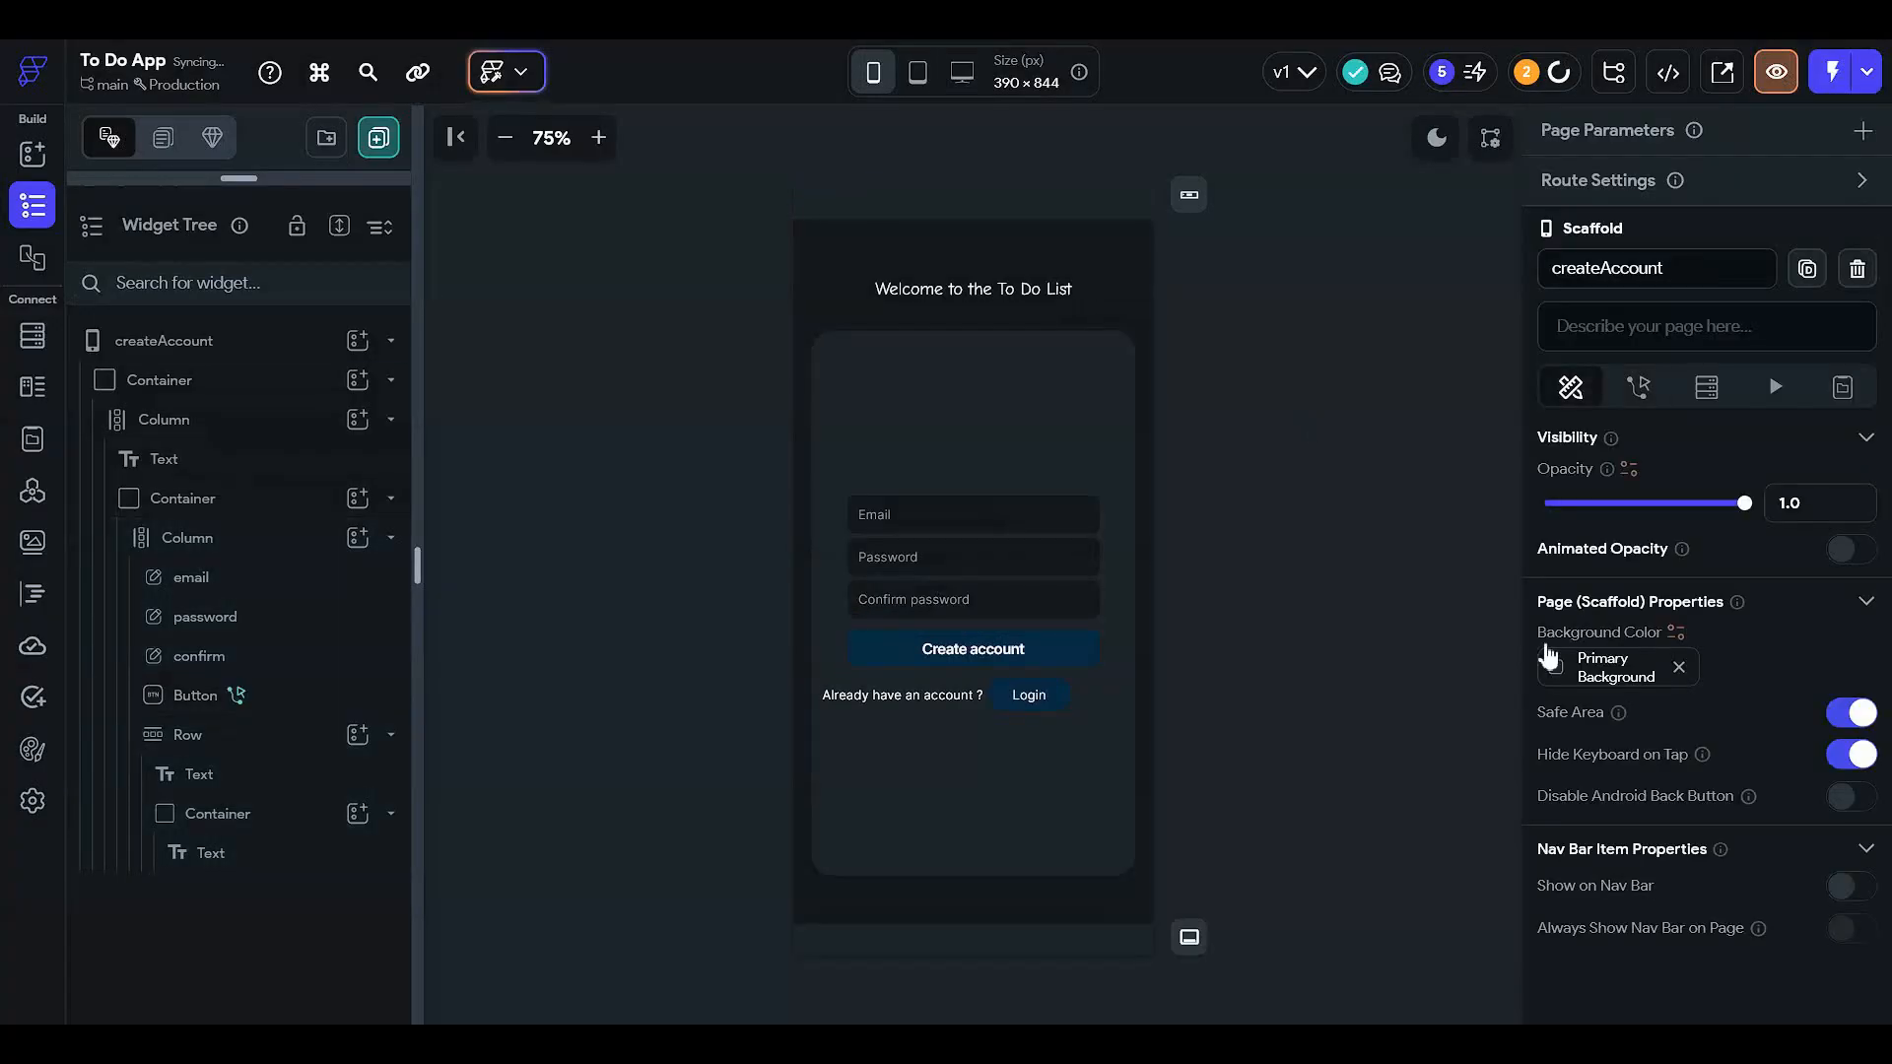
click(1003, 416)
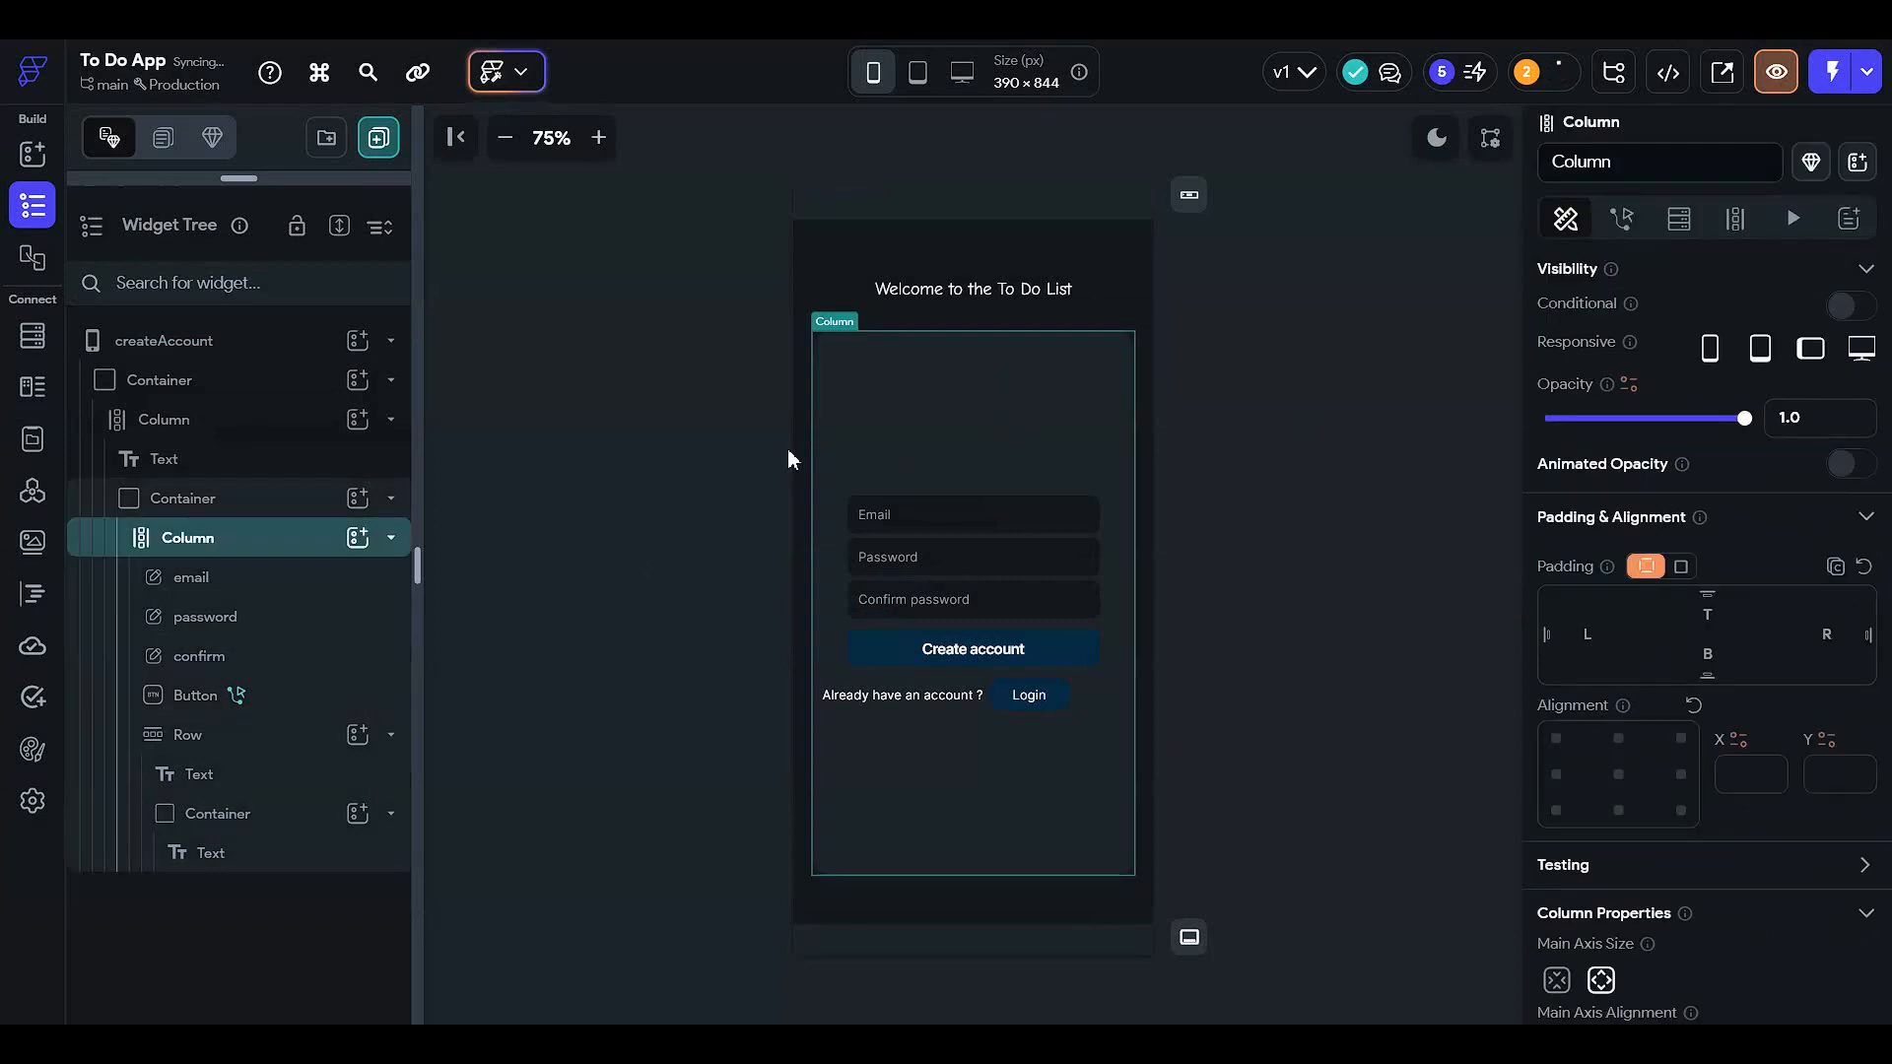
- Insert a Text widget into the form Column and move it above the Email field
click(356, 537)
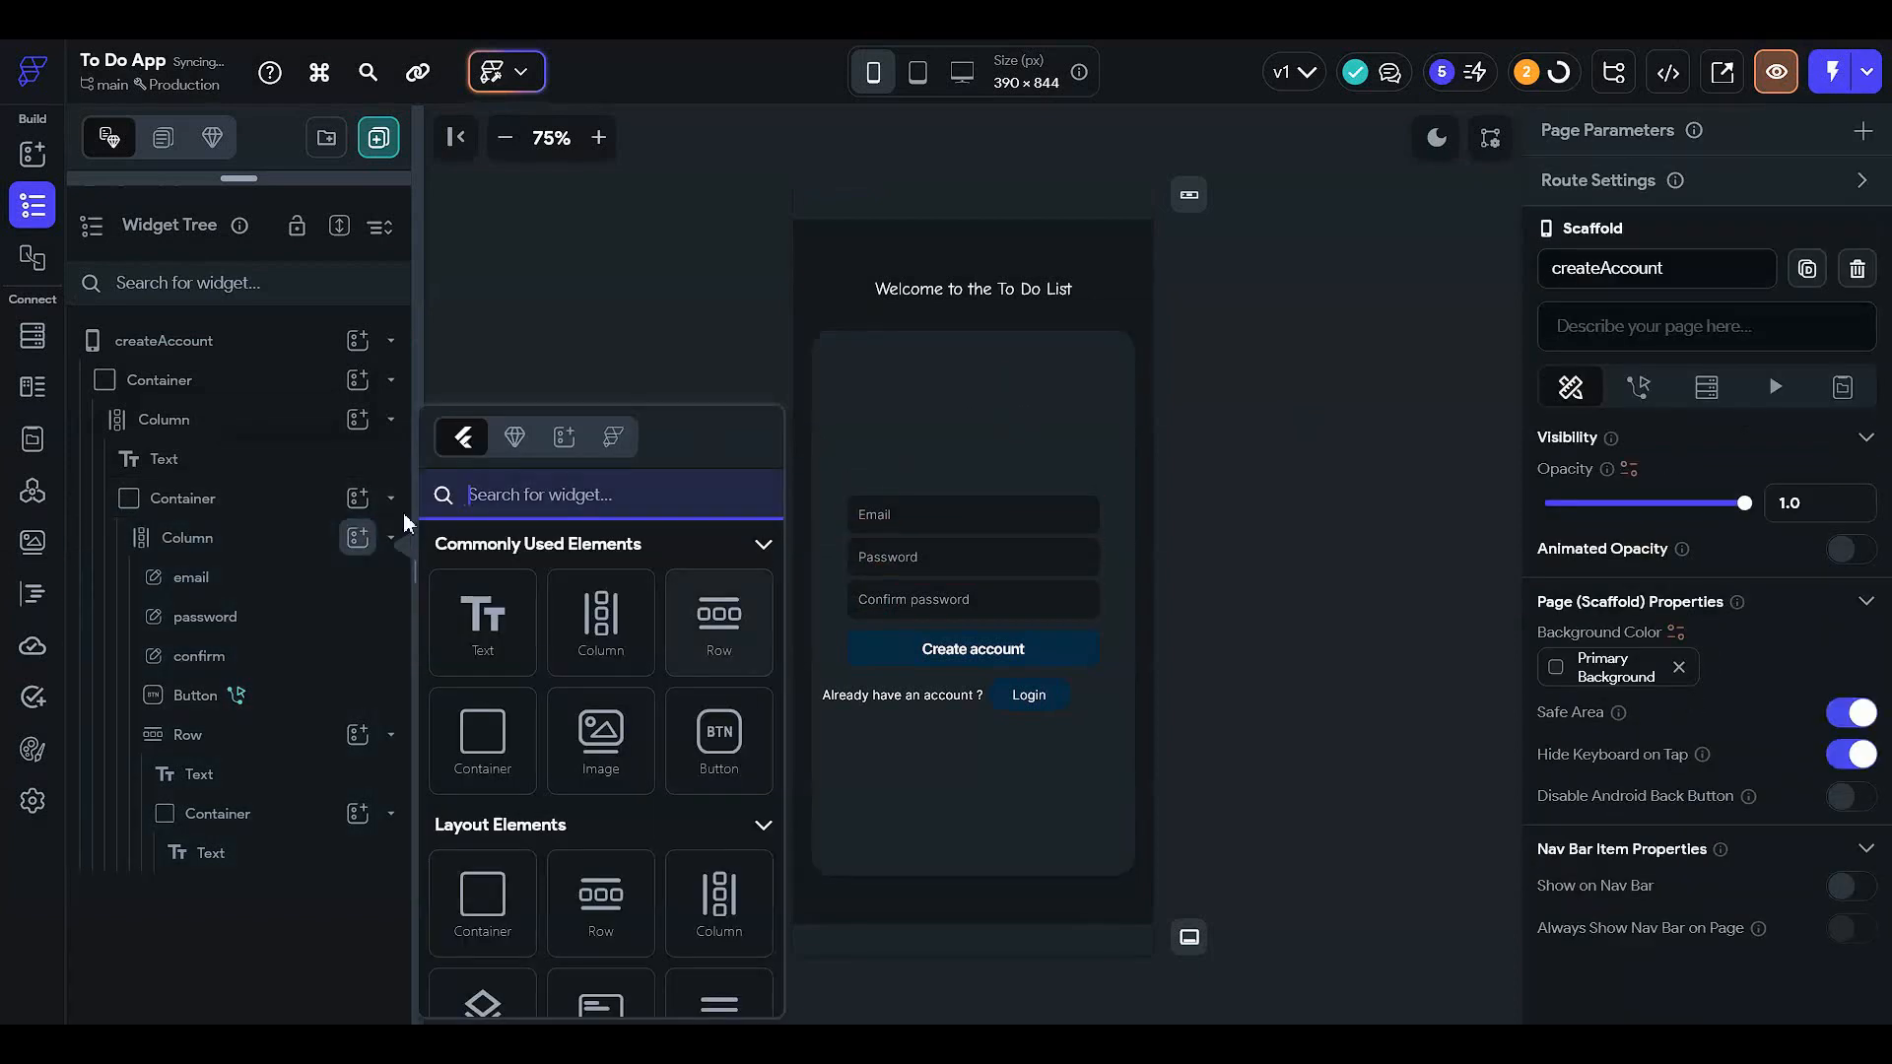
click(483, 623)
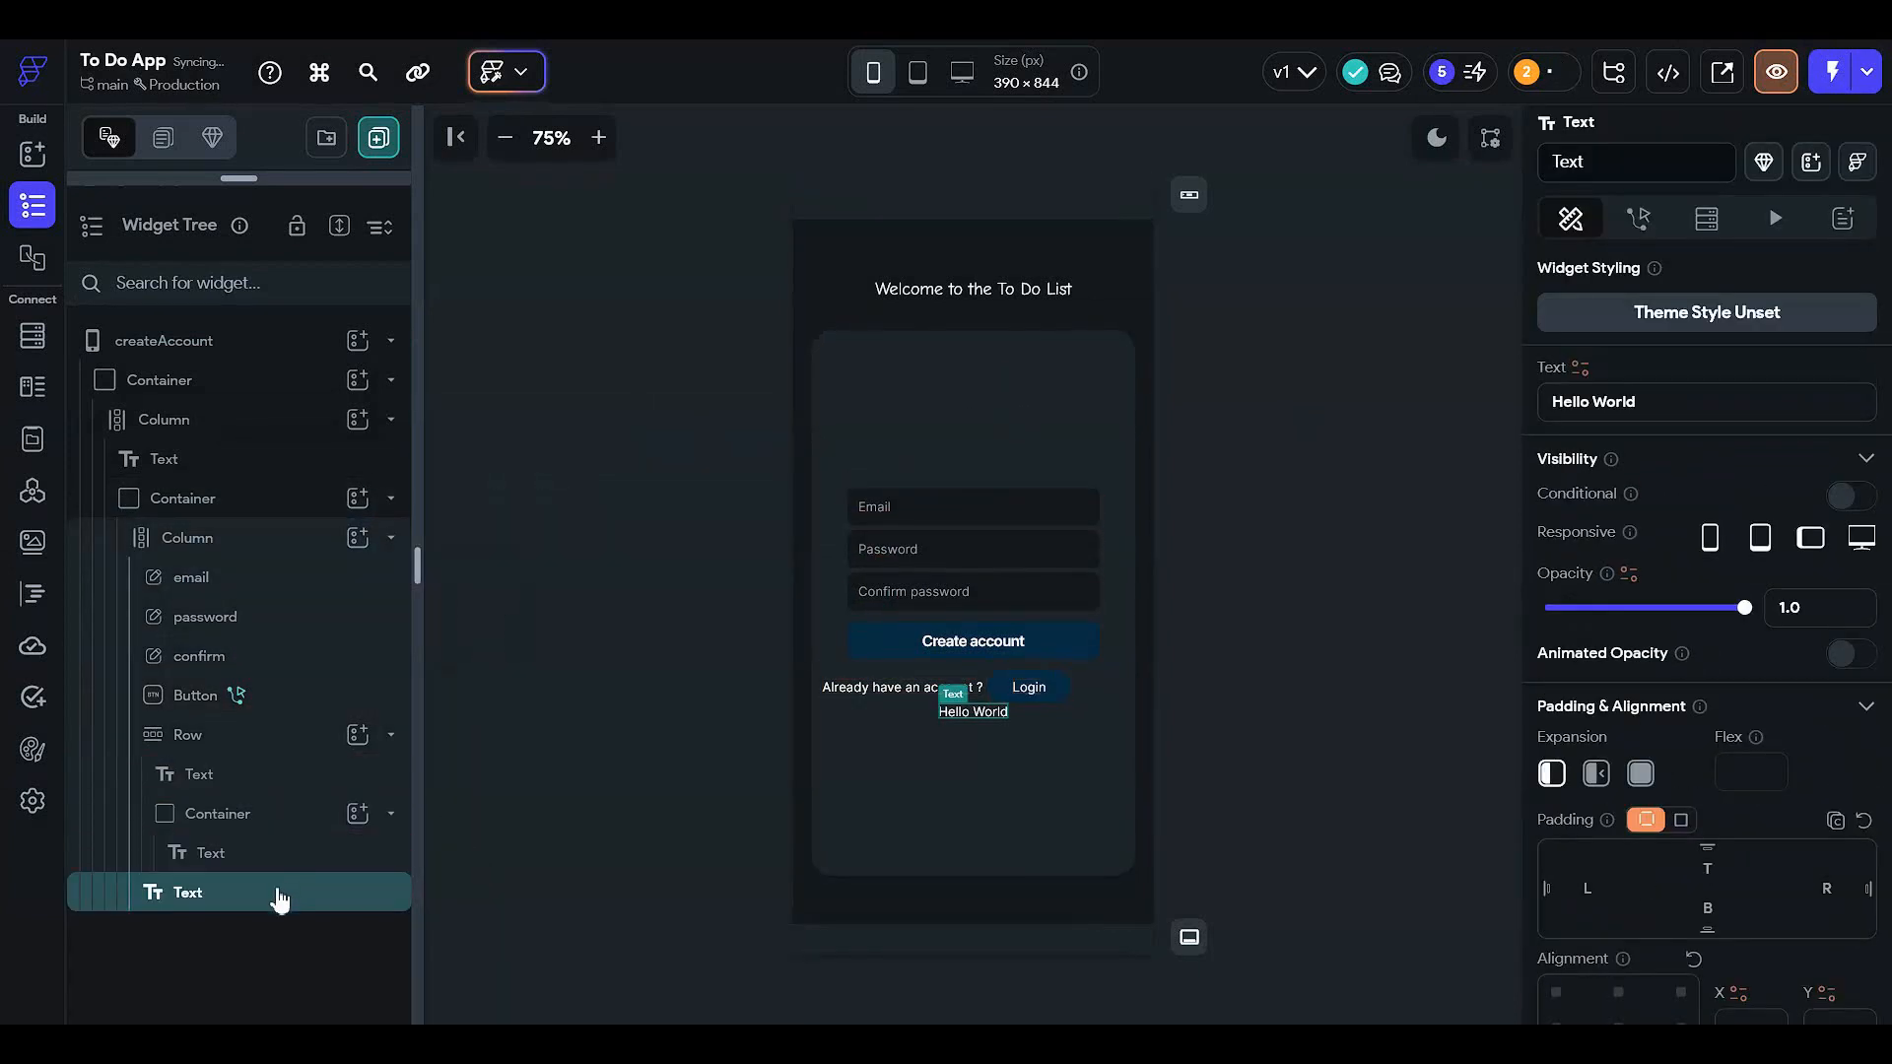
drag(280, 898, 296, 571)
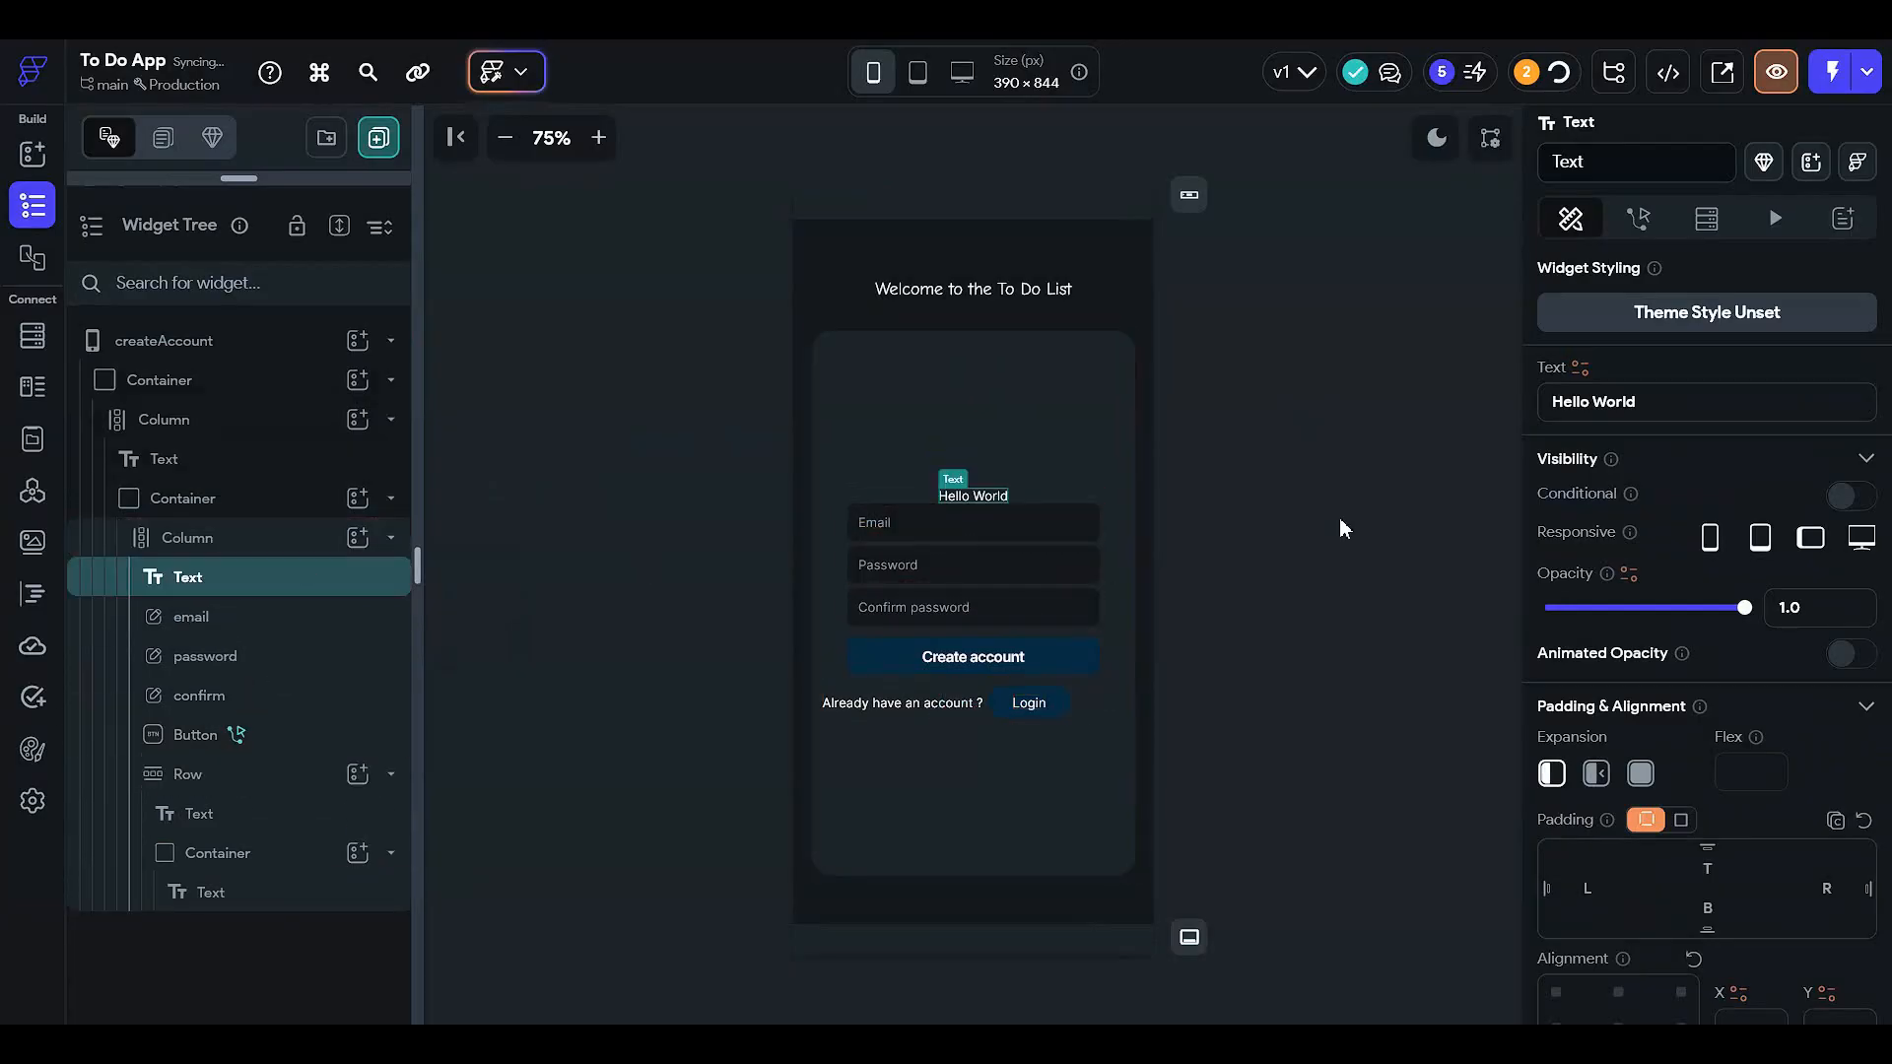
click(916, 424)
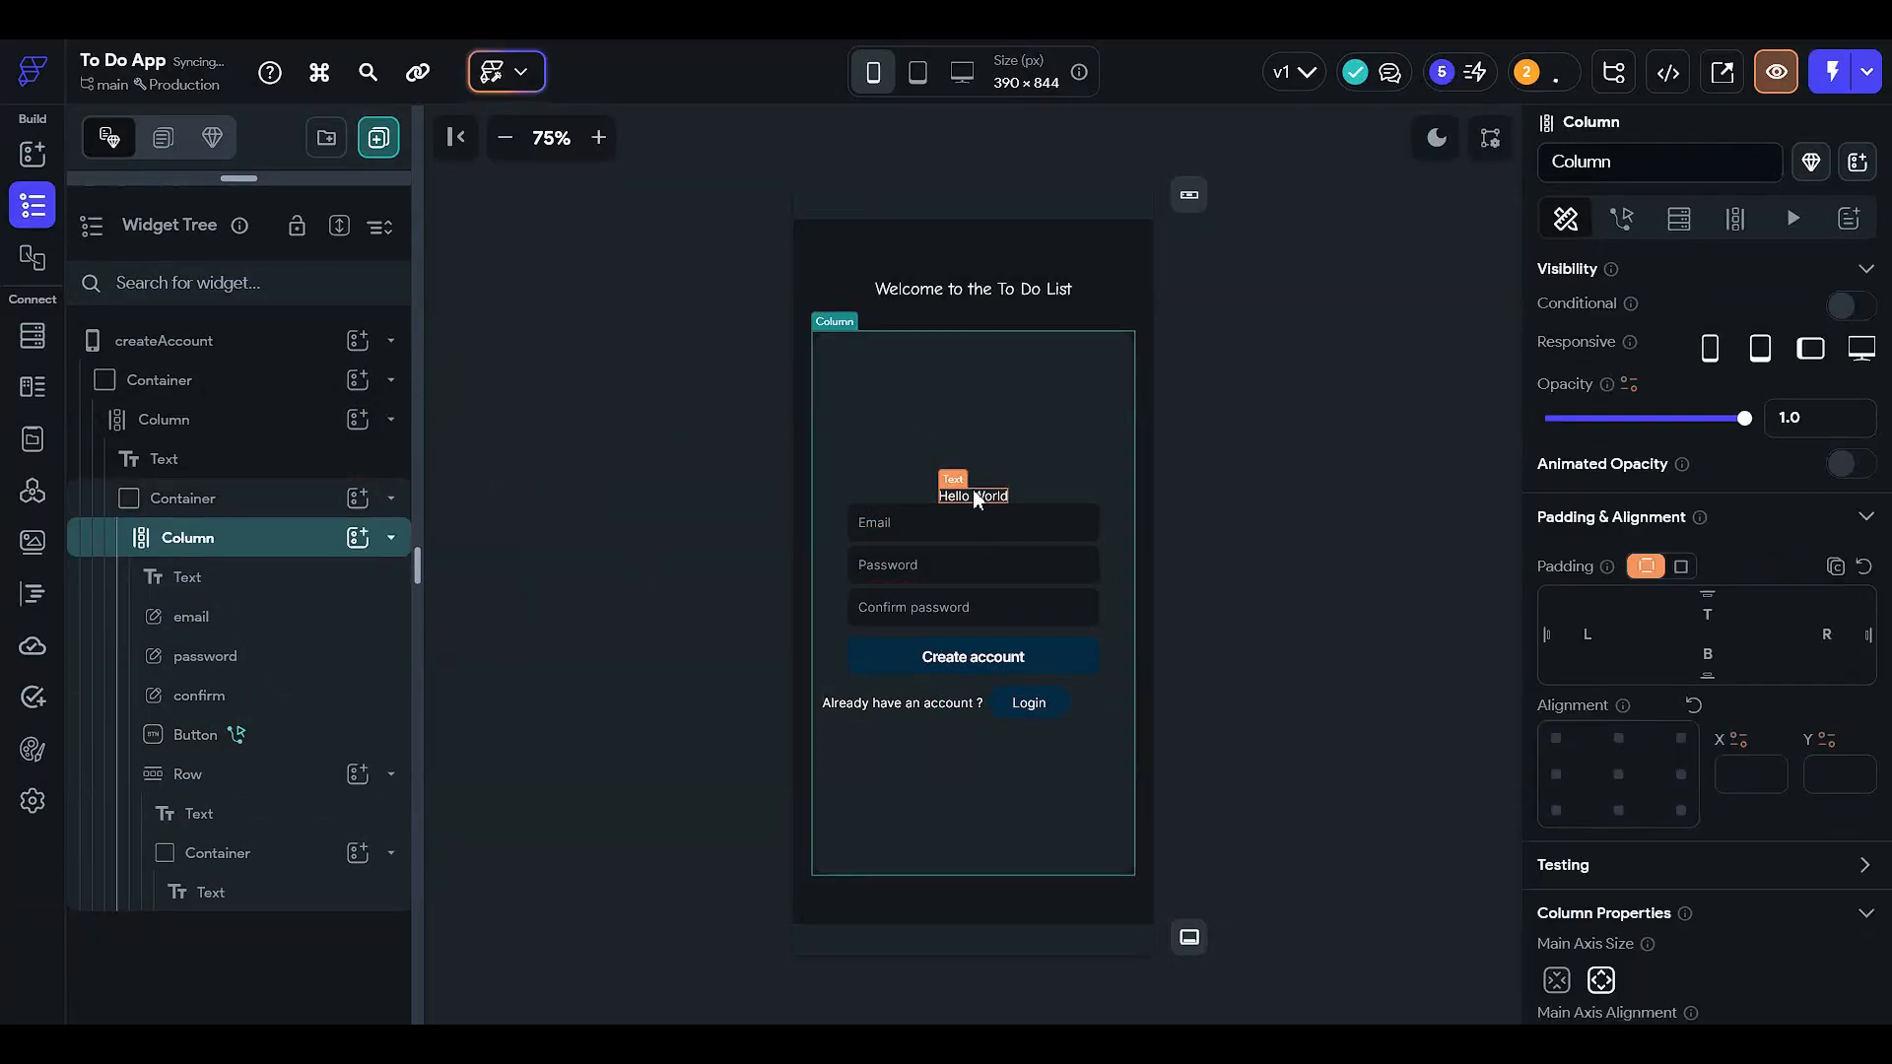
click(976, 500)
- Give the new text 25 bottom padding and change its wording to 'Create Account'
scroll(1709, 754, down, 2)
click(1716, 710)
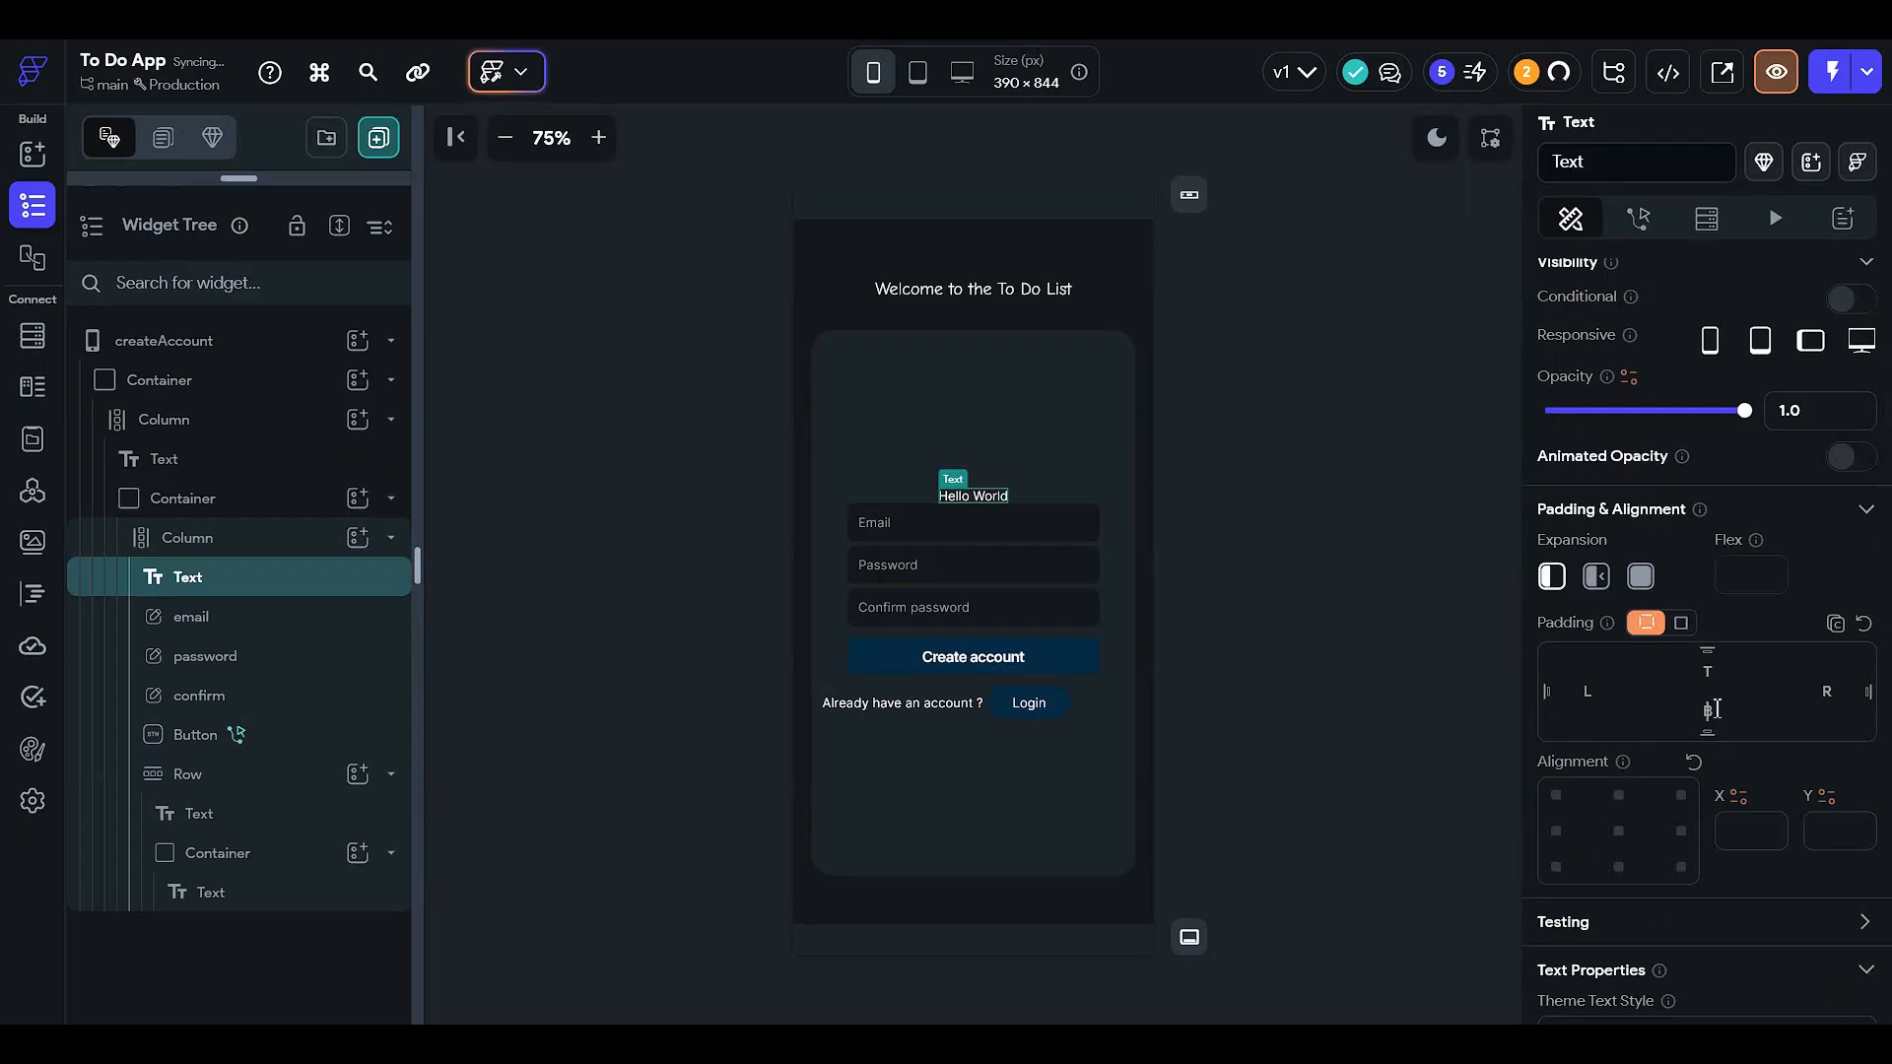
text(25)
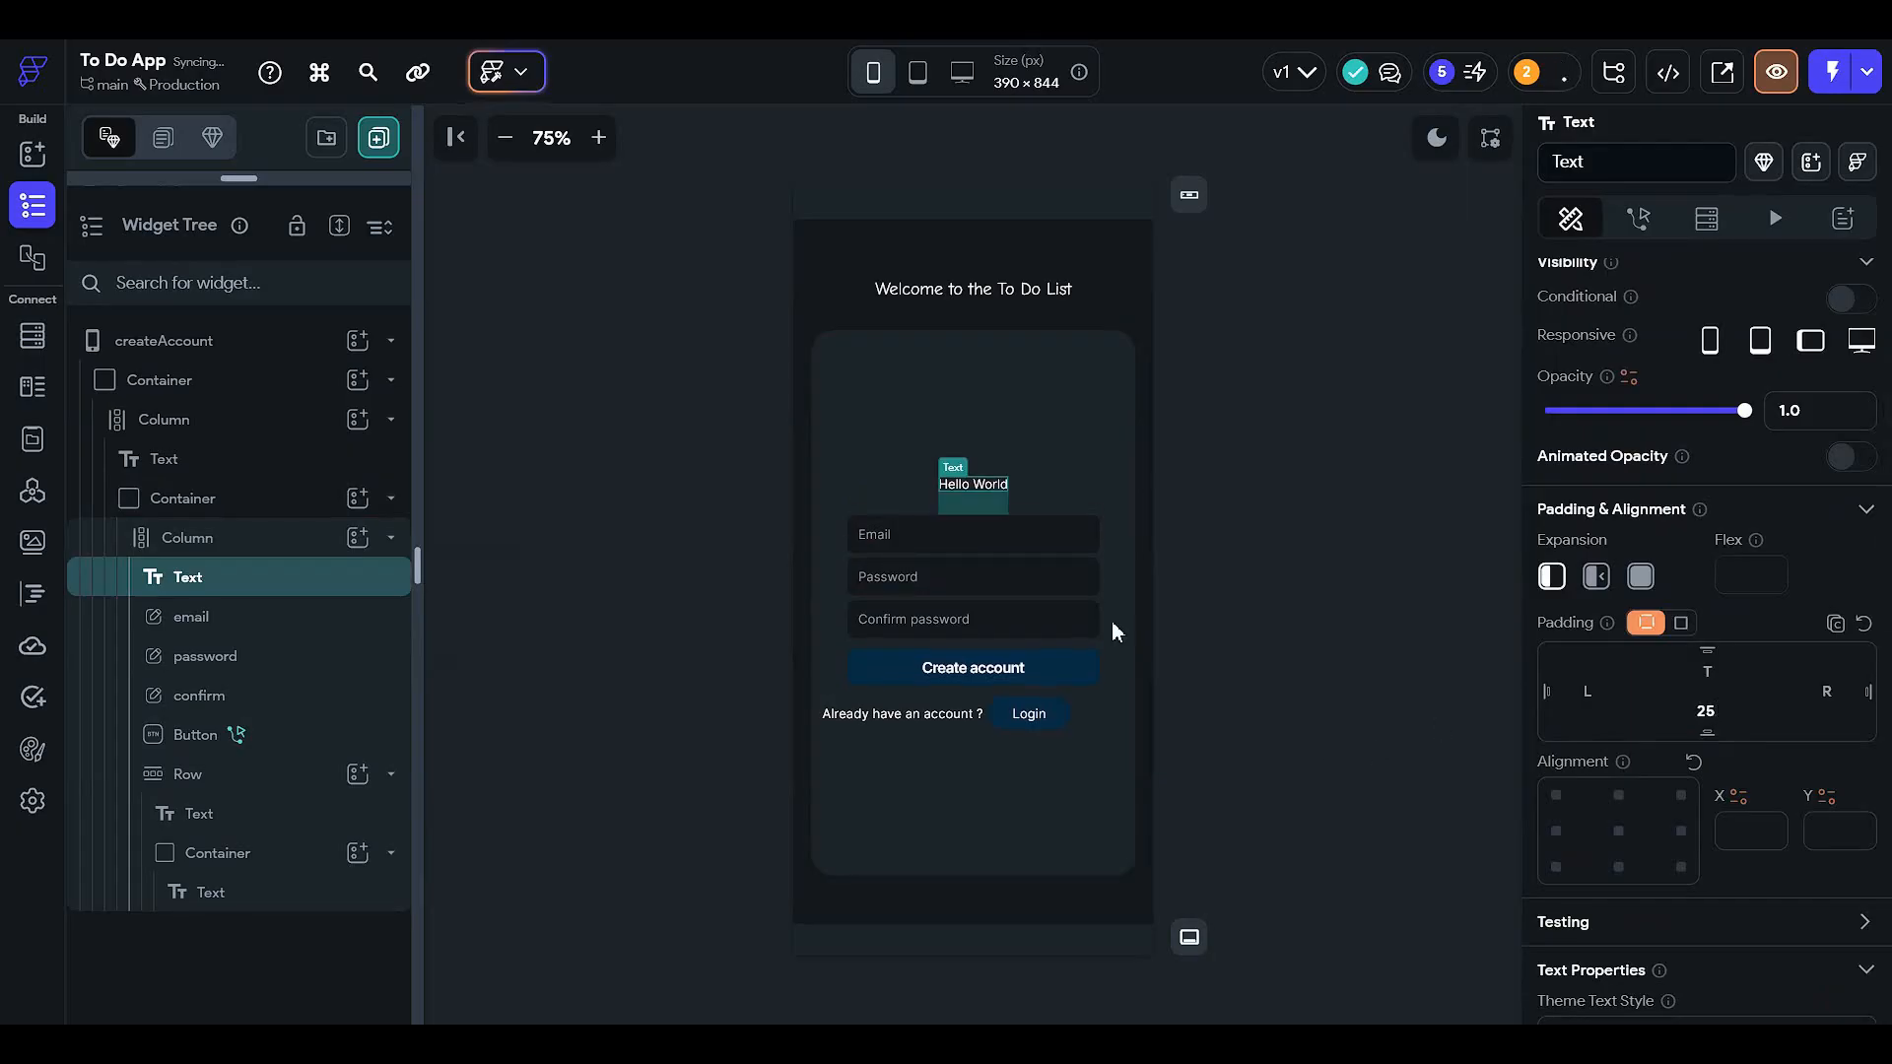
scroll(1675, 591, up, 2)
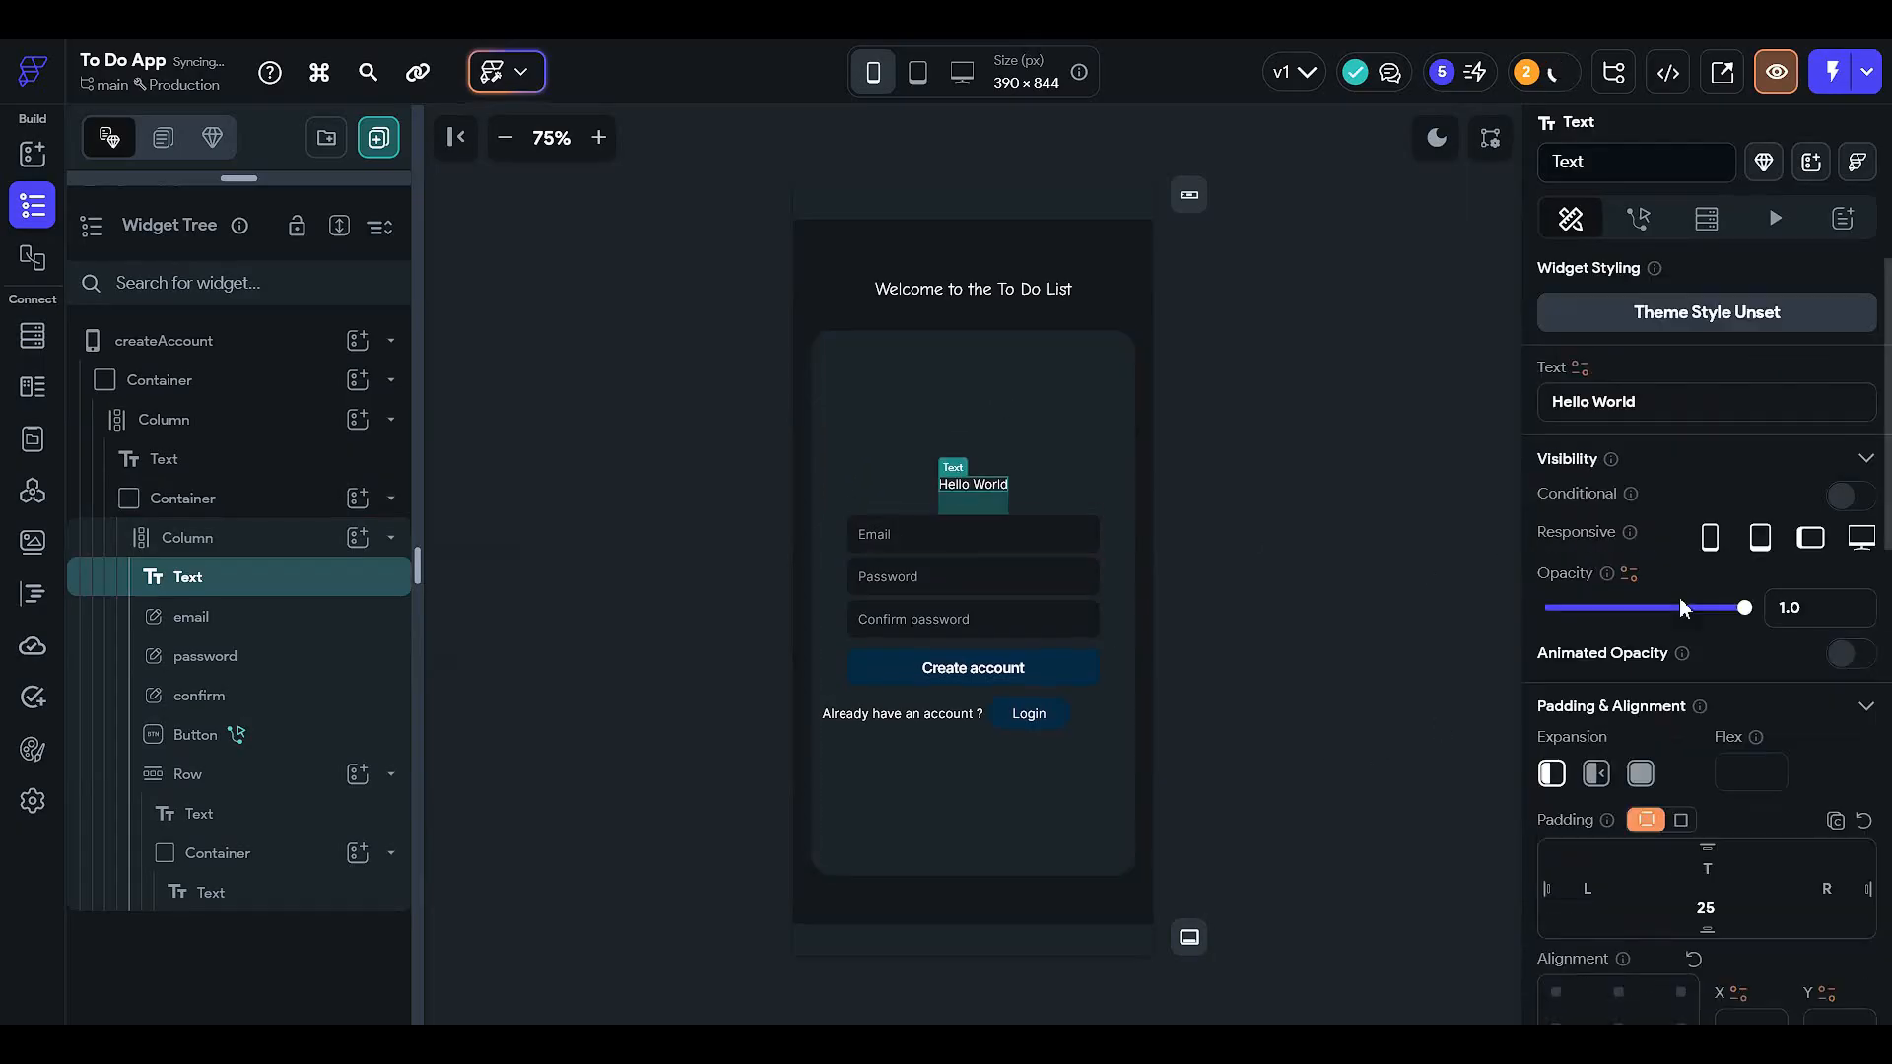
triple_click(1683, 414)
text(Crea)
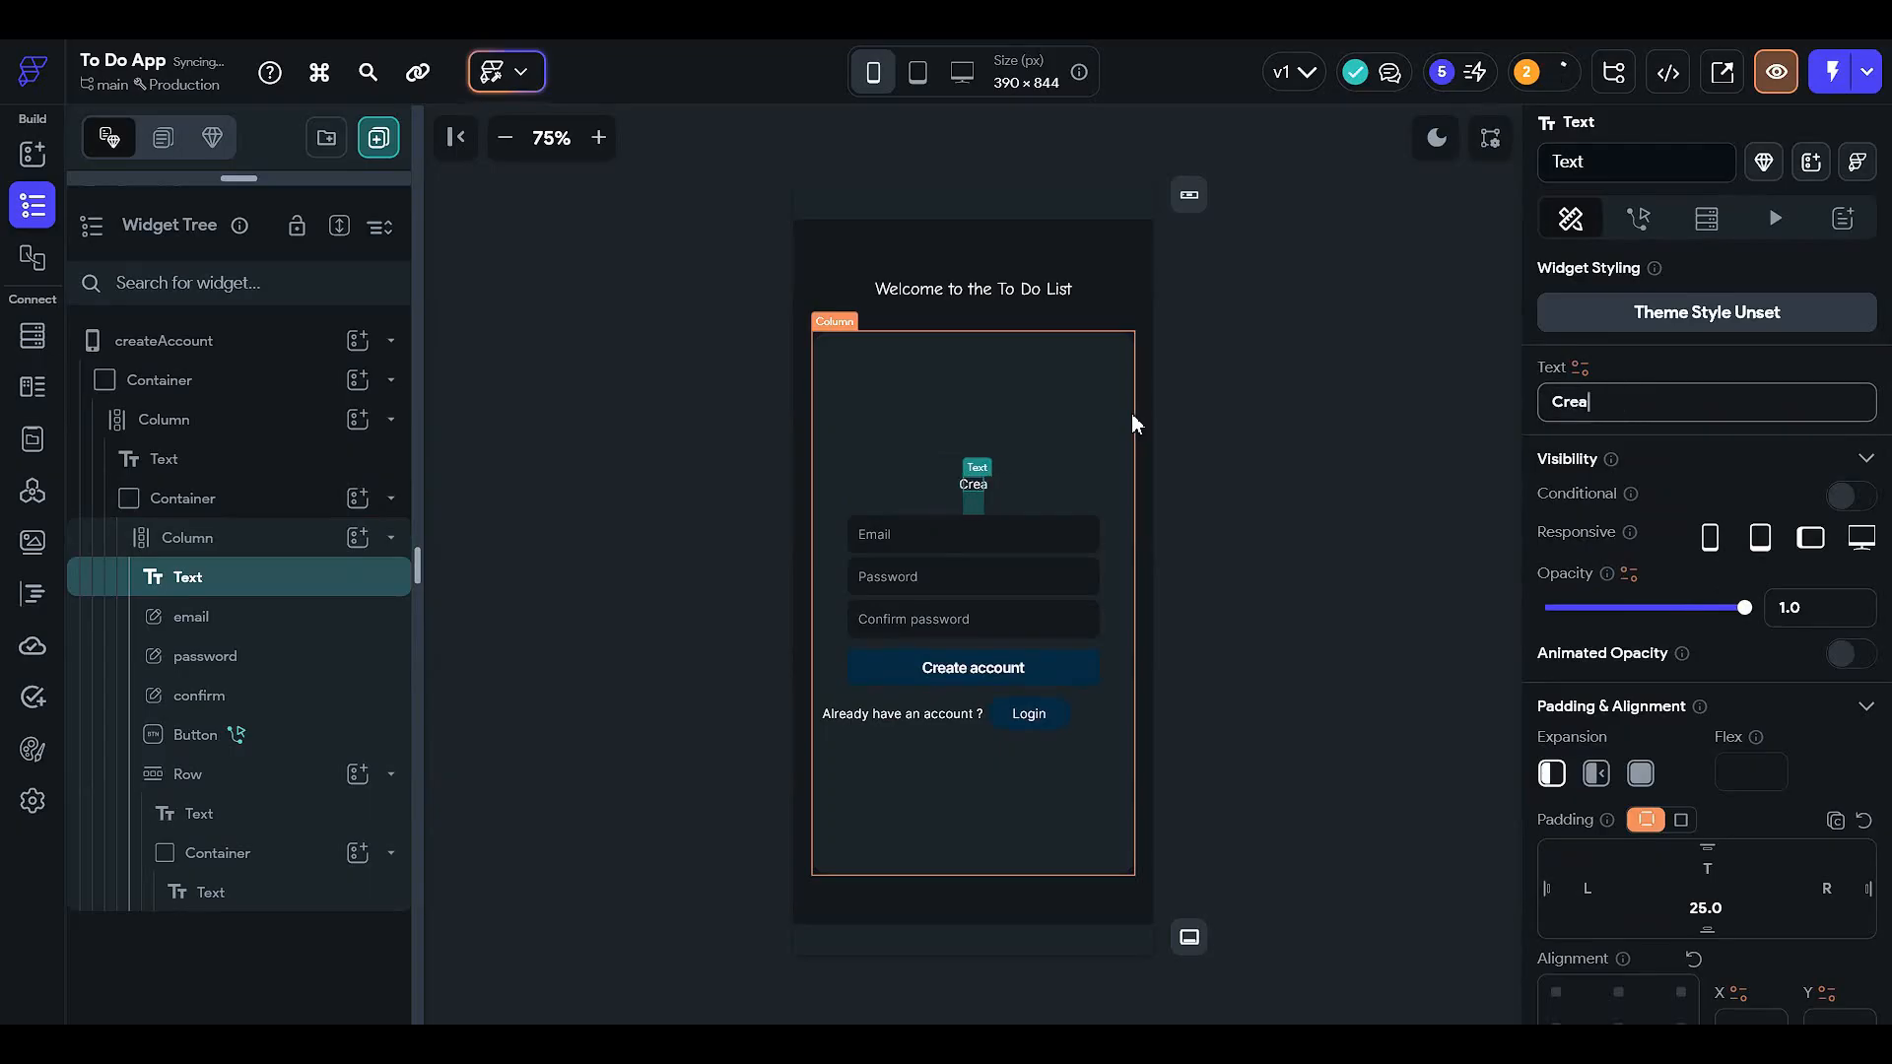
text(te Accou)
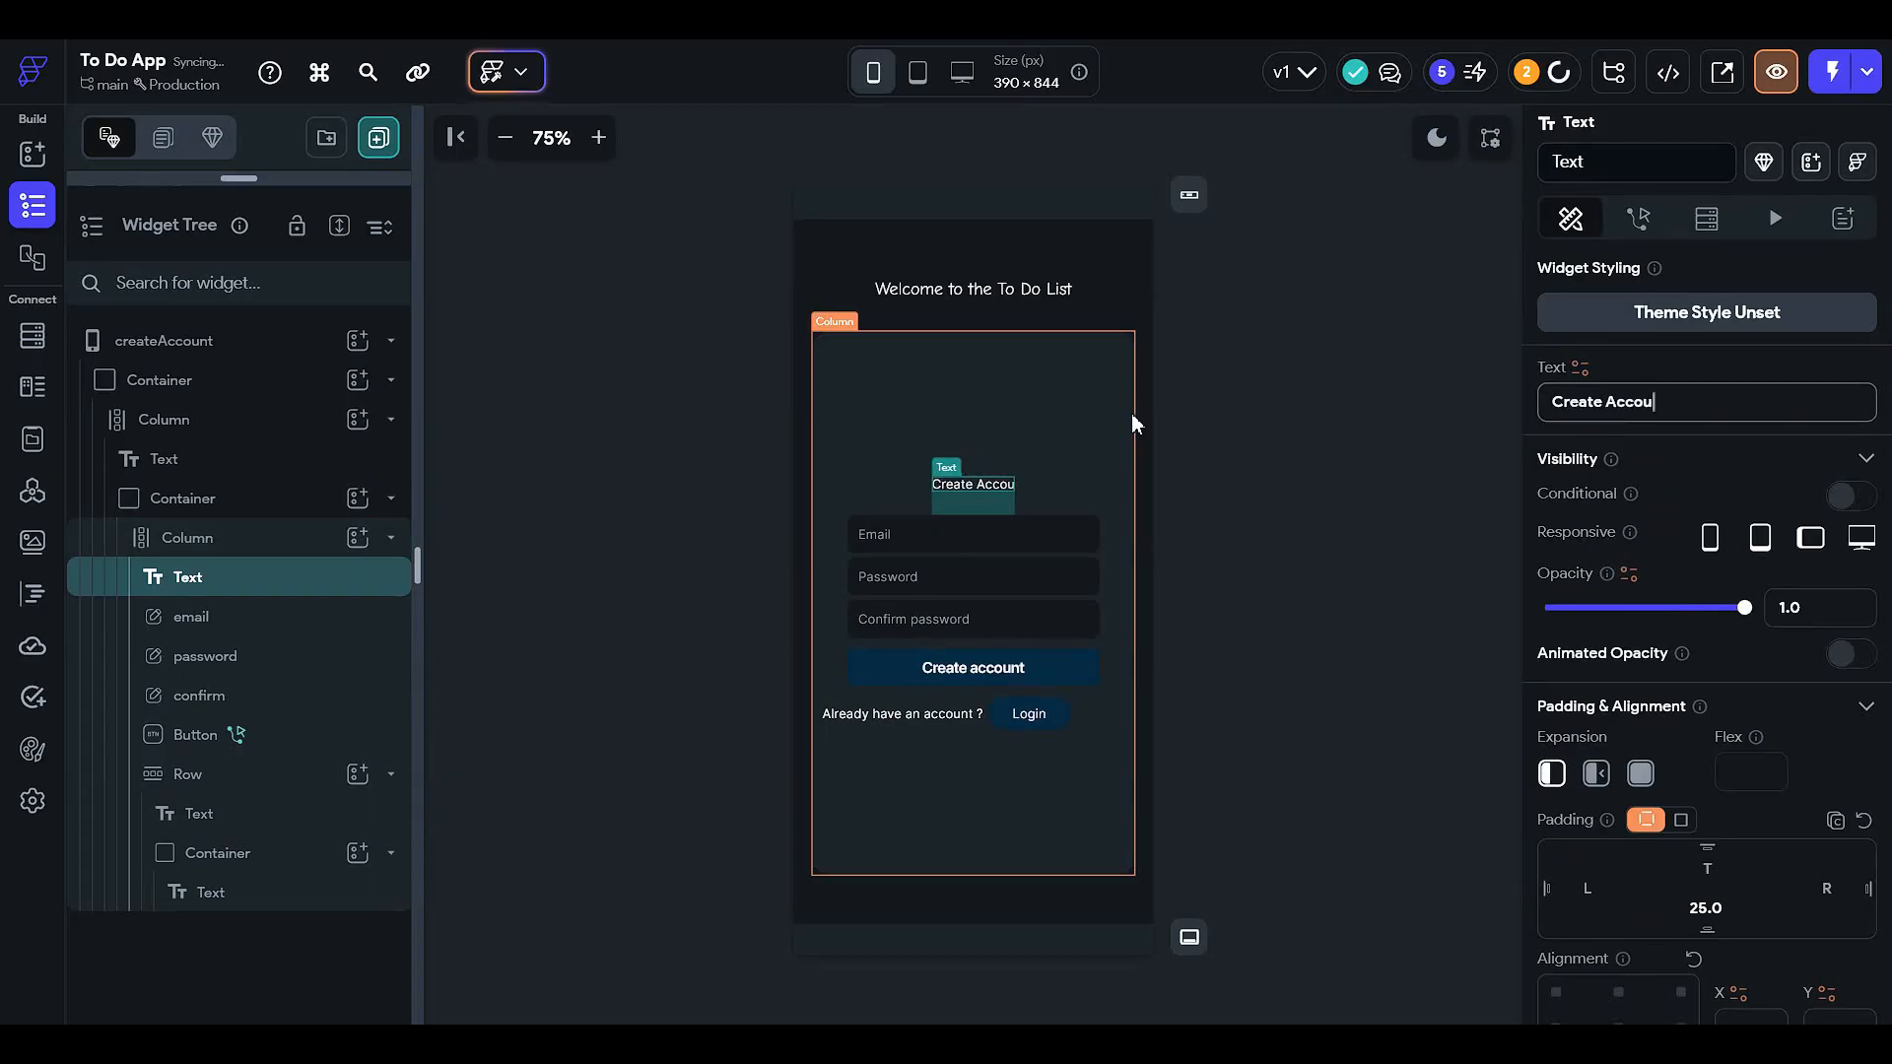
text(nt)
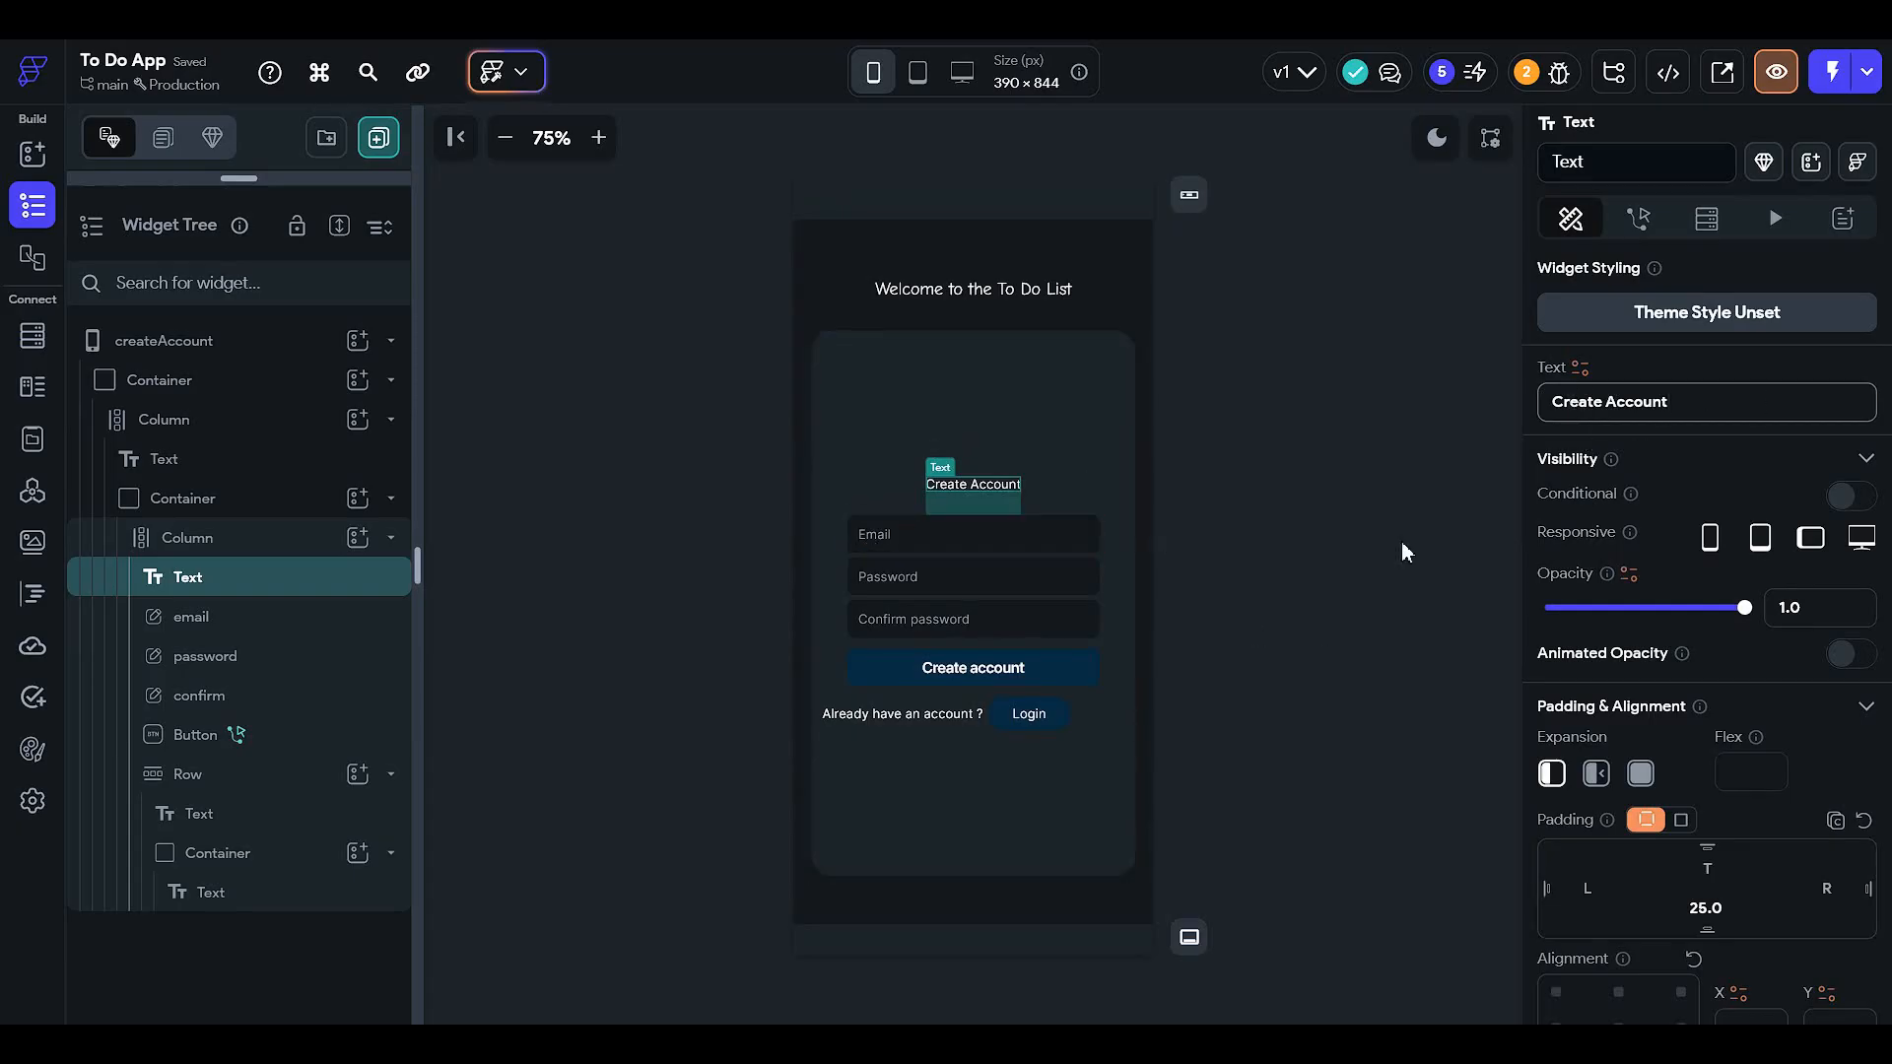
scroll(1609, 975, down, 3)
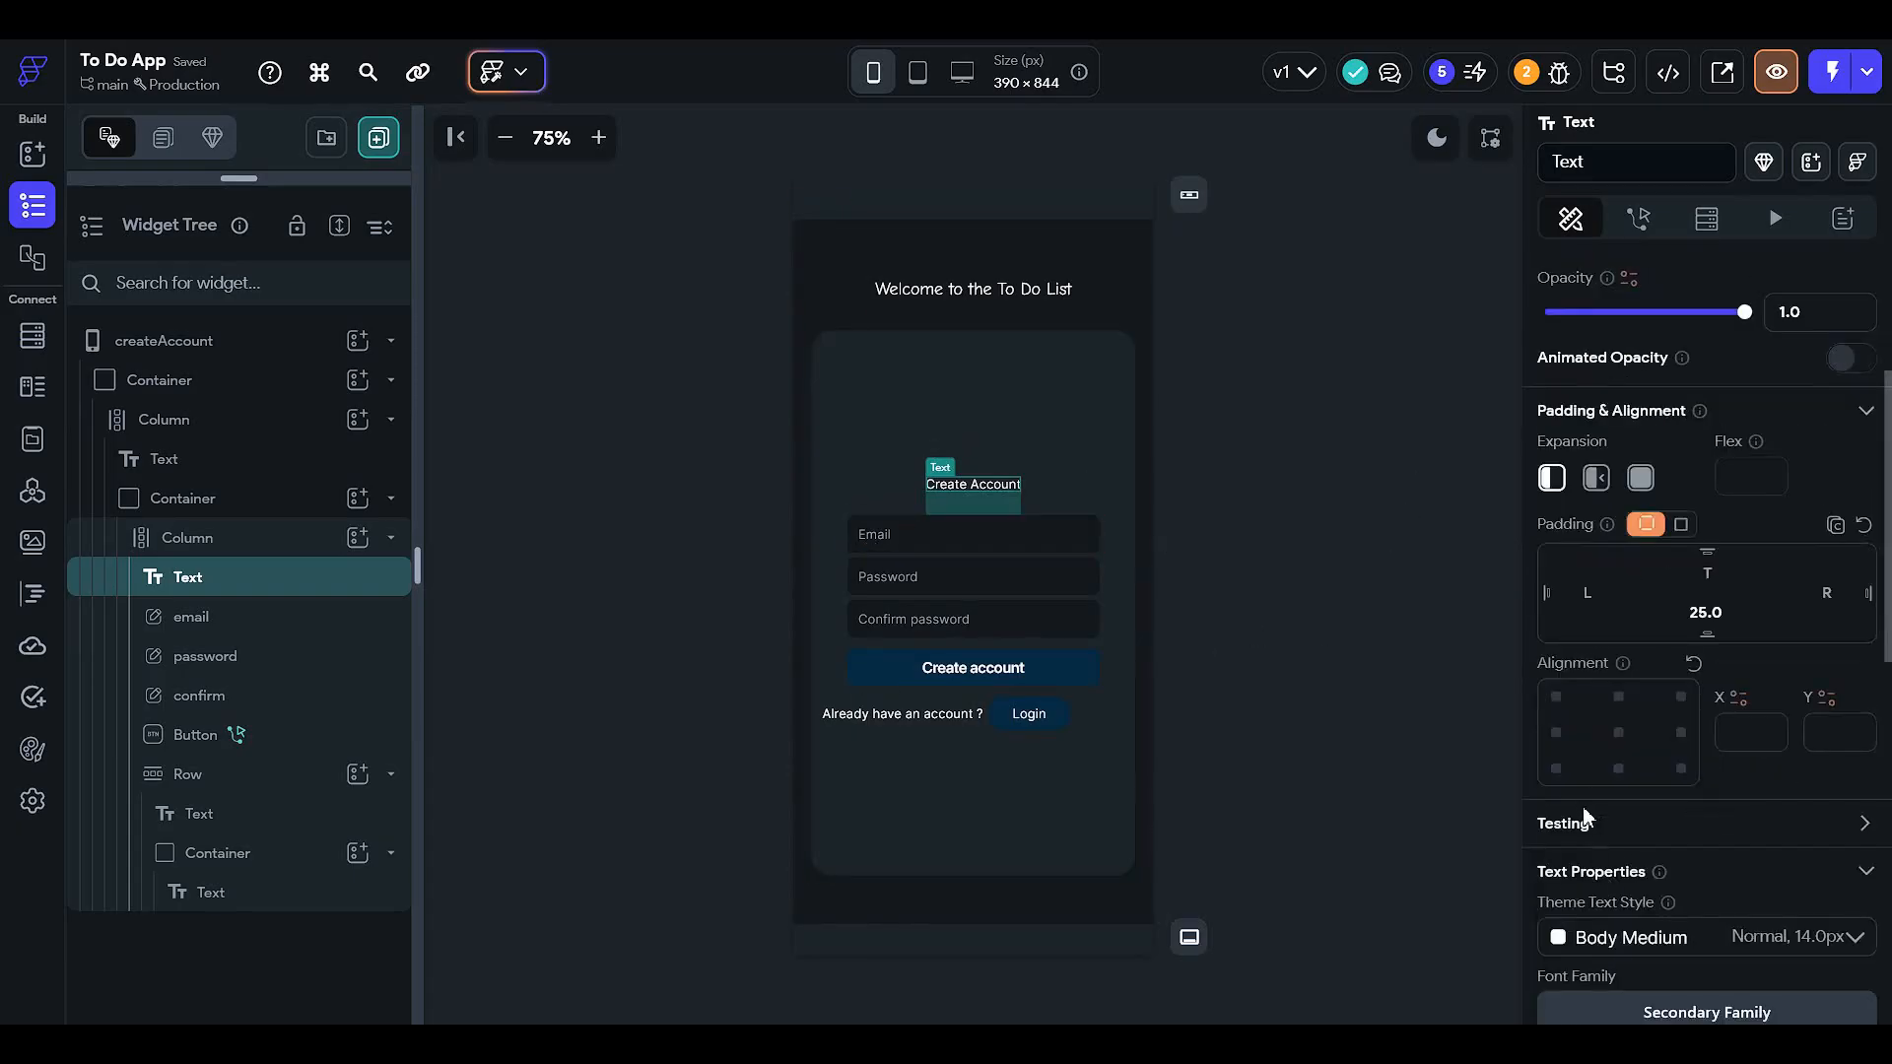
- Align the Create Account text top-left, with left padding 50 and font size 16
click(1556, 696)
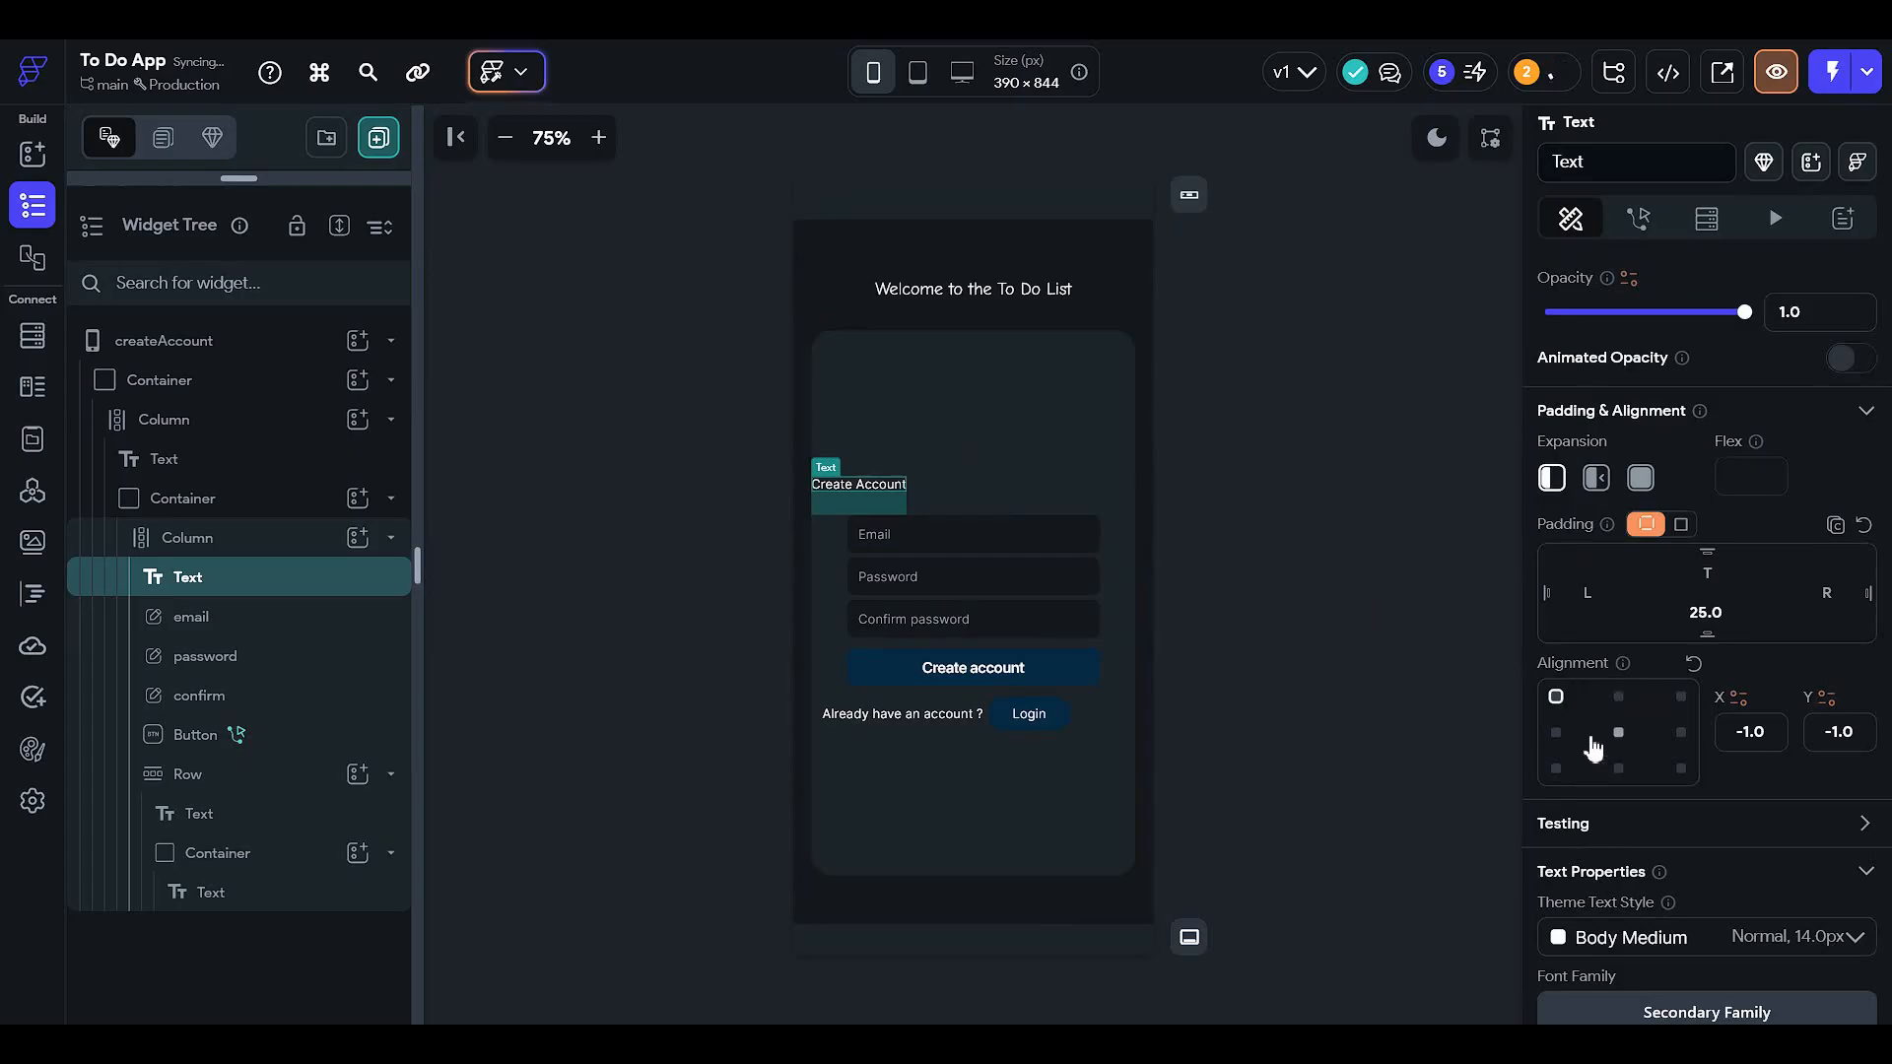
click(1609, 601)
text(12)
key(BackSpace)
key(BackSpace)
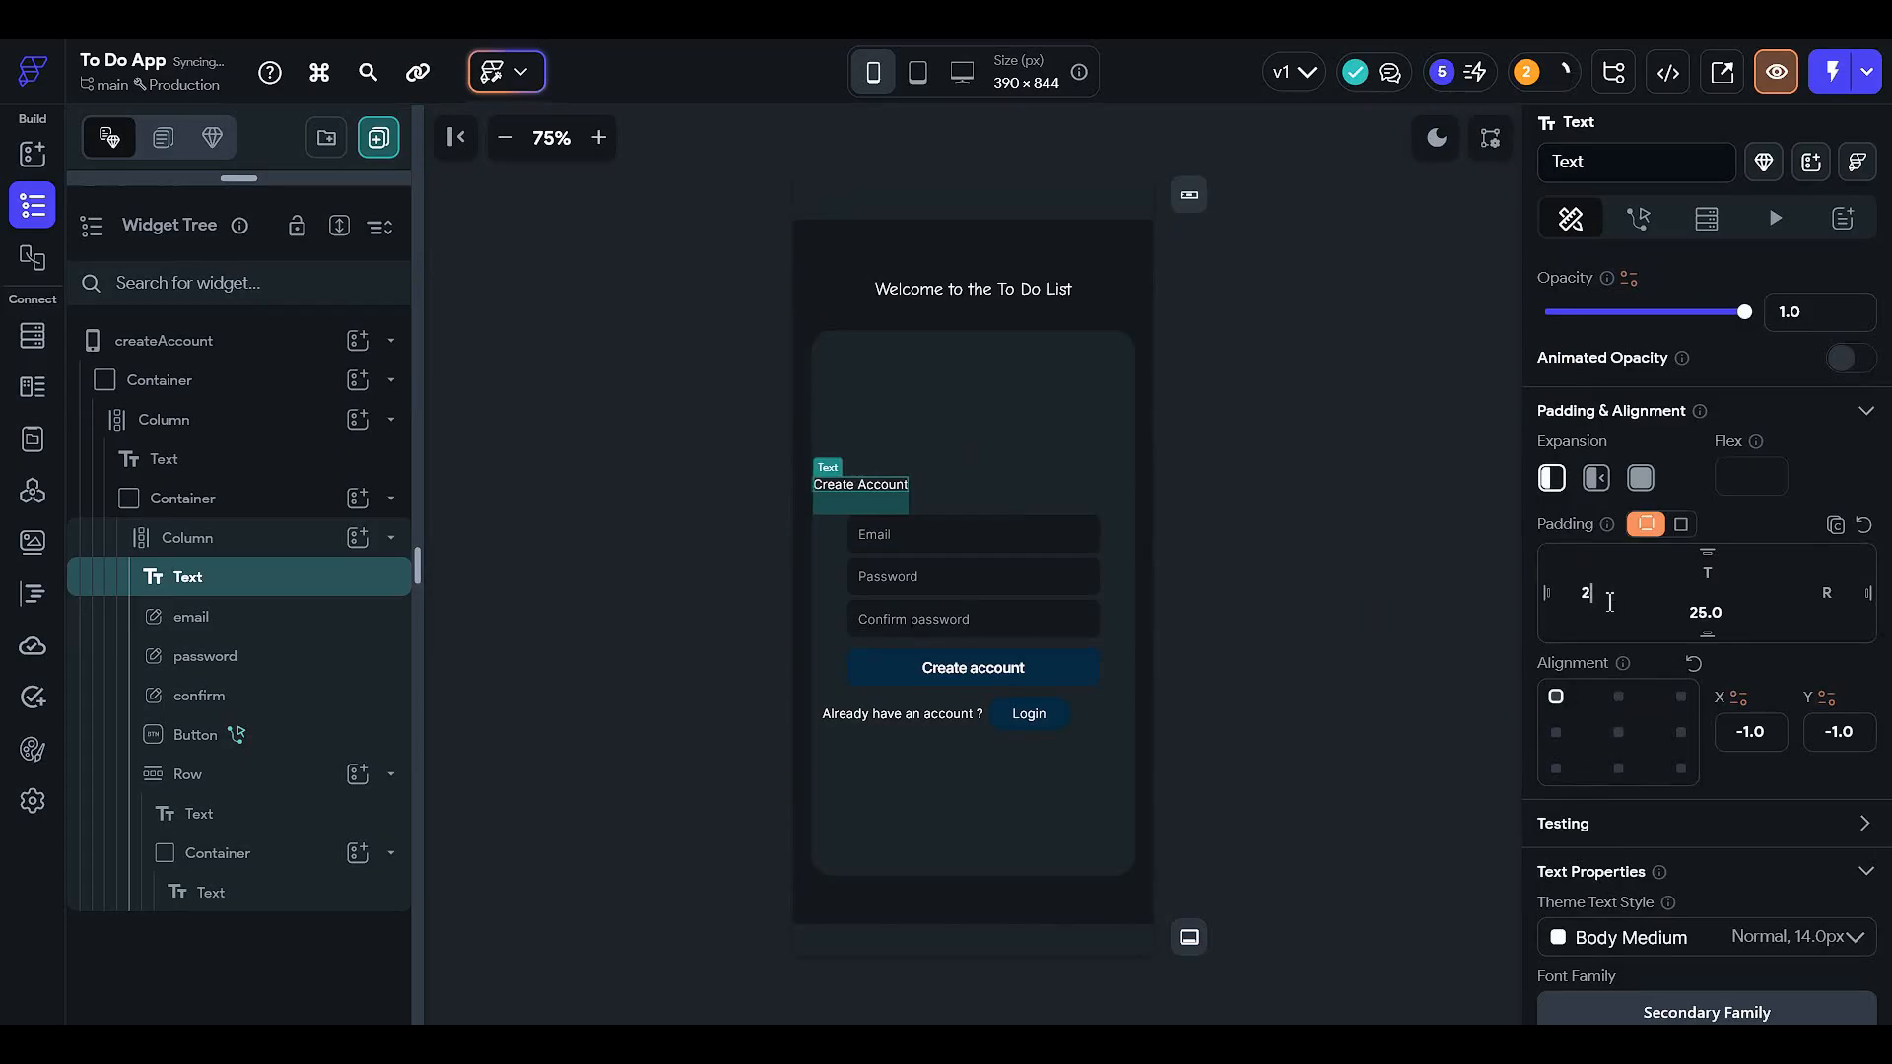
text(24)
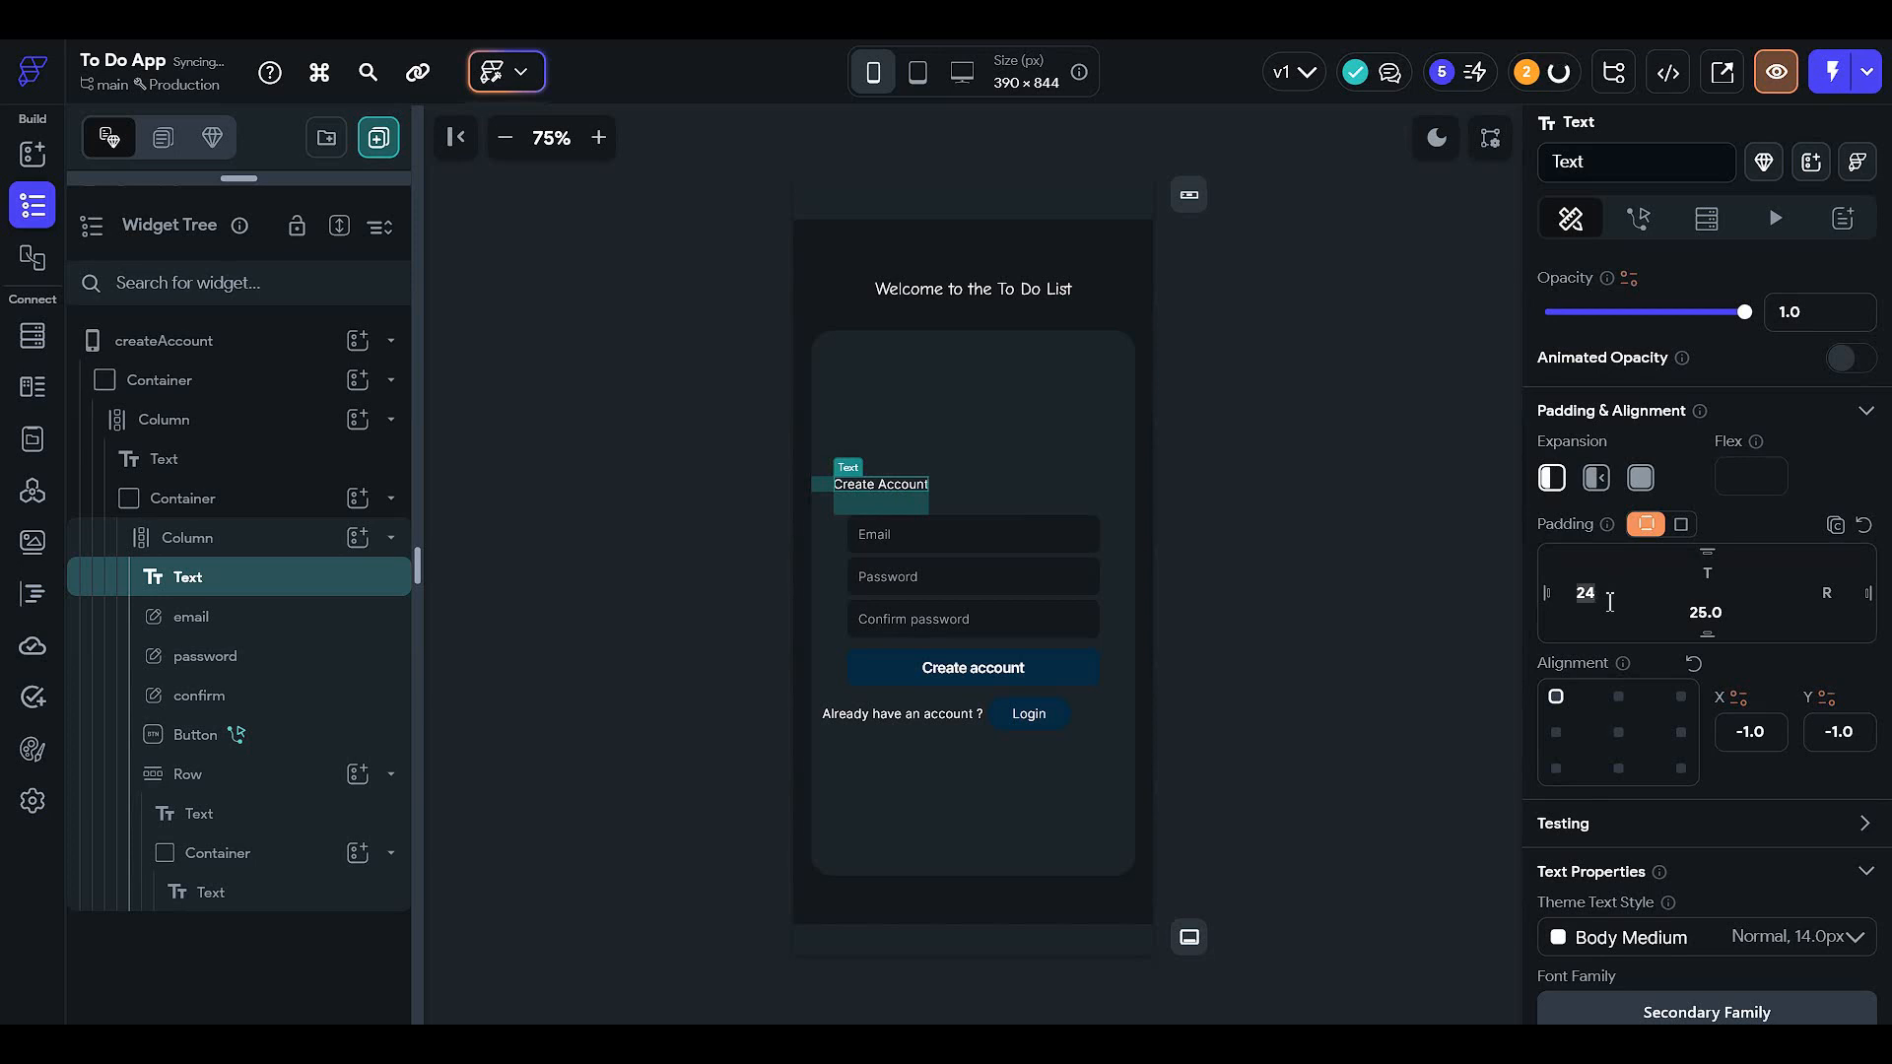
text(32)
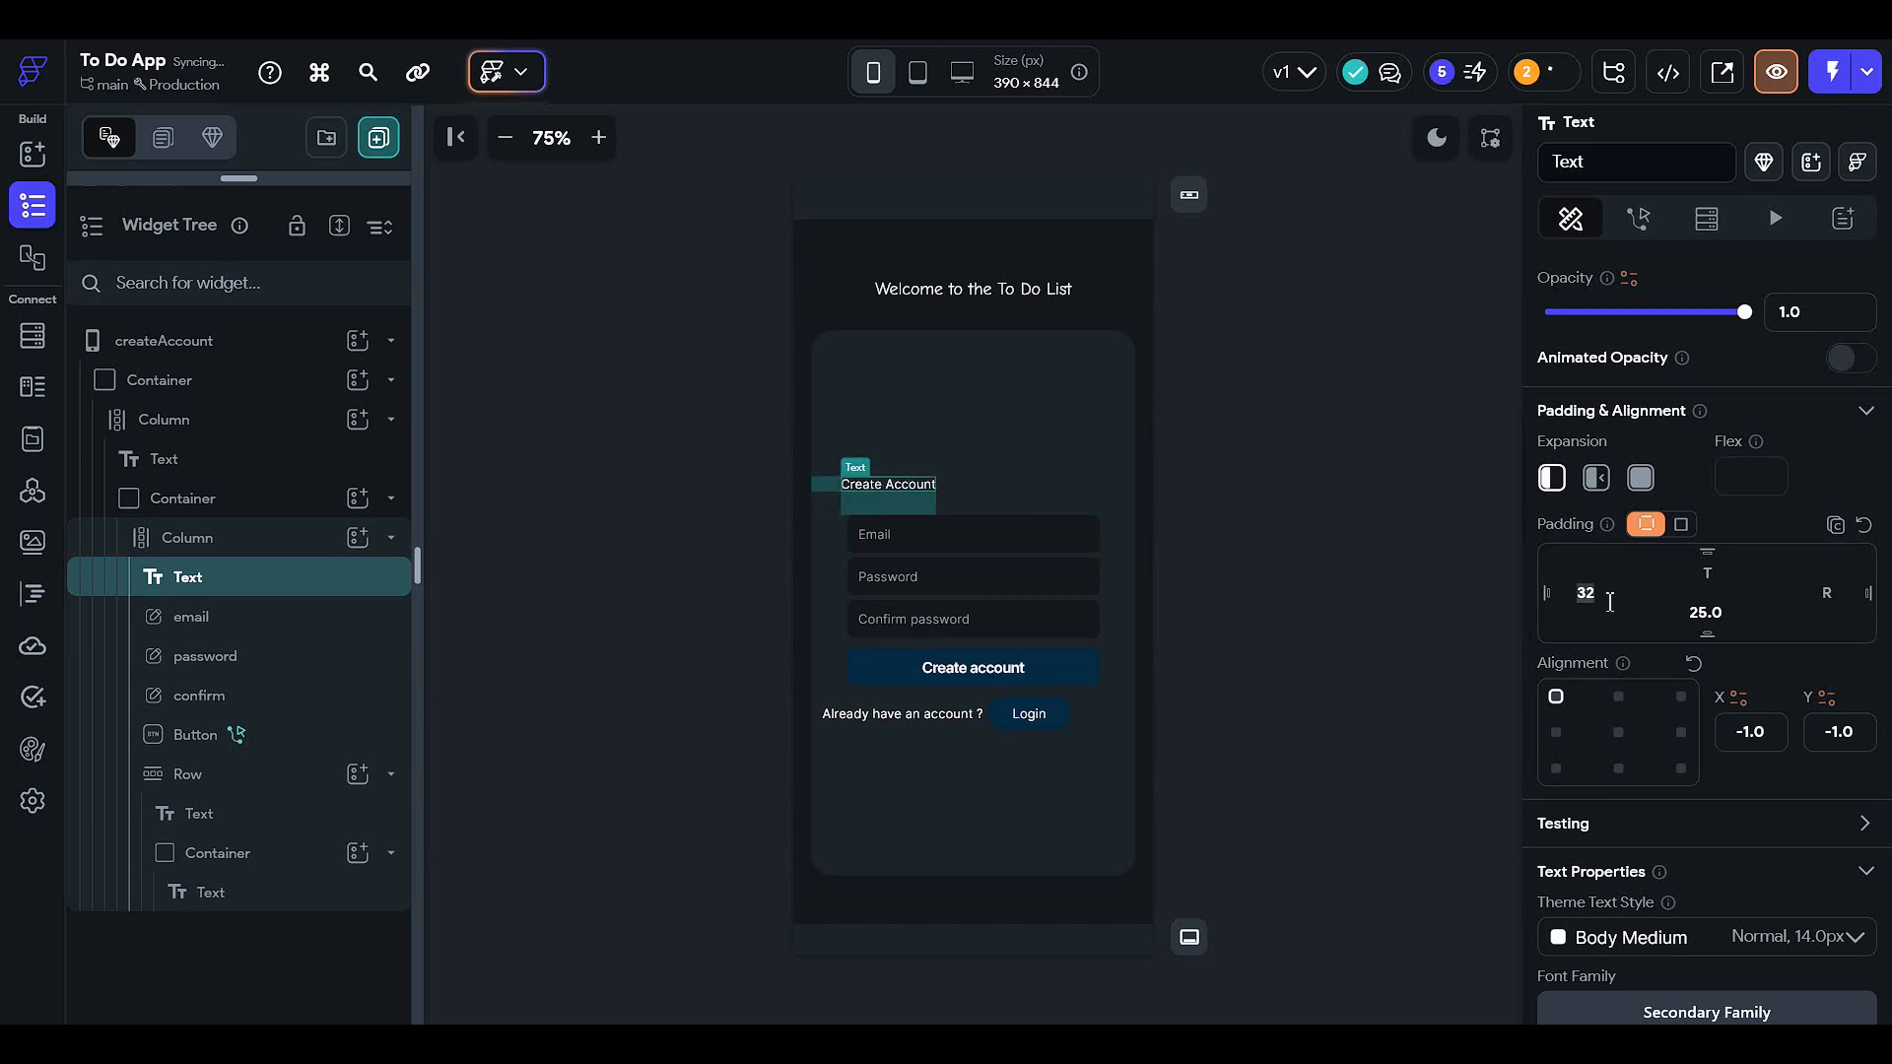
text(50)
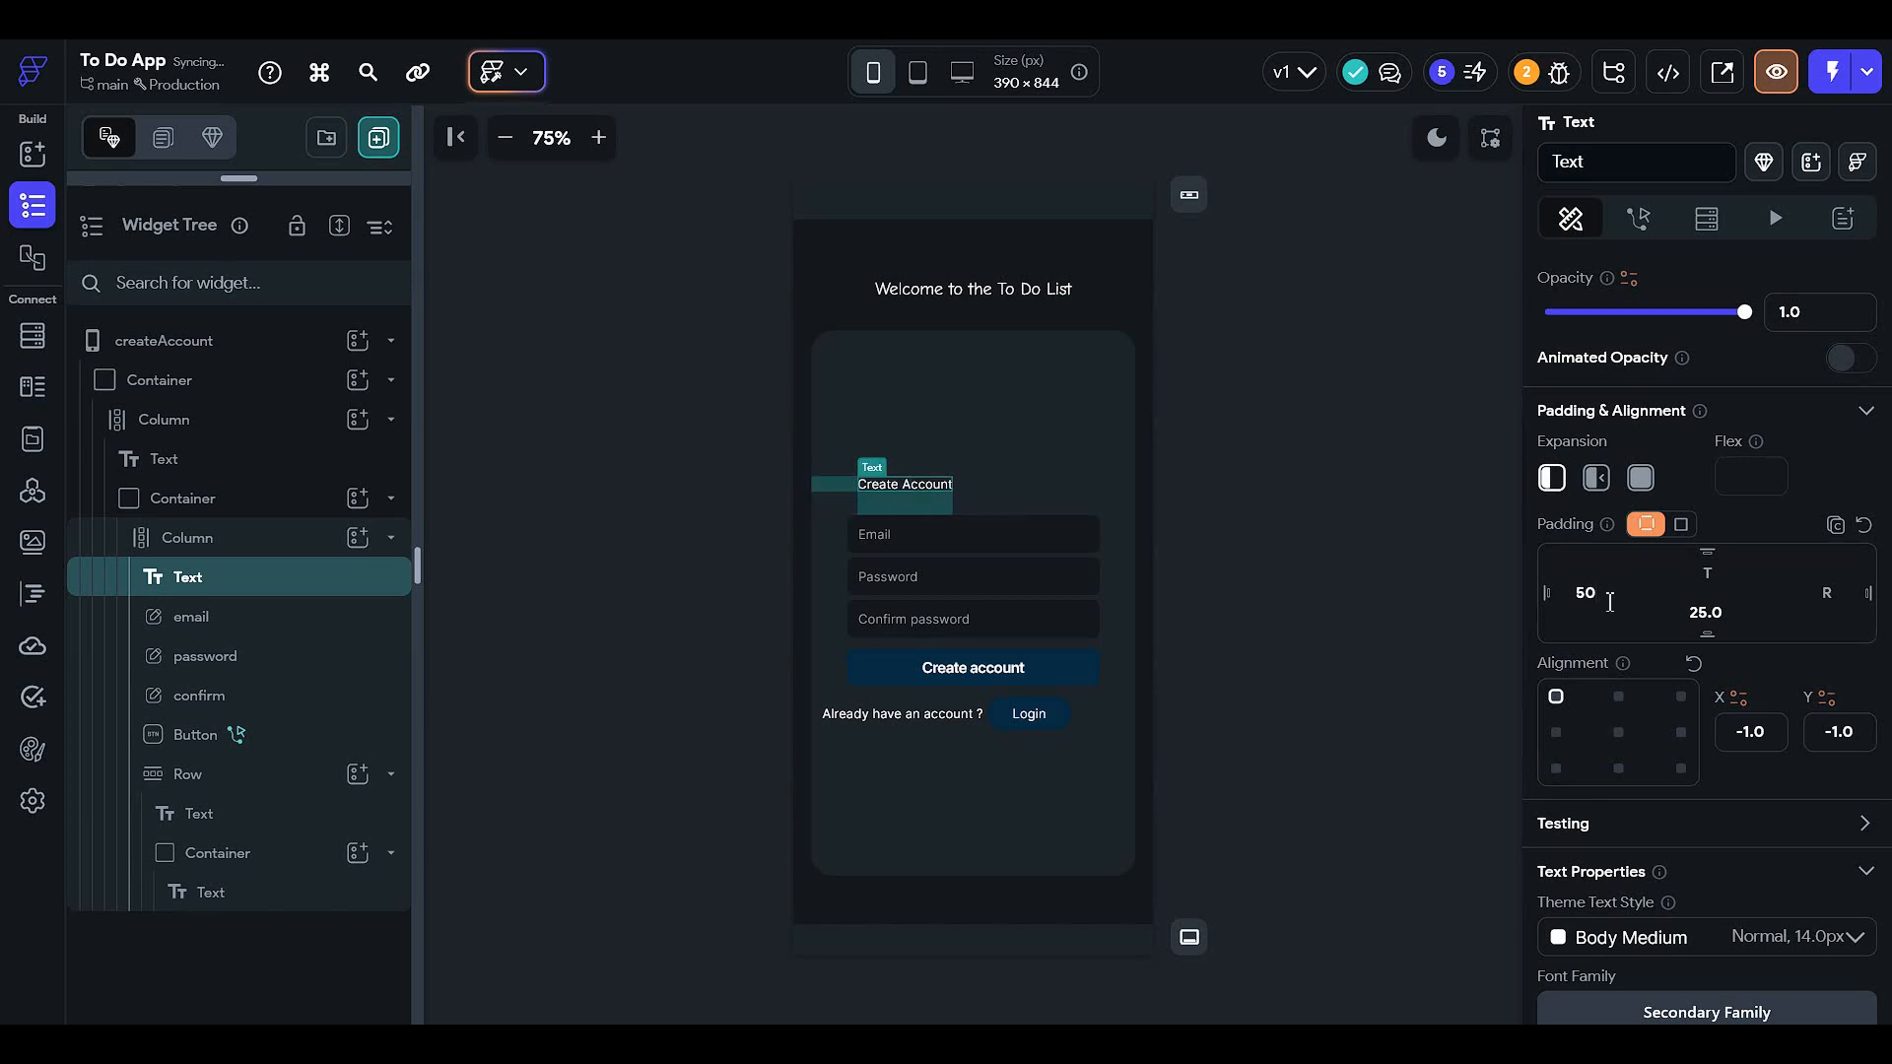
scroll(1763, 619, down, 4)
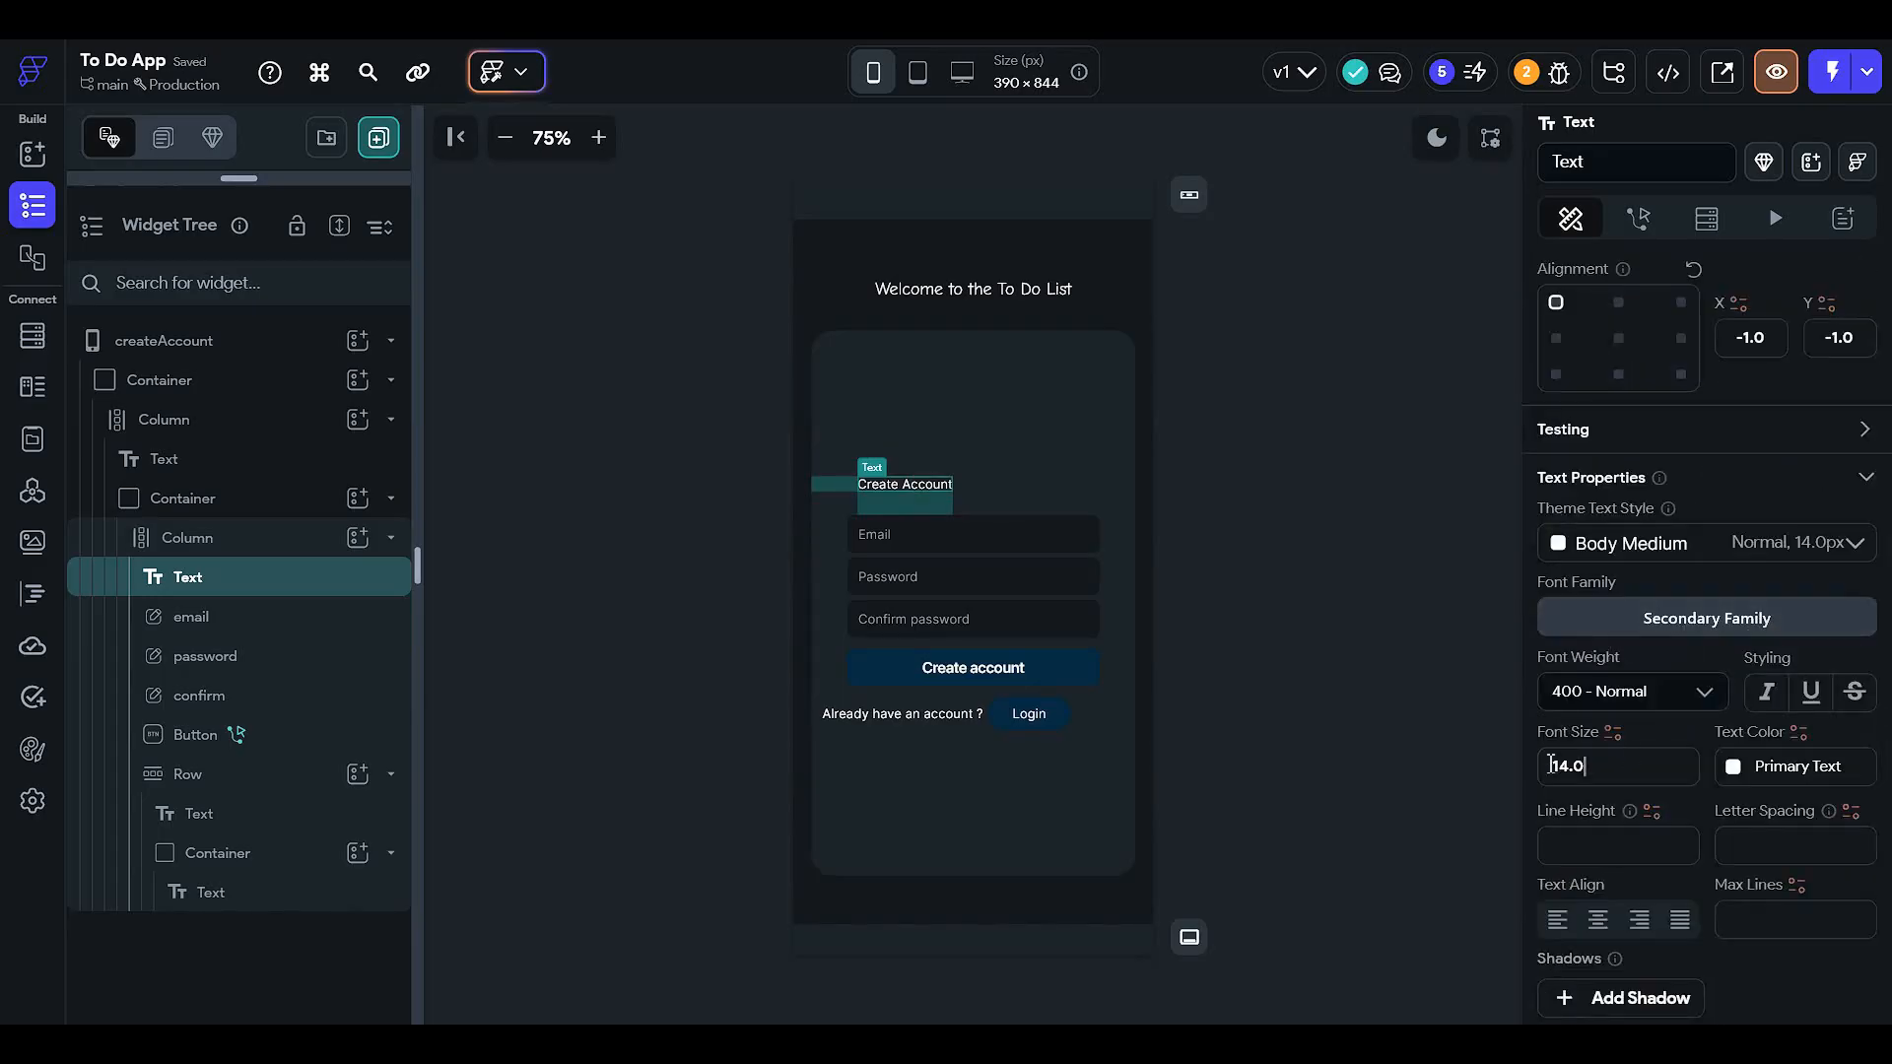
click(1596, 765)
text(16)
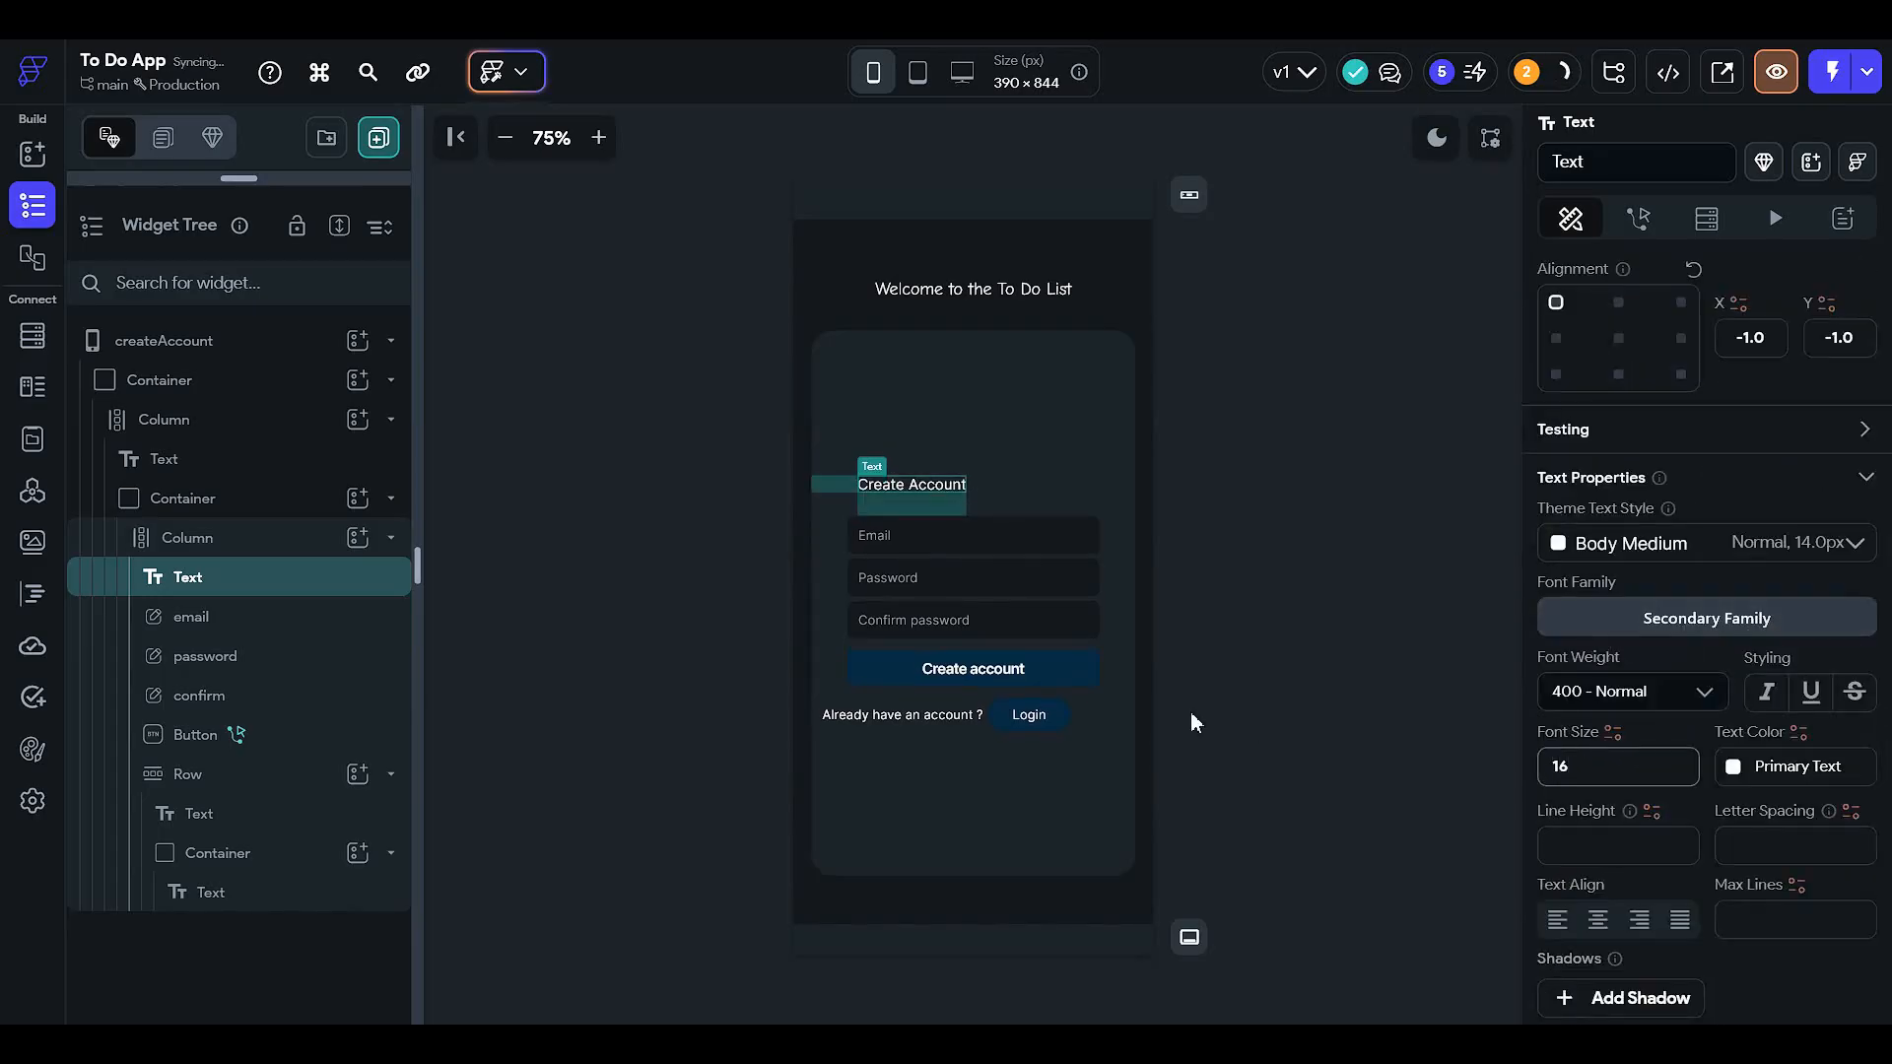
scroll(1626, 670, down, 2)
- Switch the Create Account text to the Comic Neue font at size 20
click(1665, 424)
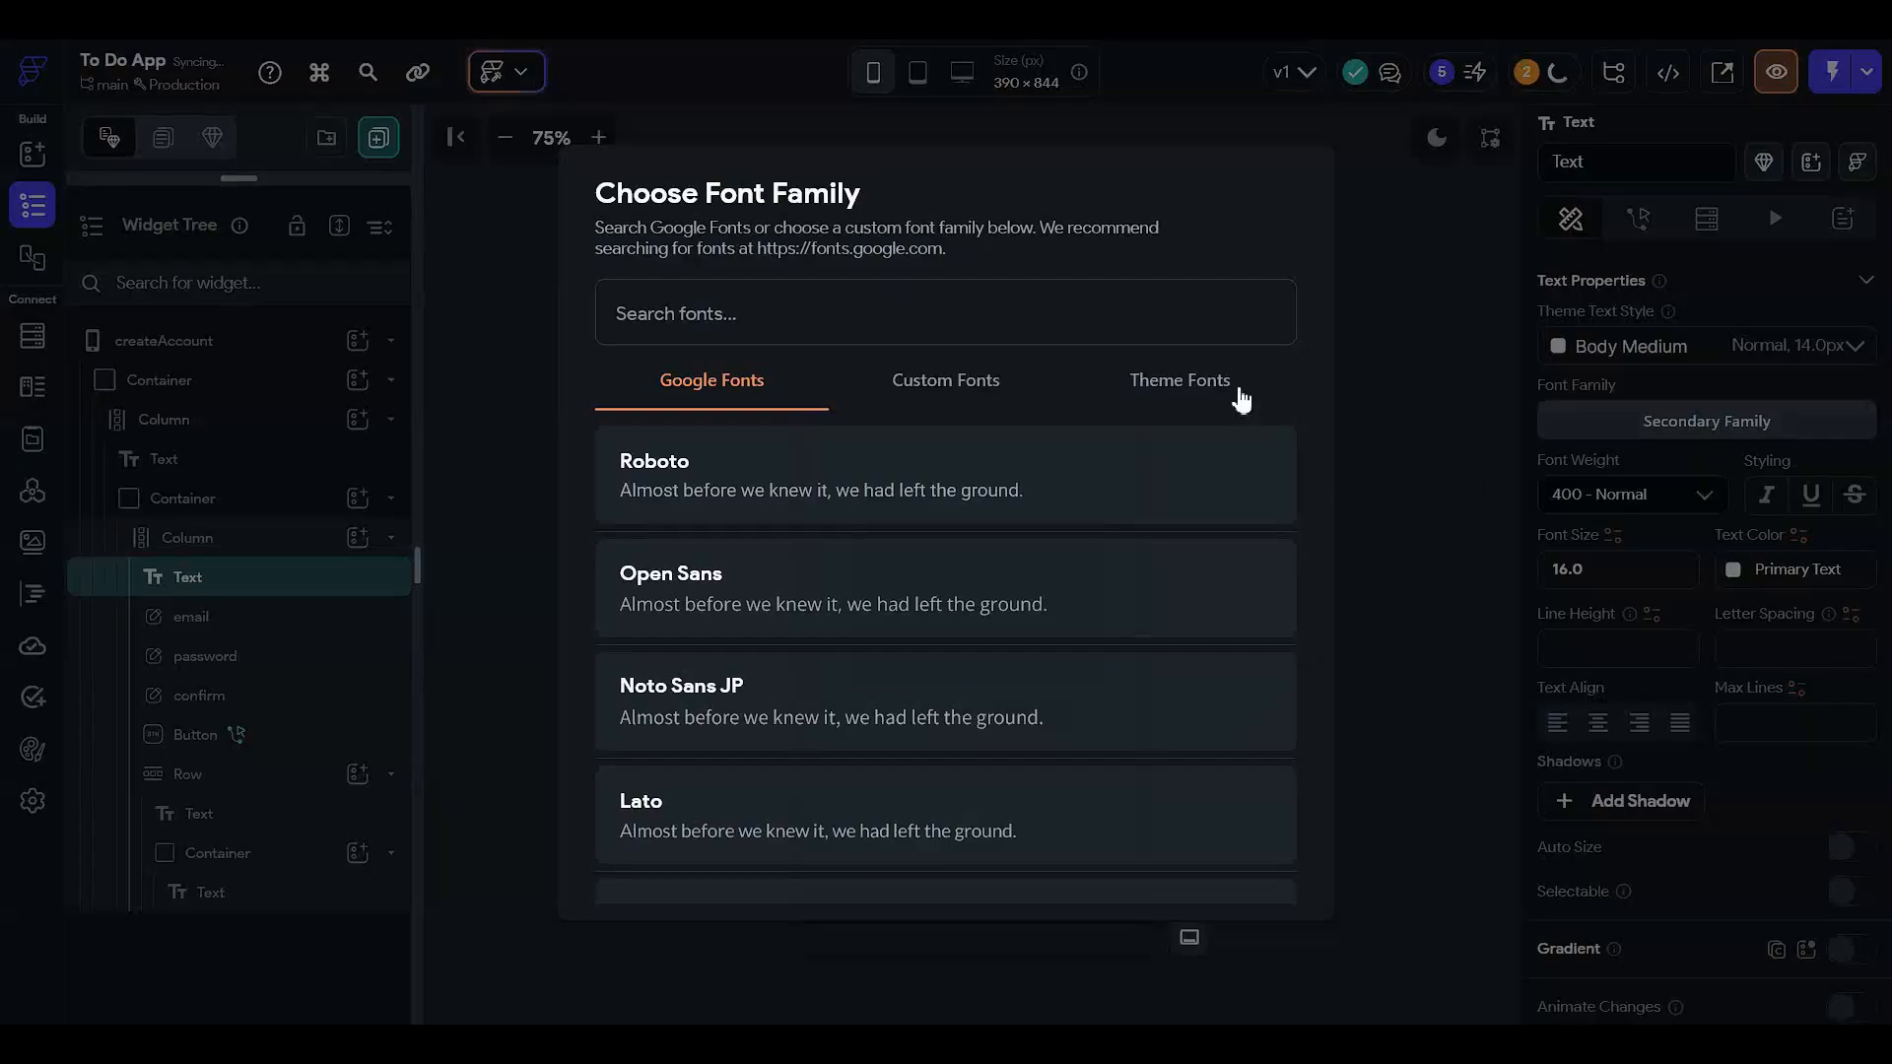
text(comic)
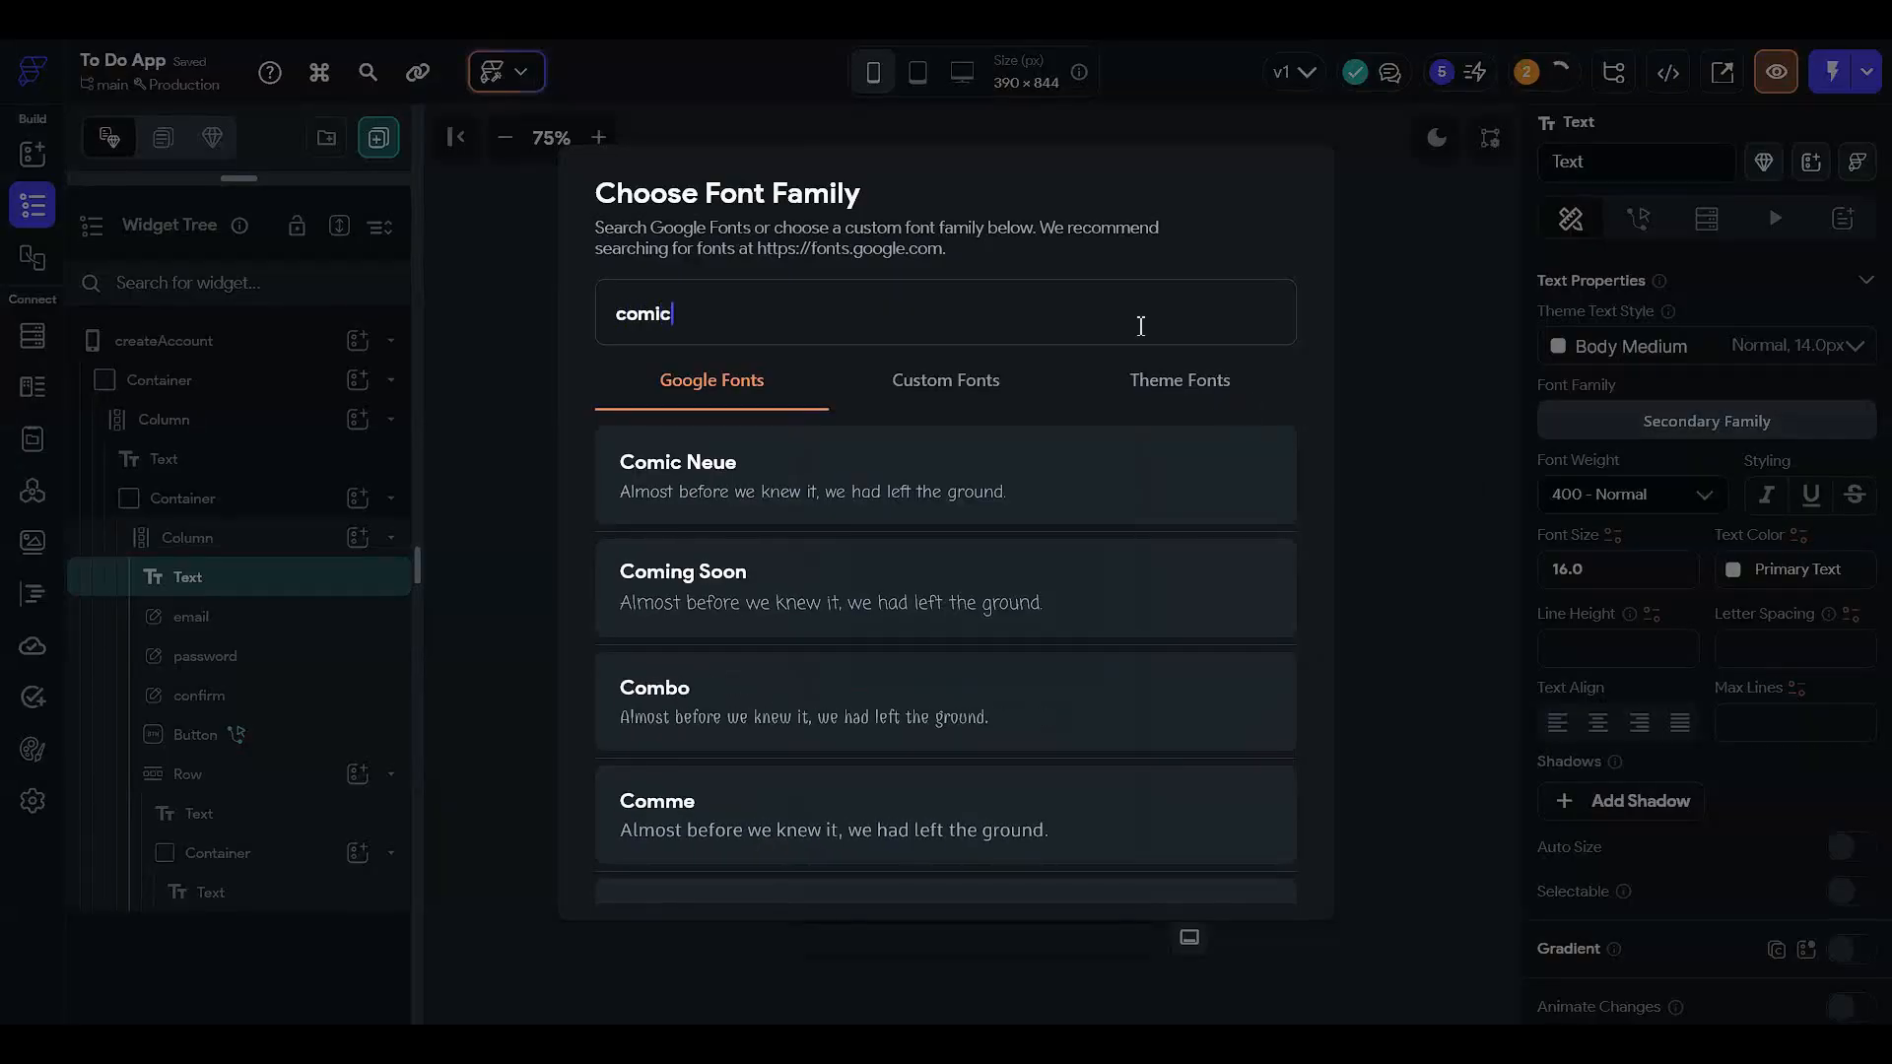
click(877, 495)
click(1241, 512)
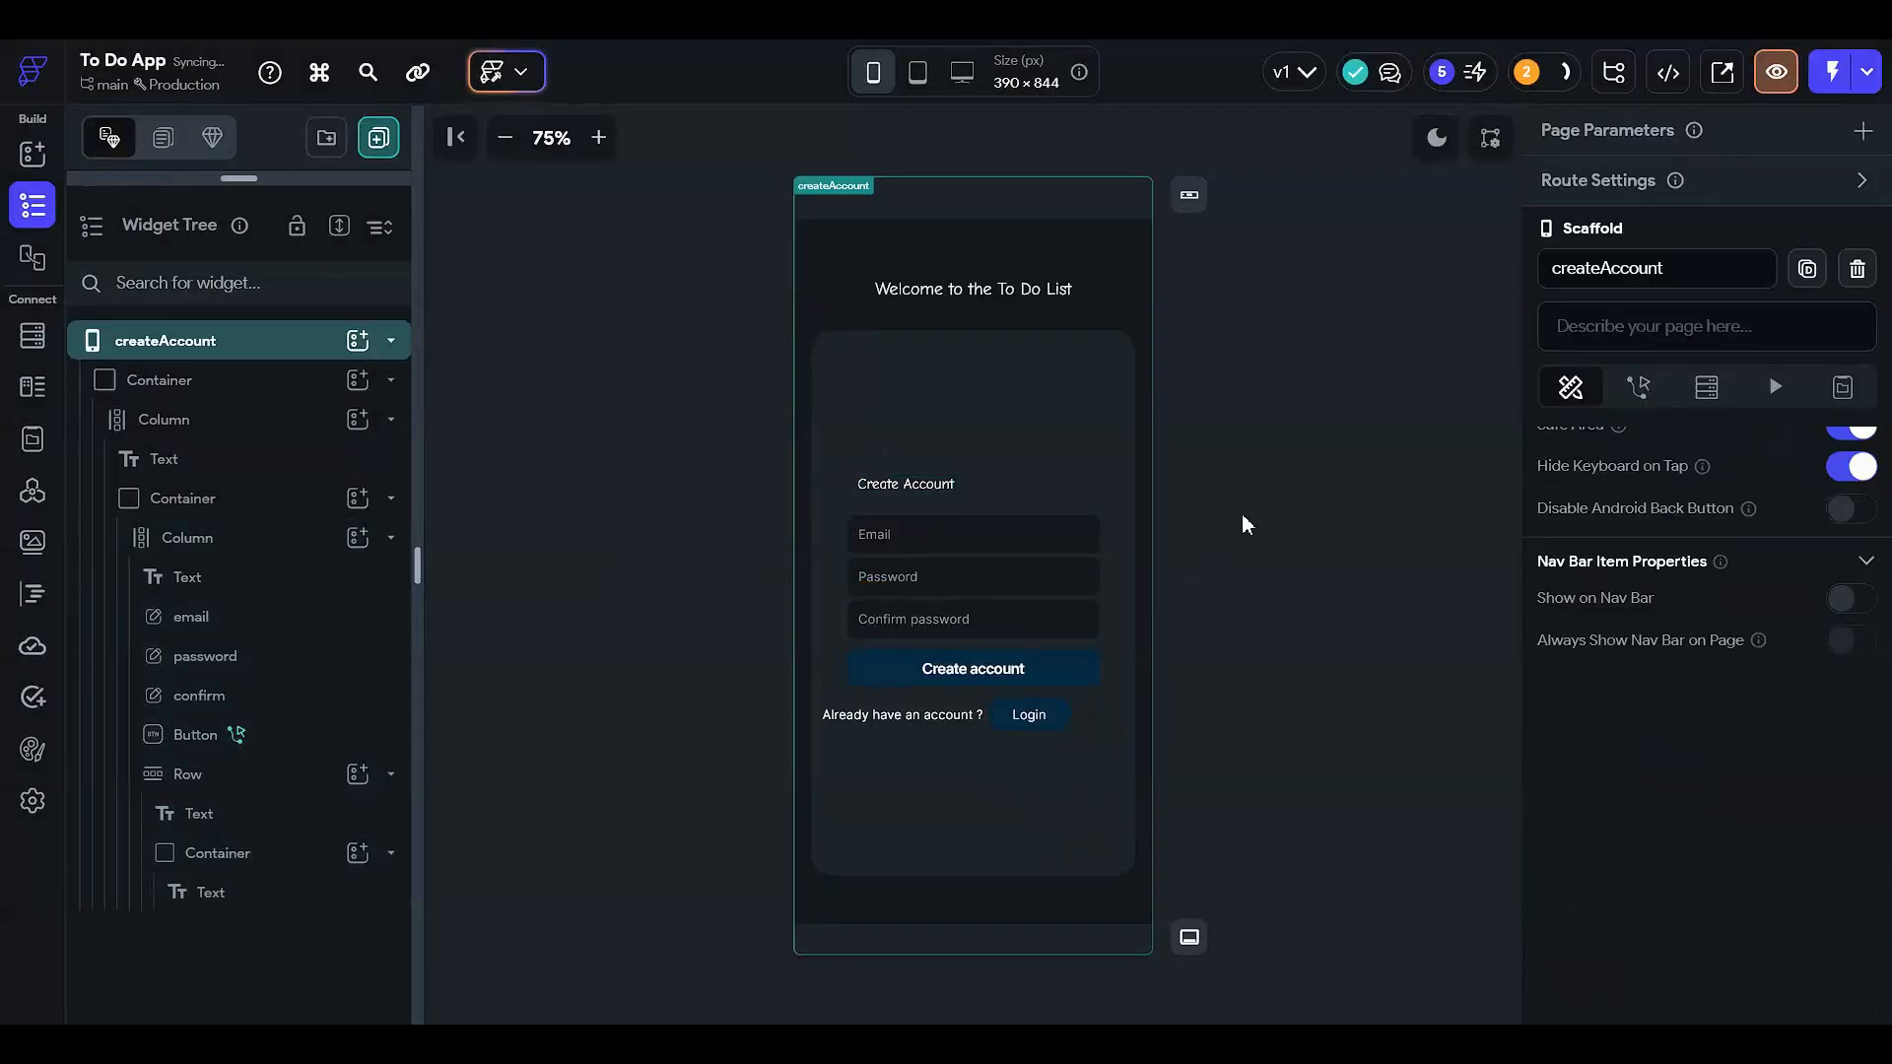
click(936, 494)
scroll(1818, 730, down, 6)
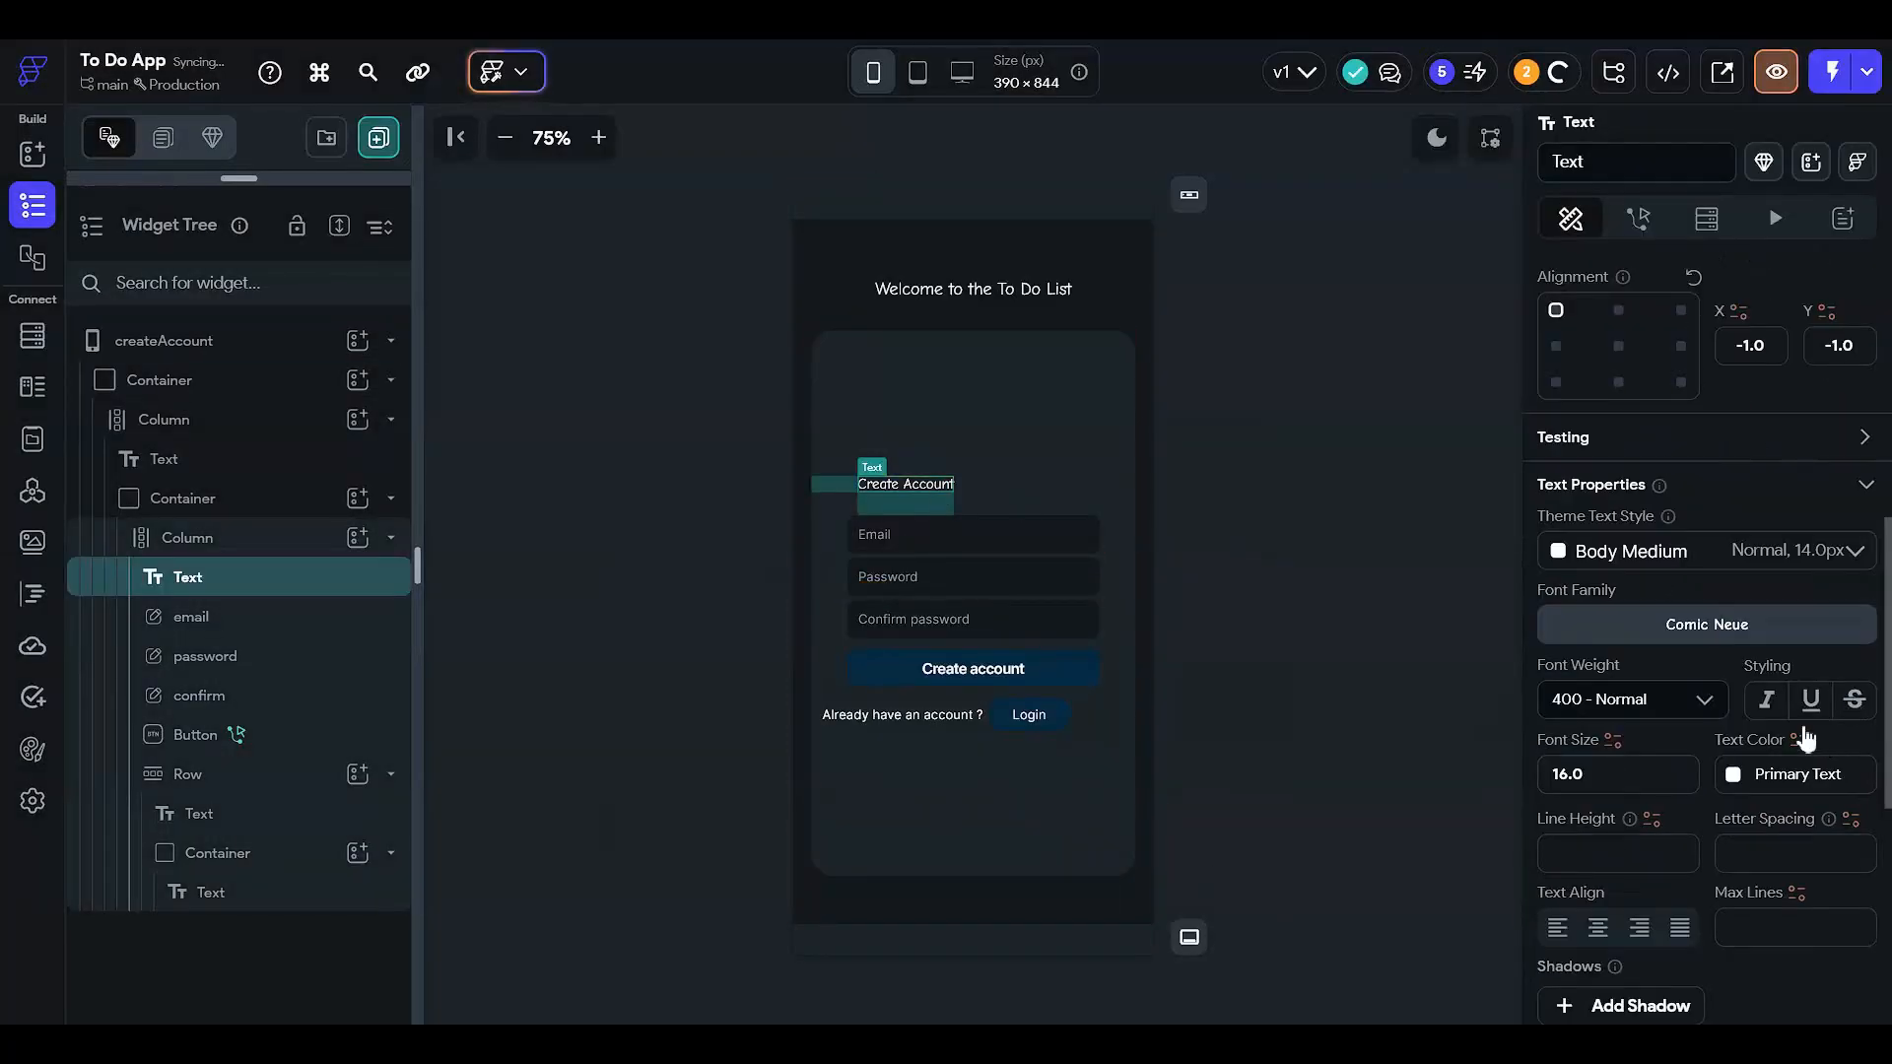
text(20)
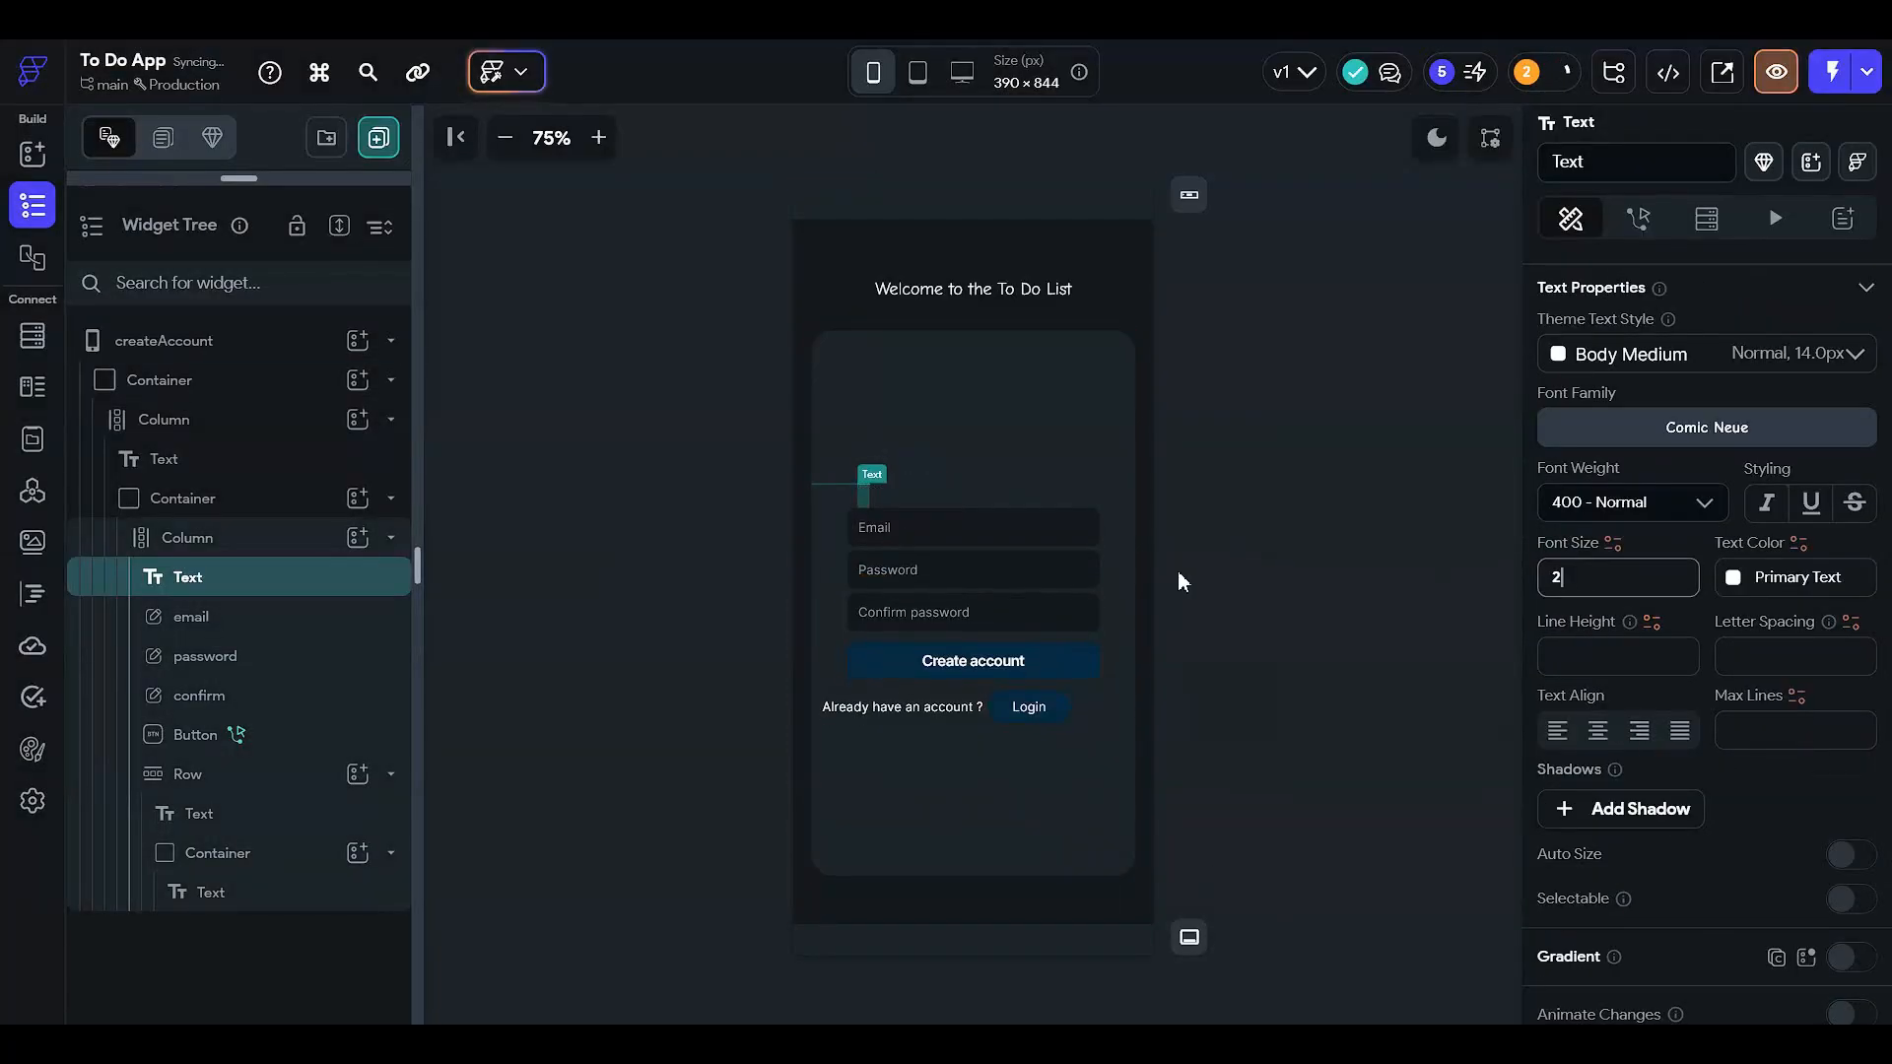
click(1281, 534)
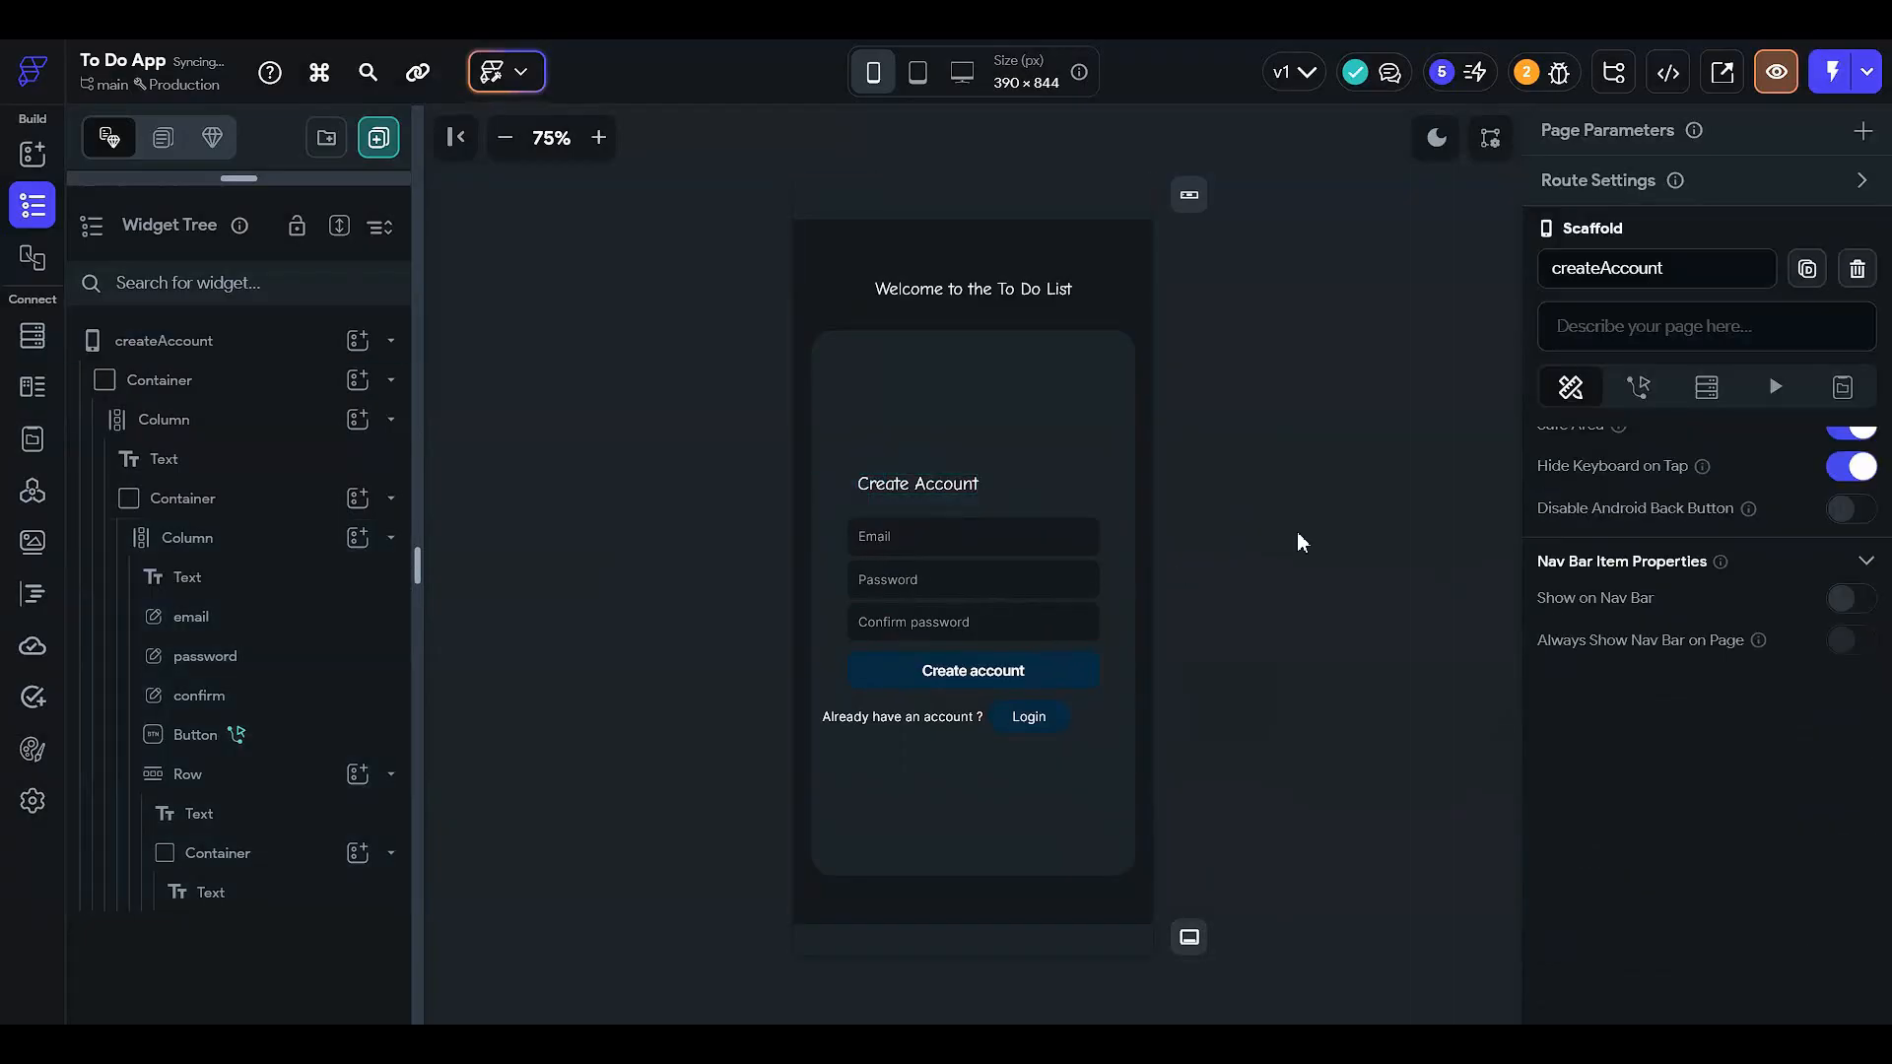
- Select the Create account button and bring up its Button Default Style properties
click(924, 668)
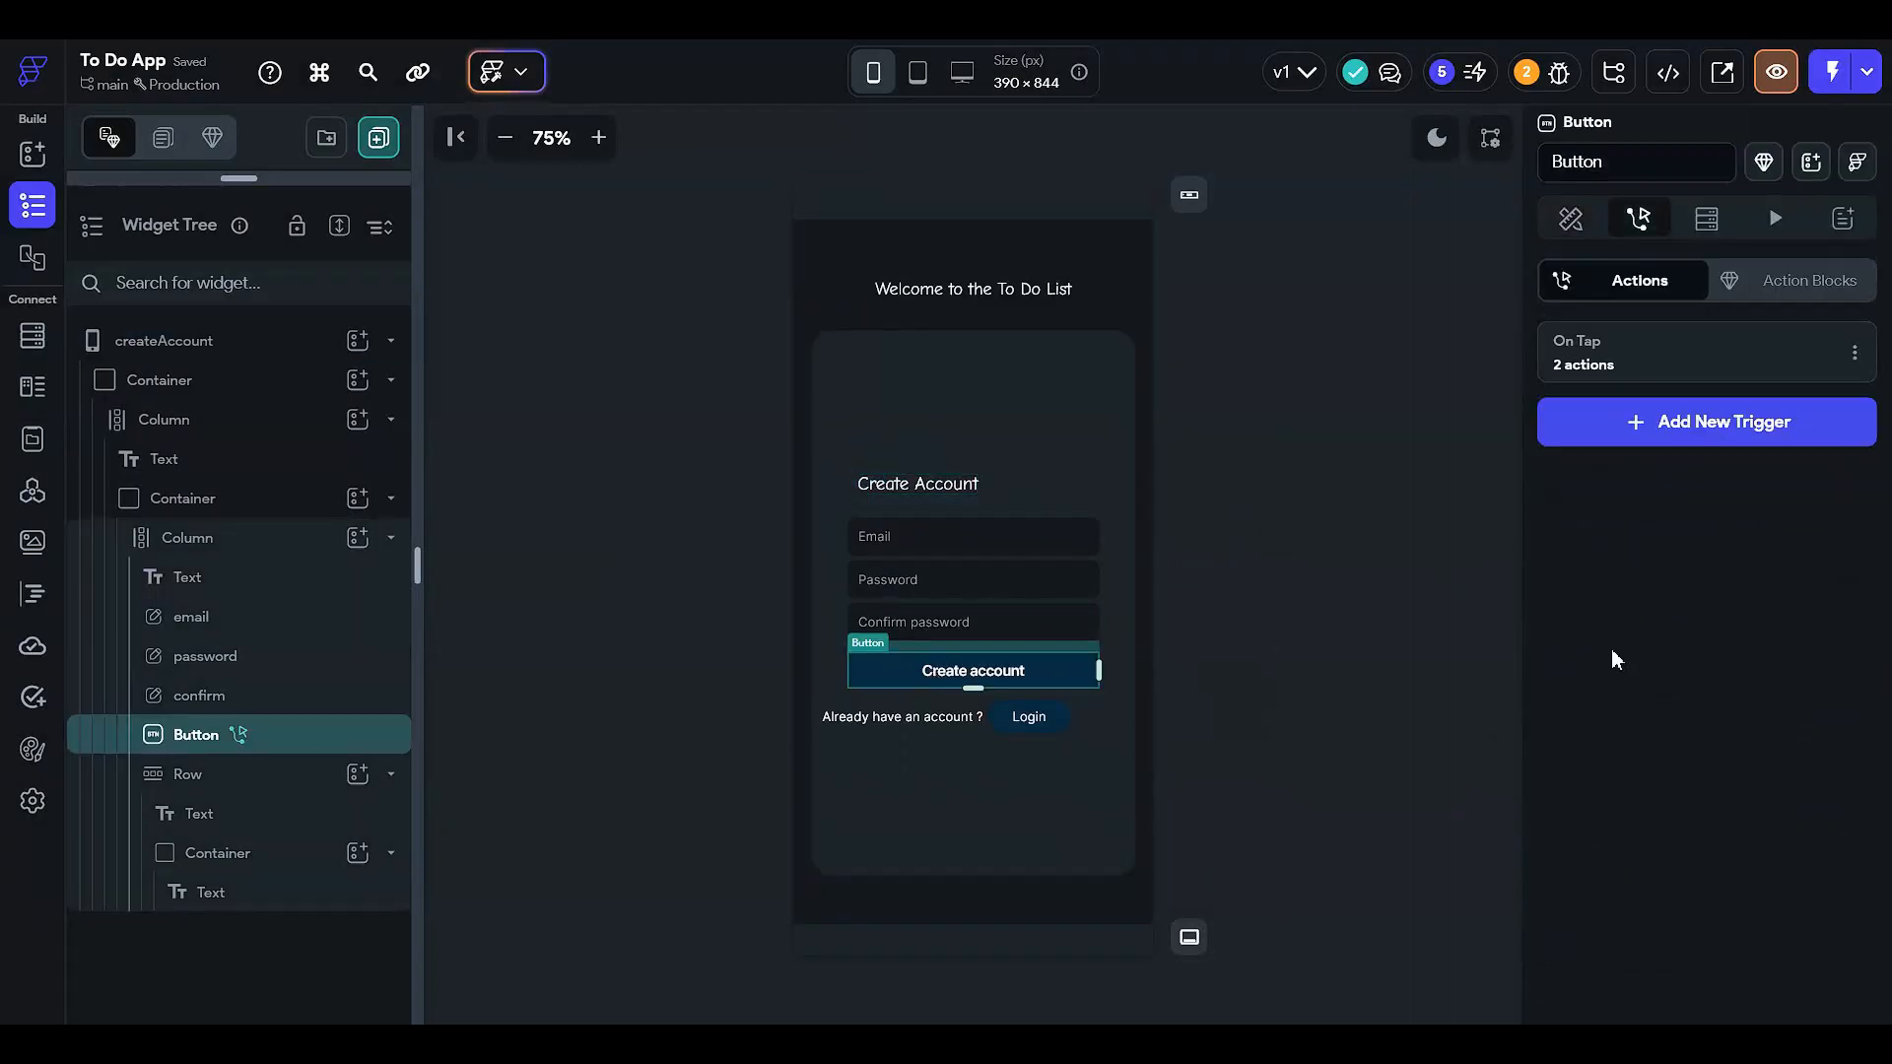
click(1570, 219)
scroll(1606, 473, down, 10)
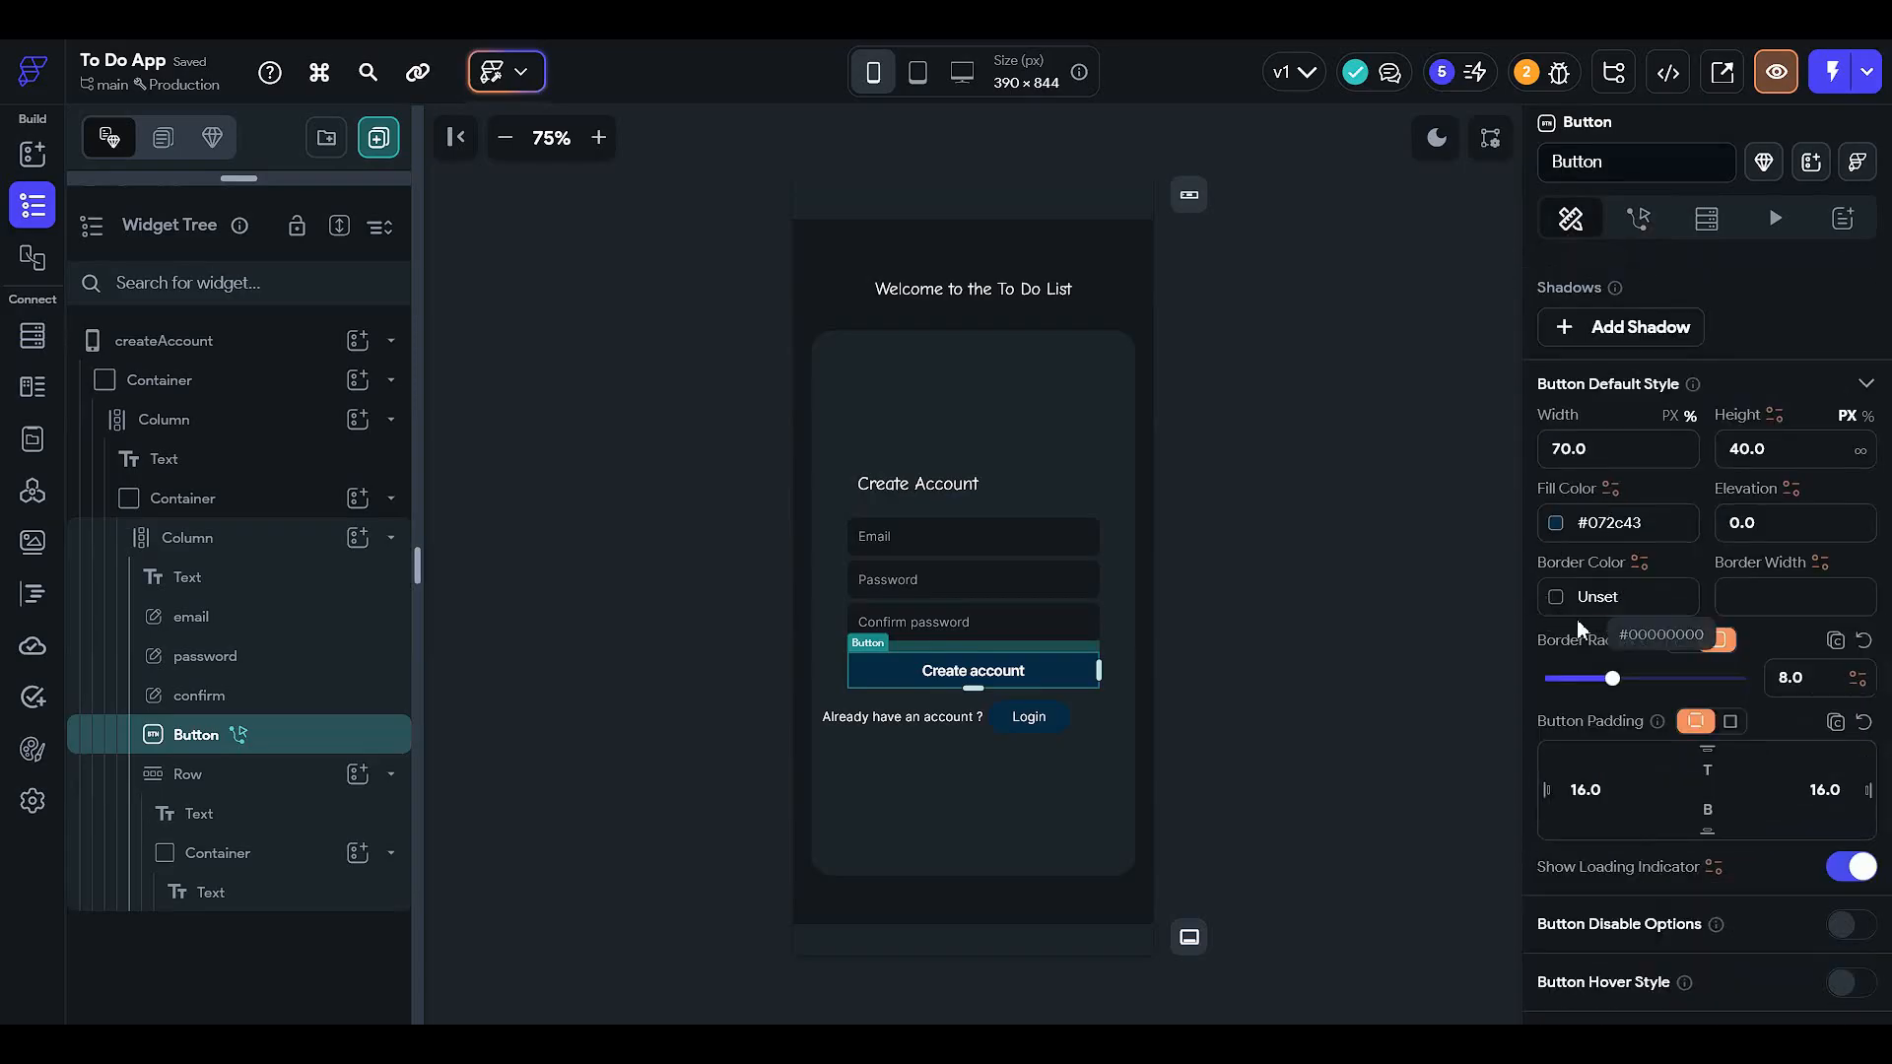
scroll(1576, 567, up, 7)
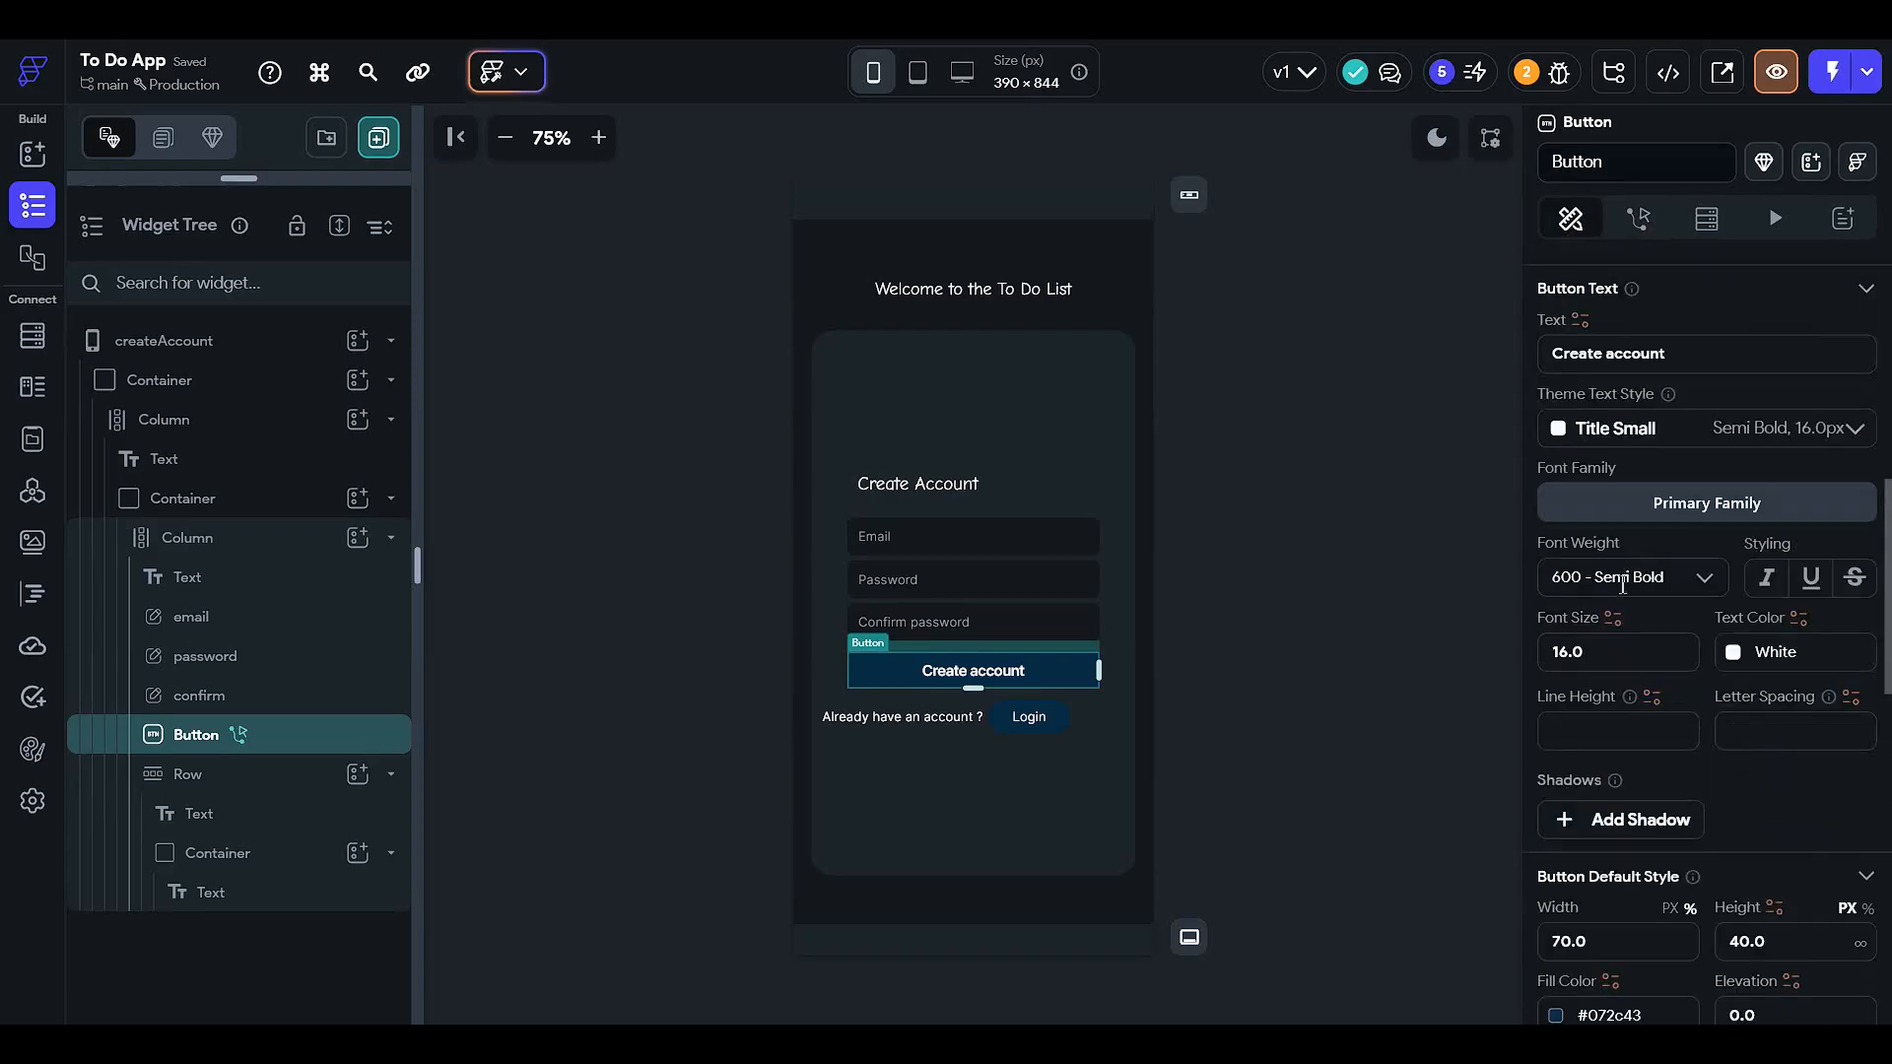
scroll(1665, 690, up, 3)
scroll(1650, 680, down, 8)
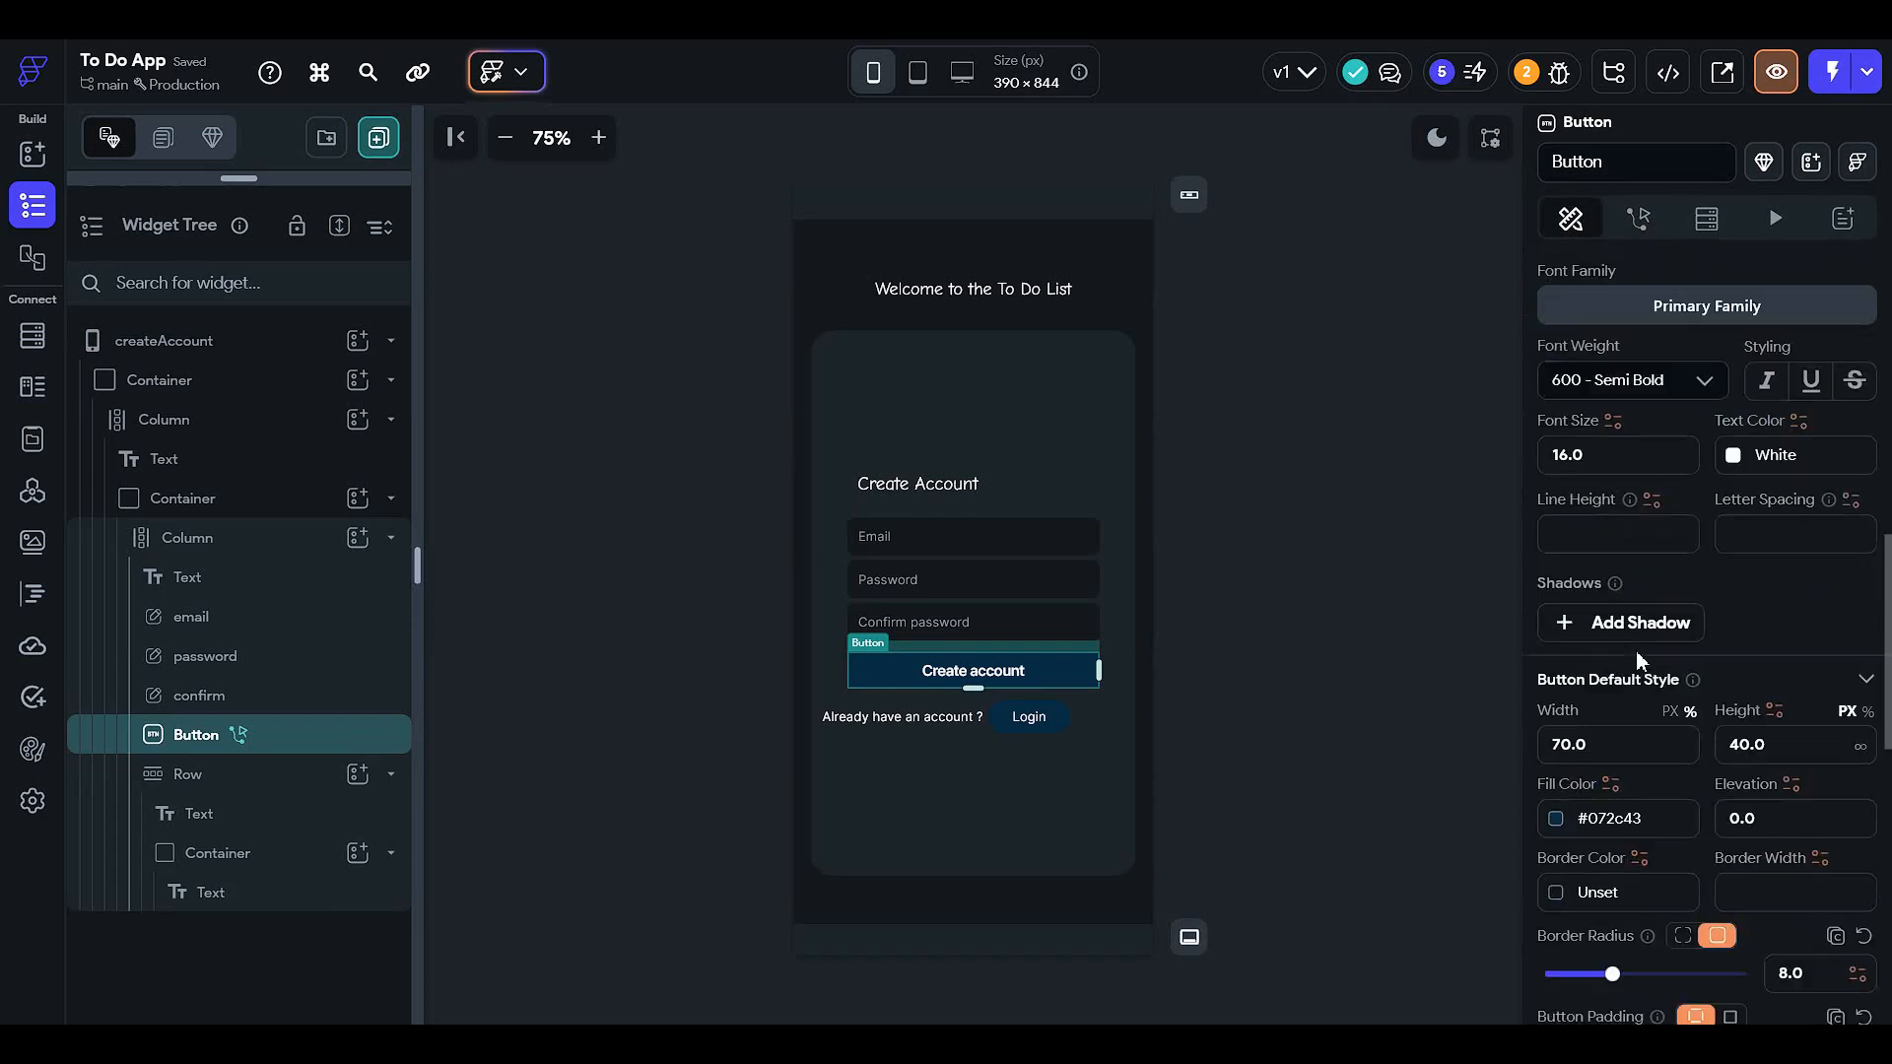
scroll(1611, 613, down, 2)
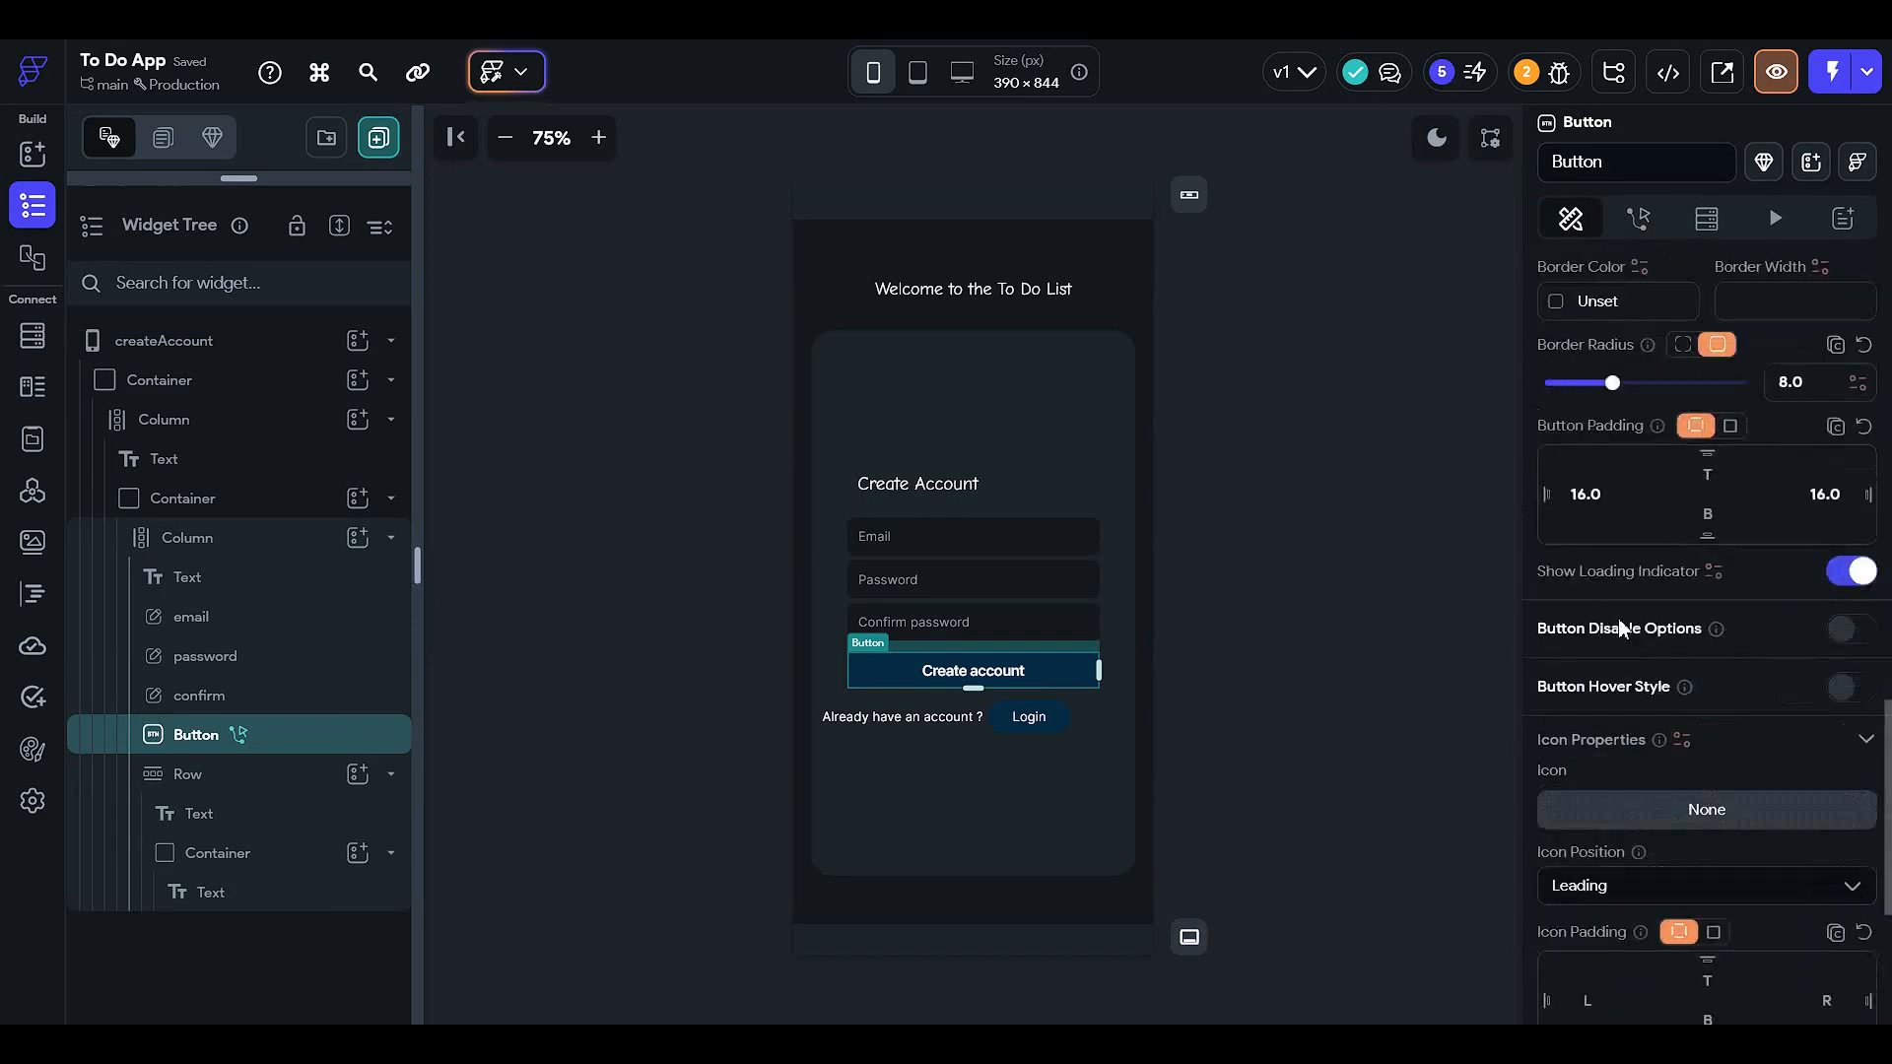
scroll(1661, 598, up, 7)
scroll(1661, 597, up, 7)
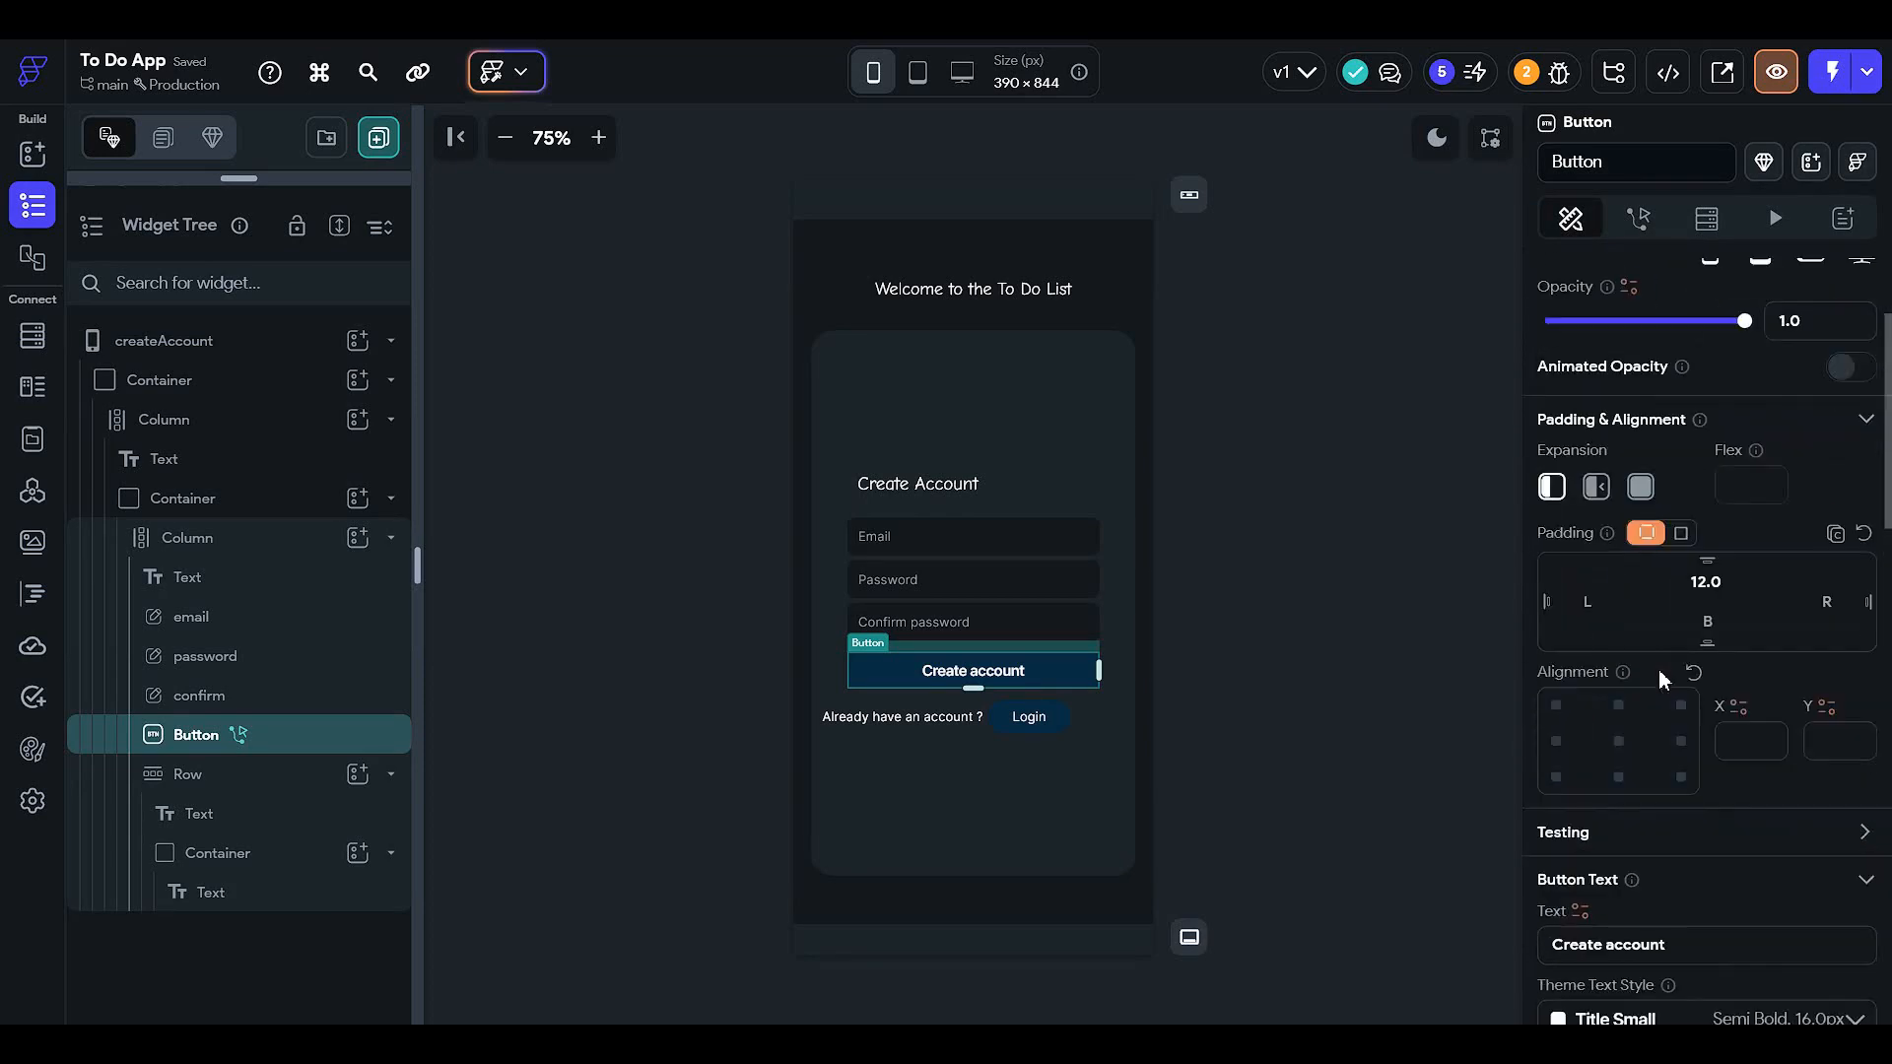
scroll(1657, 666, up, 2)
scroll(1658, 654, down, 1)
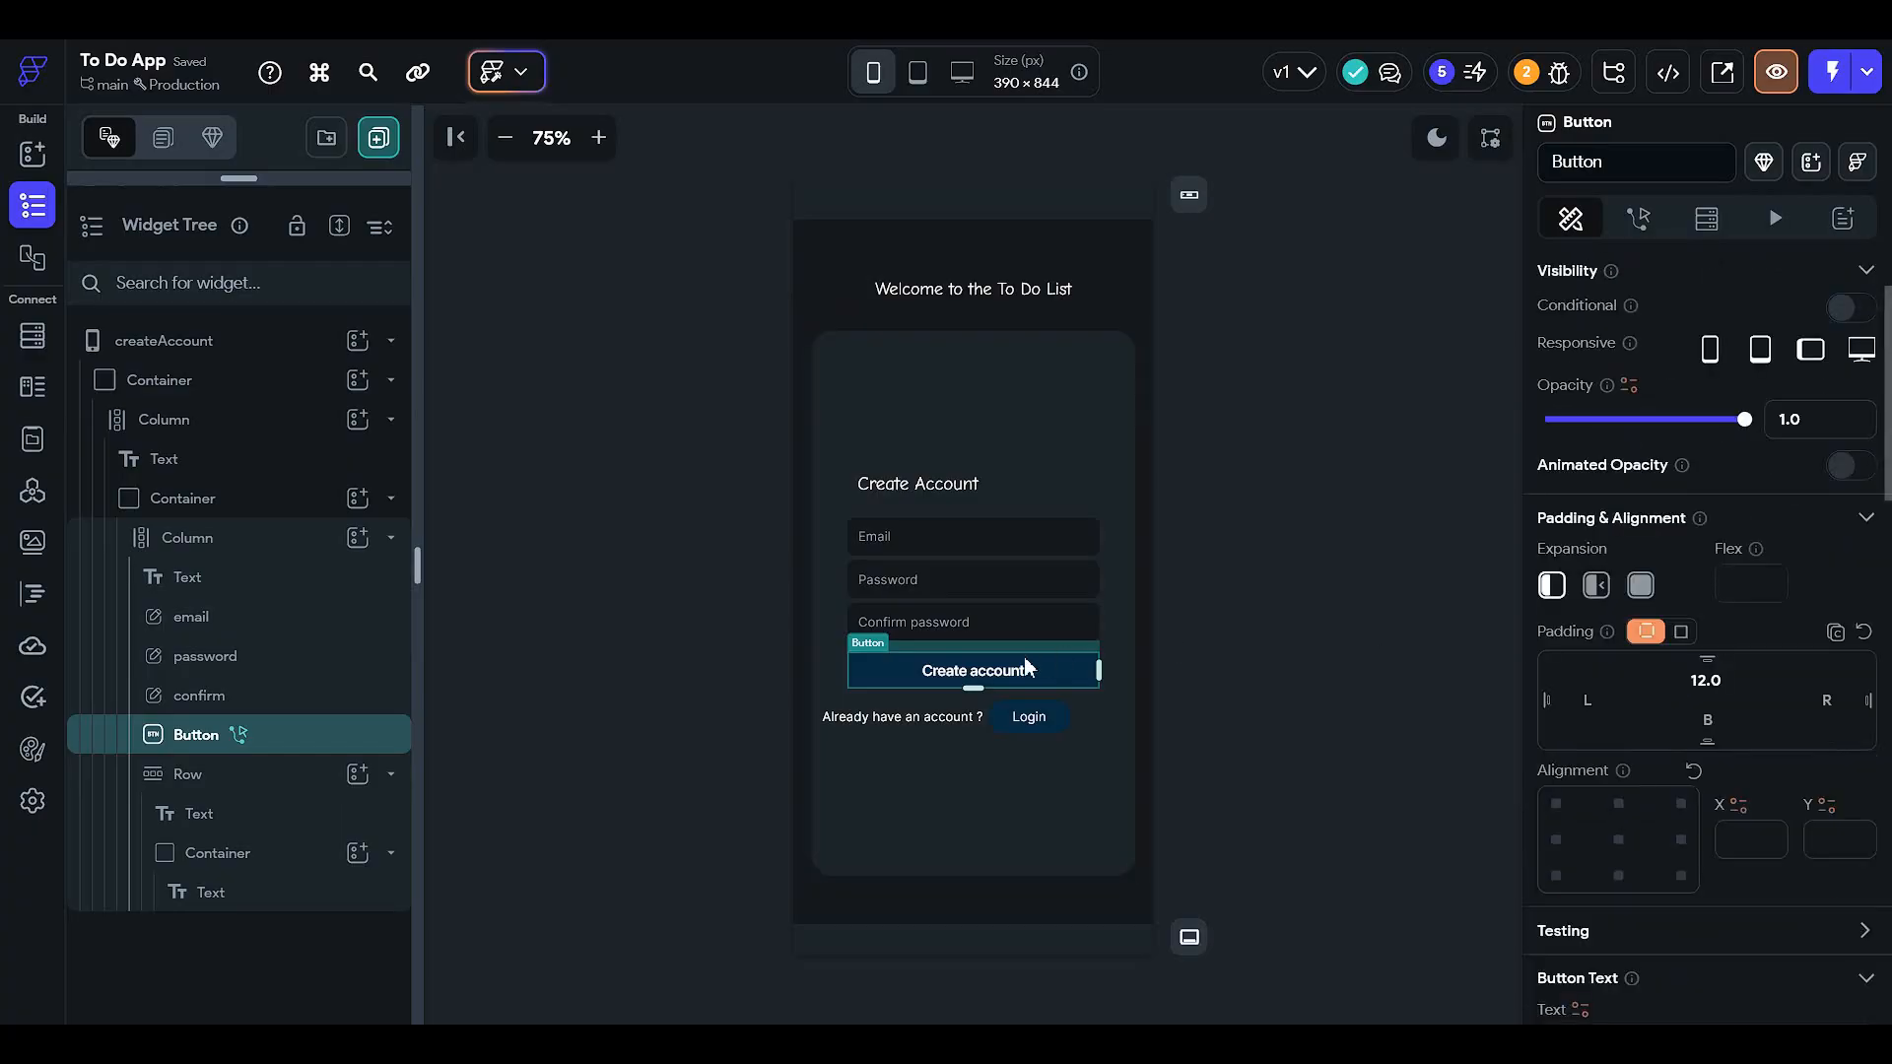
click(1148, 652)
click(1085, 666)
scroll(1652, 674, down, 6)
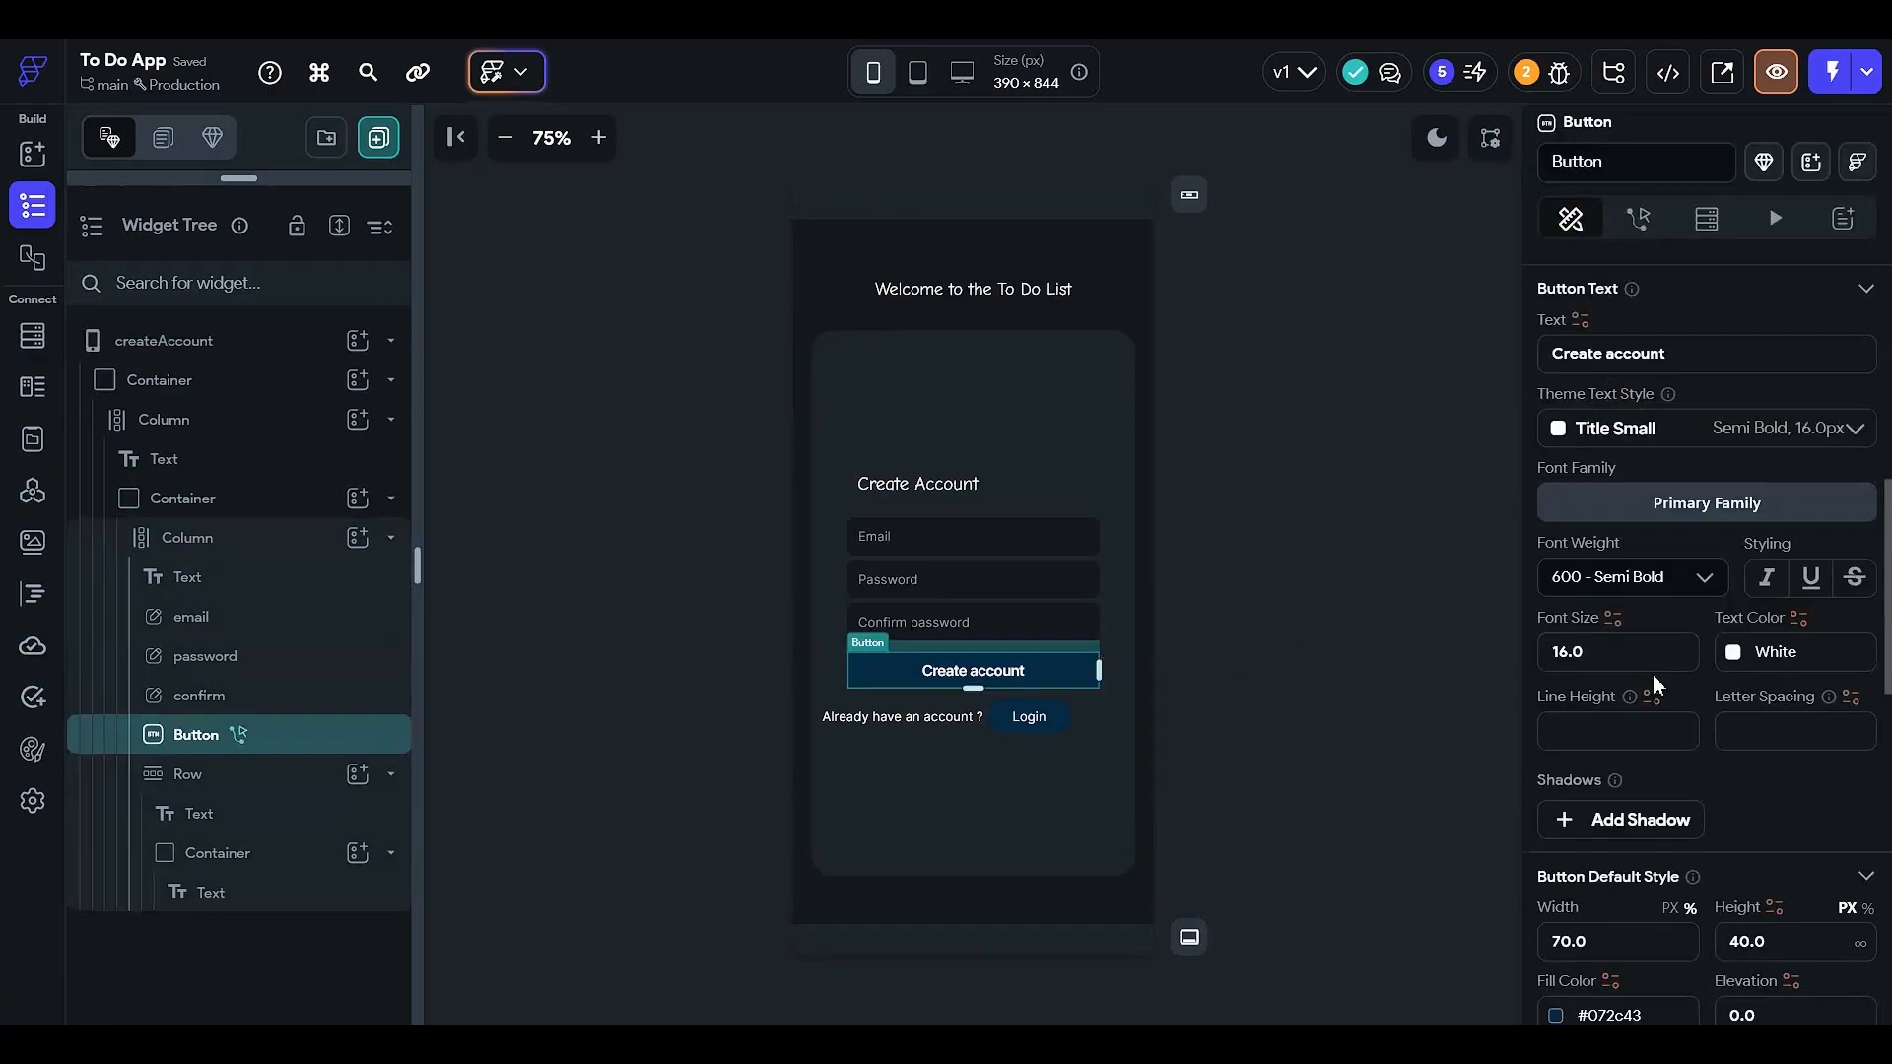
- Give the Create account button a Secondary Background fill at 75% opacity and a Secondary Background border
click(1557, 719)
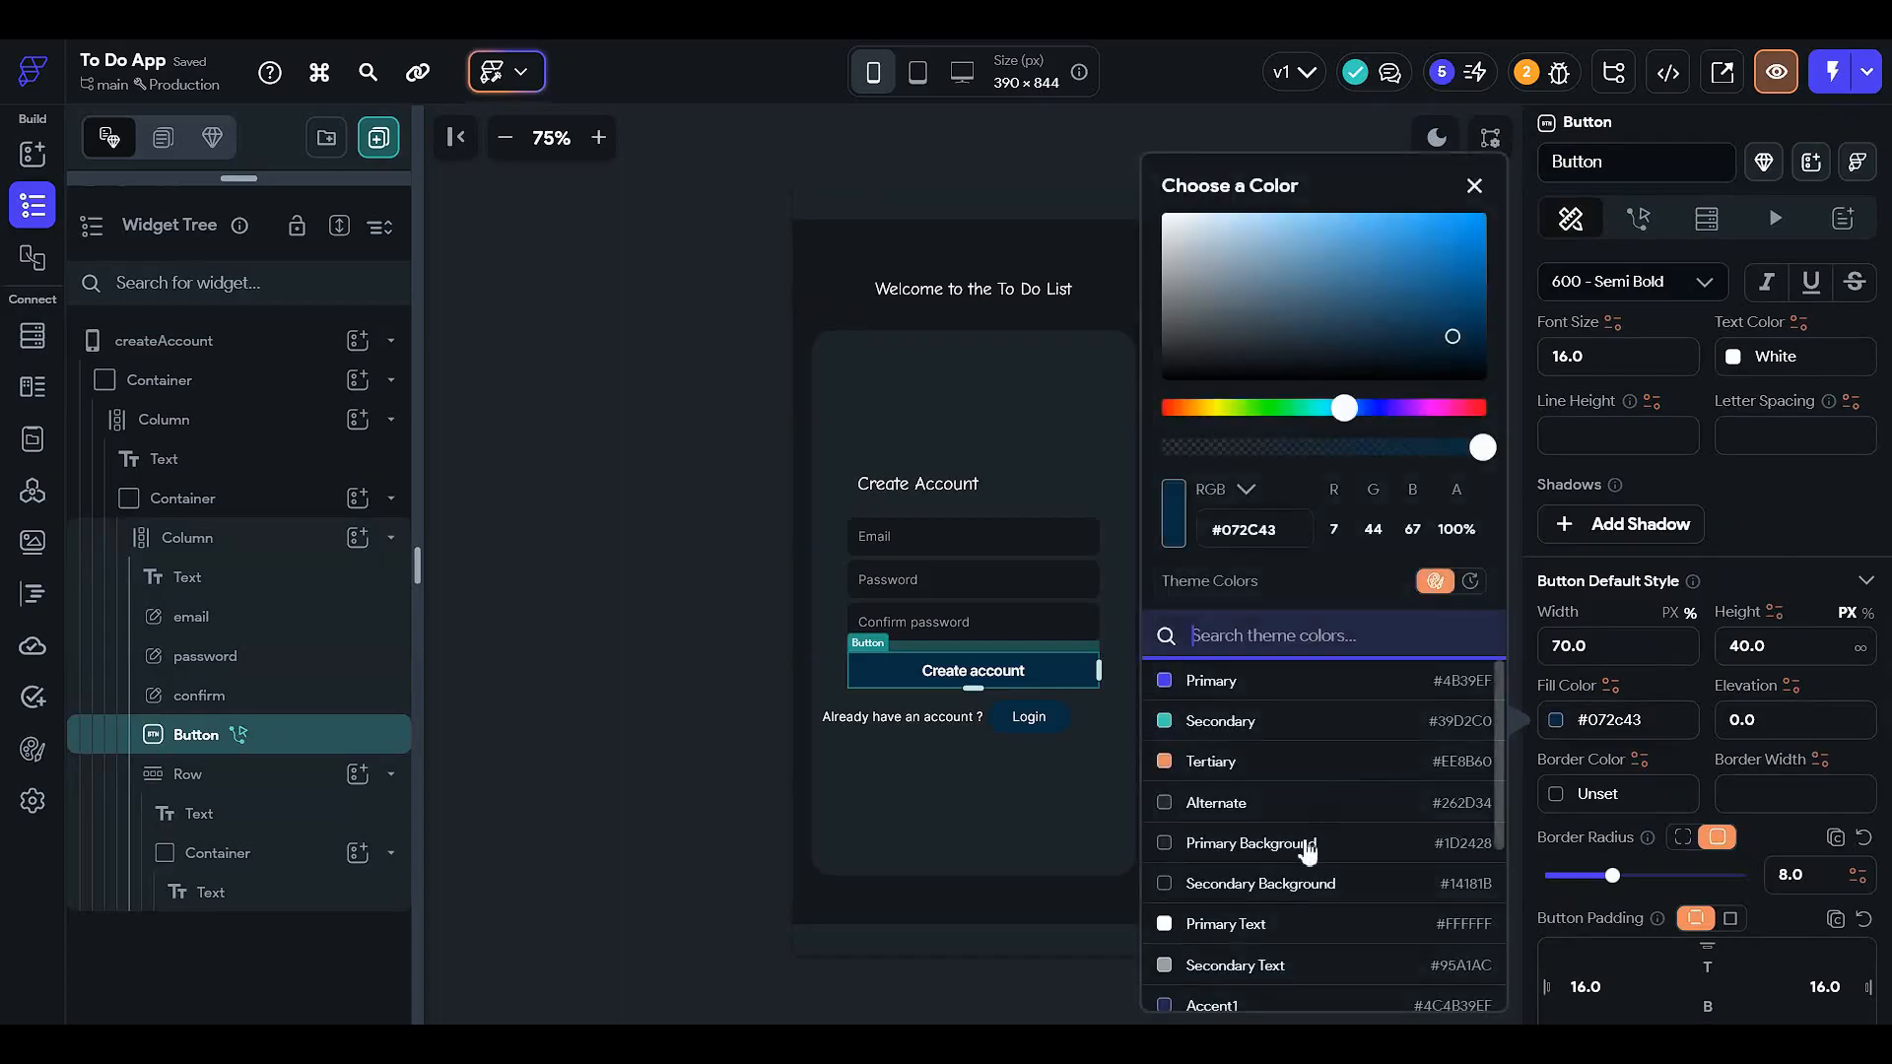
click(1365, 887)
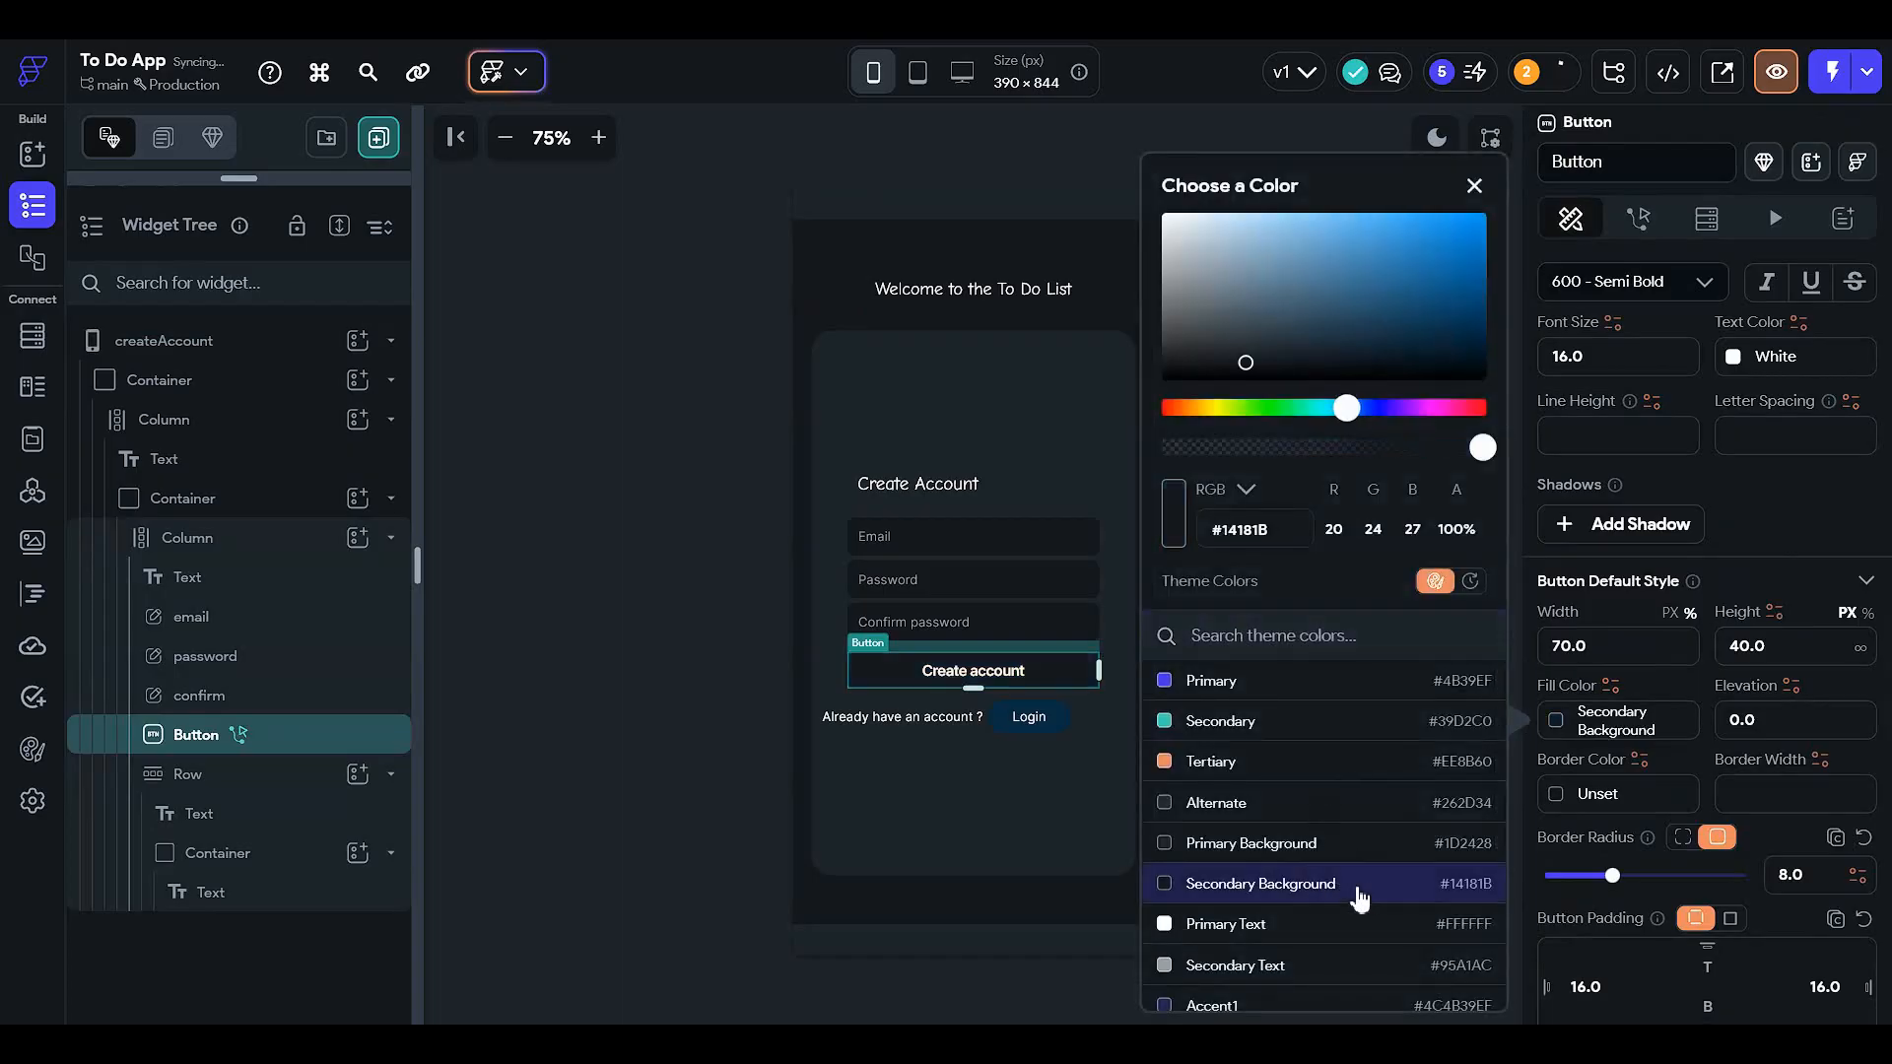
click(1363, 448)
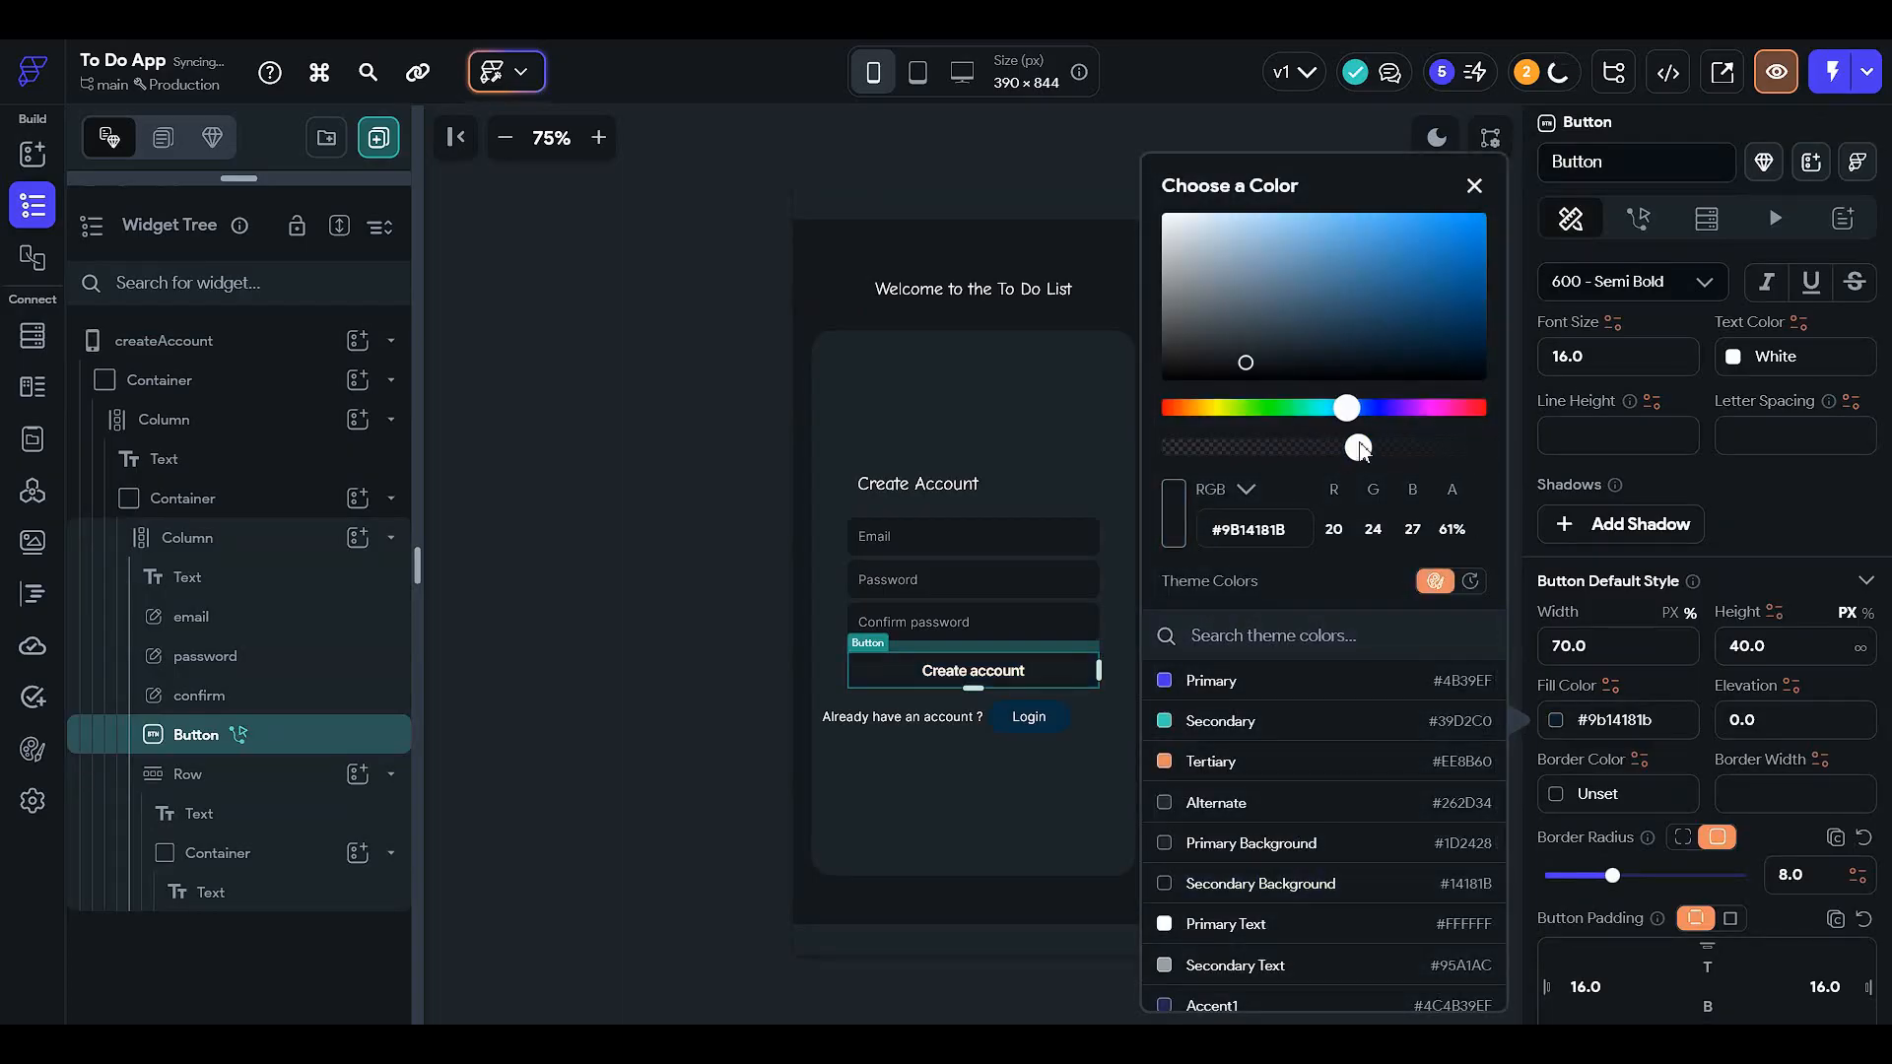
click(1402, 447)
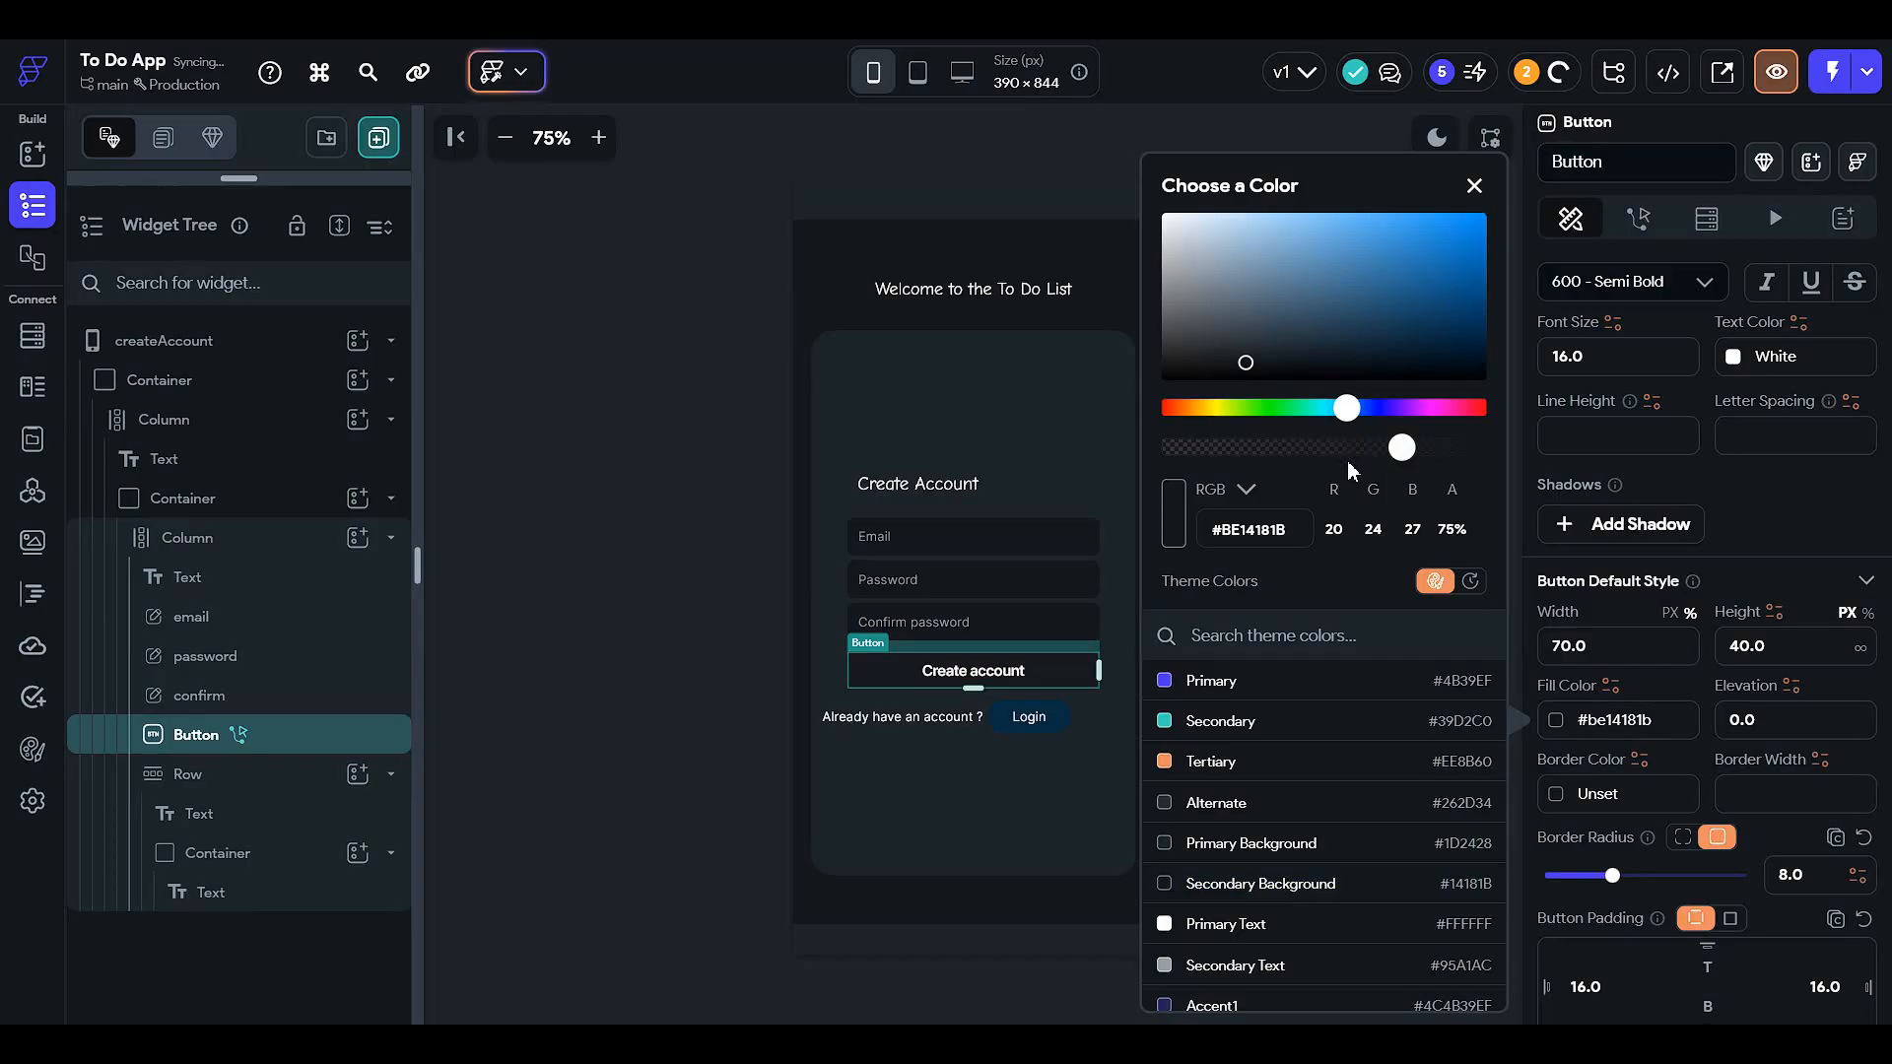
click(1773, 654)
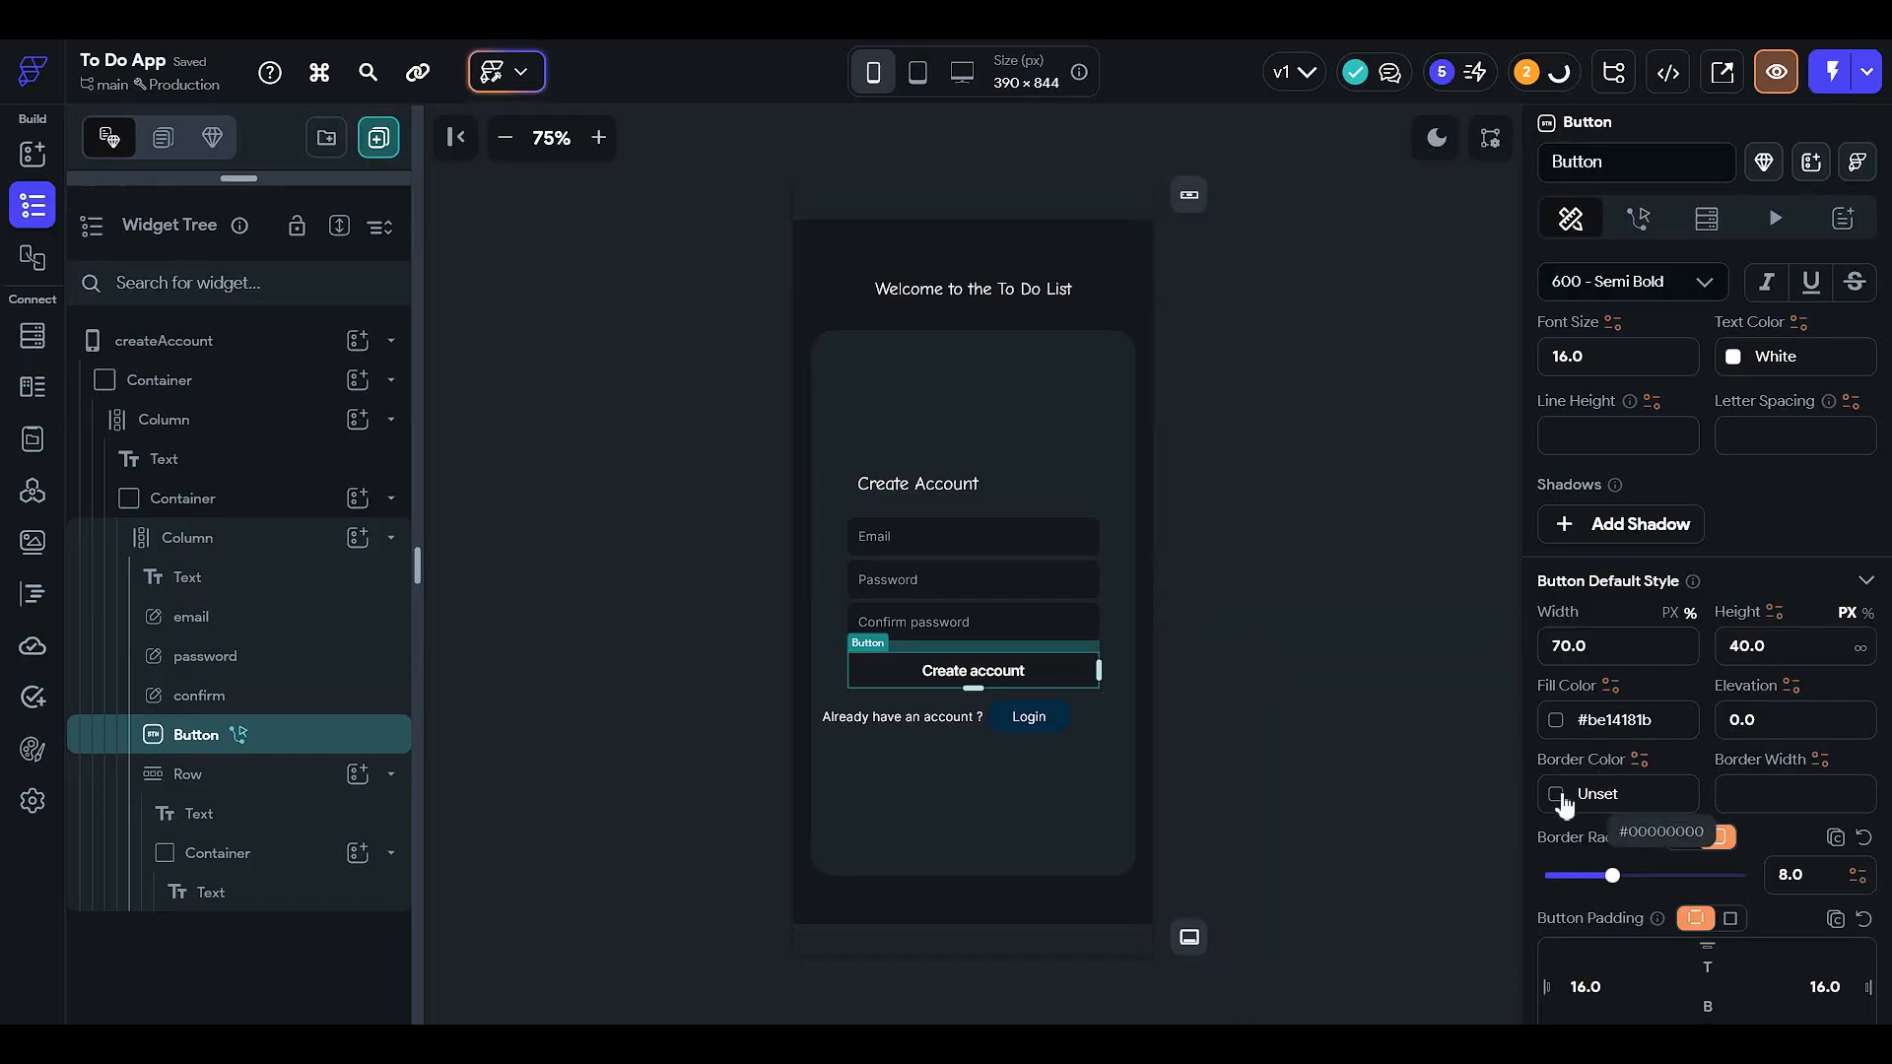
click(1559, 796)
click(1359, 848)
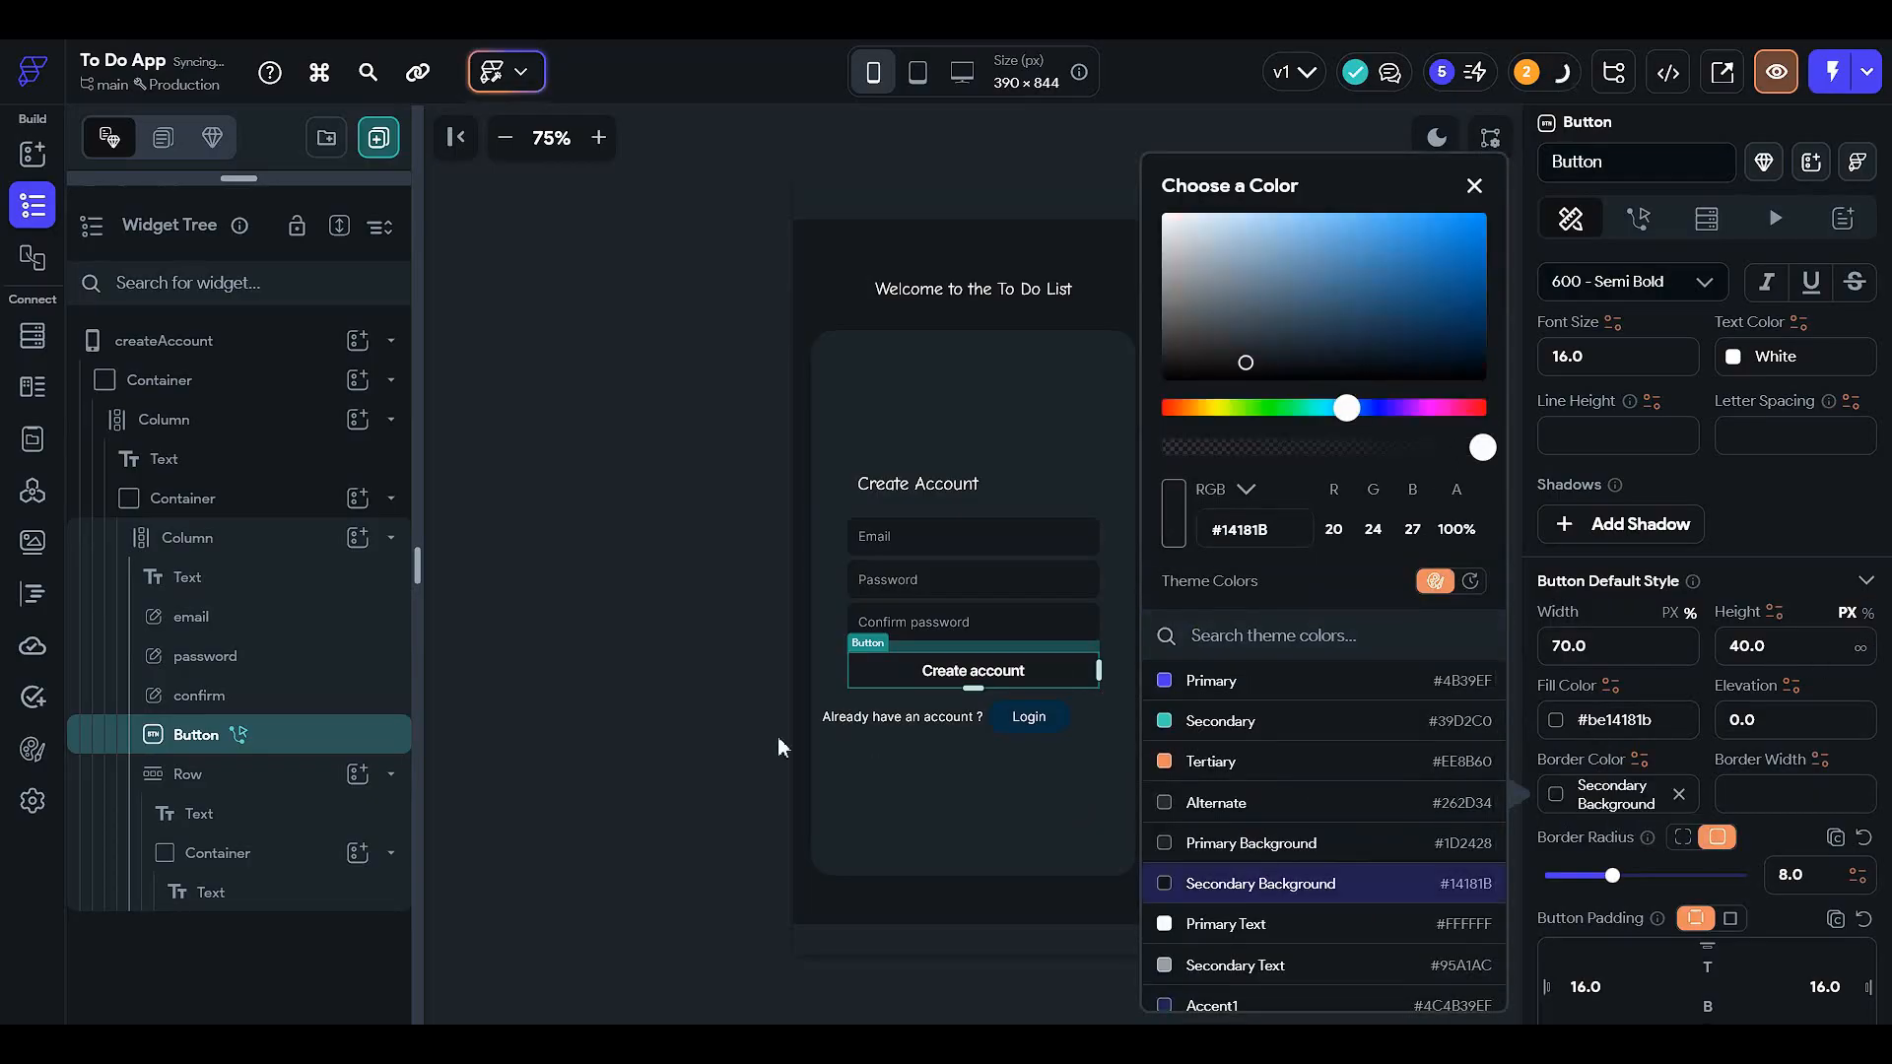
click(658, 734)
- Lower the Create account button's fill opacity to 46%
click(1064, 680)
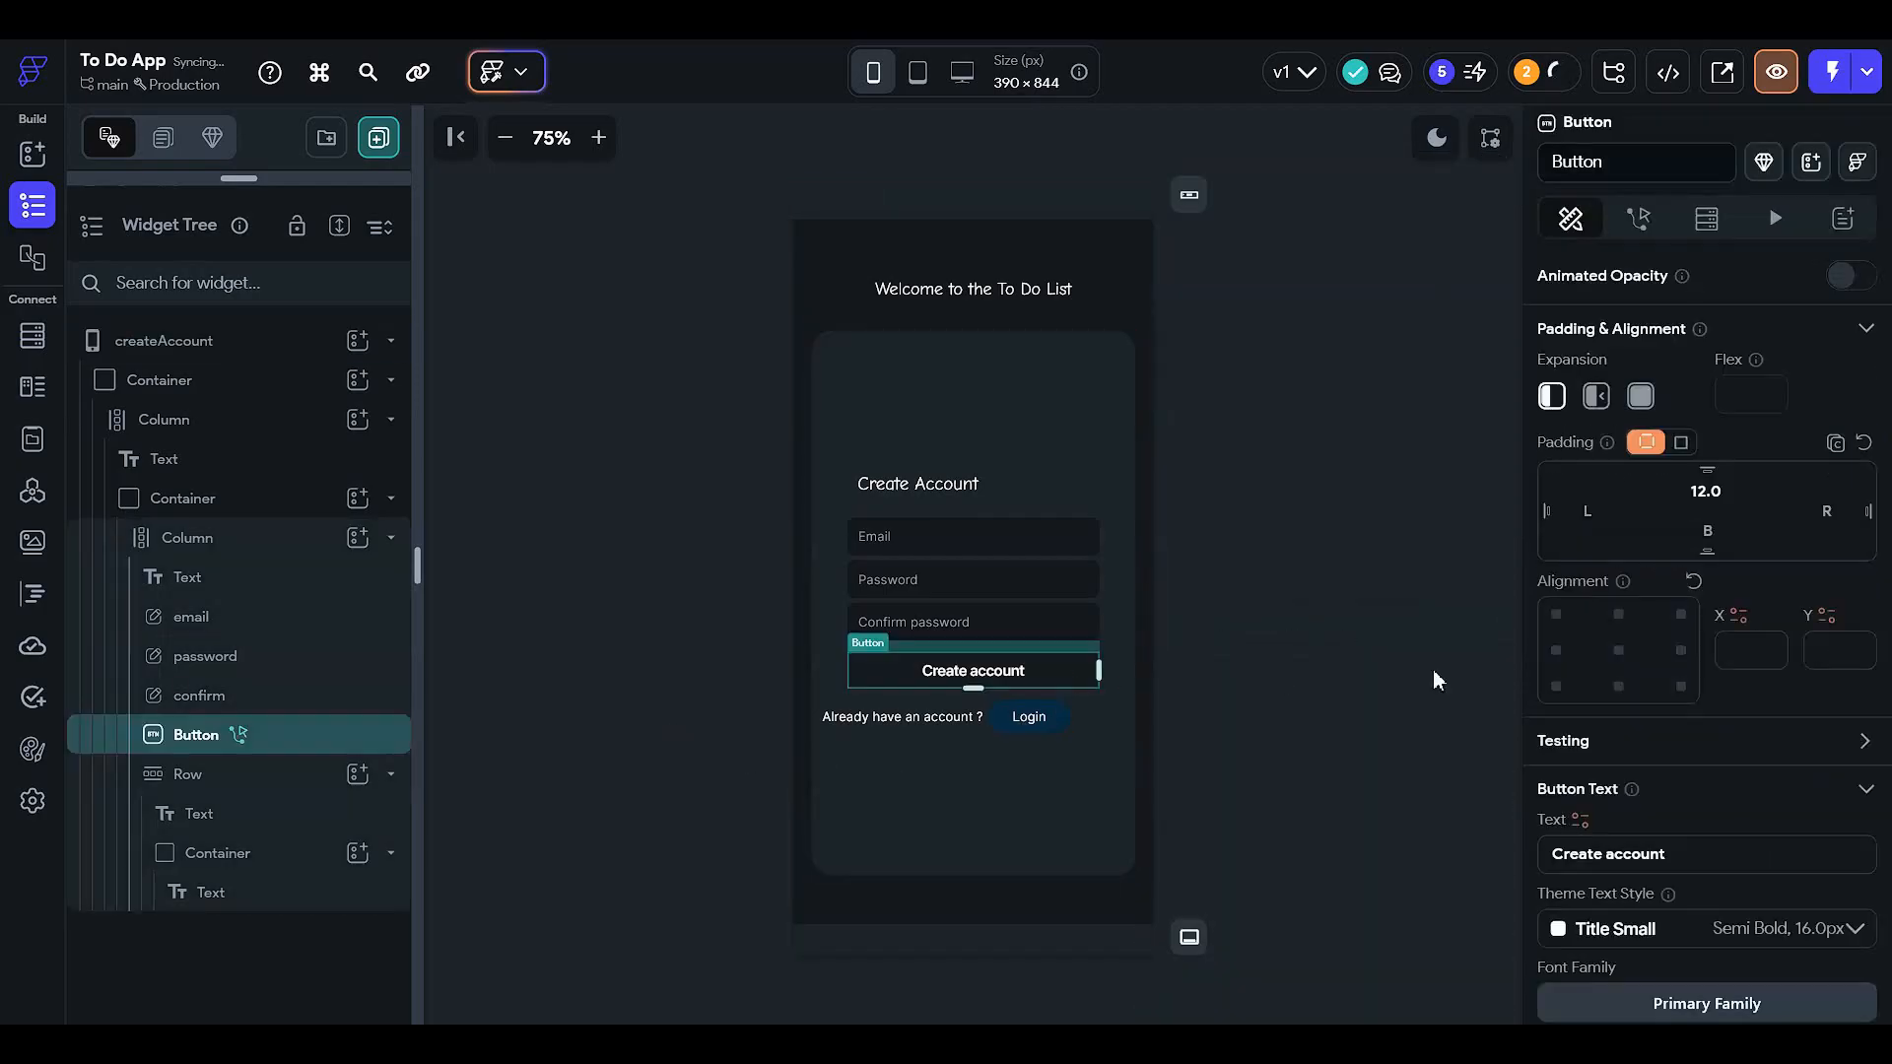
scroll(1576, 709, down, 3)
scroll(1591, 729, down, 6)
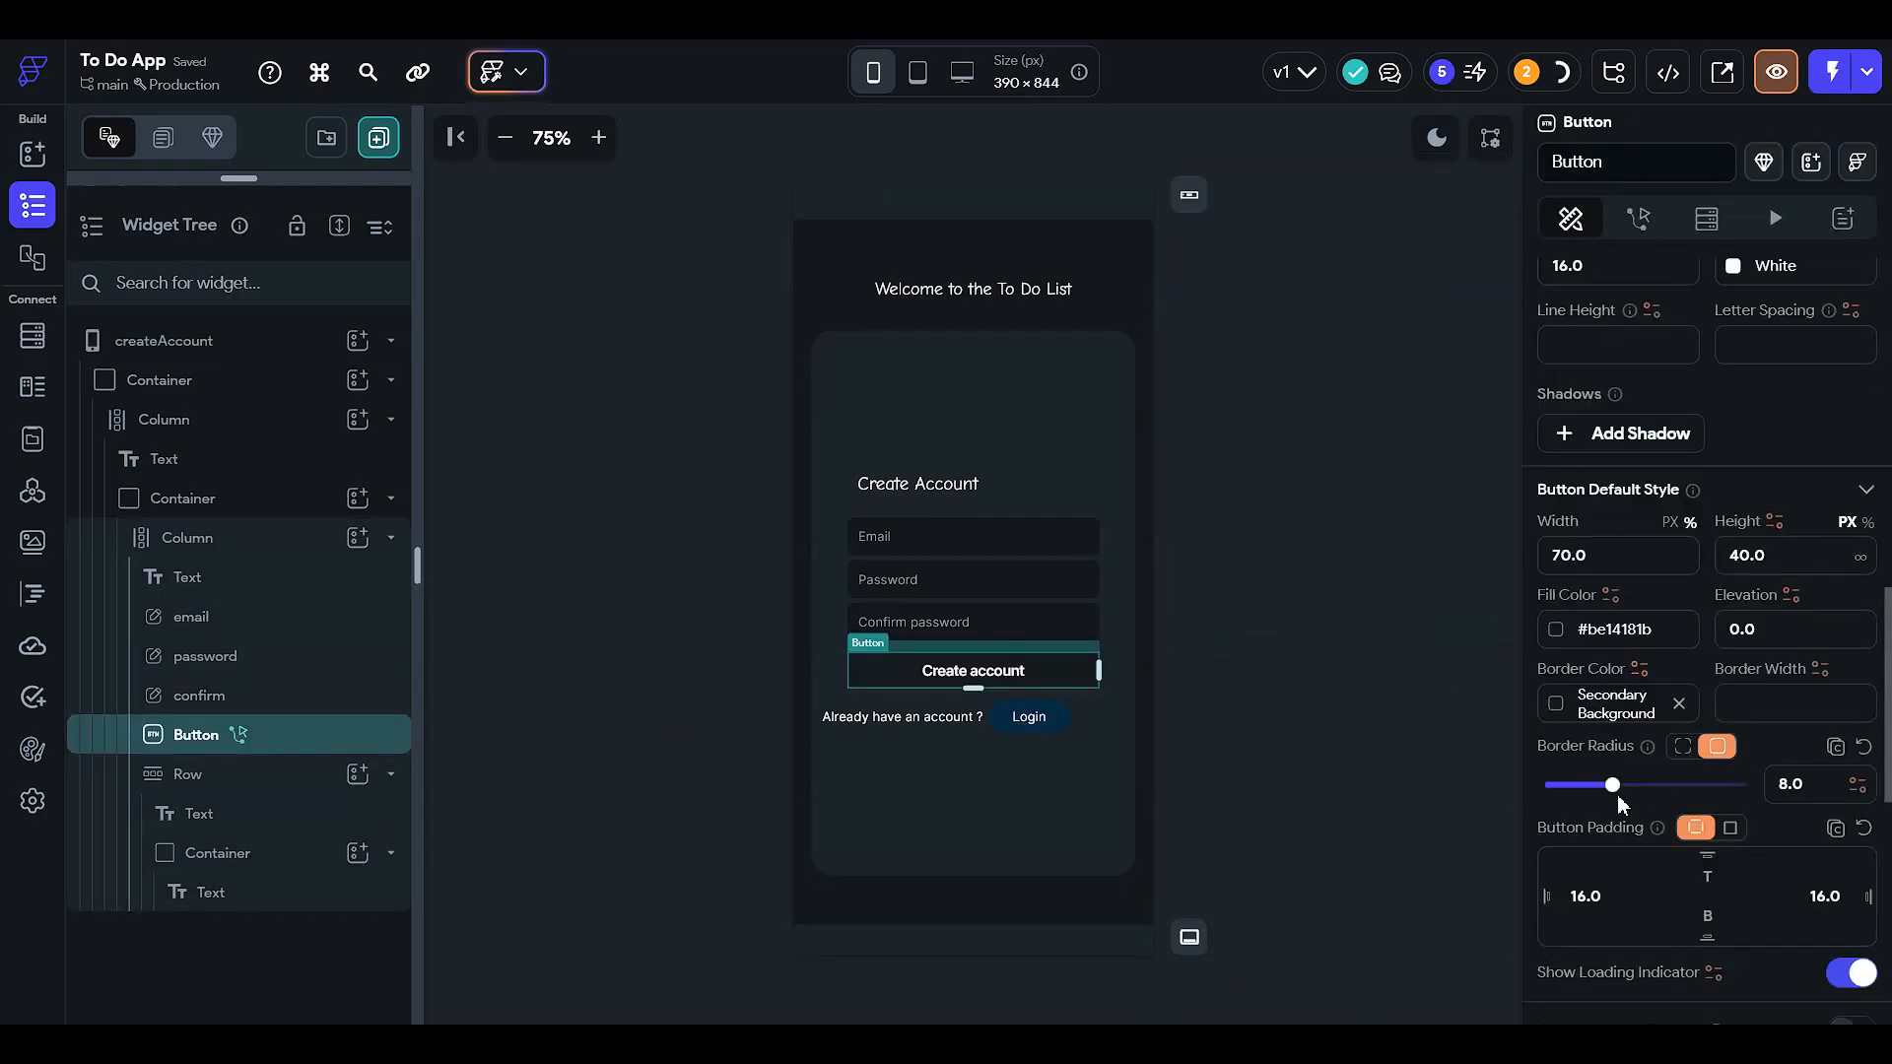
click(1556, 630)
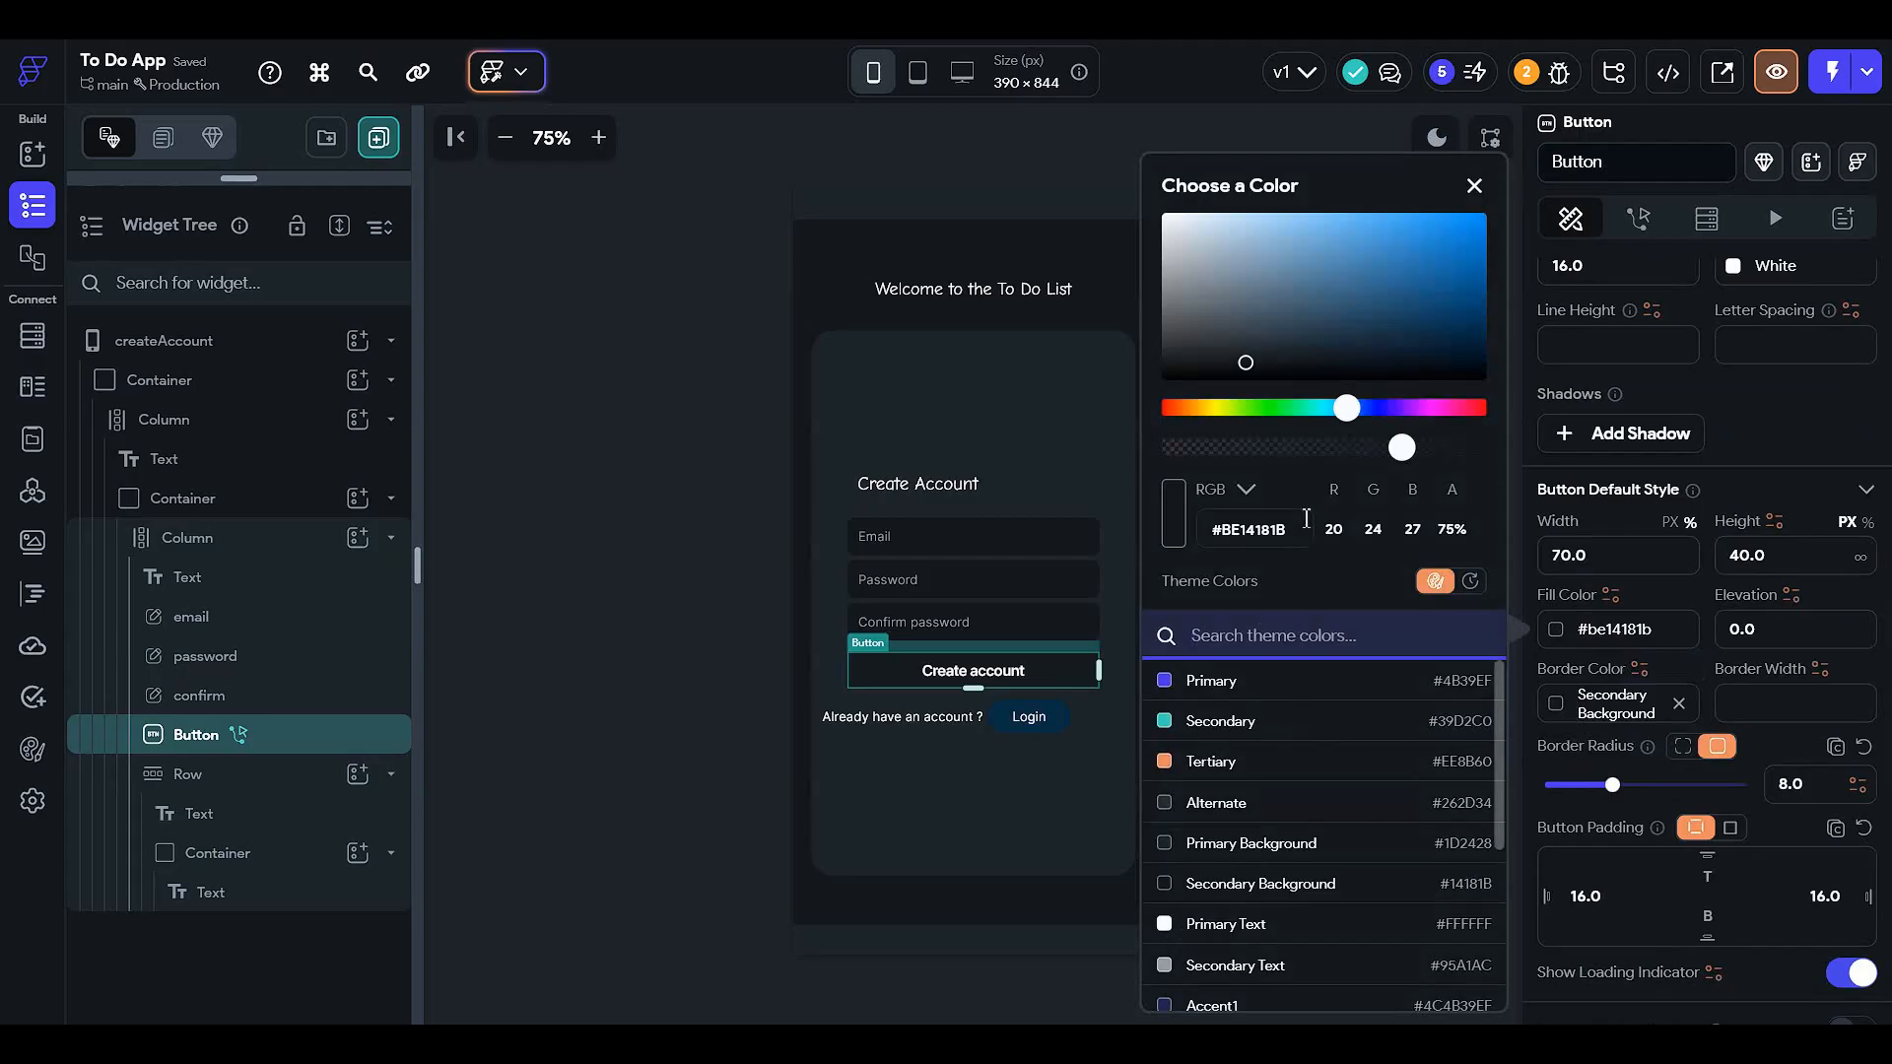
click(1342, 452)
click(619, 681)
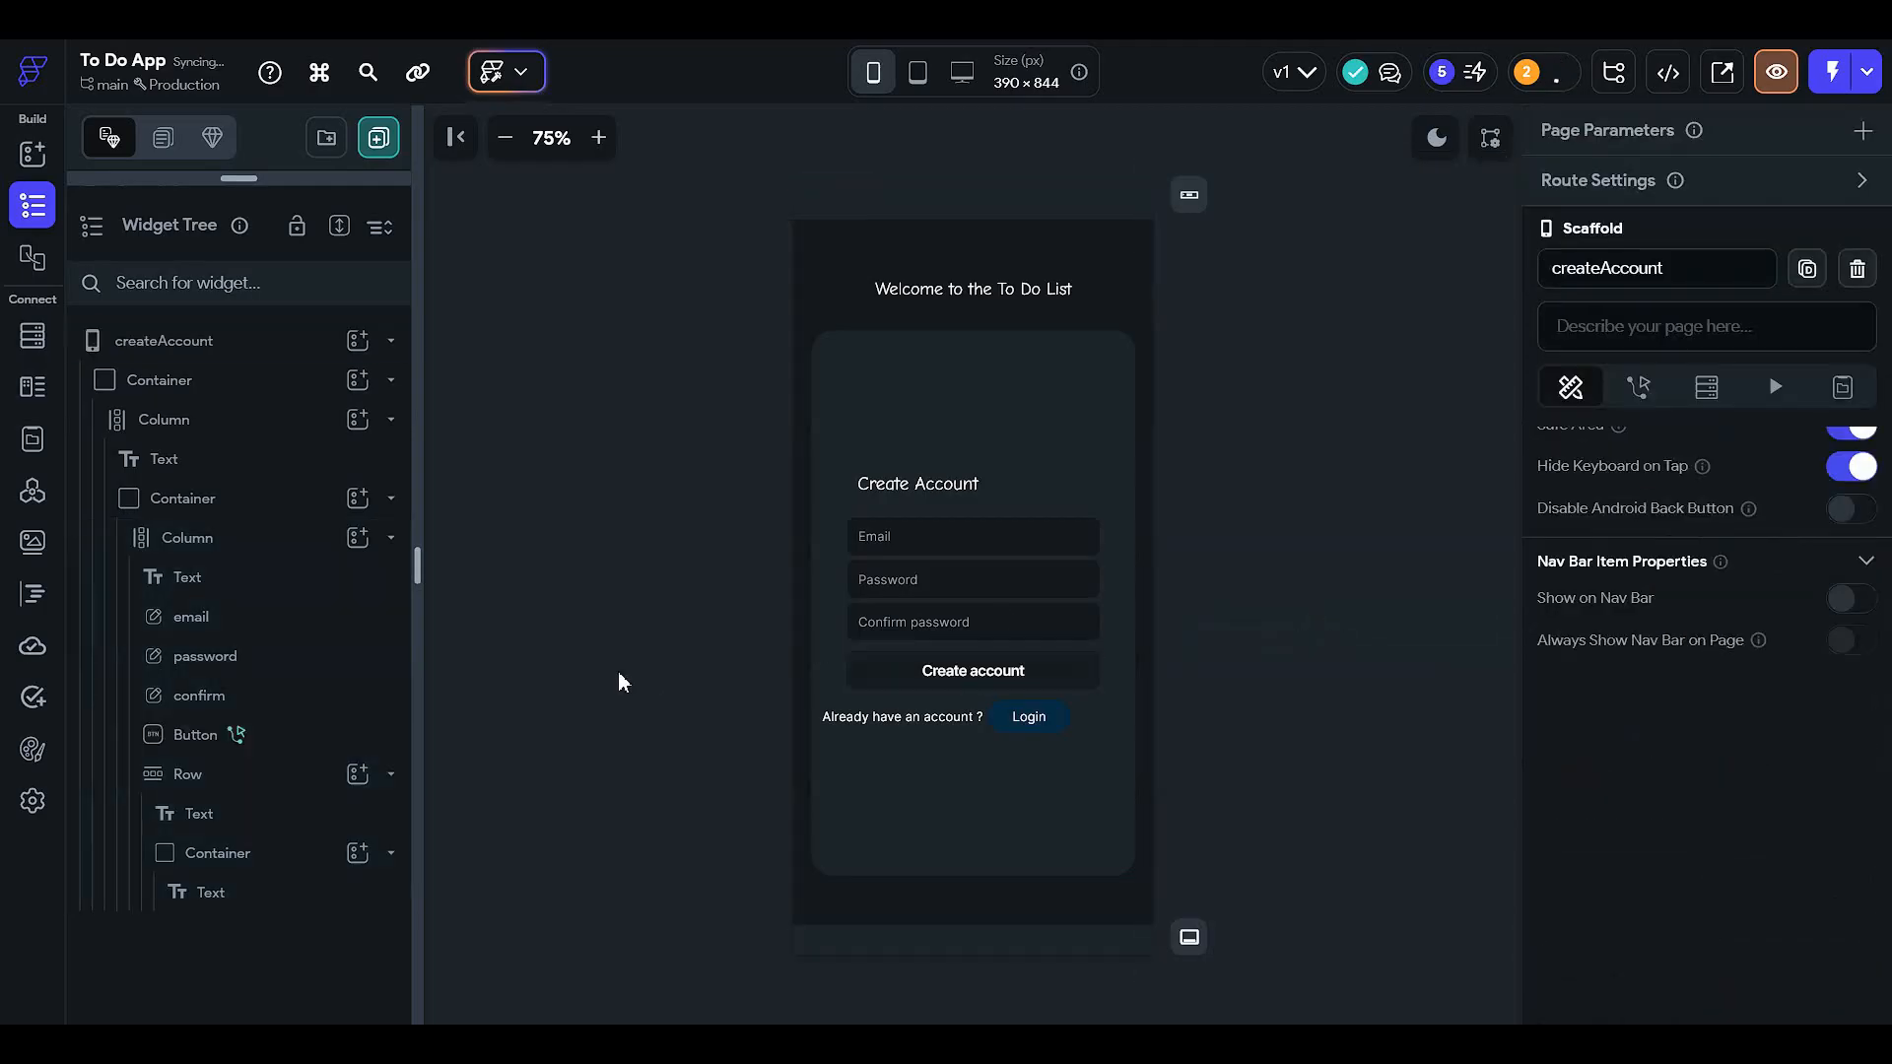
click(921, 673)
scroll(1625, 709, down, 3)
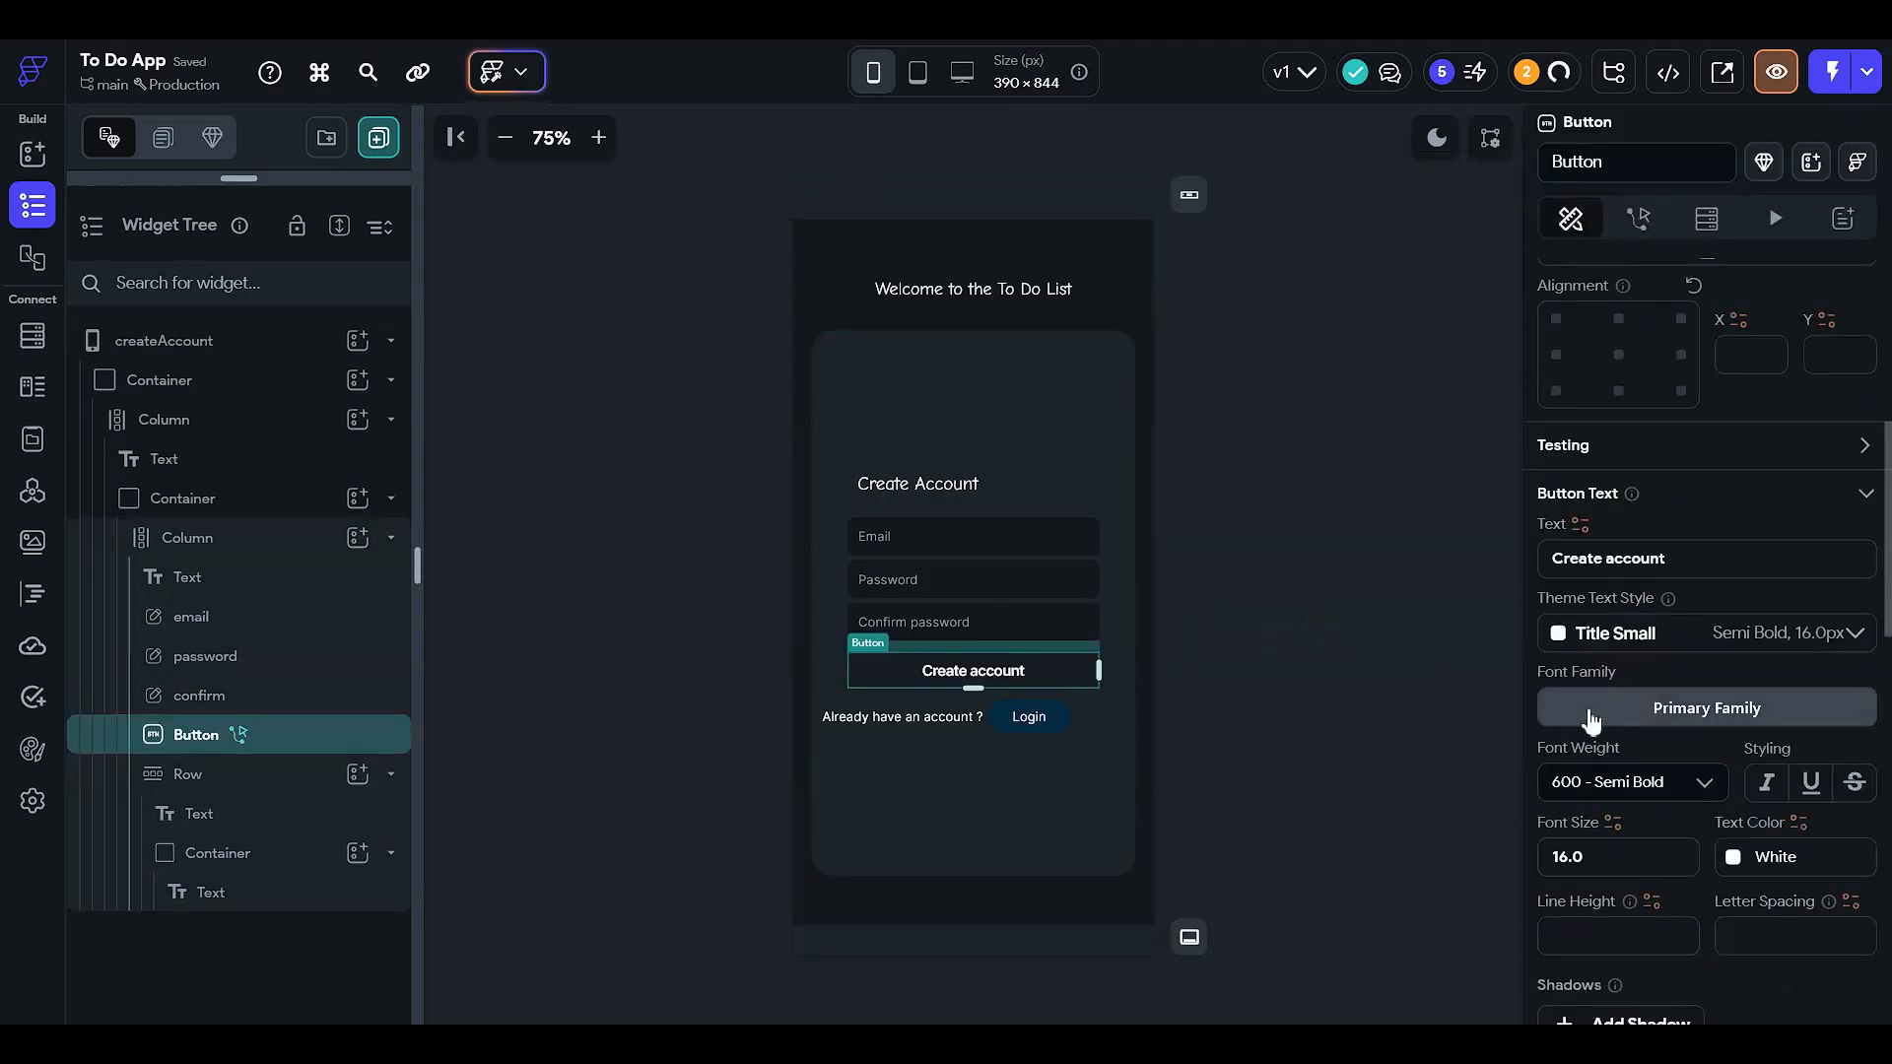
scroll(1598, 790, down, 5)
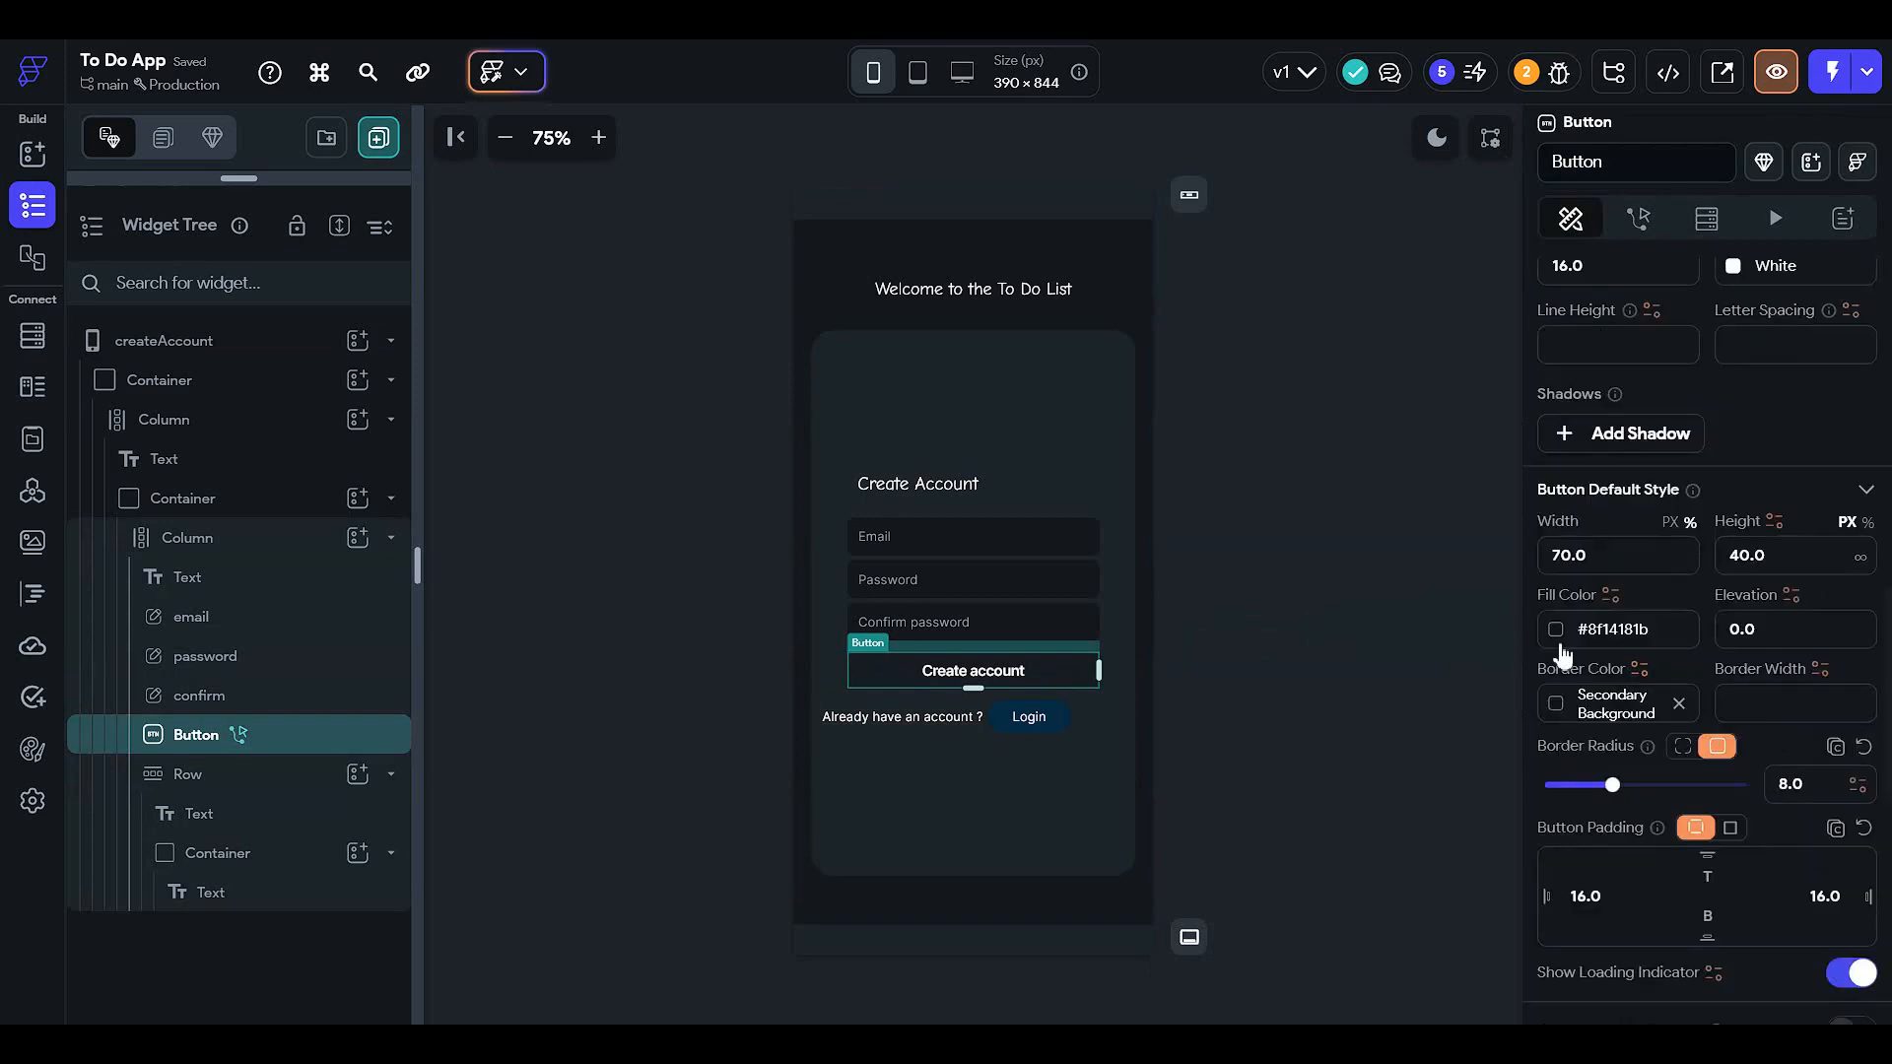
click(1555, 629)
click(1314, 449)
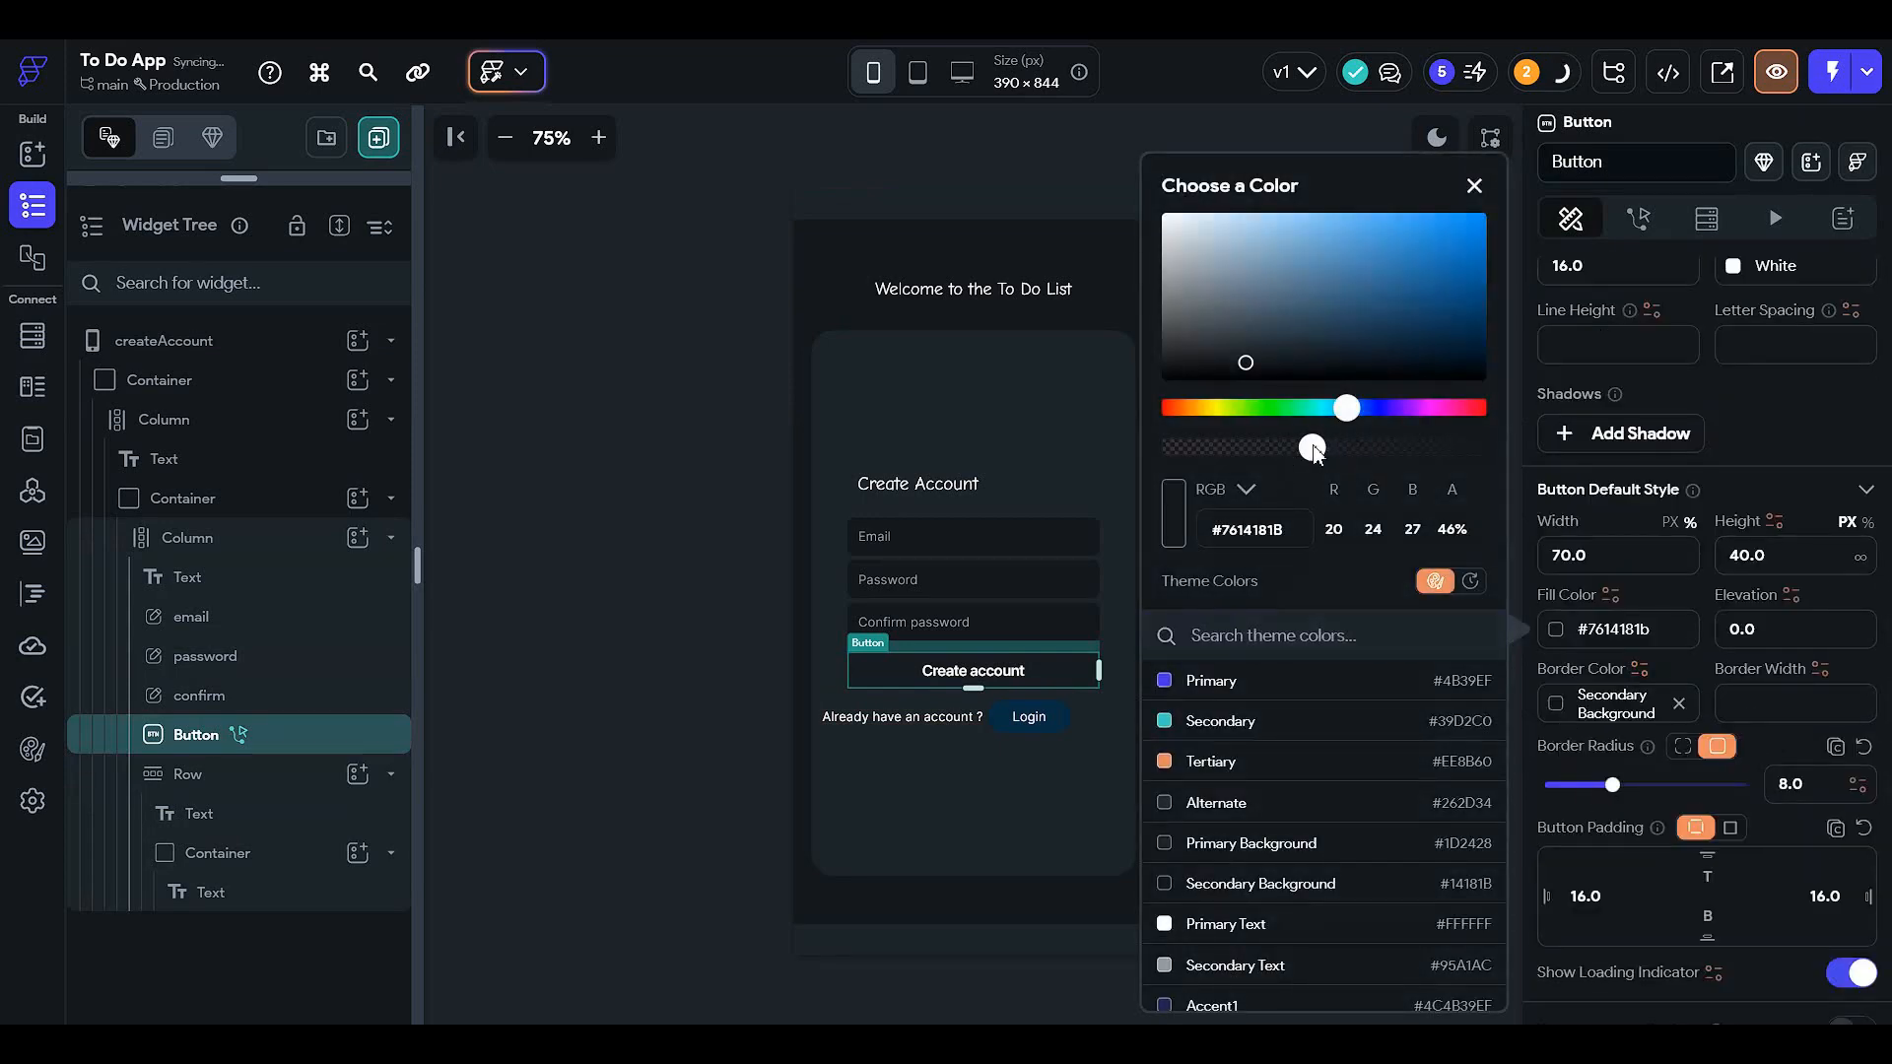
click(667, 661)
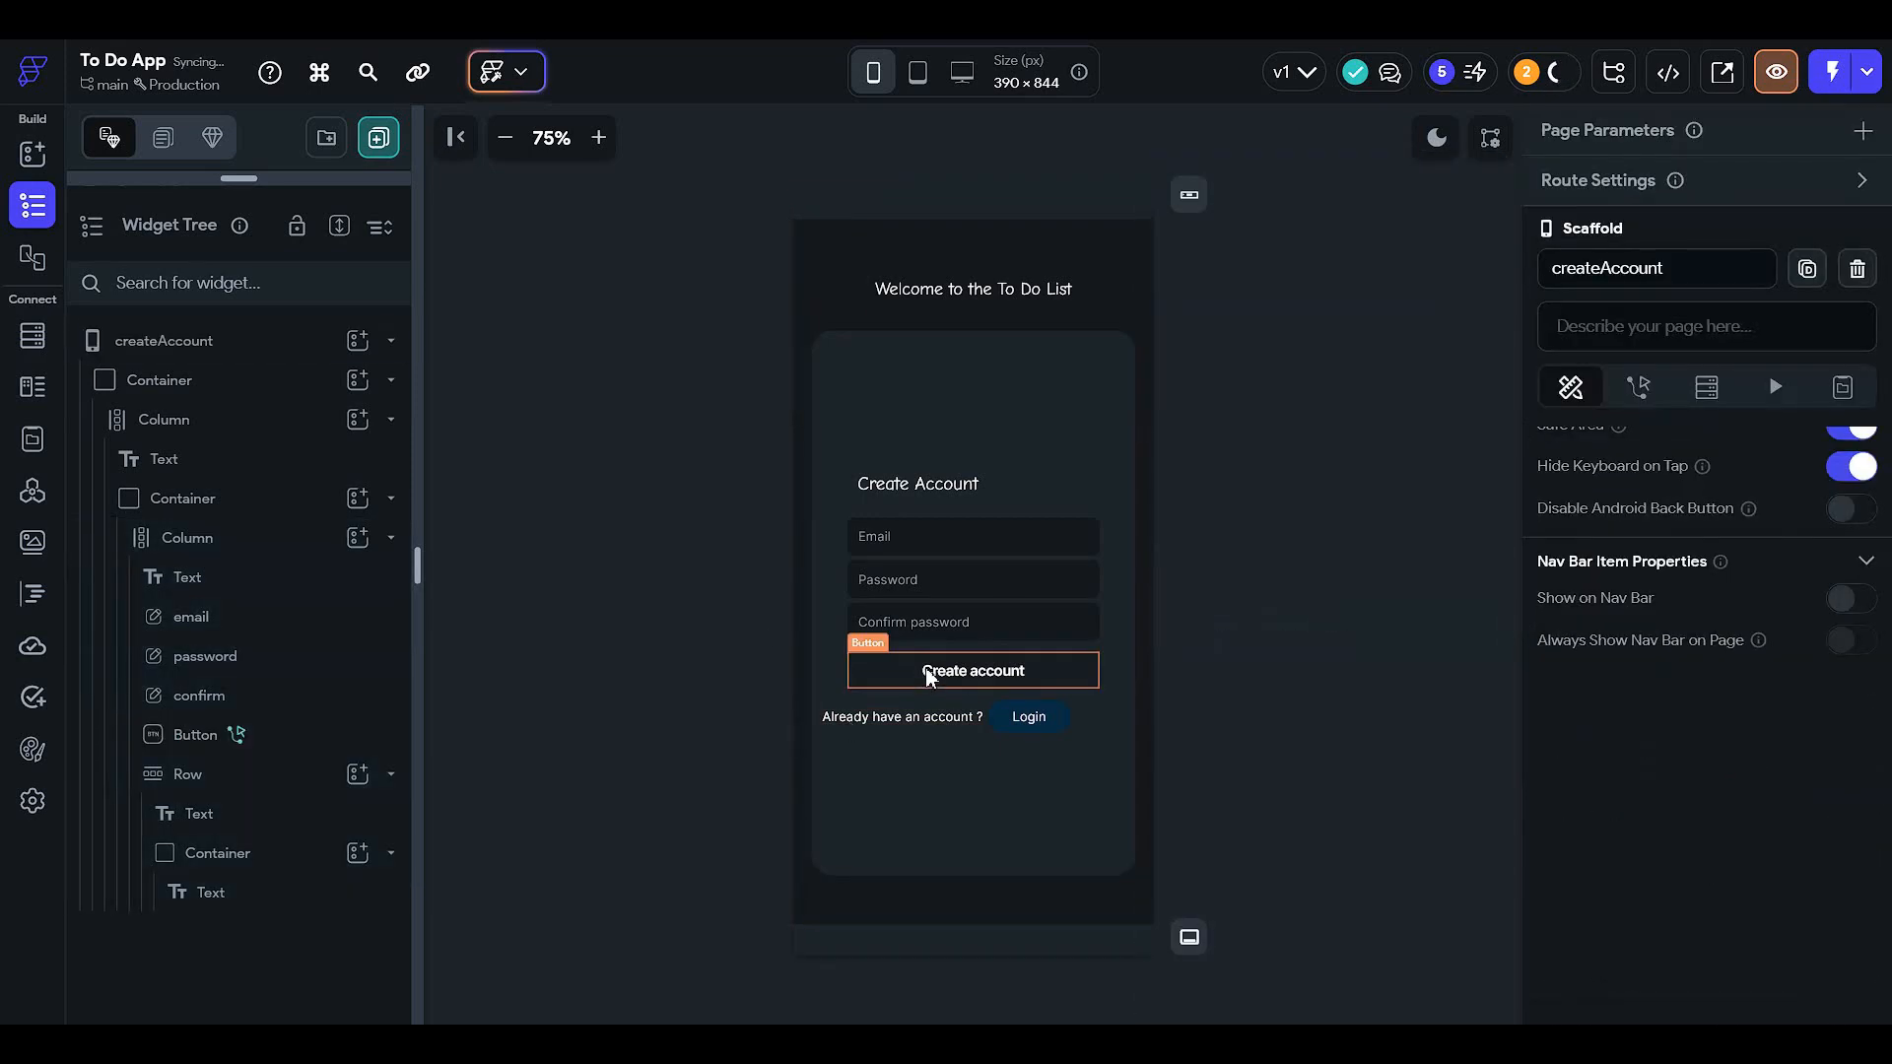
- Give the Login container a Secondary Background fill at 48% opacity and a Secondary Background border
click(1054, 722)
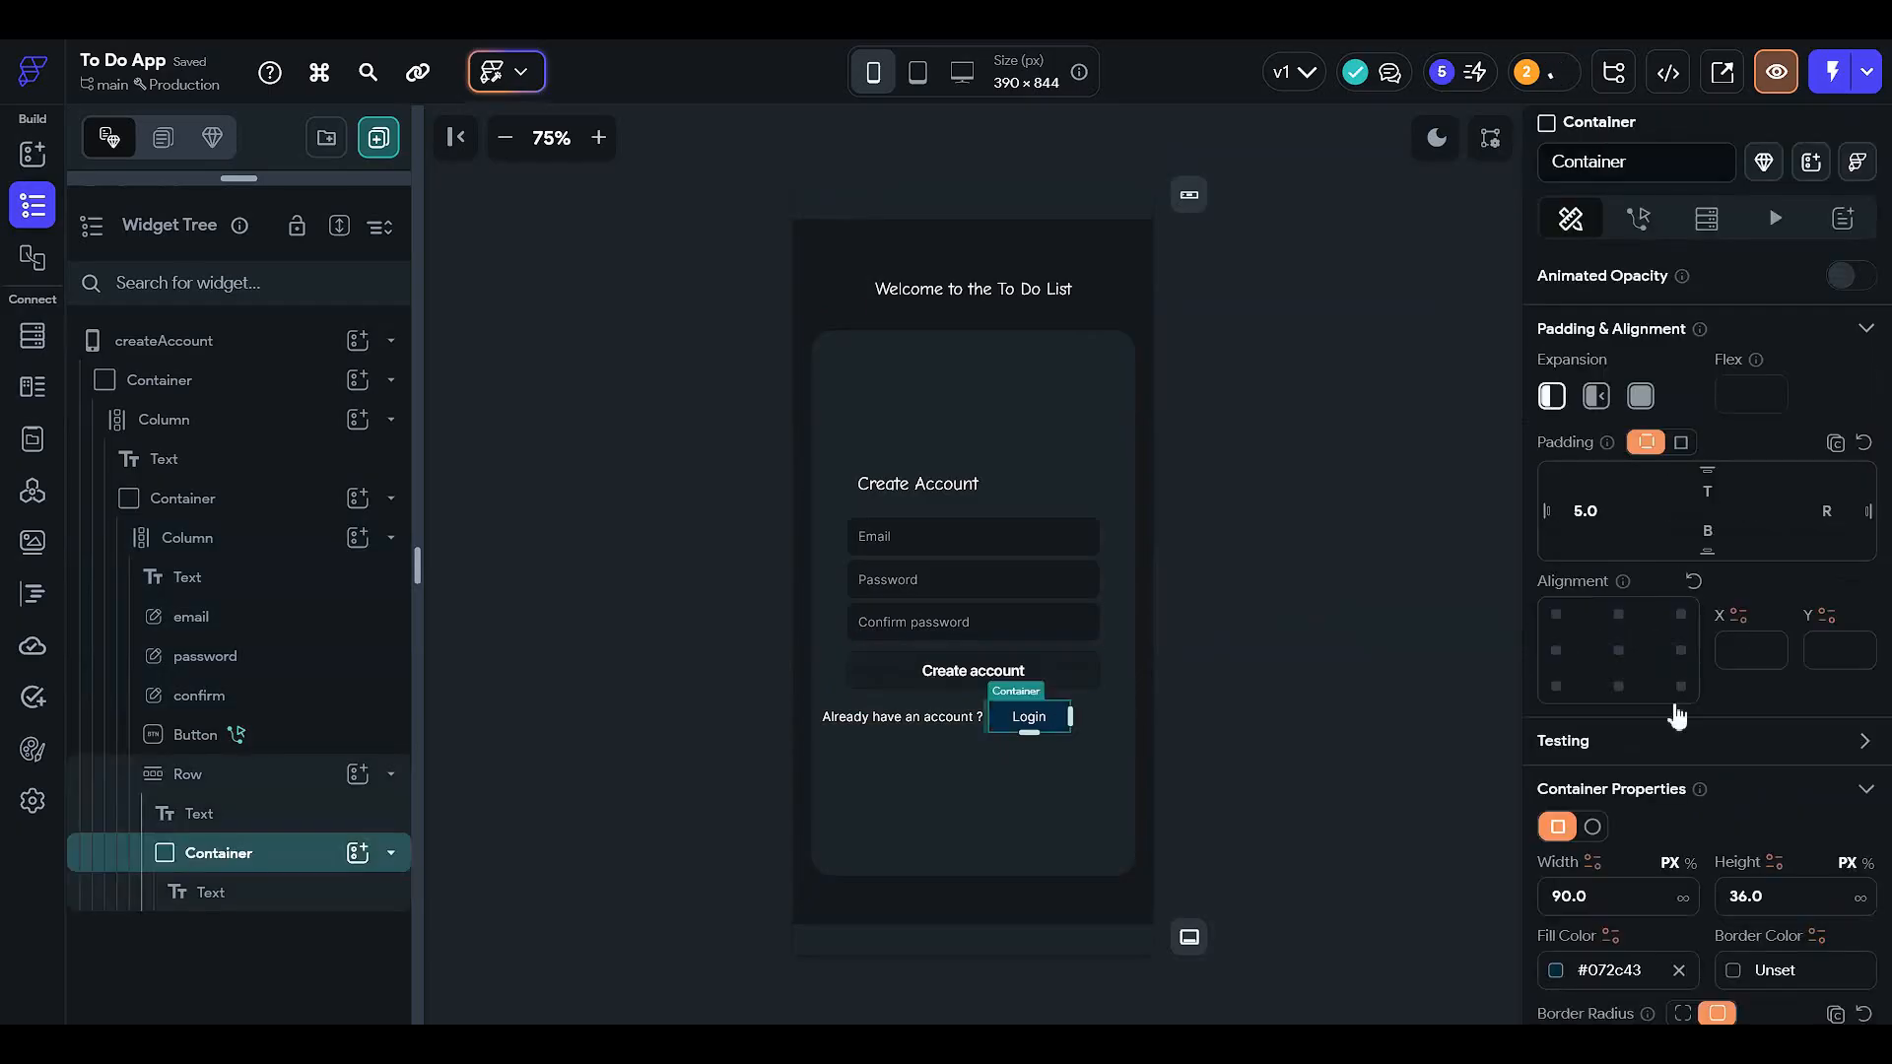
scroll(1559, 602, down, 4)
click(1566, 577)
scroll(1492, 701, down, 2)
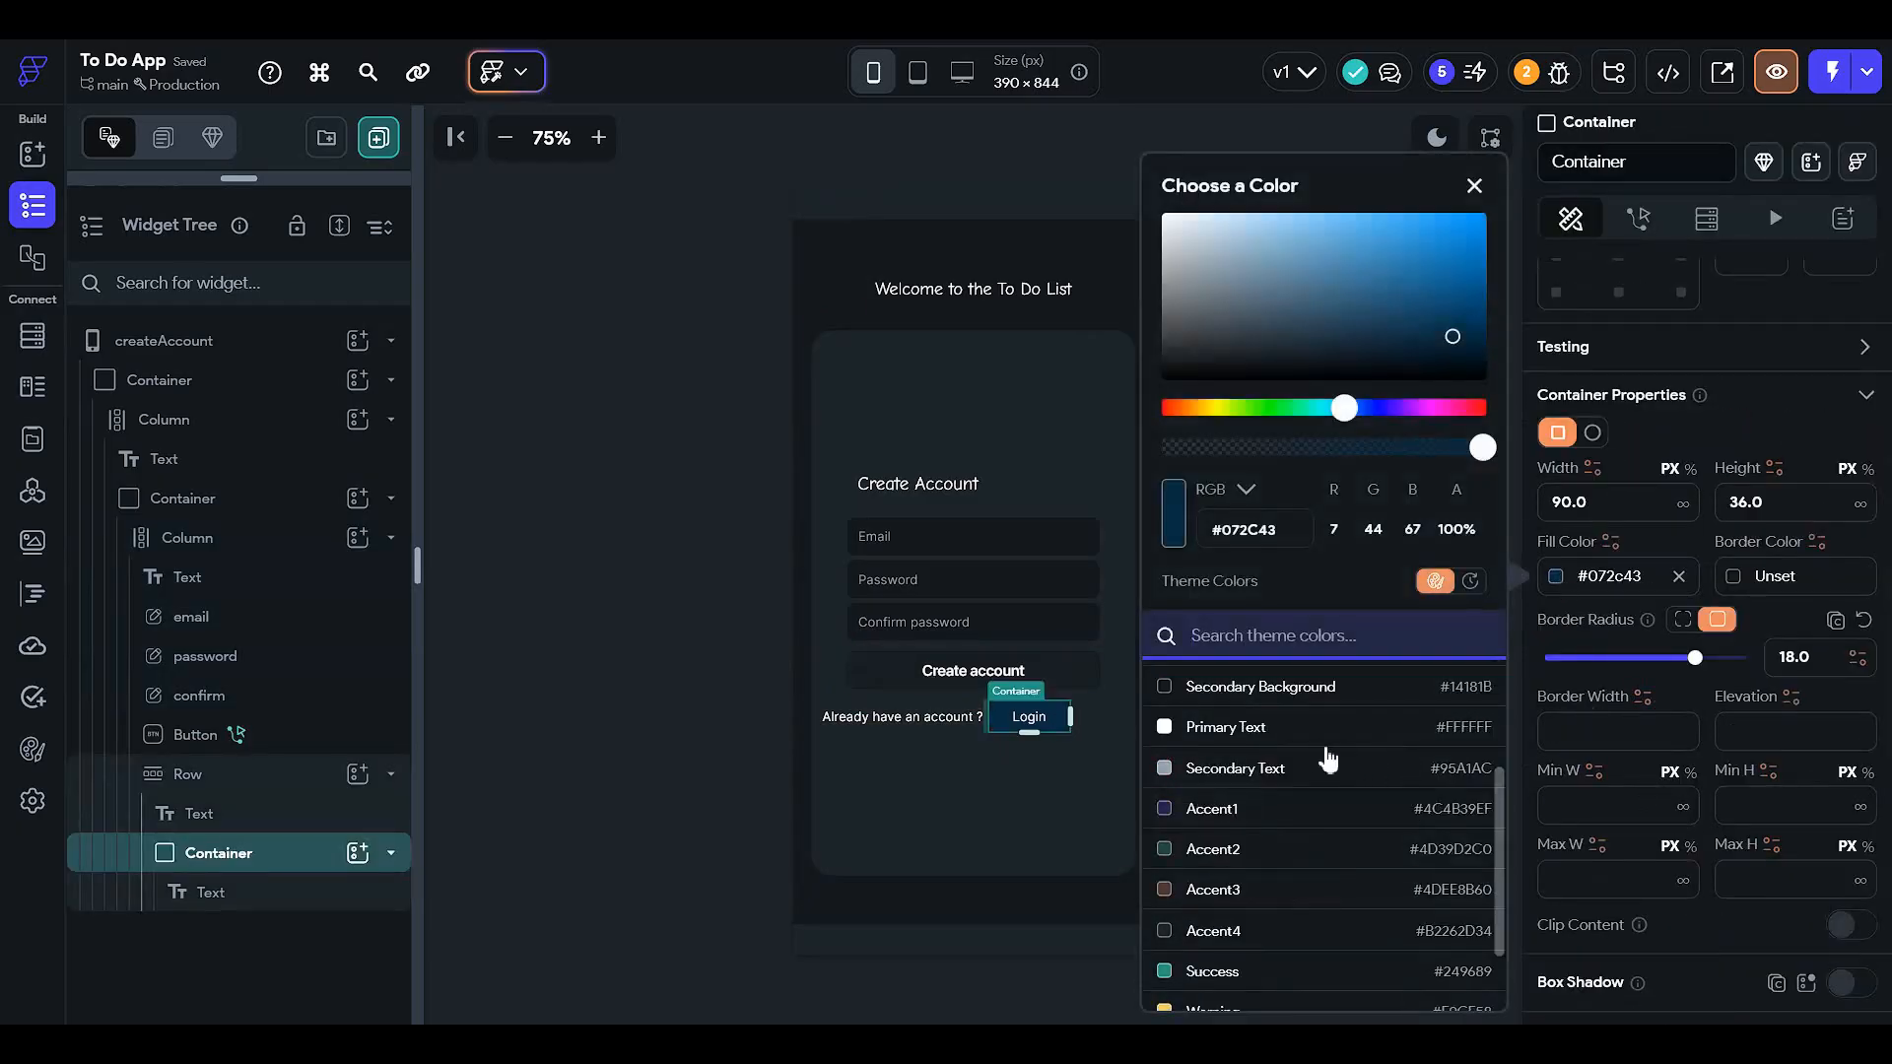
click(1295, 687)
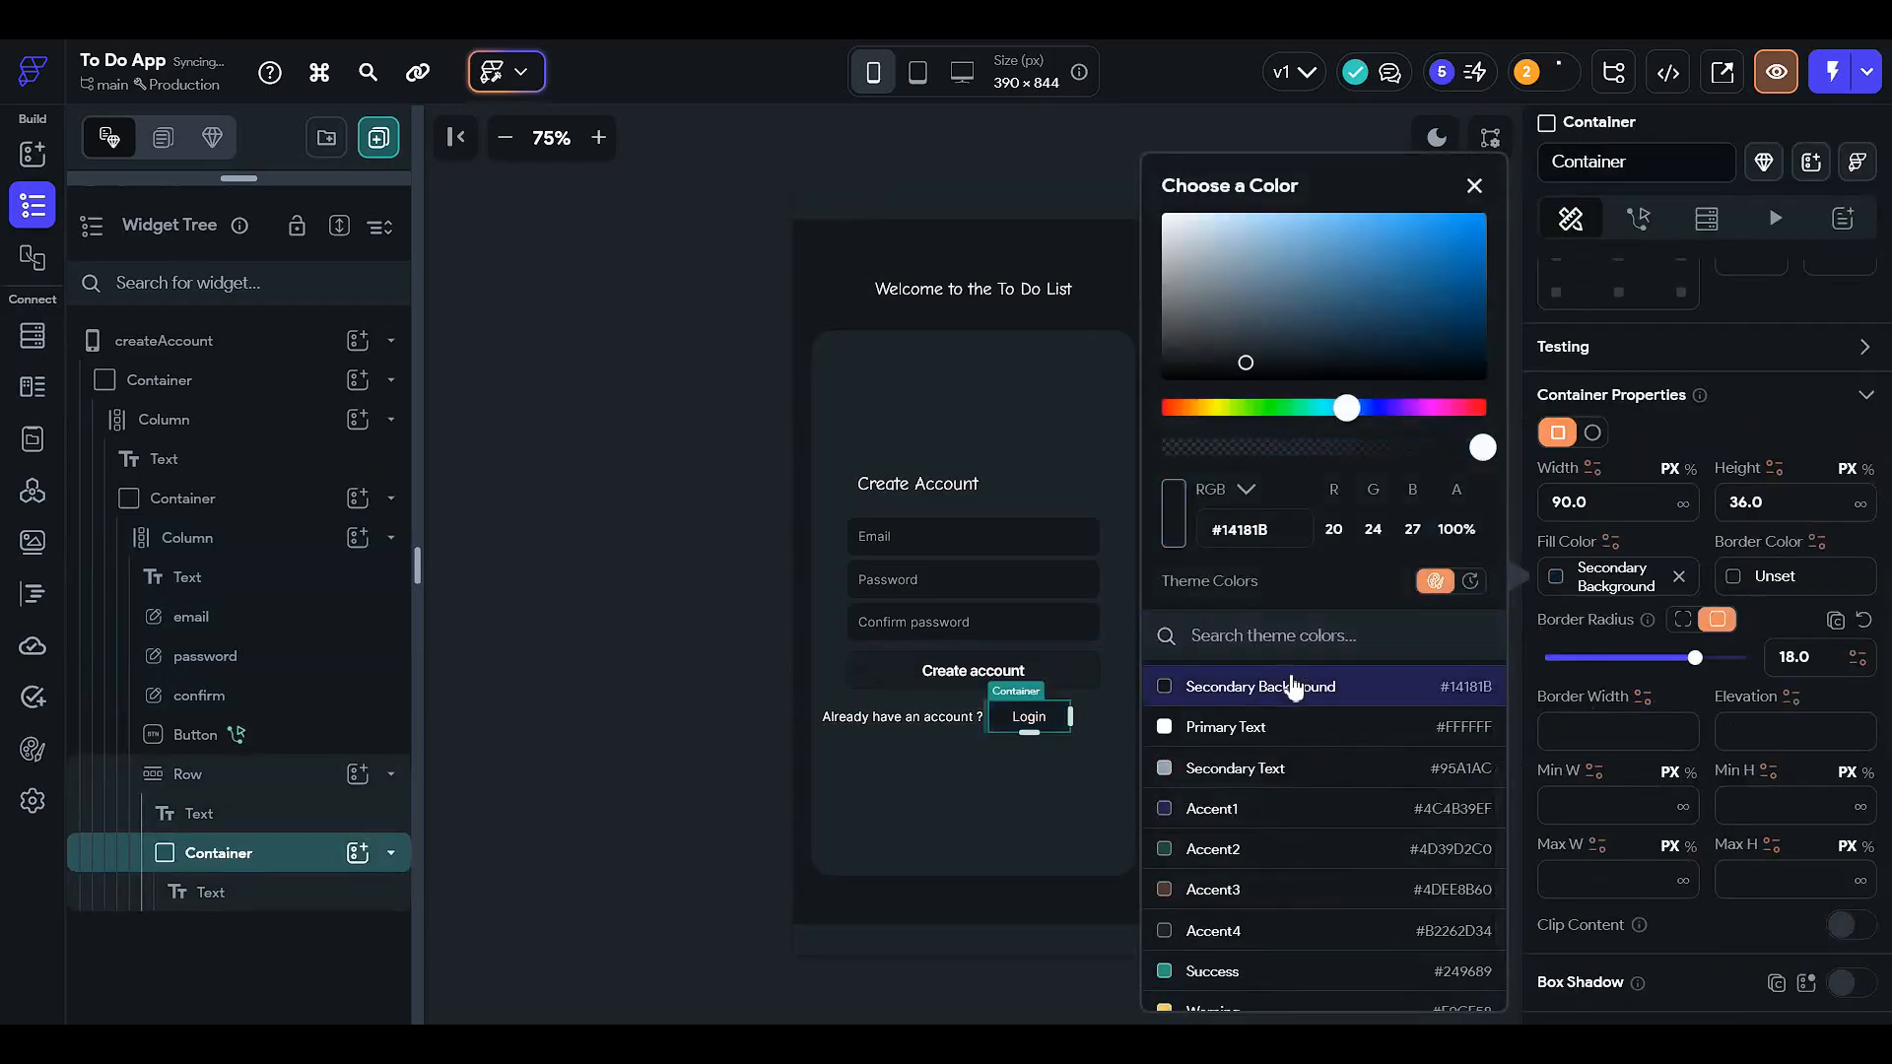
click(1323, 453)
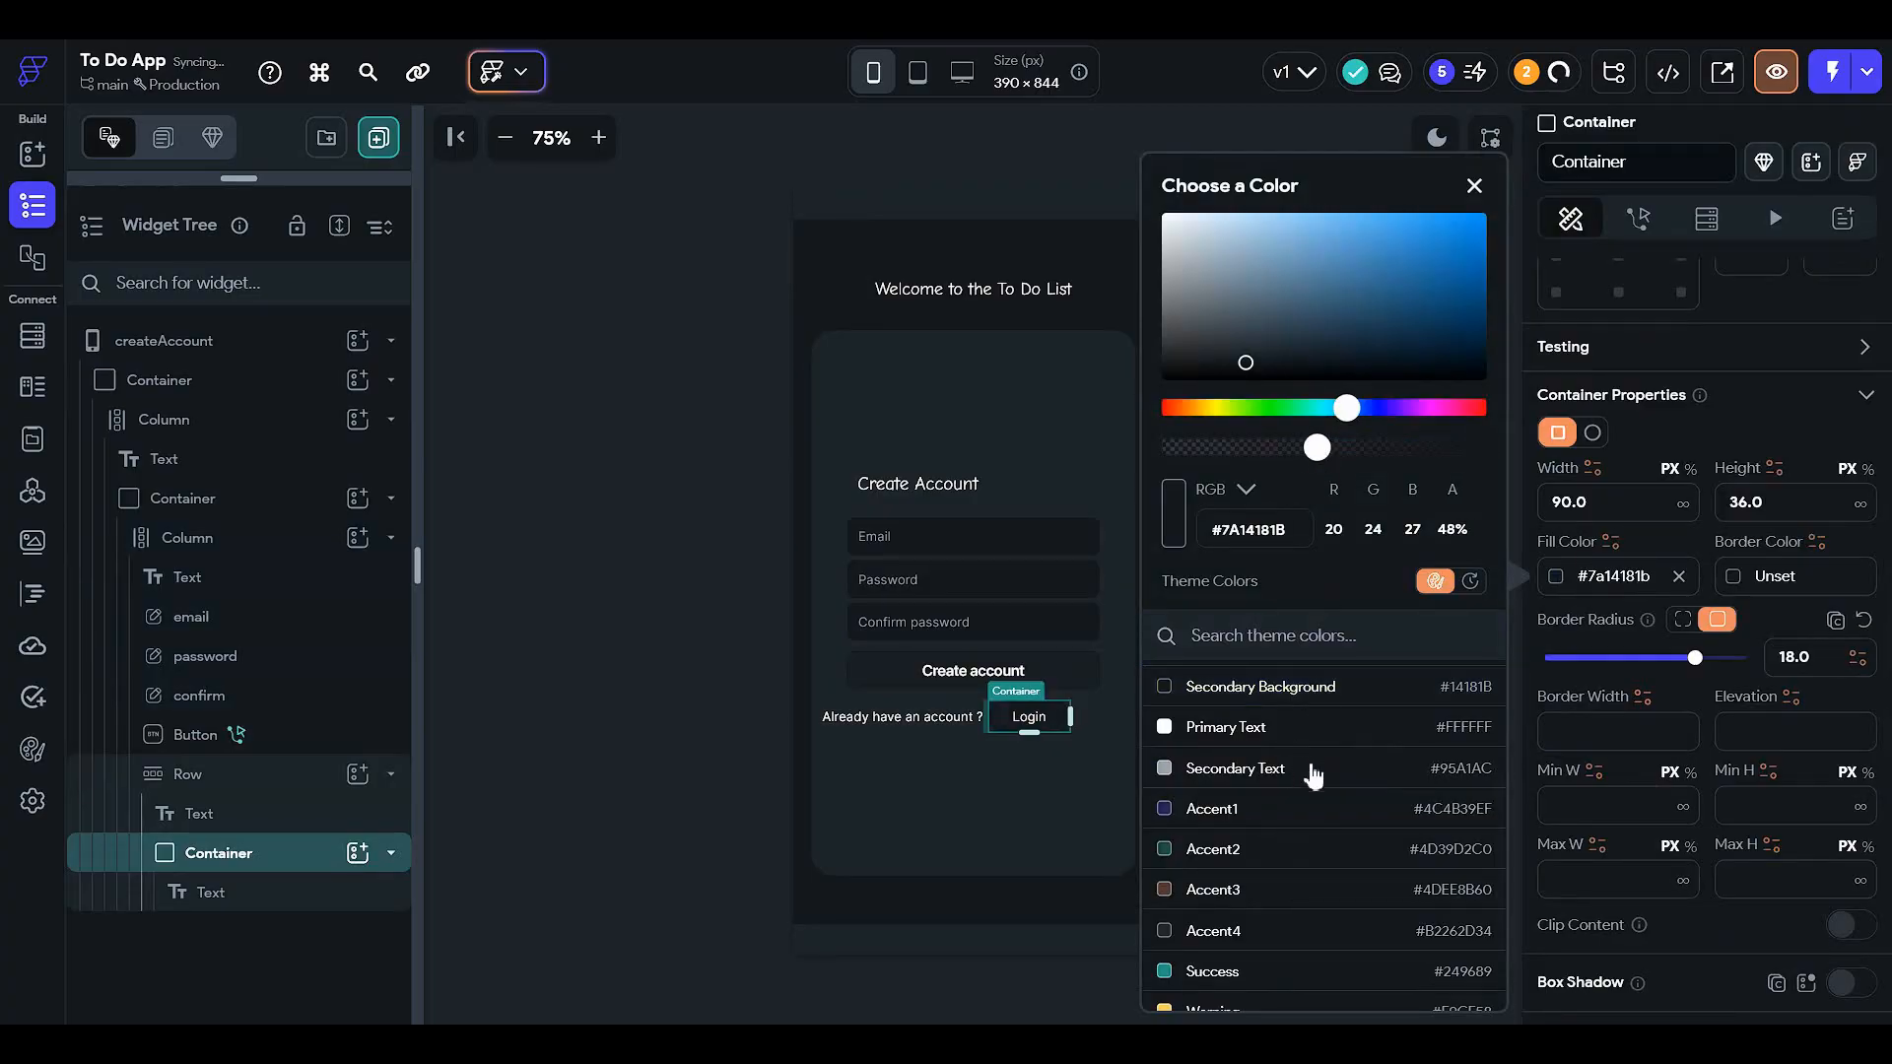
click(1647, 769)
click(1732, 582)
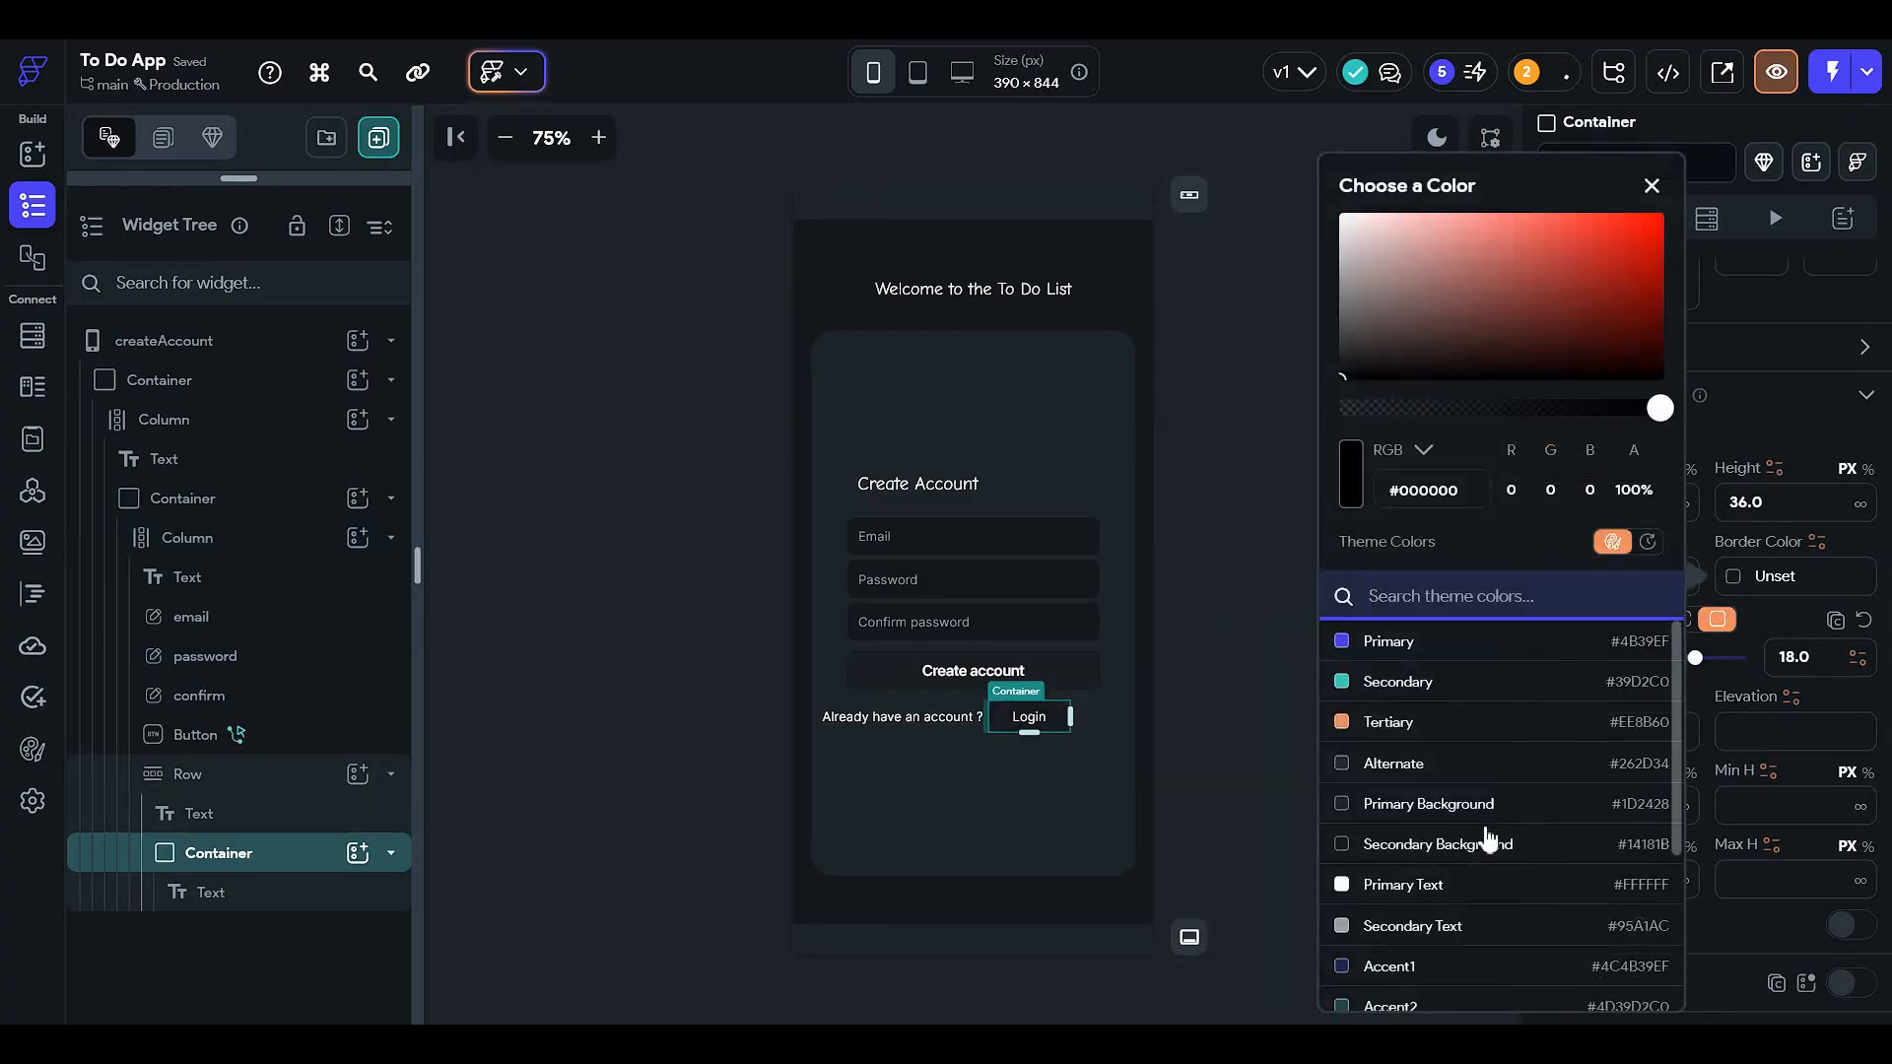
click(1478, 882)
click(1229, 656)
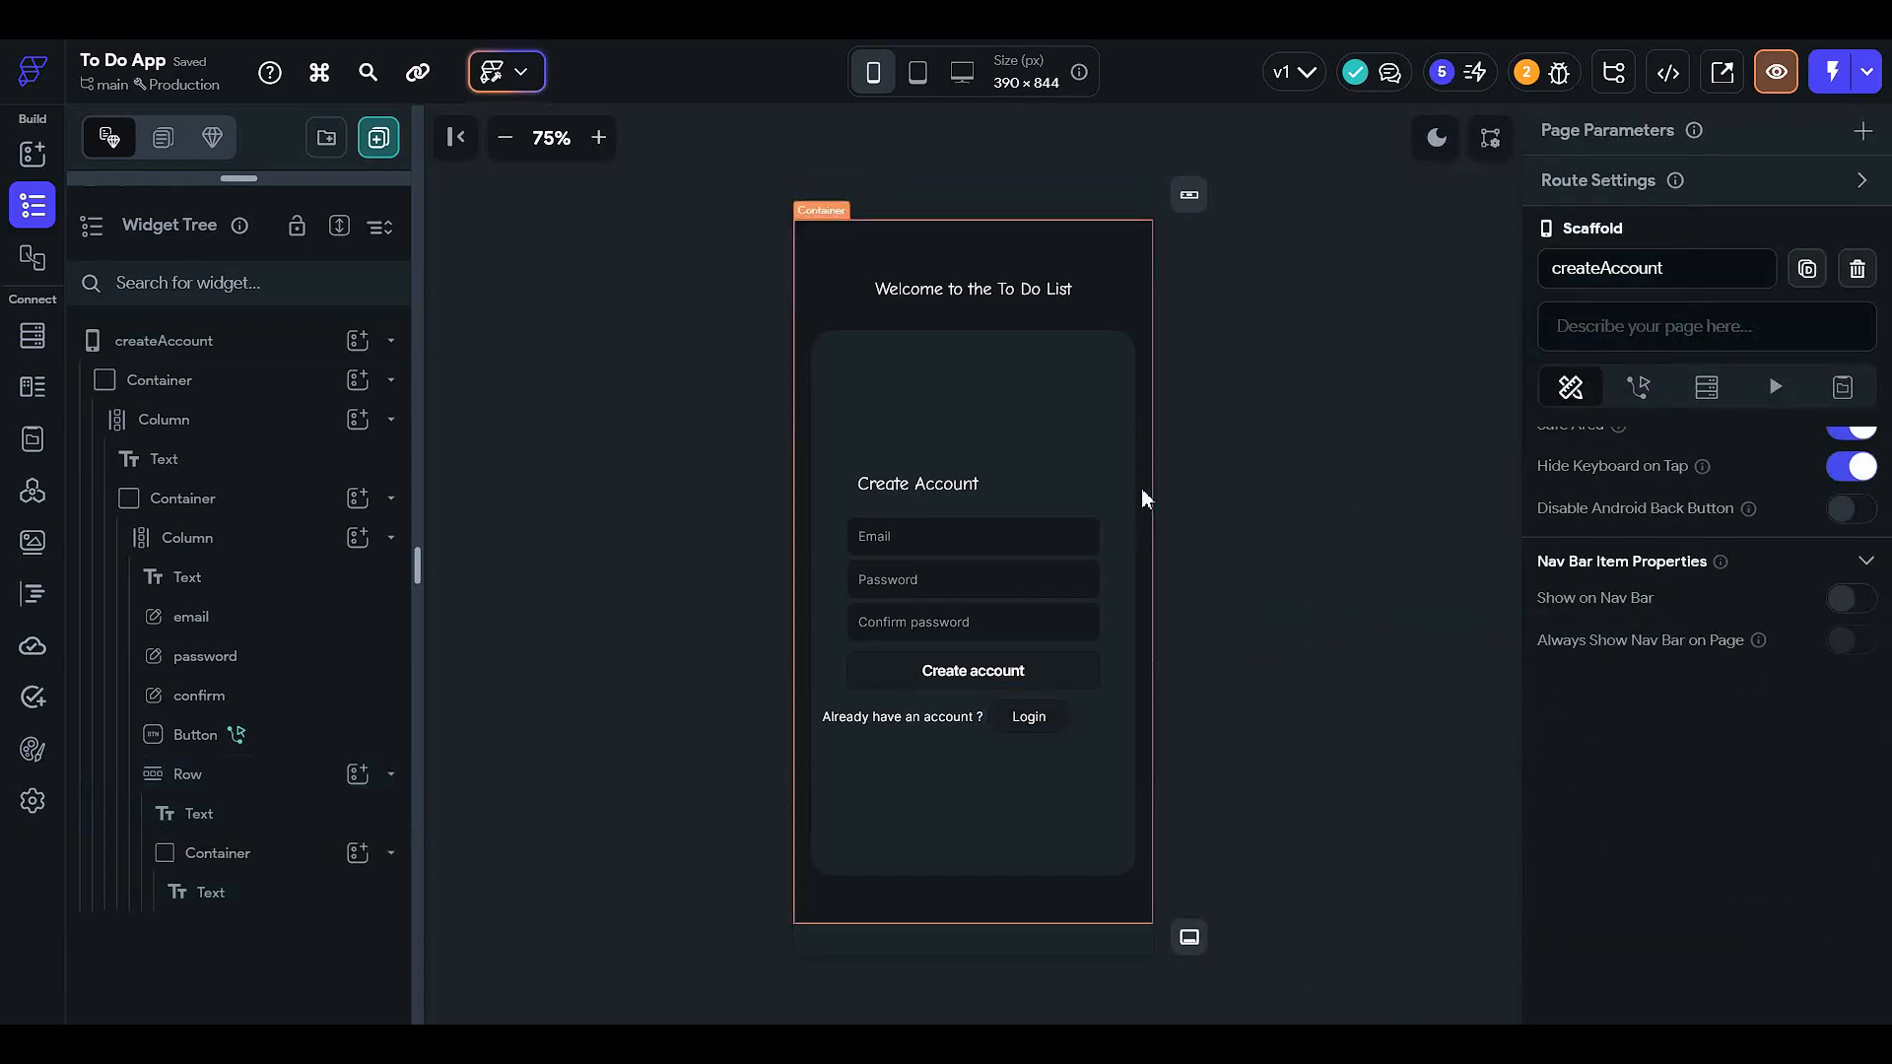
- Set the createAccount page's Background Color to Secondary Background
click(240, 338)
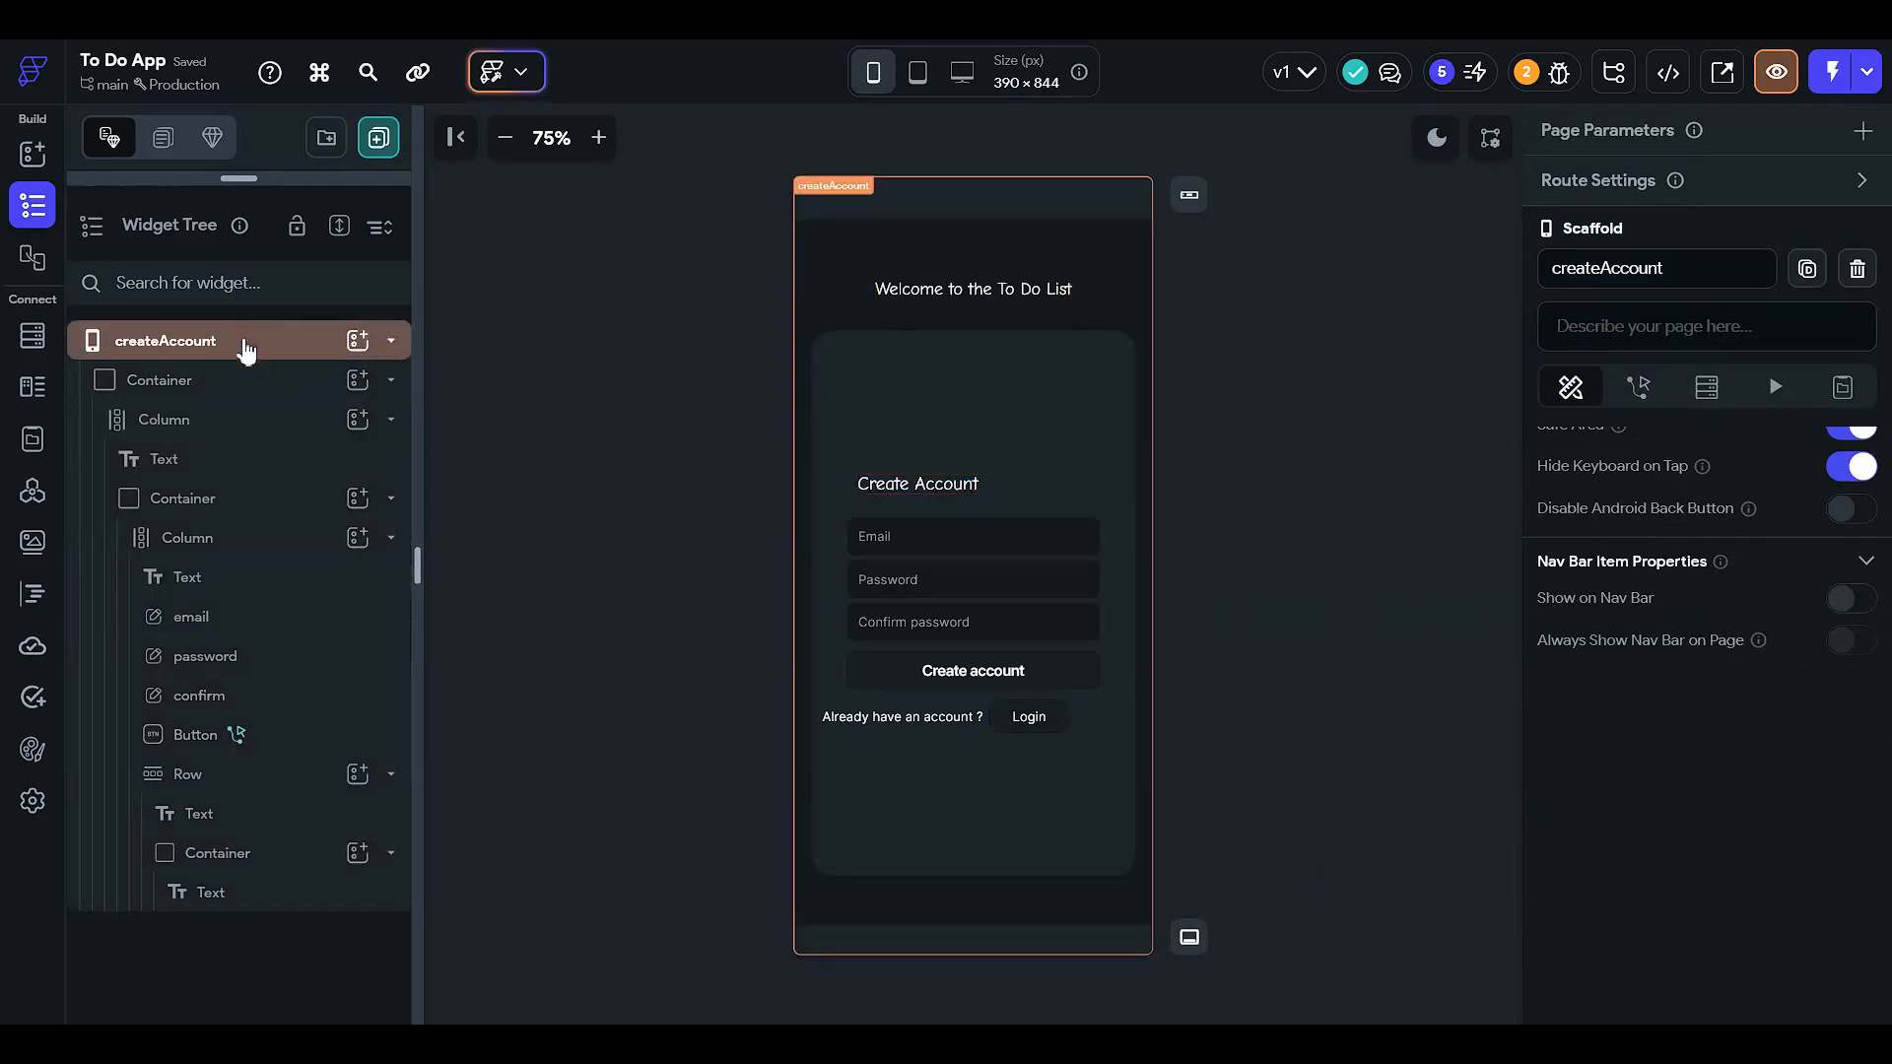
scroll(1690, 712, up, 3)
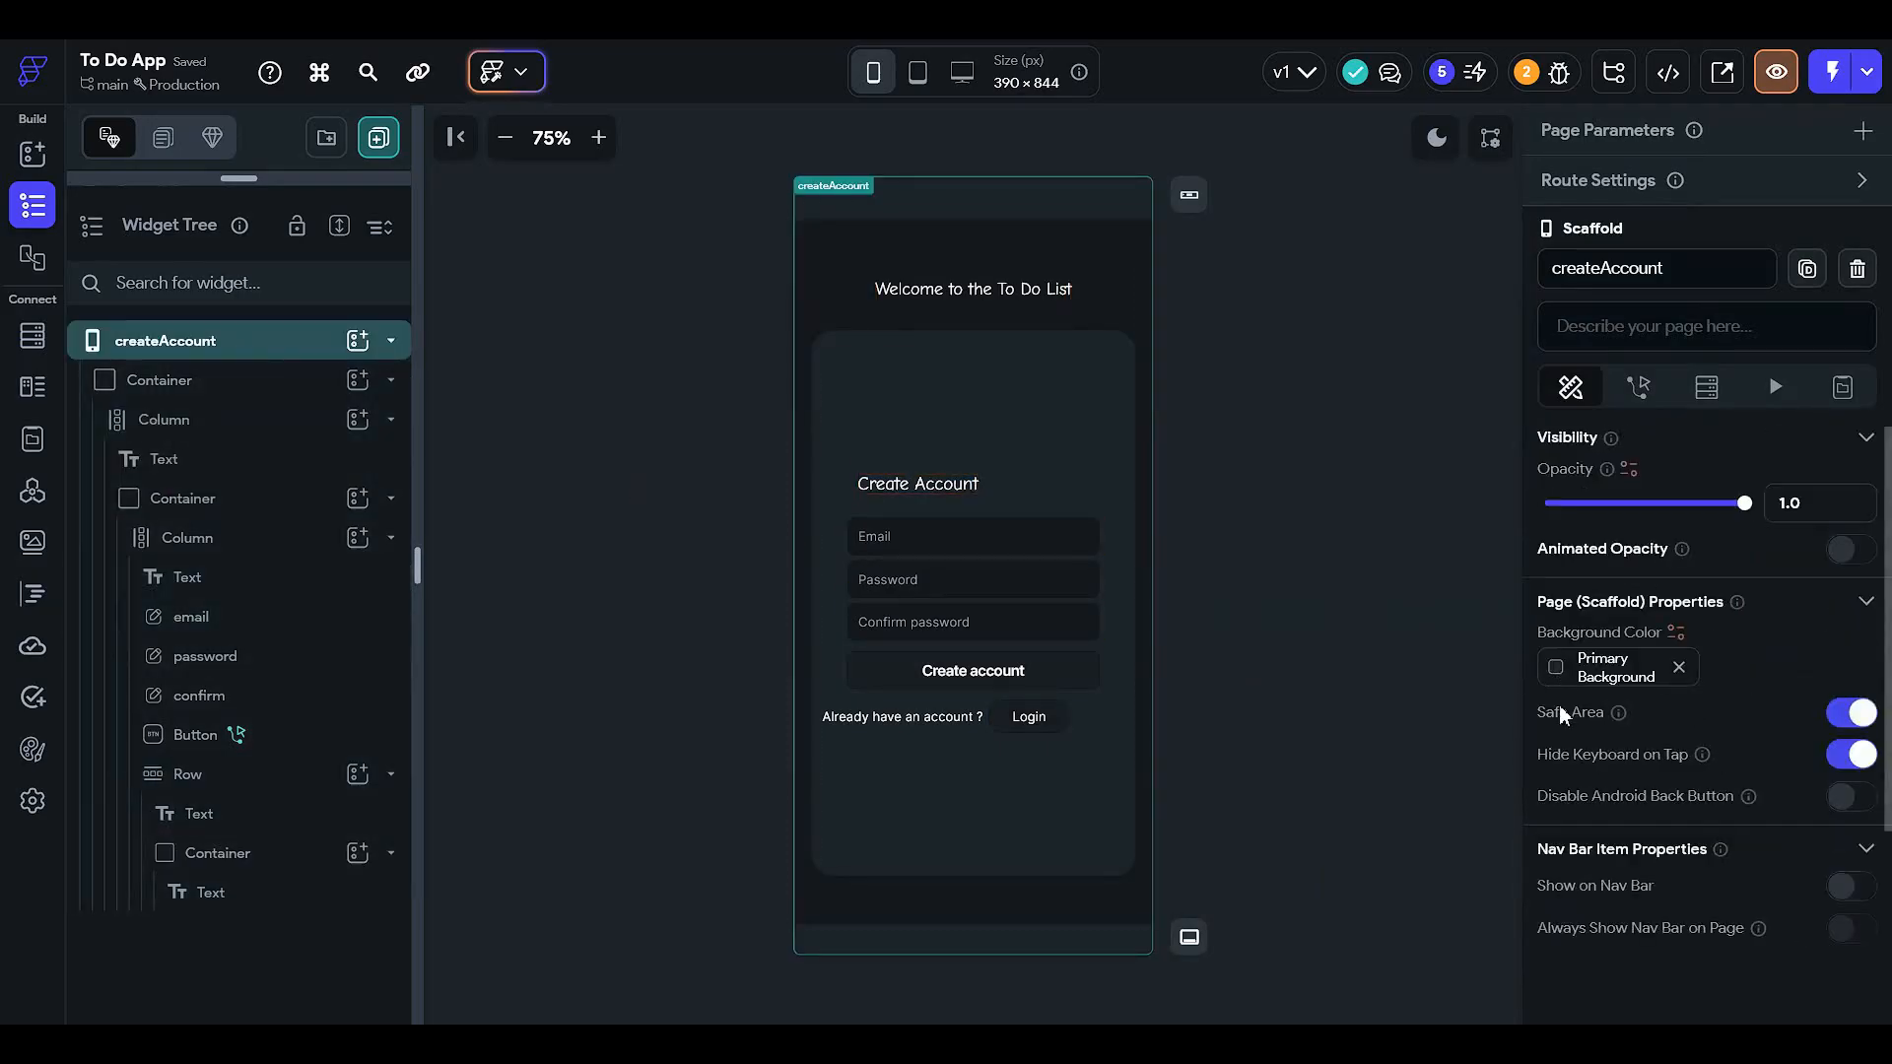
click(1556, 668)
click(1260, 883)
click(757, 684)
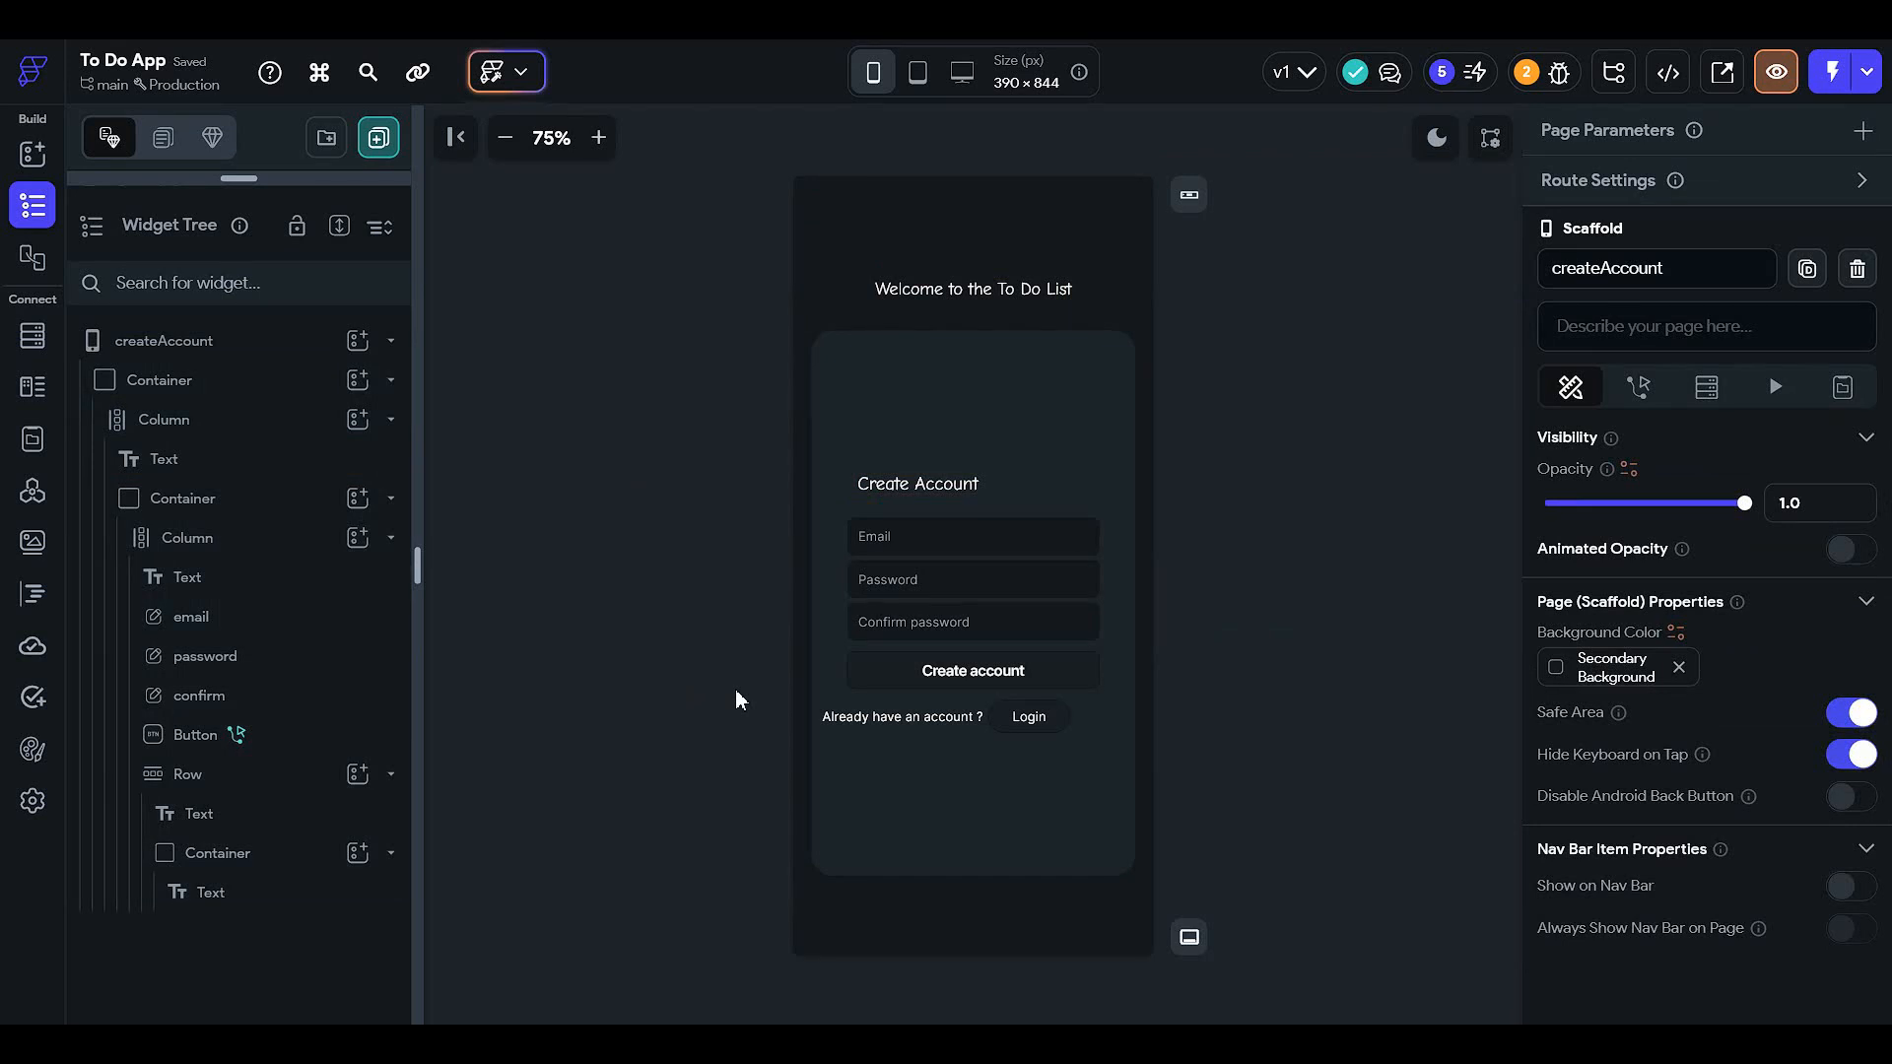
click(33, 489)
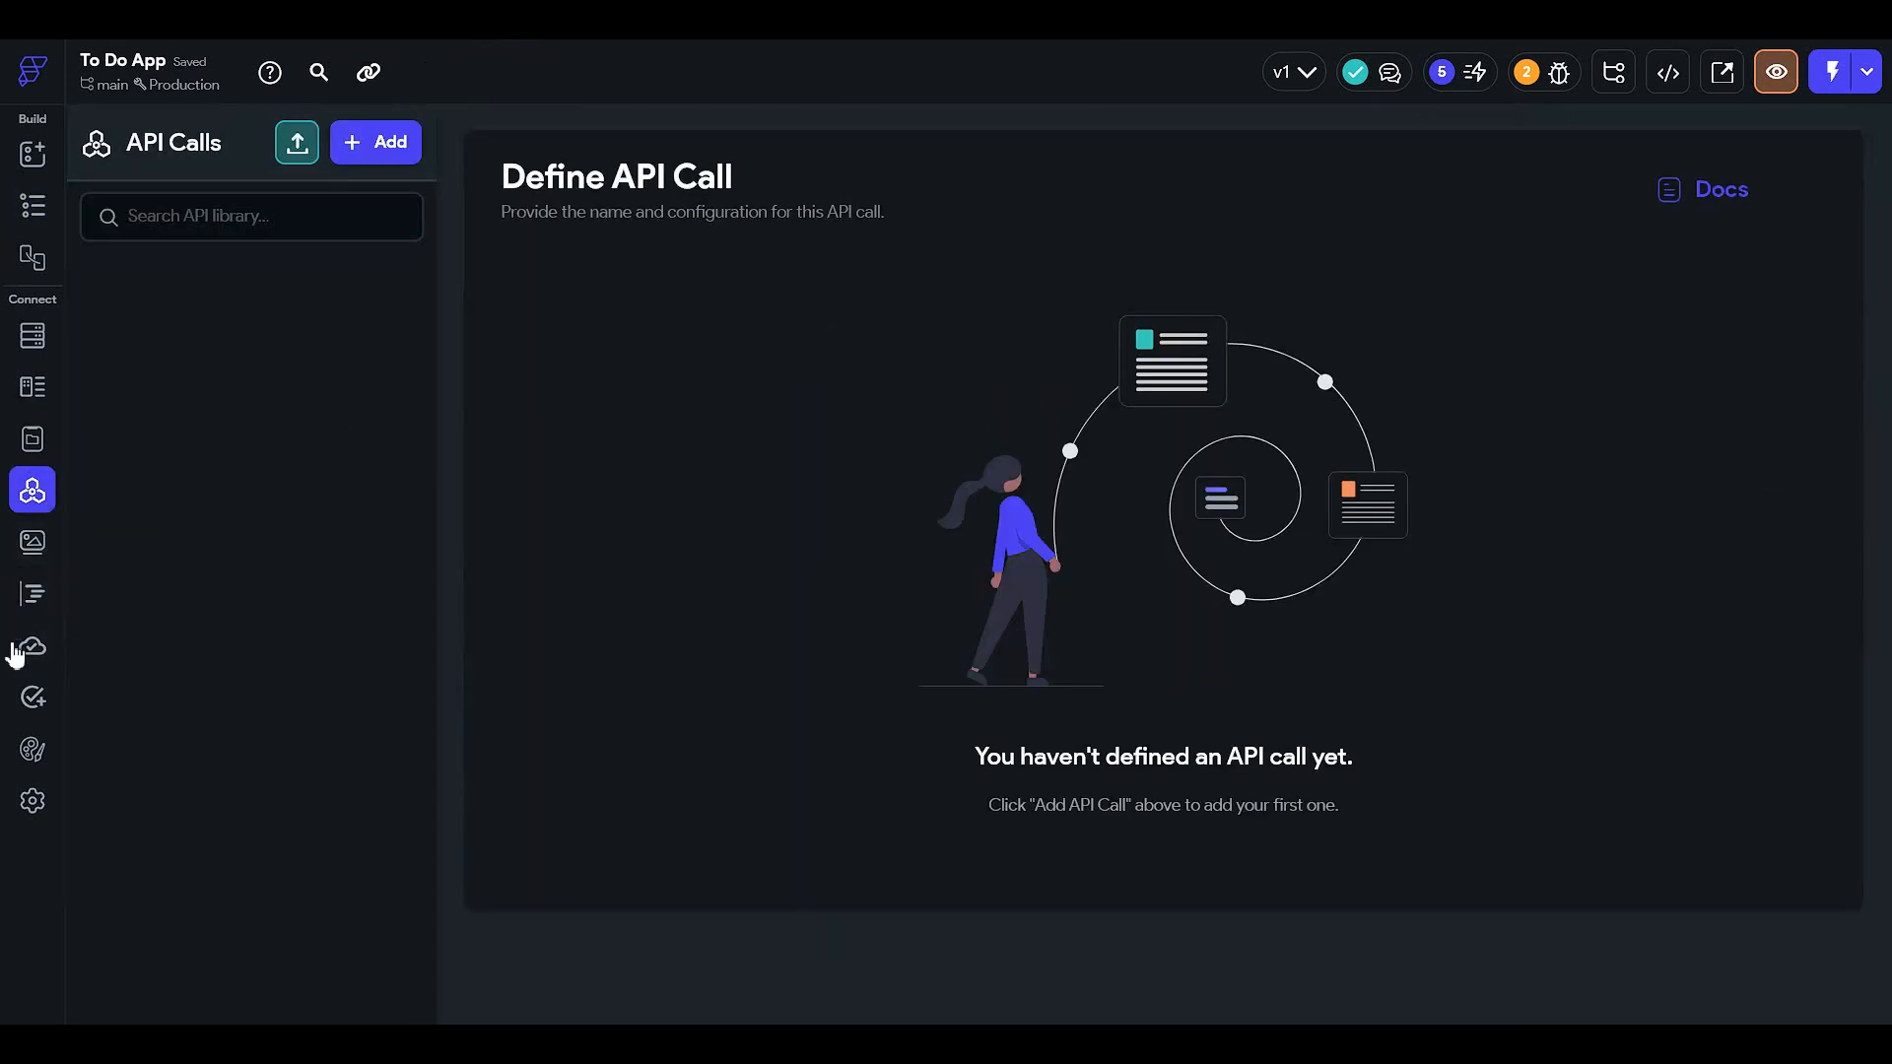
- Choose createAccount as the Entry Page in App Settings' App Details
click(32, 800)
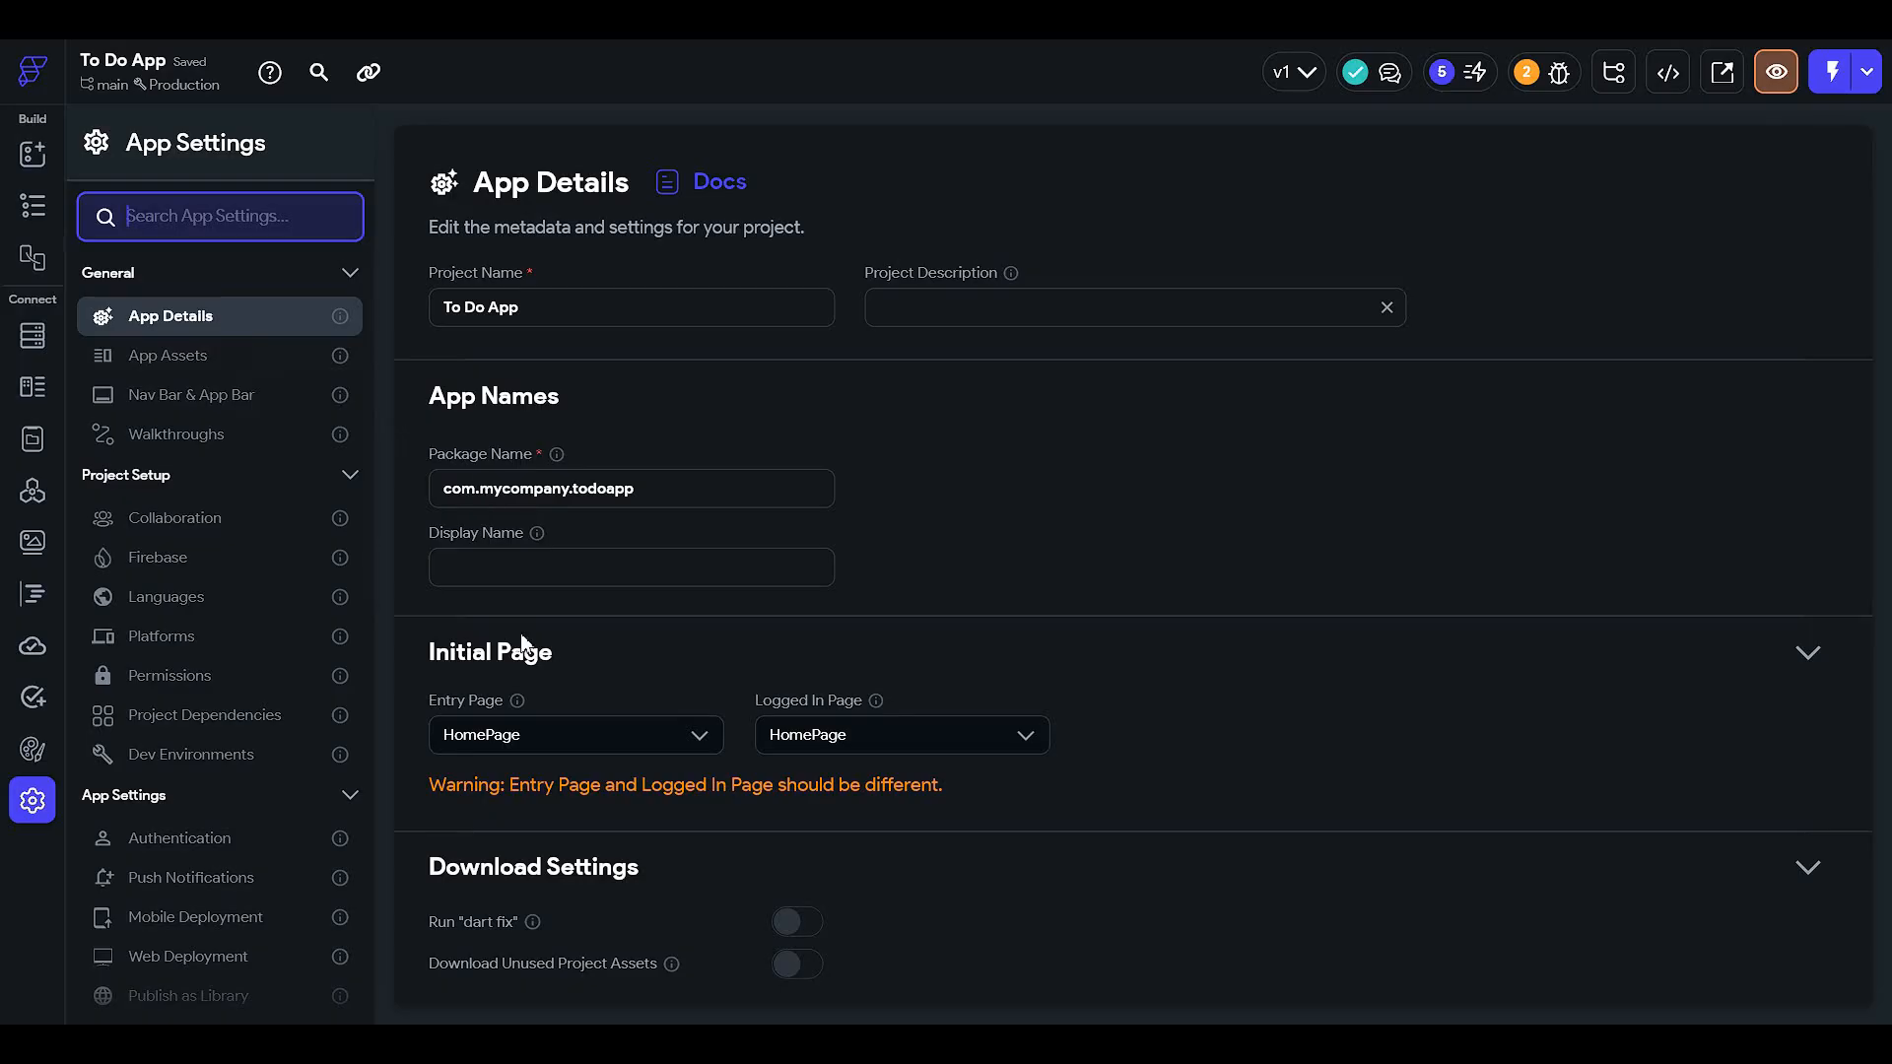
click(638, 747)
click(619, 790)
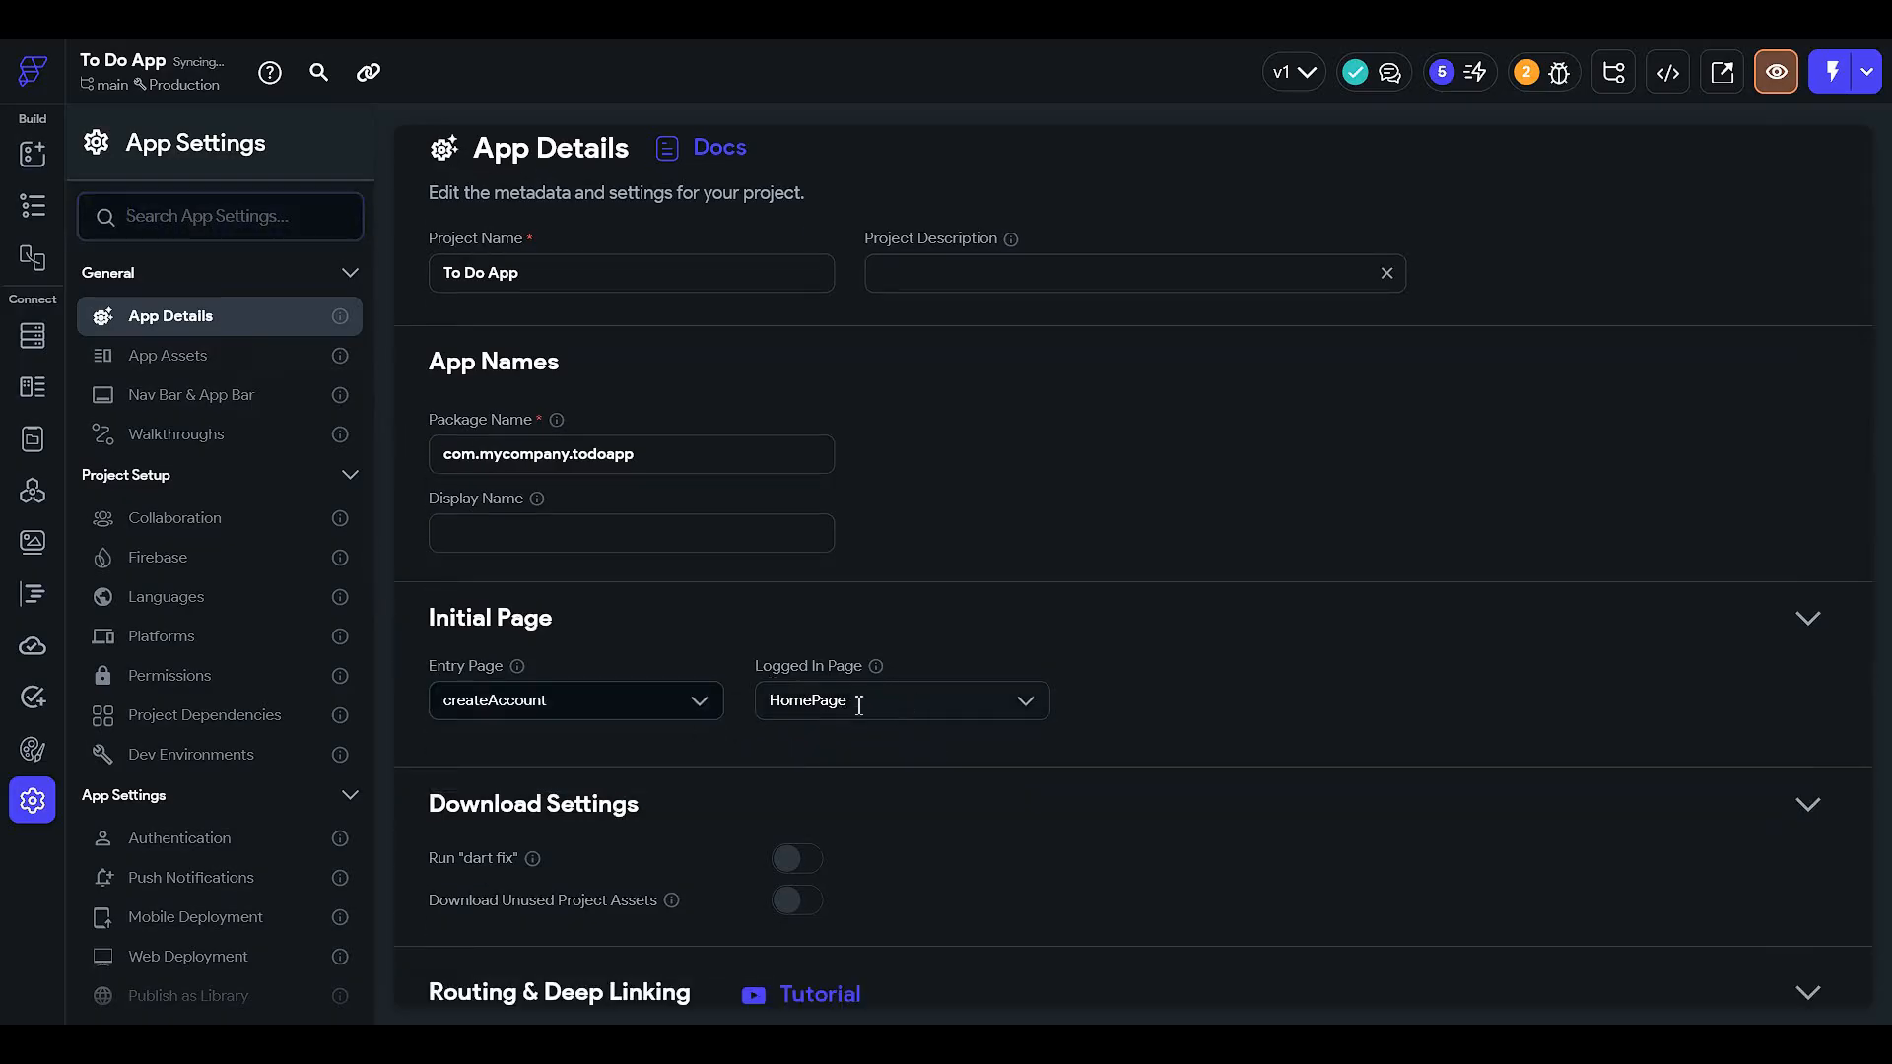
click(32, 206)
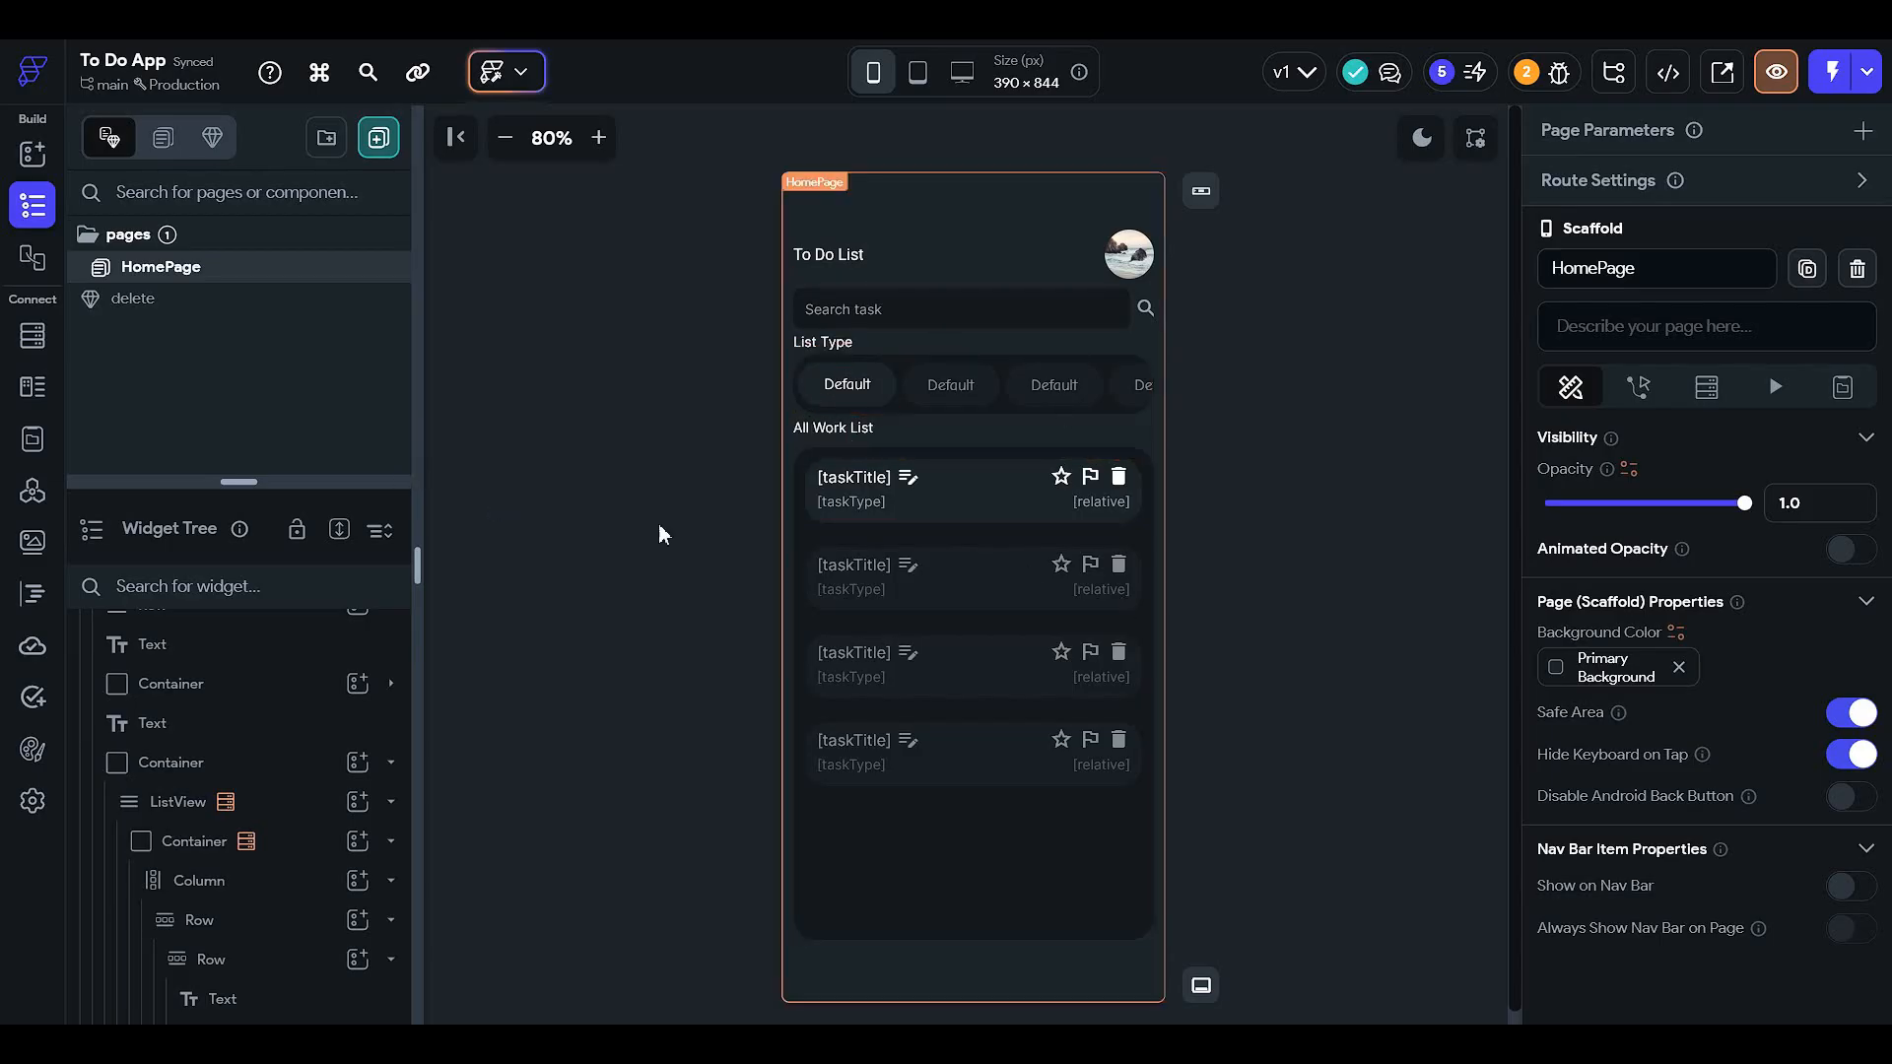
- Create a blank page named createAccount
click(378, 137)
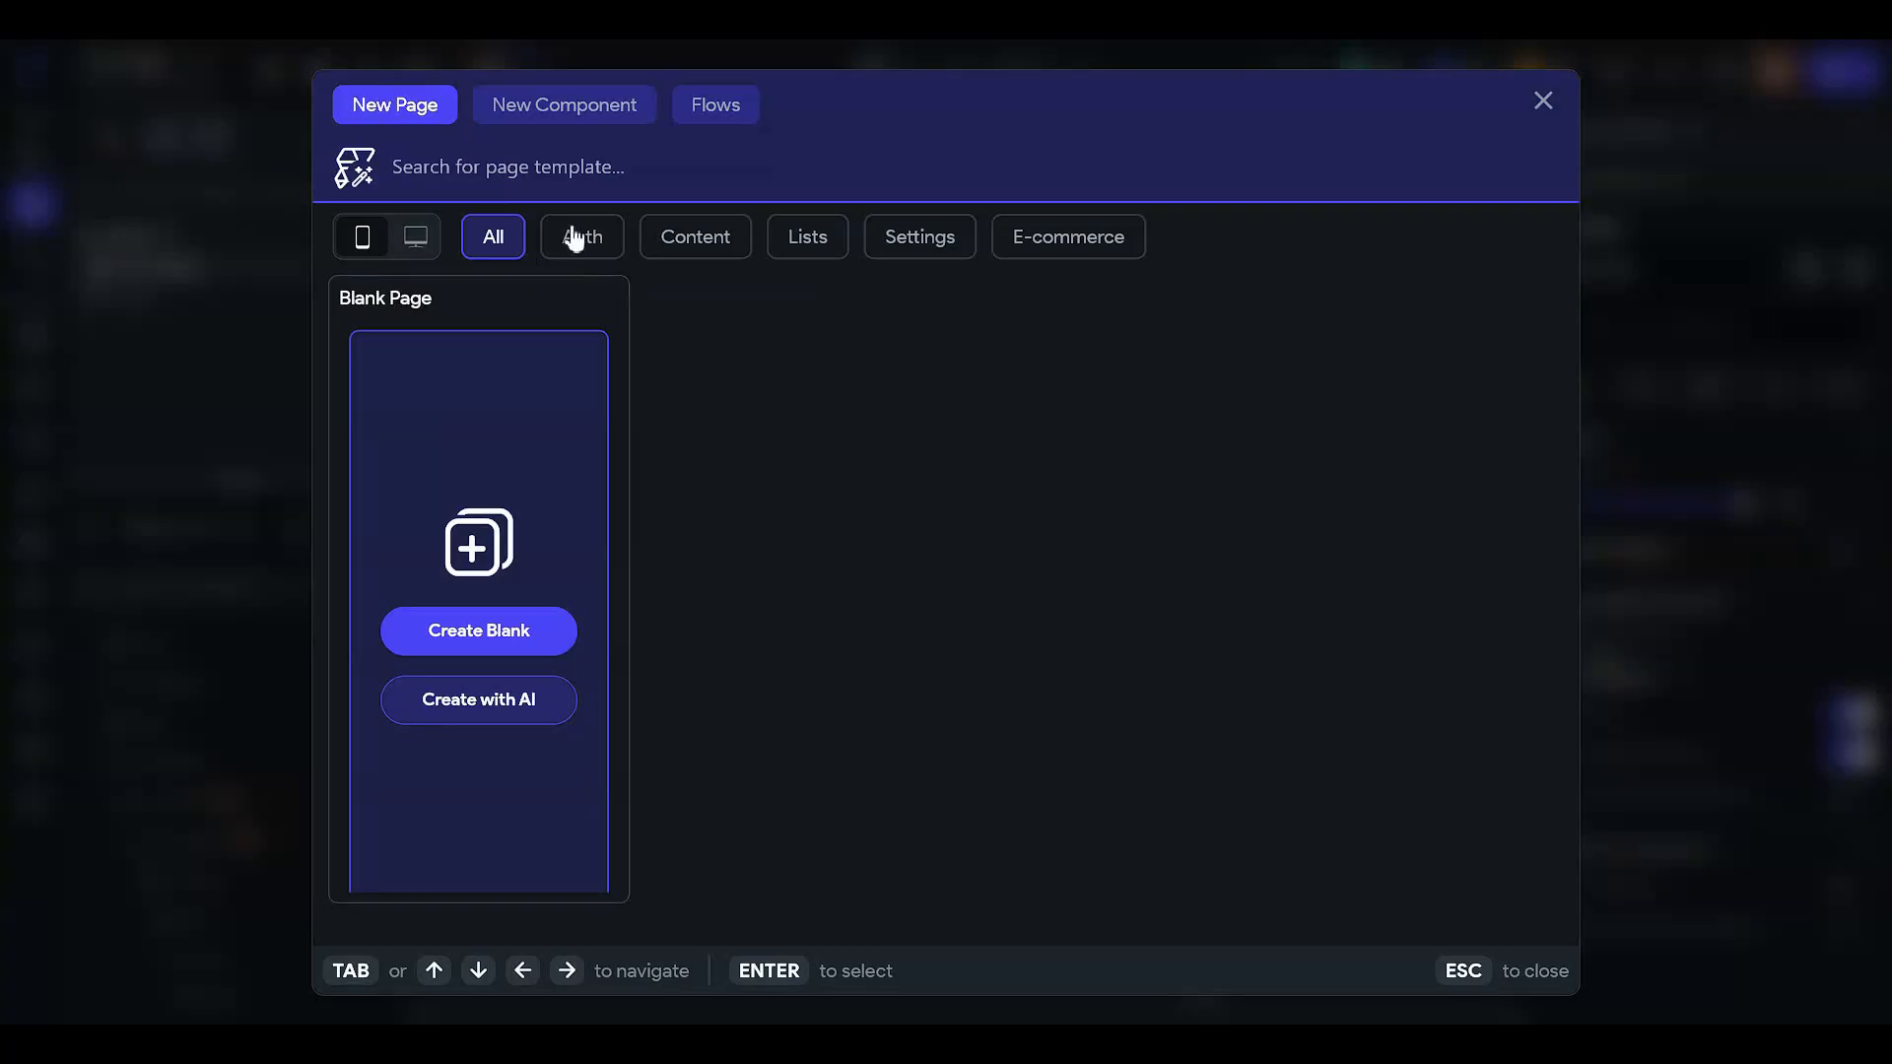
click(536, 634)
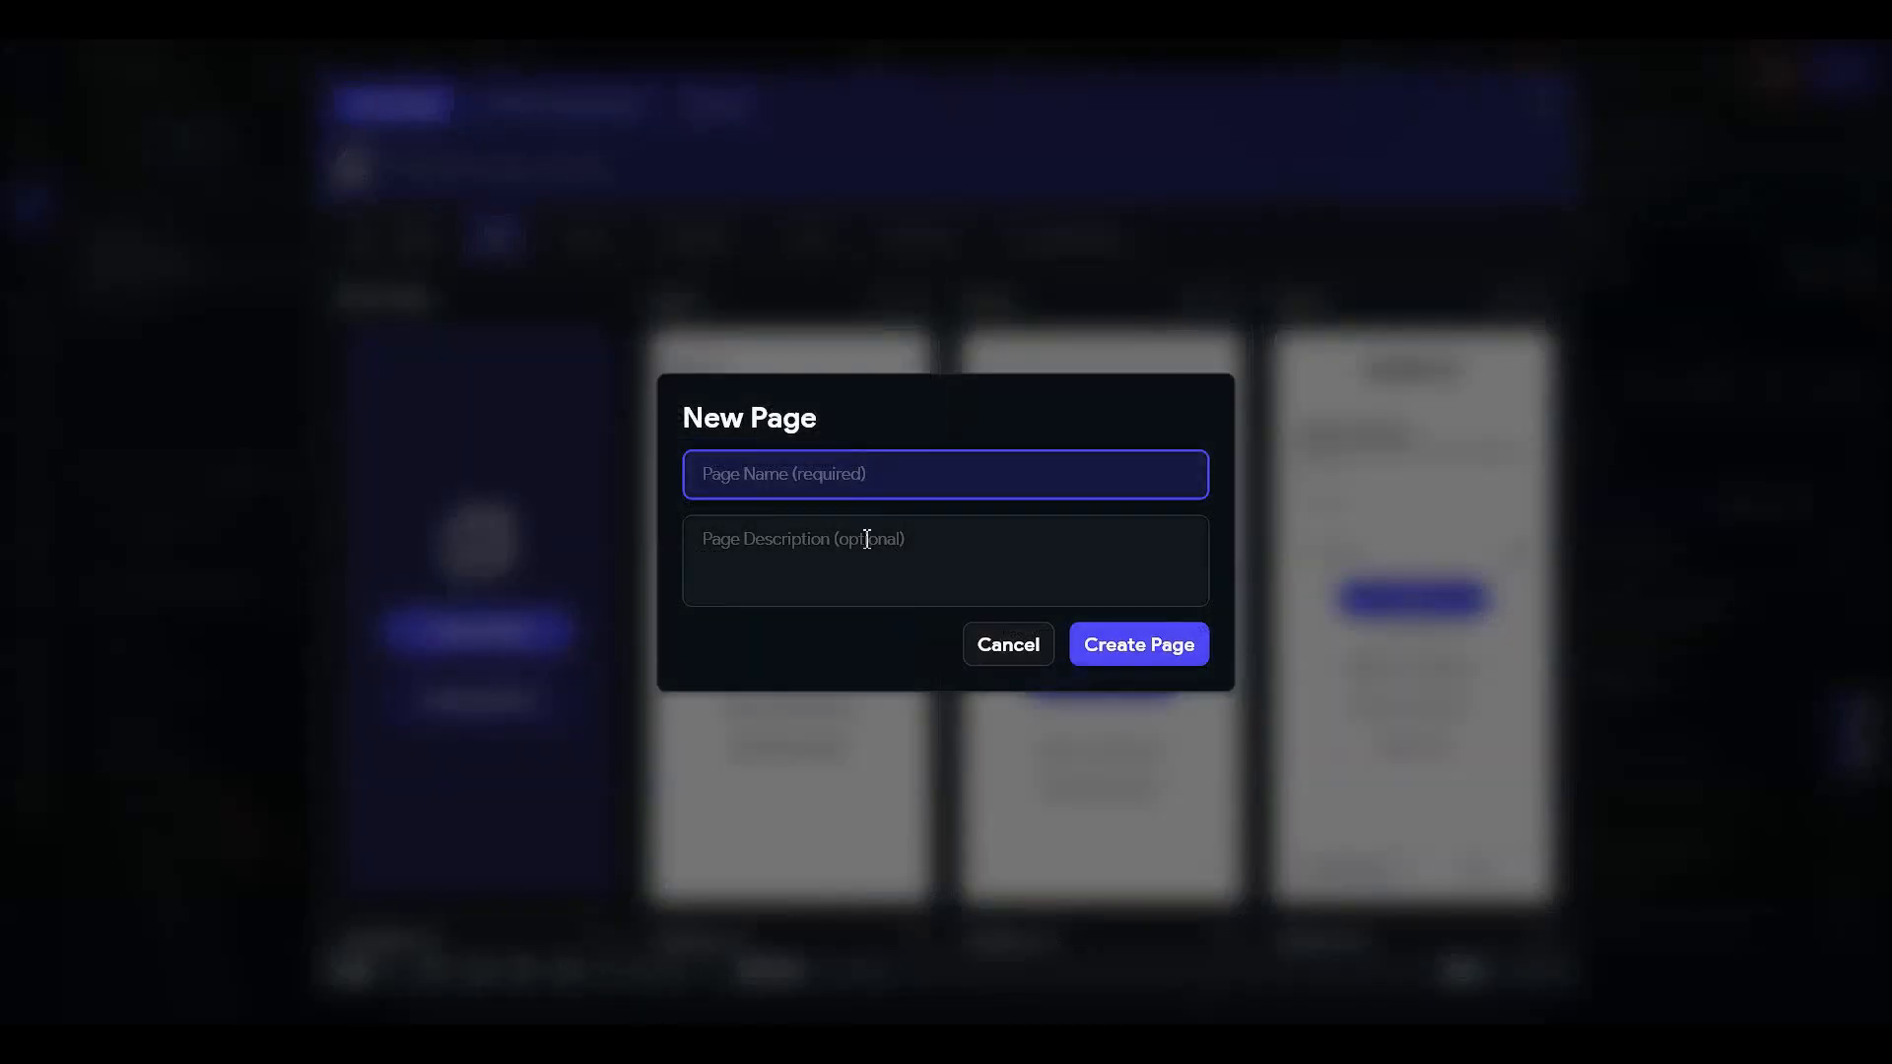
text(createAccount)
click(1150, 650)
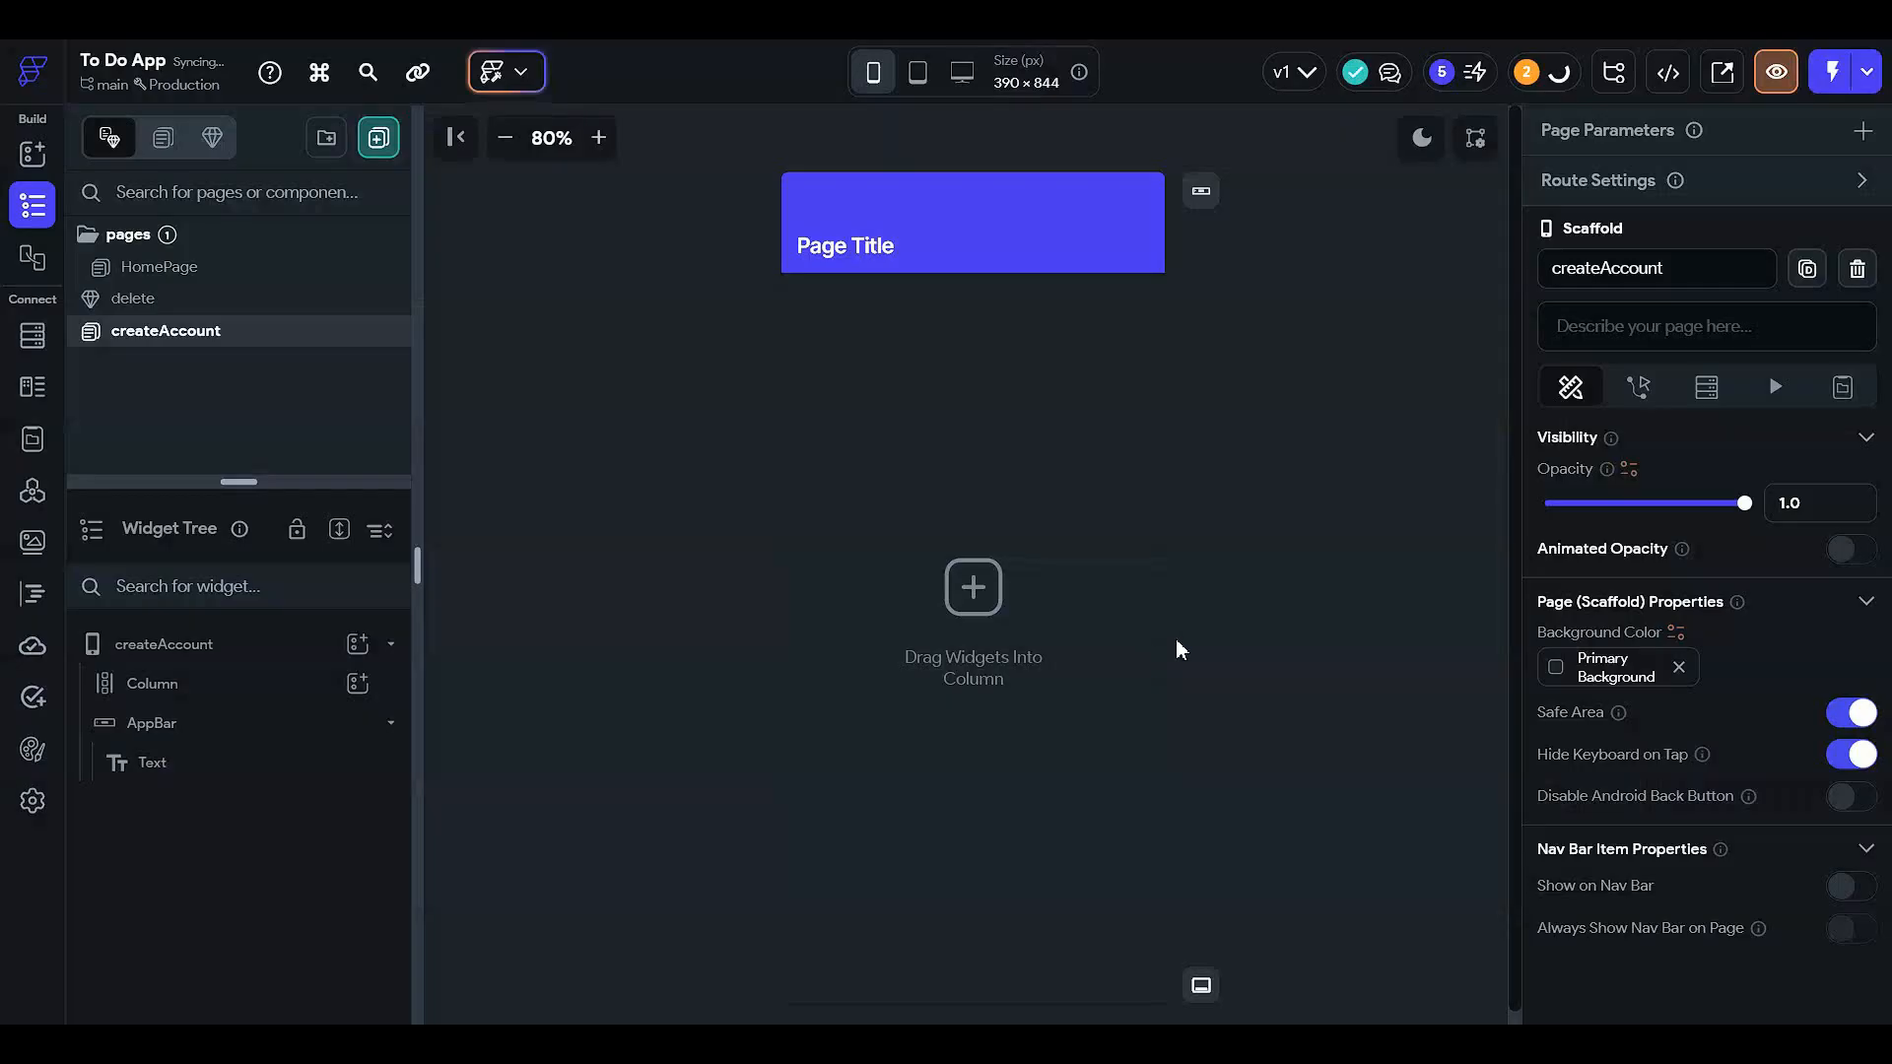
- Delete the new page's AppBar and Column, leaving an empty screen
click(1000, 204)
key(Delete)
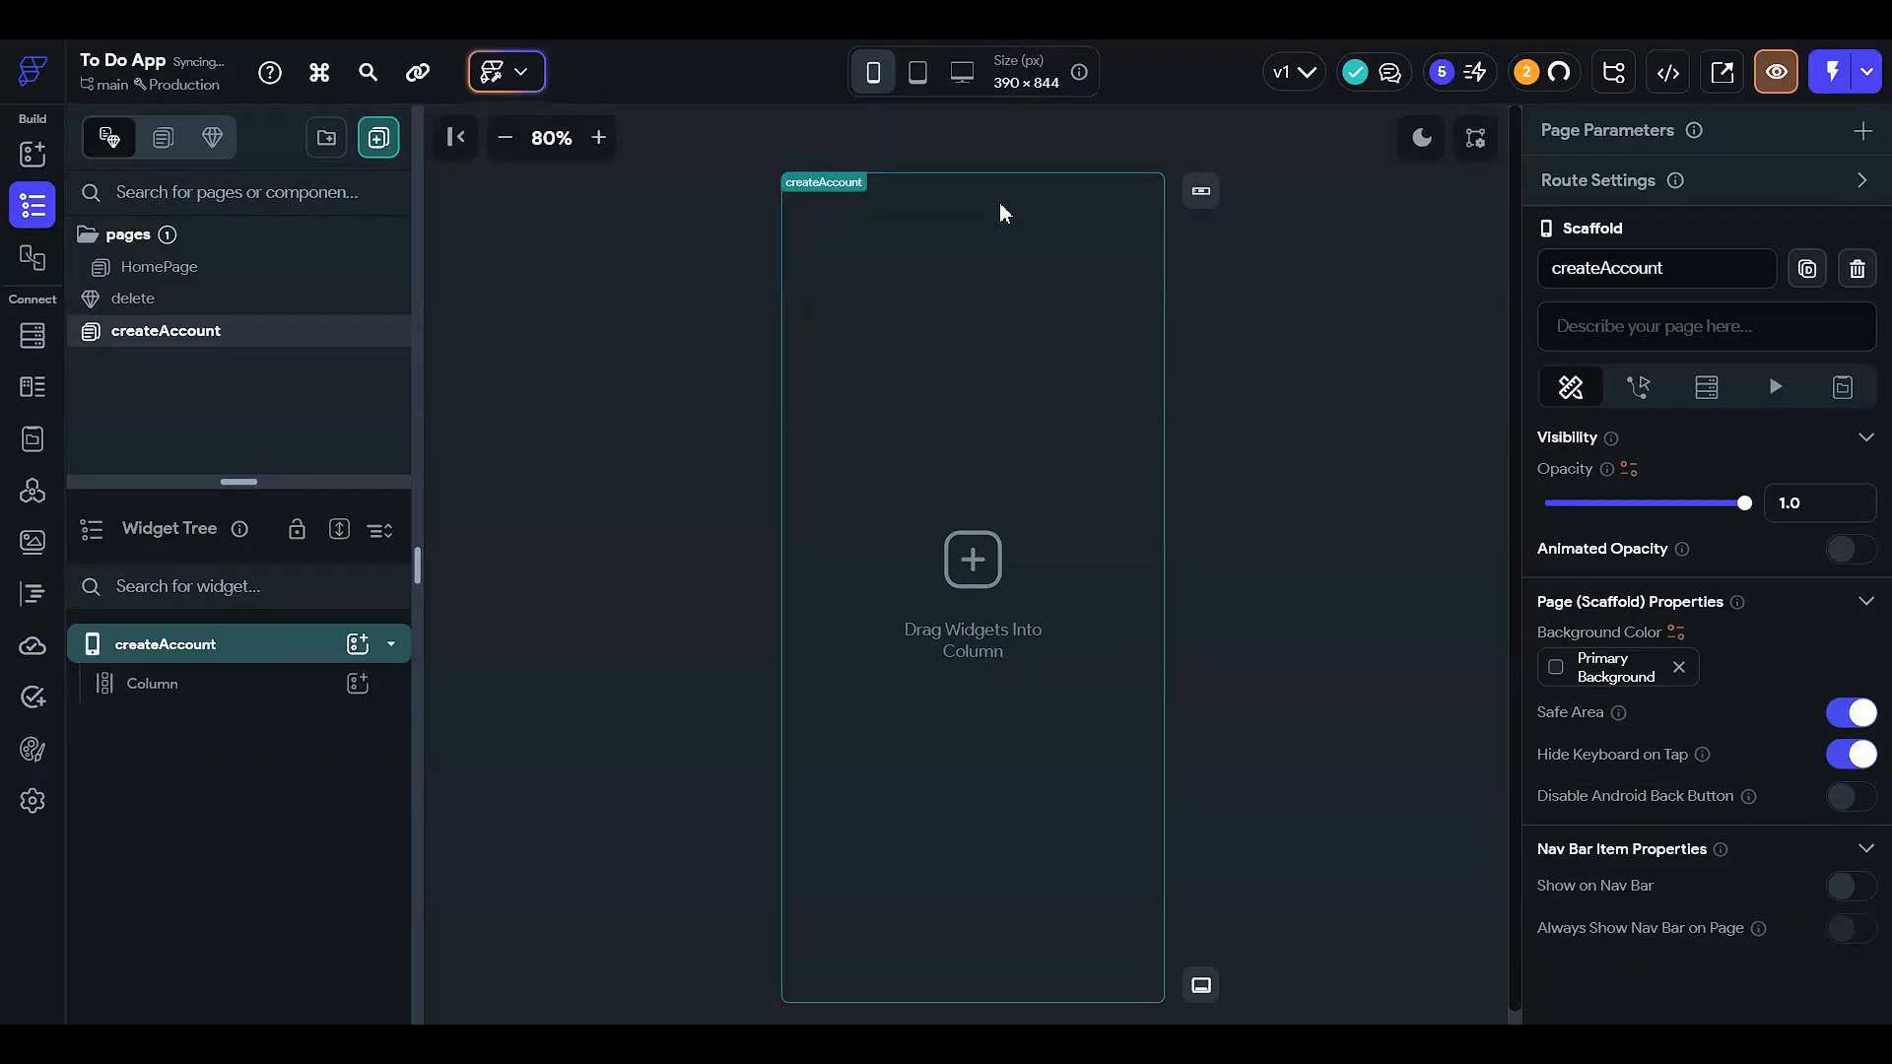
click(240, 686)
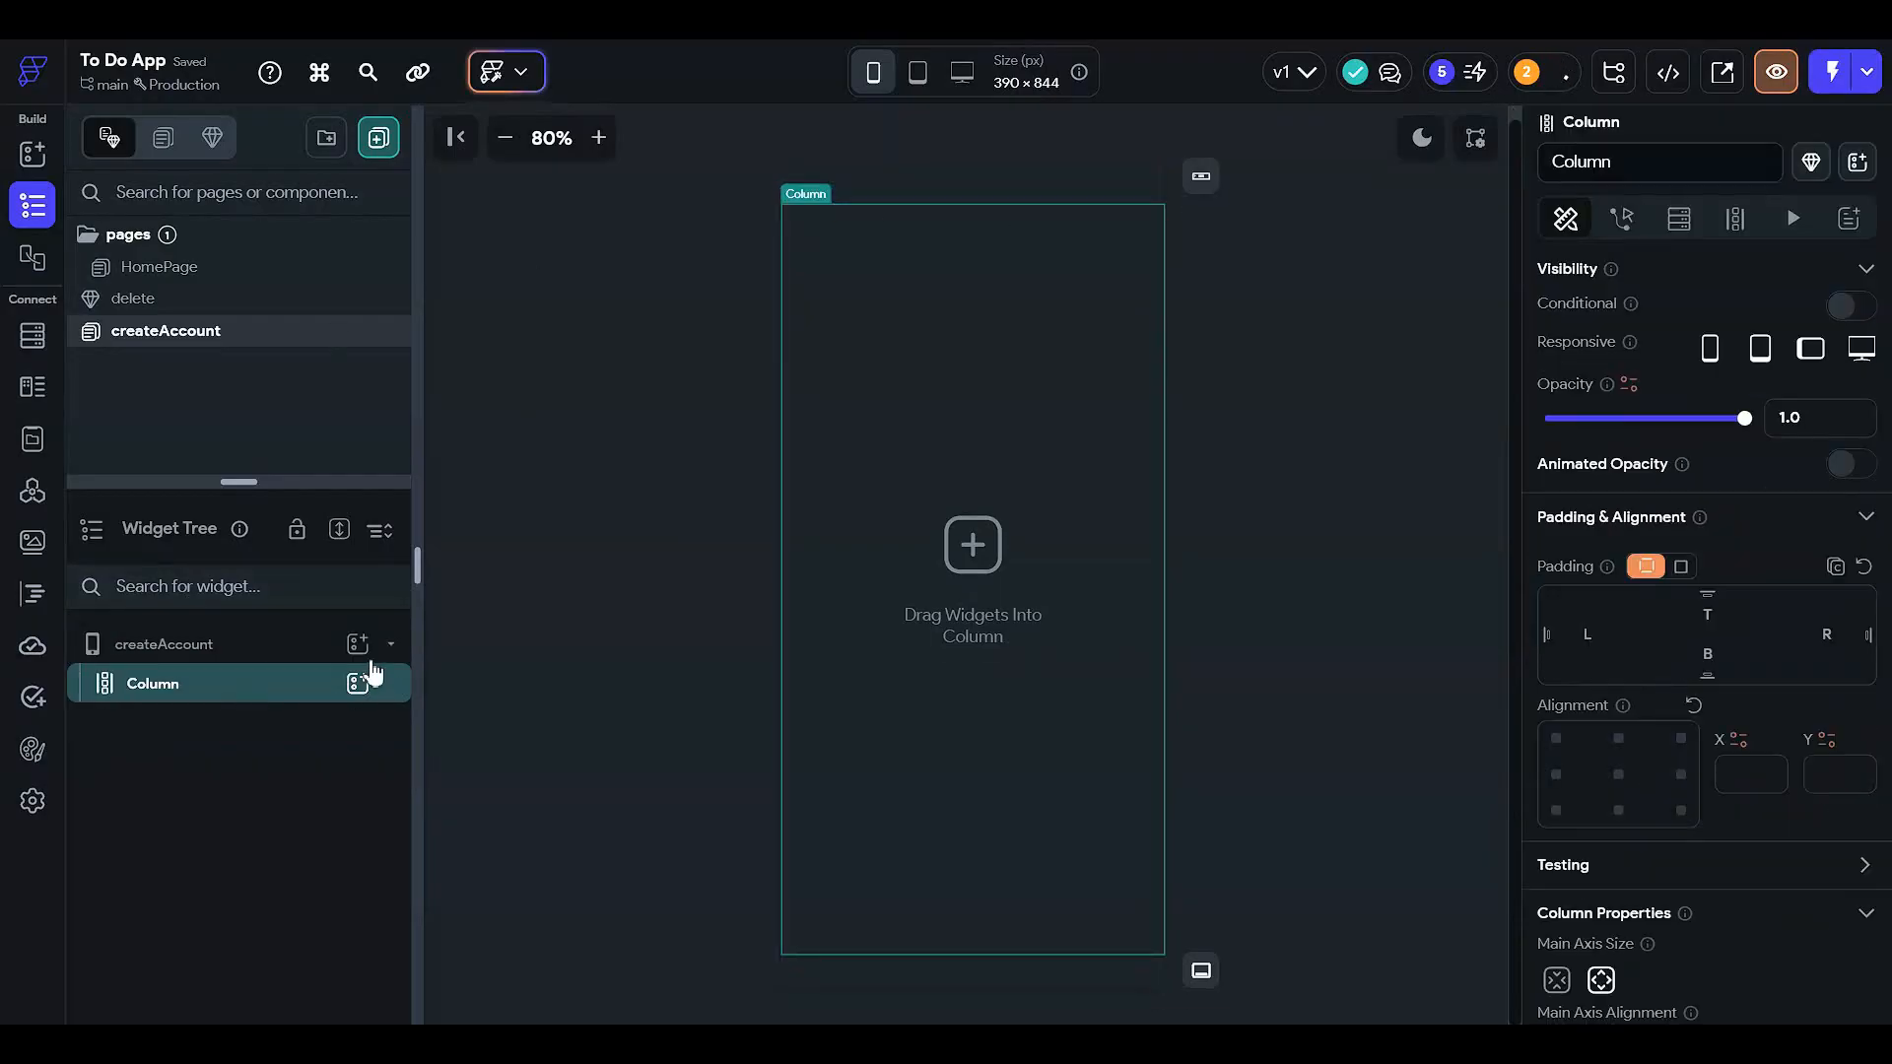
key(Delete)
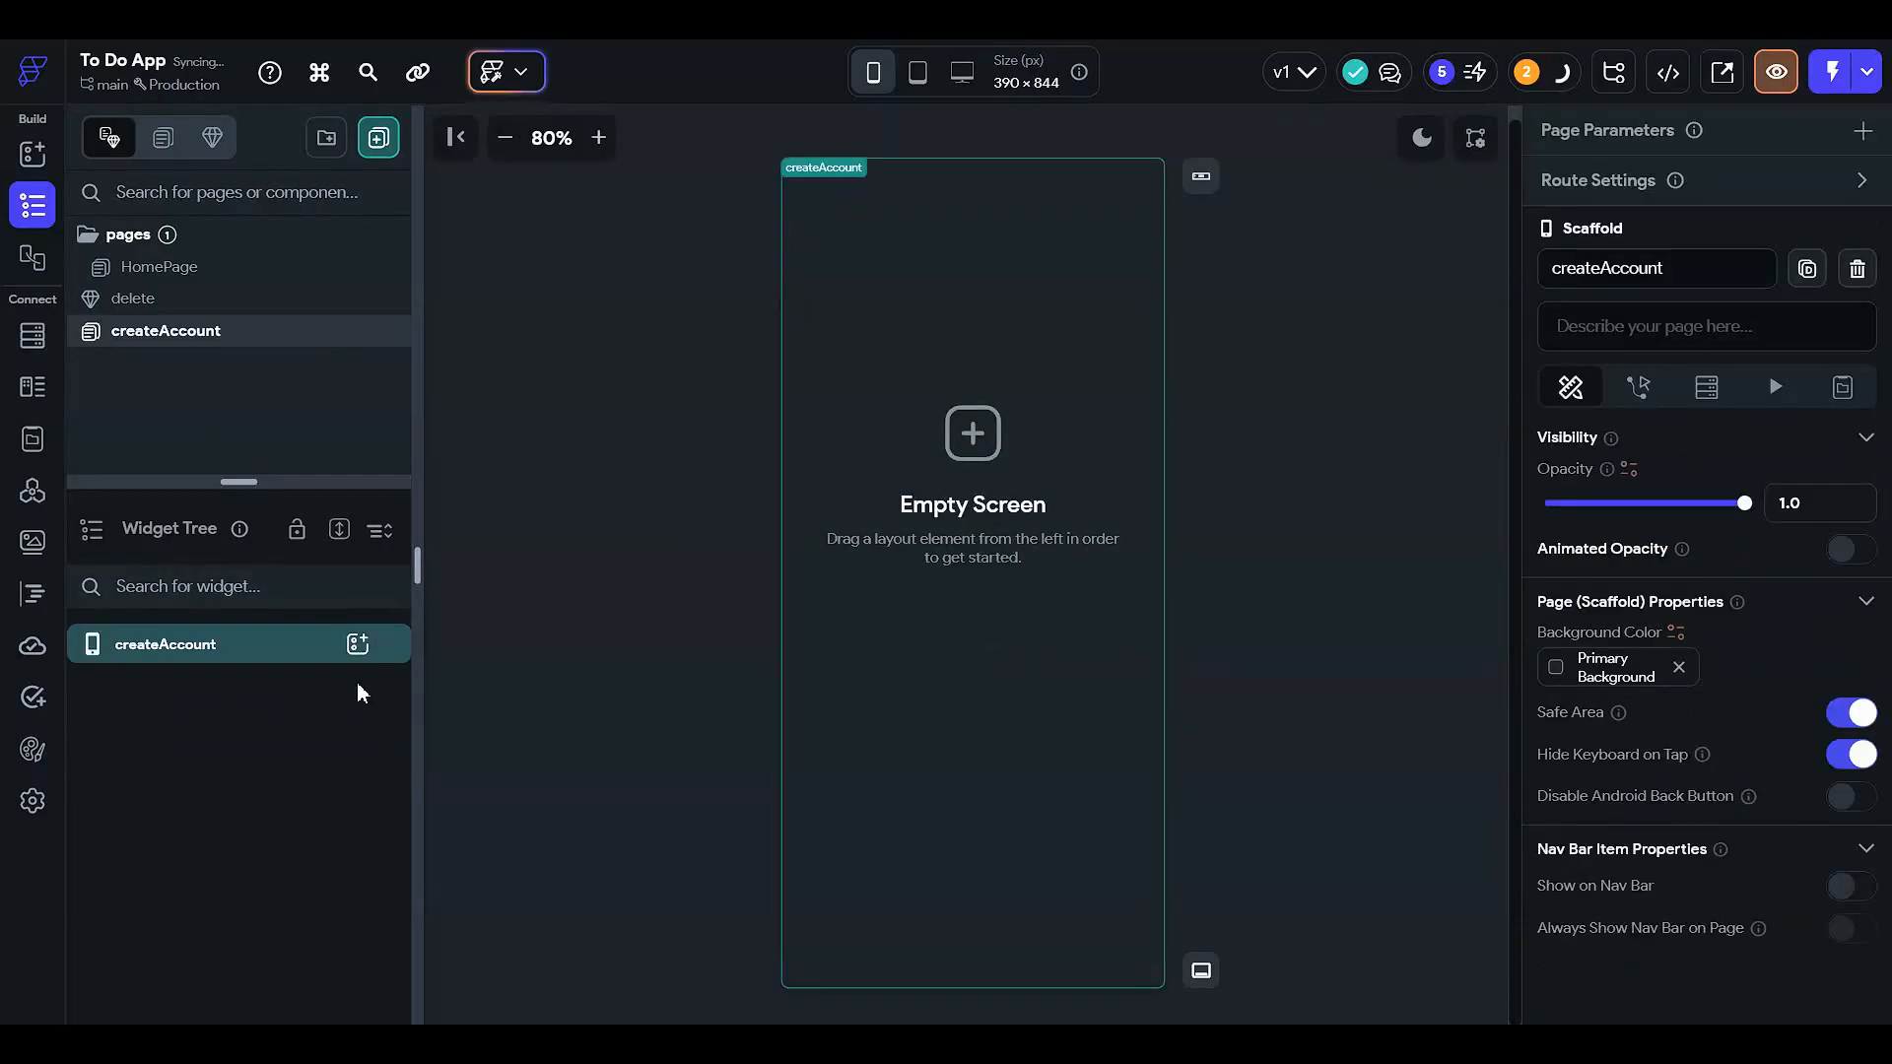
- Add a Container to createAccount sized 100% width and 100% height
click(356, 644)
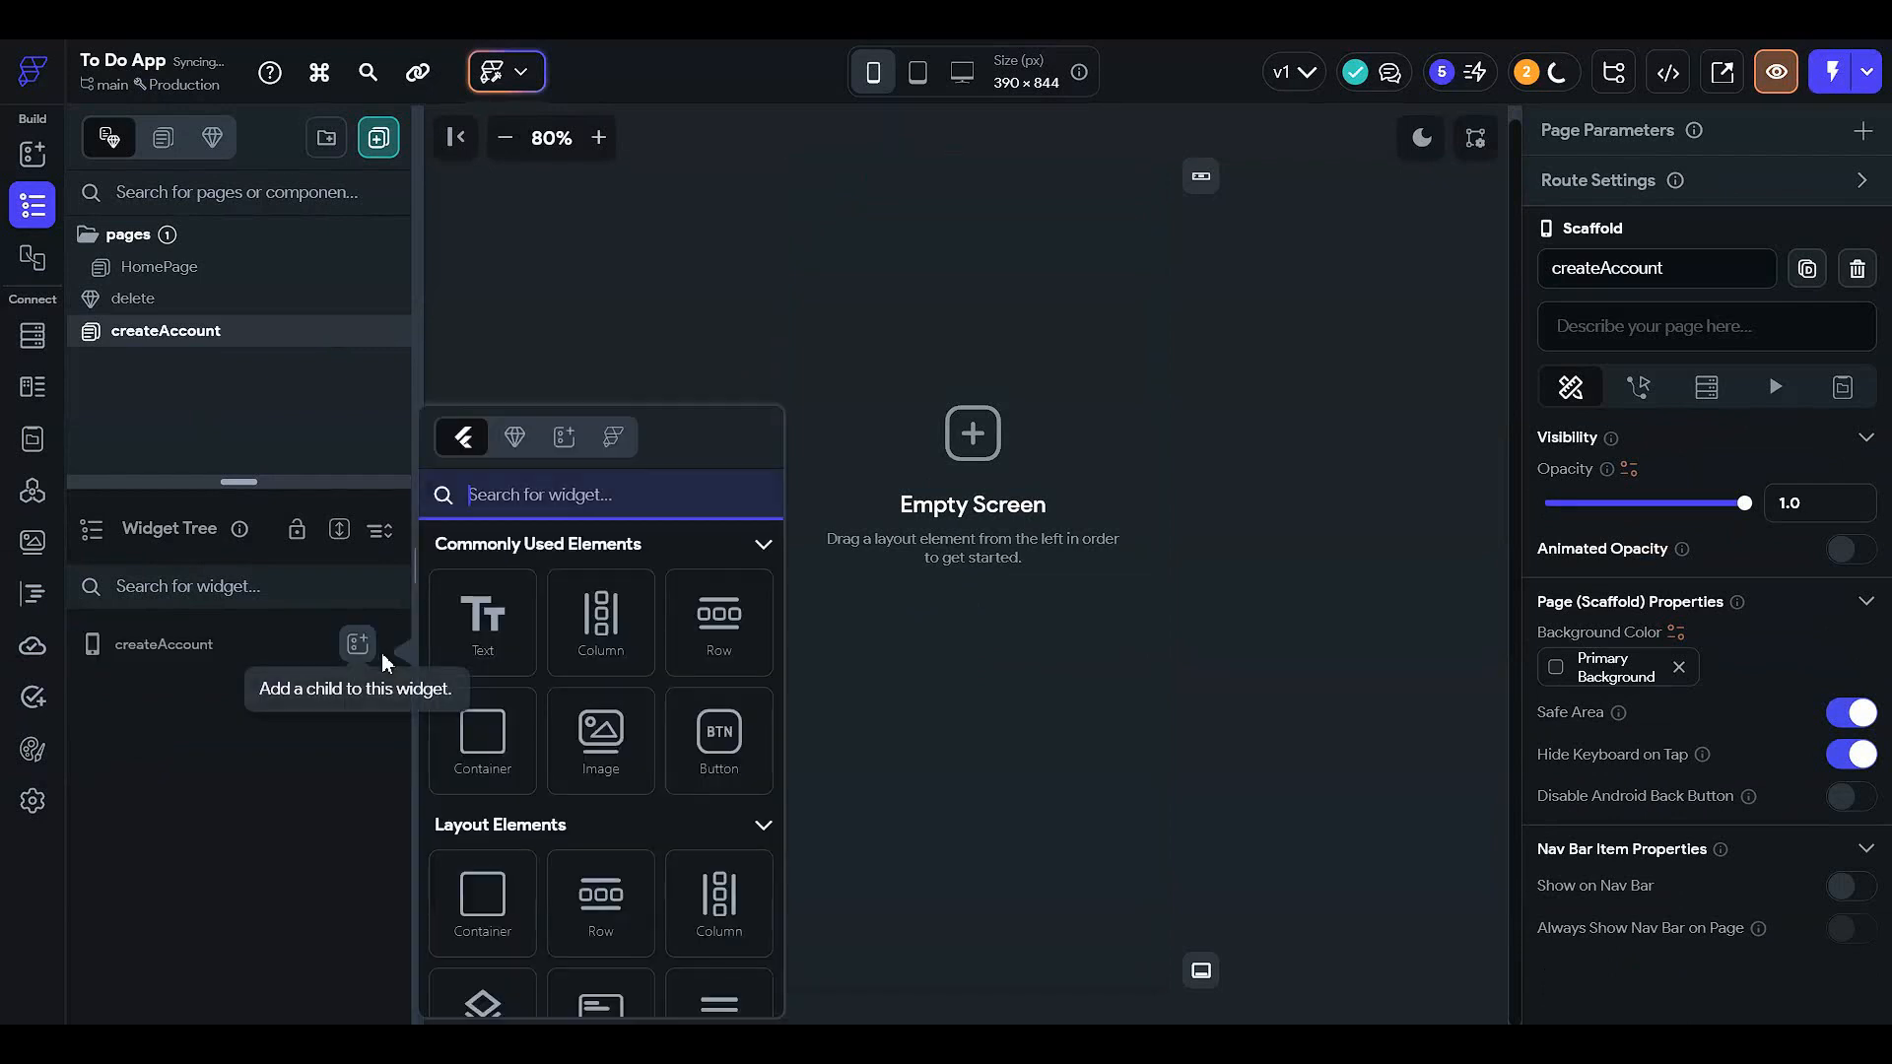
click(490, 764)
scroll(1646, 594, down, 2)
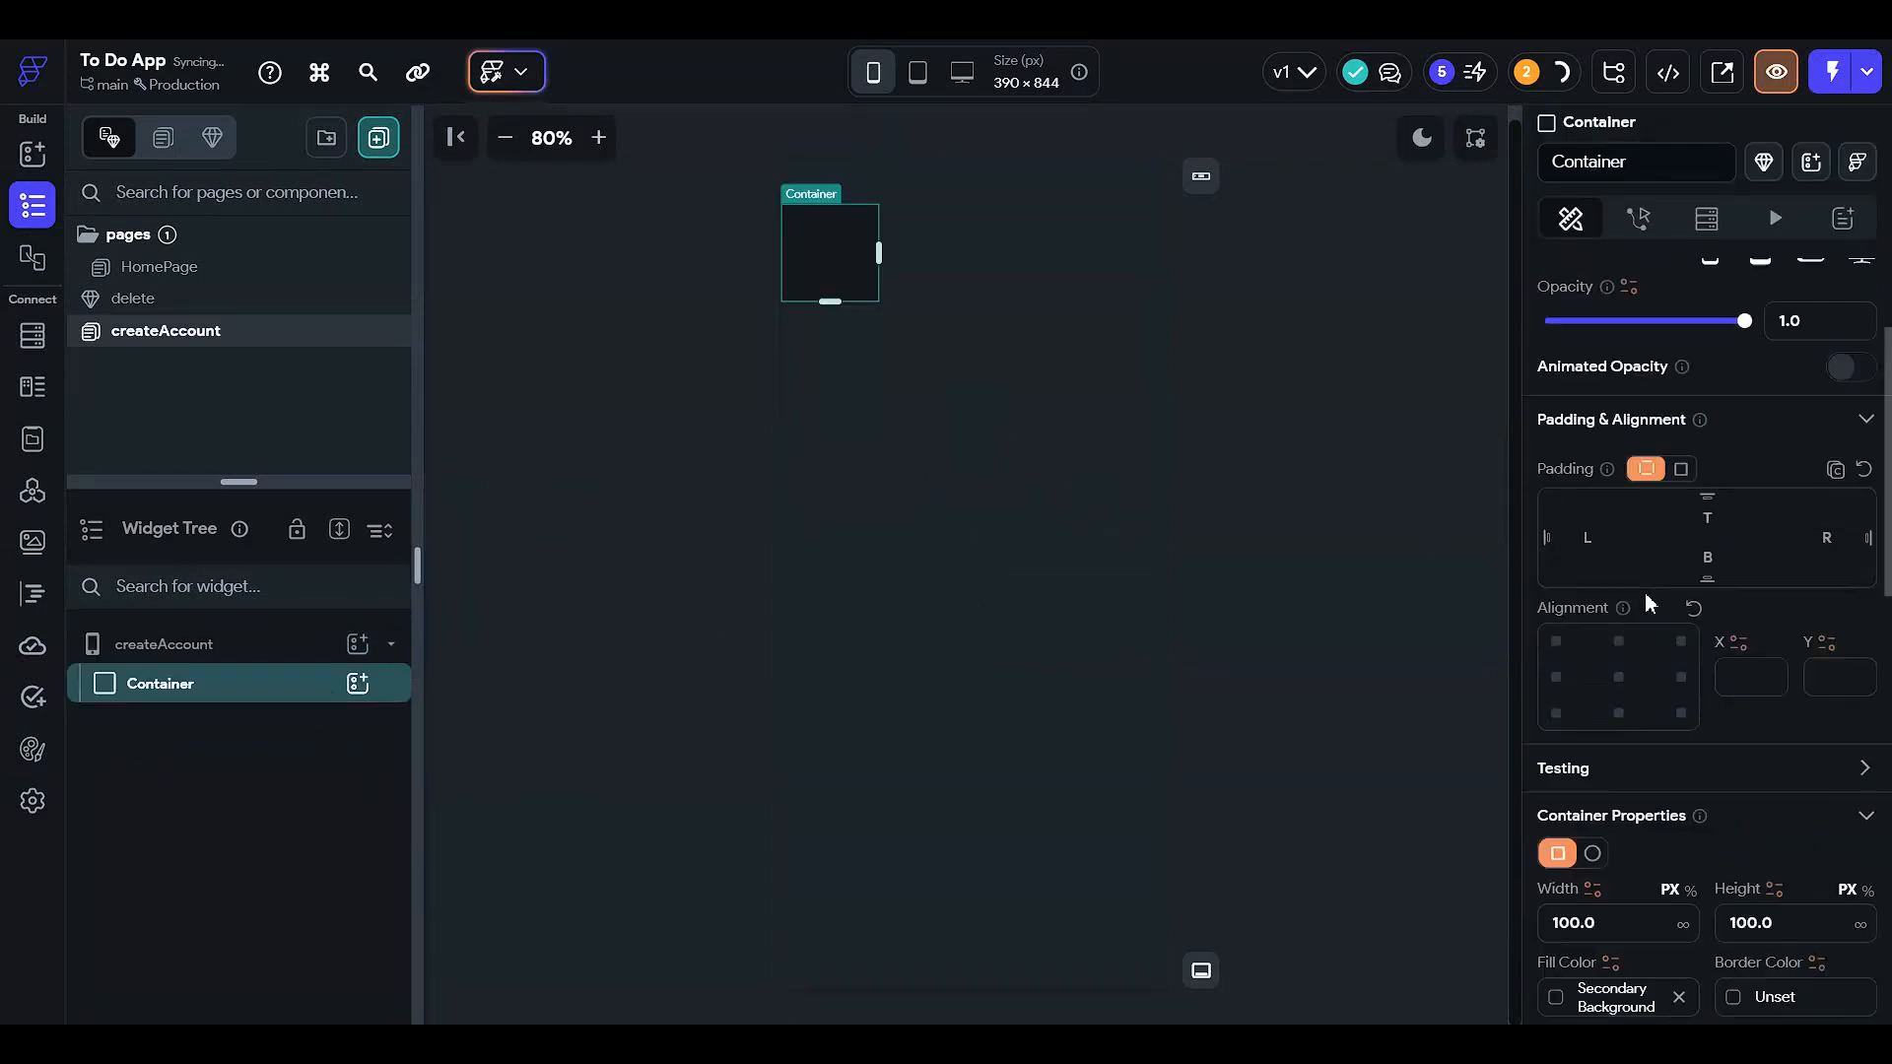
click(1690, 890)
click(1653, 923)
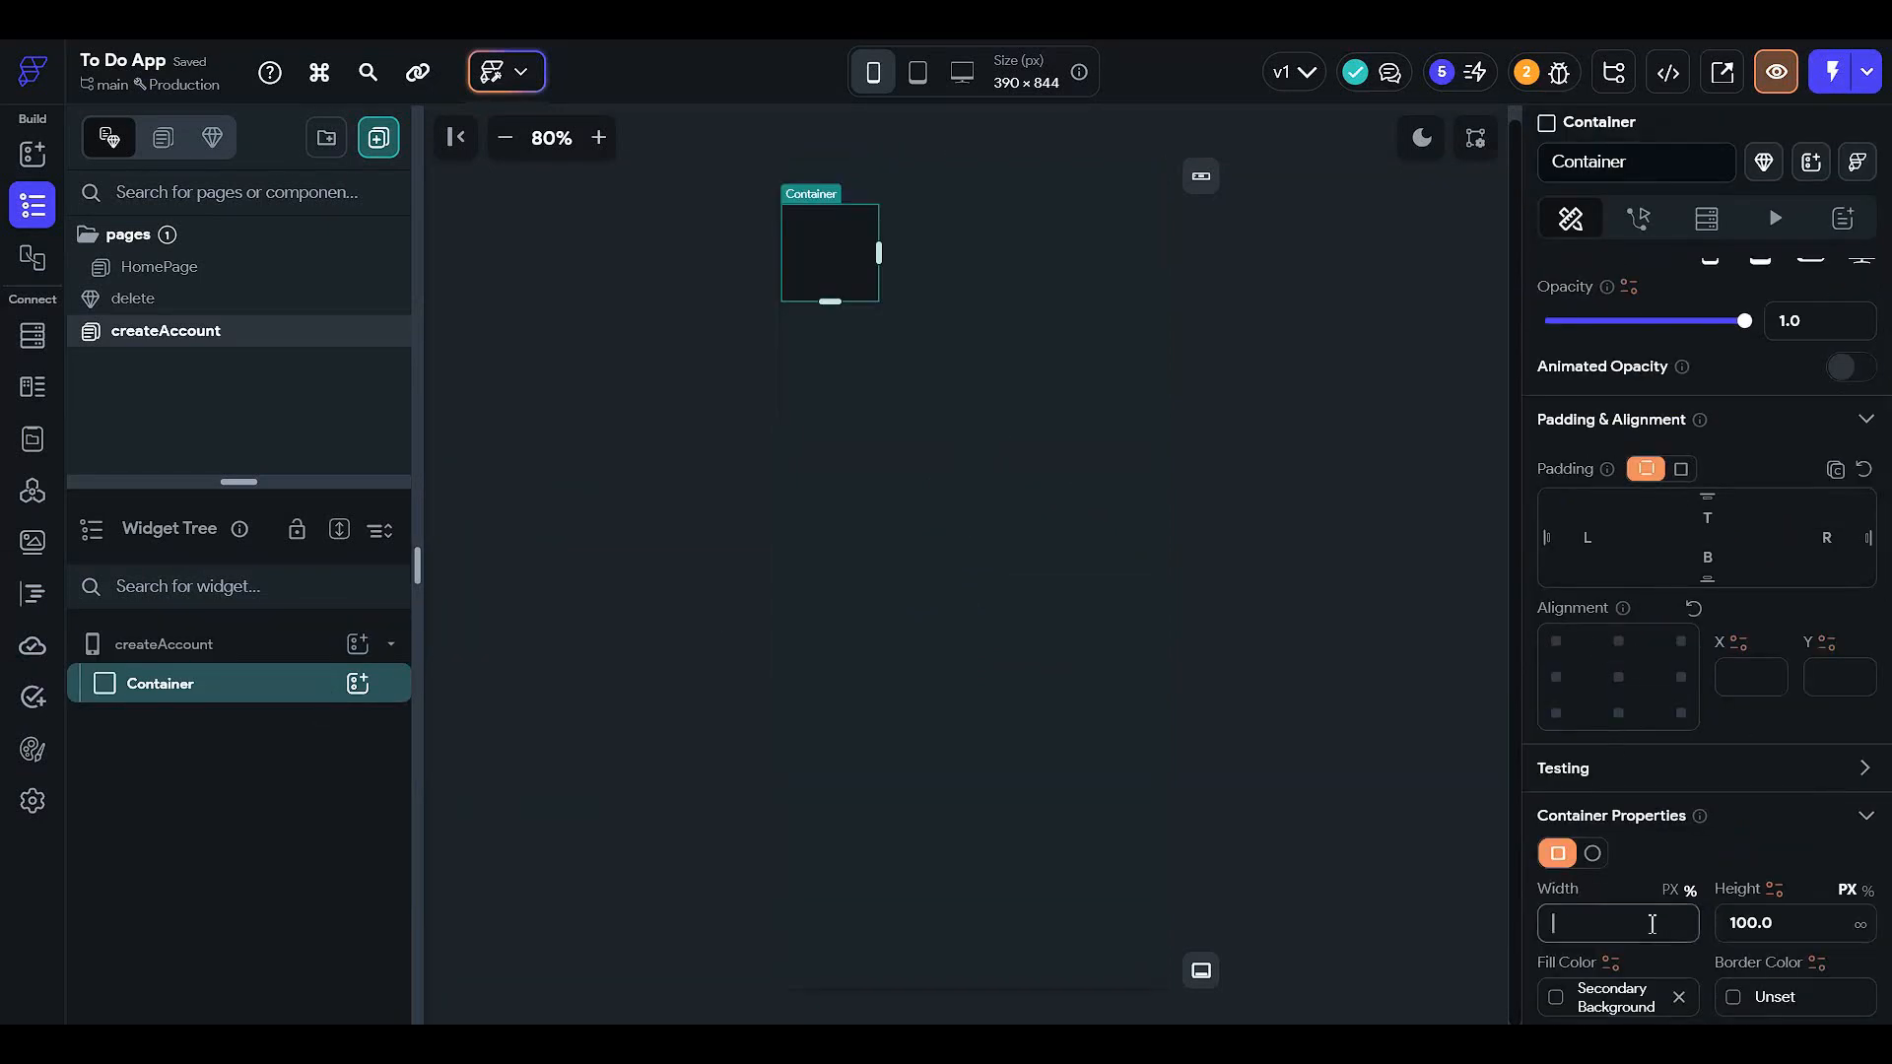
text(100)
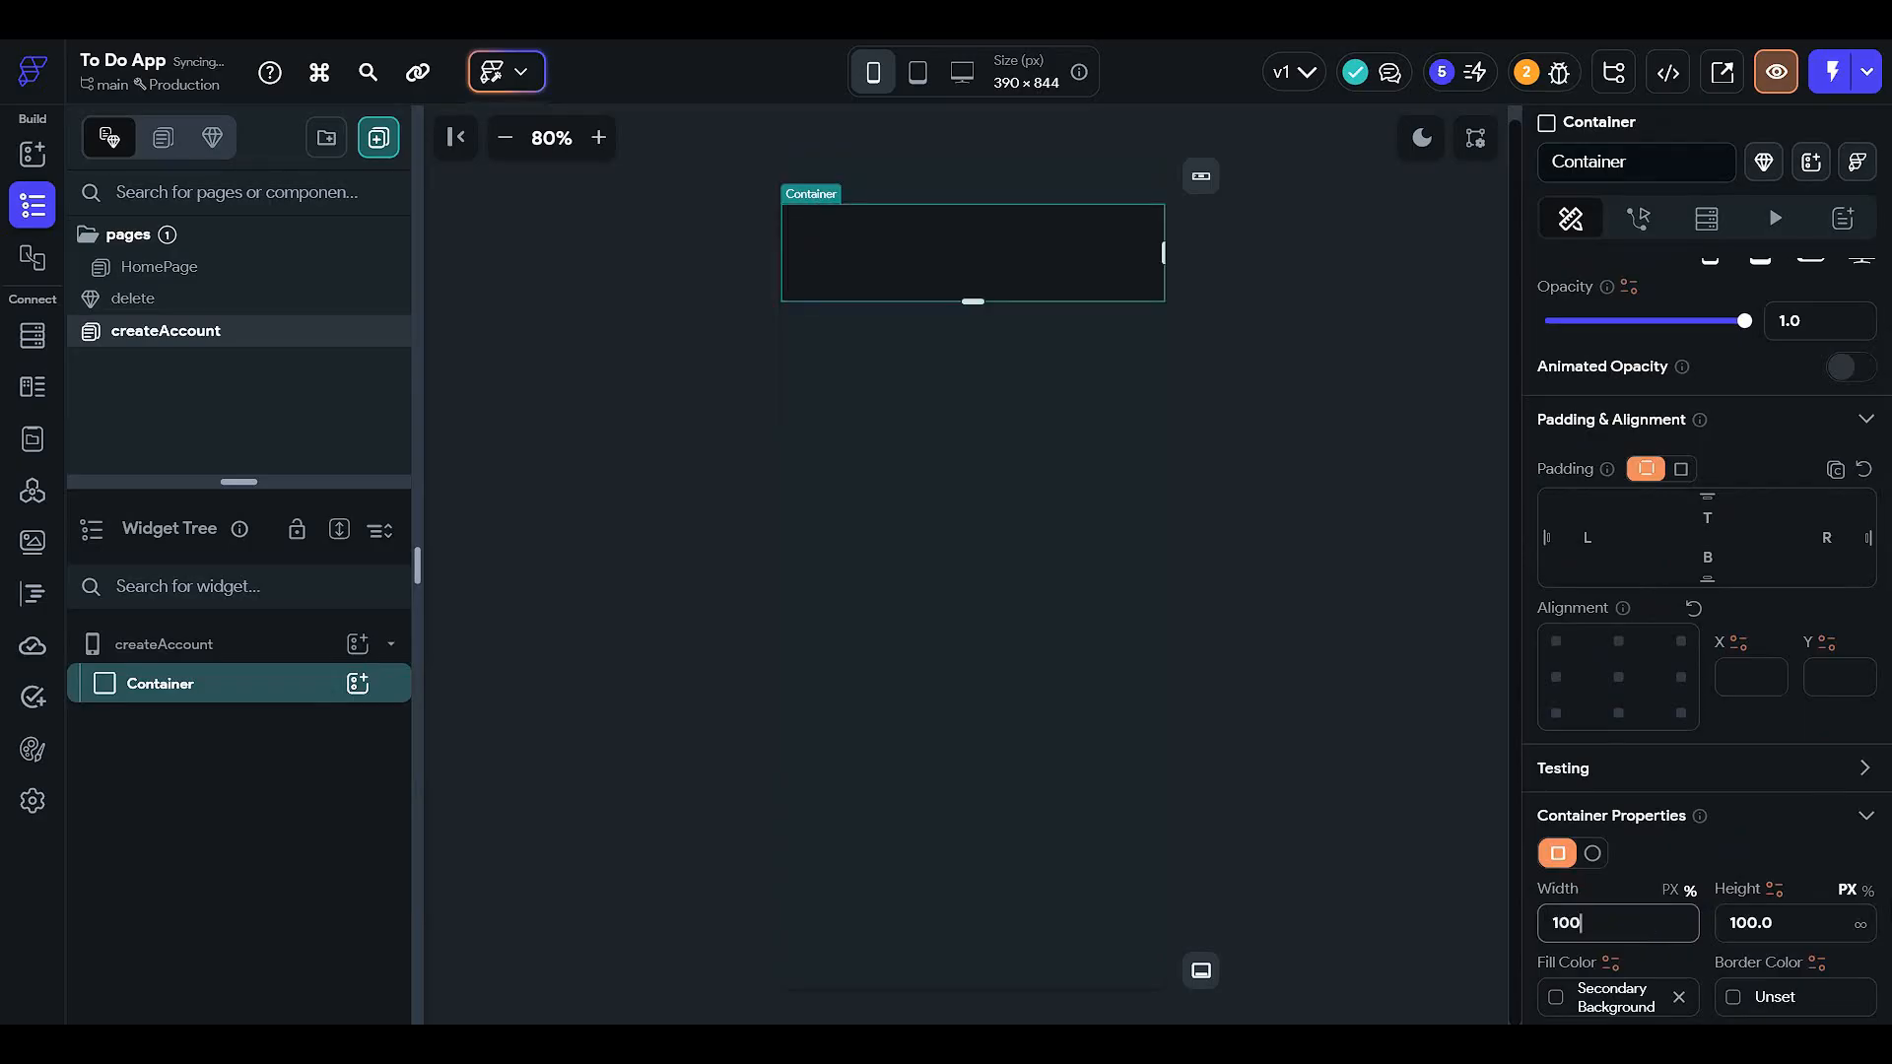
click(1866, 890)
click(1759, 923)
text(1)
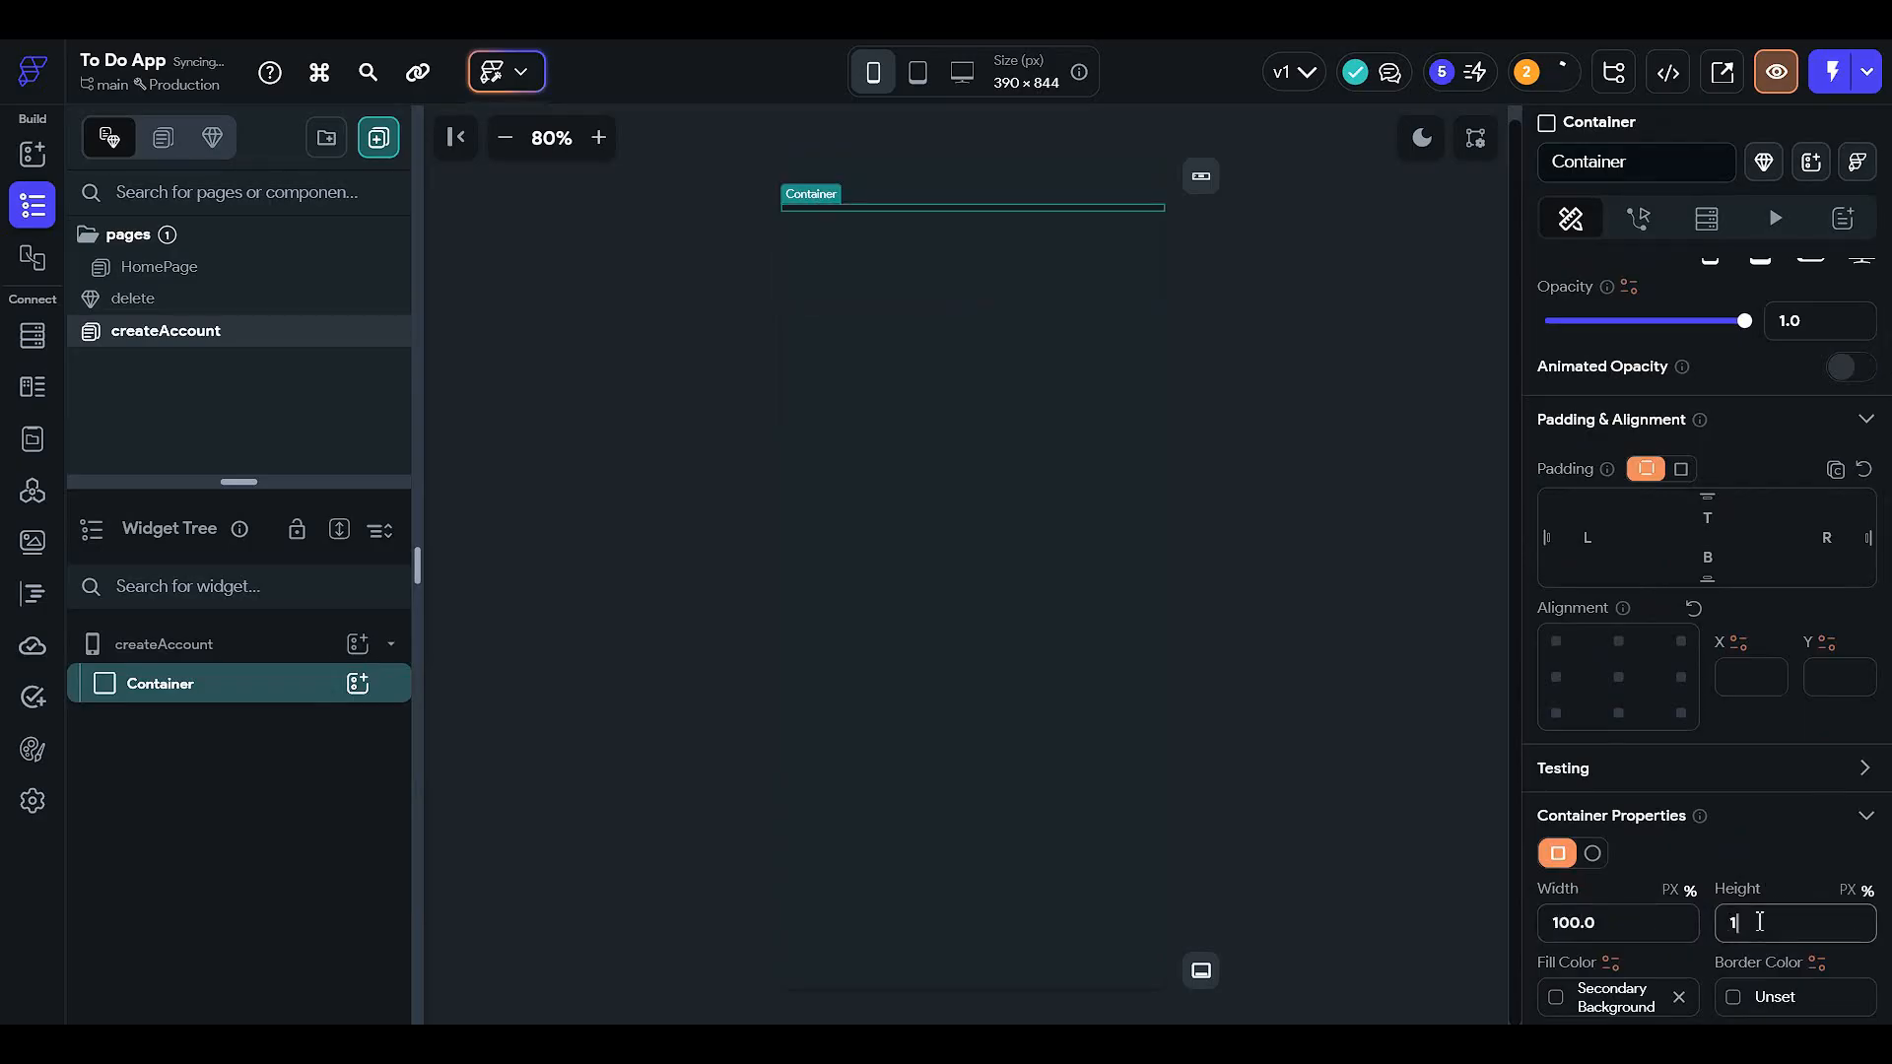
text(00)
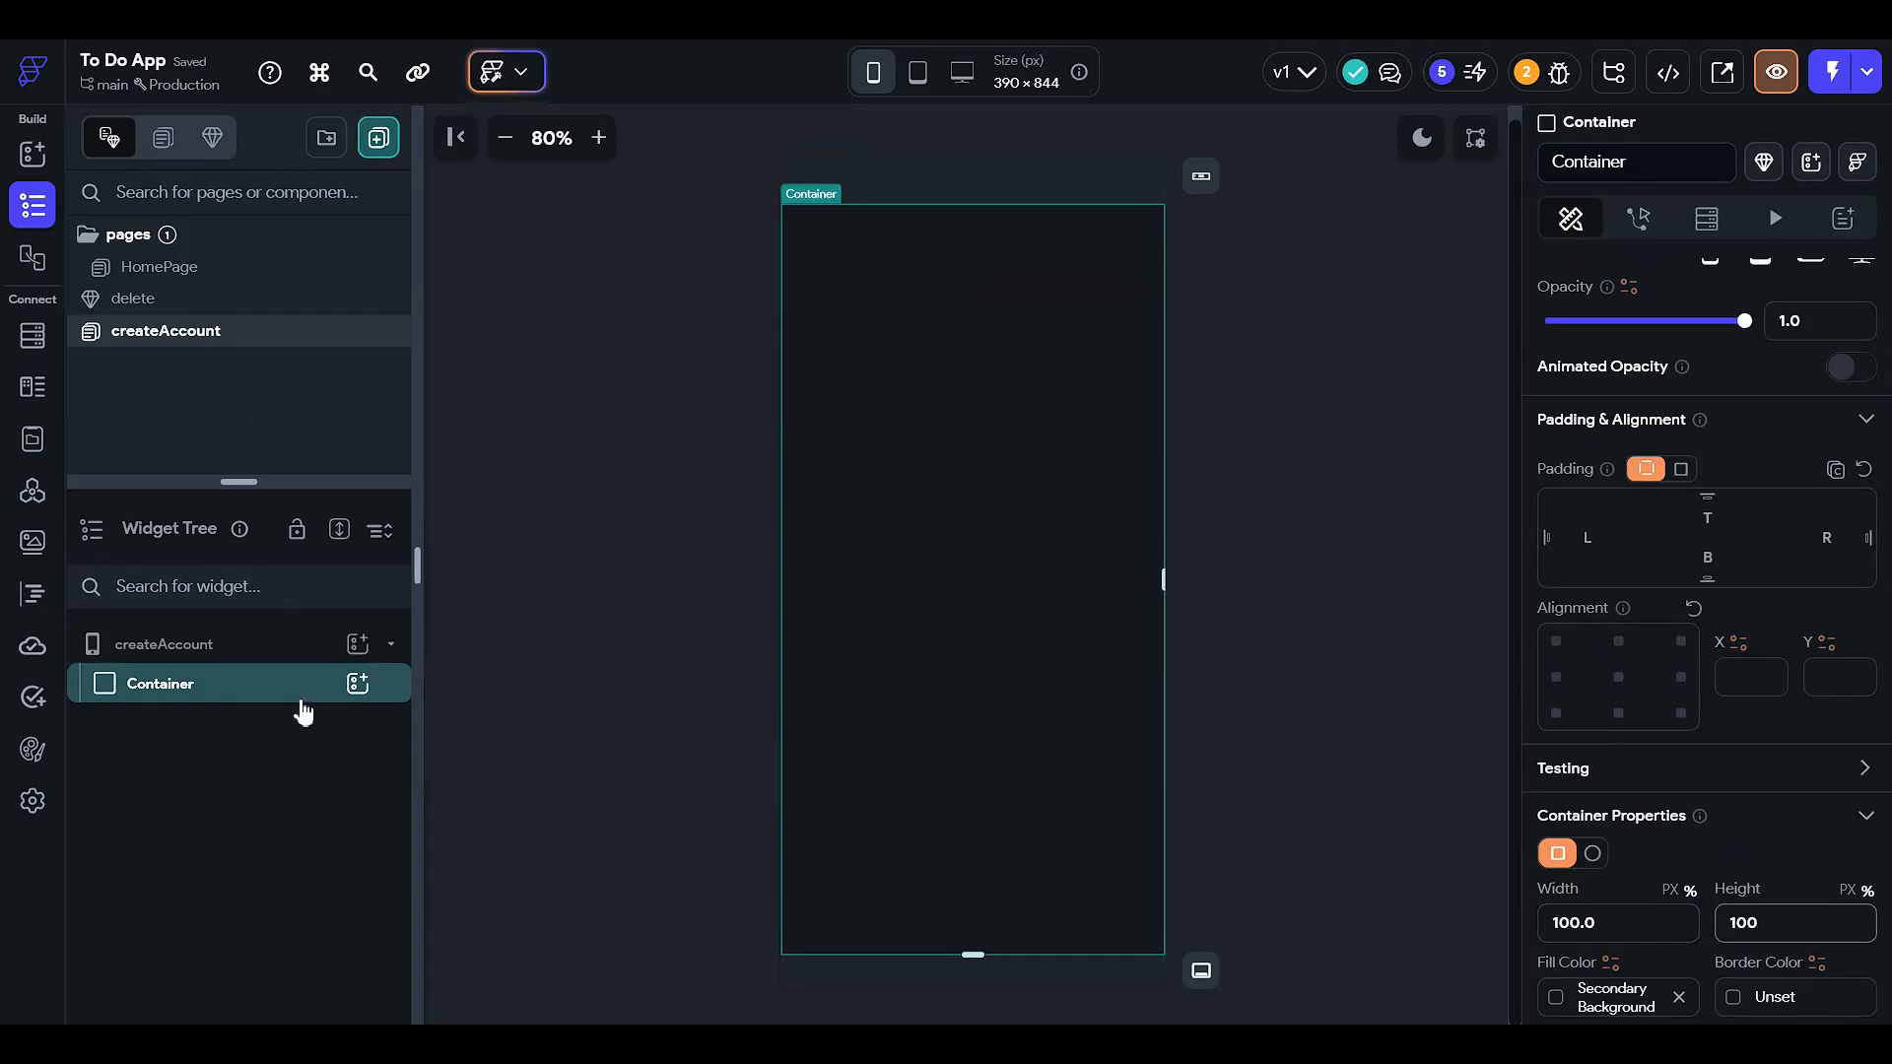
scroll(1674, 857, down, 3)
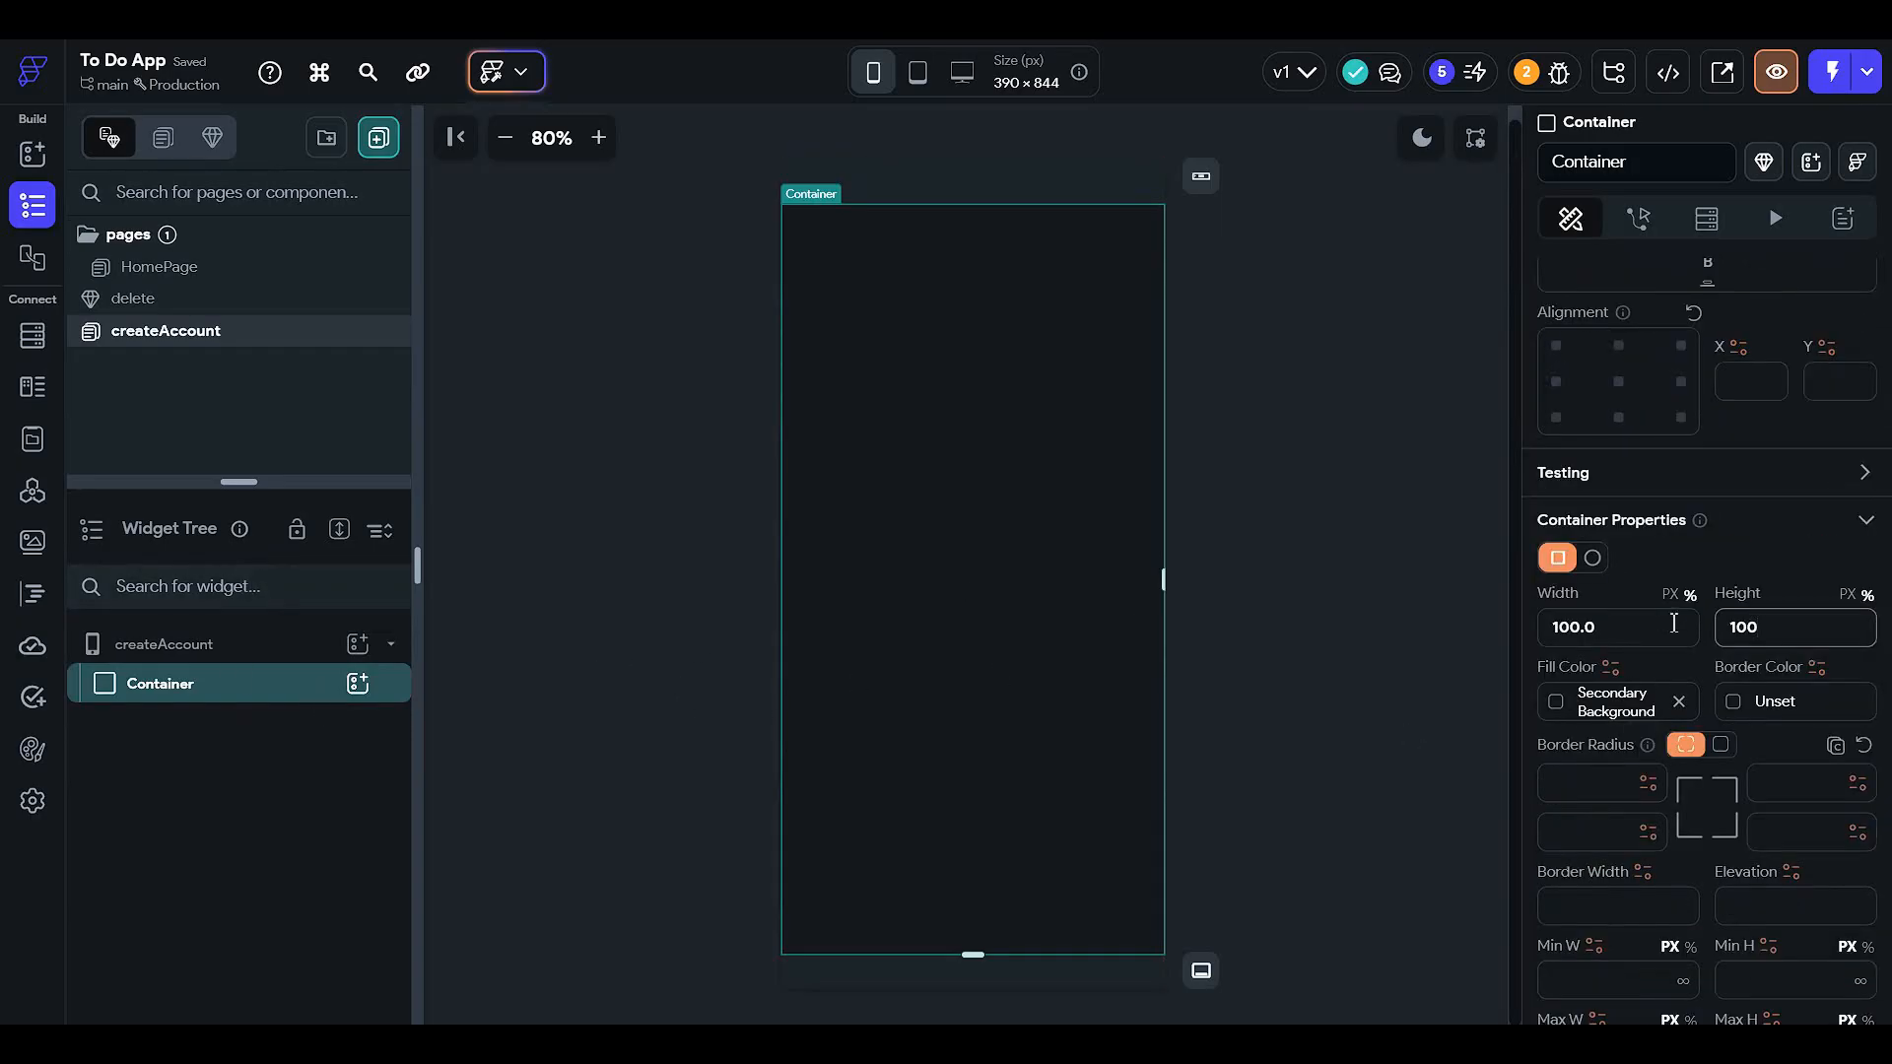
mouse_move(1591, 709)
click(356, 684)
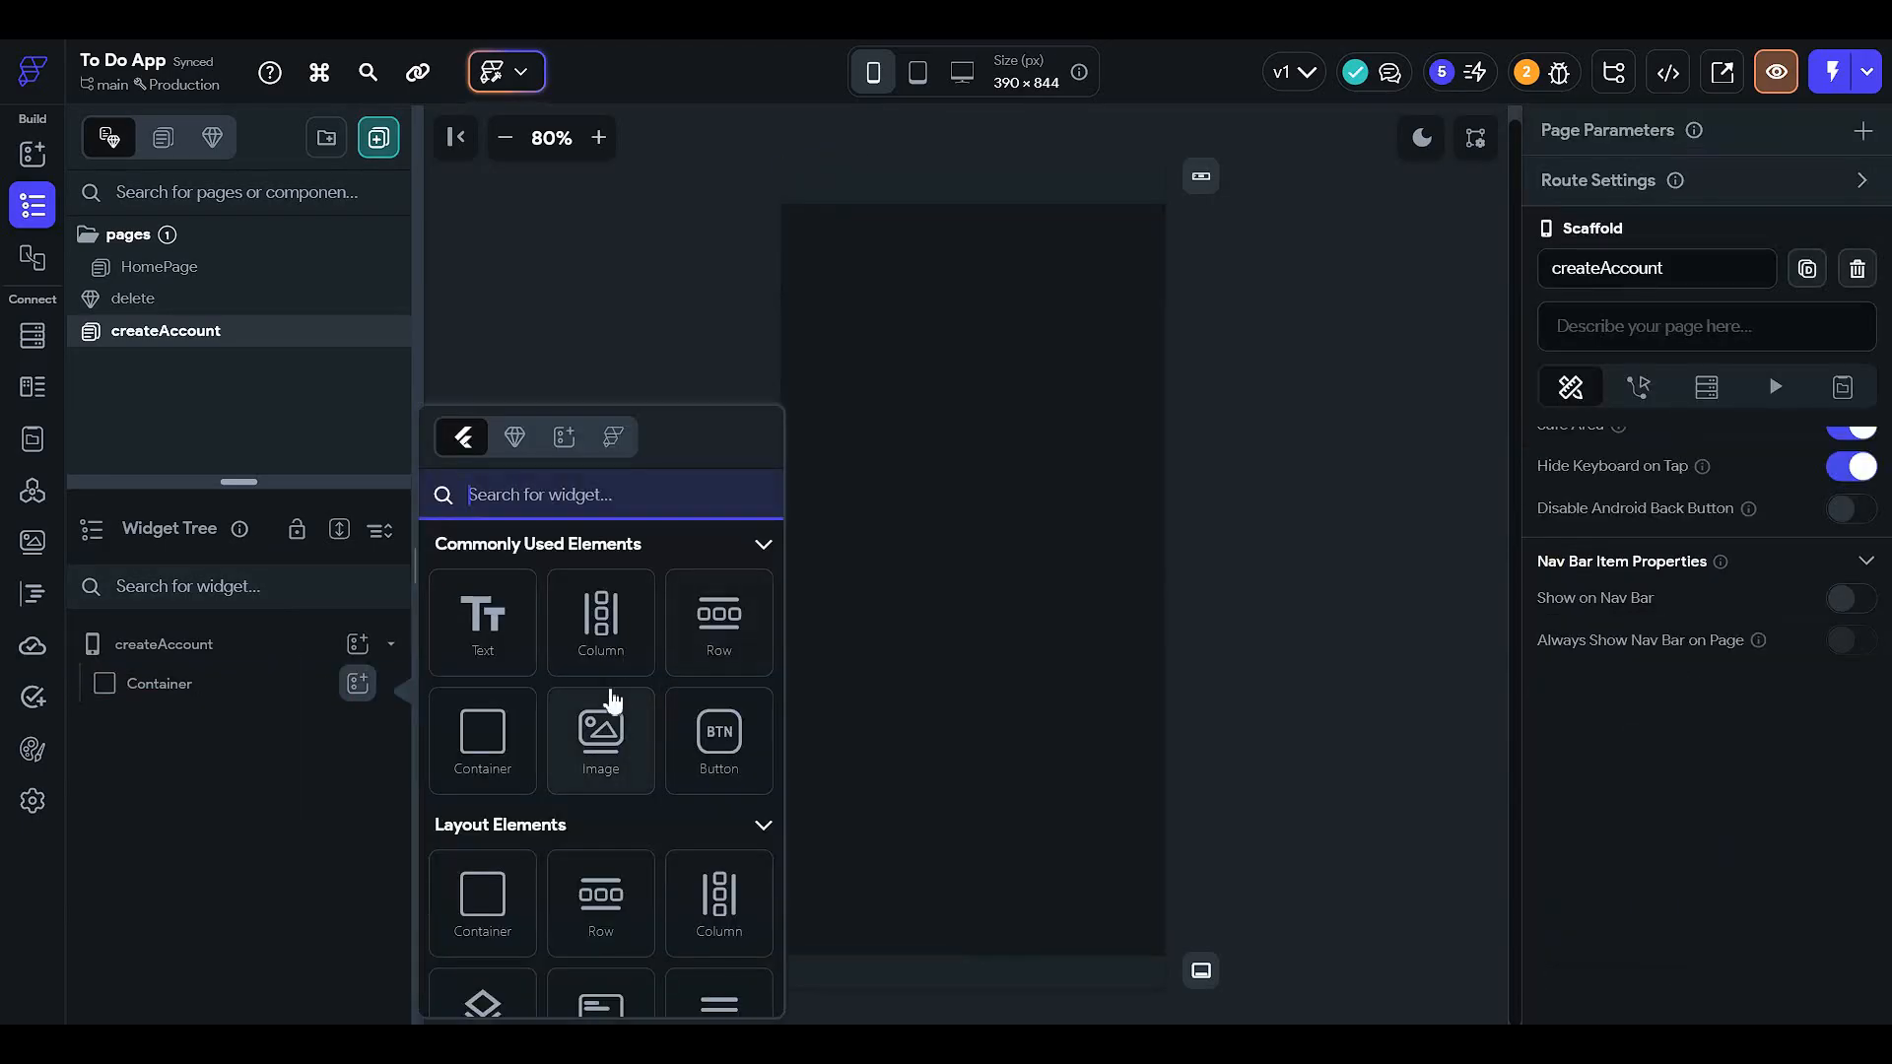
- Add a Column inside the full-screen container, with a Container nested in it
click(603, 620)
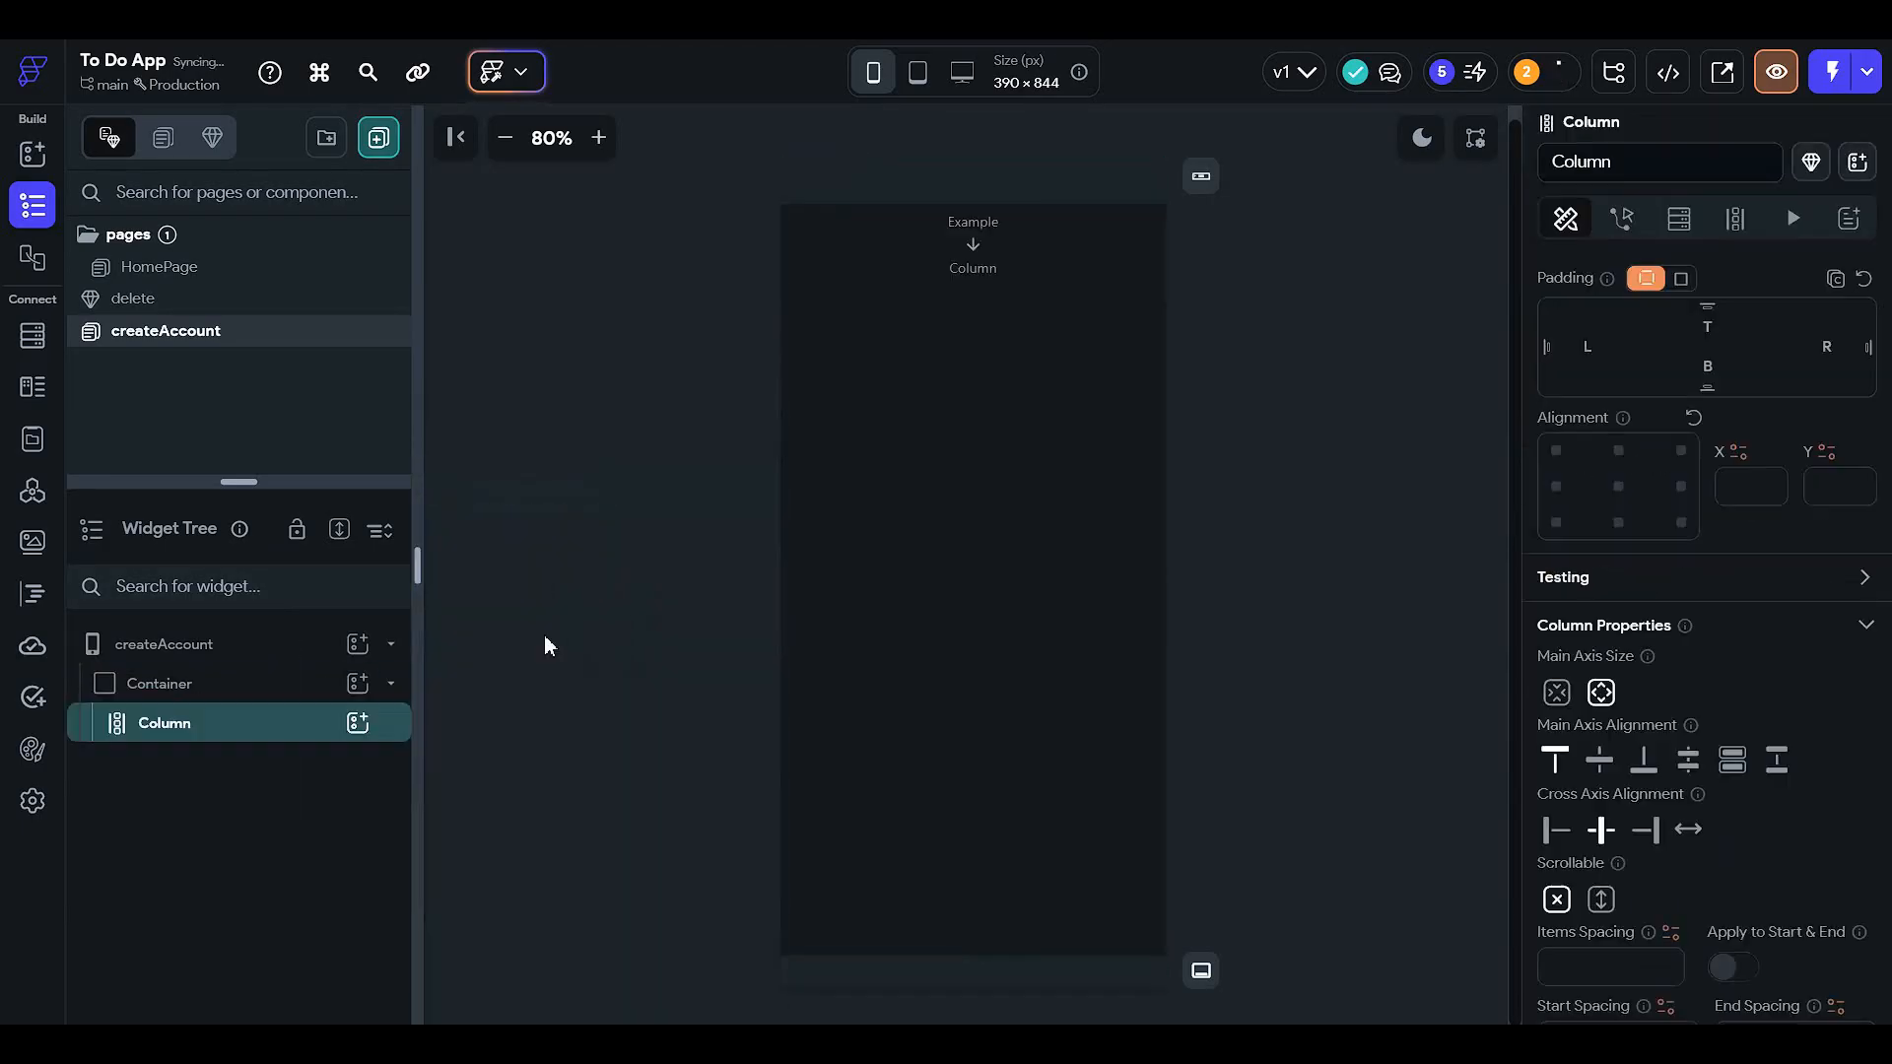
click(356, 723)
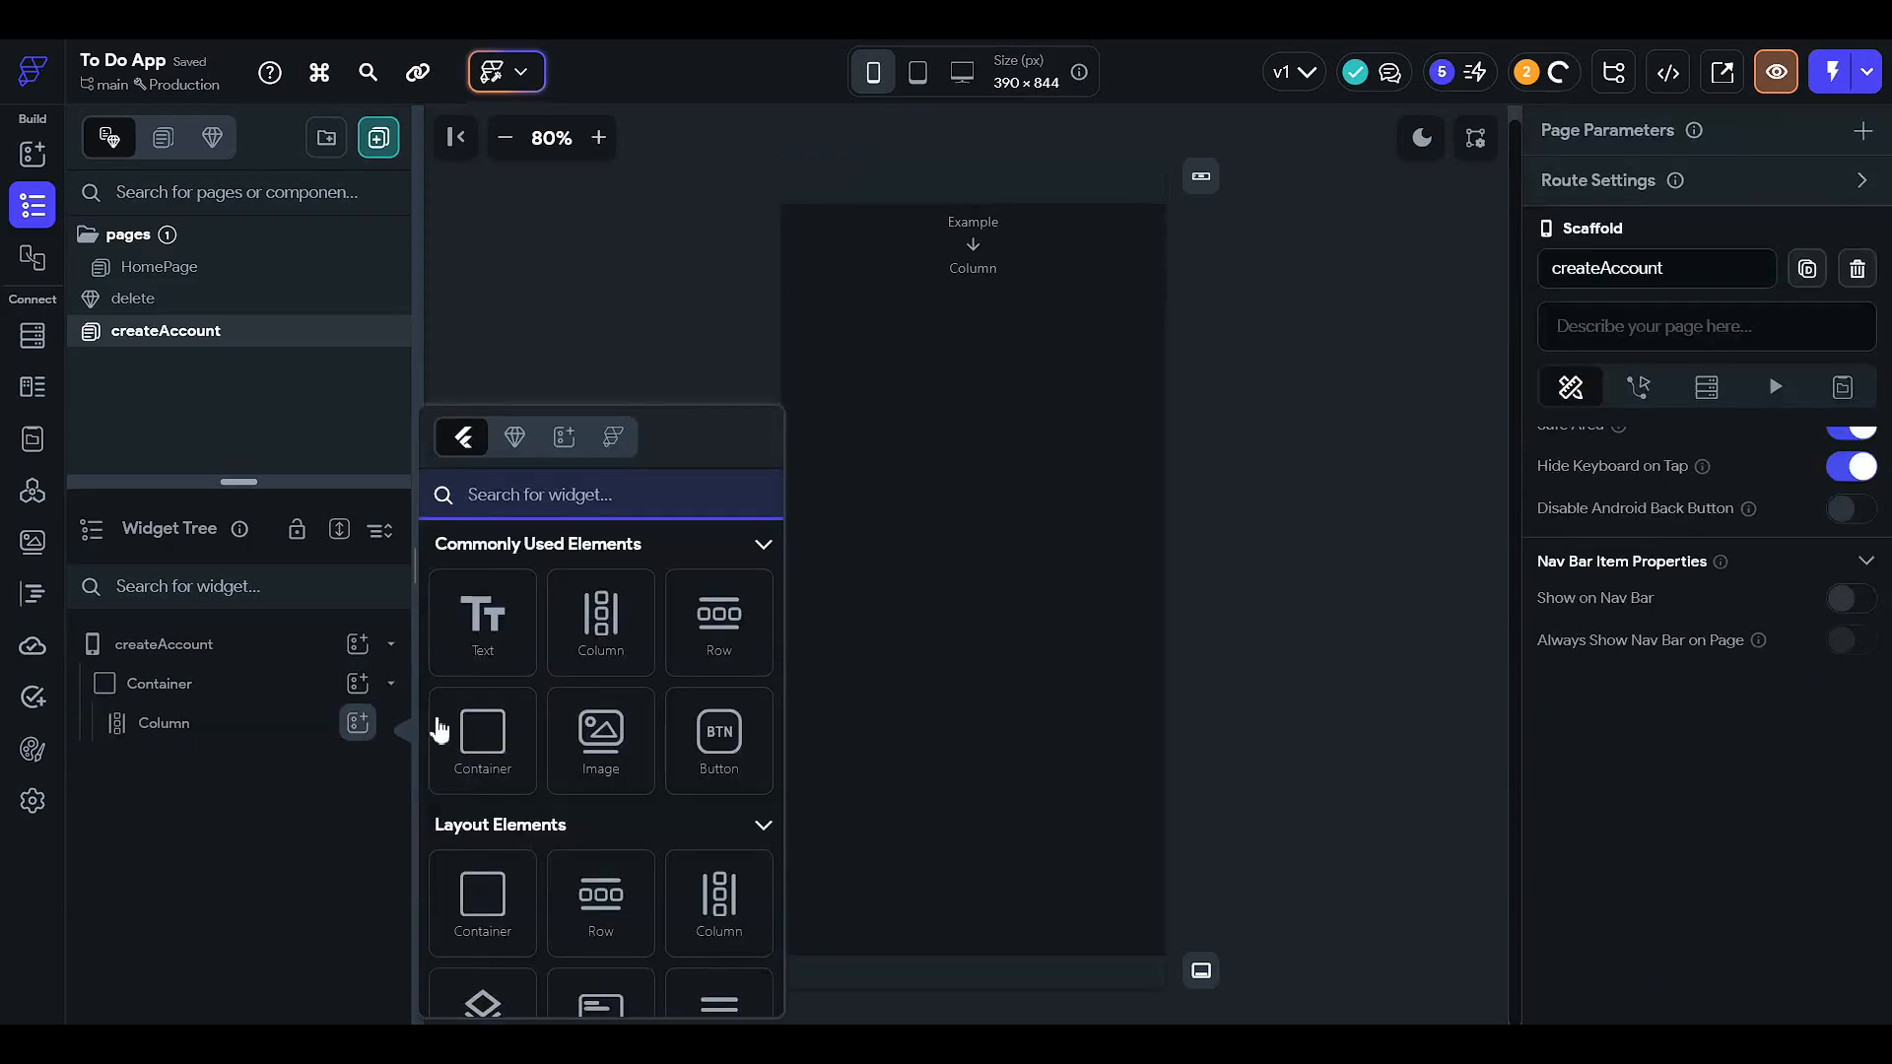
click(506, 741)
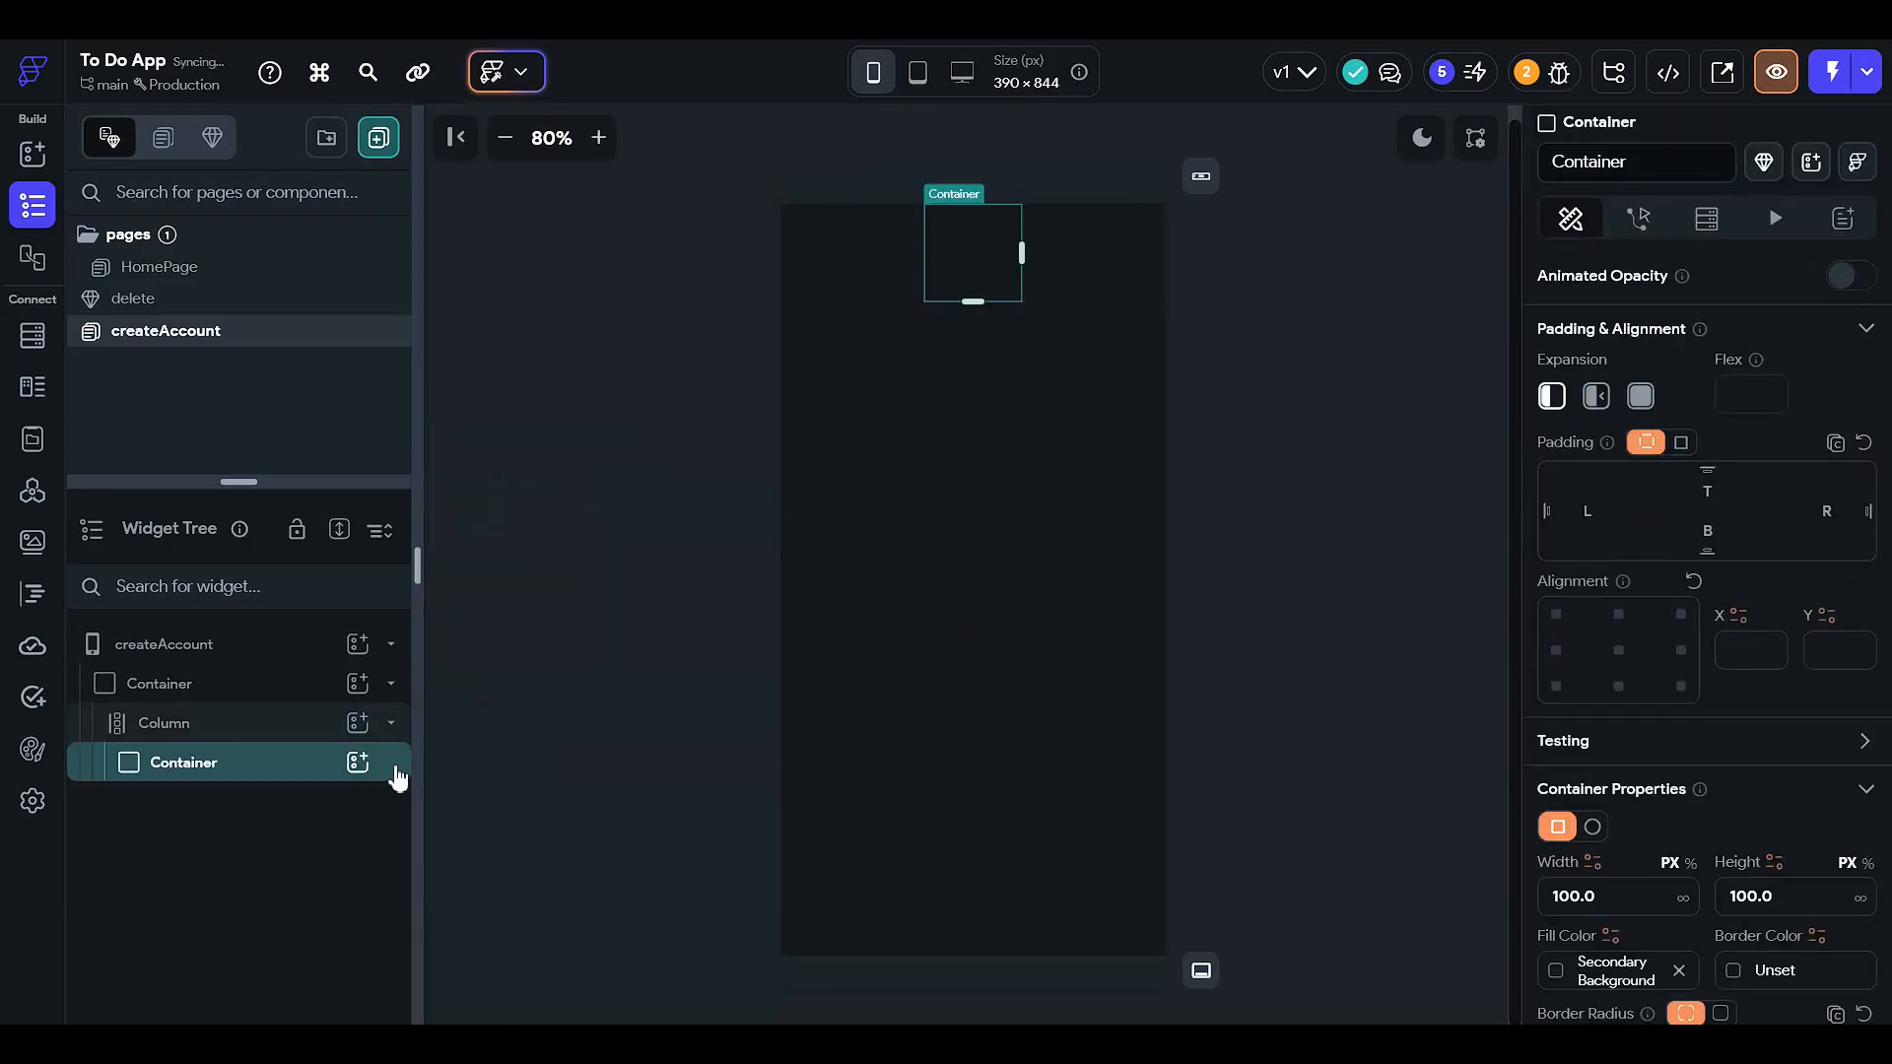
scroll(1675, 808, down, 3)
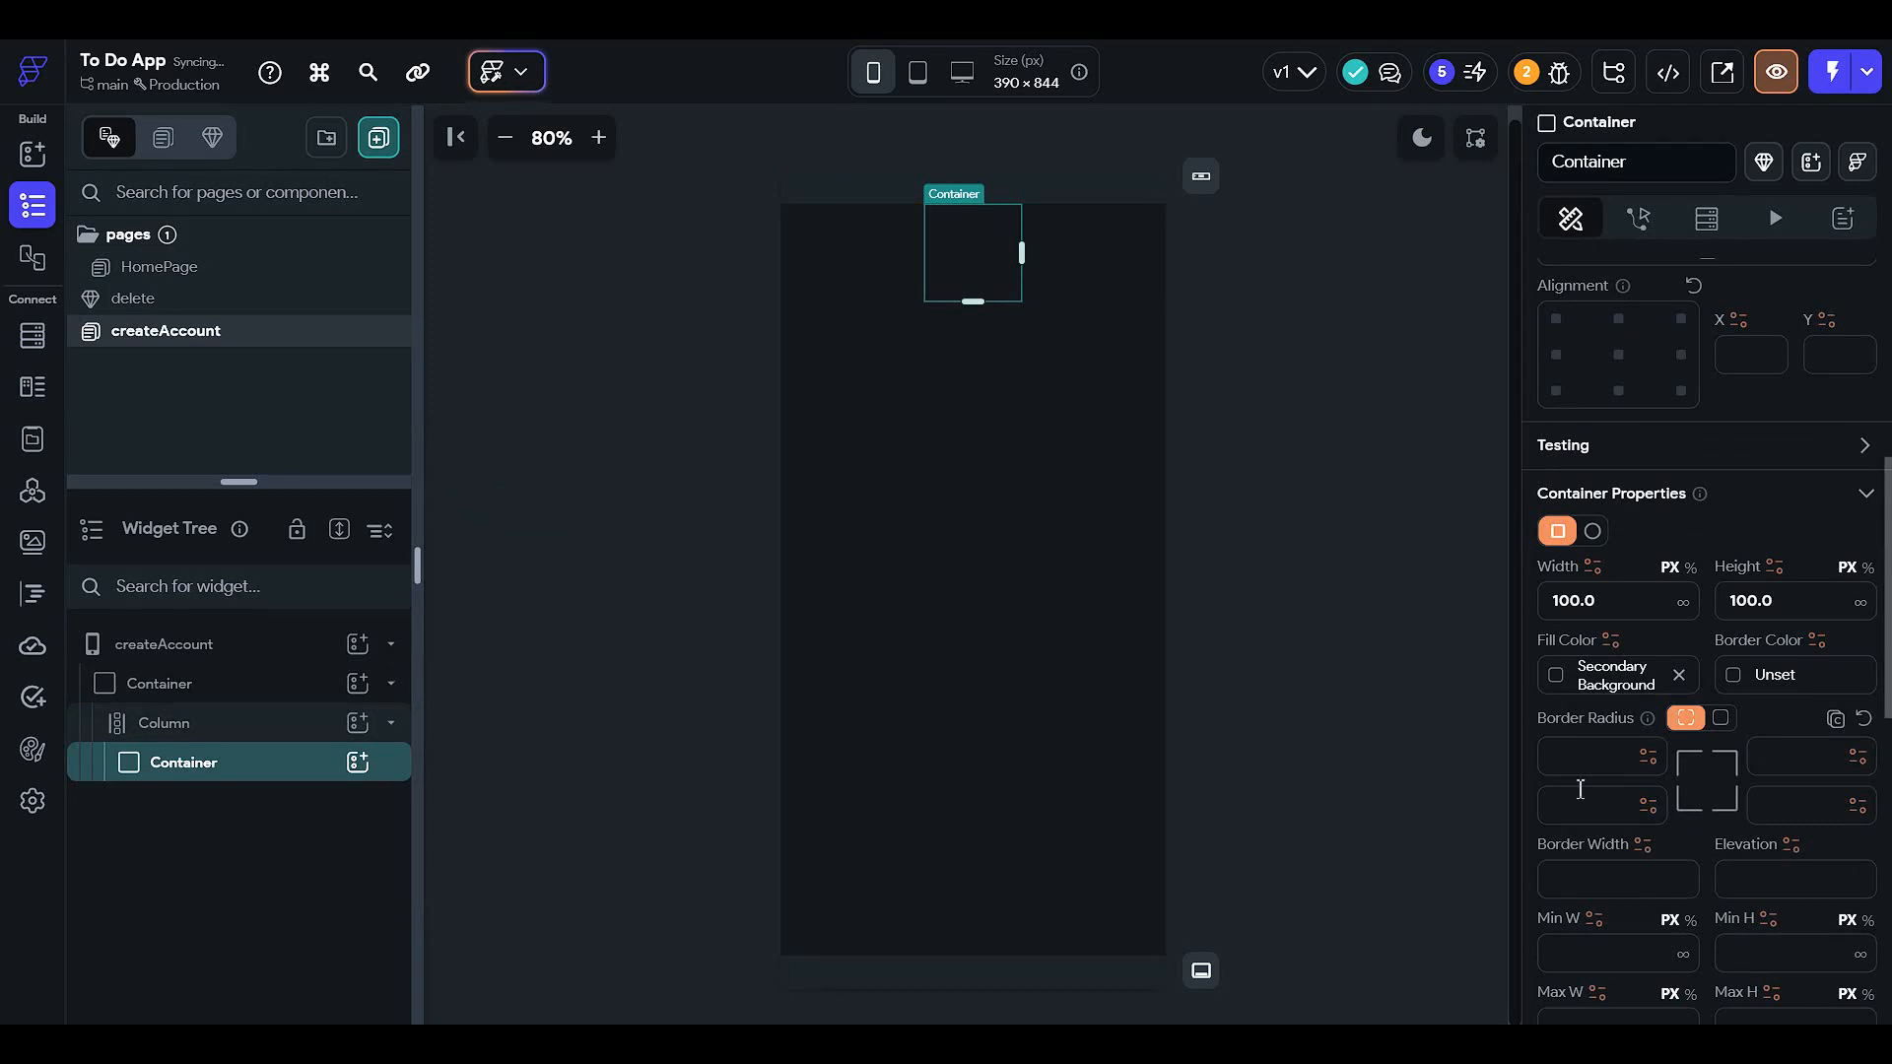
- Centre the Column's children vertically
click(252, 730)
scroll(1626, 587, up, 2)
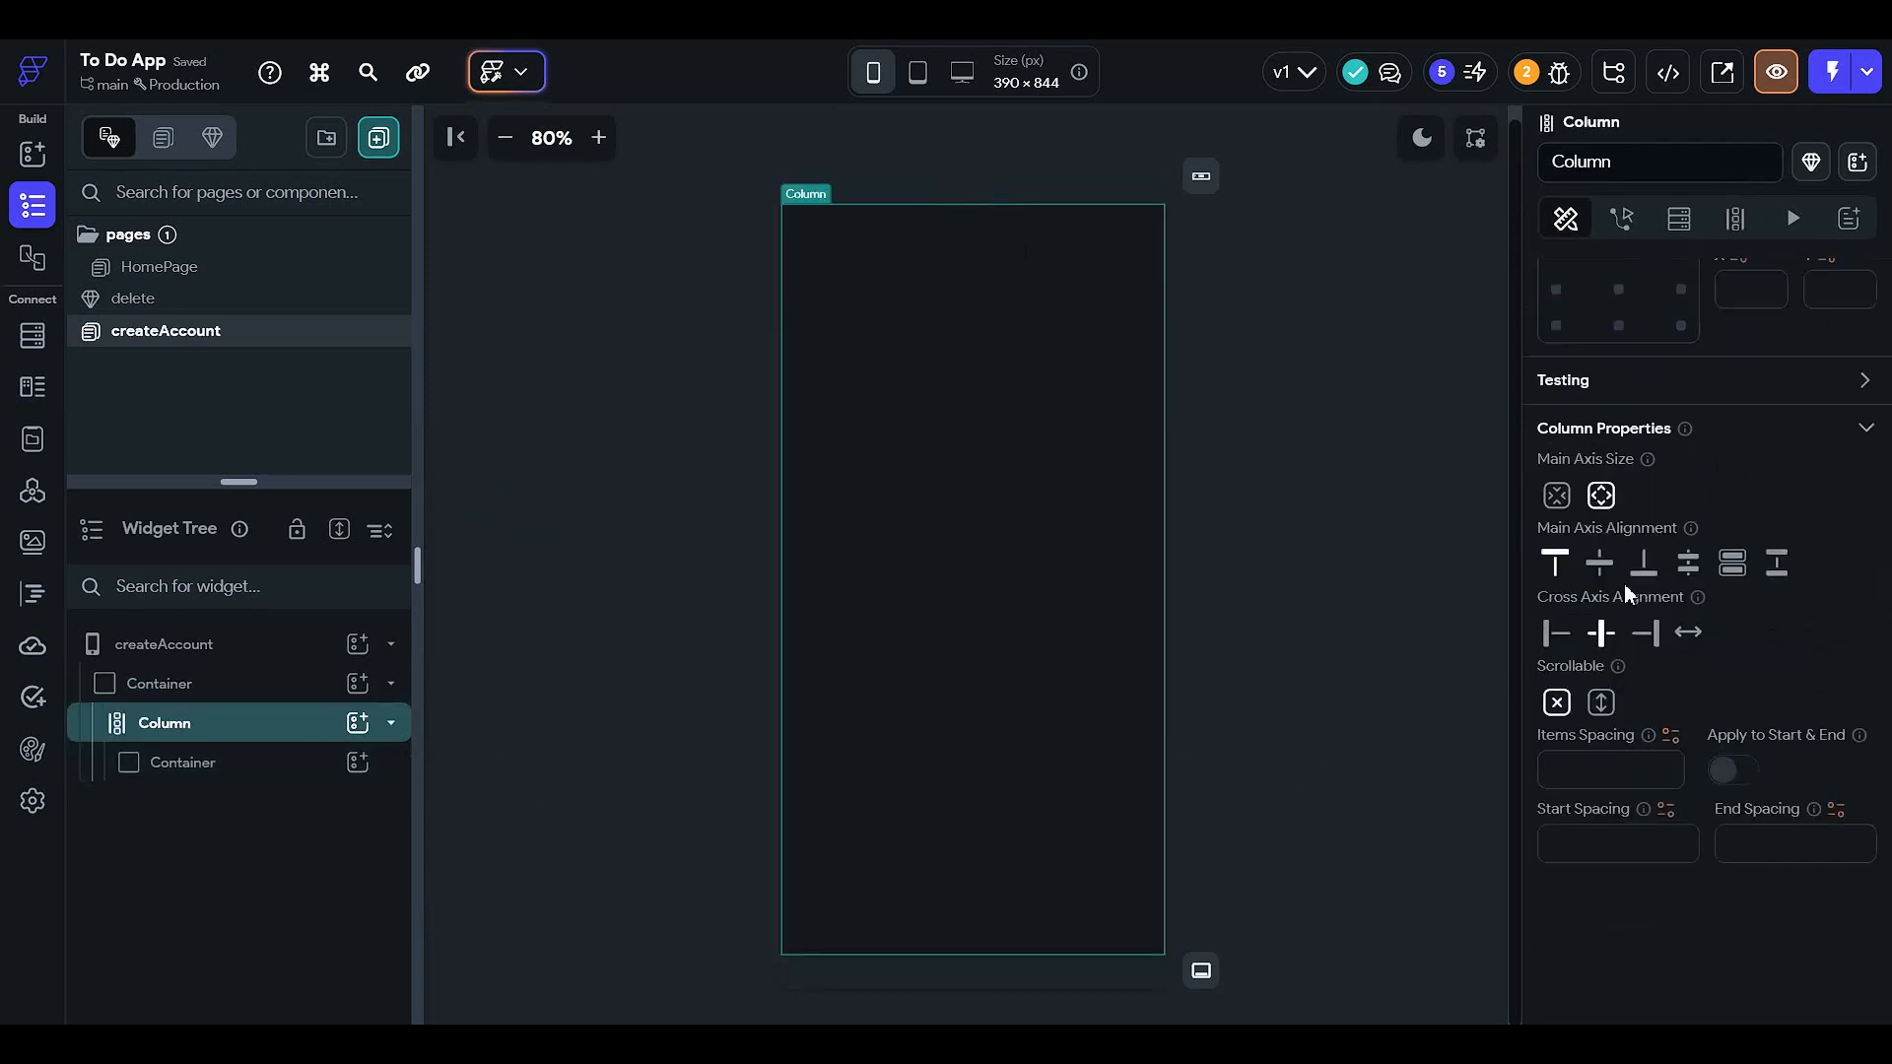
click(1599, 662)
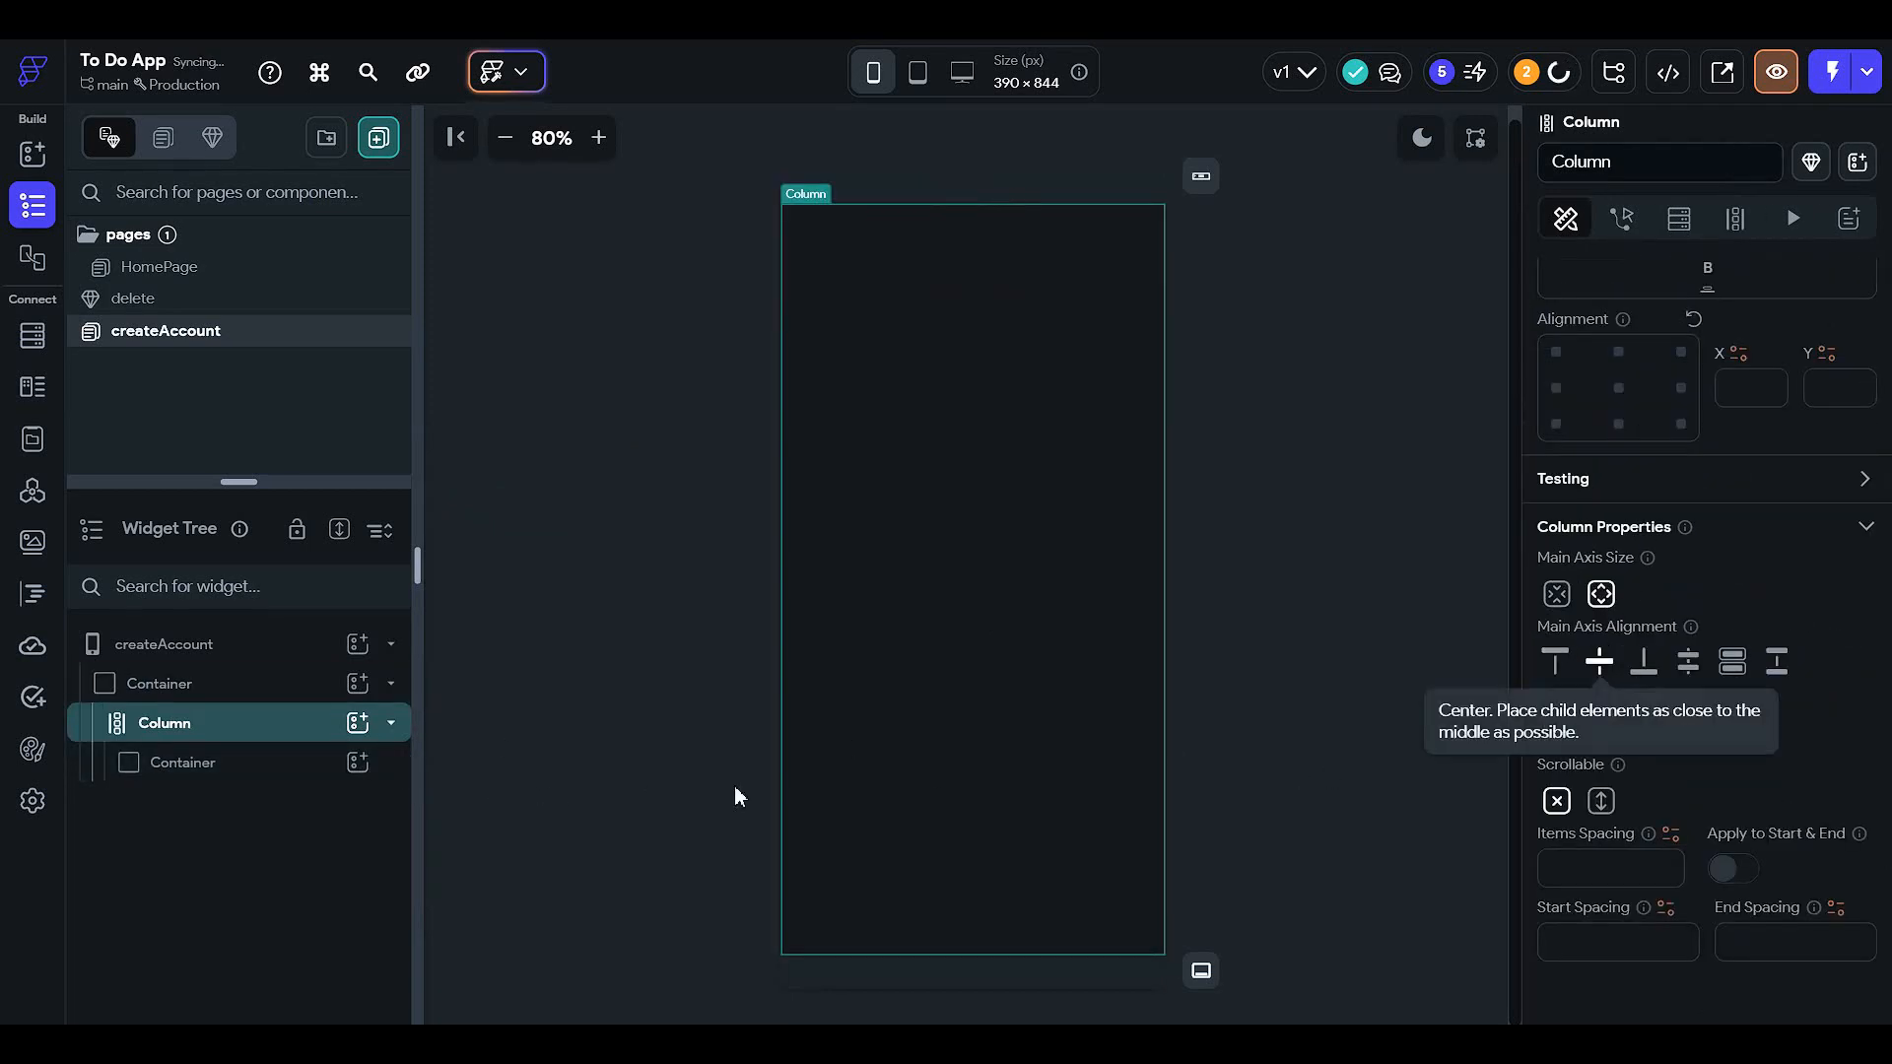
- Fill the inner 100×100 container with the Primary Background colour
click(277, 767)
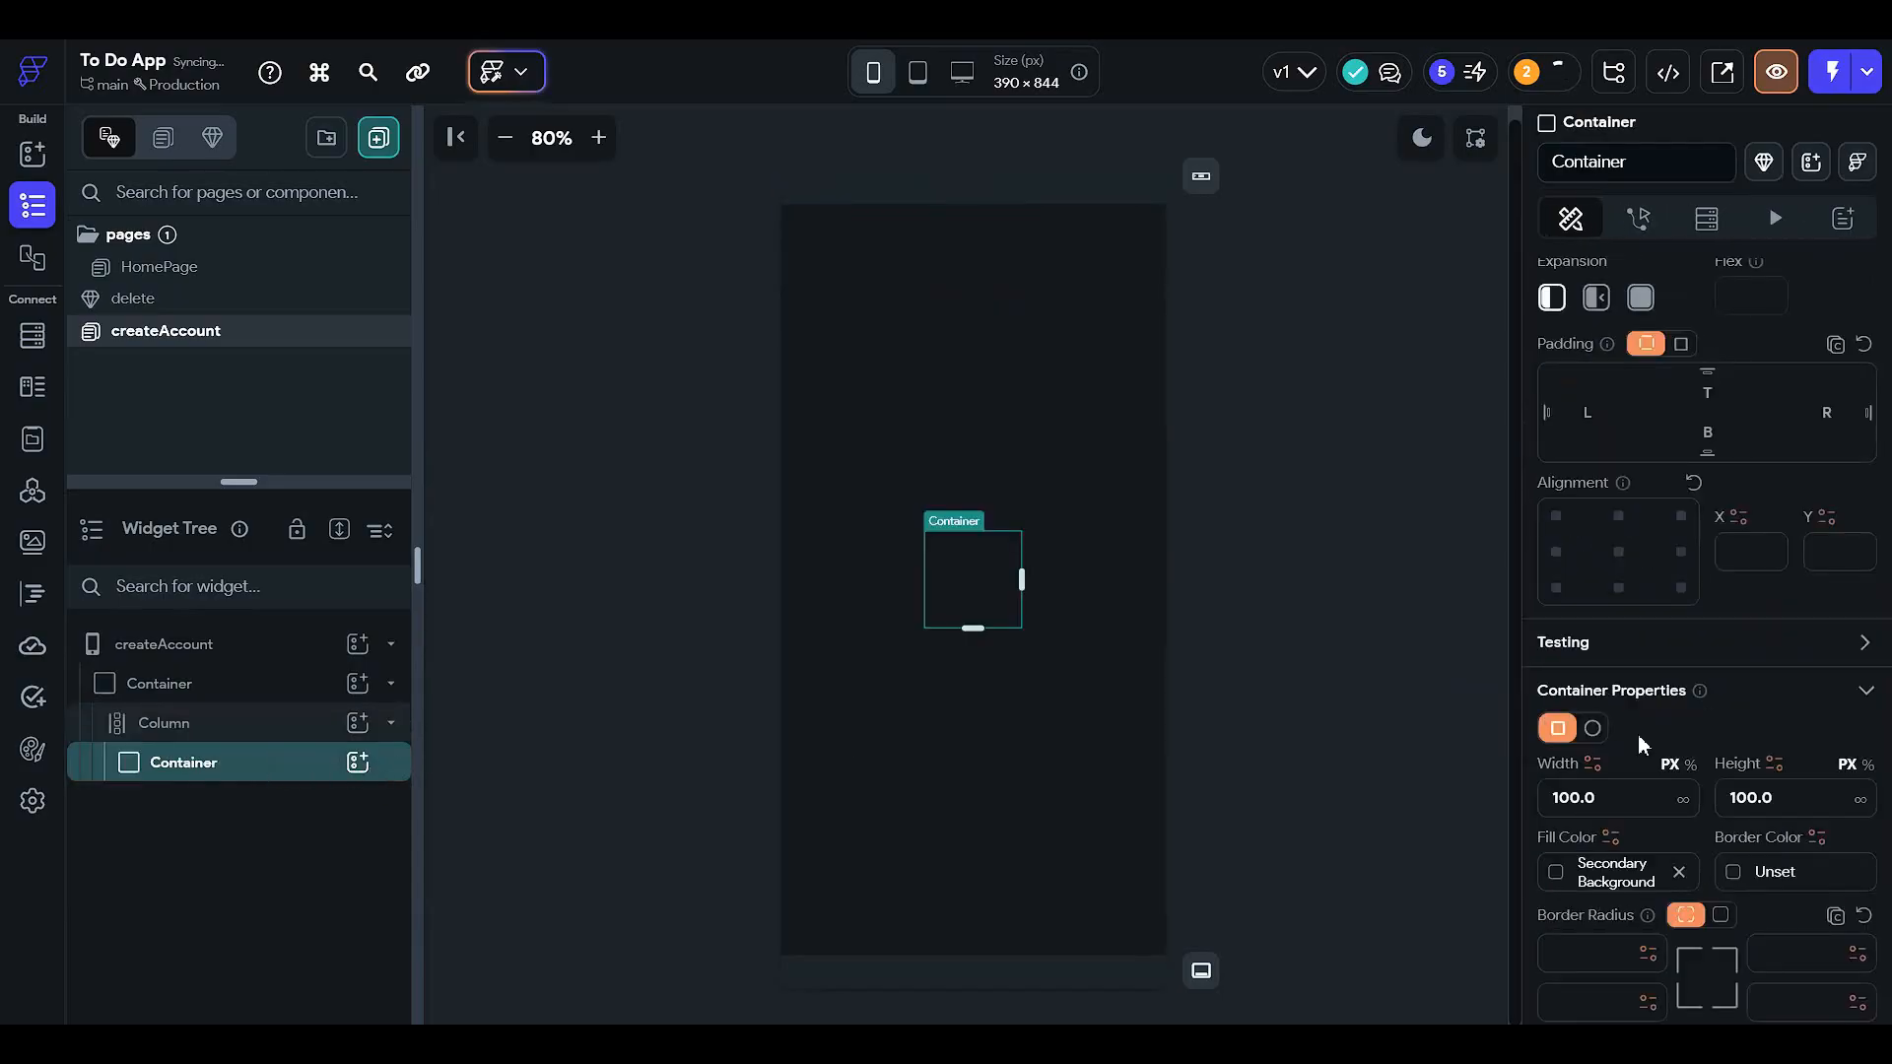
scroll(1637, 735, down, 2)
click(1561, 678)
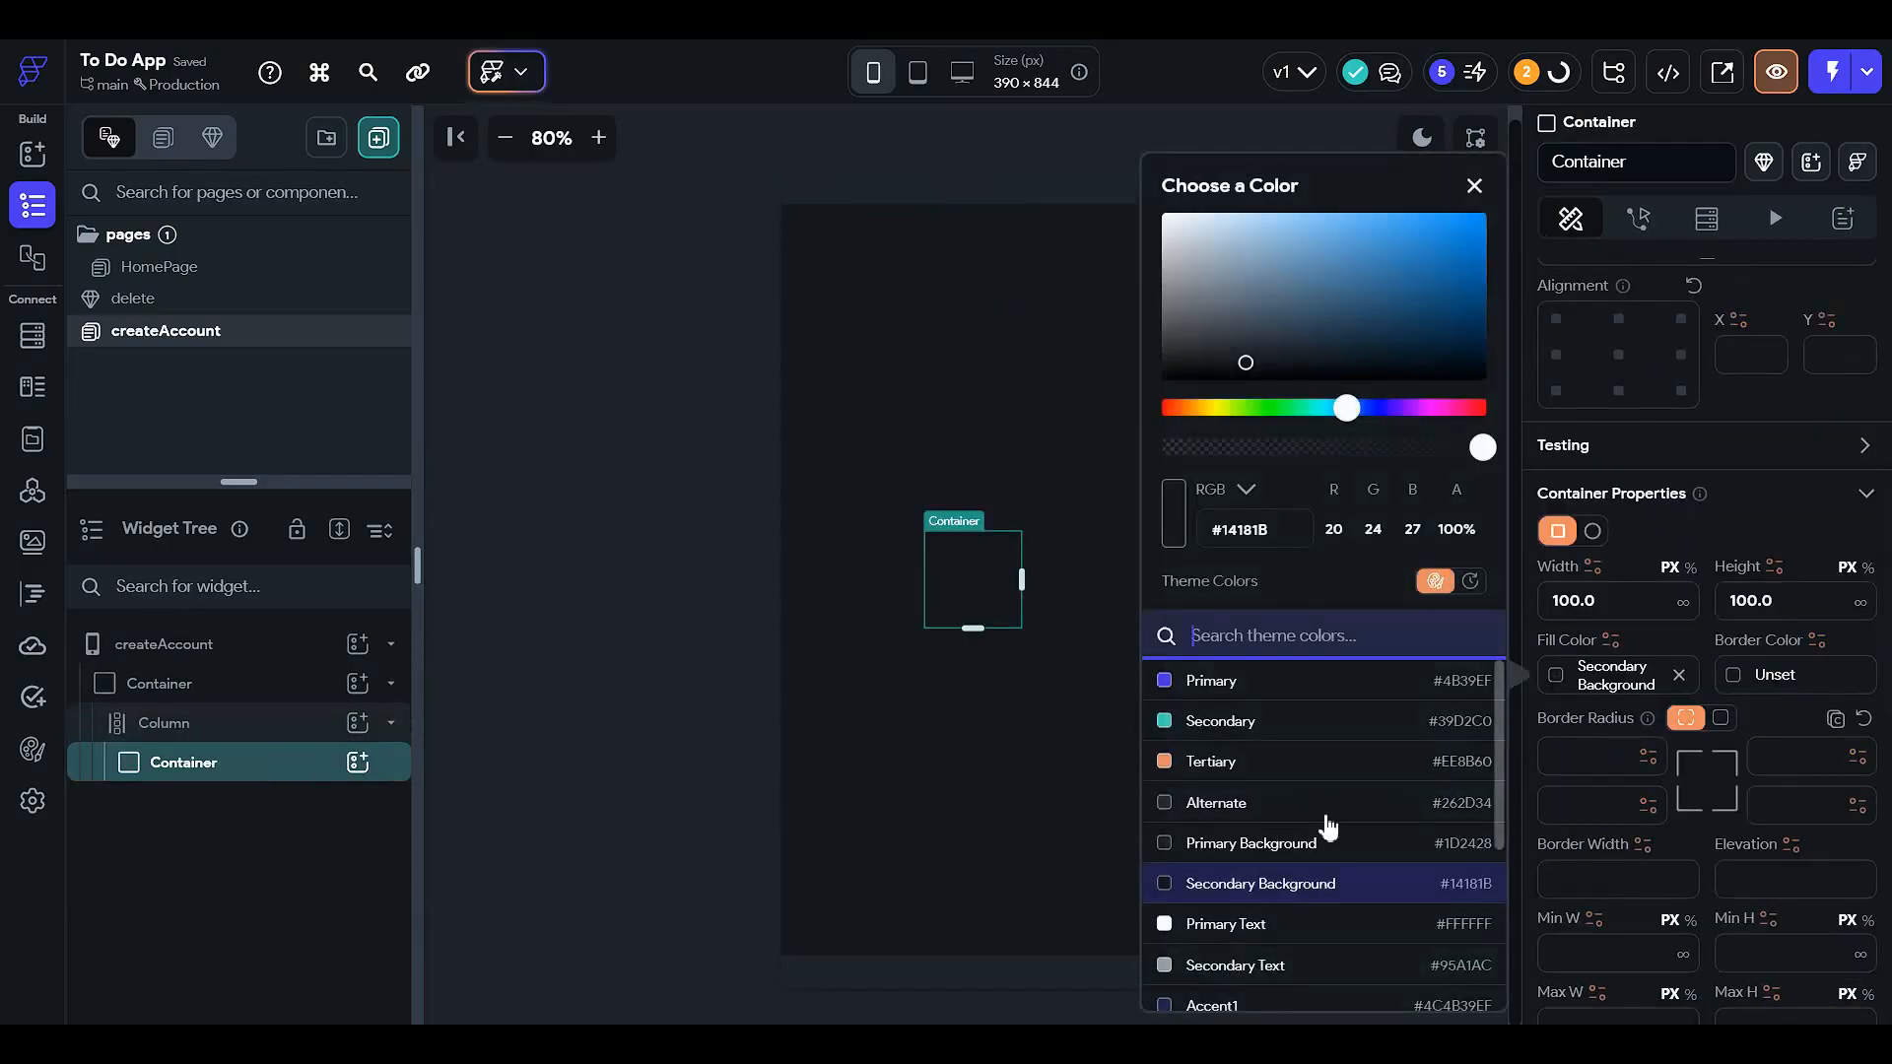
click(1334, 842)
click(621, 627)
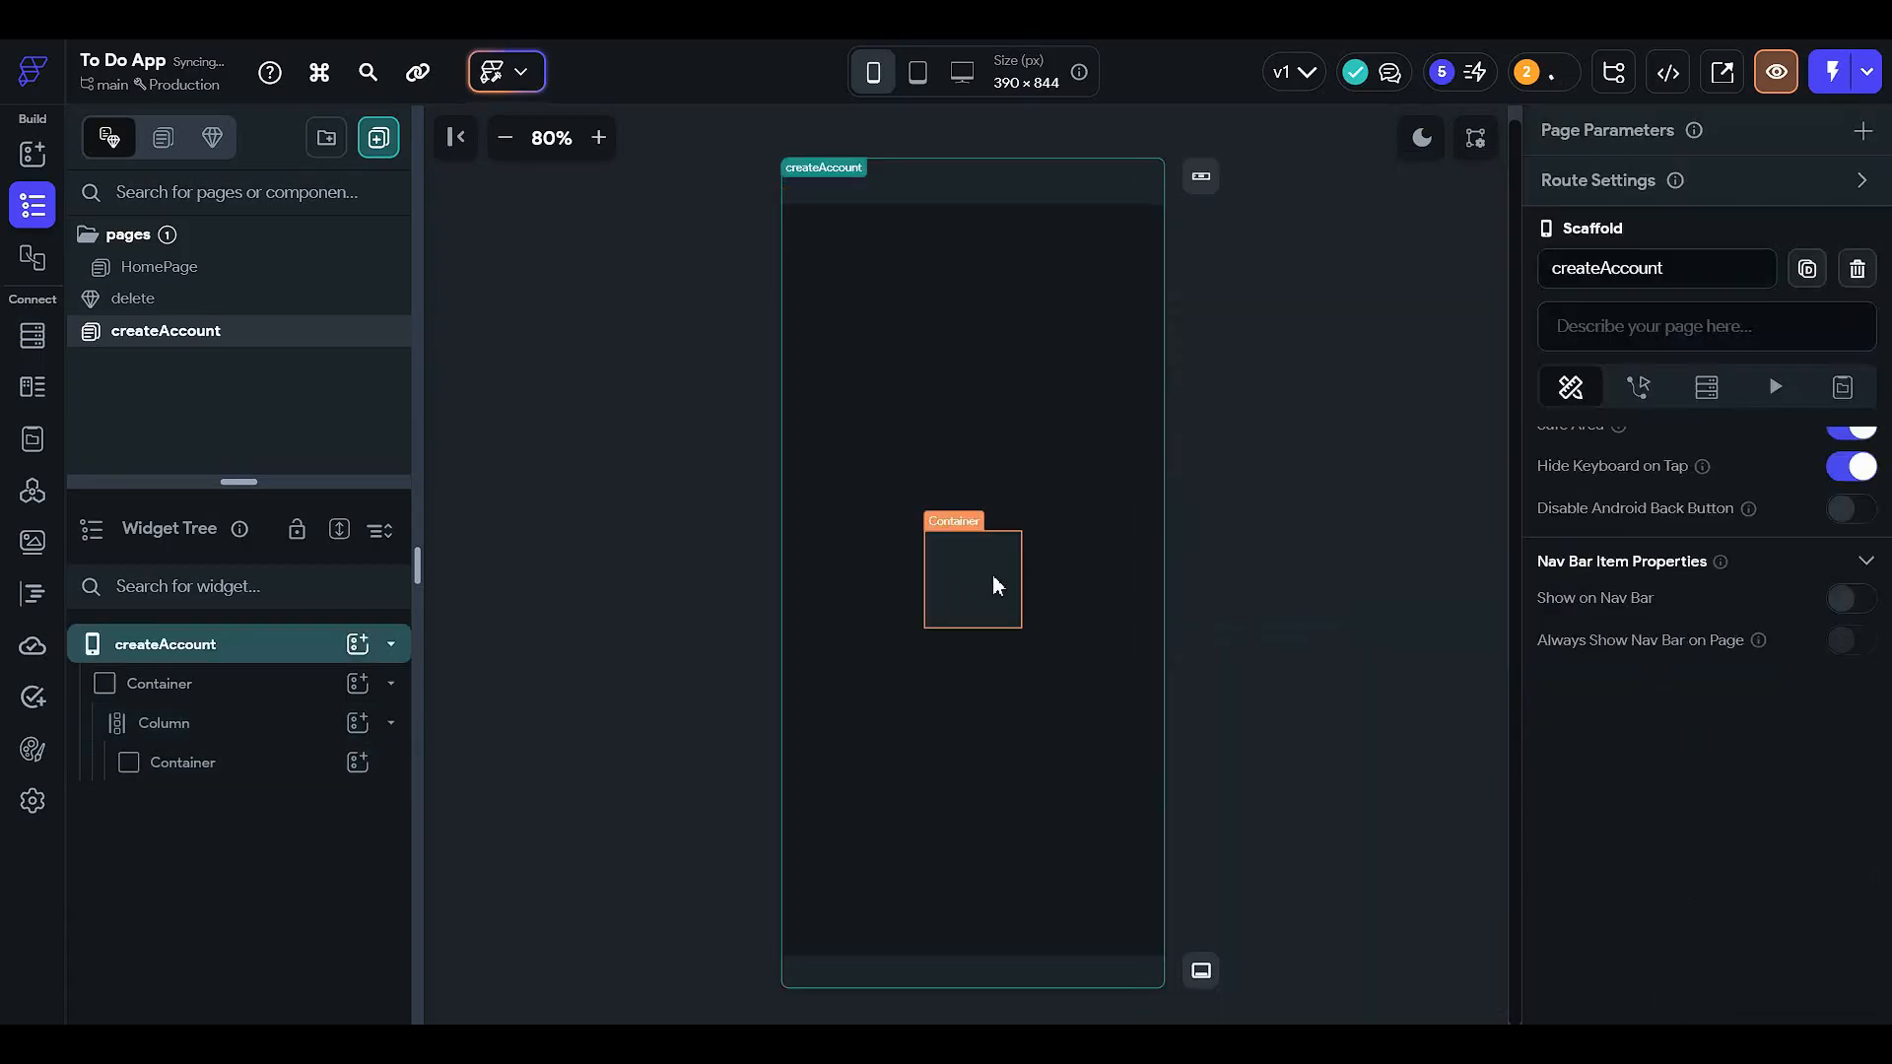
click(992, 575)
scroll(1728, 753, down, 2)
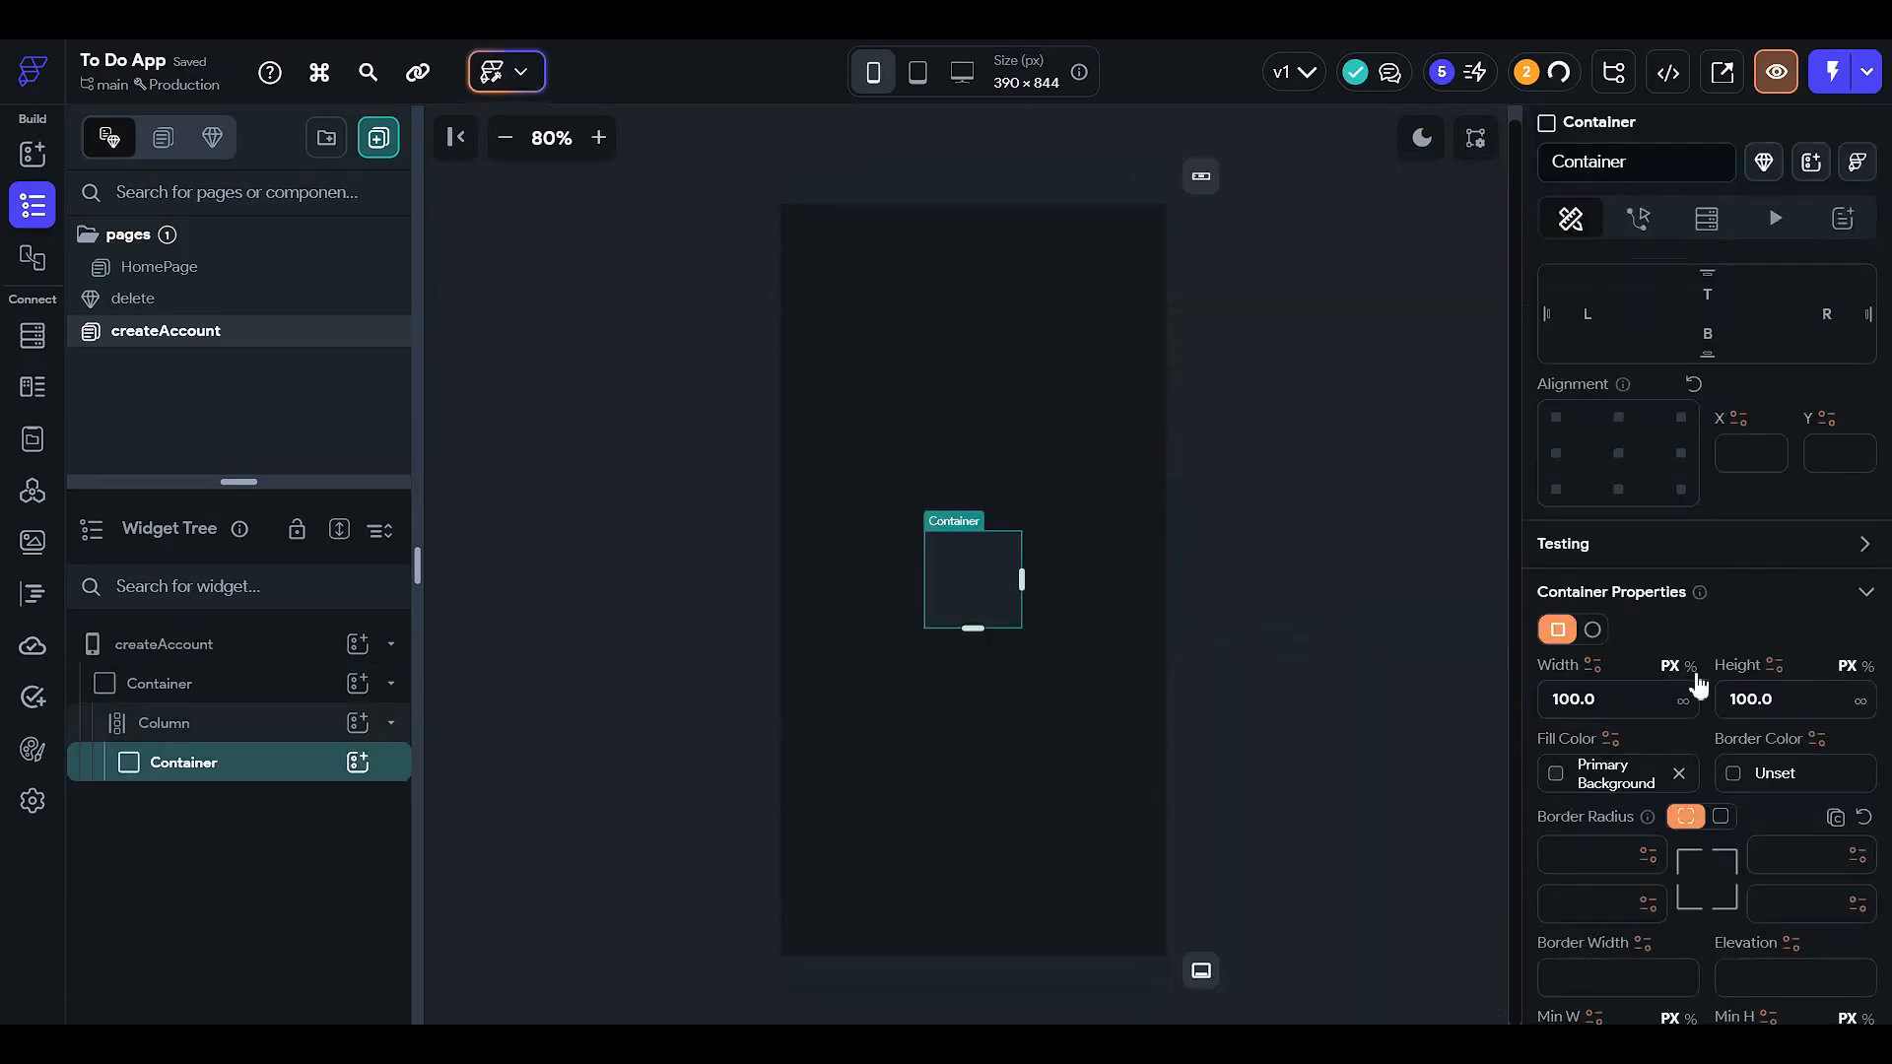
click(295, 720)
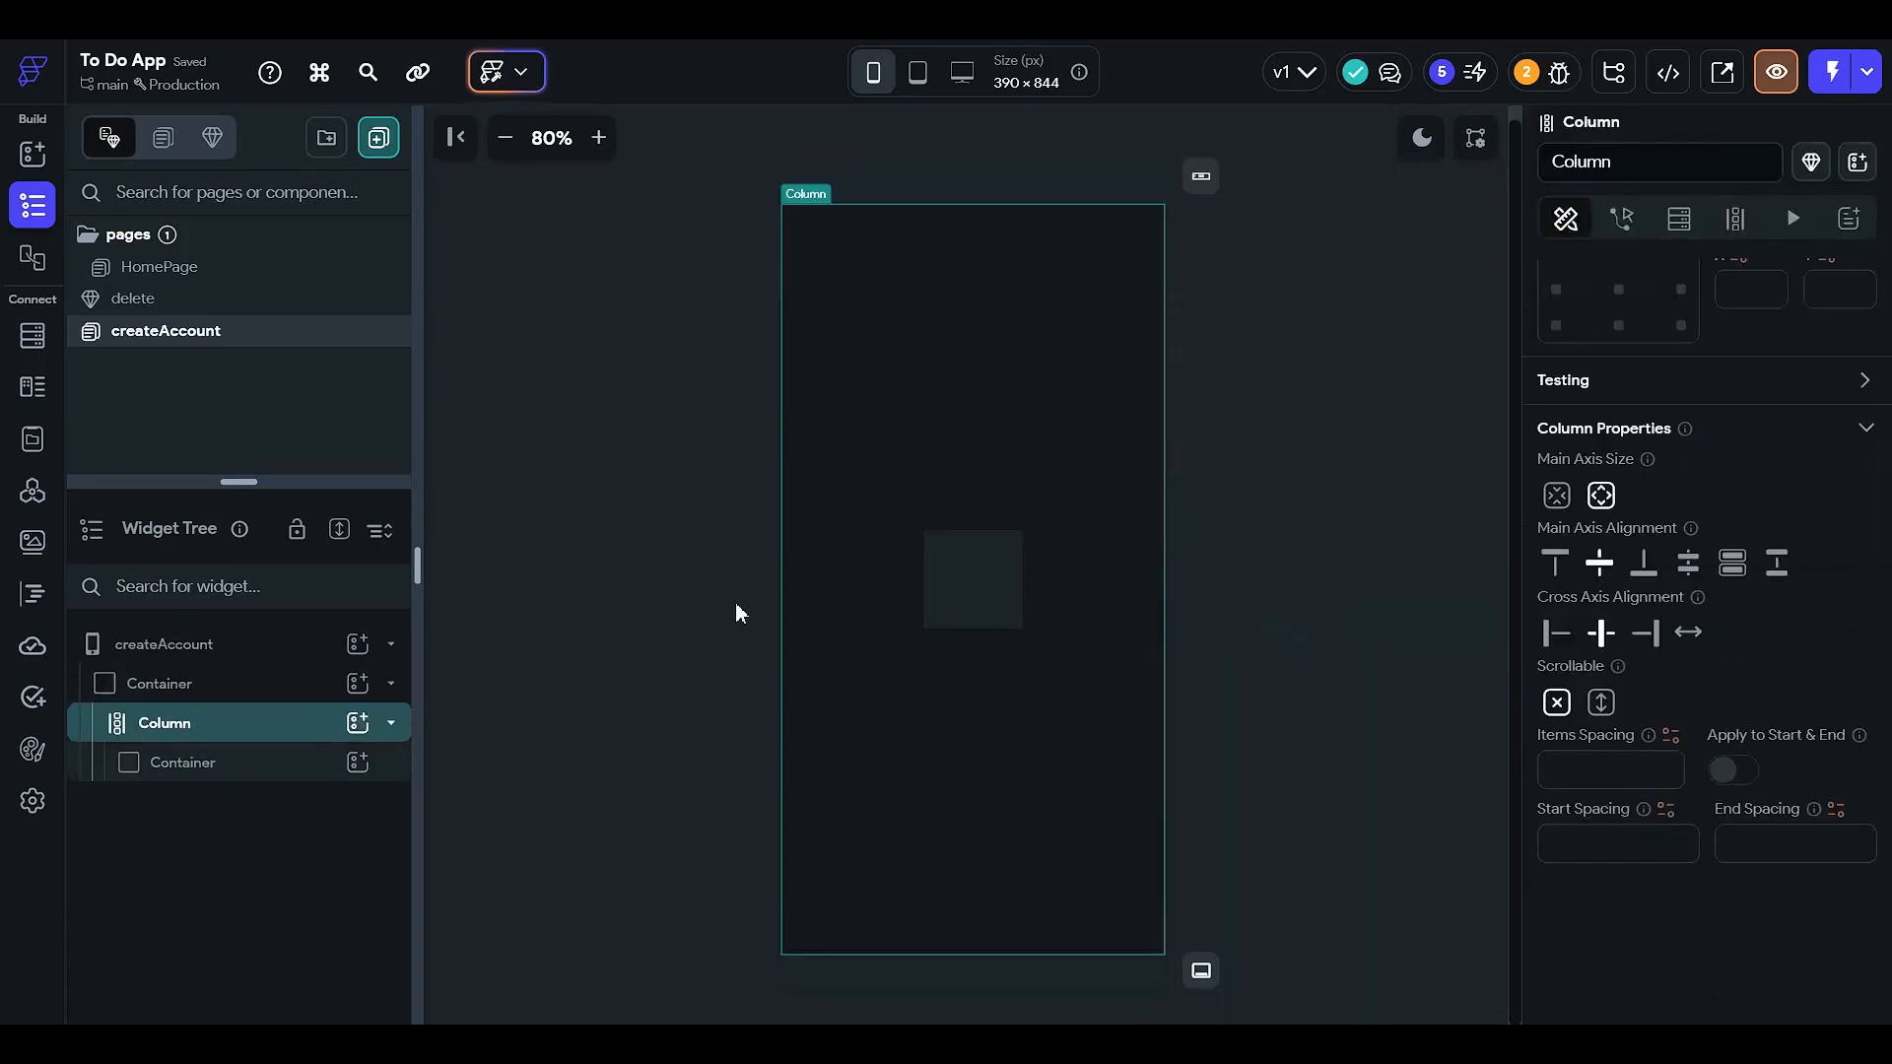
- Give the Column 12 padding on the left, right and top
scroll(1577, 592, up, 3)
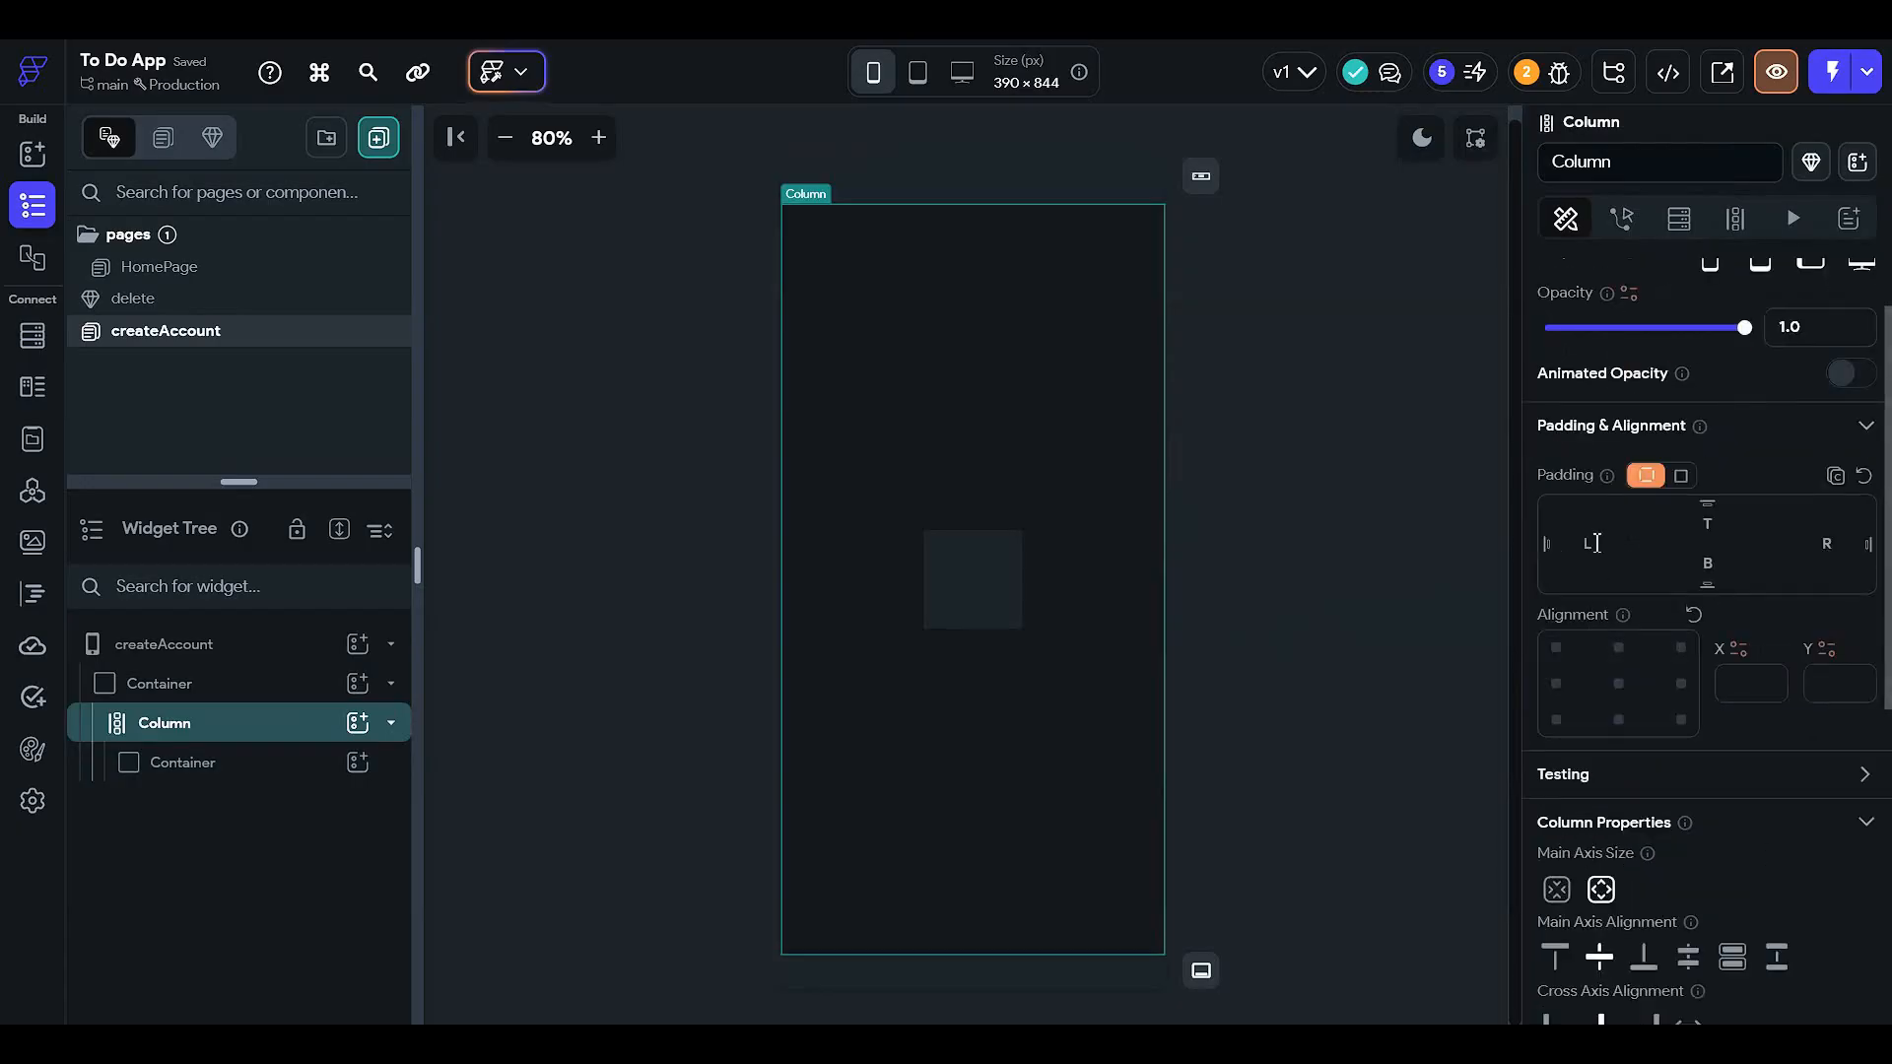
click(1593, 543)
text(12)
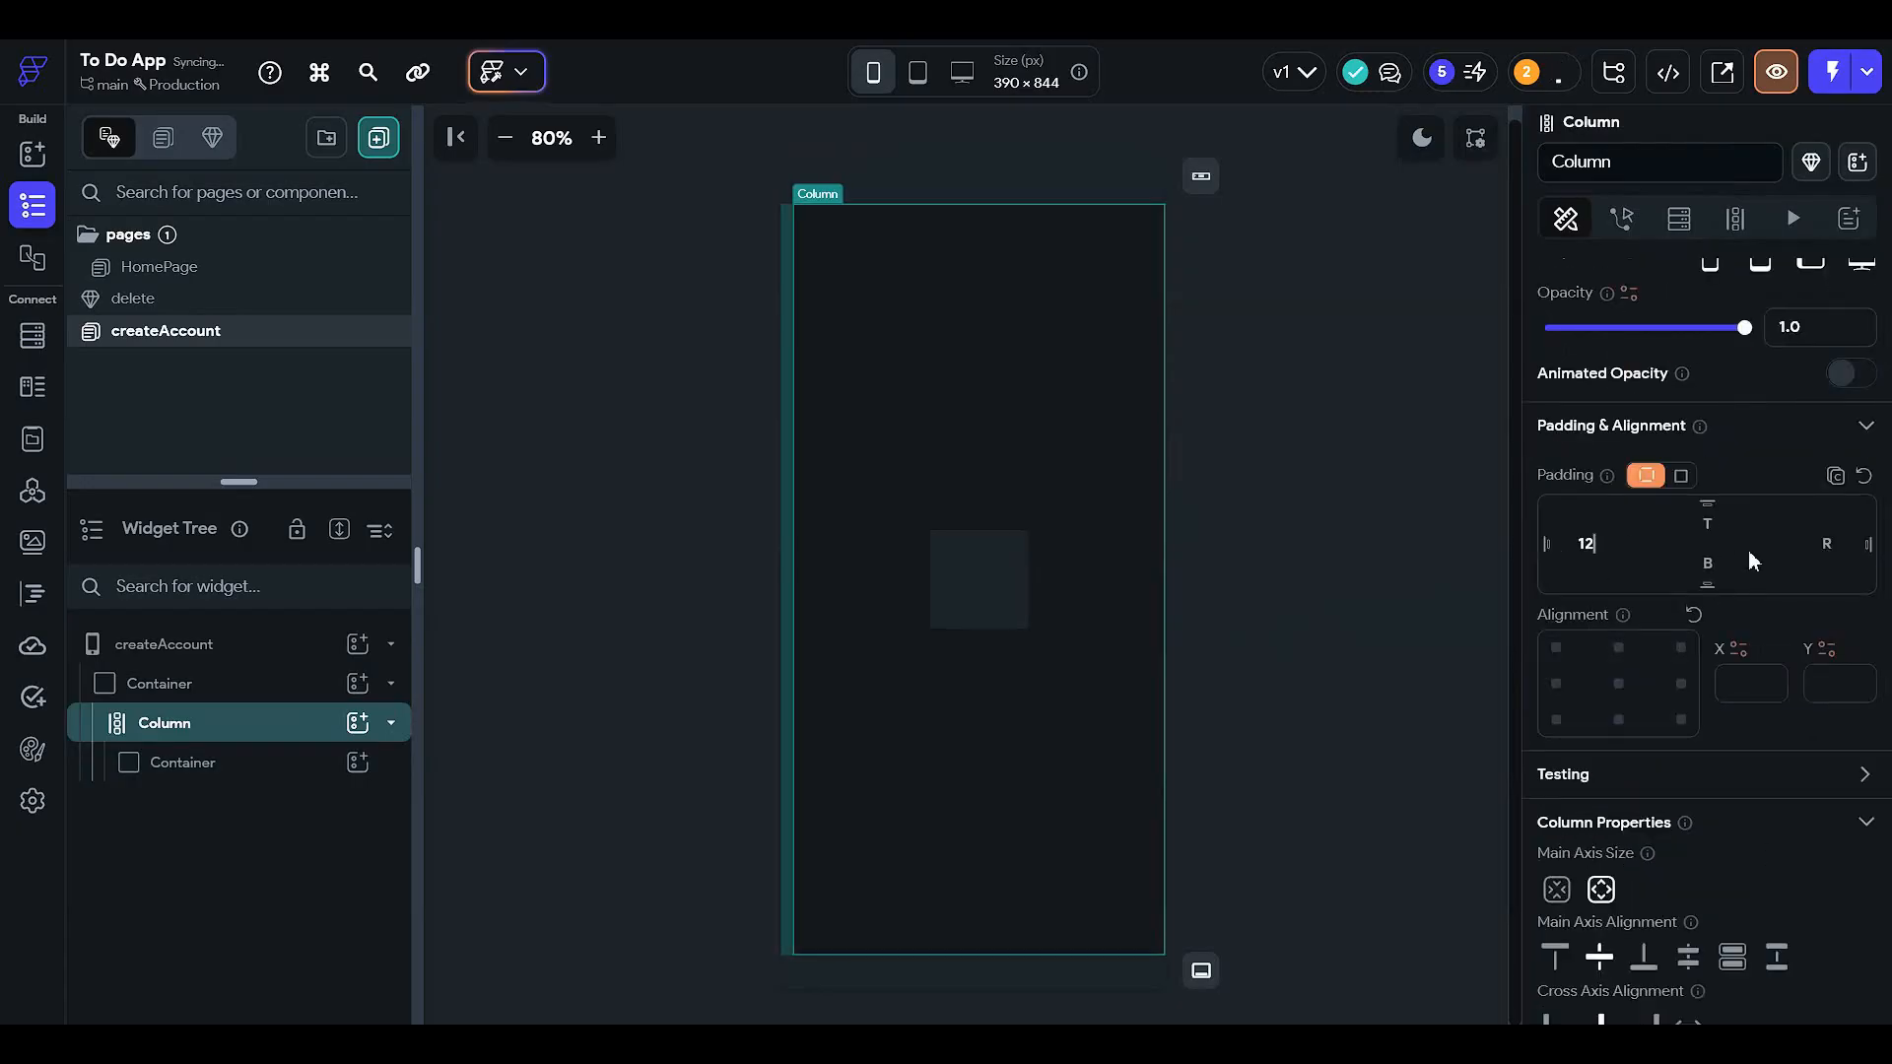
click(1826, 545)
text(12)
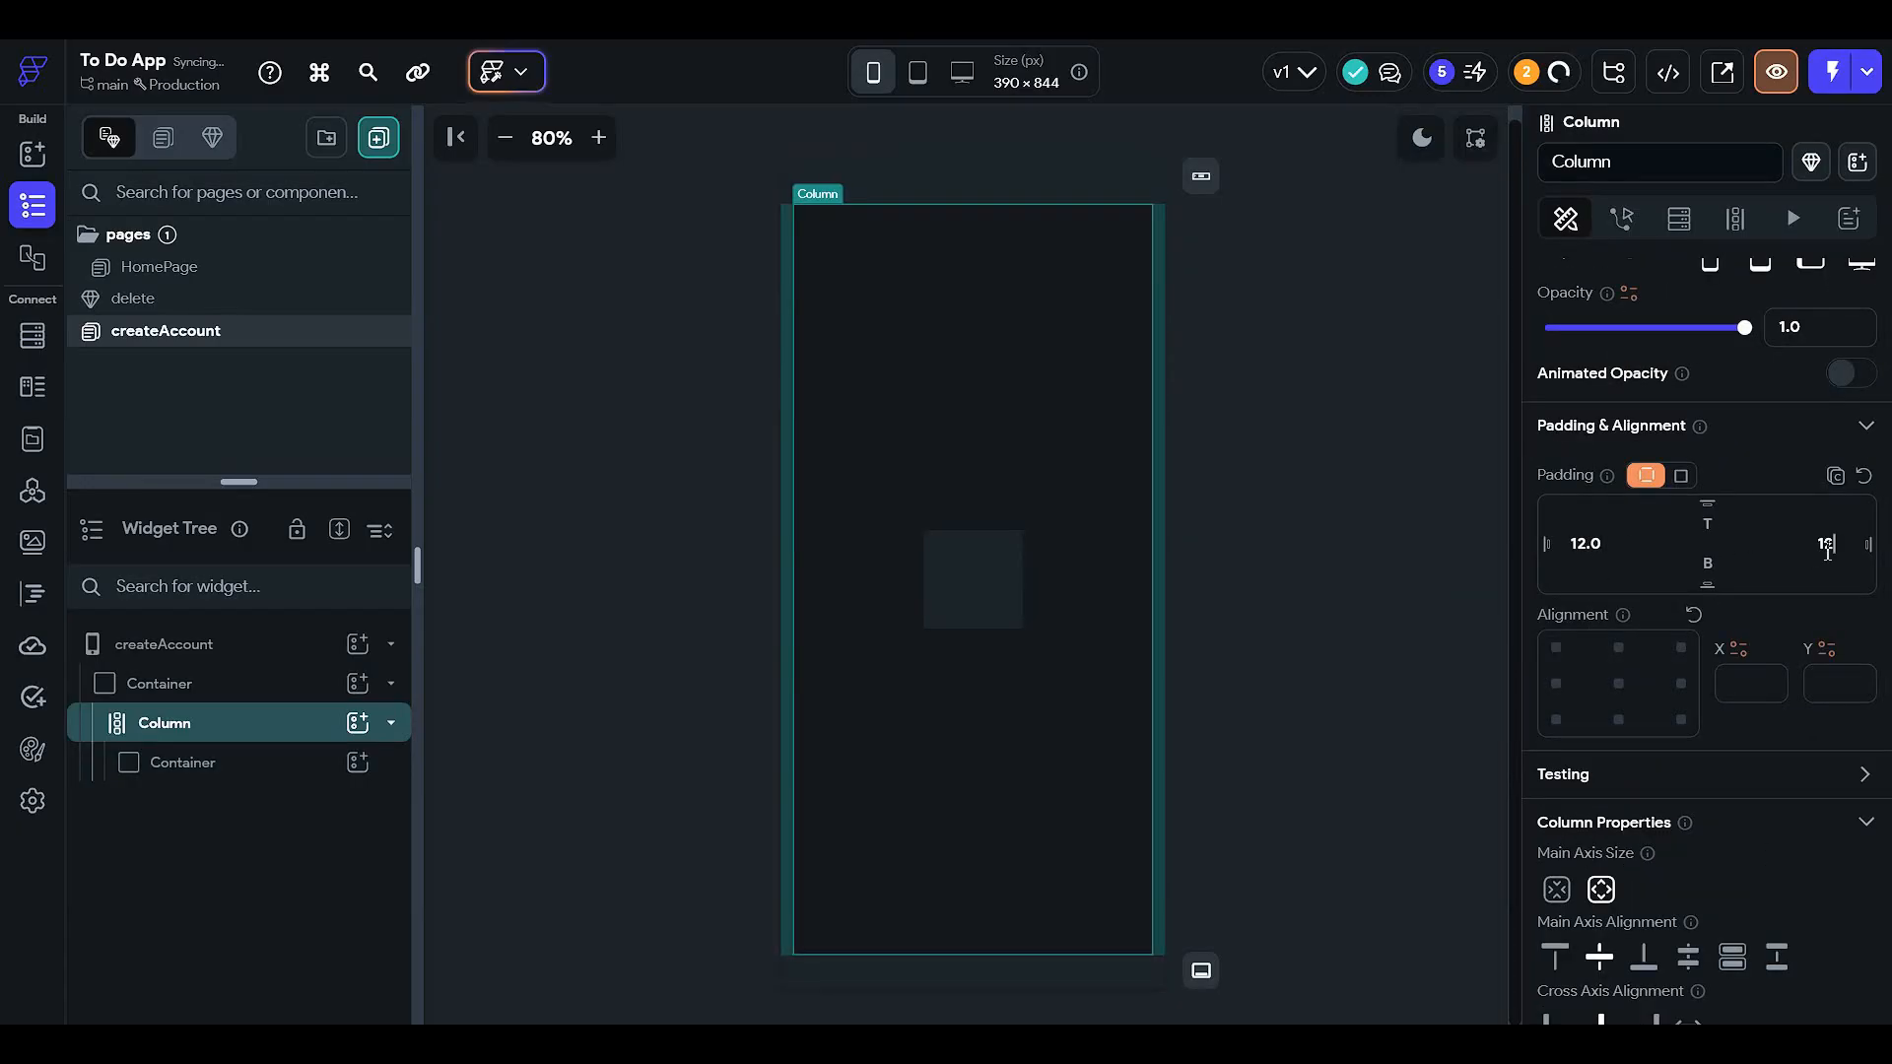
click(1723, 525)
text(12)
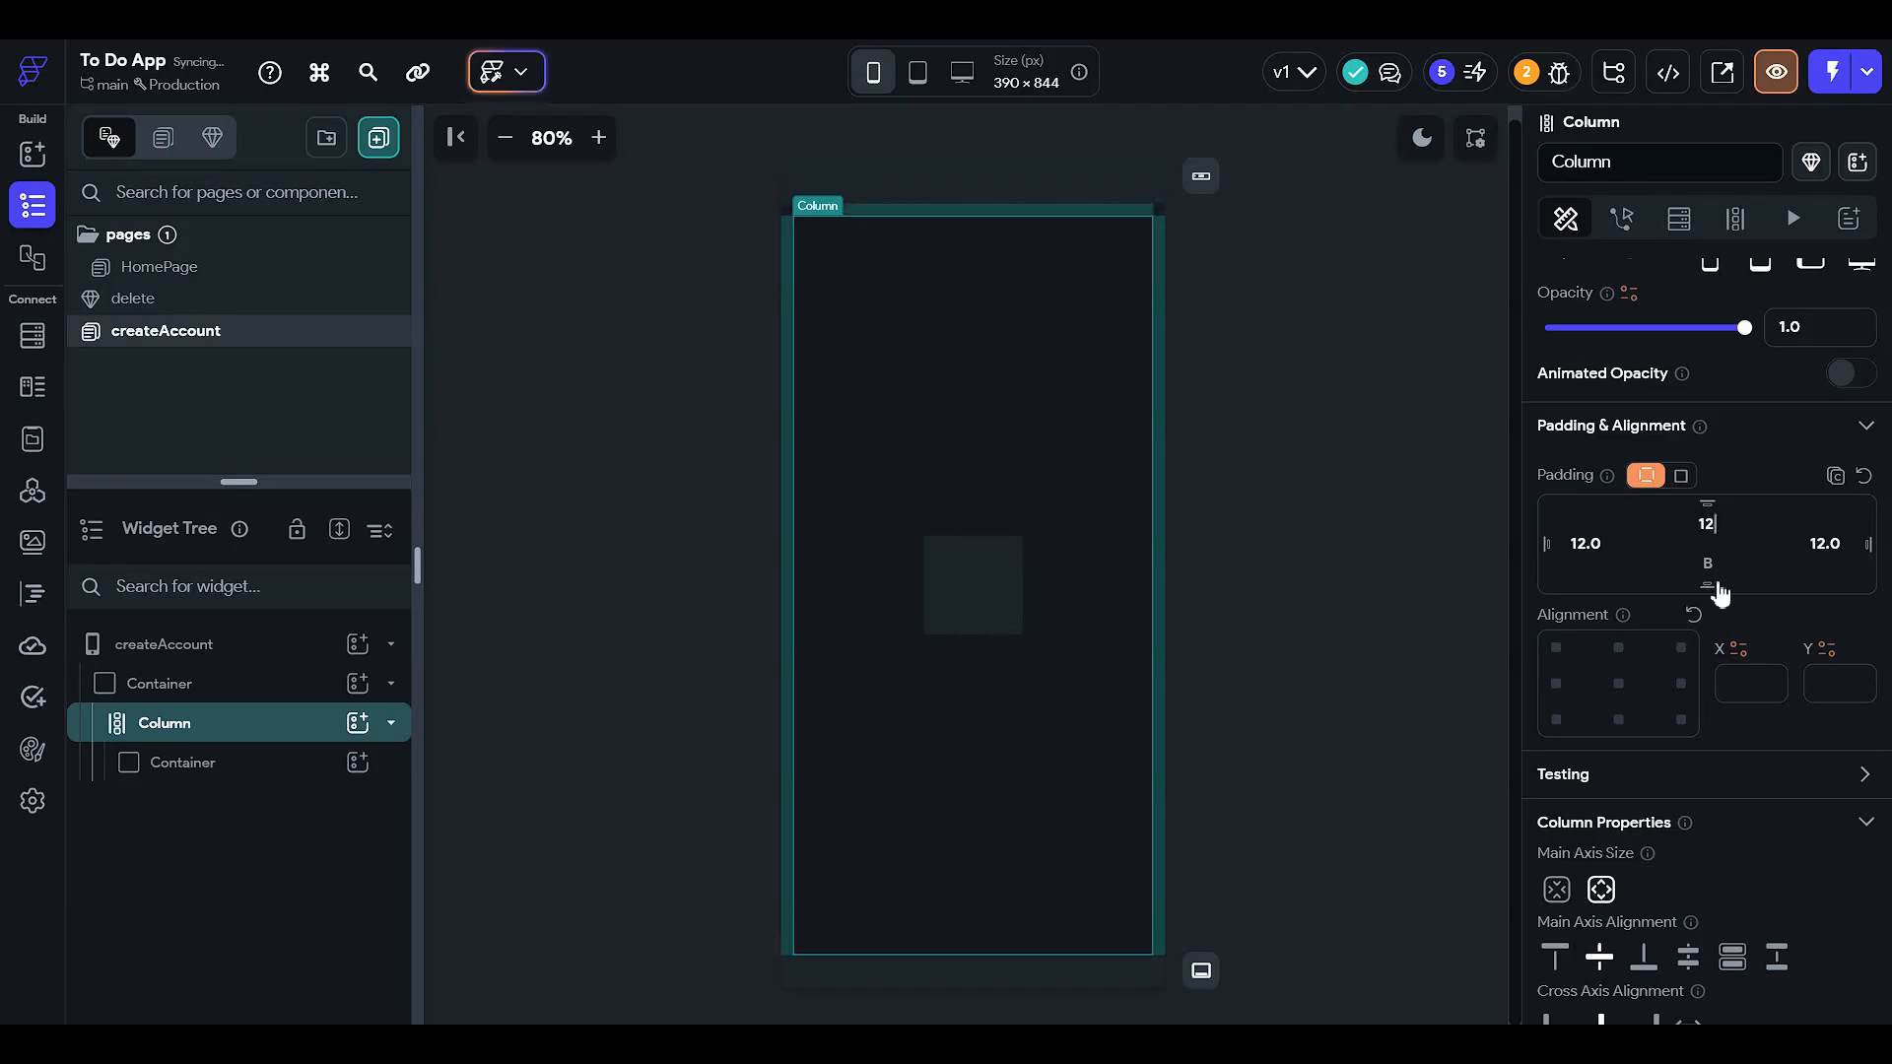
- Size the inner container to 90% width and 70% height
click(1412, 584)
click(997, 626)
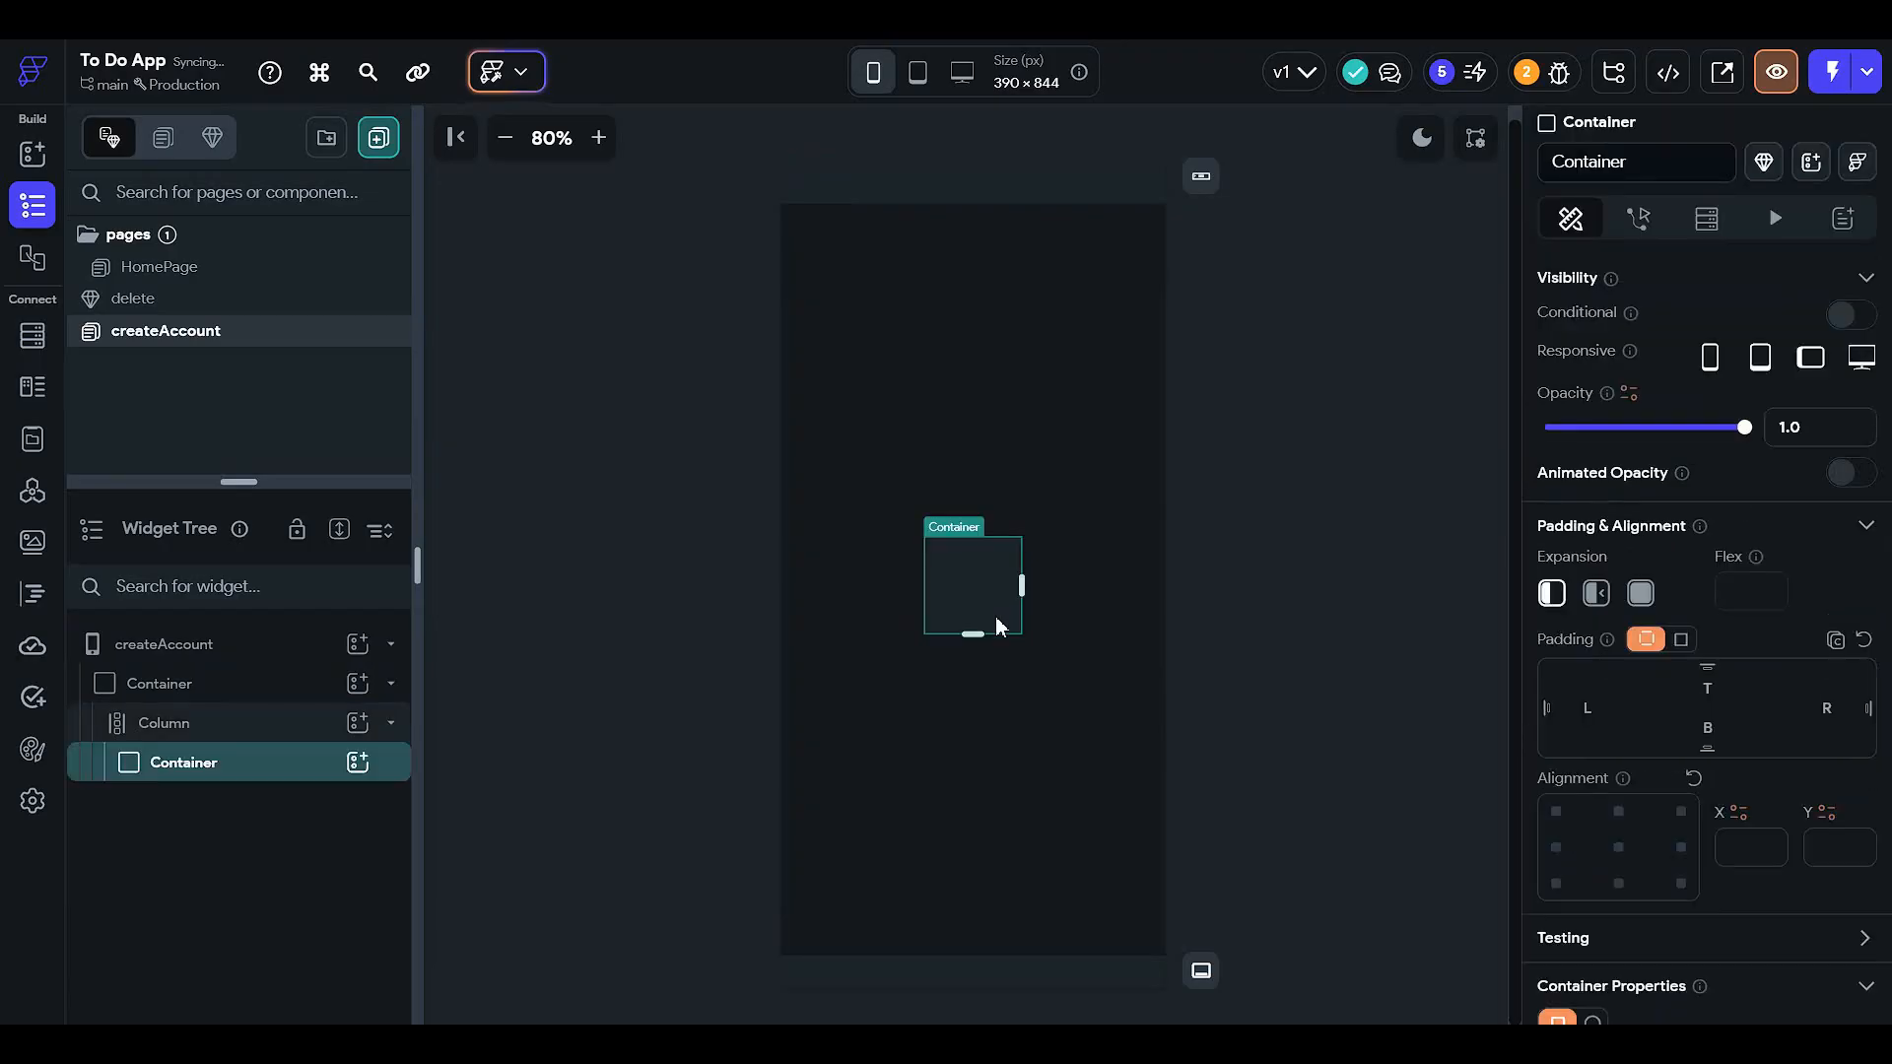
scroll(1681, 733, down, 3)
scroll(1675, 561, down, 3)
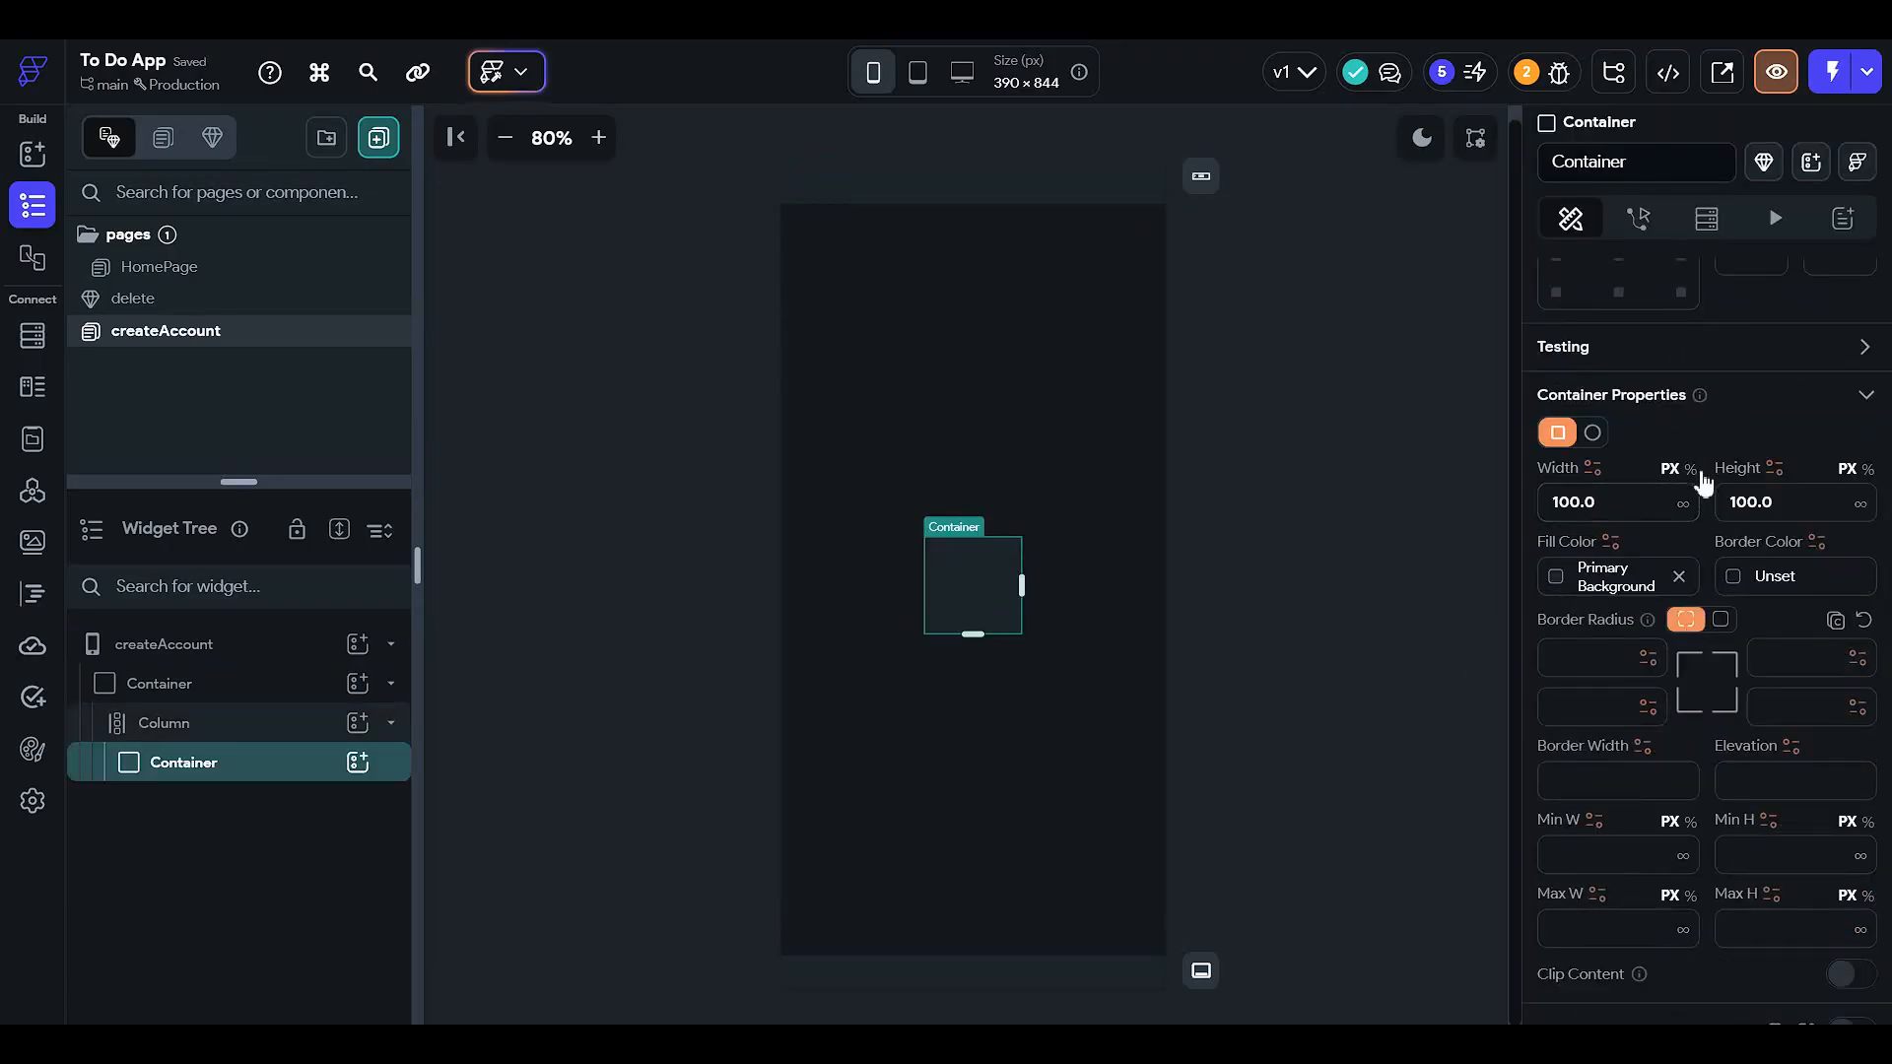
click(1691, 469)
double_click(1655, 501)
text(90)
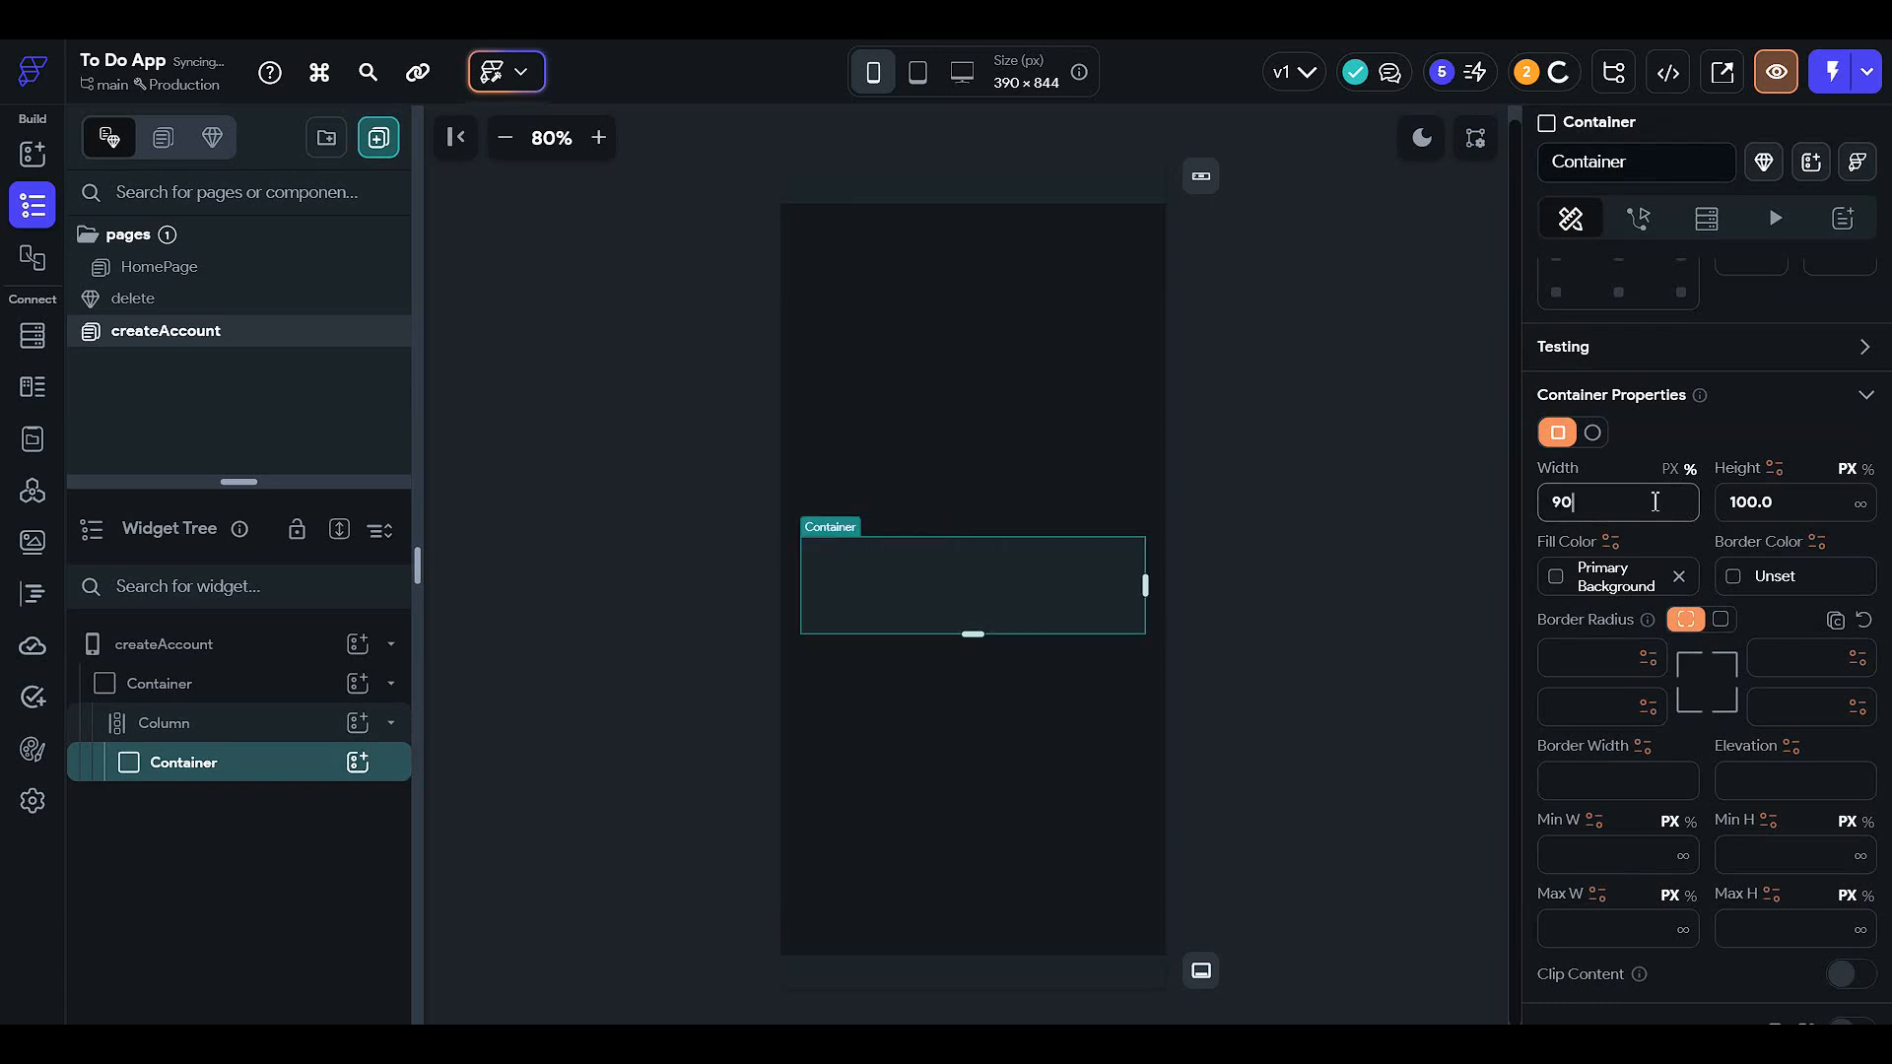
click(1866, 469)
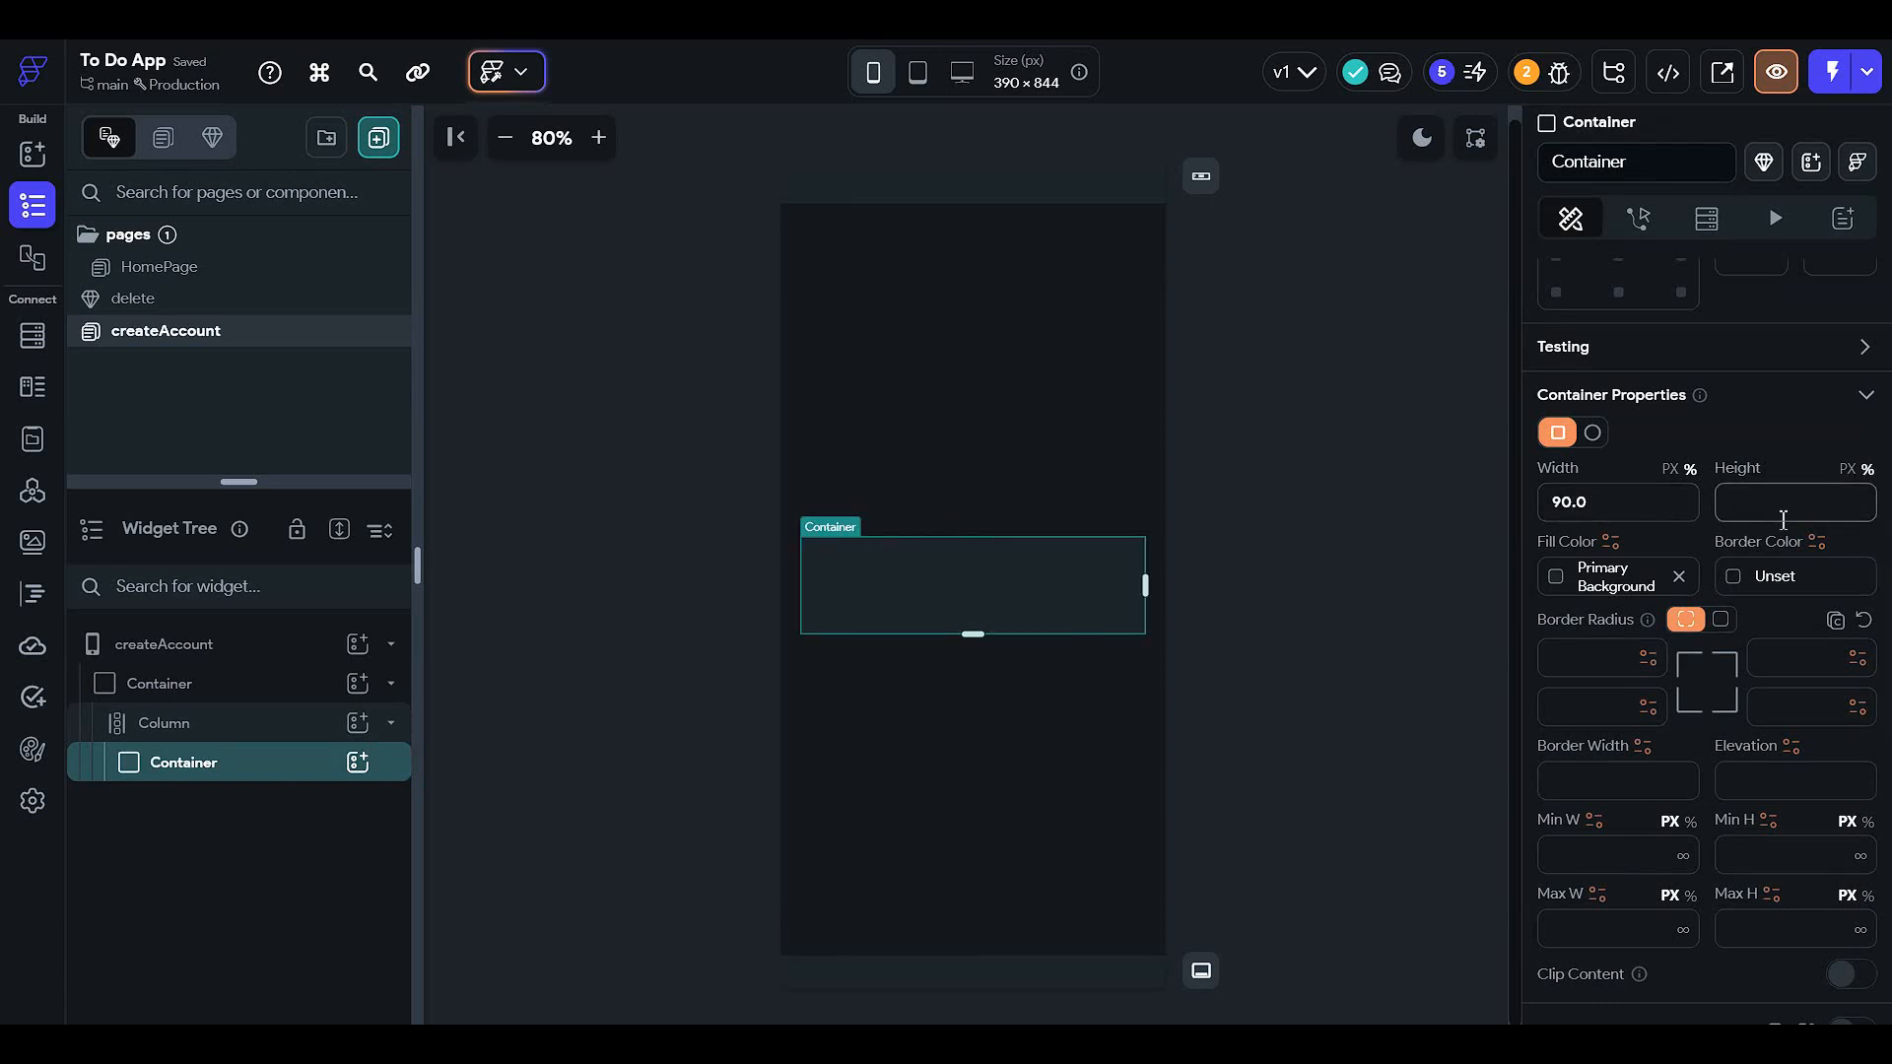
text(90)
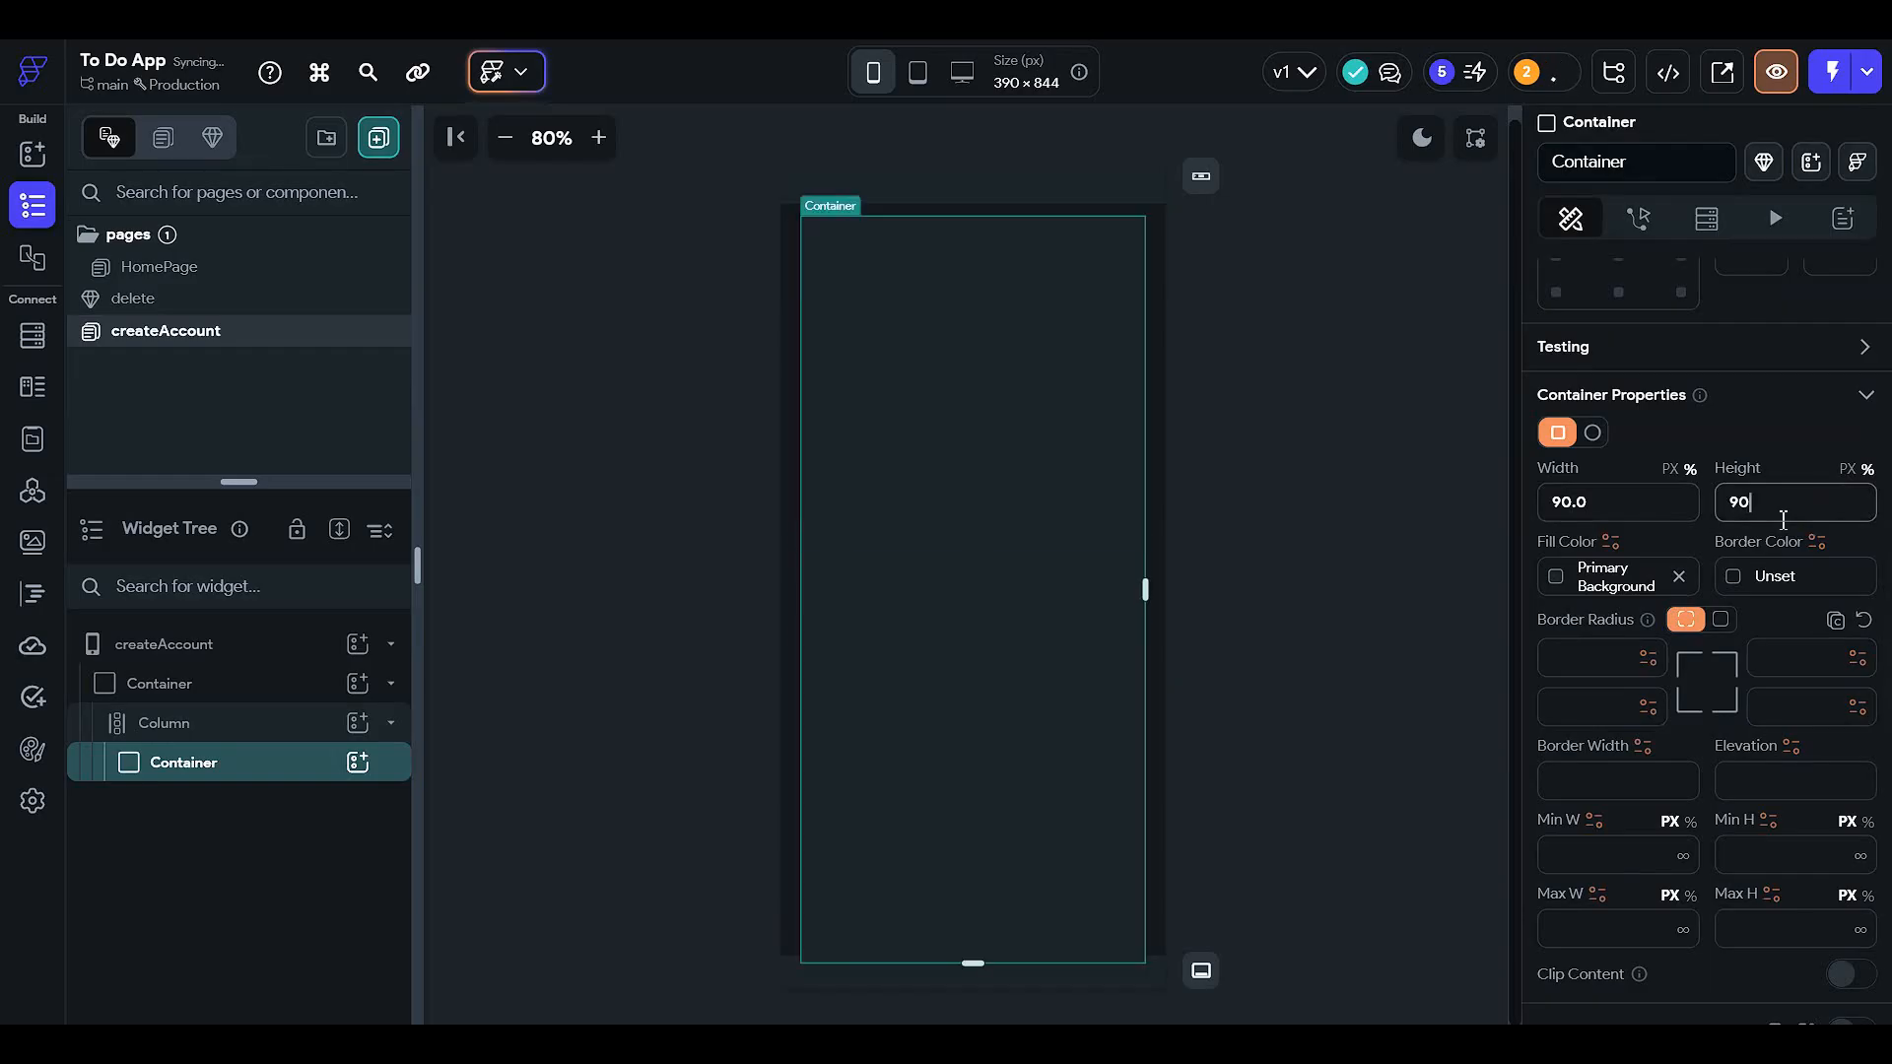
text(7)
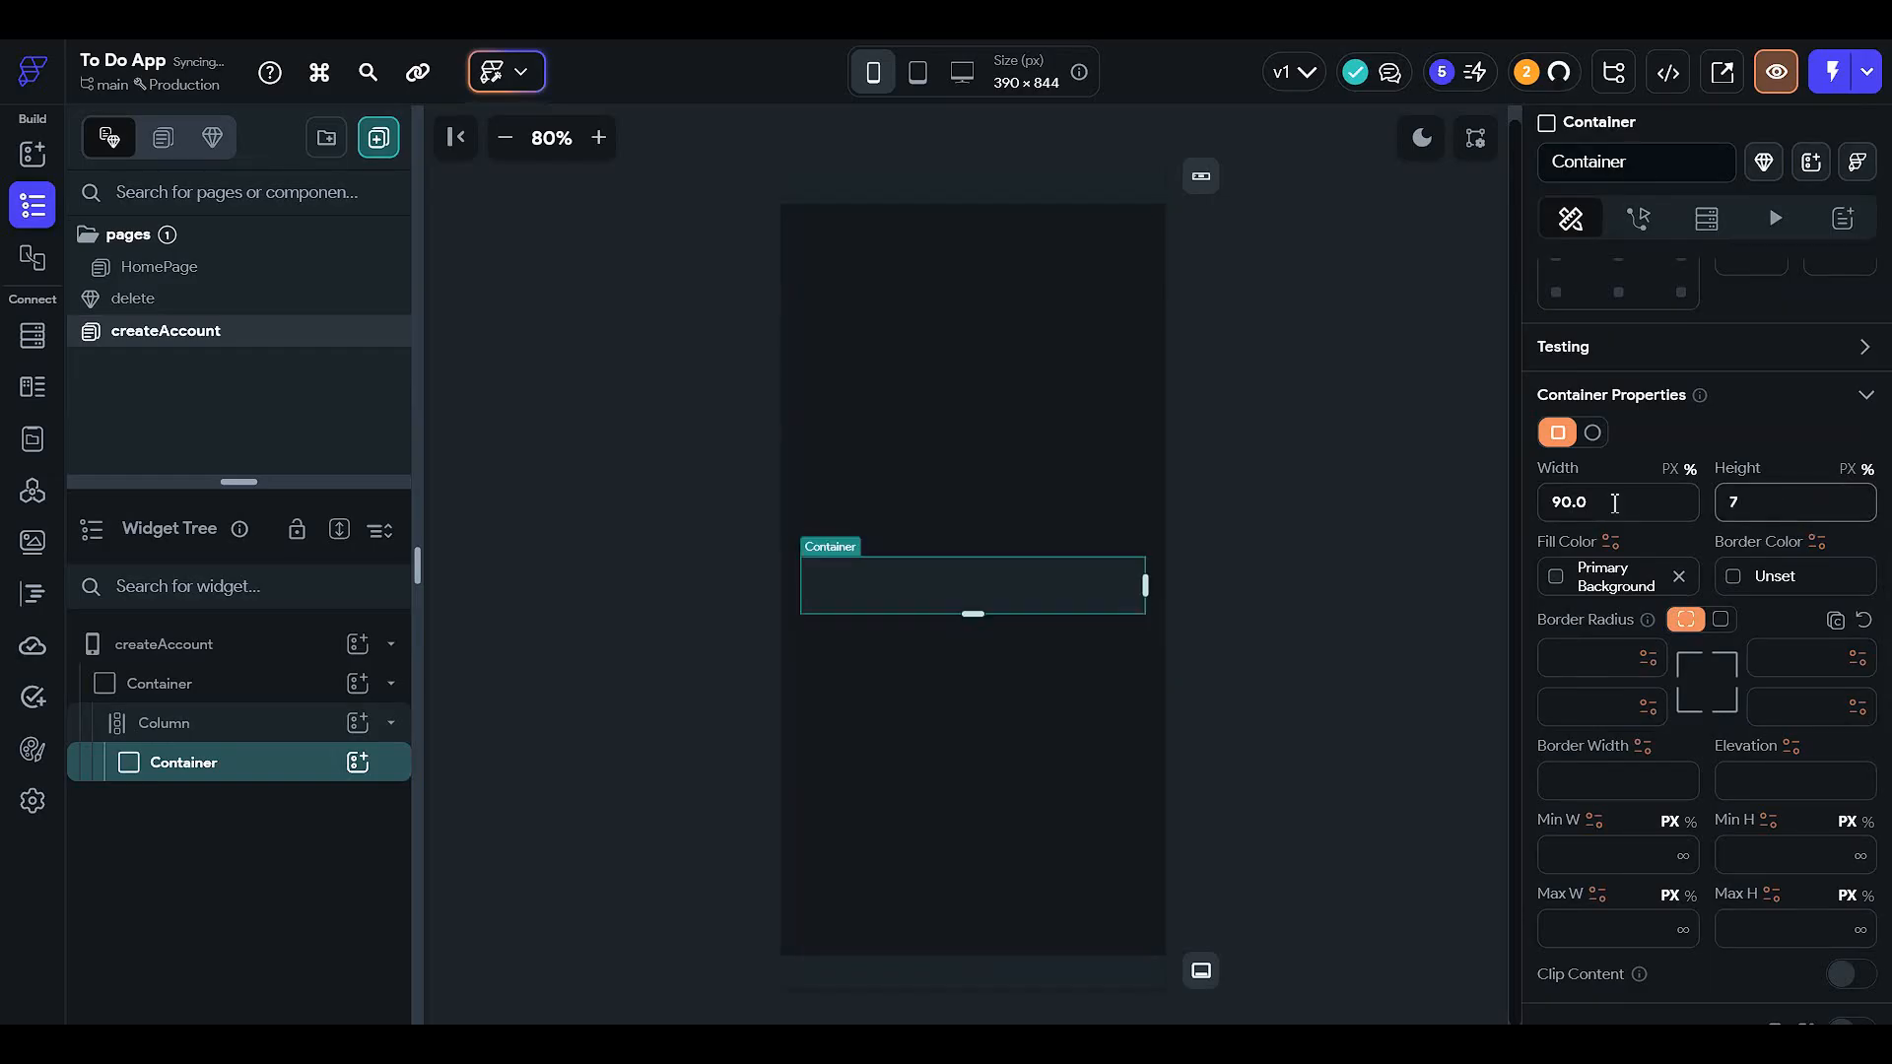
text(0)
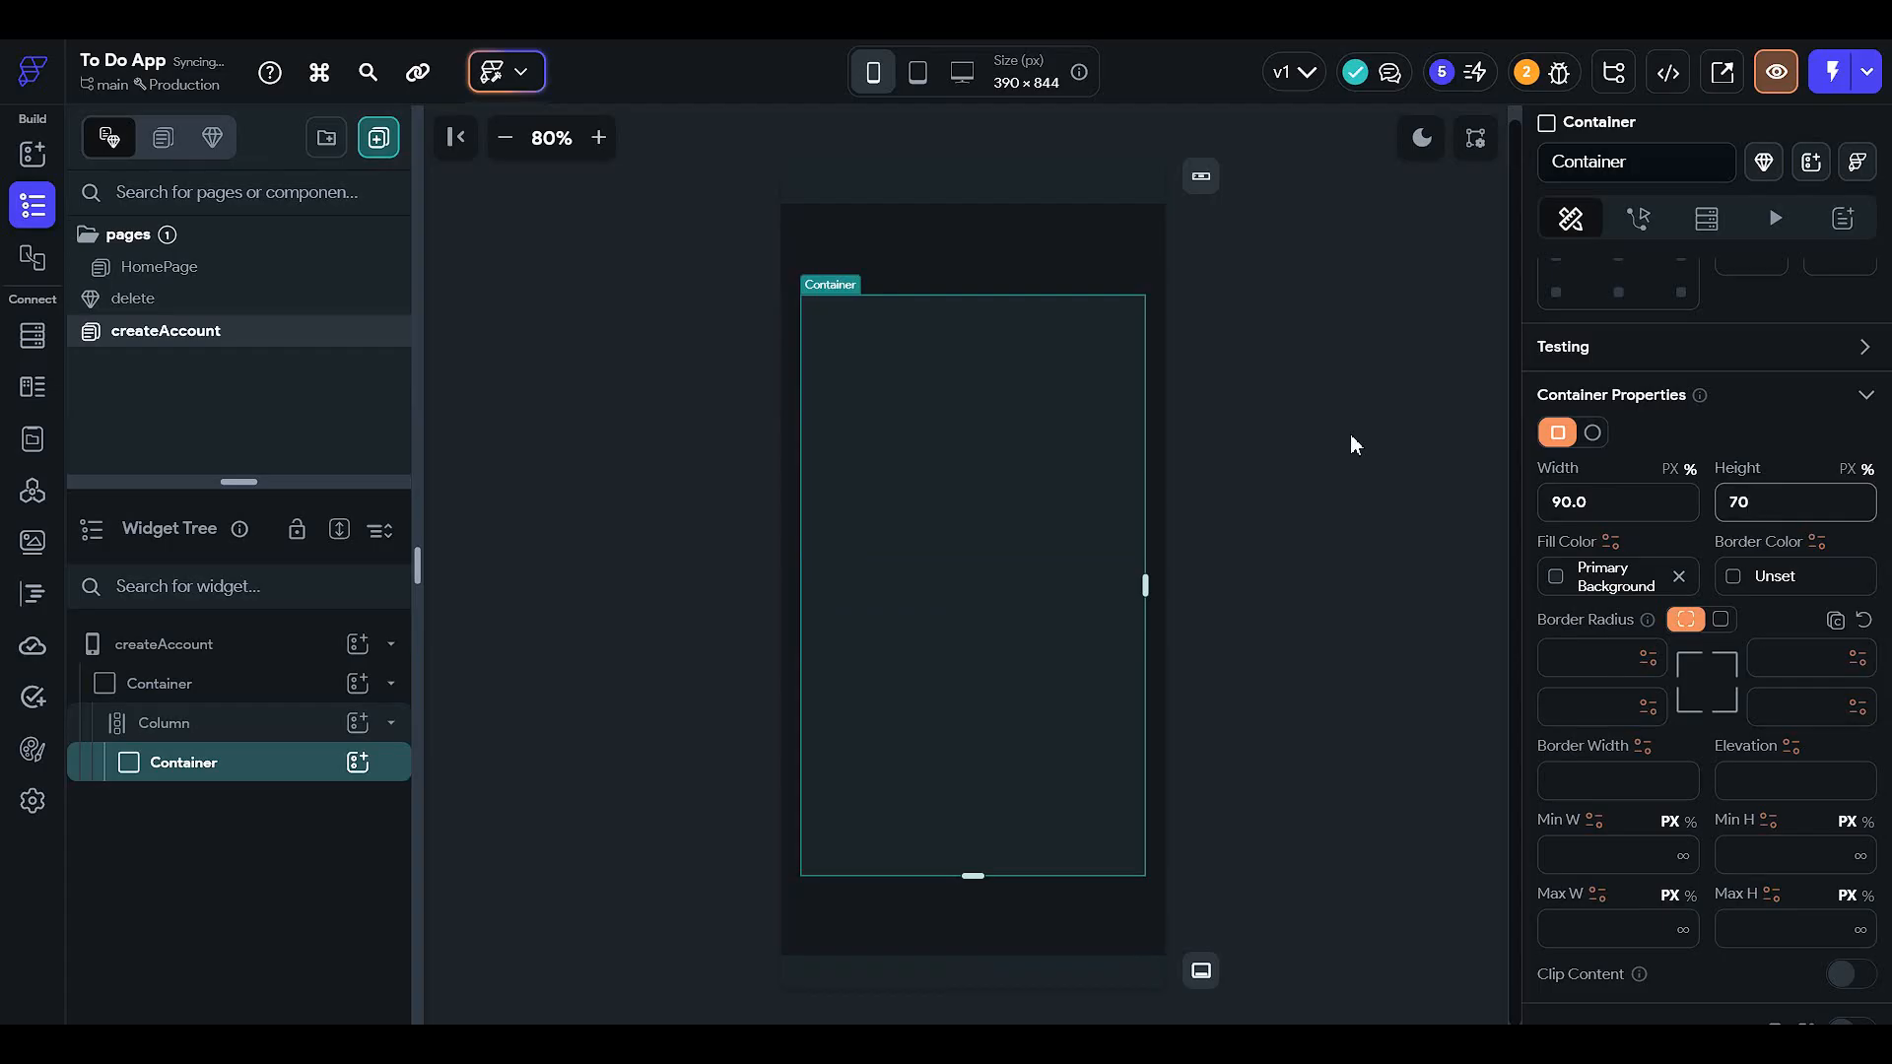
- Round all four corners of the container uniformly to a radius of 24
scroll(1598, 796, down, 3)
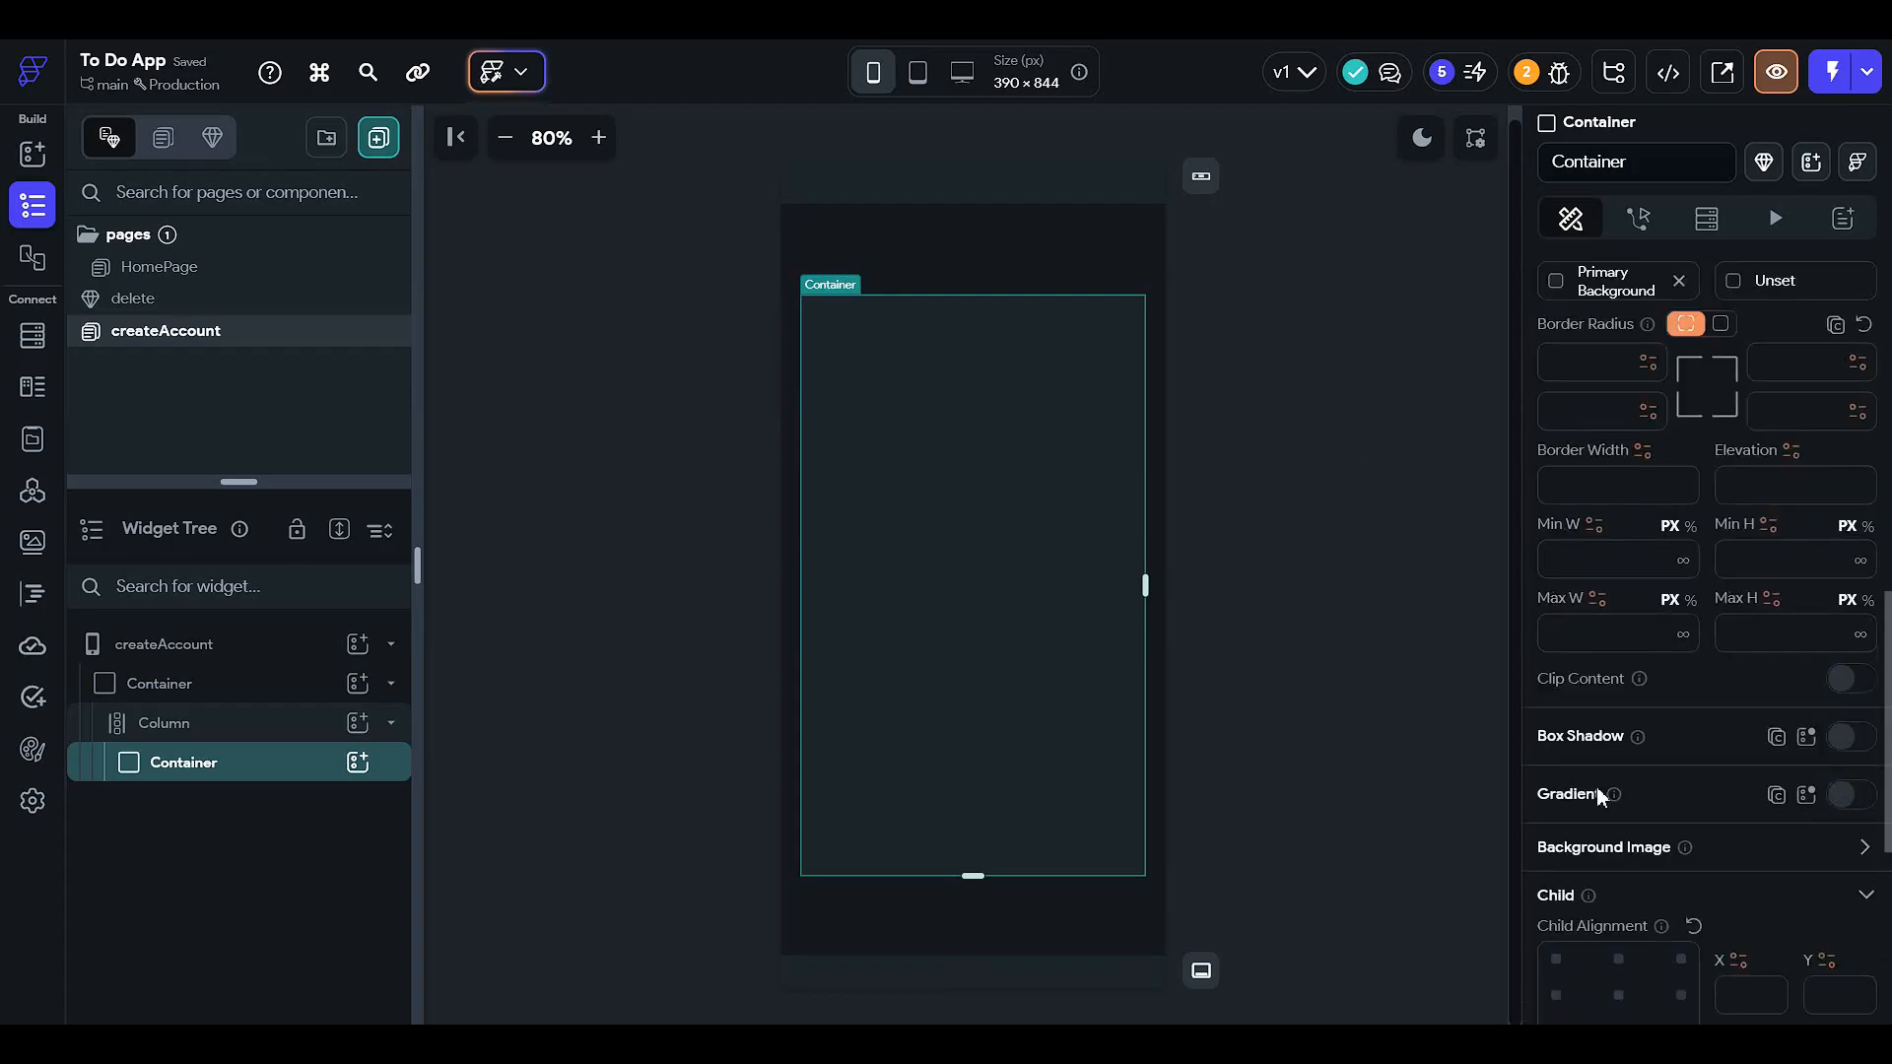
scroll(1675, 796, down, 3)
scroll(1706, 600, up, 6)
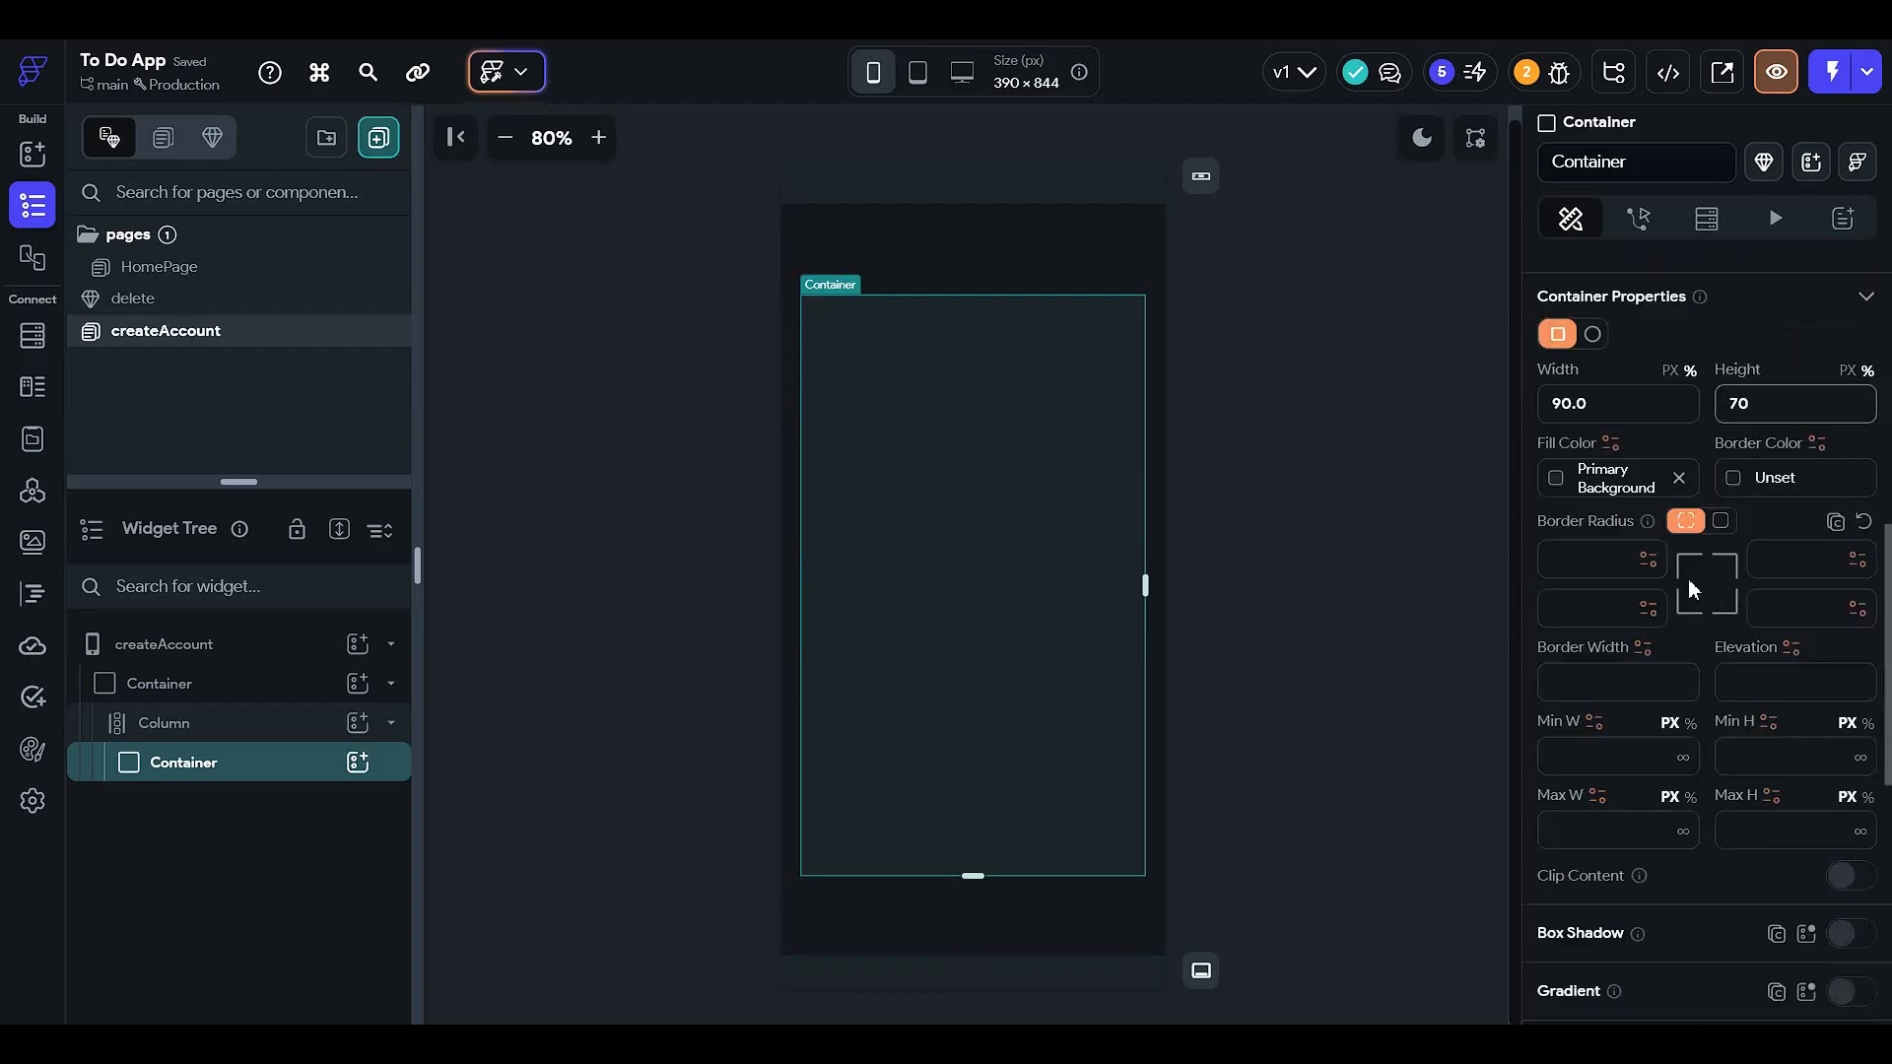
click(1720, 520)
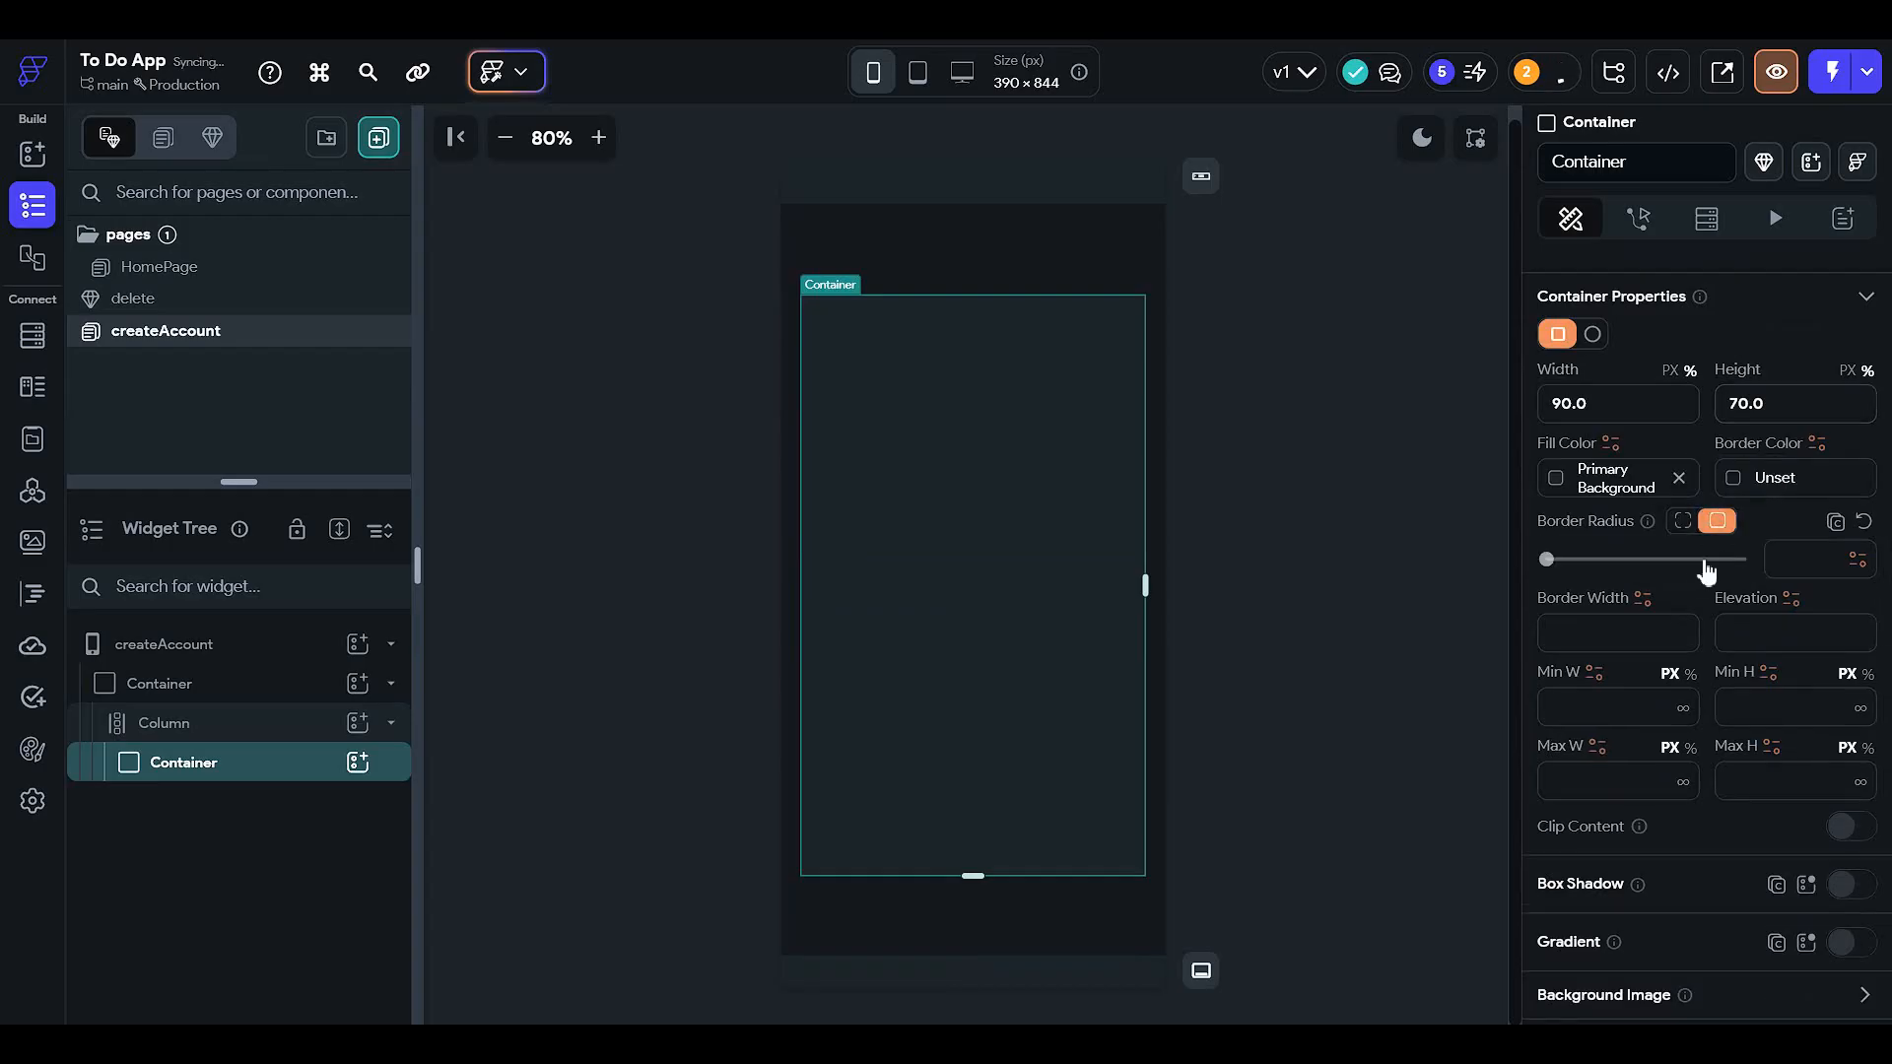
click(1706, 560)
click(1742, 559)
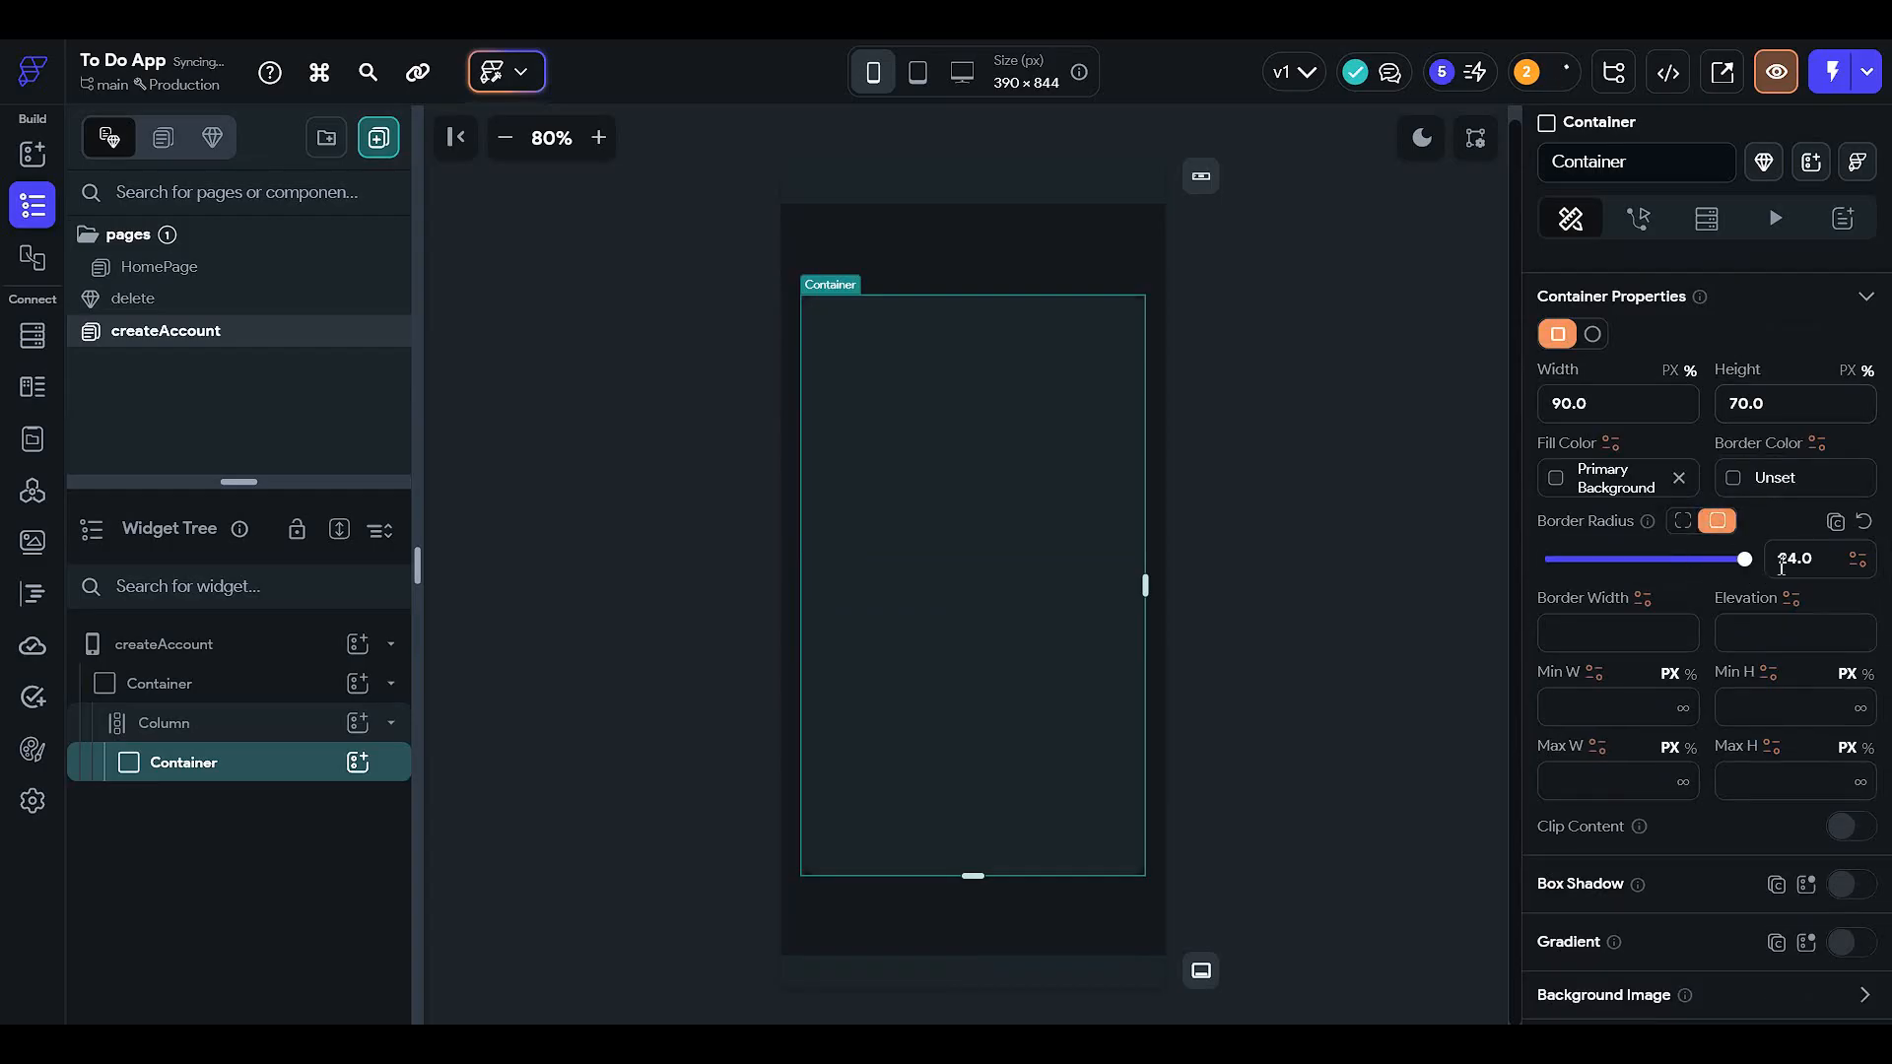
click(1386, 567)
click(954, 513)
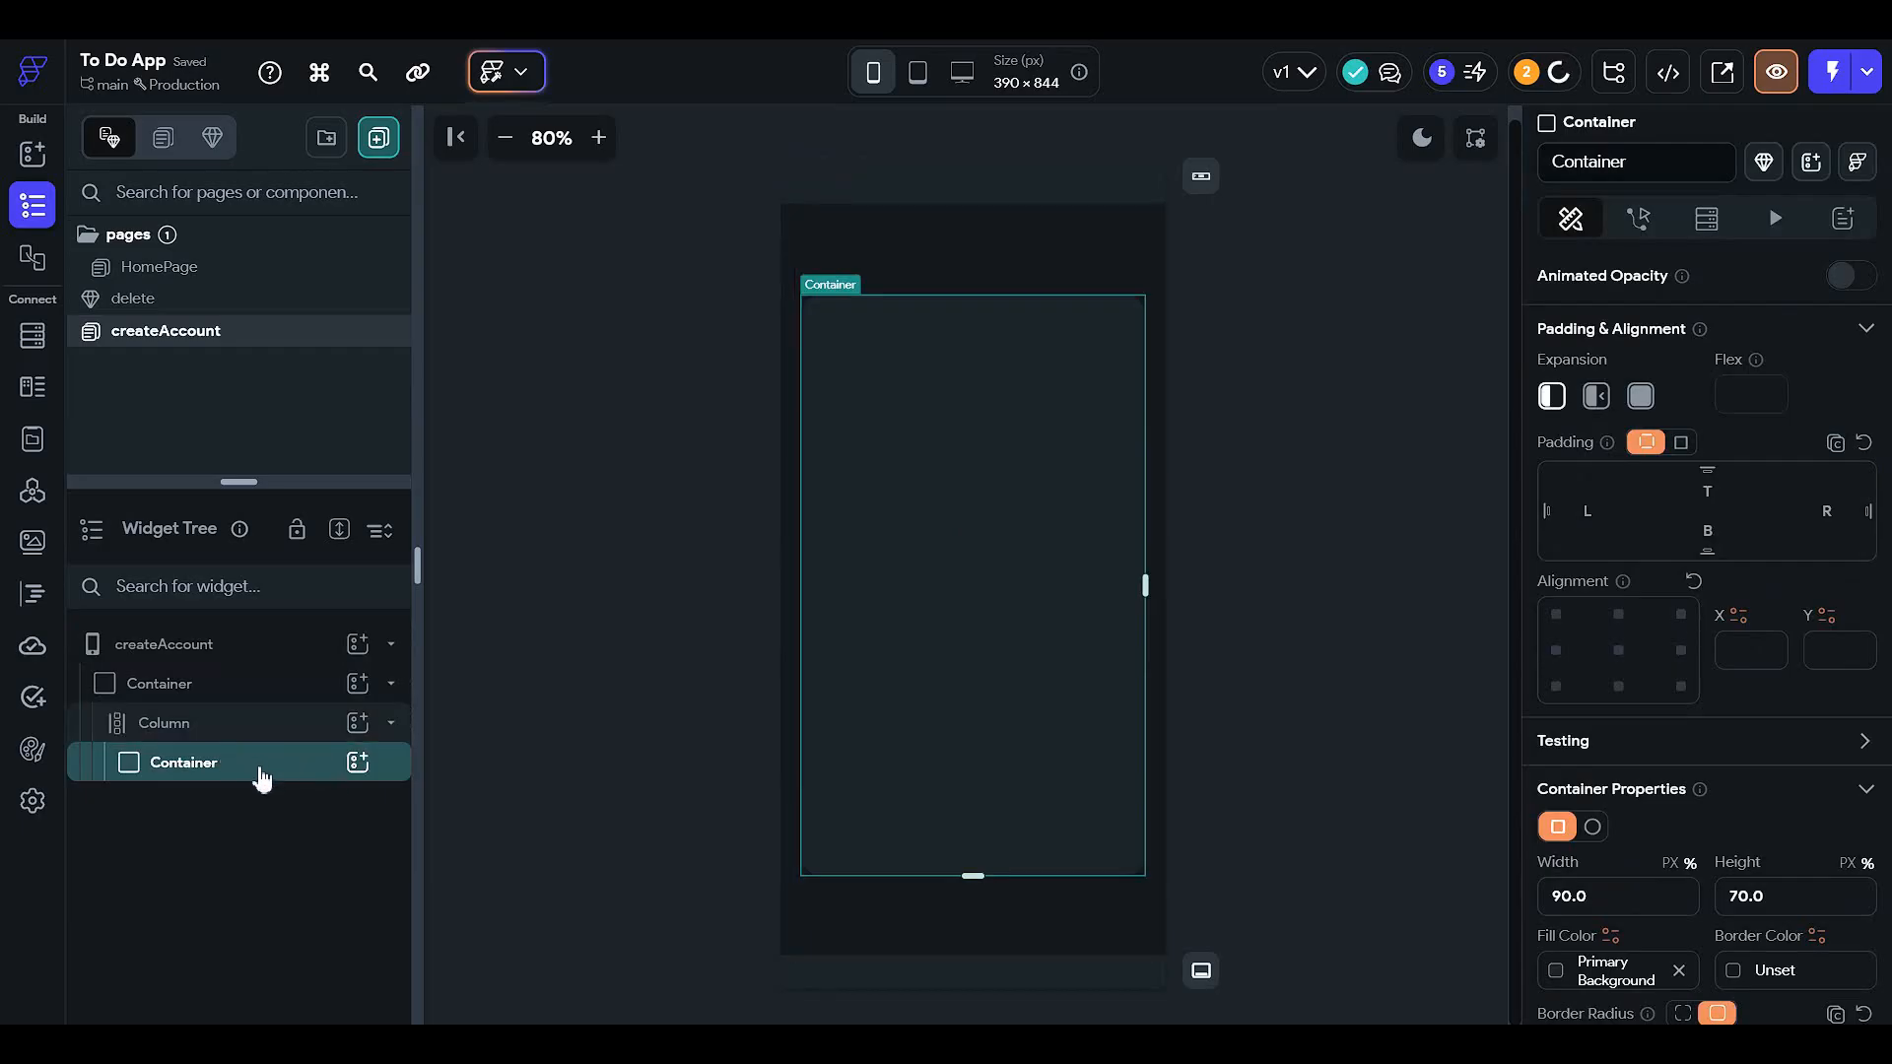
- Add a Column inside the card container
click(358, 761)
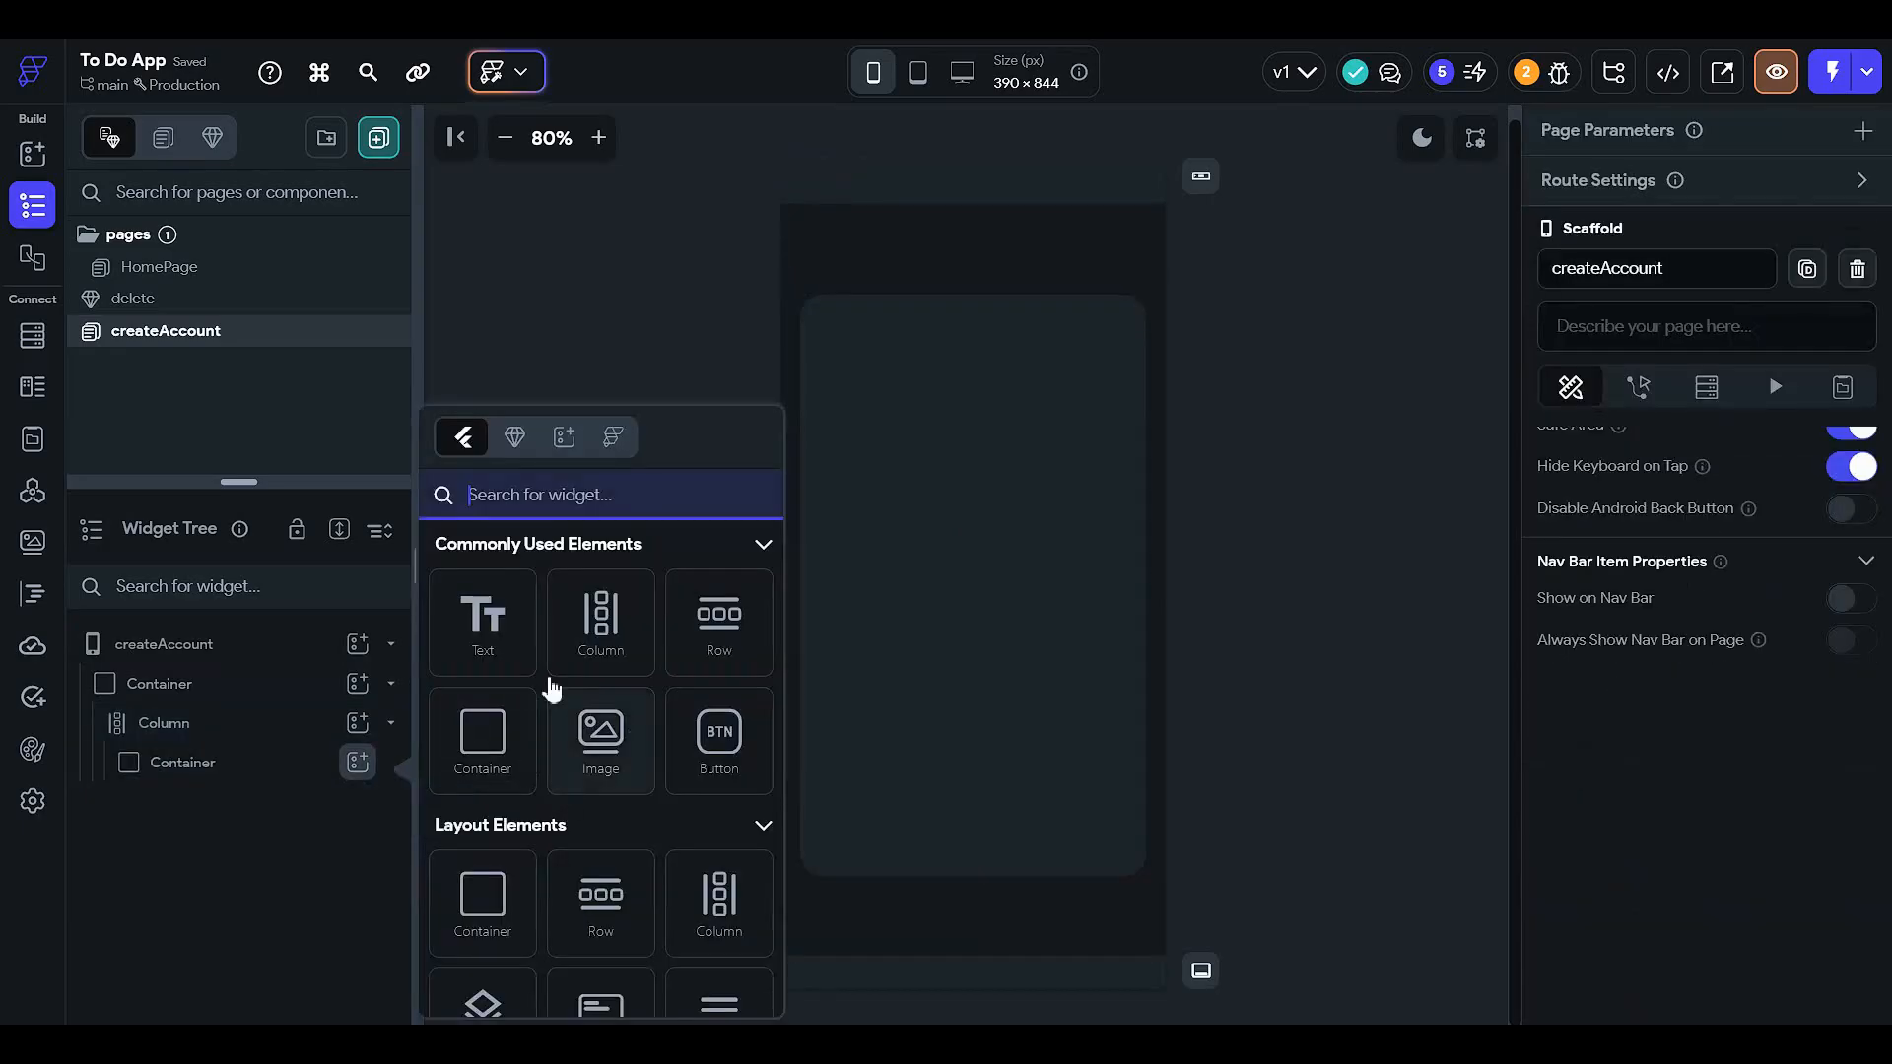
click(595, 623)
click(358, 803)
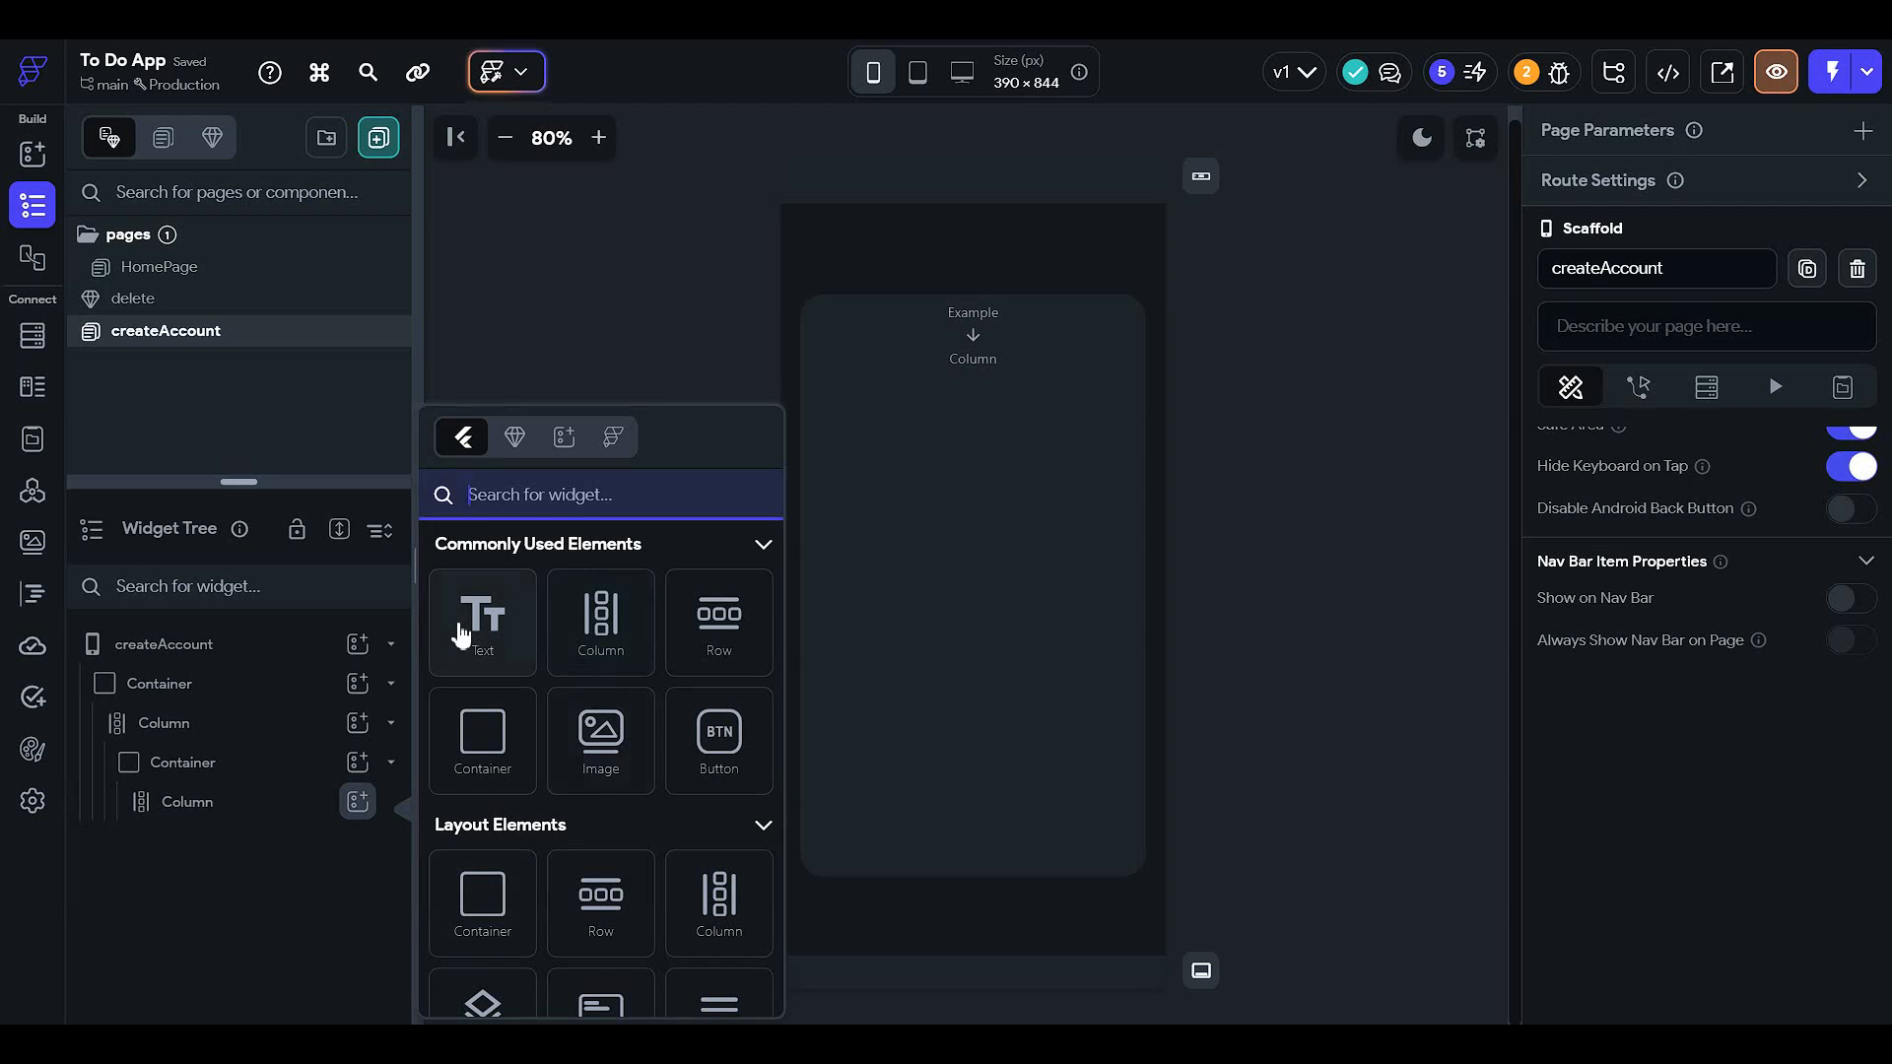
click(207, 871)
click(310, 726)
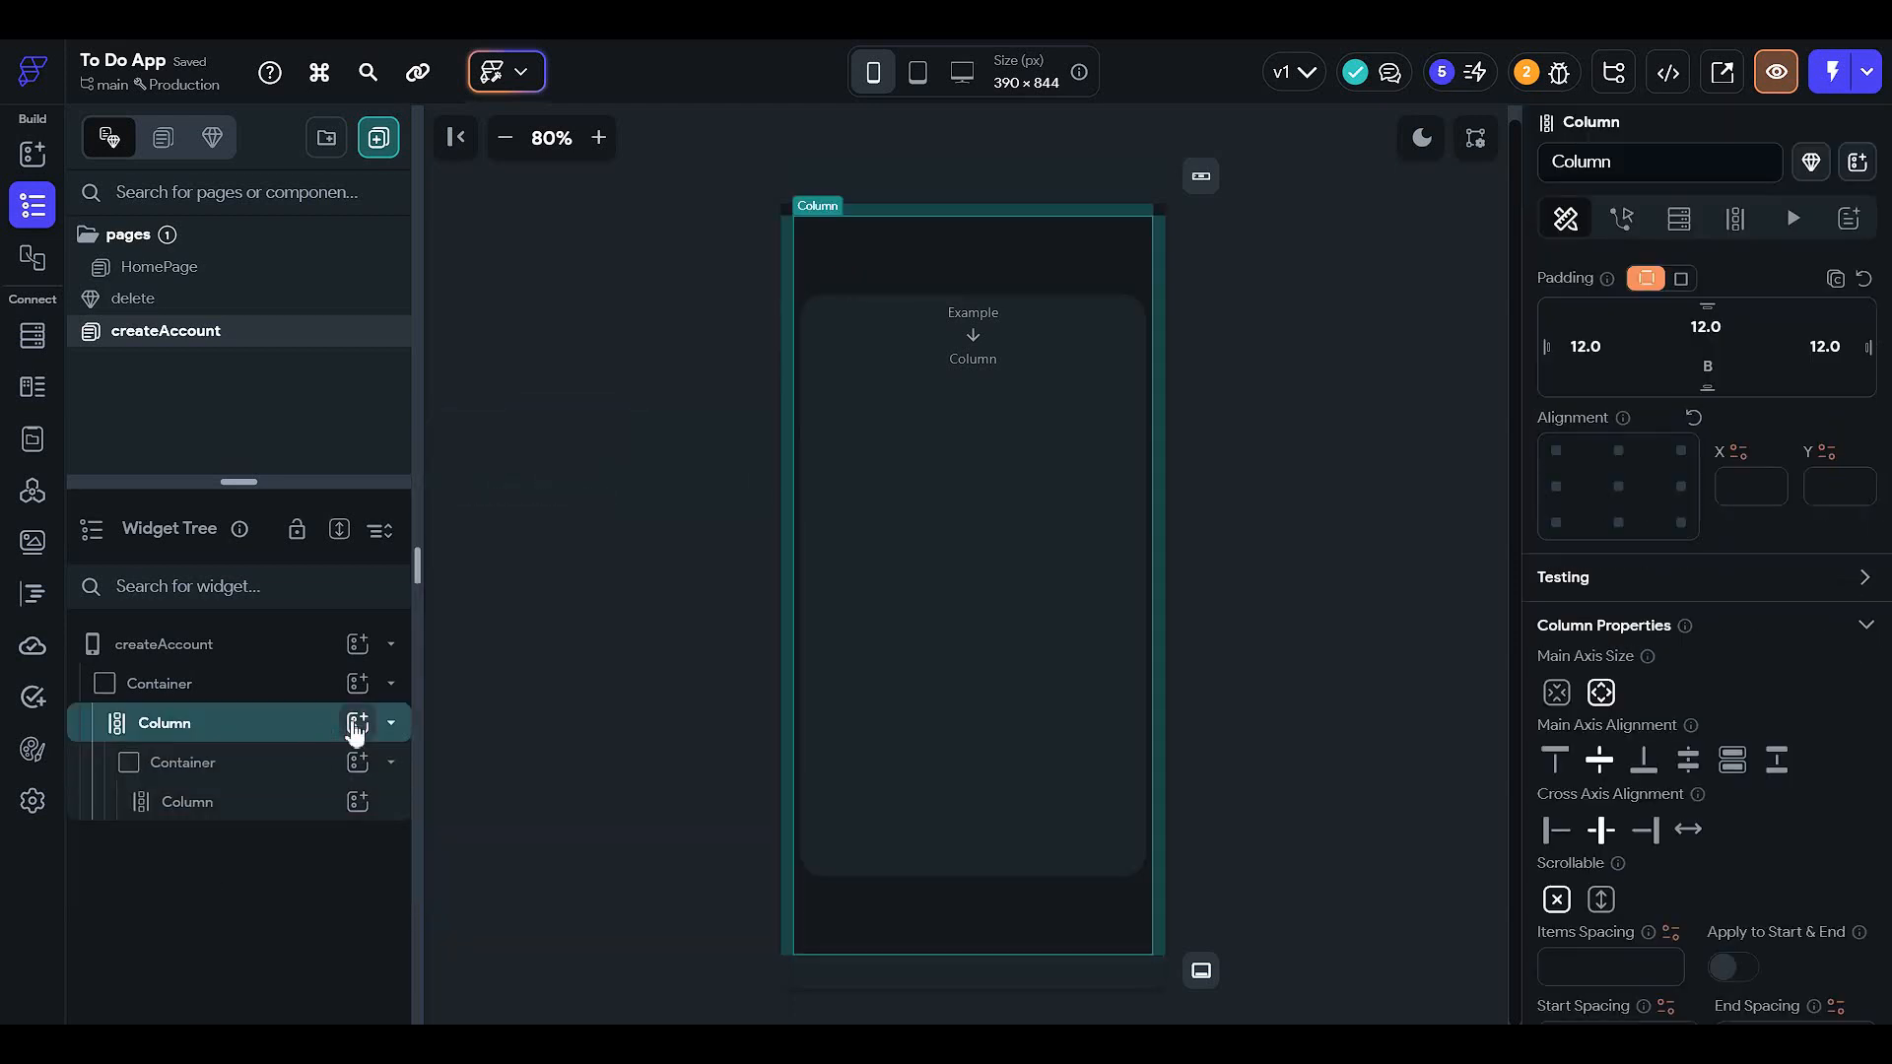
- Place a Text widget above the card with 12 bottom padding
click(355, 729)
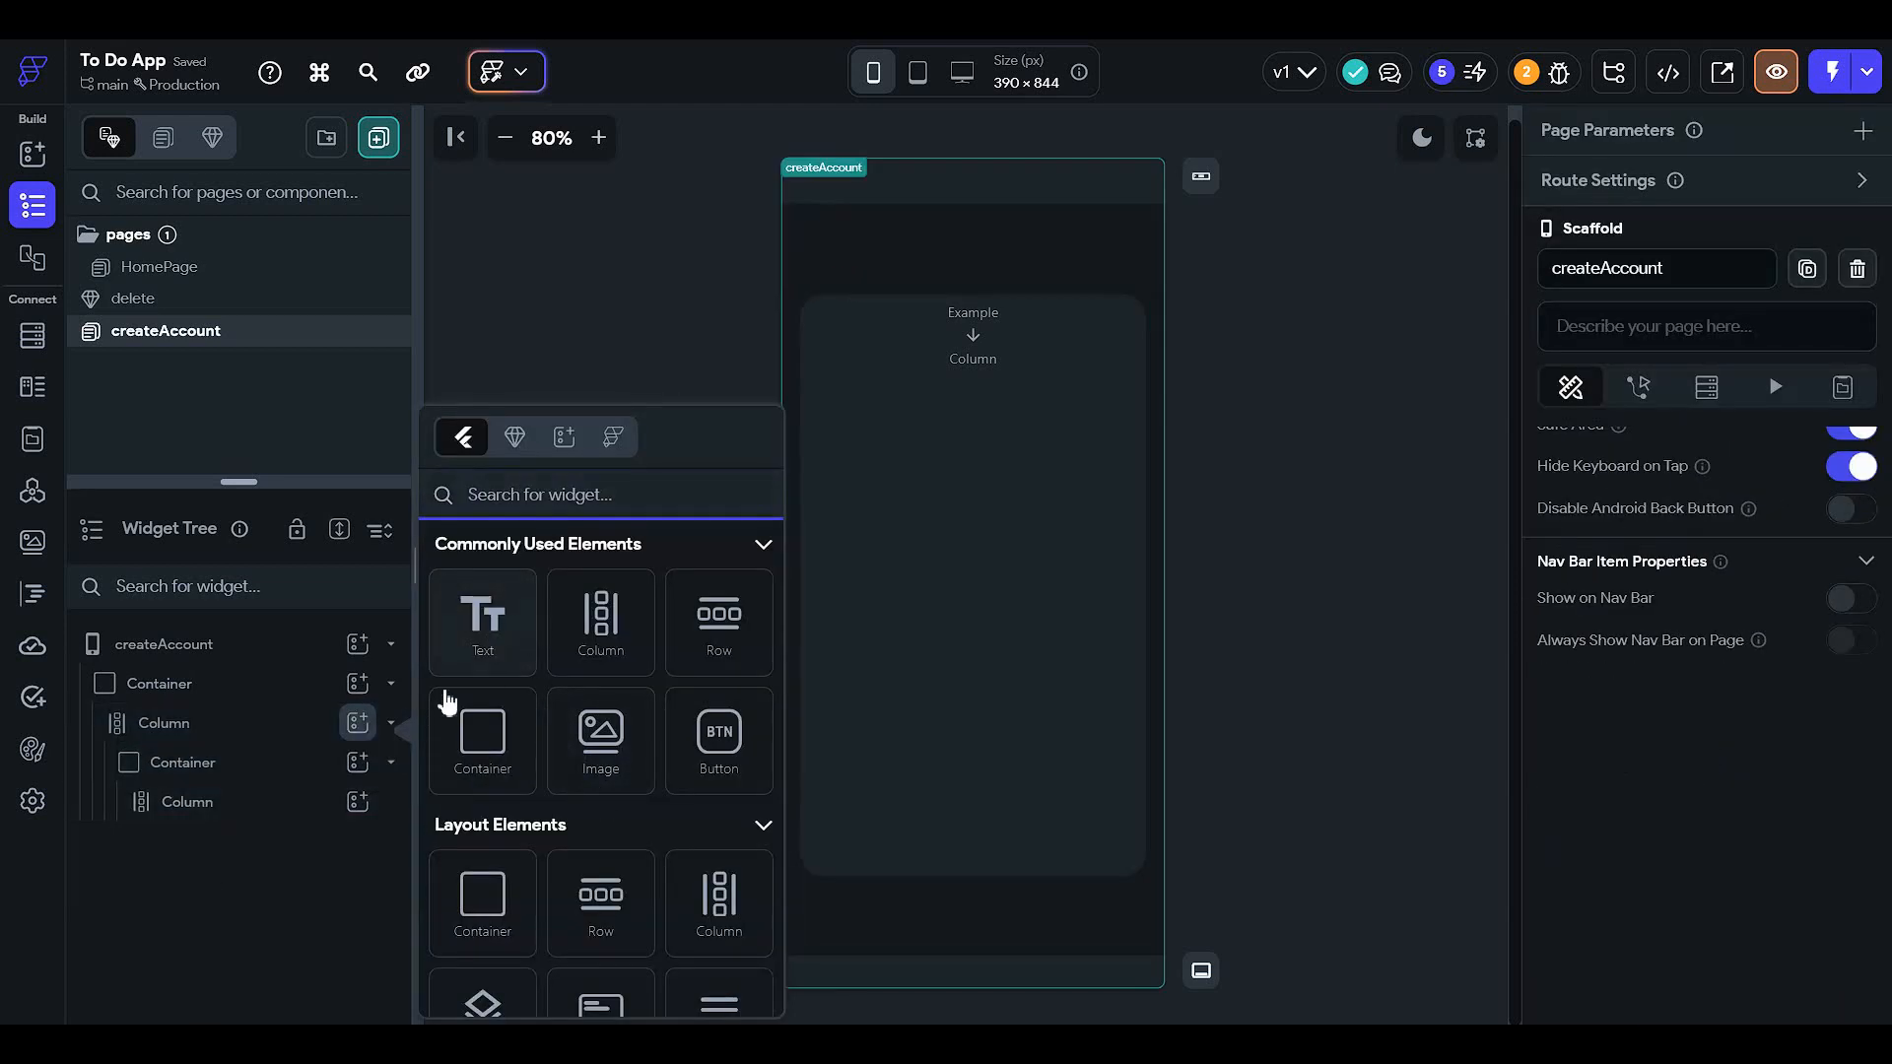
click(482, 621)
drag(283, 843, 325, 744)
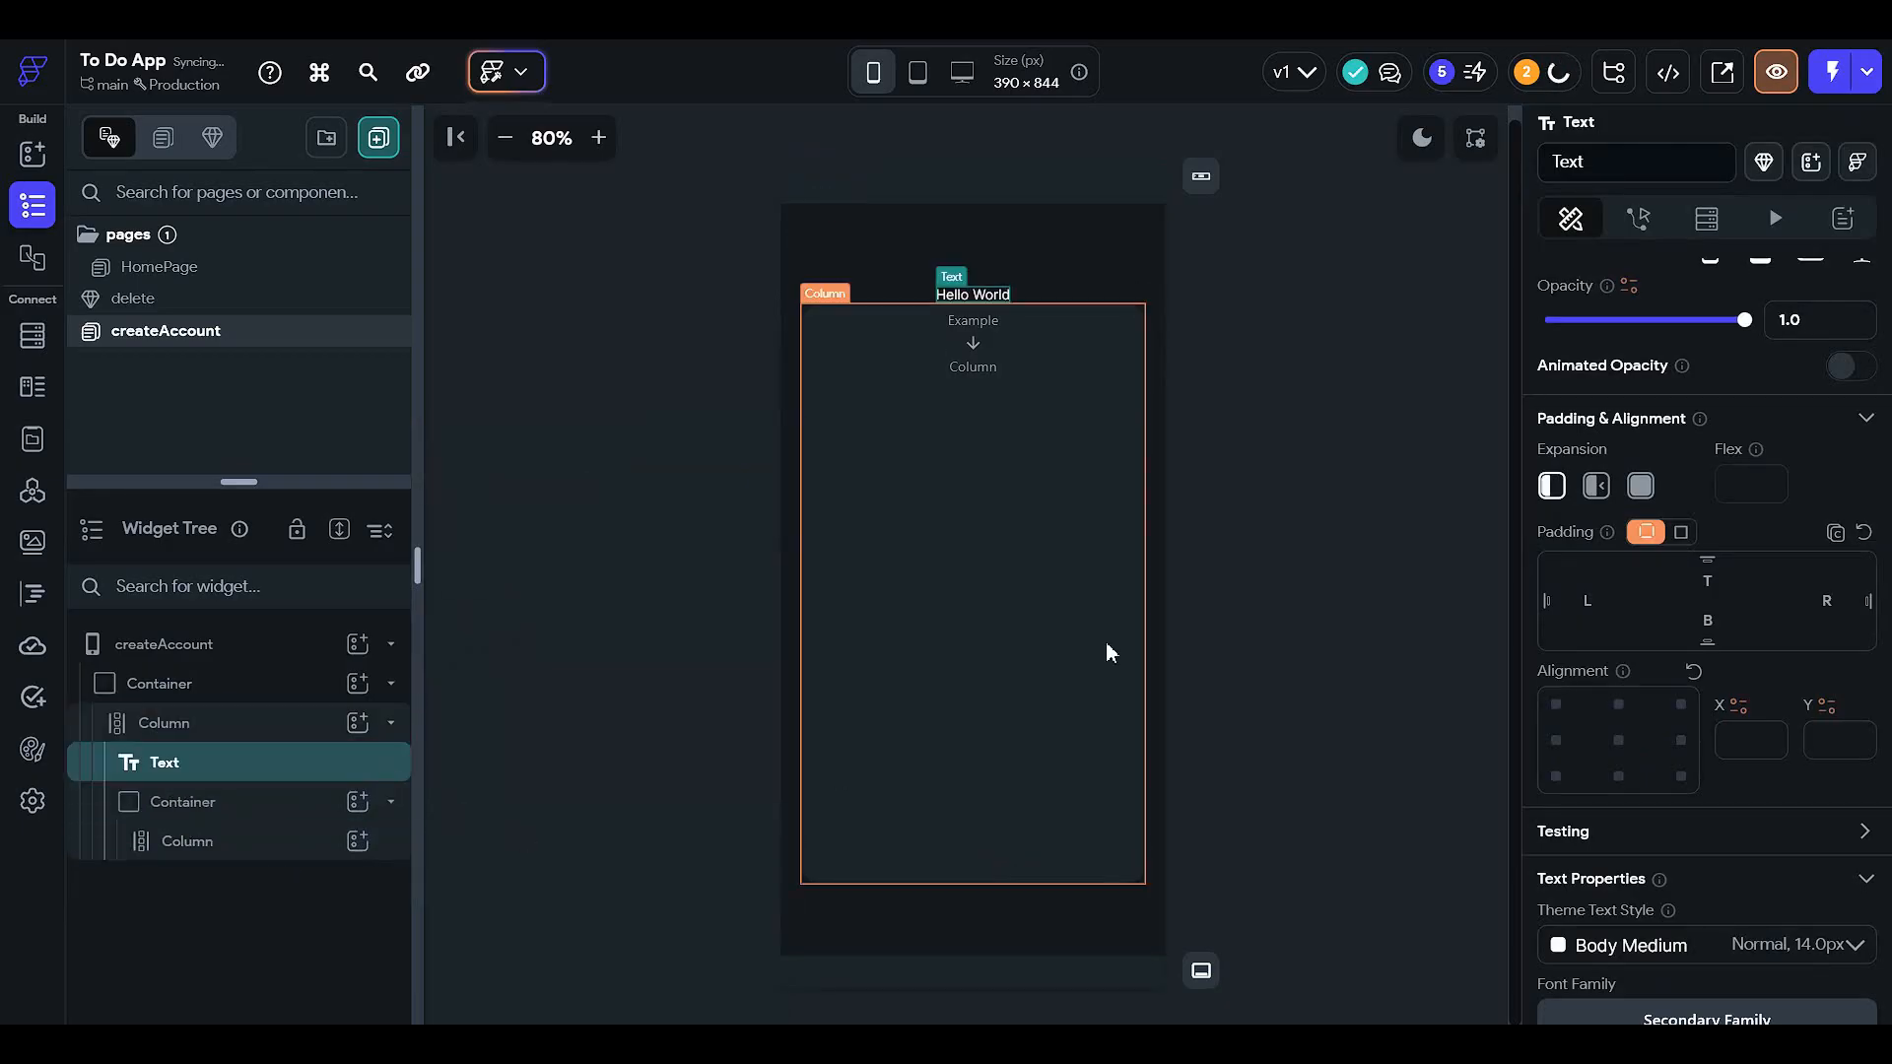
scroll(1832, 581, up, 1)
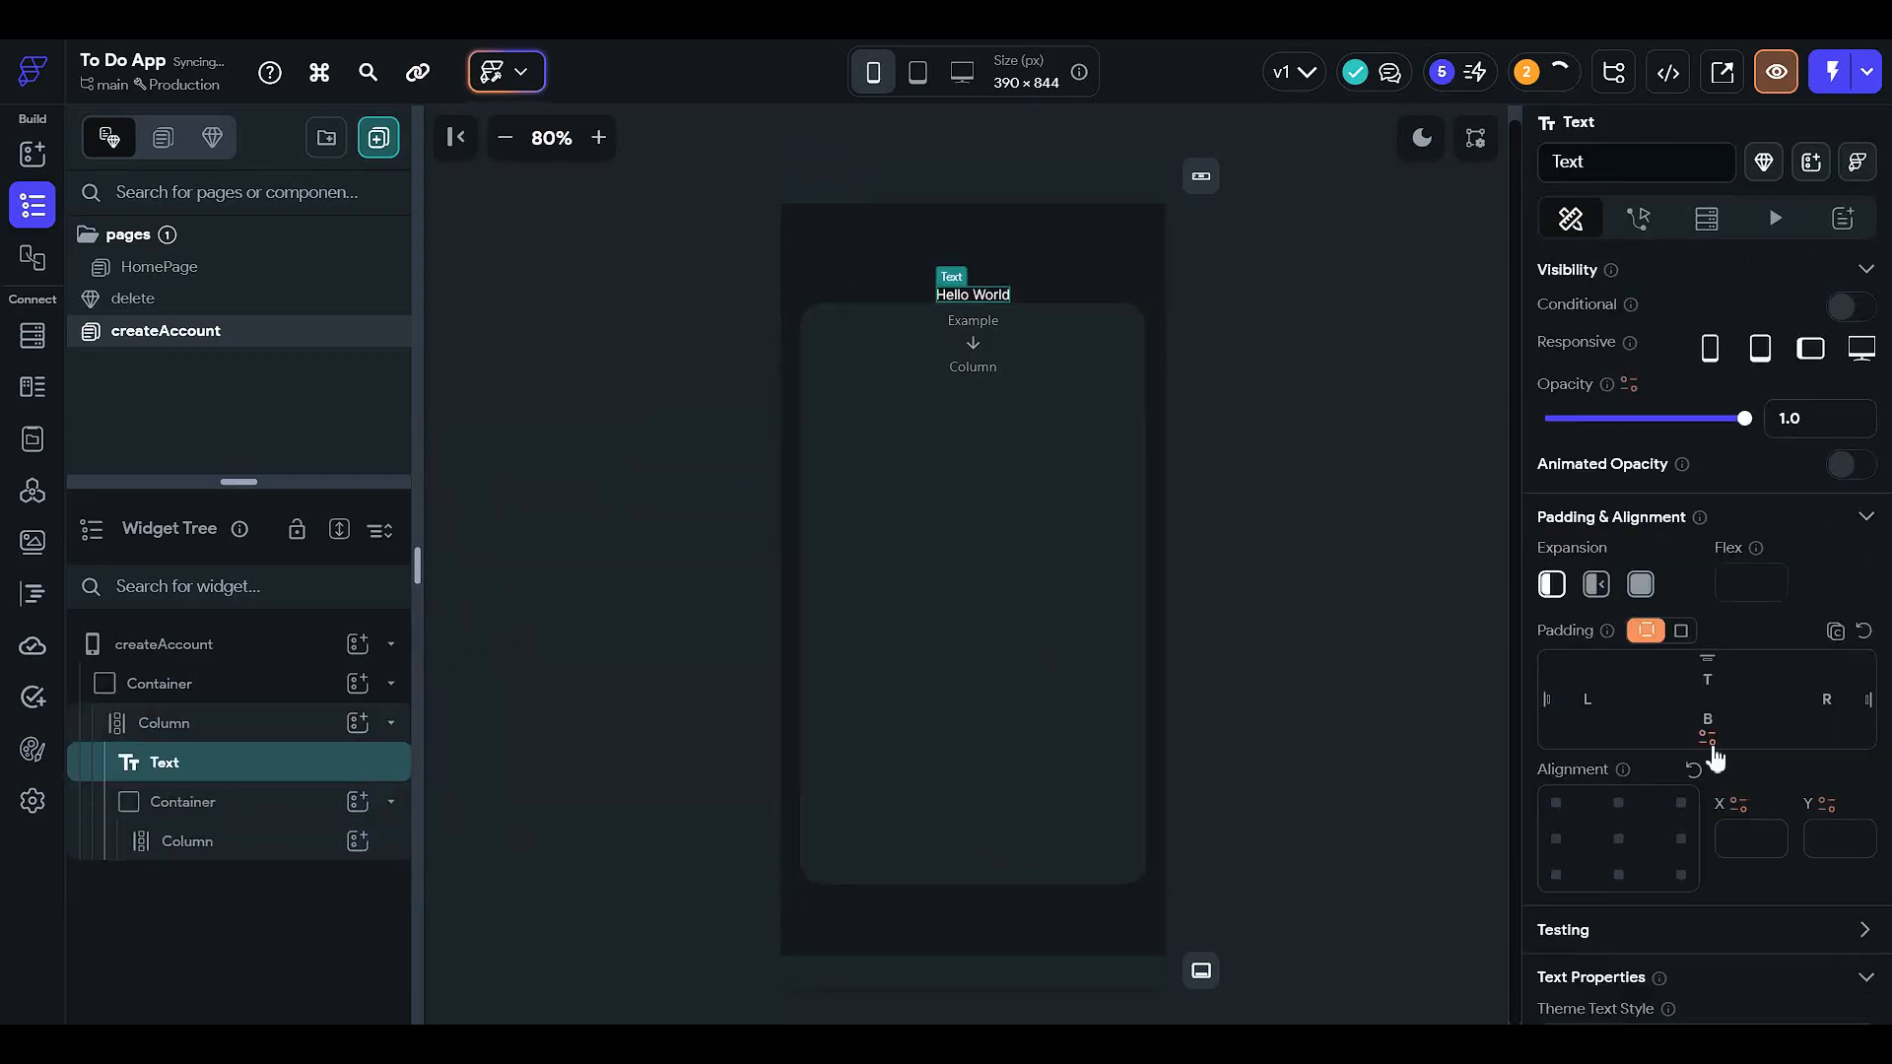
click(1719, 716)
text(12)
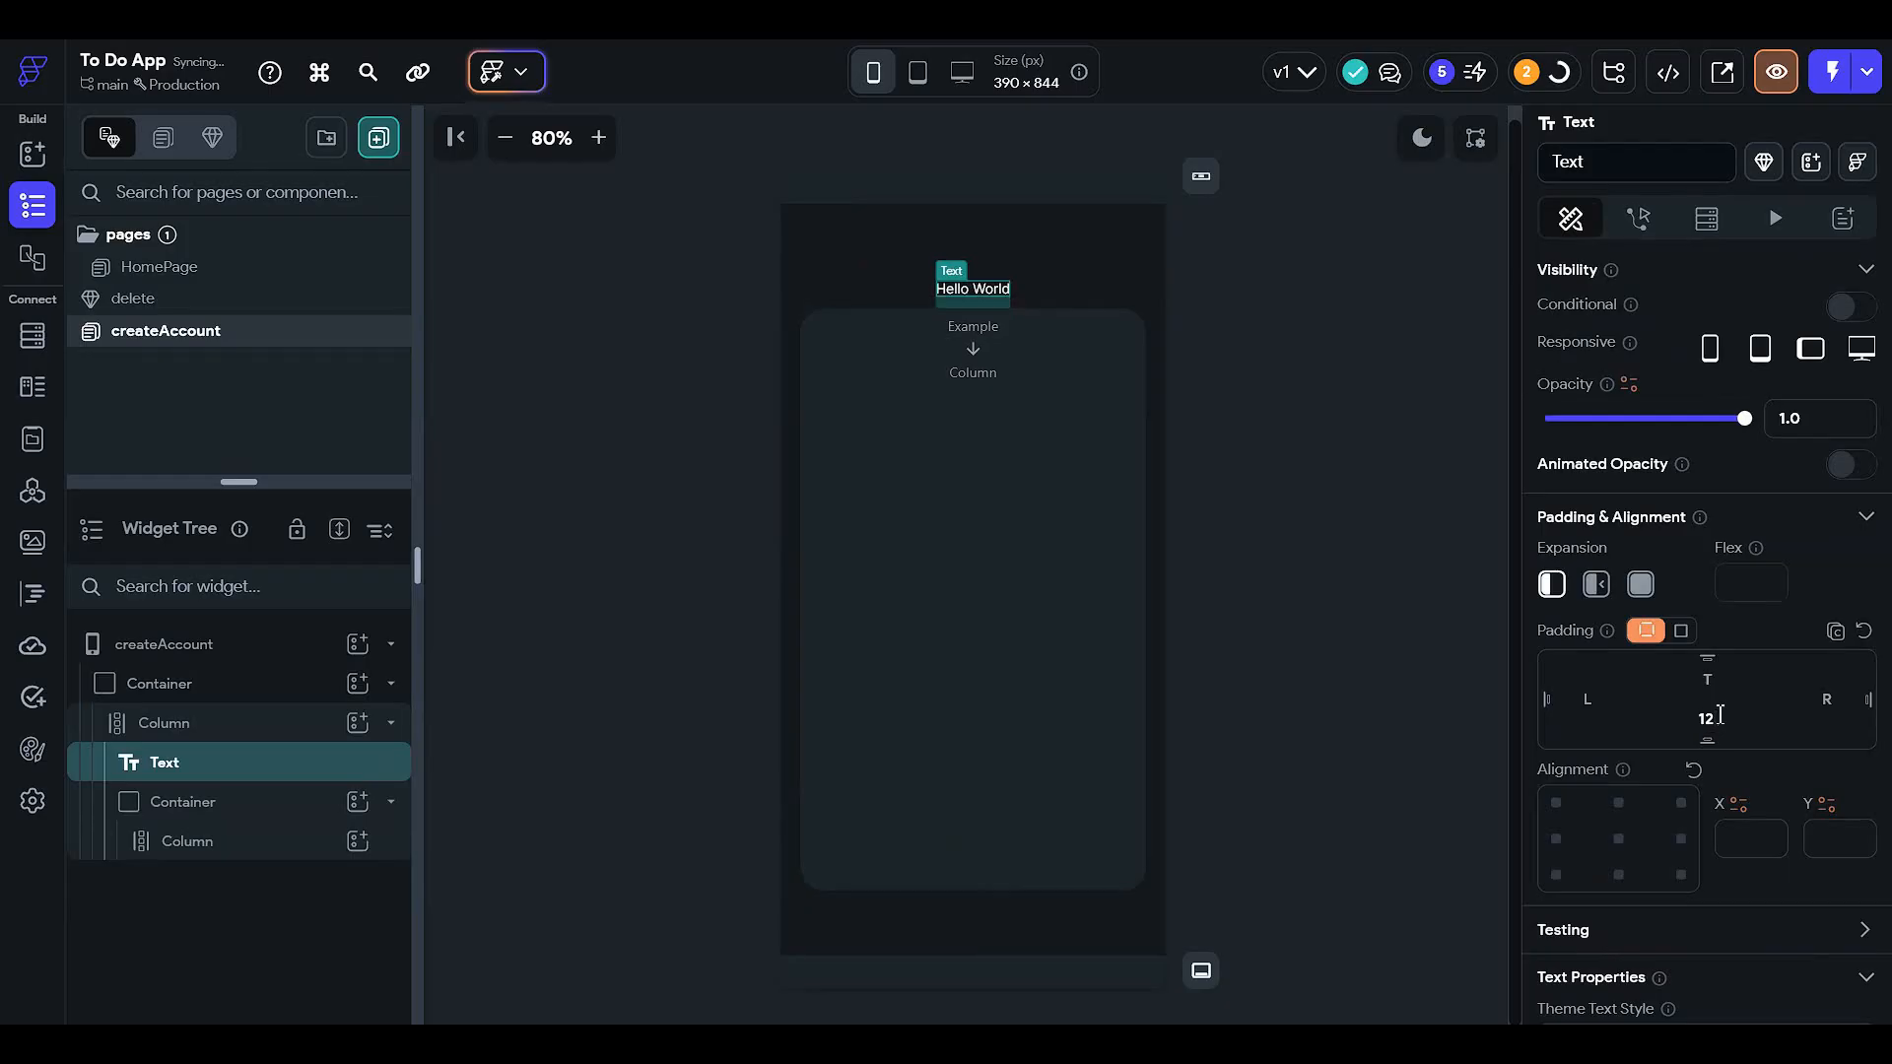
- Change the heading text to 'Welcome to the To Do List' on one line
scroll(1685, 522, up, 2)
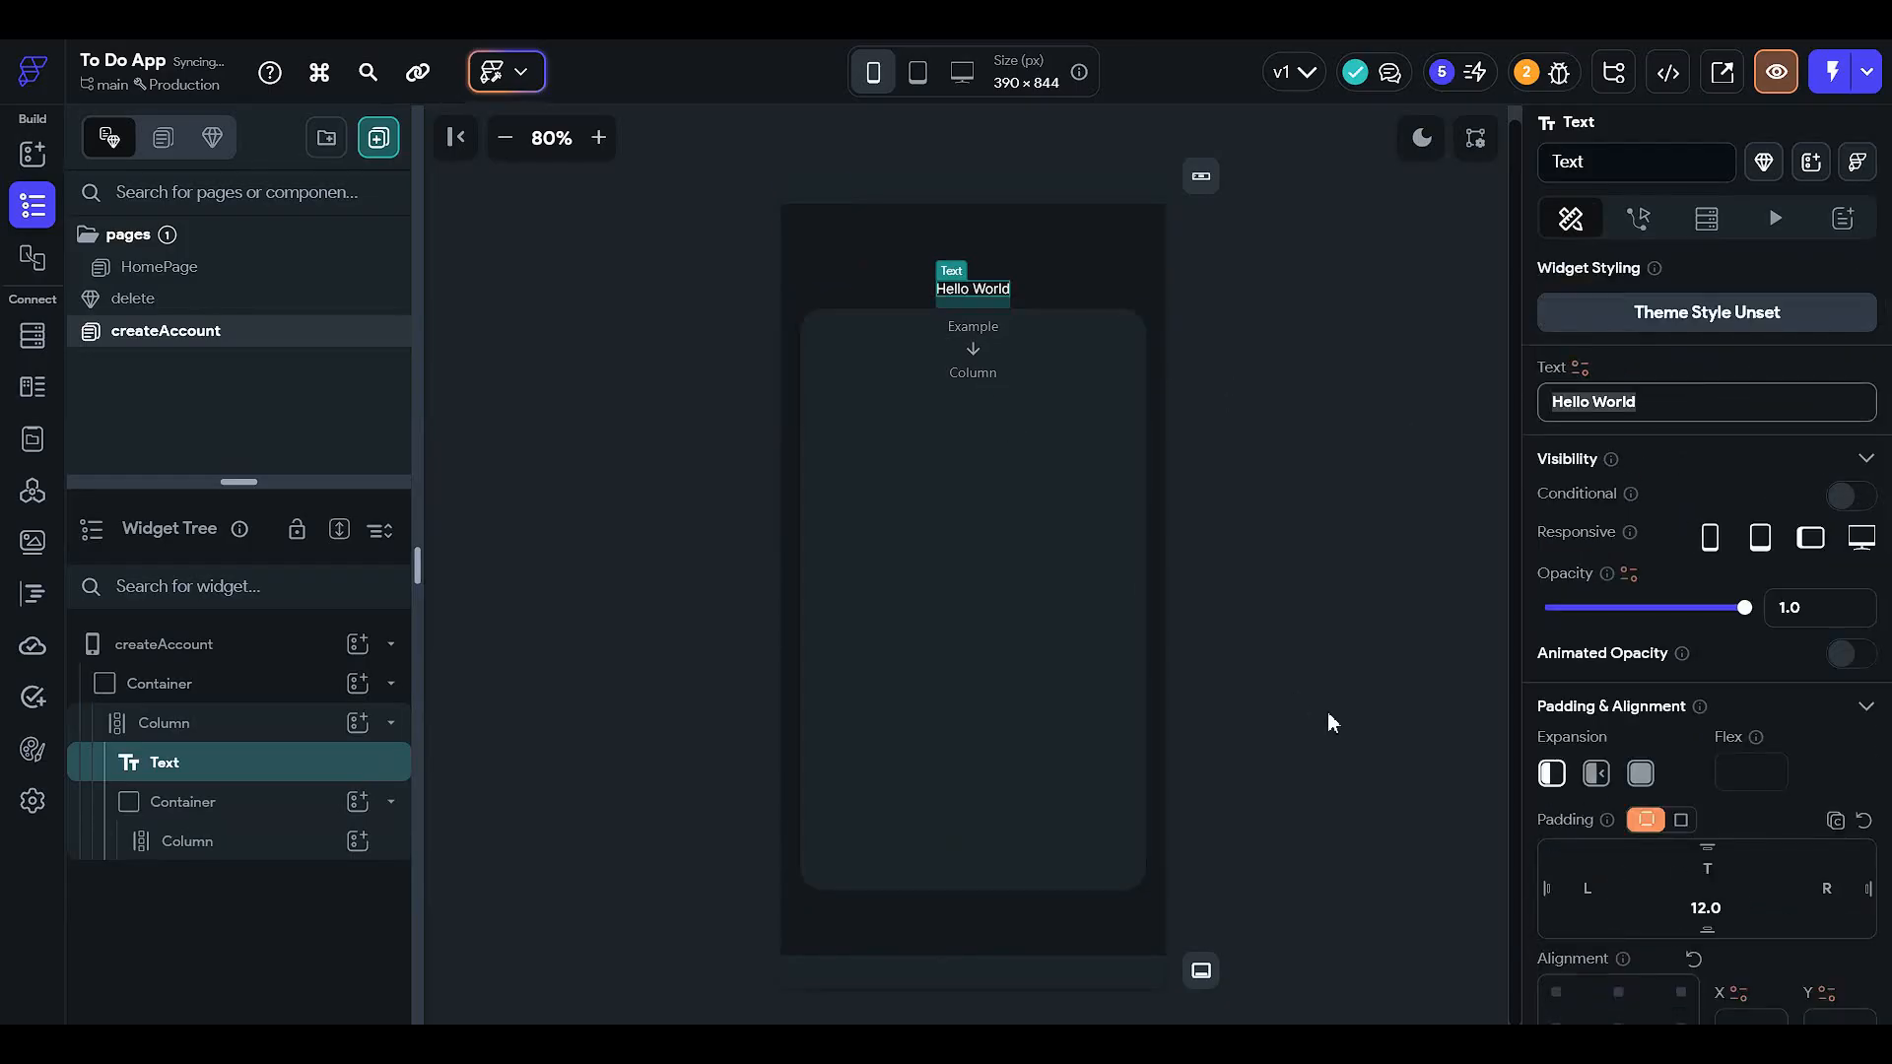
text(Welcome )
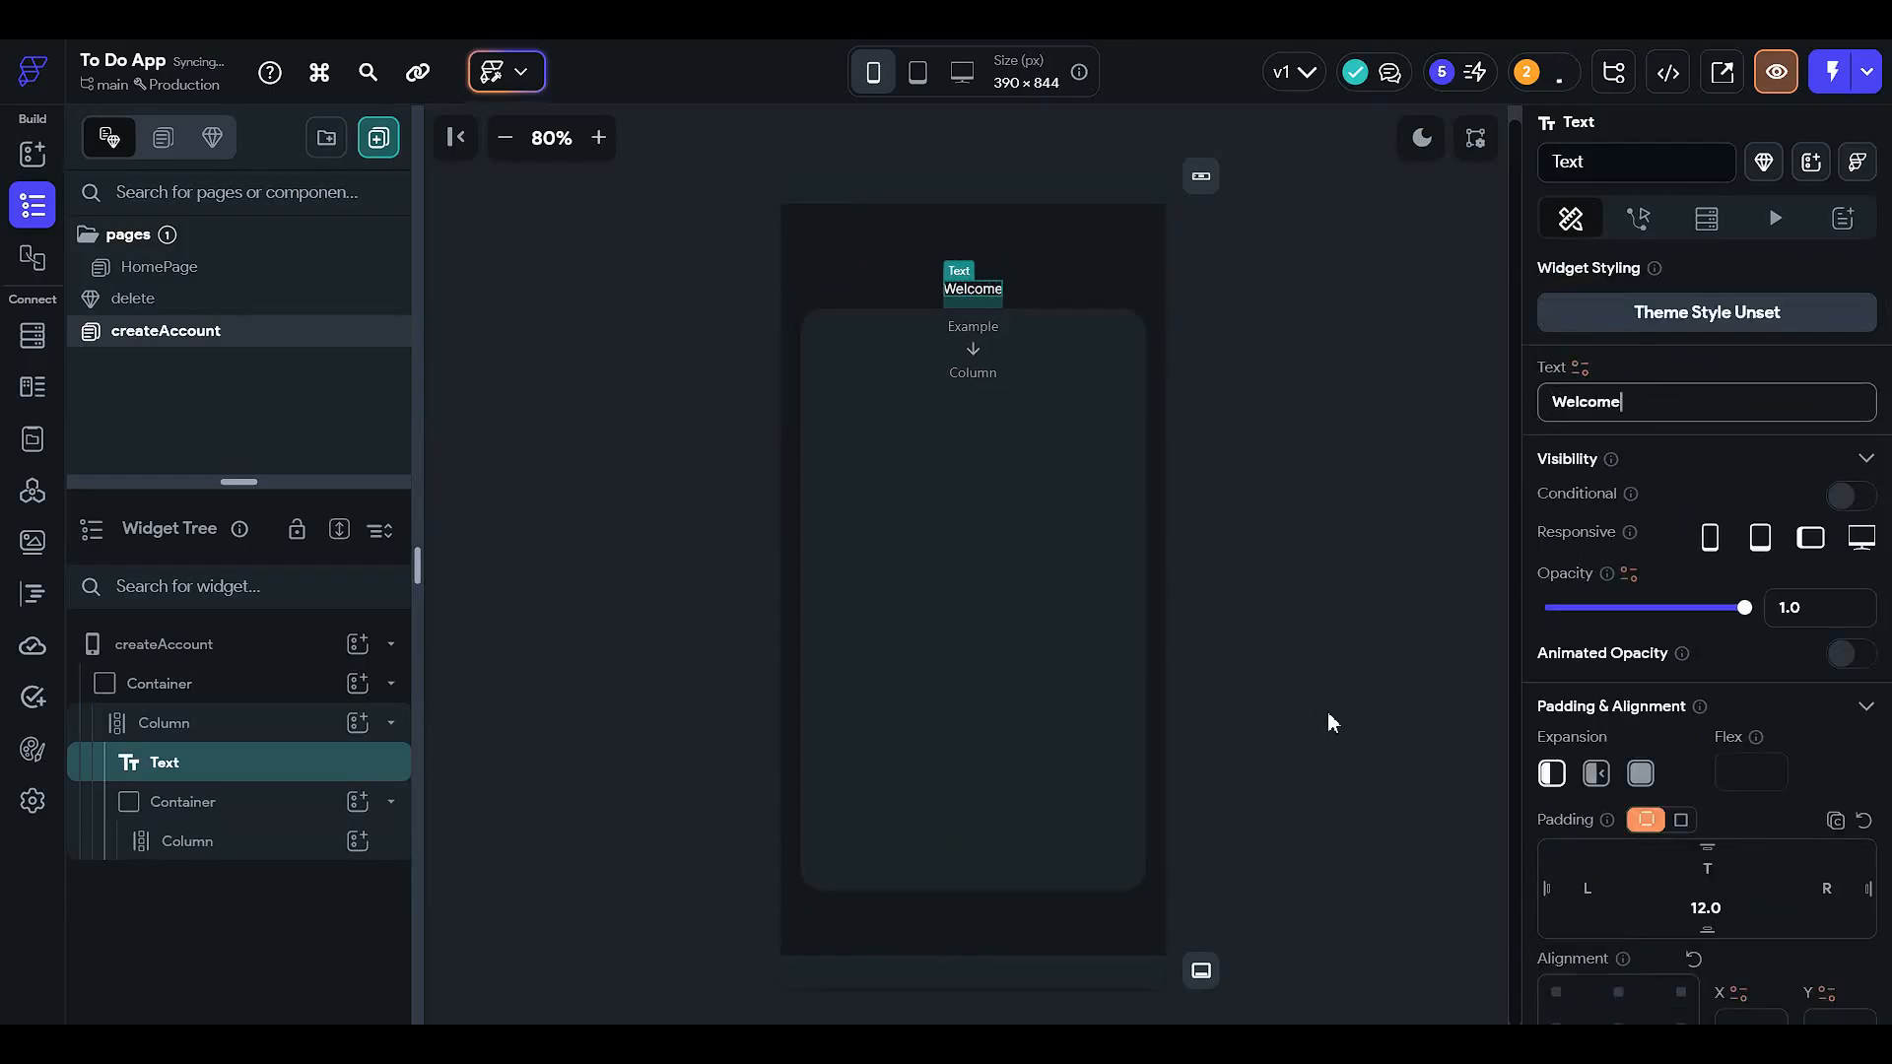
text(to the)
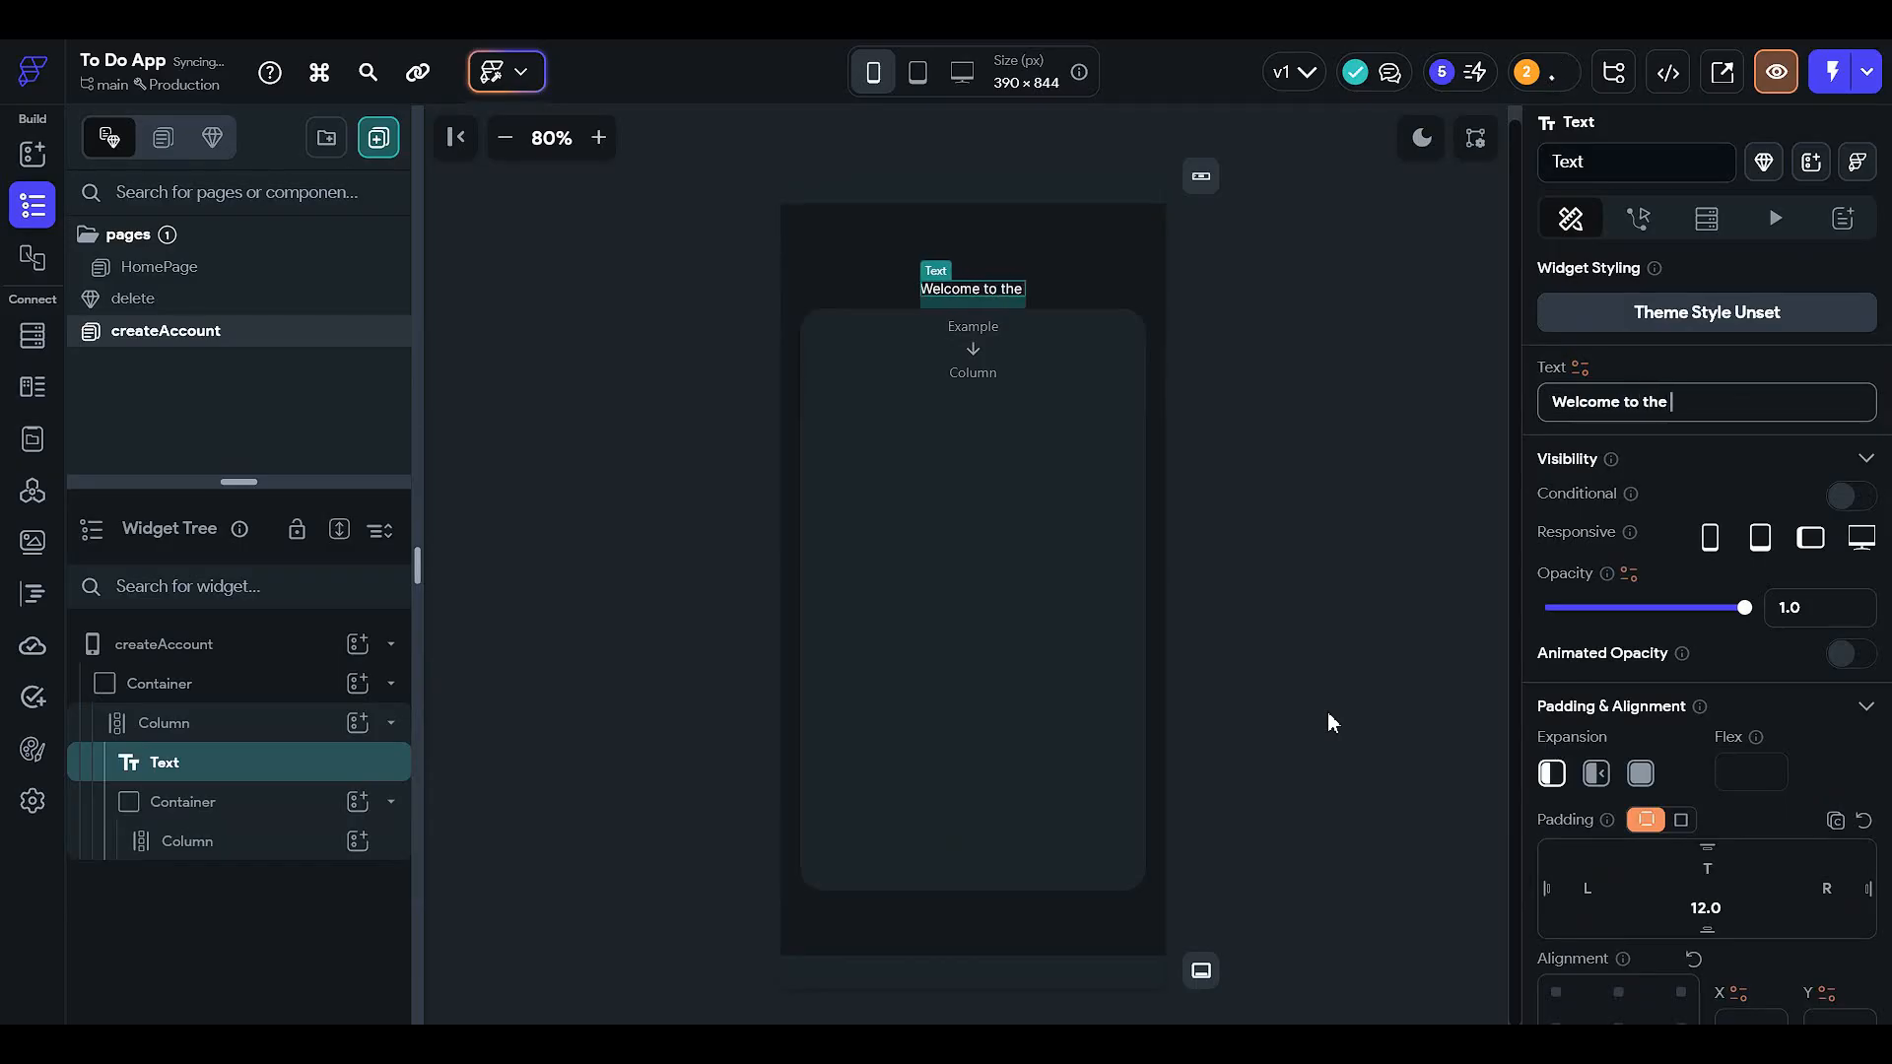
key(Return)
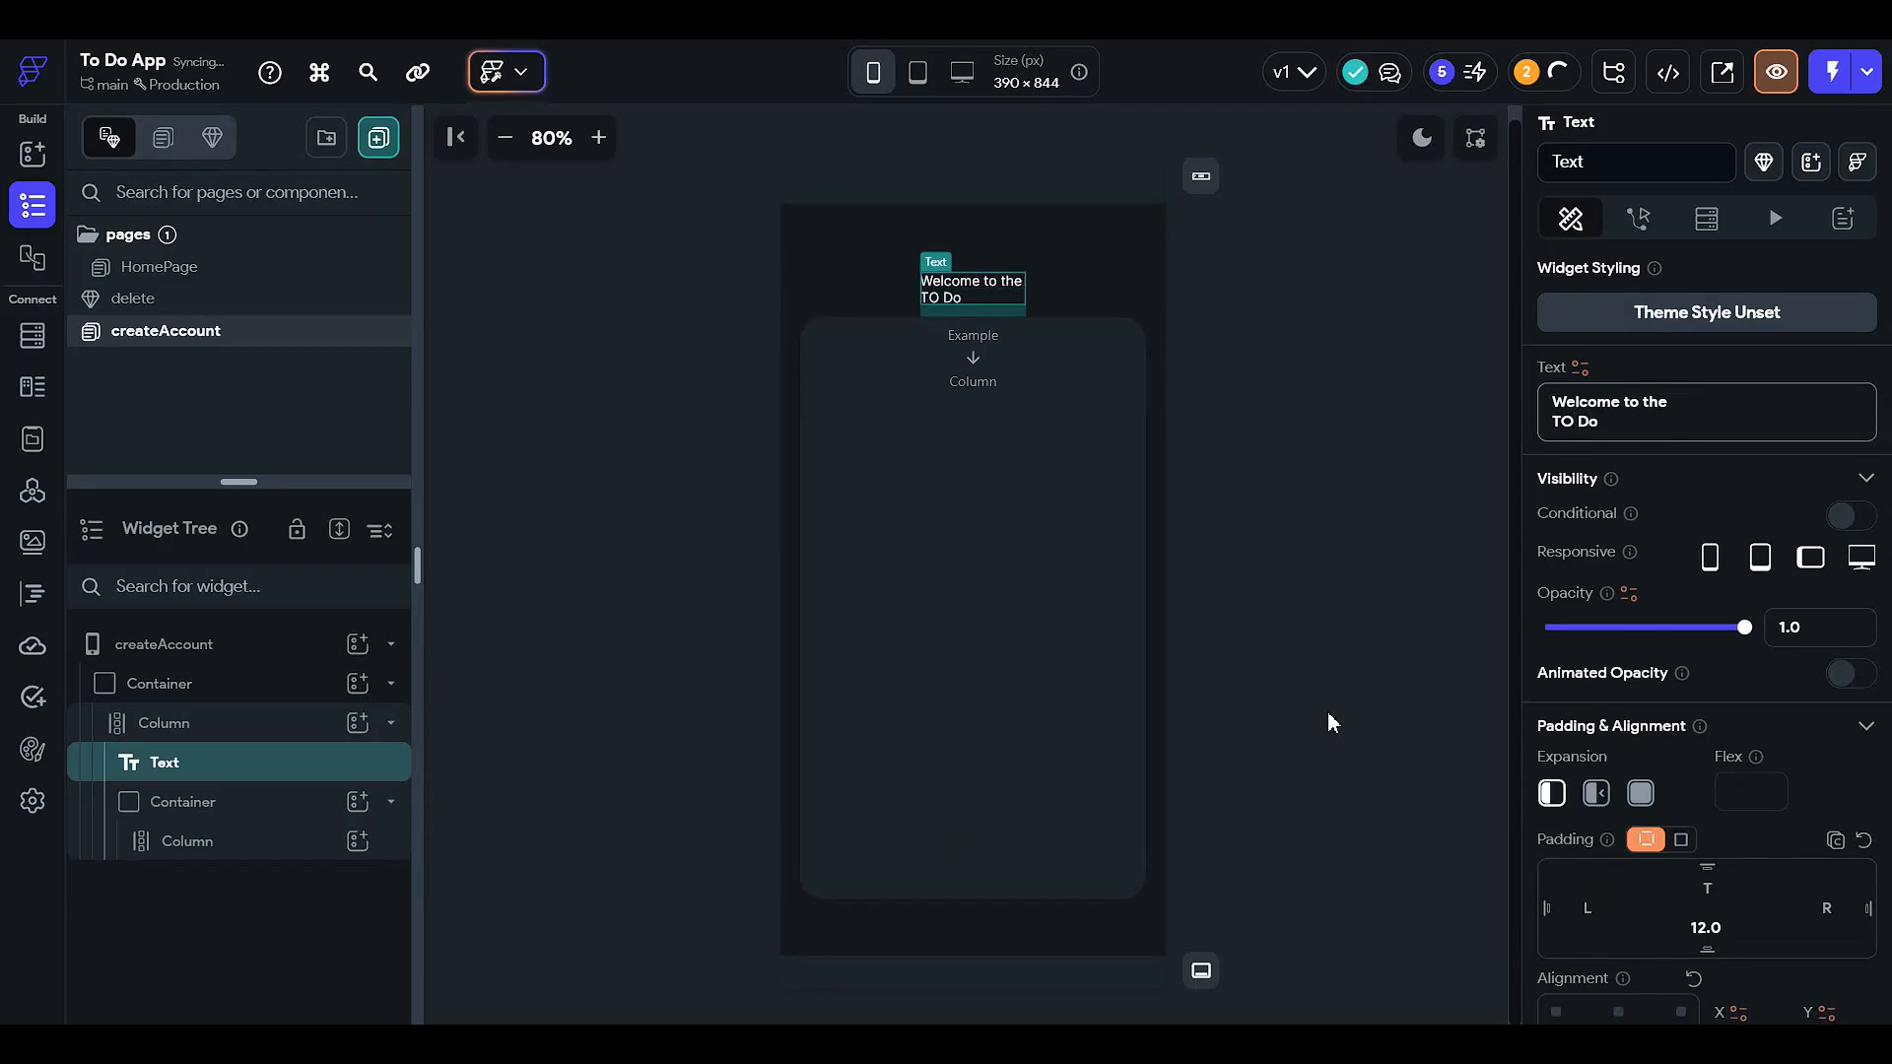
text(TO Do List)
key(BackSpace)
key(BackSpace)
key(BackSpace)
drag(1639, 425, 1364, 430)
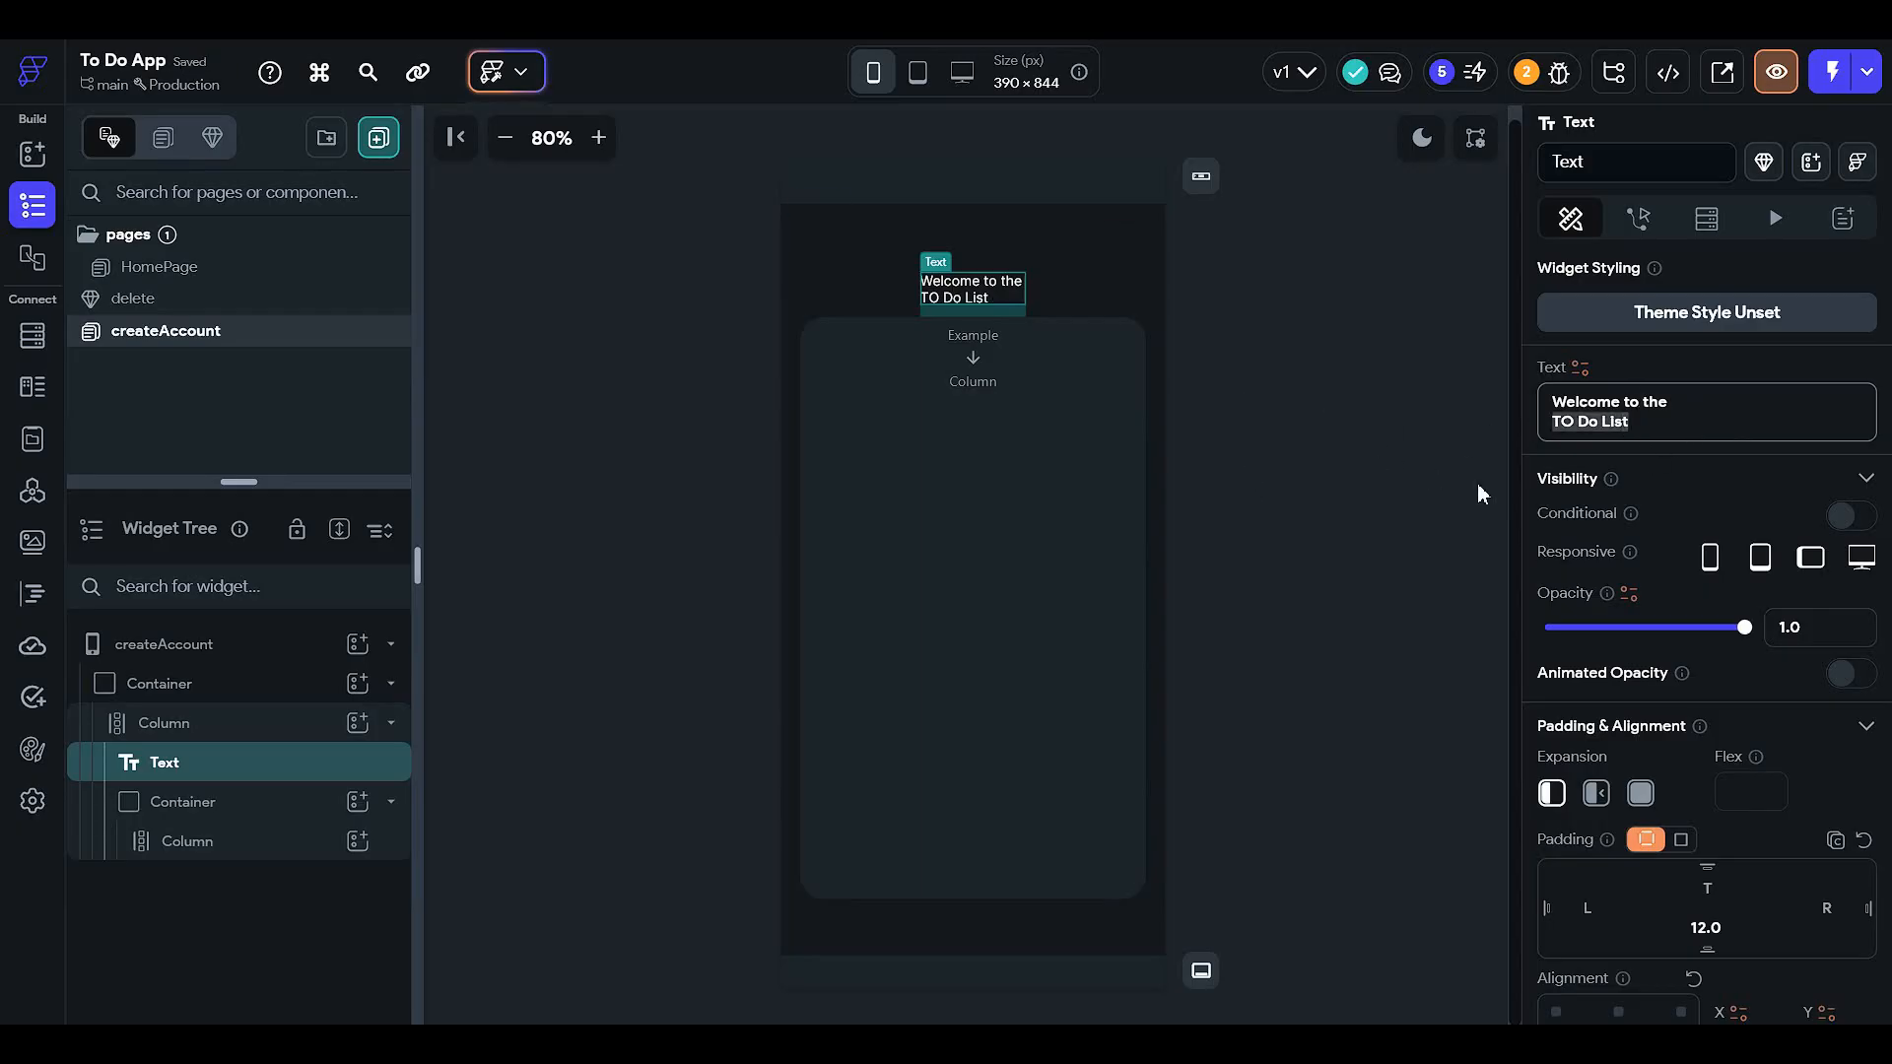
key(BackSpace)
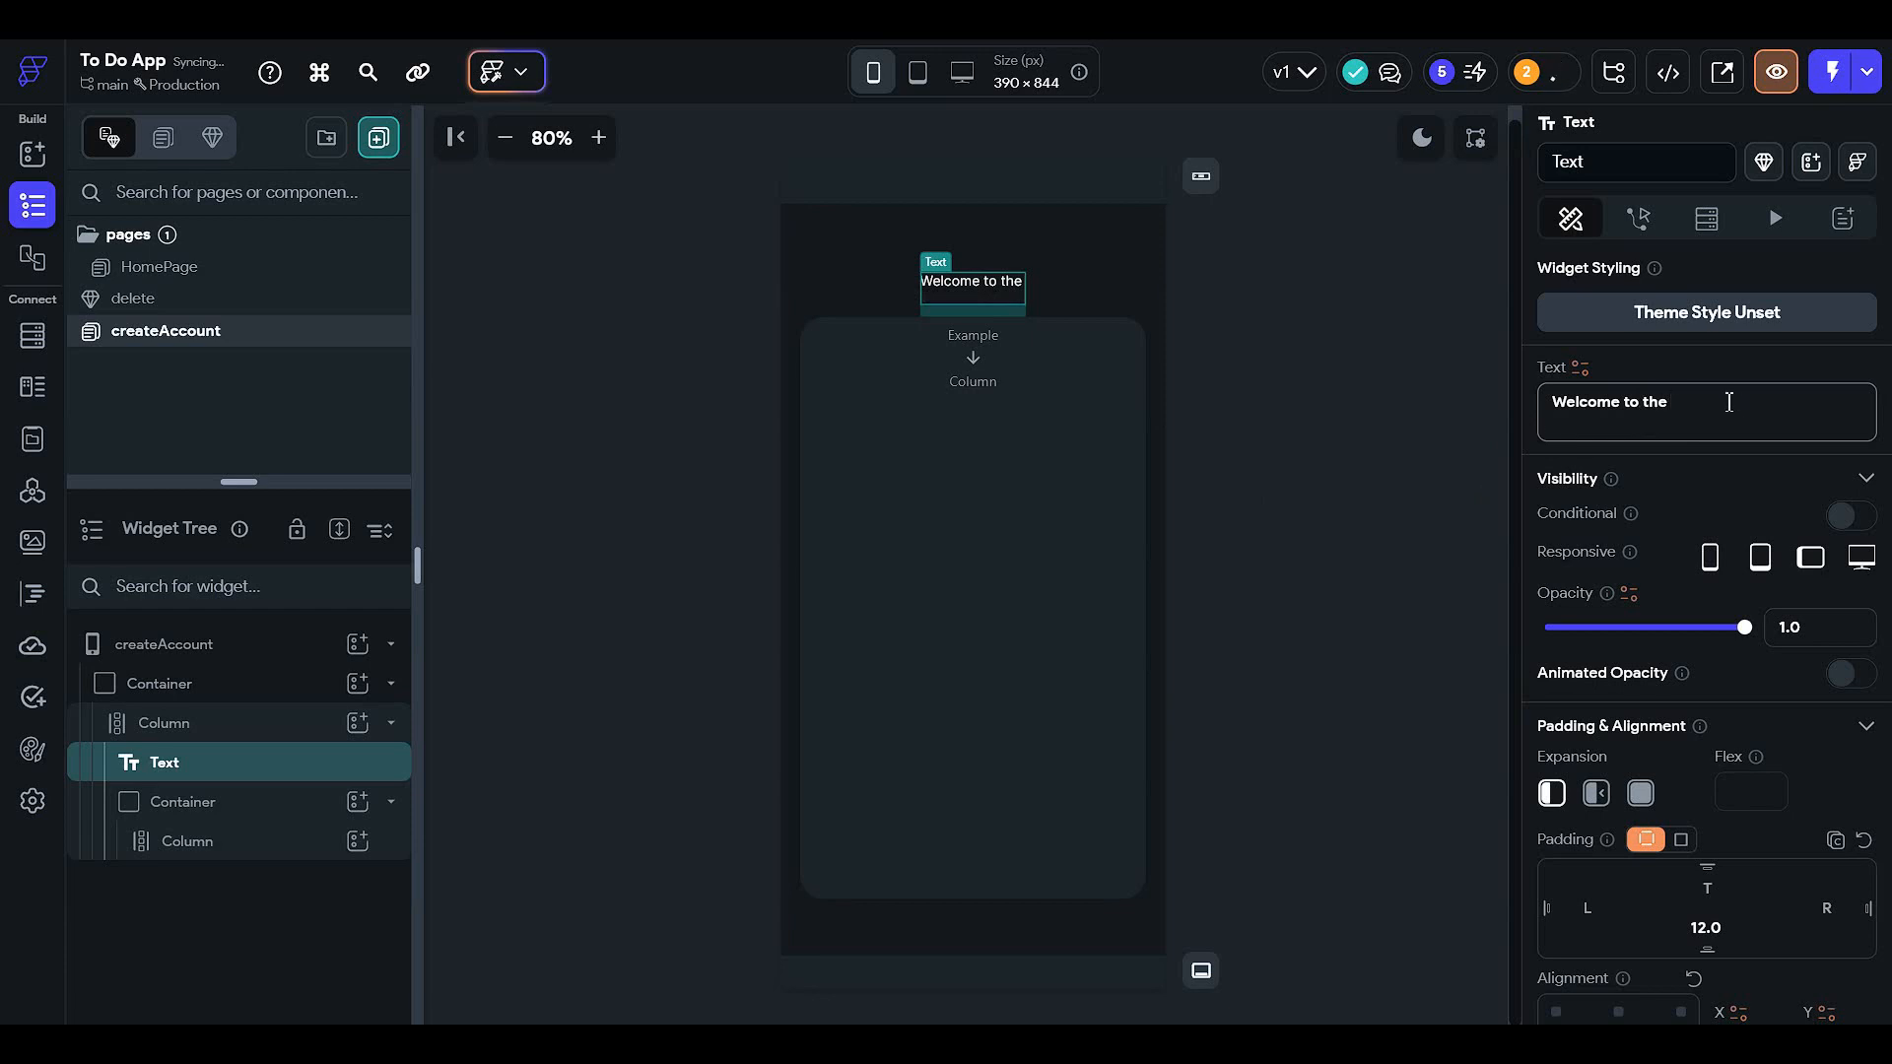
key(ctrl+z)
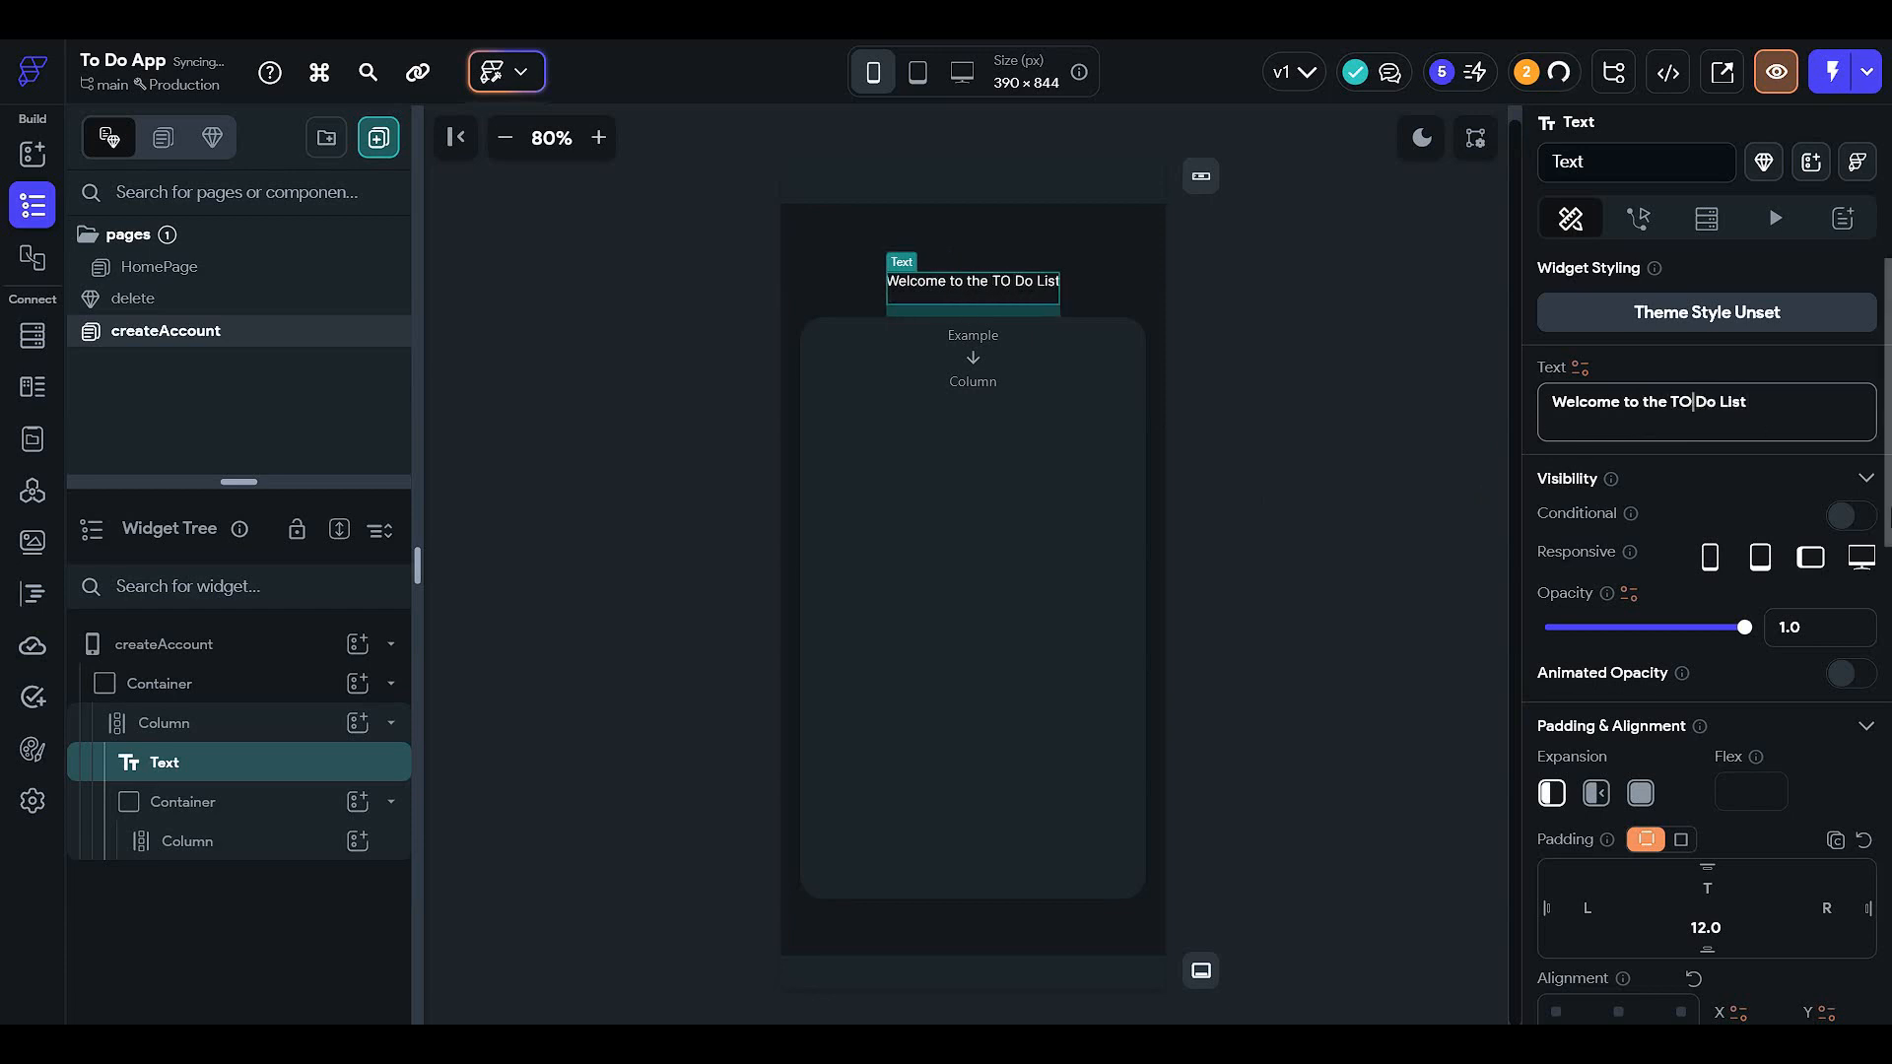
key(BackSpace)
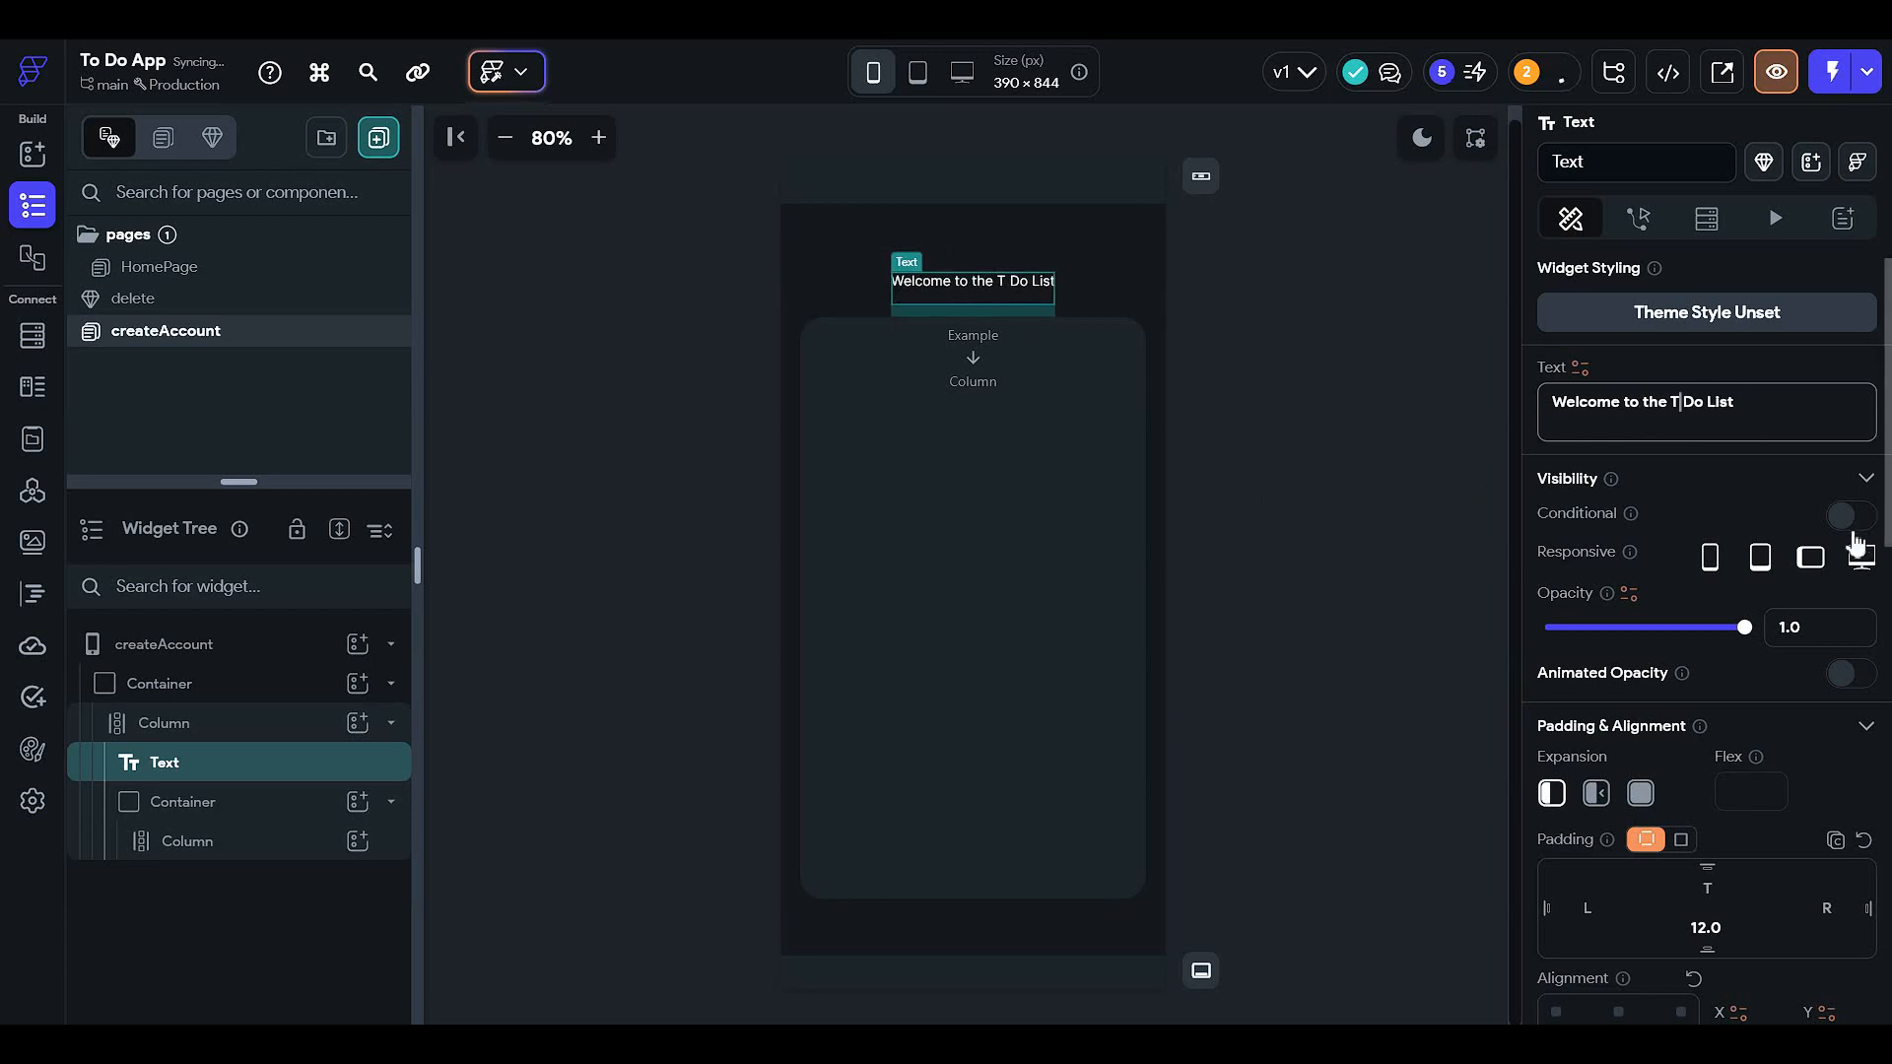
text(o)
click(1294, 492)
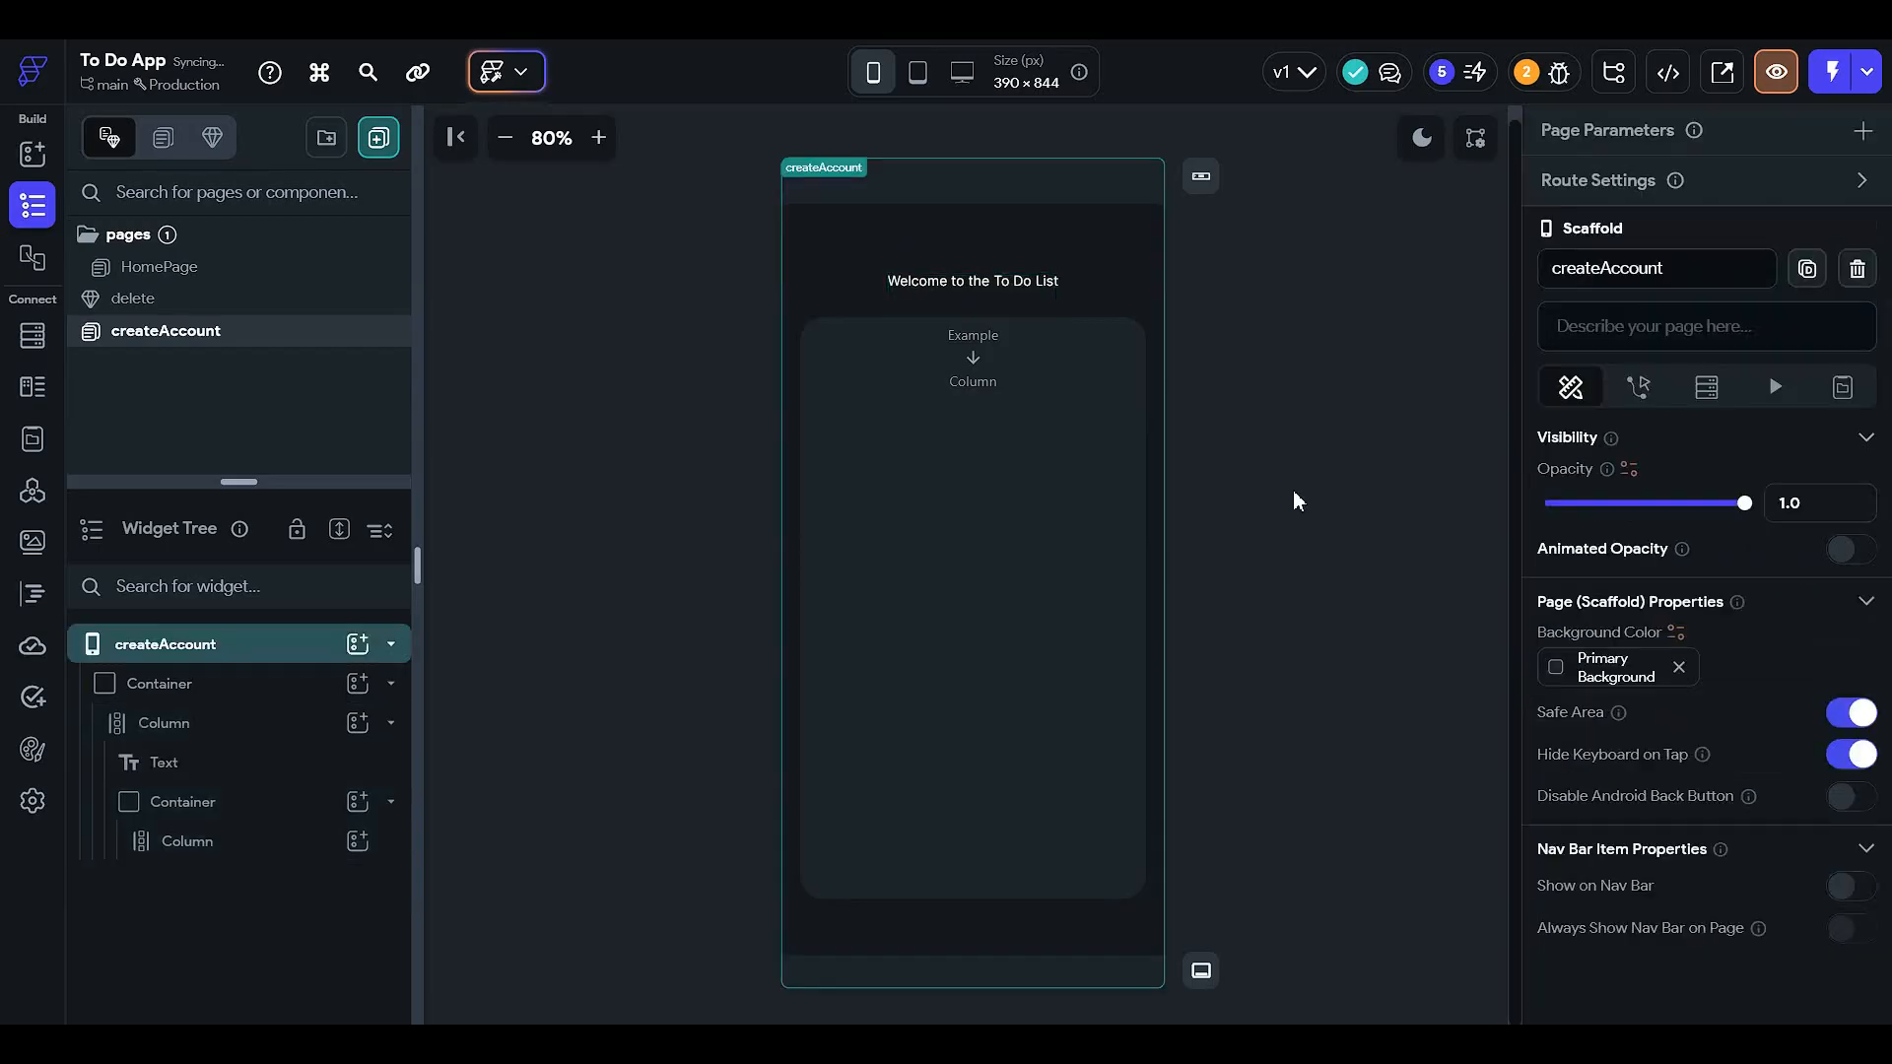
click(1024, 283)
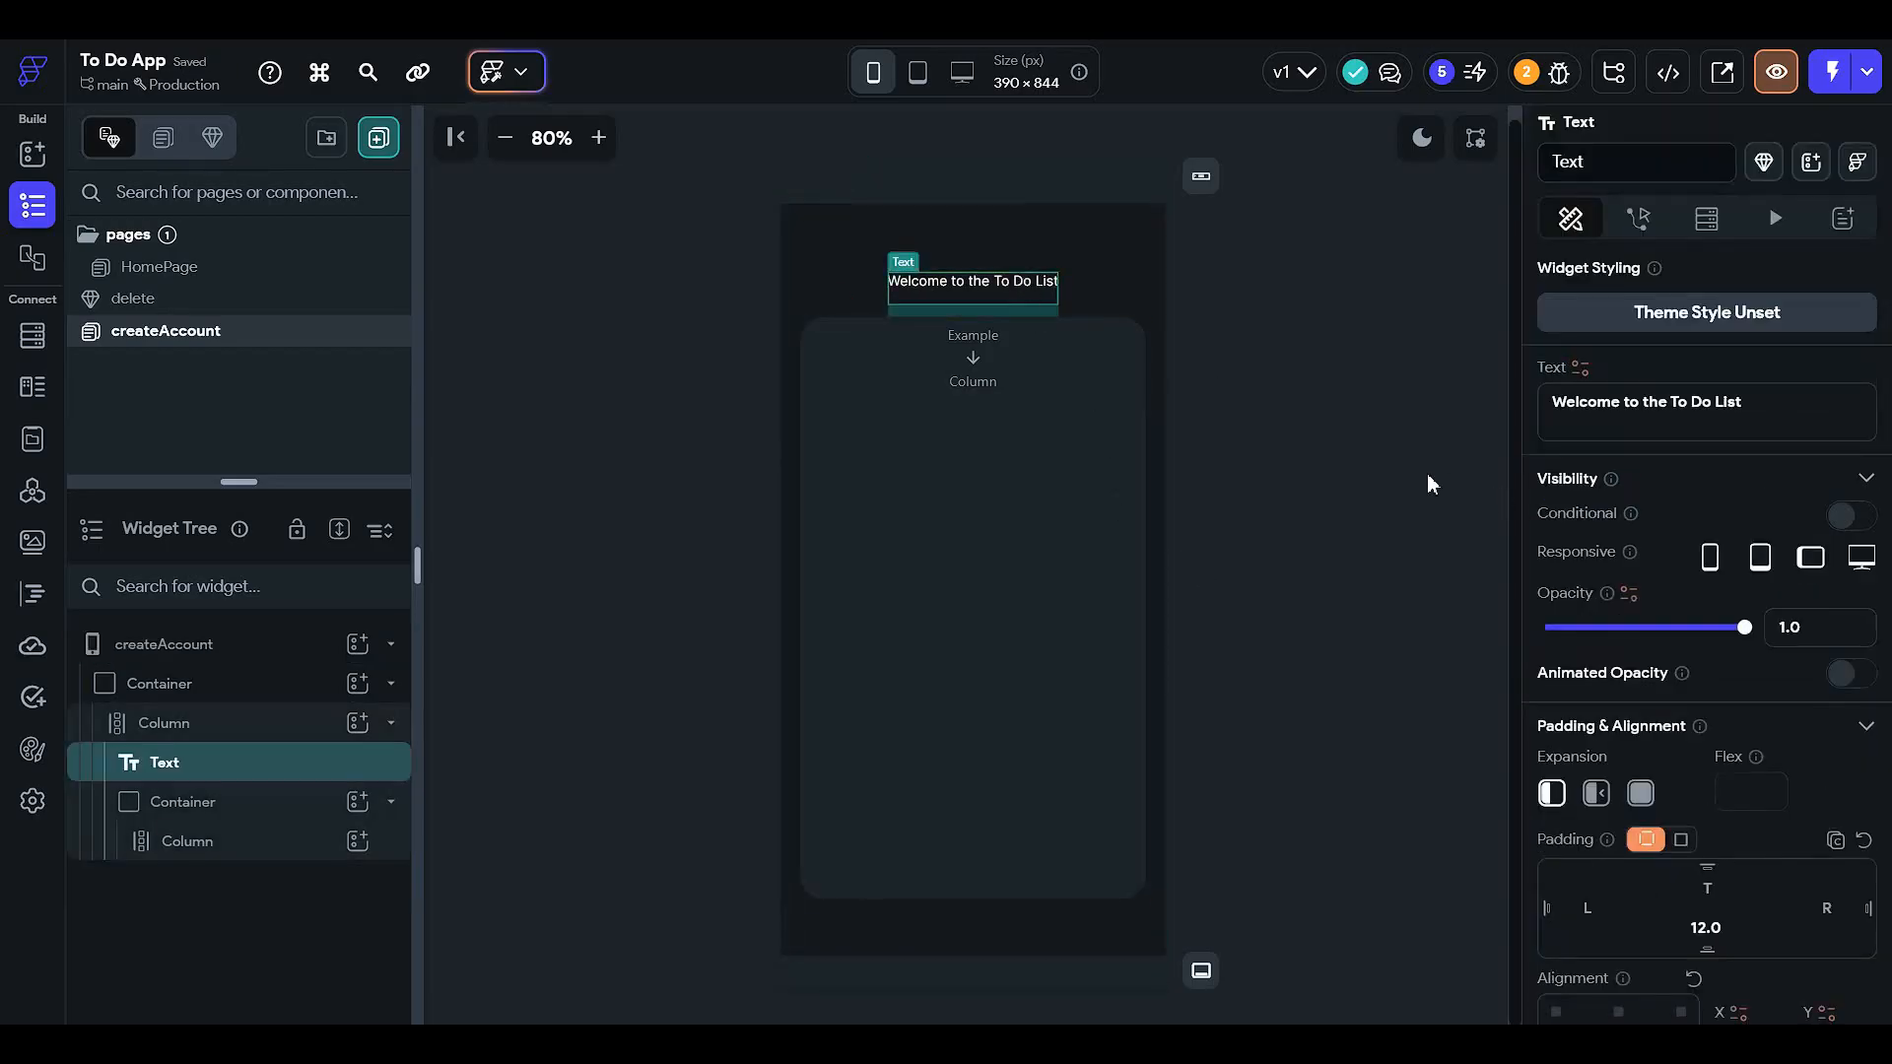
- Set the heading's font size to 19
scroll(1675, 650, down, 4)
scroll(1621, 694, down, 3)
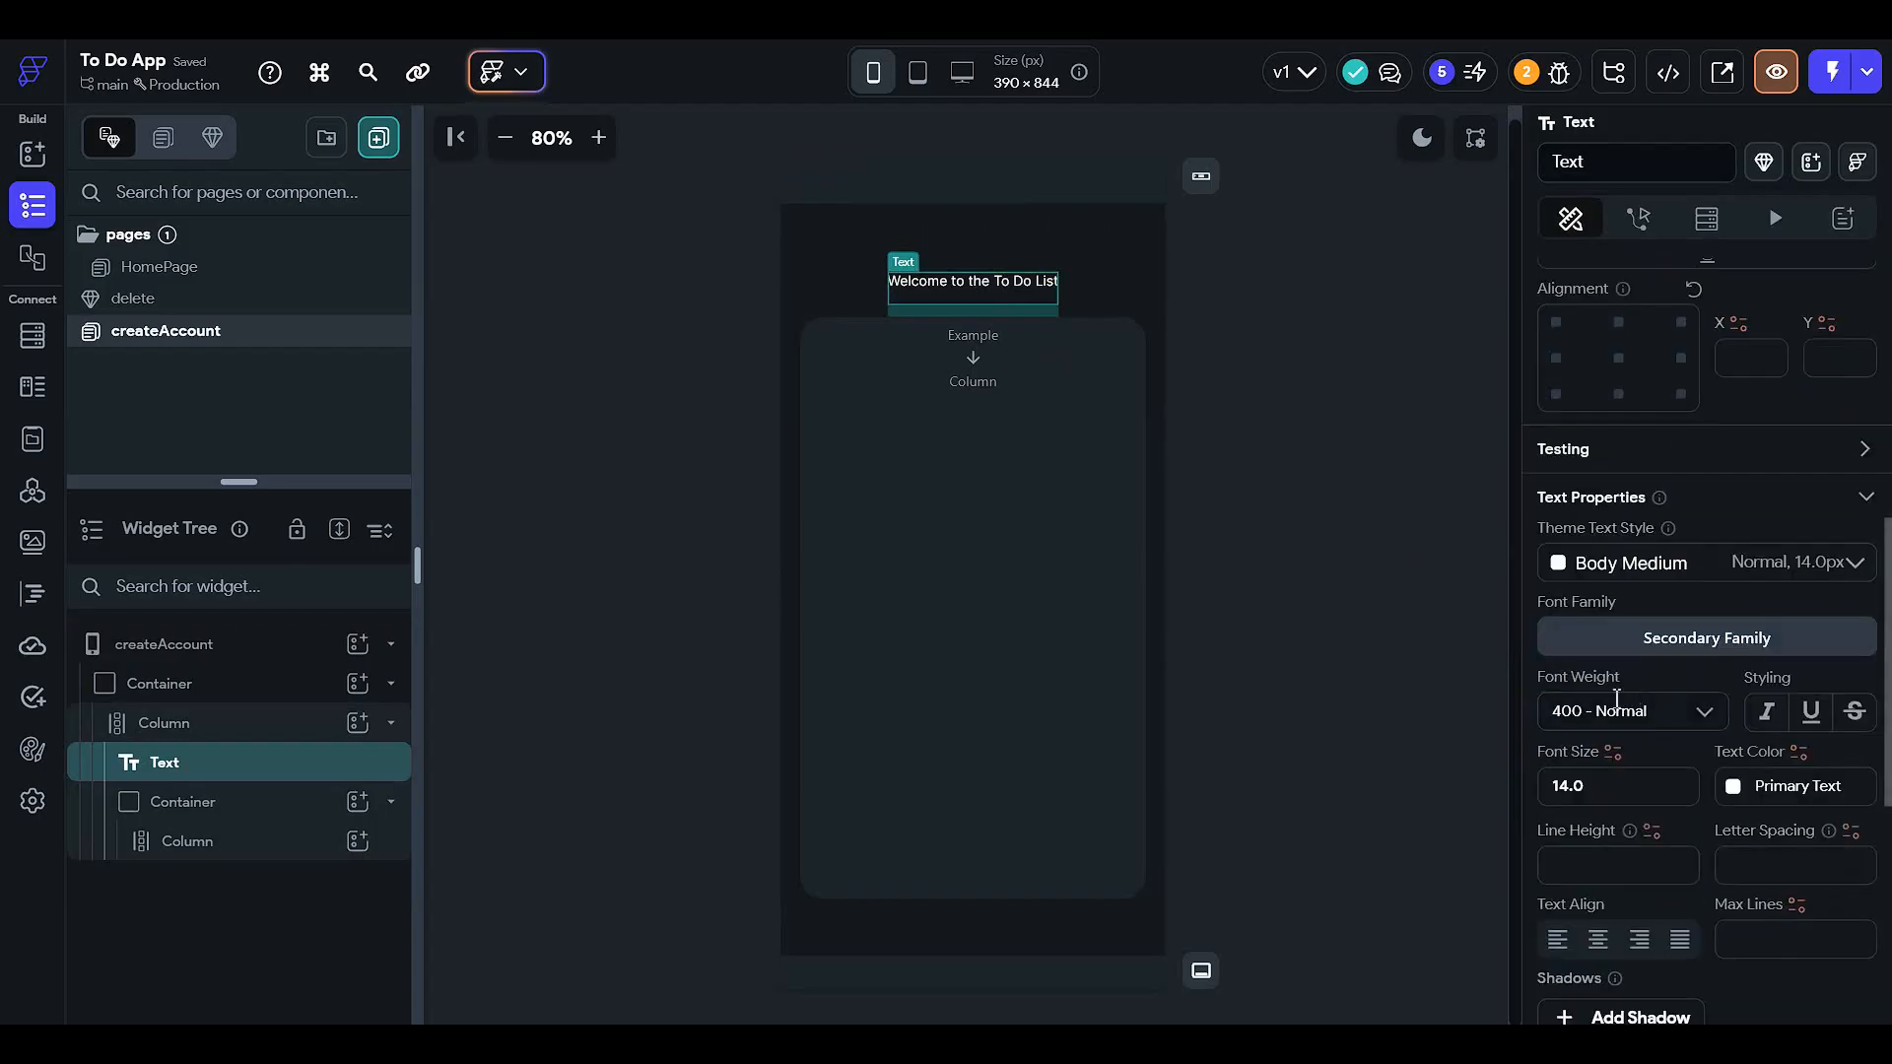
click(1606, 785)
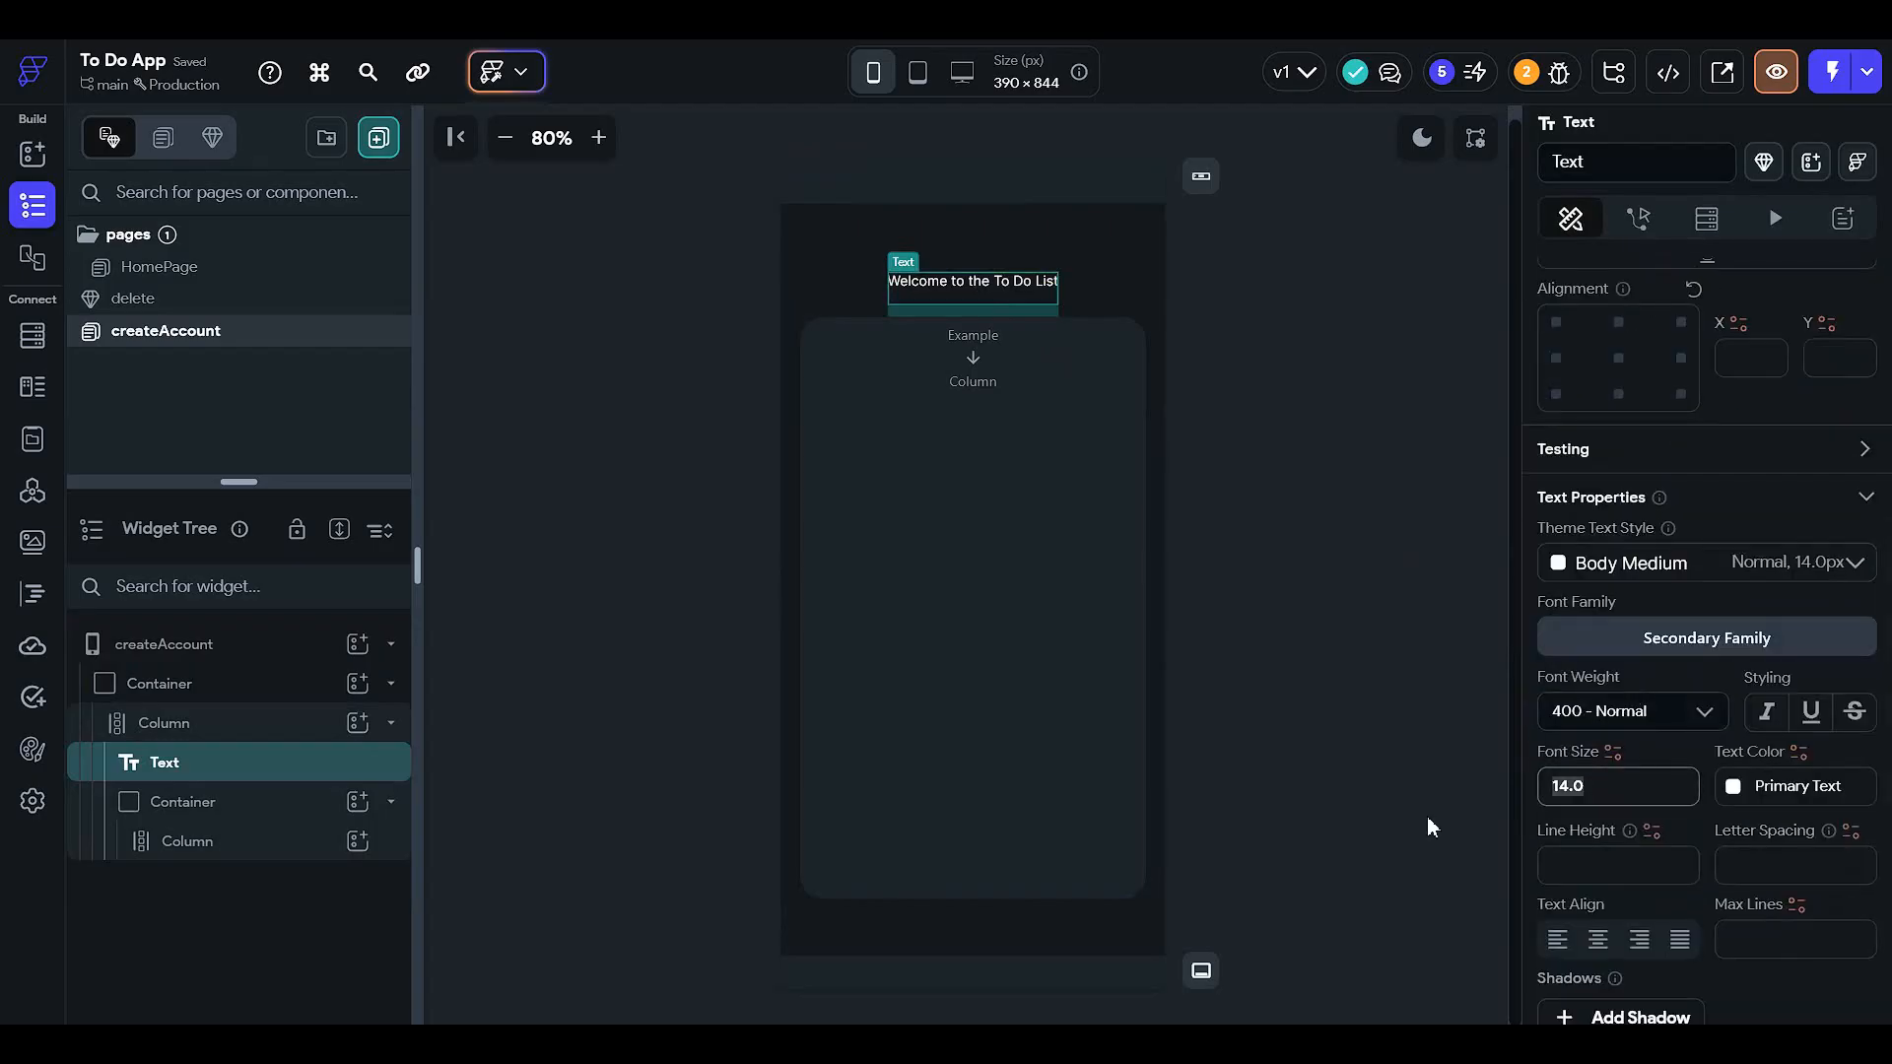
text(19)
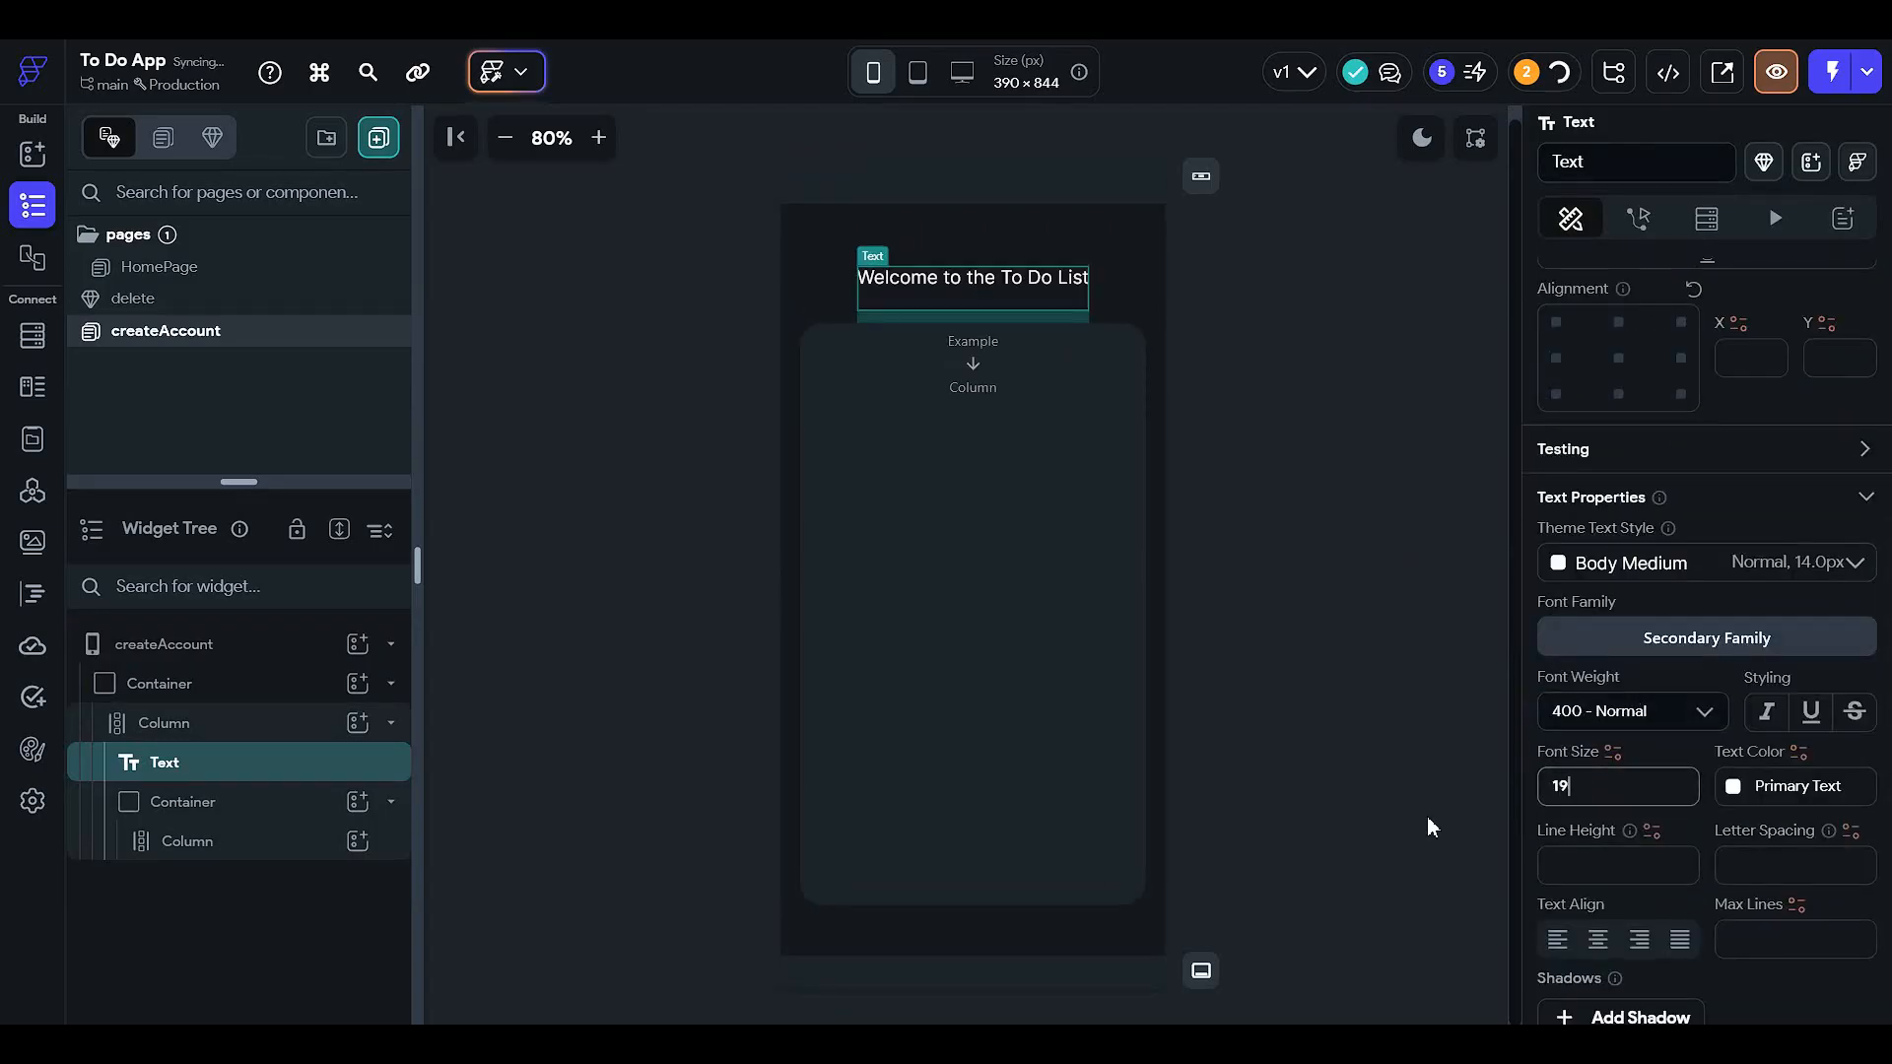
- Change the heading's font family to Comic Neue
scroll(1654, 581, down, 1)
click(1655, 539)
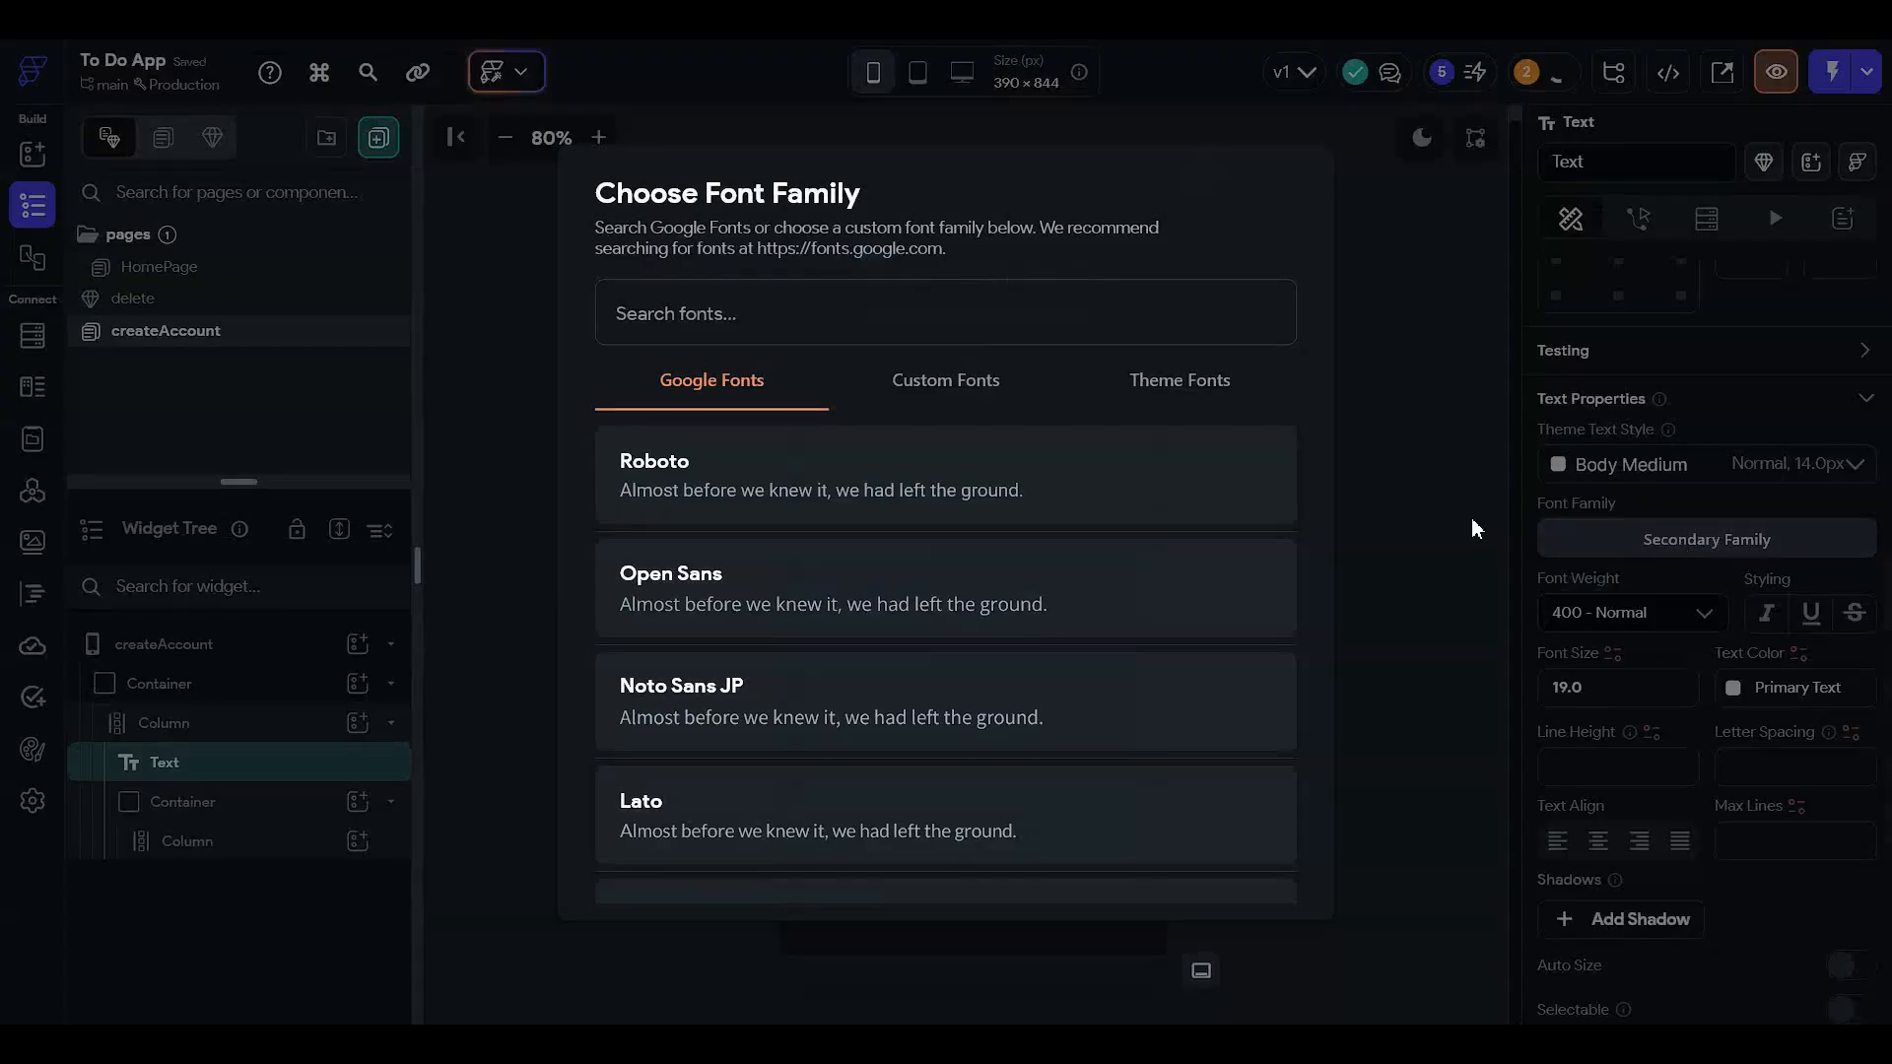
click(816, 314)
text(comic)
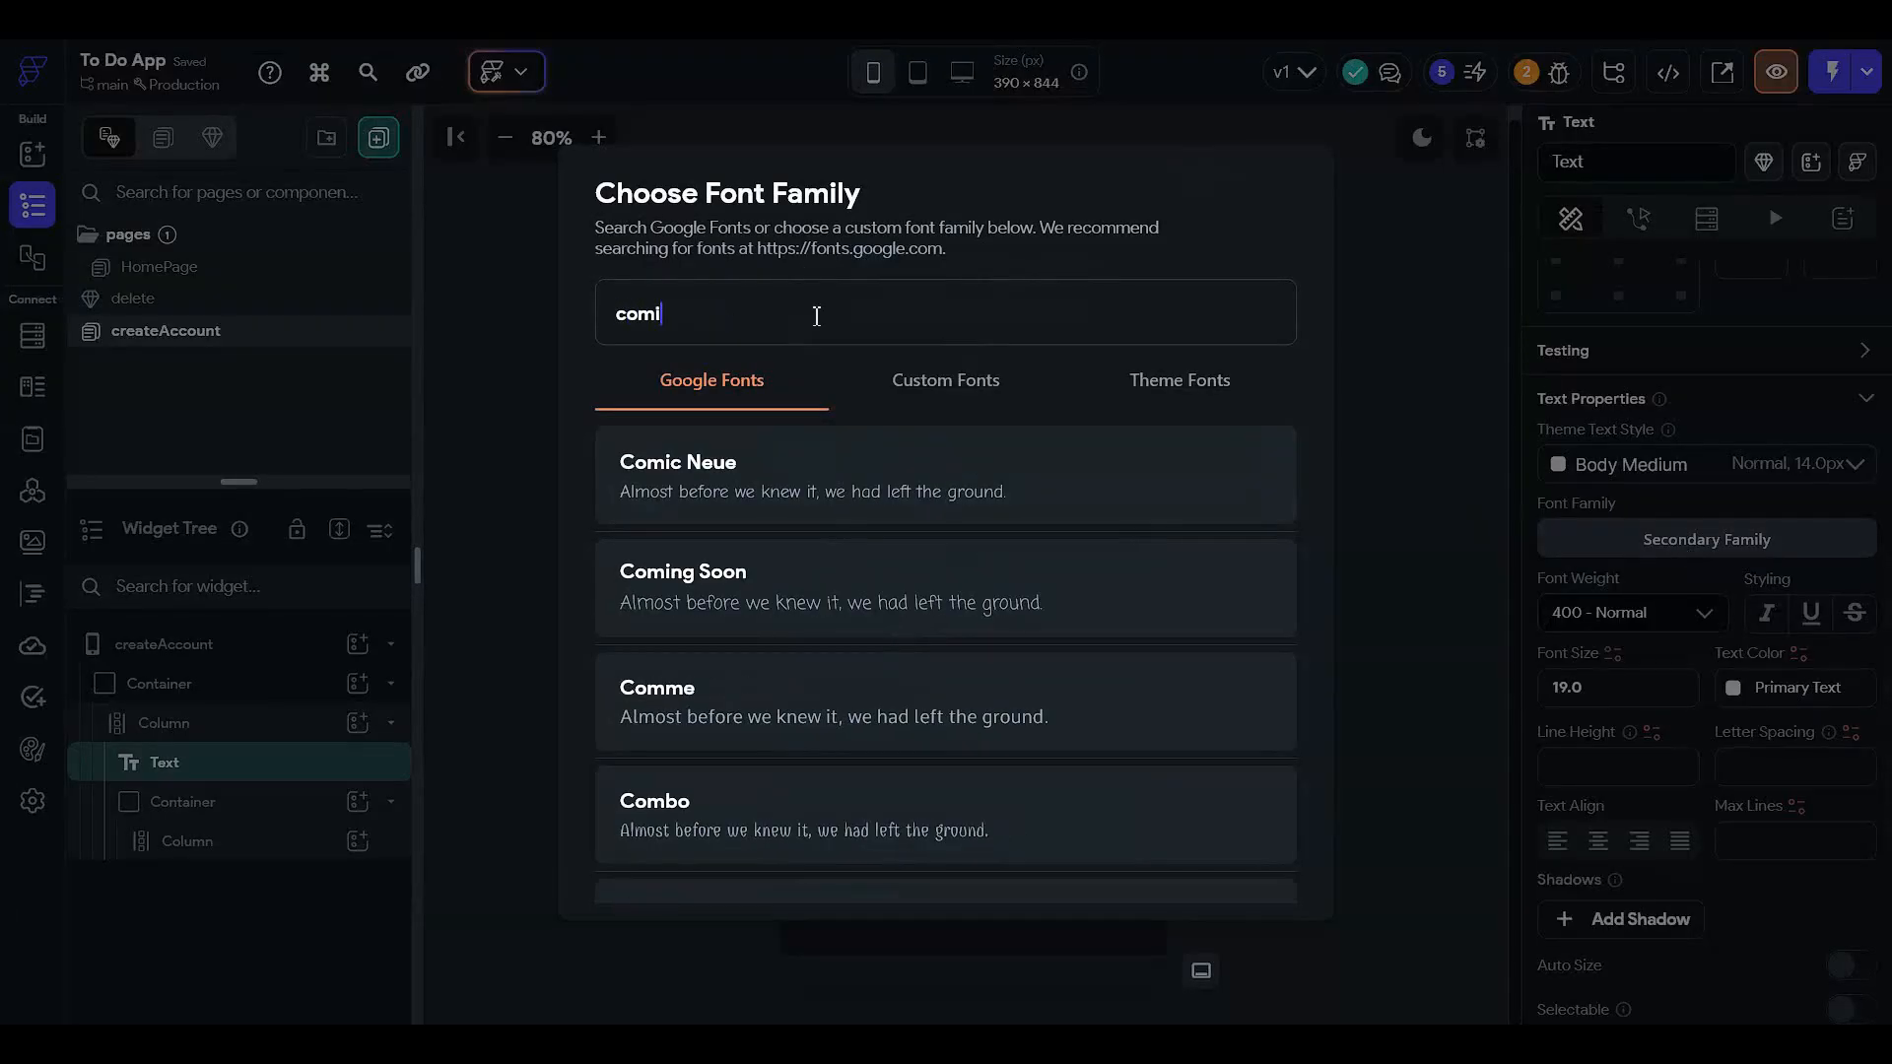
click(845, 512)
click(1269, 447)
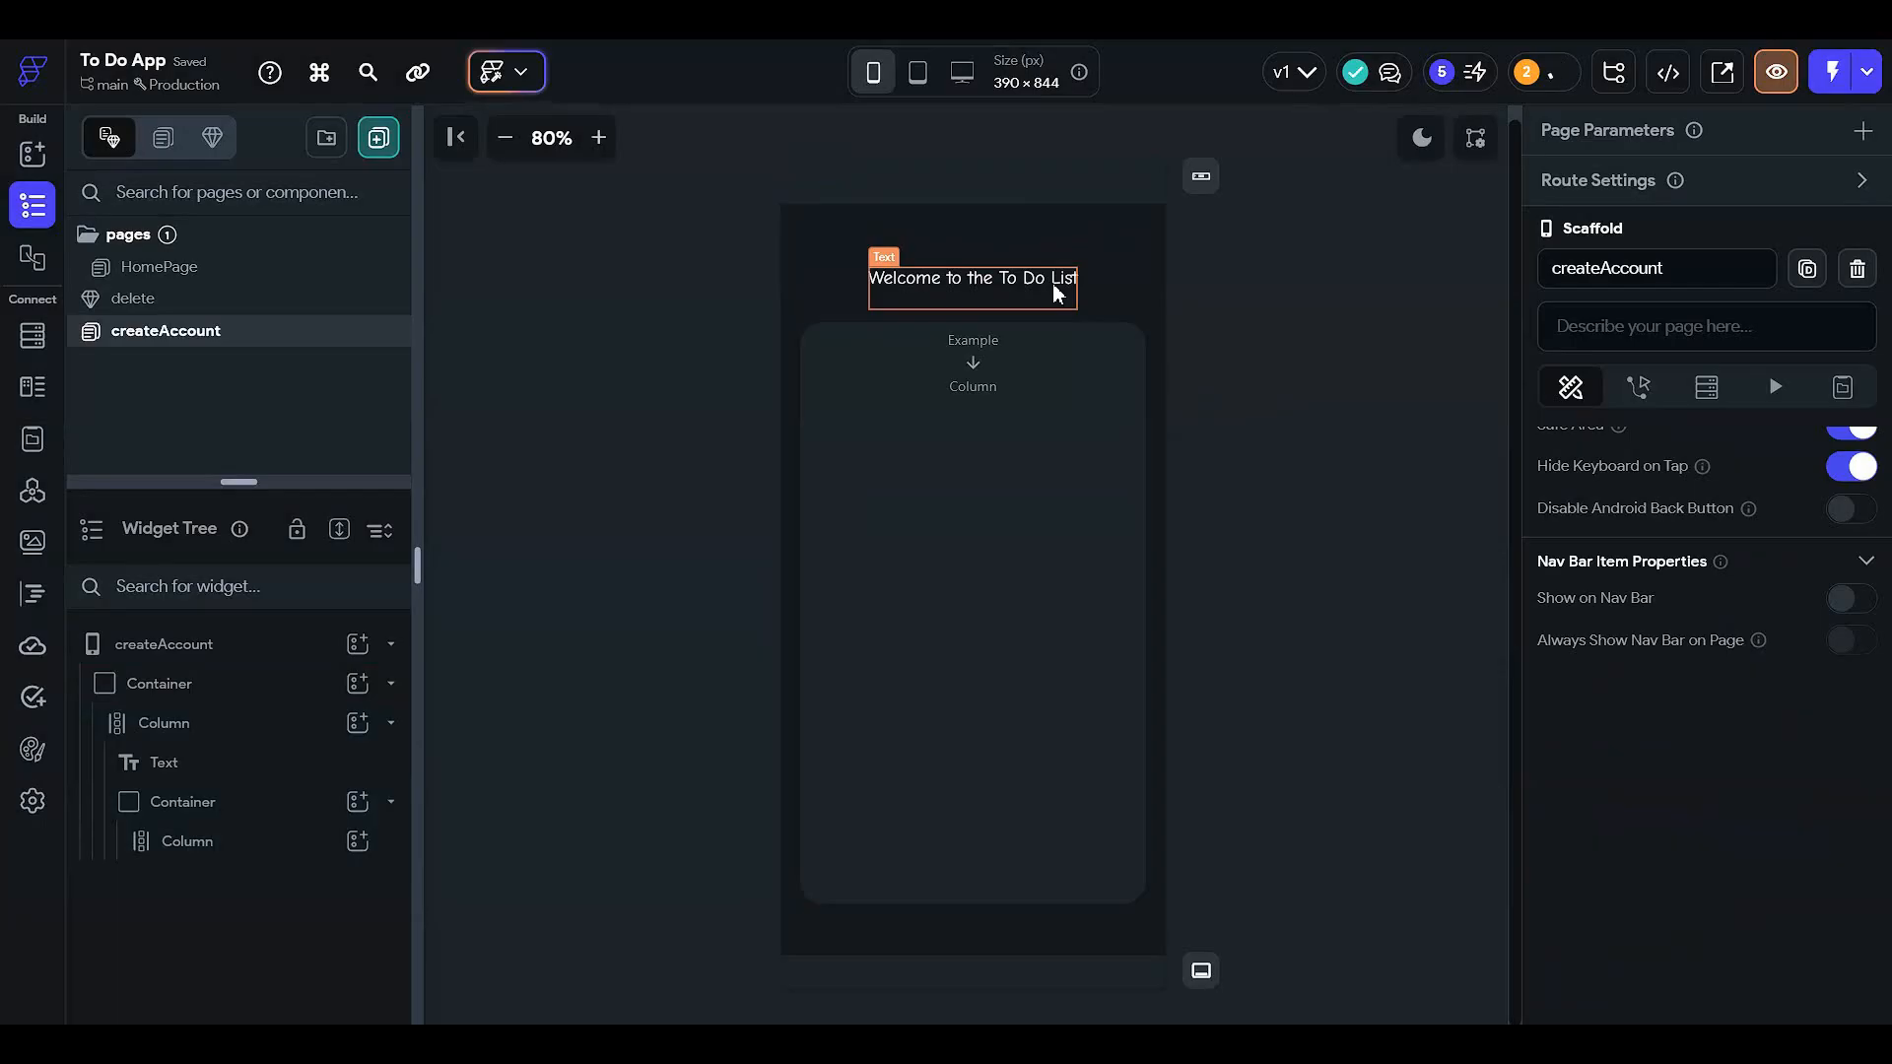
click(961, 451)
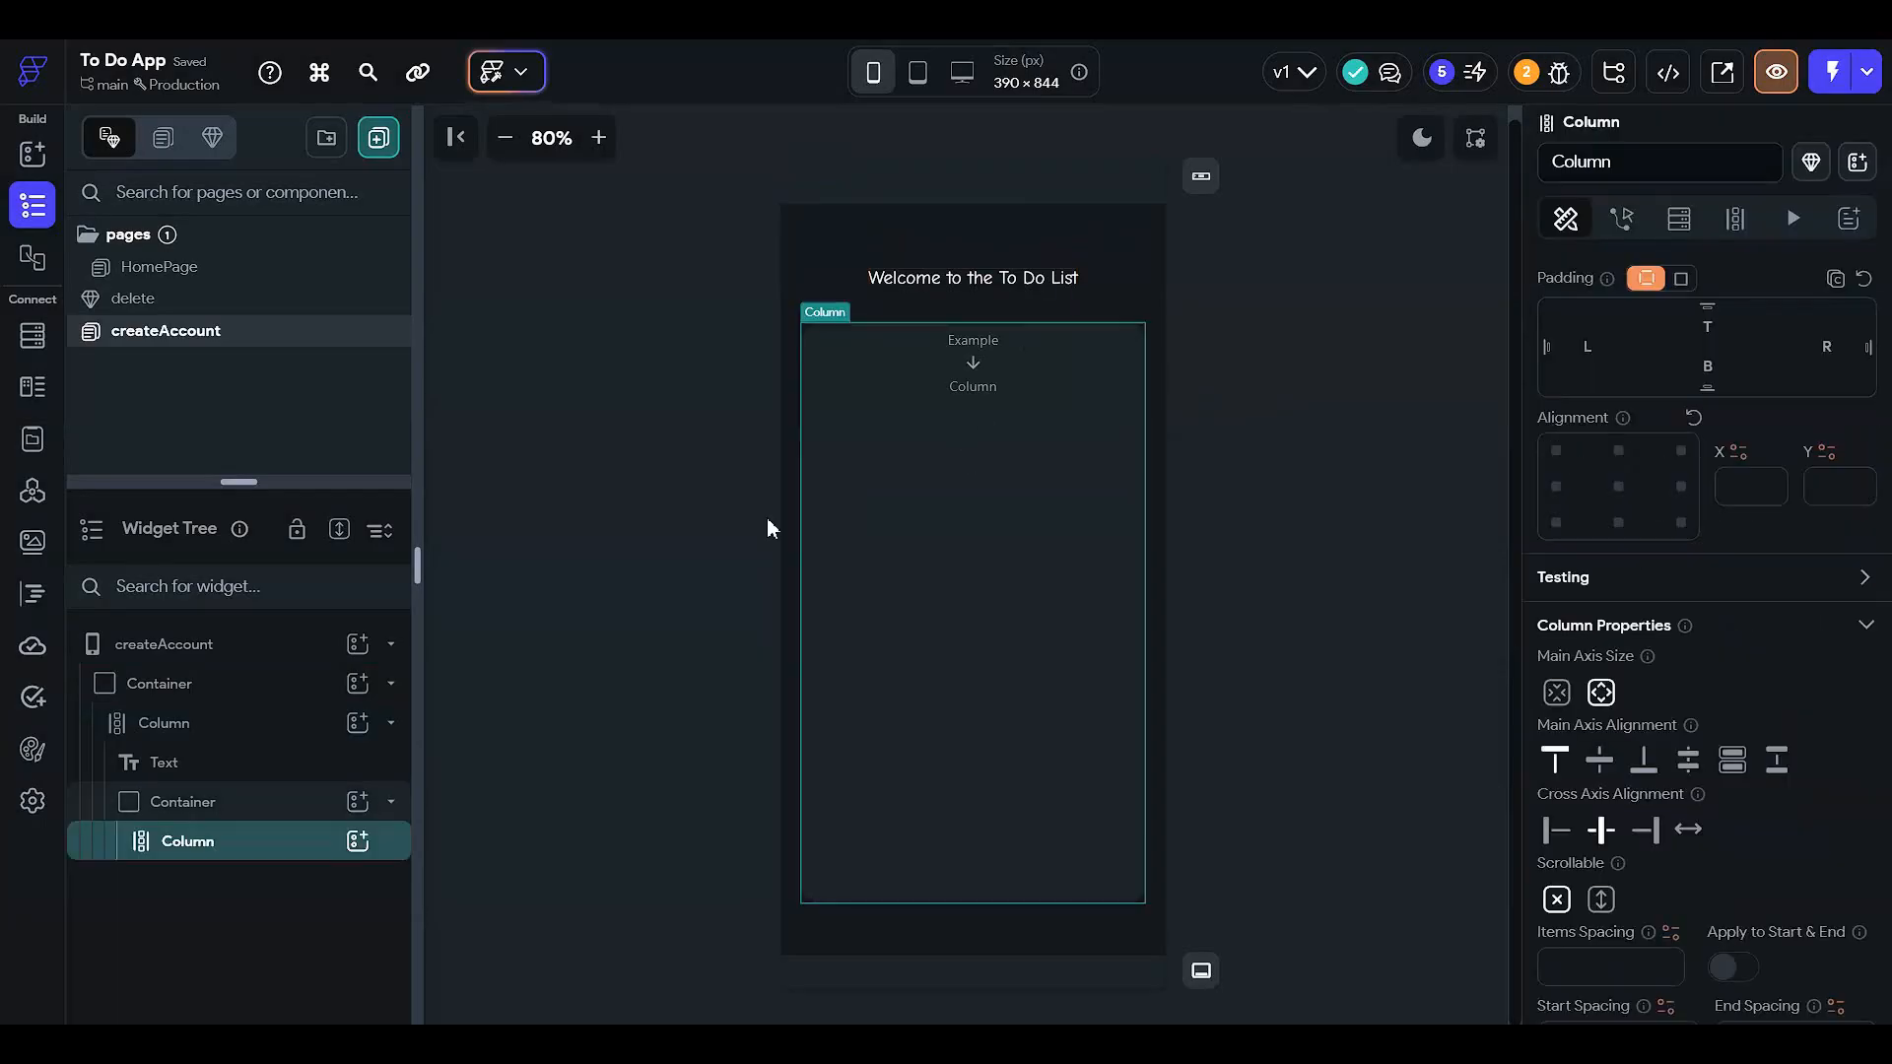
- Add a TextField inside the card's Column and copy it
click(357, 840)
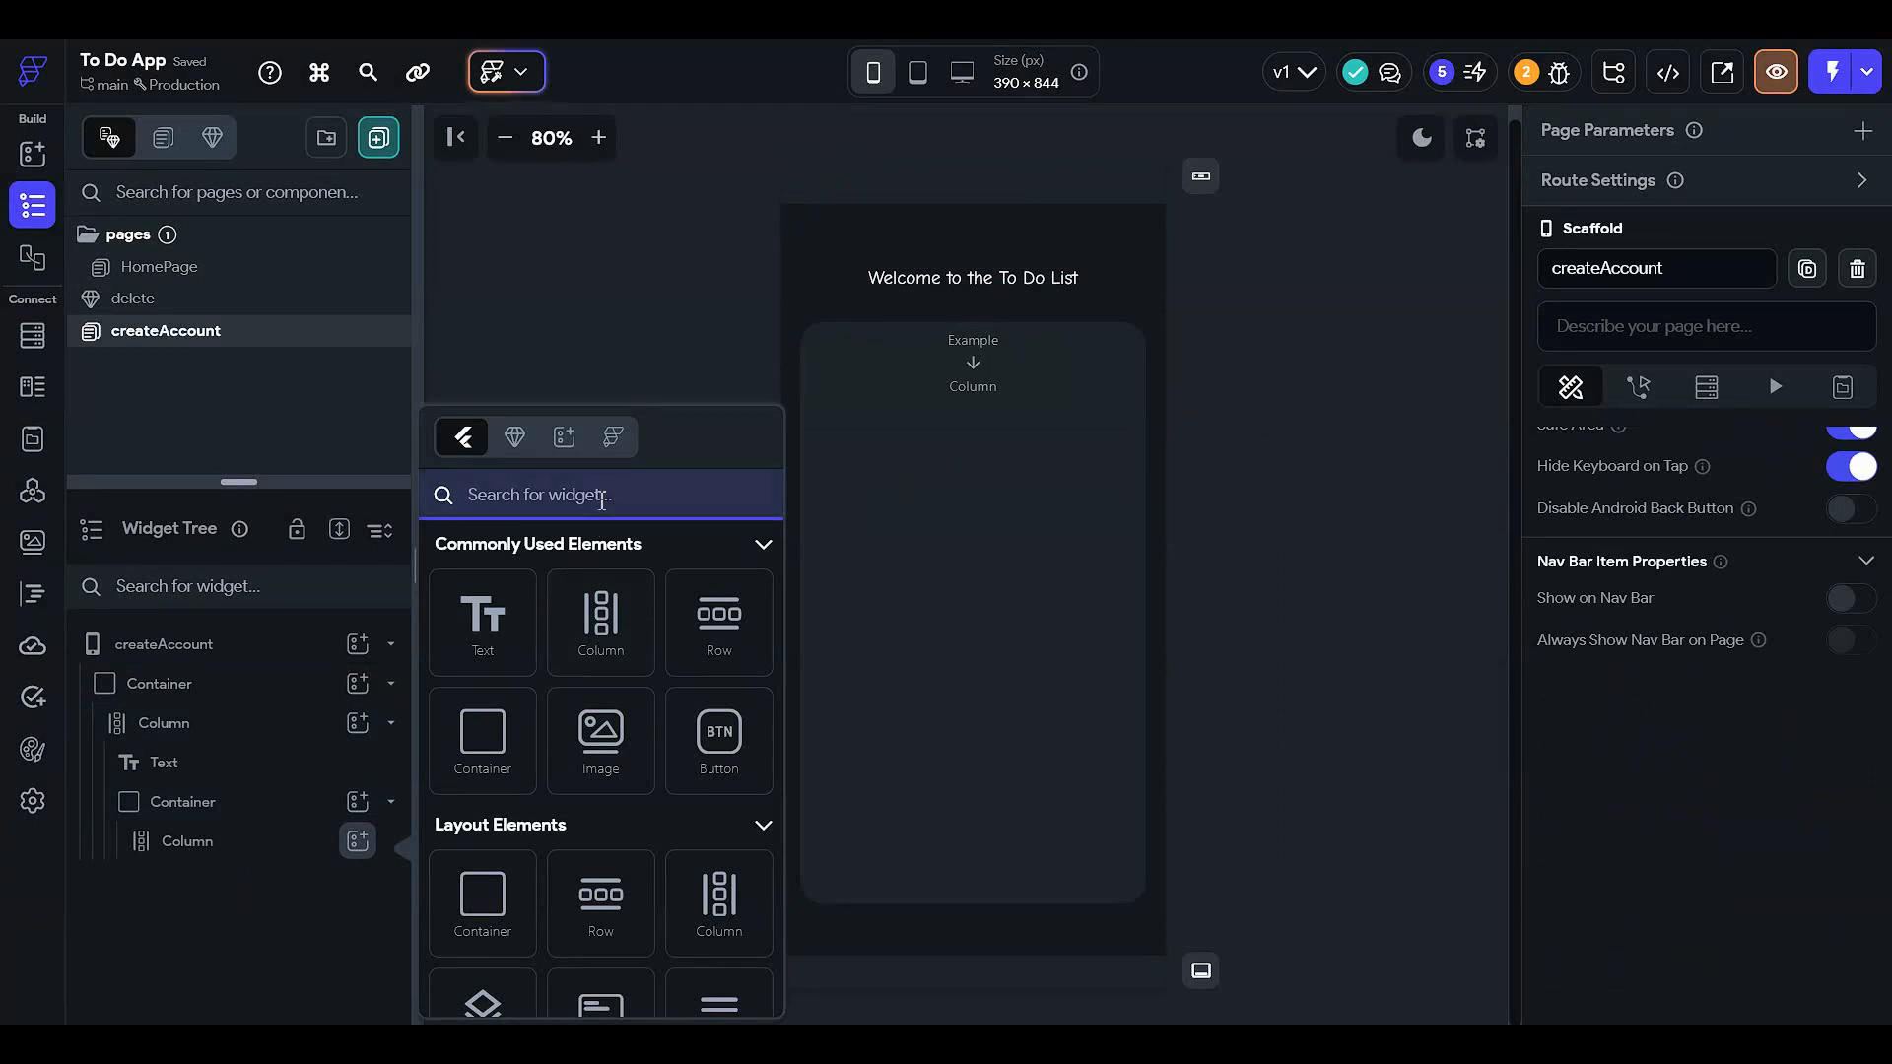
text(textfile)
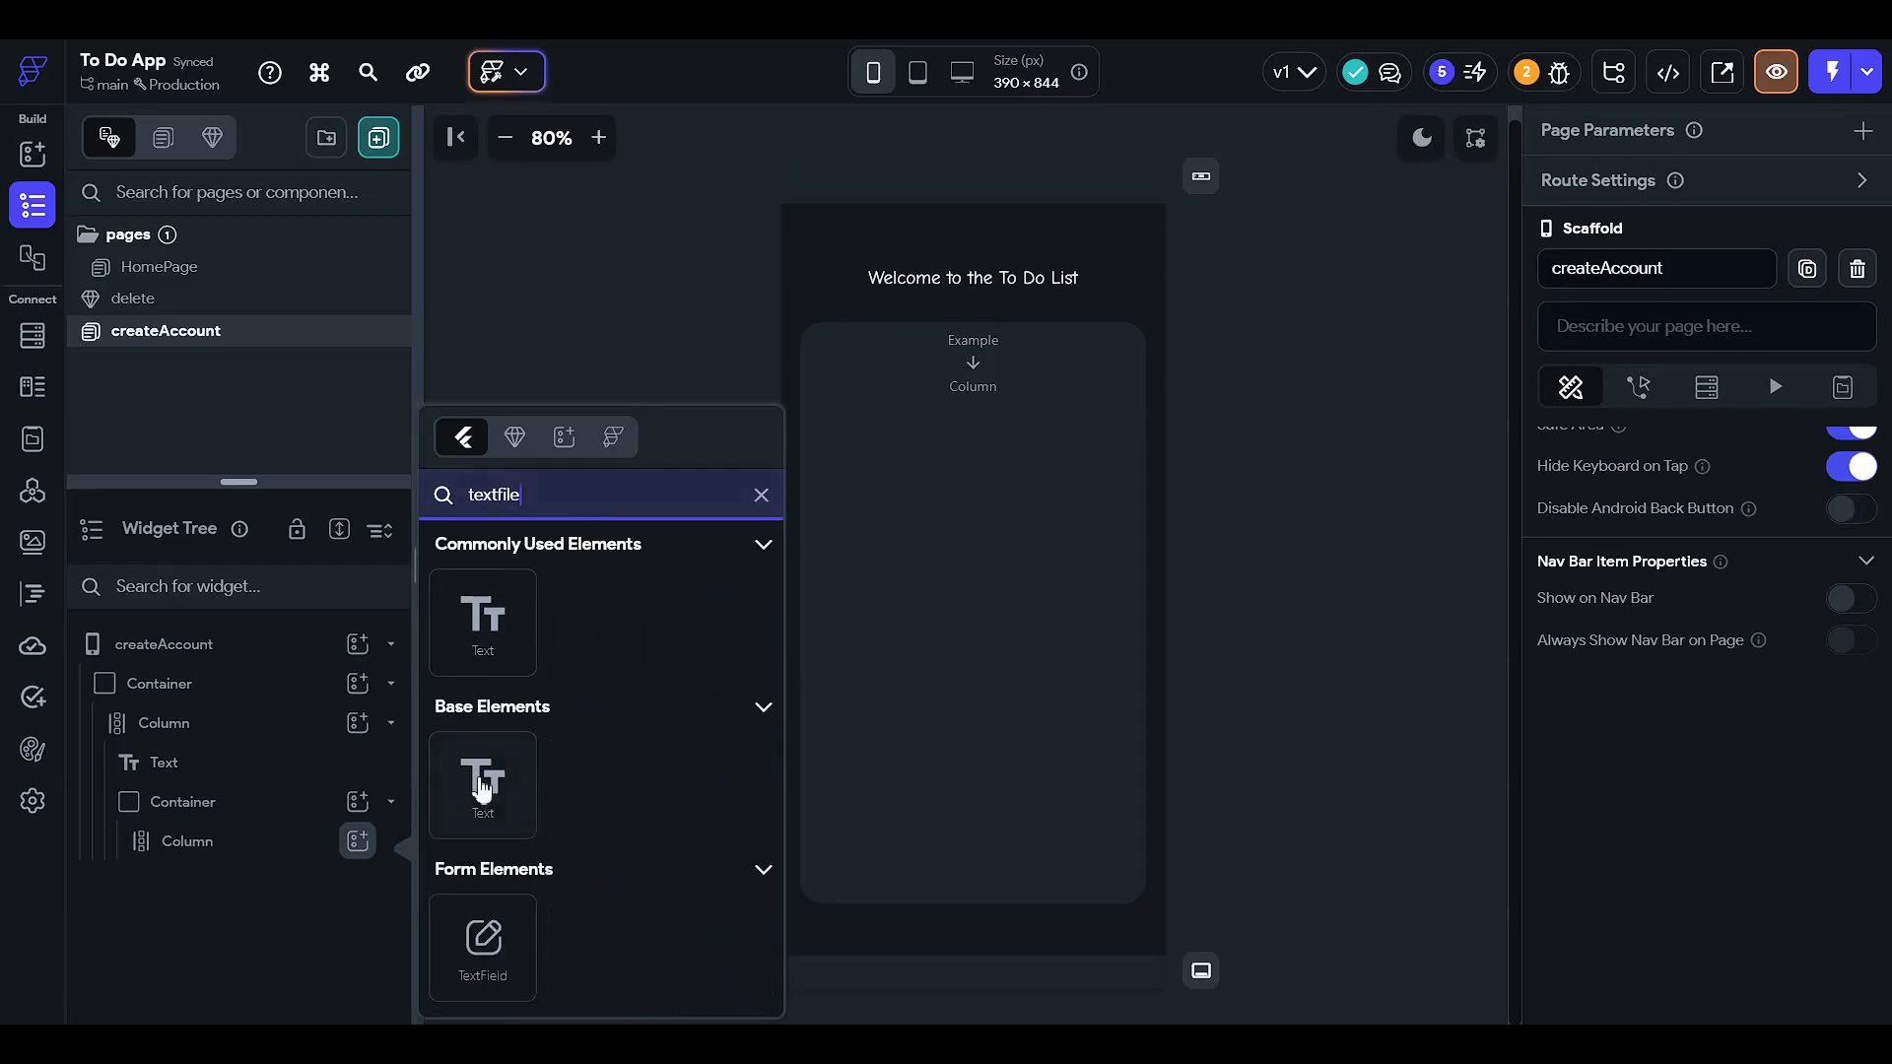
click(480, 939)
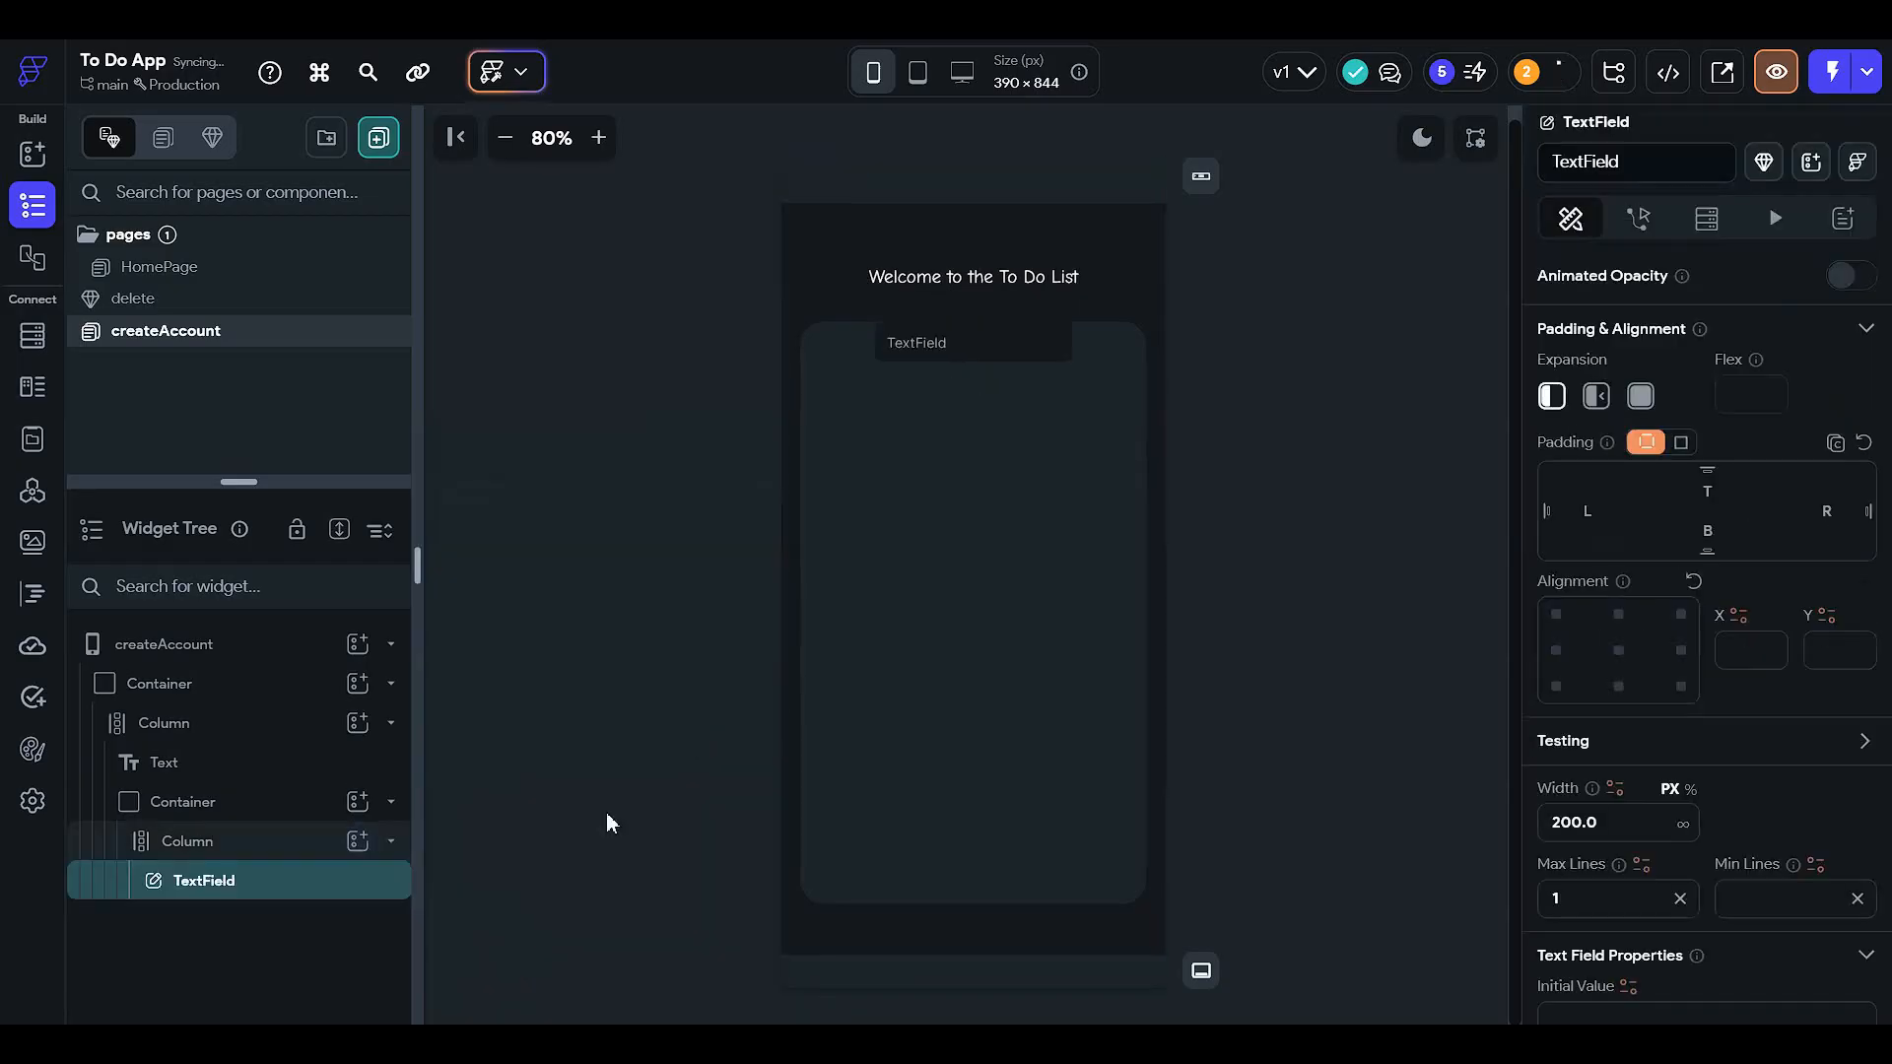
right_click(330, 881)
click(452, 613)
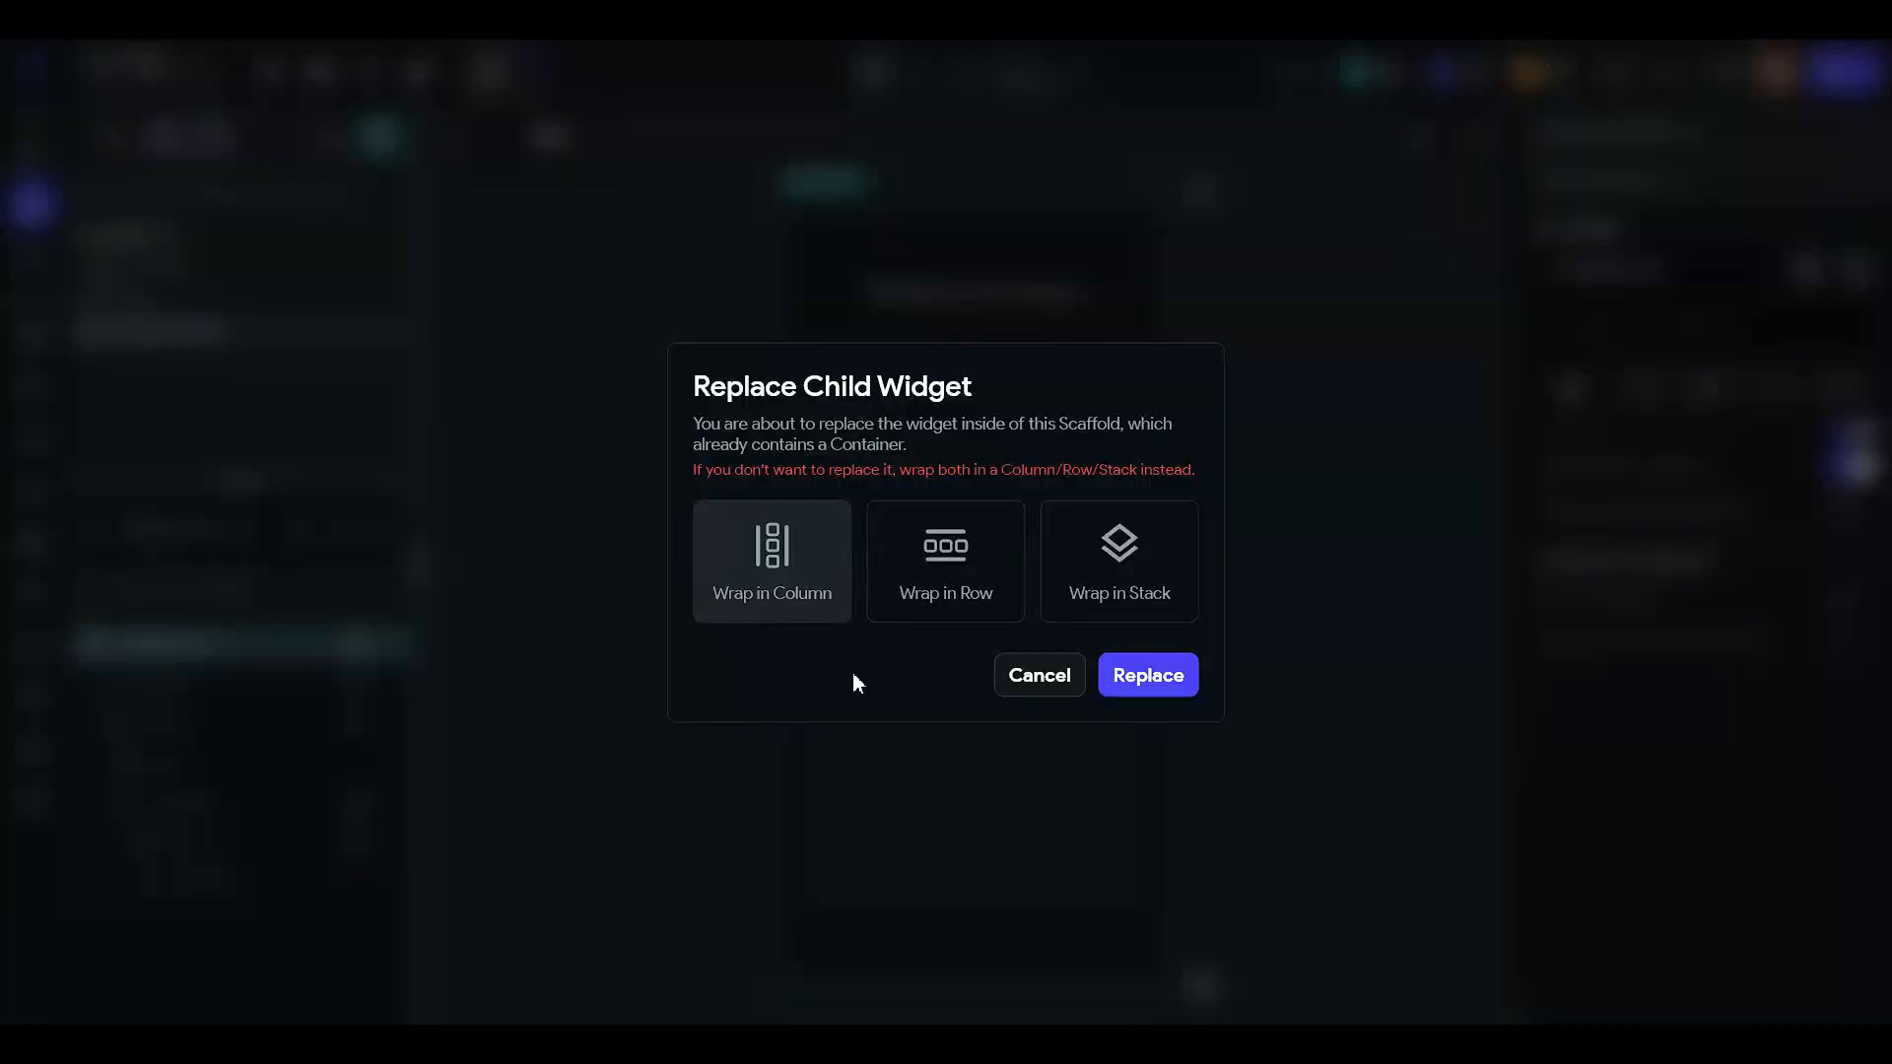
click(1038, 675)
click(343, 882)
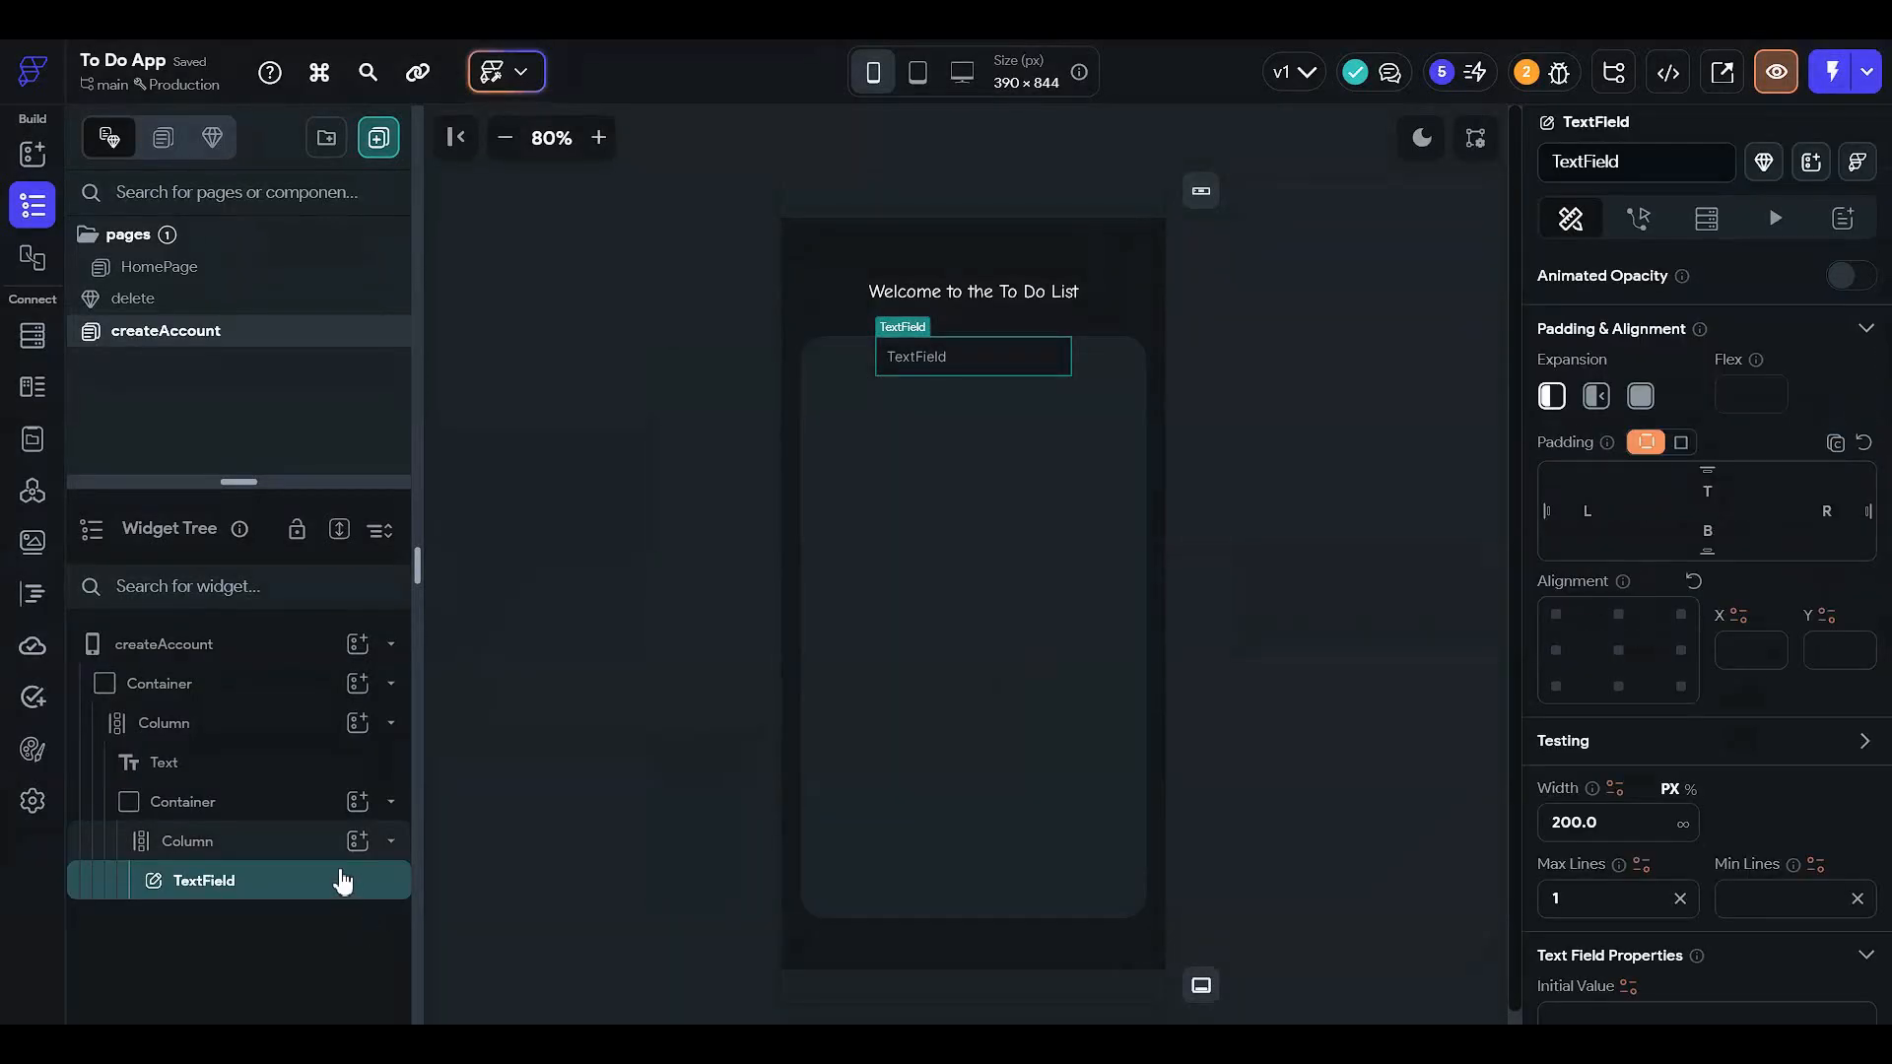
key(ctrl+c)
click(340, 845)
- Add a second TextField and centre the Column's main axis alignment
click(357, 840)
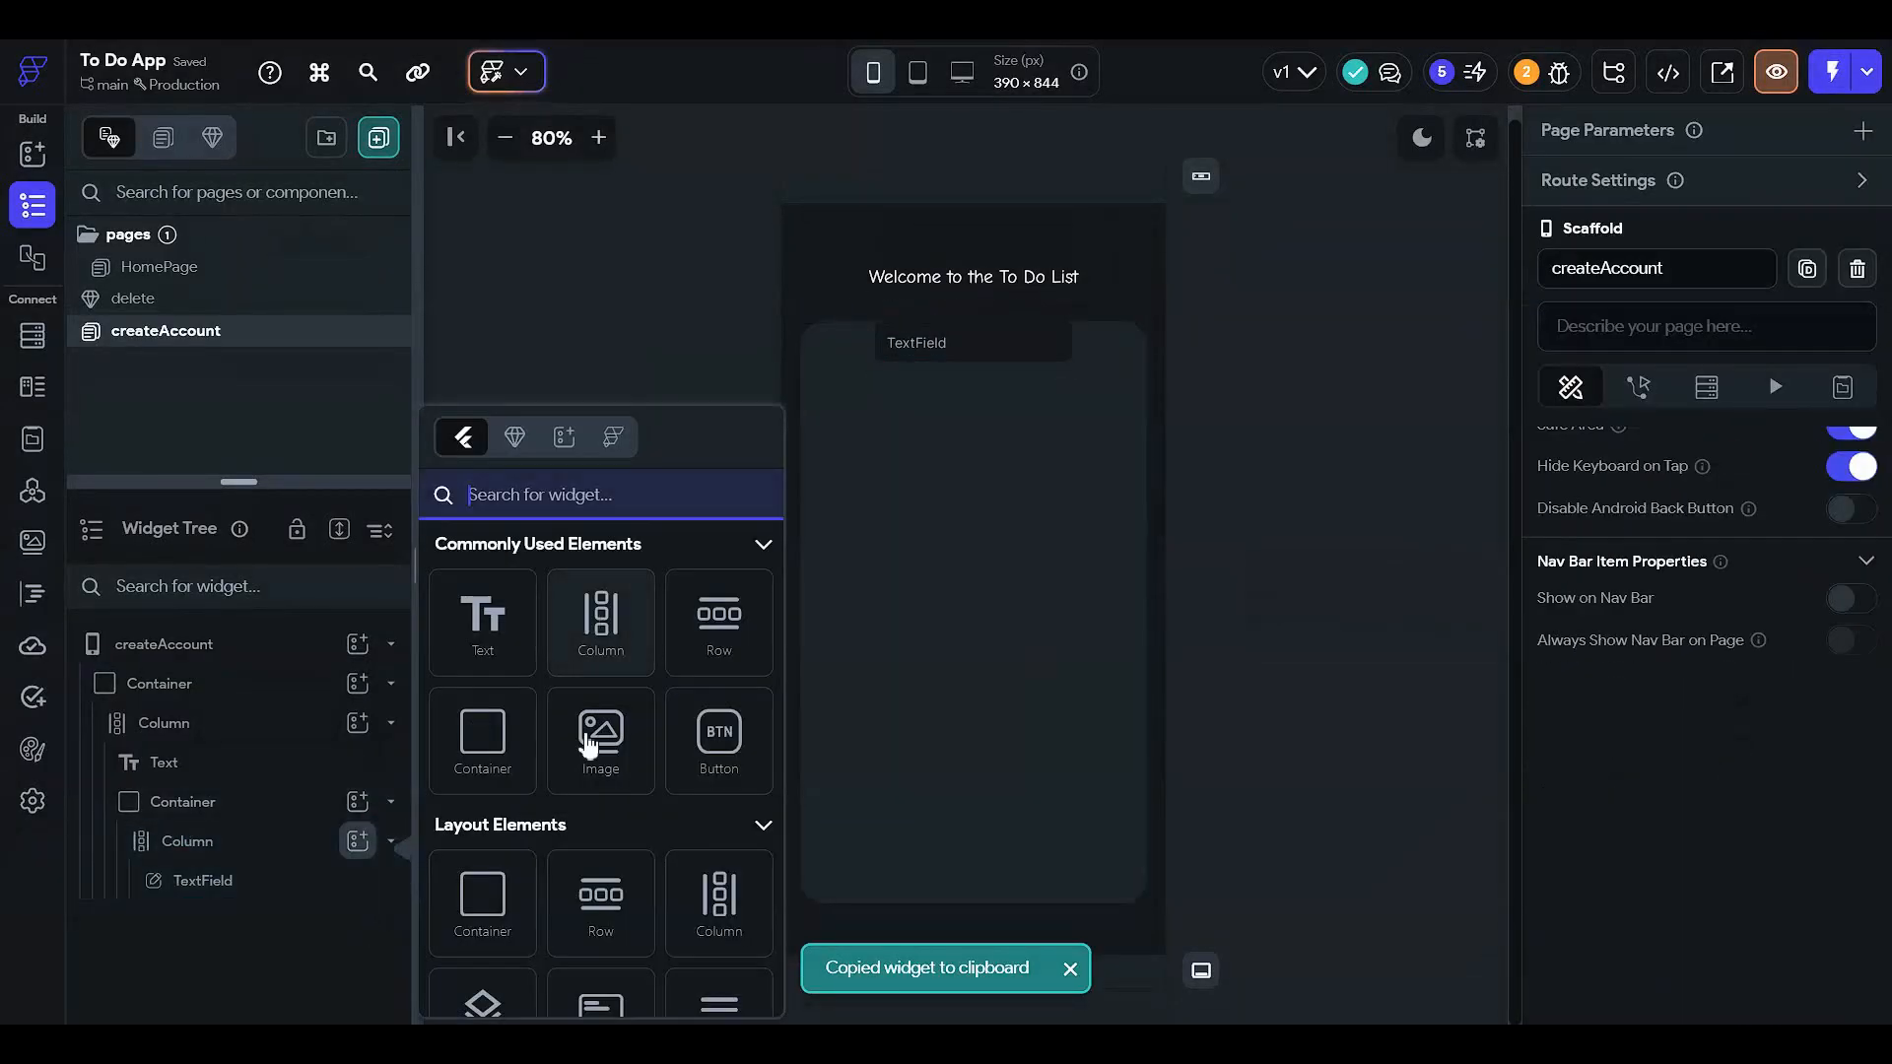
text(tex)
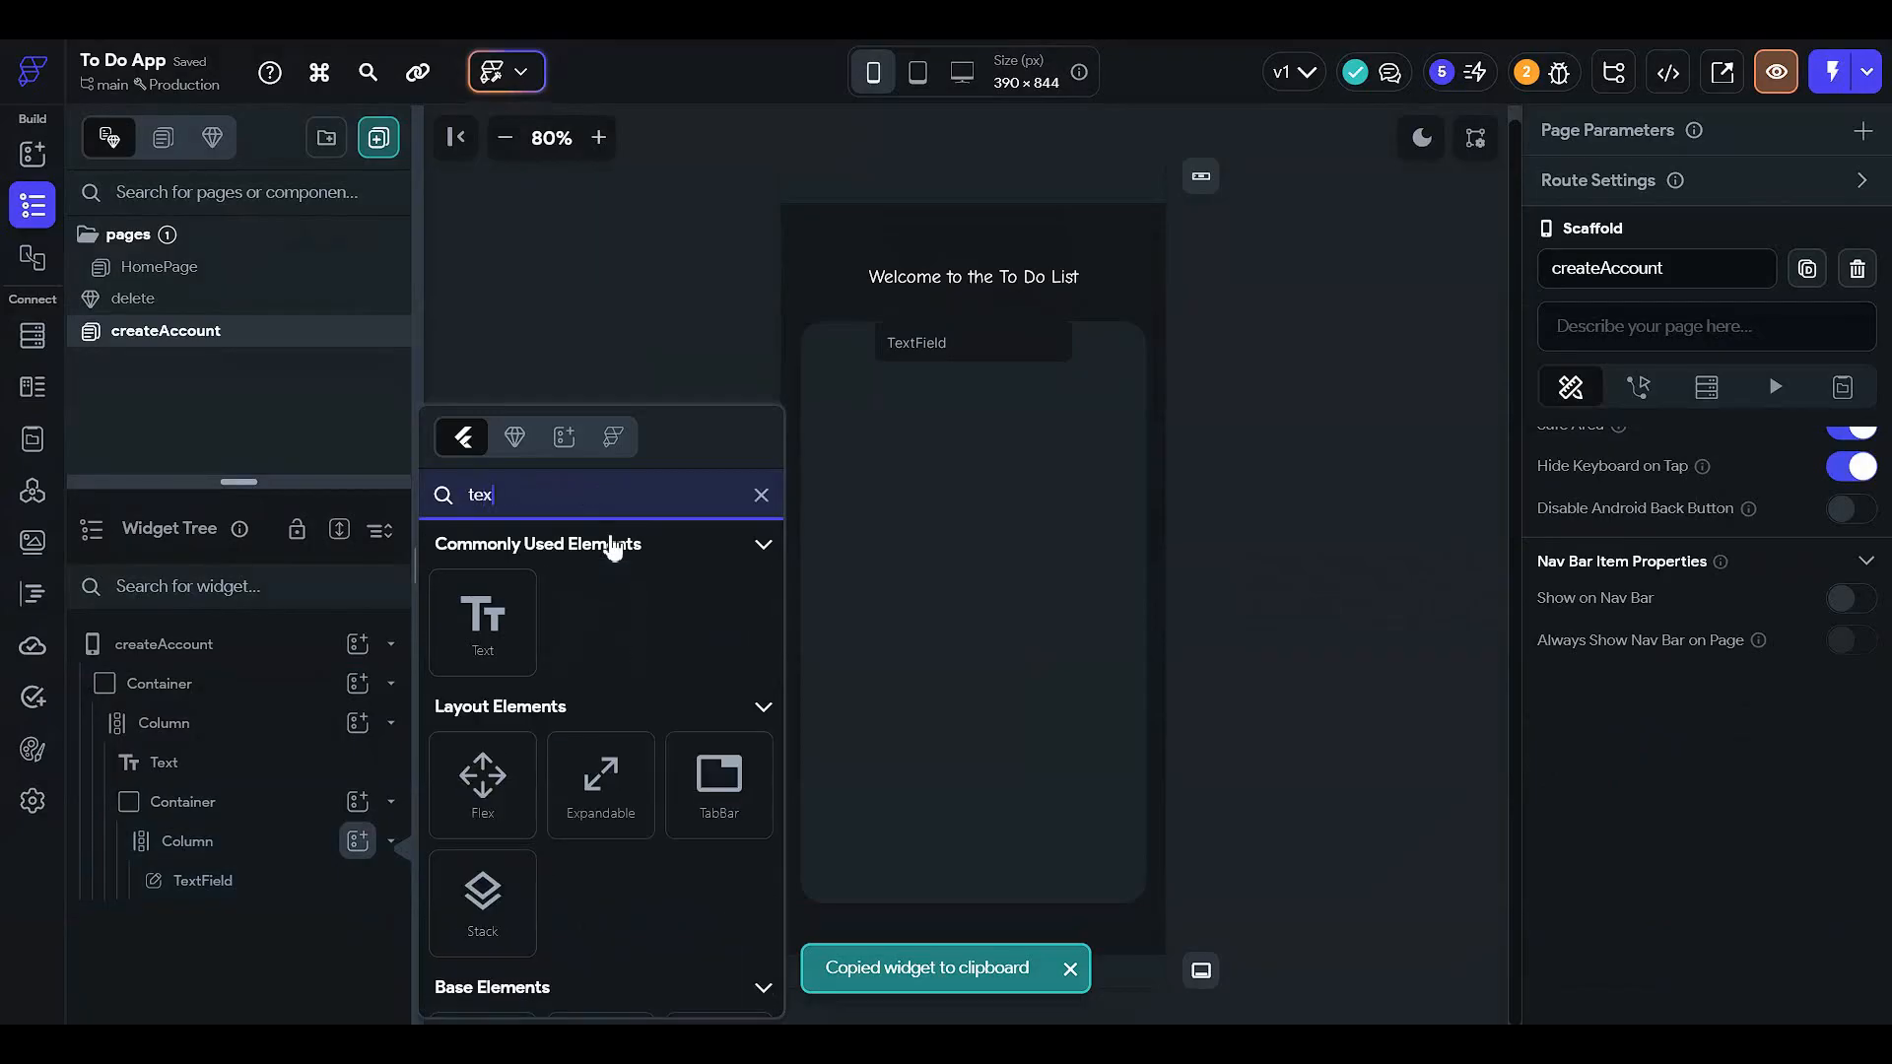
text(t)
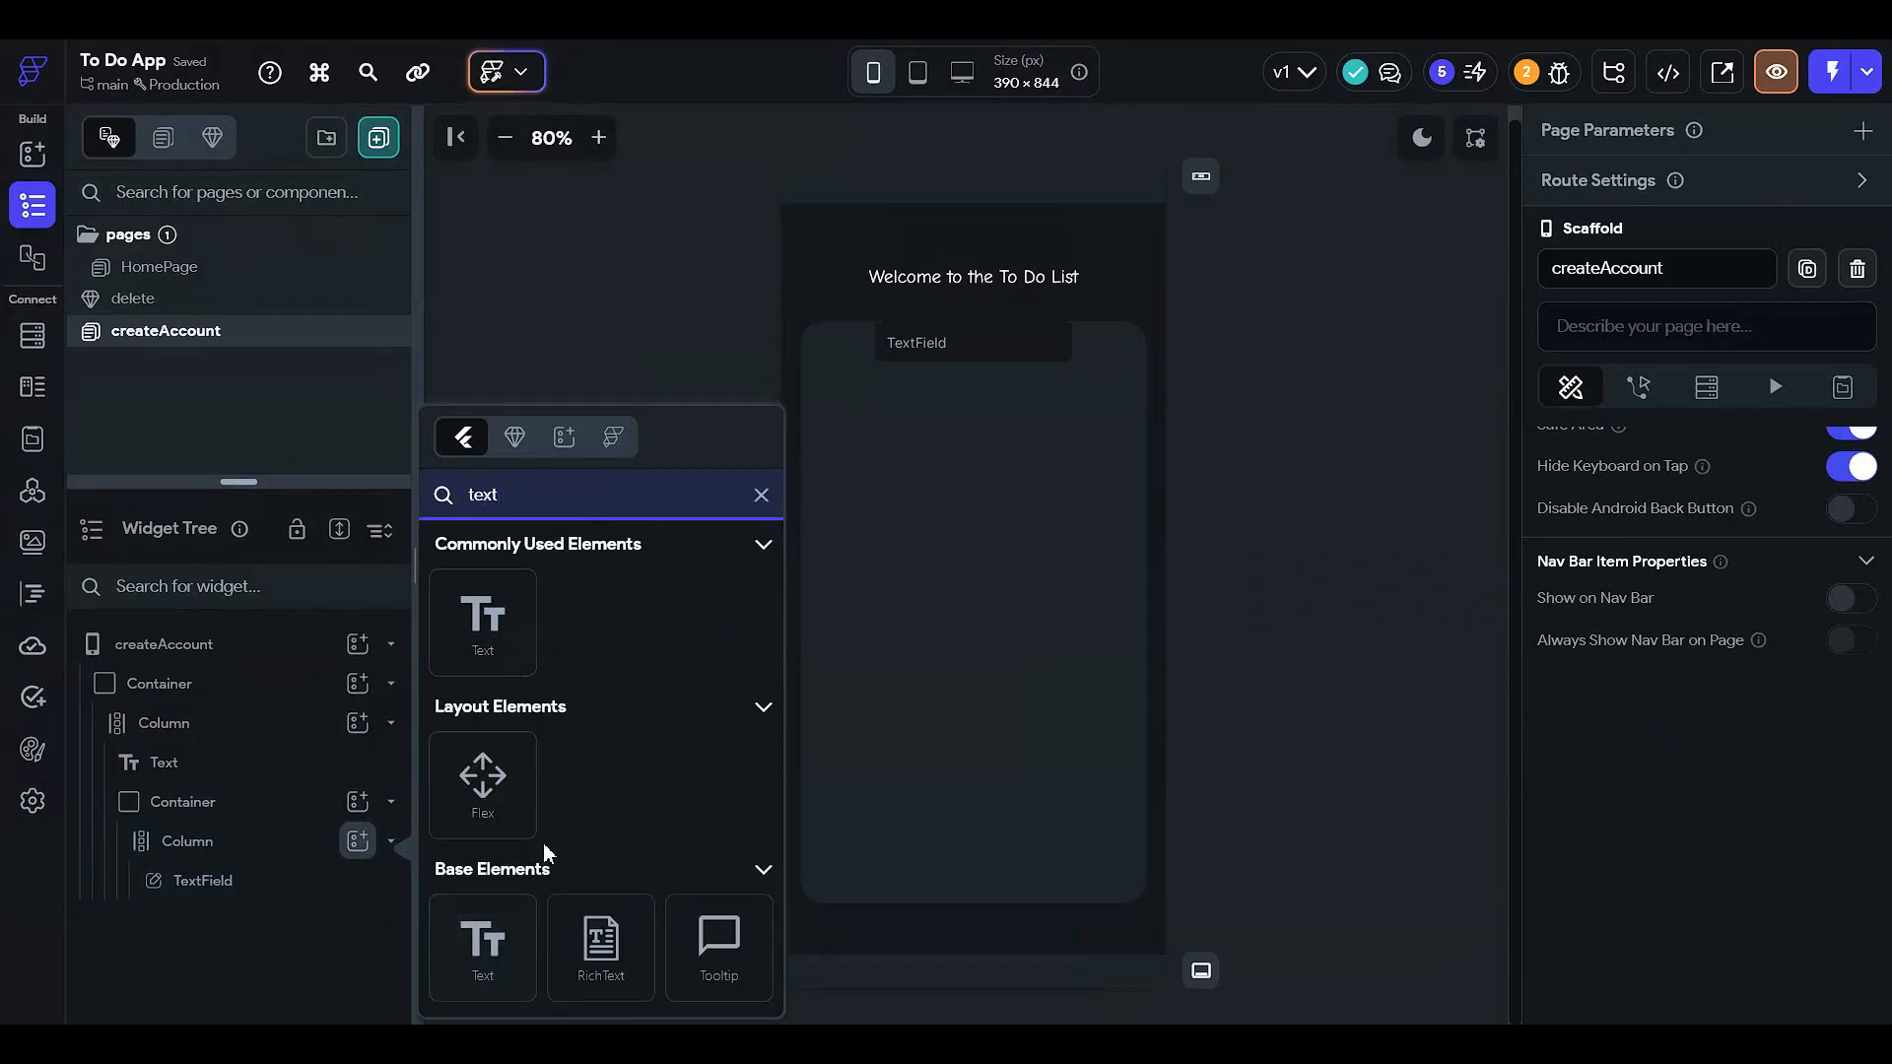
text(fil)
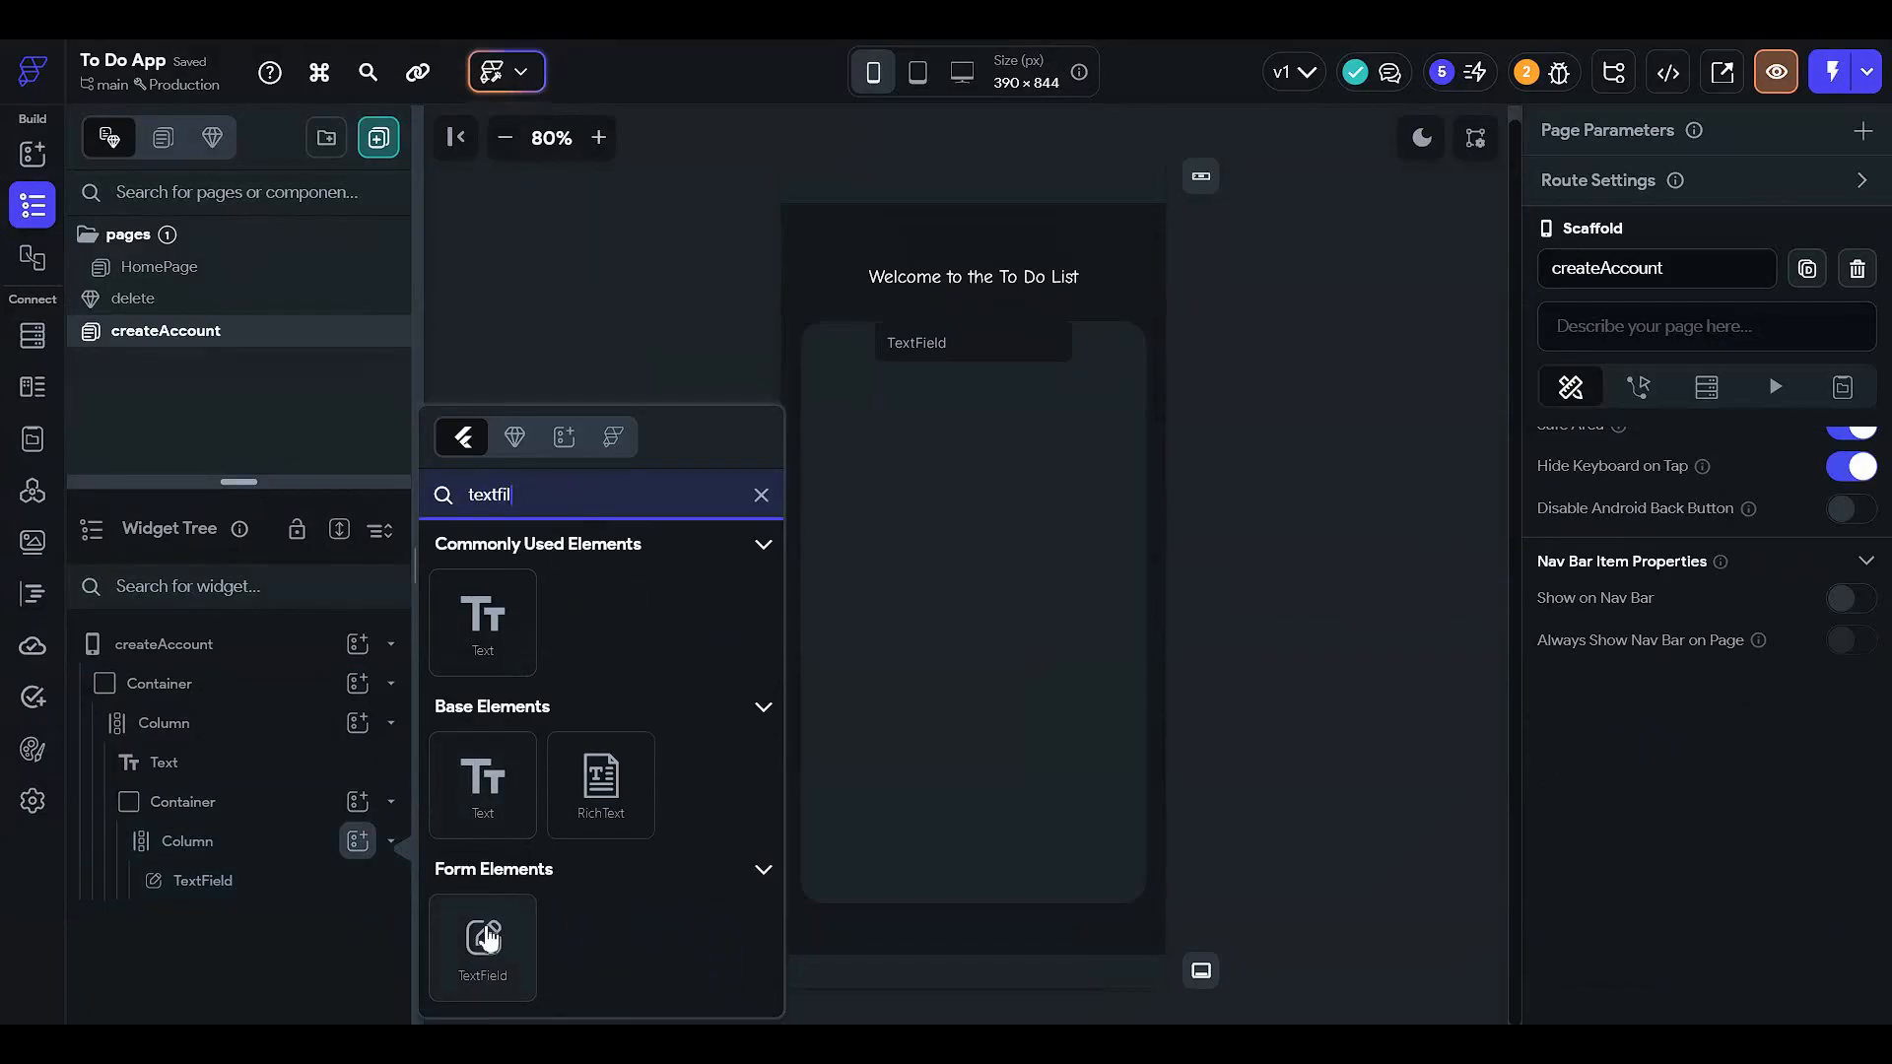
click(485, 938)
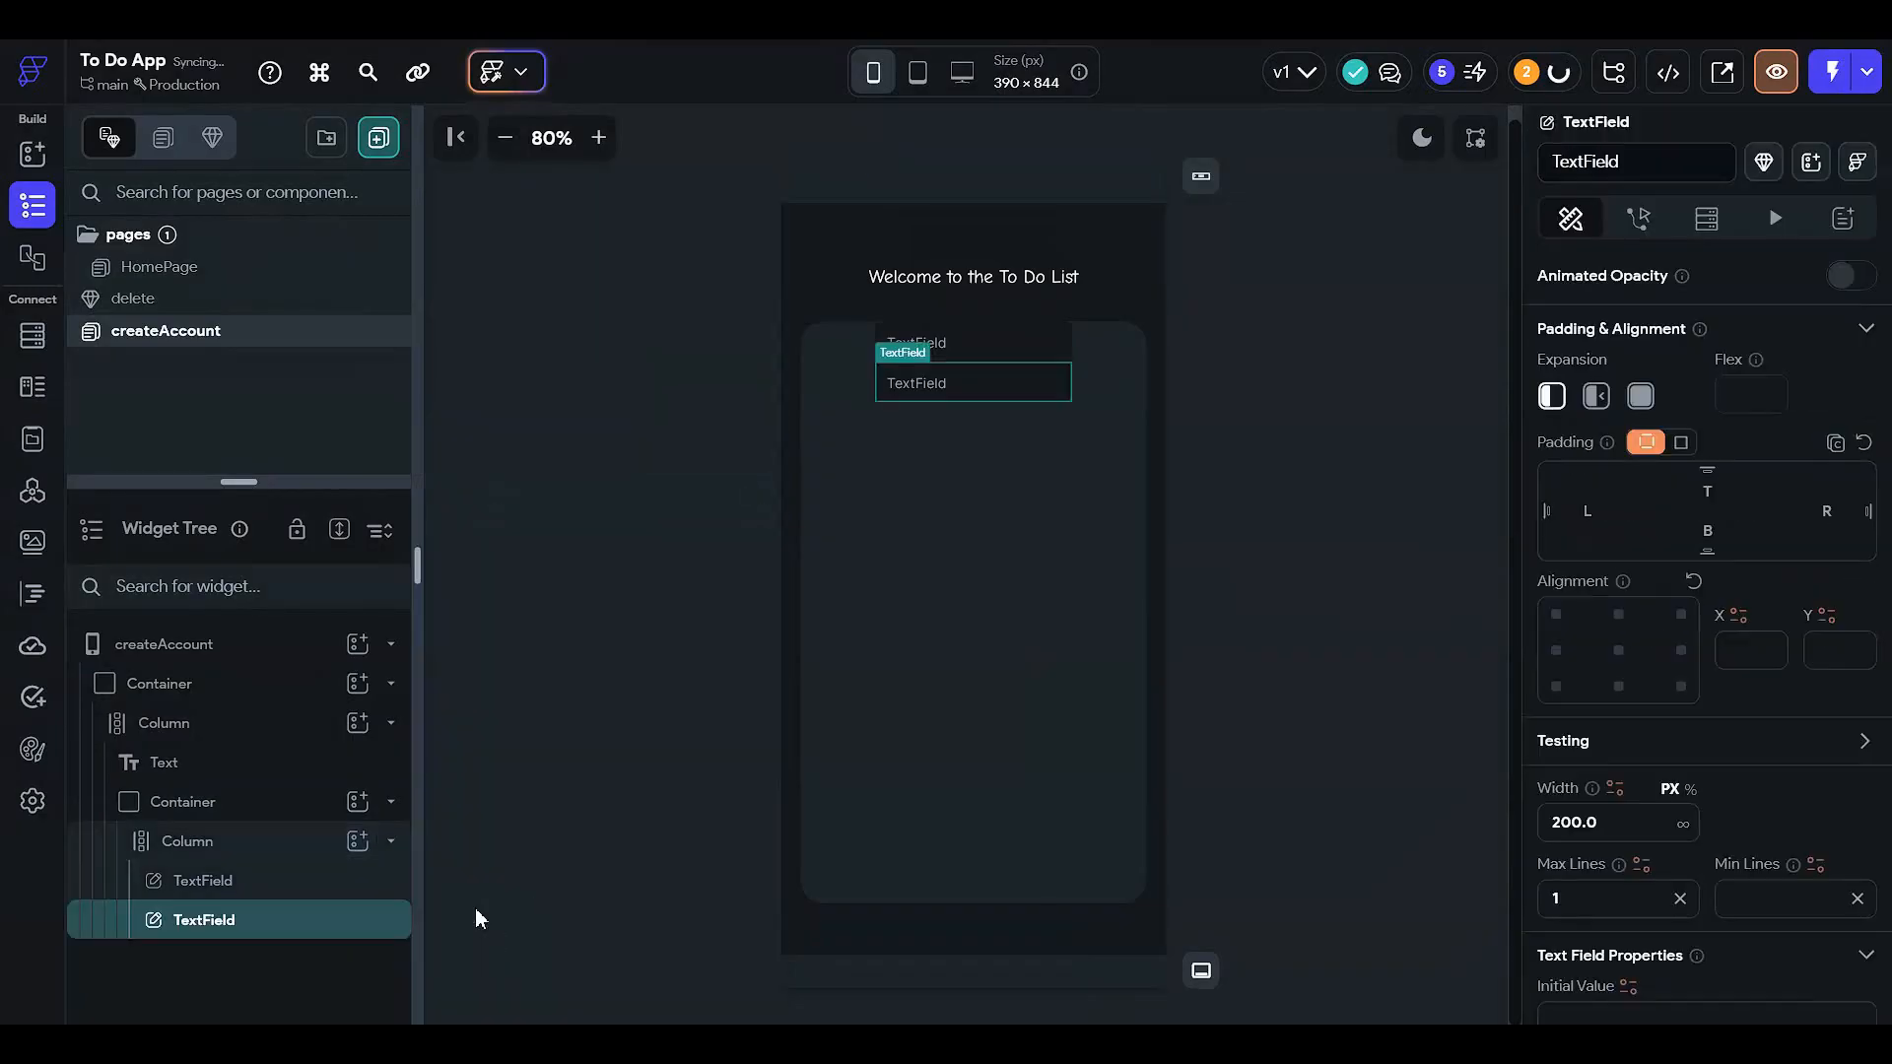
click(956, 524)
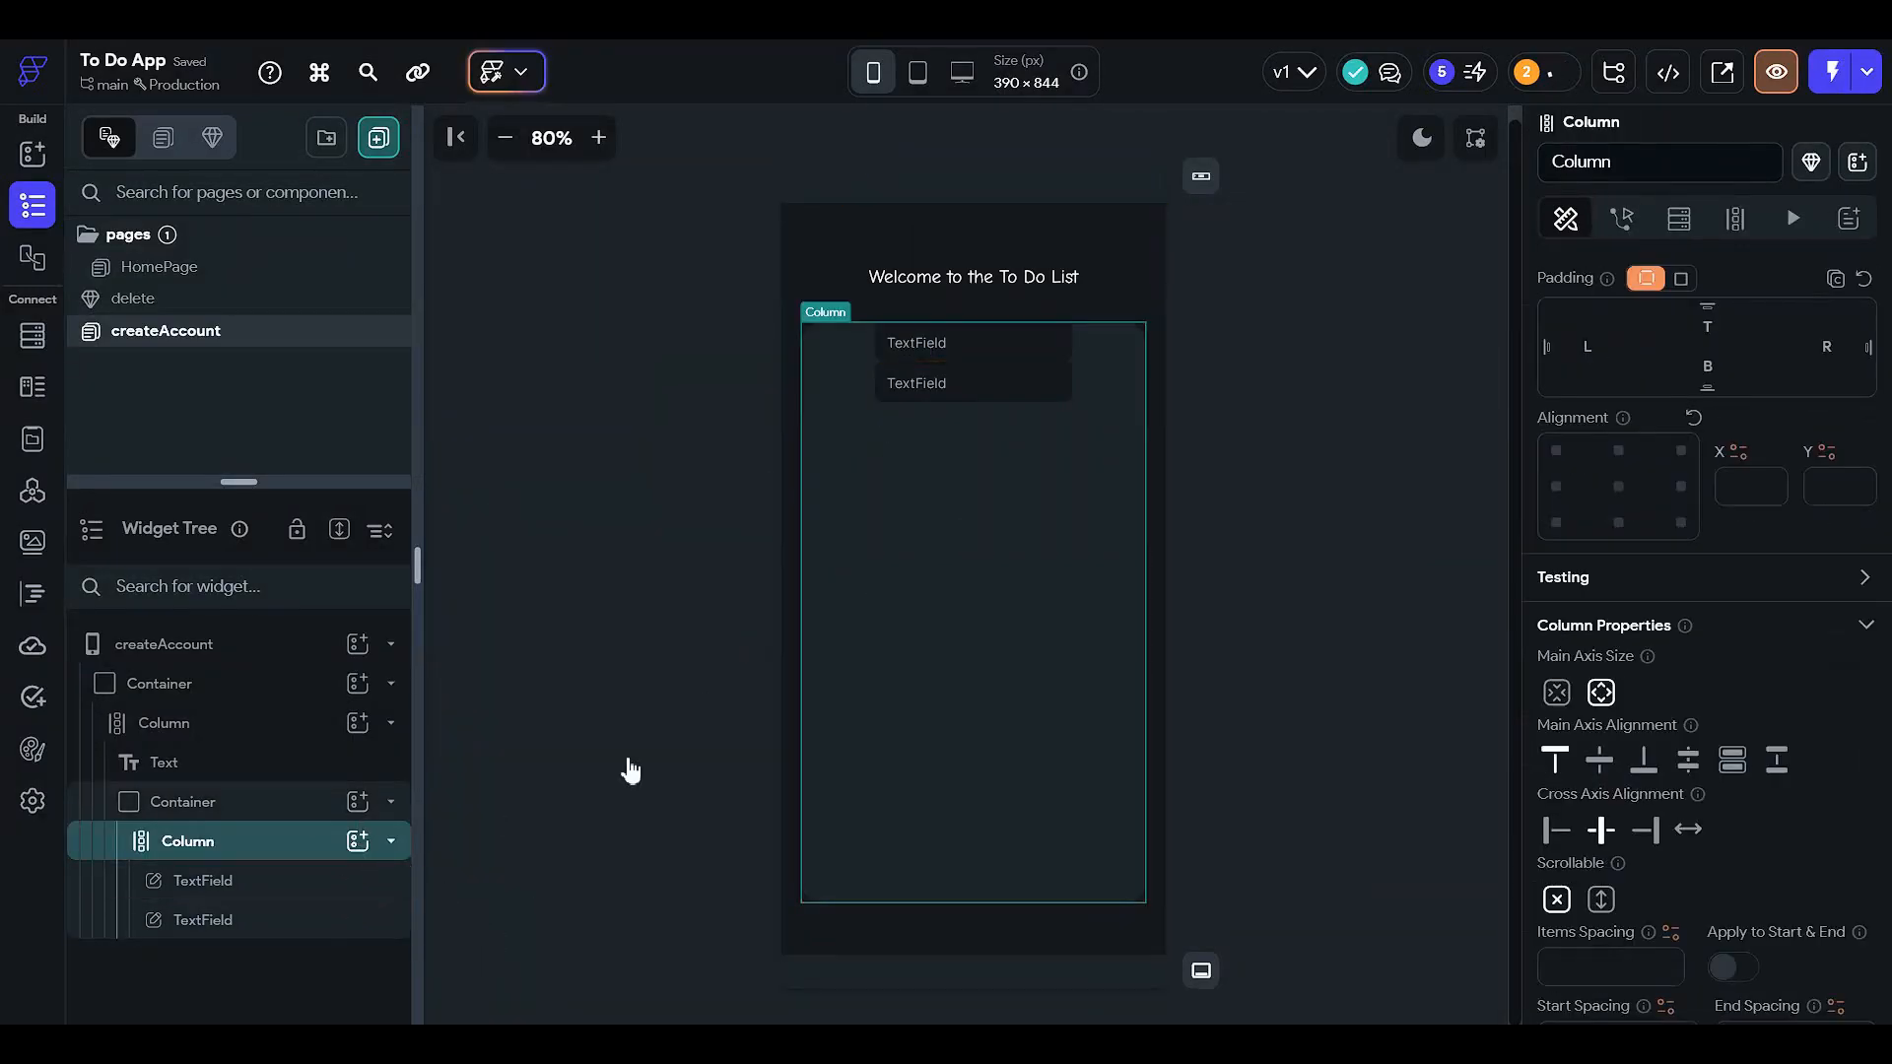
click(1599, 759)
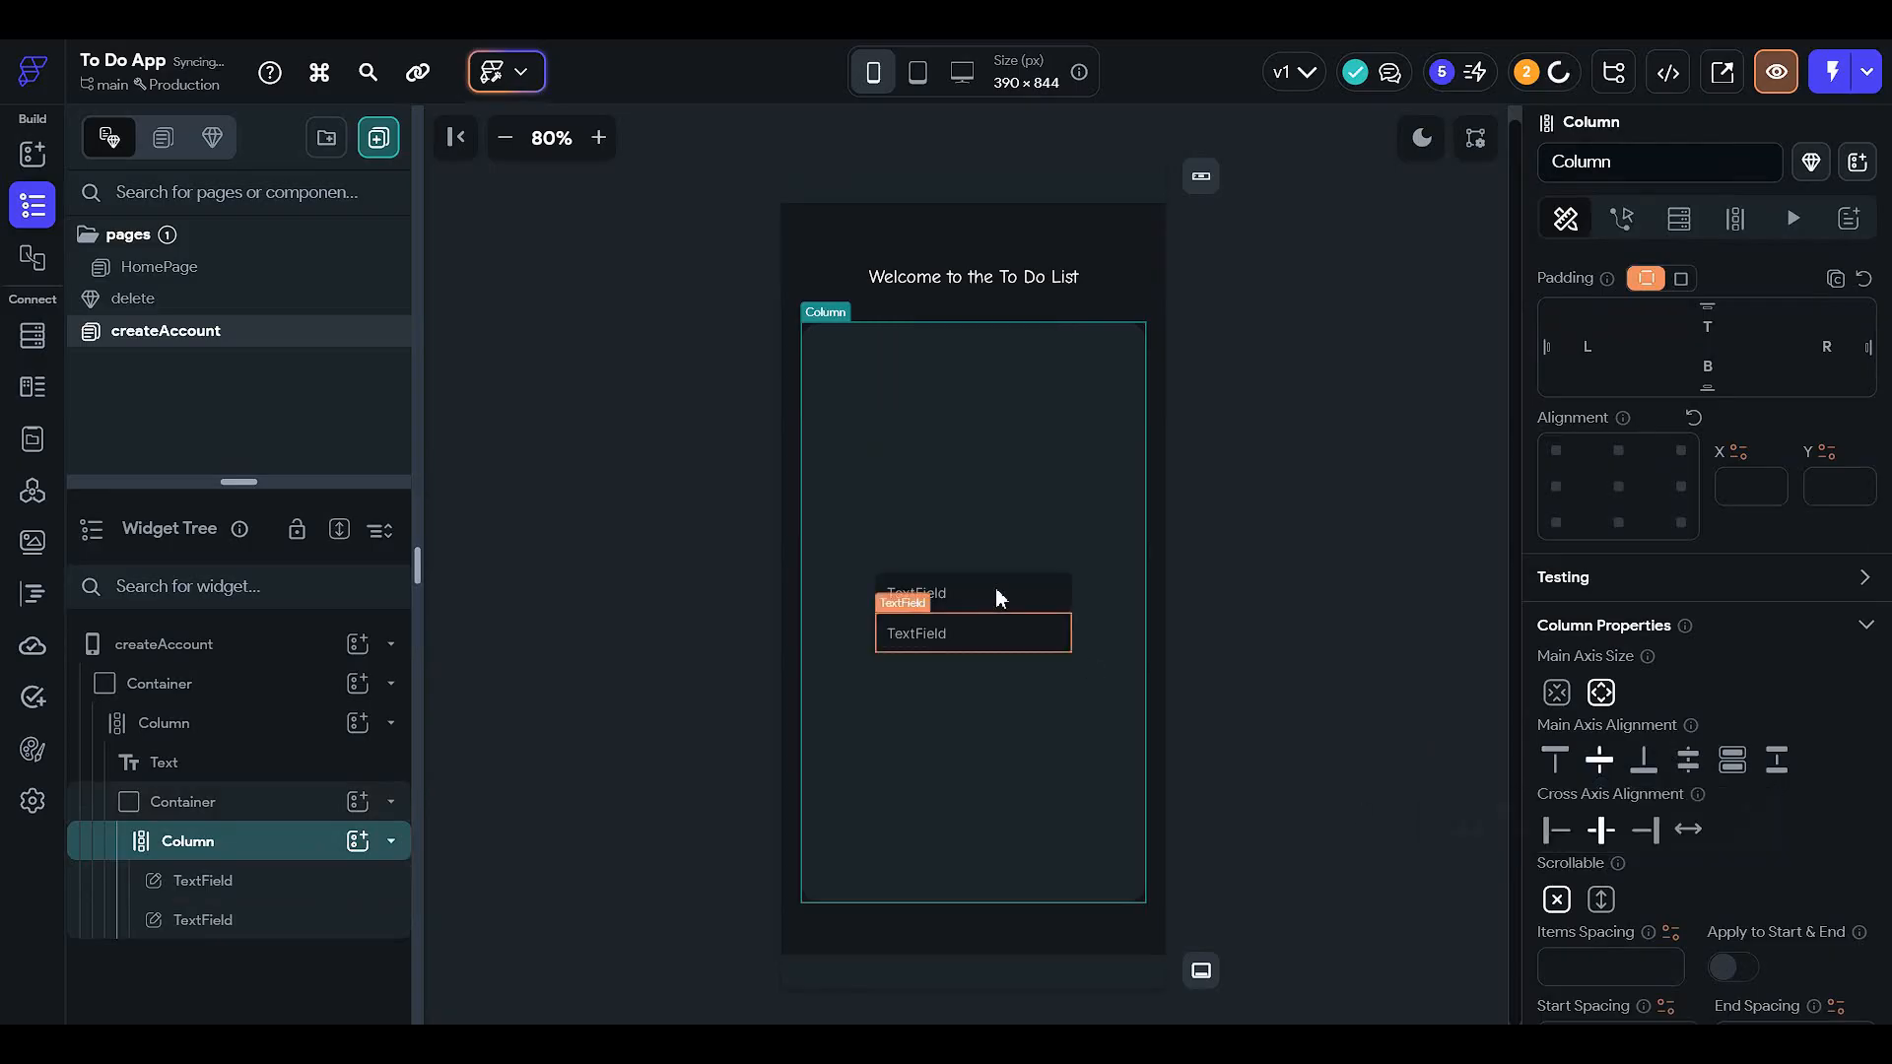
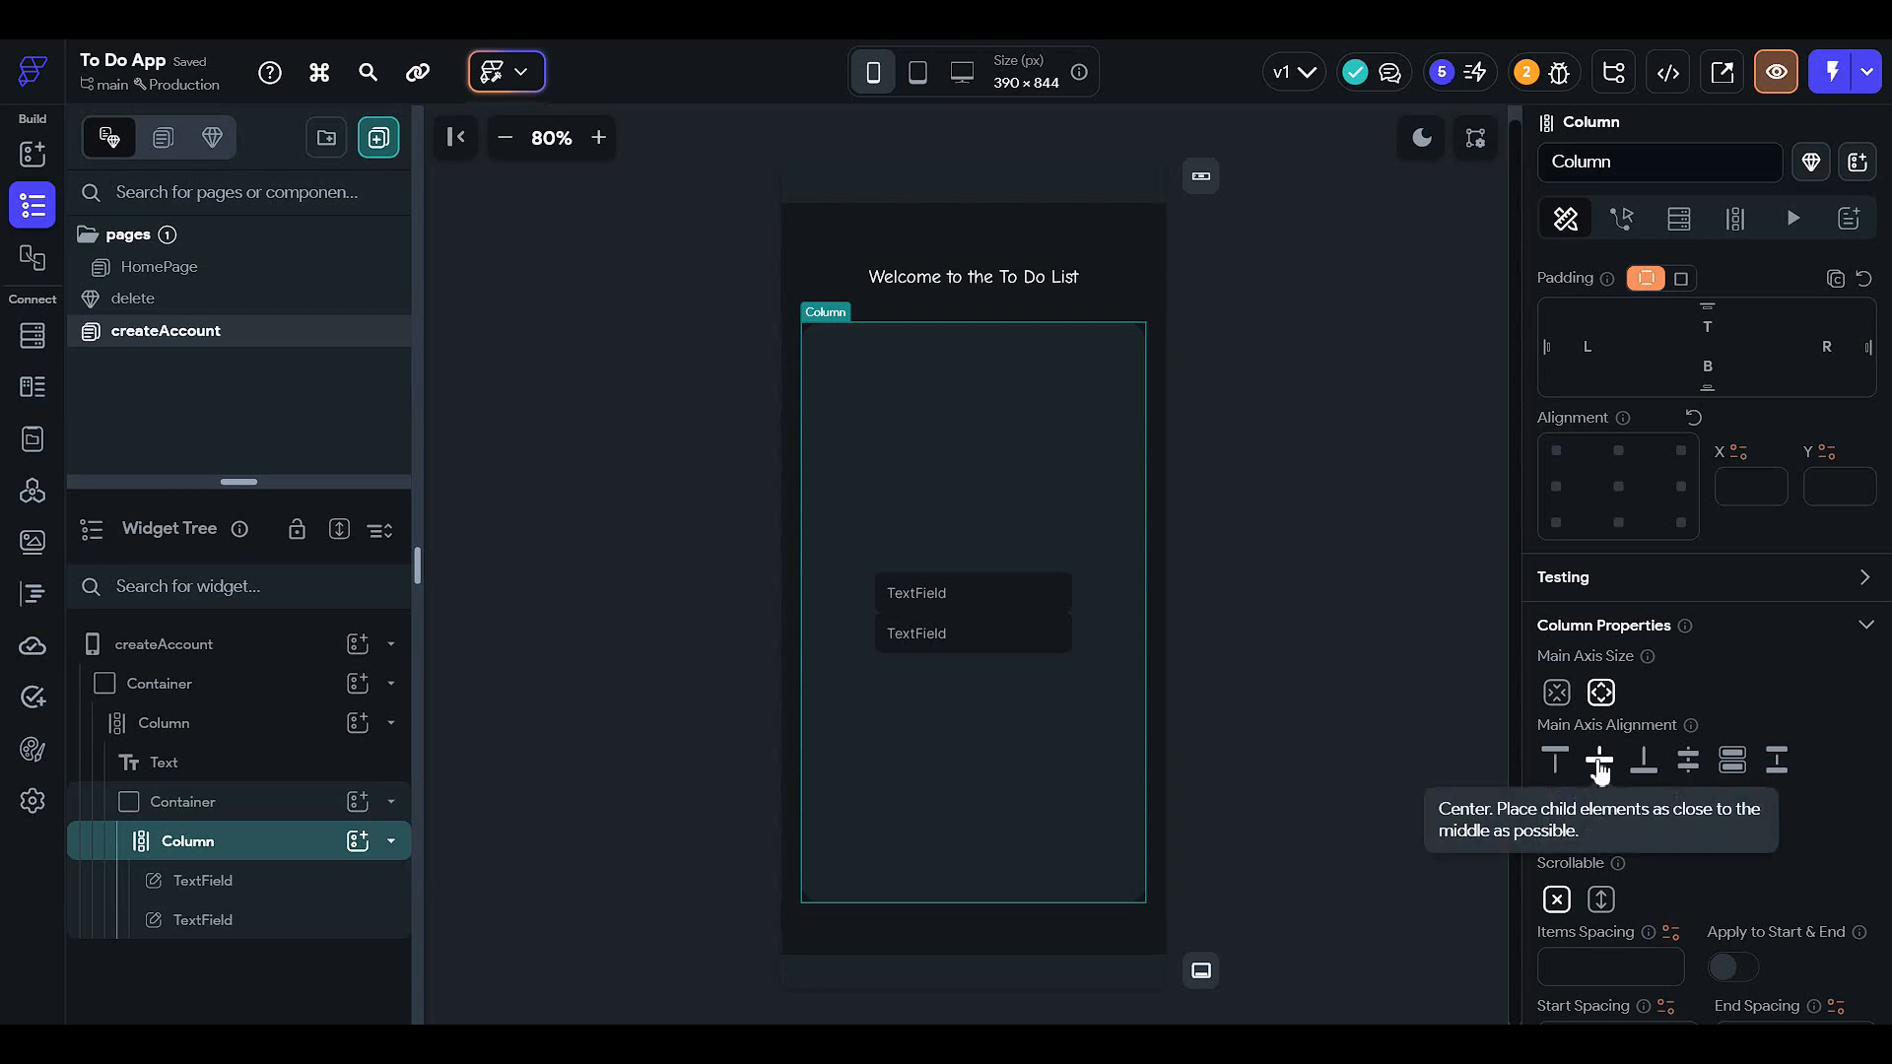
- Set the first text field's width to 70%
click(1015, 597)
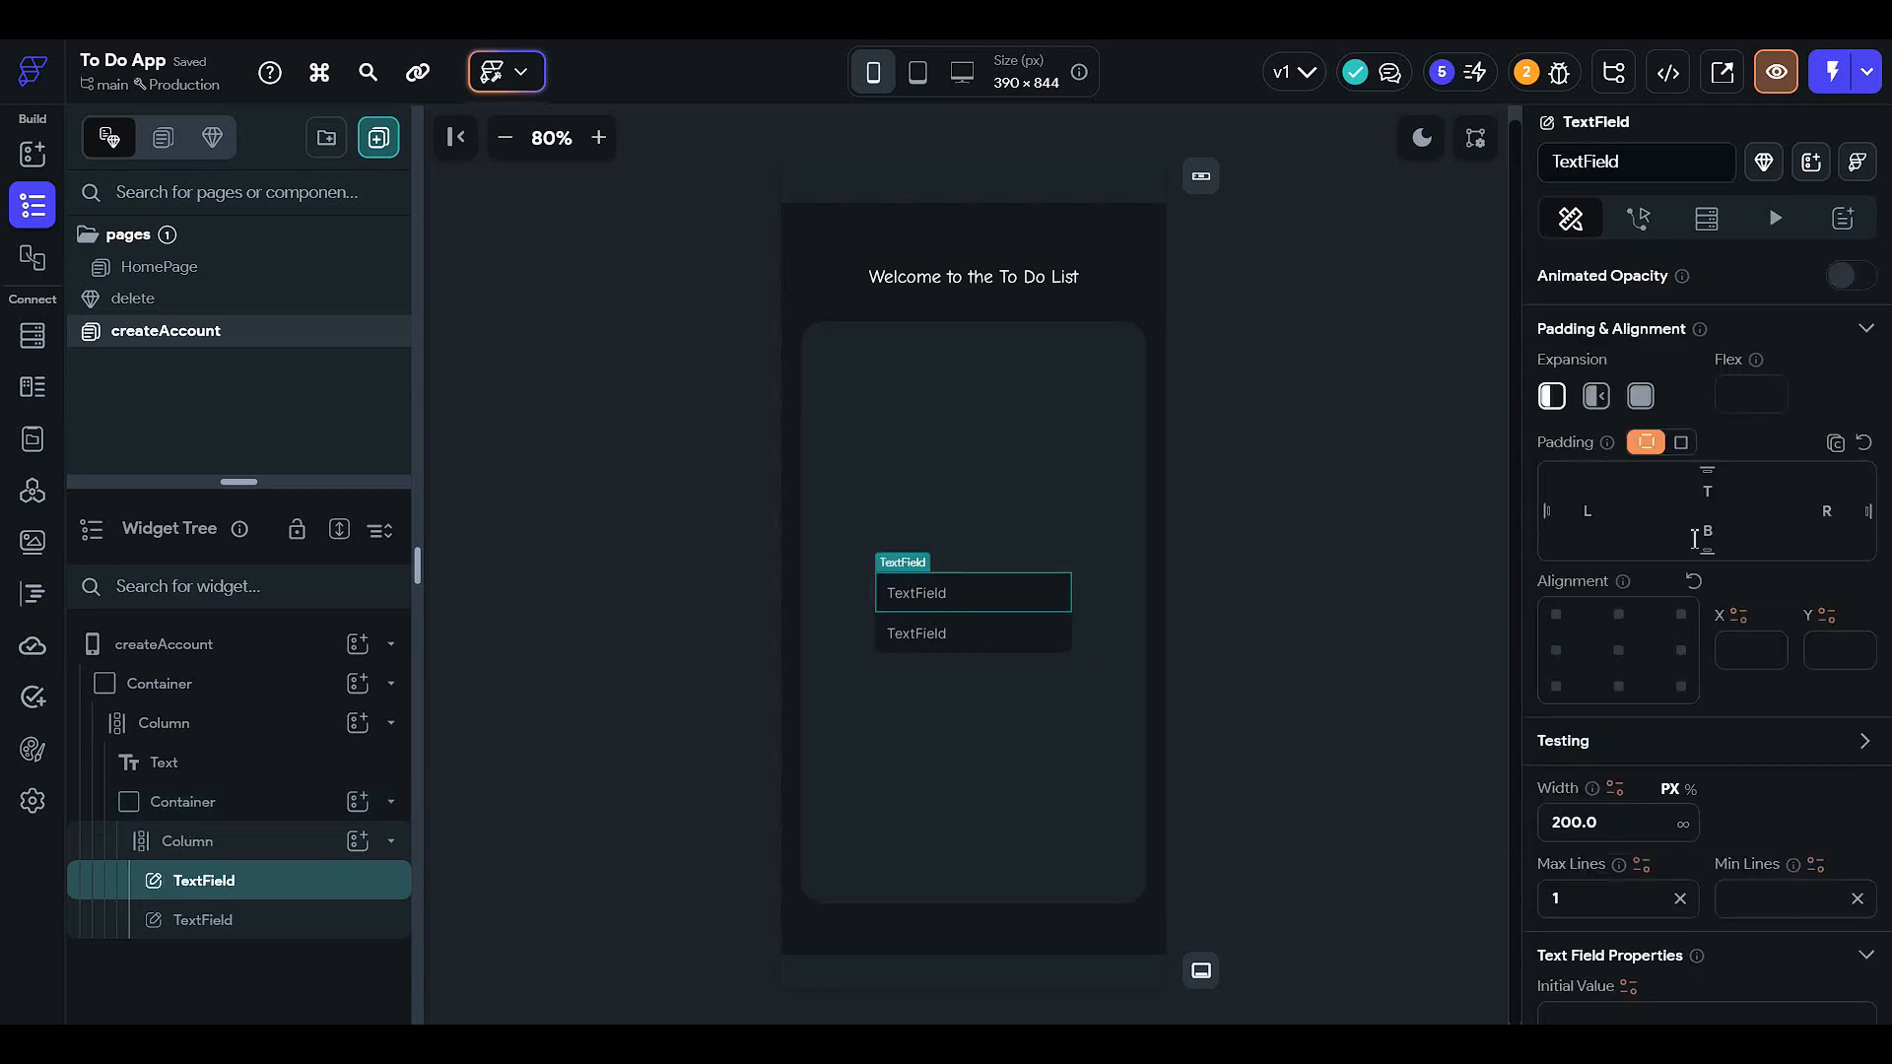
scroll(1640, 430, down, 4)
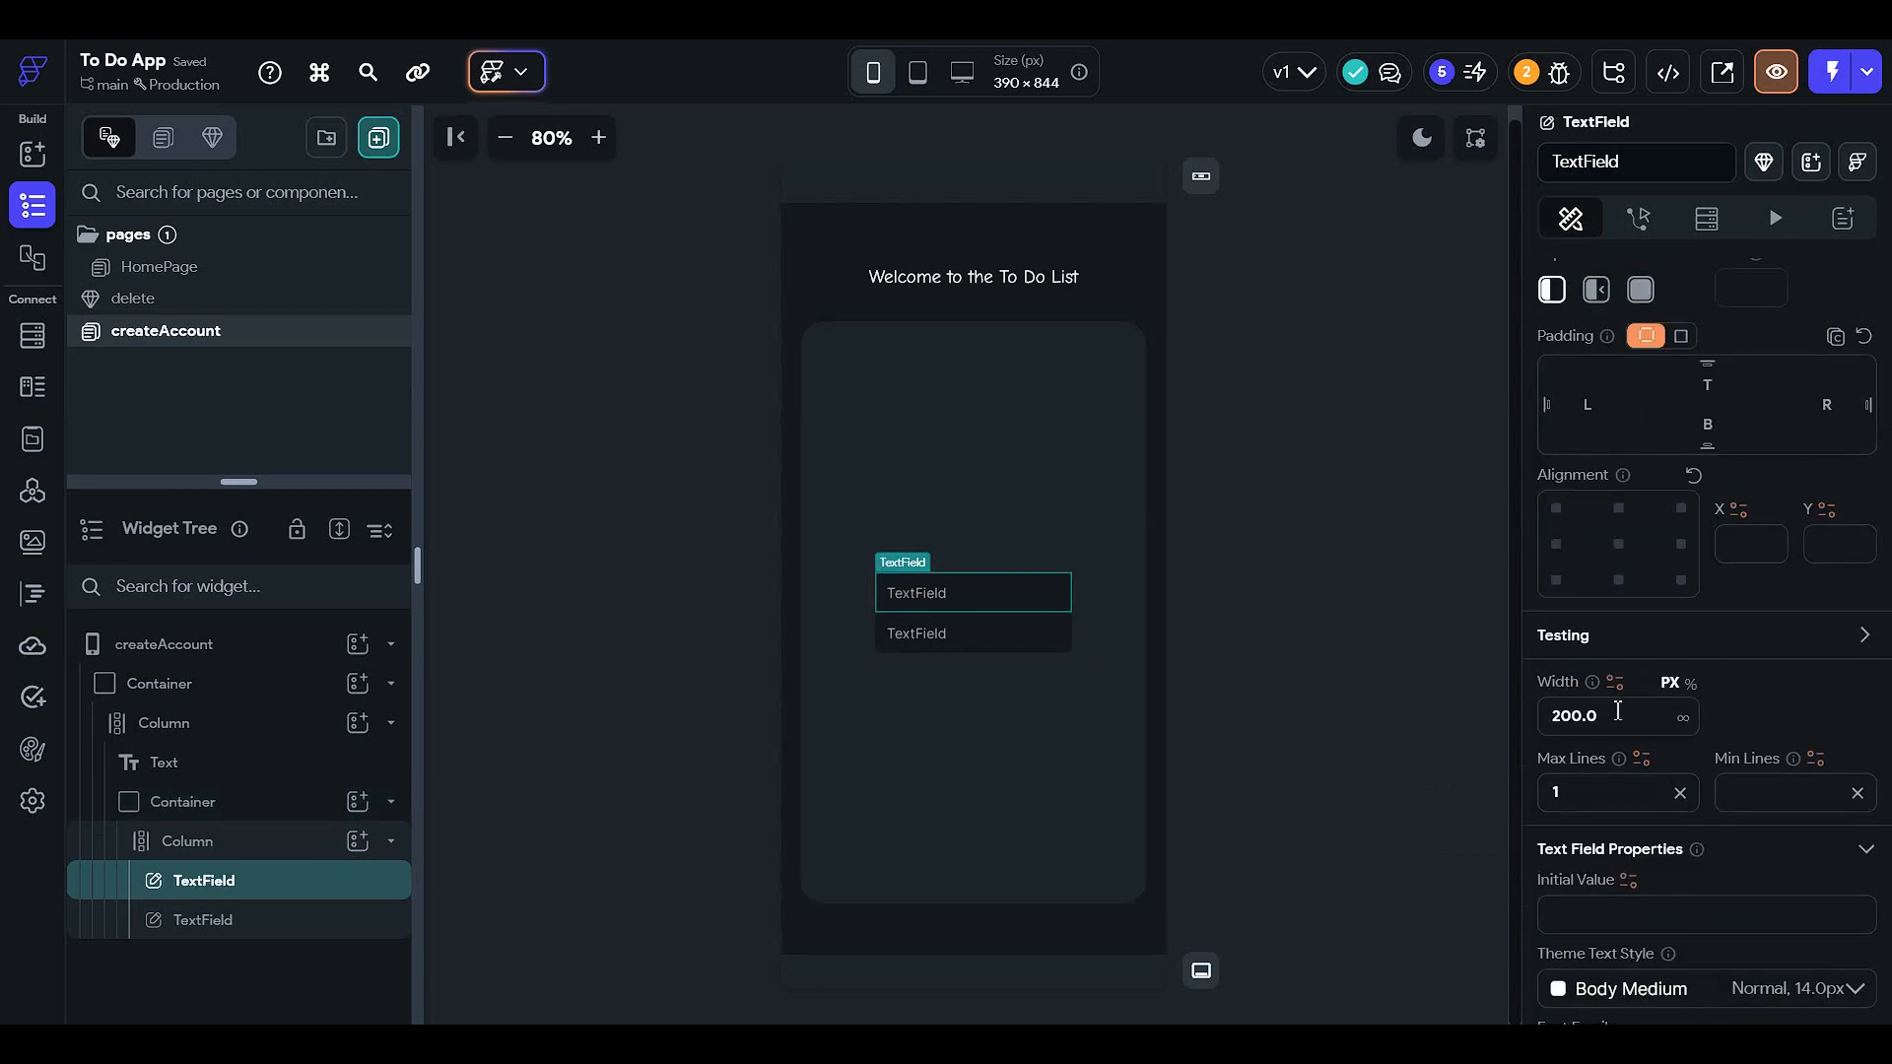
click(1688, 683)
click(1665, 709)
text(90)
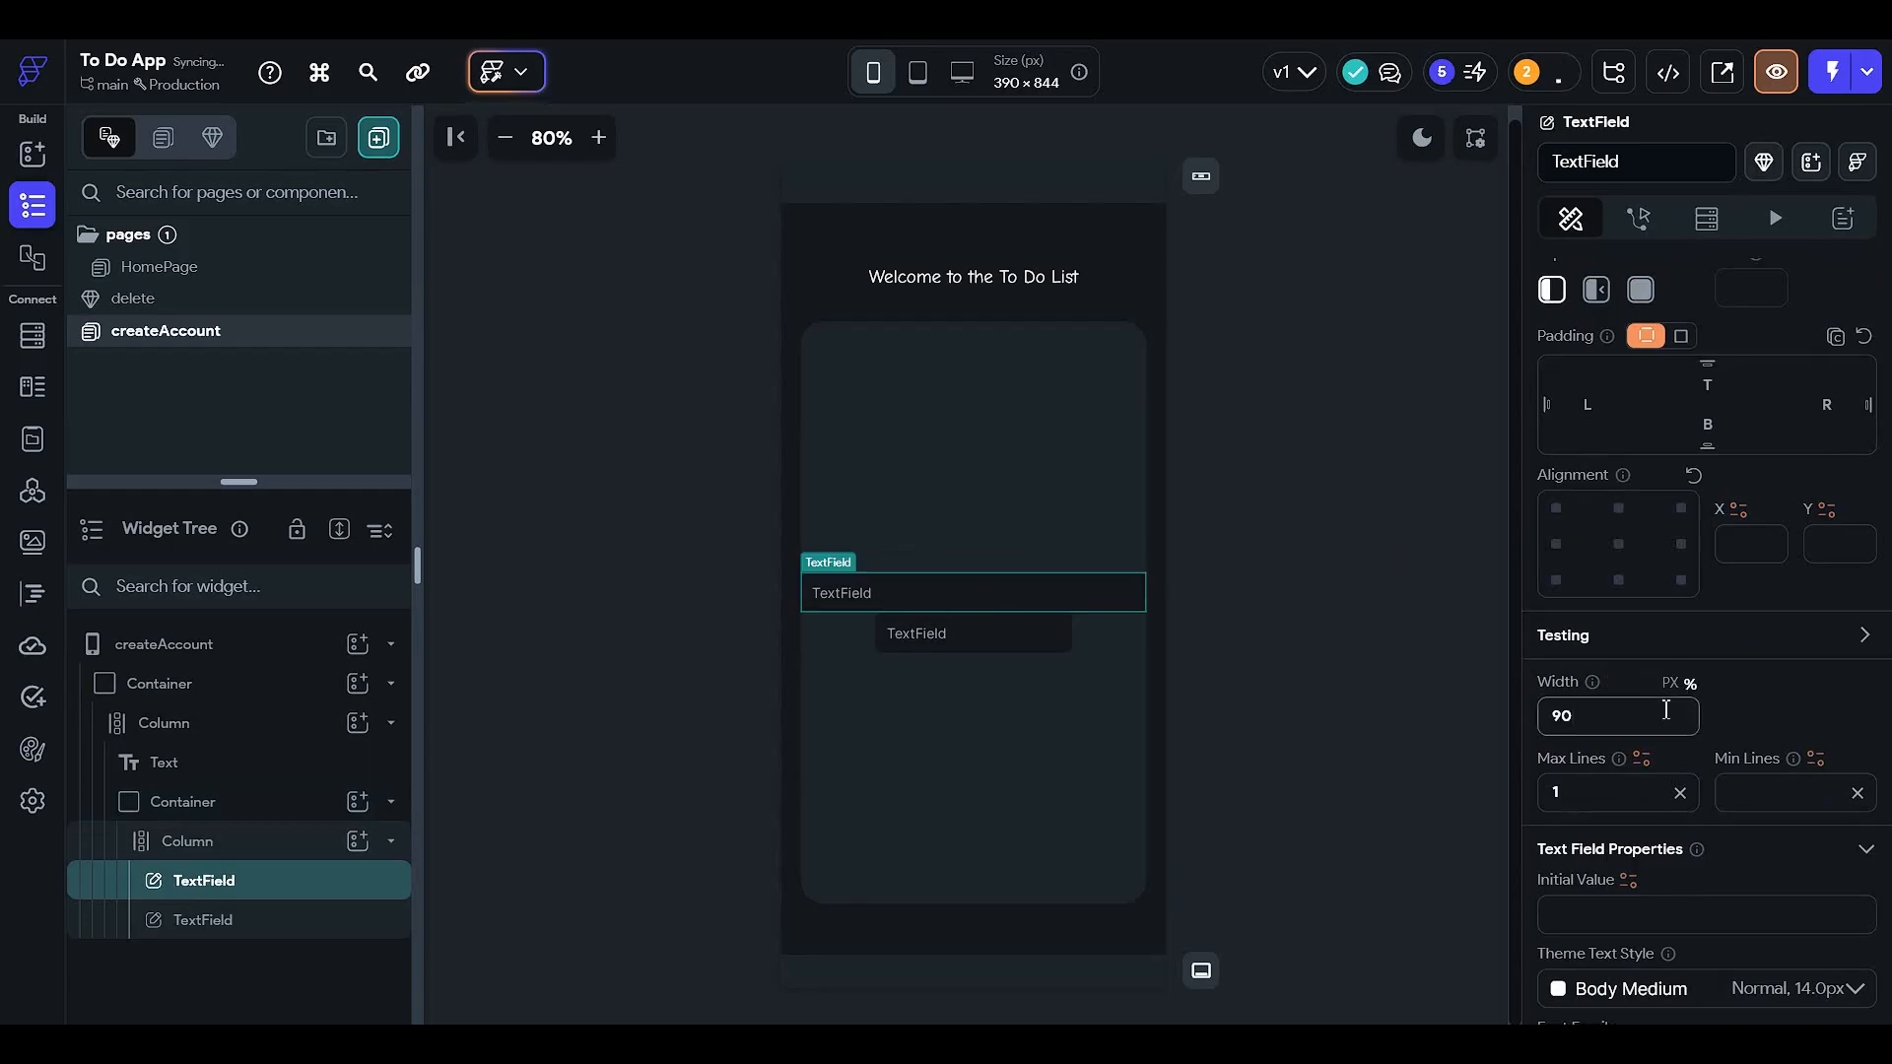
key(BackSpace)
key(BackSpace)
text(70)
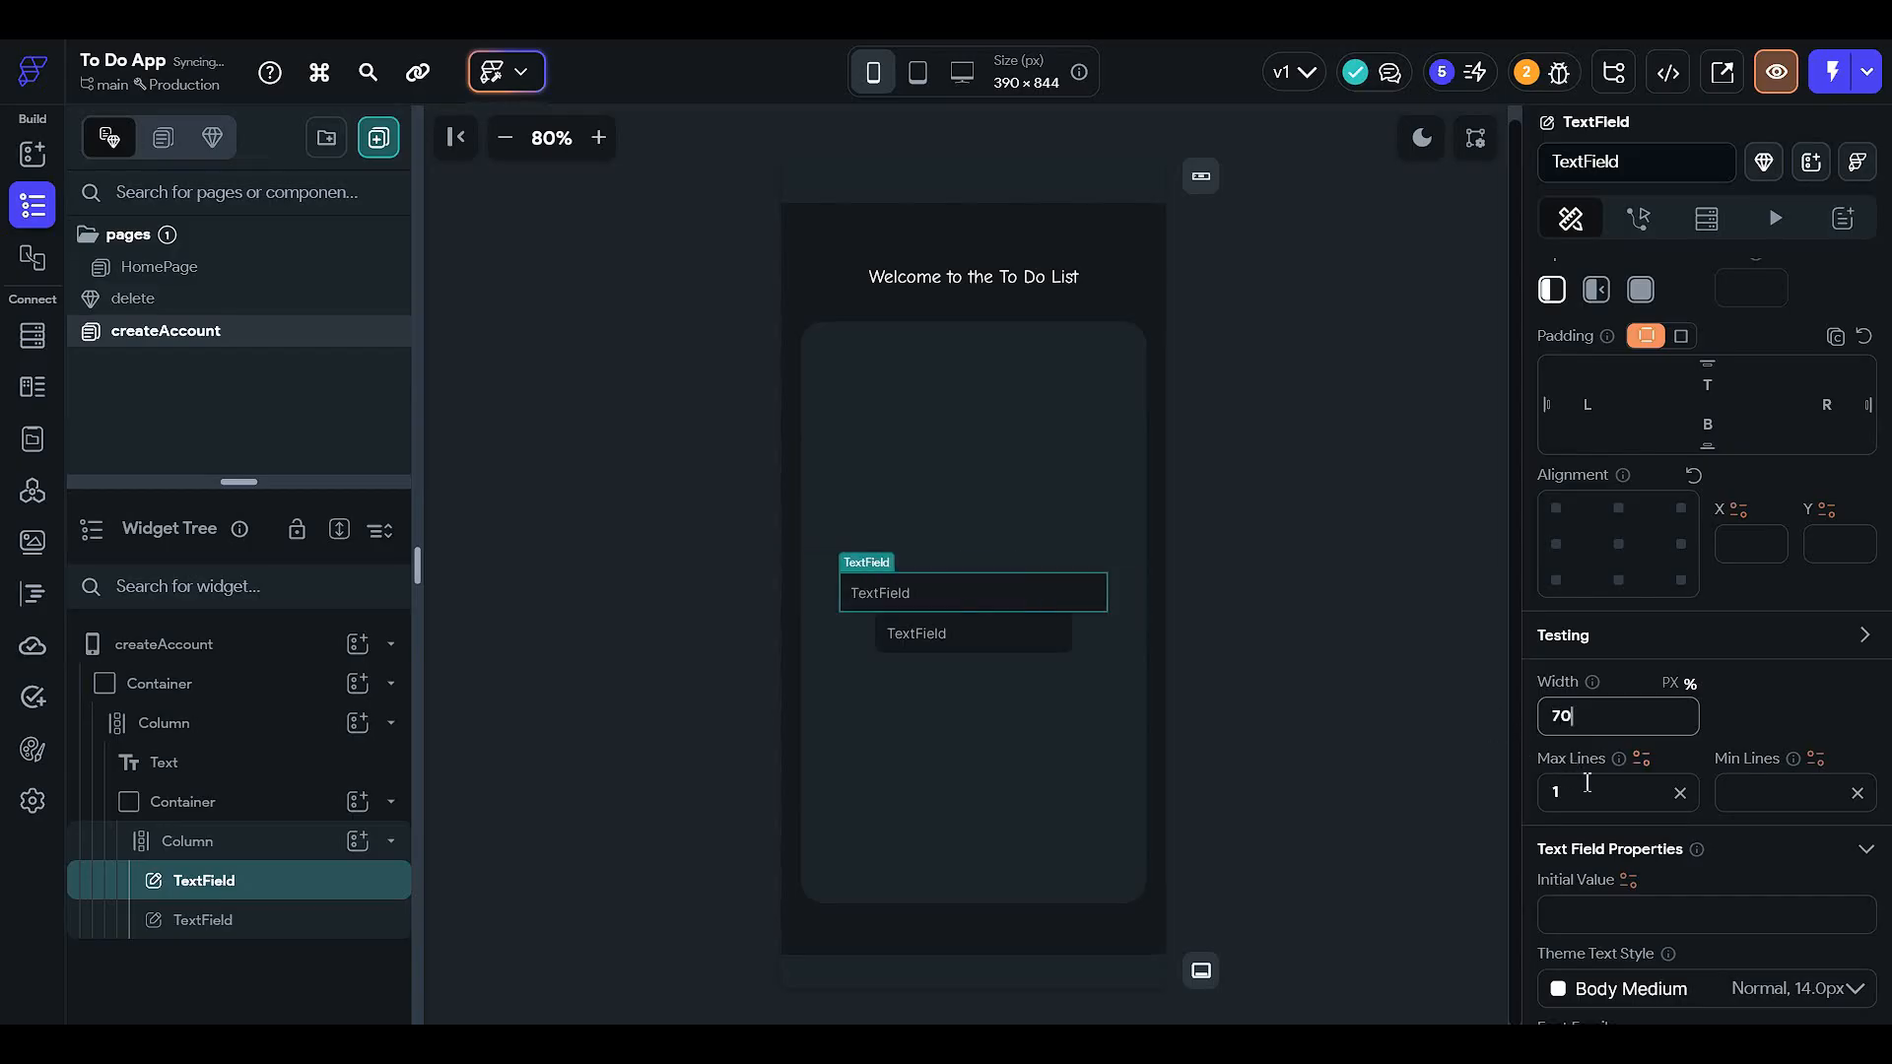
- Give the first text field the hint text 'Email'
scroll(1586, 783, down, 3)
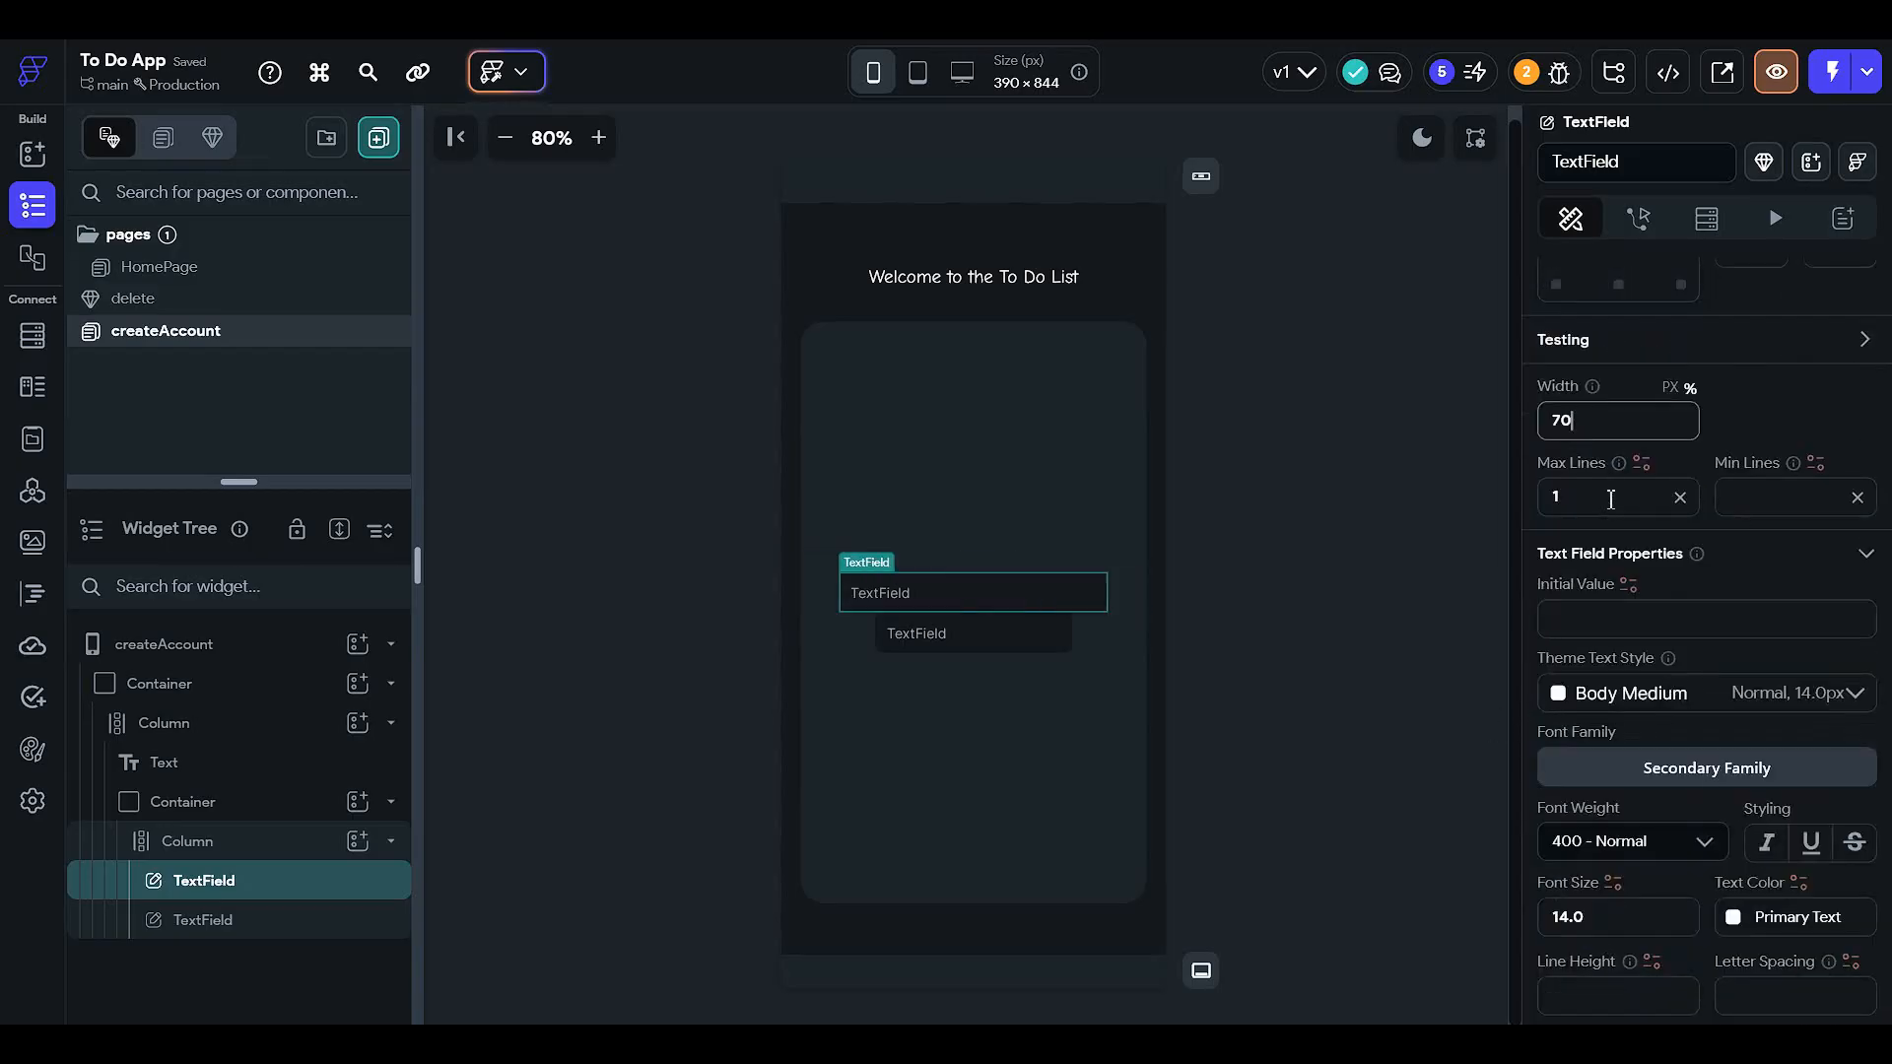
scroll(1622, 690, down, 2)
scroll(1617, 726, down, 2)
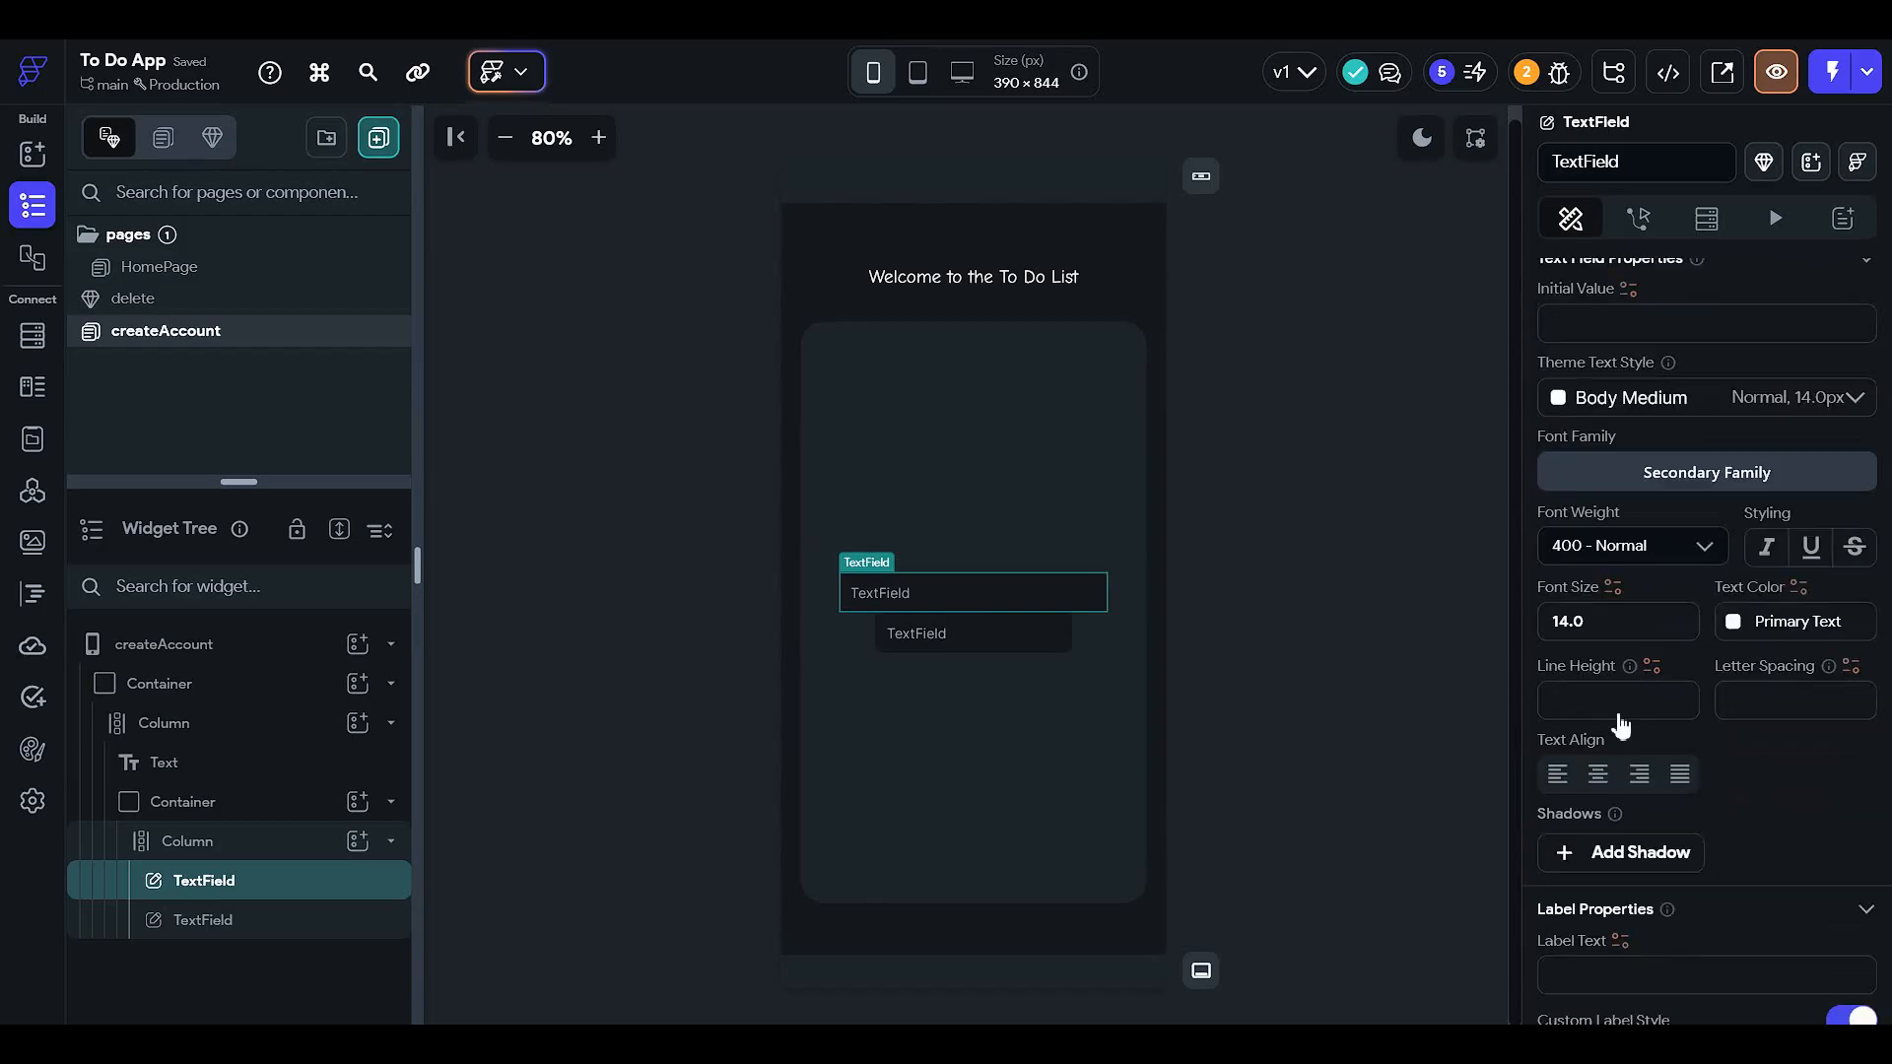
scroll(1586, 739, down, 2)
scroll(1612, 665, down, 5)
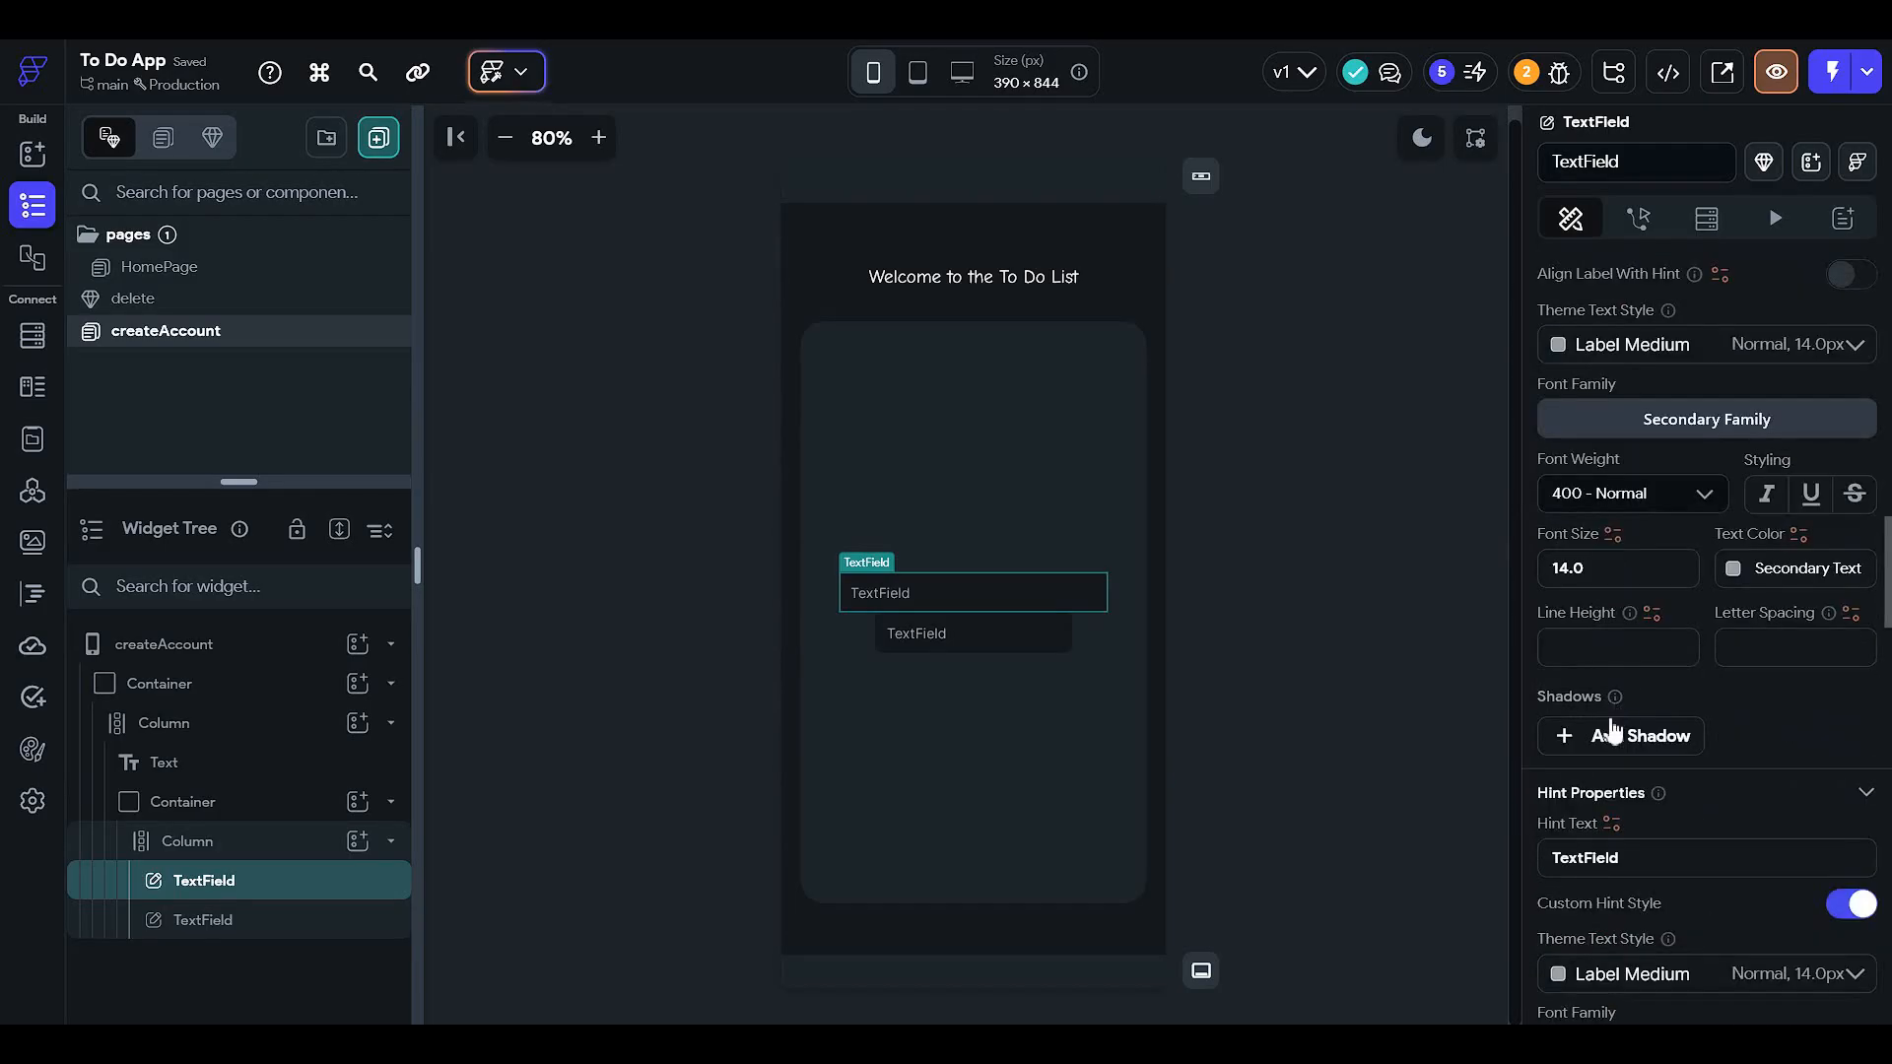
click(1630, 857)
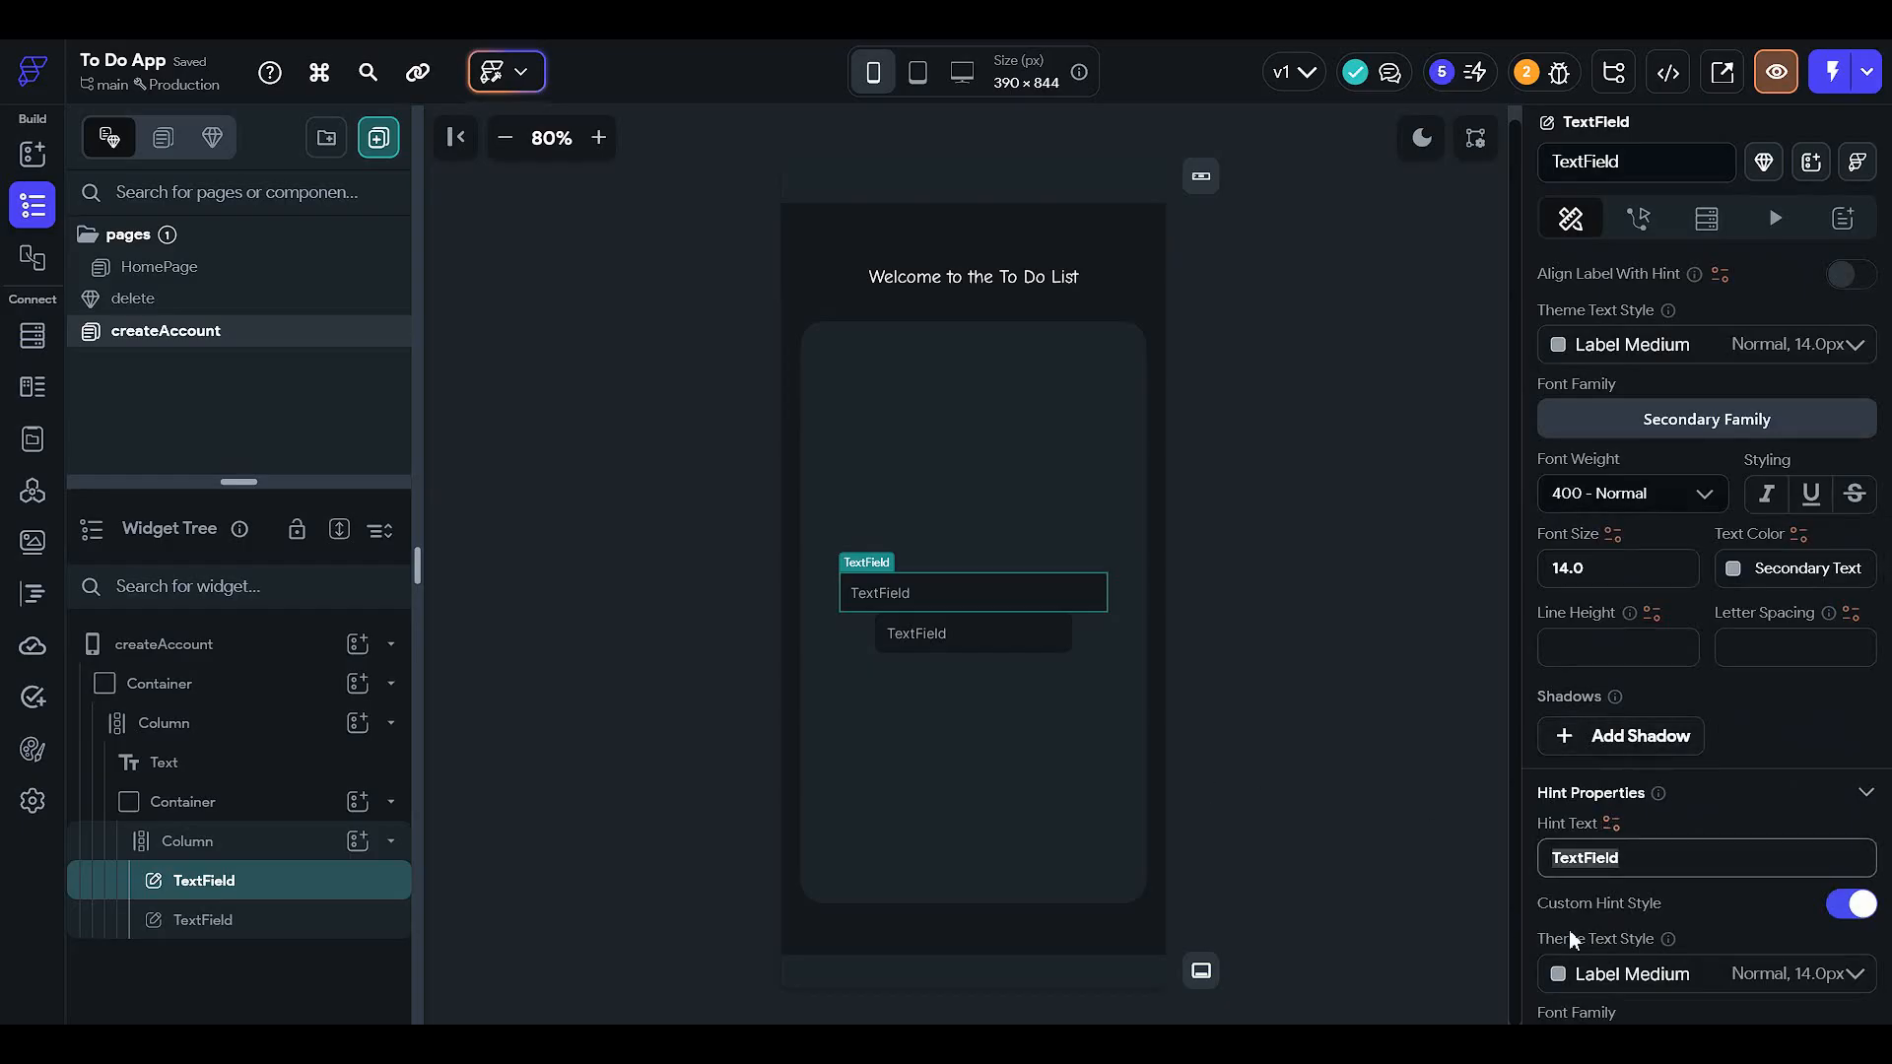
text(Email)
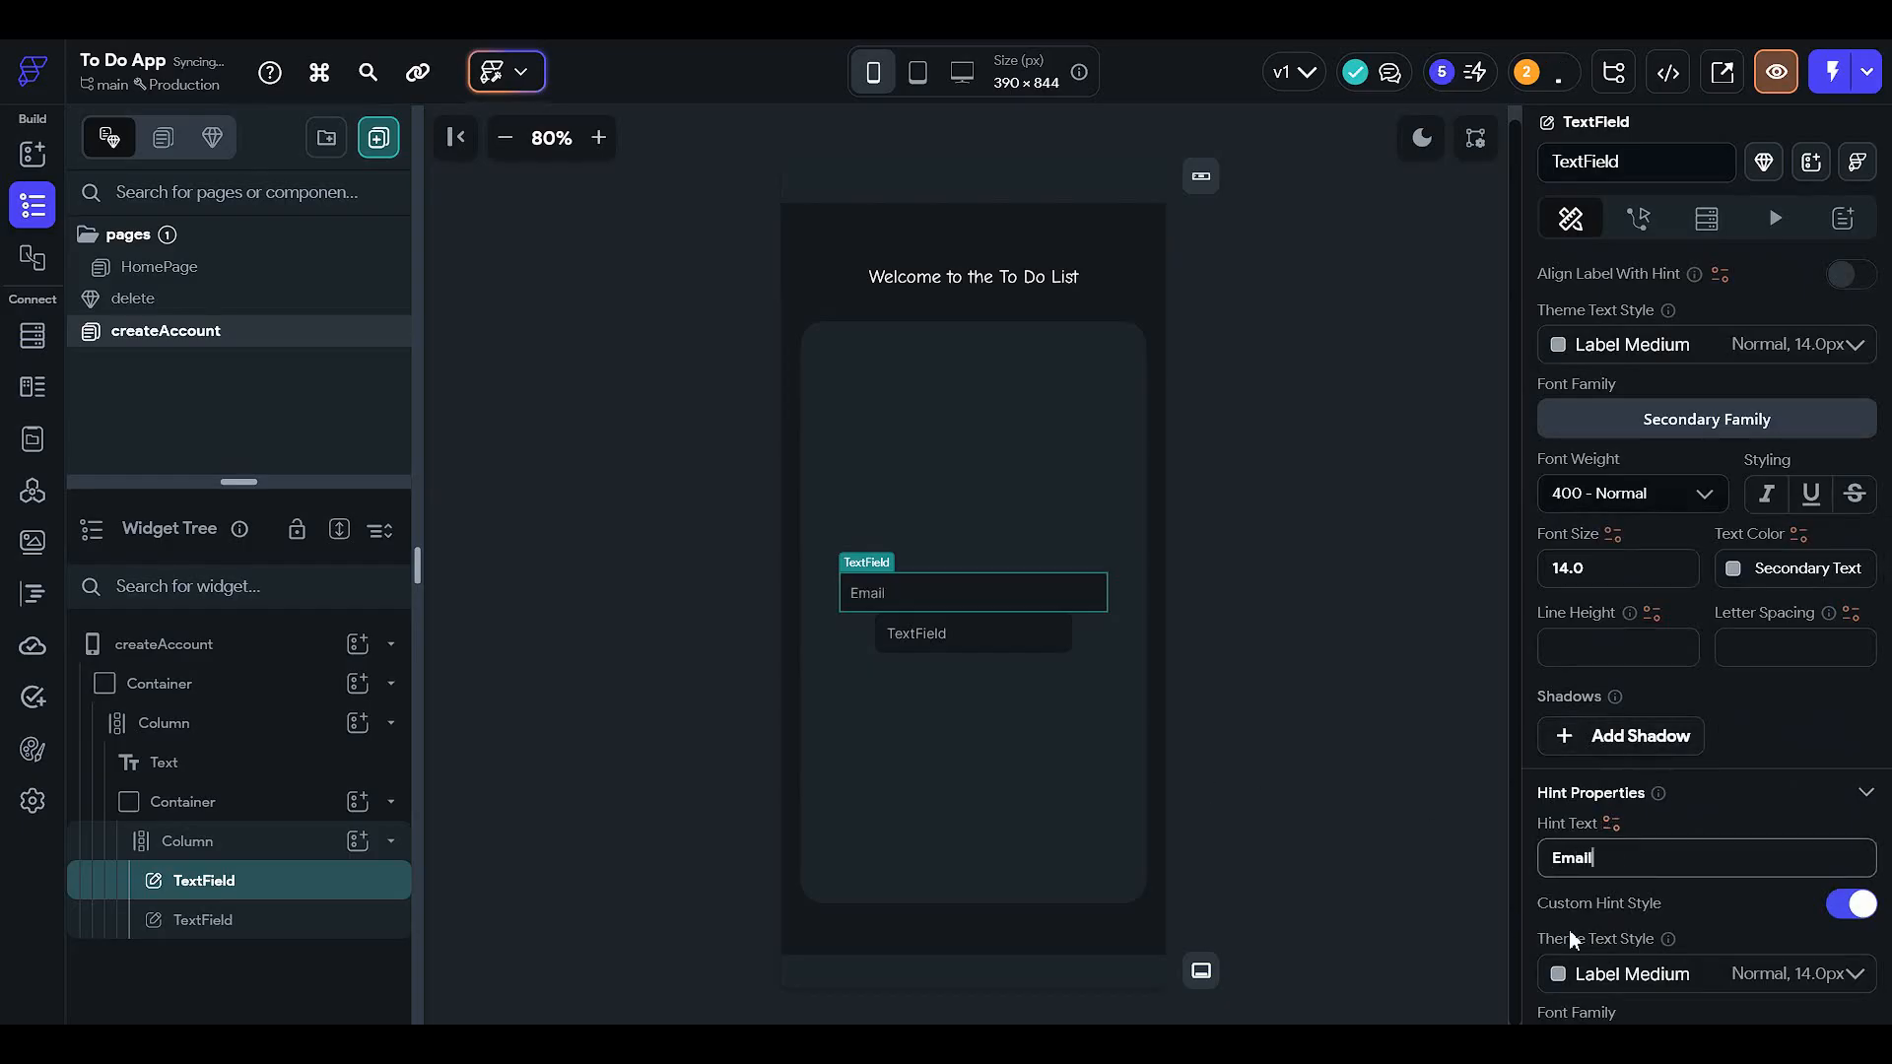
key(ctrl+a)
- Give the second text field the hint text 'Password'
click(1232, 696)
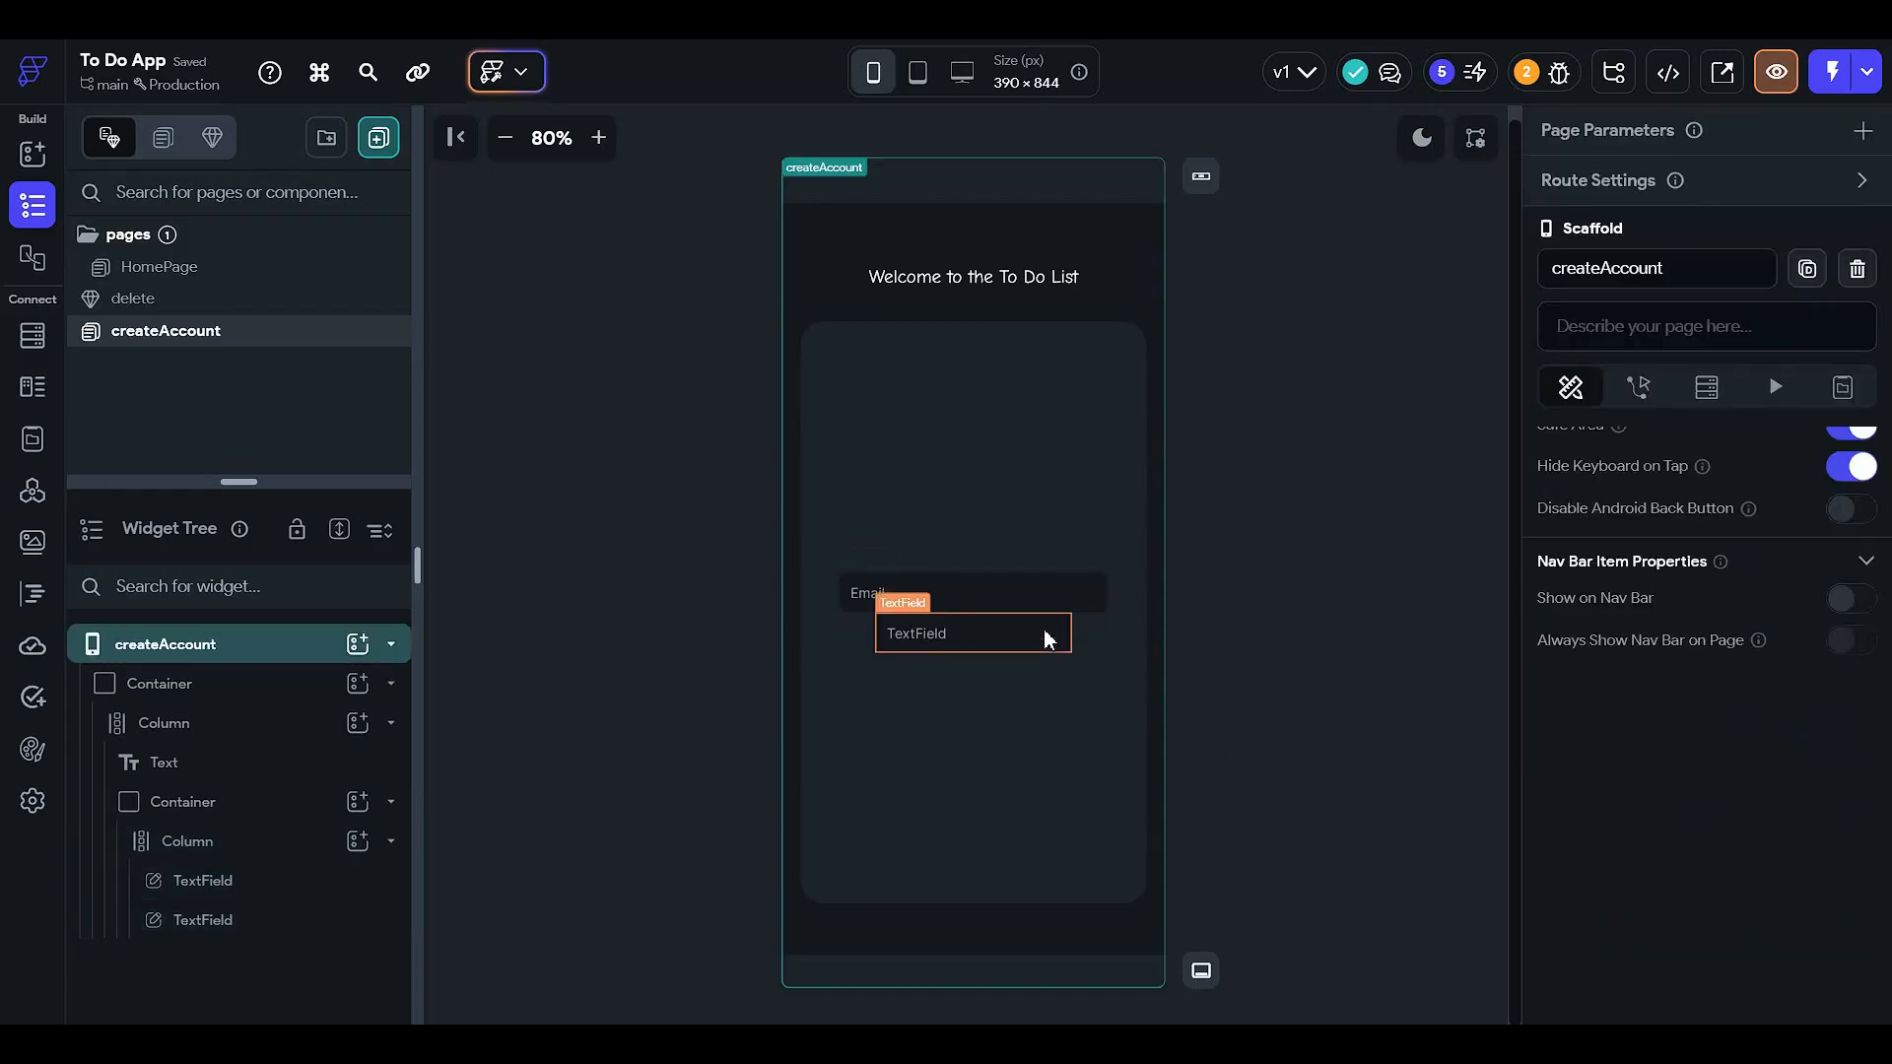
click(972, 634)
scroll(1710, 665, down, 12)
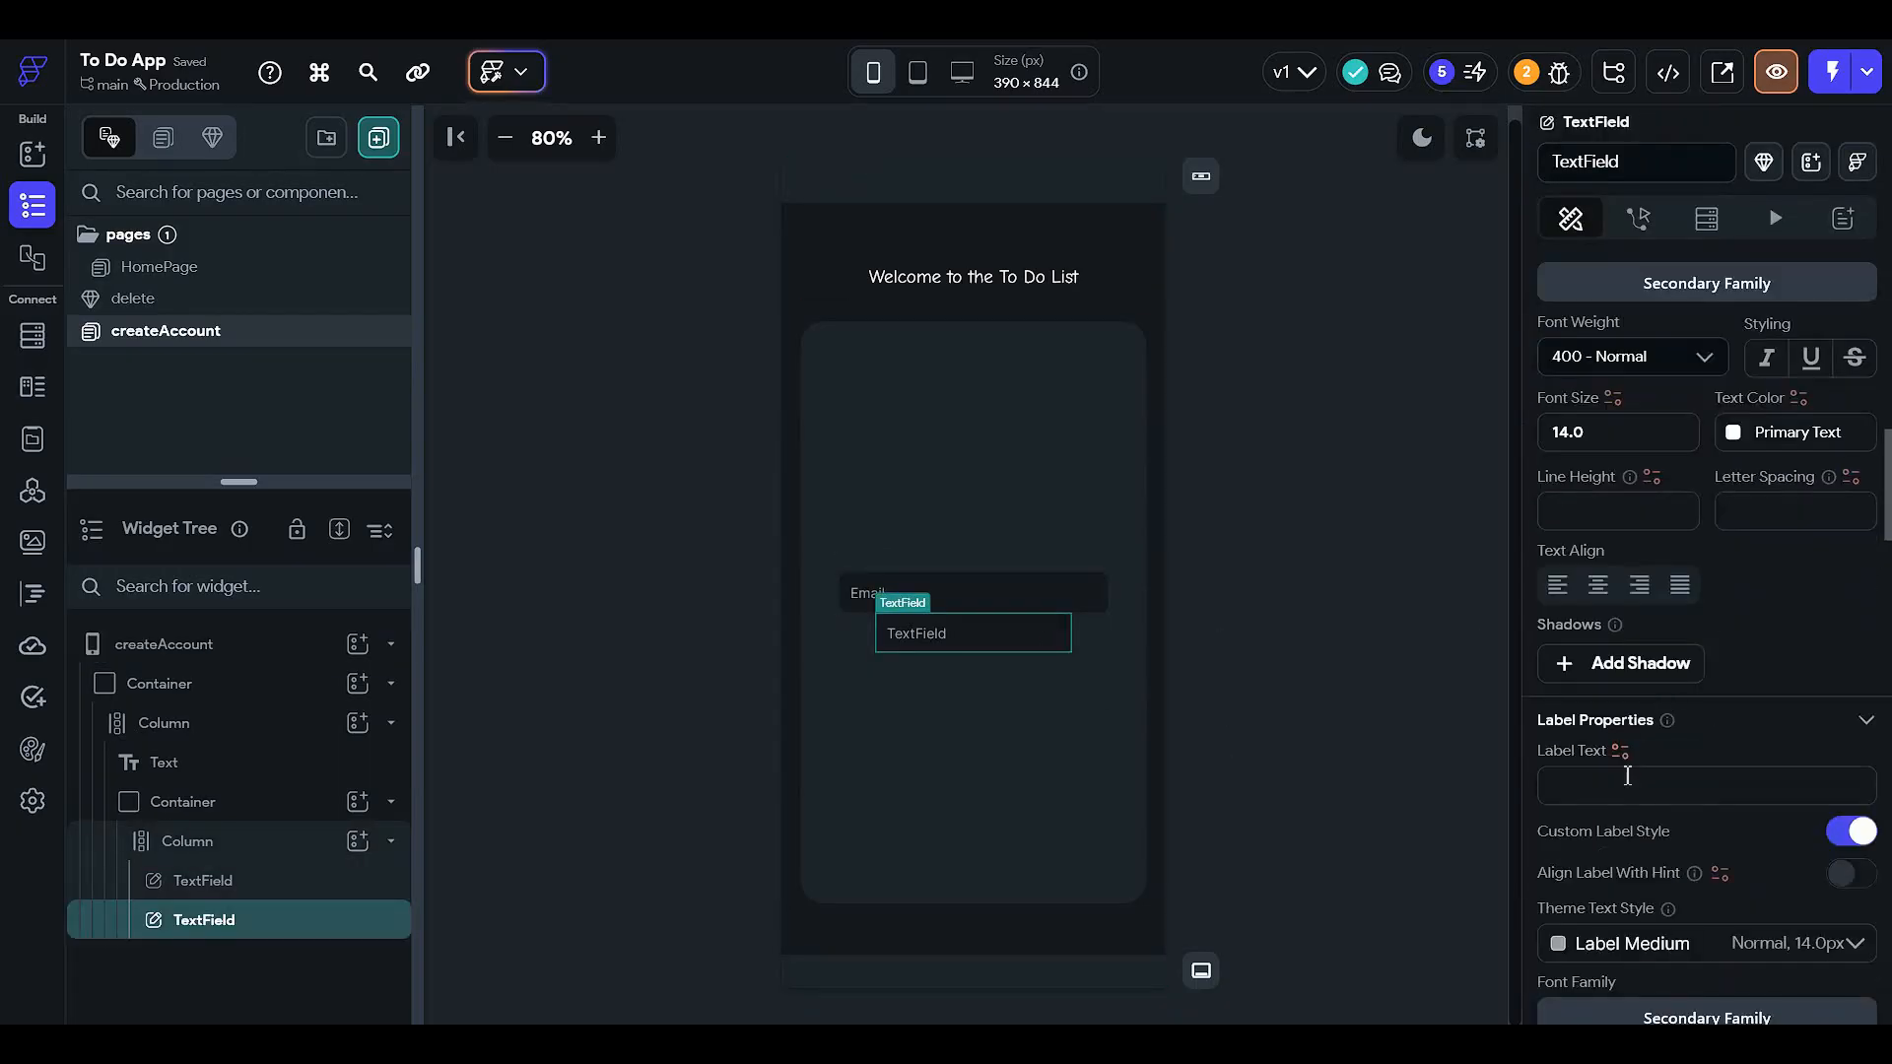
scroll(1626, 788, down, 7)
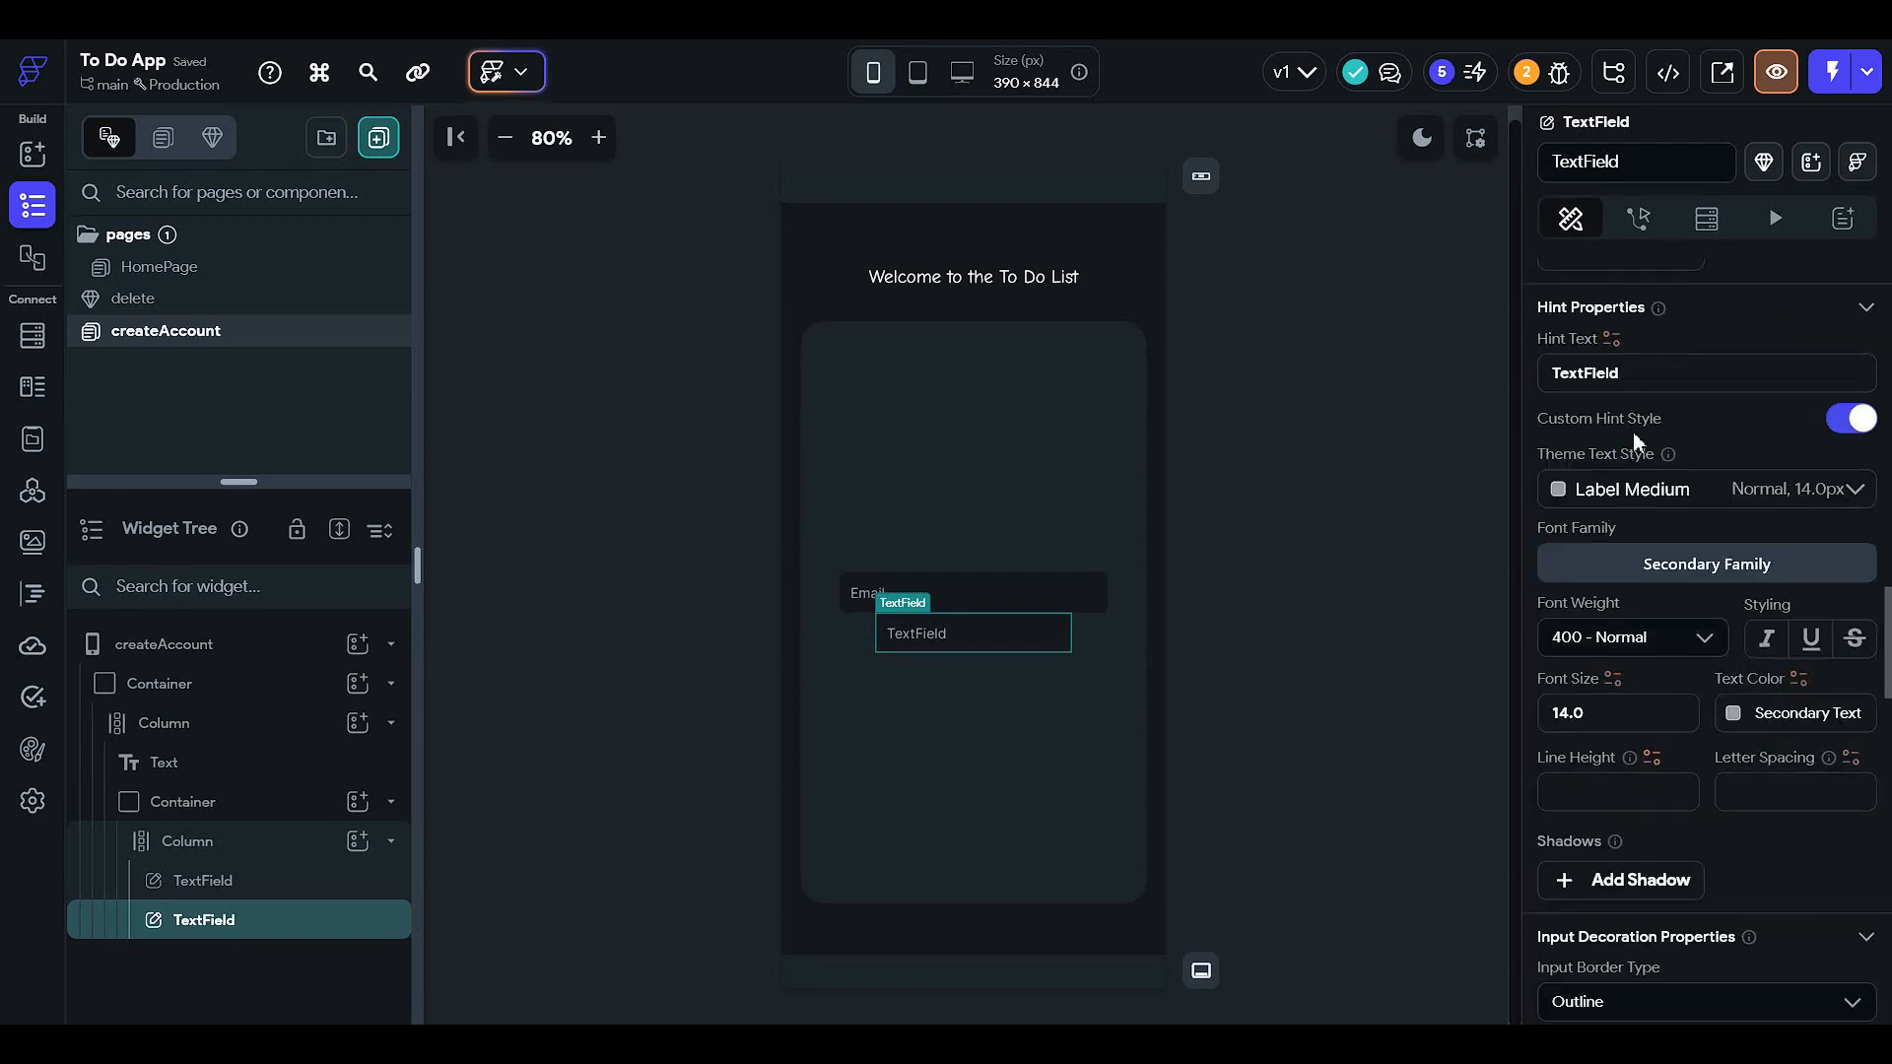
double_click(1640, 379)
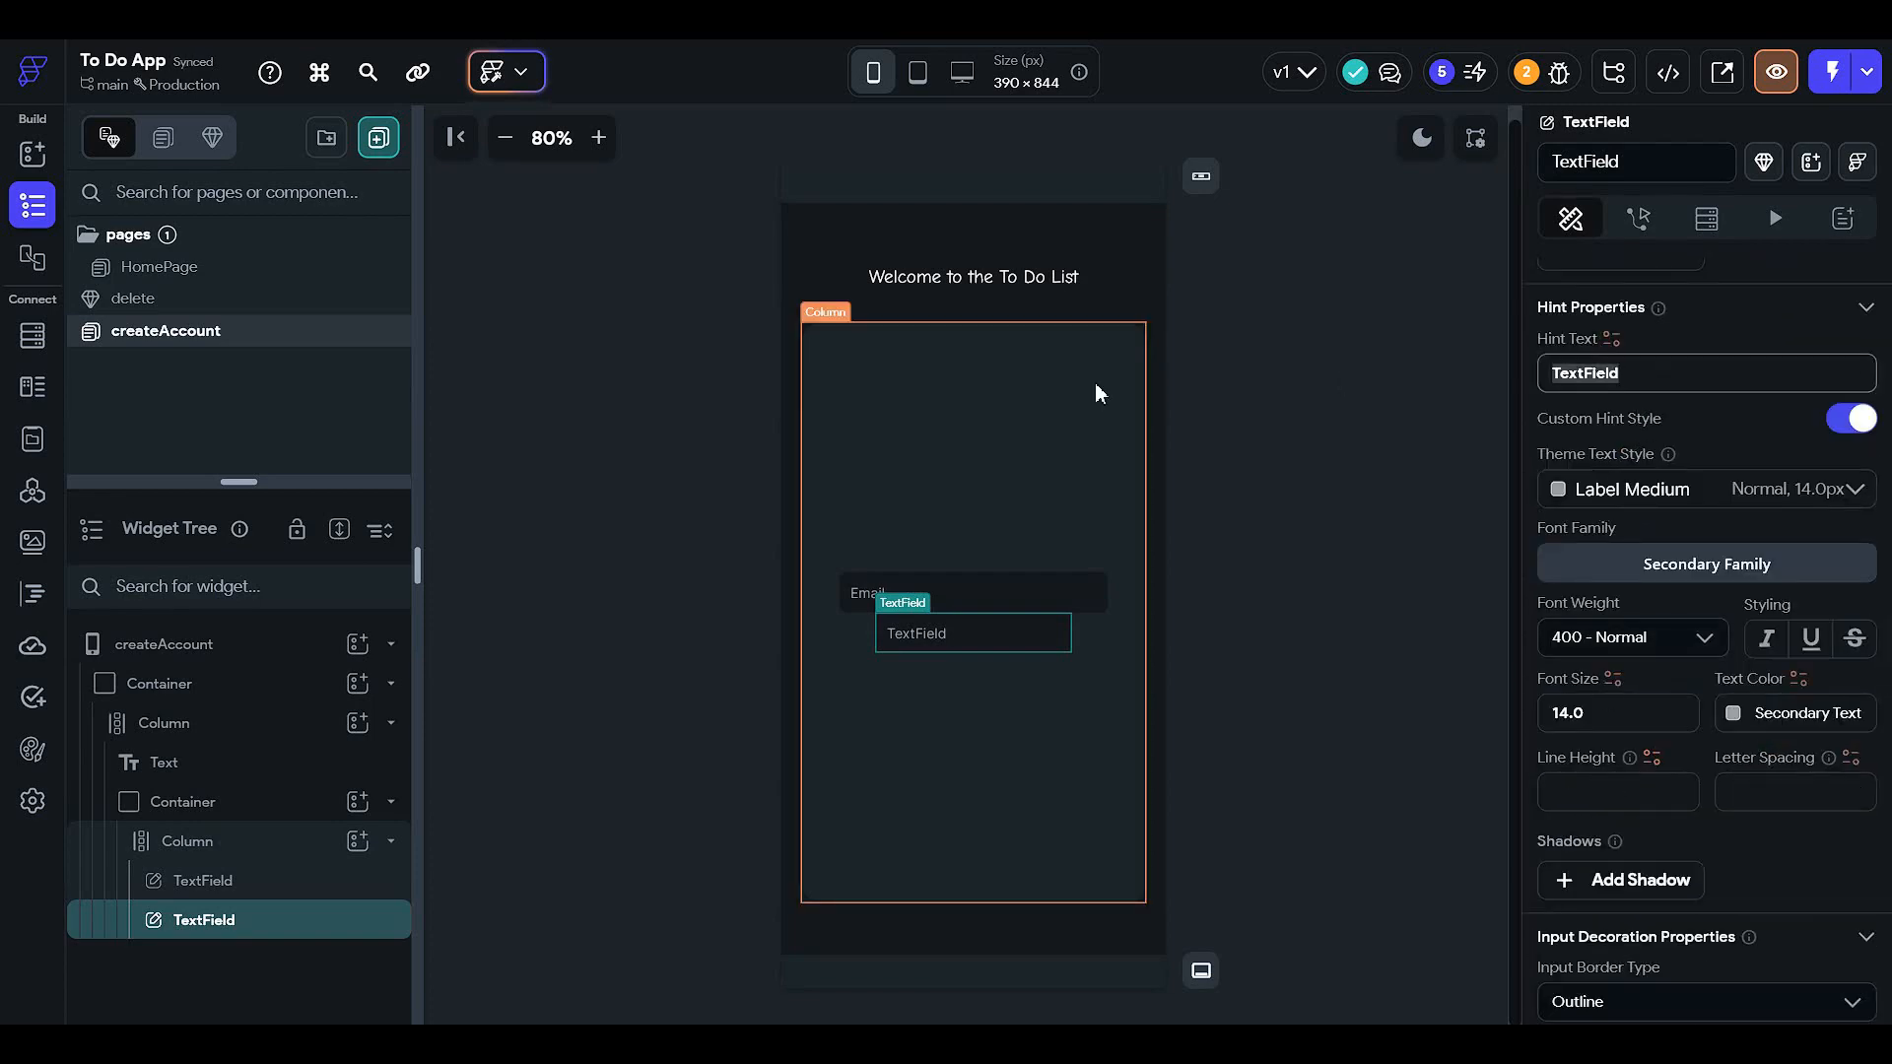
text(Pas)
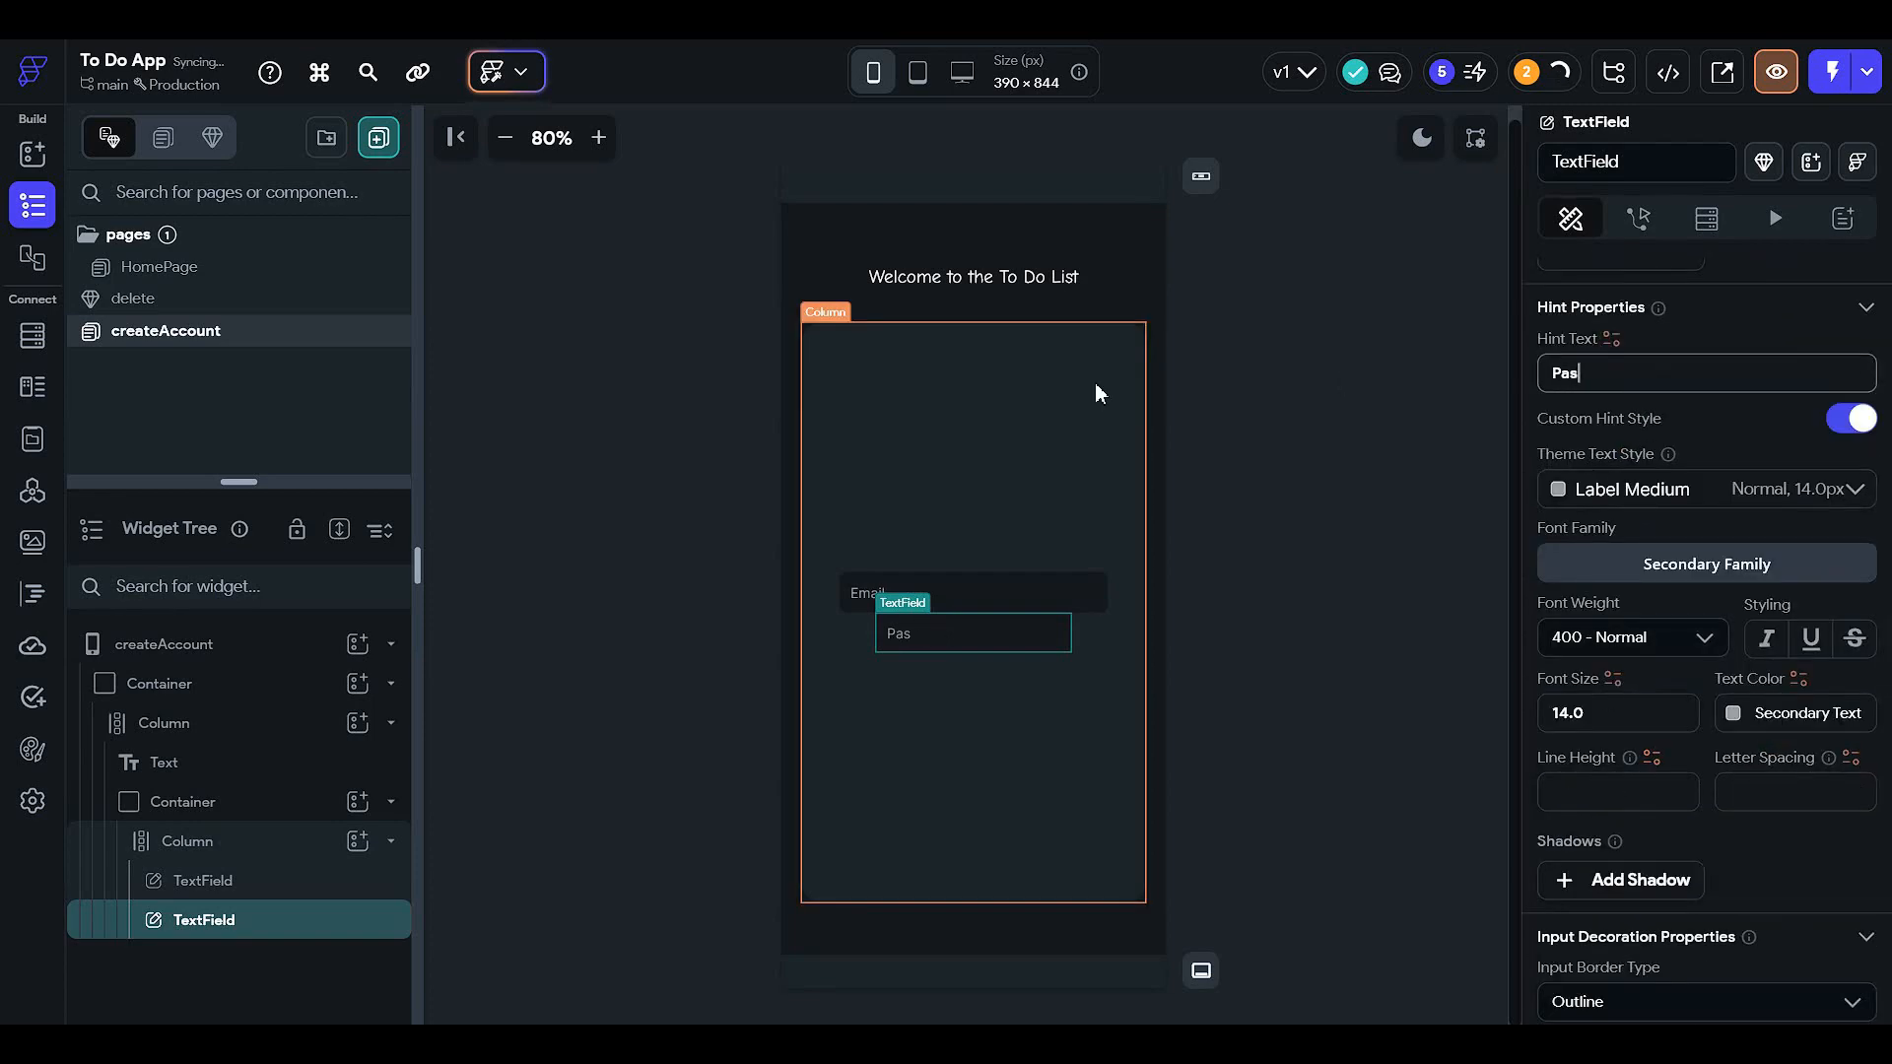
text(sword)
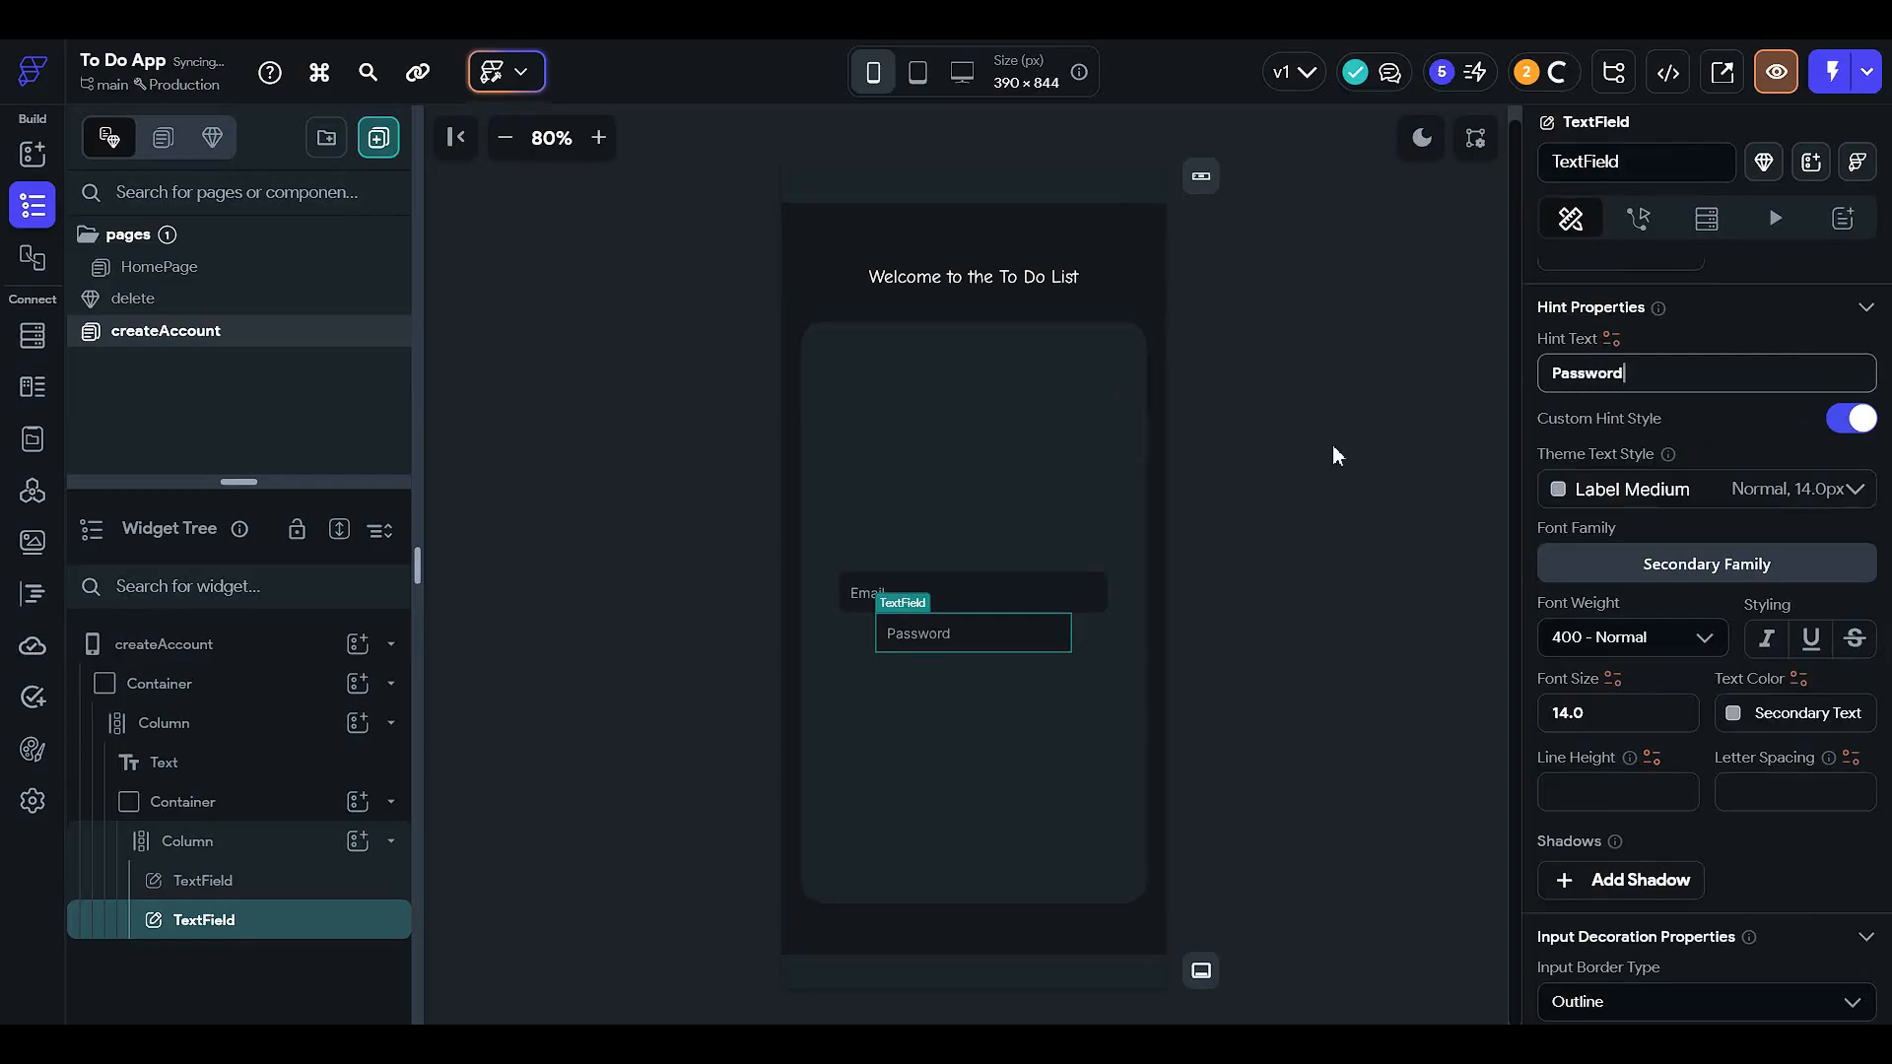
- Set the Password field's focus border colour to Success
scroll(1608, 825, down, 3)
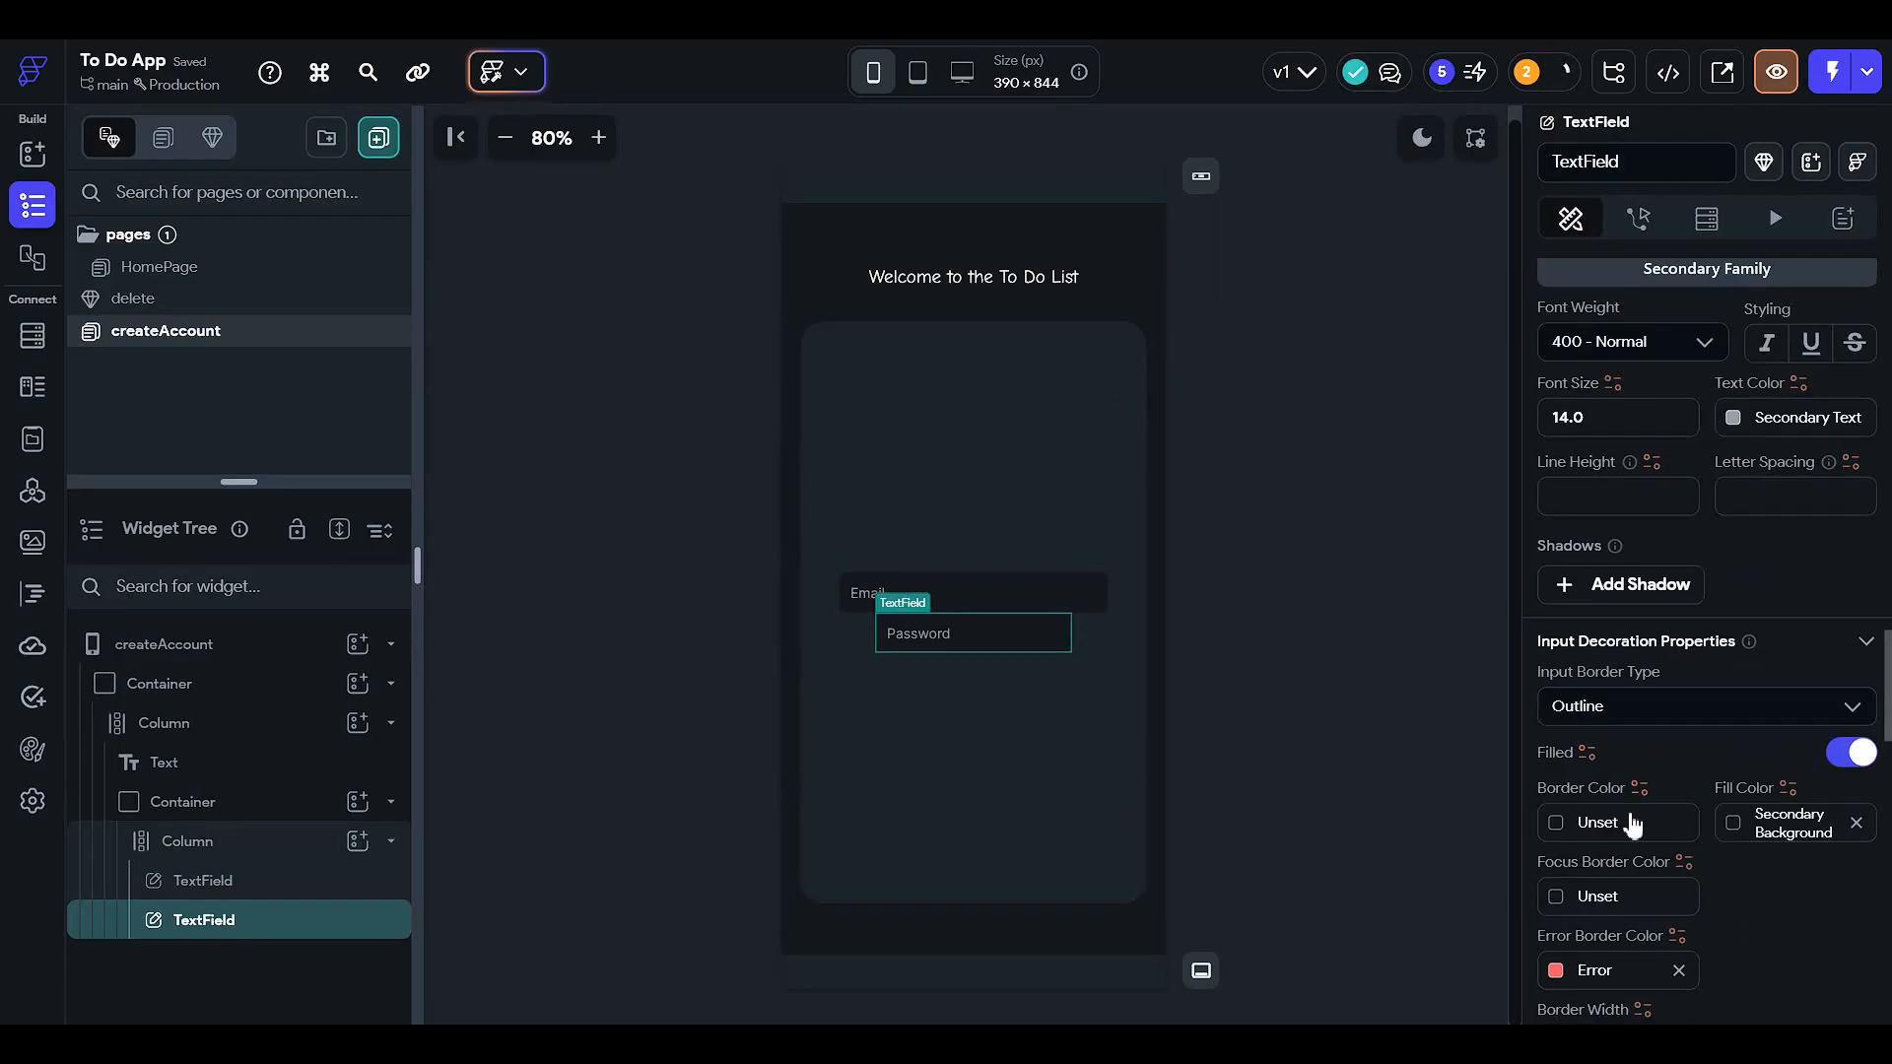
scroll(1650, 820, down, 1)
click(1557, 798)
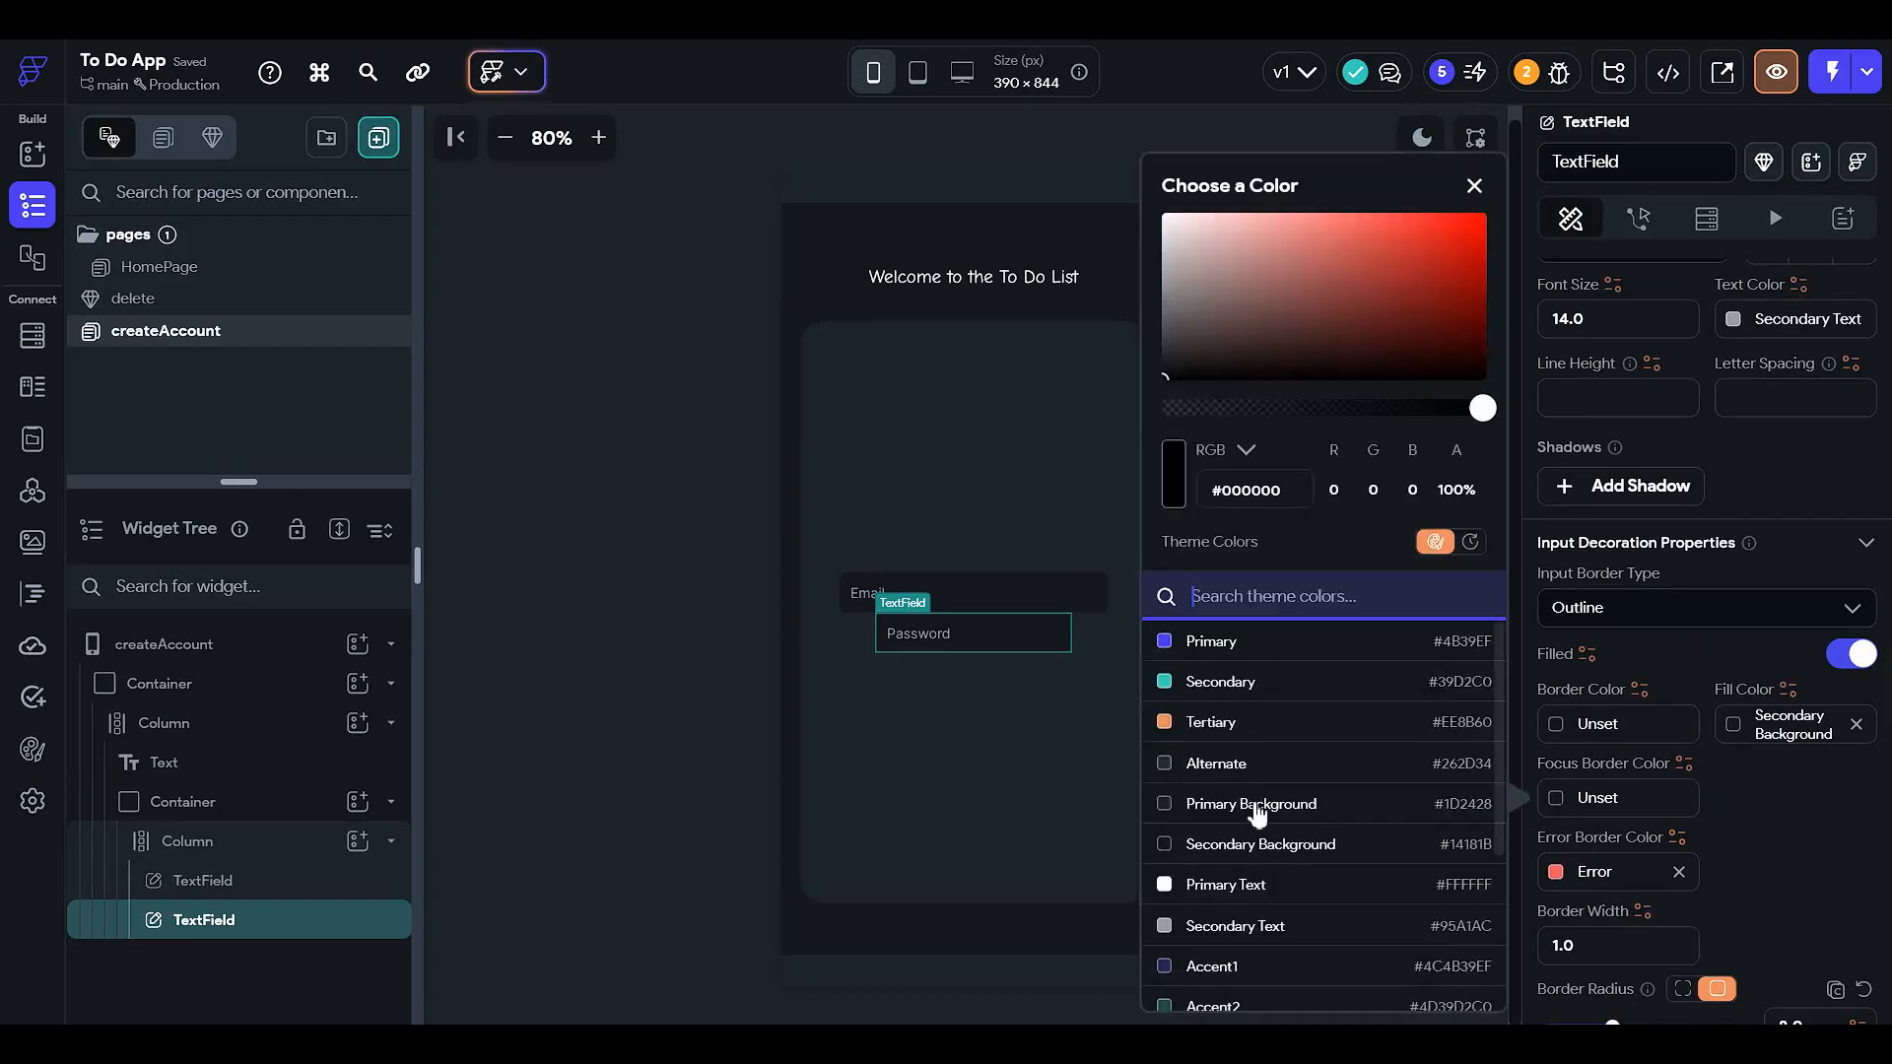
scroll(1340, 923, down, 5)
click(1274, 867)
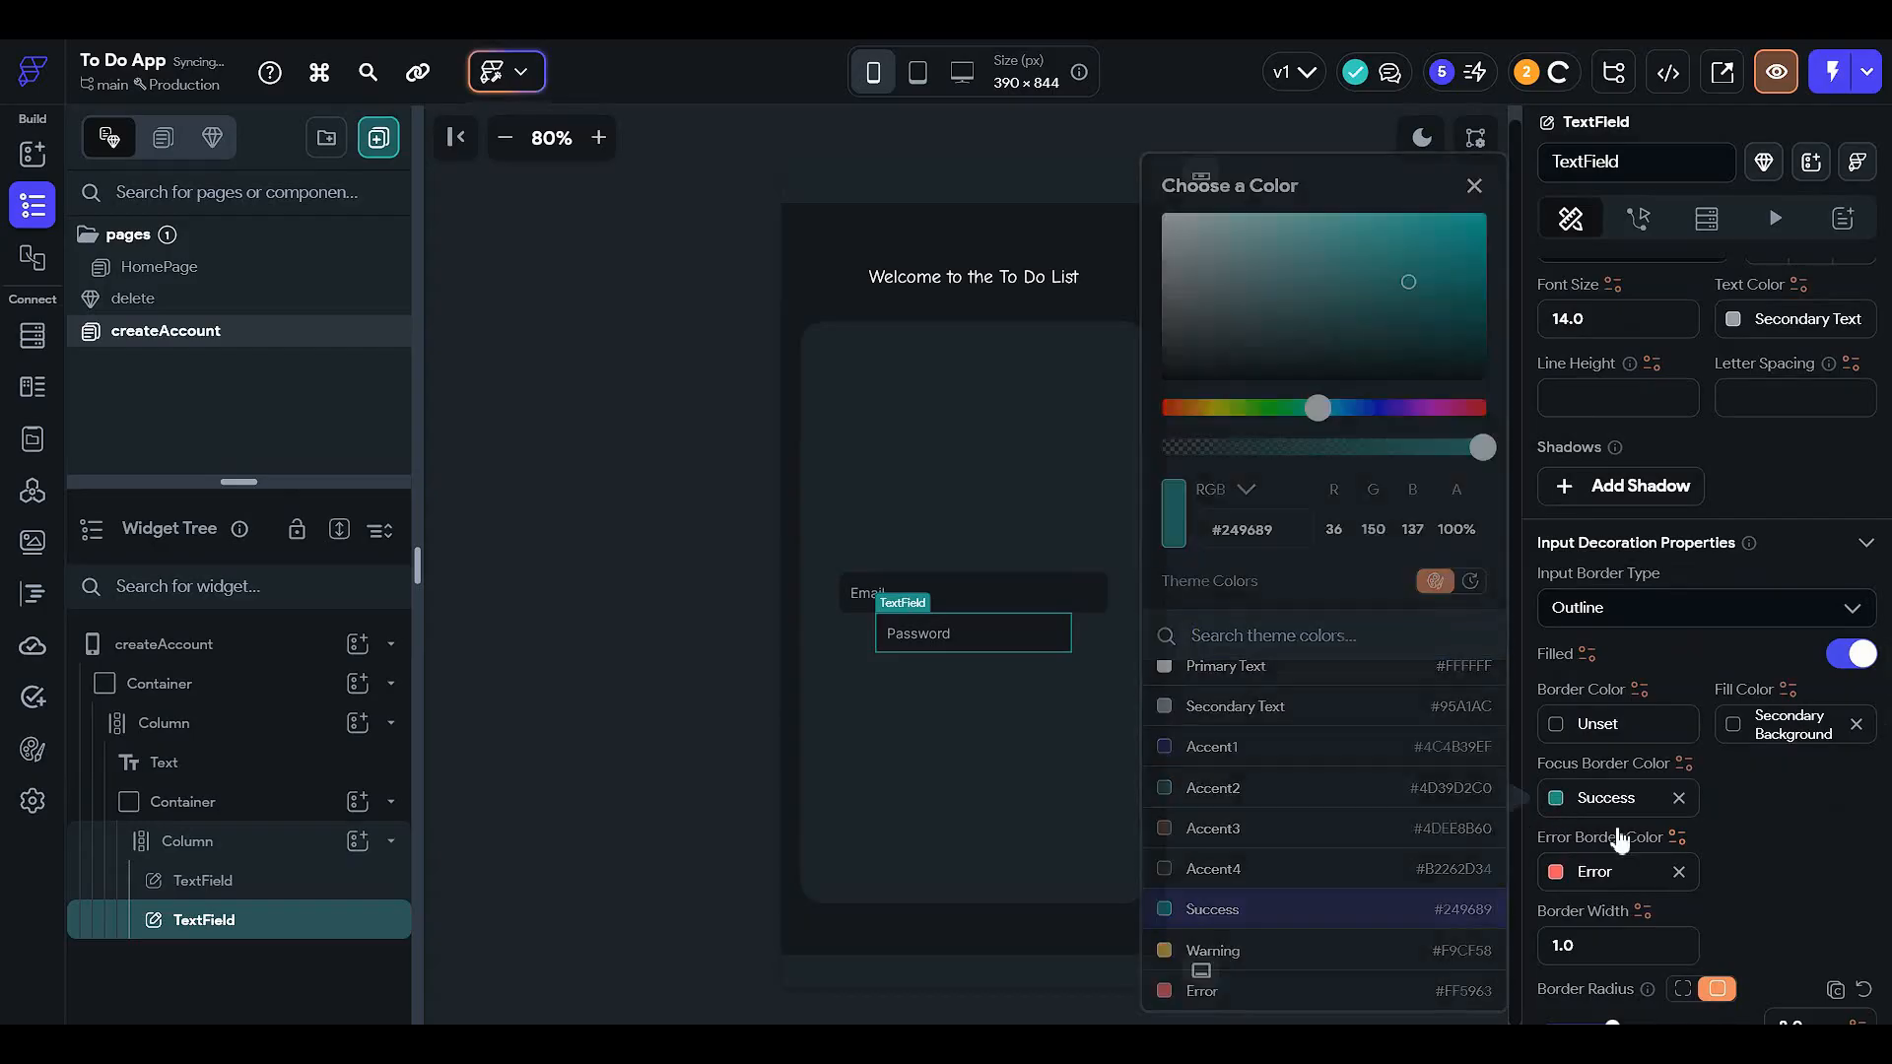
- Make the Password field 70% wide with a top padding of 5
scroll(1647, 730, up, 5)
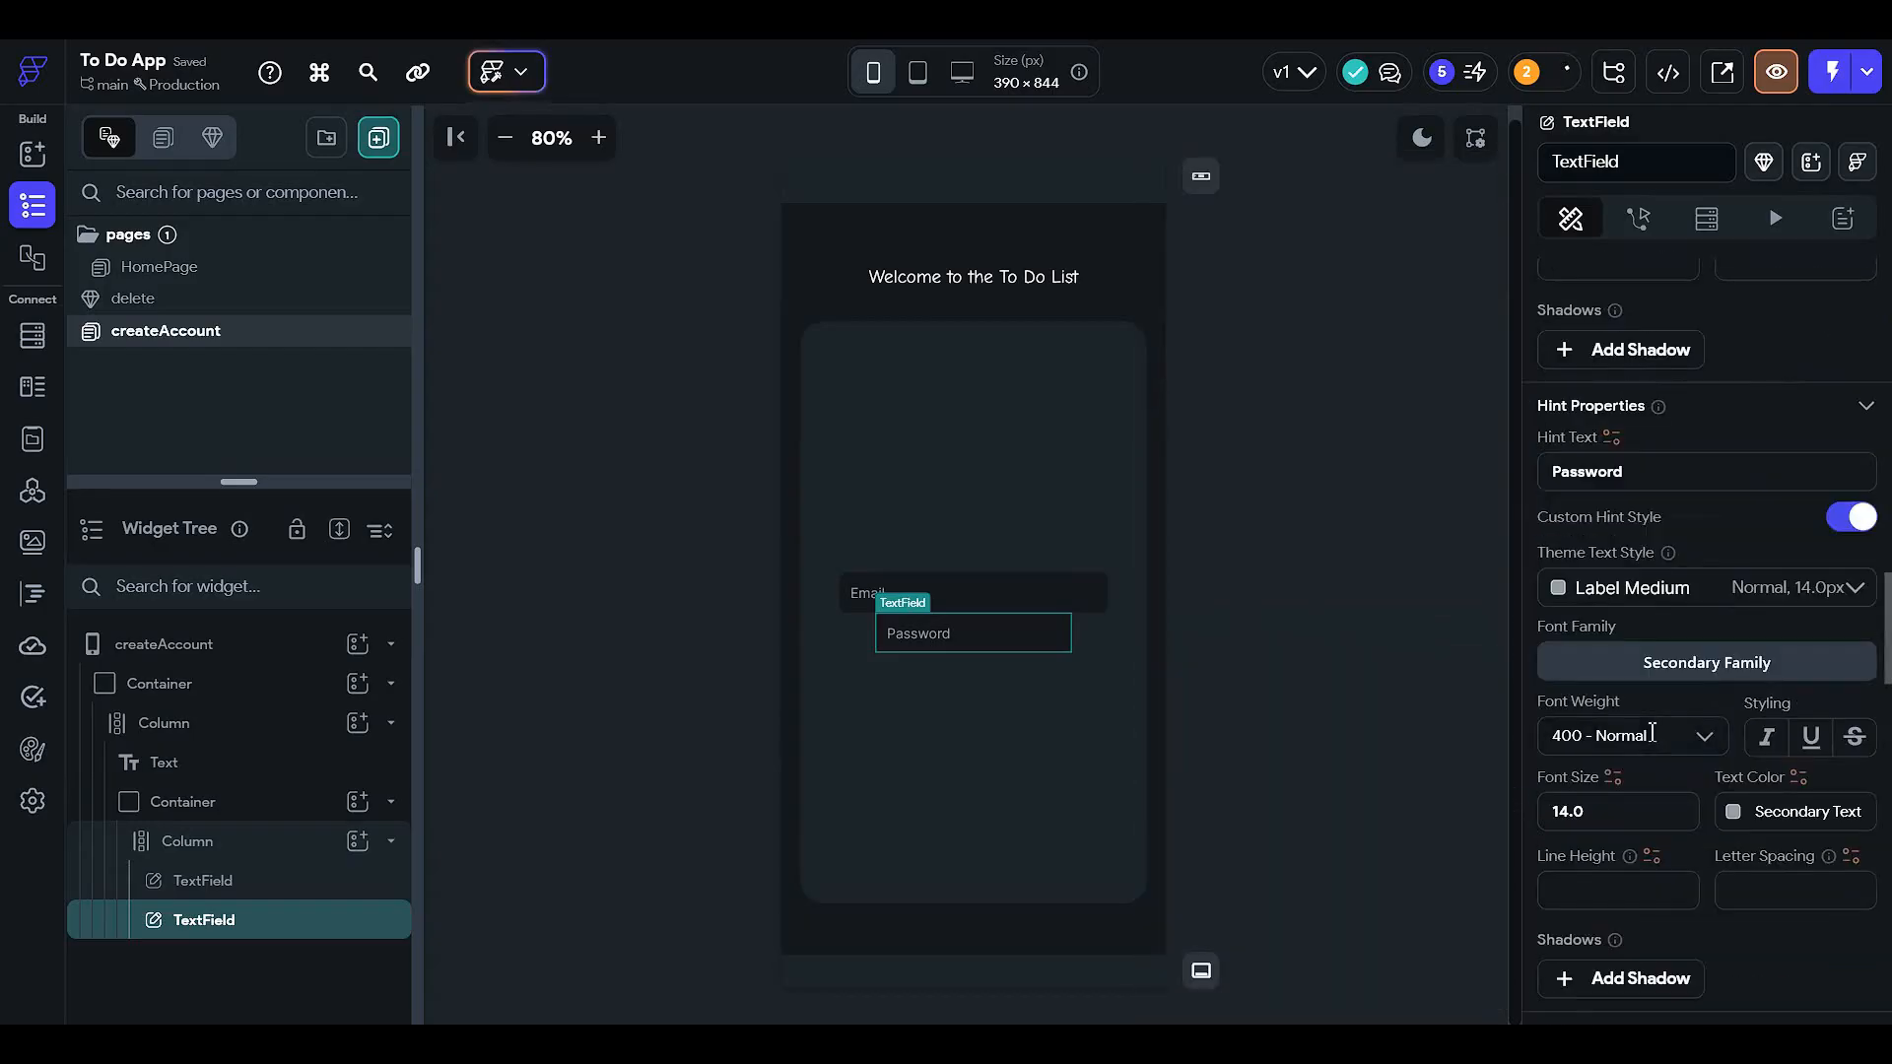
scroll(1618, 816, up, 3)
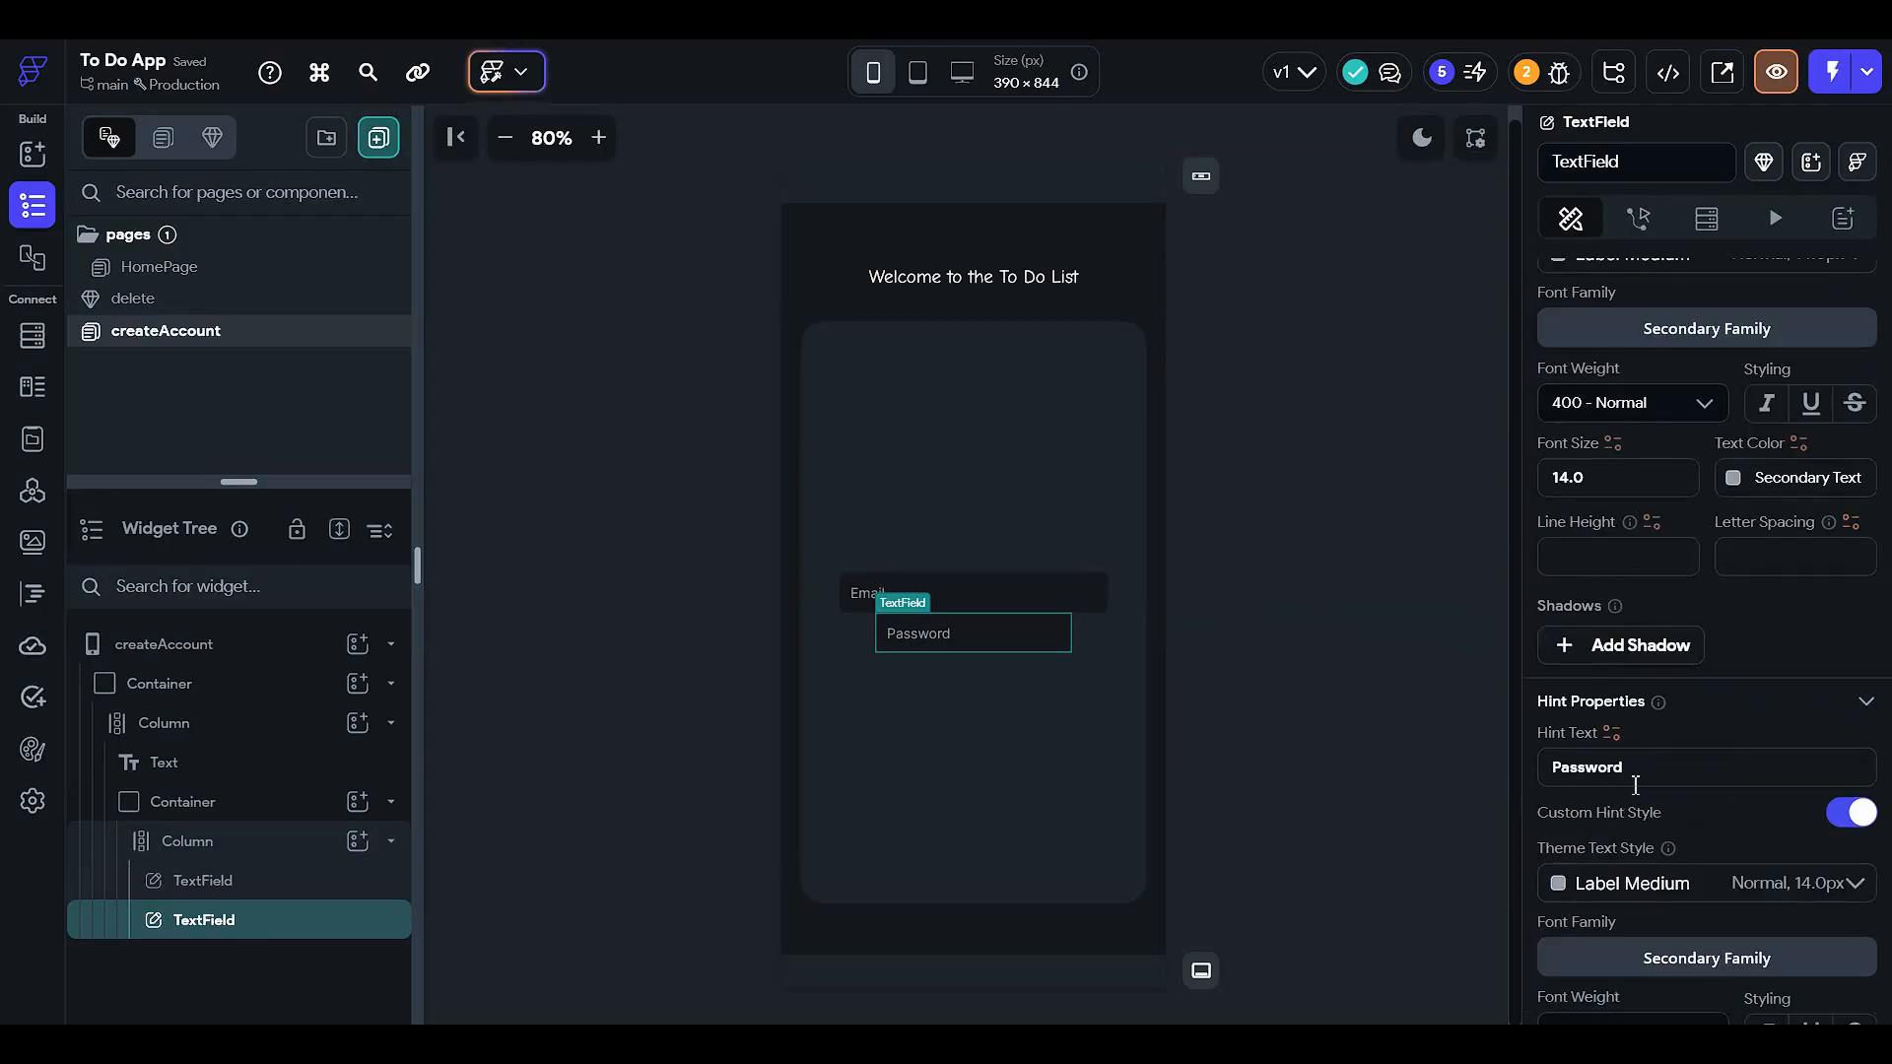
scroll(1617, 674, up, 10)
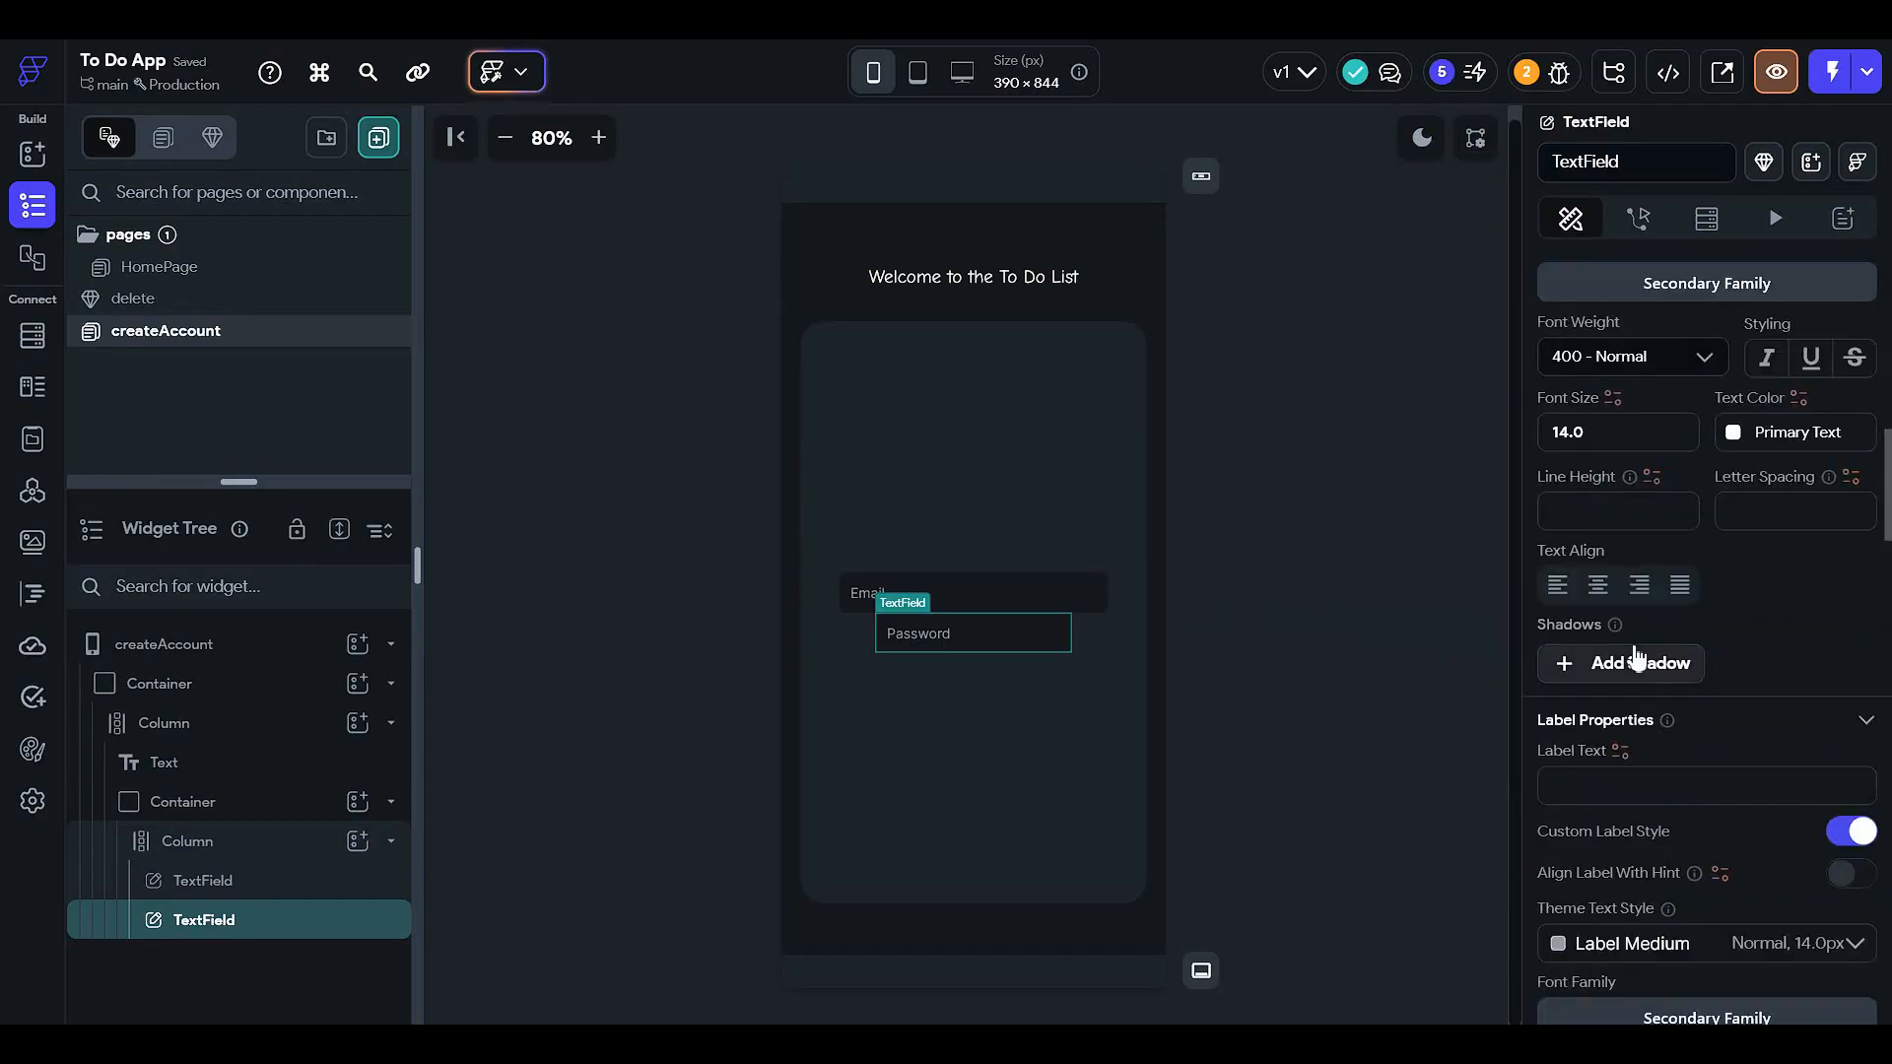
scroll(1639, 650, up, 9)
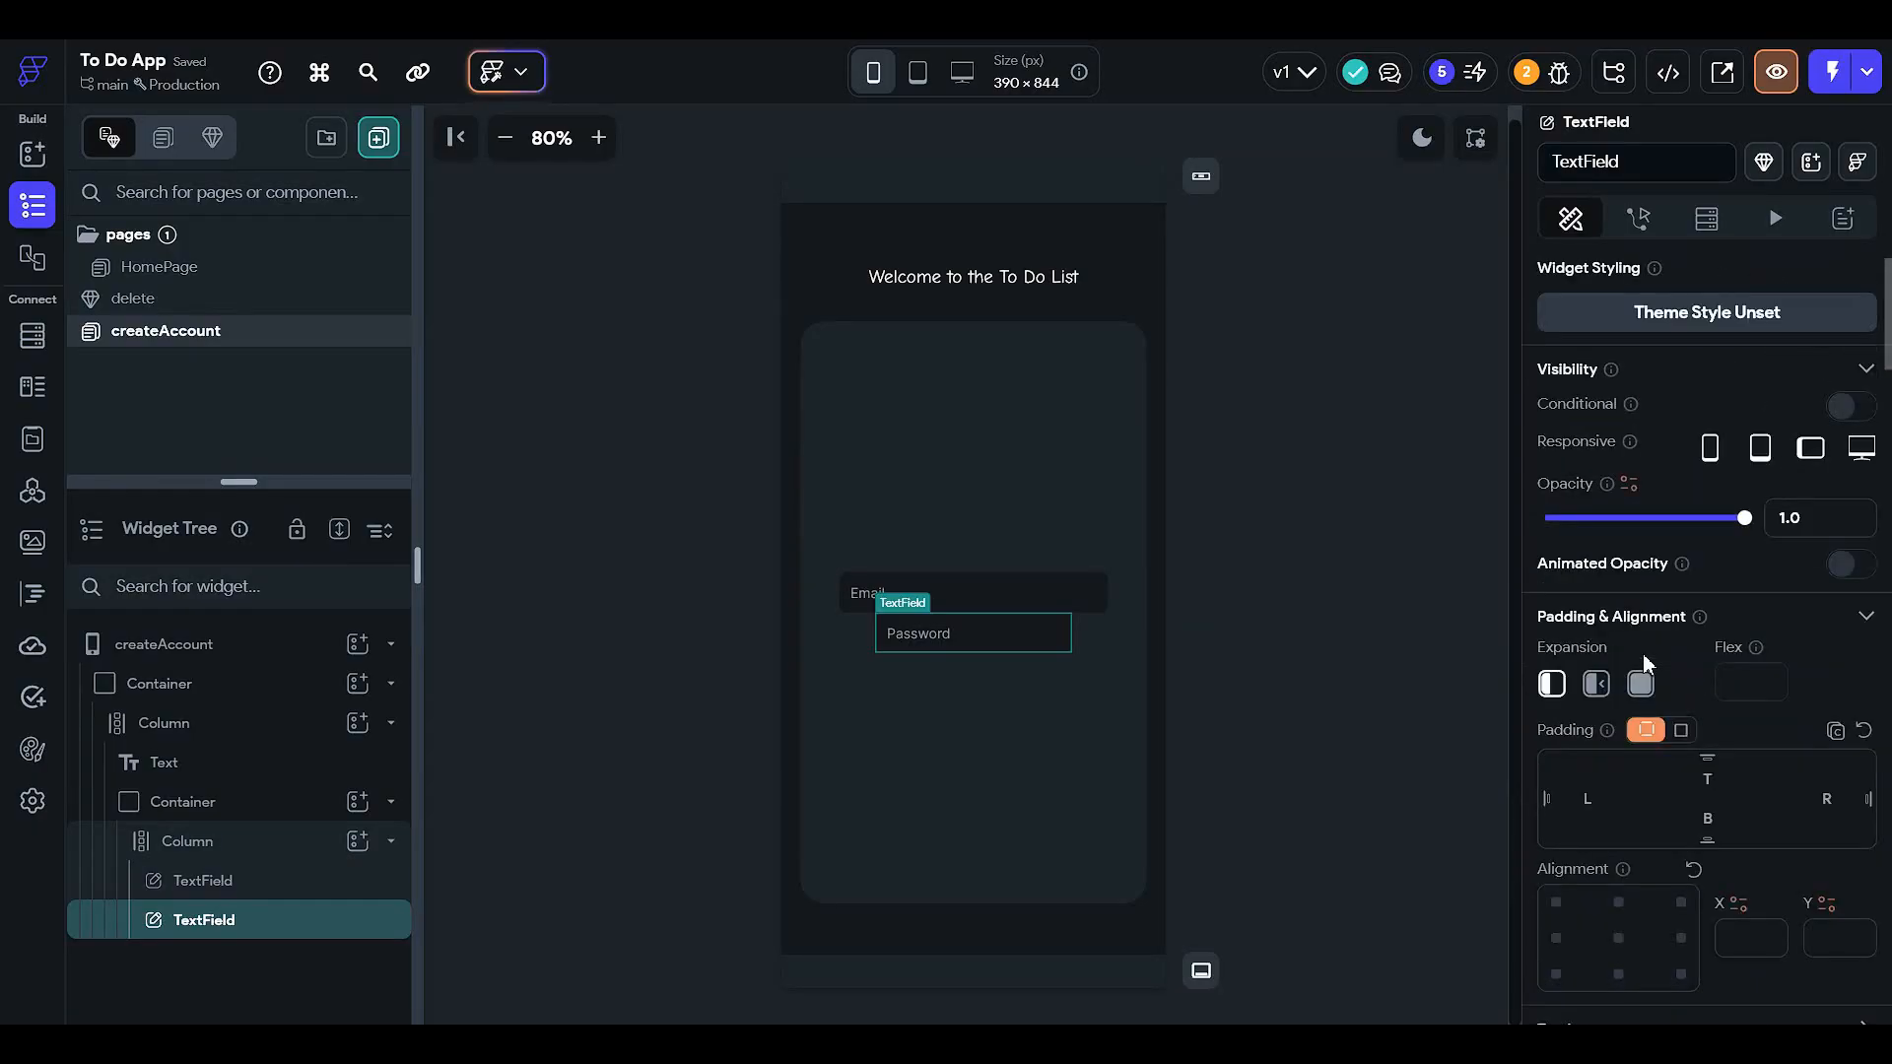
scroll(1641, 653, down, 5)
click(1690, 585)
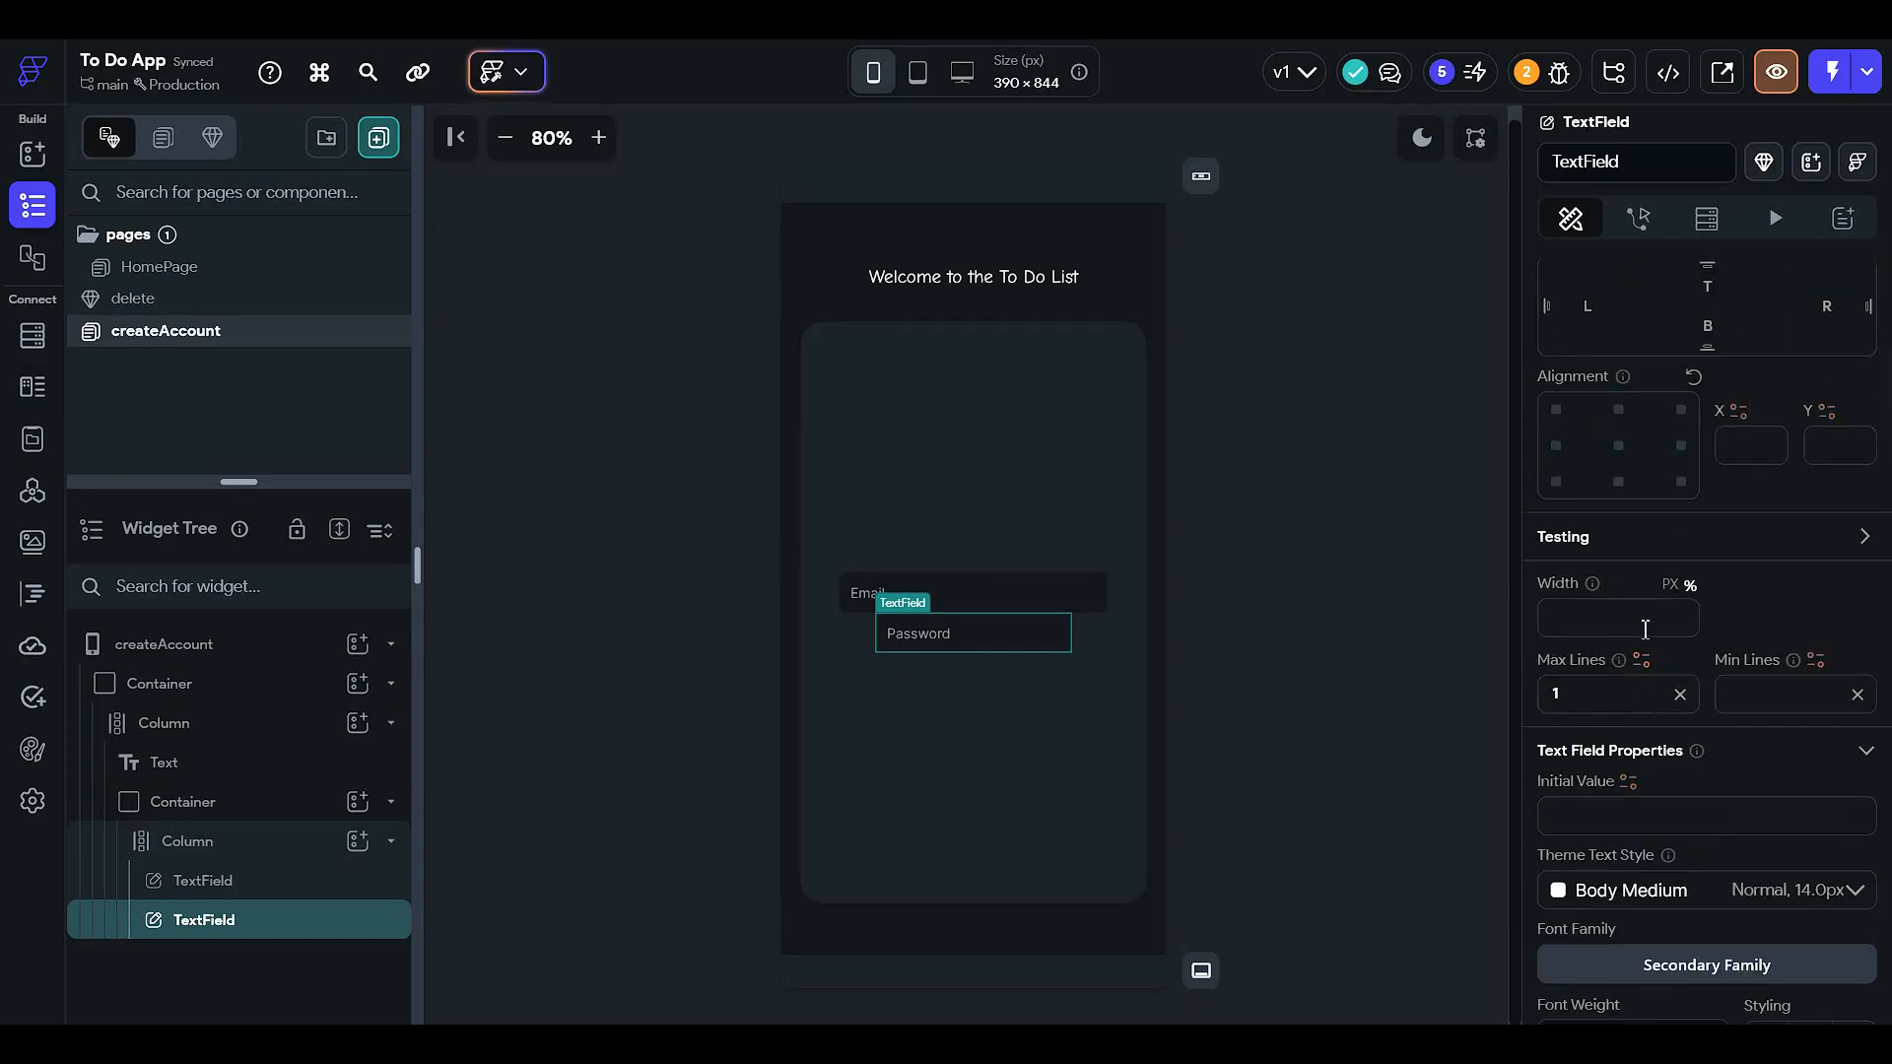
click(1644, 628)
text(70)
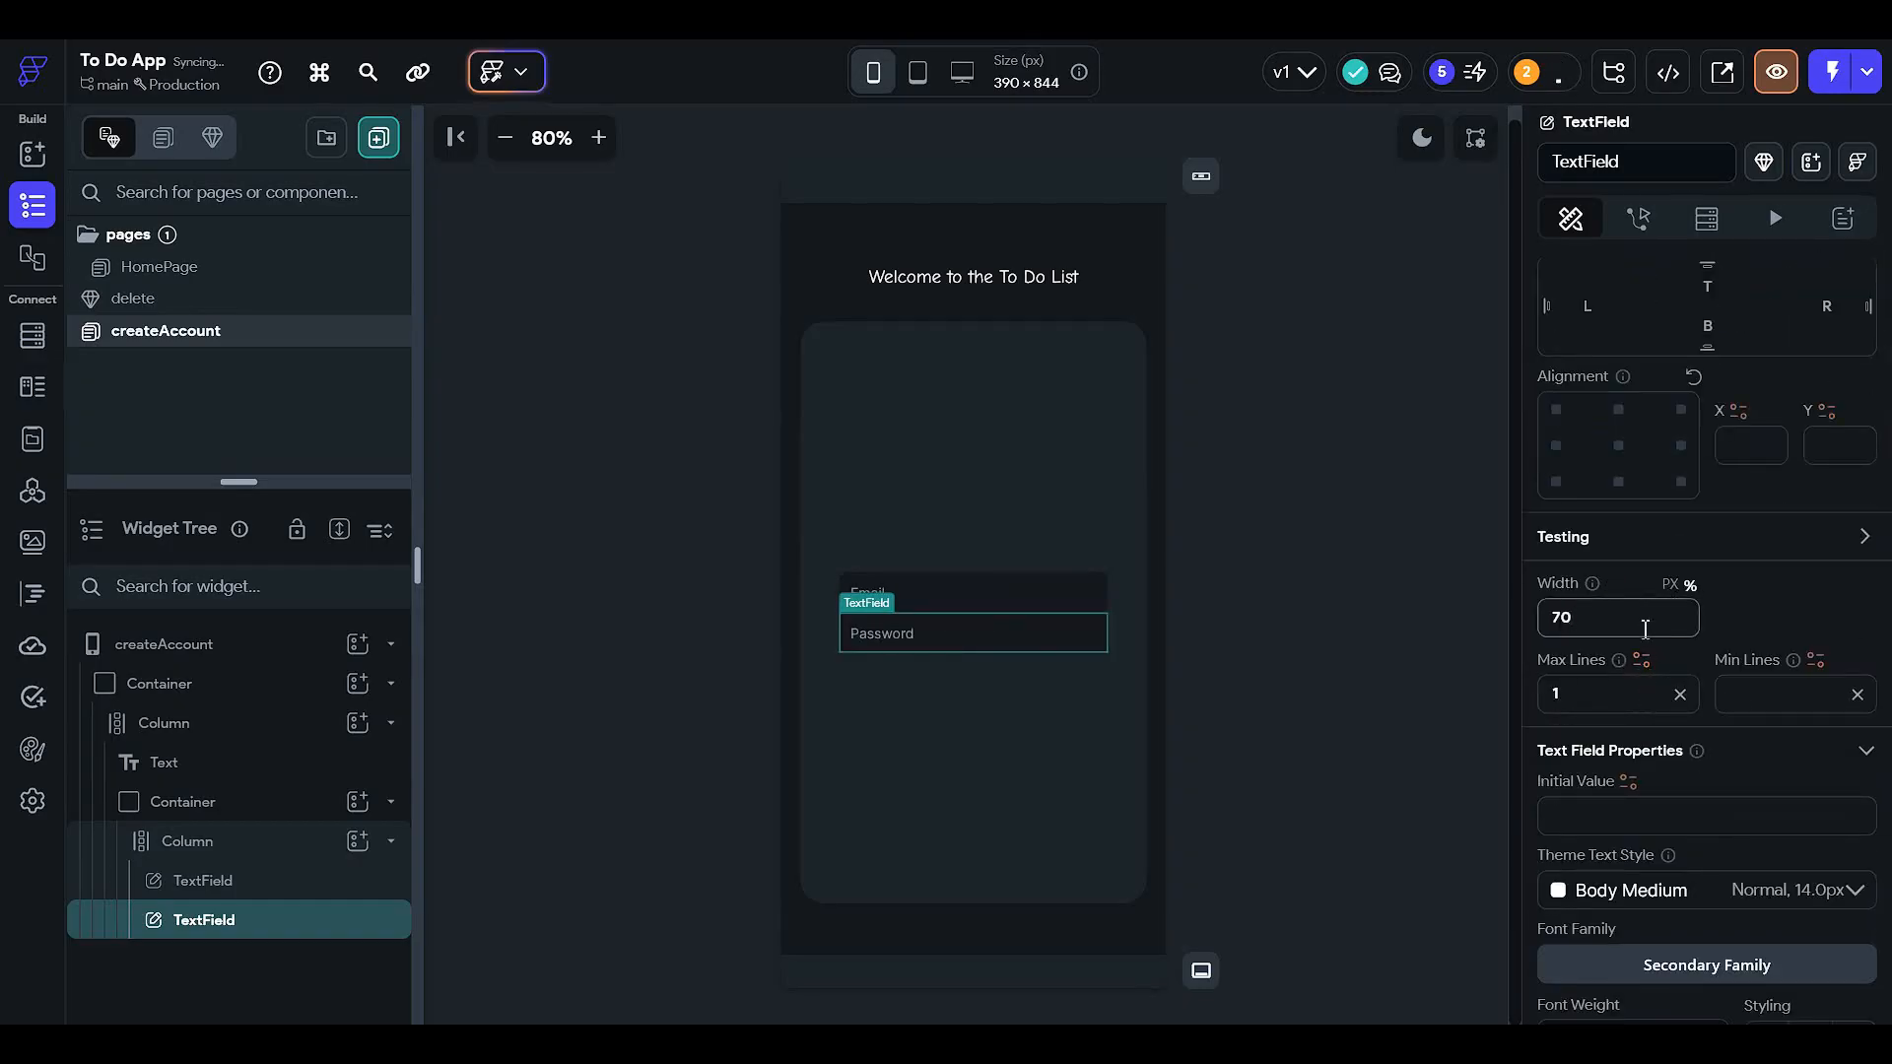
click(1335, 612)
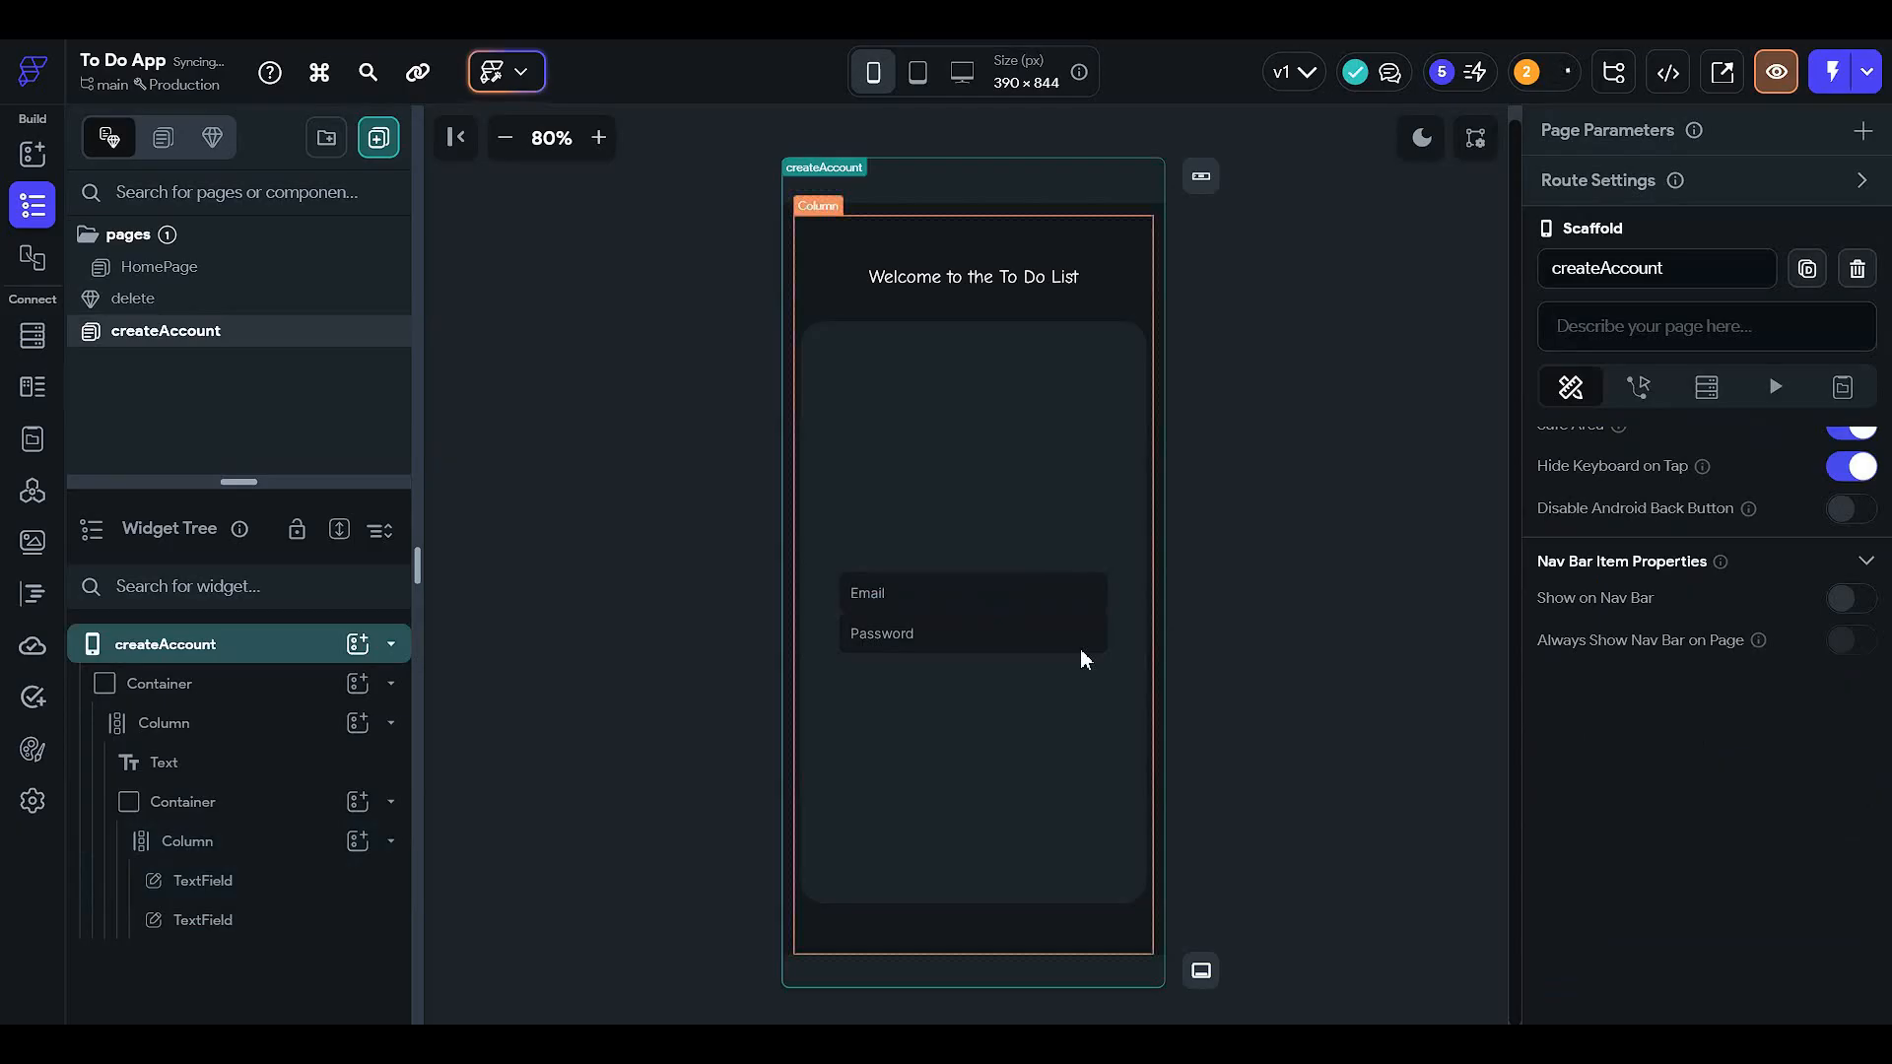
click(992, 642)
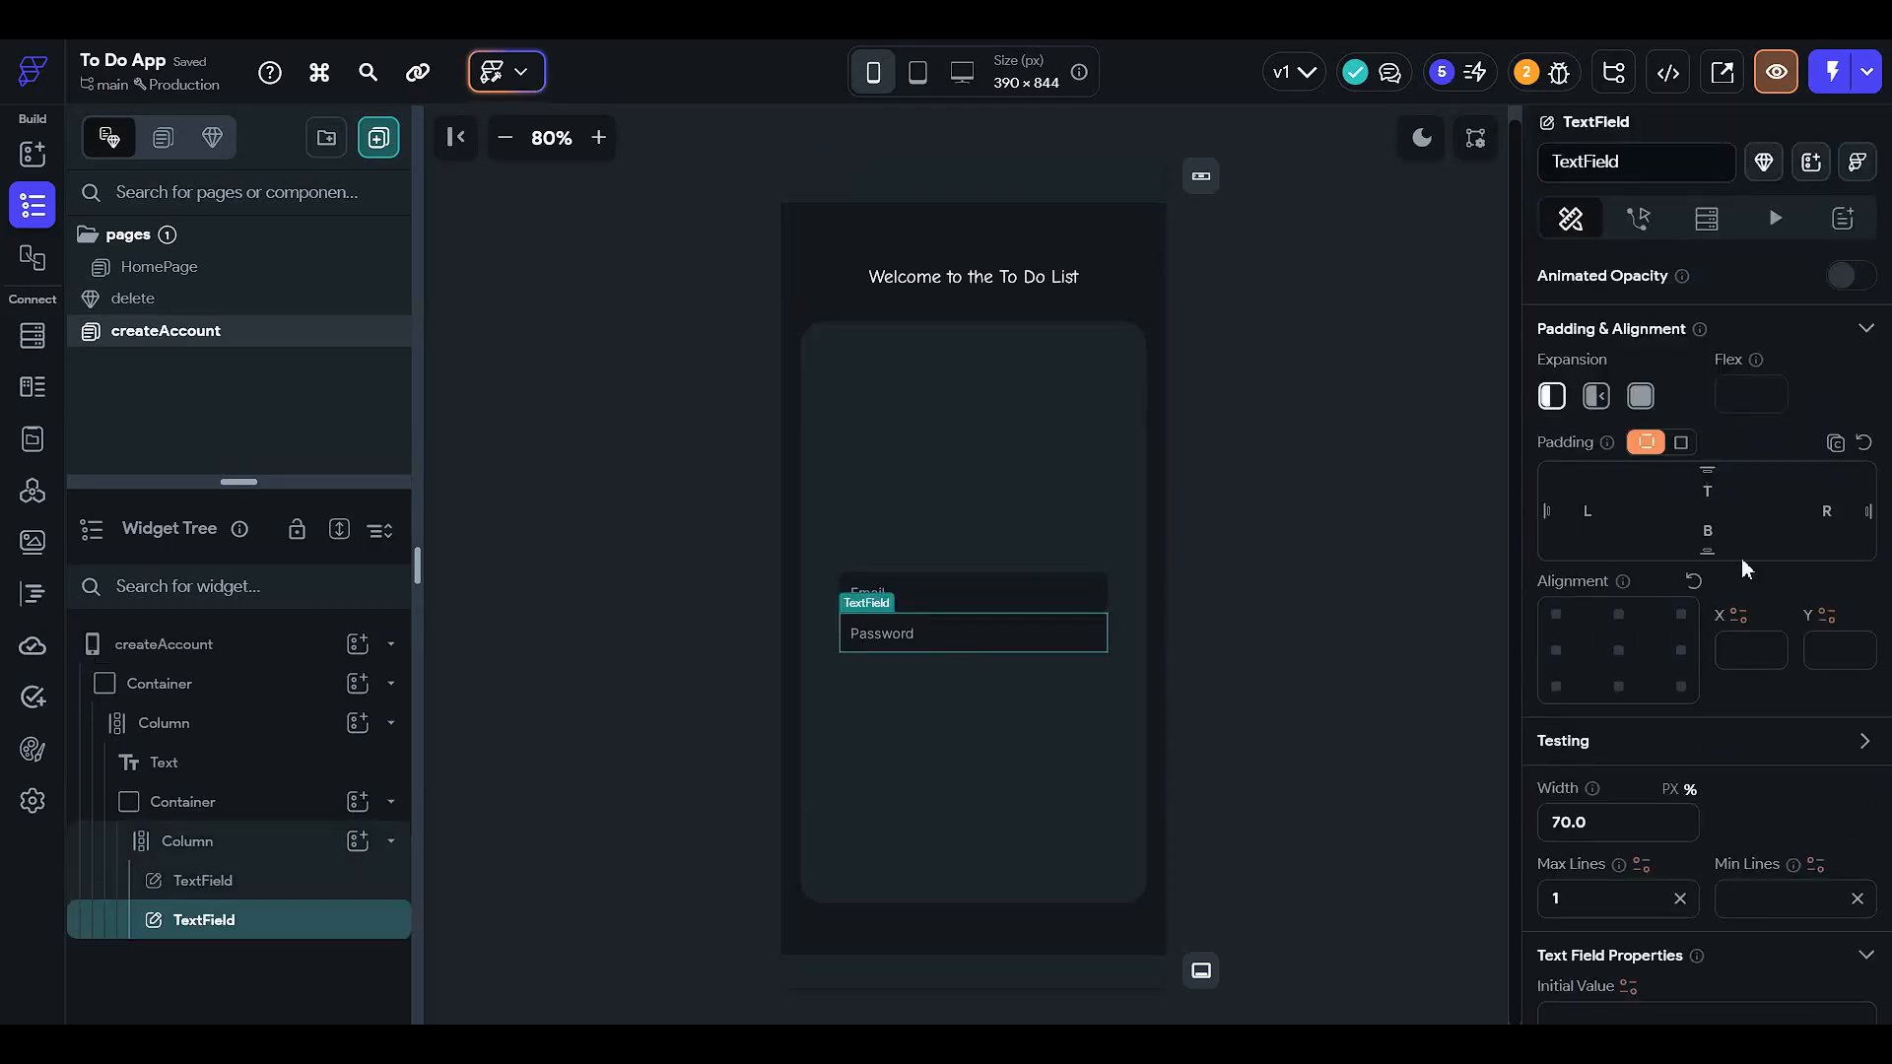
text(5)
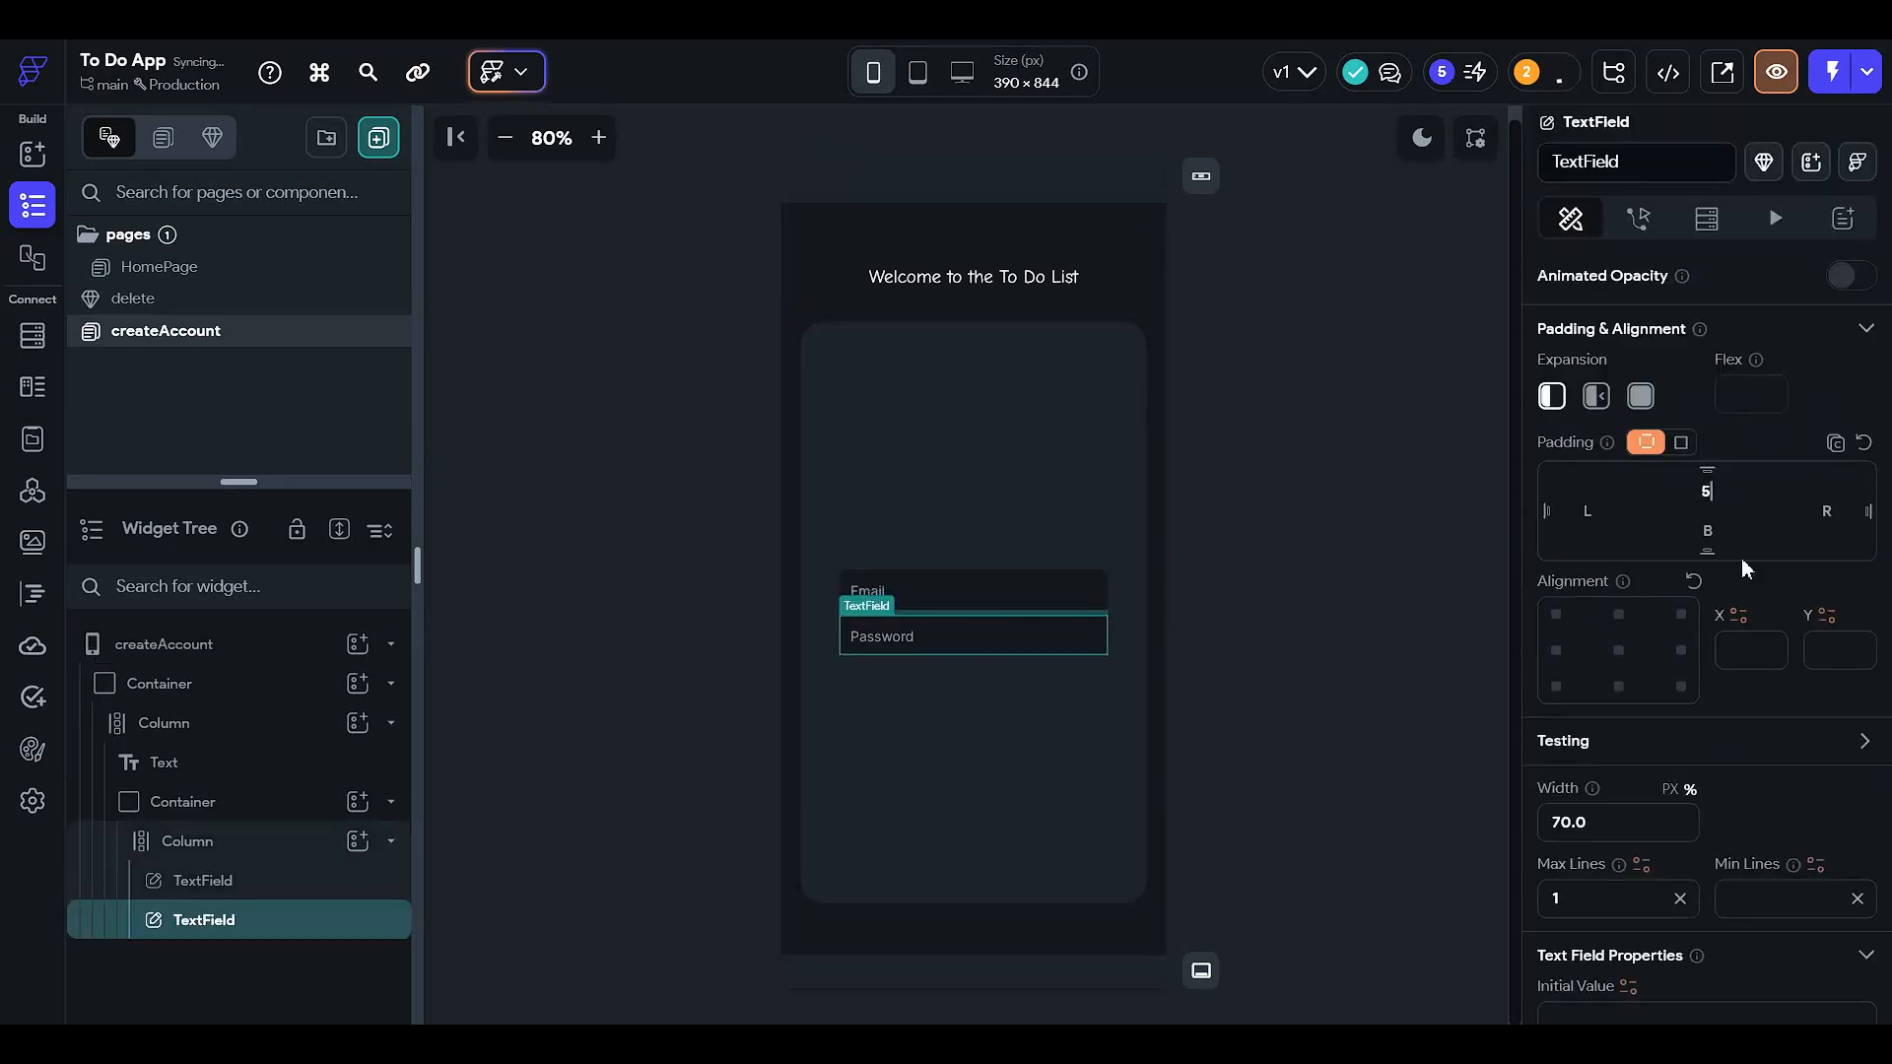
click(1291, 676)
- Duplicate the Password field and change the copy's hint to 'Confirm password'
right_click(1021, 639)
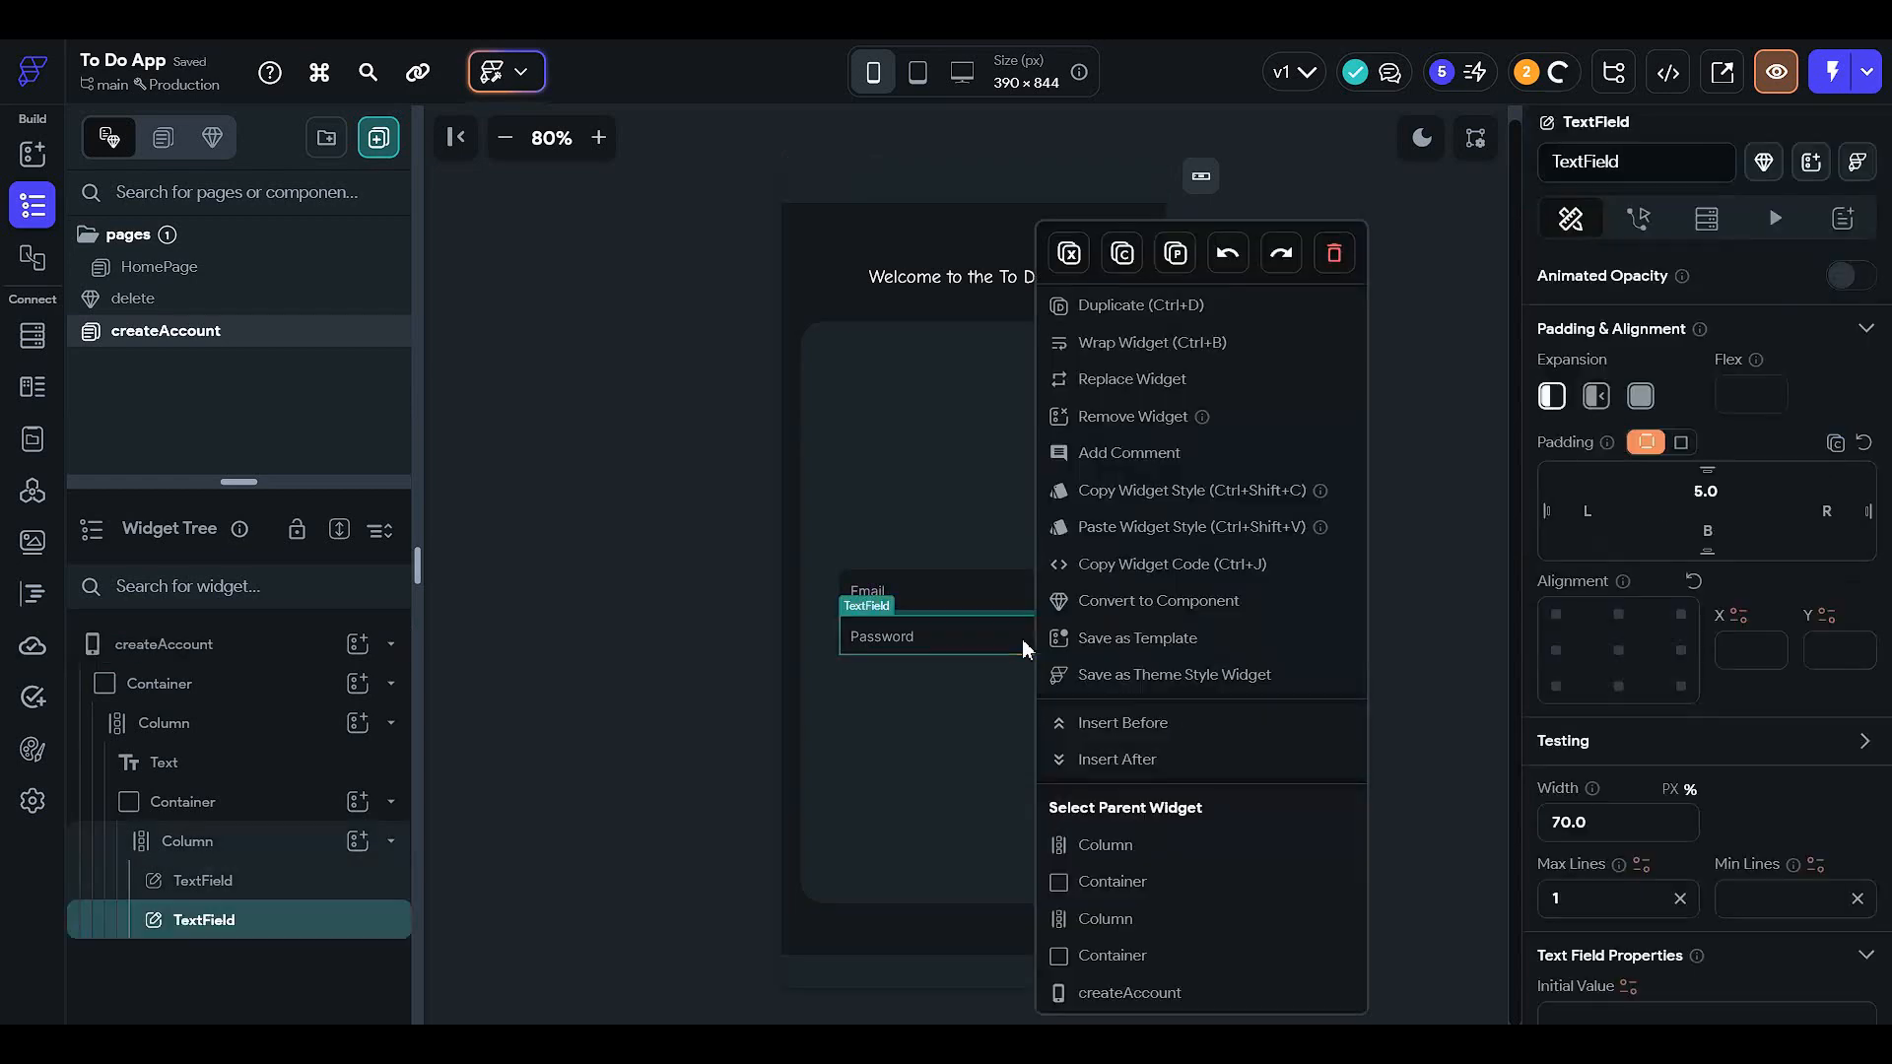
click(1133, 305)
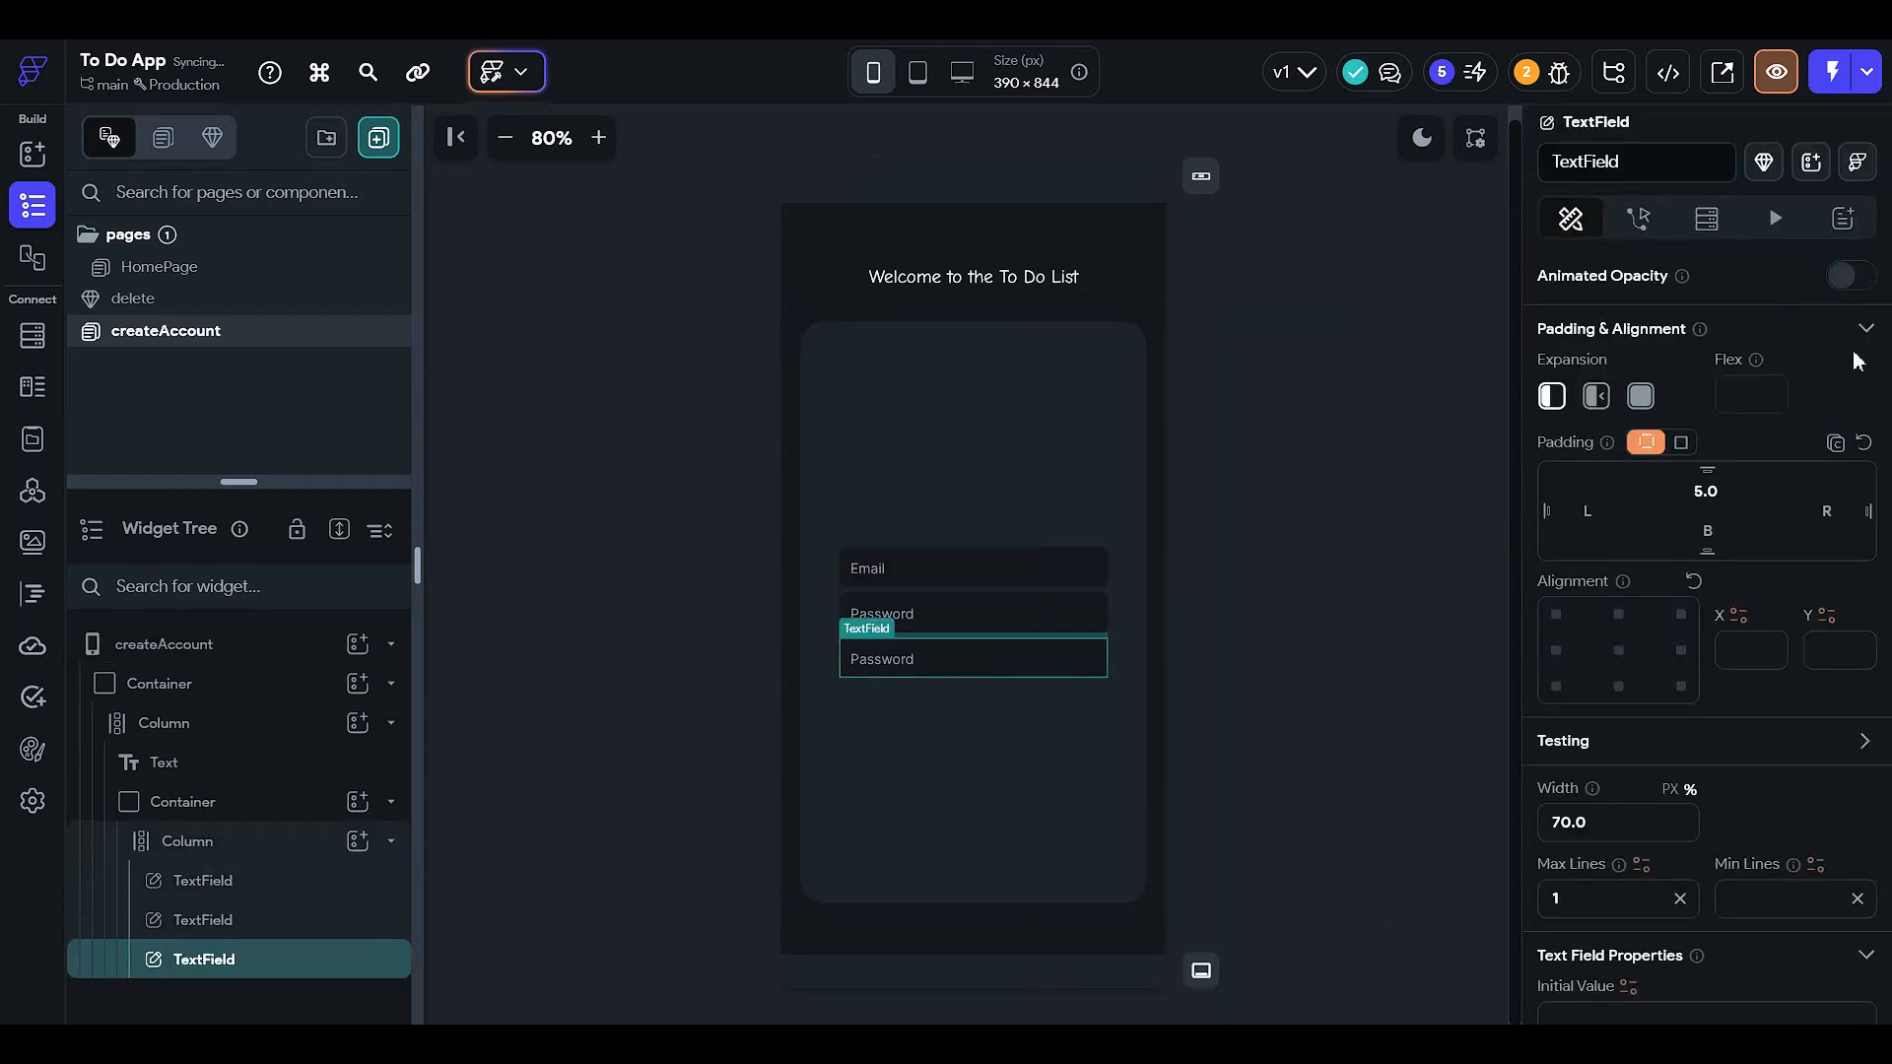
scroll(1675, 657, down, 10)
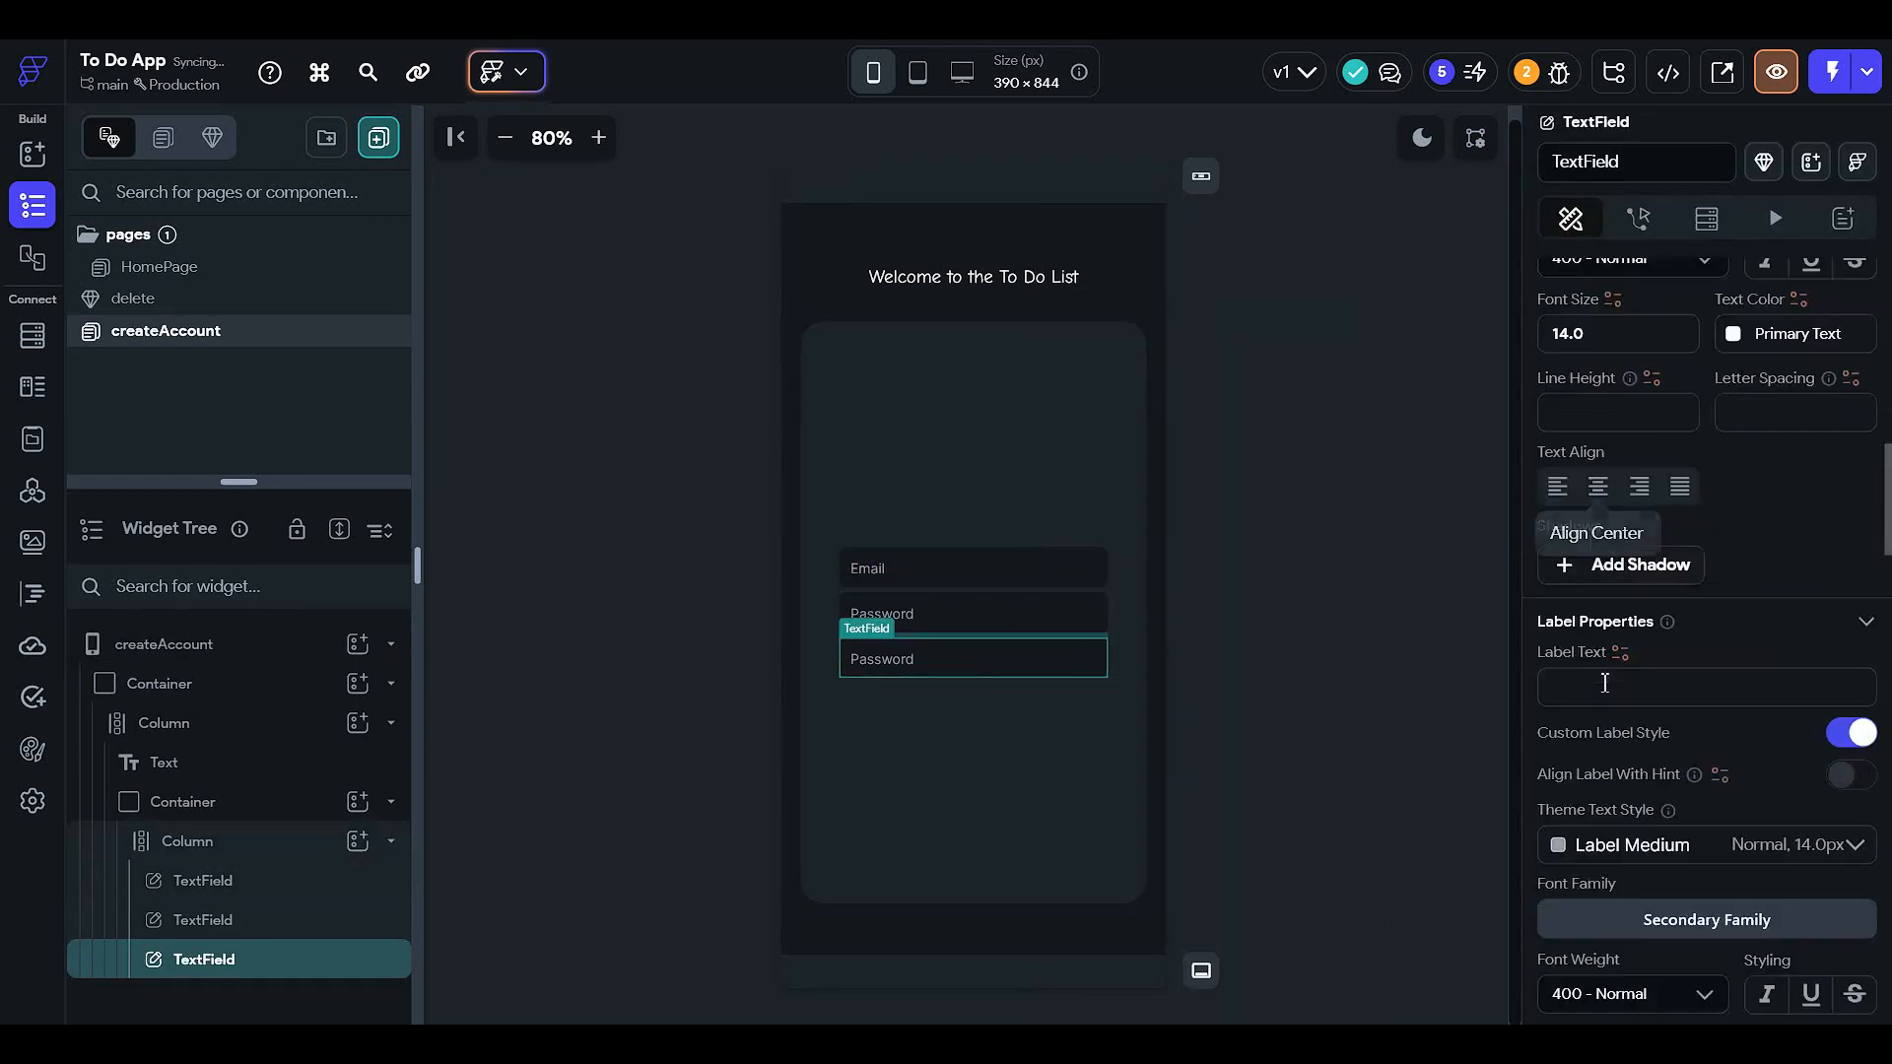
scroll(1601, 678, down, 8)
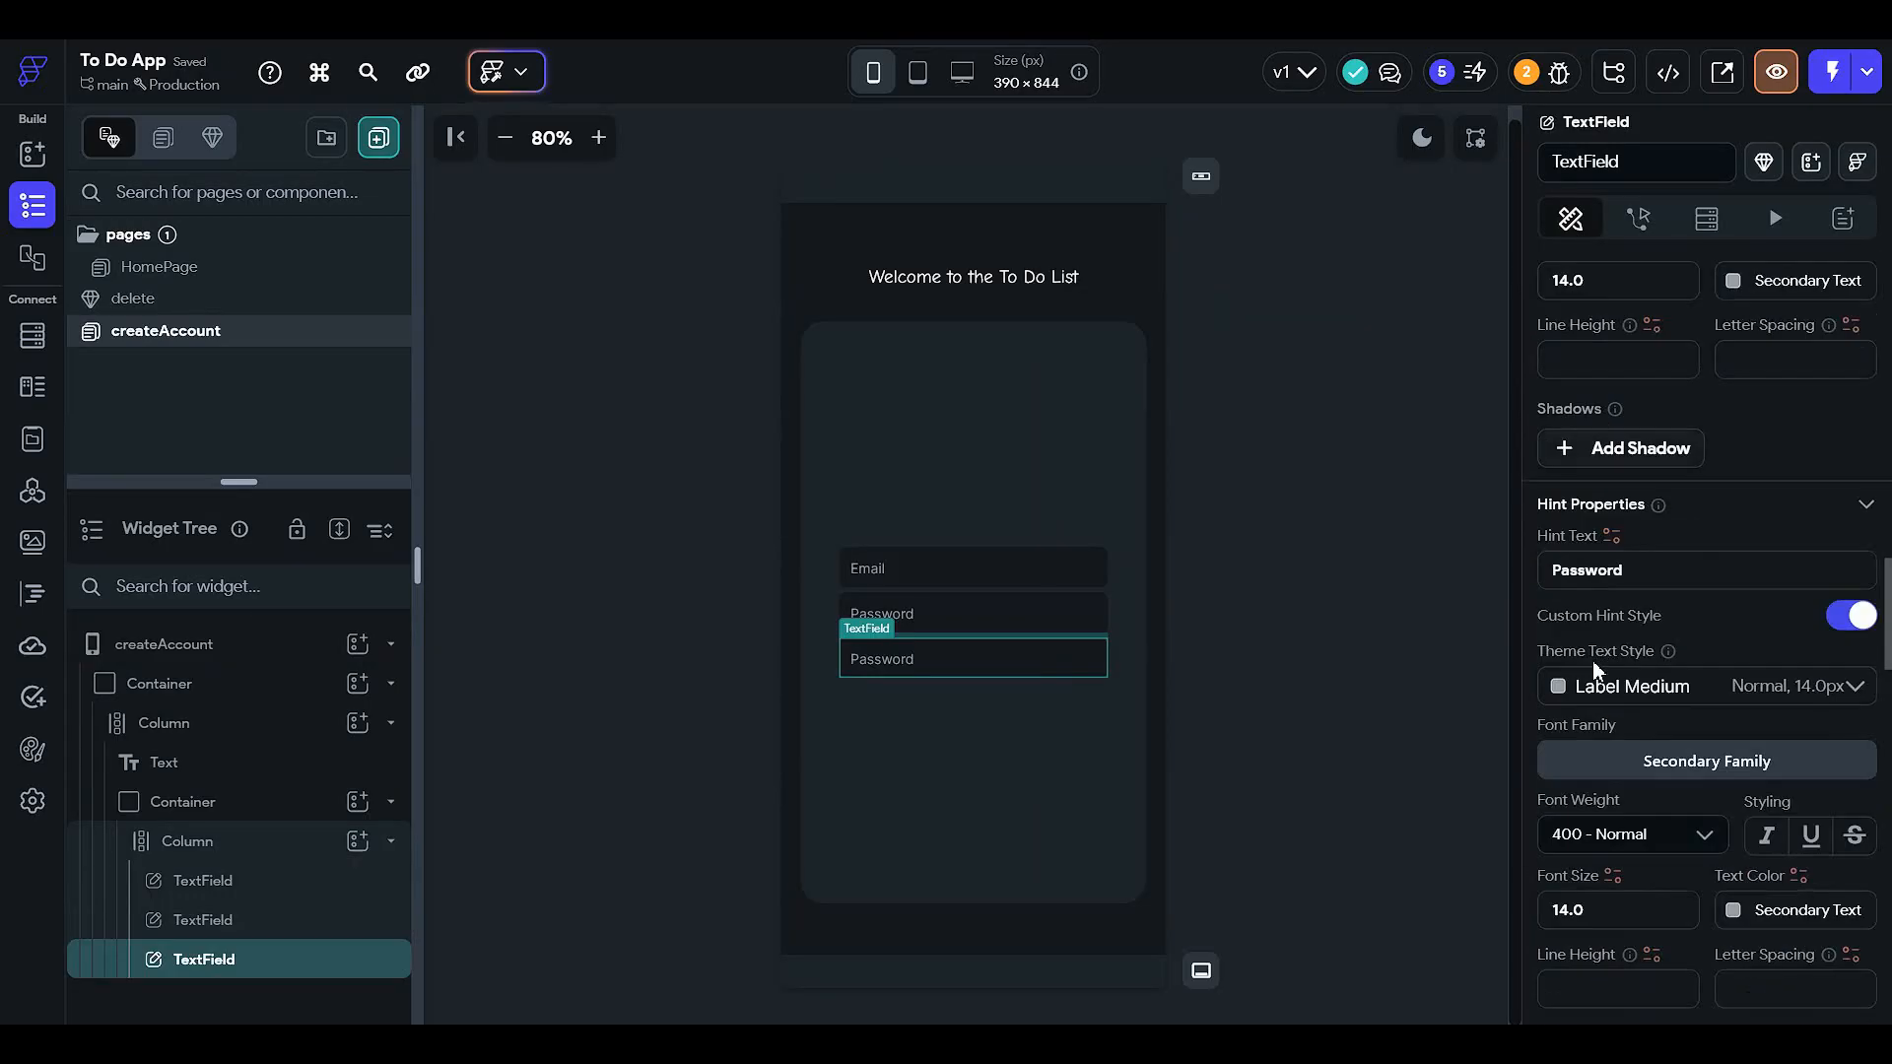
click(1554, 581)
text(Co)
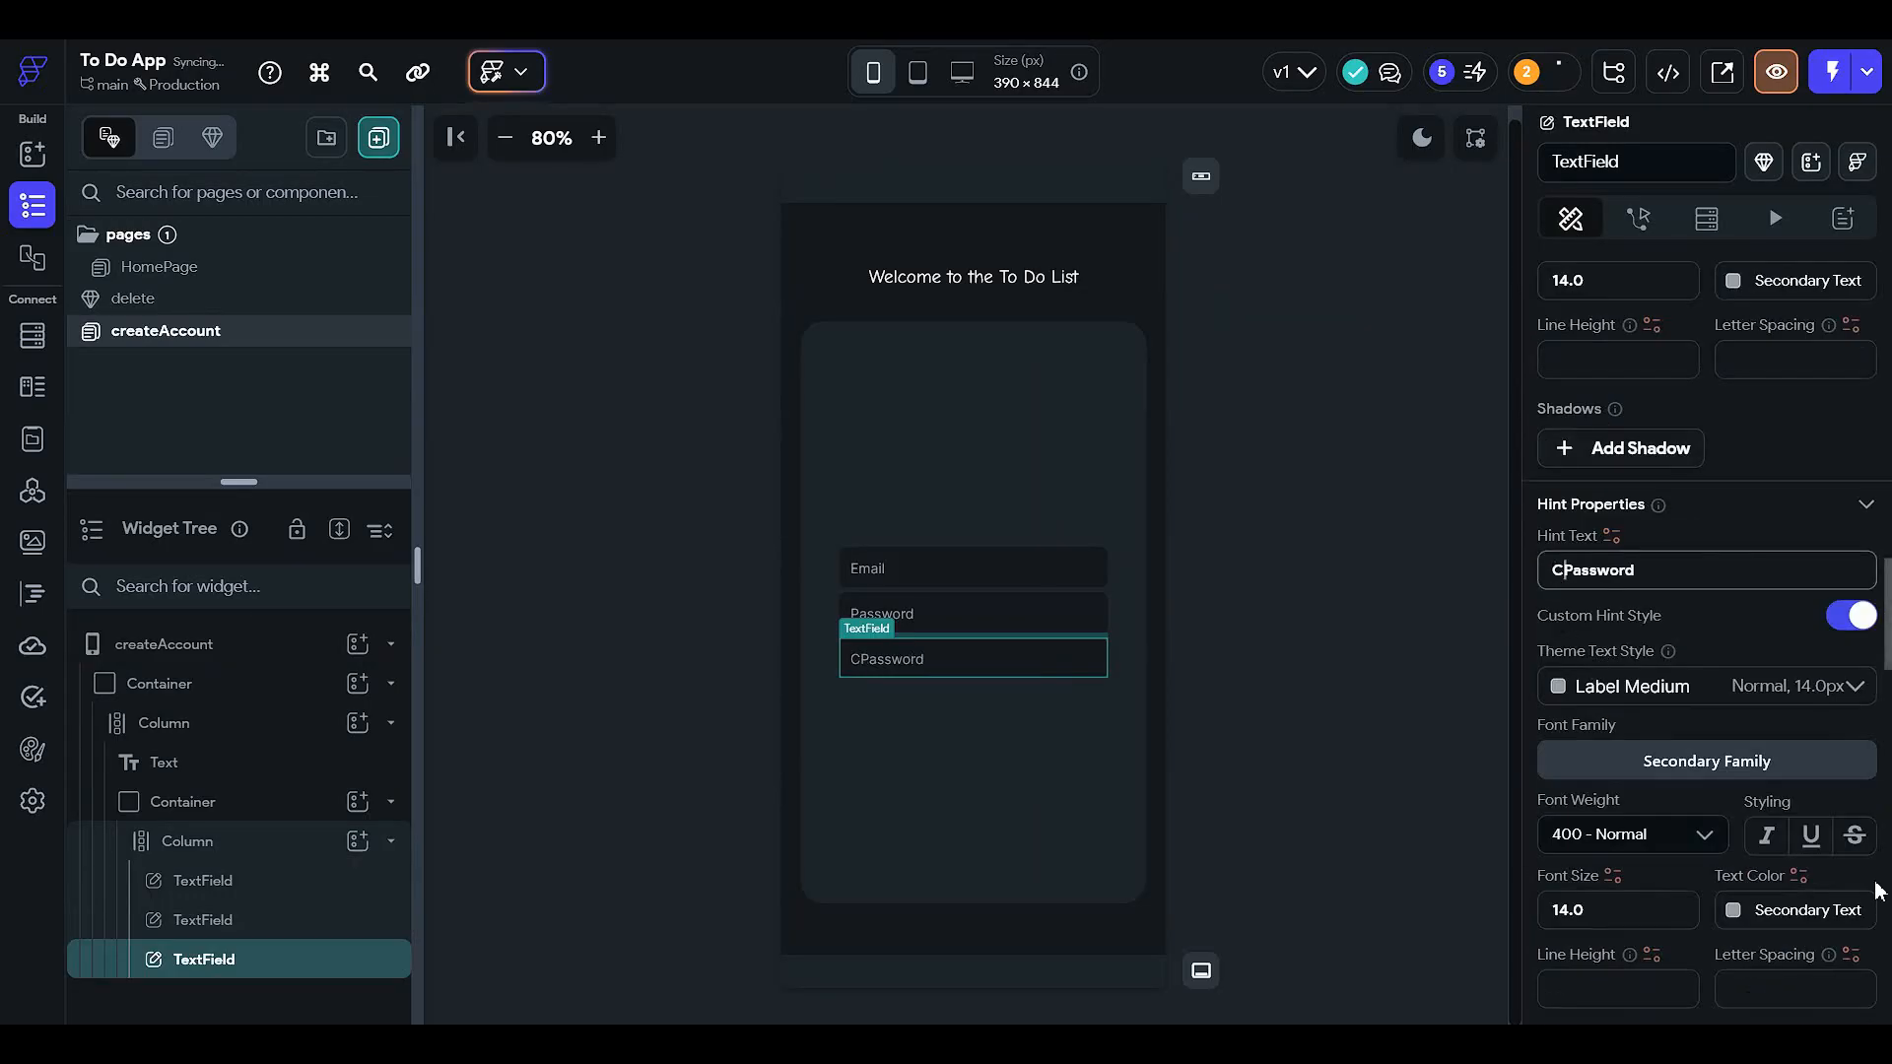
text(nfir)
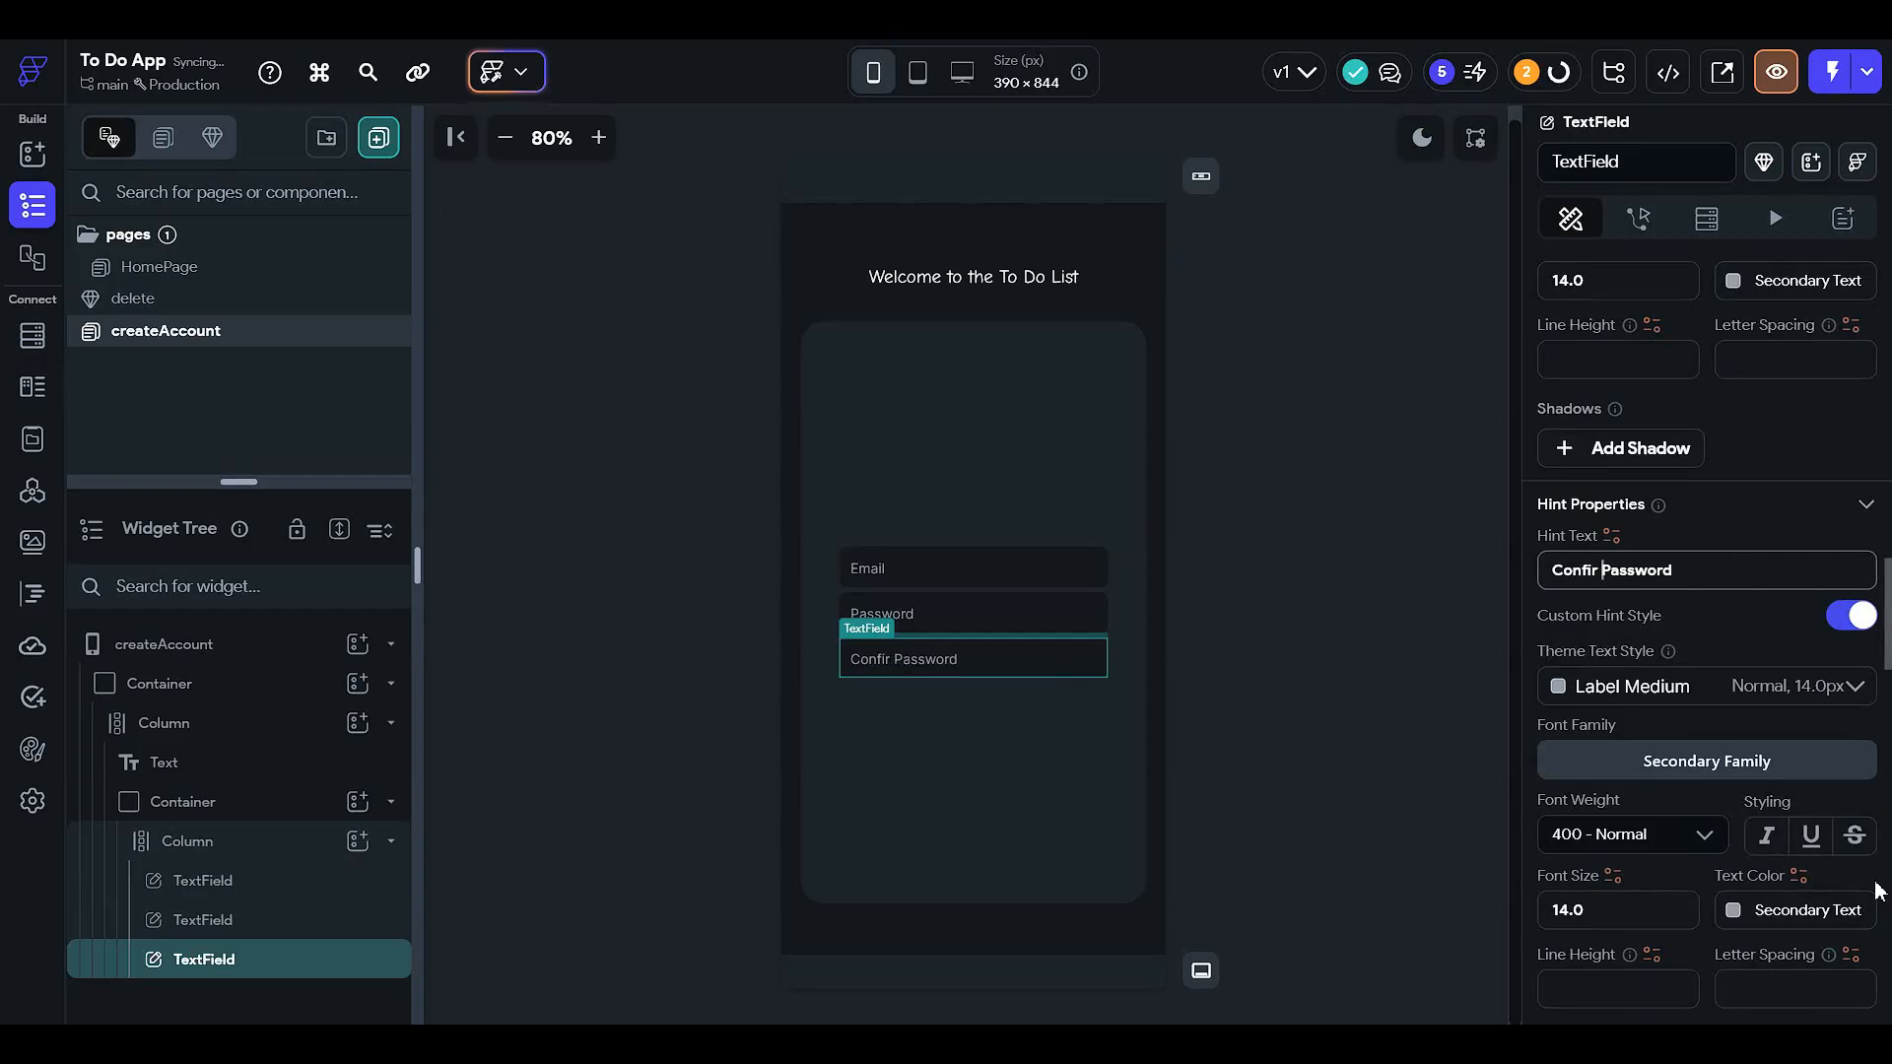
key(BackSpace)
text(m)
key(Delete)
text(p)
click(1349, 605)
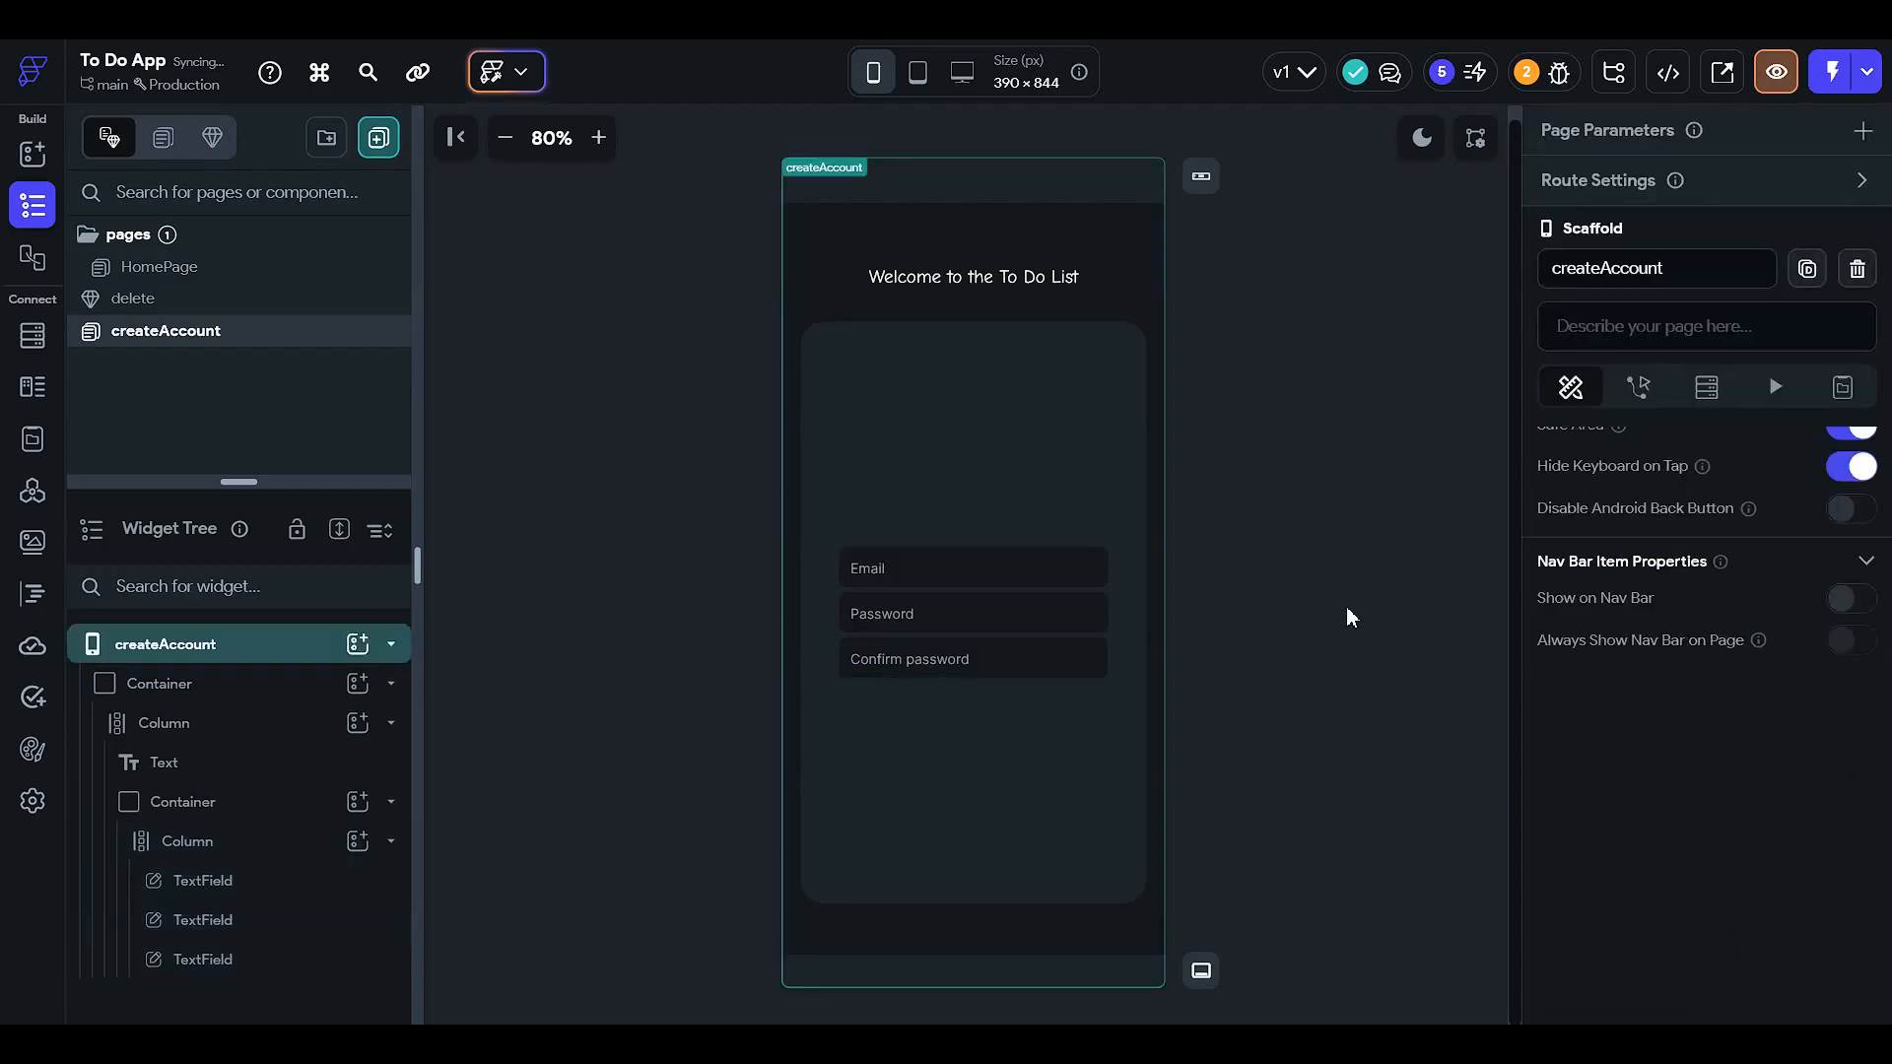
- Add a button below the three fields labelled 'Create account'
click(899, 778)
click(356, 840)
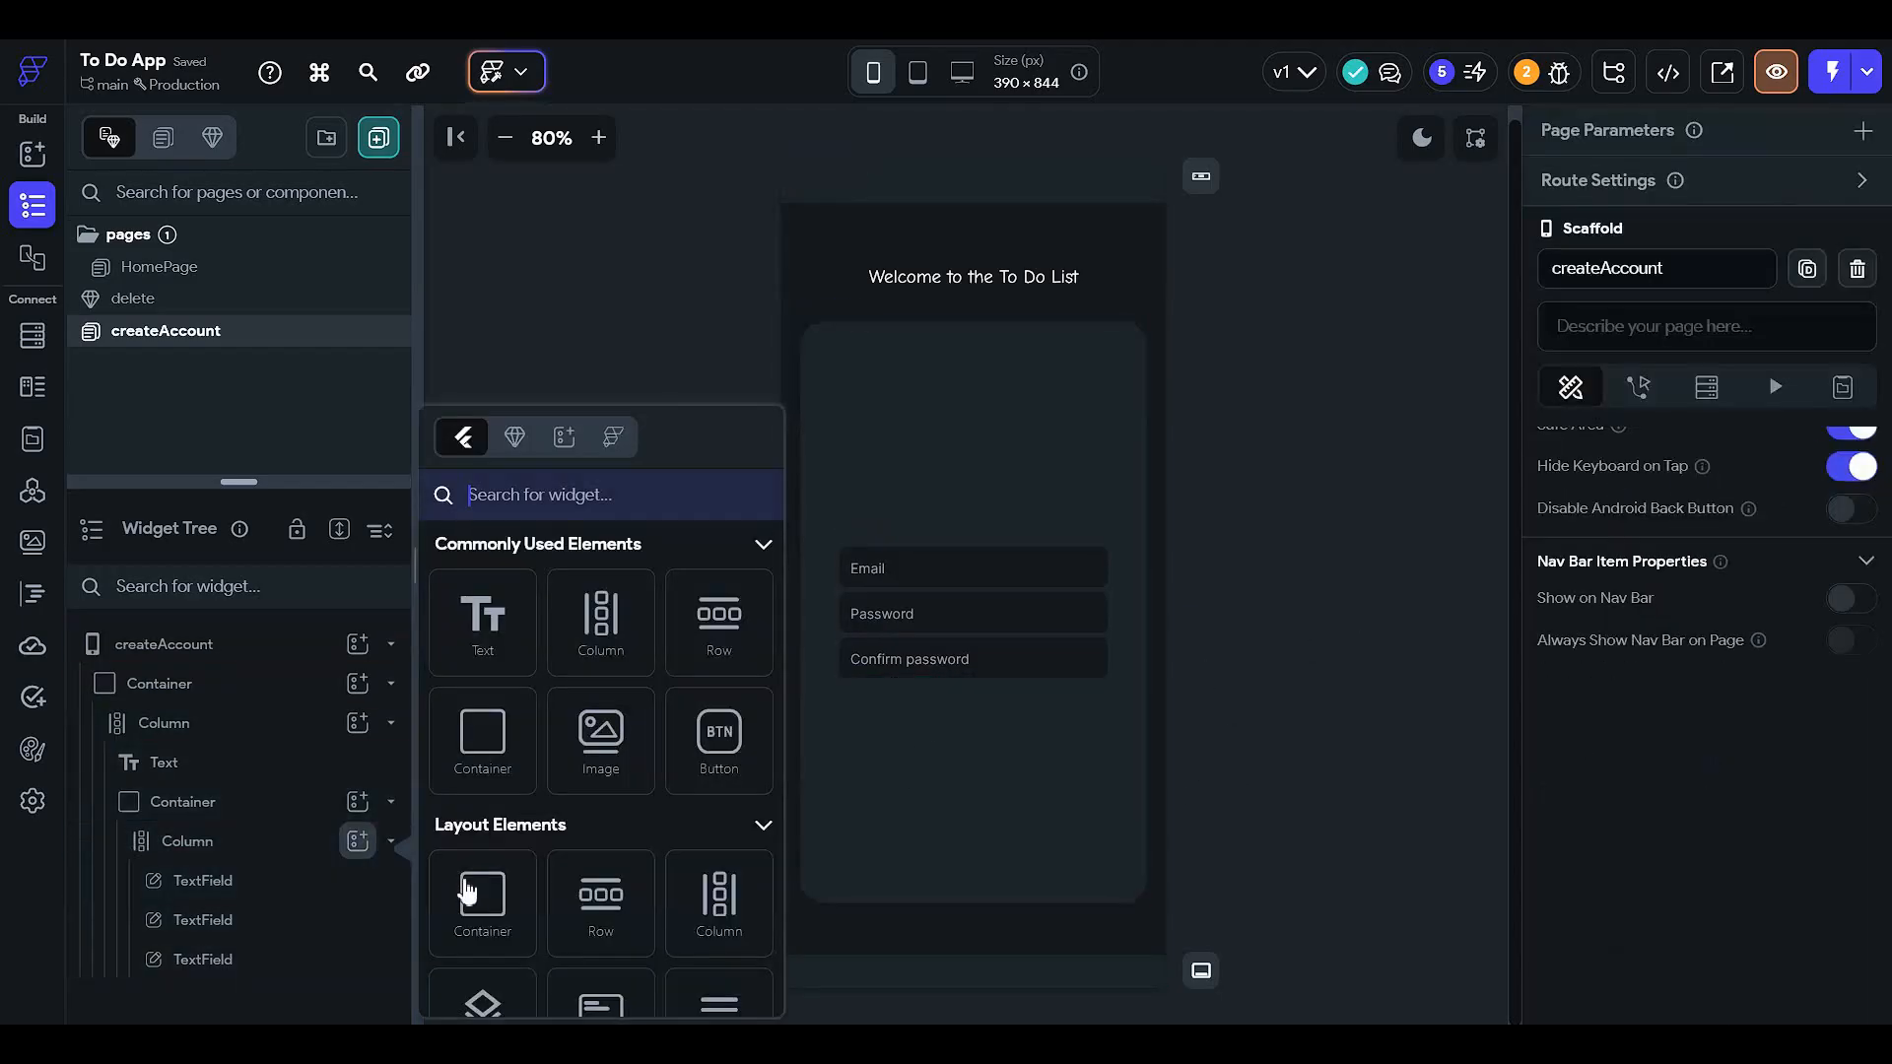
click(716, 737)
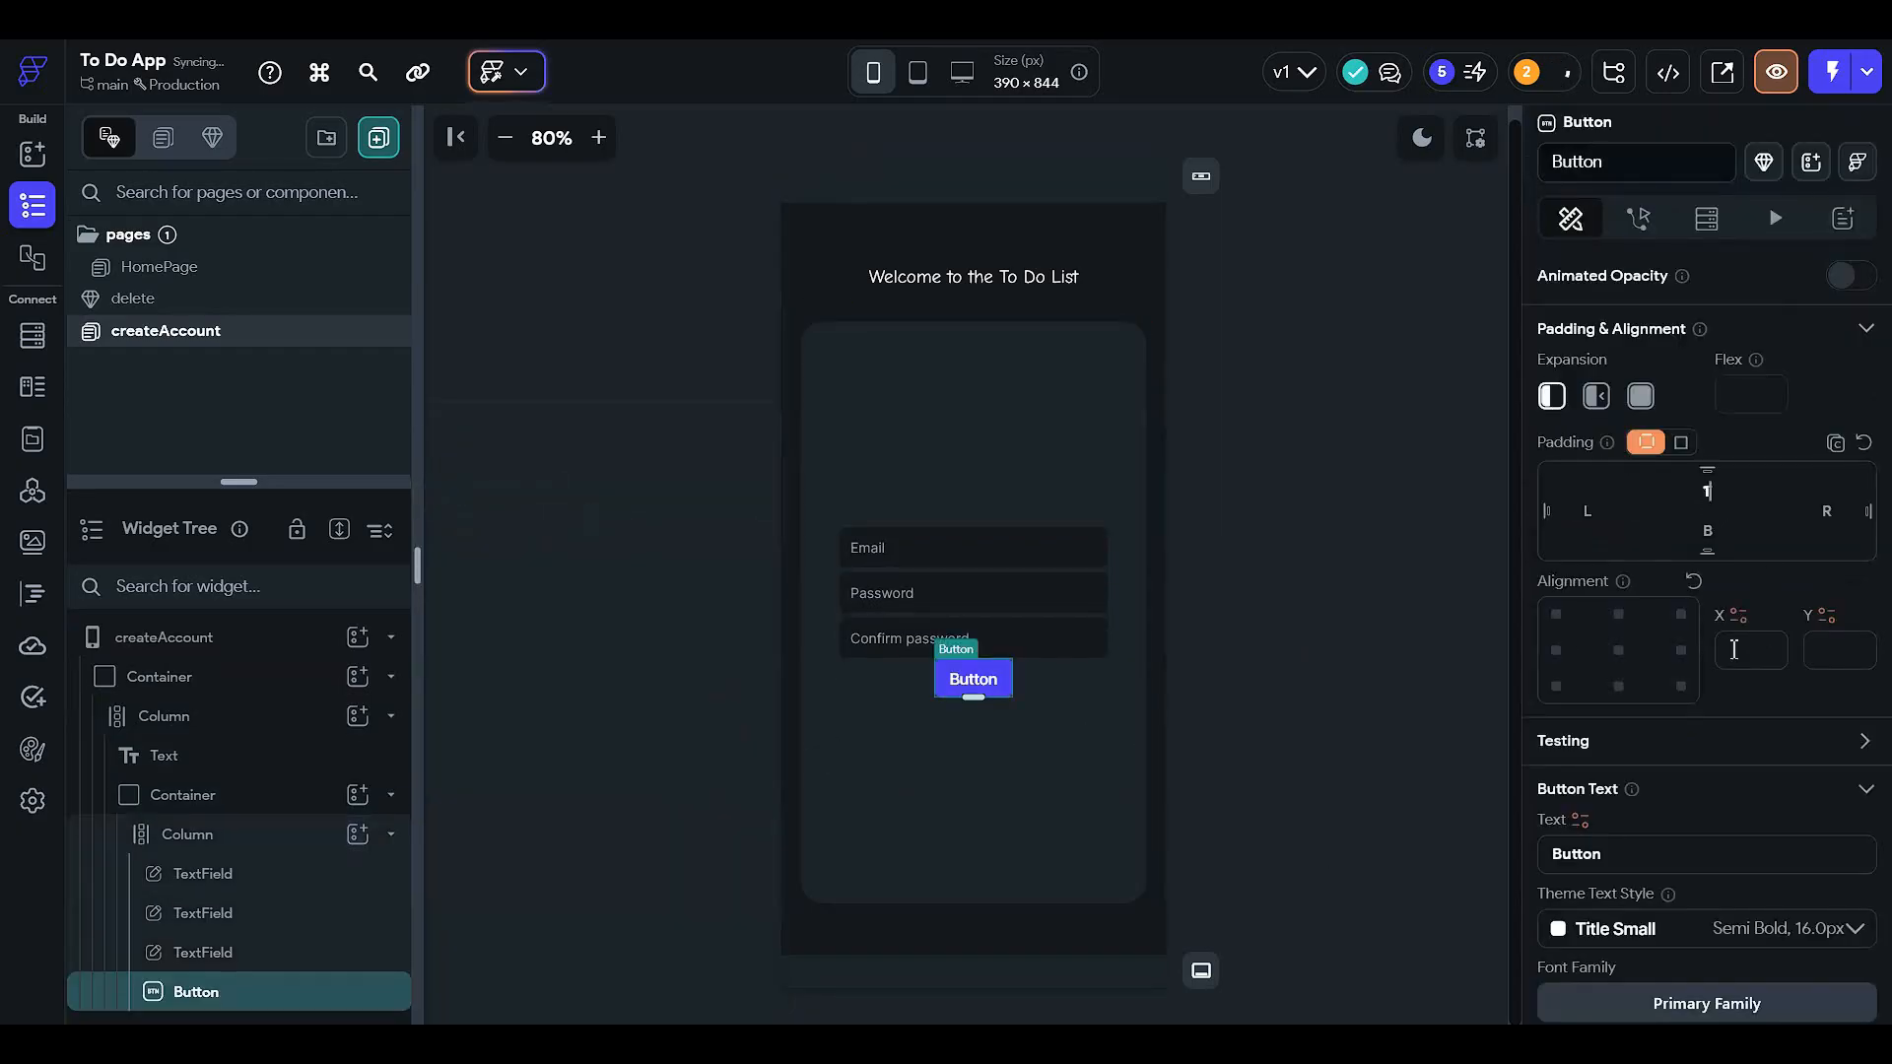
scroll(1699, 652, down, 1)
scroll(1742, 753, down, 3)
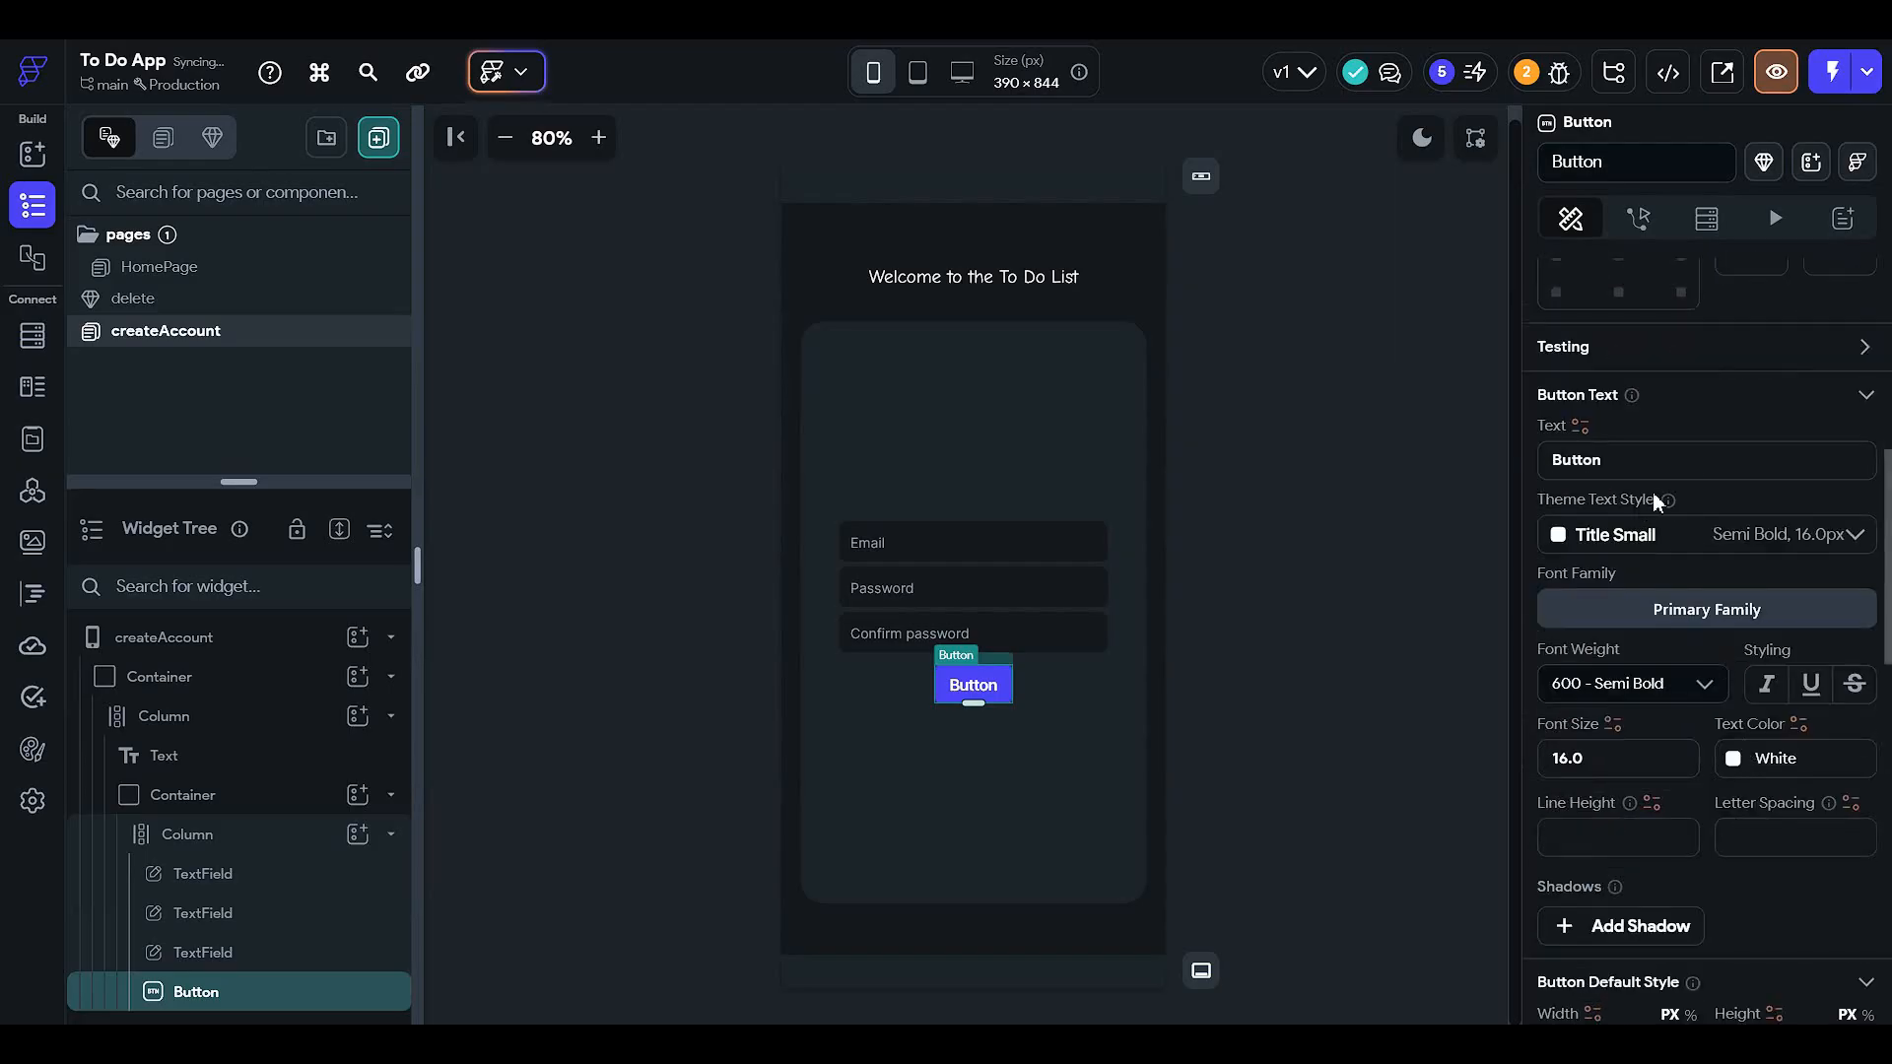
double_click(1697, 459)
text(Cre)
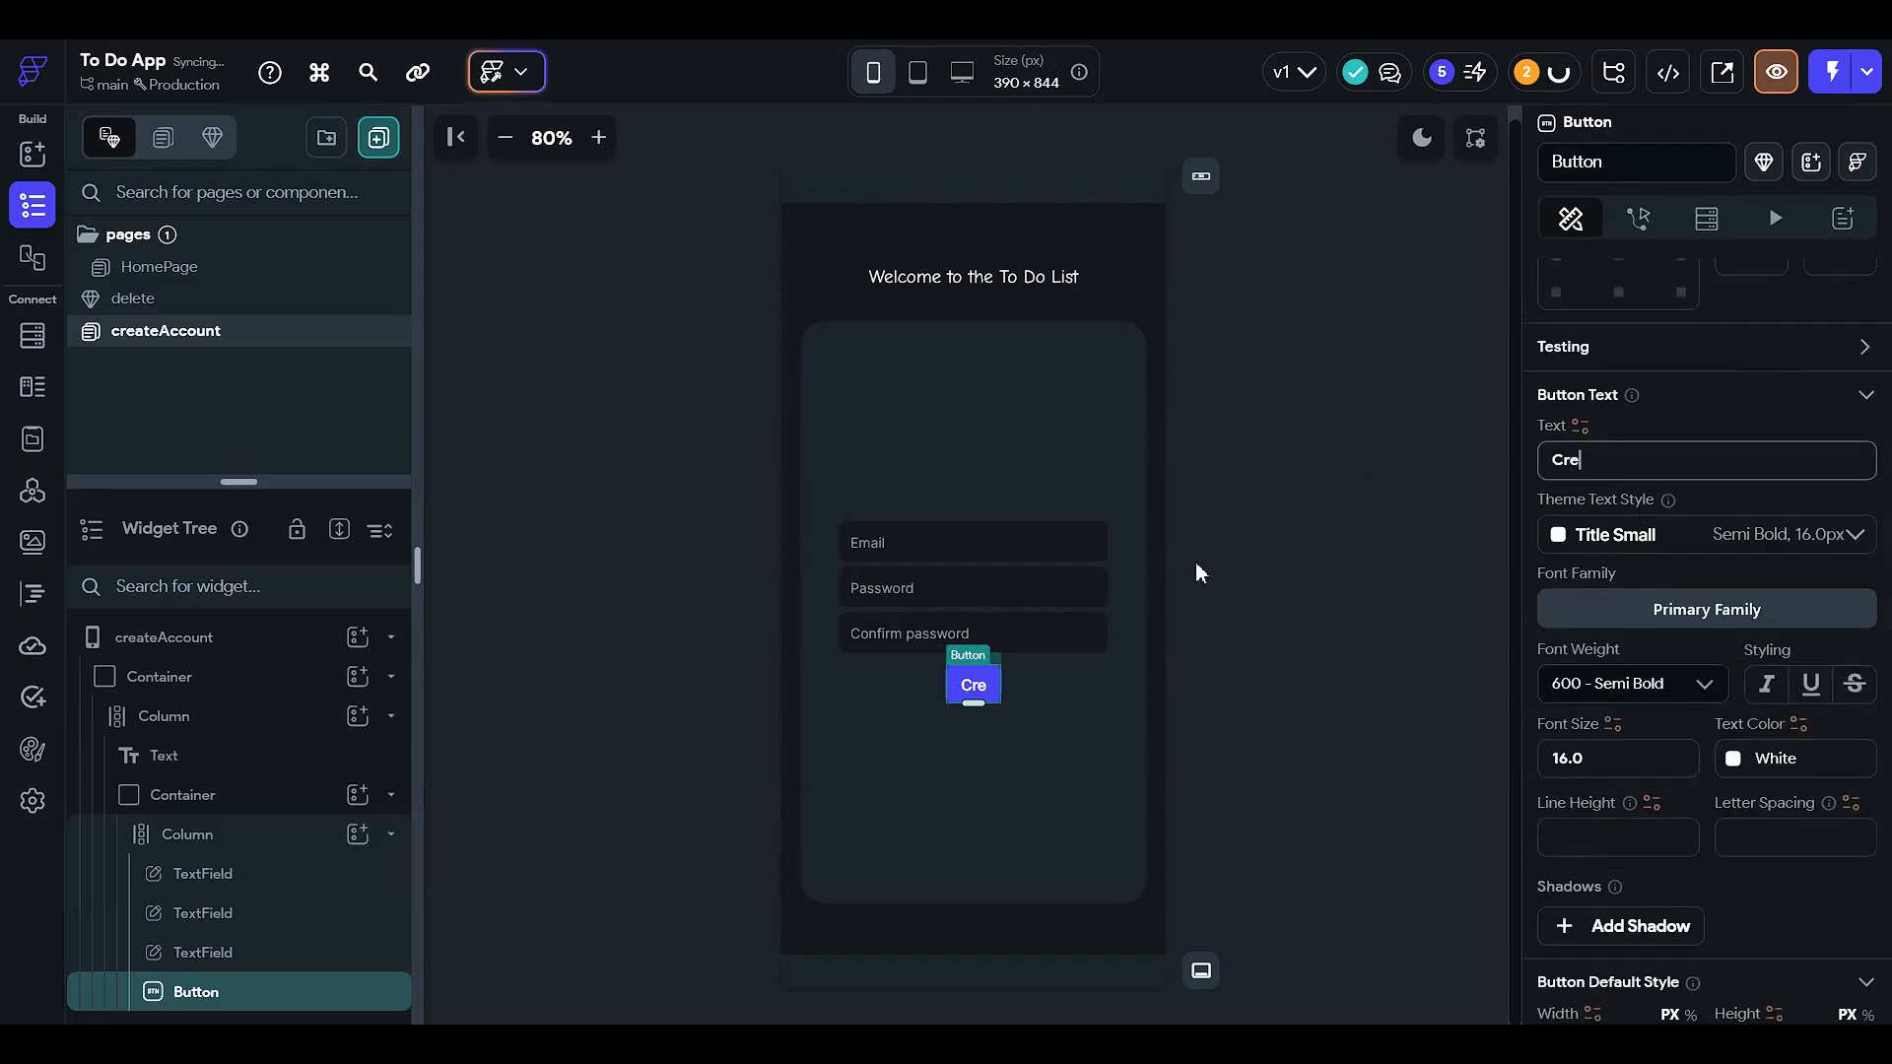
text(ate account)
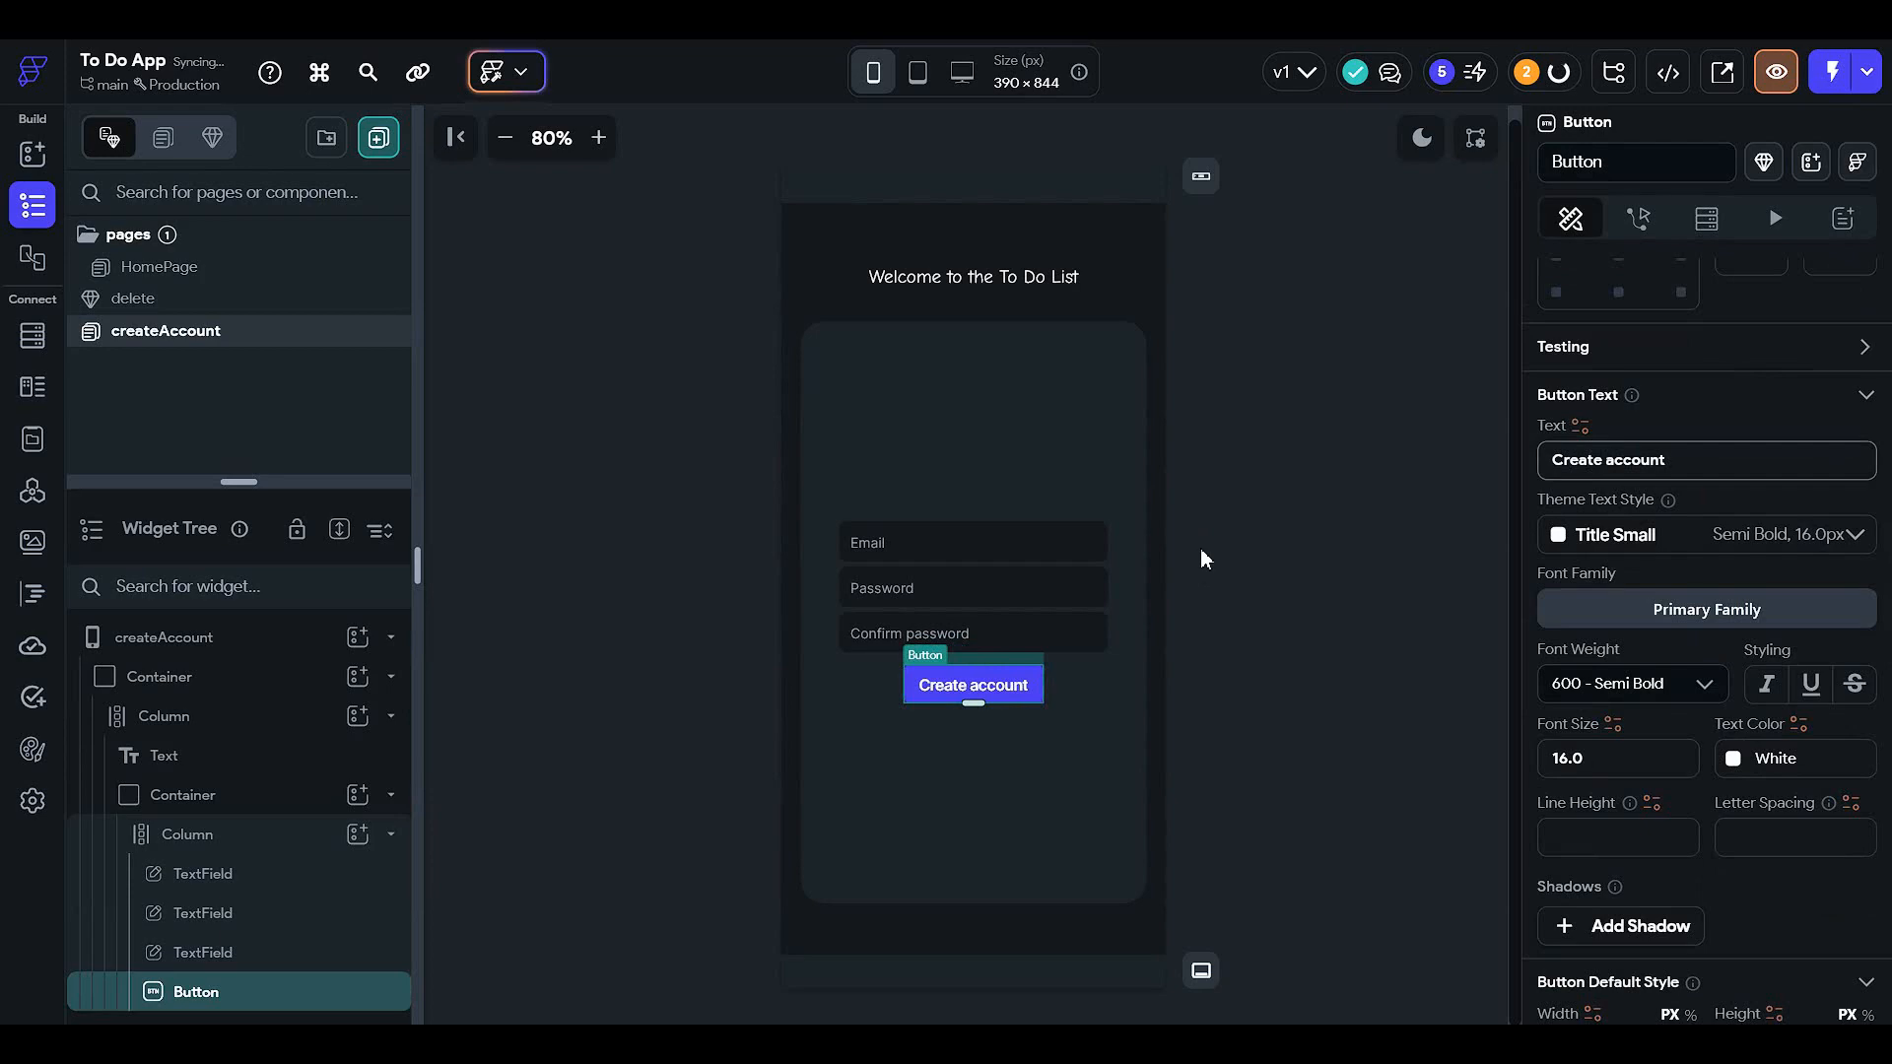
click(1200, 559)
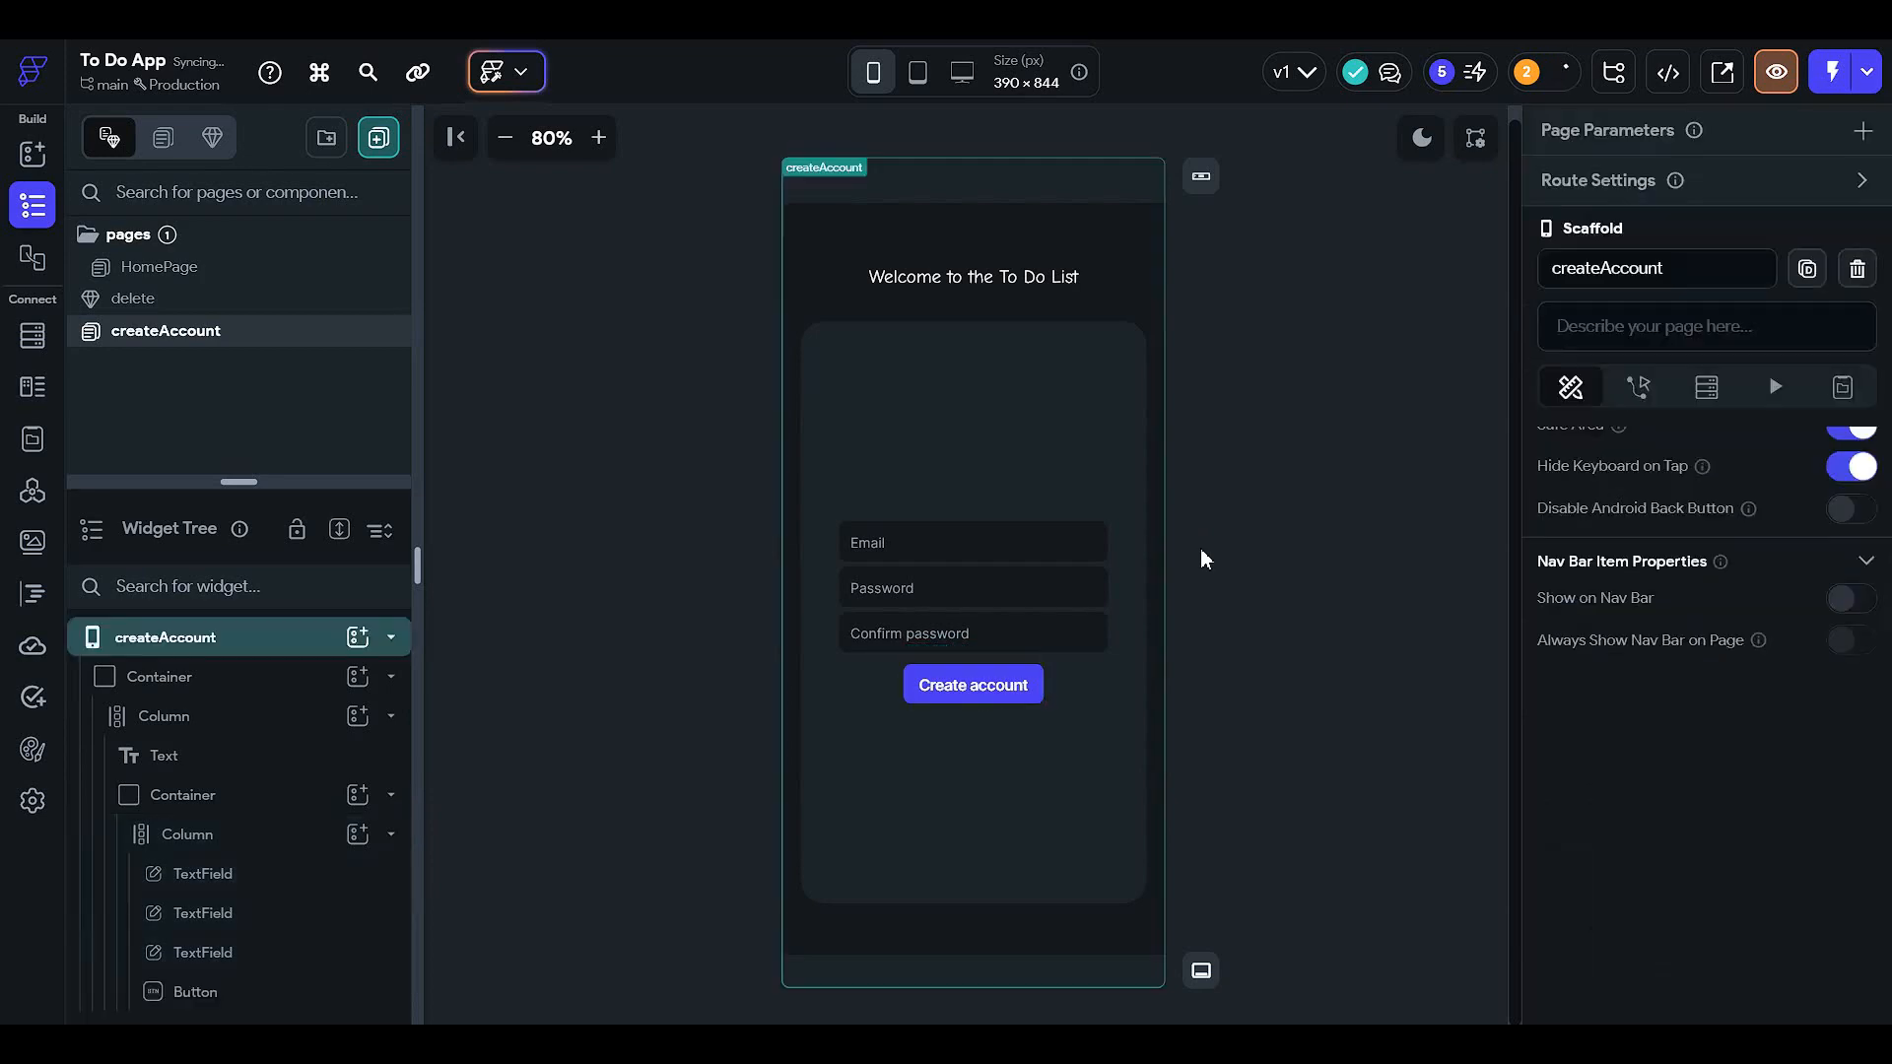
- Stretch the Create account button to 70% width
click(1005, 689)
scroll(1645, 747, down, 6)
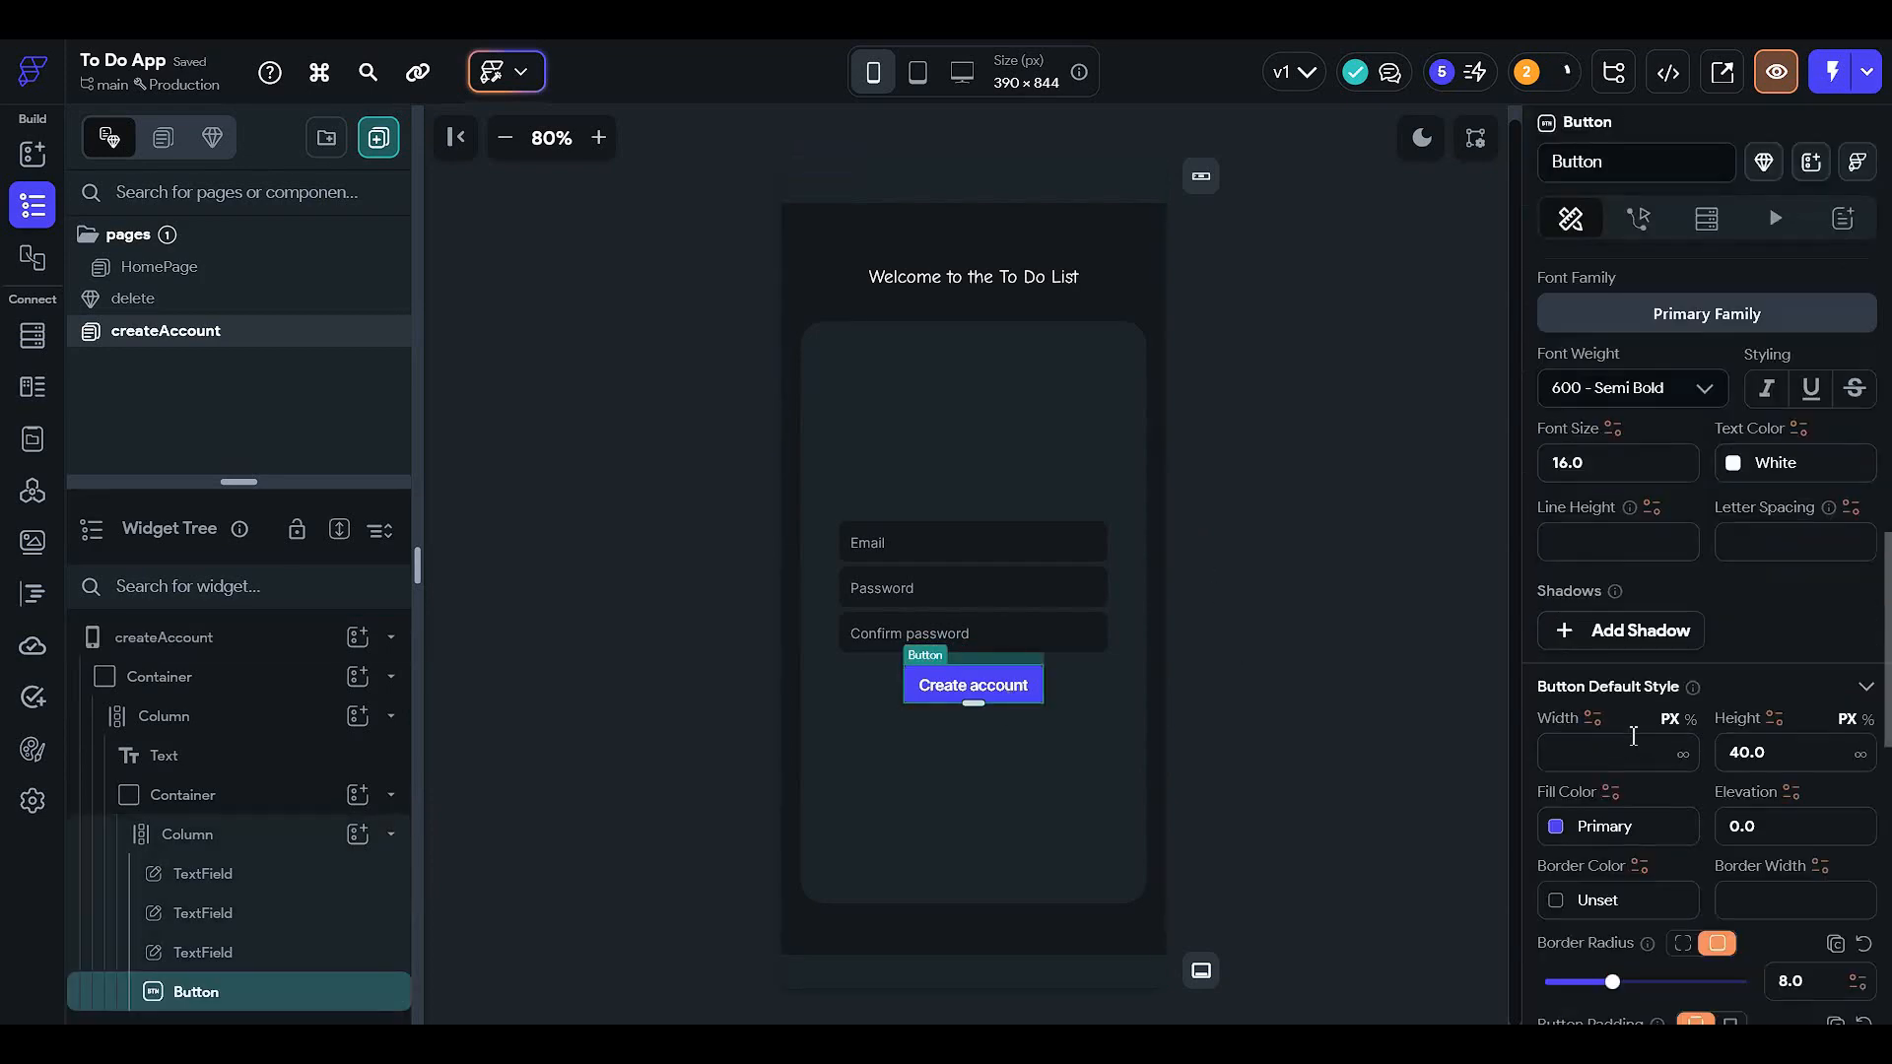
click(1690, 522)
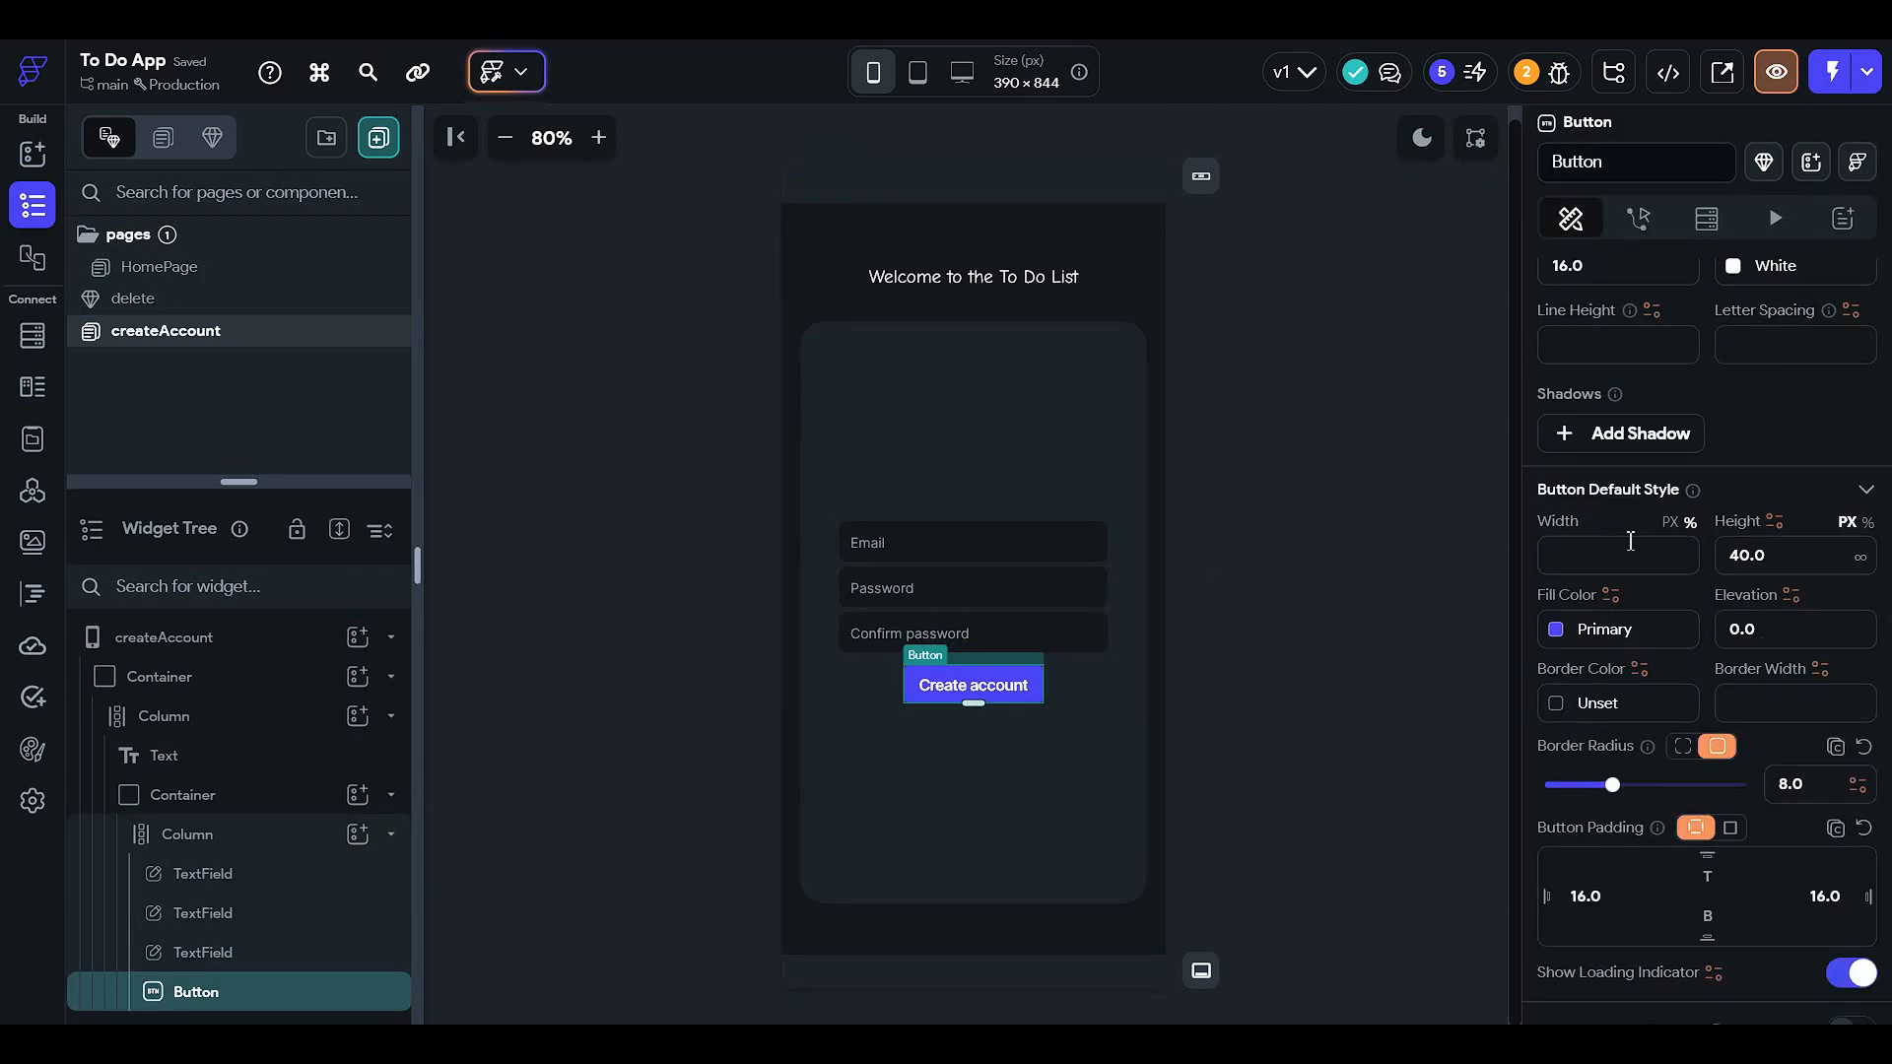
click(1628, 544)
text(70)
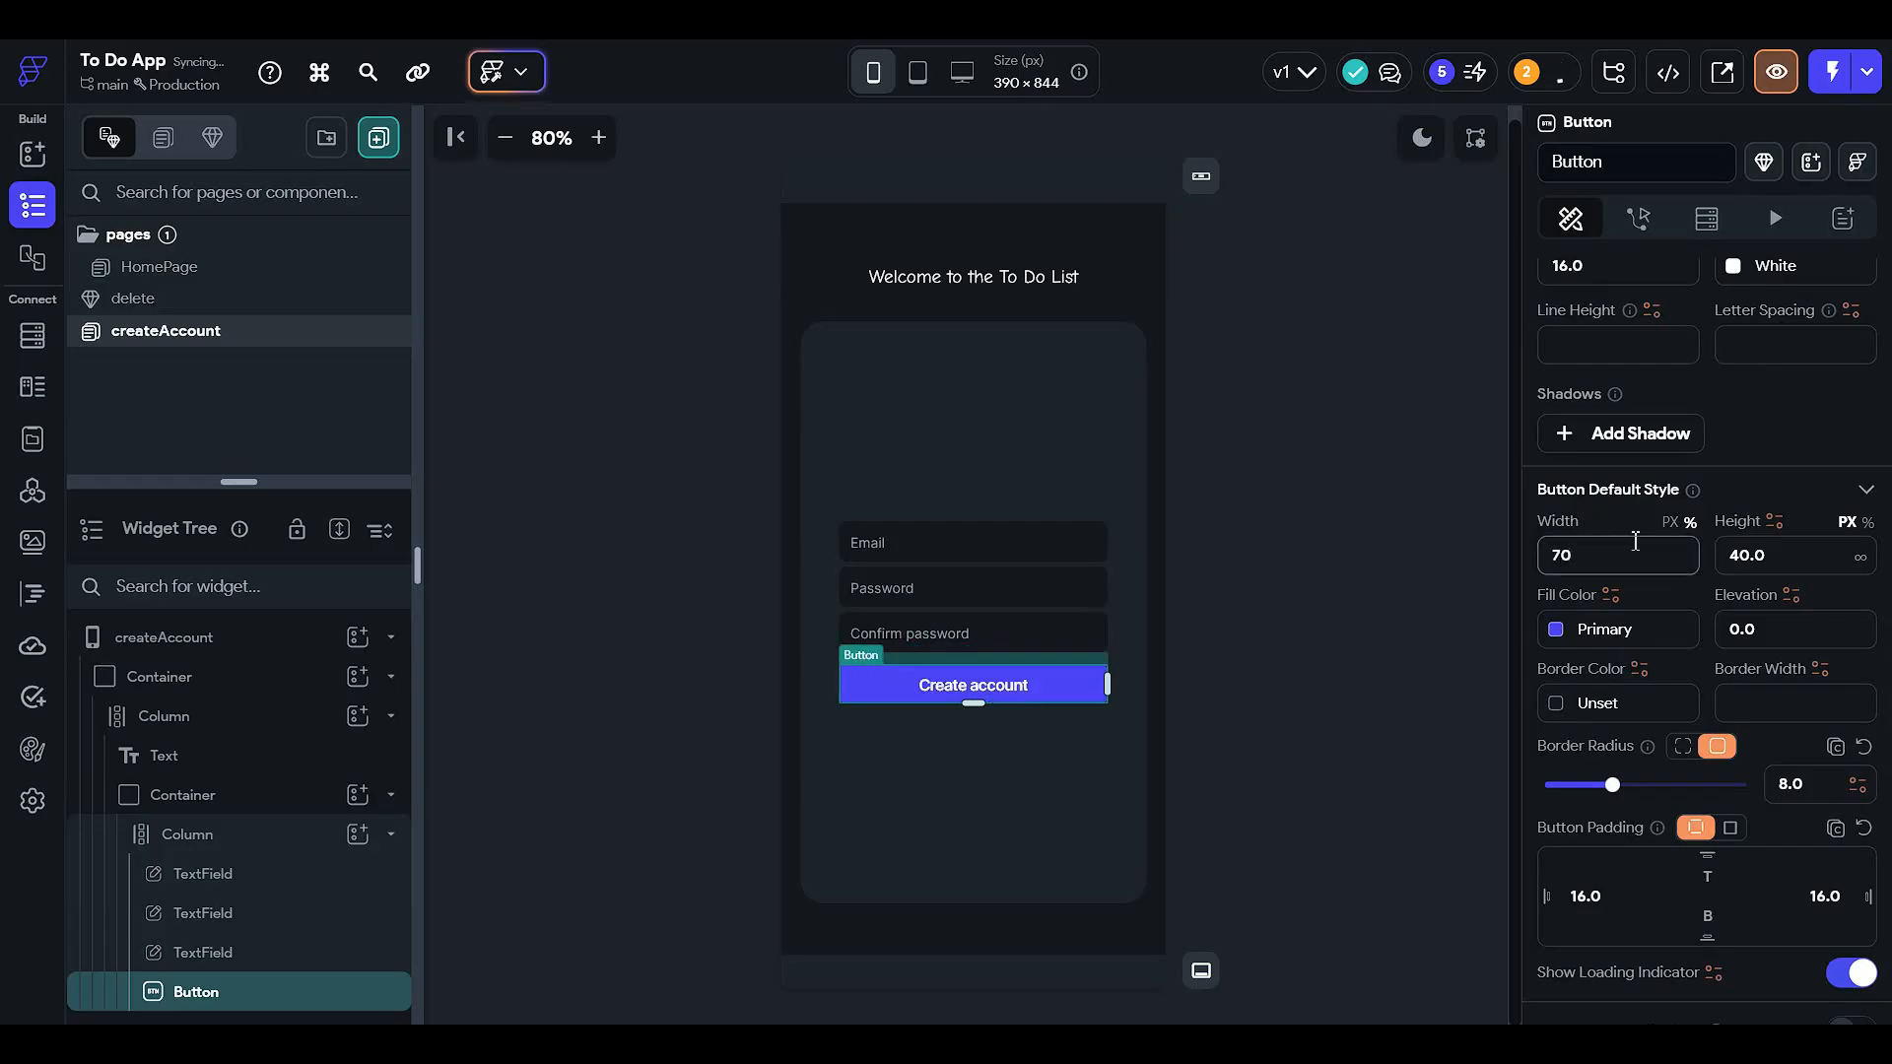
click(1428, 570)
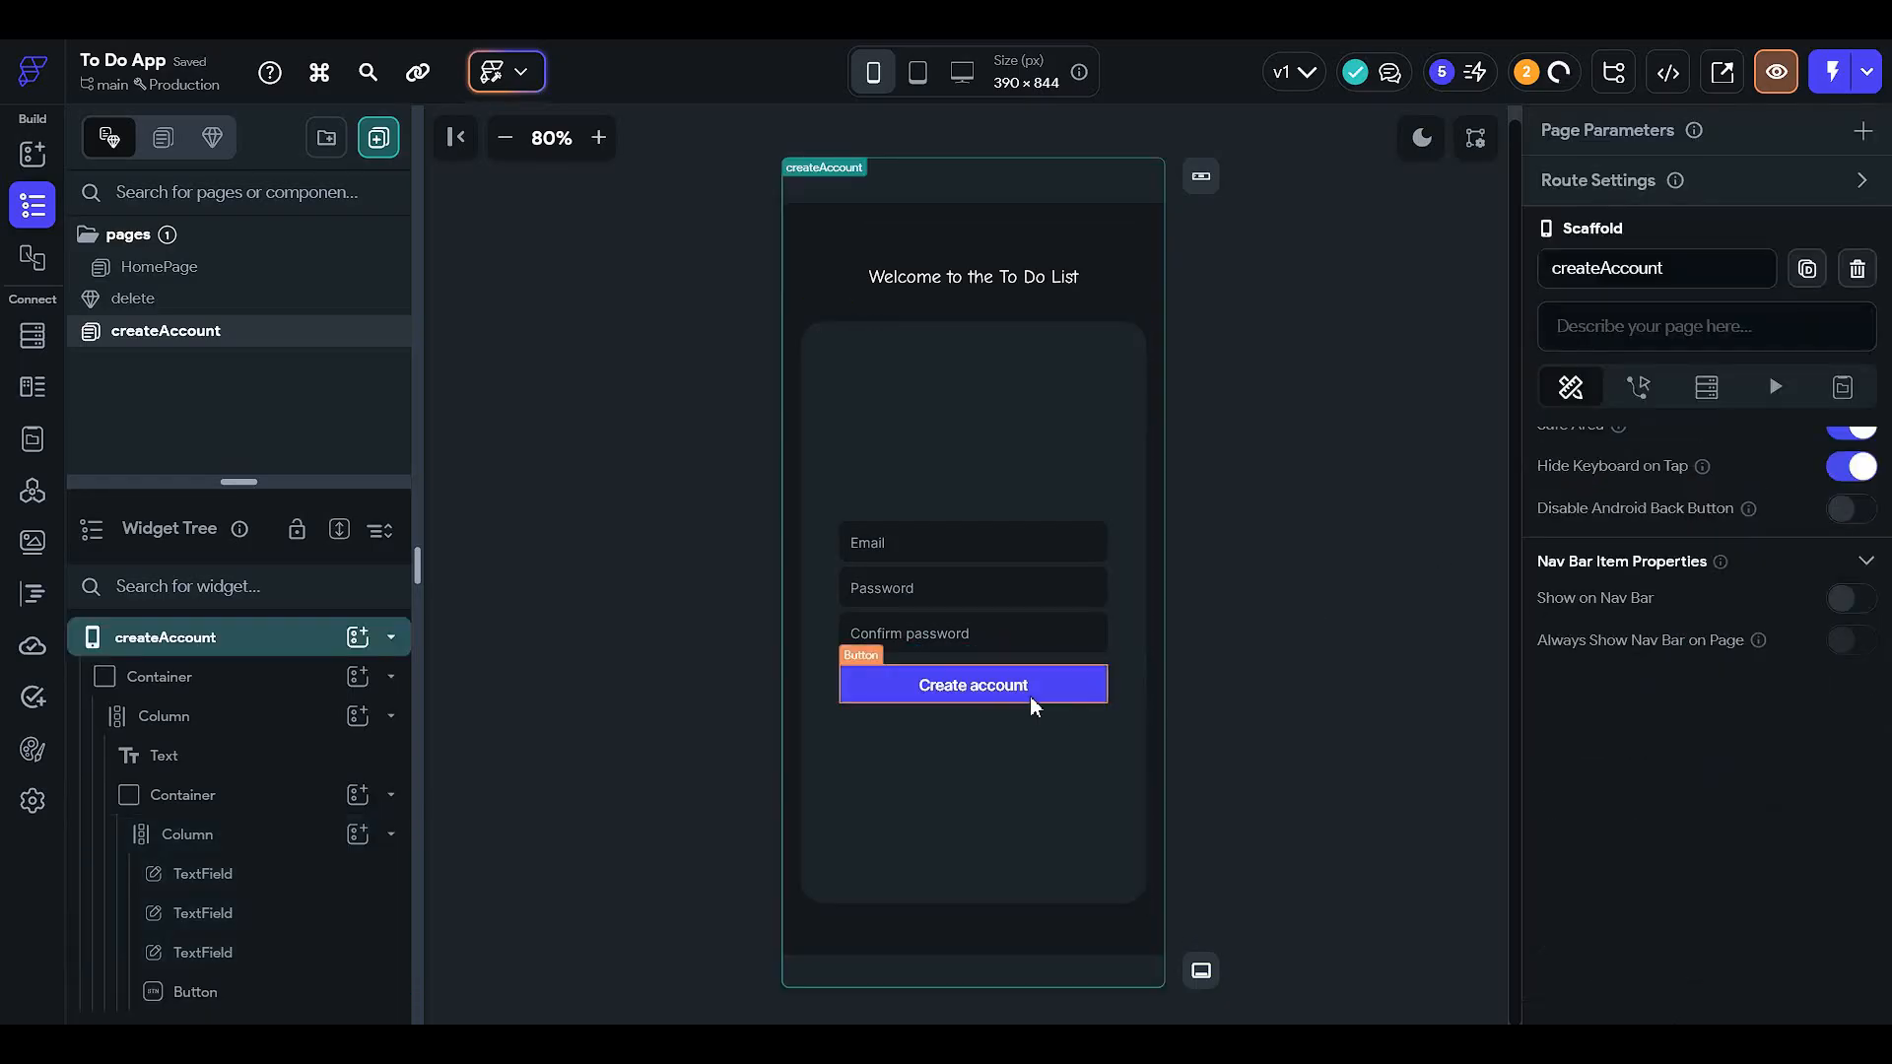
click(1084, 685)
scroll(1611, 687, down, 5)
scroll(1612, 687, down, 2)
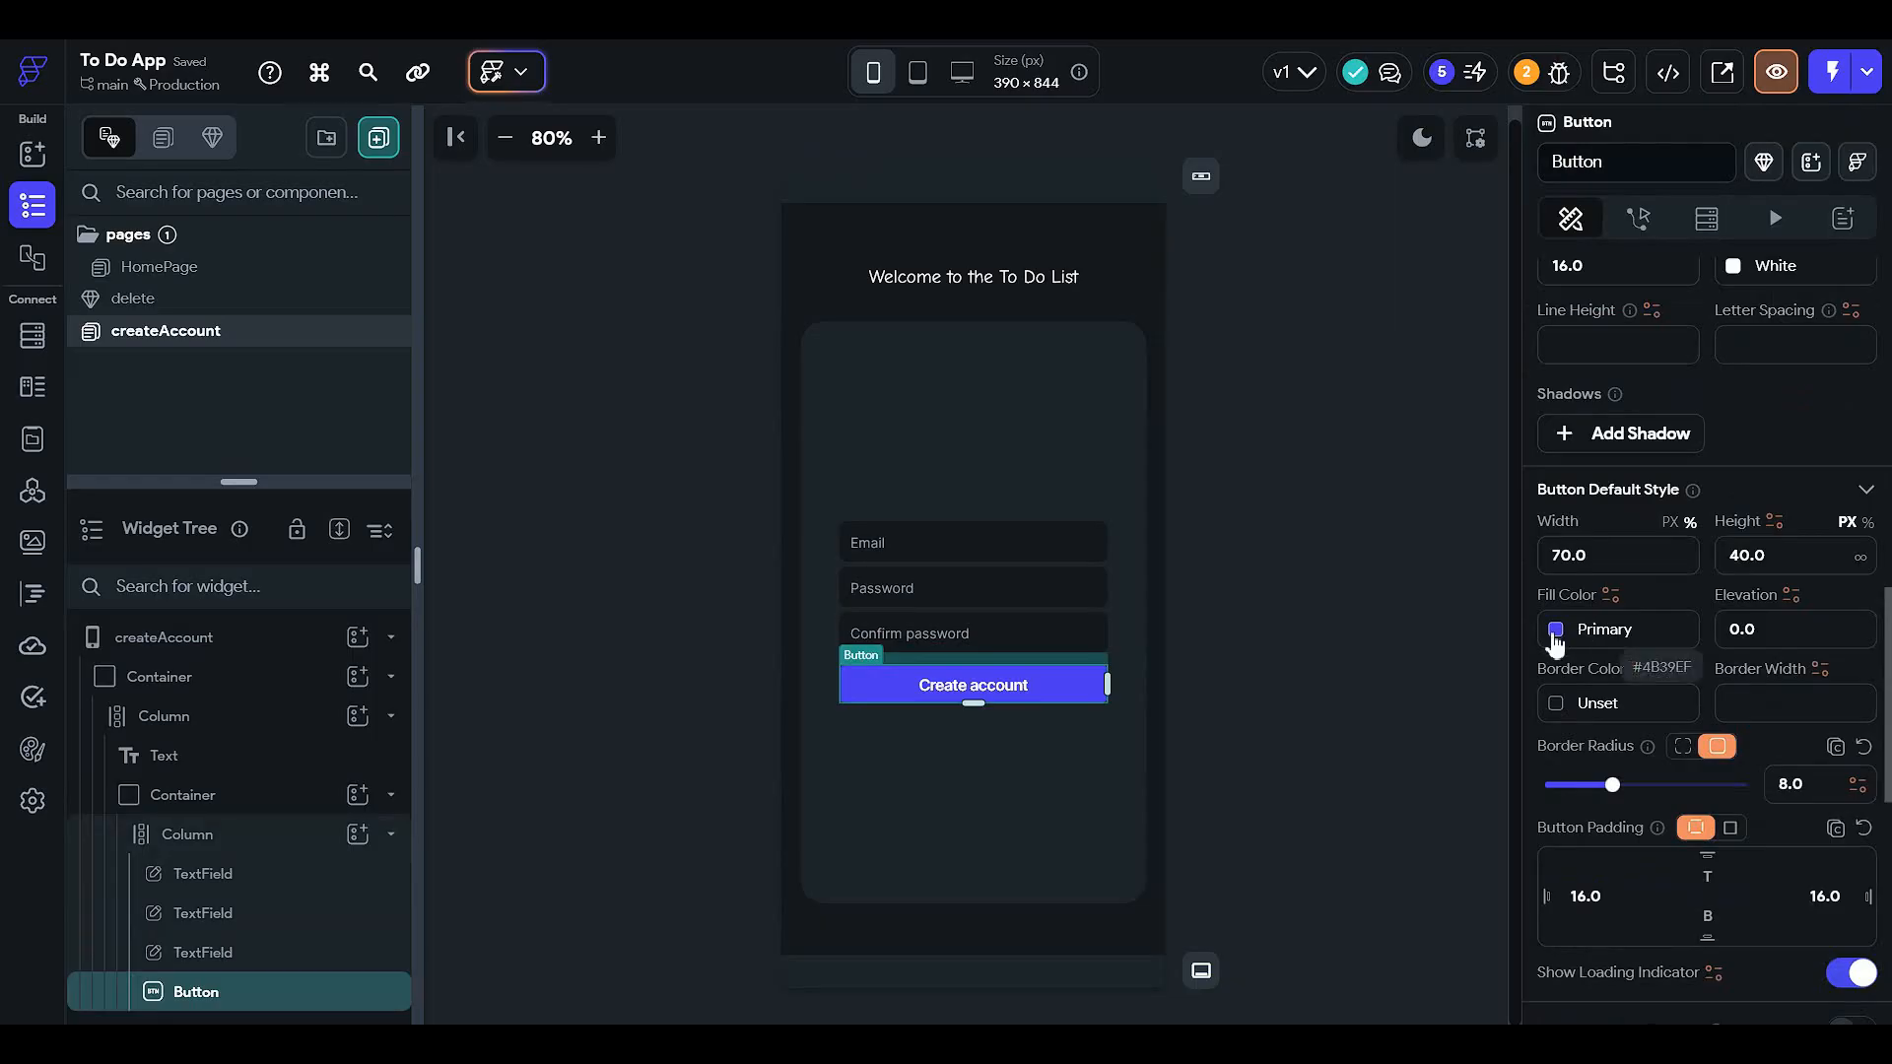
click(1556, 630)
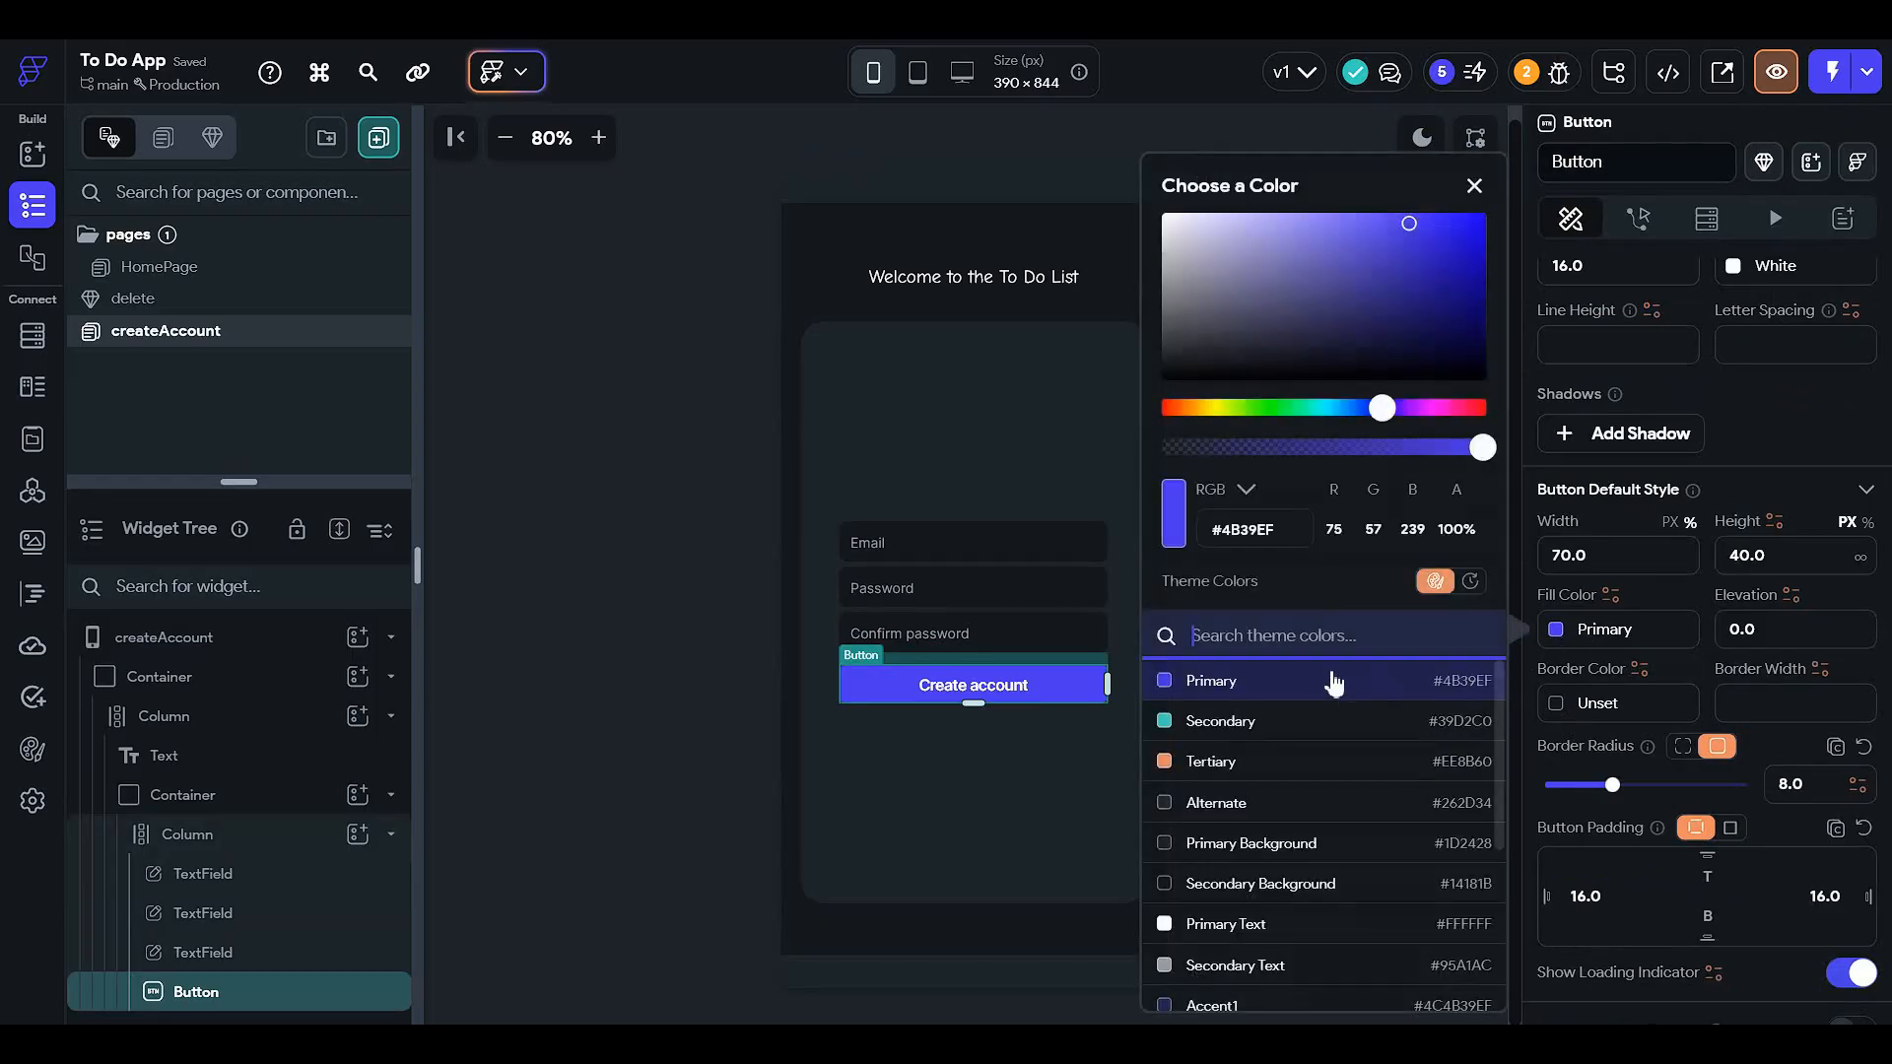
- Lower the button's fill opacity to 32% and preview it in light and dark mode
click(1313, 448)
click(664, 583)
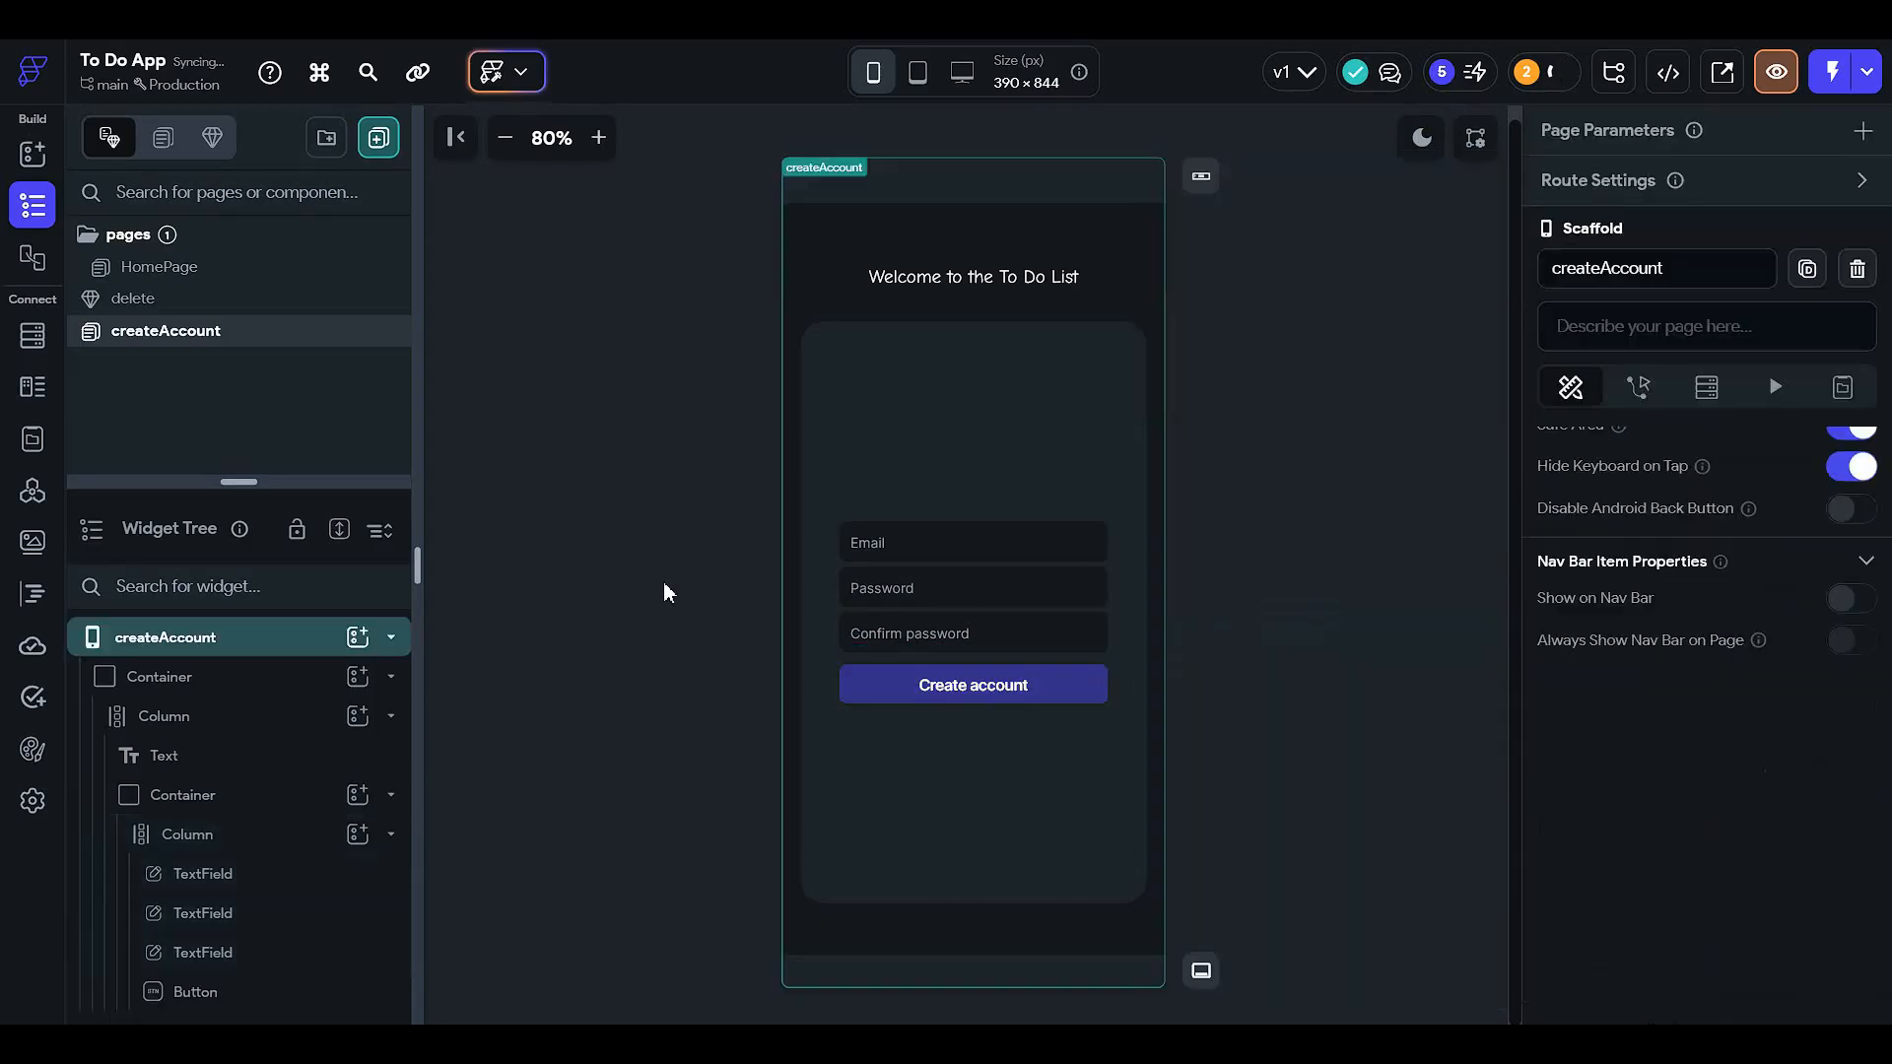
click(1031, 692)
scroll(1575, 753, down, 6)
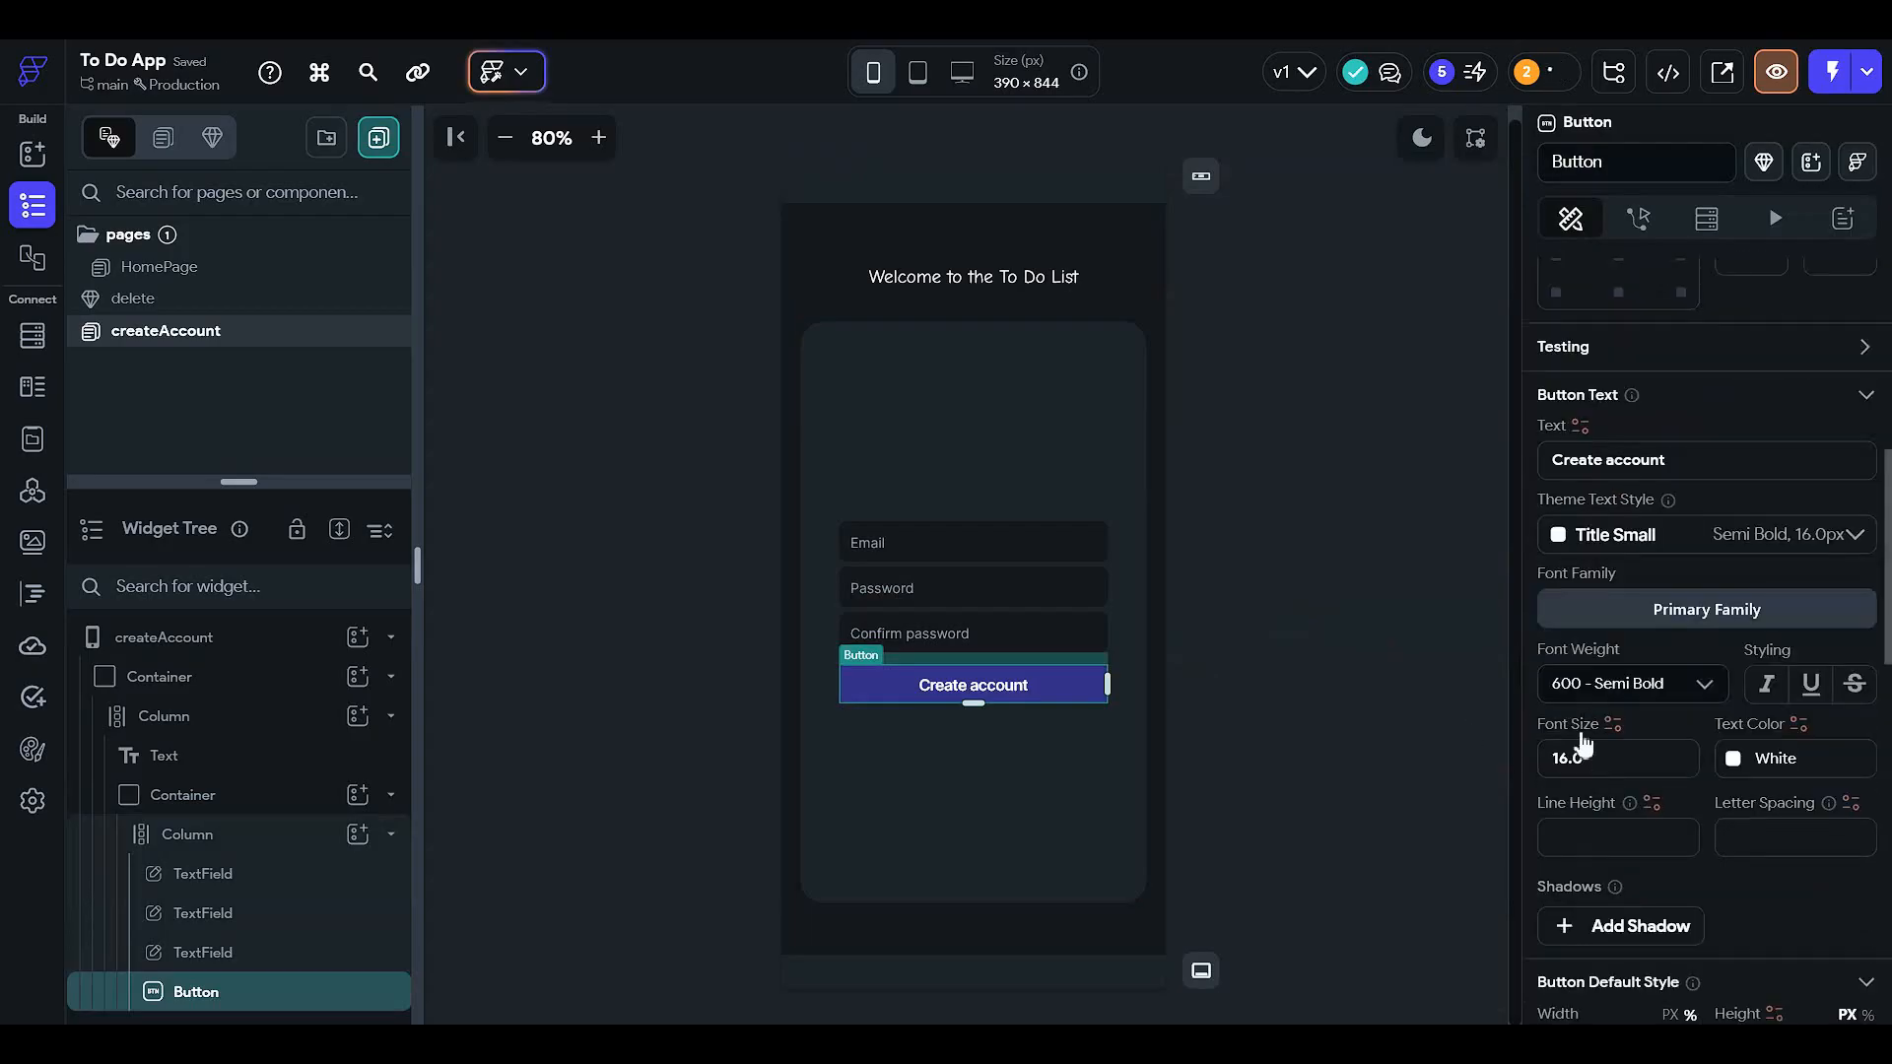
click(1556, 731)
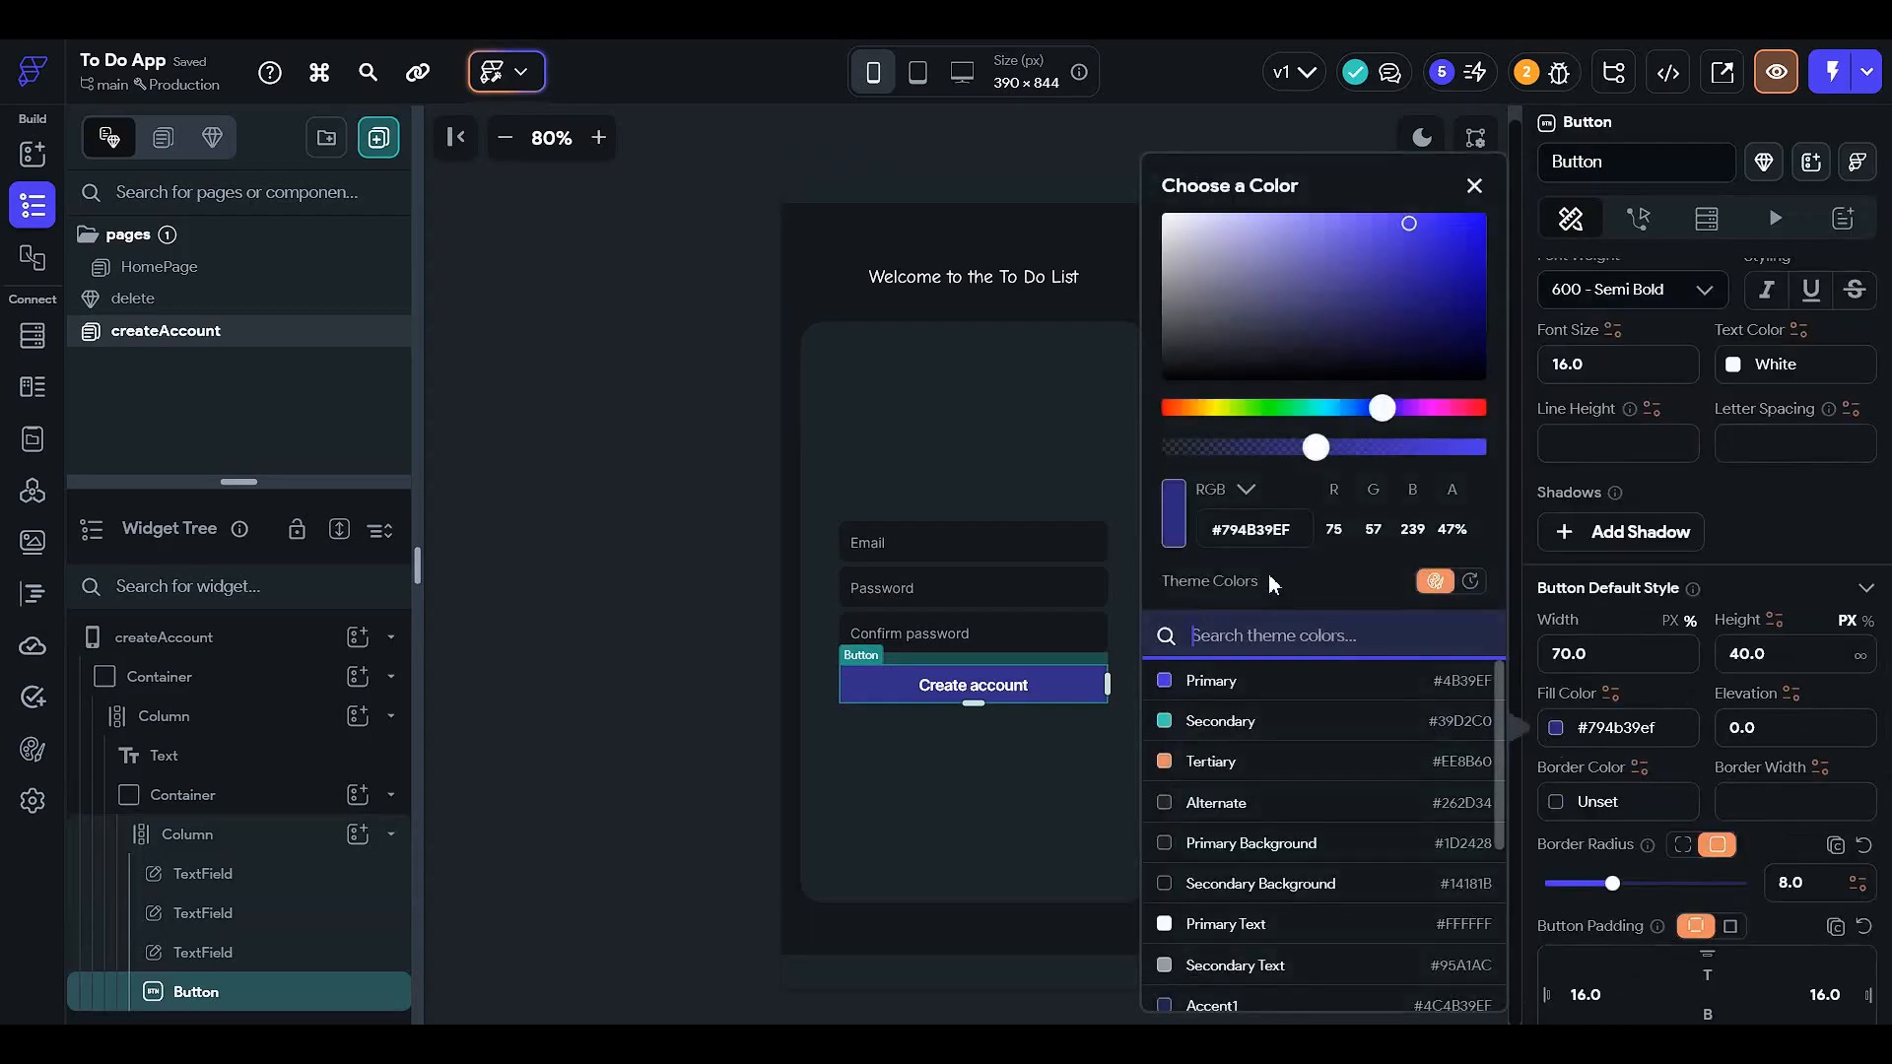
click(1269, 452)
click(666, 501)
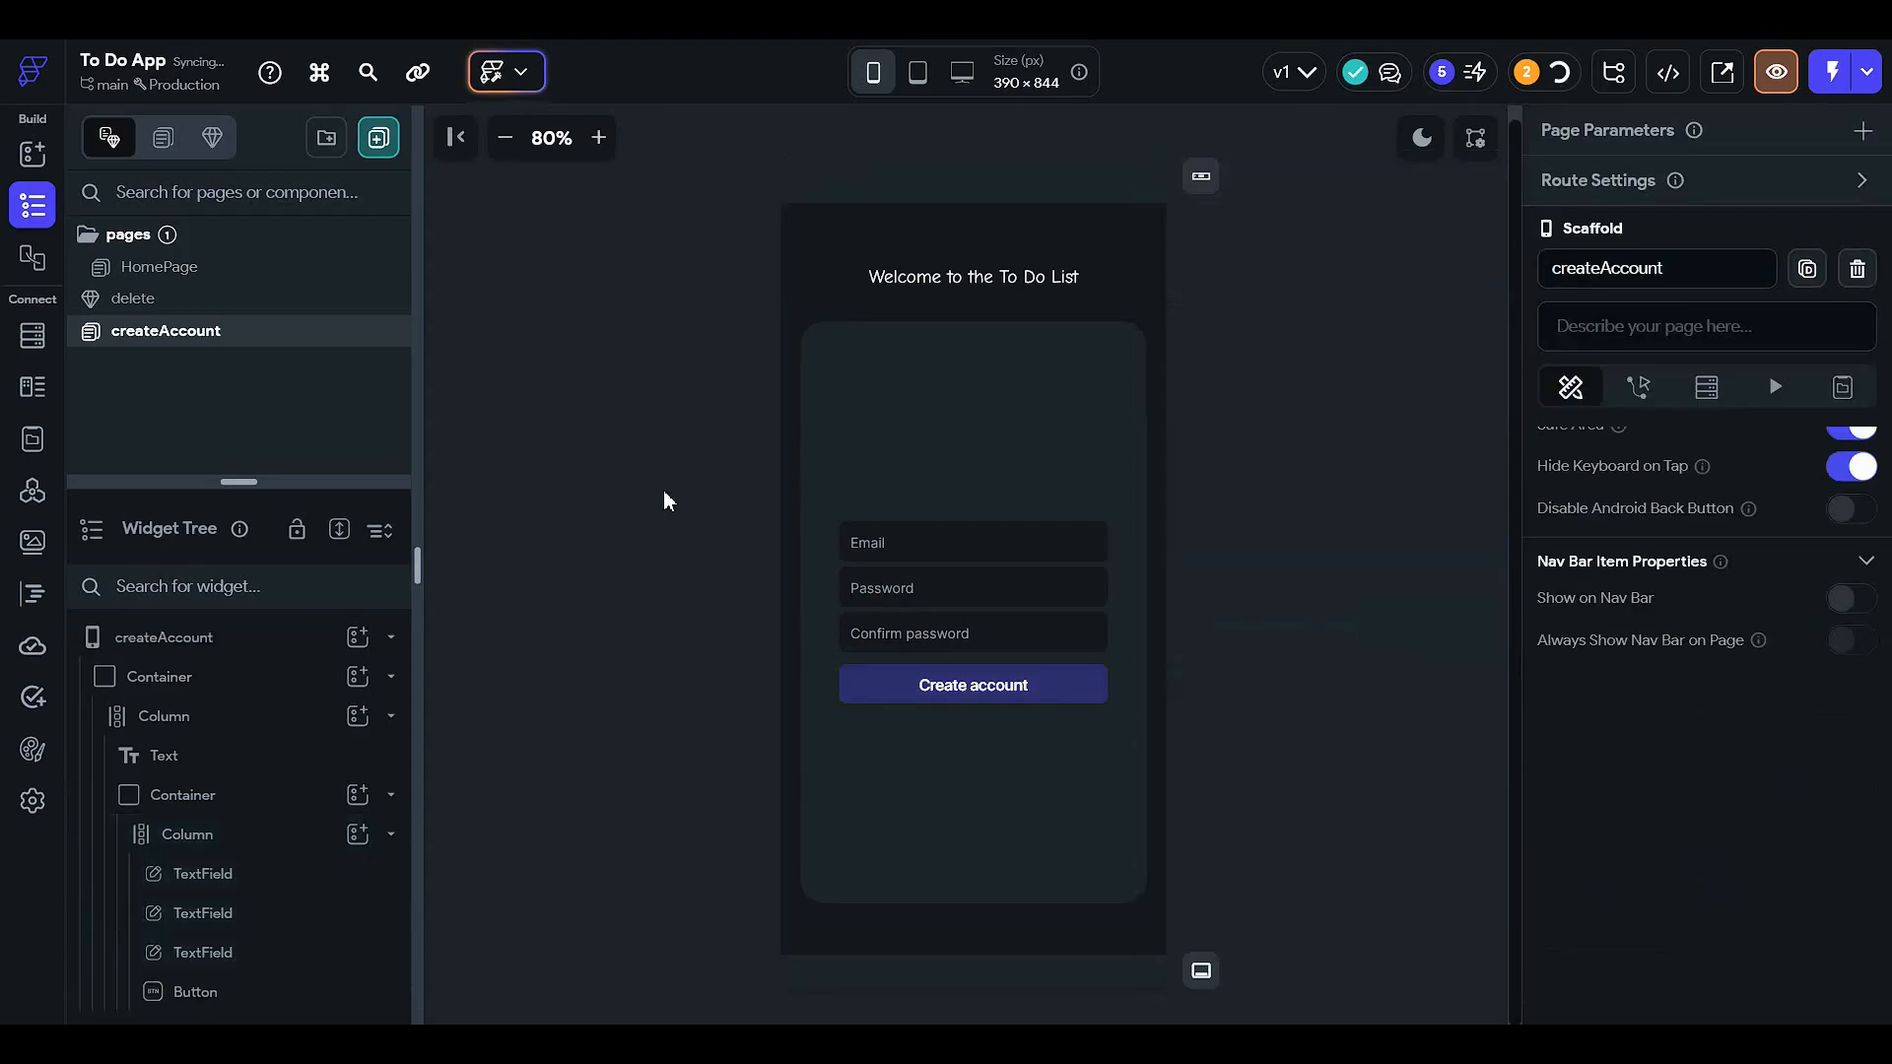
click(1421, 140)
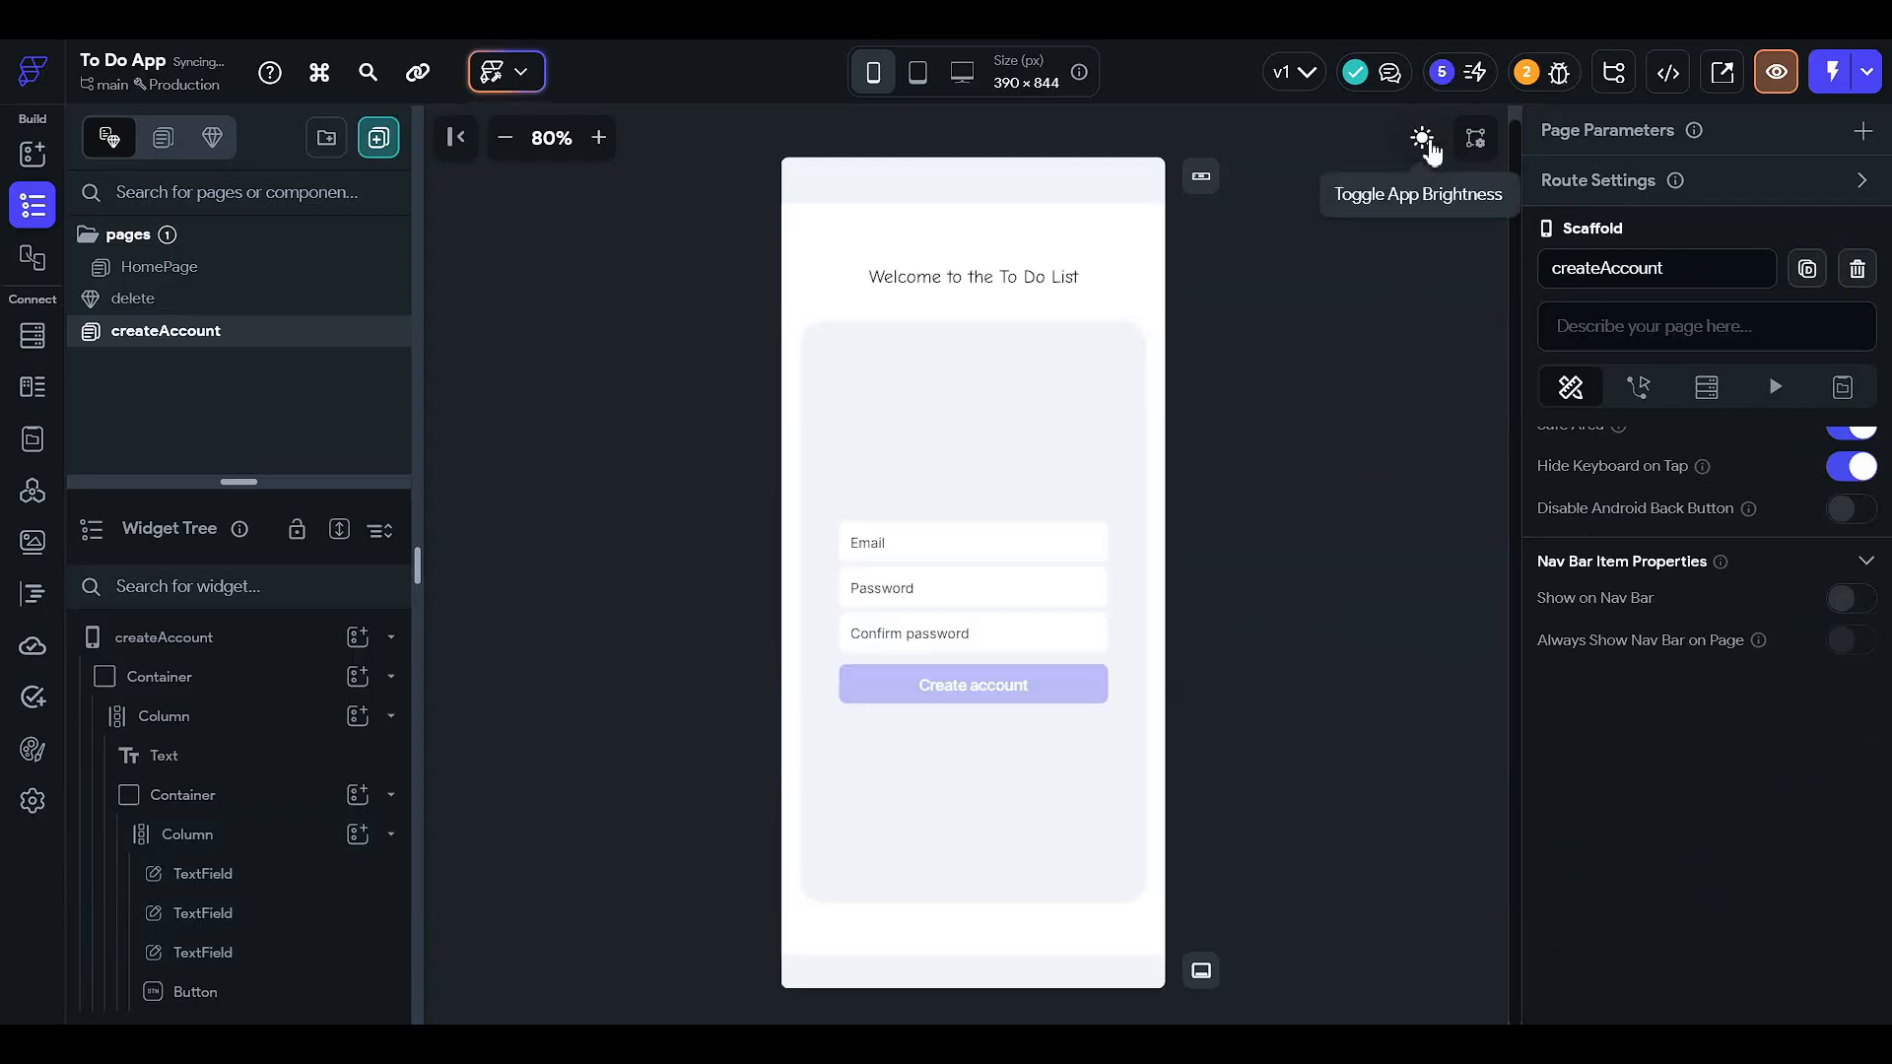
click(1424, 140)
- Try Primary Background, then Secondary Background, as the button's fill colour
click(992, 692)
scroll(1621, 744, down, 2)
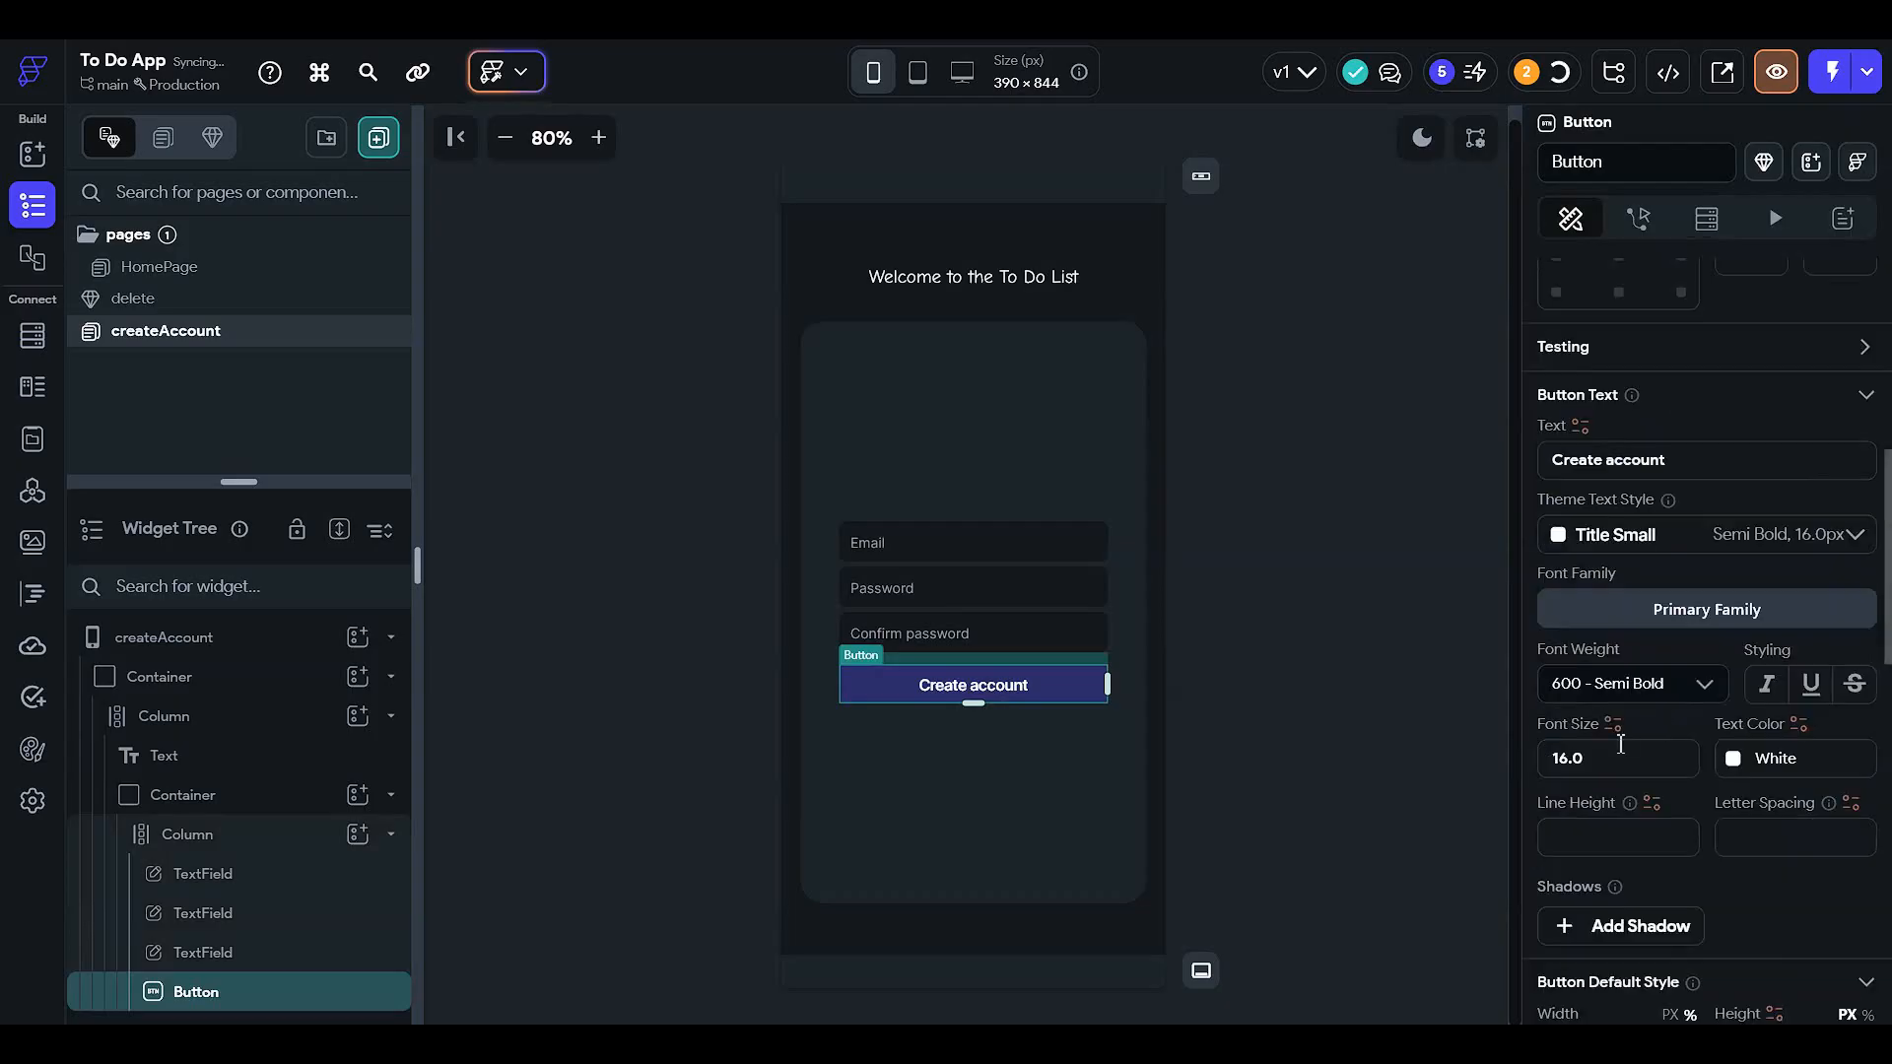
scroll(1621, 744, down, 5)
click(1556, 530)
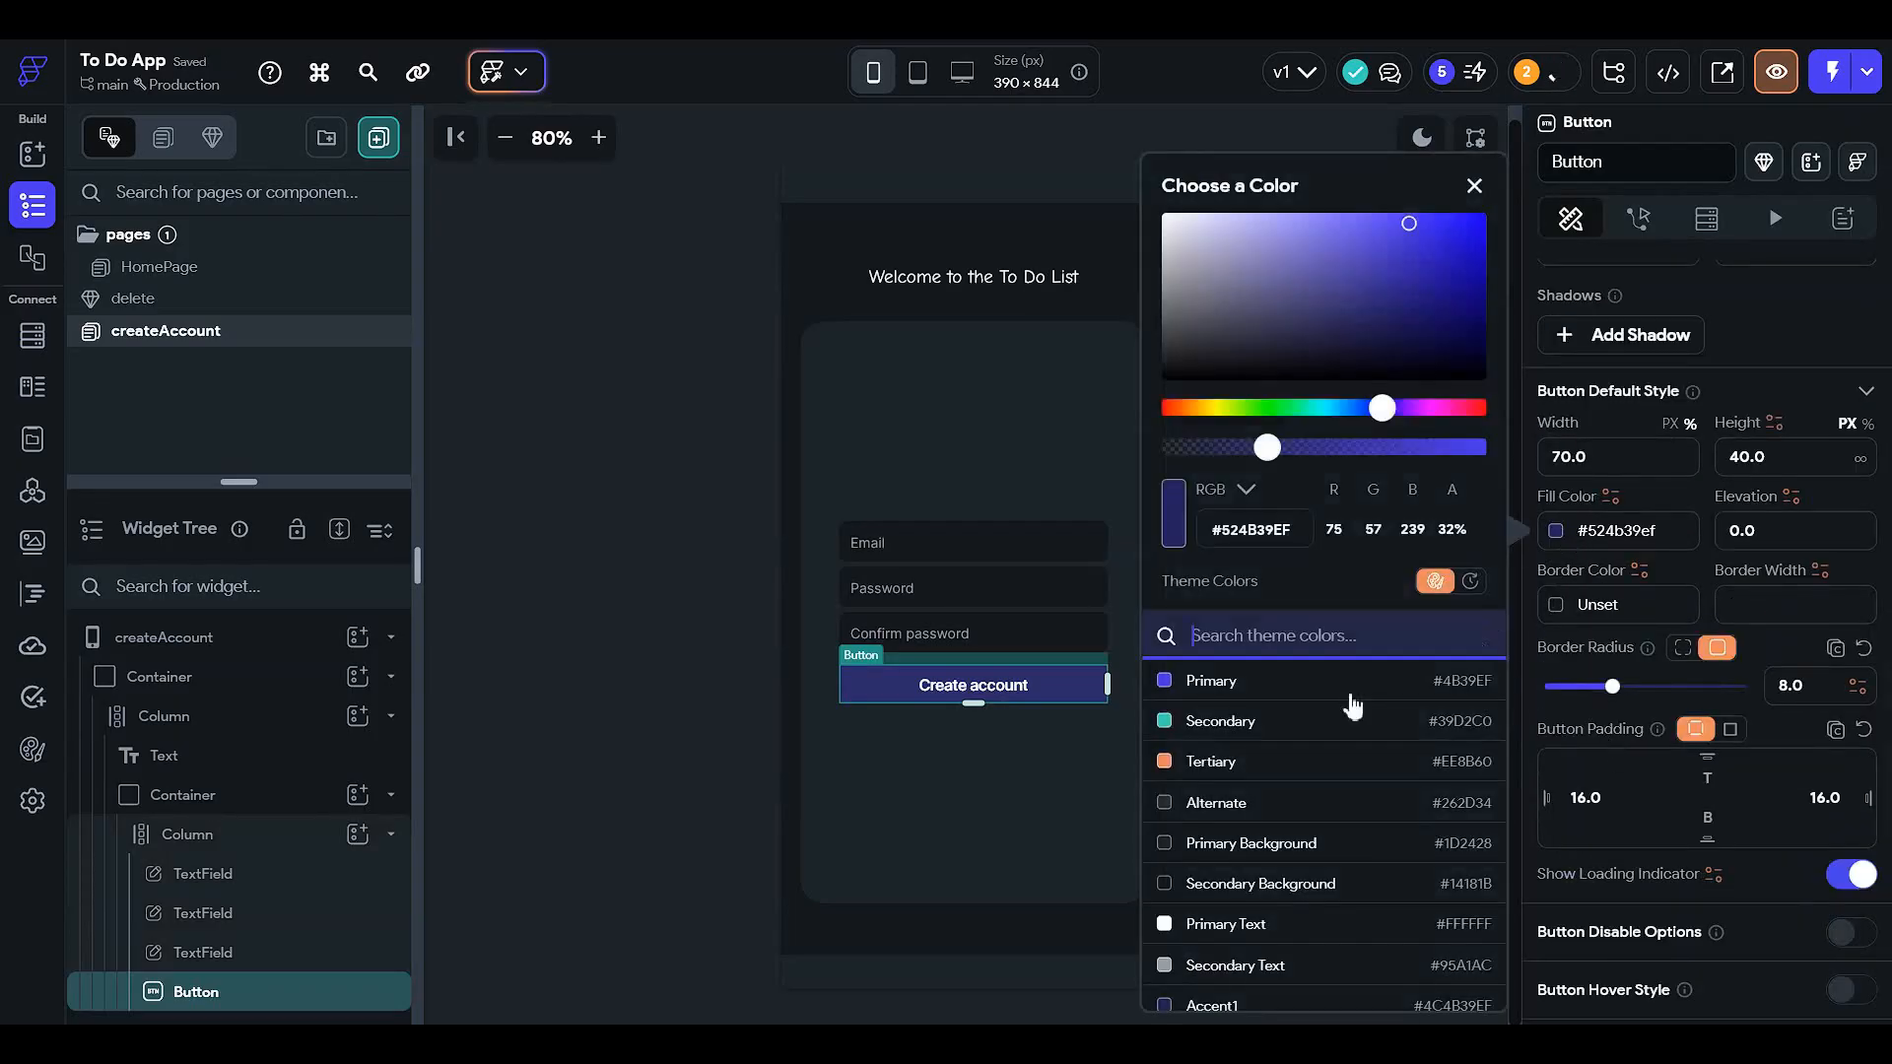
click(1342, 853)
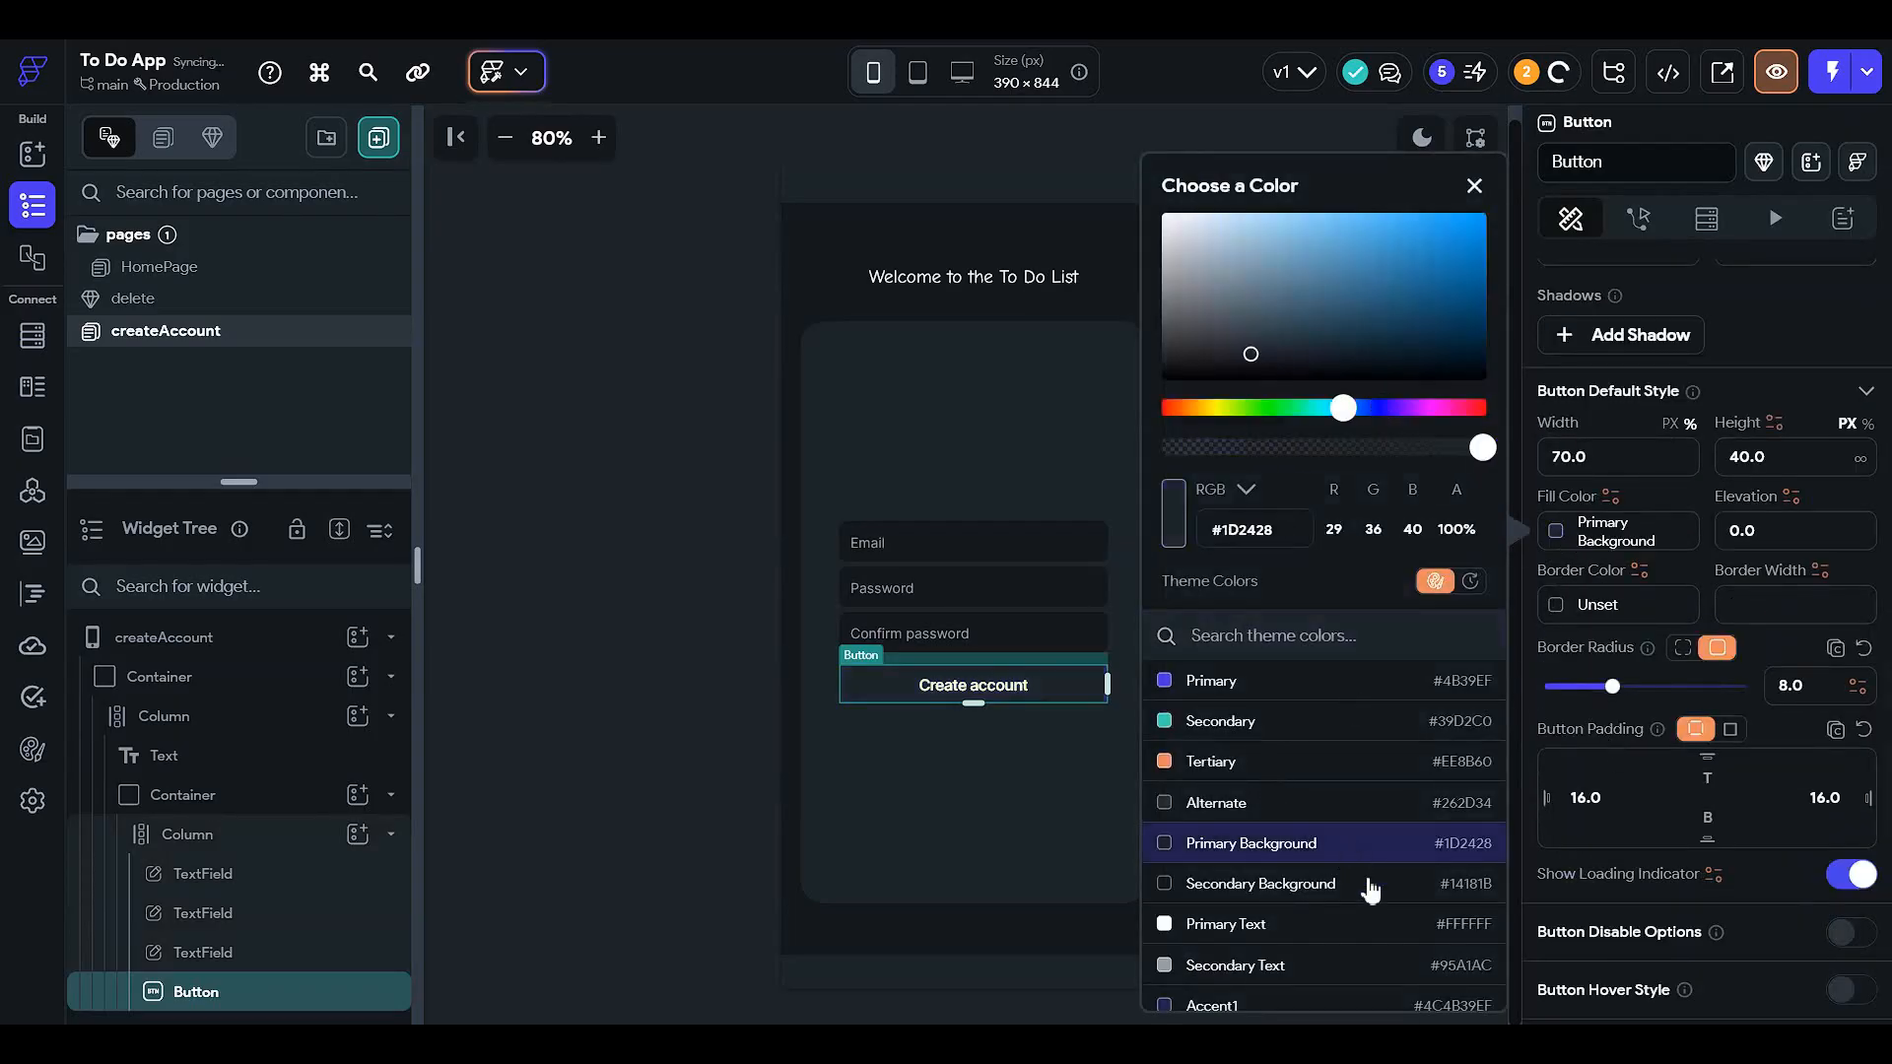
click(1352, 885)
click(620, 647)
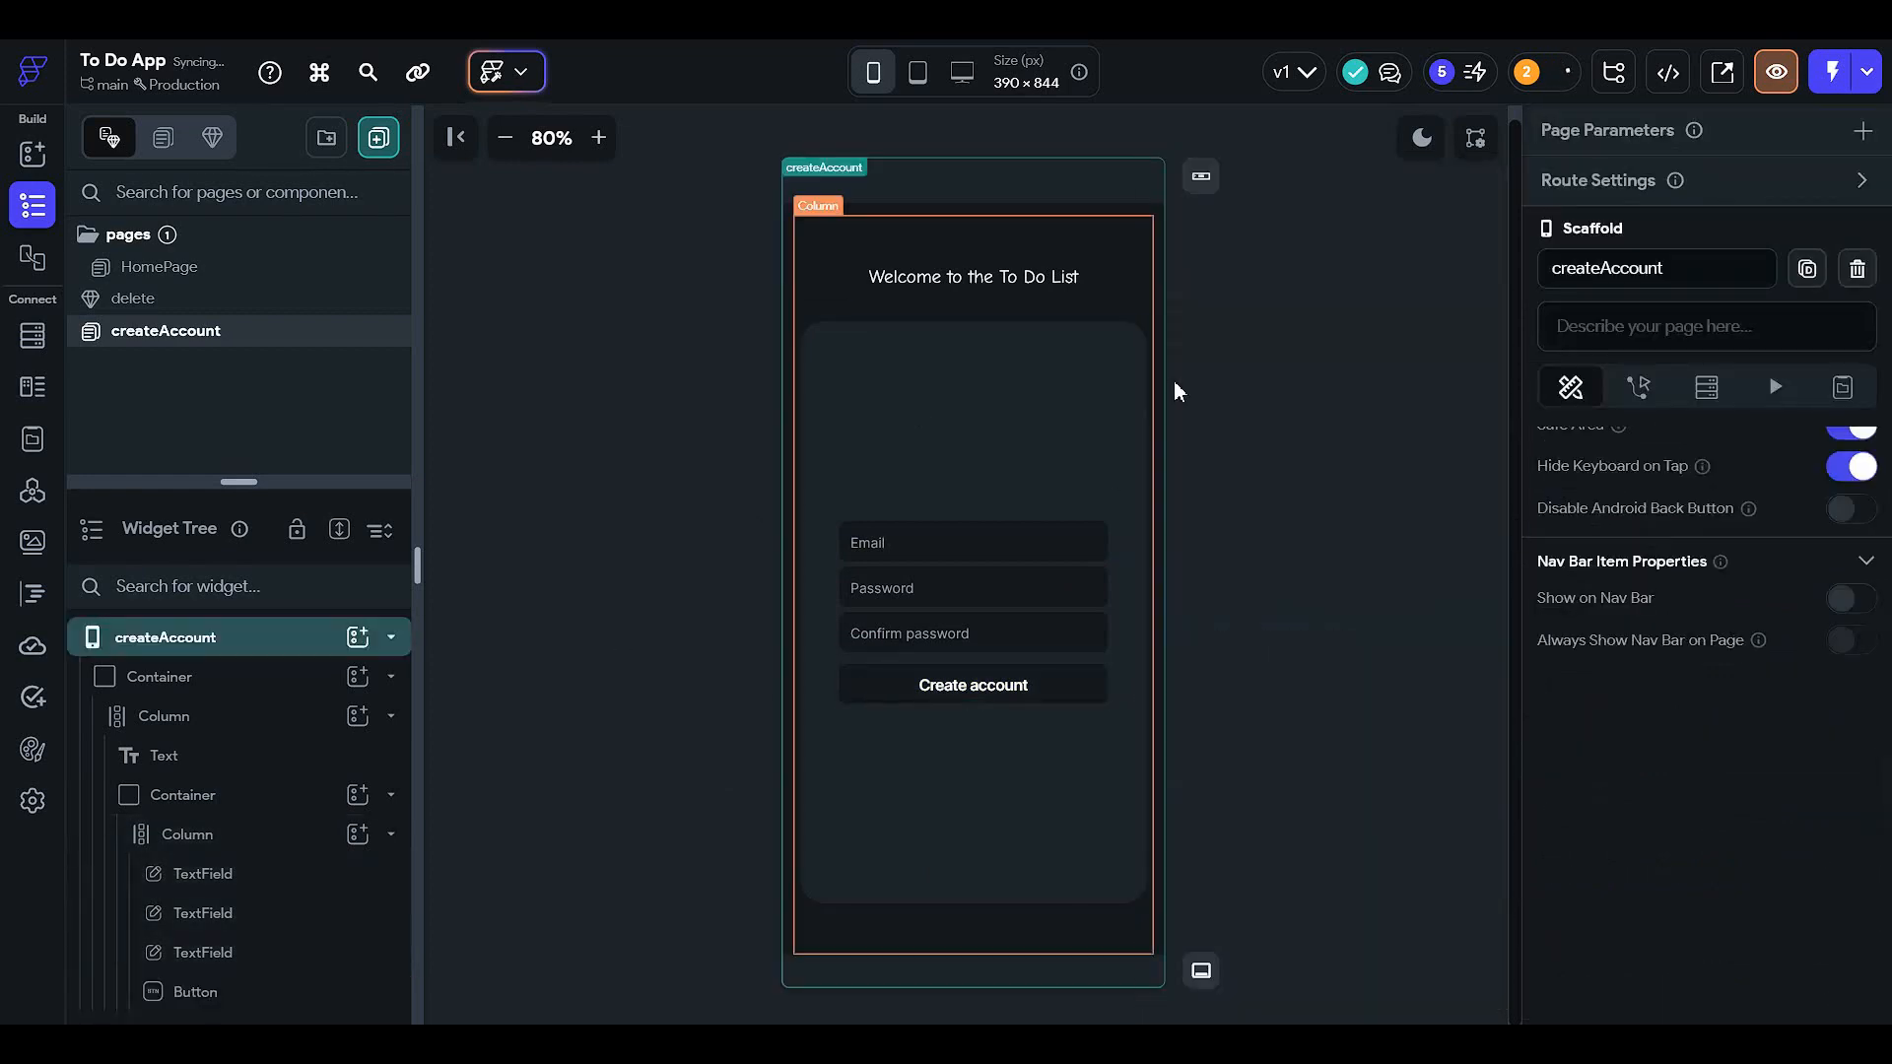
- Set the button fill to dark navy #06385D and check it in light and dark mode
click(1020, 698)
scroll(1615, 692, down, 7)
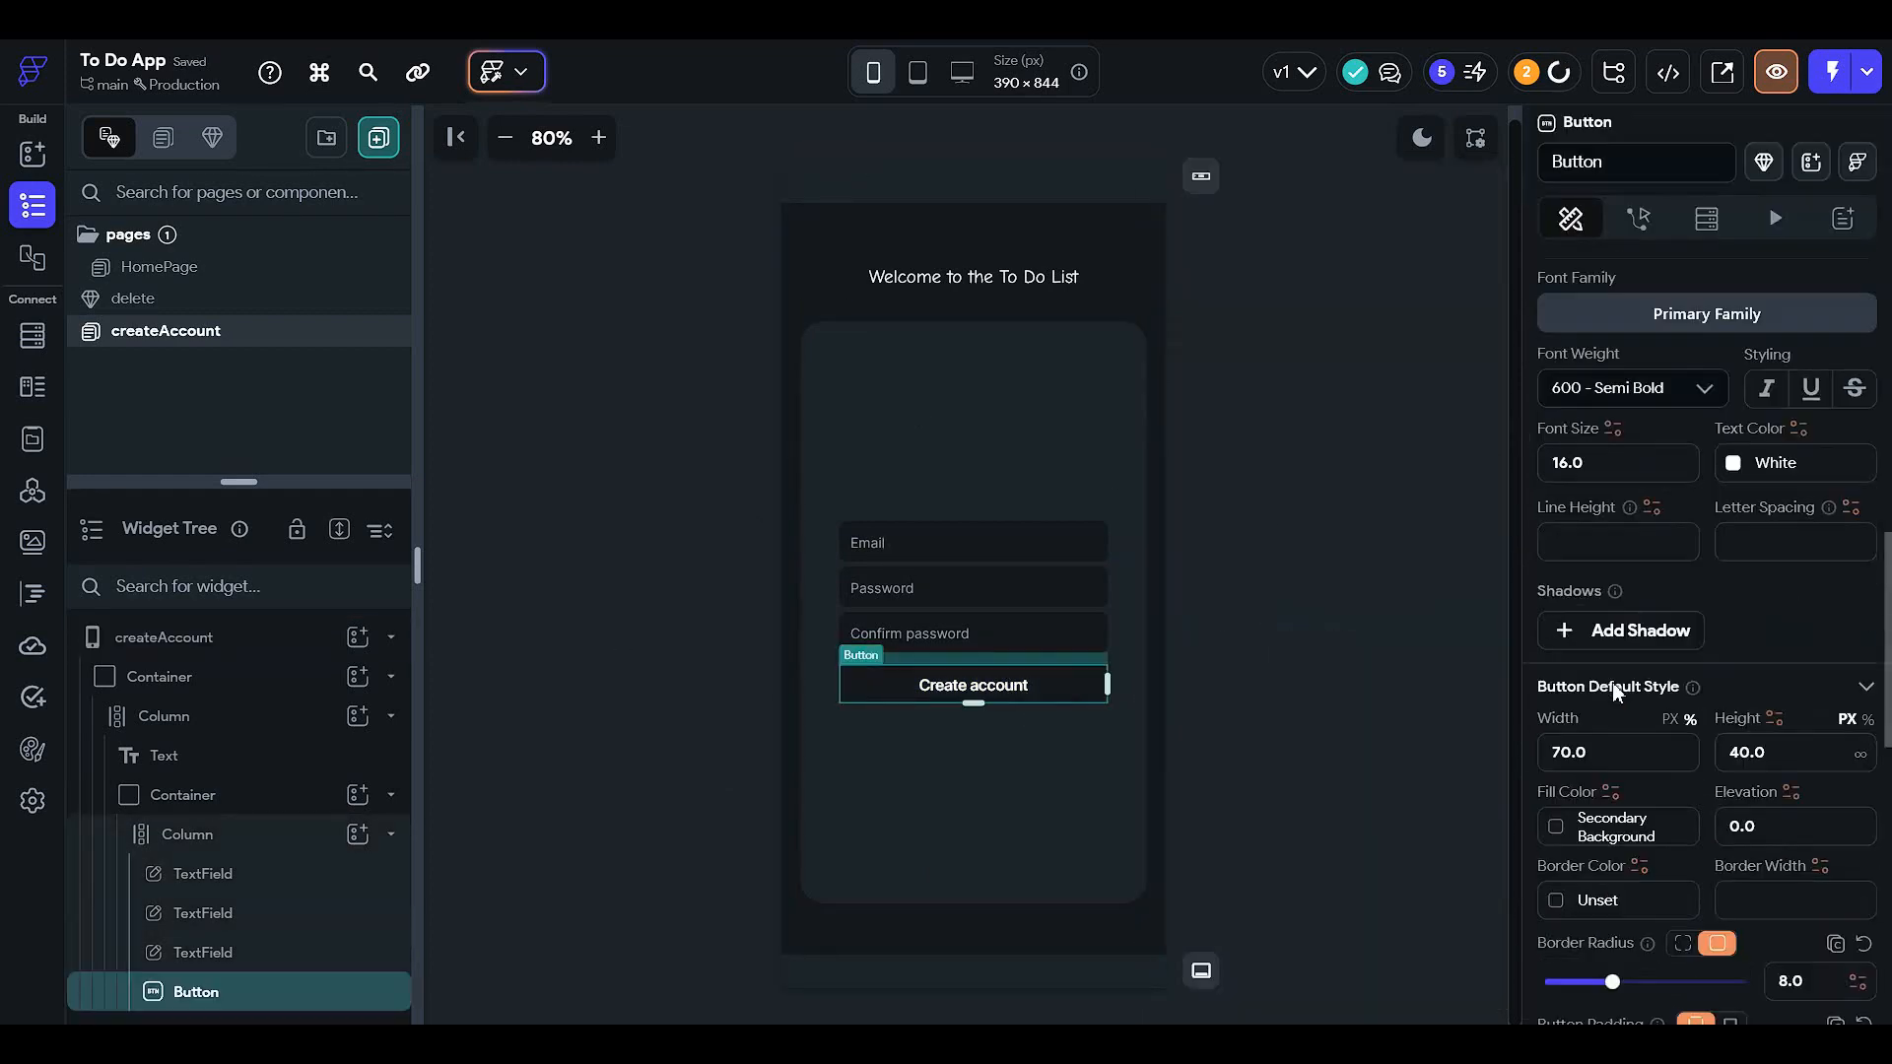
scroll(1615, 693, down, 2)
click(1557, 630)
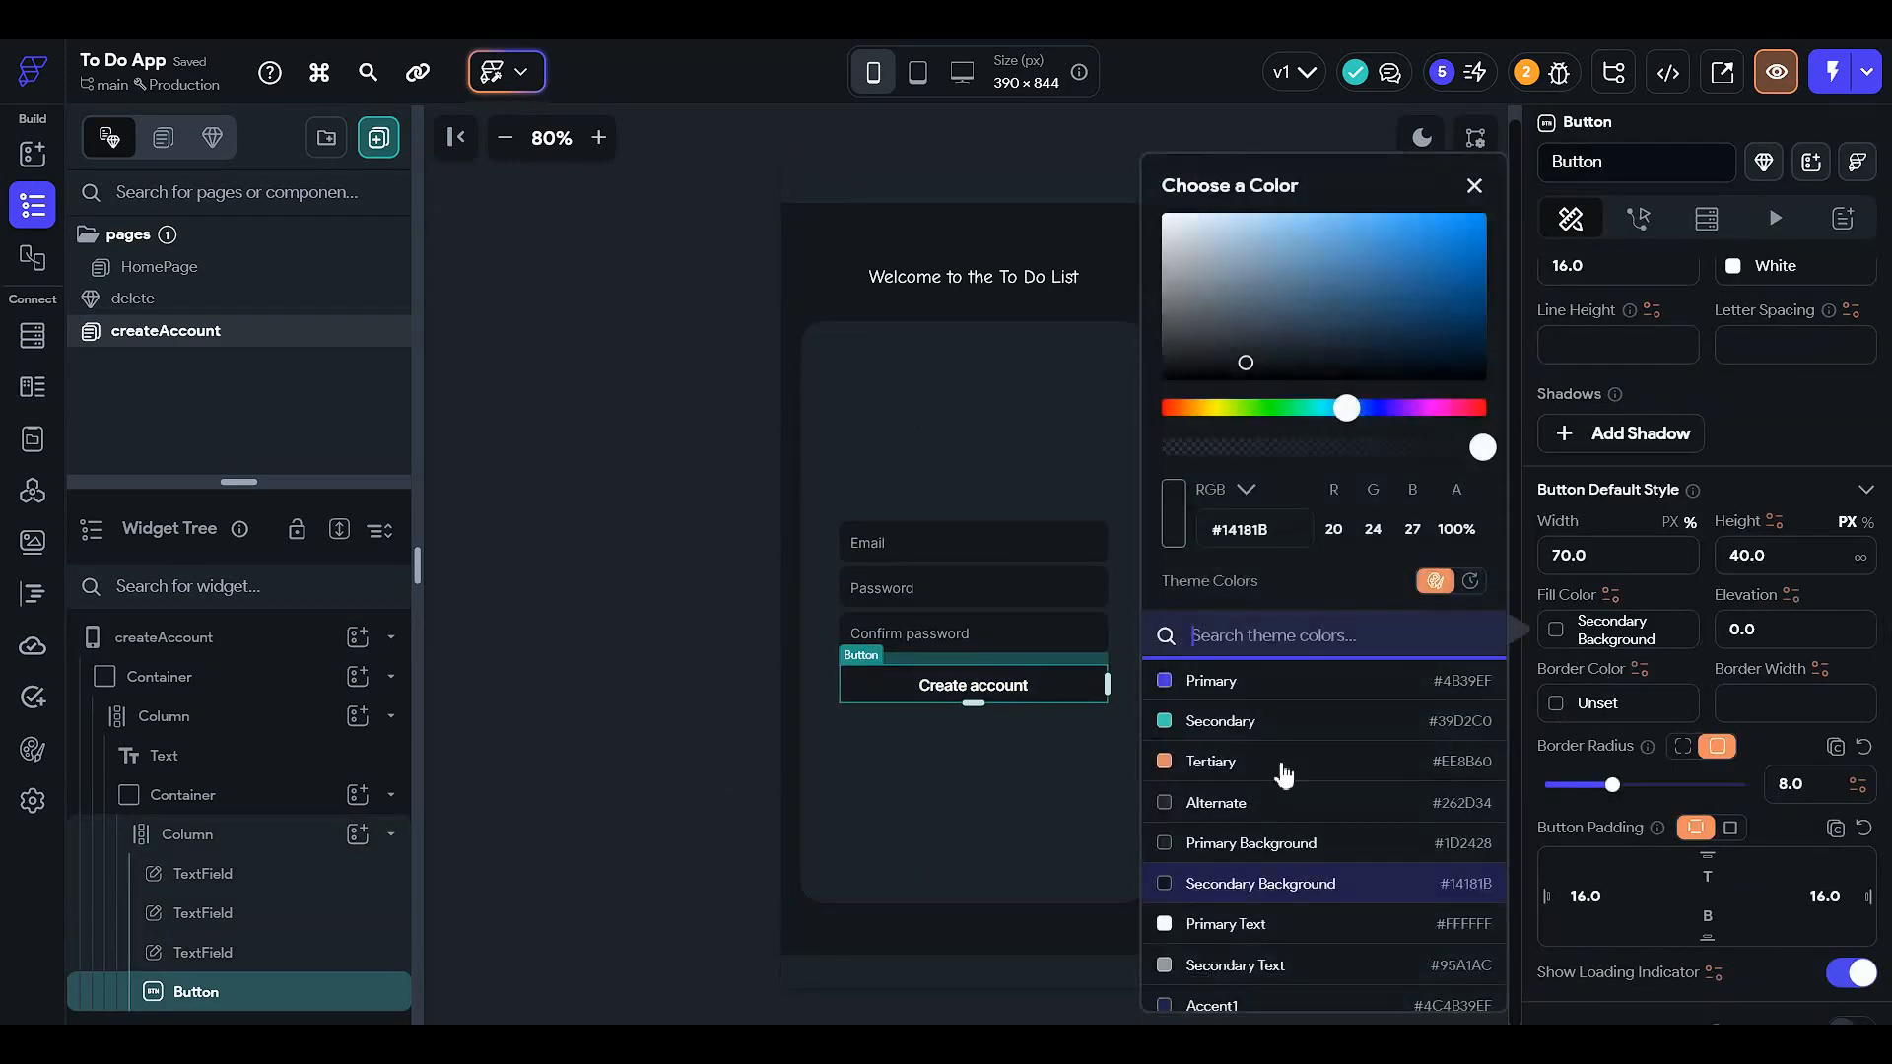
click(1428, 270)
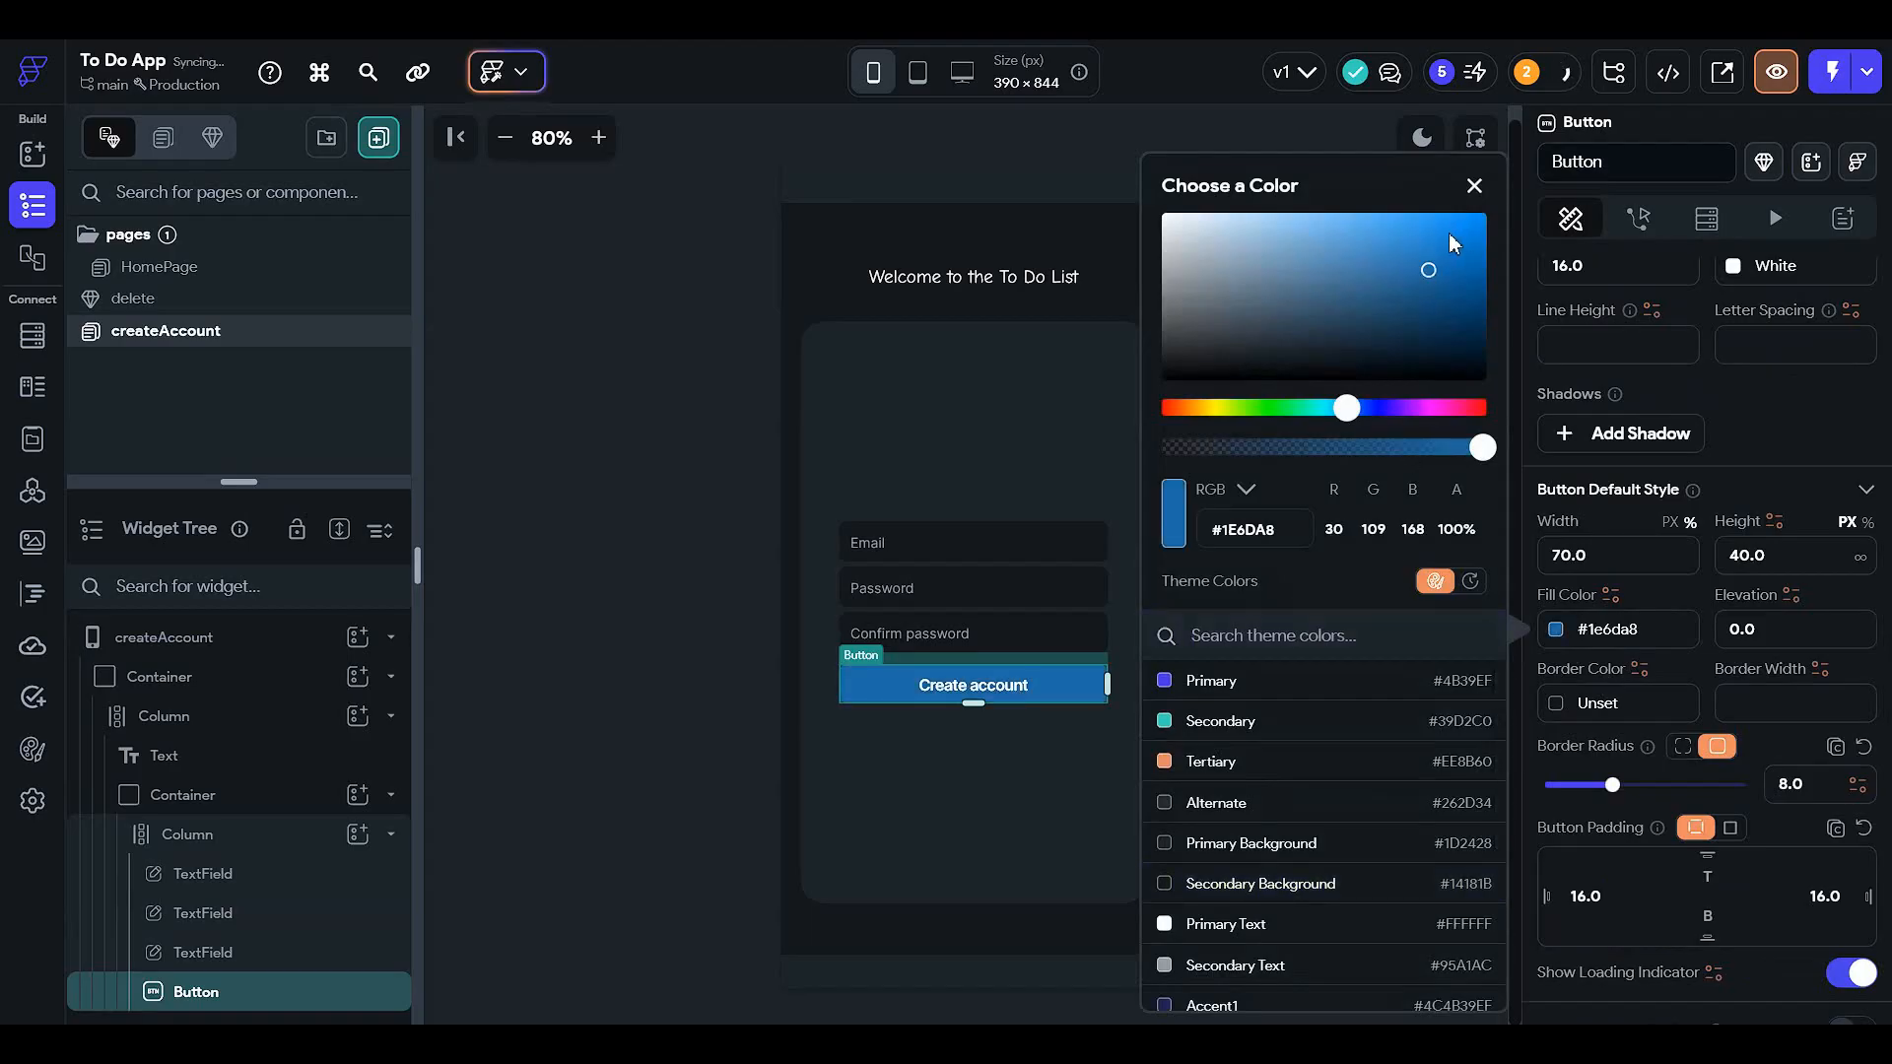
click(1448, 233)
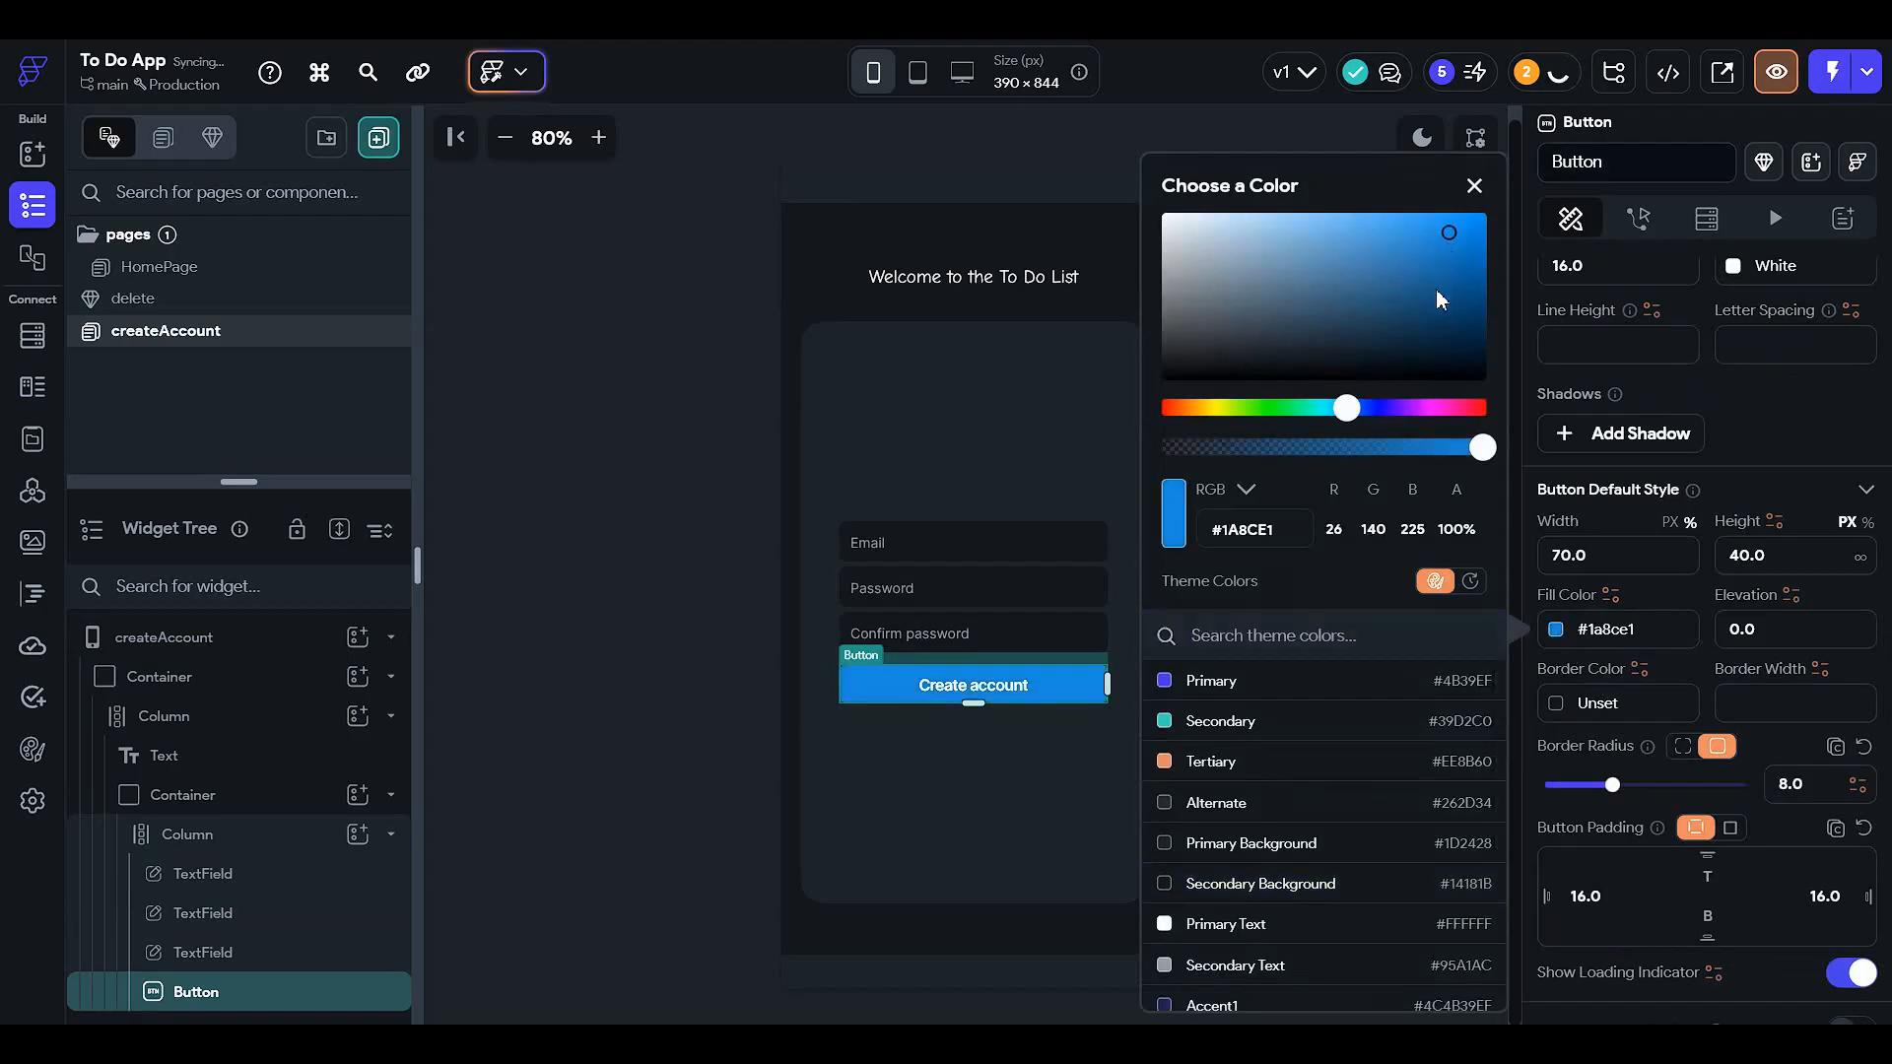
click(1449, 347)
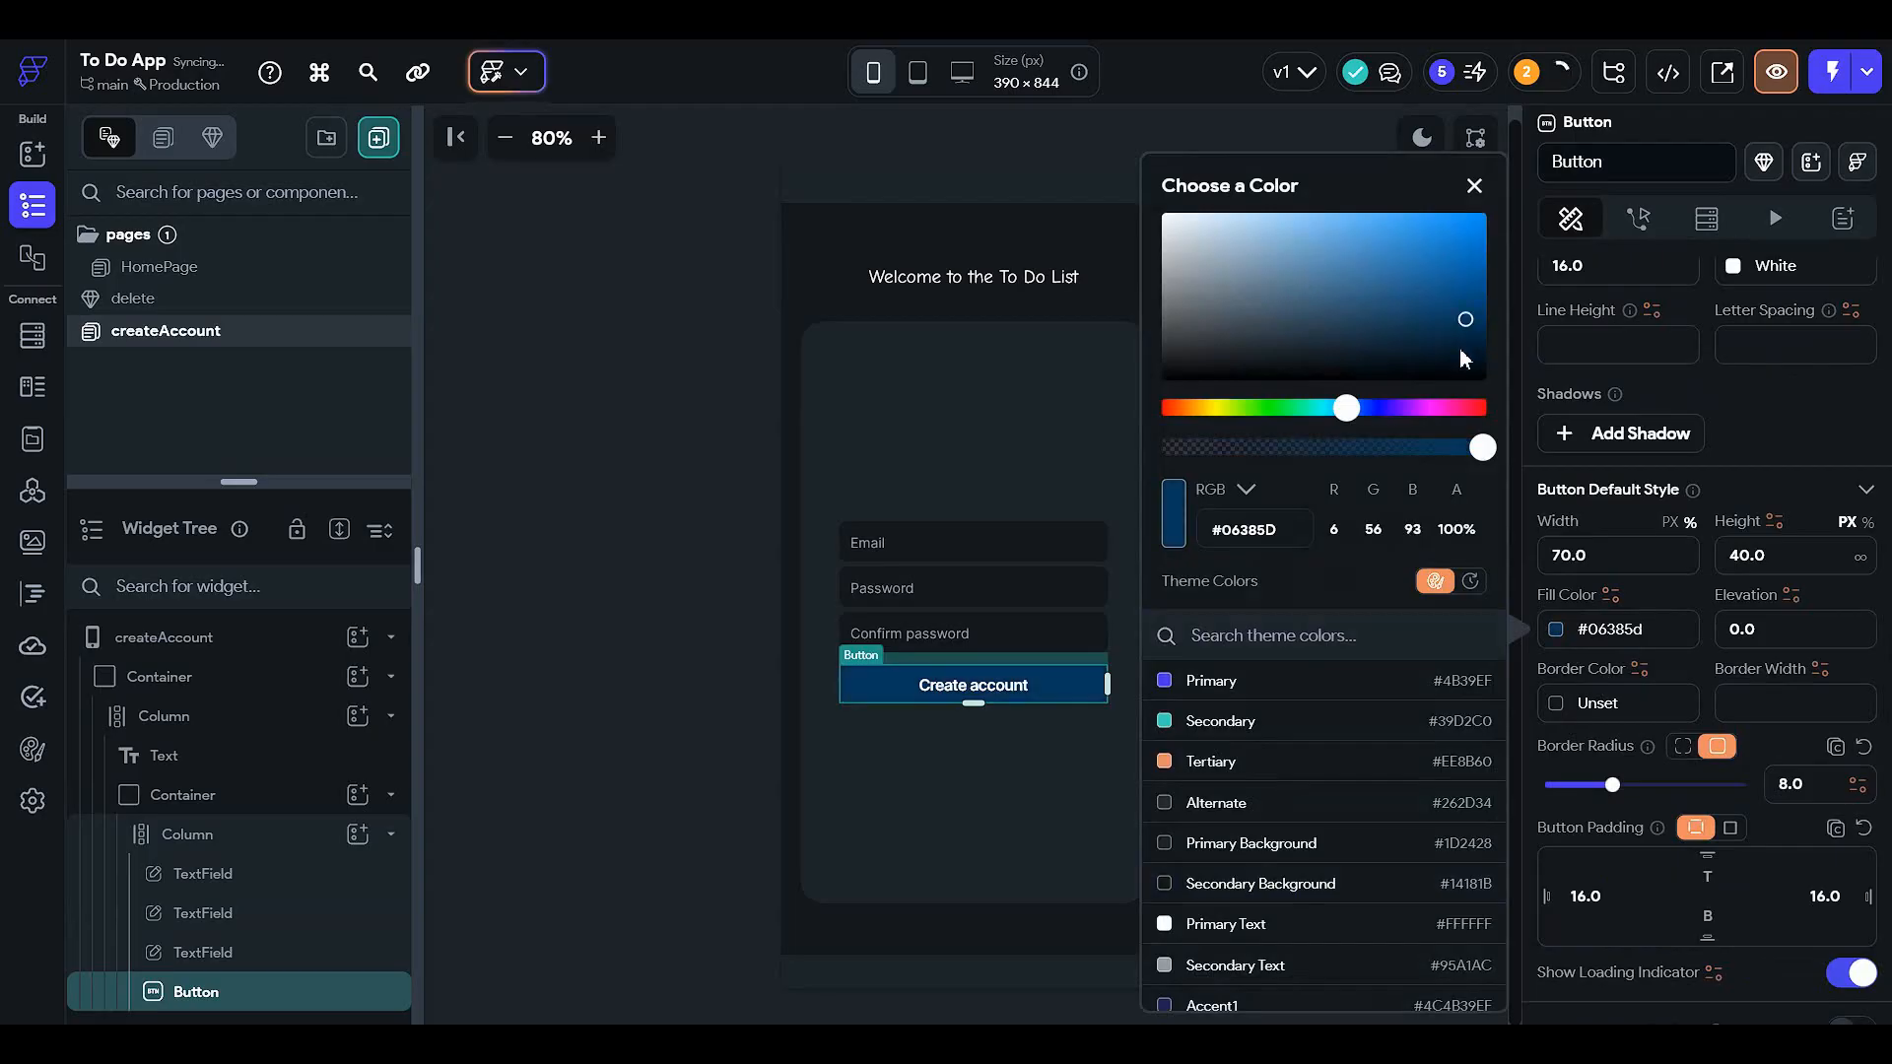
click(746, 412)
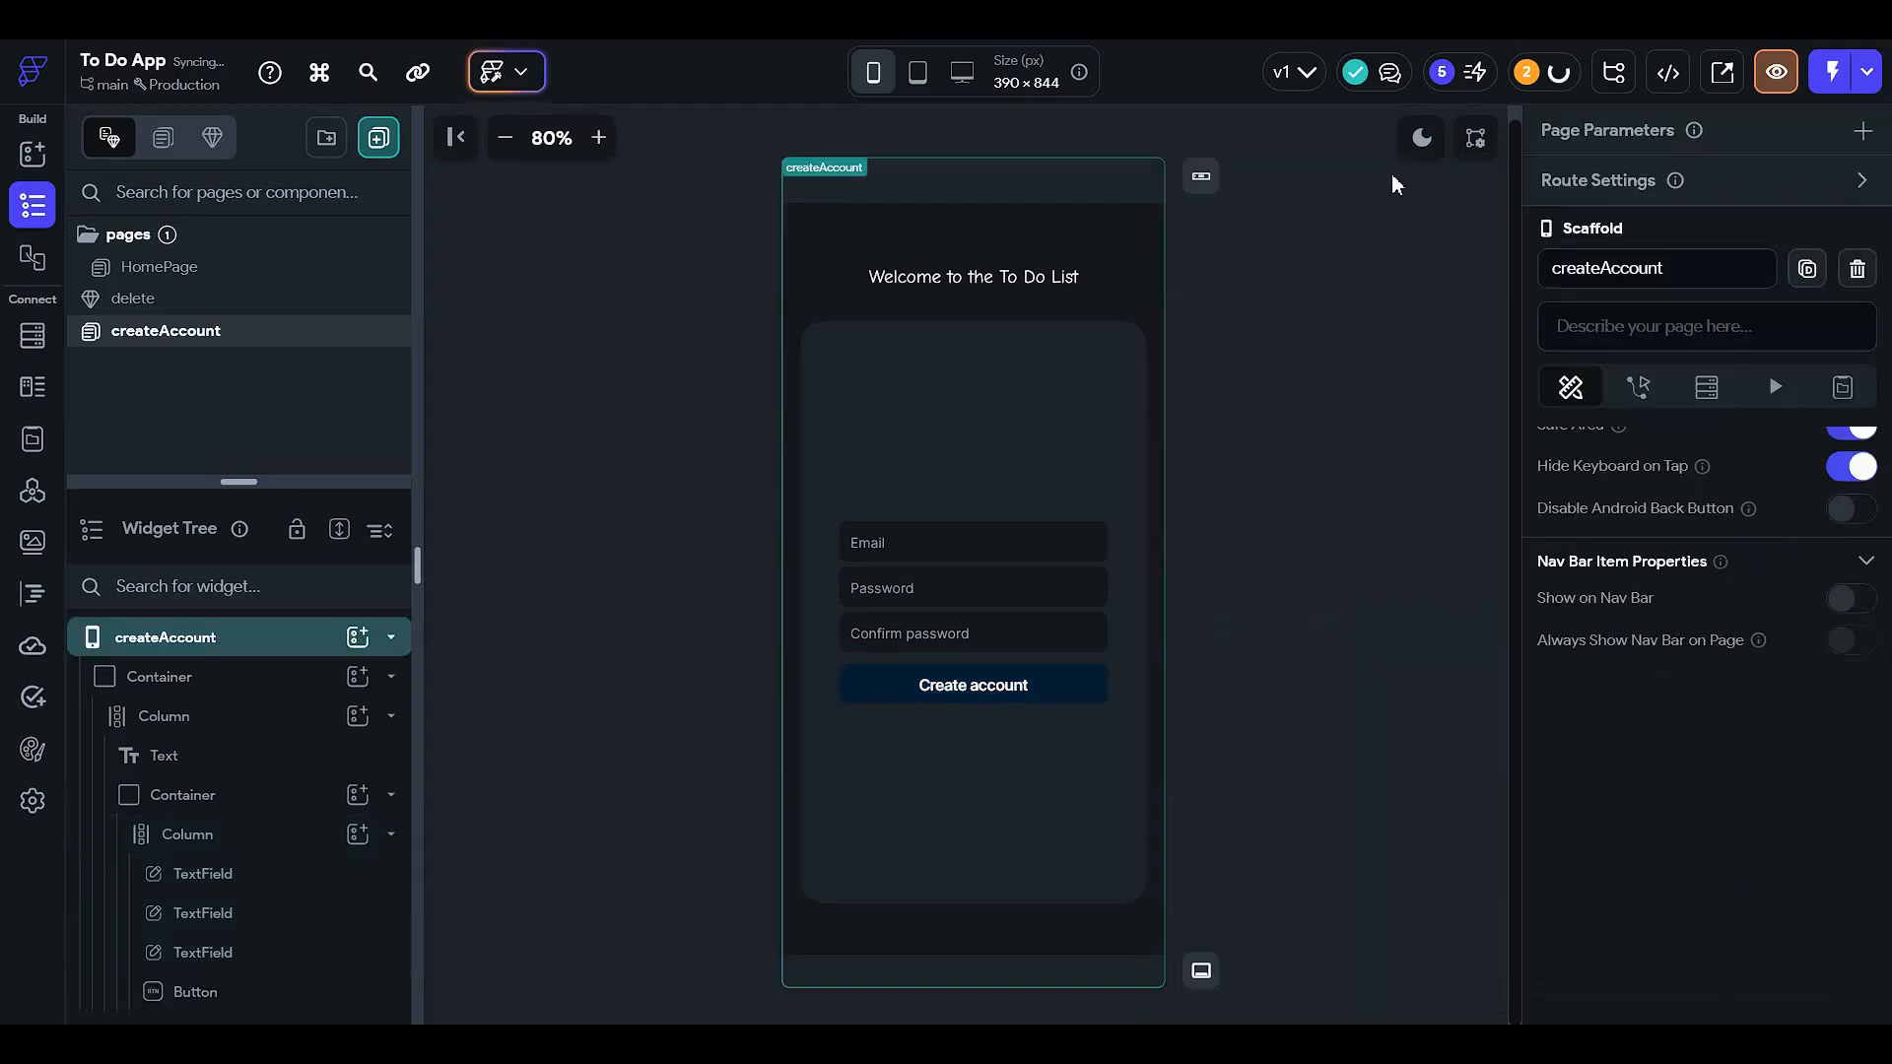
click(1421, 140)
click(1422, 143)
click(1423, 141)
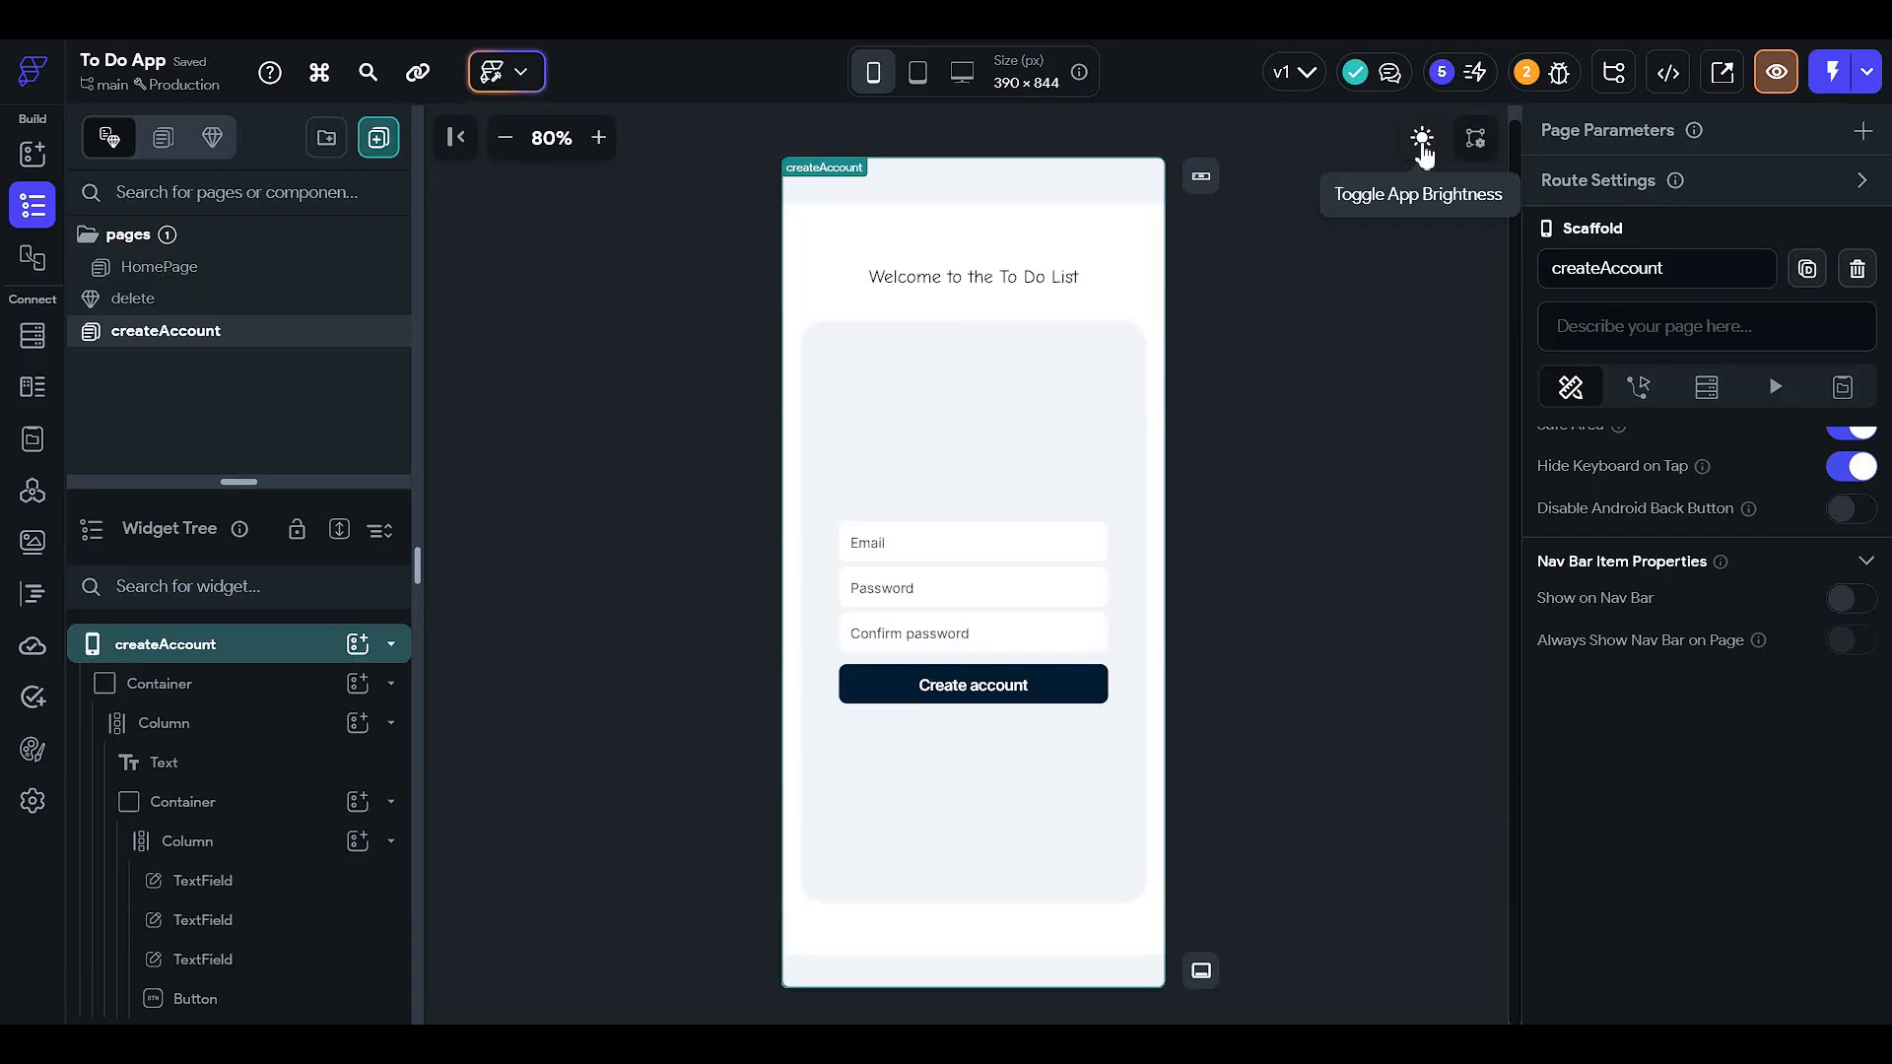
click(1422, 143)
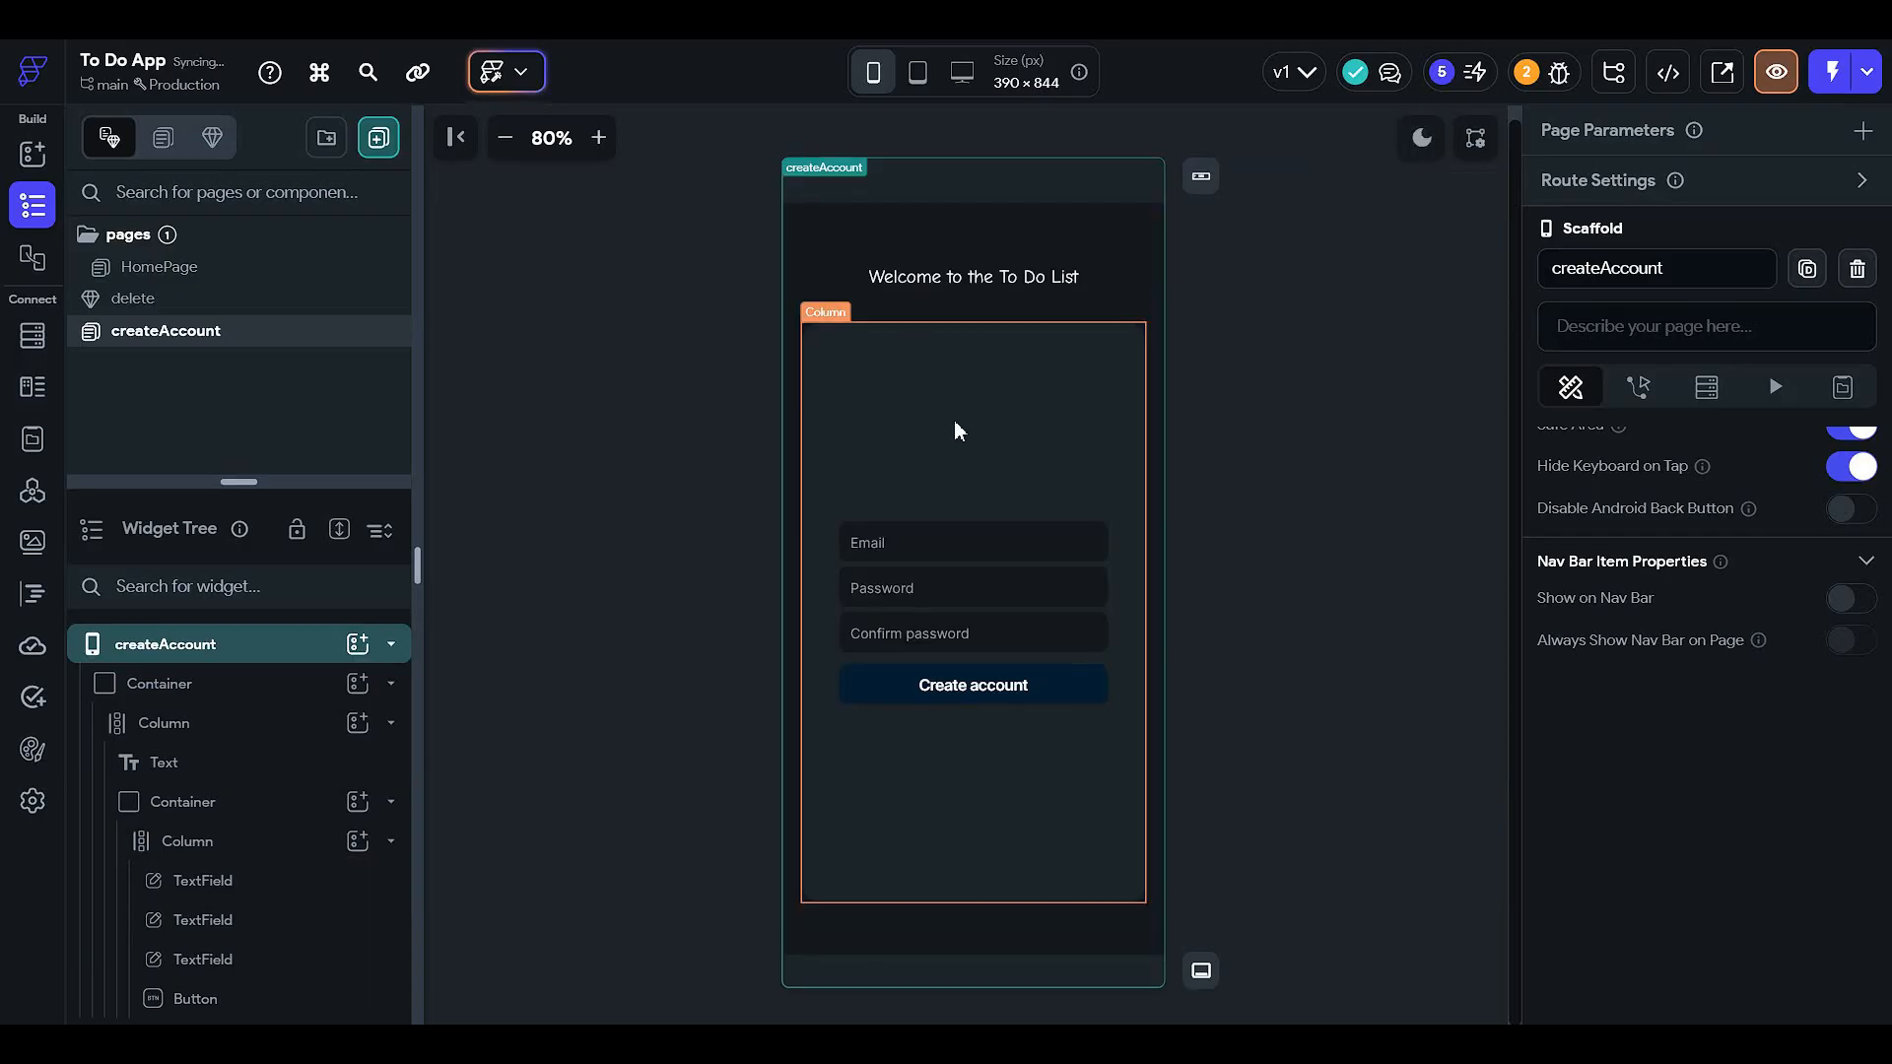
- Add a Row below the Create account button with left and right padding of 12
click(875, 480)
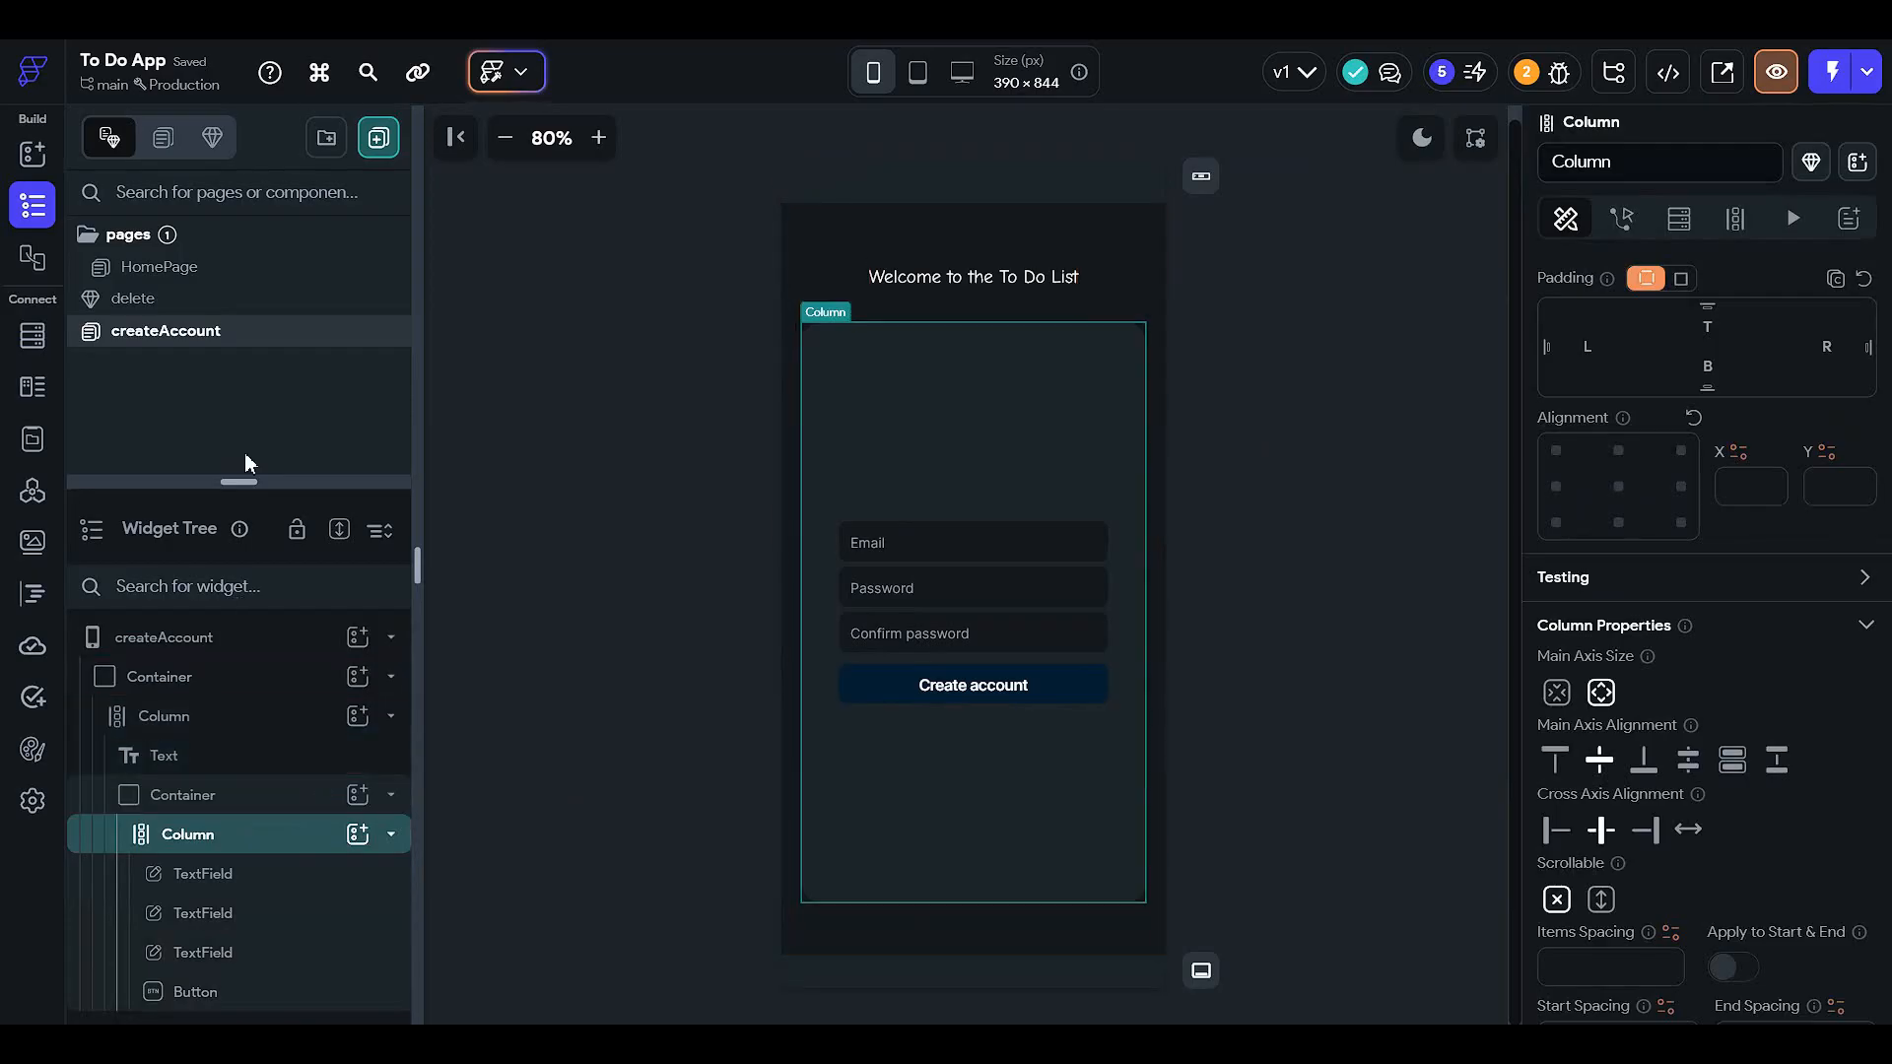
drag(250, 483, 240, 179)
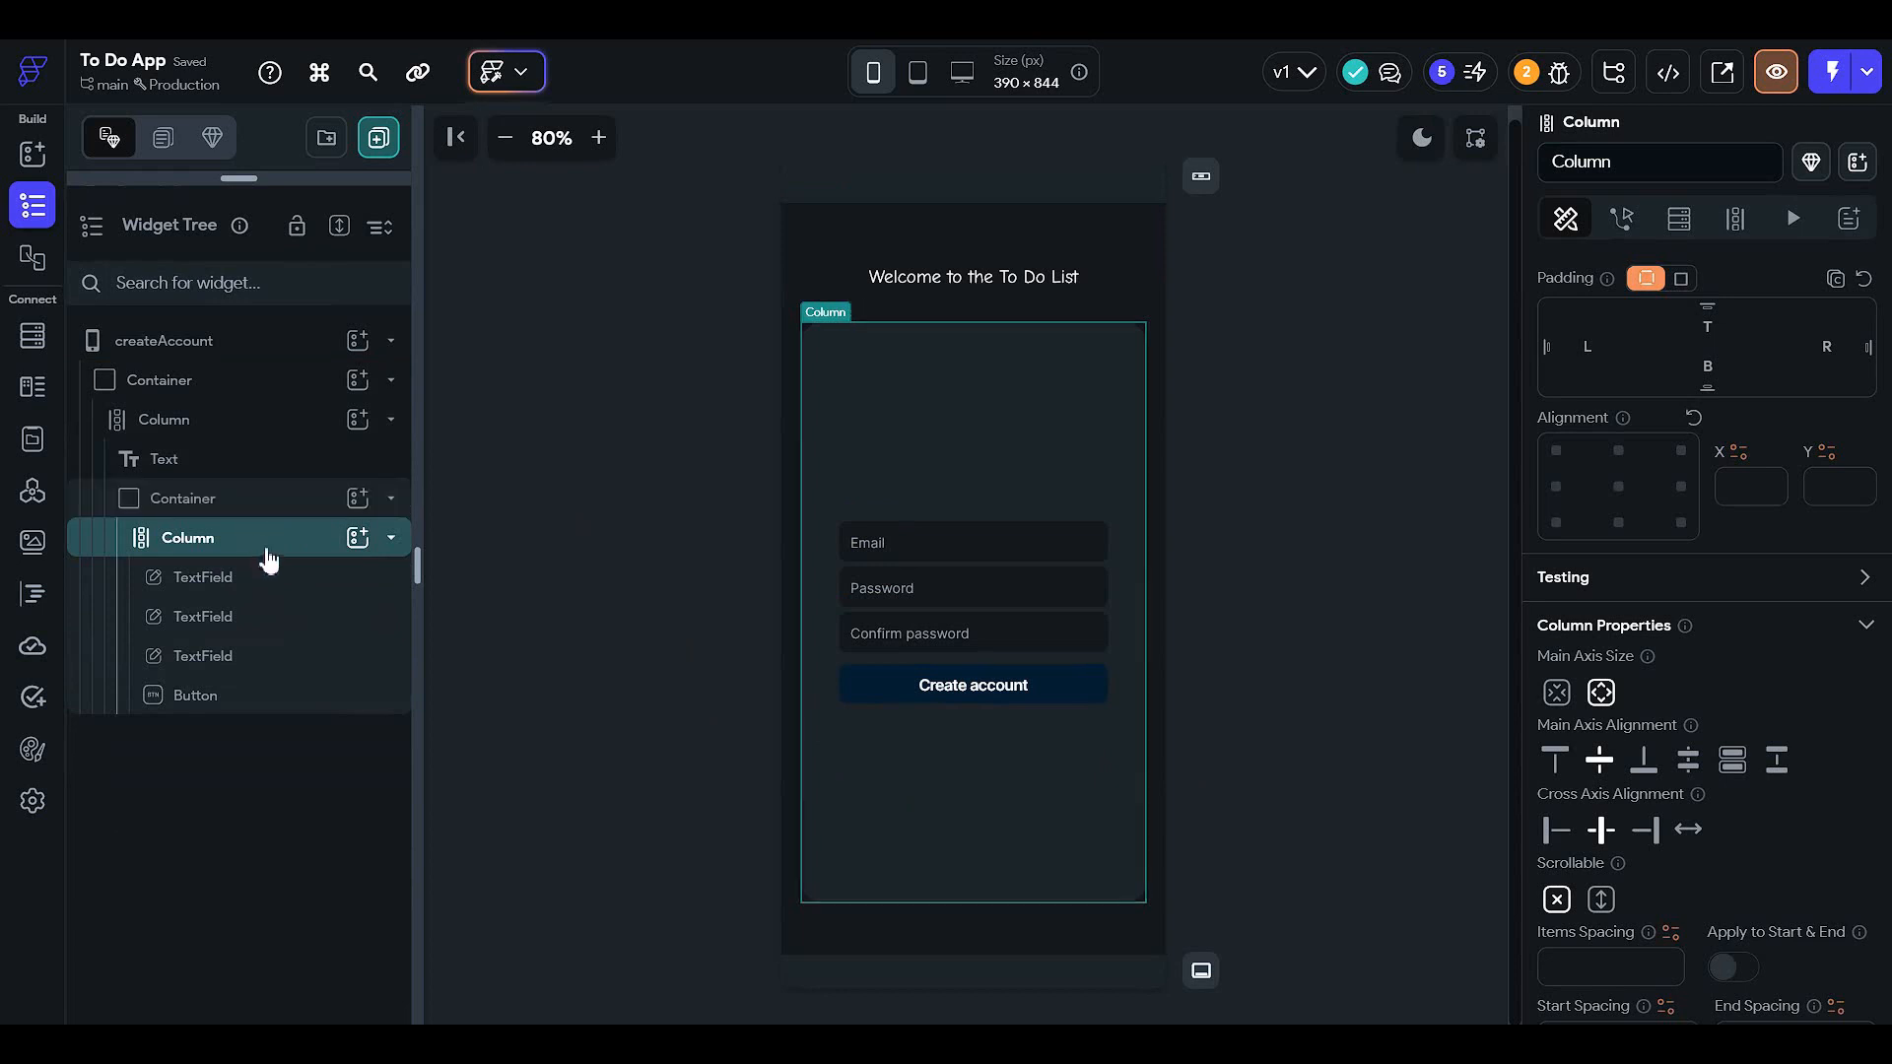
click(358, 537)
click(719, 625)
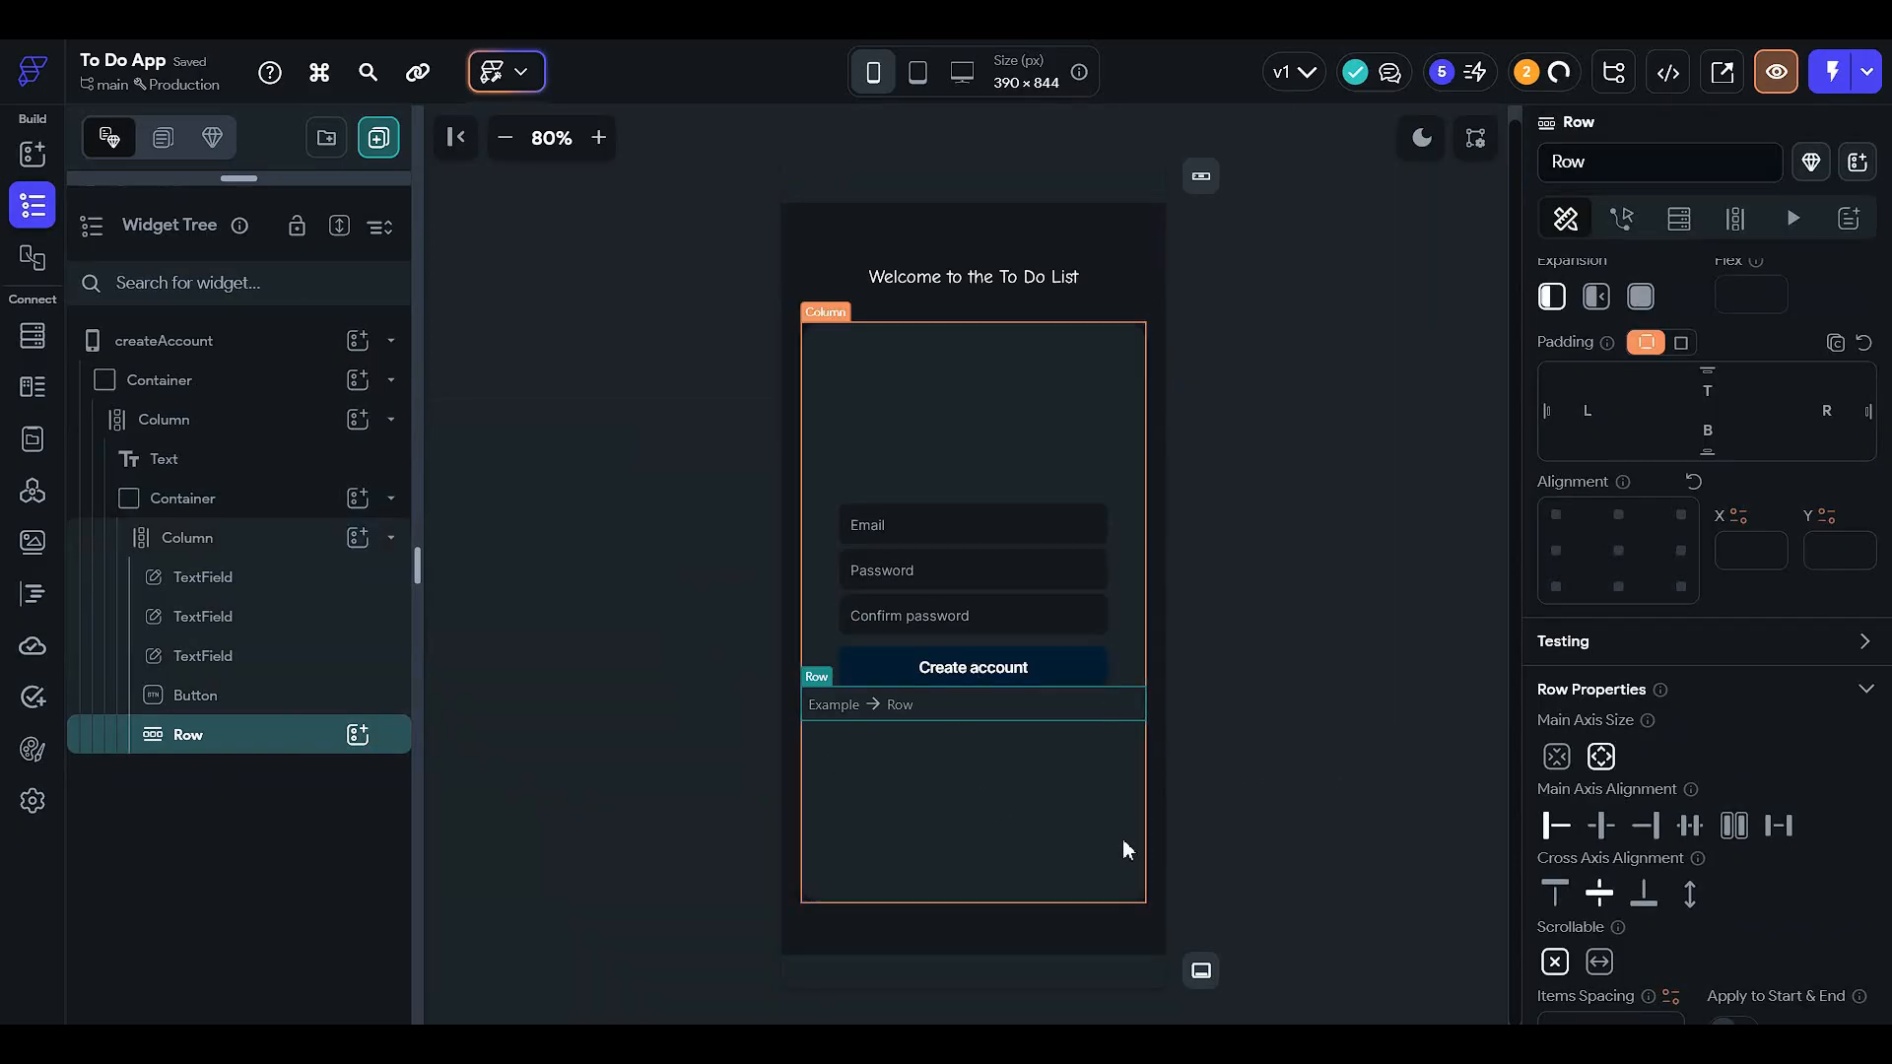
click(1594, 410)
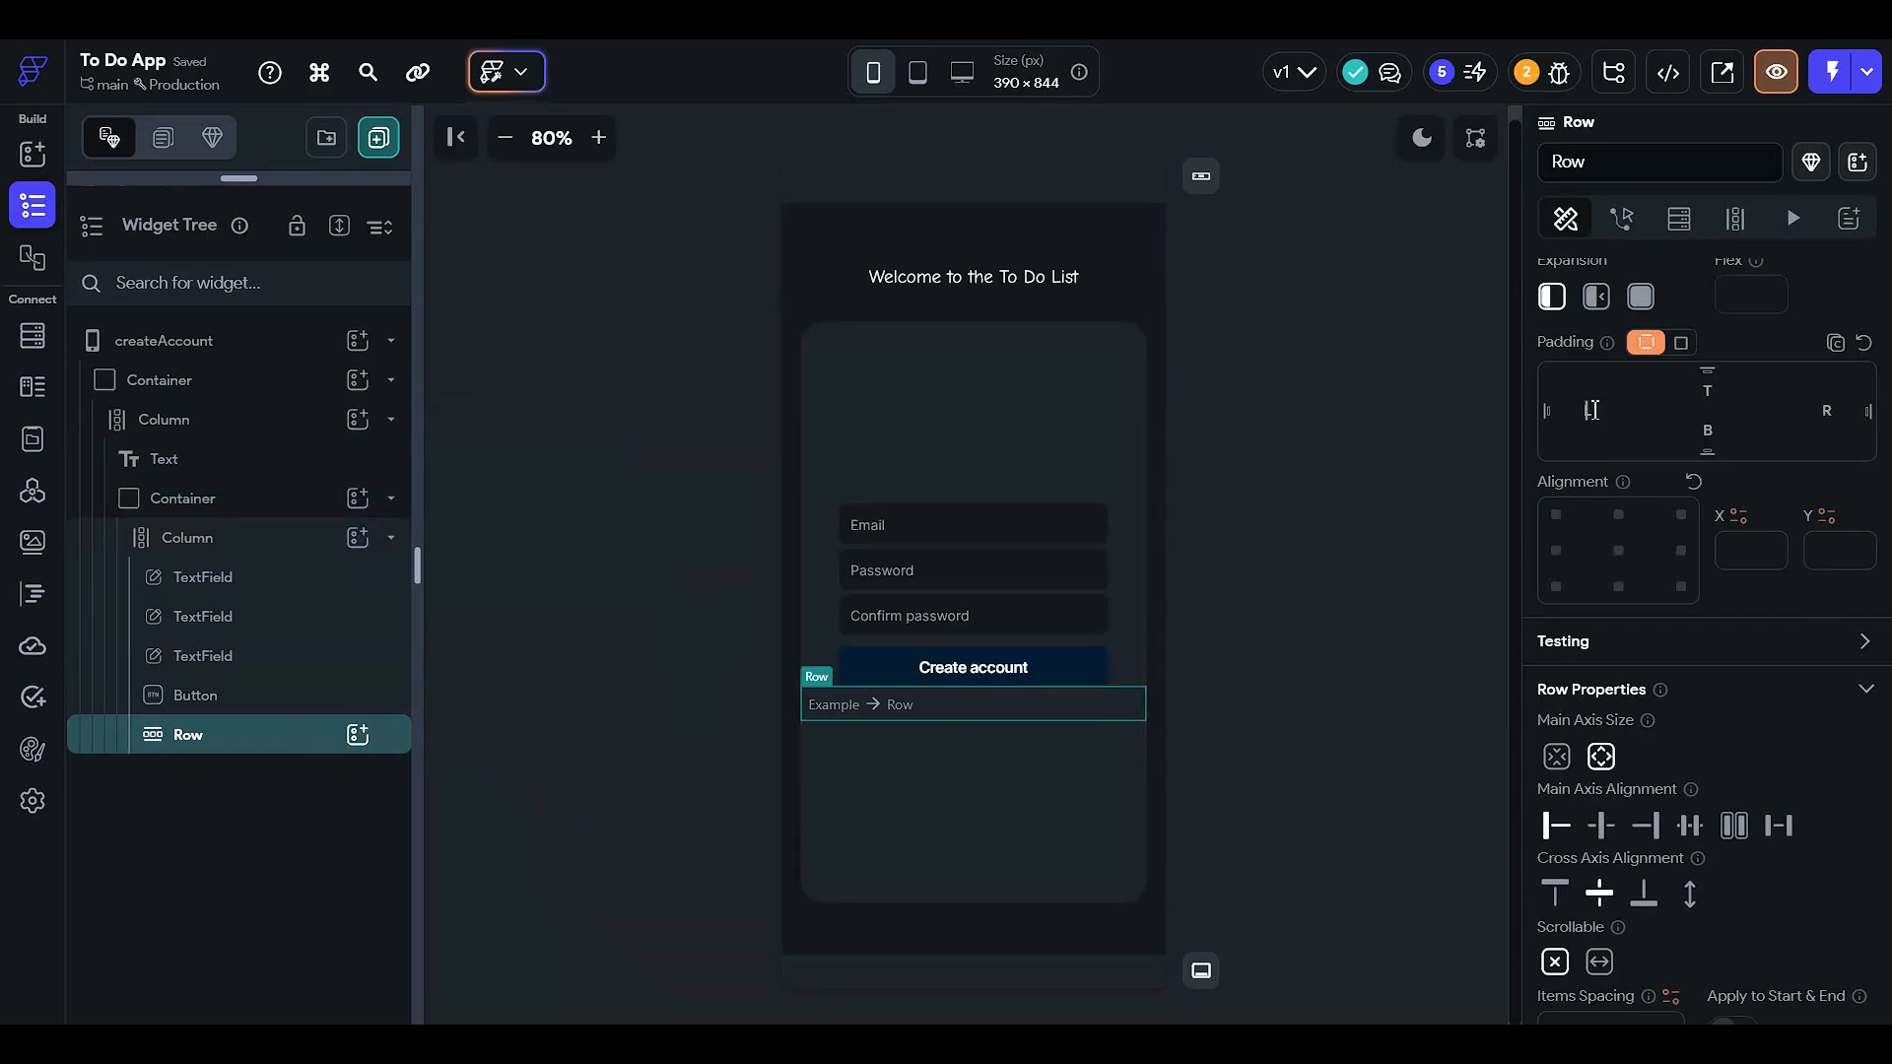
text(12)
click(1817, 407)
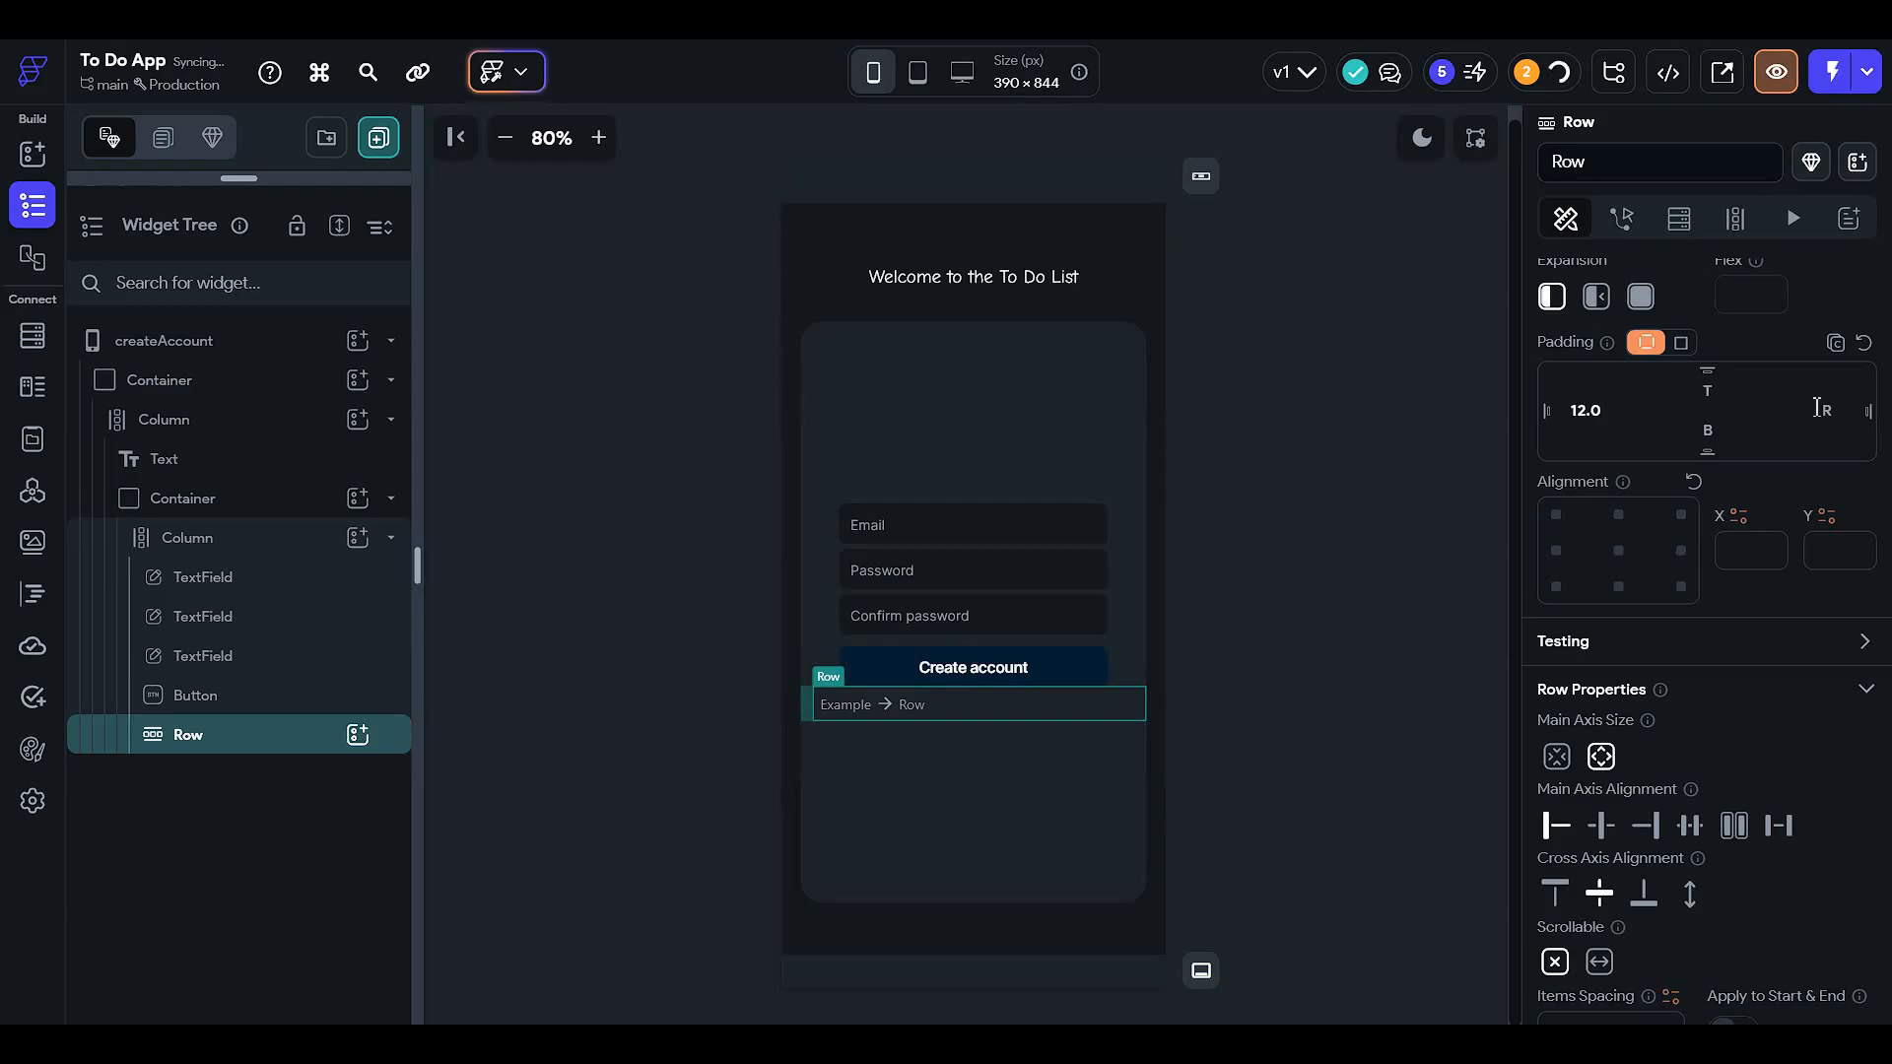
text(12)
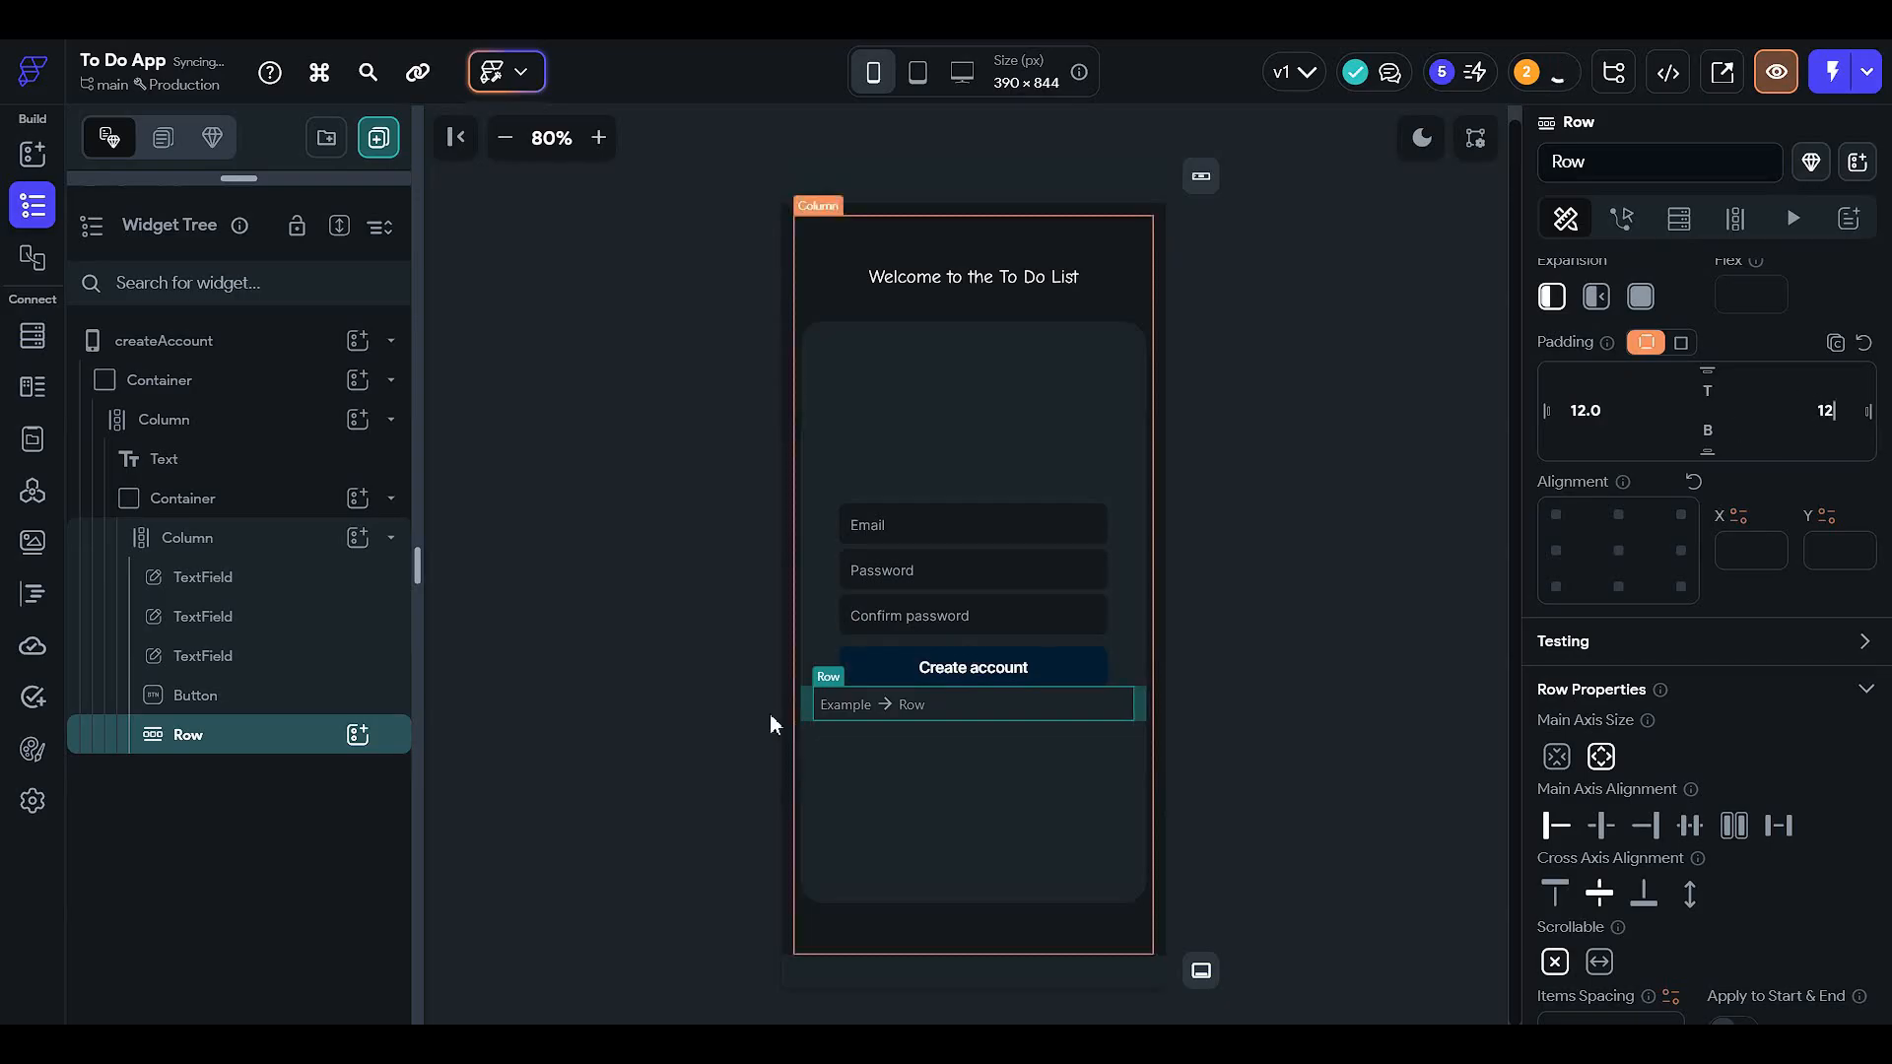
click(358, 734)
- Add a Text to the Row reading 'Already have an account ?'
click(517, 635)
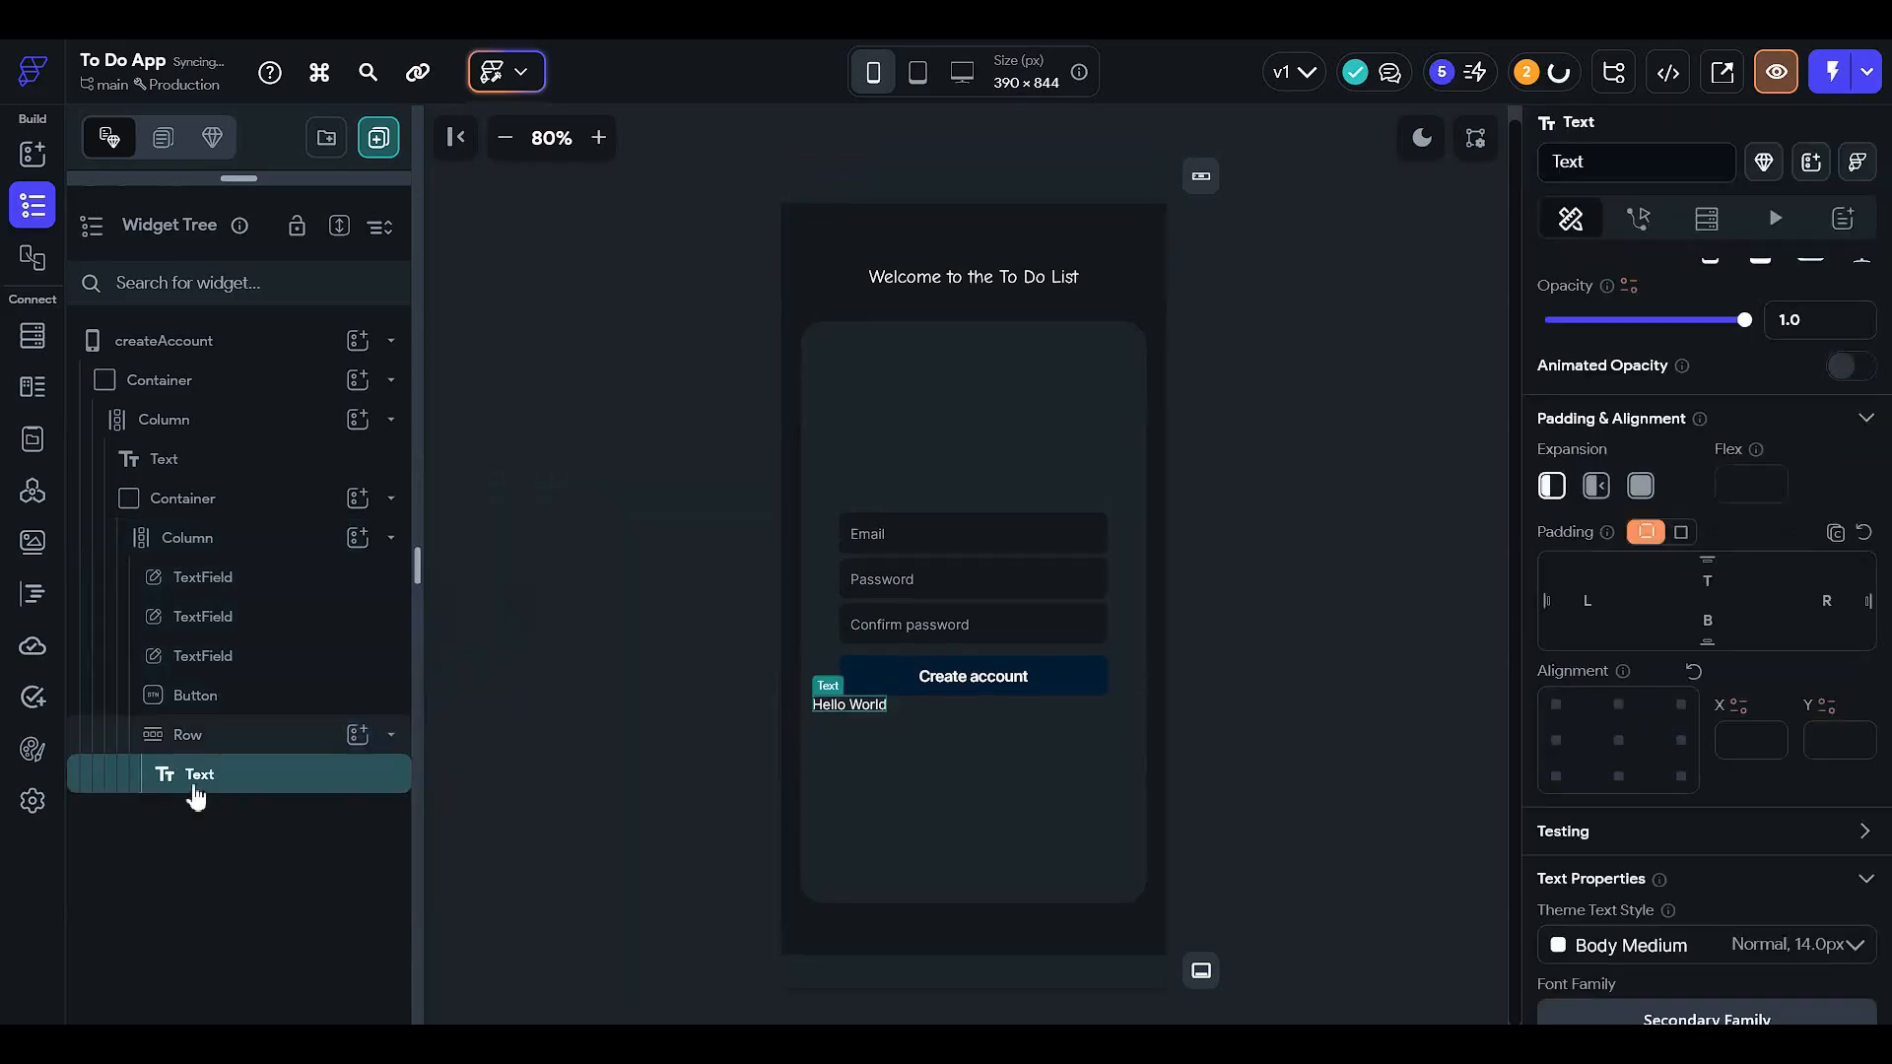
scroll(1691, 694, up, 3)
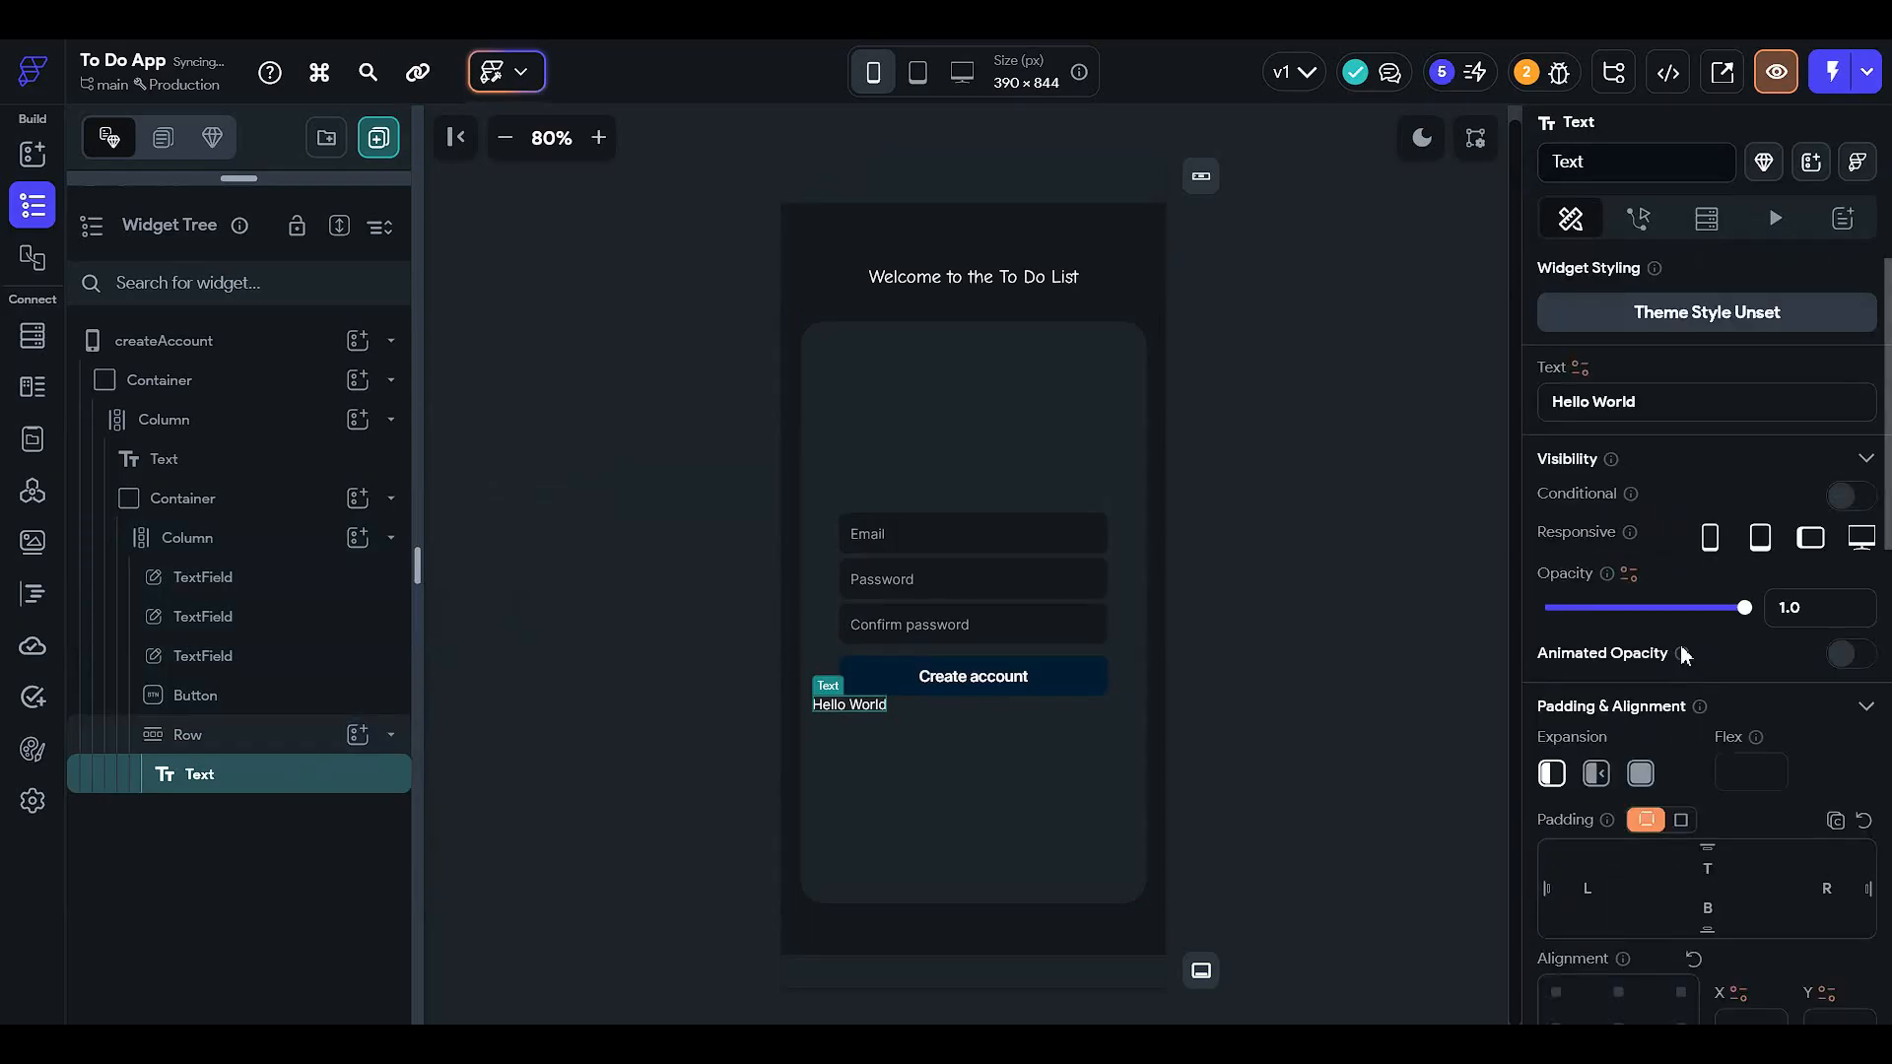
click(1668, 409)
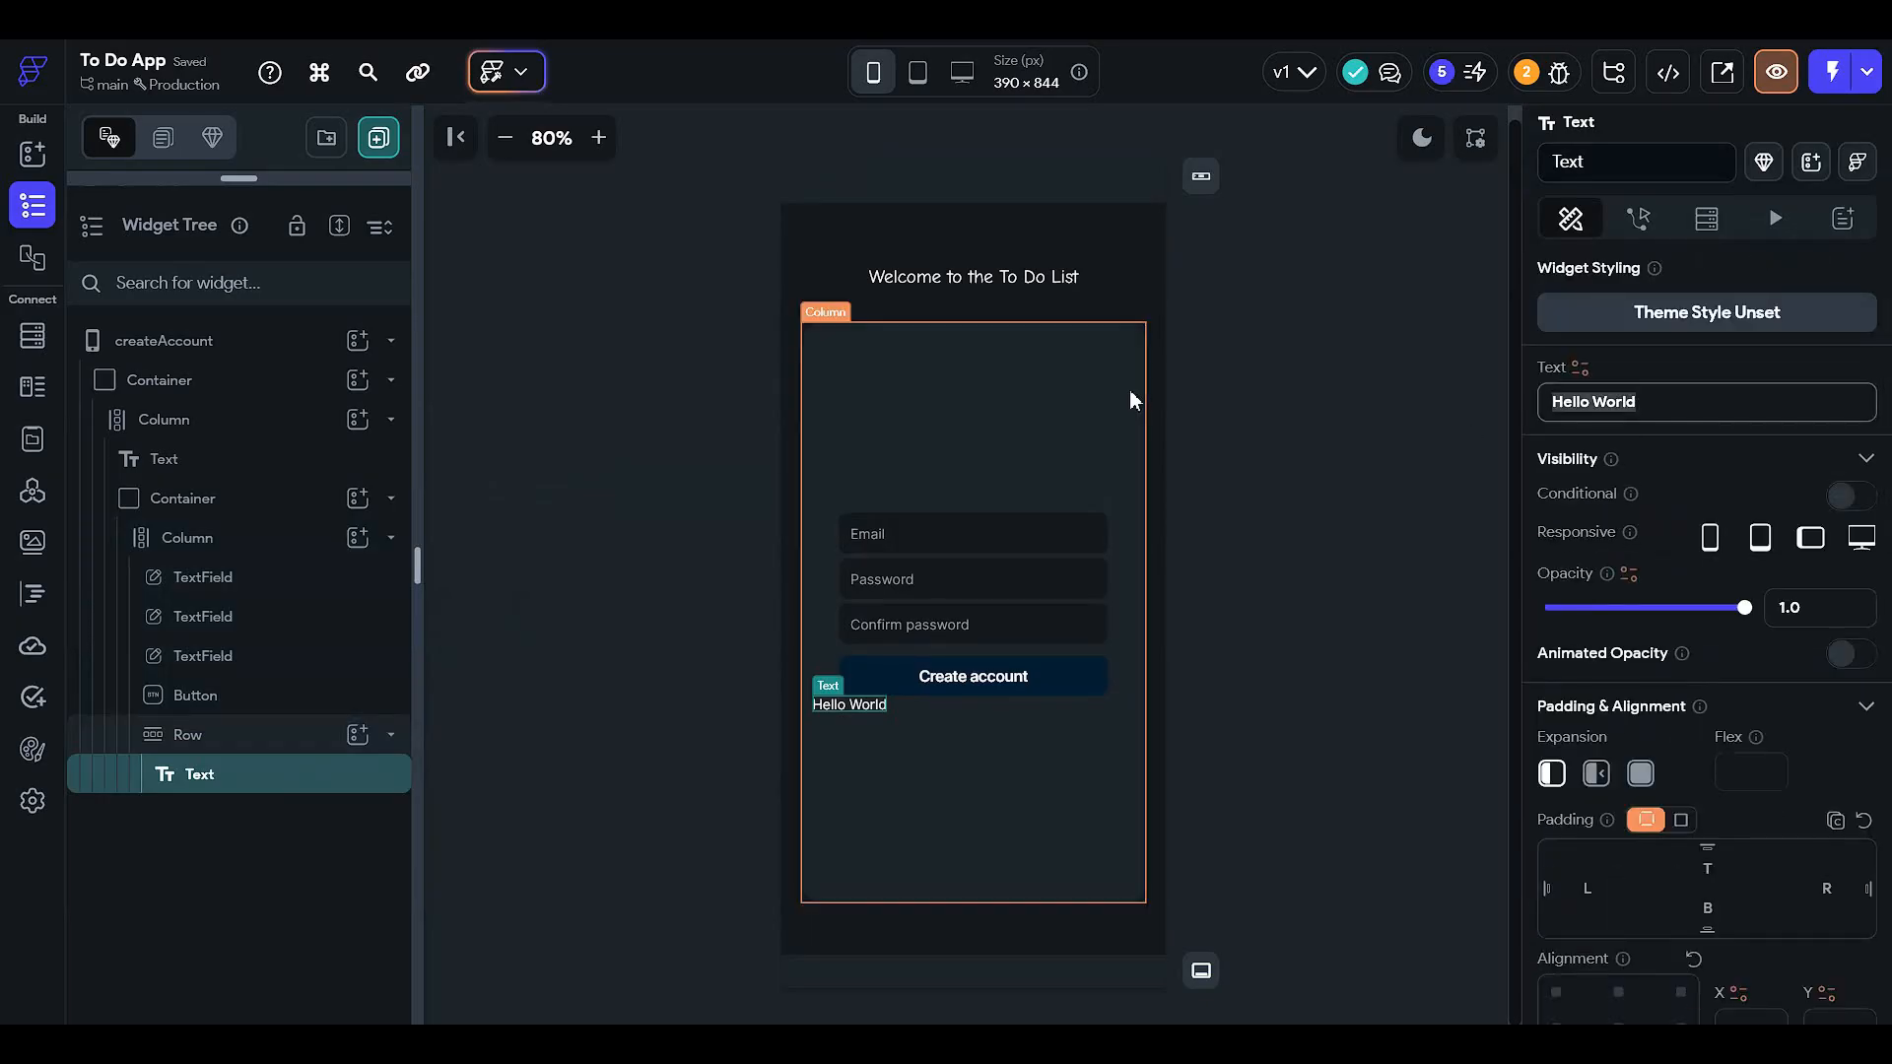
text(Already )
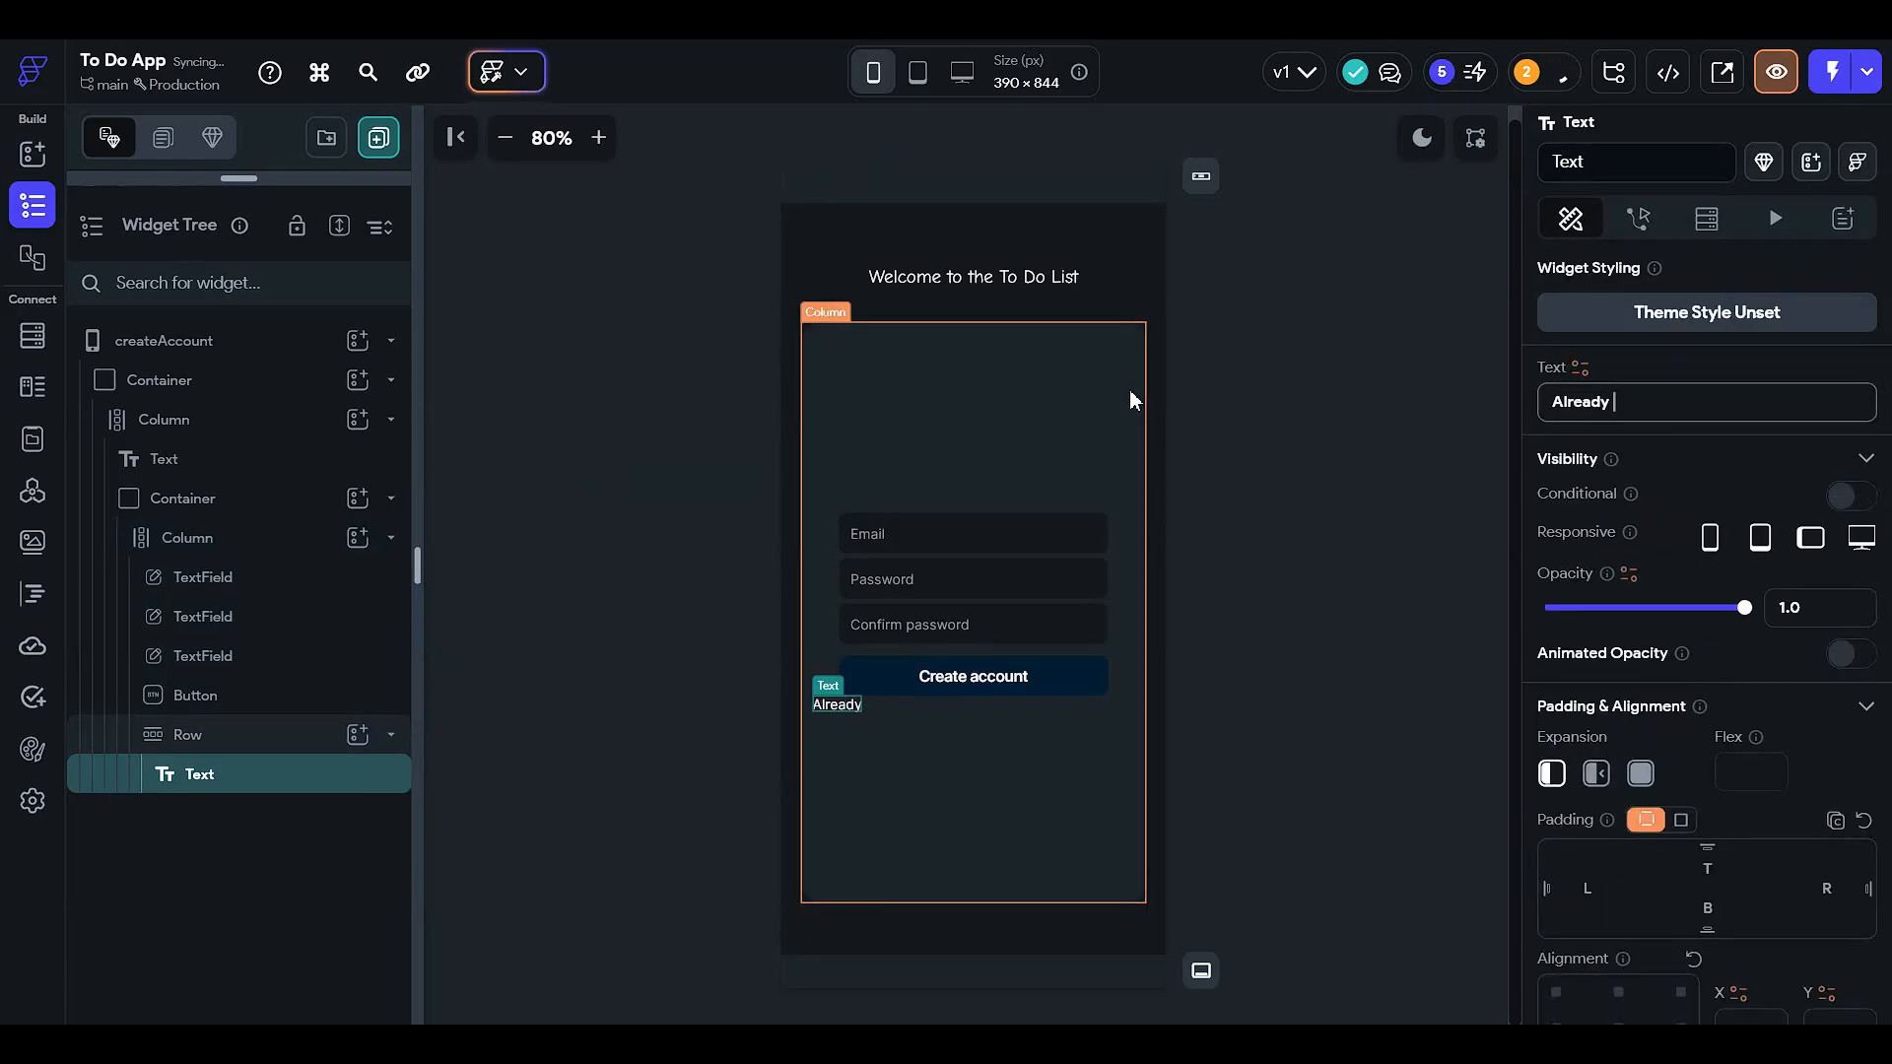
text(have an a)
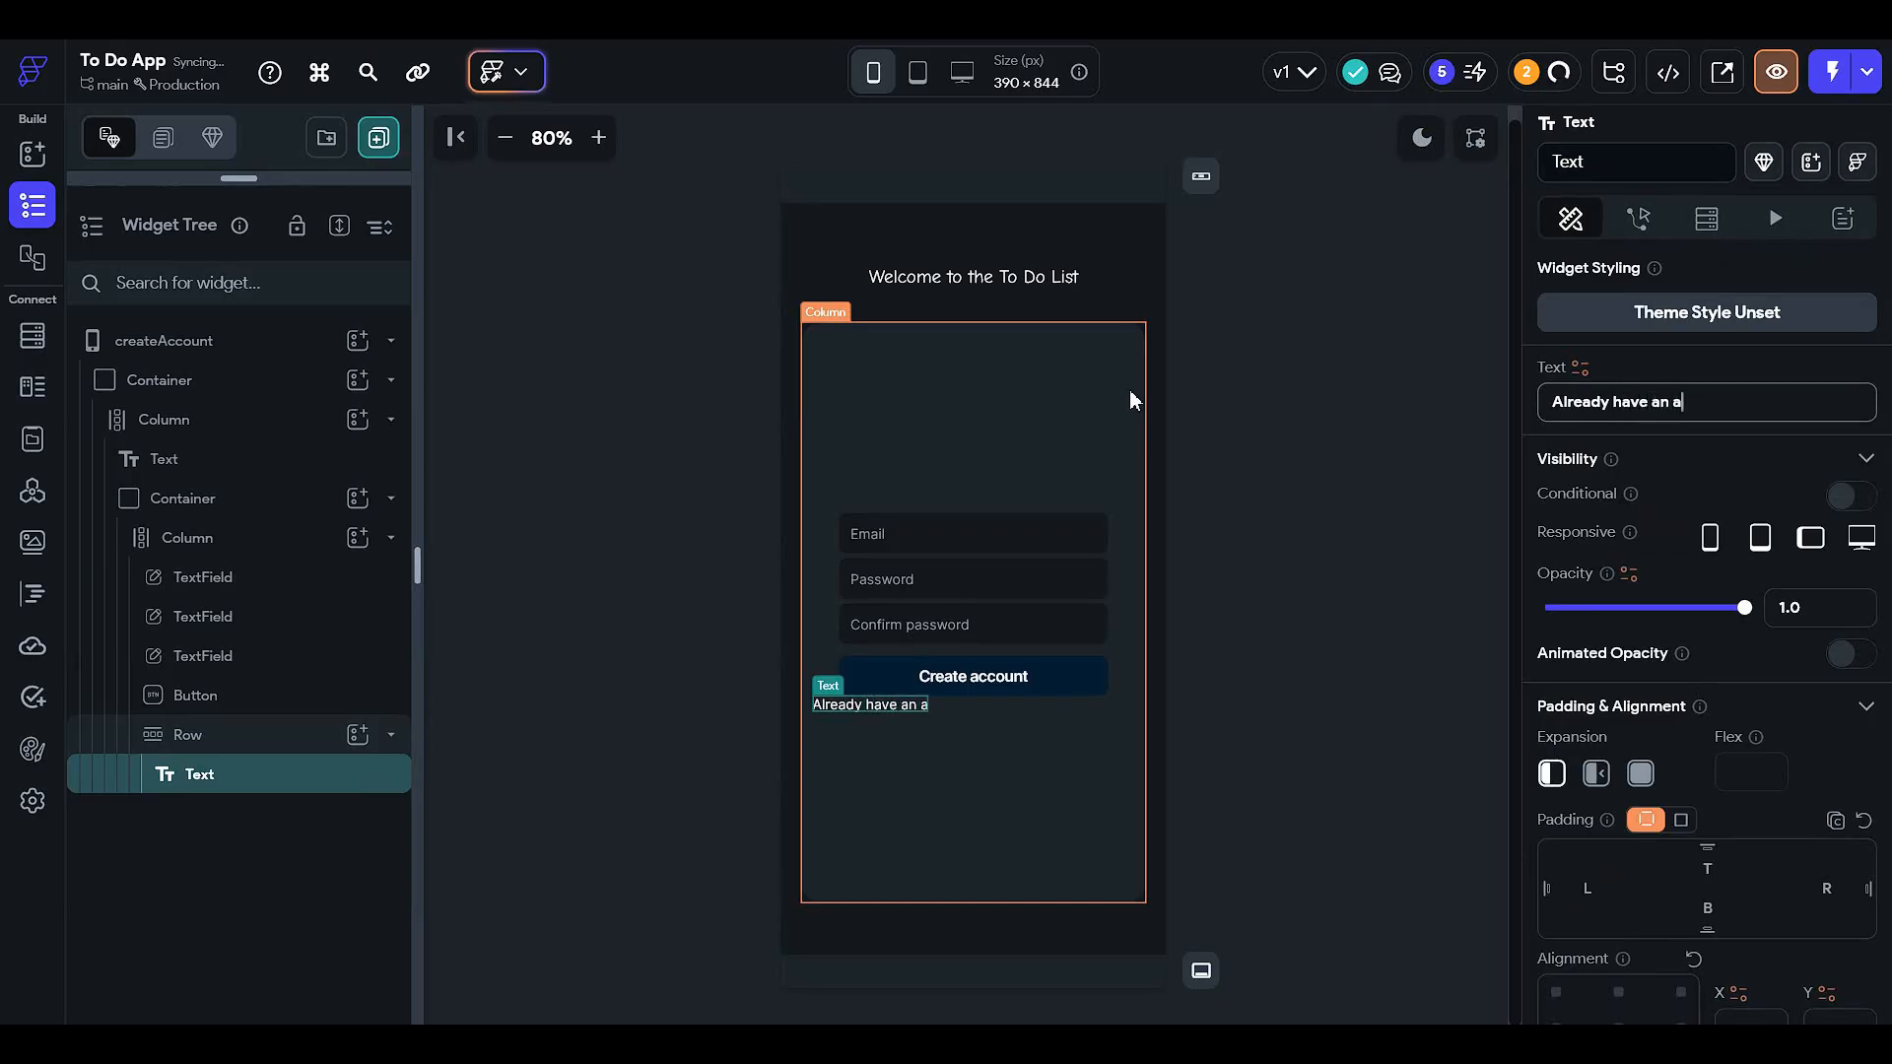
text(ccount ?)
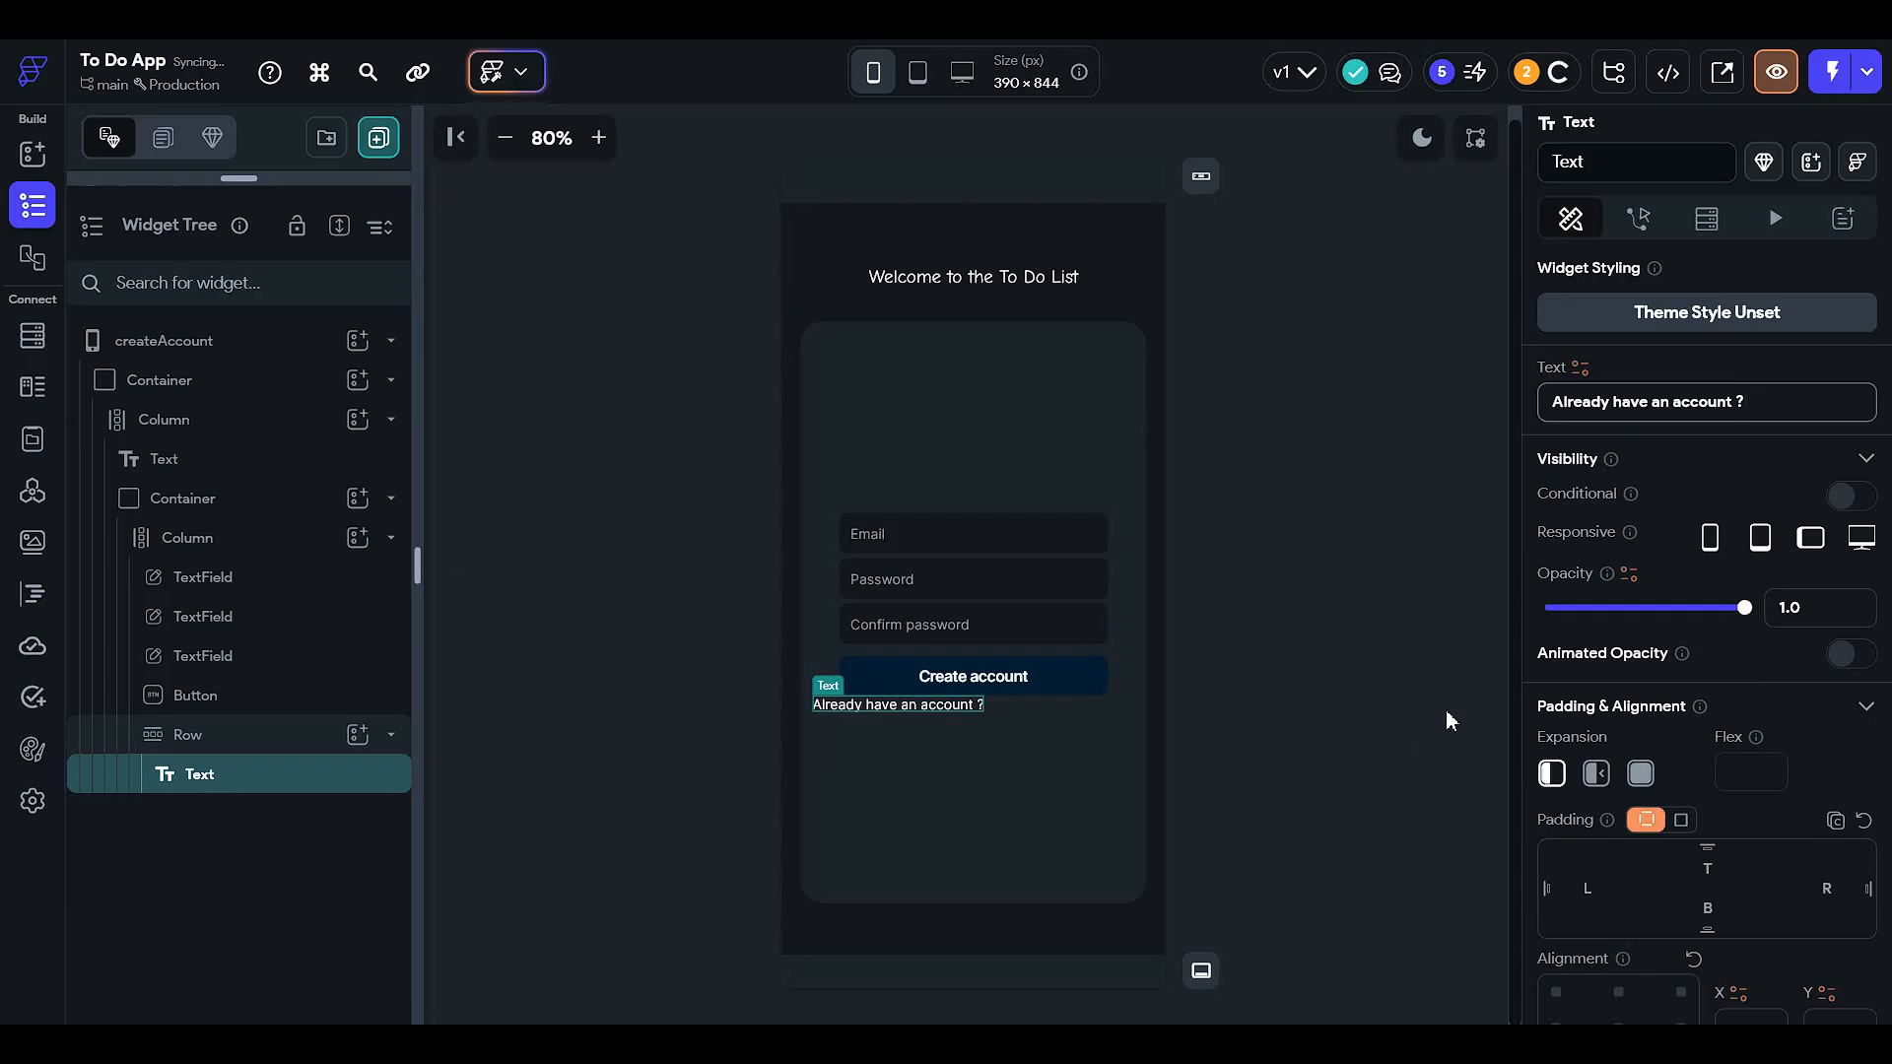
- Give the Row a top padding of 12
click(276, 741)
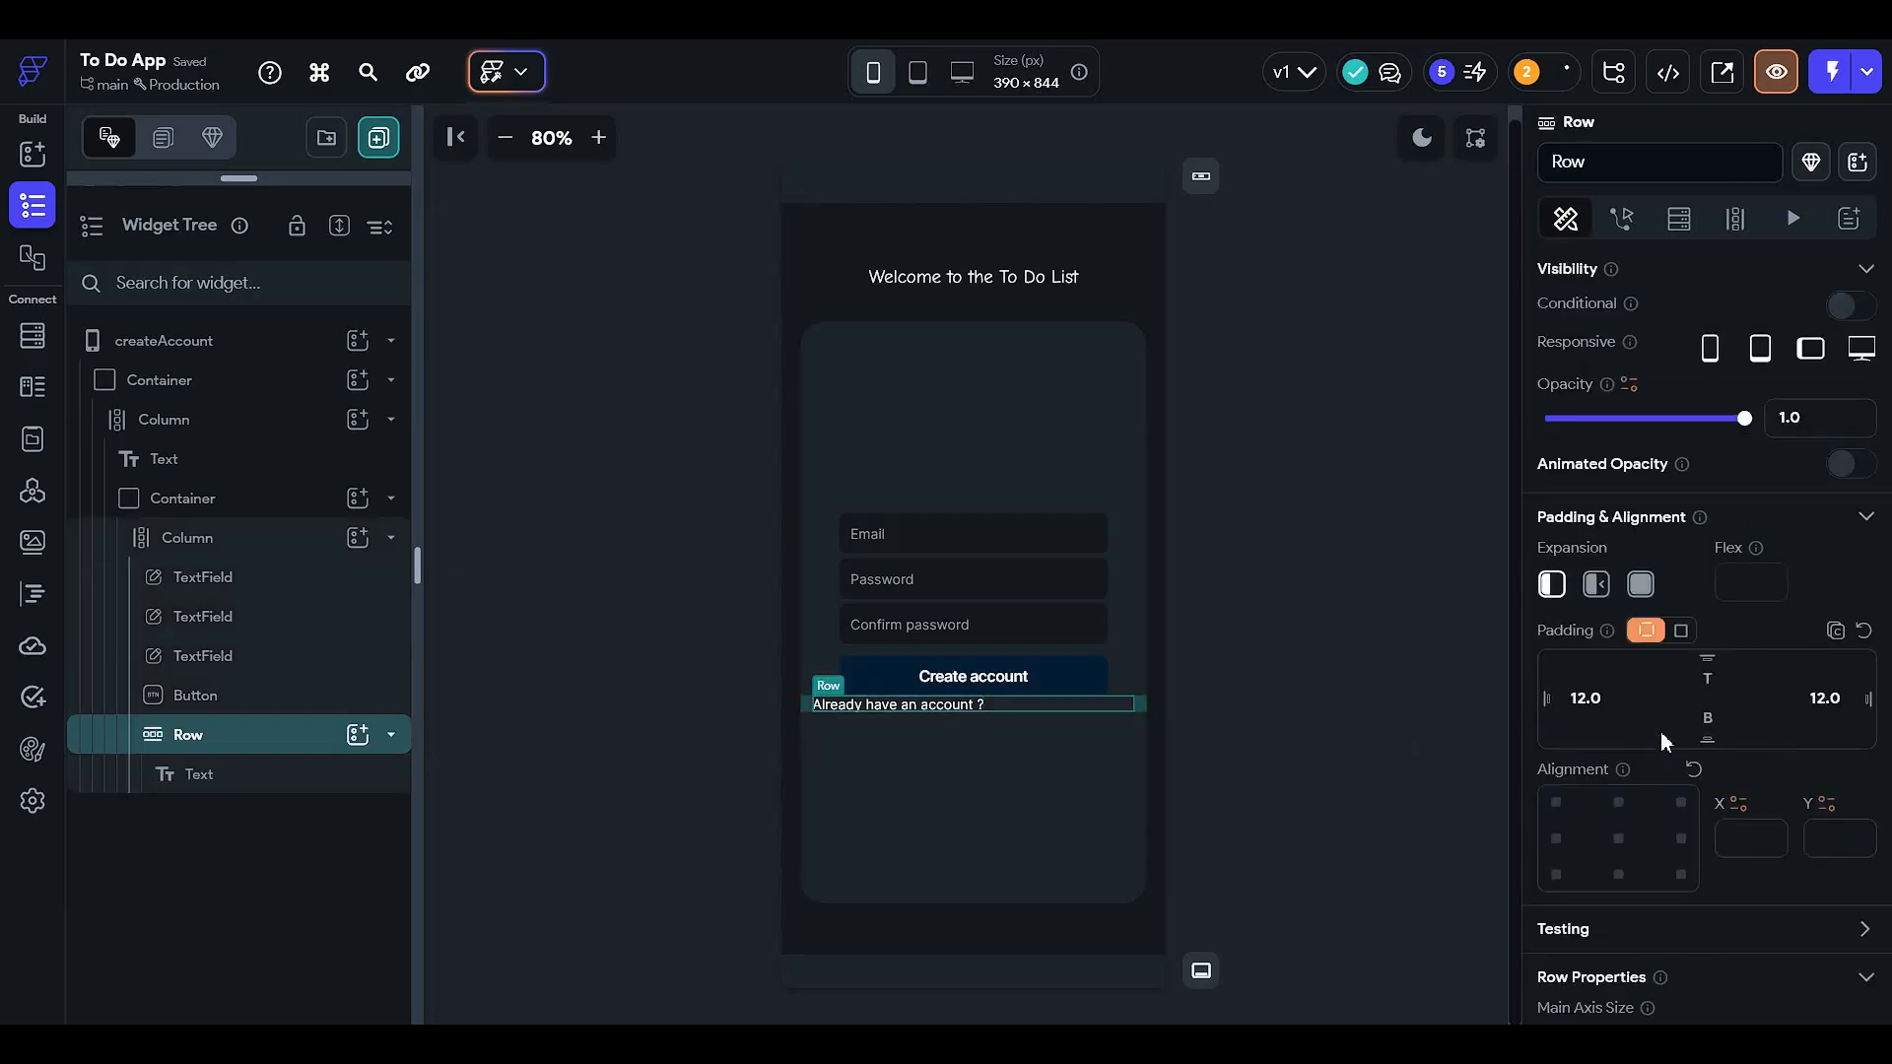
click(1713, 677)
text(12)
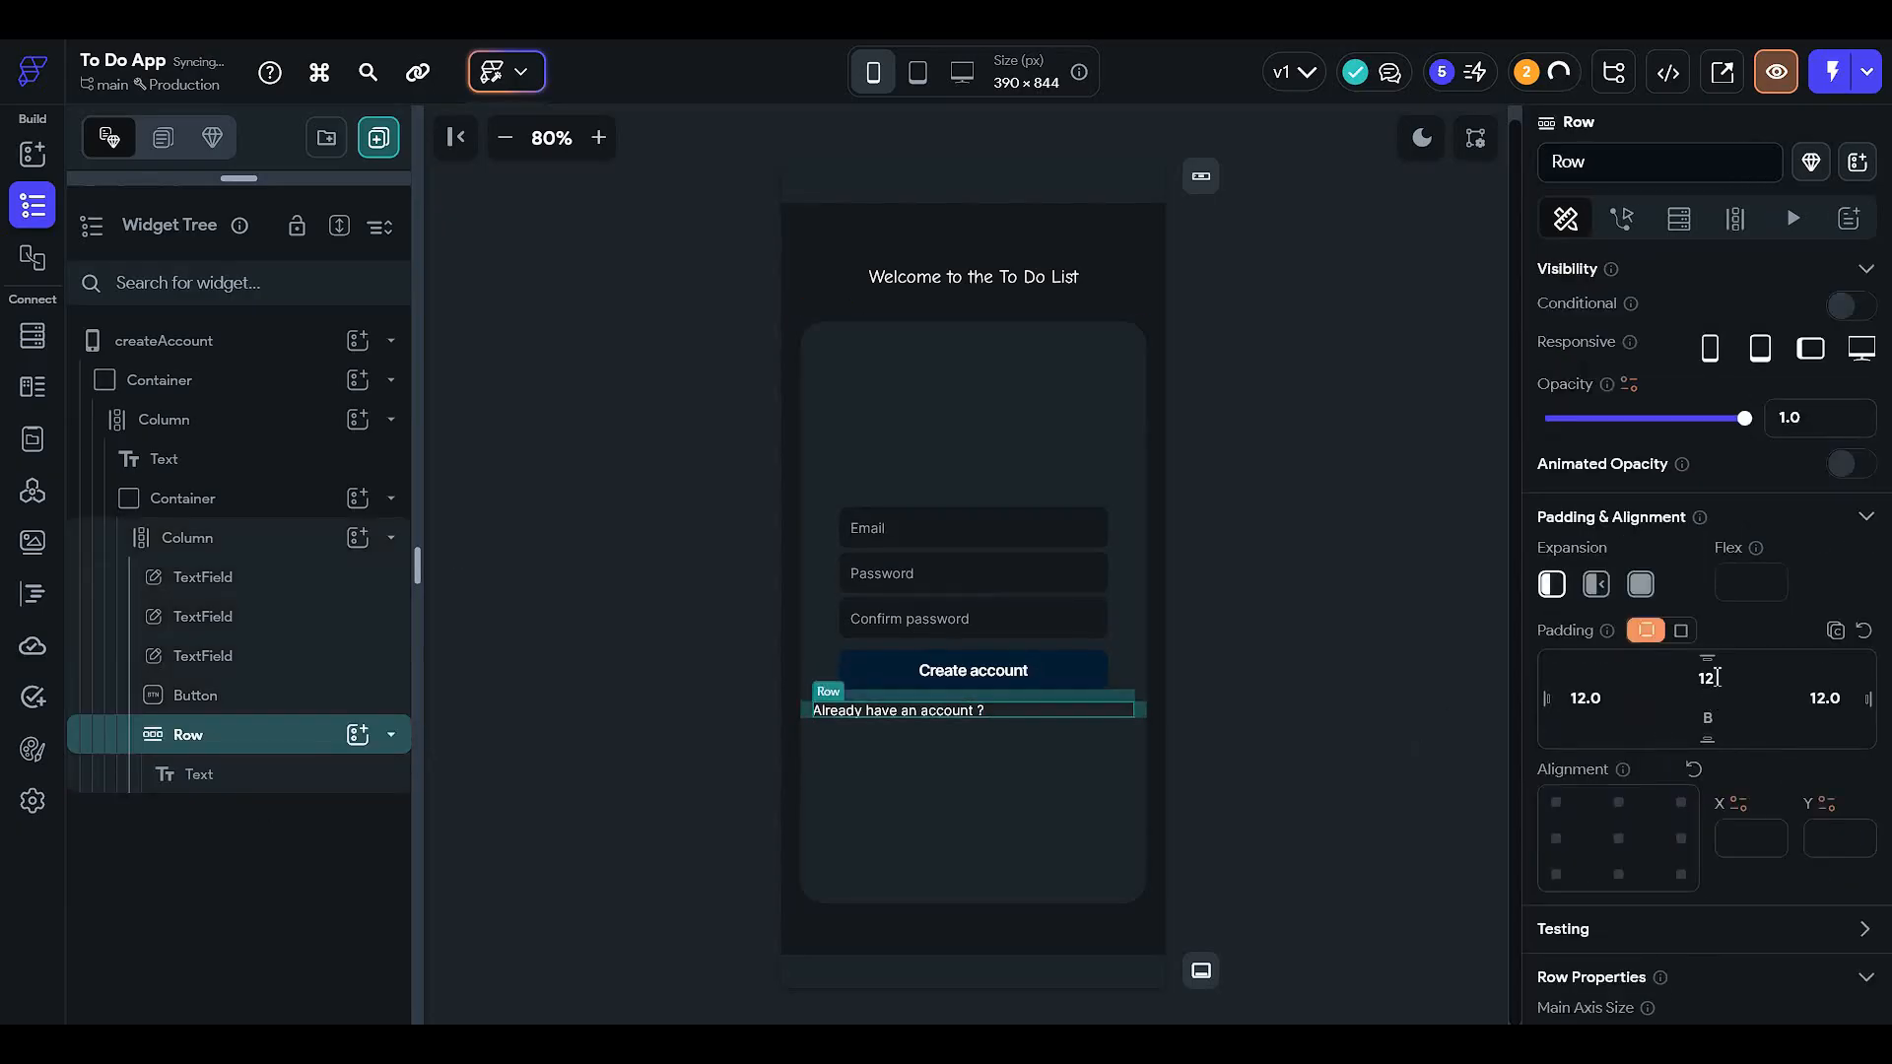
click(1387, 749)
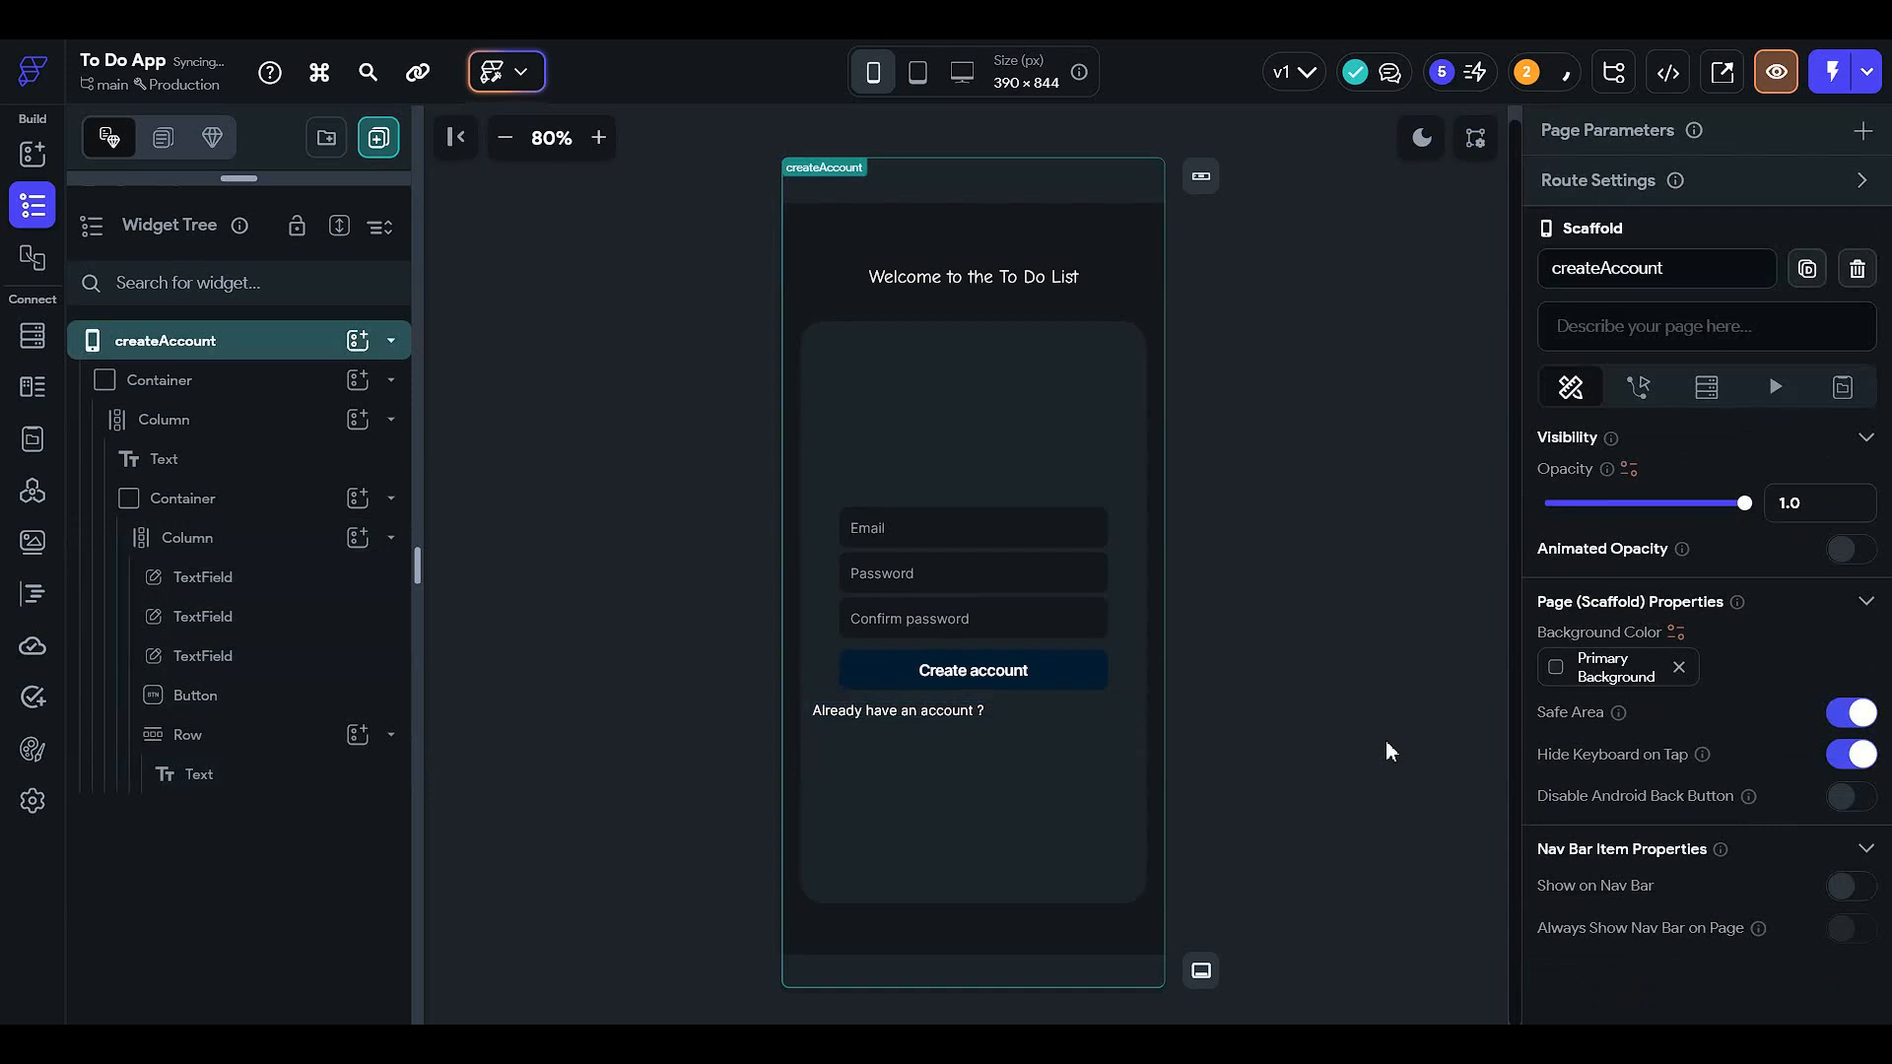
click(1020, 708)
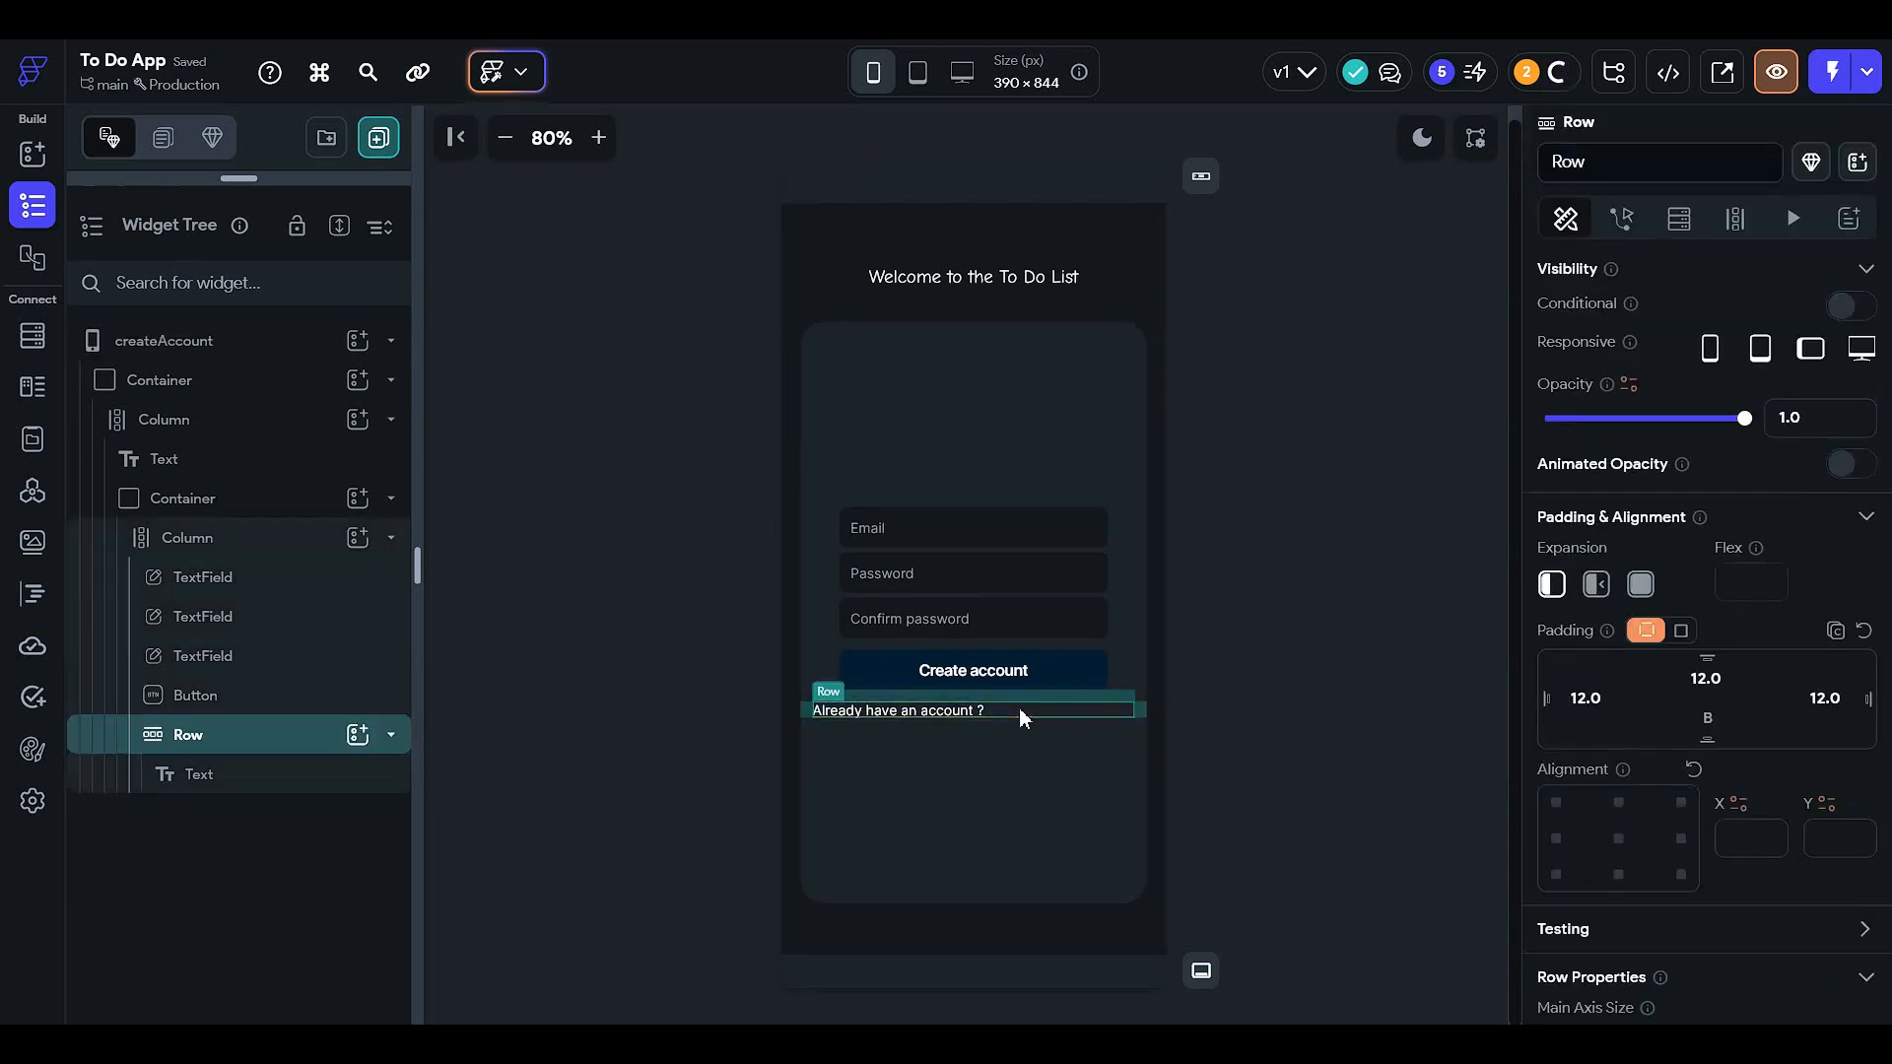
- Add a Container beside the row's text, adjust its height and give it left padding 5
click(360, 738)
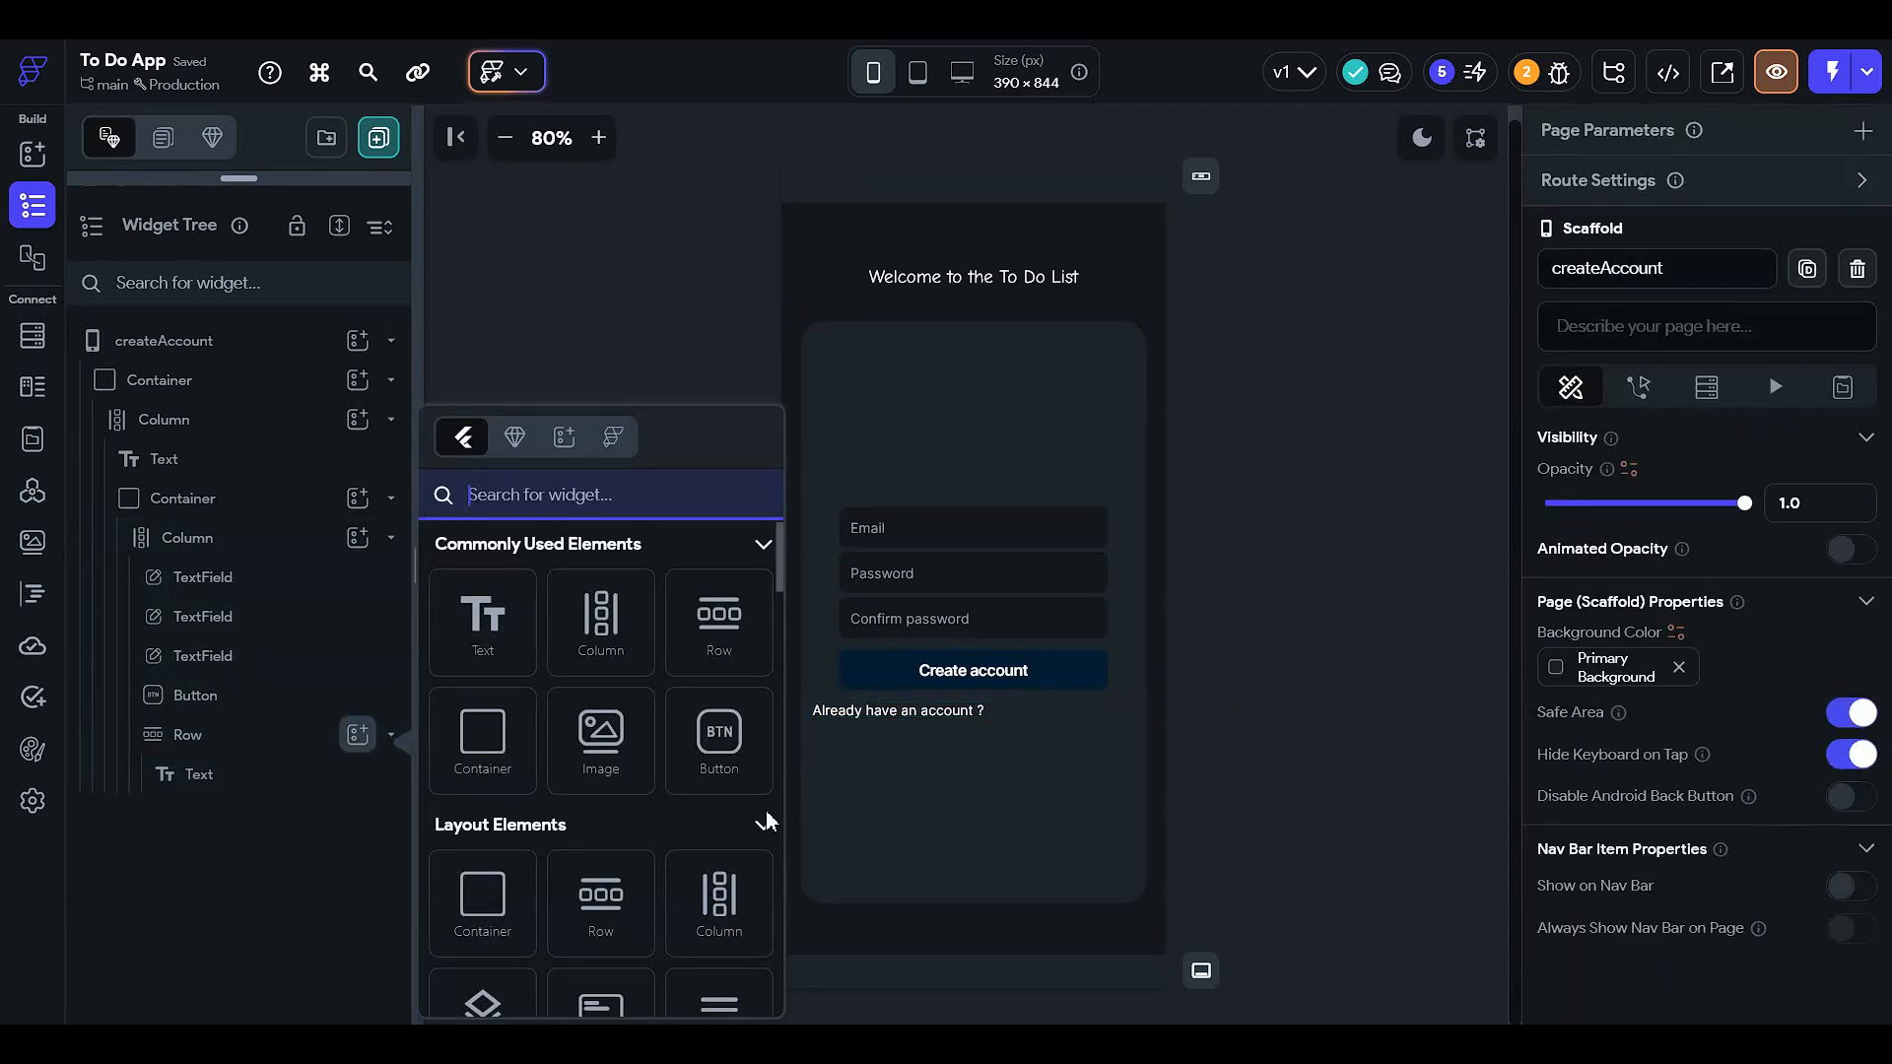
click(483, 747)
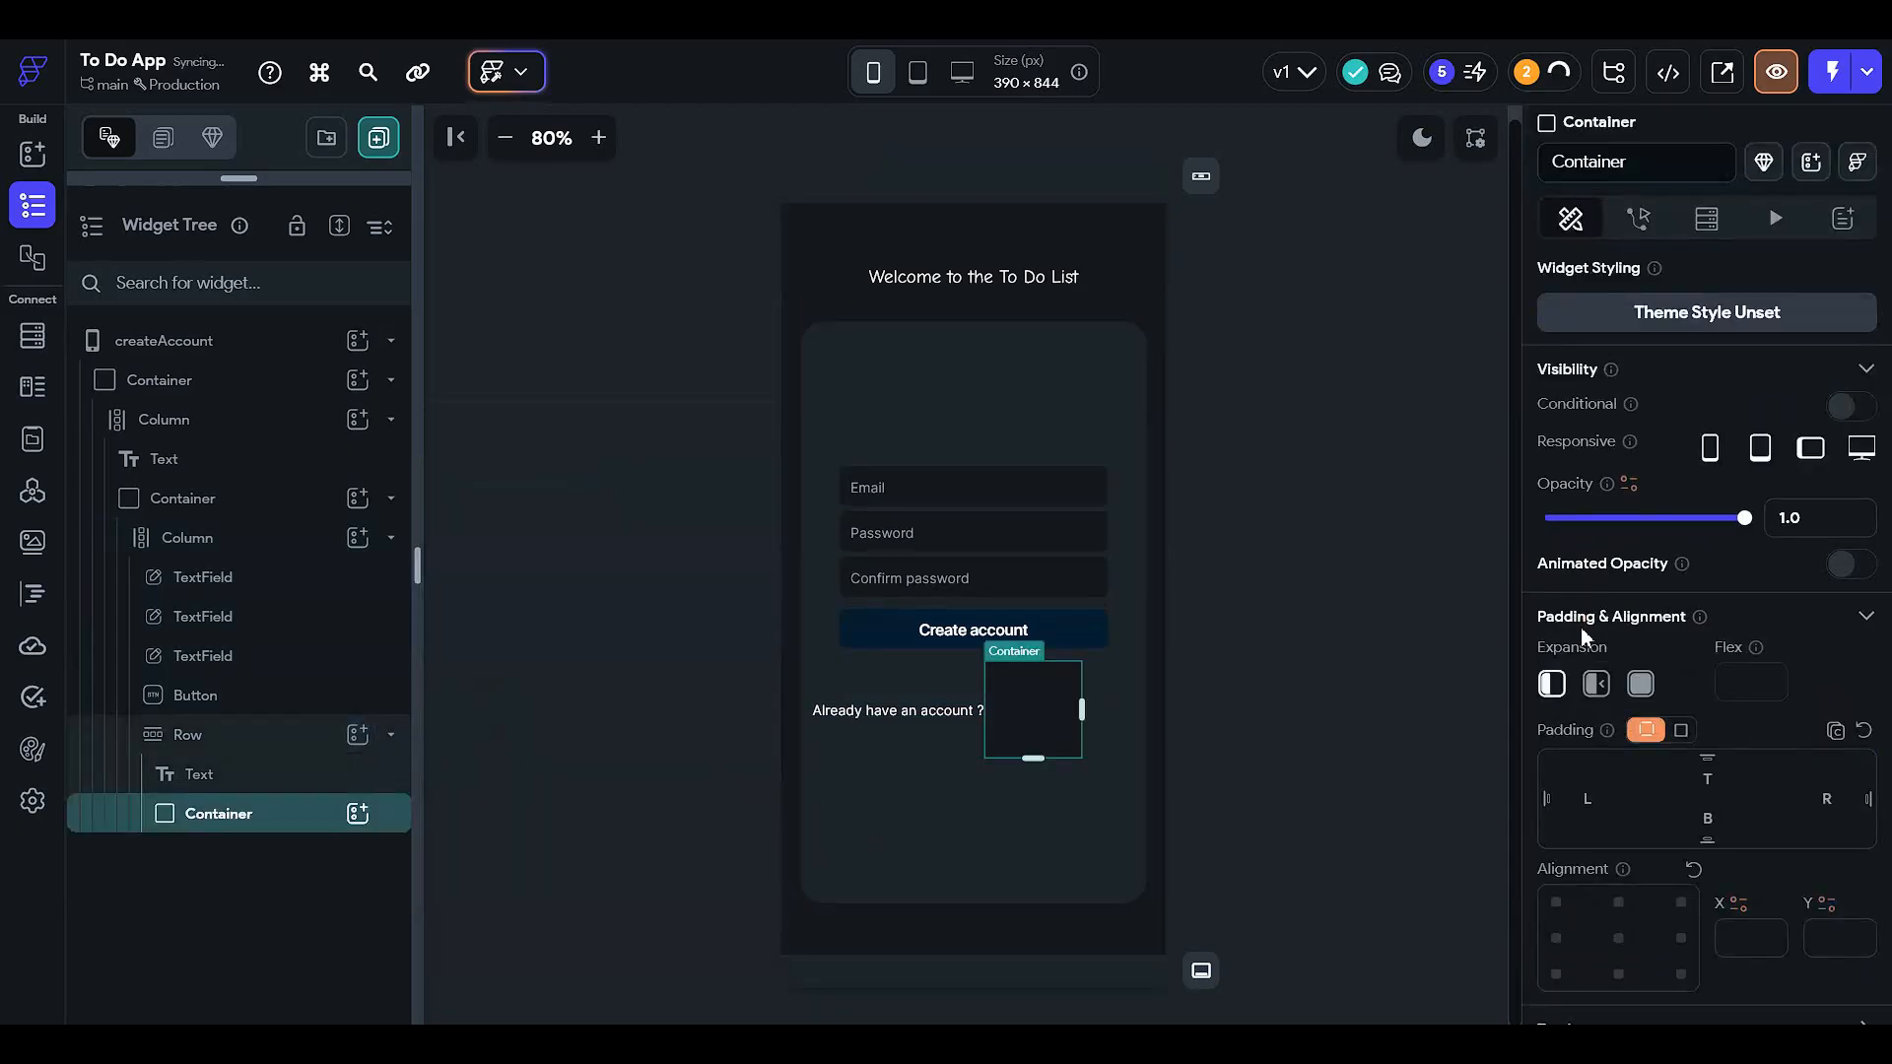
scroll(1580, 627, down, 5)
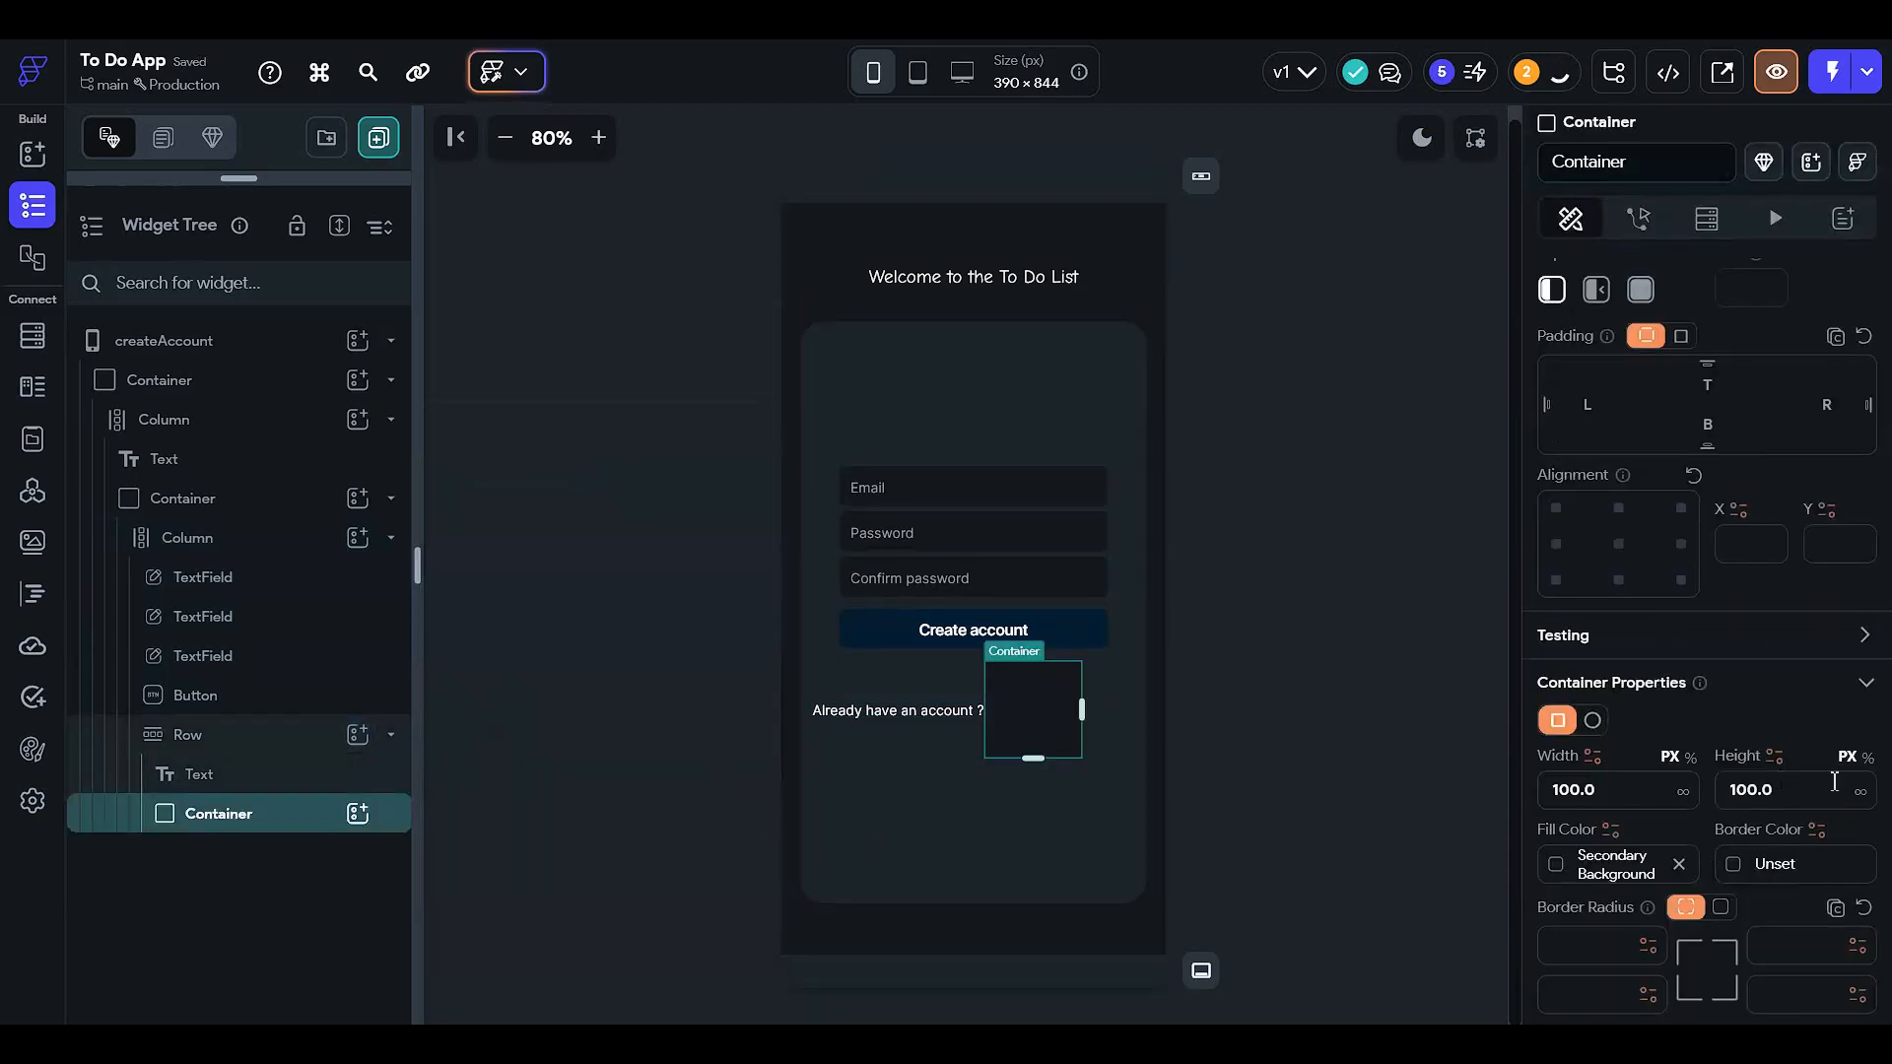
click(1815, 793)
text(50)
click(1732, 786)
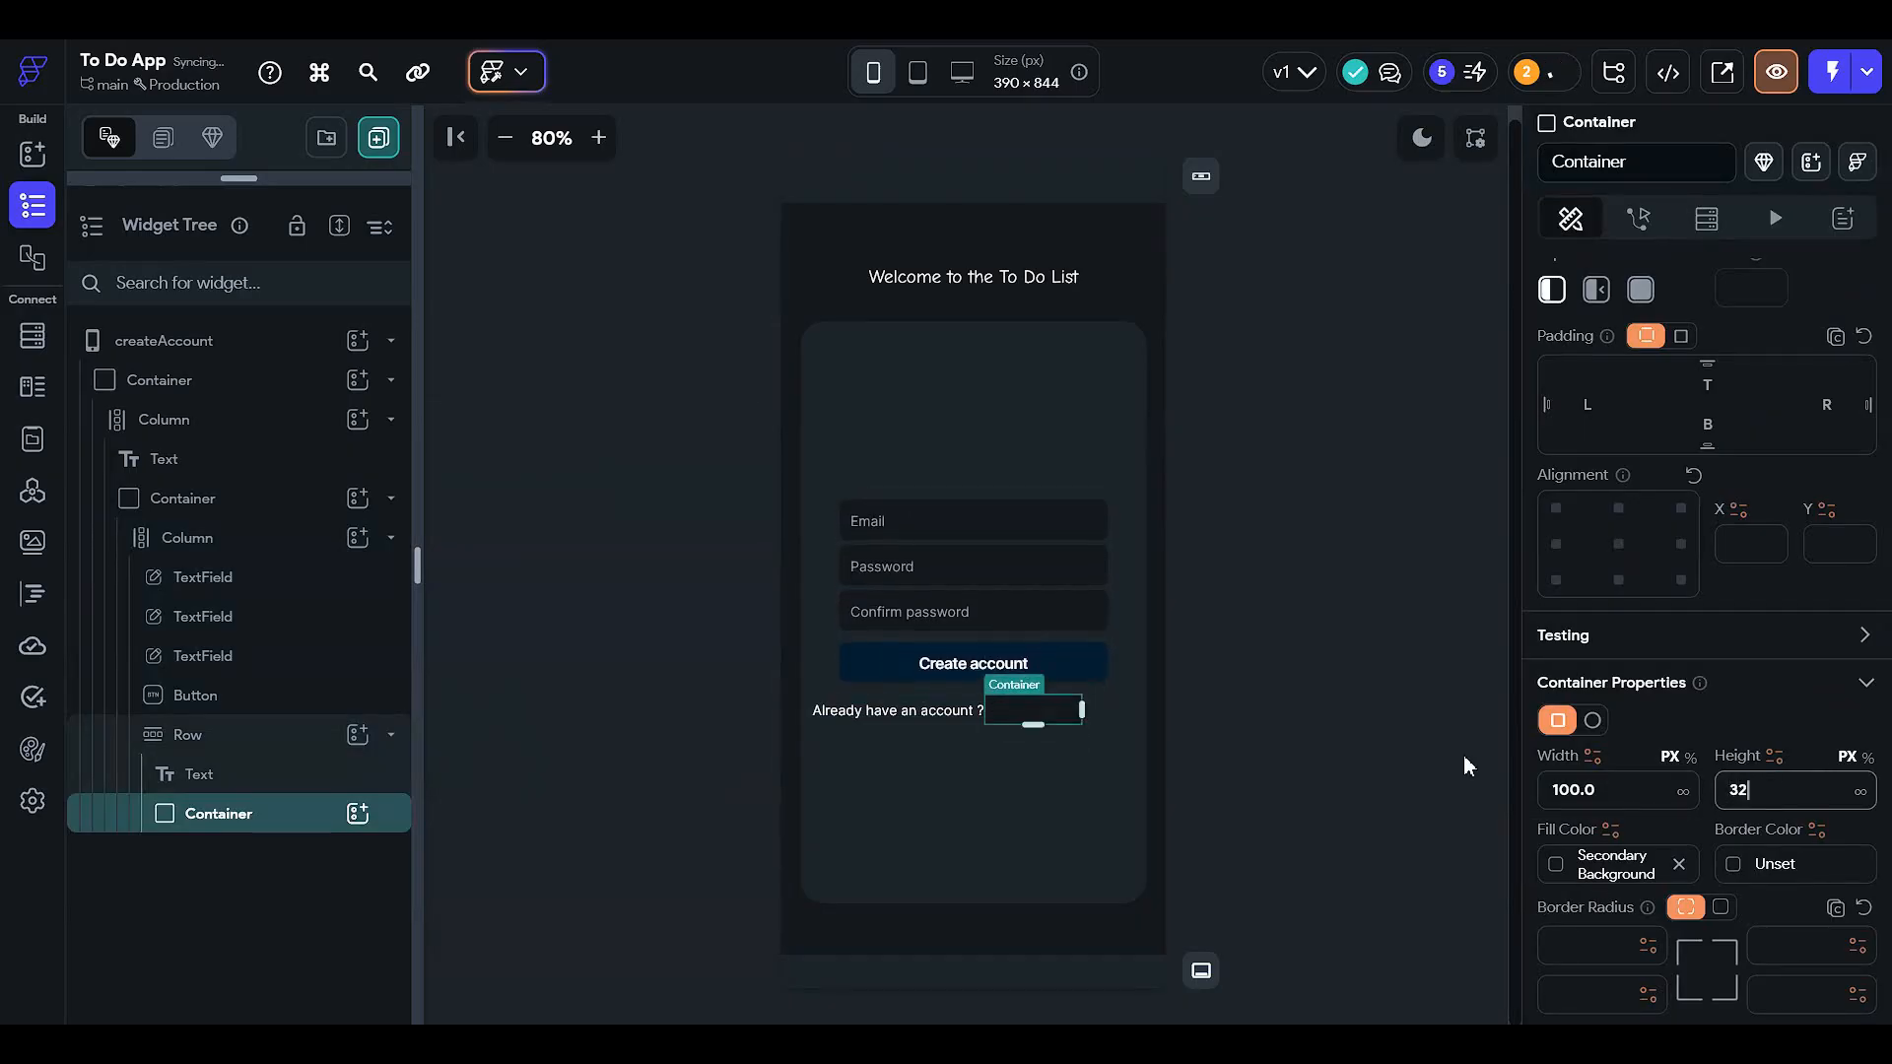
click(1232, 686)
click(1076, 708)
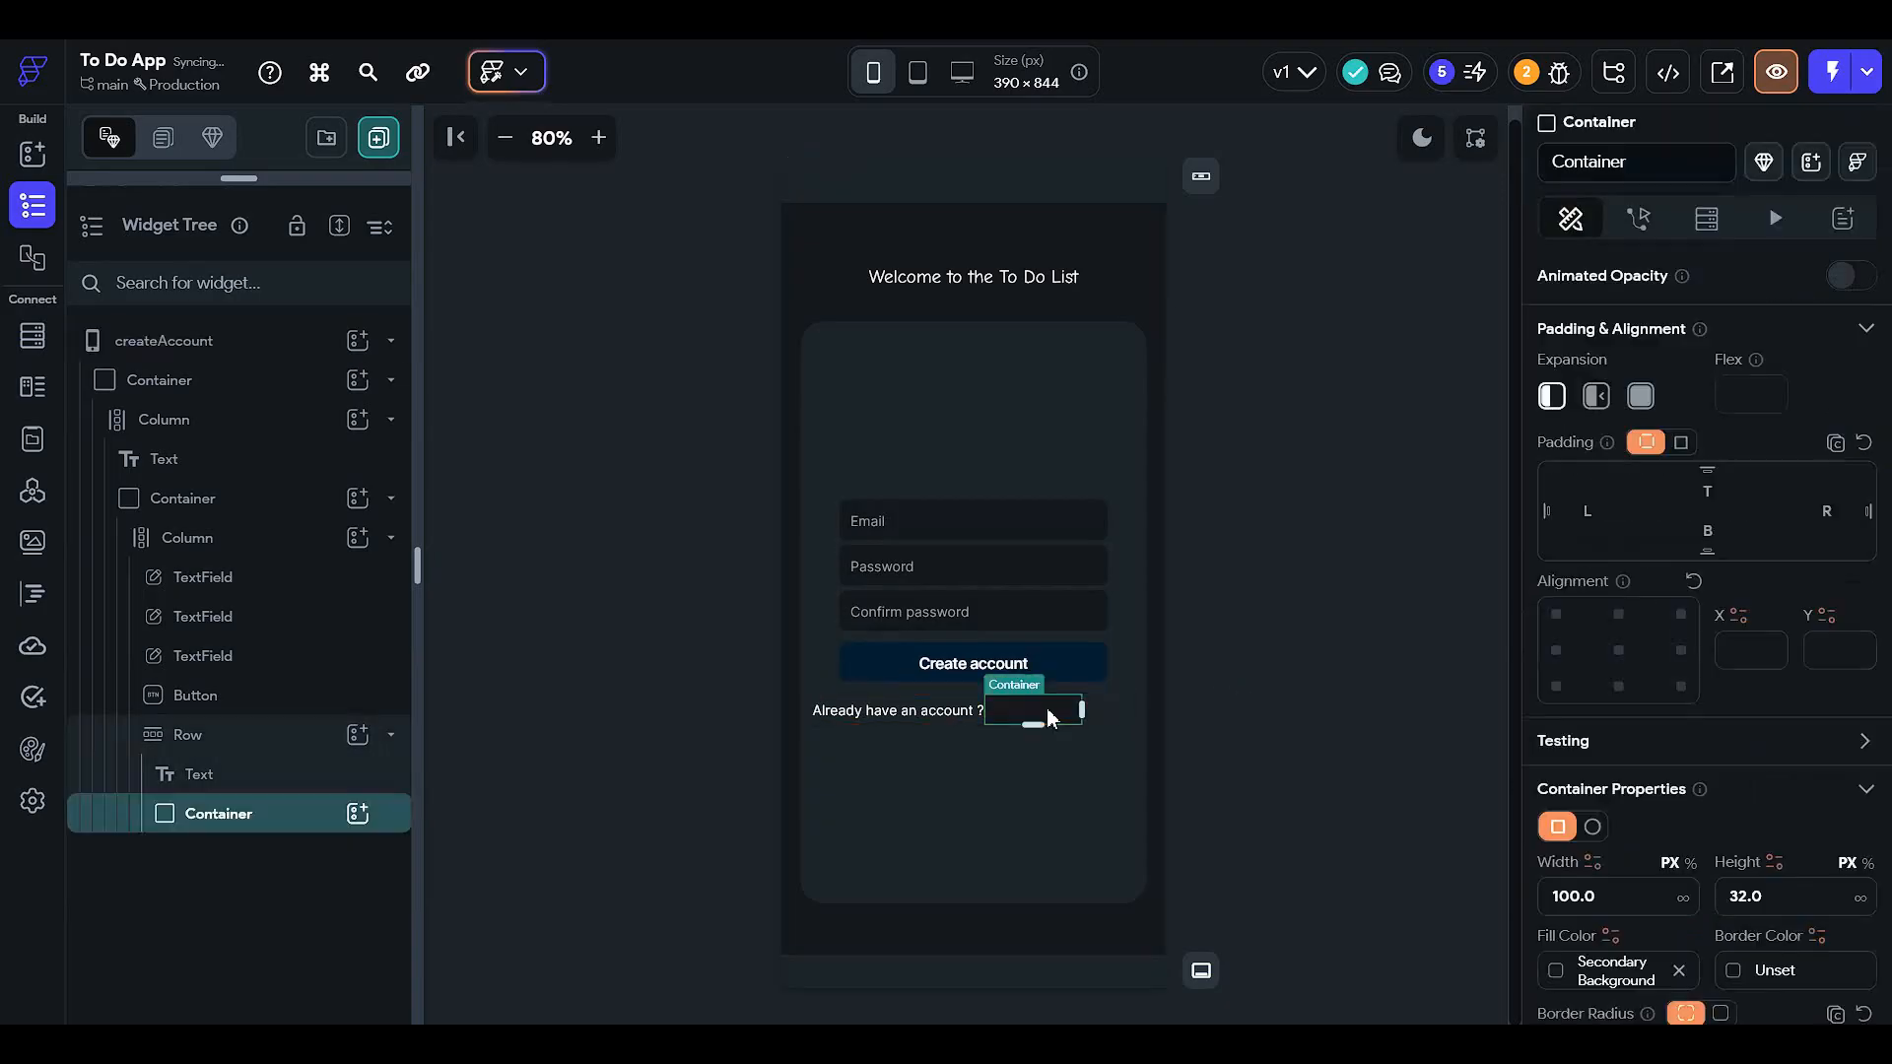
click(1589, 520)
text(5)
scroll(1663, 665, down, 3)
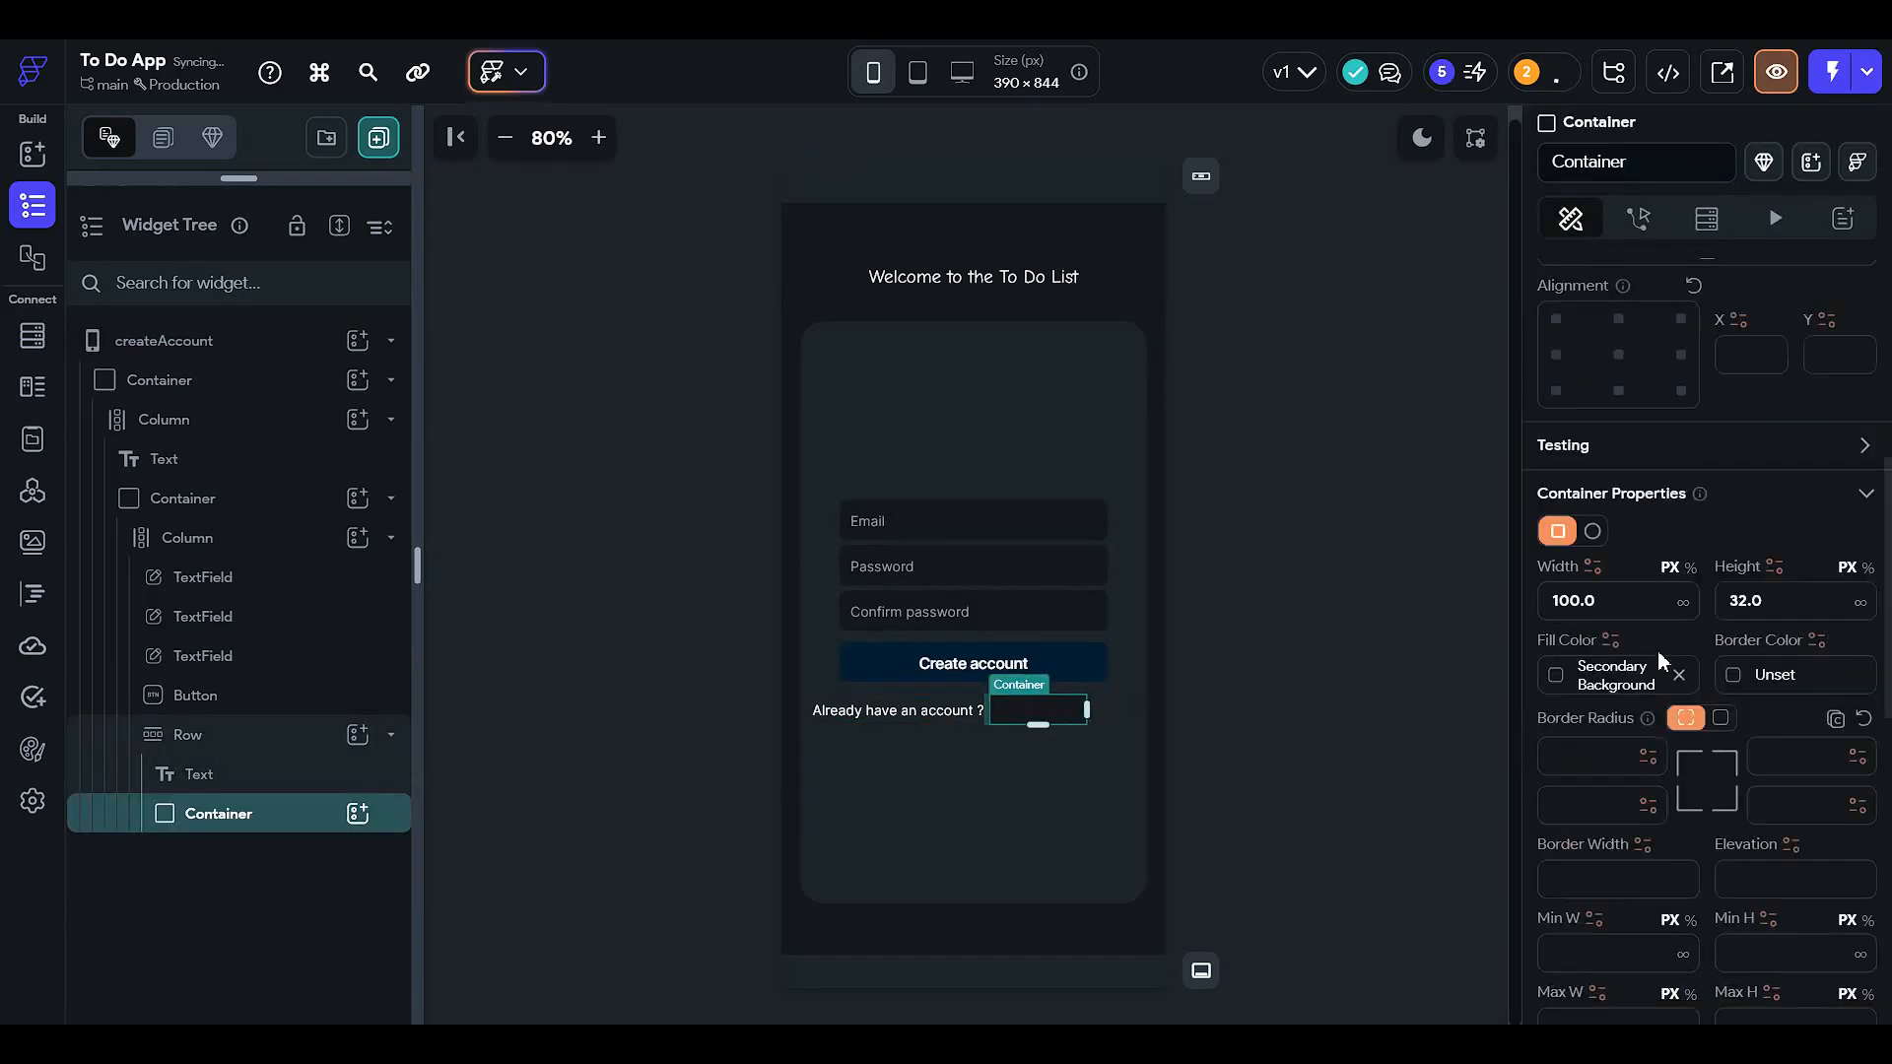
click(1587, 601)
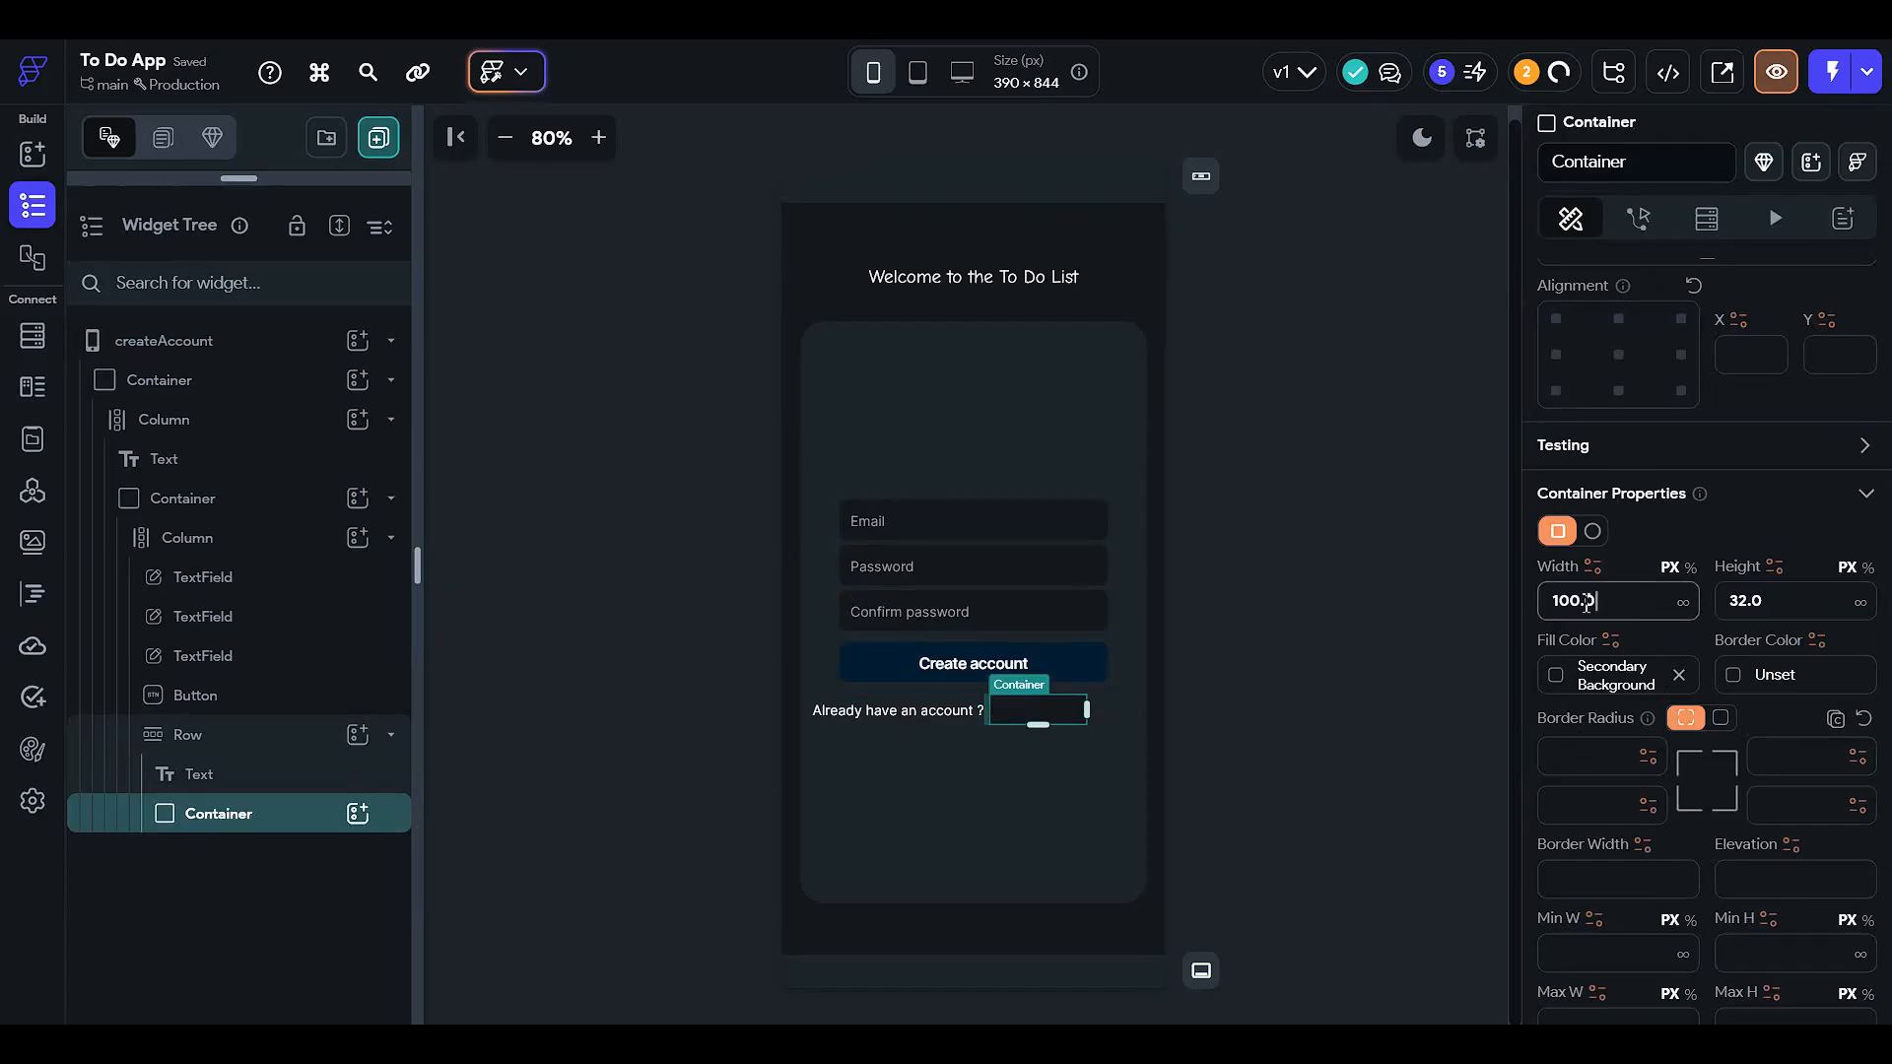
- Put a Hello World text inside the Container and round its corners to 18
click(357, 812)
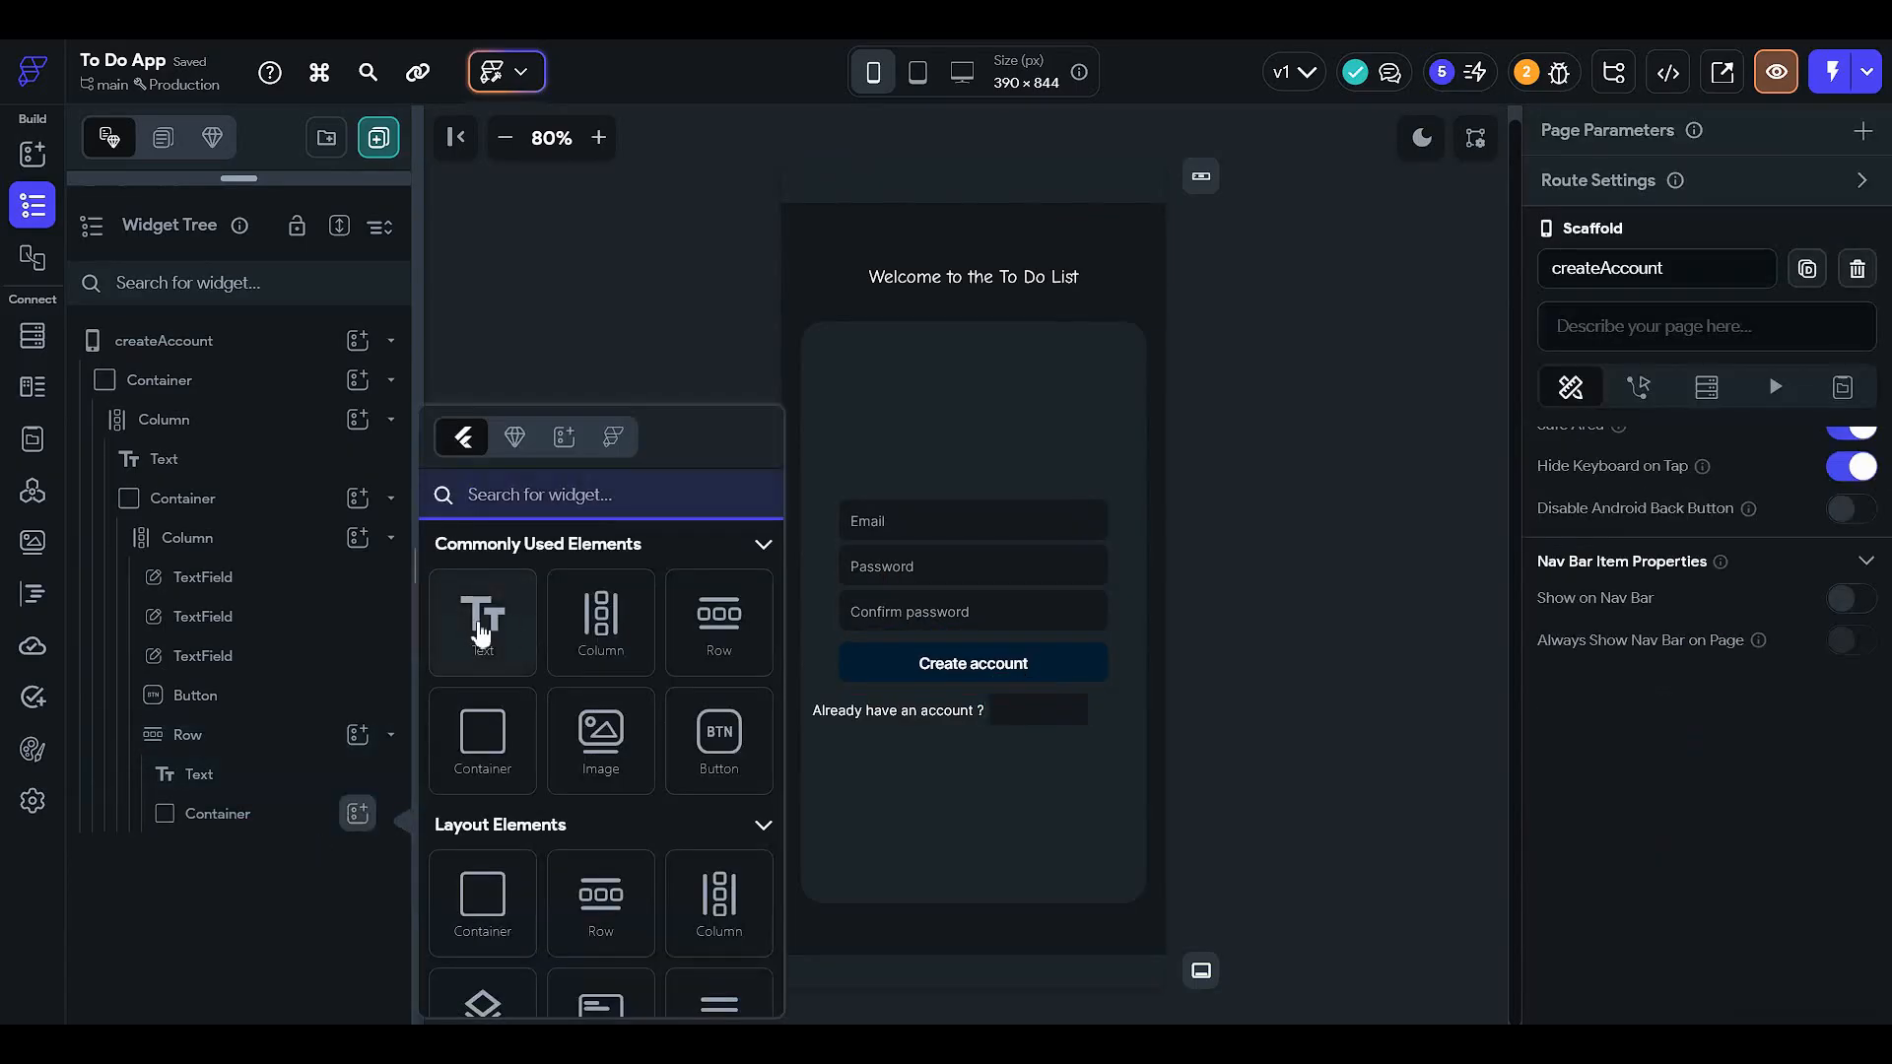
click(481, 625)
click(312, 809)
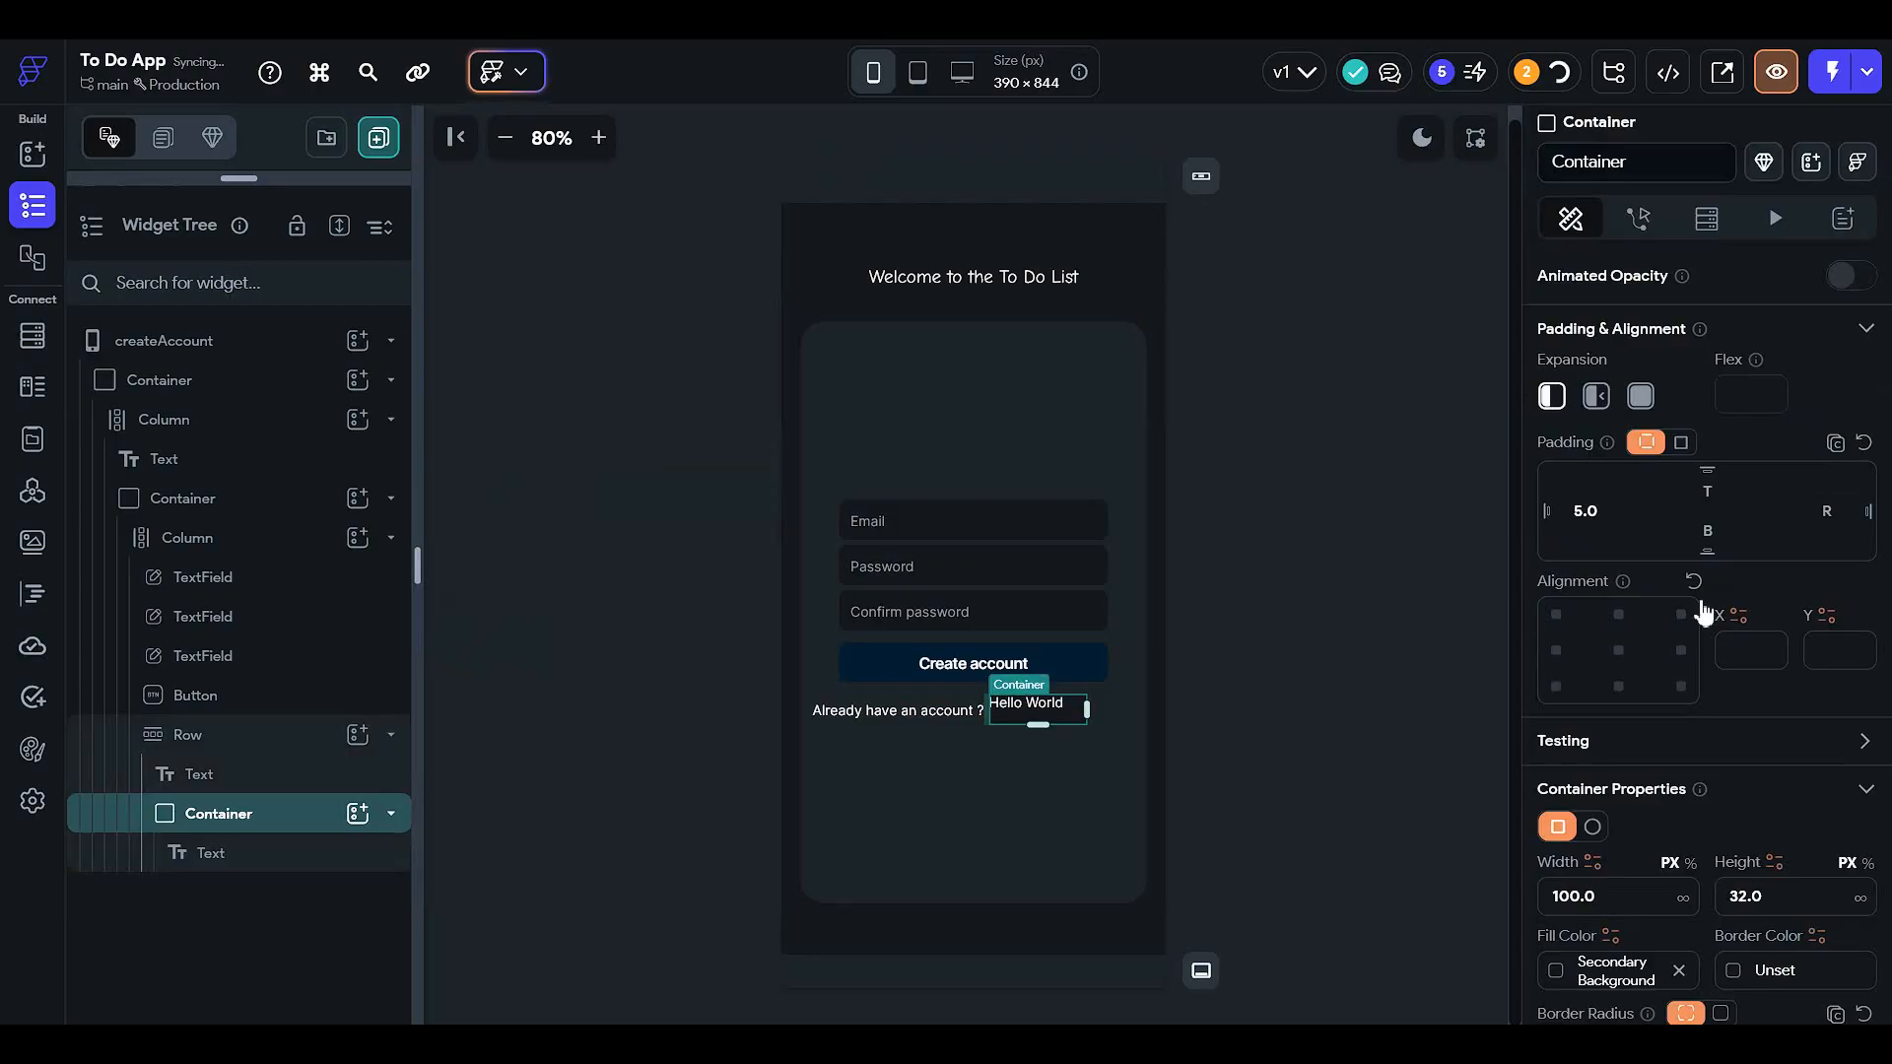
scroll(1754, 630, down, 4)
scroll(1744, 680, down, 3)
scroll(1674, 571, up, 3)
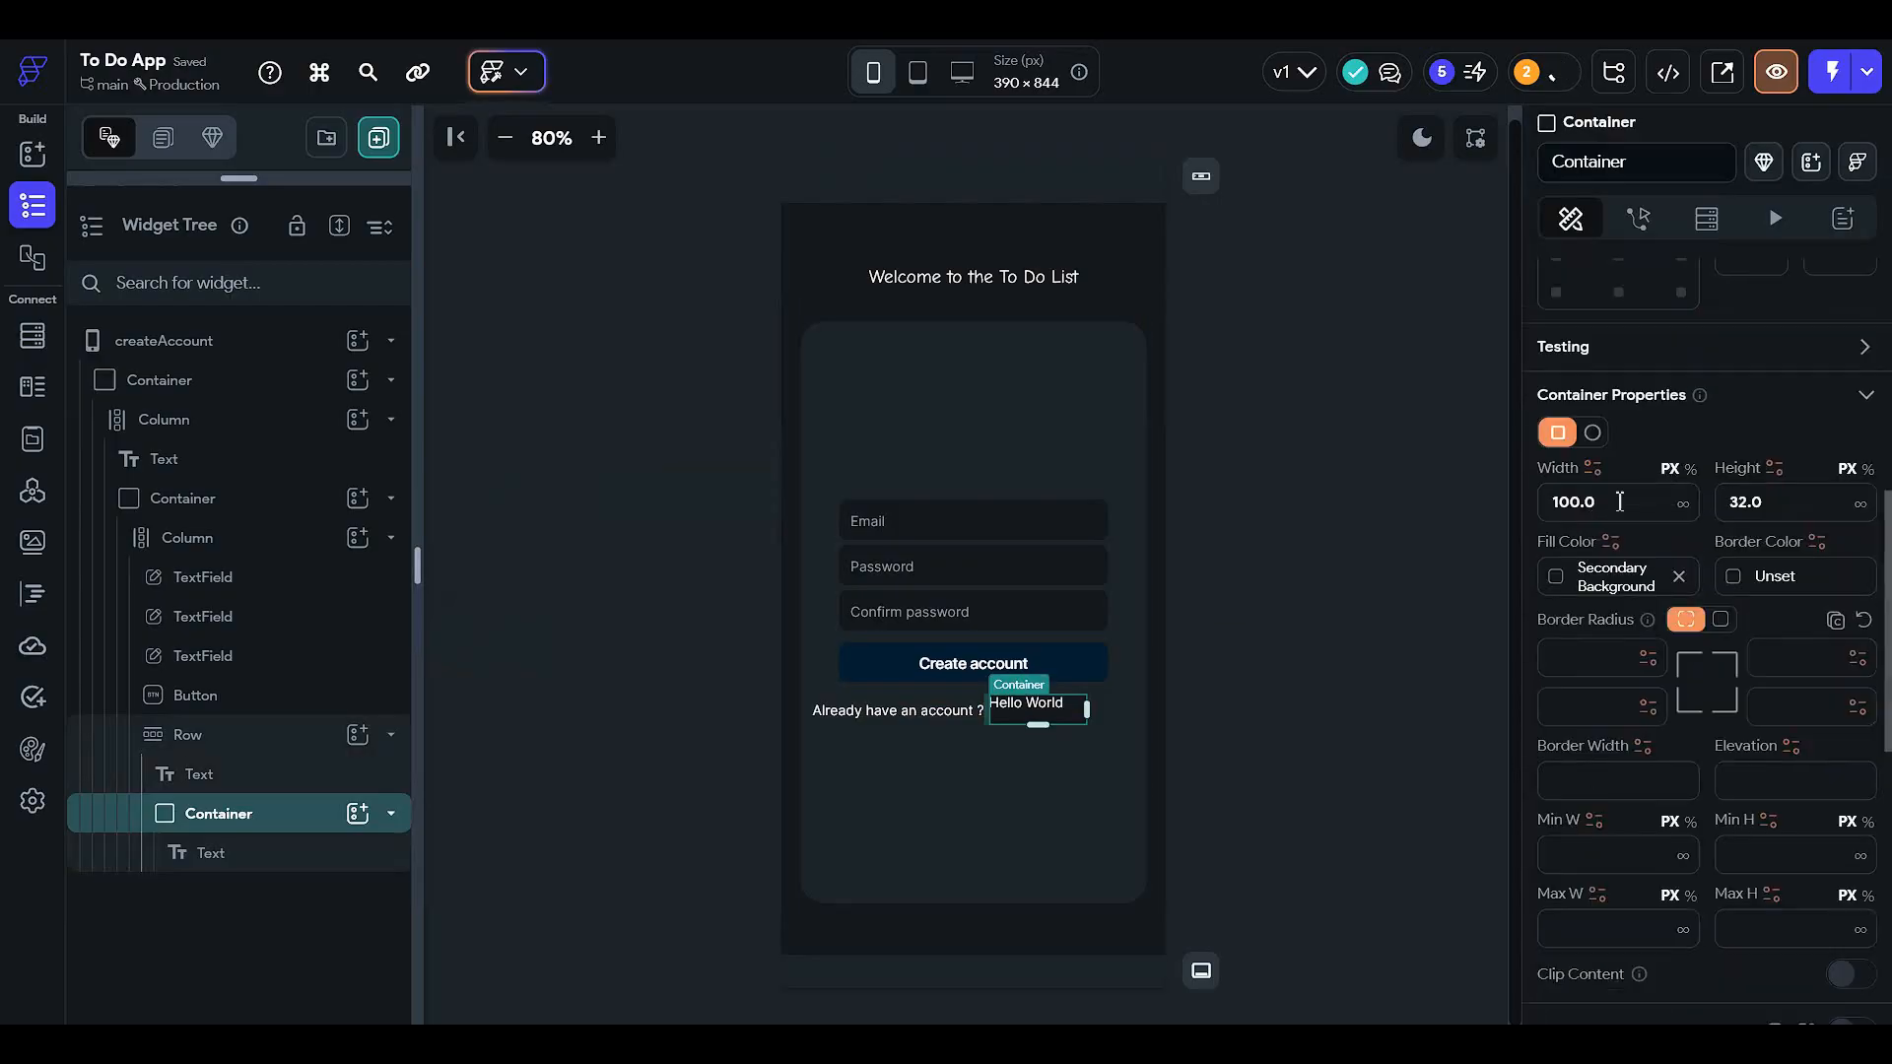
scroll(1734, 588, down, 3)
scroll(1718, 532, up, 2)
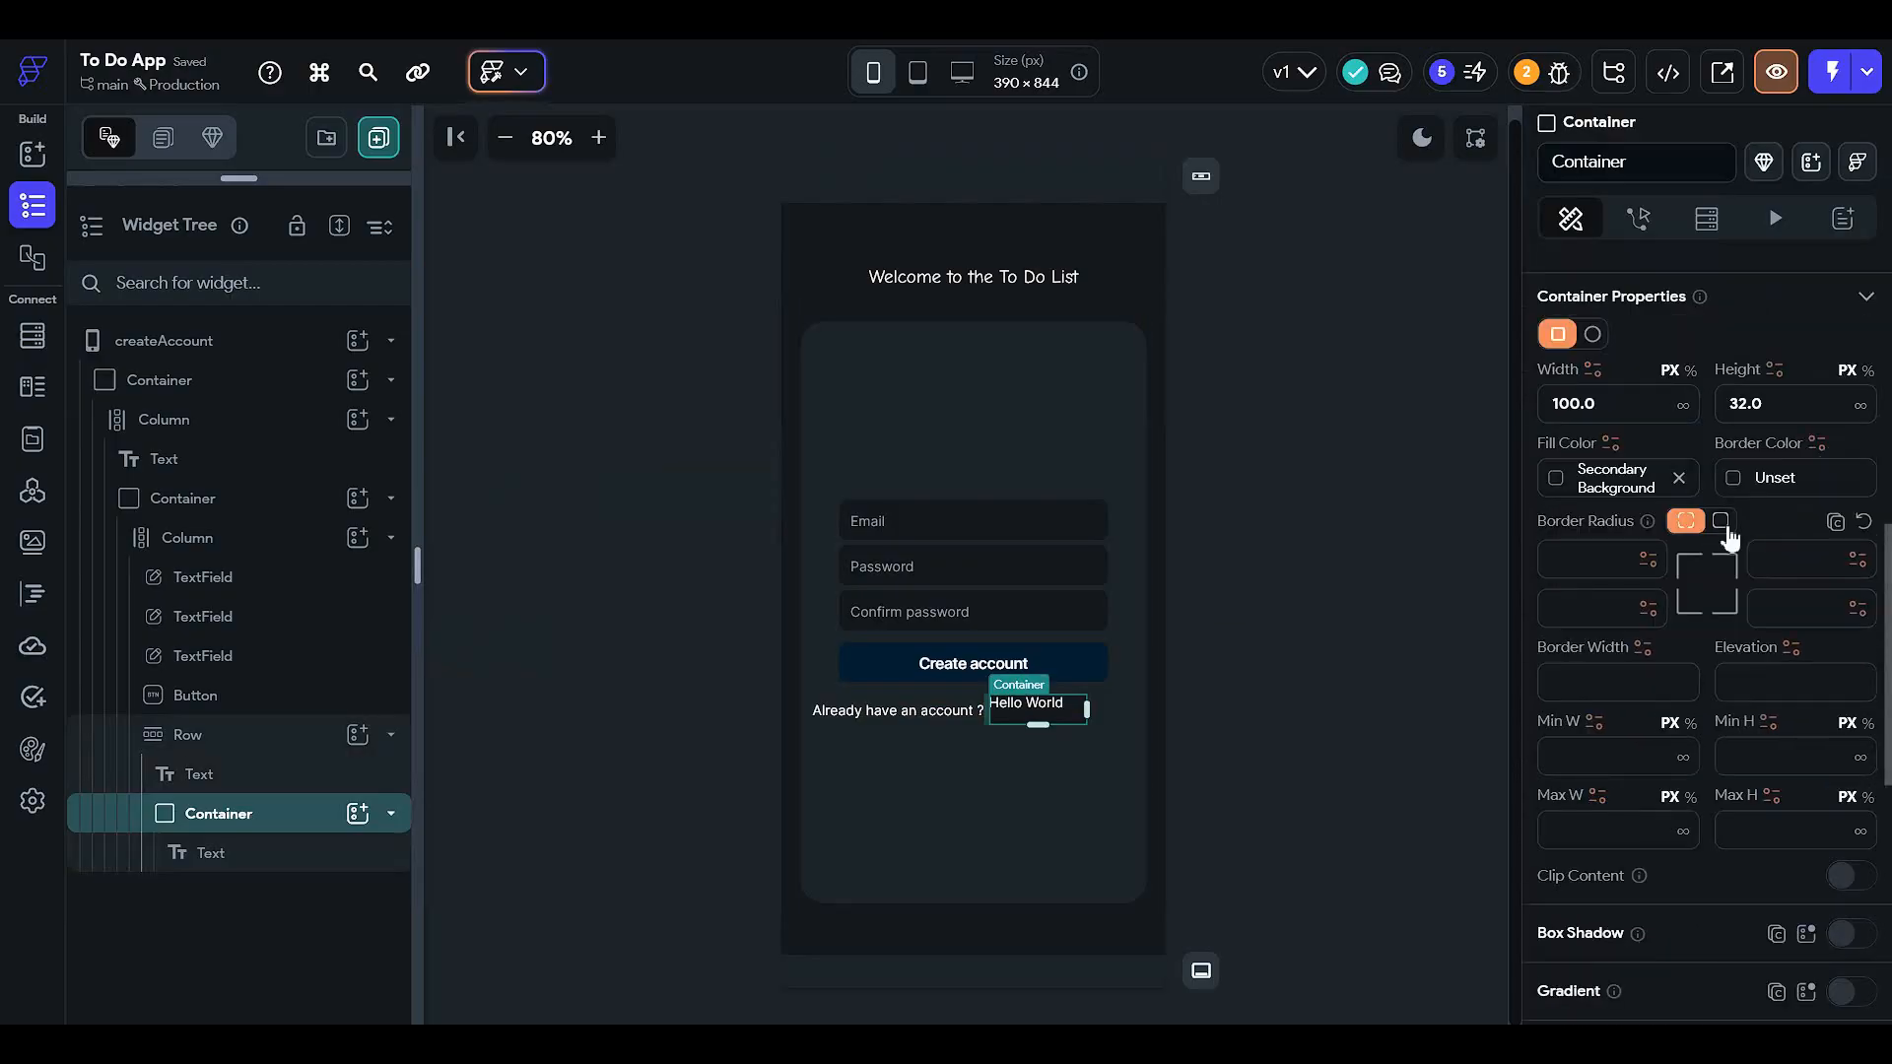
click(1722, 525)
click(1695, 560)
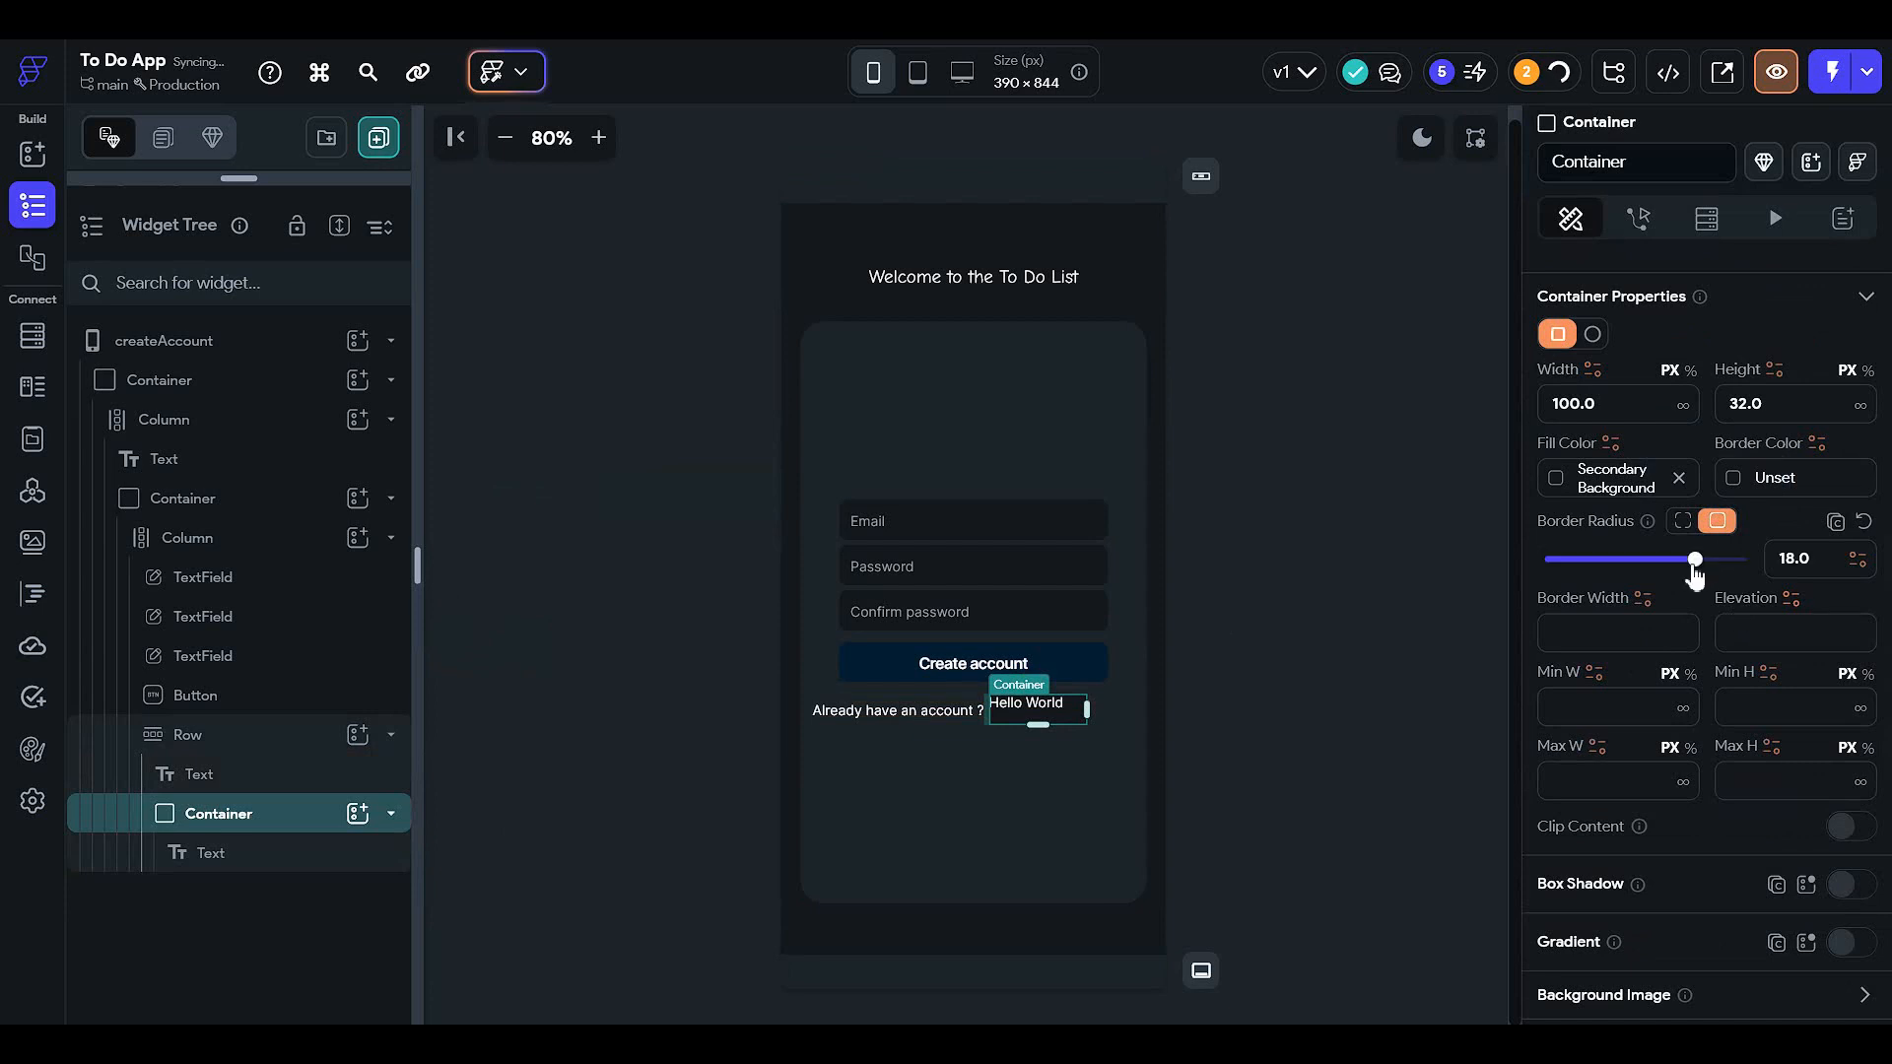
- Centre the Hello World text in its container and change it to 'Login'
click(380, 853)
scroll(1710, 617, up, 5)
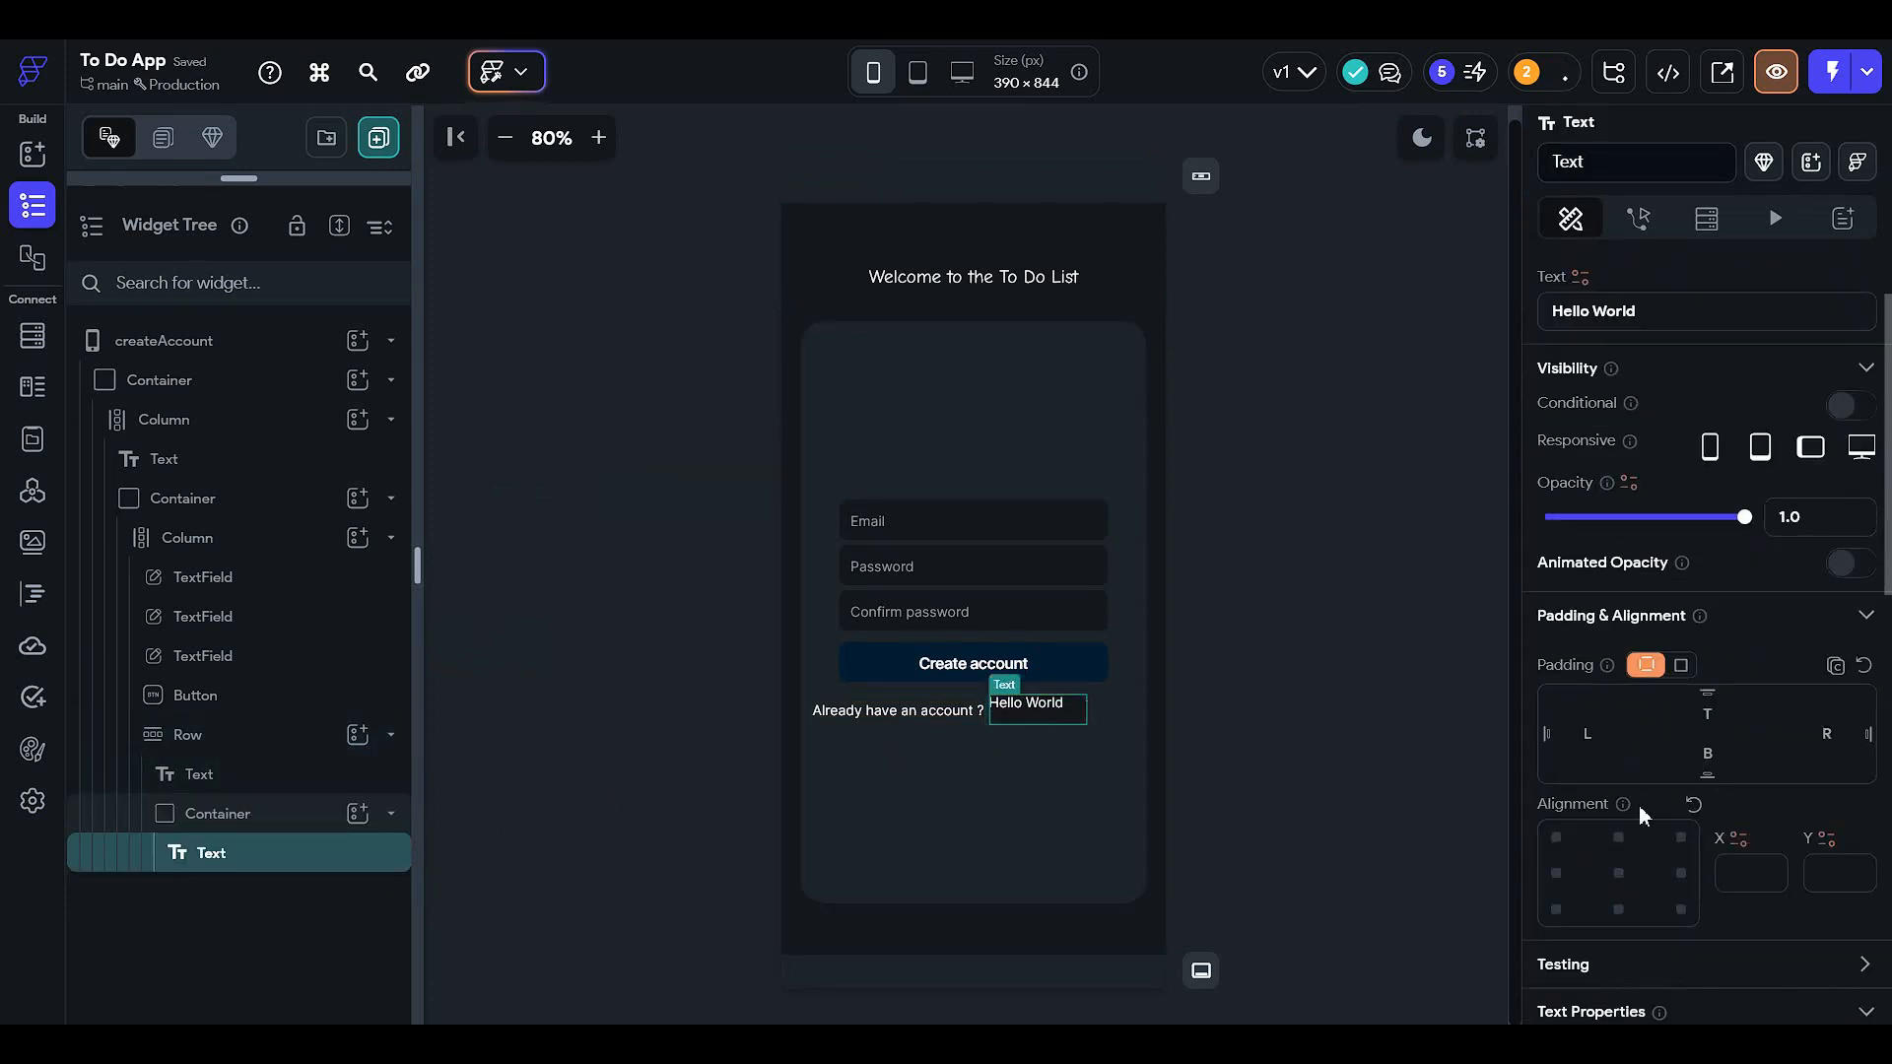
click(1618, 873)
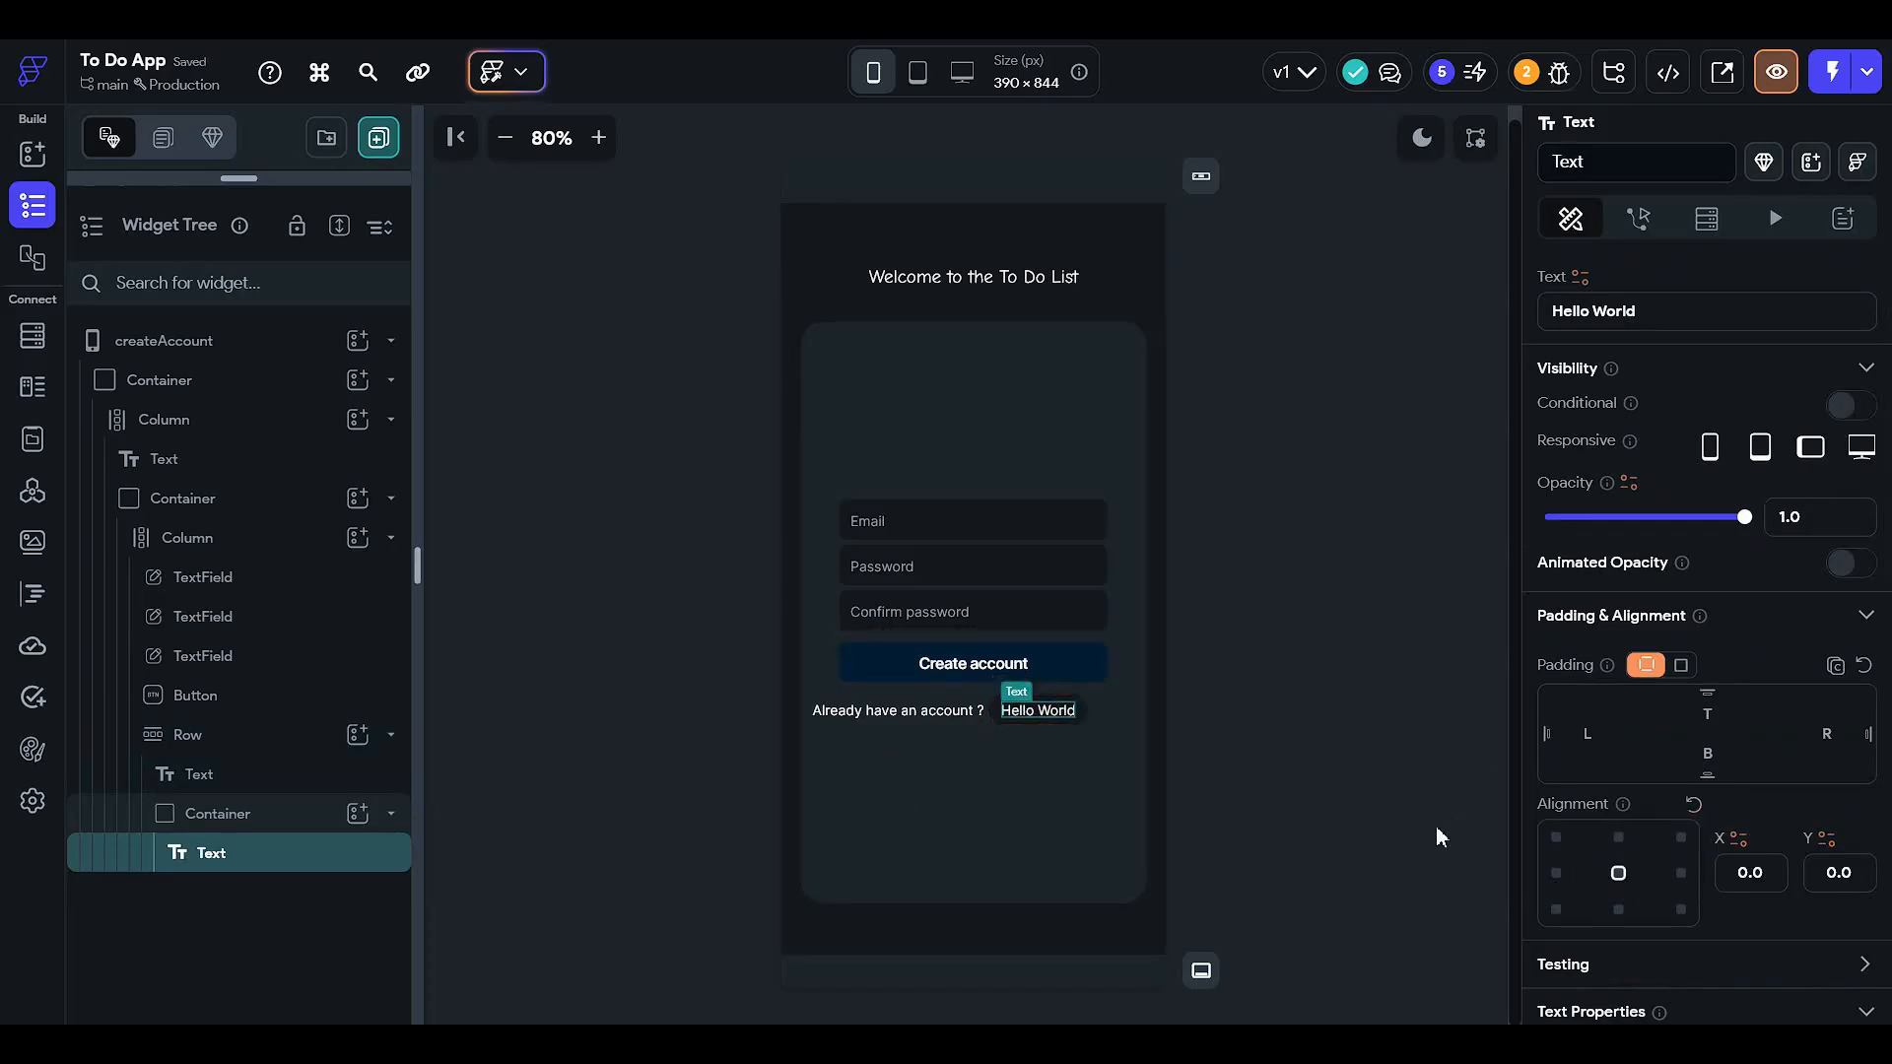
scroll(1641, 483, up, 1)
drag(1663, 412, 1171, 611)
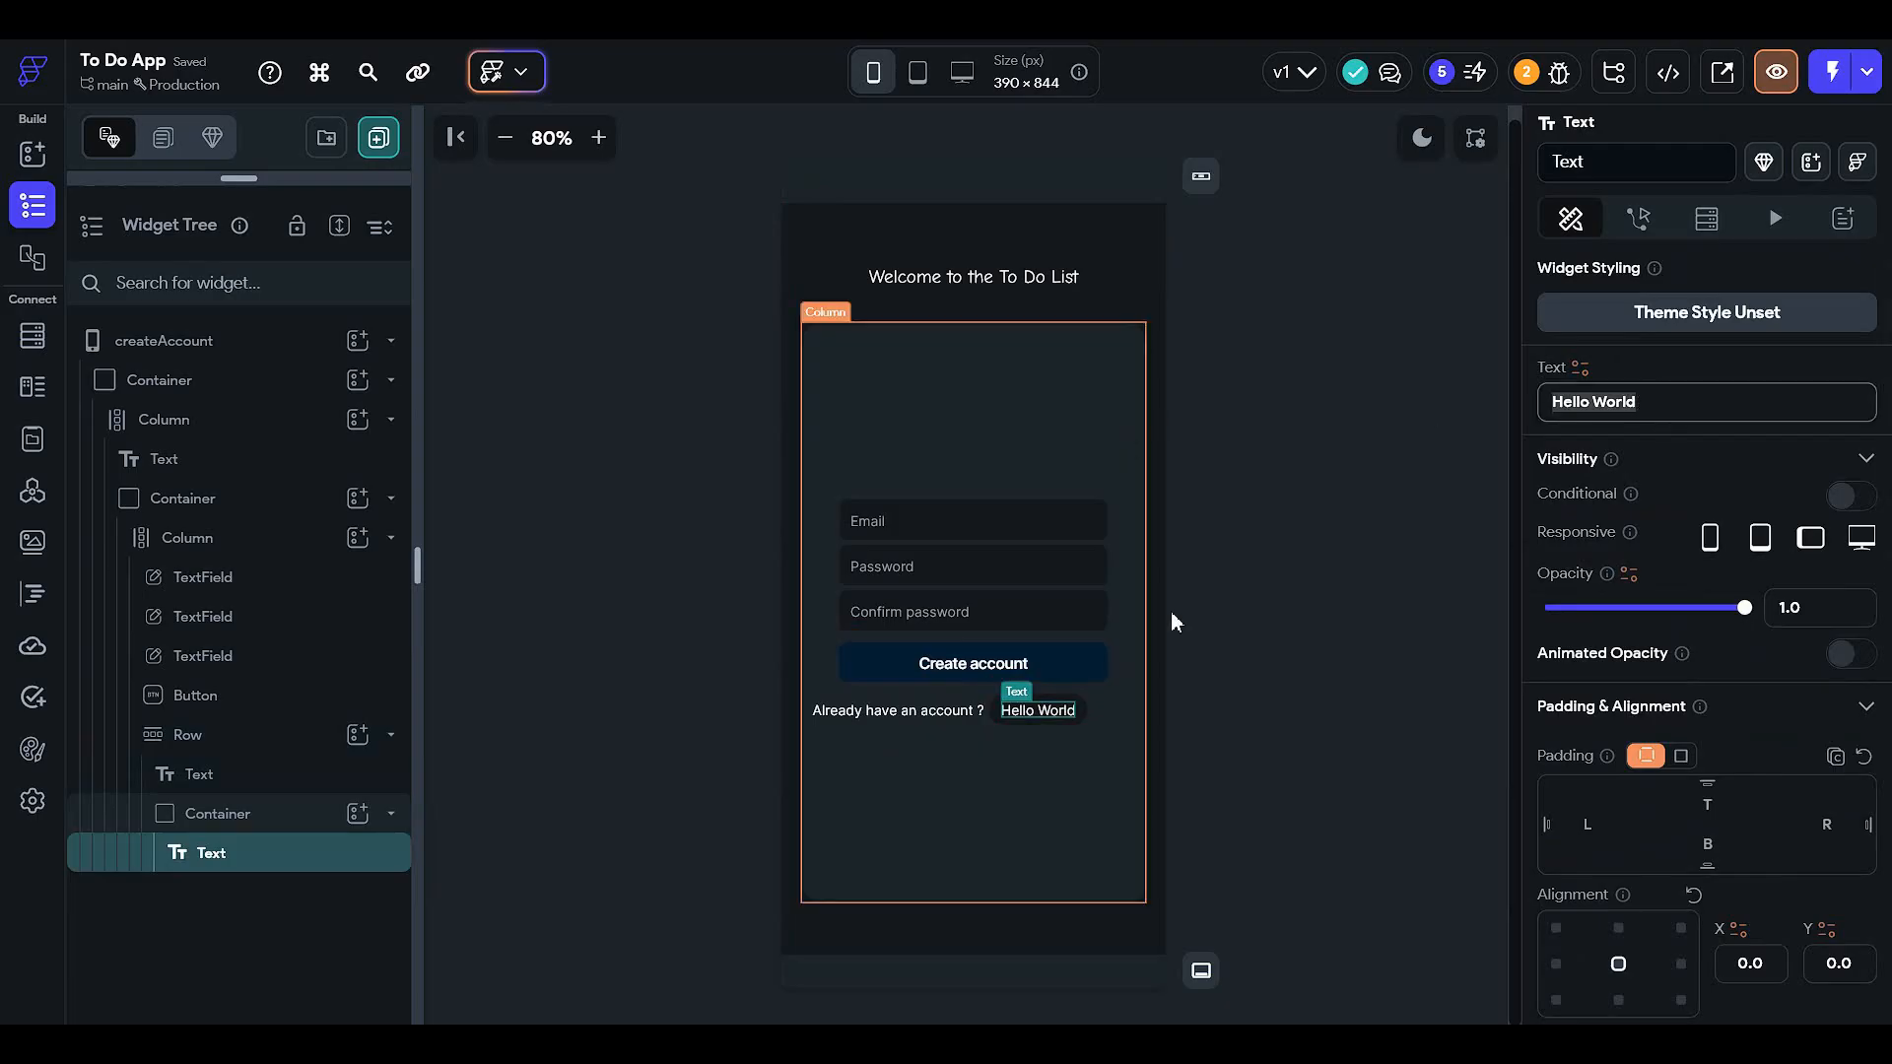
text(Login)
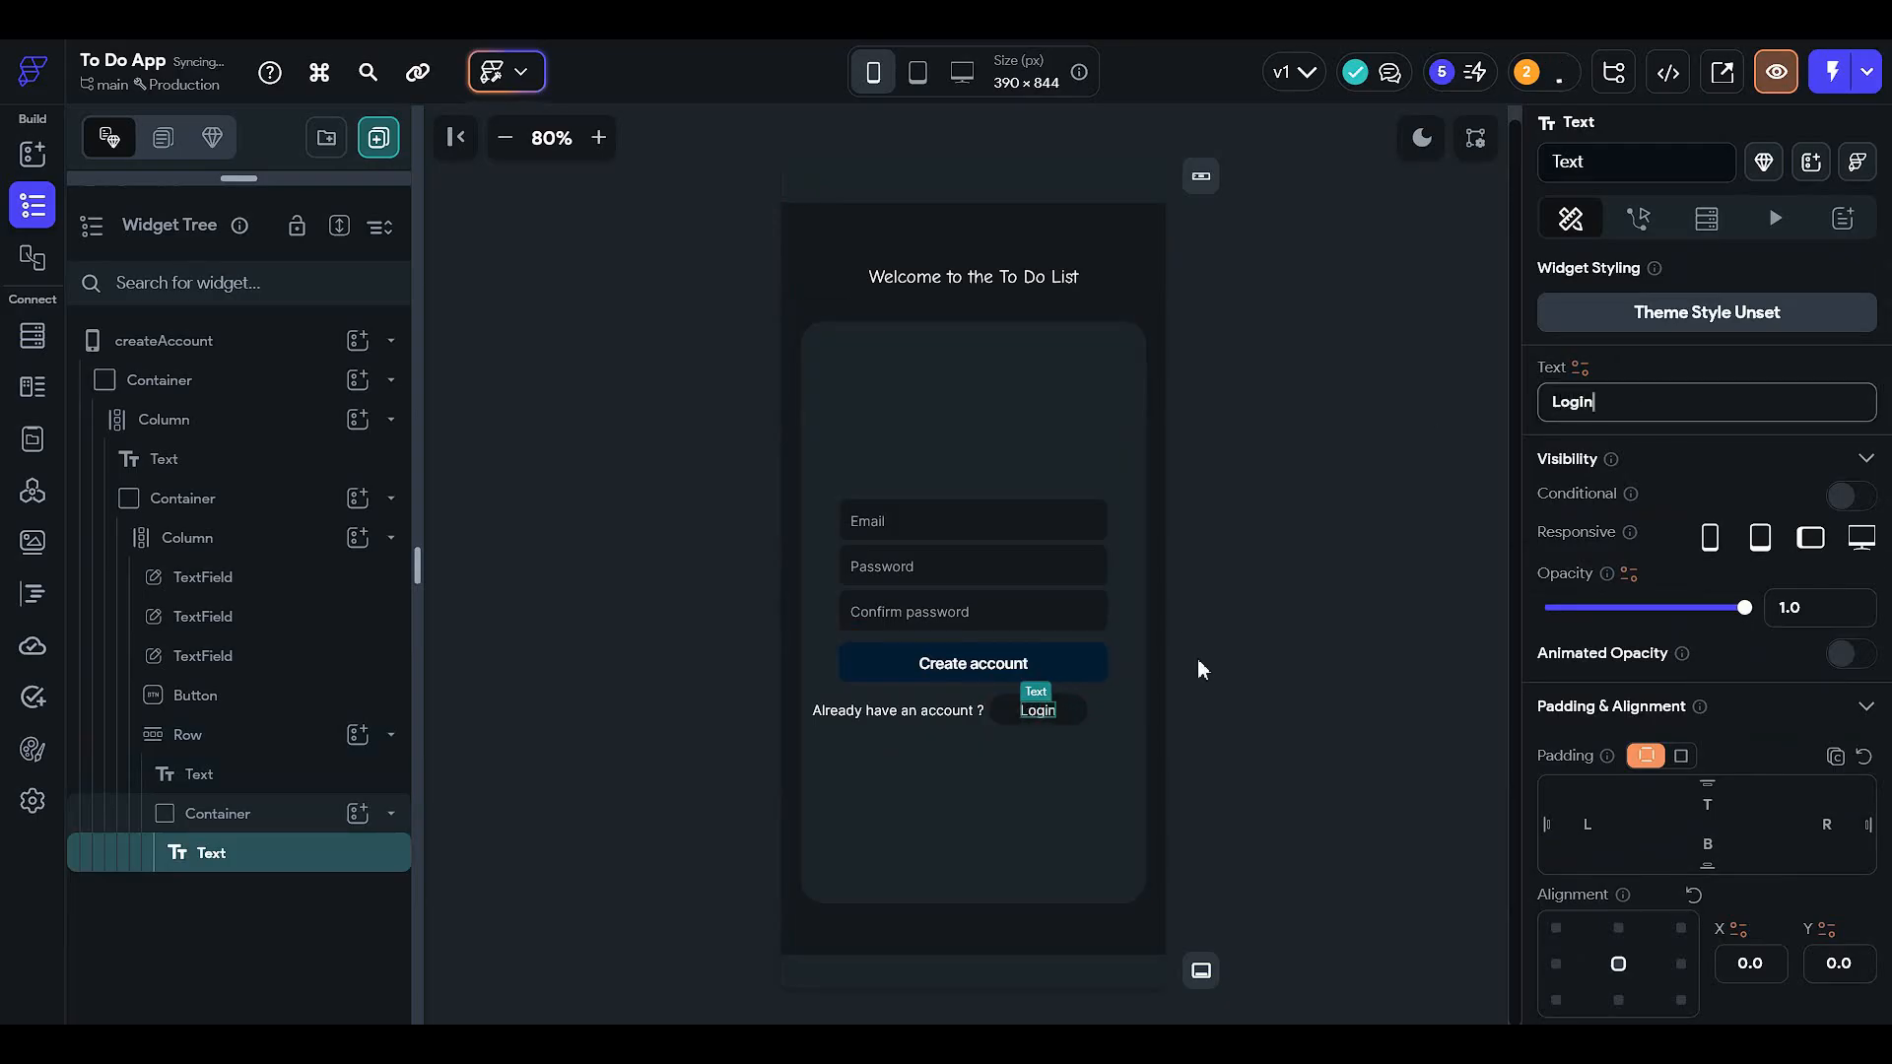
click(1265, 801)
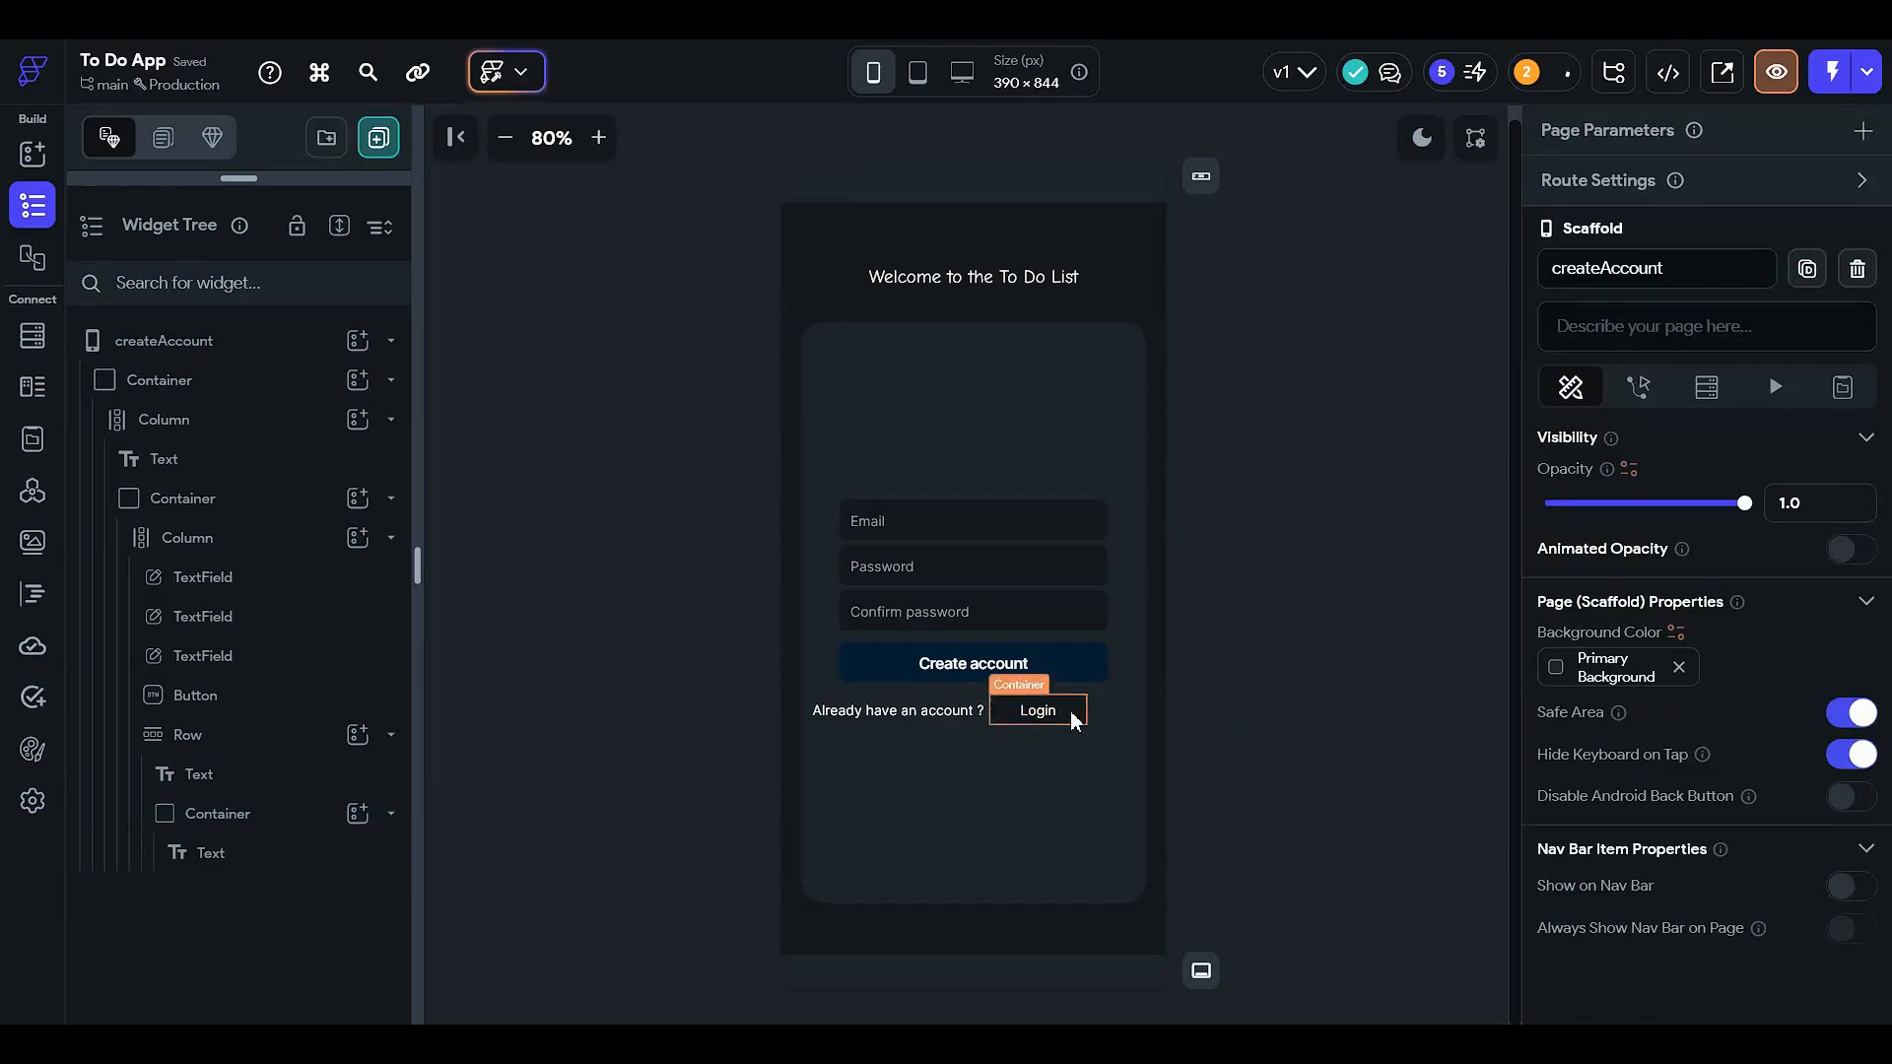
- Size the Login container to width 90 and height 36
click(1074, 714)
scroll(1794, 690, down, 5)
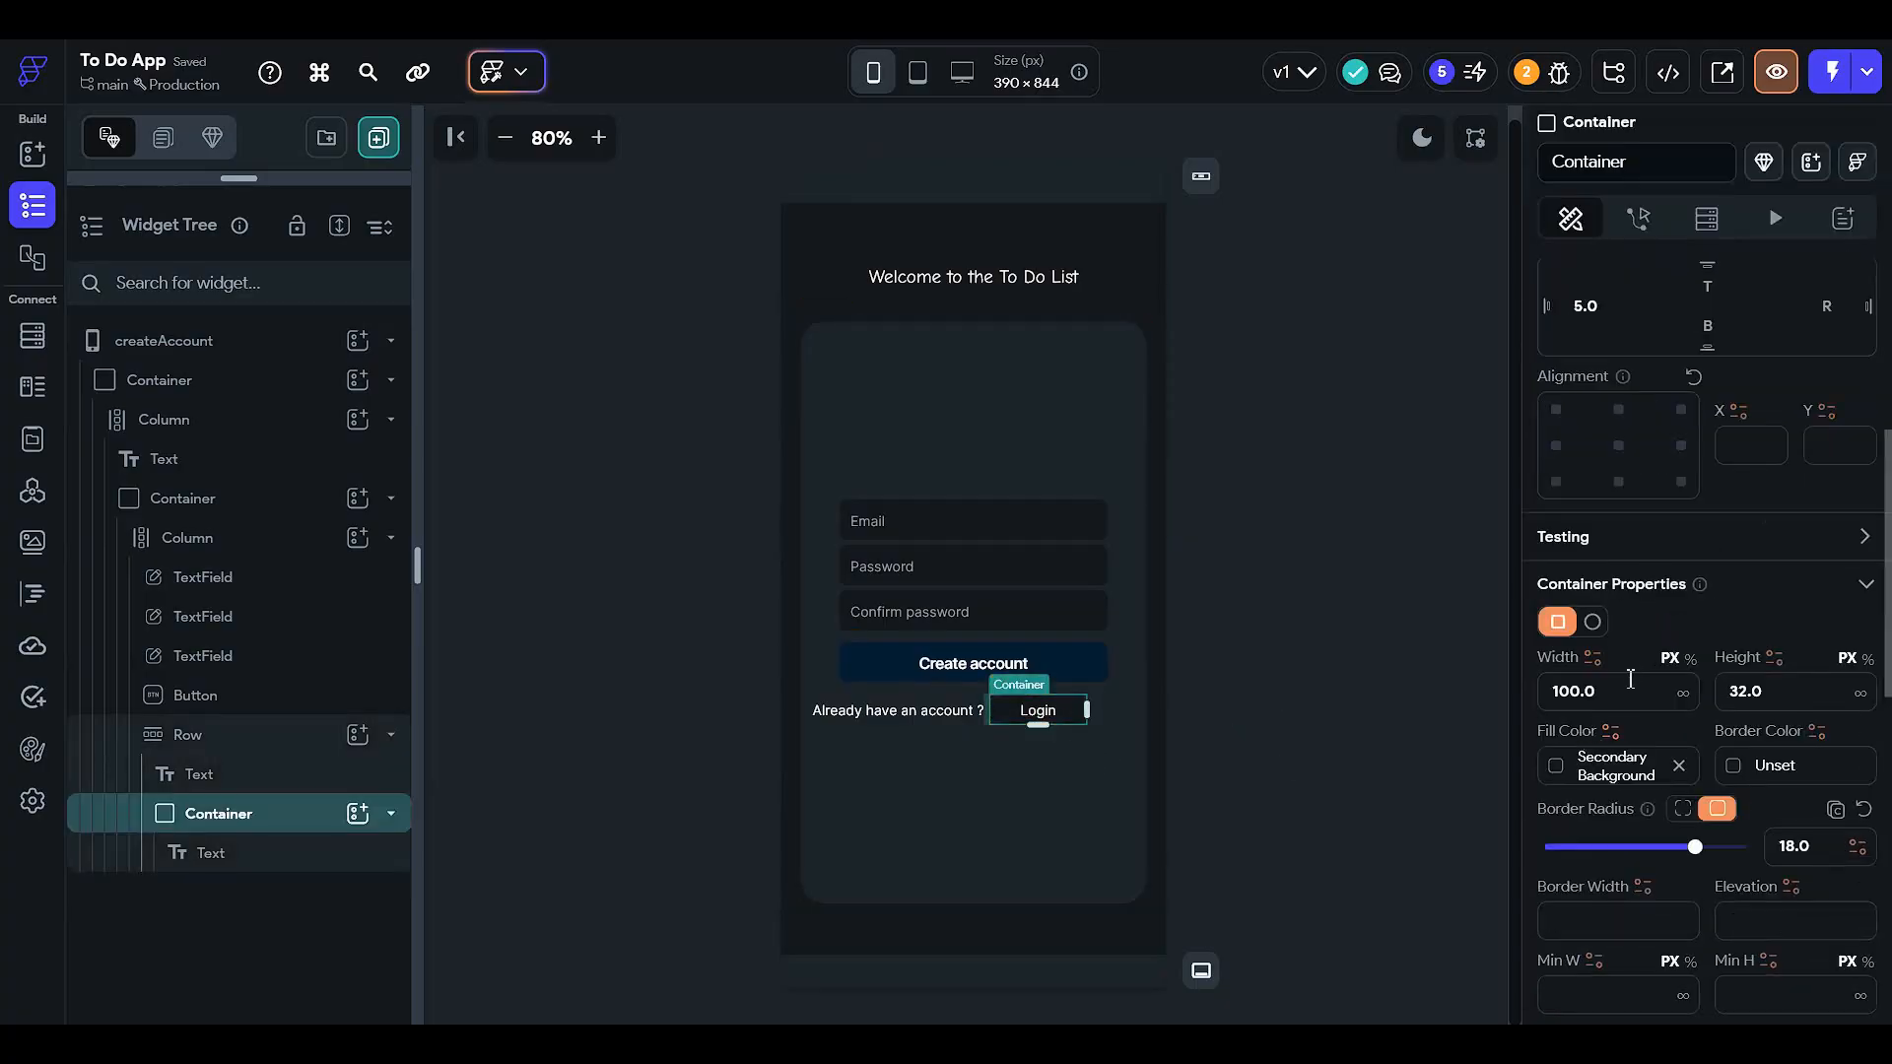
text(90)
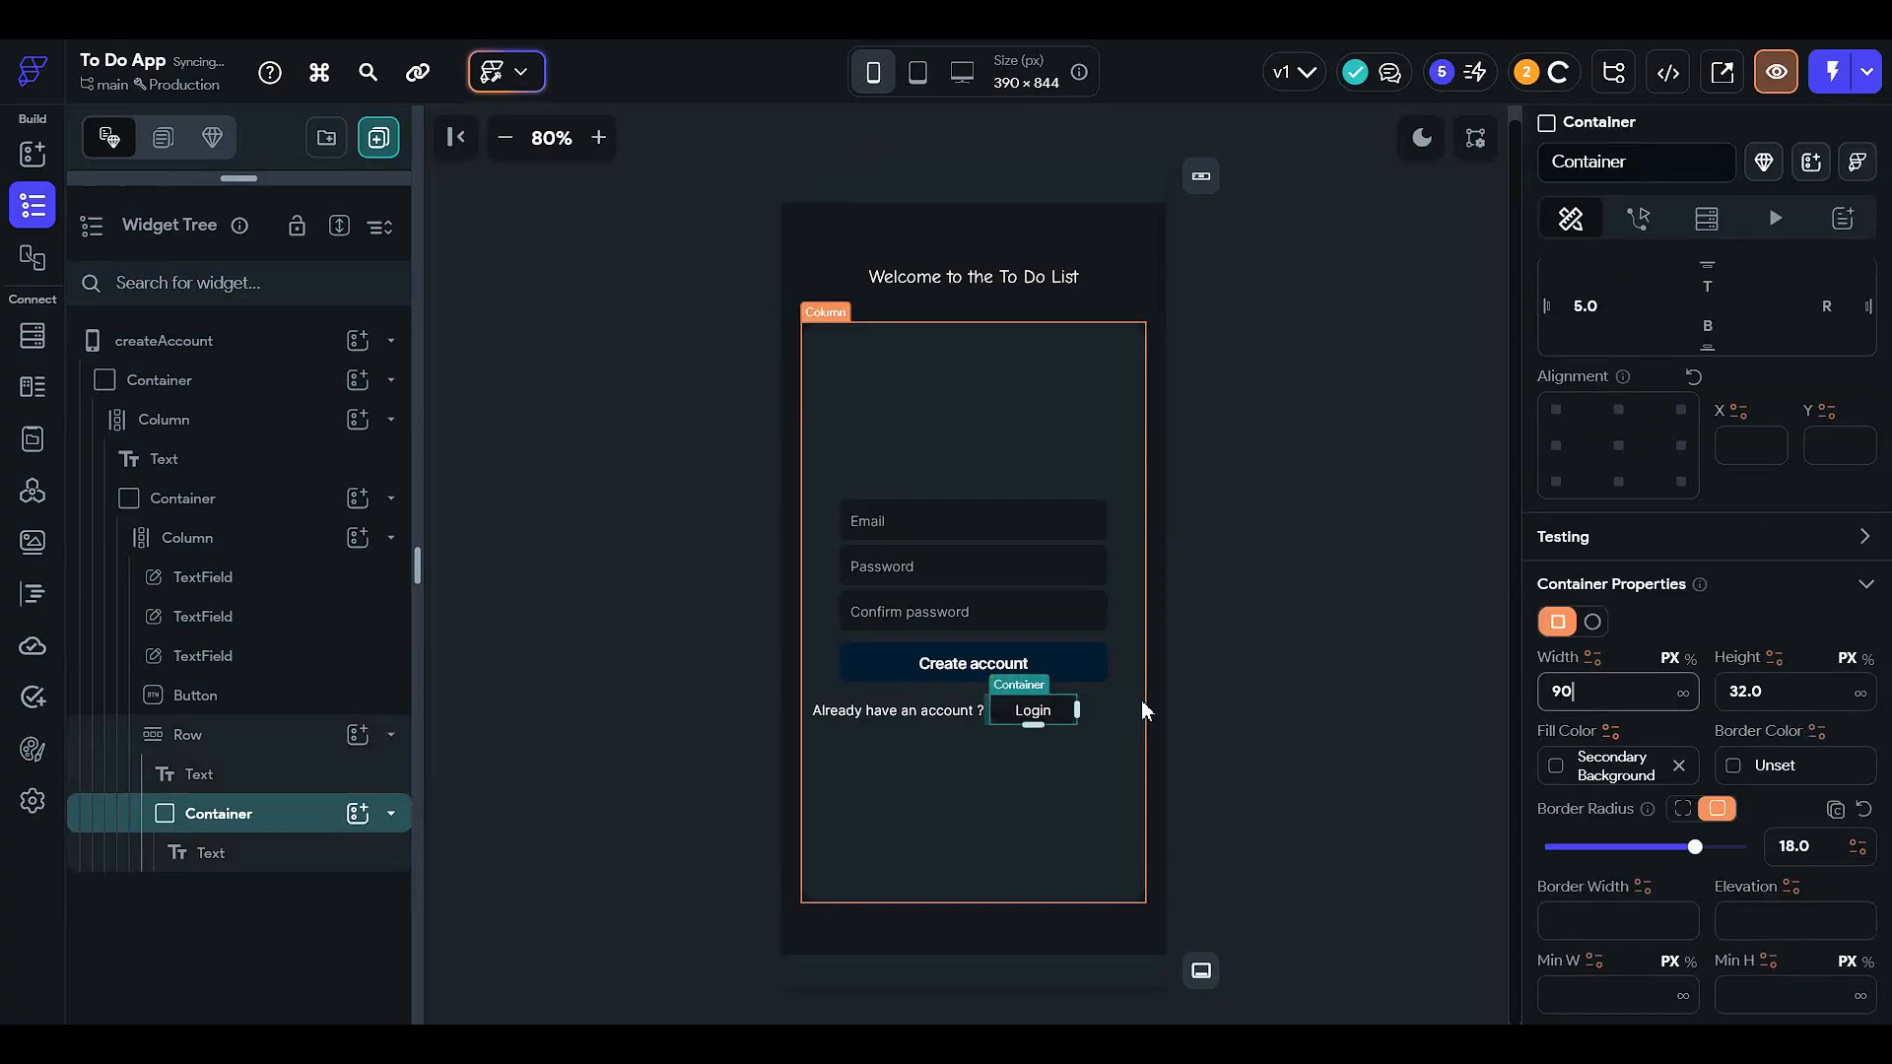
click(1269, 650)
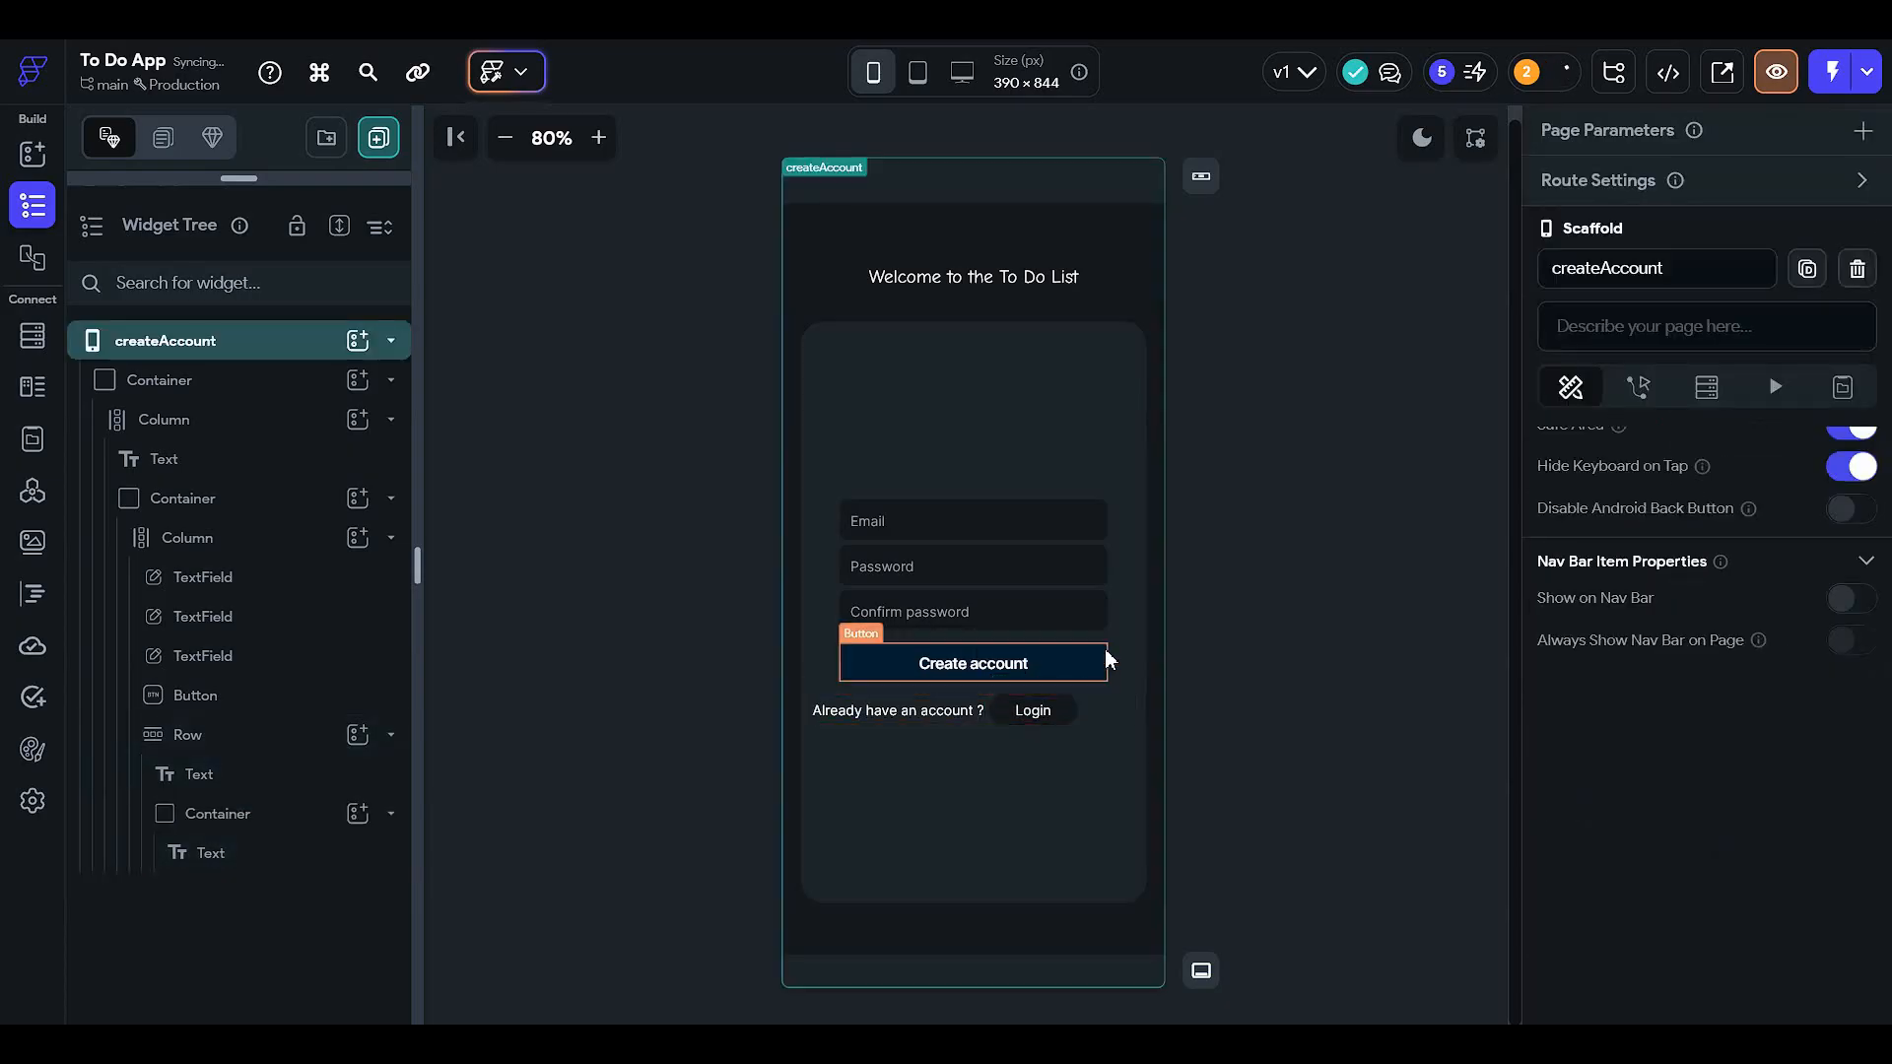
click(1044, 712)
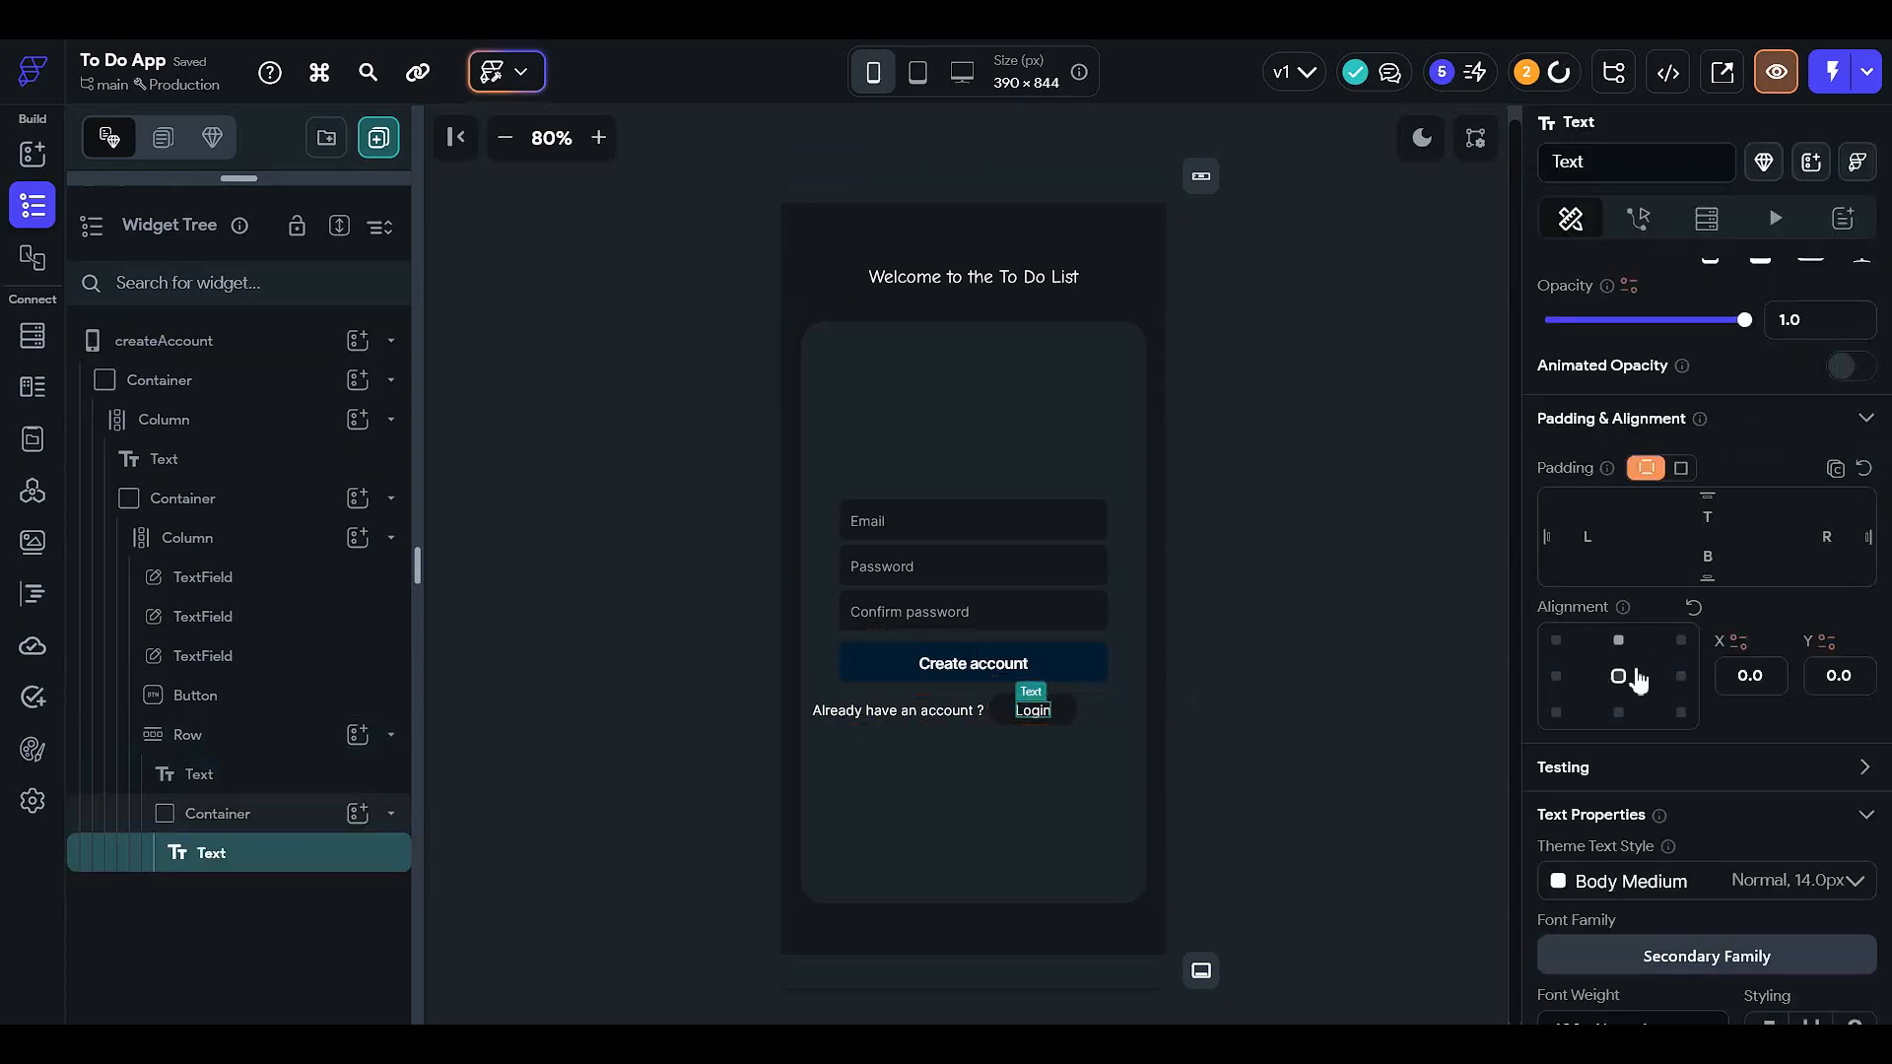
click(1068, 709)
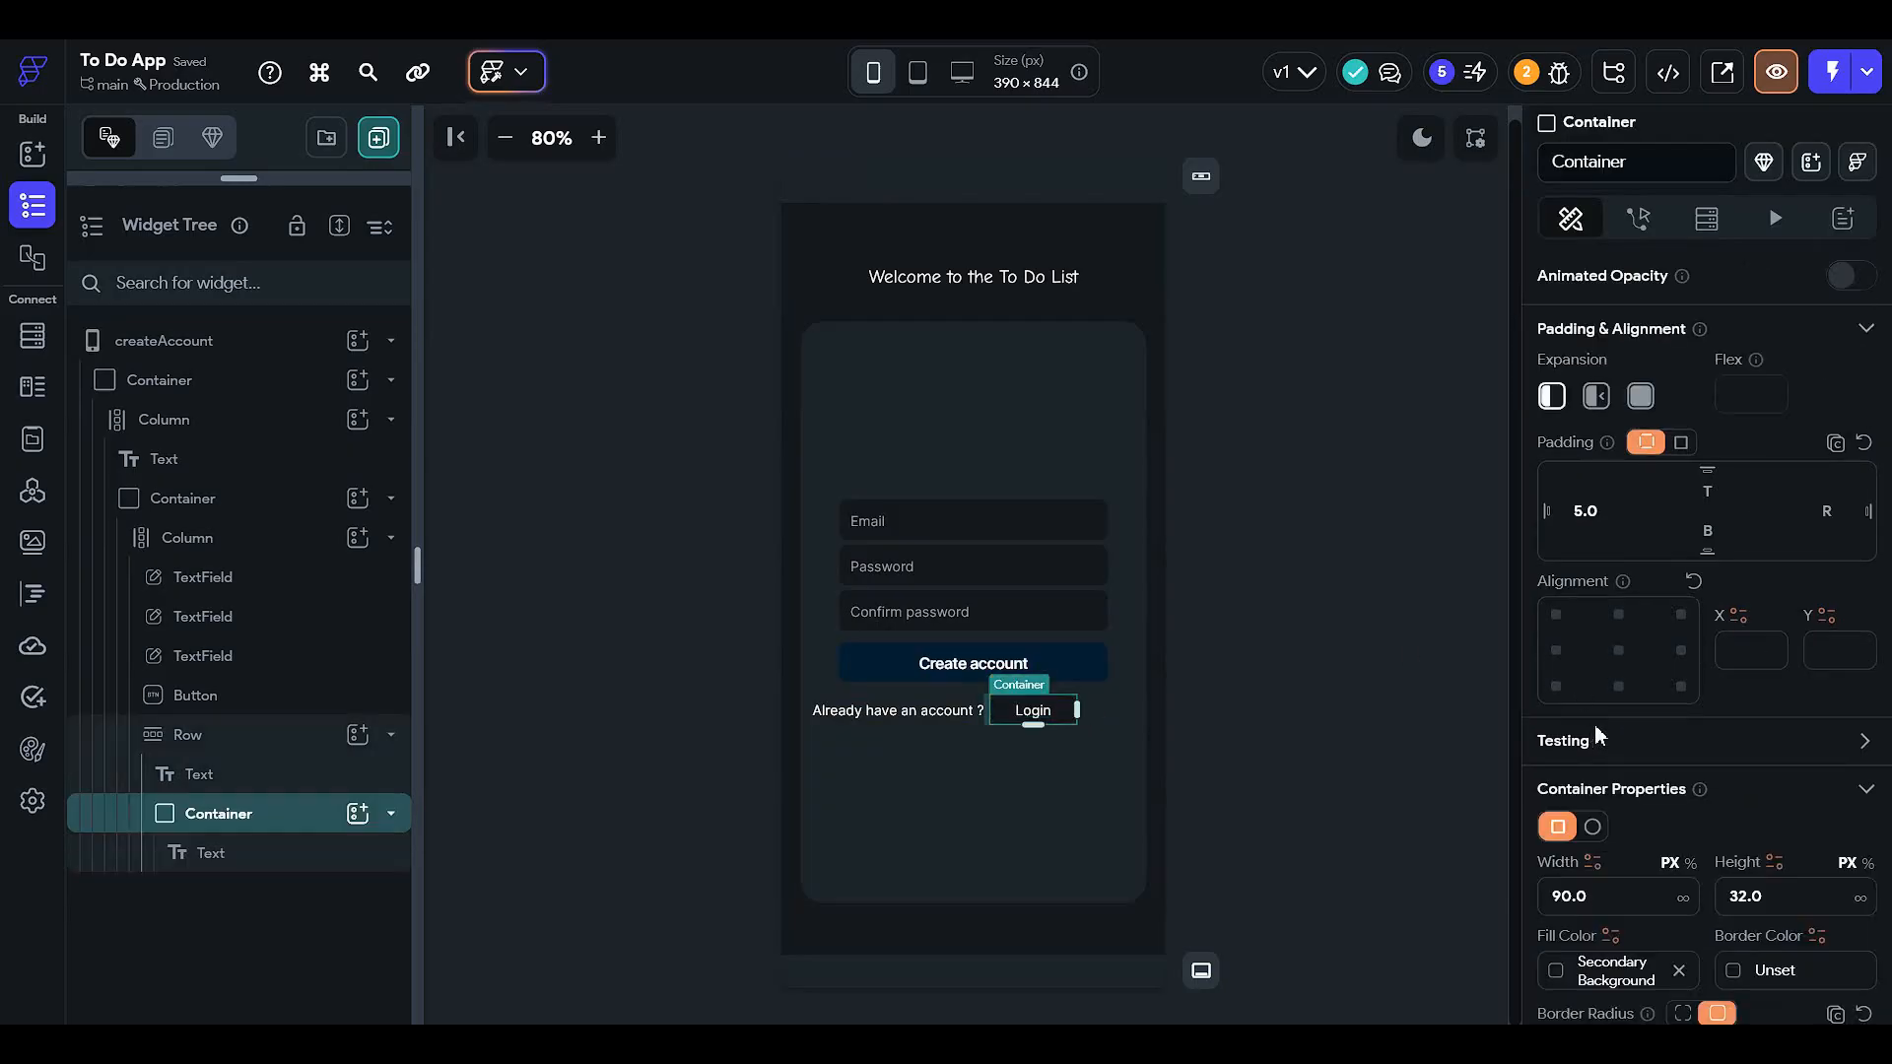
scroll(1596, 729, down, 2)
key(Tab)
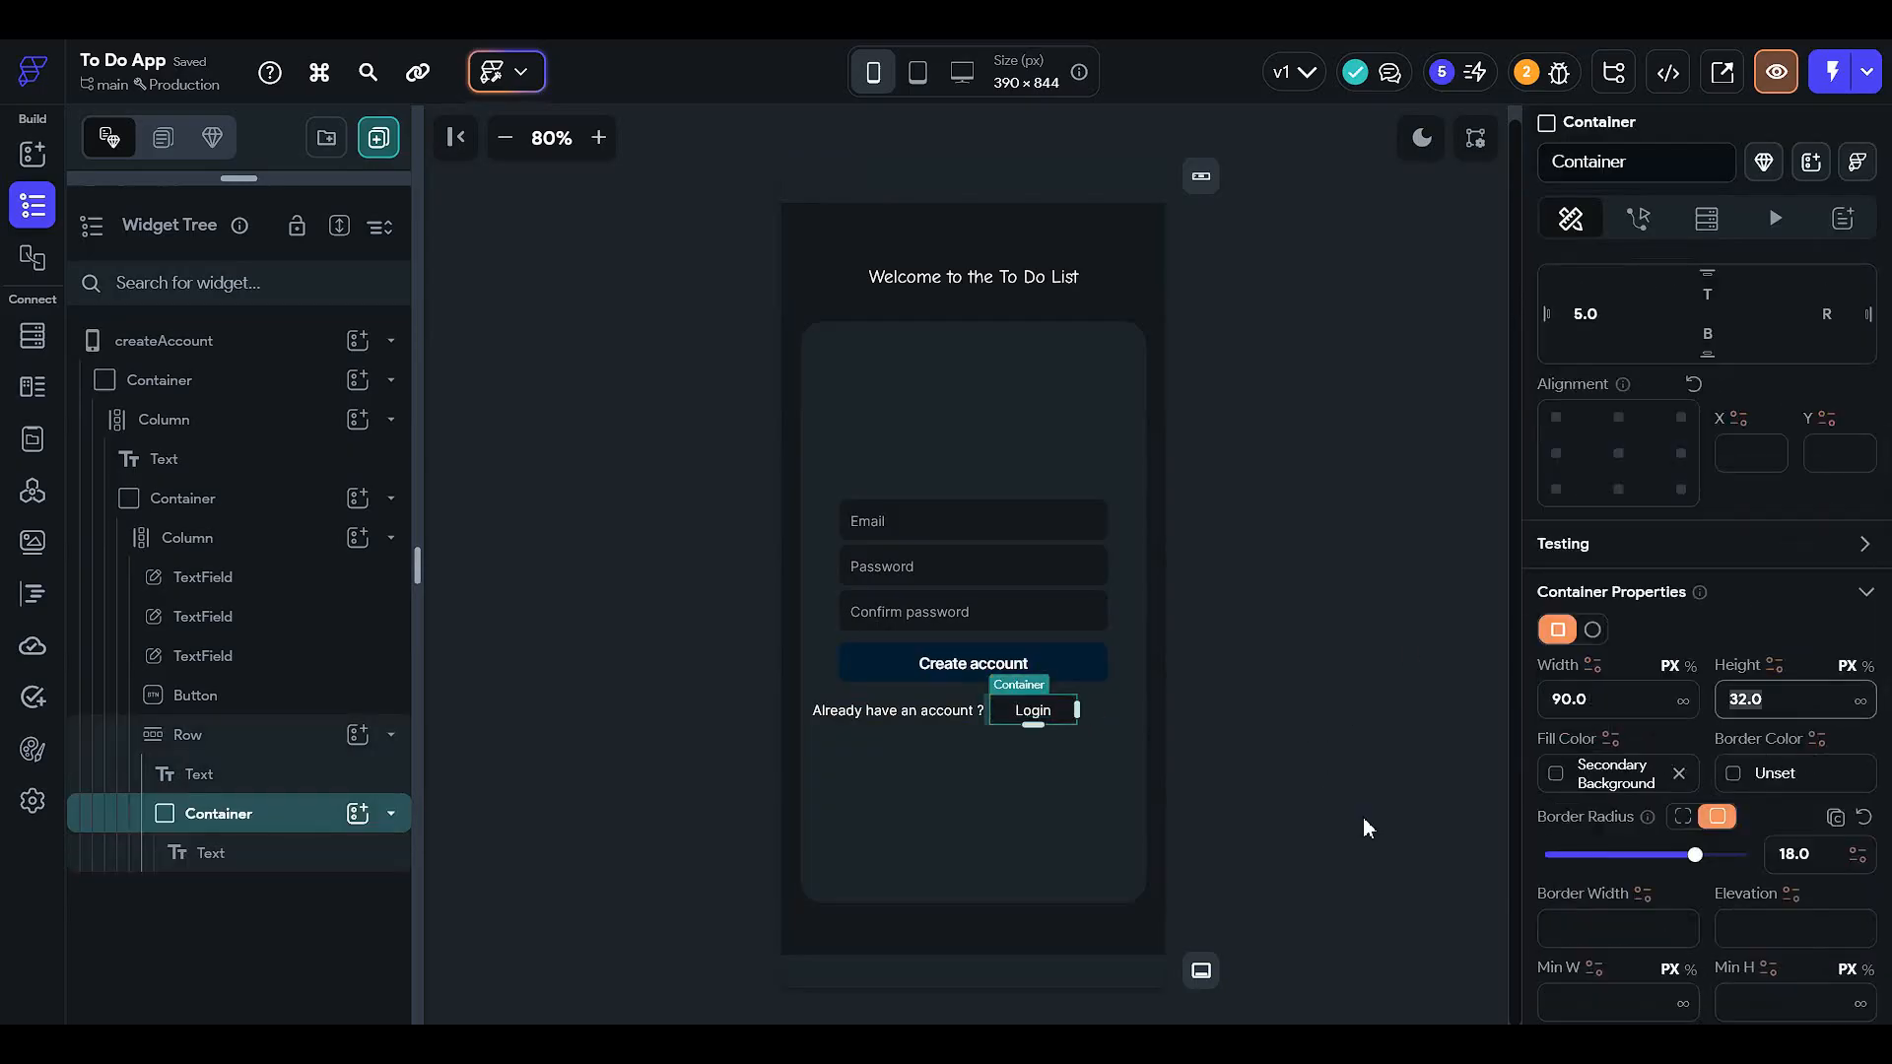
text(36)
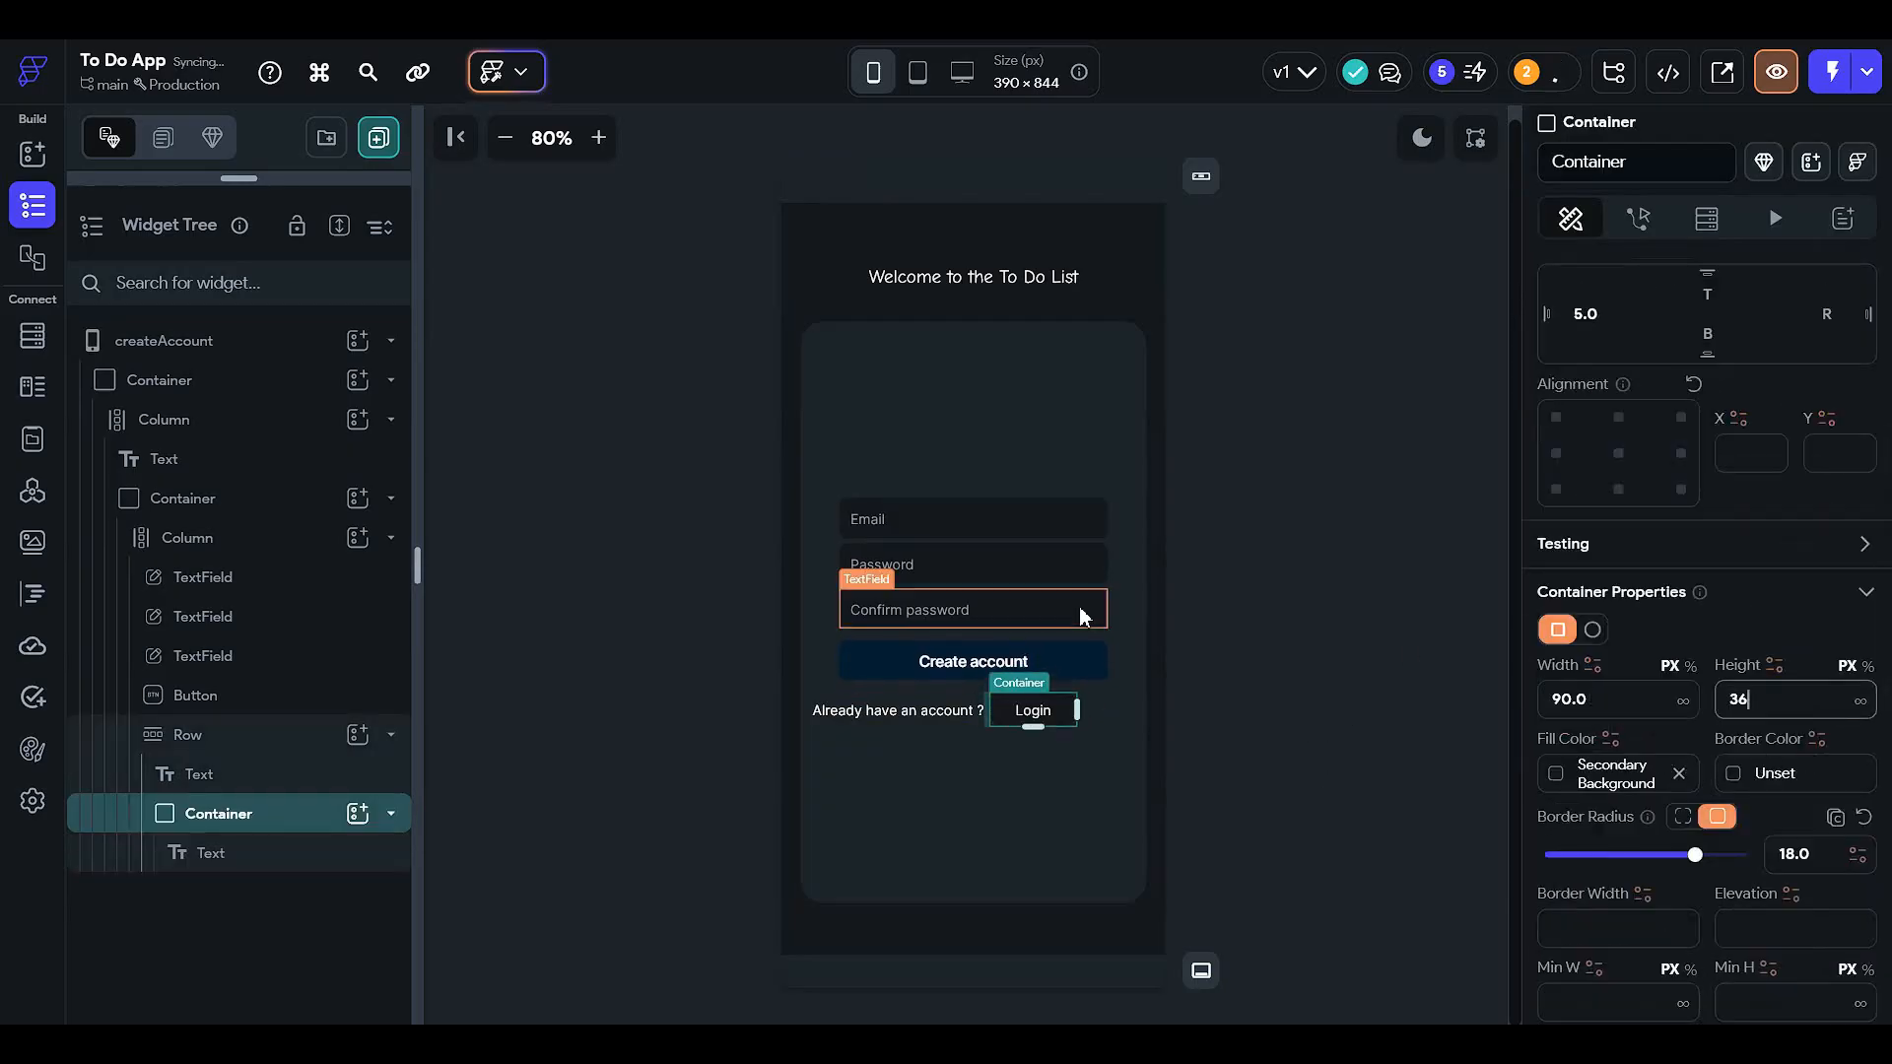
click(1112, 603)
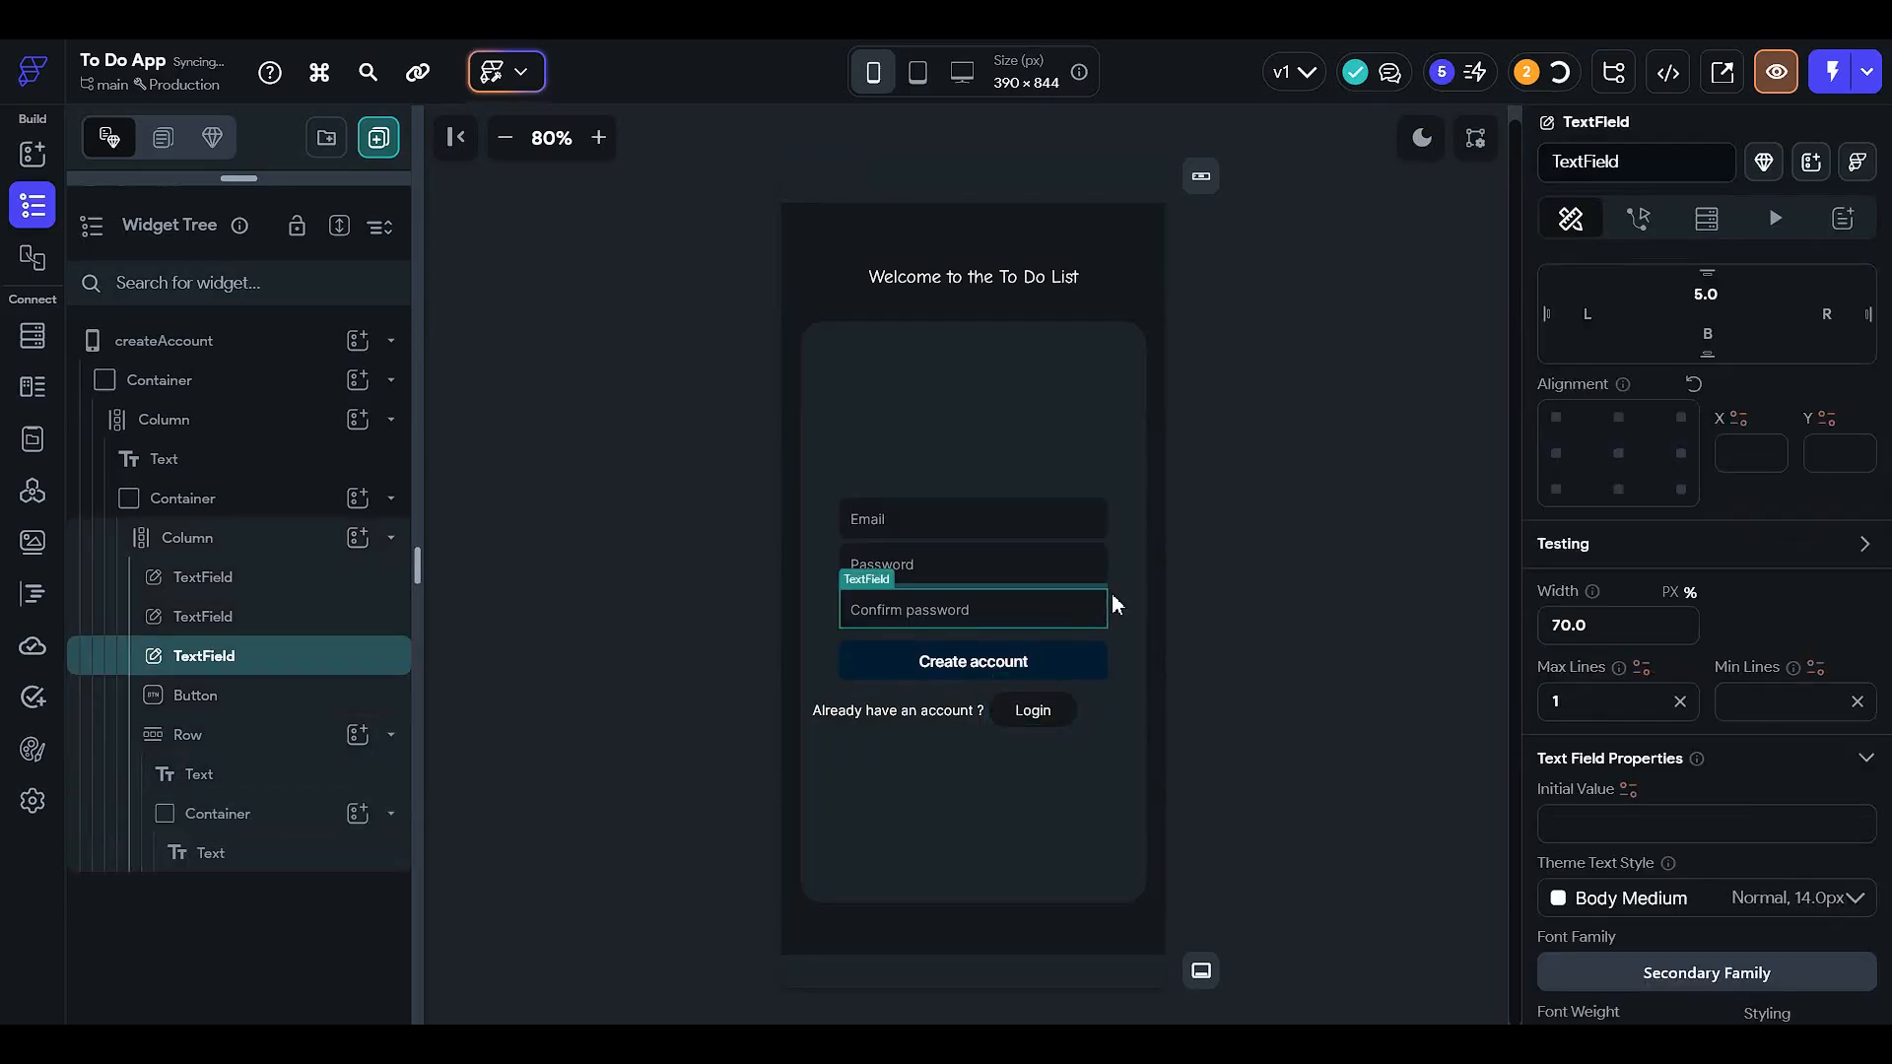
click(1072, 702)
- Try several blue and green fills for the Create account button, settling on #072C43
click(1087, 675)
scroll(1665, 783, down, 2)
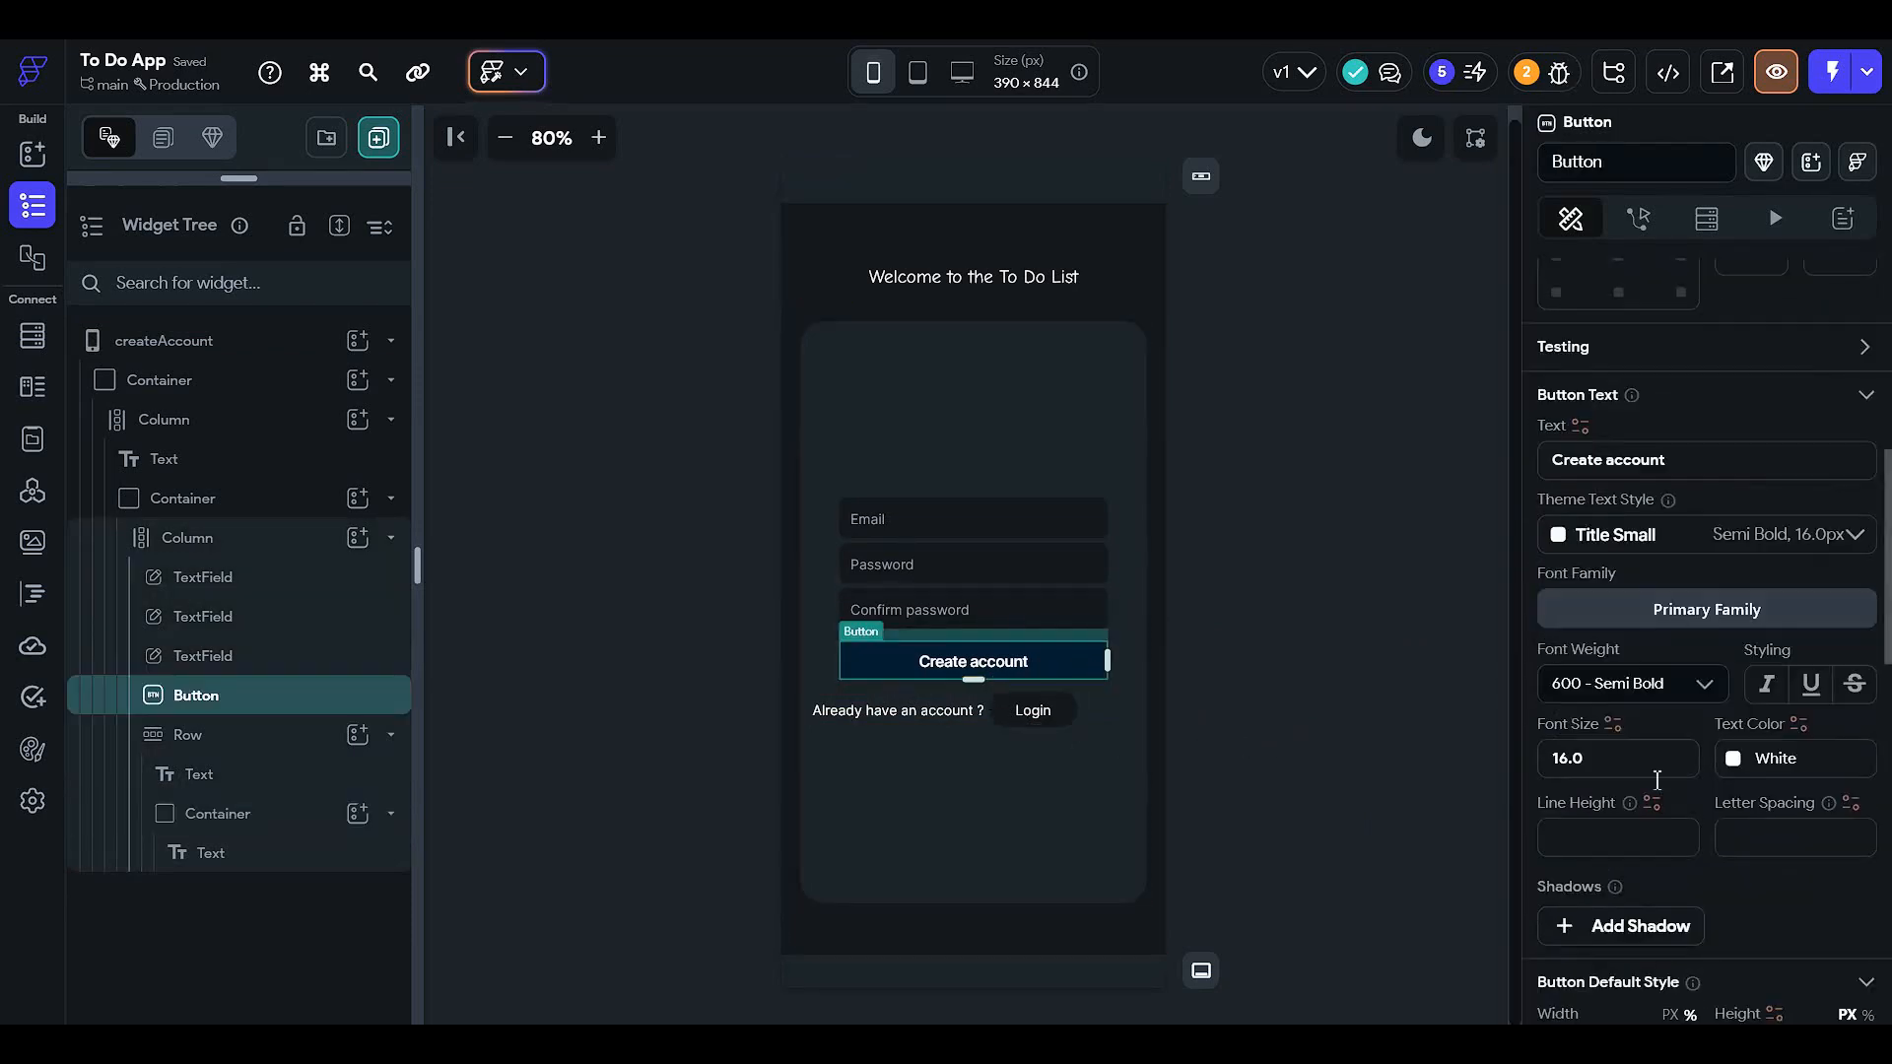
scroll(1646, 800, down, 3)
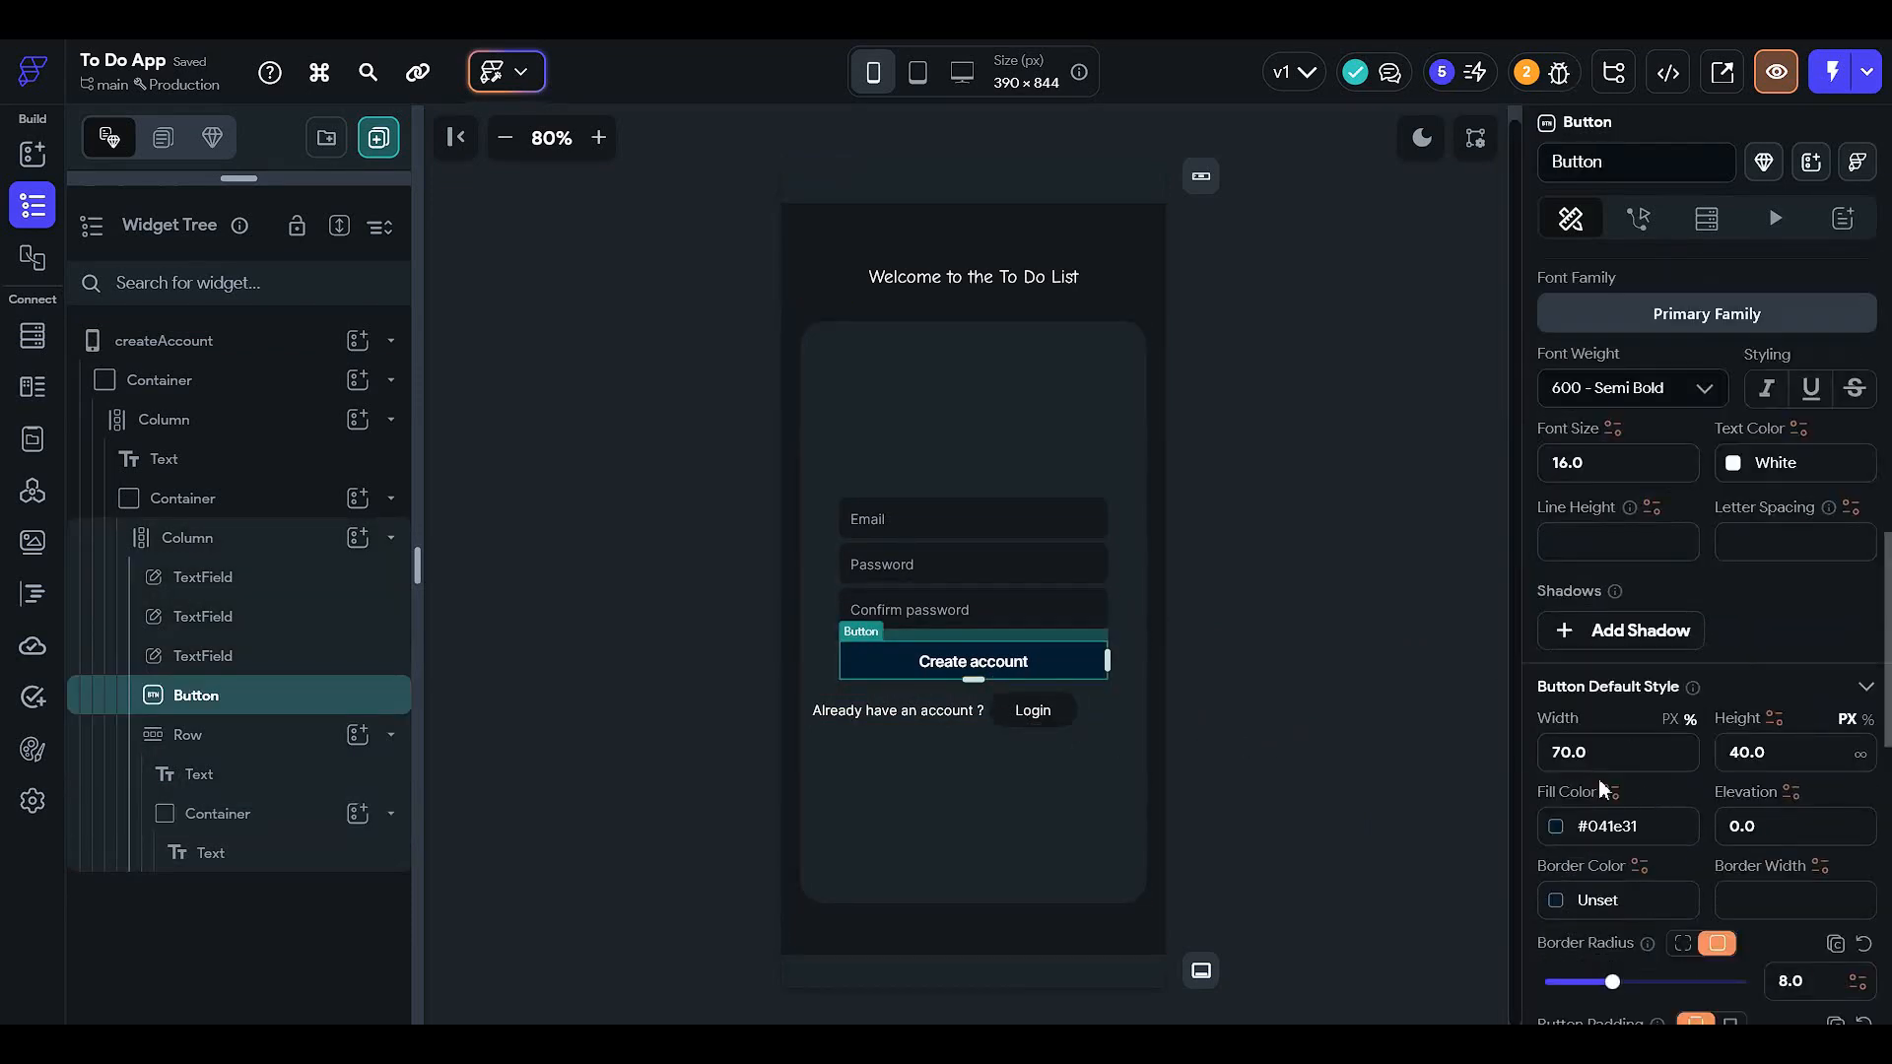
click(1555, 826)
click(1457, 244)
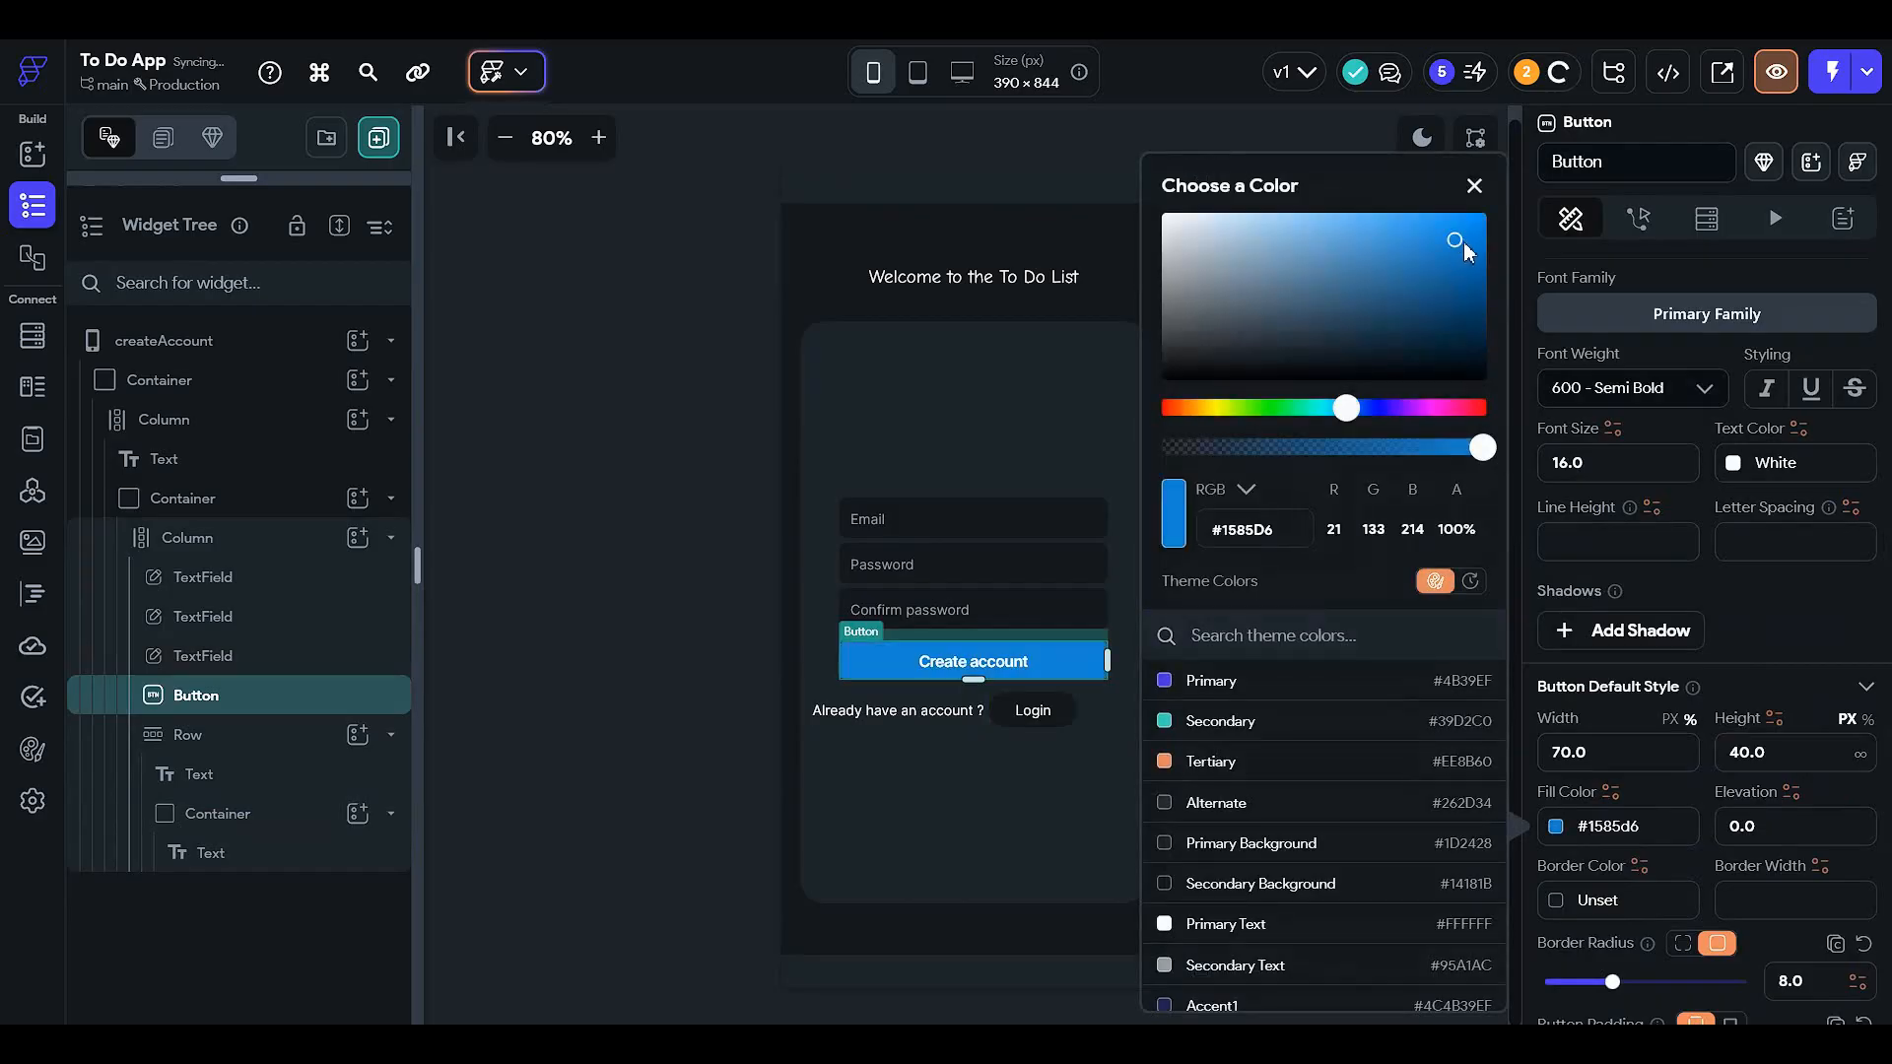
click(1474, 315)
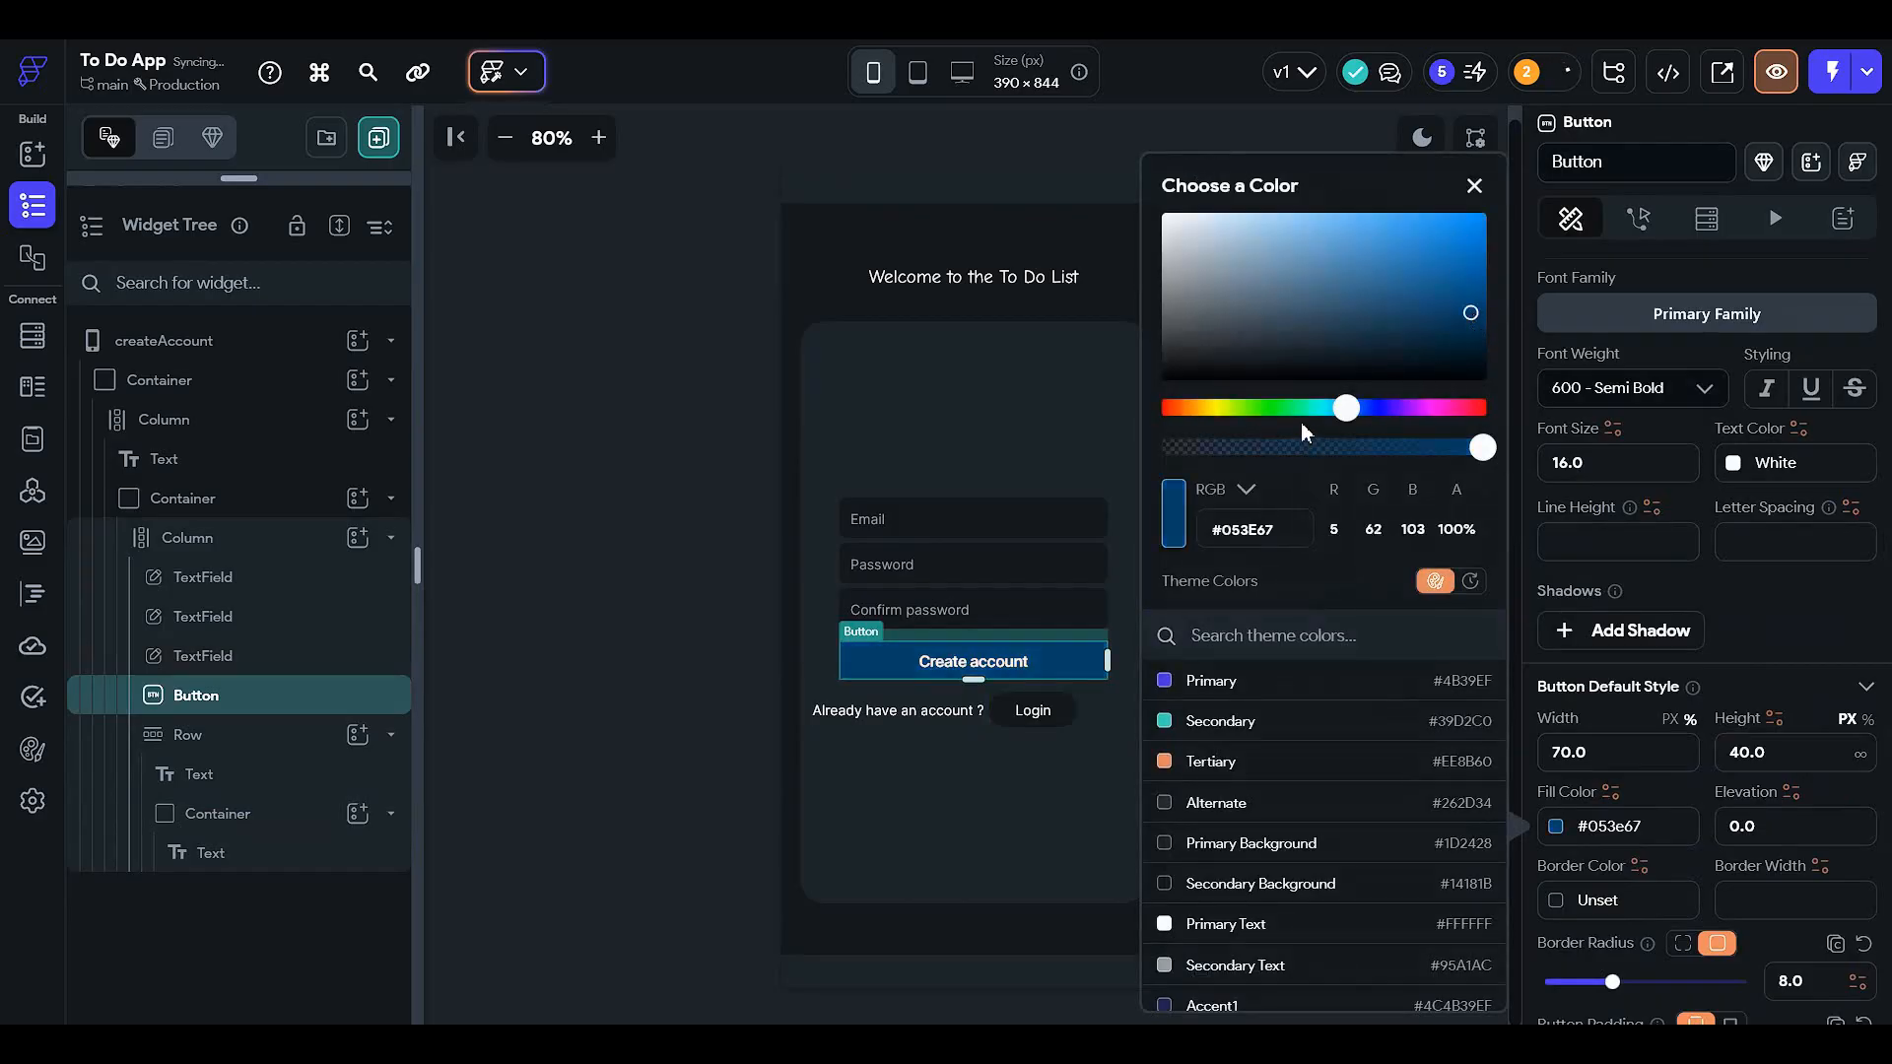
click(1263, 407)
click(1465, 253)
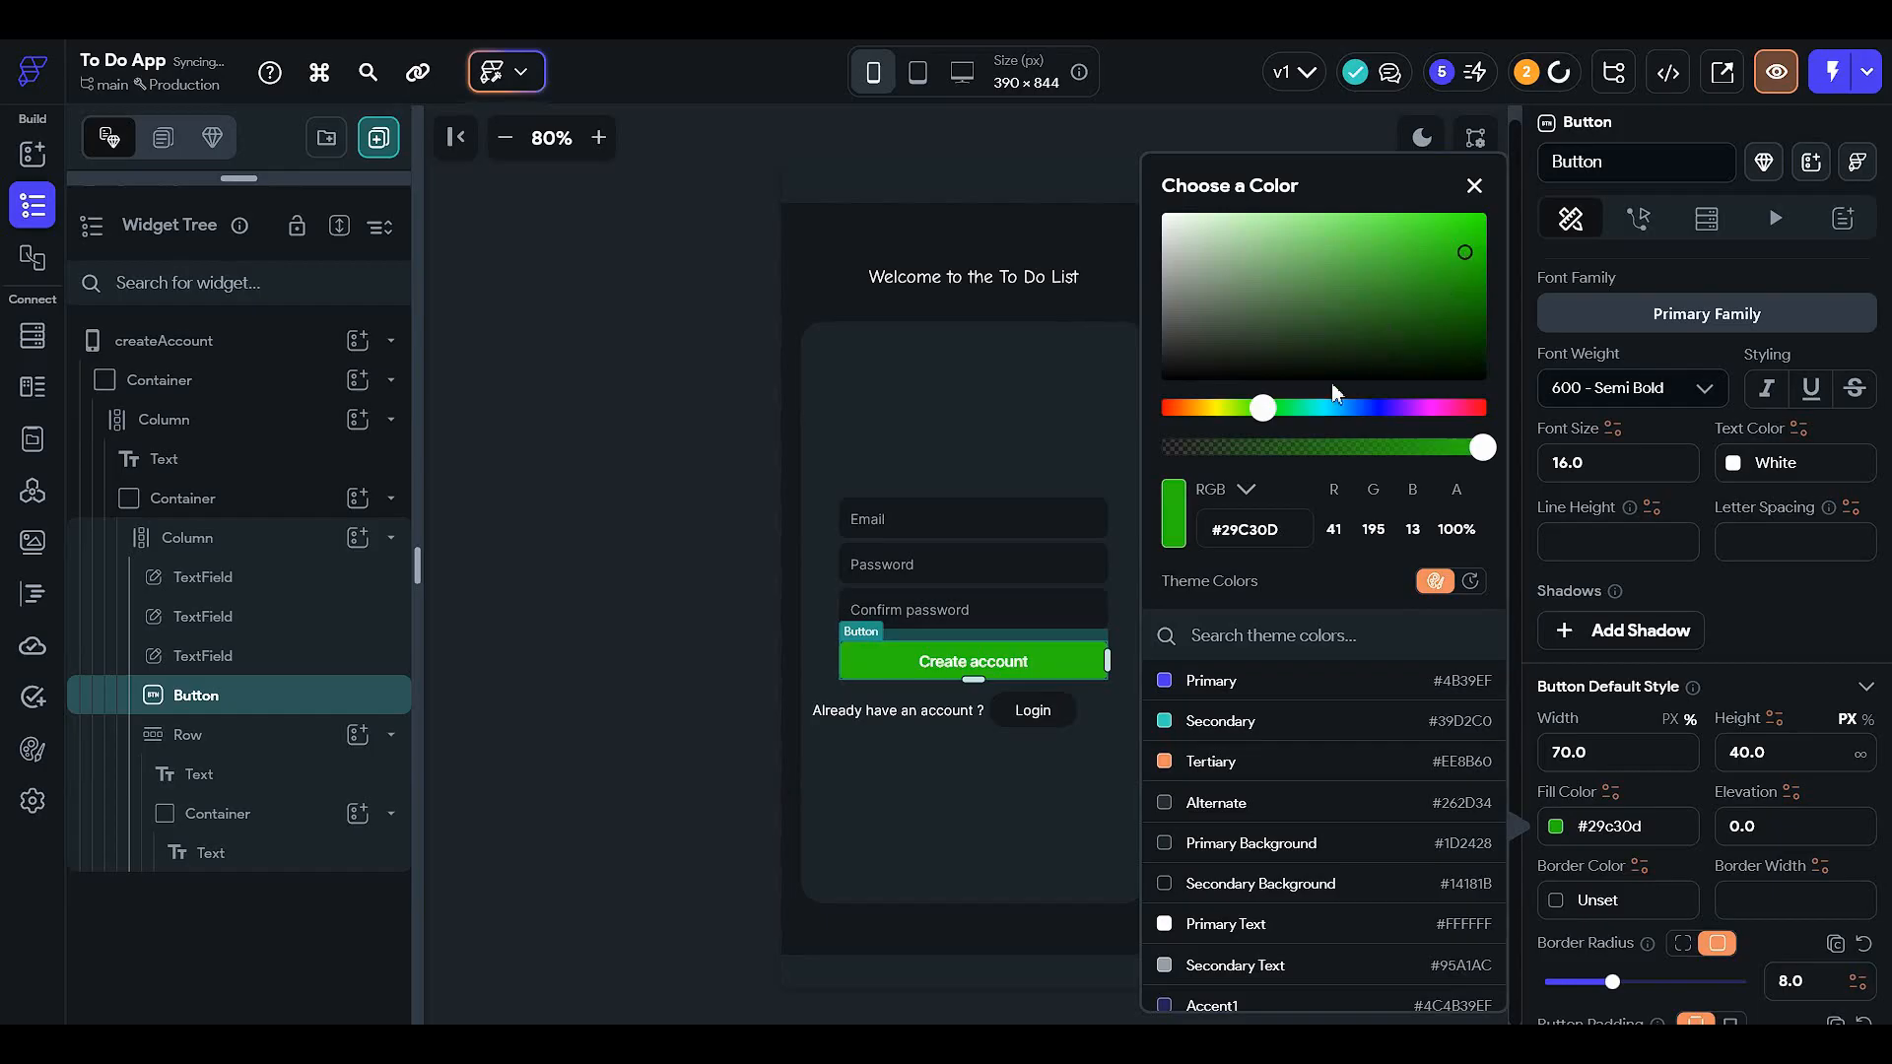
click(1347, 408)
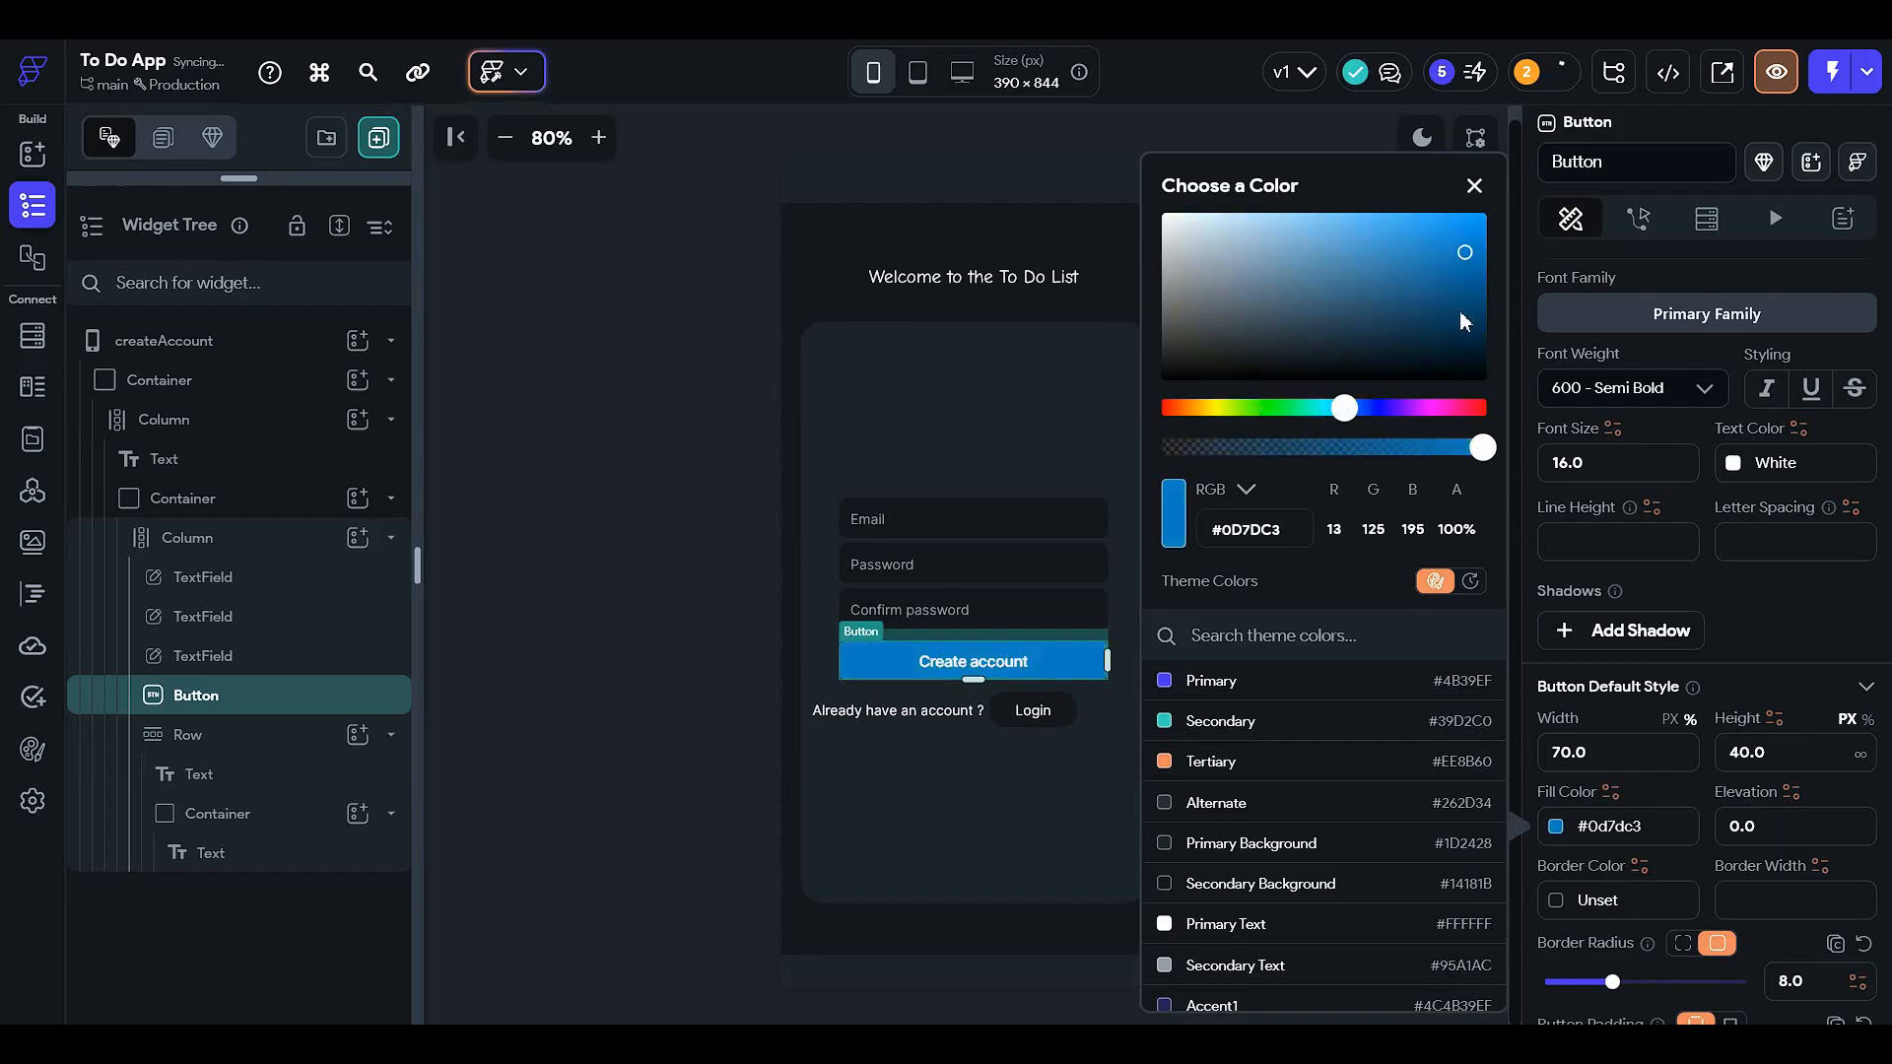
click(1455, 335)
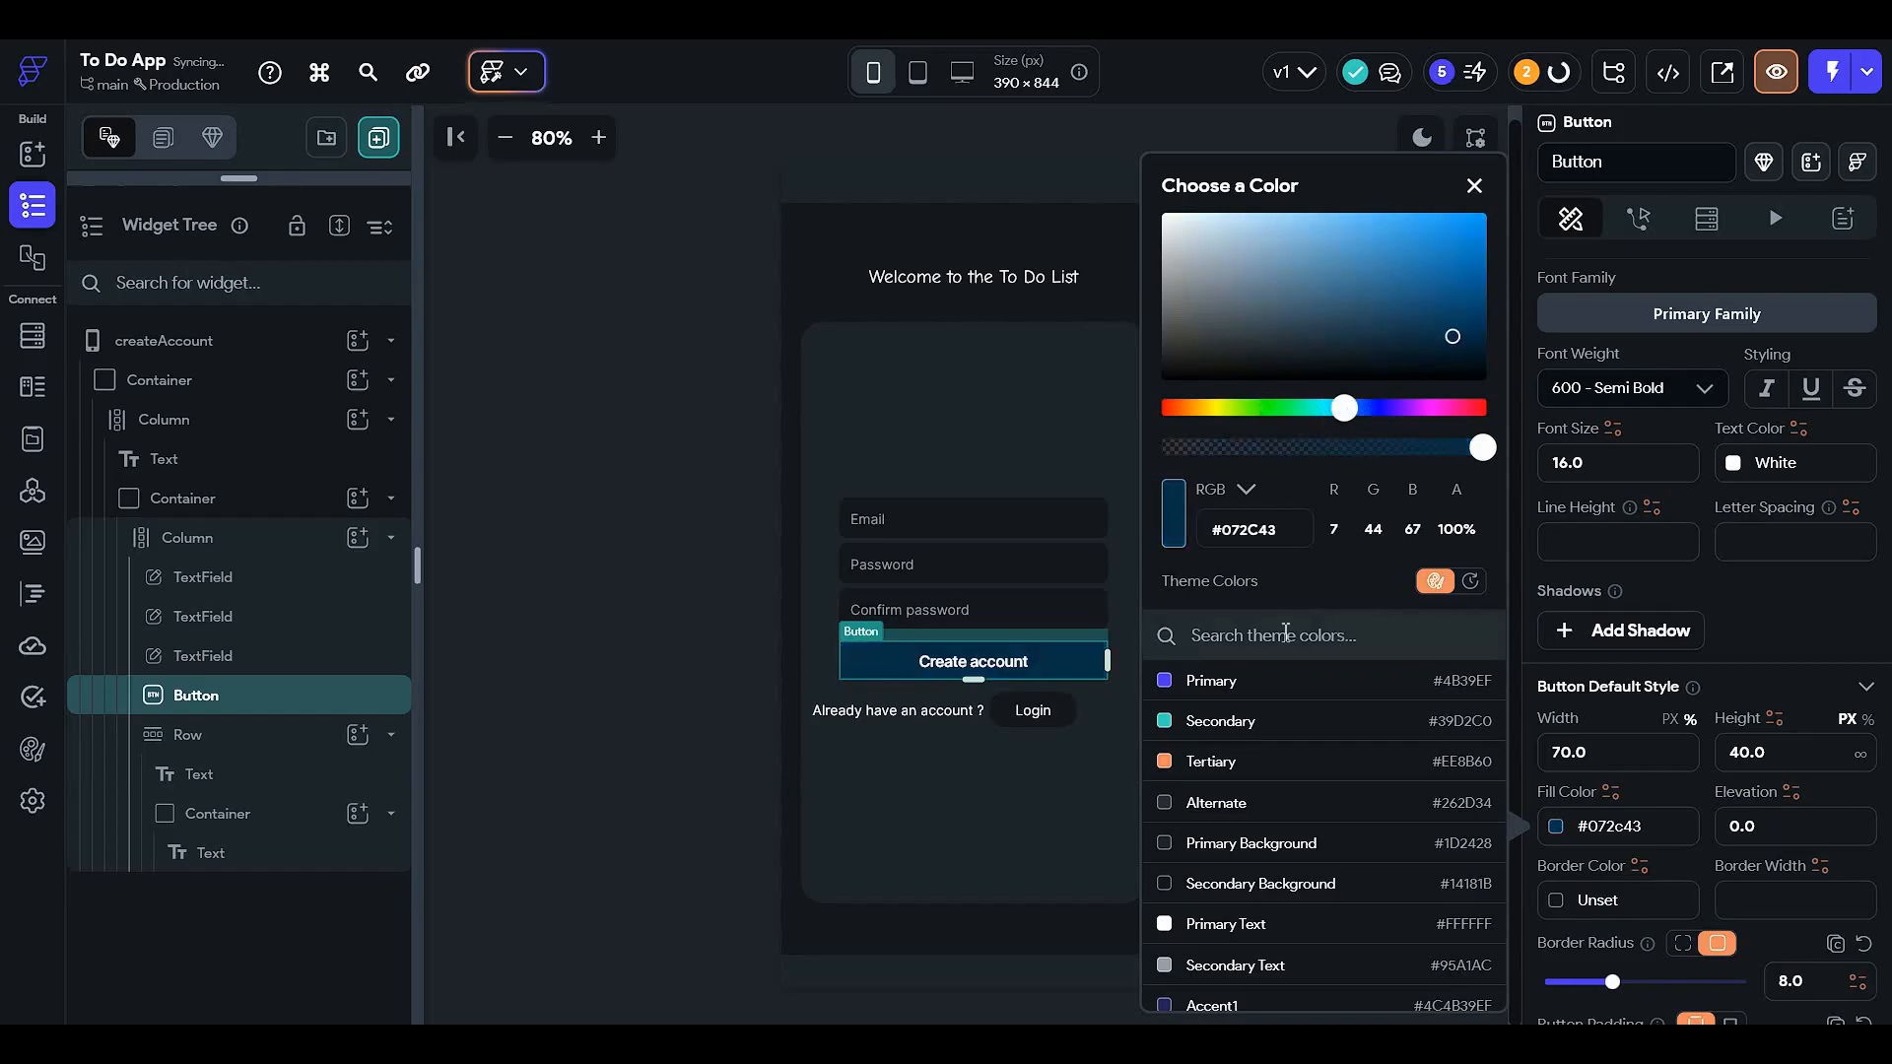
click(690, 702)
click(1059, 712)
scroll(1567, 716, down, 3)
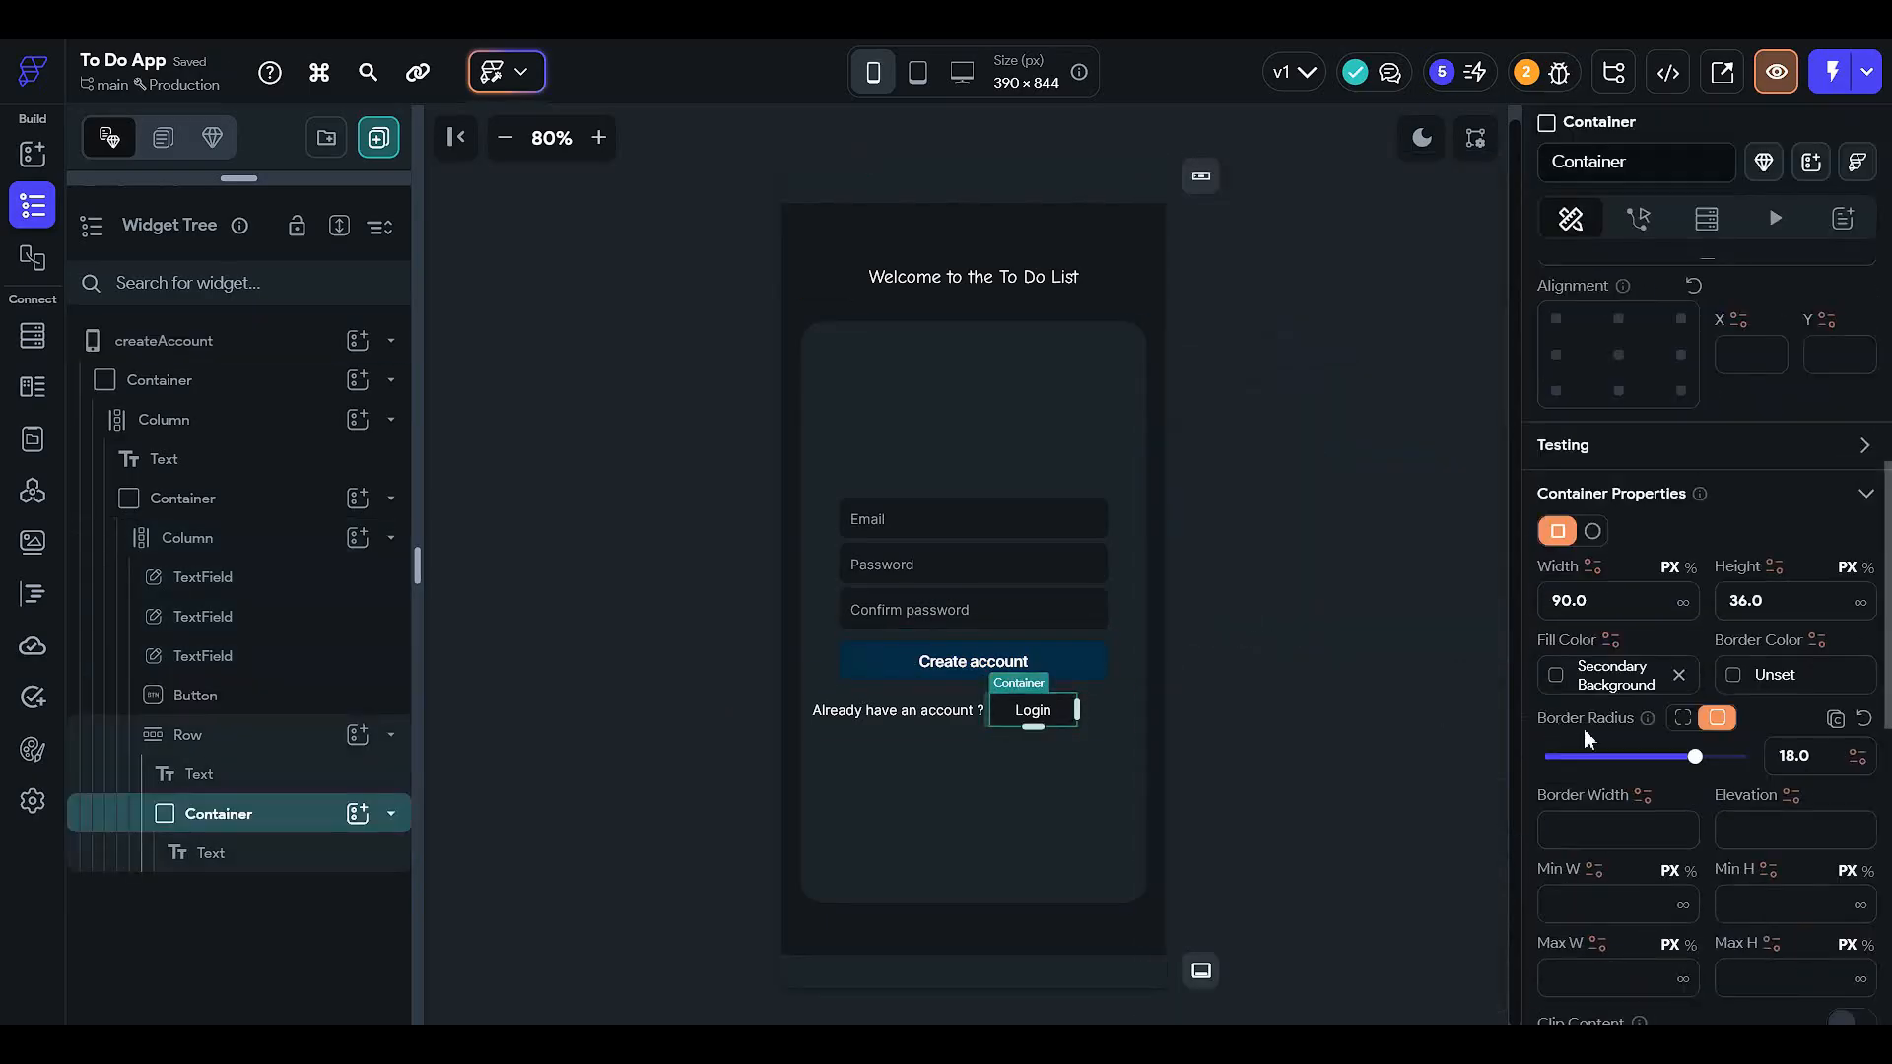
- Give the Login container the same #072C43 fill and preview the page in light mode
click(1629, 678)
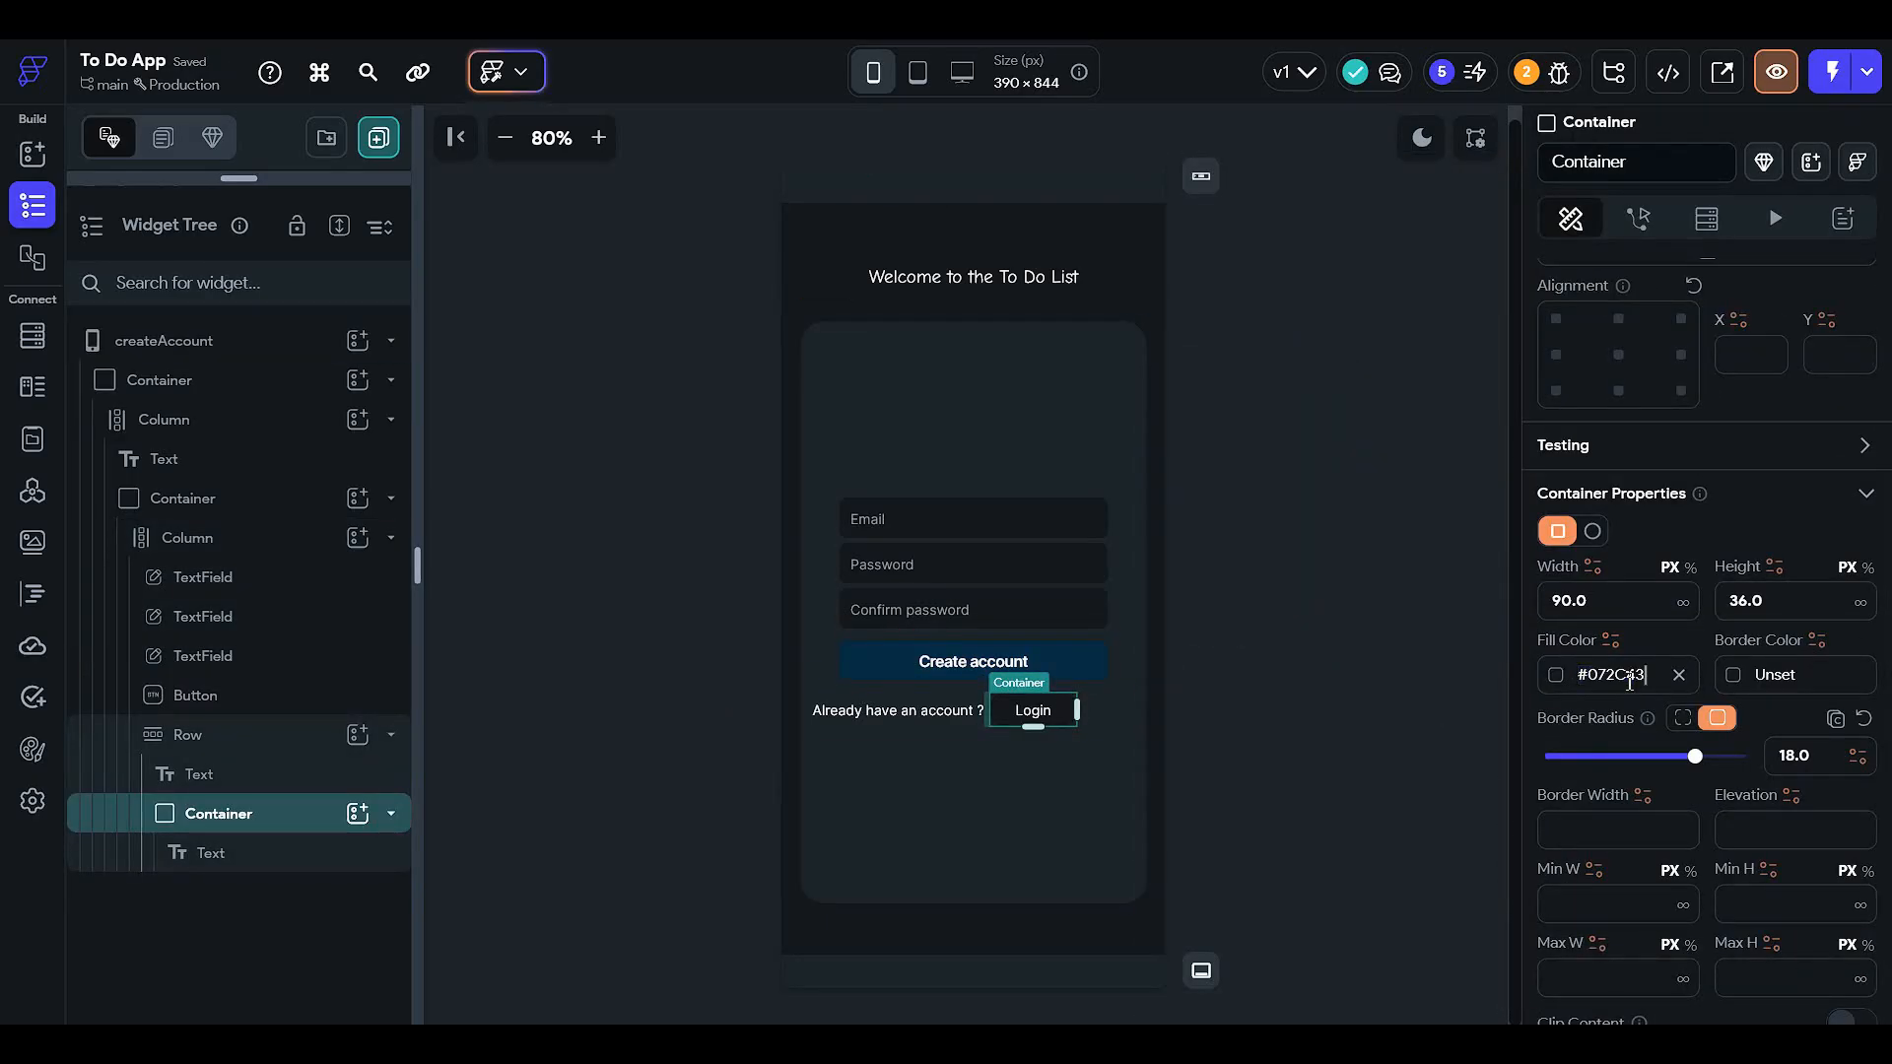
key(Return)
click(1440, 666)
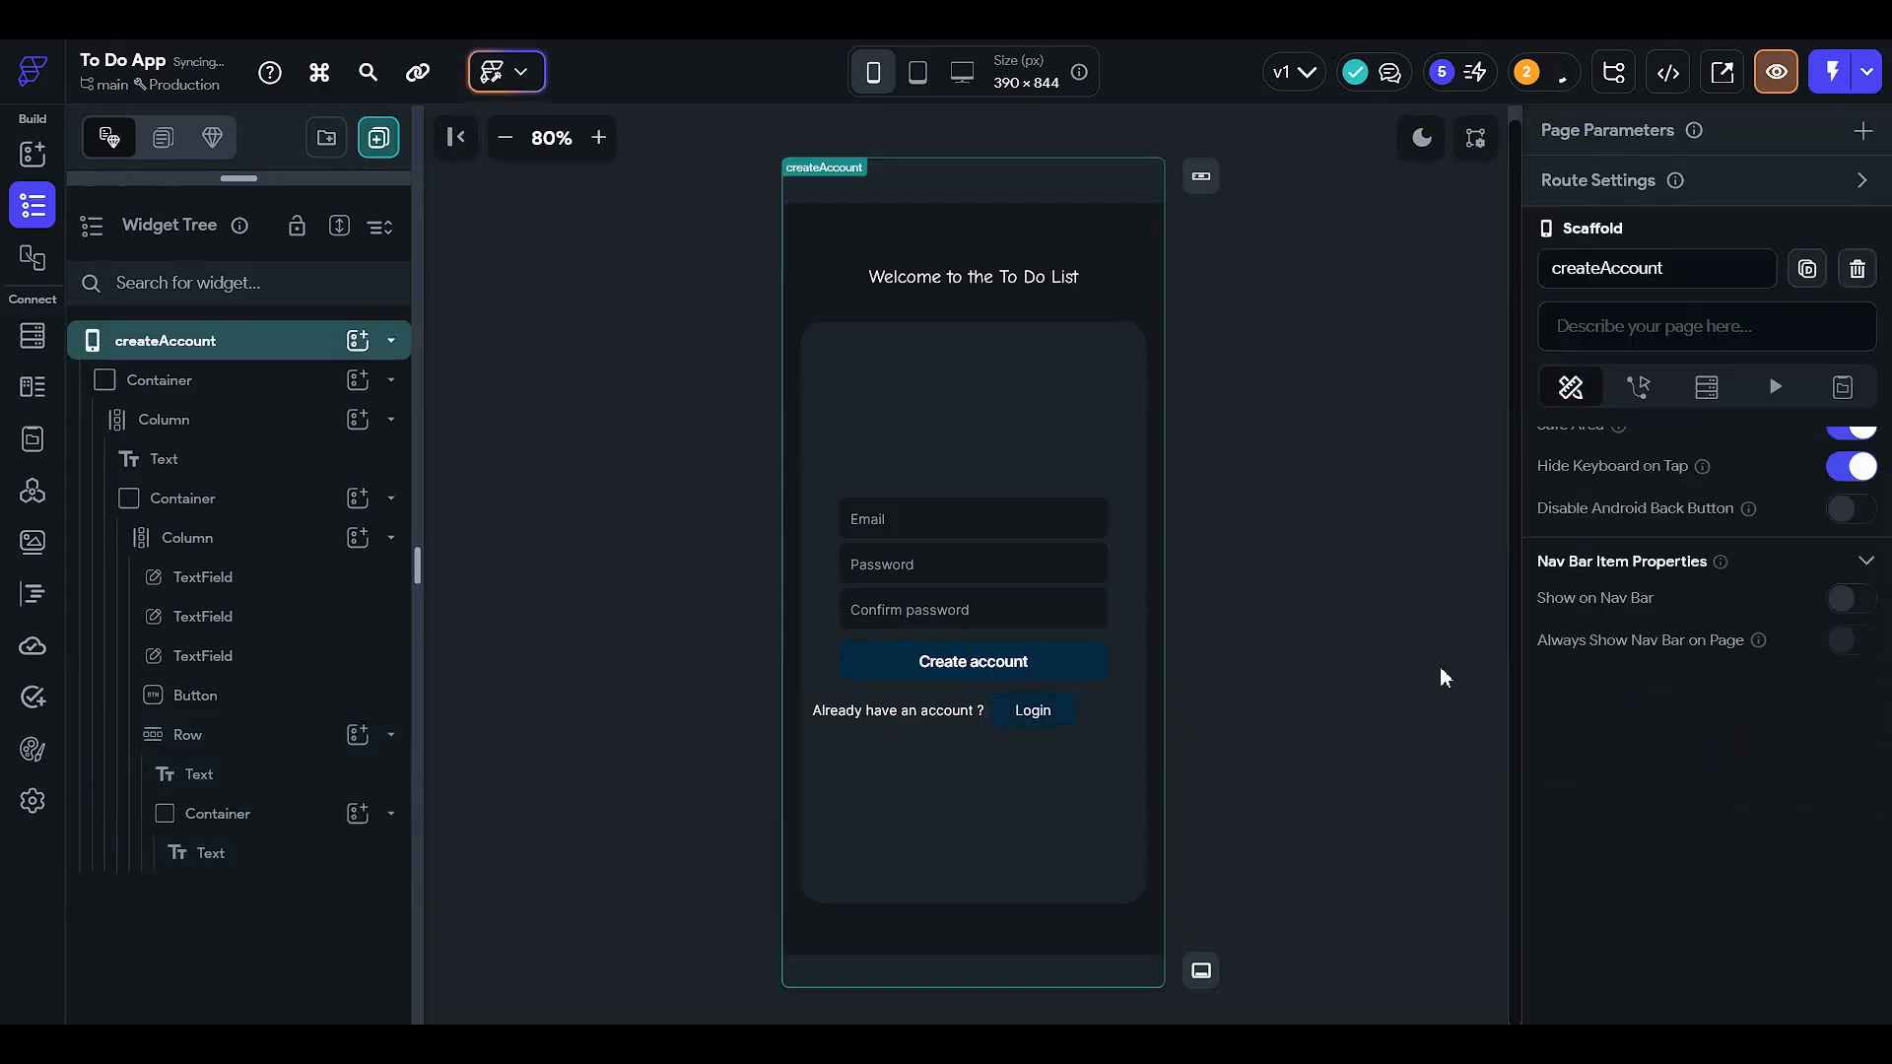
click(1102, 666)
click(1422, 137)
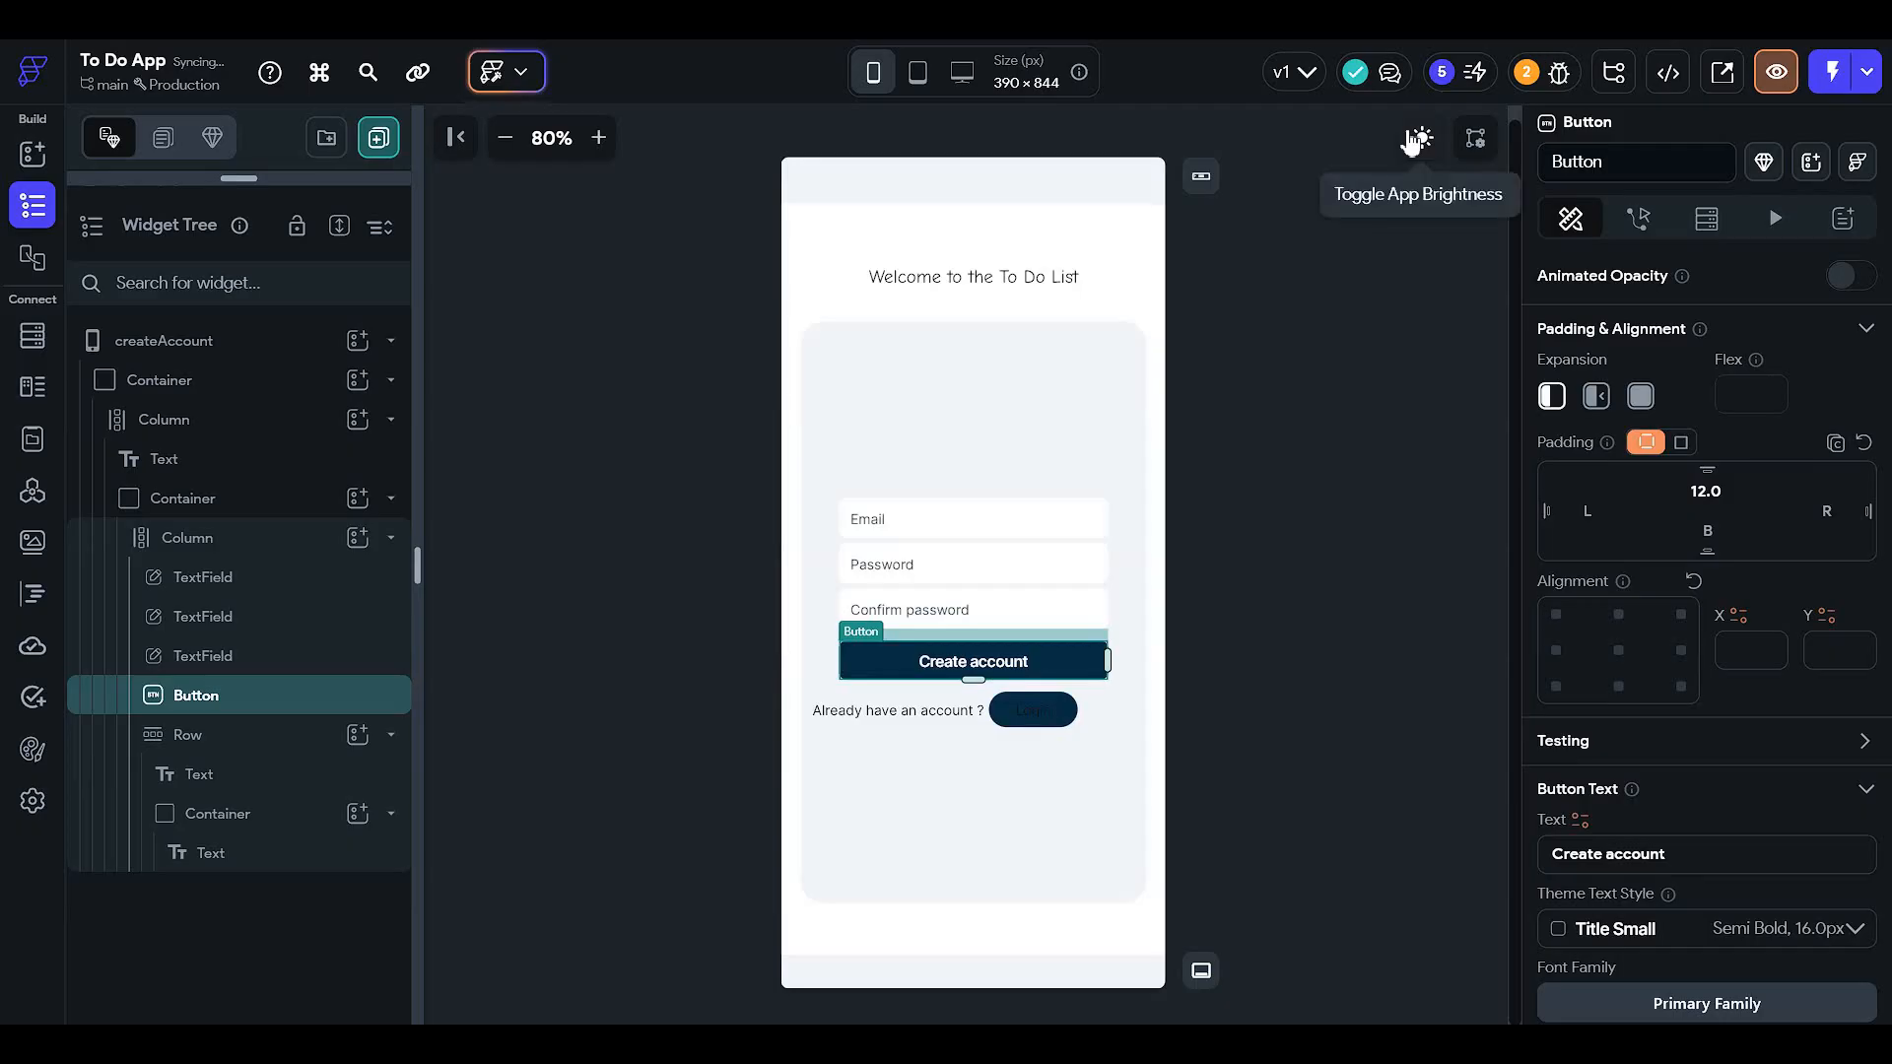
click(1318, 400)
- Try the Alternate theme colour on the Login text, toggling between dark and light preview
click(1069, 711)
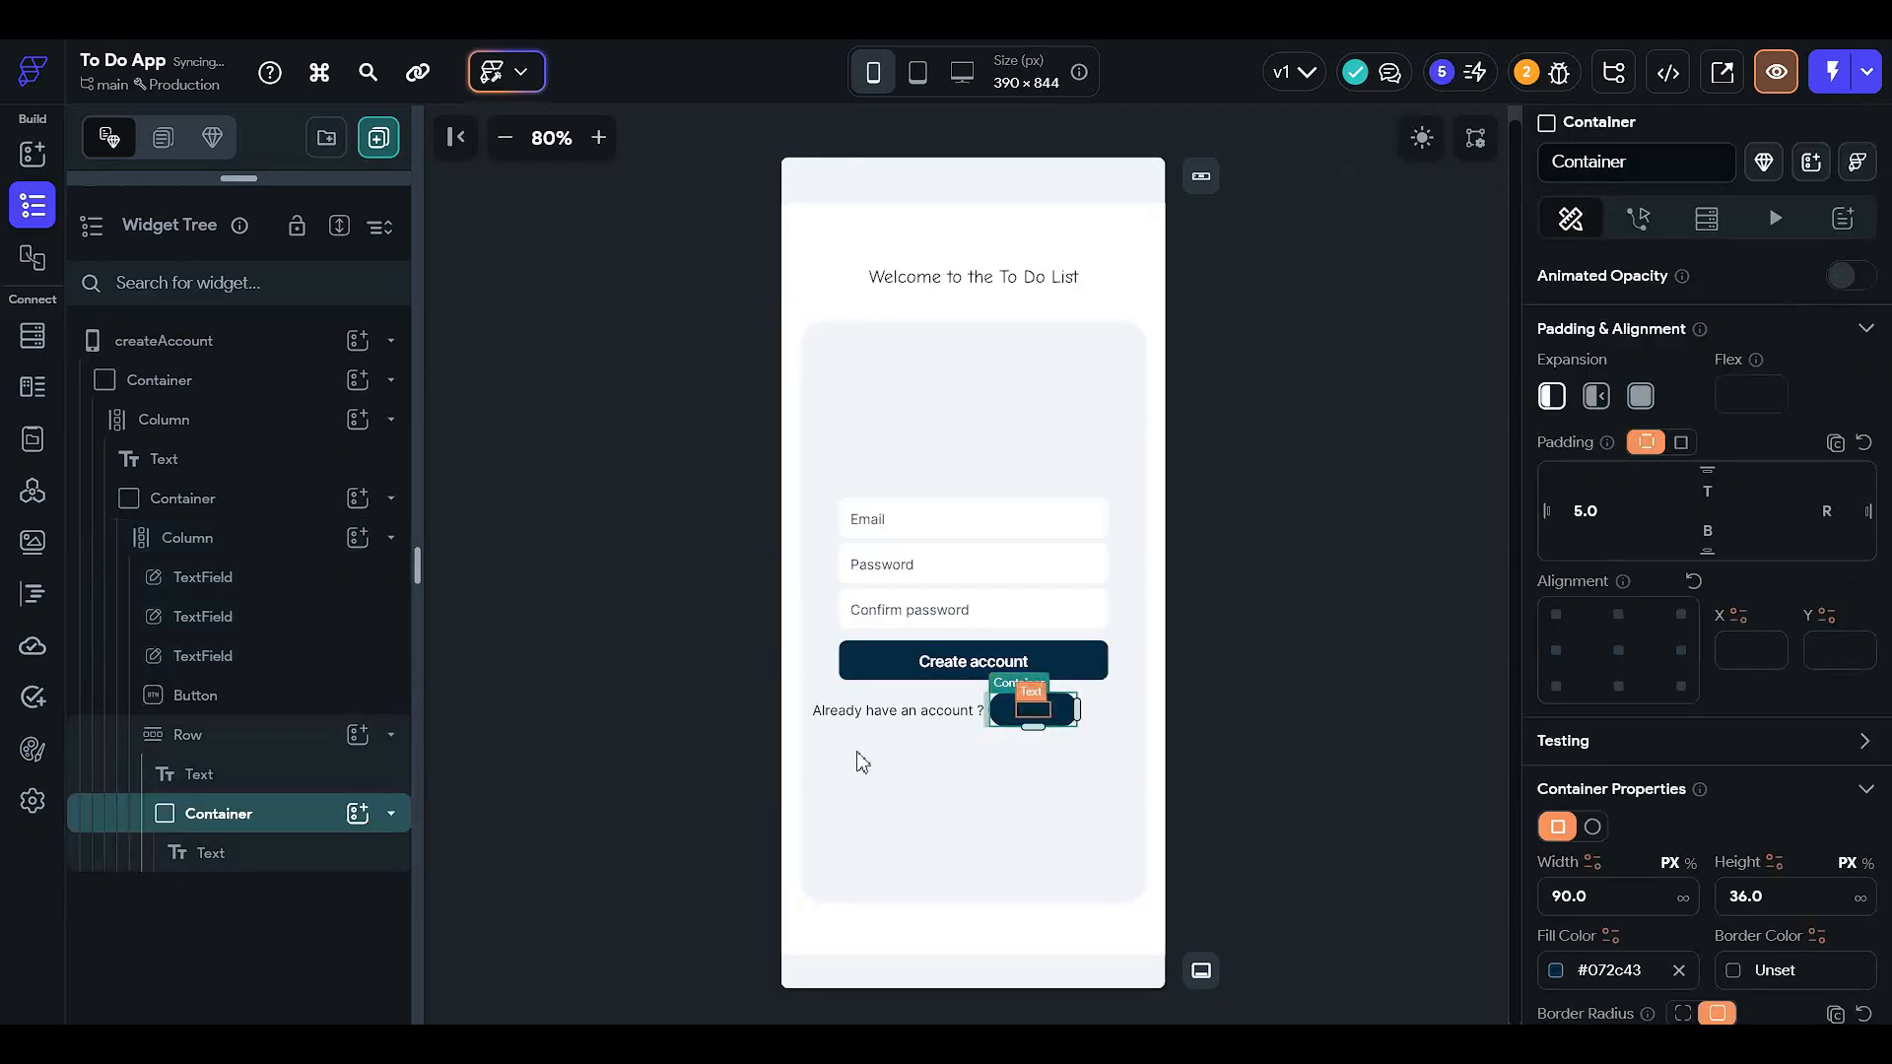
click(308, 865)
scroll(1704, 788, down, 3)
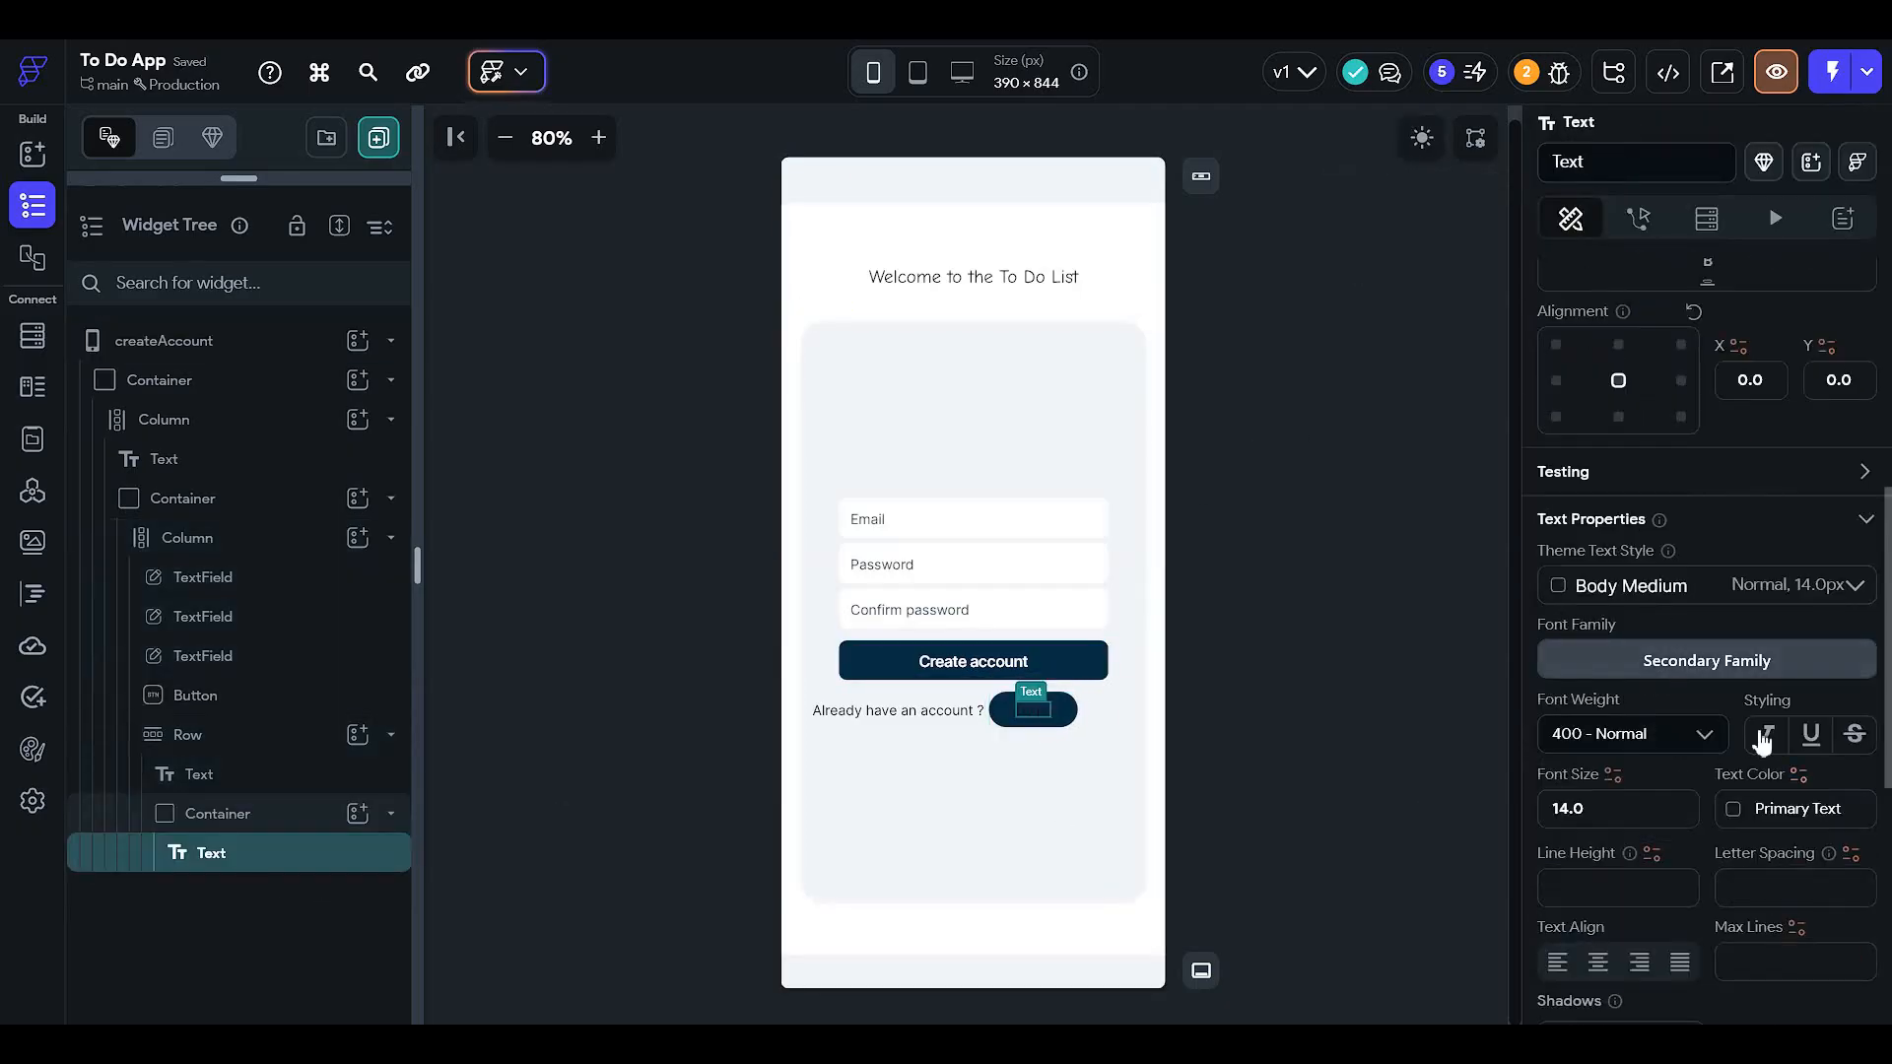
click(1736, 810)
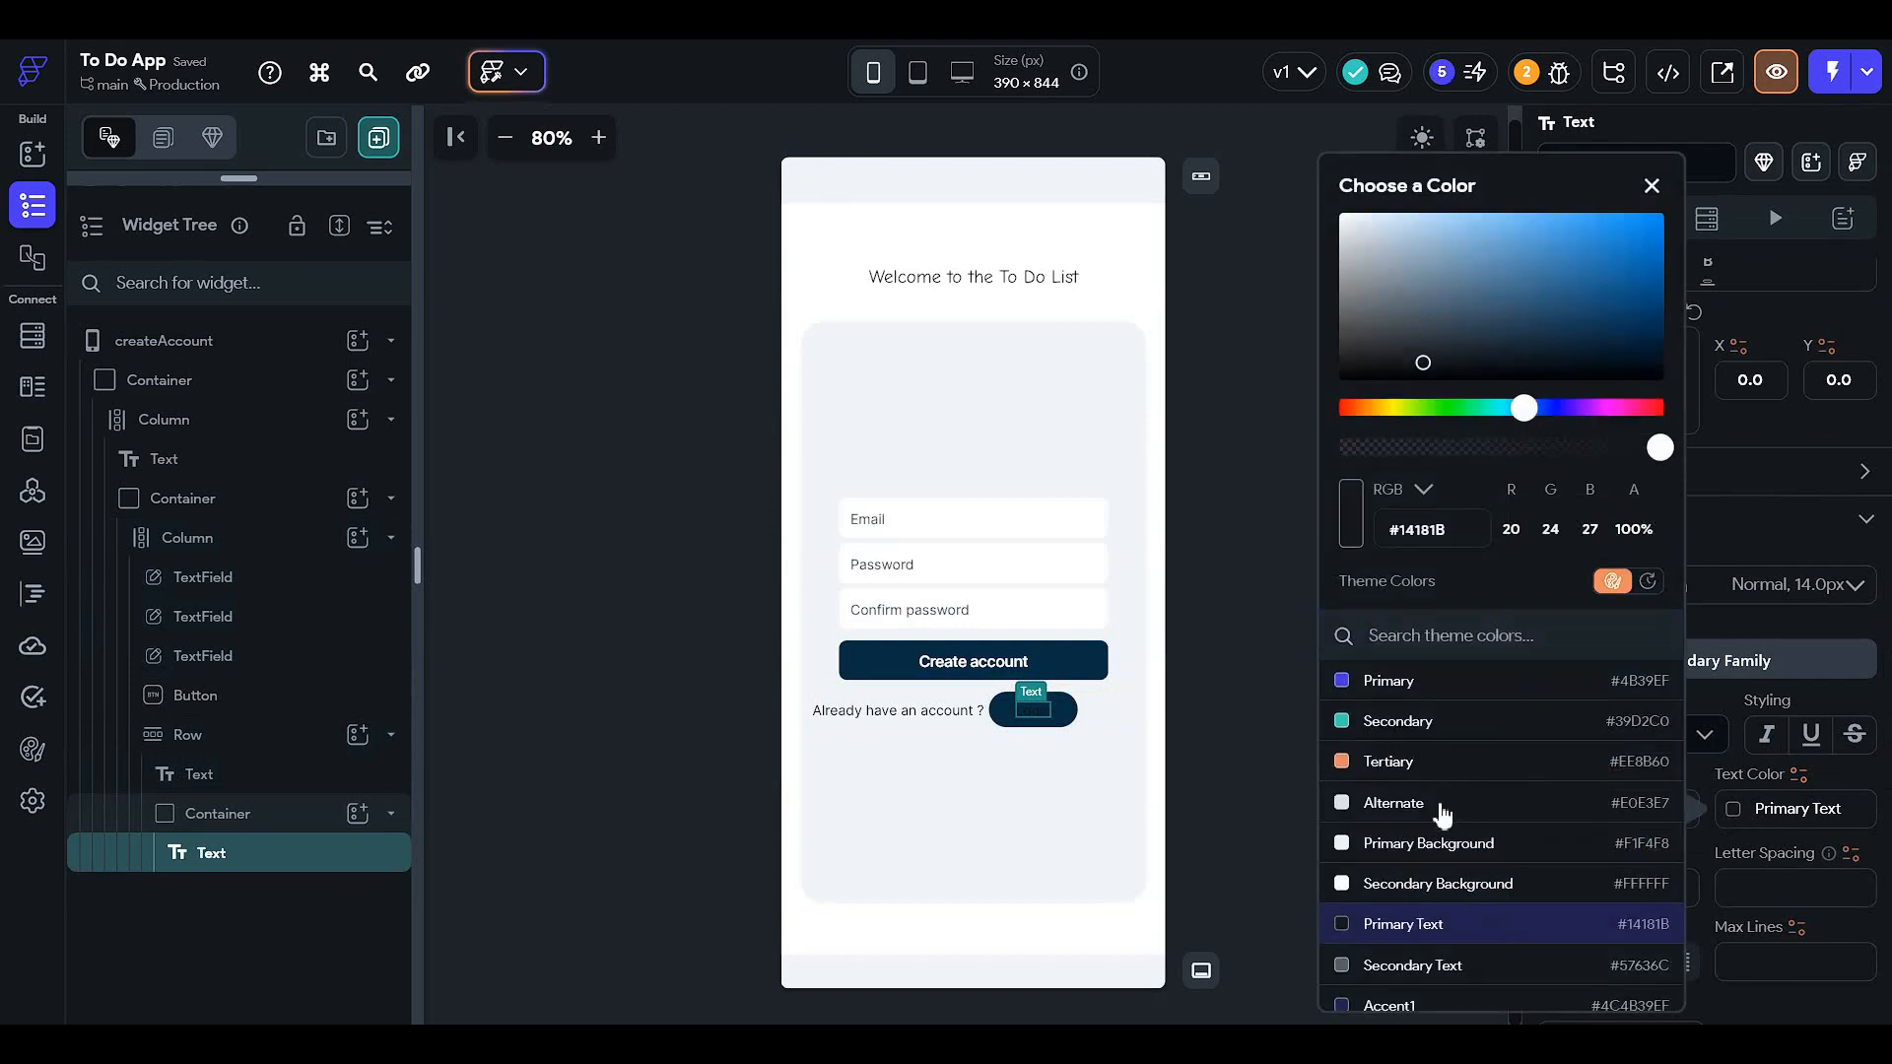
click(1434, 806)
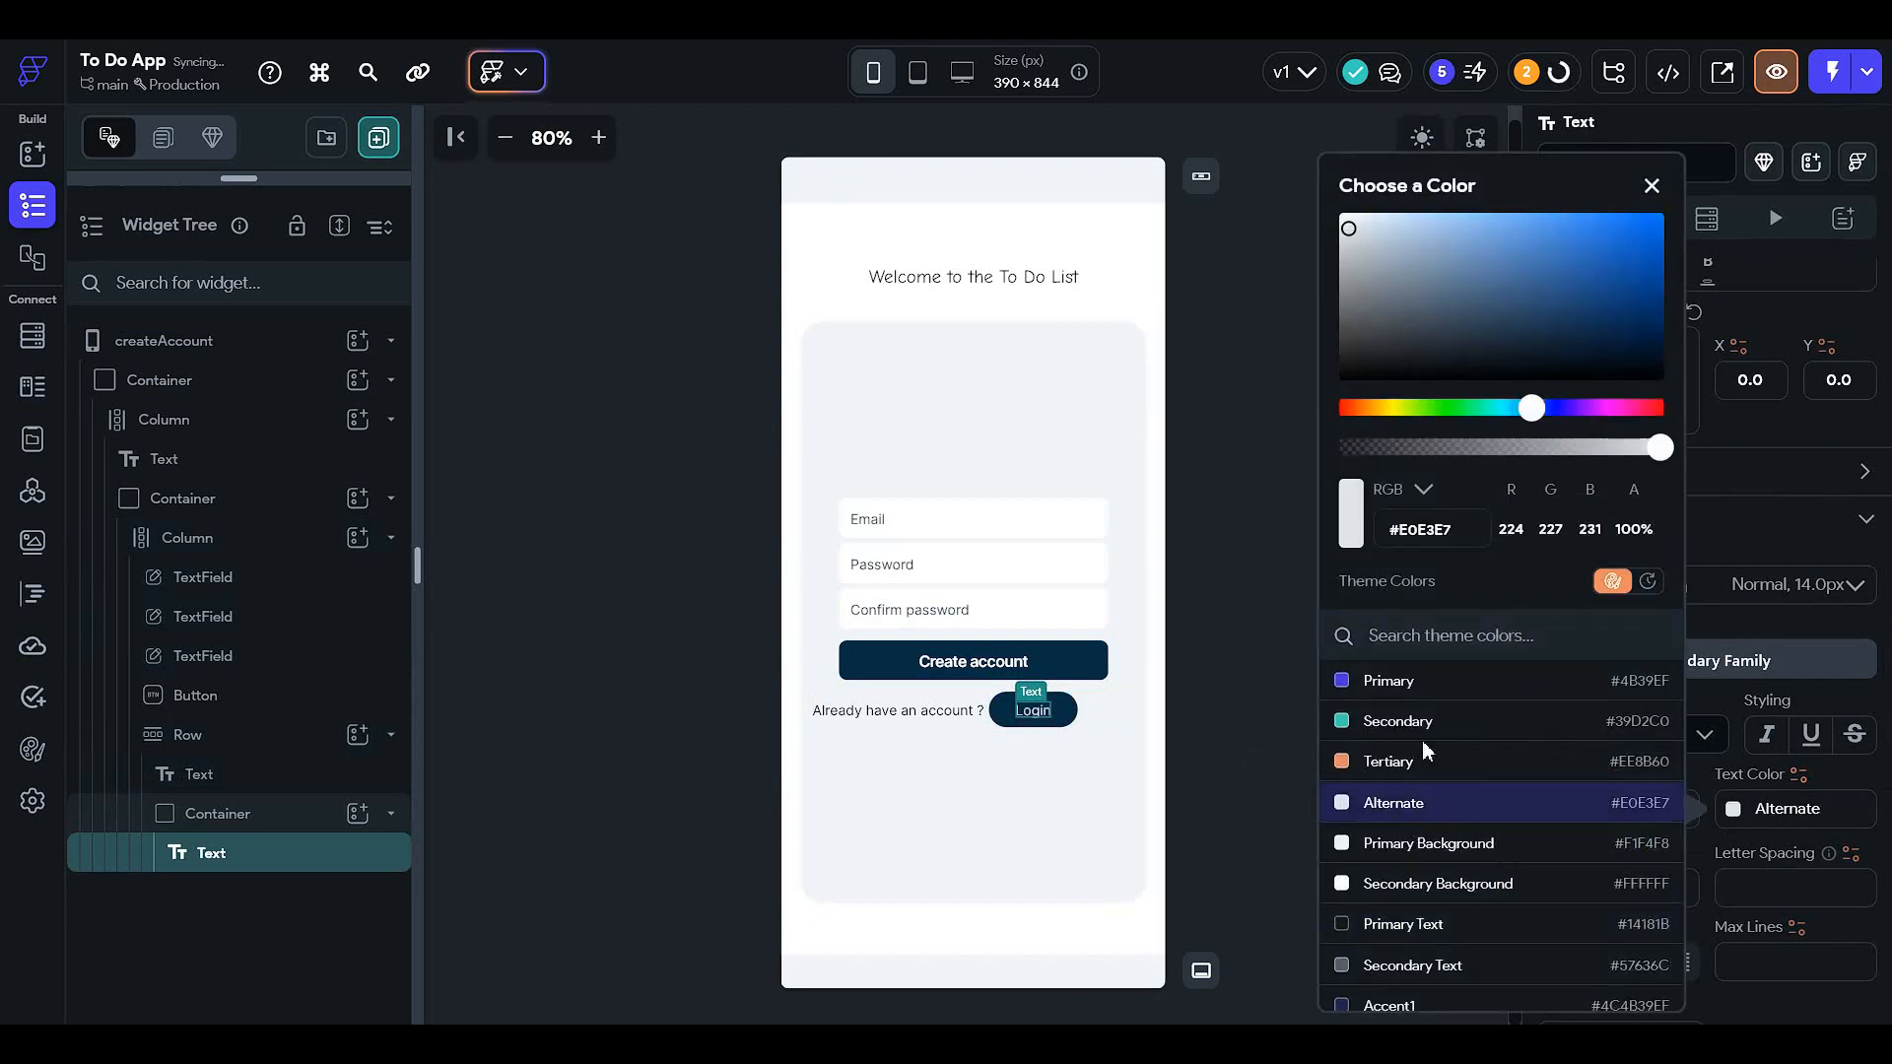
click(1192, 610)
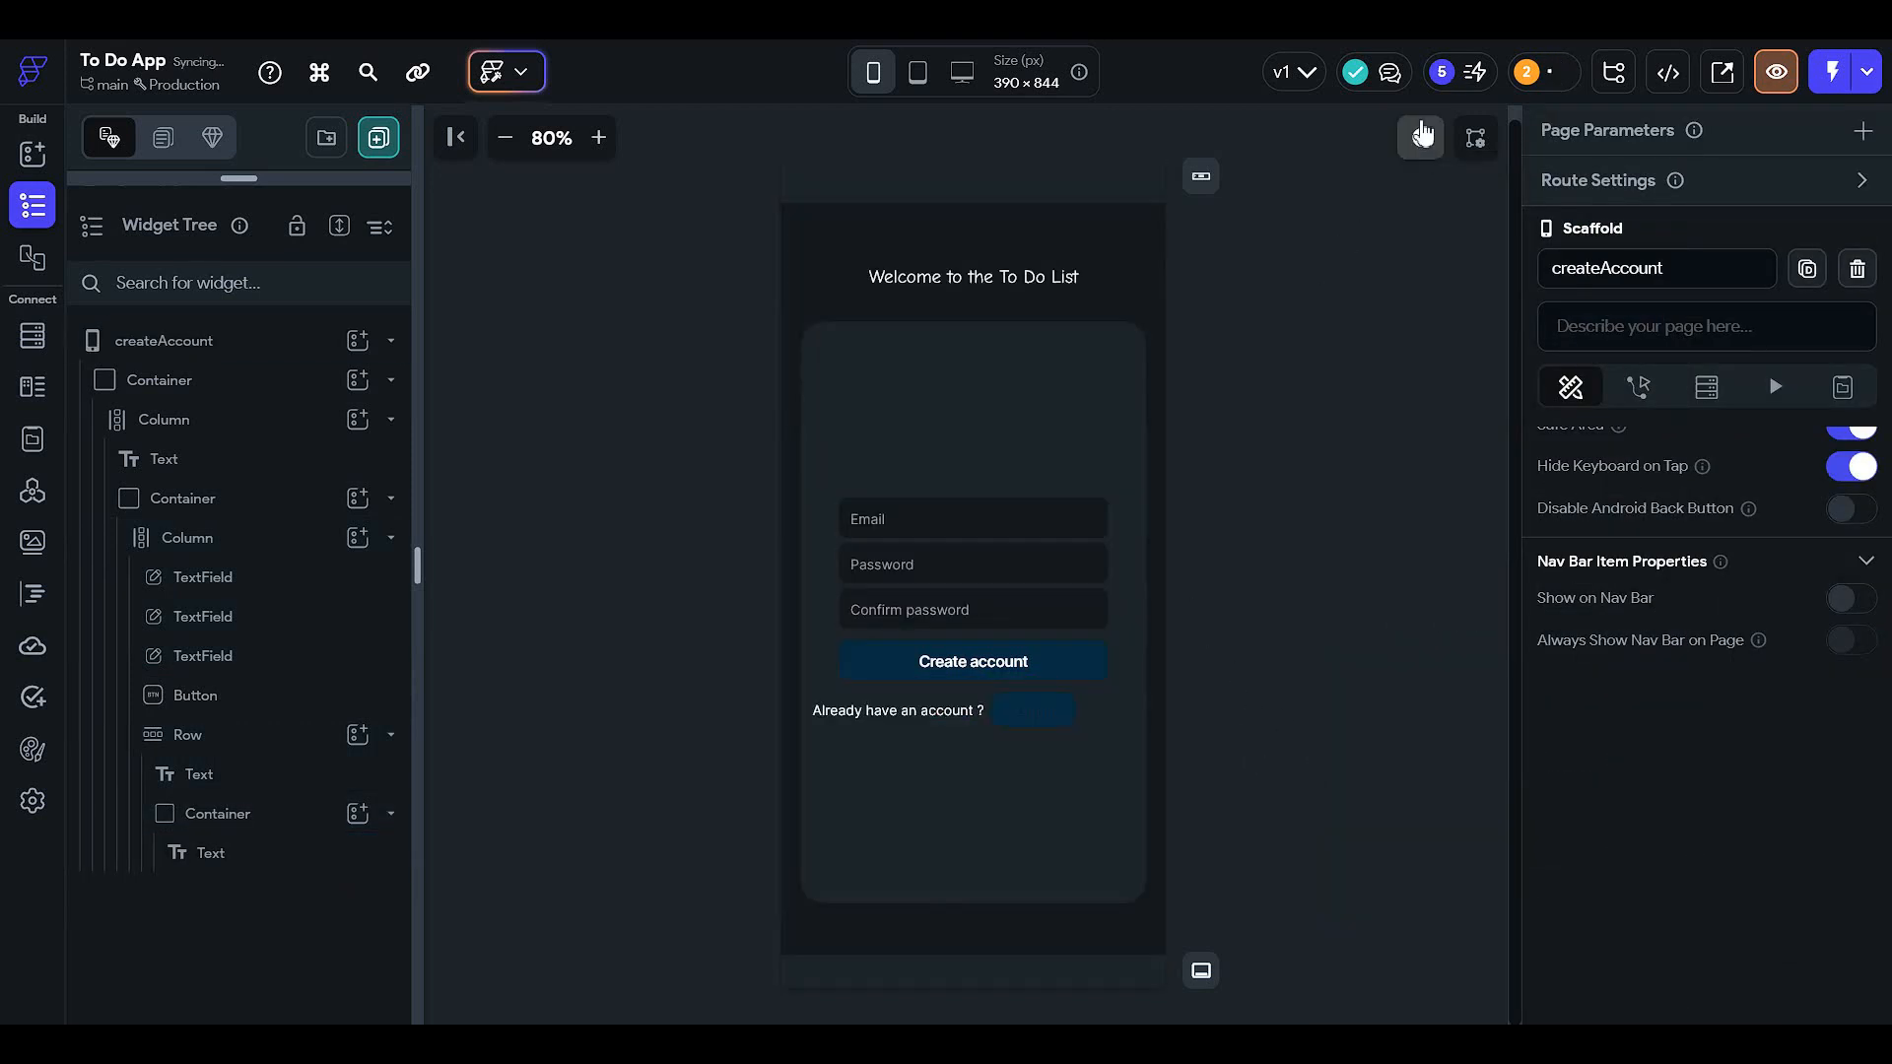
click(1421, 137)
click(1422, 137)
- Set the Login text colour to the white Info theme colour and preview in dark mode
click(1033, 709)
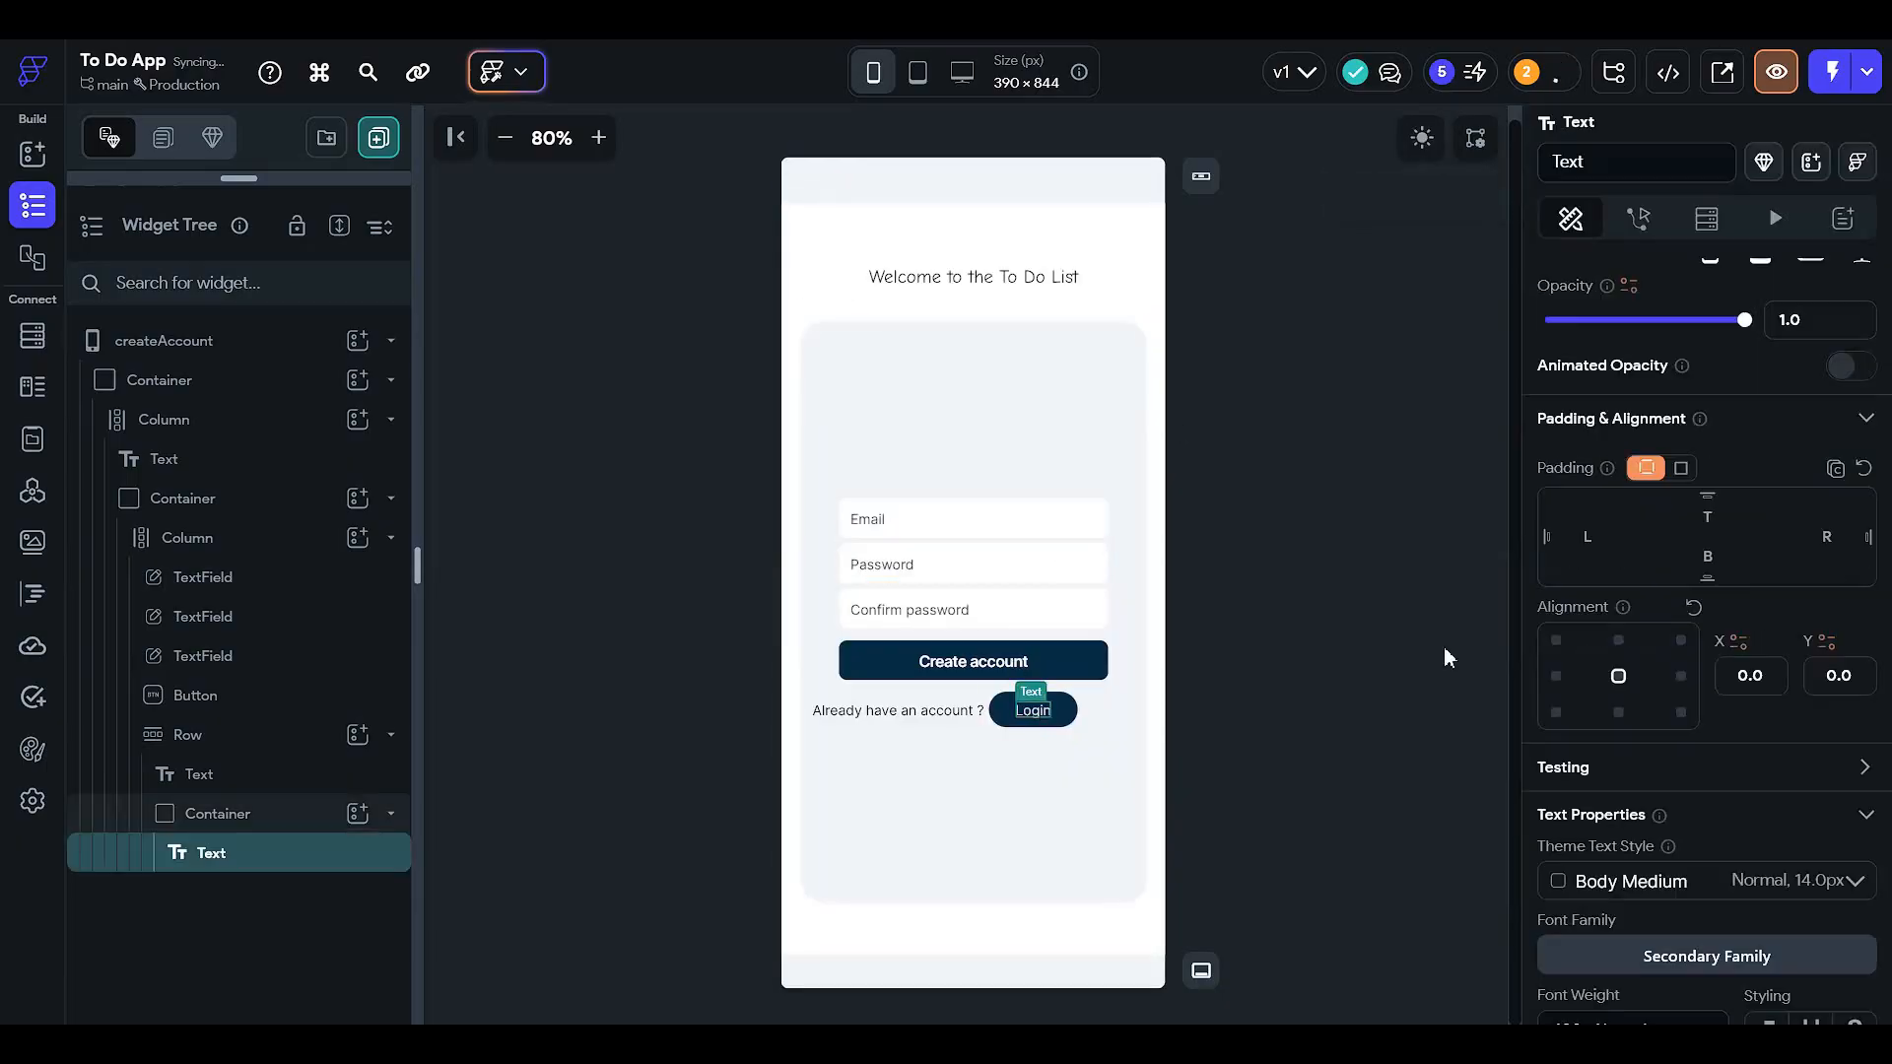
scroll(1754, 680, down, 3)
click(1732, 808)
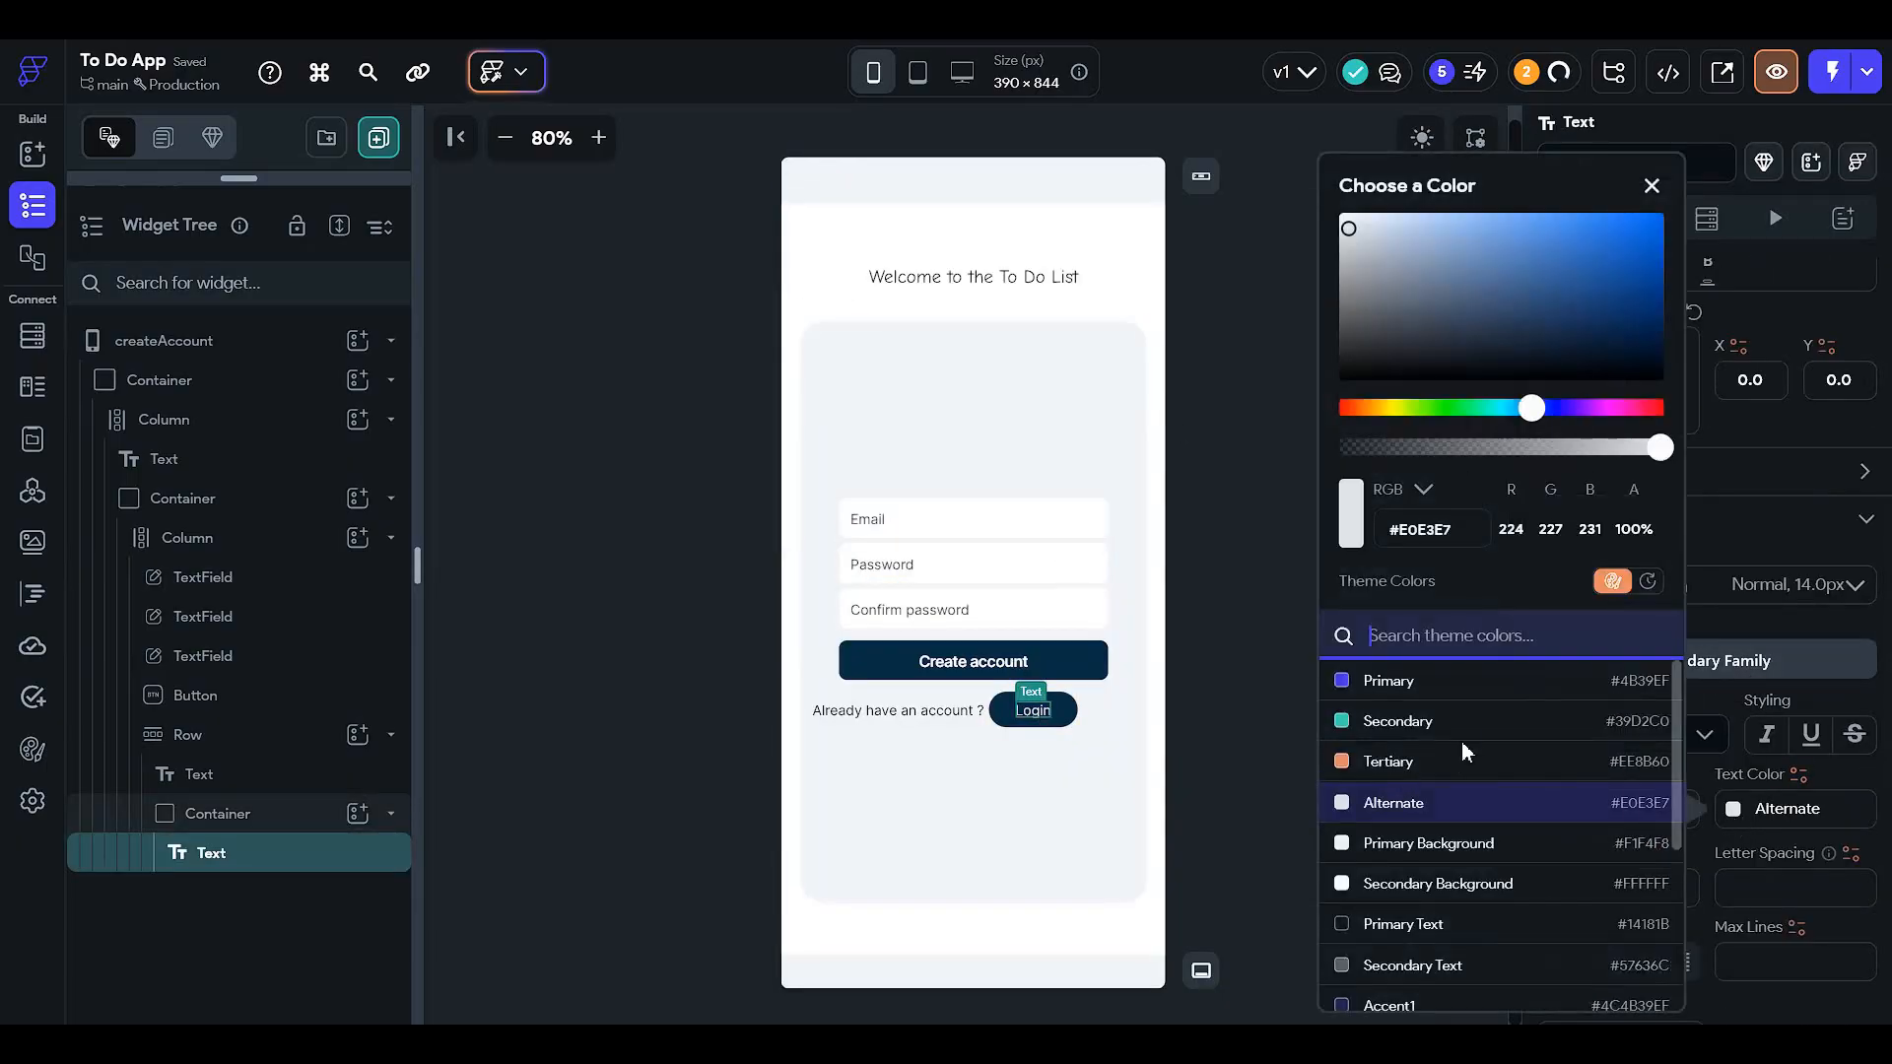
scroll(1453, 734, down, 3)
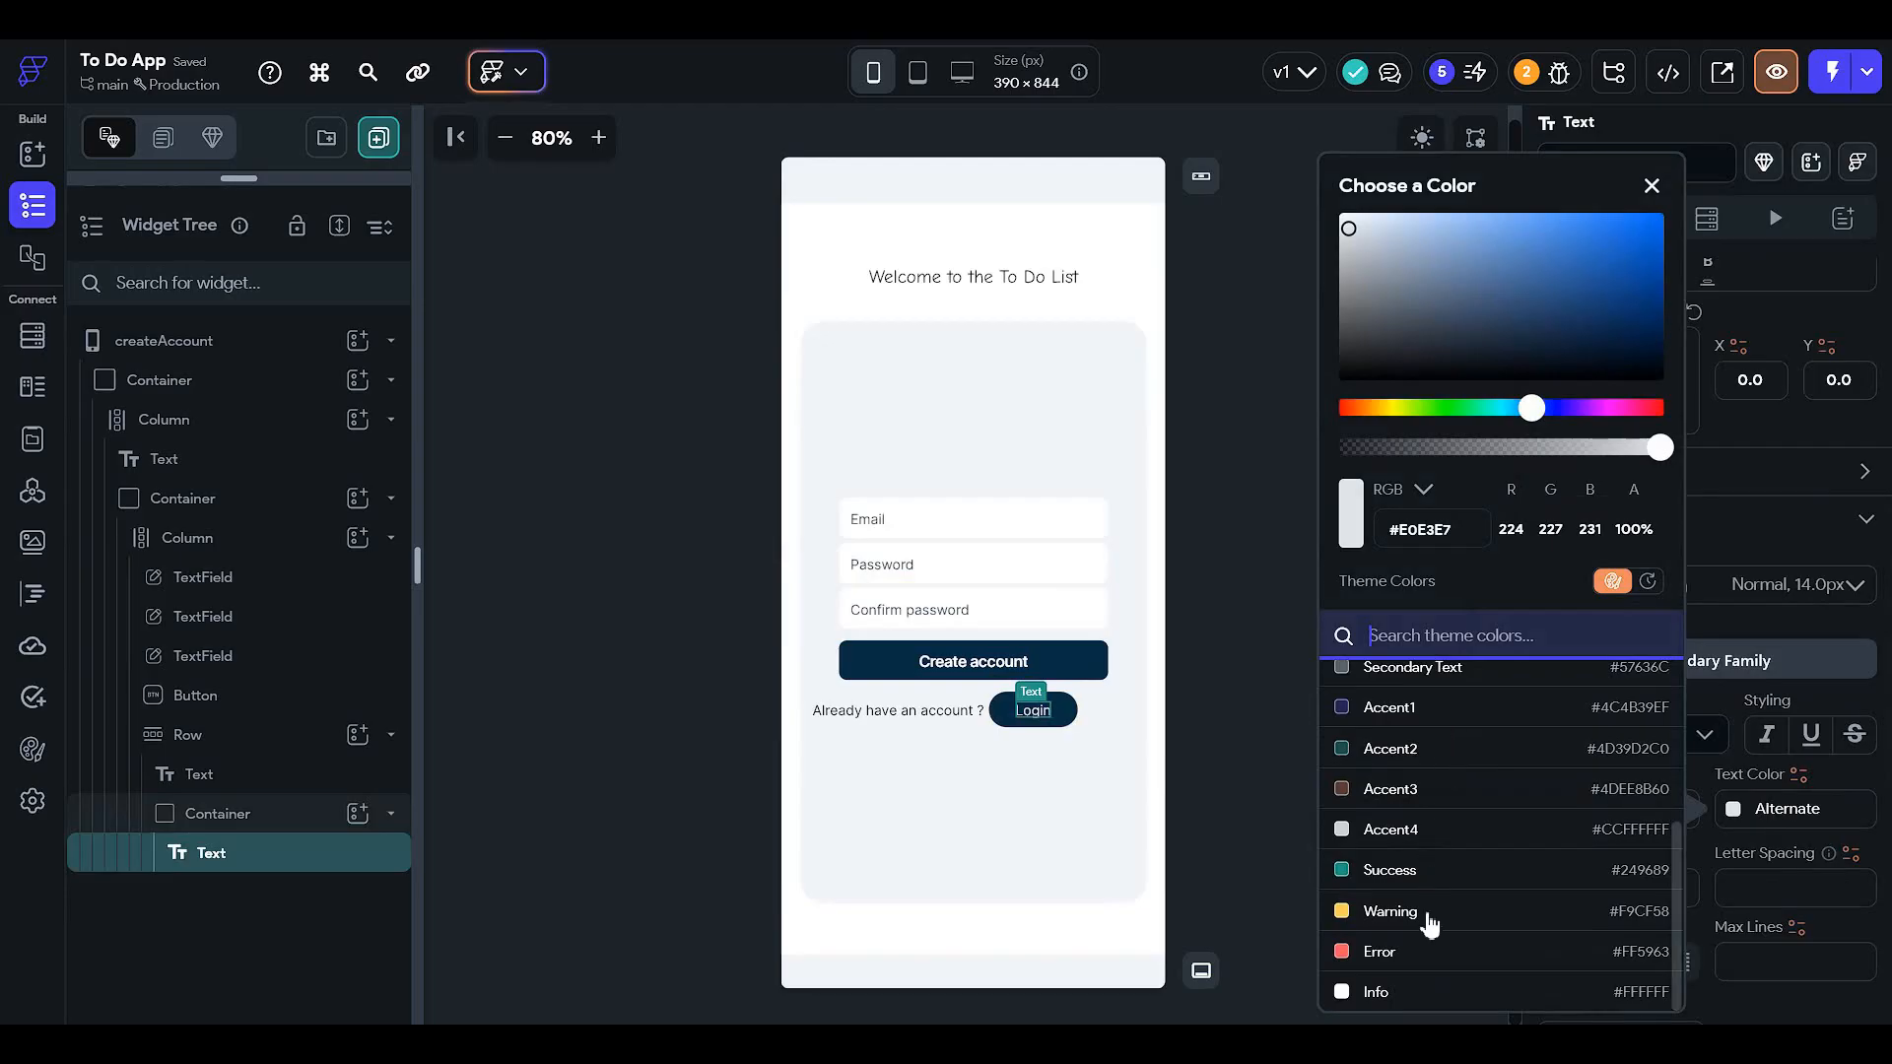
scroll(1460, 856, up, 1)
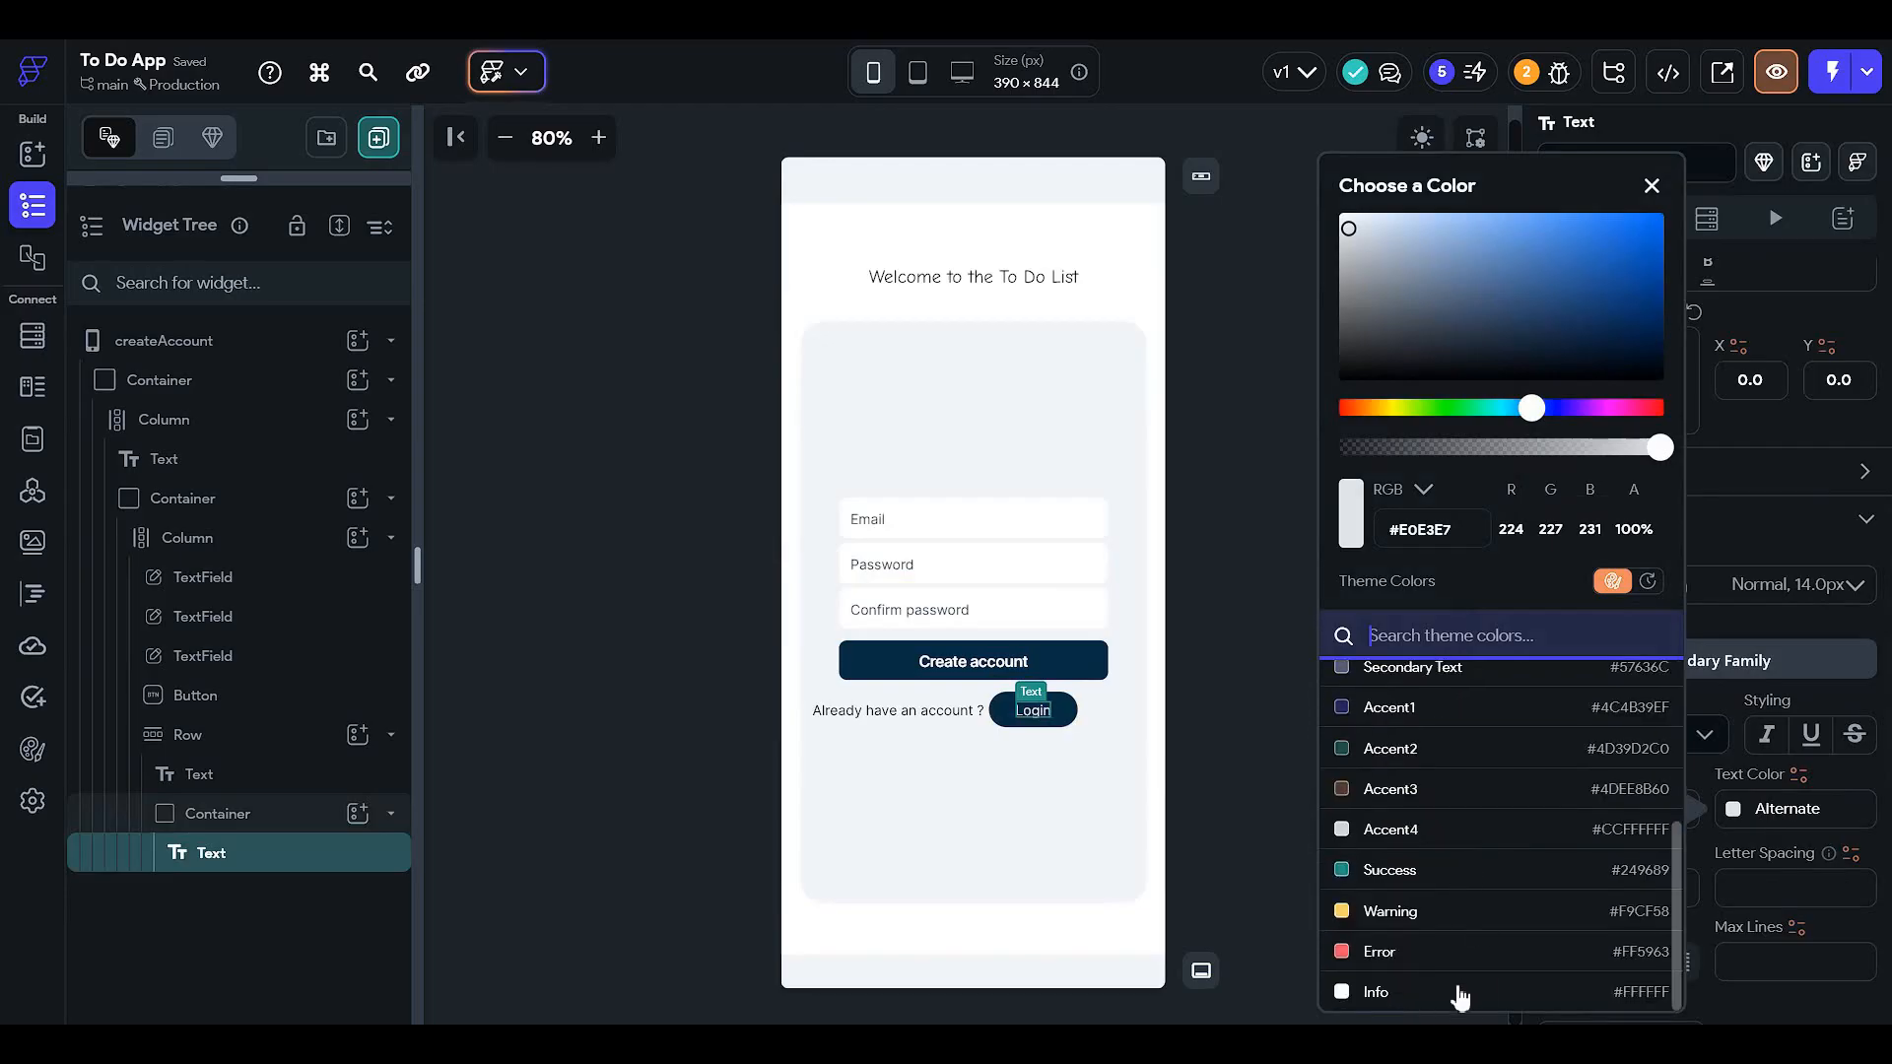
click(1456, 994)
click(1435, 135)
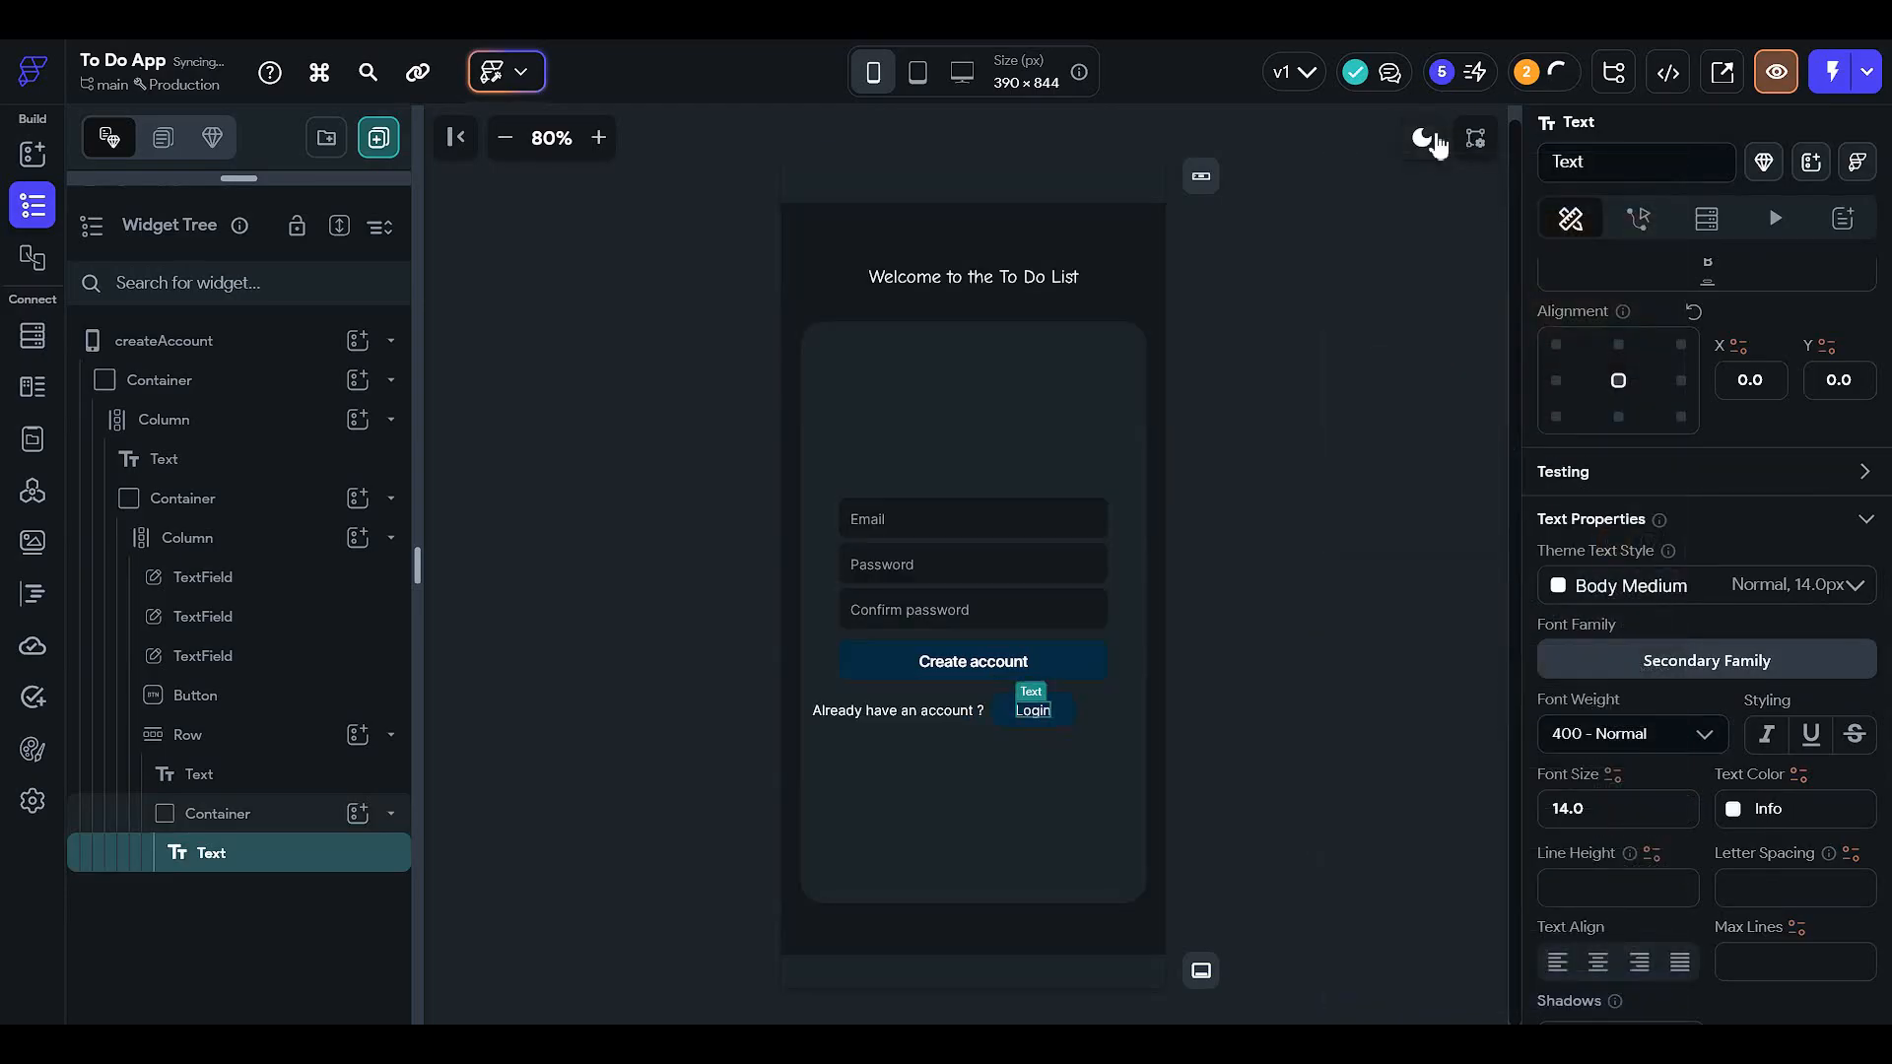
click(1227, 720)
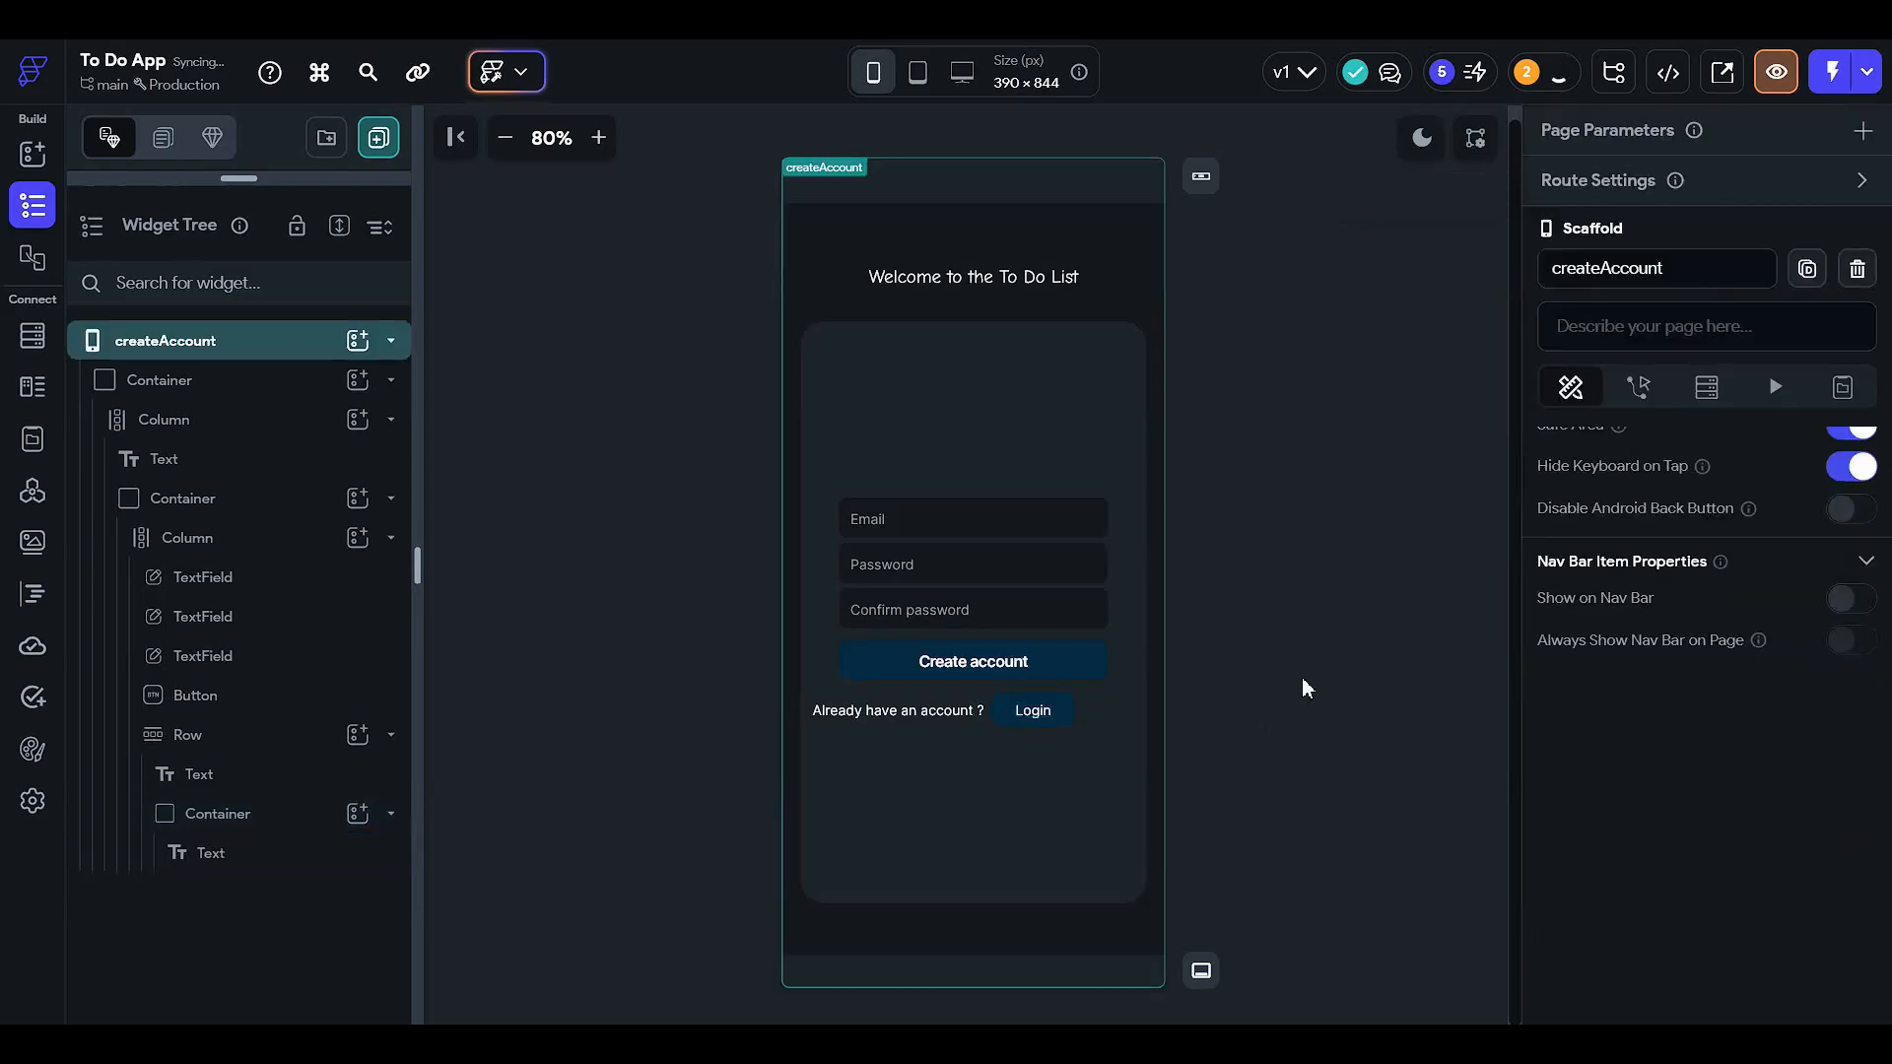
click(1043, 668)
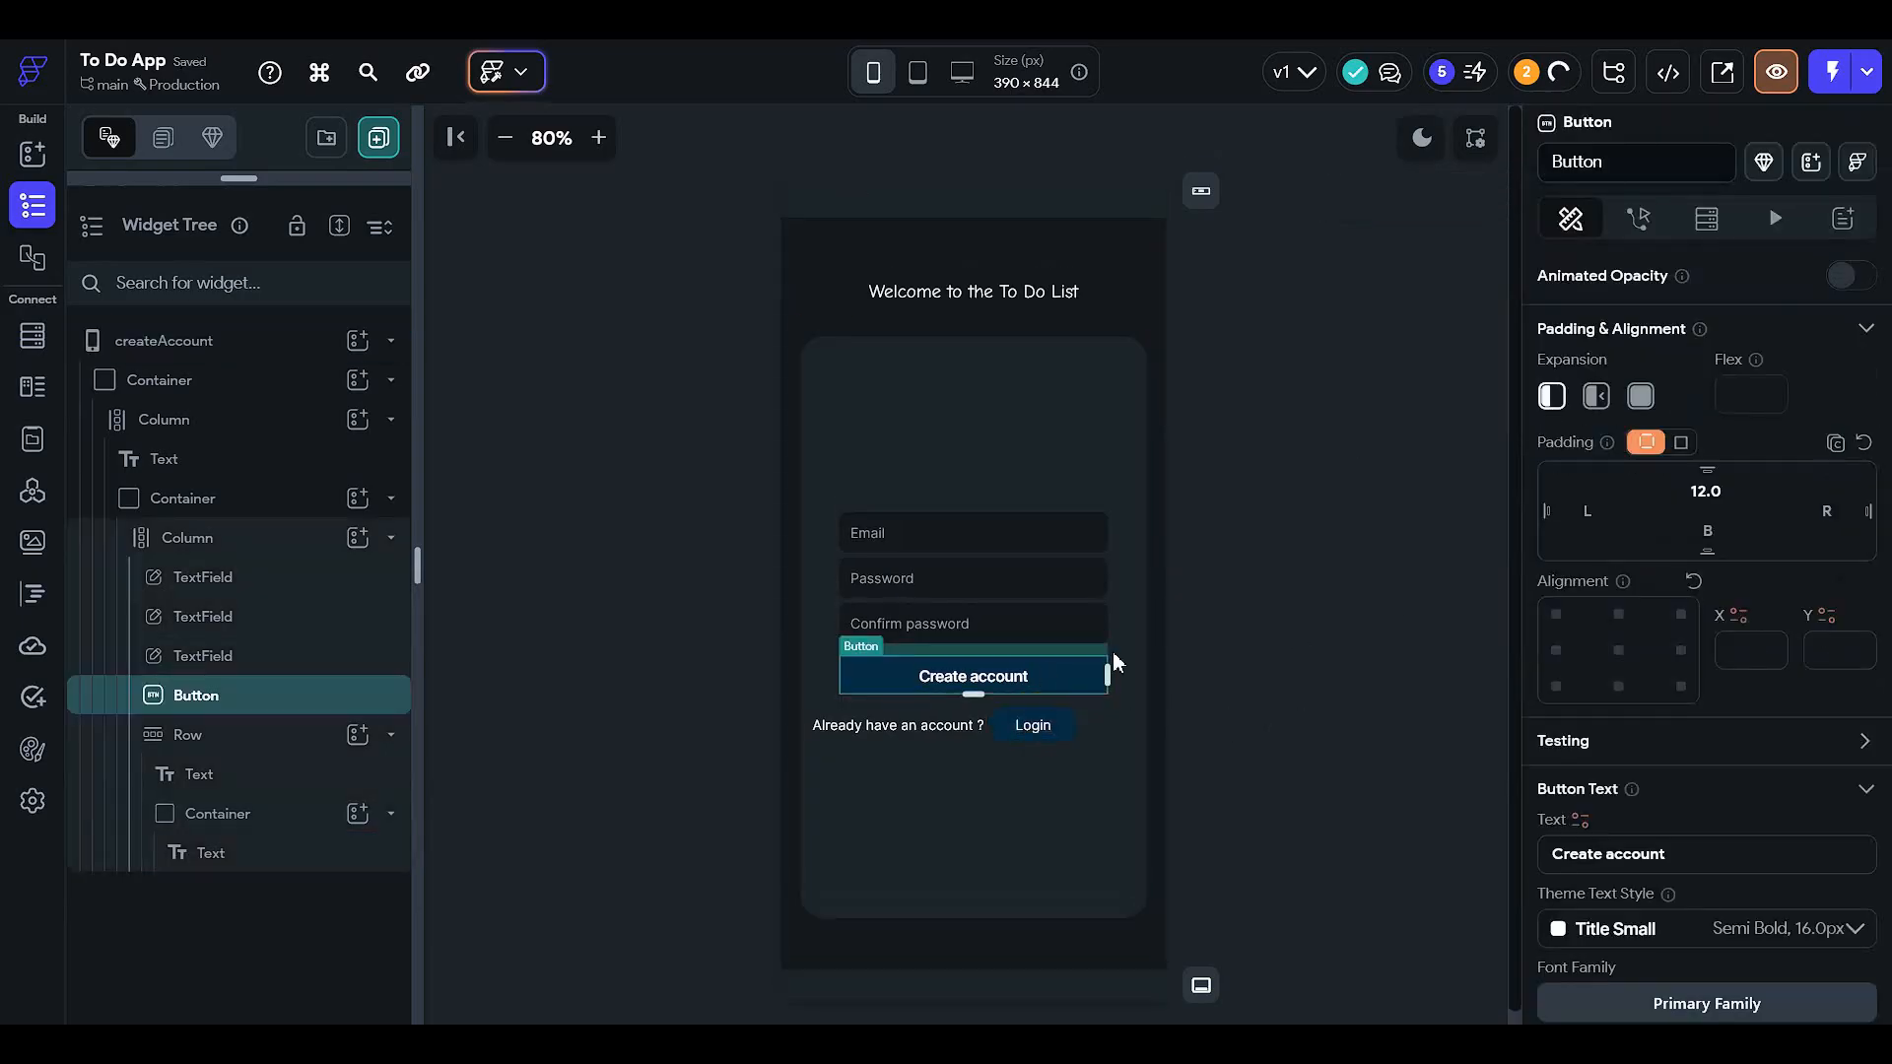
click(1392, 595)
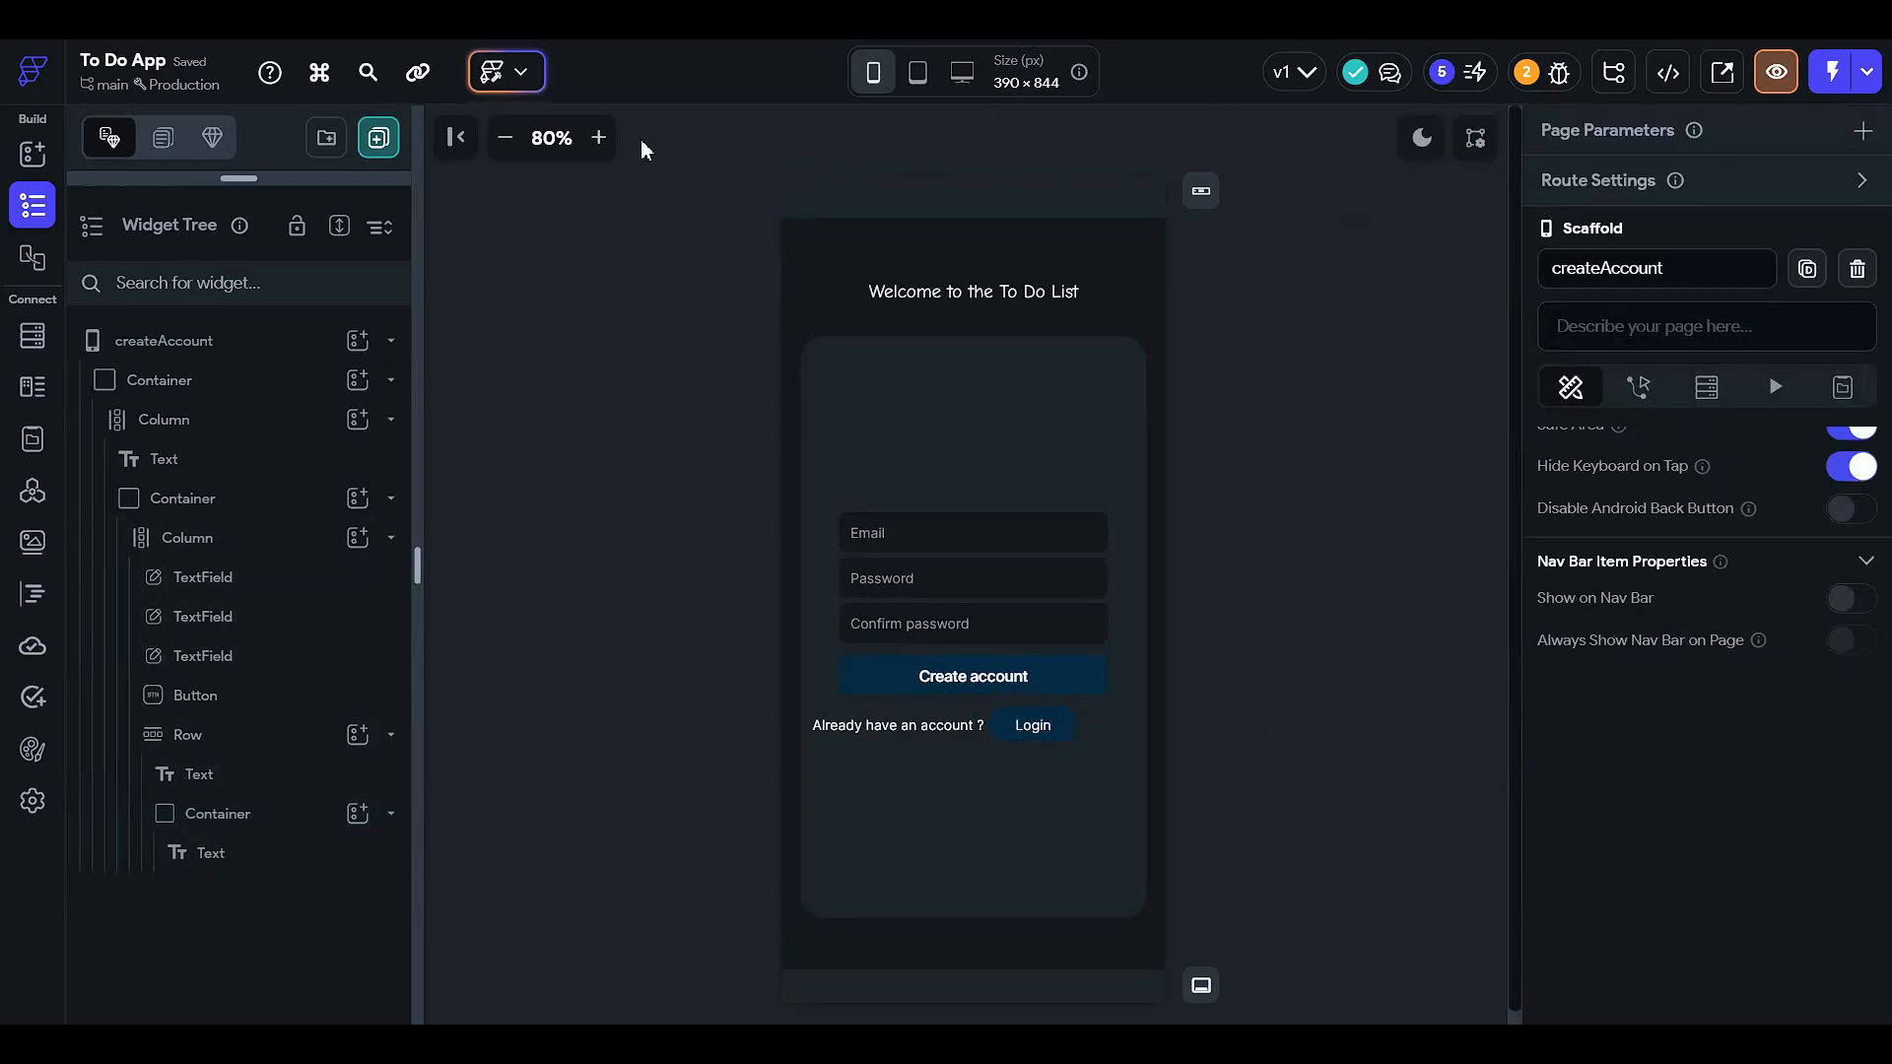
click(598, 137)
click(598, 137)
click(598, 137)
scroll(1133, 613, down, 2)
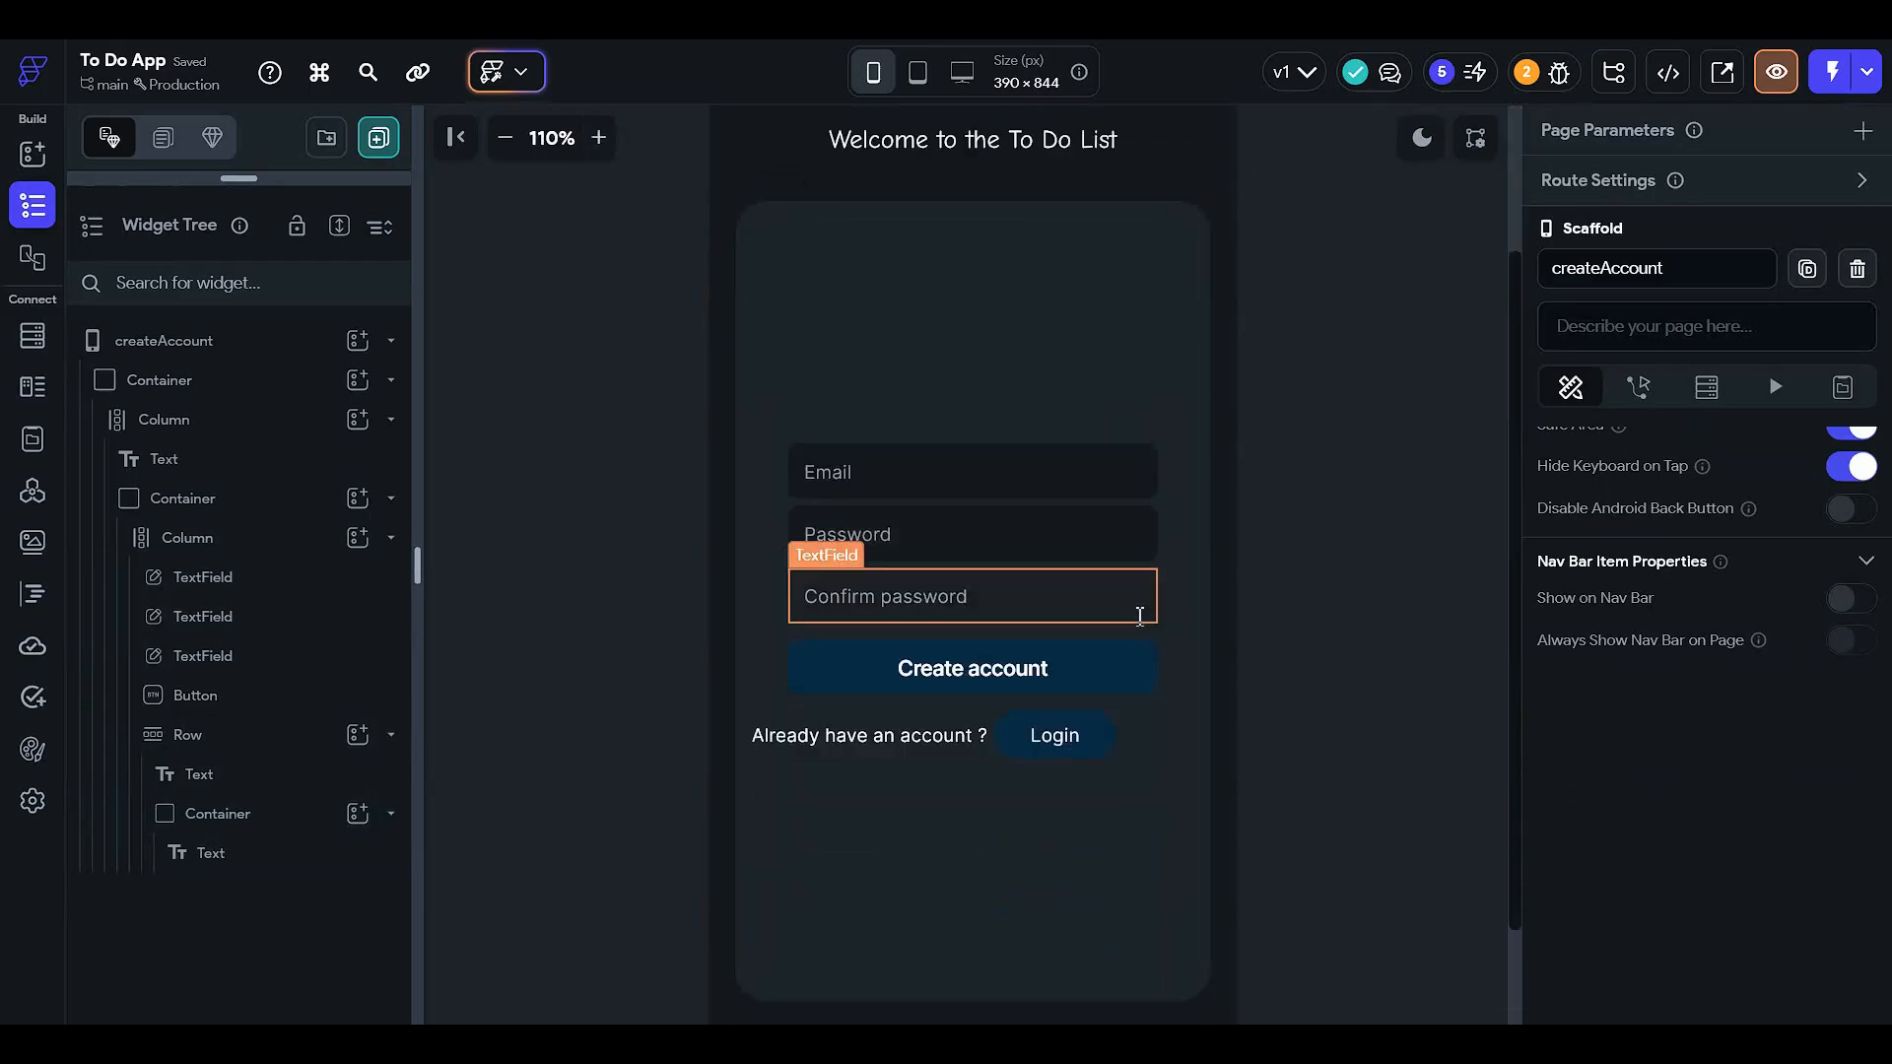
scroll(1141, 735, down, 1)
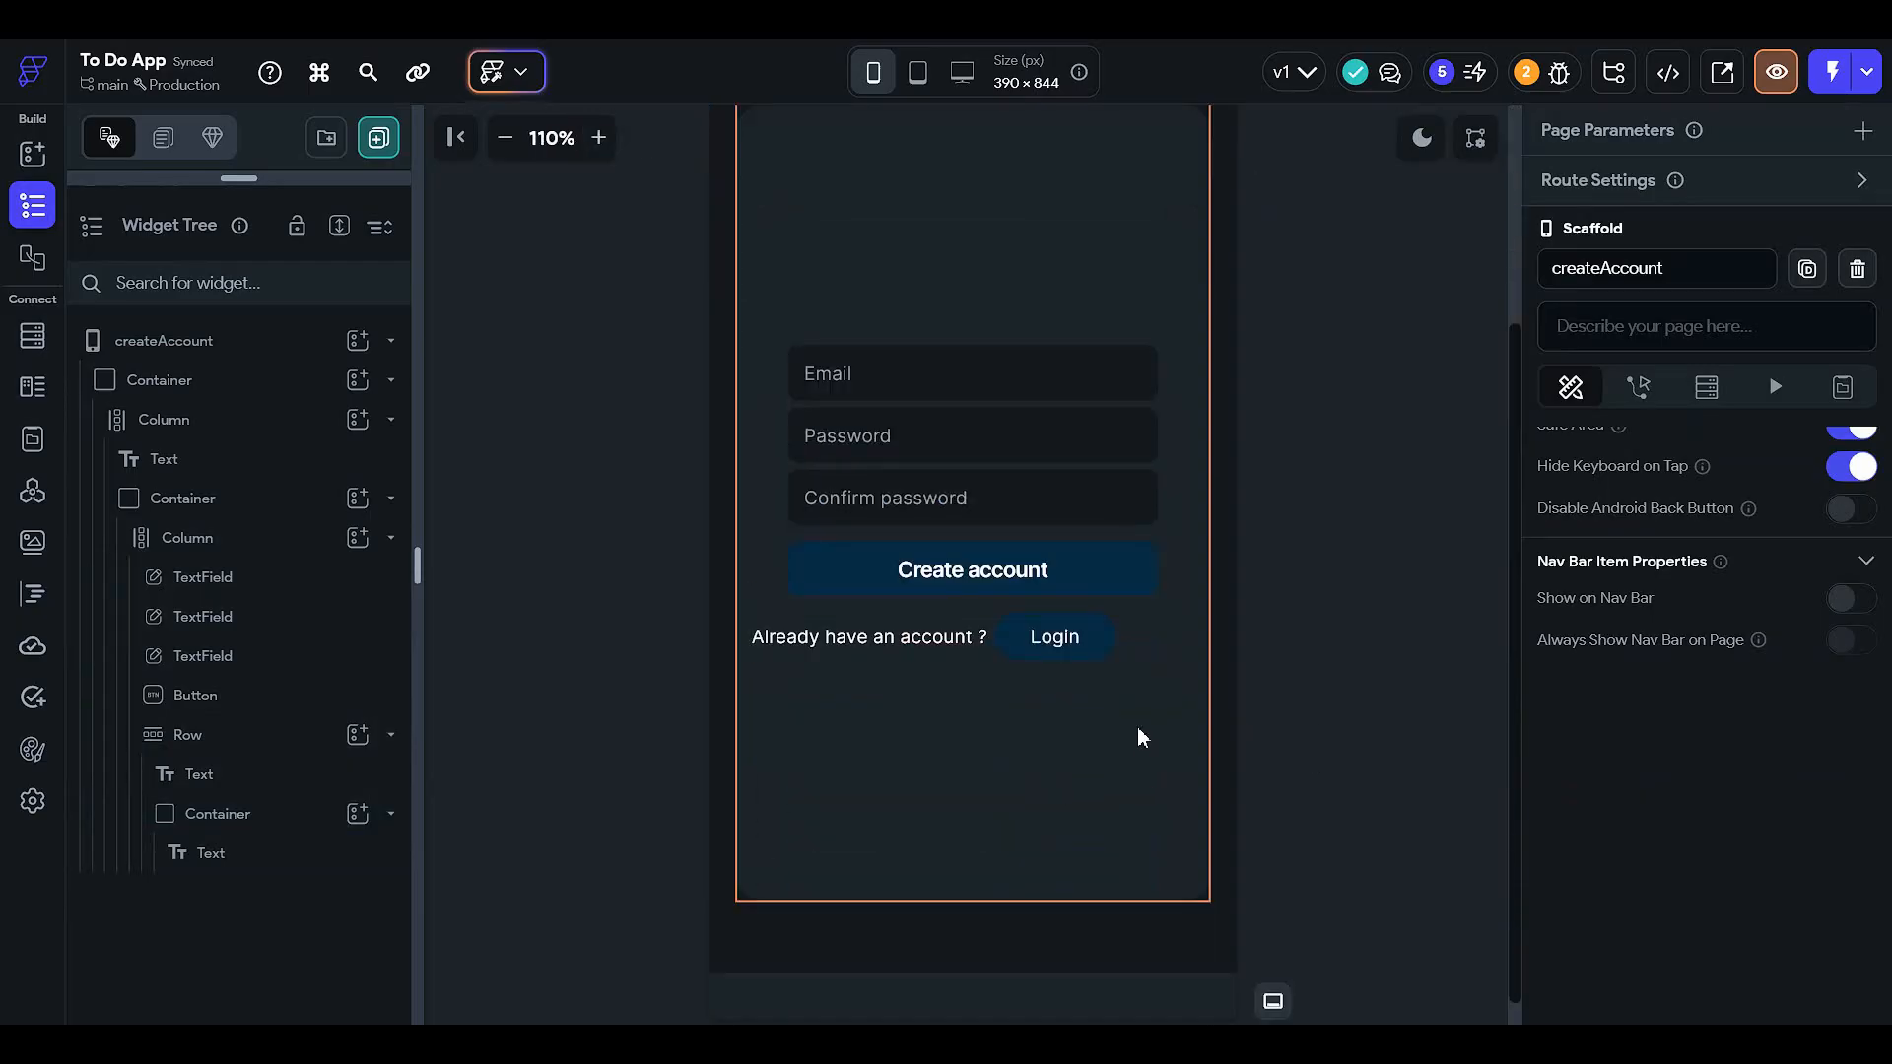
scroll(1012, 477, up, 3)
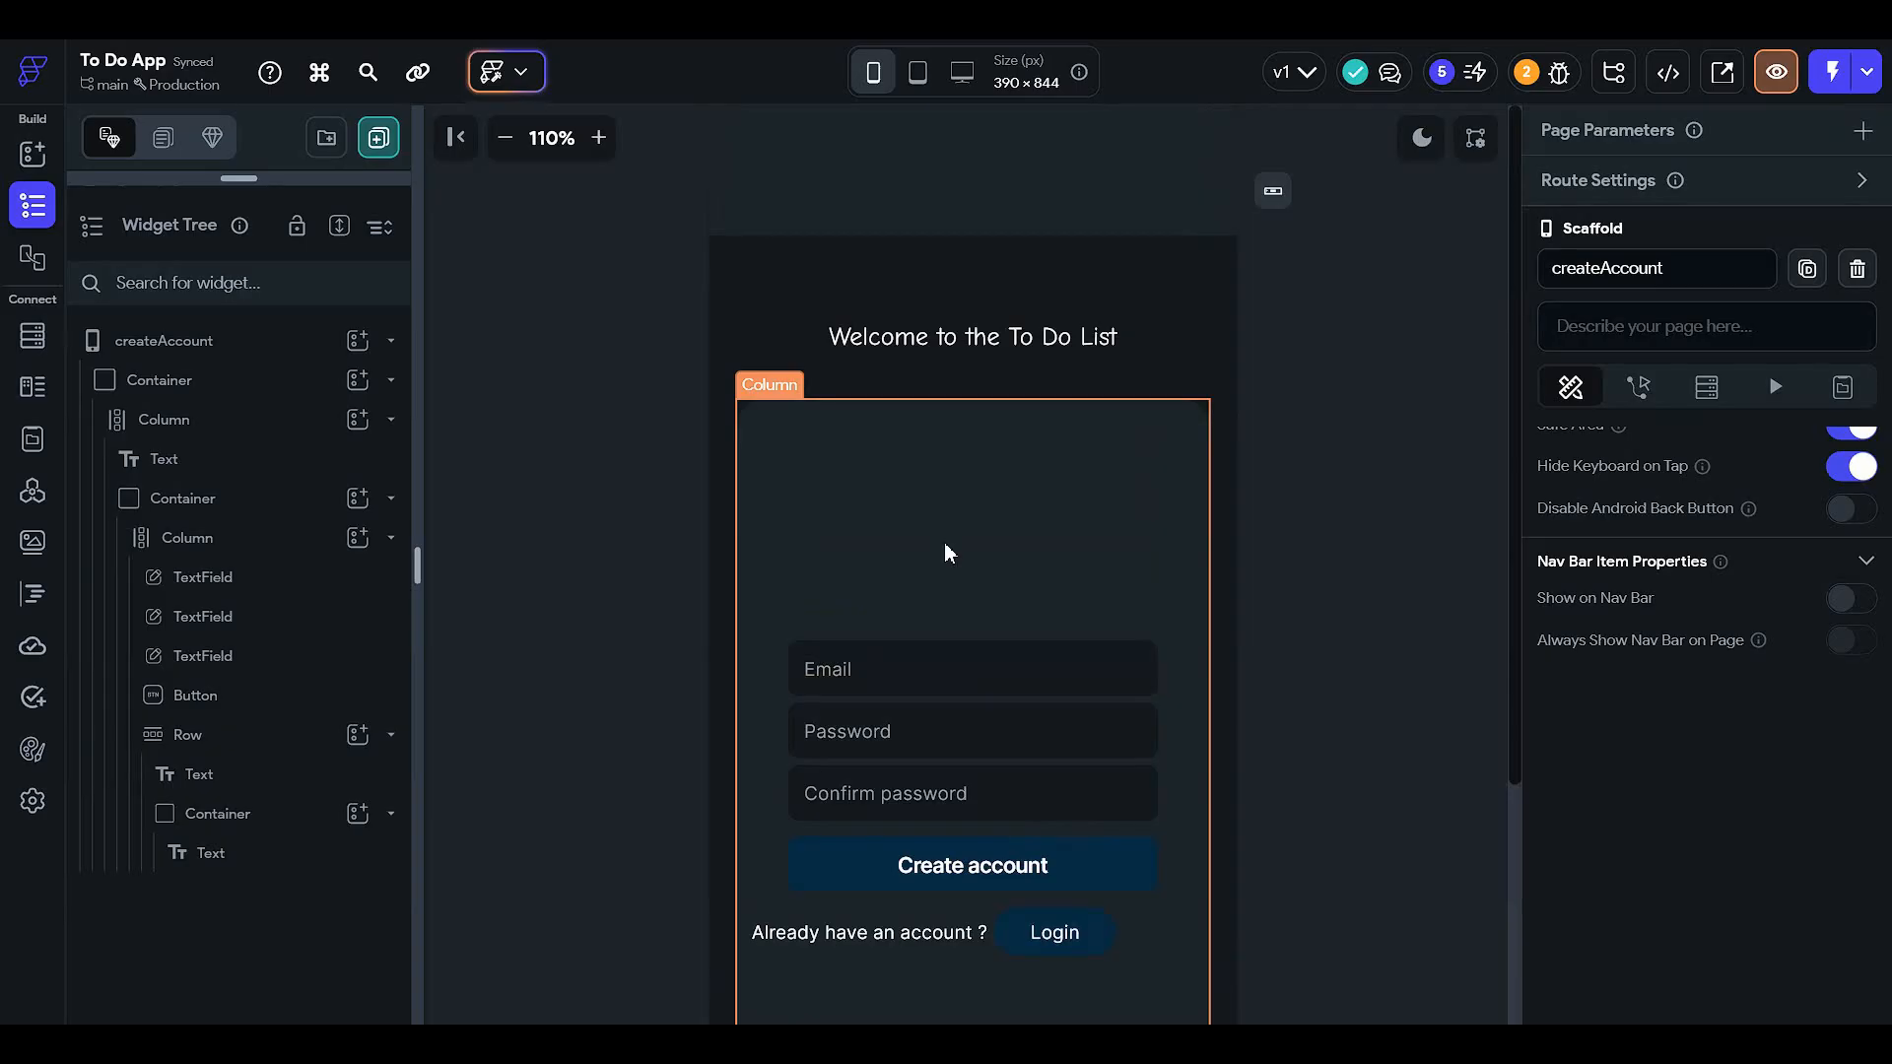
scroll(1025, 482, down, 2)
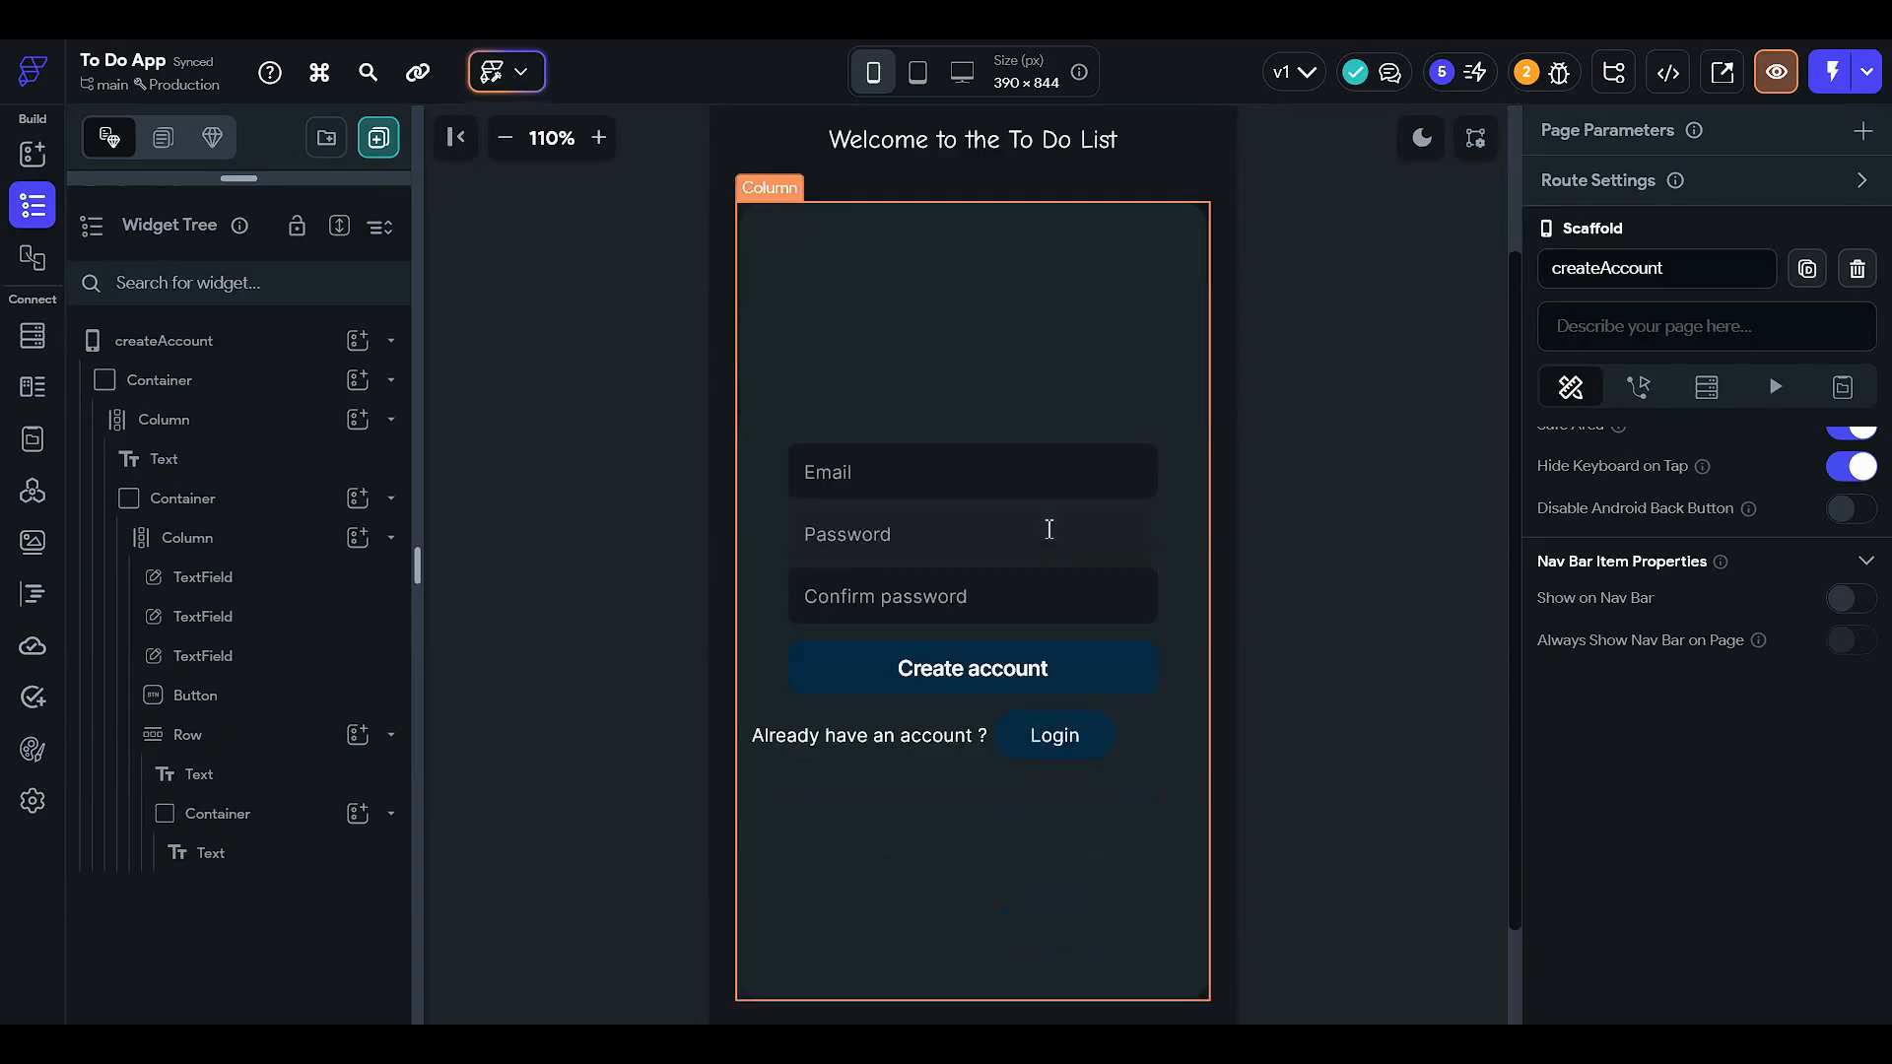
click(506, 137)
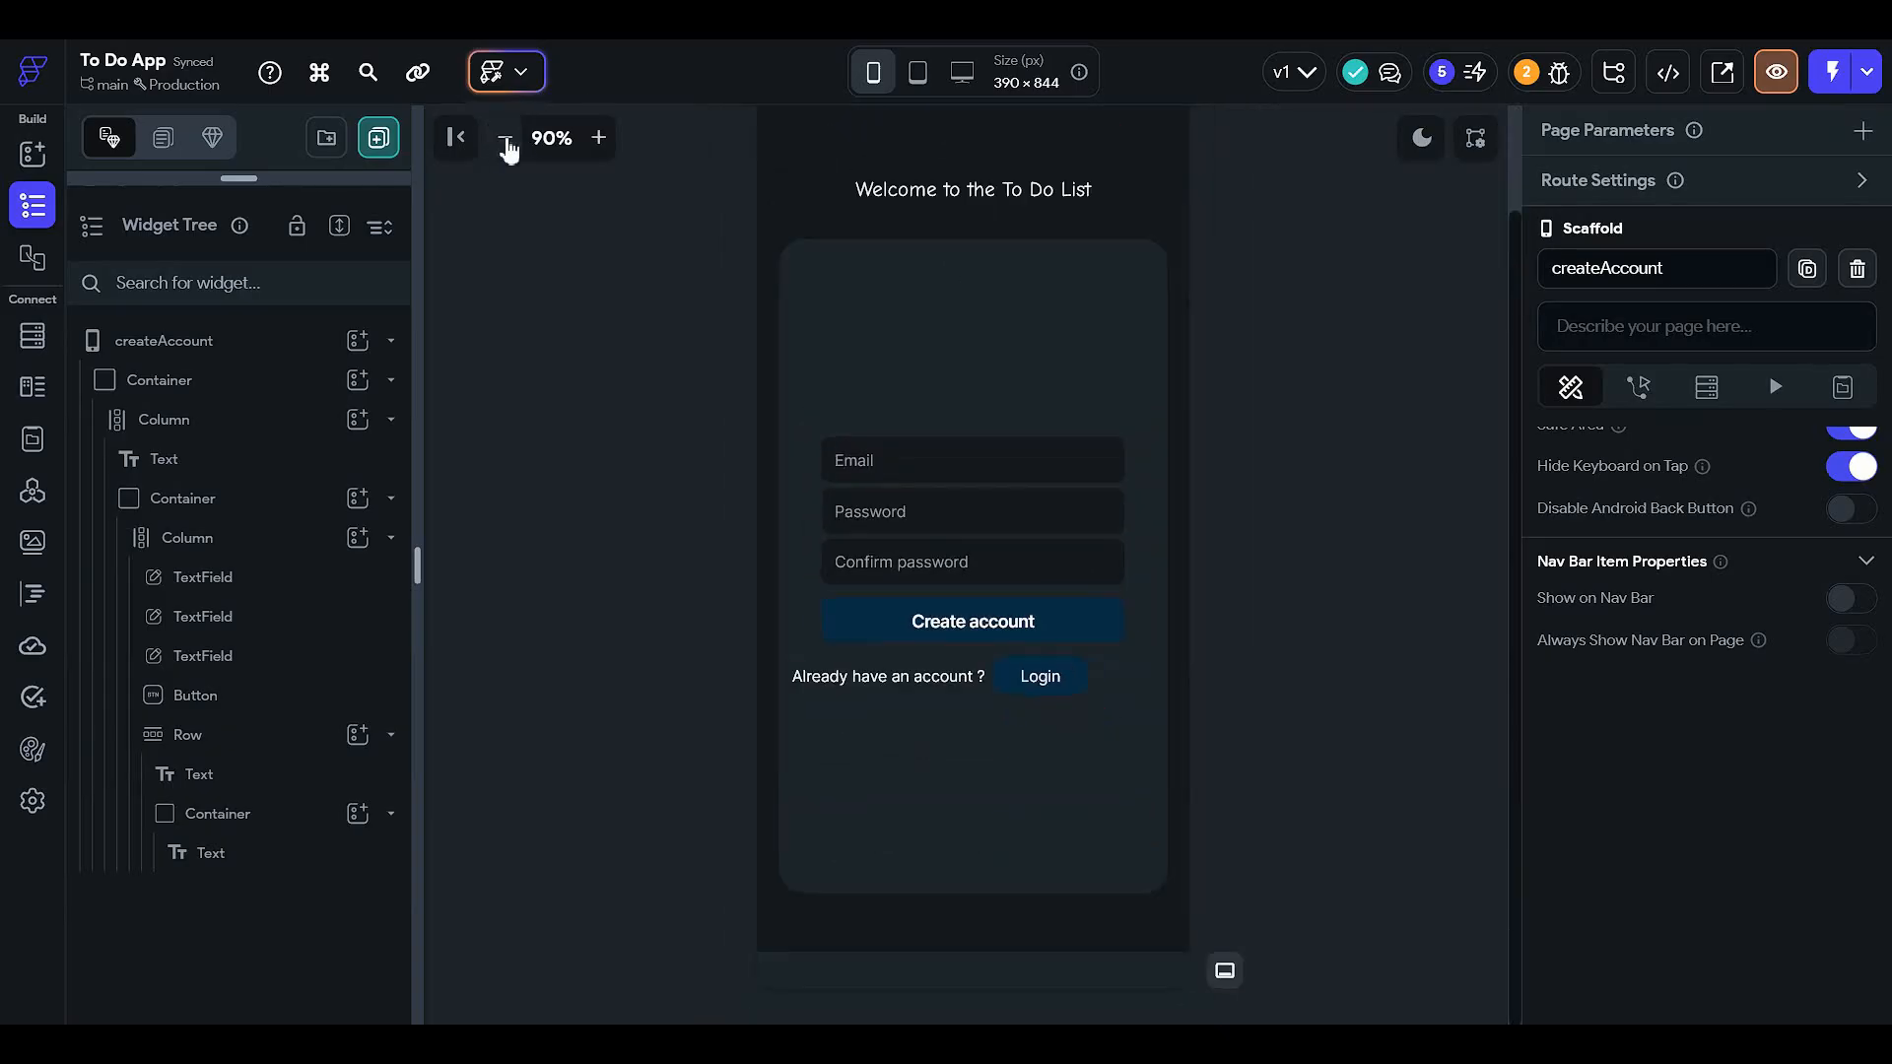
click(506, 137)
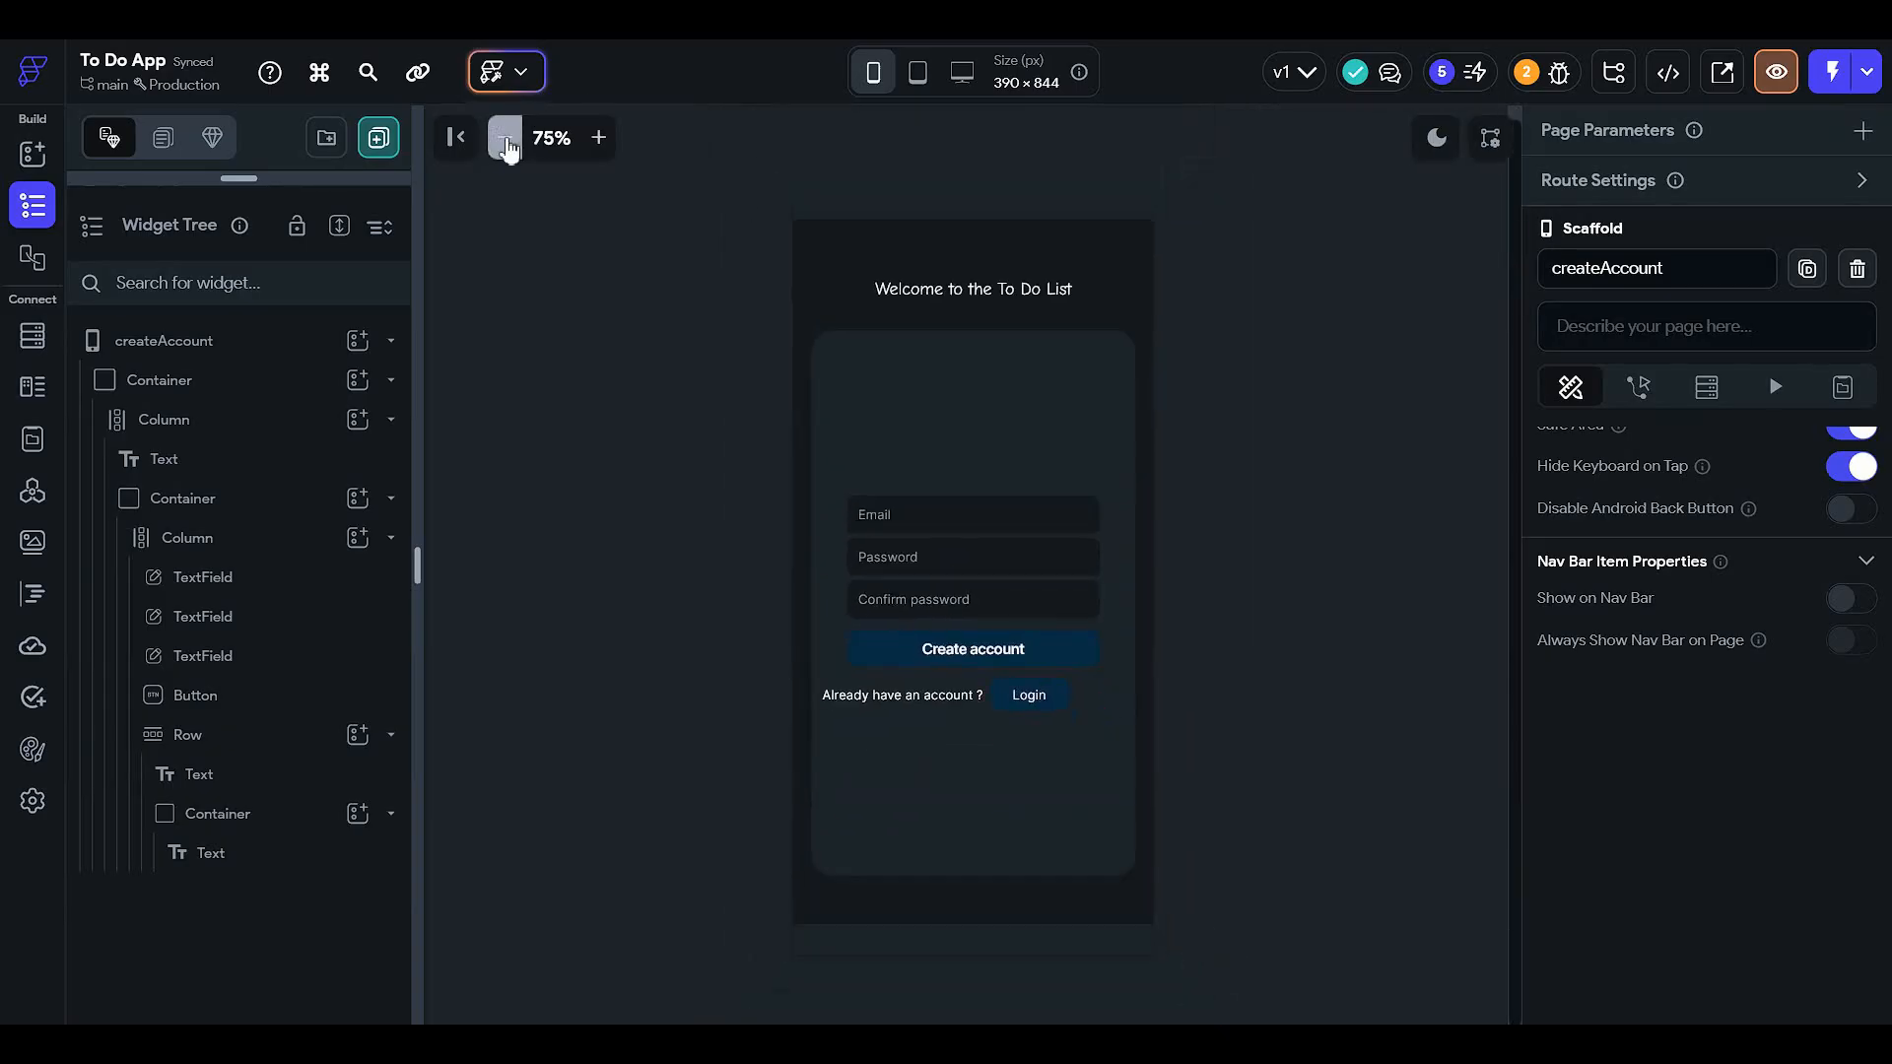
- Name the Email and Password text fields 'email' and 'password'
click(976, 526)
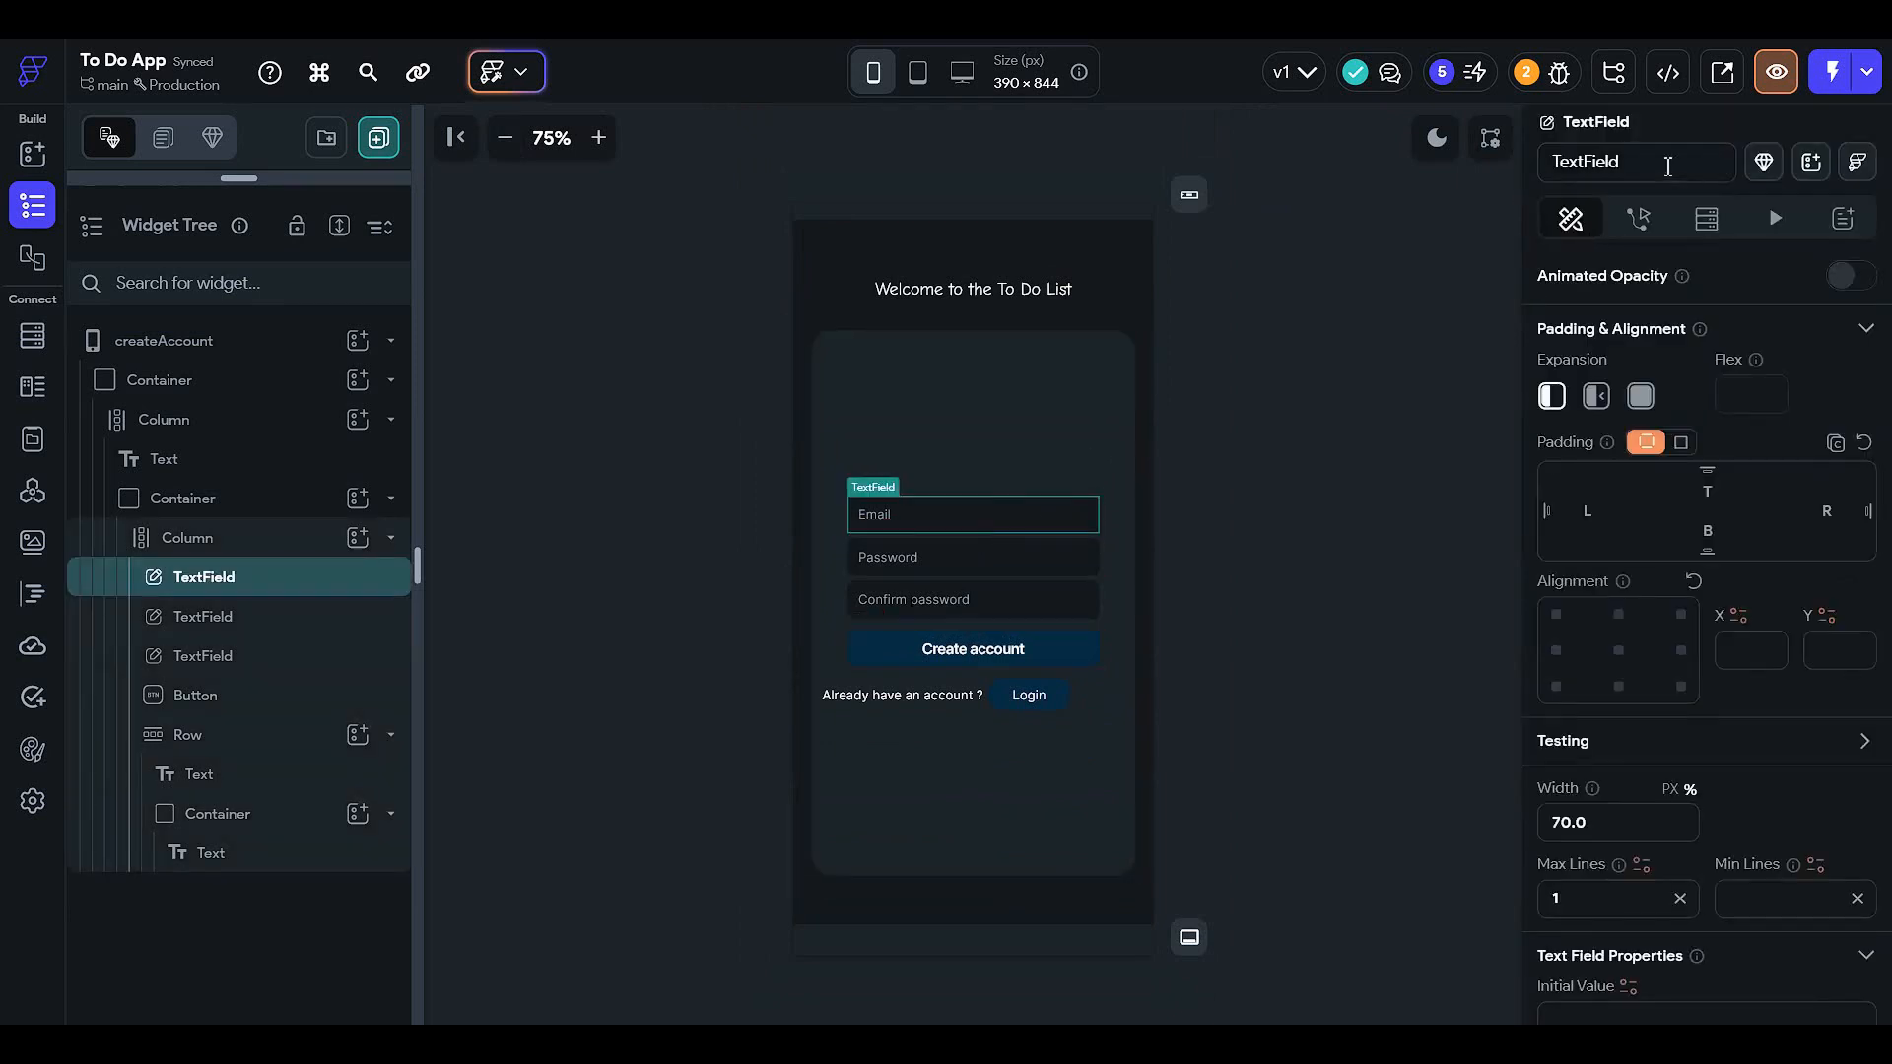
text(emai)
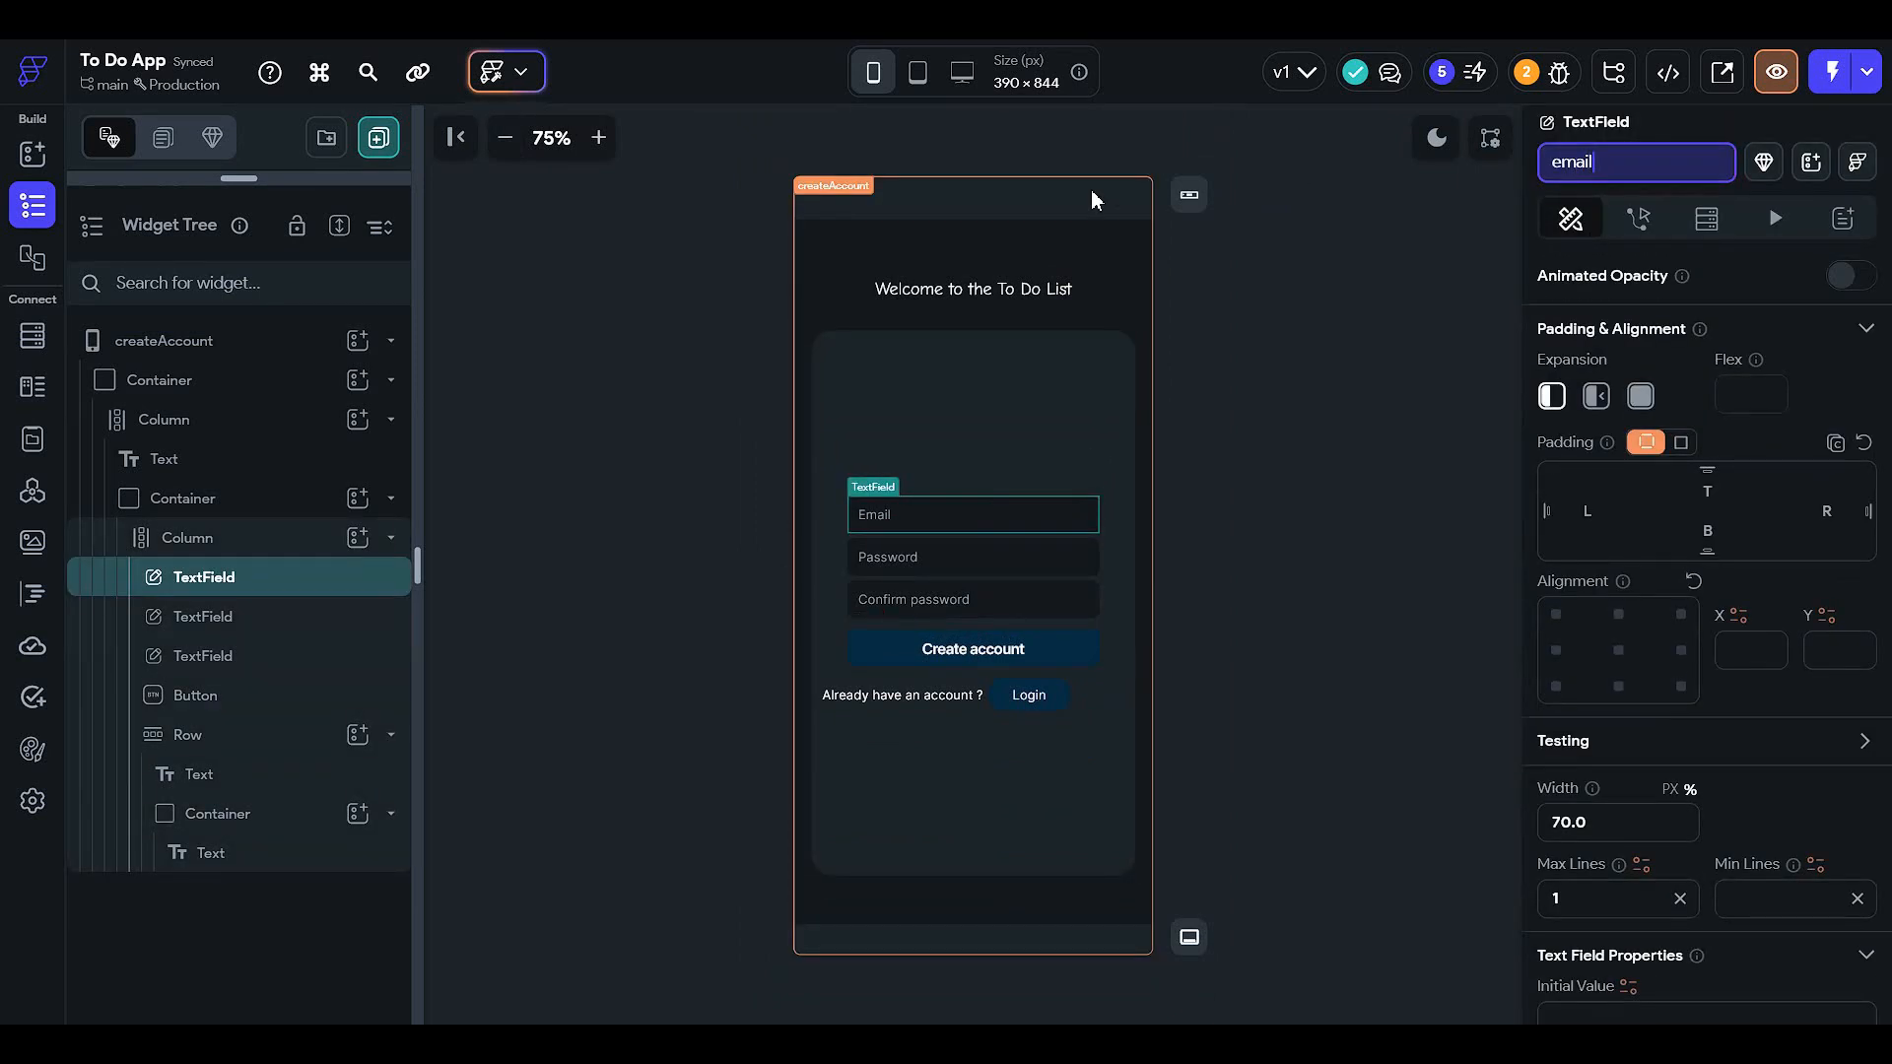
text(l)
key(Return)
click(961, 558)
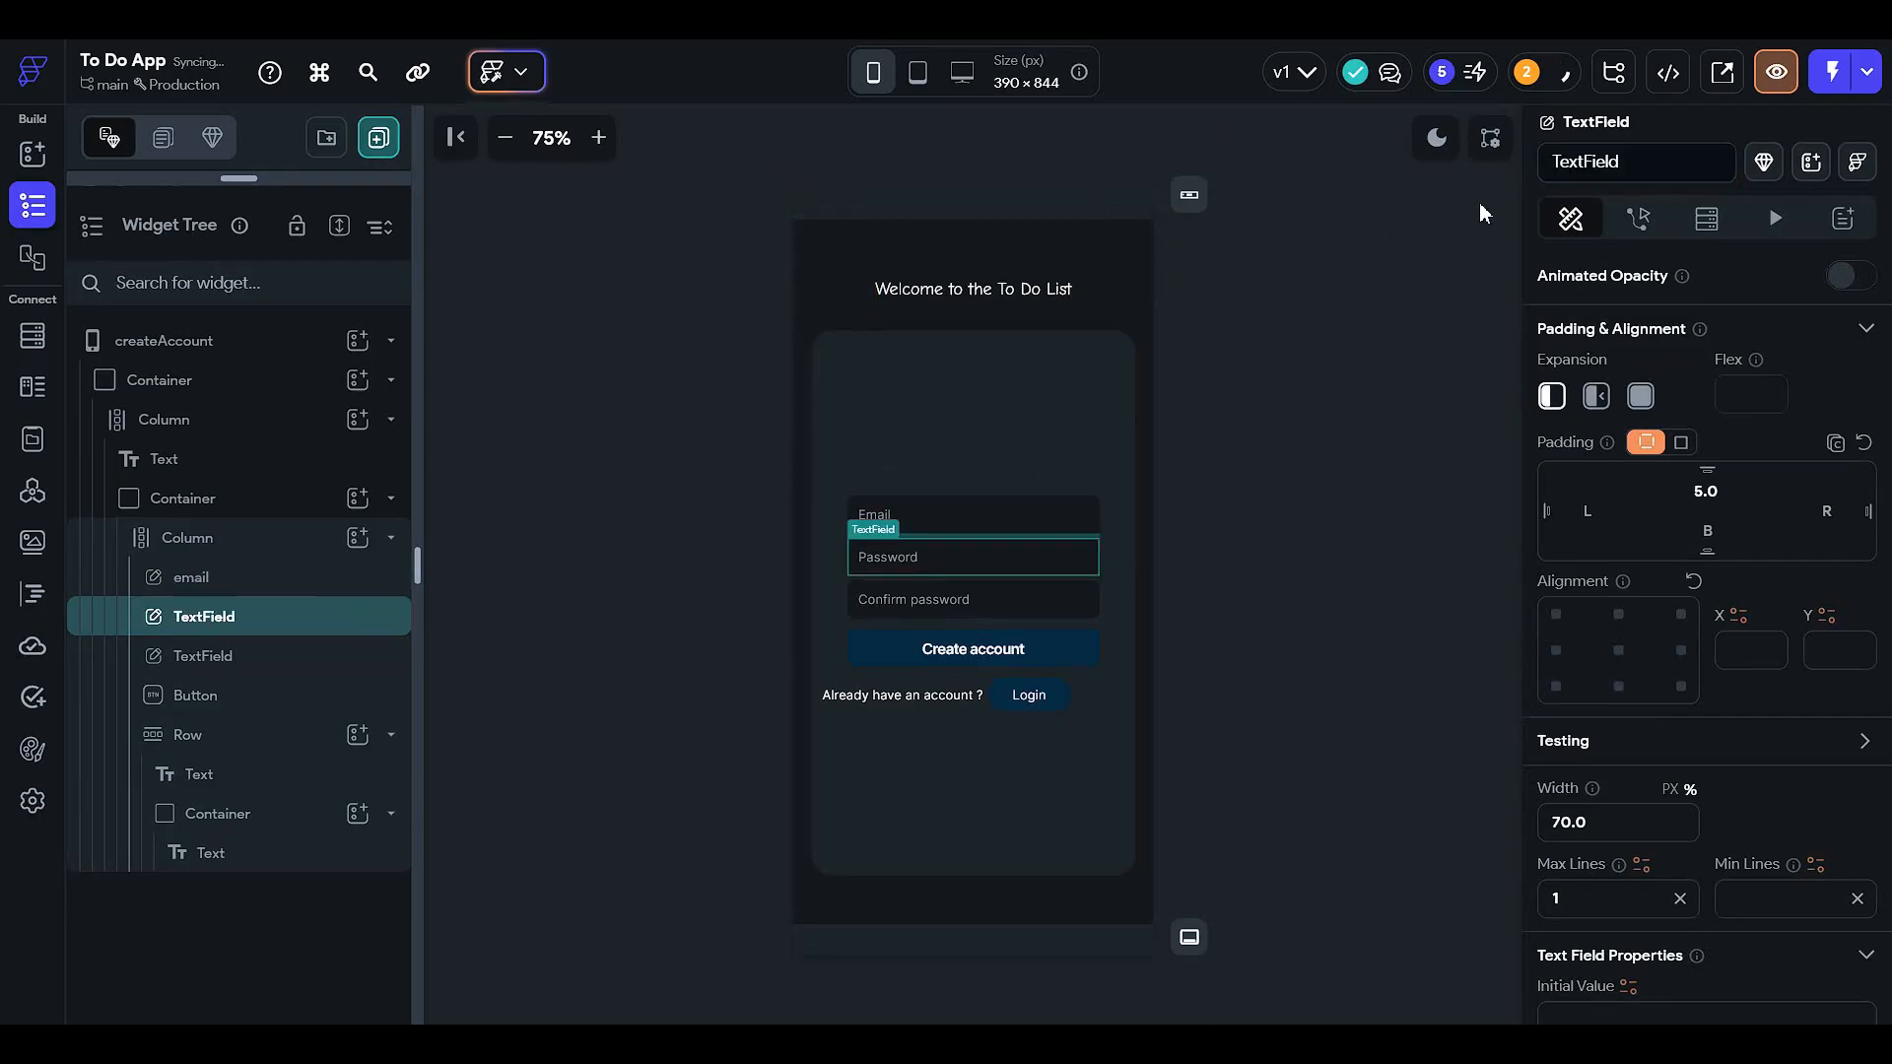
click(1637, 158)
text(password)
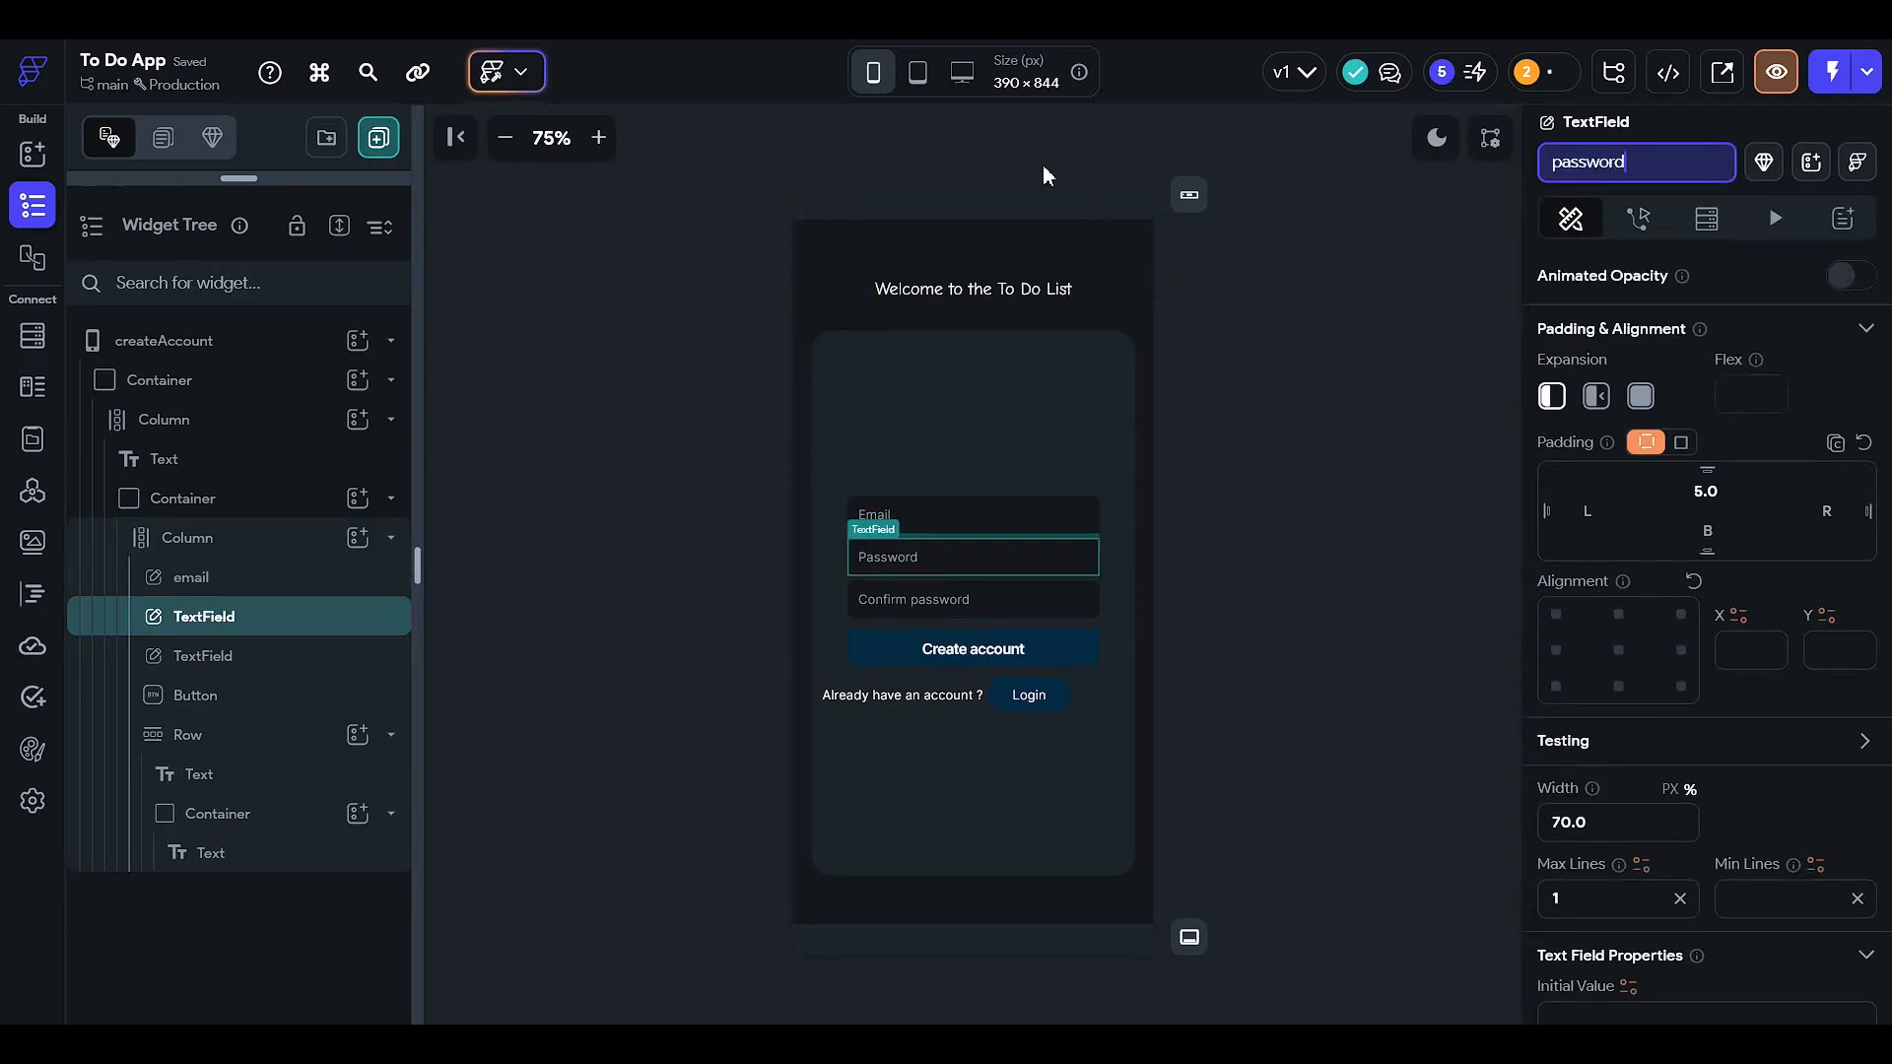
key(Return)
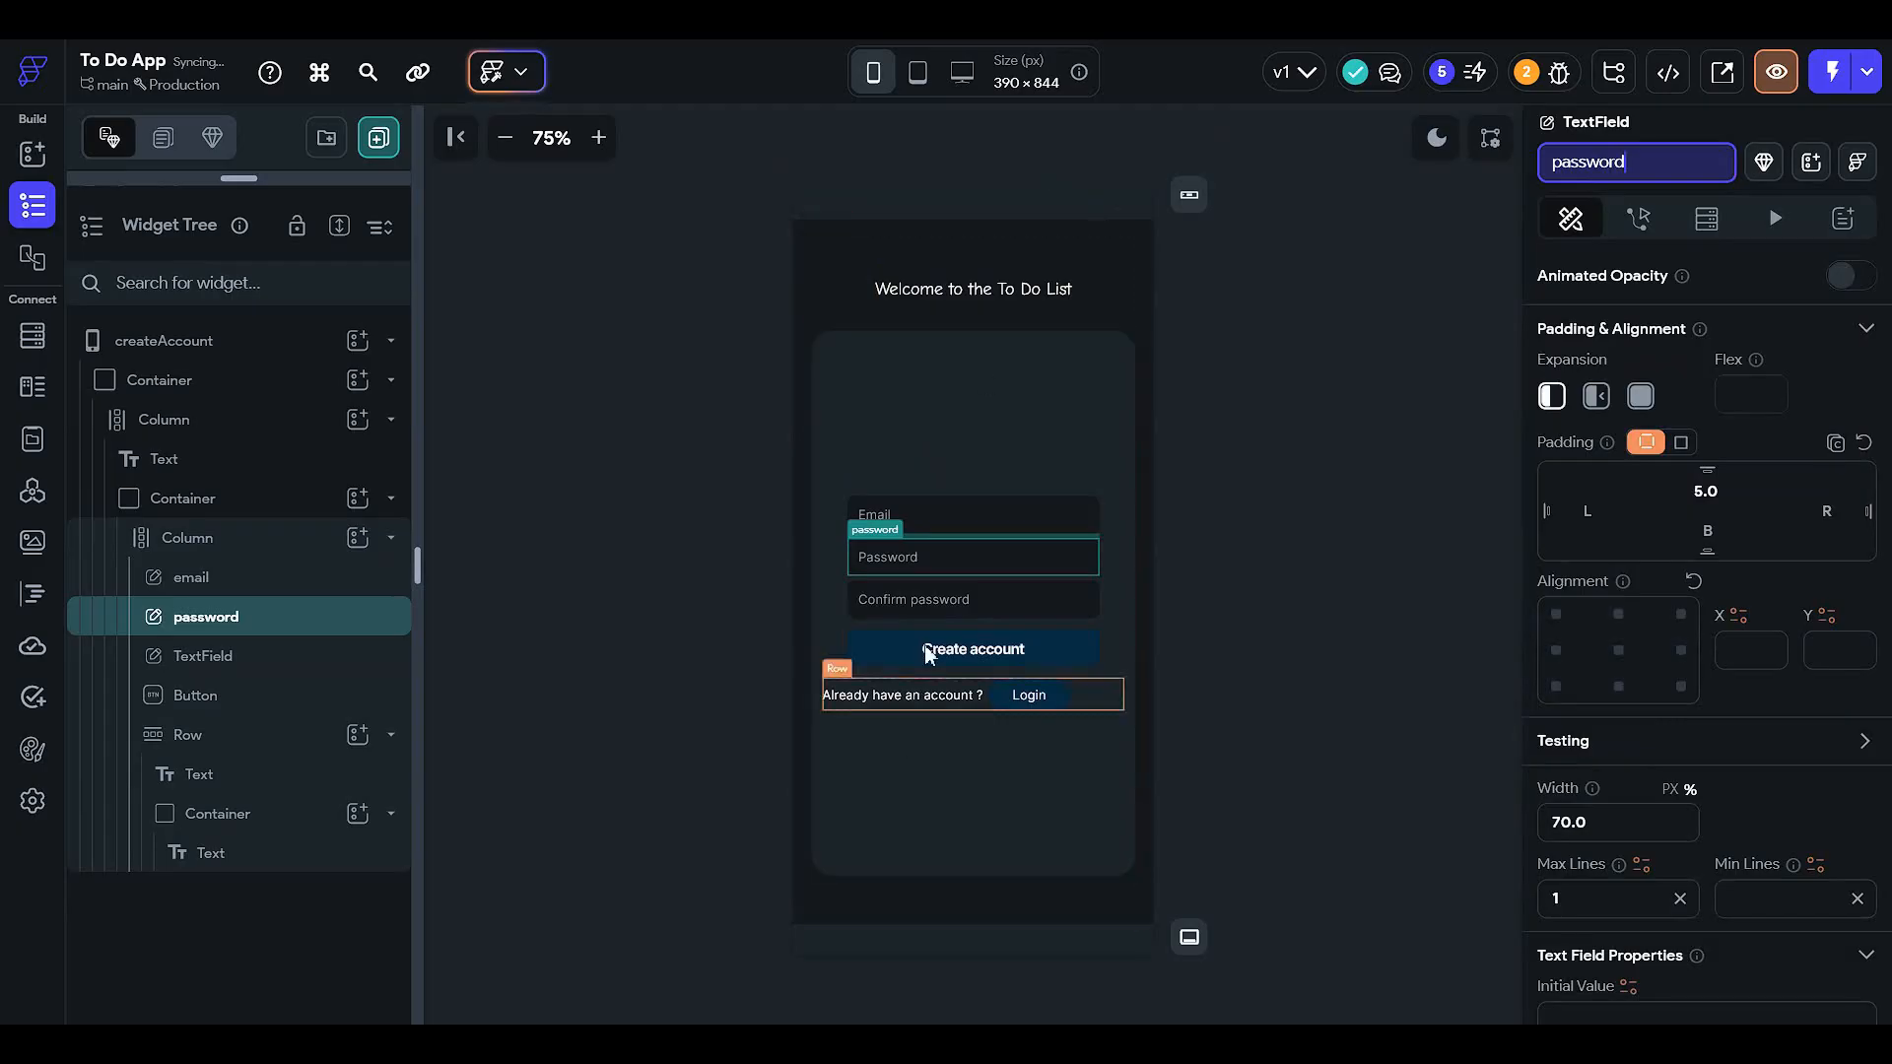
- Name the Confirm password field 'confirm' and show the Create account button's actions
click(963, 599)
click(1626, 166)
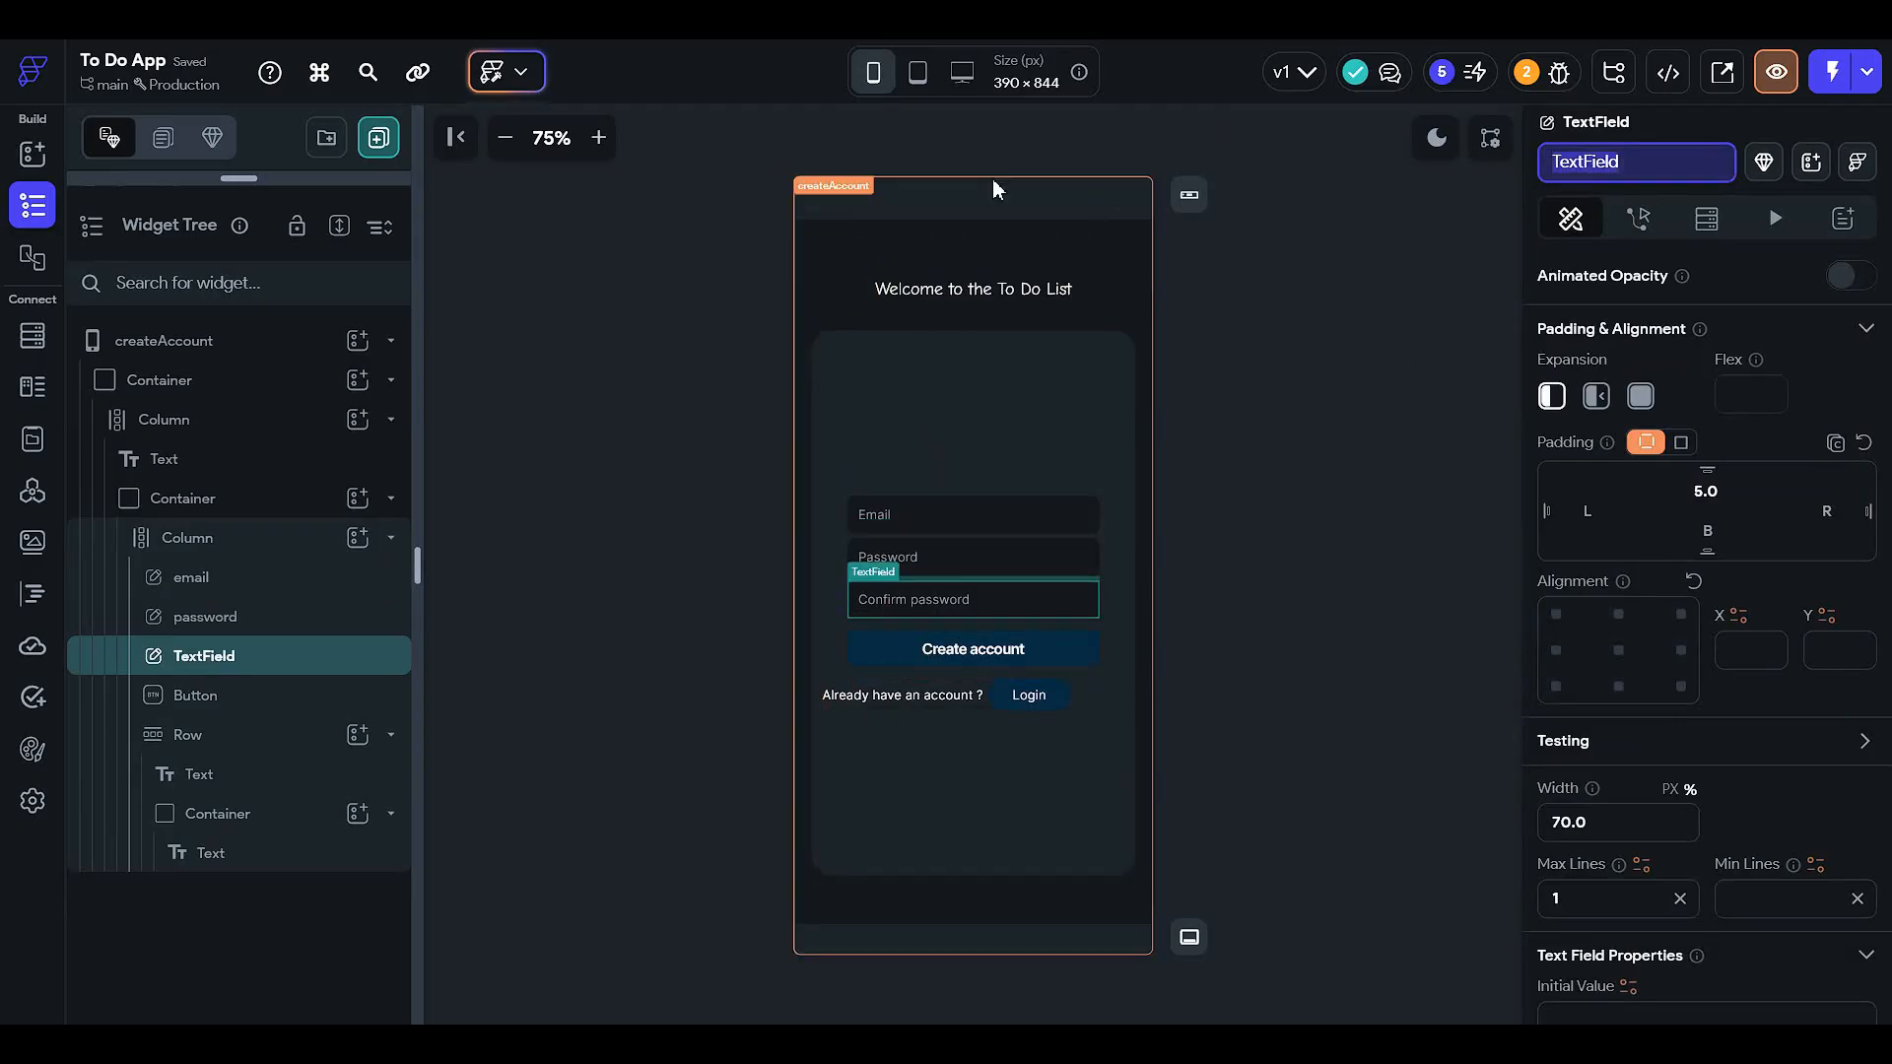
text(confirm)
key(Return)
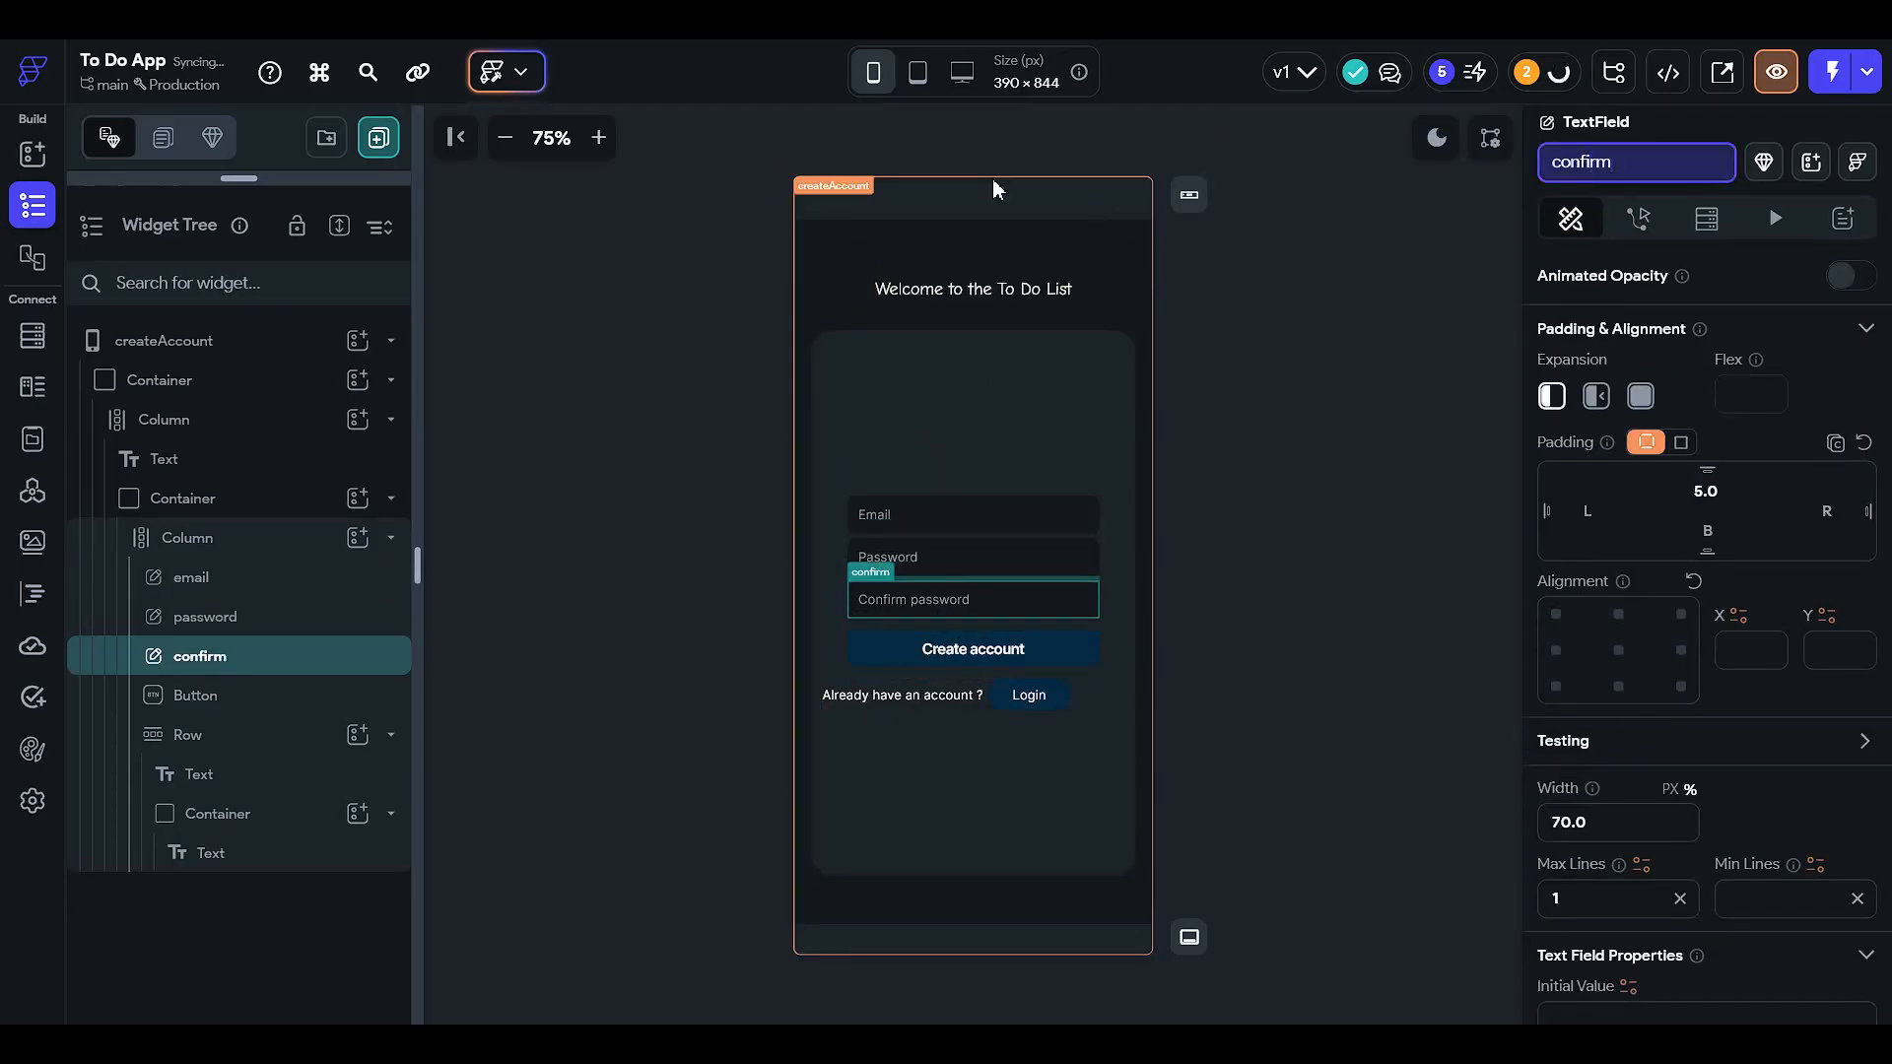
click(893, 651)
click(1639, 218)
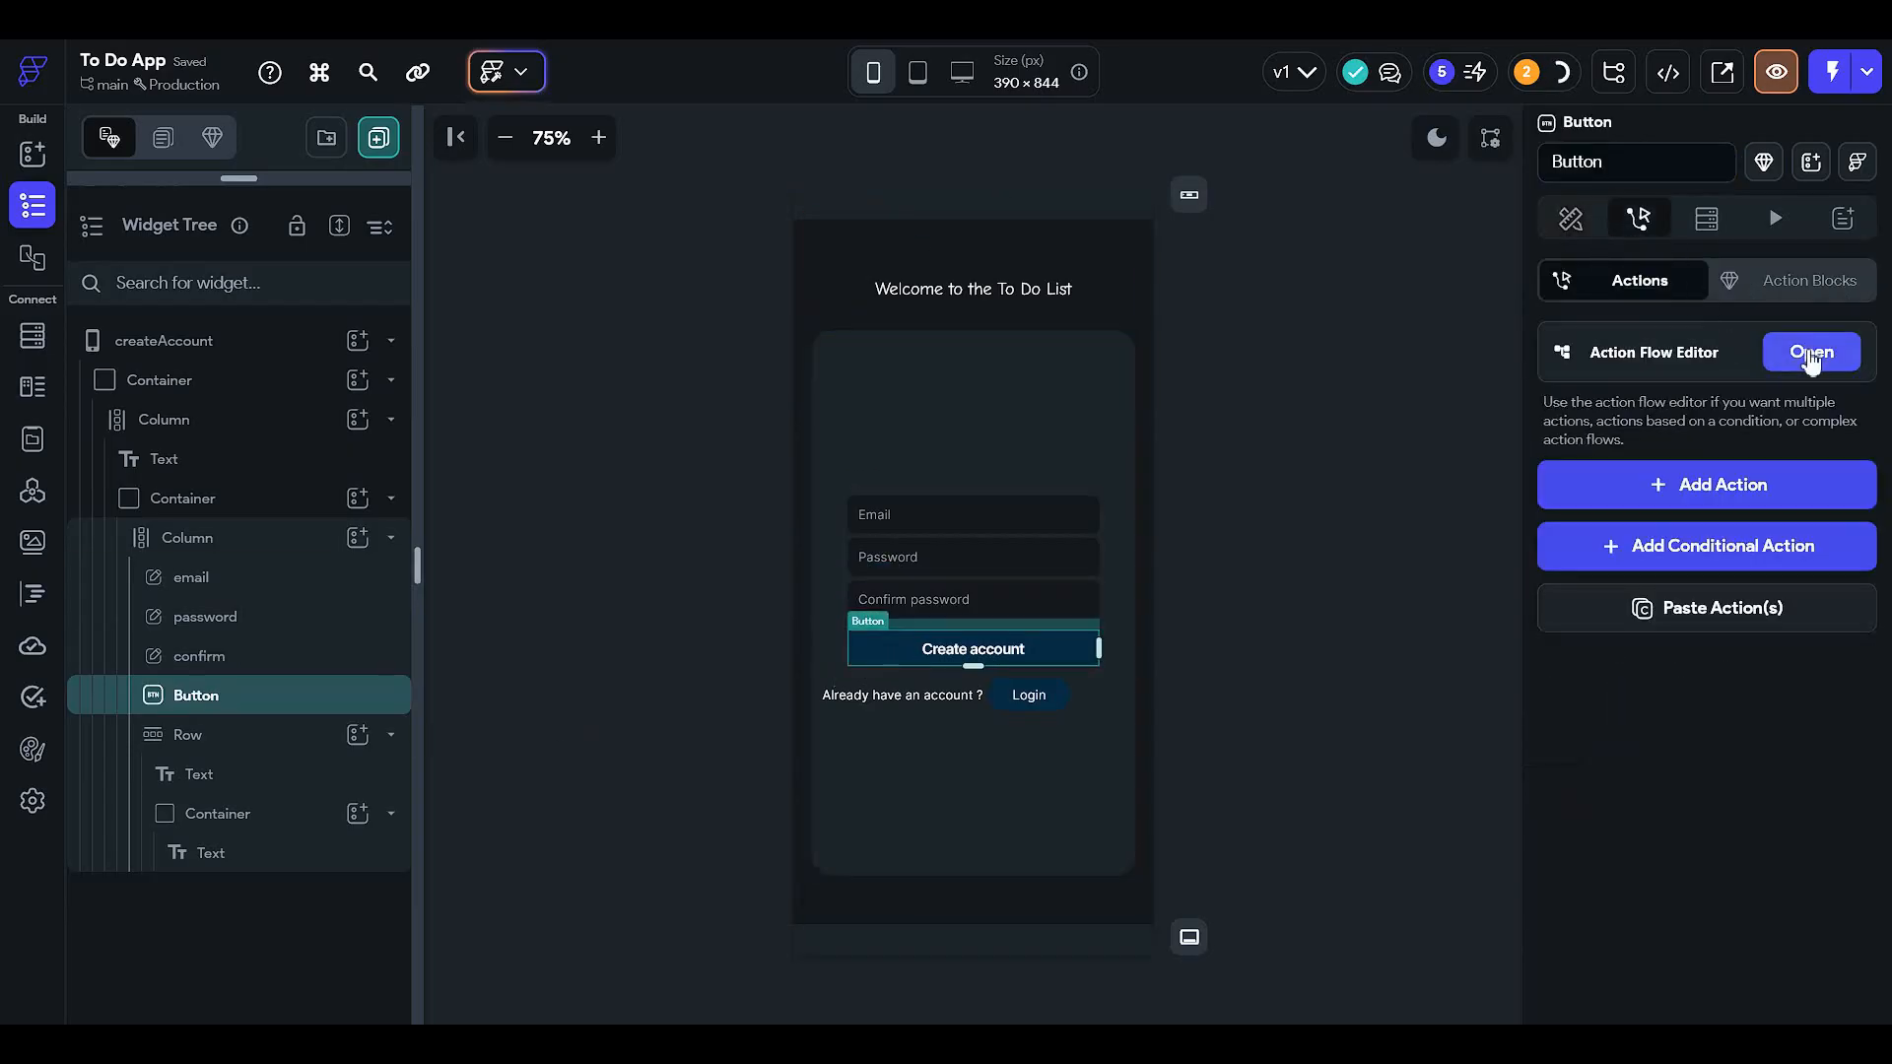
- Give the button an On Tap Firestore Create Document action targeting the user collection
click(1809, 355)
click(1008, 459)
click(1093, 638)
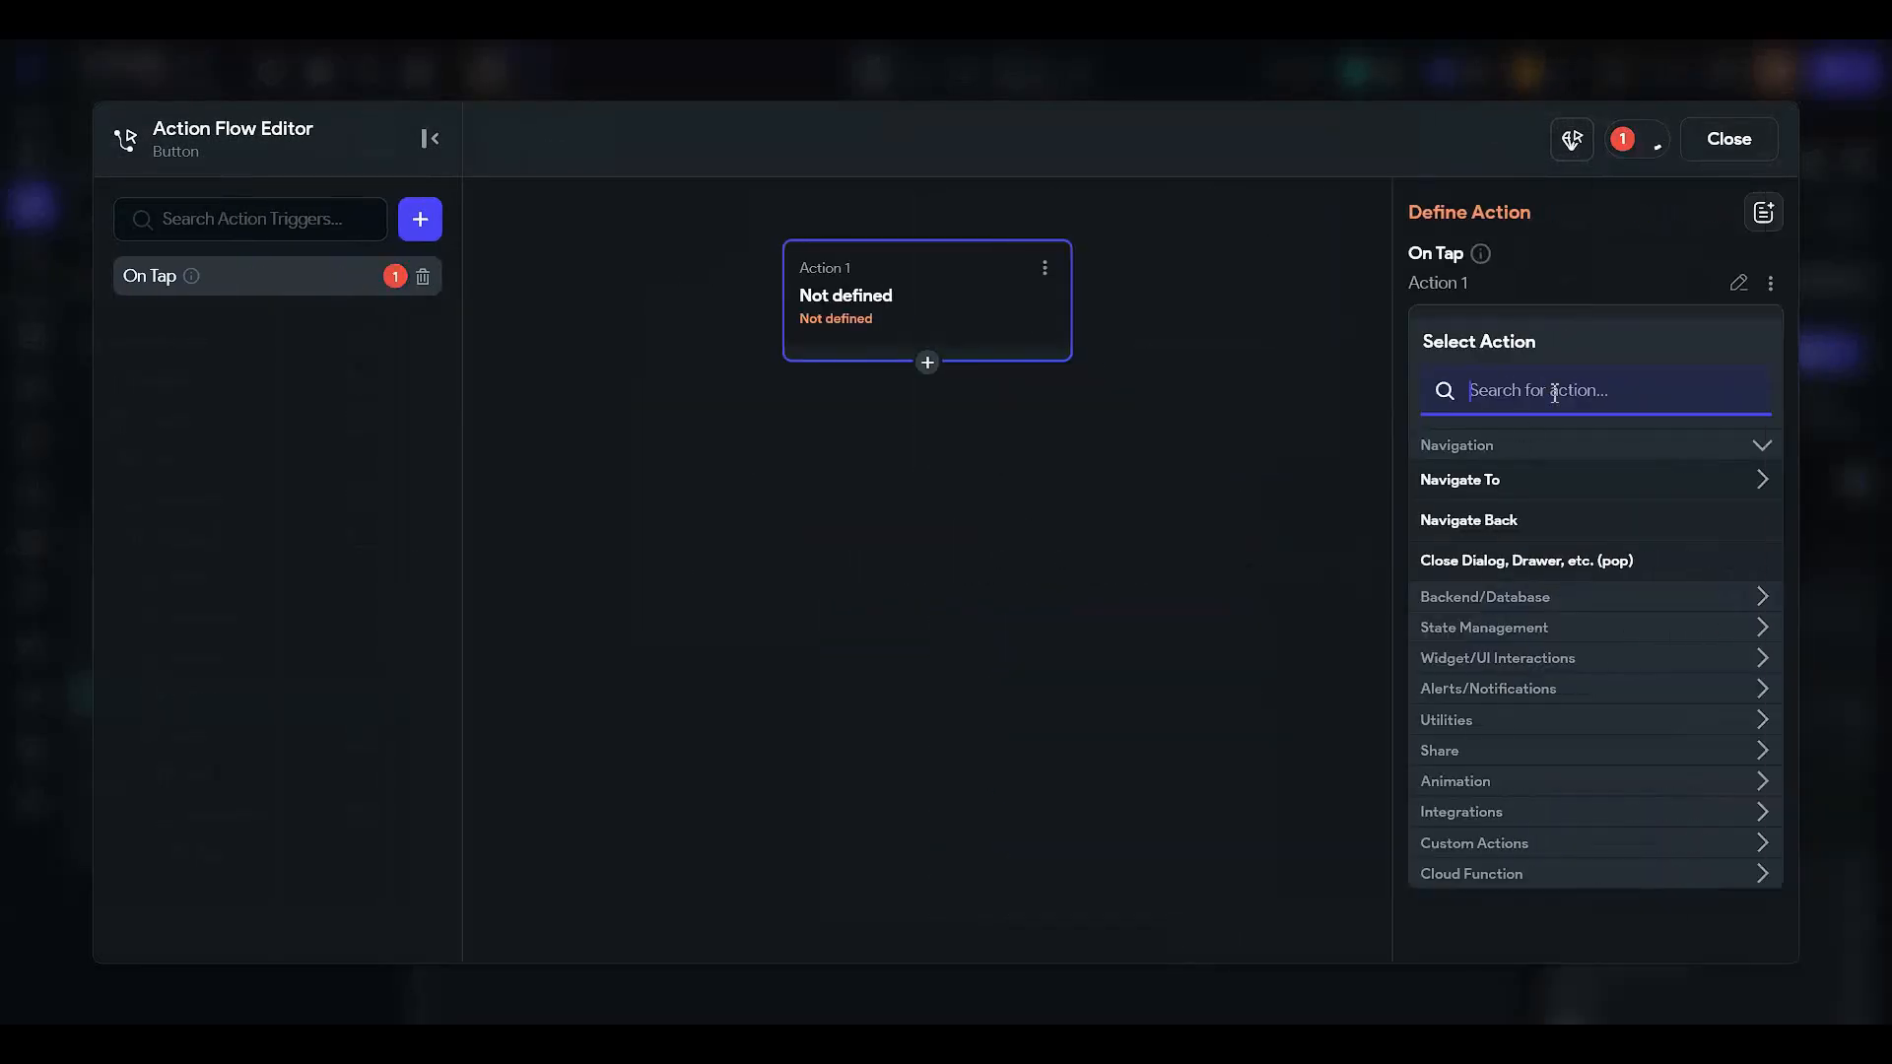
text(create)
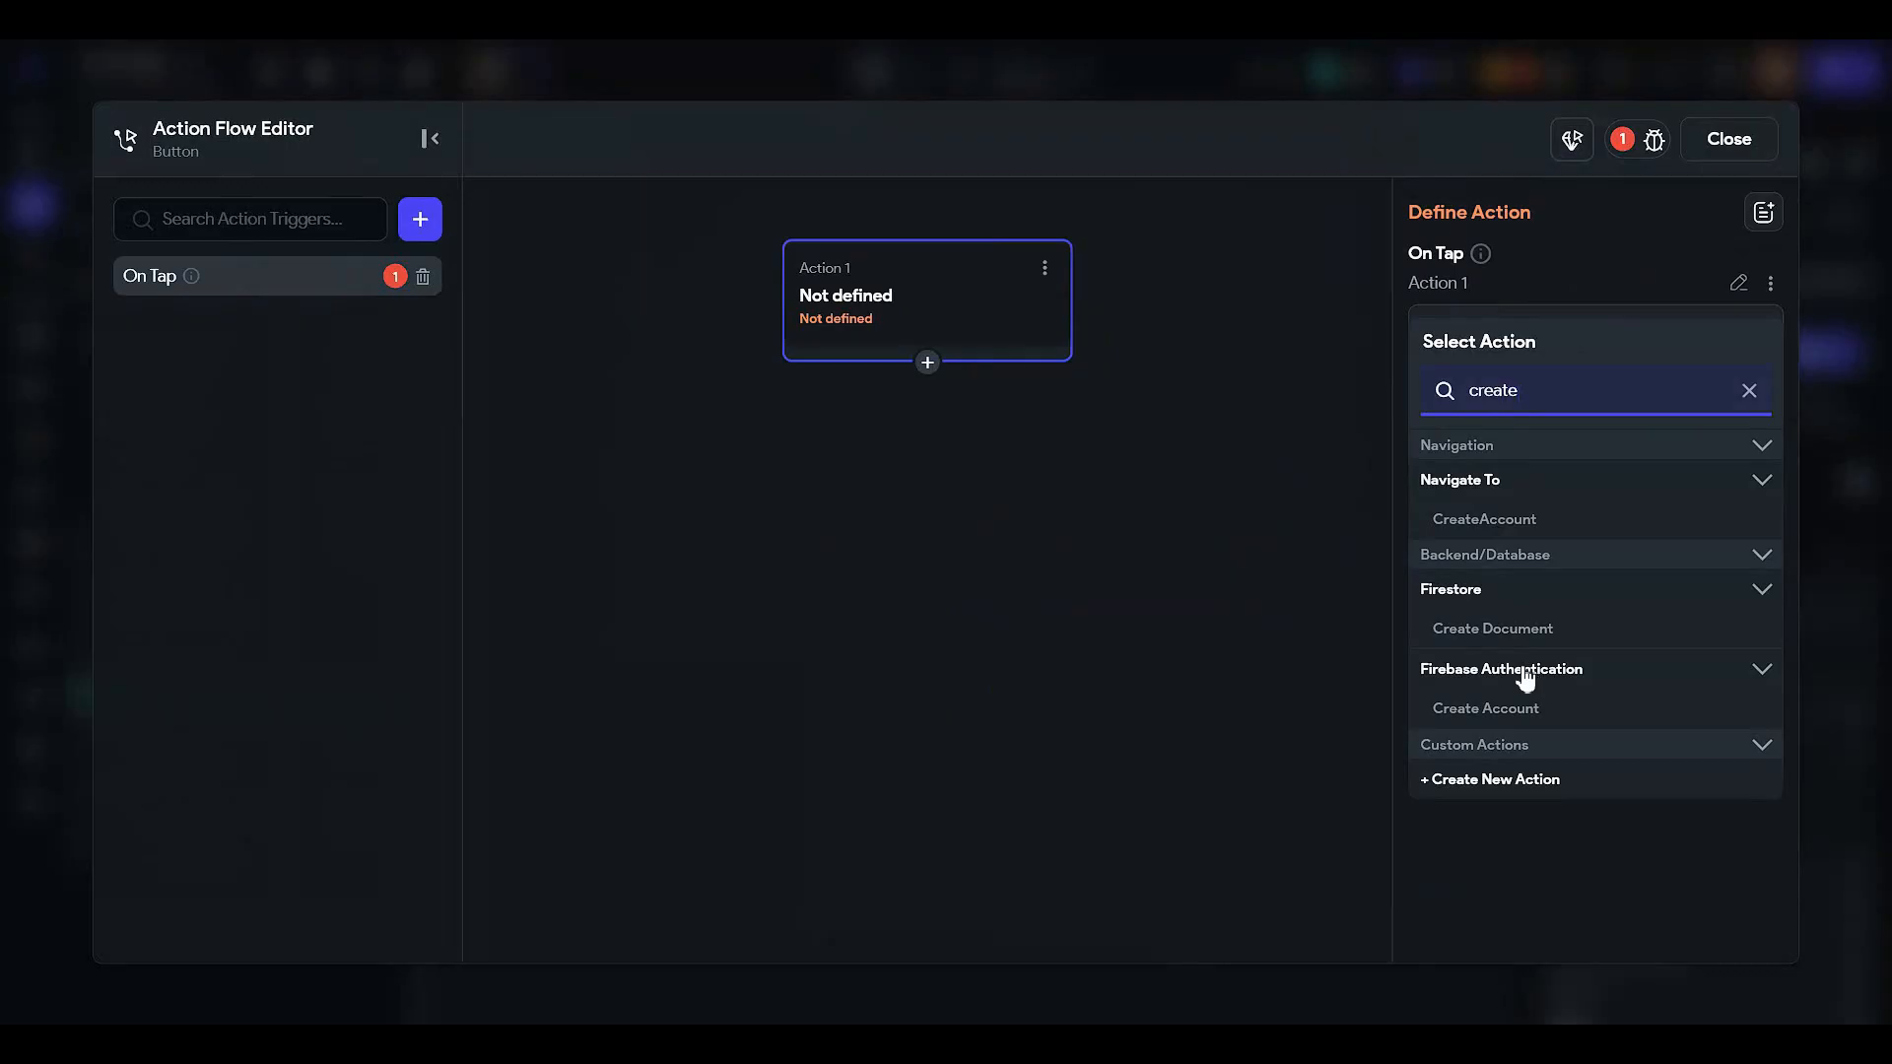
click(1526, 635)
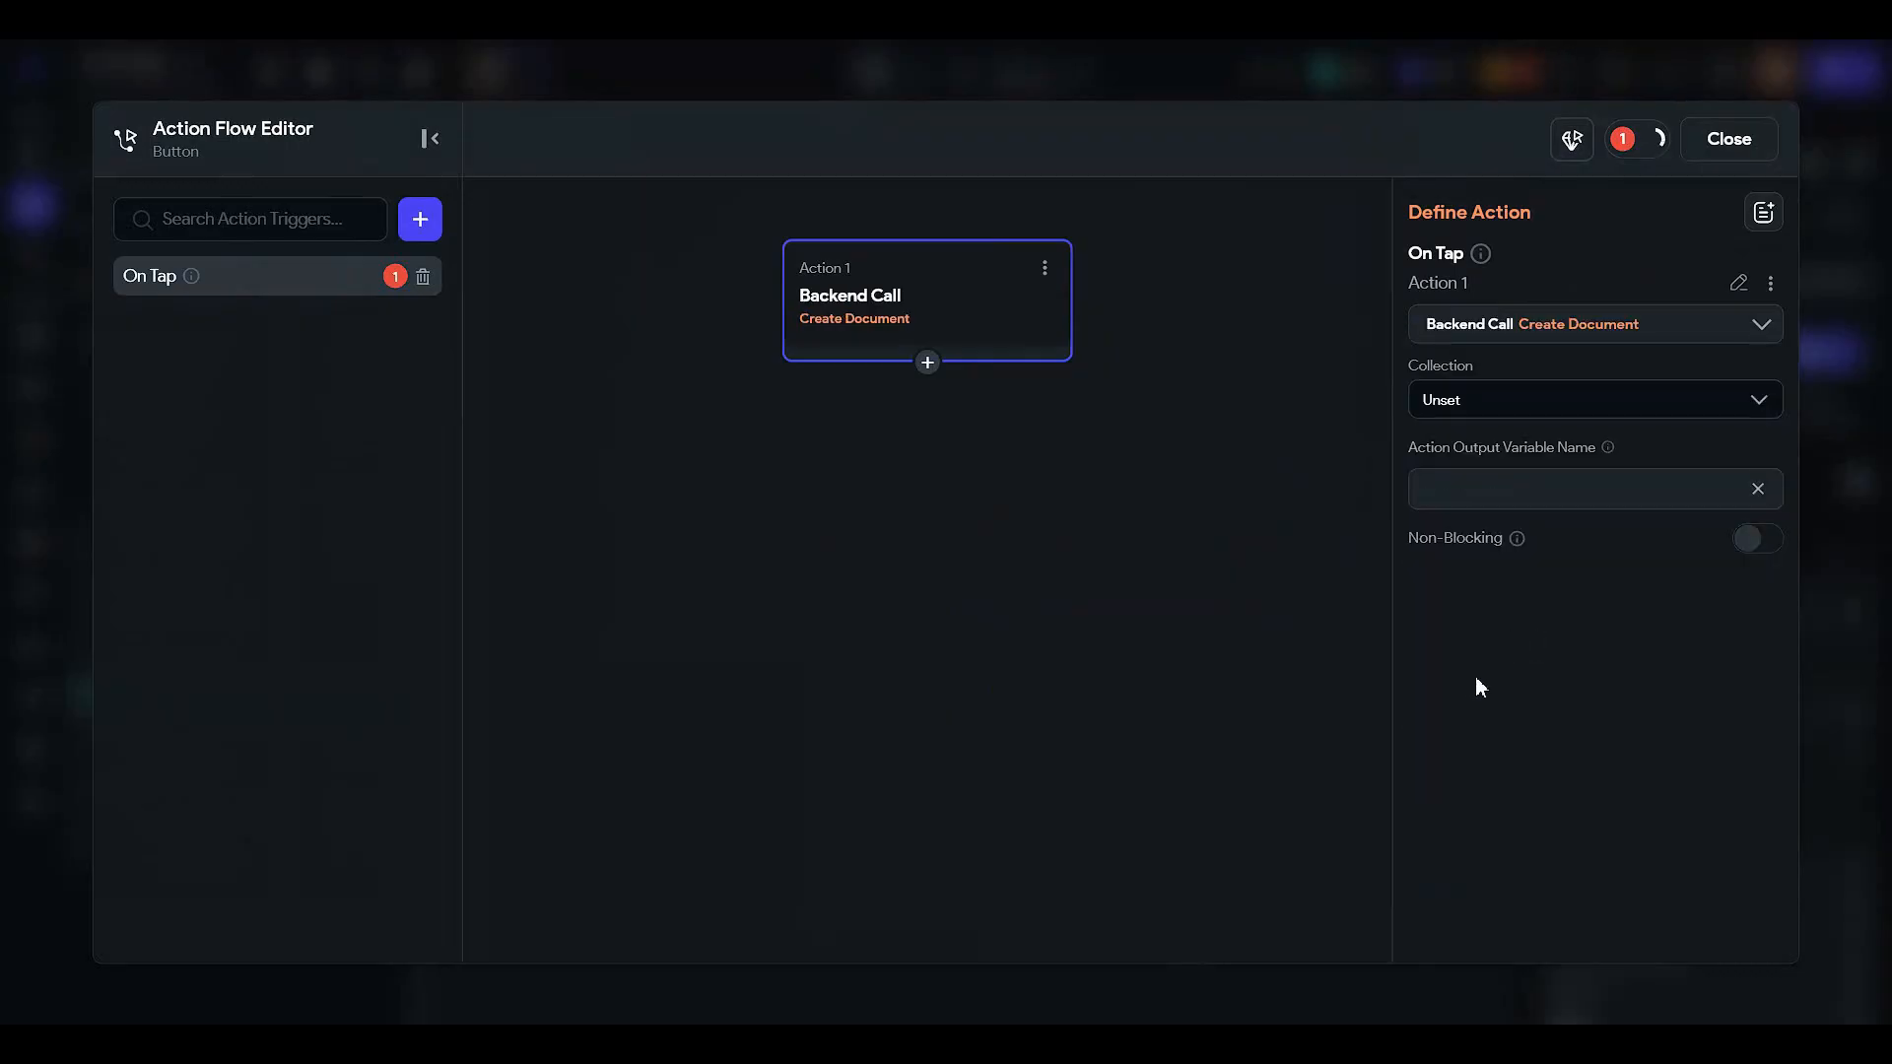
click(1501, 410)
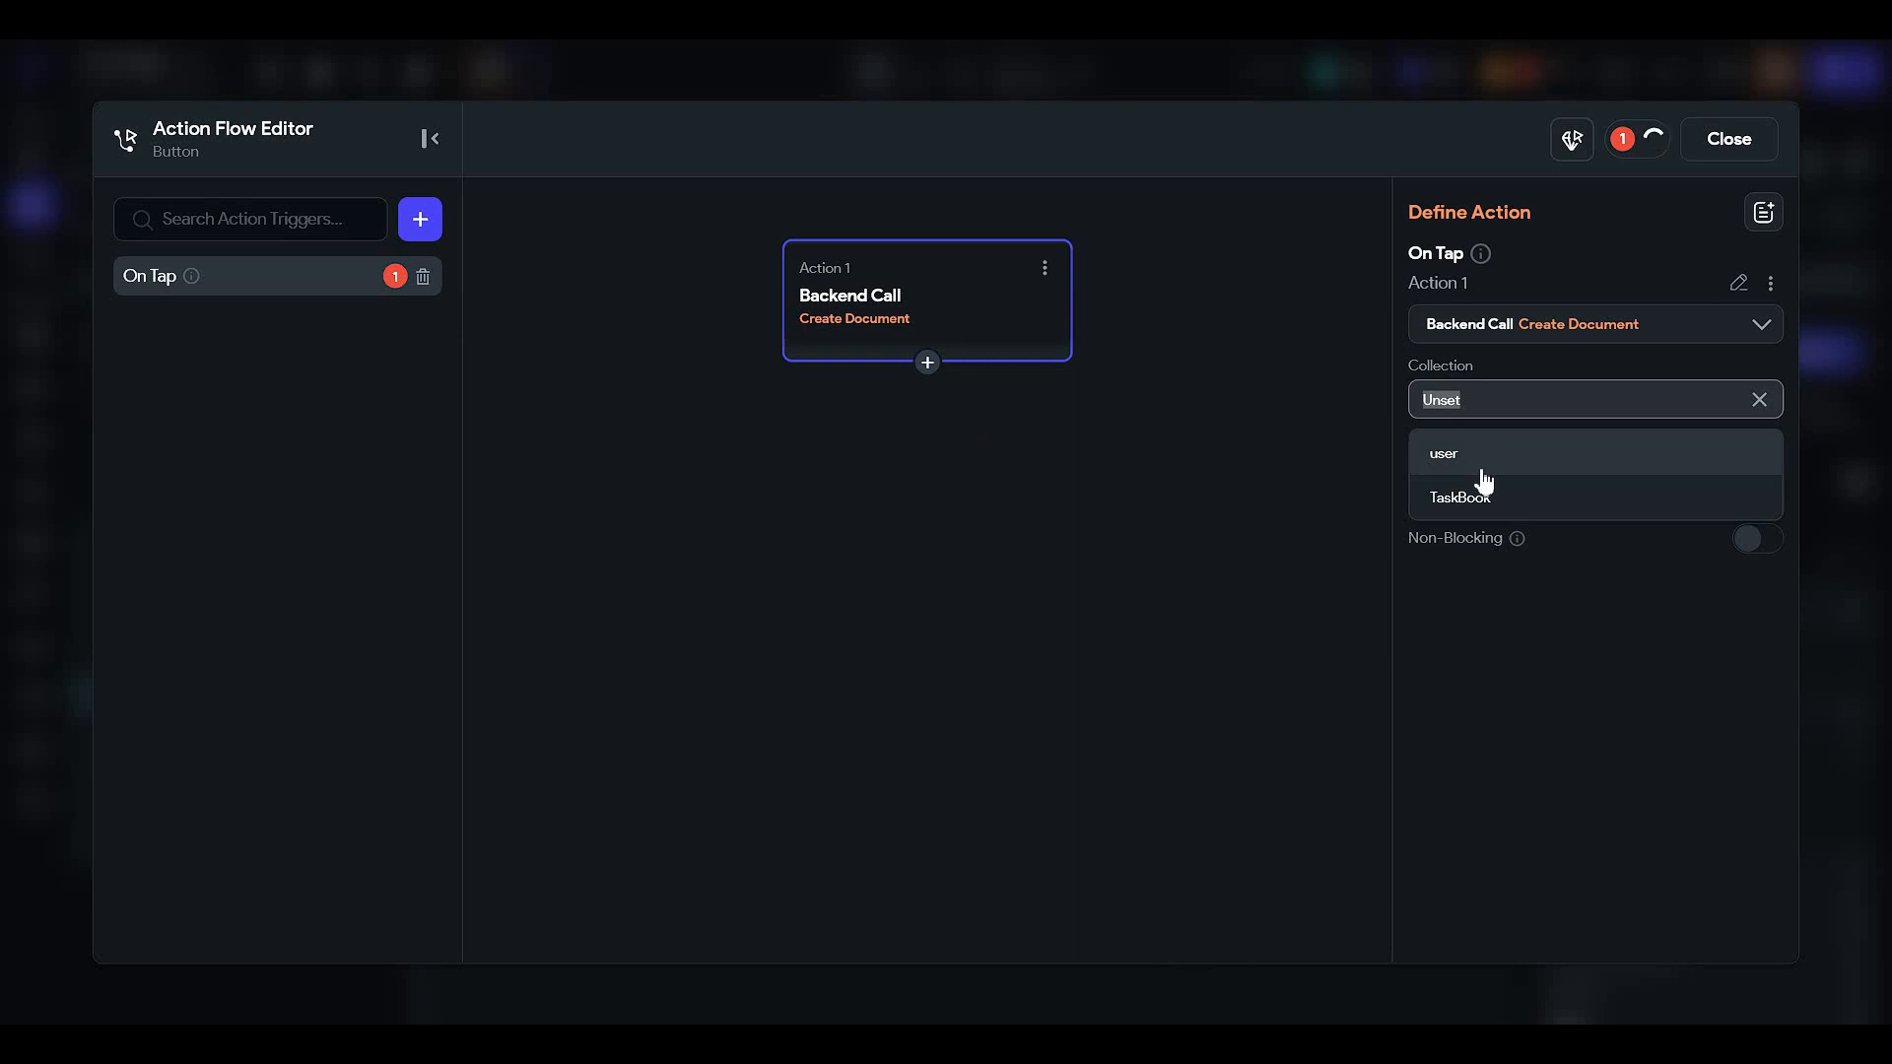
click(1483, 463)
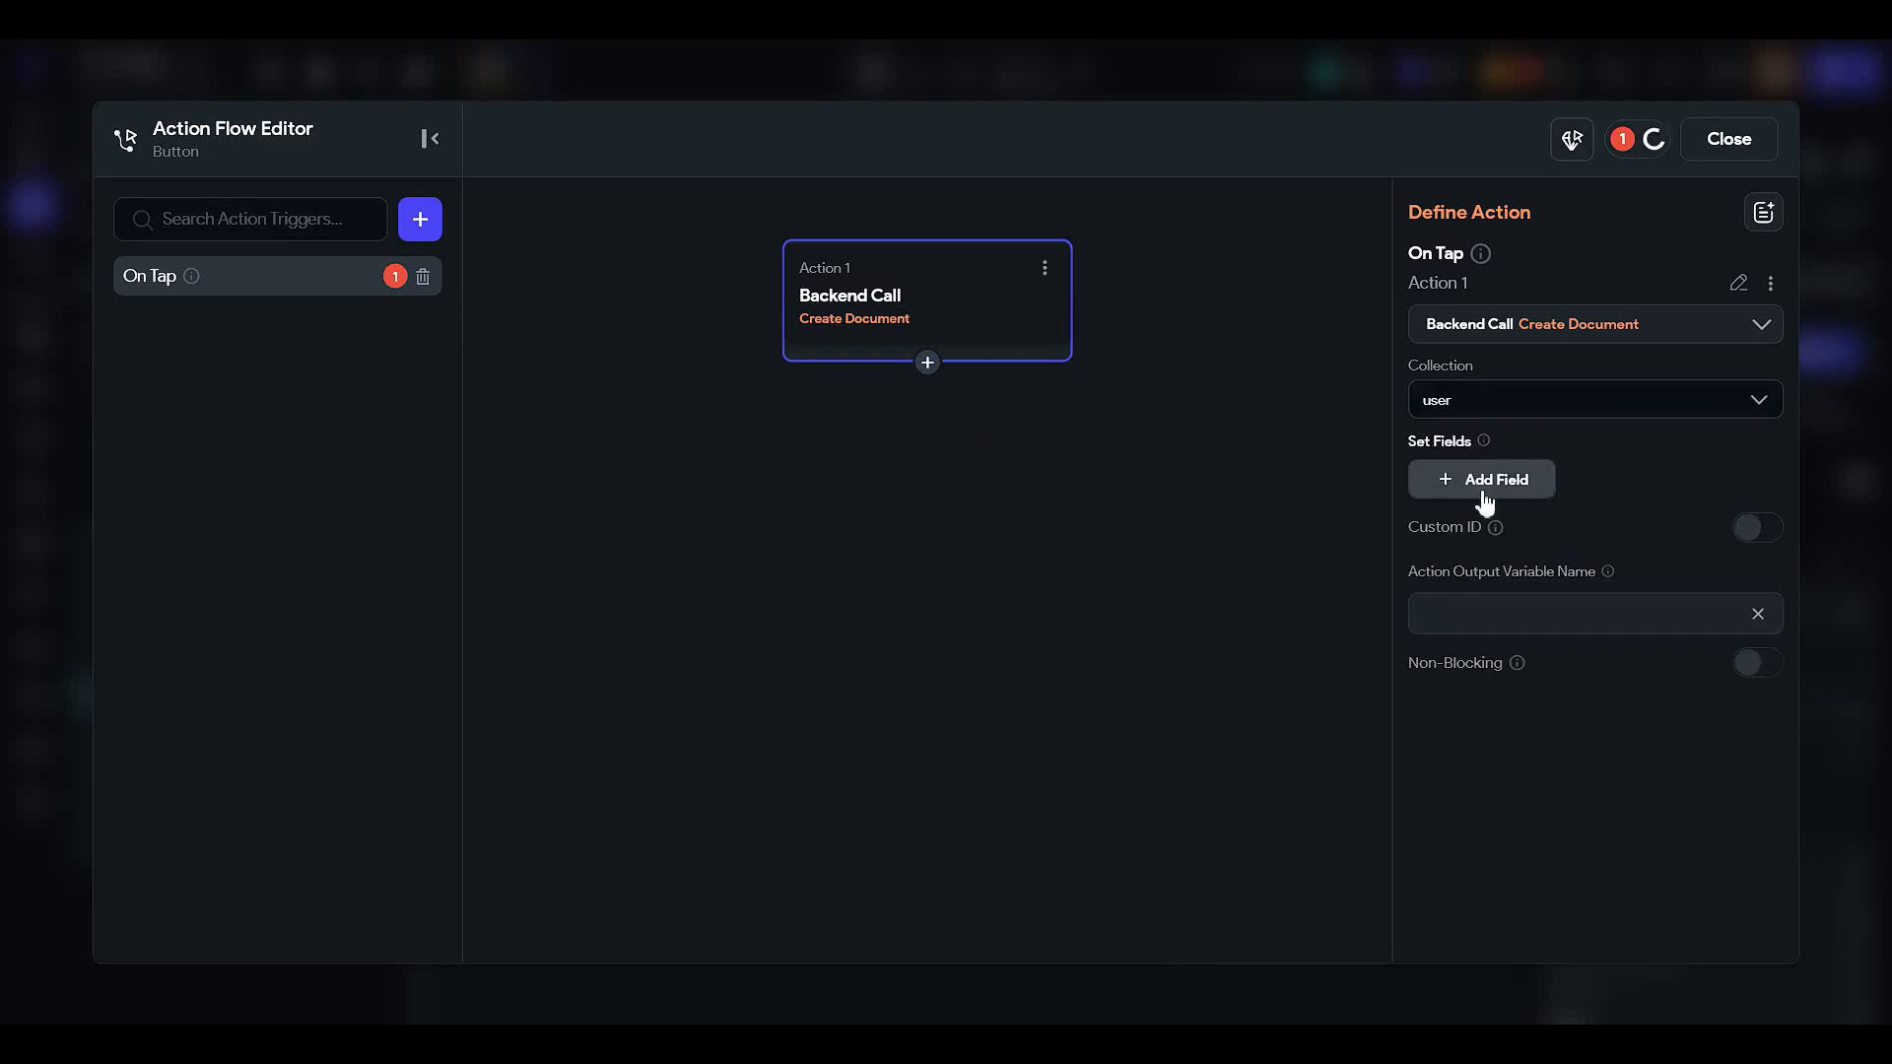
- Add and remove a taskType field on the user document, then search actions for 'create'
click(1487, 485)
click(1479, 507)
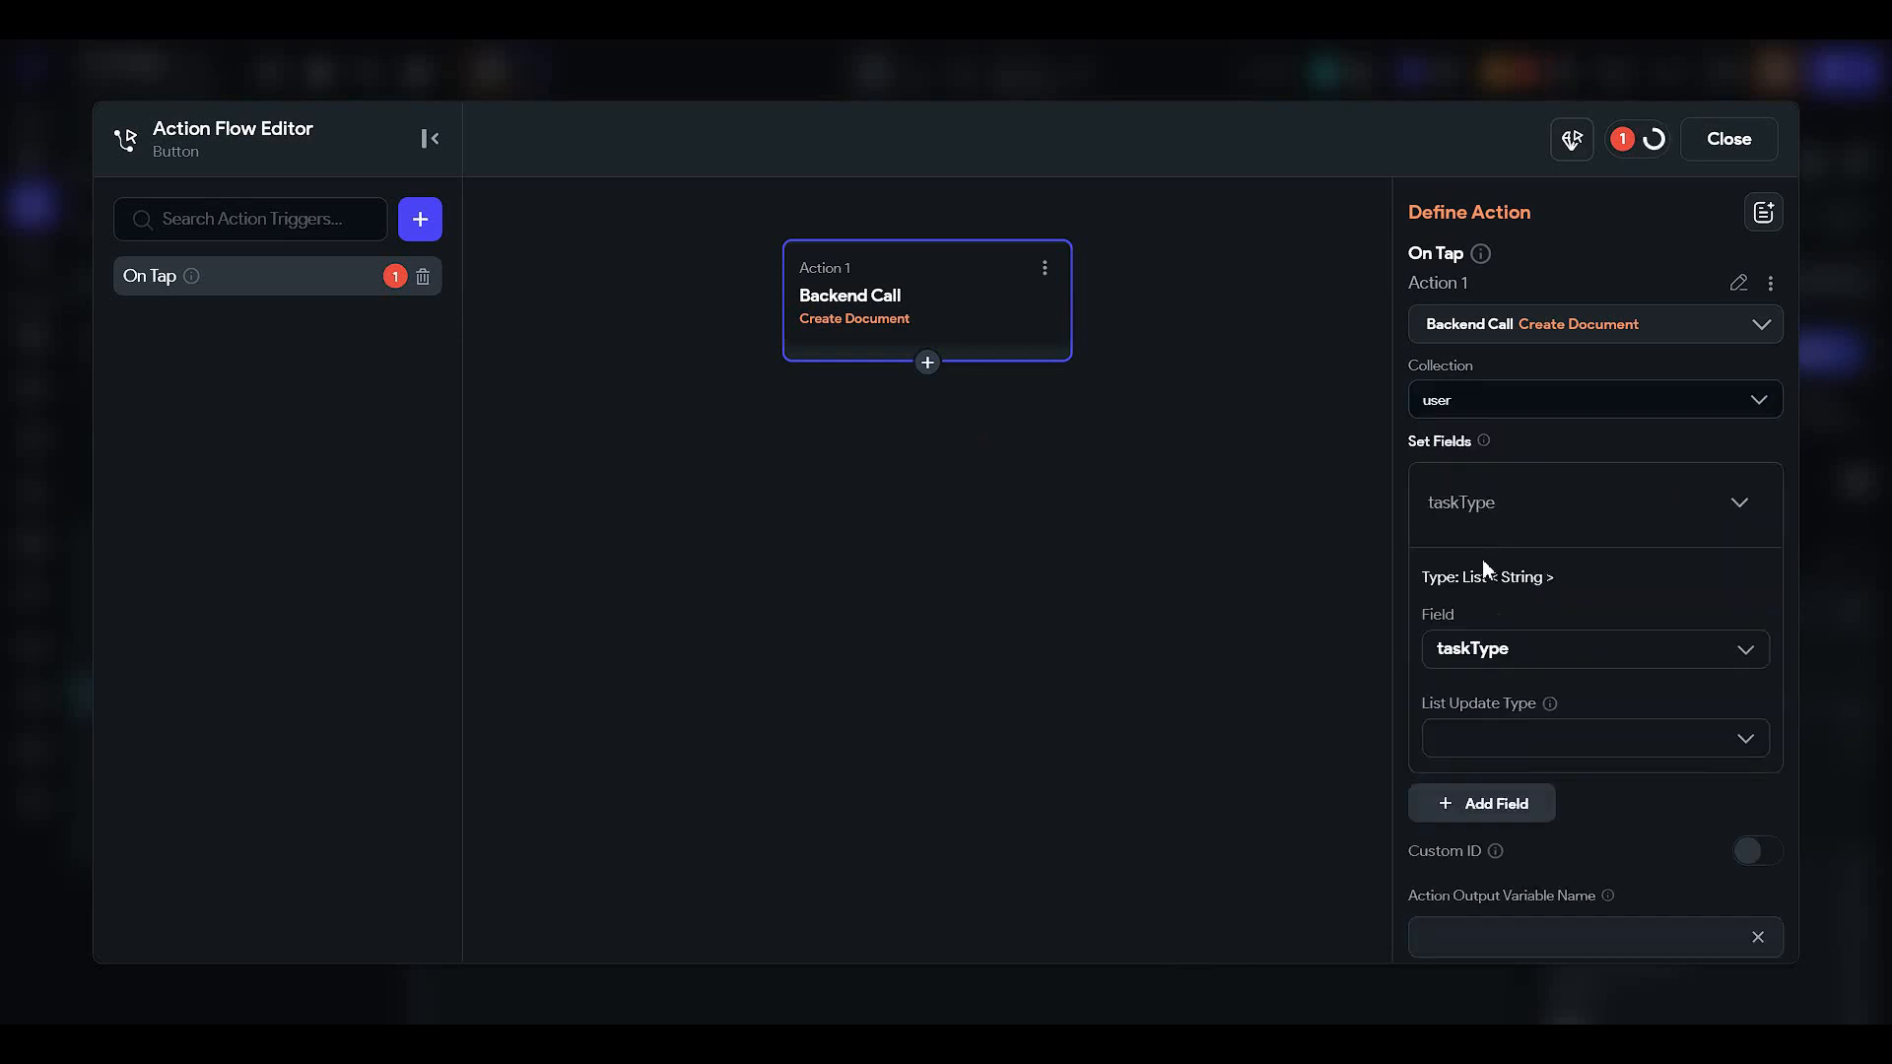
click(1476, 647)
scroll(1486, 714, down, 3)
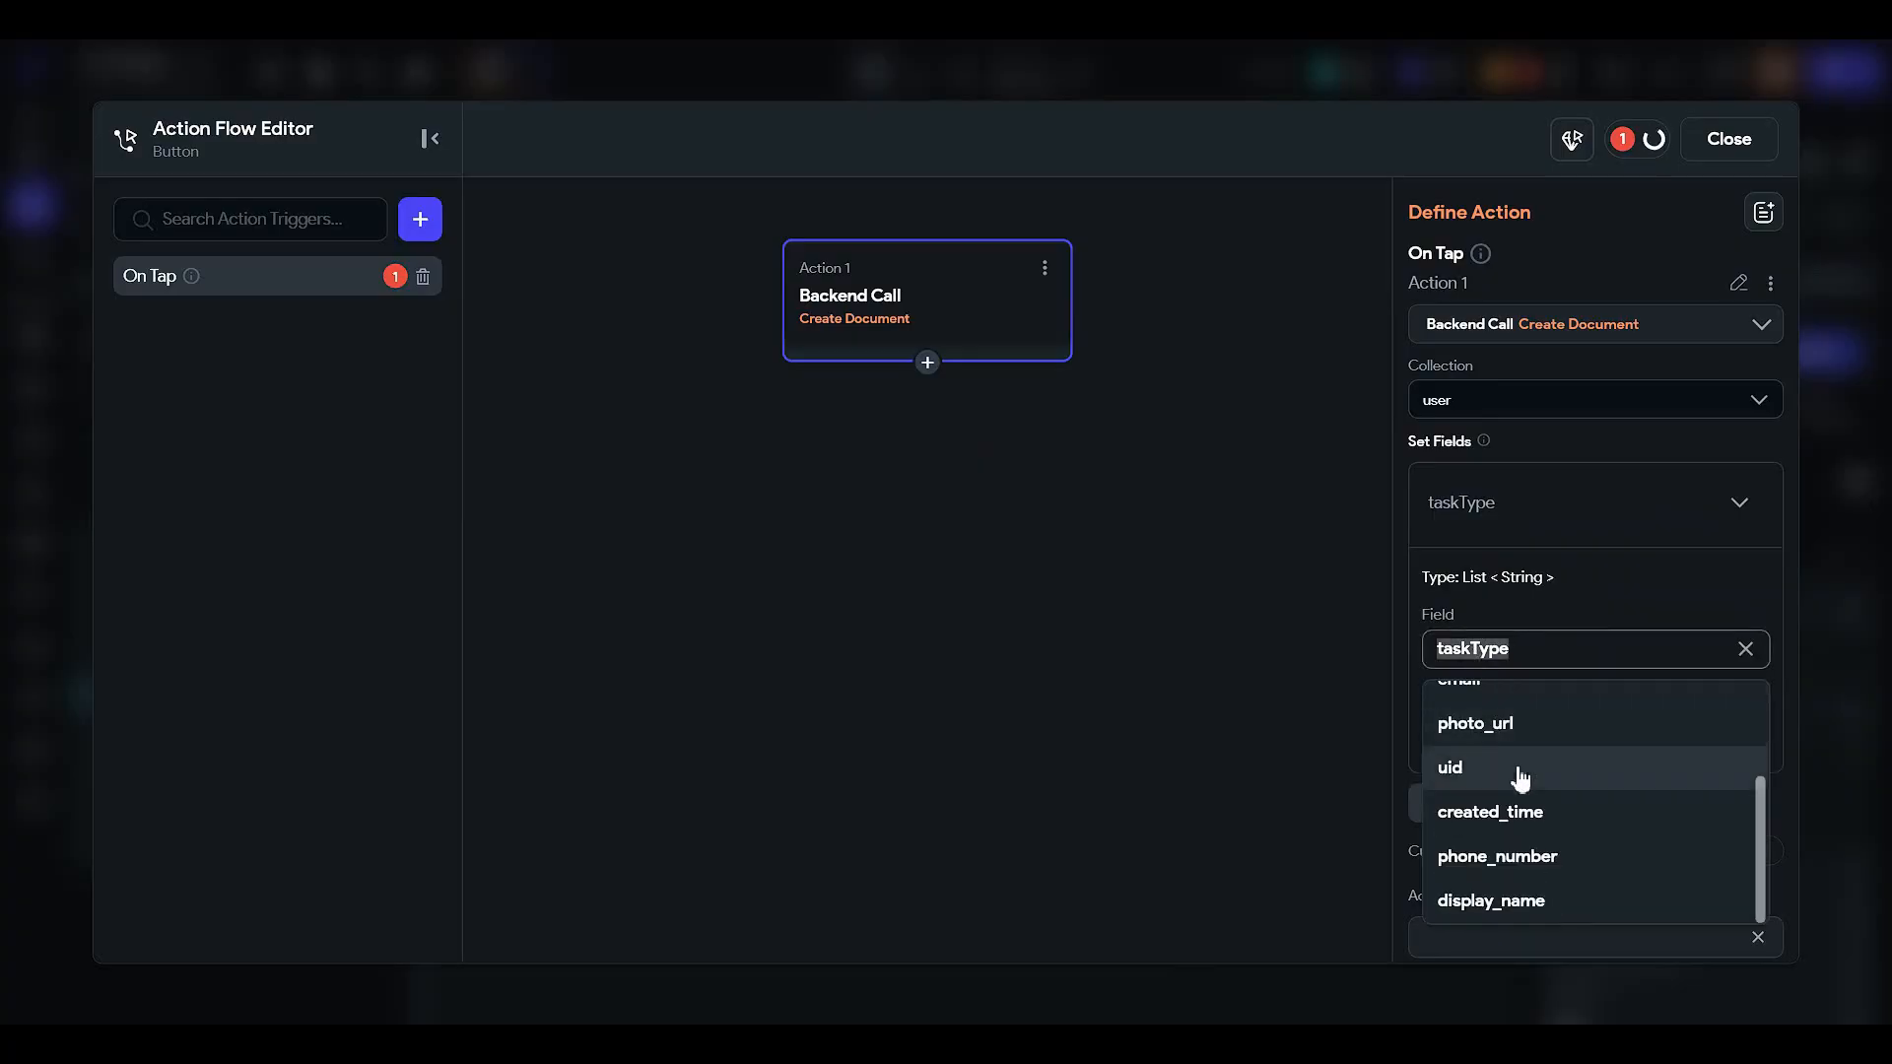
scroll(1520, 777, up, 3)
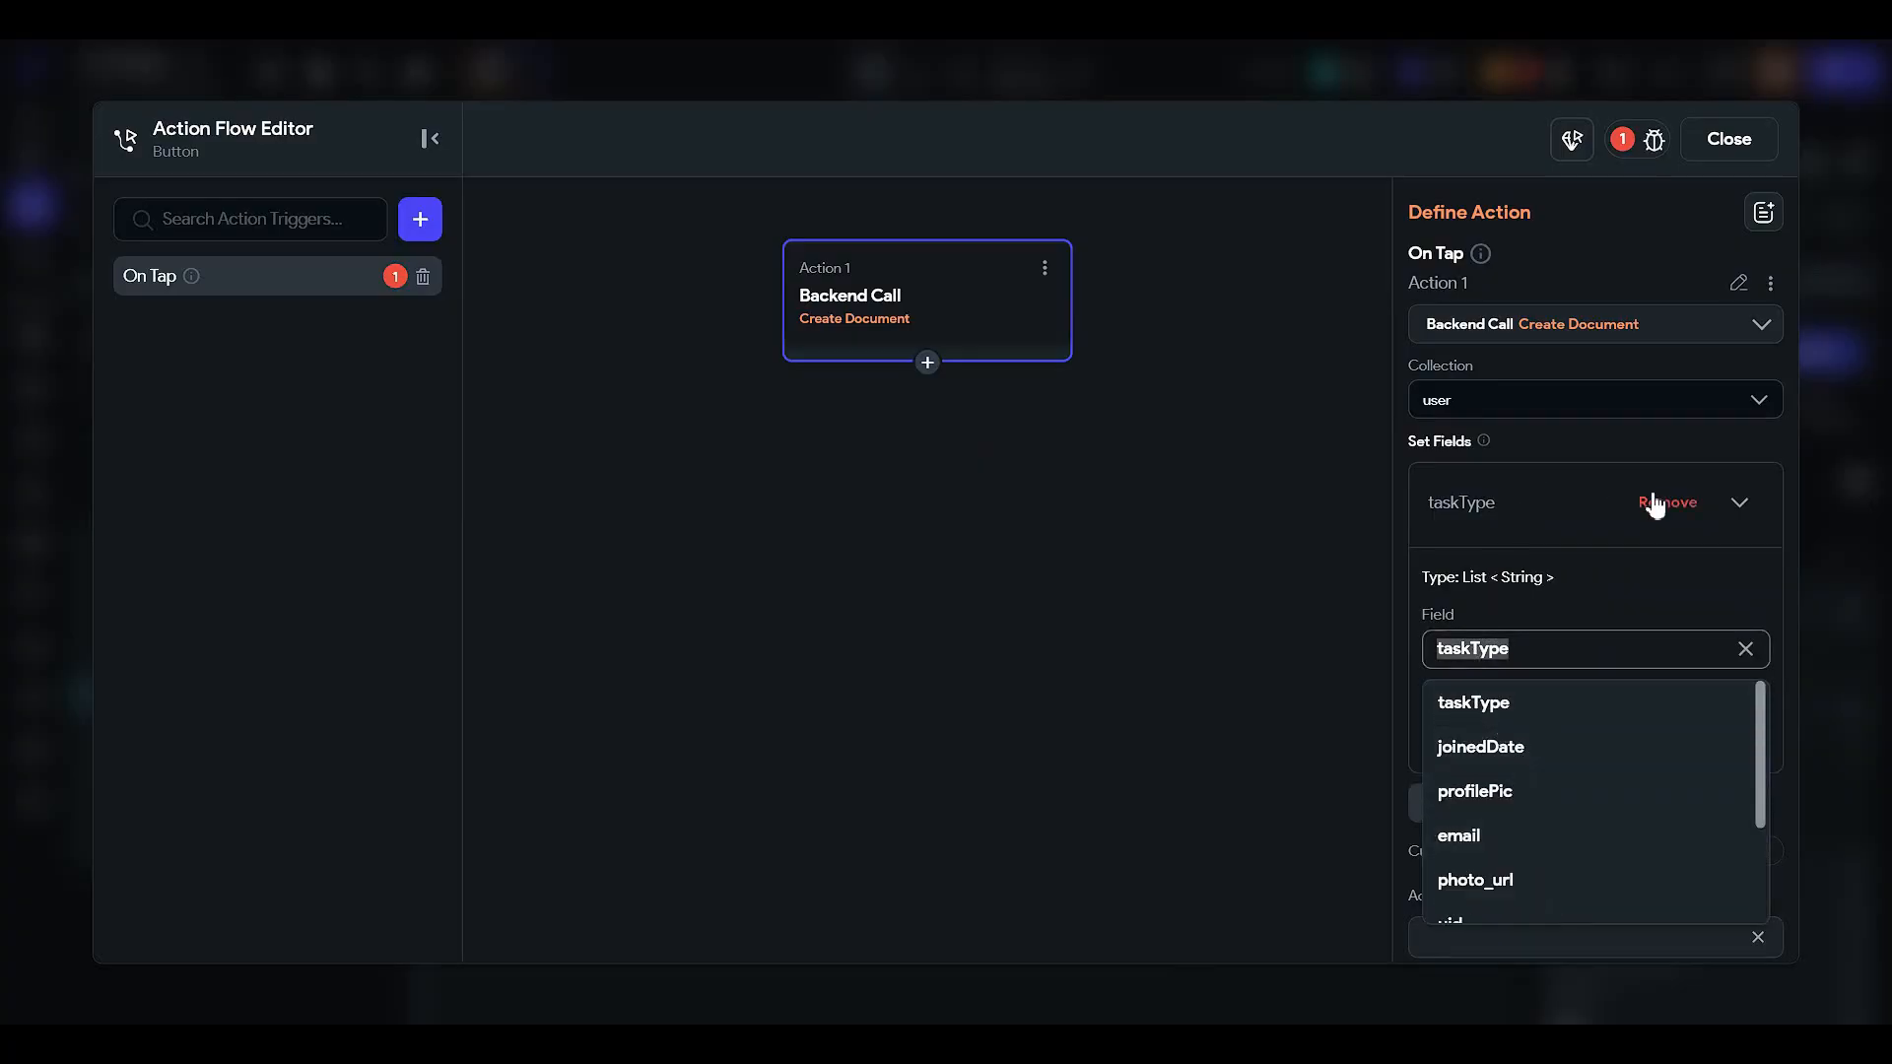
click(1655, 504)
click(1547, 408)
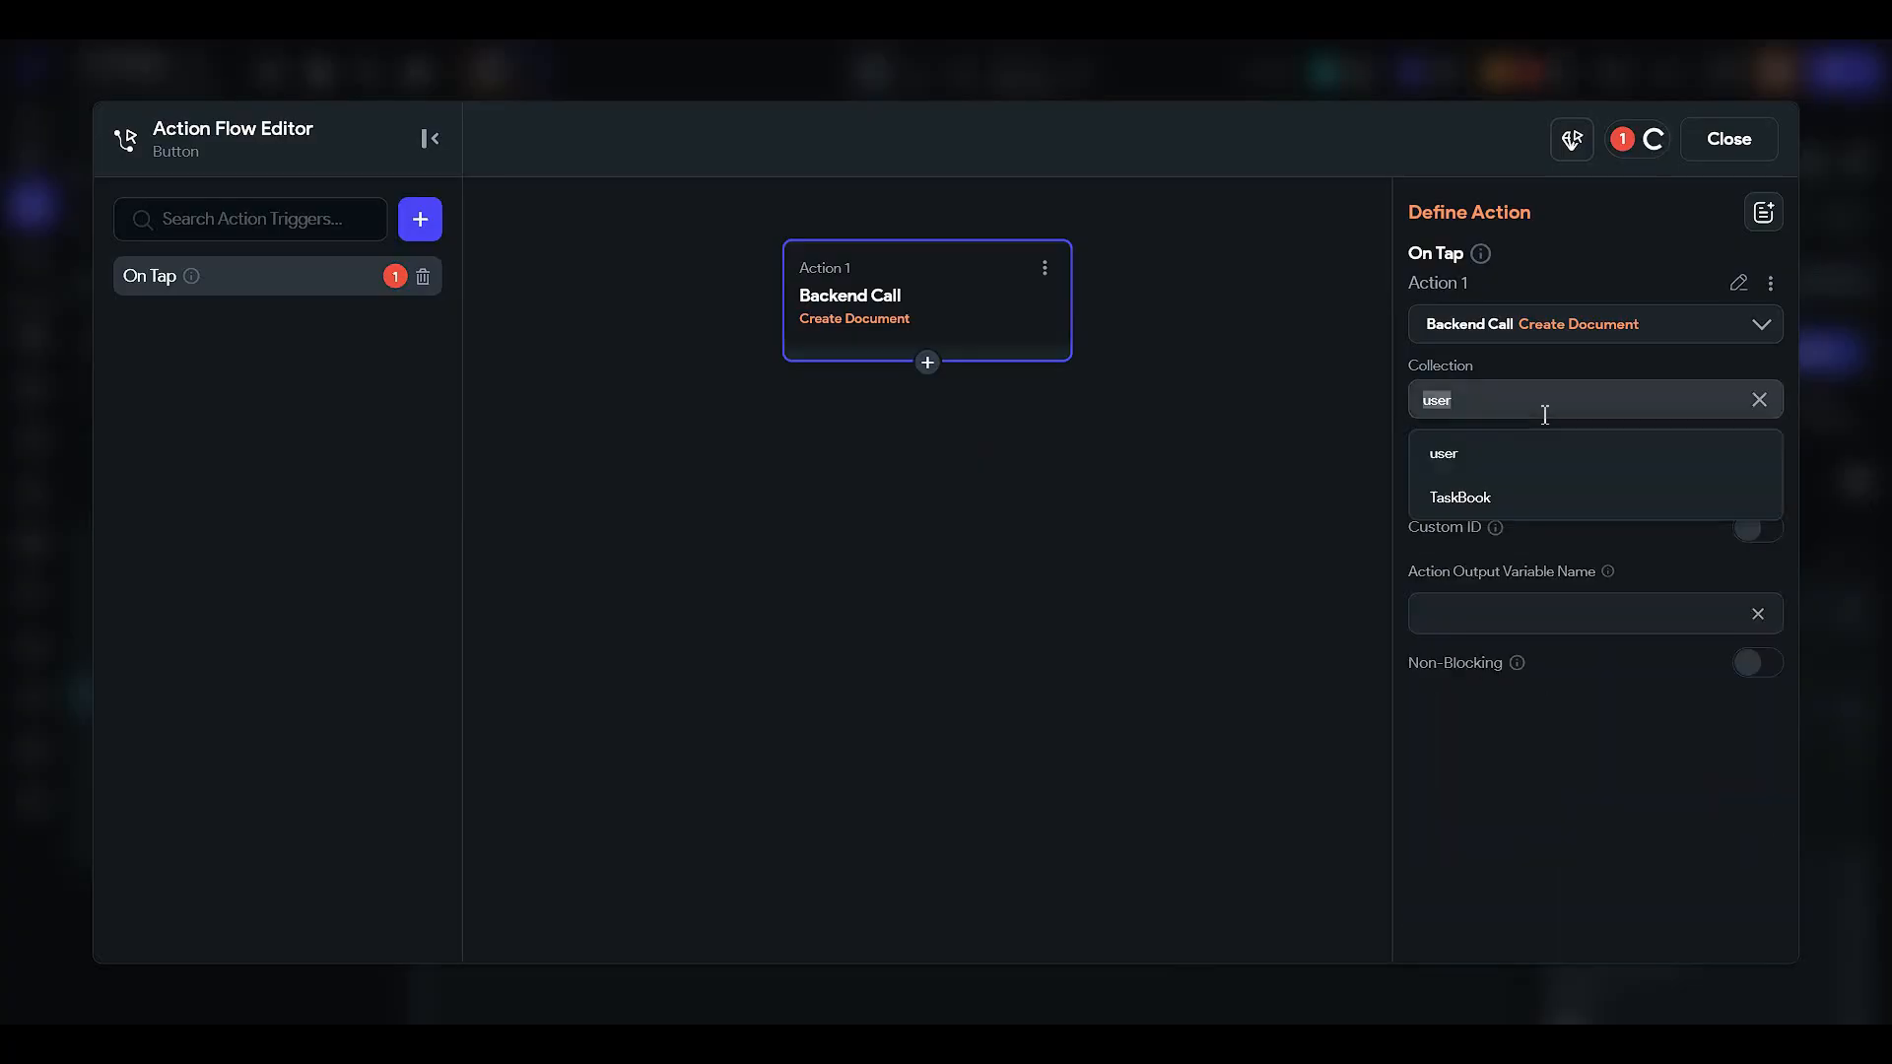
click(1513, 459)
click(1496, 489)
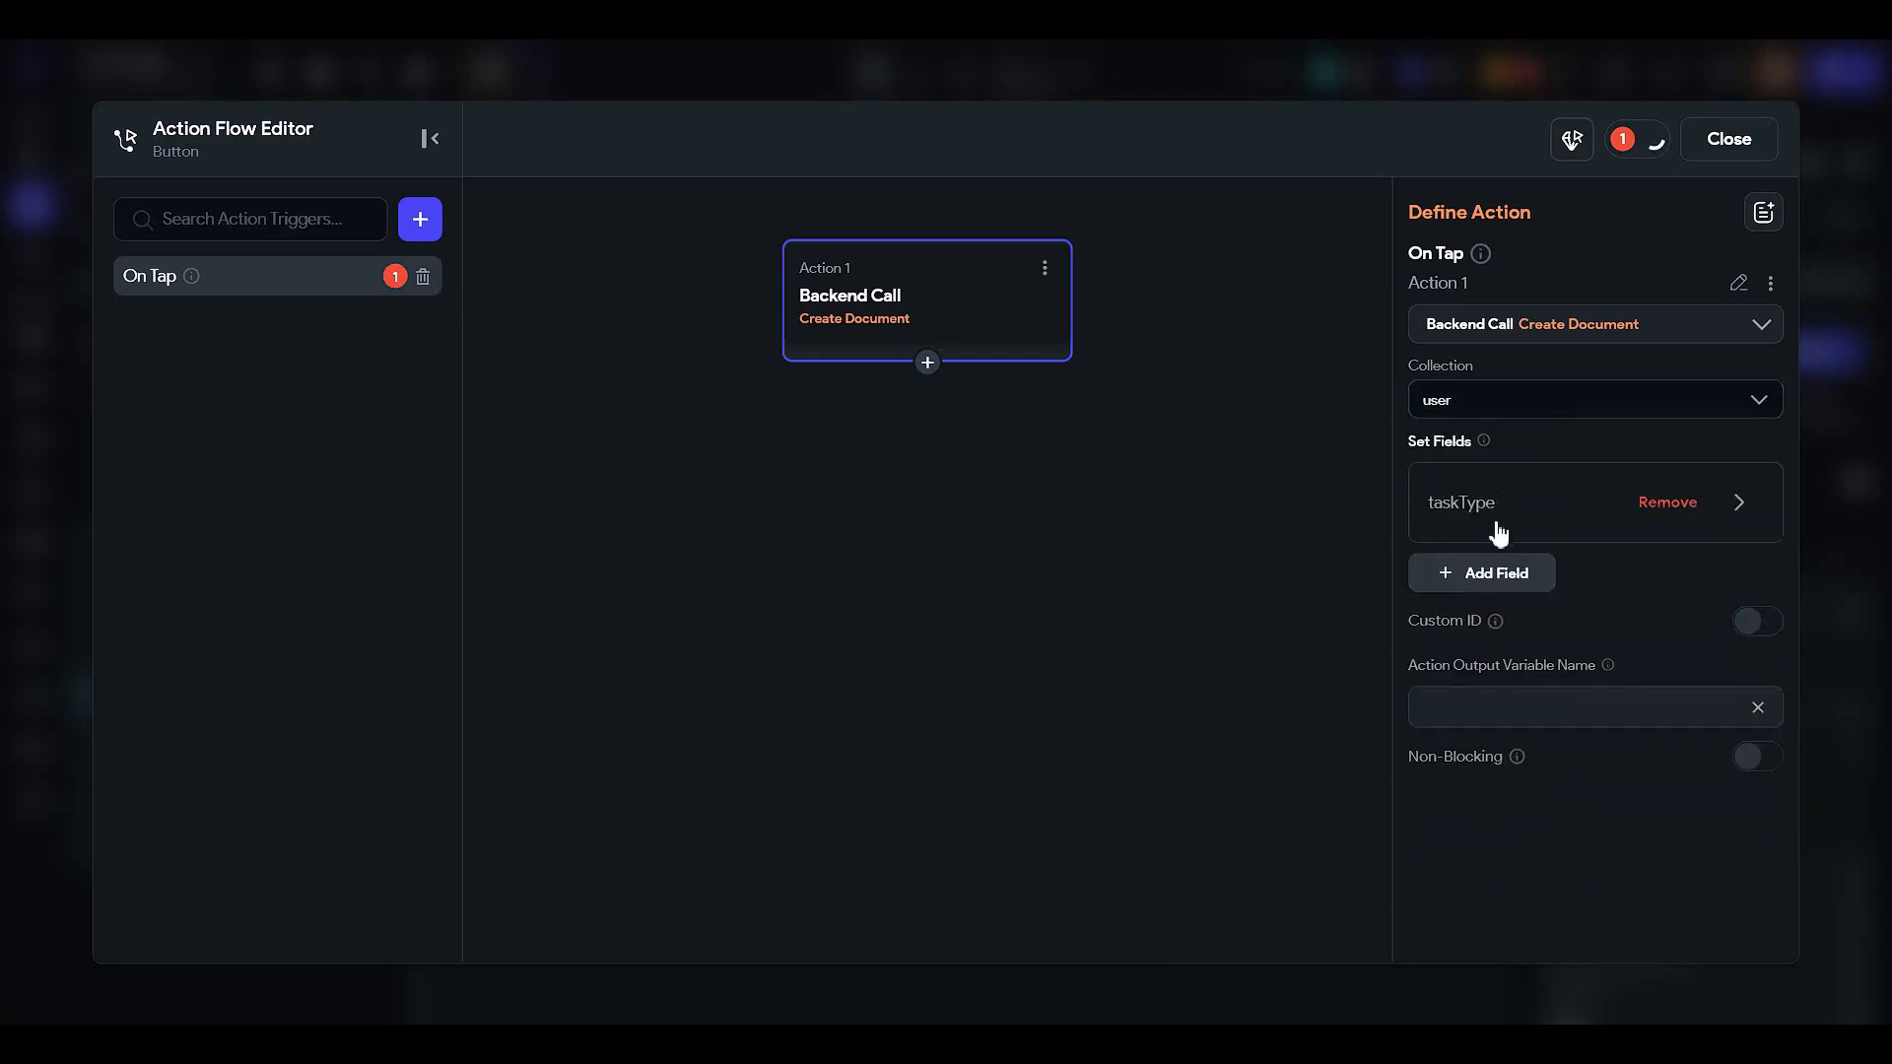
click(1496, 498)
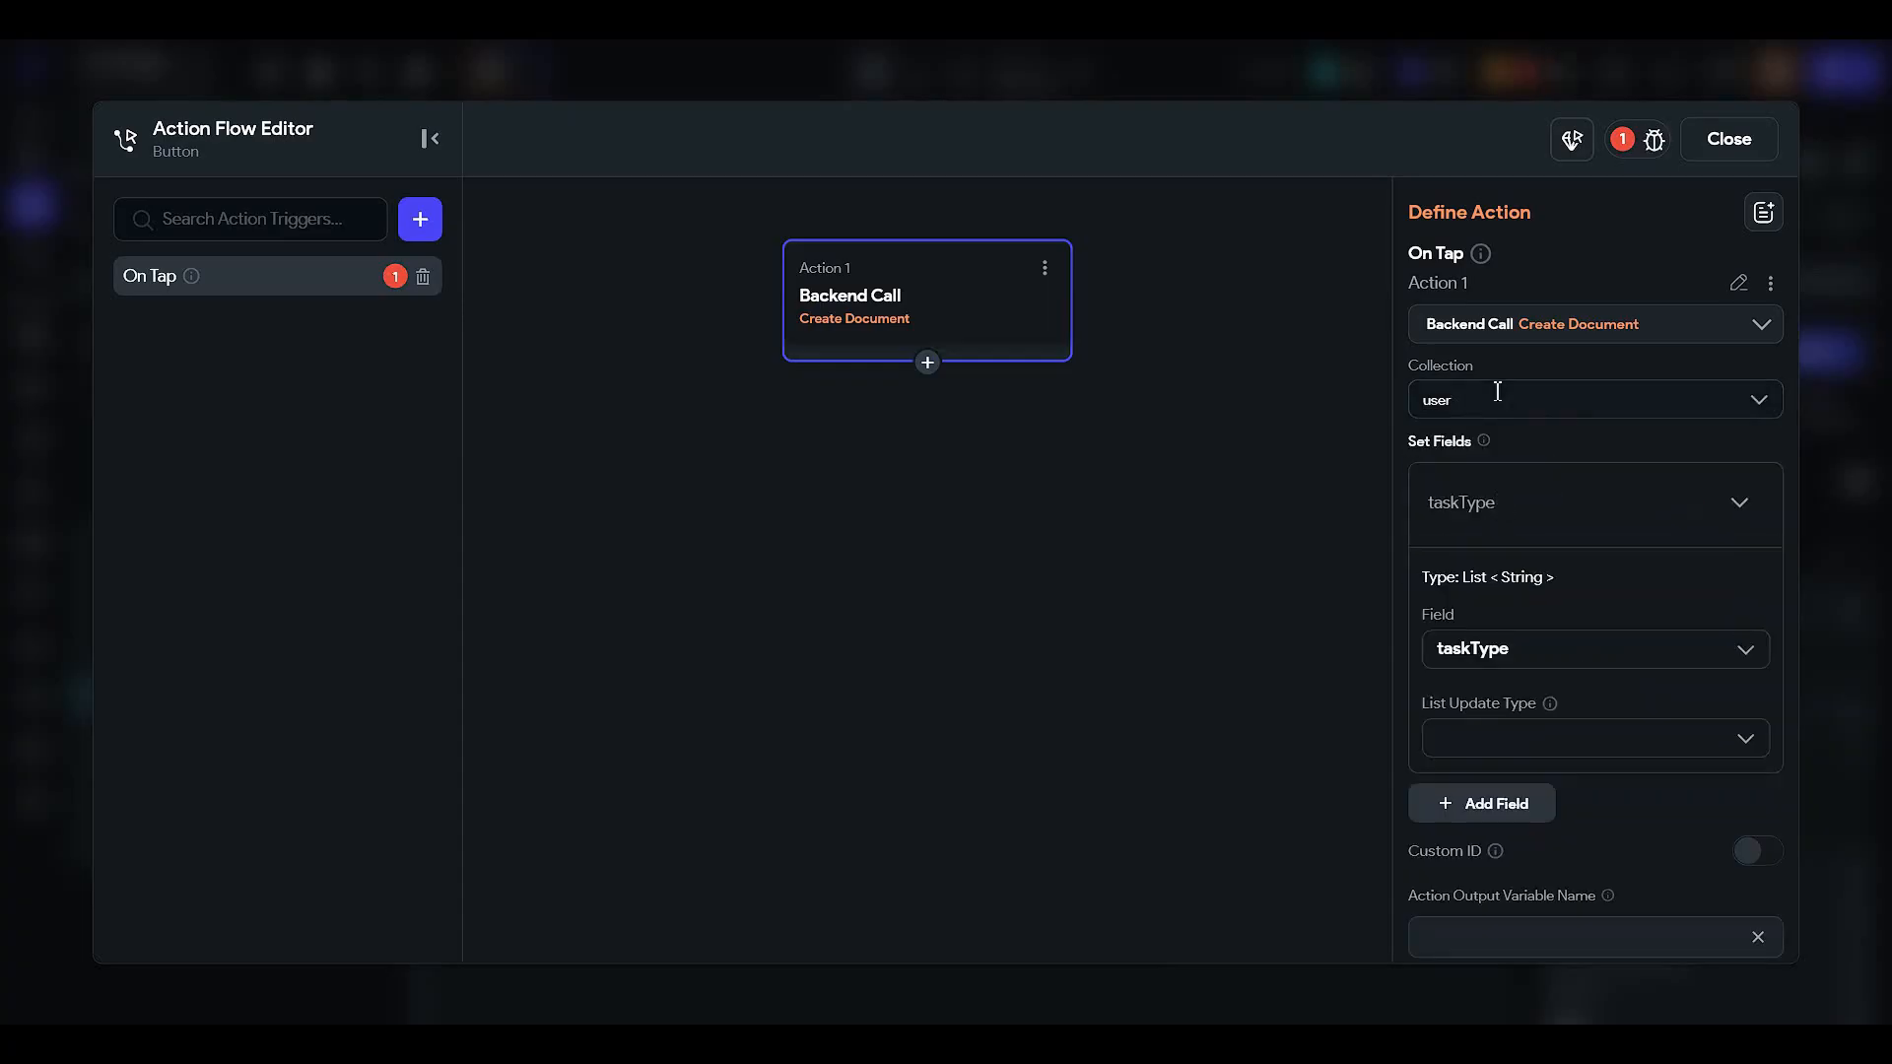
click(1526, 335)
text(create)
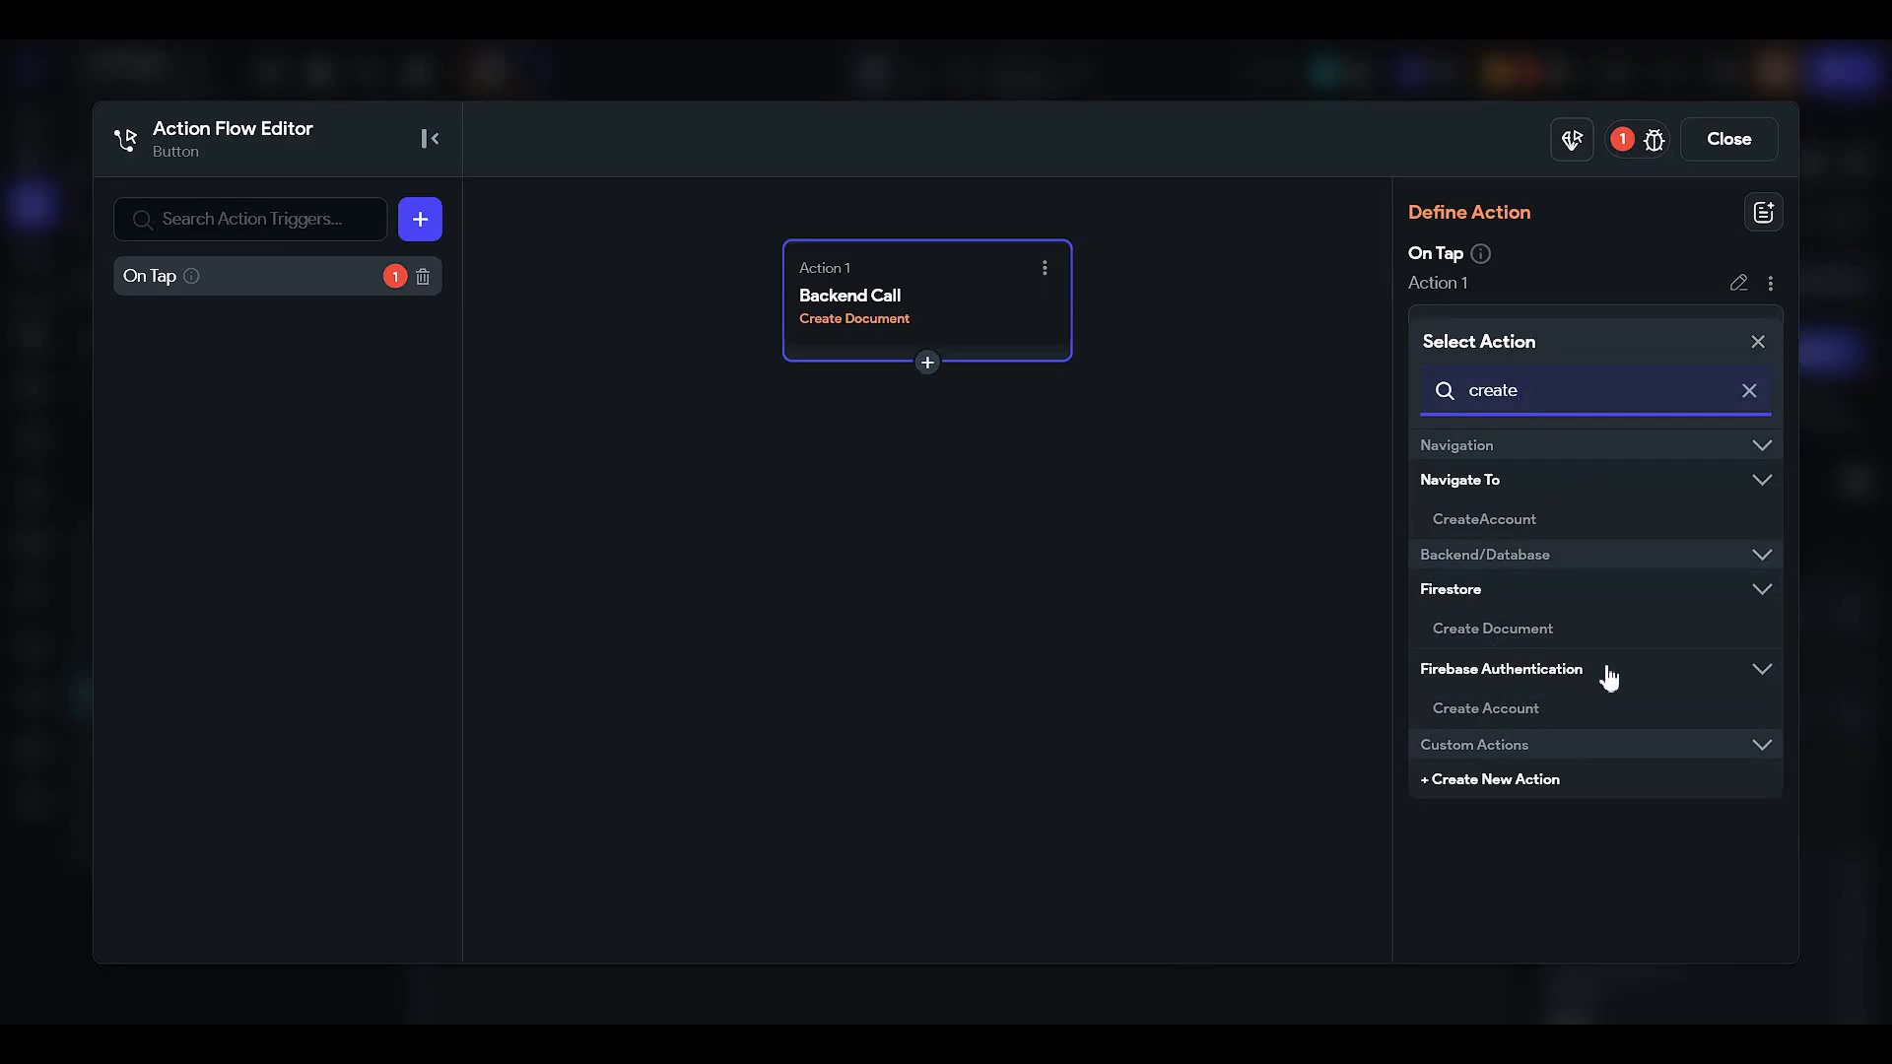
- Switch the action to Create Account with the Email provider, taking the email from the email field
click(1501, 718)
click(1478, 406)
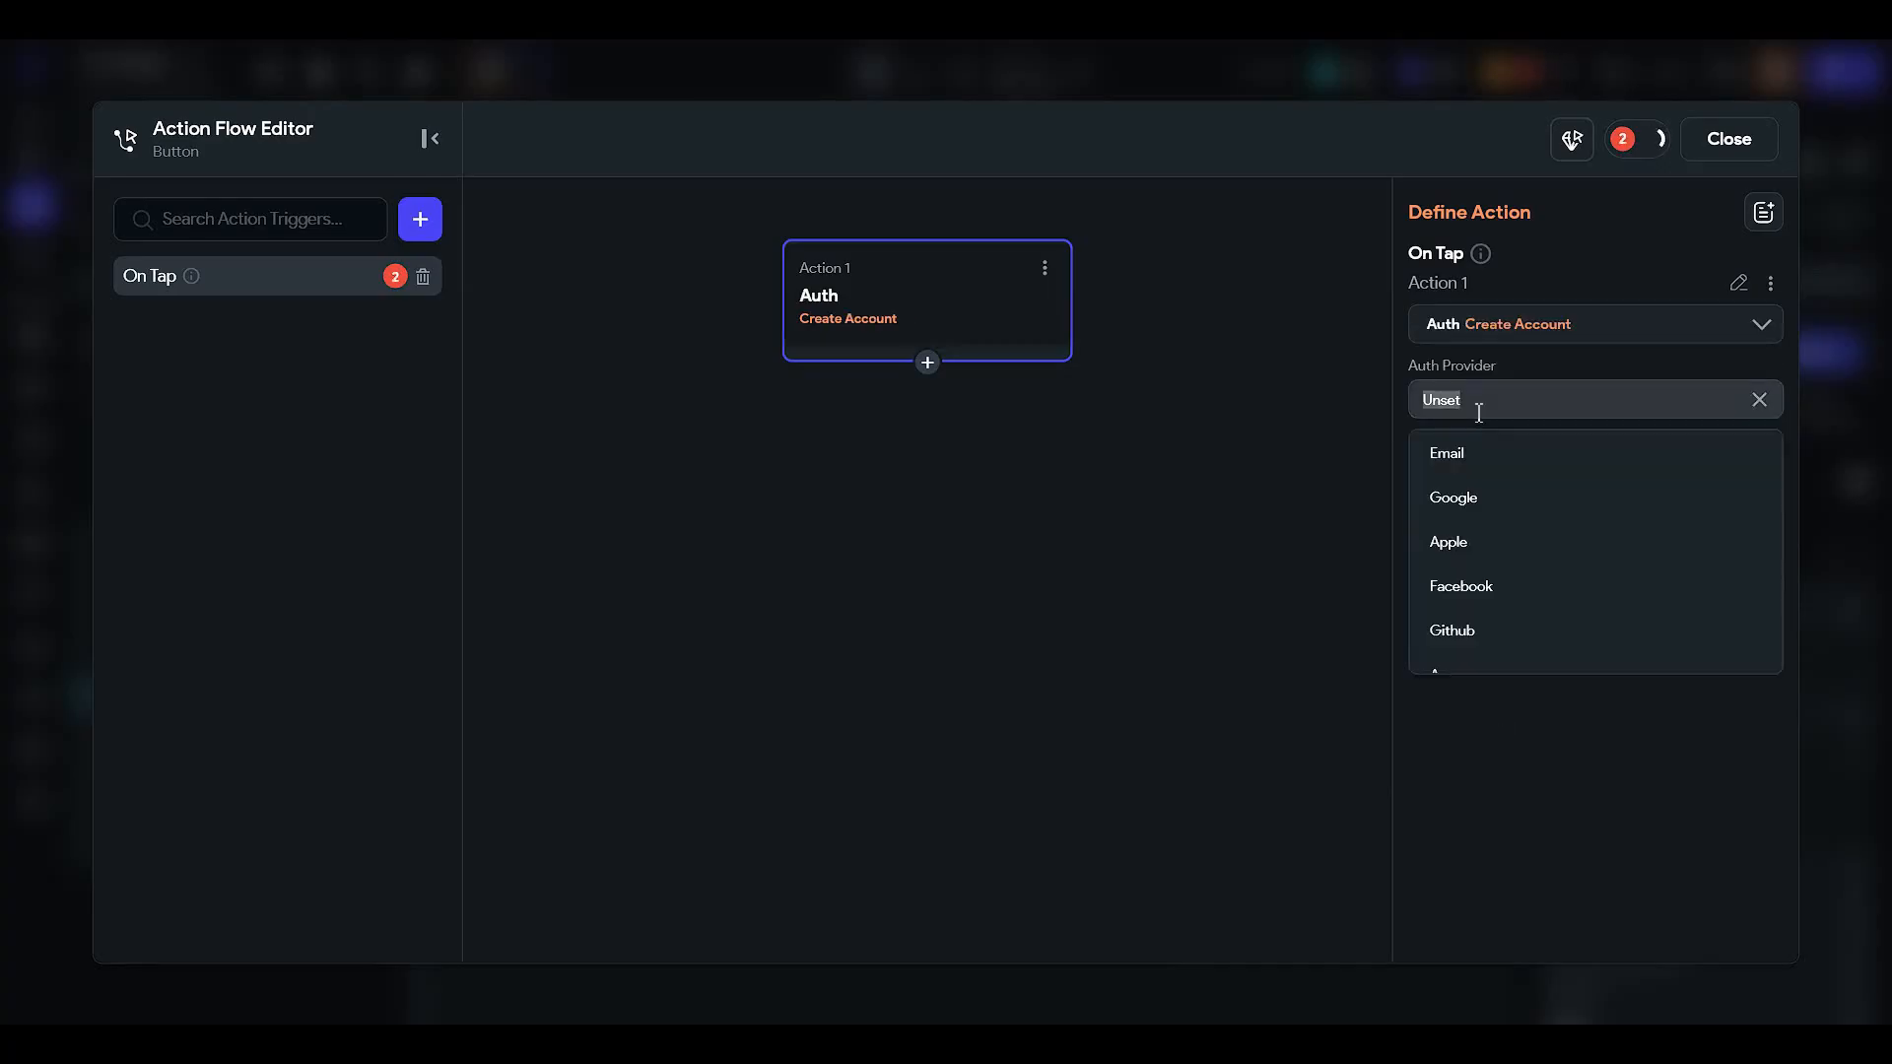
click(1486, 457)
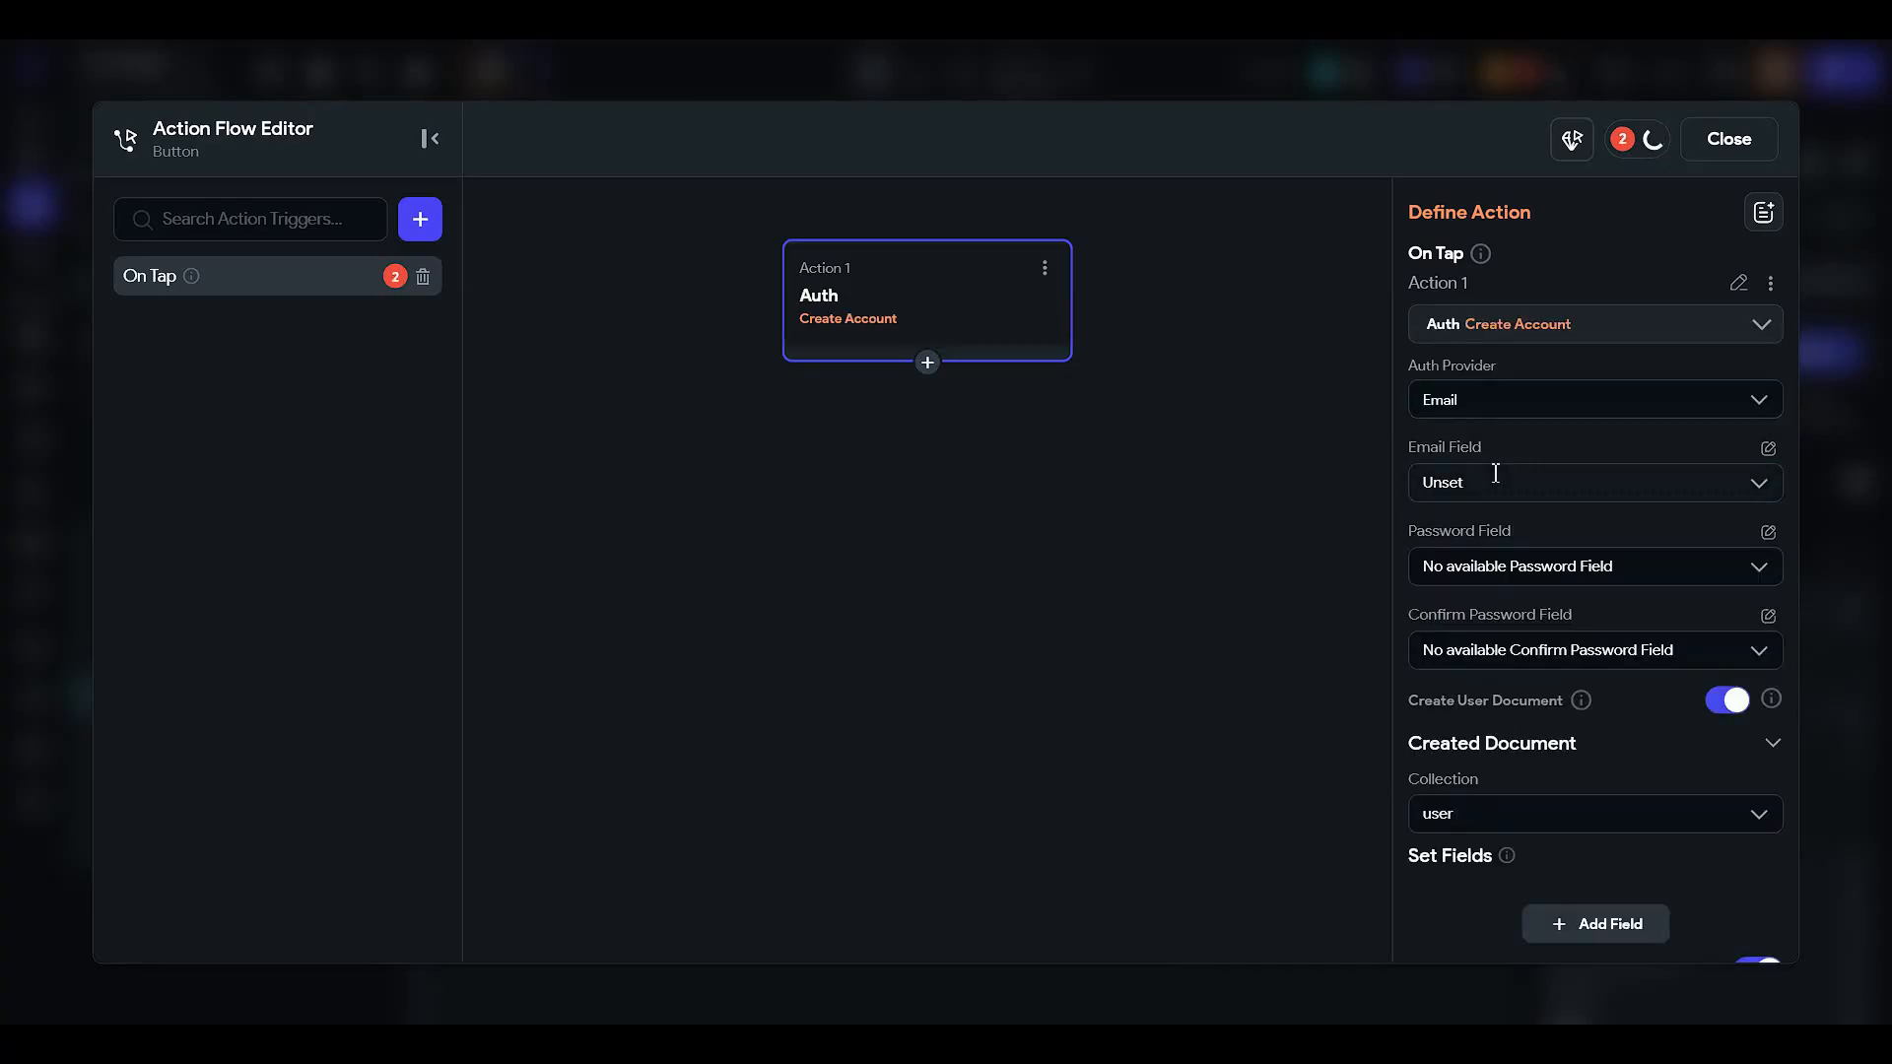
click(1490, 483)
click(1500, 538)
click(1491, 485)
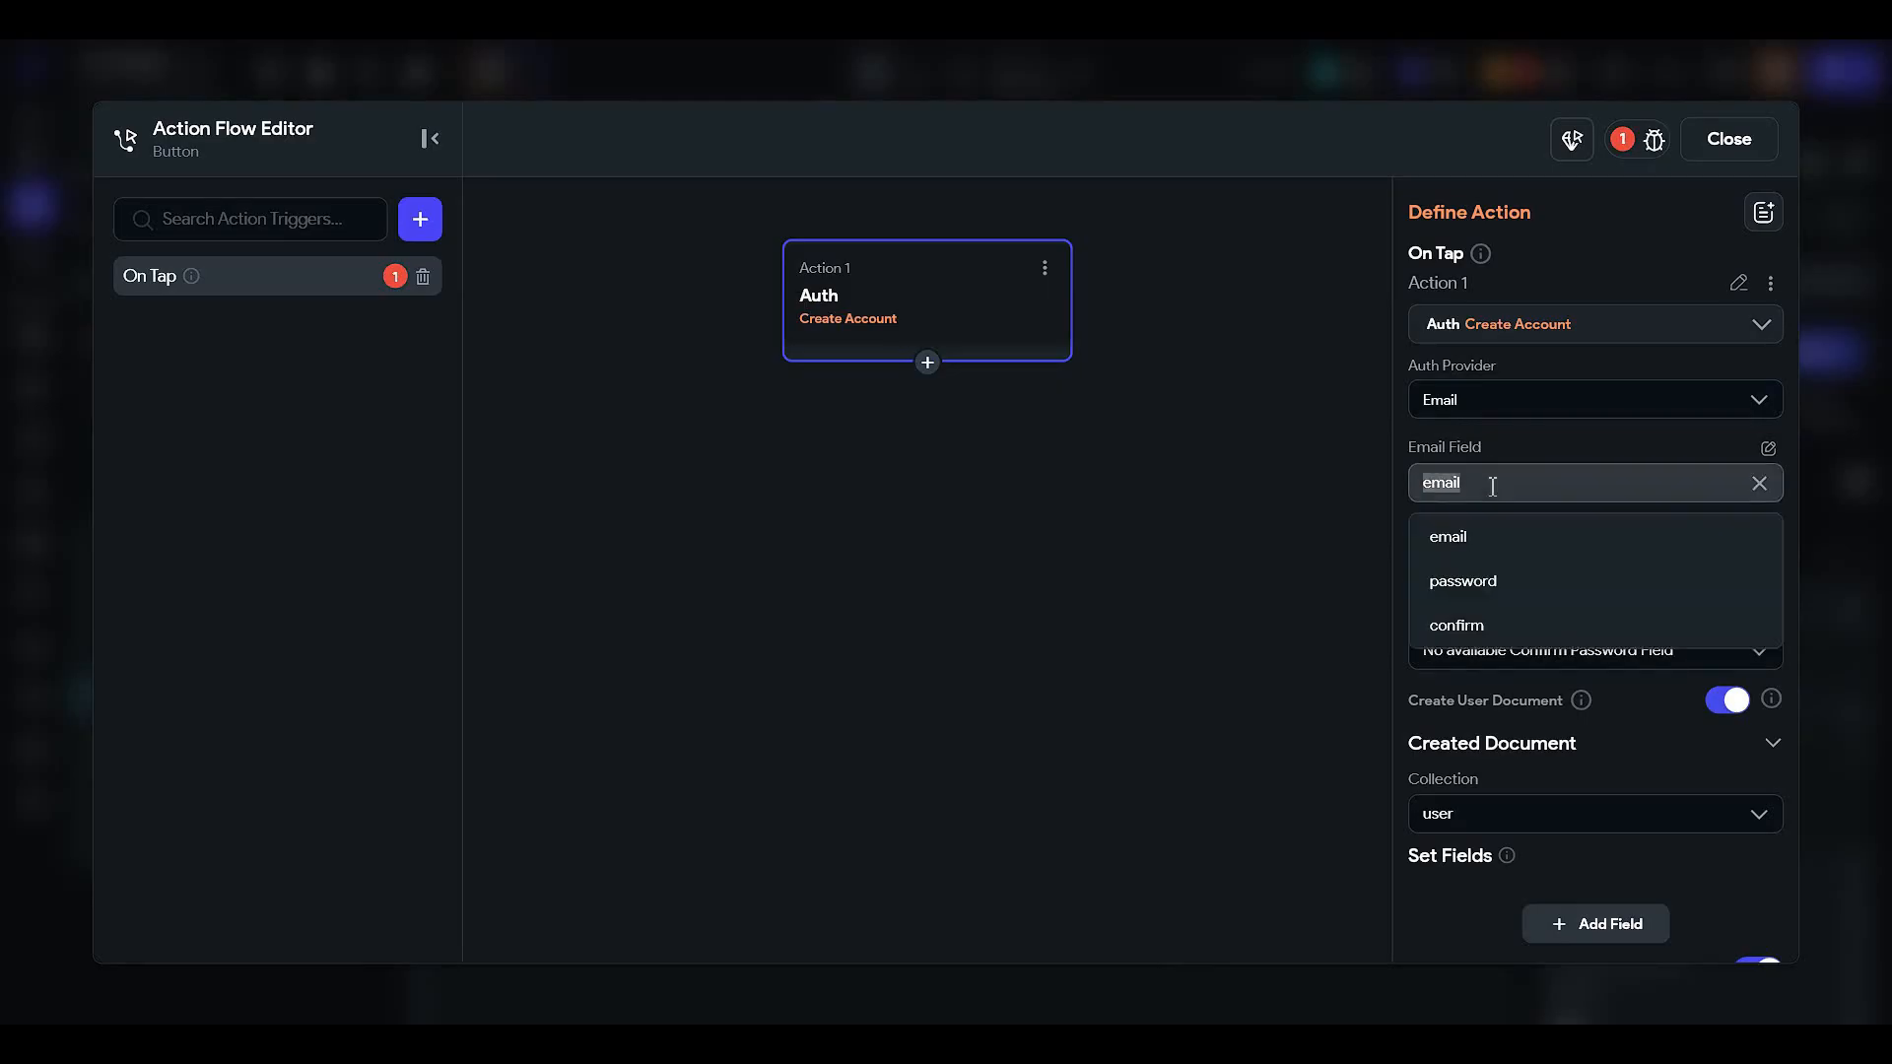
click(1485, 550)
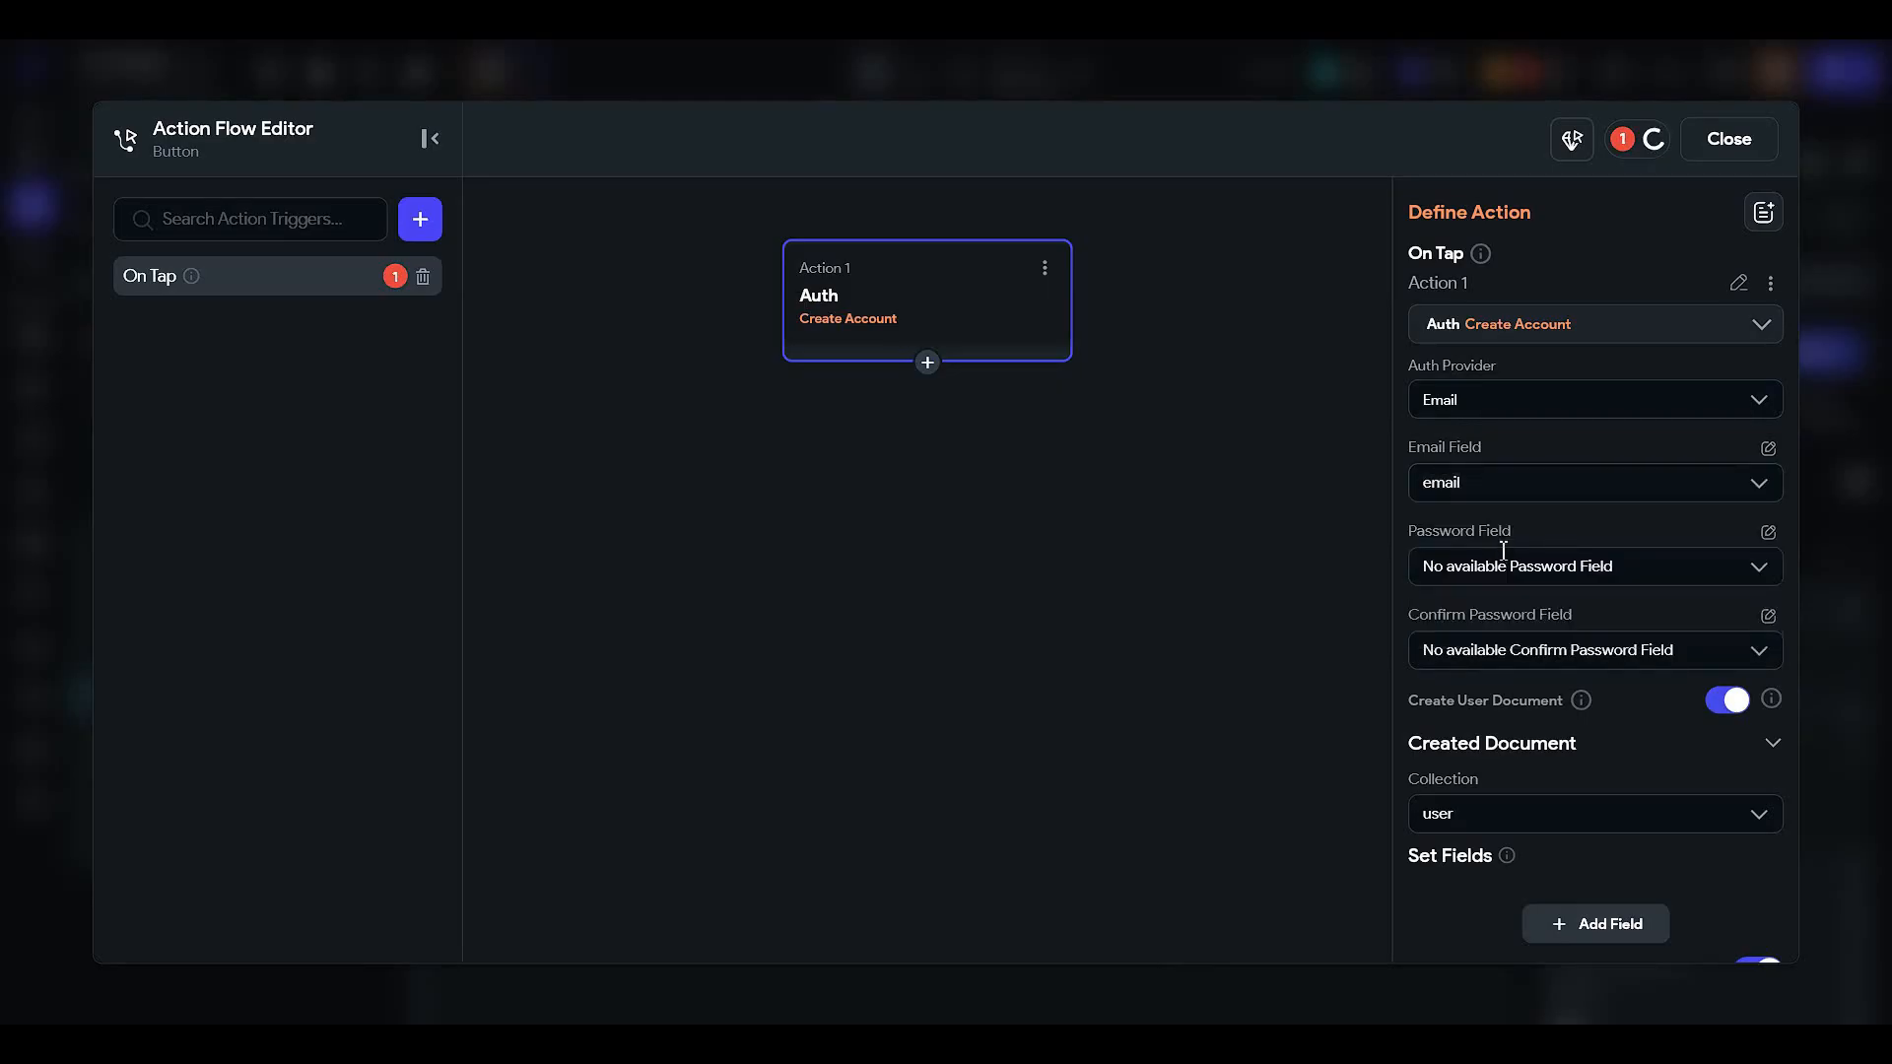
click(1498, 488)
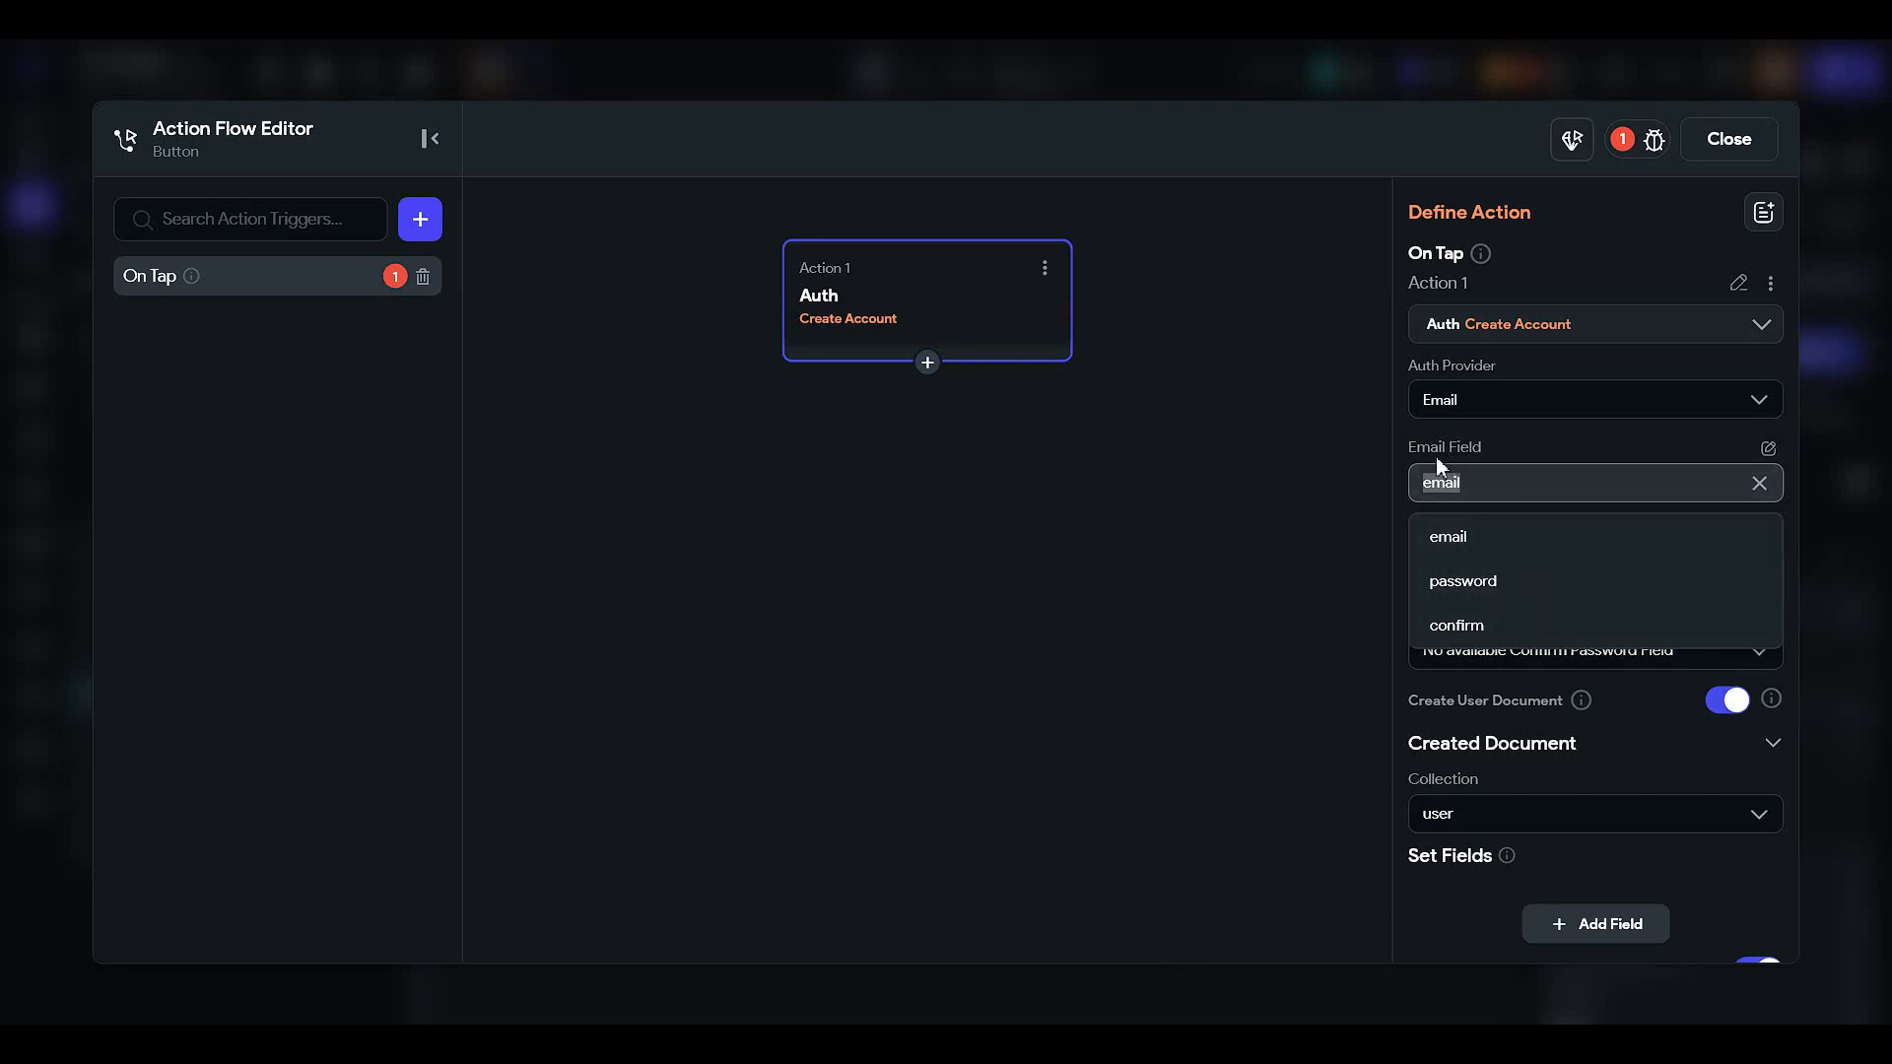
click(1489, 534)
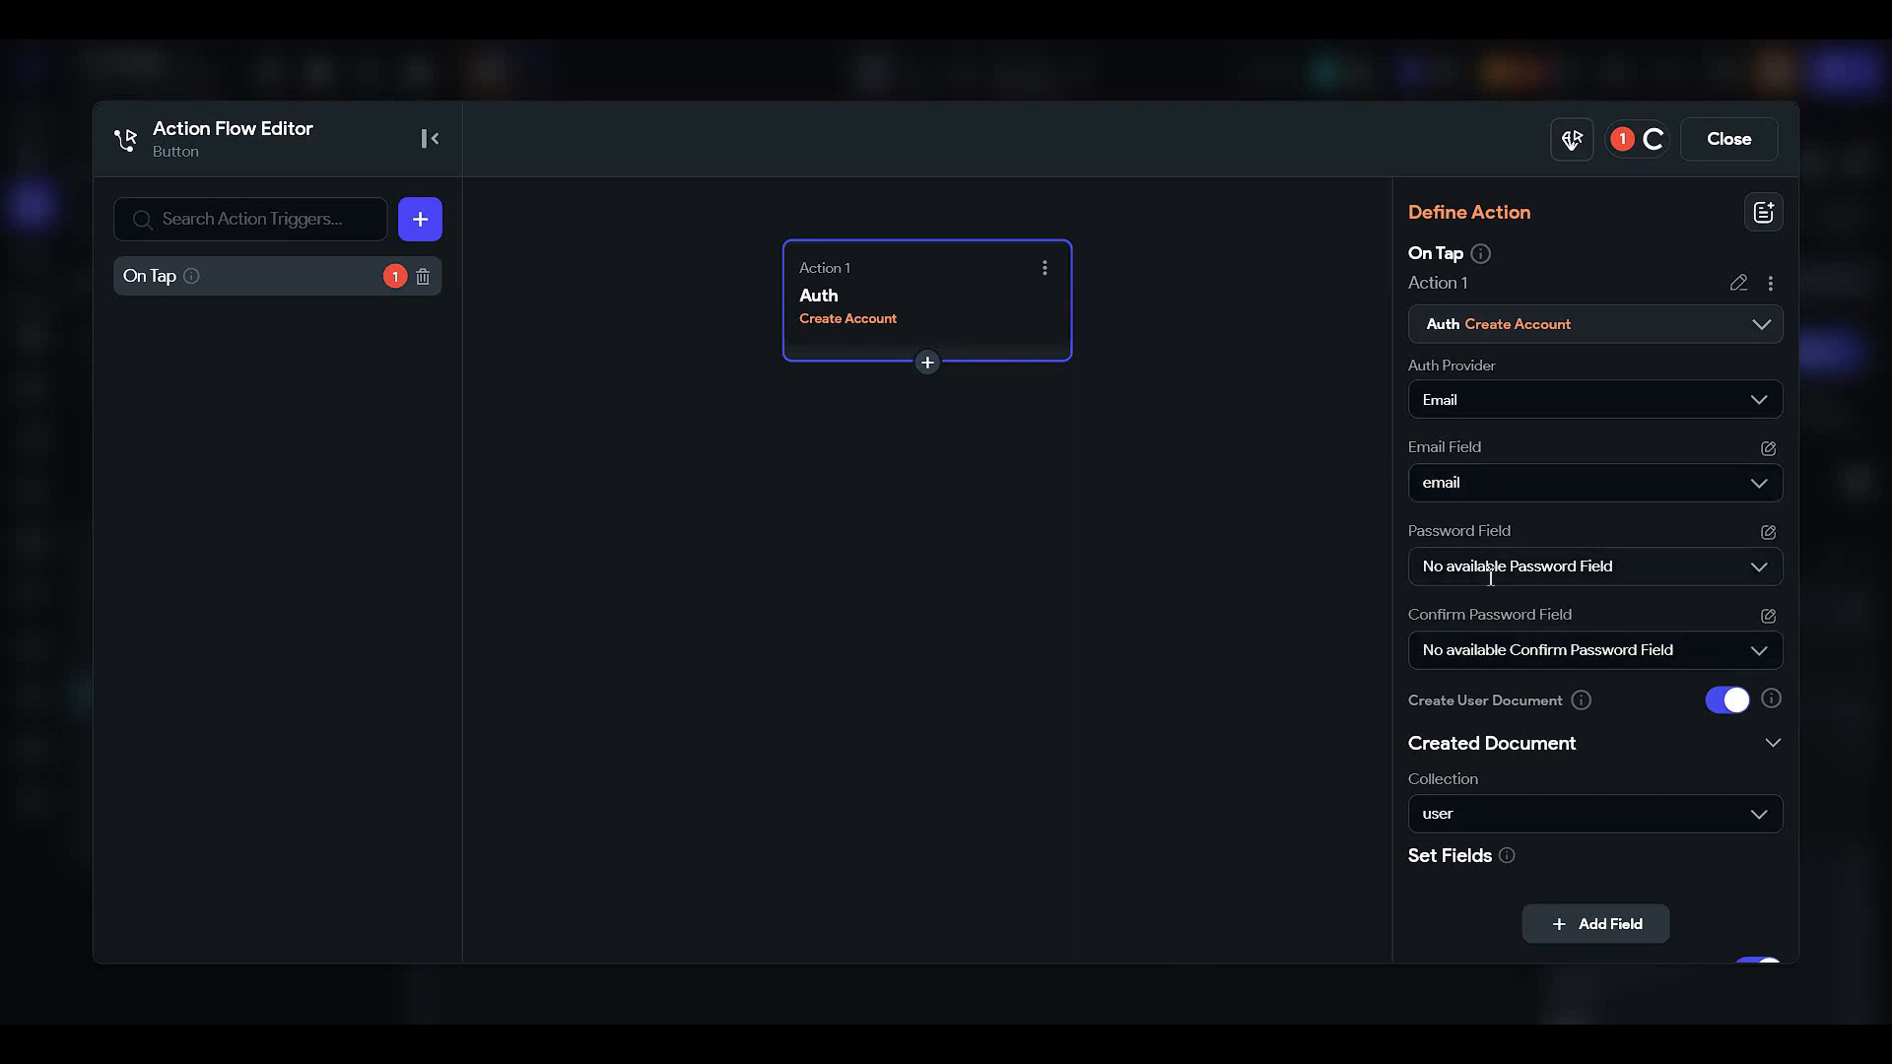
- Take the Password from the password field's widget state
click(1491, 576)
click(1669, 571)
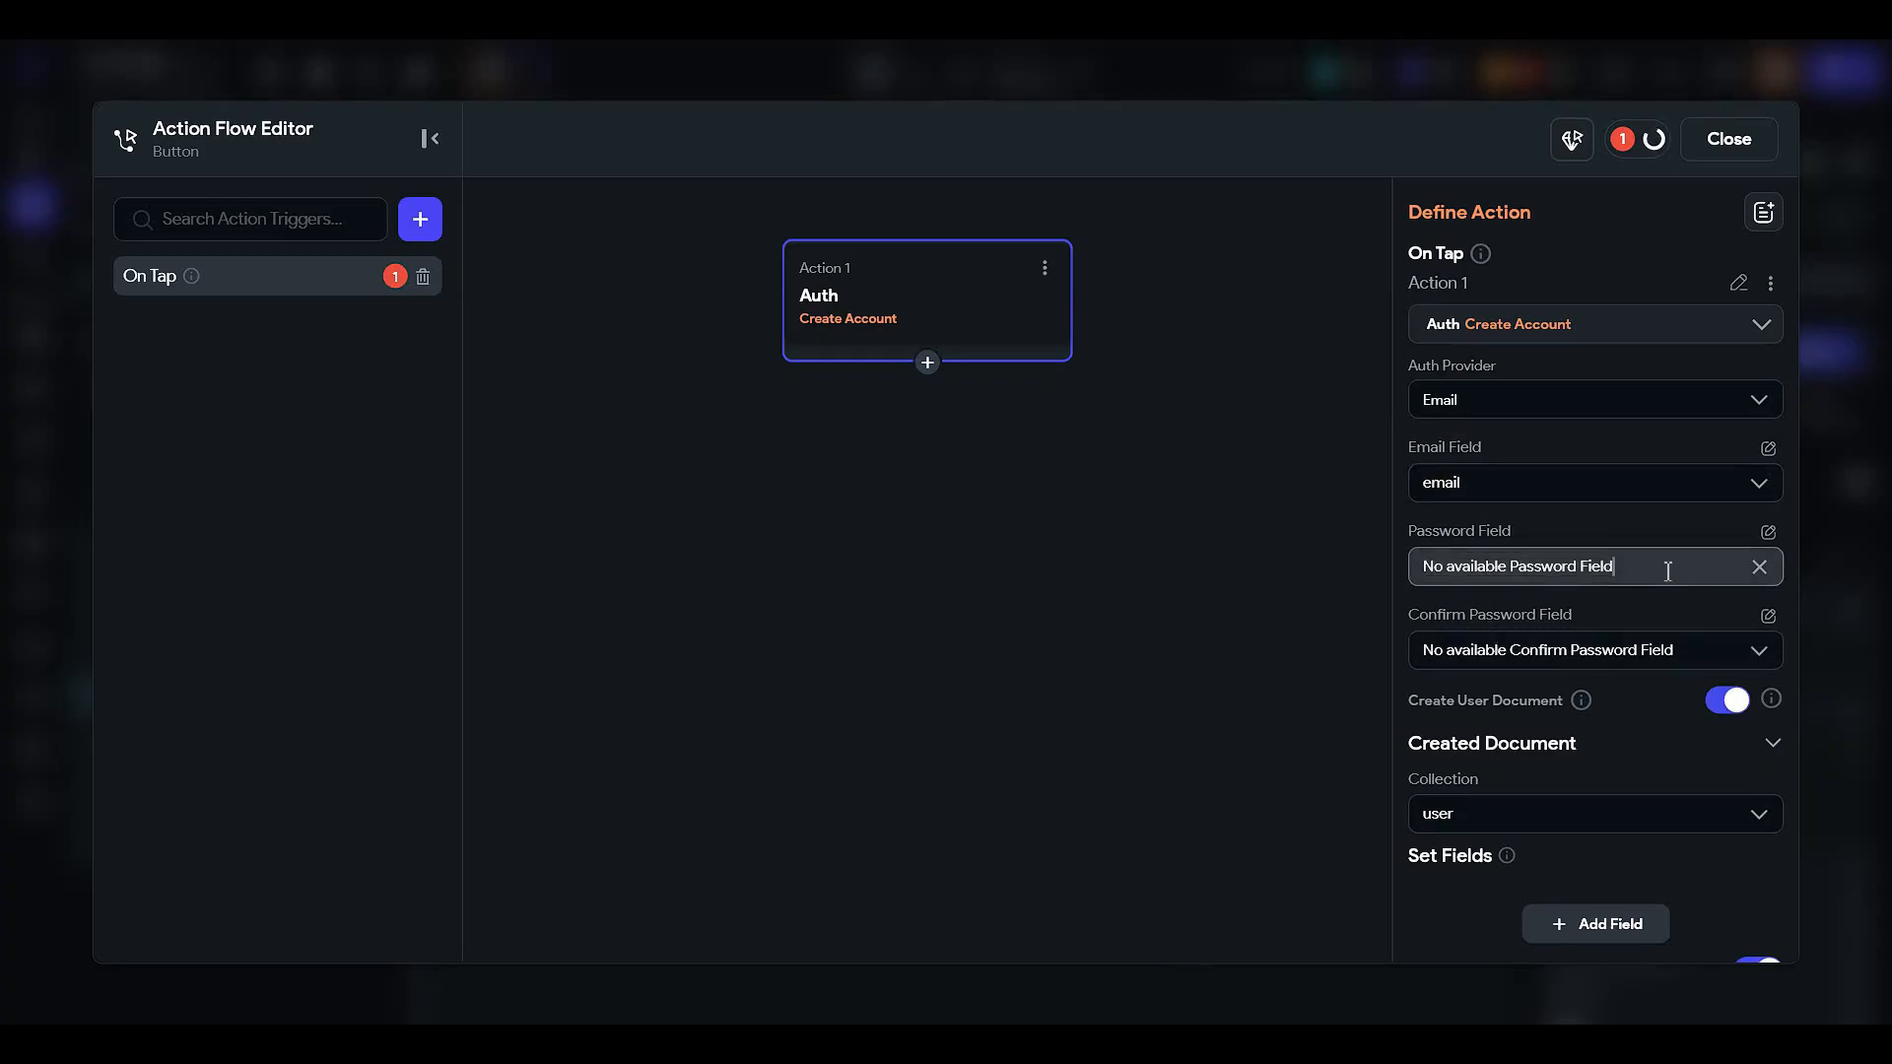
click(1768, 534)
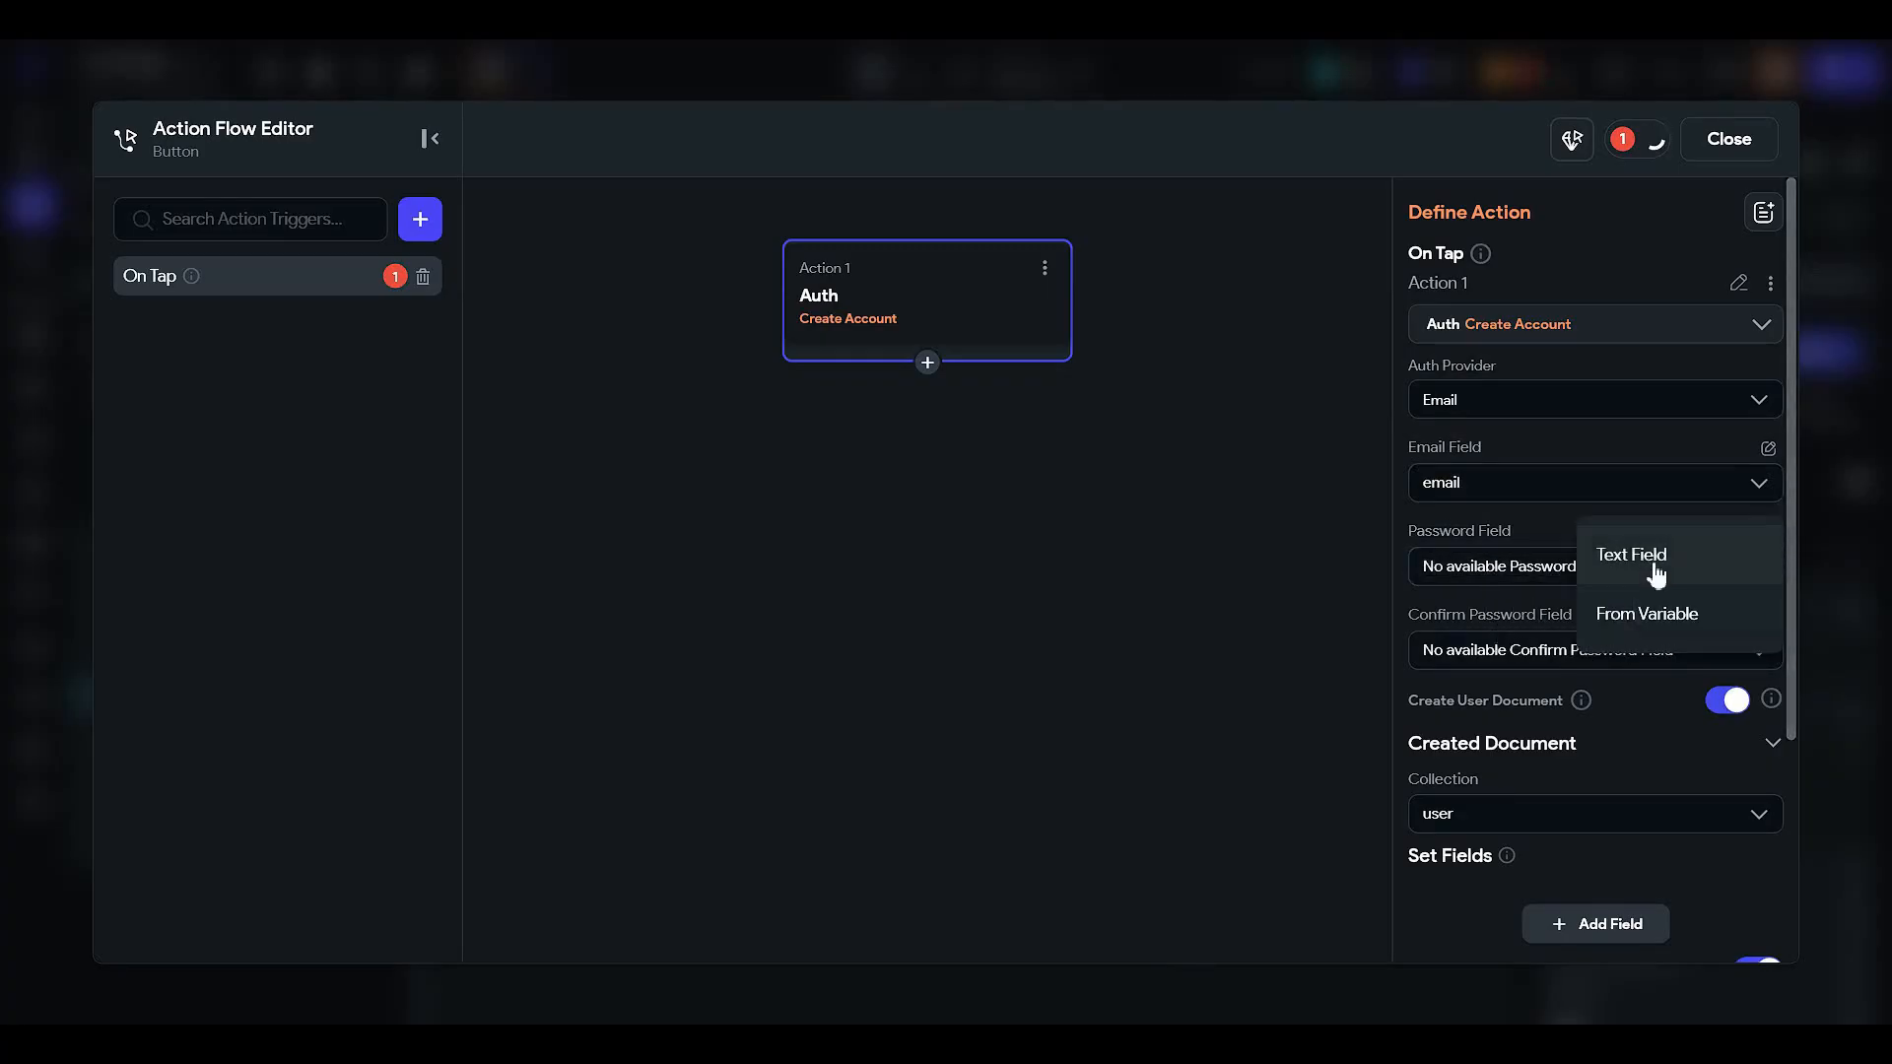
click(1675, 626)
click(1485, 578)
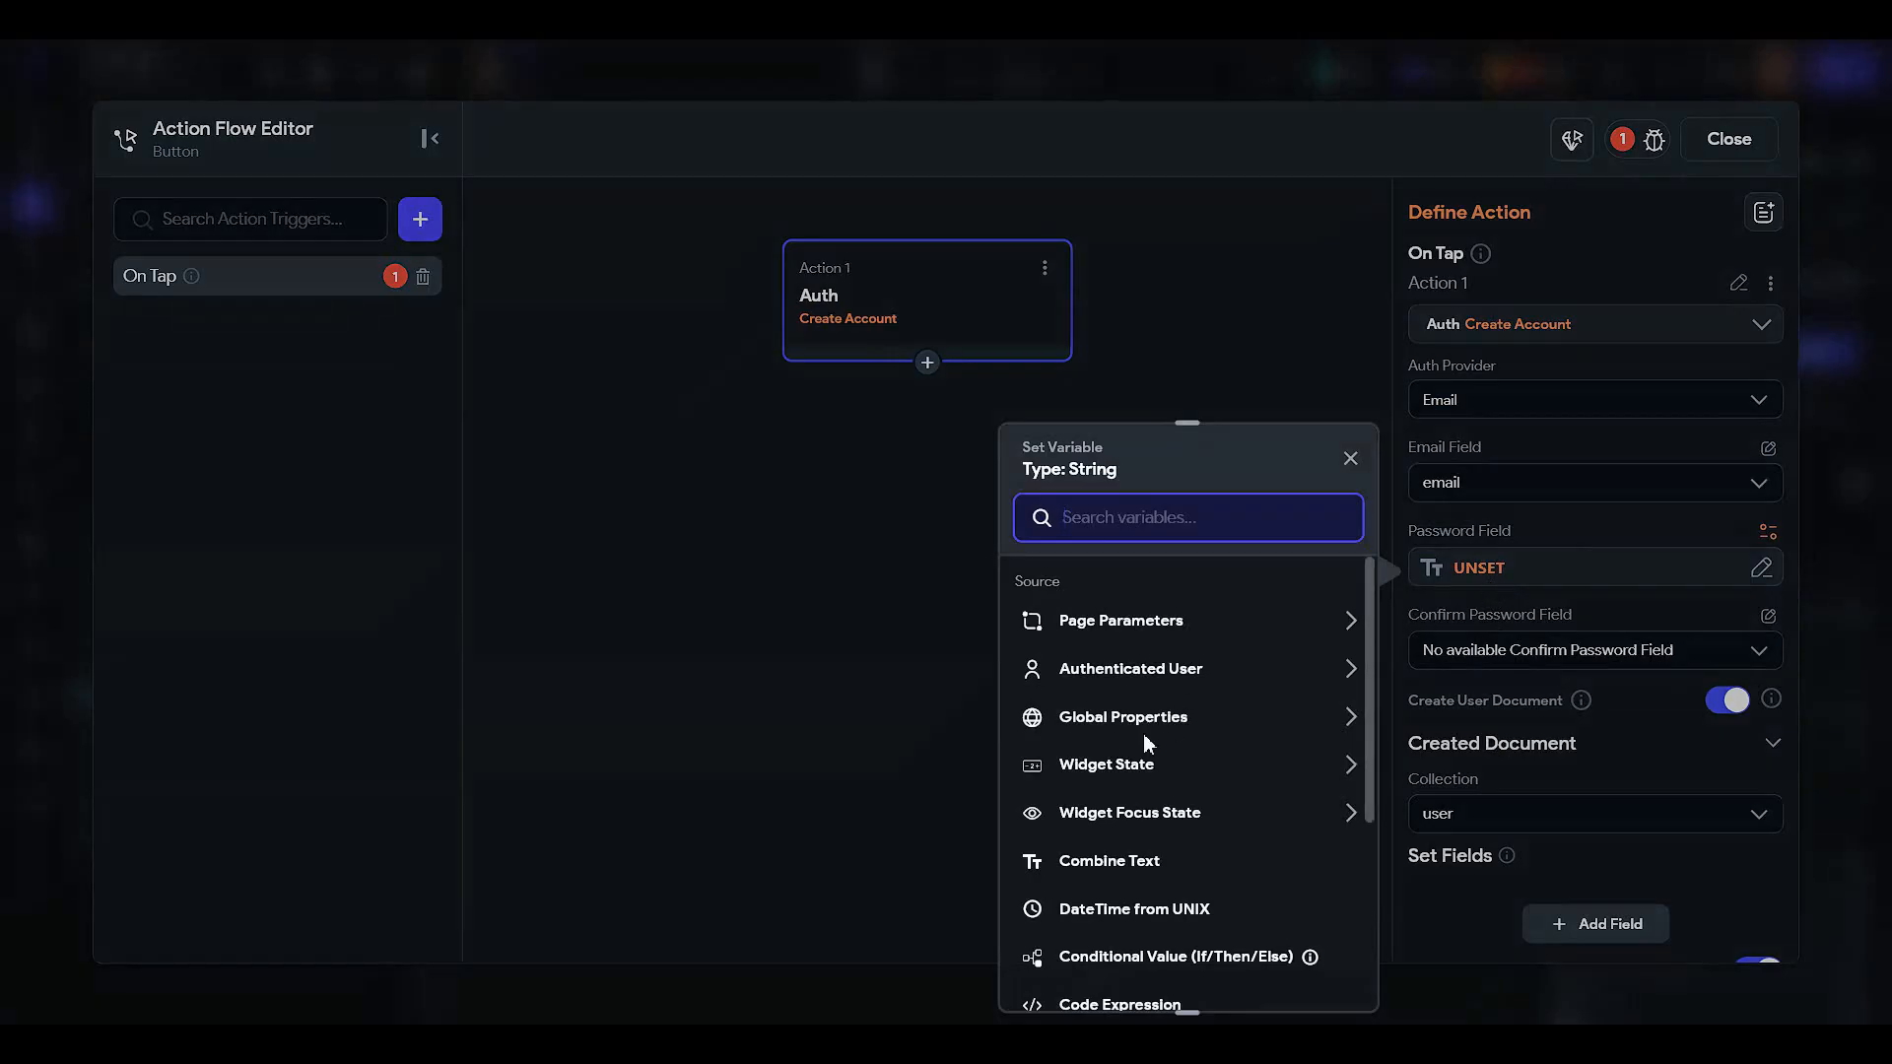
click(1133, 768)
click(1147, 890)
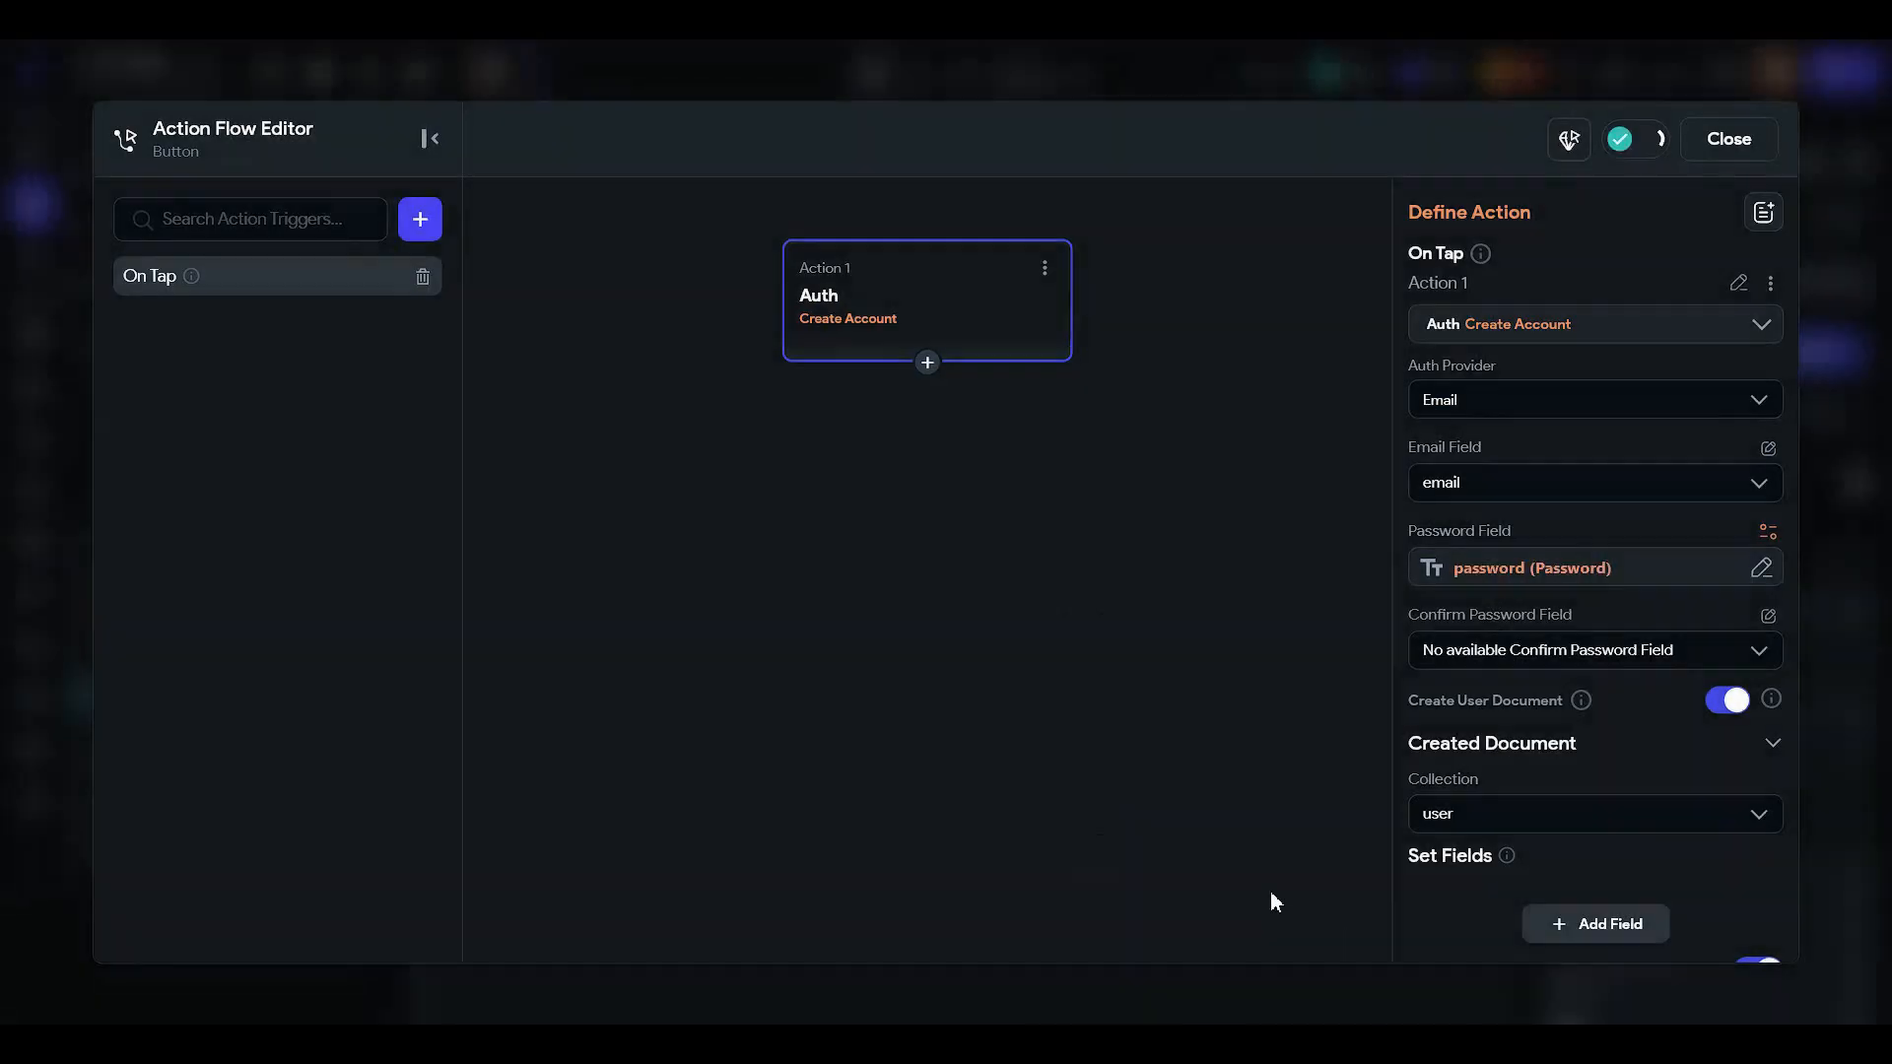
- Take the Confirm Password from the confirm field's widget state
click(1768, 616)
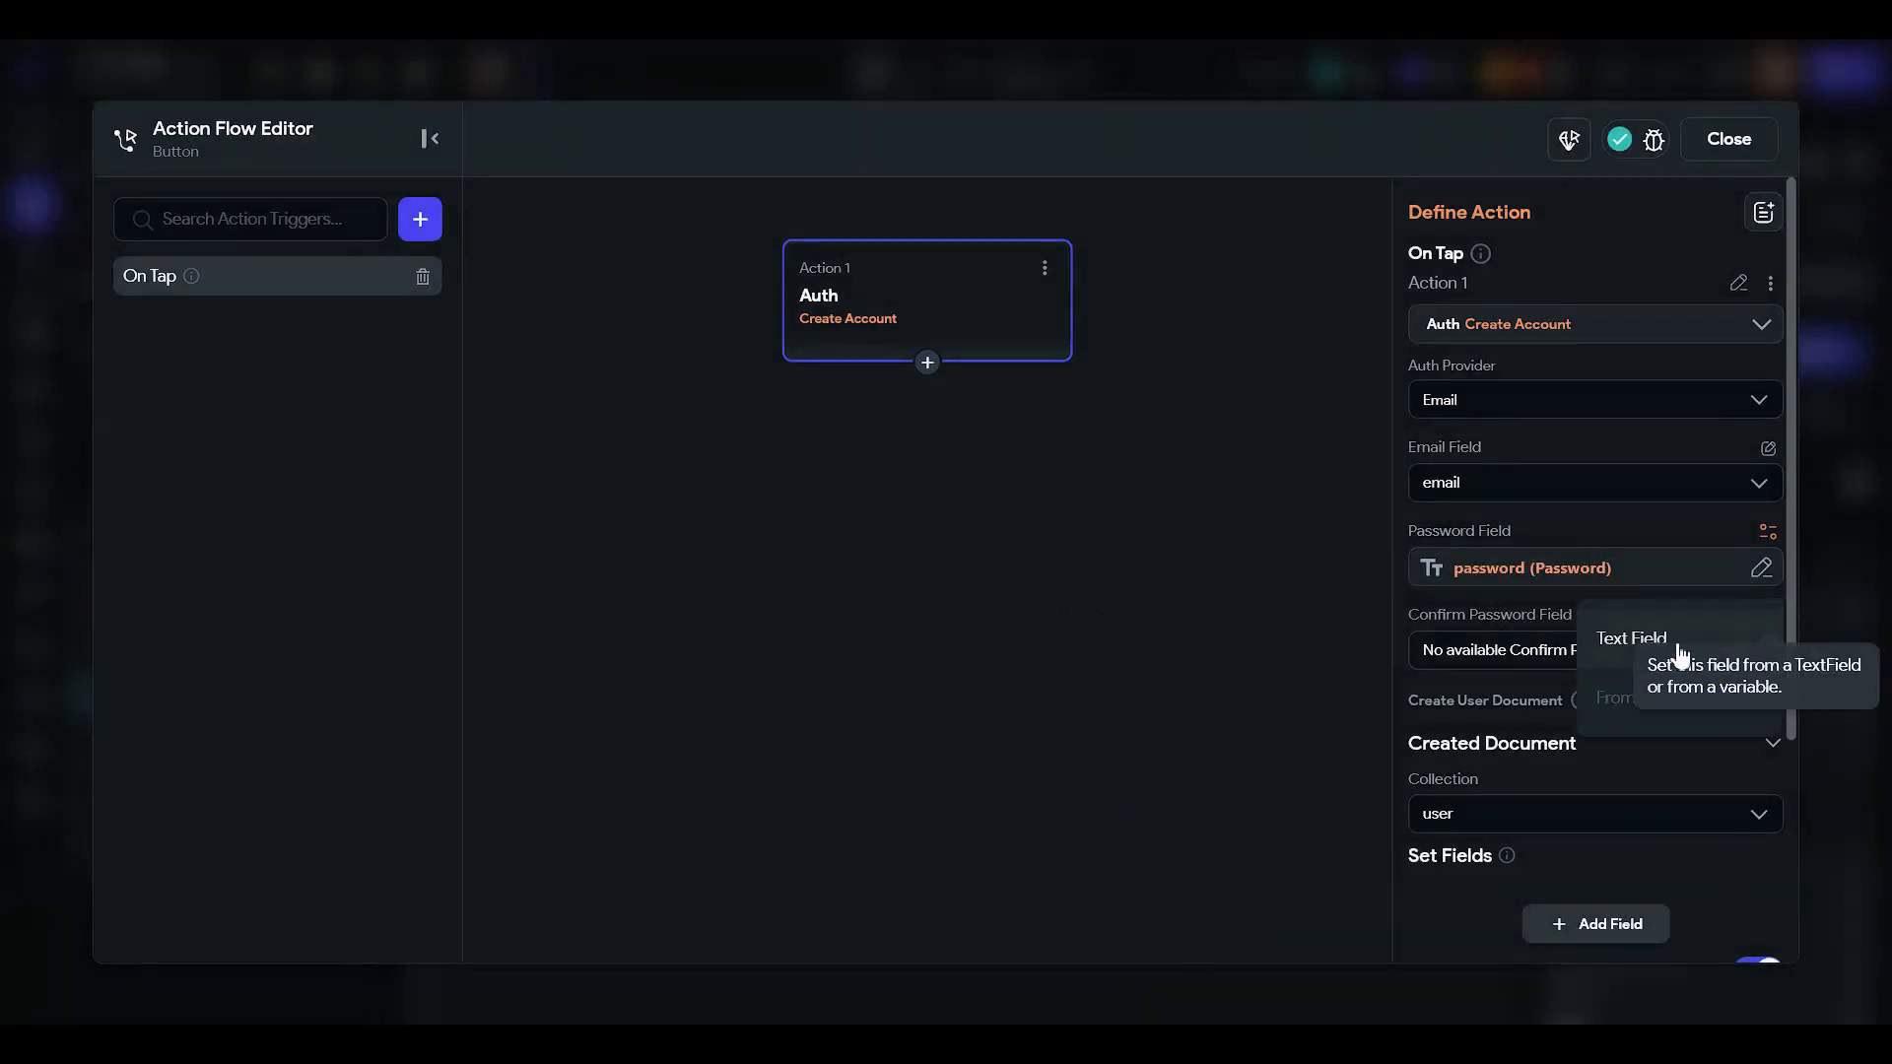
click(1596, 702)
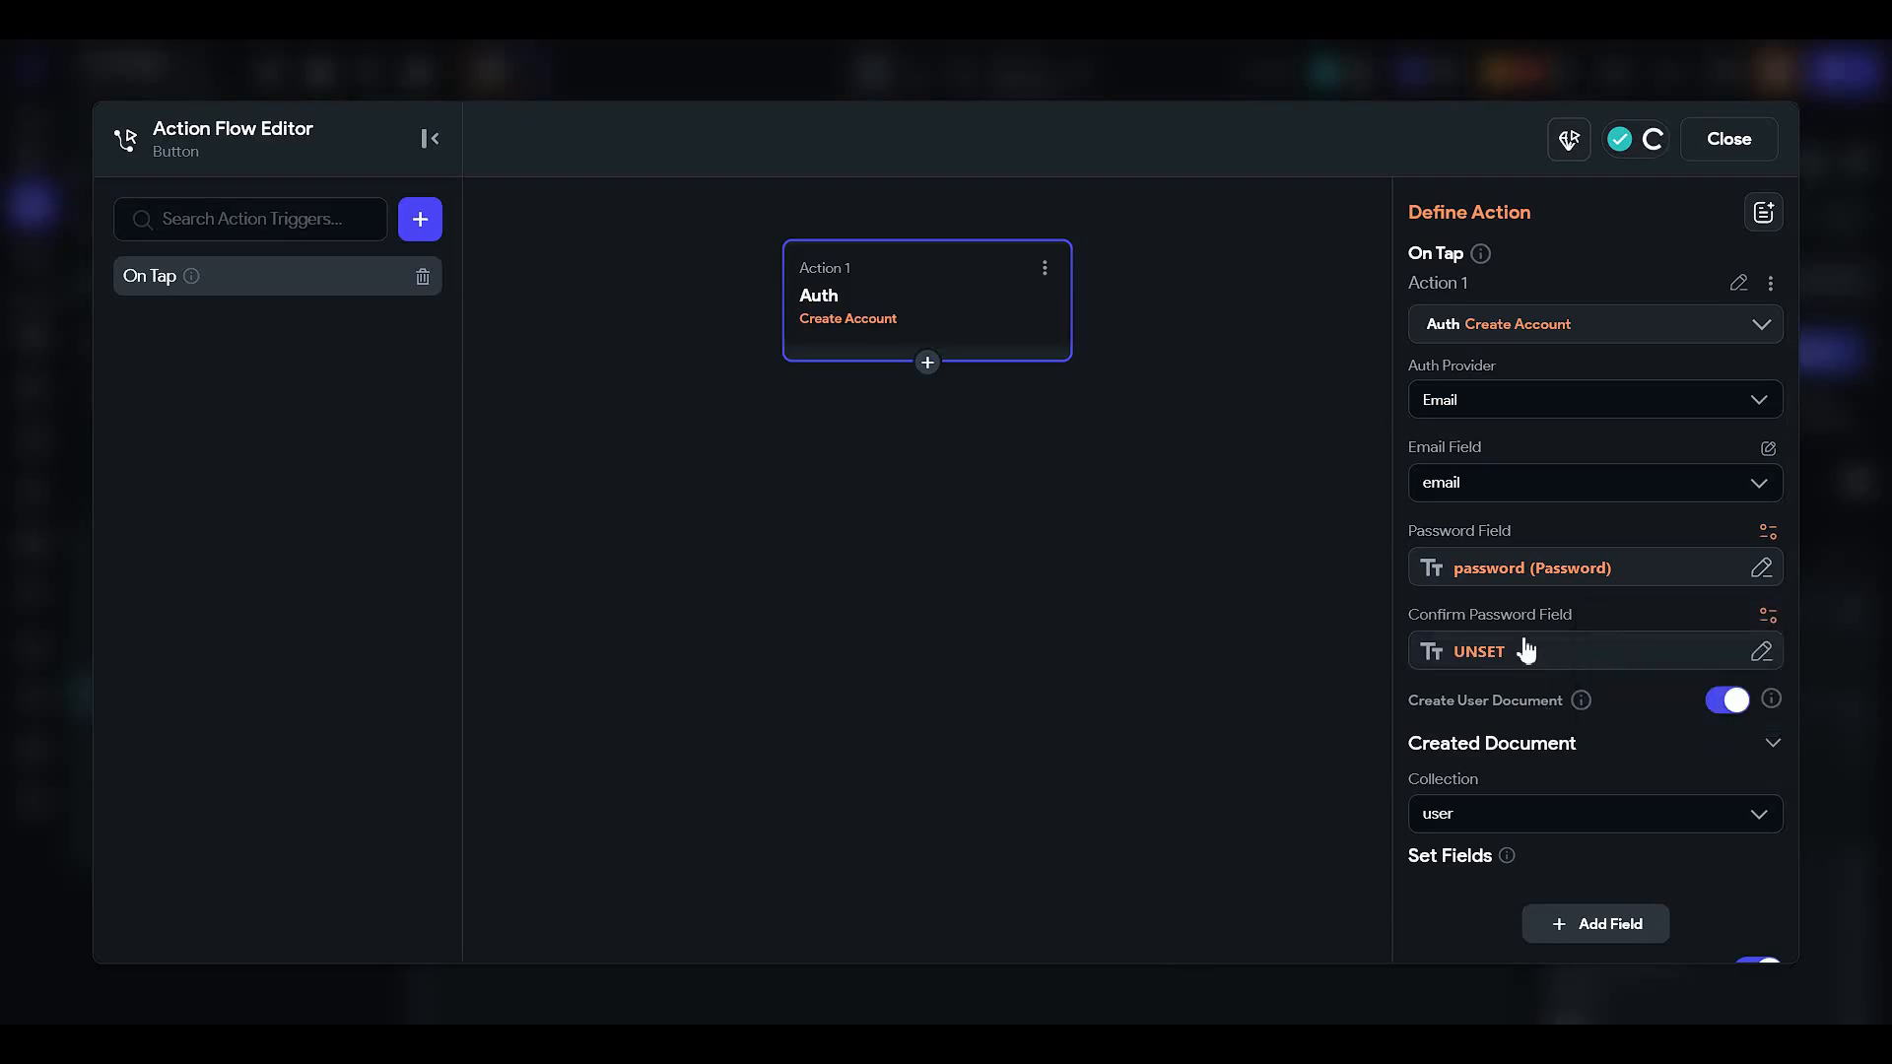
click(1500, 652)
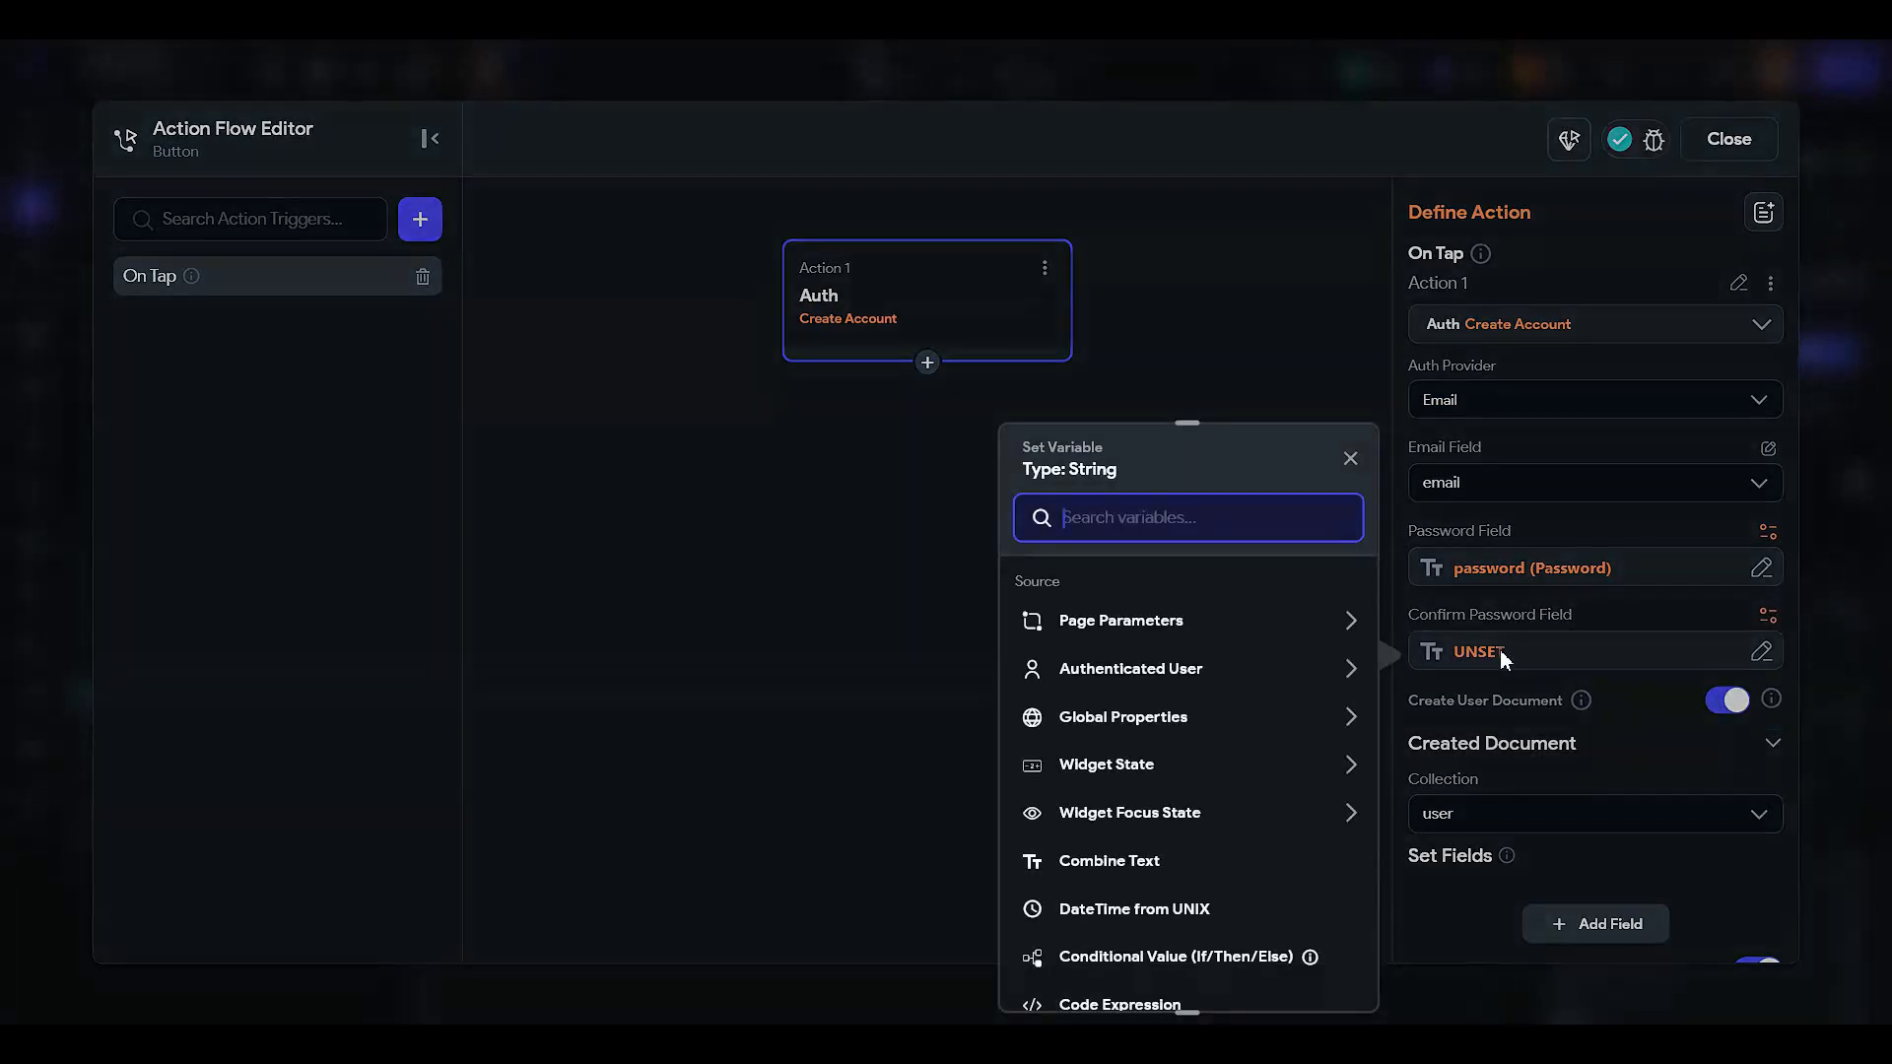
click(1160, 775)
scroll(1163, 778, down, 2)
click(1162, 729)
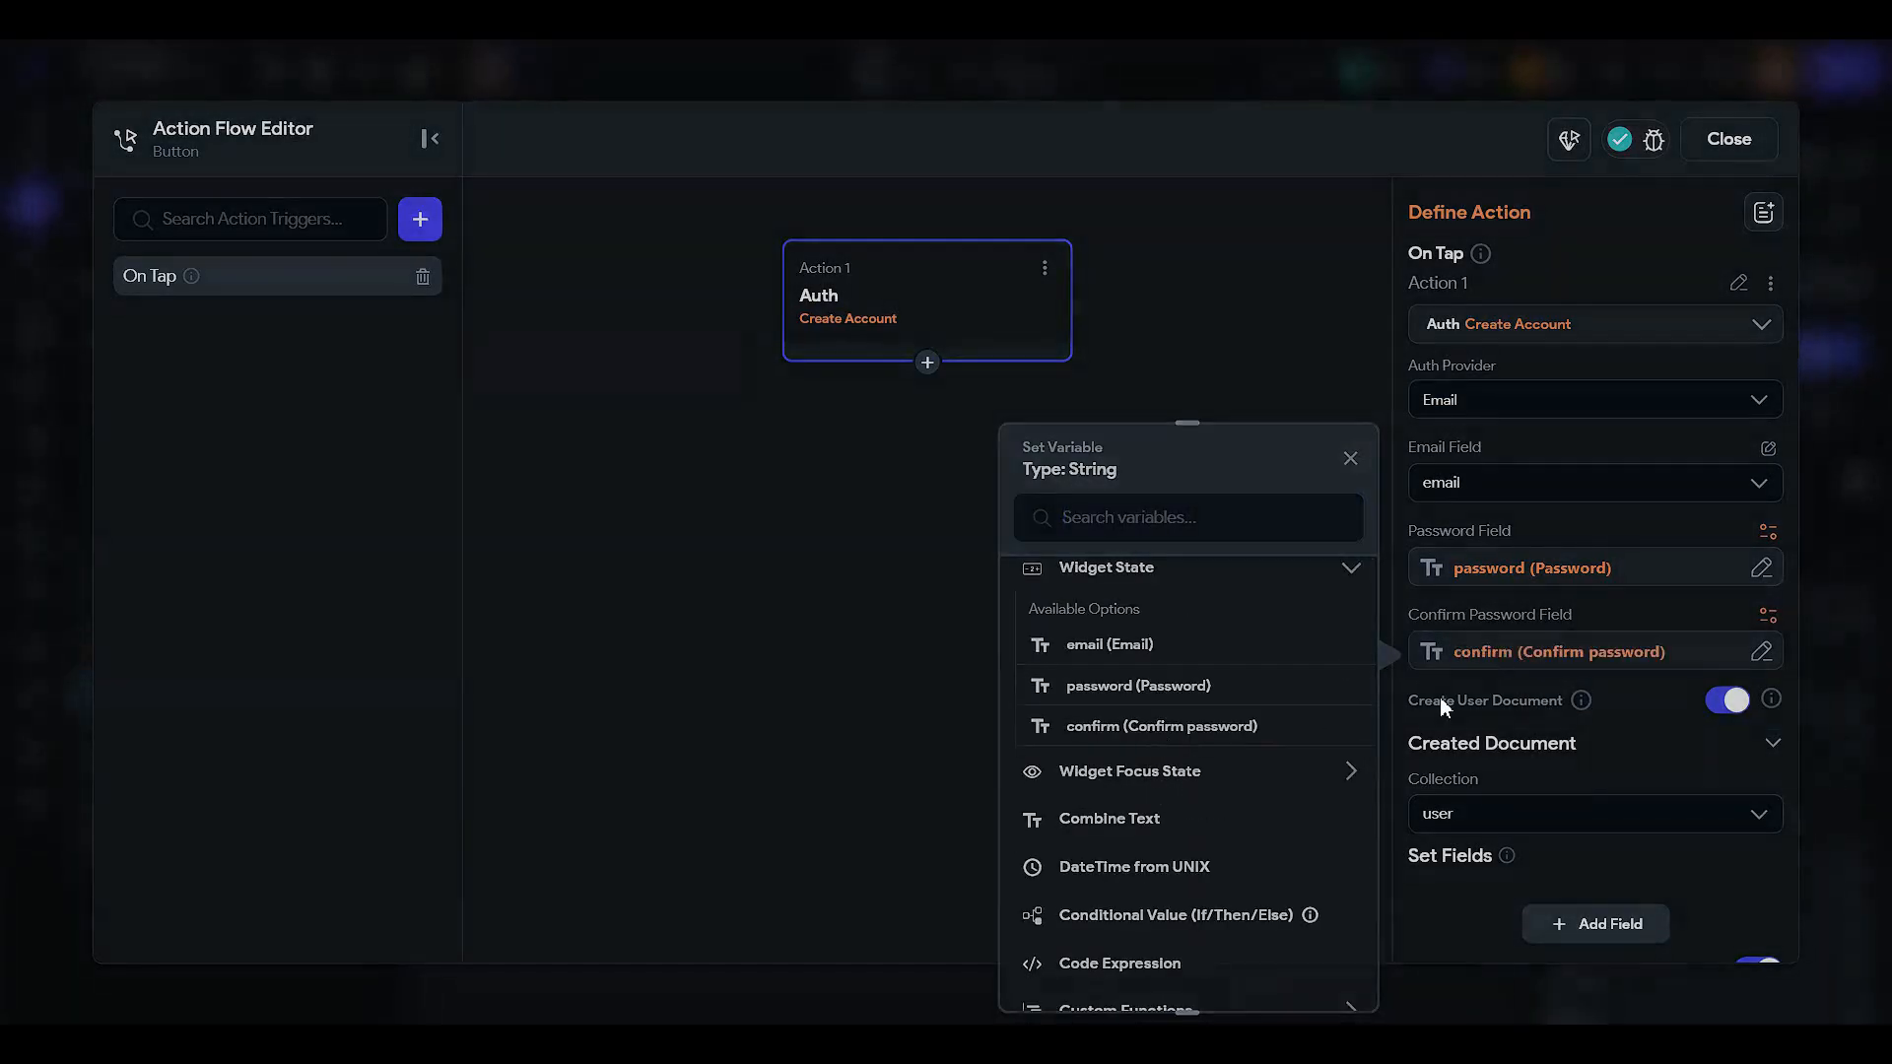
scroll(1529, 800, down, 2)
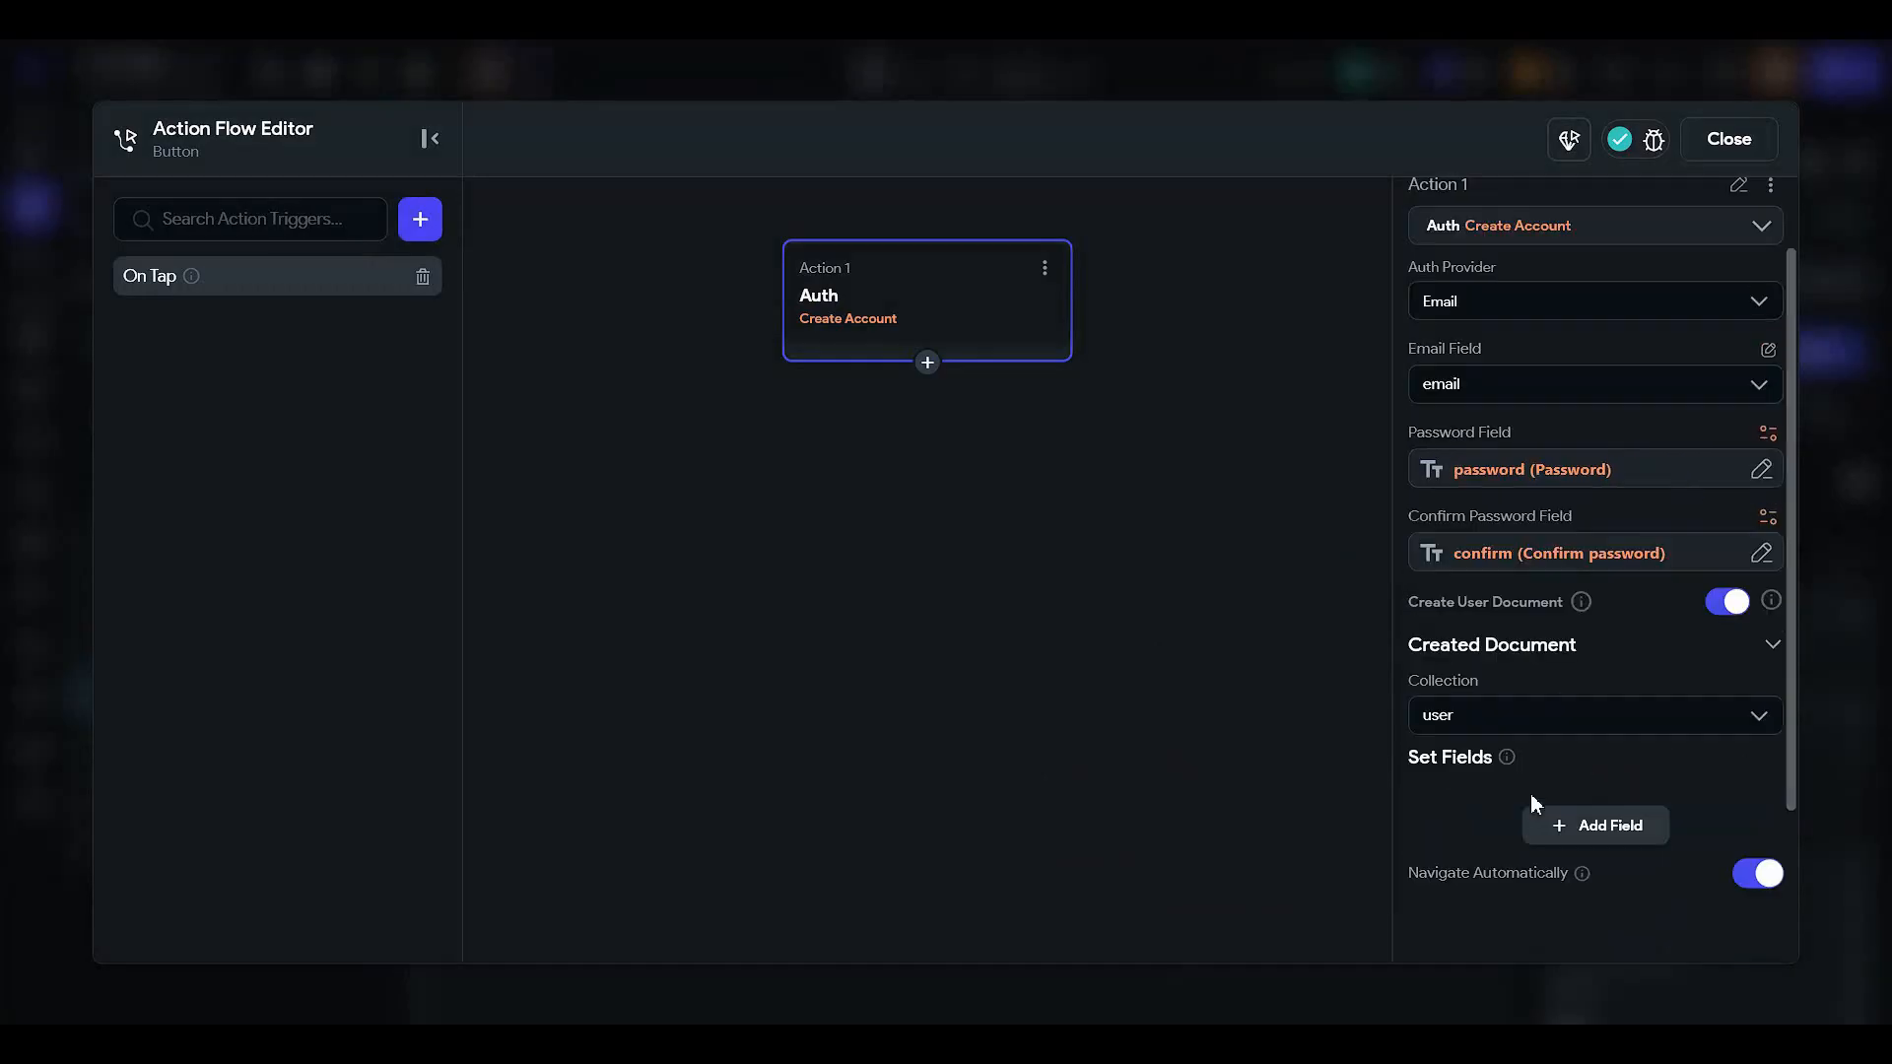
- Add a second action showing a snack bar 'Your account was created successfully', then close the editor
click(927, 362)
click(941, 406)
text(snack)
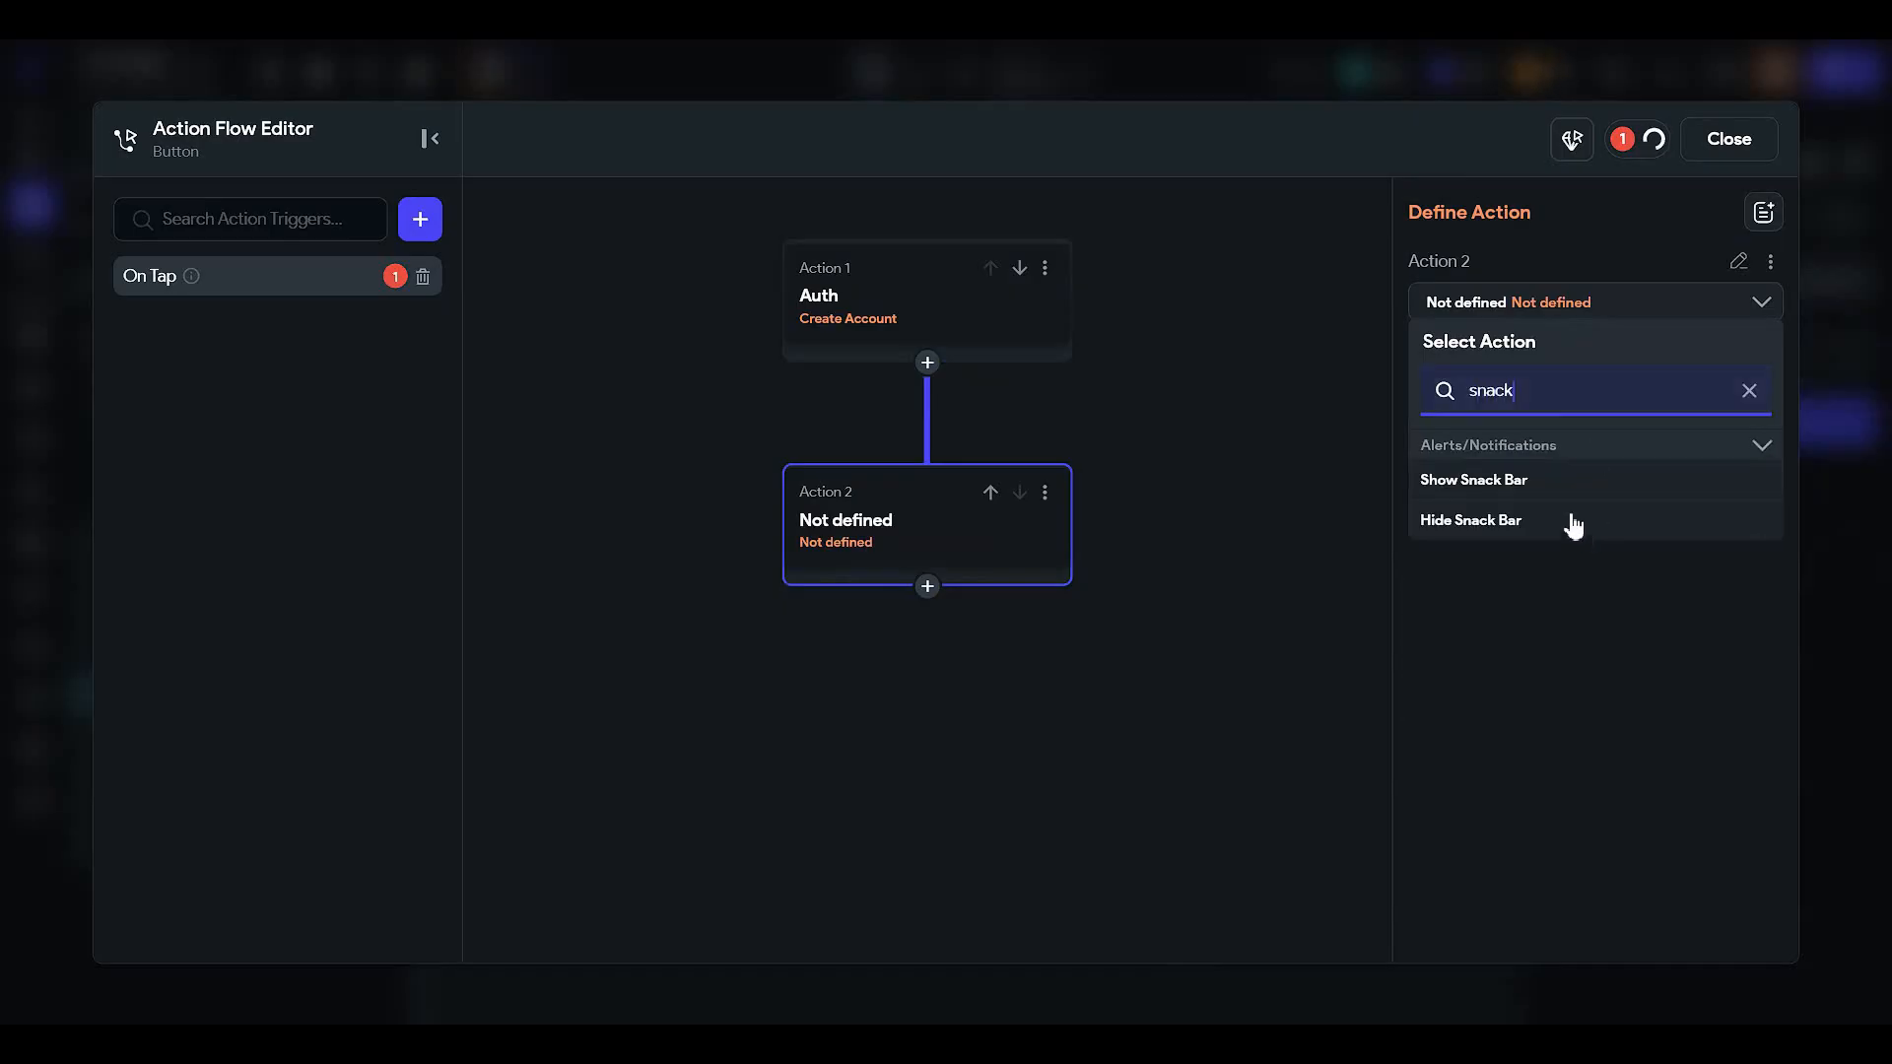
click(1543, 480)
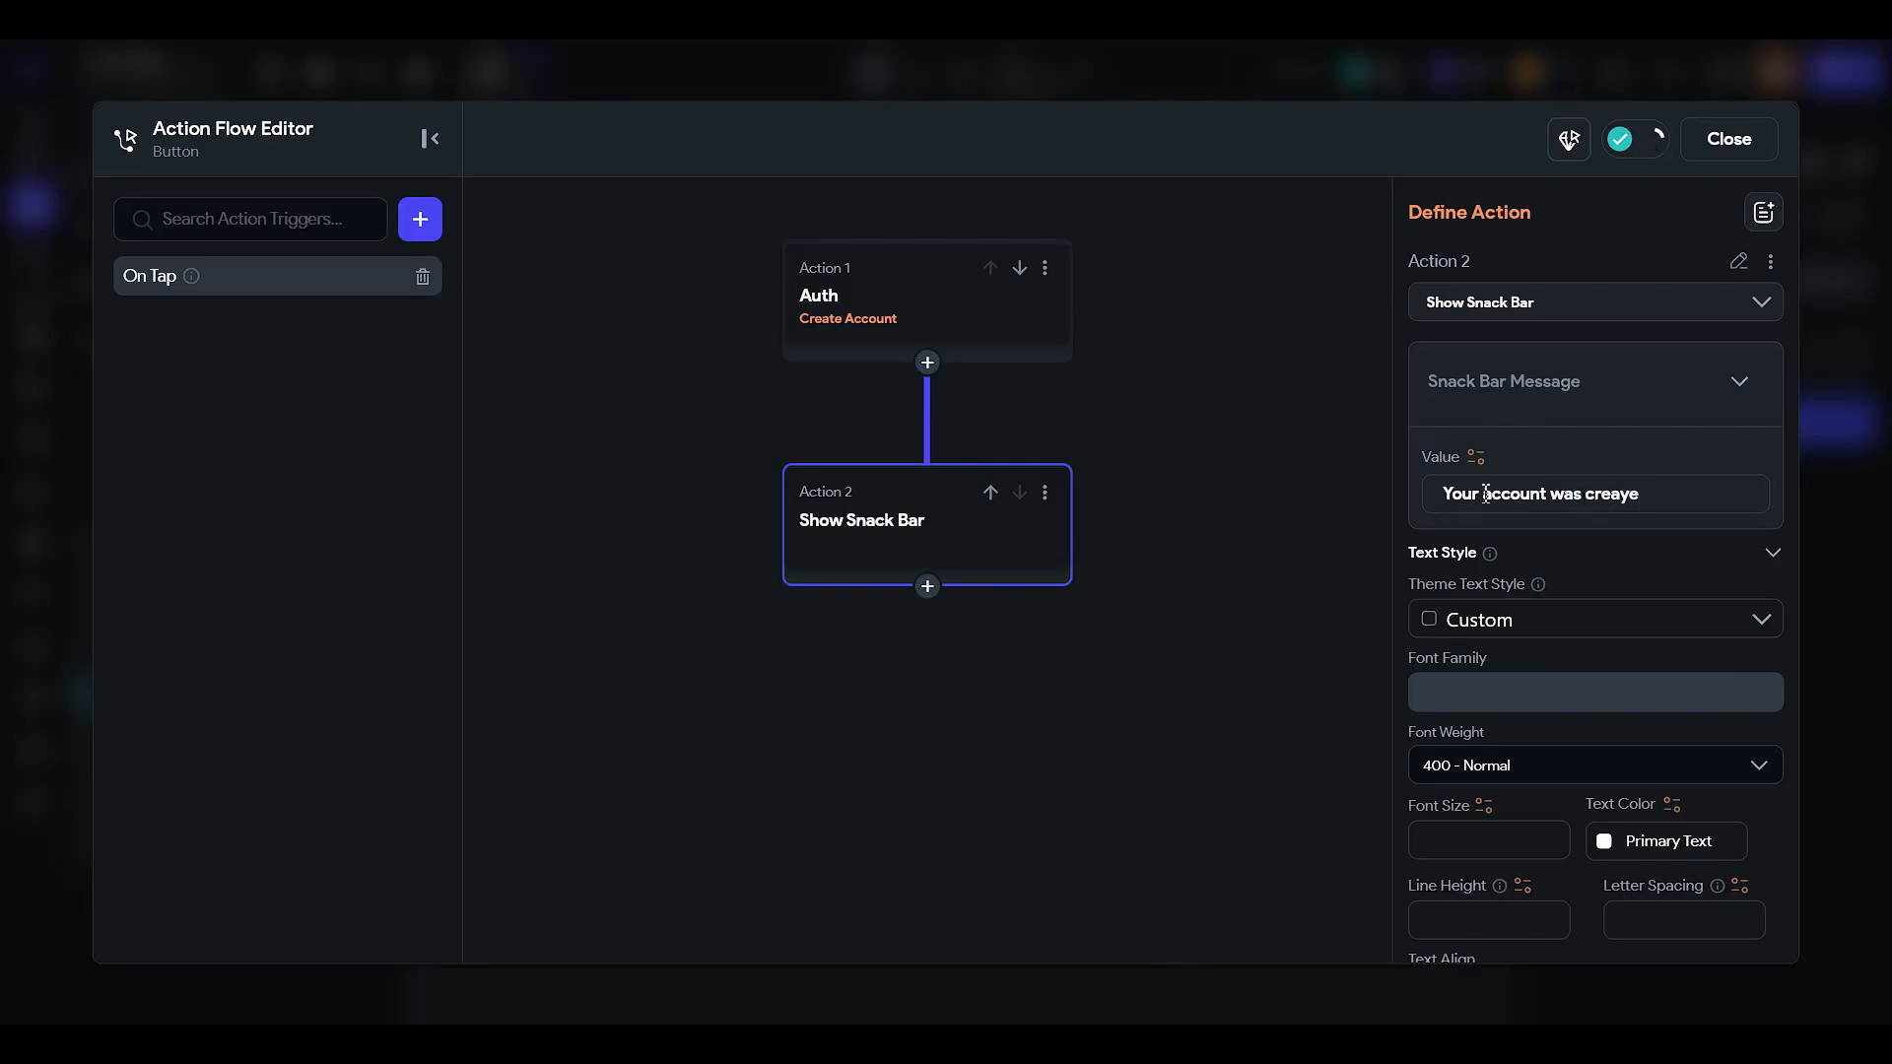
text(ed)
key(BackSpace)
click(1745, 150)
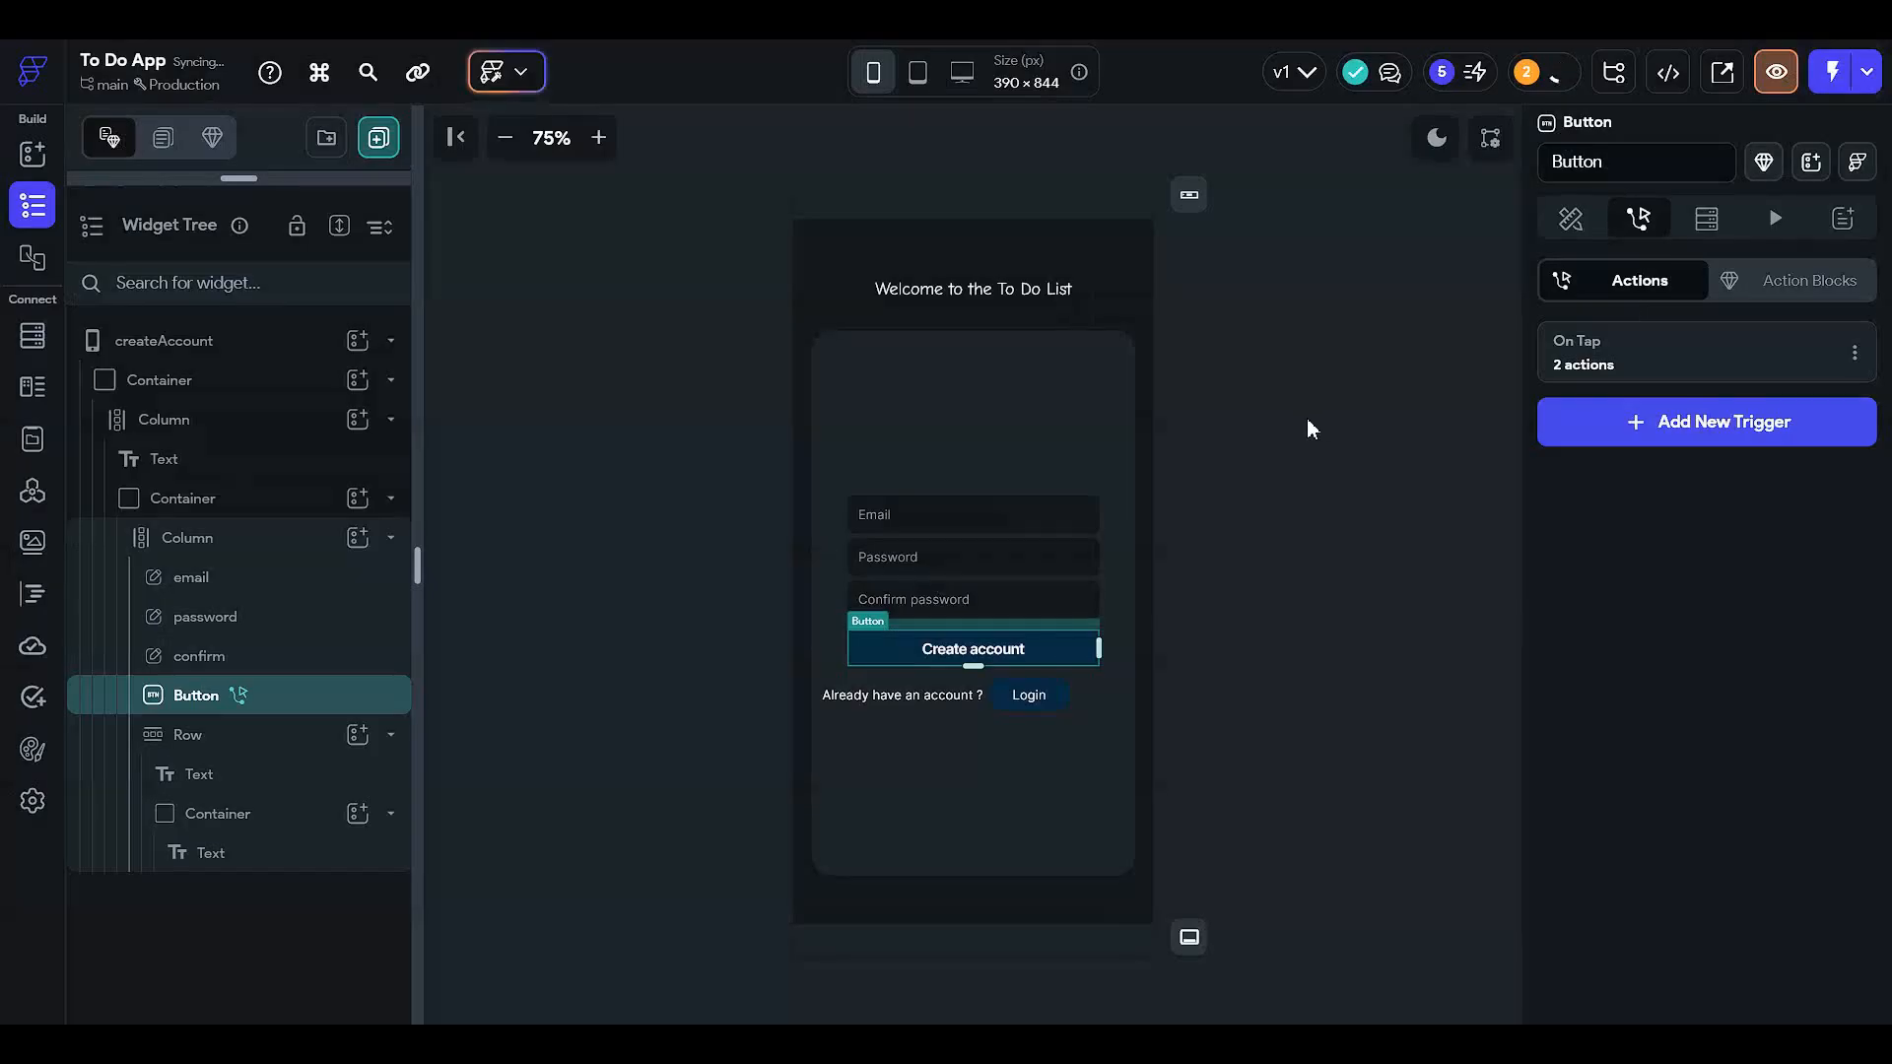
- Add a Text widget to the form's column and move it above the Email field
click(1308, 422)
click(1006, 427)
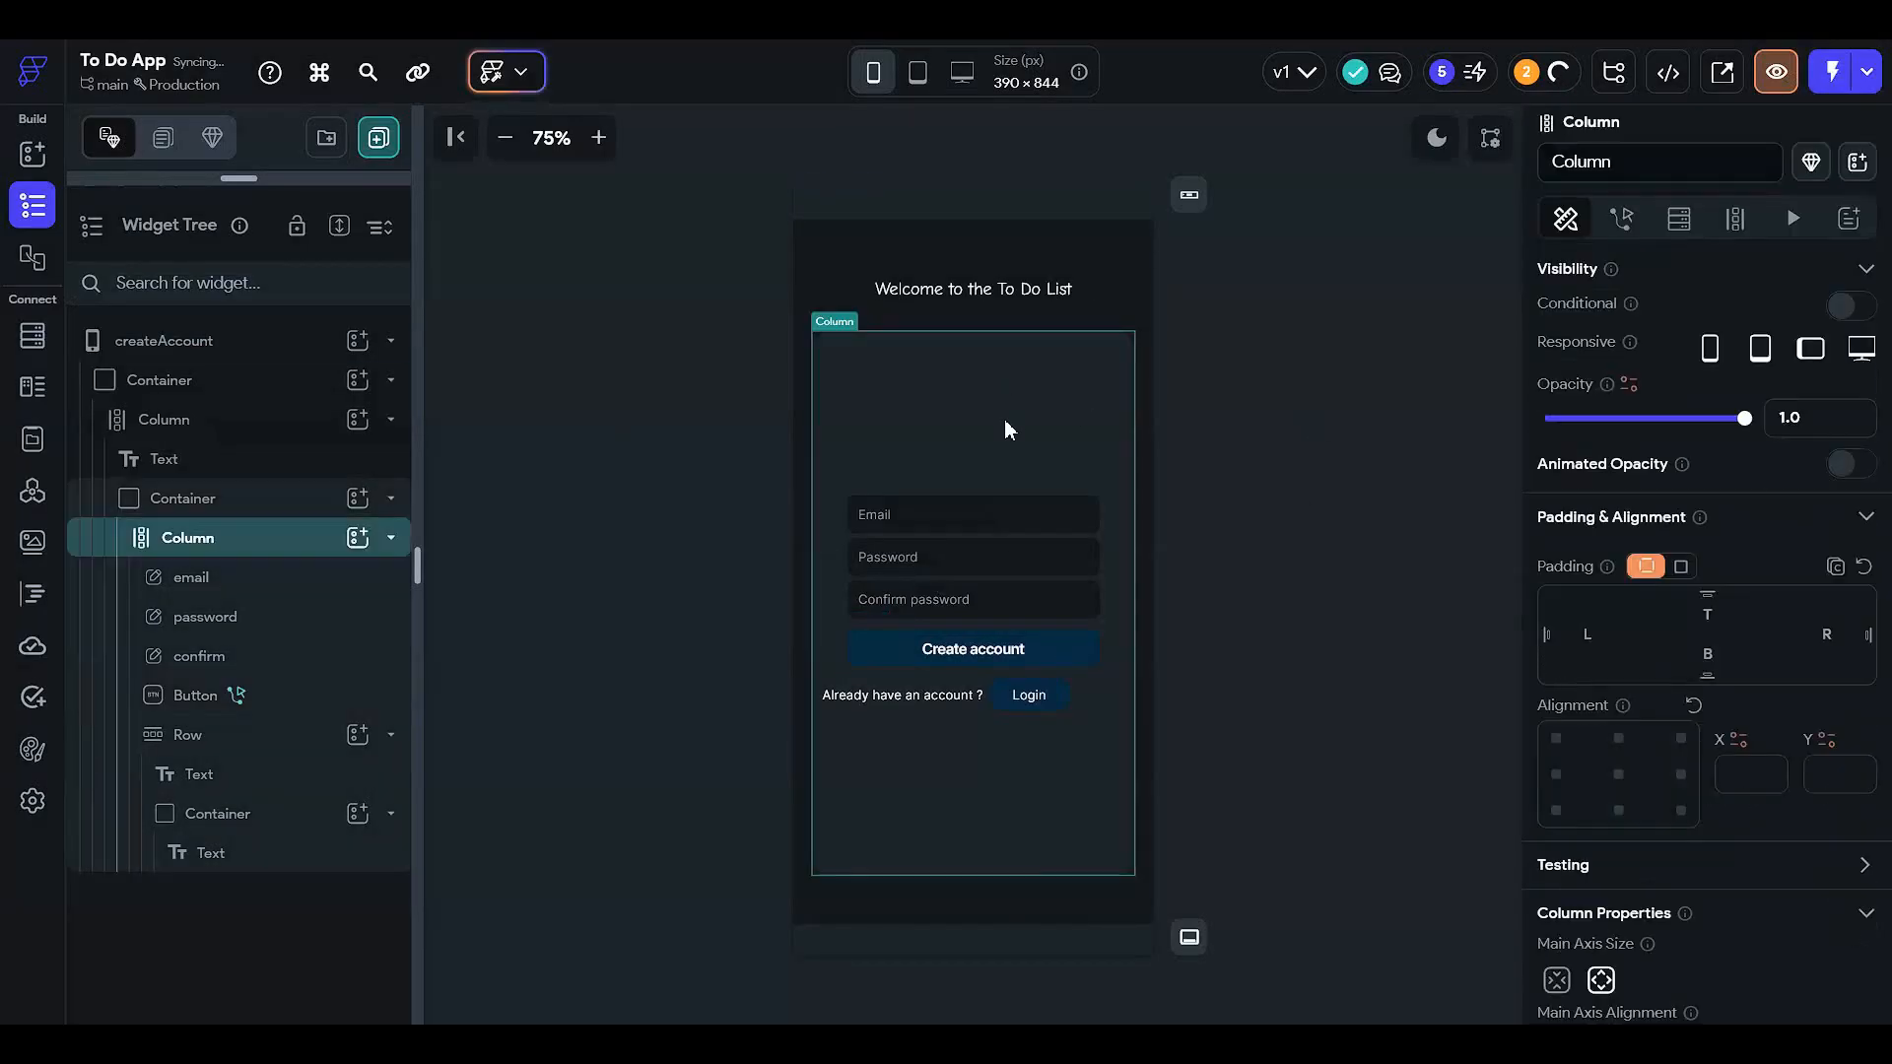
click(358, 537)
click(482, 618)
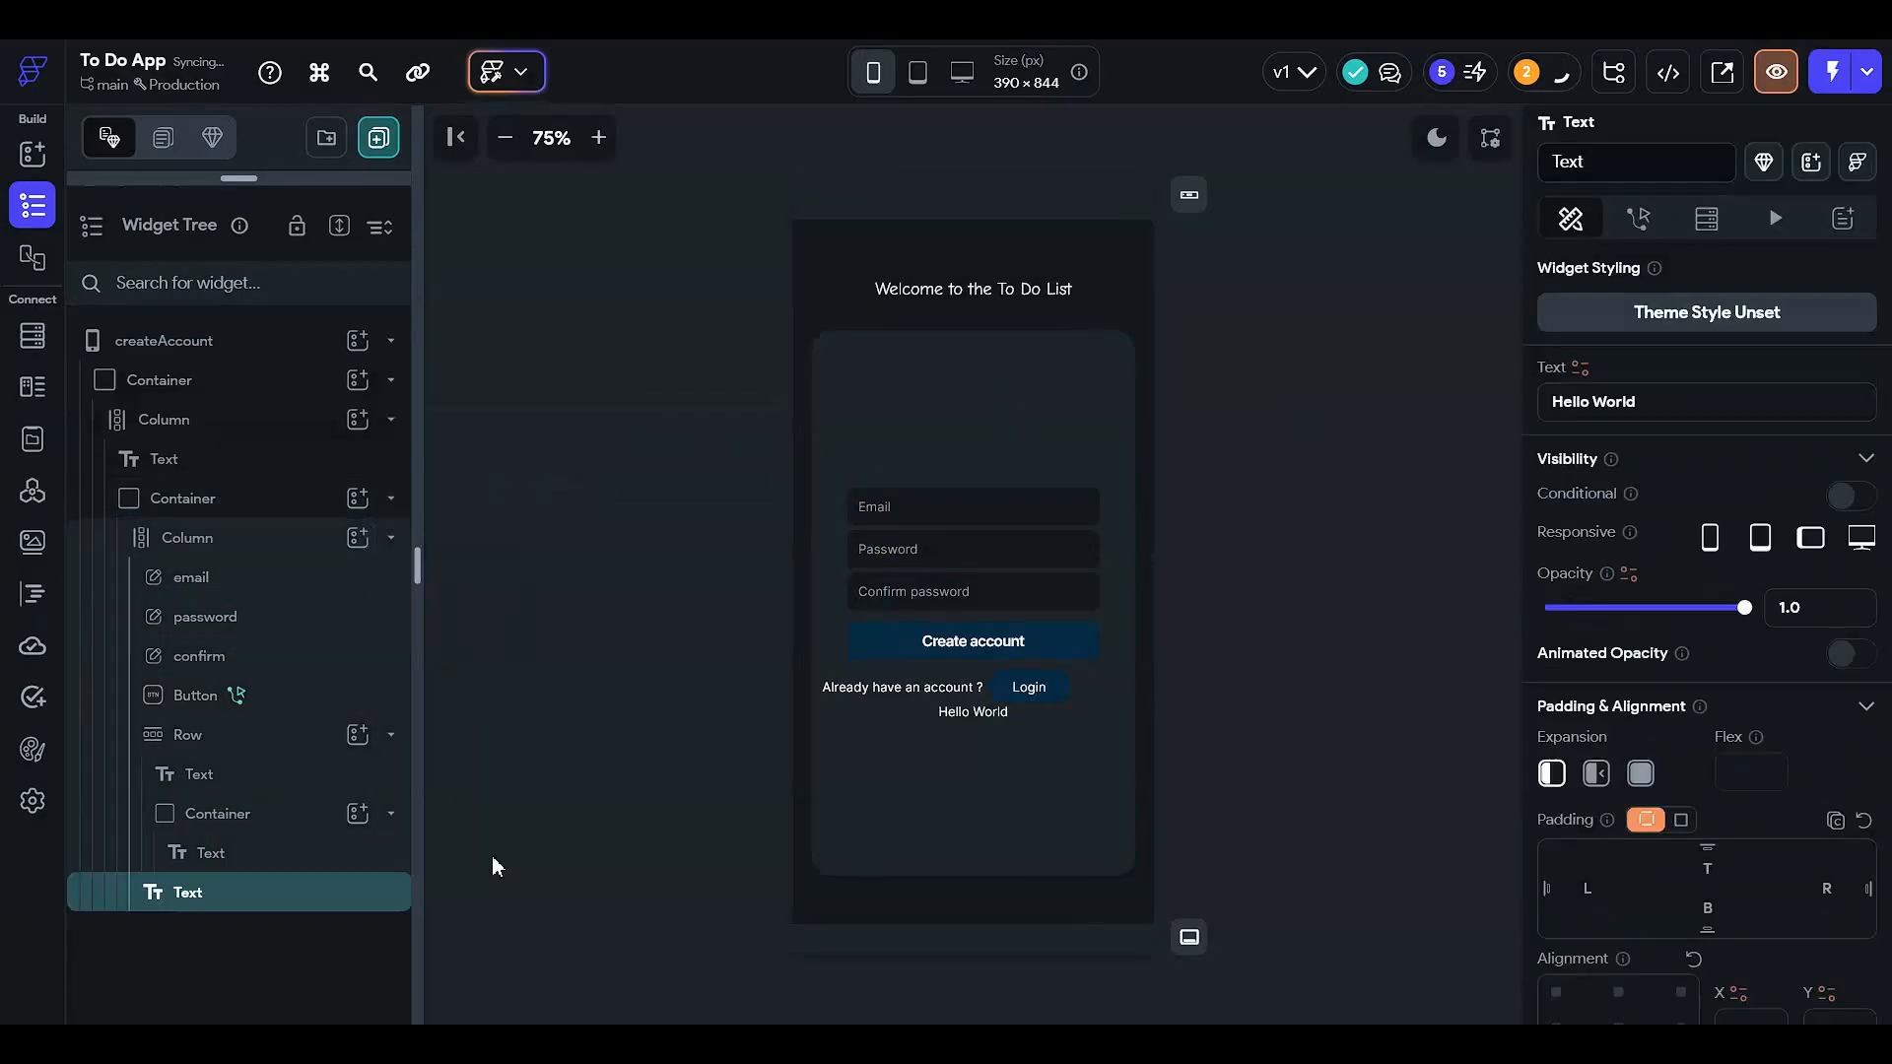
drag(281, 899, 300, 547)
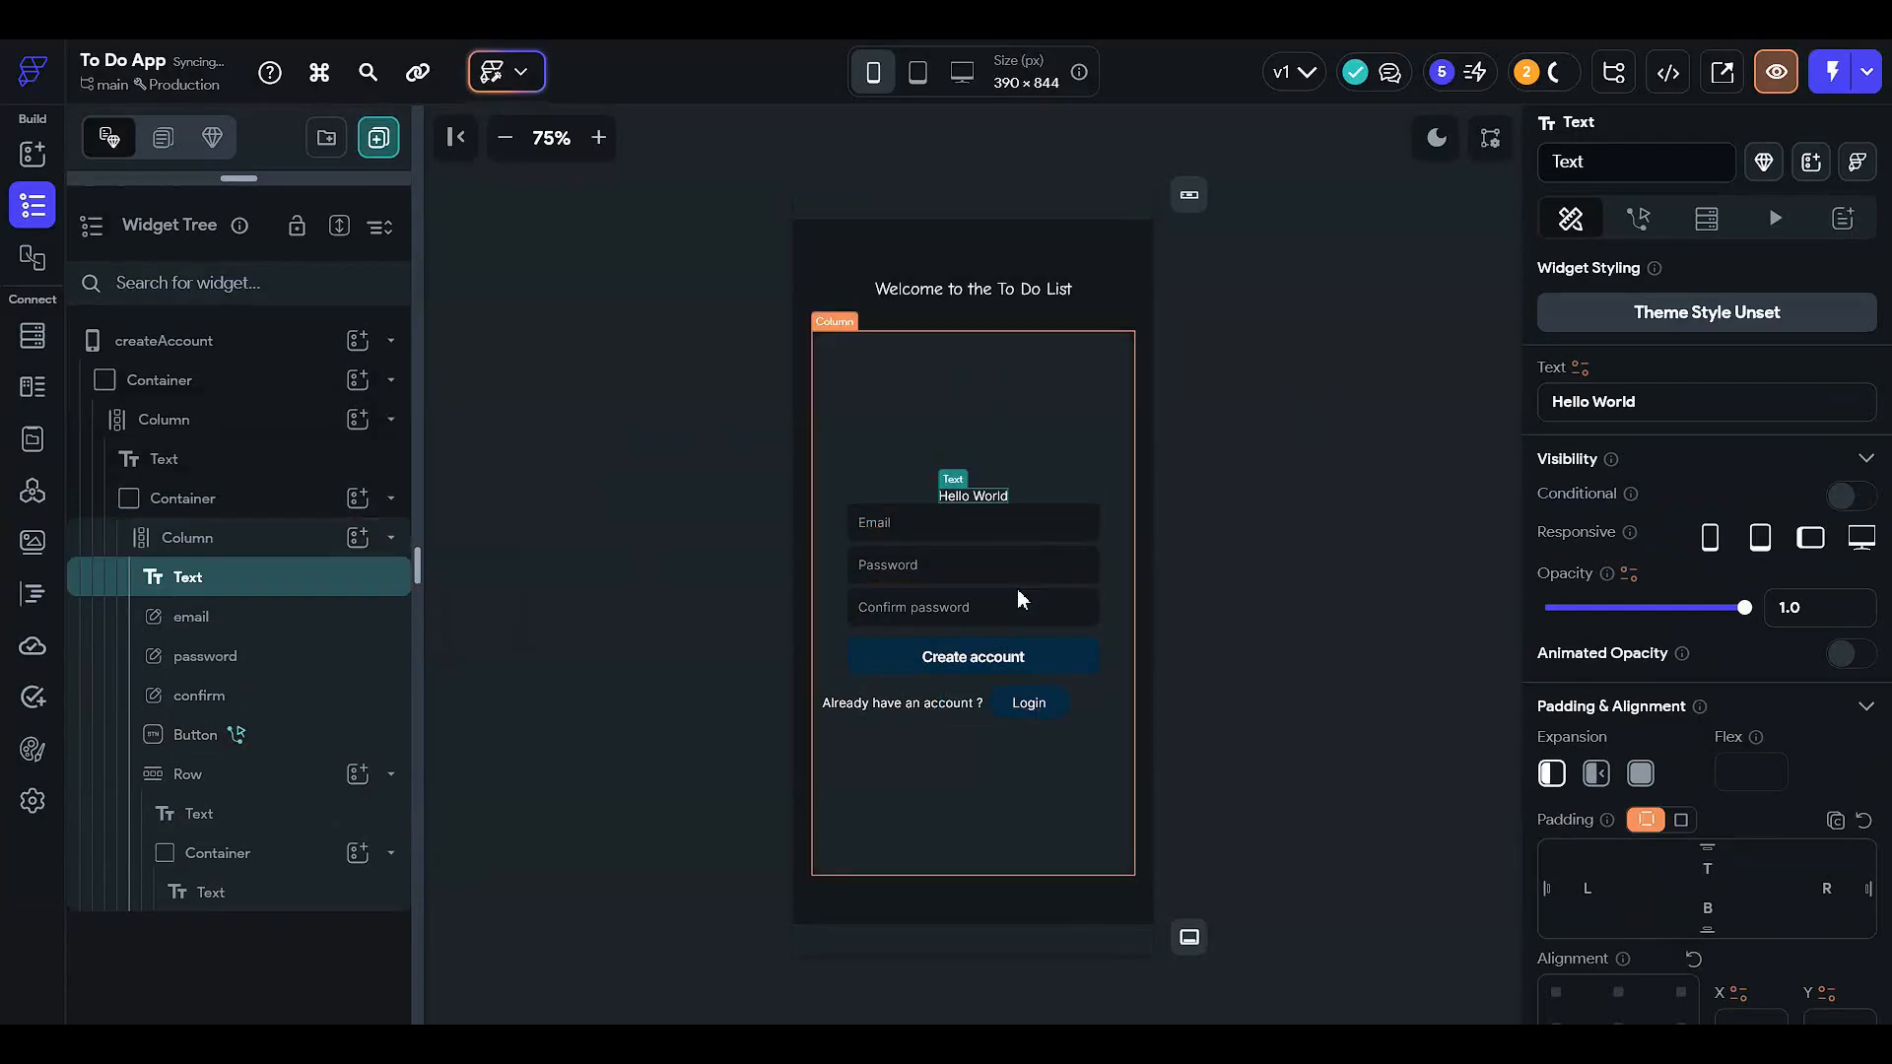
- Give the new text 25 bottom padding and change its wording to 'Create Account'
click(914, 418)
click(987, 504)
scroll(1708, 754, down, 2)
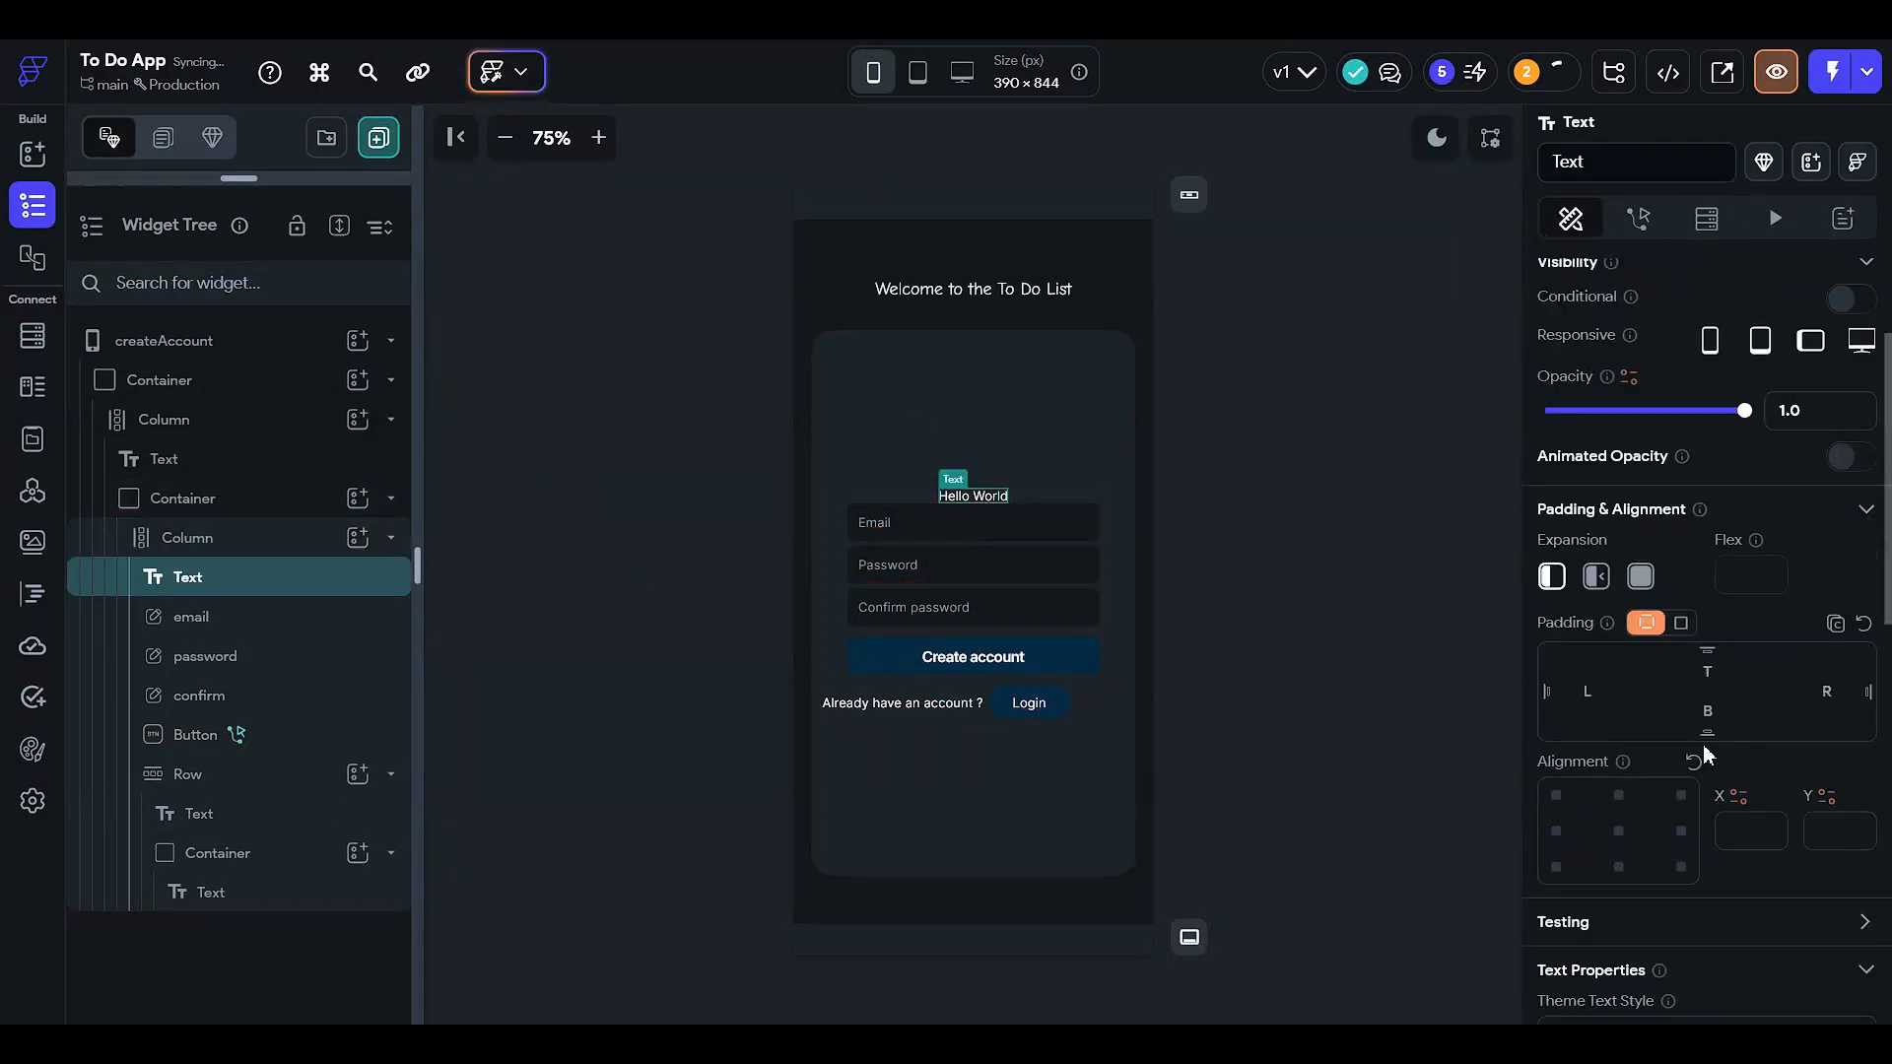
click(1712, 709)
text(25)
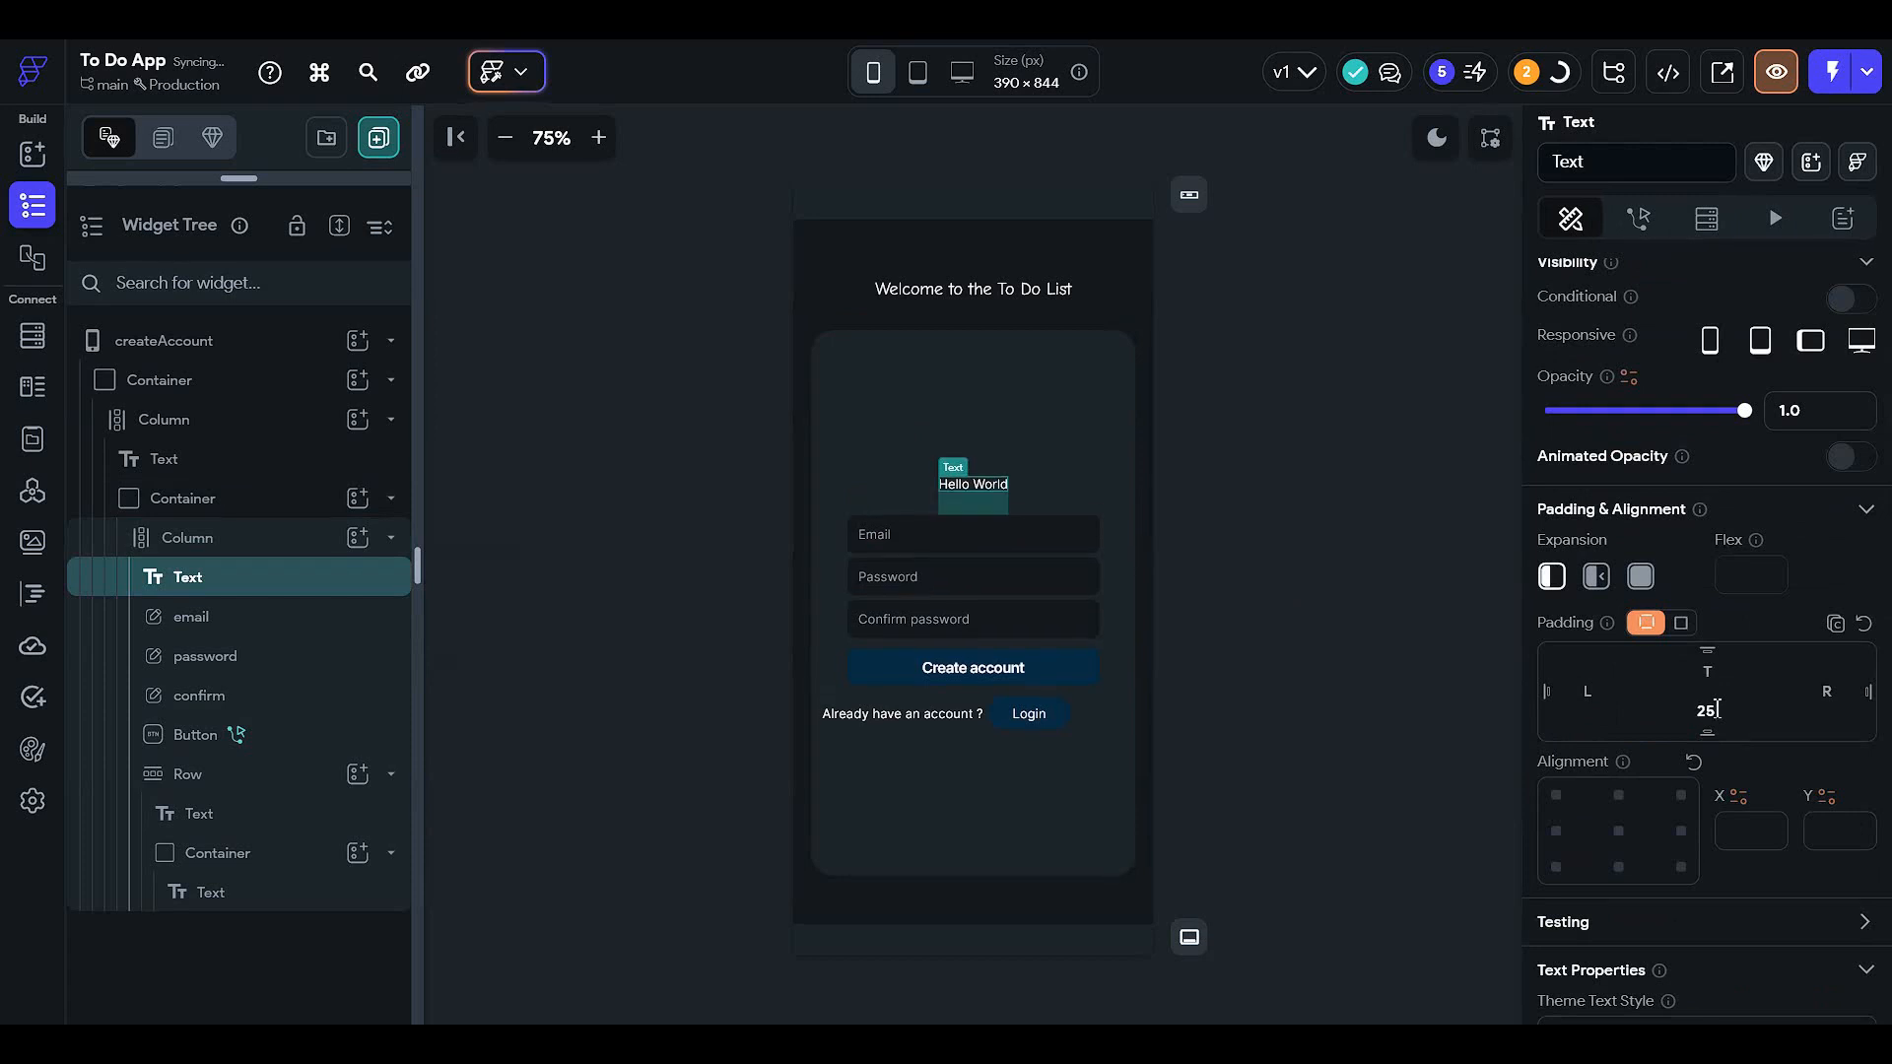
scroll(1688, 612, up, 2)
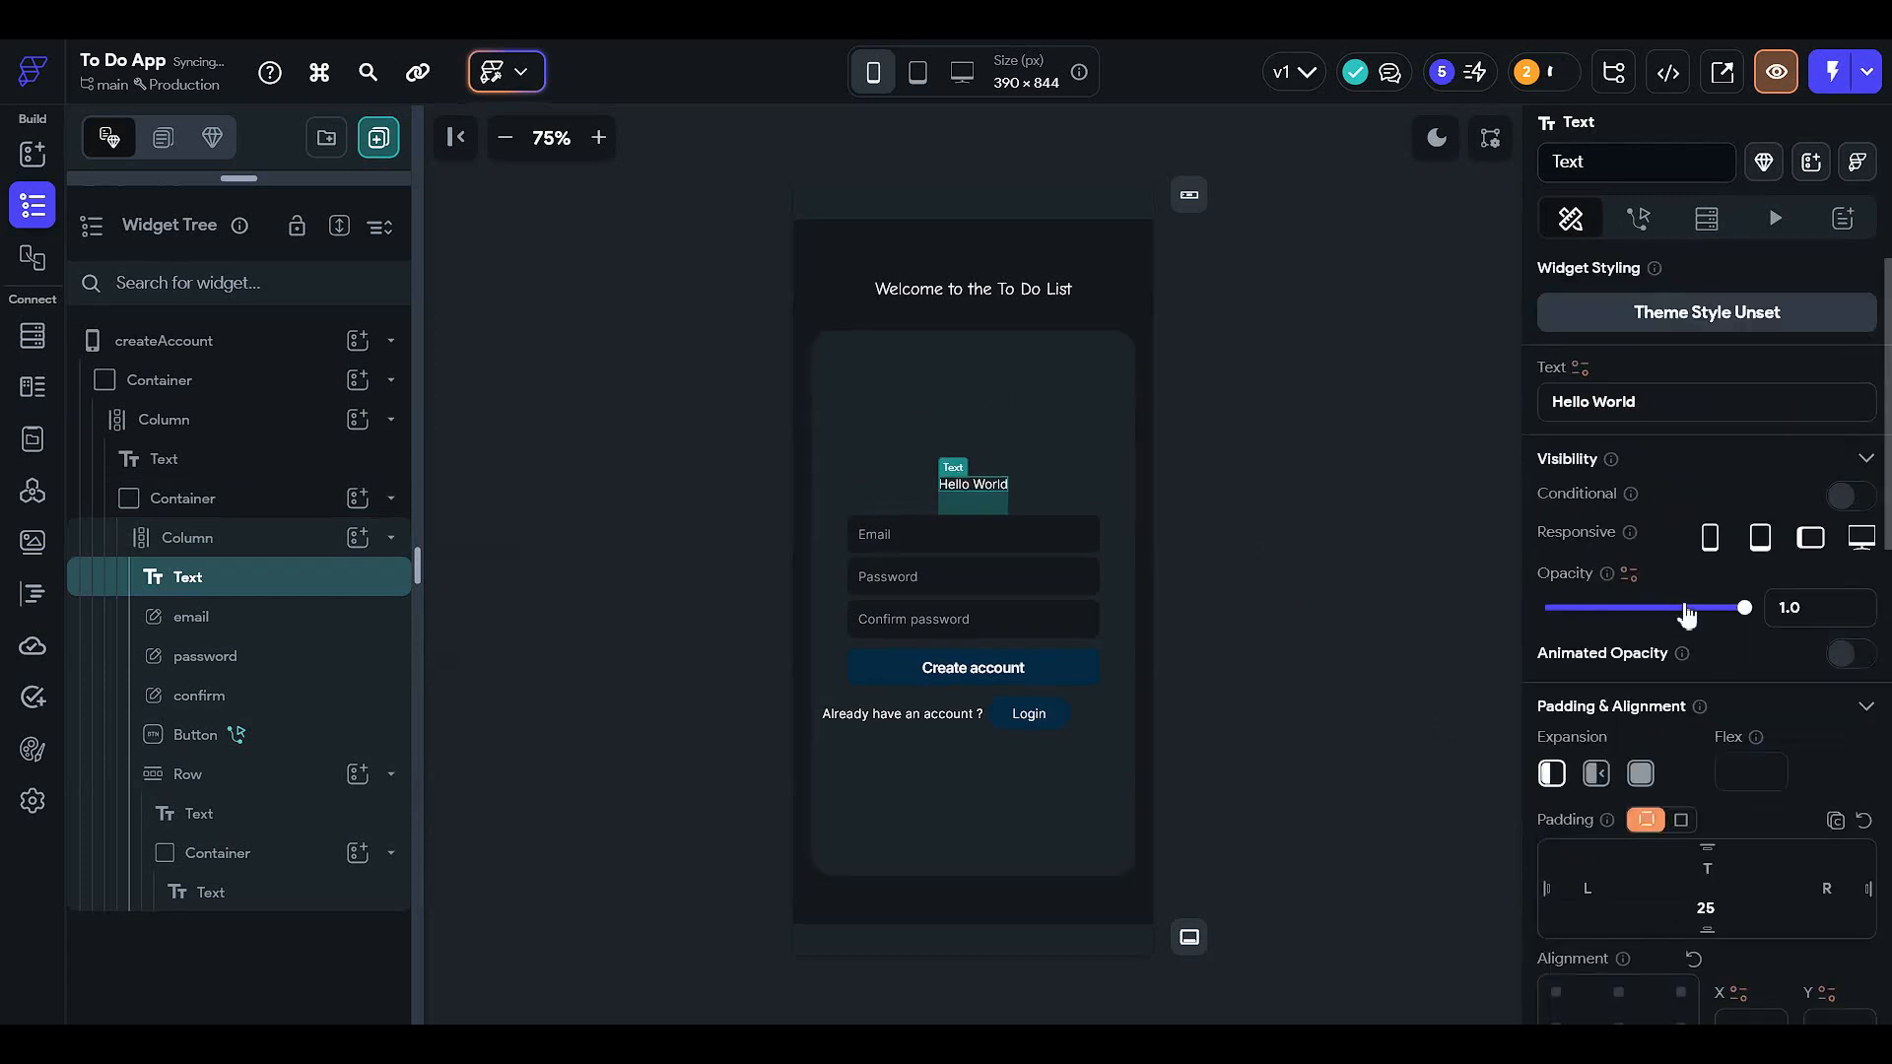
click(1683, 414)
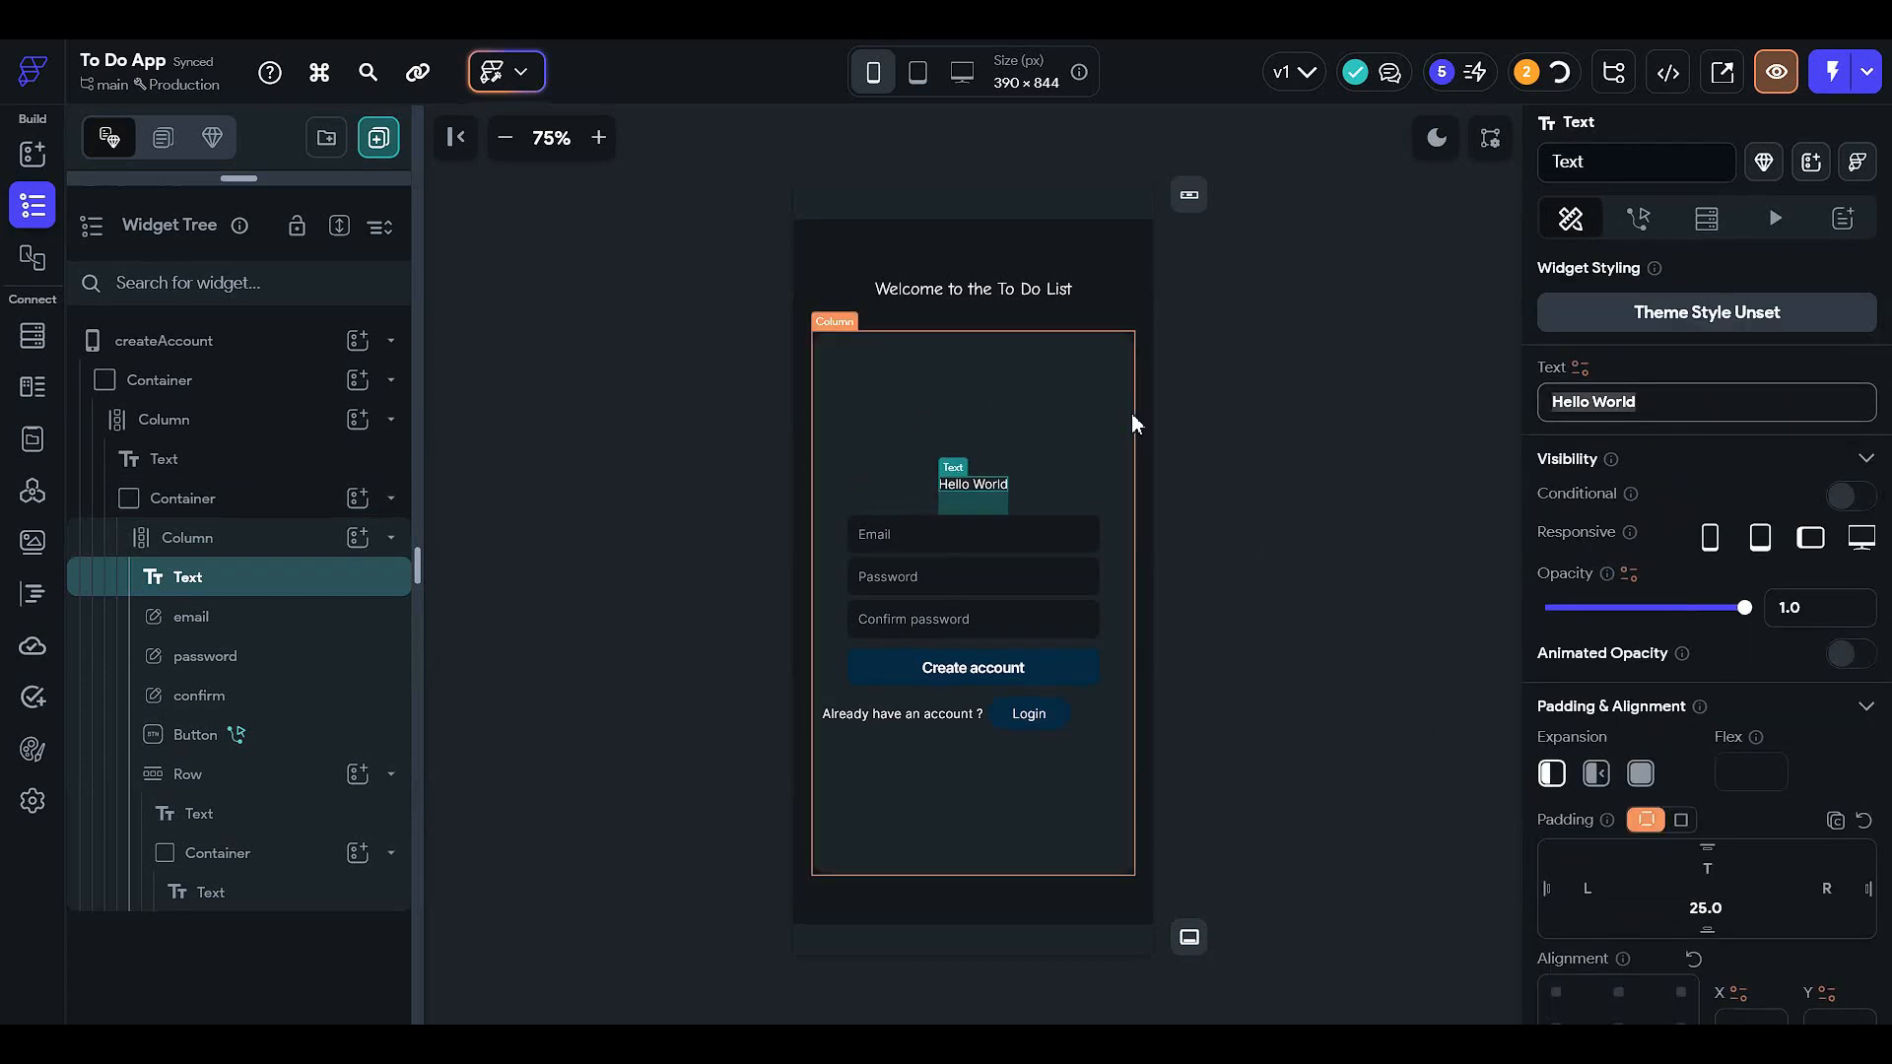
key(ctrl+a)
text(Create A)
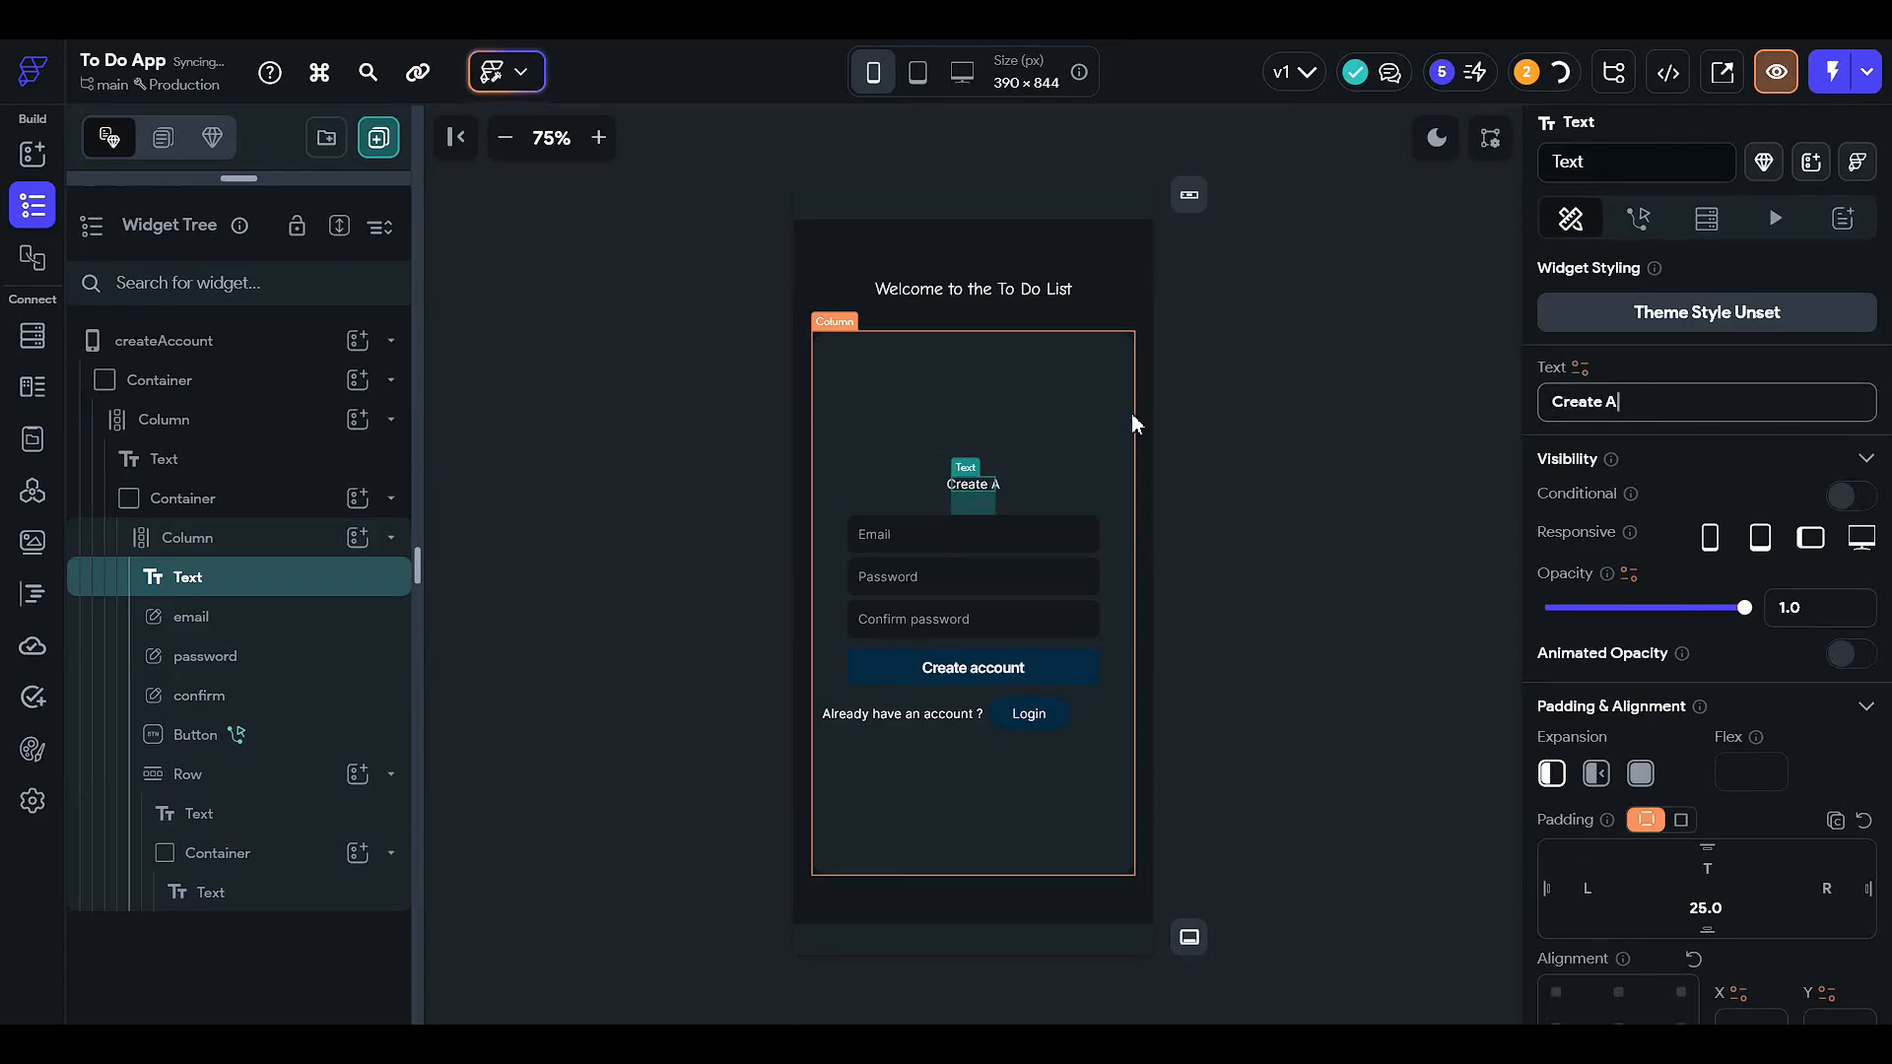
text(ccount)
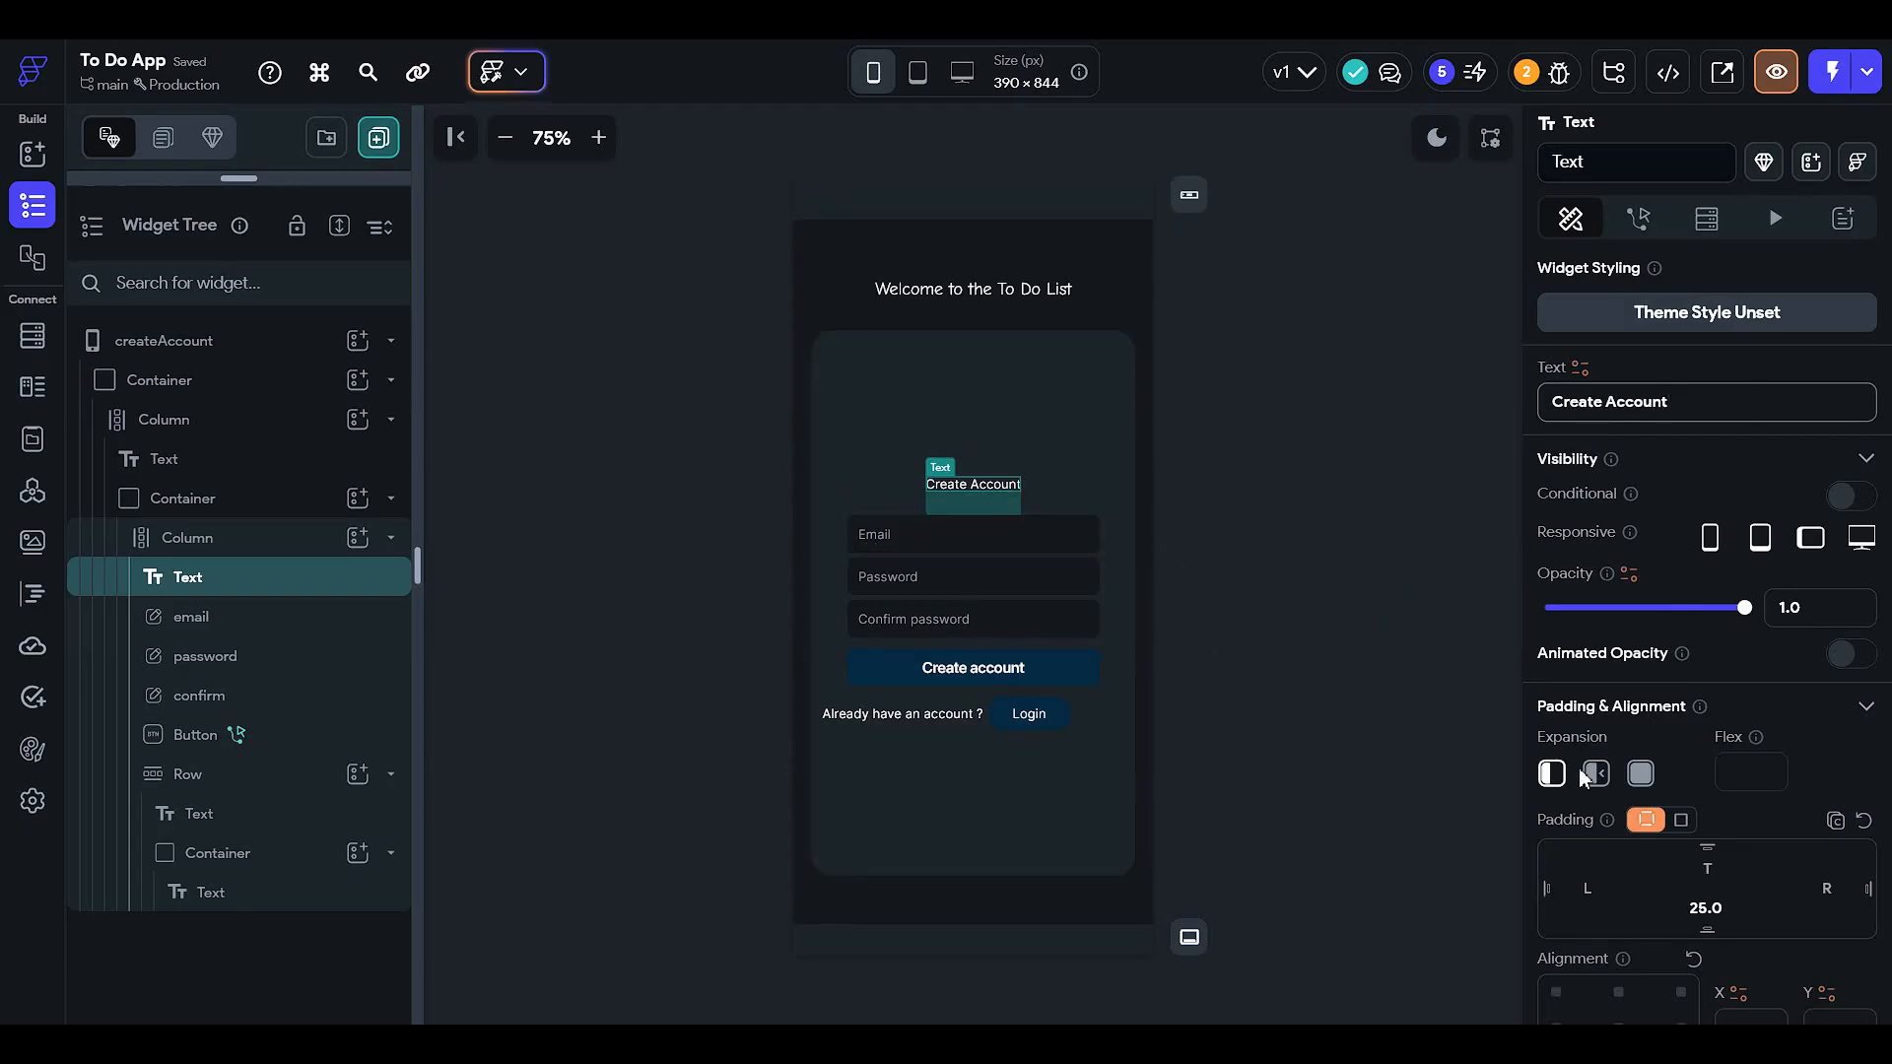
- Align the heading top-left with 50 left padding and font size 16
scroll(1600, 938, down, 3)
click(1555, 697)
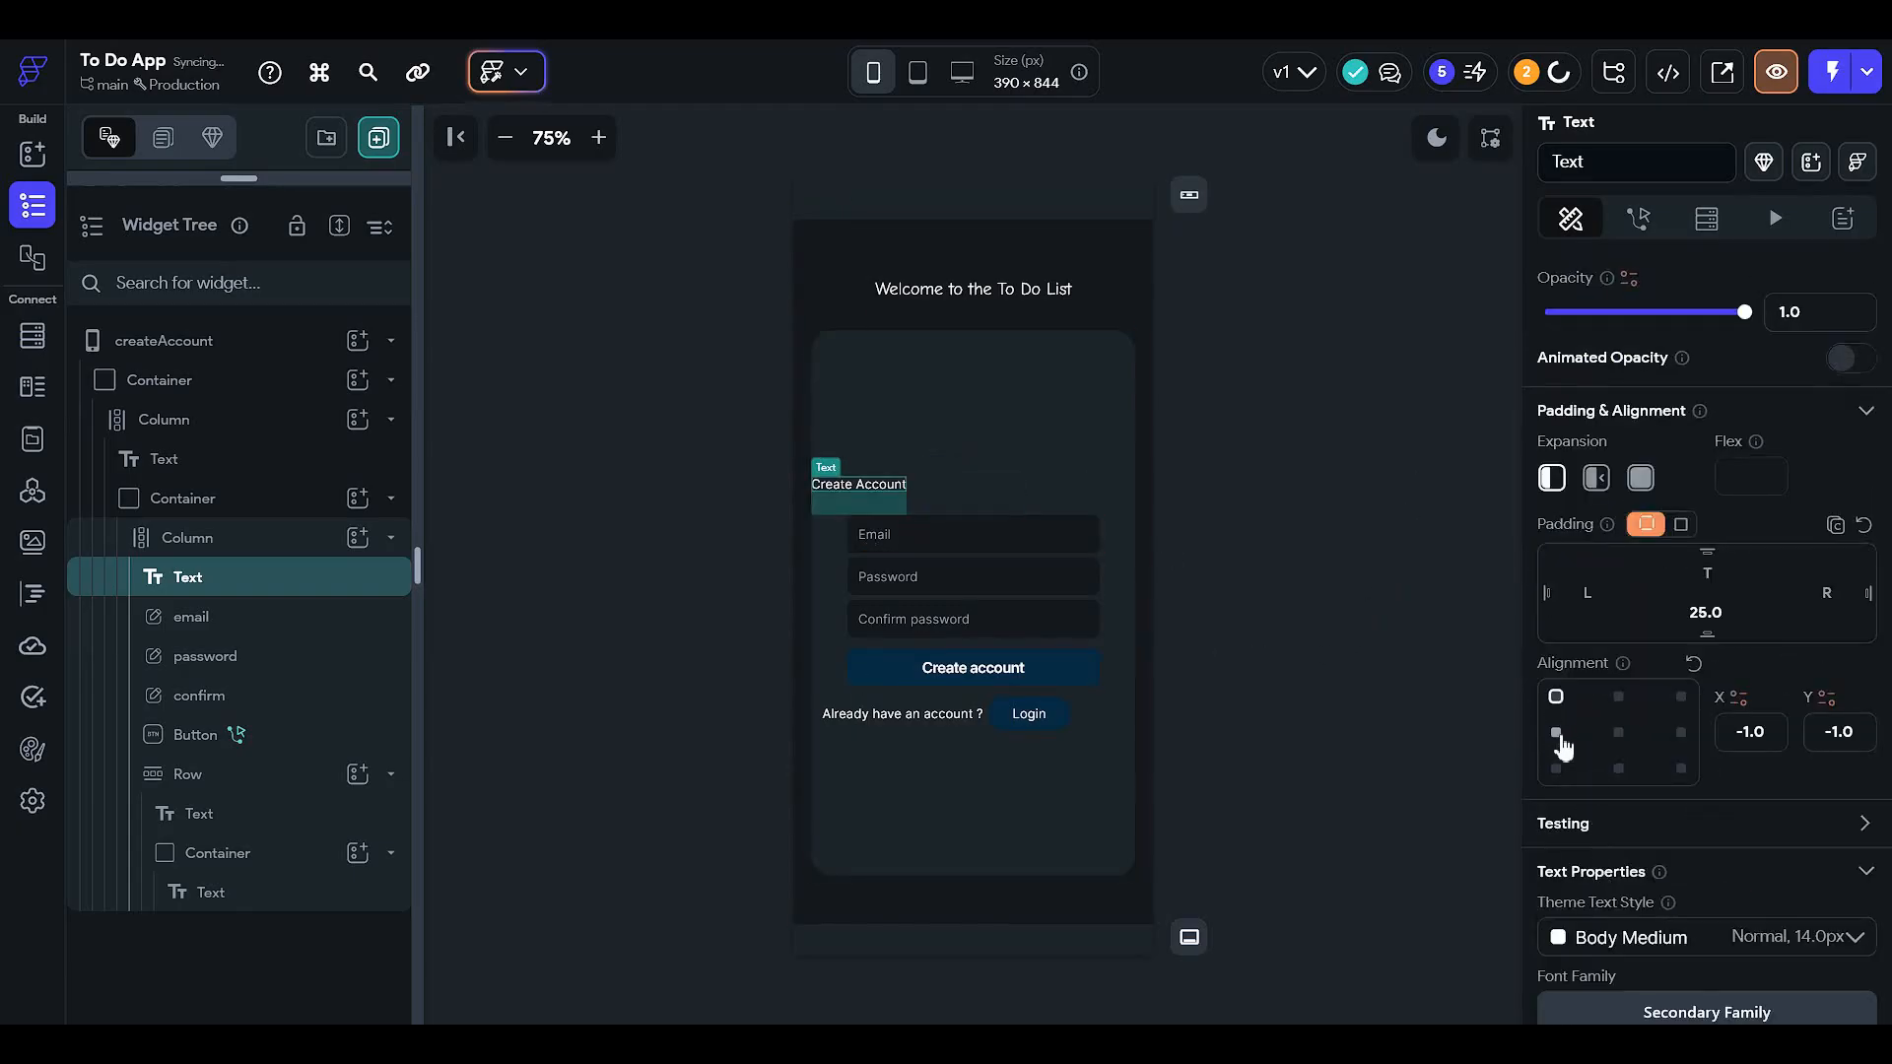
click(1608, 601)
text(12)
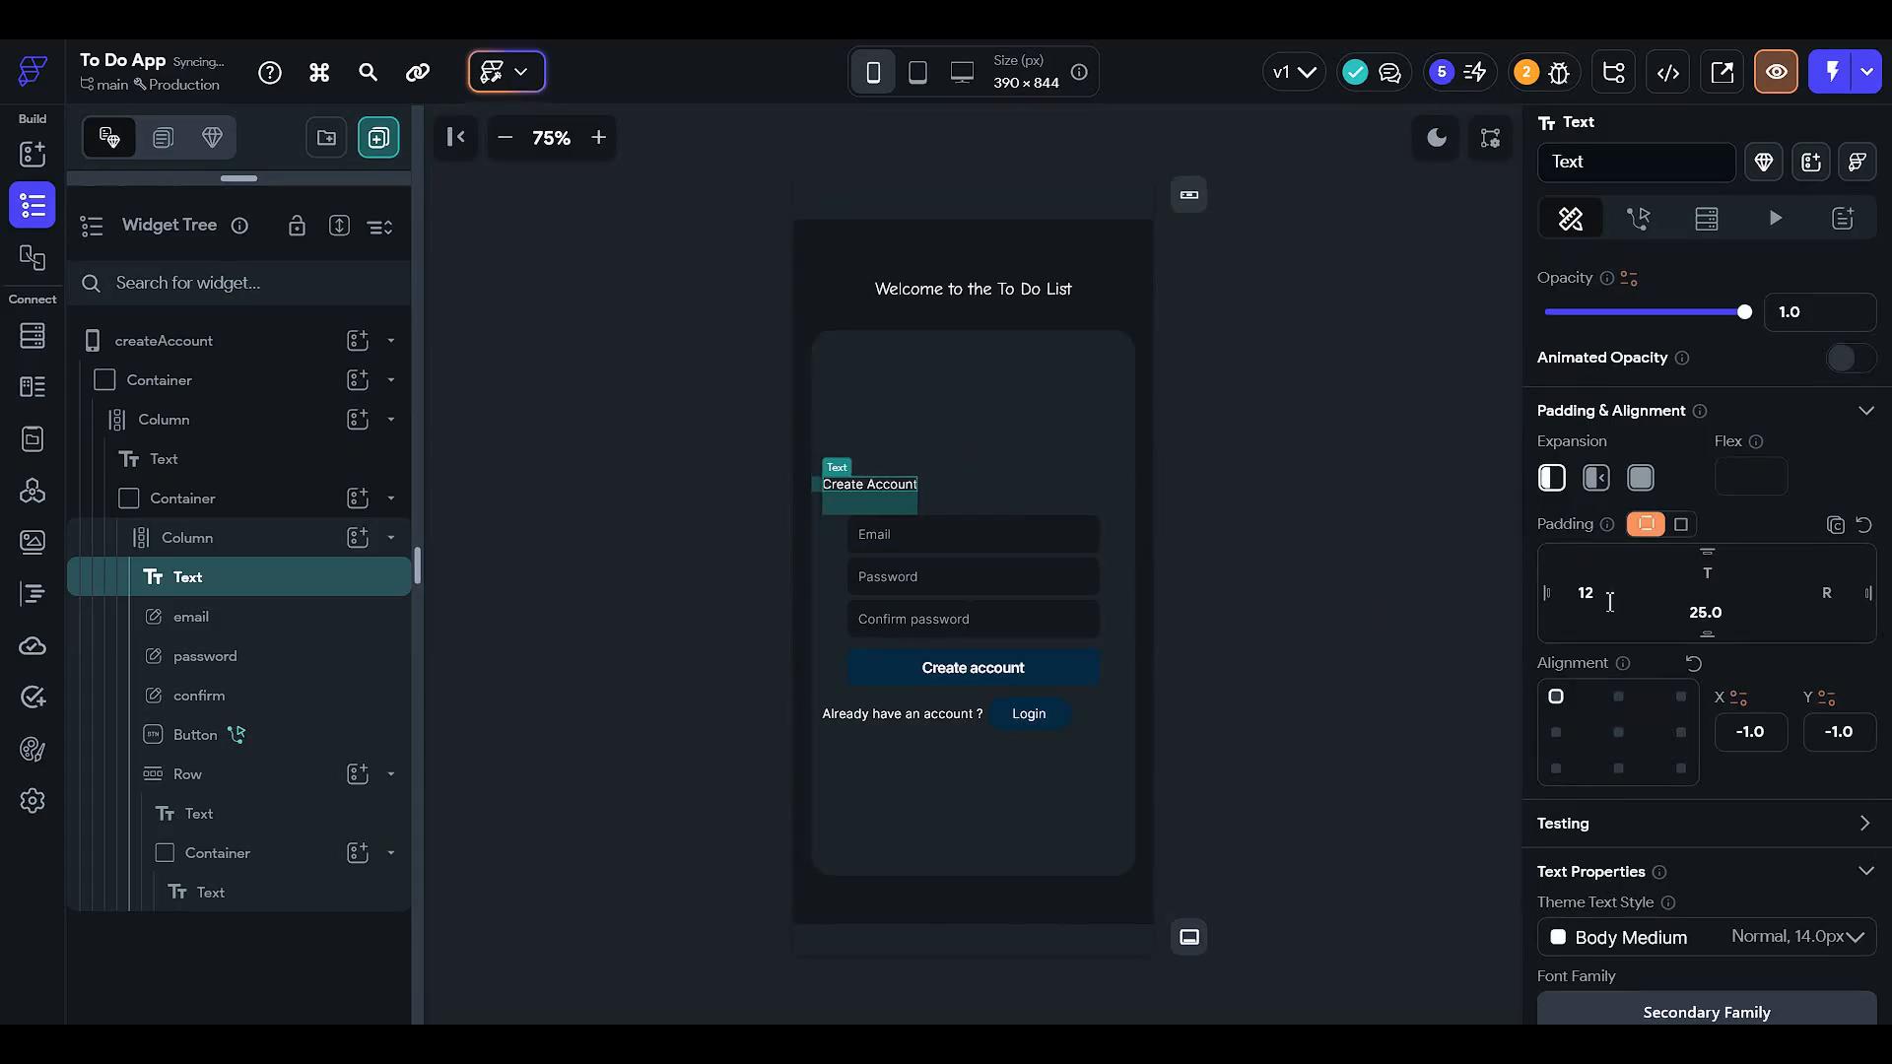
text(24)
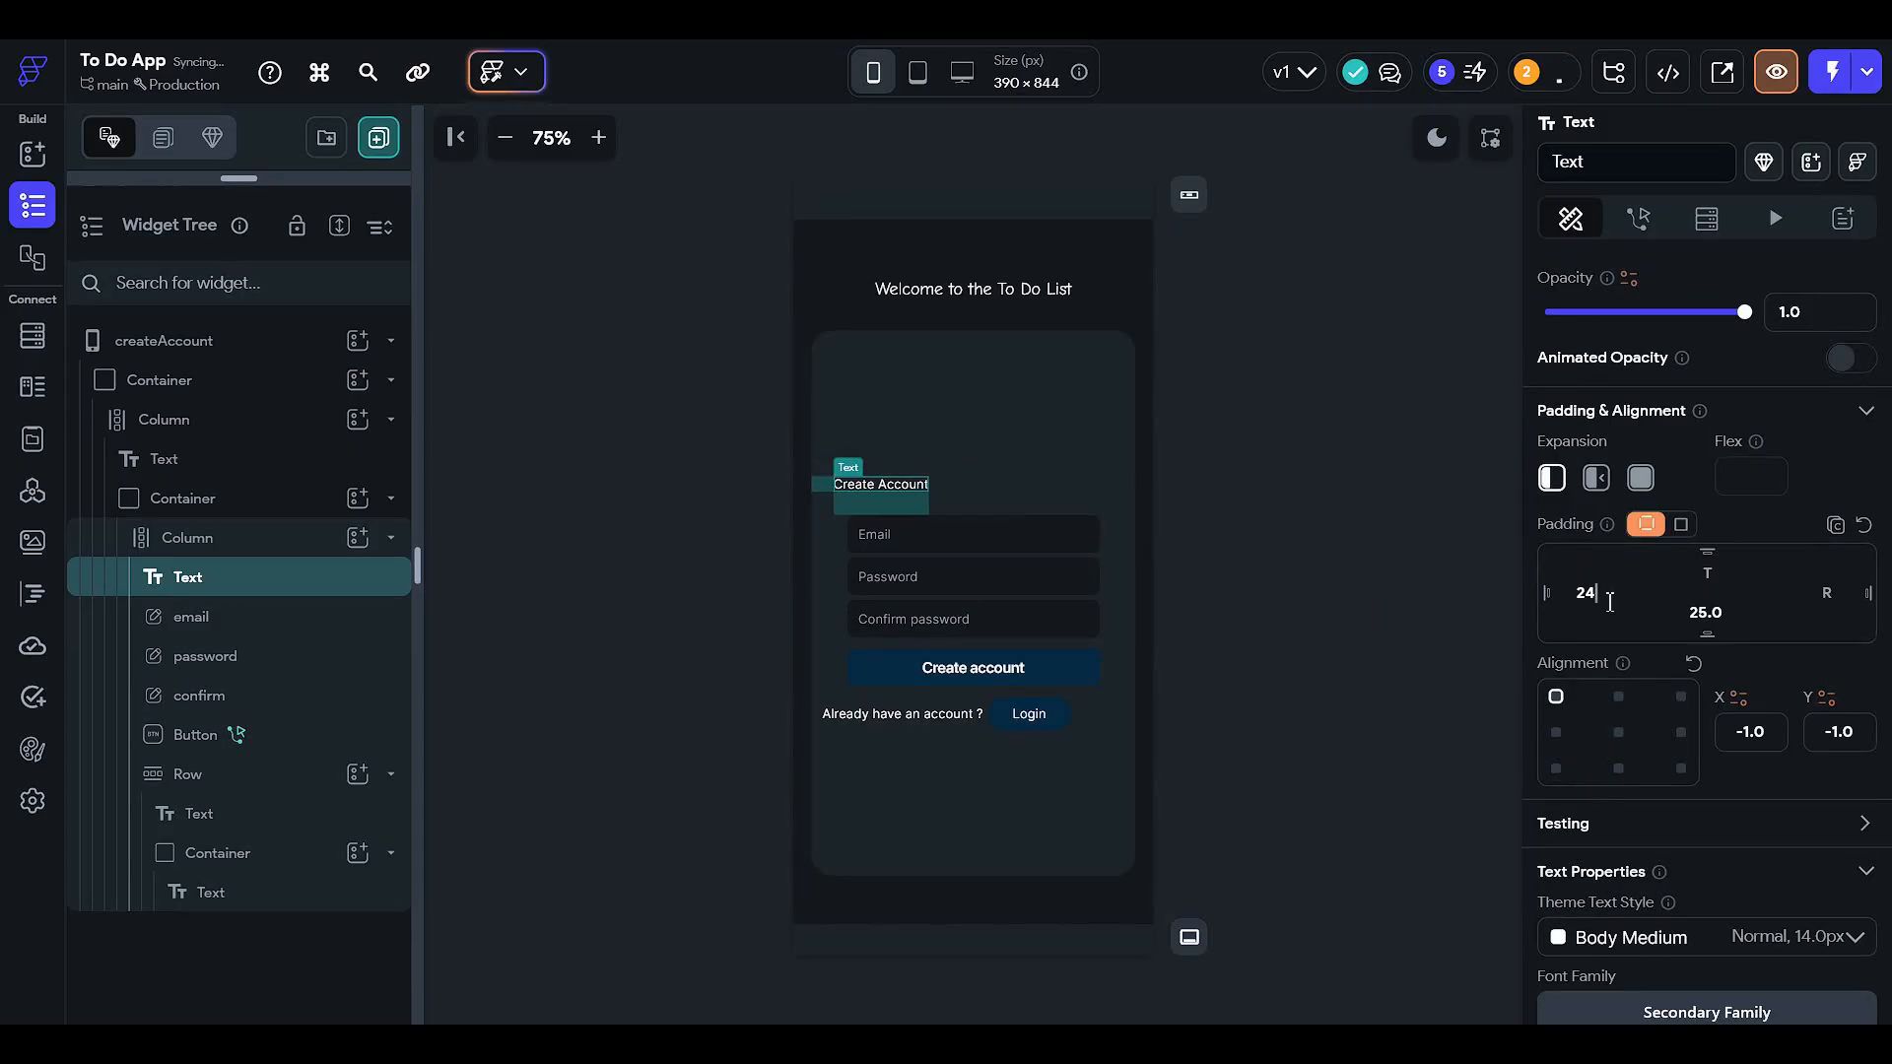
text(32)
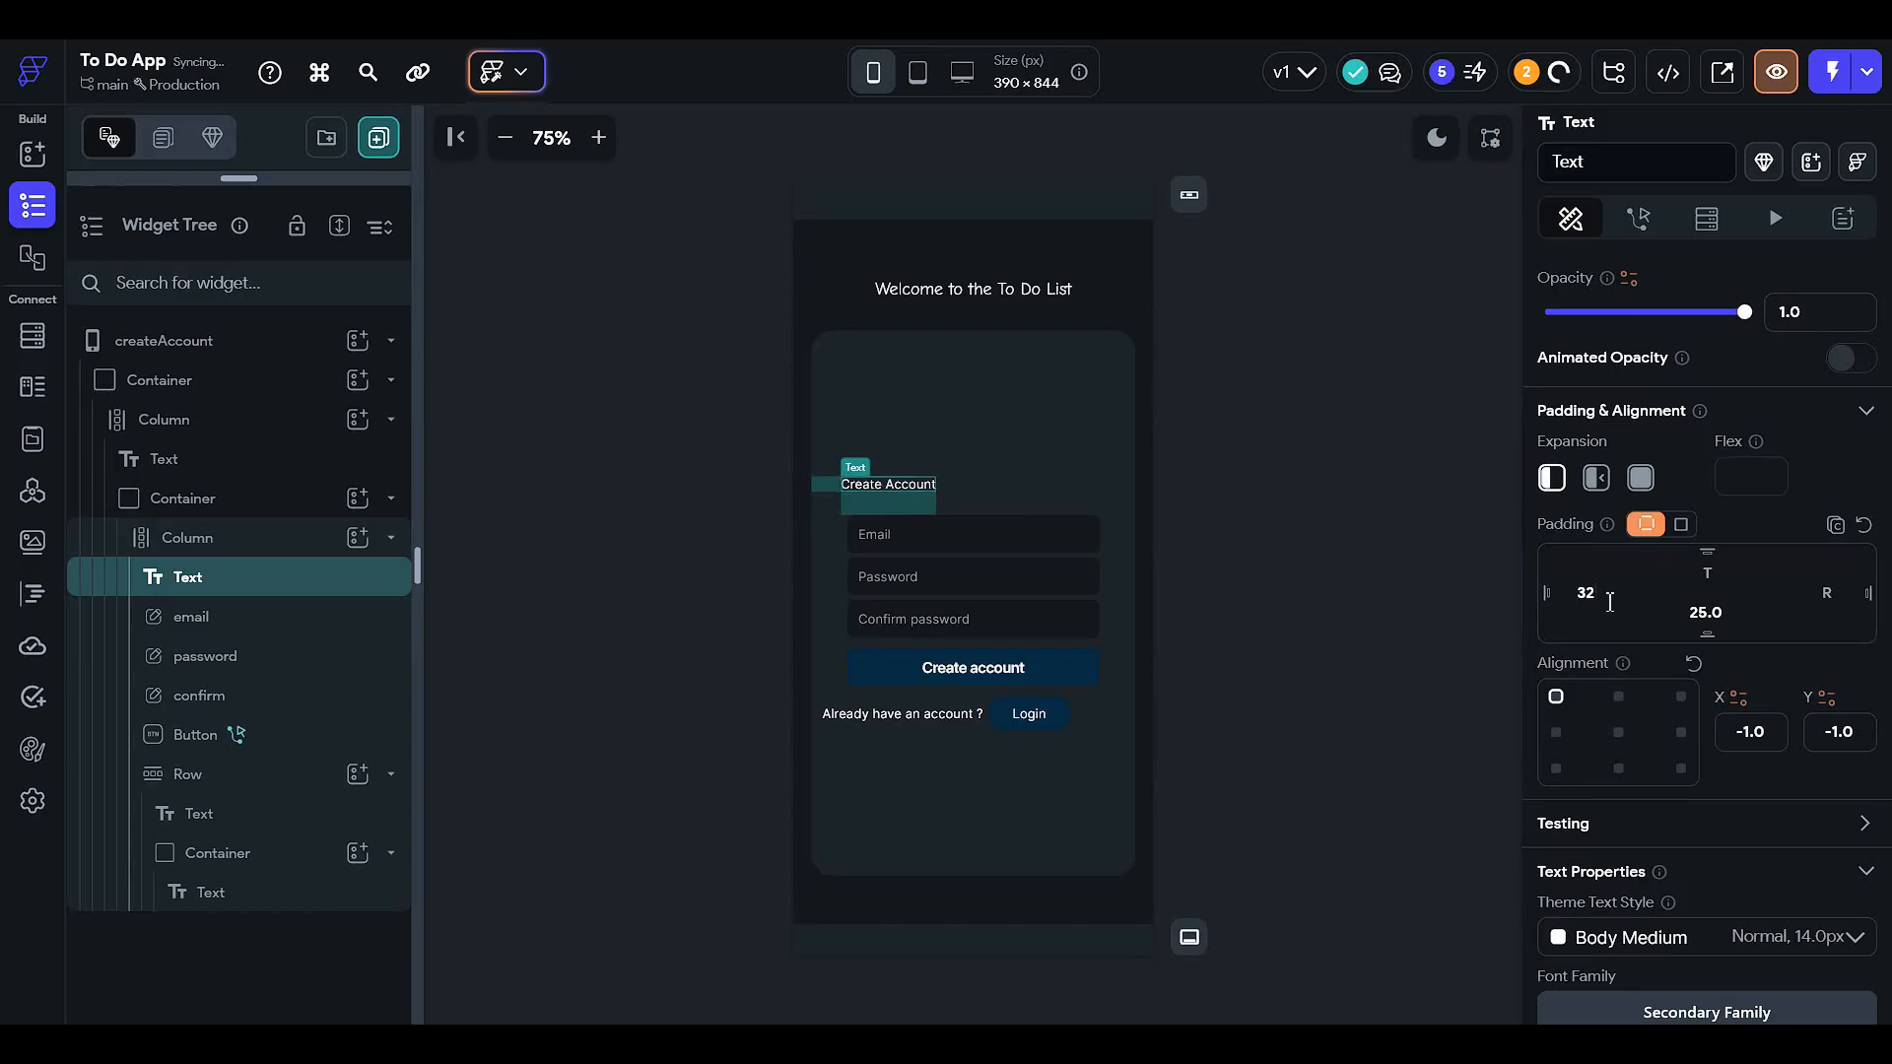
text(50)
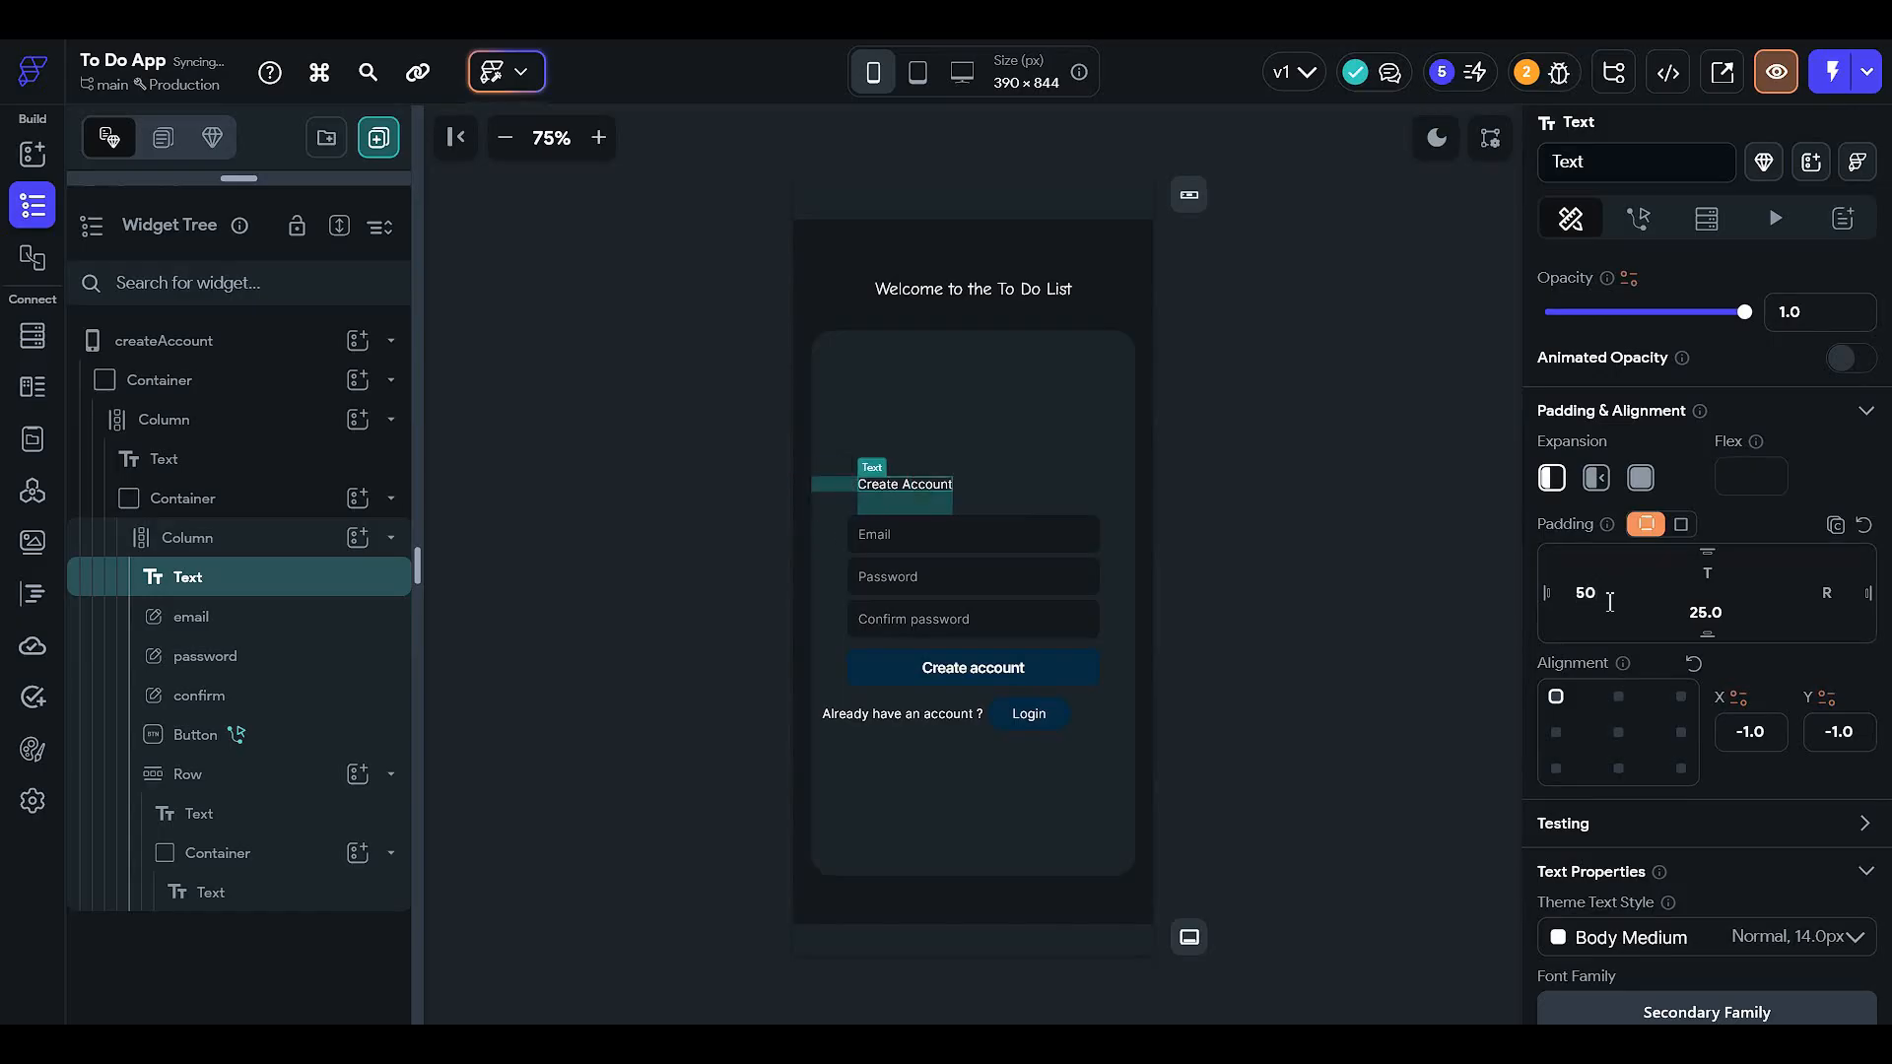
scroll(1609, 601, down, 4)
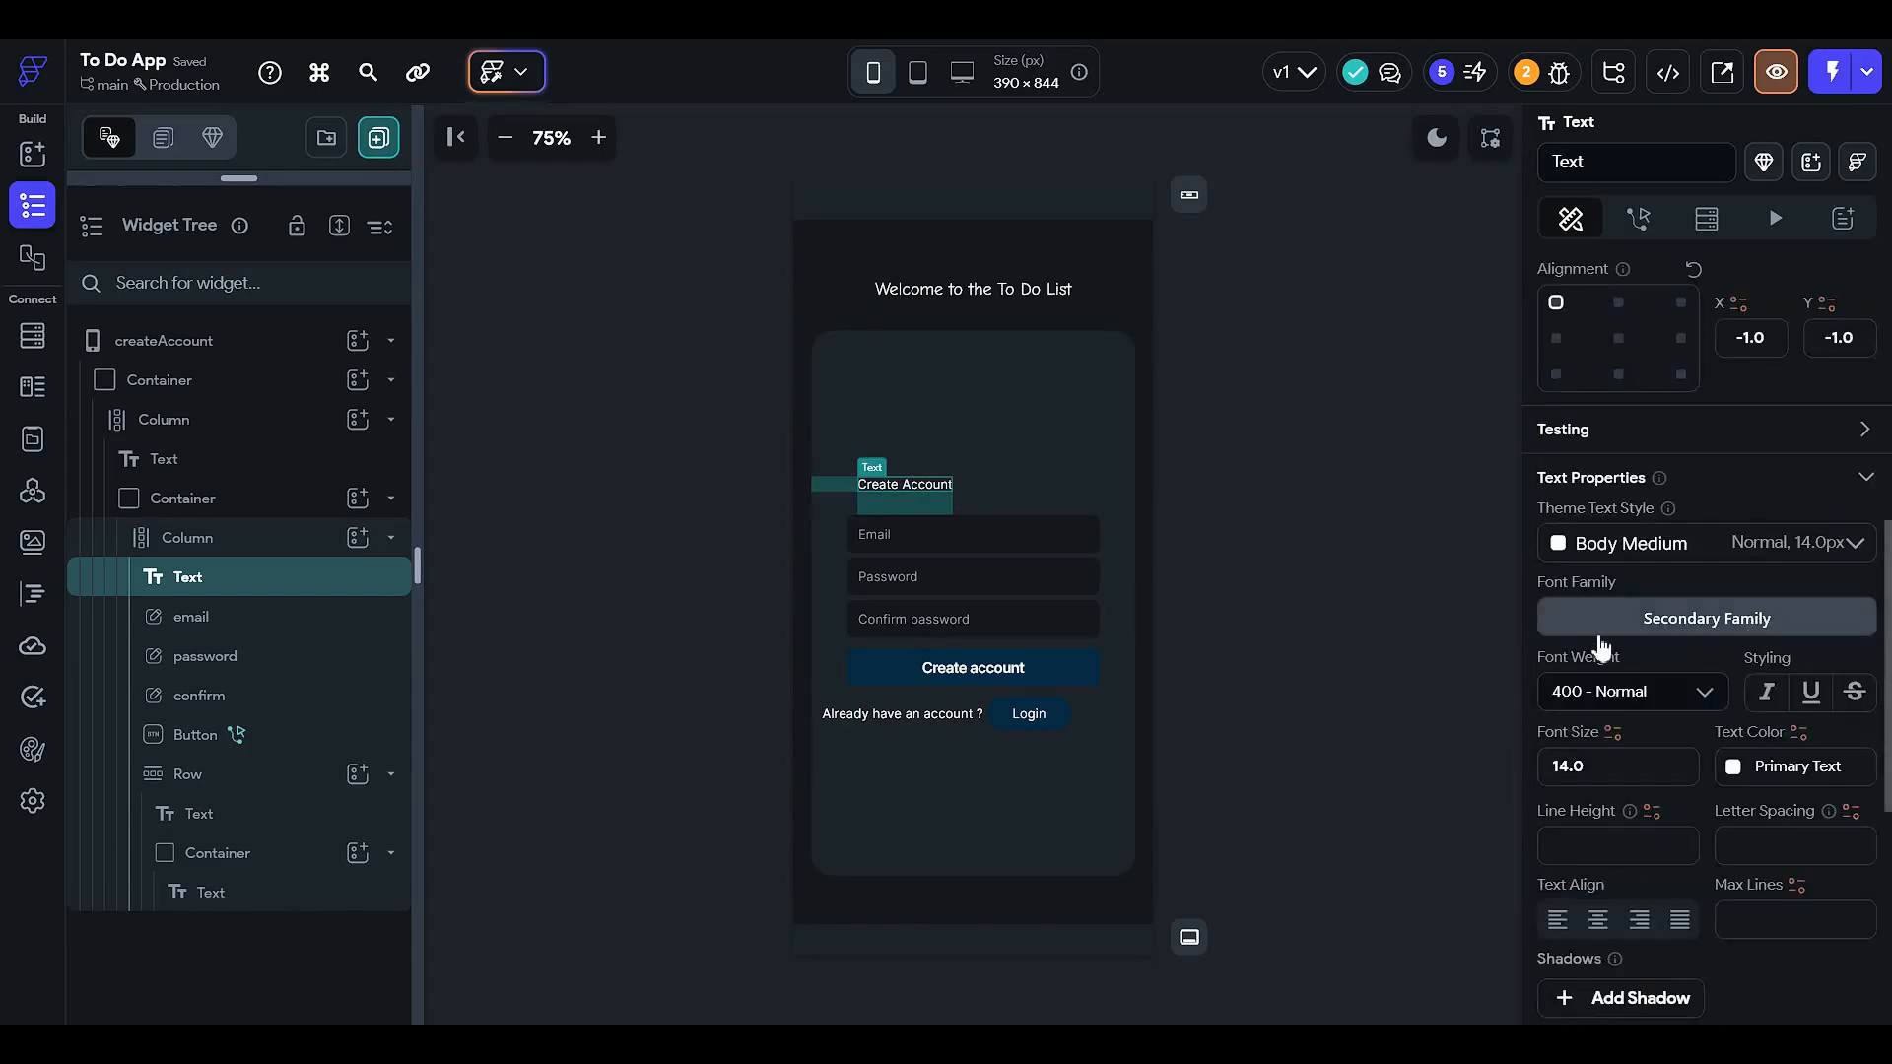
text(16)
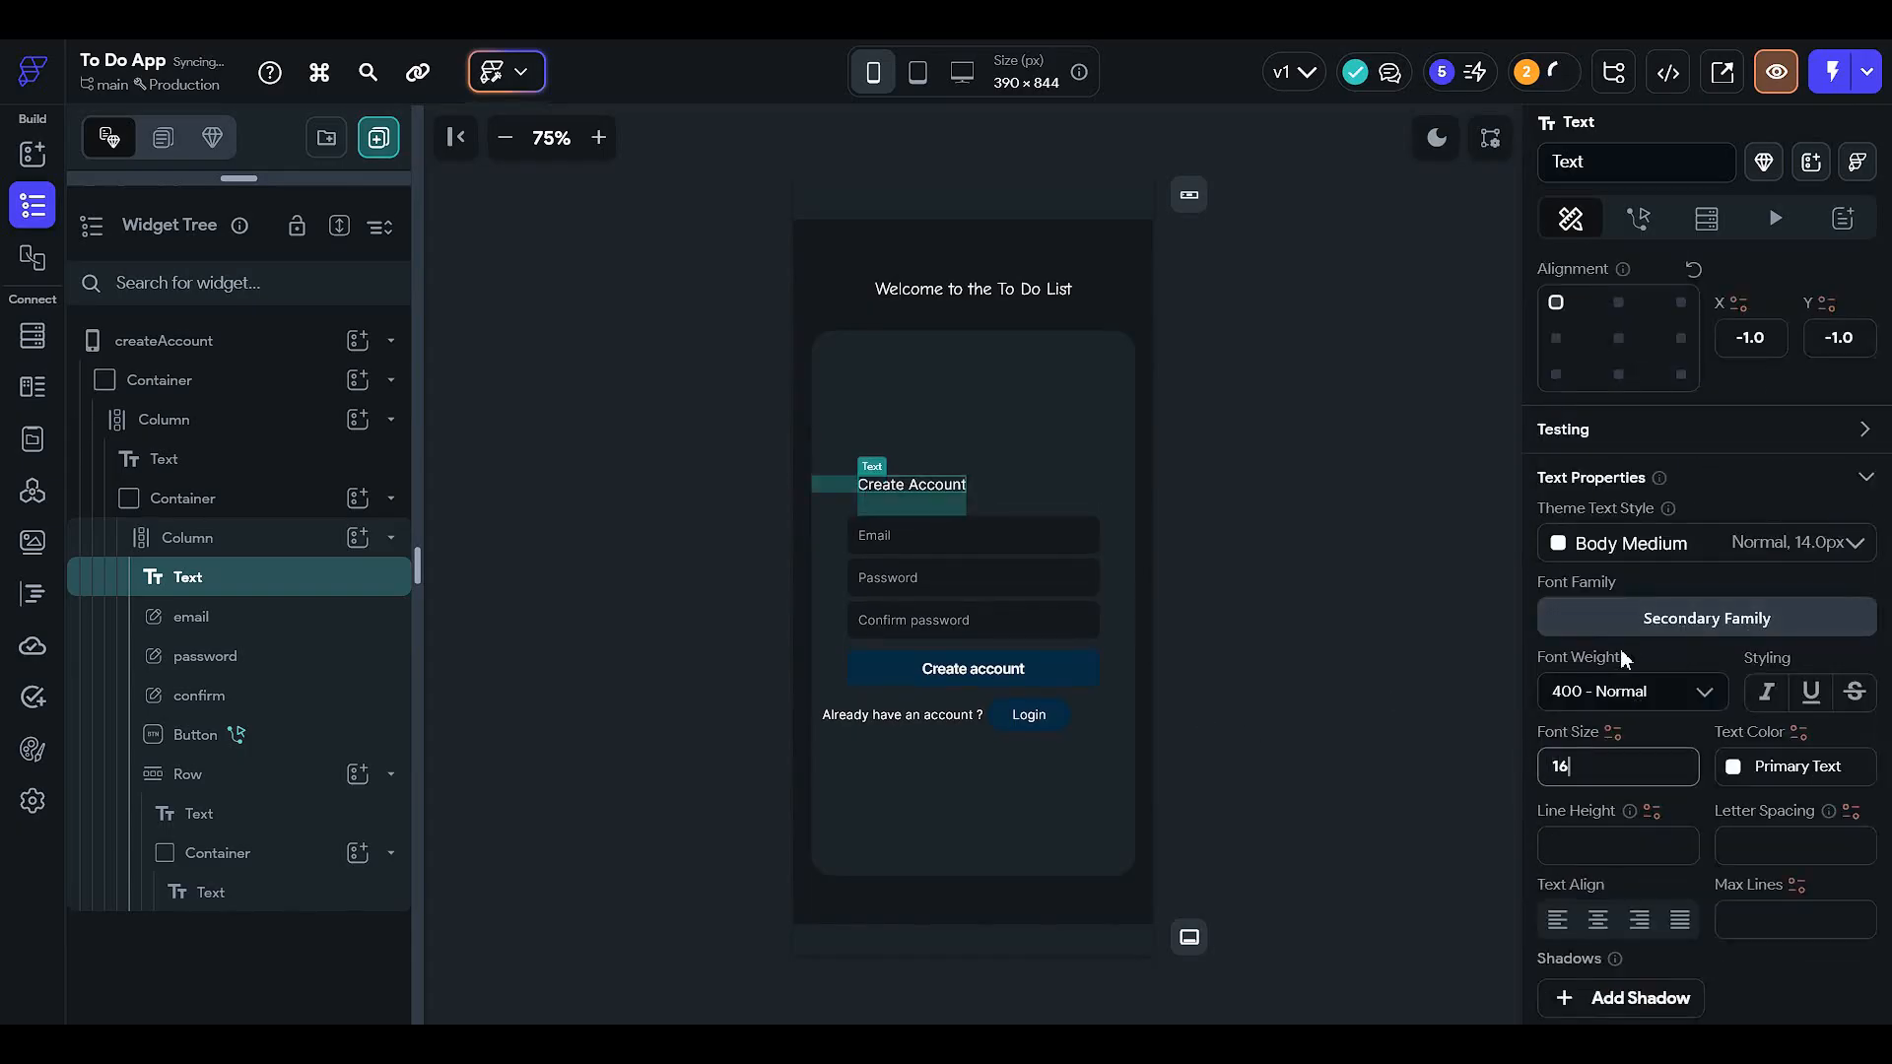
- Switch the heading font to Comic Neue and raise its size to 18
scroll(1623, 656, down, 2)
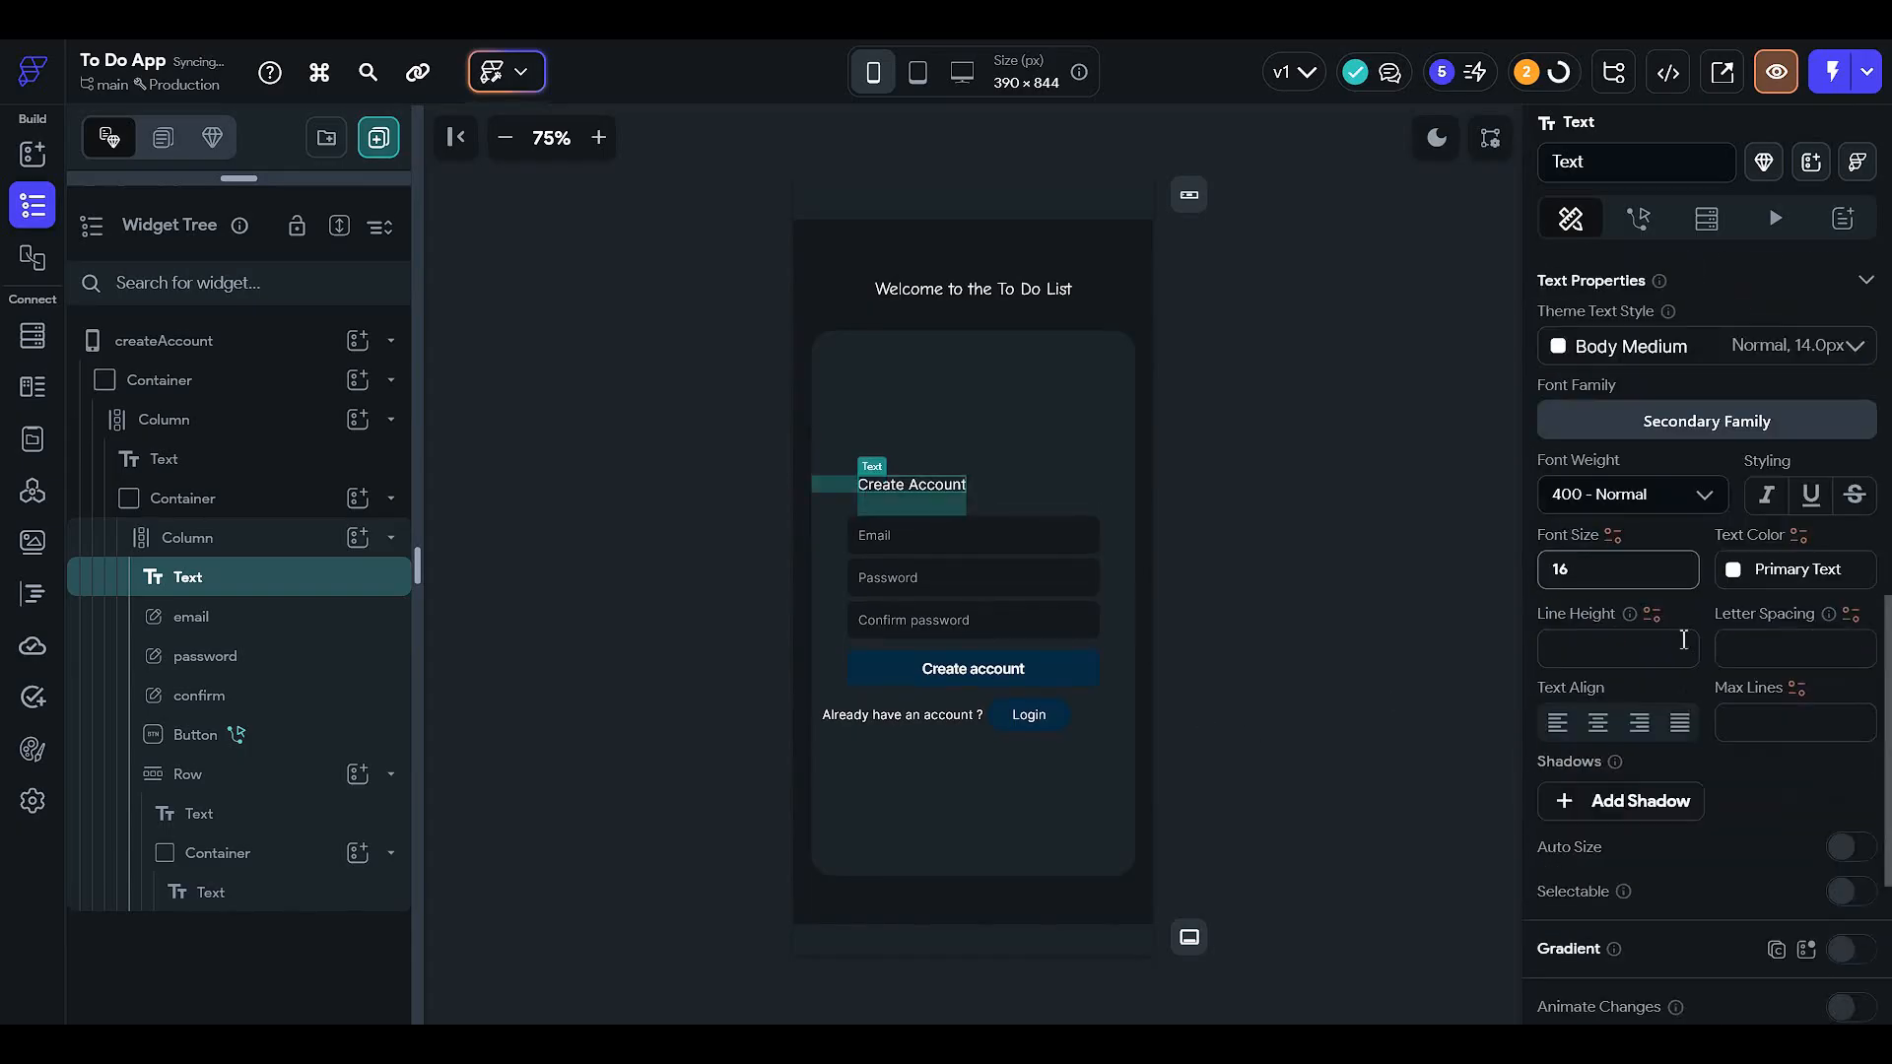
click(1661, 424)
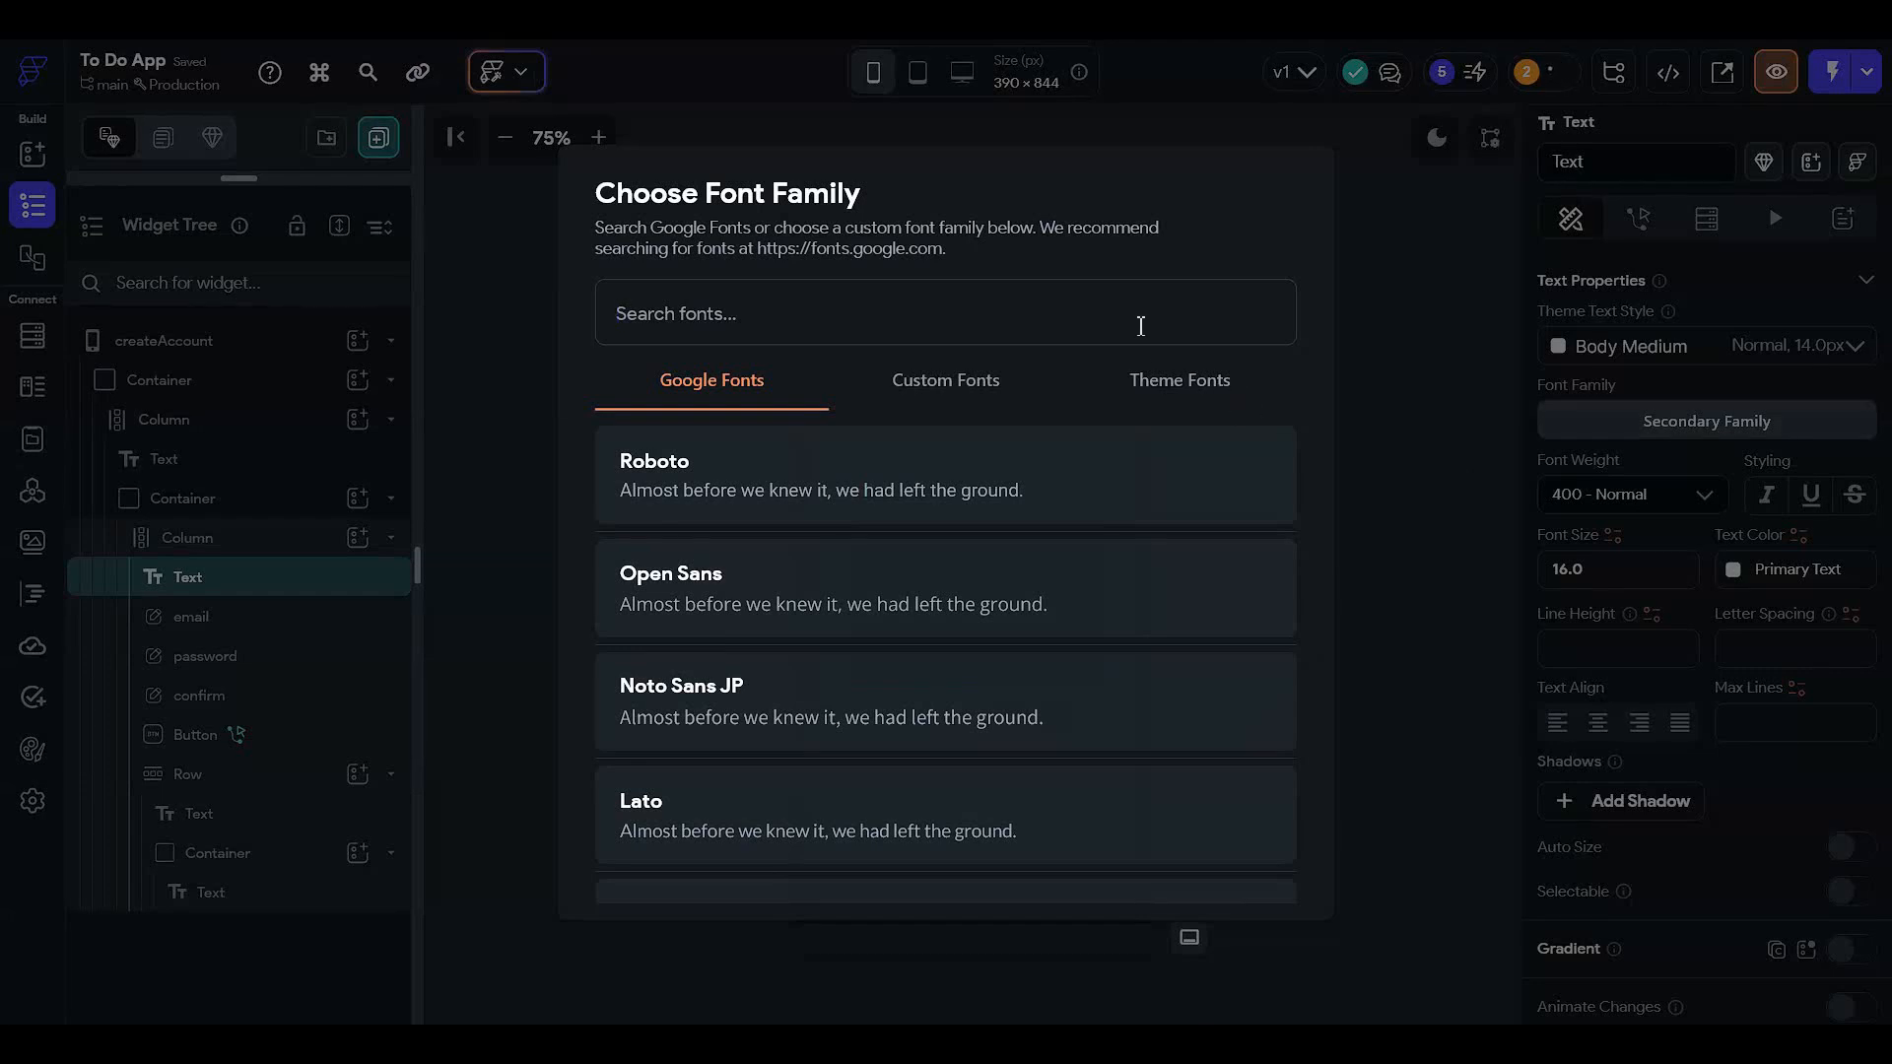
text(comic)
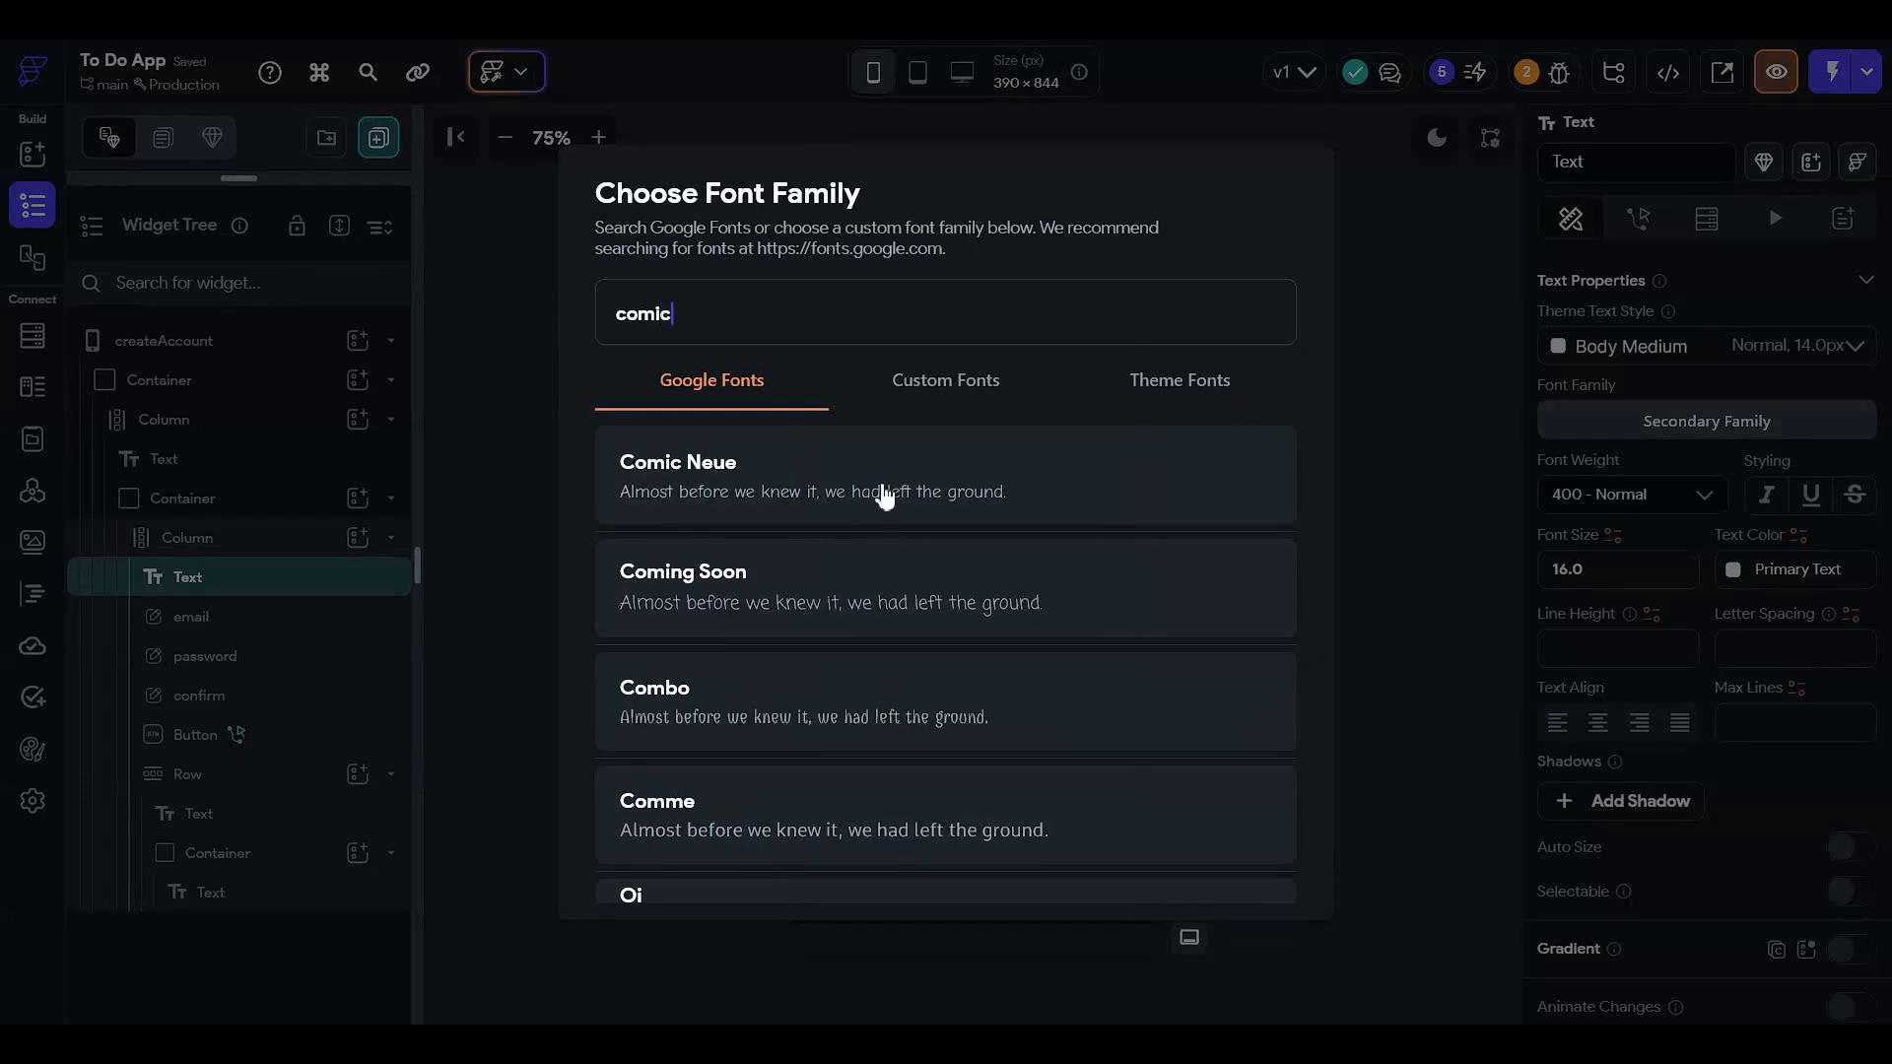
click(882, 501)
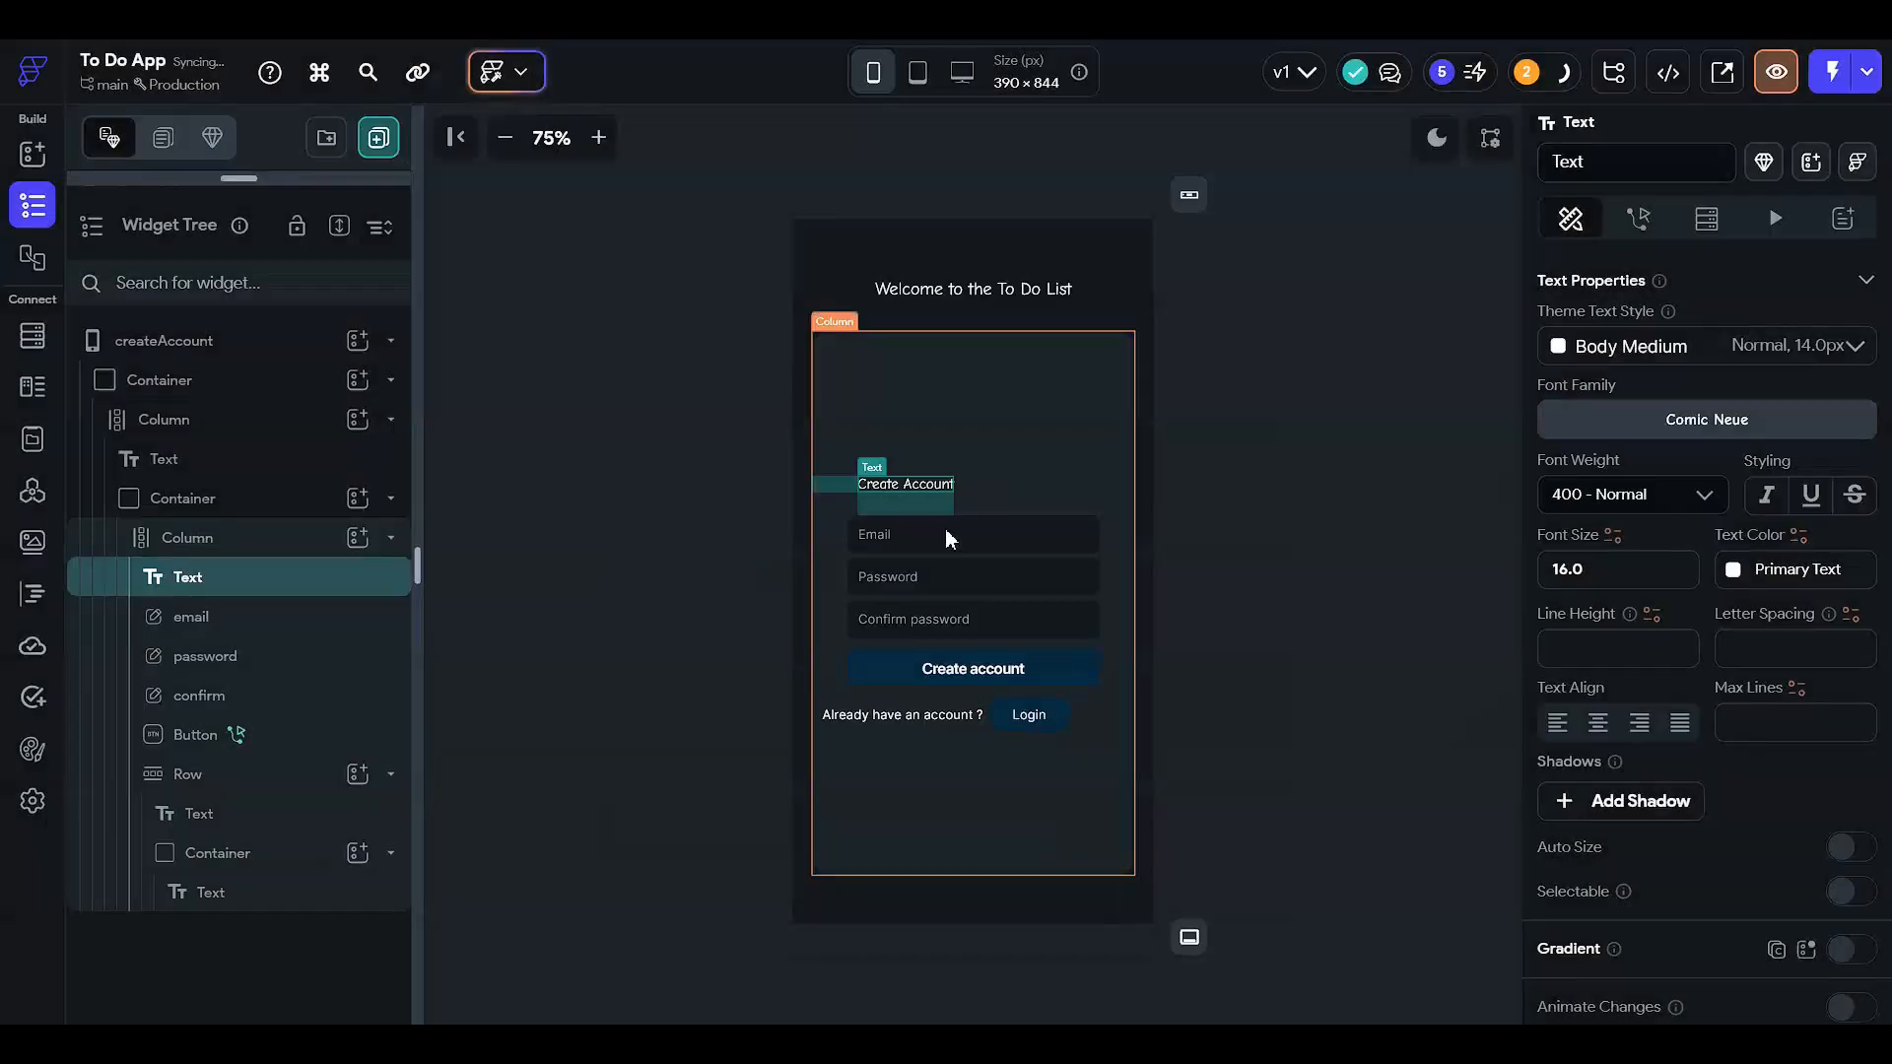
click(1244, 524)
click(936, 502)
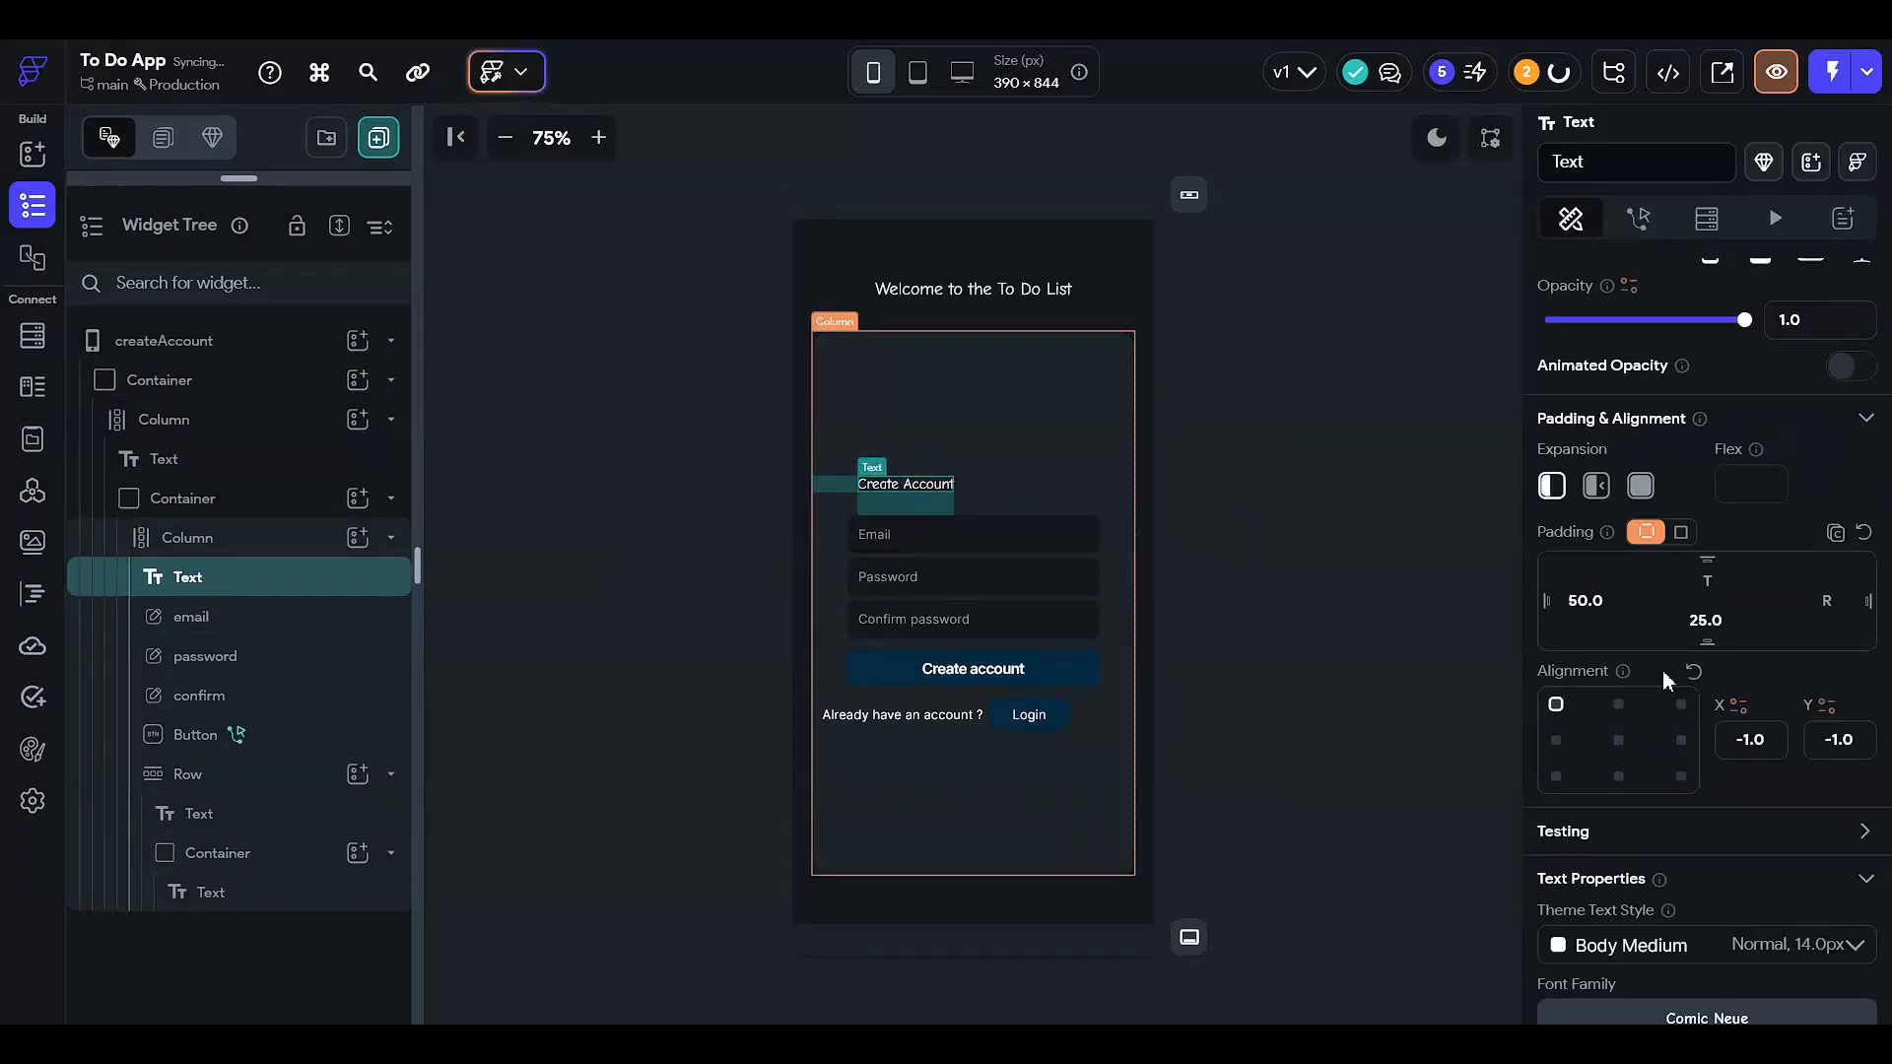
scroll(1773, 749, down, 5)
scroll(1730, 758, down, 1)
drag(1592, 581, 1181, 581)
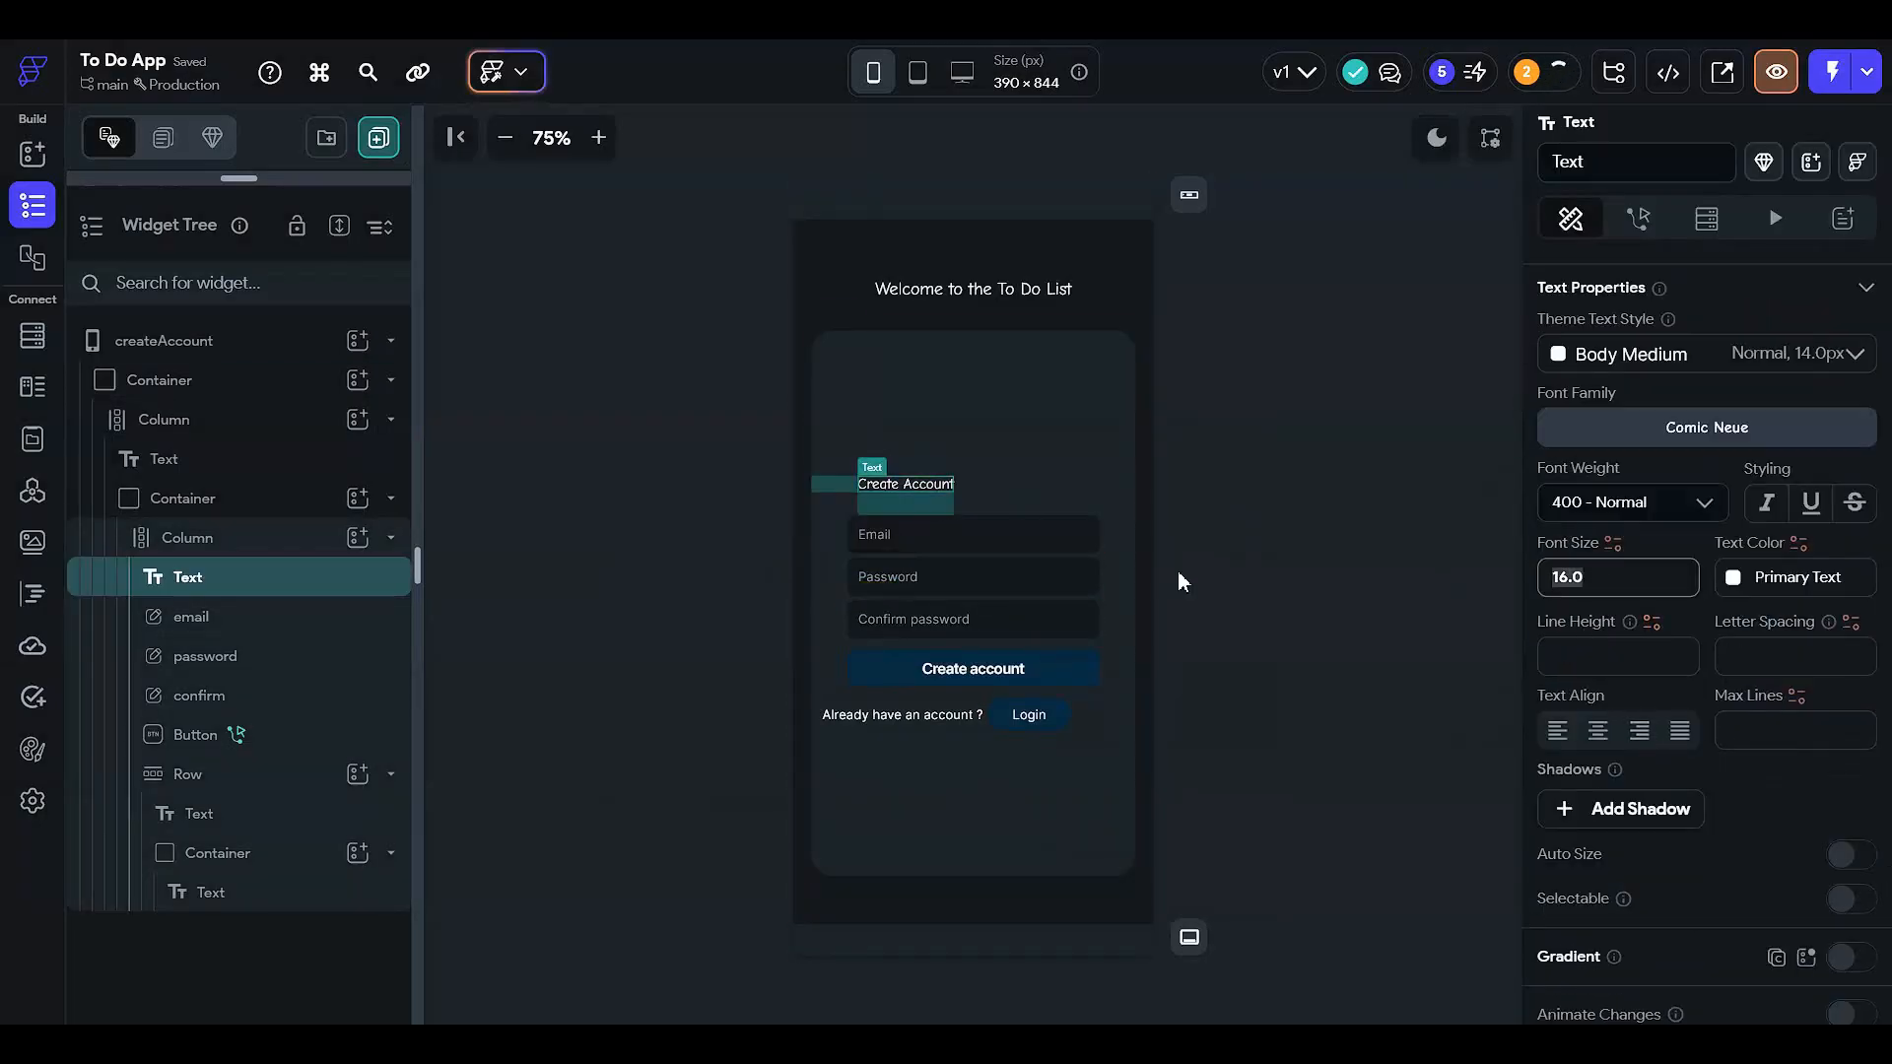
text(18)
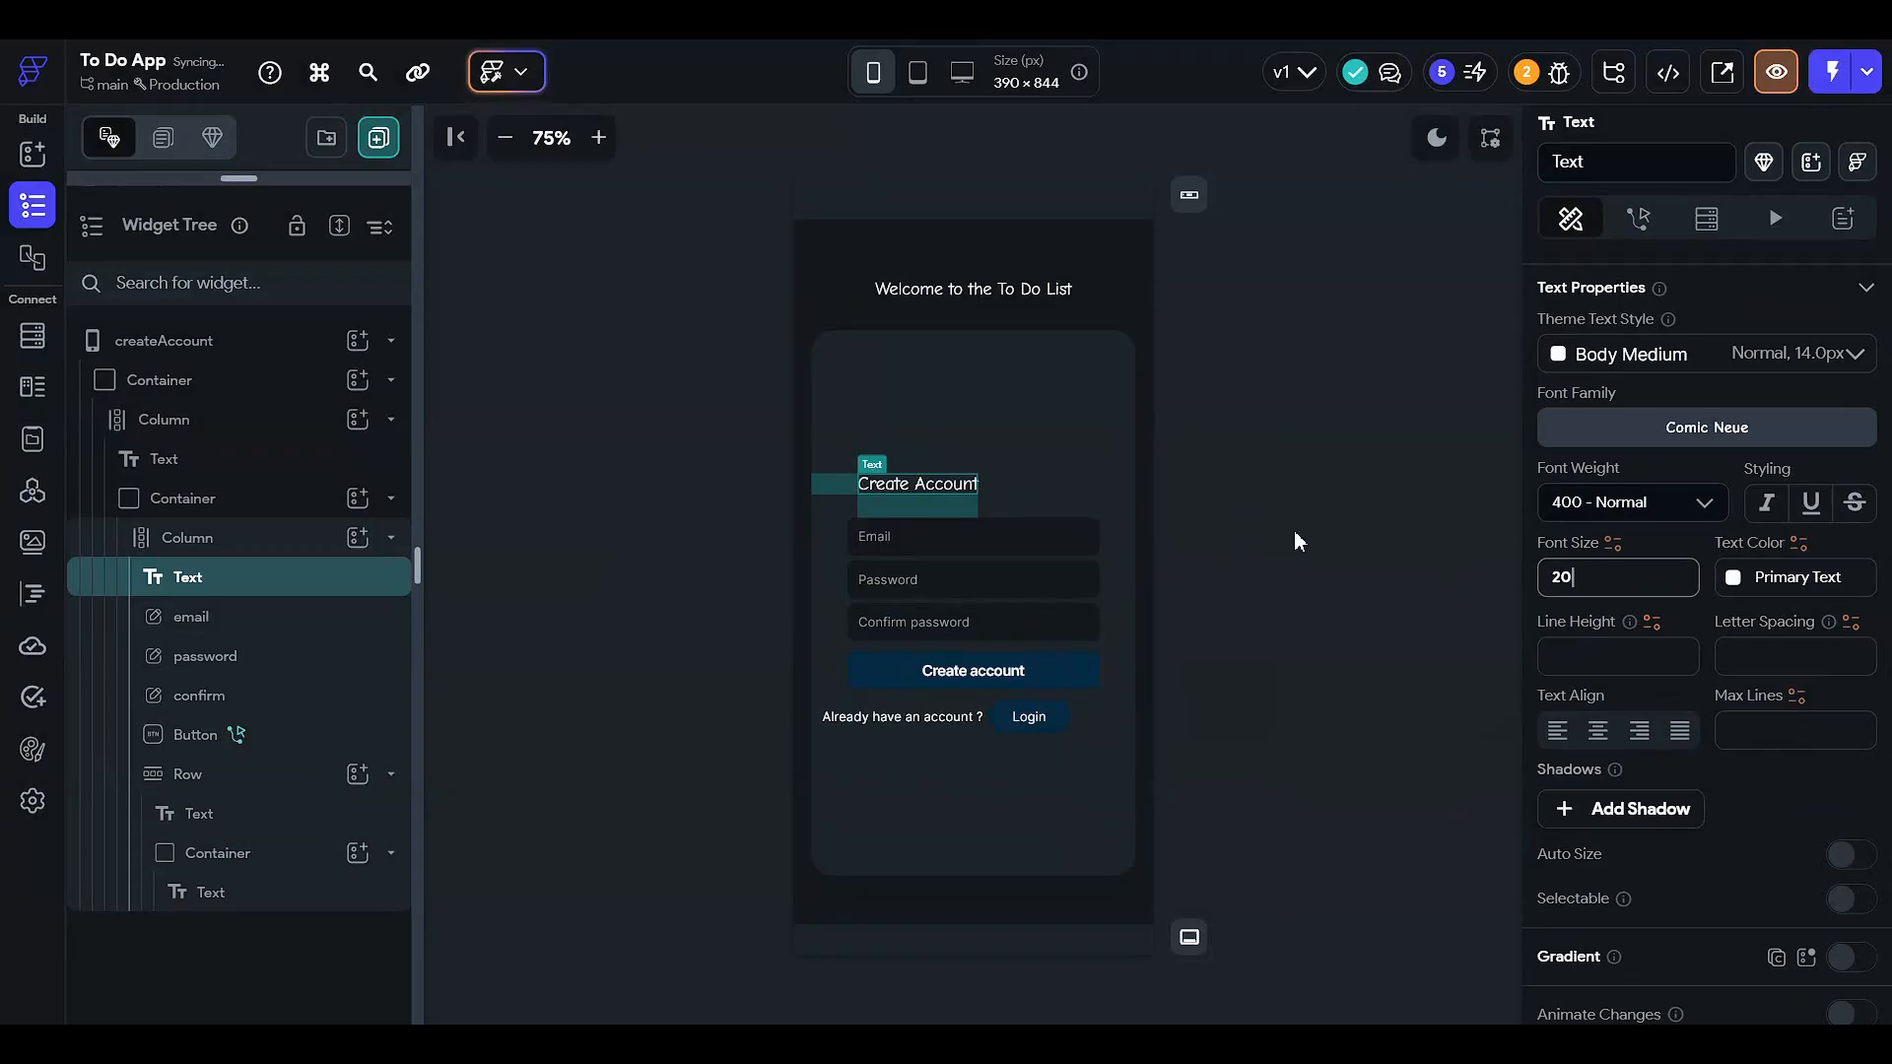
click(1299, 539)
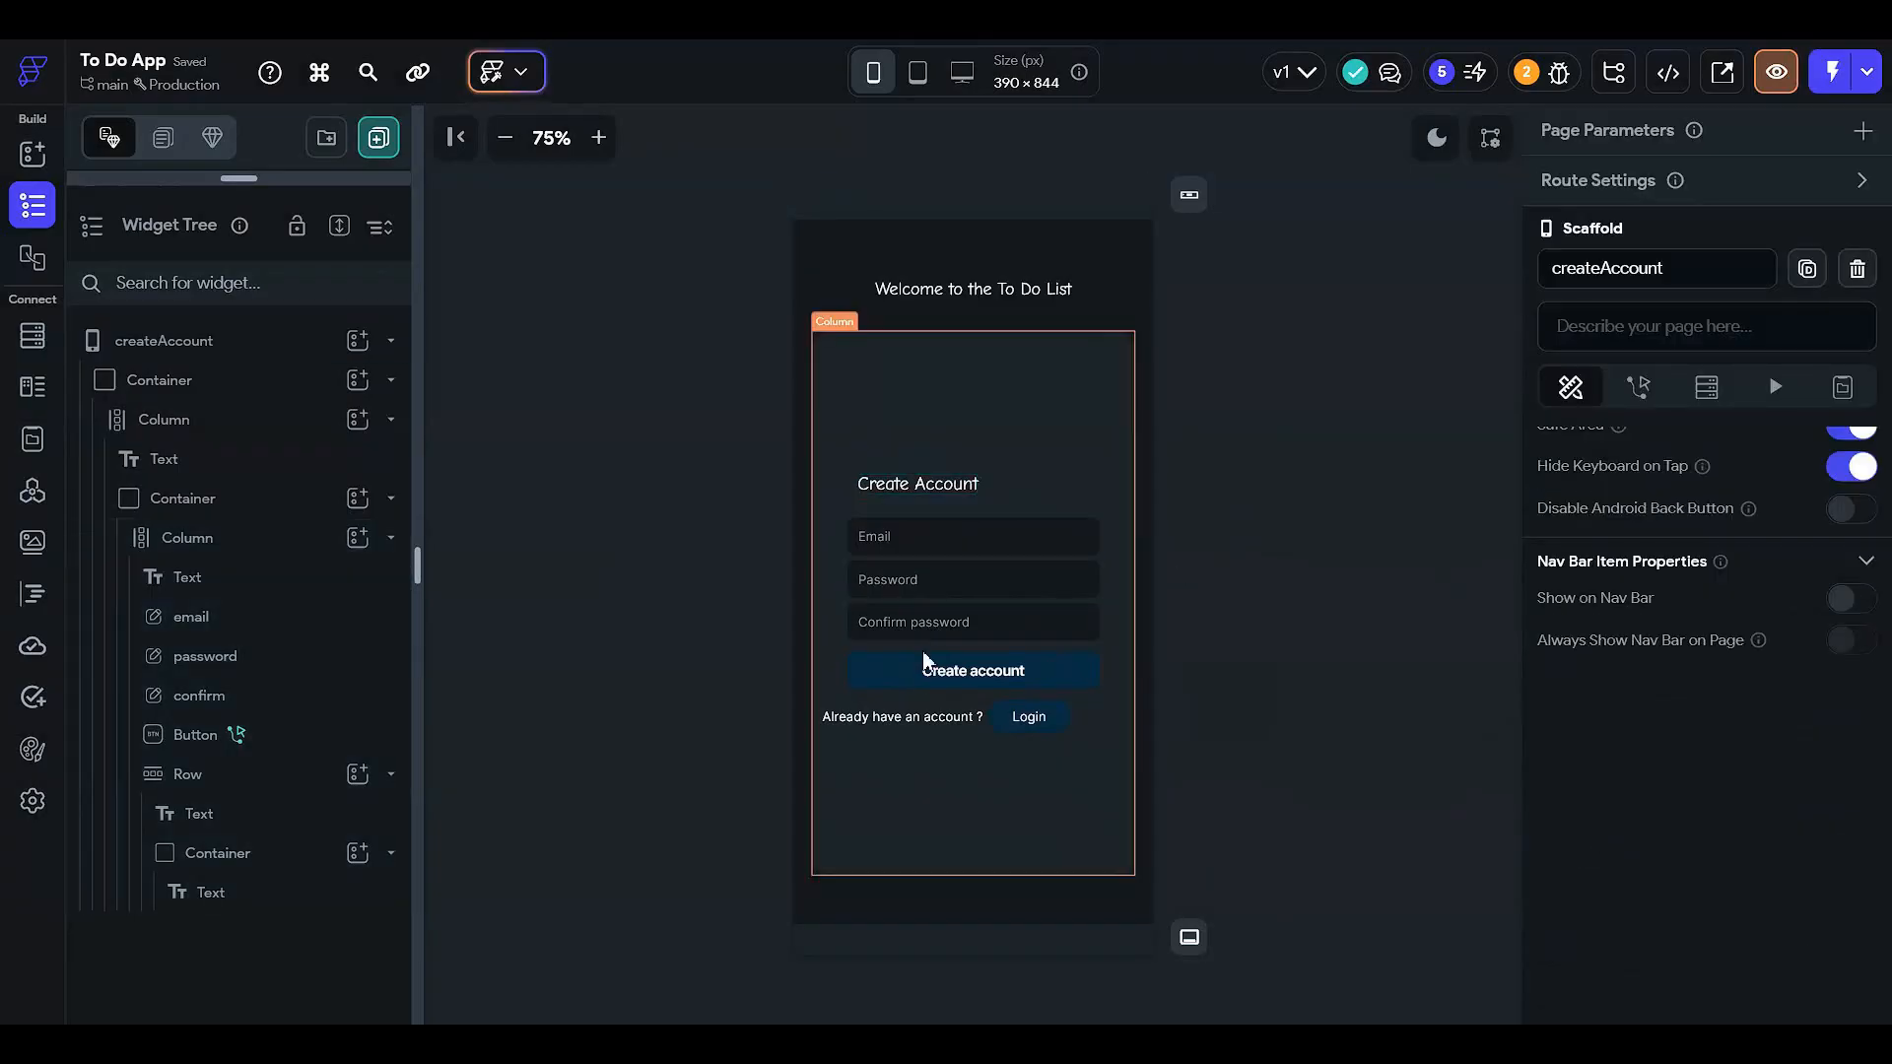
- Fill the Create account button with Secondary Background at 75% opacity
click(929, 673)
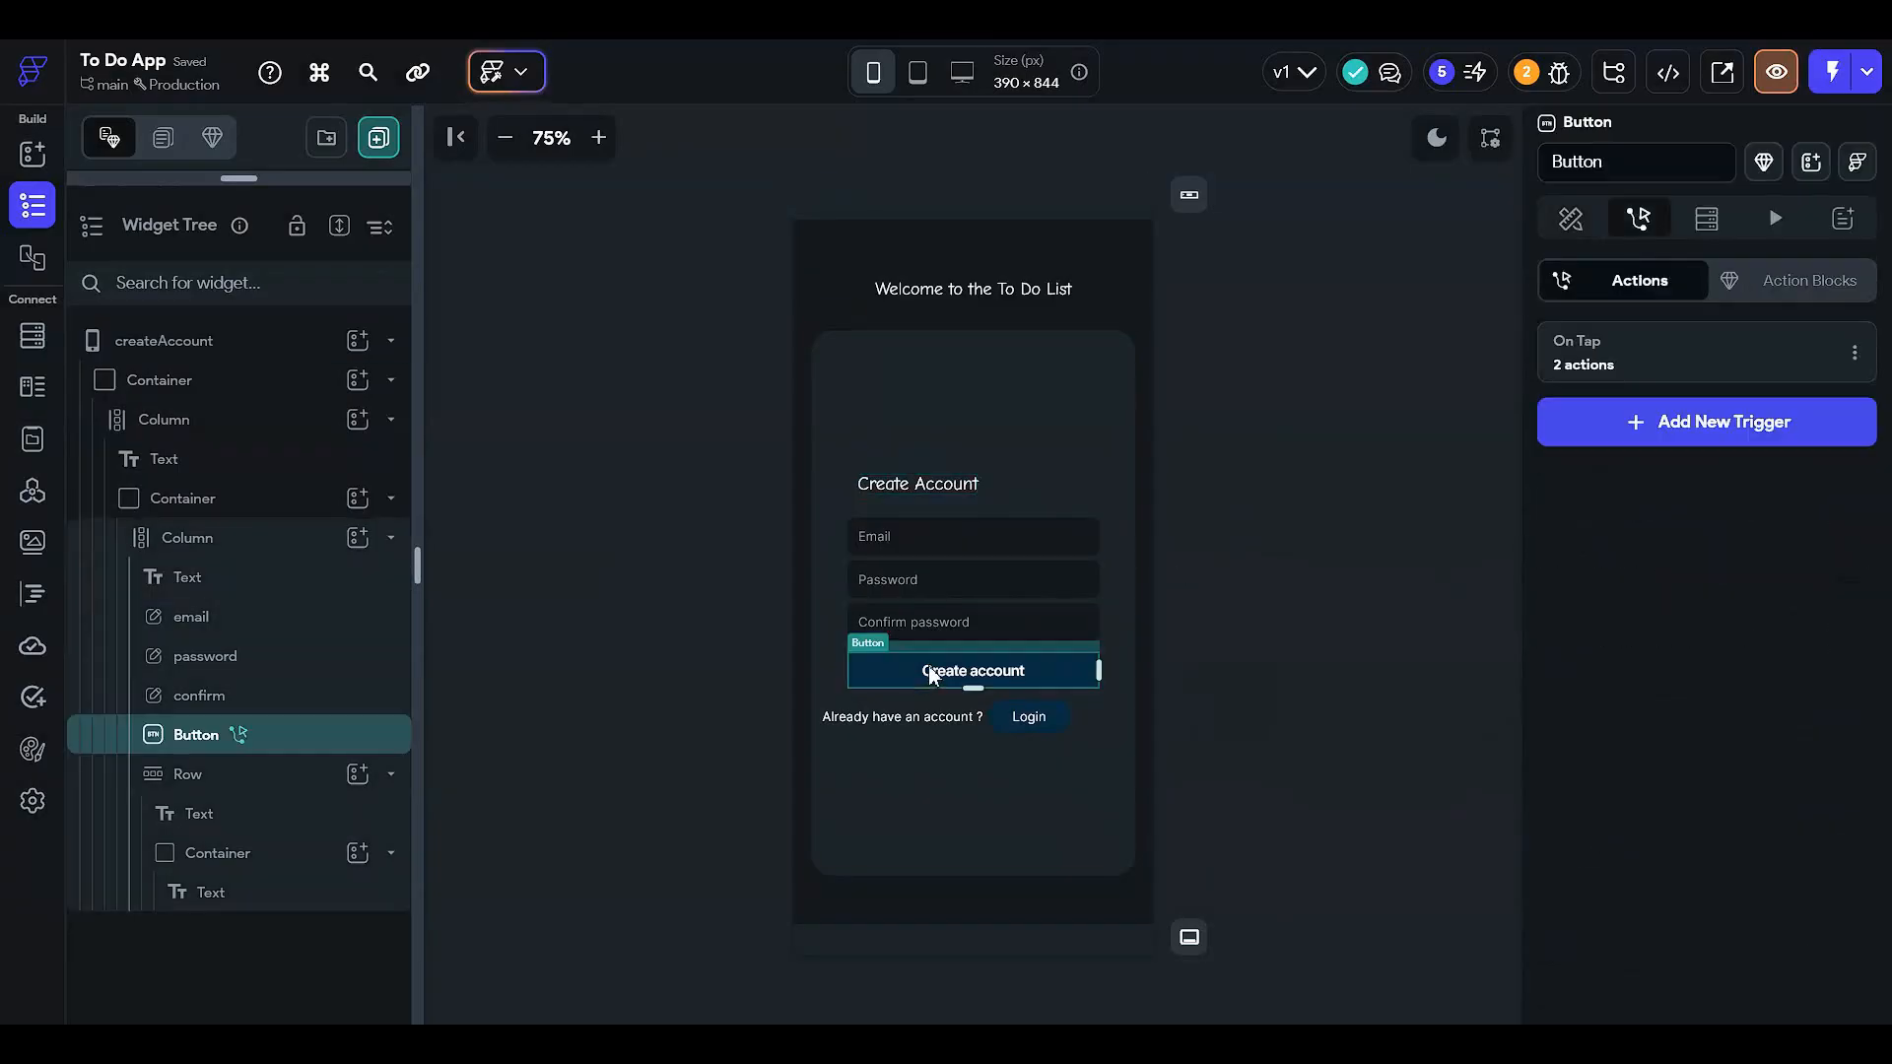
click(1571, 218)
scroll(1615, 472, down, 10)
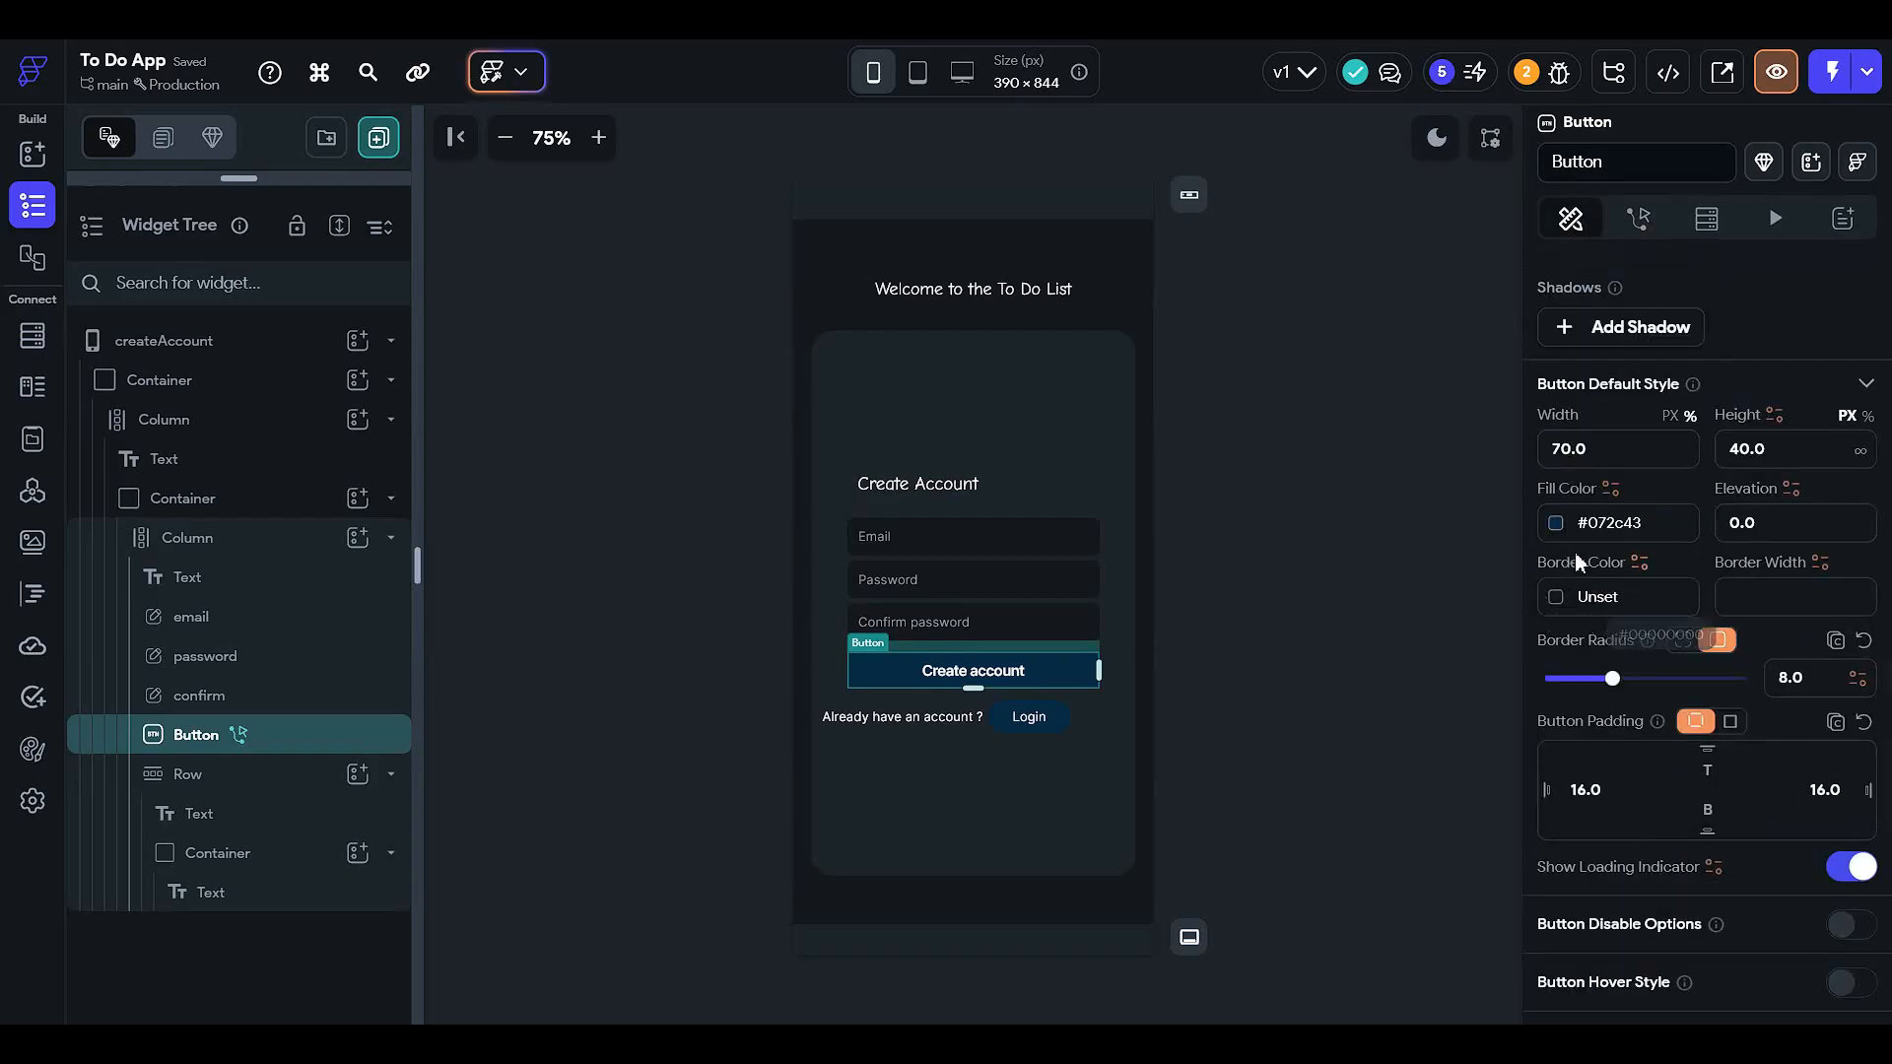
scroll(1576, 591, up, 7)
scroll(1691, 670, up, 3)
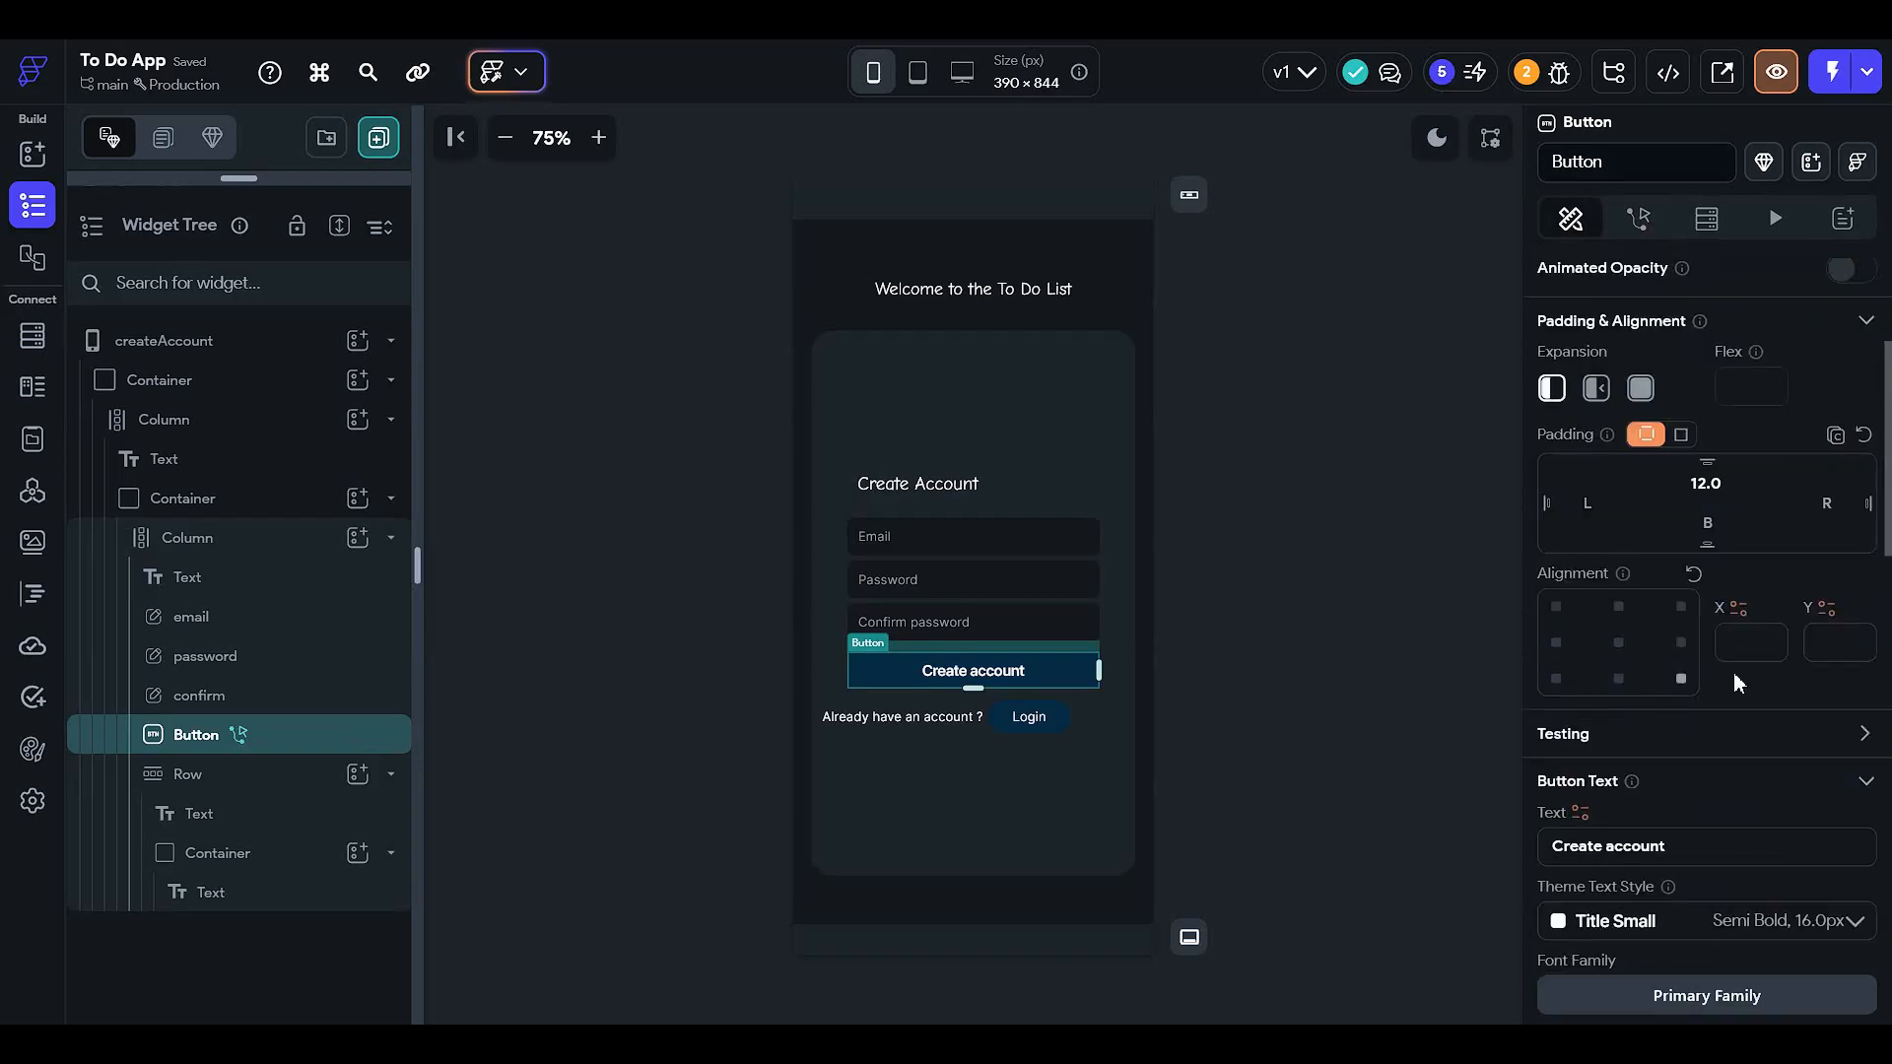
scroll(1734, 672, down, 10)
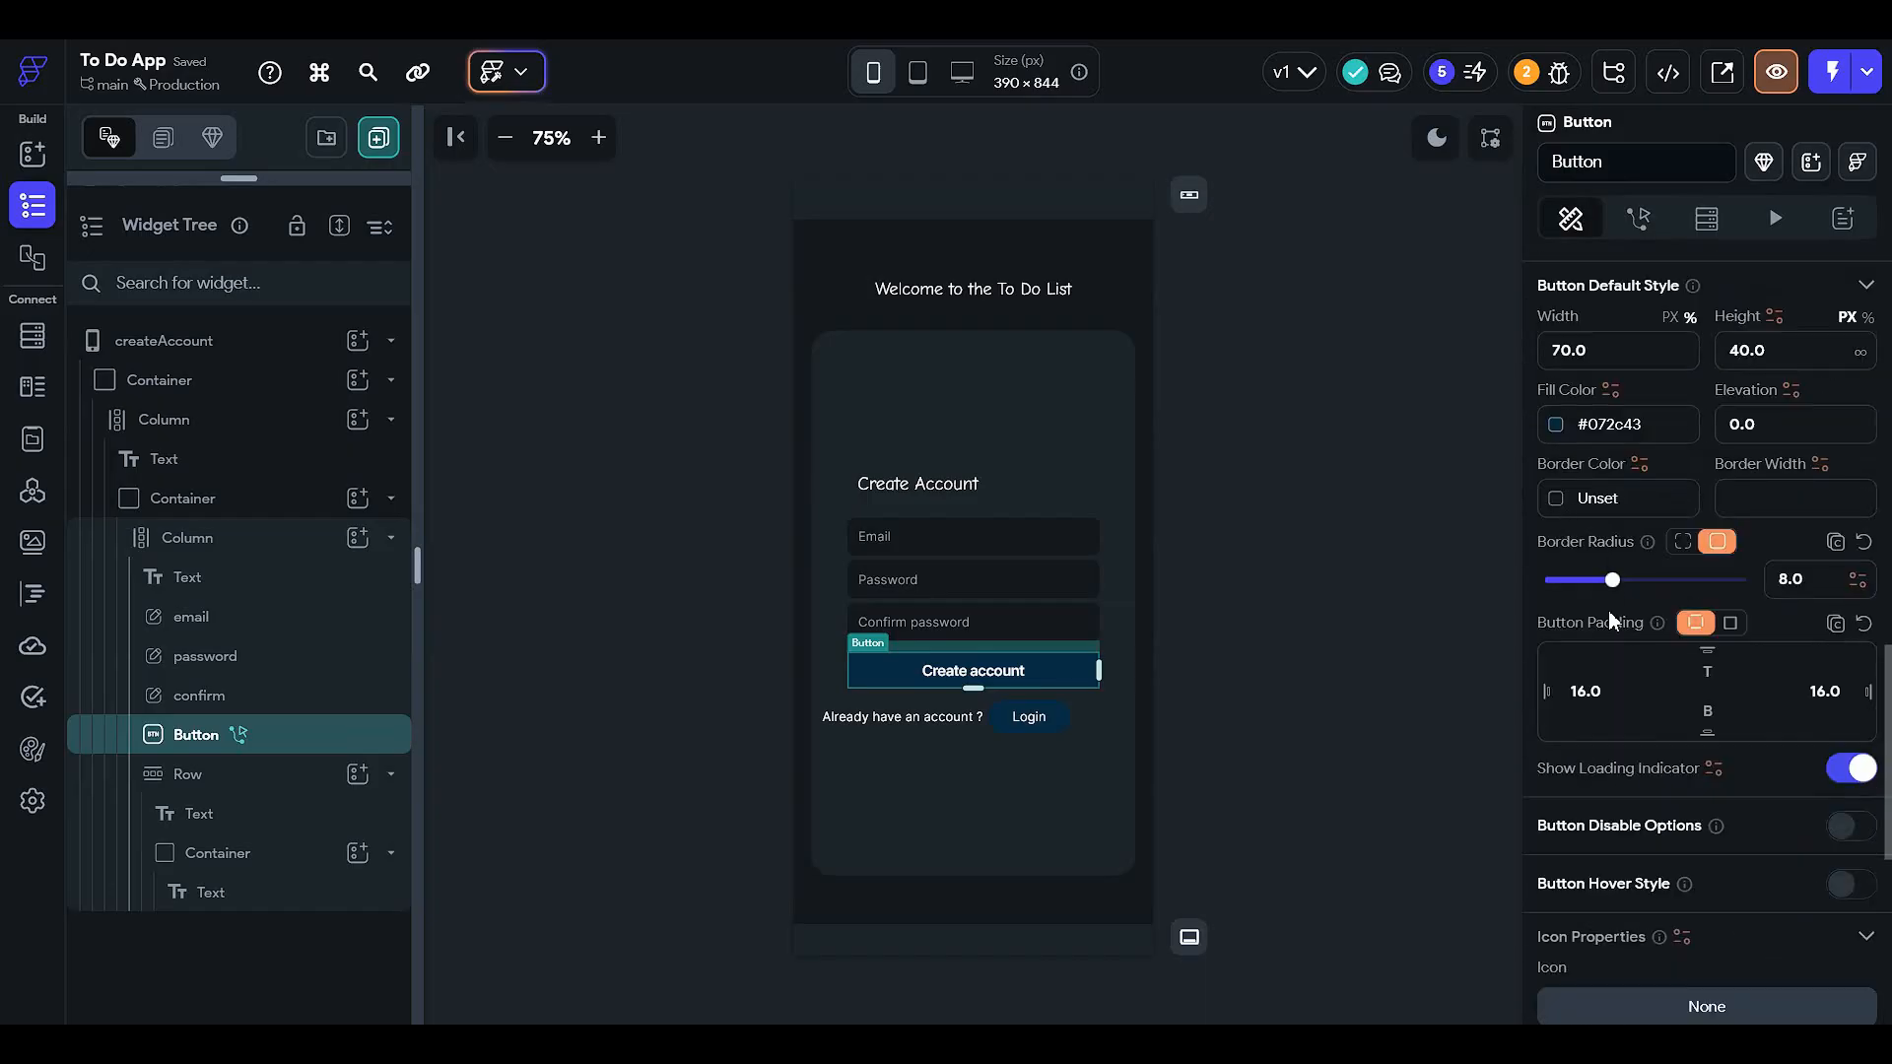
scroll(1609, 617, down, 3)
scroll(1665, 601, up, 10)
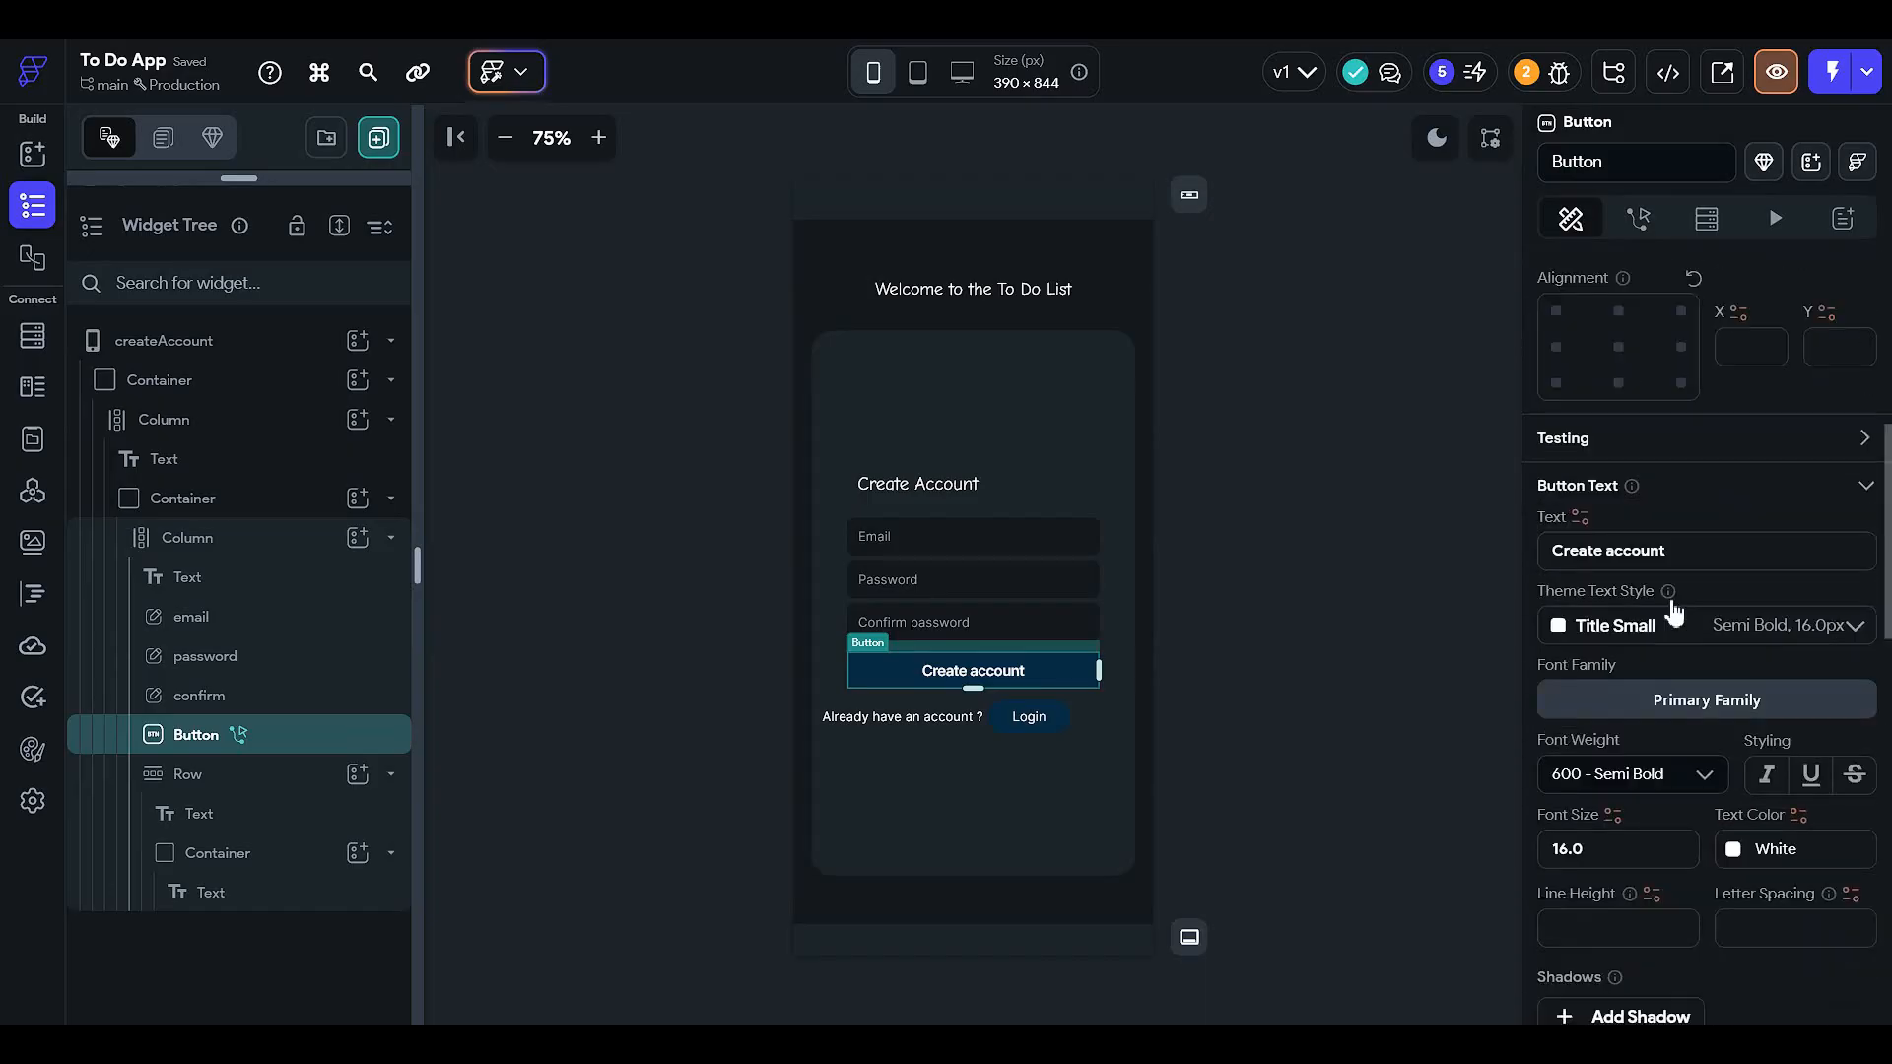
scroll(1657, 666, up, 4)
scroll(1665, 678, up, 2)
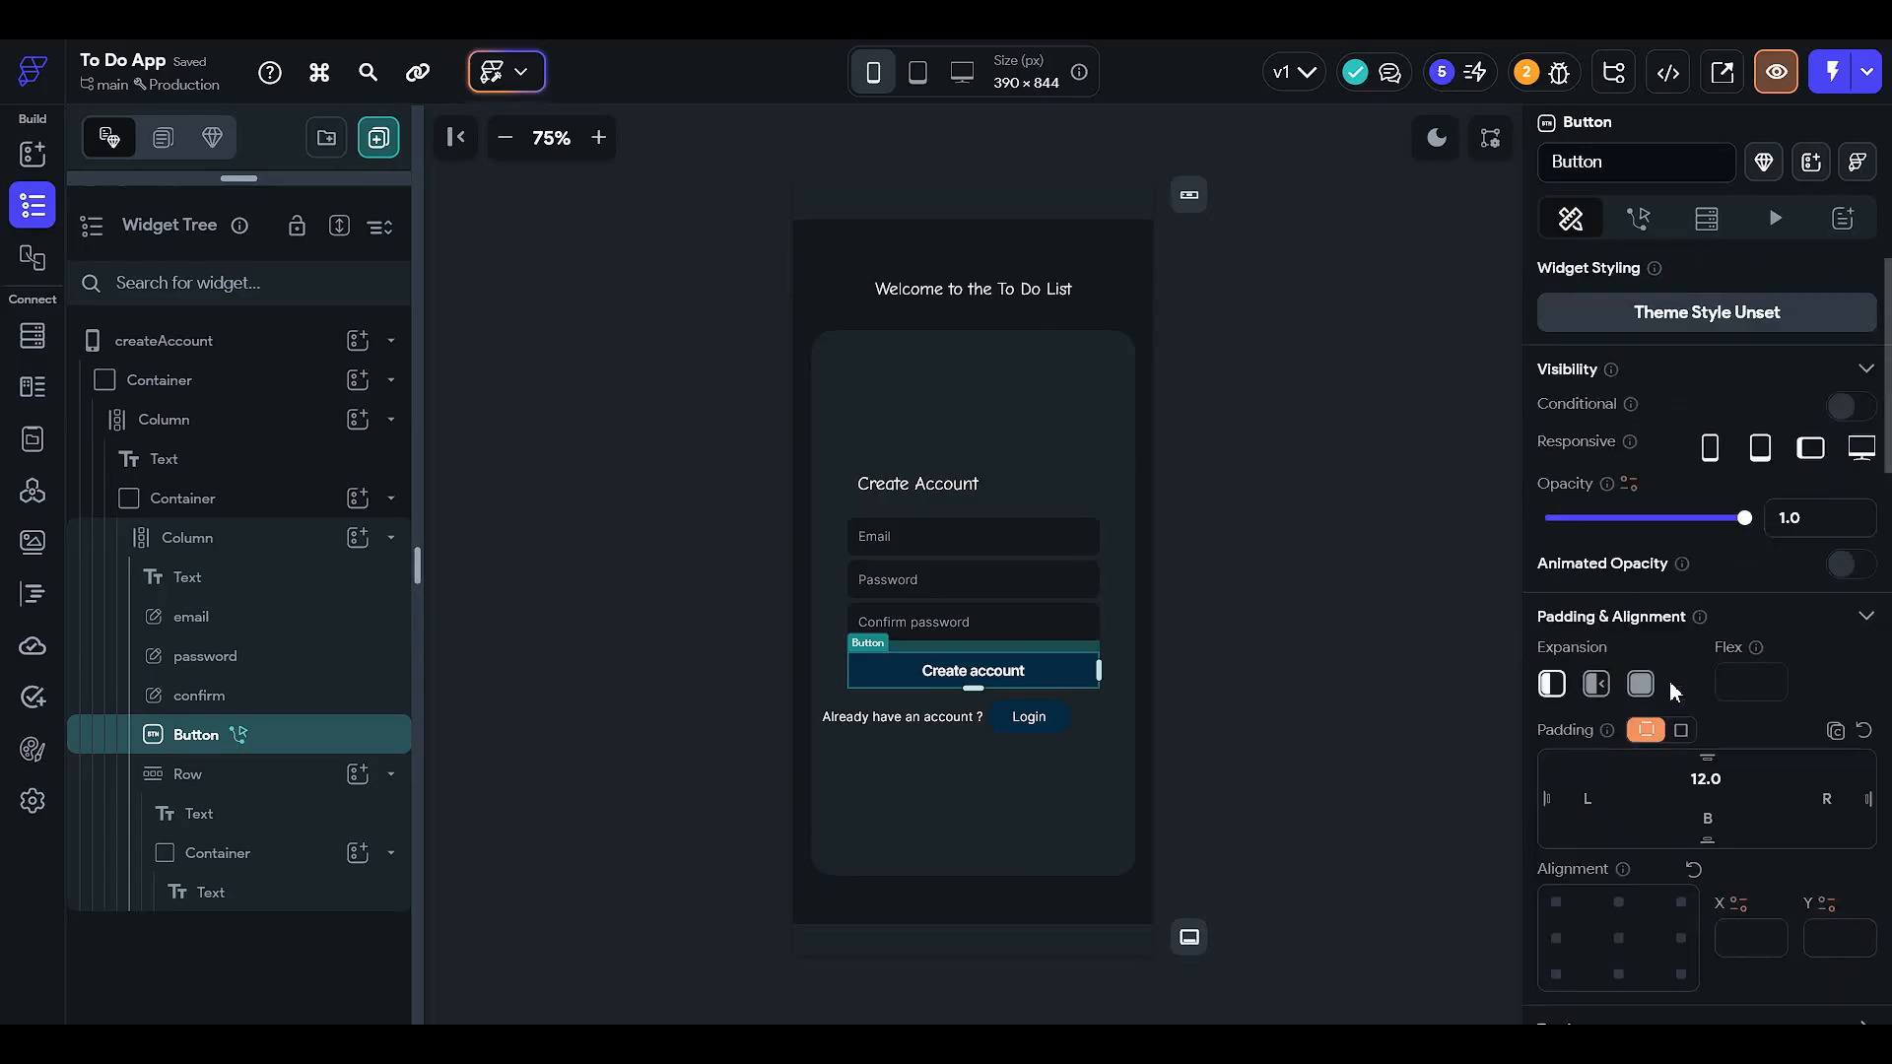
scroll(1658, 654, down, 1)
click(1091, 654)
click(1093, 654)
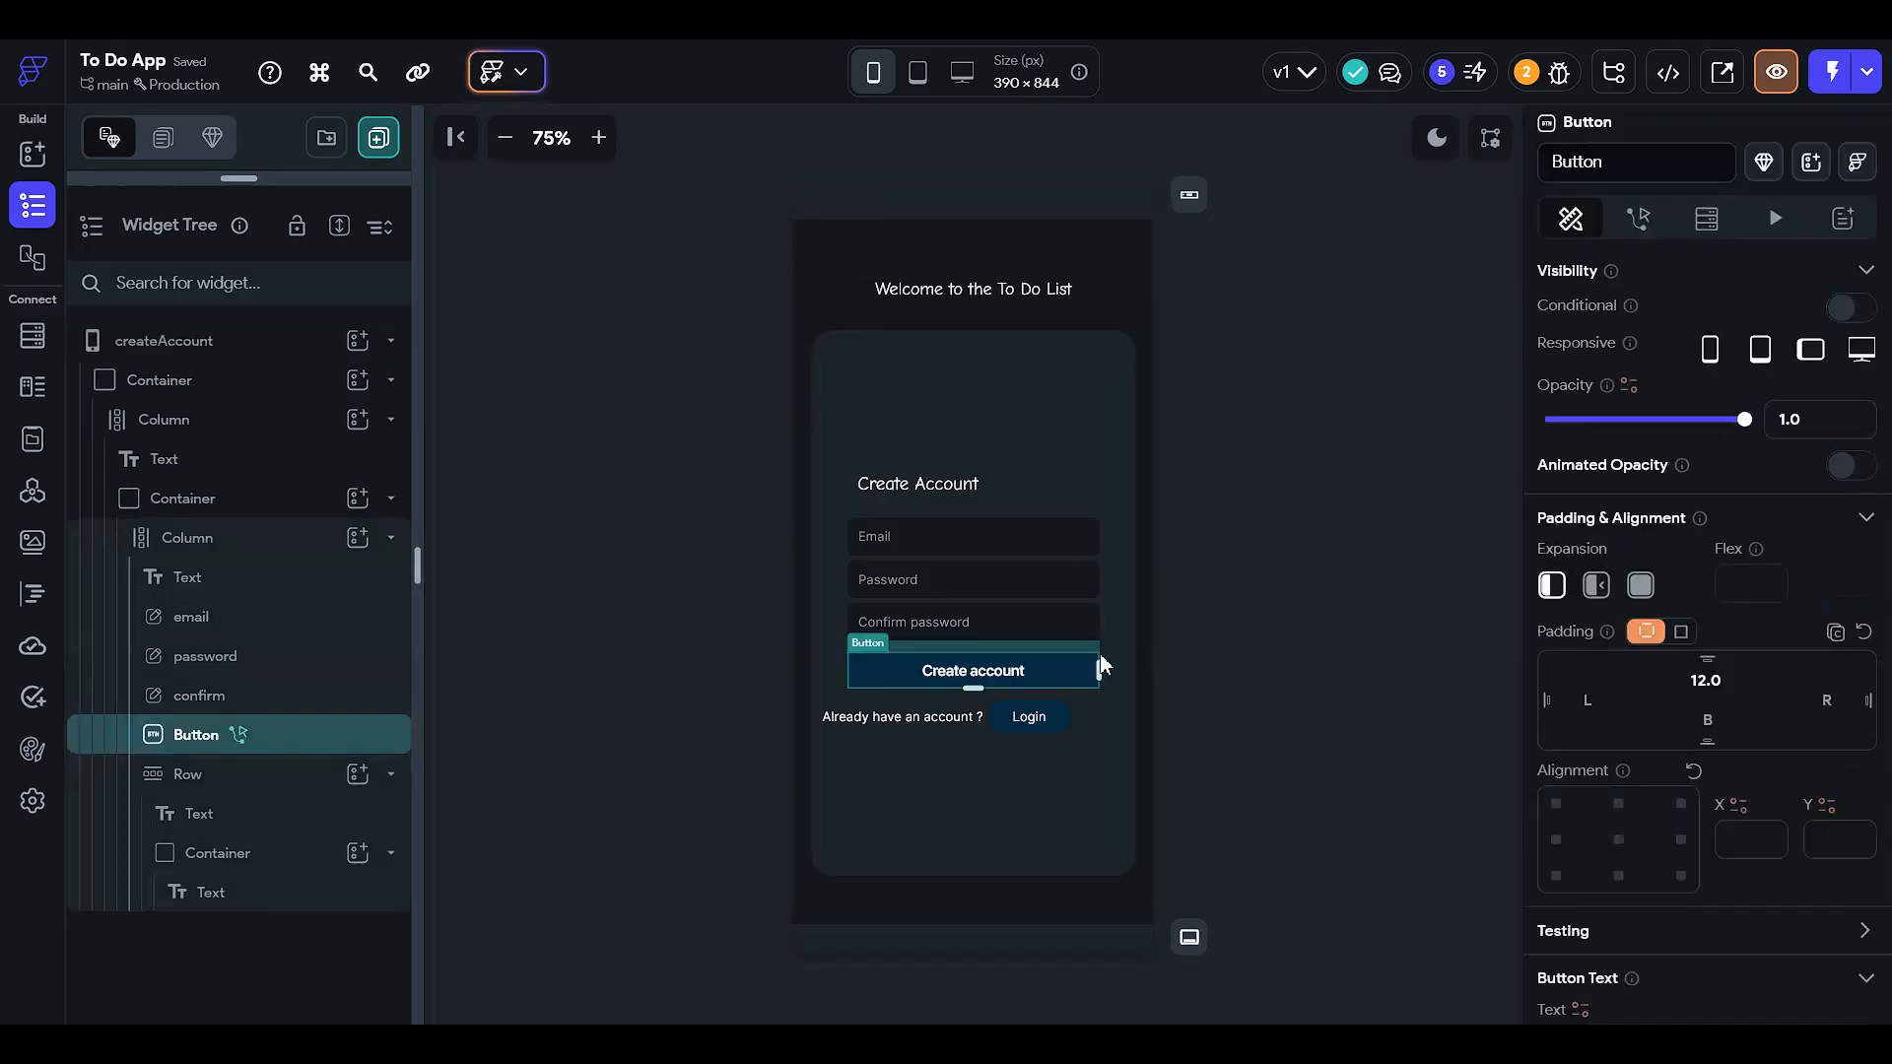
scroll(1650, 680, down, 10)
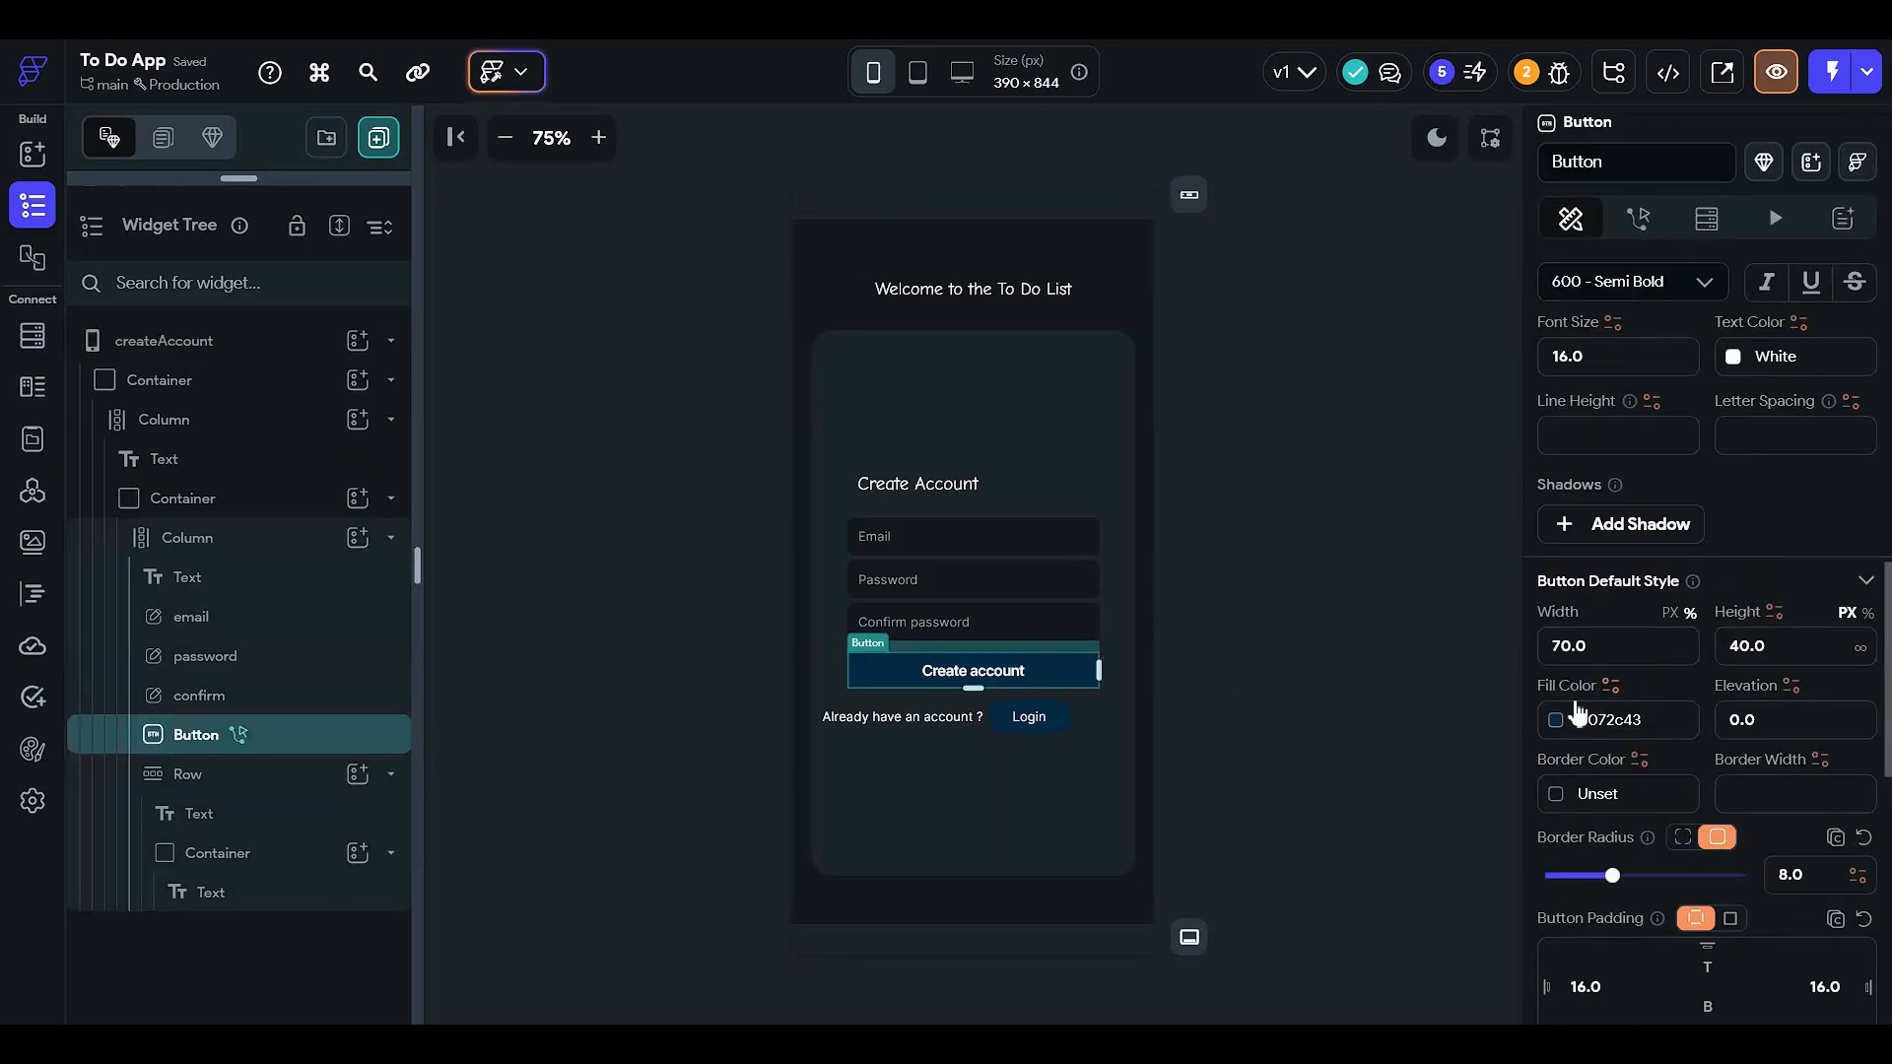
click(1574, 716)
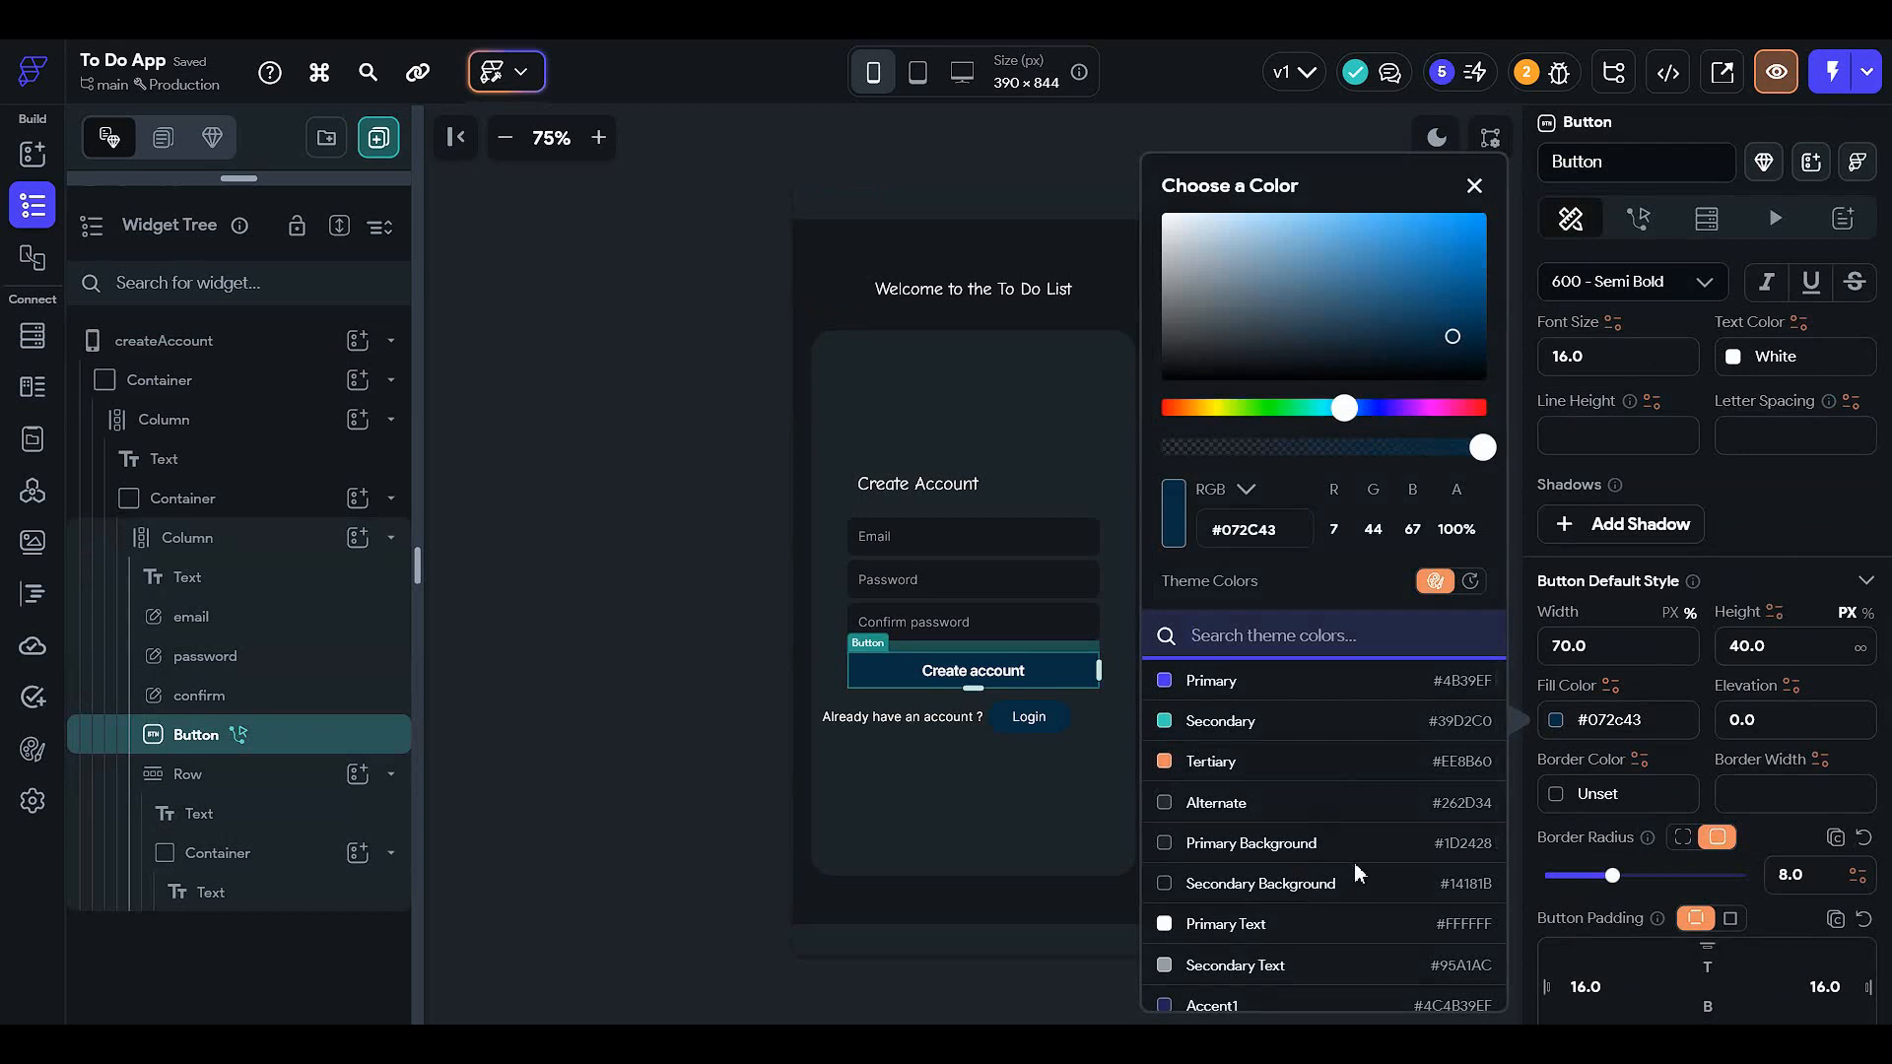
click(1360, 889)
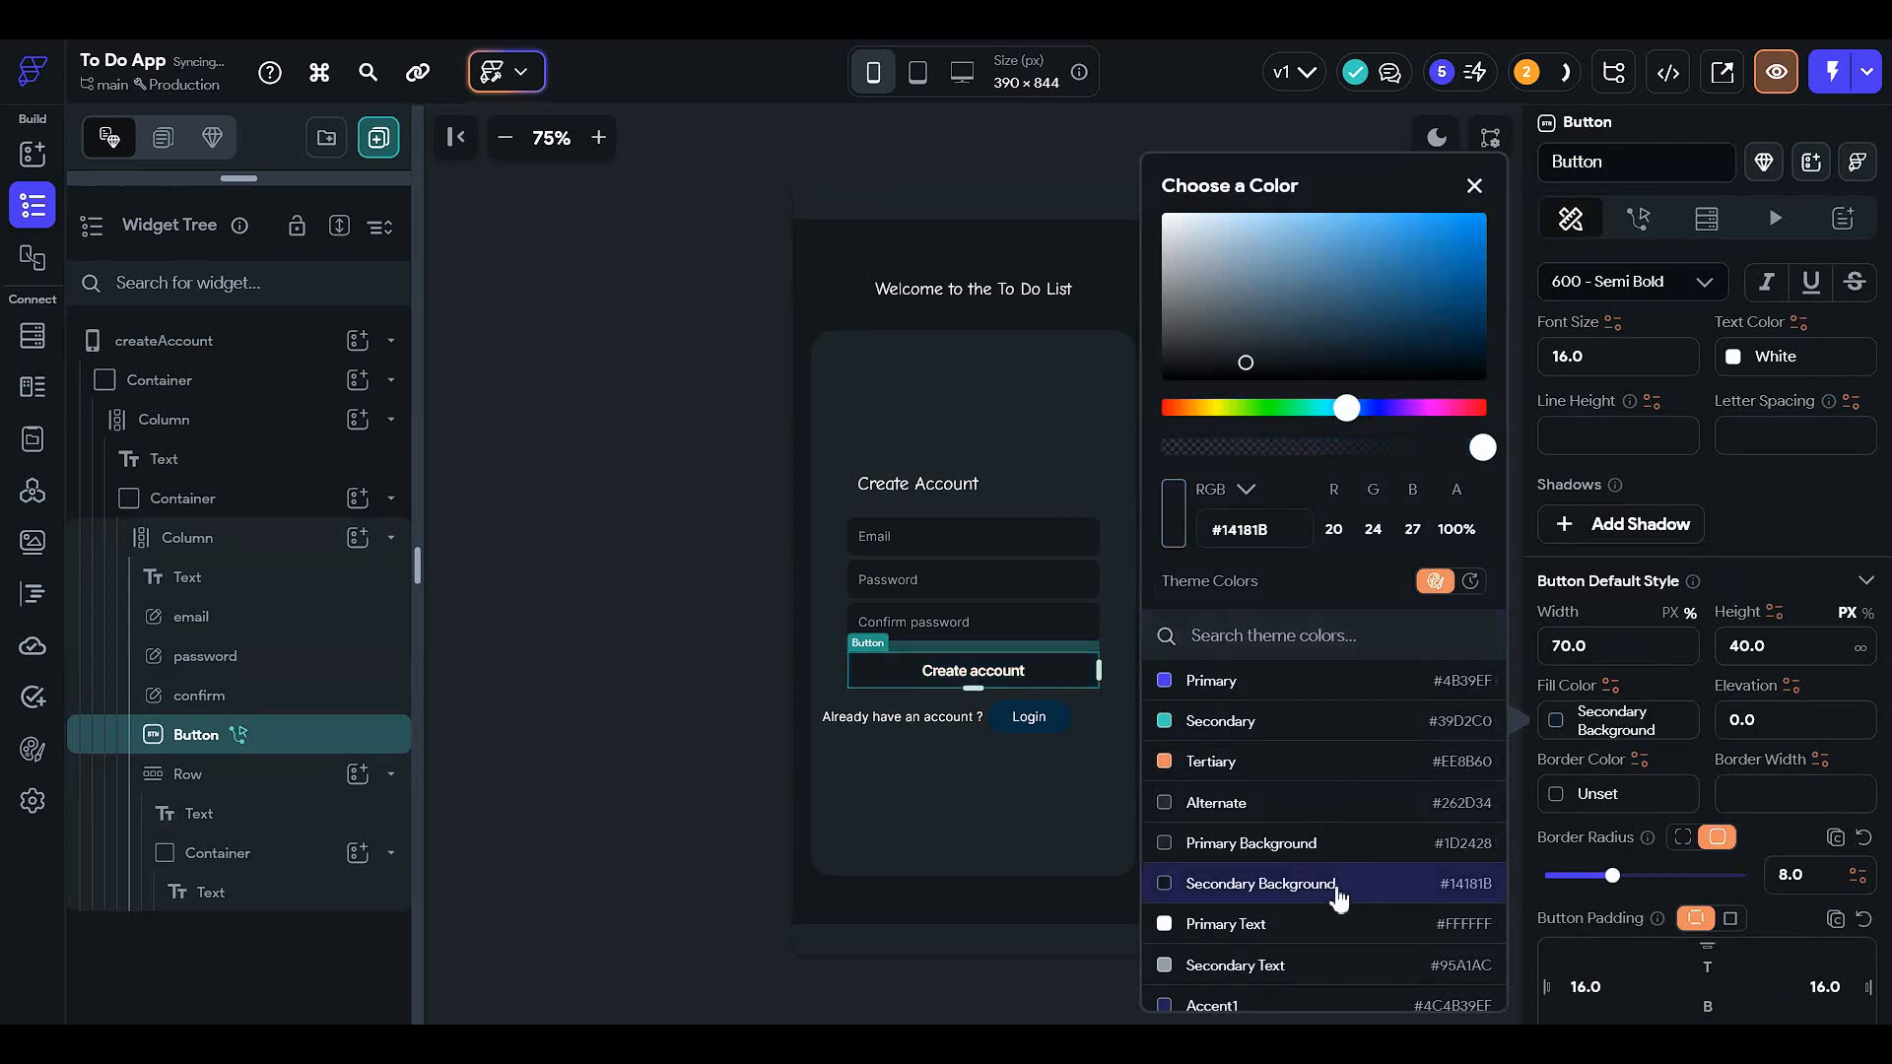
click(1359, 447)
click(1401, 448)
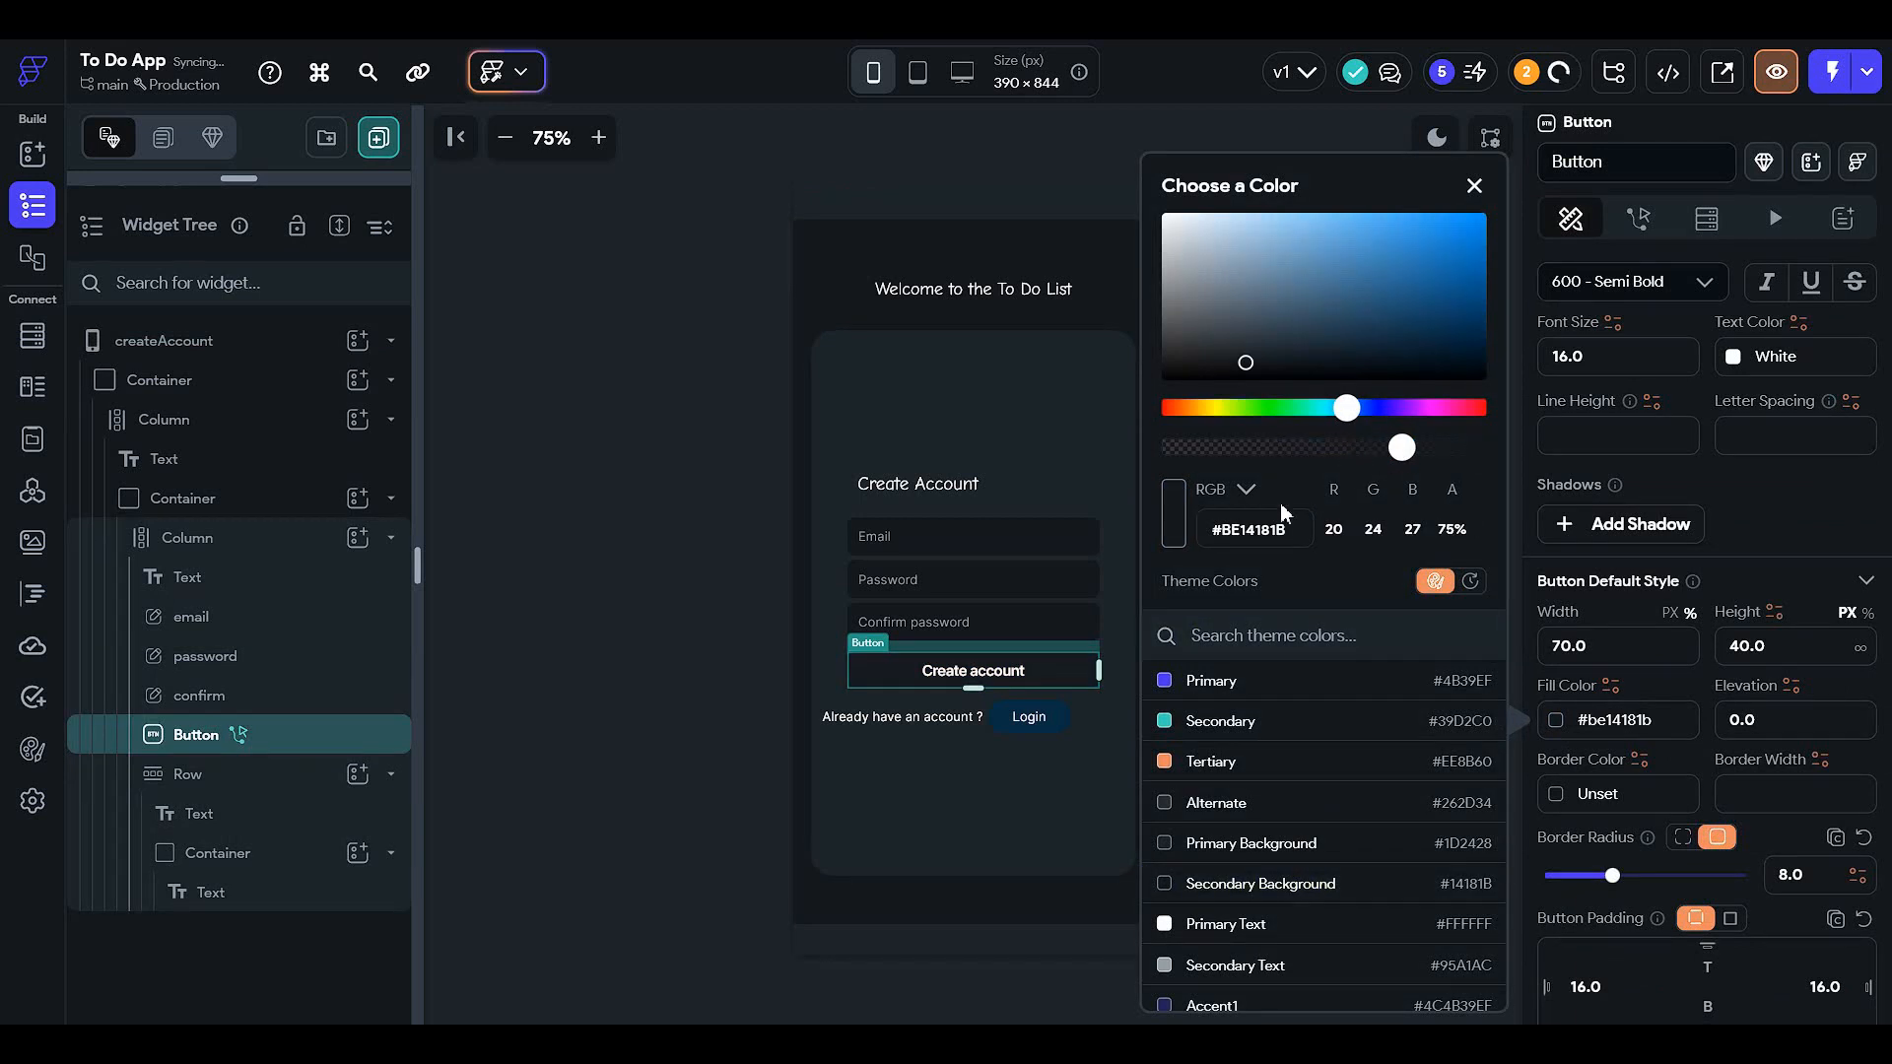
click(1773, 653)
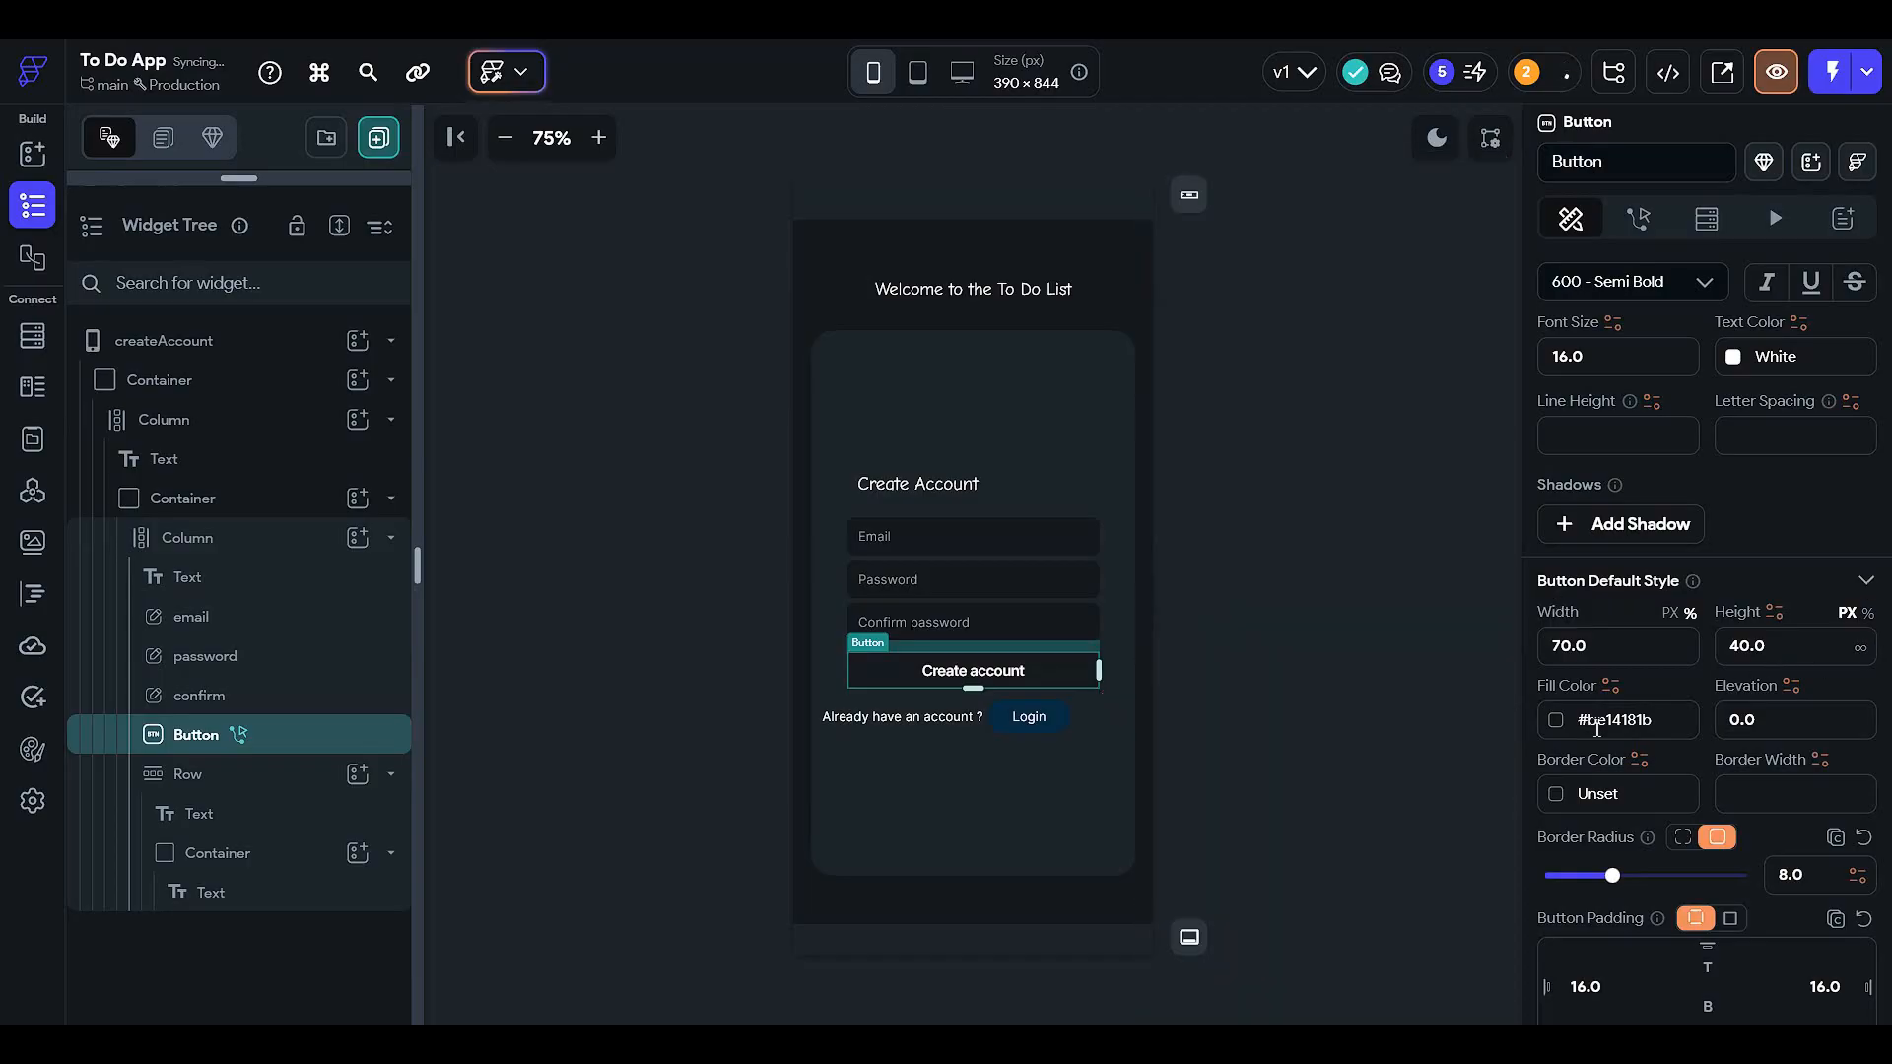
- Set the Create account button's border colour to Secondary Background
click(1557, 796)
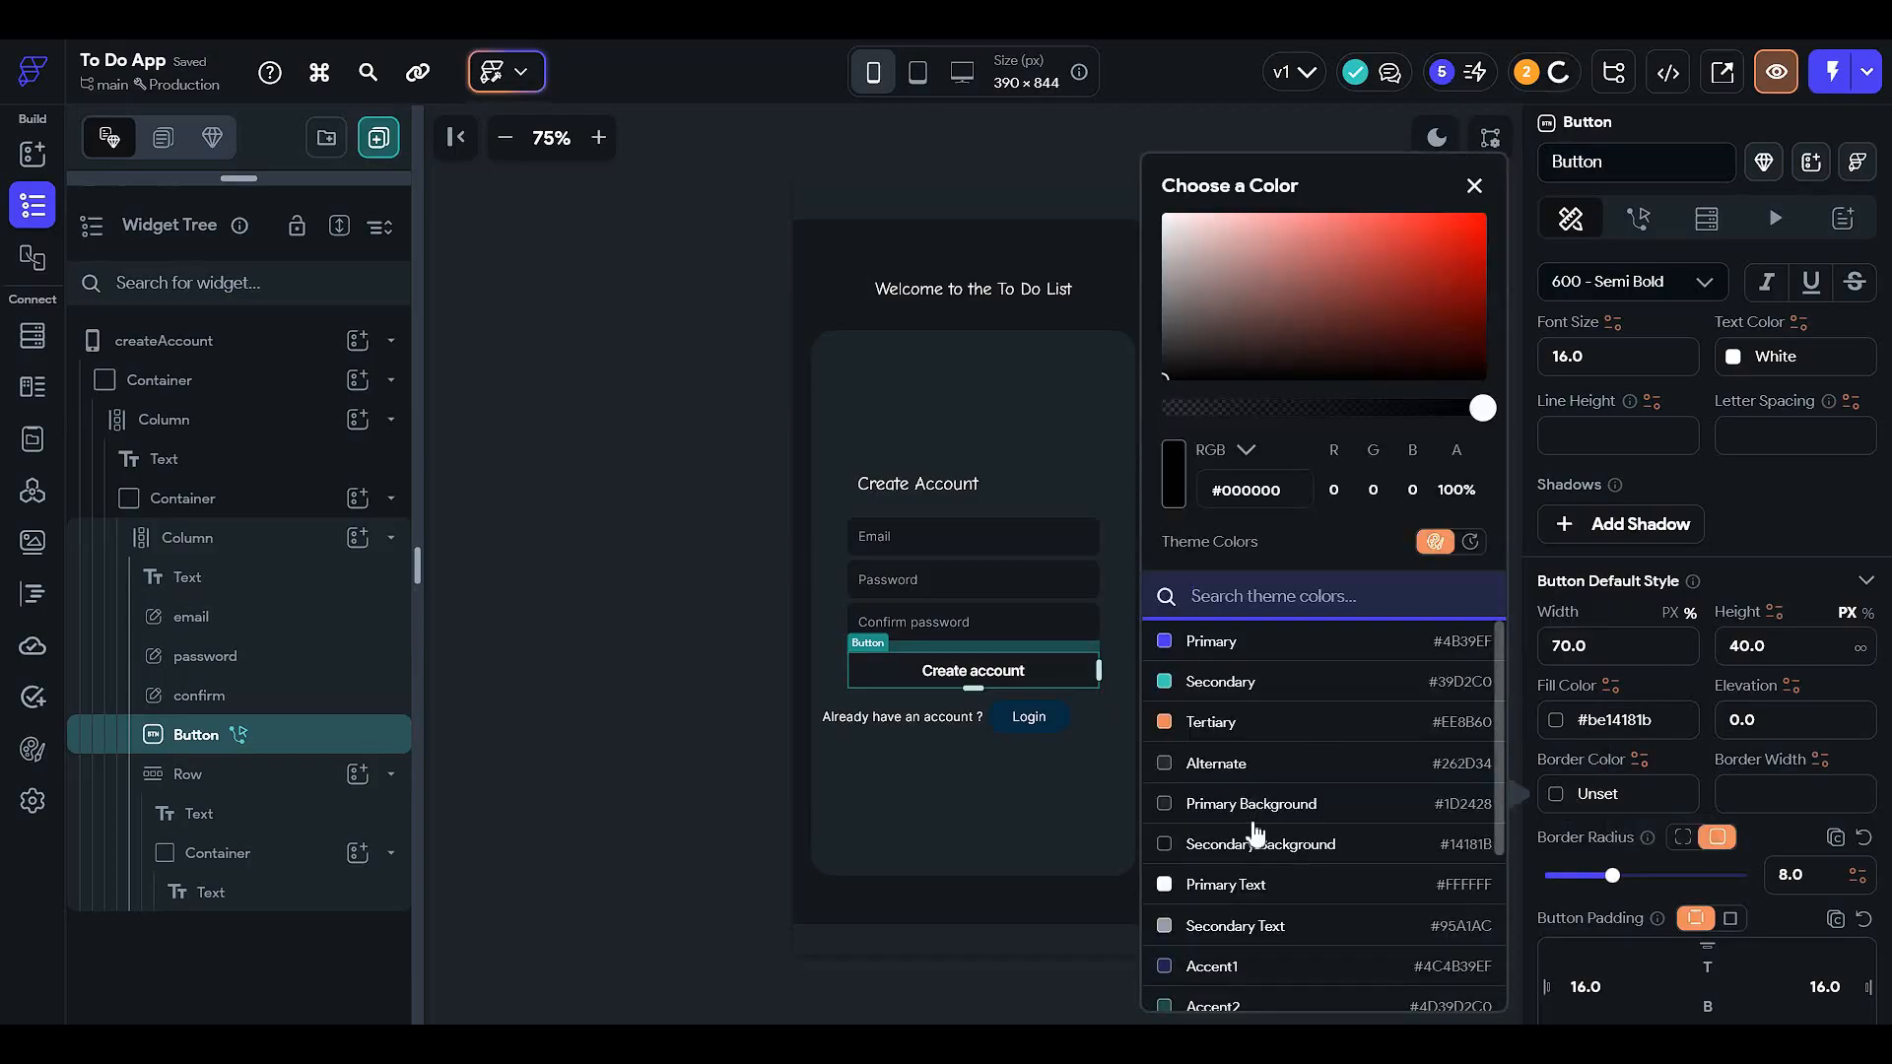
click(1266, 844)
click(654, 734)
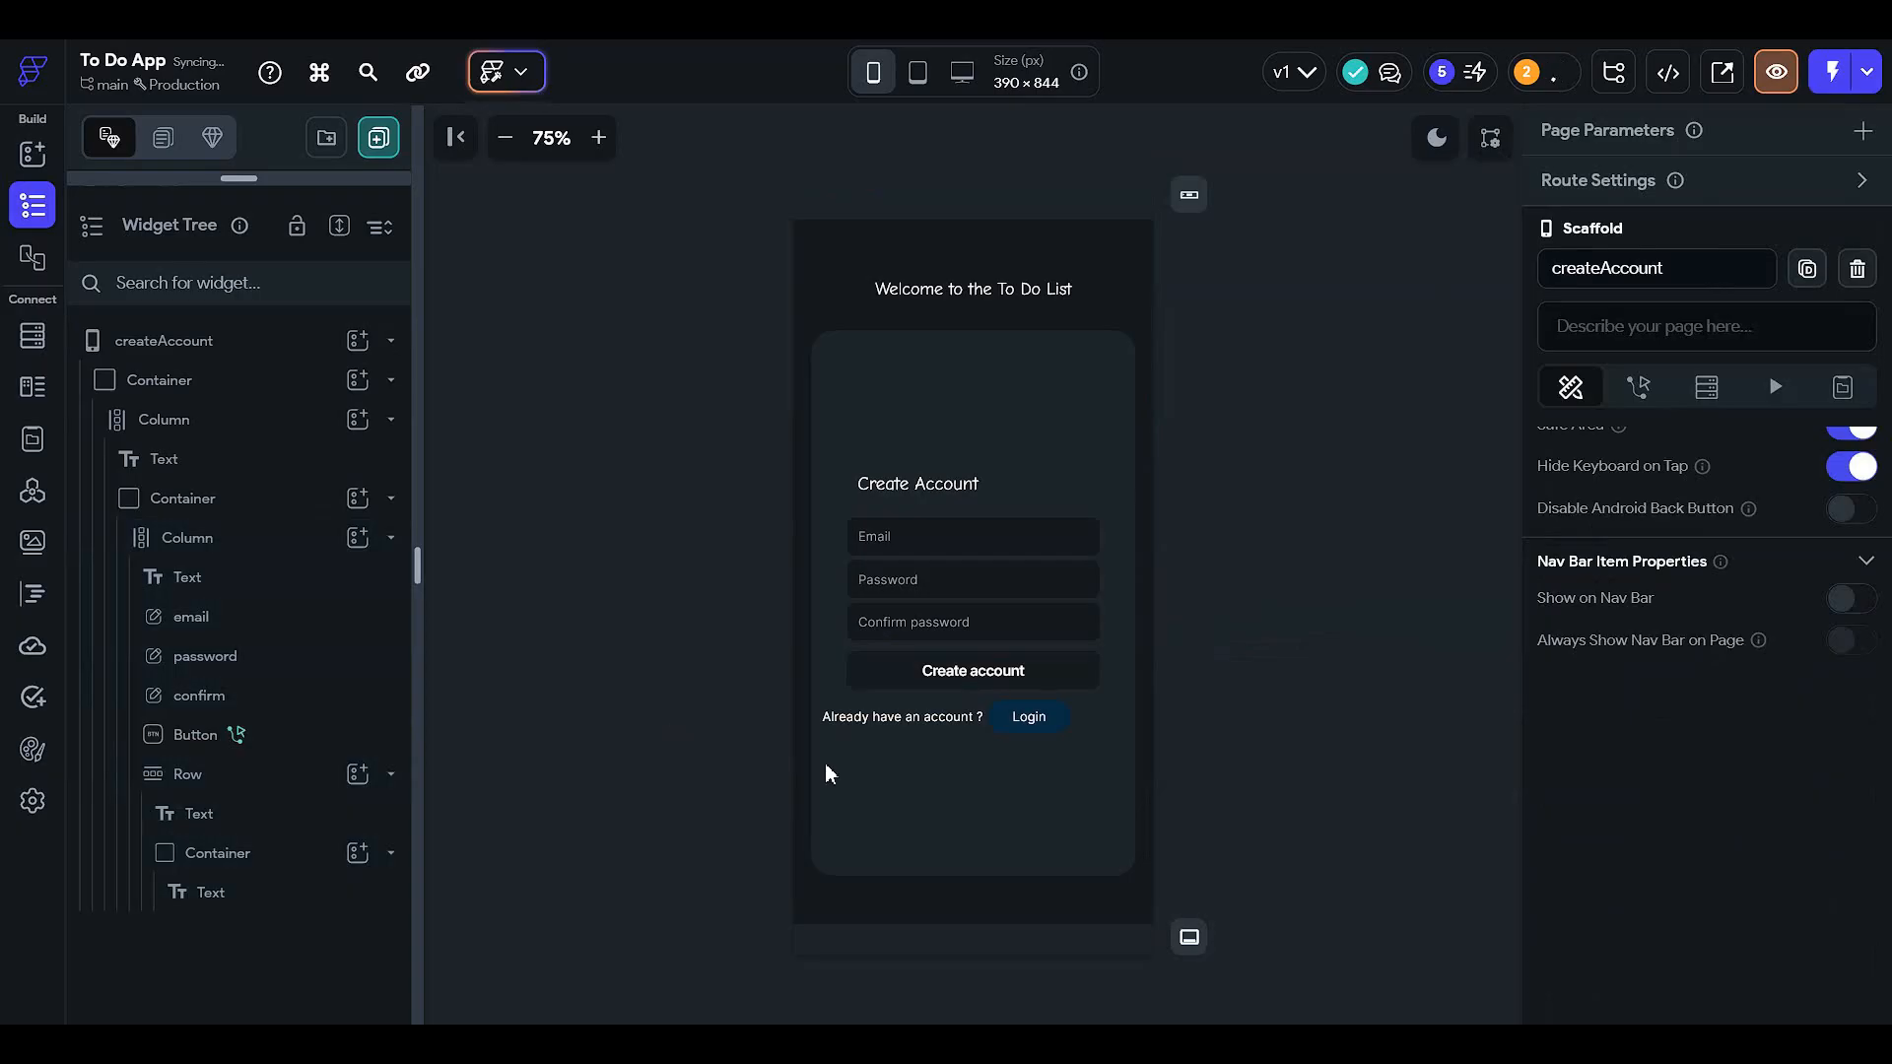
- Lower the button fill's opacity, first to 56% and then to 46%
click(1069, 675)
scroll(1586, 724, down, 5)
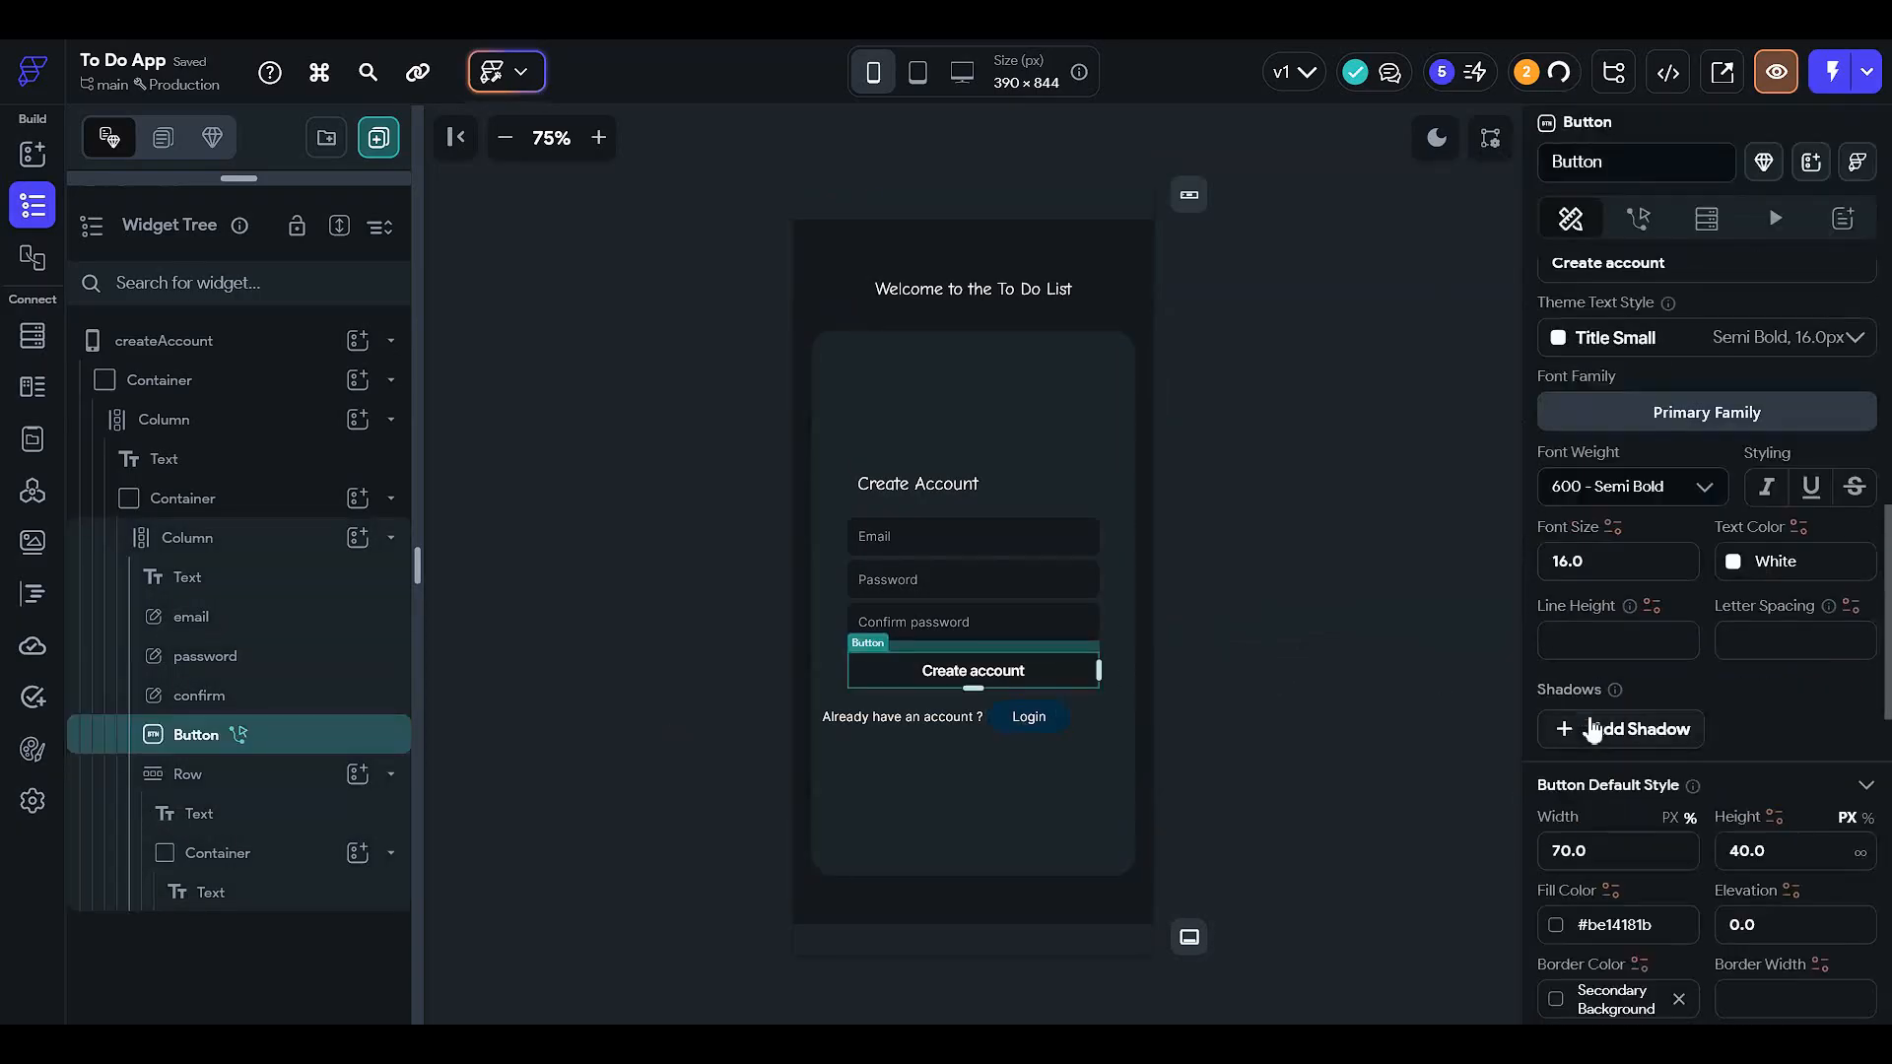
scroll(1591, 729, down, 3)
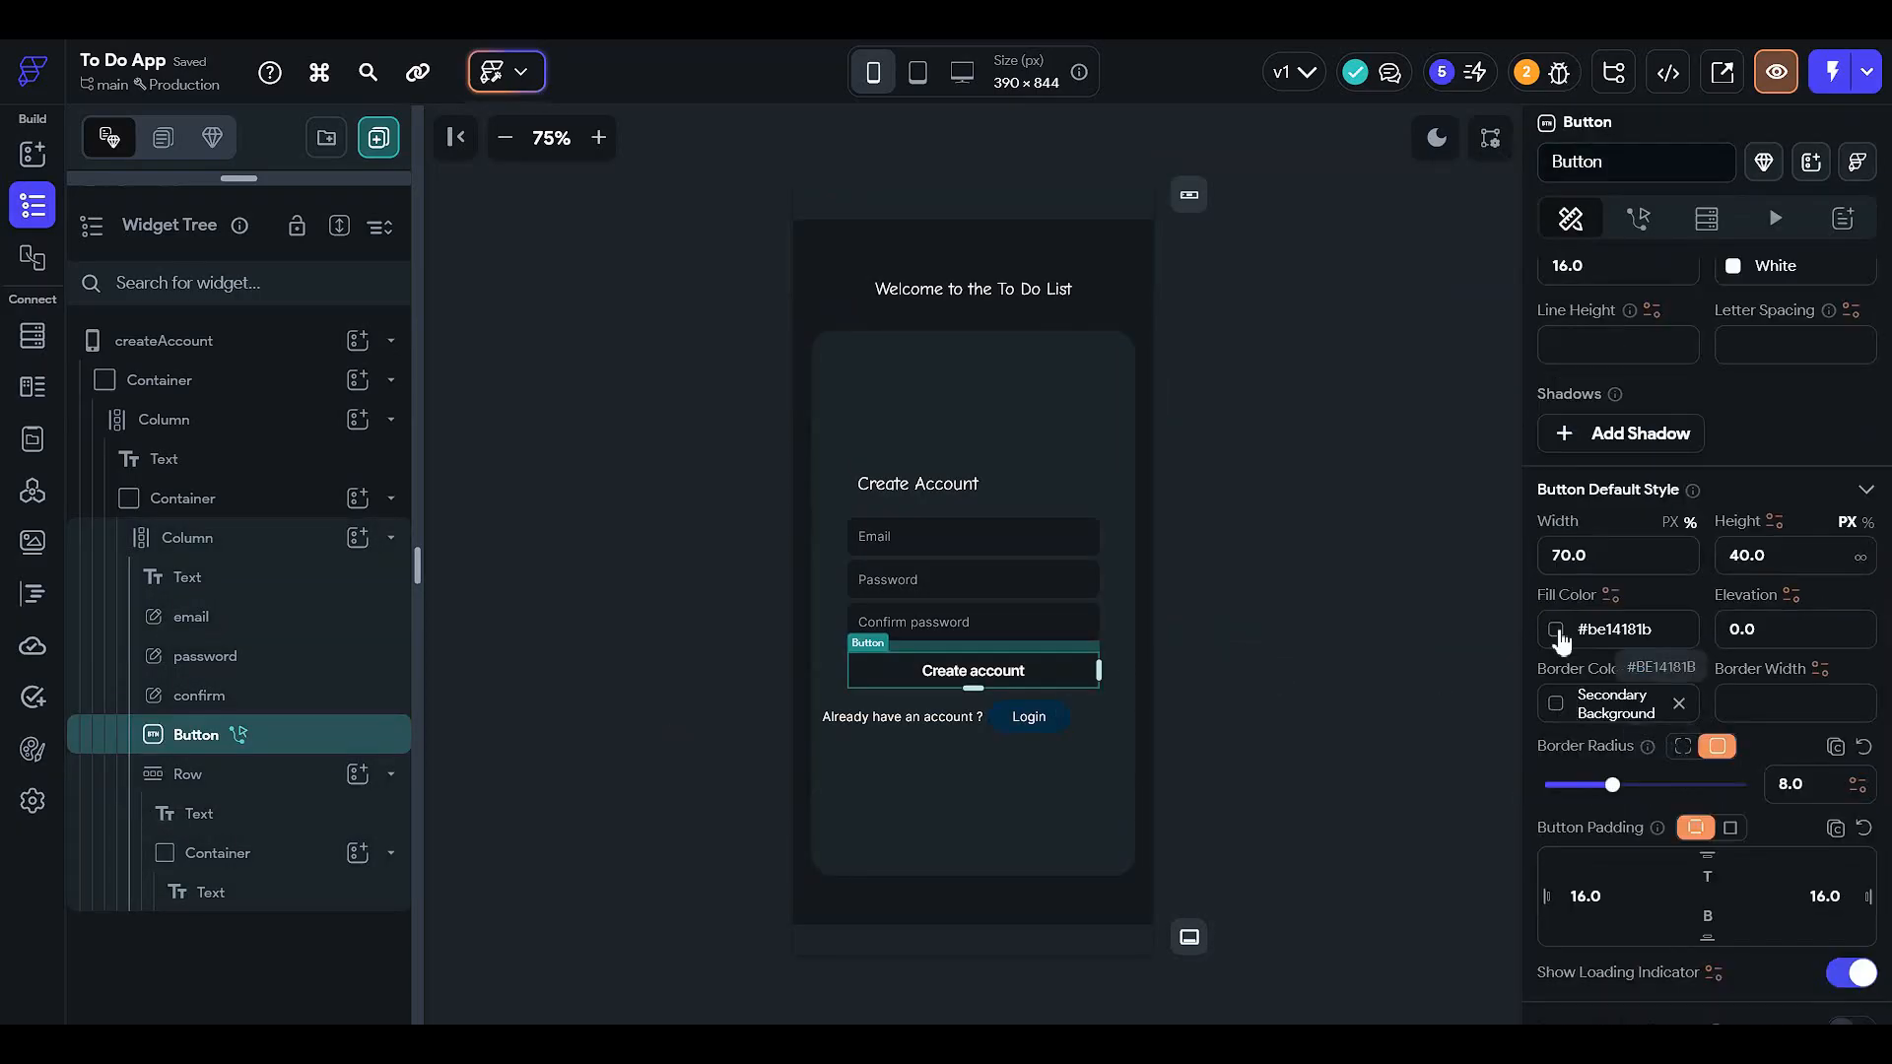
click(1558, 633)
click(1343, 452)
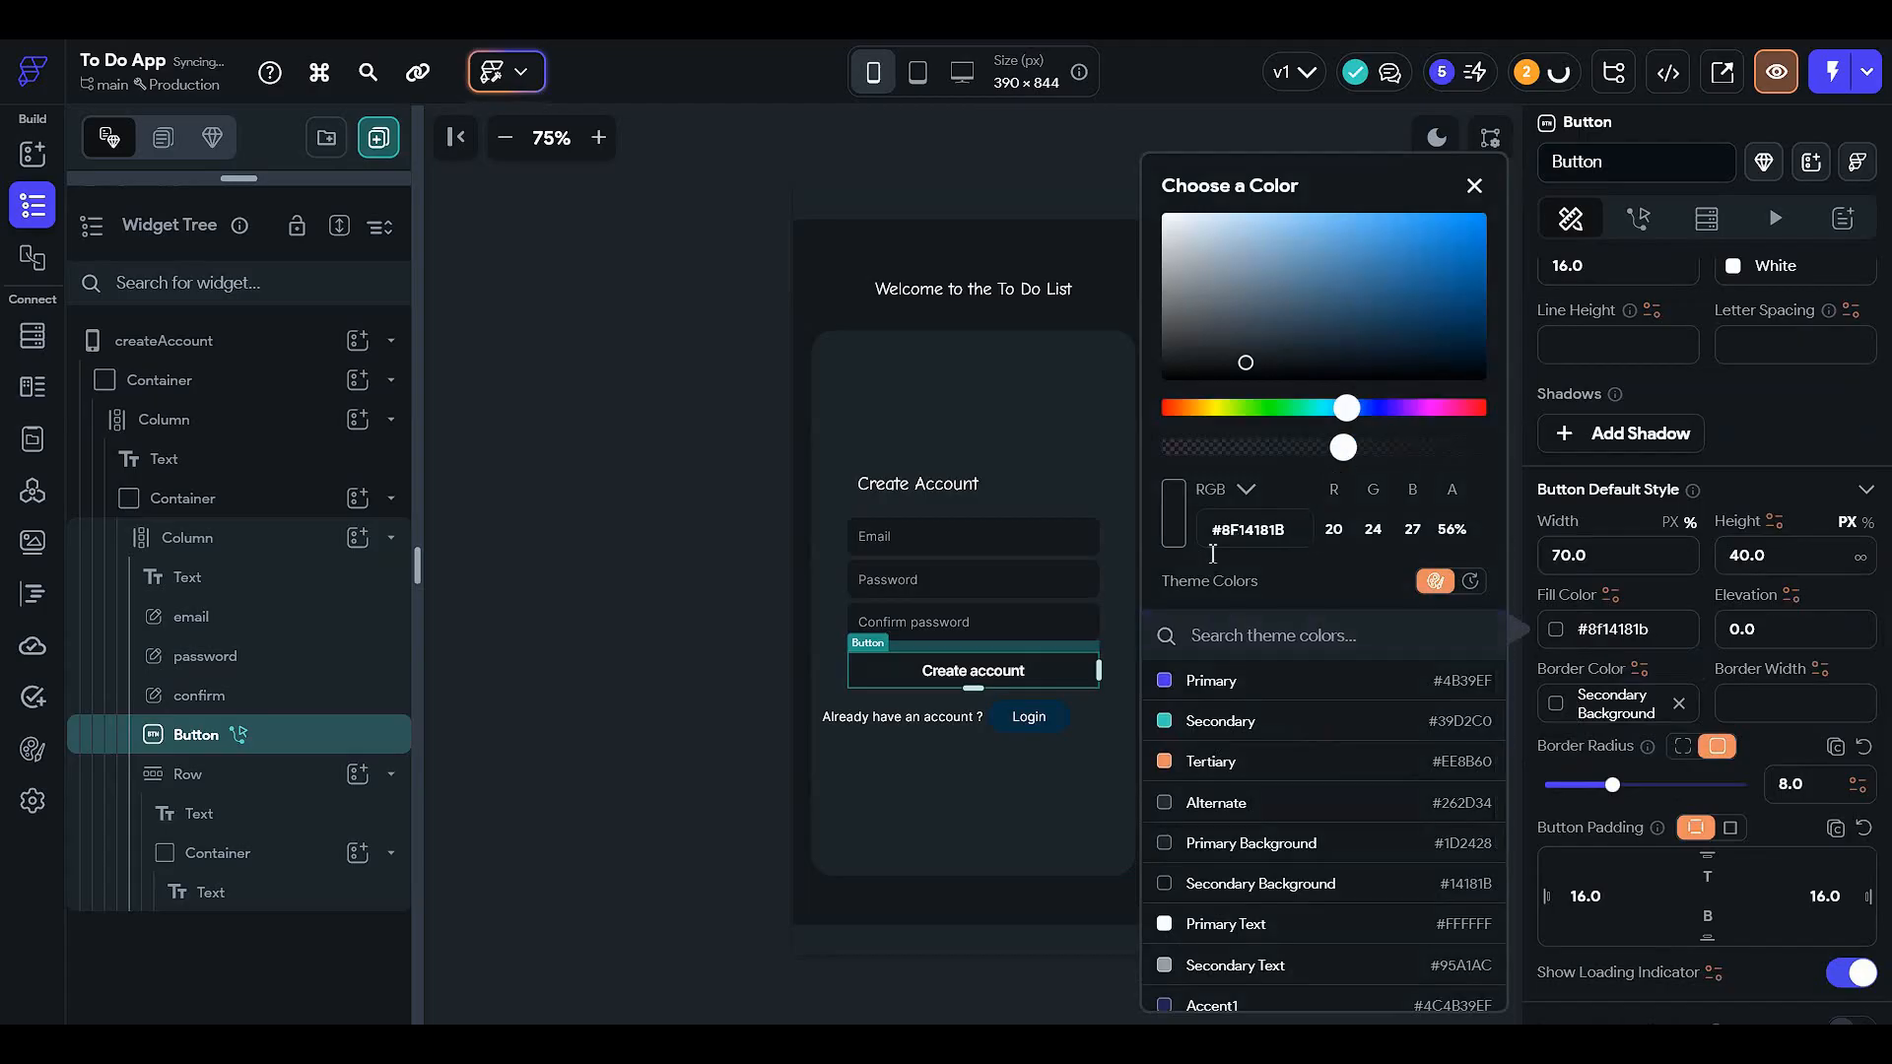
click(619, 677)
click(872, 675)
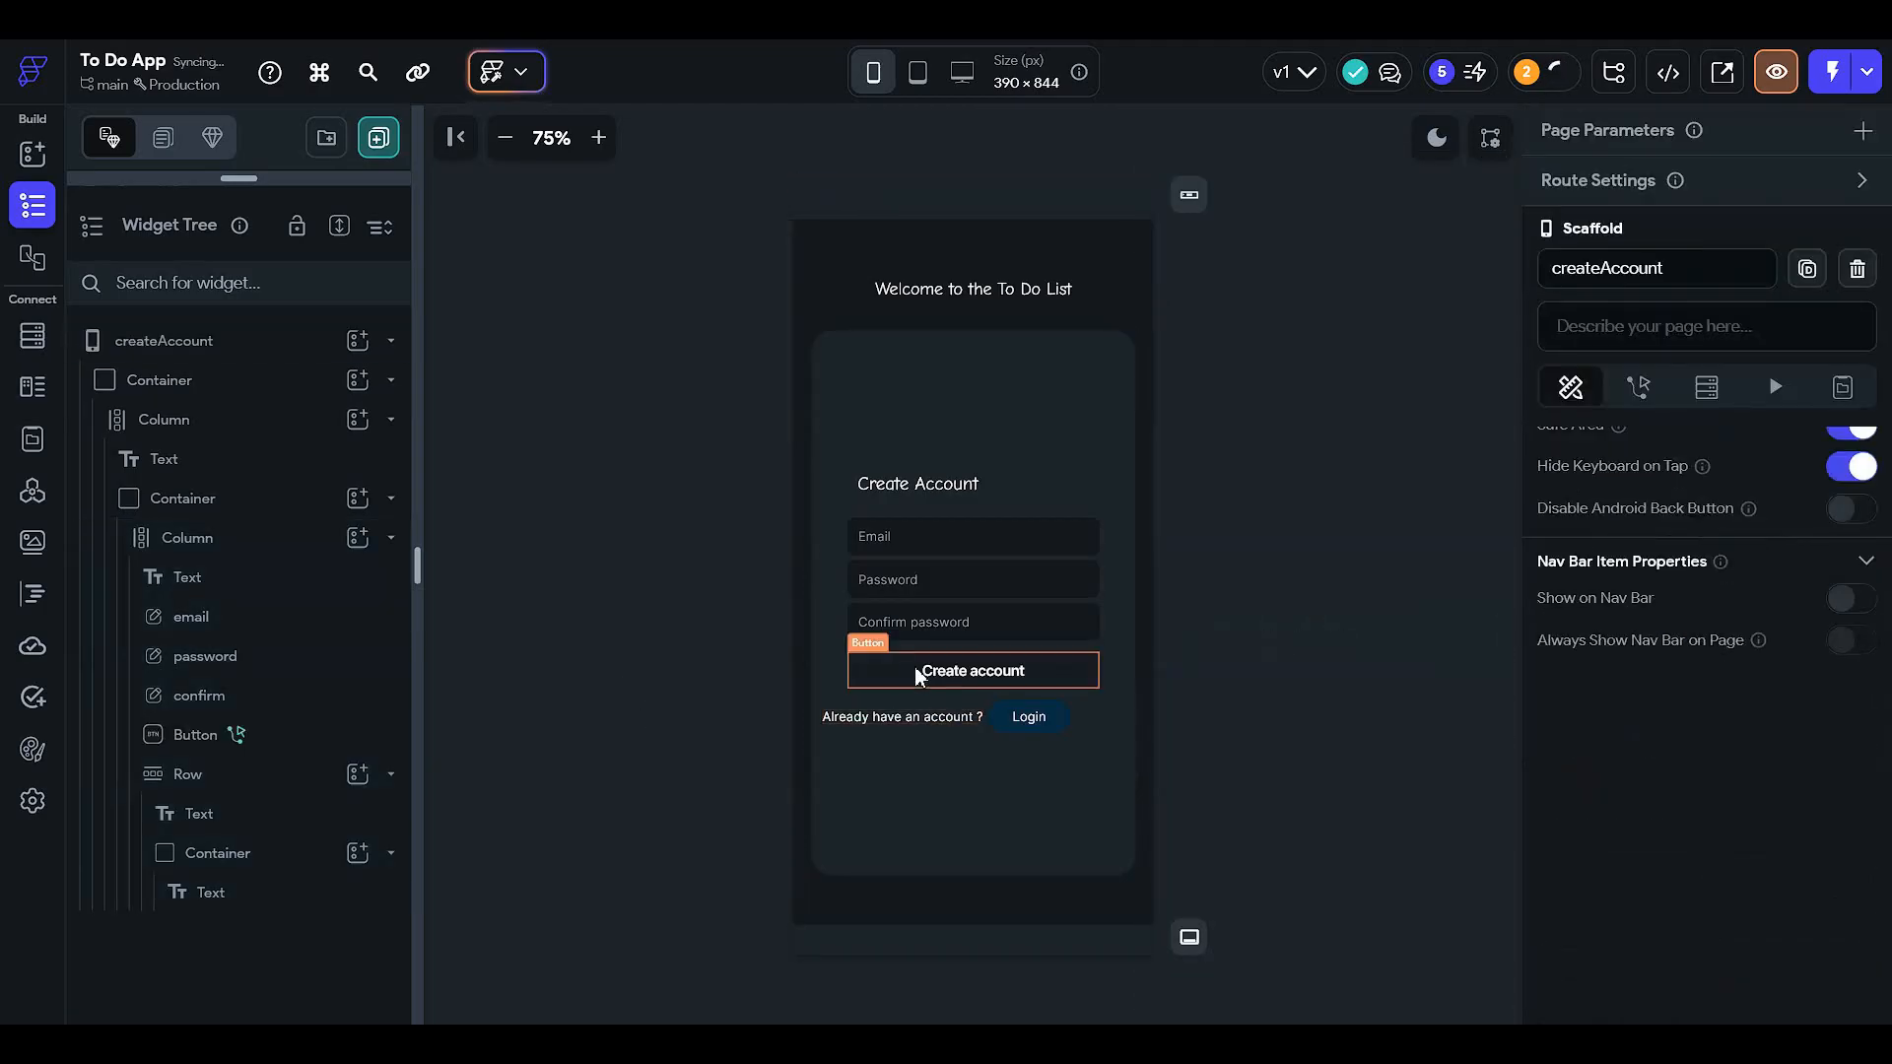
scroll(1647, 683, down, 8)
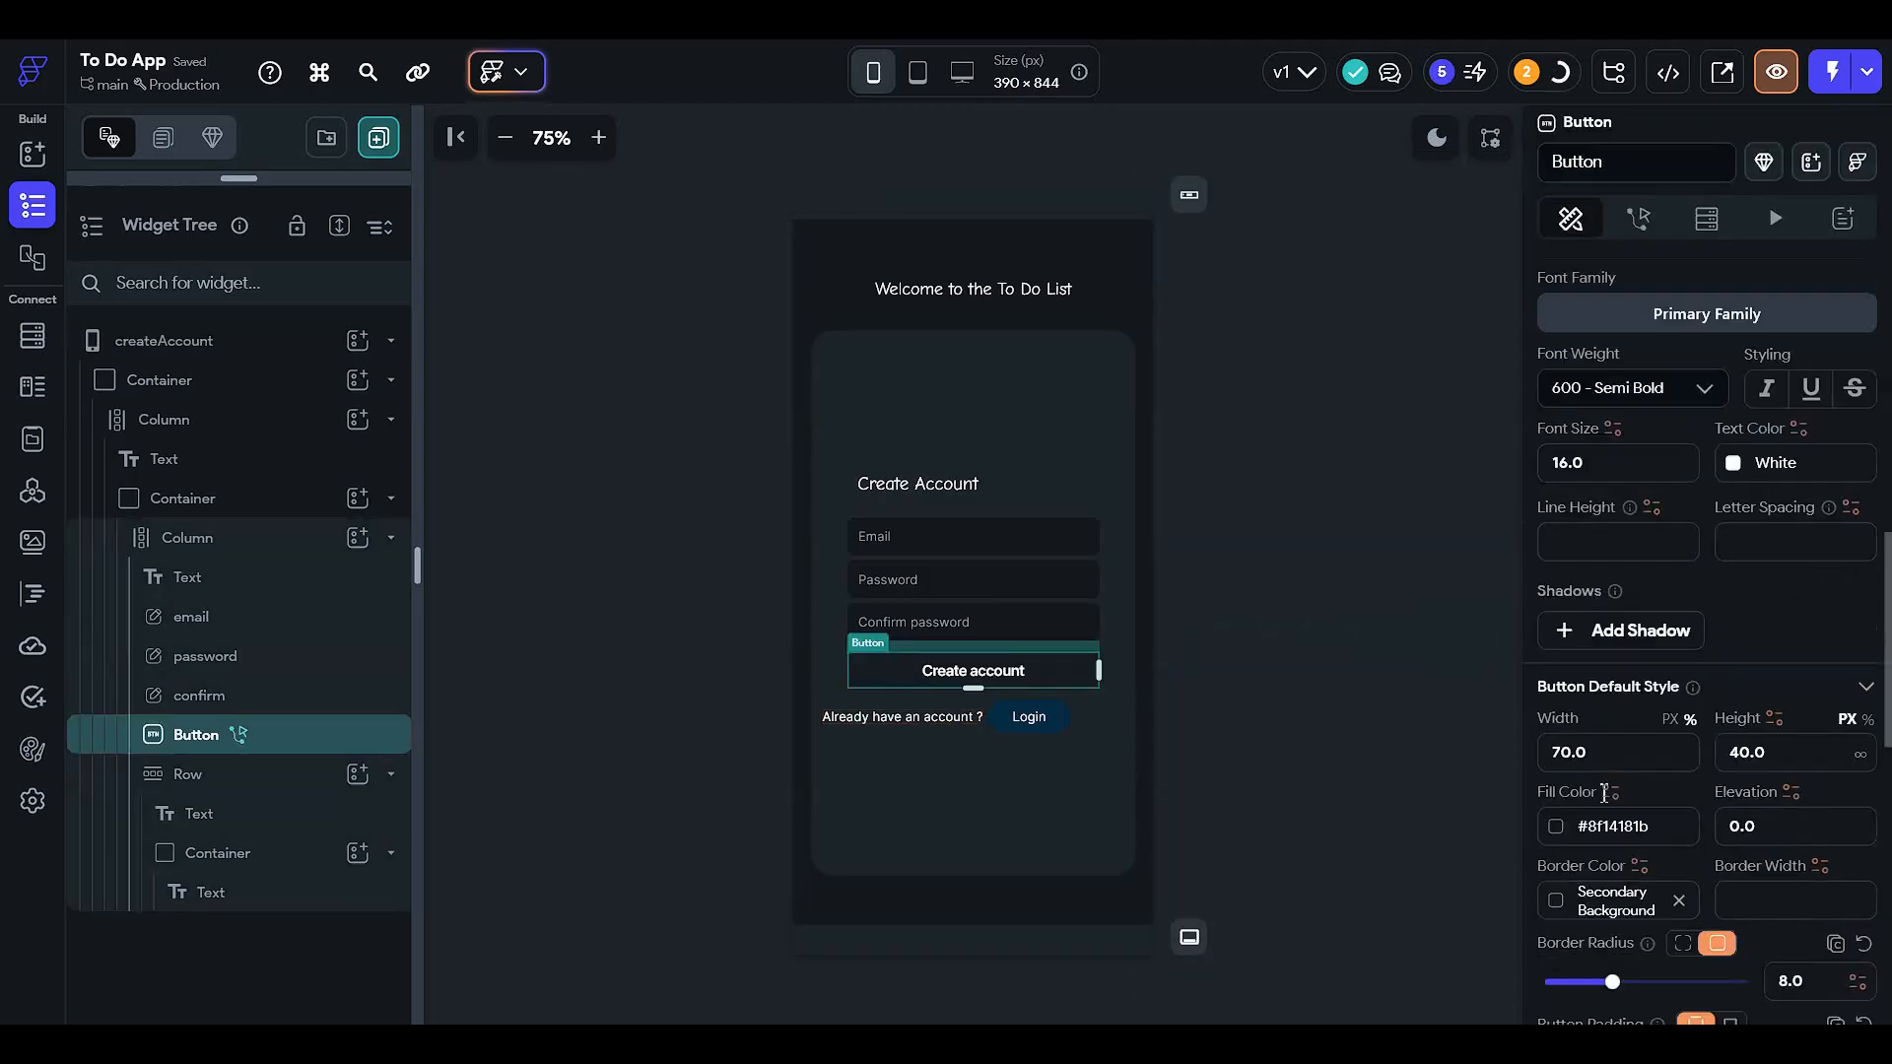
click(1557, 628)
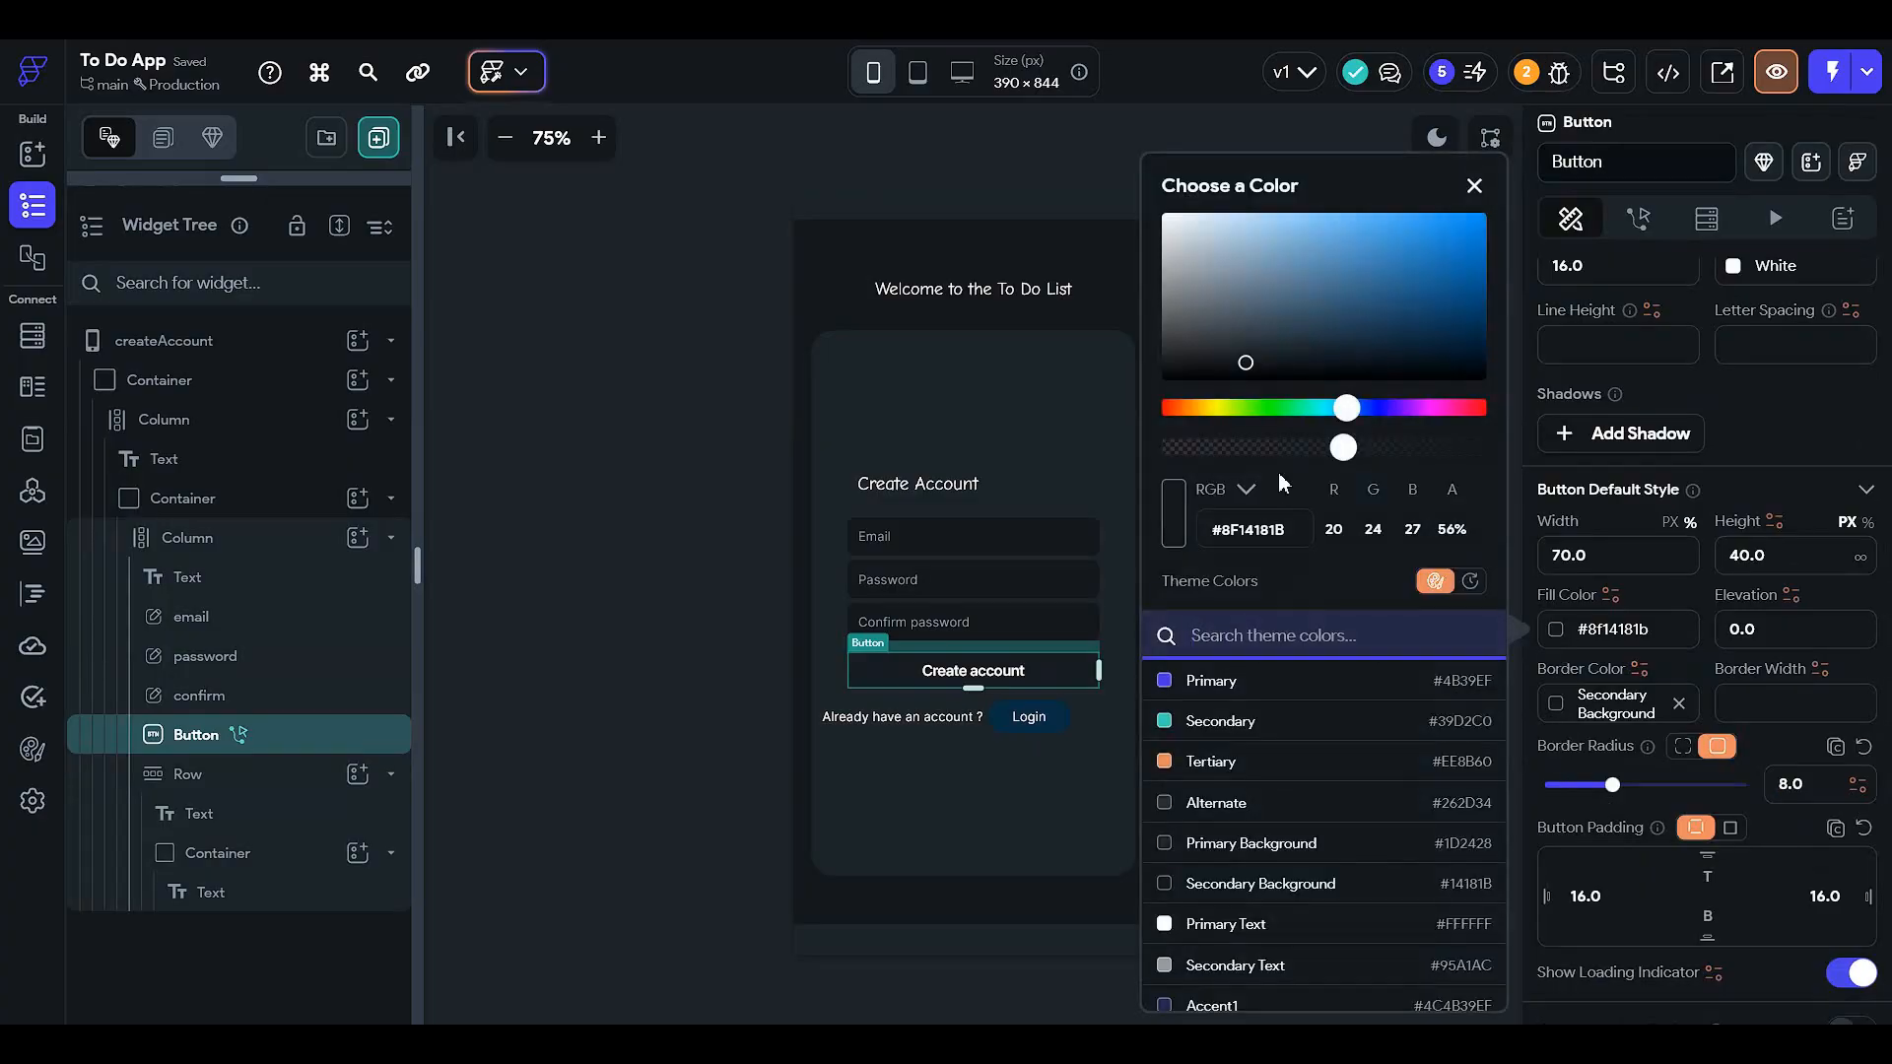
click(1314, 448)
click(667, 661)
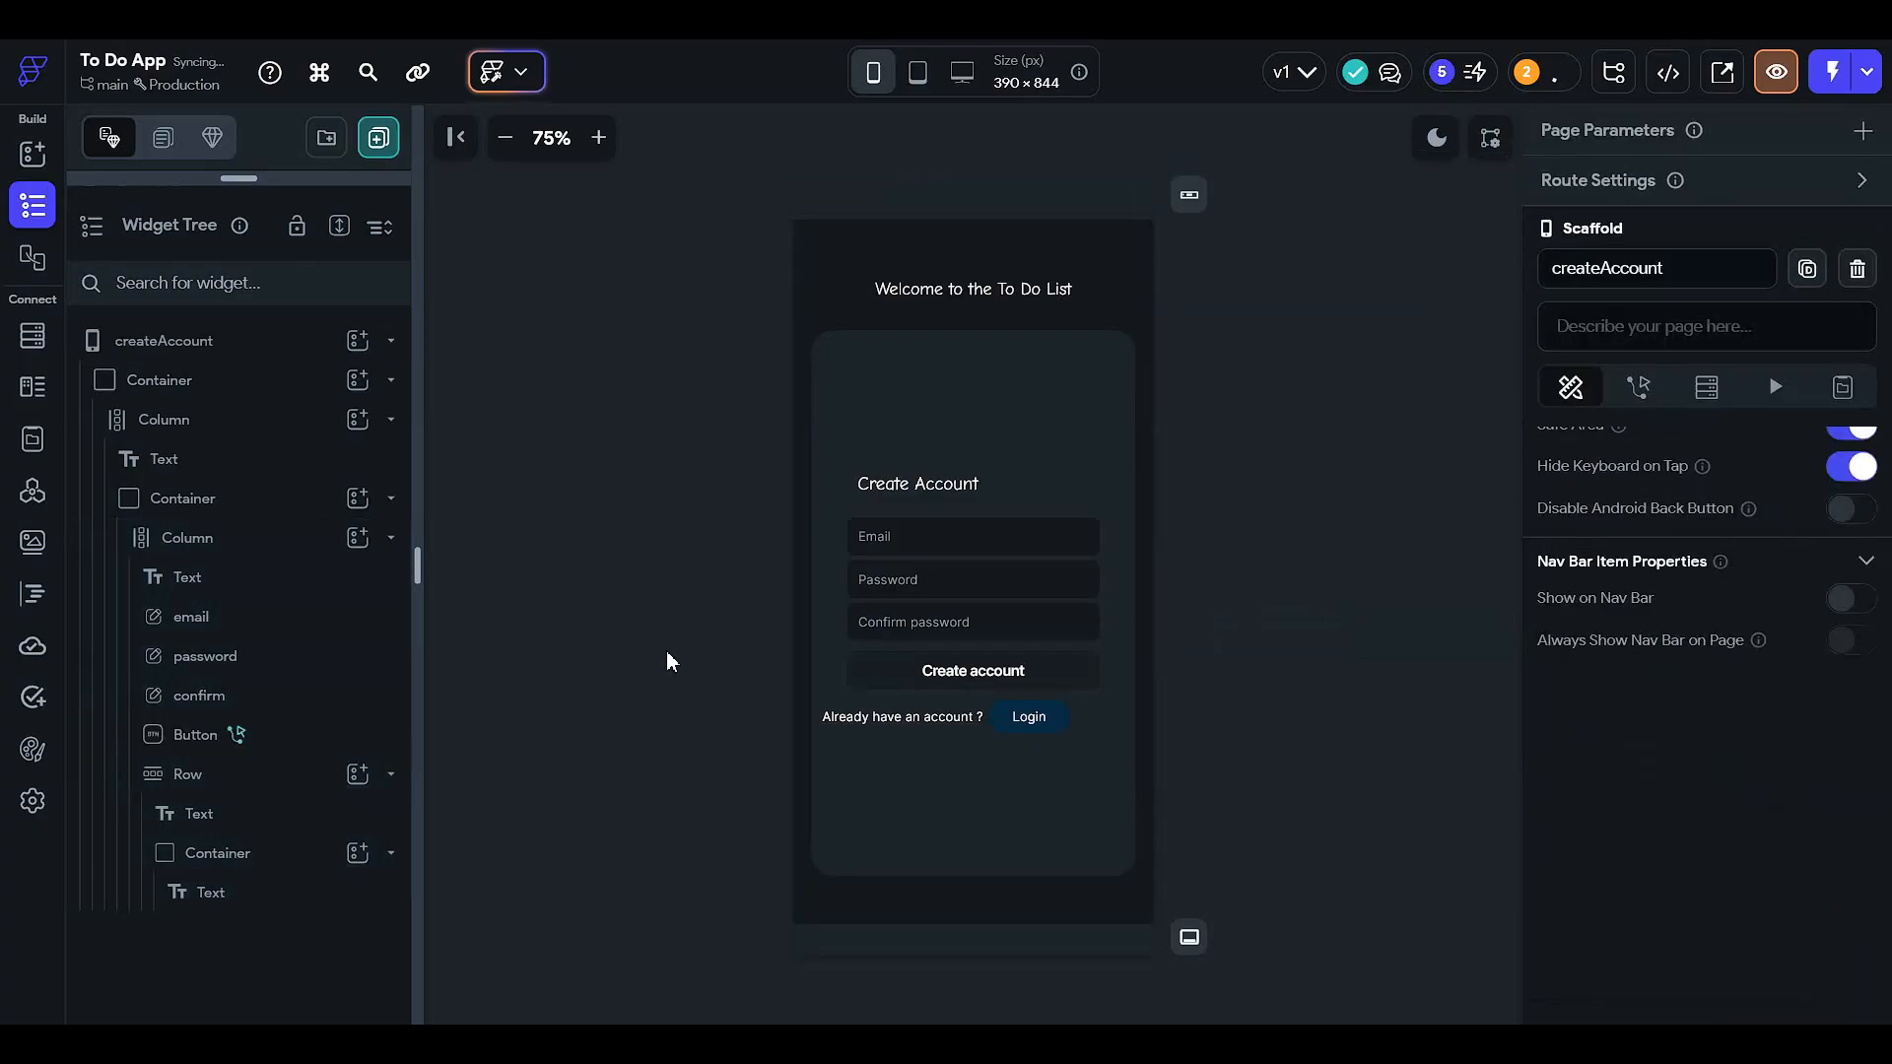
- Fill the Login container with semi-transparent Secondary Background
click(1054, 723)
scroll(1655, 789, down, 5)
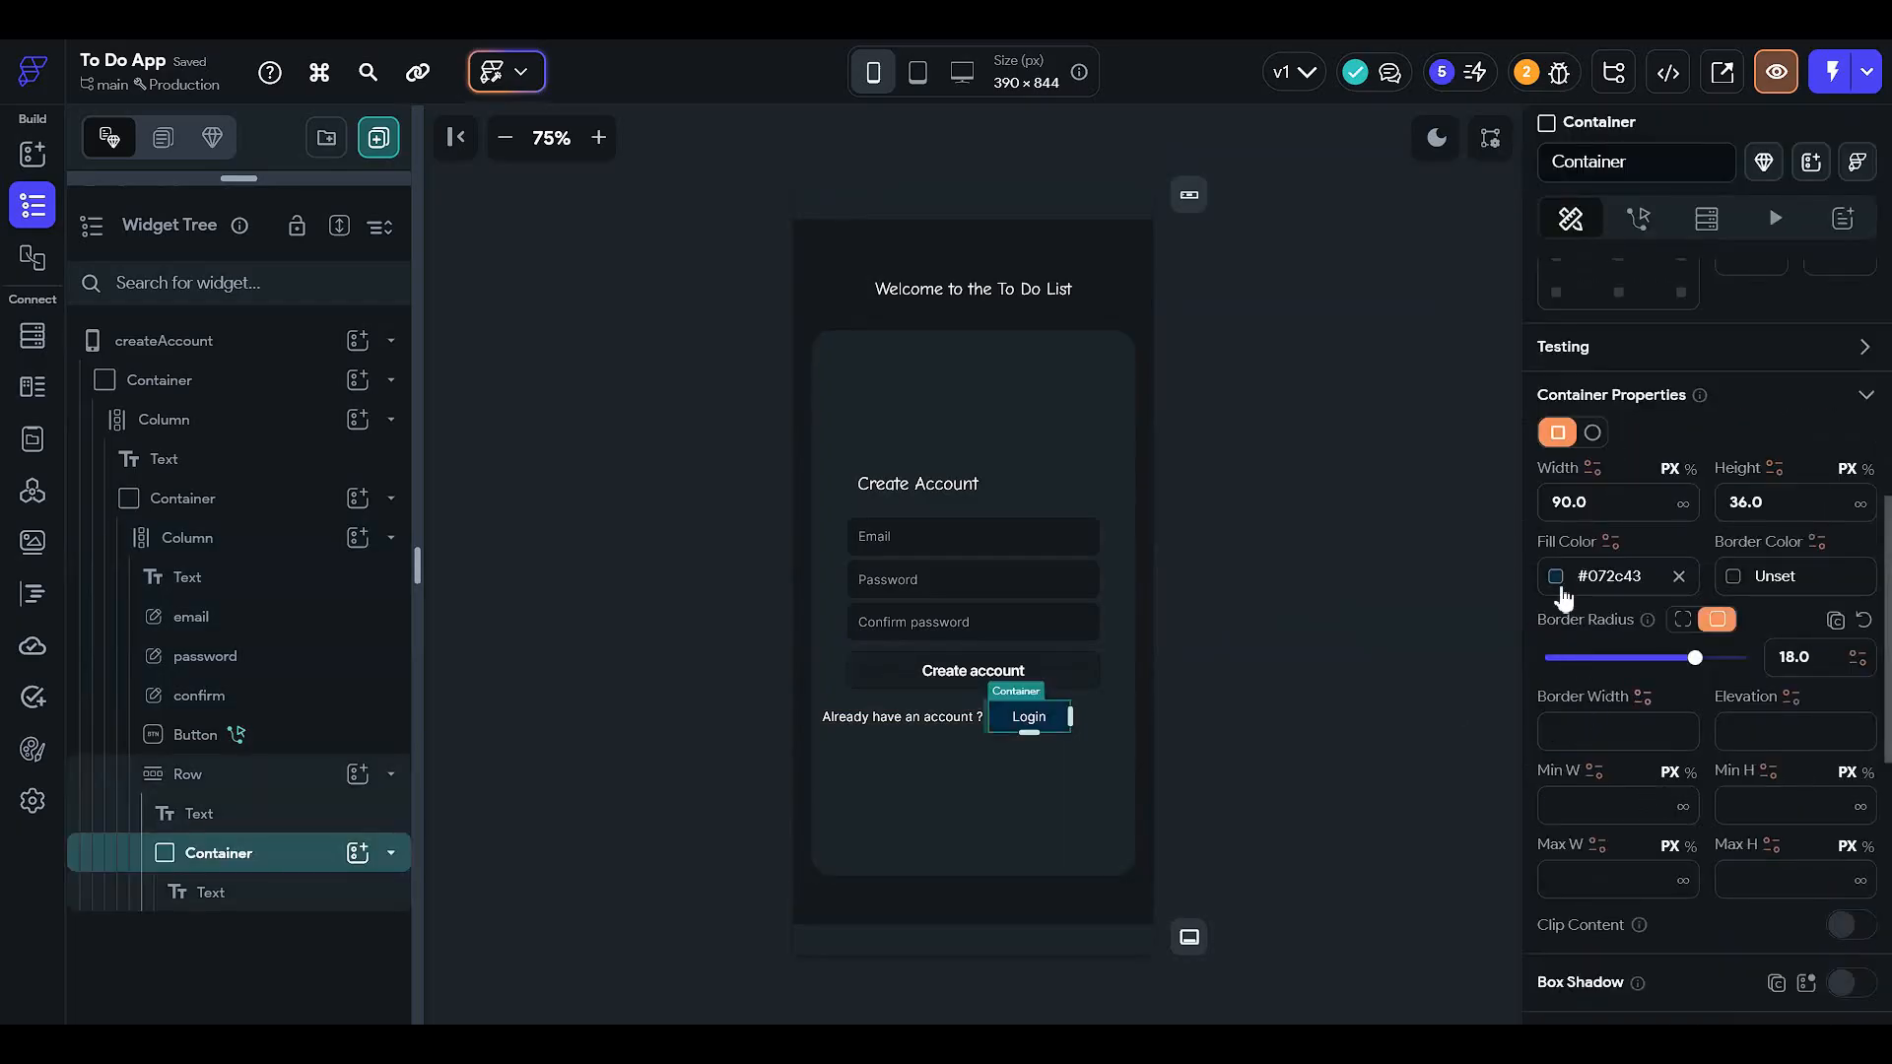
click(1556, 576)
scroll(1456, 737, down, 2)
click(1310, 689)
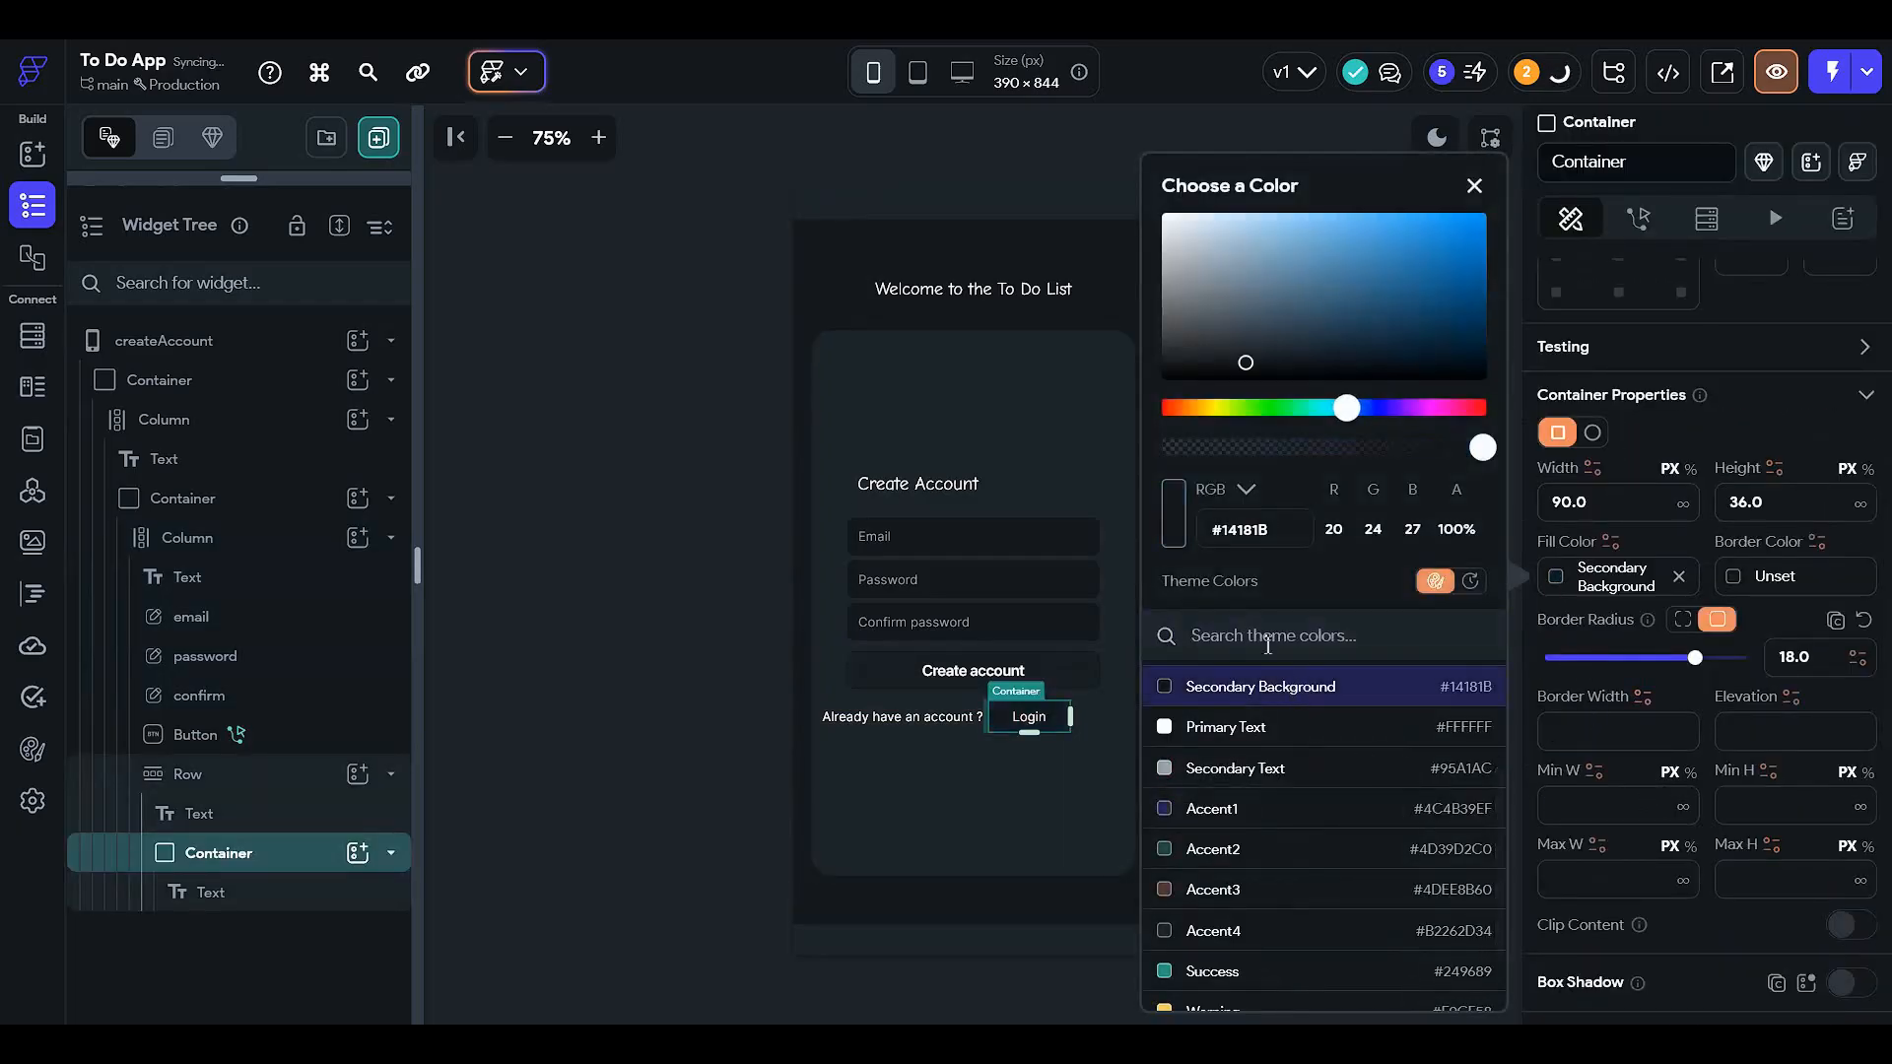
click(1322, 453)
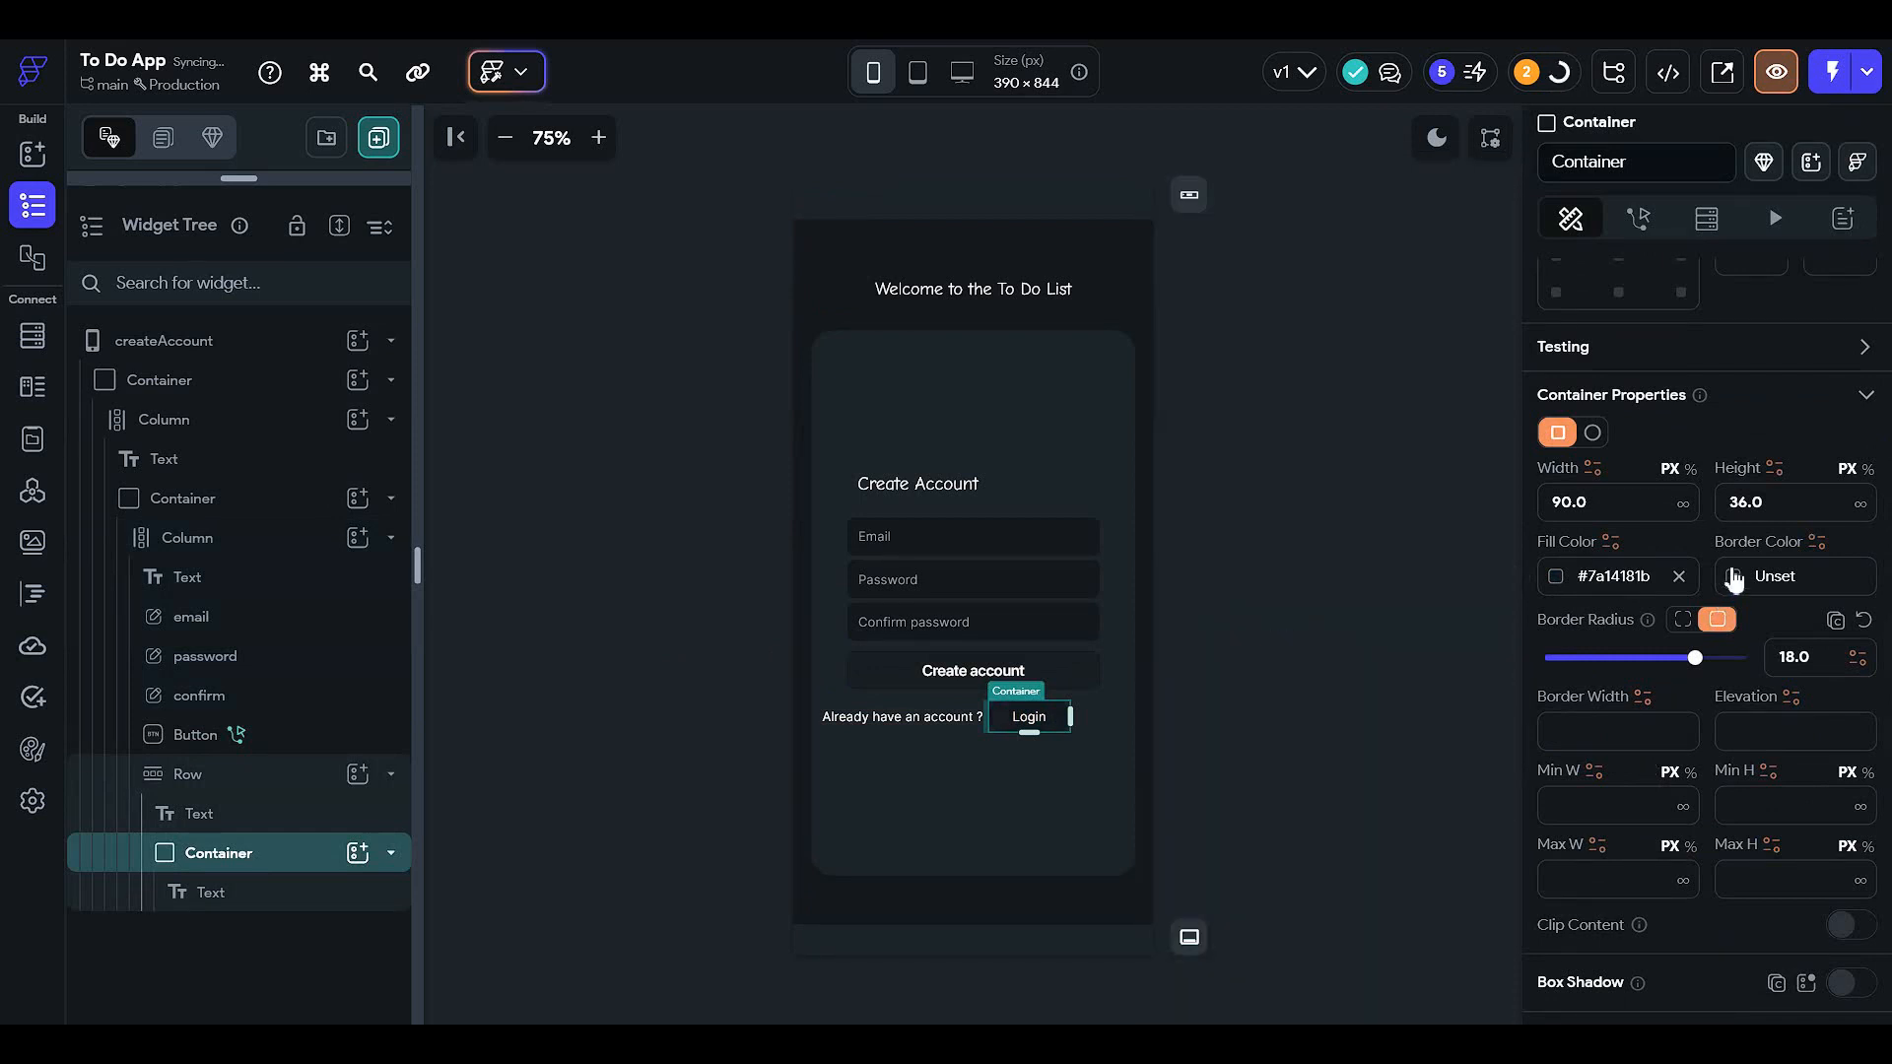
- Set the Login container's border colour to Secondary Background
click(1734, 581)
click(1490, 845)
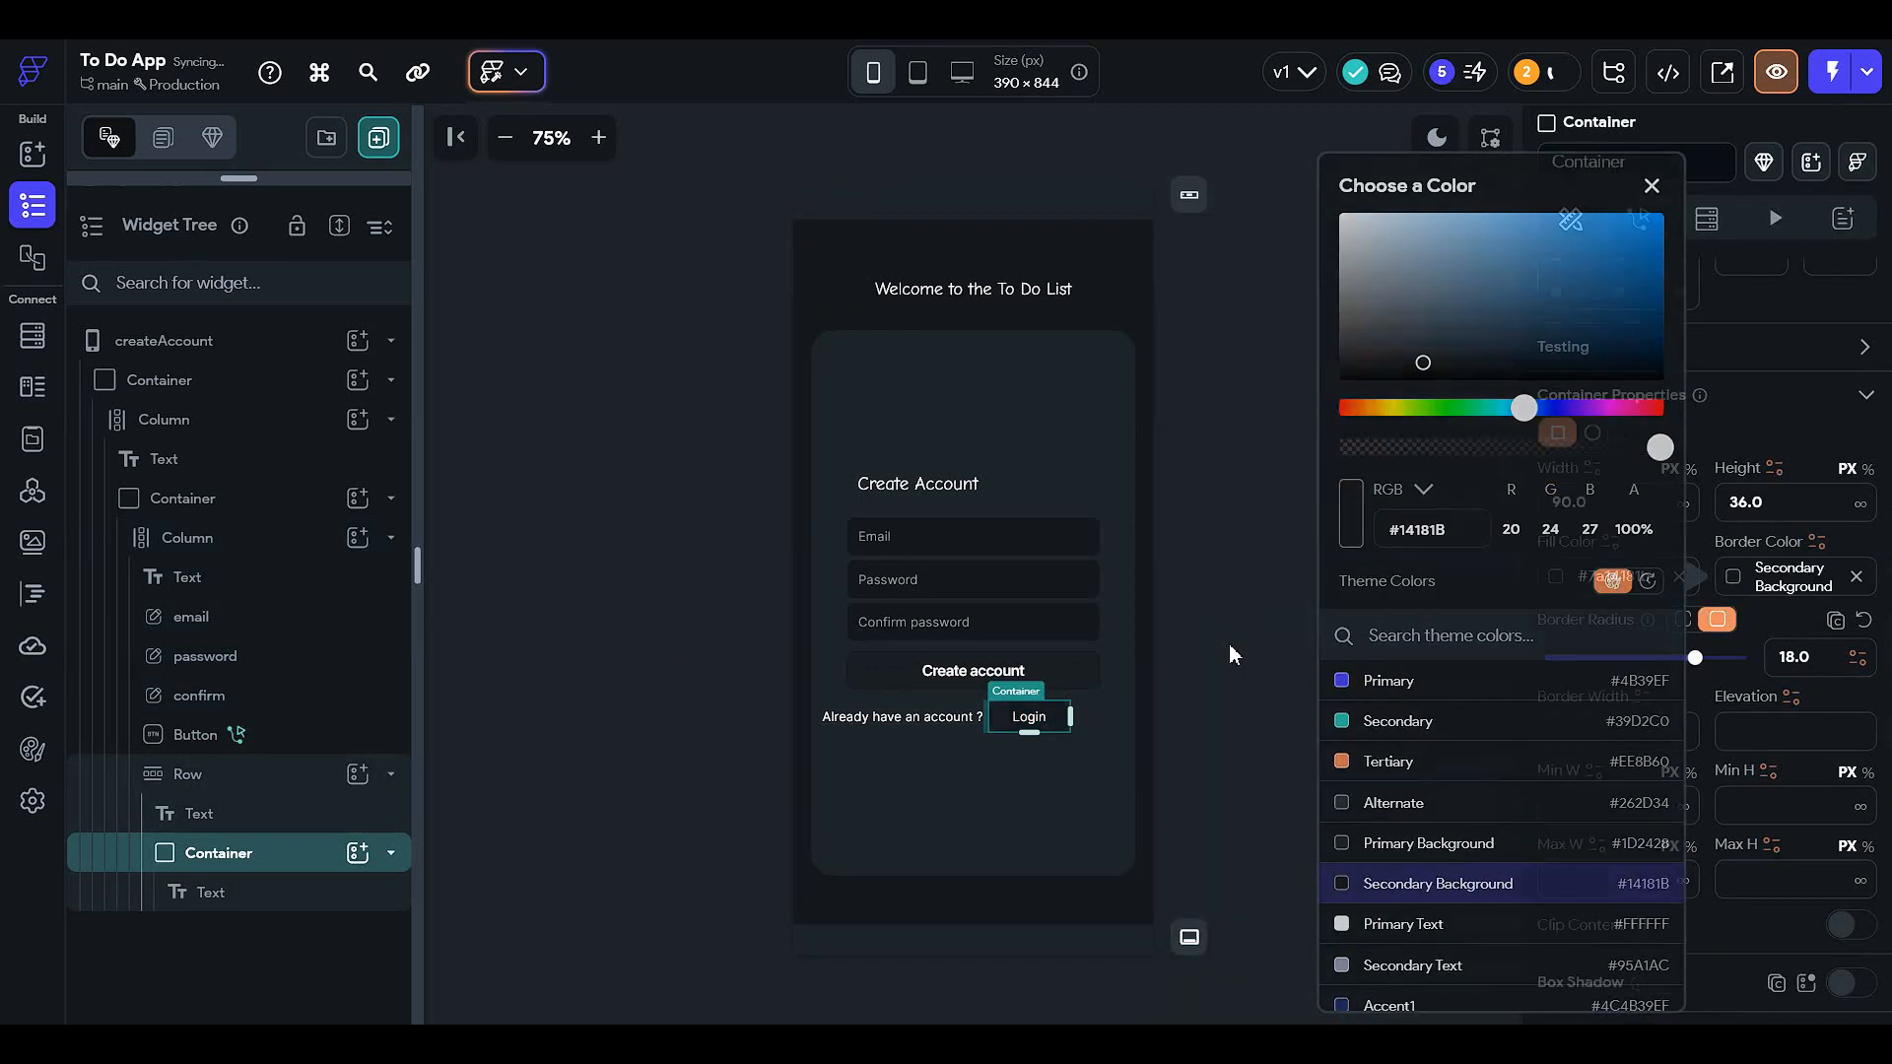
click(1229, 654)
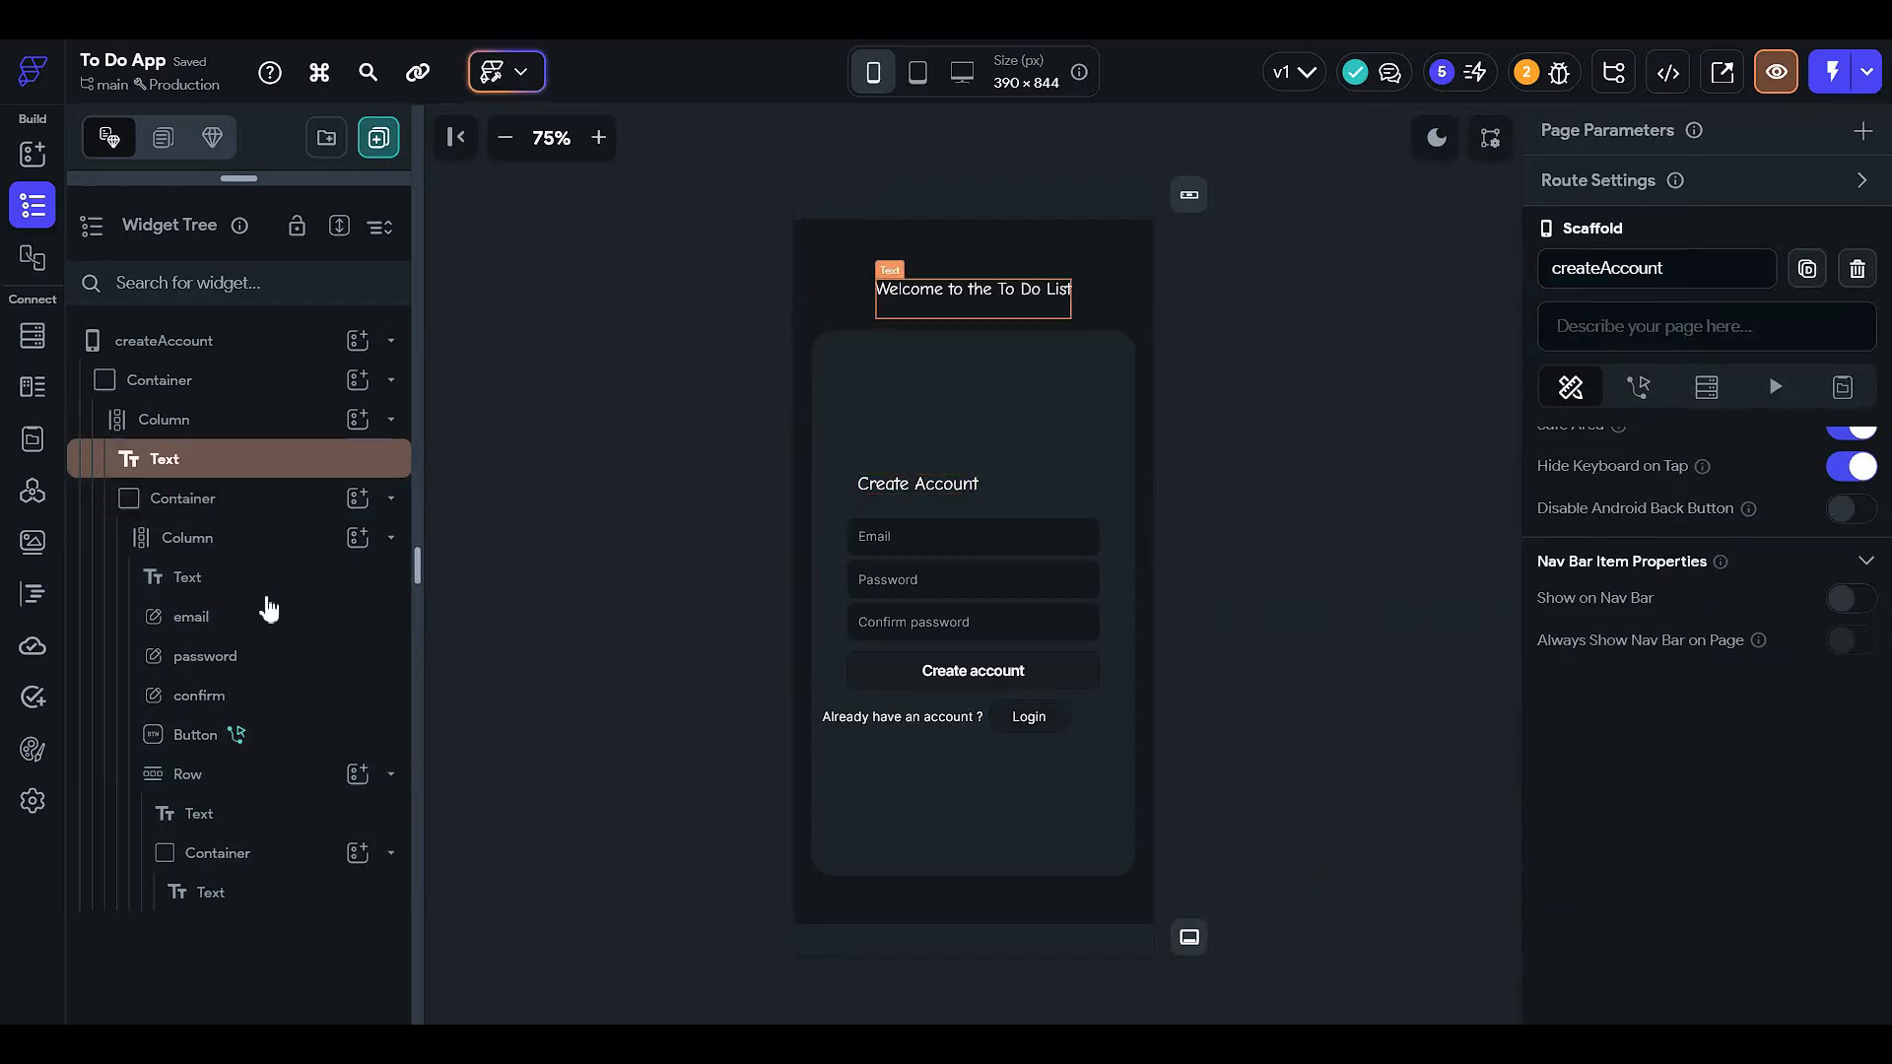
- Change the createAccount page's background colour from Primary to Secondary Background
click(242, 340)
scroll(1688, 705, up, 3)
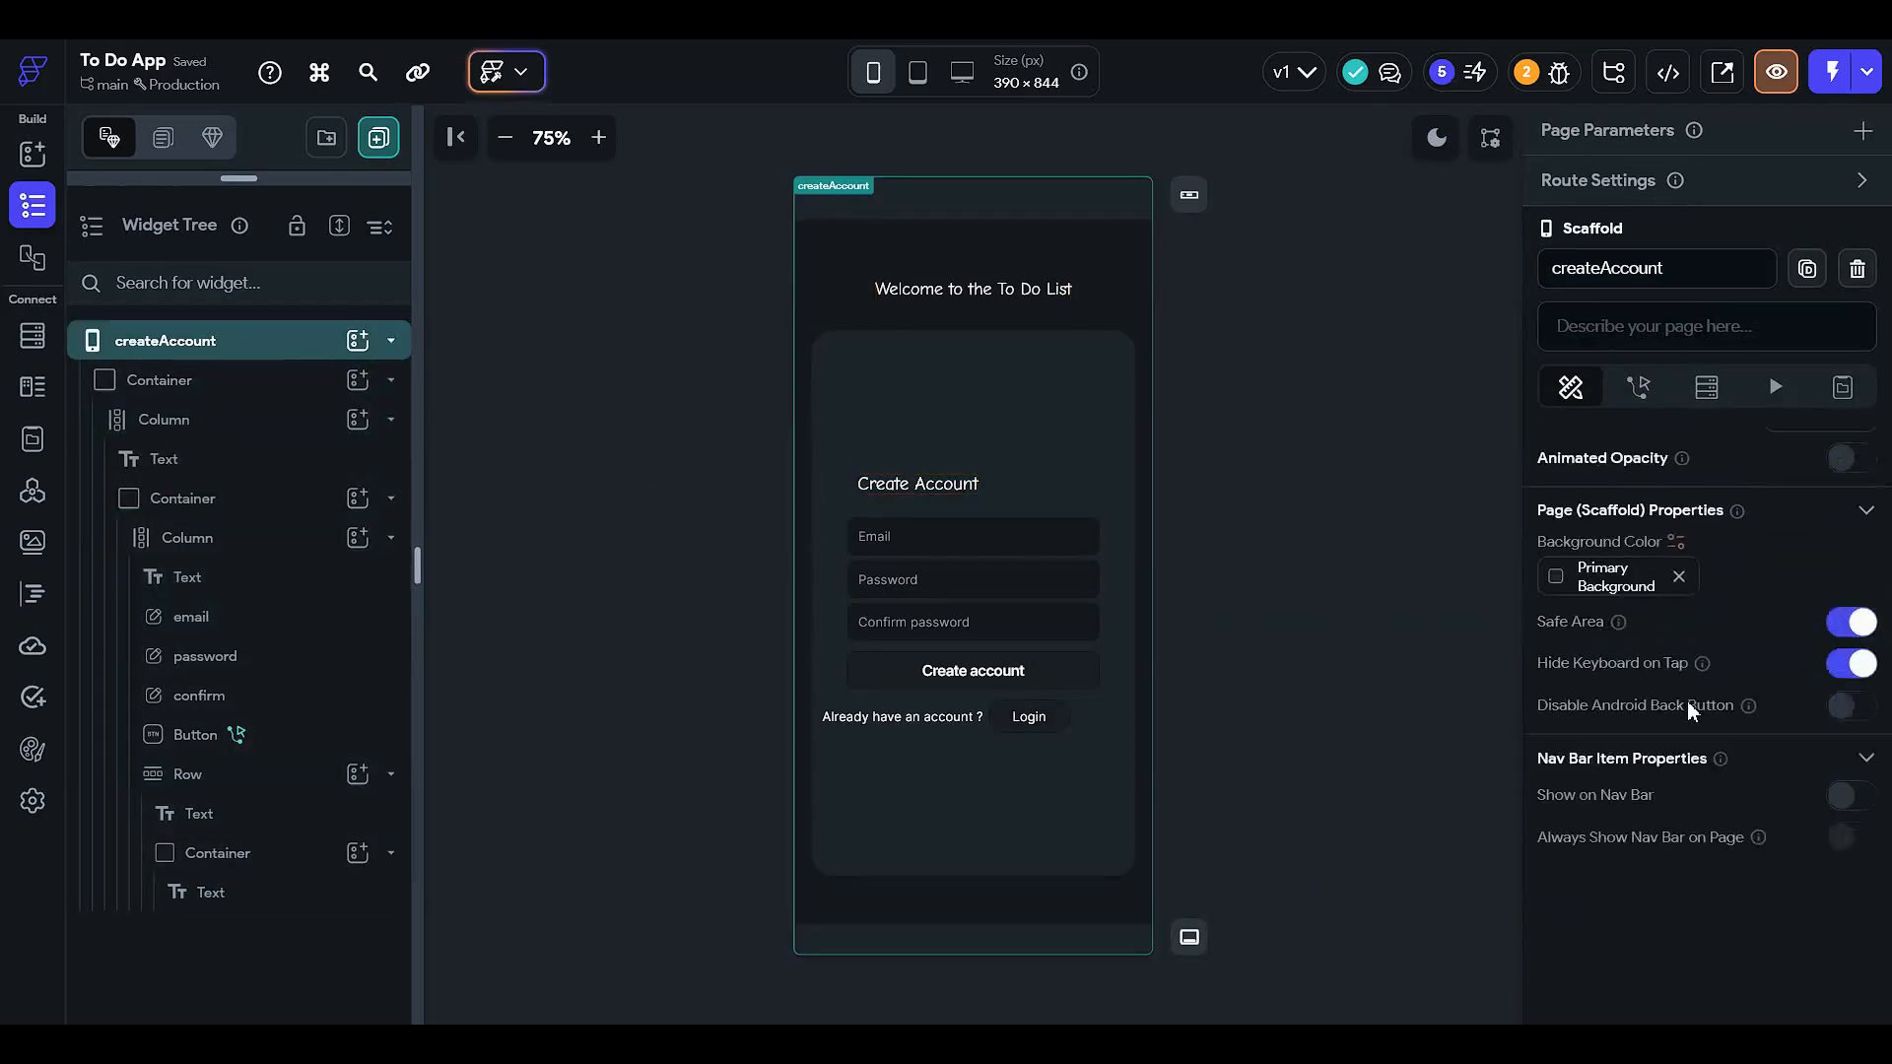
click(1562, 667)
click(1335, 887)
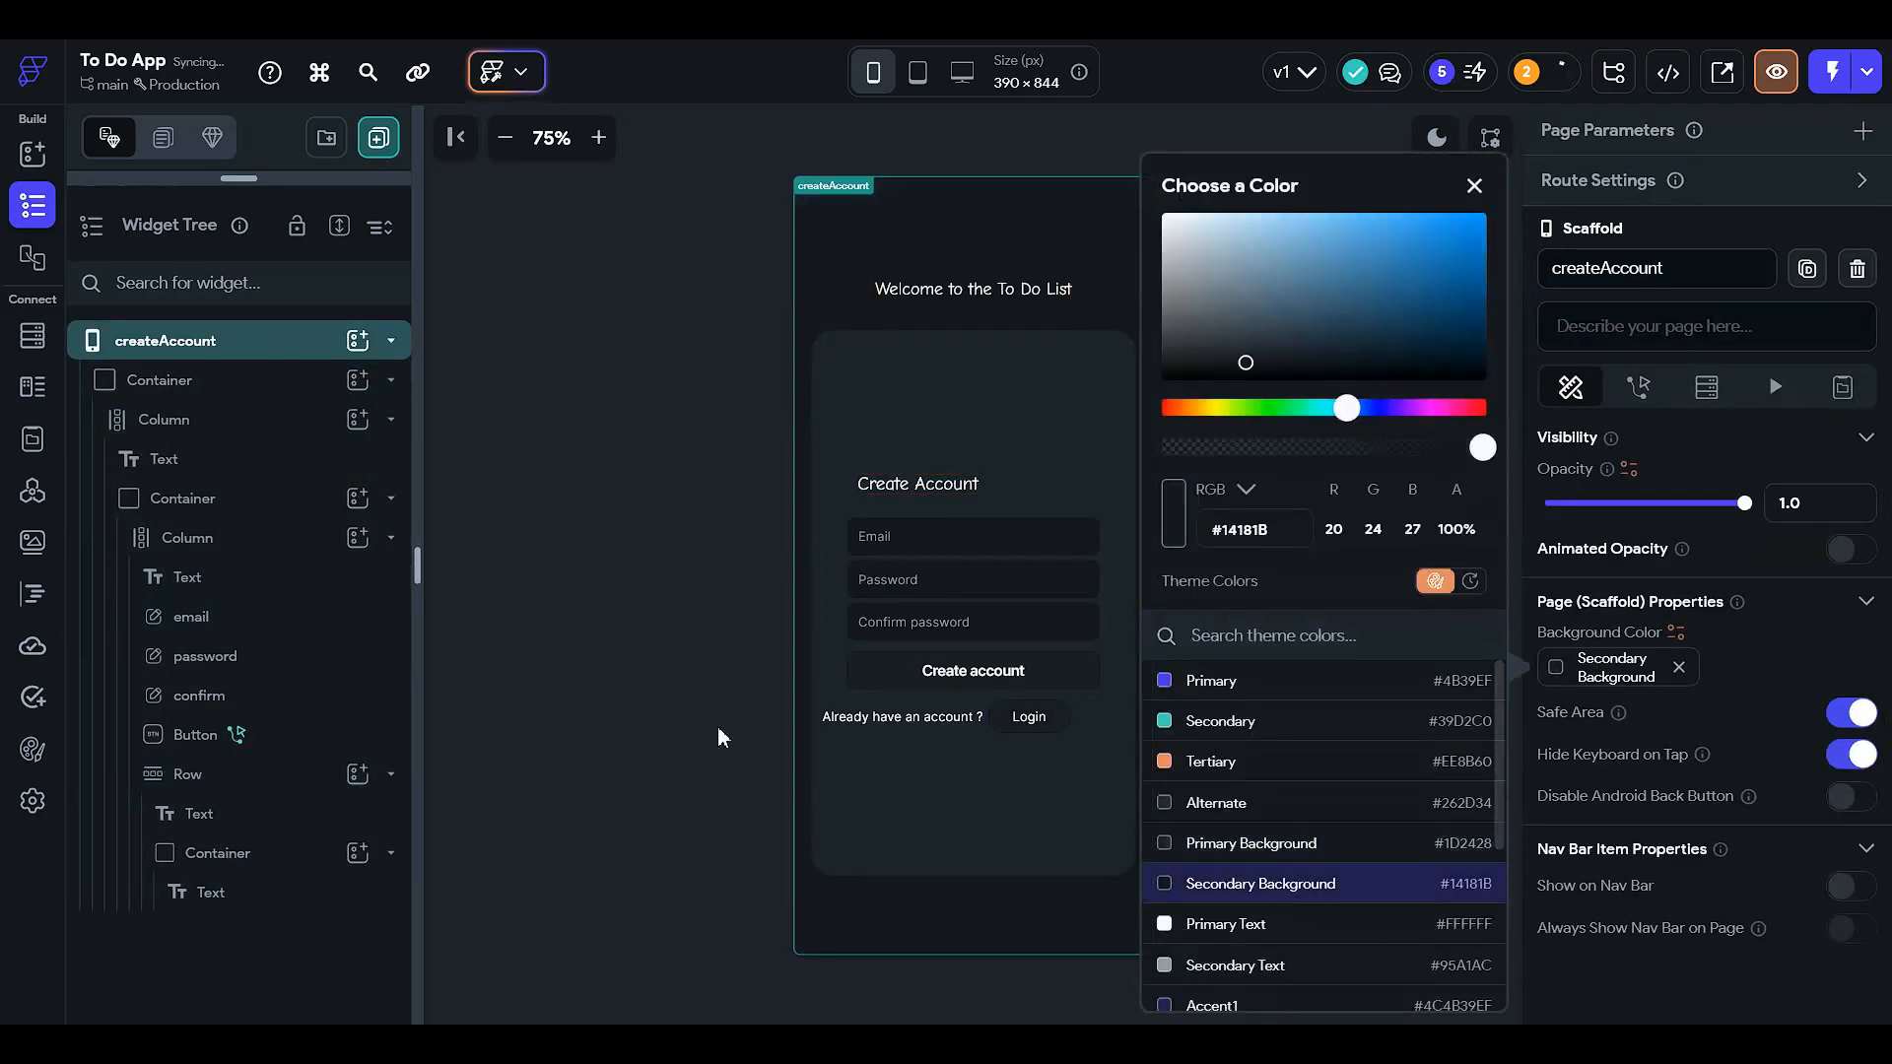
click(686, 644)
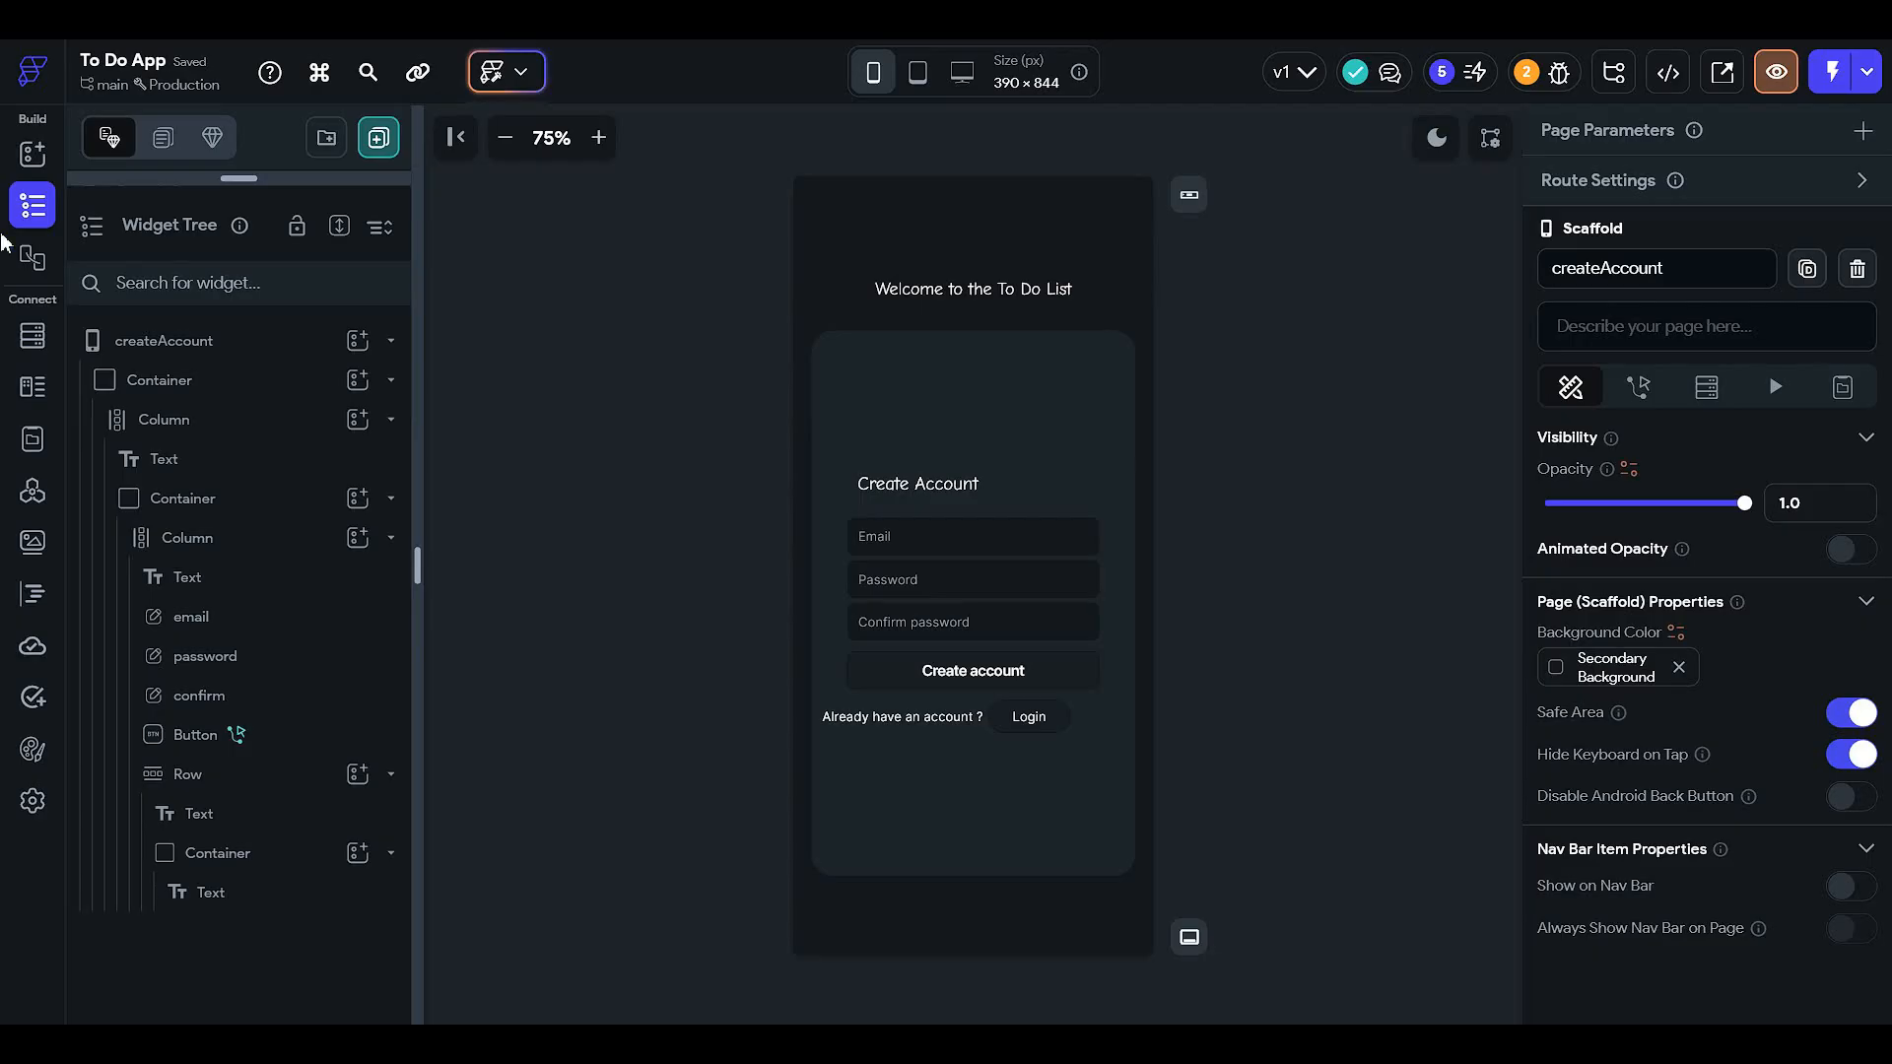
- In App Details, set the Entry Page to createAccount, then go back to the page editor
click(34, 498)
click(32, 800)
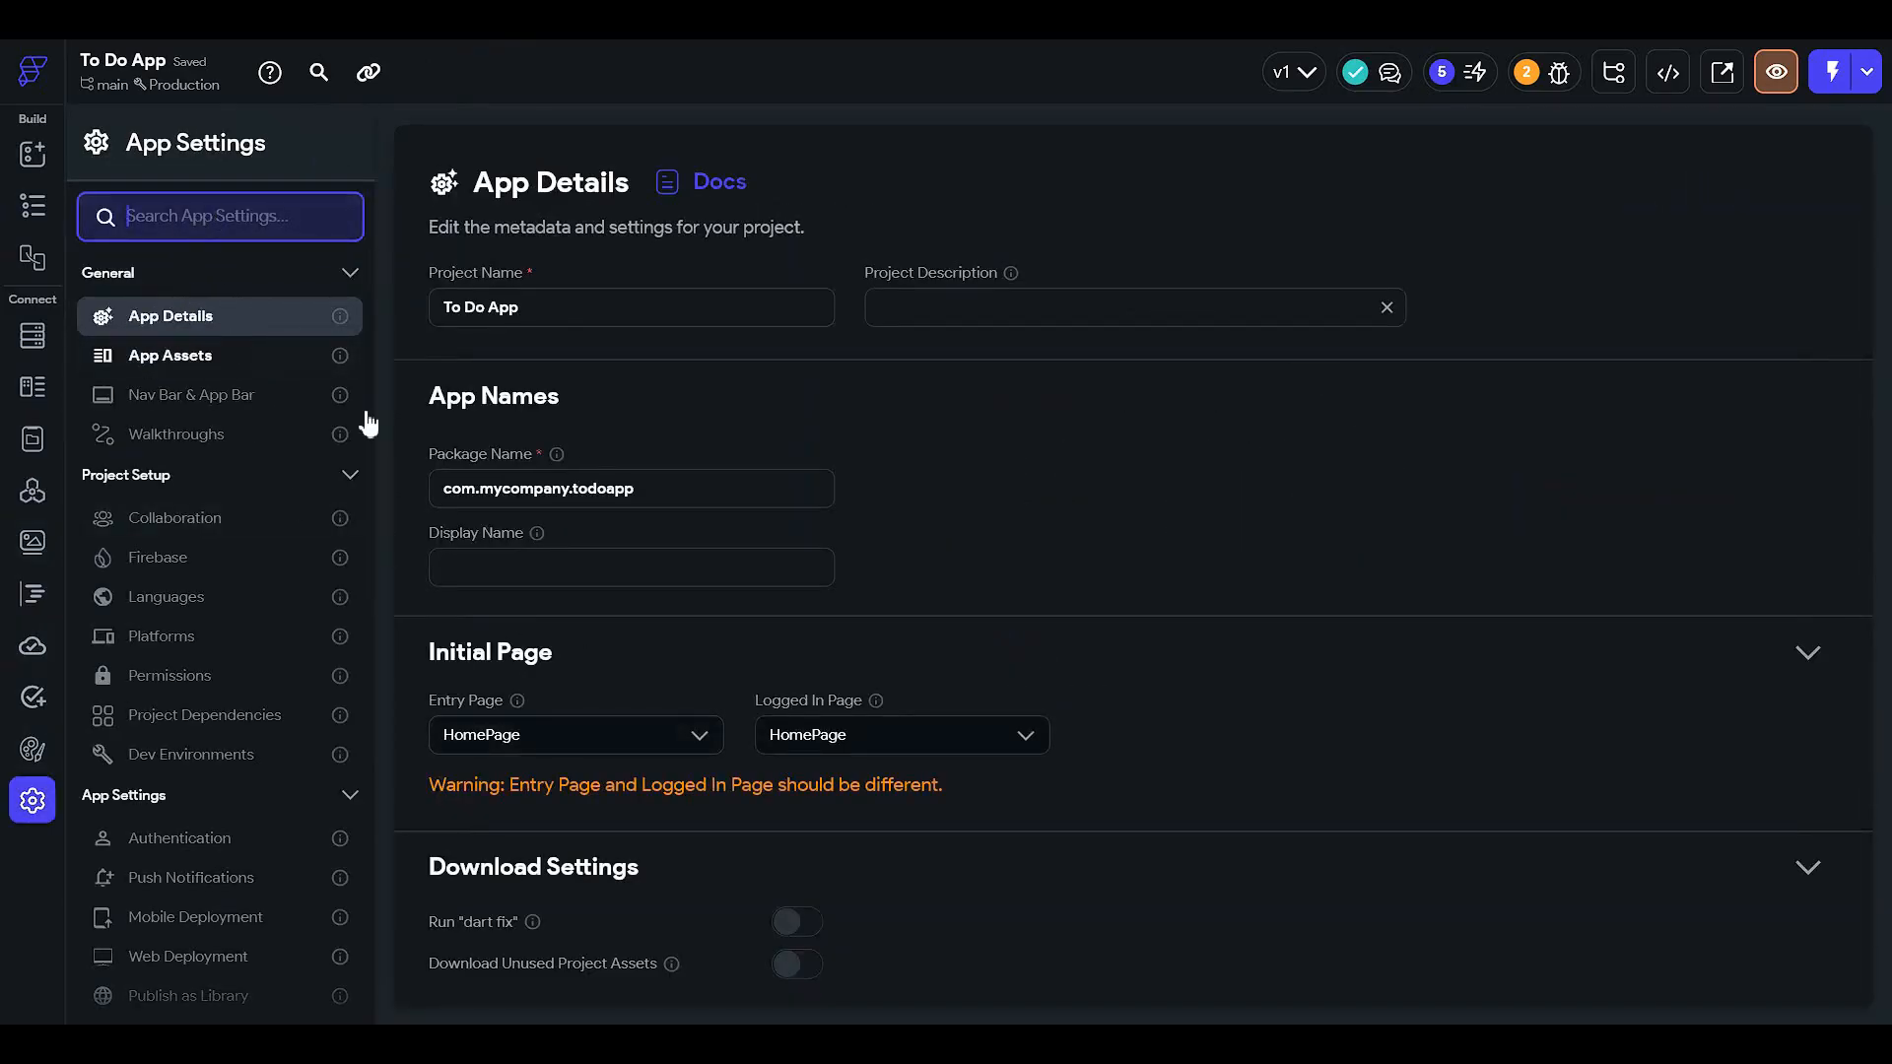
click(633, 747)
click(612, 788)
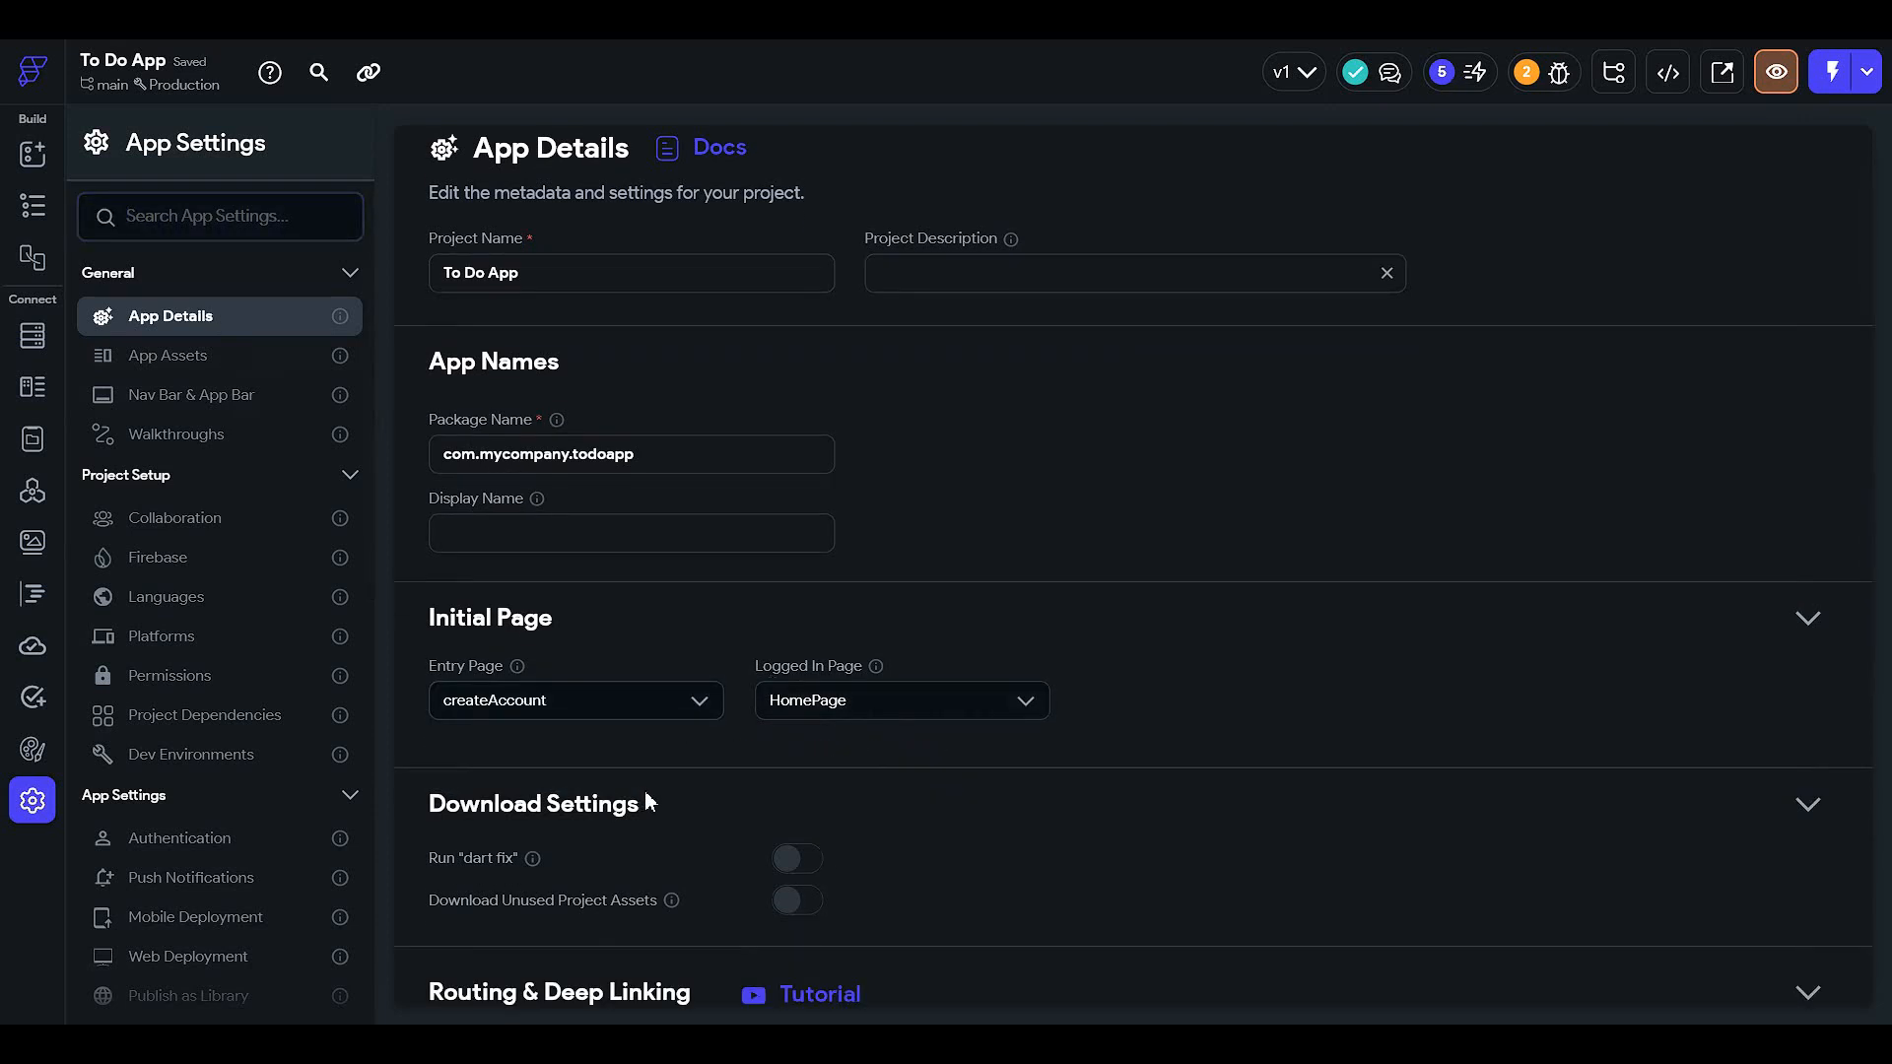
click(33, 205)
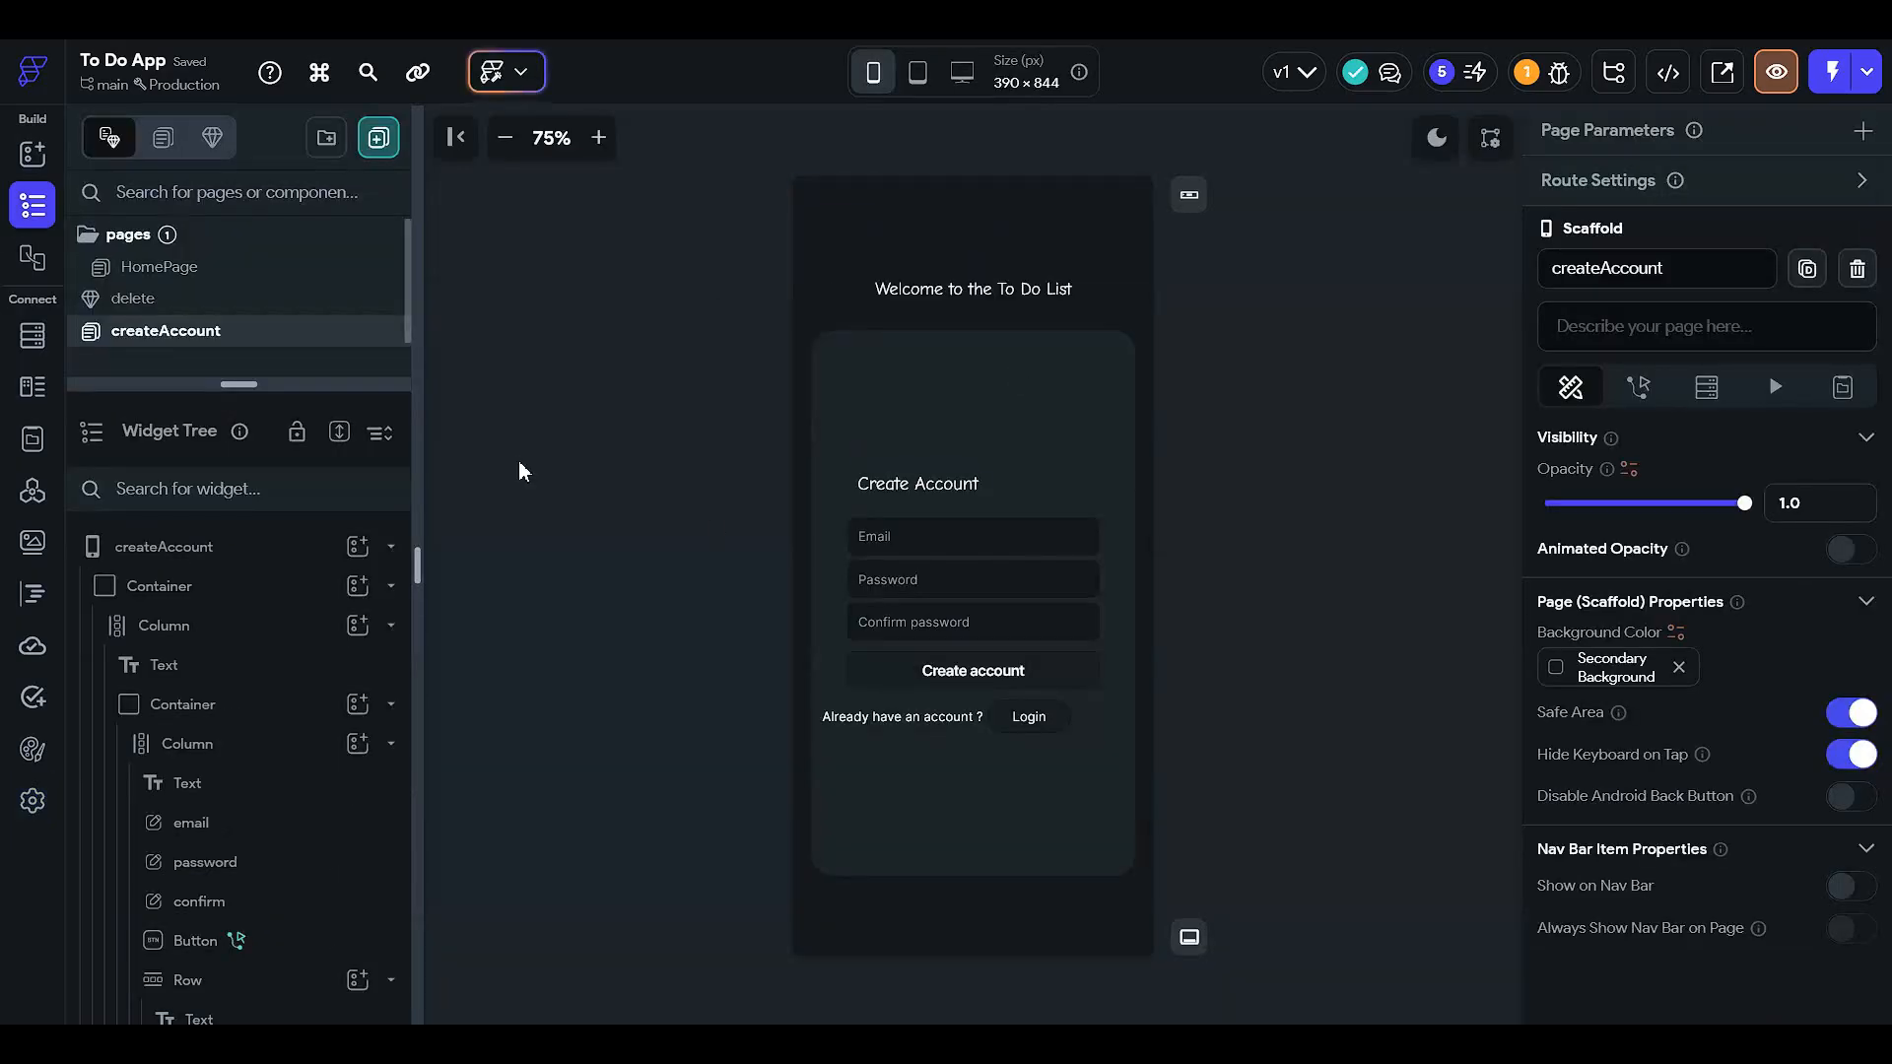
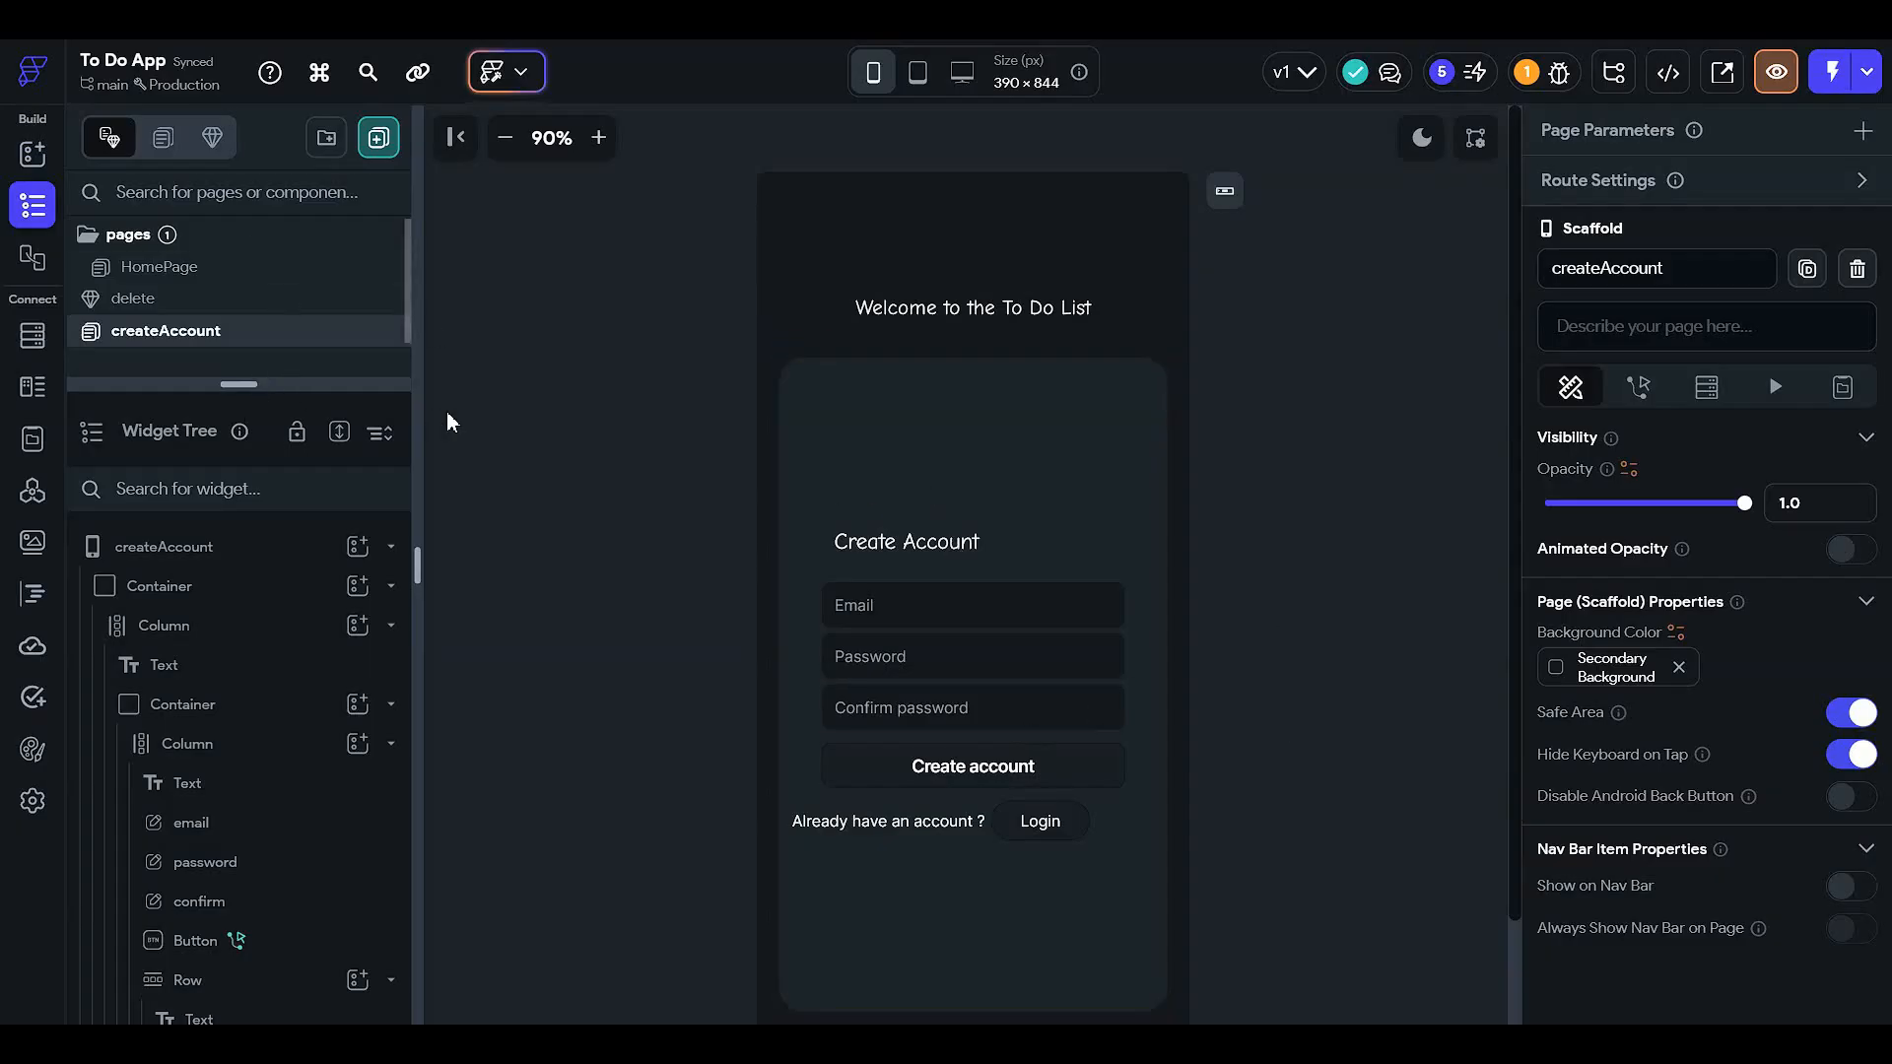
- Inspect the Create account button's tap action flow, then close it
scroll(886, 581, down, 2)
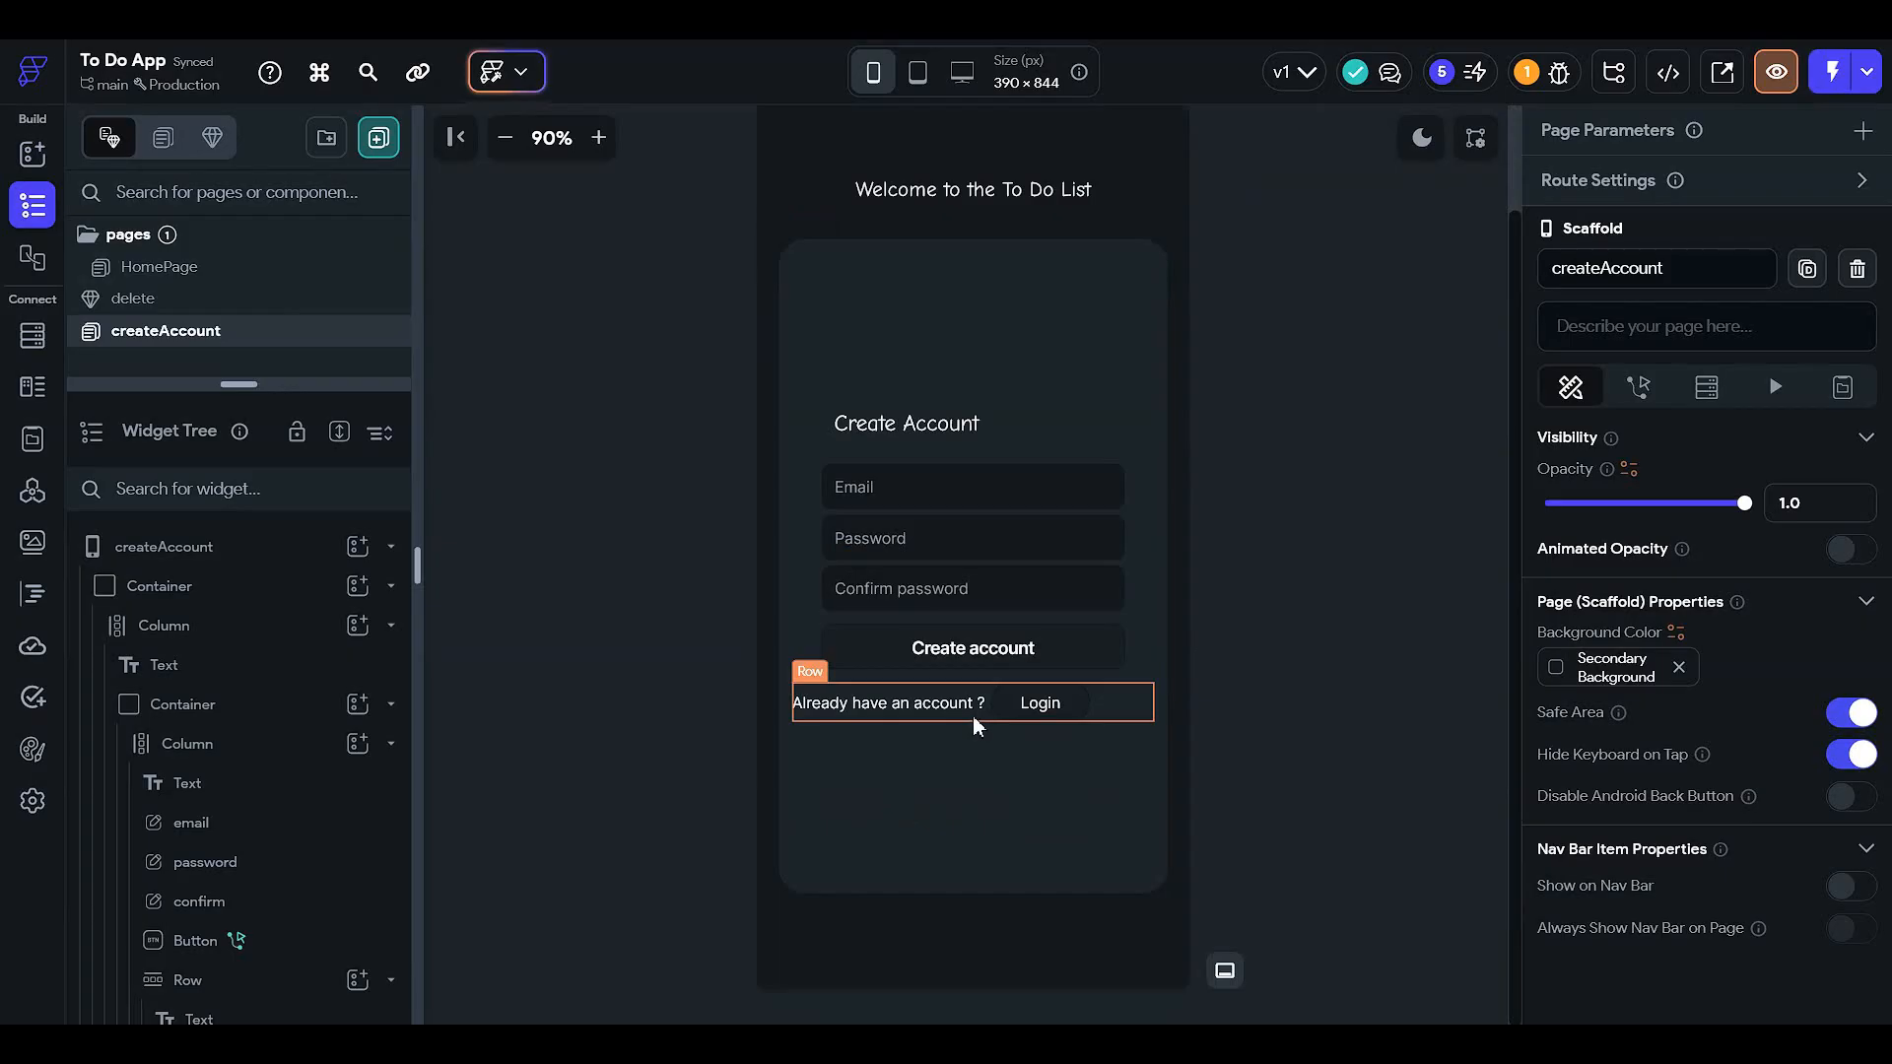
click(1020, 652)
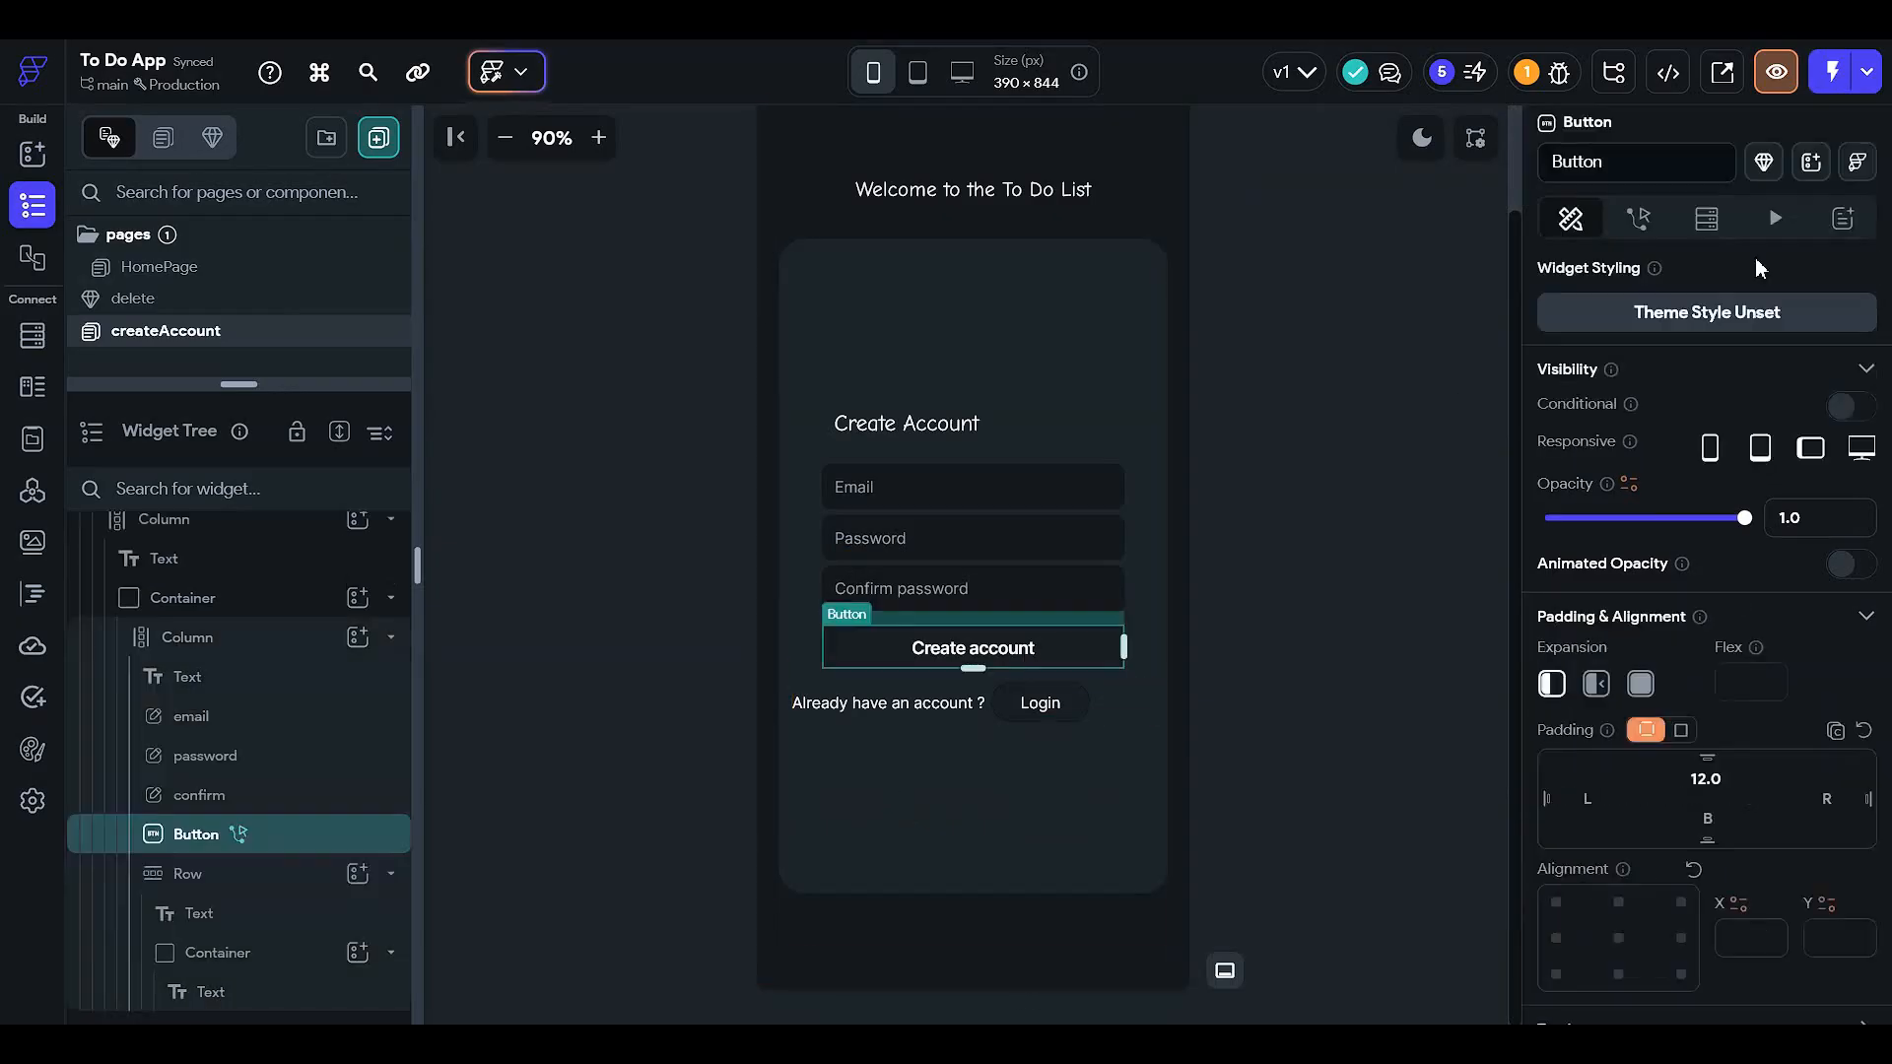
click(1639, 218)
click(1683, 366)
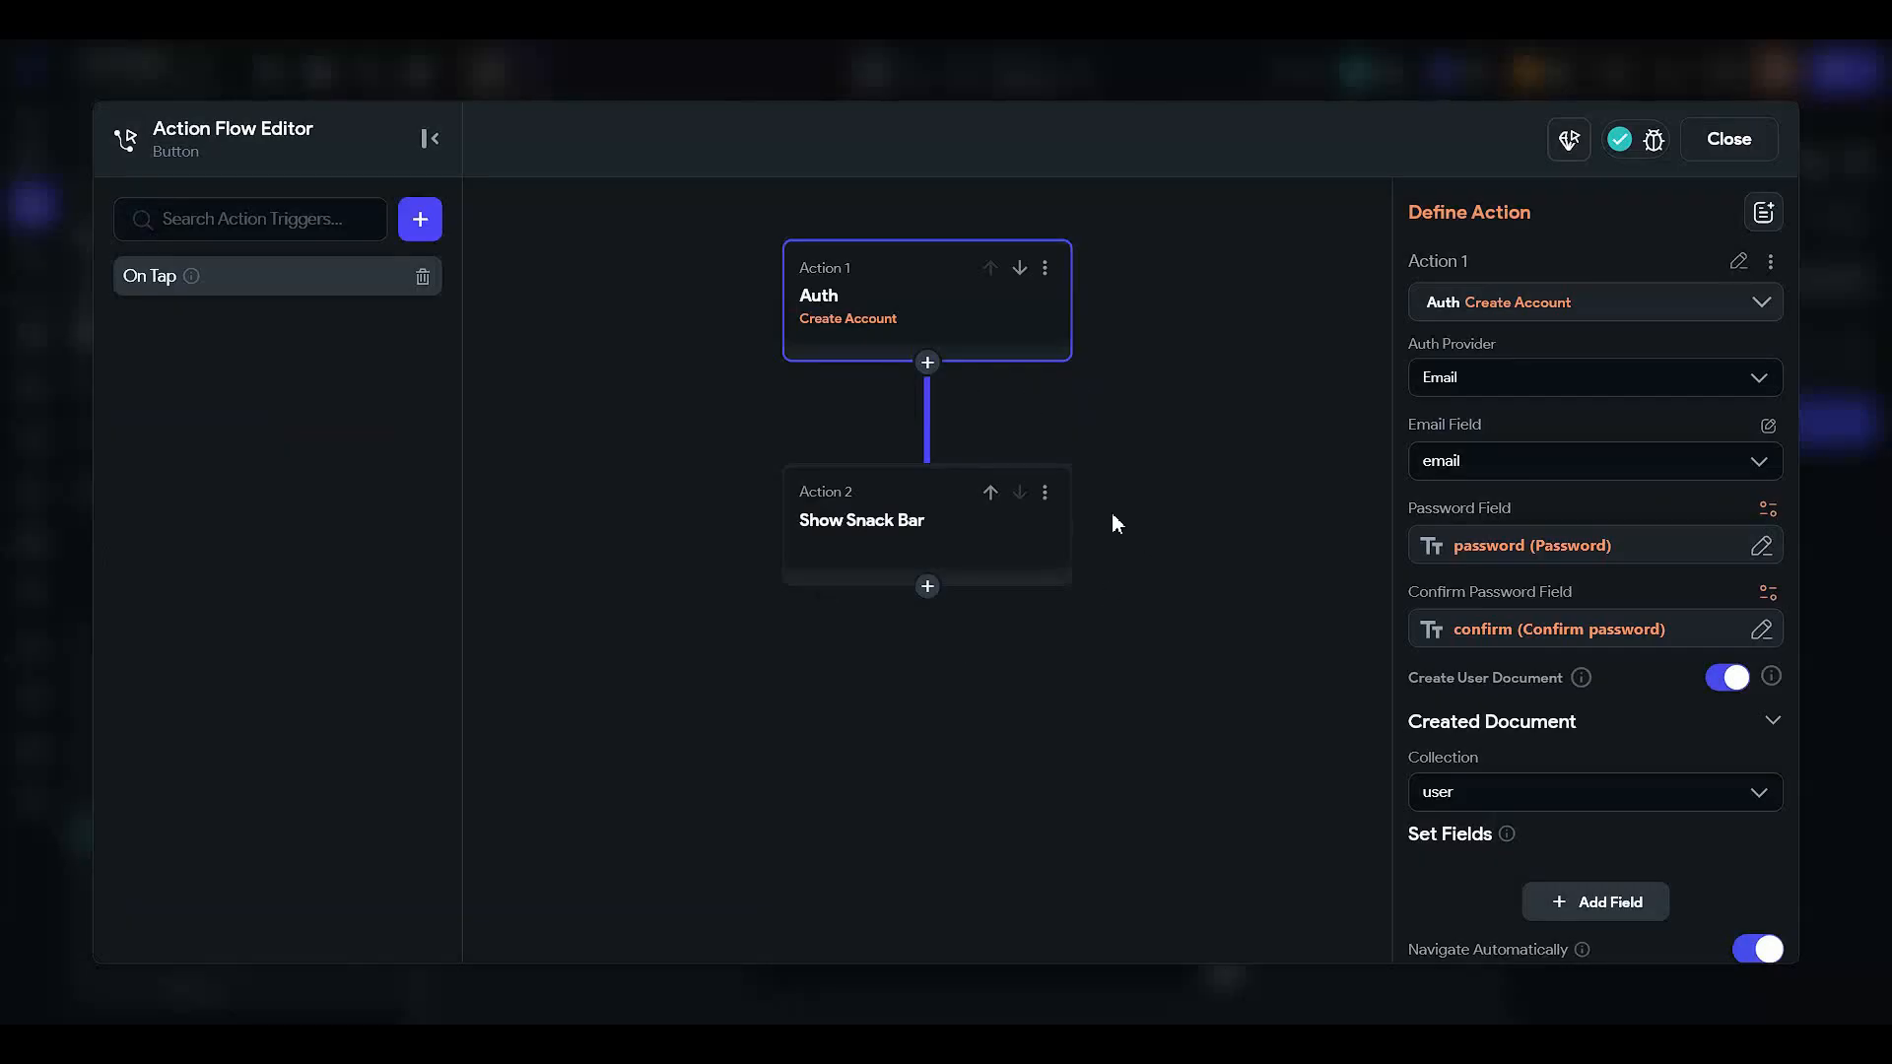
click(1736, 148)
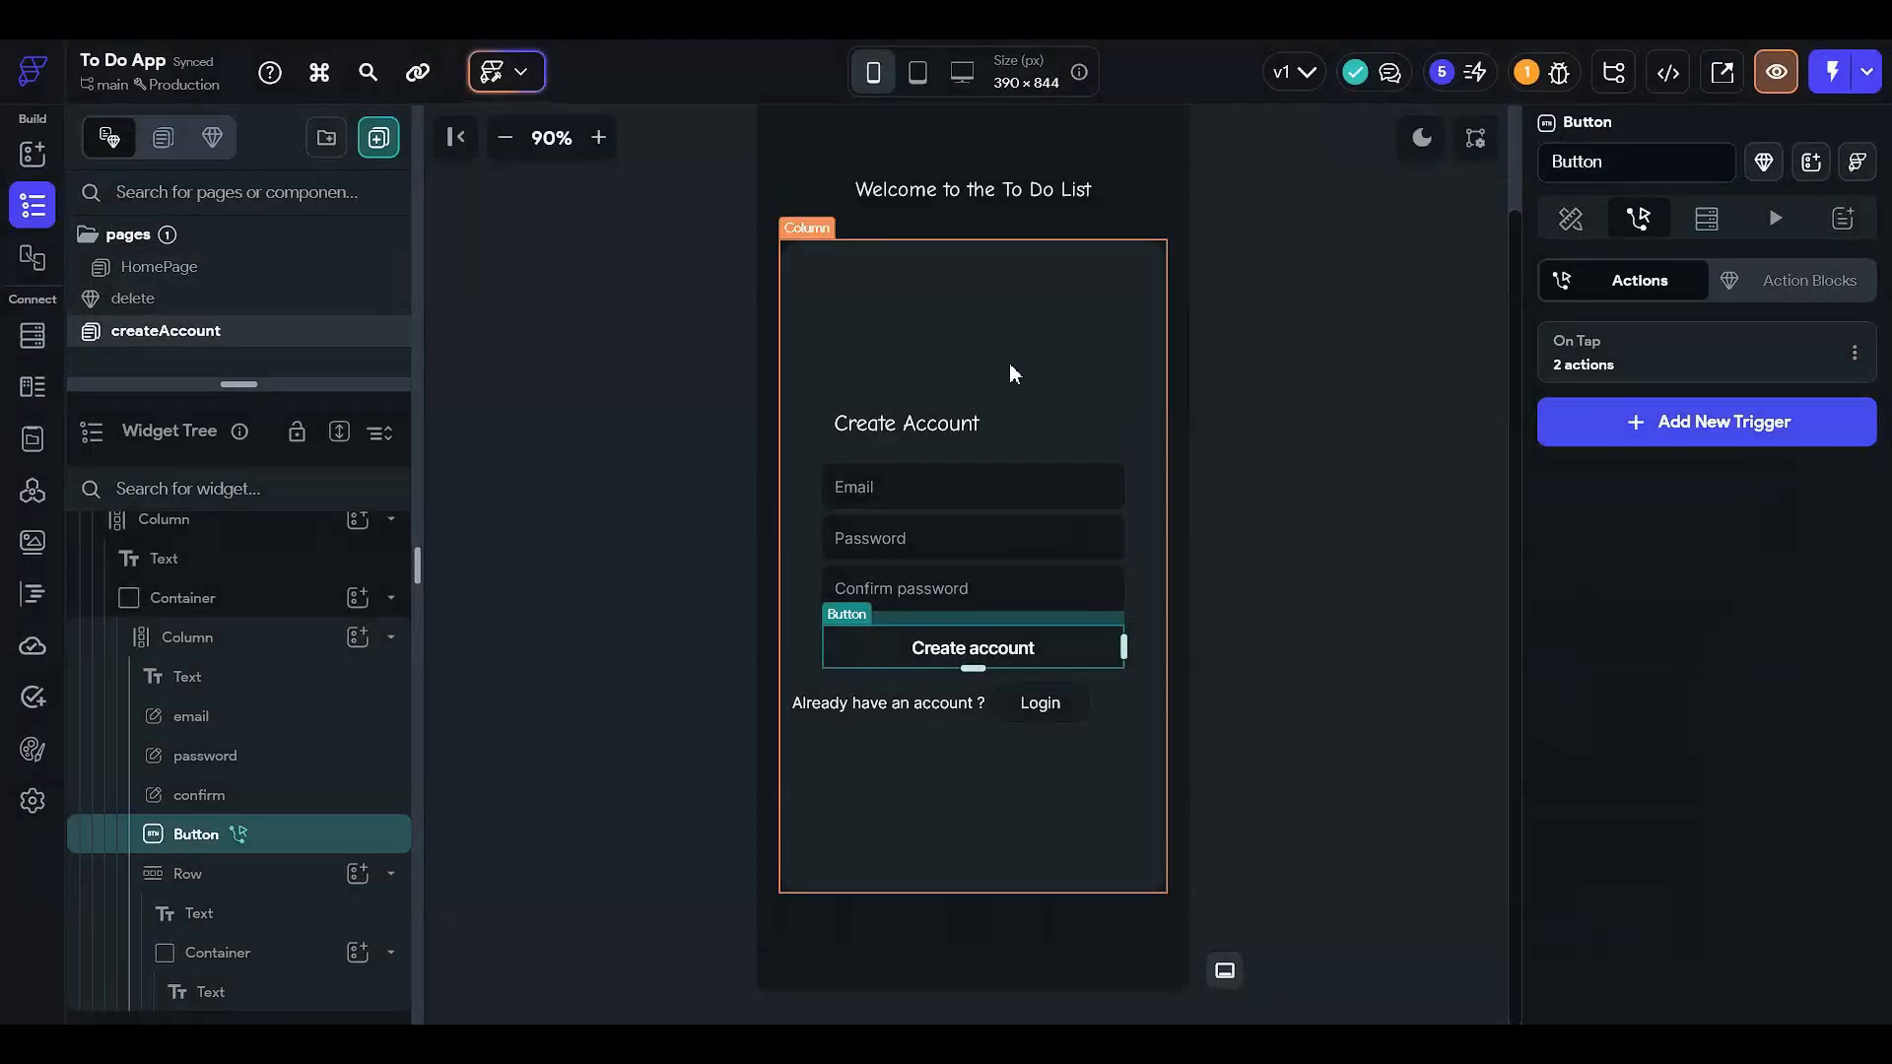
- Duplicate the createAccount page, creating createAccountCopy
drag(342, 385, 327, 600)
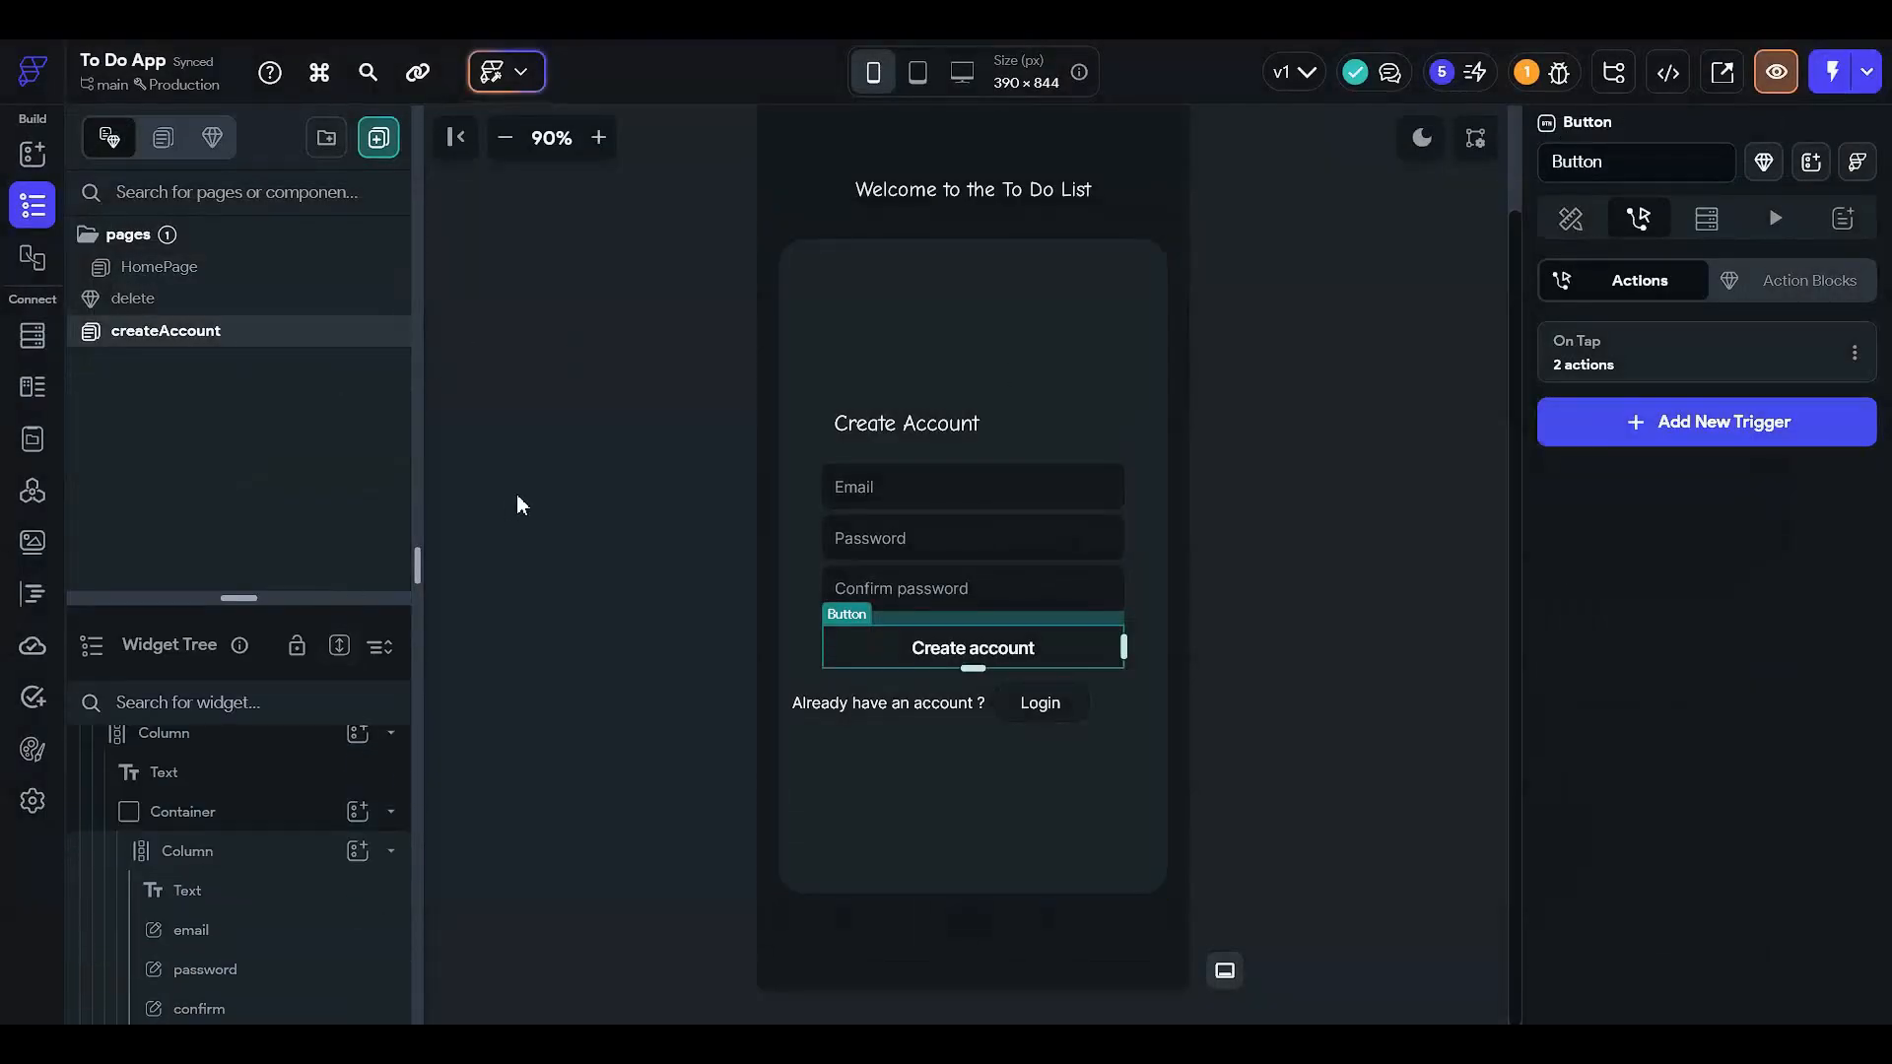
click(1013, 711)
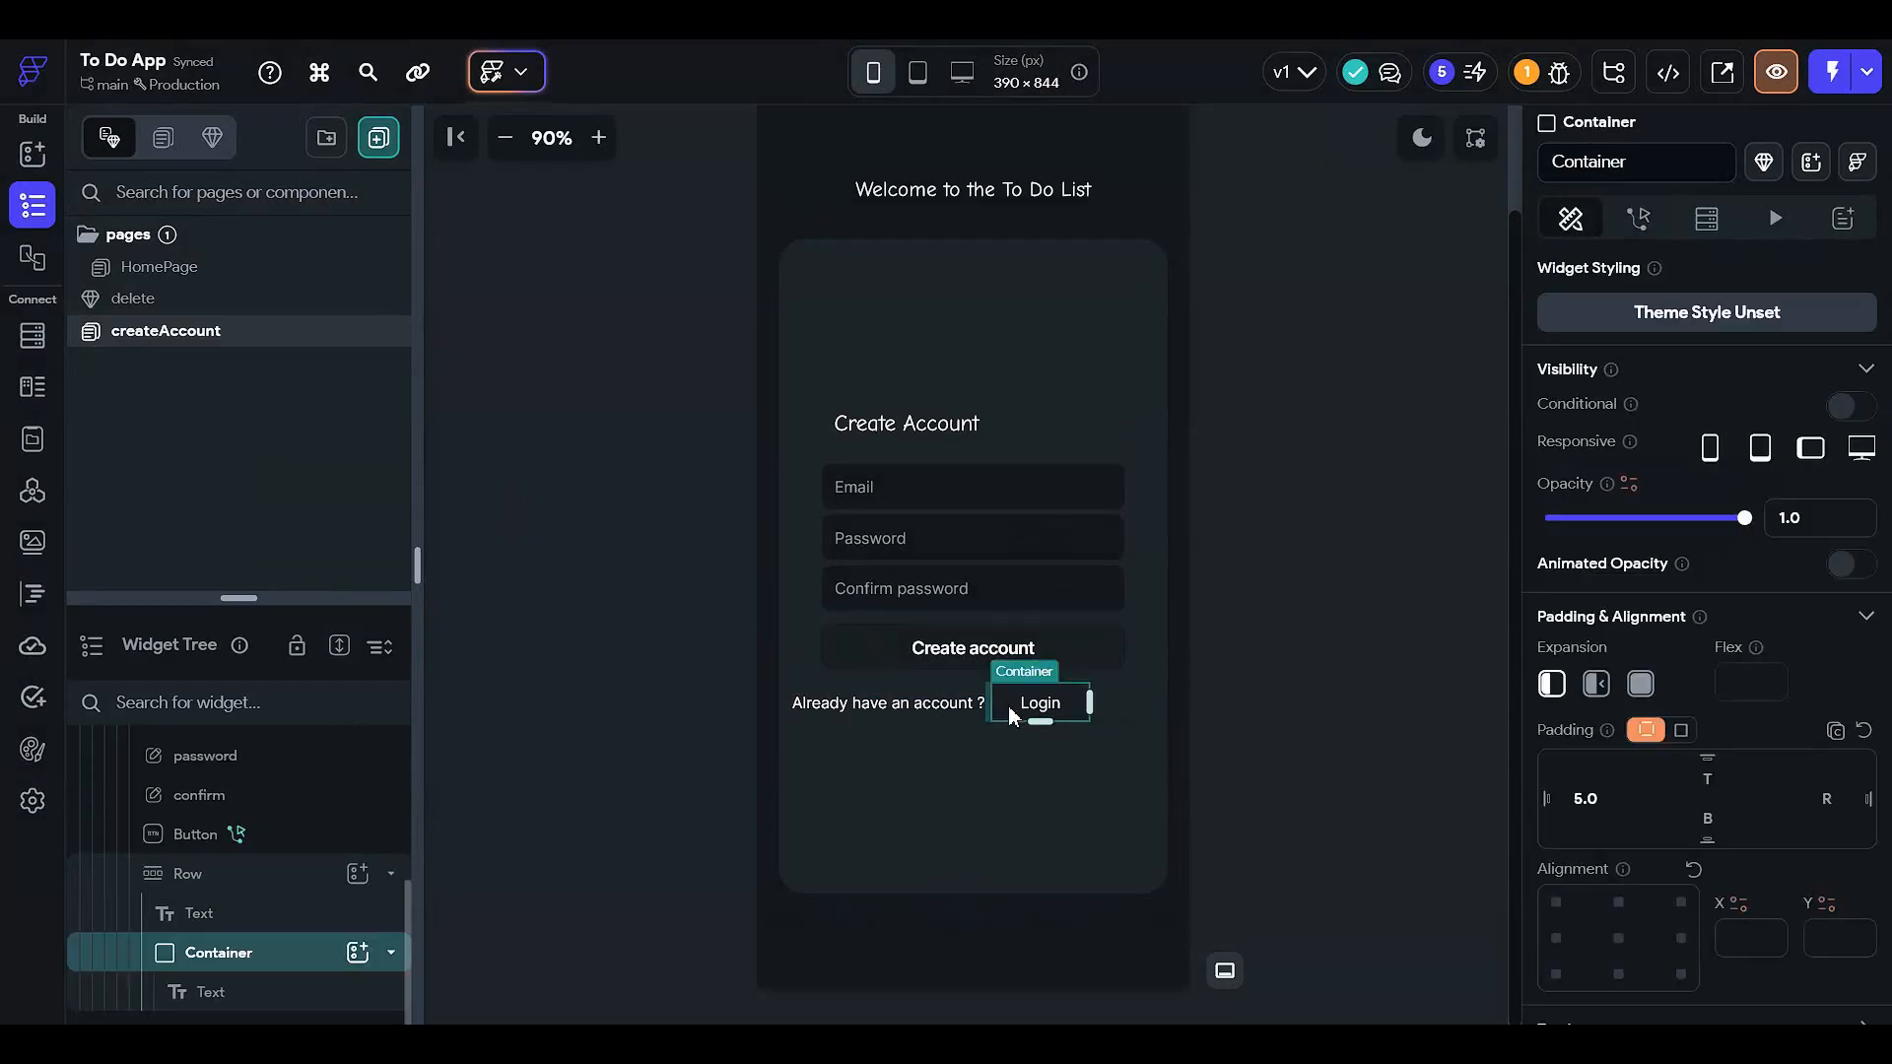
click(439, 484)
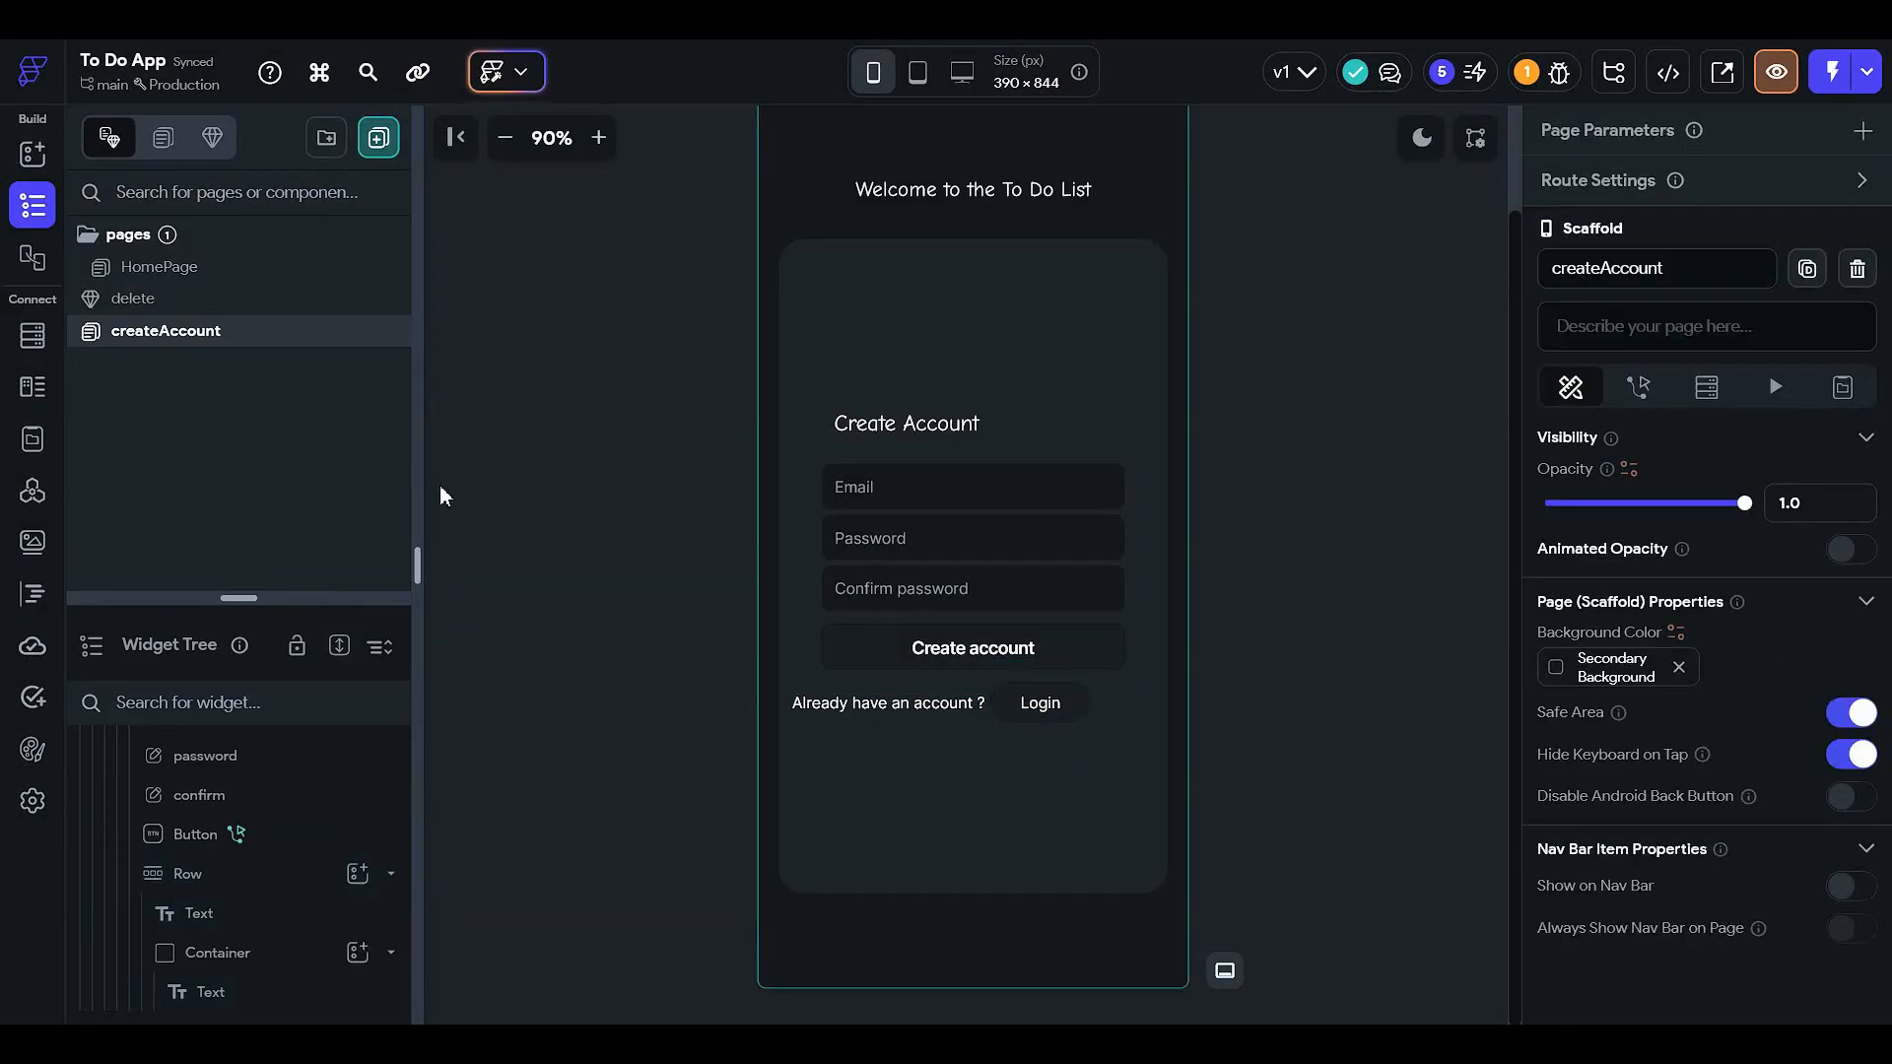
right_click(310, 335)
click(418, 439)
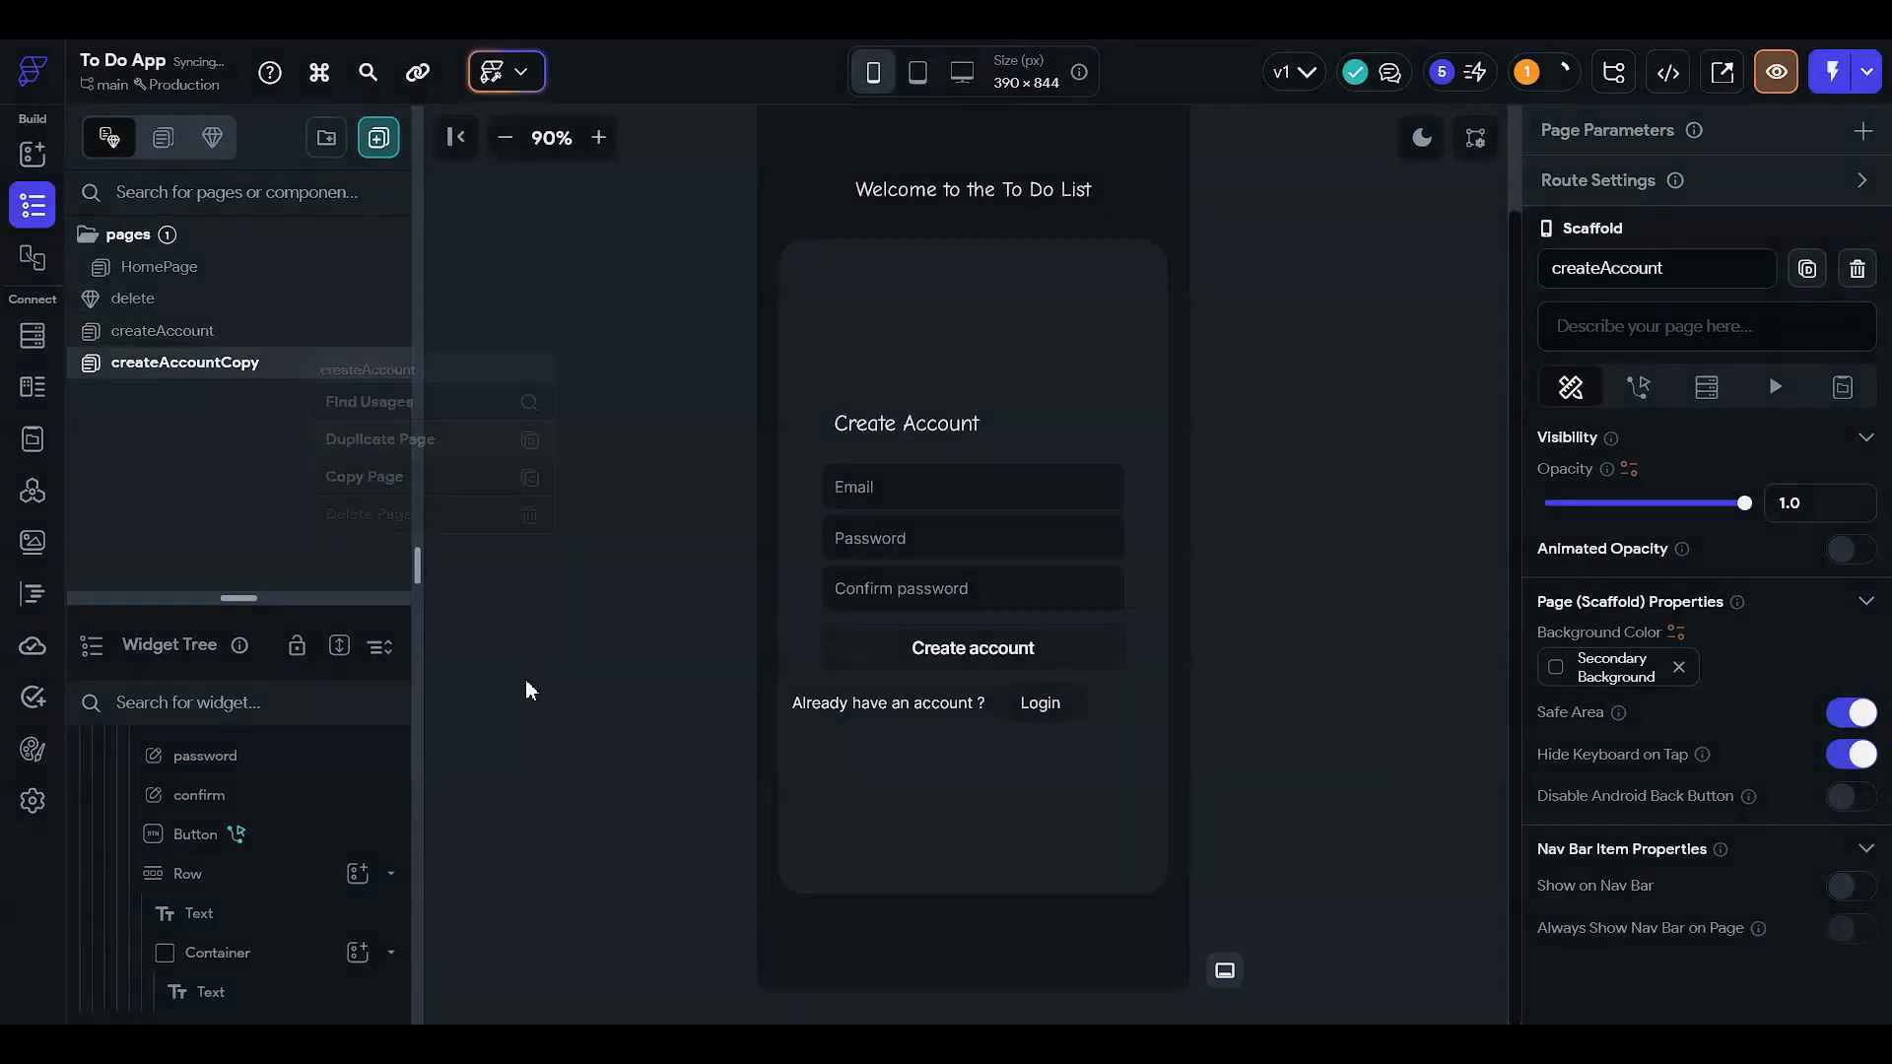
click(235, 335)
right_click(236, 337)
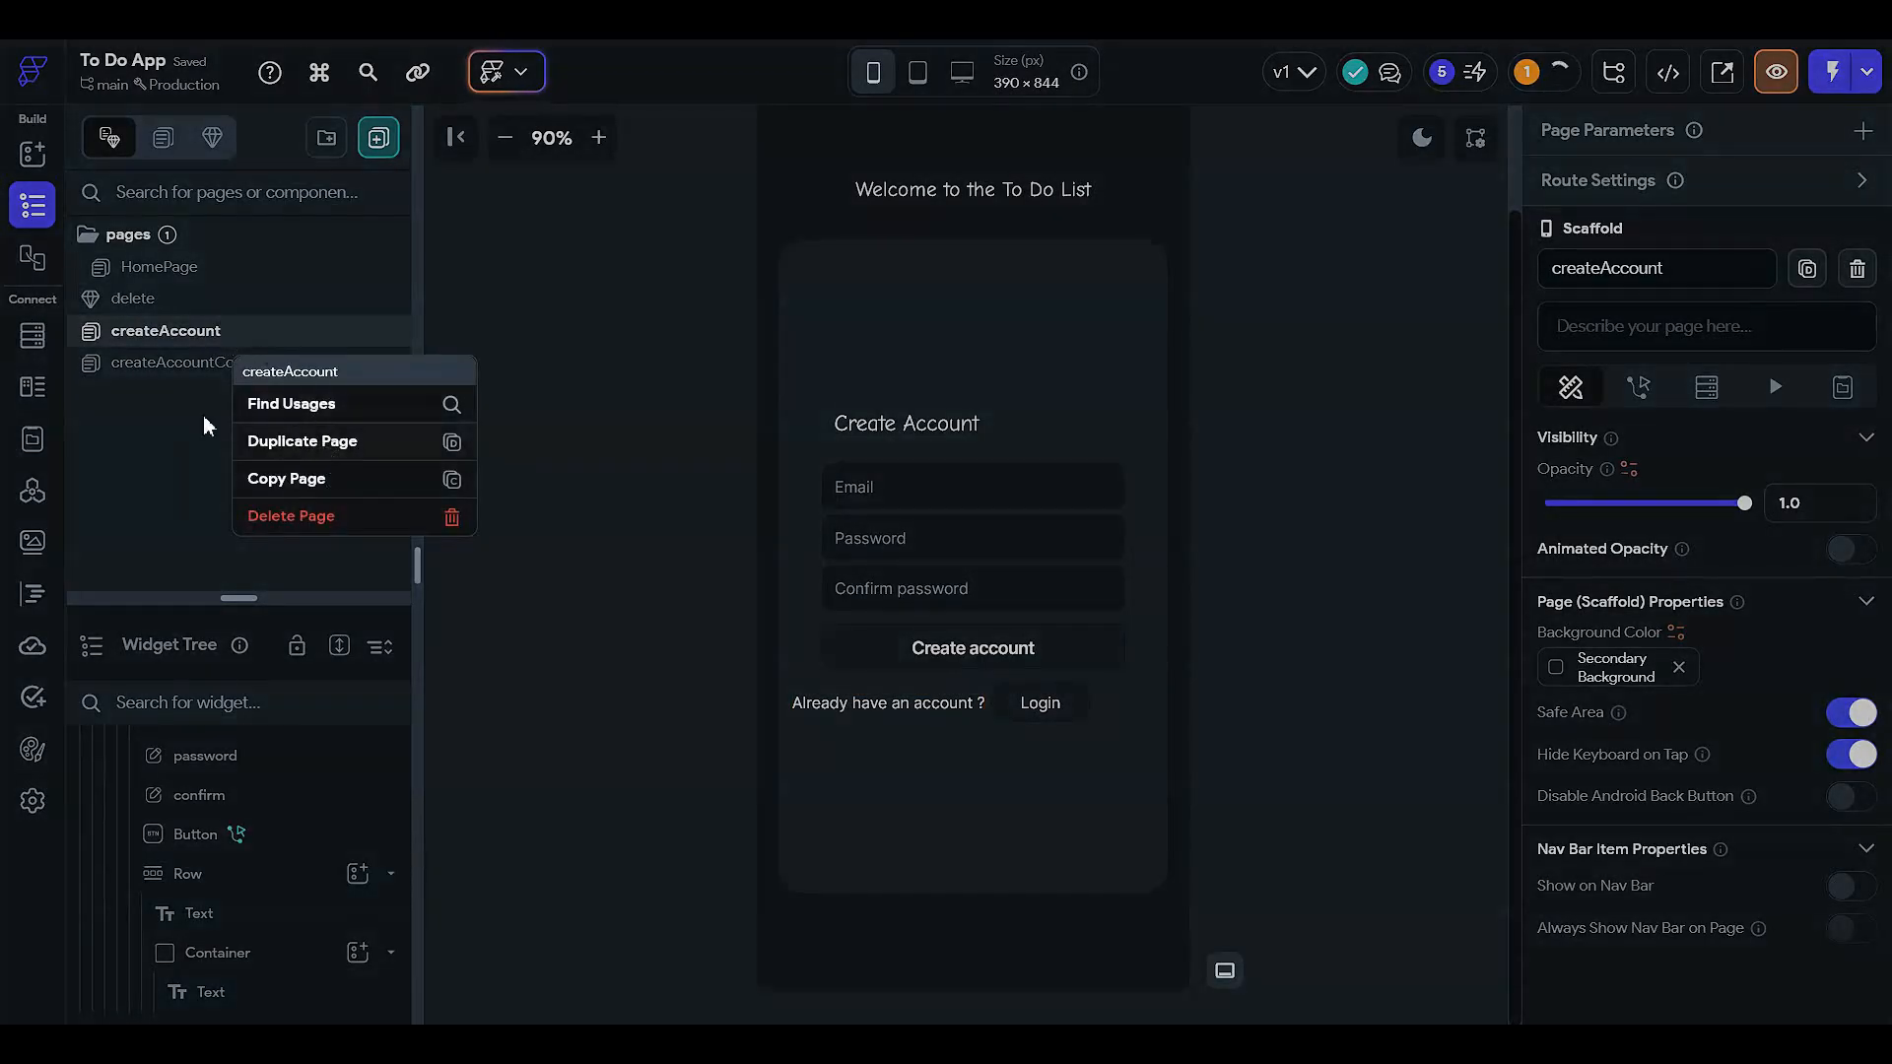
click(148, 406)
- Rename the createAccountCopy page to login
click(304, 365)
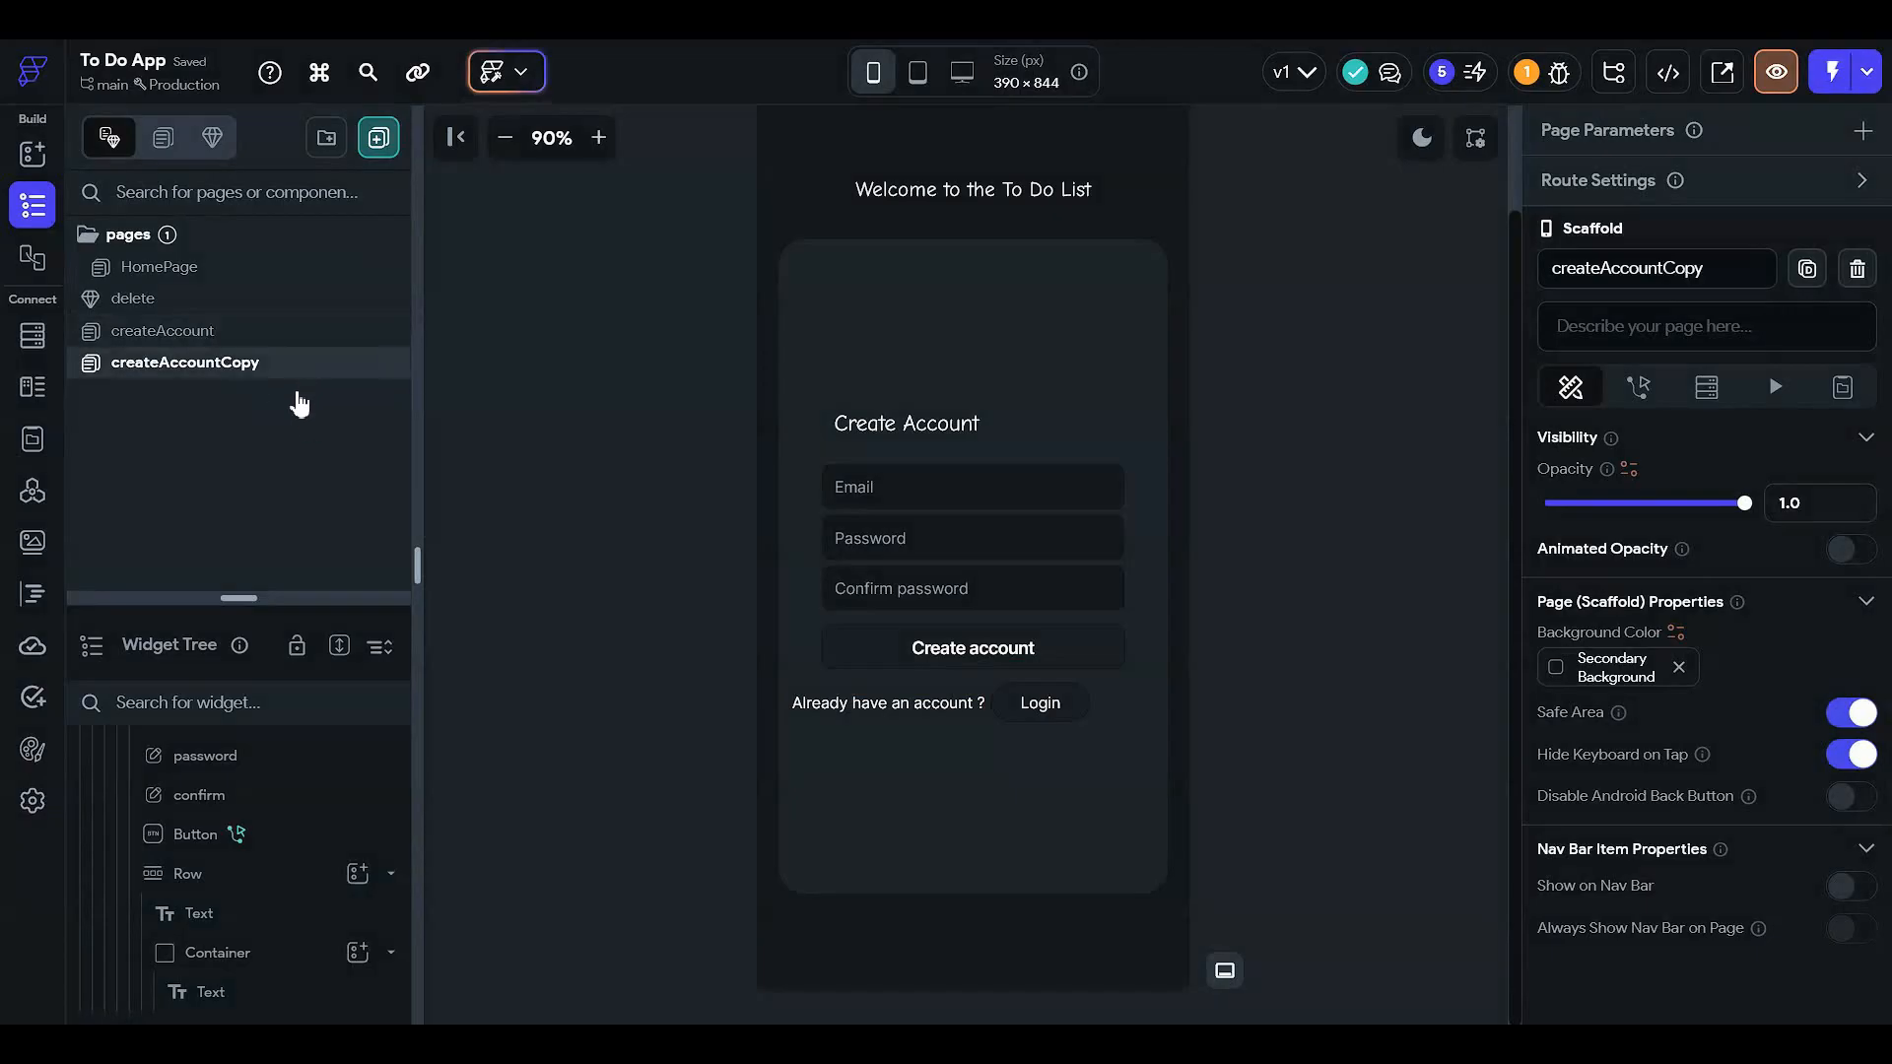
double_click(1734, 276)
text(ogi)
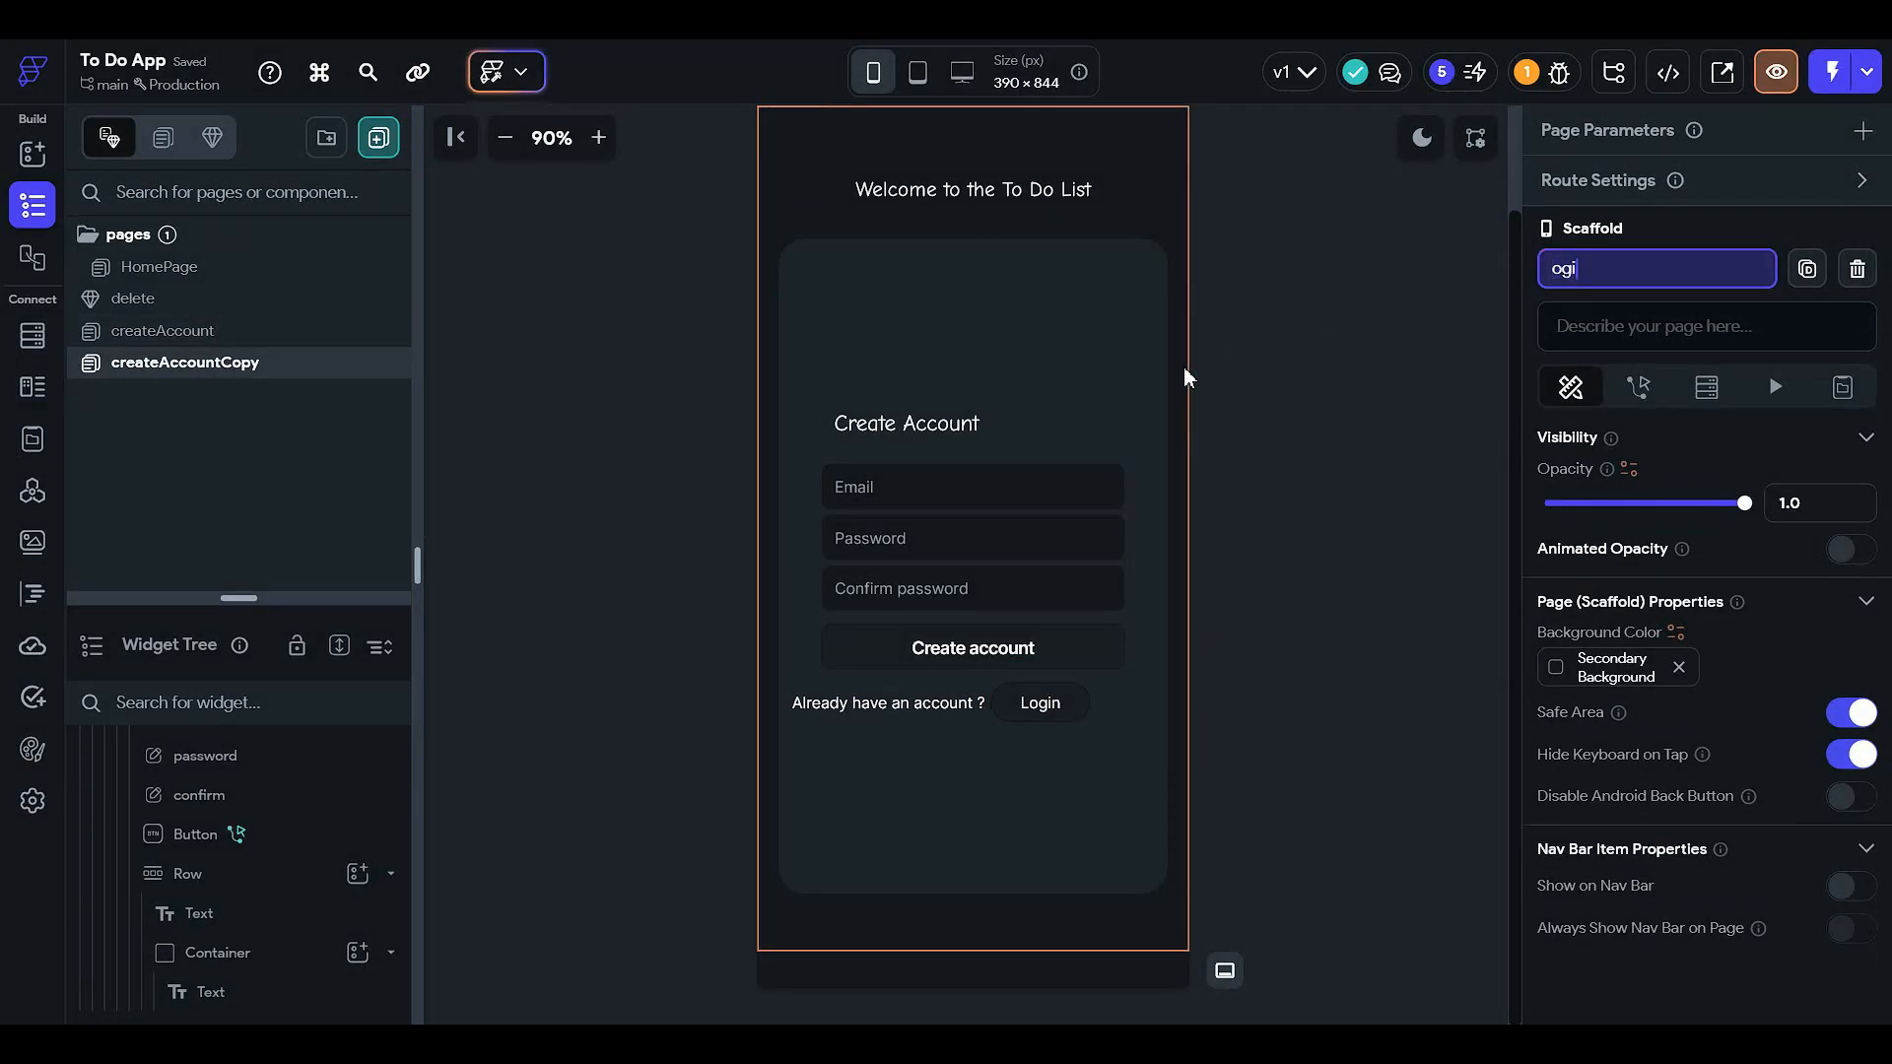
text(n)
key(Return)
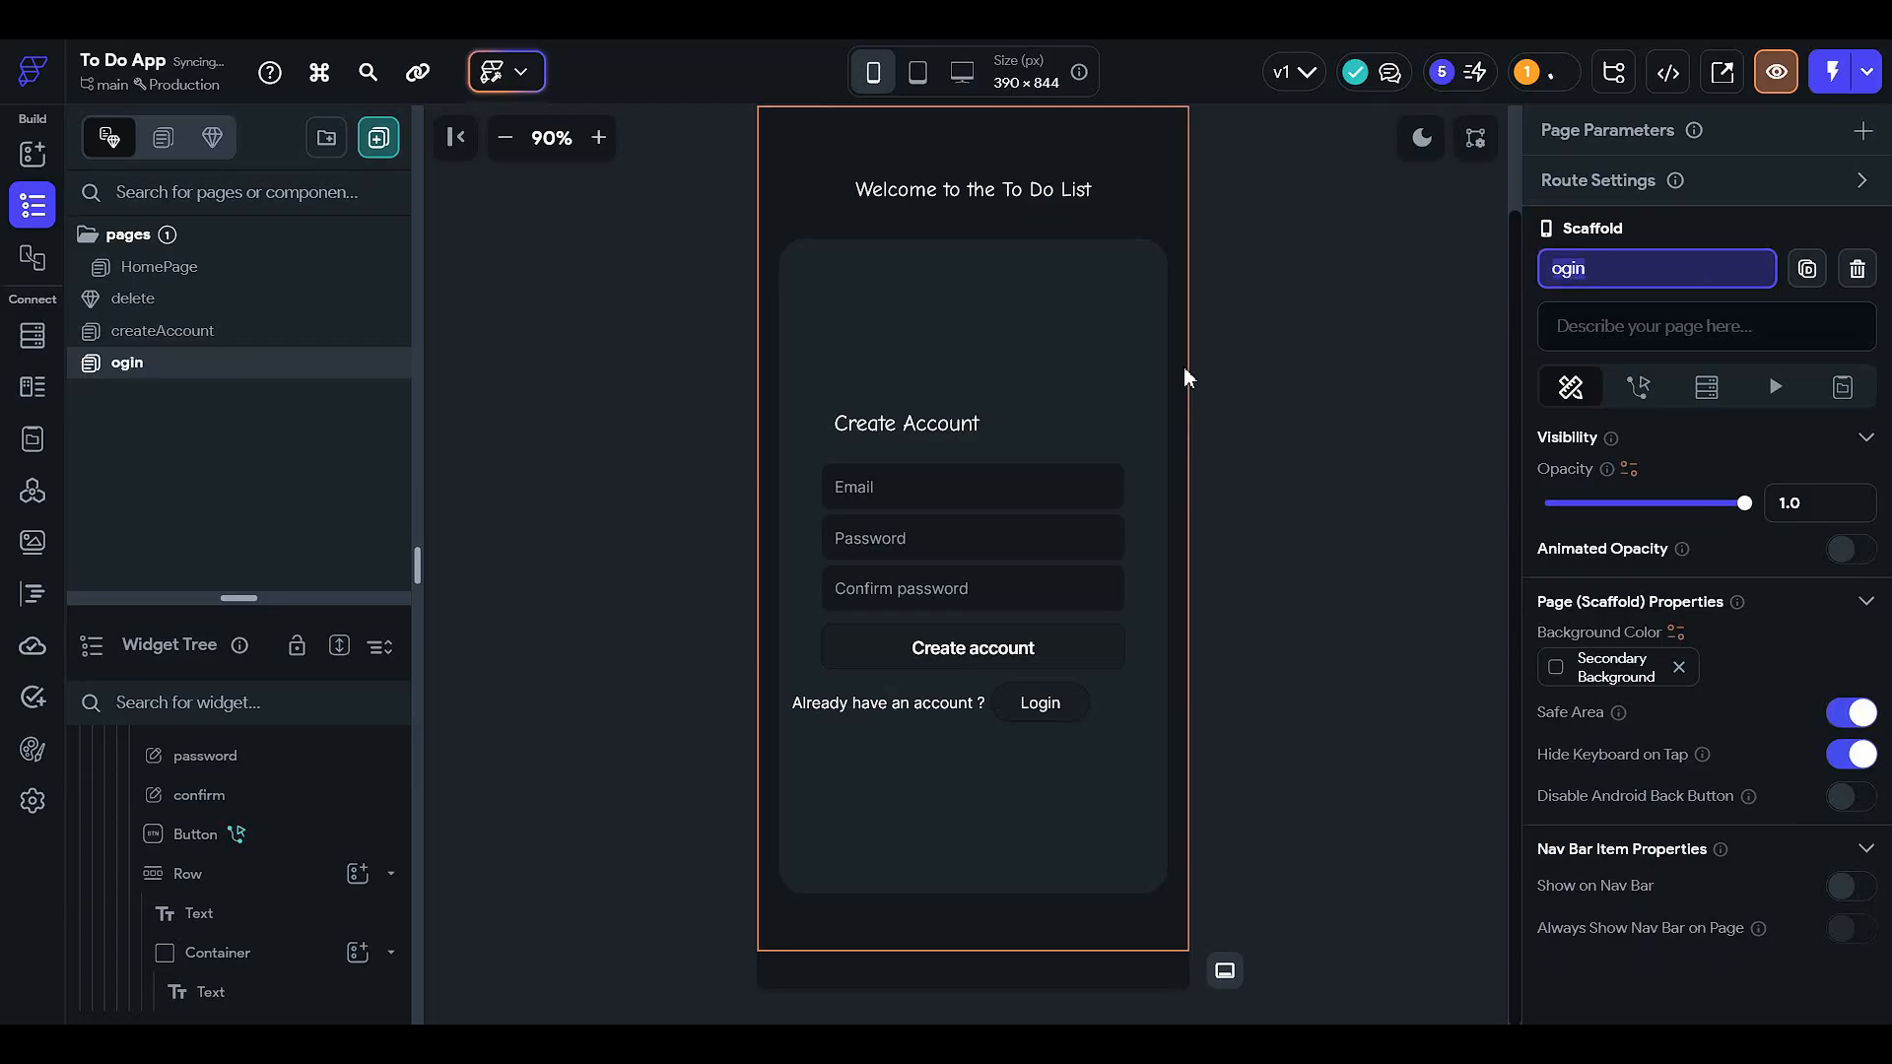
text(login)
key(Return)
click(1184, 372)
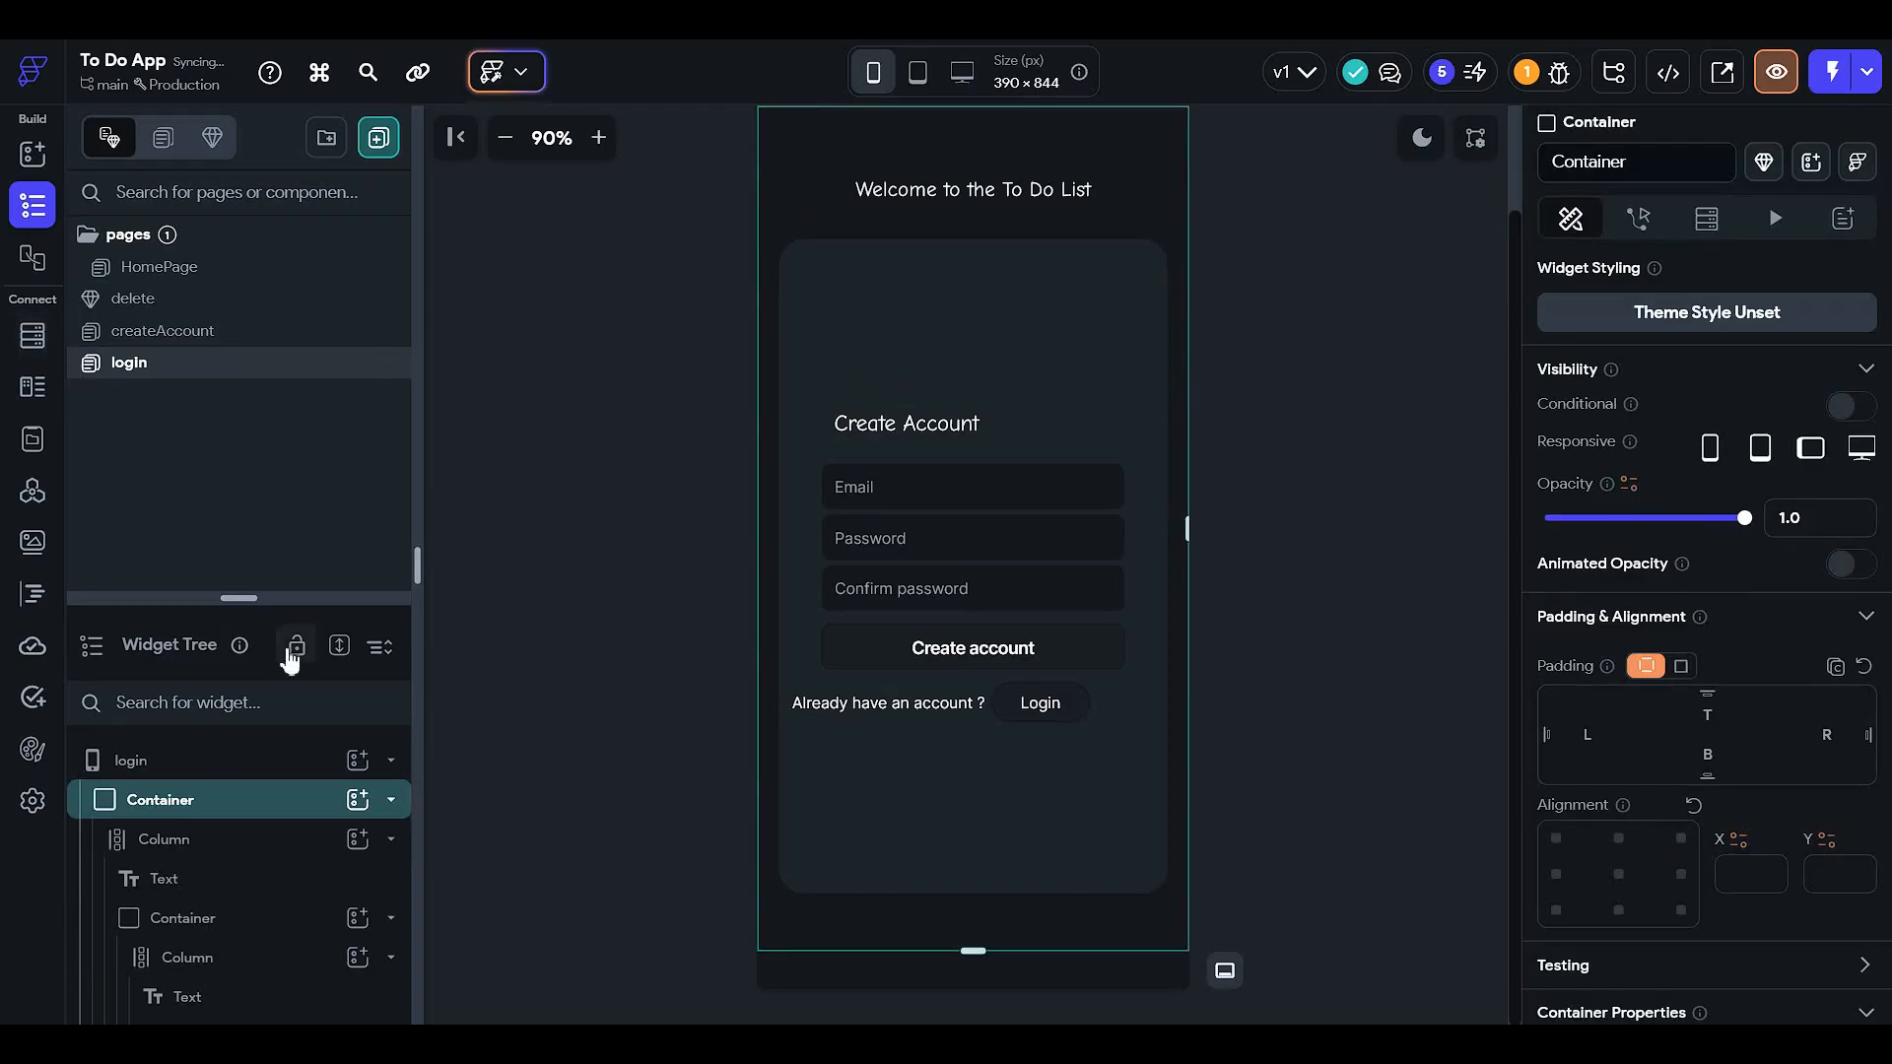
- Change the heading text to Login and delete the Confirm password field
drag(291, 598, 299, 312)
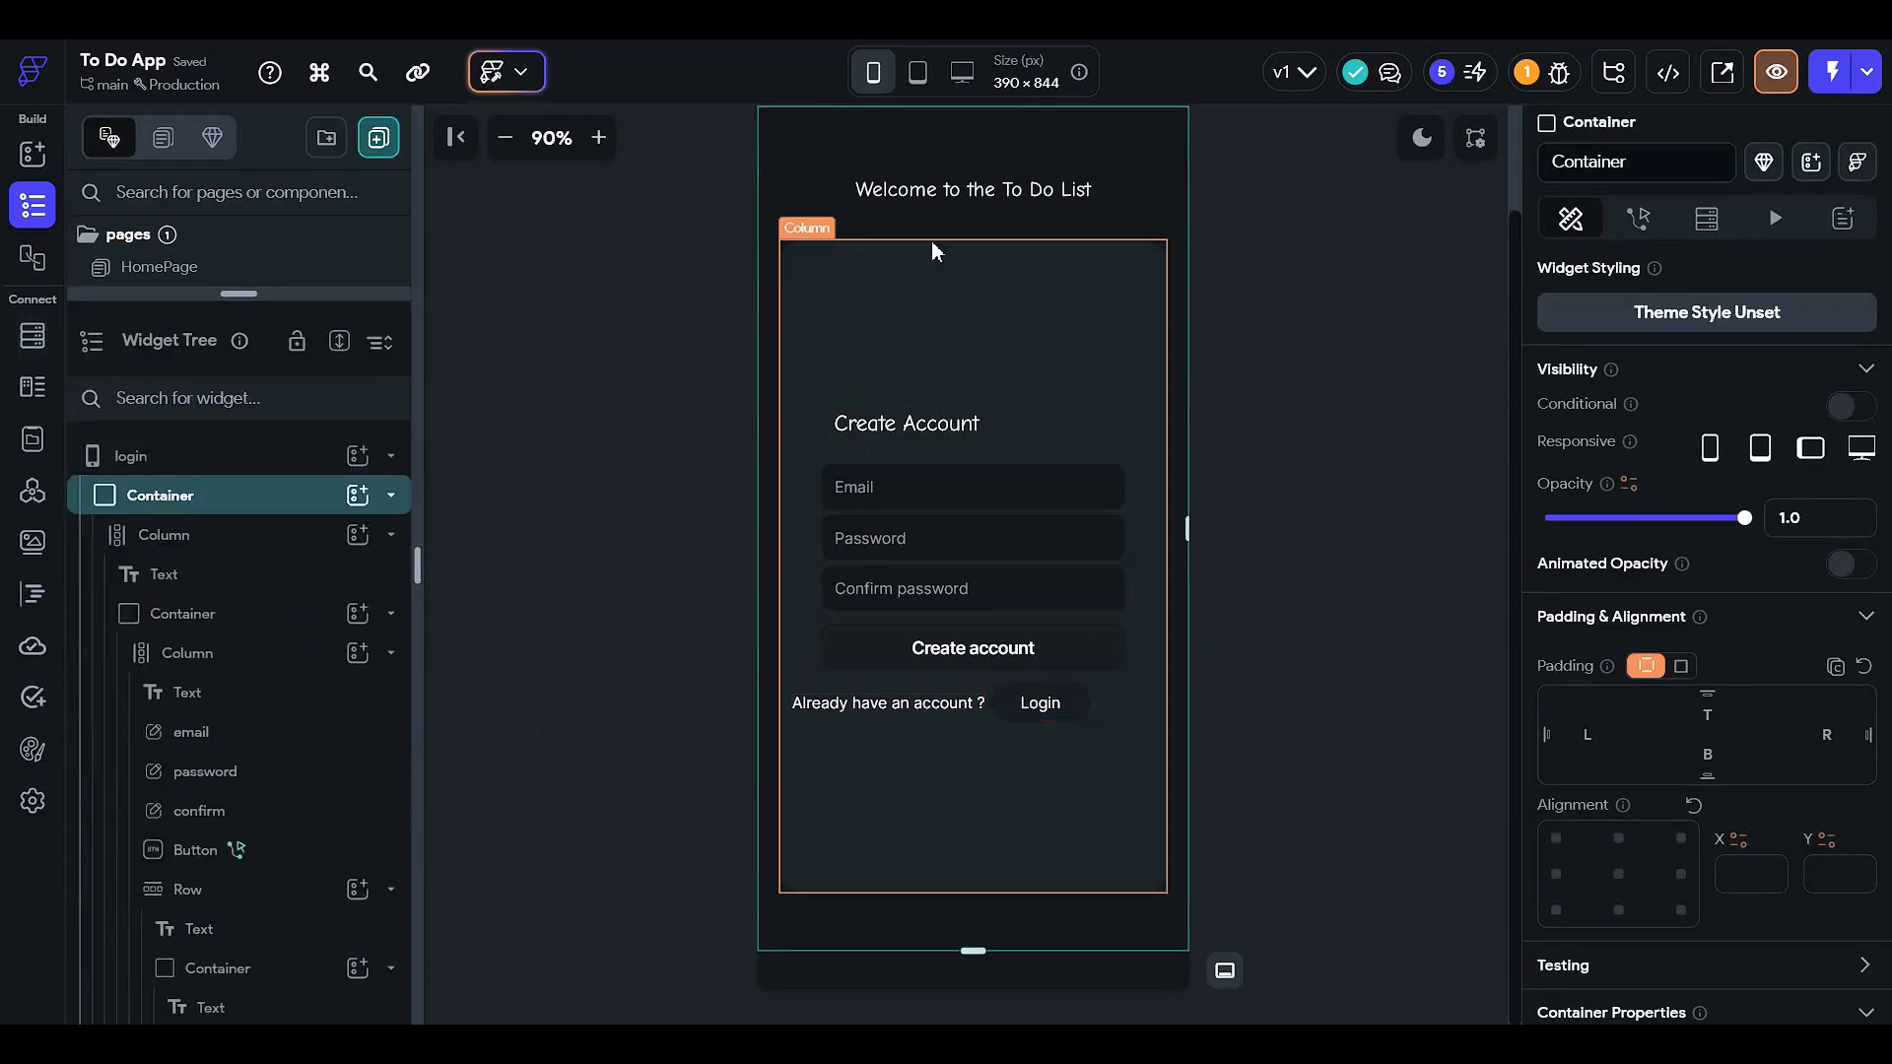
click(891, 424)
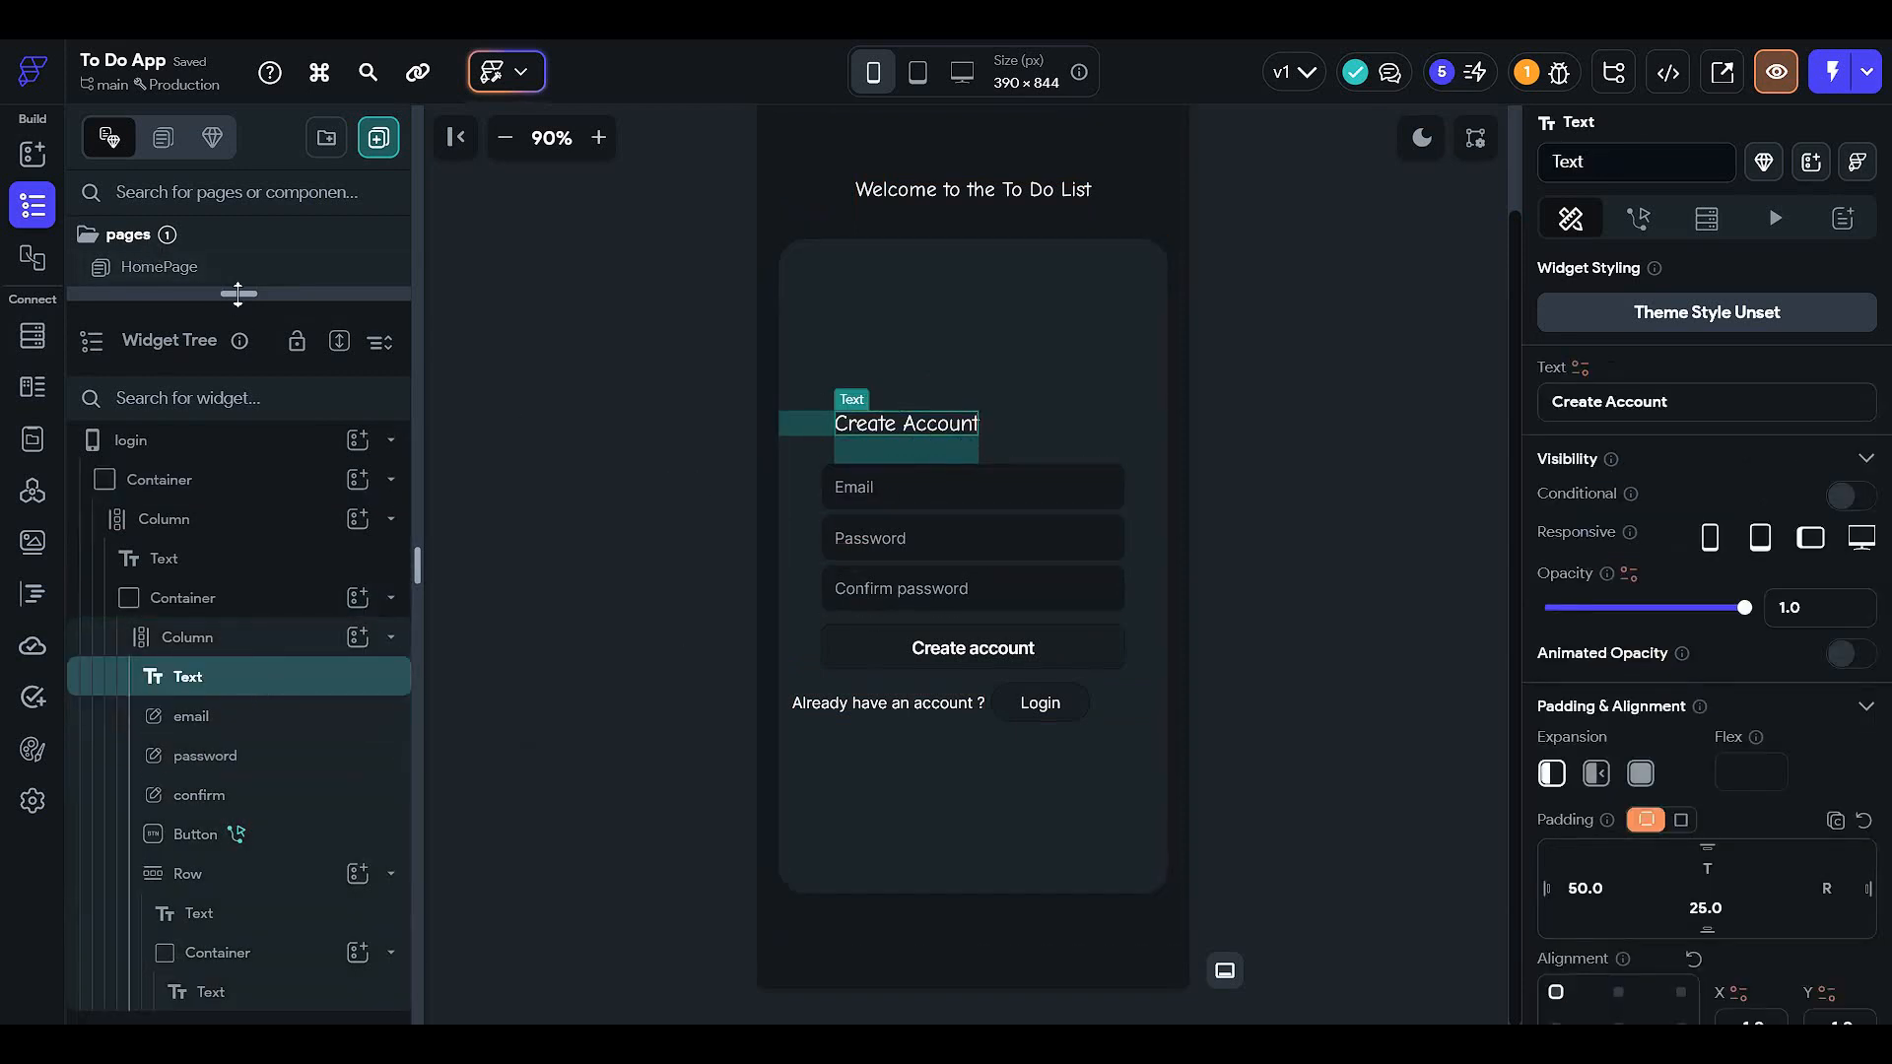
drag(238, 294, 237, 194)
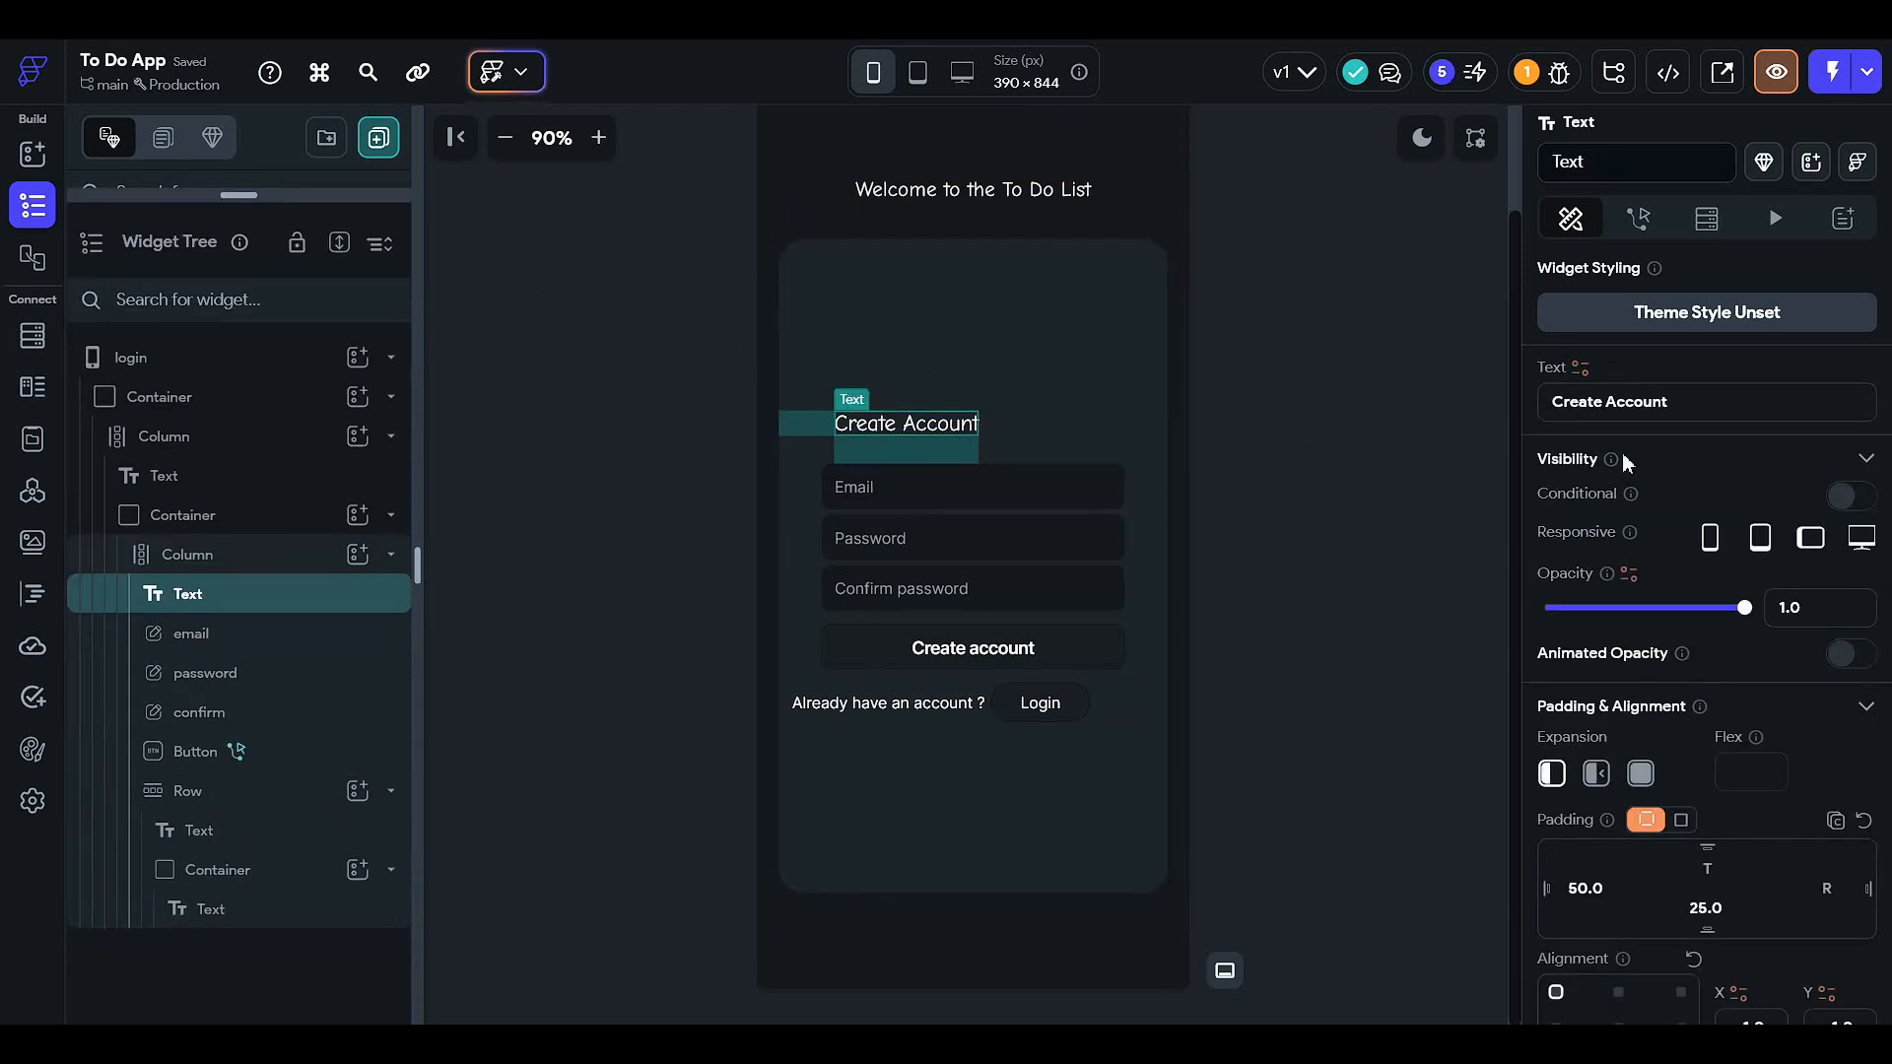
text(L)
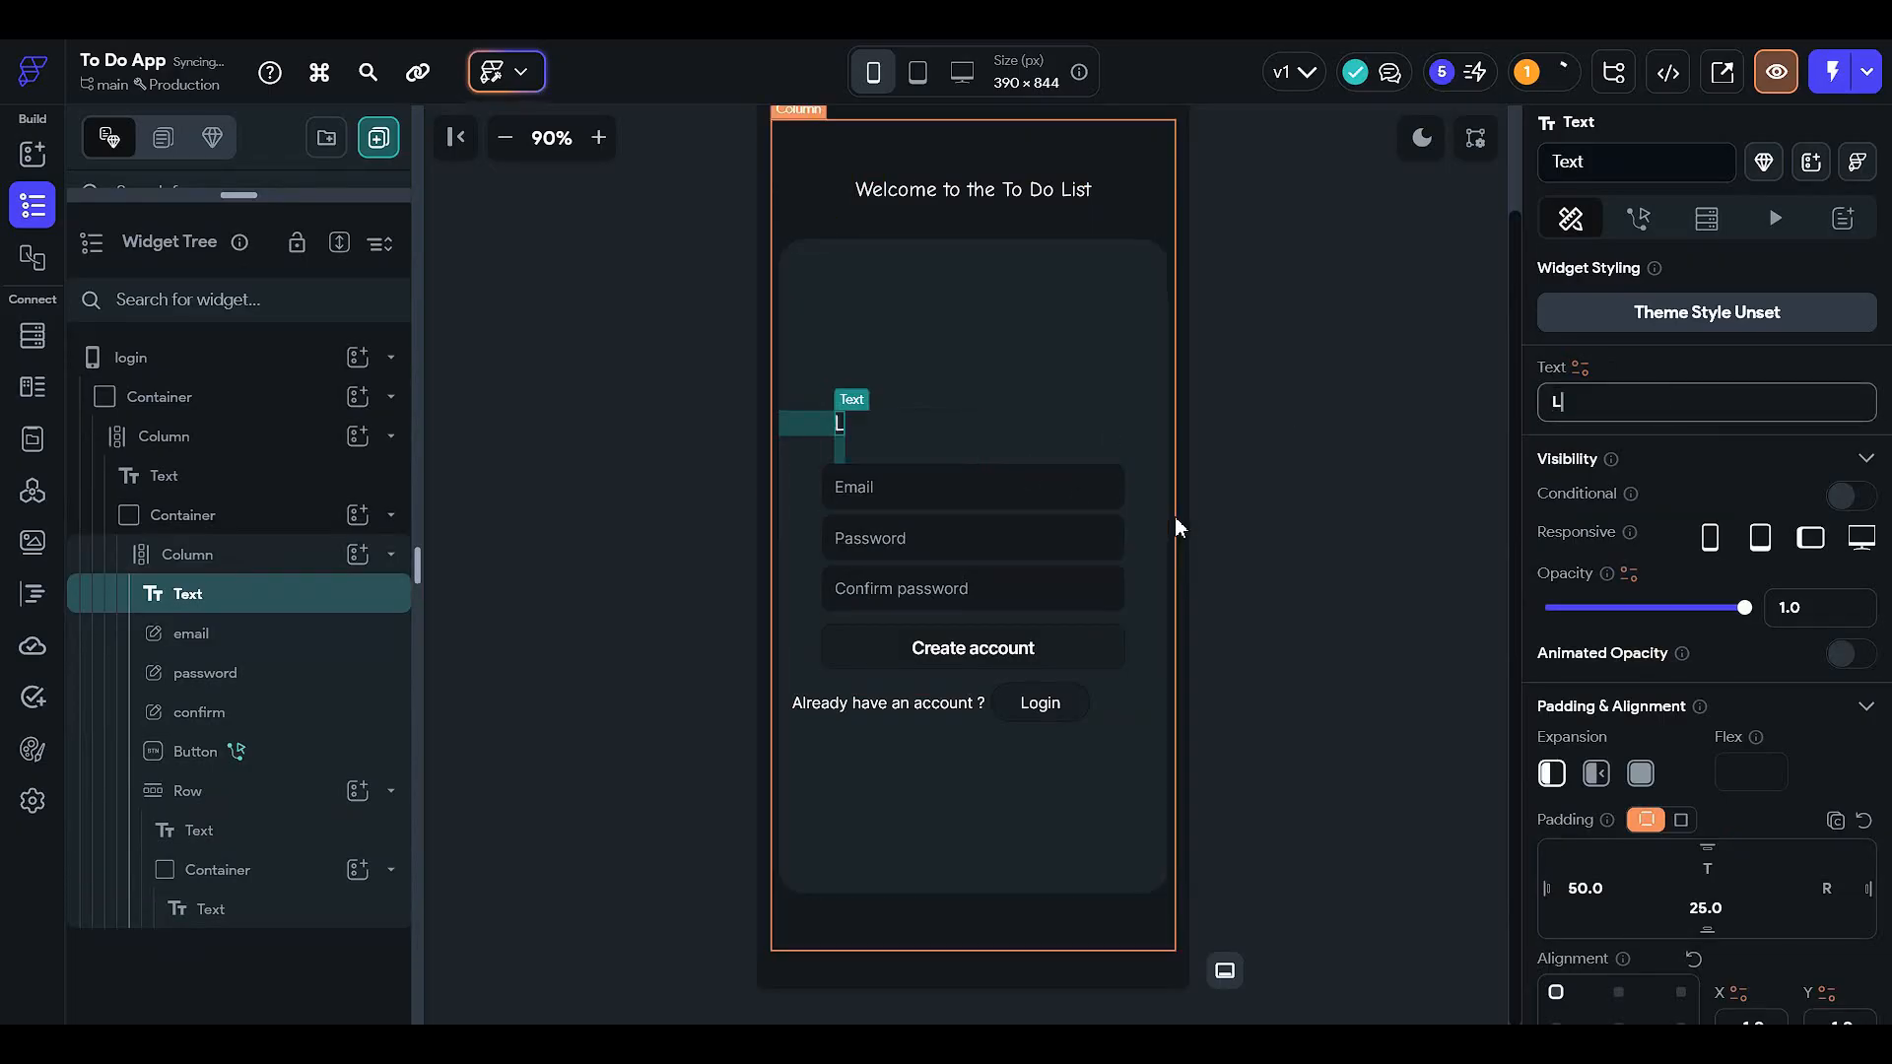
text(ogin)
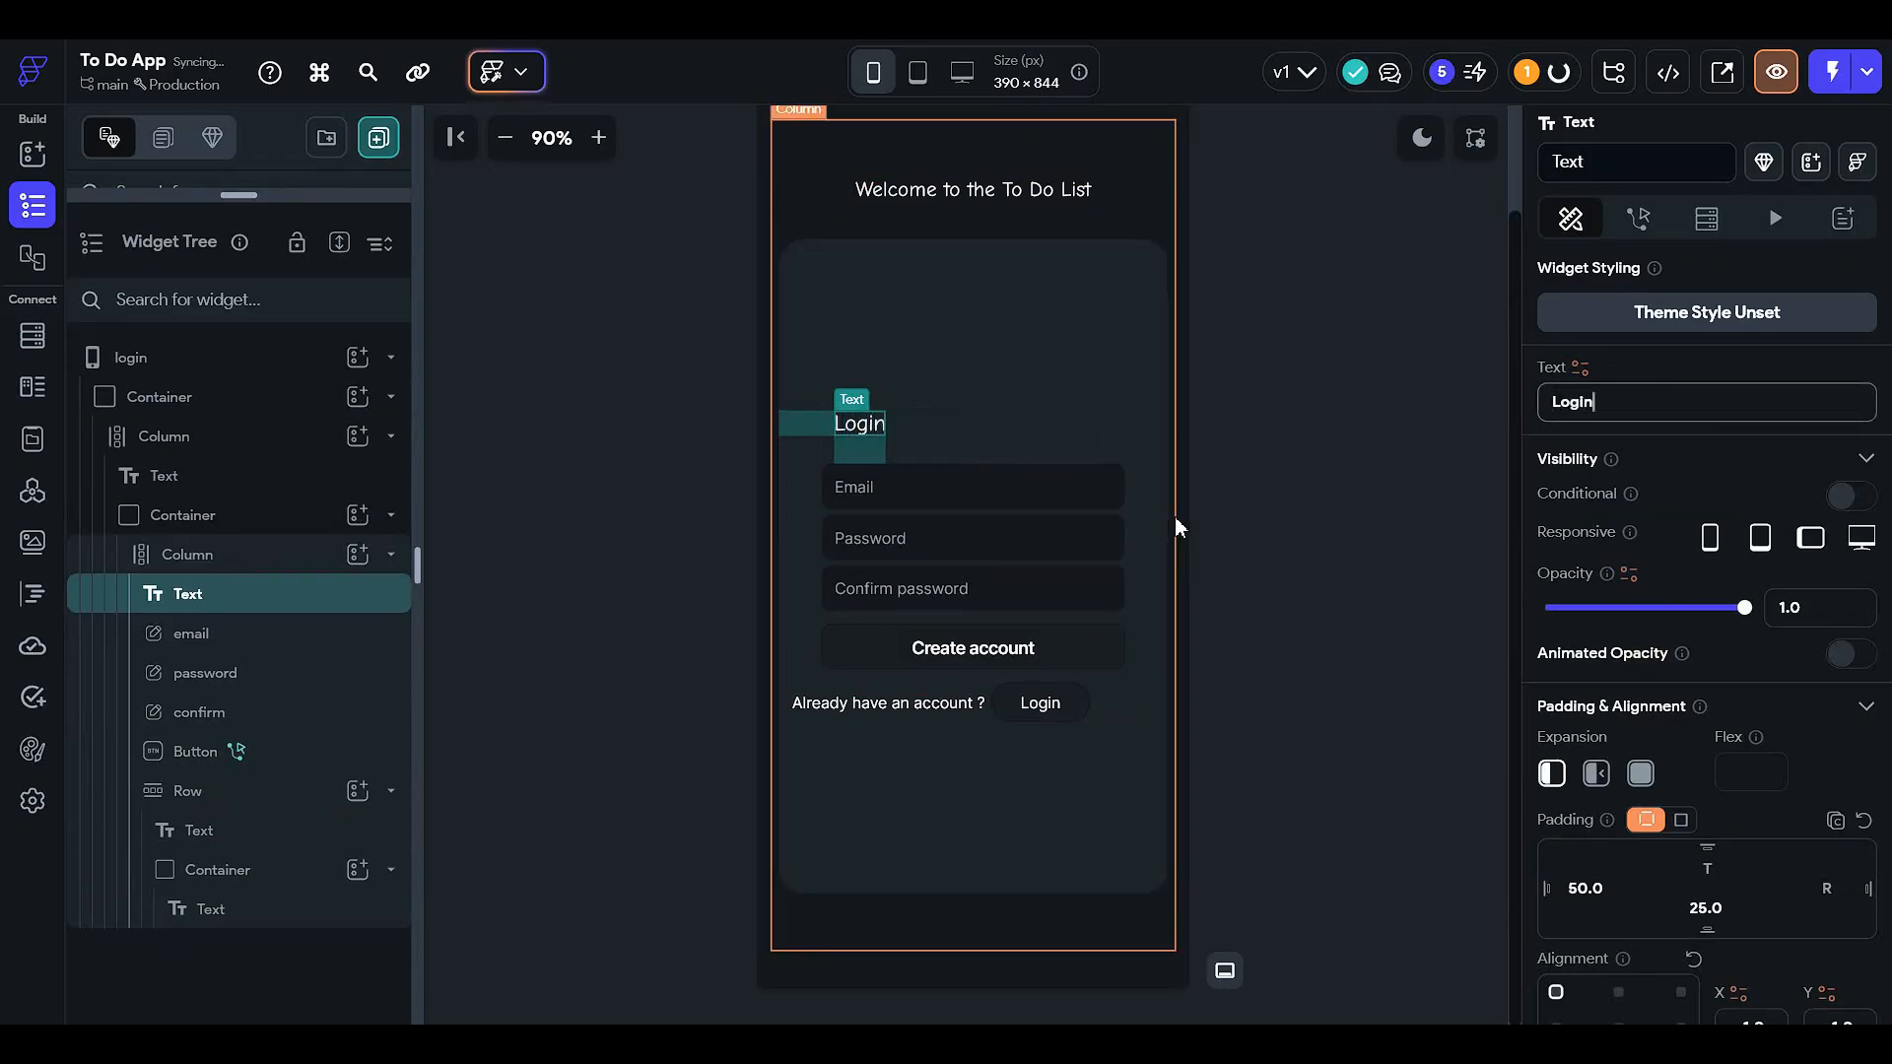
click(1183, 507)
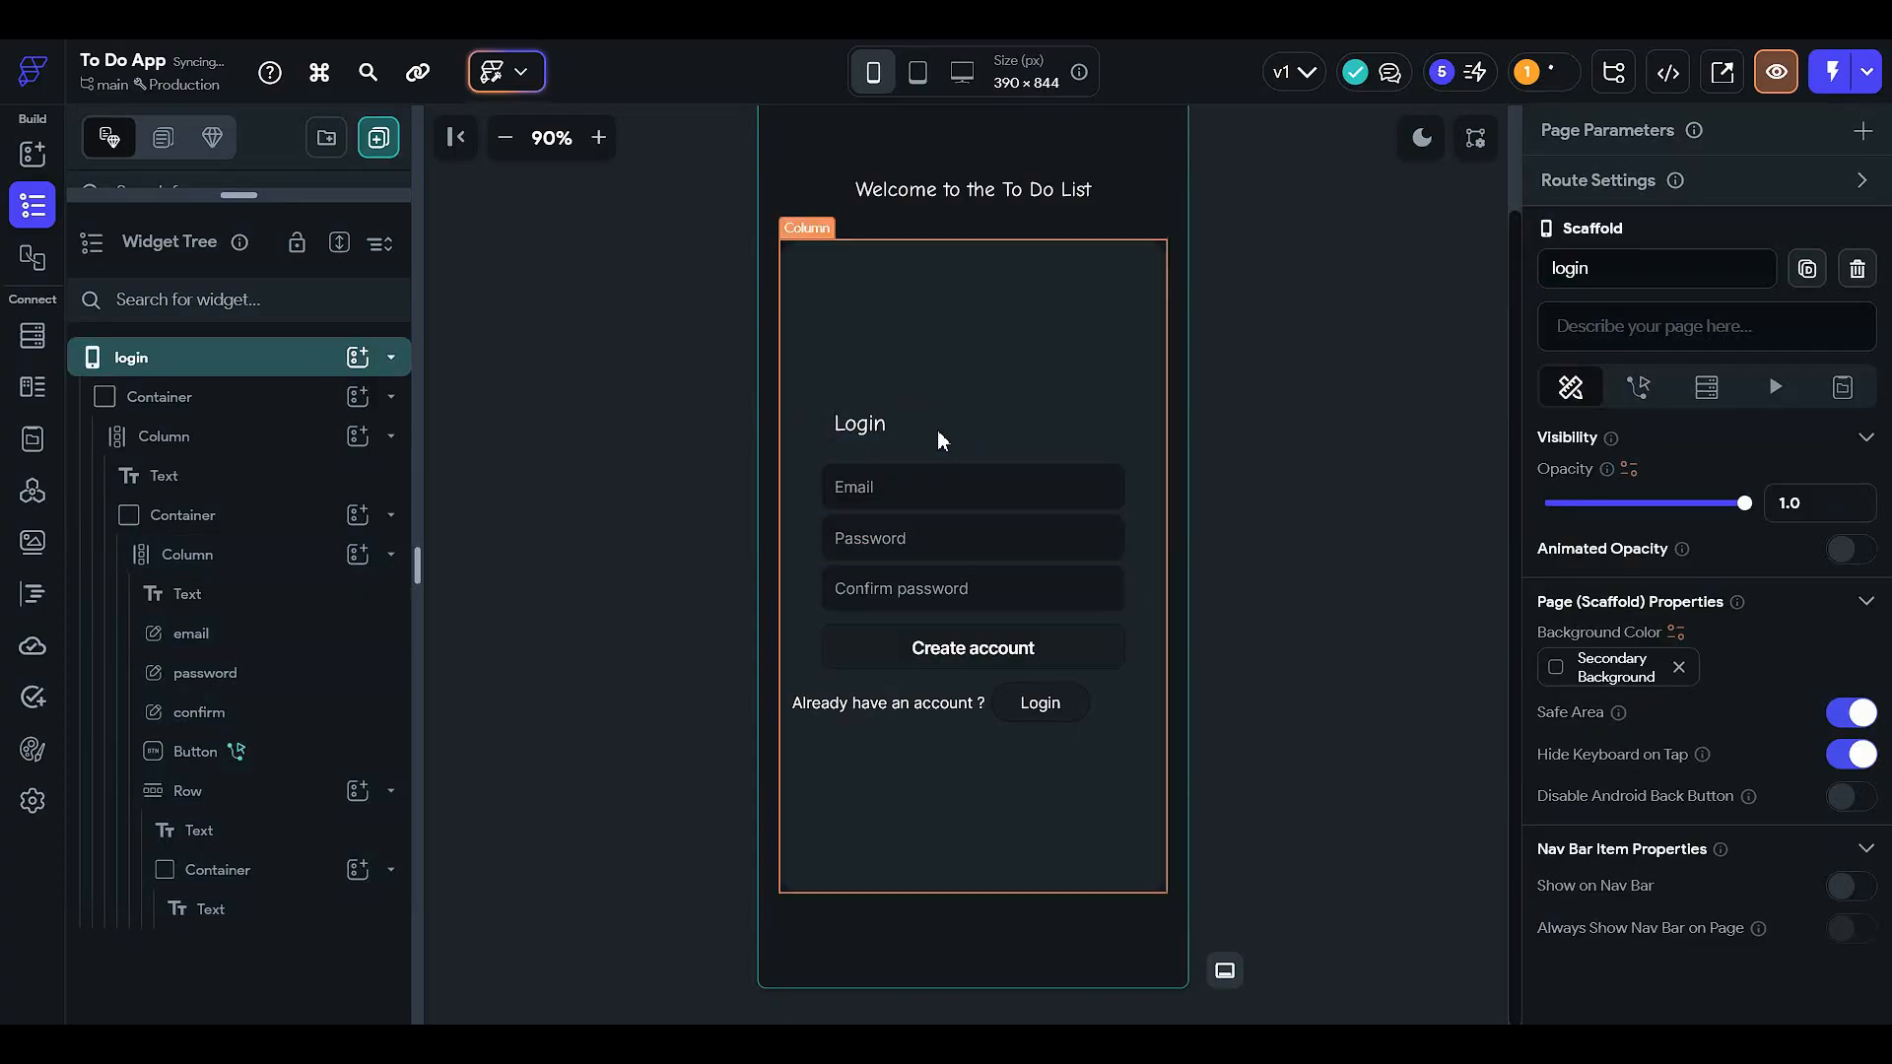
click(956, 609)
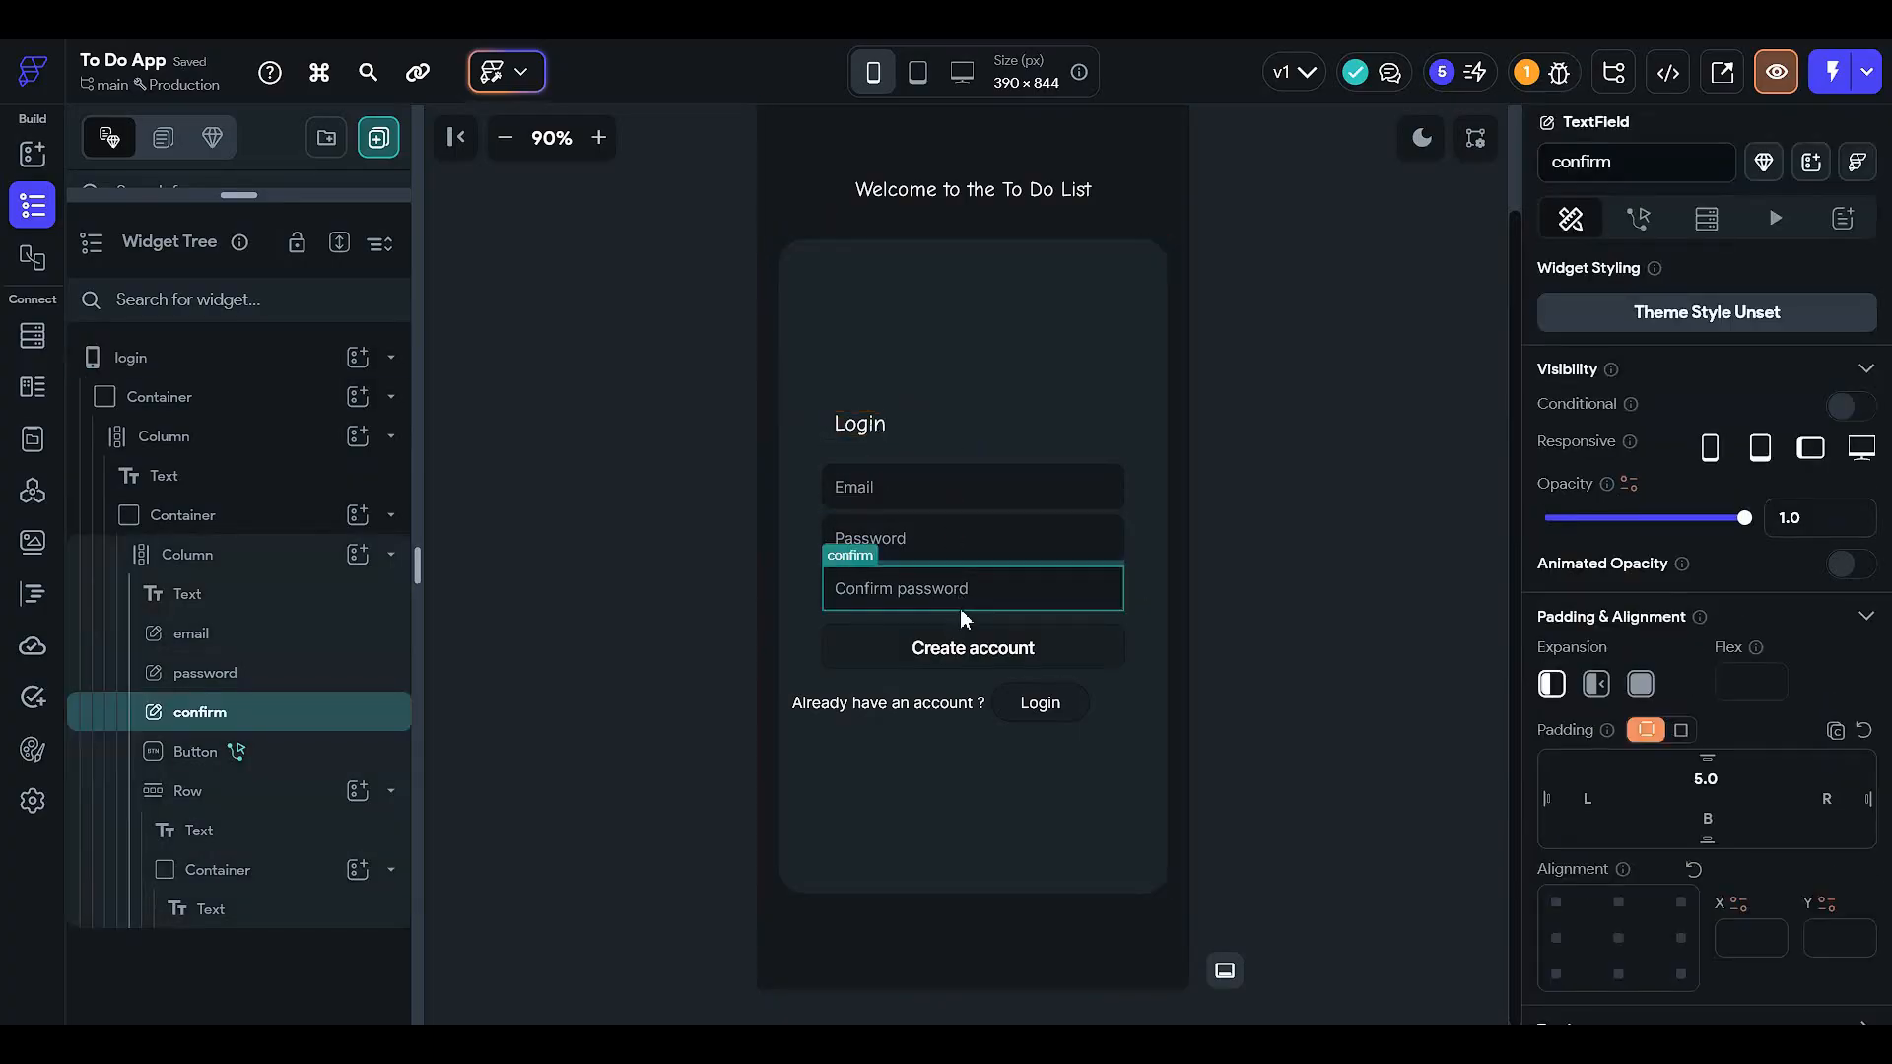
key(Delete)
- Relabel the button Login and change the link text to Create account
click(960, 606)
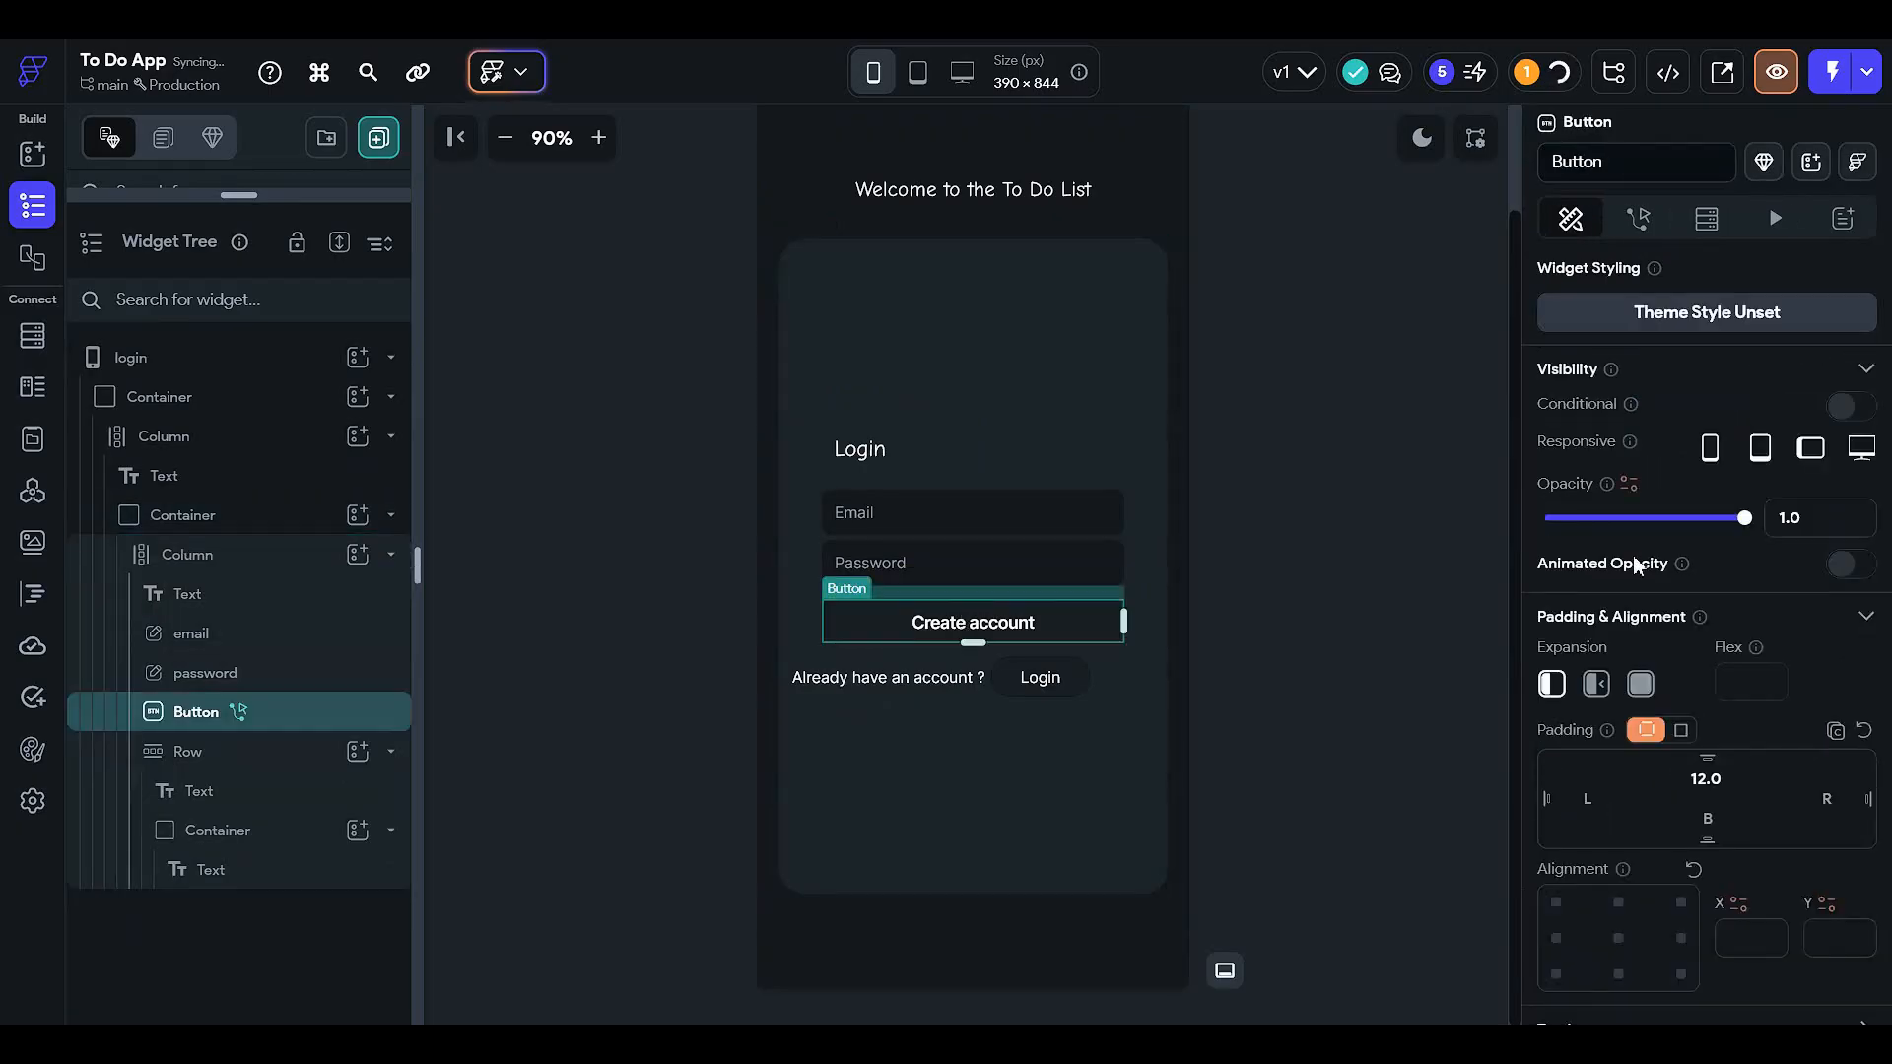
scroll(1633, 553, down, 5)
triple_click(1670, 455)
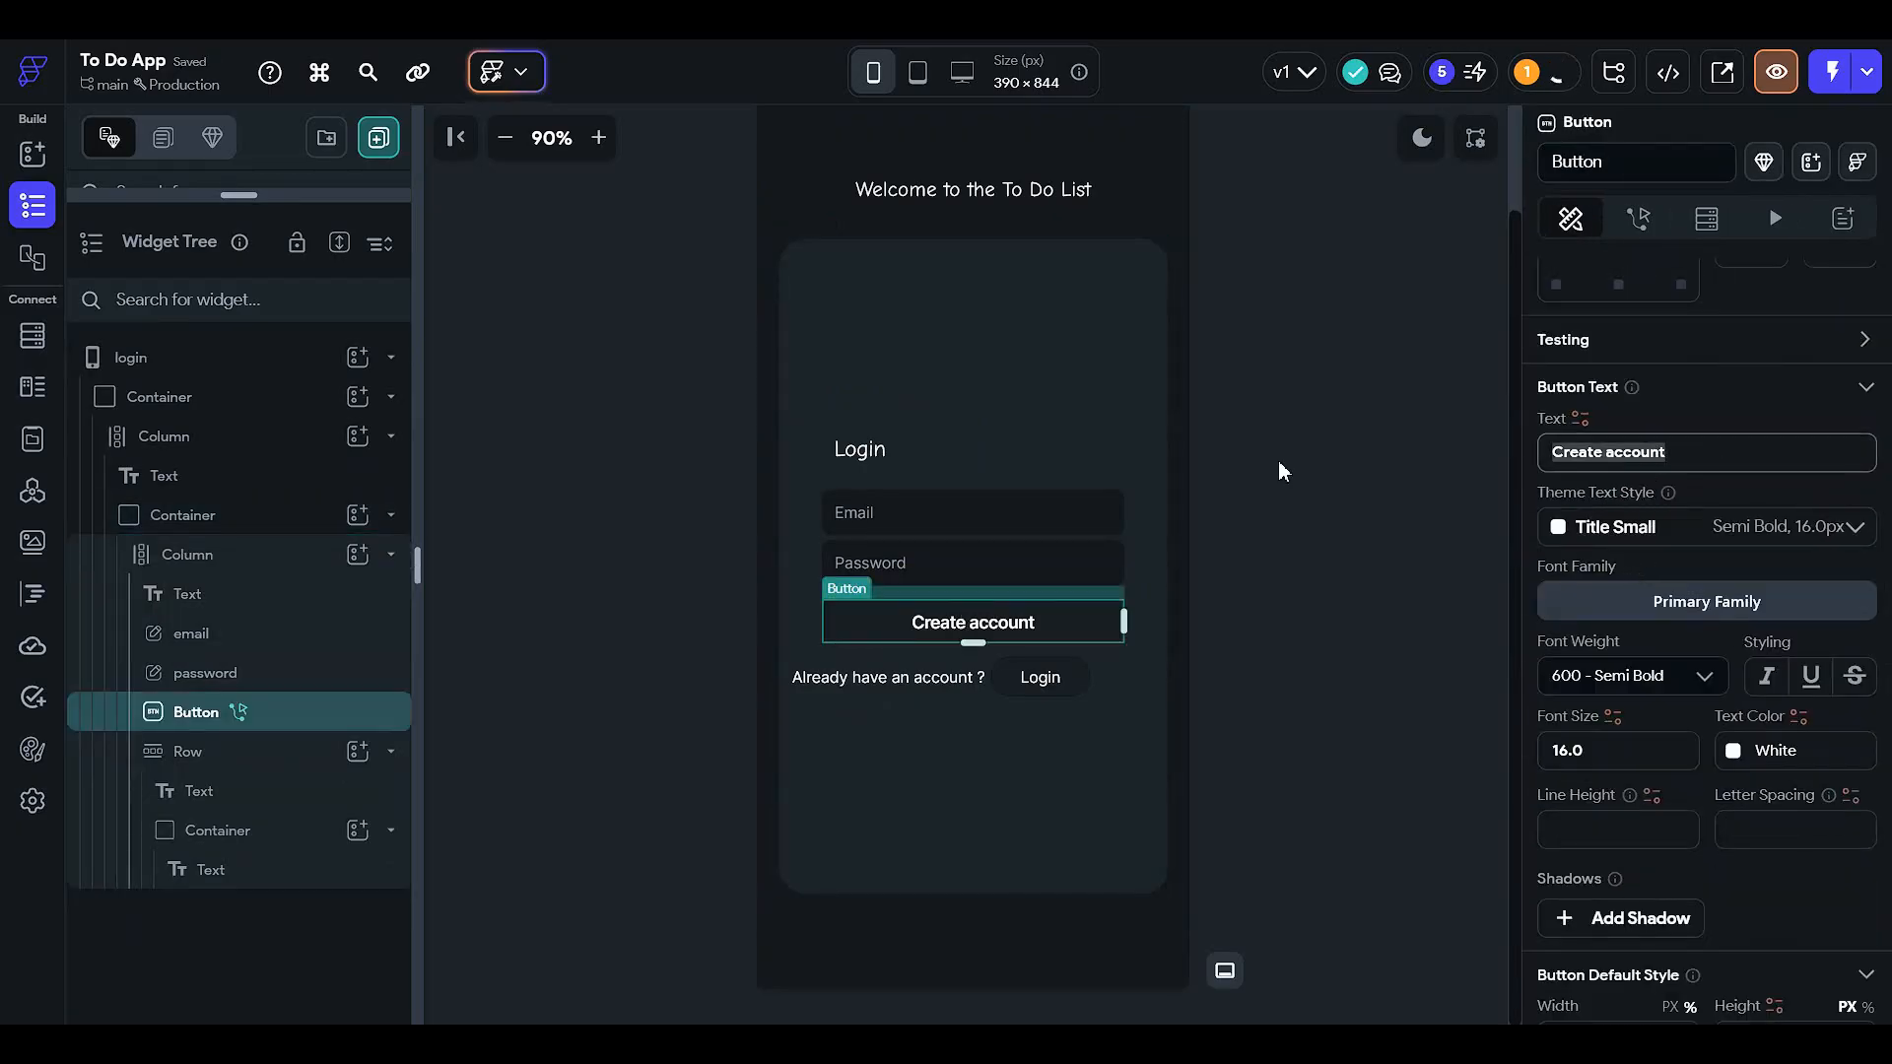
text(Login)
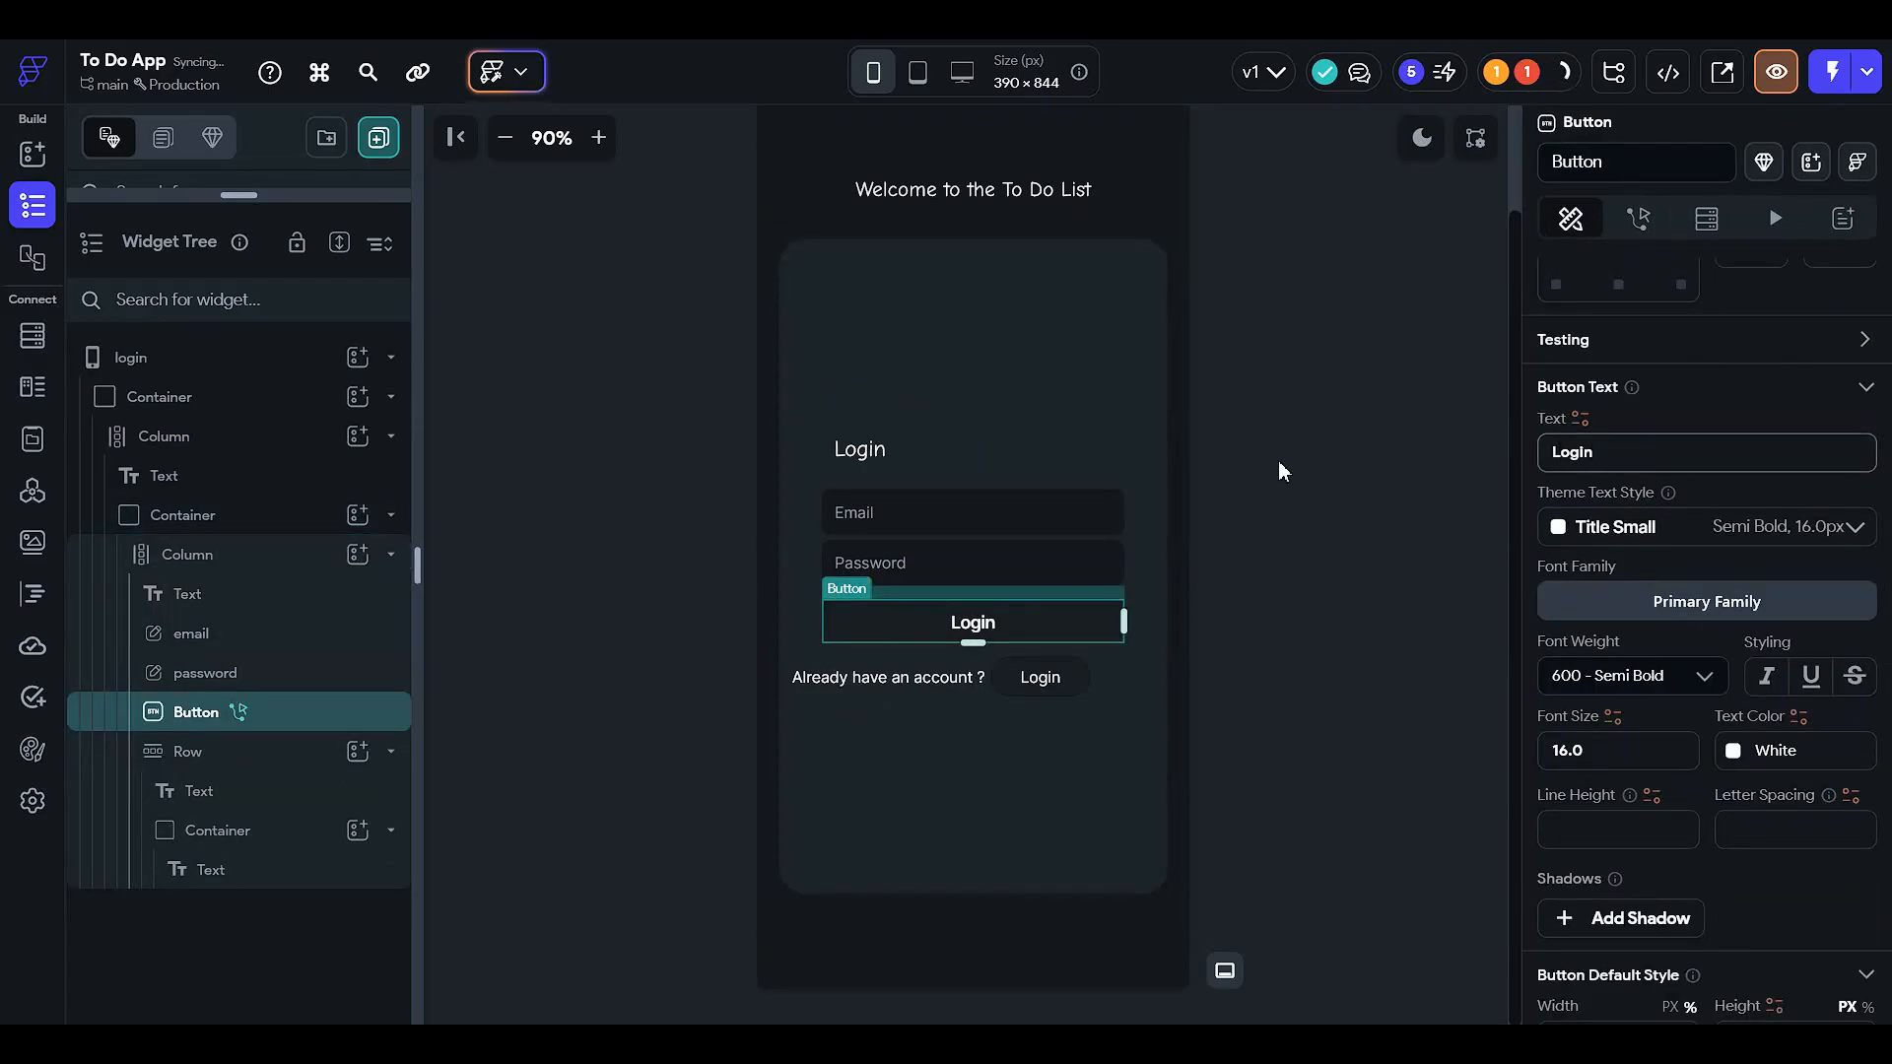
click(1279, 462)
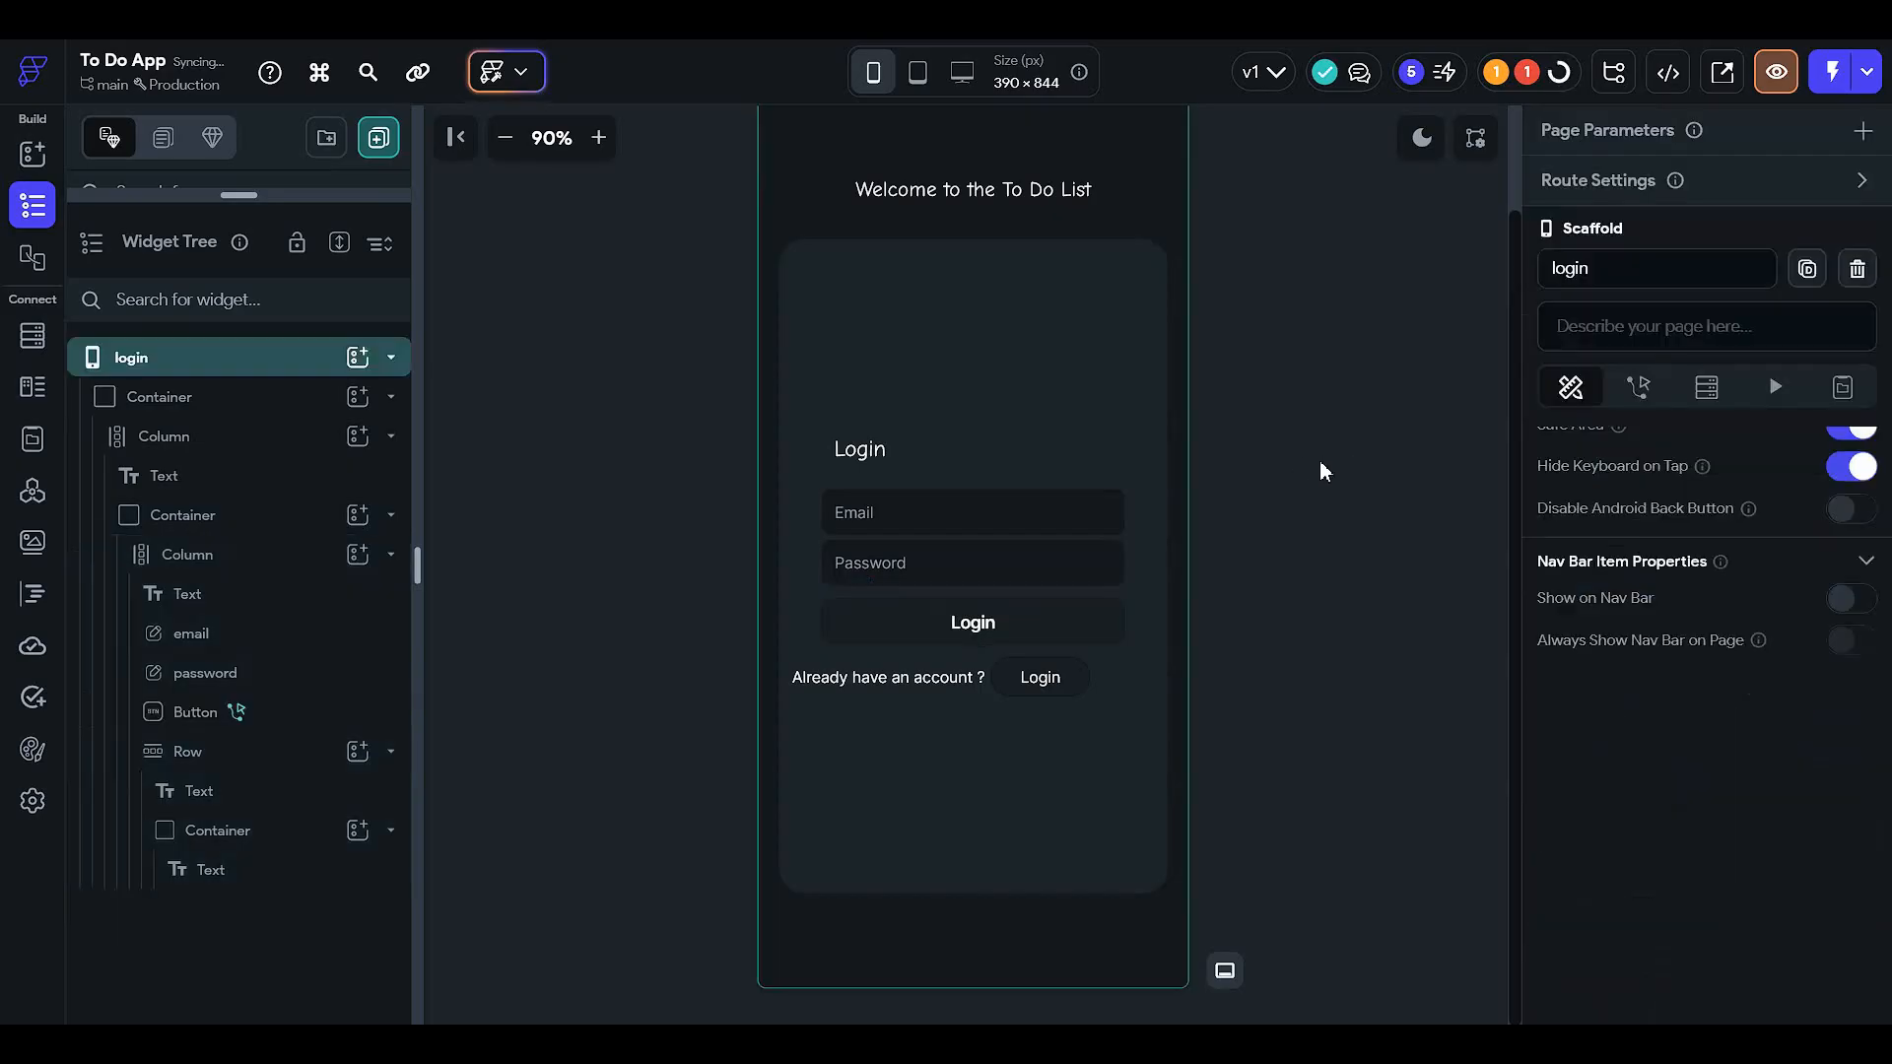
click(1054, 681)
scroll(1631, 443, up, 3)
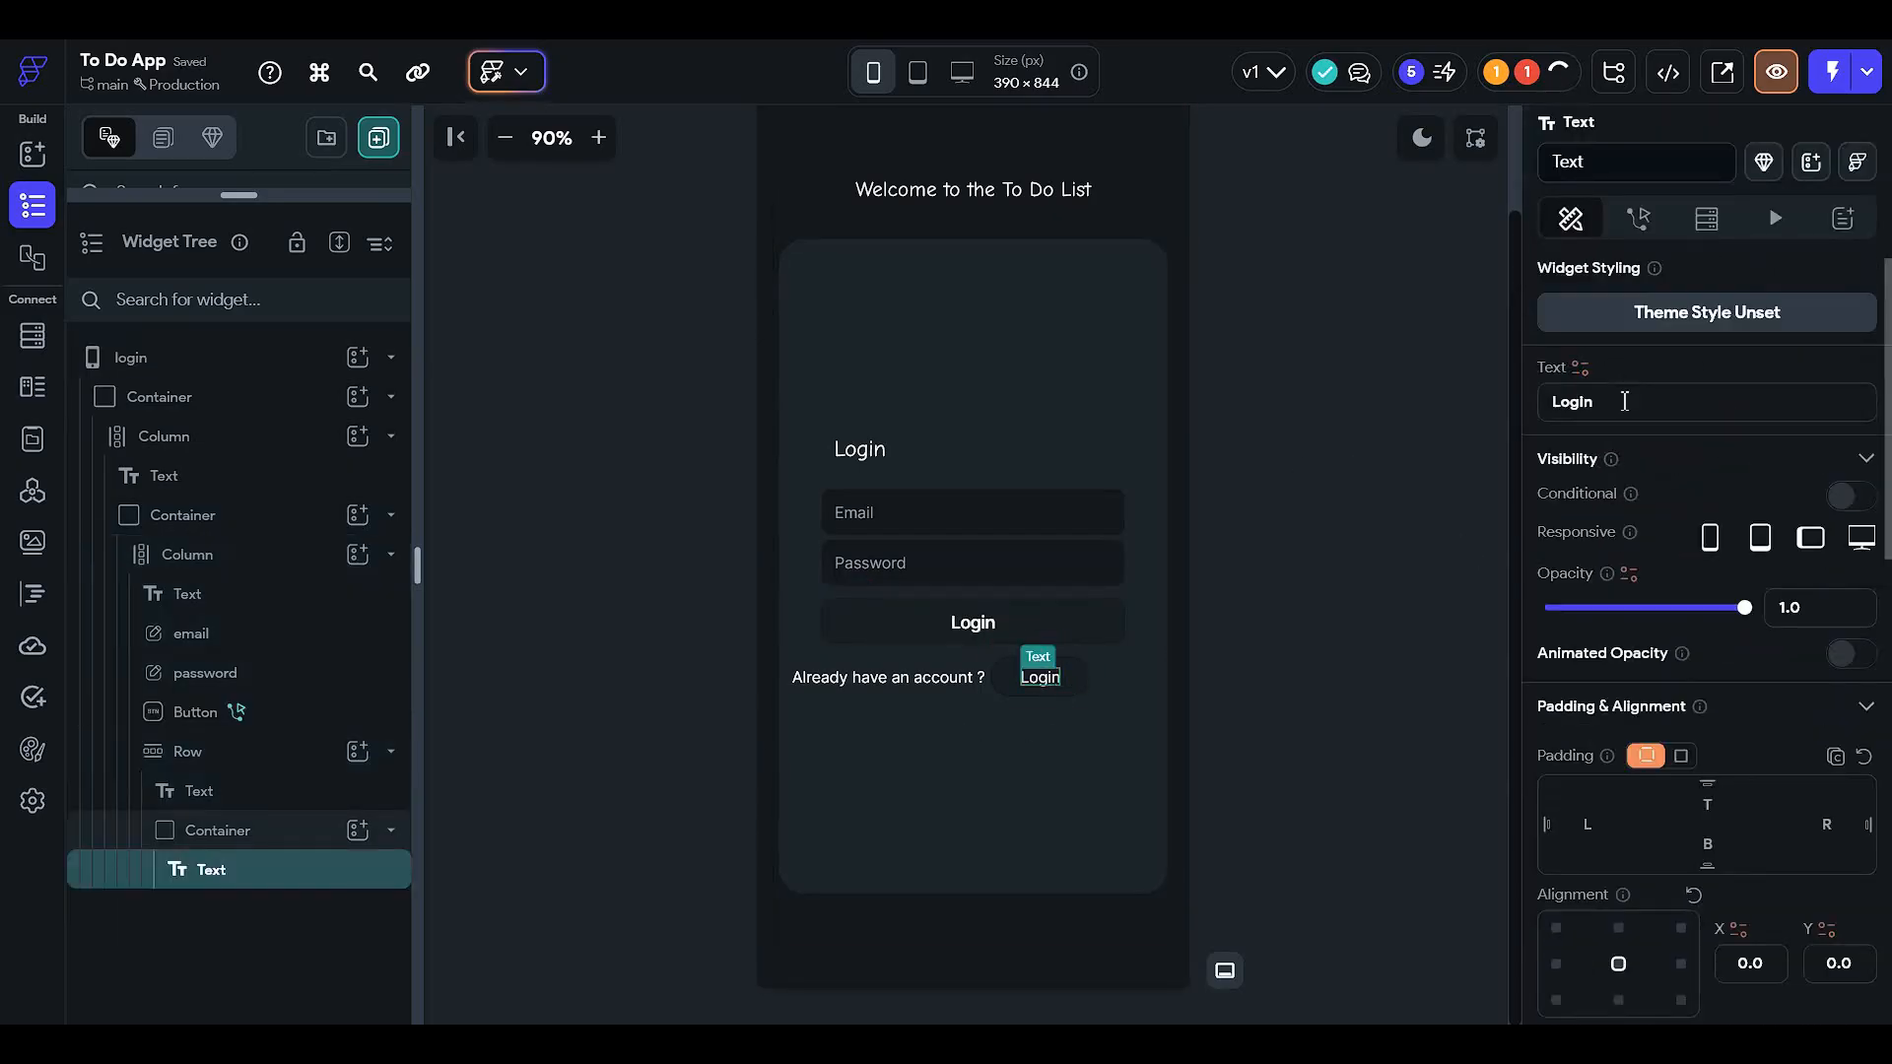
double_click(1624, 401)
text(C)
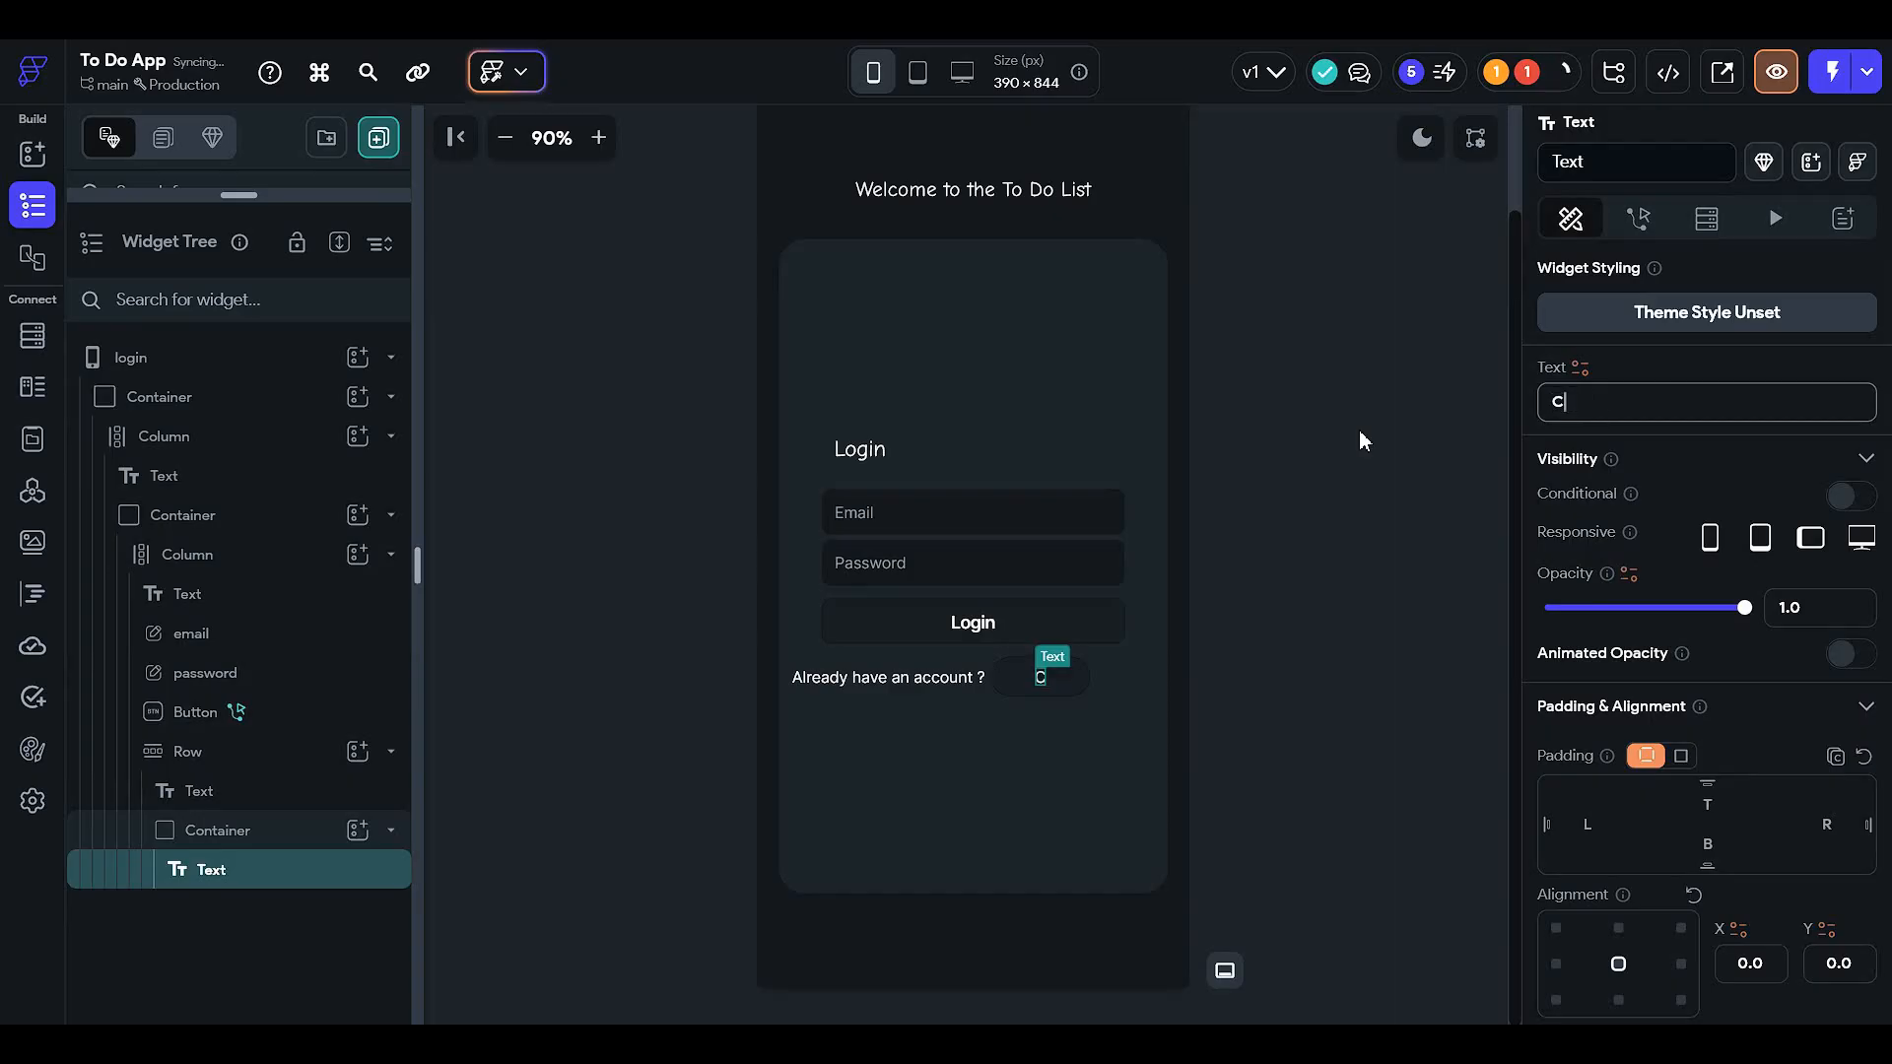
text(reate accou)
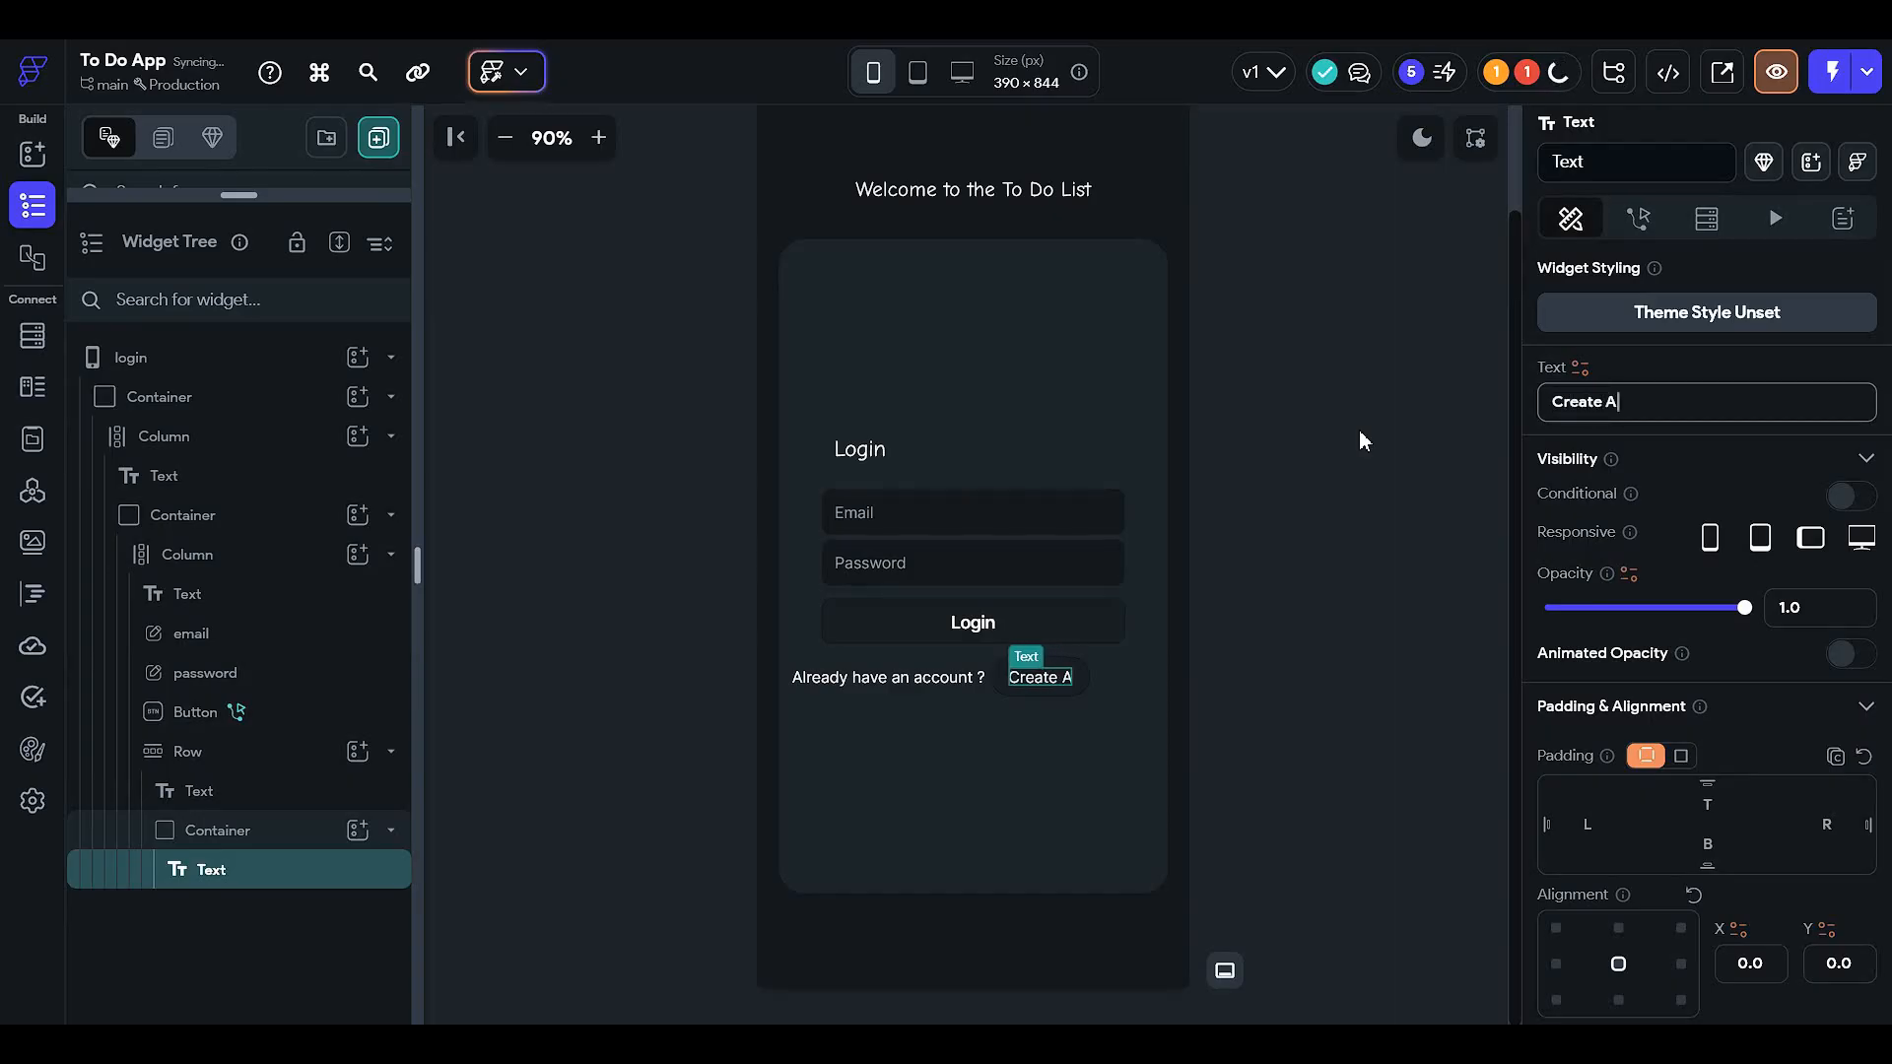
text(nt)
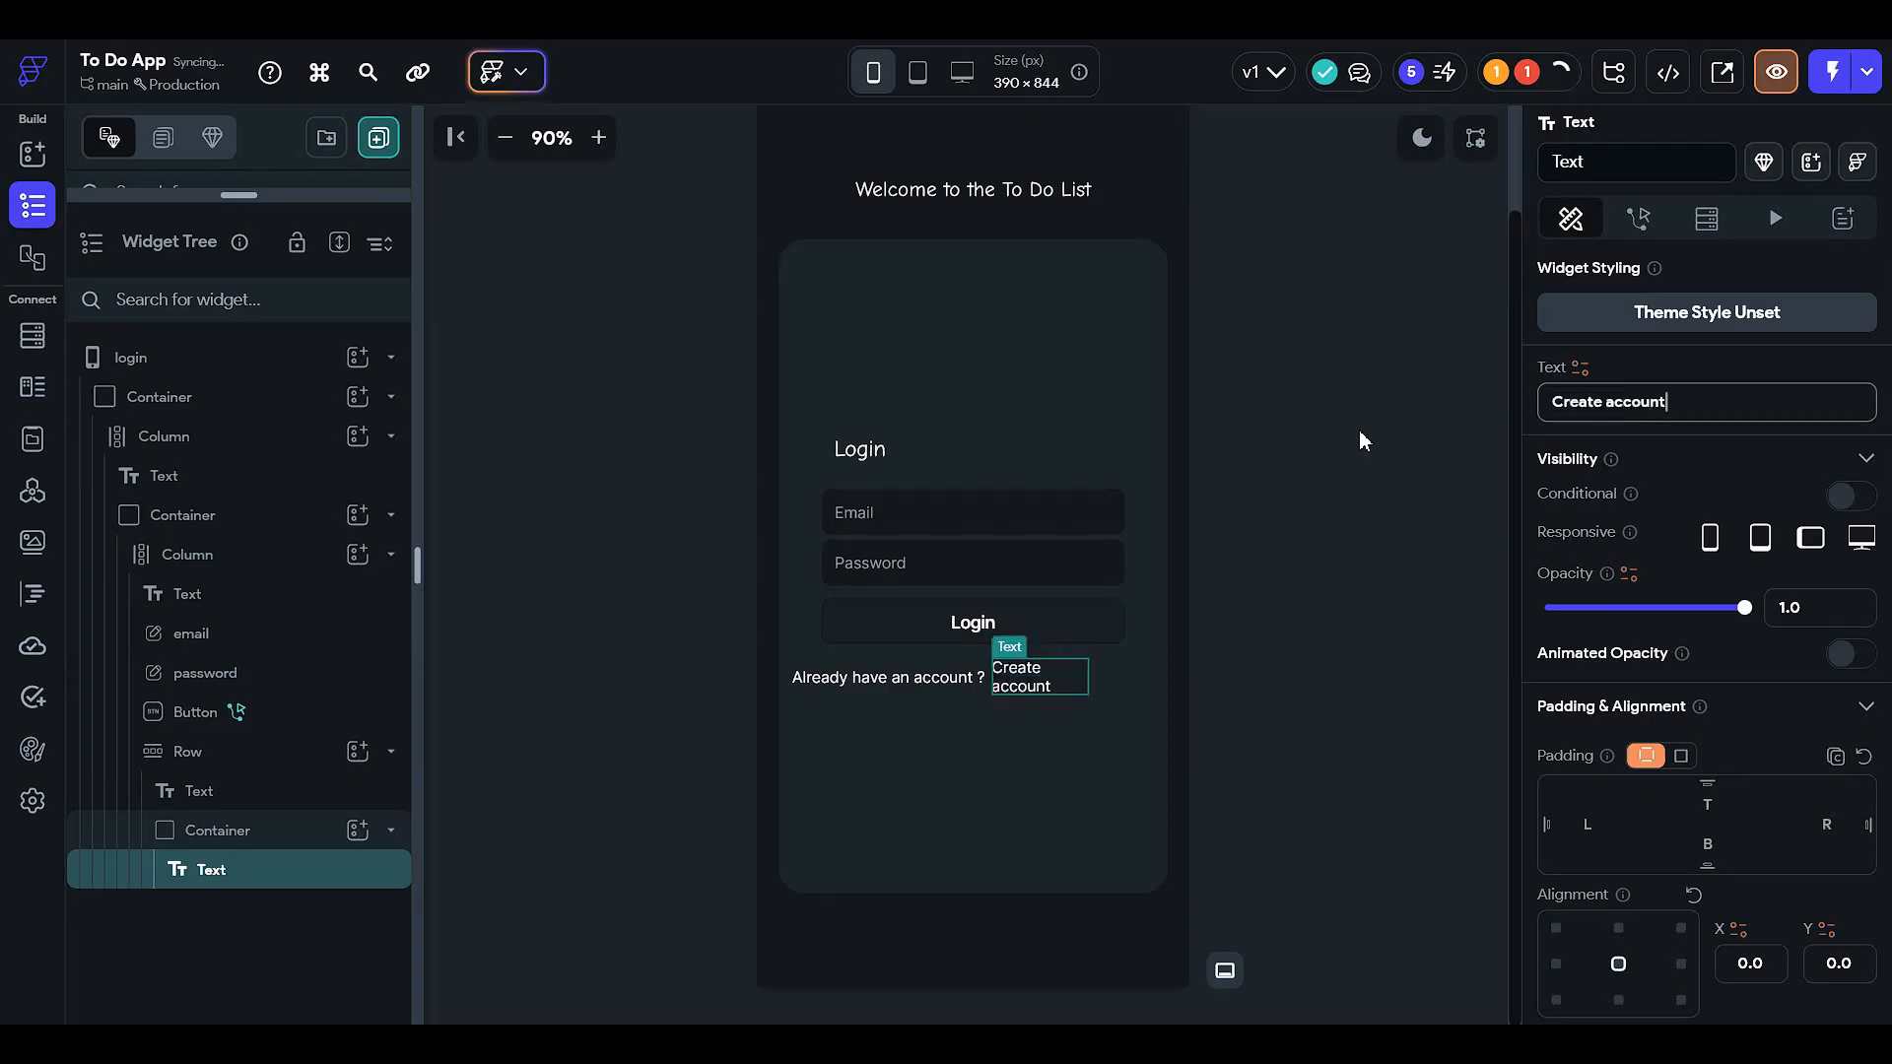
- Set the Create account link container's width to 125
click(1340, 575)
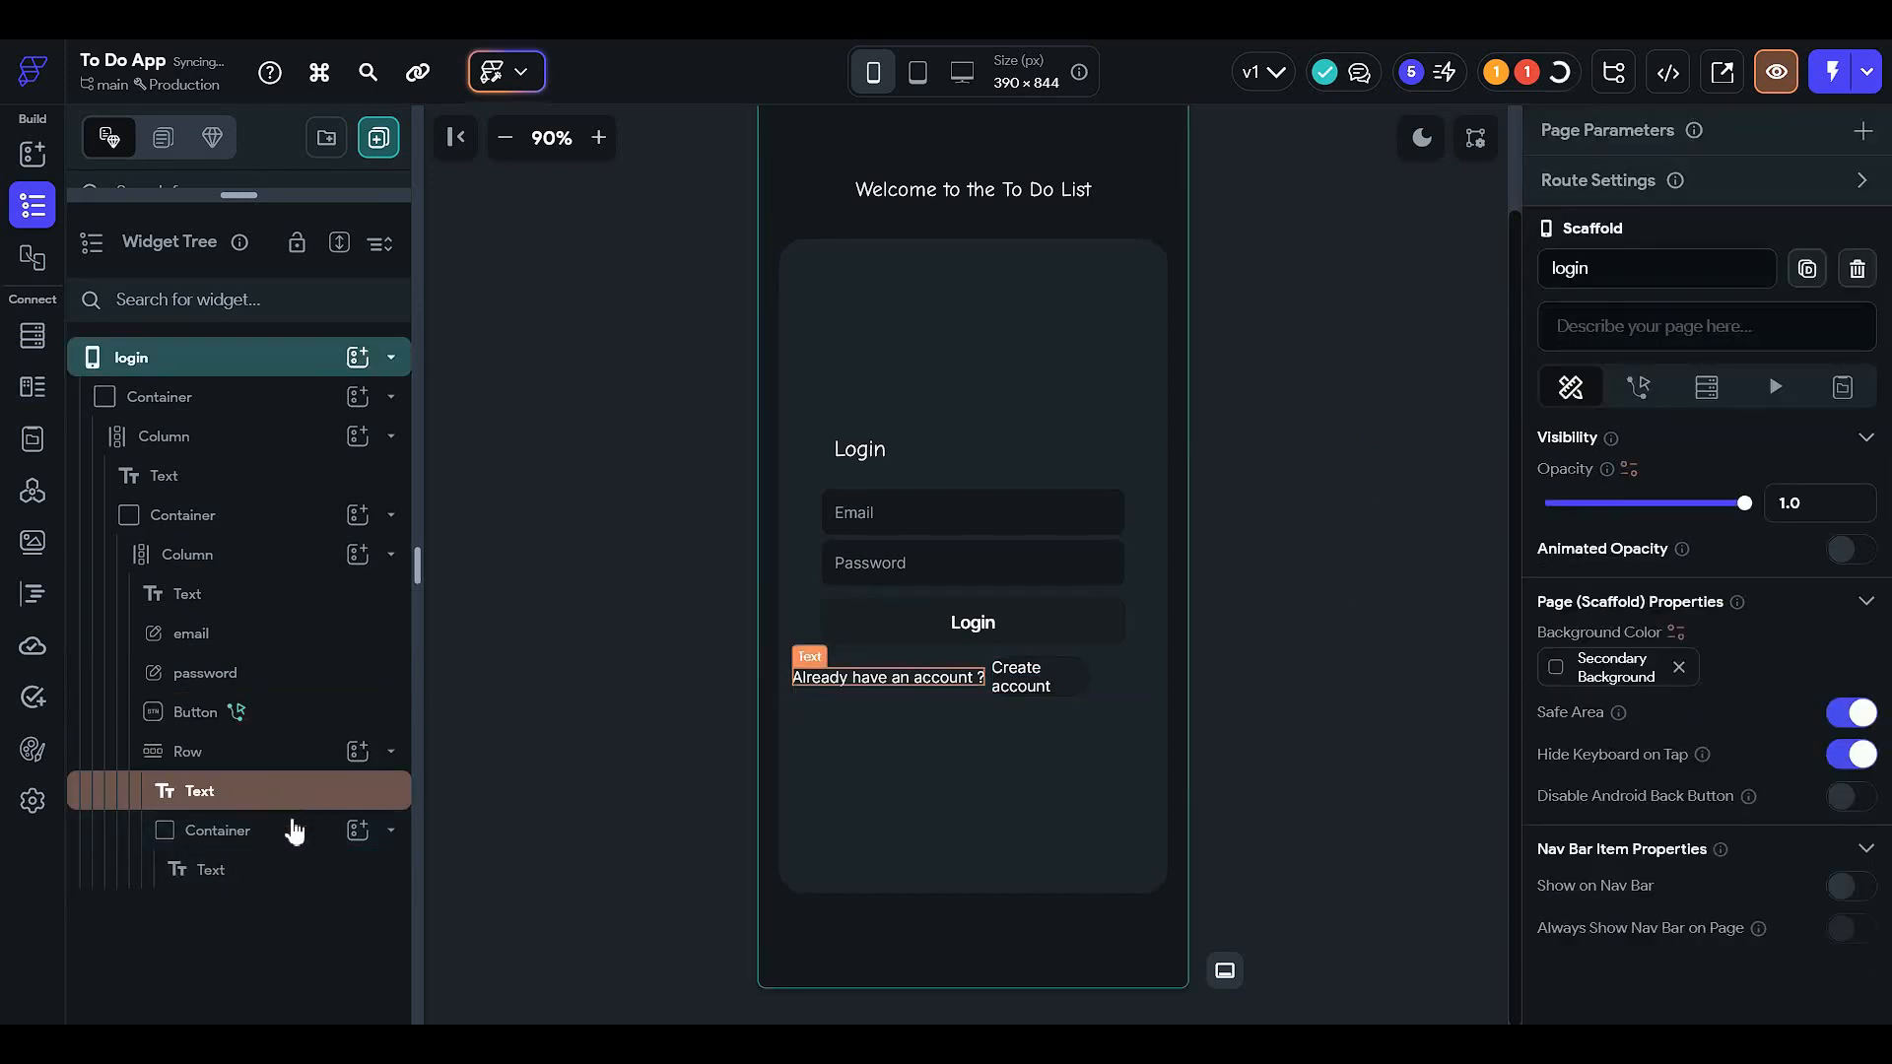
click(311, 830)
scroll(1702, 834, down, 5)
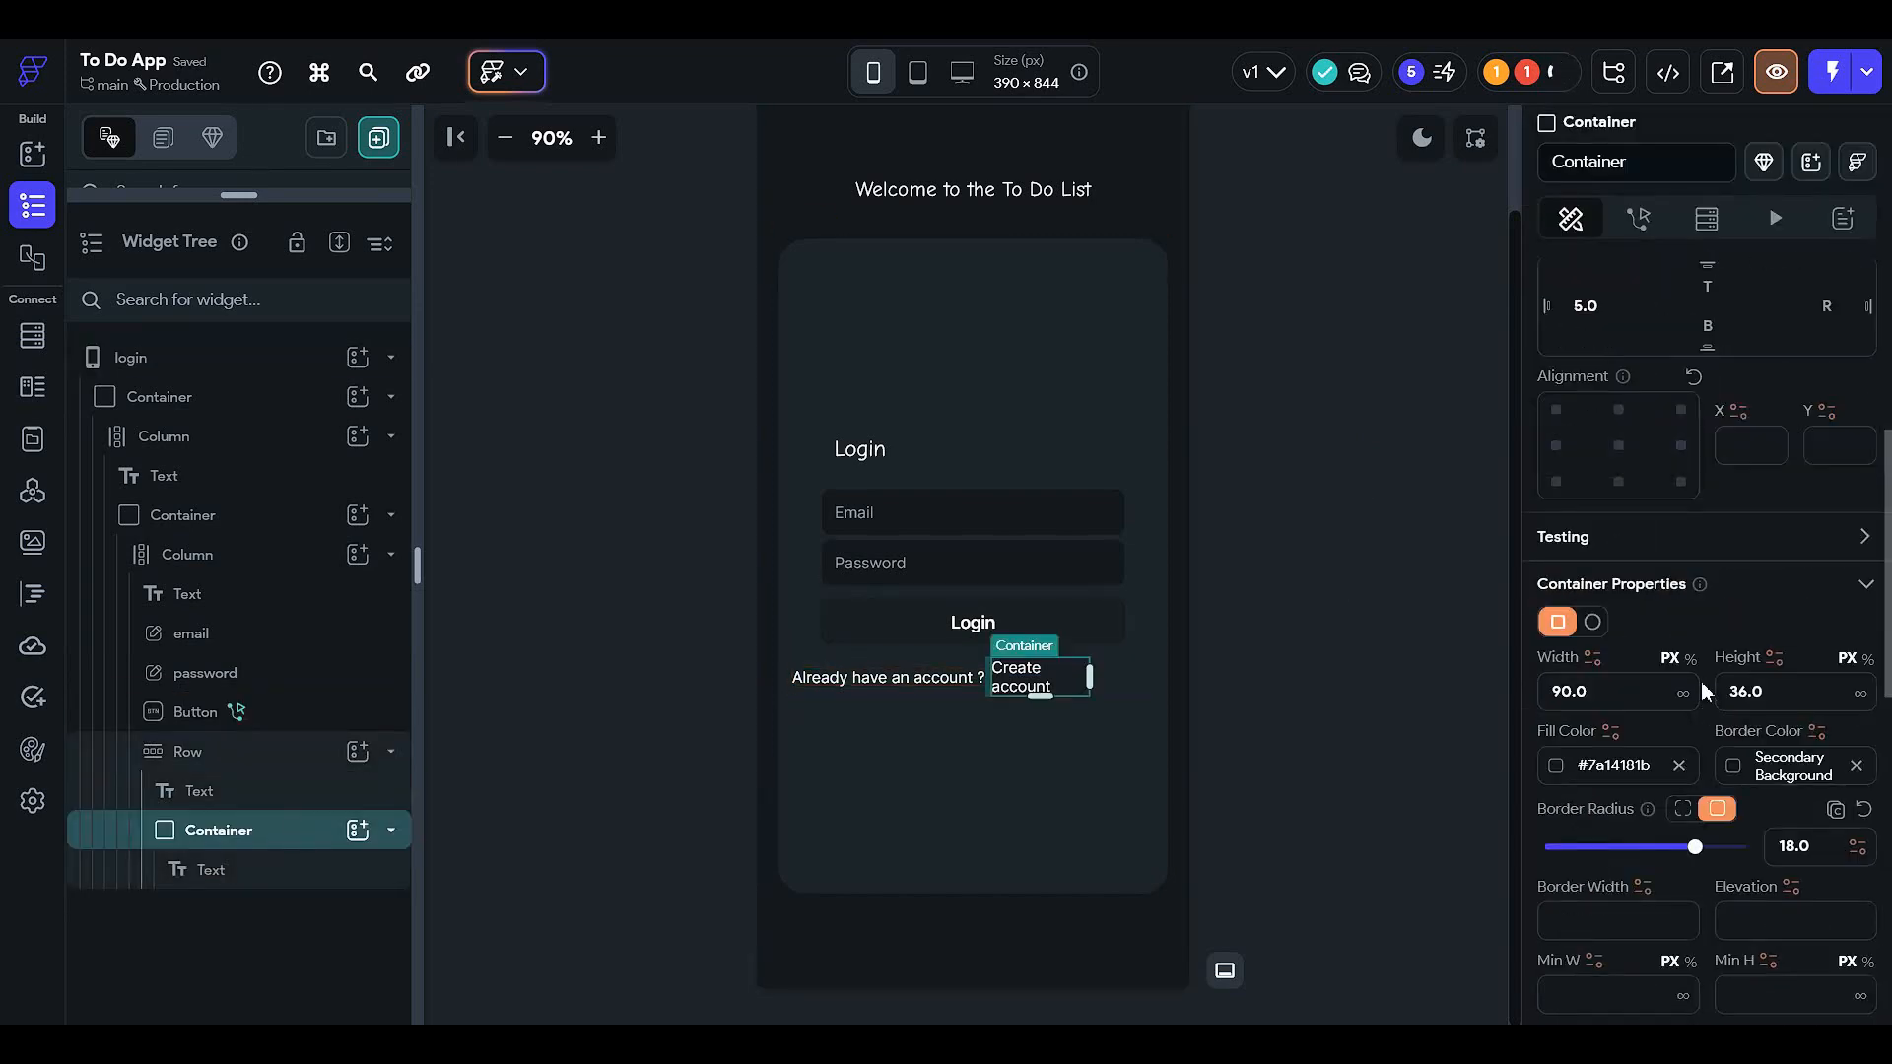
click(1660, 679)
text(120)
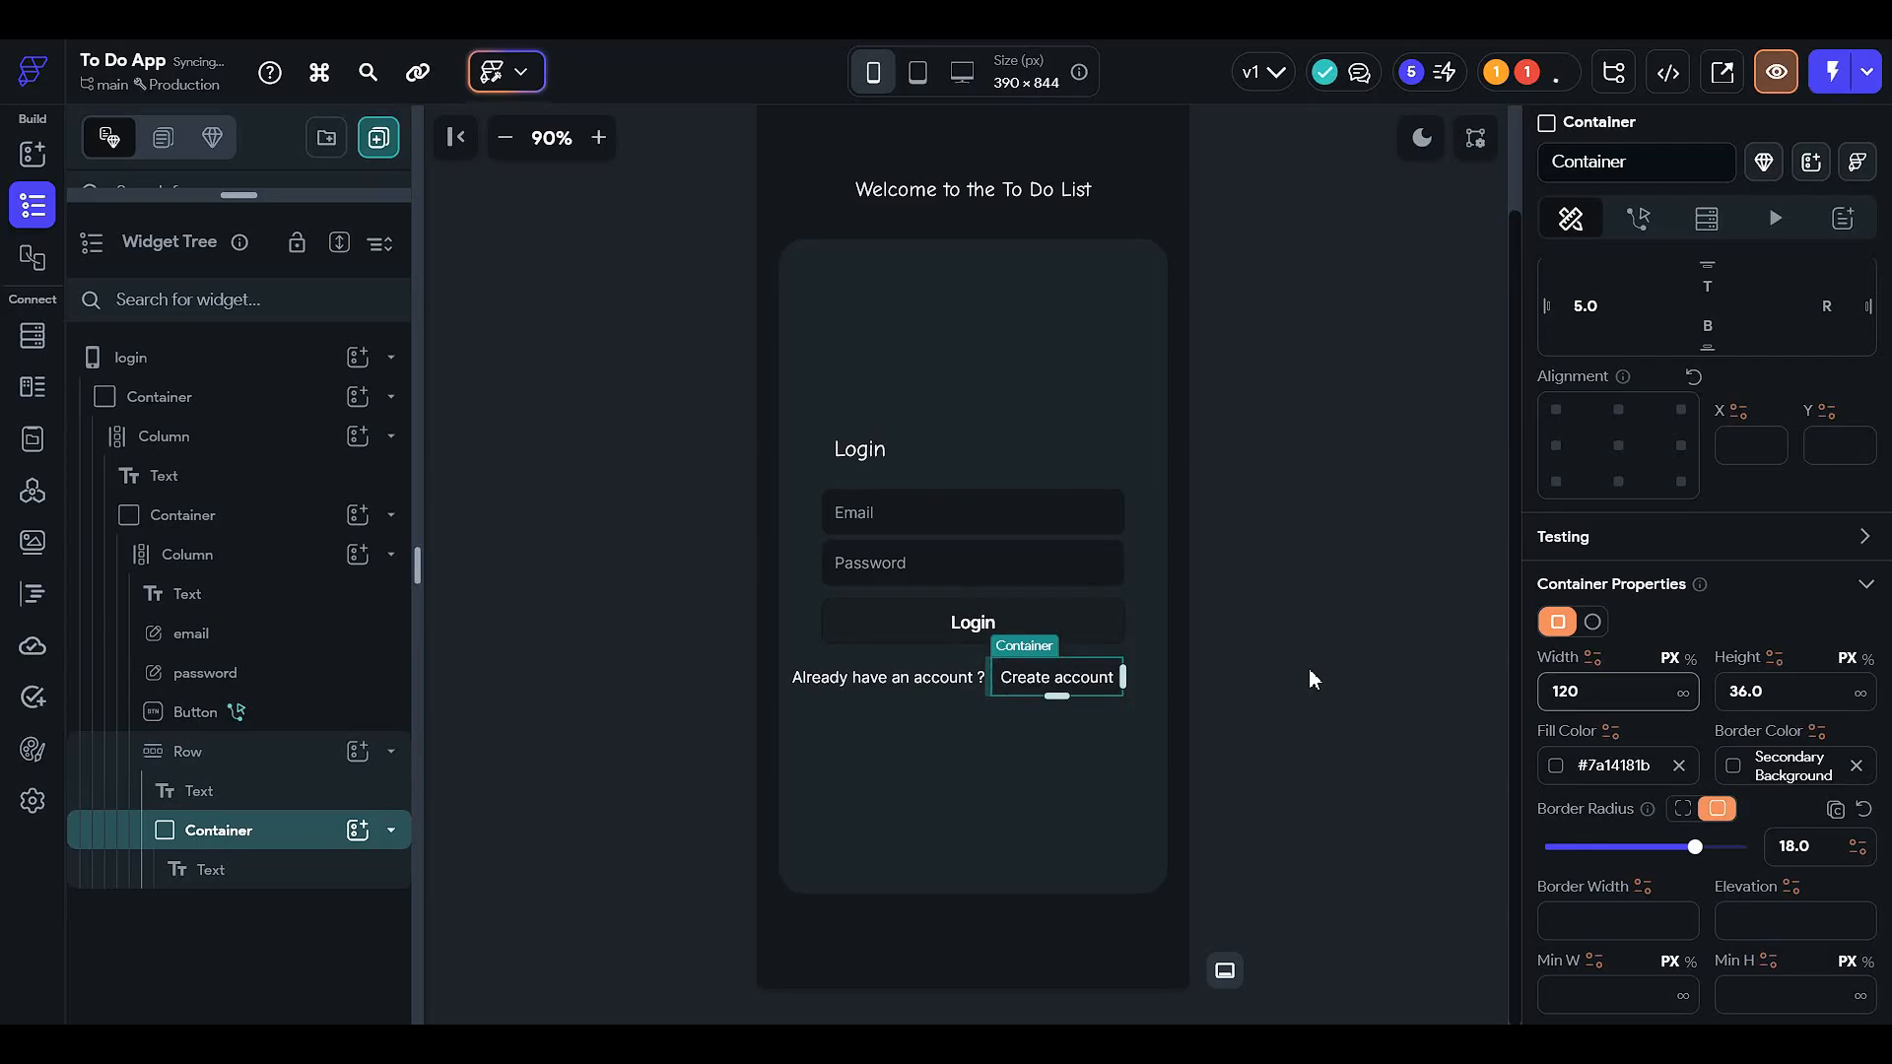
click(1309, 668)
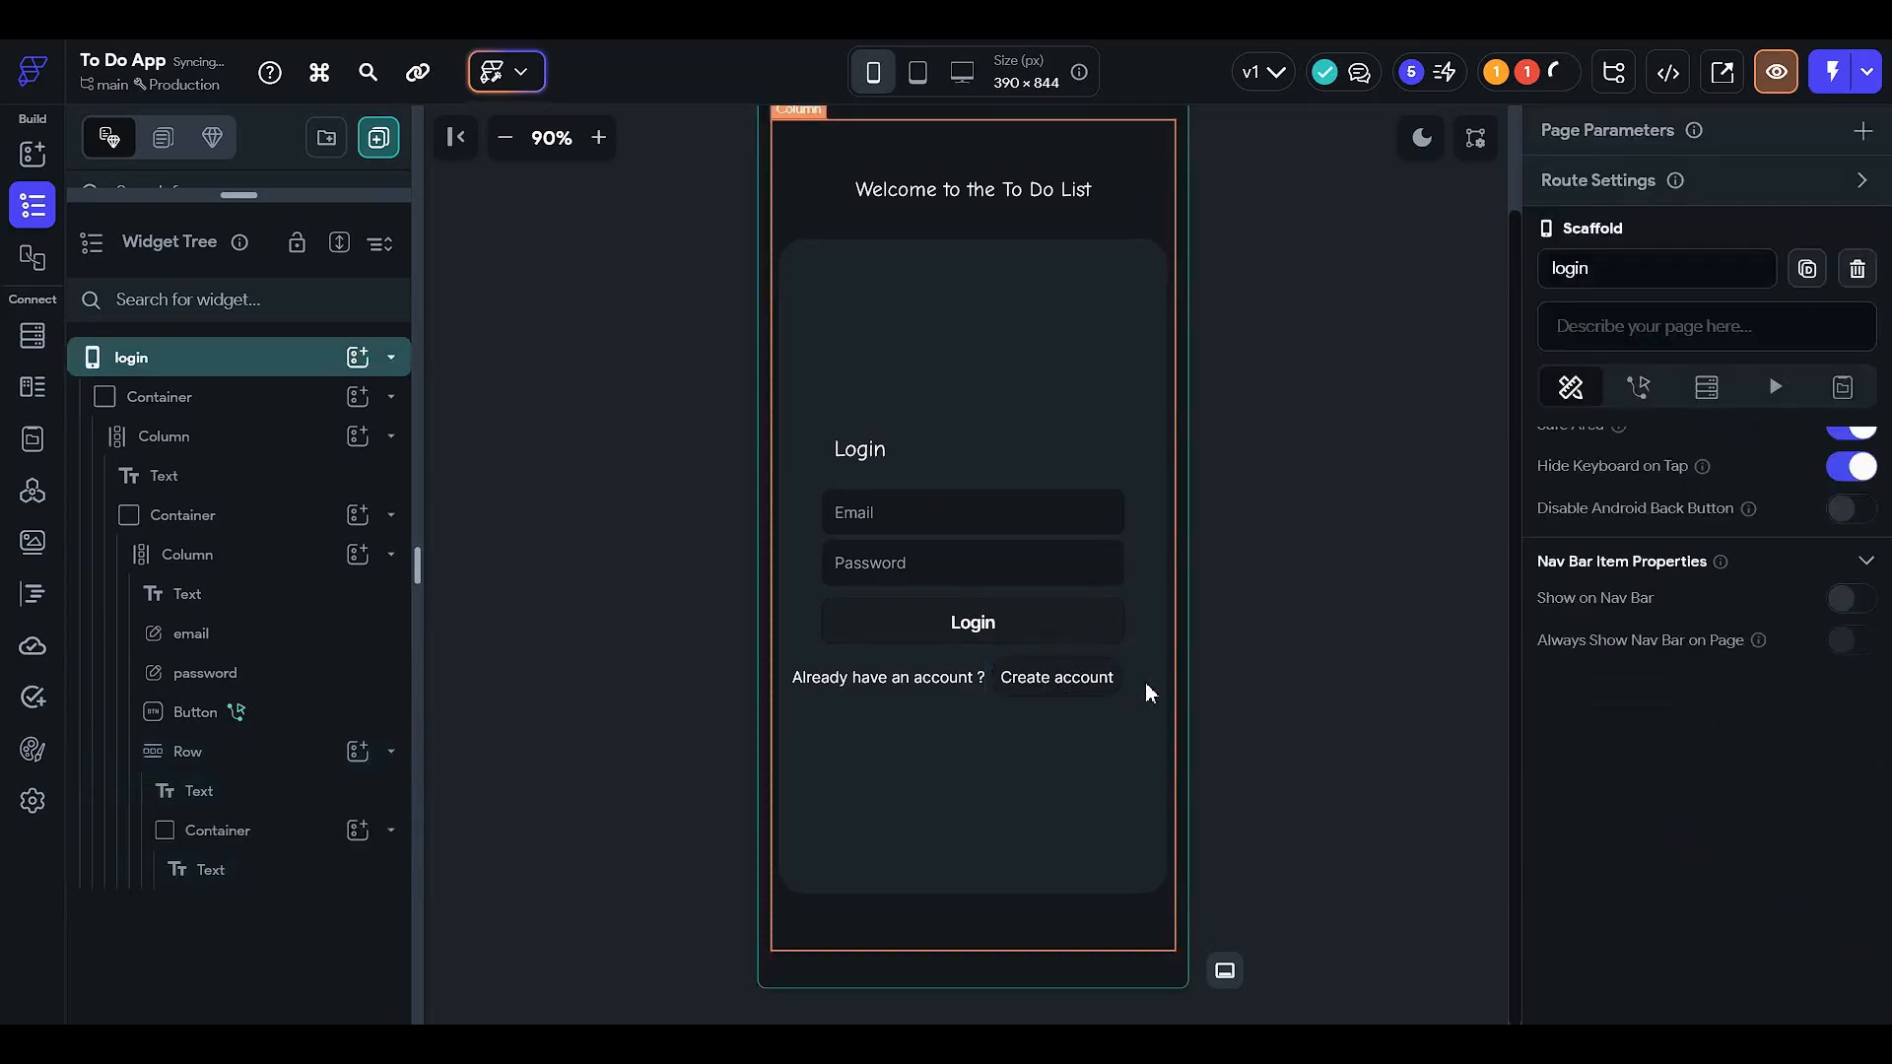
click(1114, 674)
click(1593, 894)
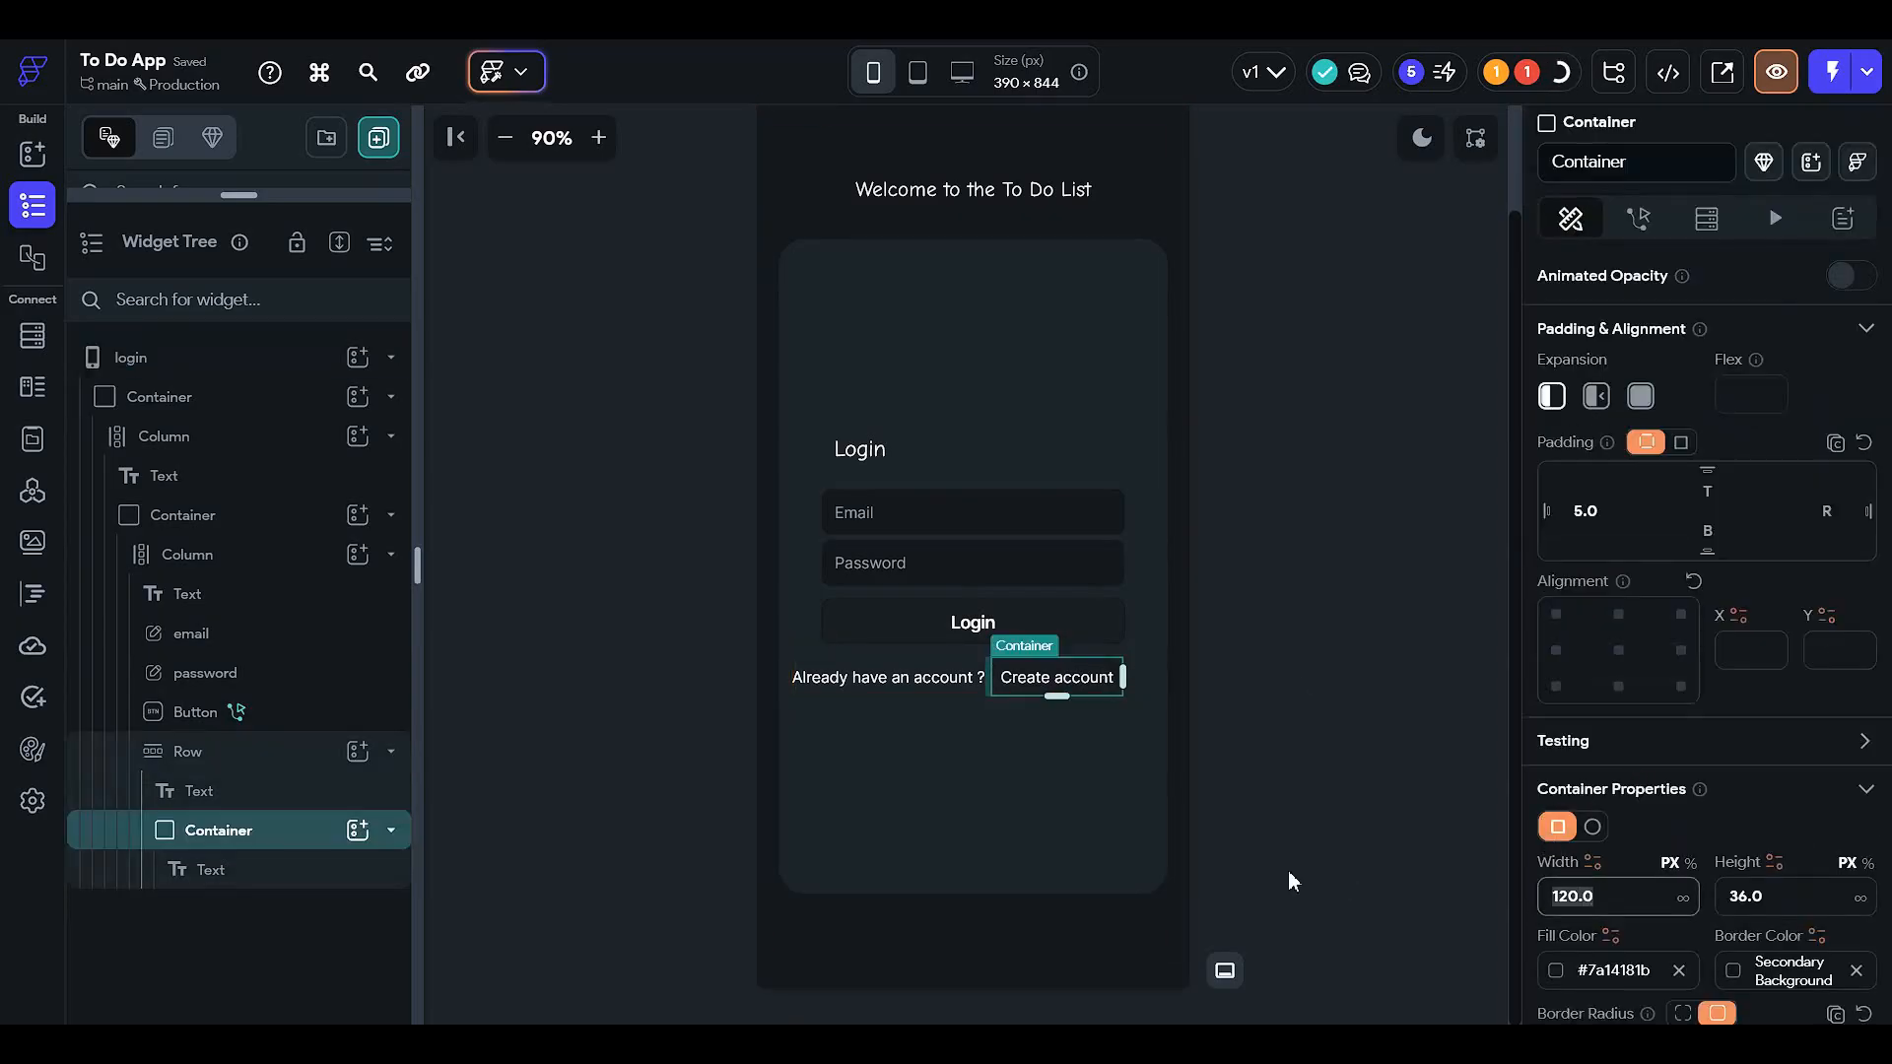
text(125)
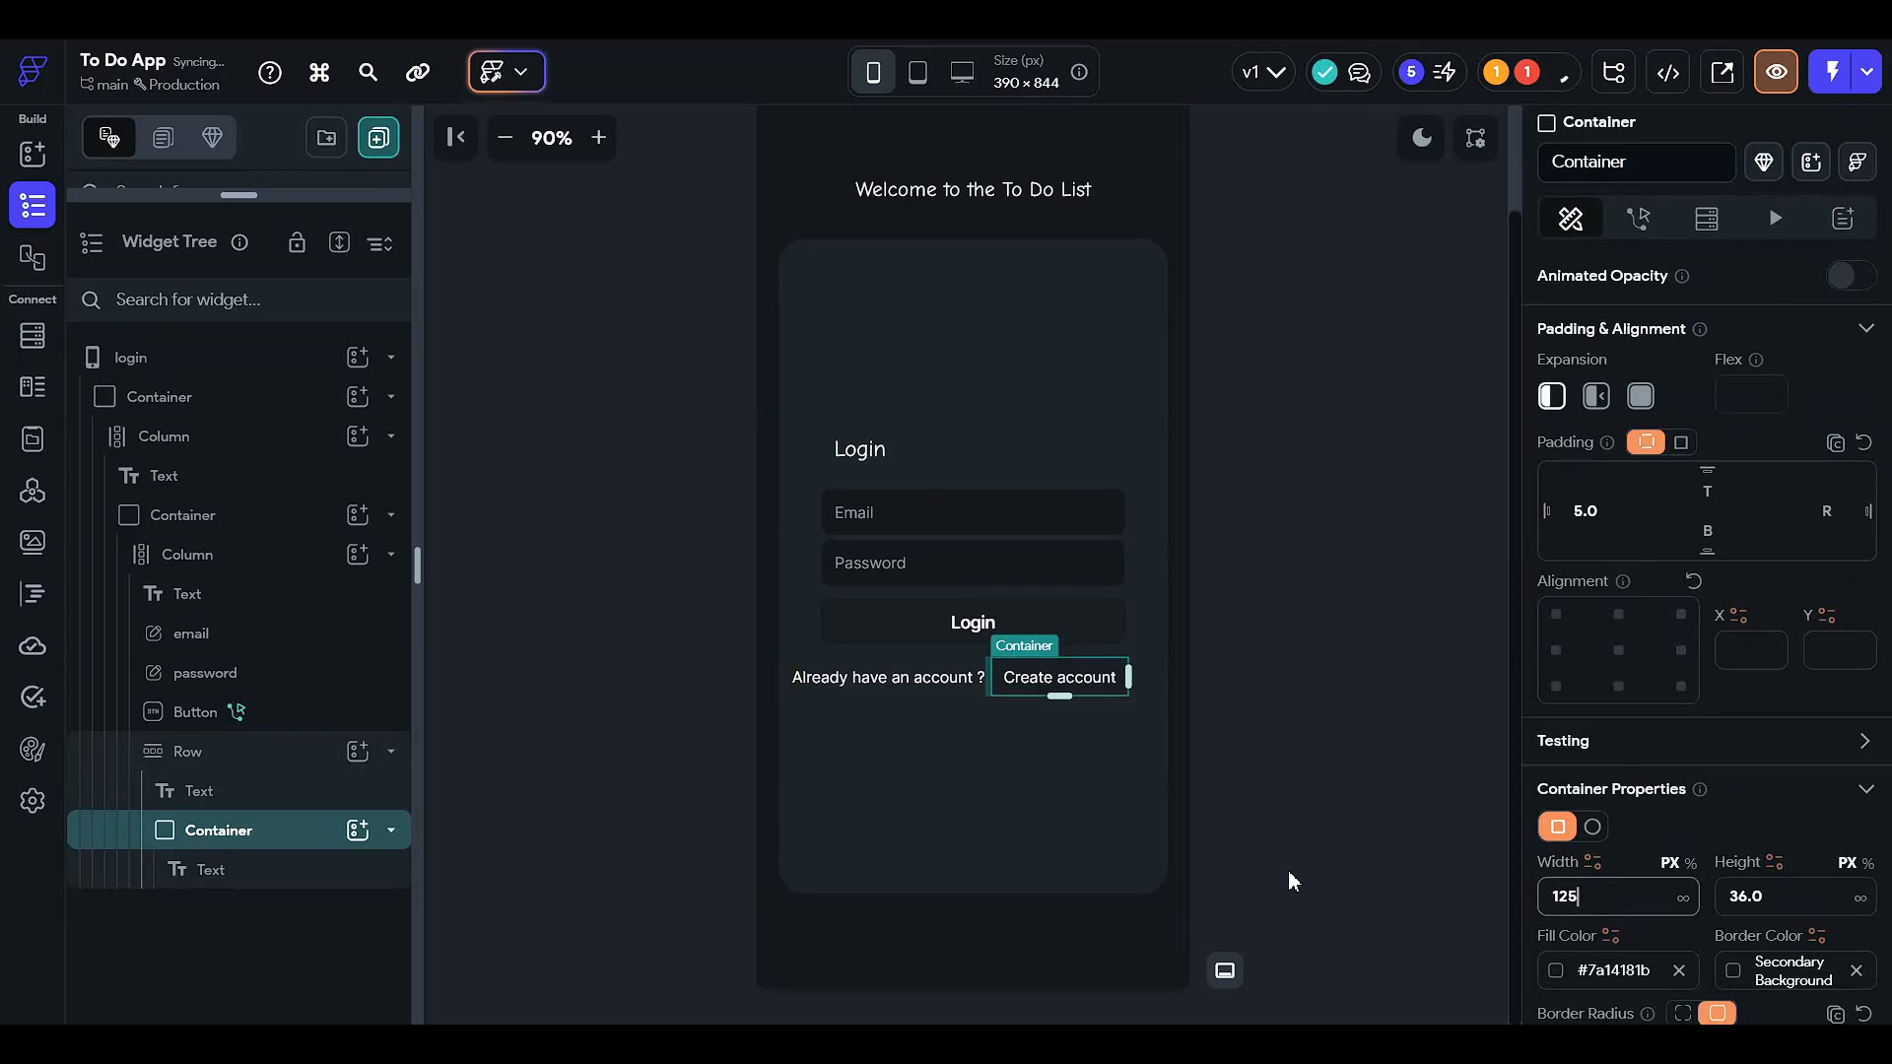
click(1409, 764)
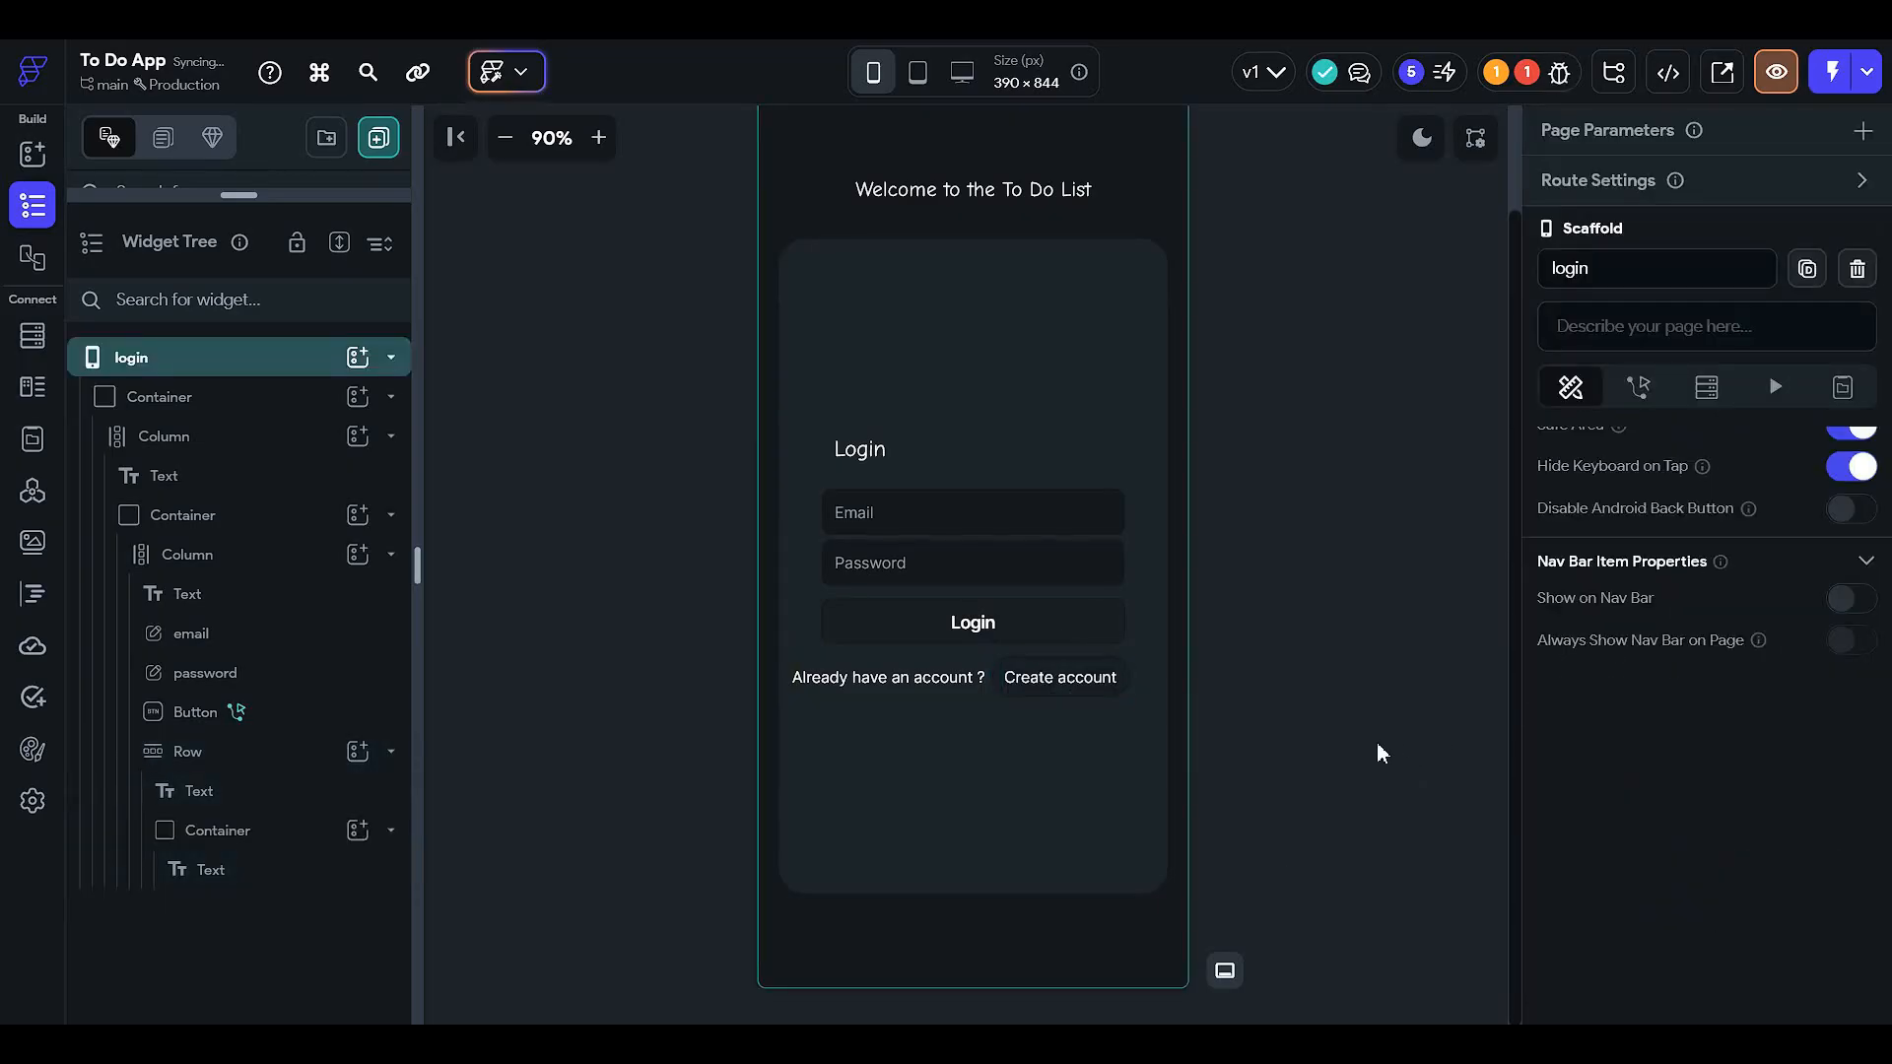
click(965, 624)
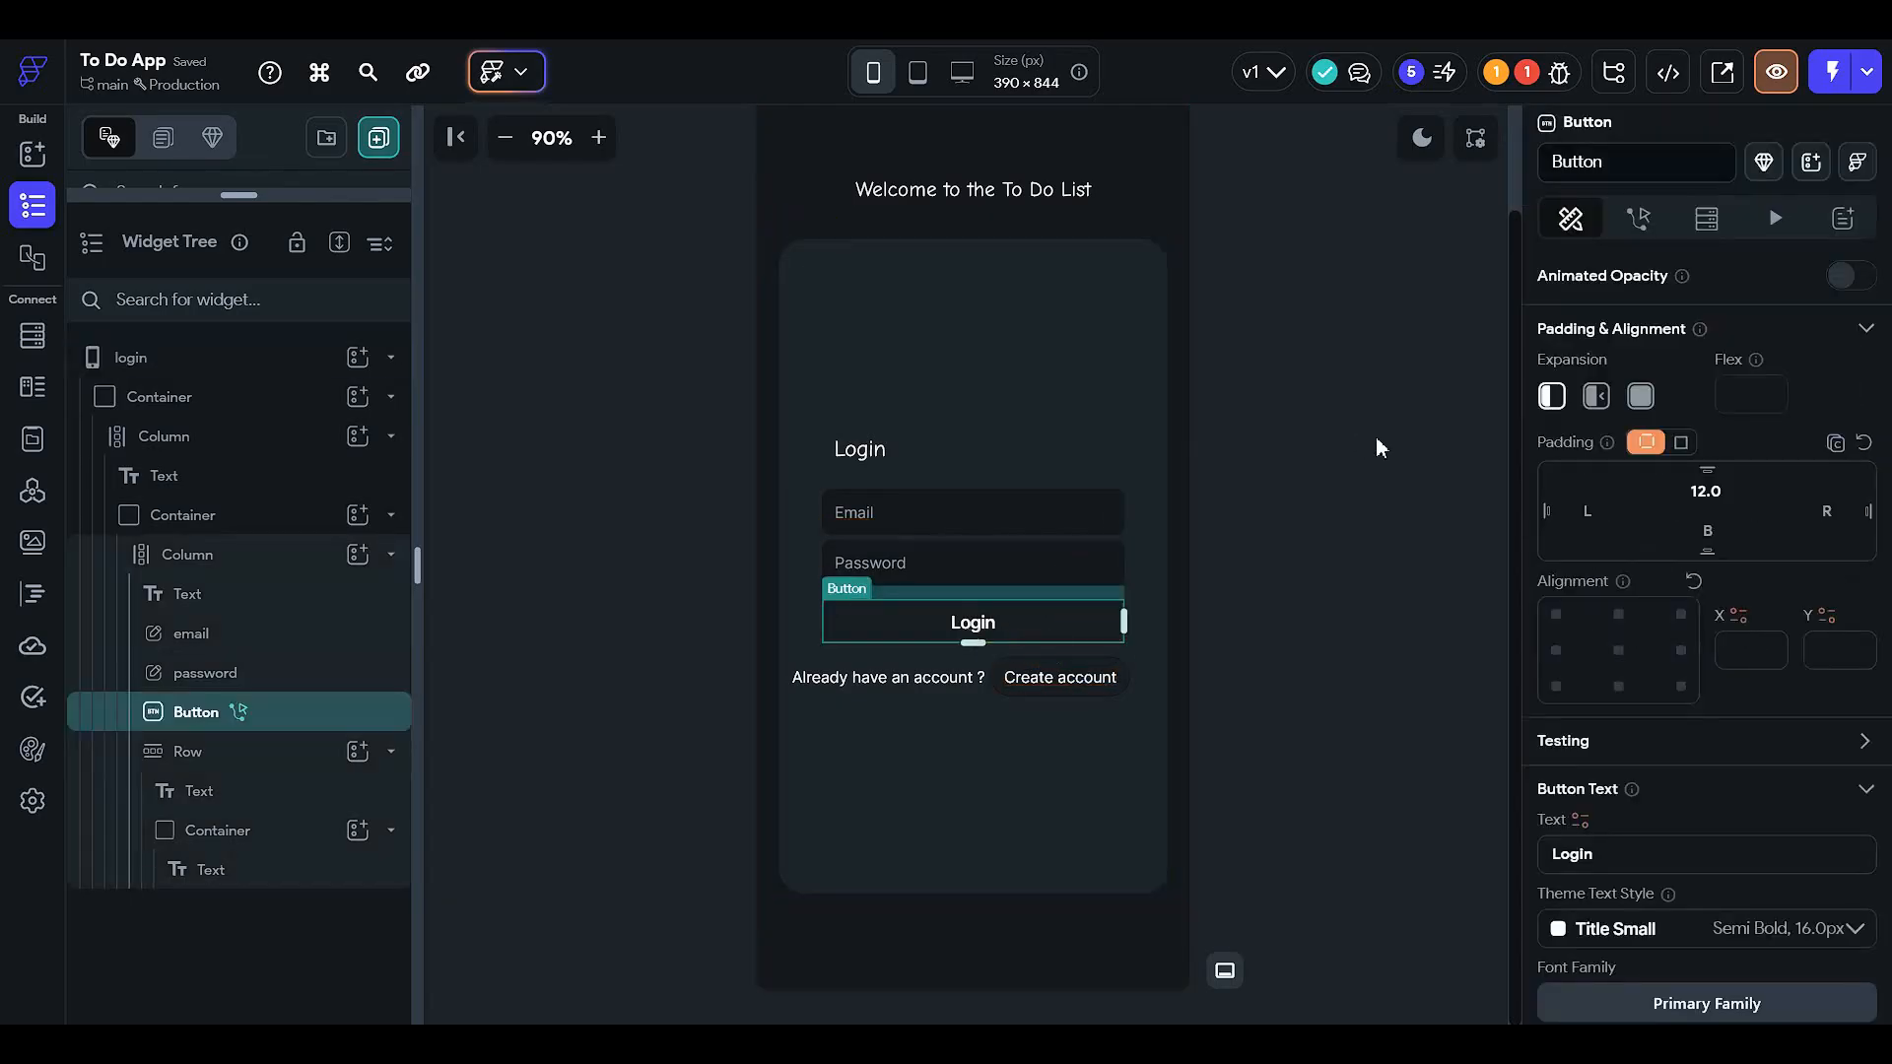
scroll(1183, 443, up, 2)
- Change the Login button's first action to Auth Log In using the email and password fields
click(1638, 218)
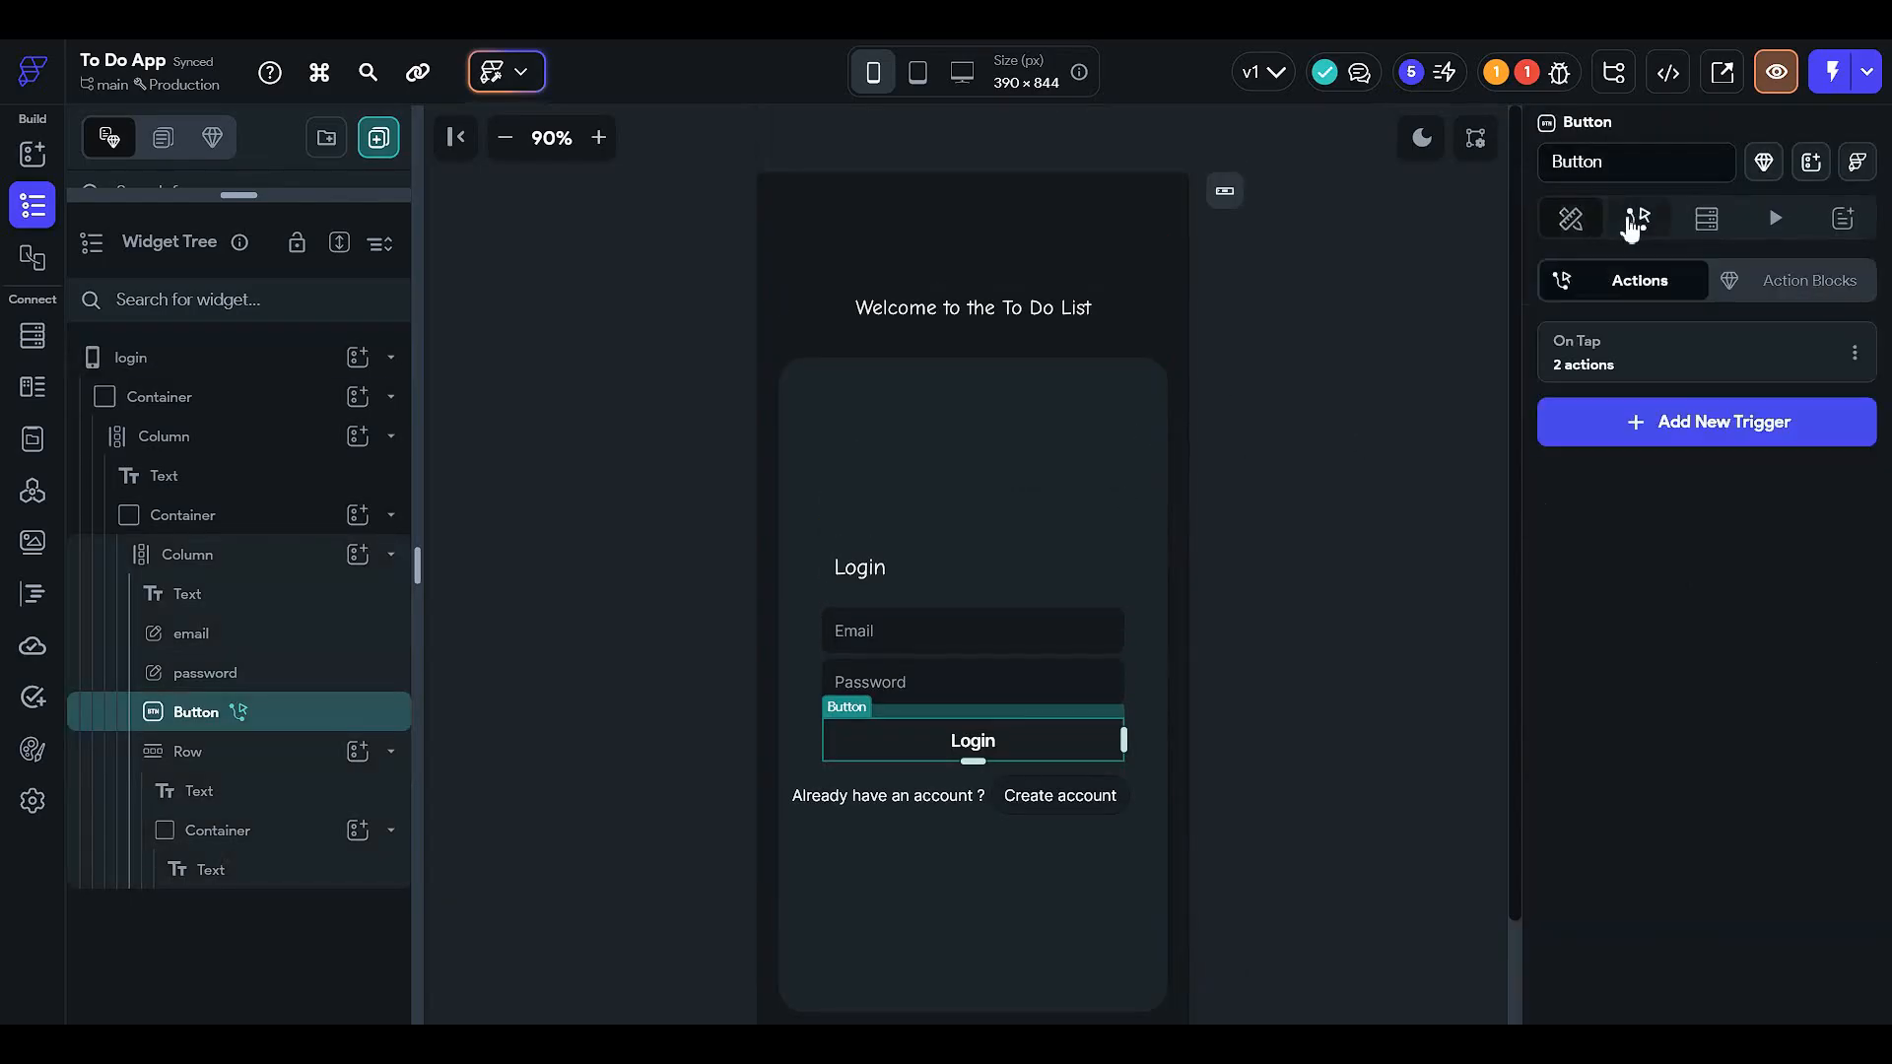
click(1643, 368)
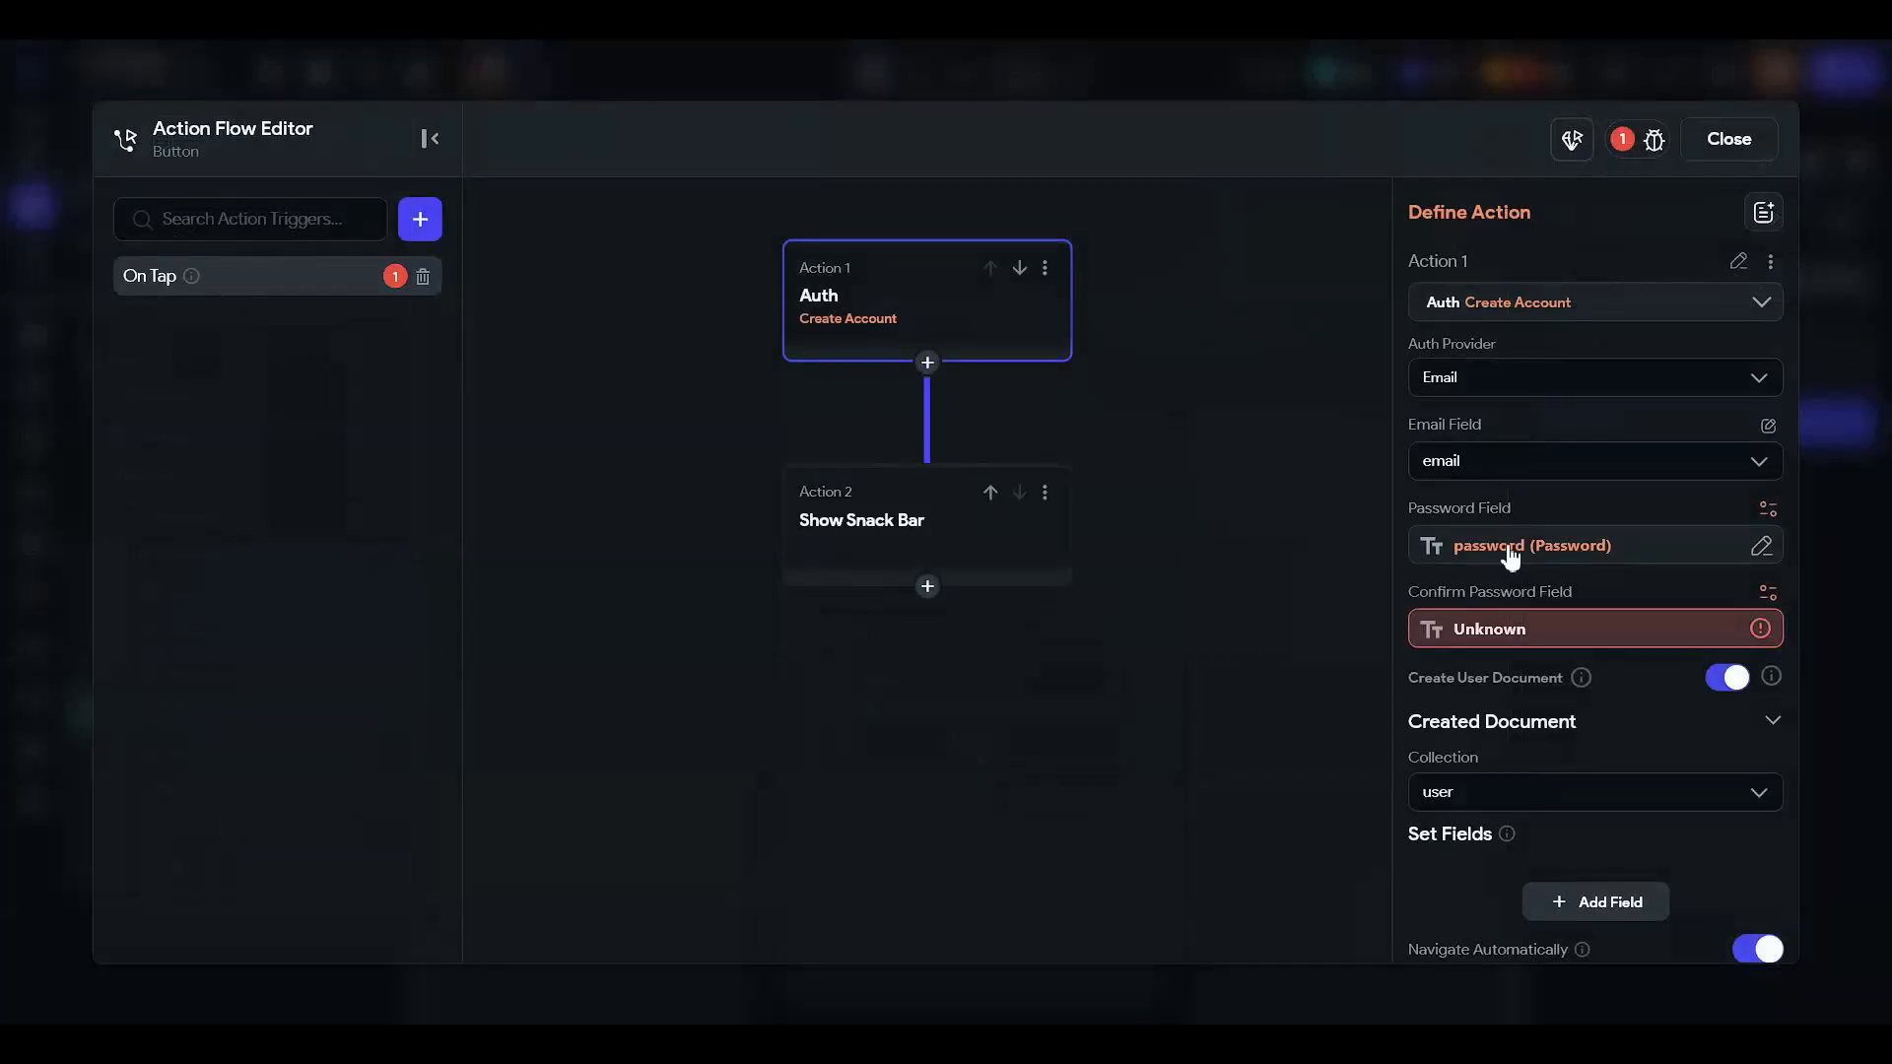
click(1506, 313)
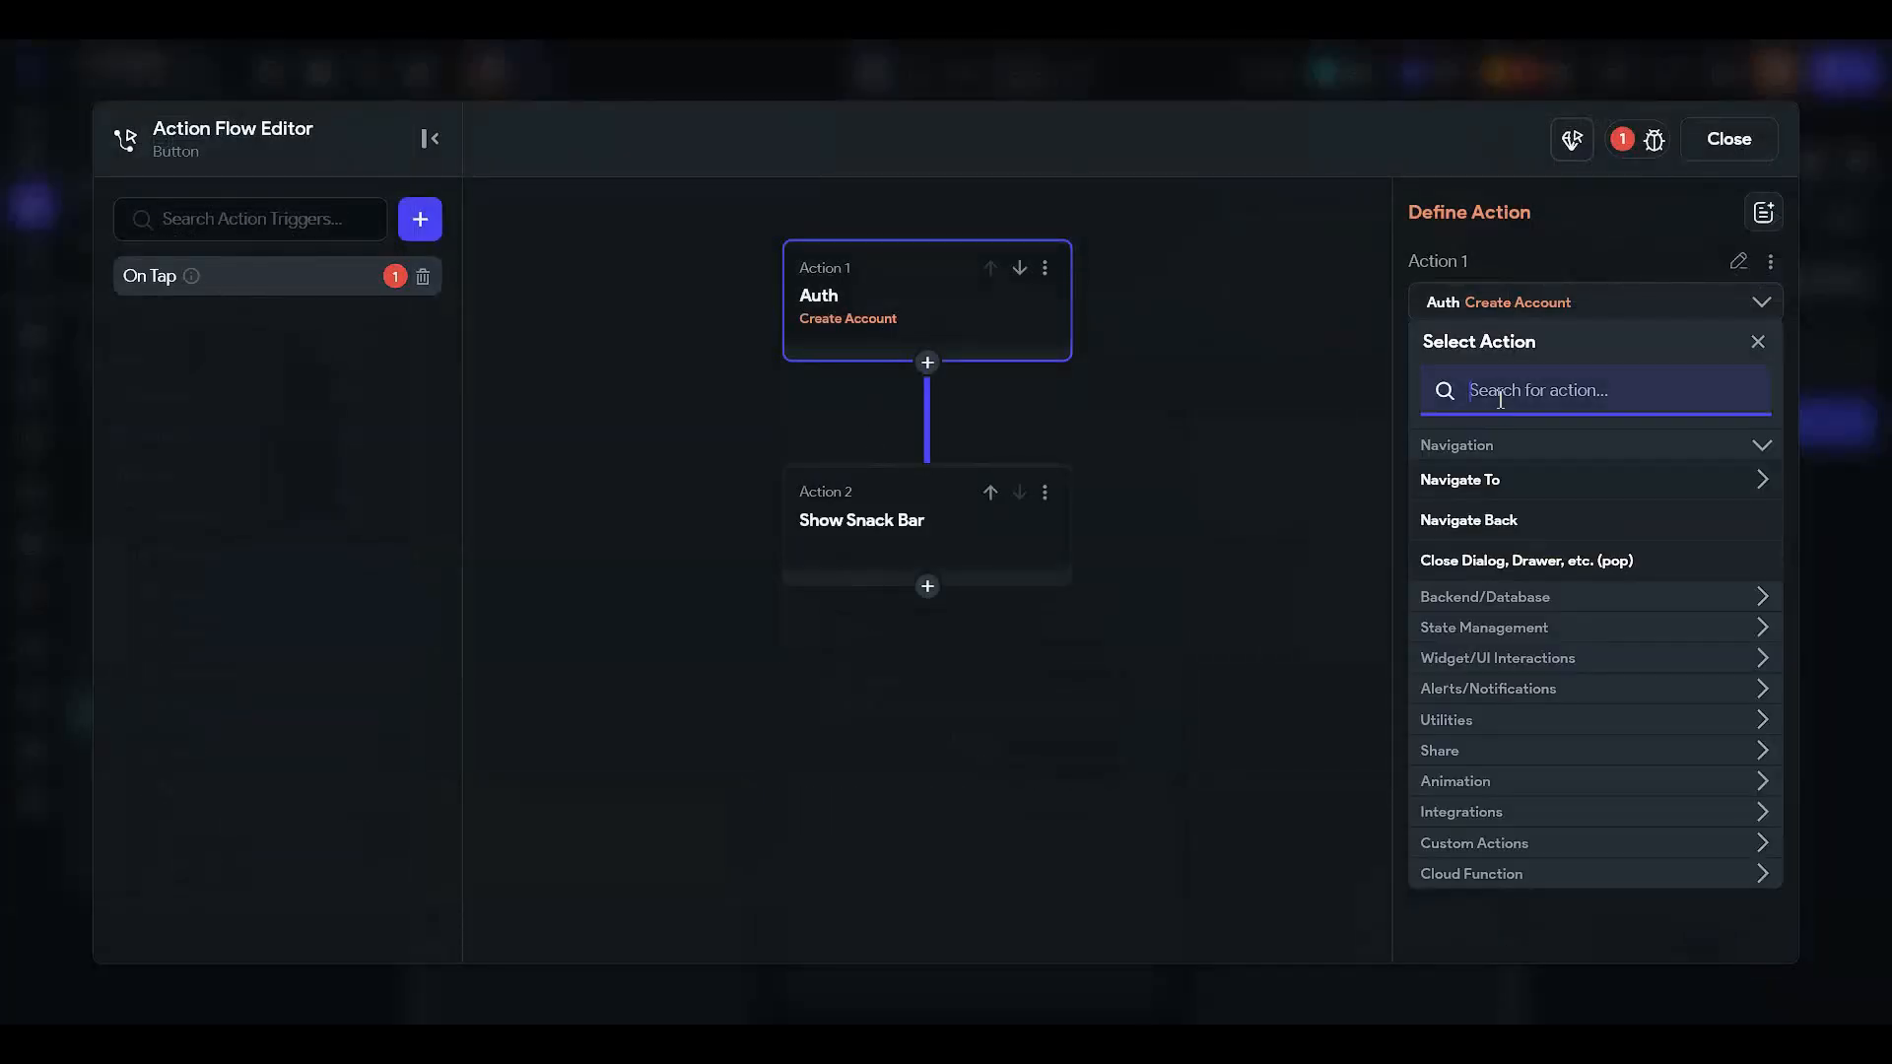
text(login)
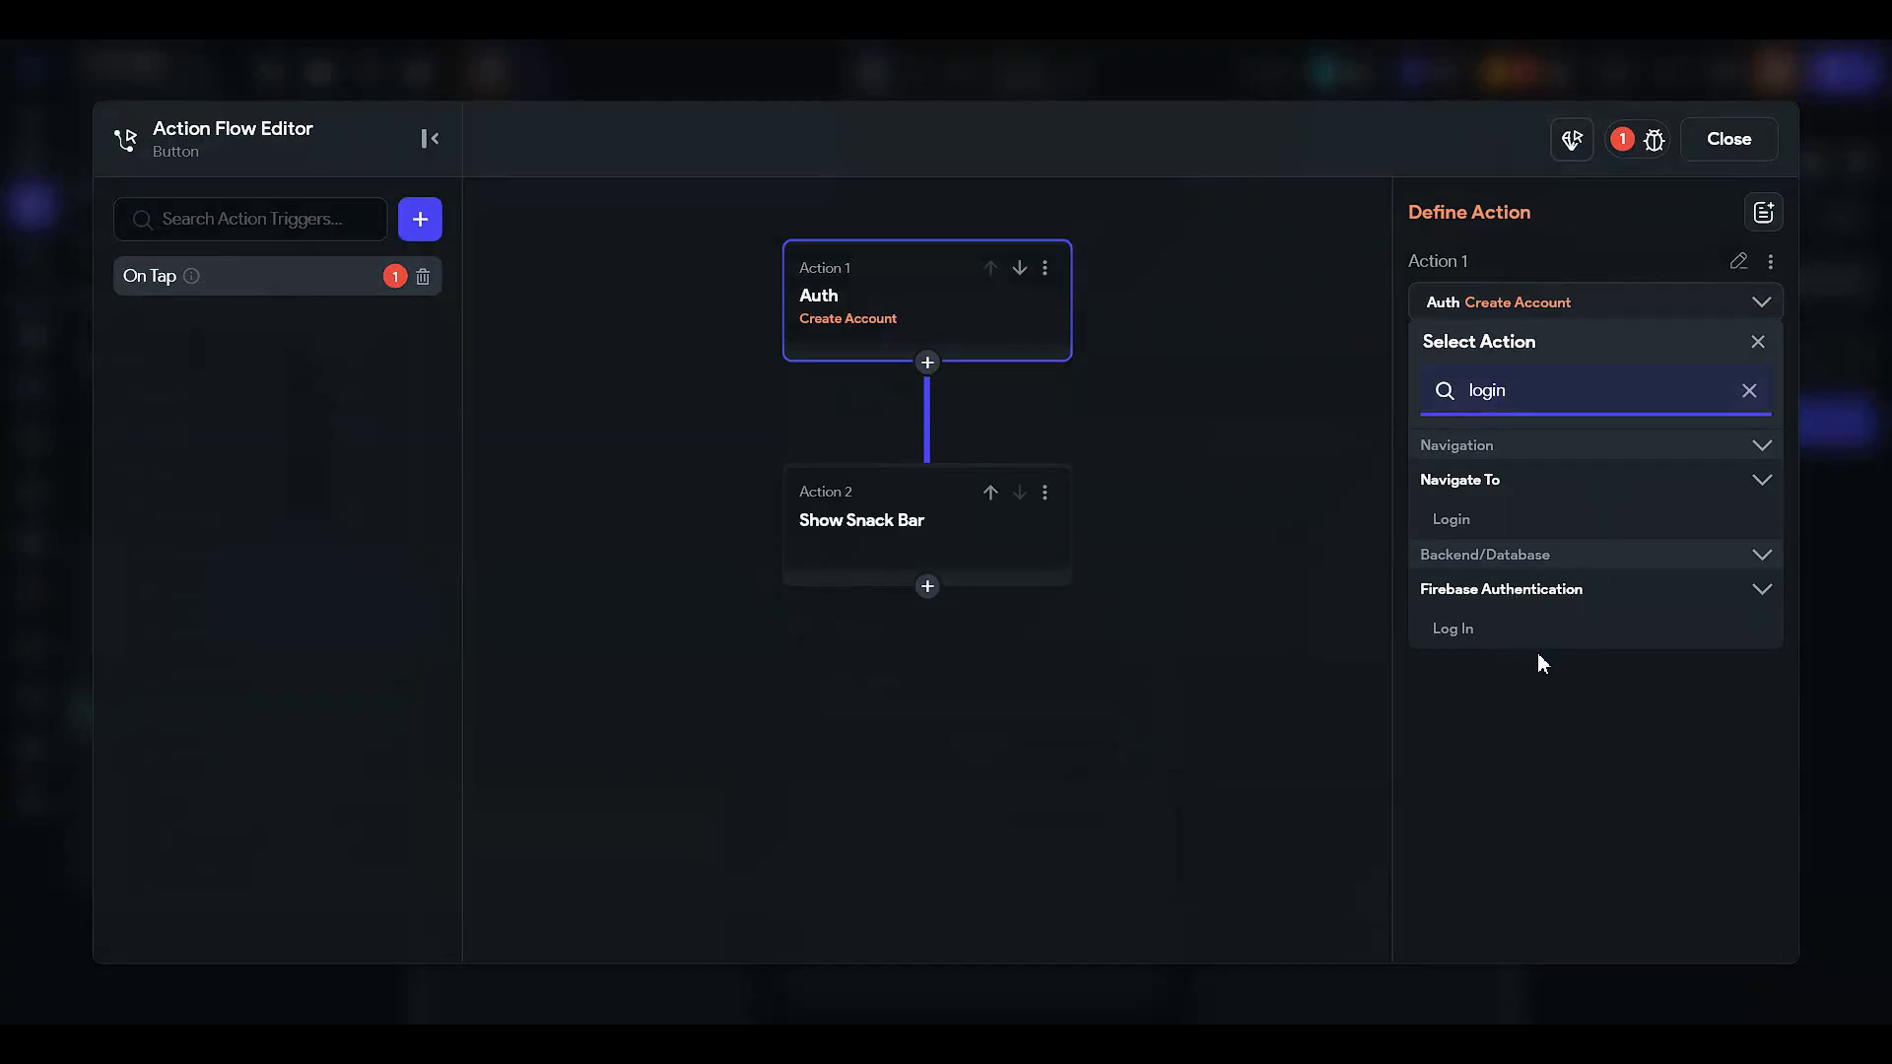
click(1465, 636)
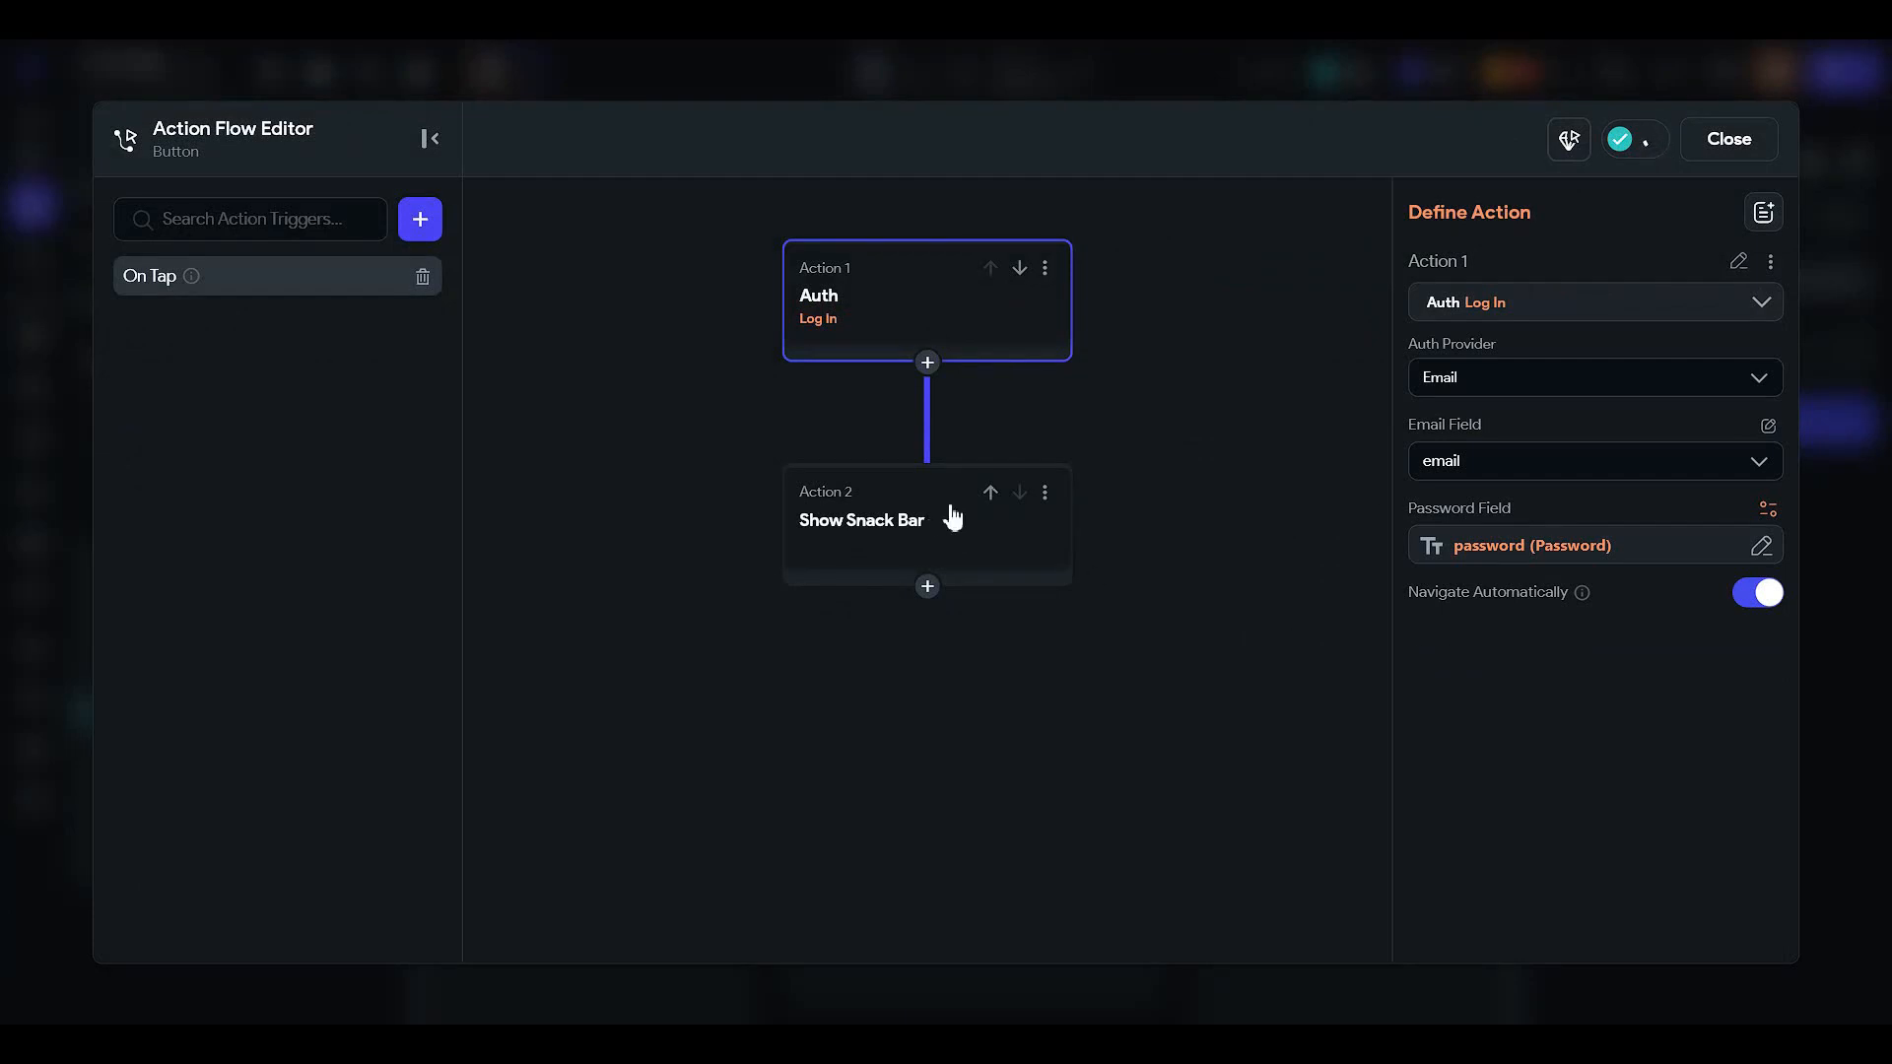
click(1484, 379)
click(1300, 397)
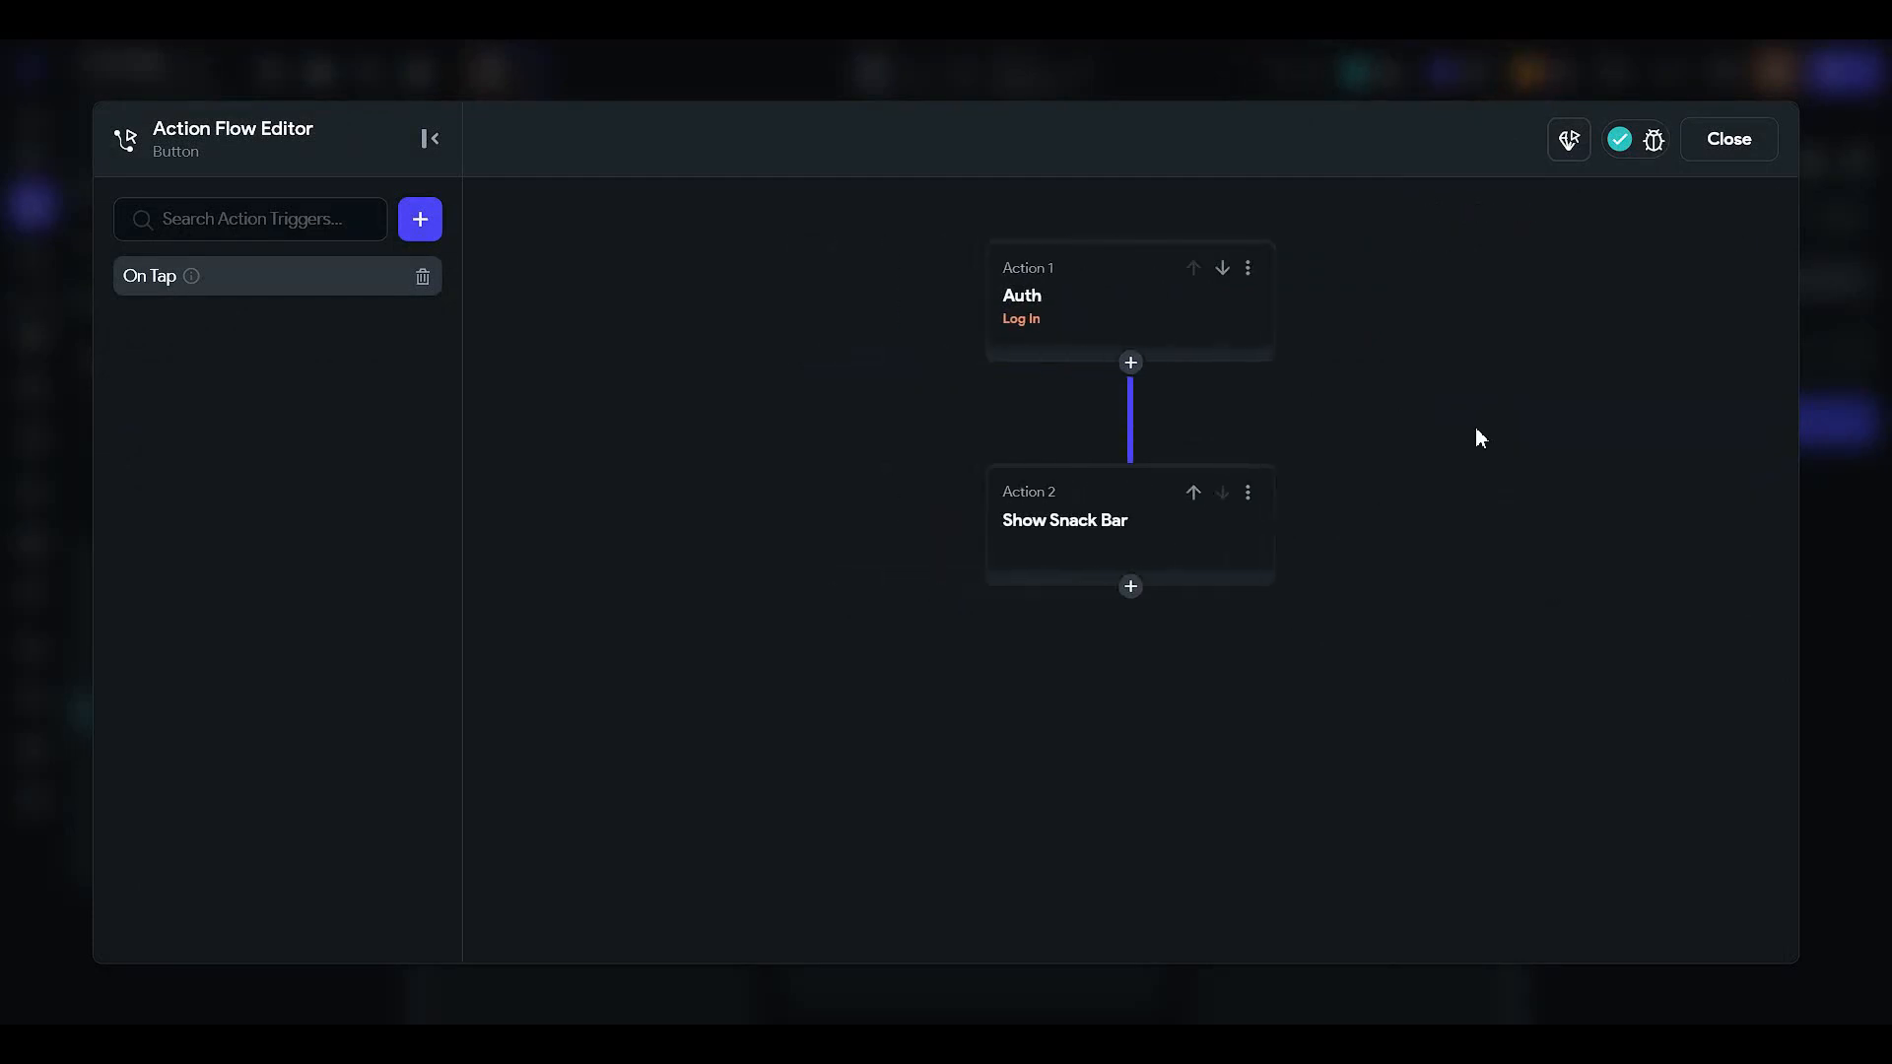
click(1145, 325)
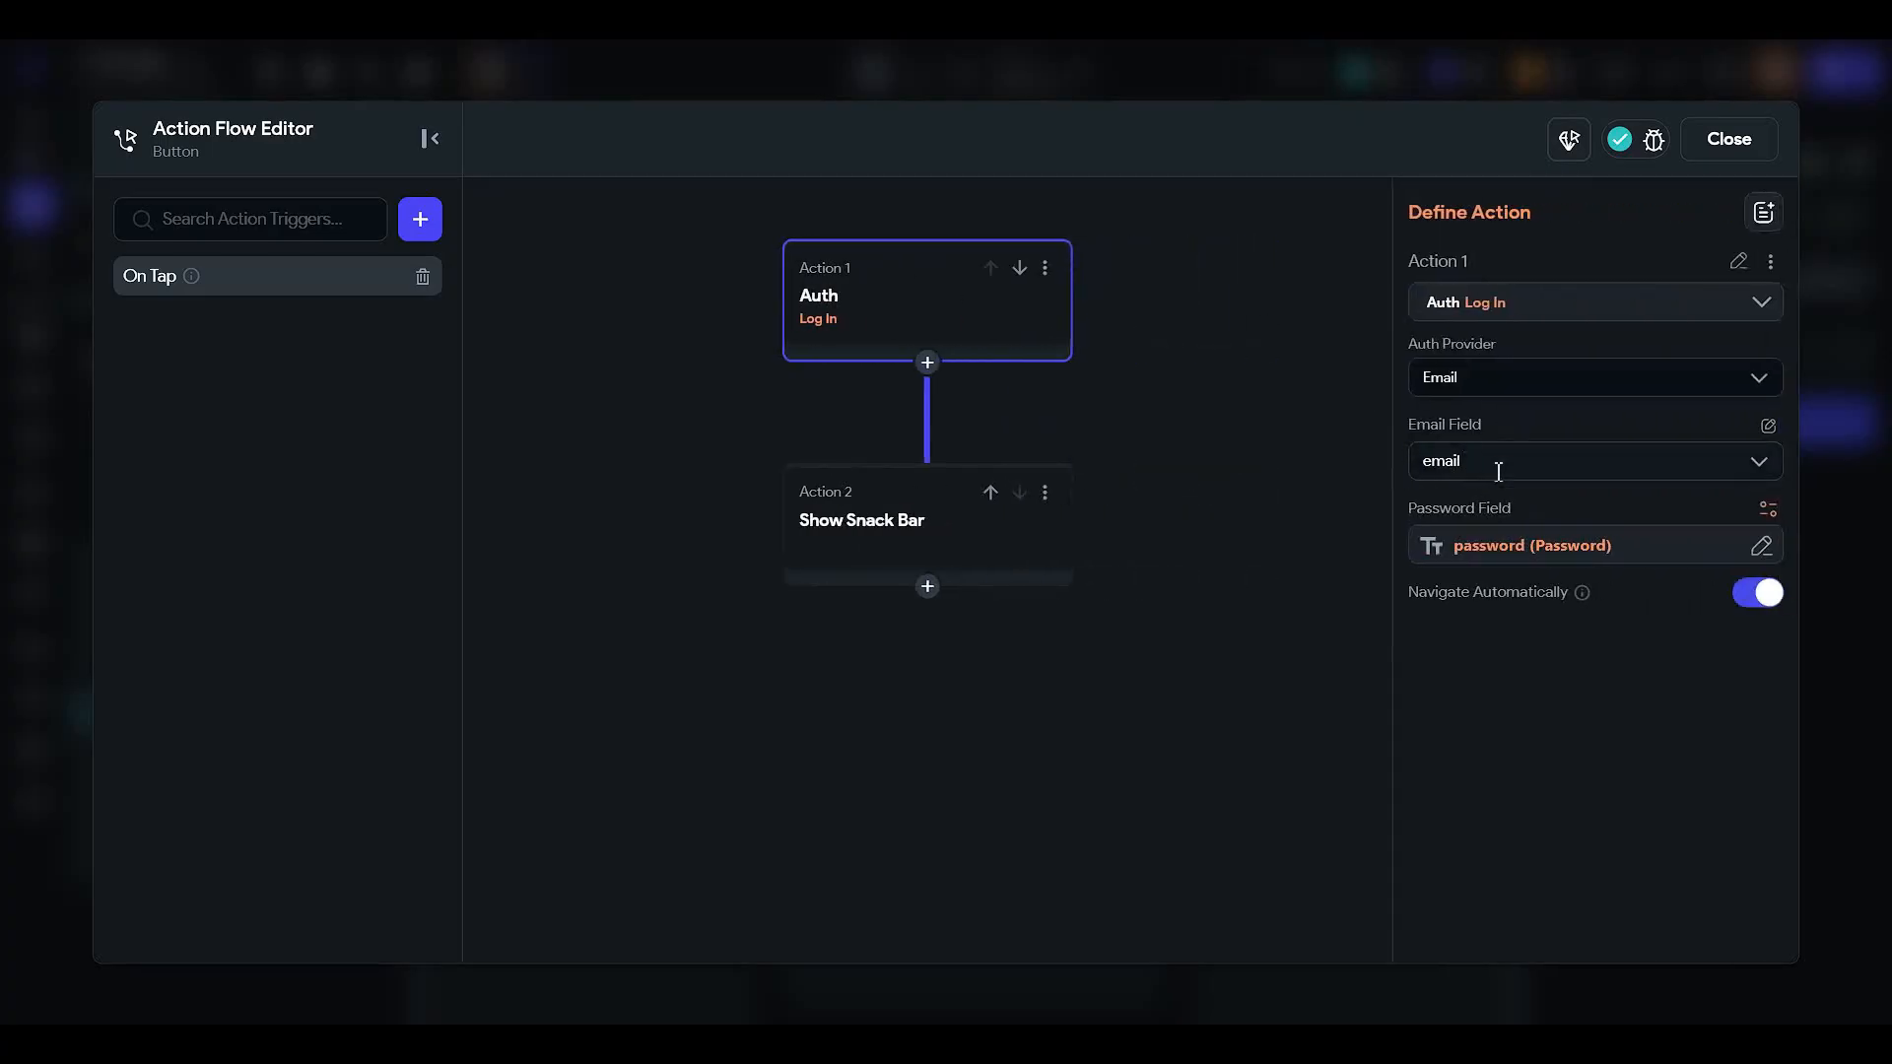
click(1498, 459)
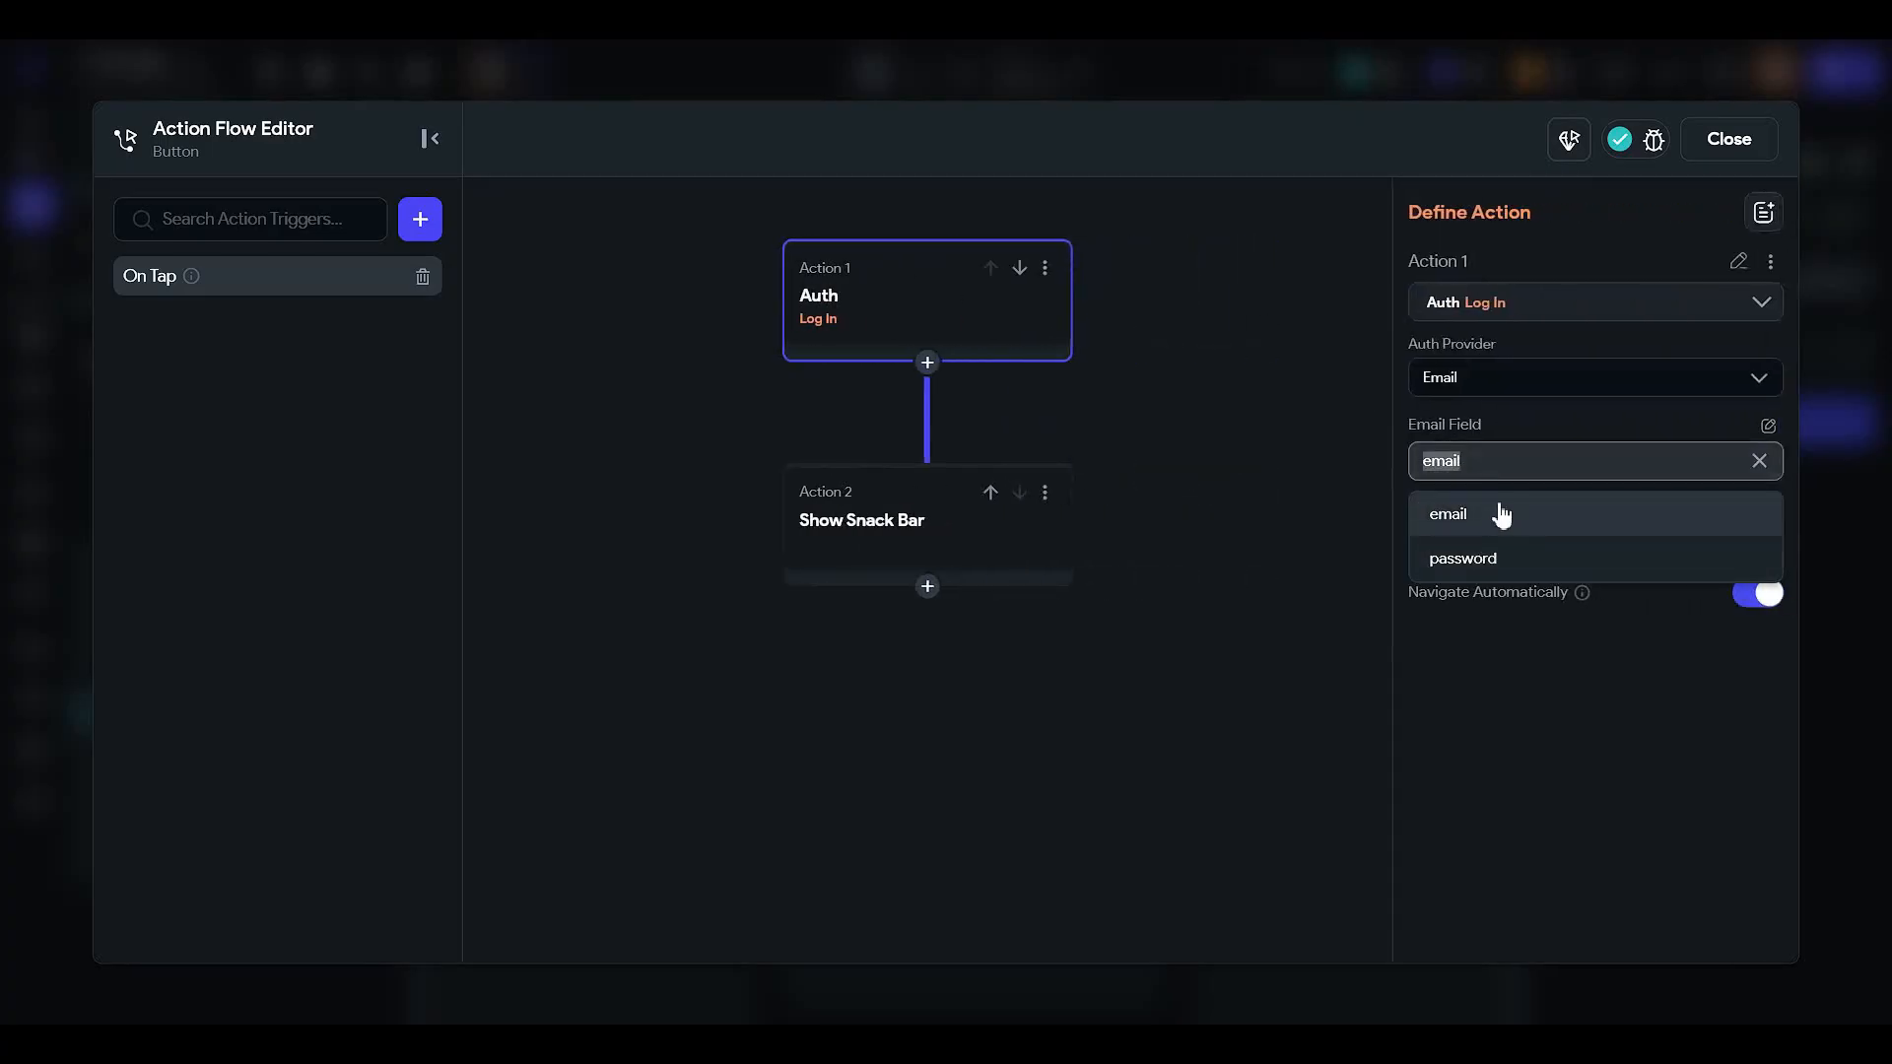
click(1501, 515)
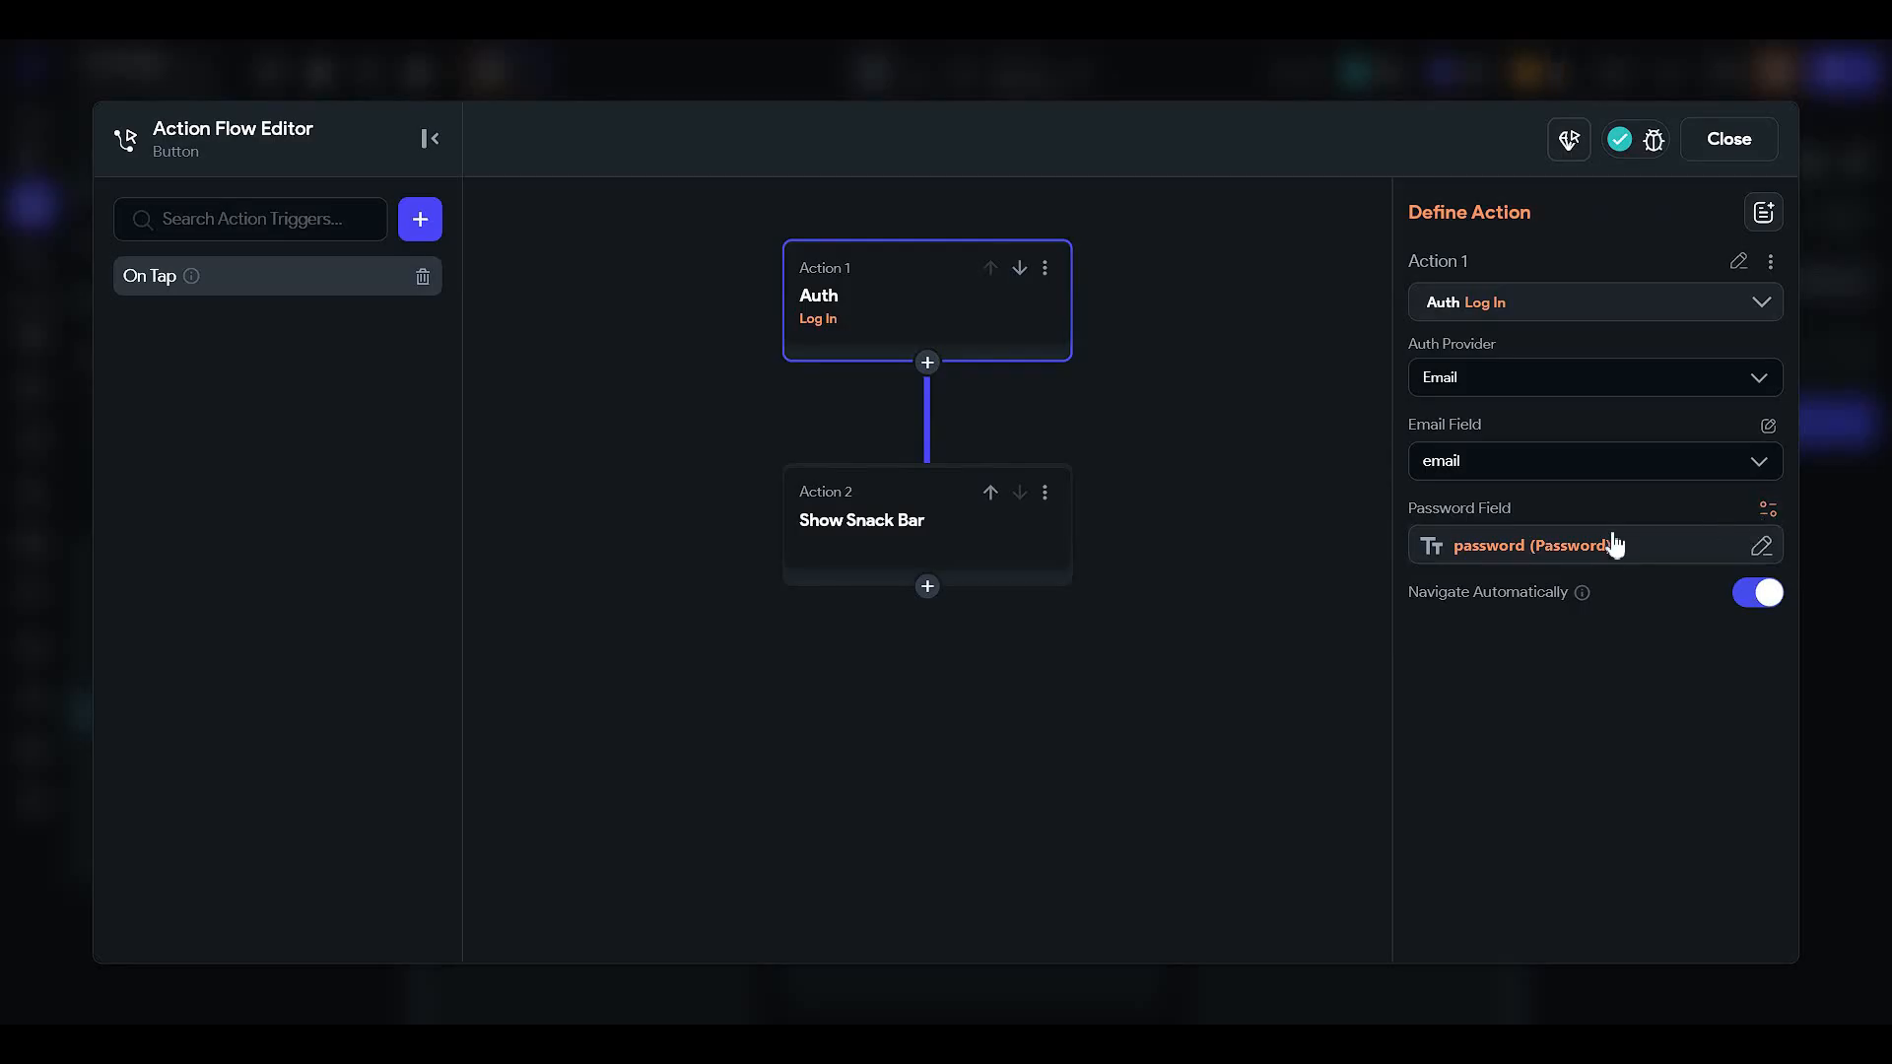
click(1613, 544)
click(1714, 684)
- Remove the snack bar, disable Navigate Automatically, and add Navigate To HomePage
click(866, 566)
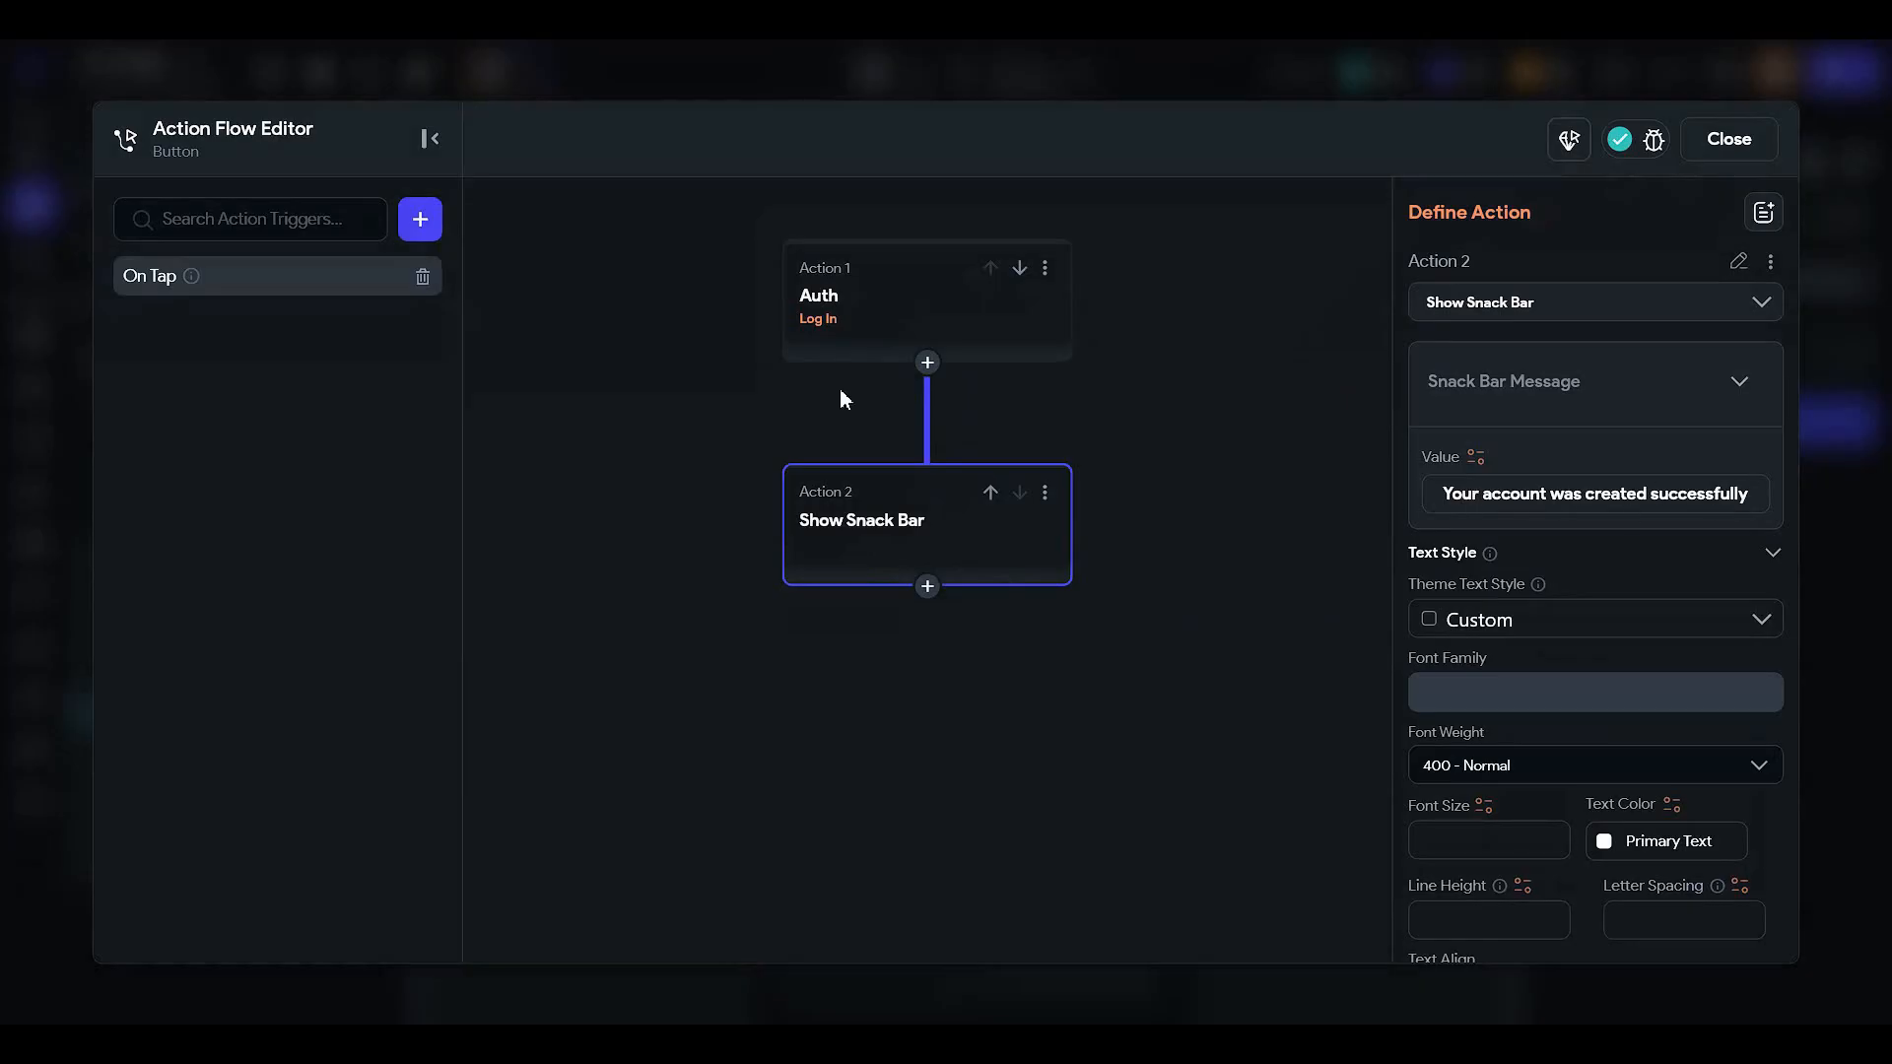
click(1044, 495)
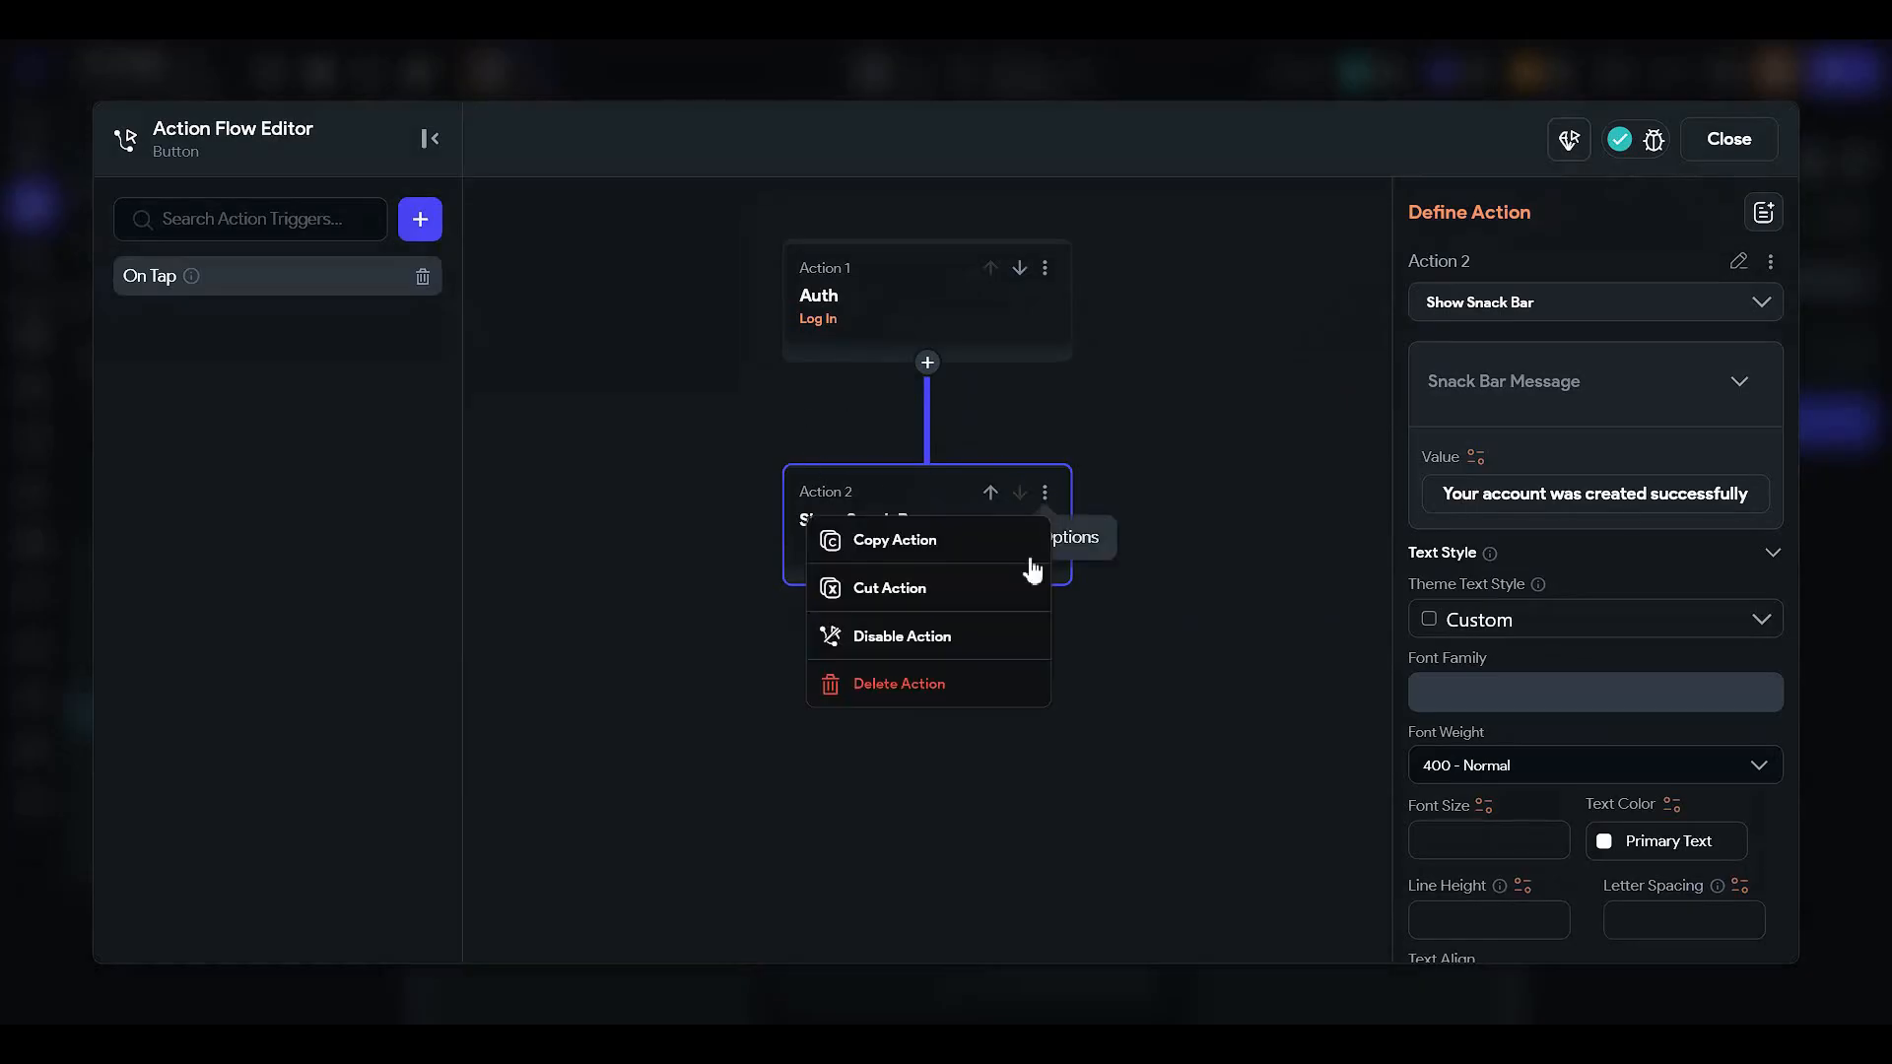
click(966, 685)
click(1143, 313)
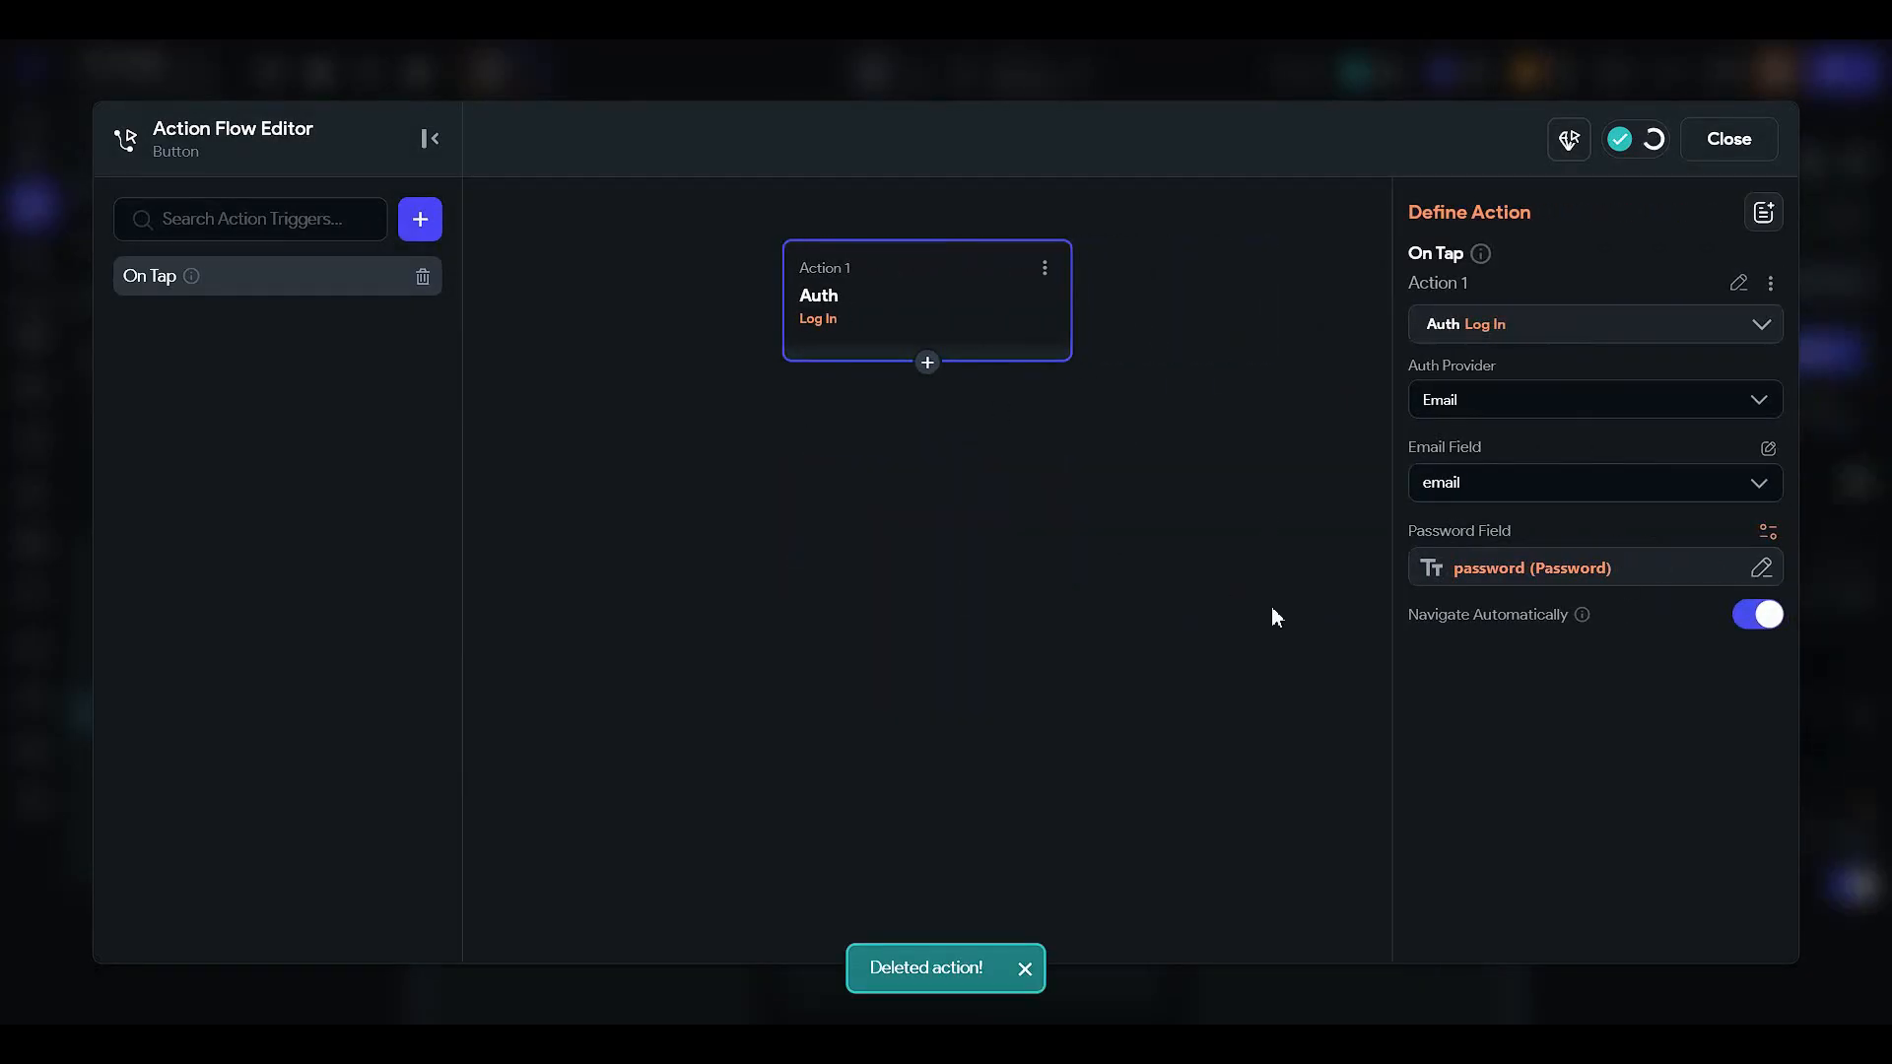
click(1773, 625)
click(927, 363)
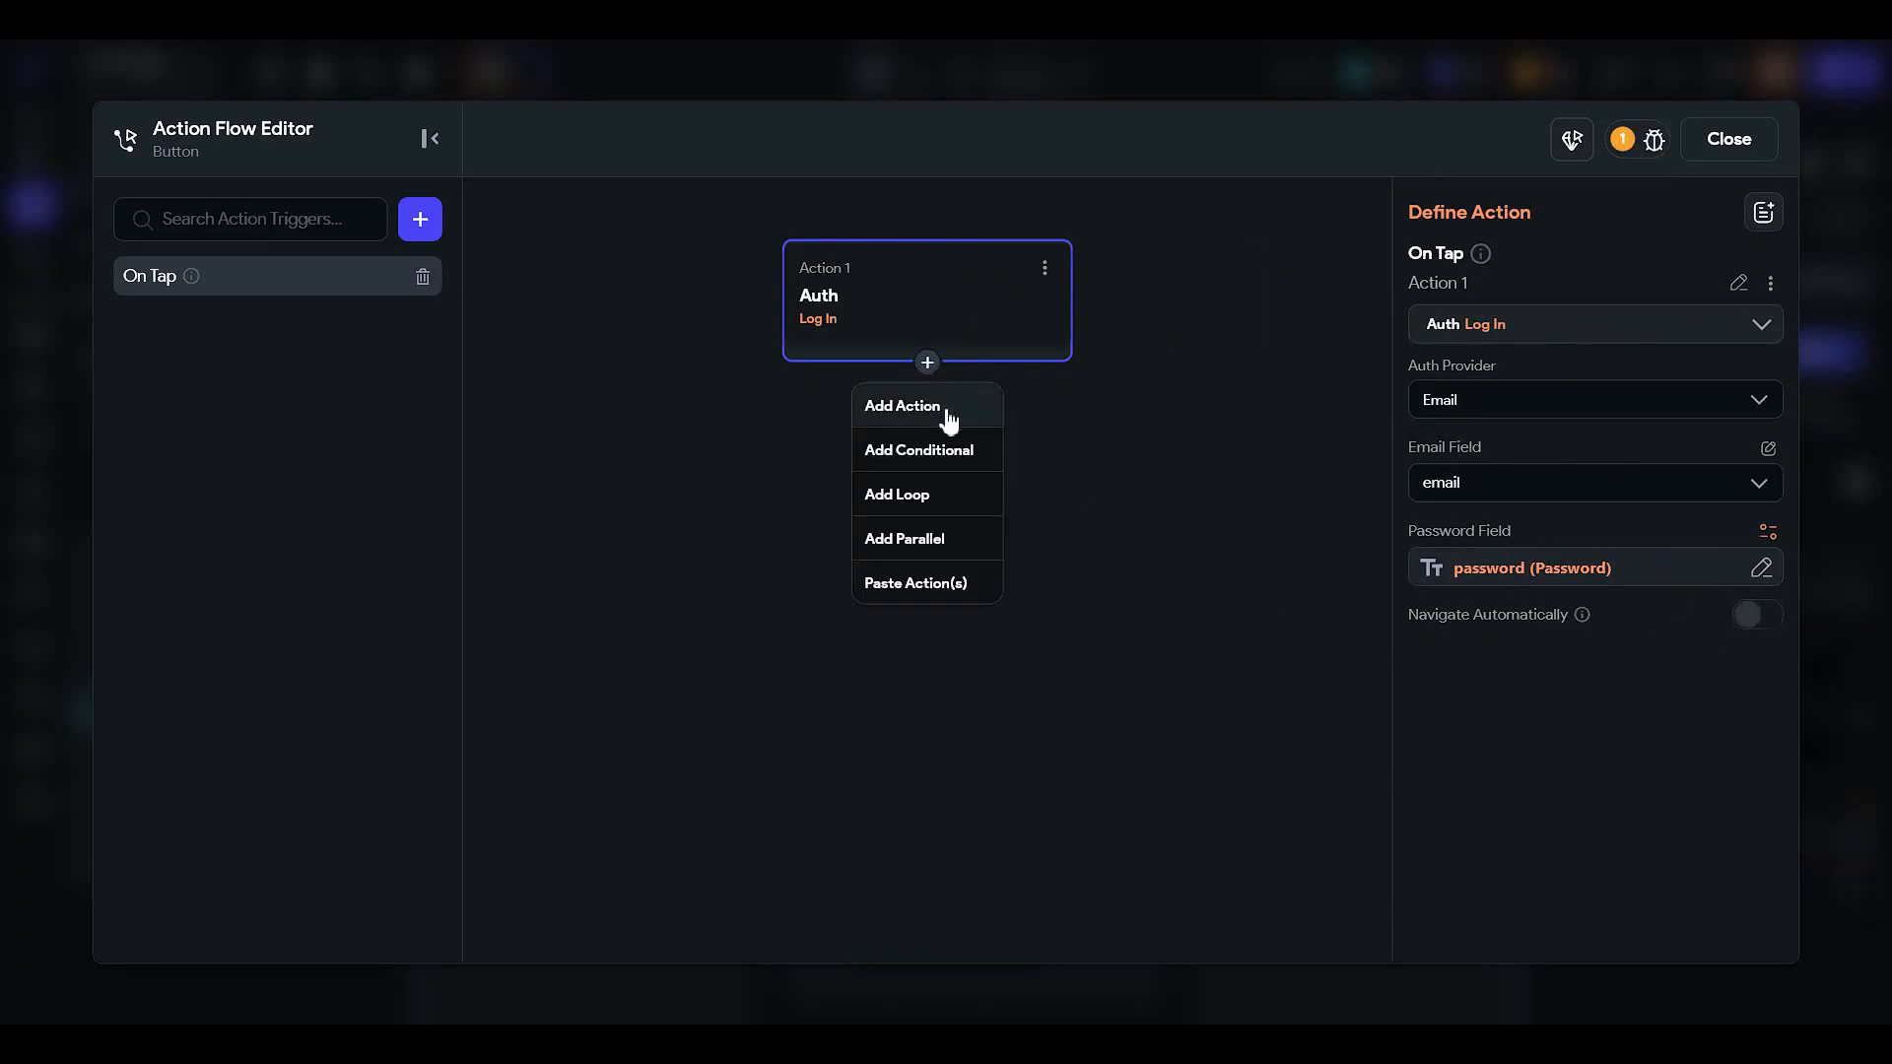
click(944, 416)
click(1540, 485)
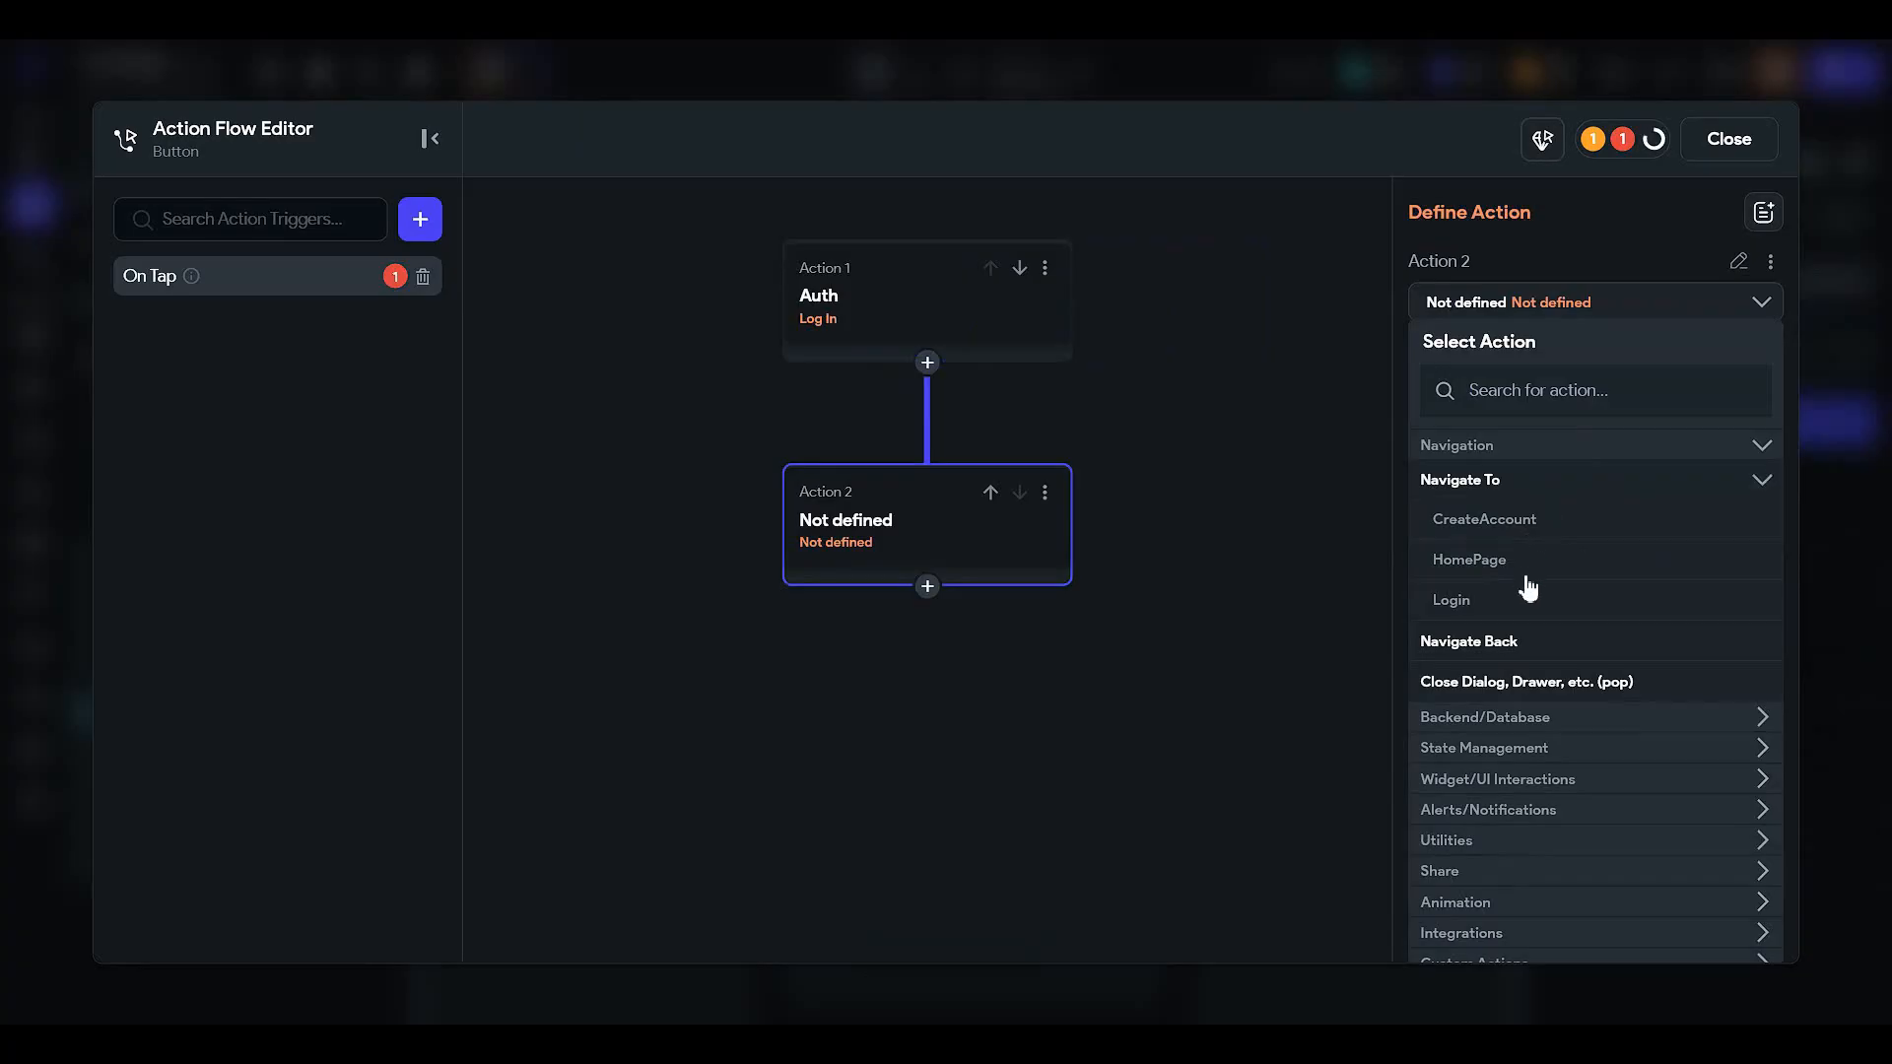
click(1535, 561)
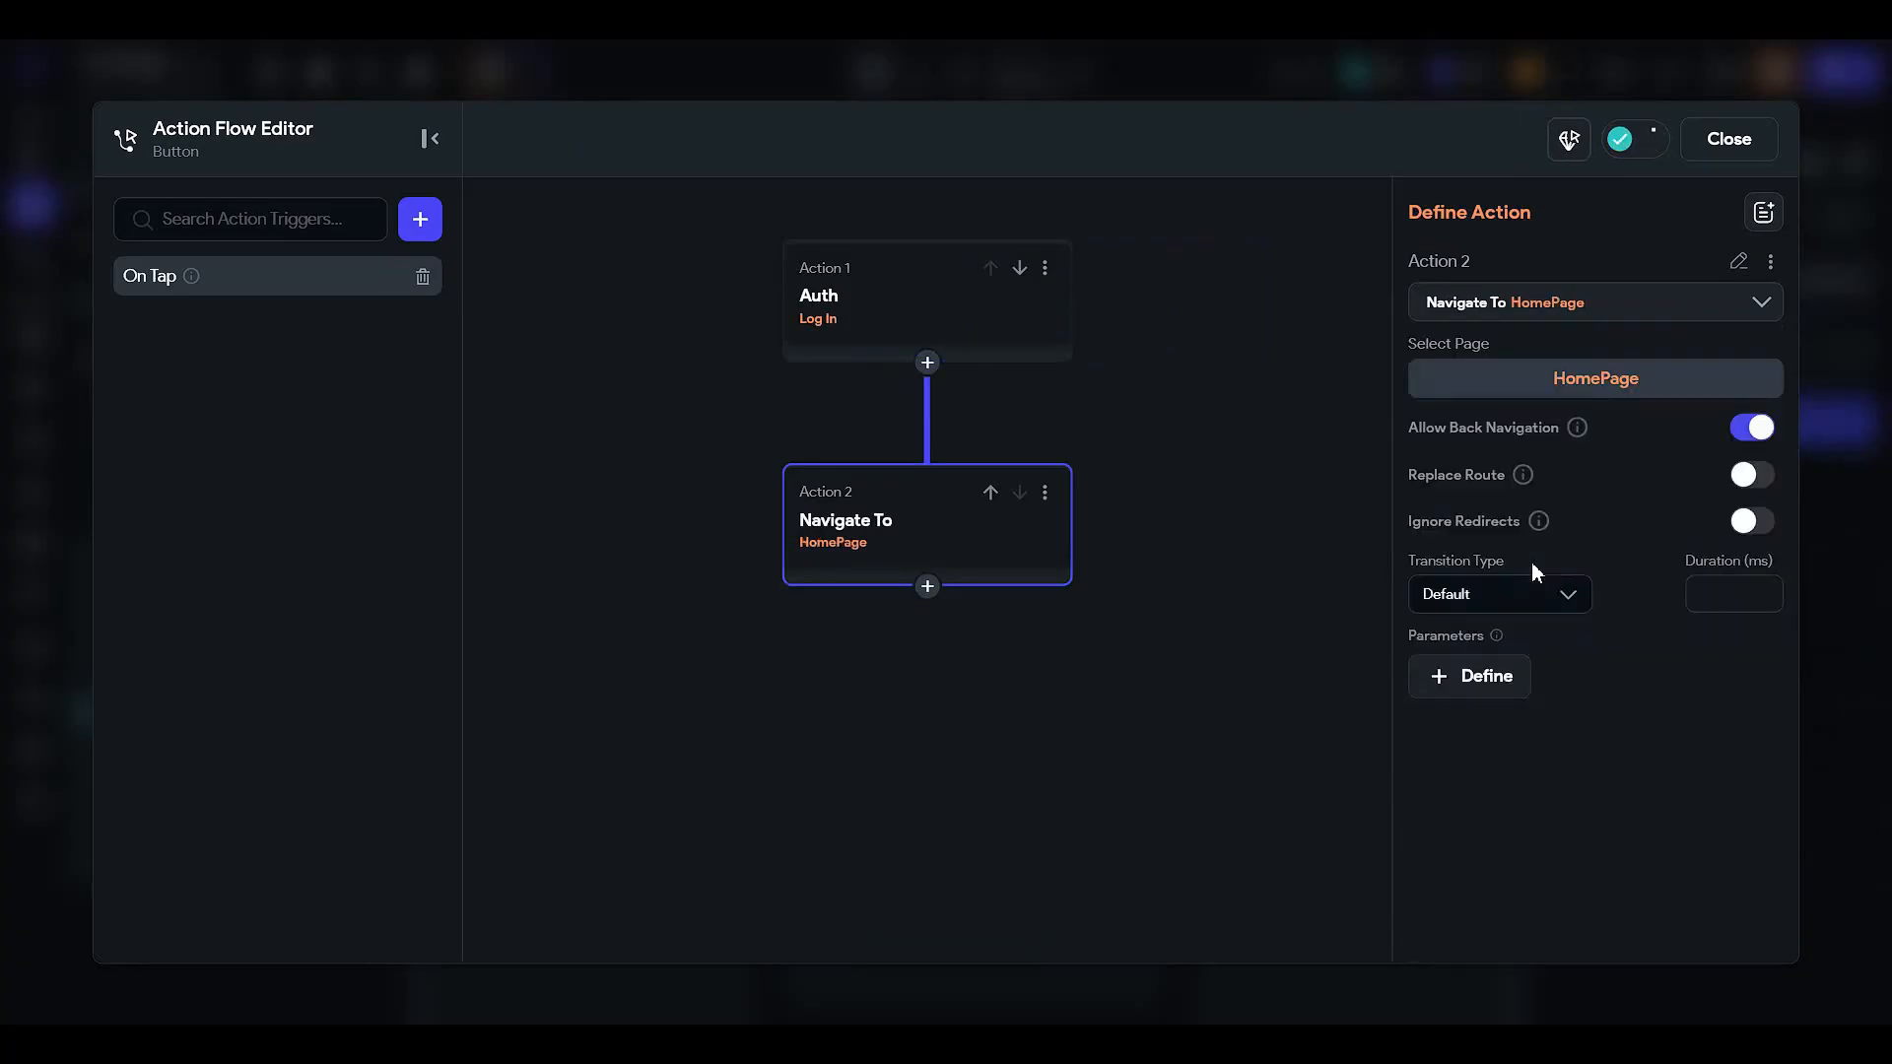
click(1728, 138)
click(1356, 589)
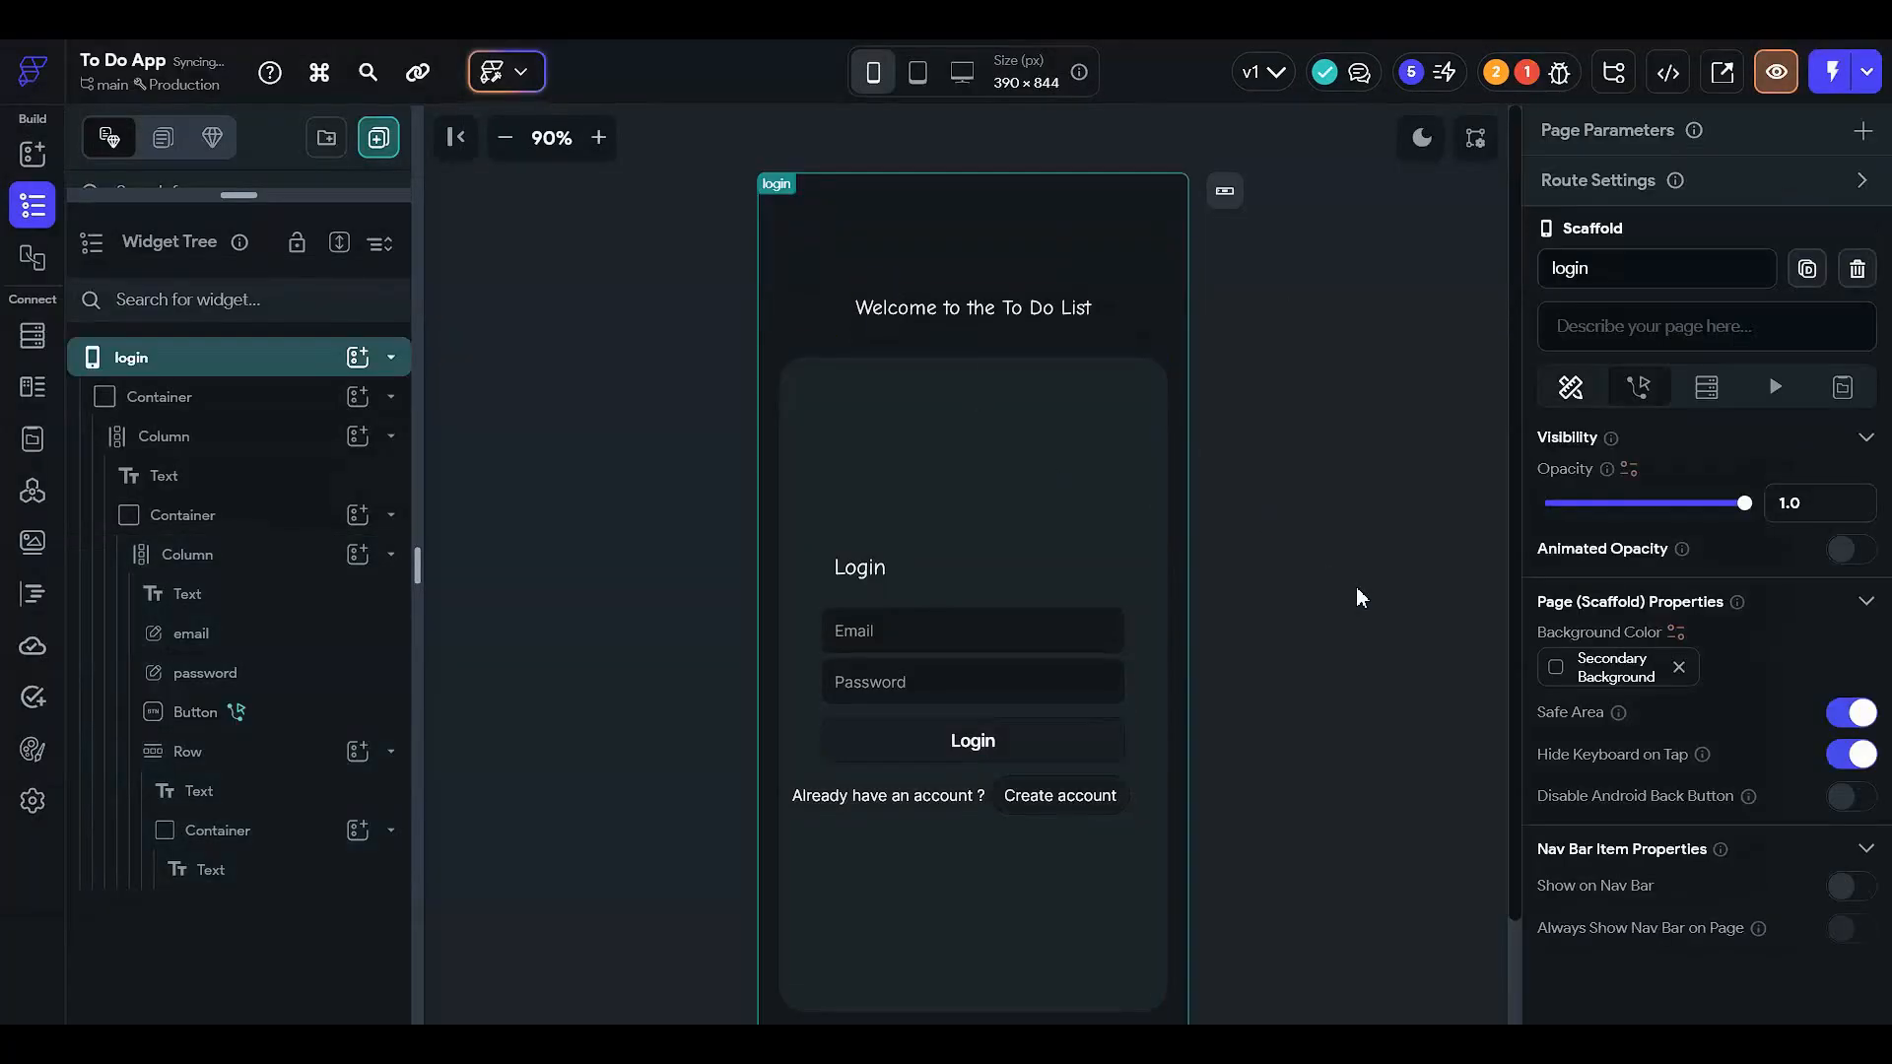
- Set the outer container's Background Image type to Asset
click(273, 398)
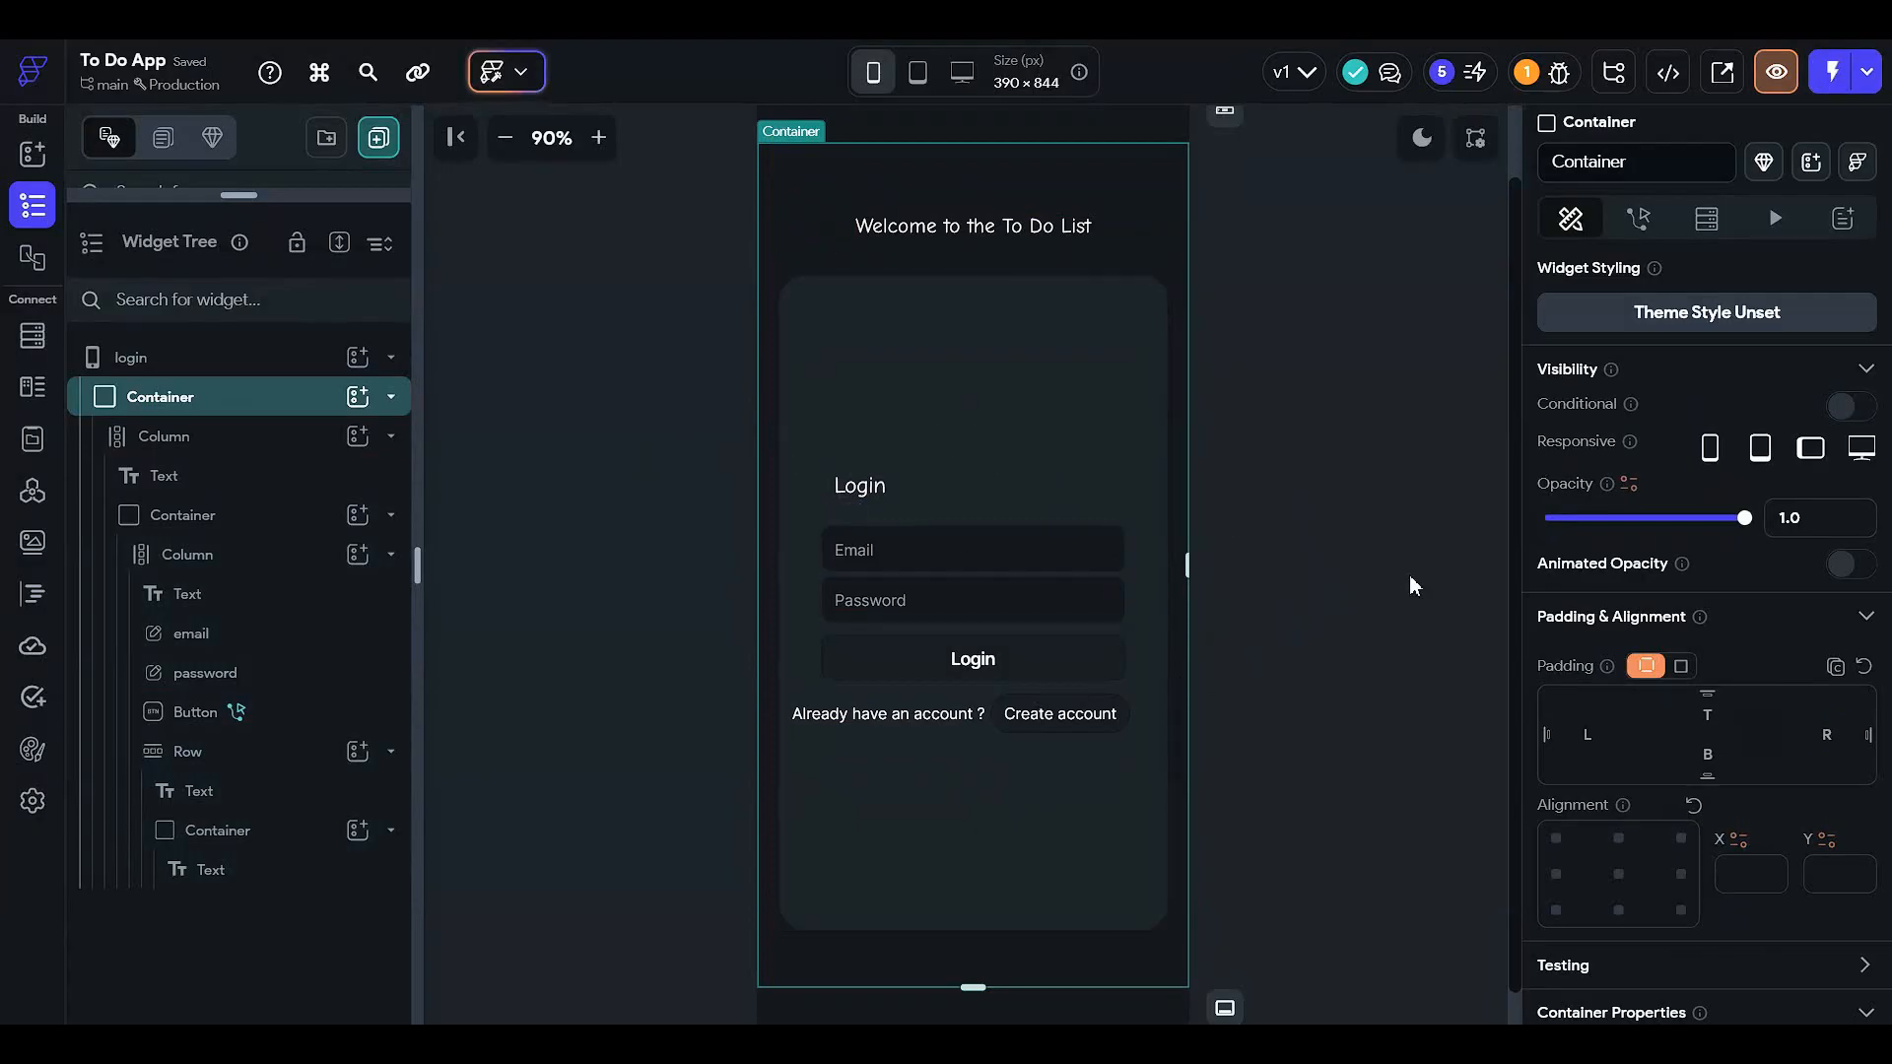
scroll(1675, 563, down, 10)
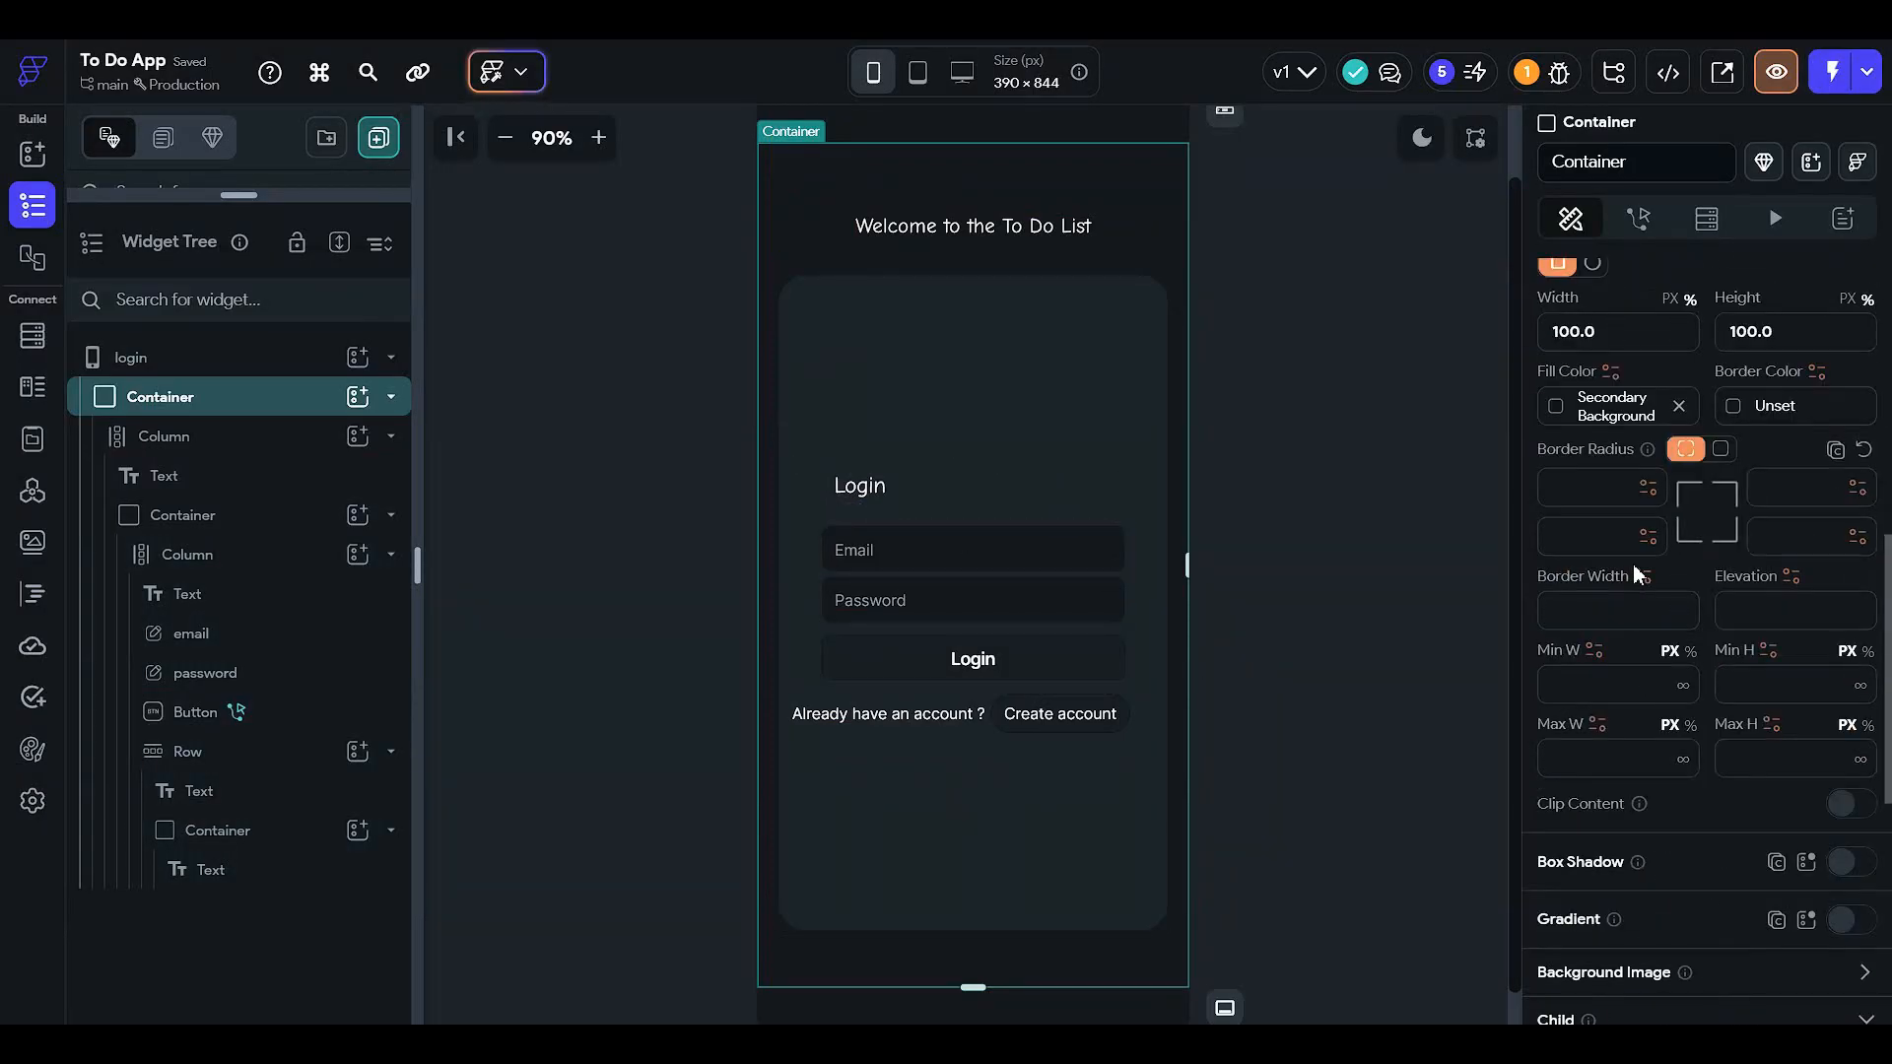
scroll(1533, 638, down, 4)
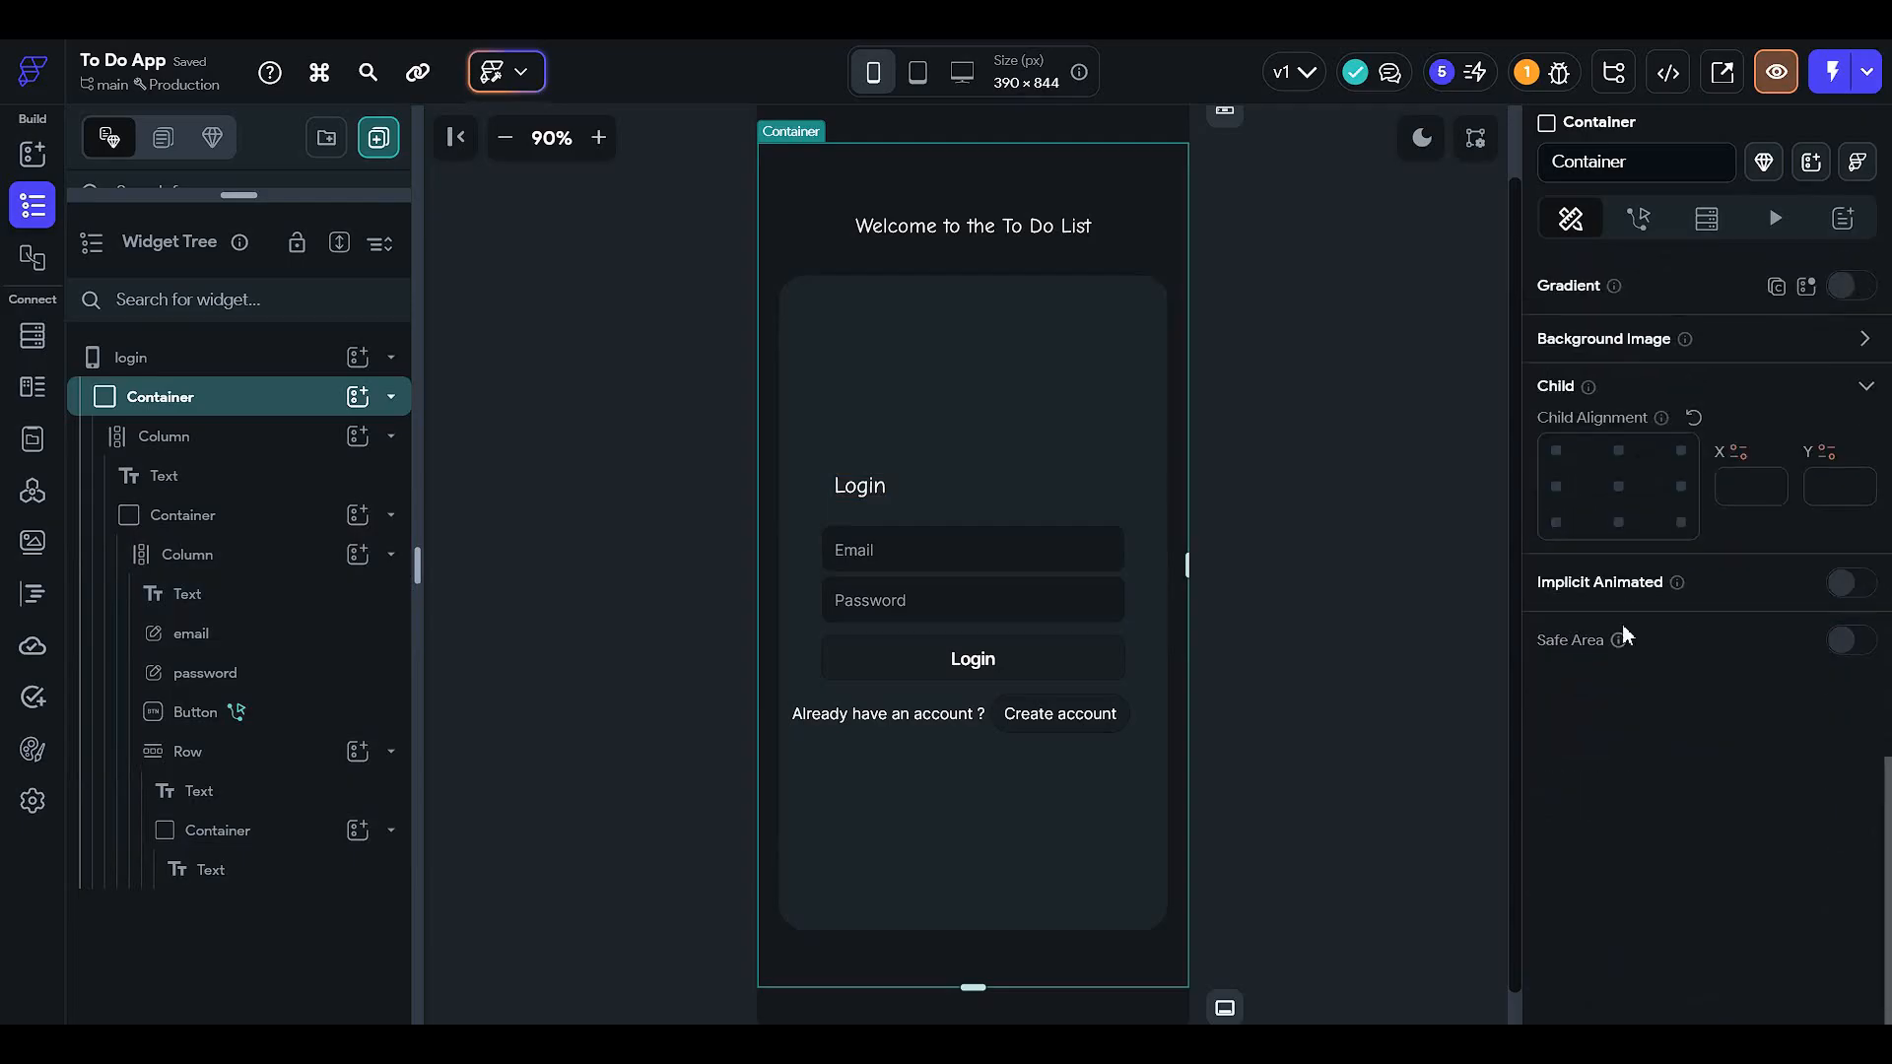
scroll(1793, 527, up, 2)
click(1864, 540)
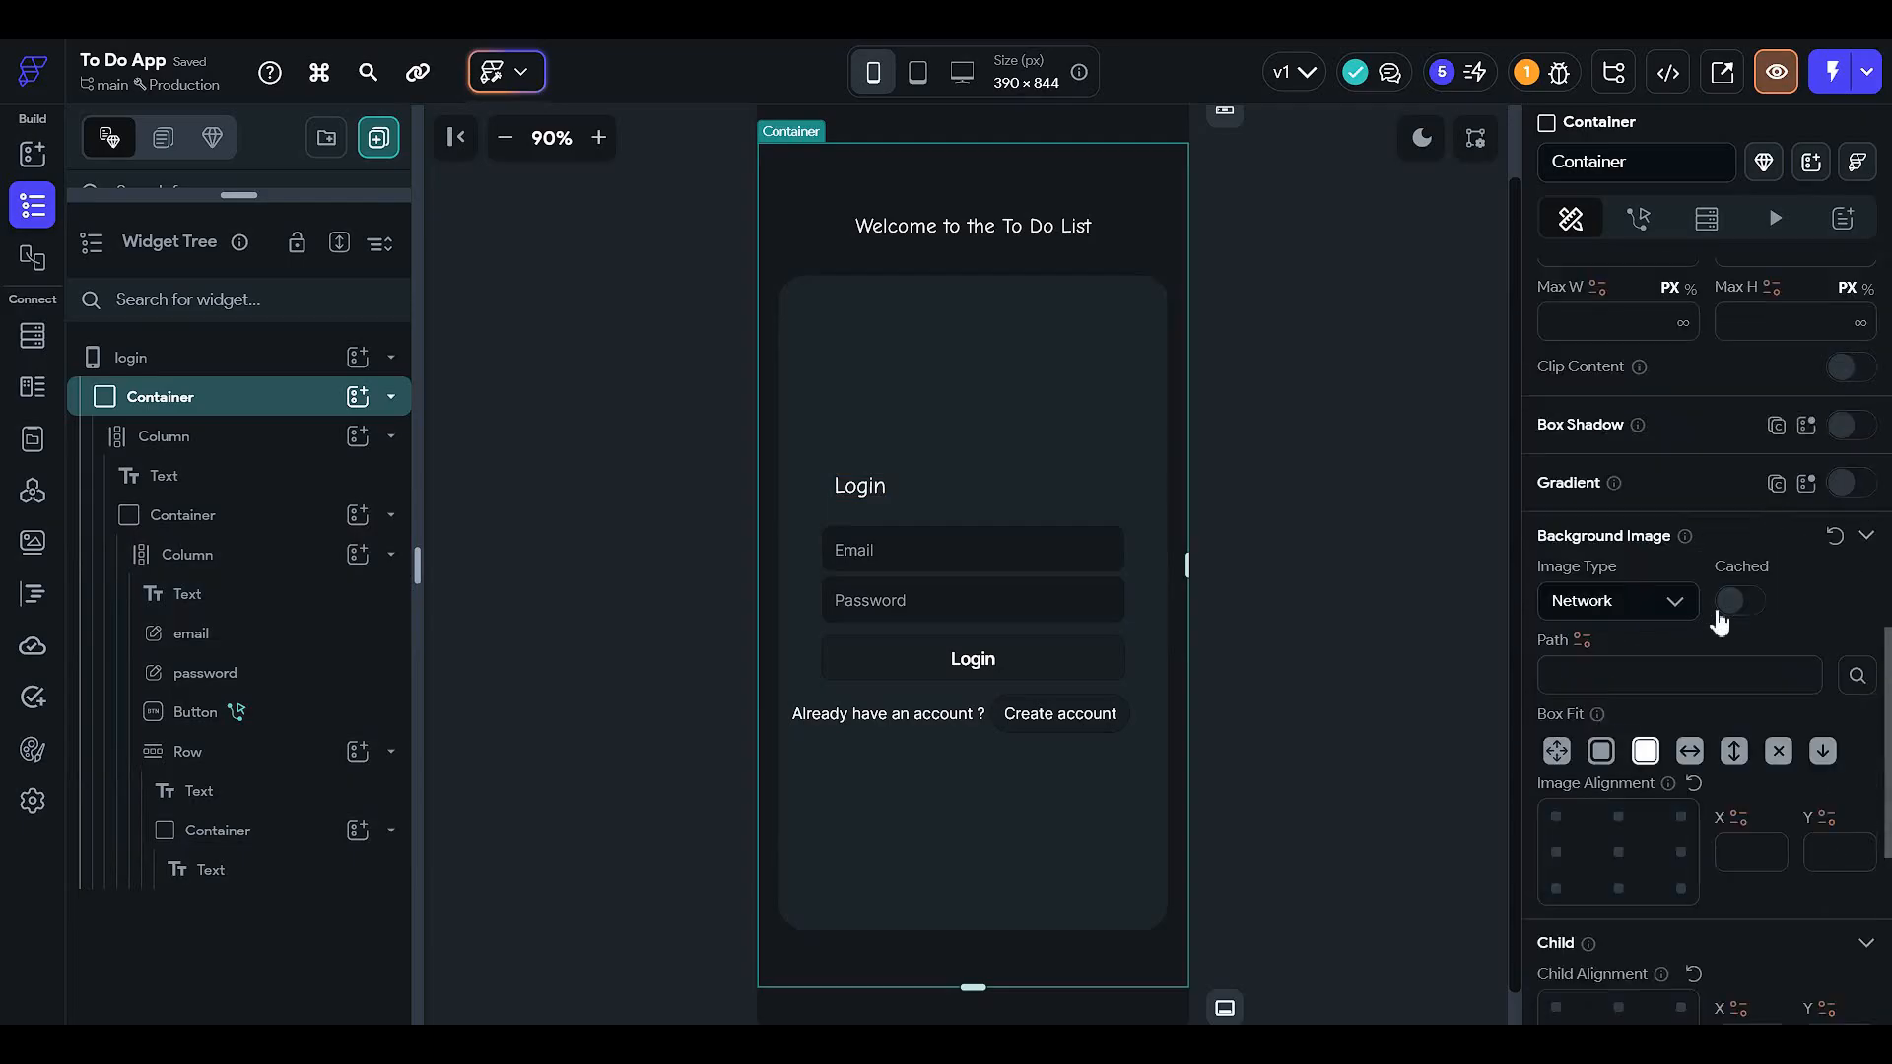
click(1583, 640)
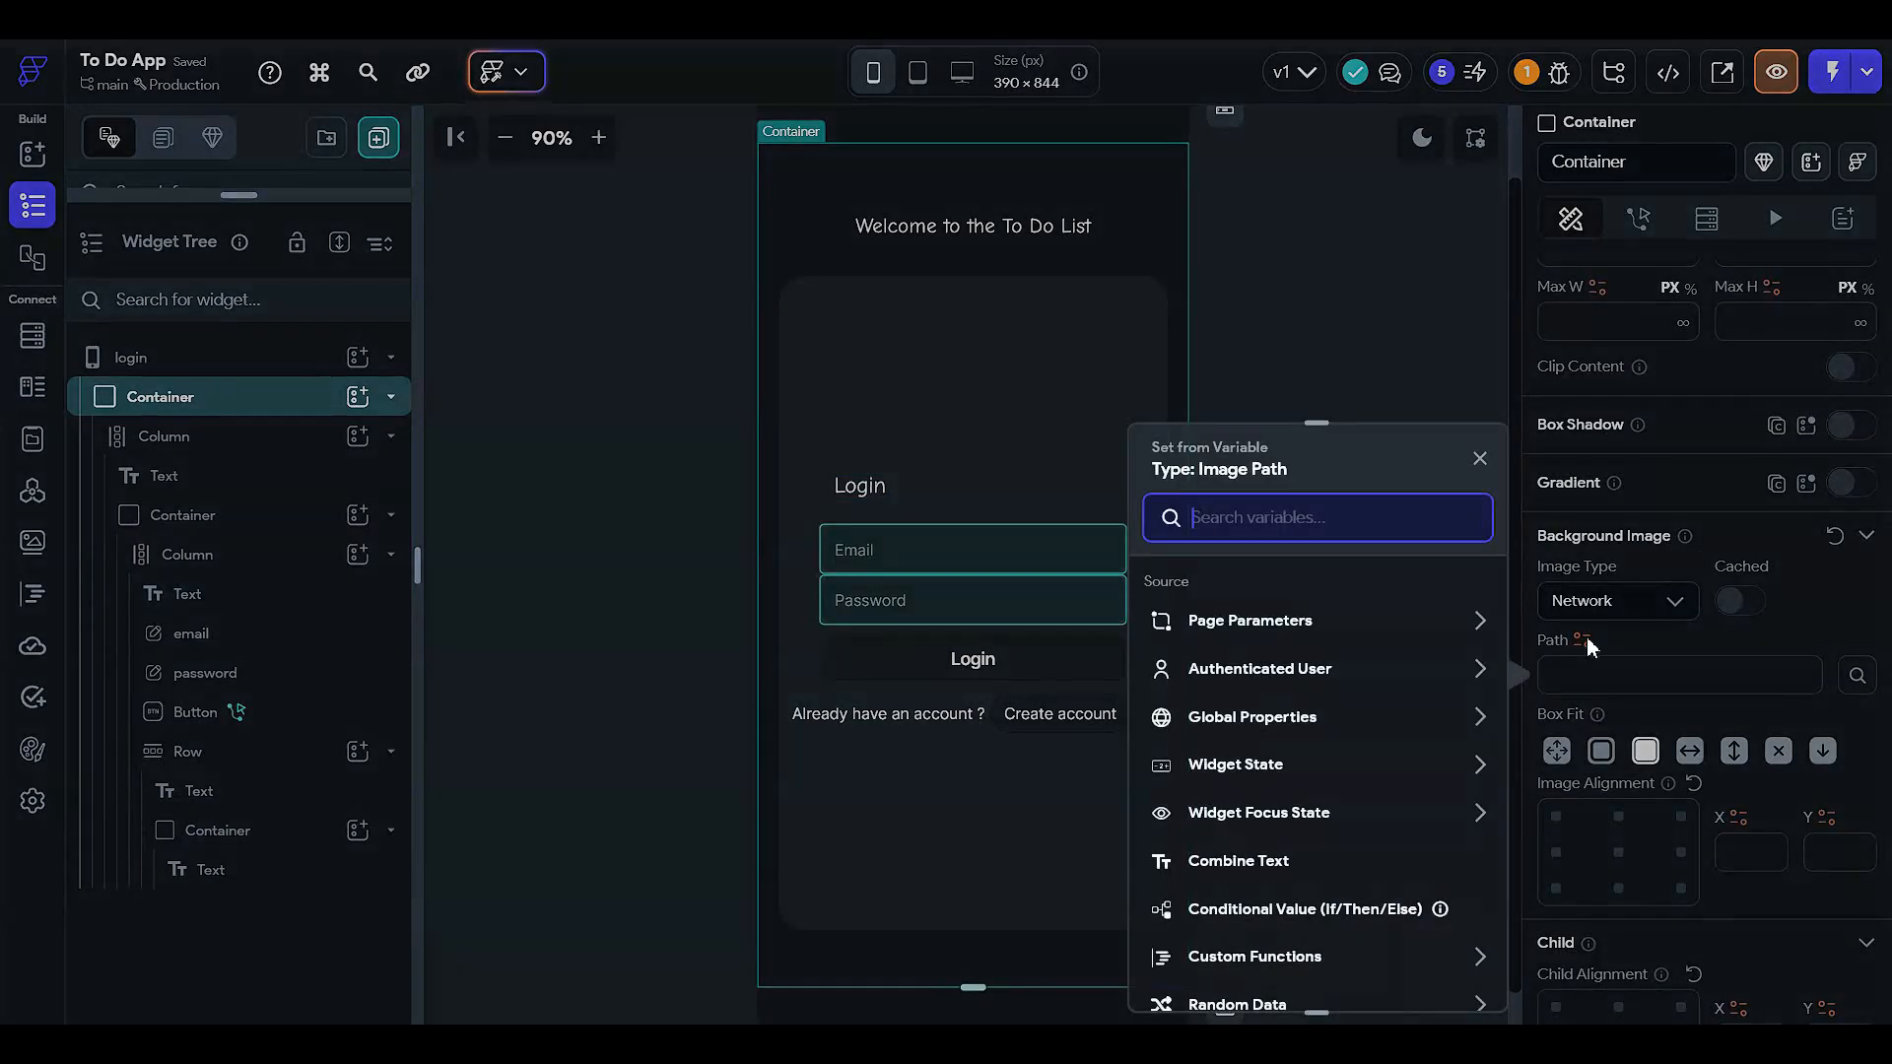
click(1610, 636)
click(1626, 603)
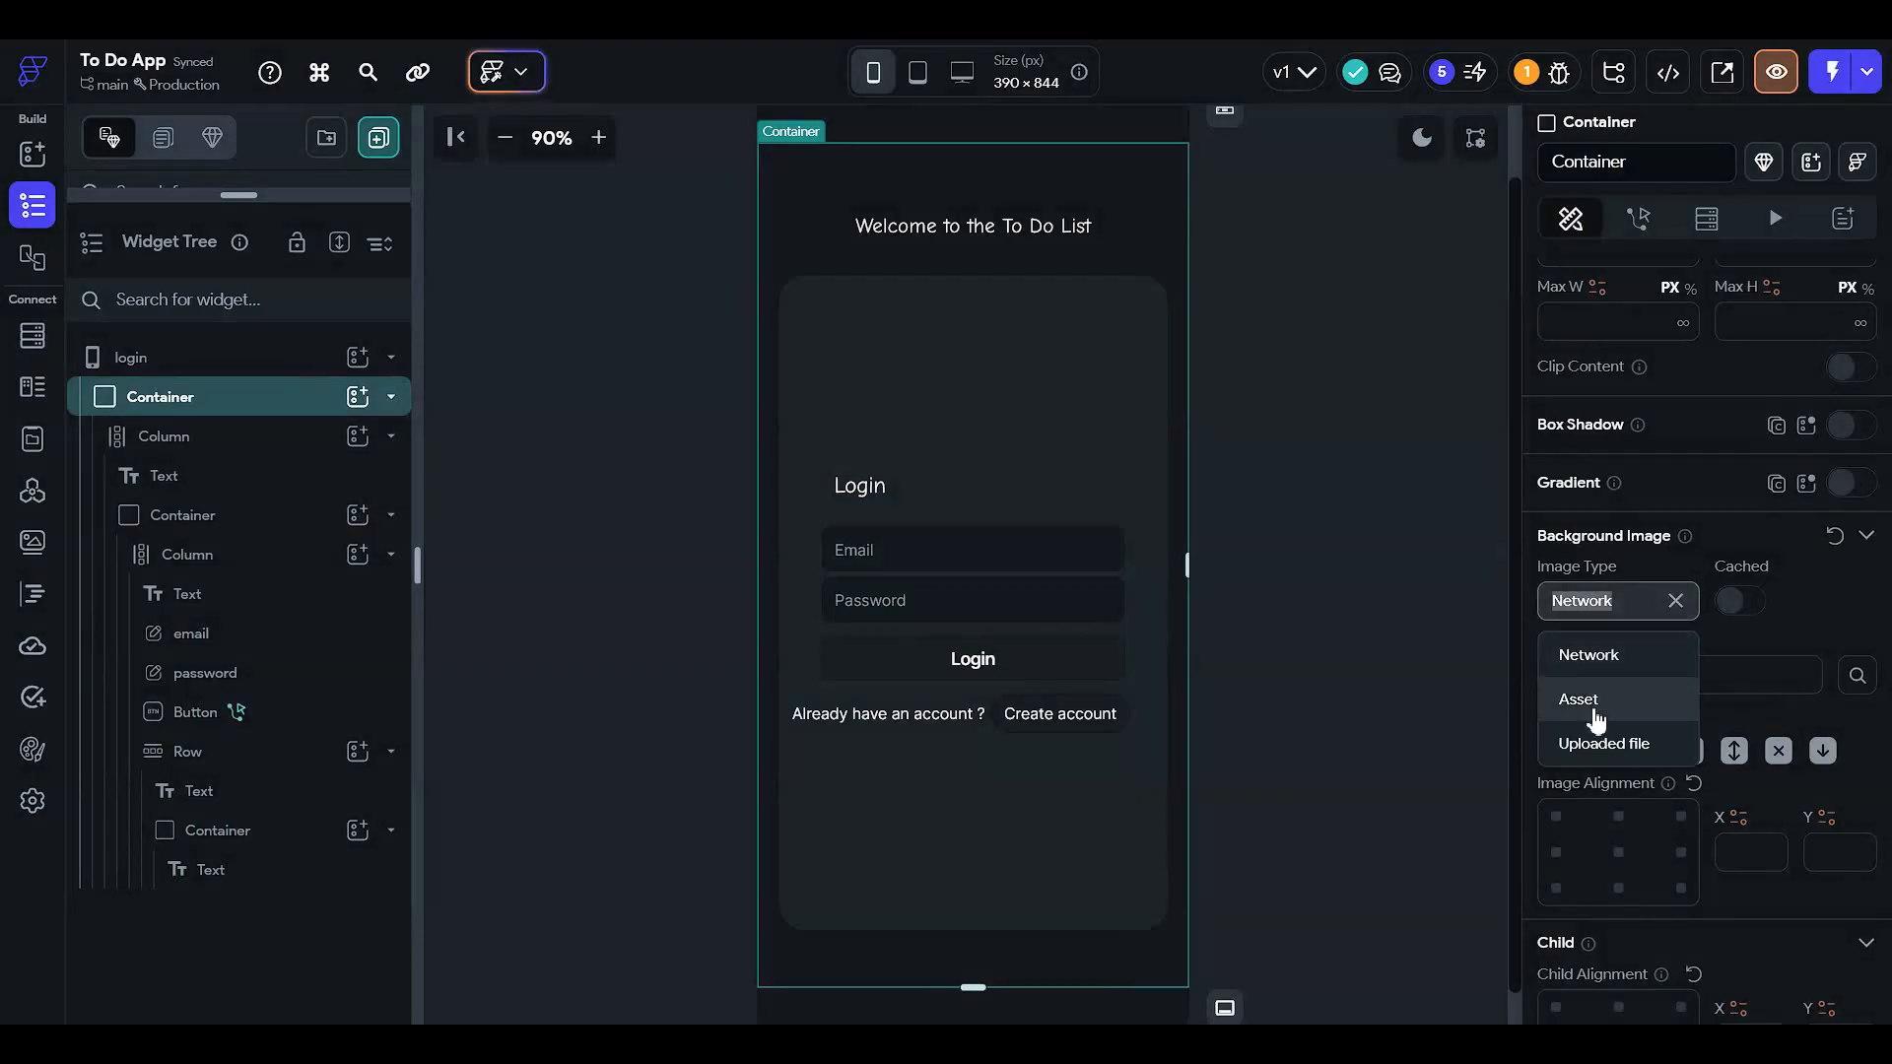
click(1596, 717)
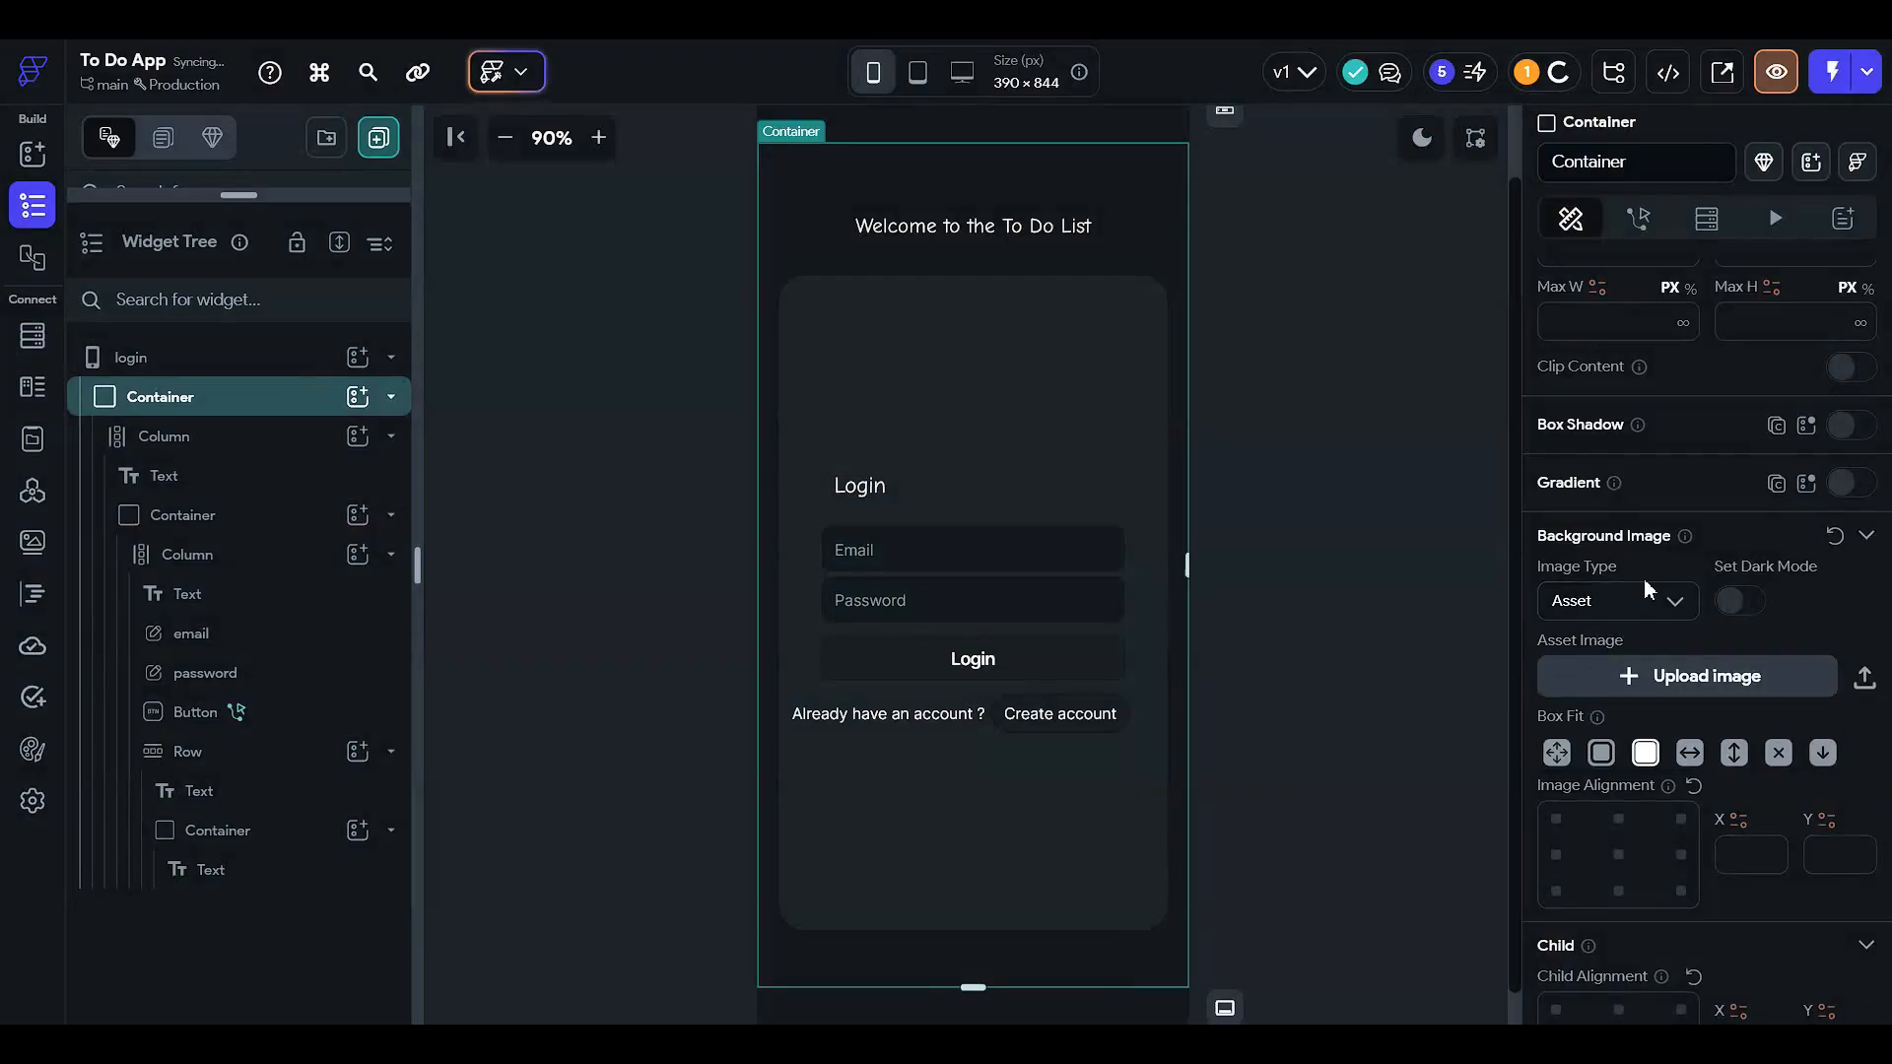
- Upload woman-8200965_1280.png as the container's background image
click(1742, 690)
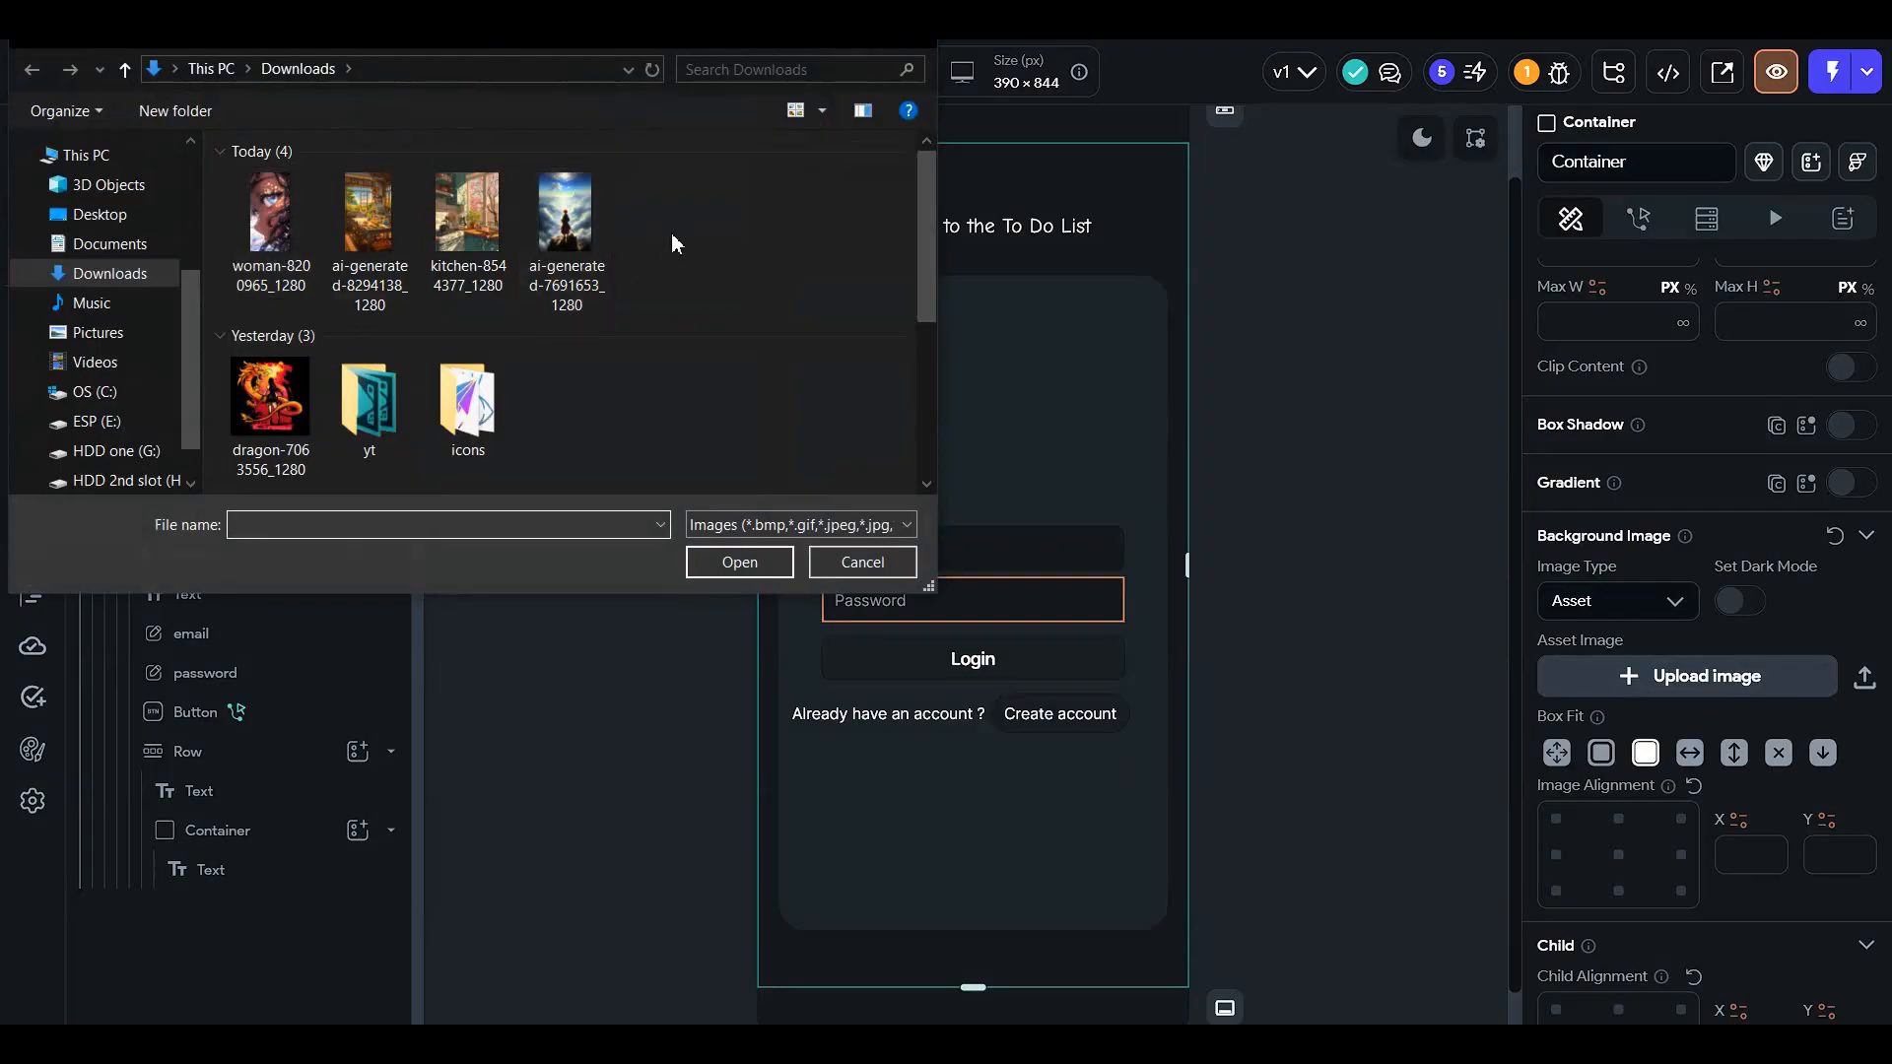
click(271, 221)
click(370, 212)
click(241, 217)
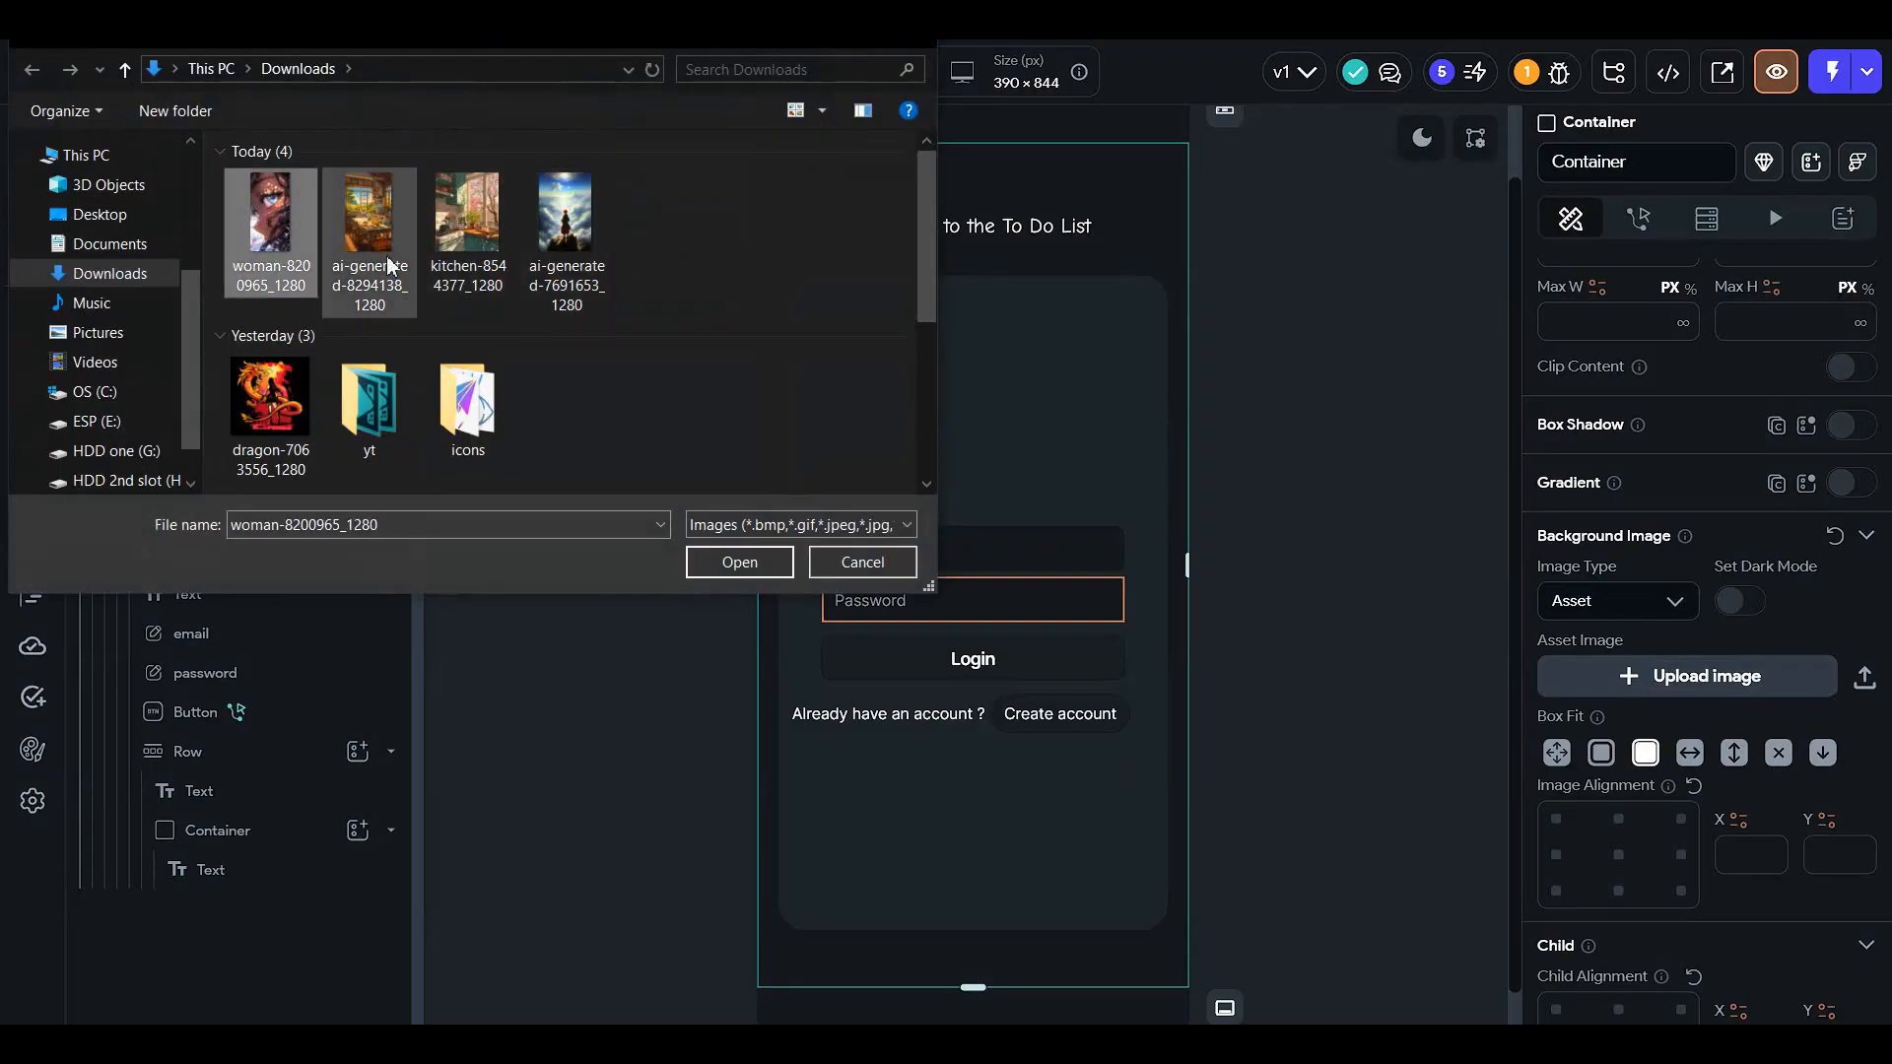
click(737, 563)
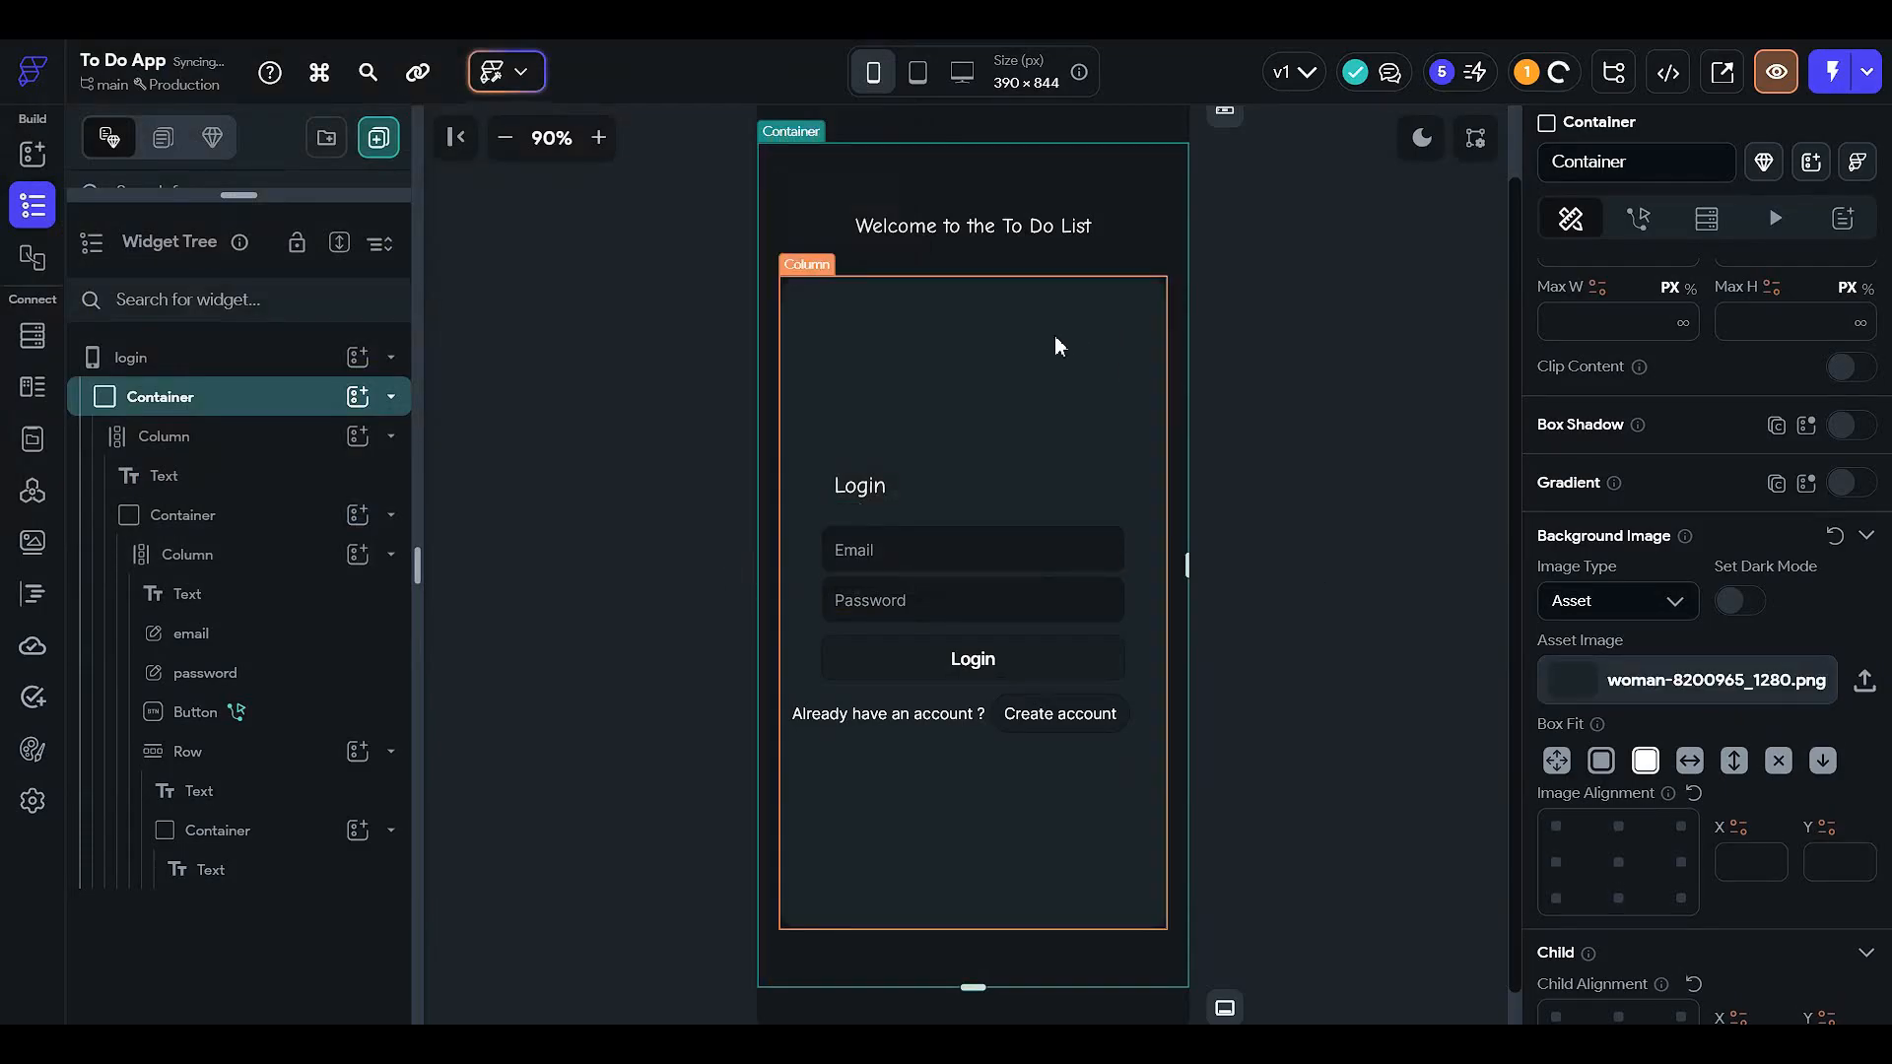
click(976, 236)
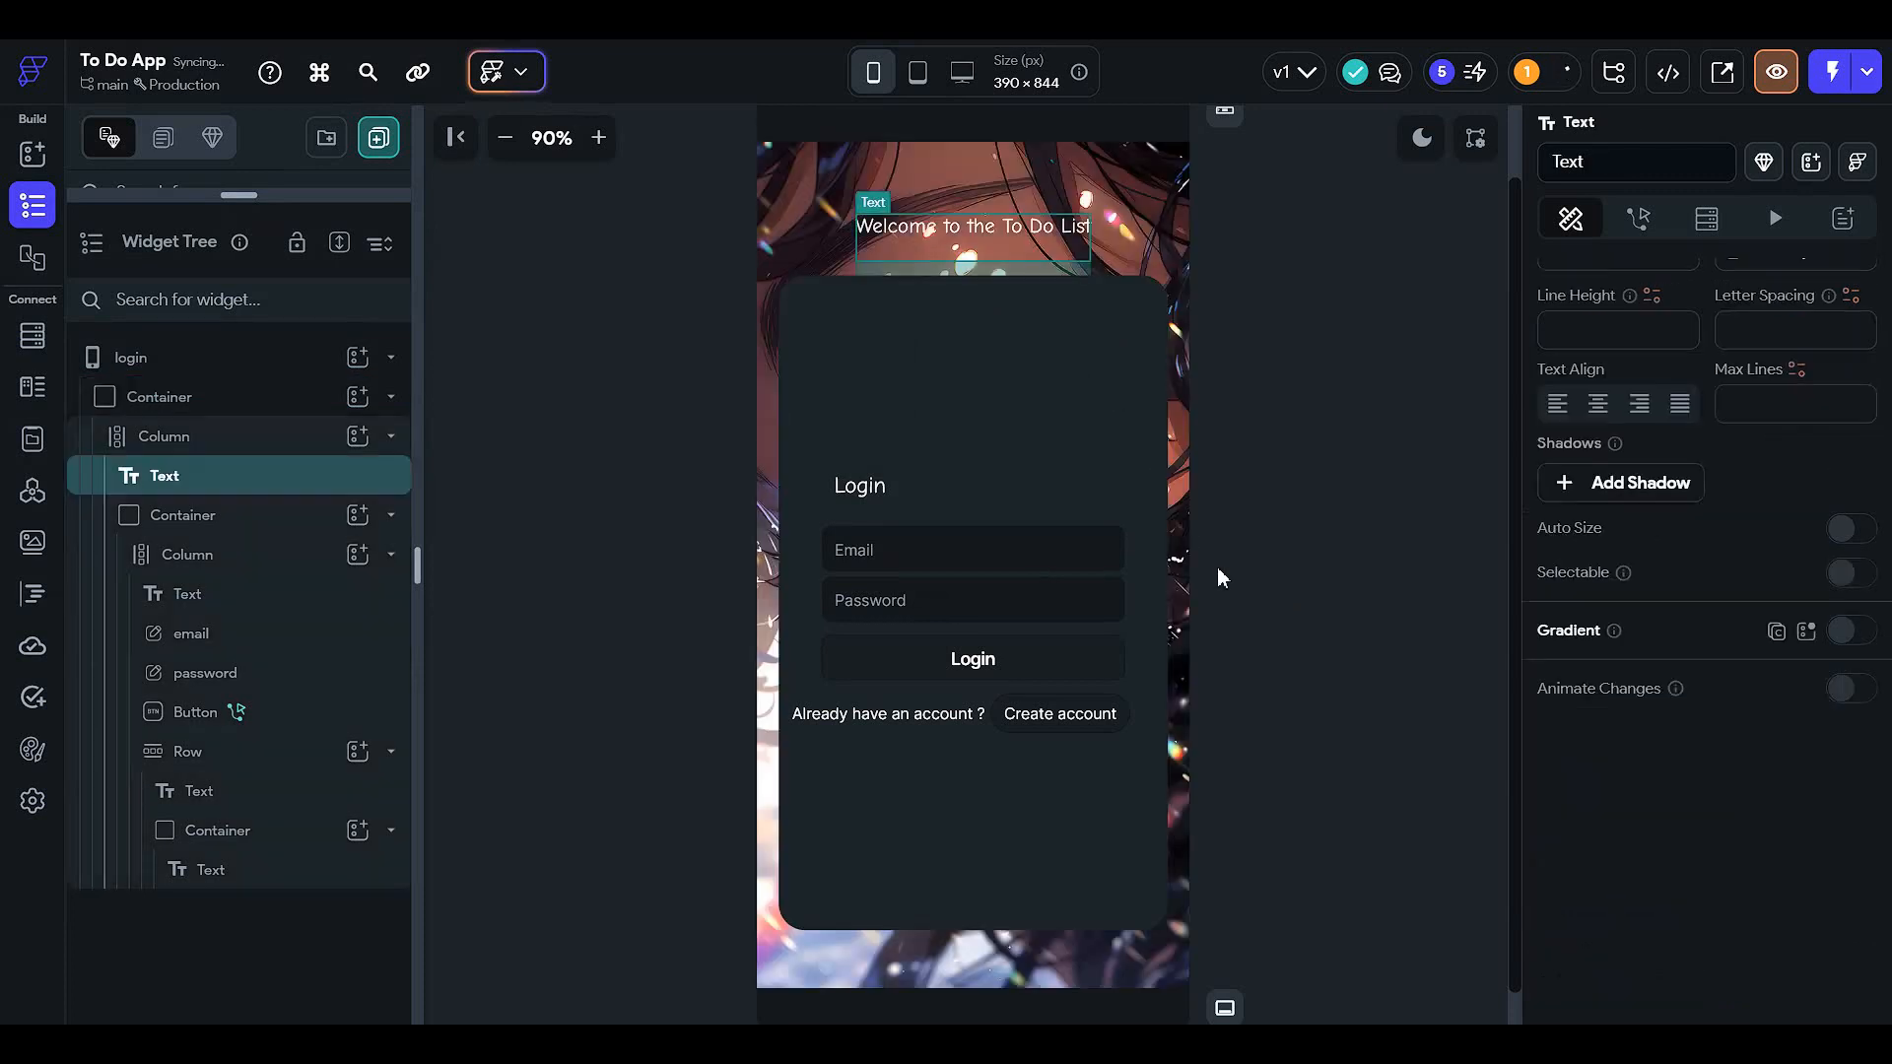
- Make the Welcome to the To Do List title 700 - Bold at font size 25
scroll(1381, 588, up, 1)
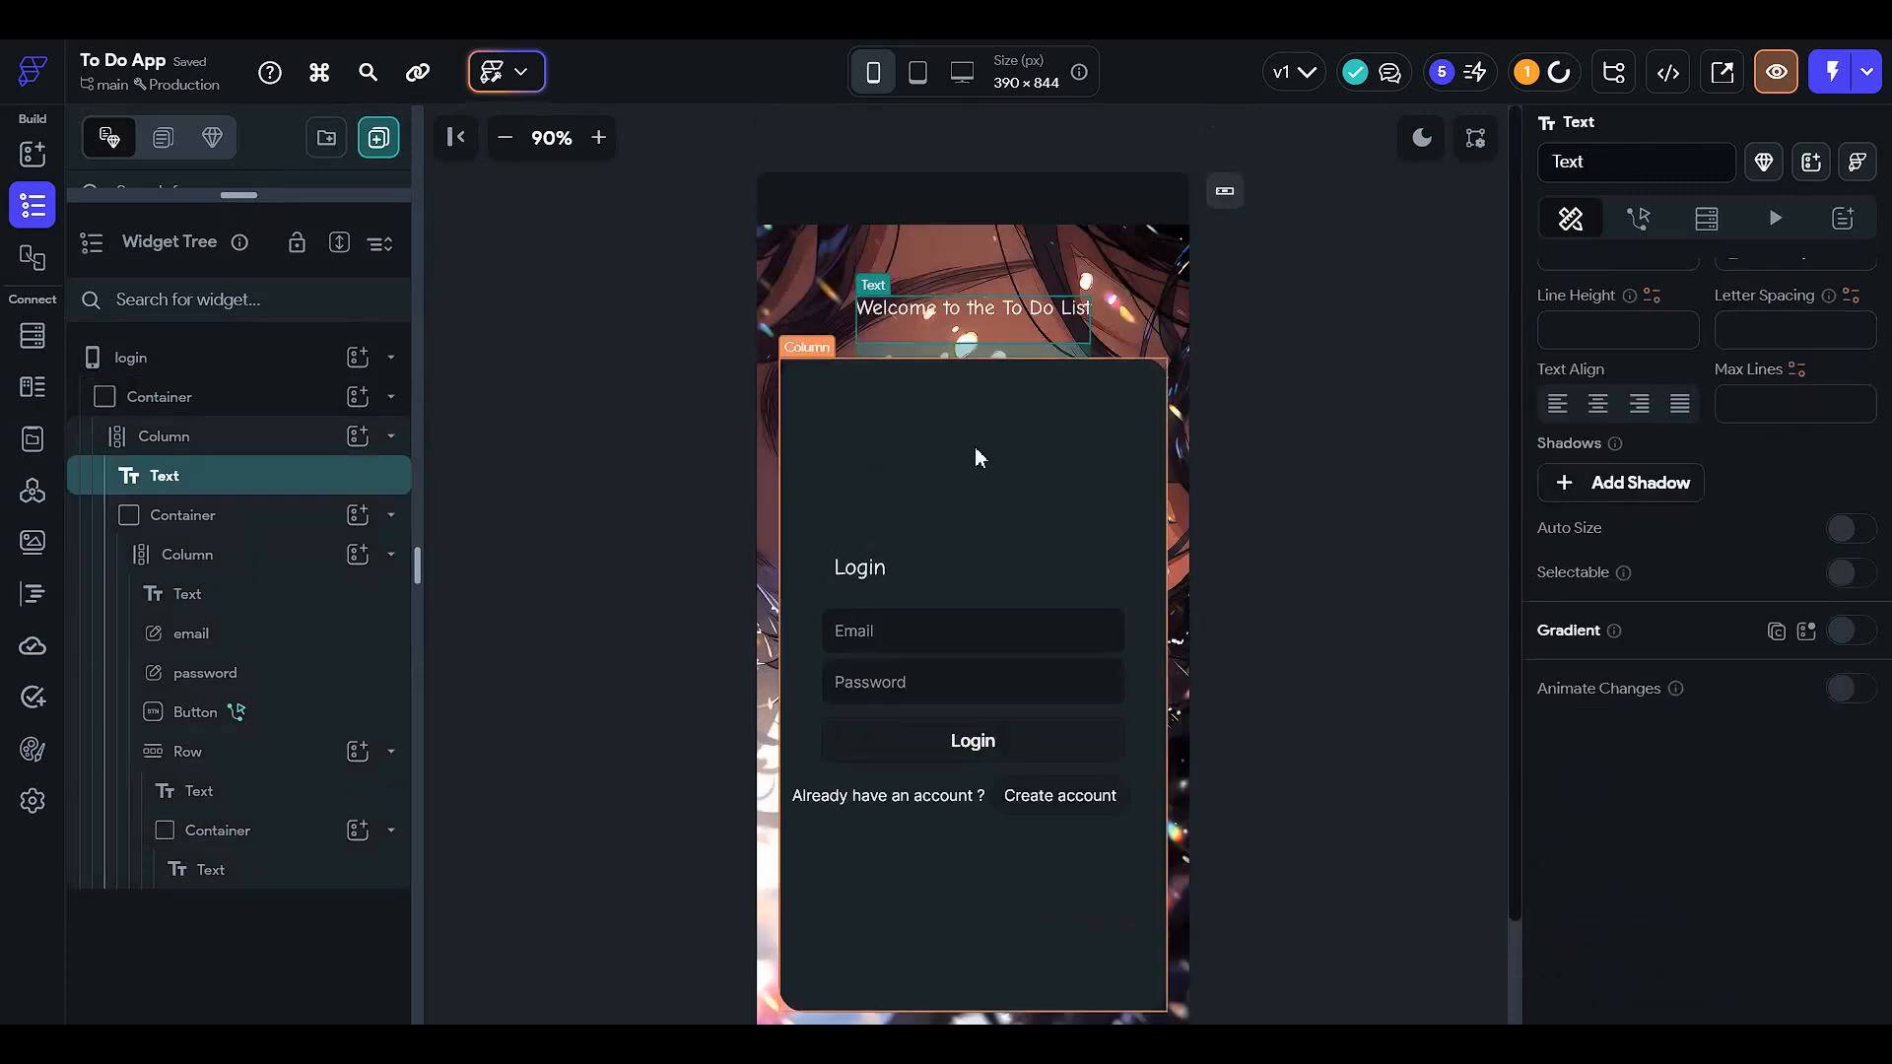
scroll(1089, 457, down, 1)
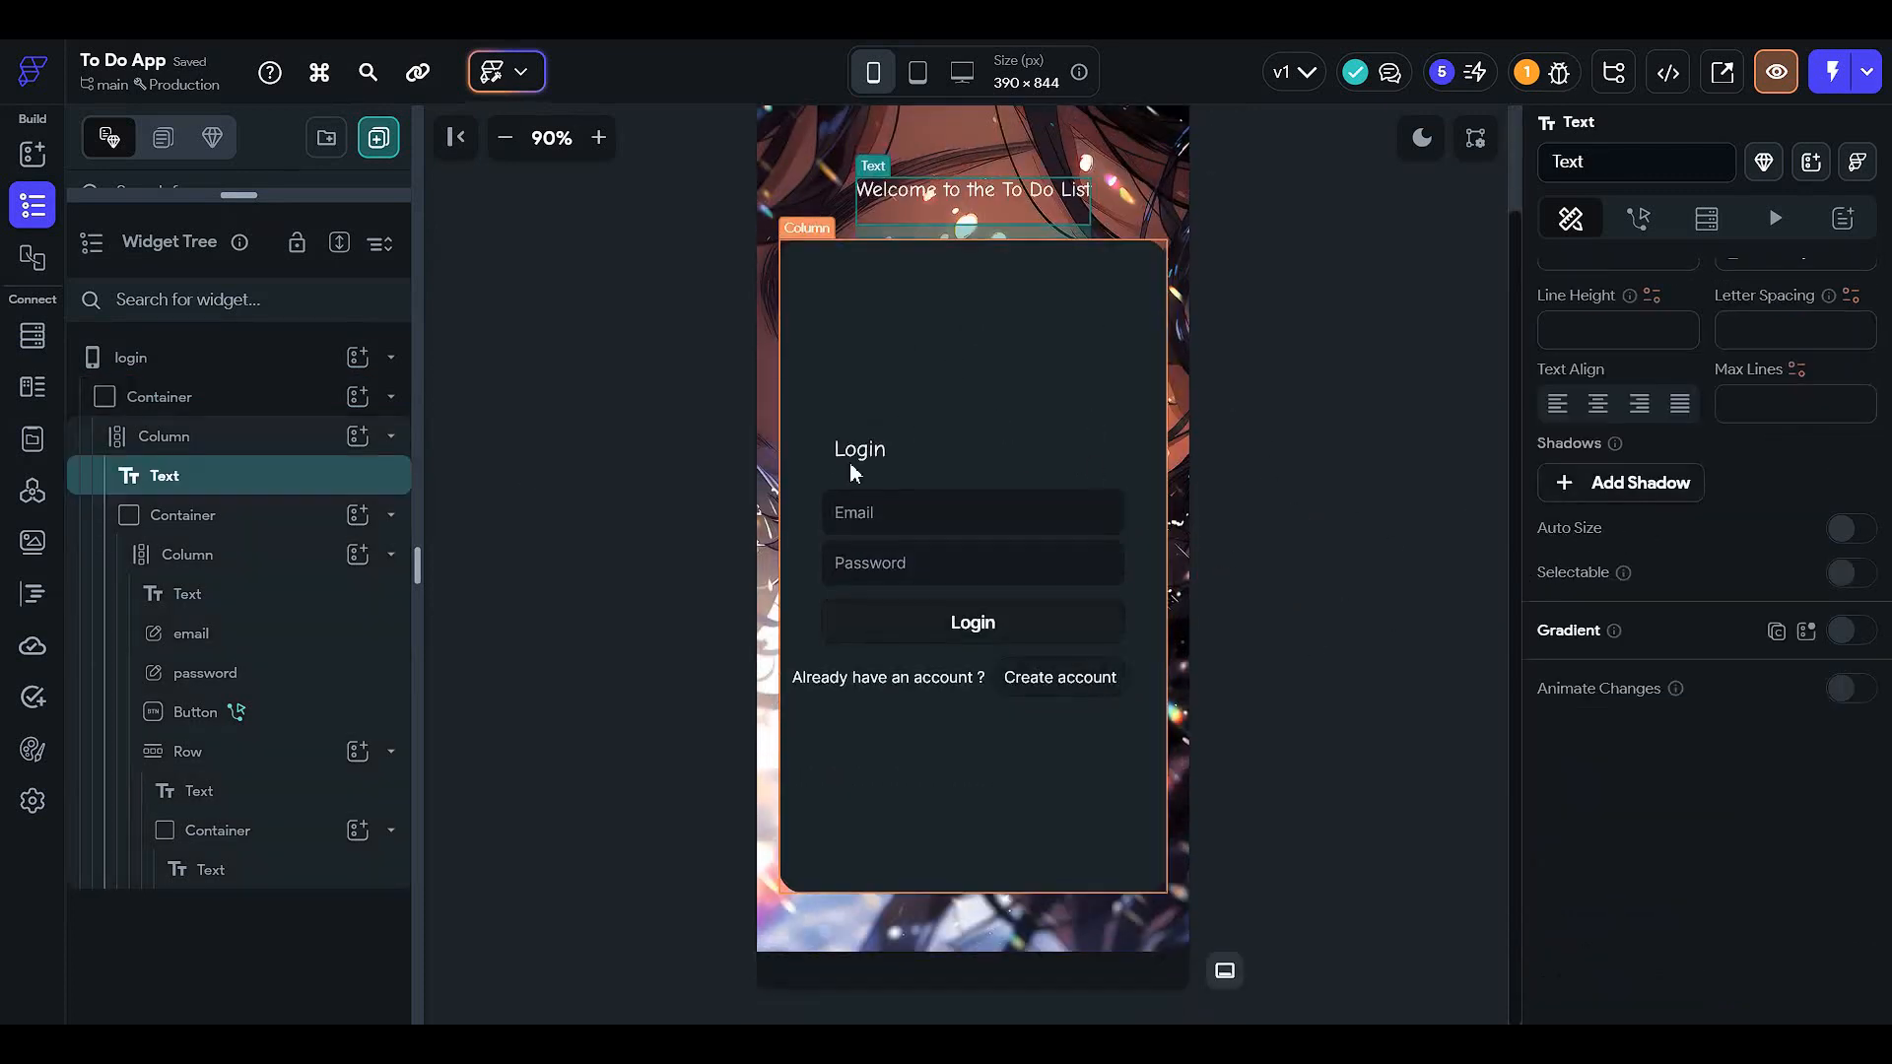
click(241, 398)
scroll(1665, 606, down, 7)
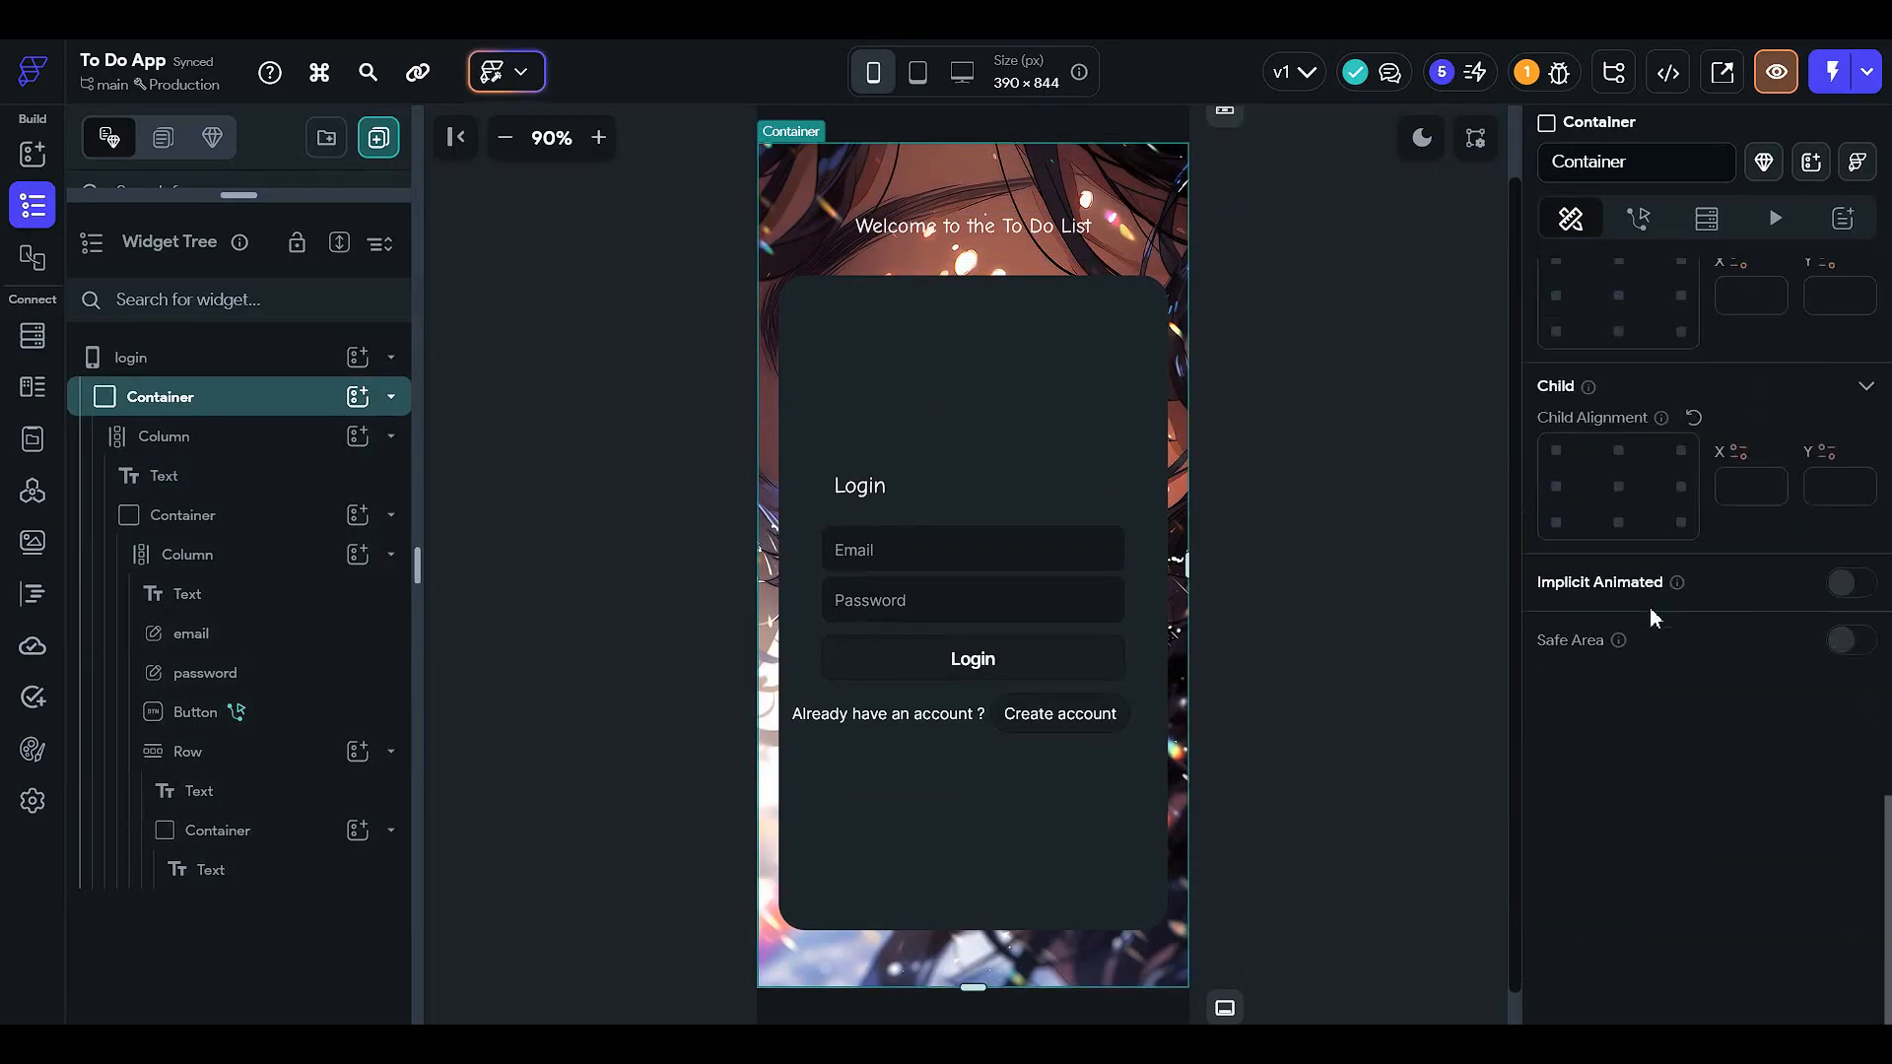
scroll(1655, 618, up, 5)
scroll(1655, 618, up, 3)
scroll(1665, 636, up, 6)
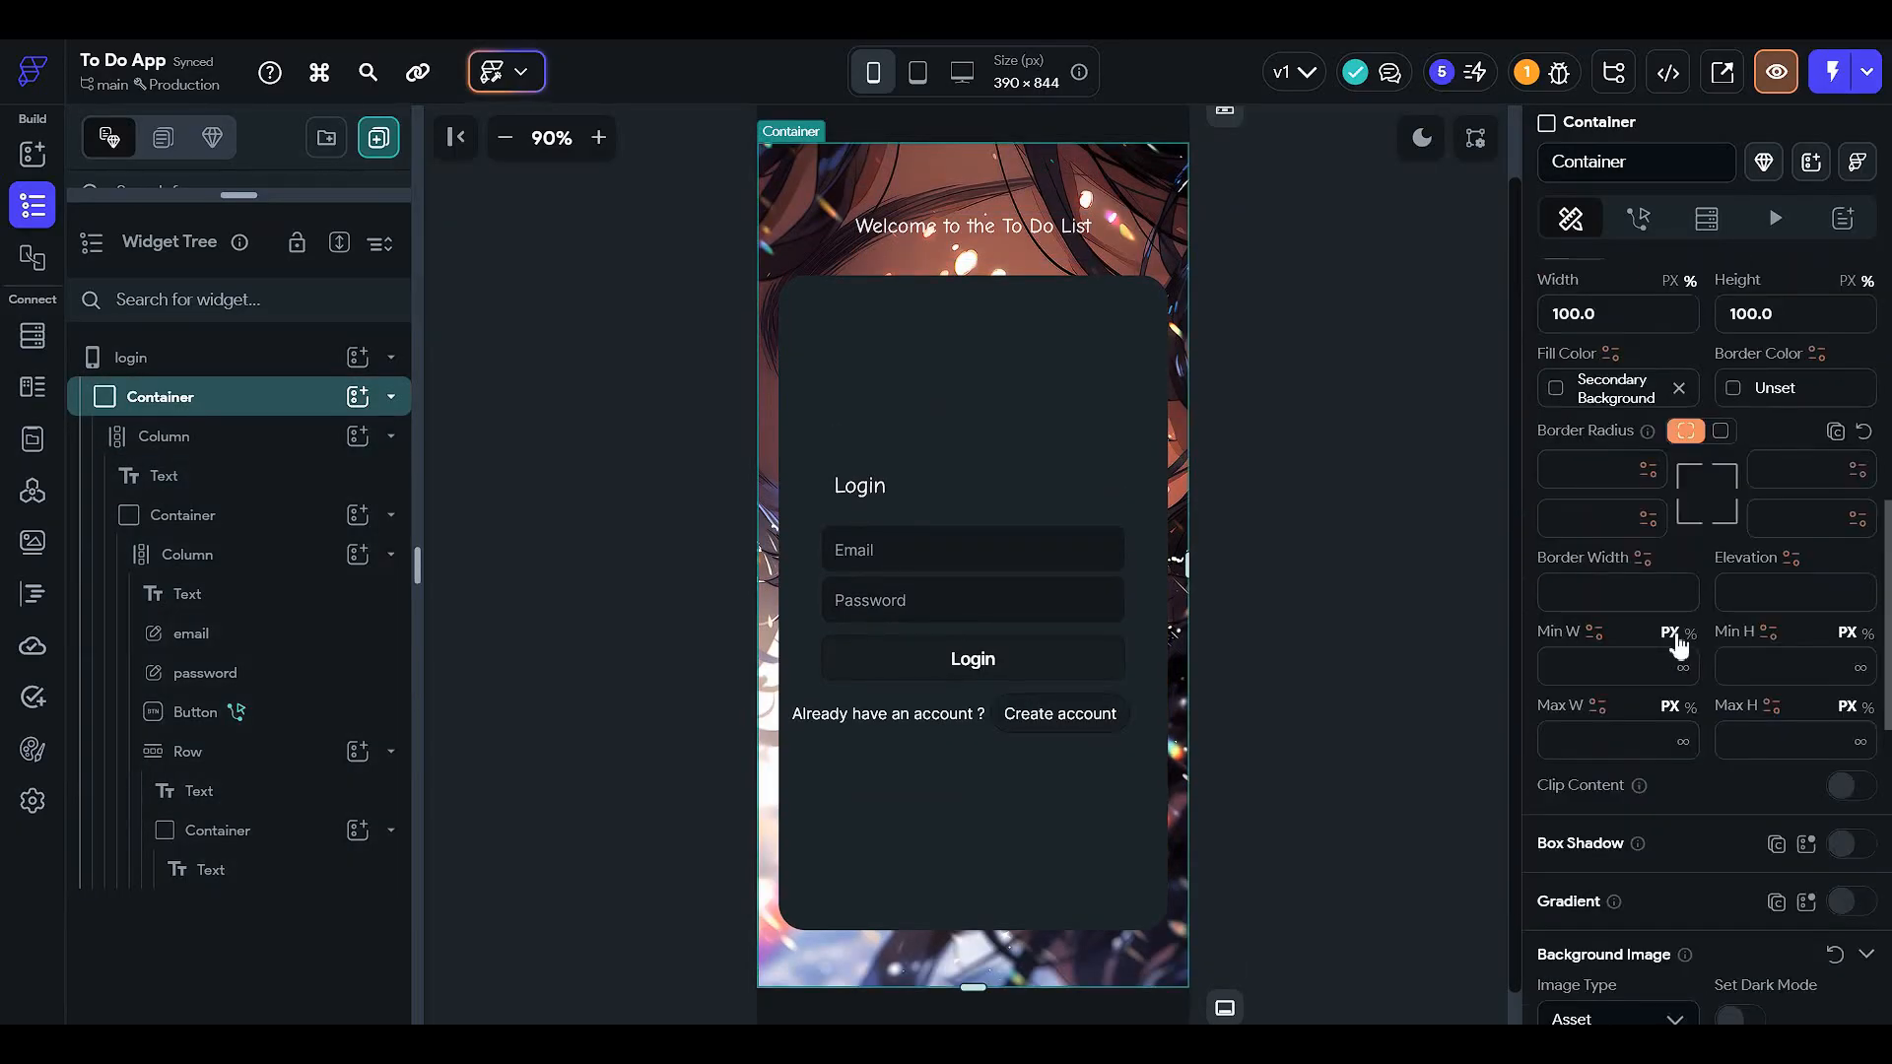
click(929, 243)
scroll(1654, 653, down, 3)
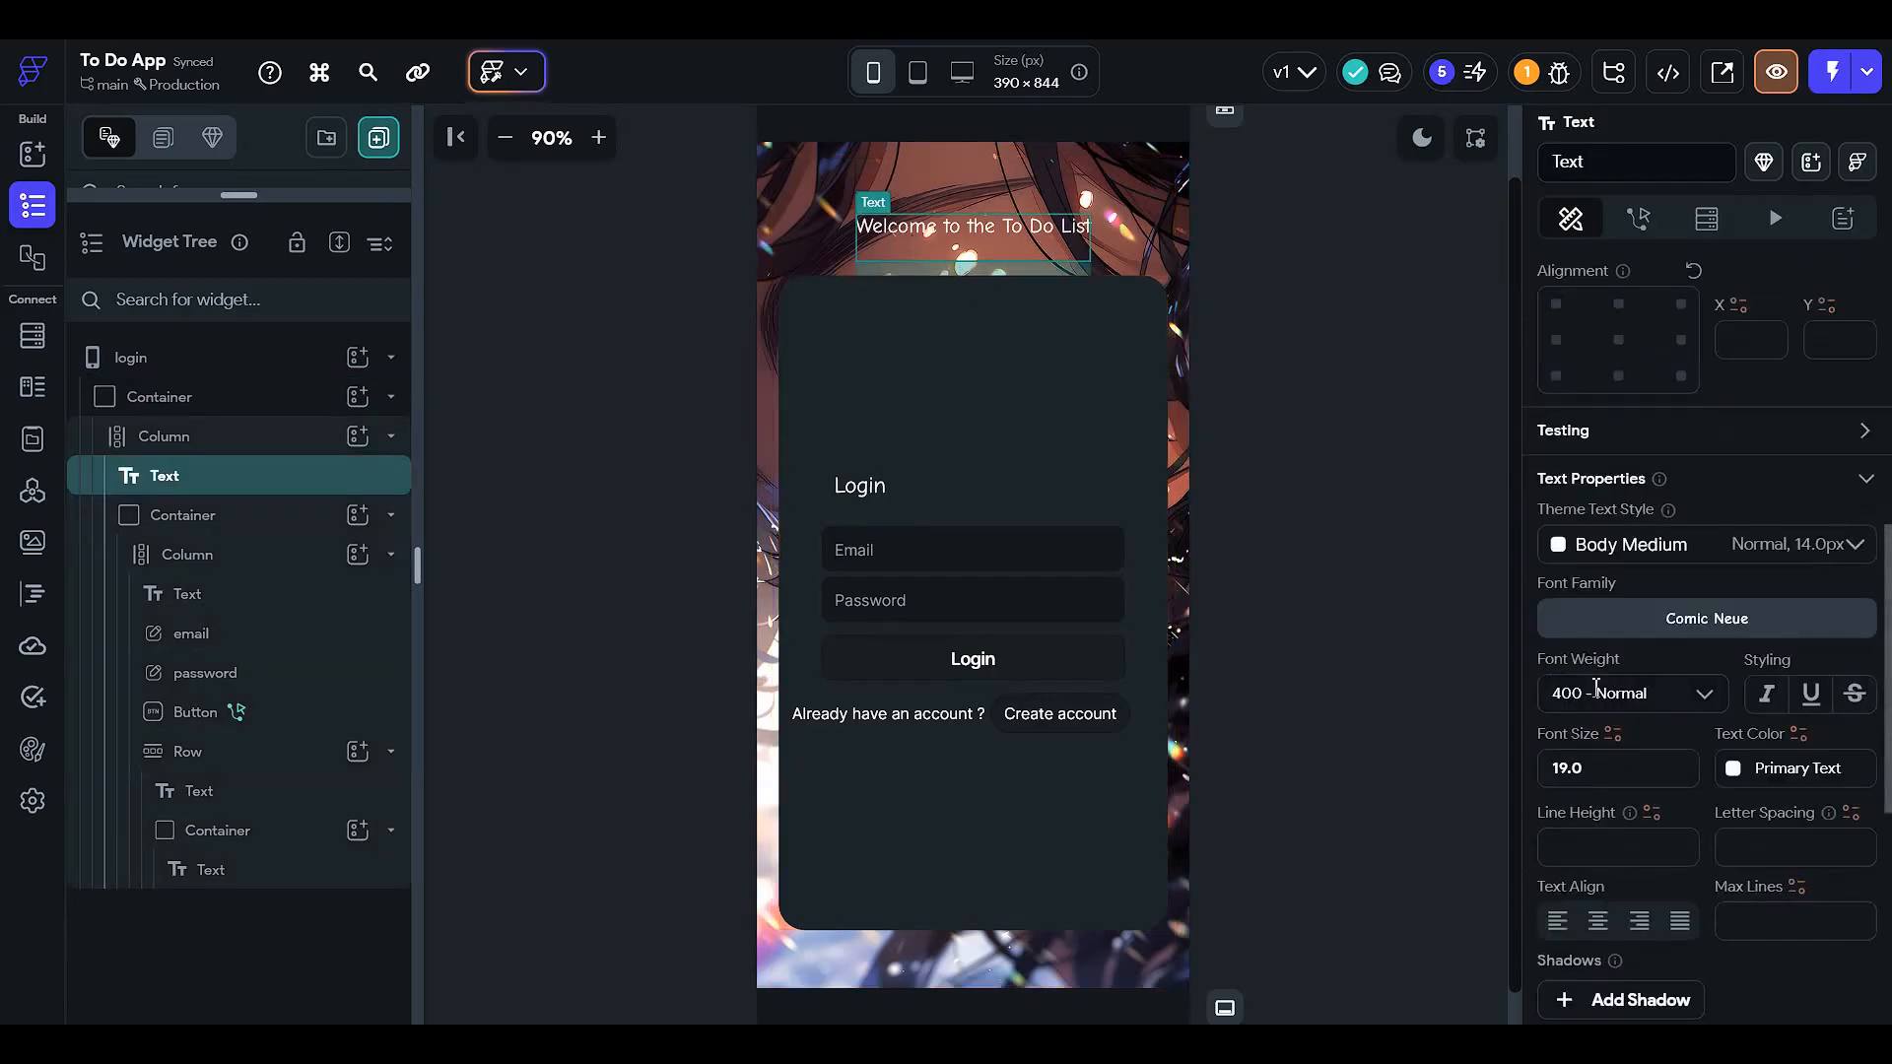
click(1652, 595)
scroll(1653, 769, down, 3)
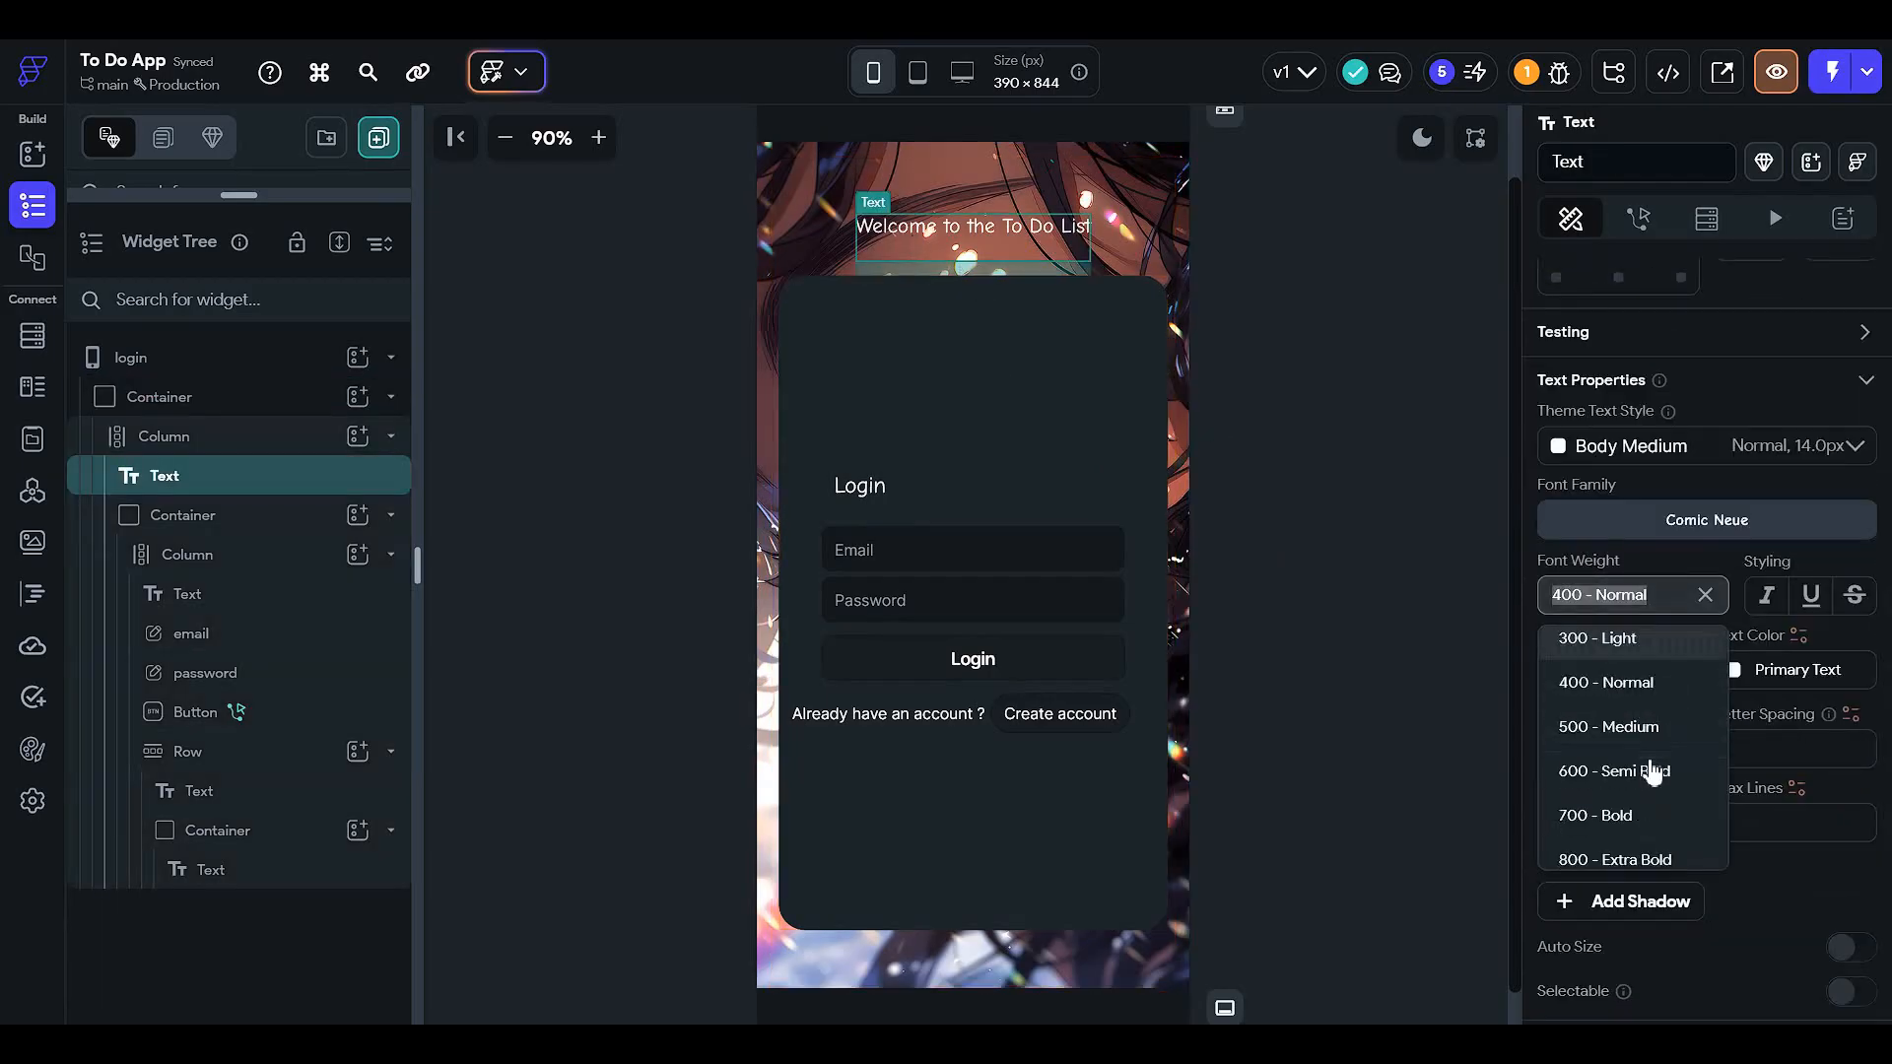
click(1661, 762)
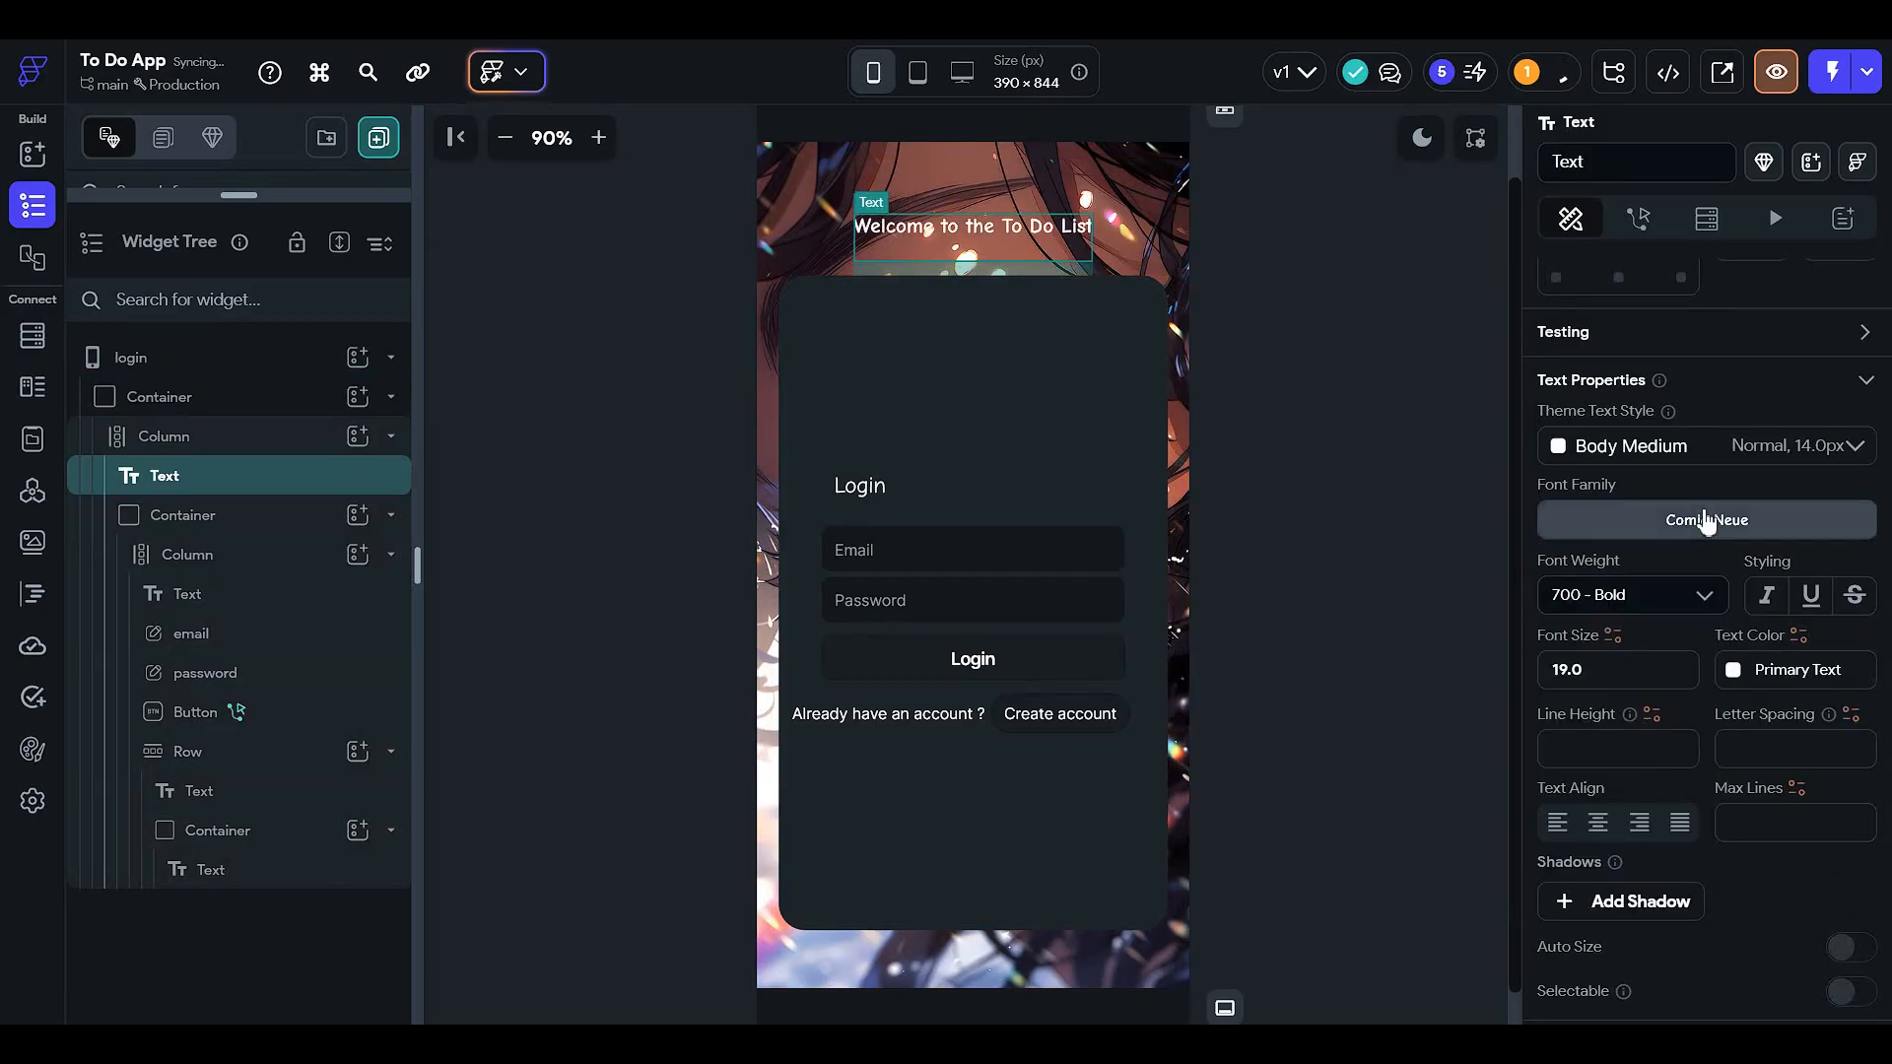
key(Tab)
text(25)
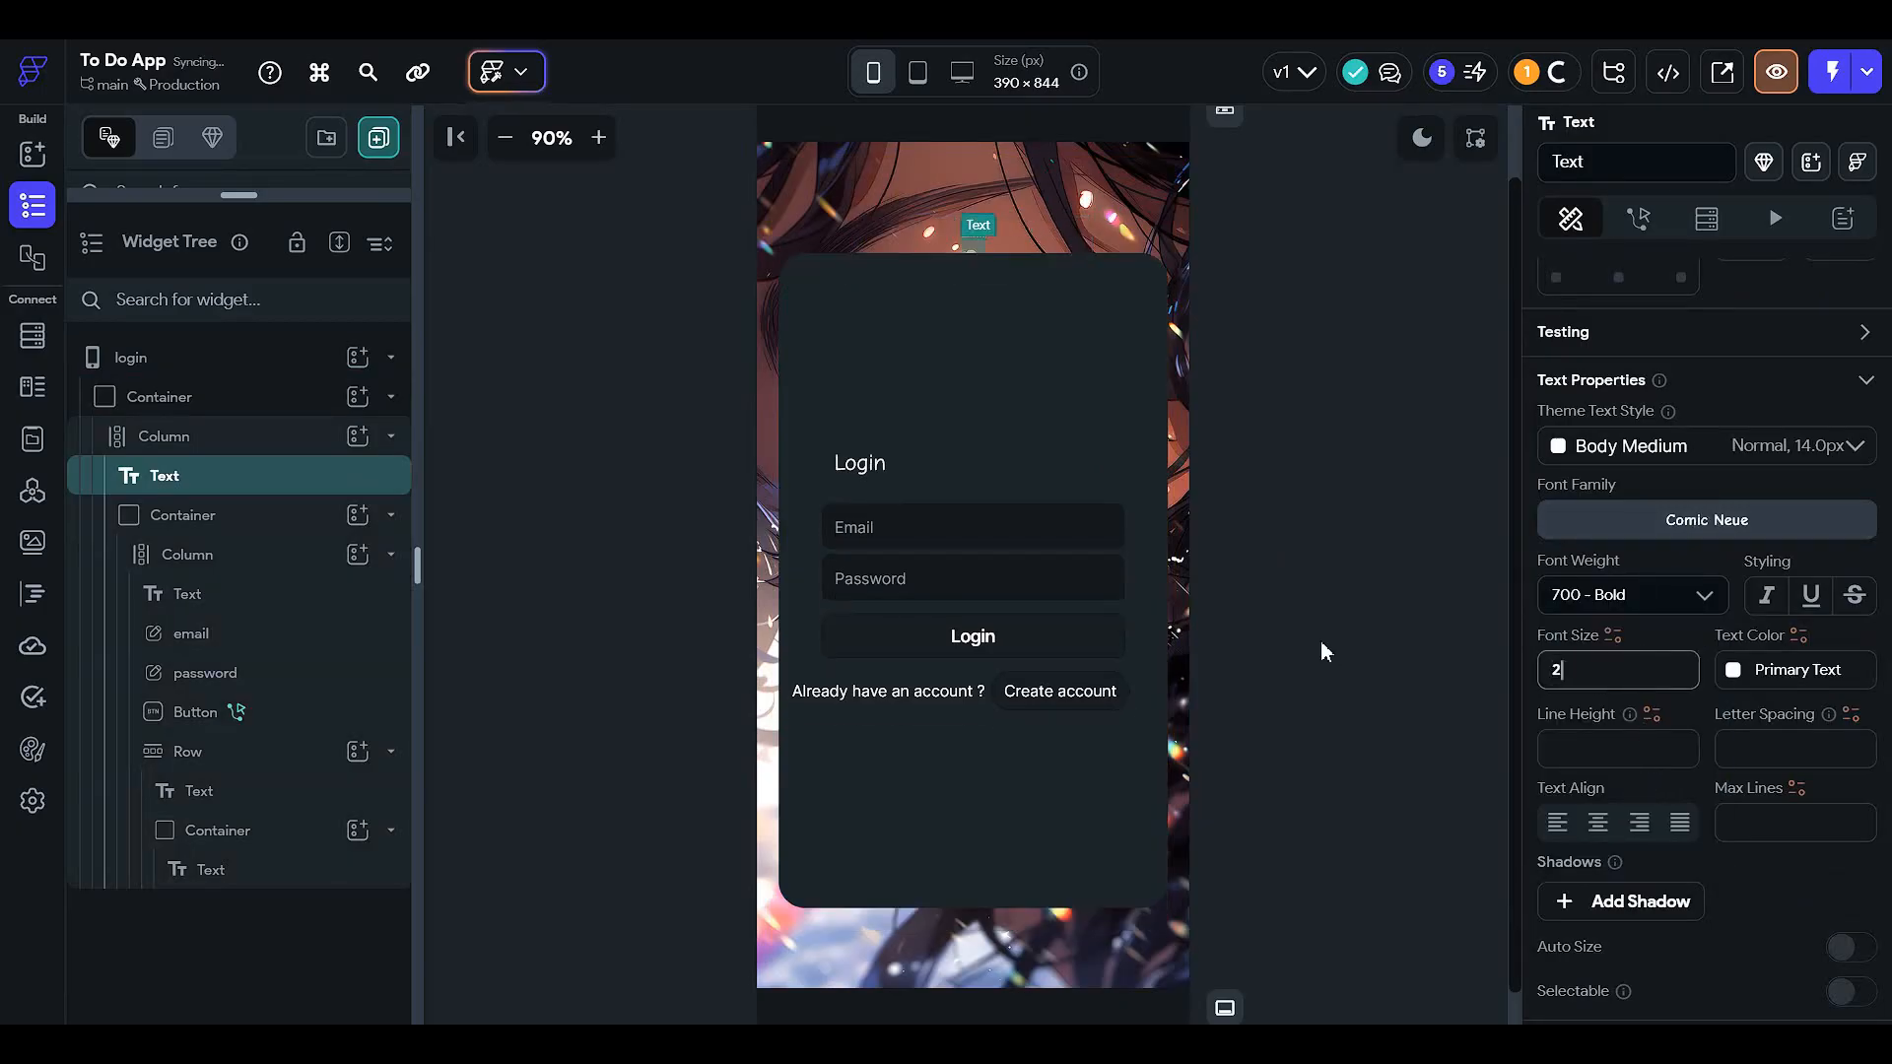
click(1320, 490)
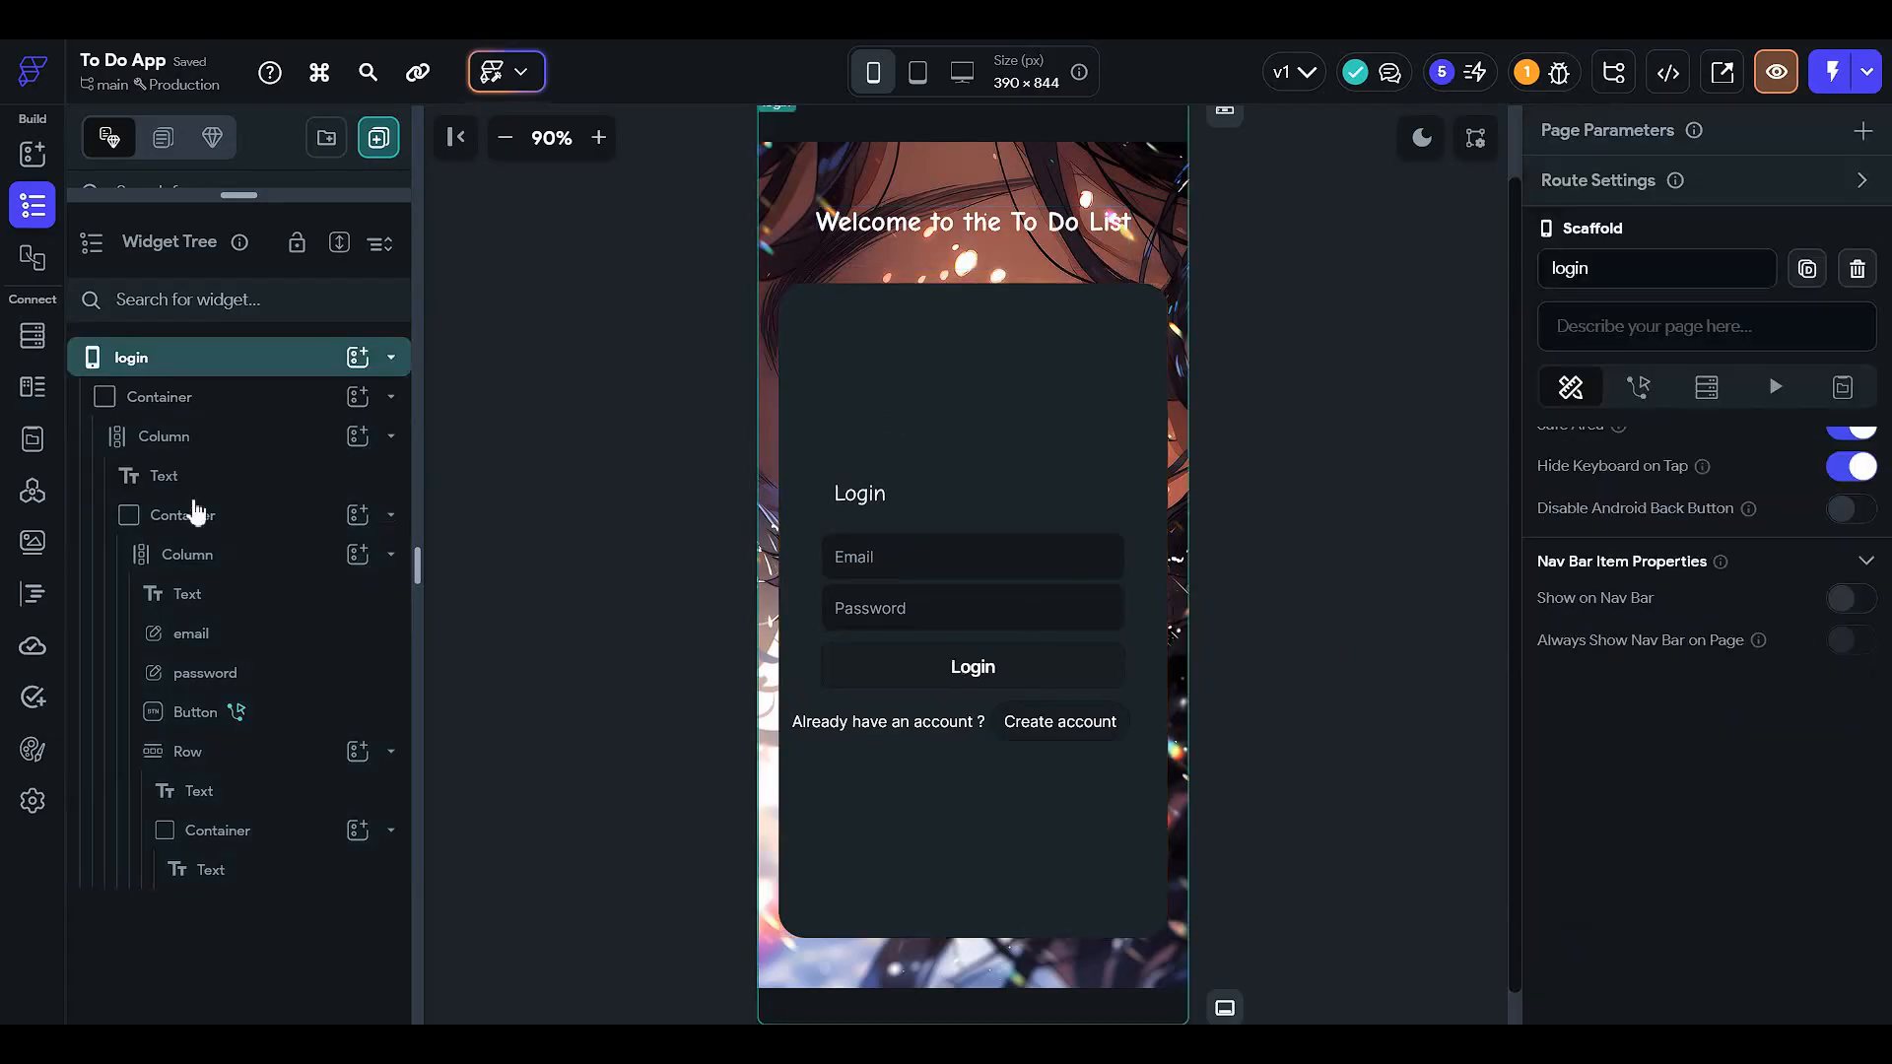
- Set the login card container's fill colour to 58% opacity (#931D2428)
click(262, 537)
click(262, 537)
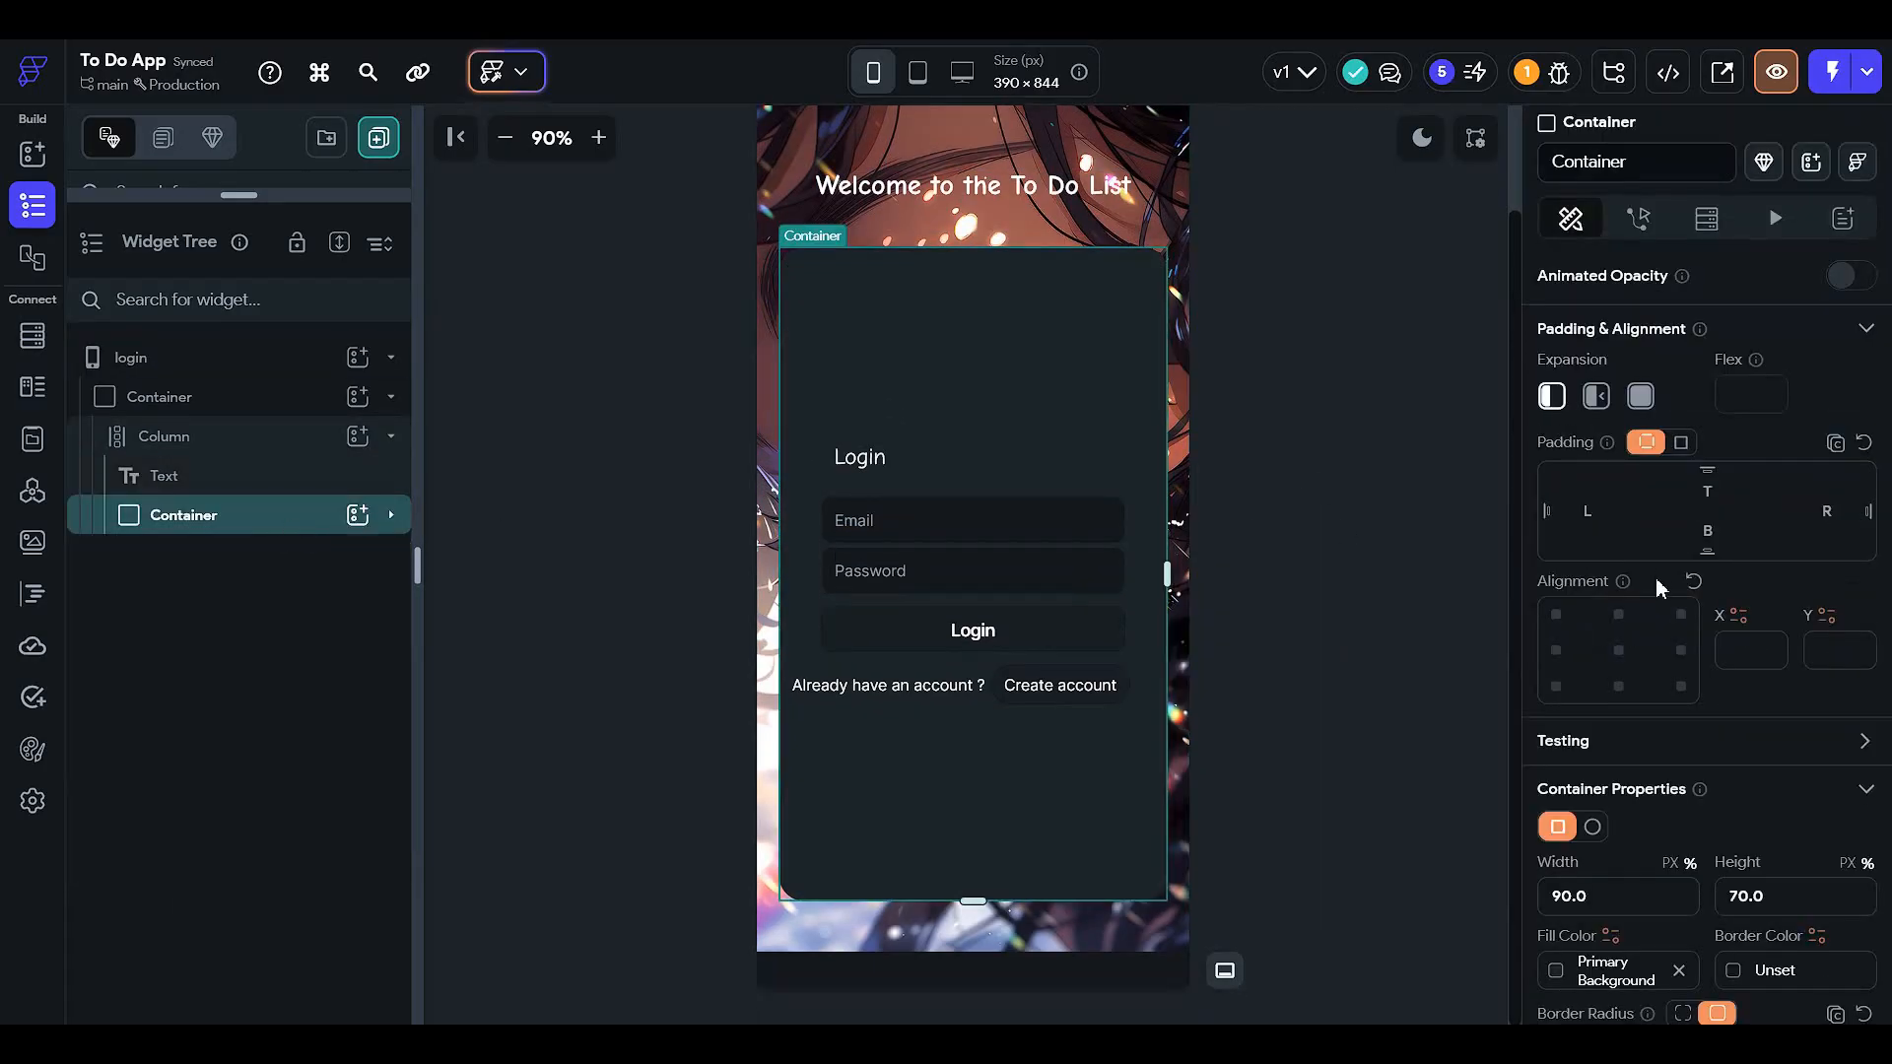
scroll(1655, 578, down, 4)
click(1575, 583)
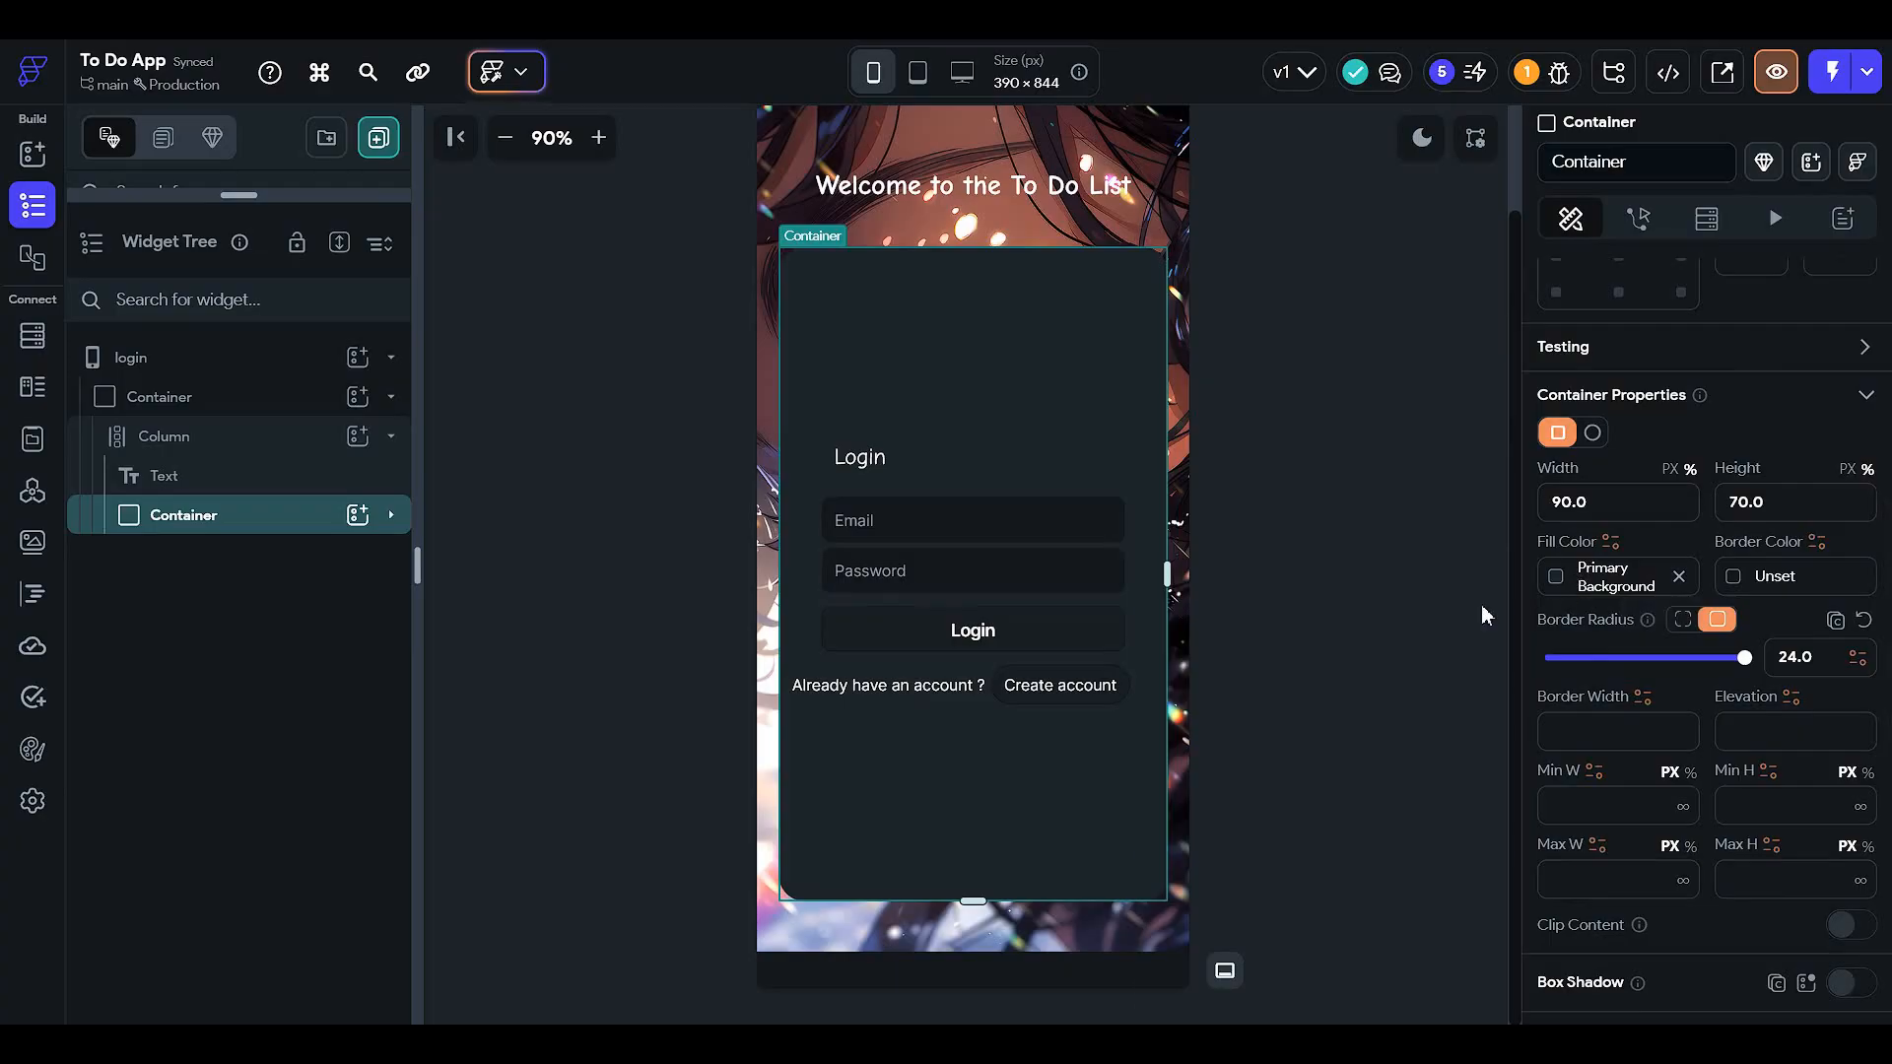
click(1354, 451)
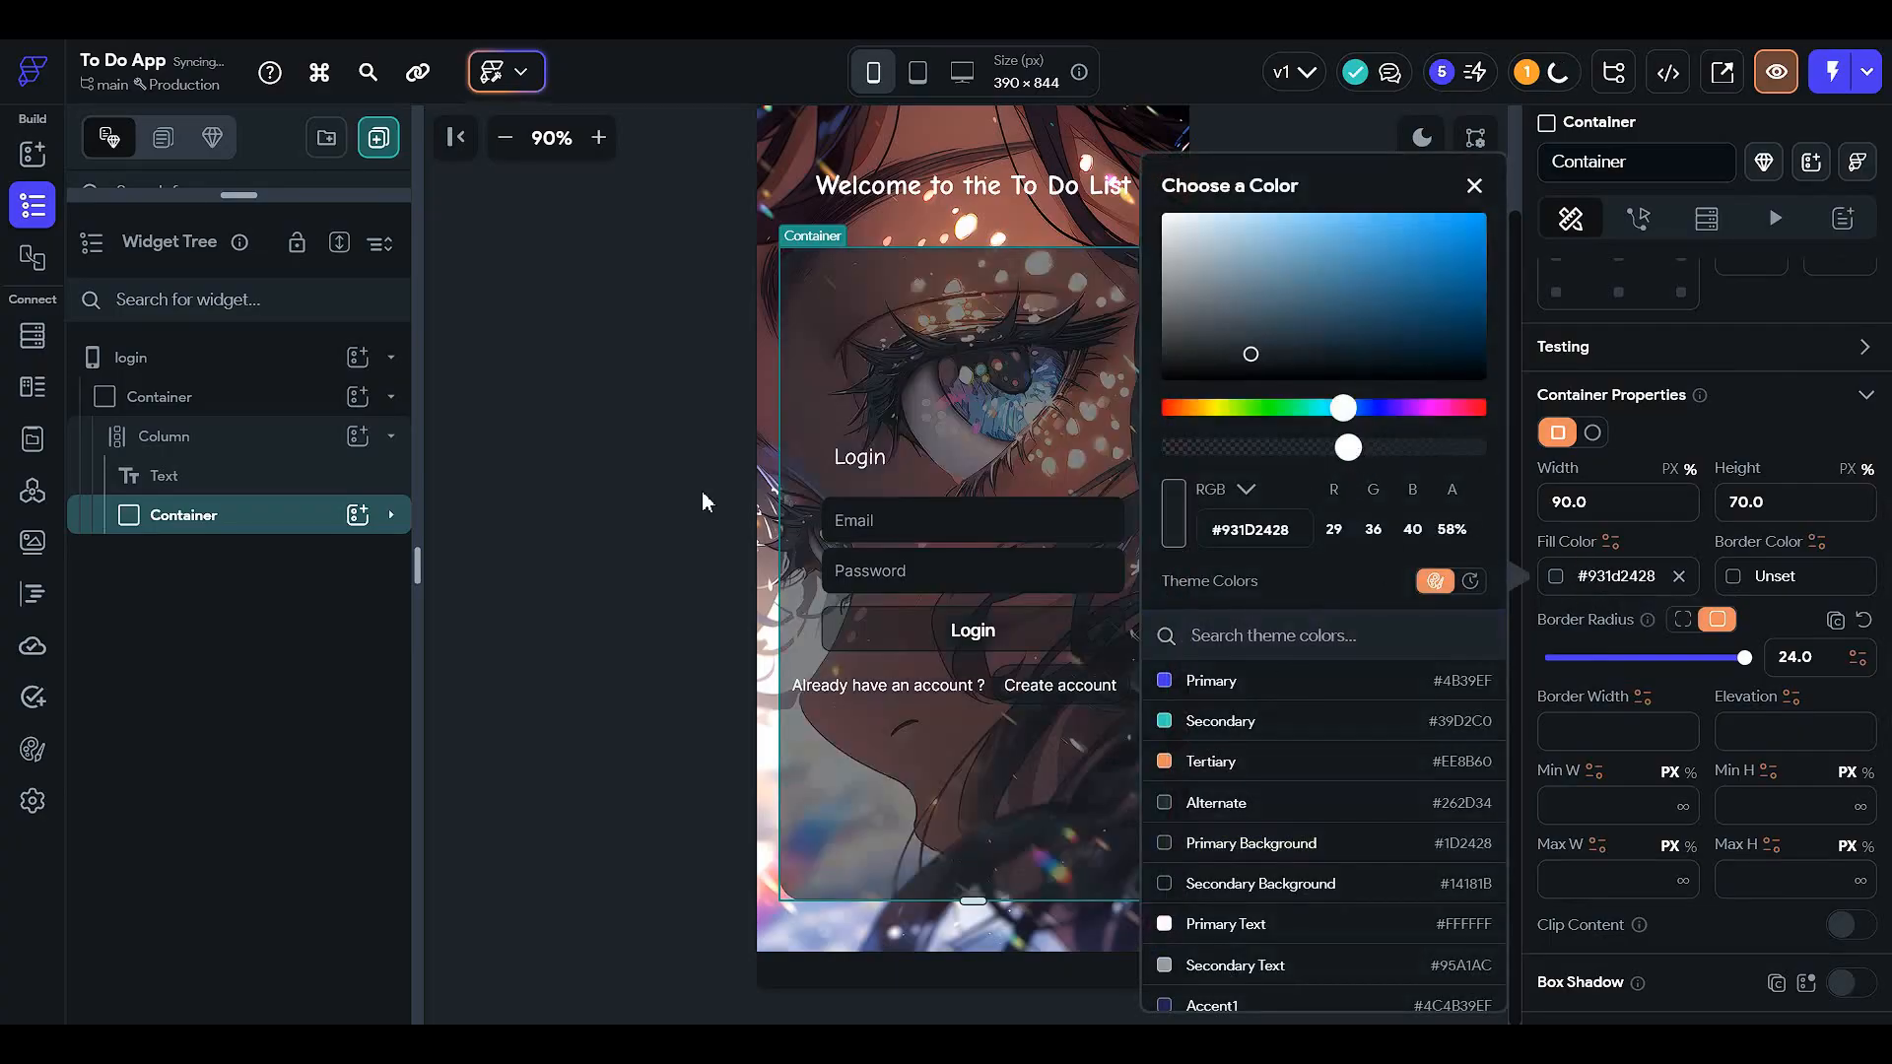
click(591, 503)
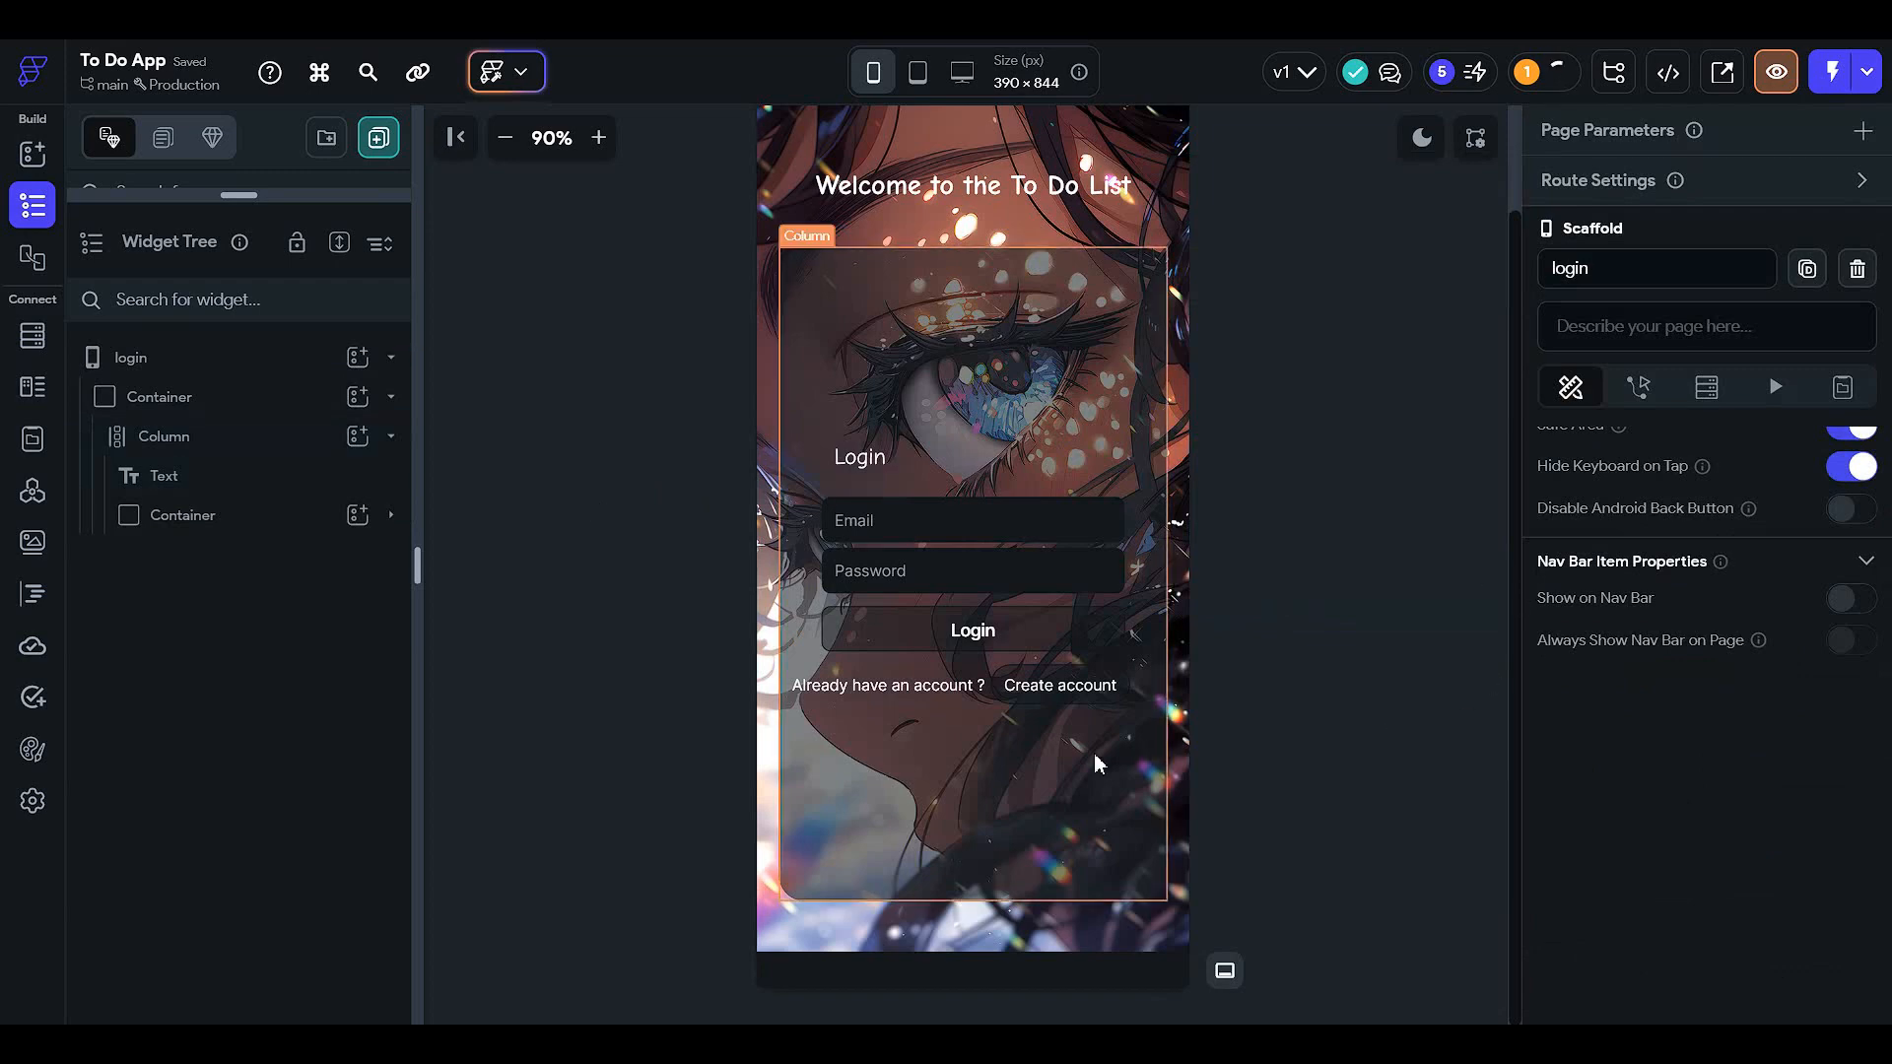
click(1105, 682)
click(1375, 736)
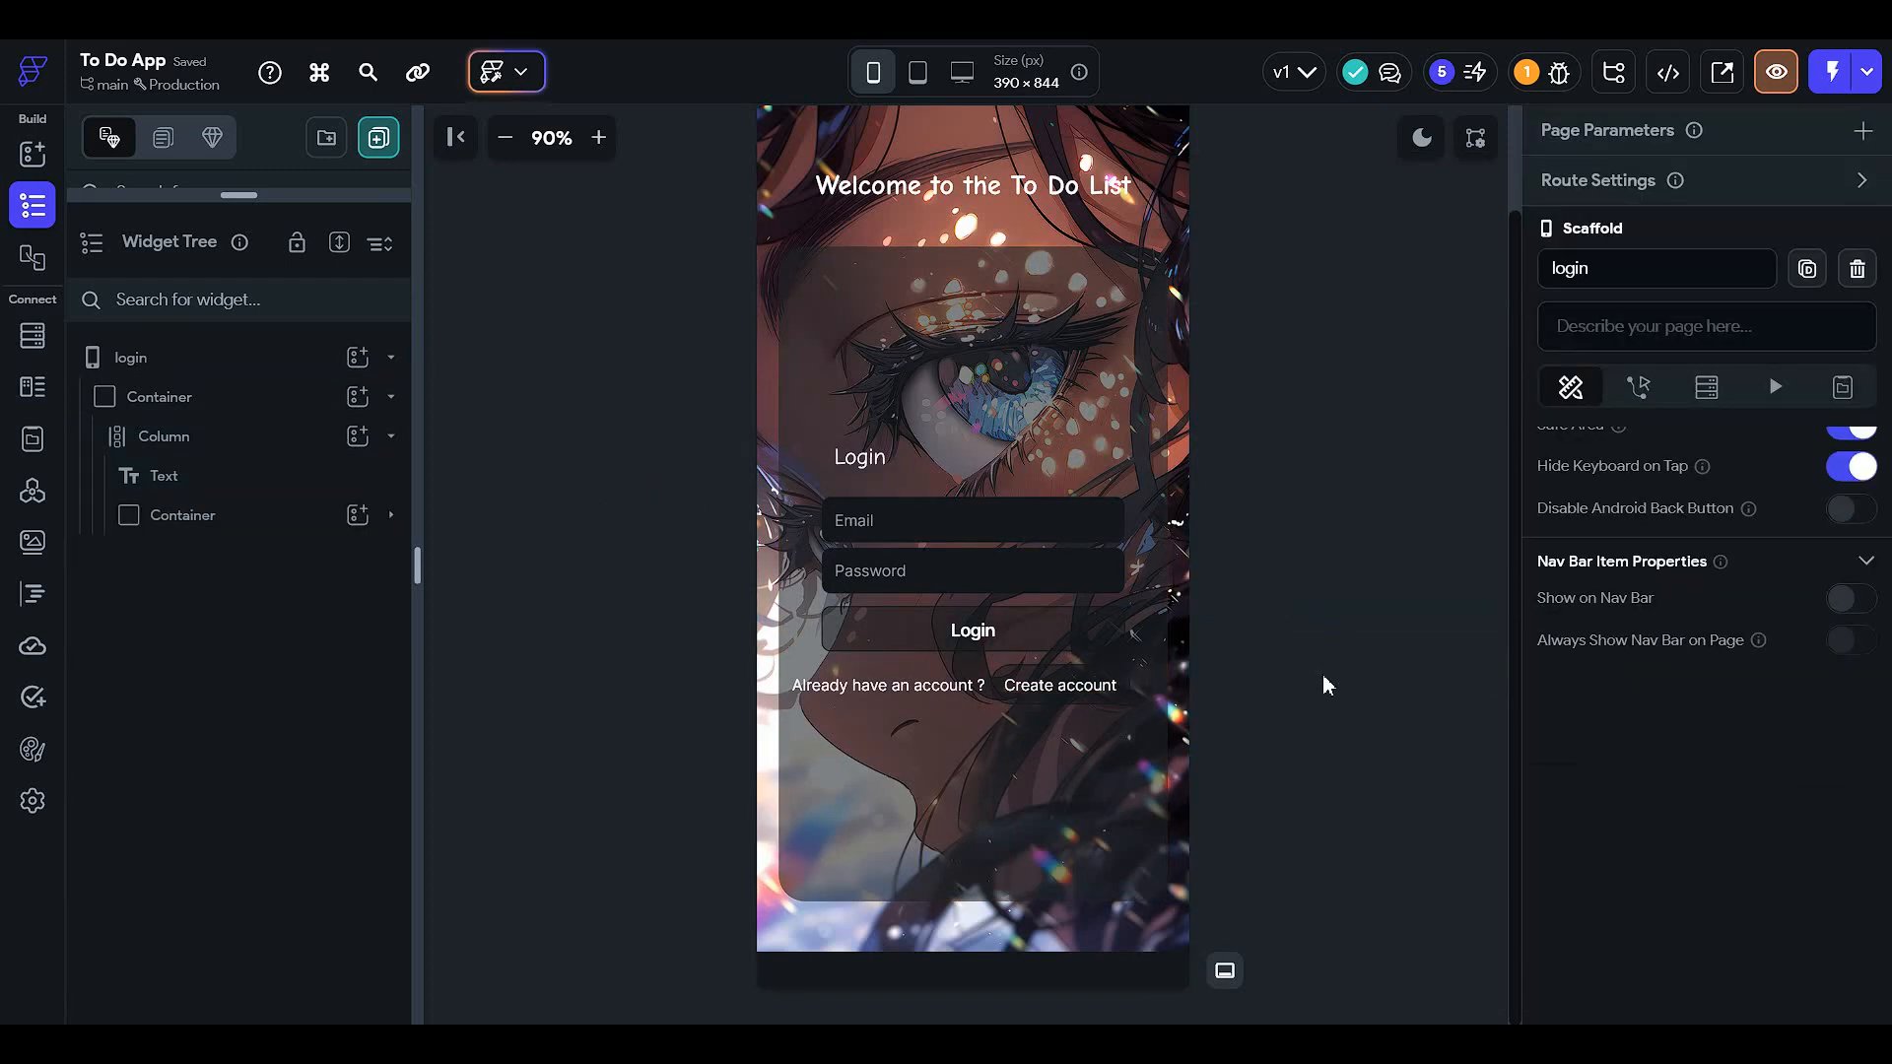
scroll(1321, 680, up, 2)
- Zoom the canvas to 75% and set the welcome title's font size to 27
click(505, 138)
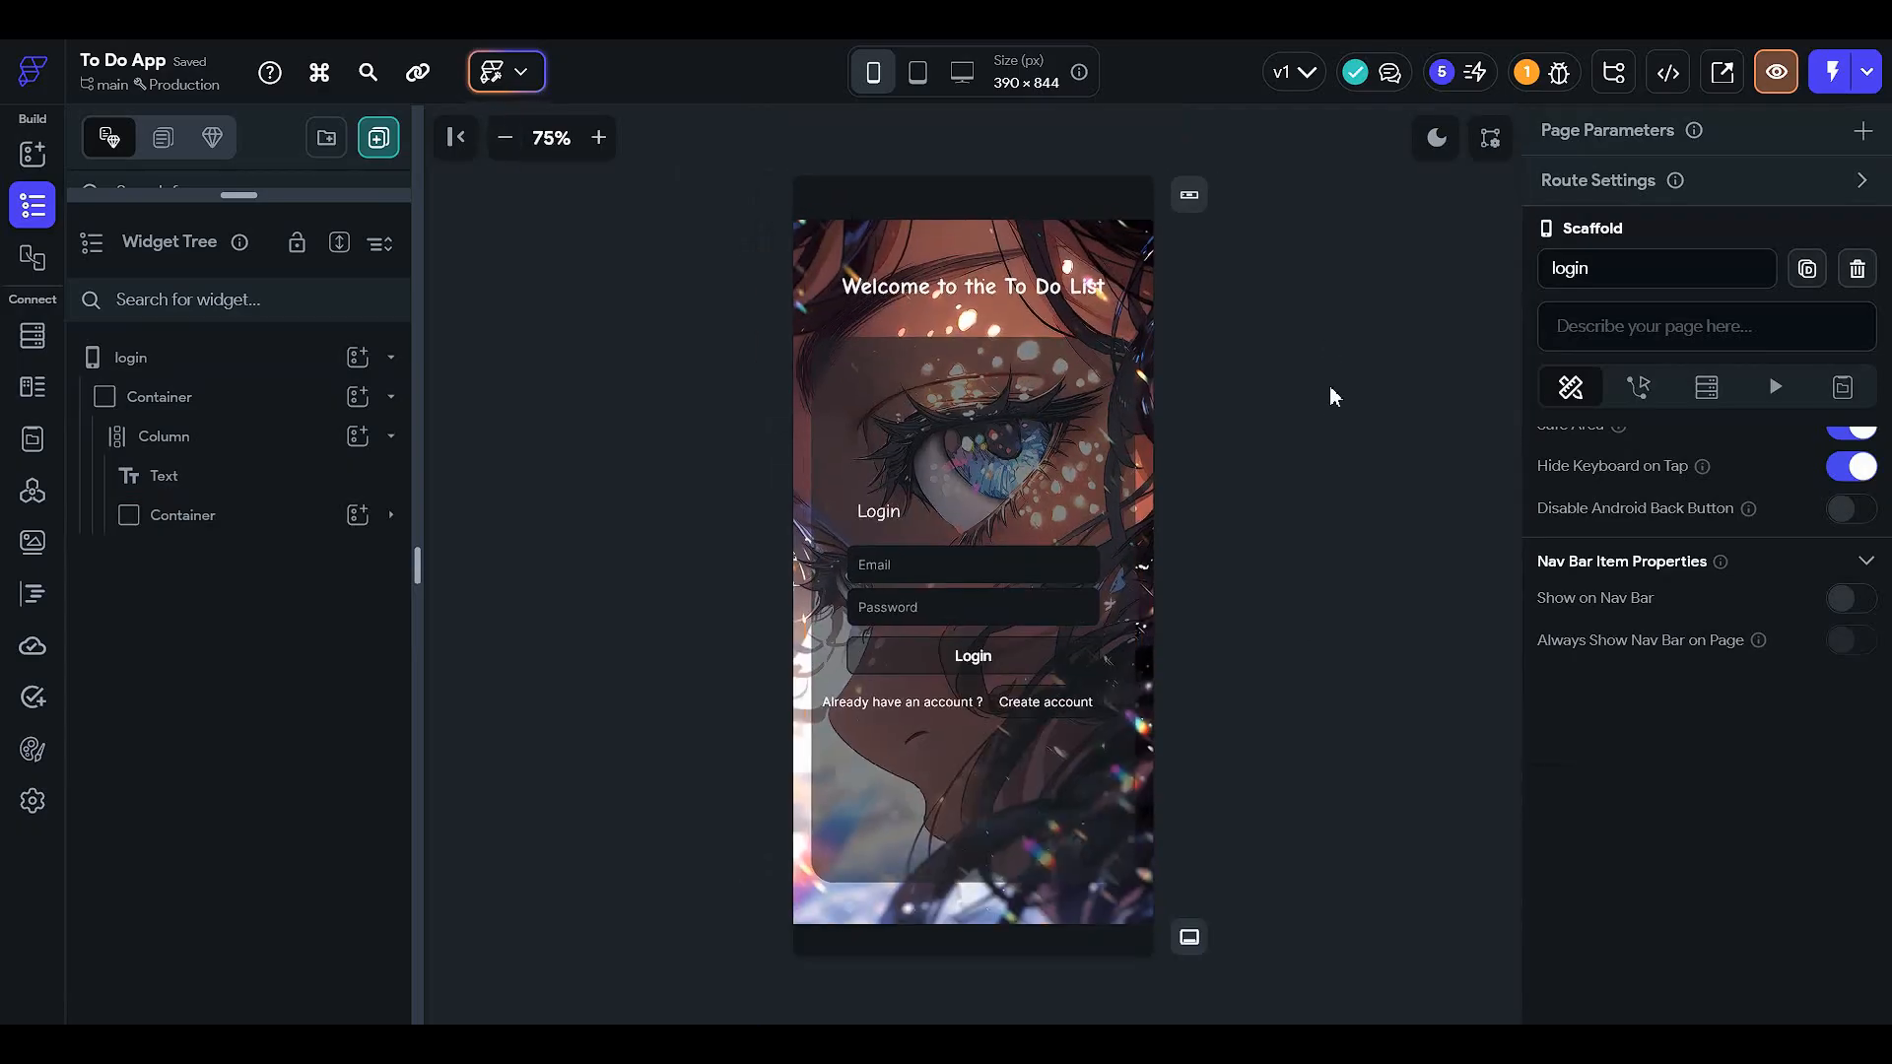
click(1010, 288)
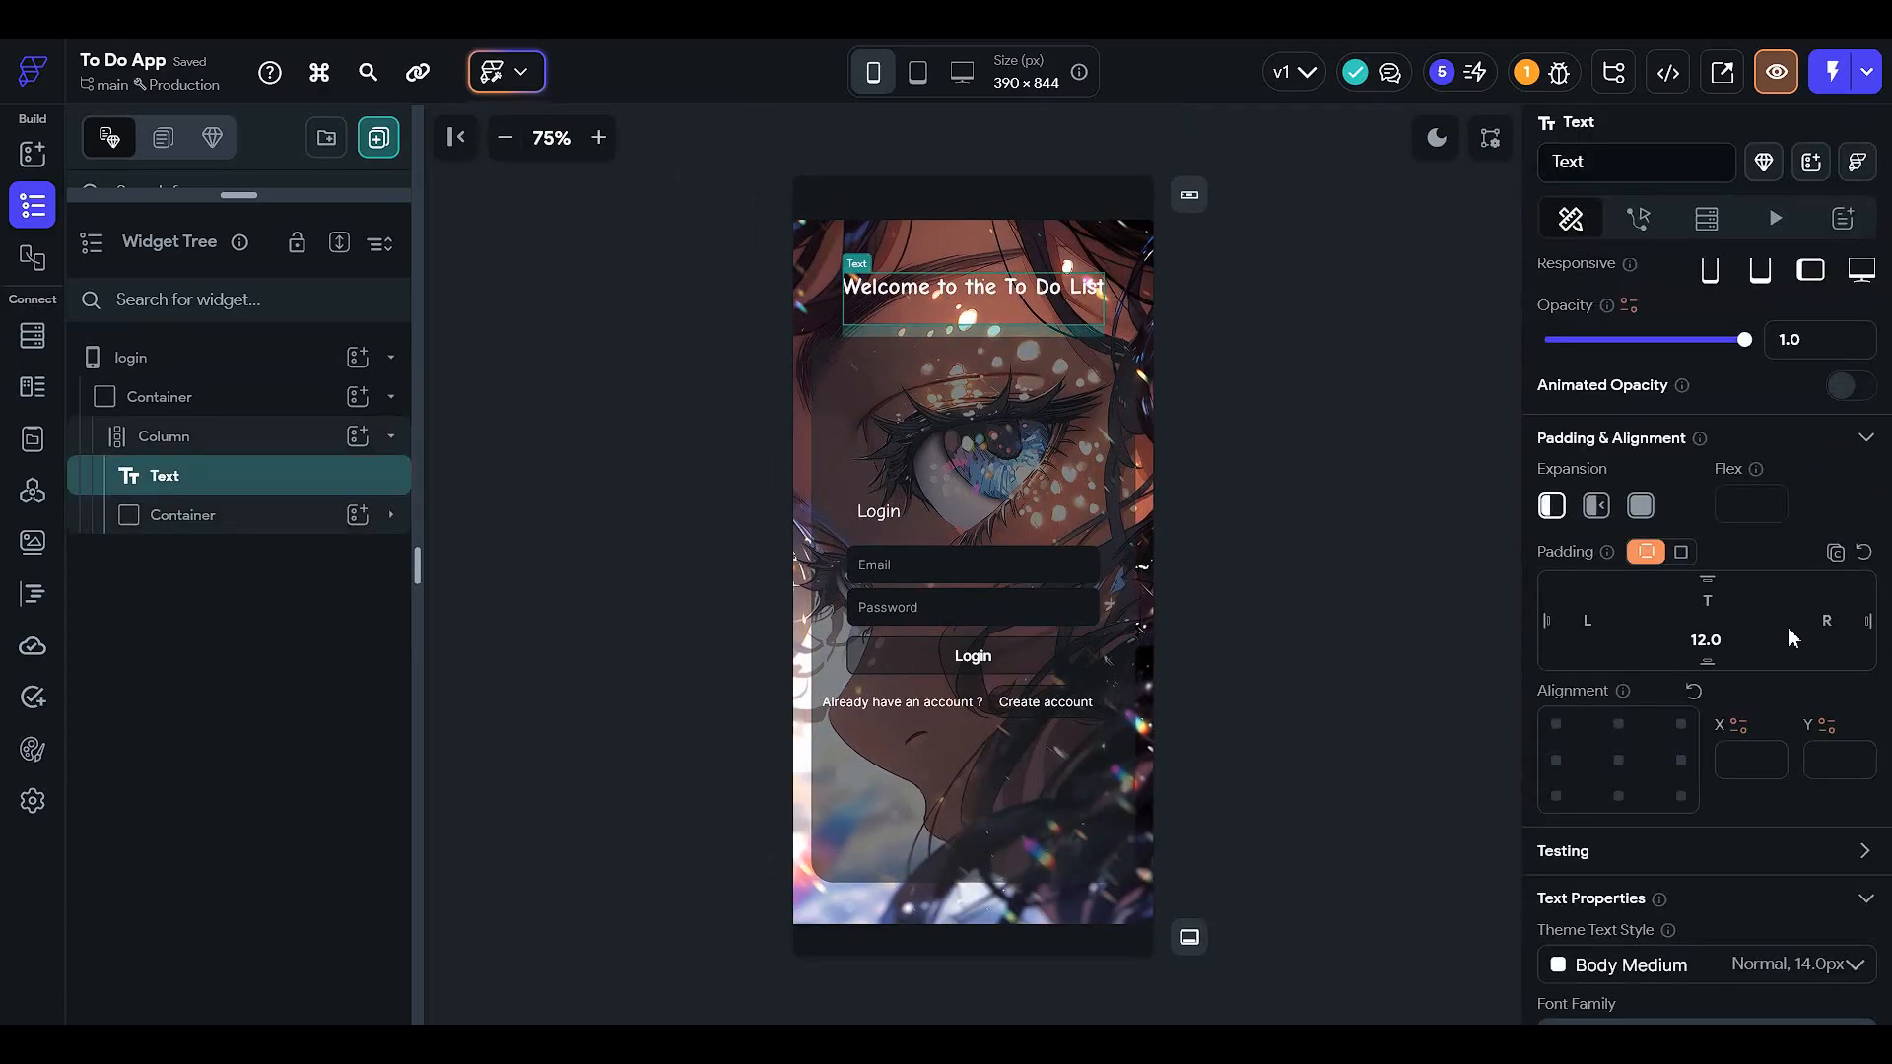
scroll(1791, 637, down, 3)
scroll(1587, 596, up, 3)
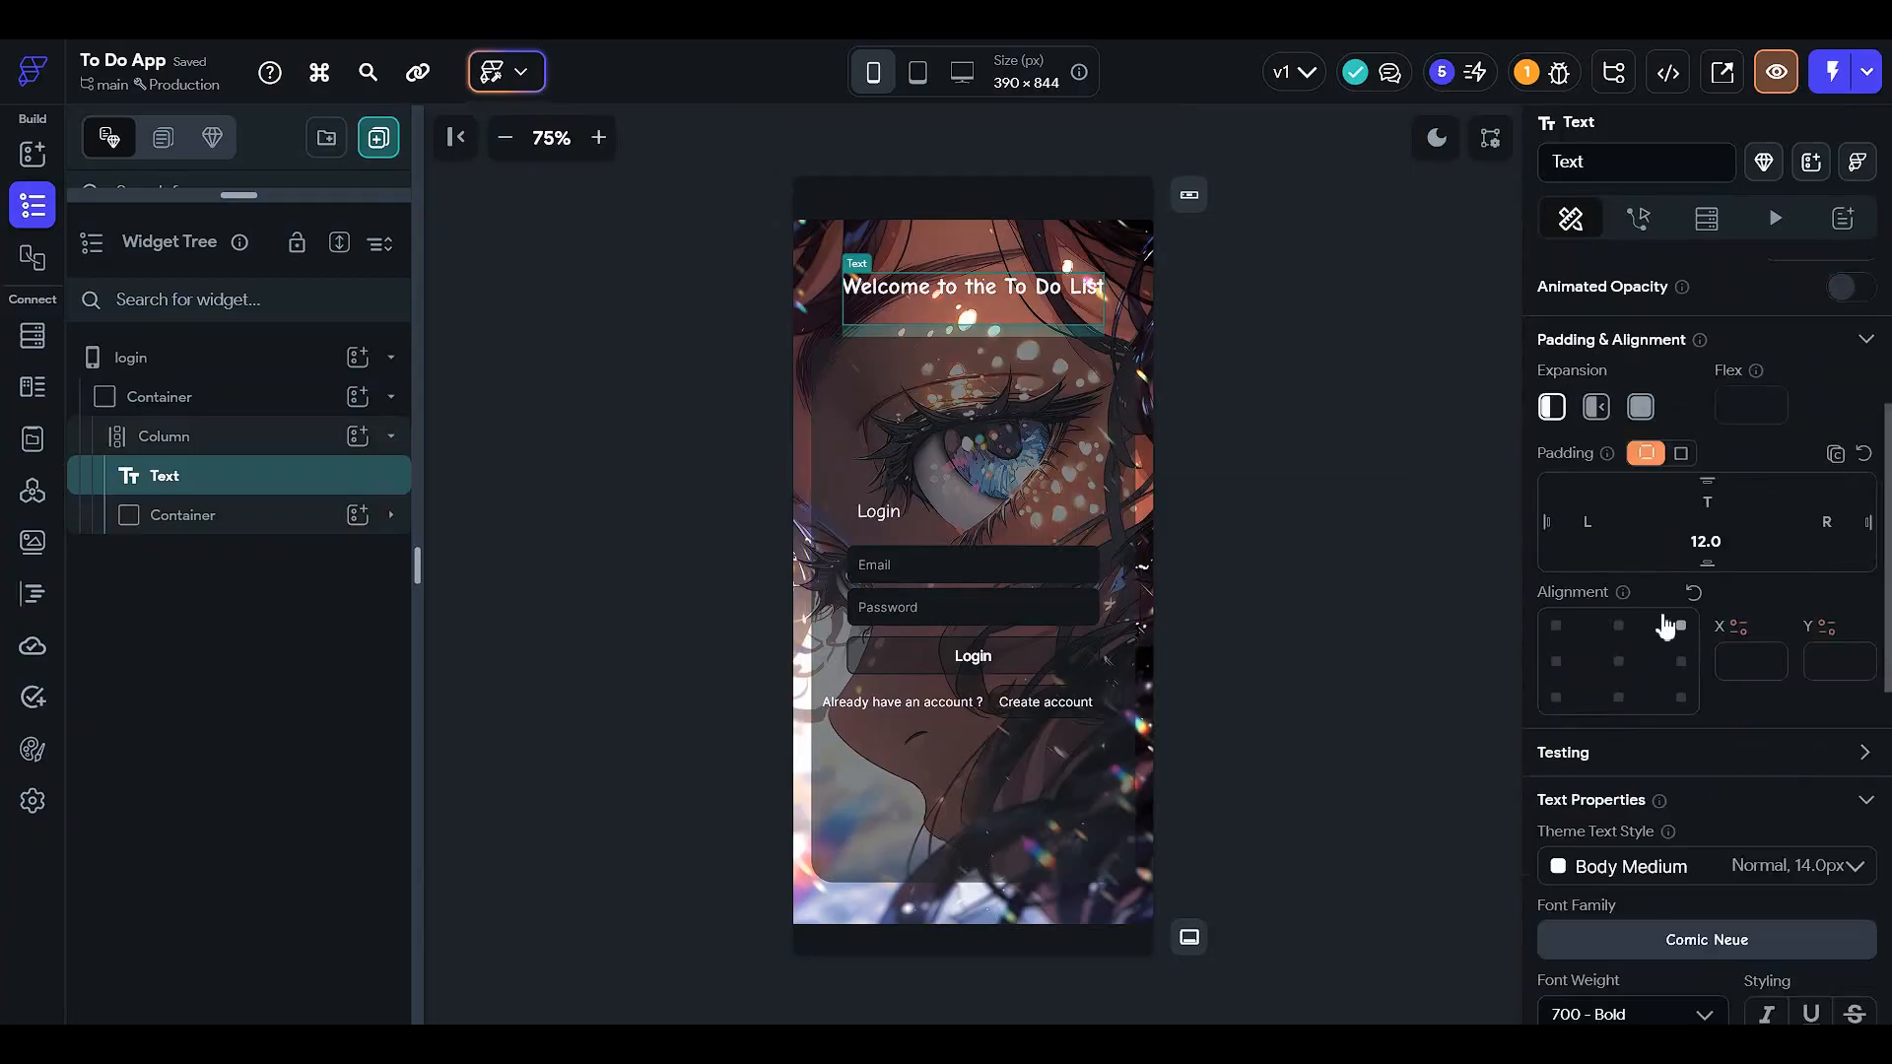
scroll(1646, 738, down, 3)
triple_click(1608, 890)
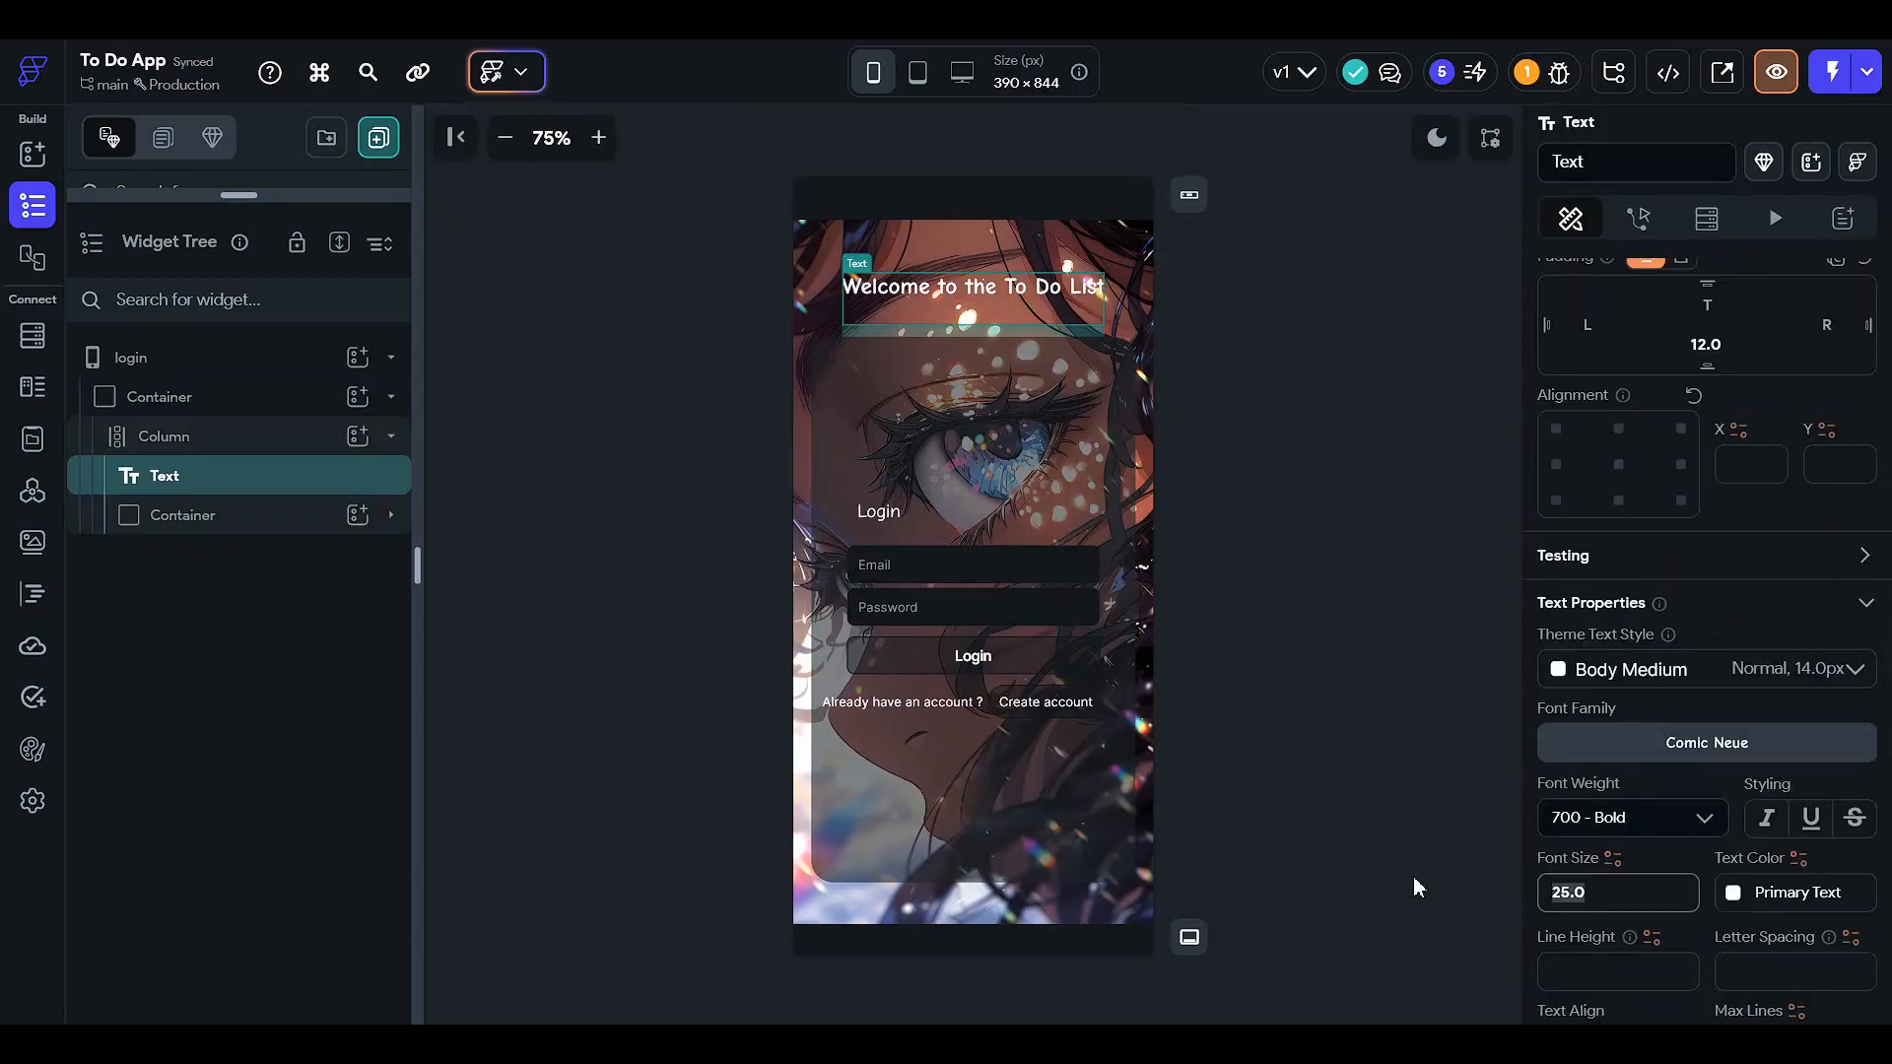
text(32)
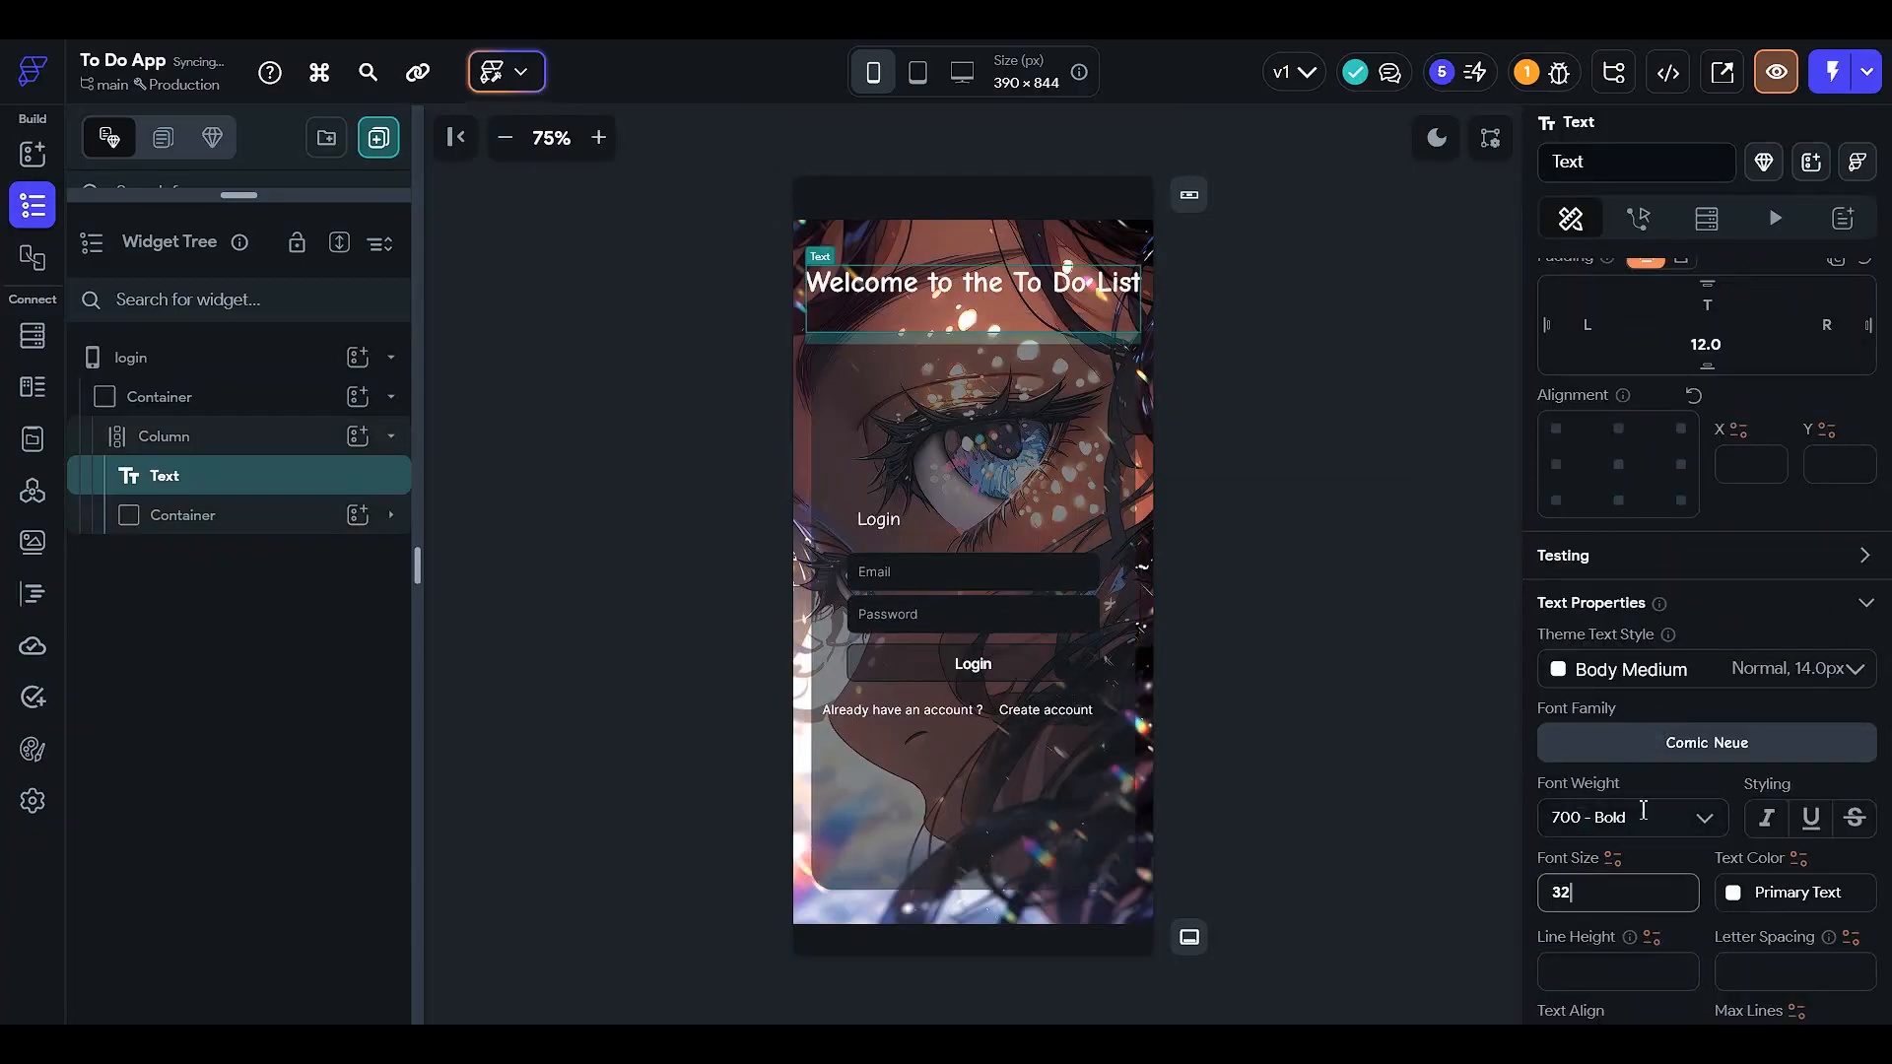
text(27)
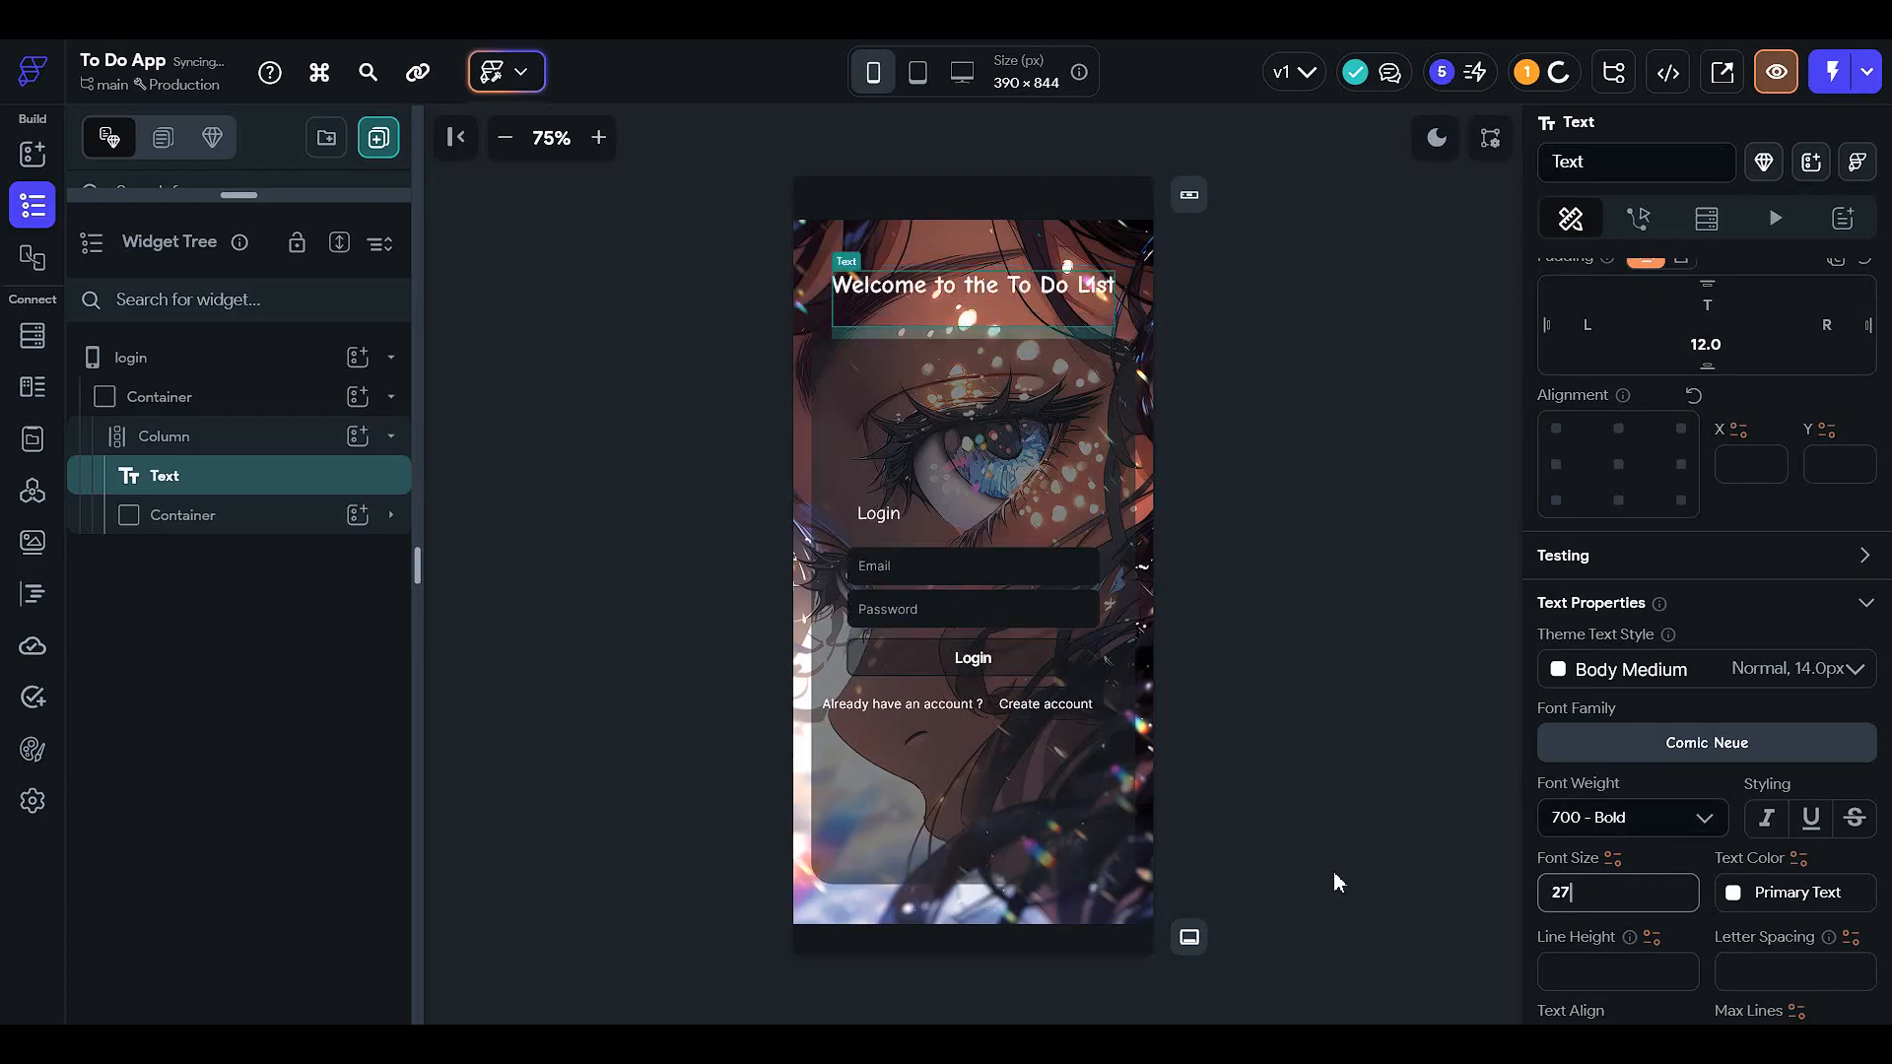
click(1472, 414)
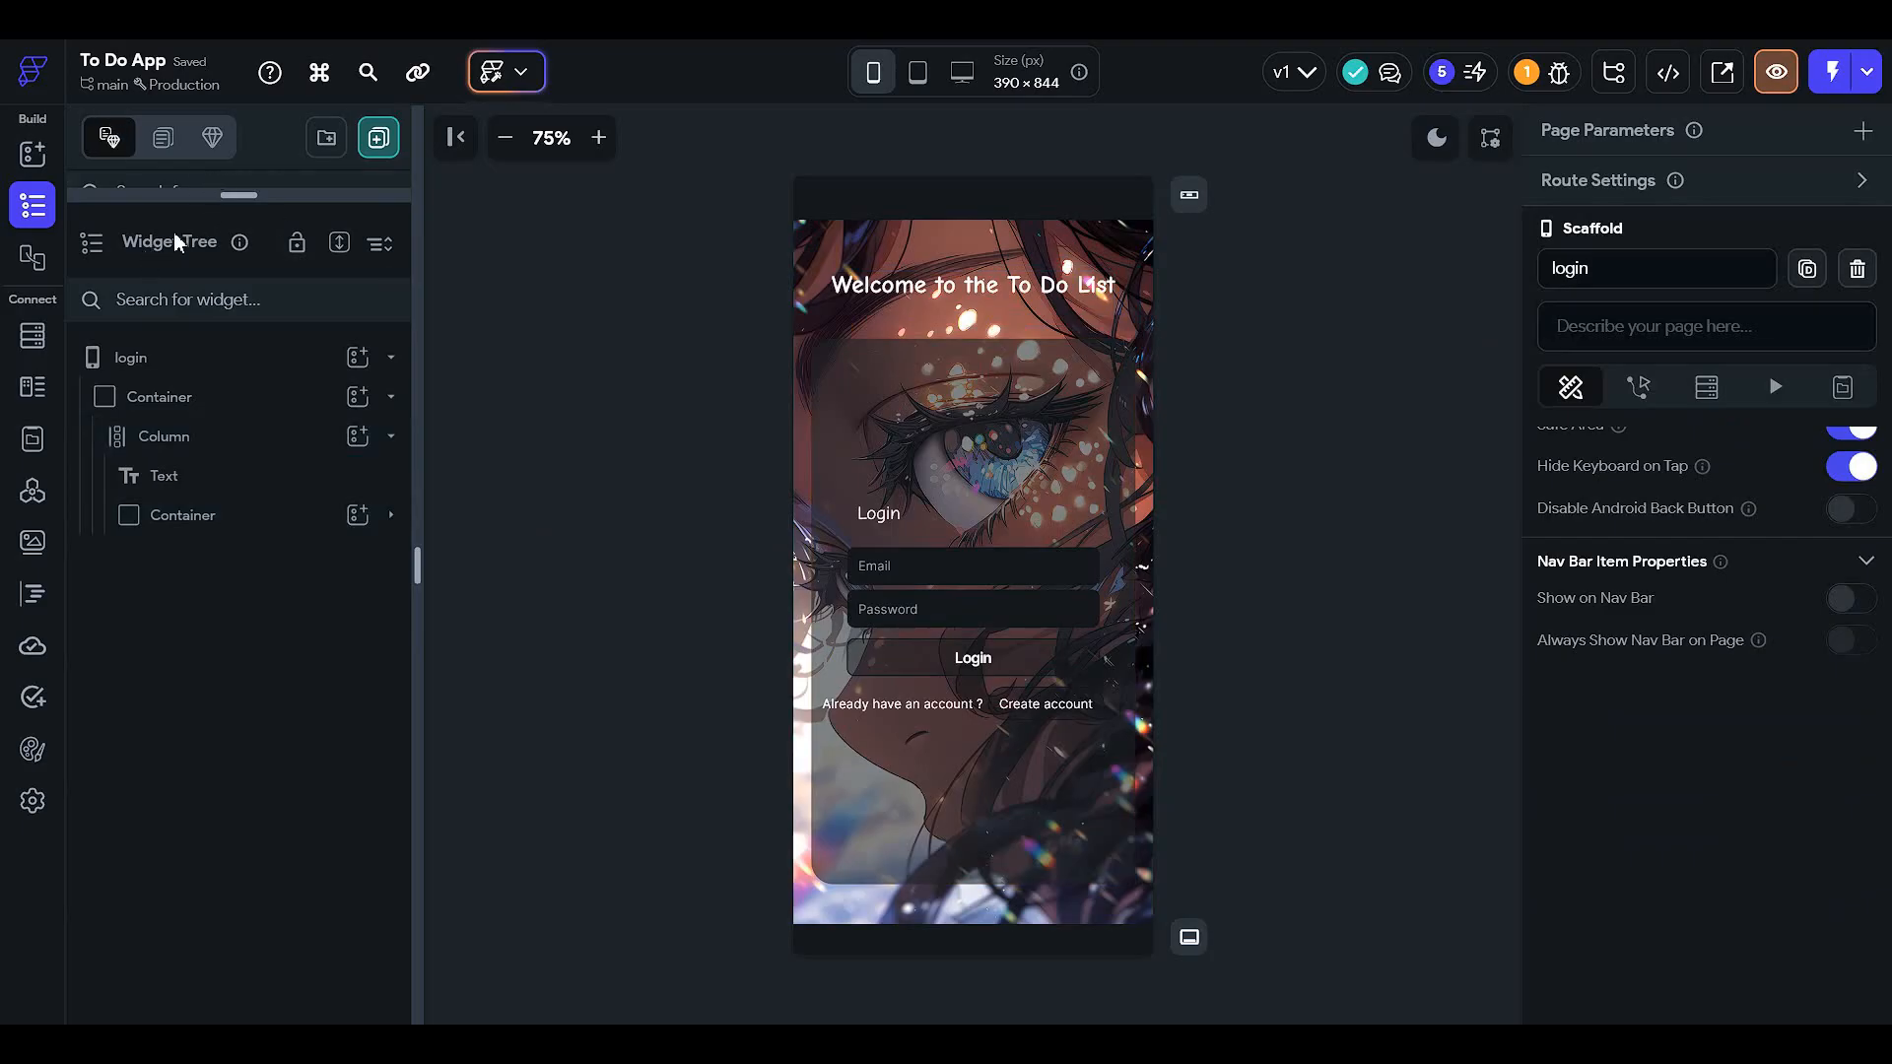
drag(217, 194, 260, 388)
- On the createAccount page, set the outer container's Background Image type to Asset
click(234, 335)
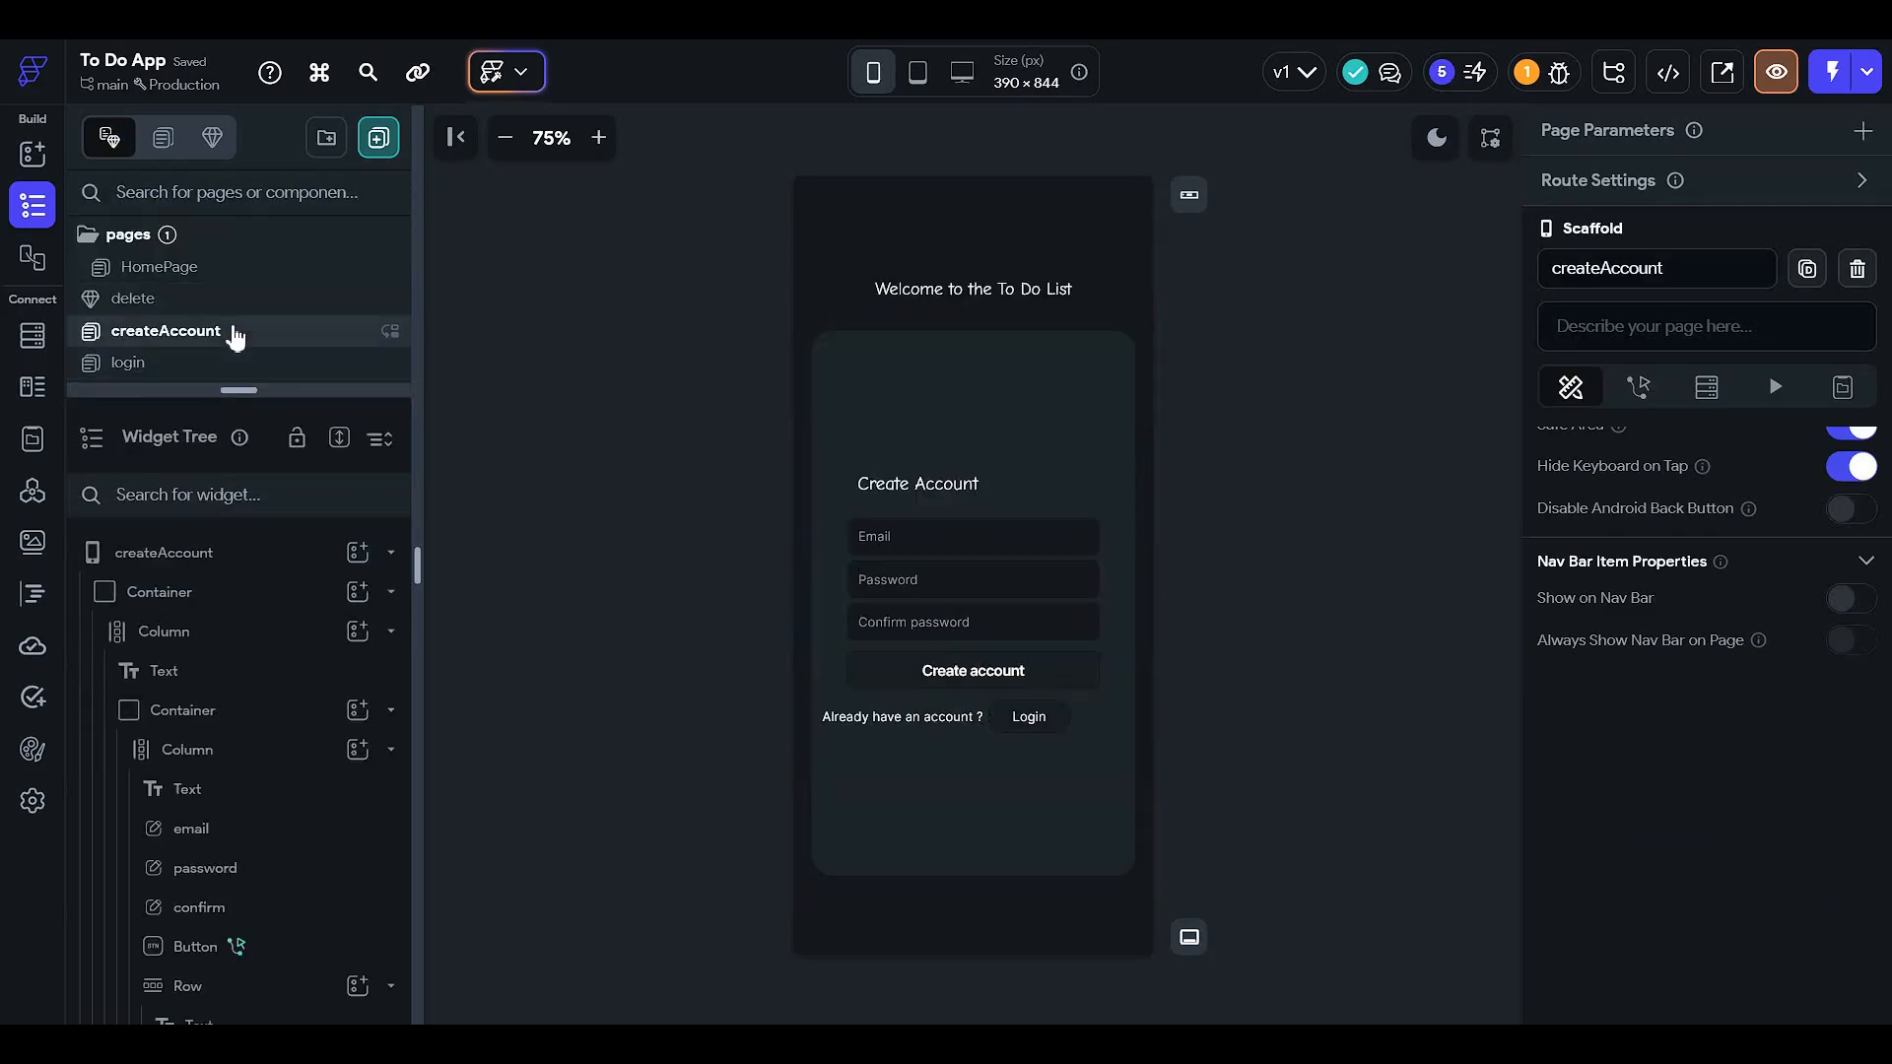
mouse_move(282, 394)
mouse_down()
mouse_move(279, 454)
mouse_move(275, 379)
mouse_up()
click(269, 576)
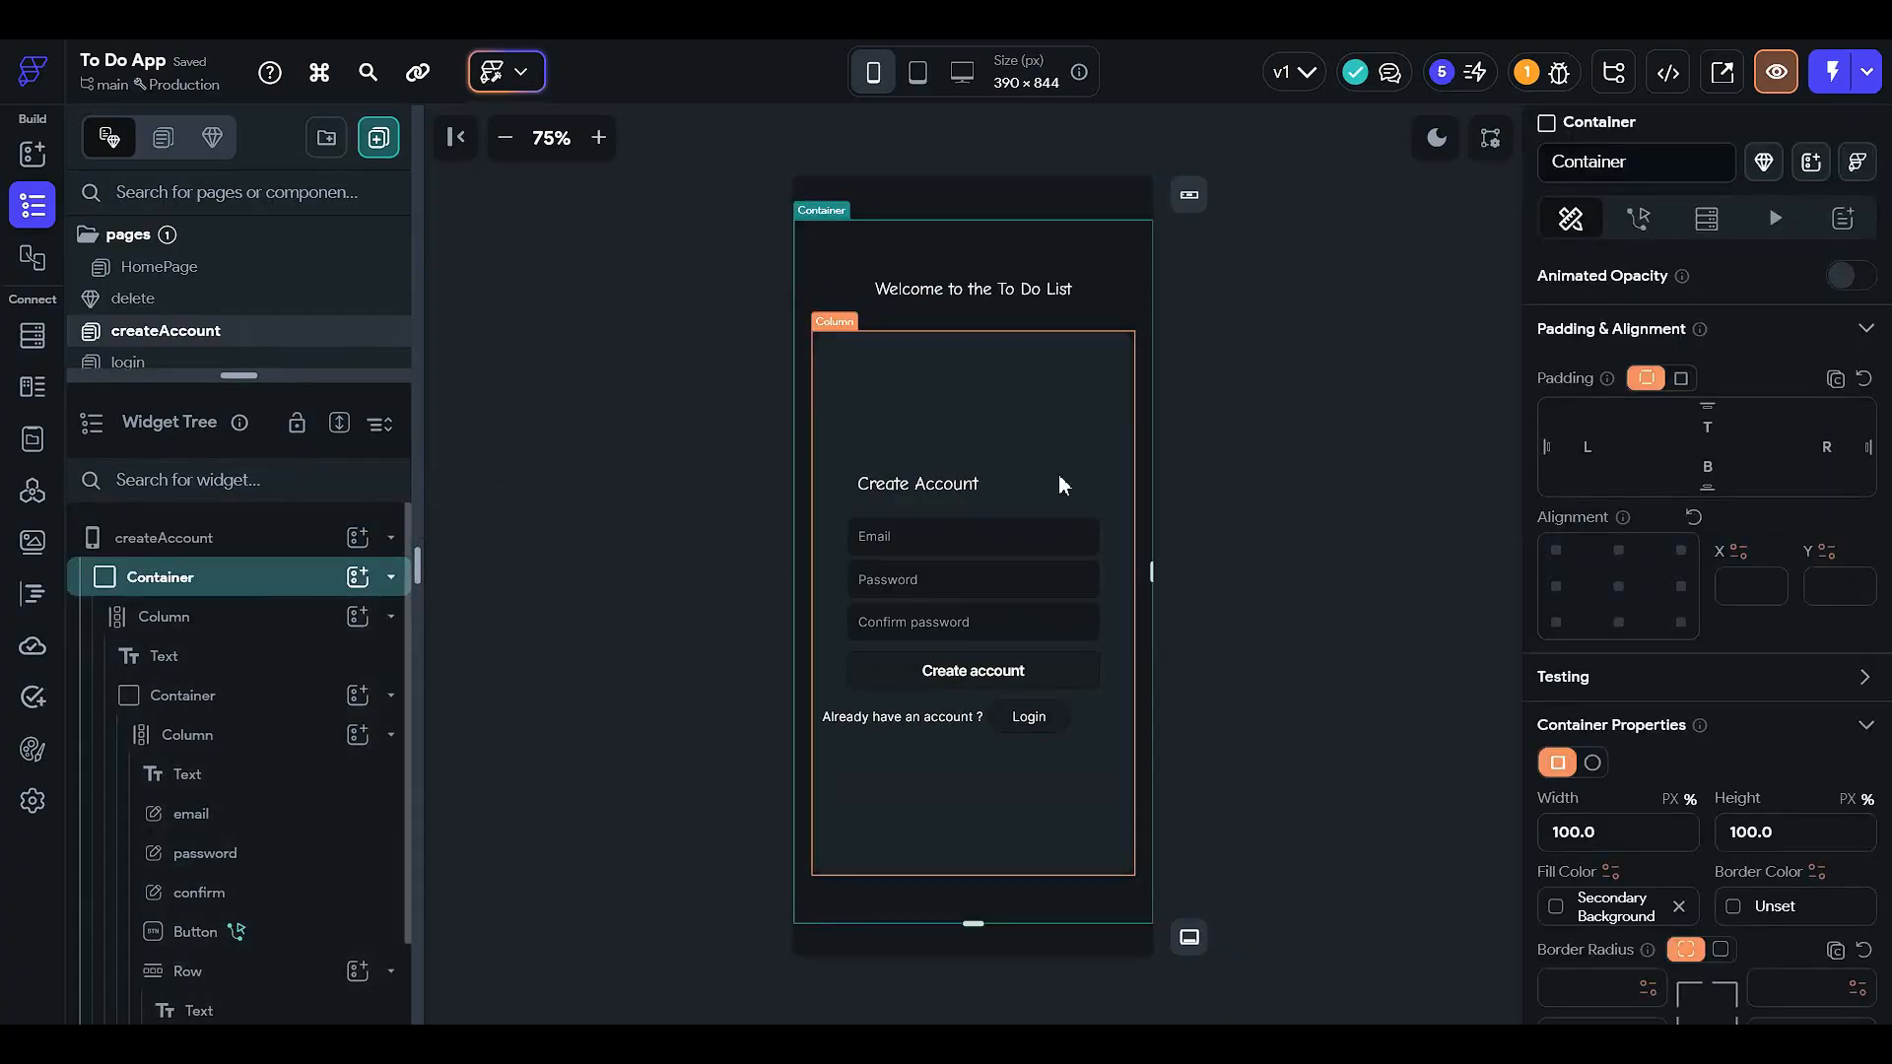
scroll(1587, 581, down, 3)
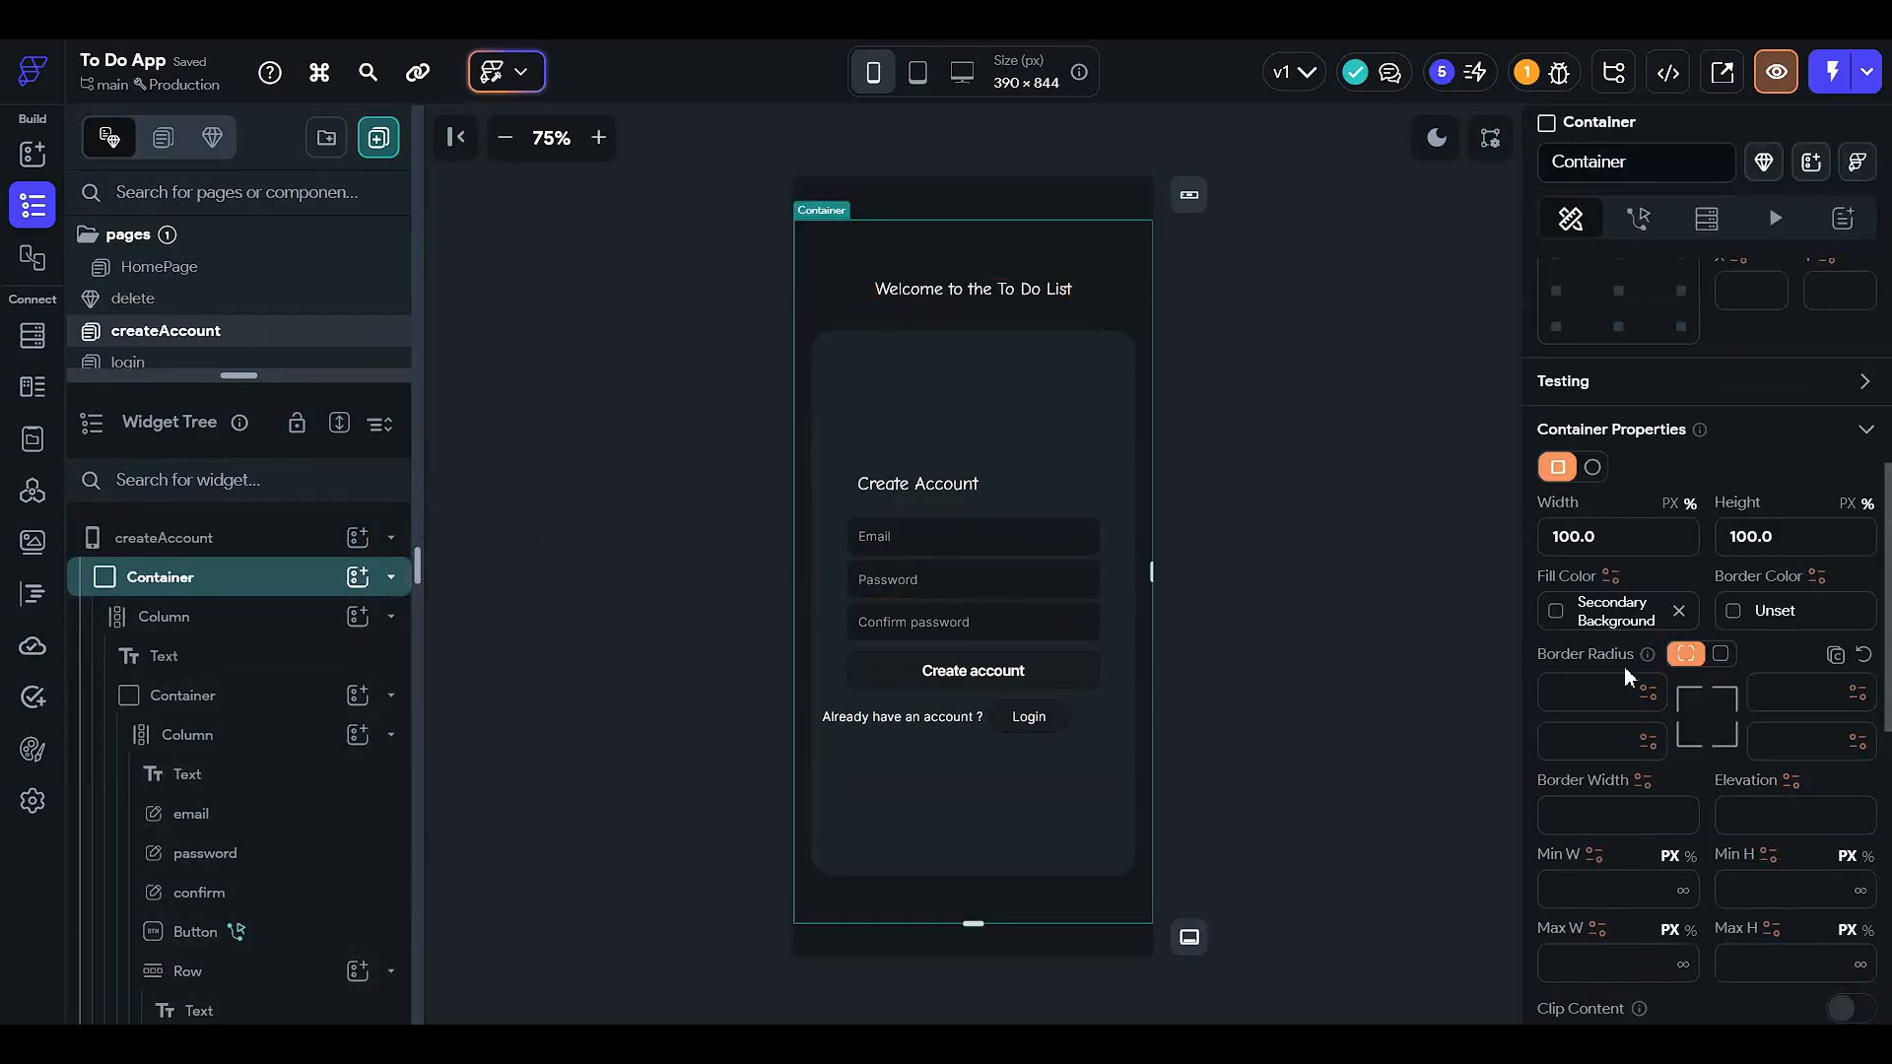
scroll(1621, 666, down, 5)
click(1862, 687)
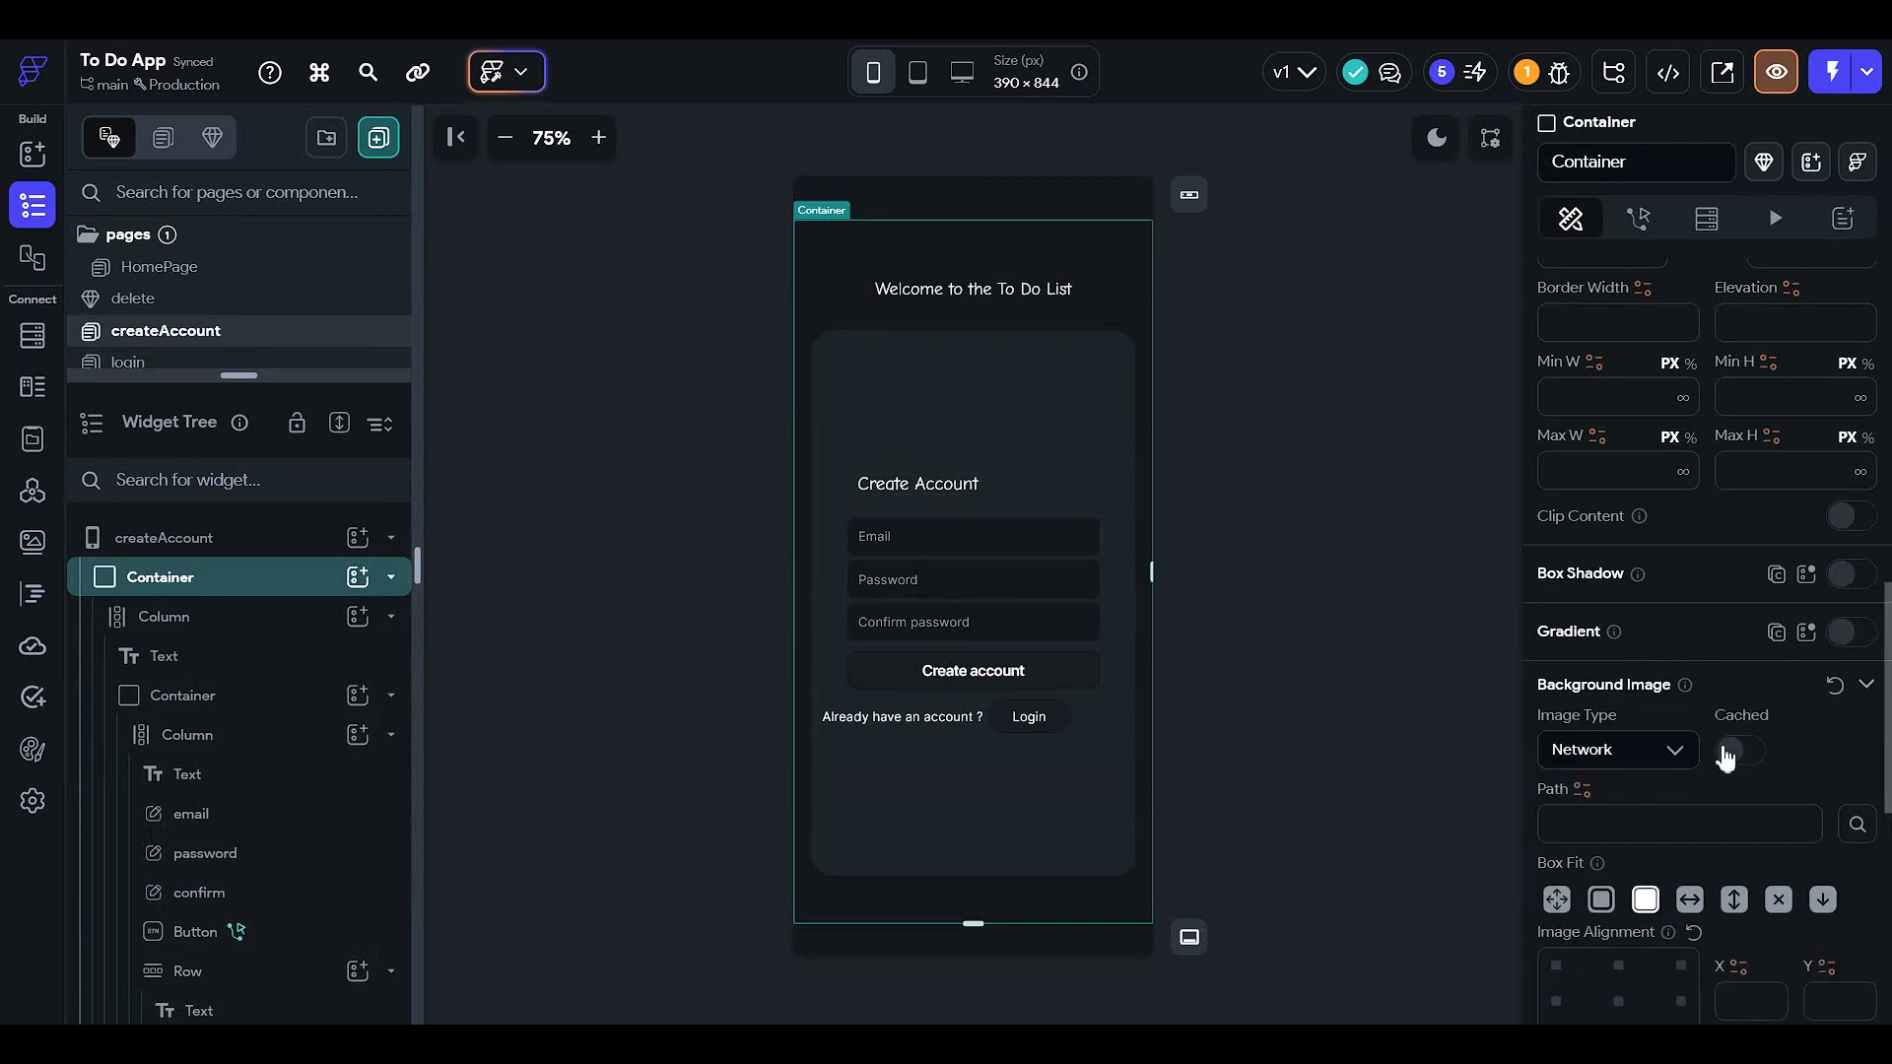
scroll(1726, 758, down, 2)
click(1626, 553)
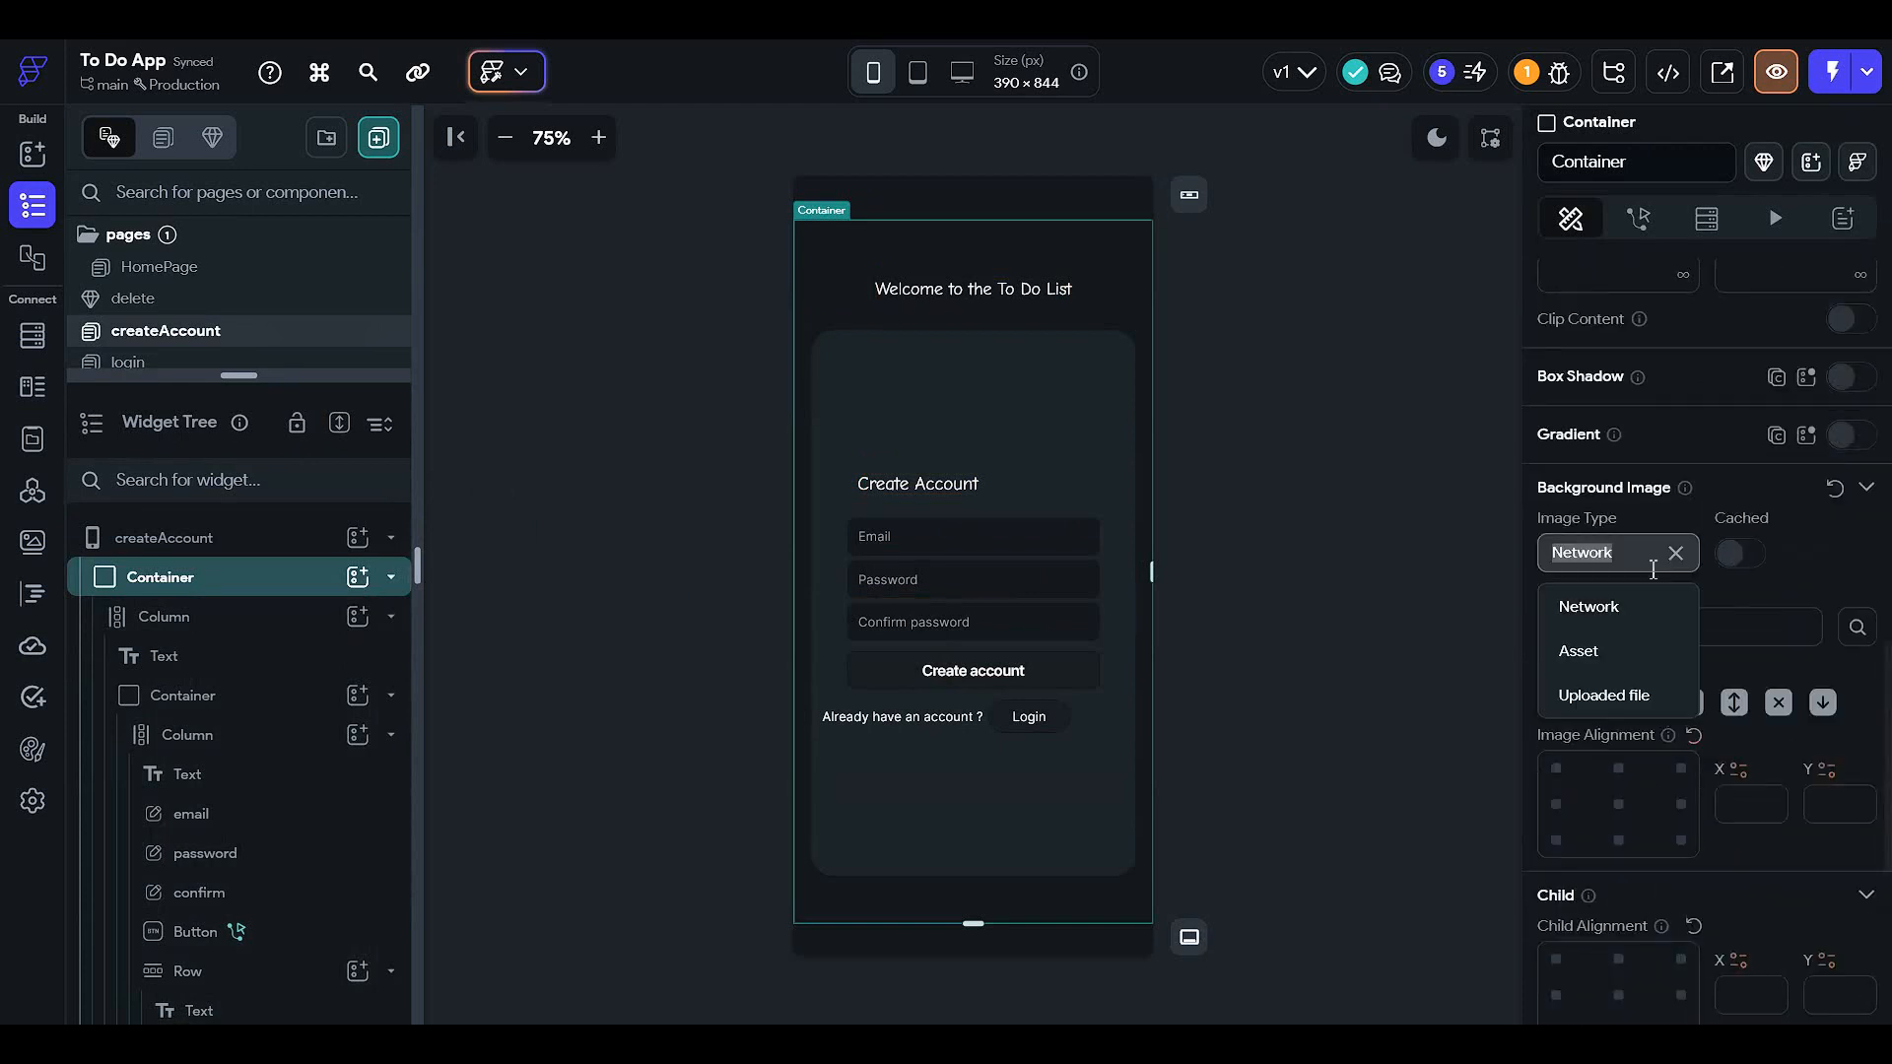
click(1639, 667)
- Upload ai-generated-7691653_1280 as the container's background image
click(1726, 635)
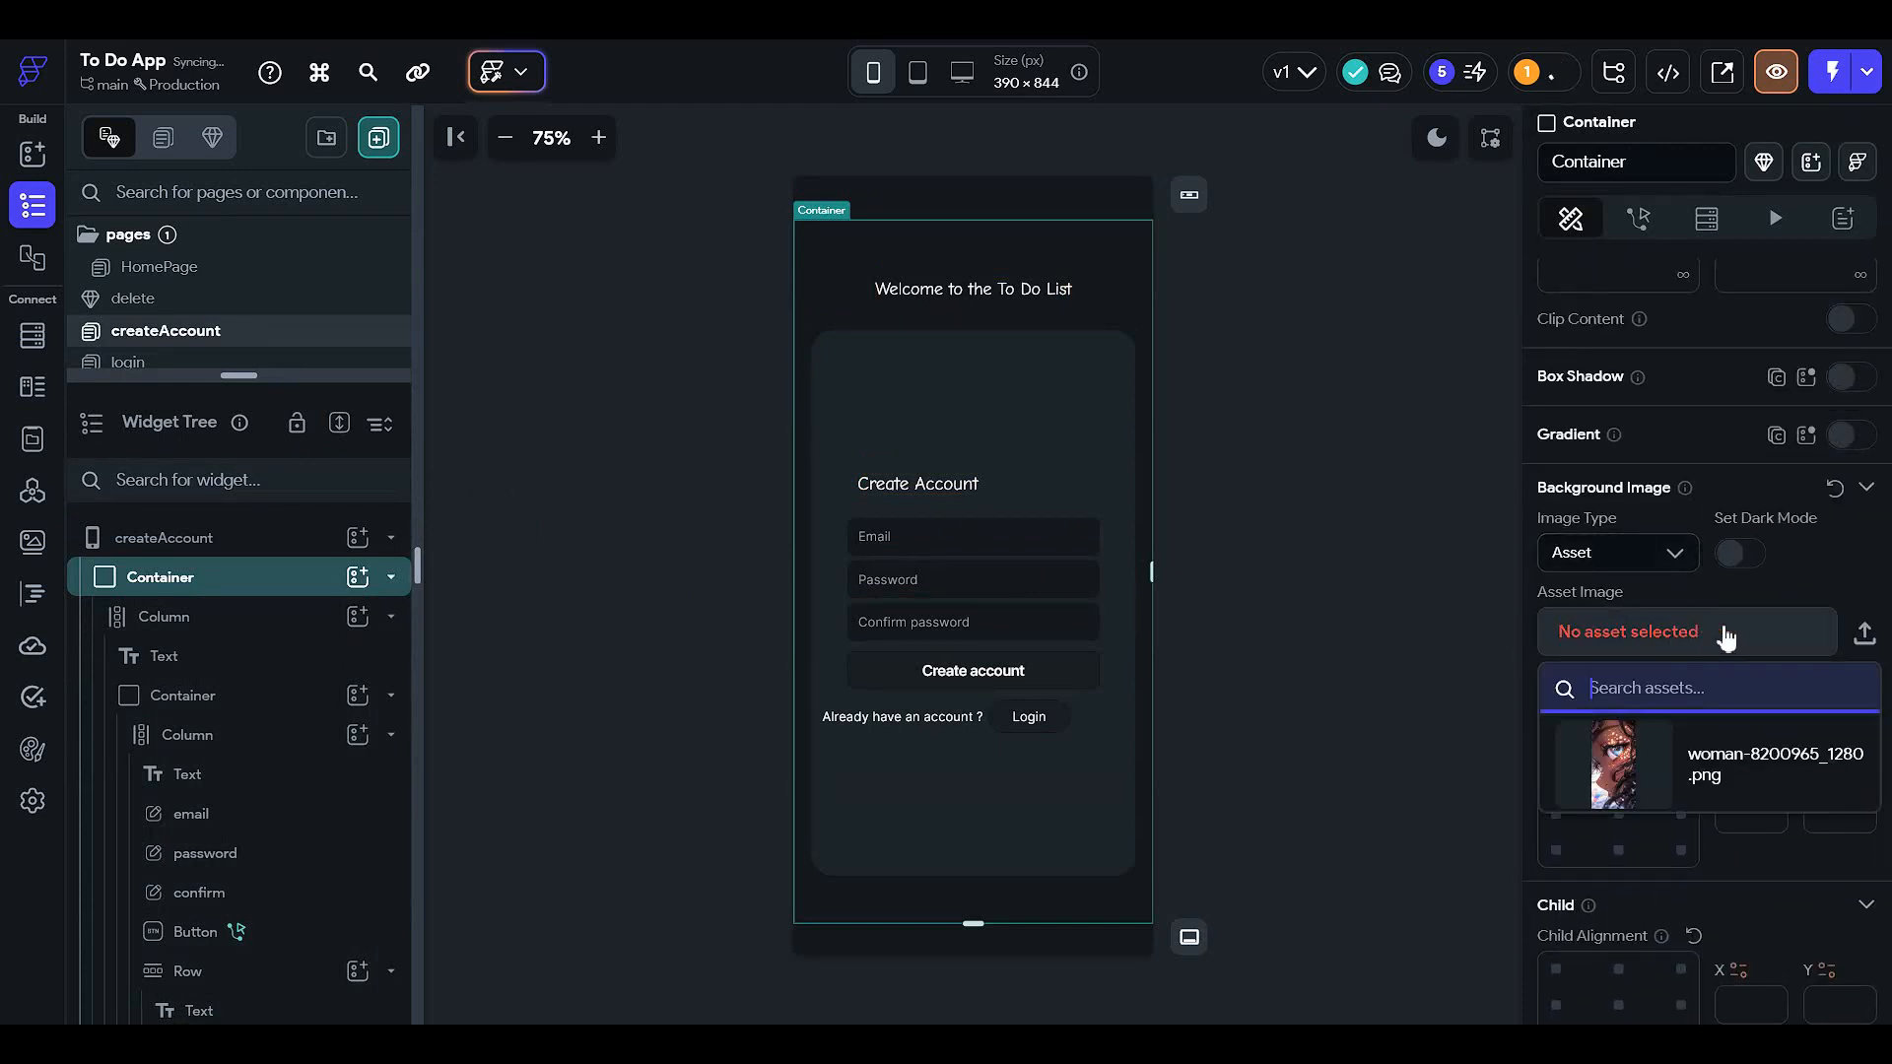
click(1860, 641)
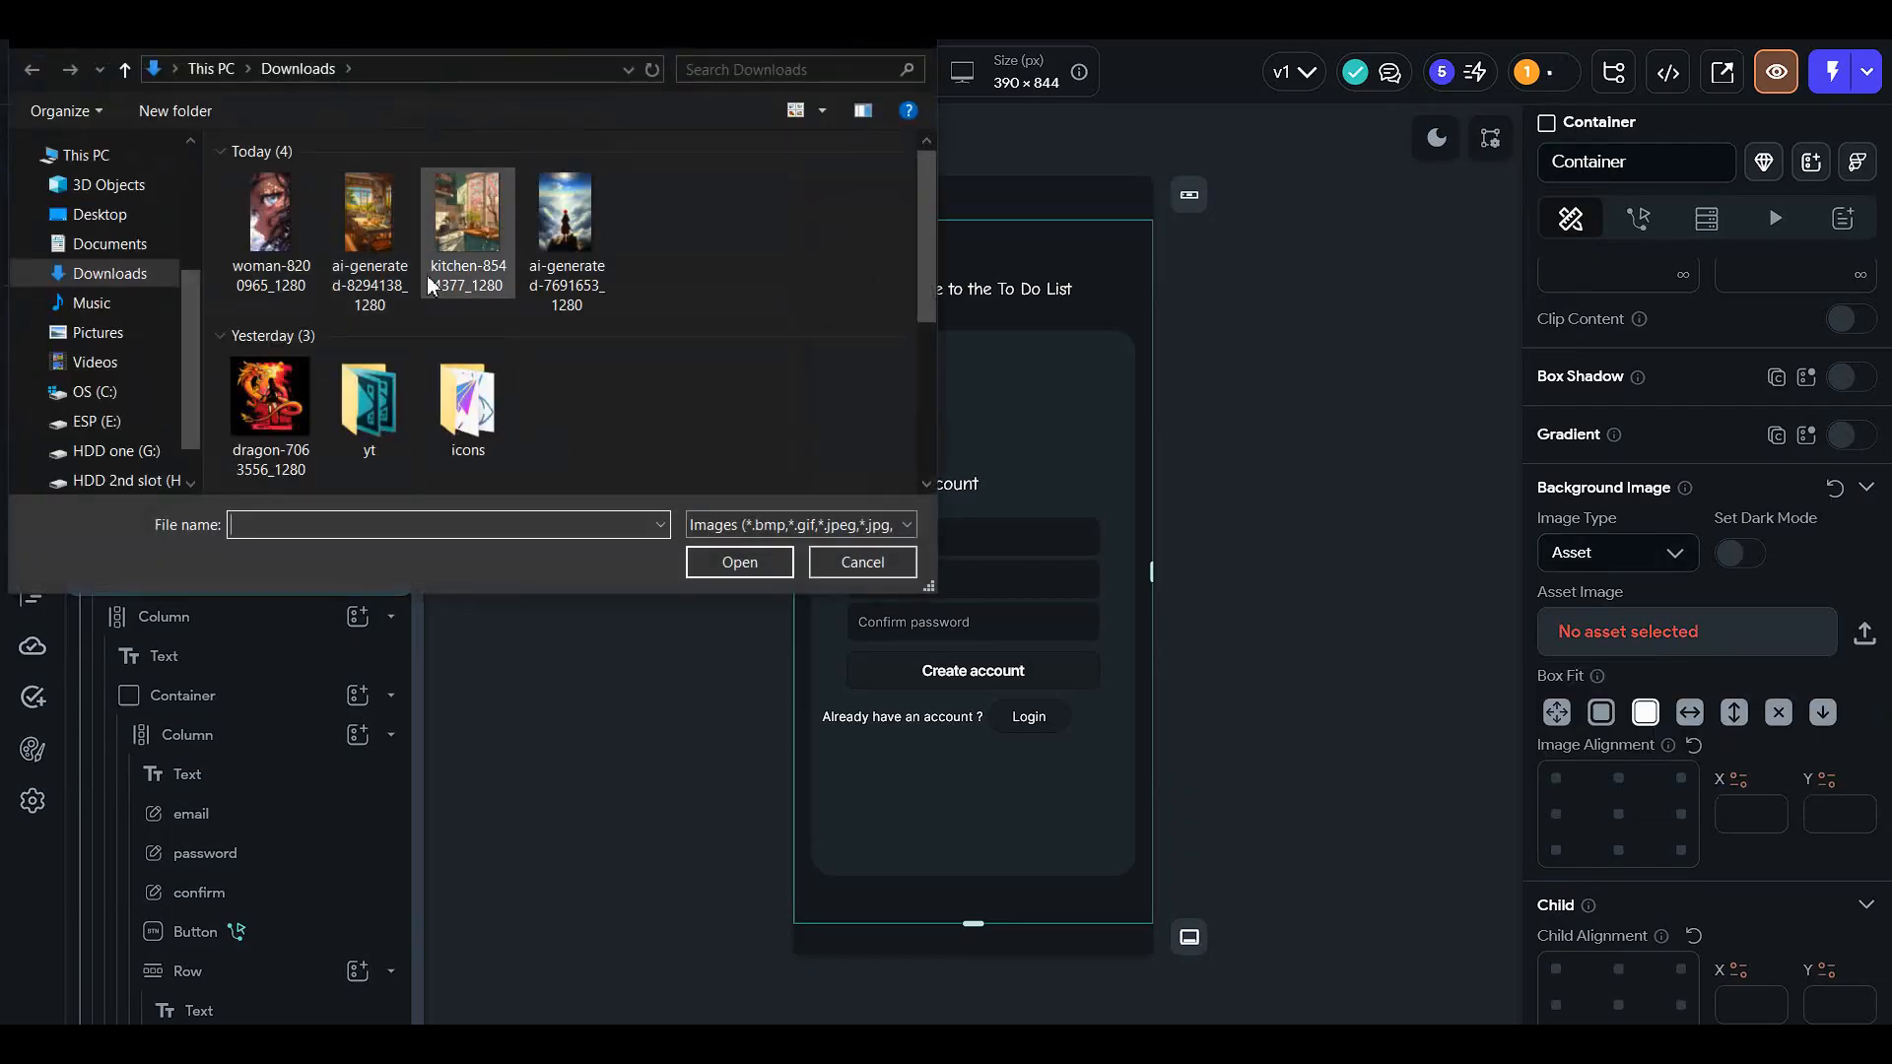
double_click(564, 215)
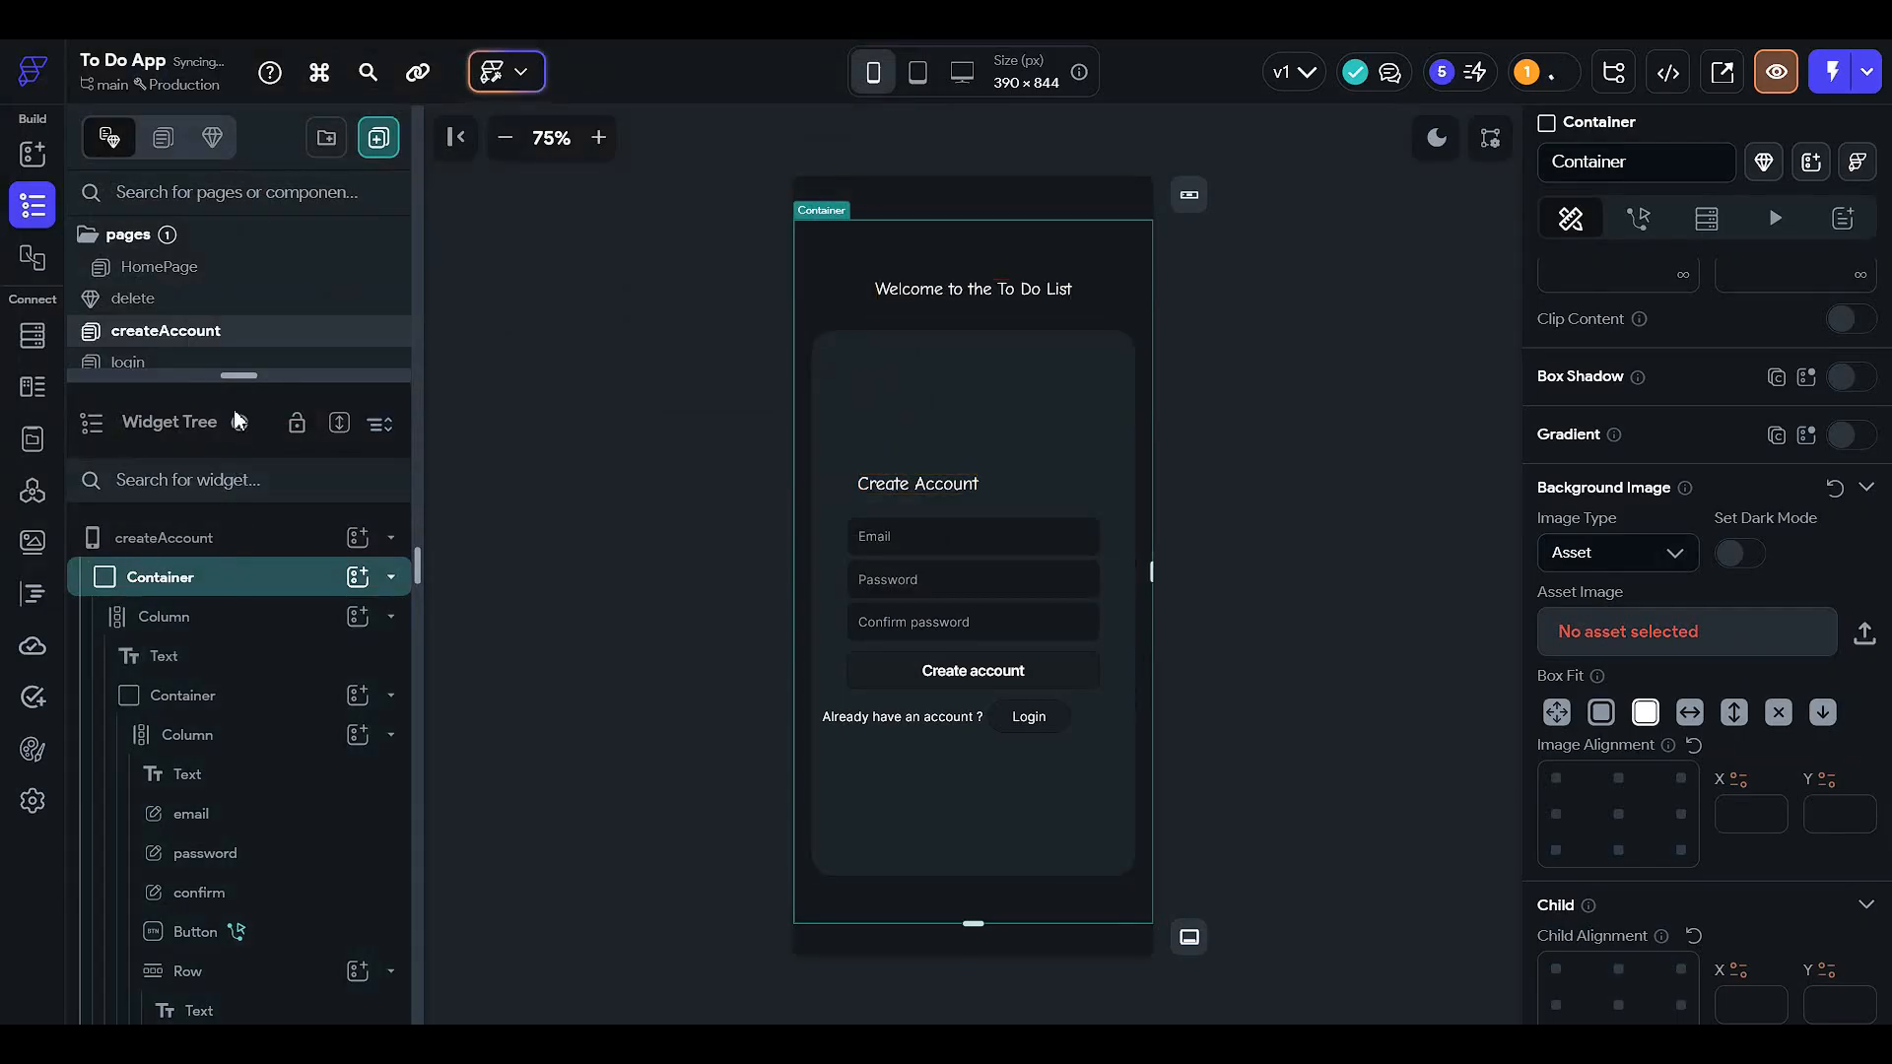
drag(237, 379, 238, 143)
click(256, 477)
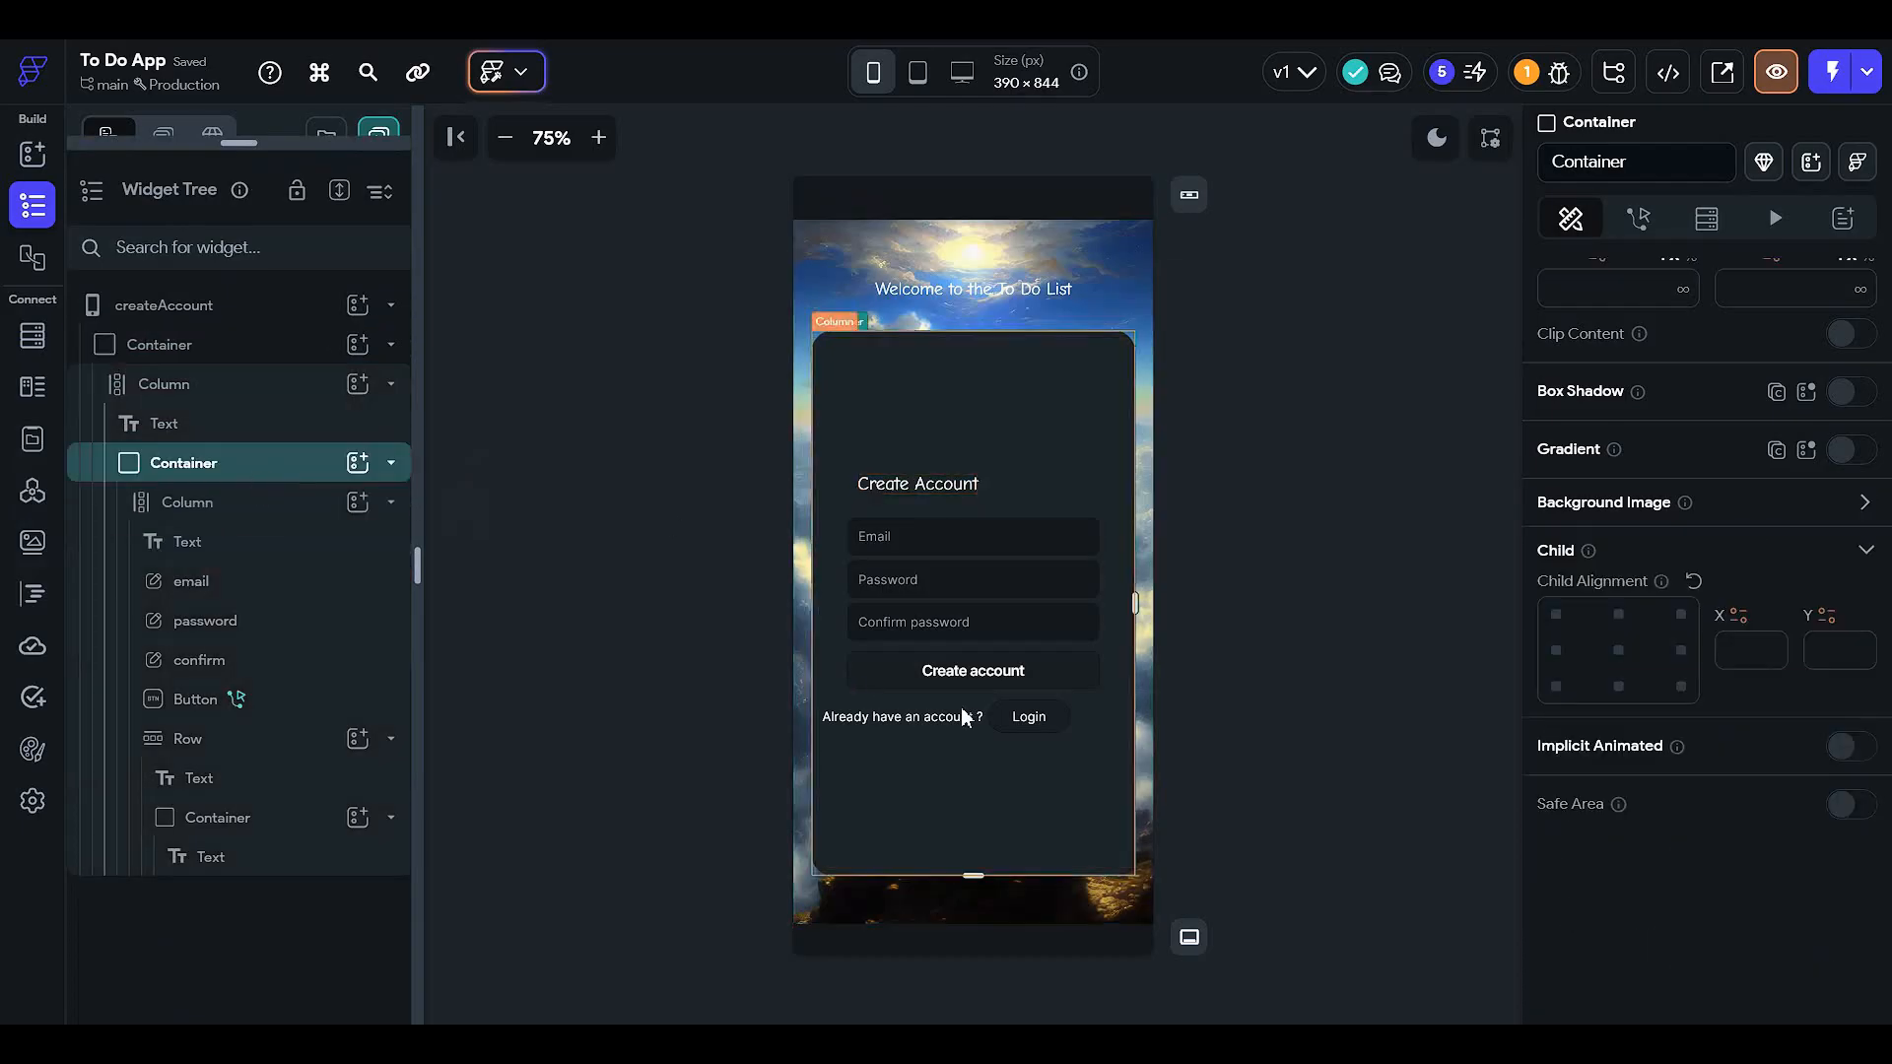
scroll(1808, 620, up, 1)
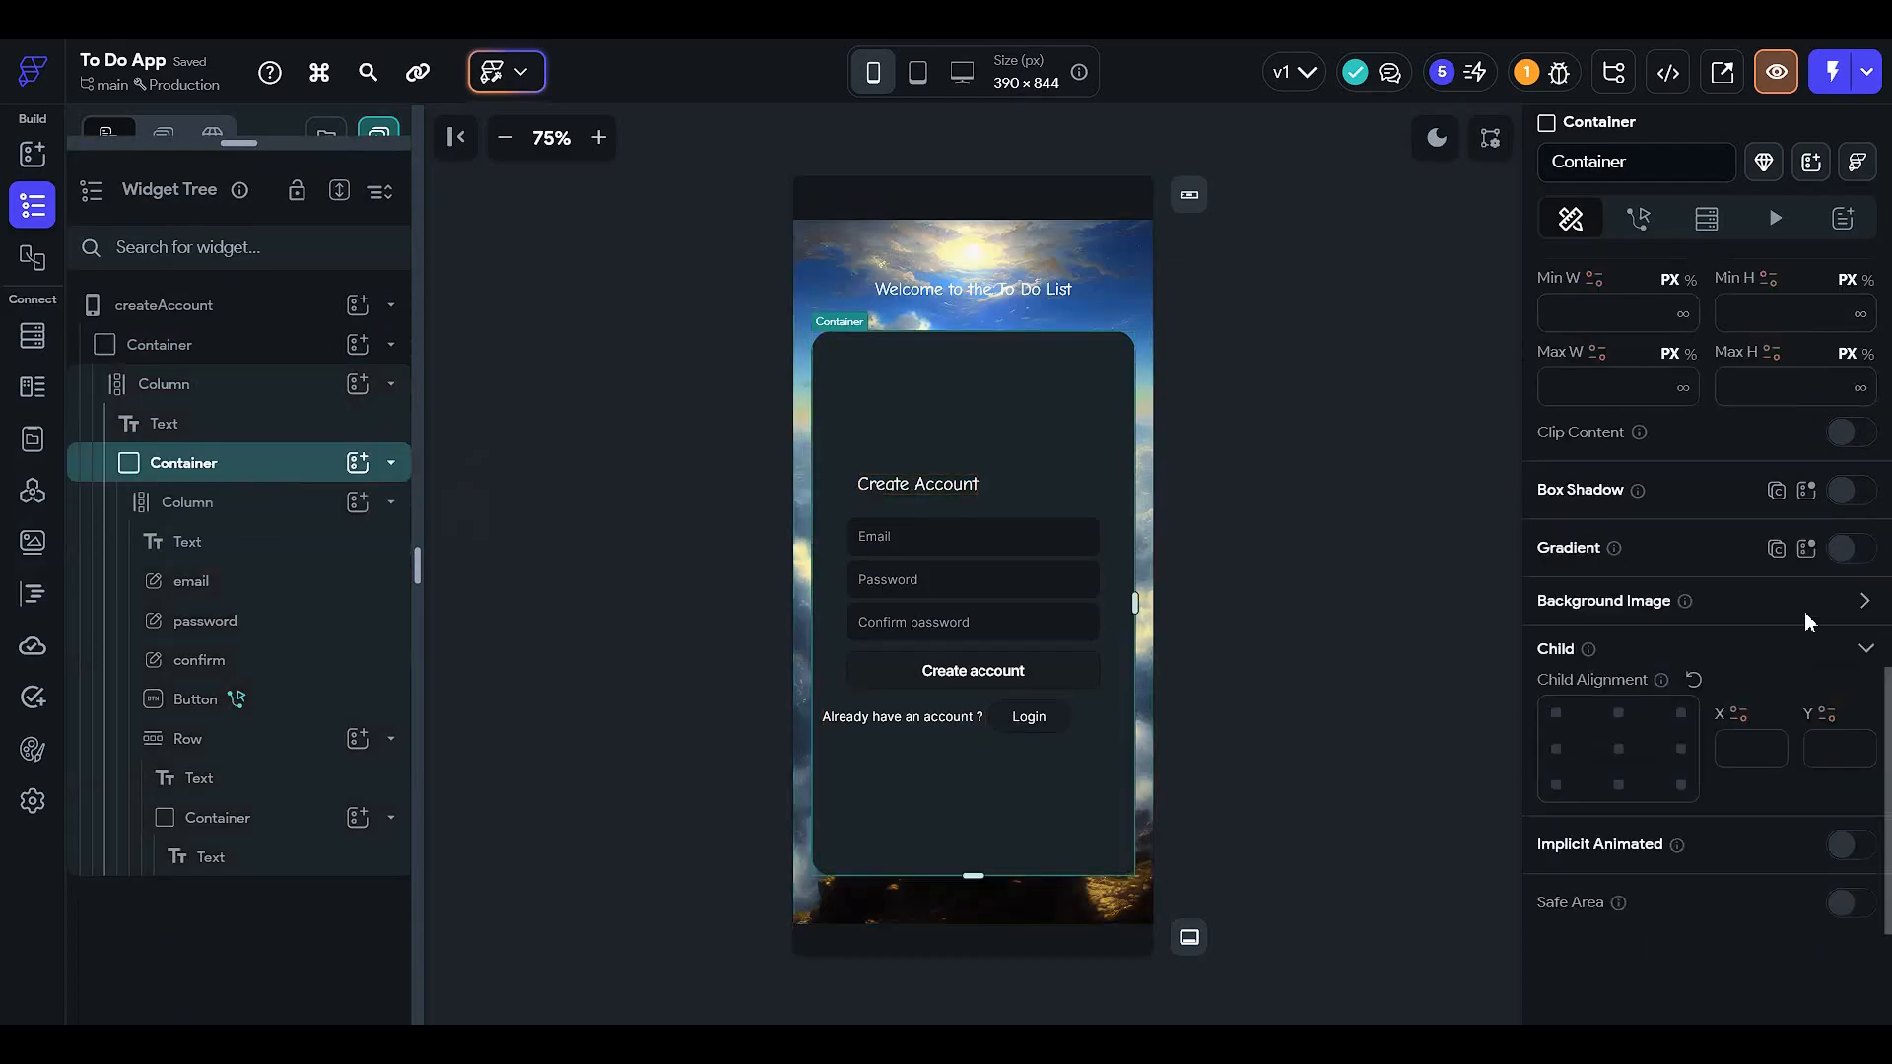
- Lower the Create Account card's fill colour opacity to 52%
click(1863, 602)
click(1645, 684)
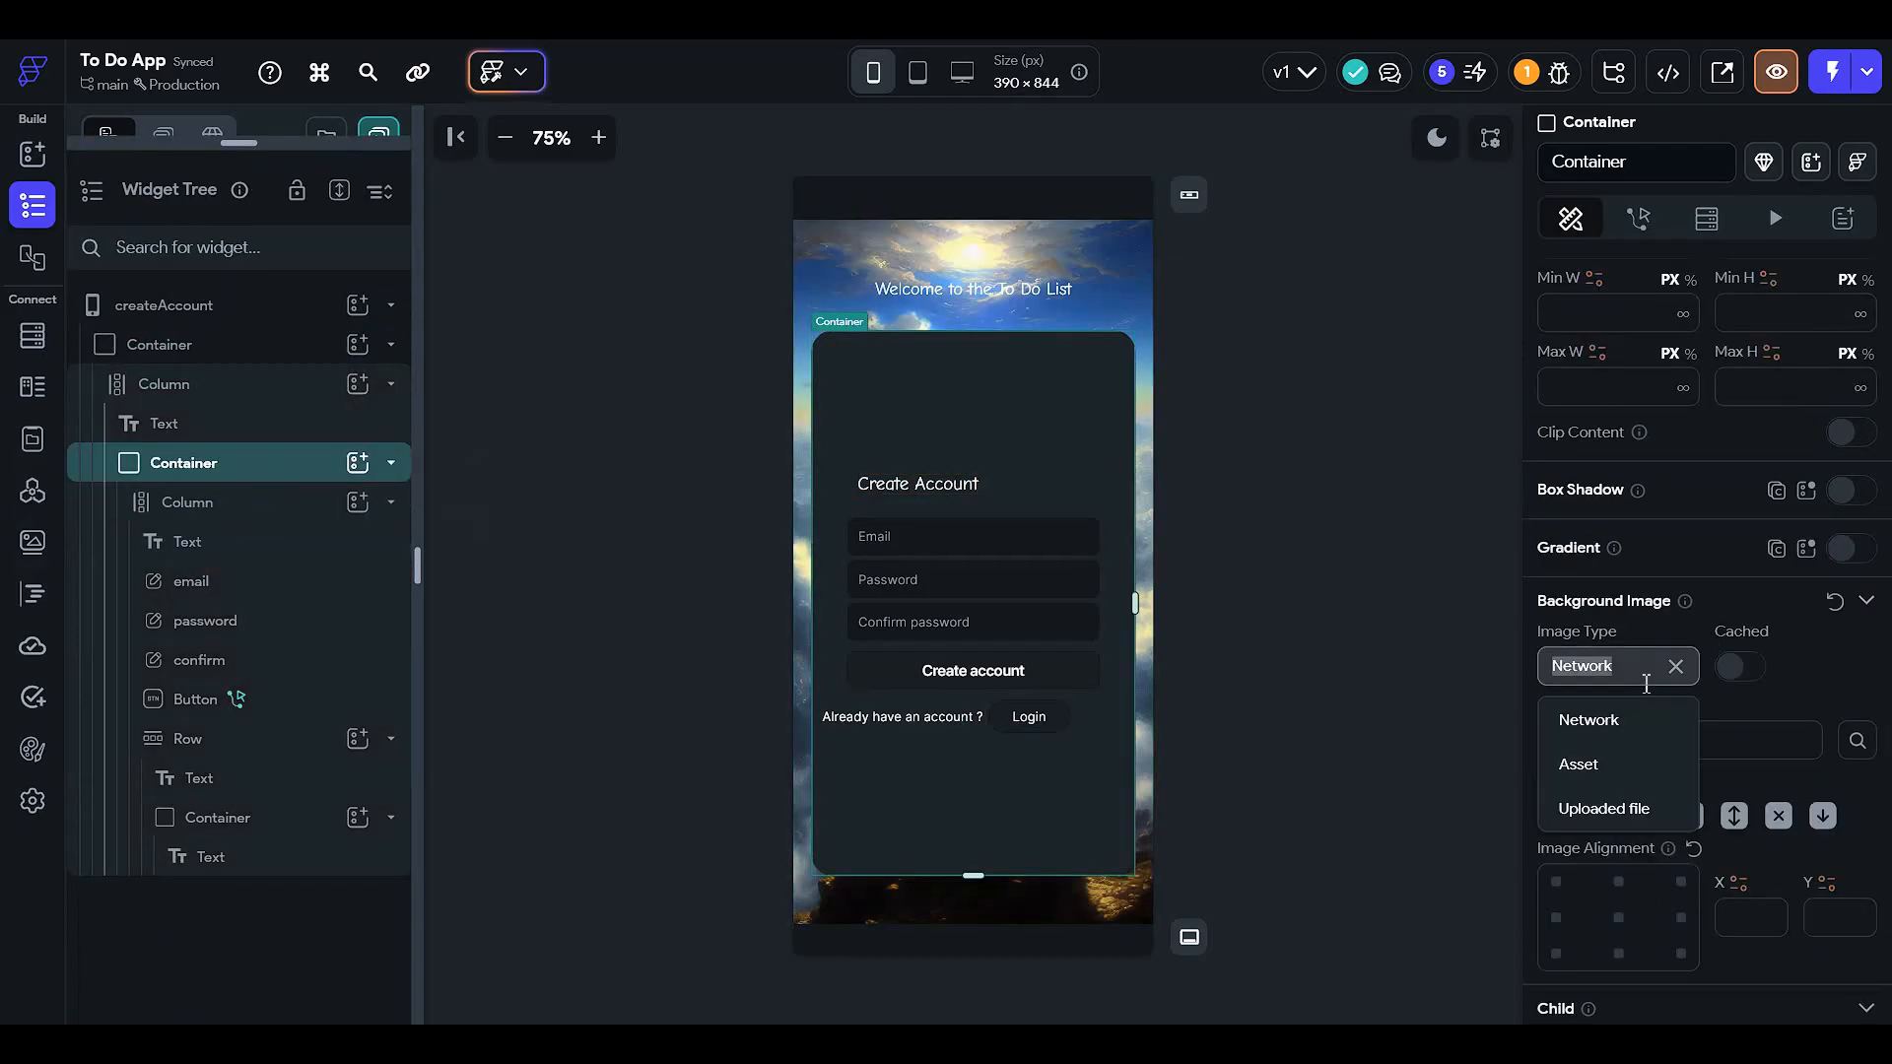
click(1866, 600)
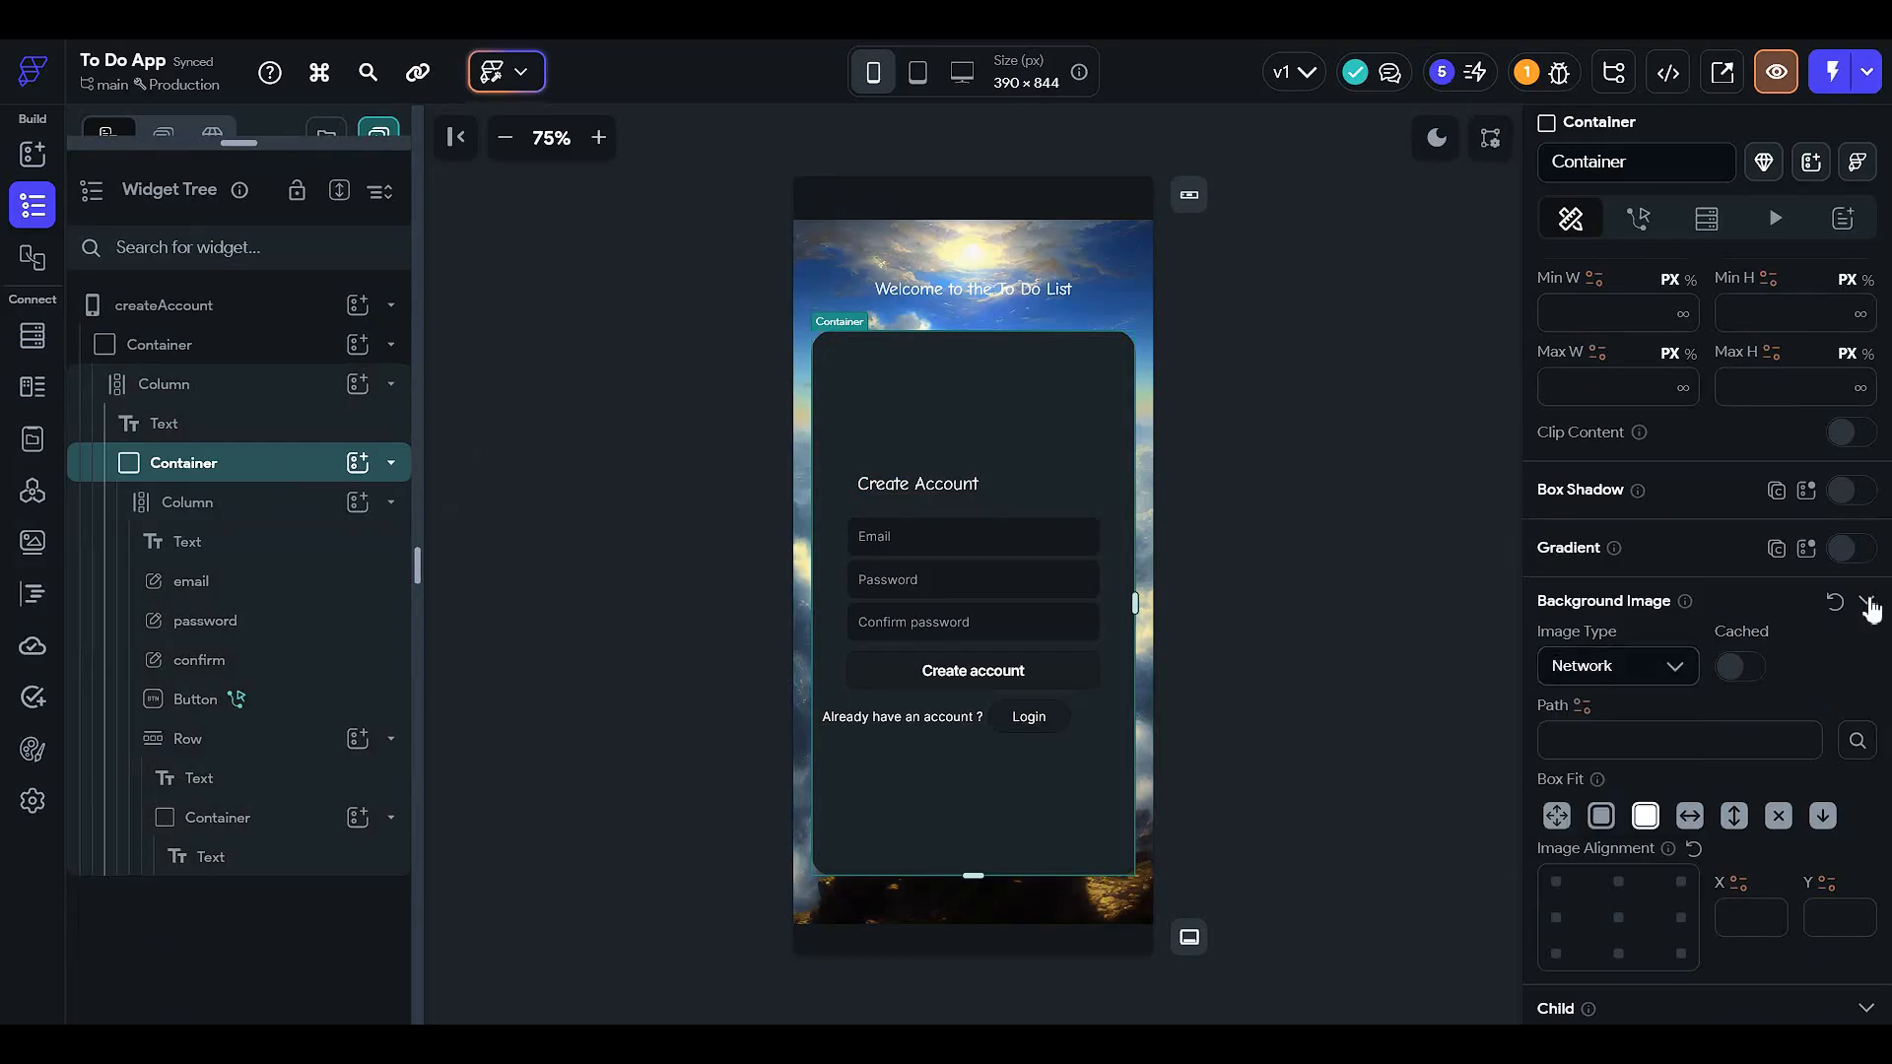
click(1866, 600)
scroll(1744, 615, up, 5)
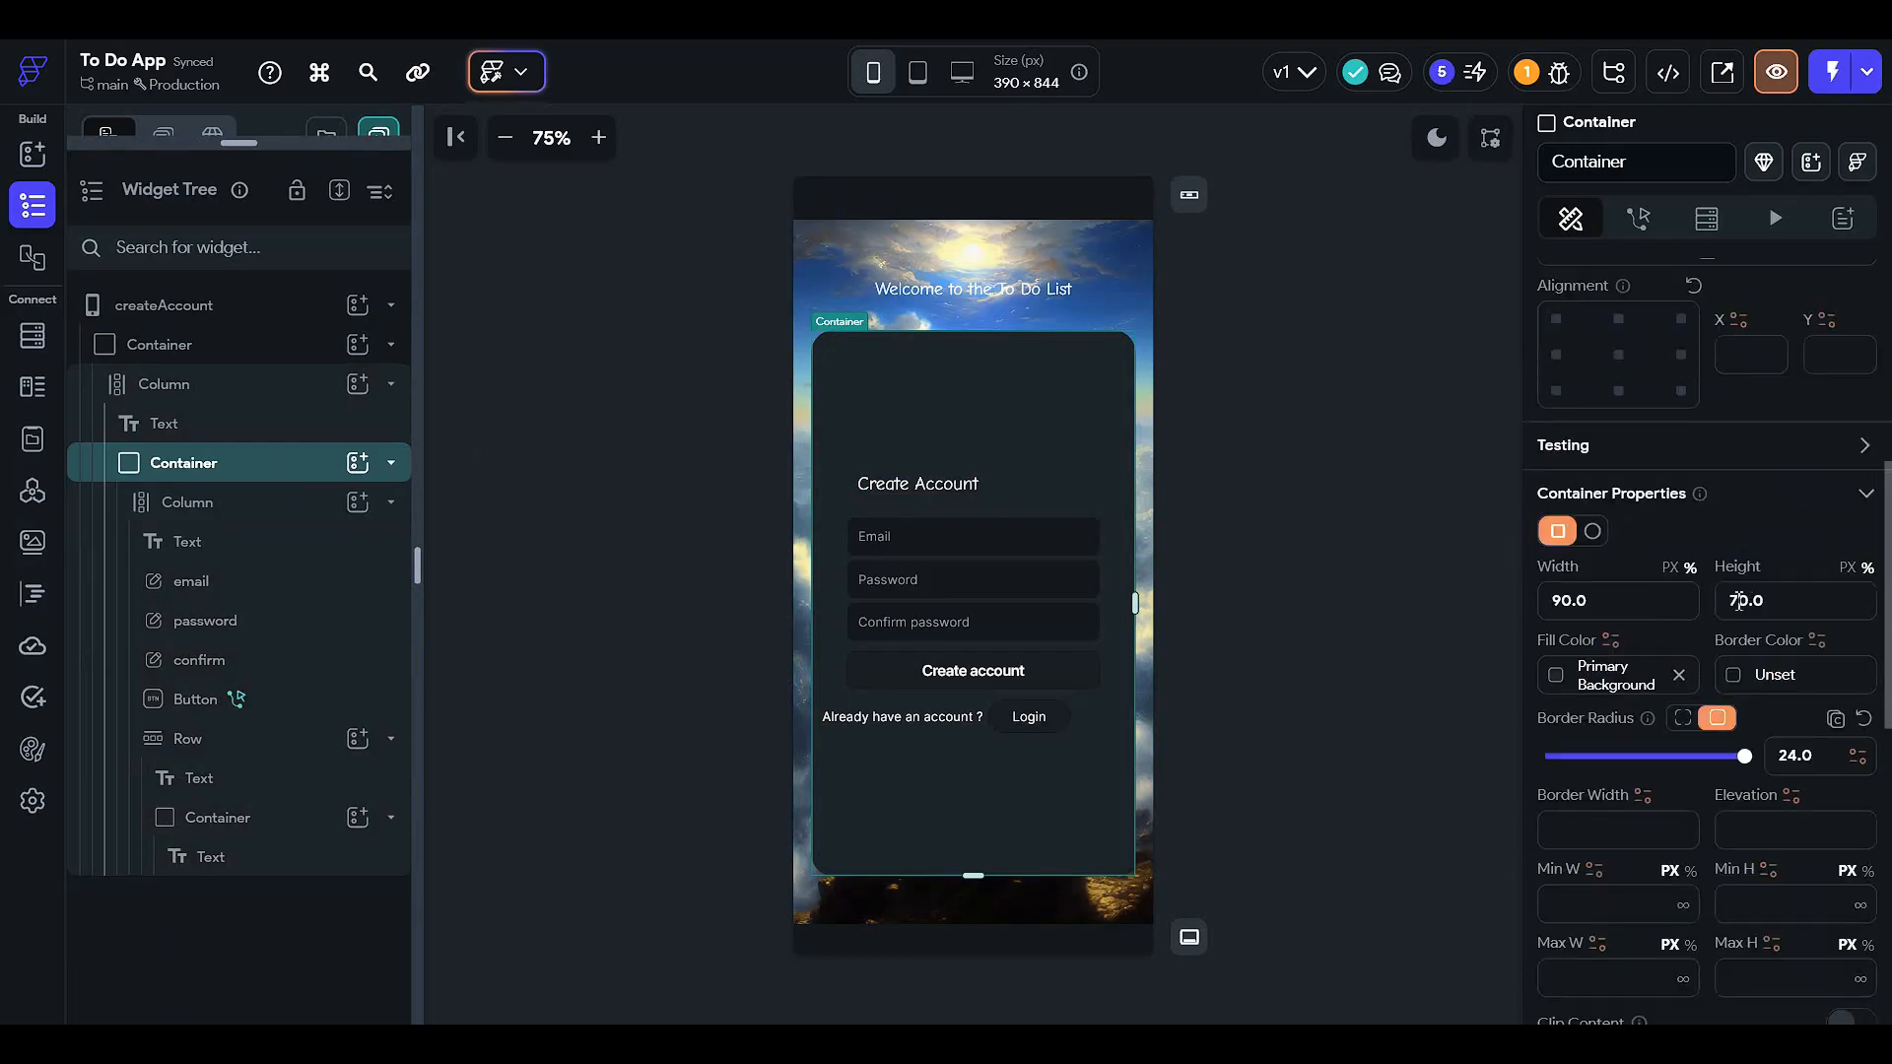
click(1557, 680)
click(1332, 449)
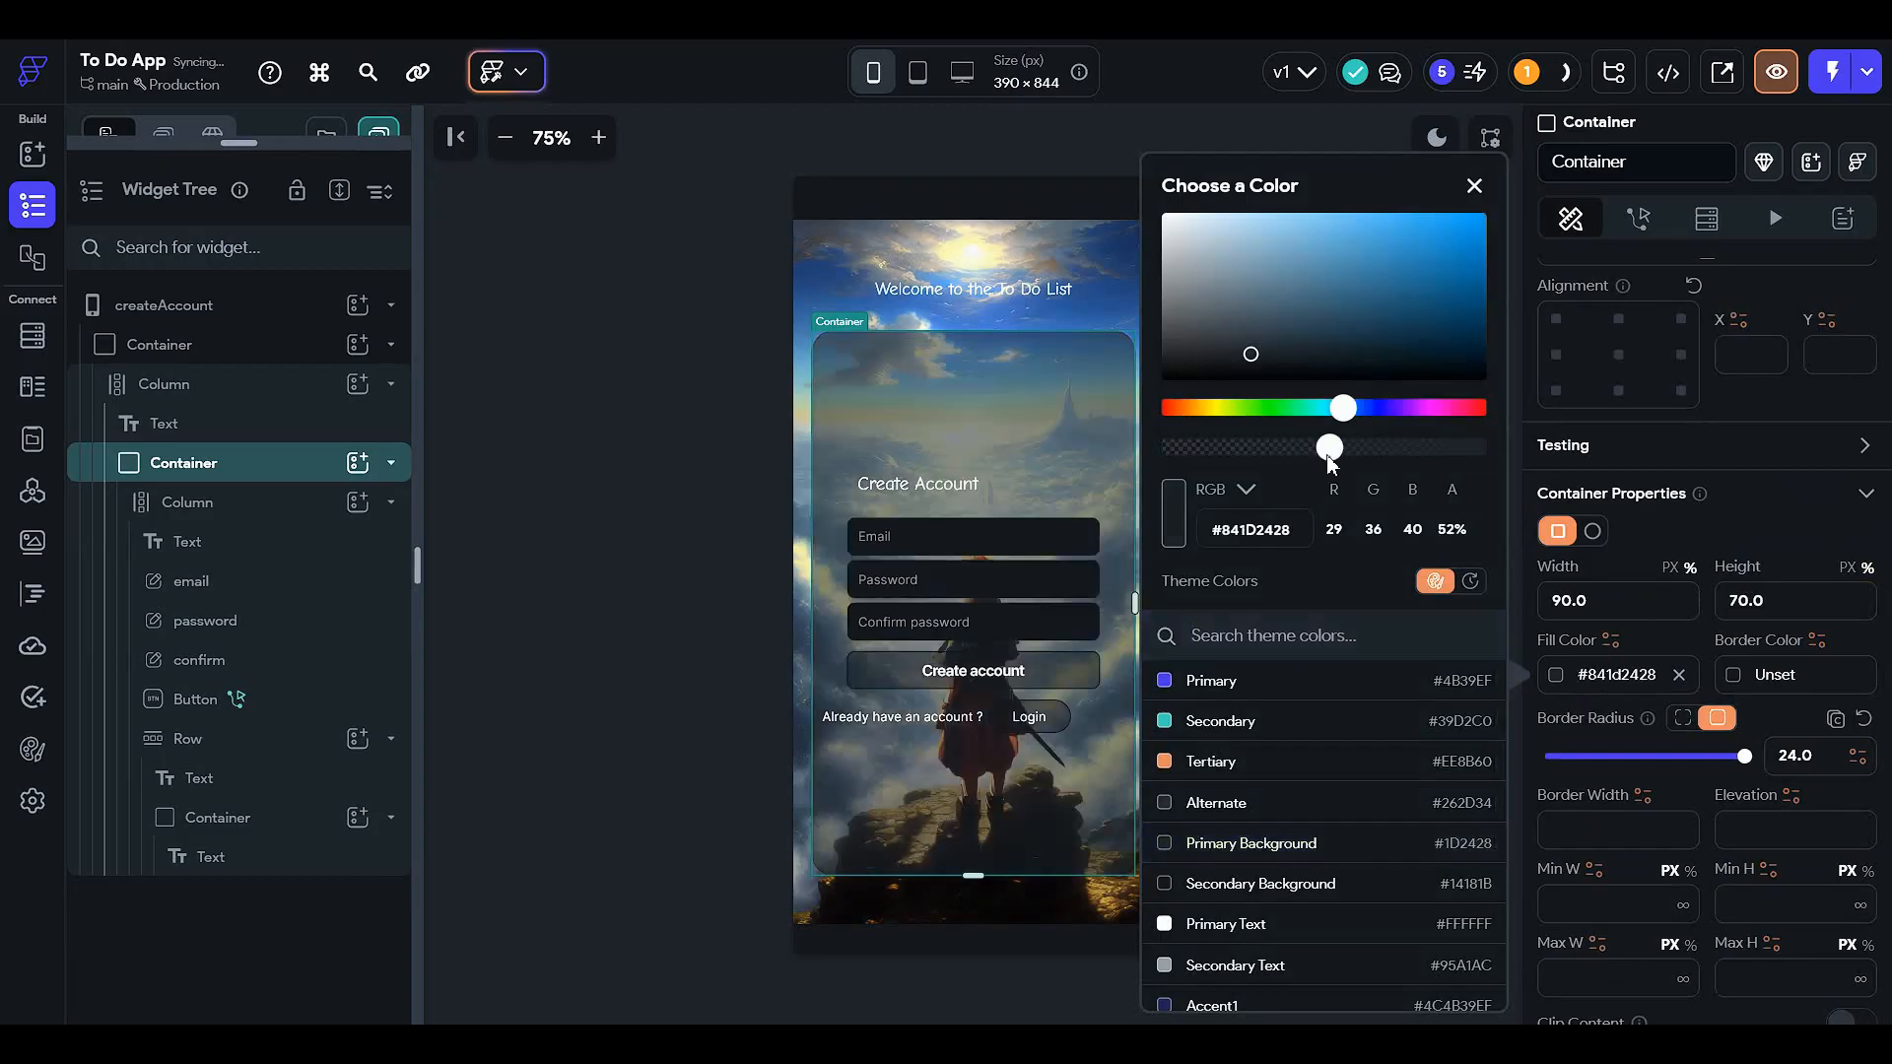
click(716, 553)
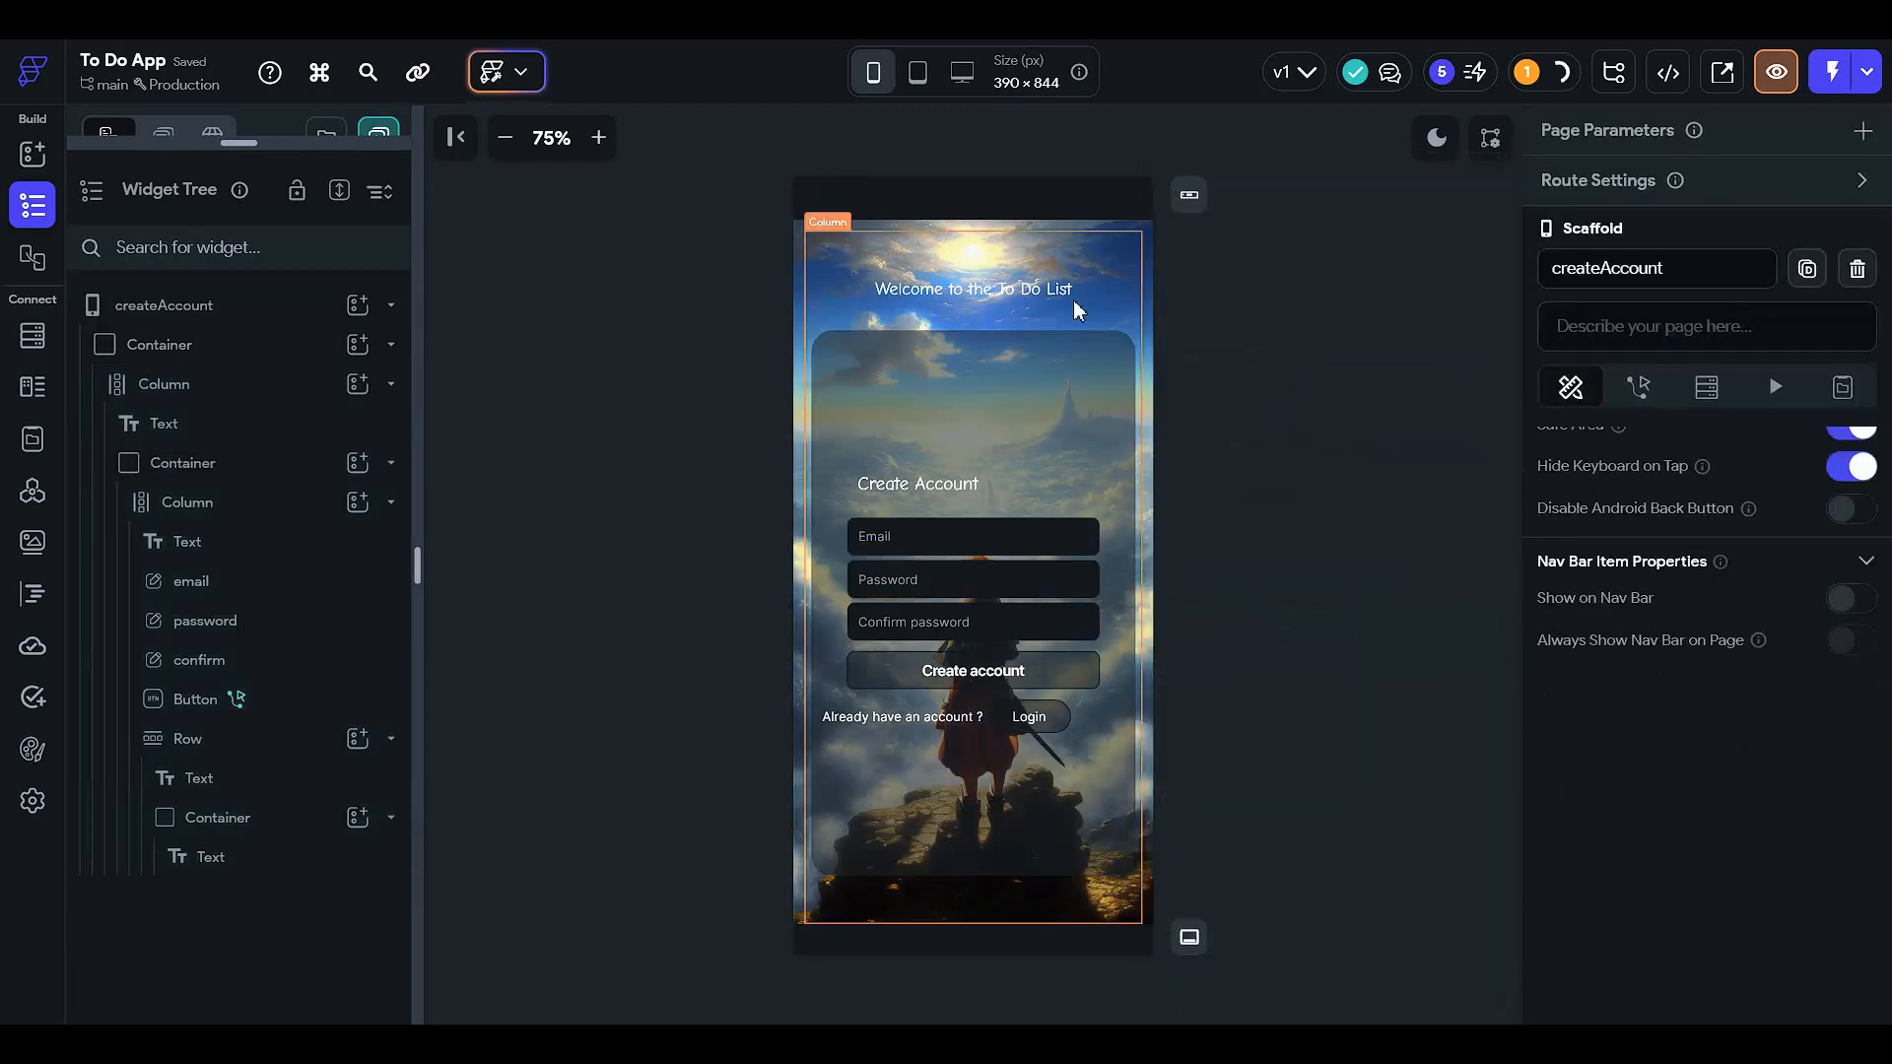
- Give the 'Welcome to the To Do List' title font size 27 and weight 700 - Bold
click(1037, 287)
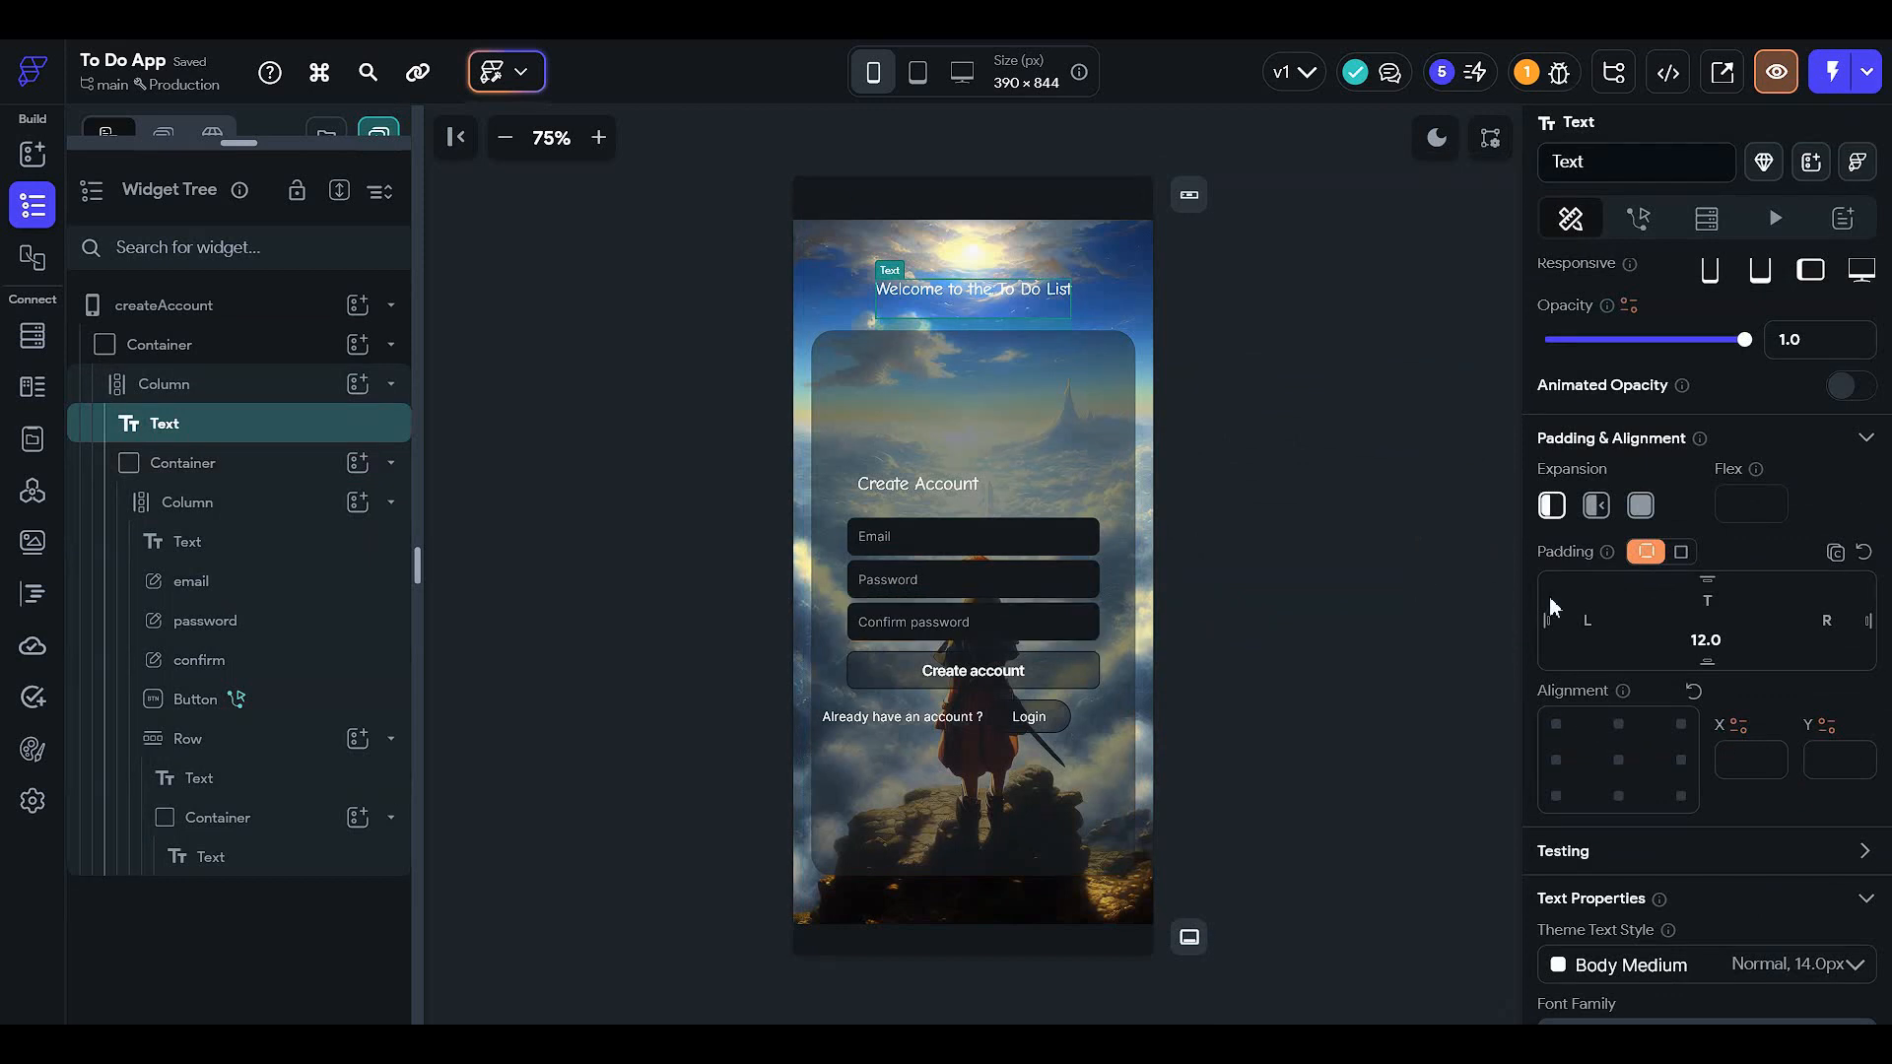
scroll(1596, 591, down, 2)
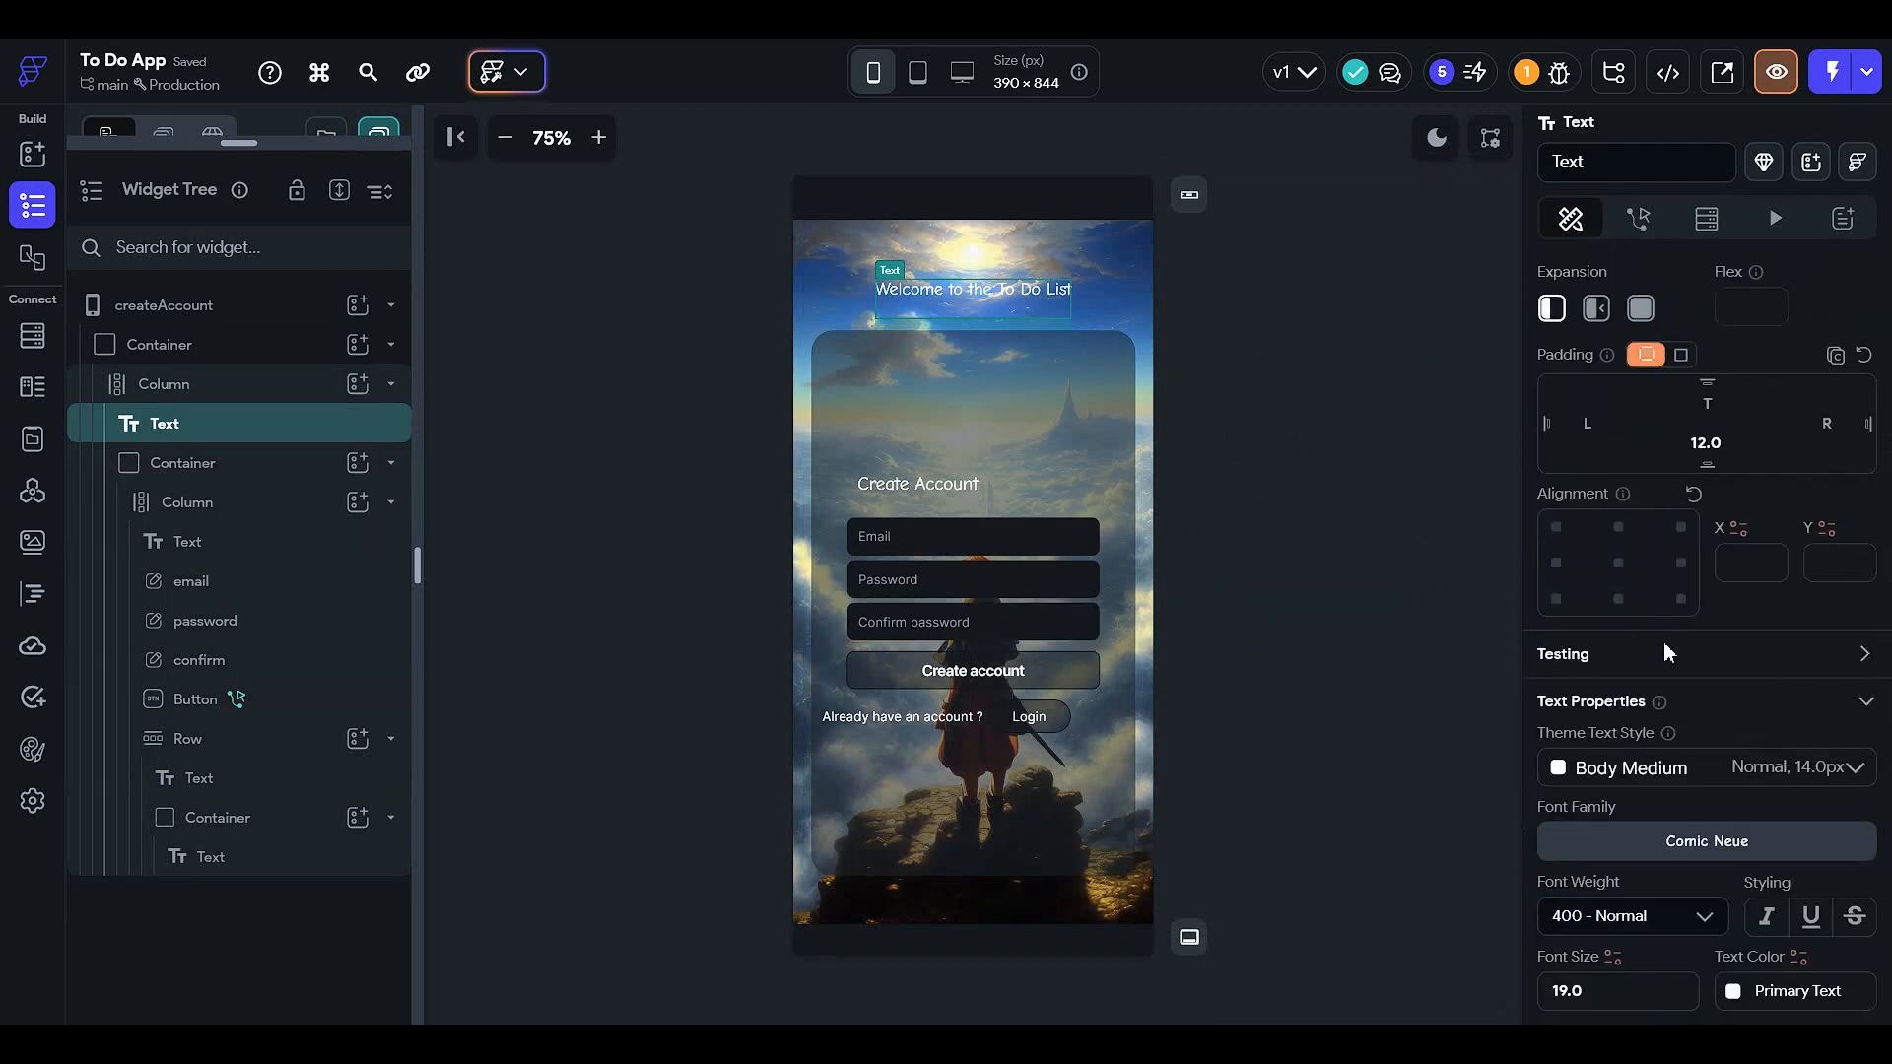
scroll(1663, 645, down, 3)
drag(1601, 700, 1334, 701)
text(27)
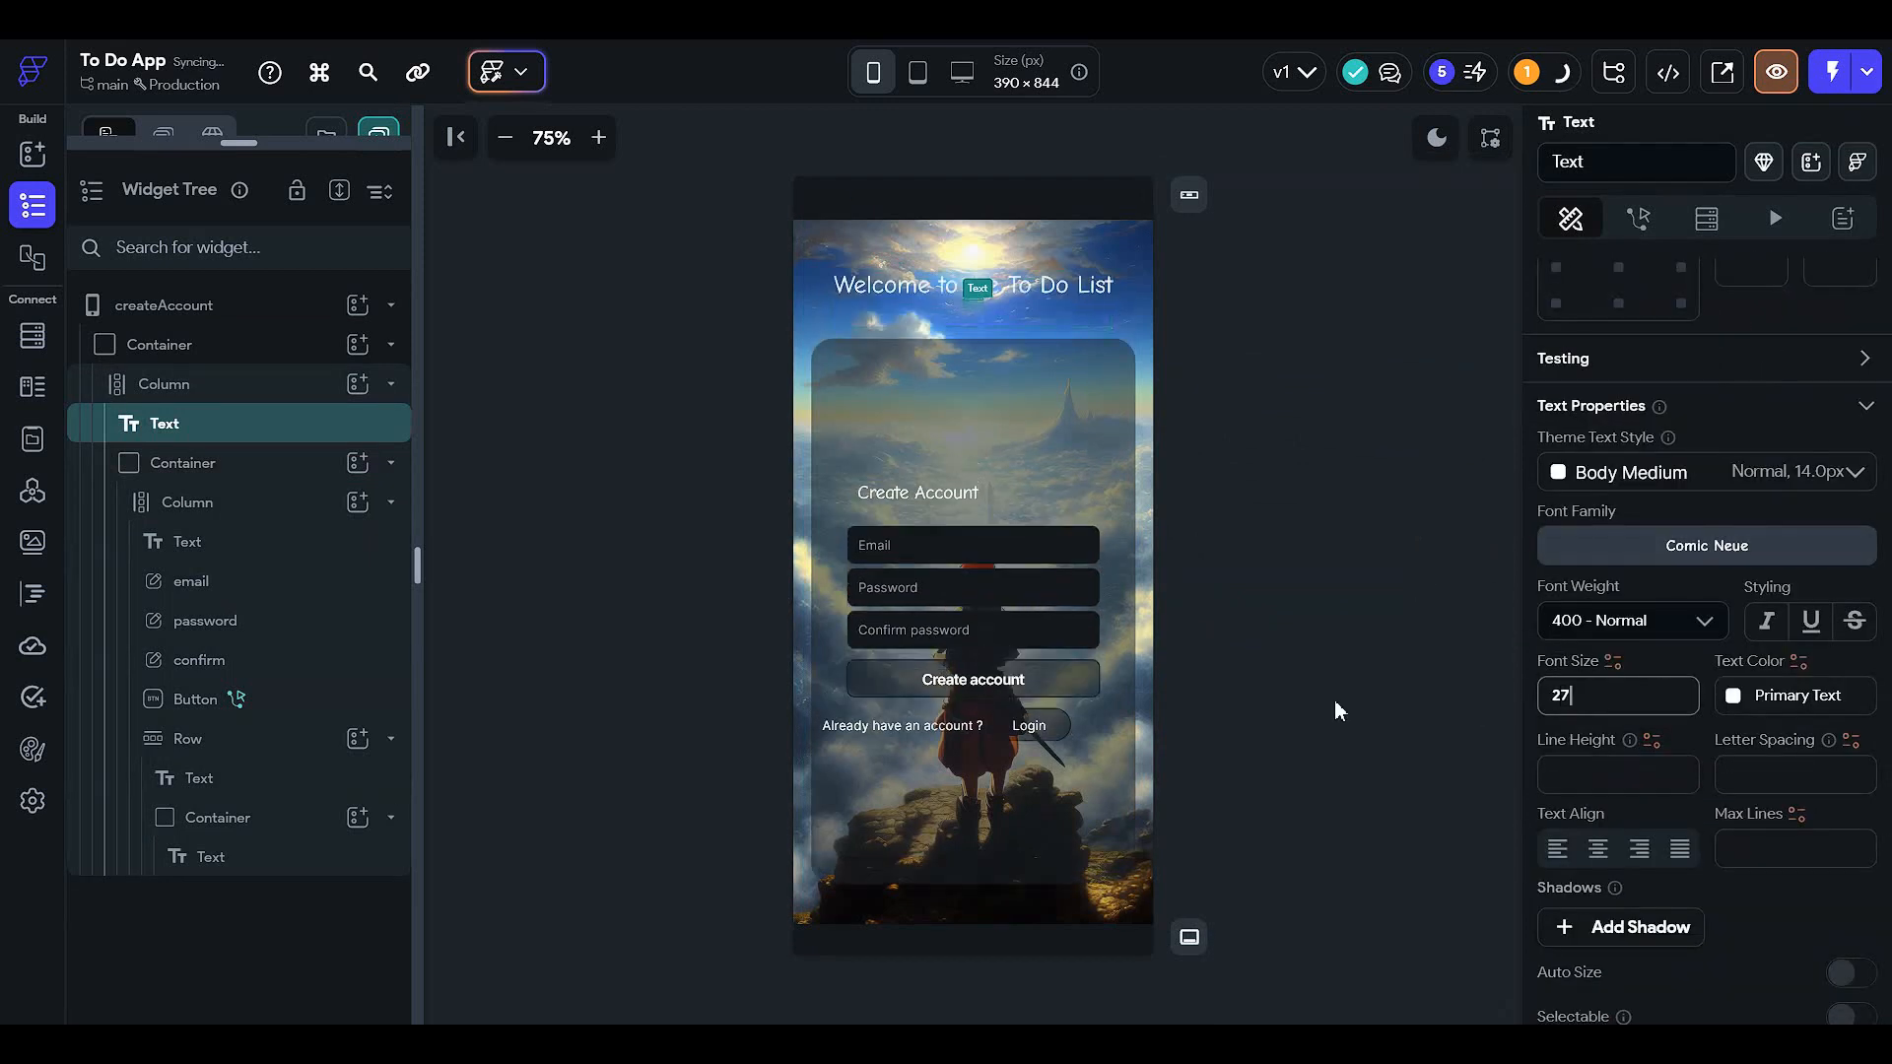
click(1656, 610)
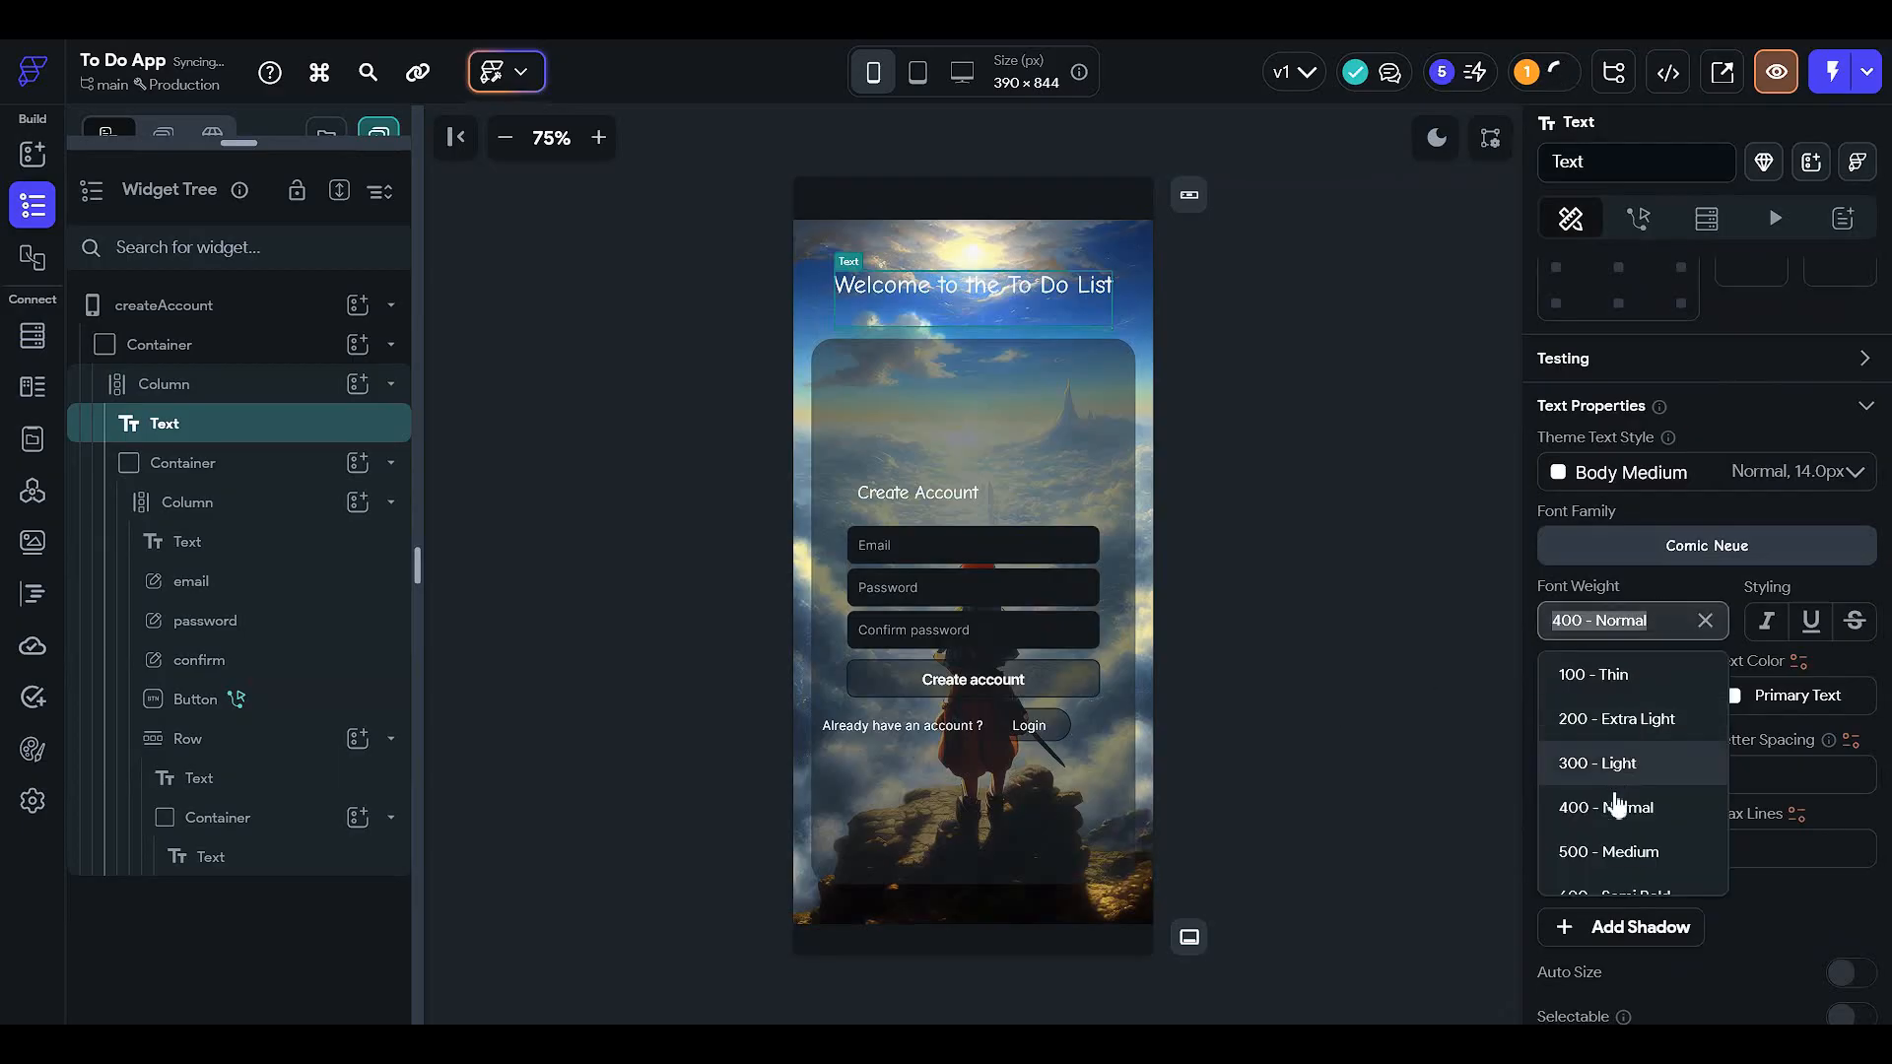
scroll(1645, 842, down, 2)
click(1655, 798)
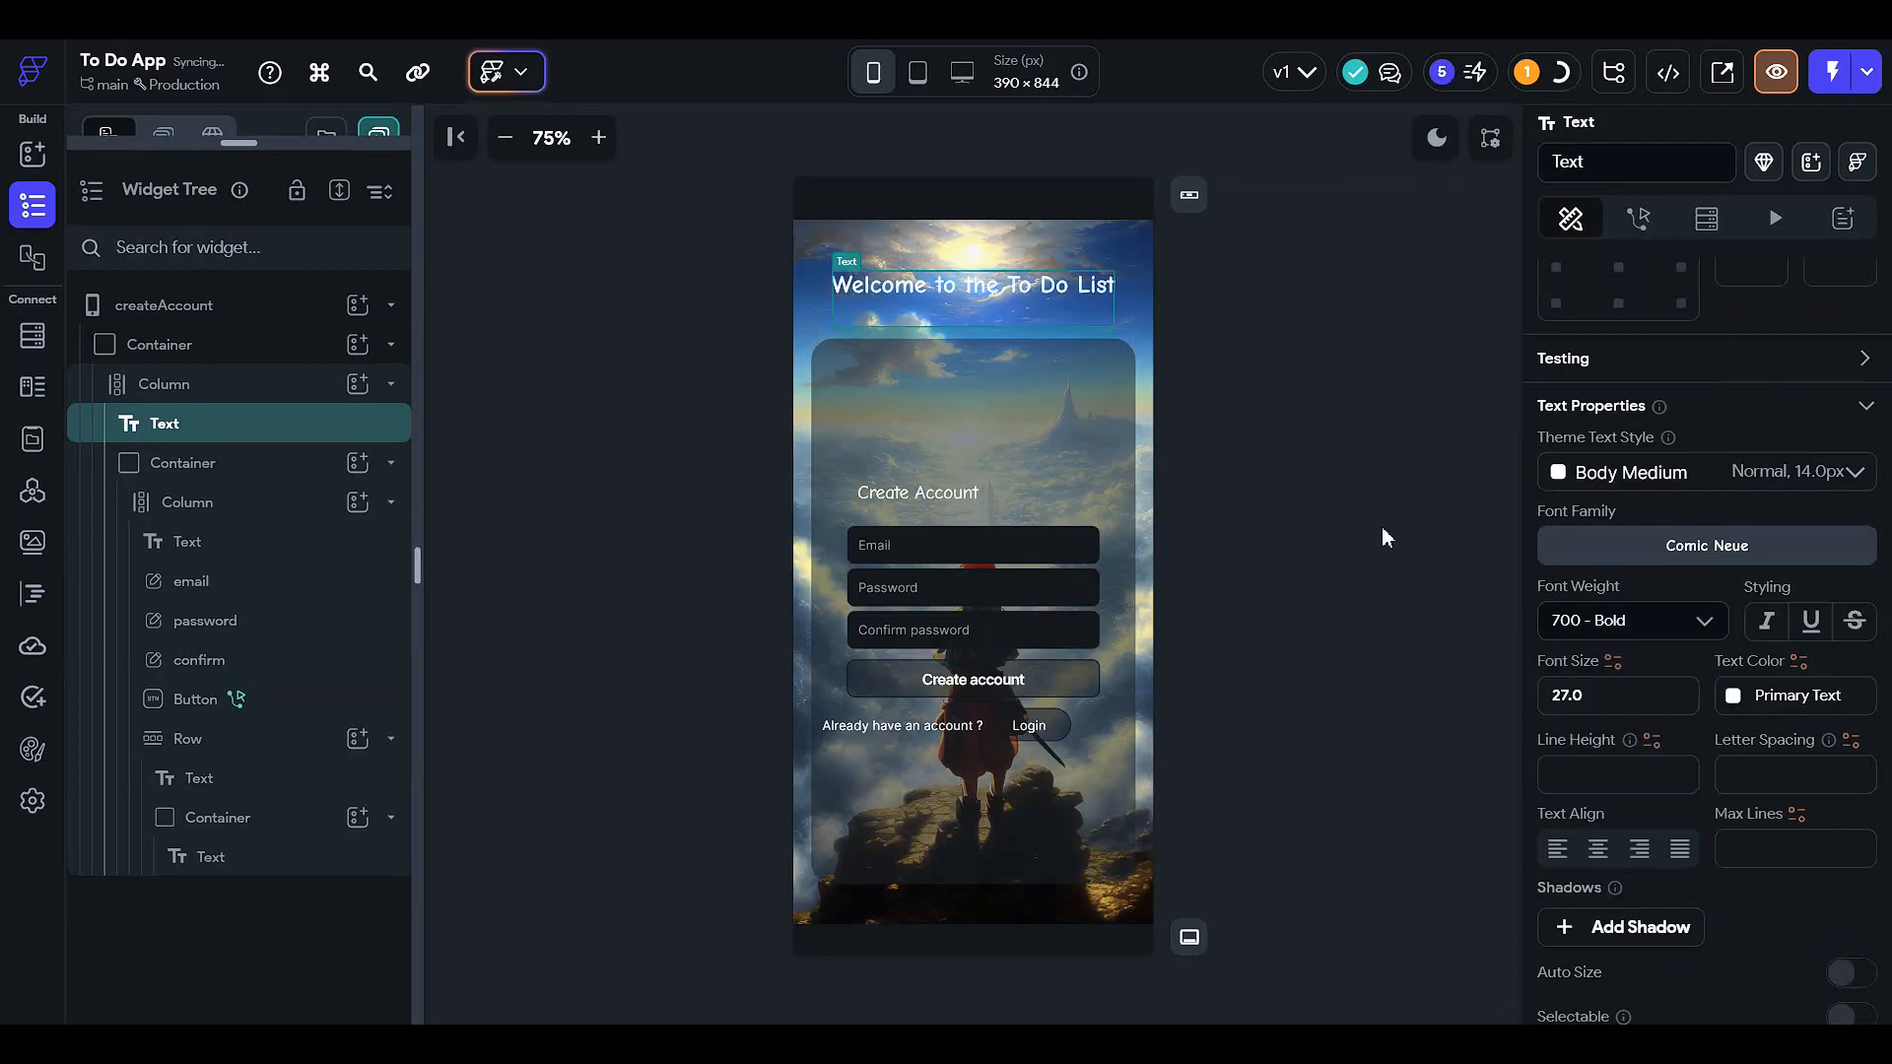
click(1382, 537)
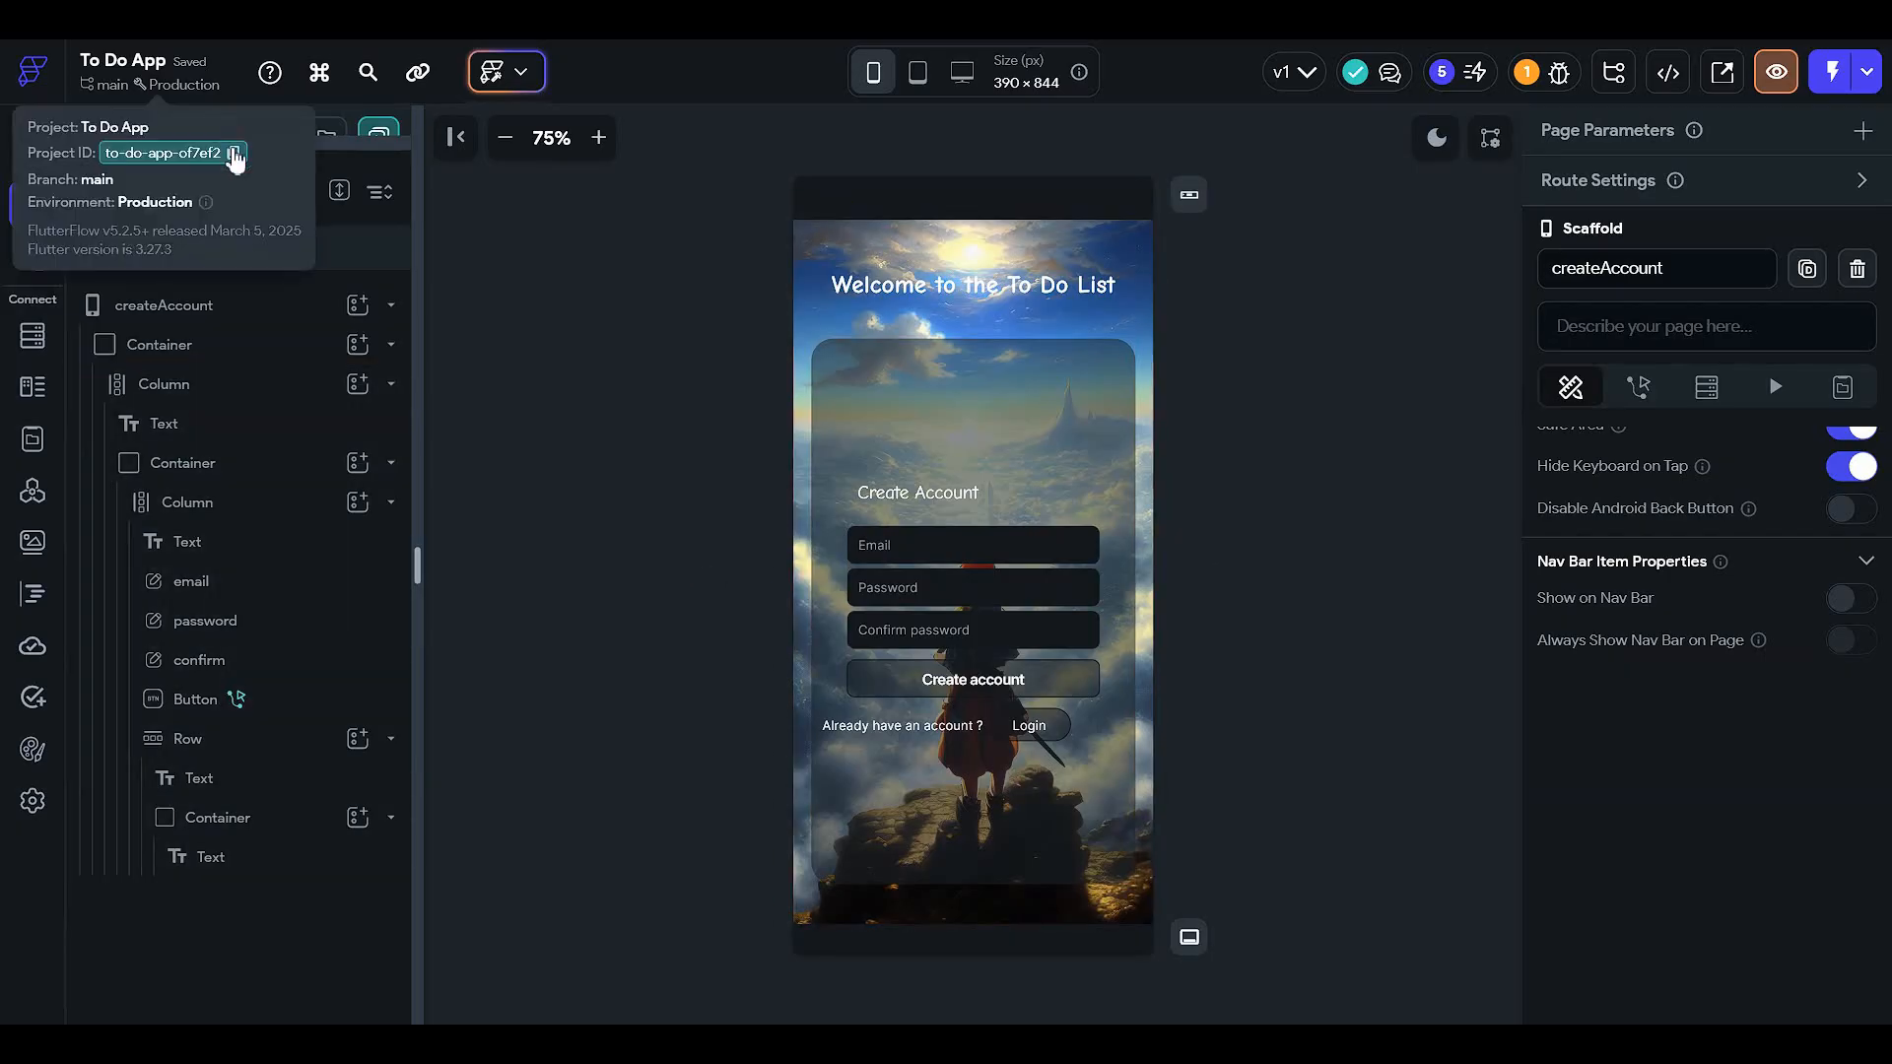
- Open the login page and select the Create account link
click(374, 138)
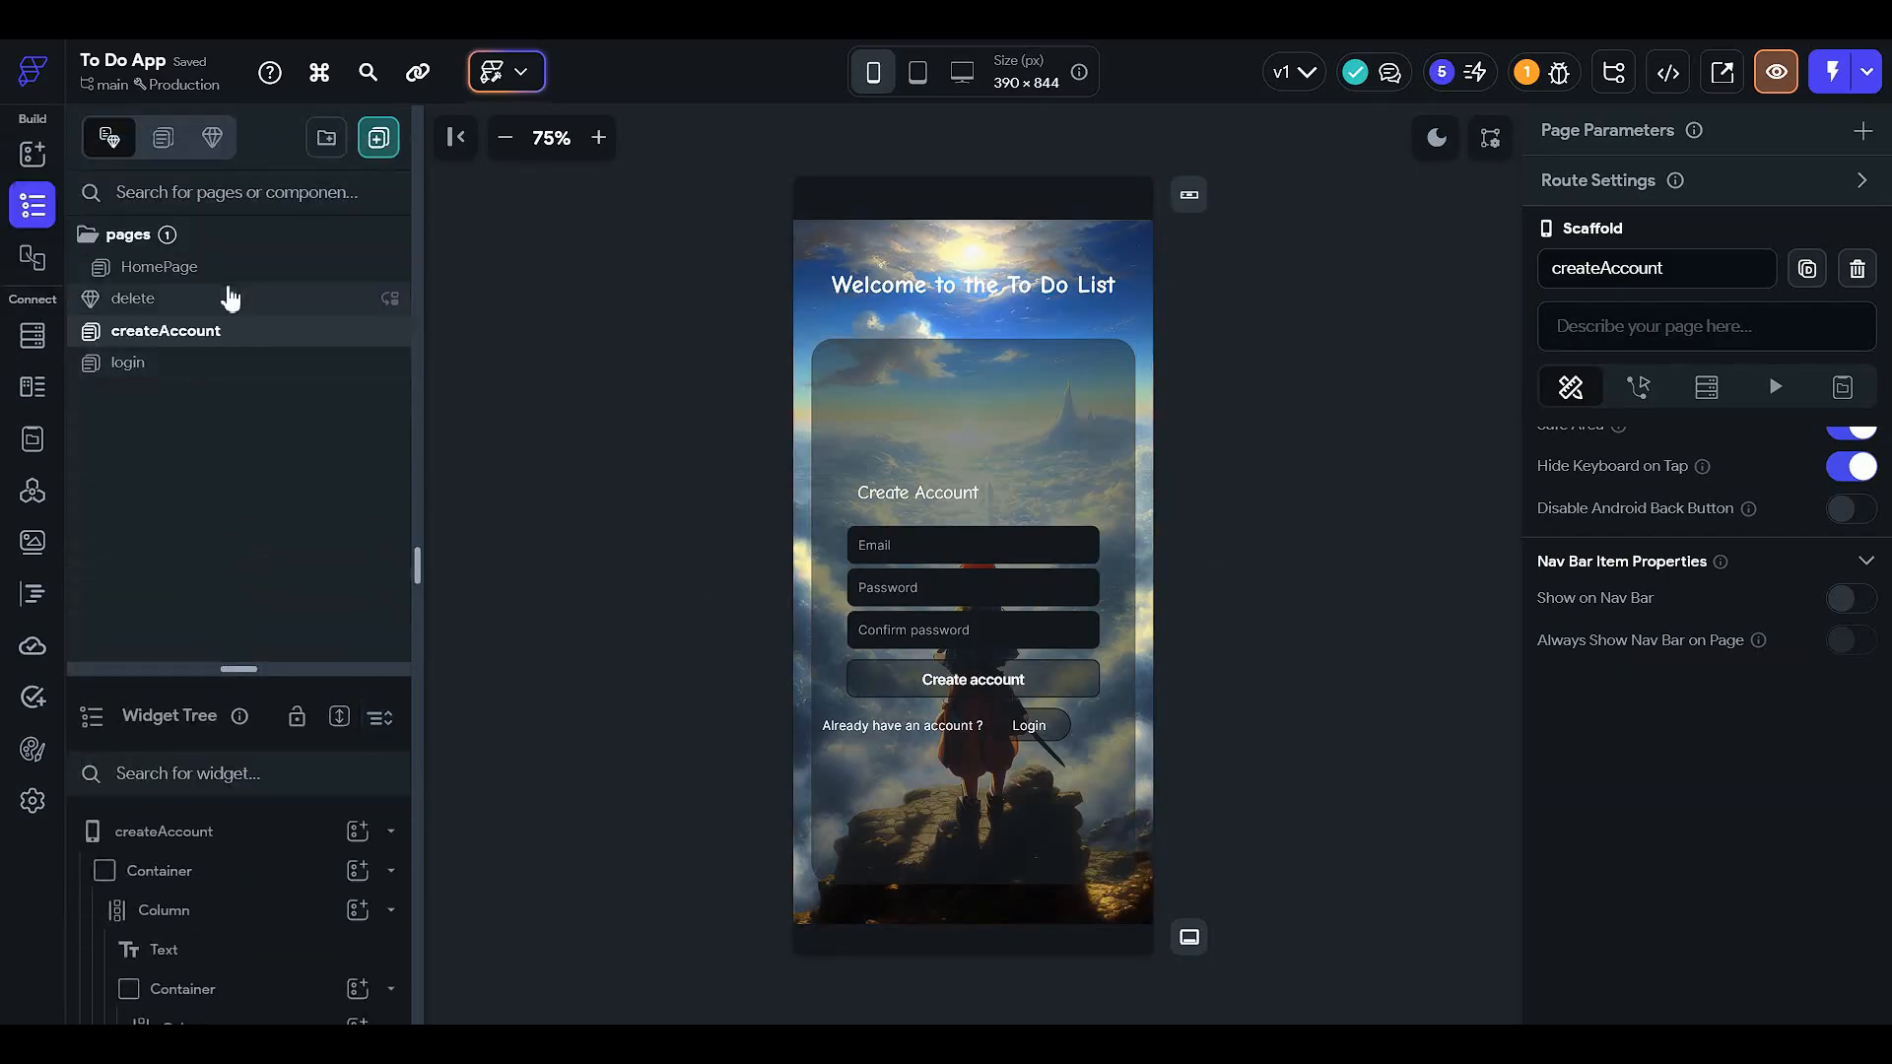
click(203, 360)
click(1067, 671)
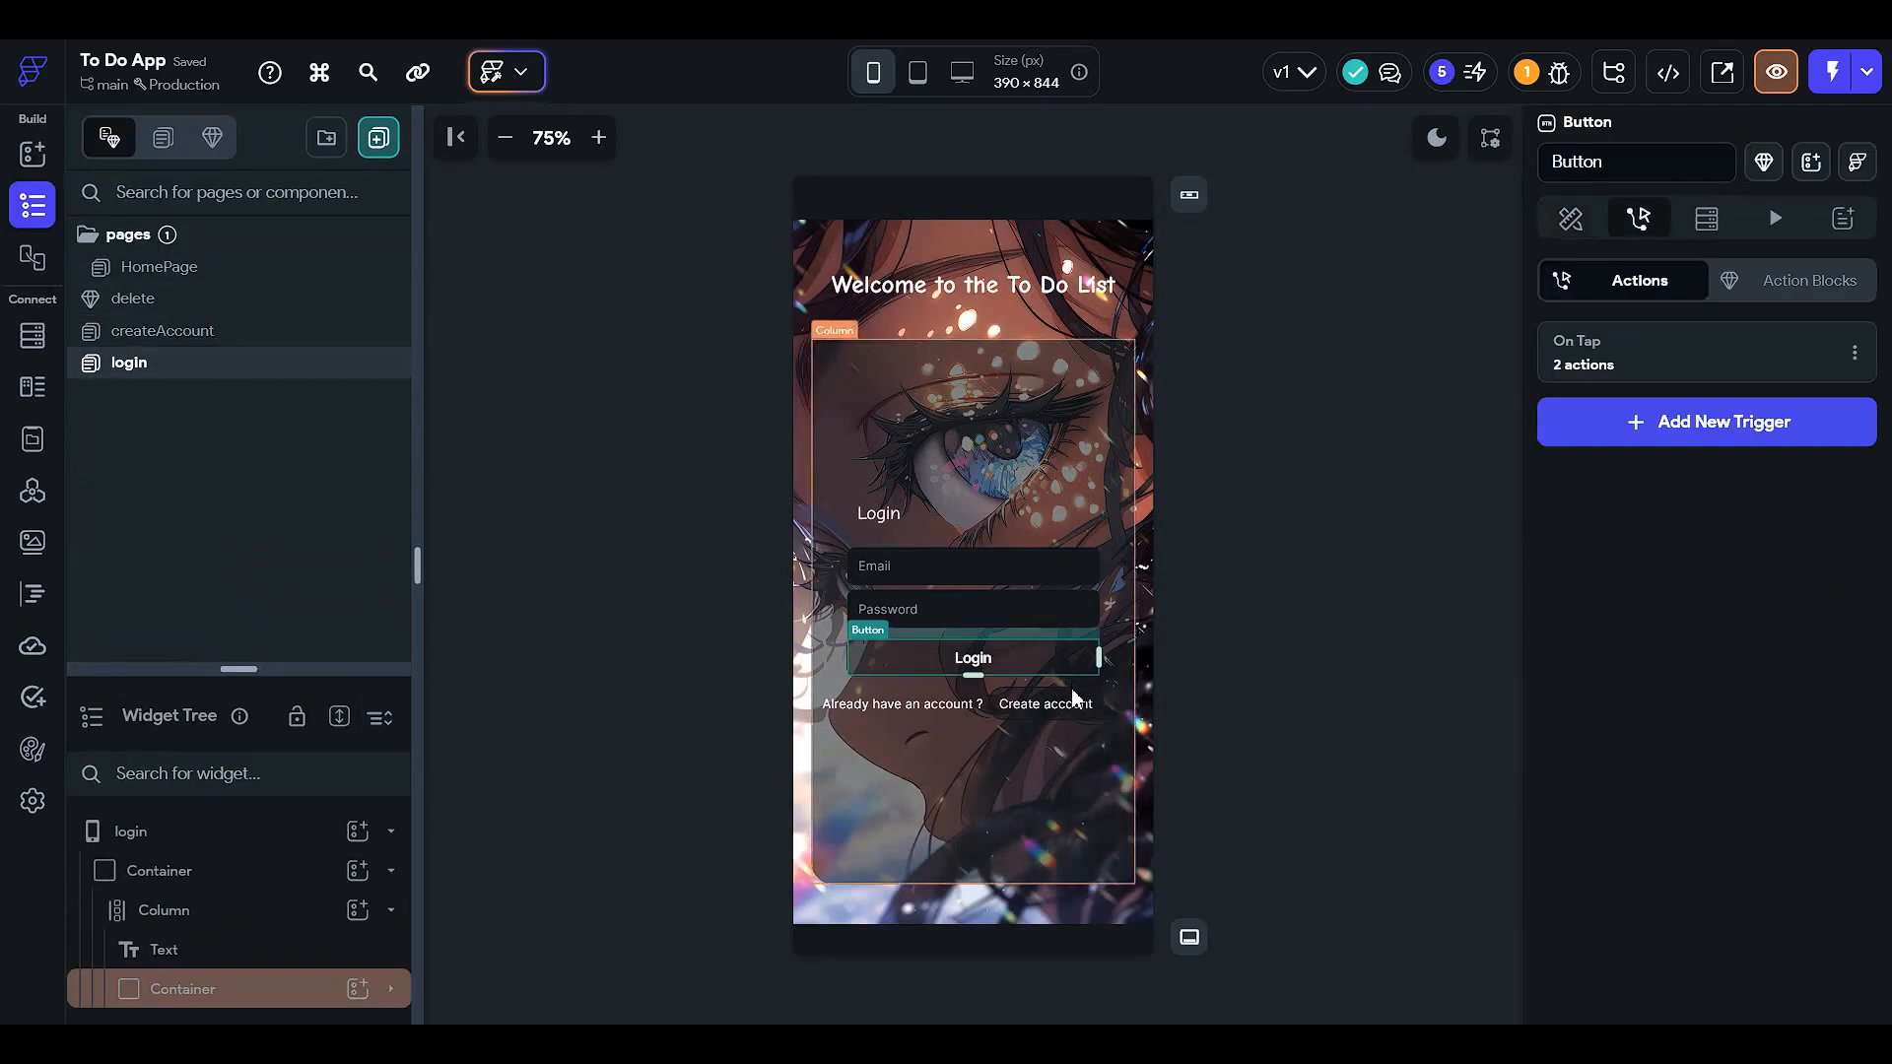
click(1091, 703)
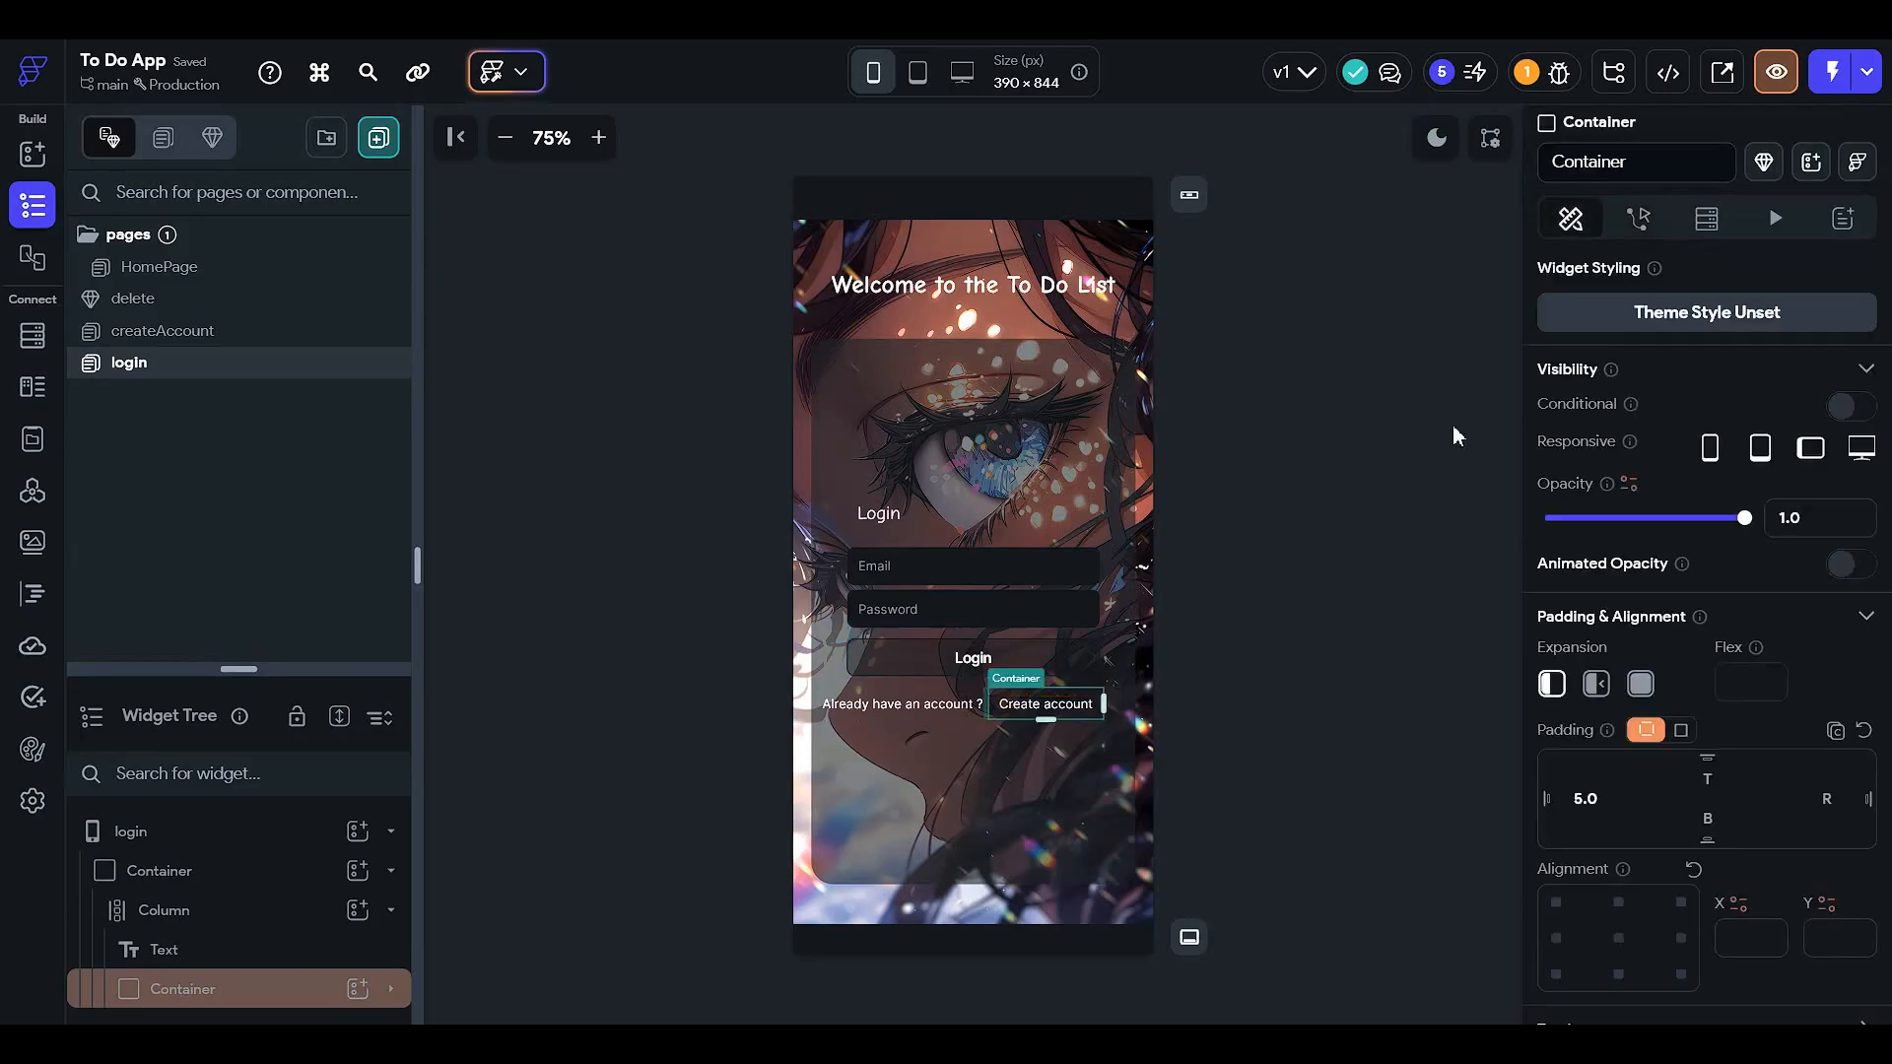
- Add an On Tap action to Create account that navigates to createAccount
click(1635, 223)
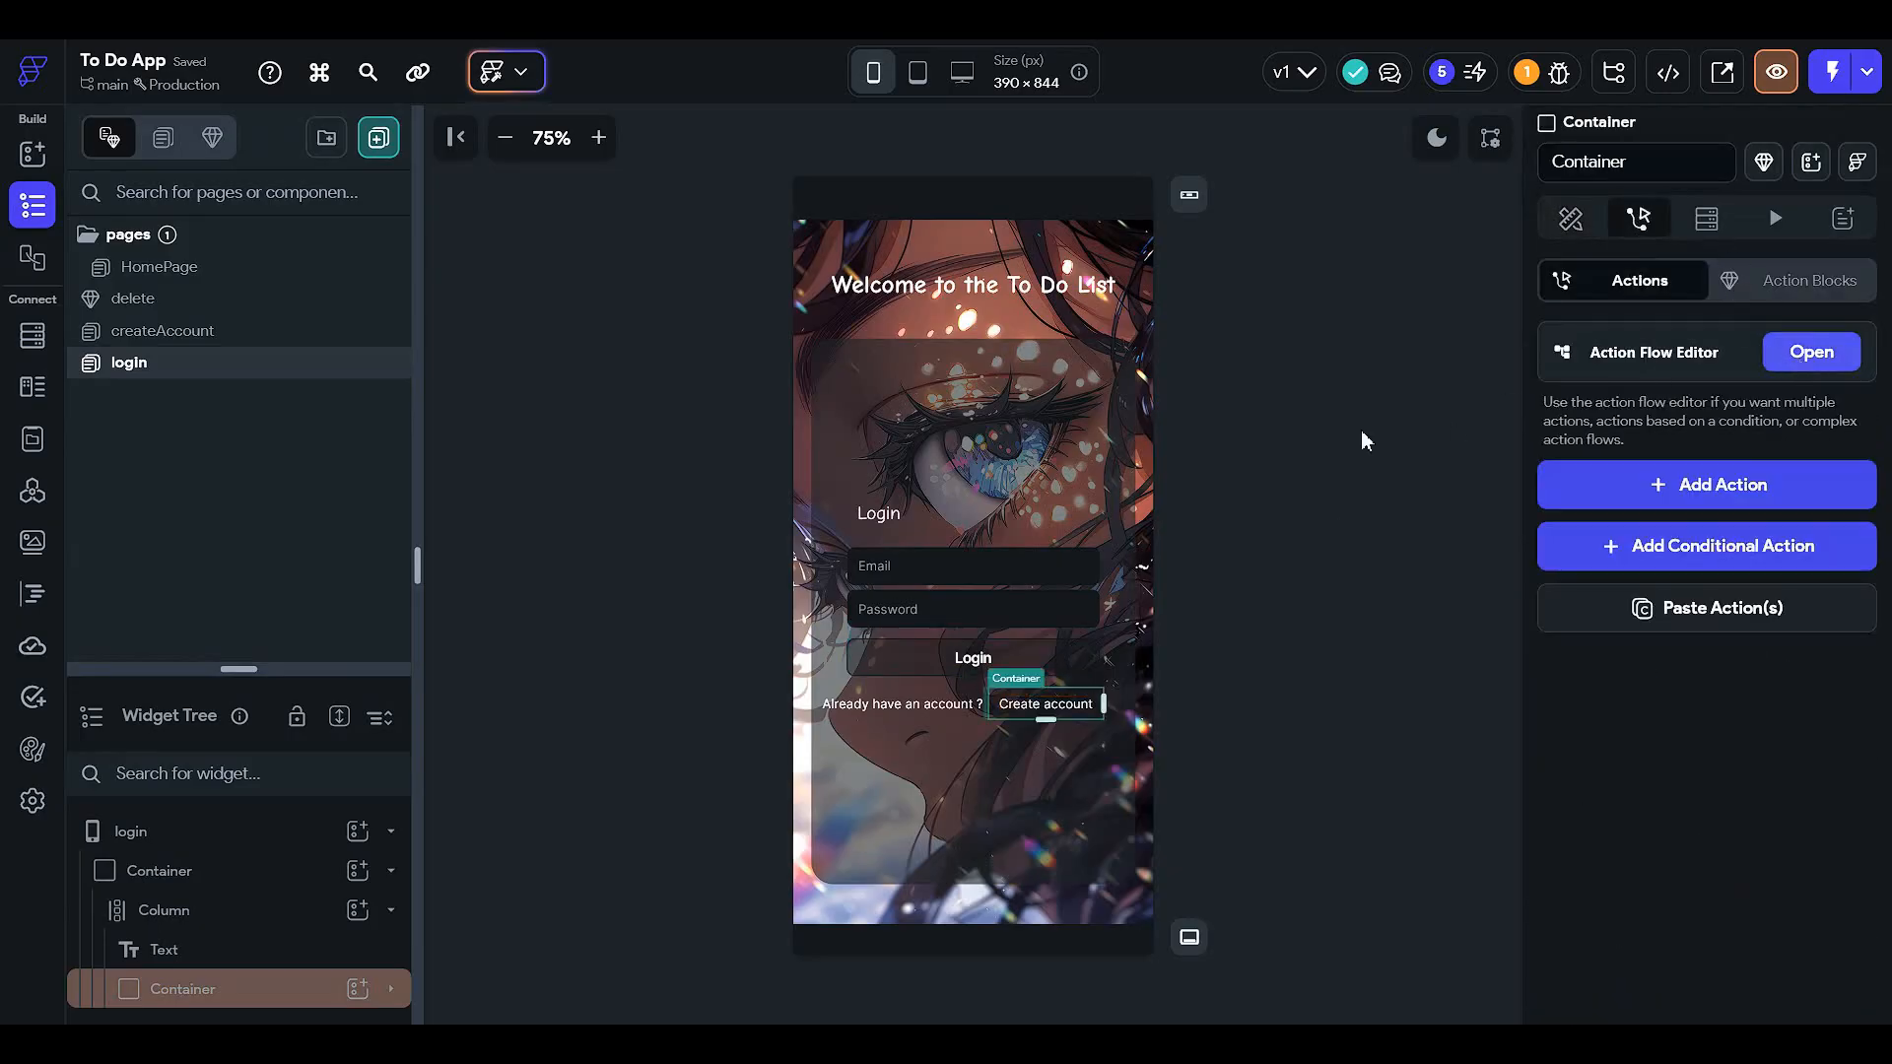
click(1810, 351)
click(1014, 475)
click(1133, 645)
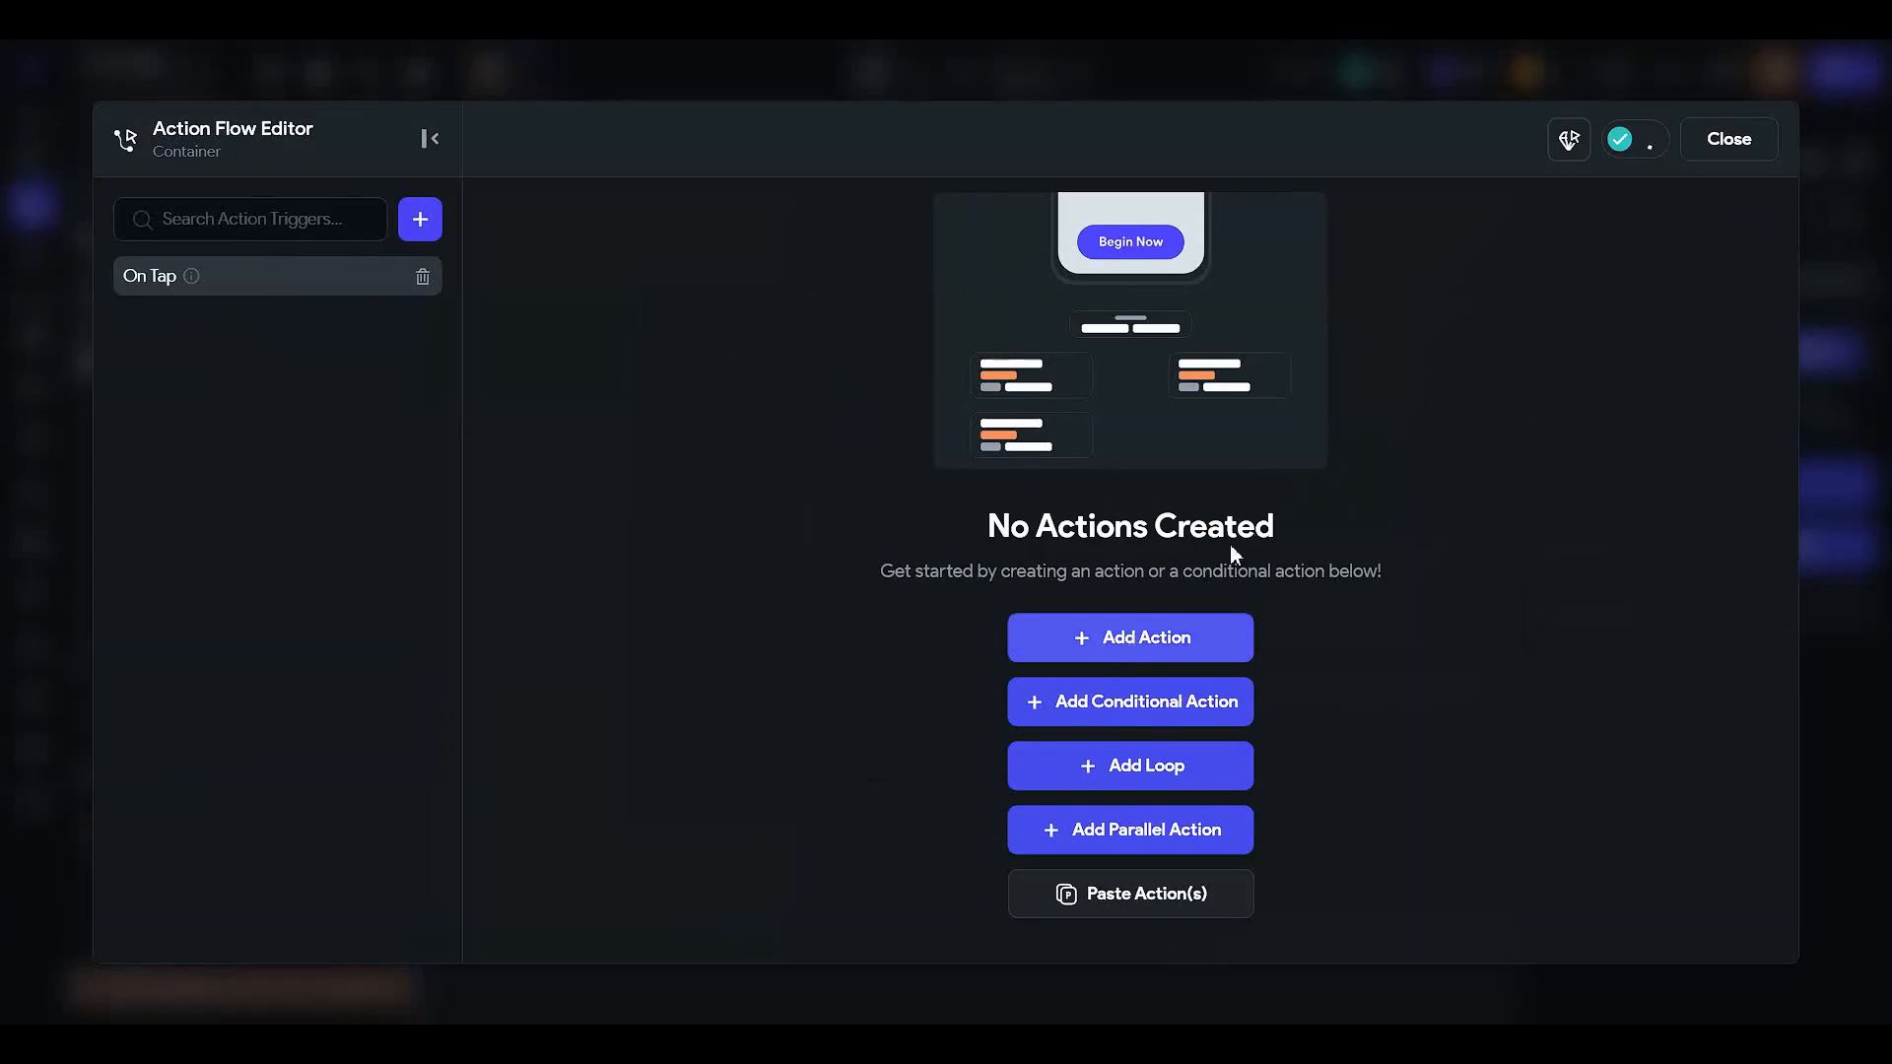
click(1565, 483)
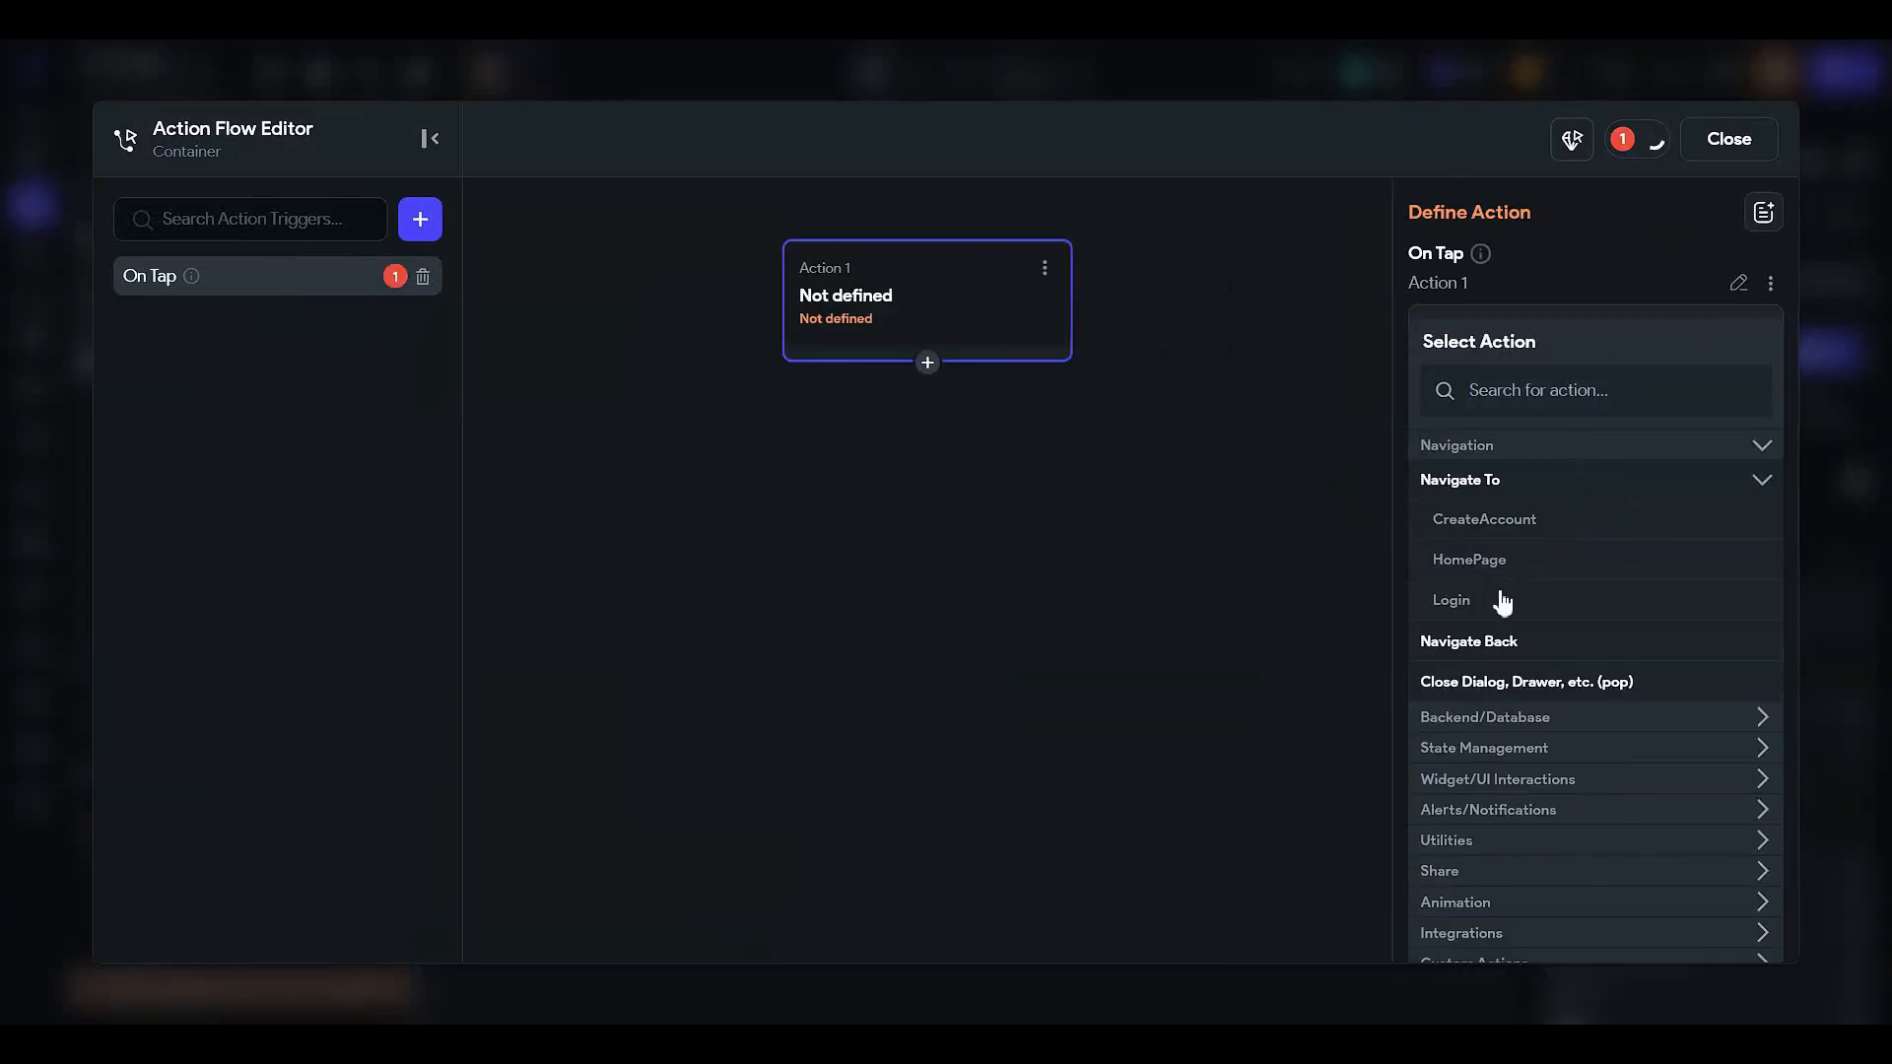
click(1492, 520)
click(1729, 139)
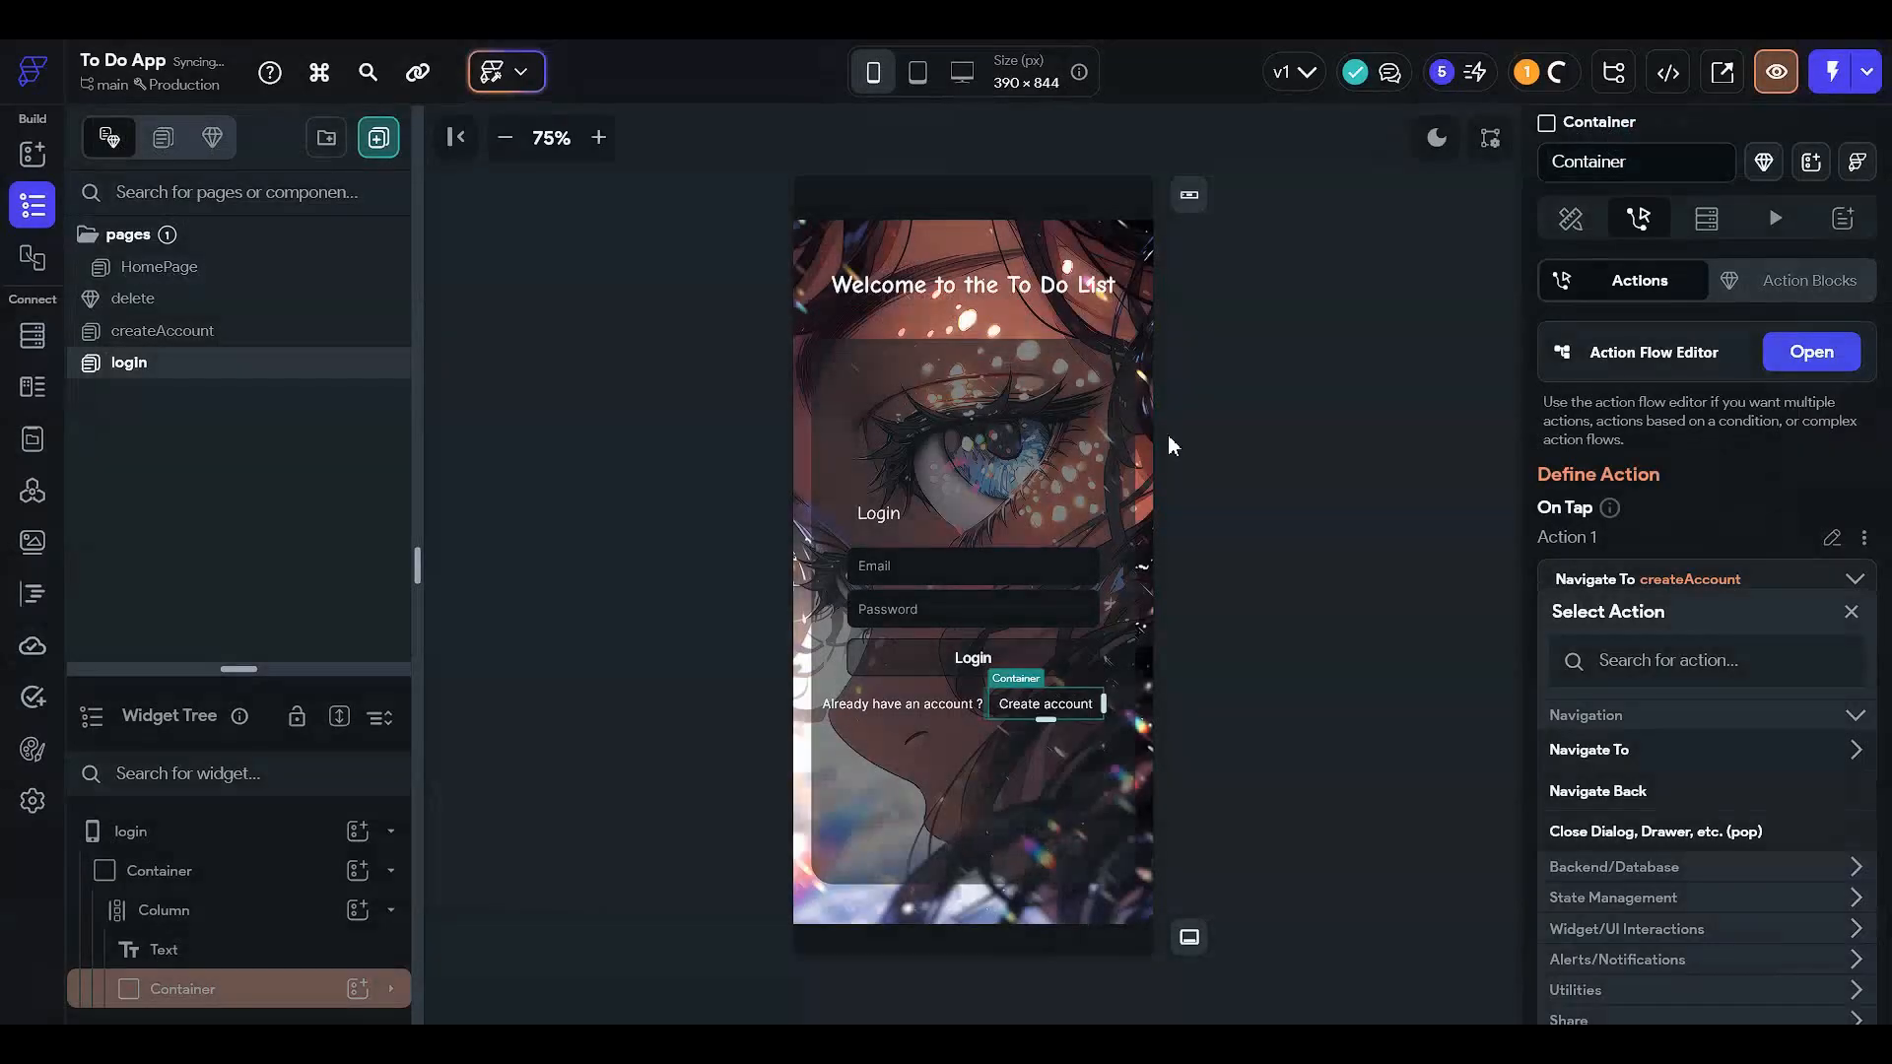
- Return to the createAccount page
click(1490, 427)
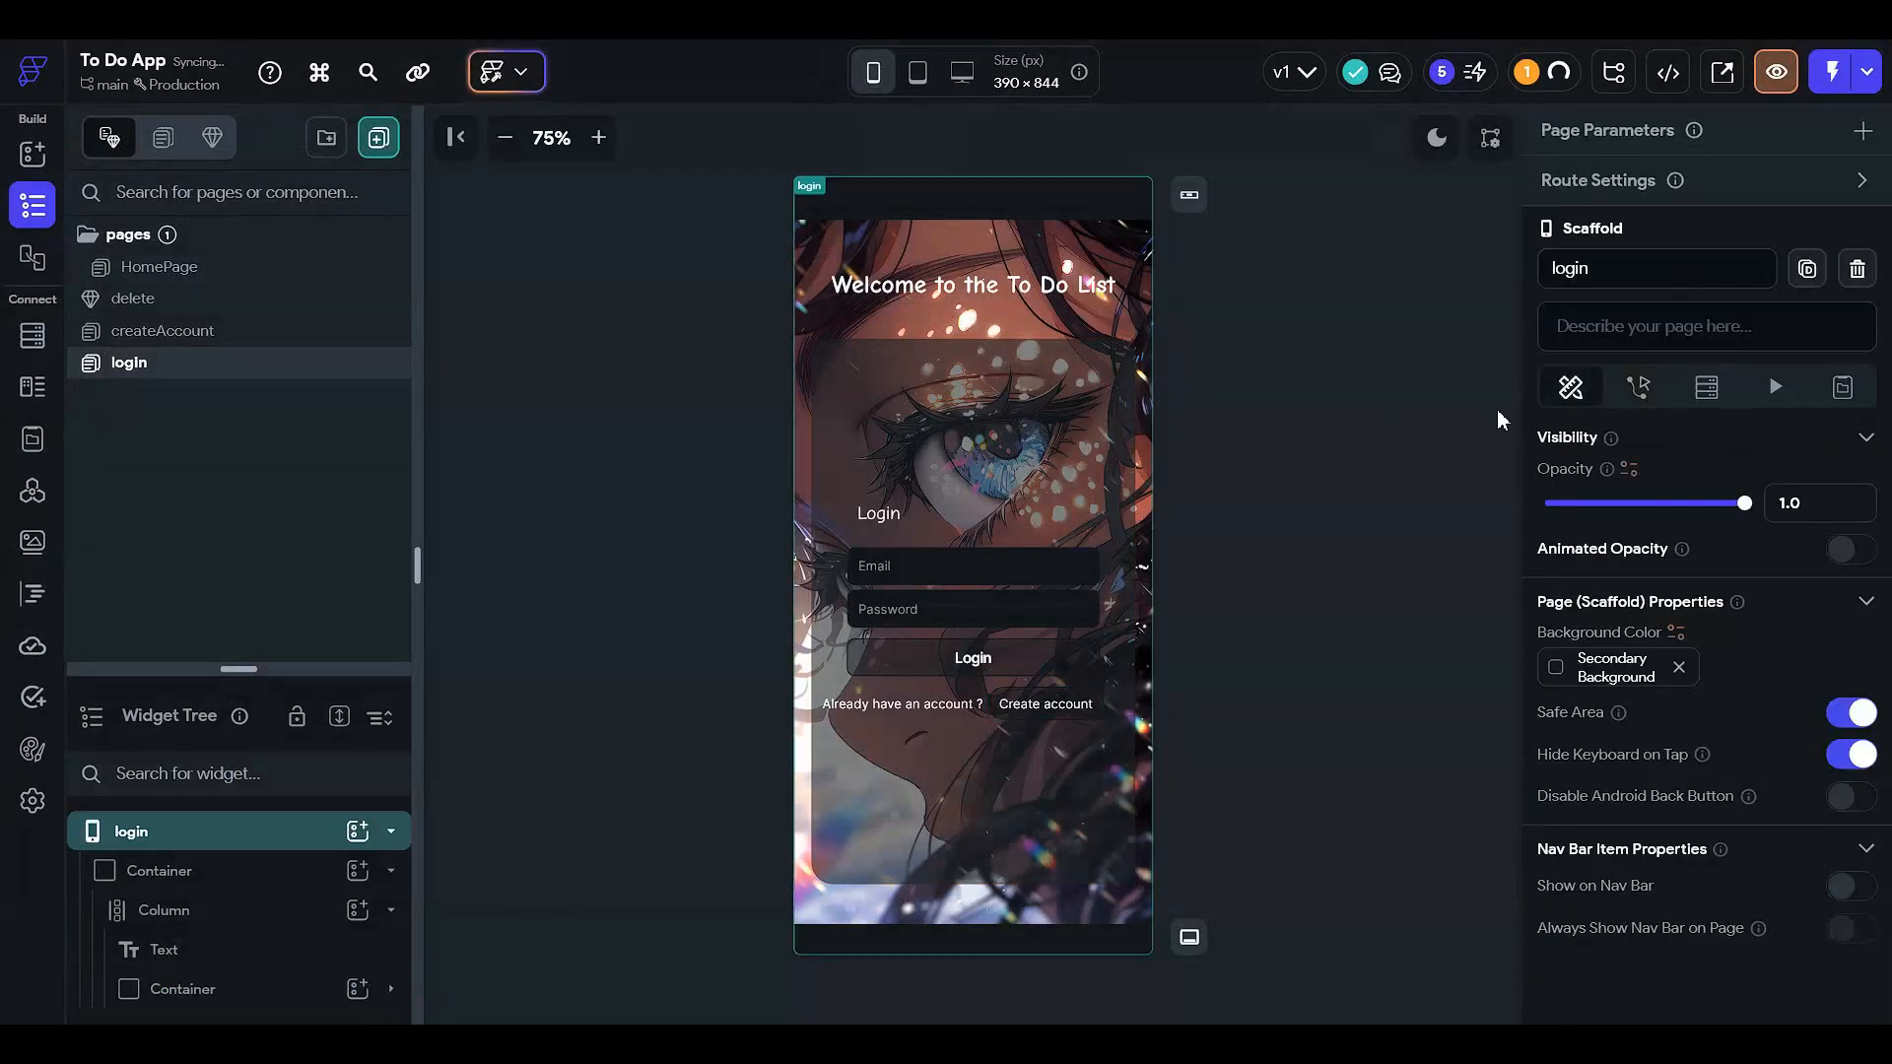
click(548, 345)
click(211, 334)
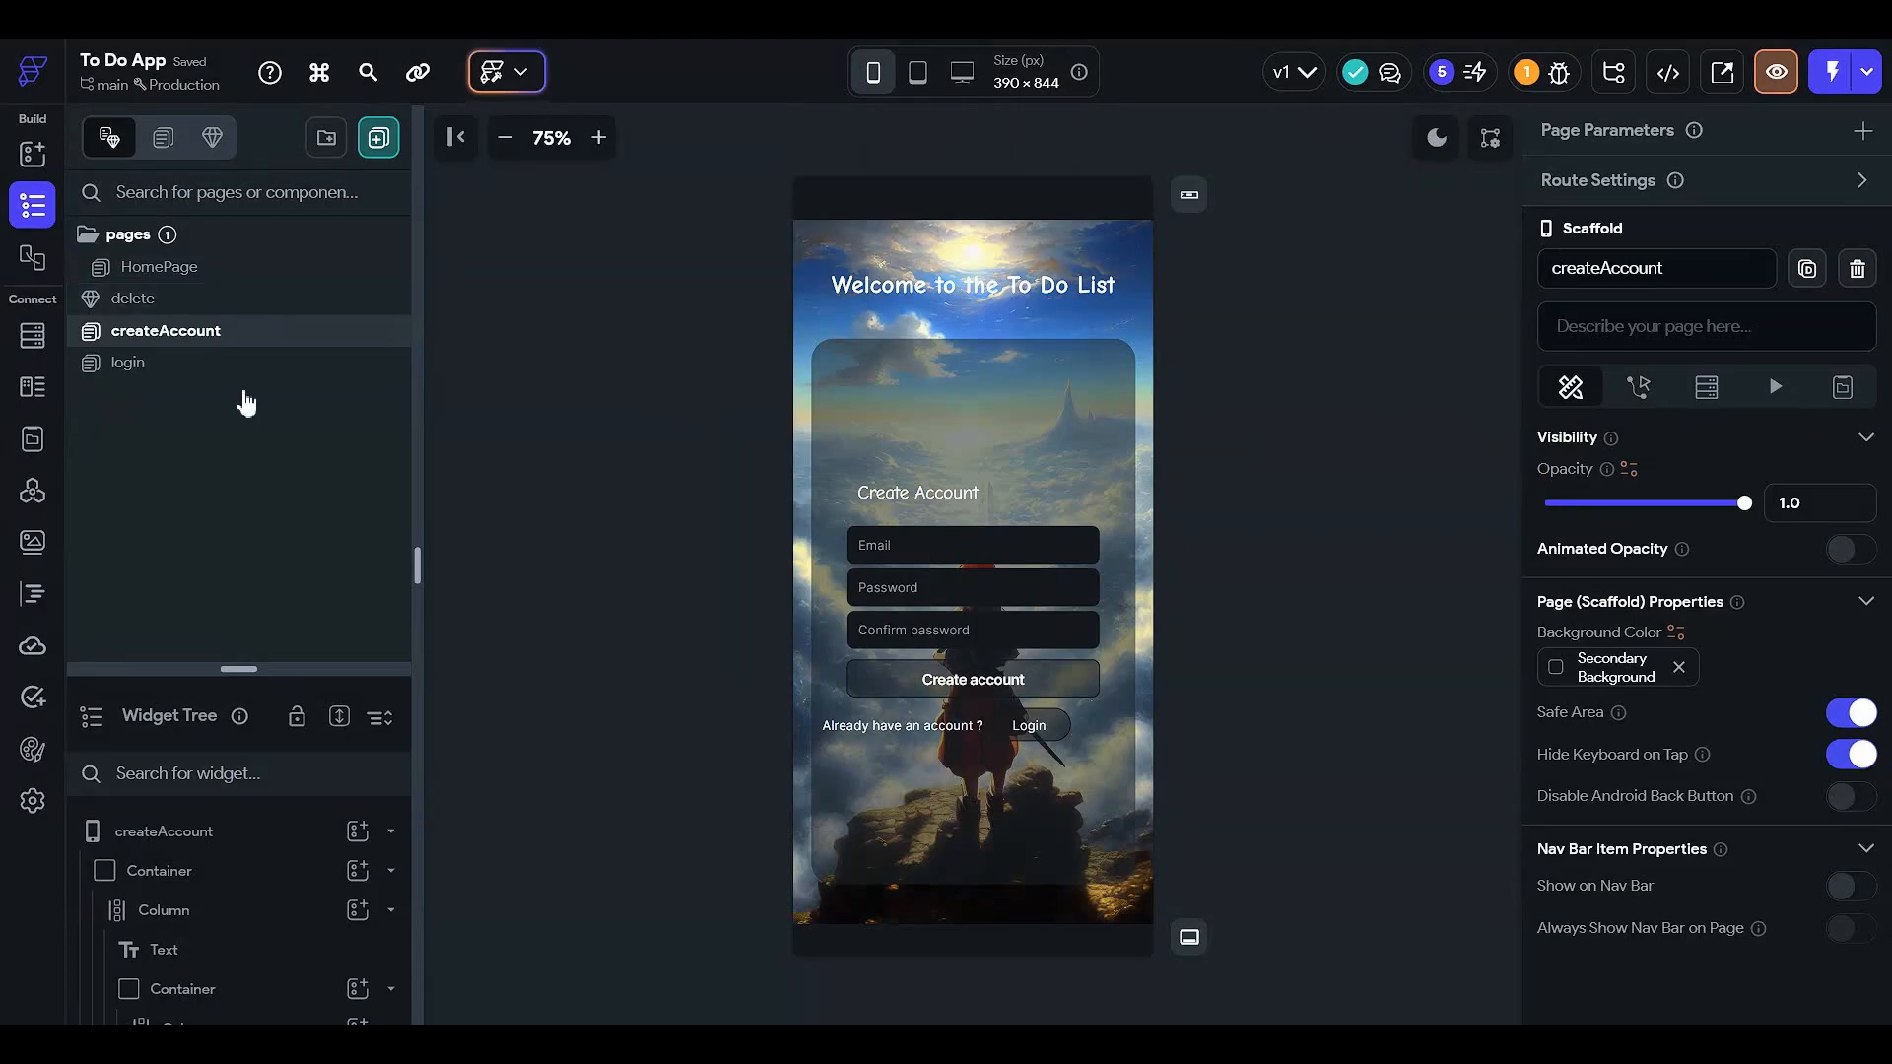
- Open the HomePage from the Pages list and inspect its CircleImage profile picture
click(266, 365)
click(274, 297)
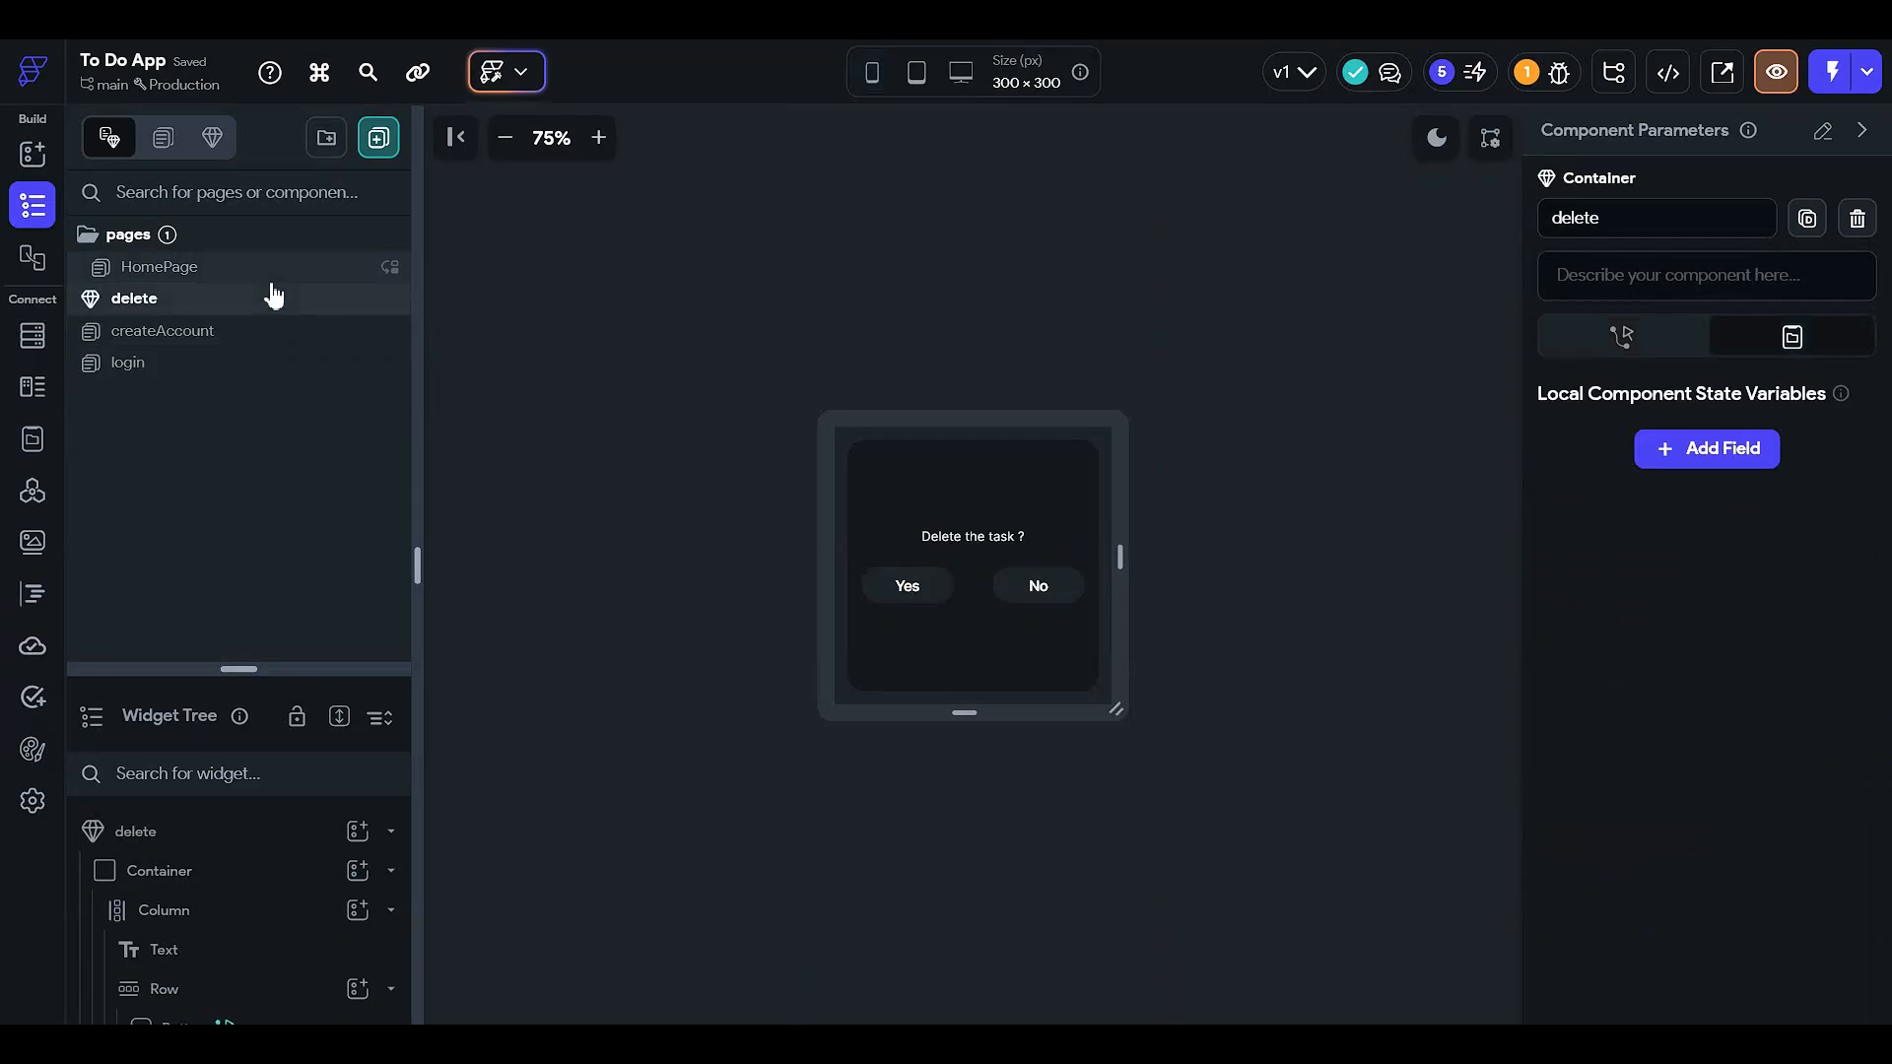
click(268, 272)
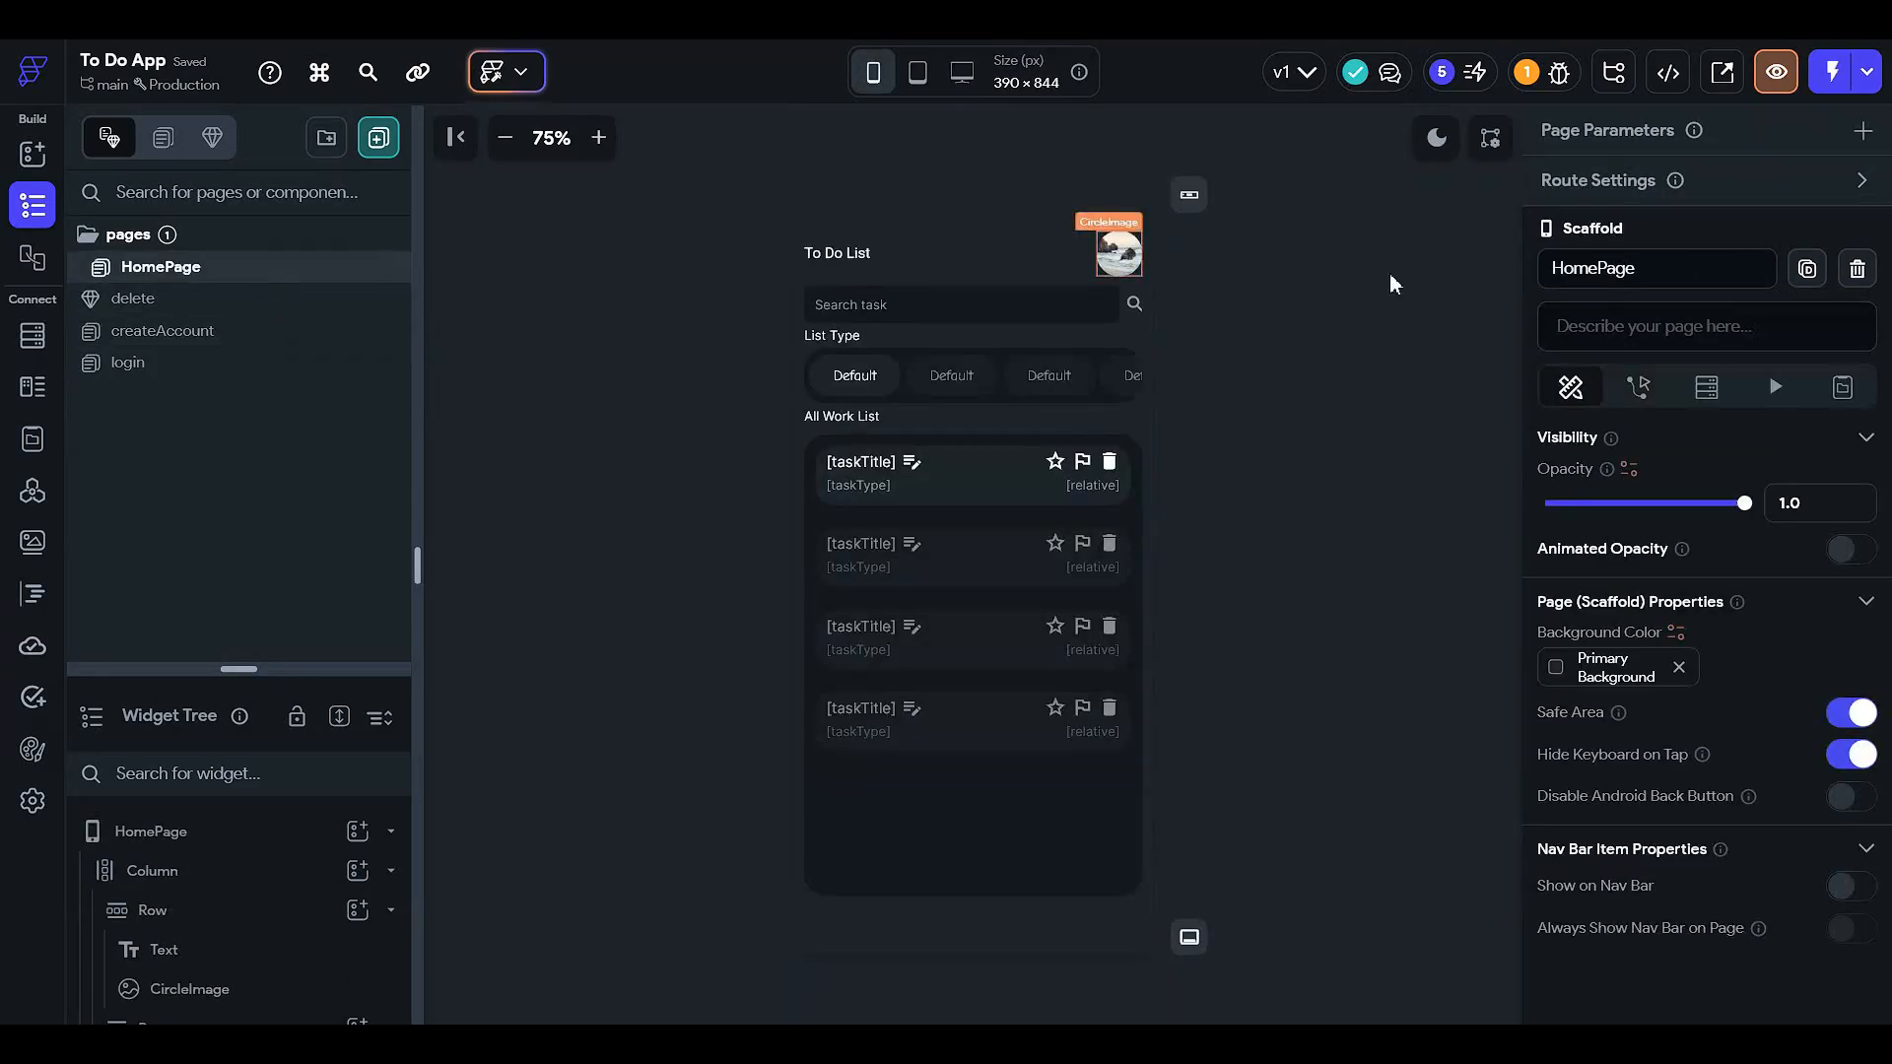
click(1123, 256)
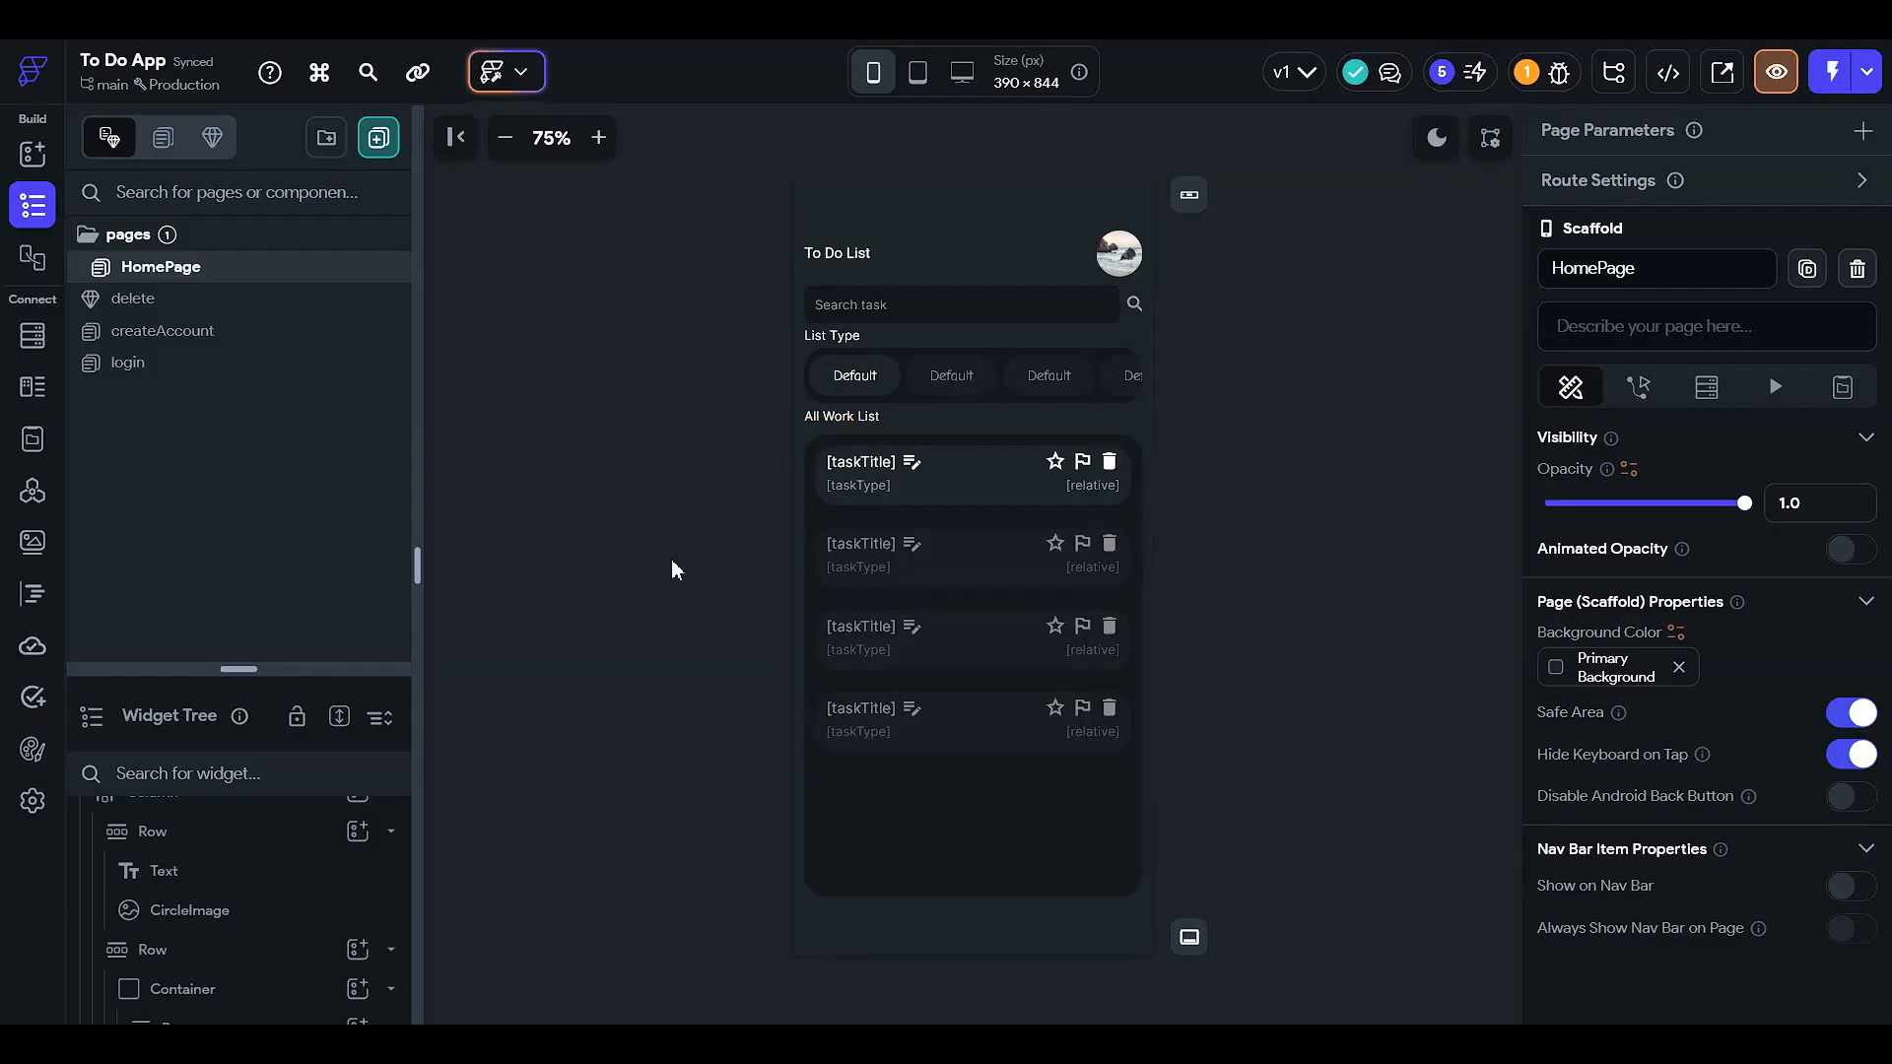
click(1124, 271)
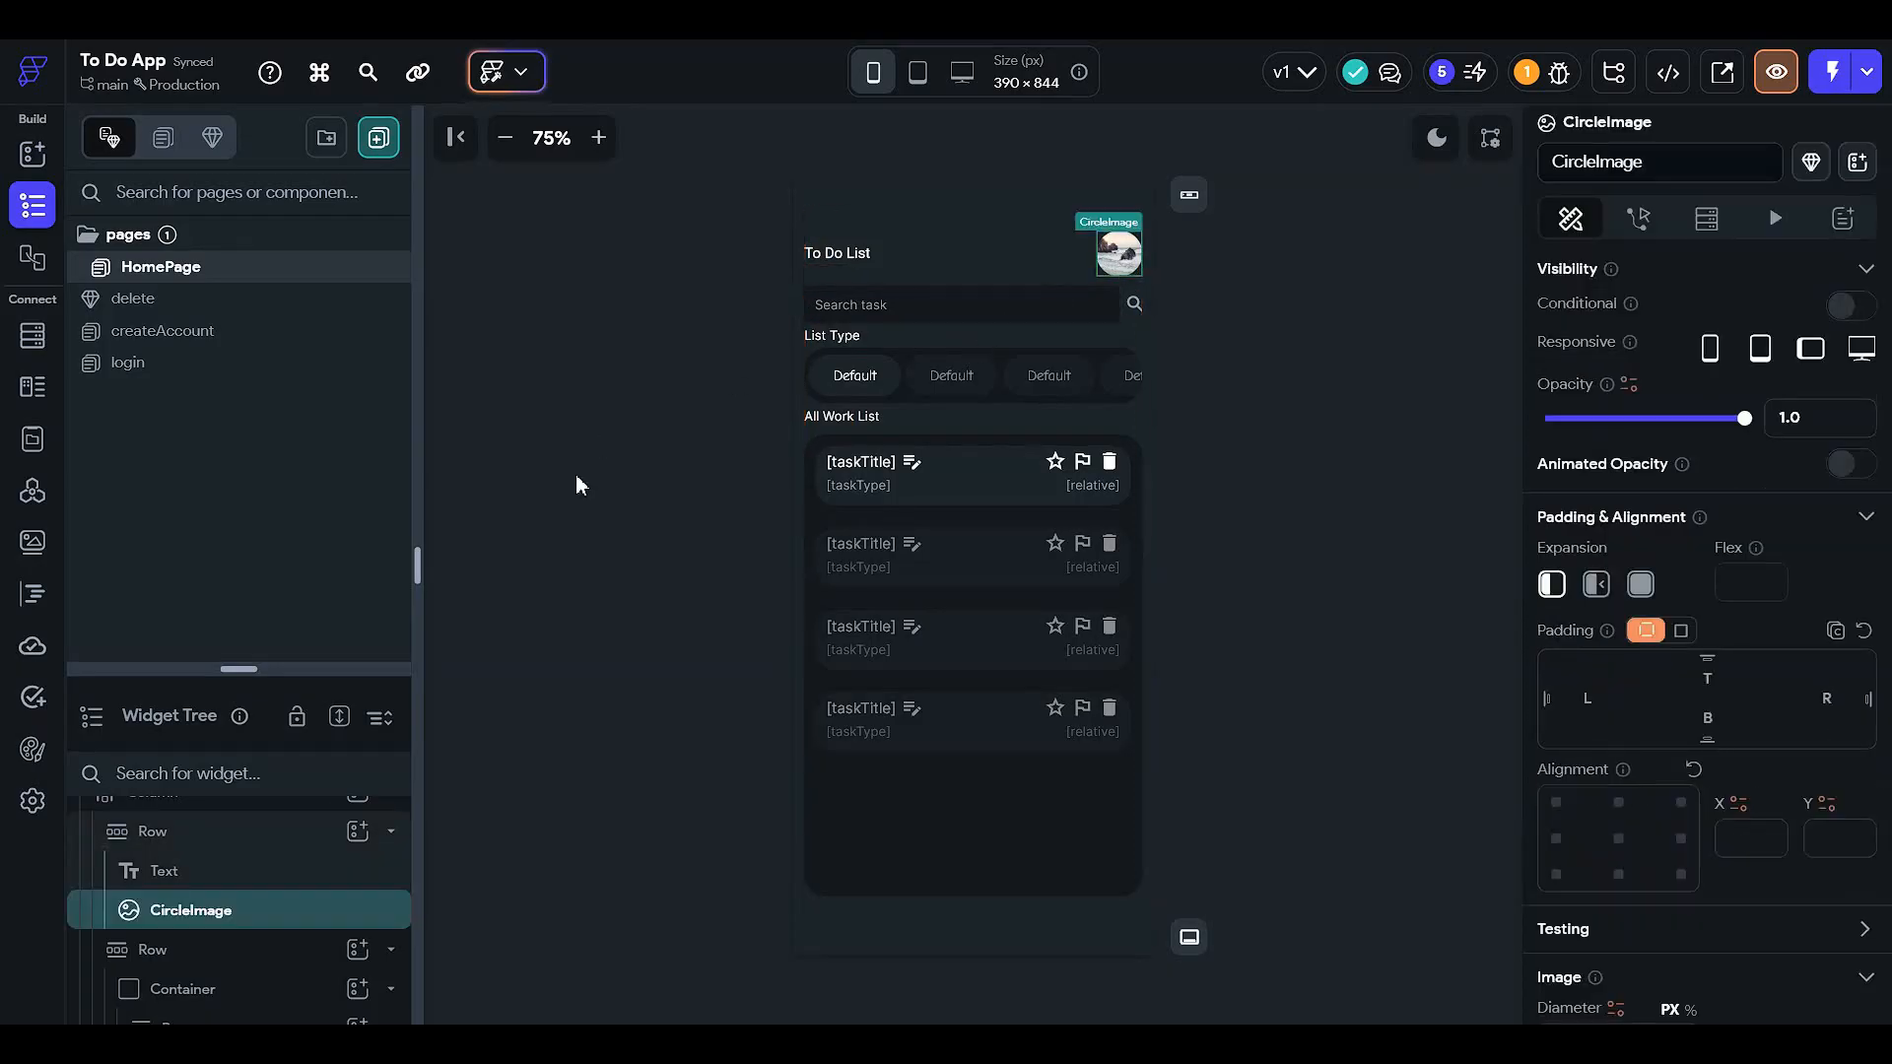
click(682, 444)
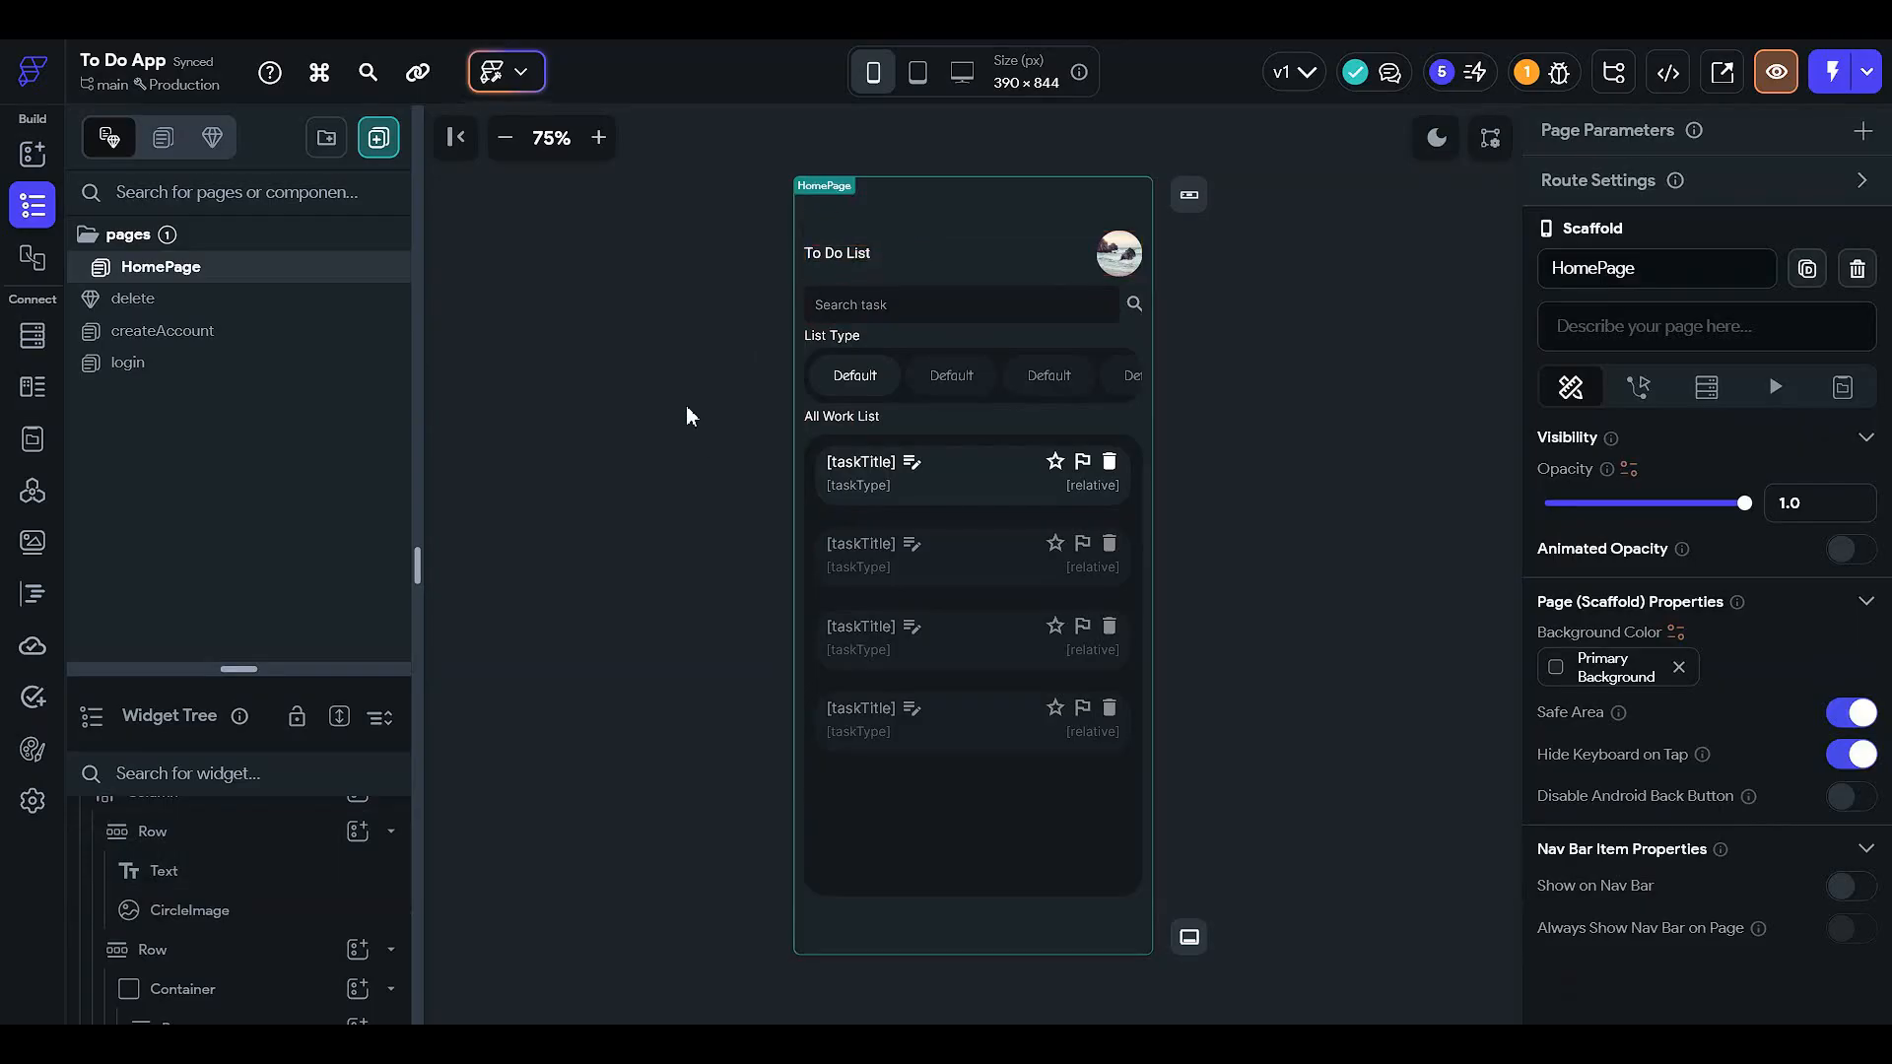
- Create a blank page without AI named userProfilePage
click(379, 137)
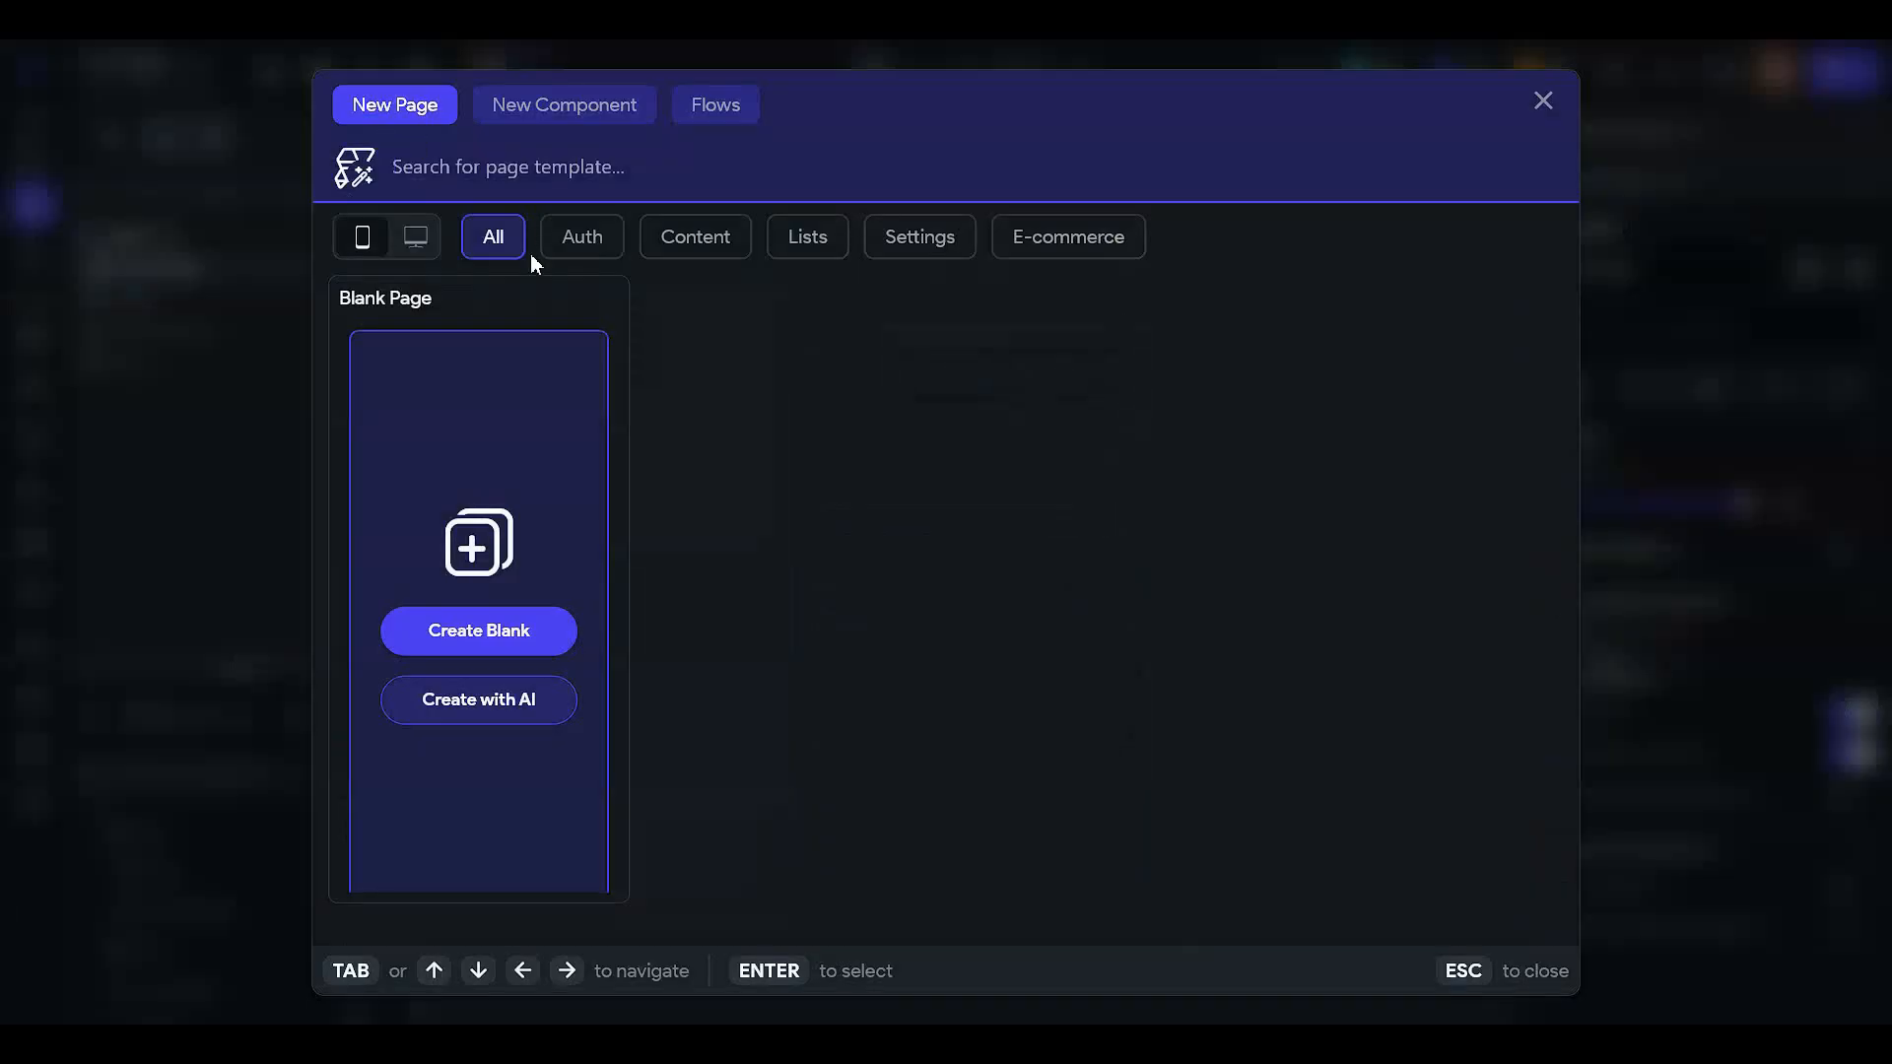
click(494, 618)
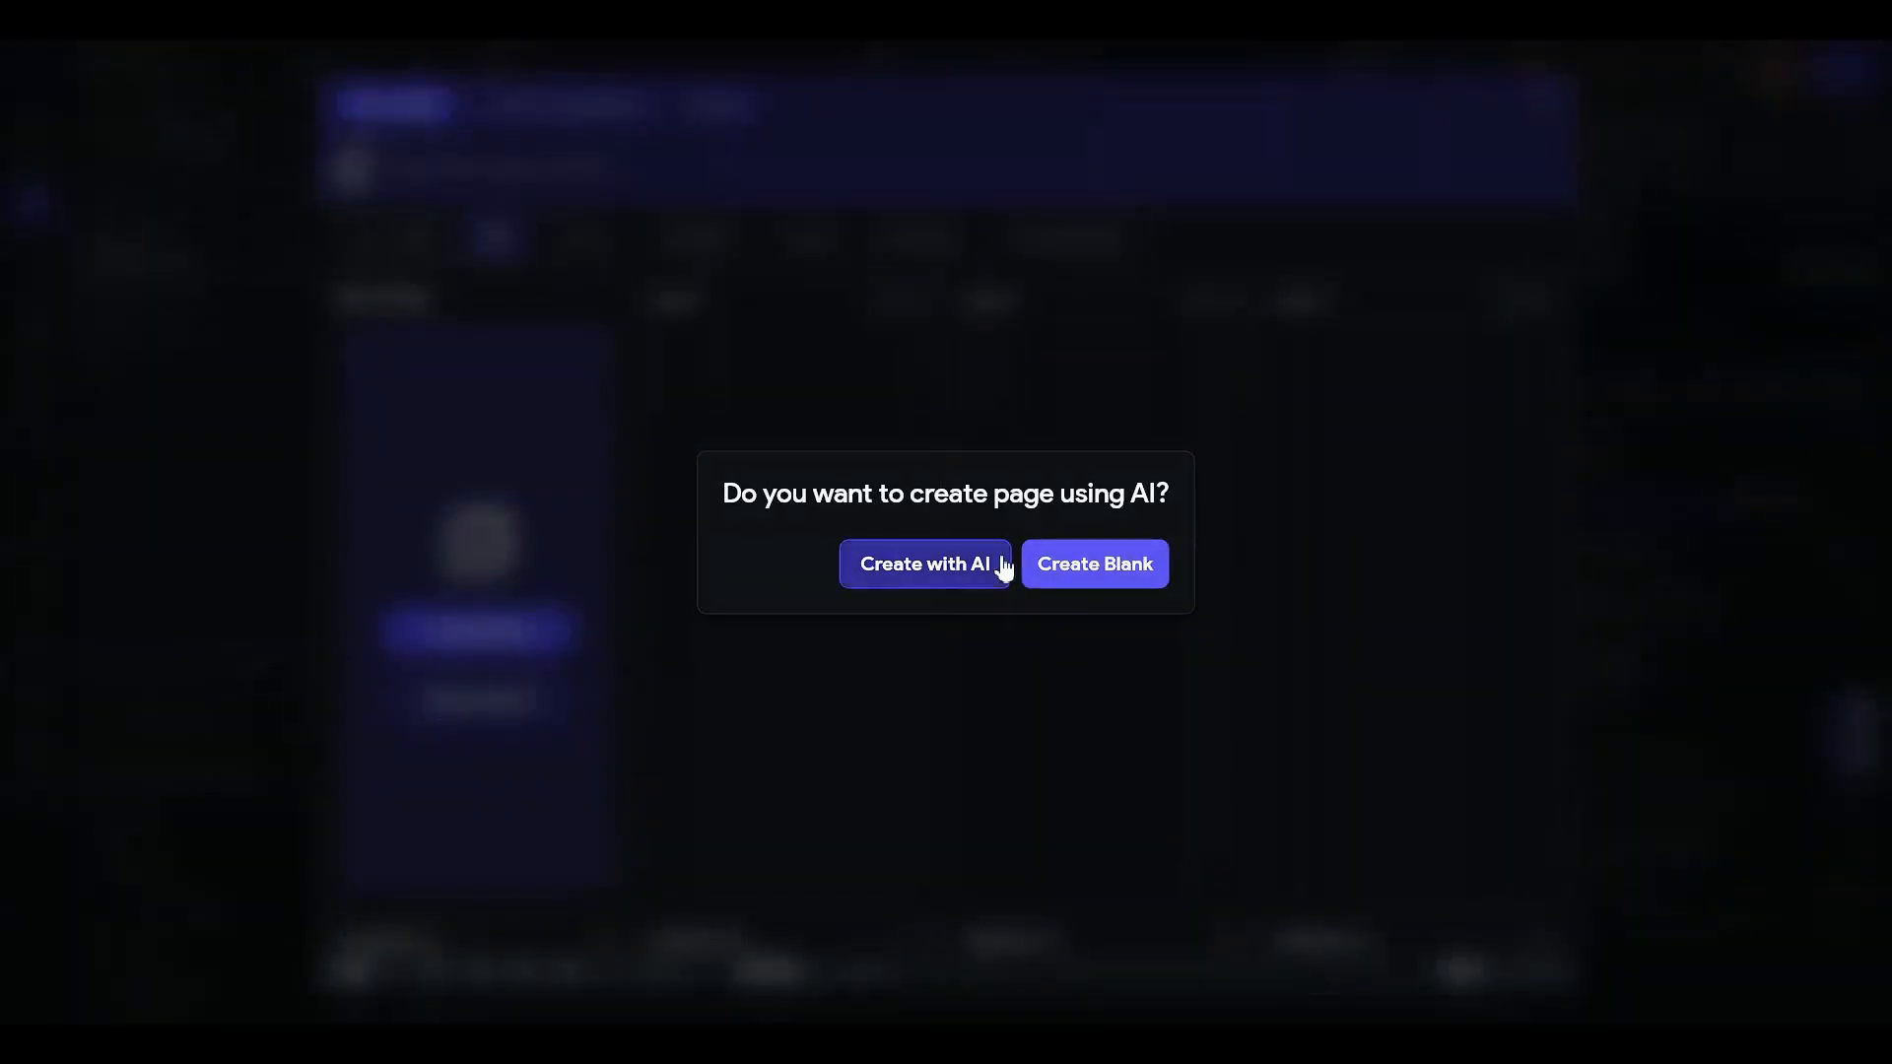
click(999, 713)
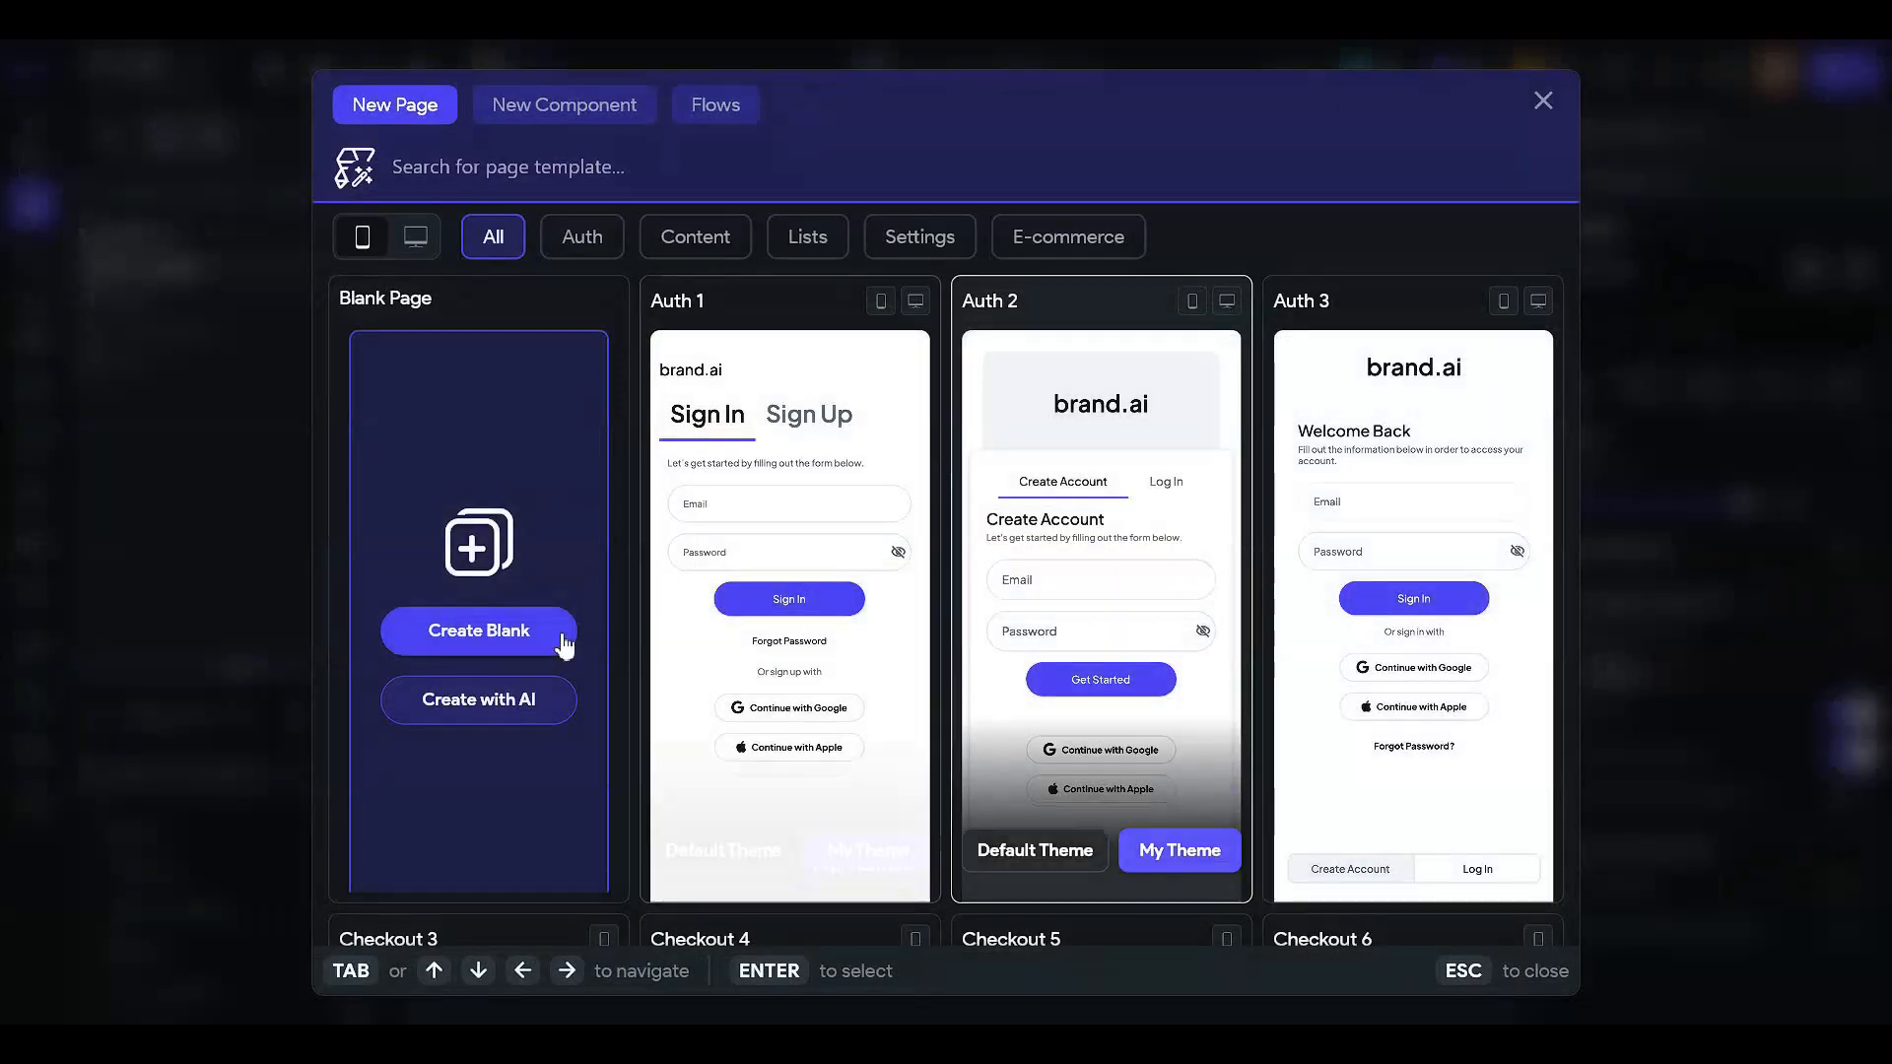
click(472, 627)
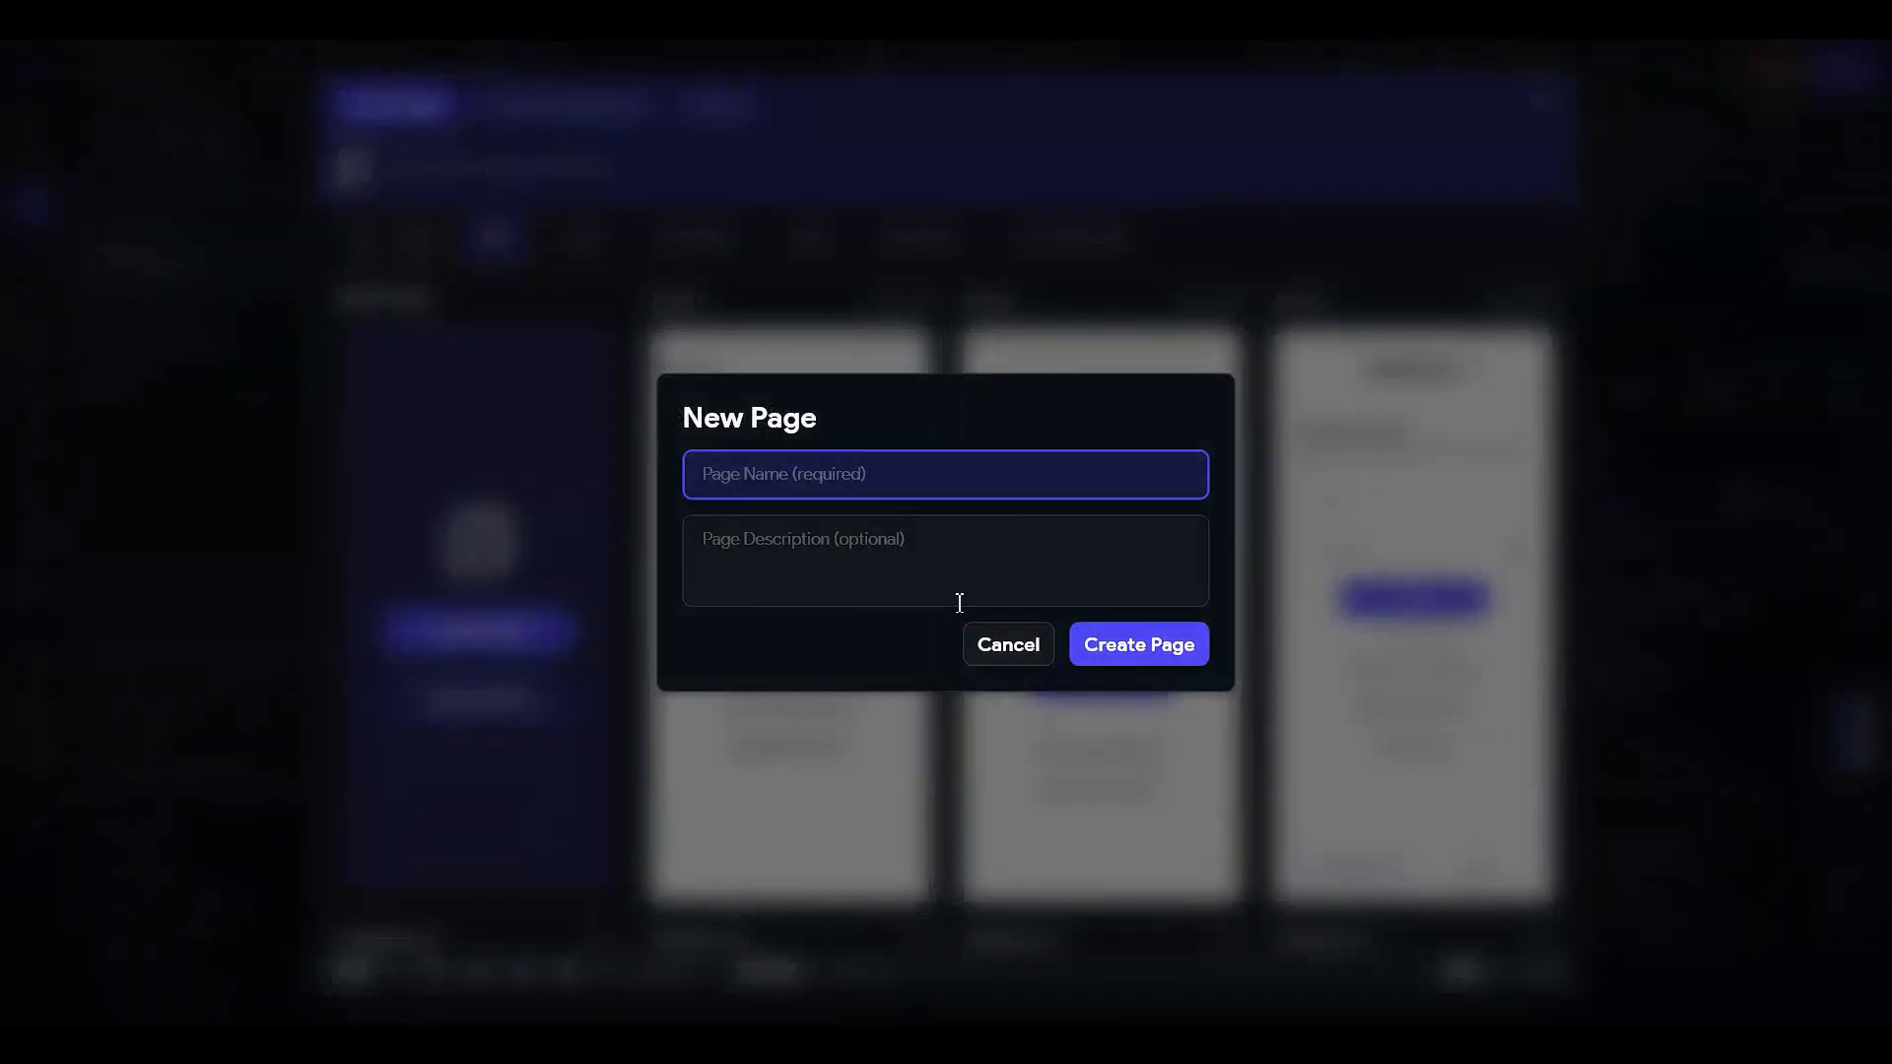
text(userProfilePage)
key(Return)
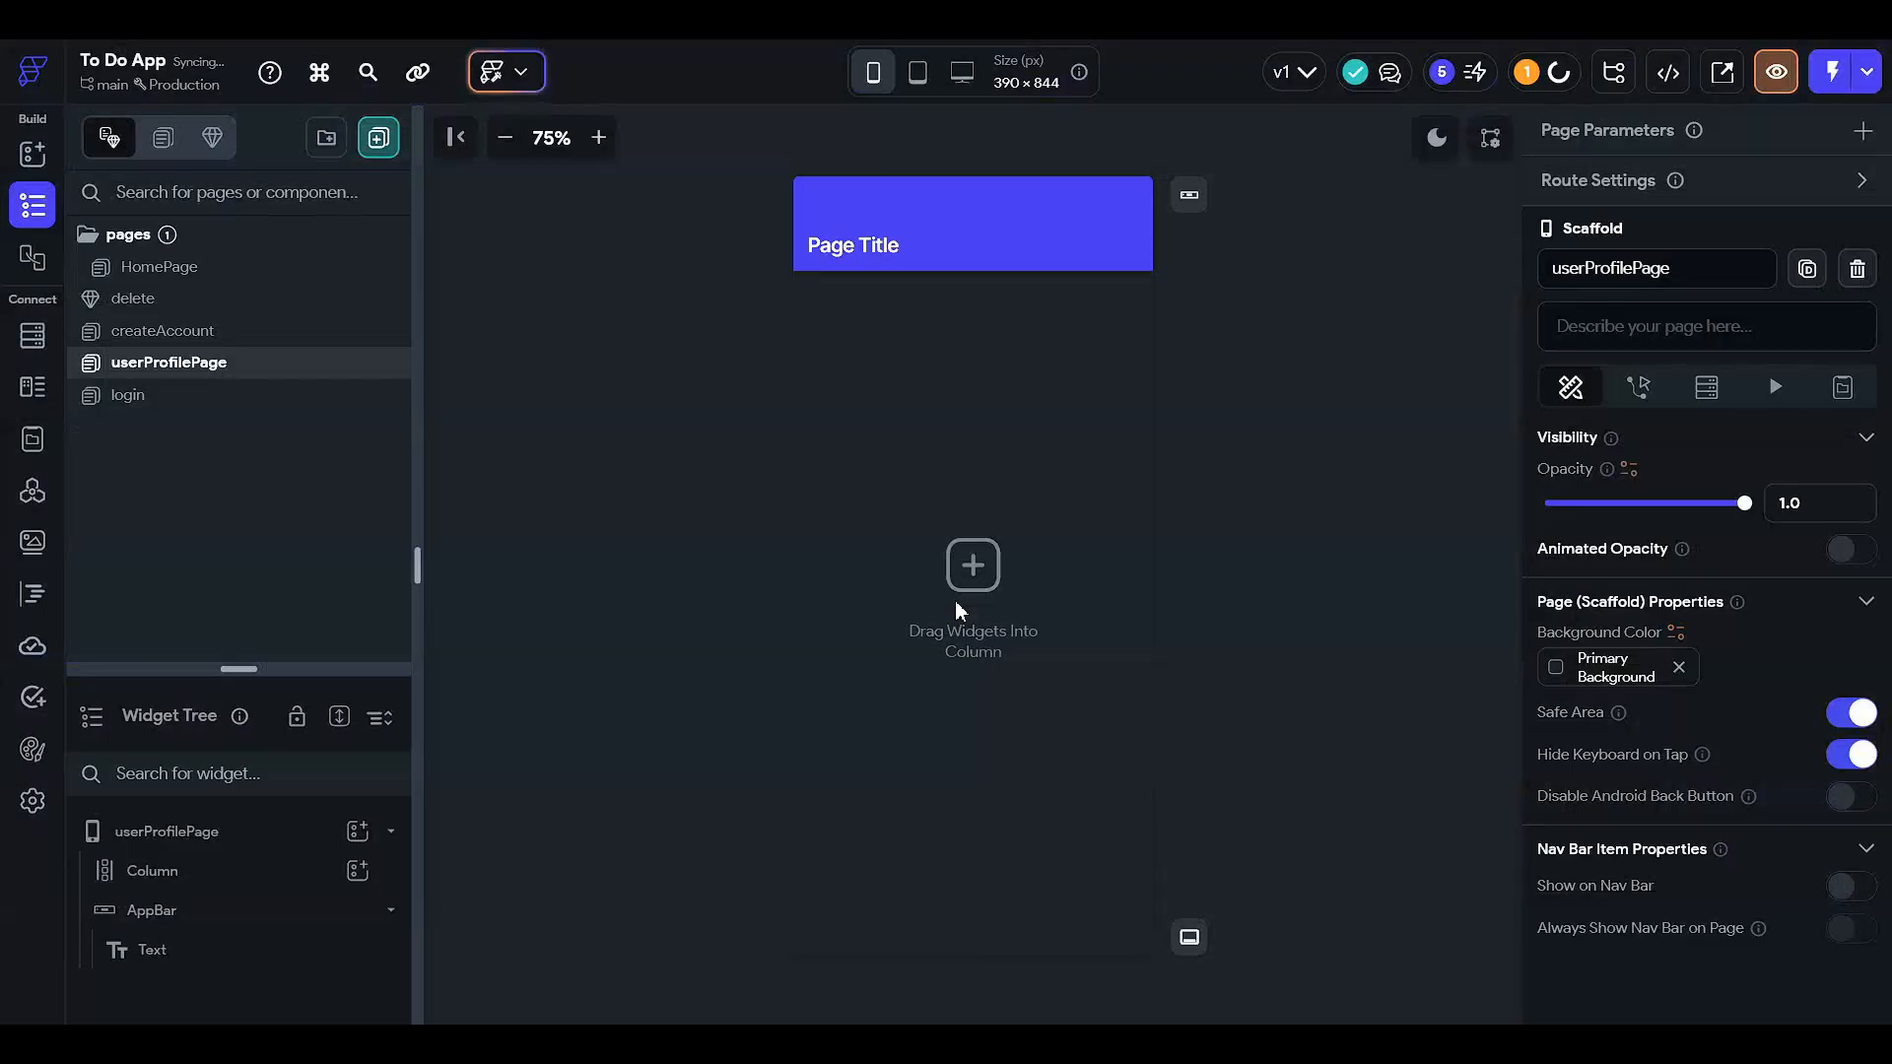
- Delete the new page's default AppBar and Column, leaving an empty screen
click(1042, 227)
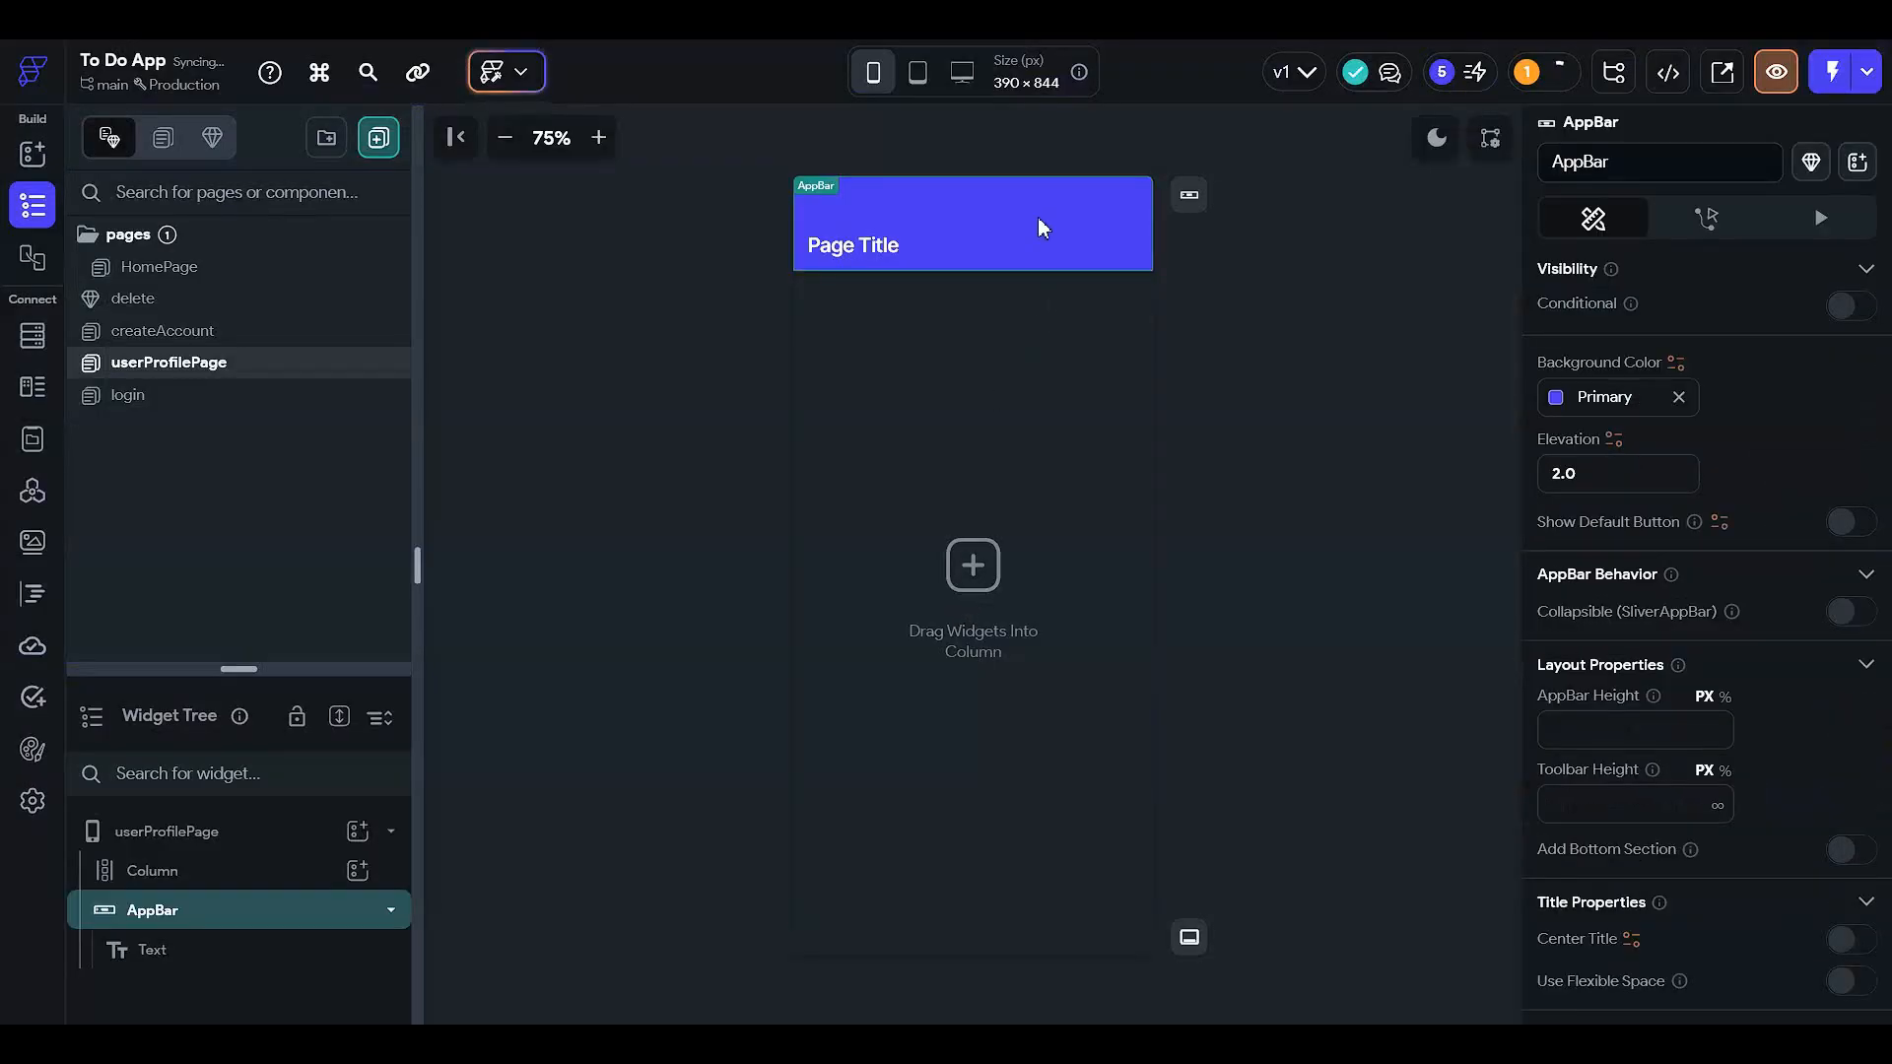
key(Delete)
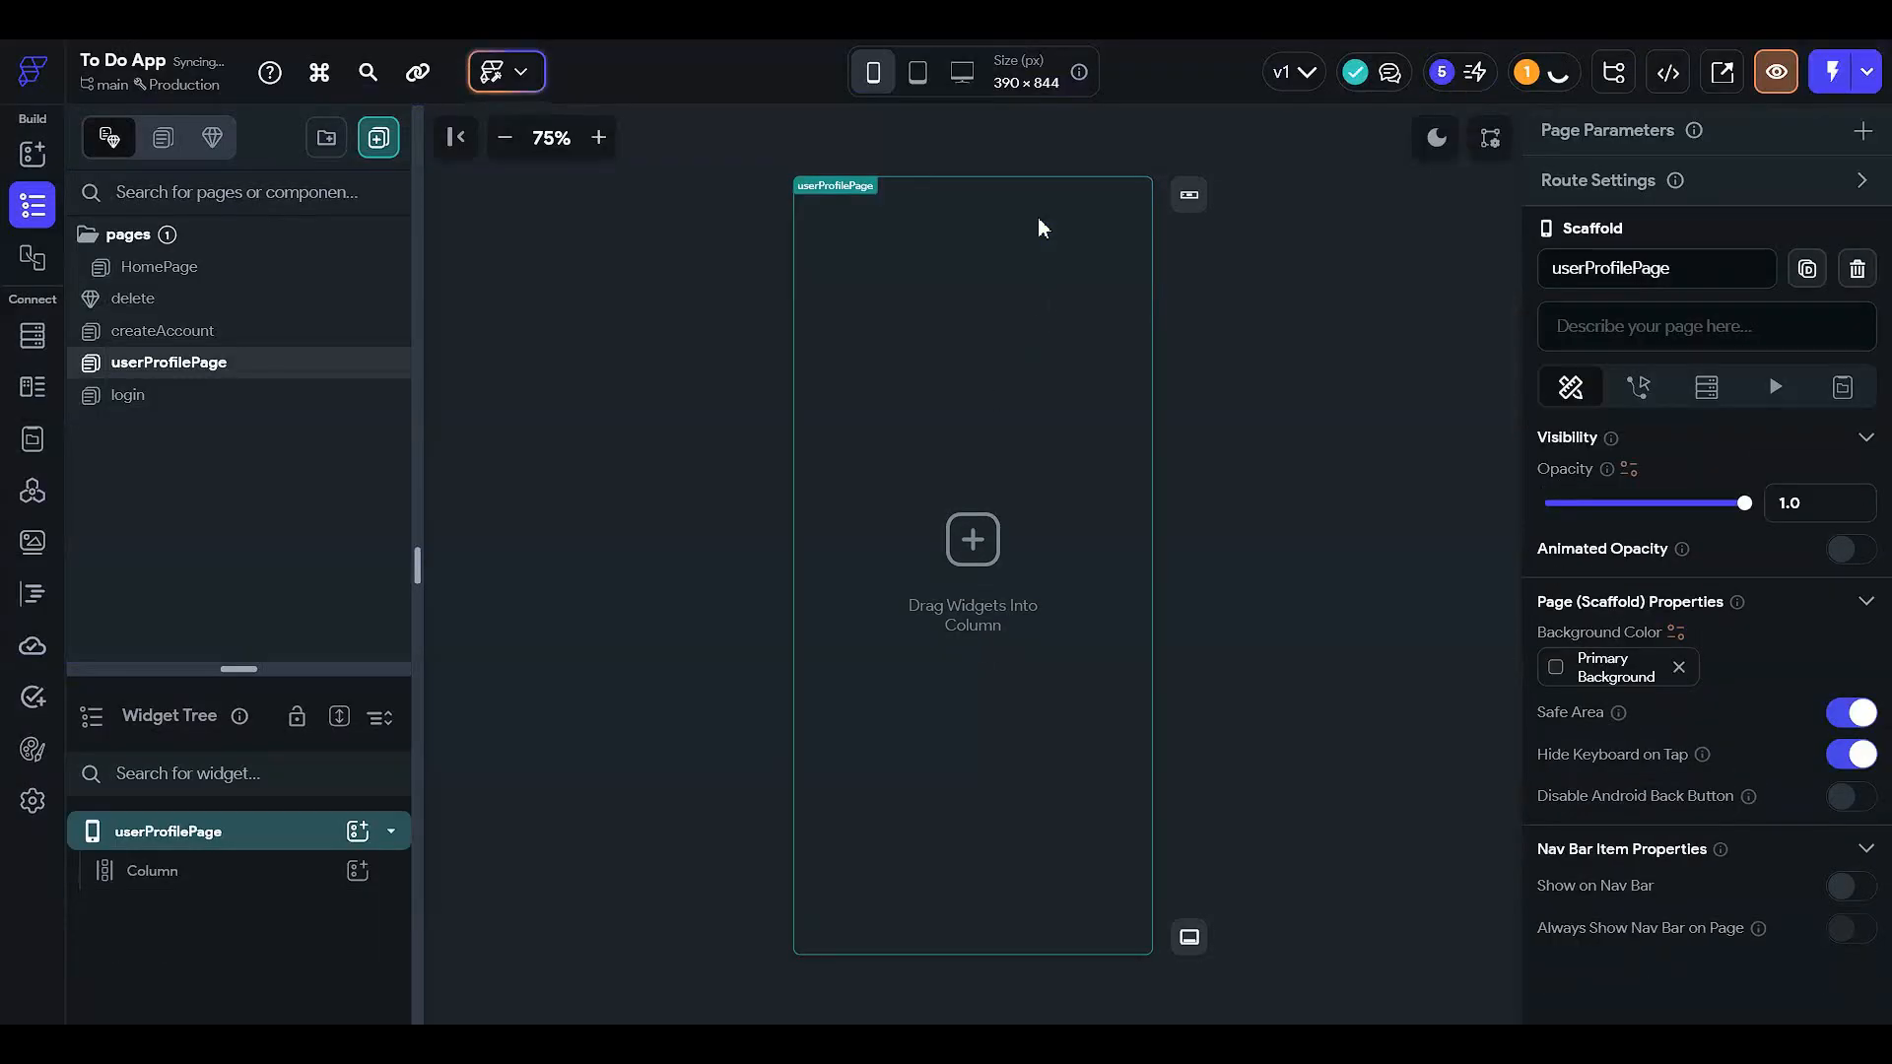
click(305, 871)
key(Delete)
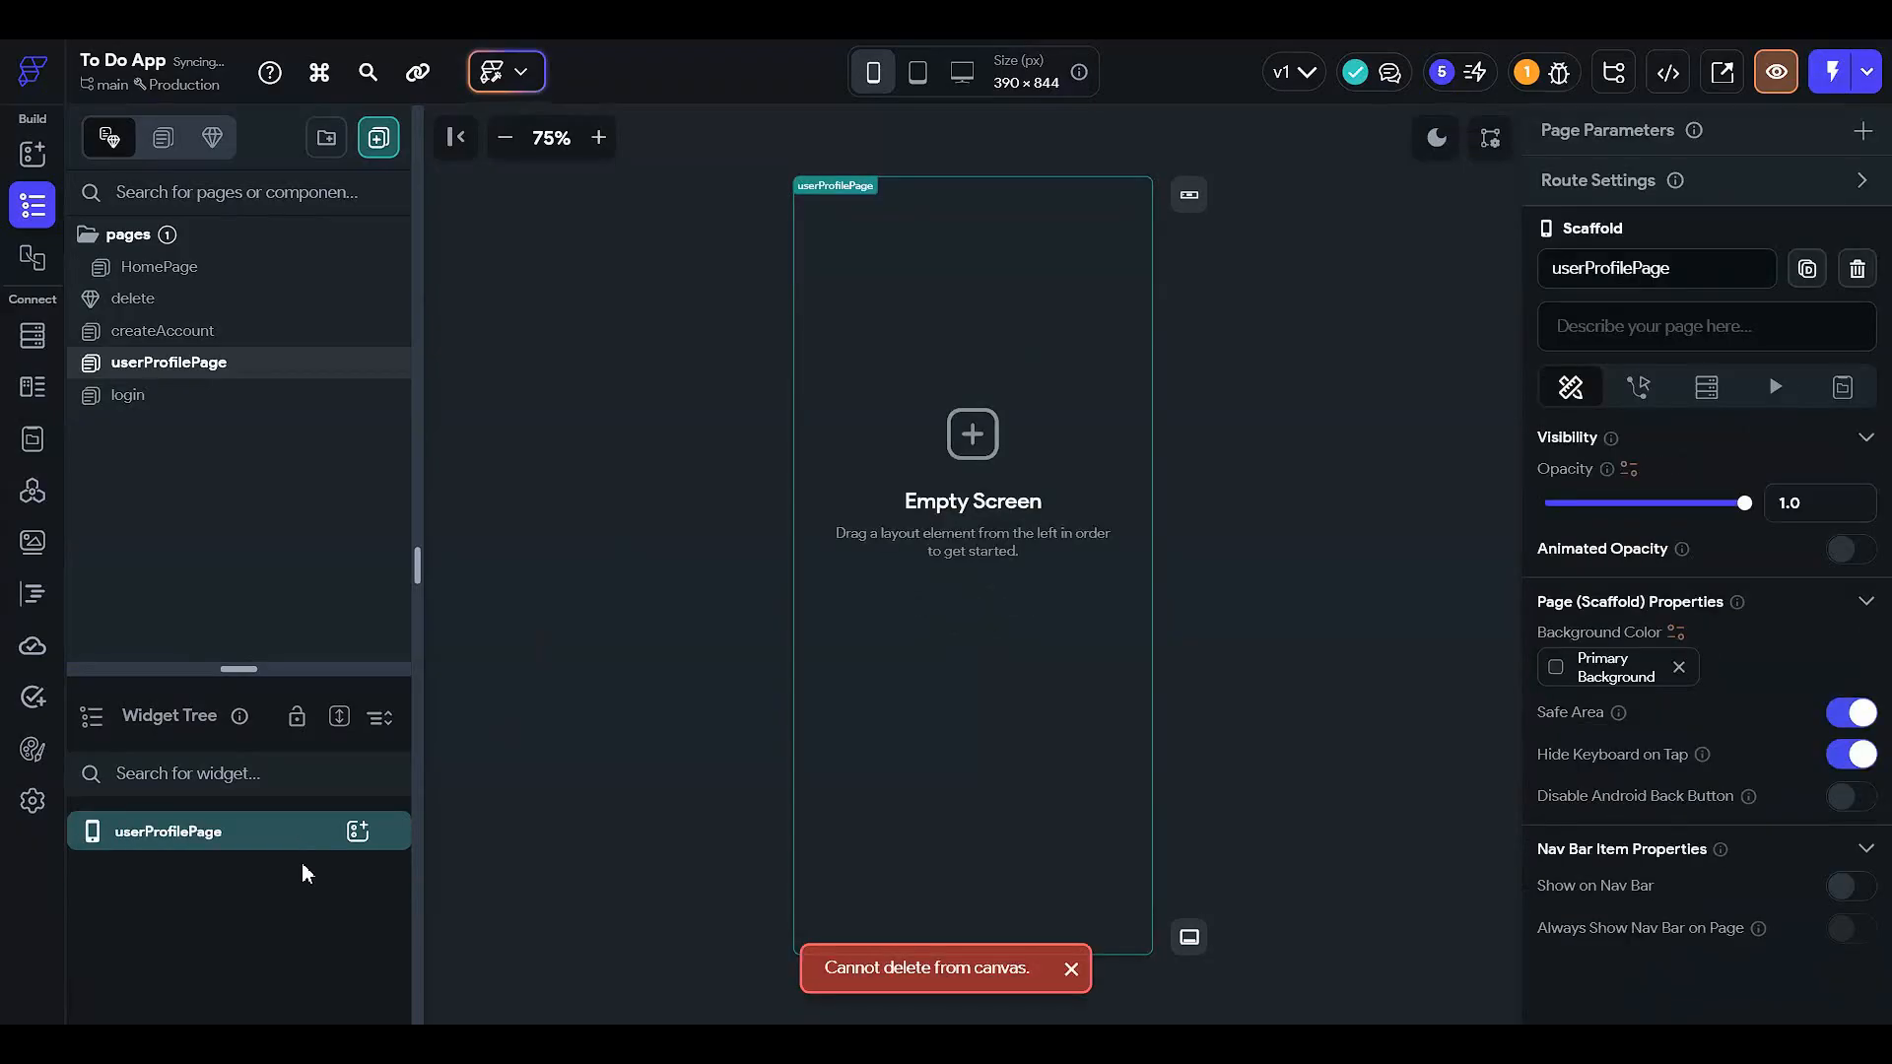
click(358, 831)
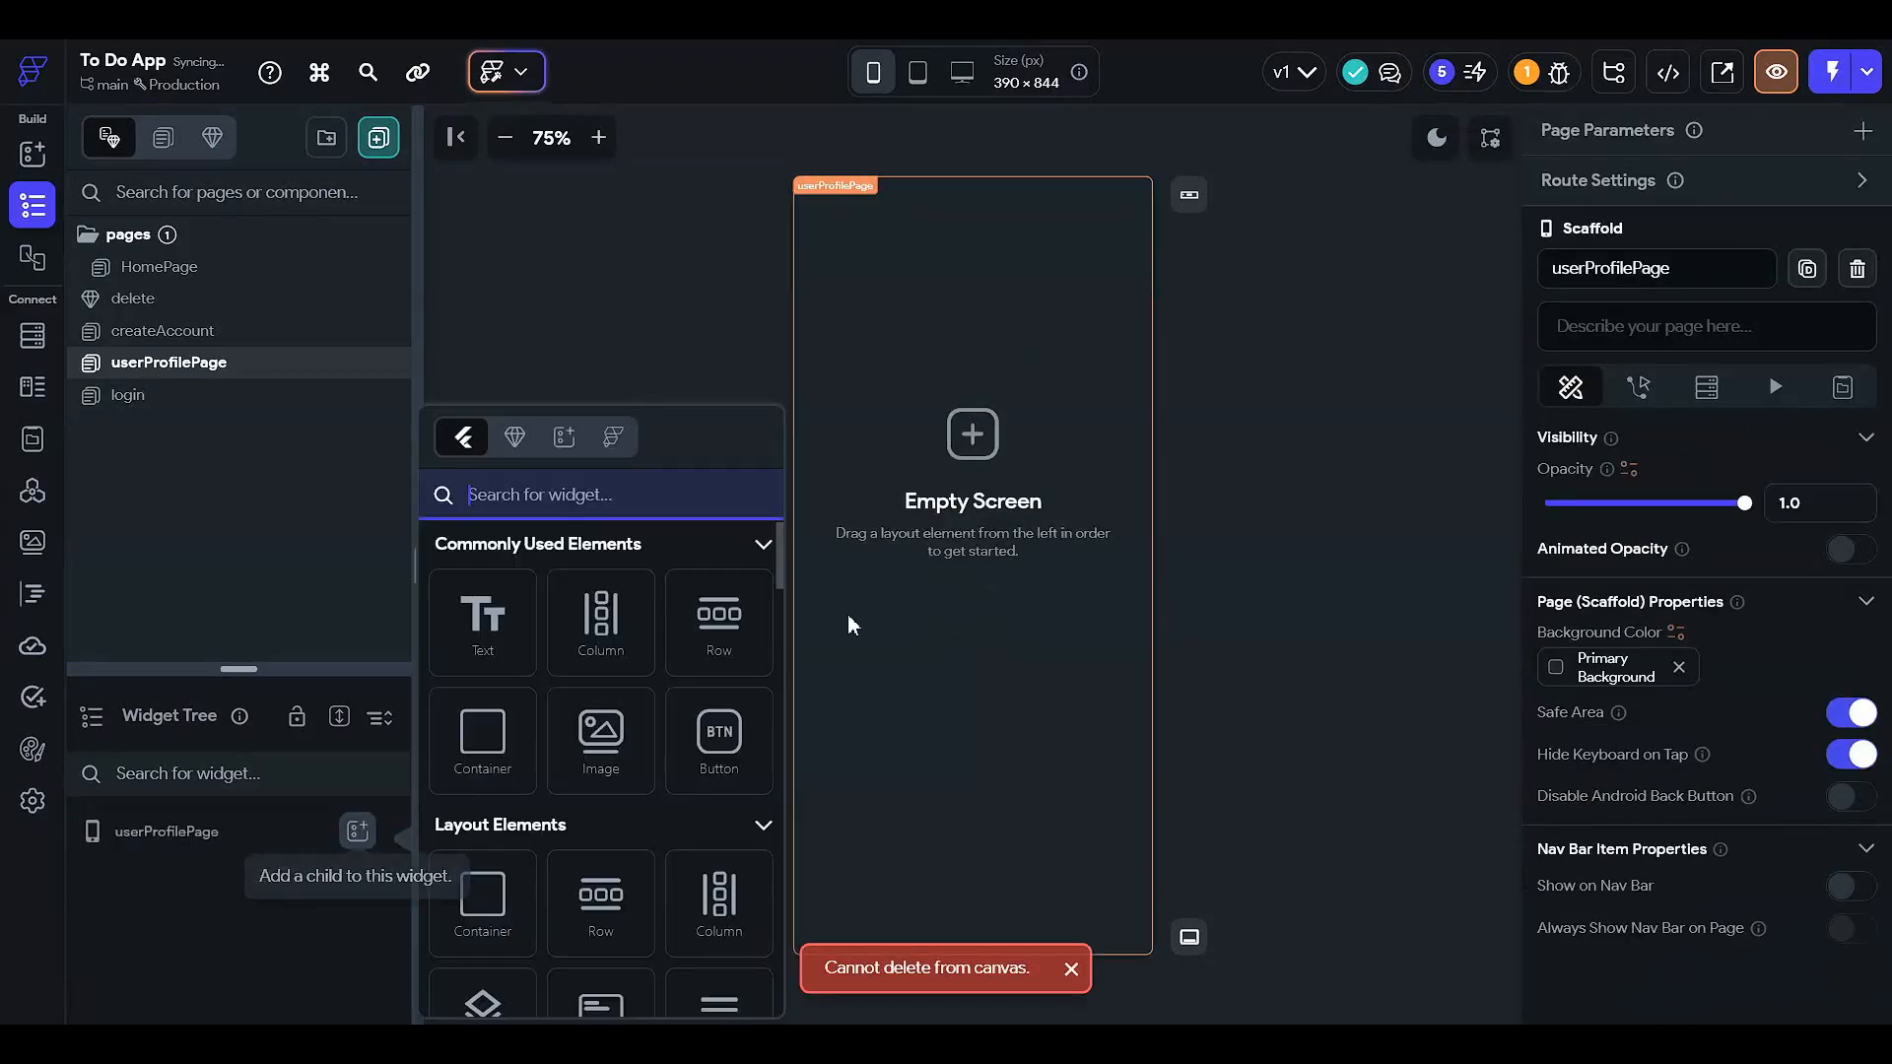
- Add a Container to the page sized 100% width and 100% height
click(495, 758)
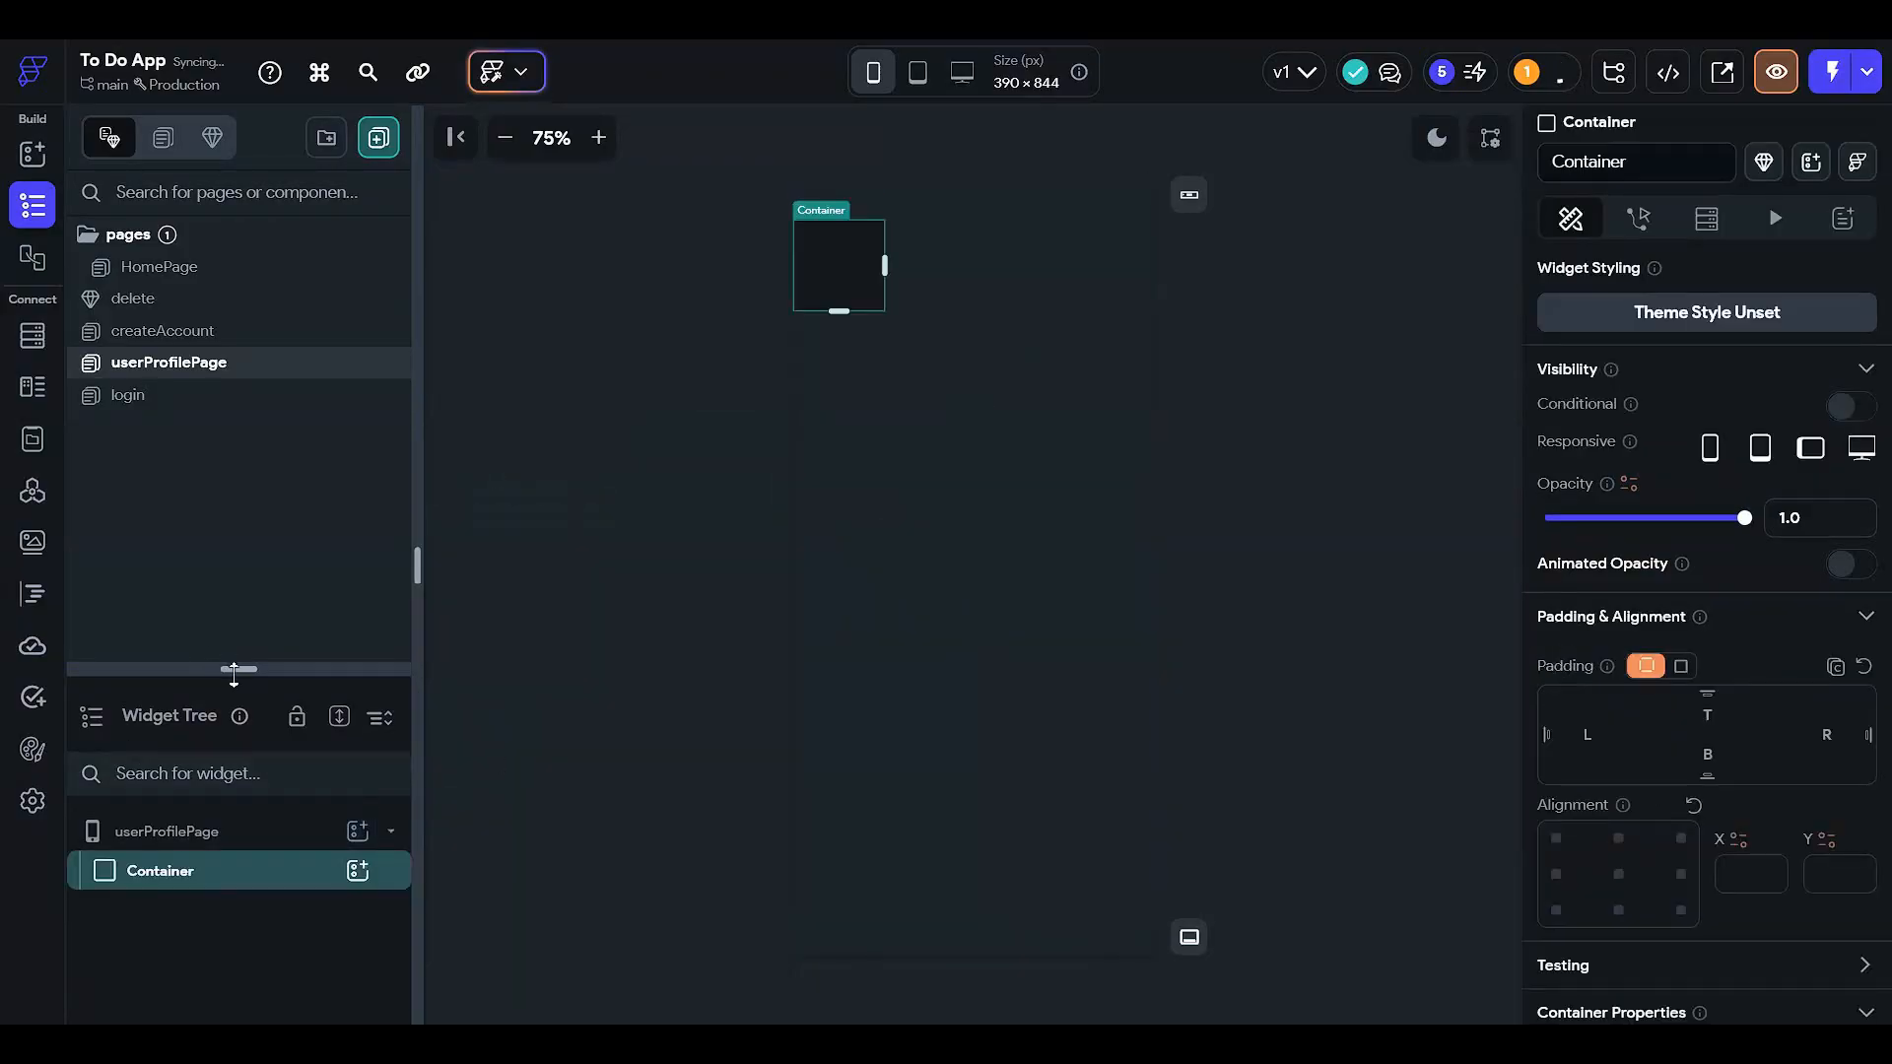
drag(233, 675, 236, 458)
scroll(1694, 705, down, 6)
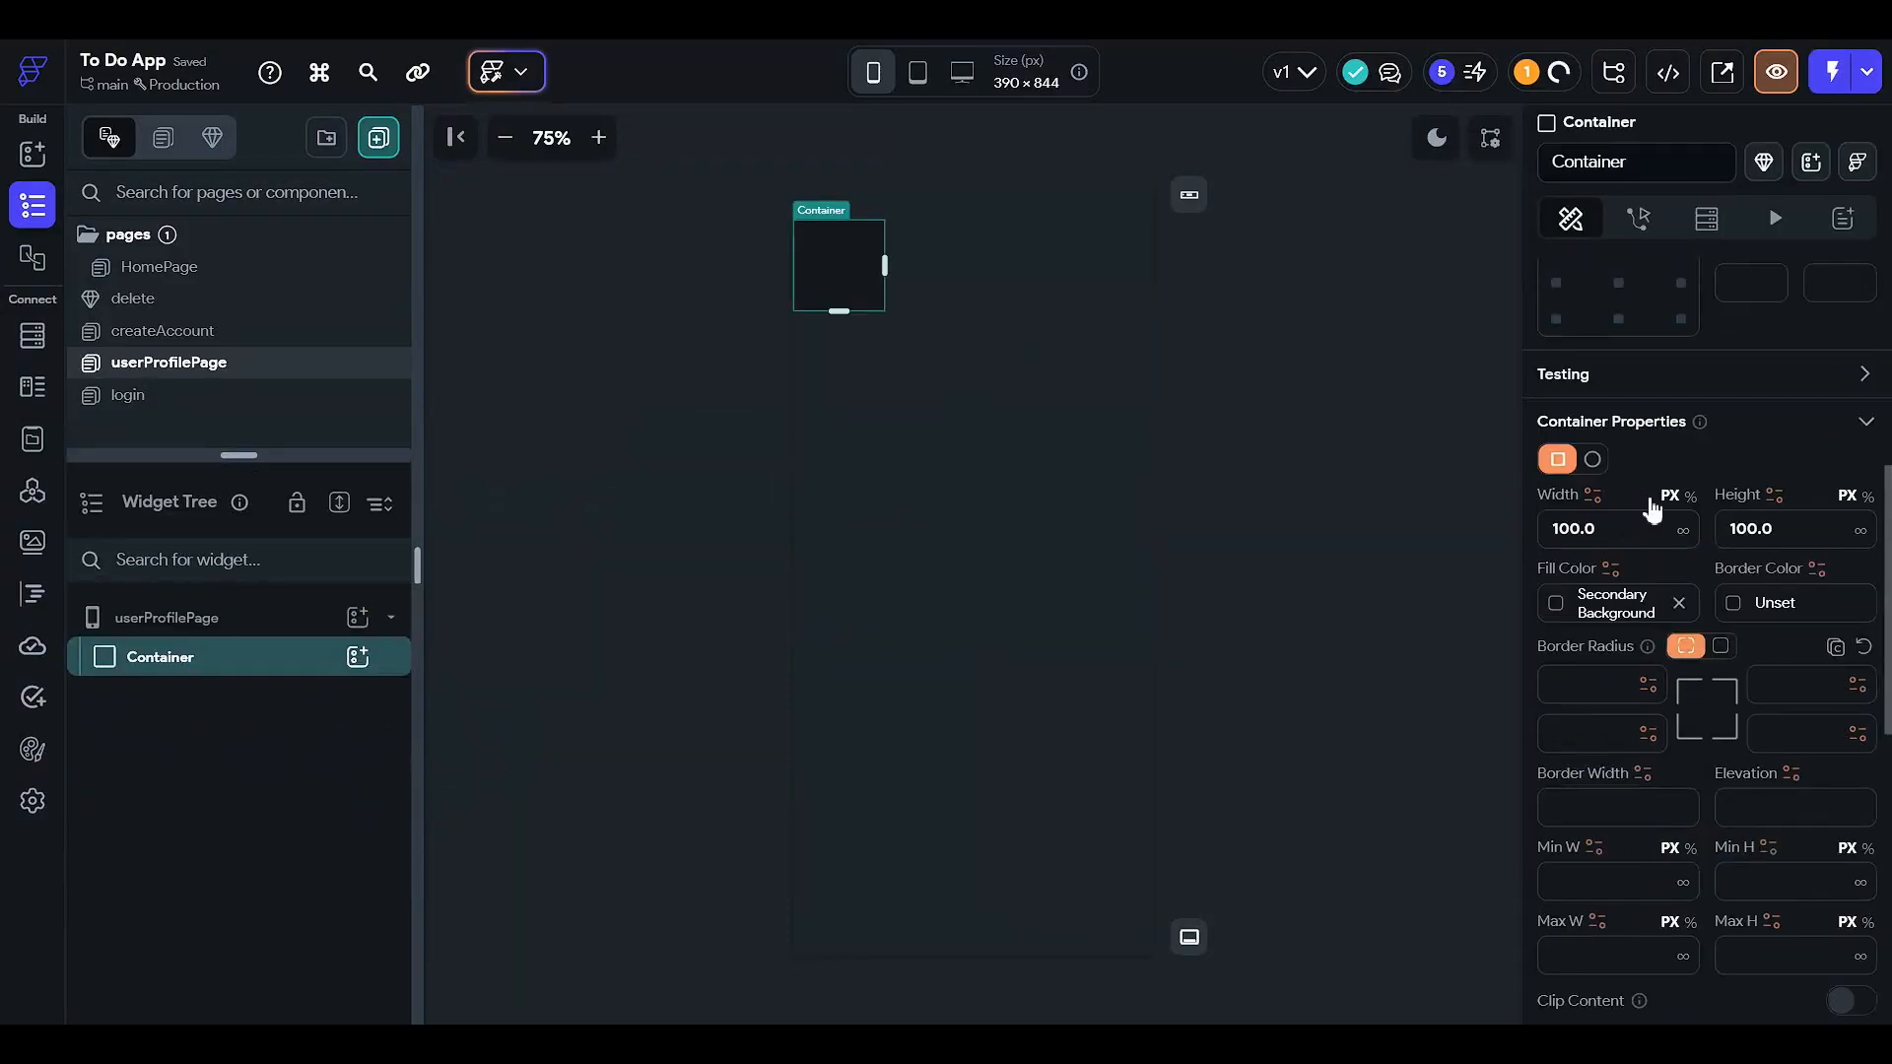
click(1690, 496)
click(1613, 532)
text(10)
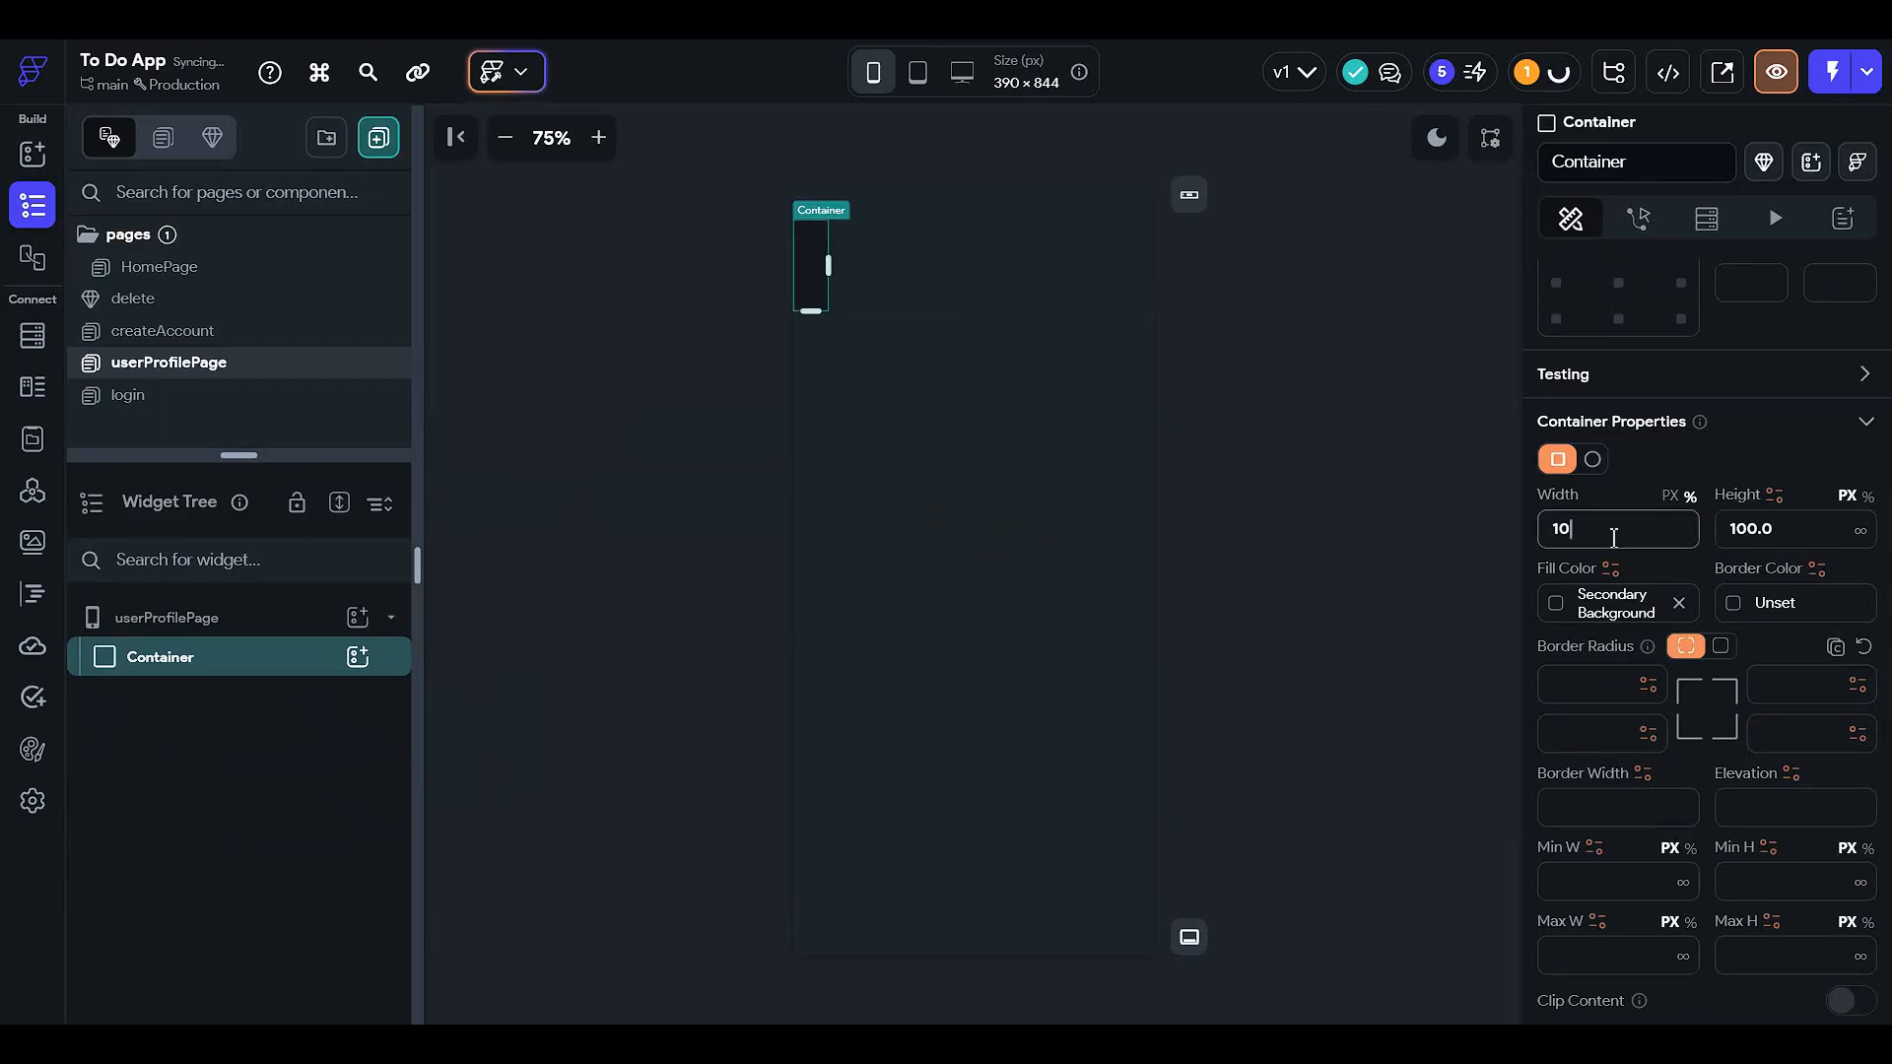
text(0)
click(1866, 496)
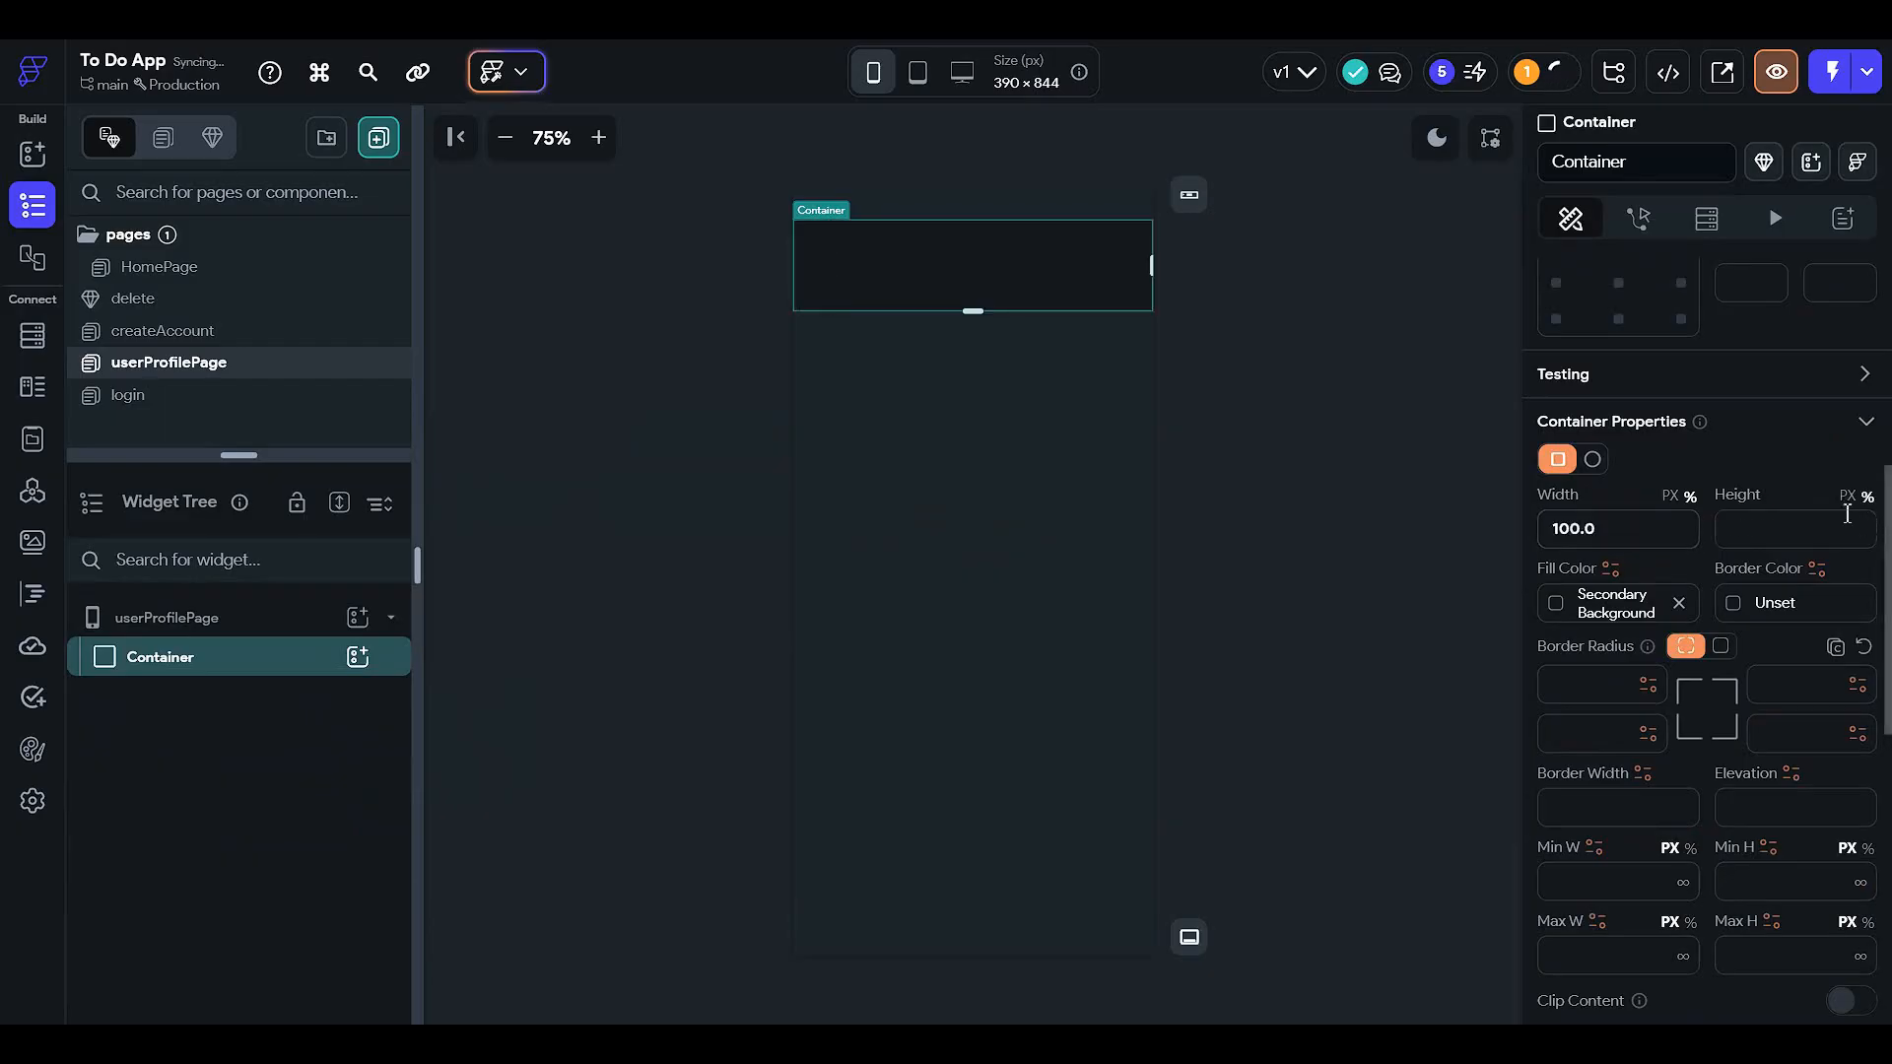
click(1834, 520)
text(100)
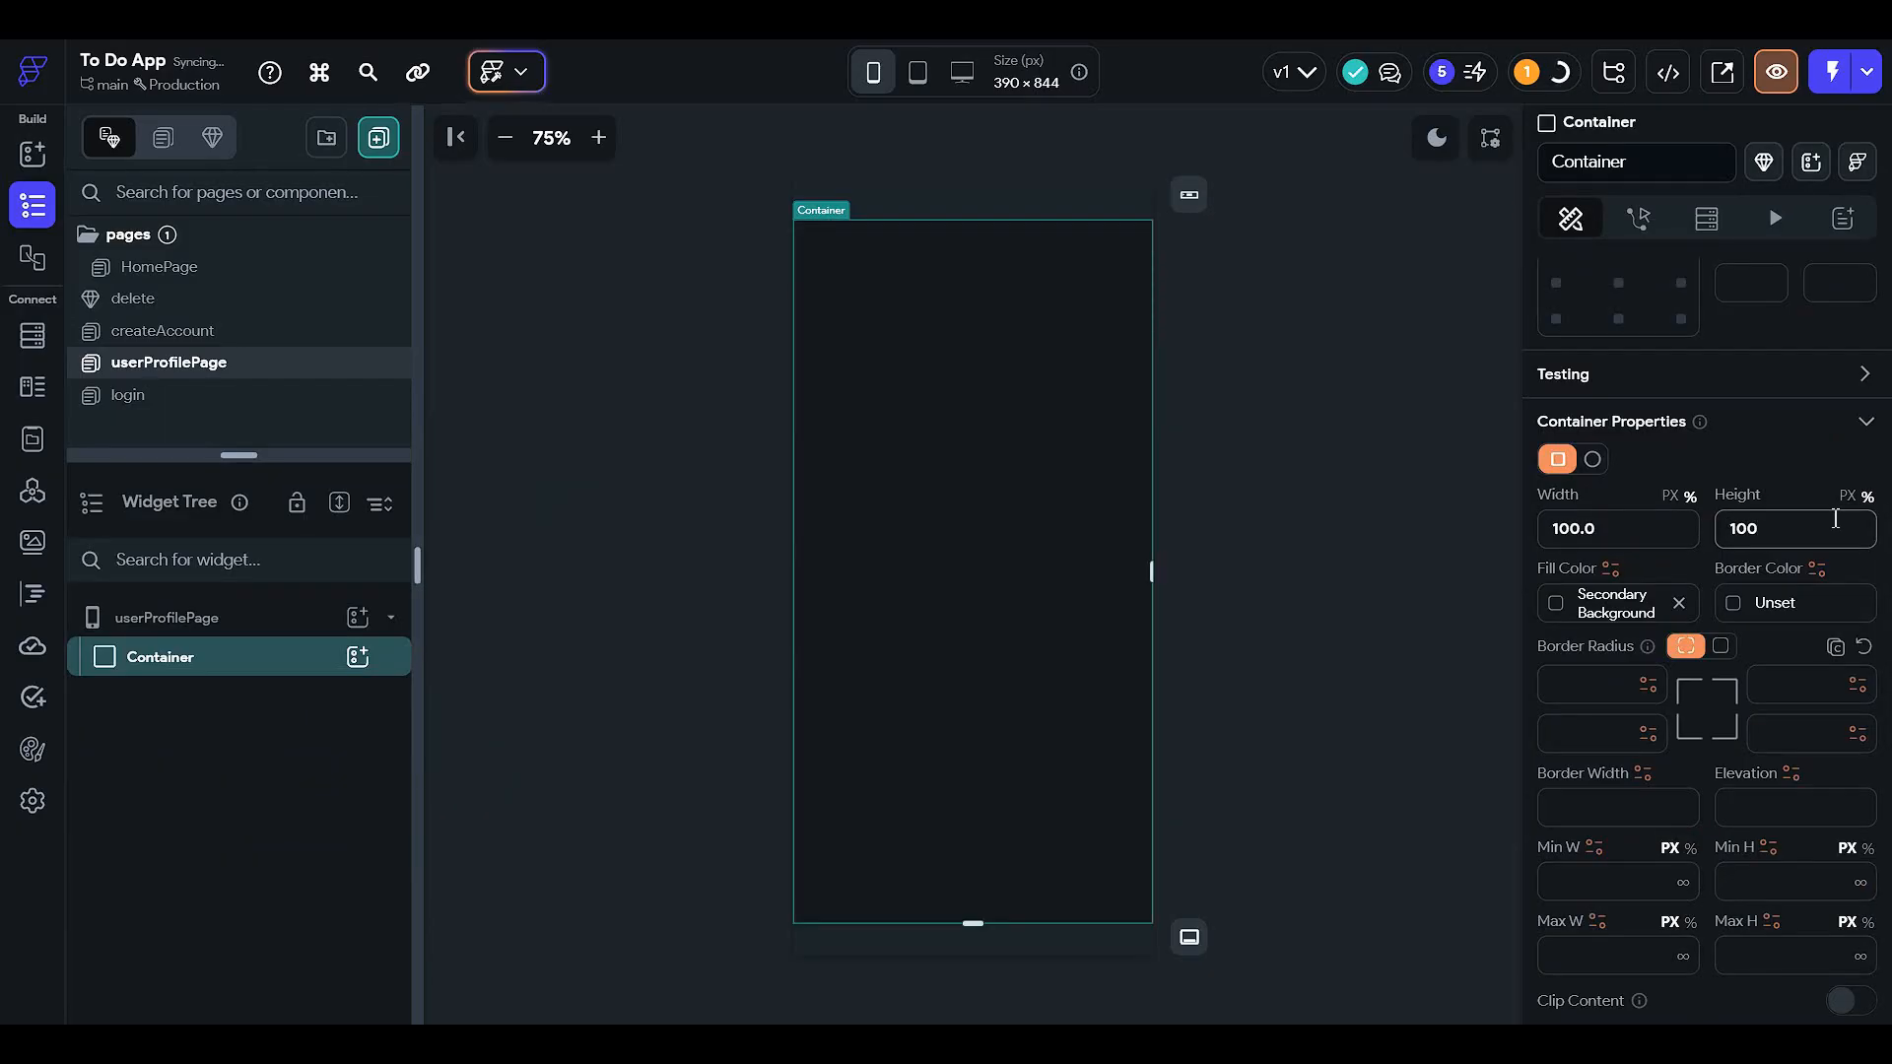
- Insert a Column inside the Container
click(302, 631)
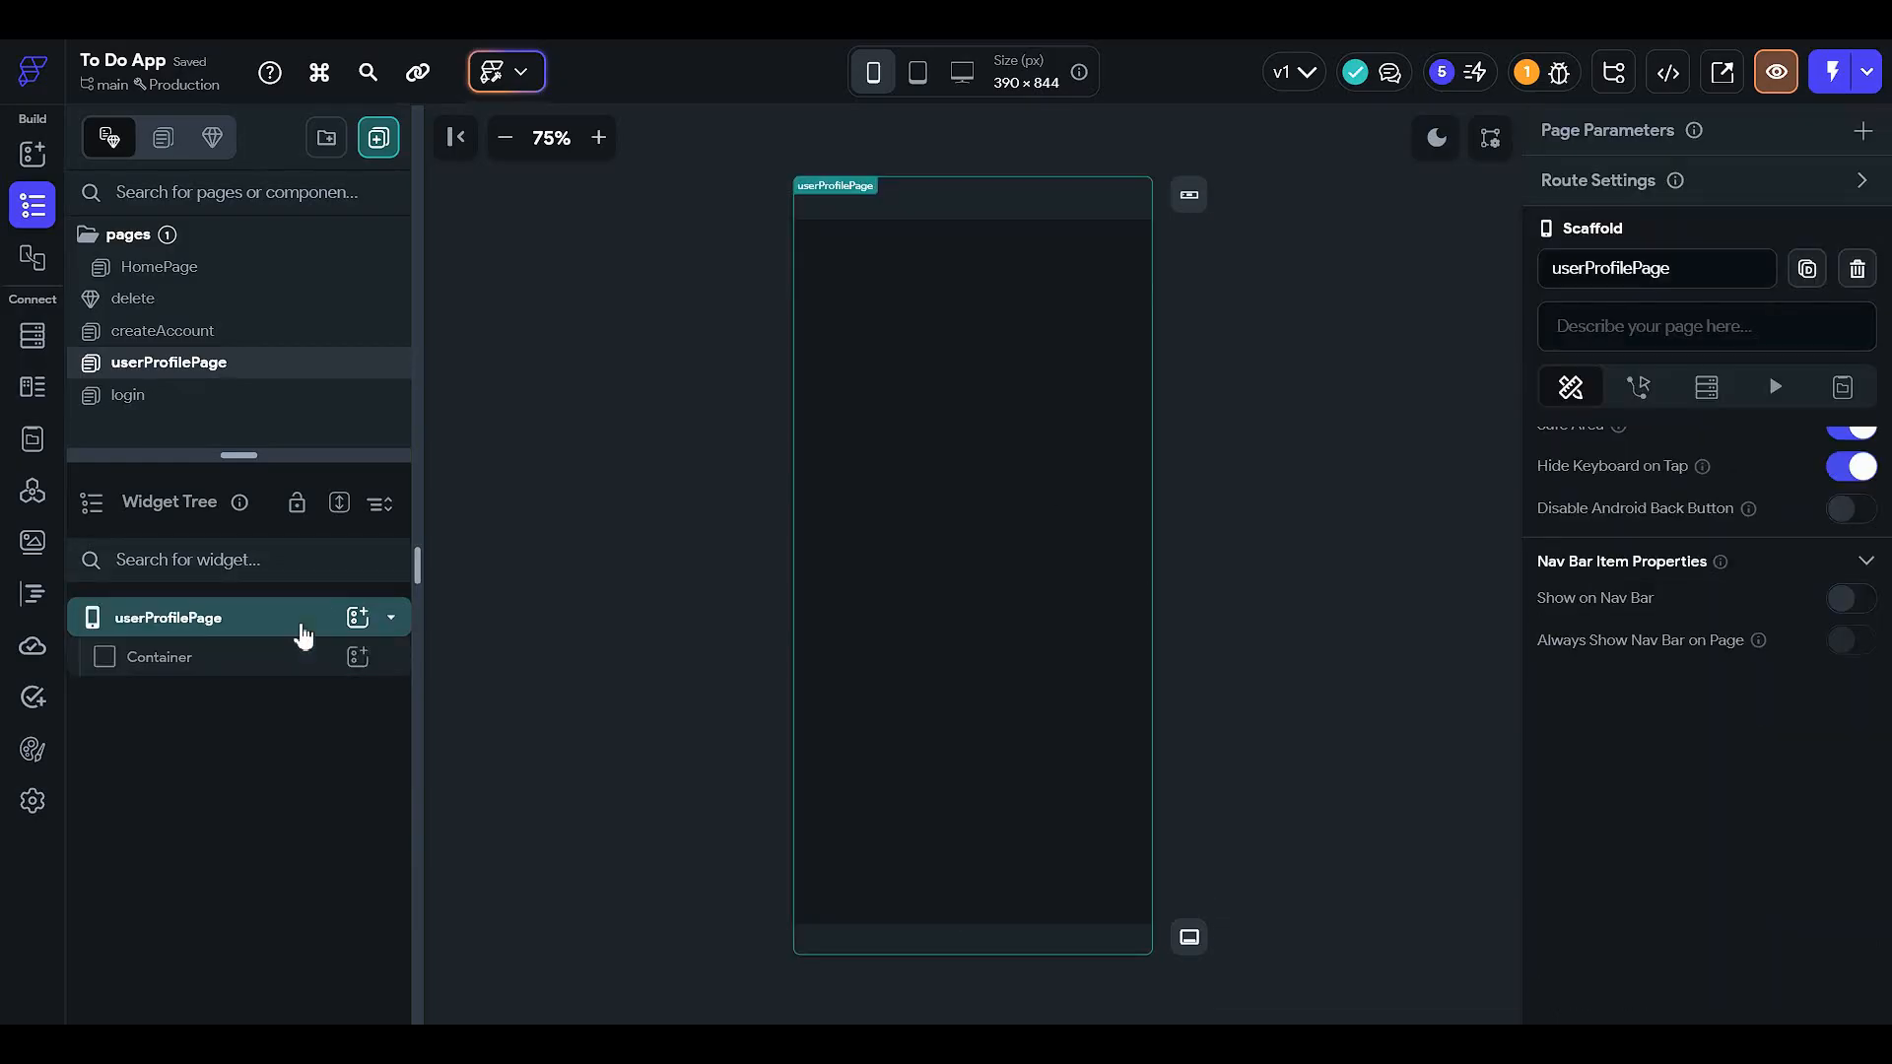
click(357, 656)
click(631, 639)
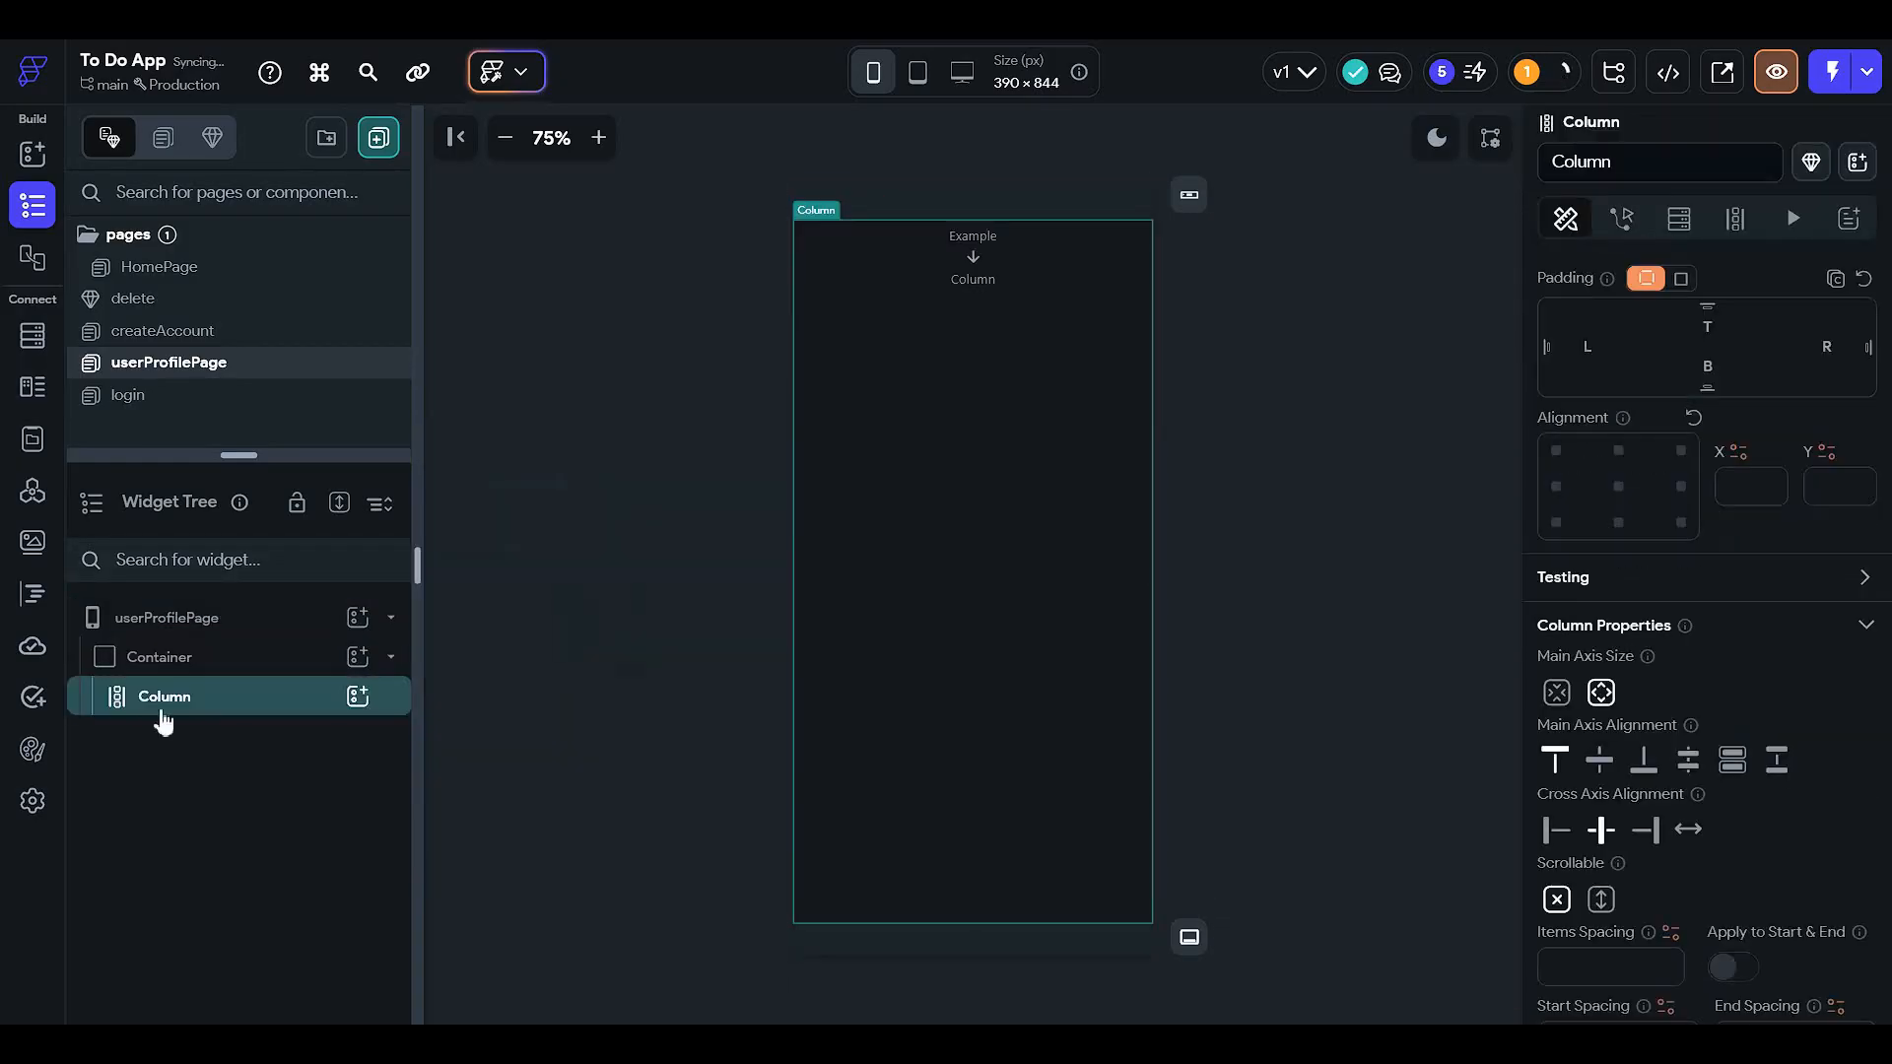
- Add a CircleImage to the Column with diameter 150 and top padding 25
click(356, 696)
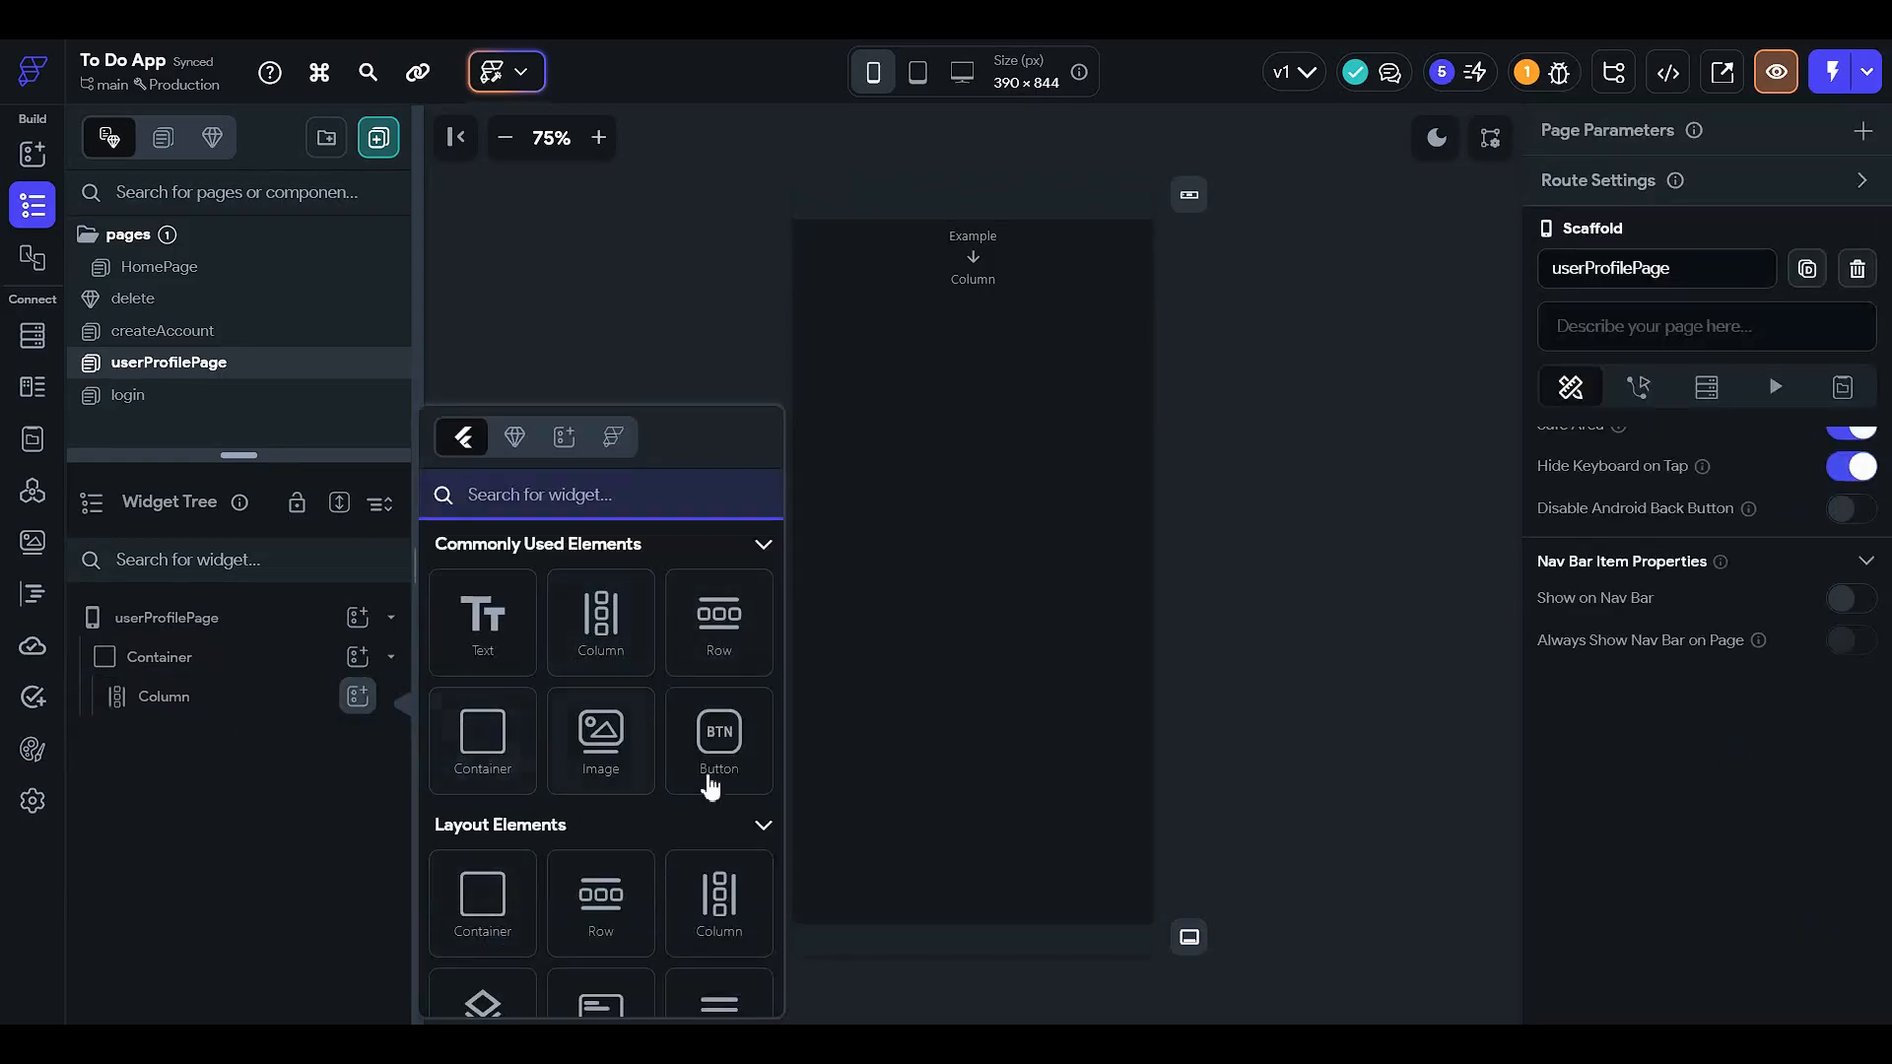
click(587, 492)
text(cicrc)
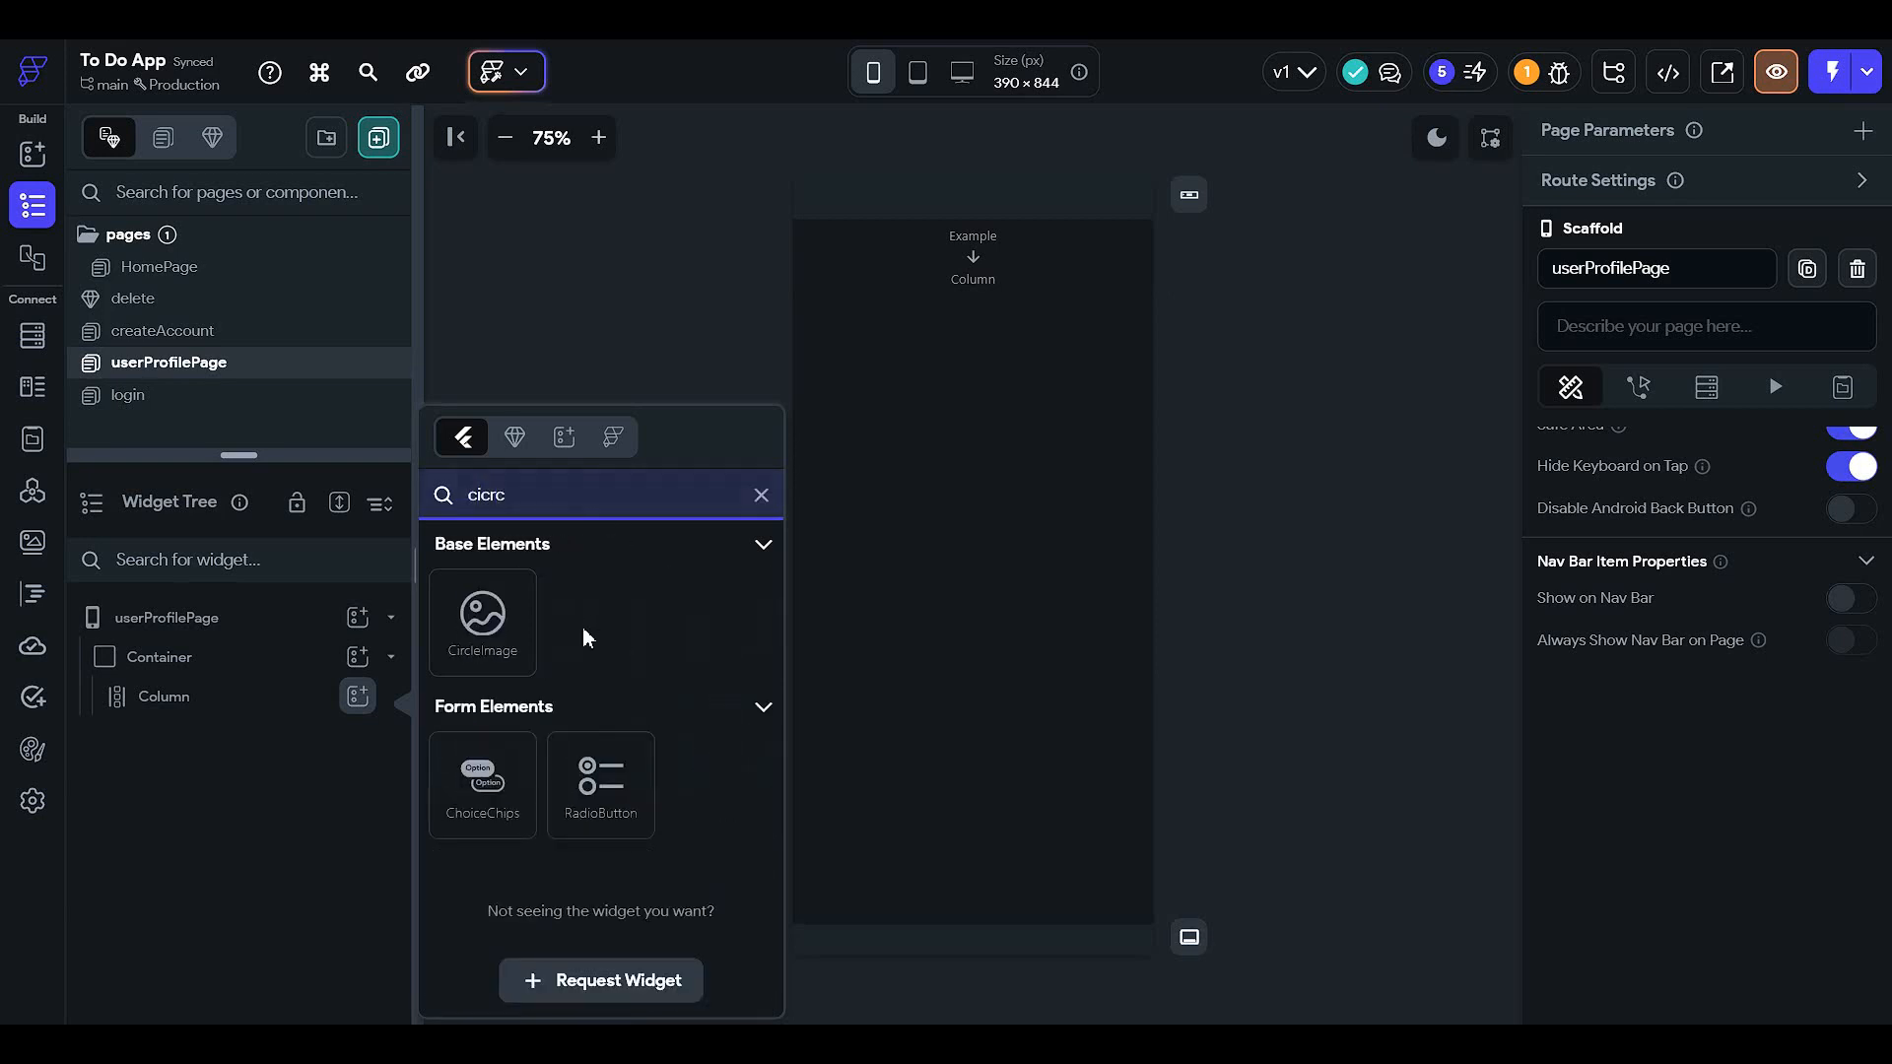
click(484, 626)
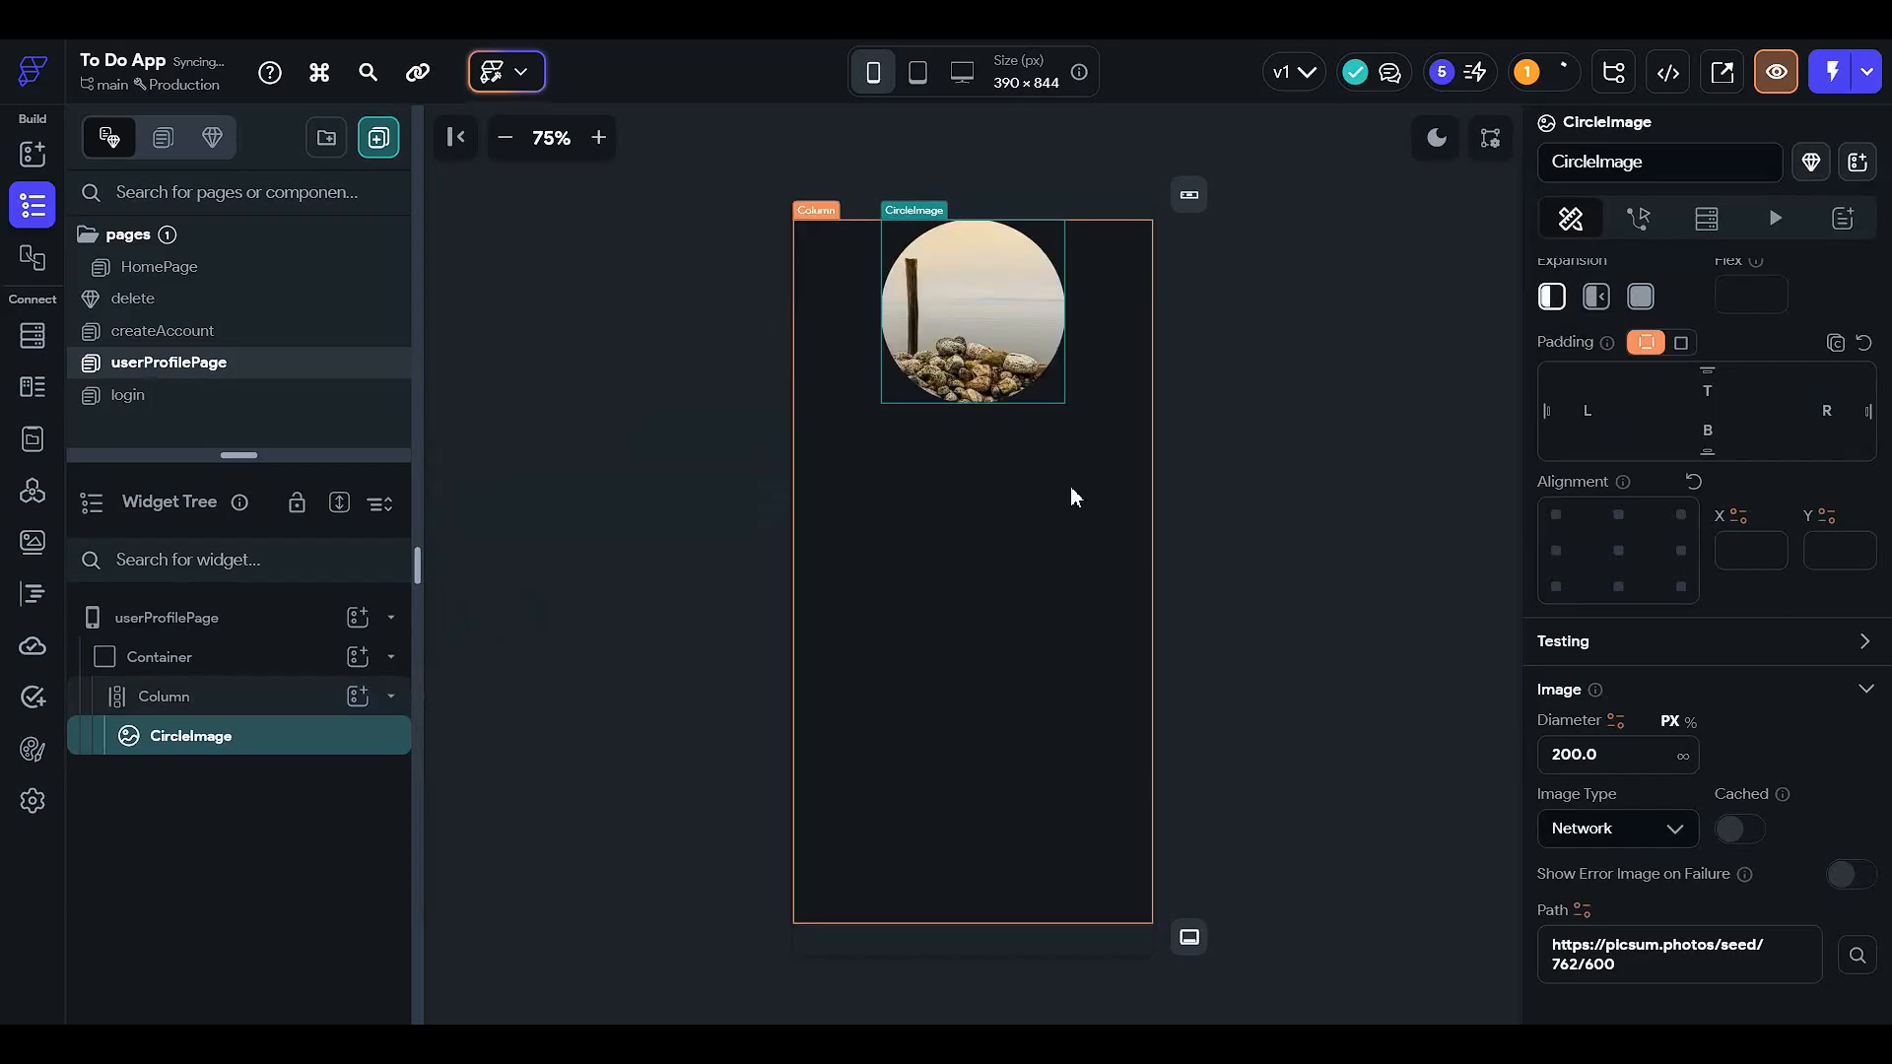
scroll(1772, 784, down, 2)
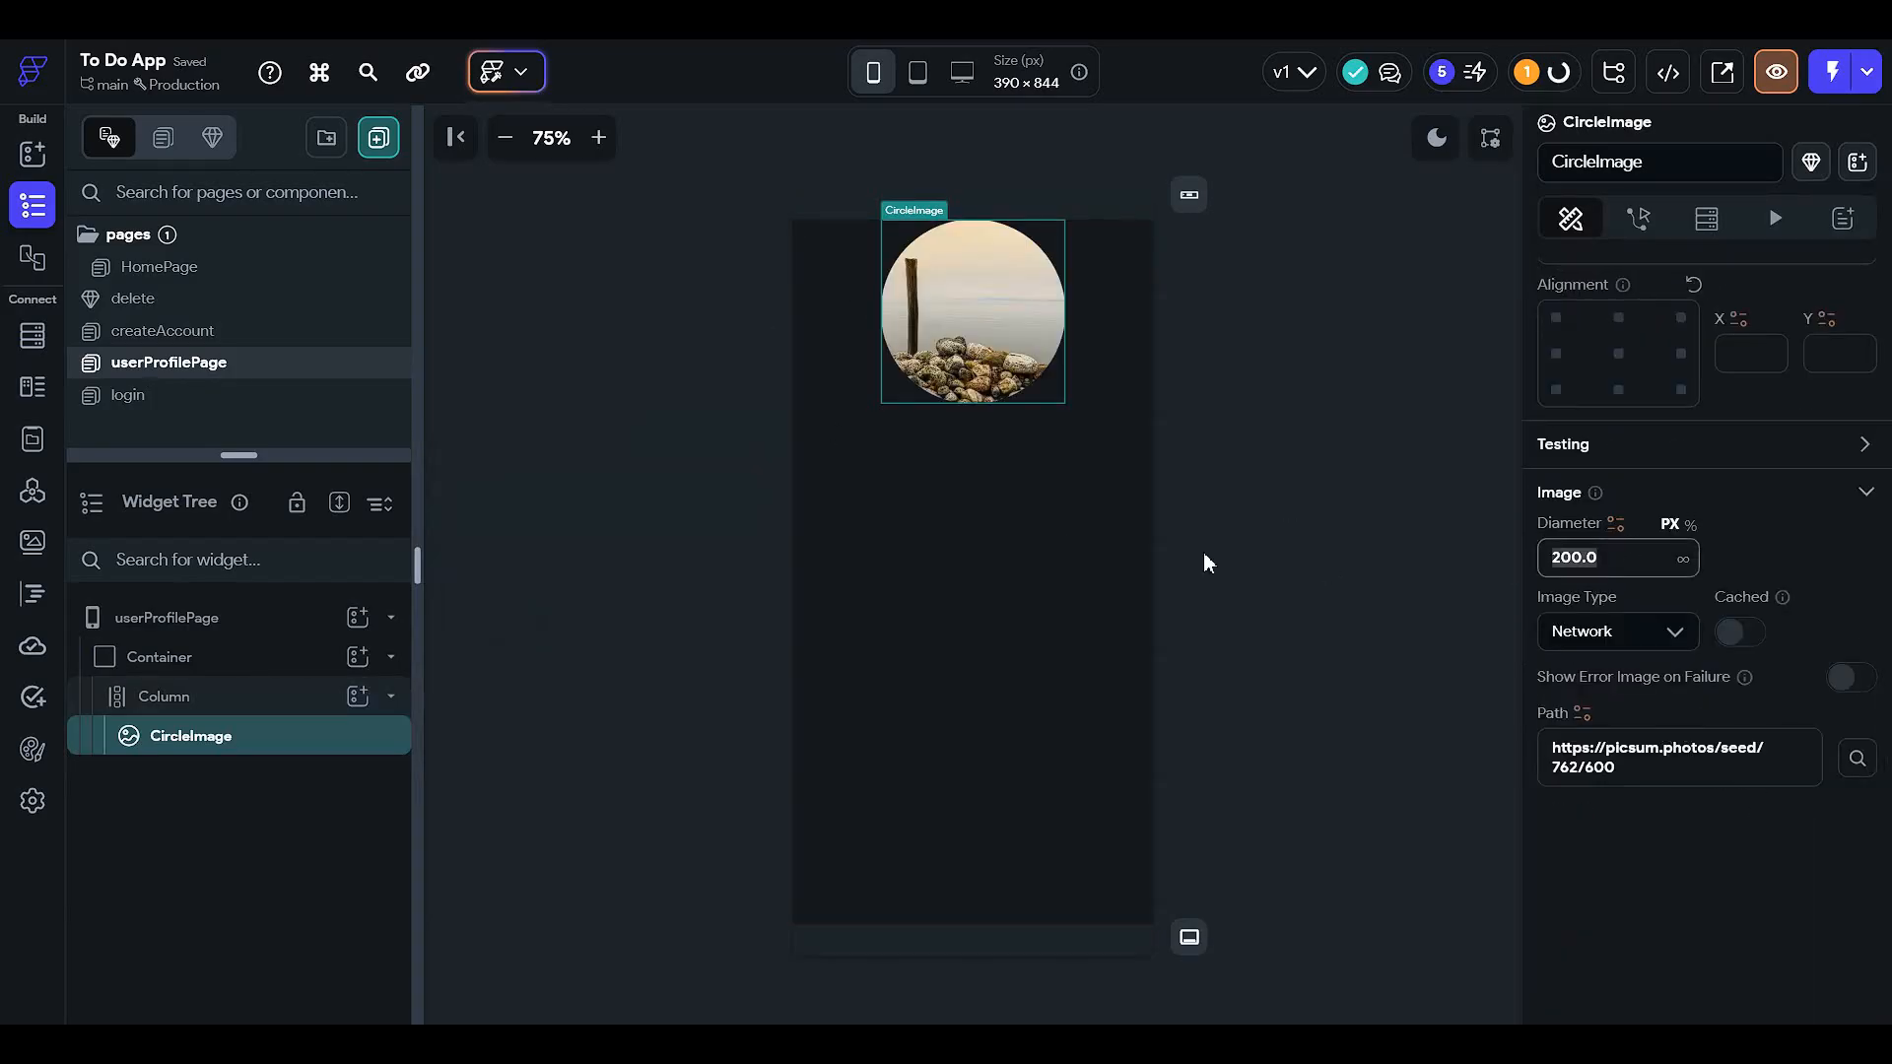
text(150)
scroll(1640, 588, up, 5)
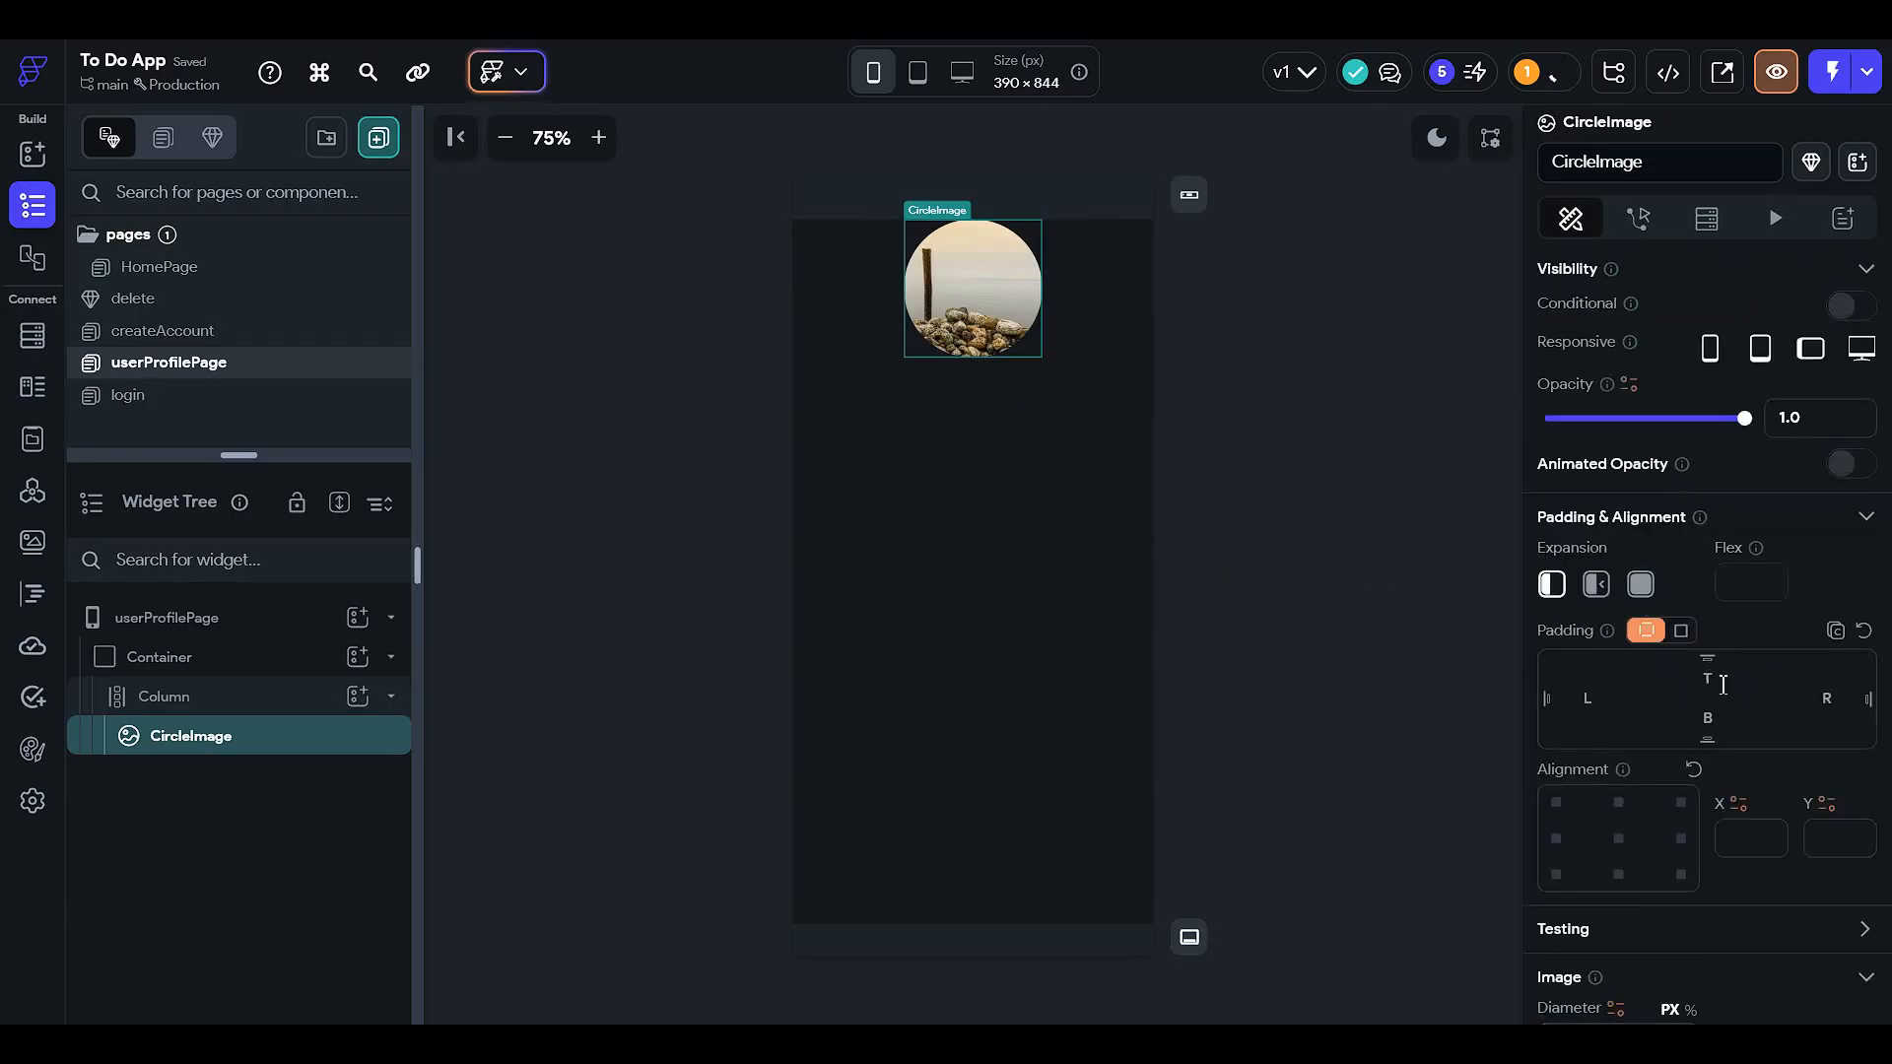
click(1722, 684)
text(25)
click(1462, 480)
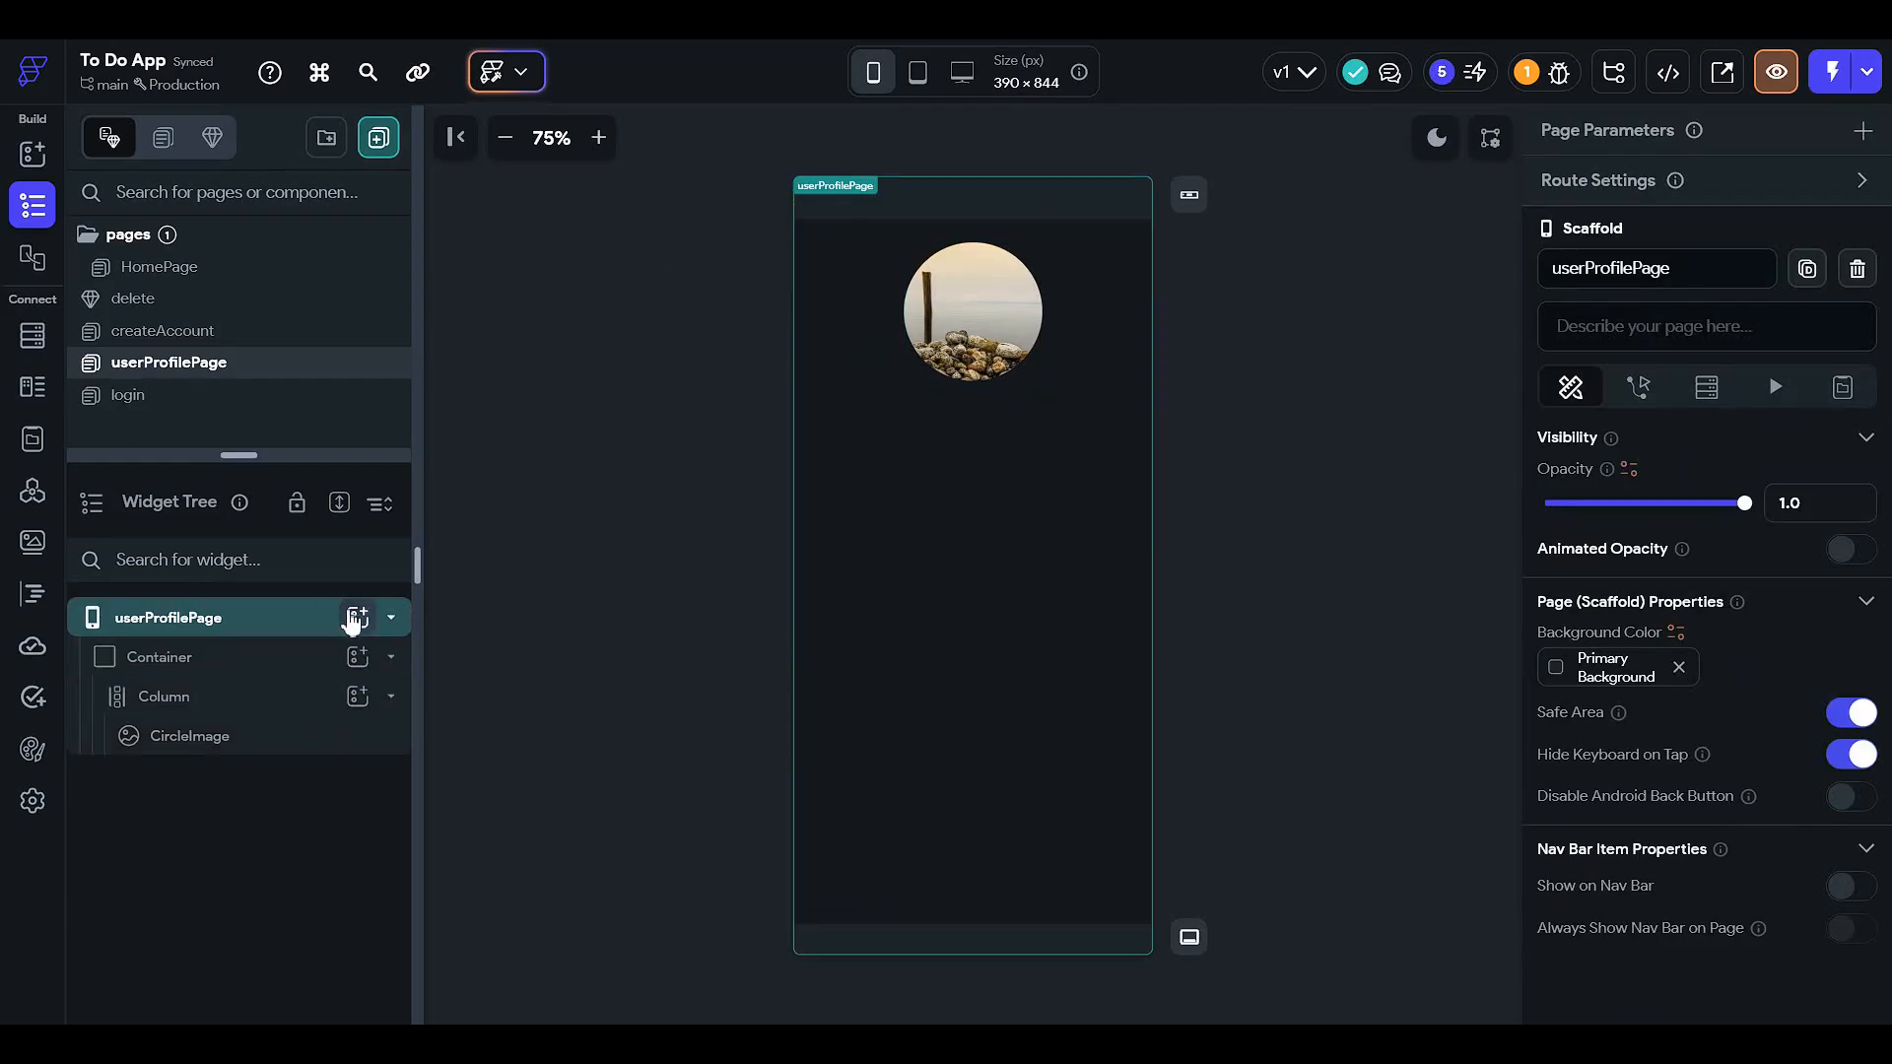
click(315, 697)
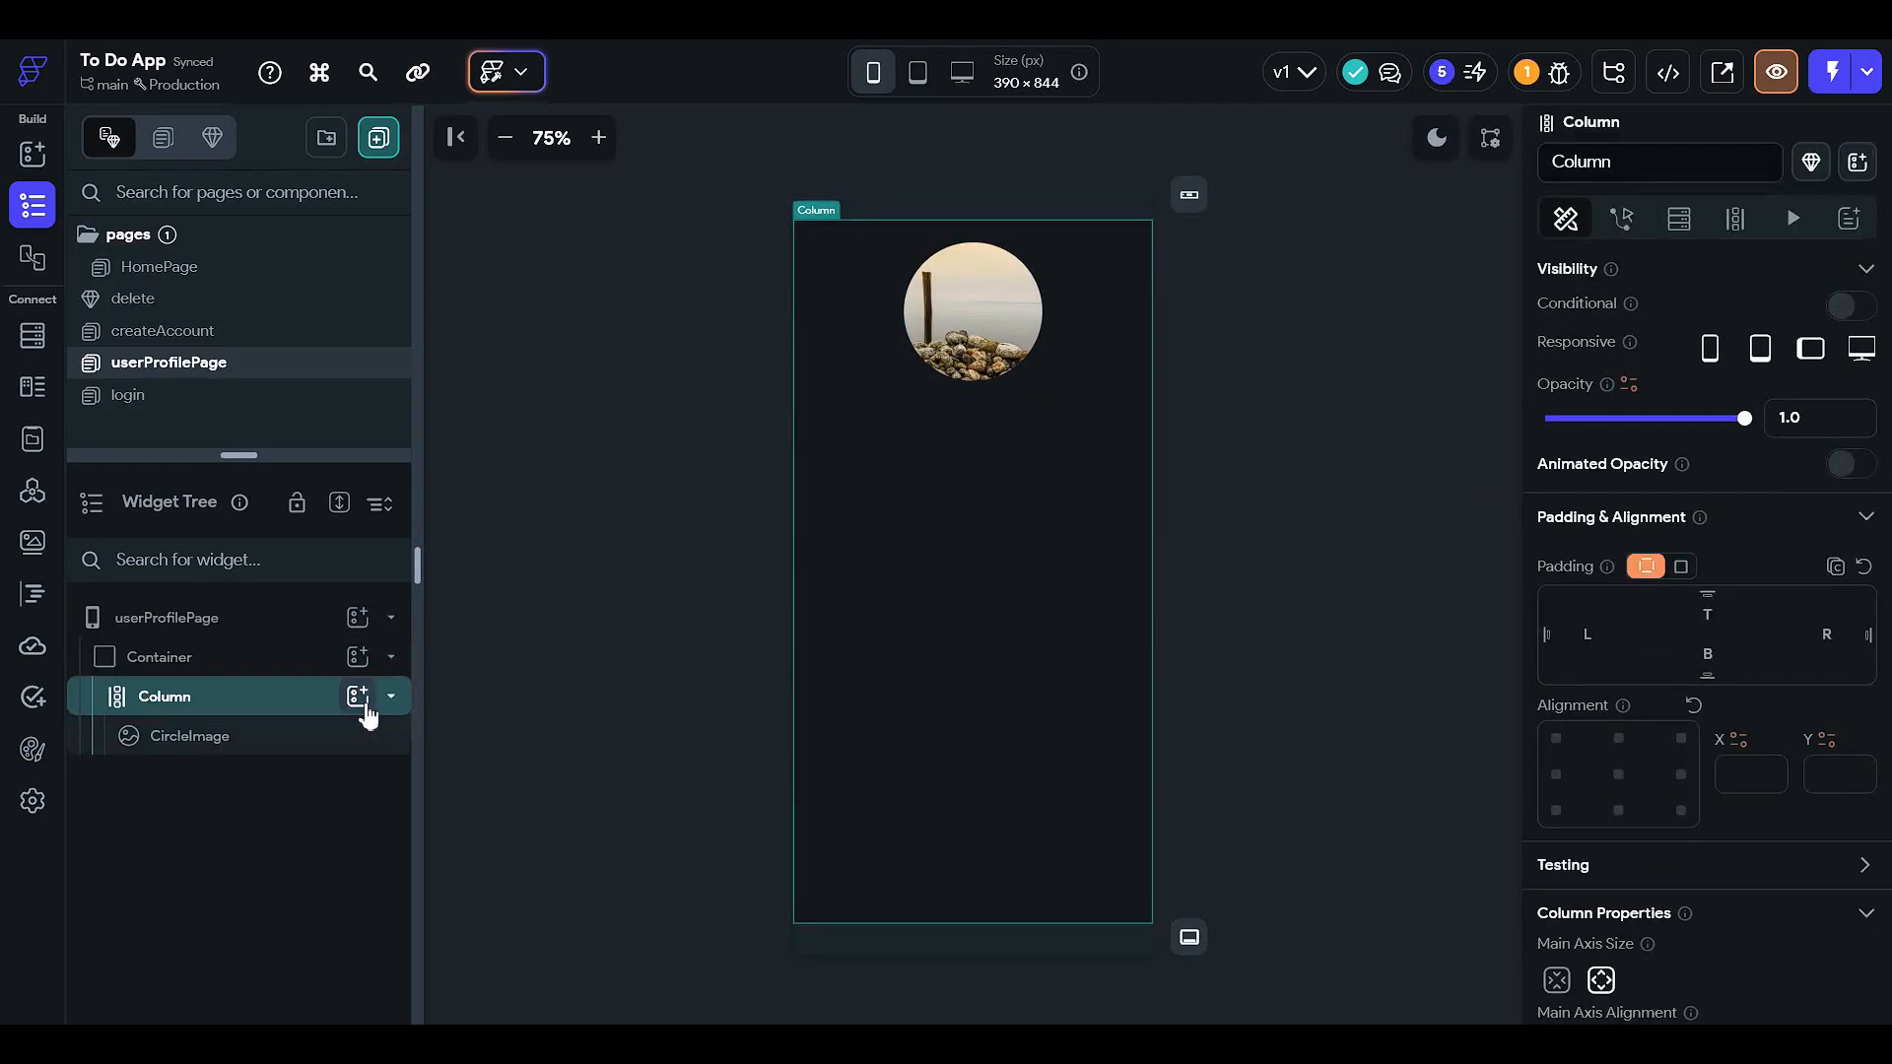
- Add a Stack to the Column and move the CircleImage into it
click(358, 695)
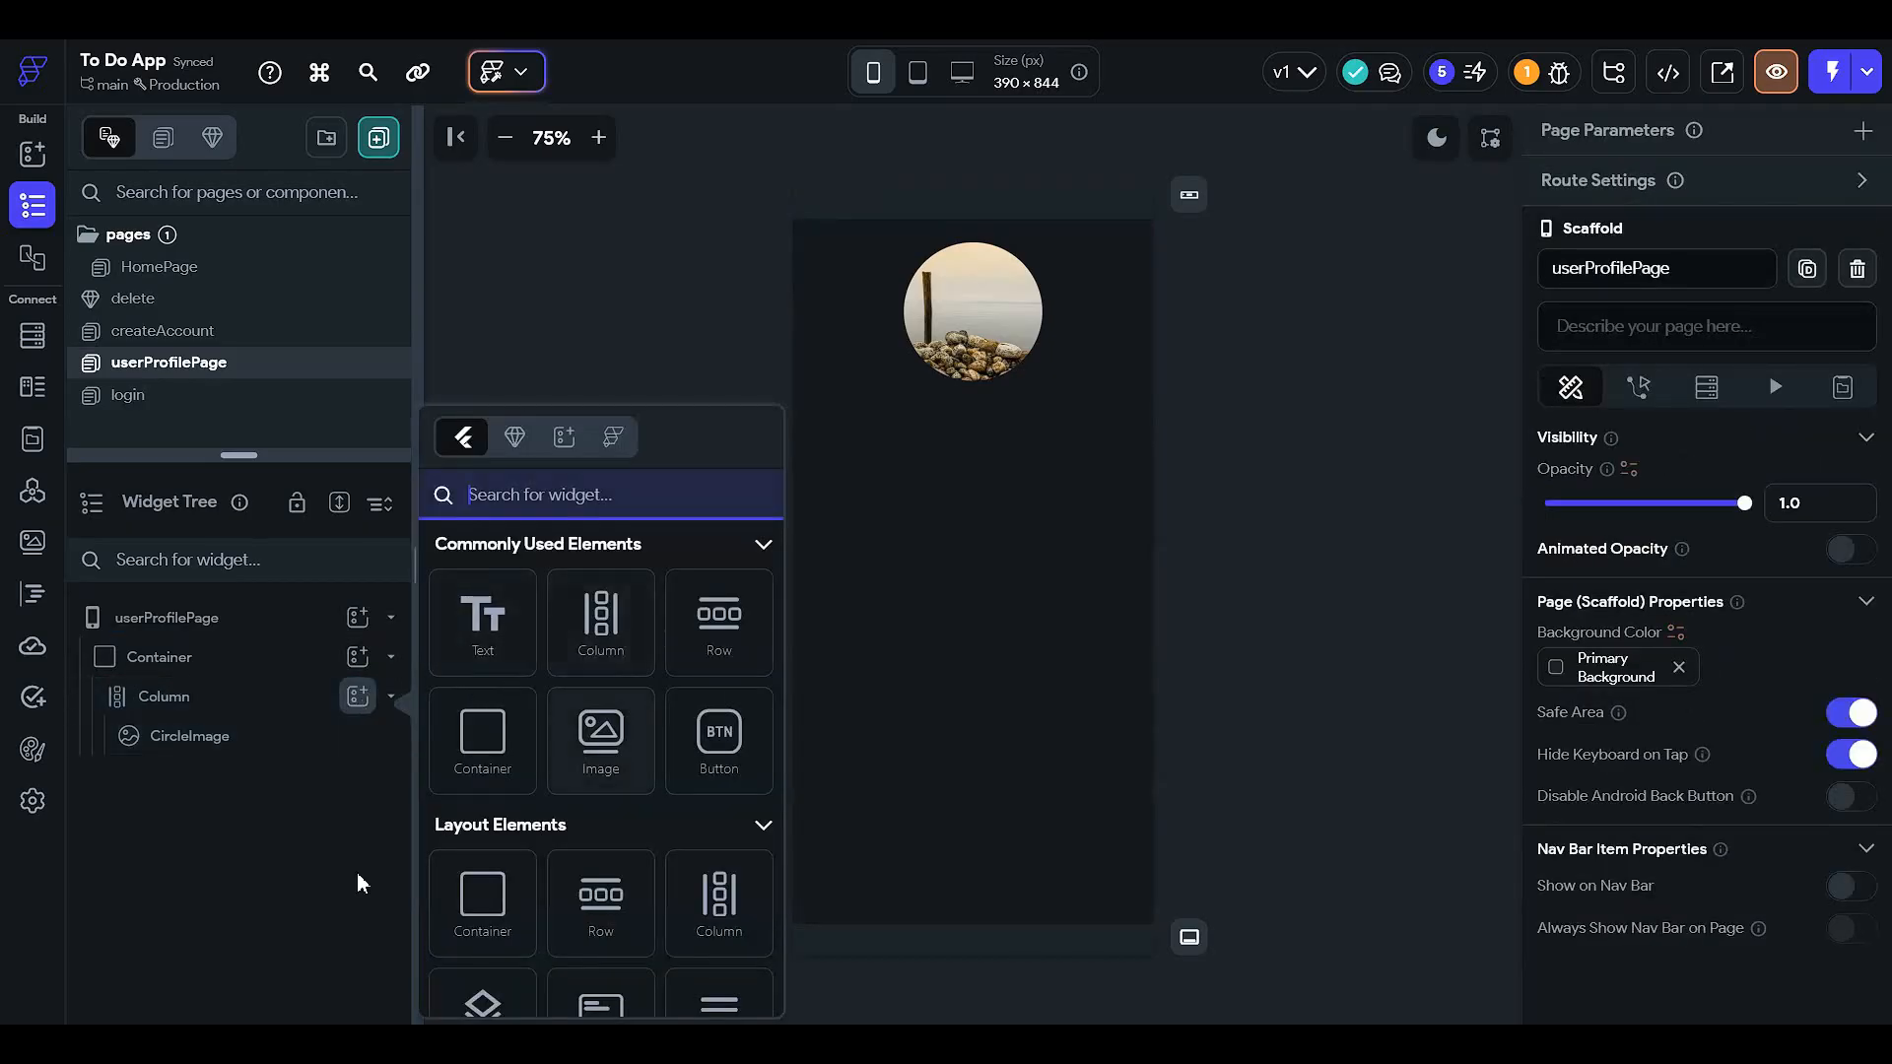
click(485, 1000)
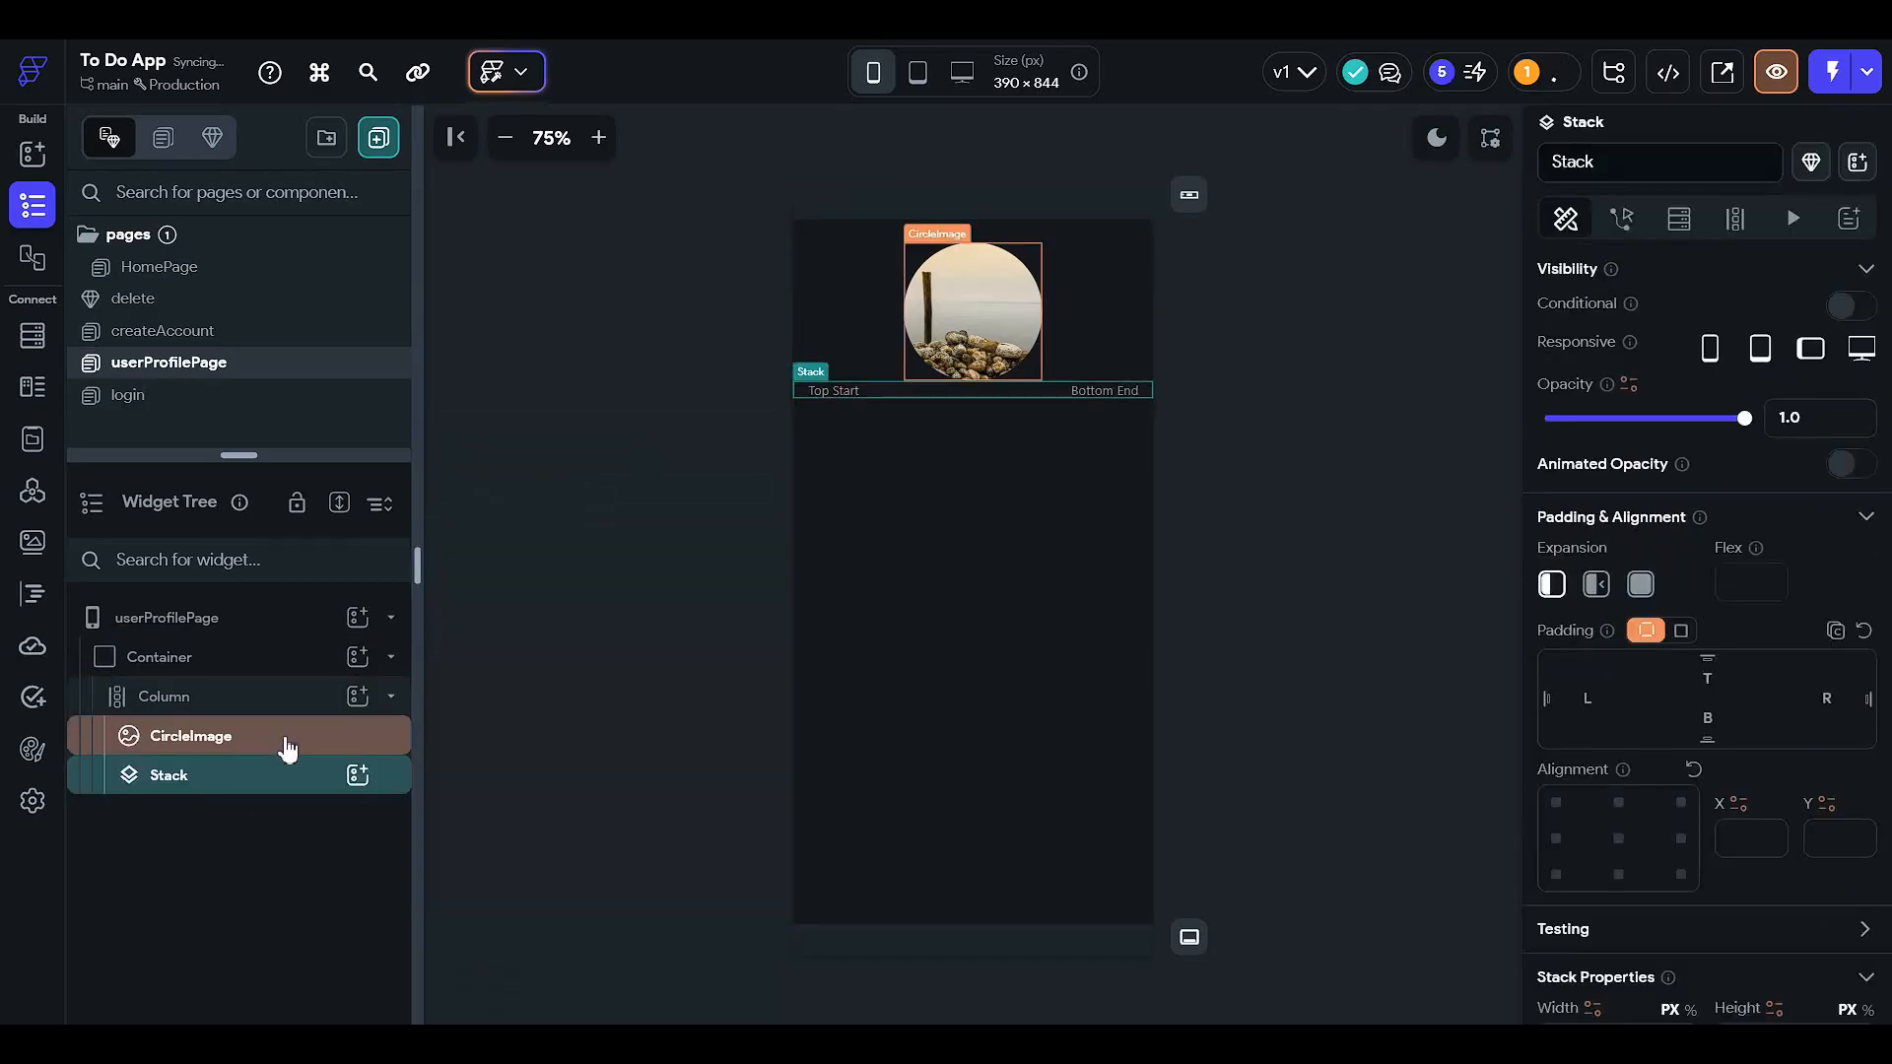
click(317, 746)
mouse_move(317, 746)
mouse_down()
mouse_move(308, 785)
mouse_move(295, 774)
mouse_up()
- Add an Icon inside the Stack aligned to the bottom-right
click(357, 735)
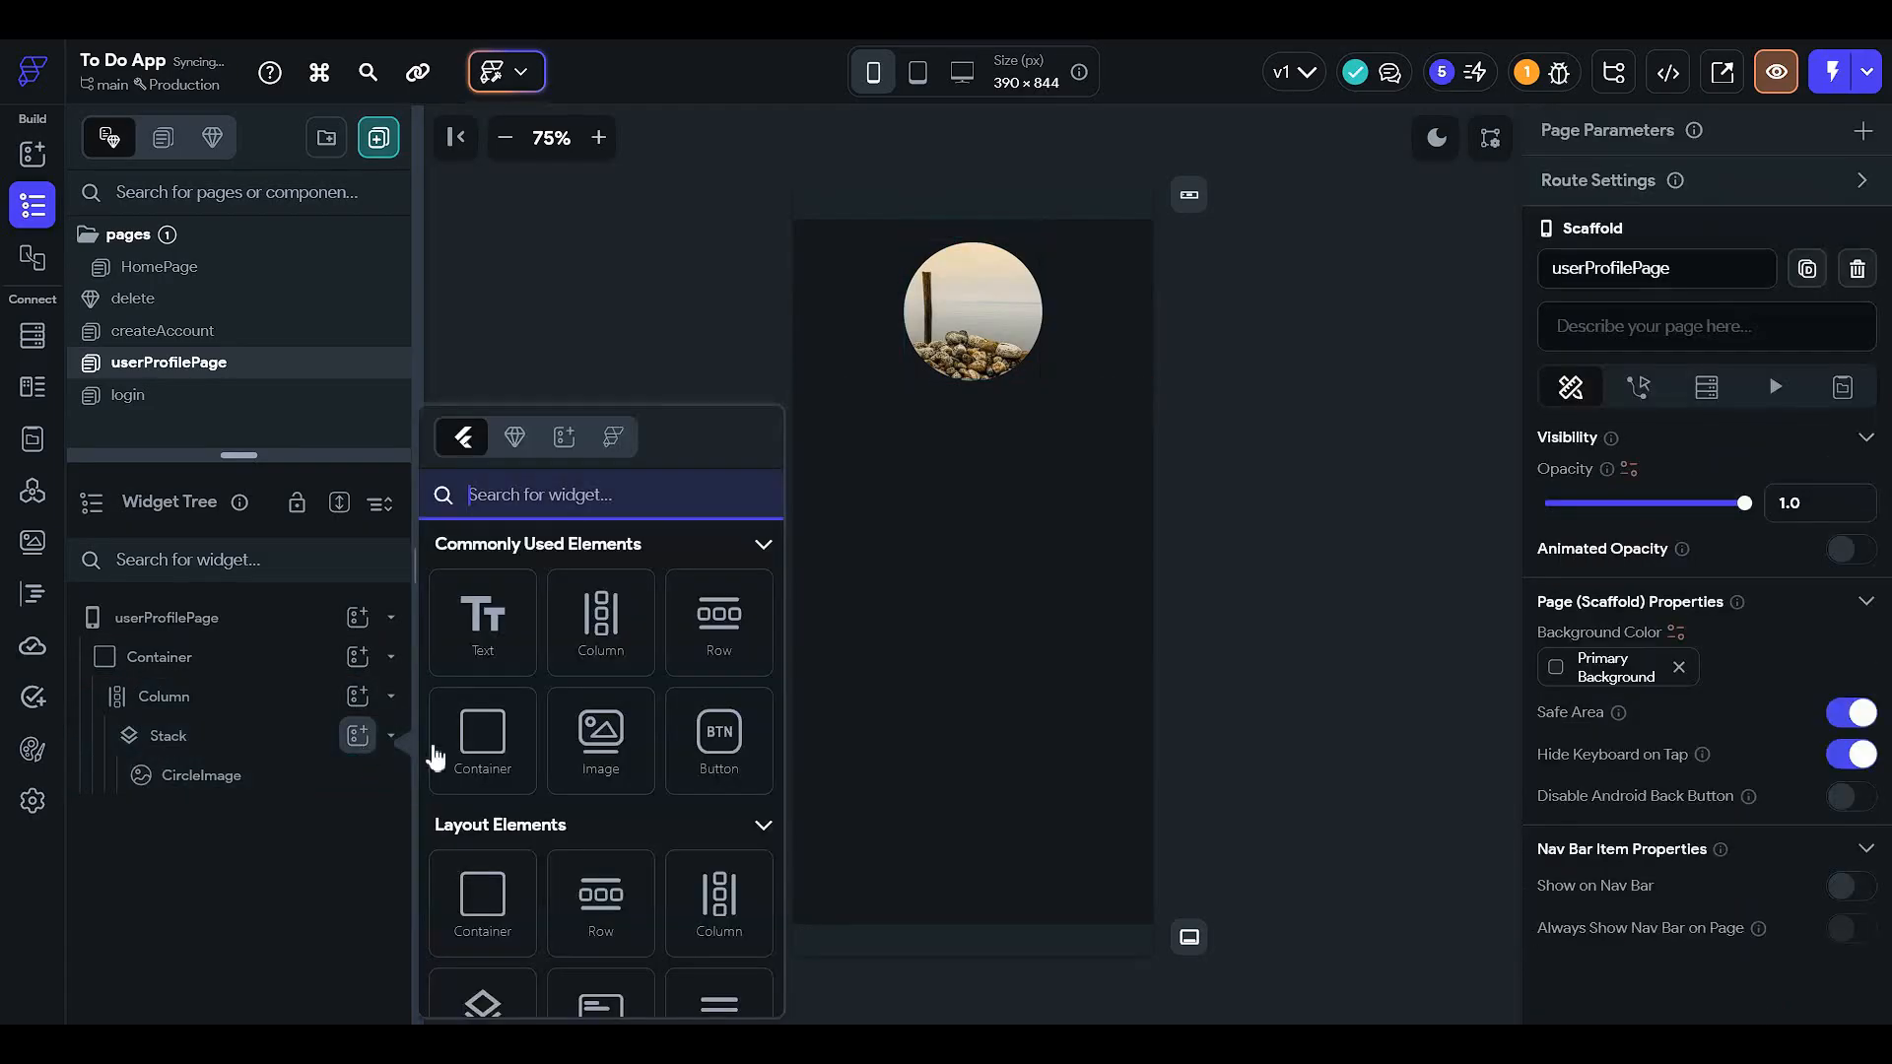
text(icon)
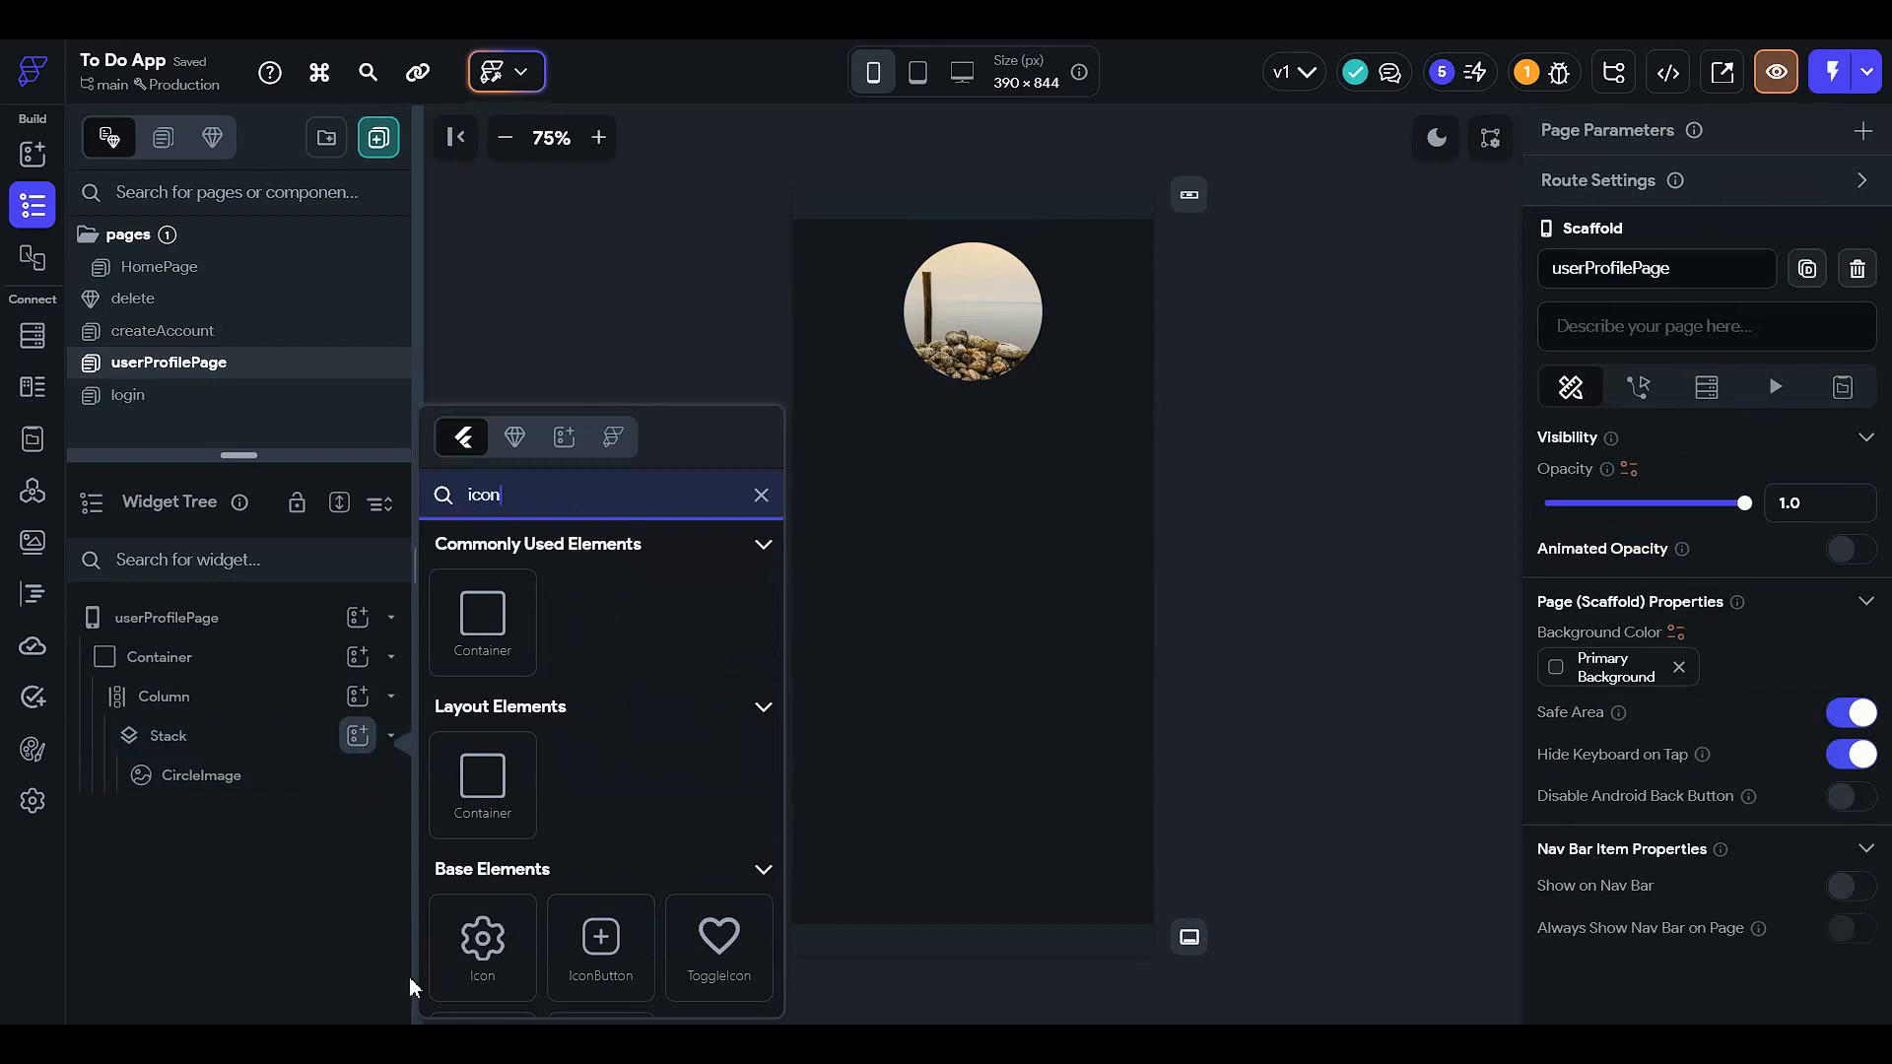
click(498, 985)
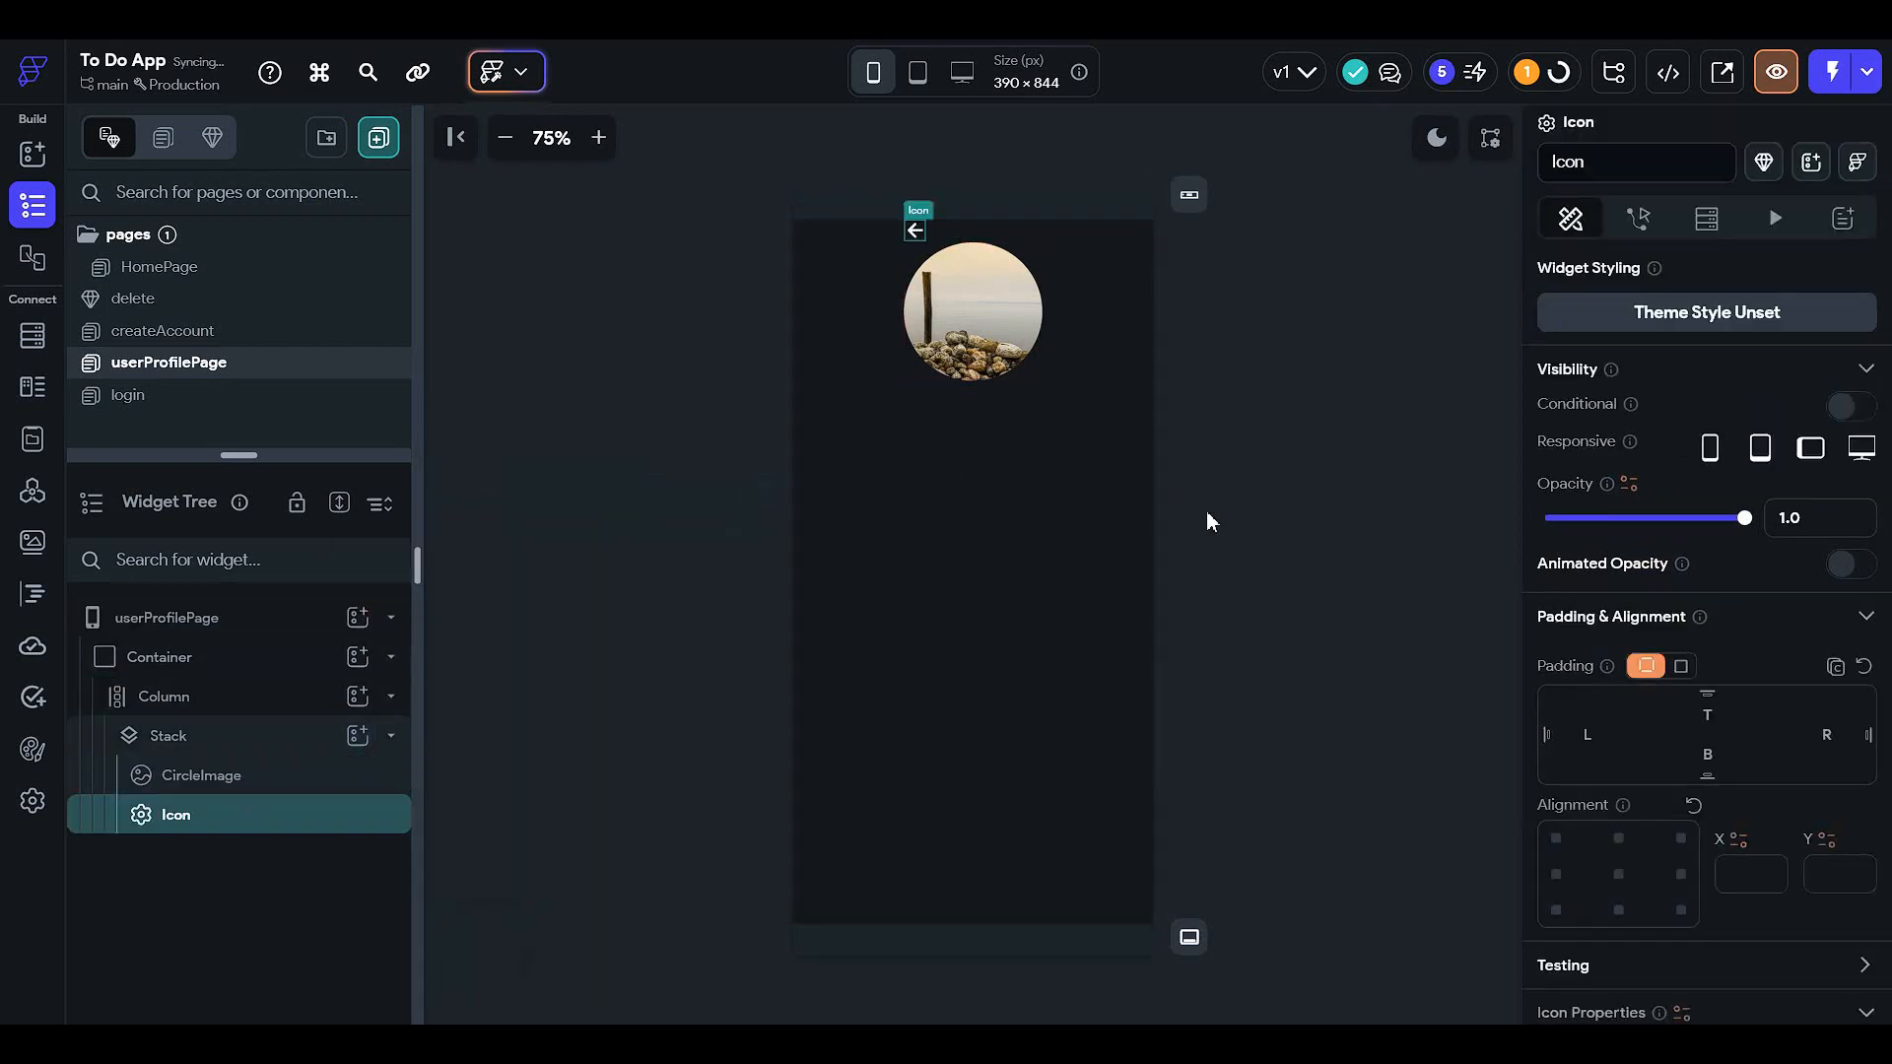
scroll(1576, 619, down, 3)
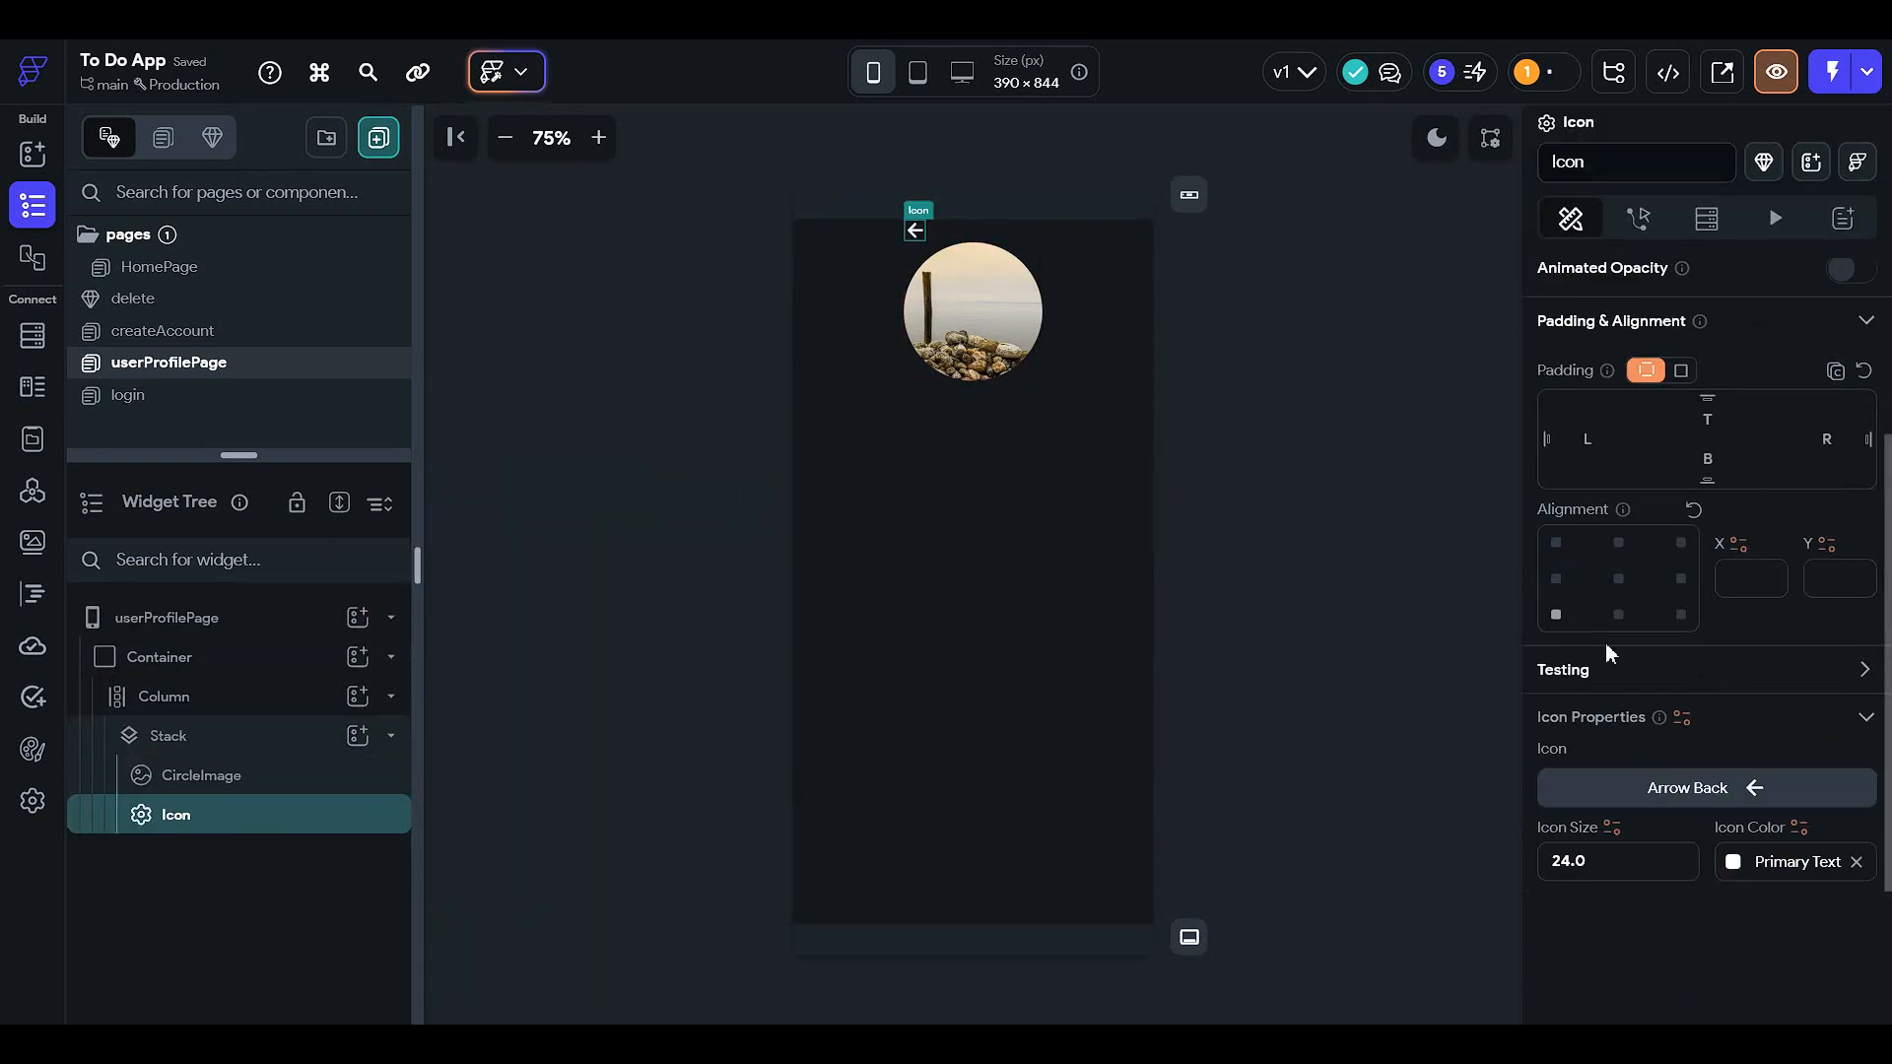
click(1681, 614)
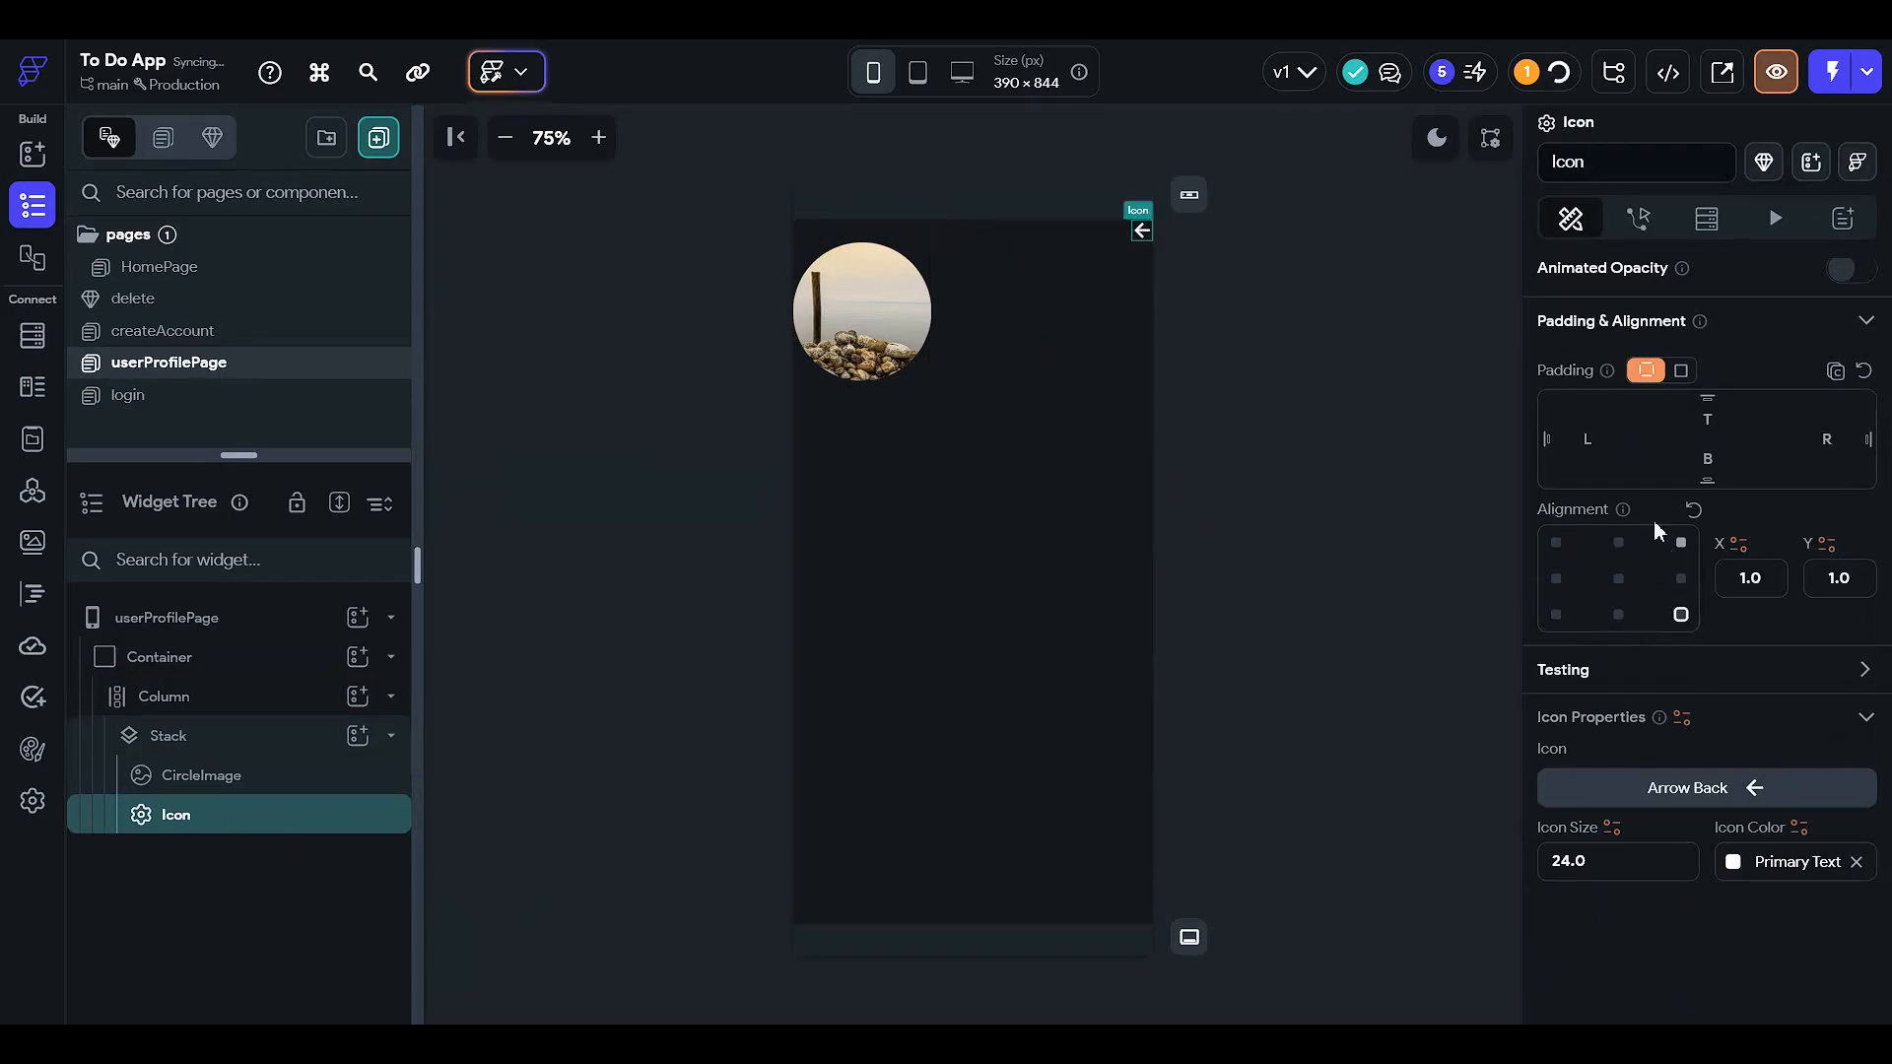
- Add a Container inside the Stack and make it circular
click(315, 781)
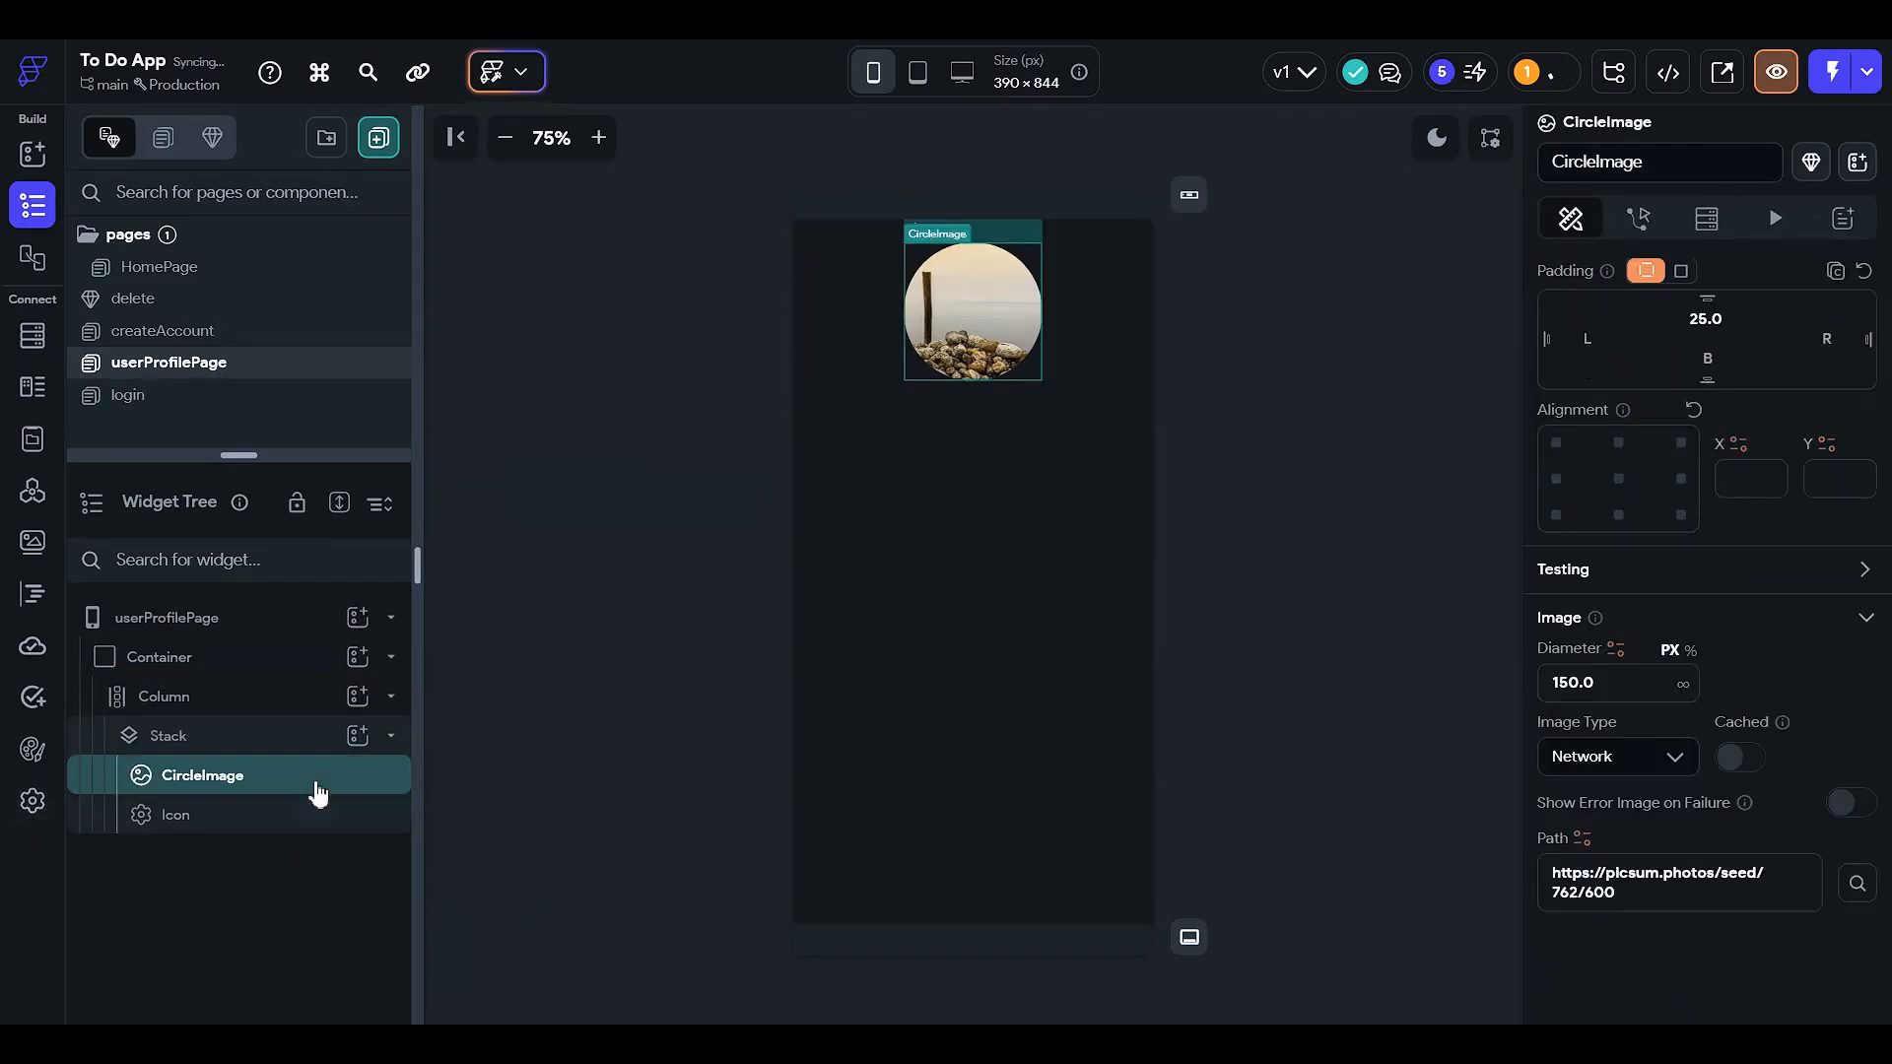
click(279, 749)
click(358, 737)
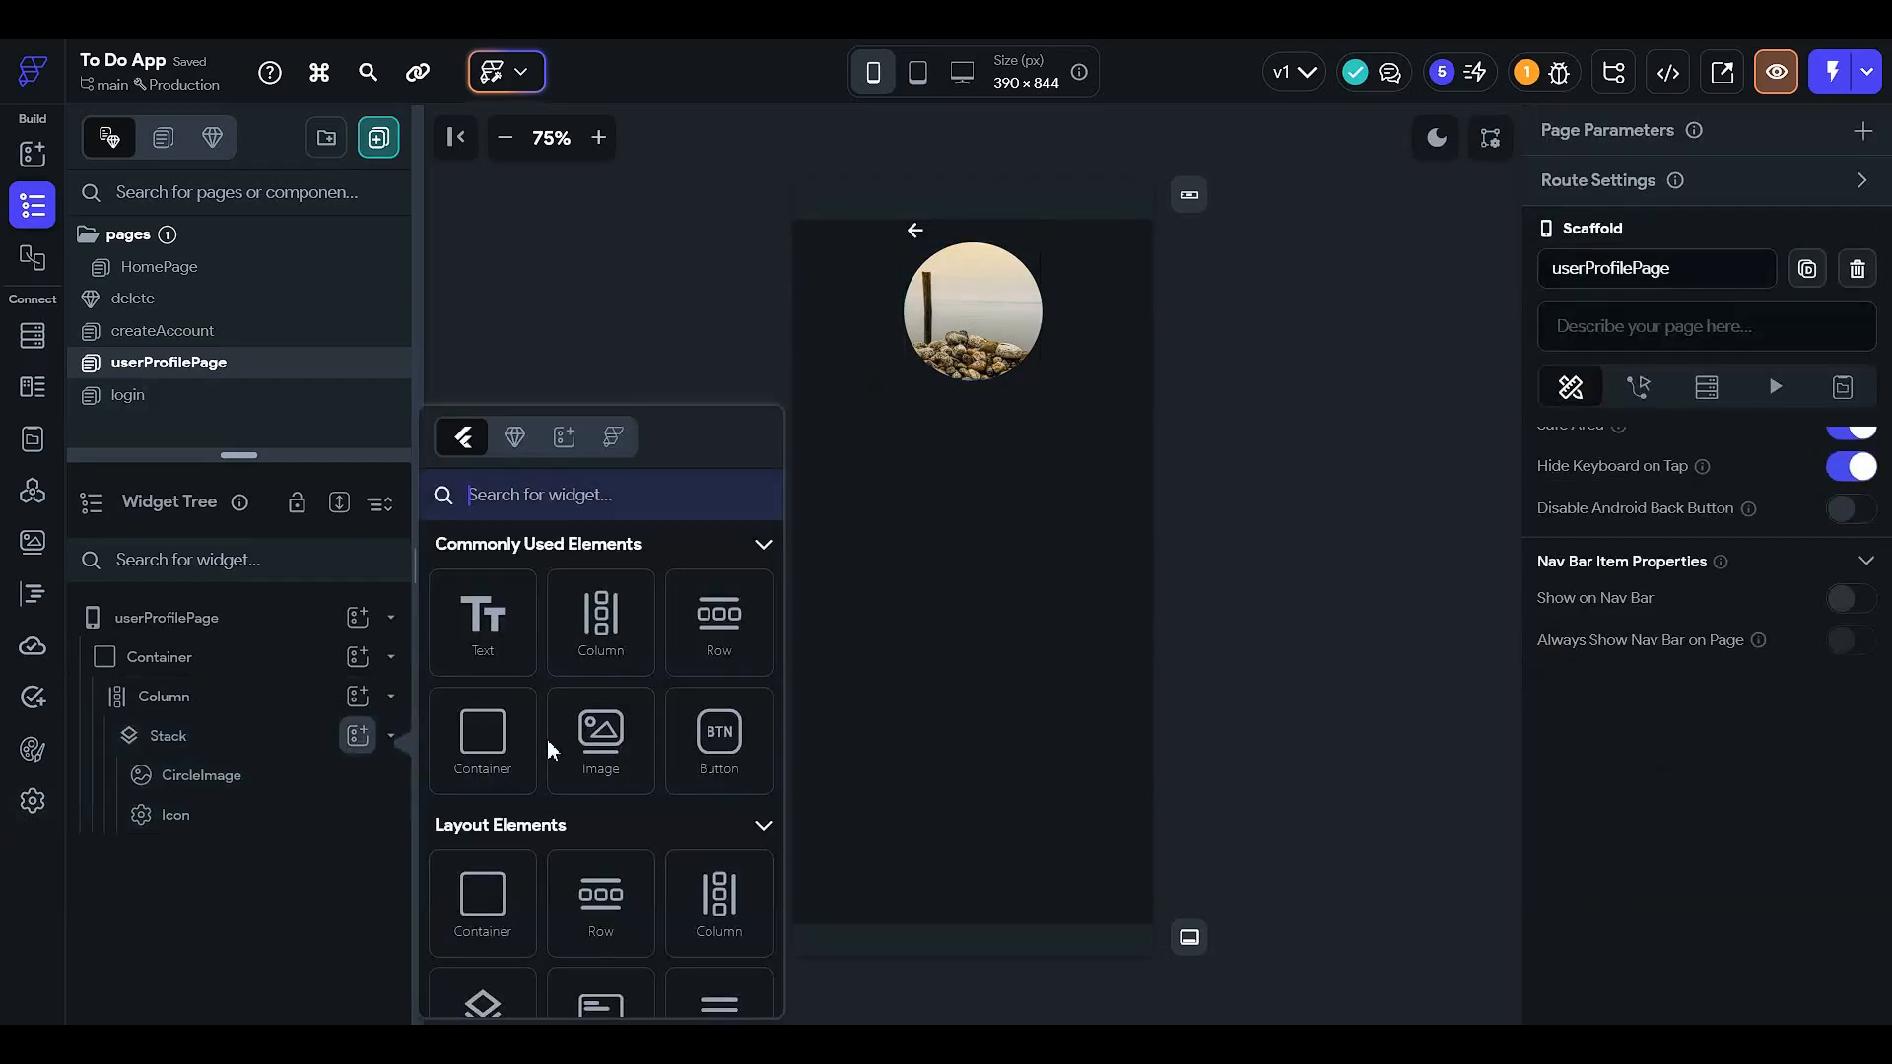
click(488, 749)
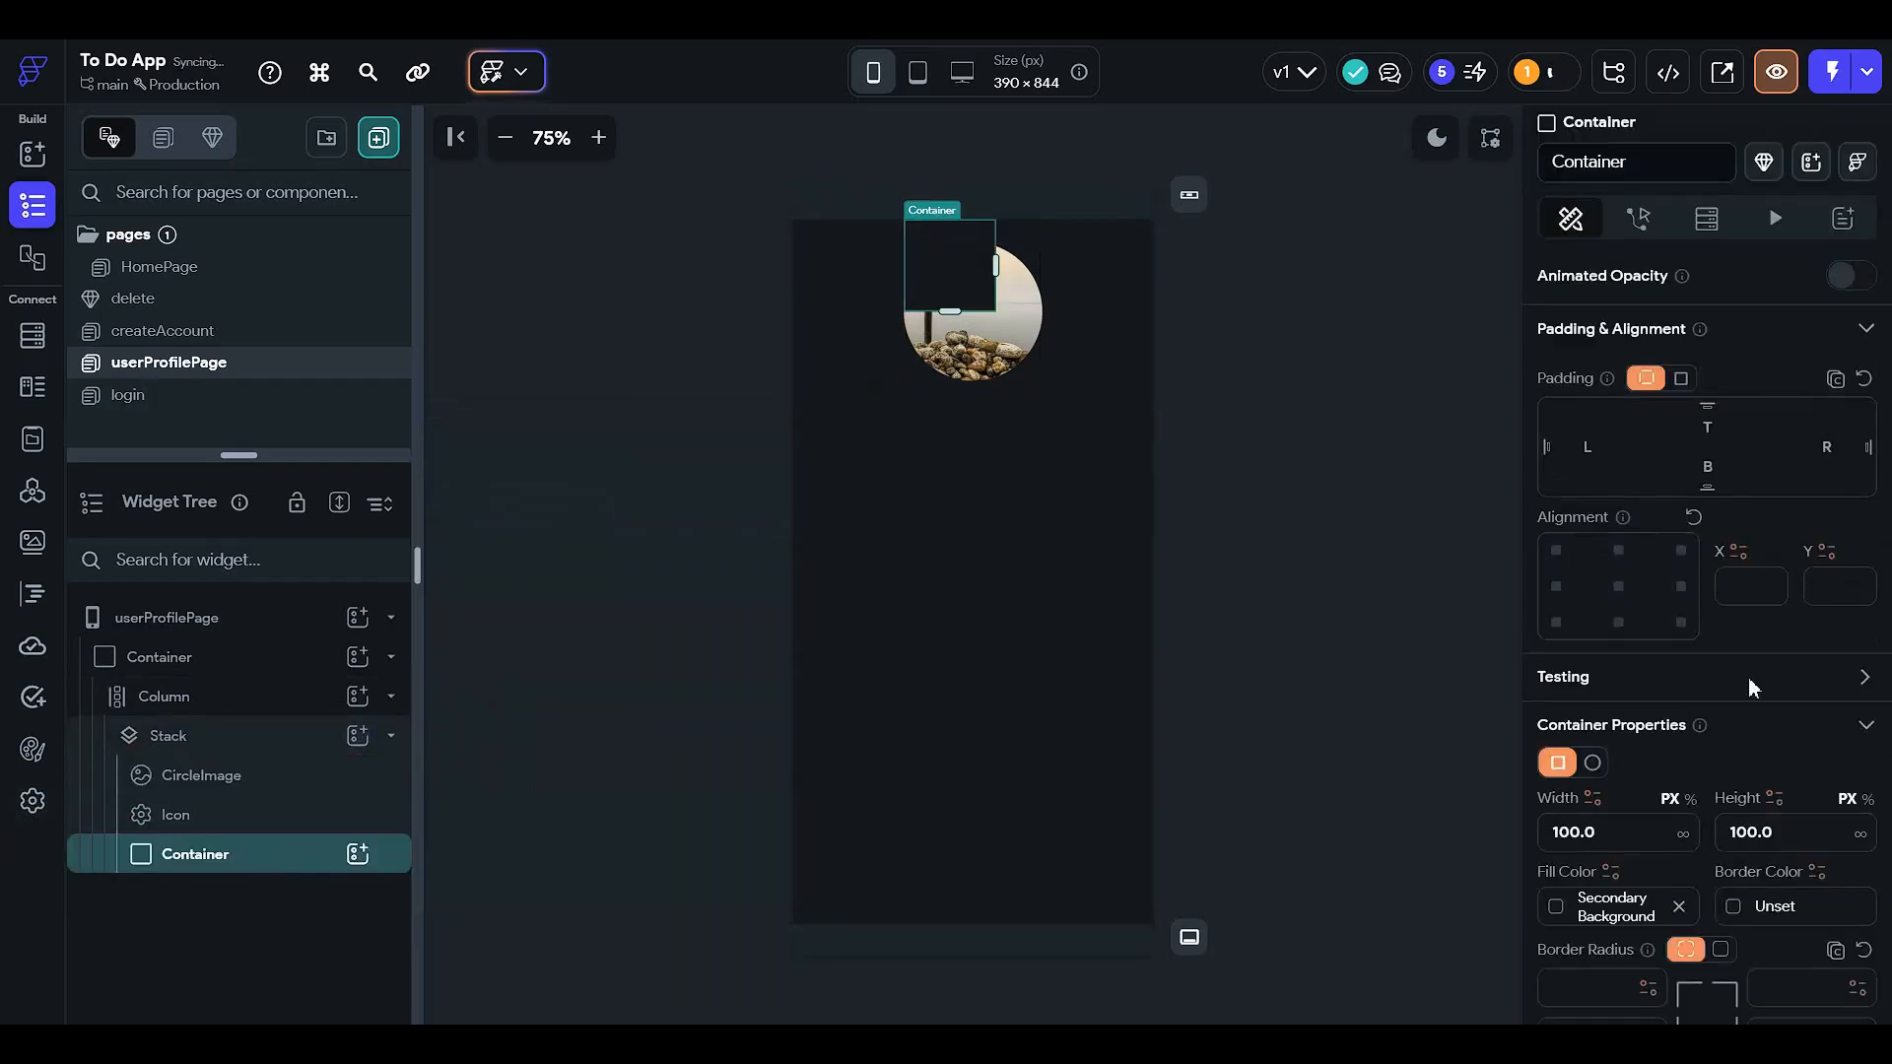
scroll(1748, 690, down, 2)
scroll(1680, 754, down, 5)
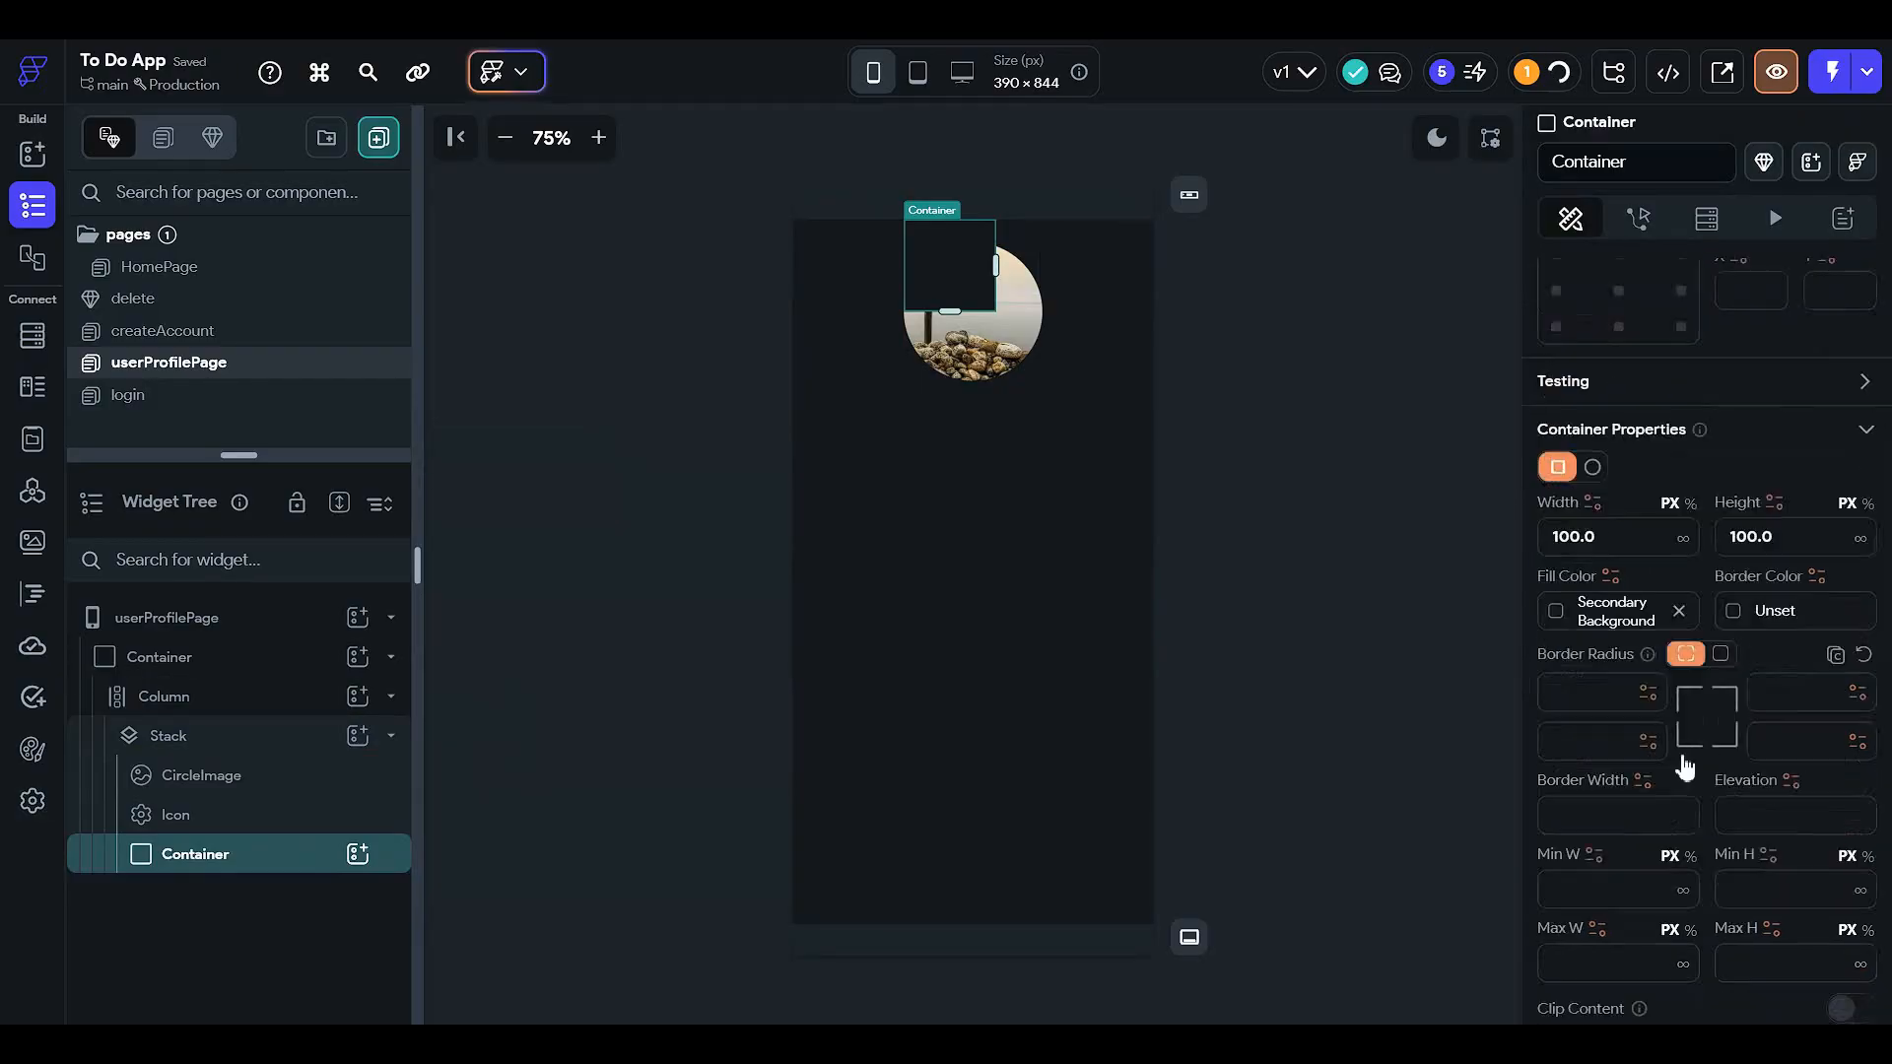
scroll(1664, 739, up, 9)
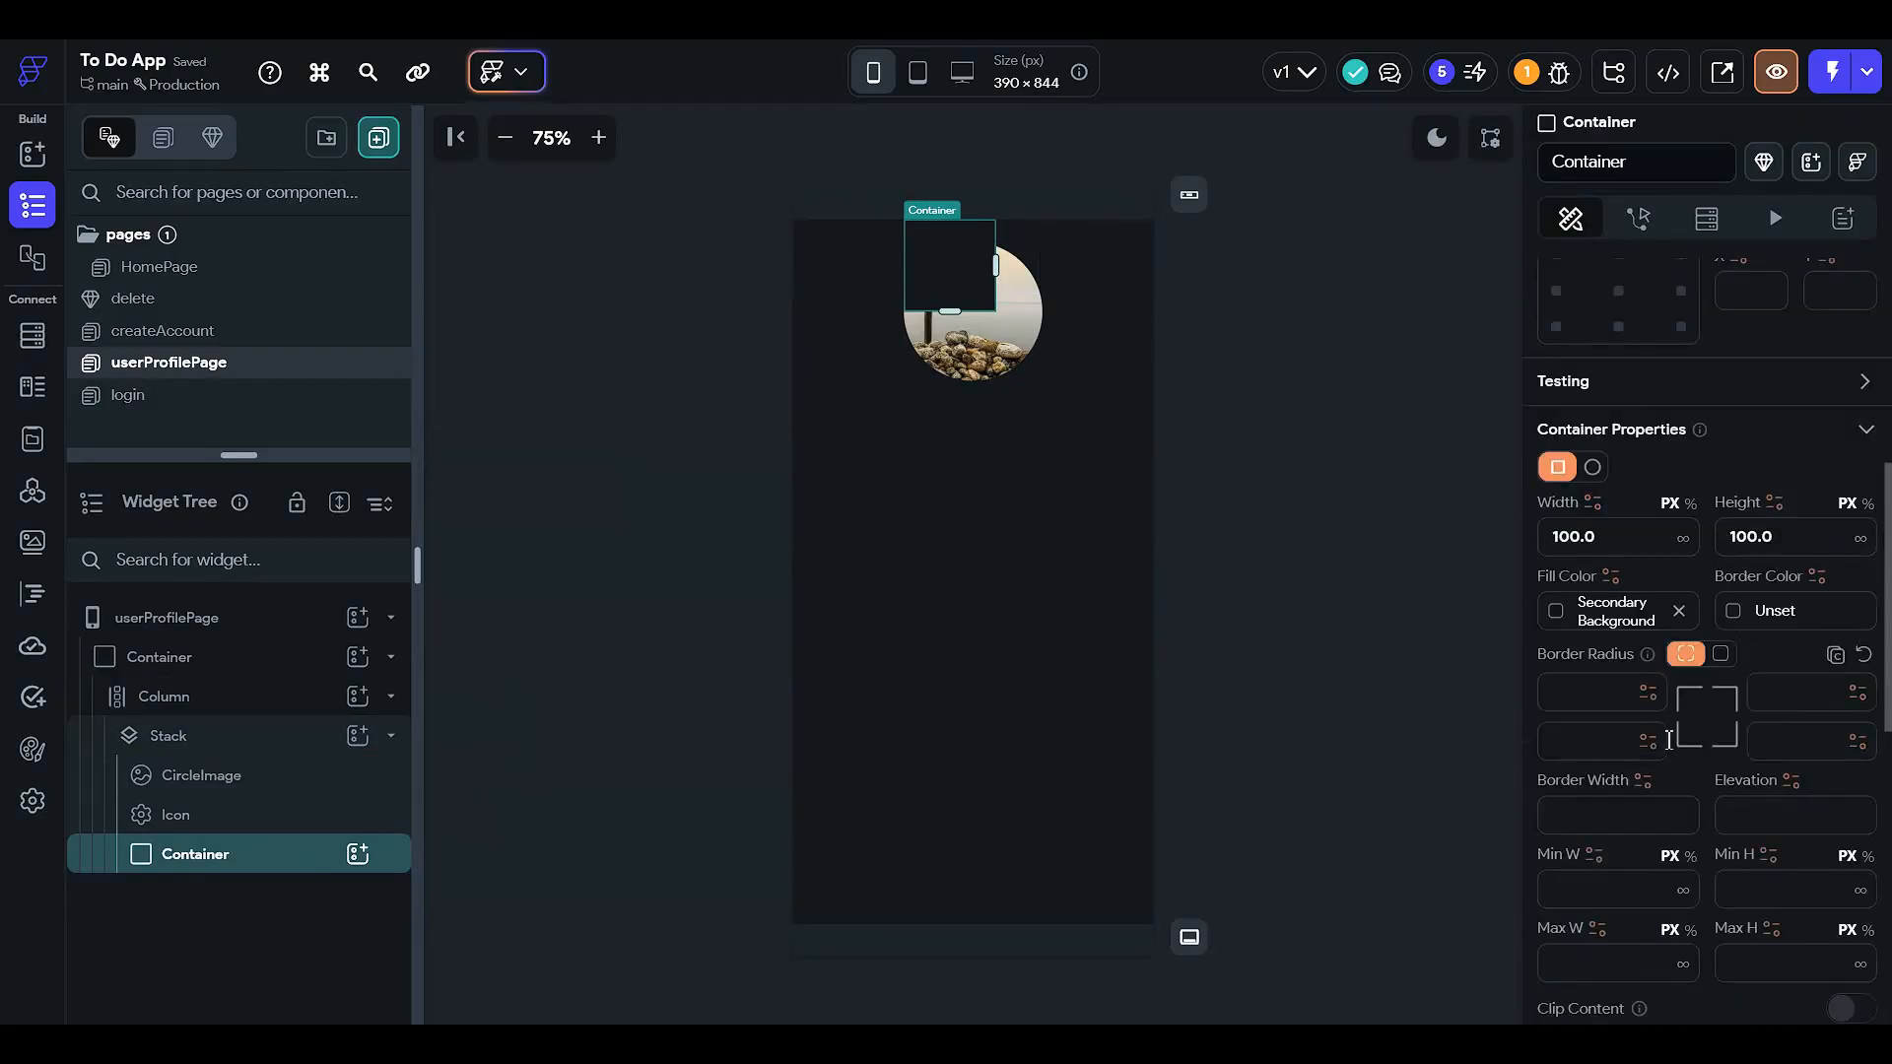
scroll(1660, 741, up, 1)
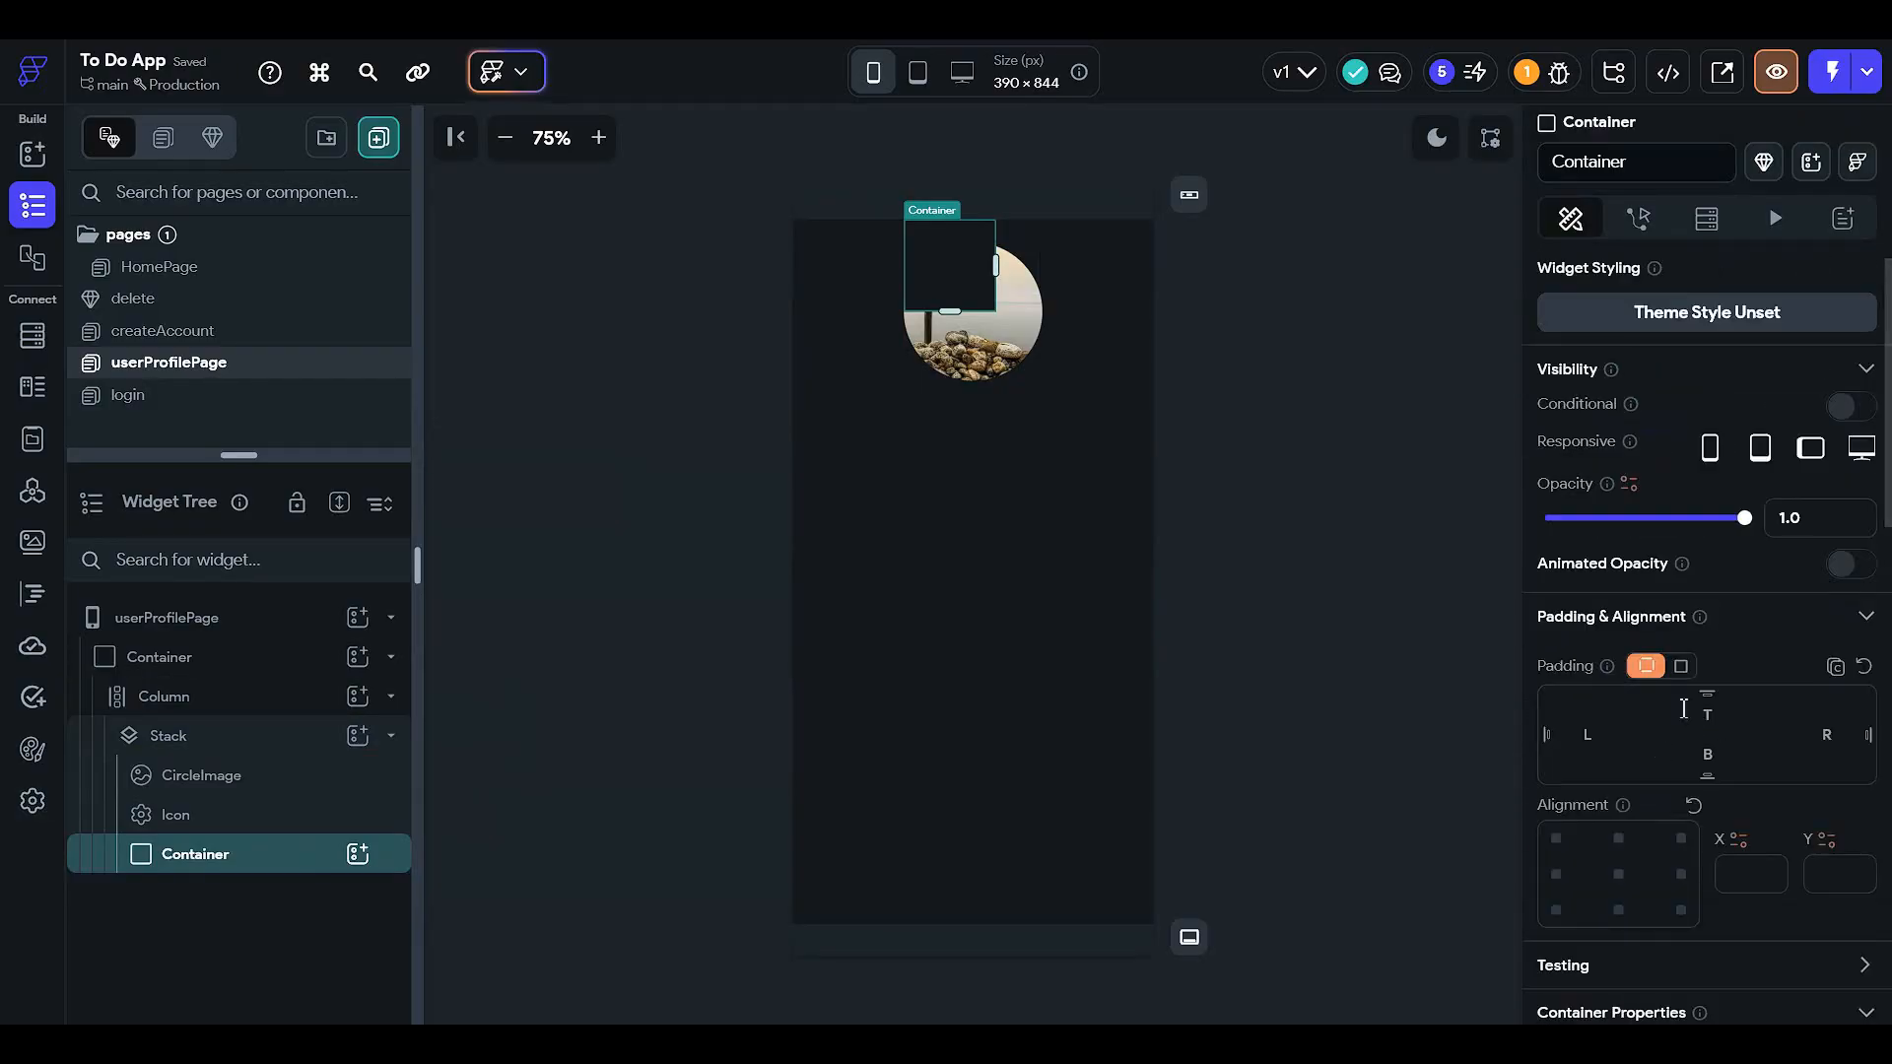
scroll(1655, 739, down, 3)
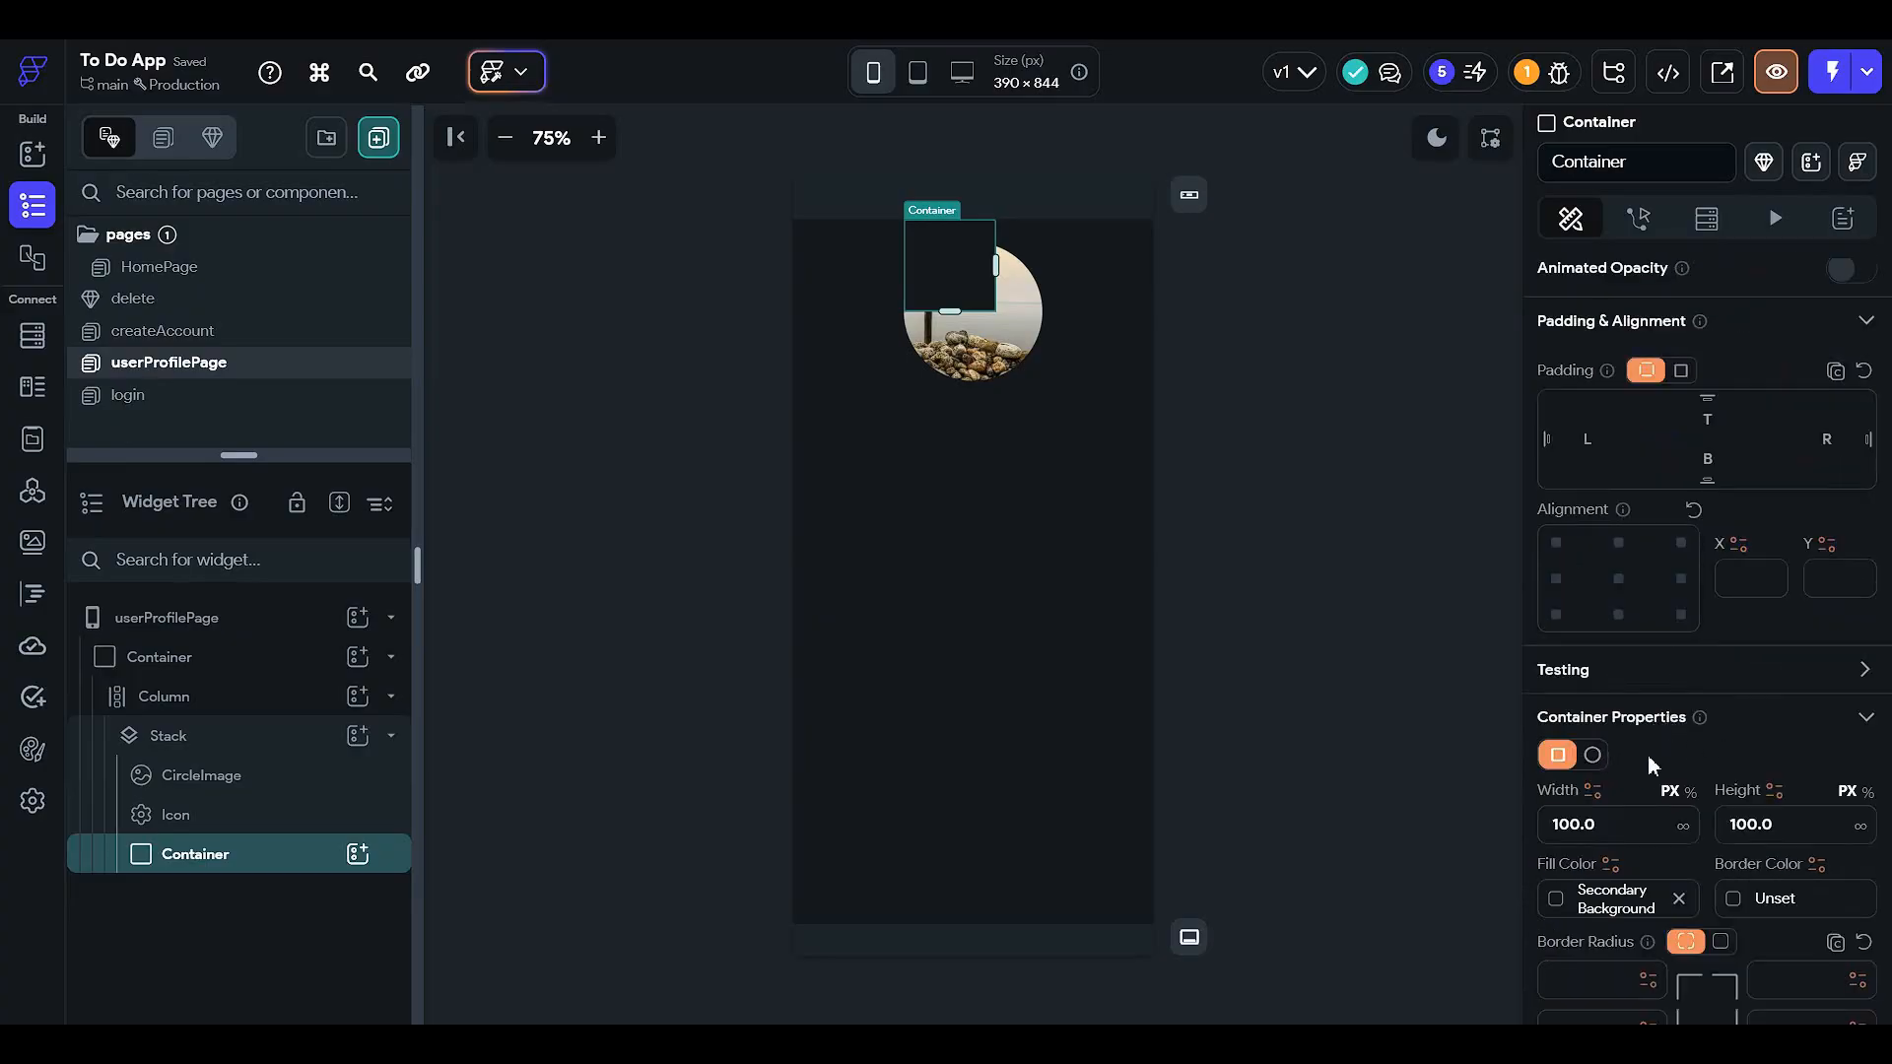
click(1593, 756)
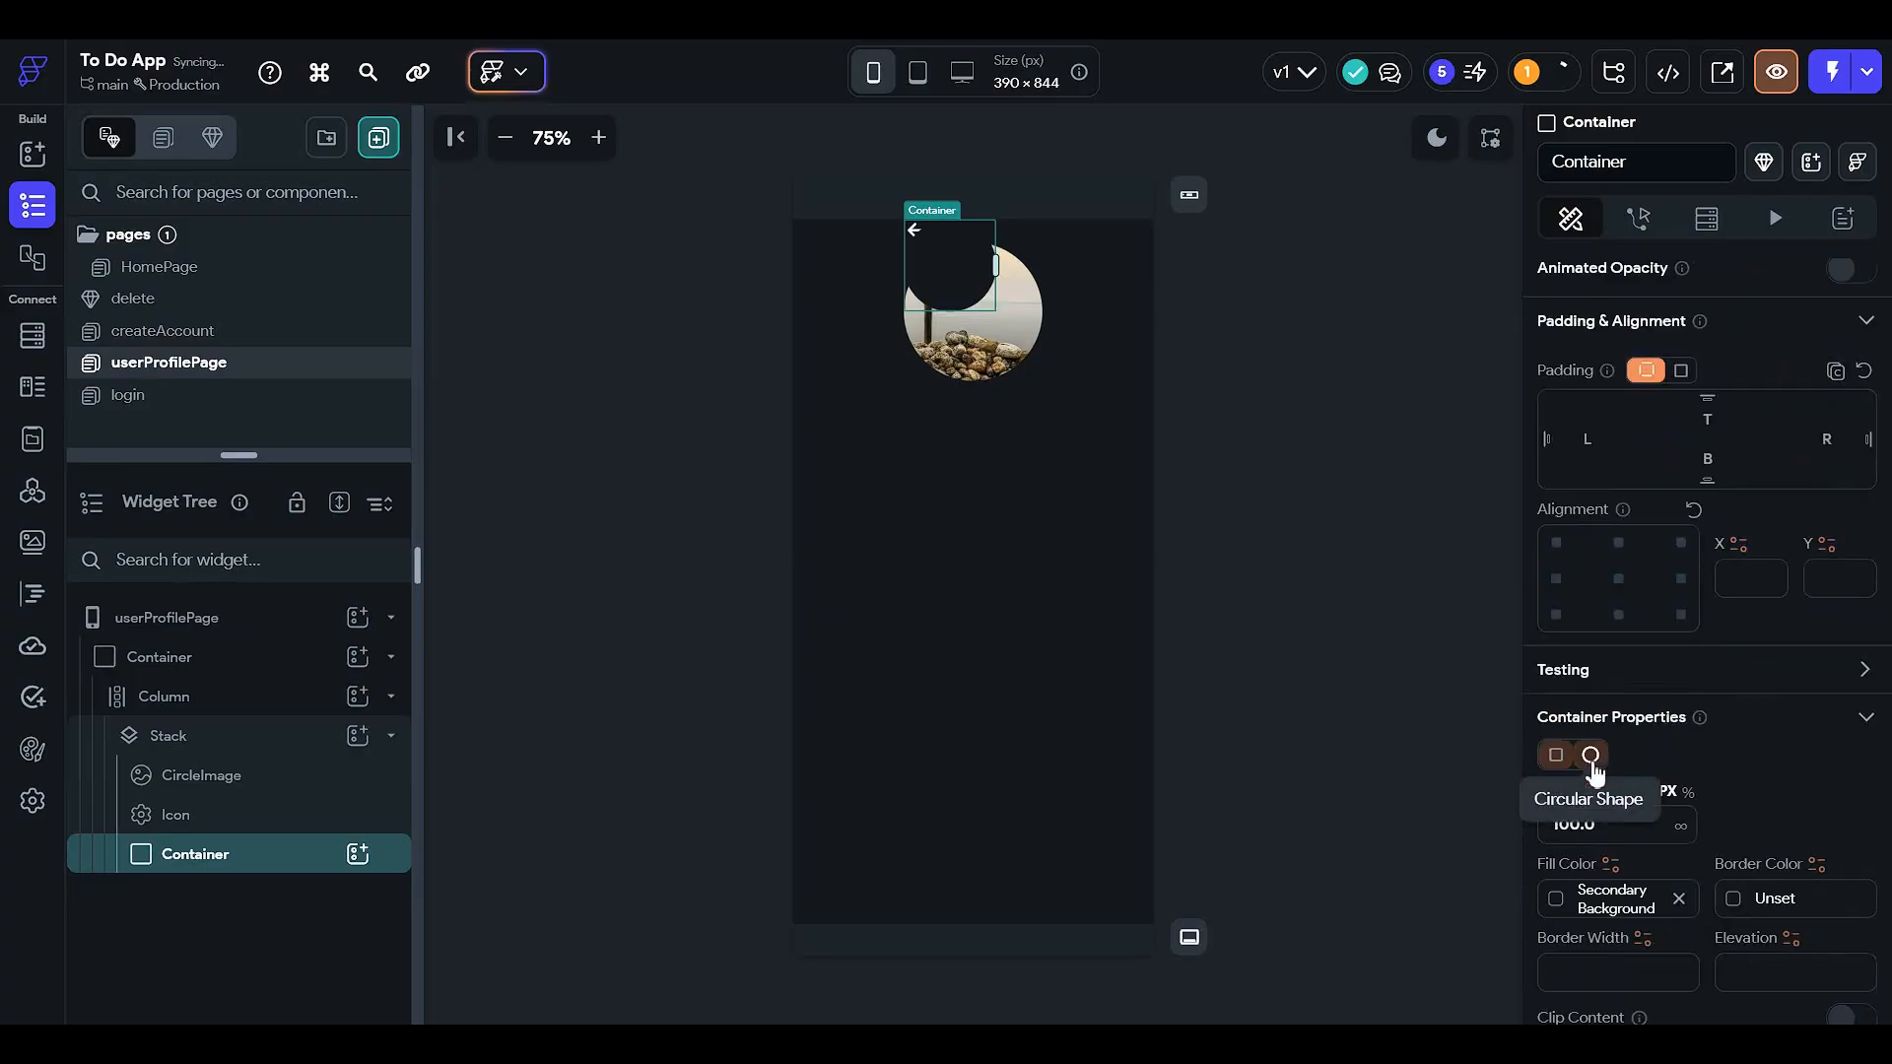
- Set the circular container's diameter to 150 and move the CircleImage into it
click(299, 778)
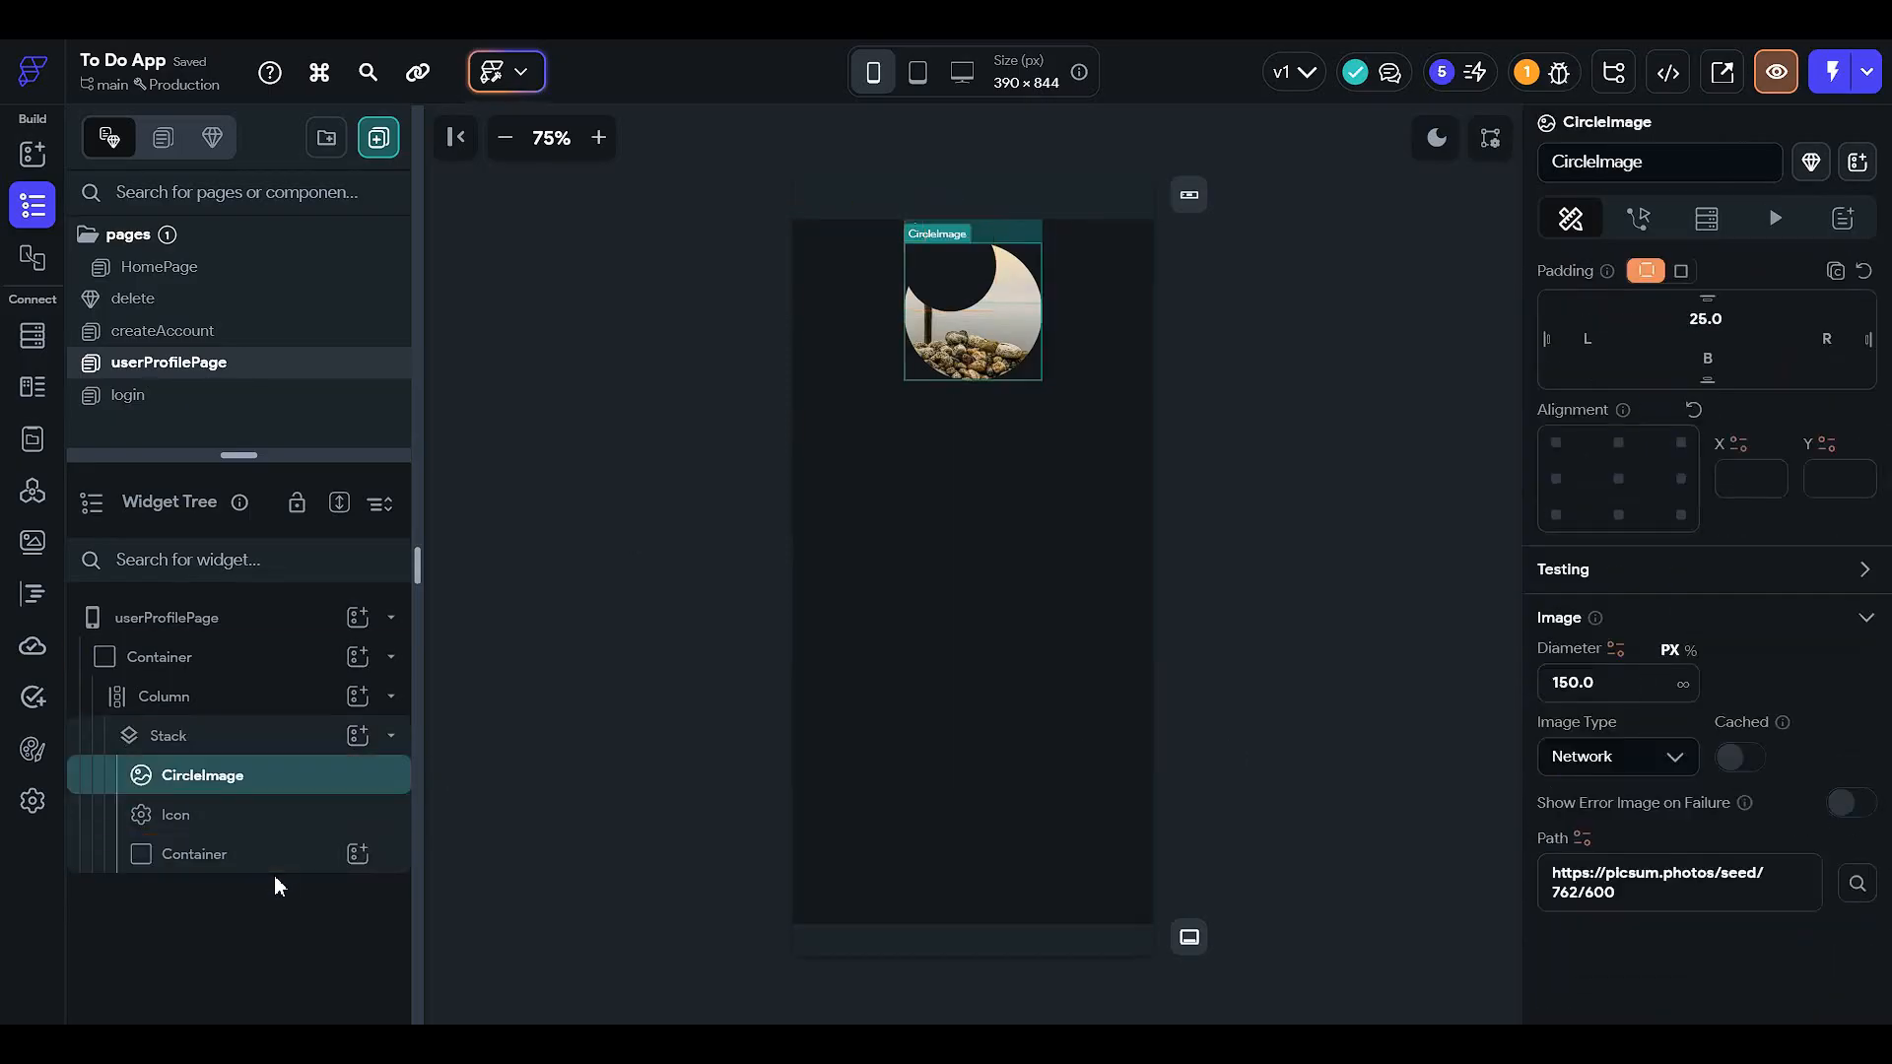
click(296, 859)
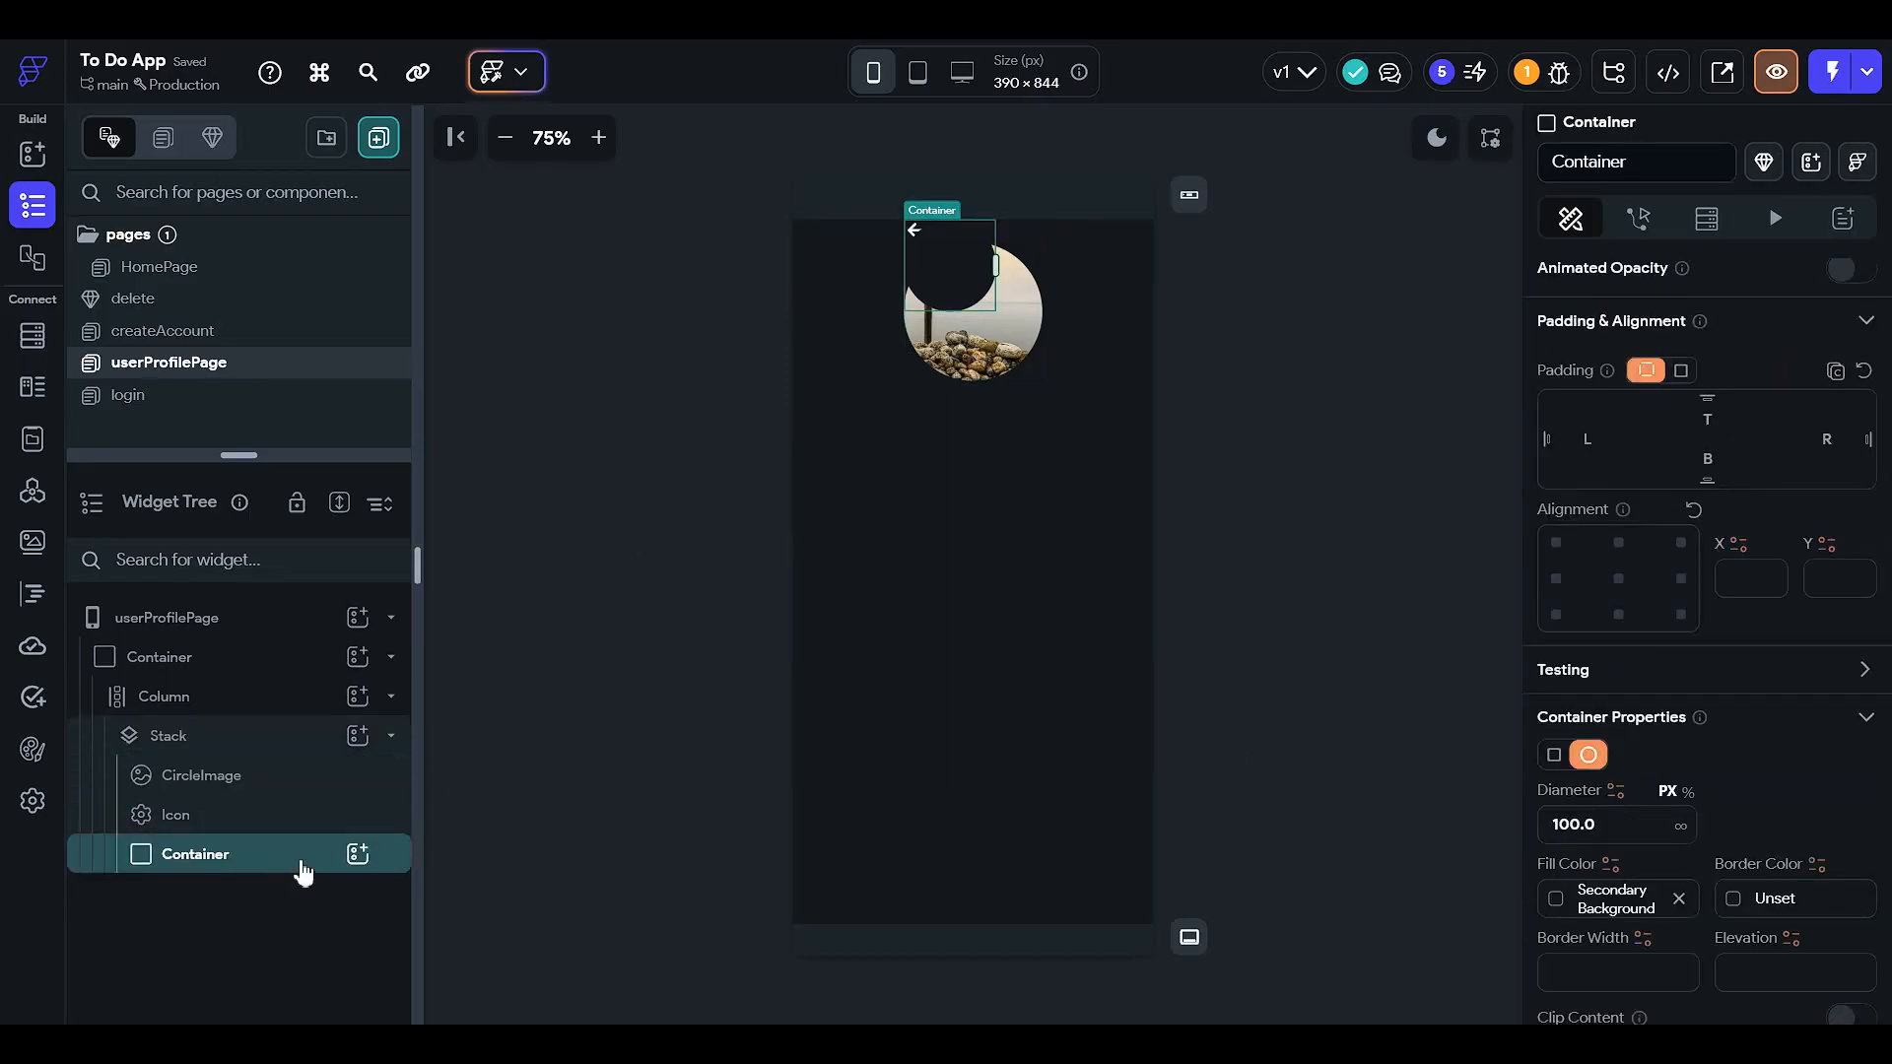
click(1618, 827)
text(150)
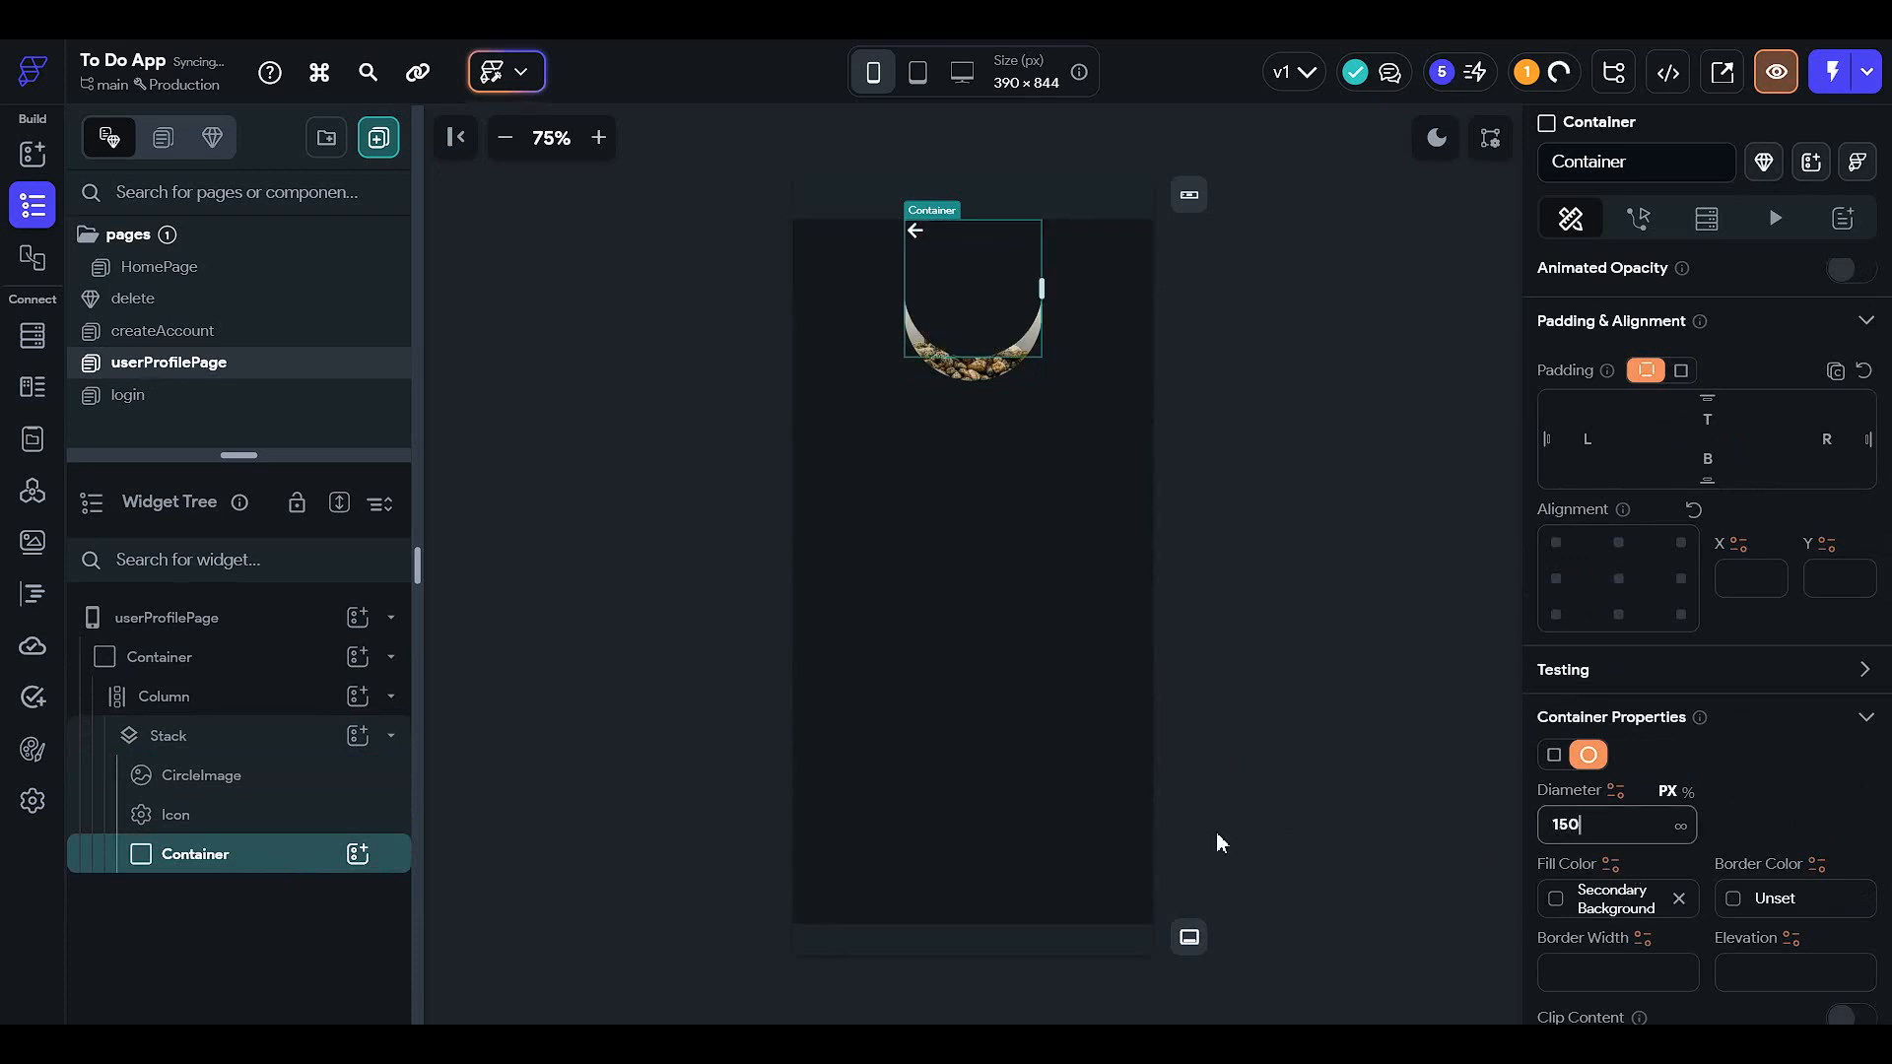
click(279, 783)
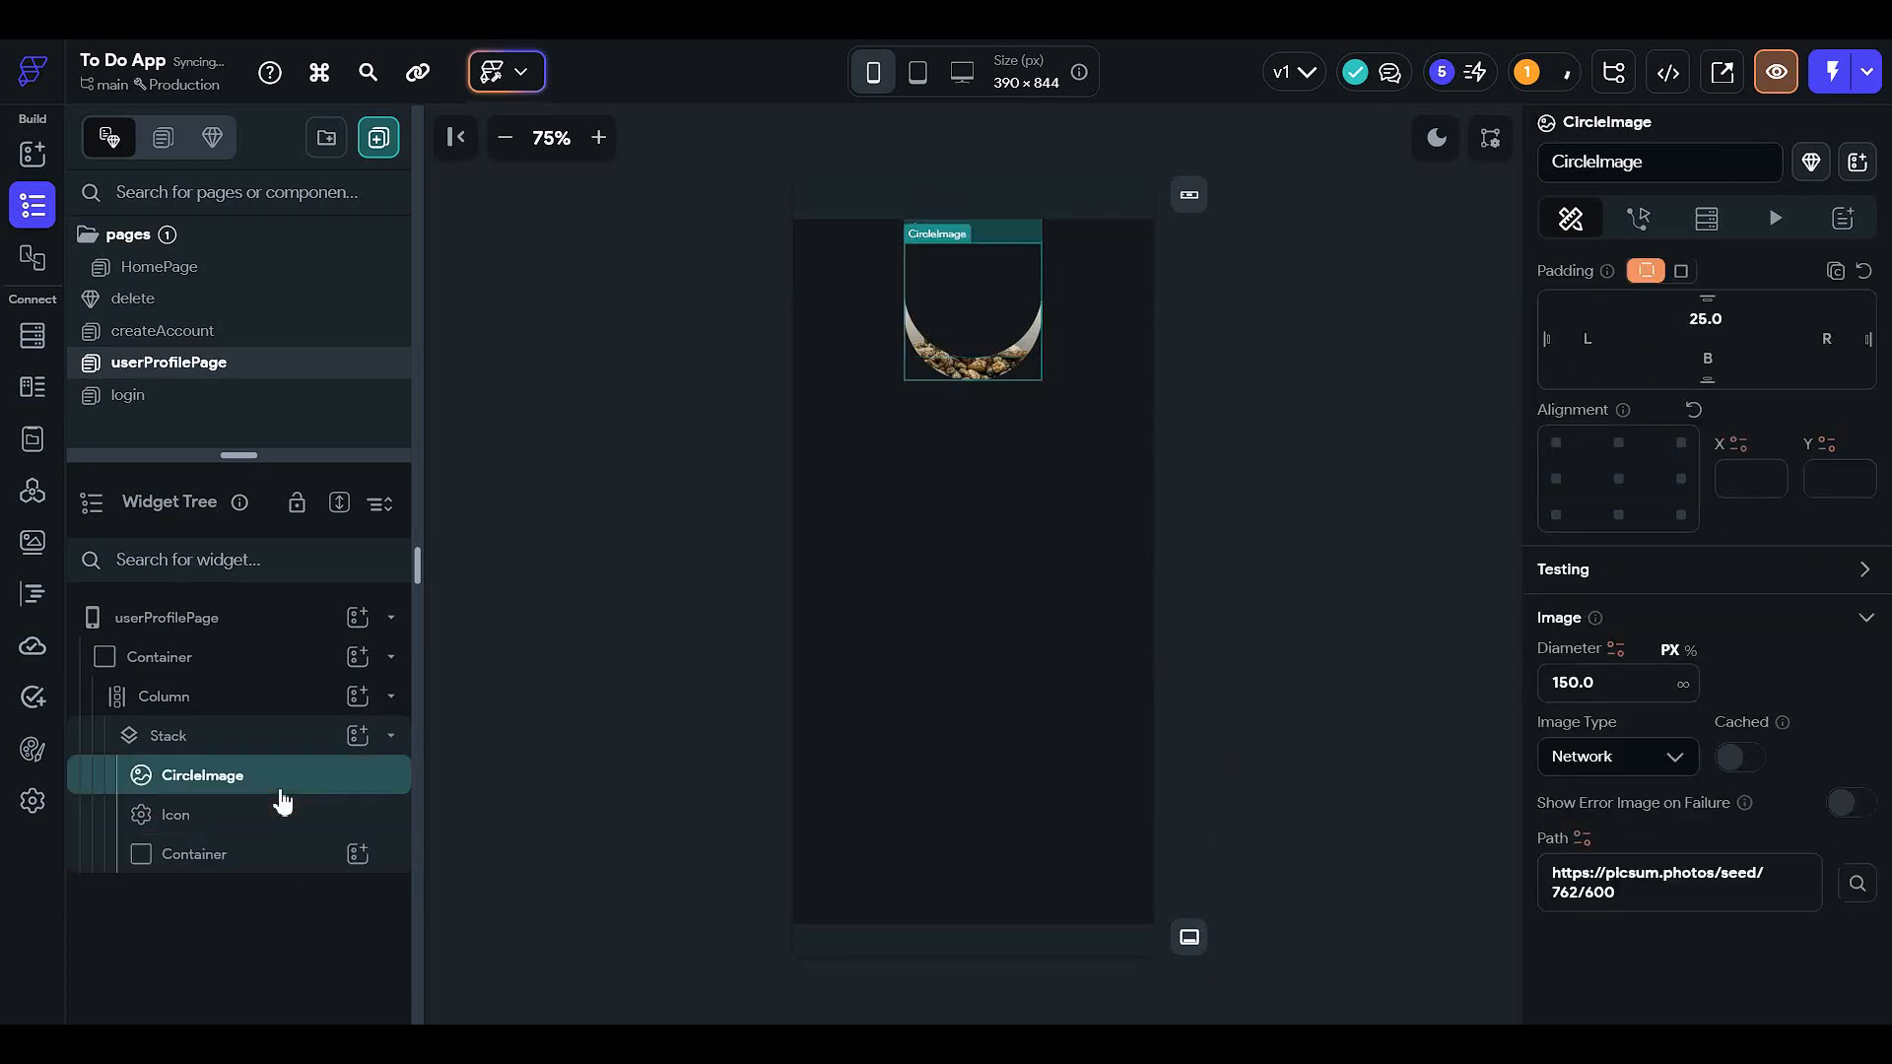
drag(284, 844, 284, 867)
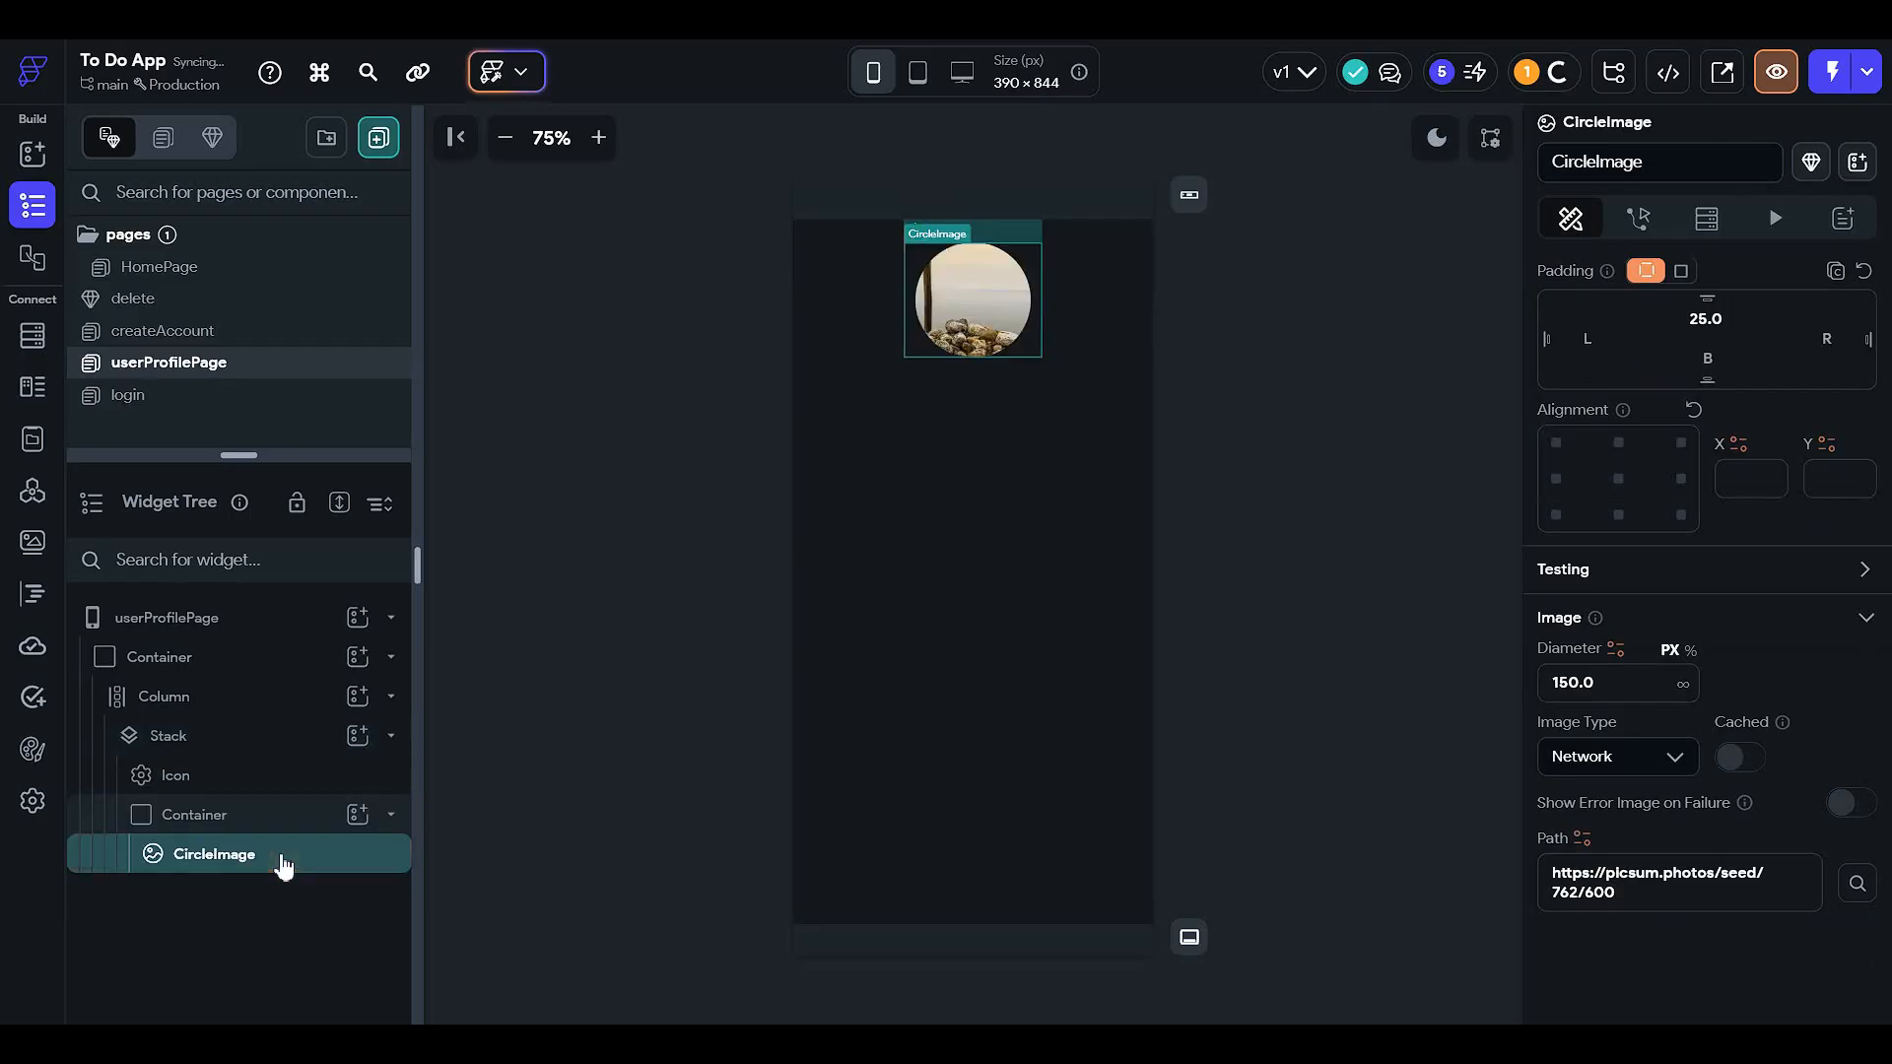
- Reselect the circular container to add a child widget to it
click(315, 825)
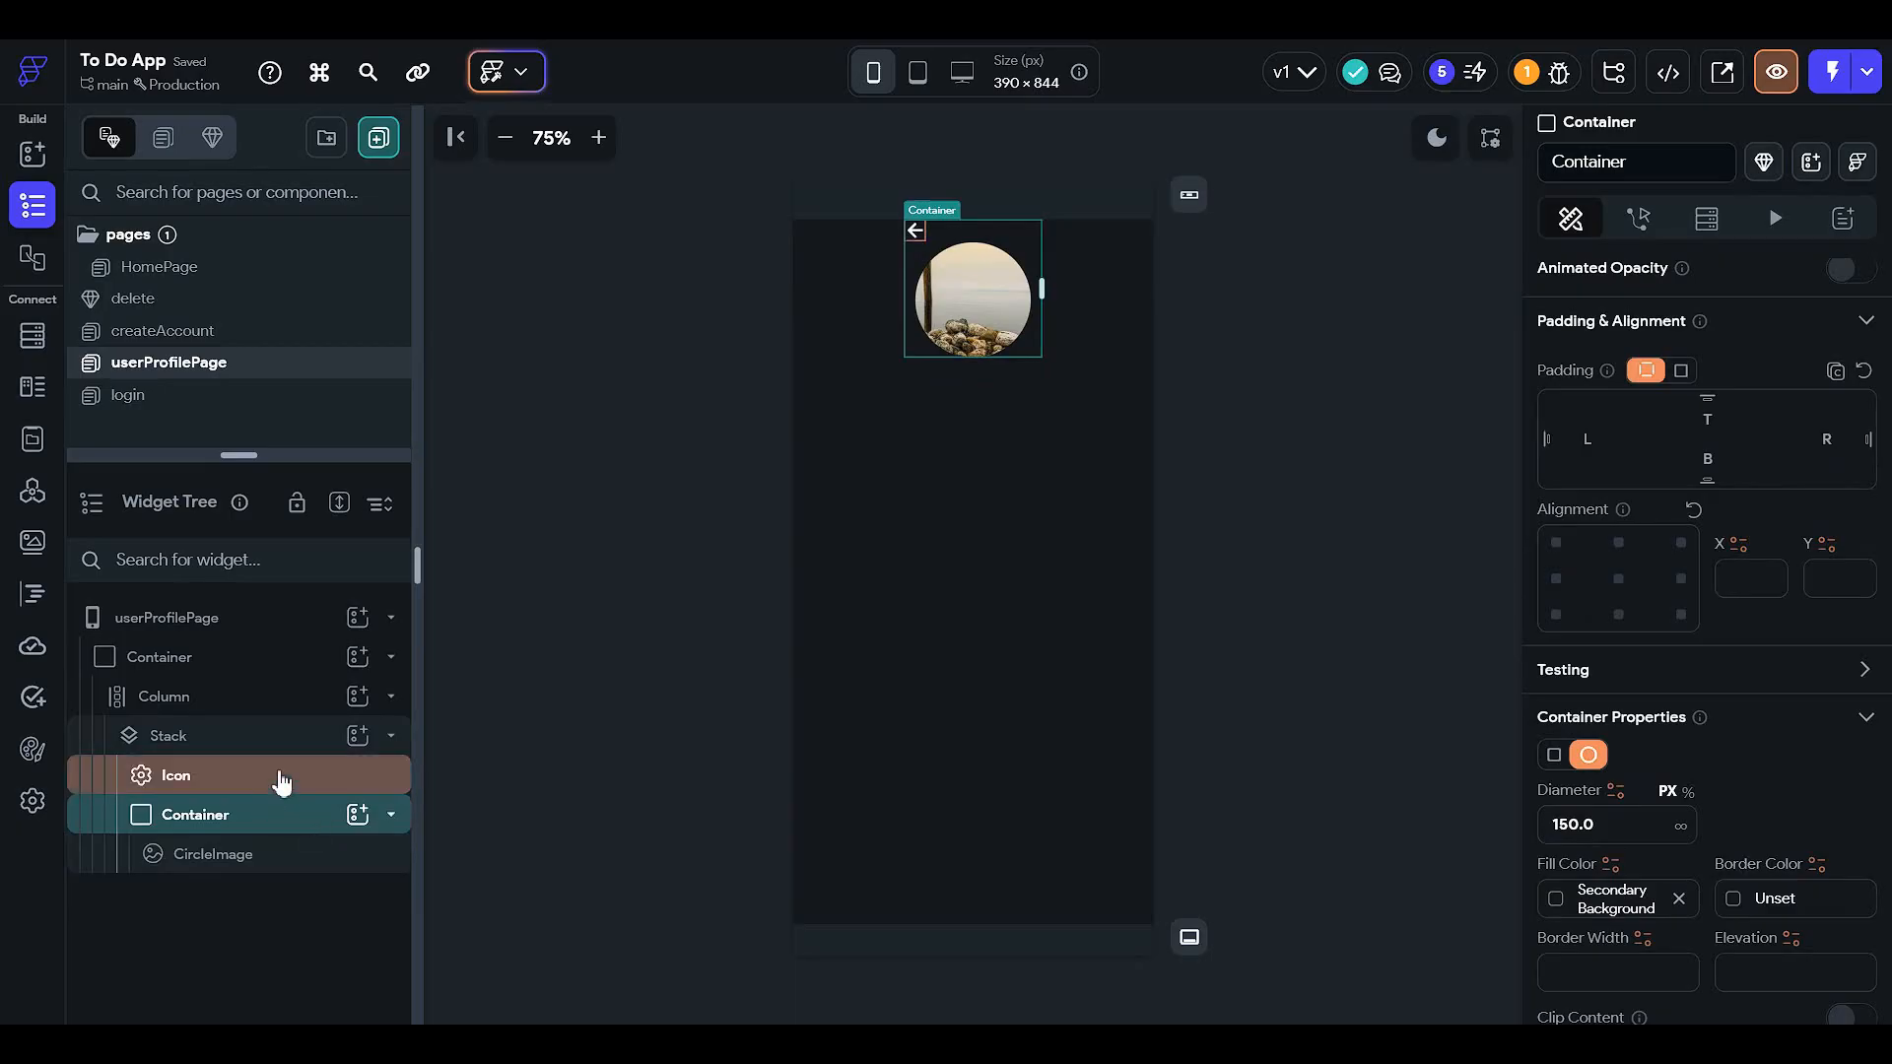
click(312, 794)
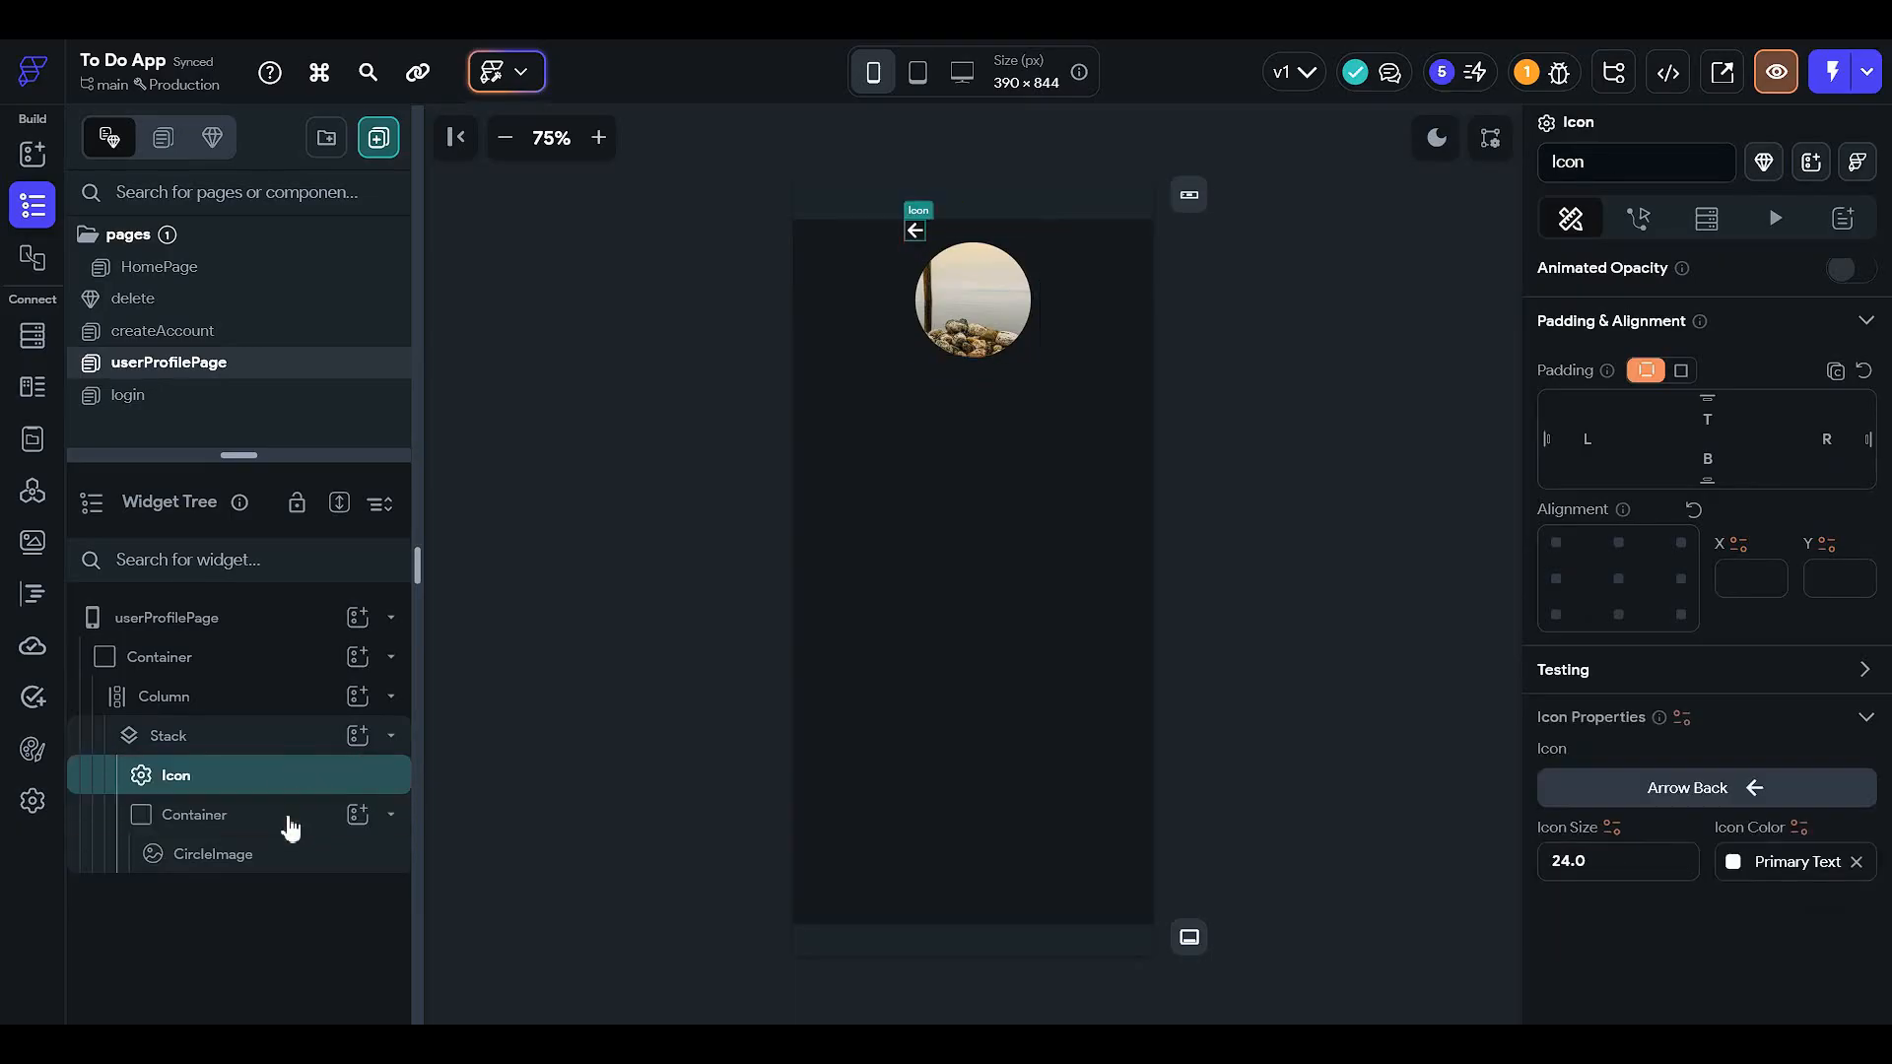
click(281, 823)
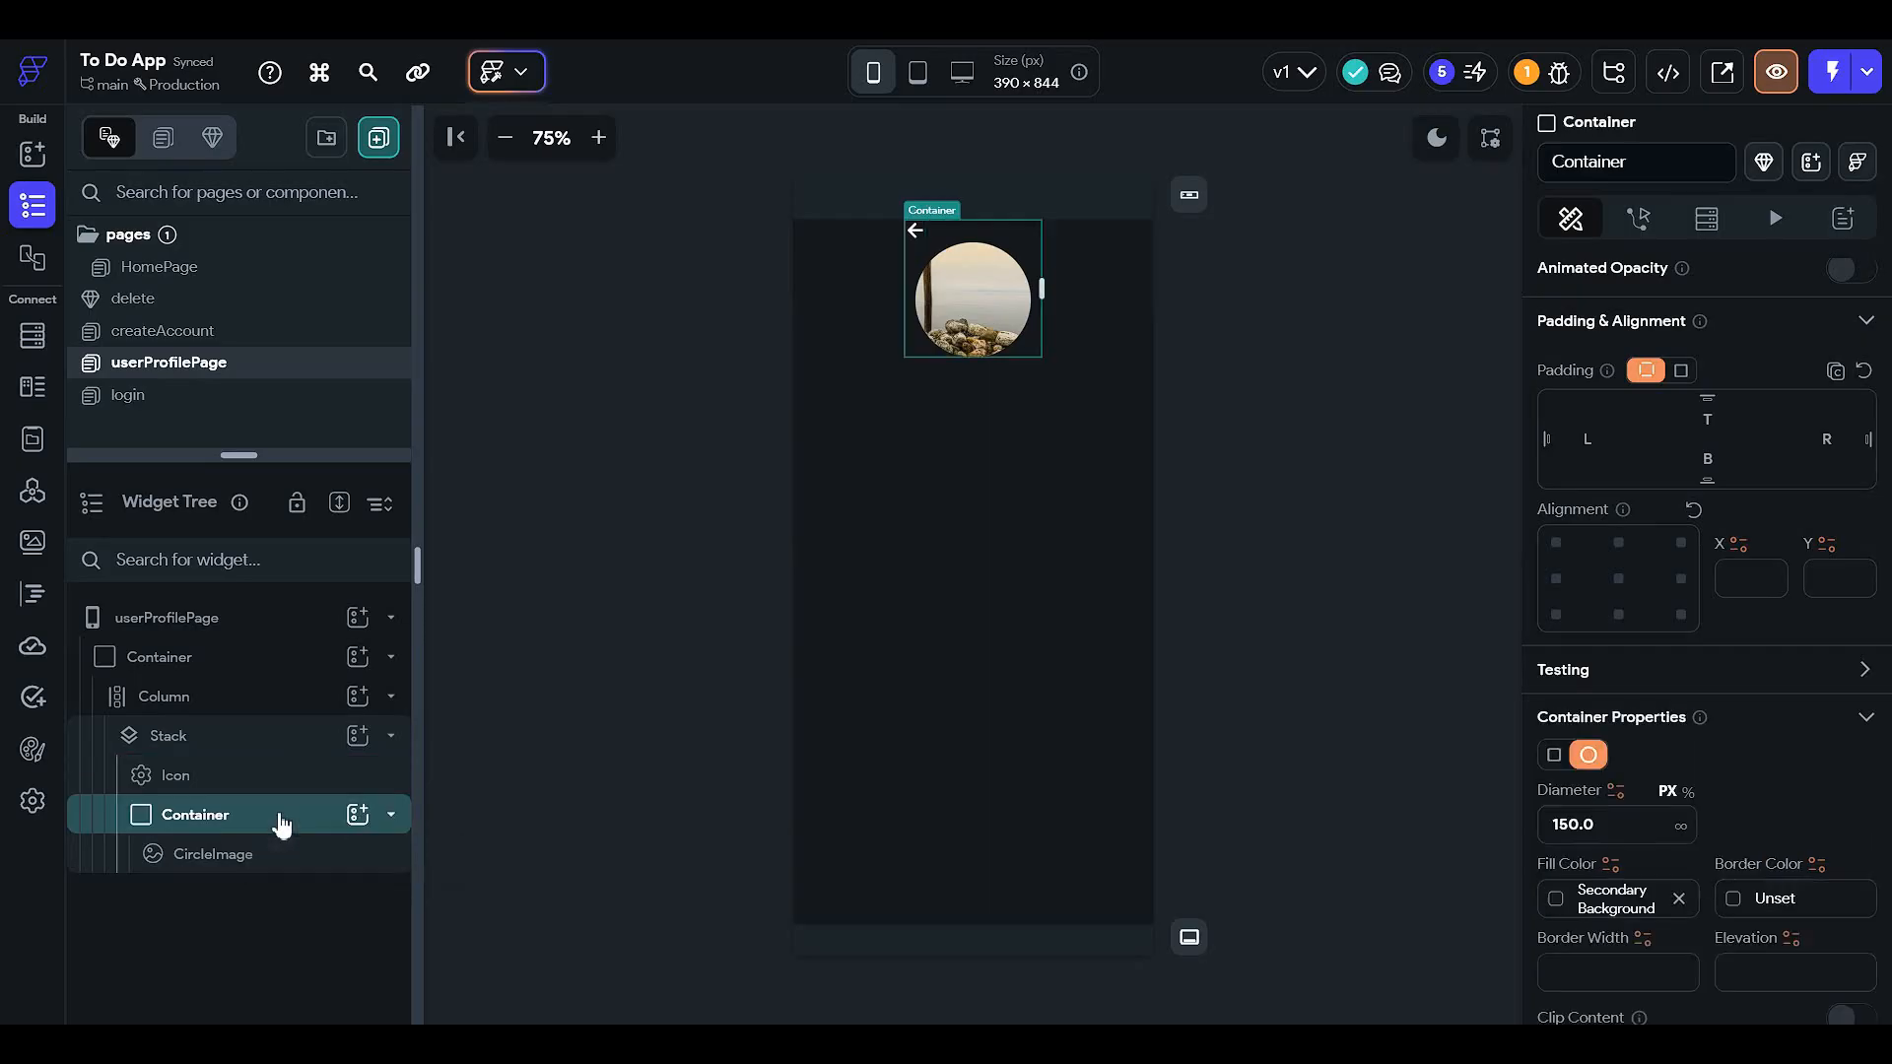
click(357, 814)
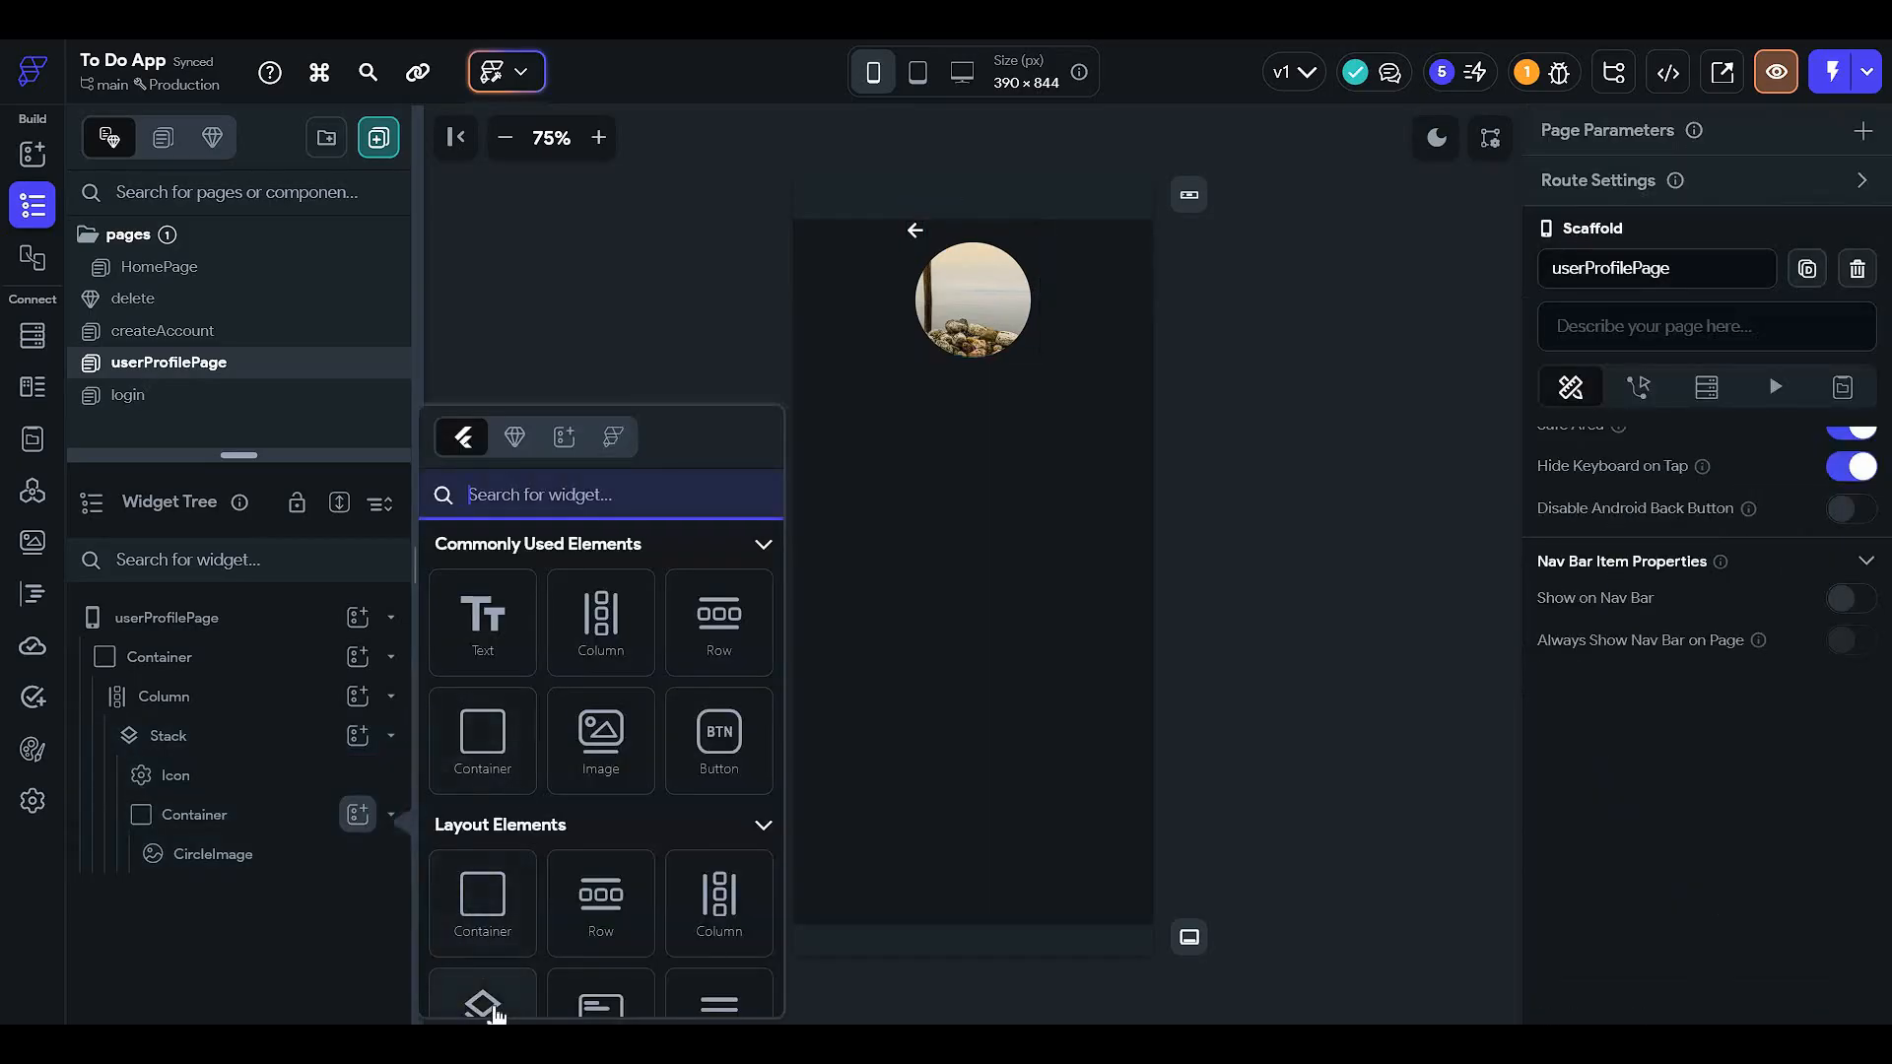
- Cut the CircleImage and add a Stack inside the circular container
click(209, 851)
key(ctrl+x)
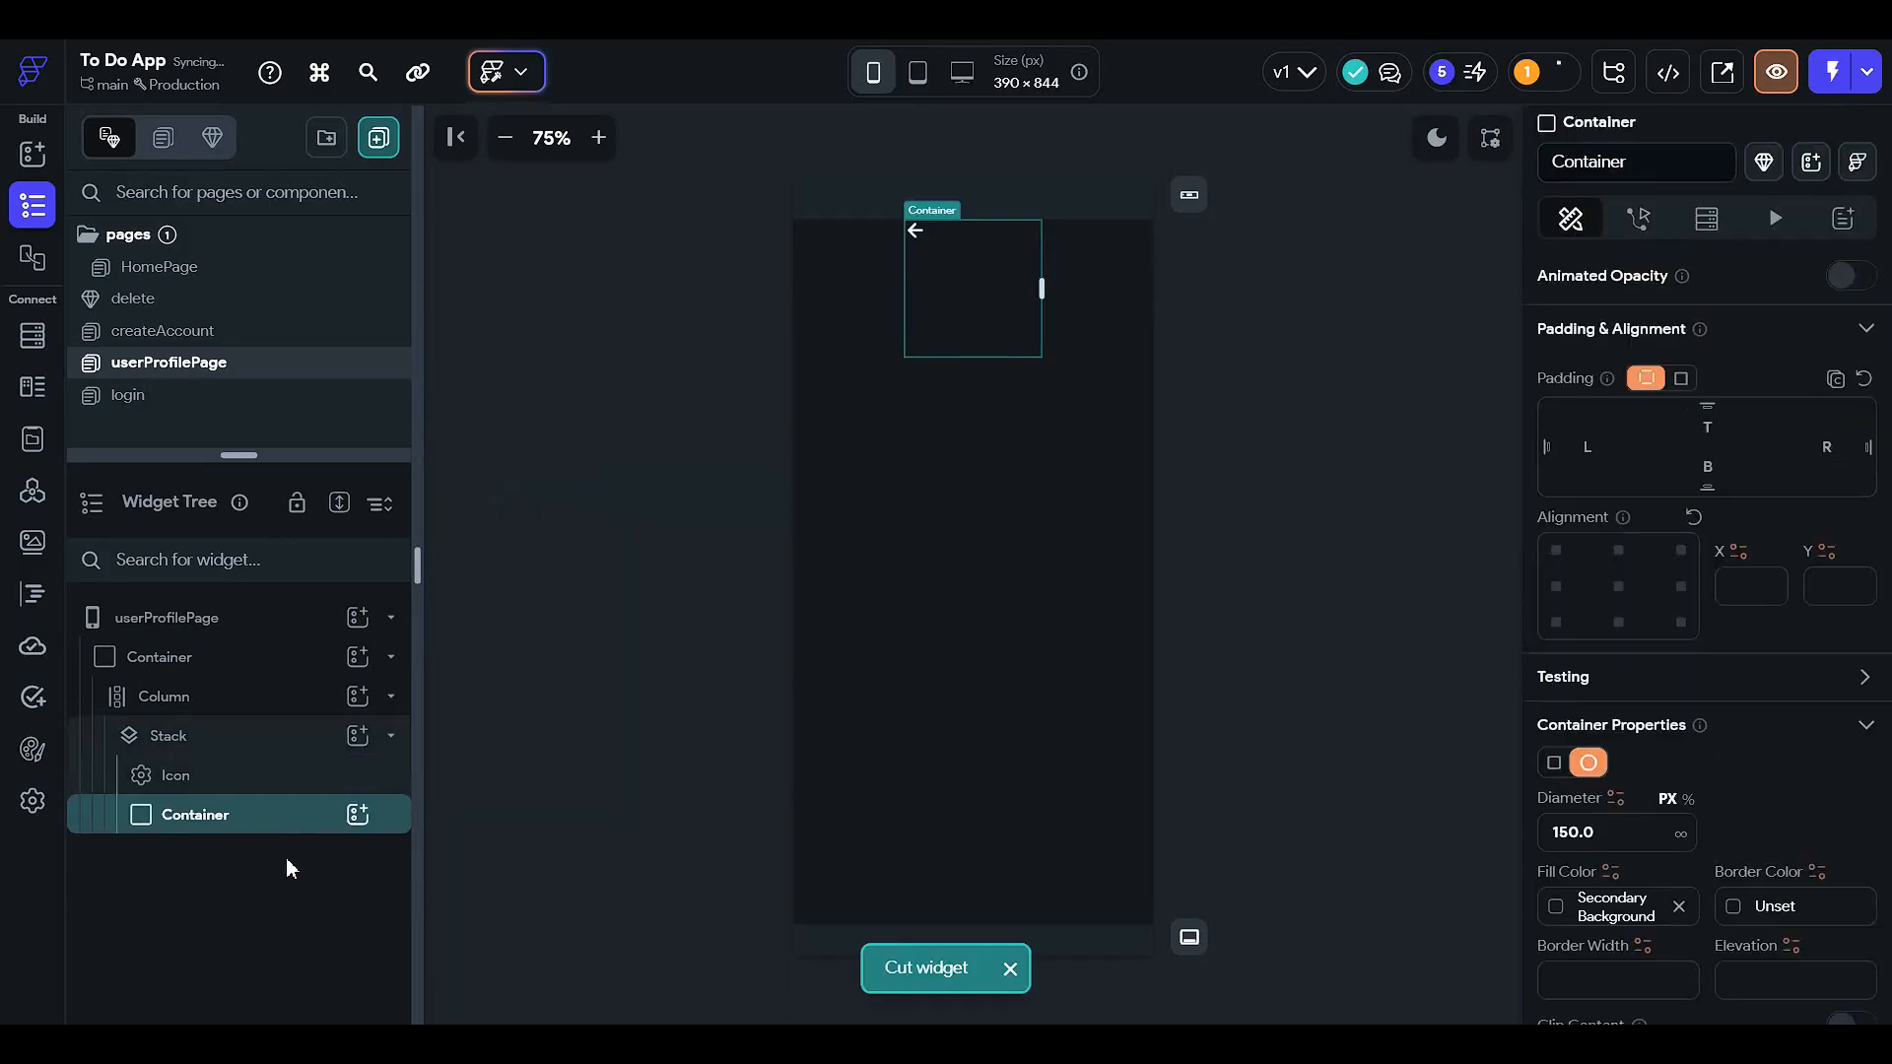
click(357, 814)
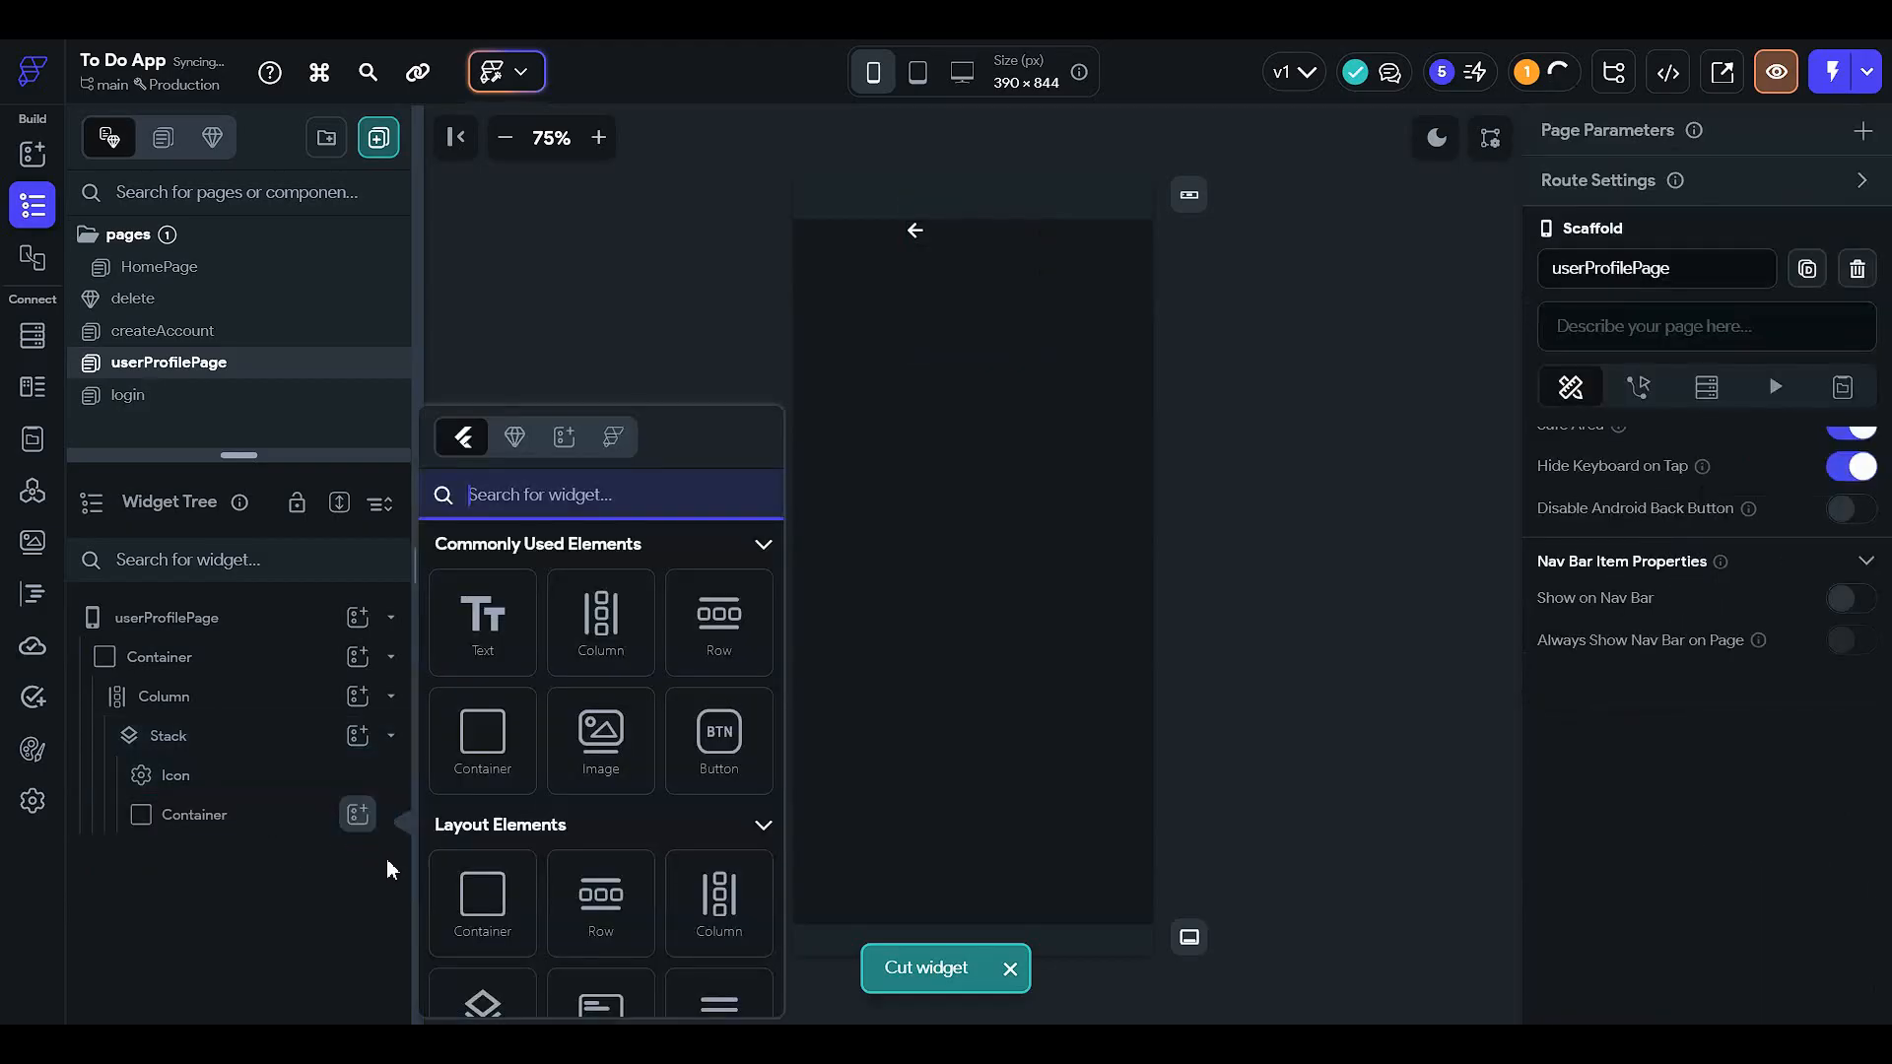
scroll(500, 985, down, 1)
click(500, 975)
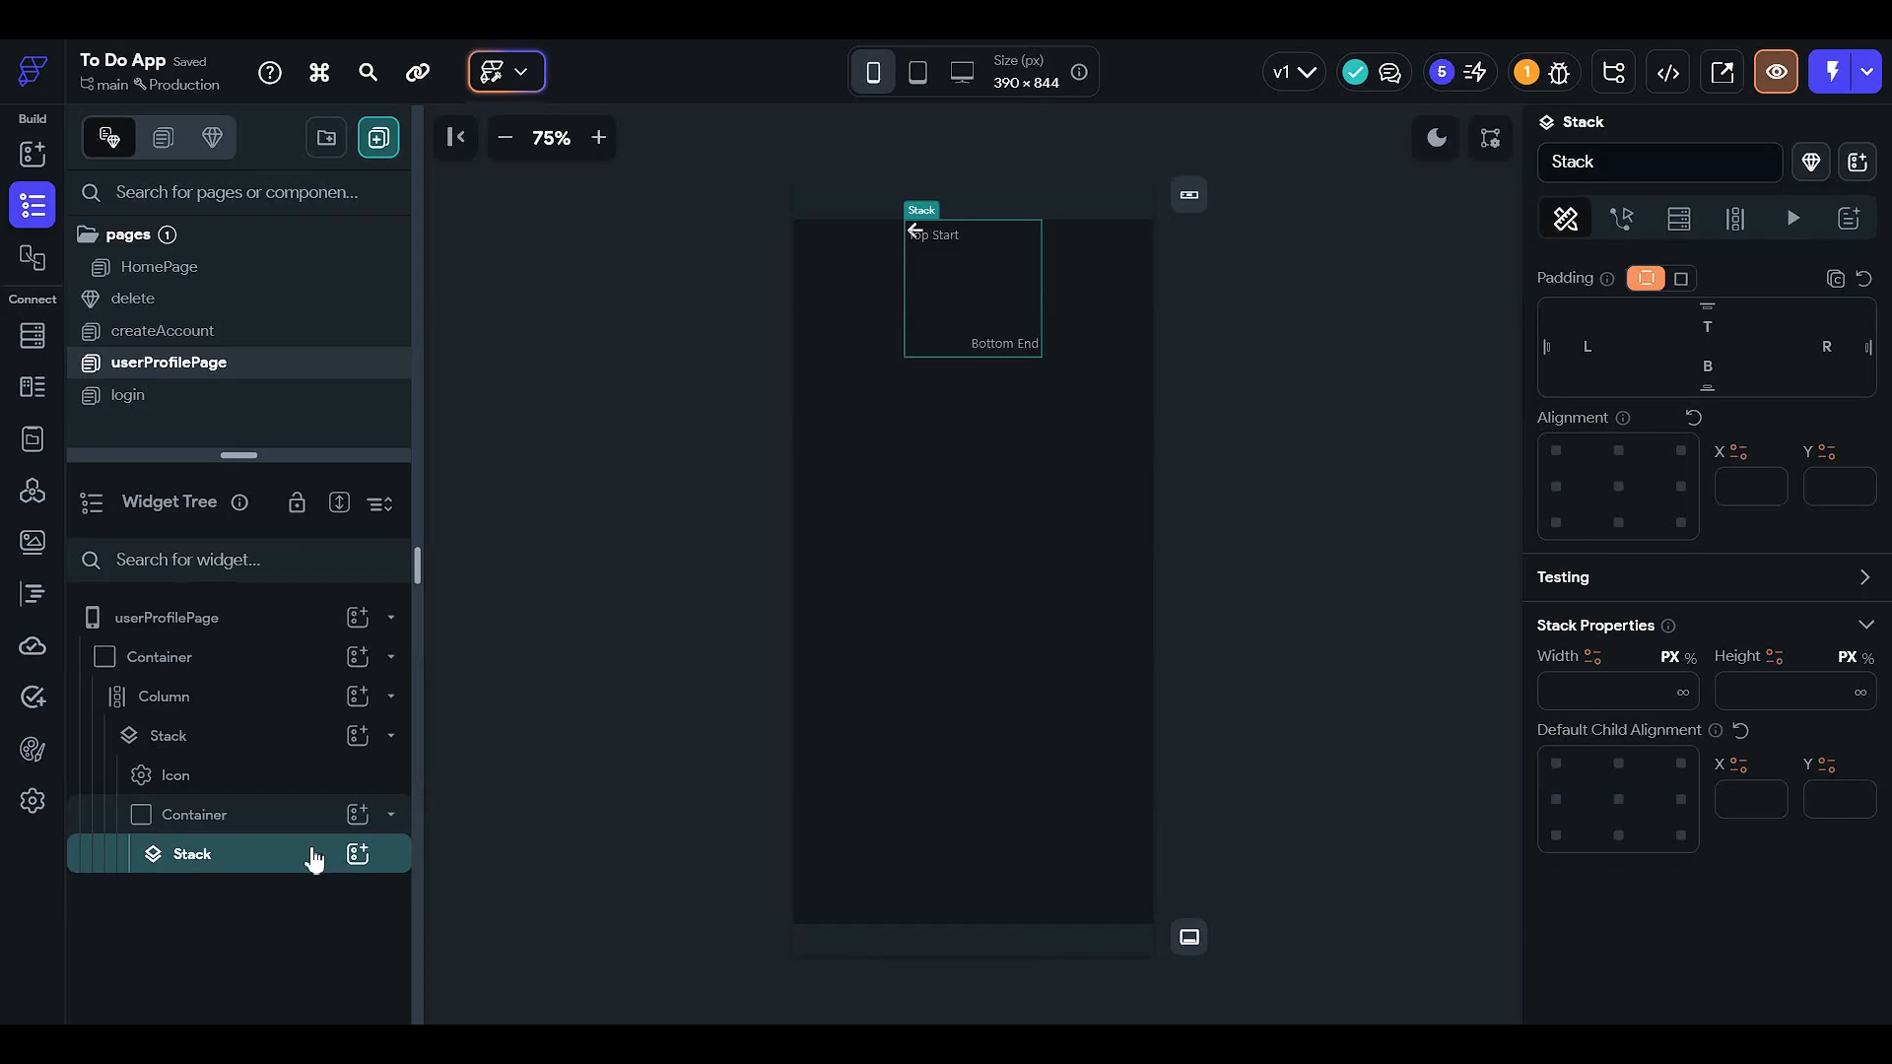
- Move the icon into the new Stack and align it to the image's bottom-right
click(286, 786)
drag(286, 786, 316, 889)
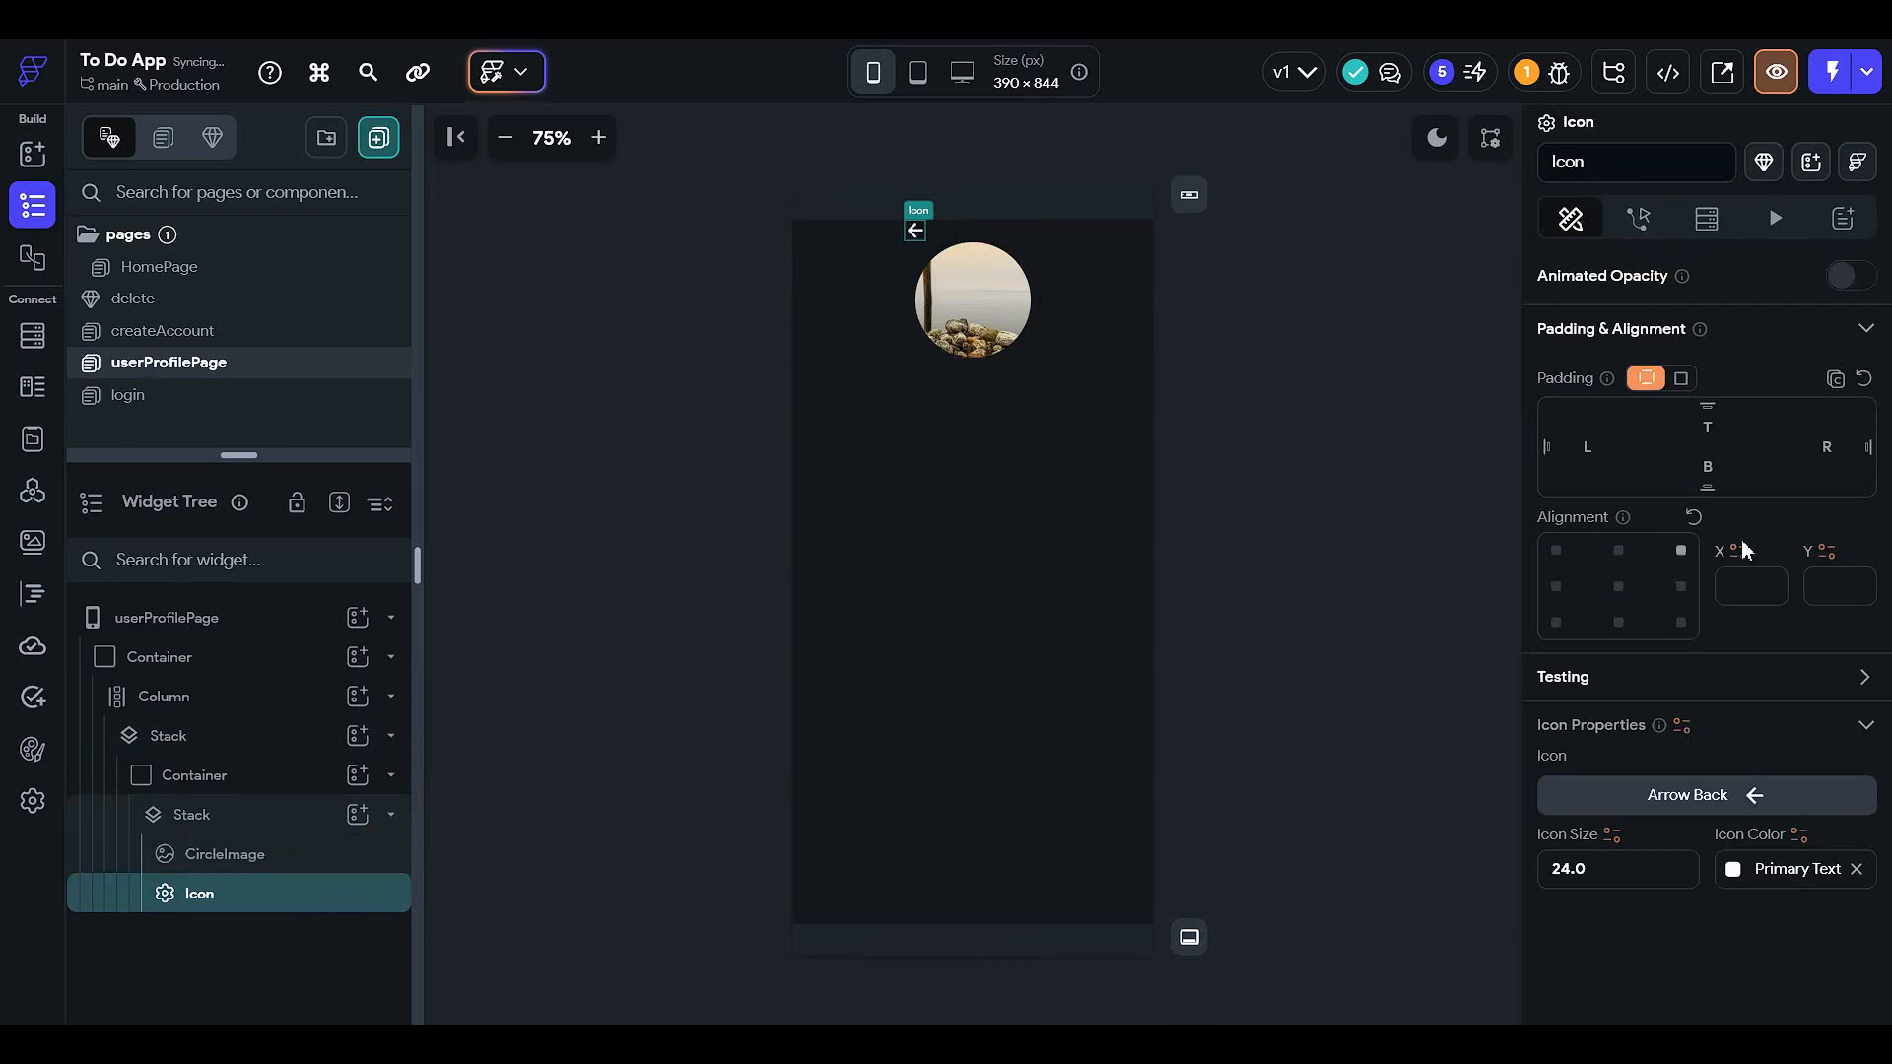
scroll(1716, 591, up, 3)
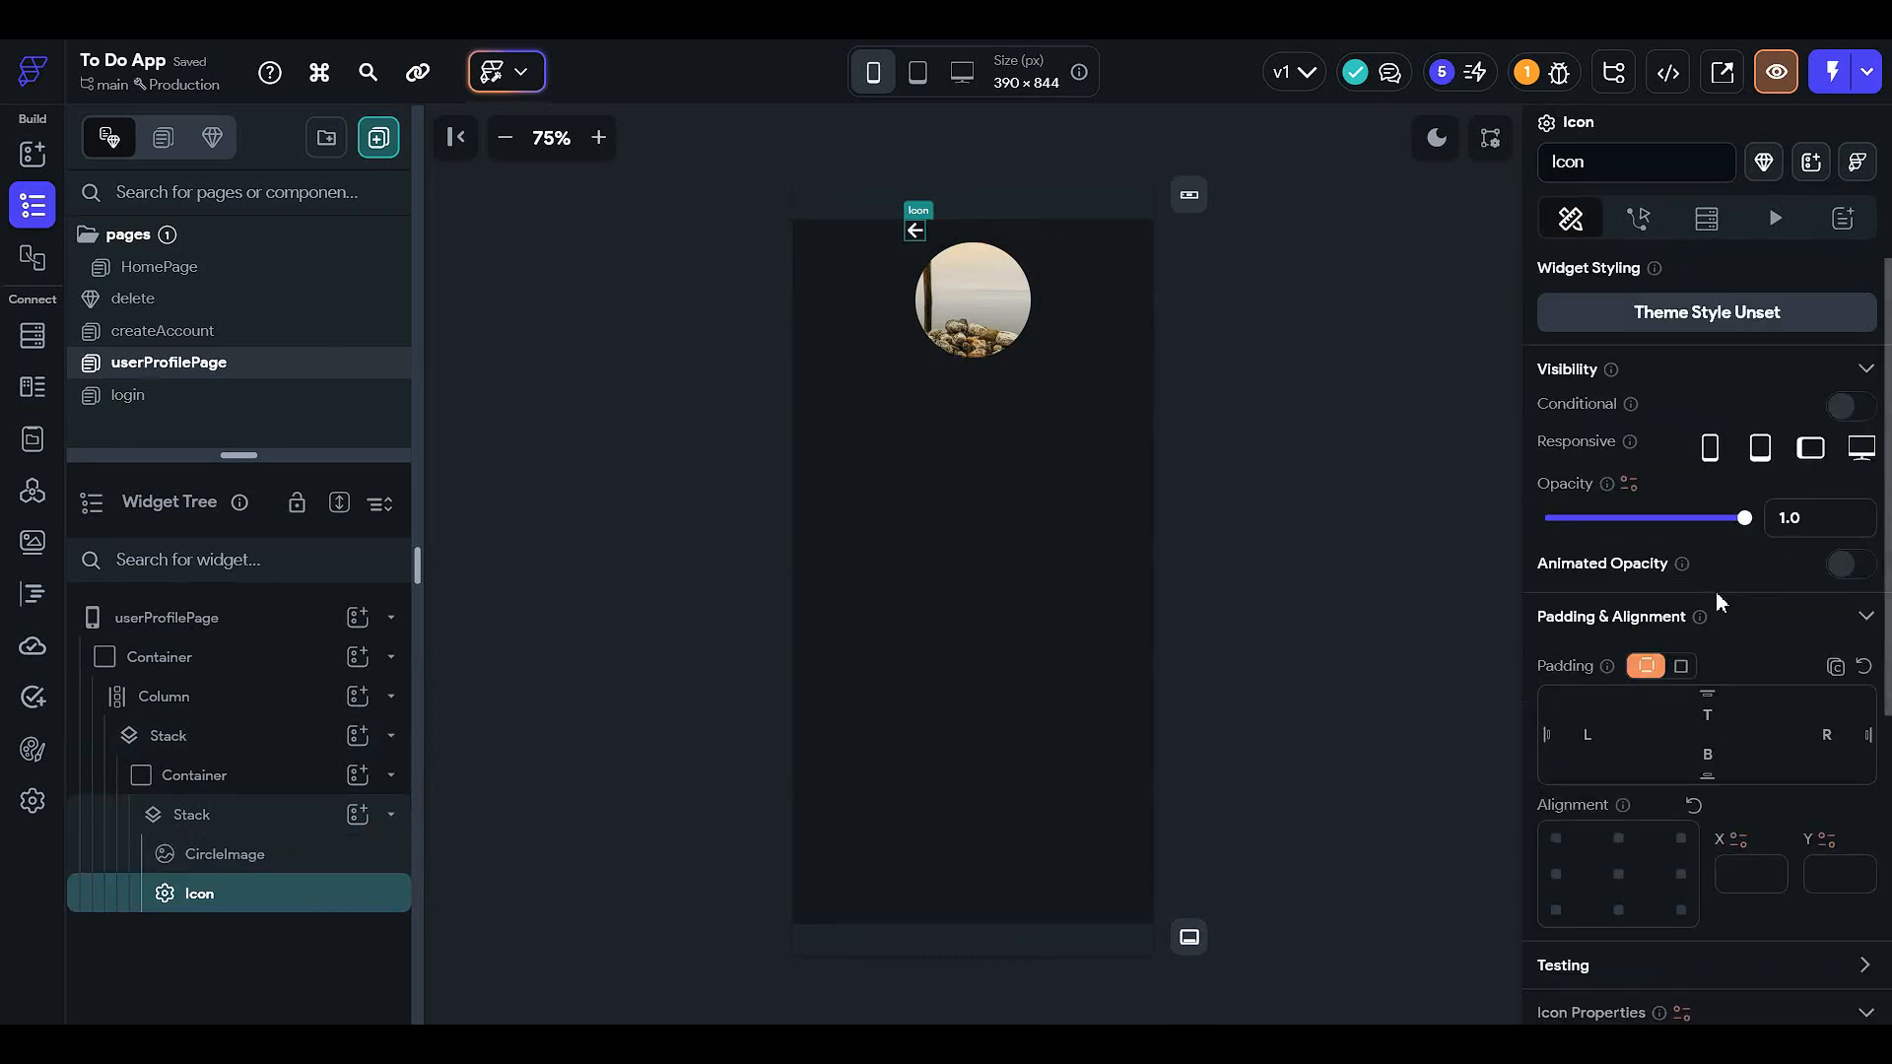
click(1681, 909)
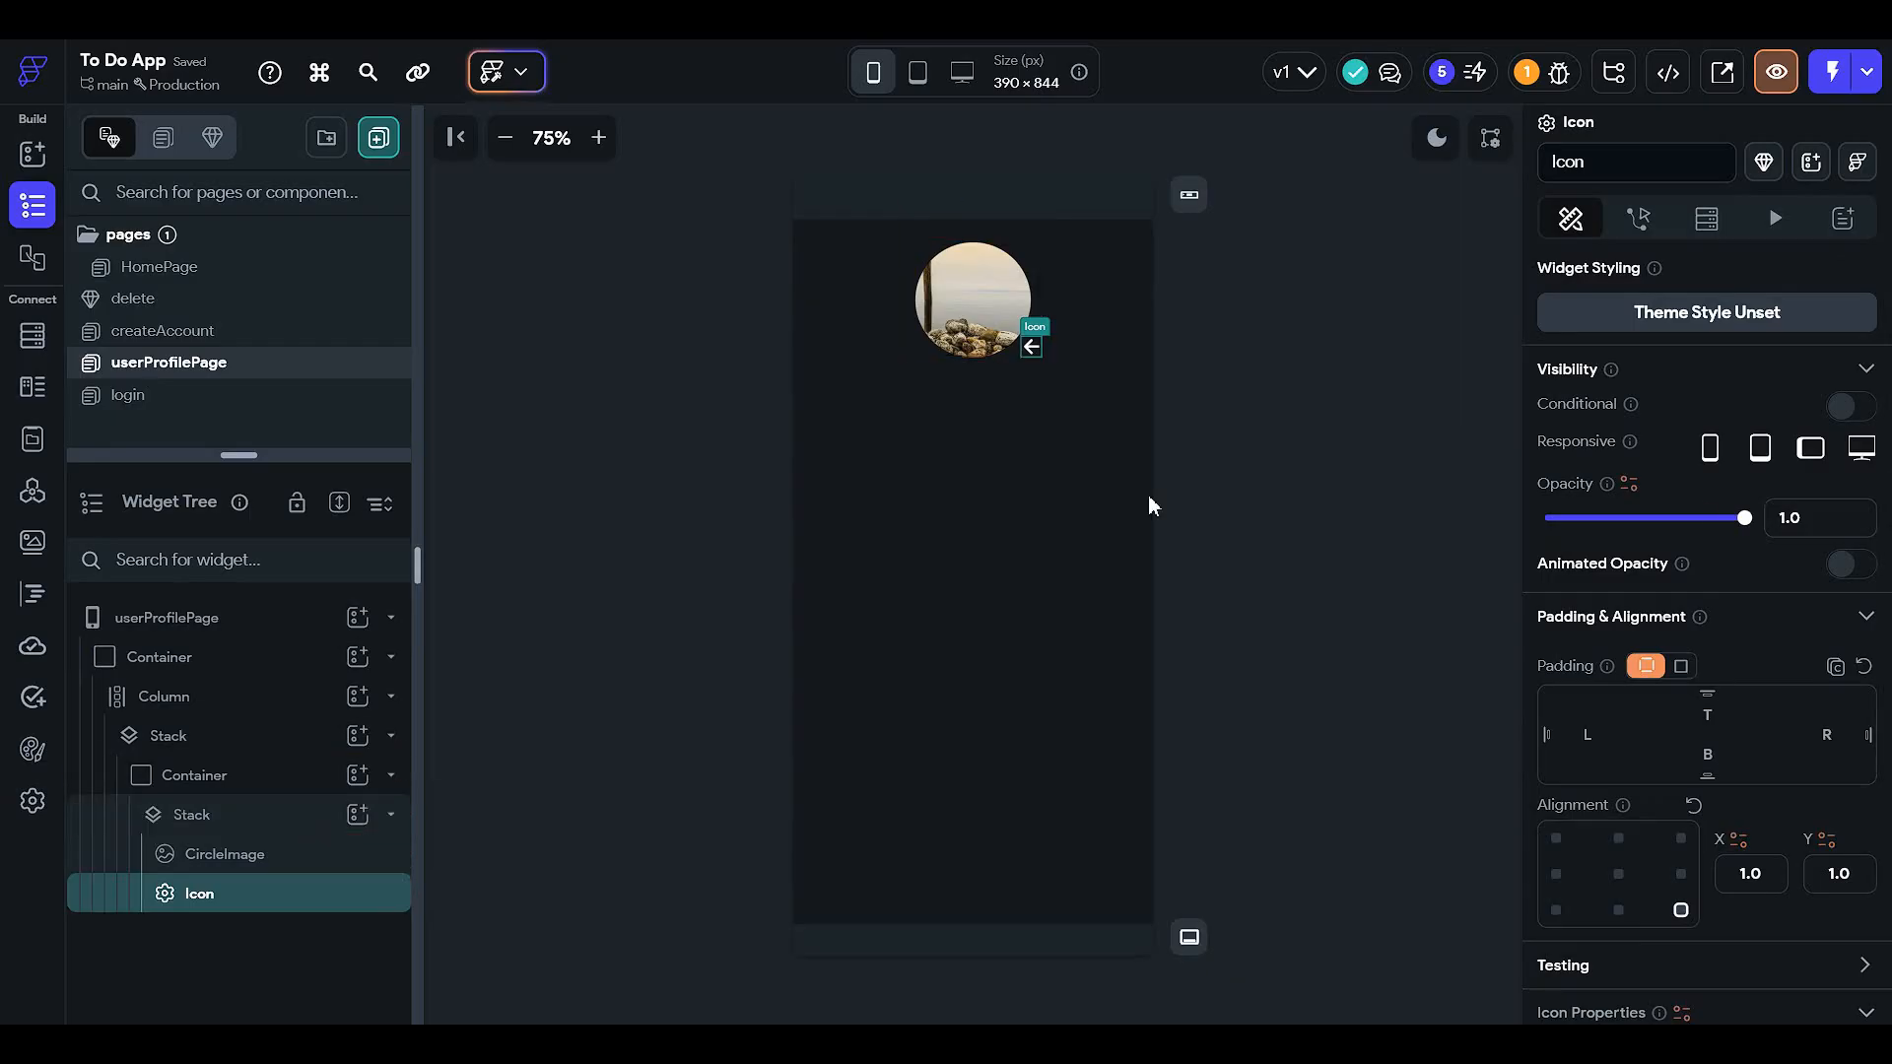
scroll(1732, 512, down, 5)
- Replace the arrow with the Add Circle icon at size 37
click(1688, 567)
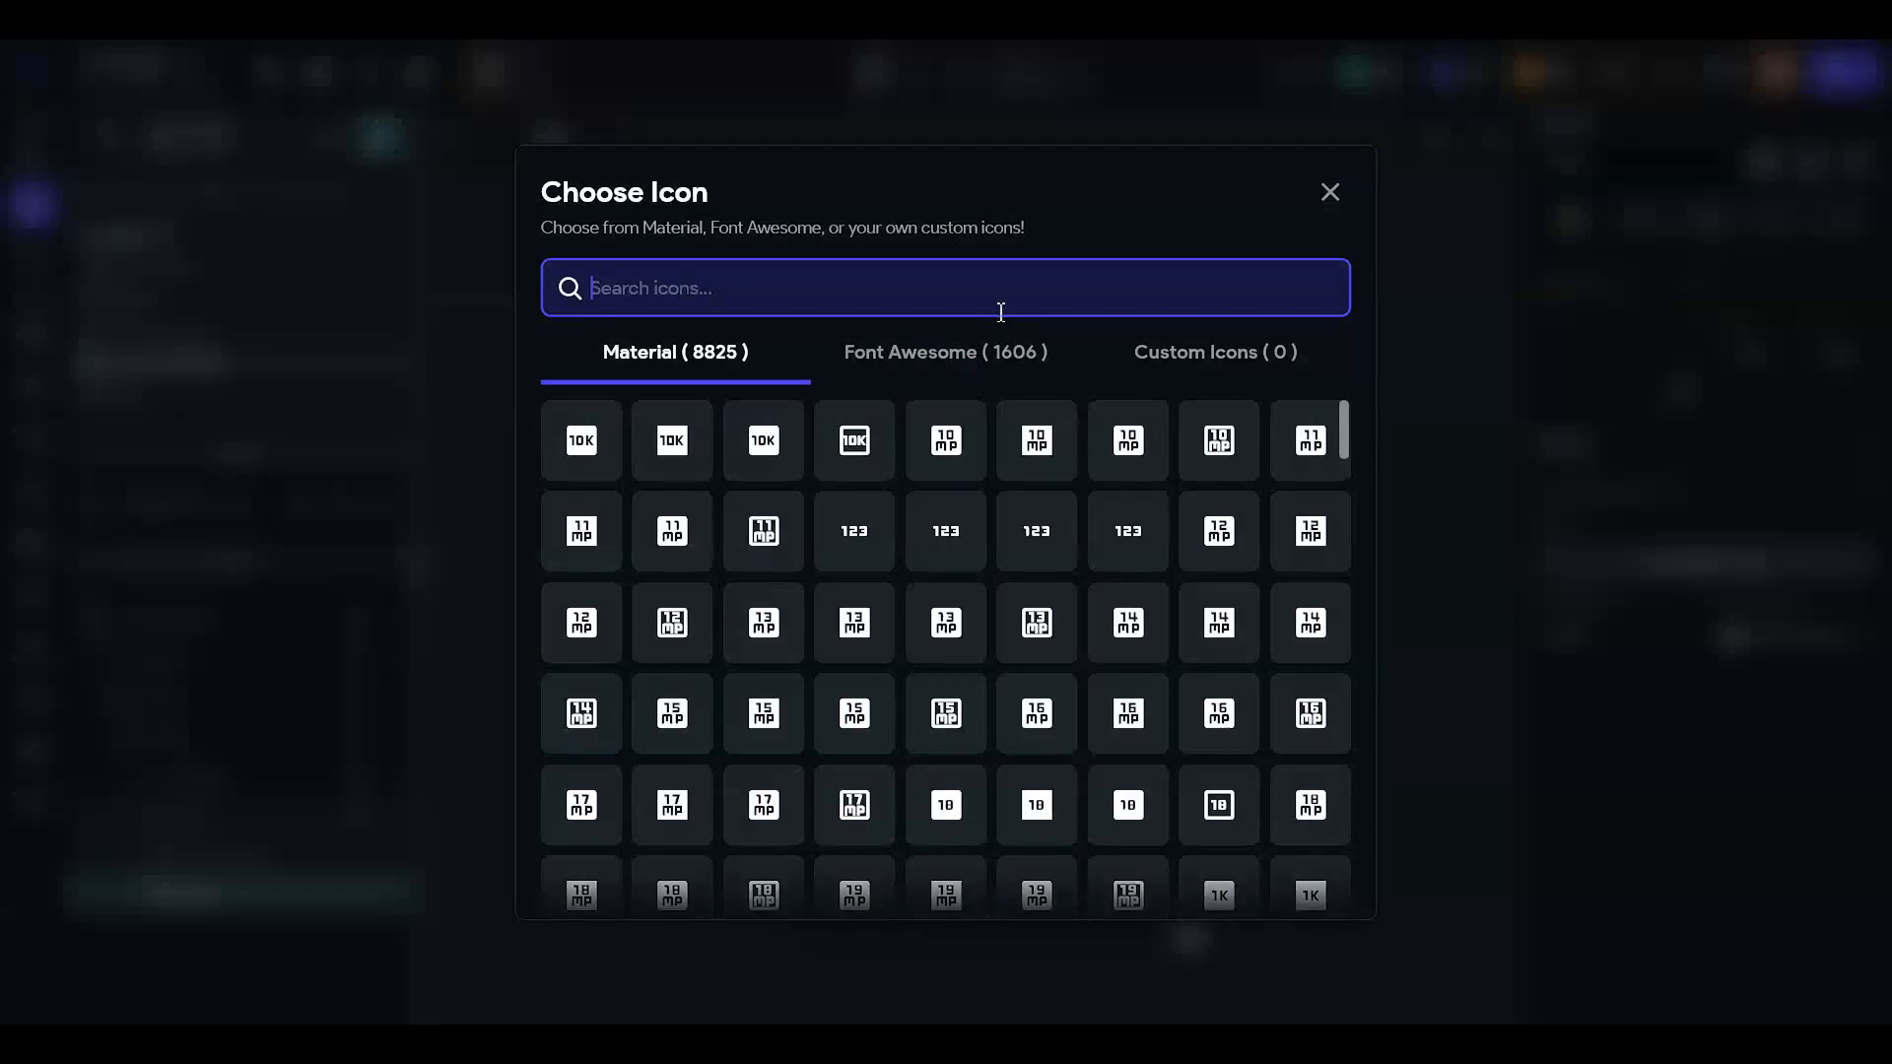
text(add)
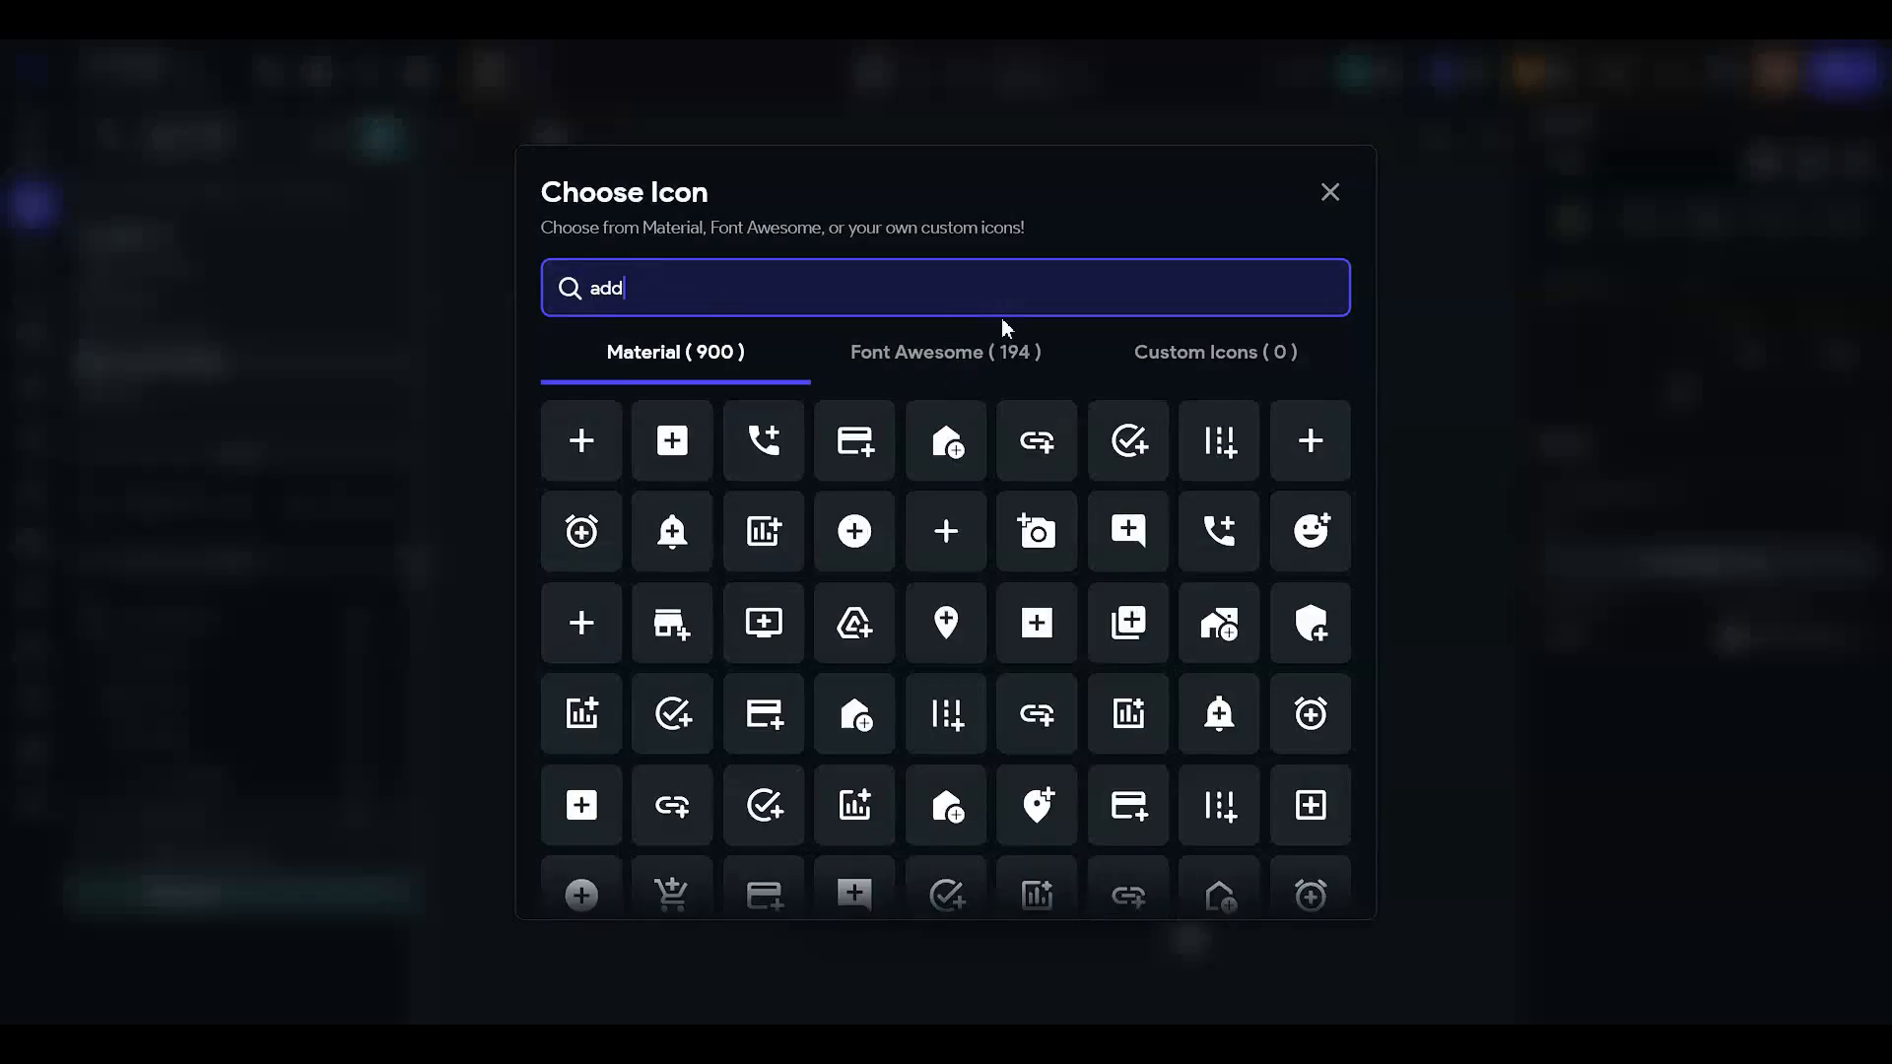
click(849, 532)
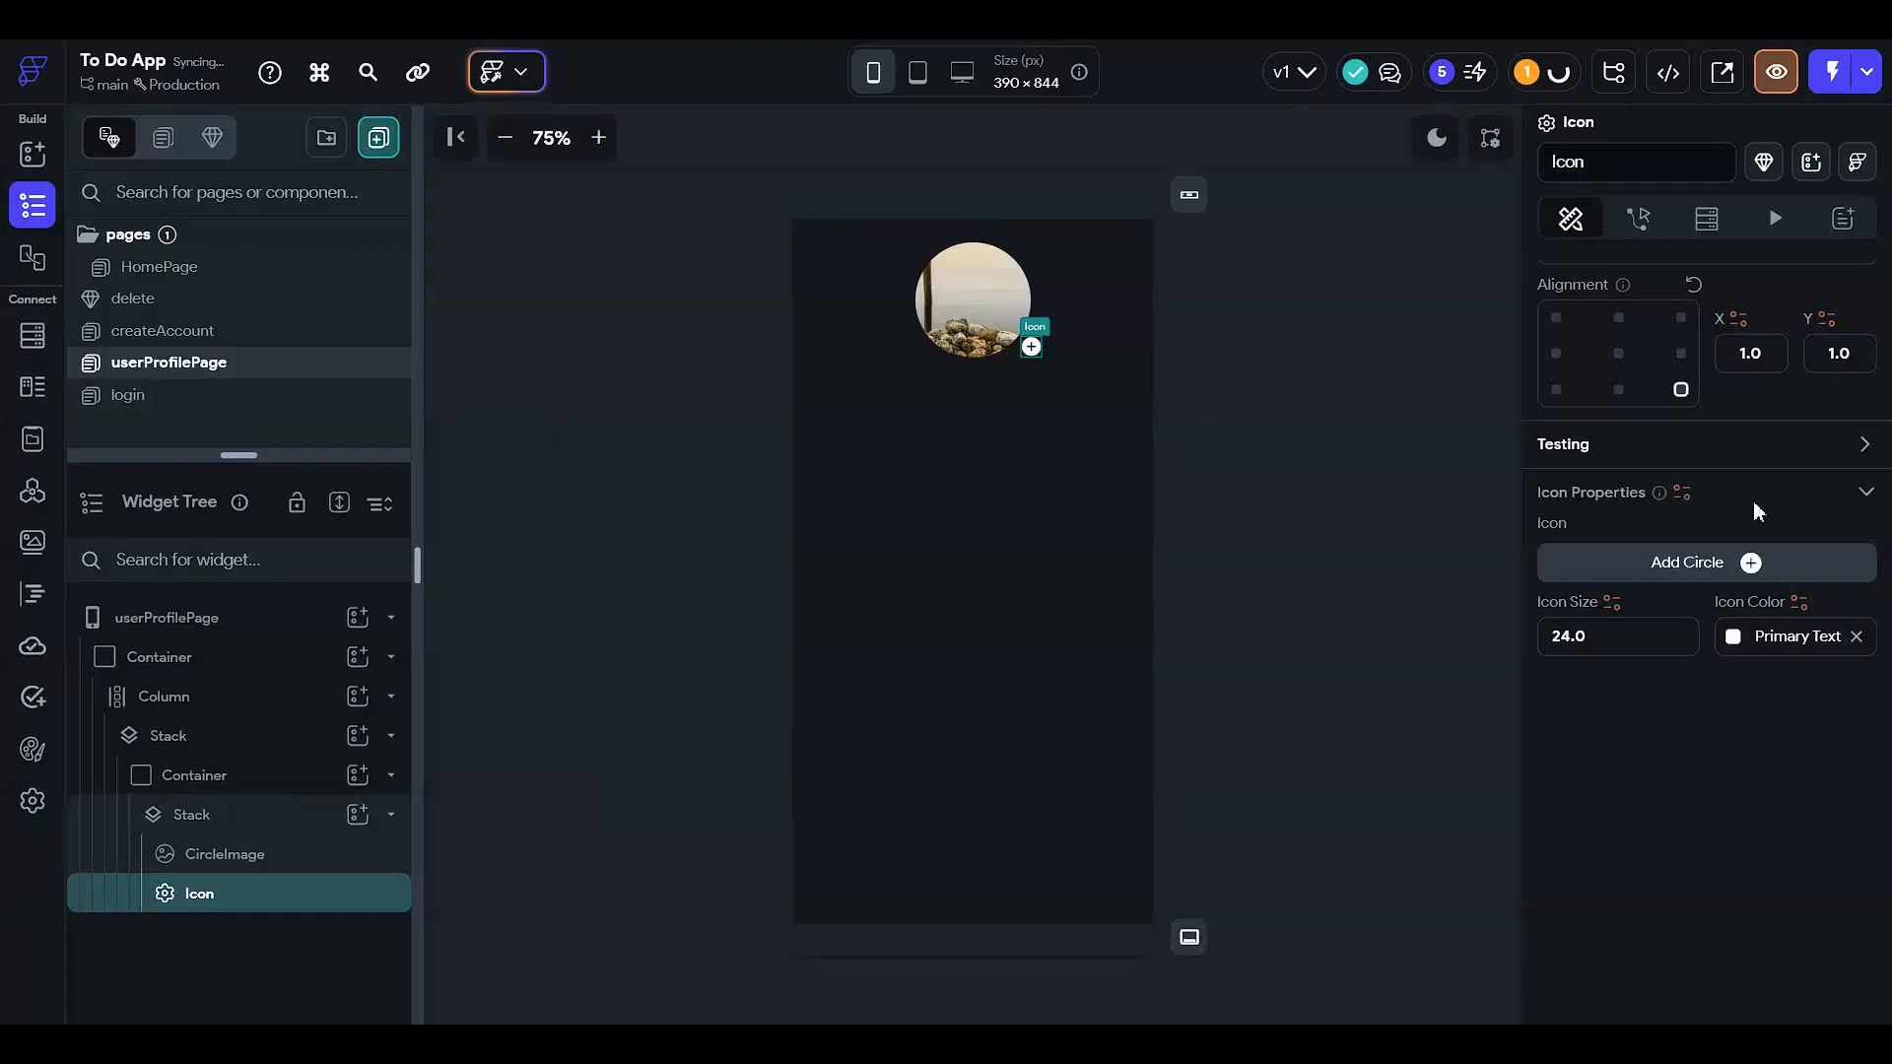
click(1604, 651)
text(34)
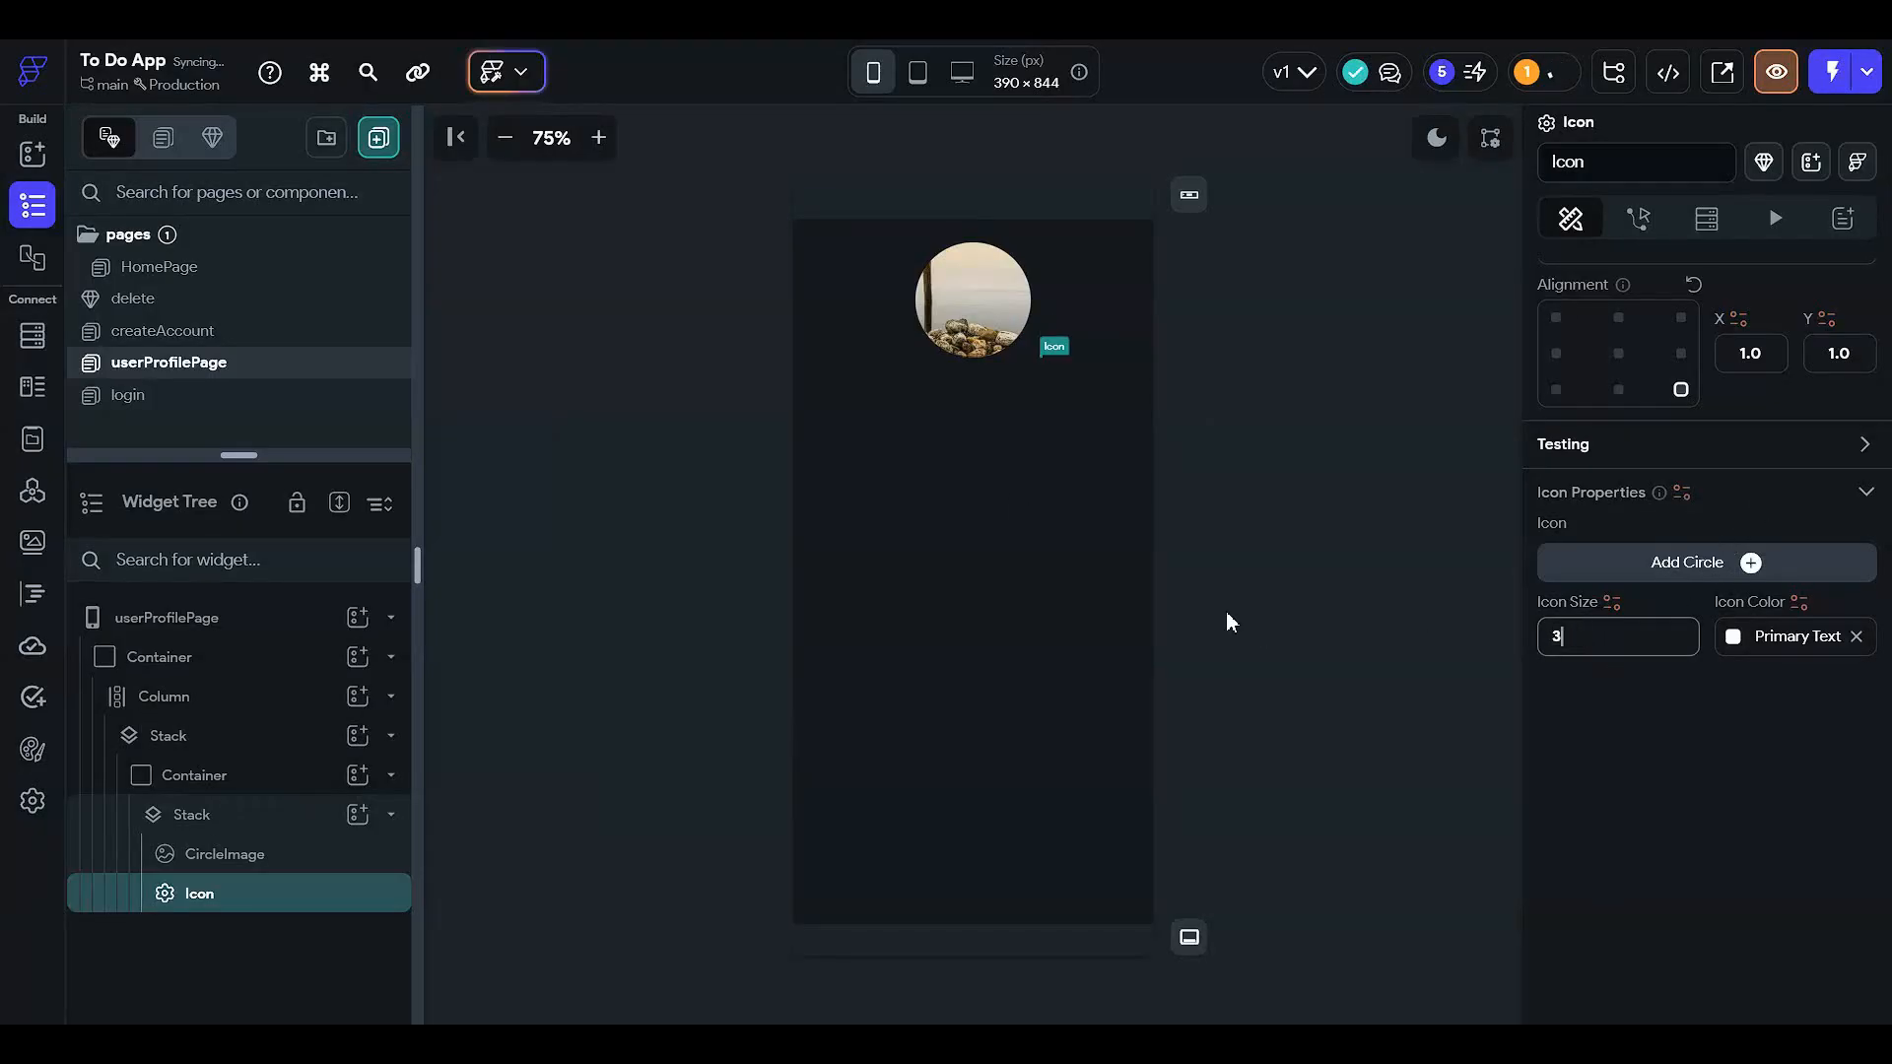
click(1291, 300)
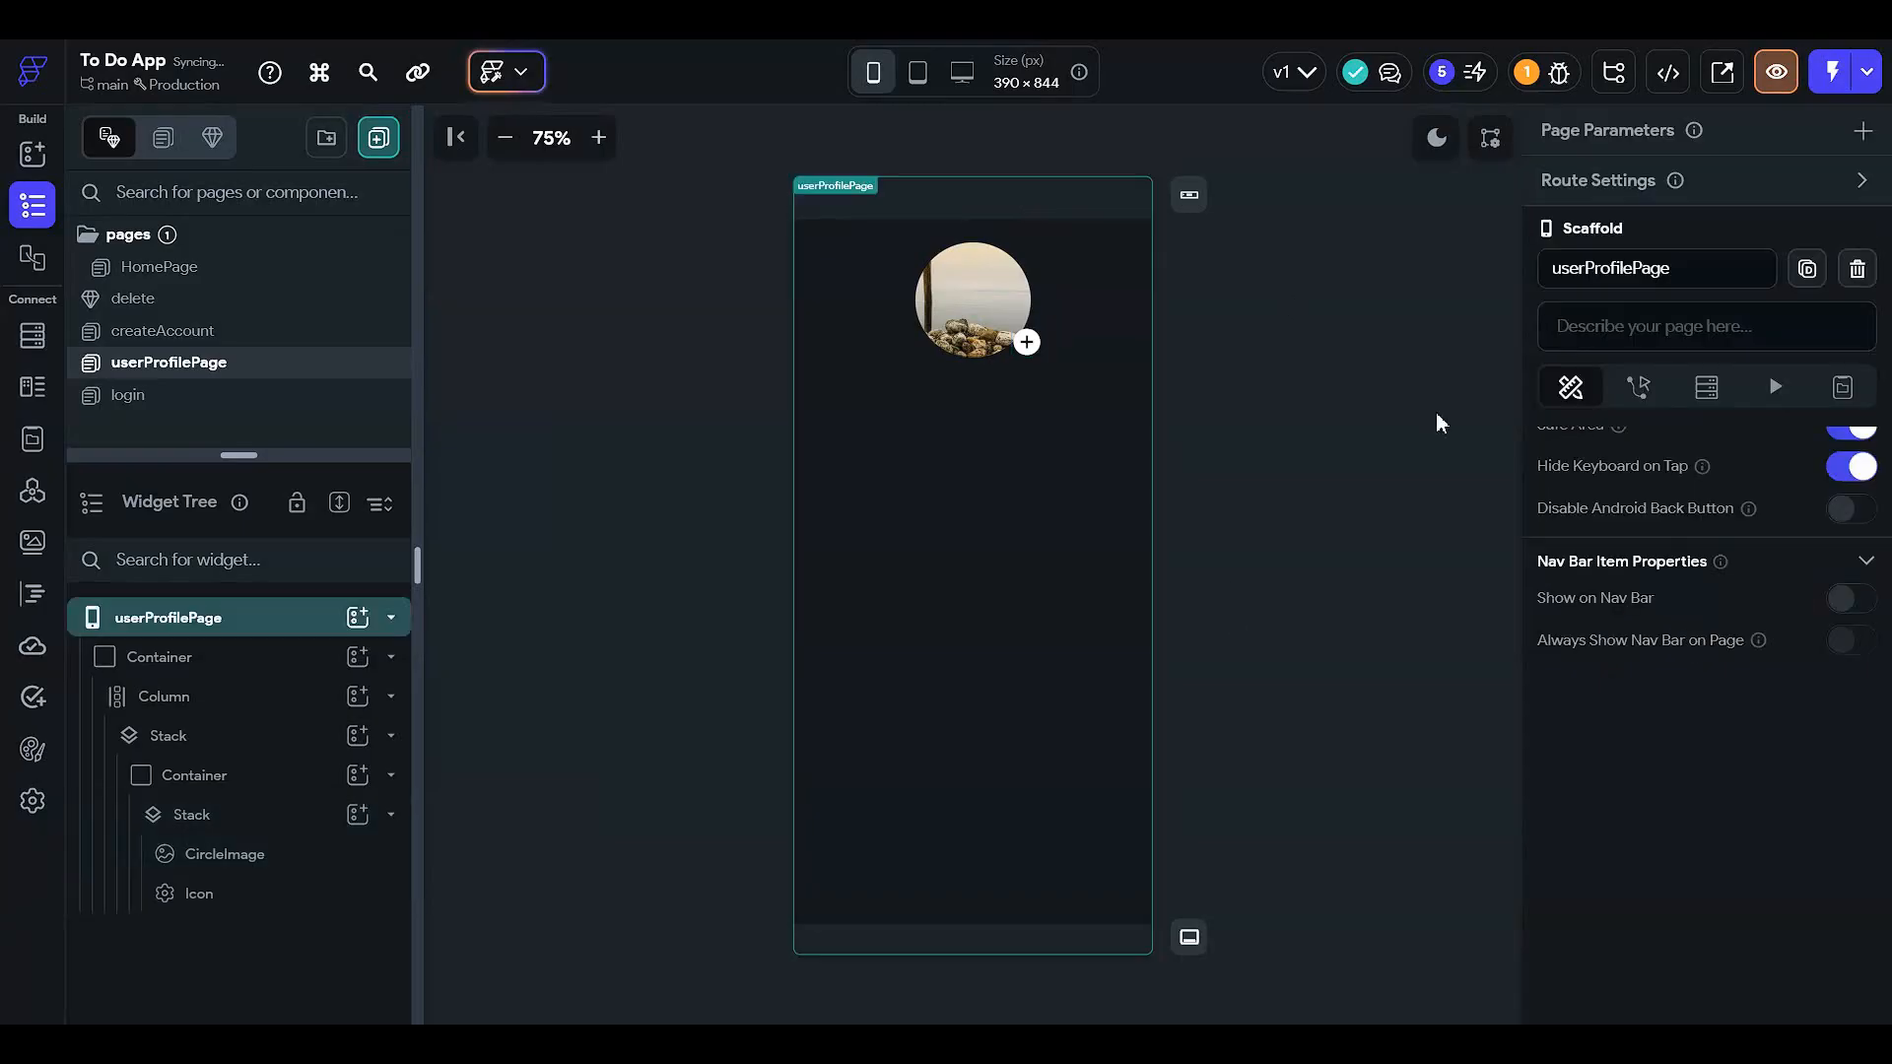
click(1026, 347)
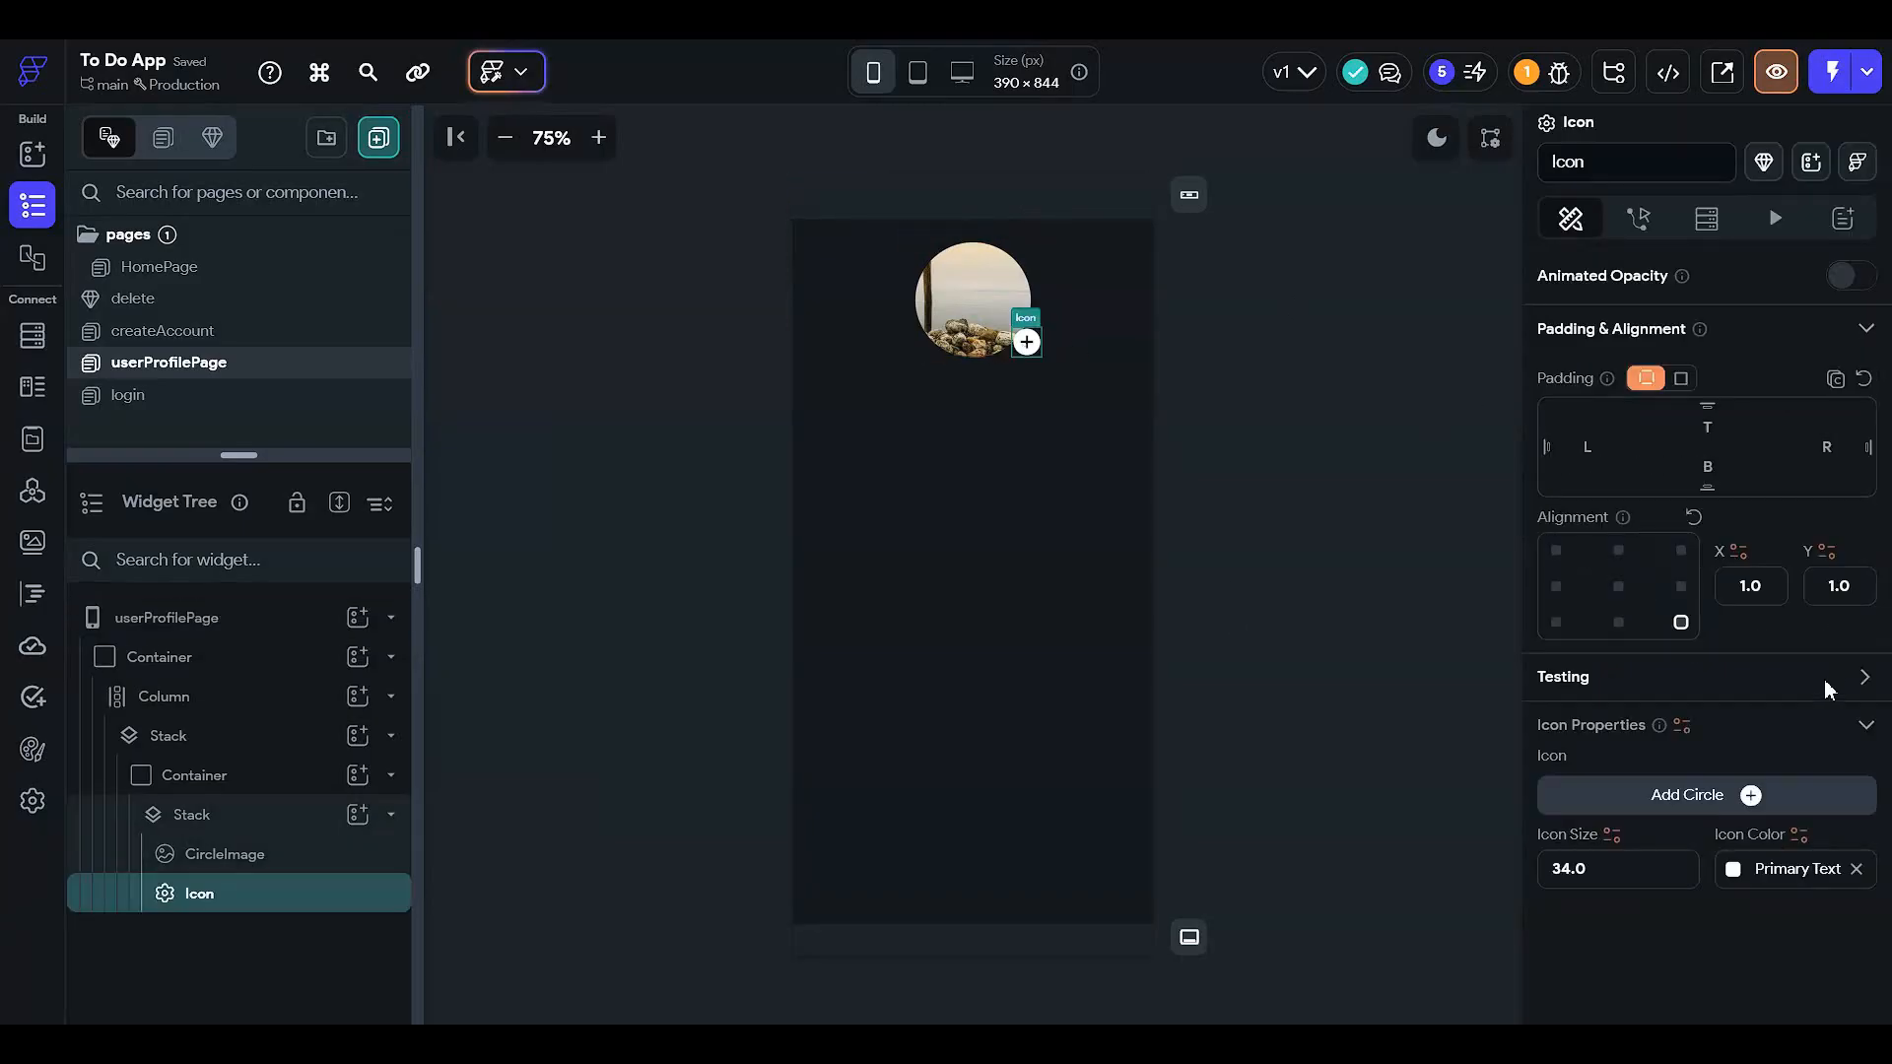
scroll(1795, 554, up, 1)
click(1664, 961)
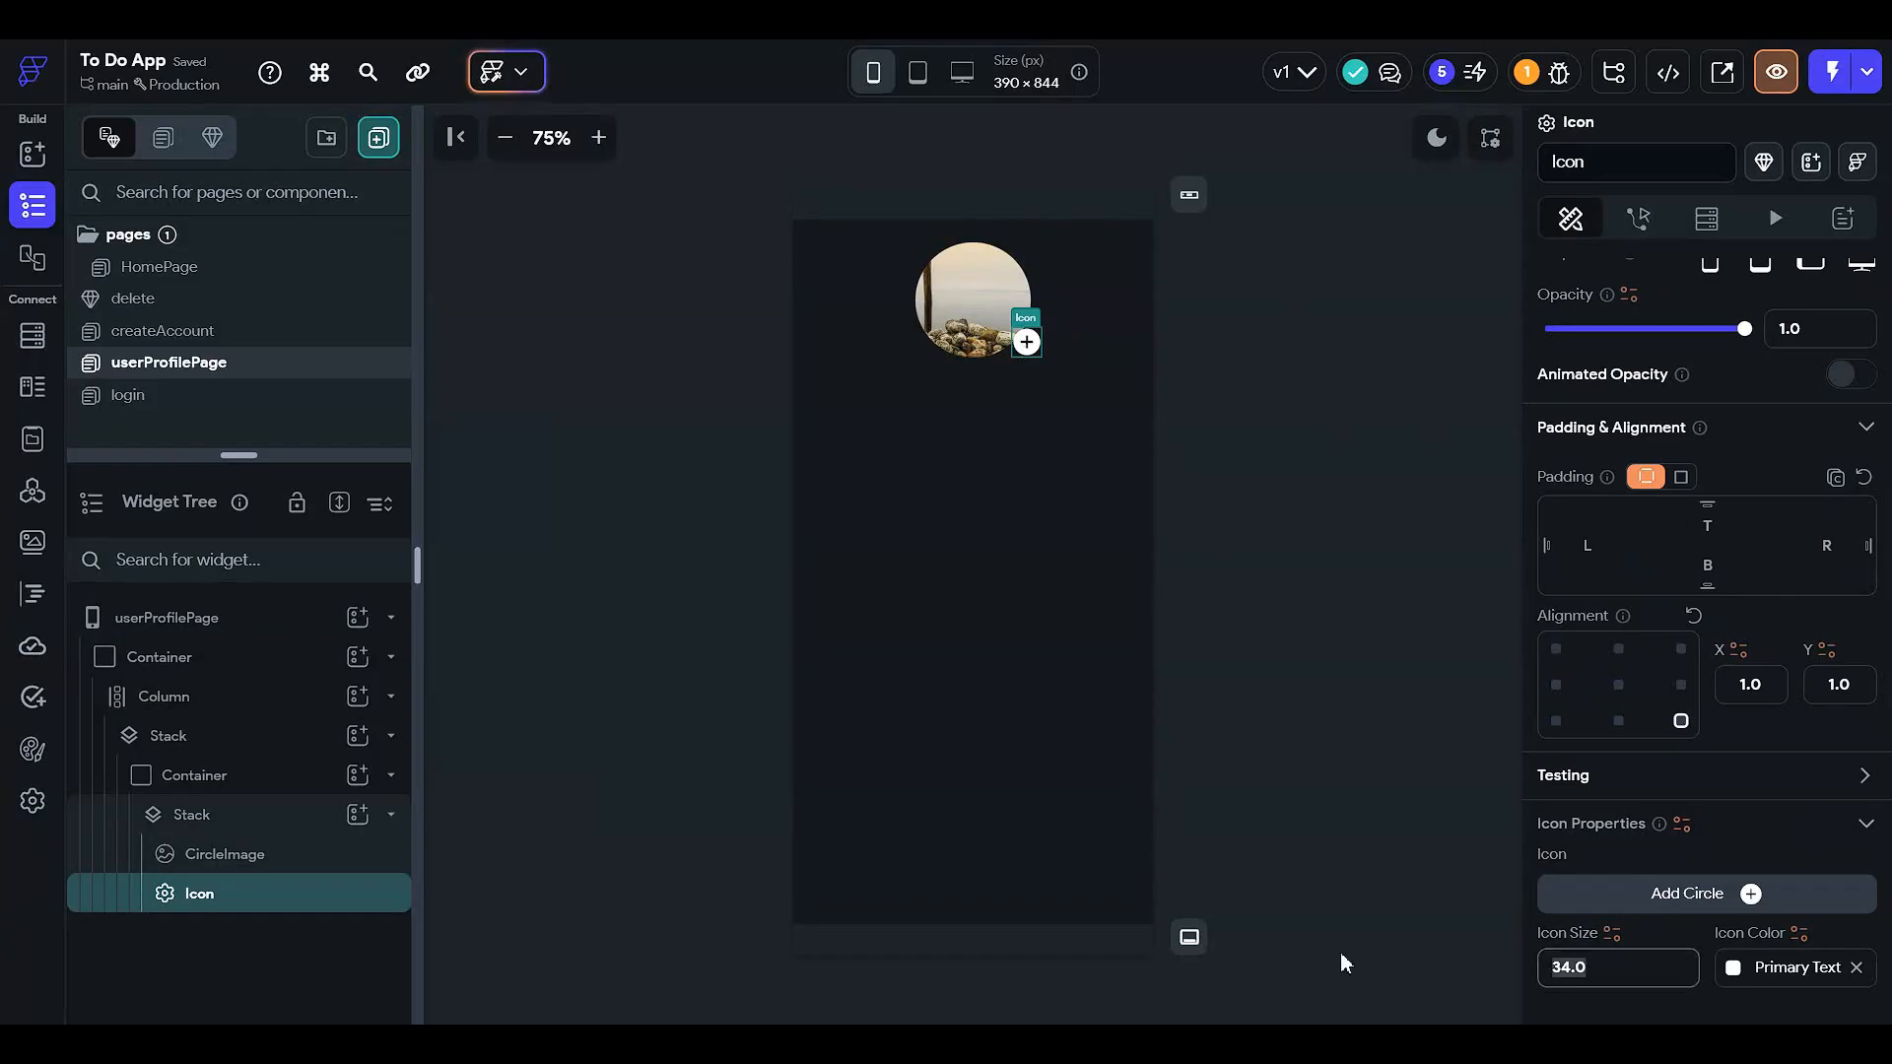
text(37)
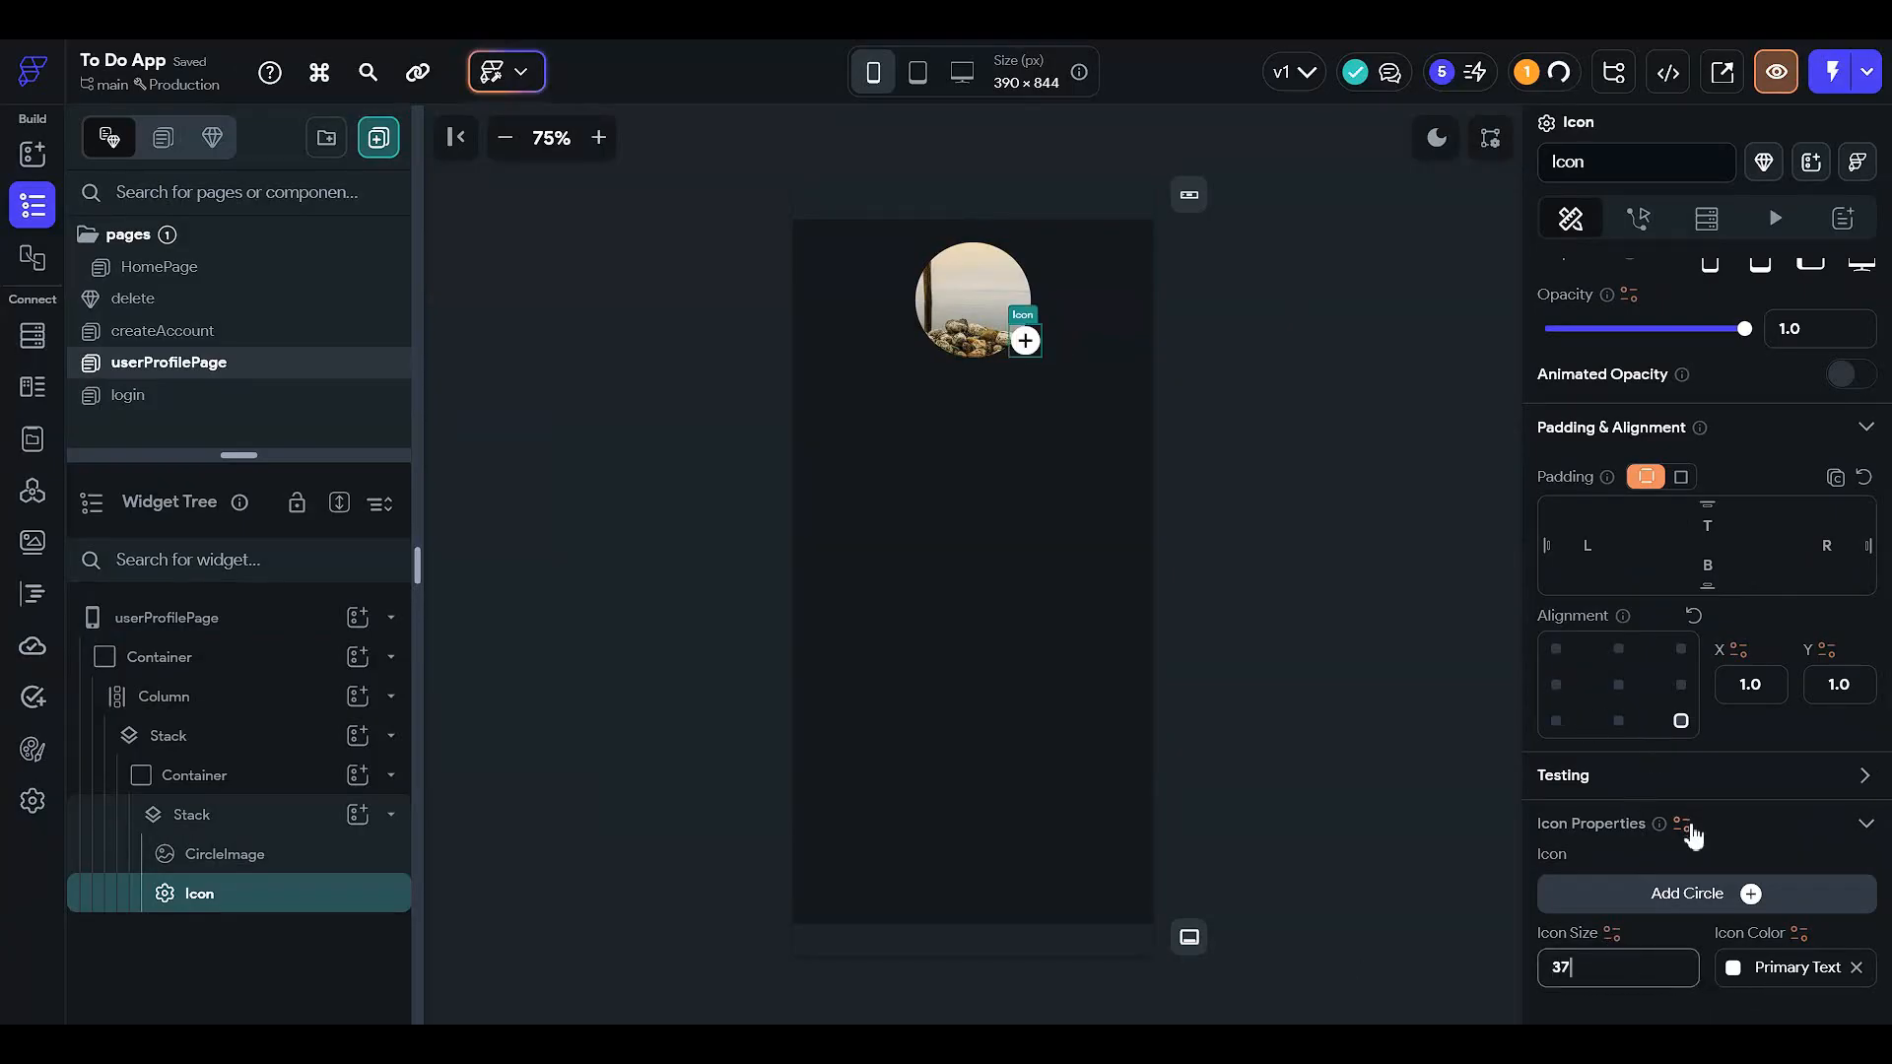
- Keep the icon at bottom-right alignment with 5 px right and bottom padding
click(1567, 725)
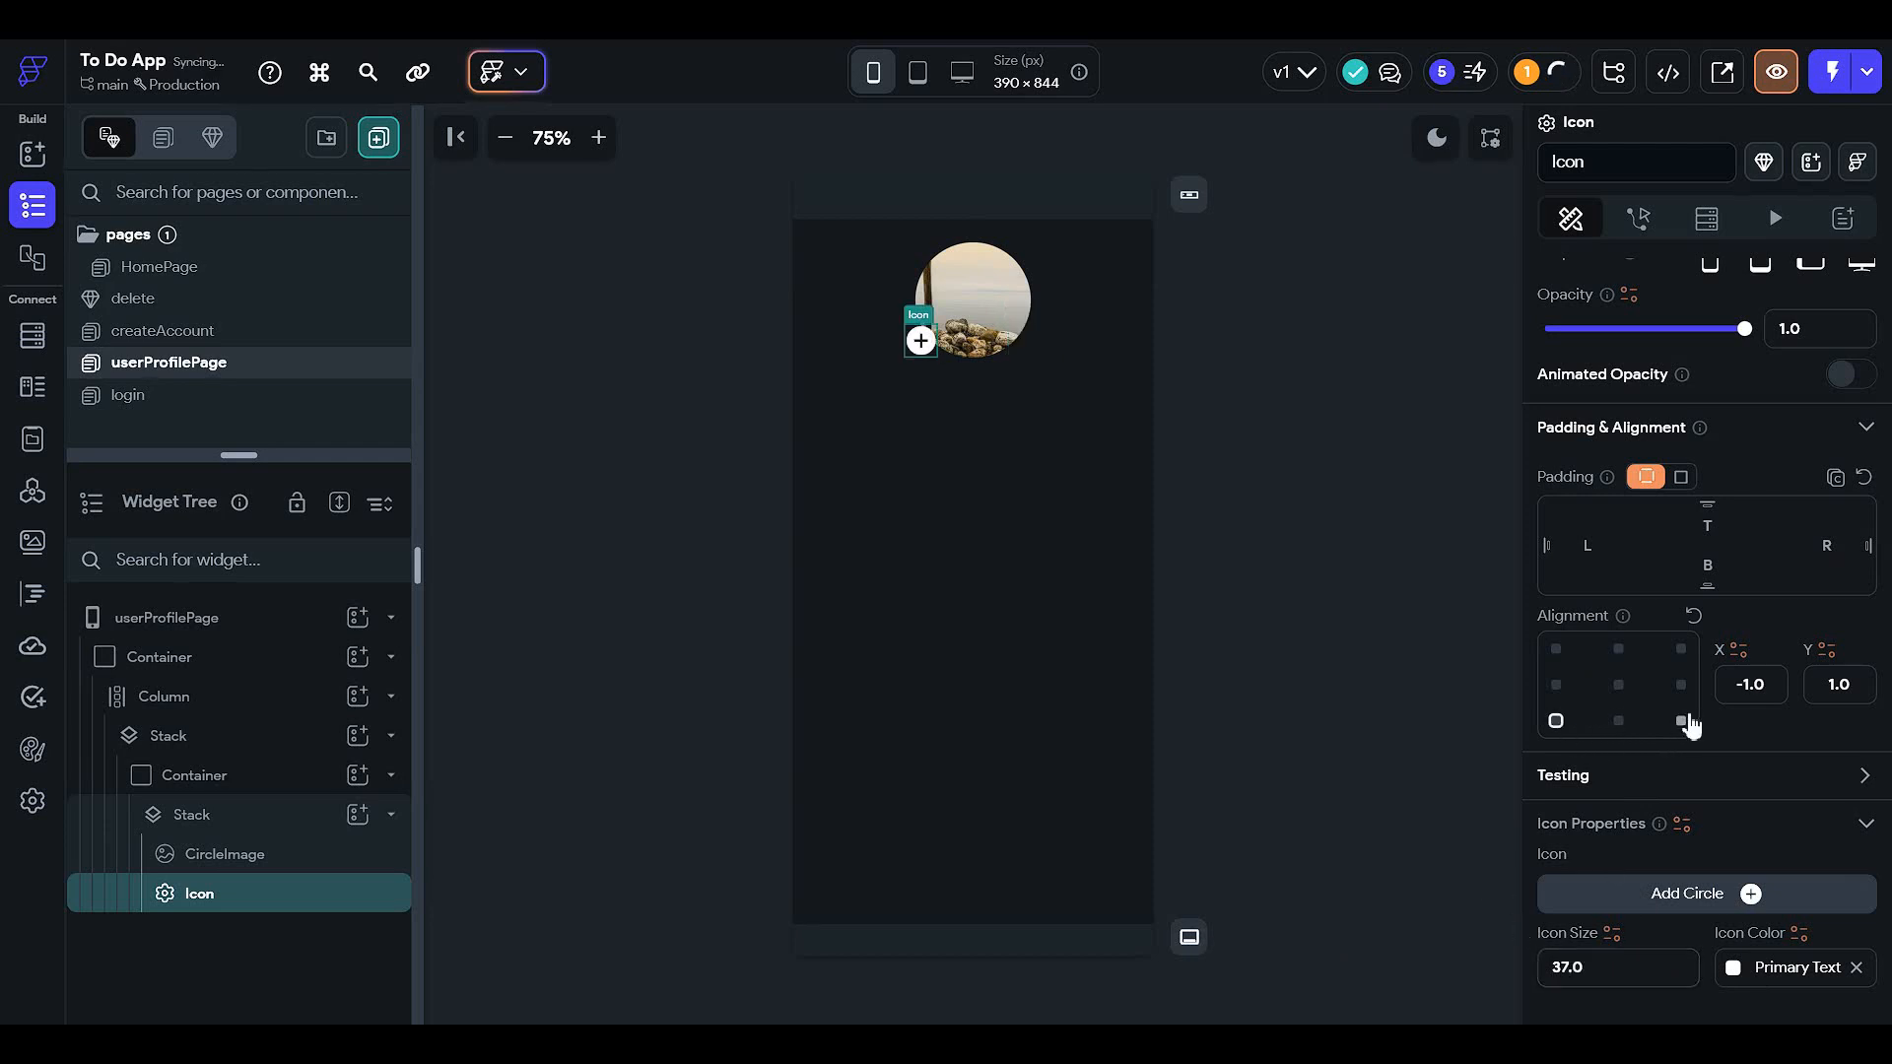
click(1622, 720)
click(1675, 721)
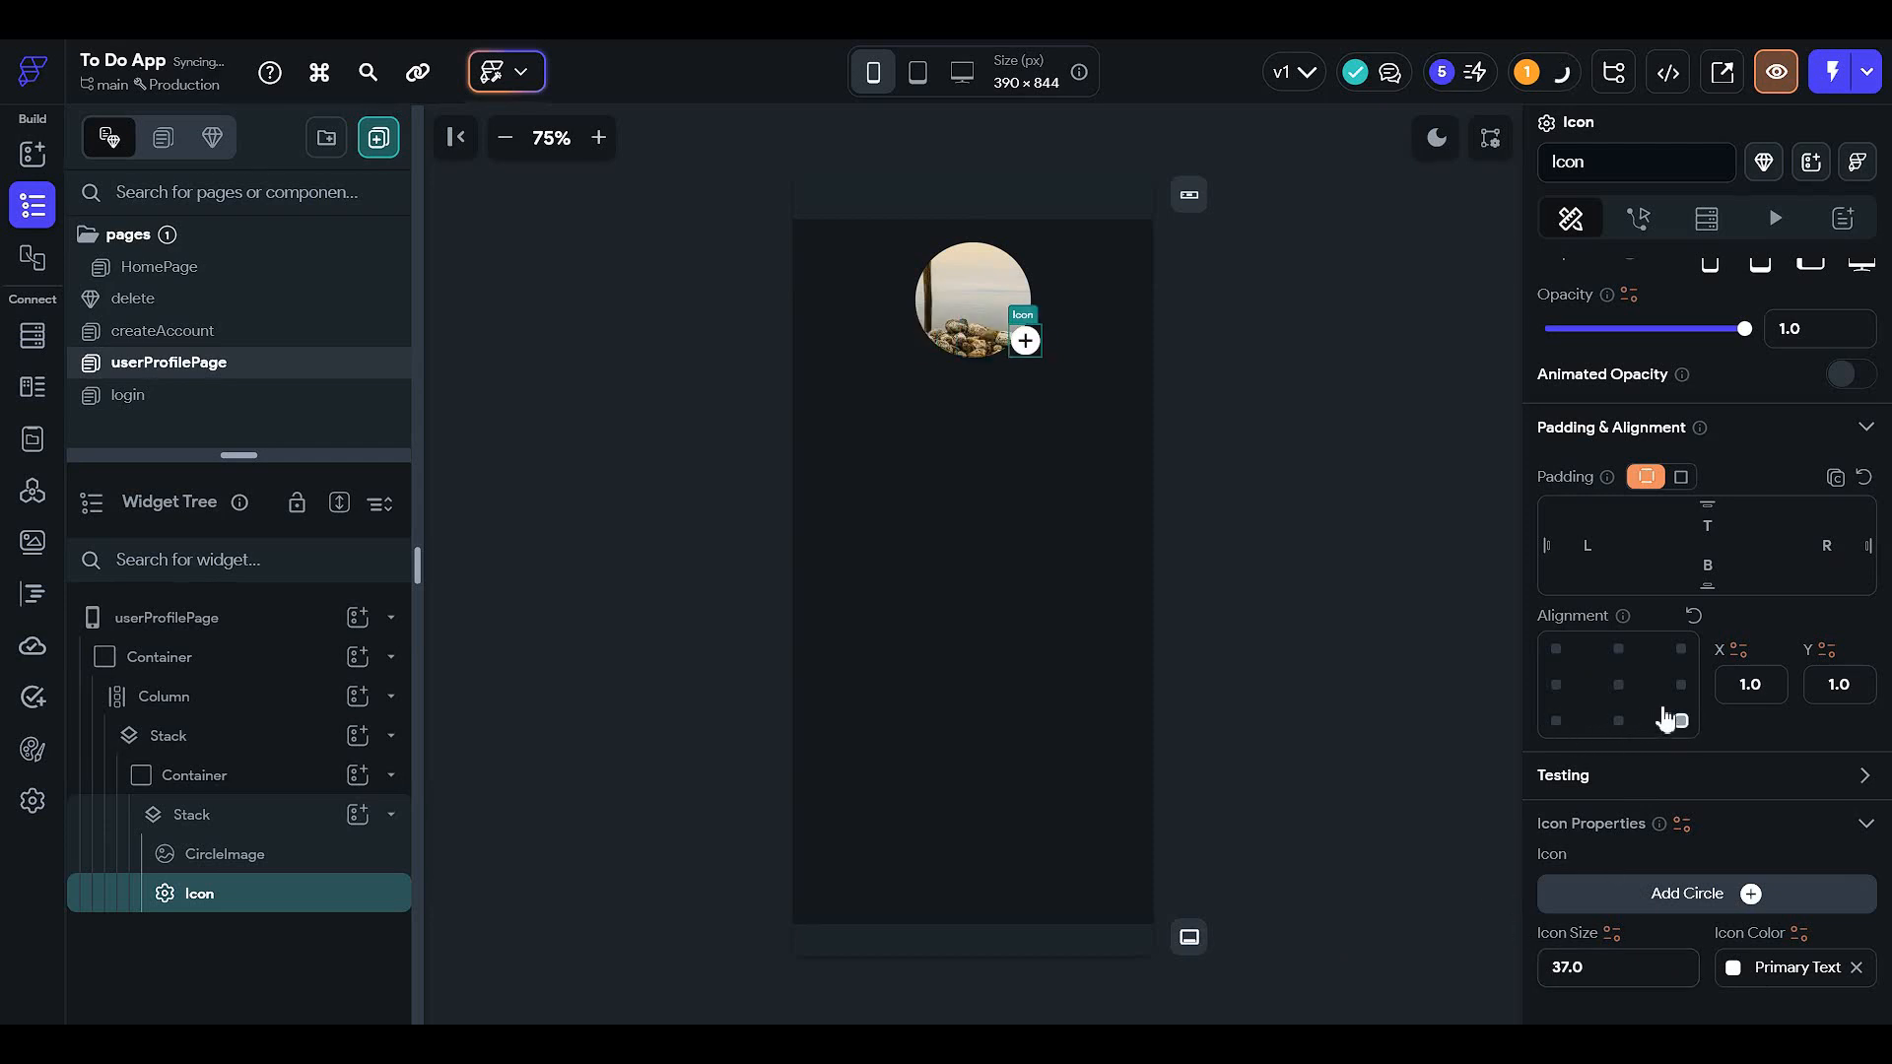
click(1831, 547)
text(5)
click(1715, 563)
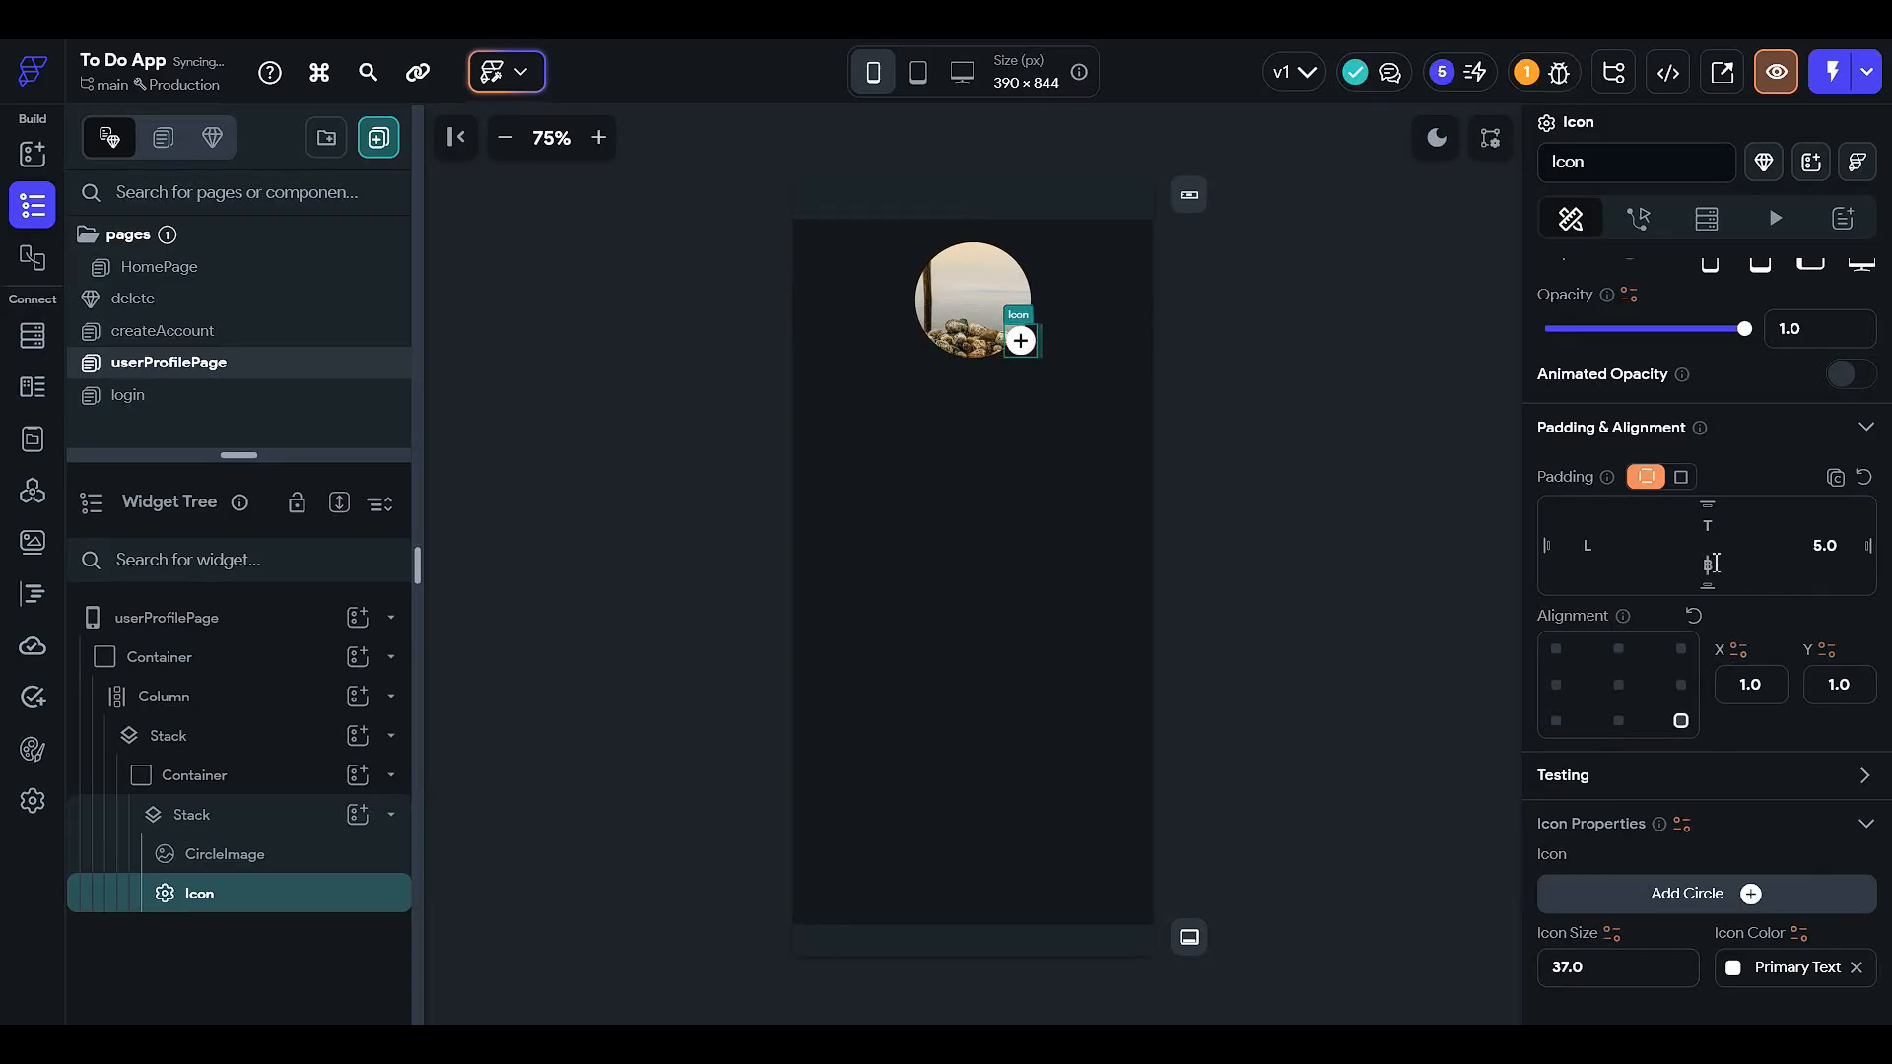
text(5)
click(1279, 489)
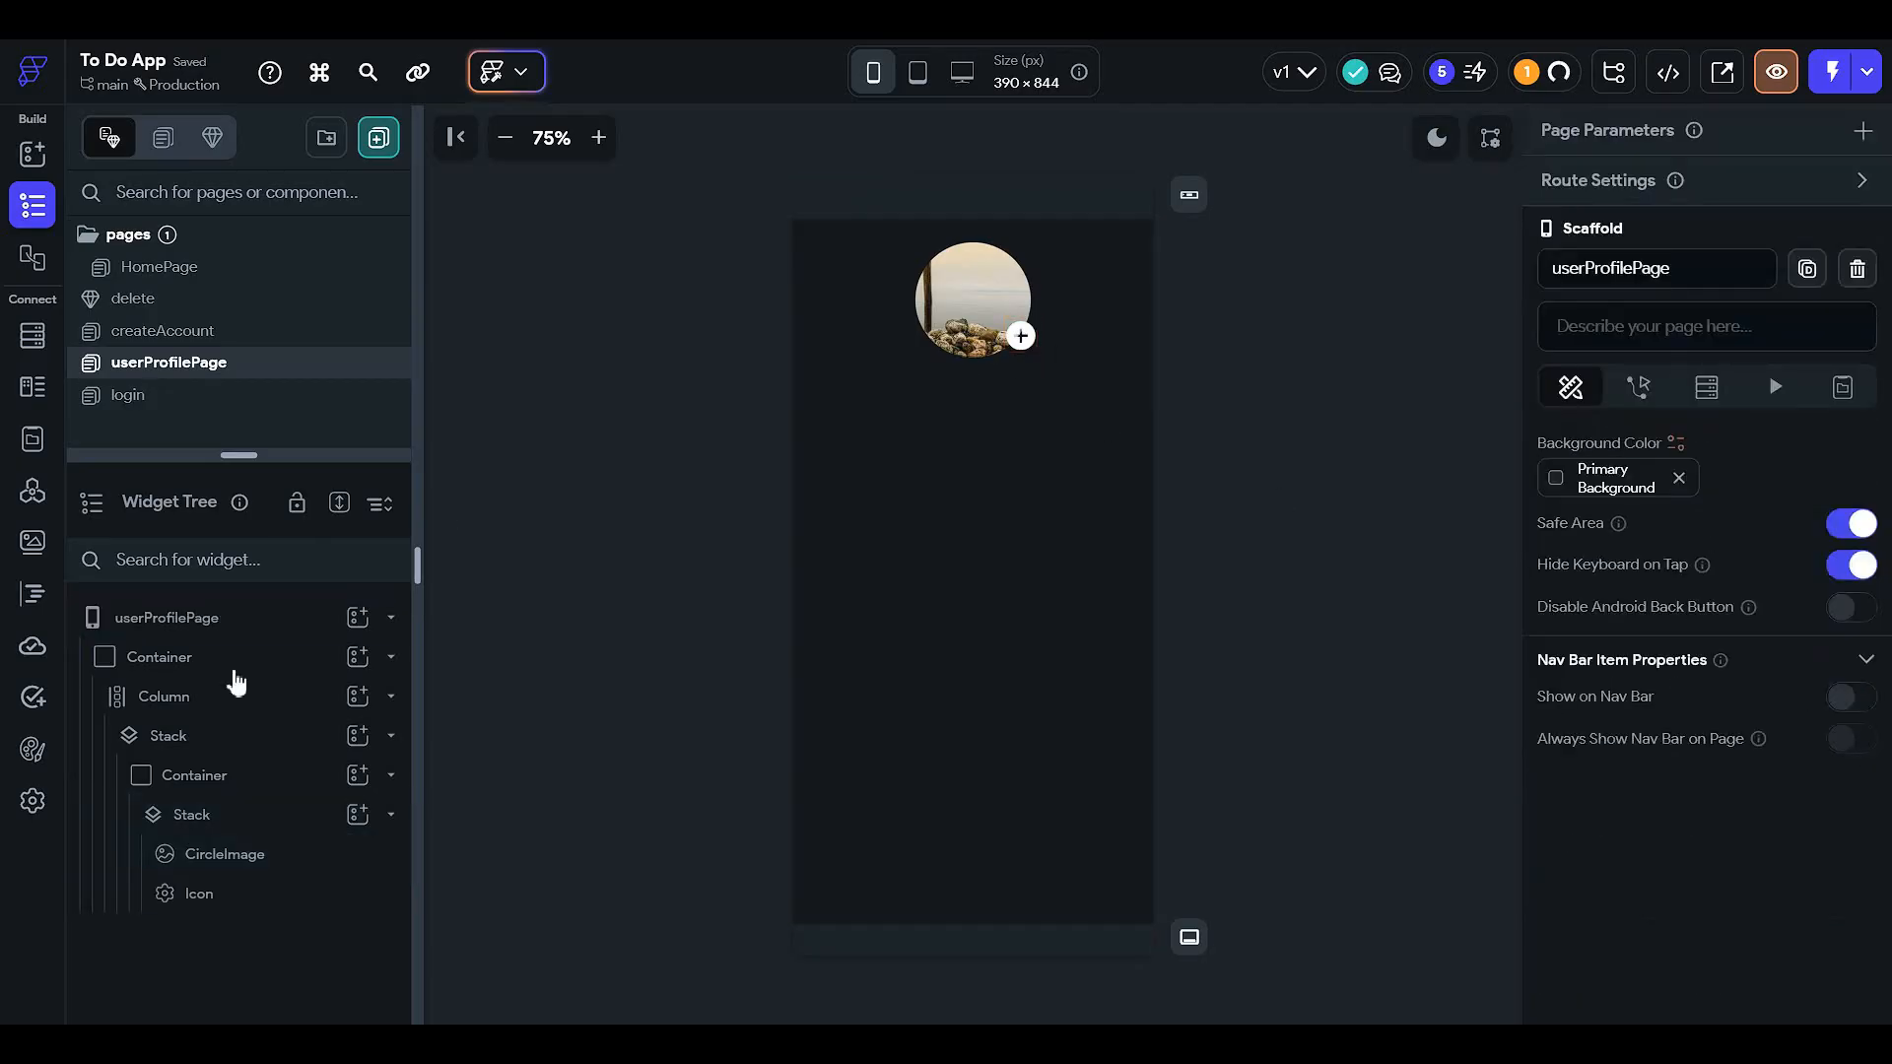
- Cut the circular profile container and paste it directly into the Column, checking its inner Stack
click(247, 785)
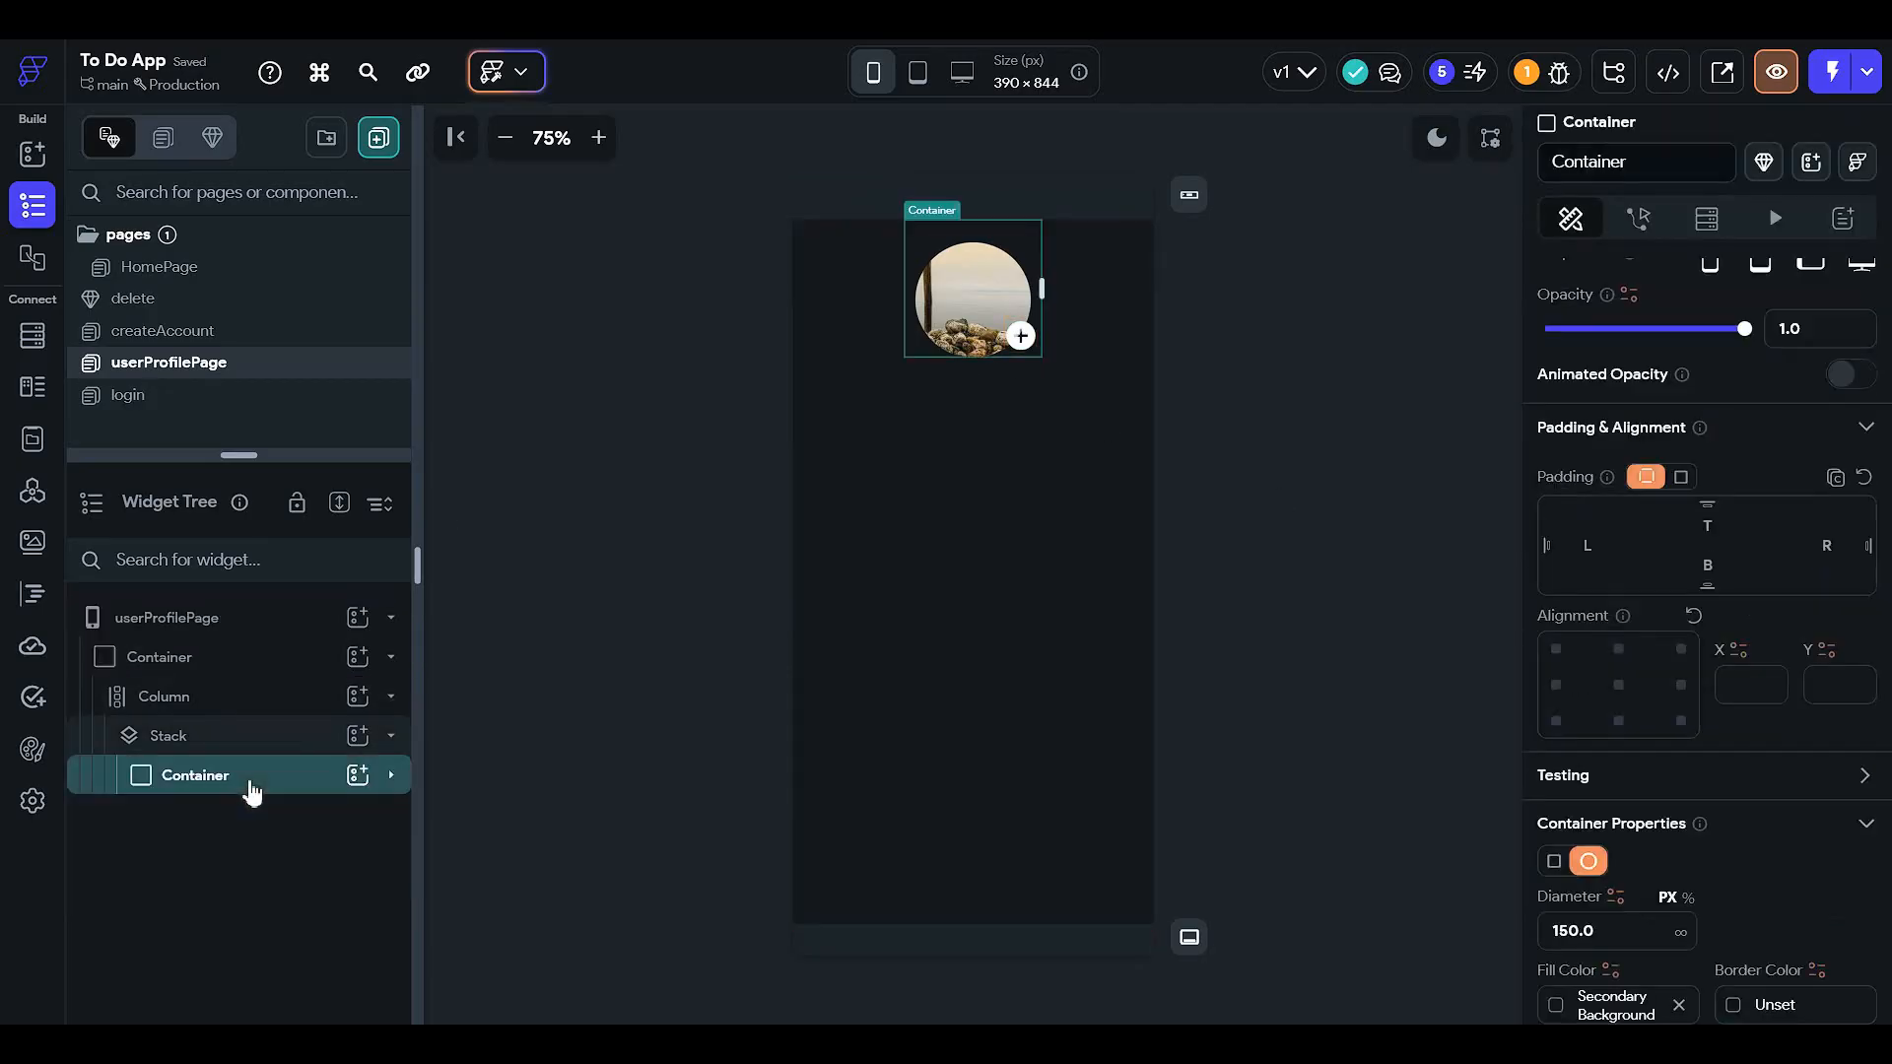
key(ctrl+x)
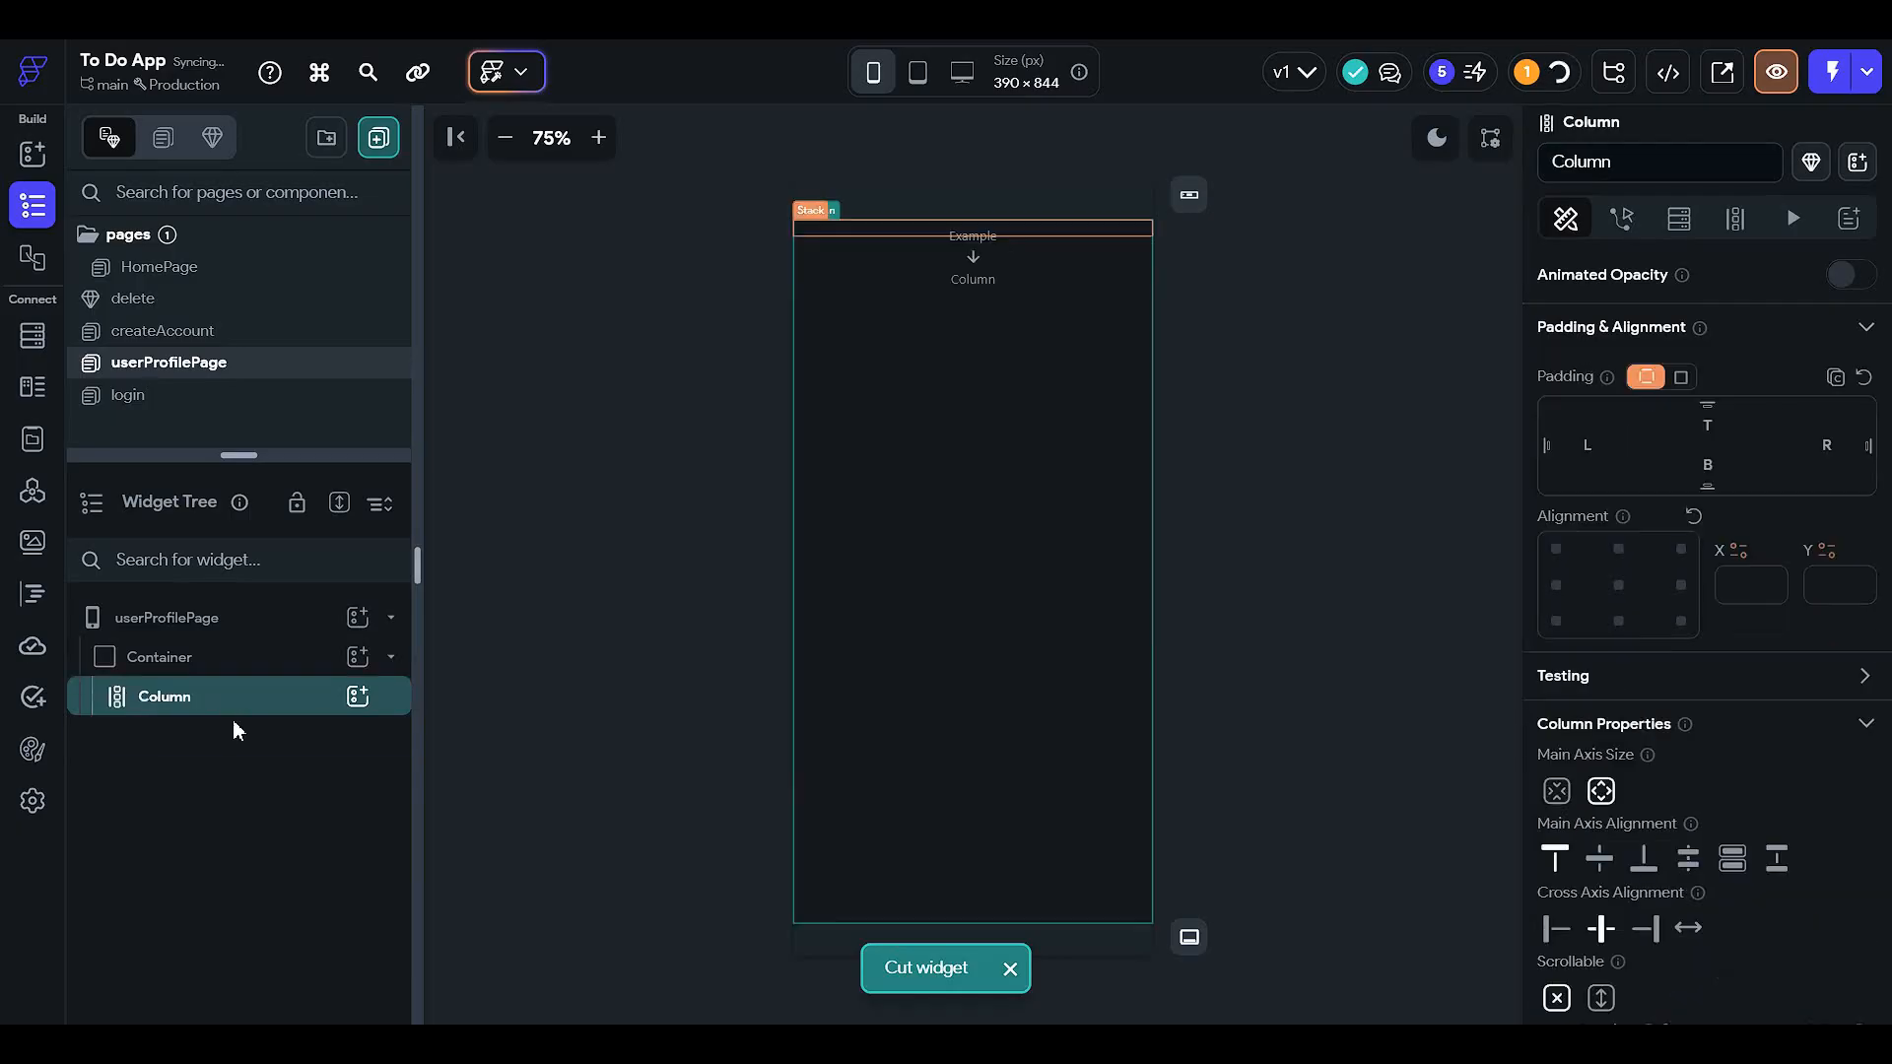
key(ctrl+v)
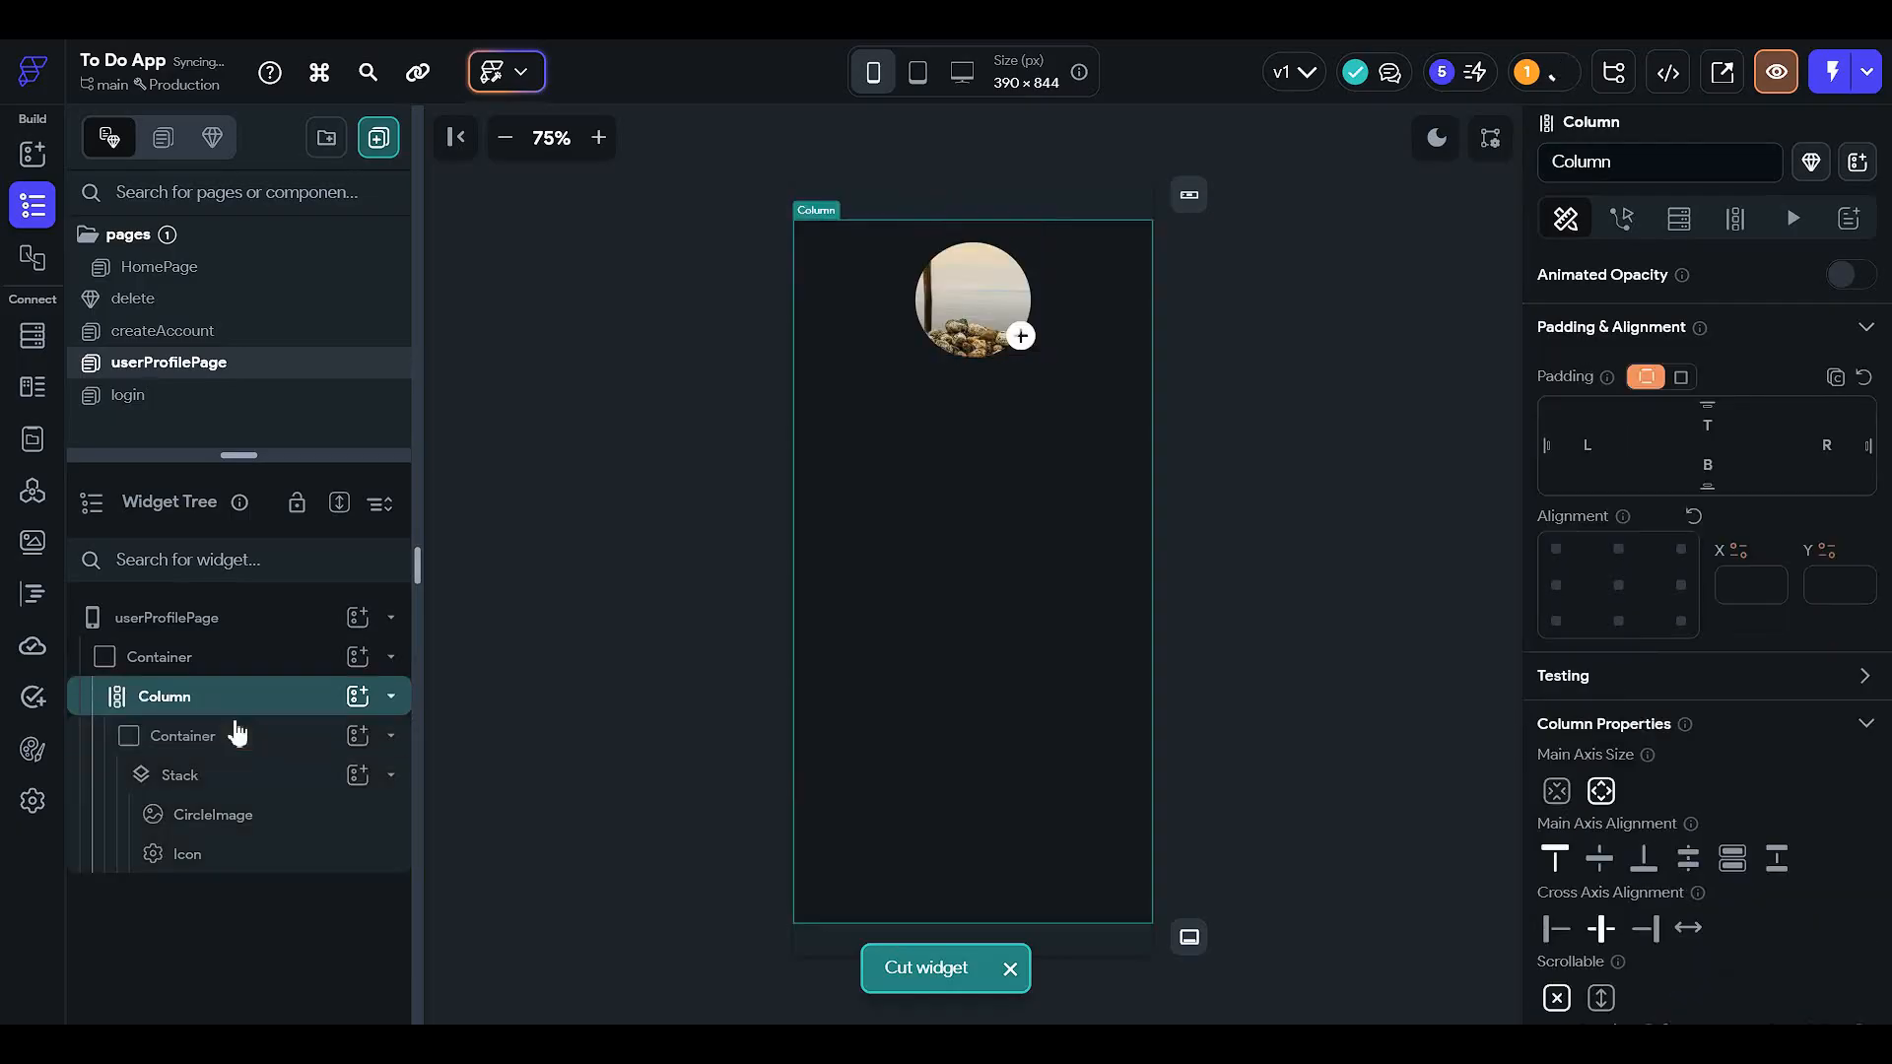
click(237, 734)
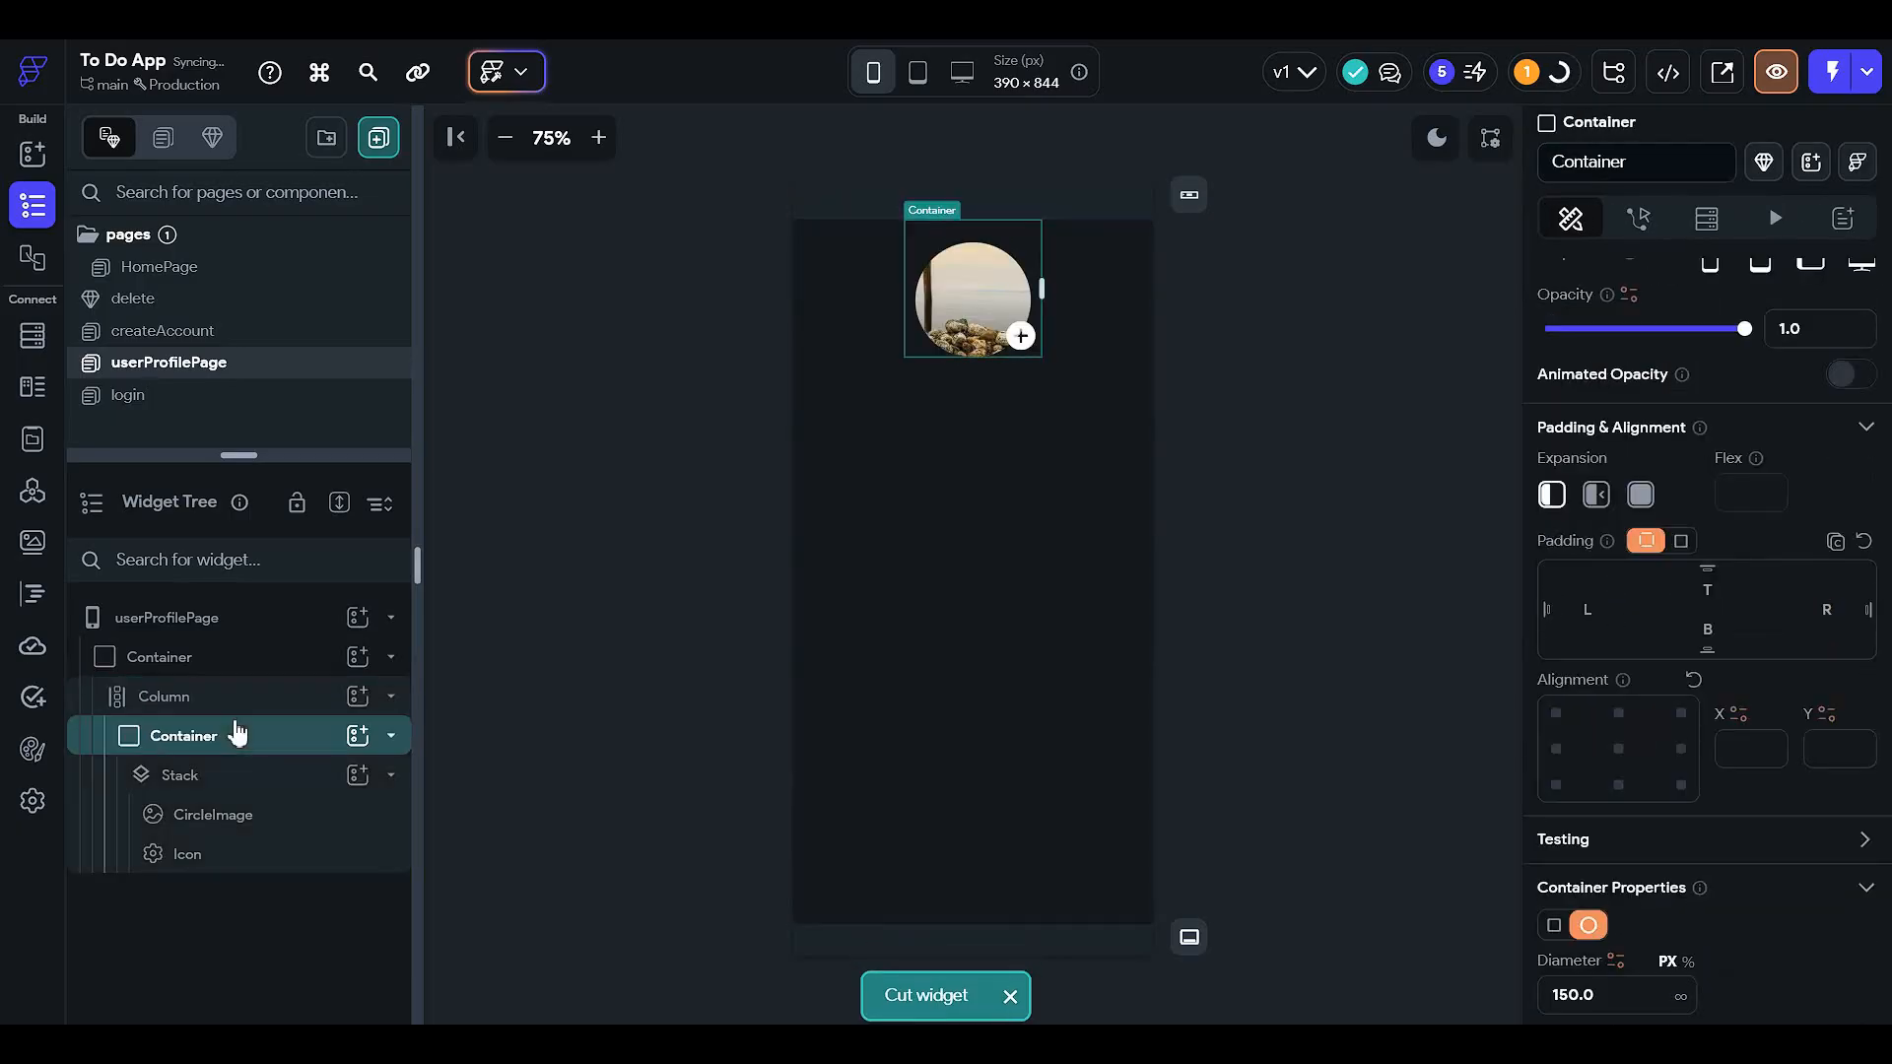
click(305, 731)
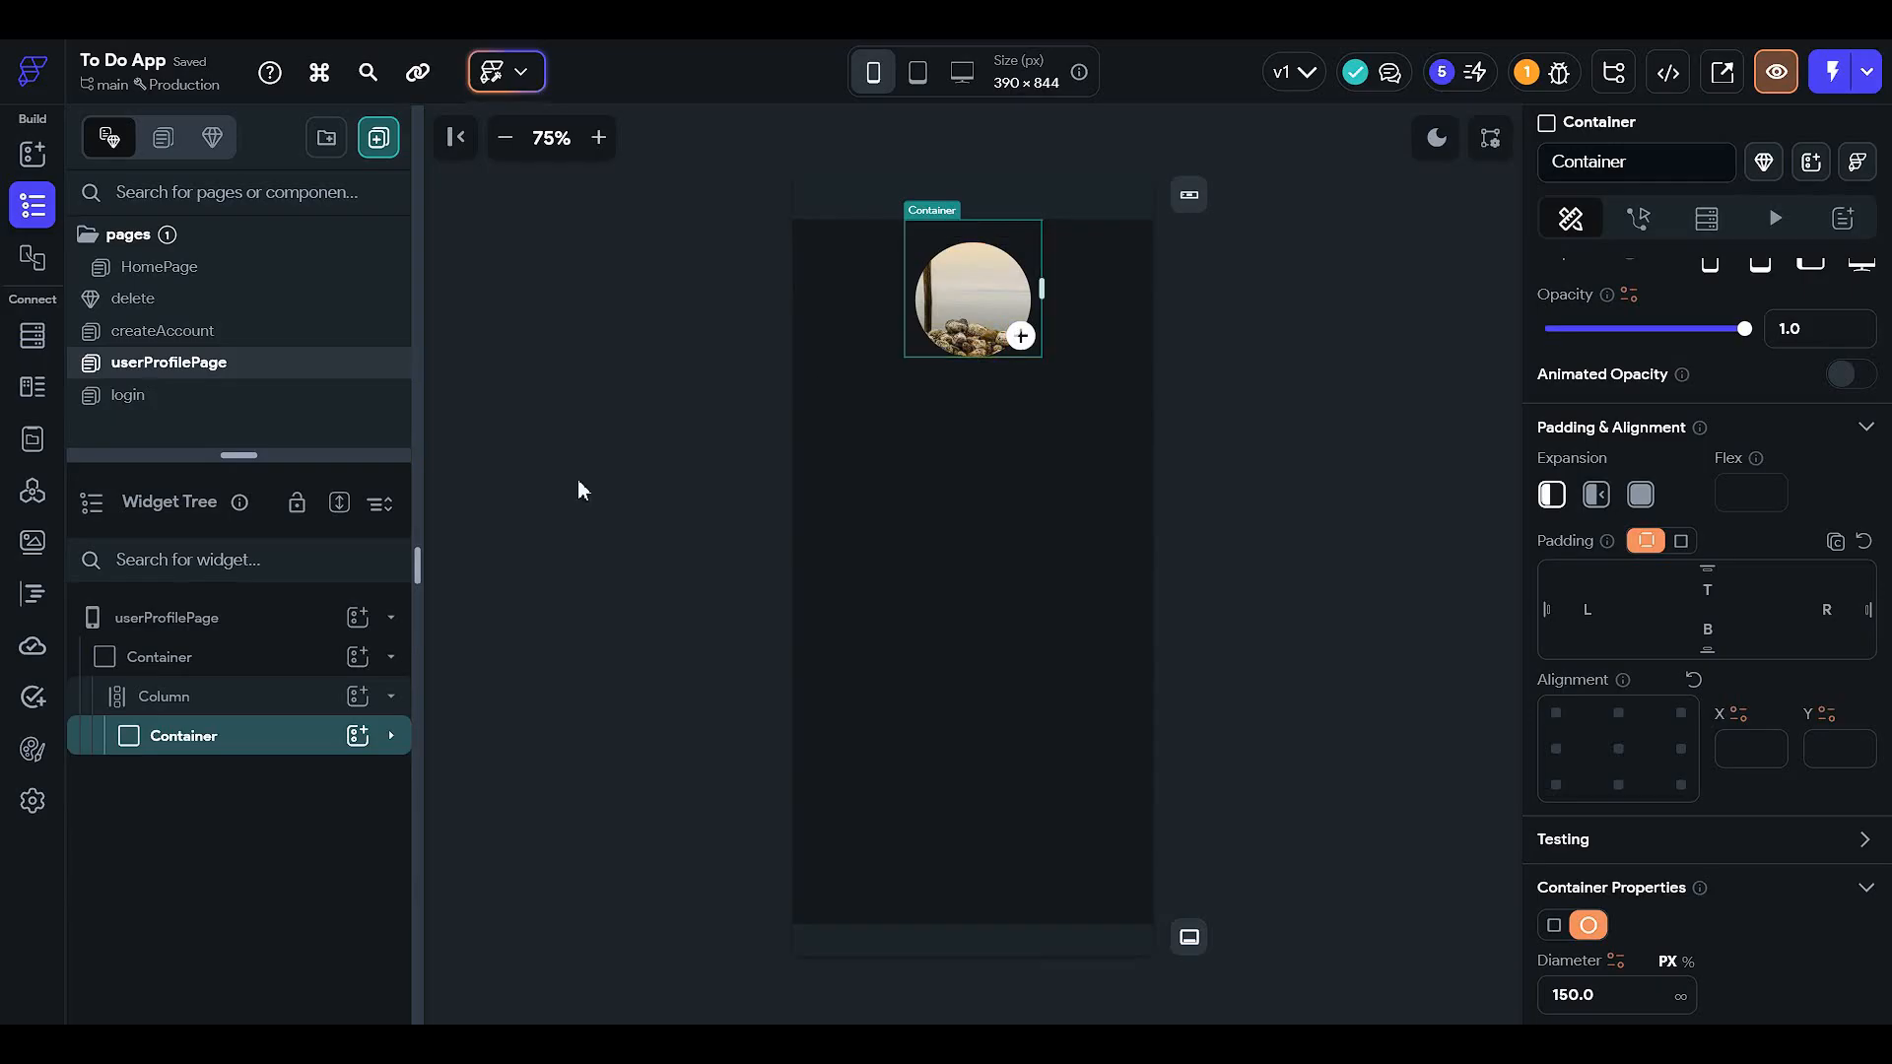
click(295, 743)
click(296, 778)
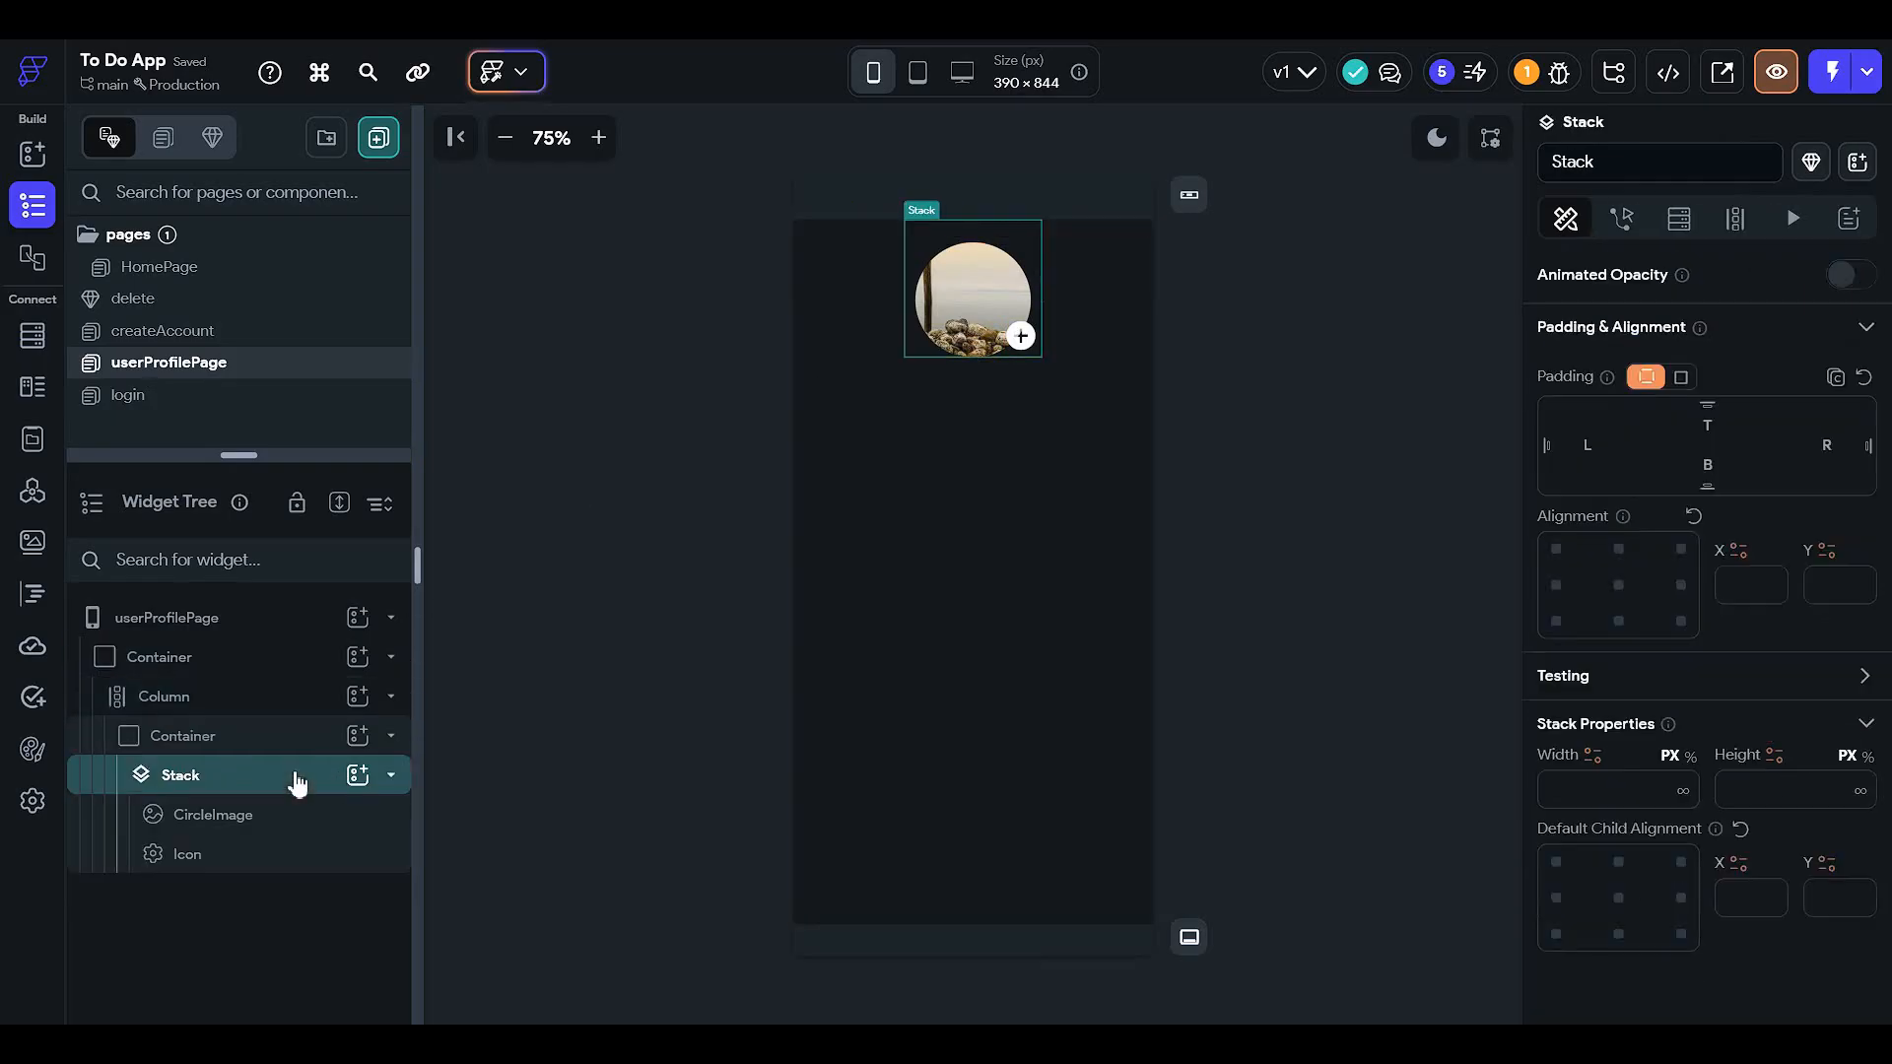
click(304, 737)
click(310, 693)
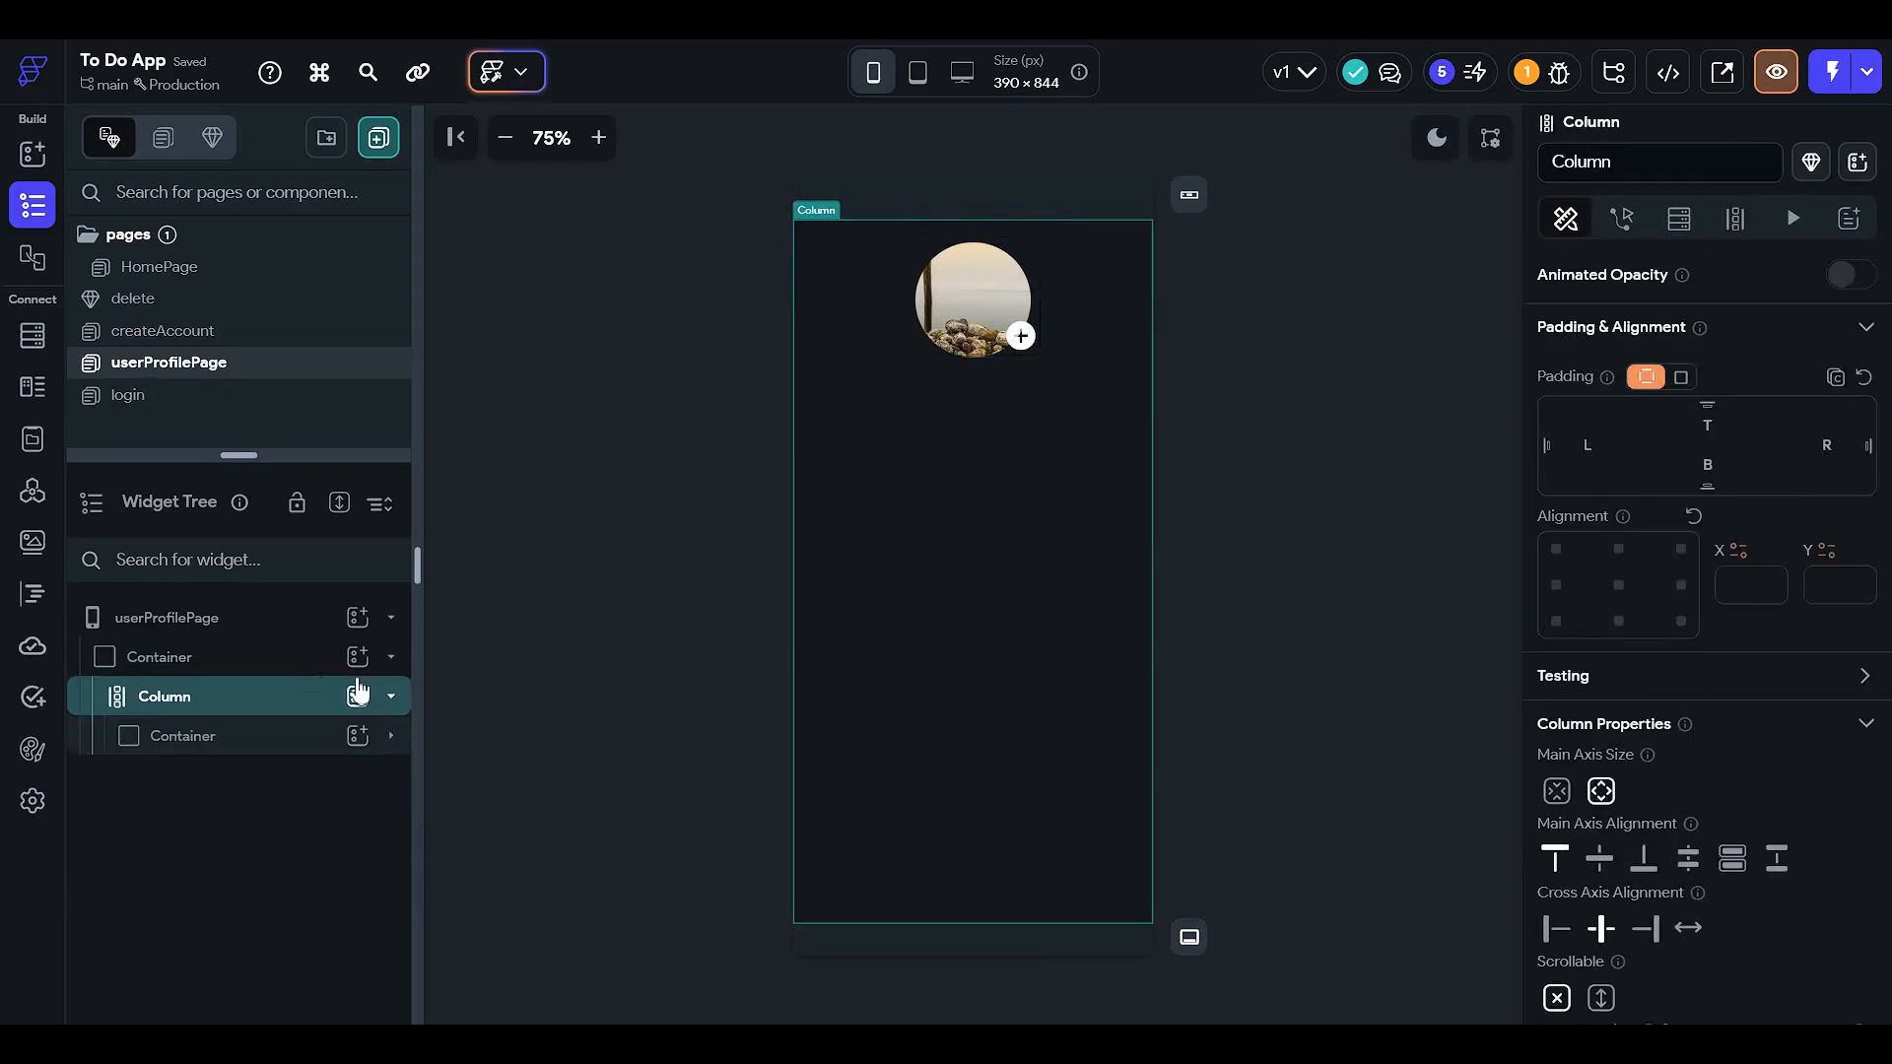
- Add a TextField to the Column below the profile image
click(359, 696)
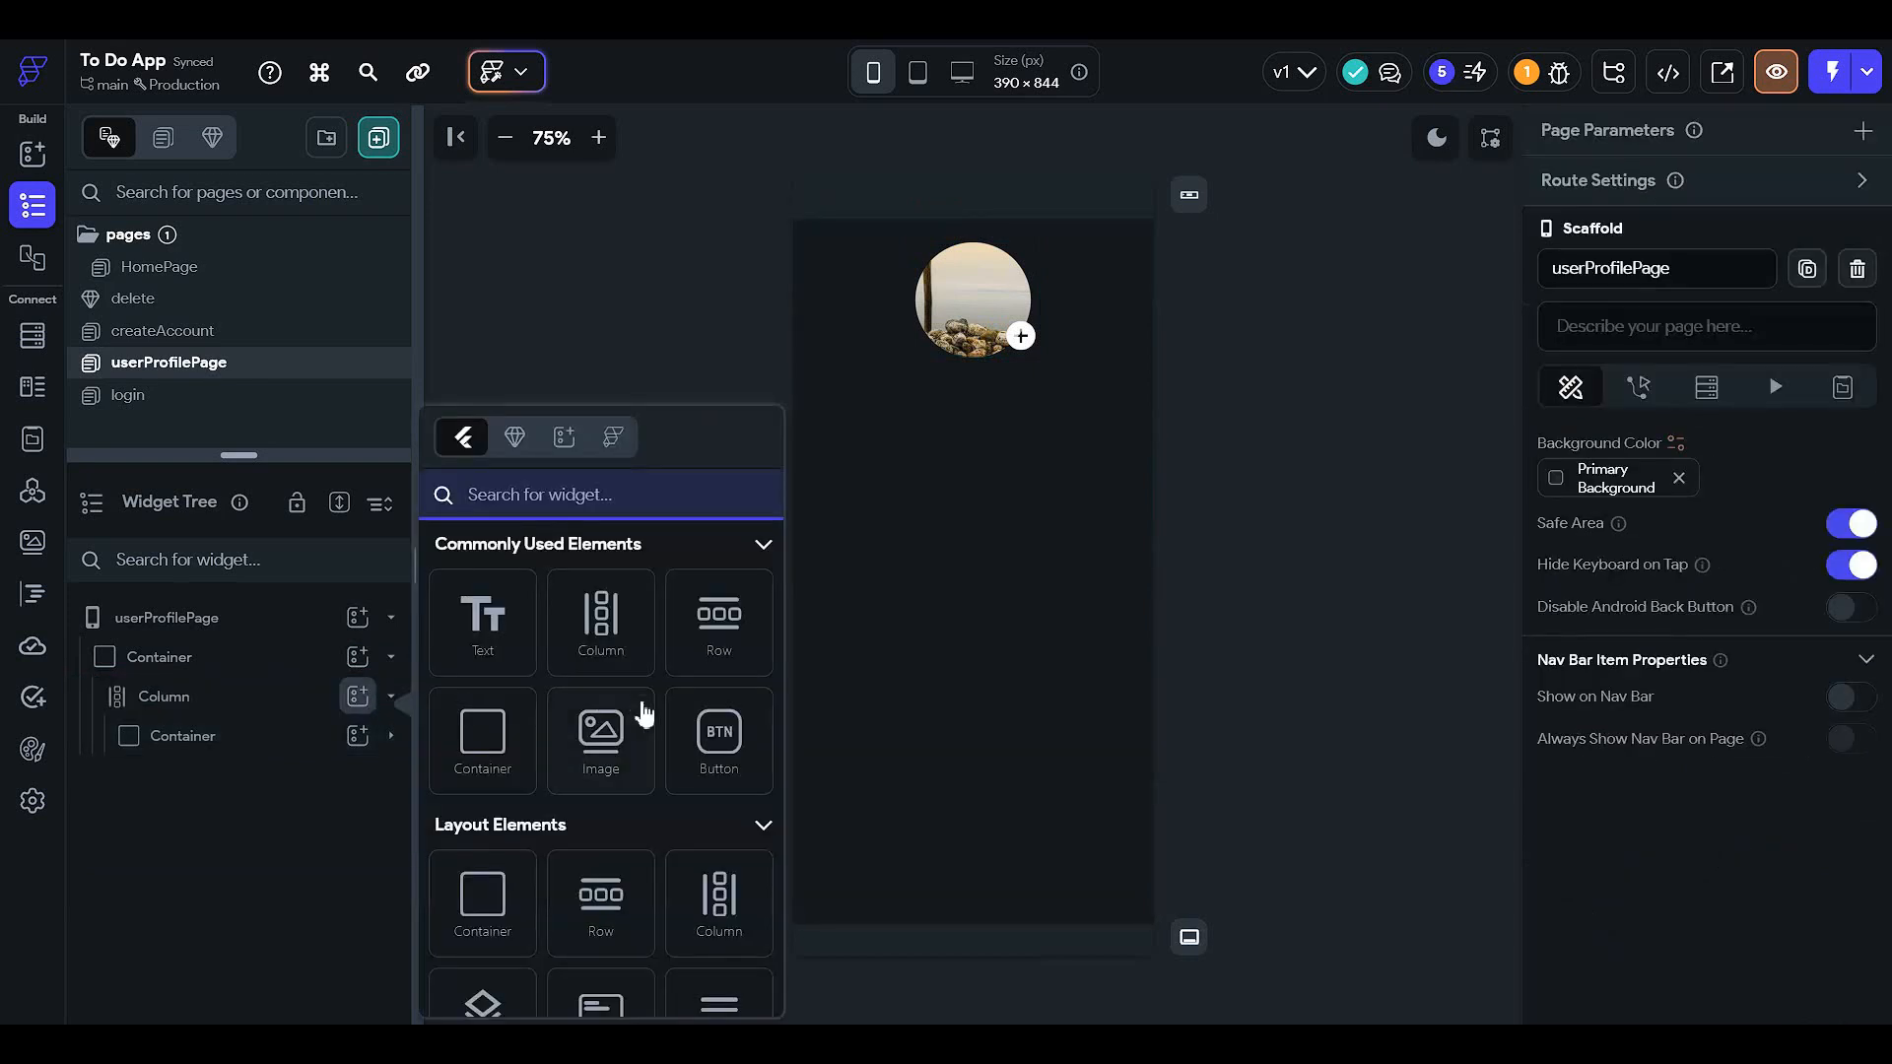
text(text)
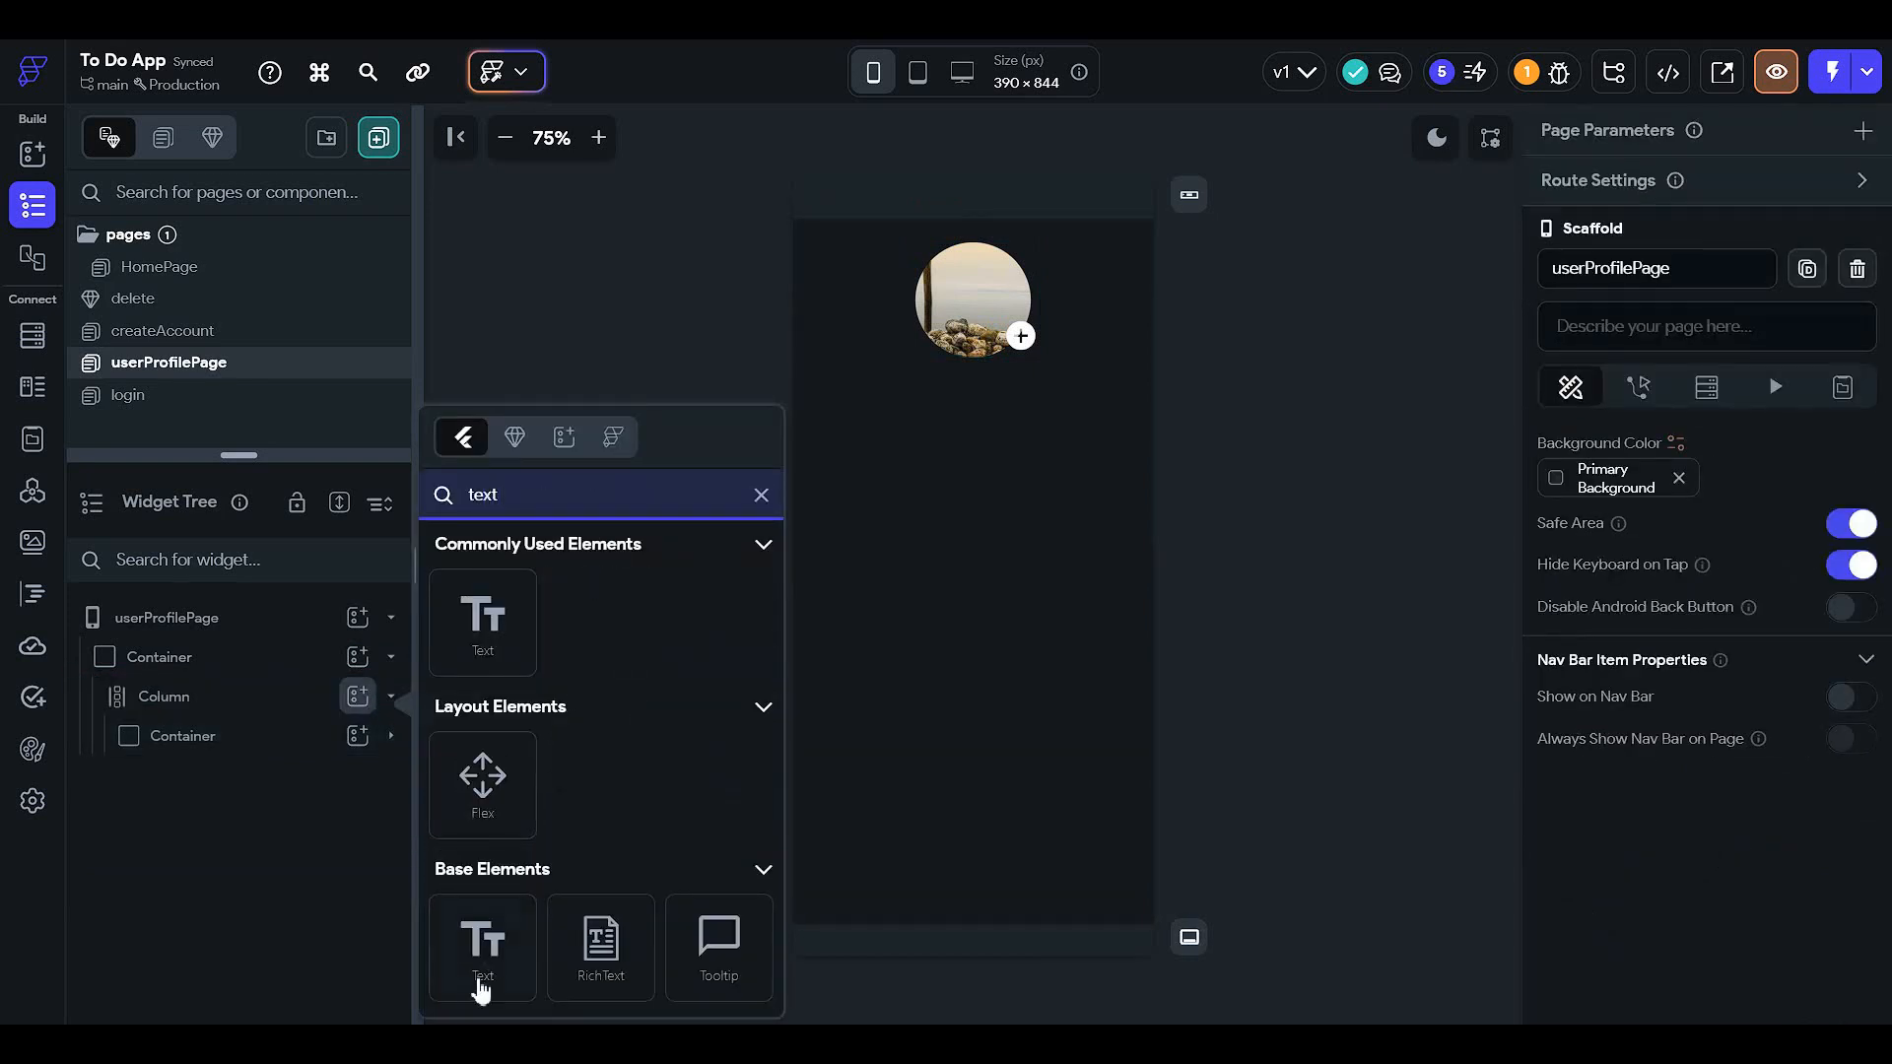
scroll(512, 926, down, 3)
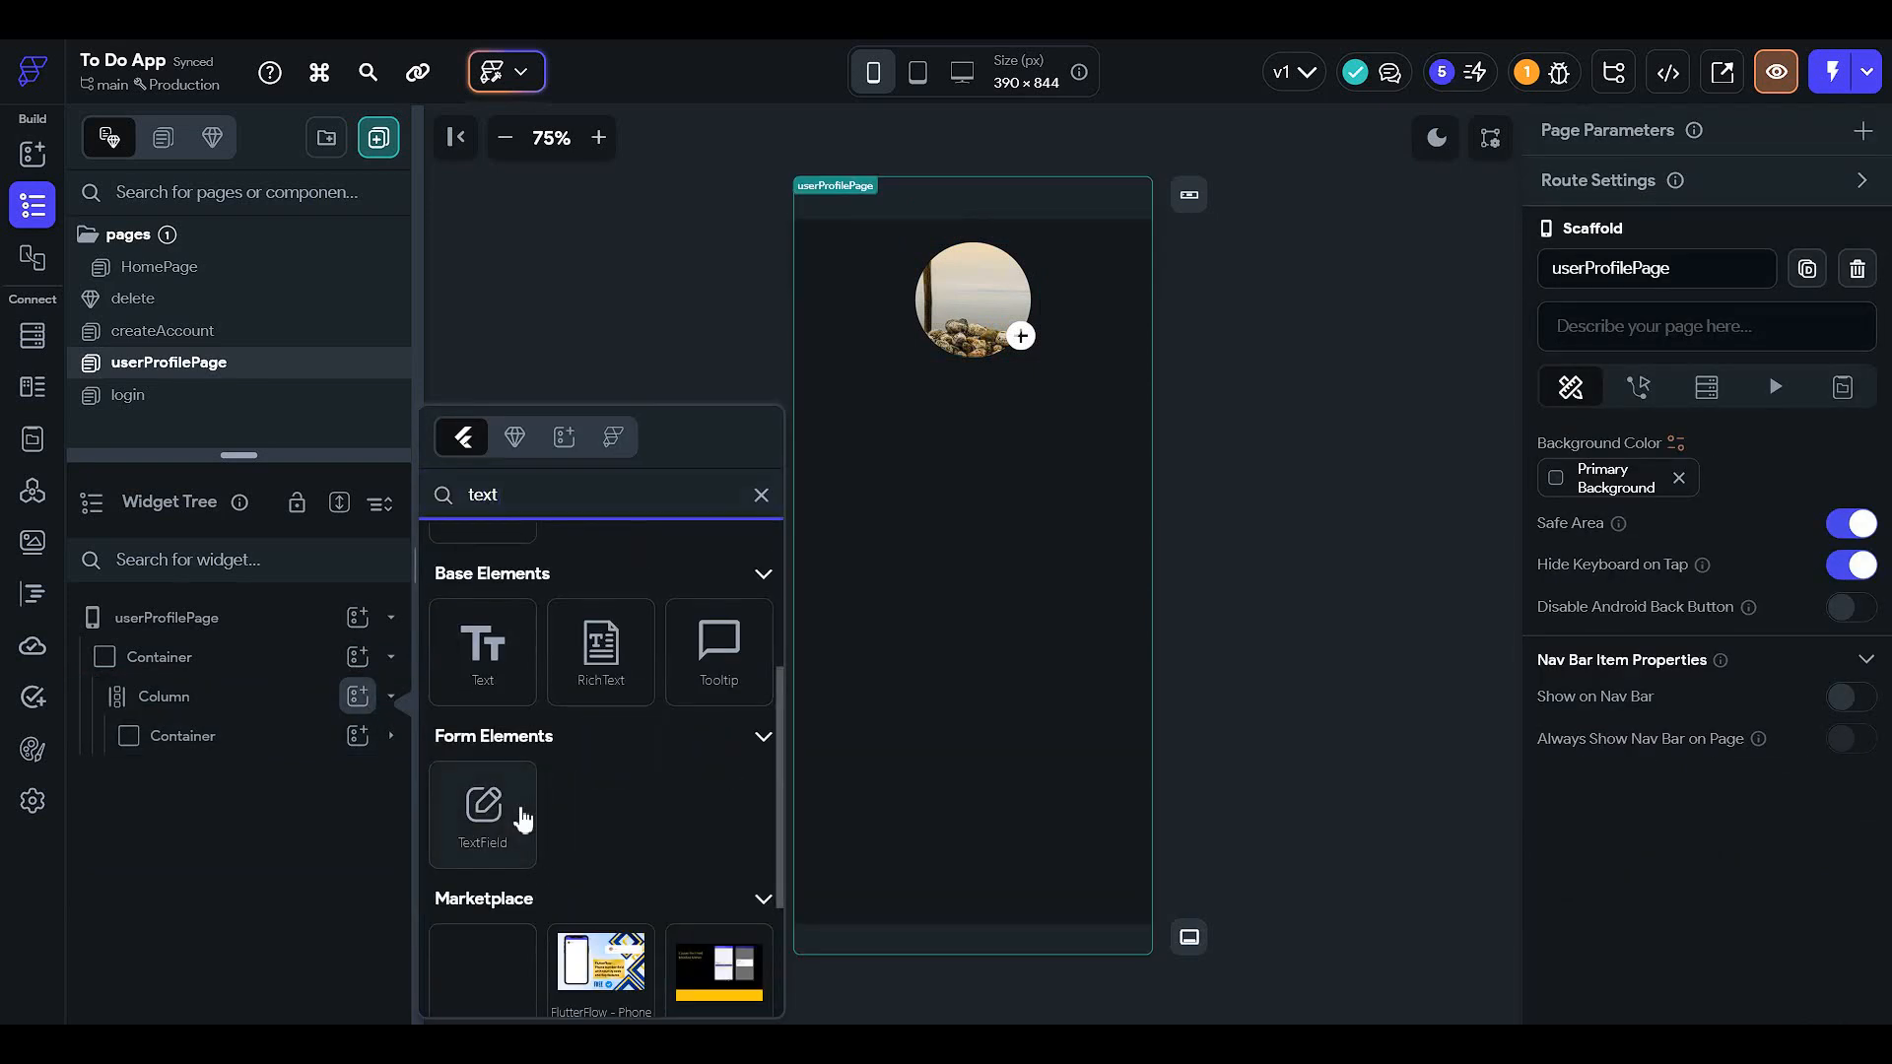
click(482, 818)
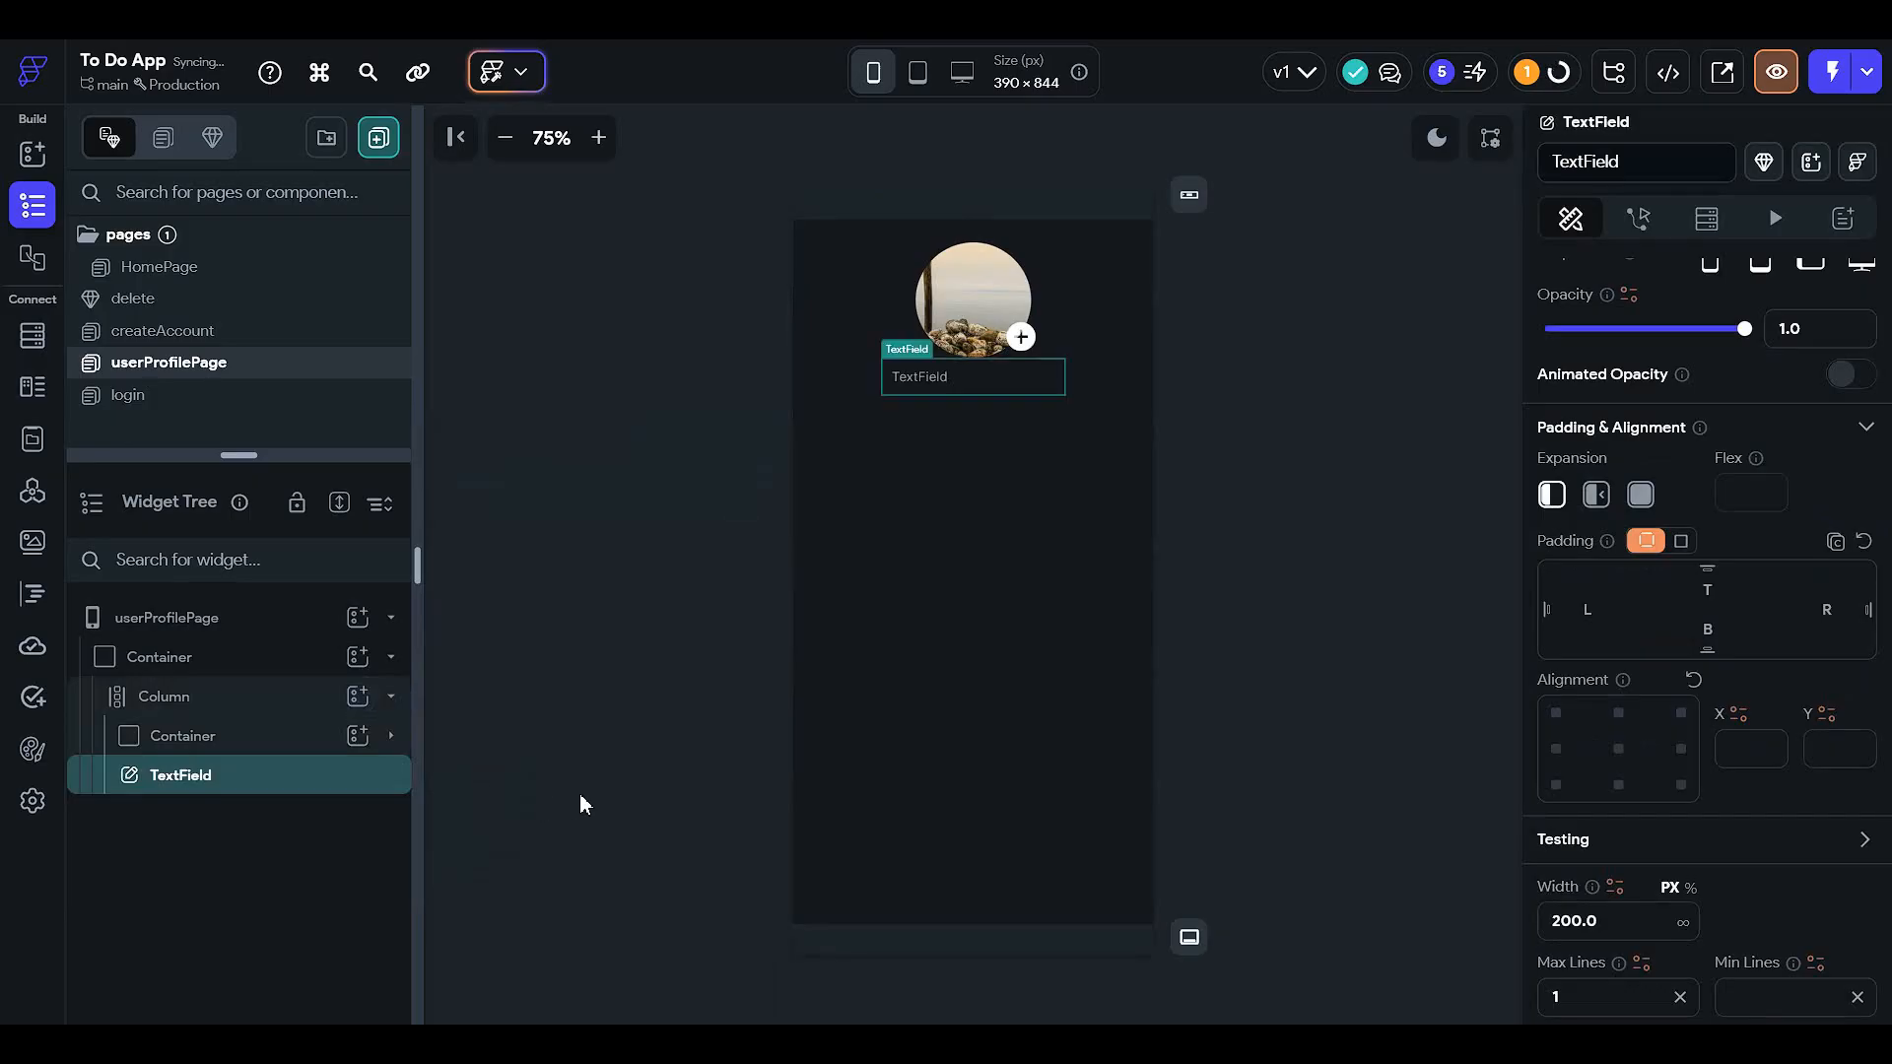
- Give the profile Column a uniform padding of 14 on every side
click(262, 717)
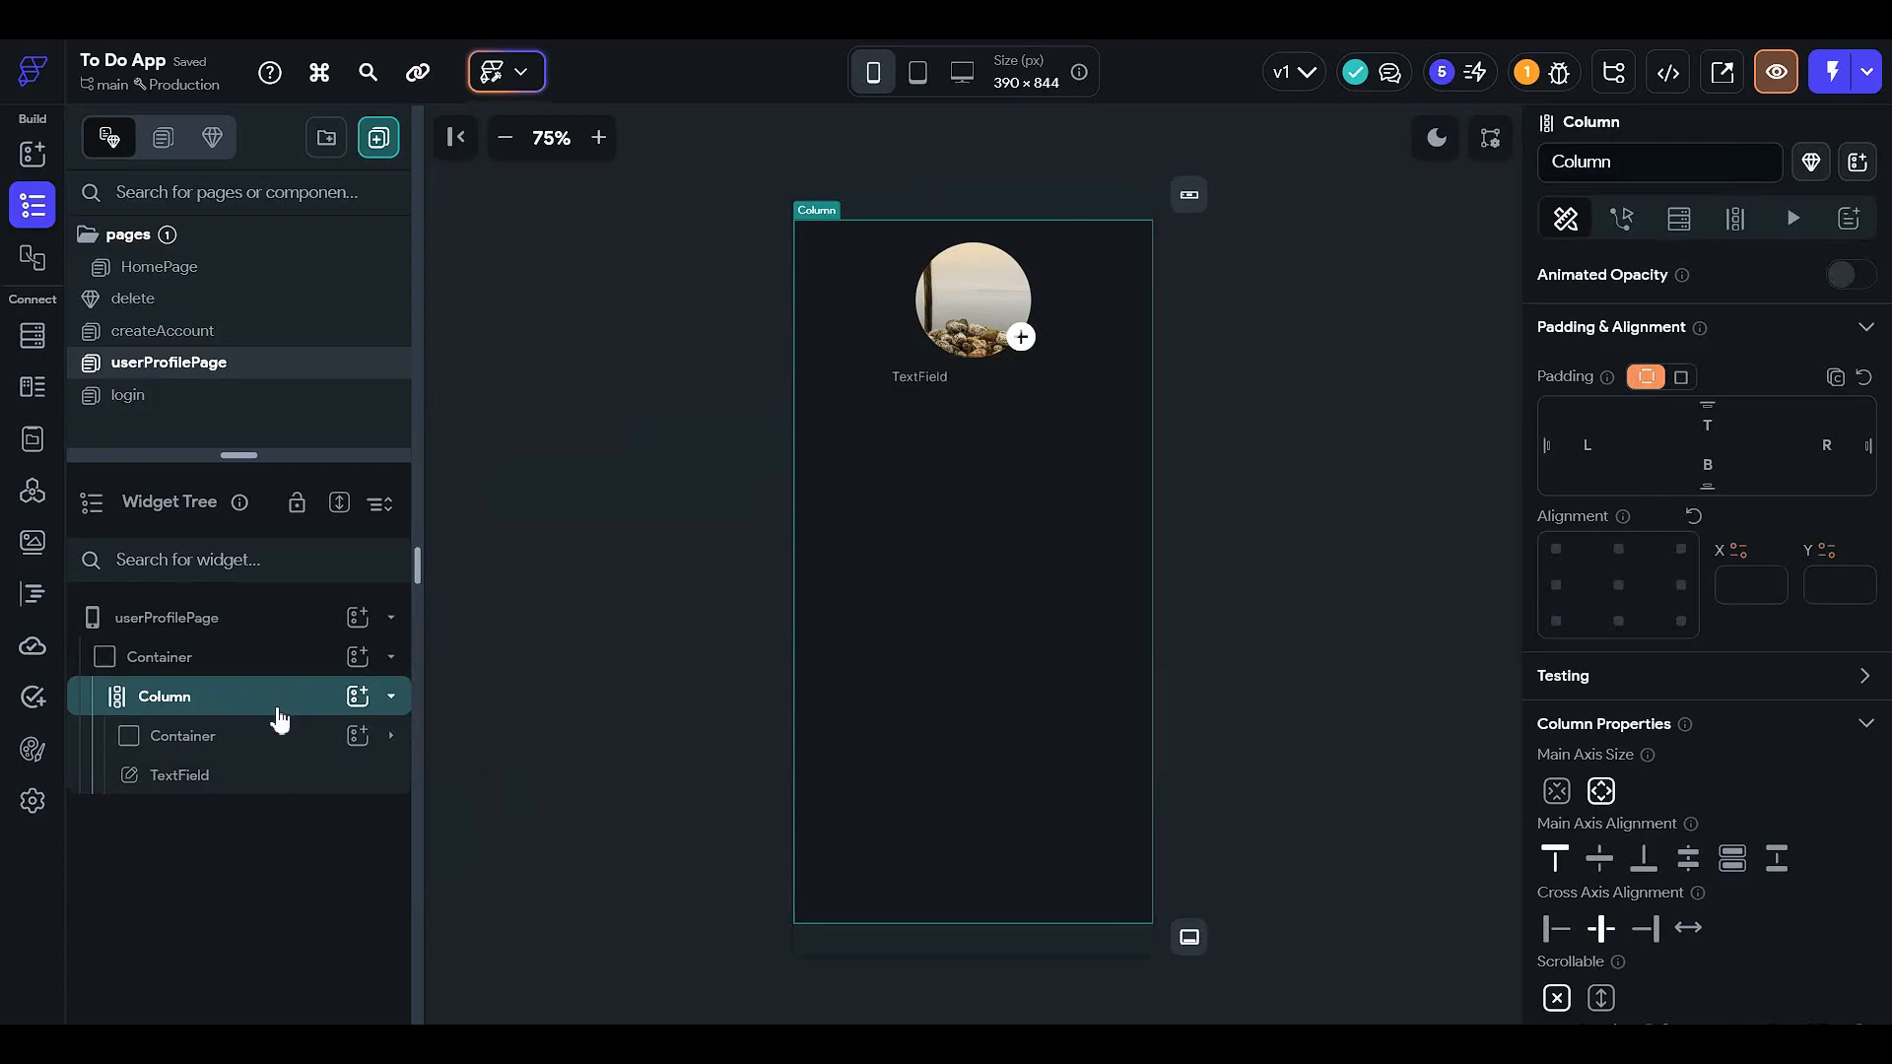
scroll(1560, 727, down, 3)
scroll(1562, 734, up, 5)
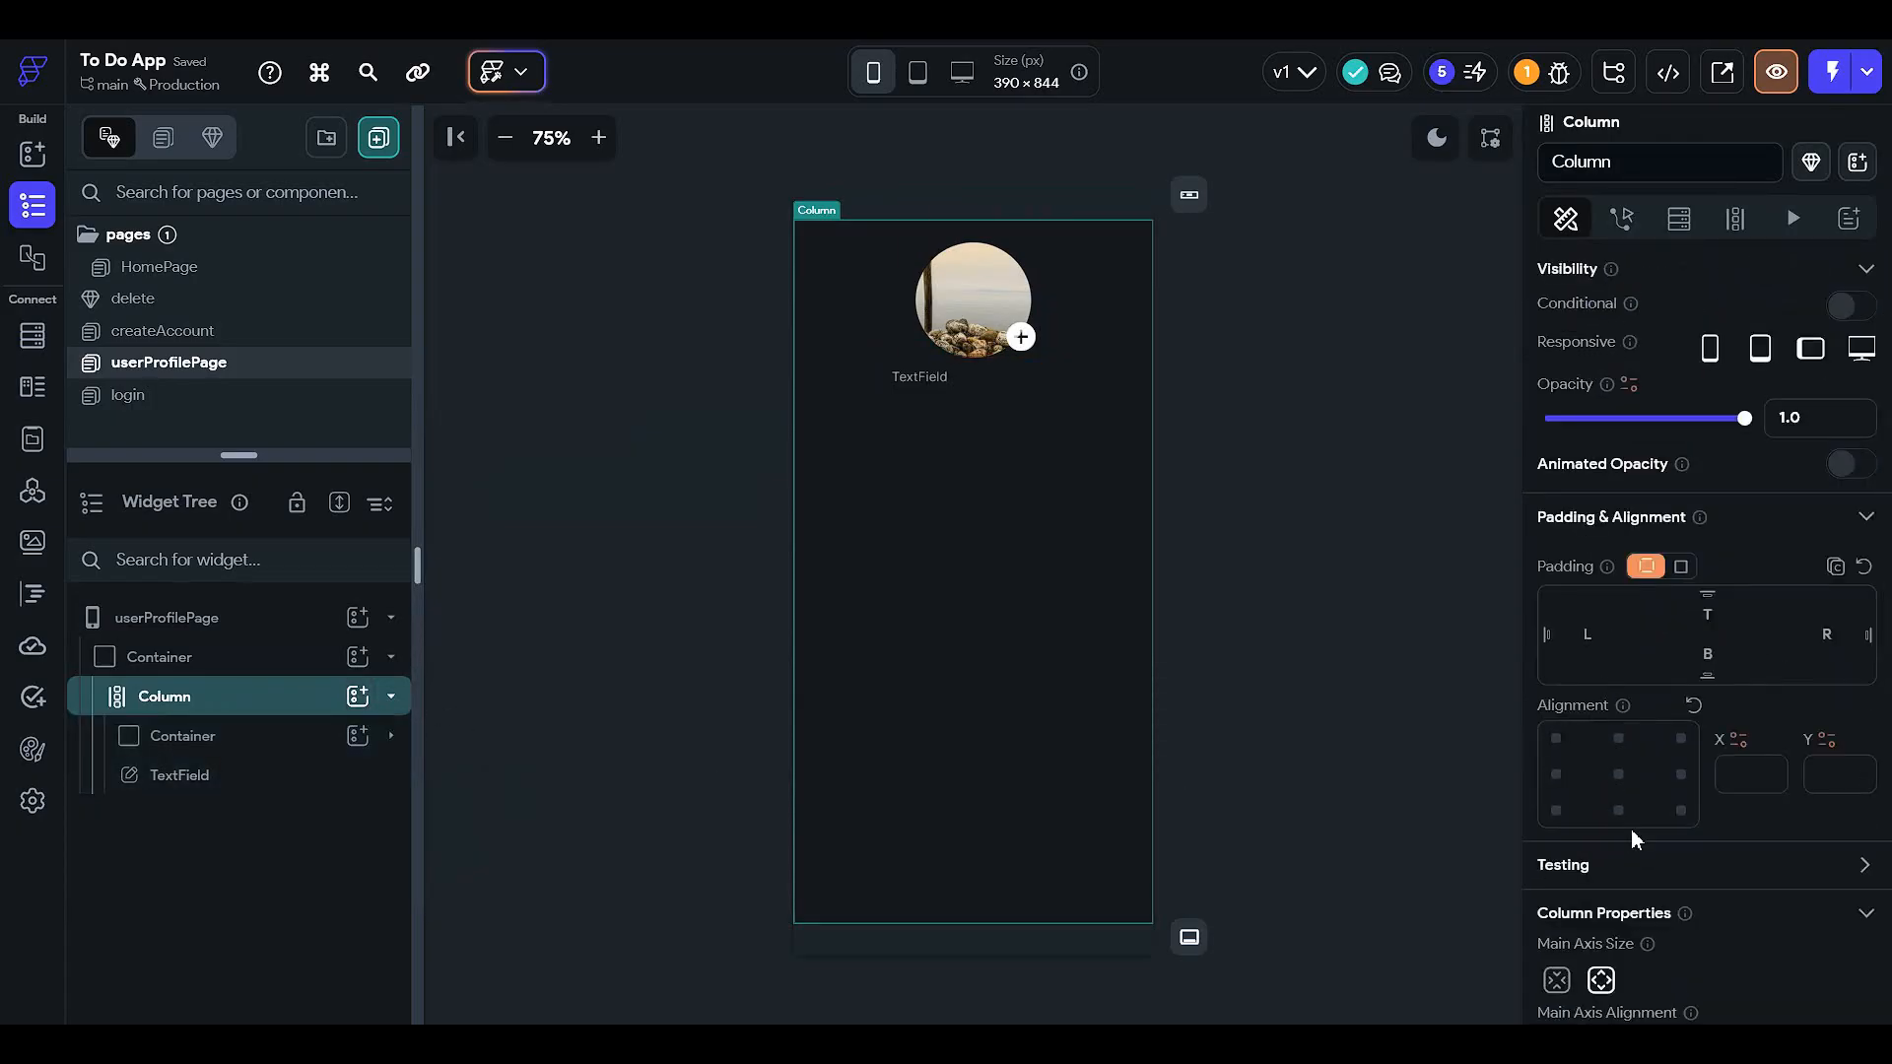
text(12)
click(1828, 634)
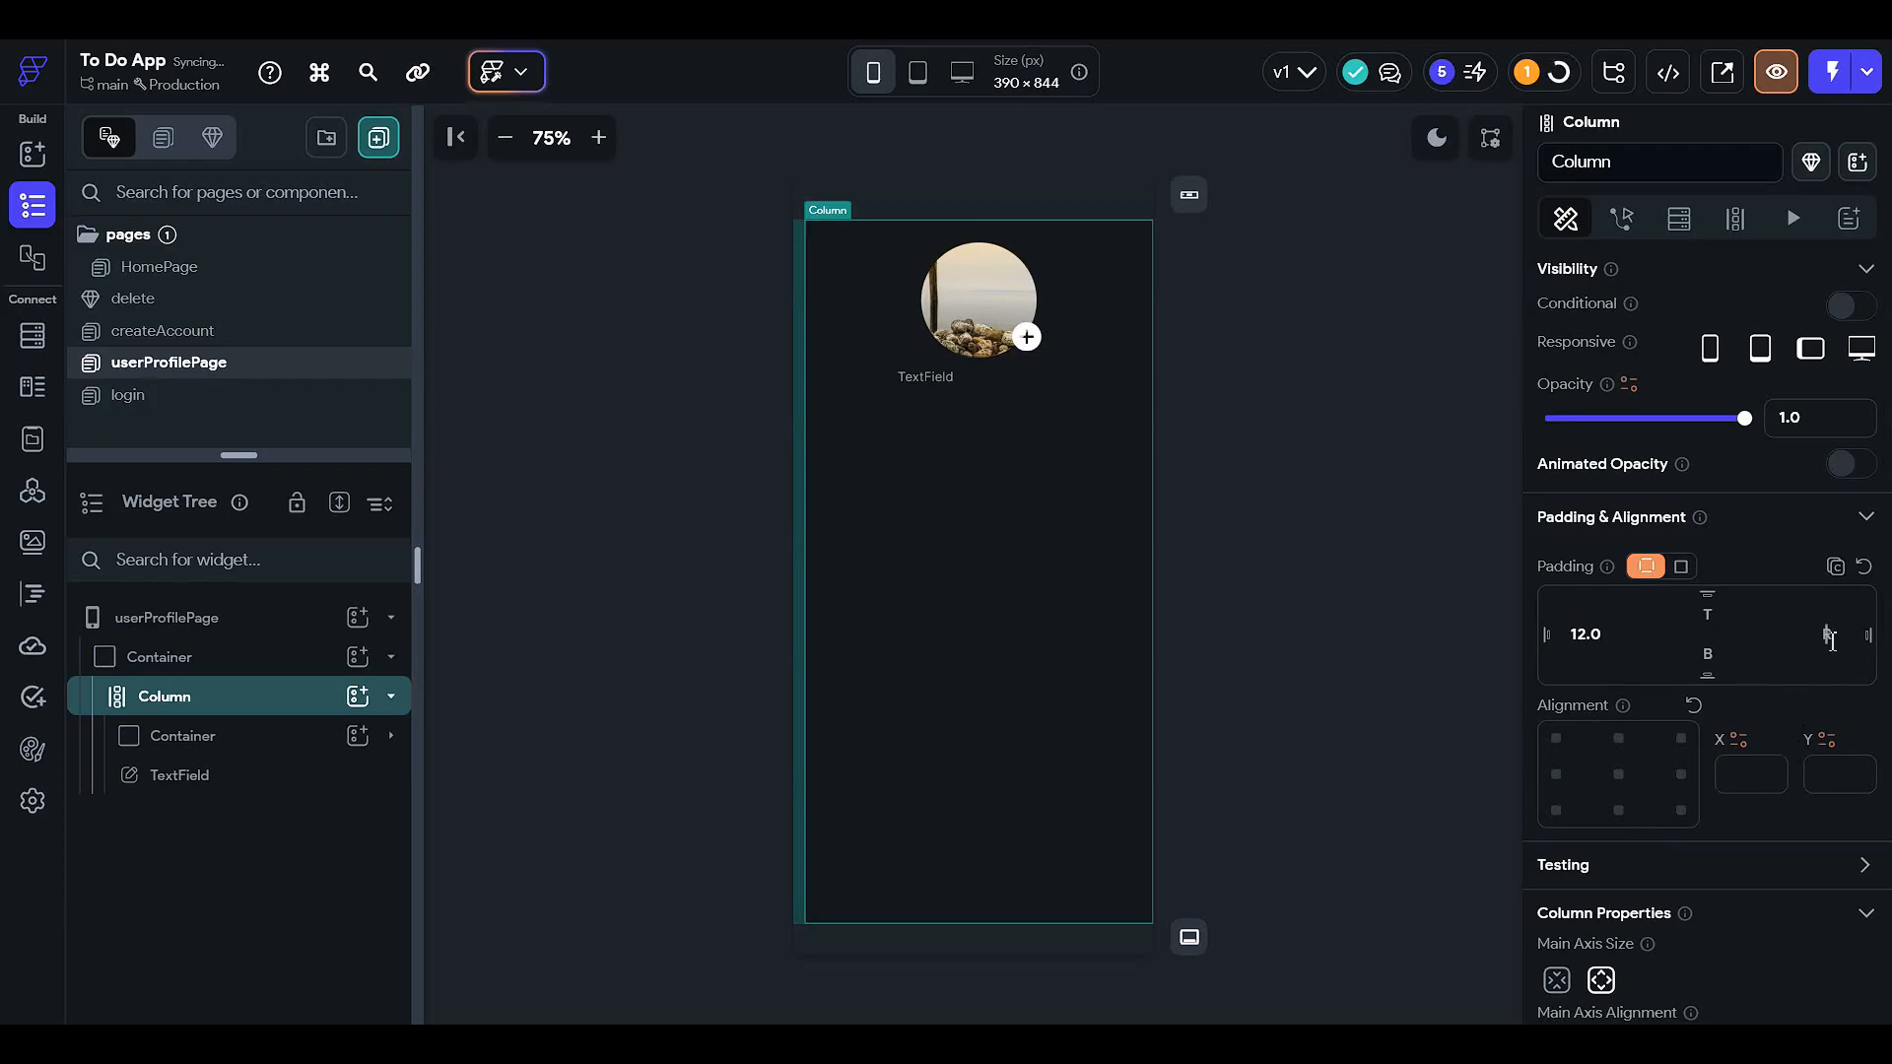
text(12)
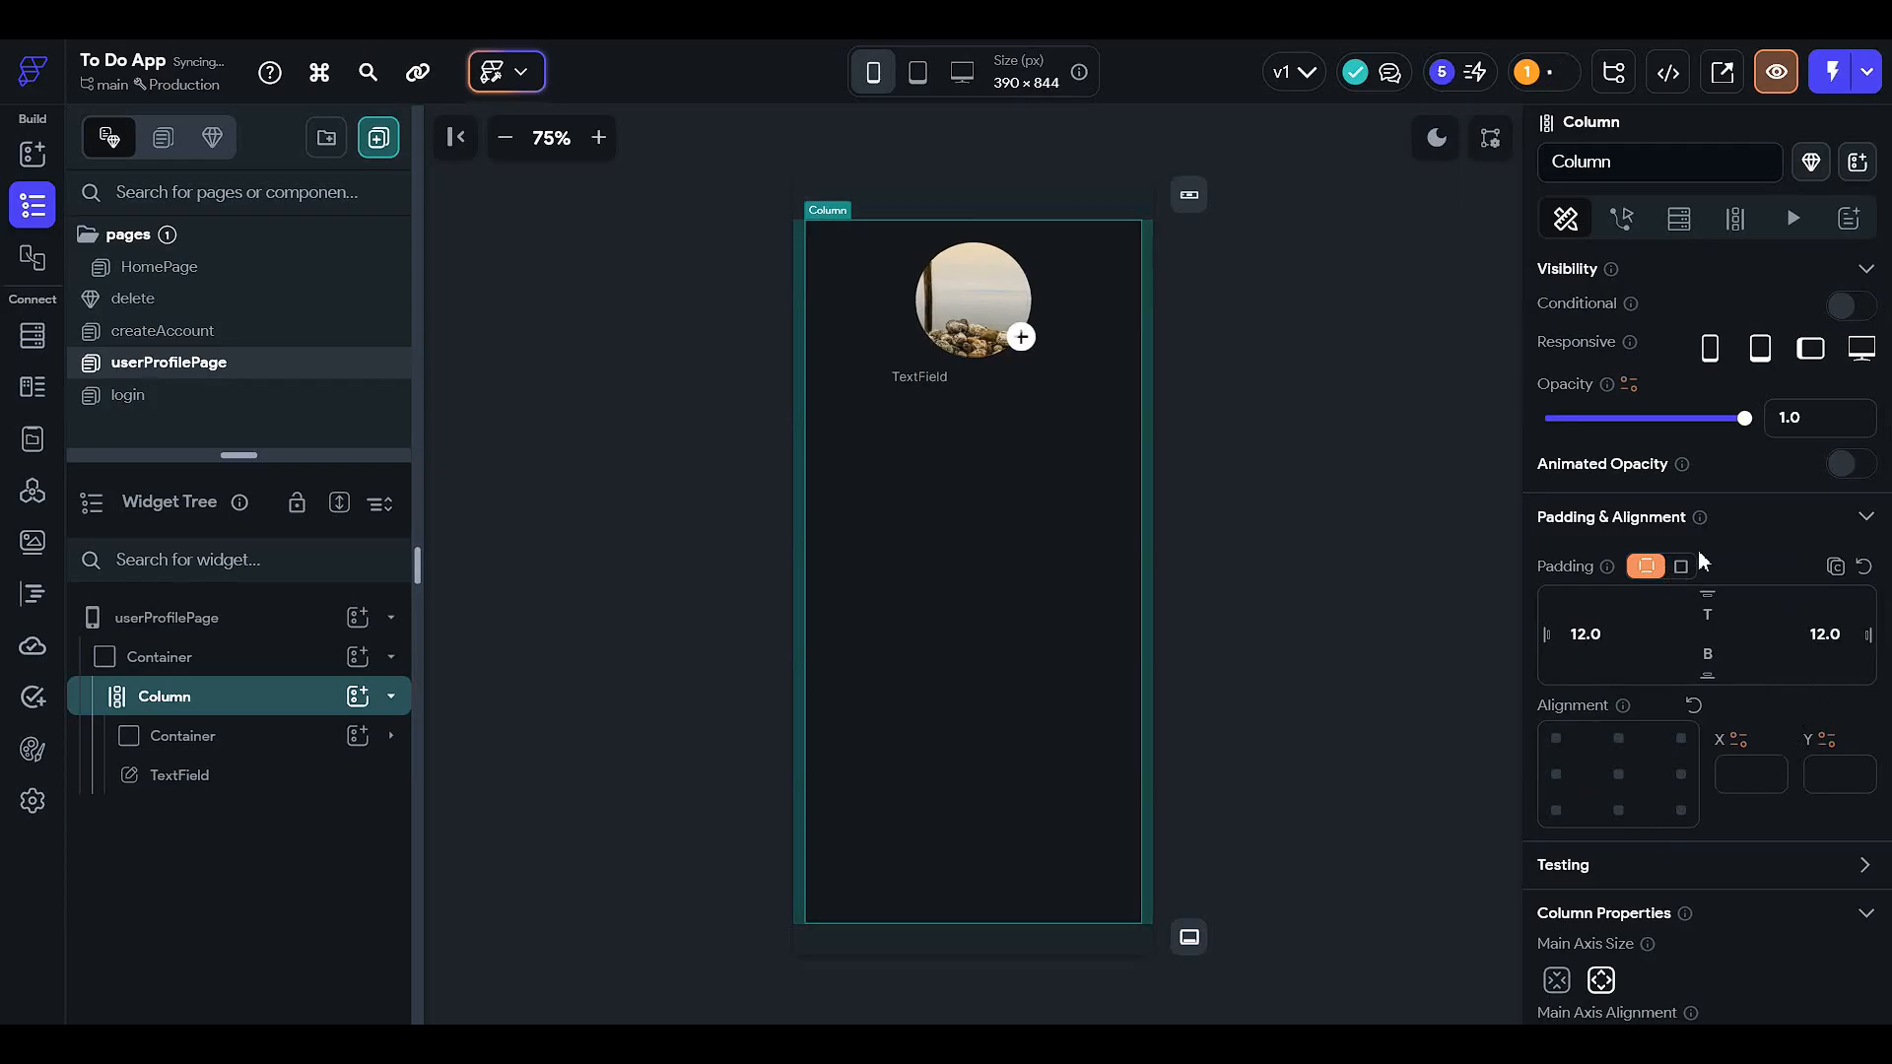
click(1679, 566)
click(1661, 606)
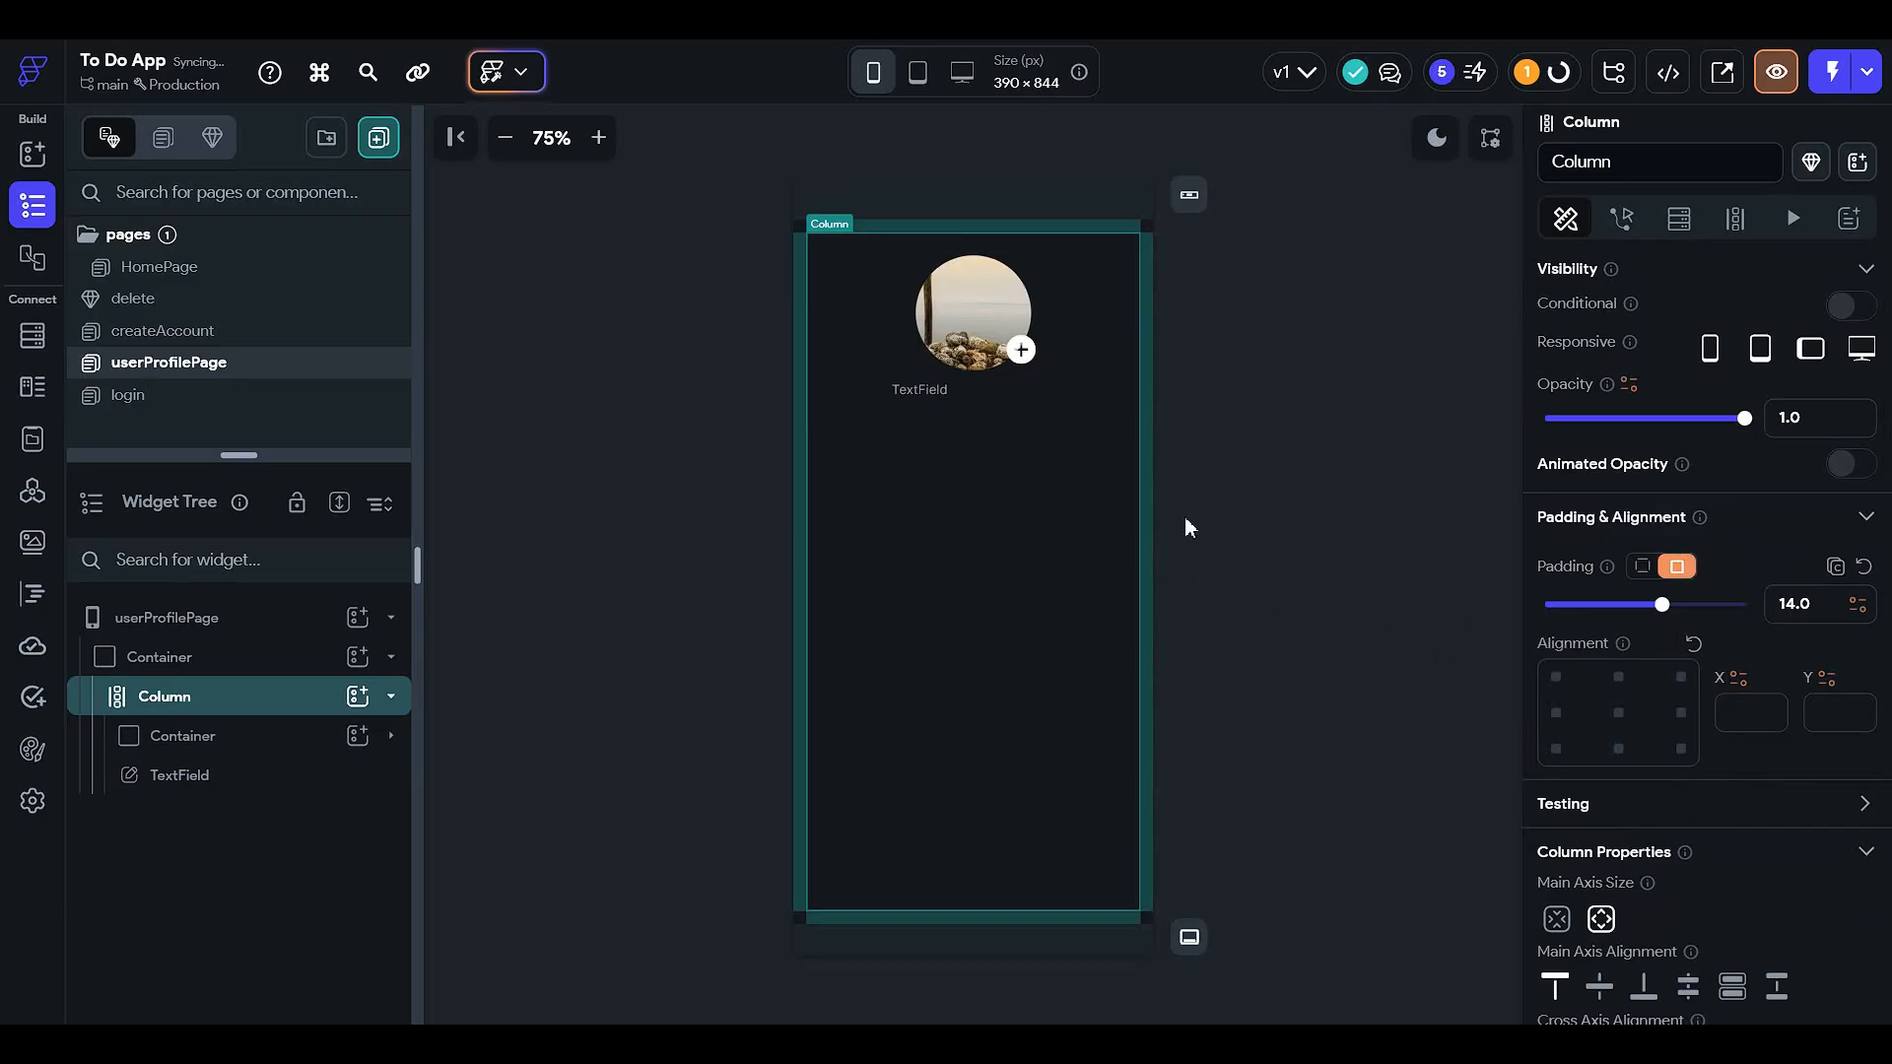
click(1357, 445)
click(978, 470)
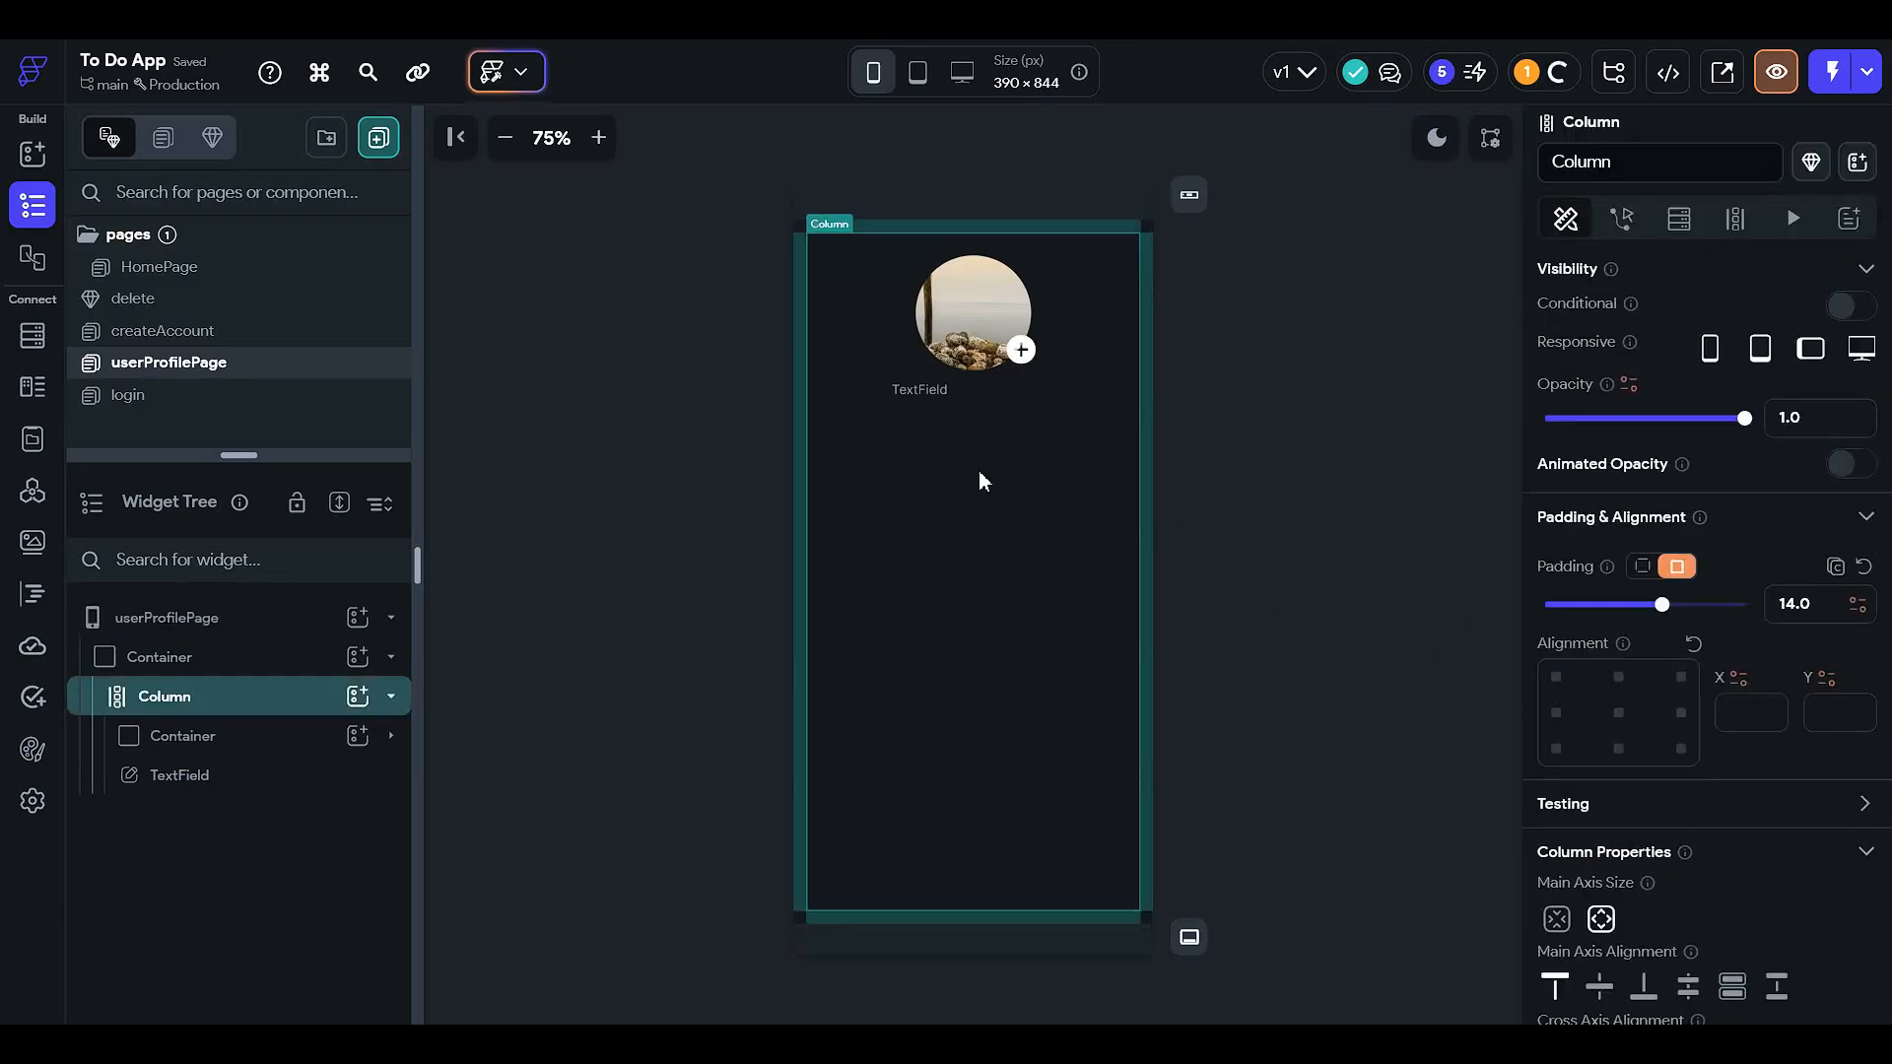
click(942, 396)
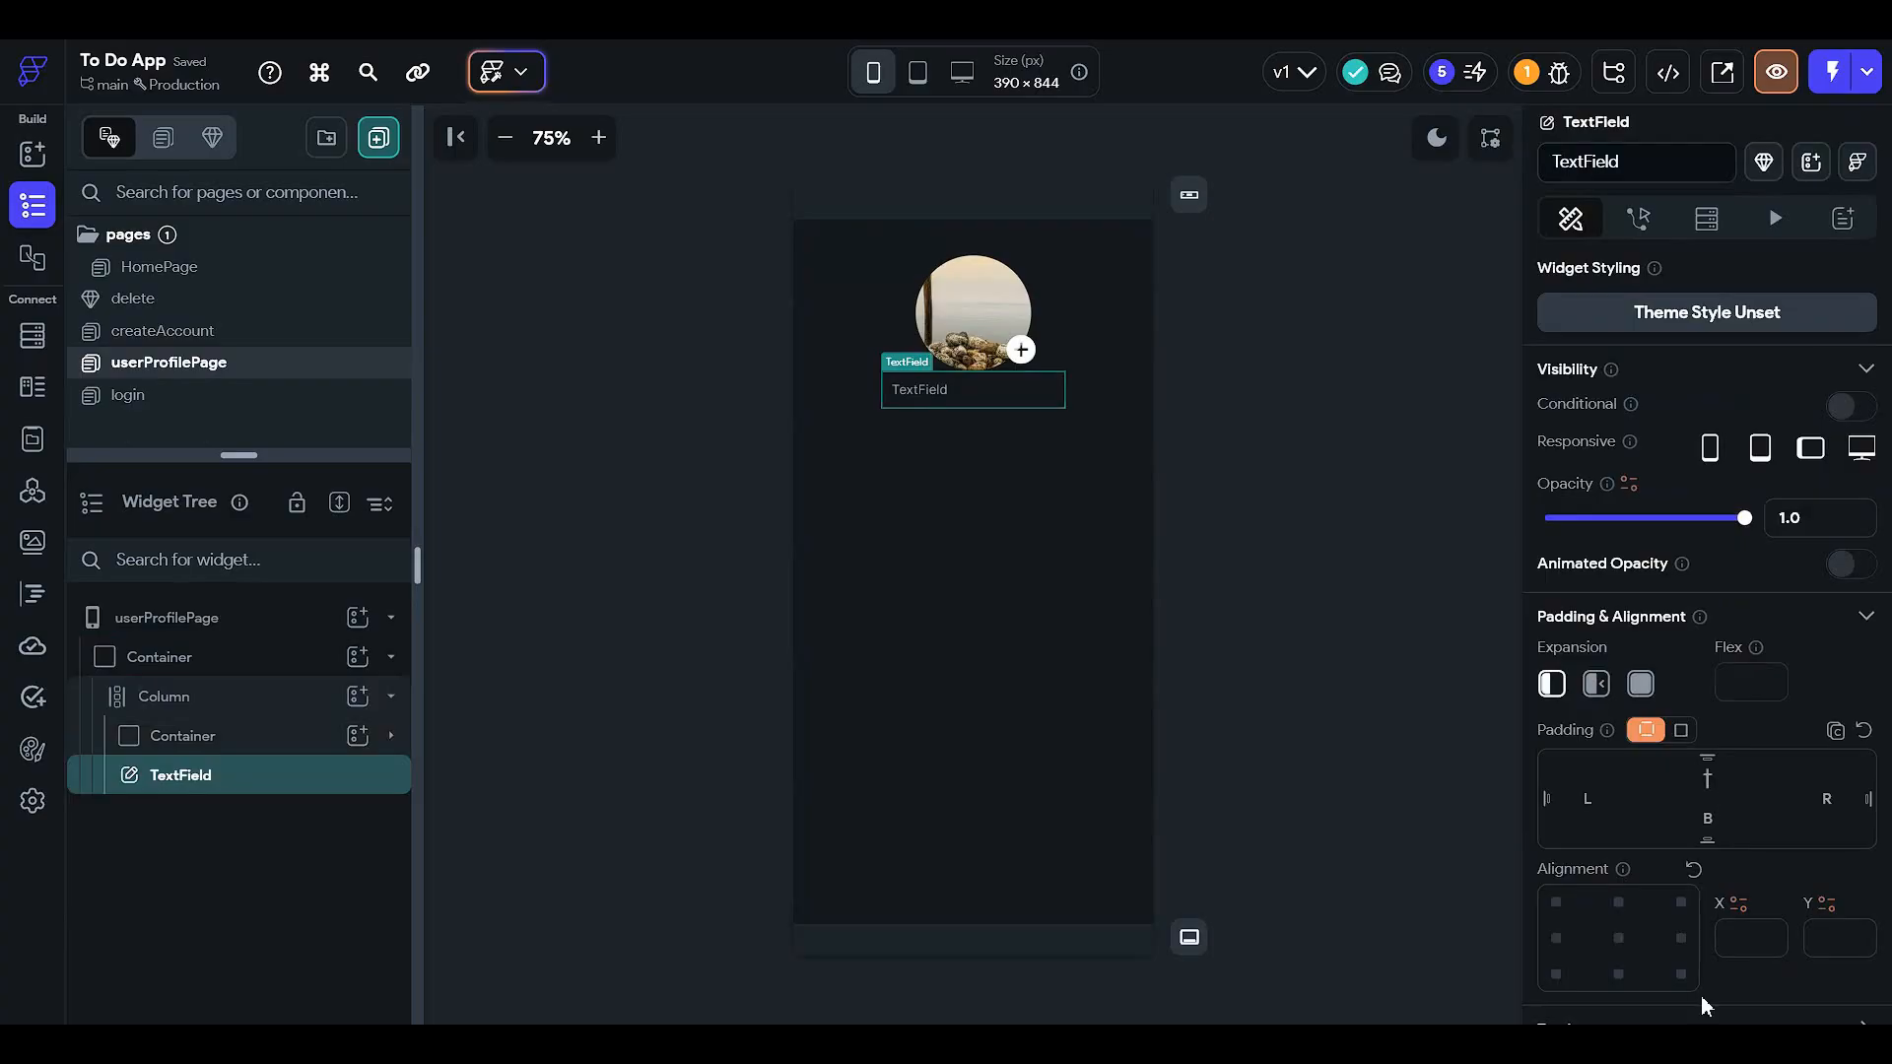
- Set the text field's width to 70 percent
text(12)
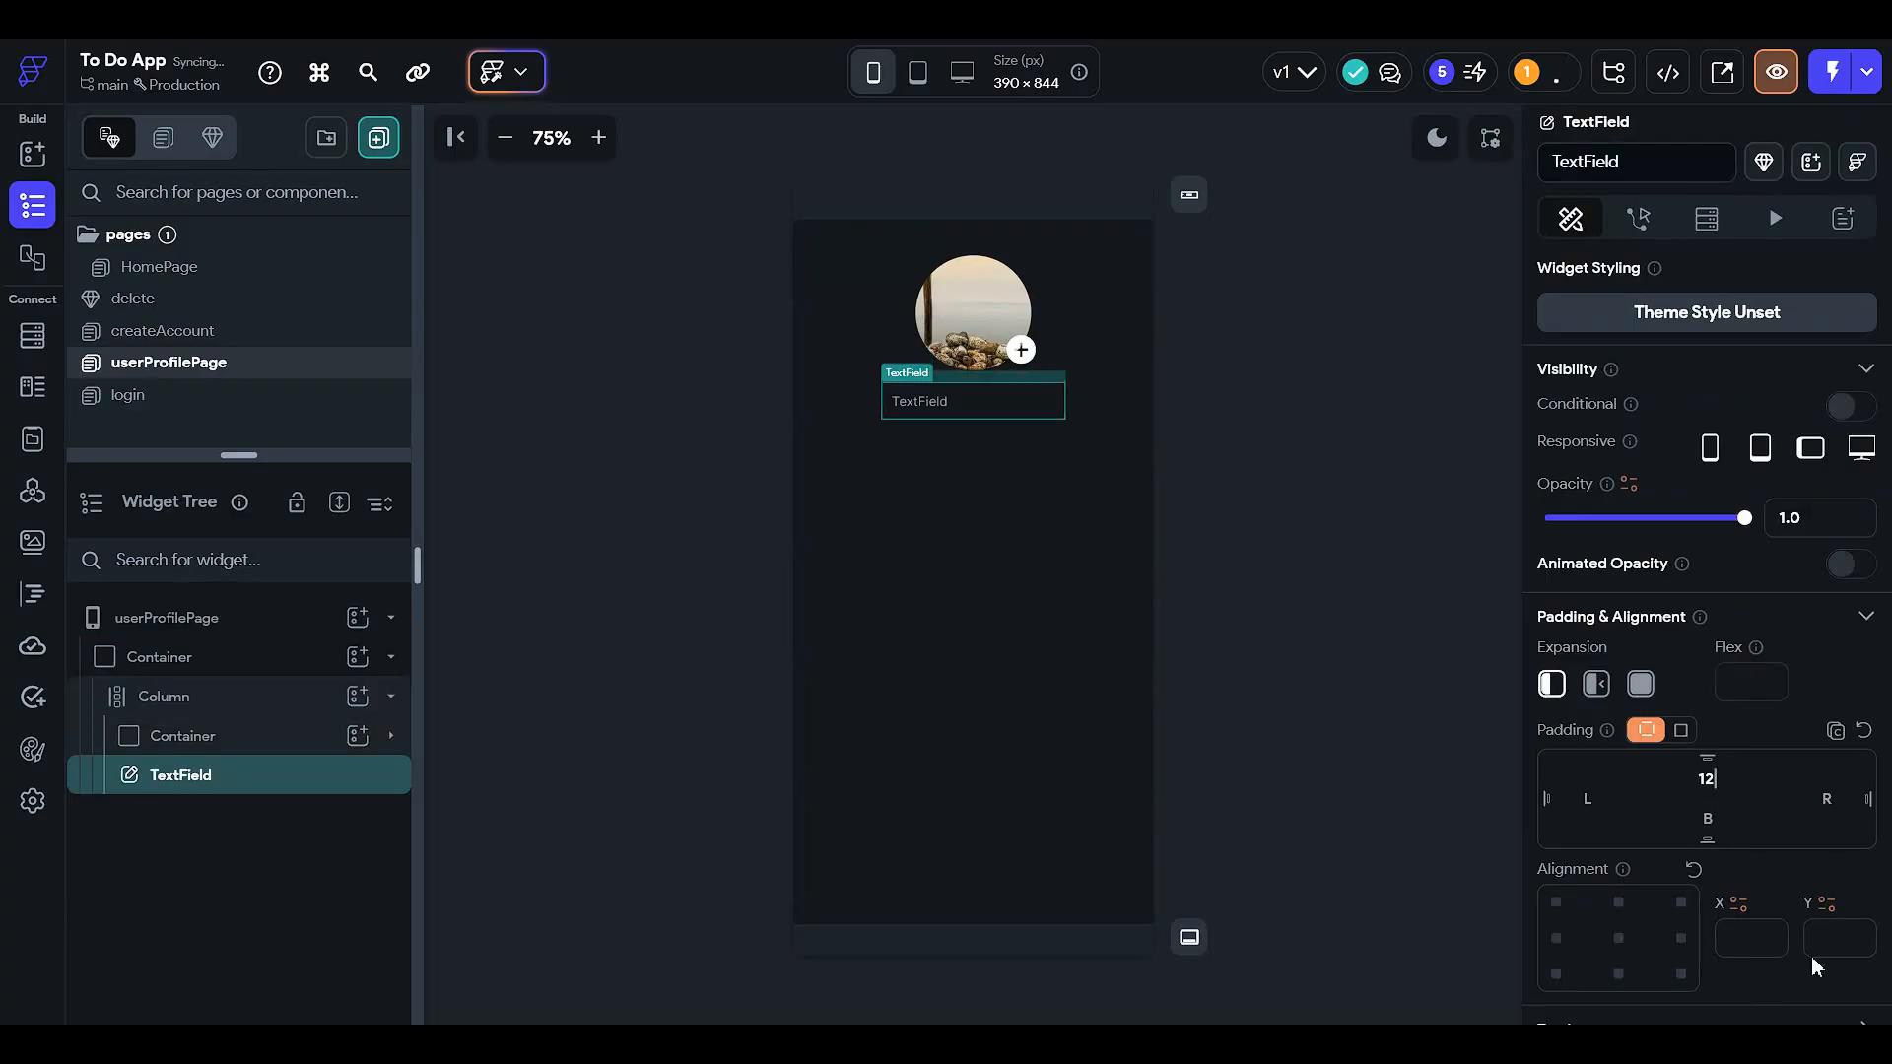
scroll(1570, 825, down, 8)
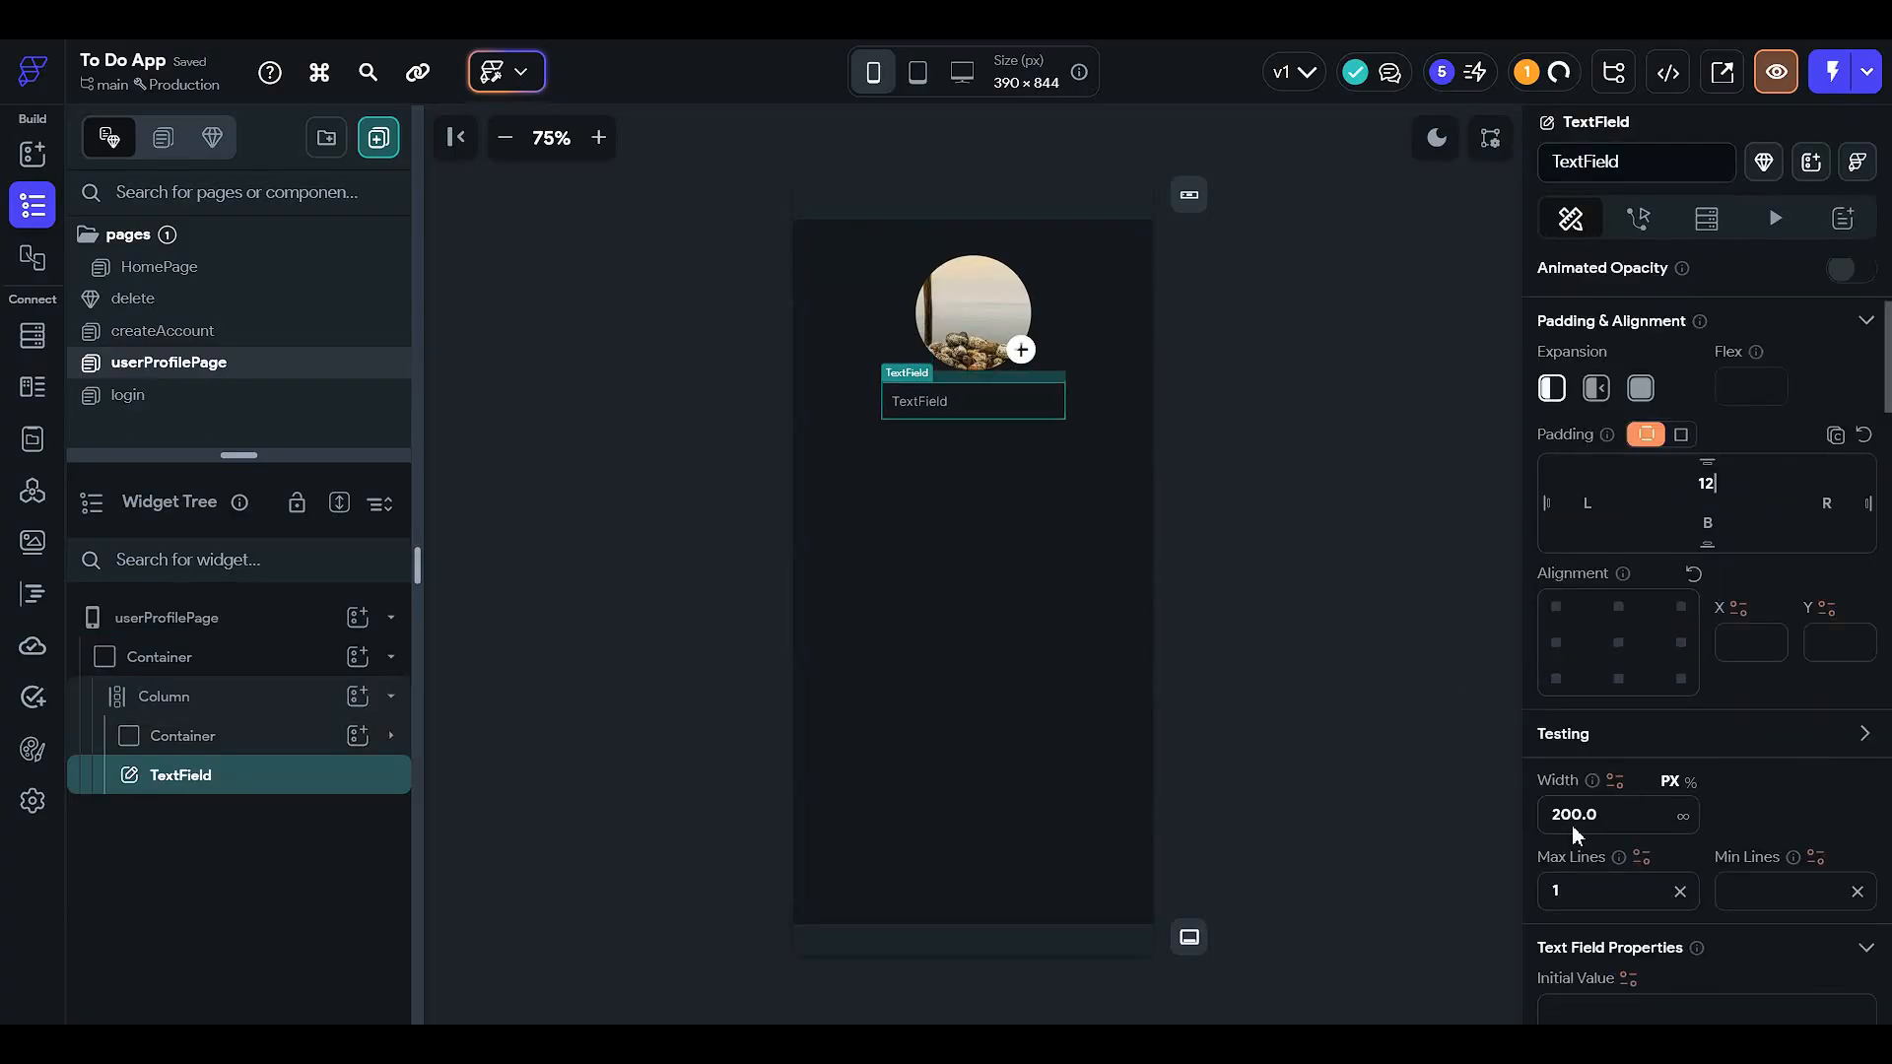
scroll(1572, 828, down, 8)
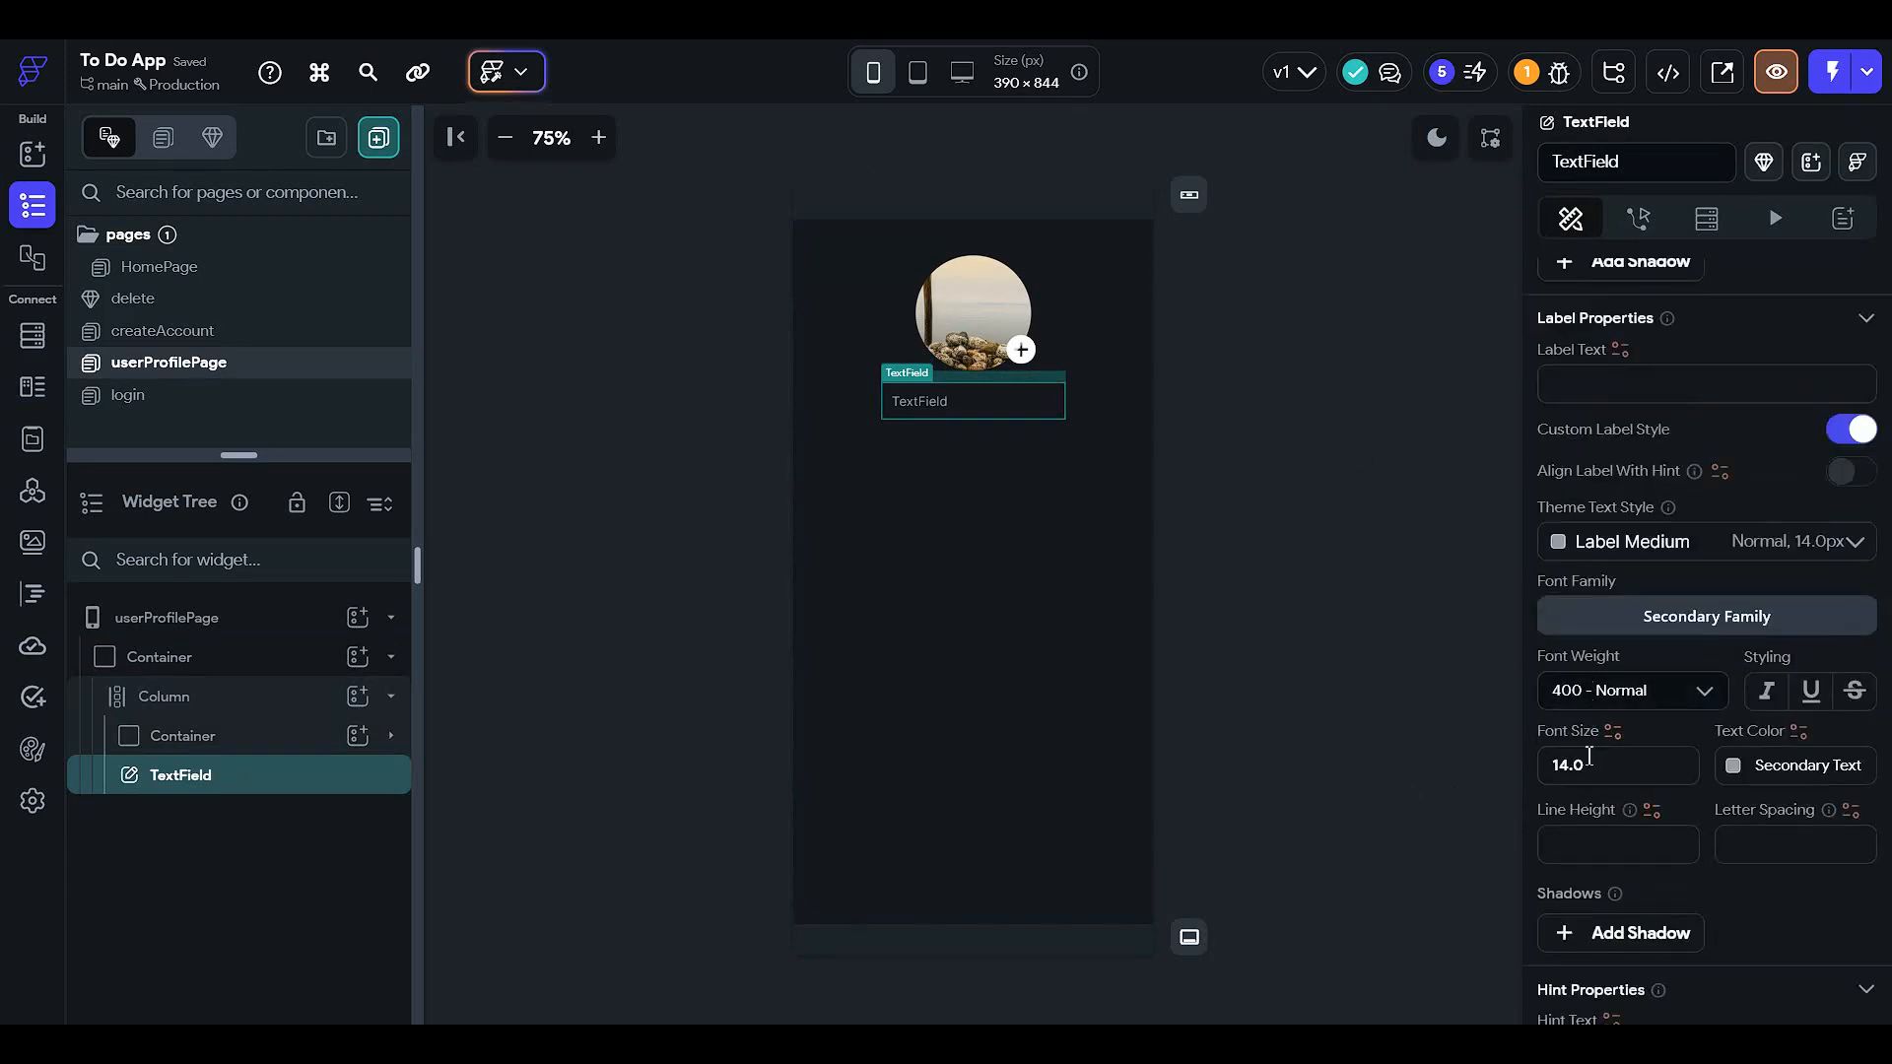
scroll(1588, 689, down, 4)
scroll(1584, 769, up, 12)
scroll(1589, 768, up, 4)
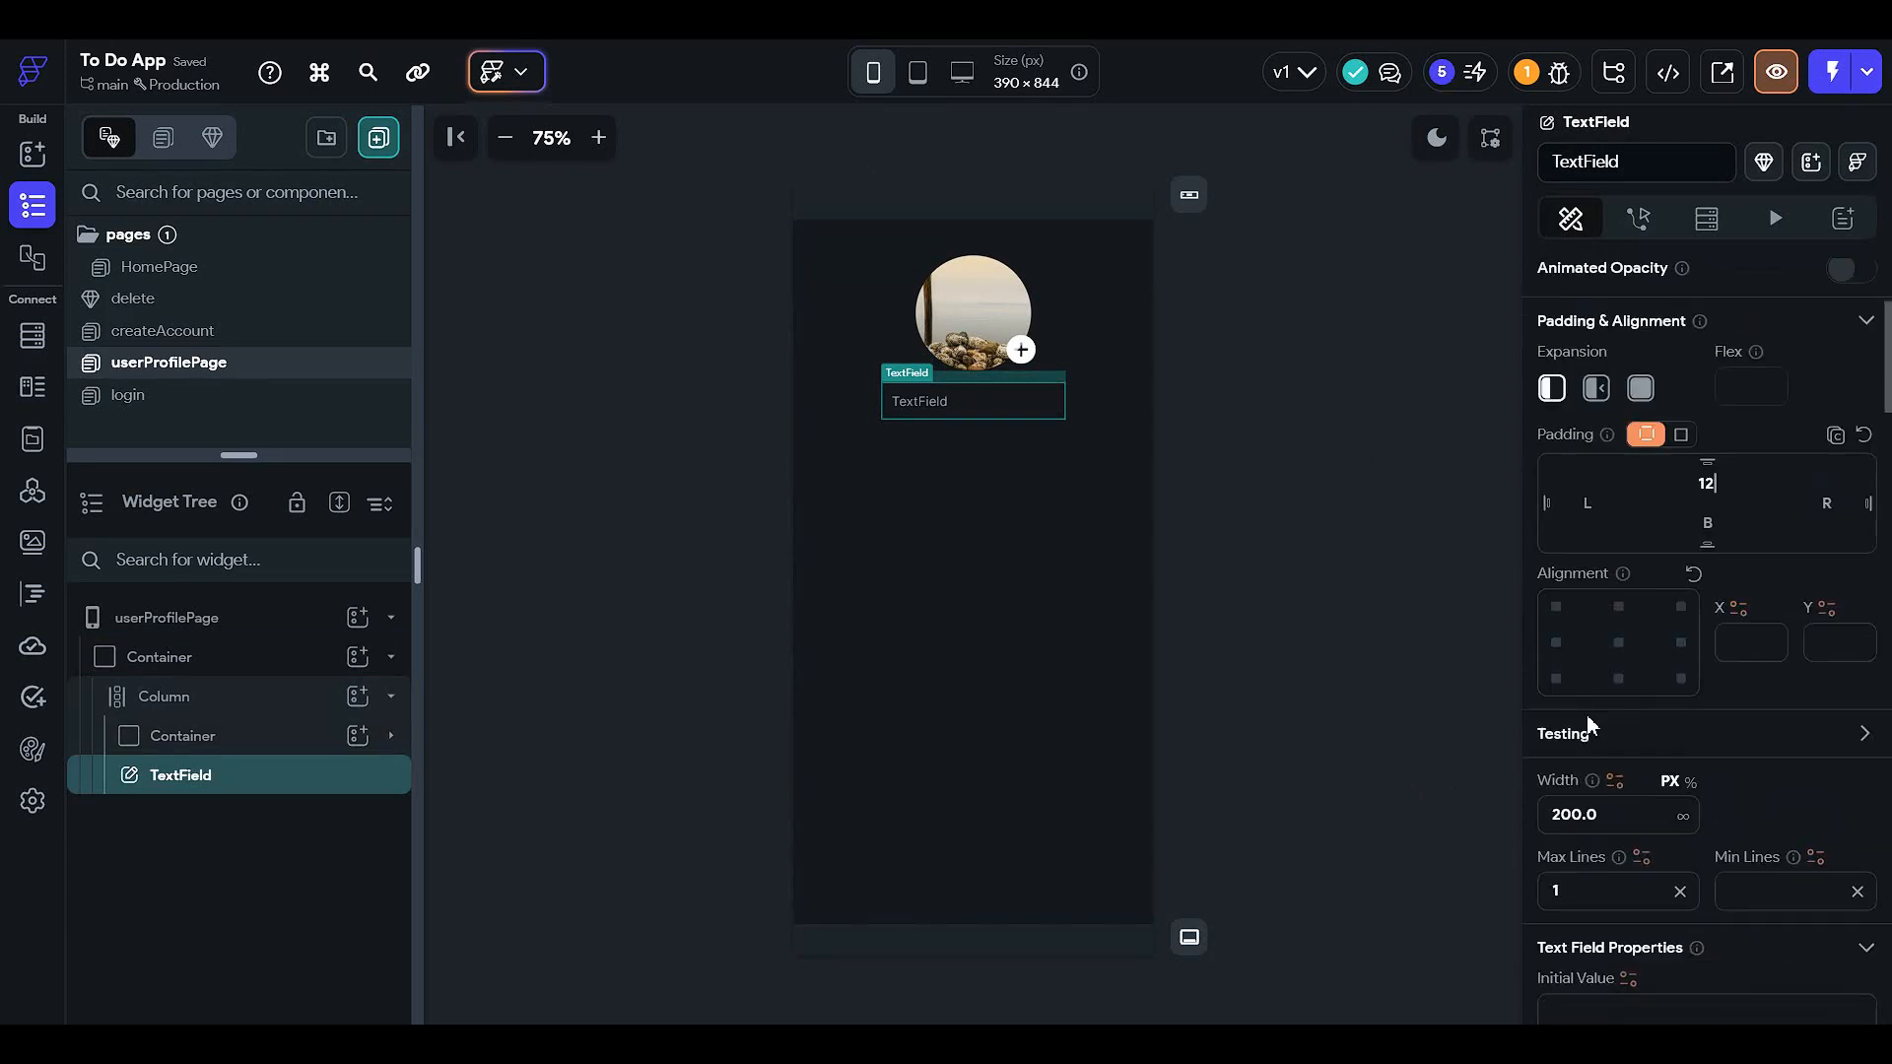
click(1691, 782)
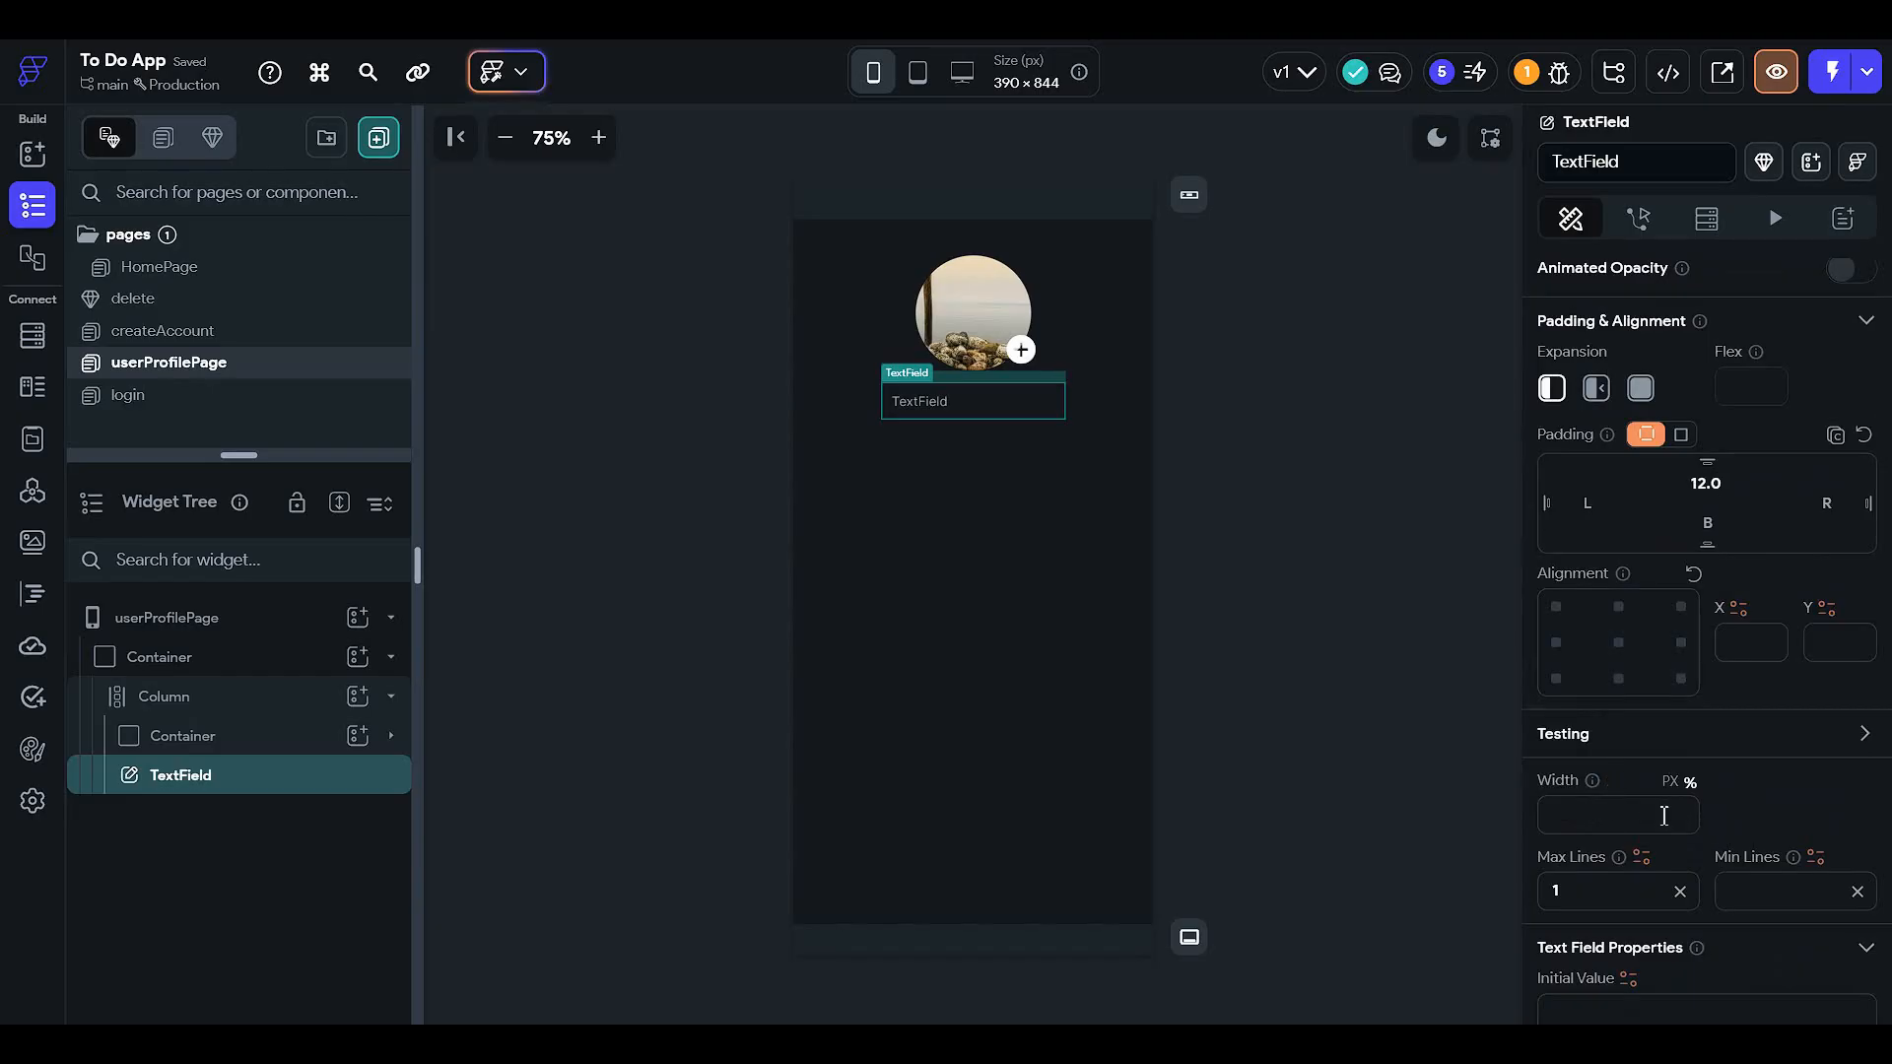
click(1664, 815)
text(100)
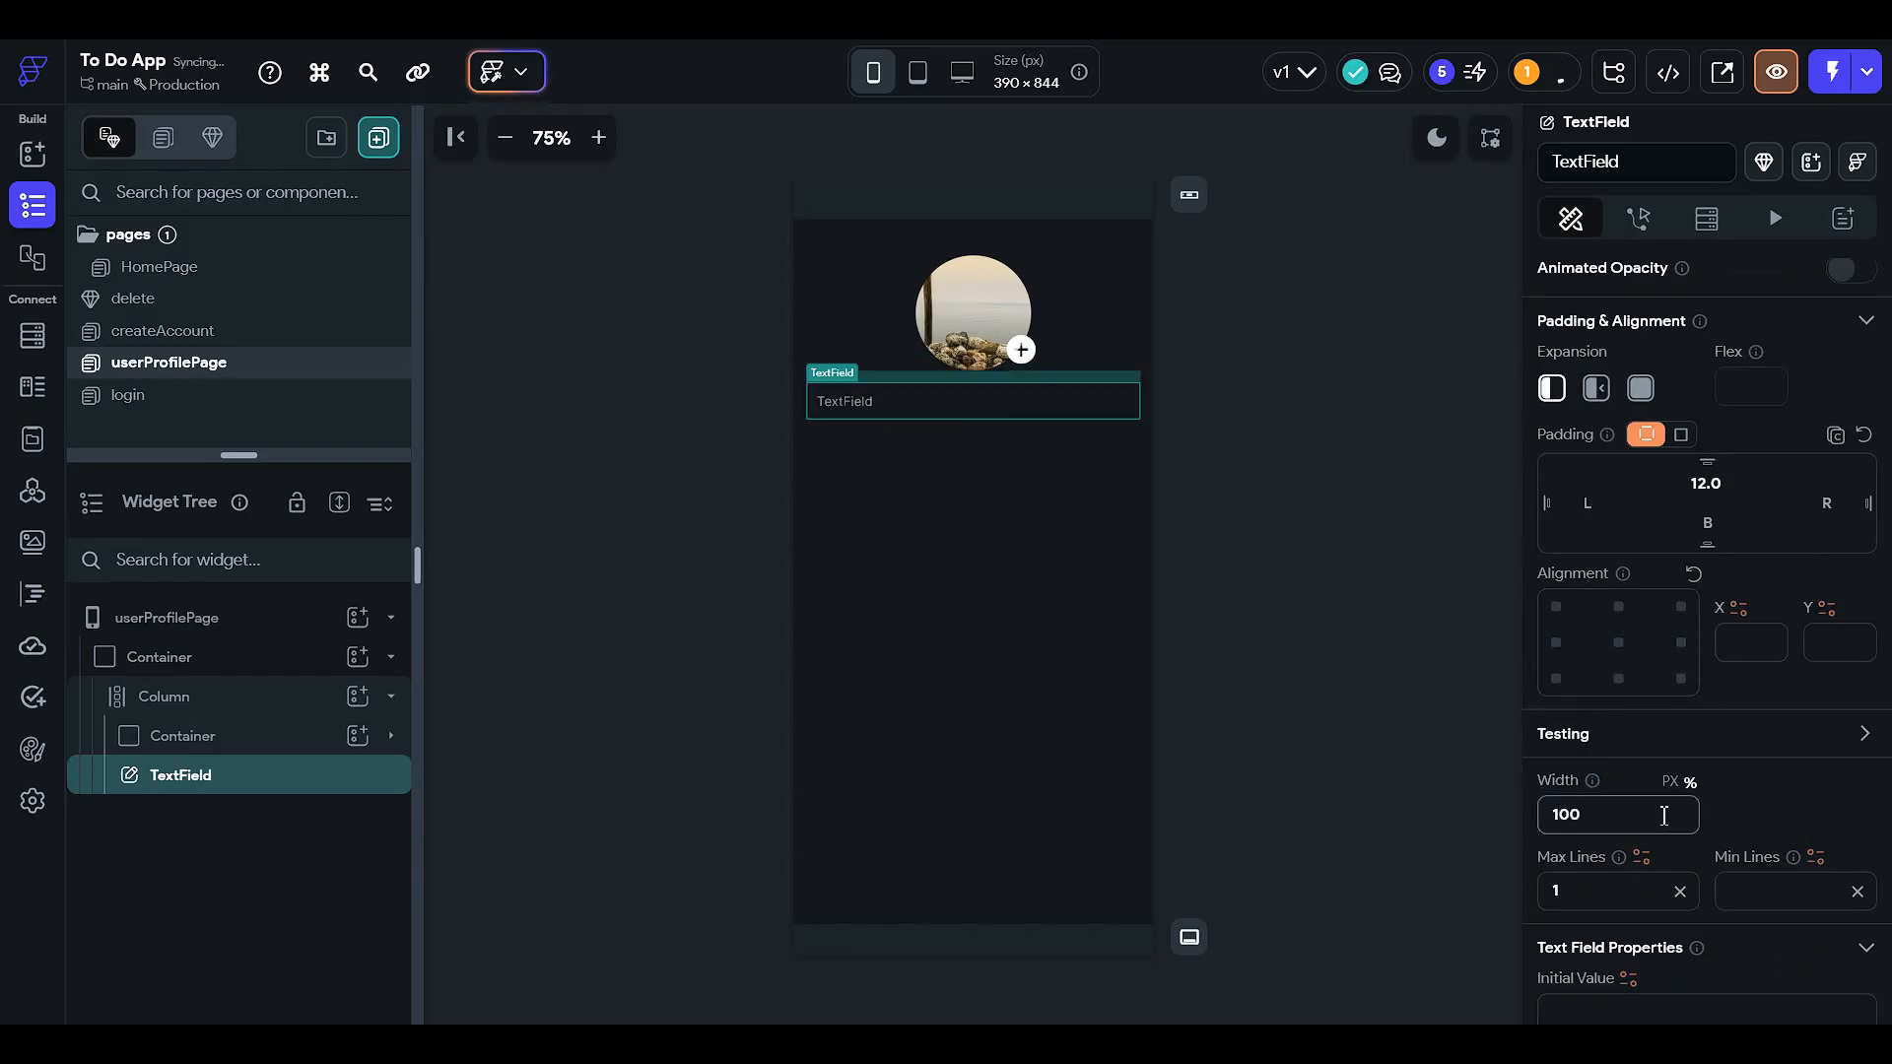
key(BackSpace)
key(BackSpace)
key(BackSpace)
text(70)
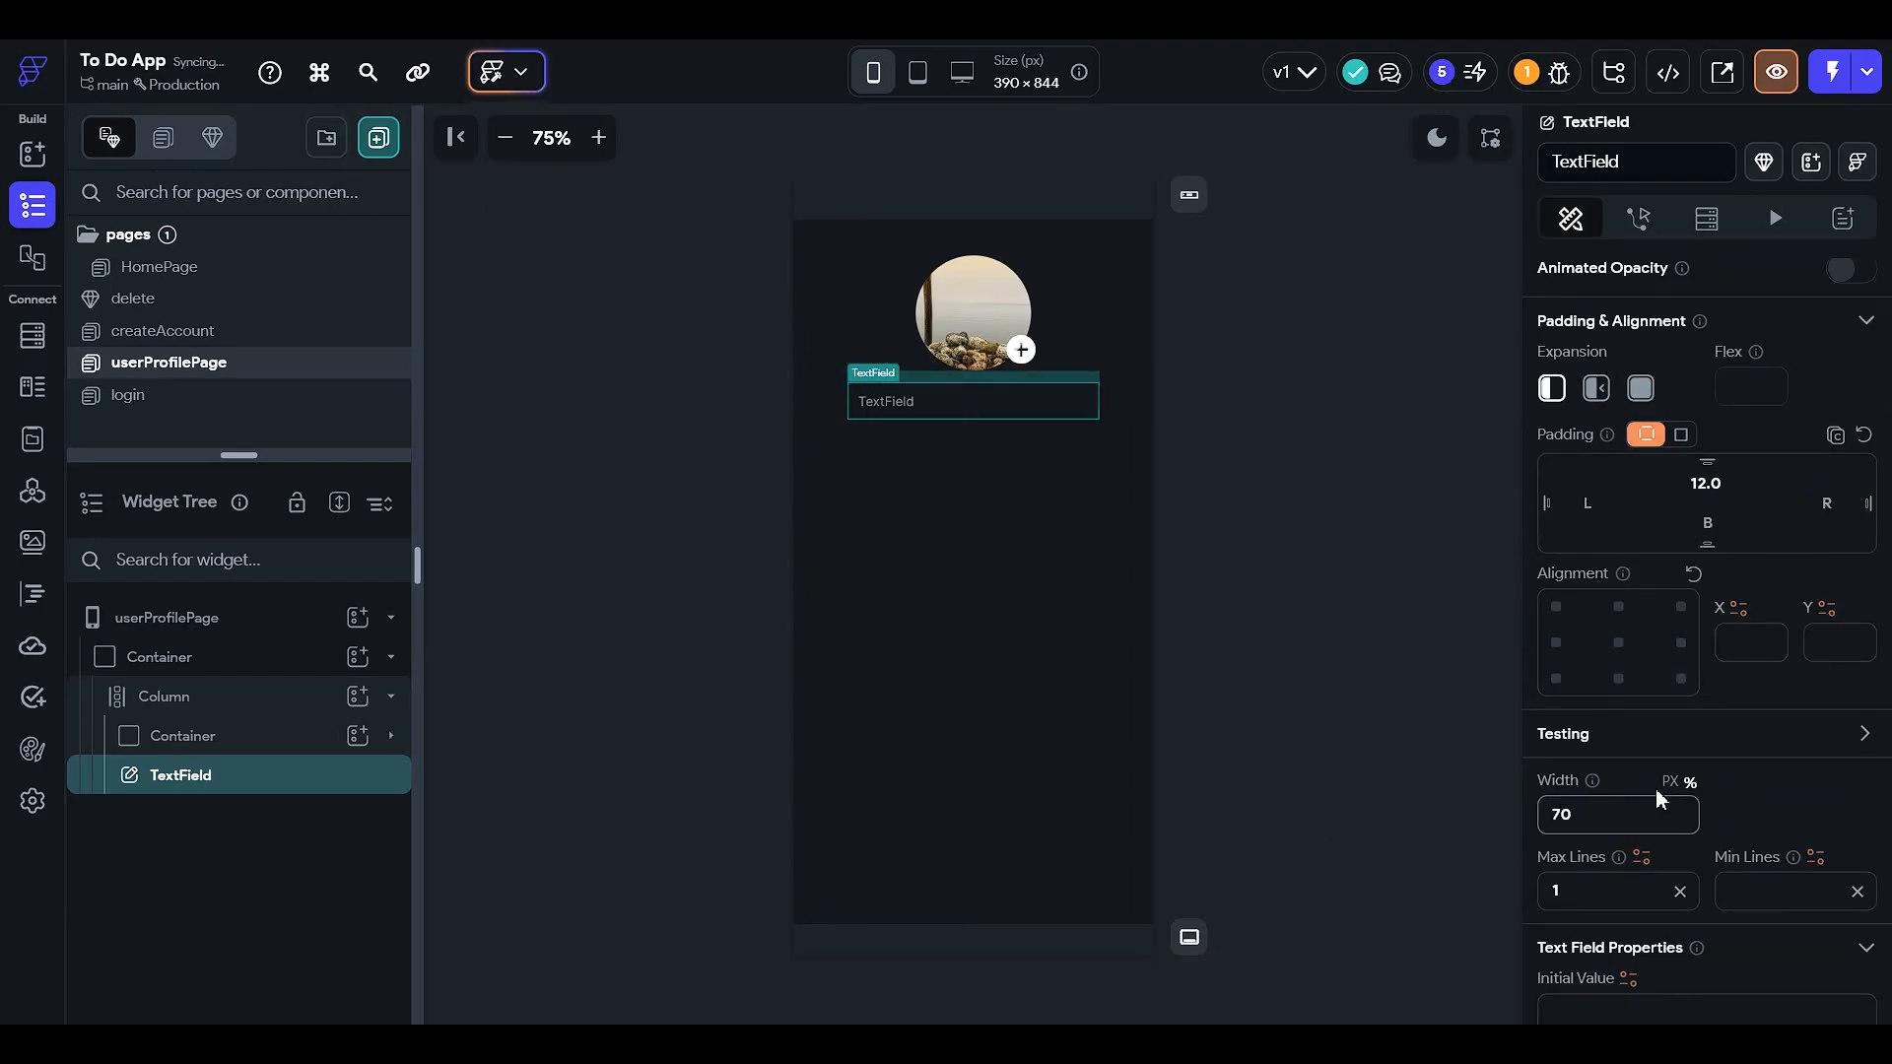
- Make the text field's focus border Success and its normal border Primary Background
scroll(1659, 792, down, 8)
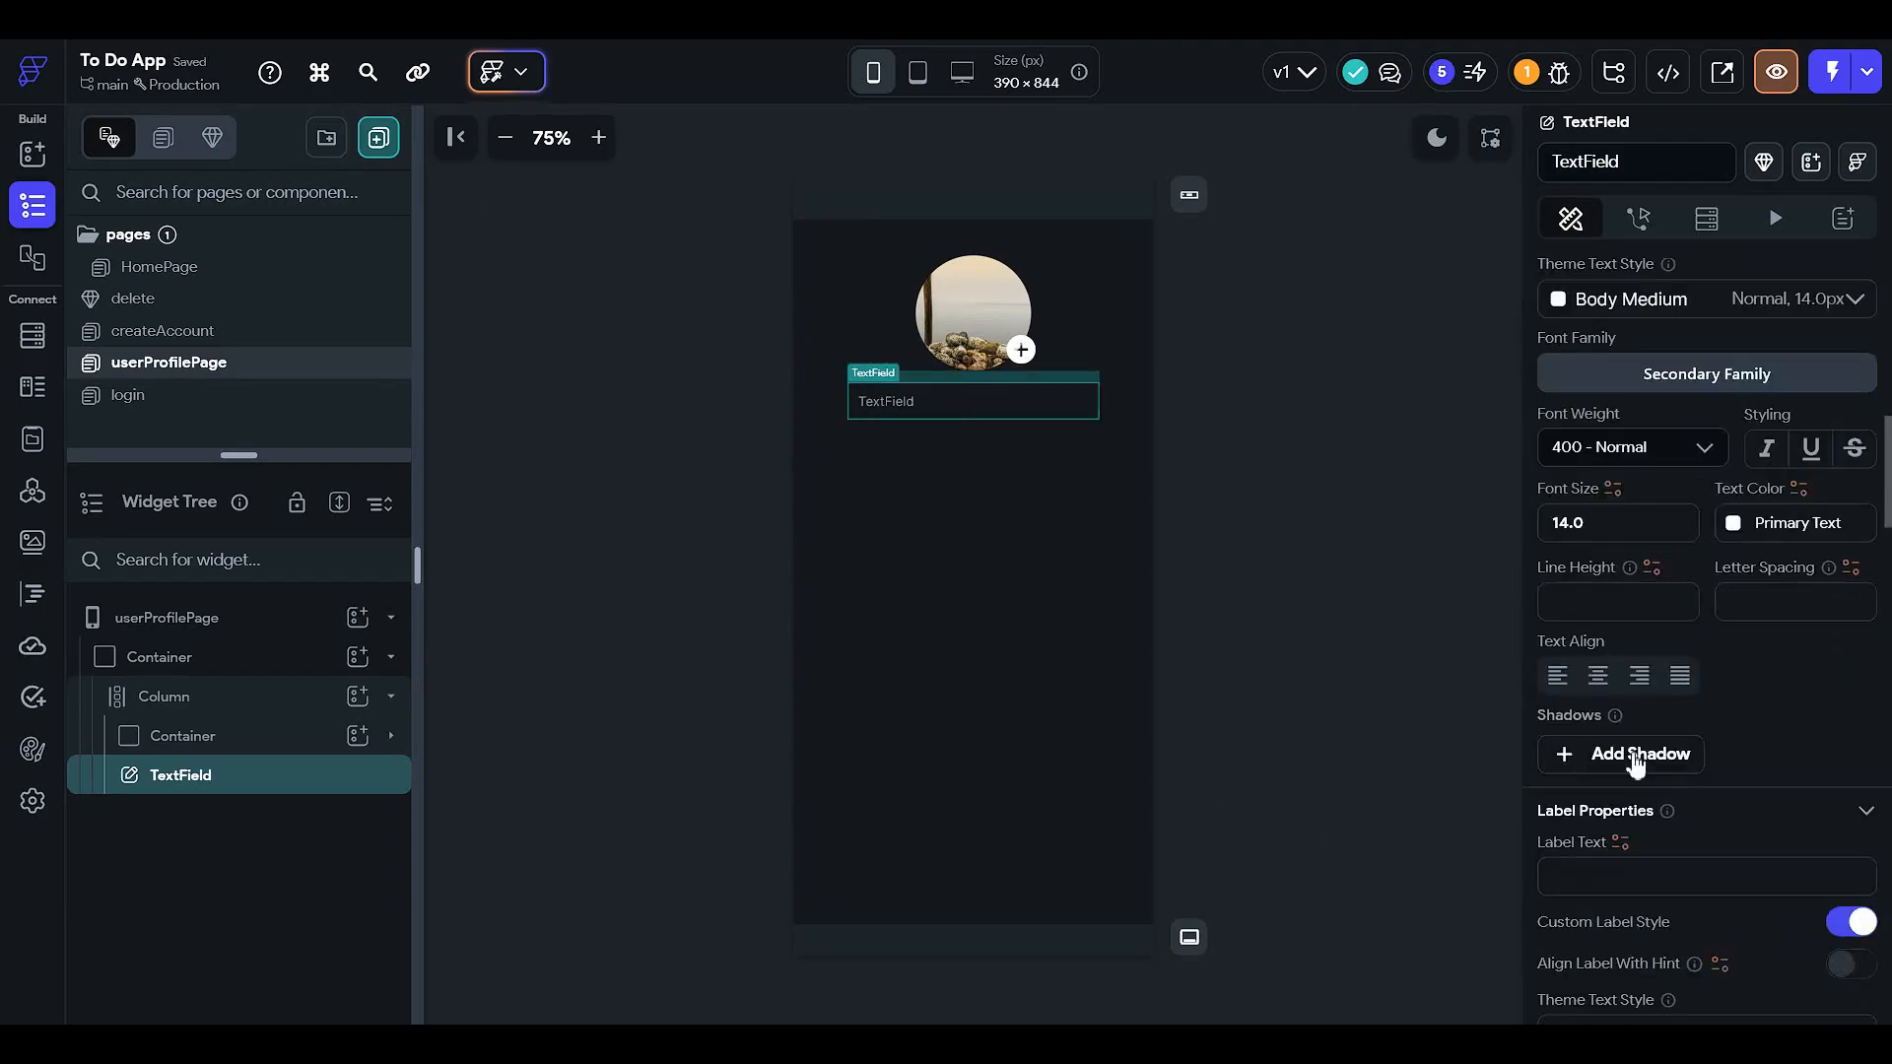
scroll(1619, 734, down, 7)
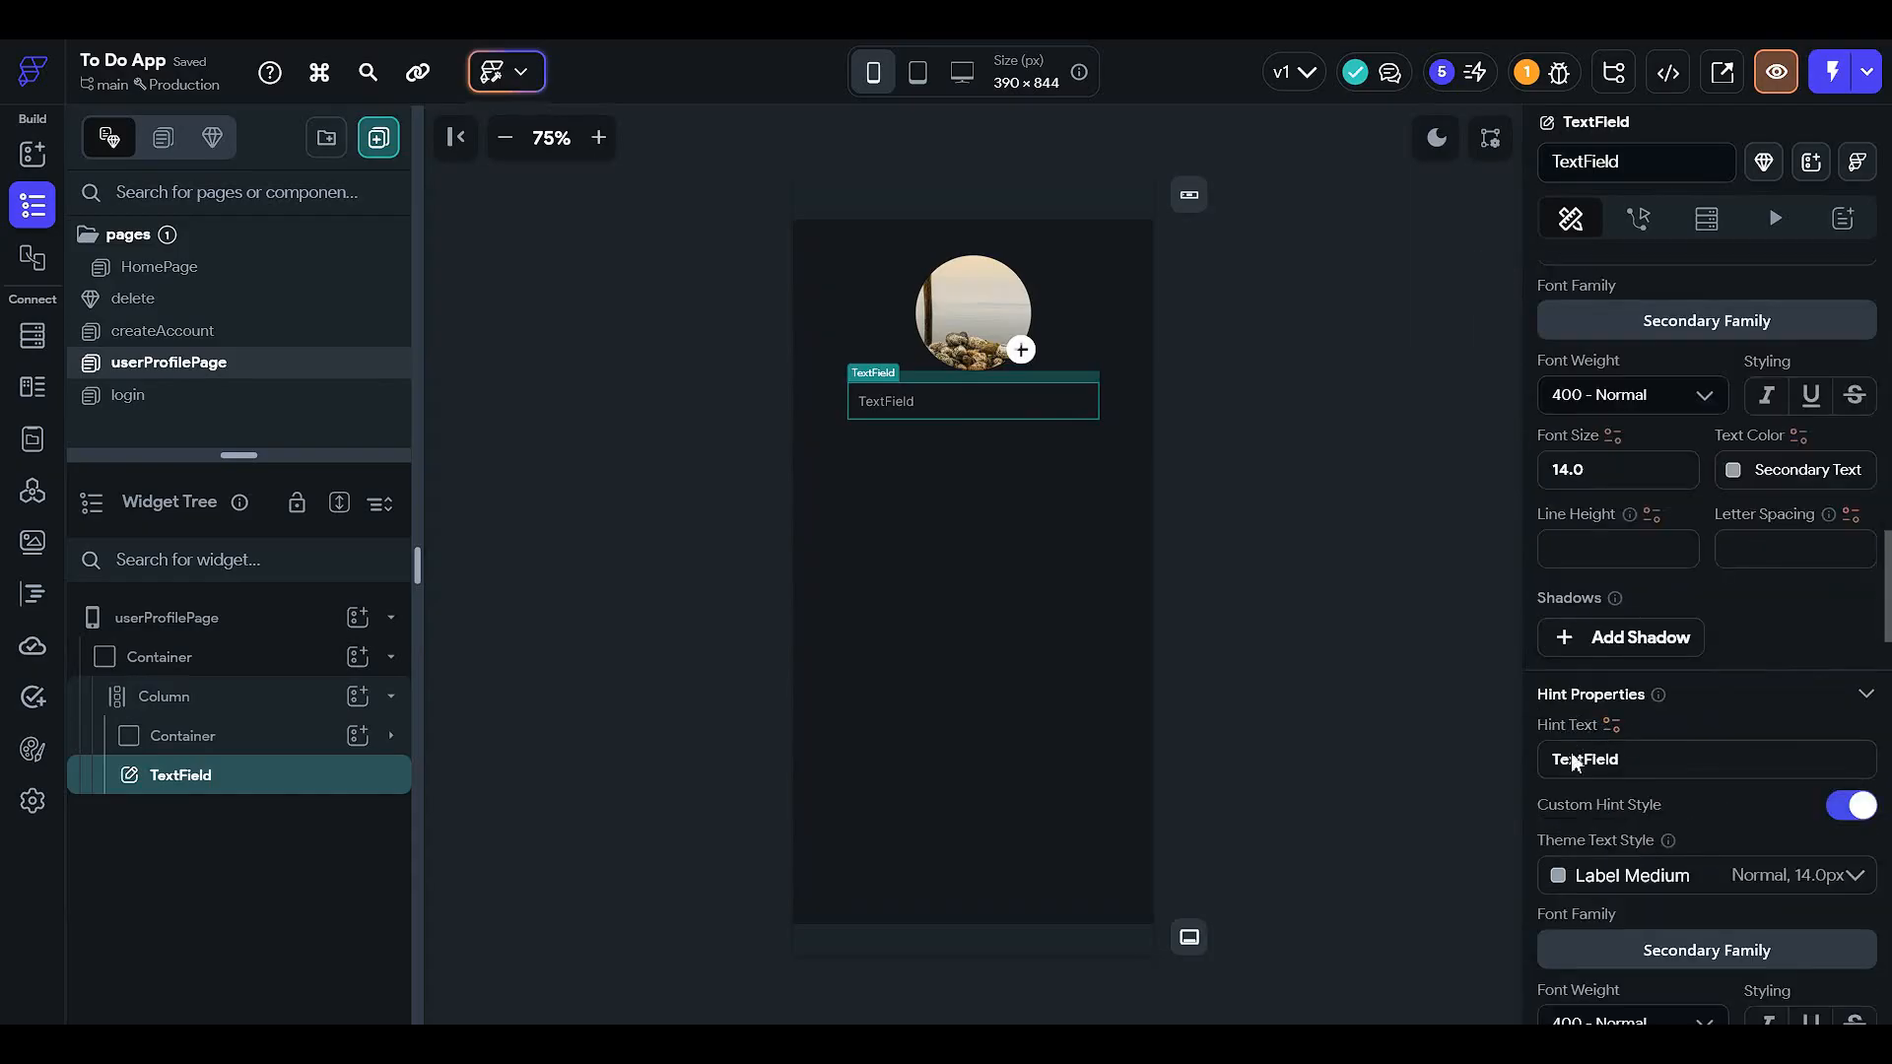
scroll(1574, 762, down, 7)
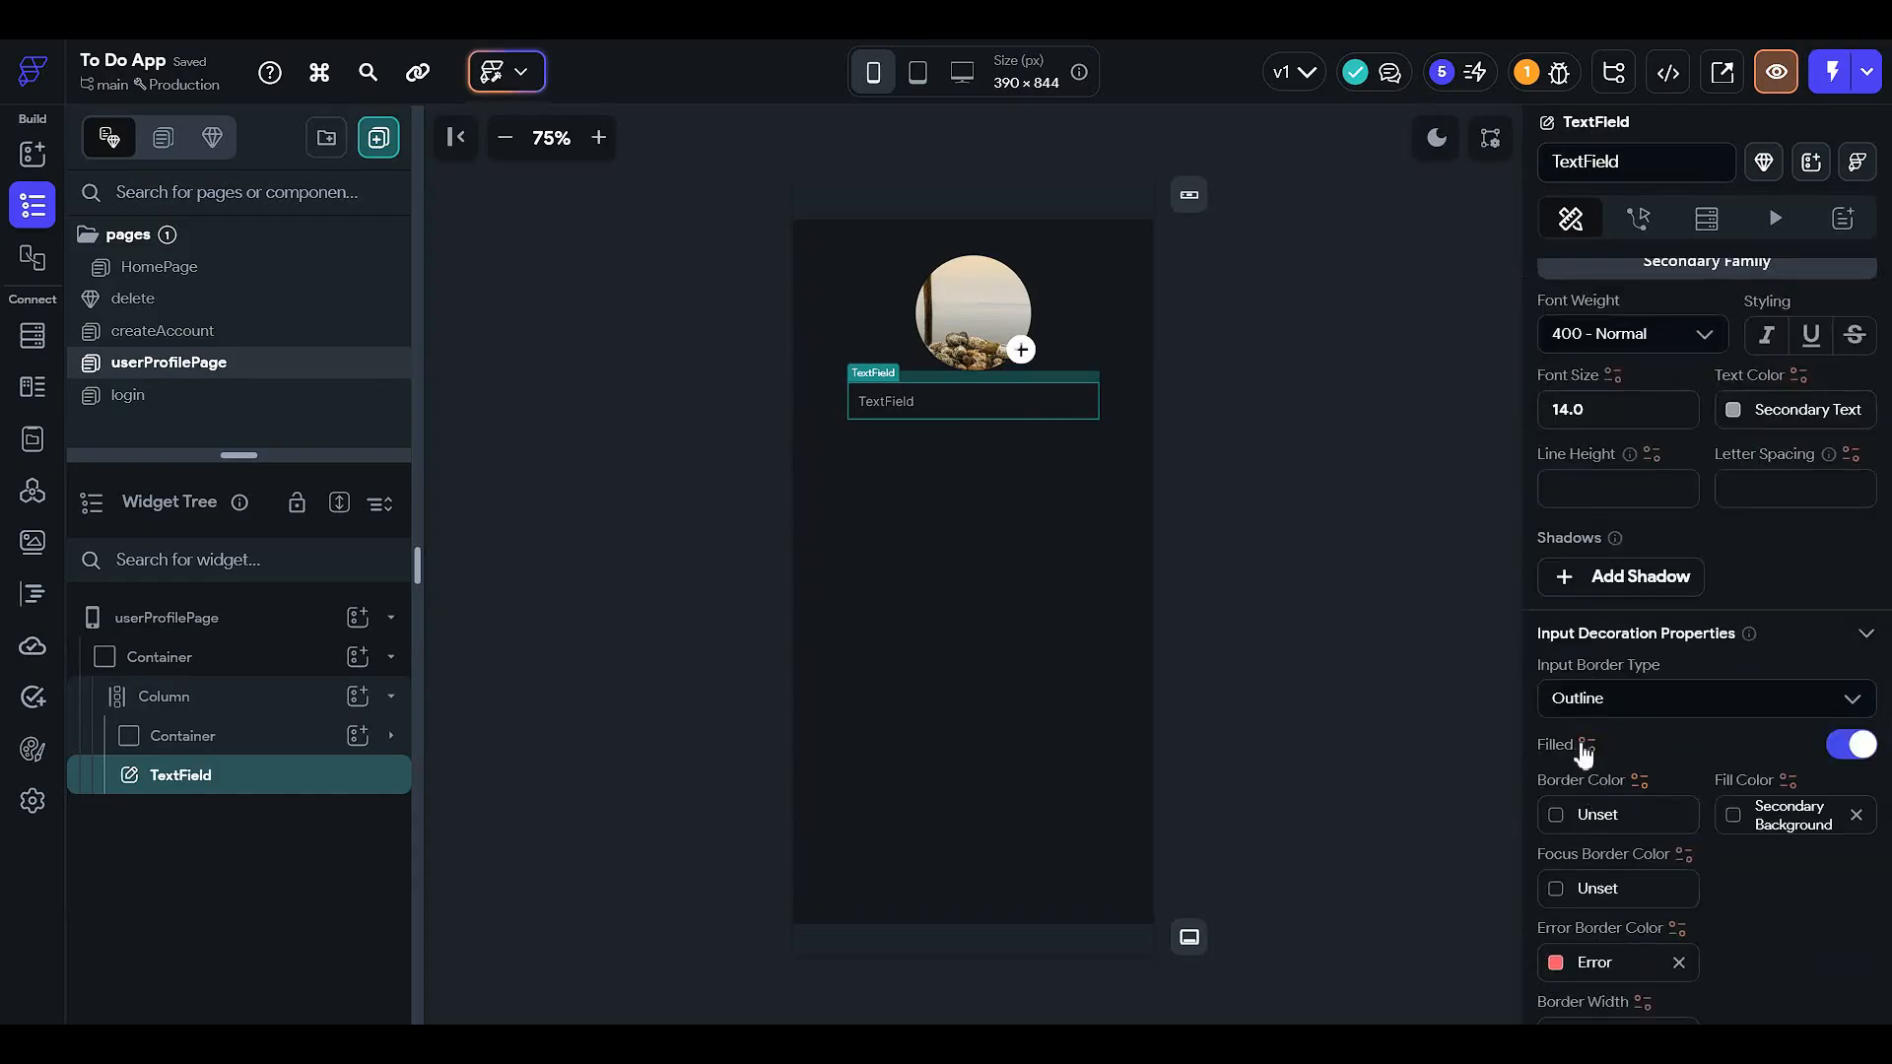
click(1570, 891)
scroll(1380, 836, down, 3)
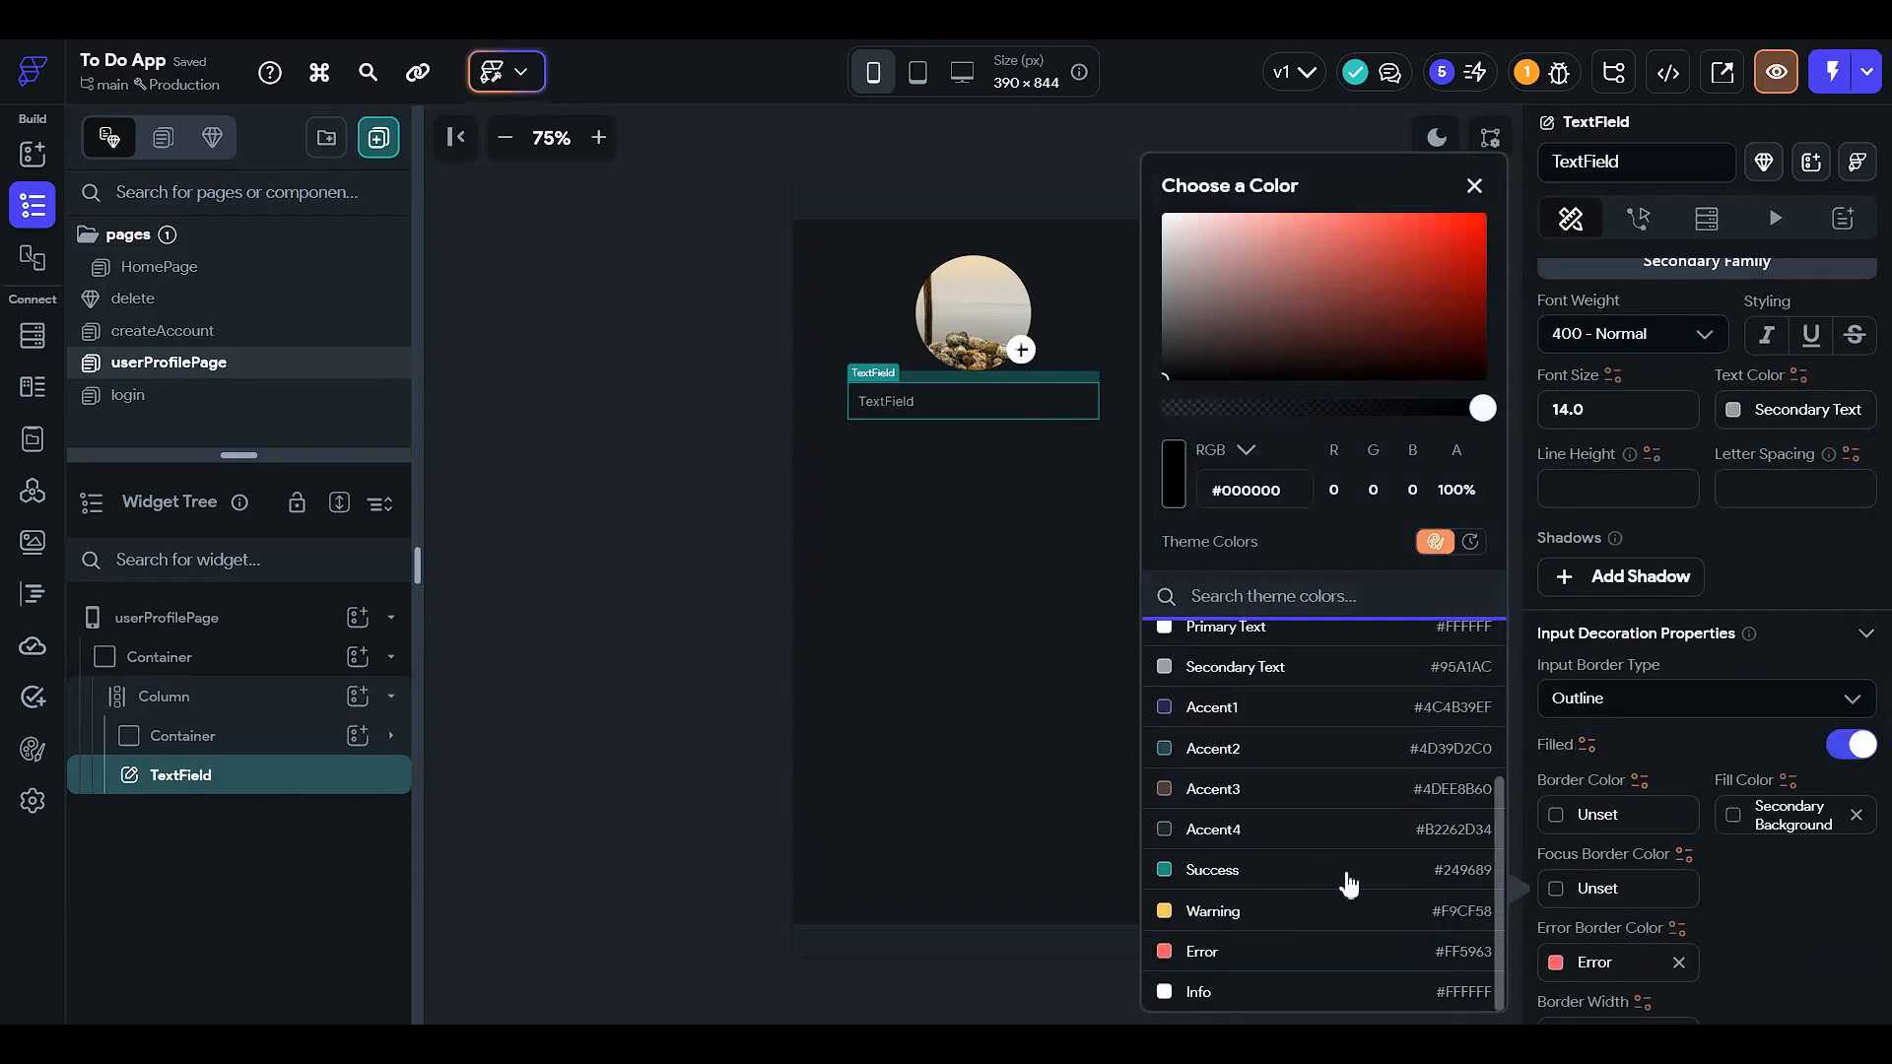
click(1348, 871)
scroll(1623, 739, down, 4)
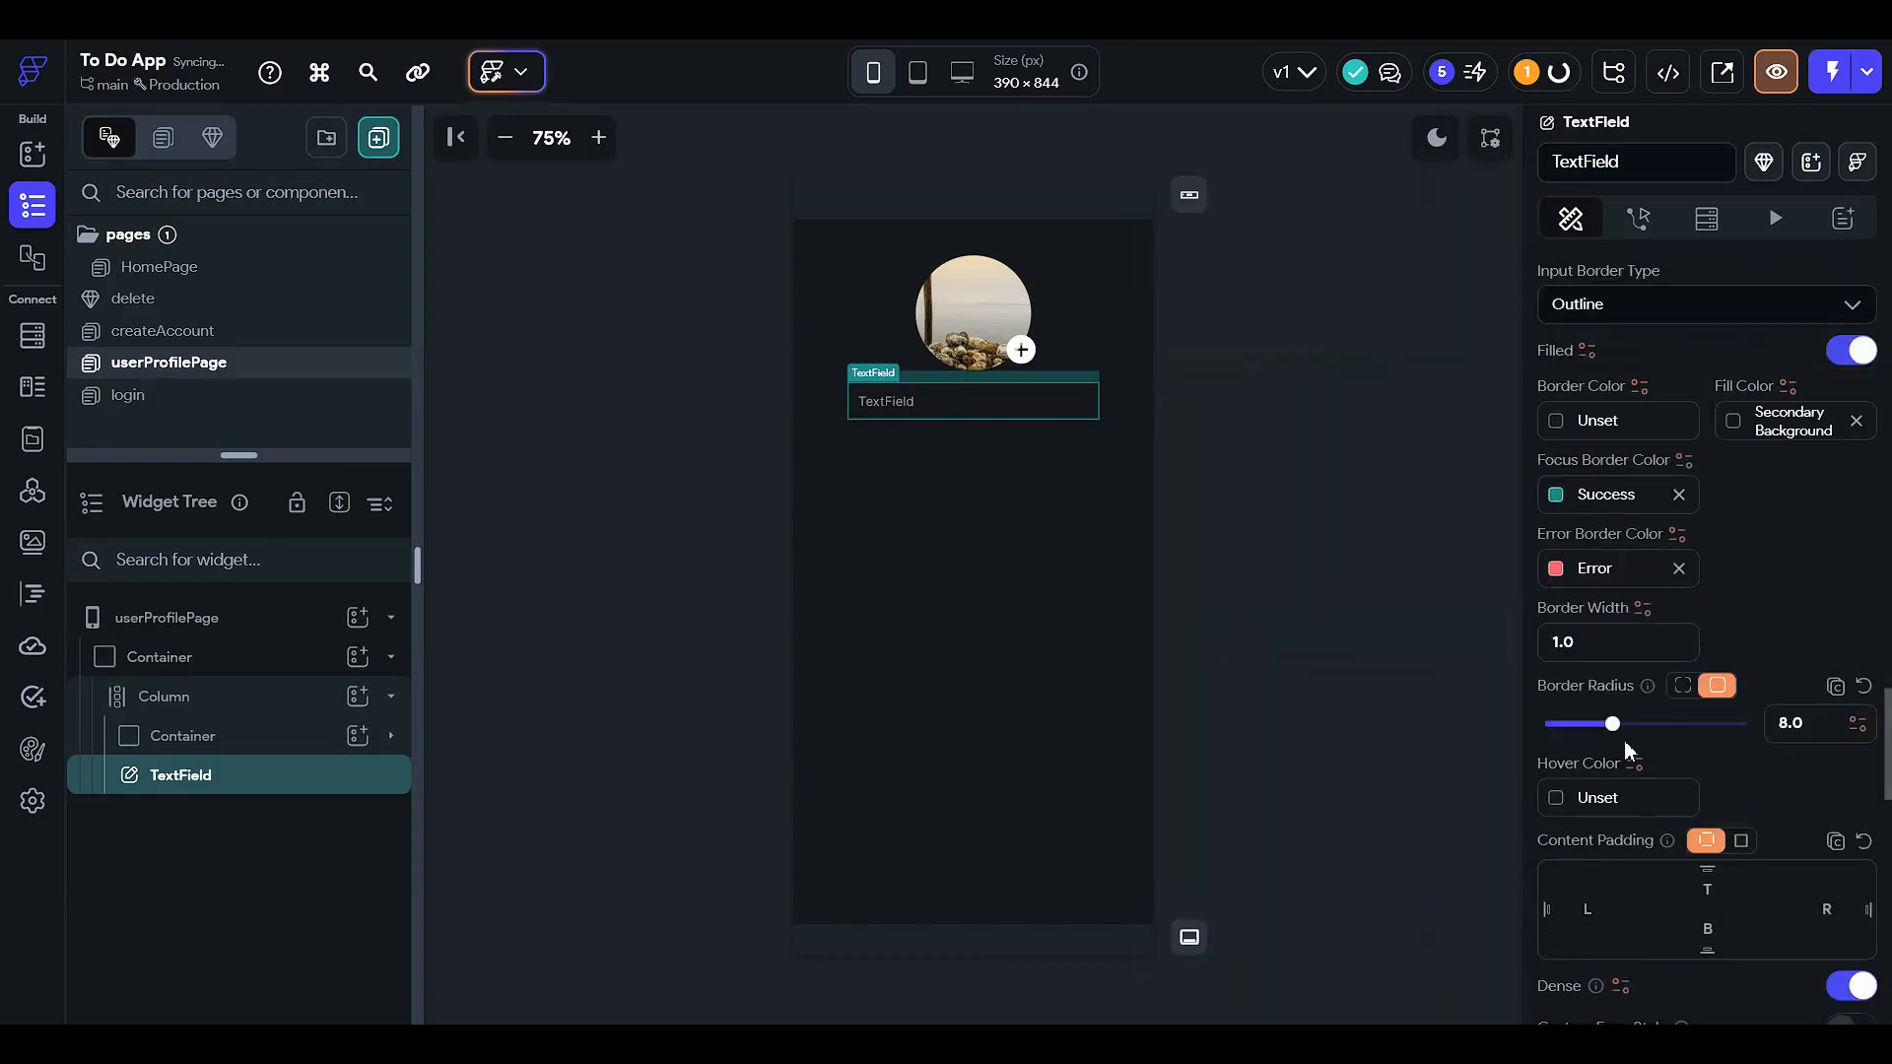
scroll(1661, 729, down, 4)
scroll(1661, 734, up, 7)
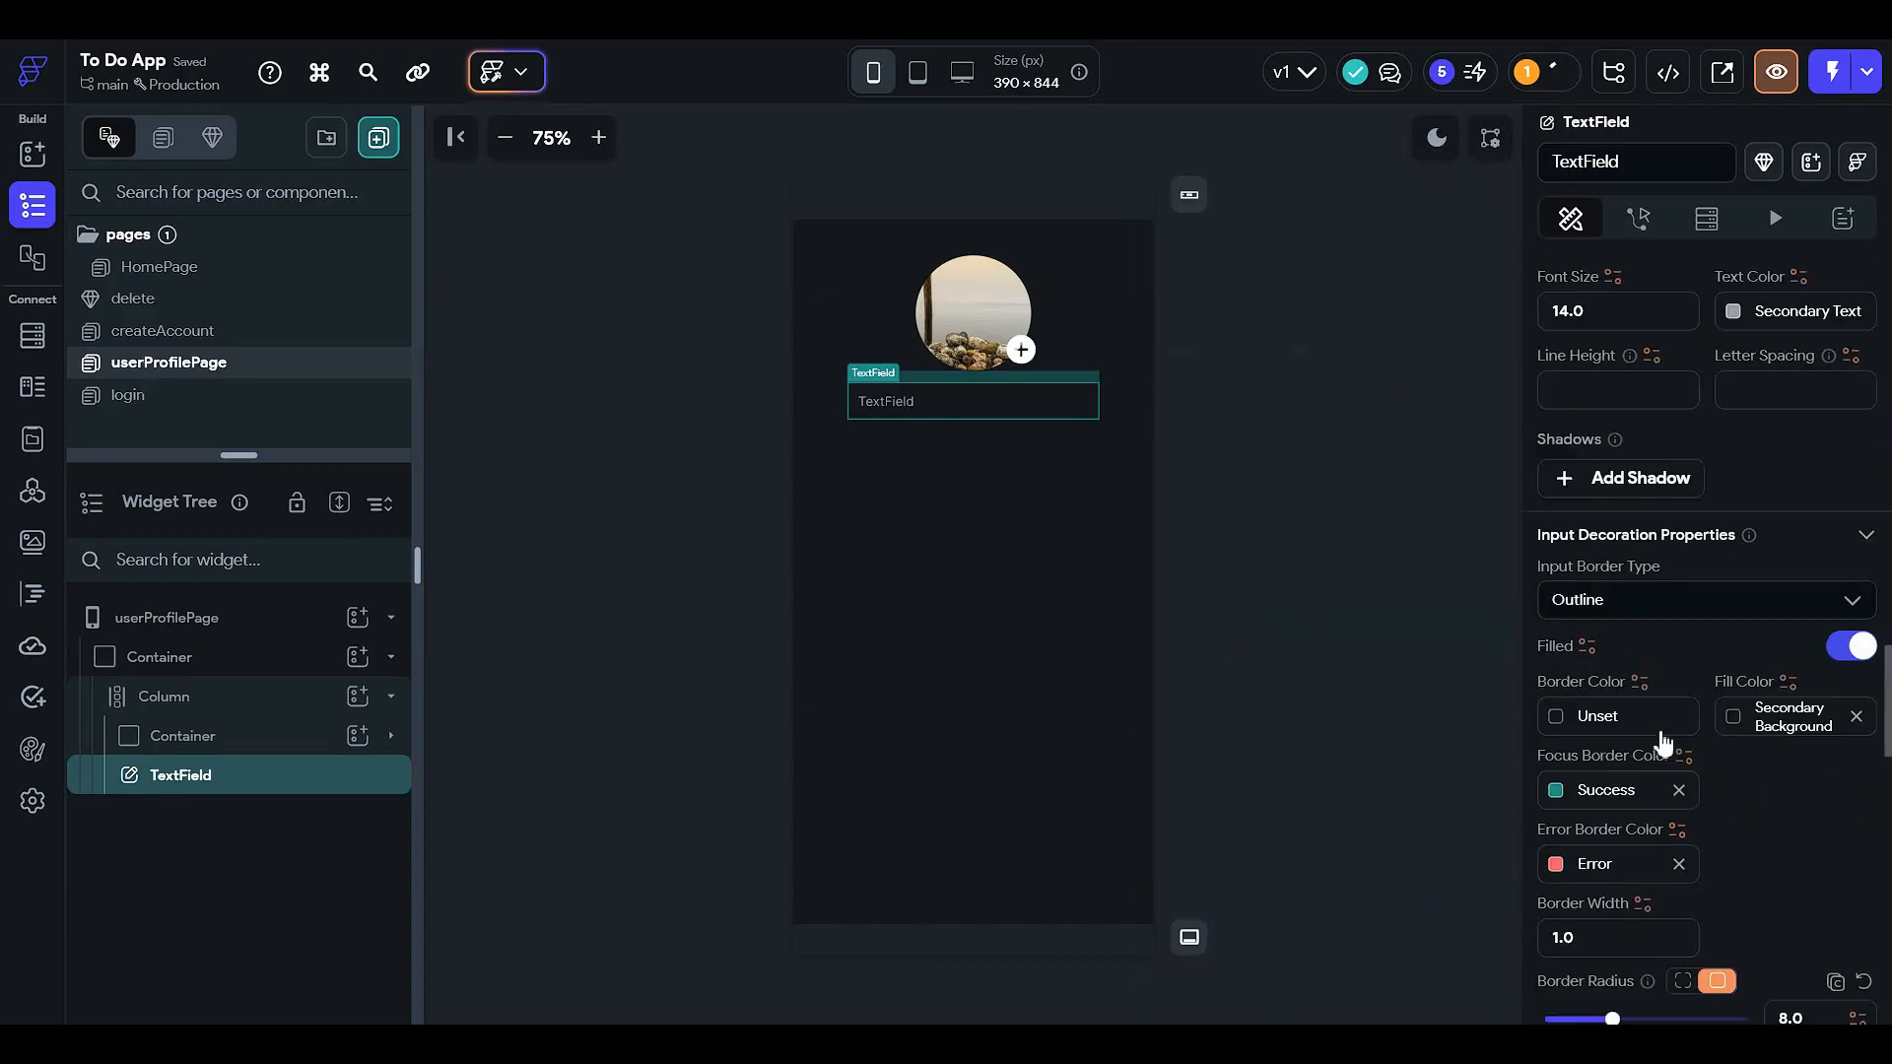
click(1592, 729)
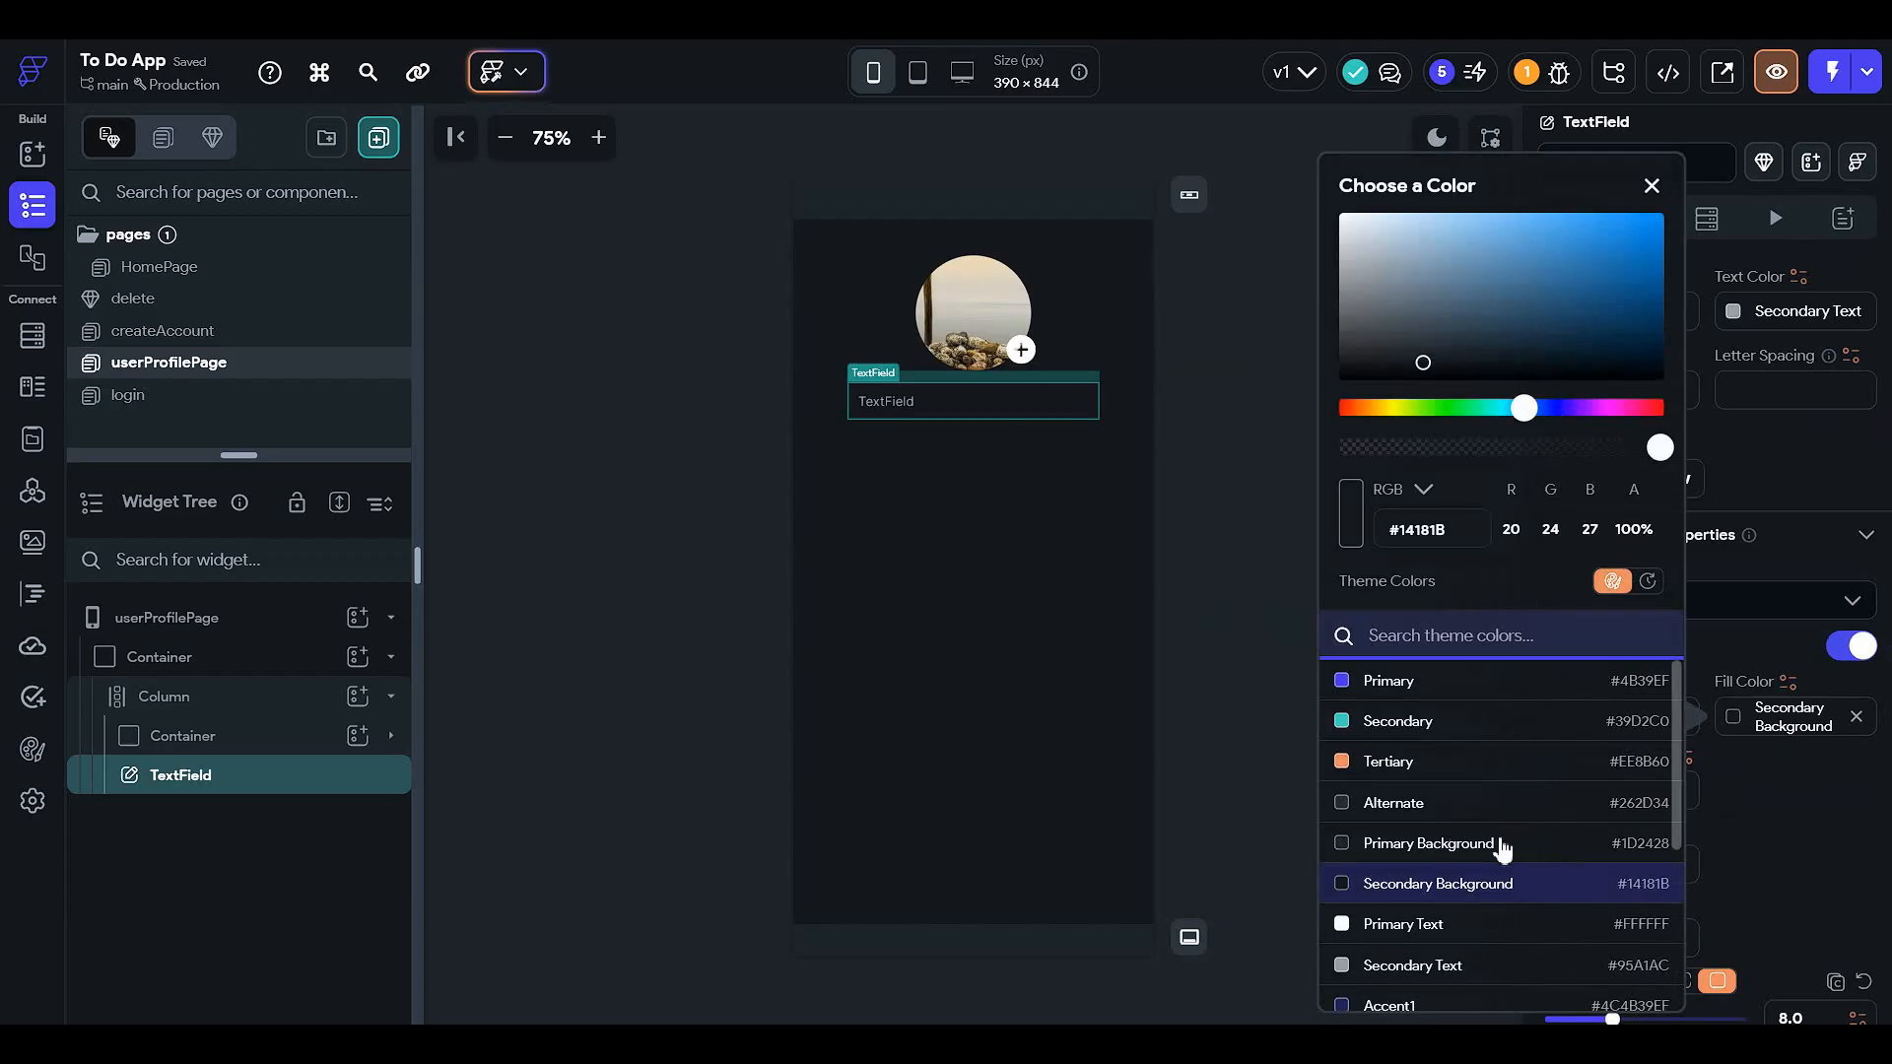
click(1502, 845)
- Give the text field a top padding of 25
scroll(1739, 817, up, 6)
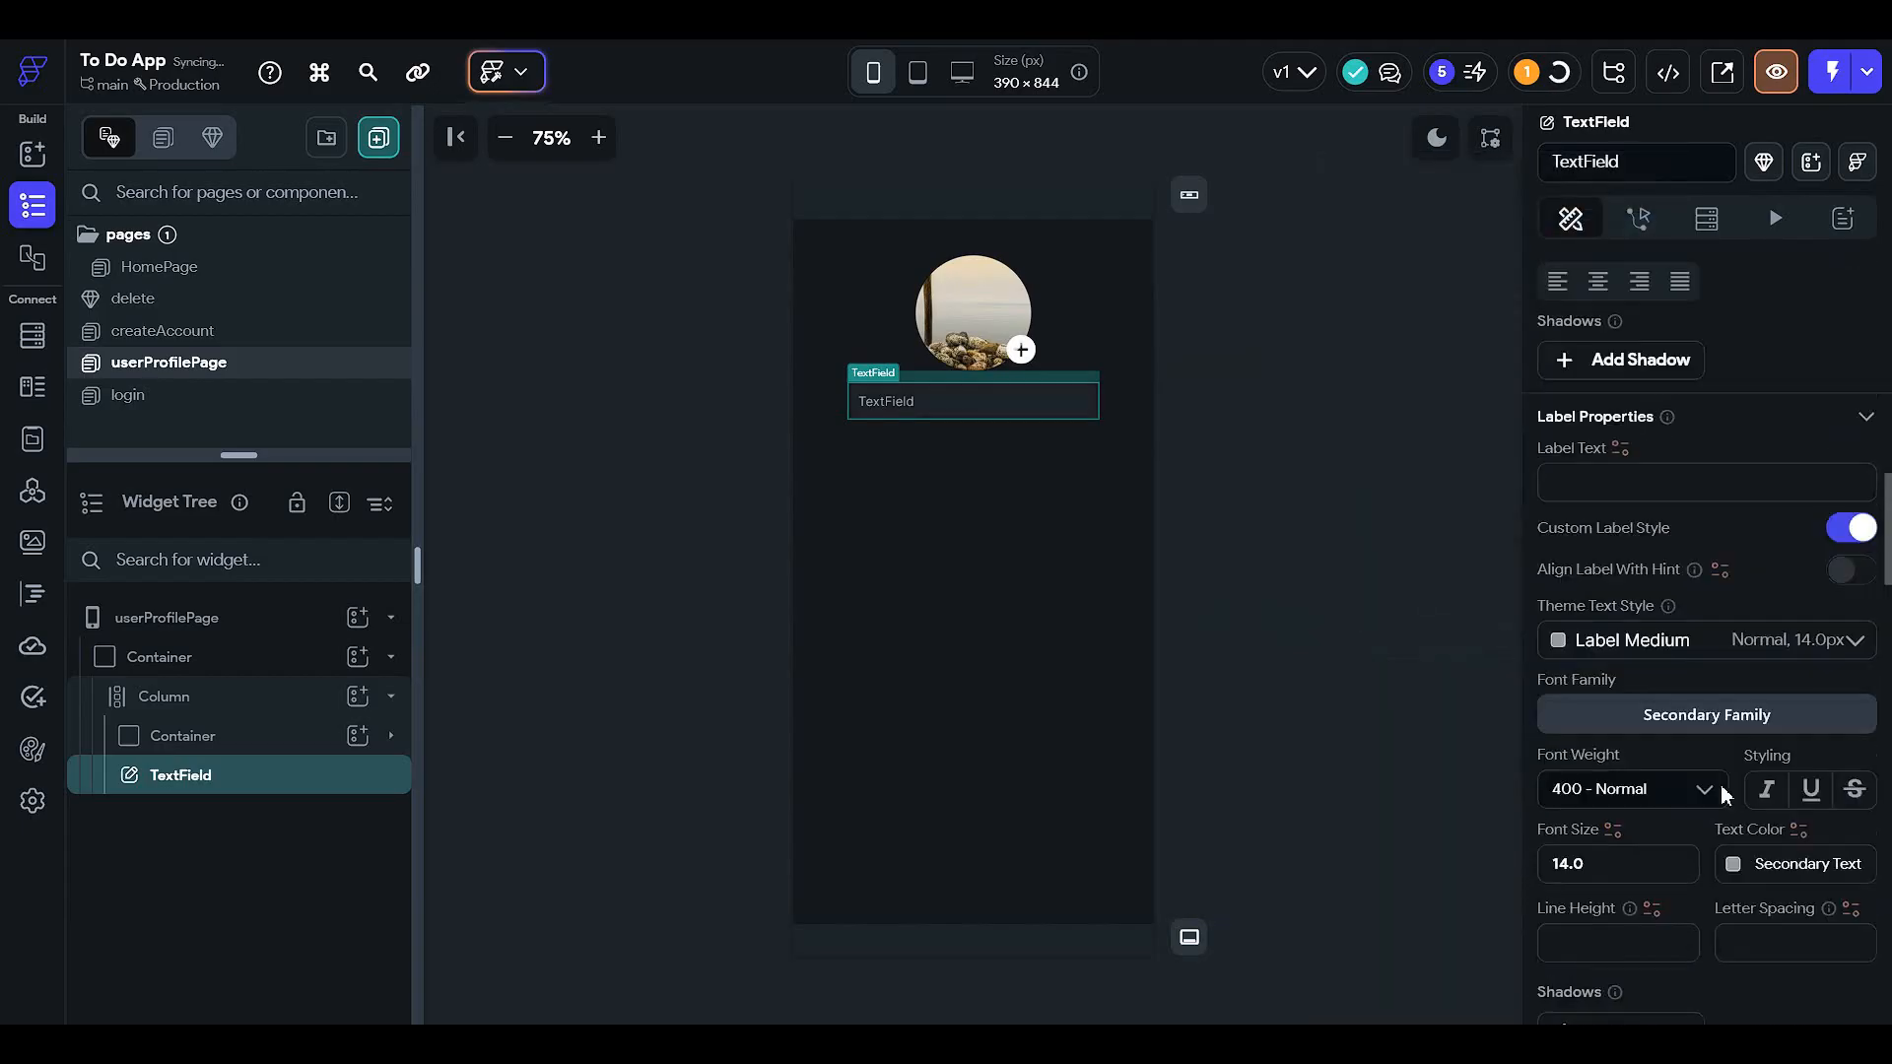
scroll(1724, 794, up, 10)
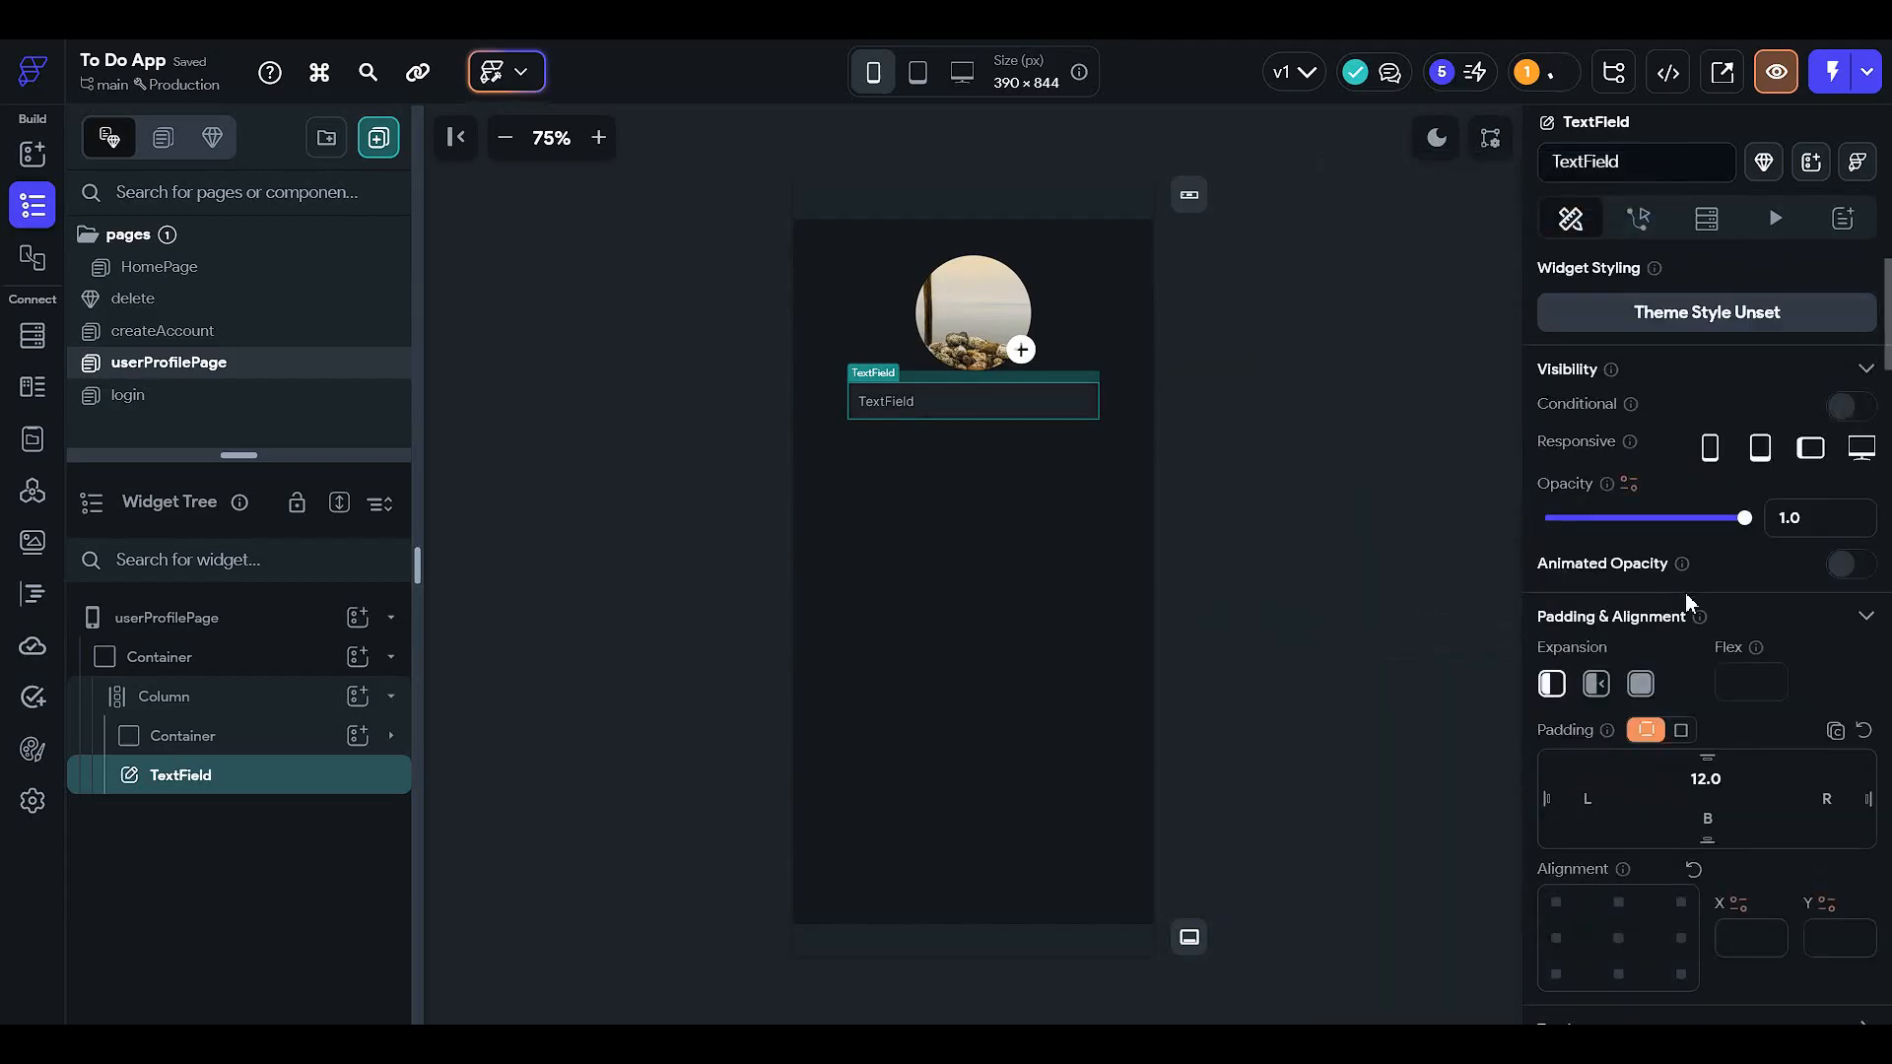
drag(1736, 774, 1559, 763)
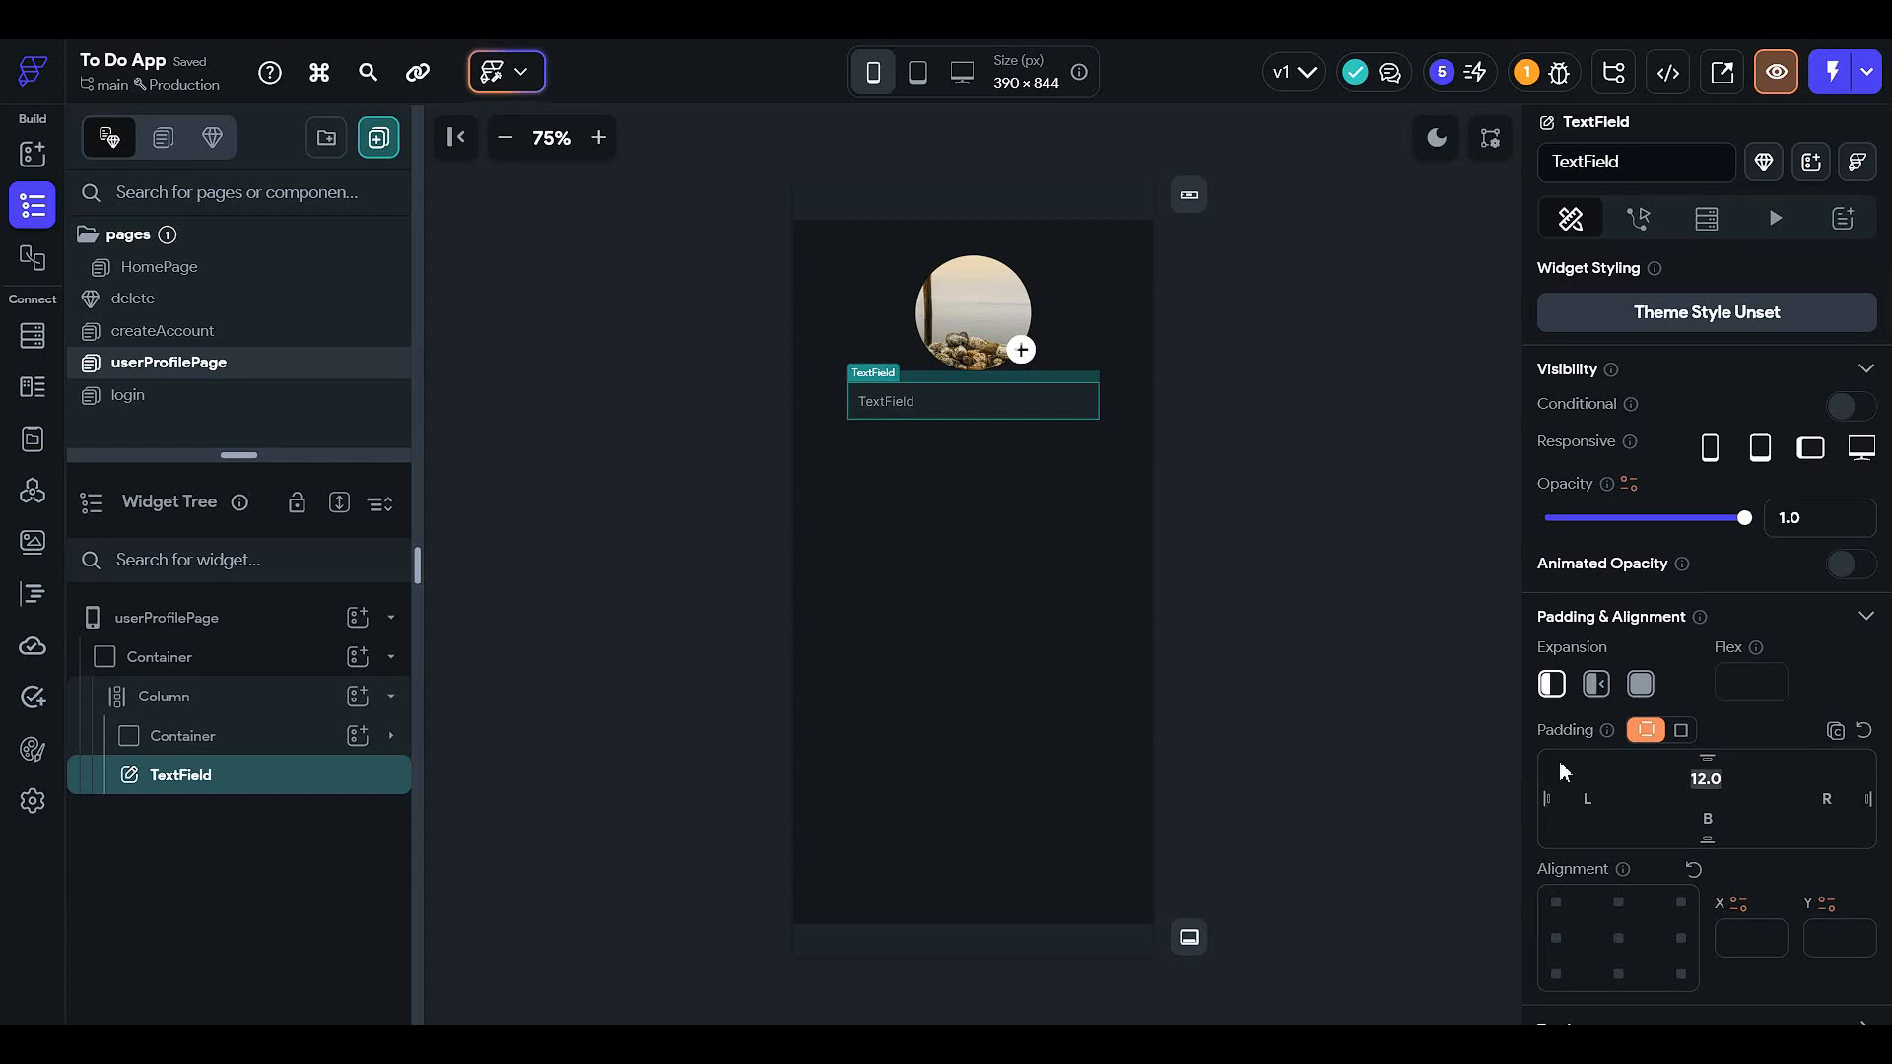
text(25)
click(1271, 549)
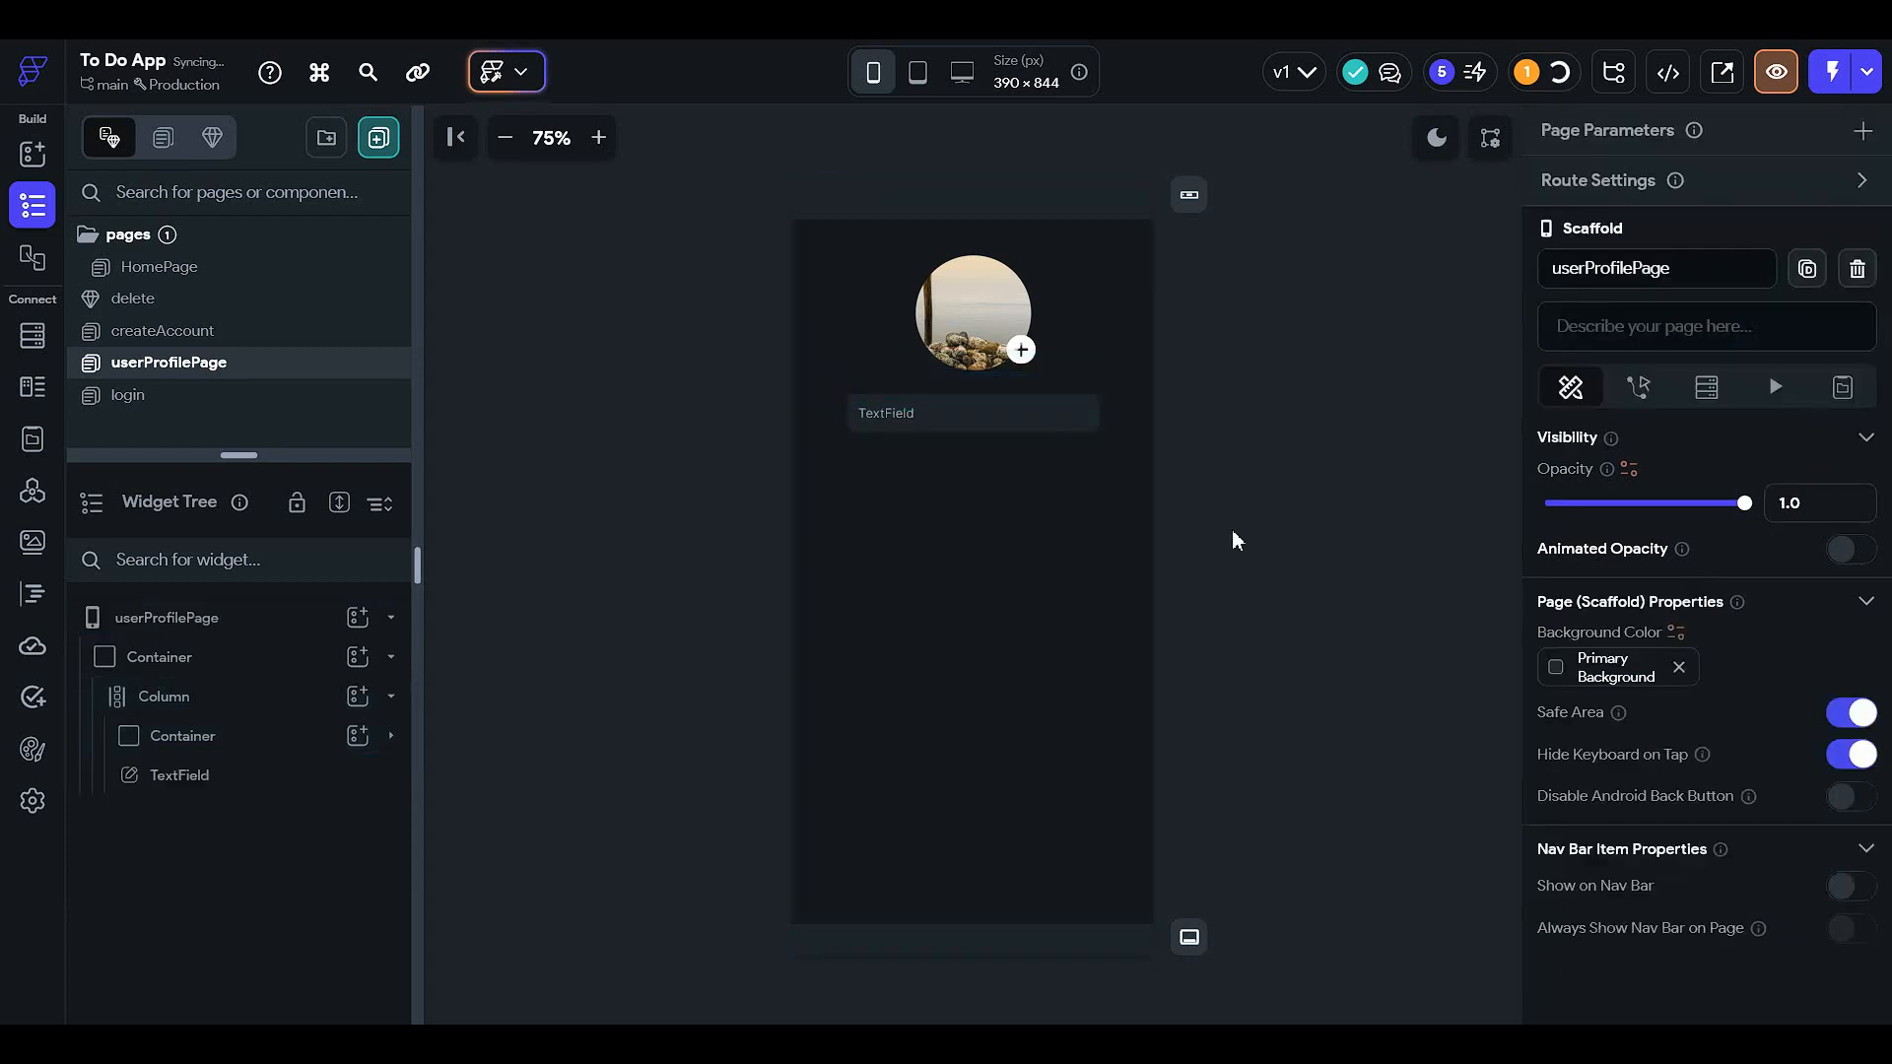
click(921, 410)
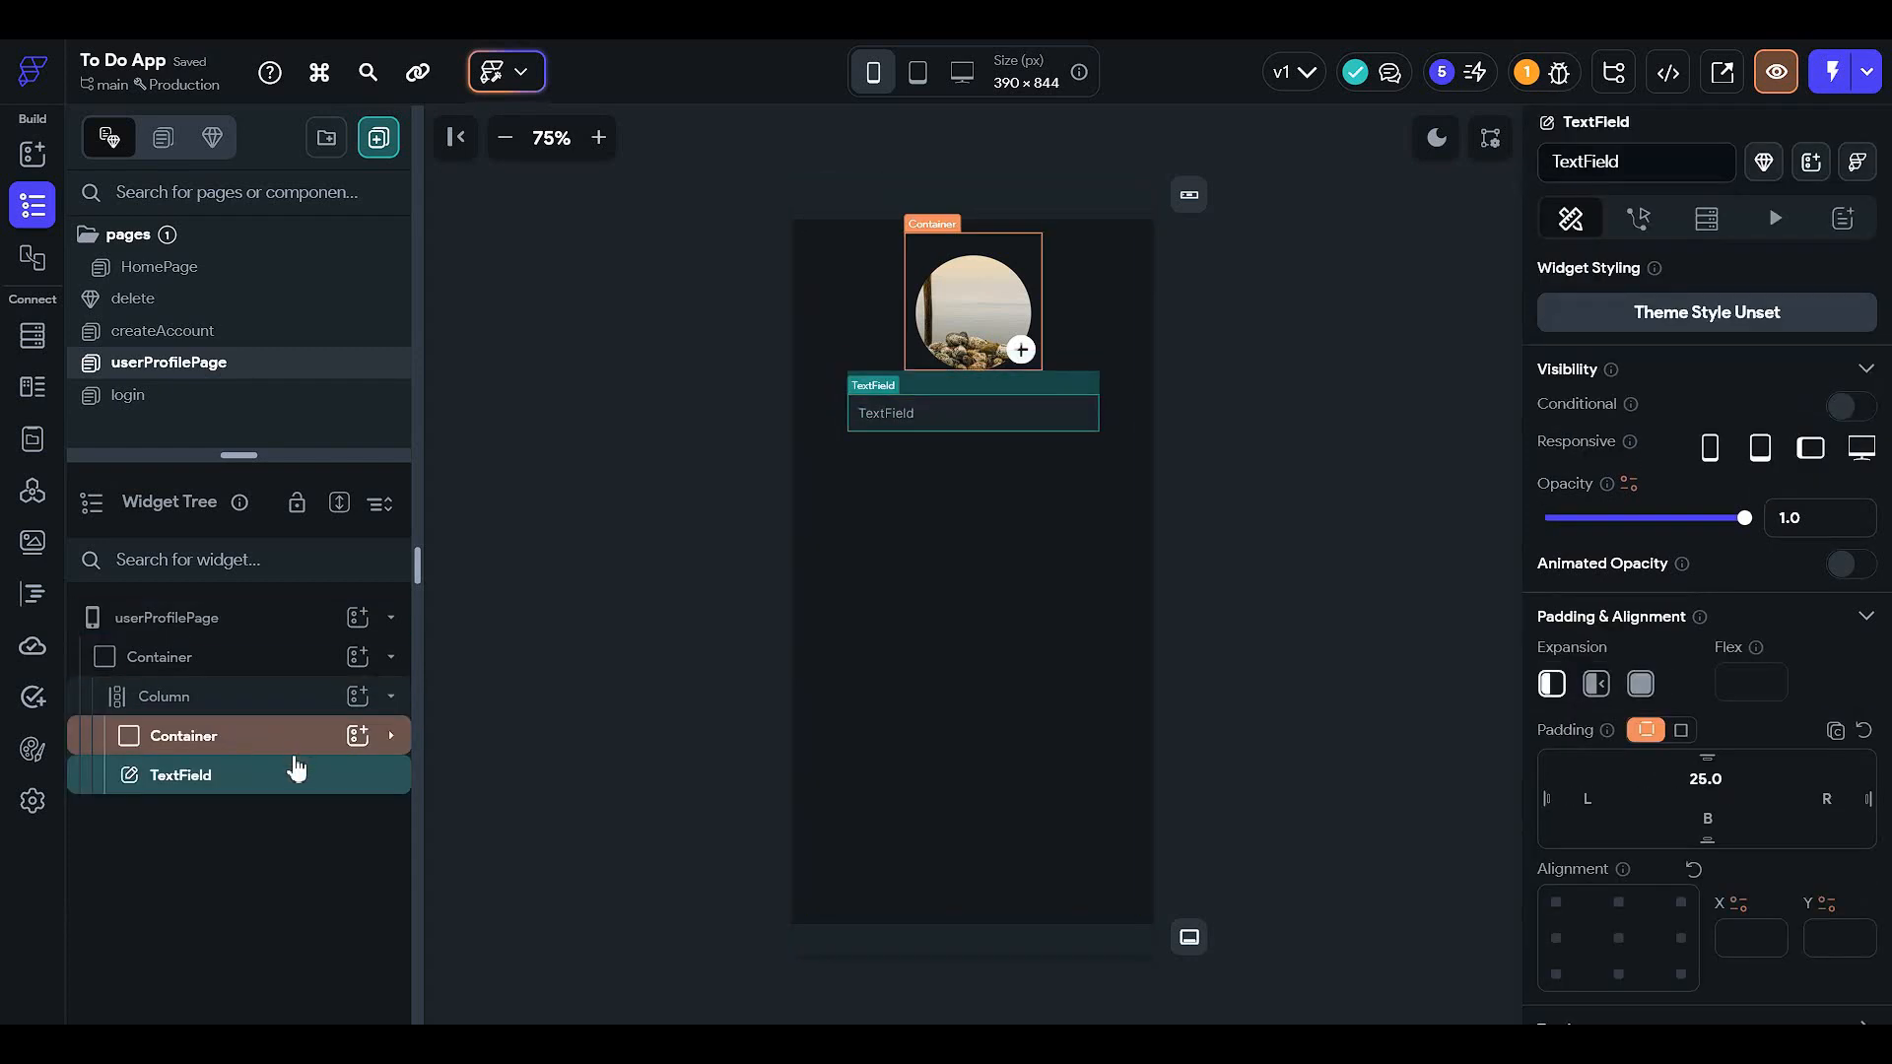
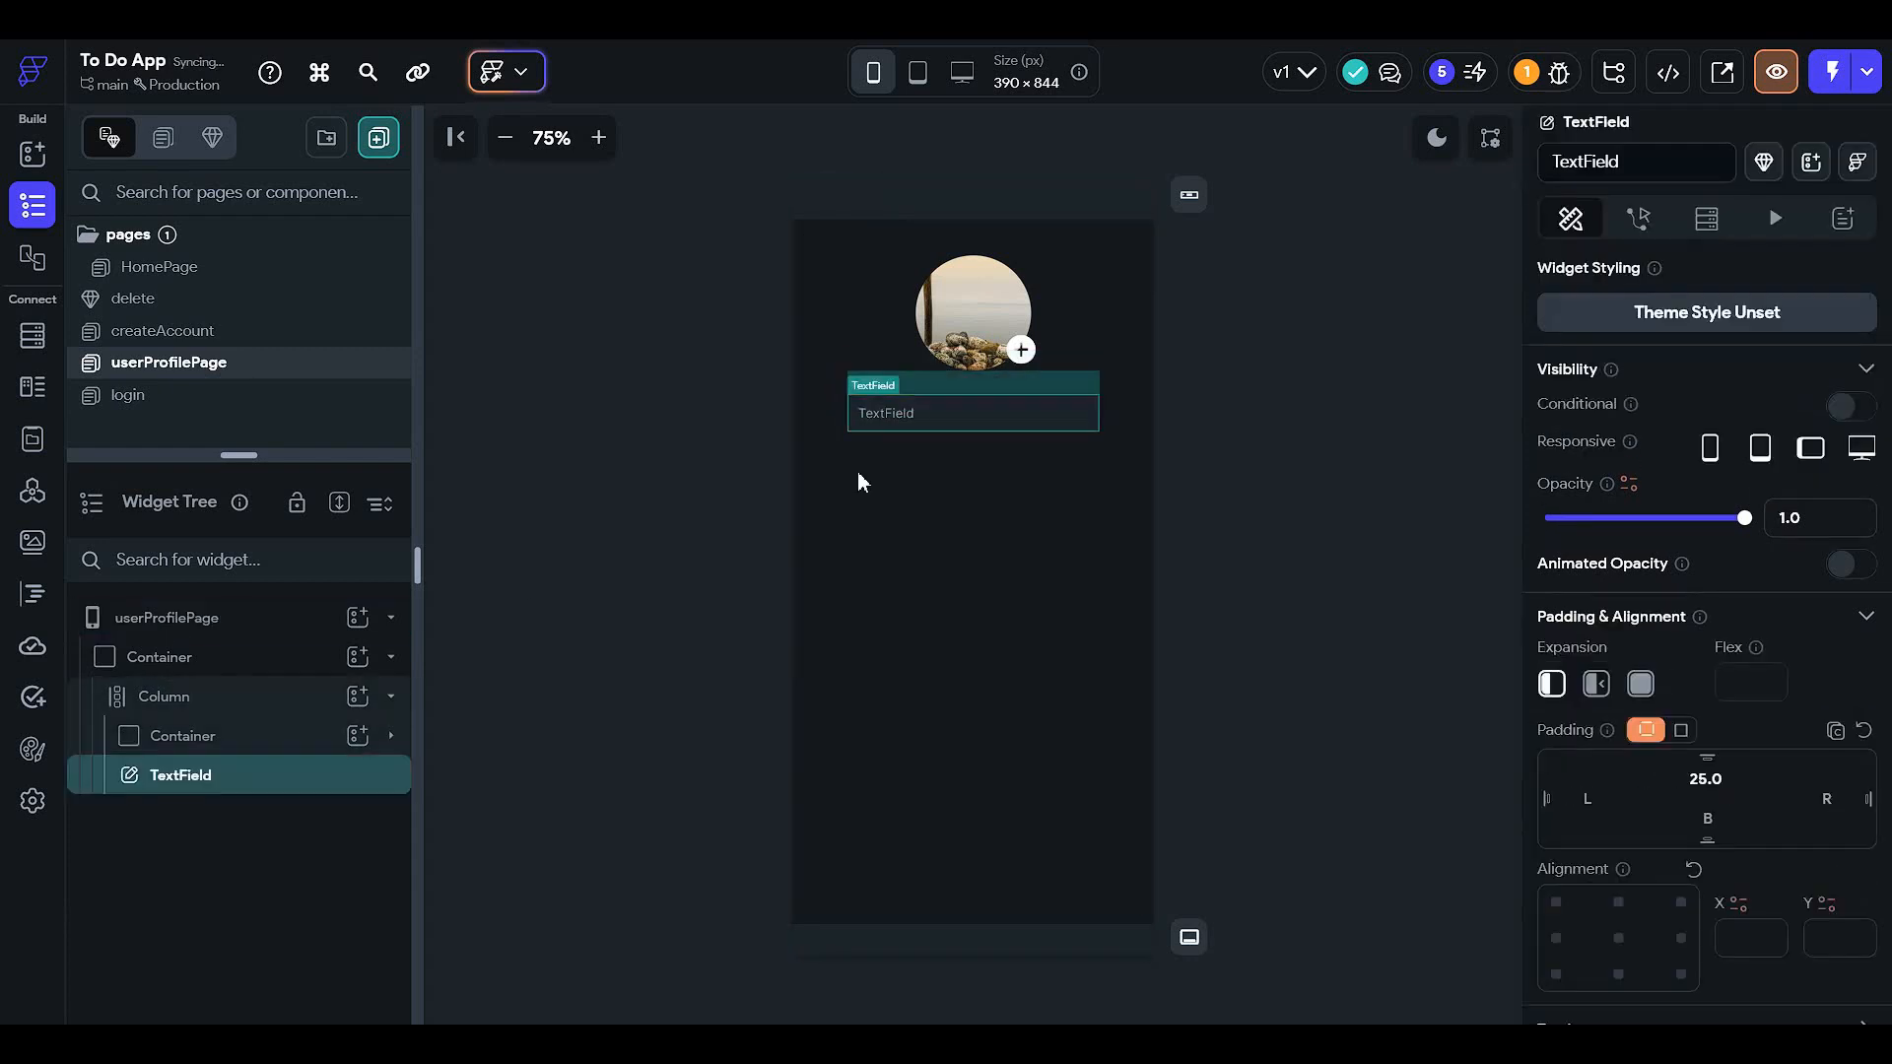
- Add a Text widget reading 'Display name' between the profile image and the text field
click(340, 698)
click(358, 698)
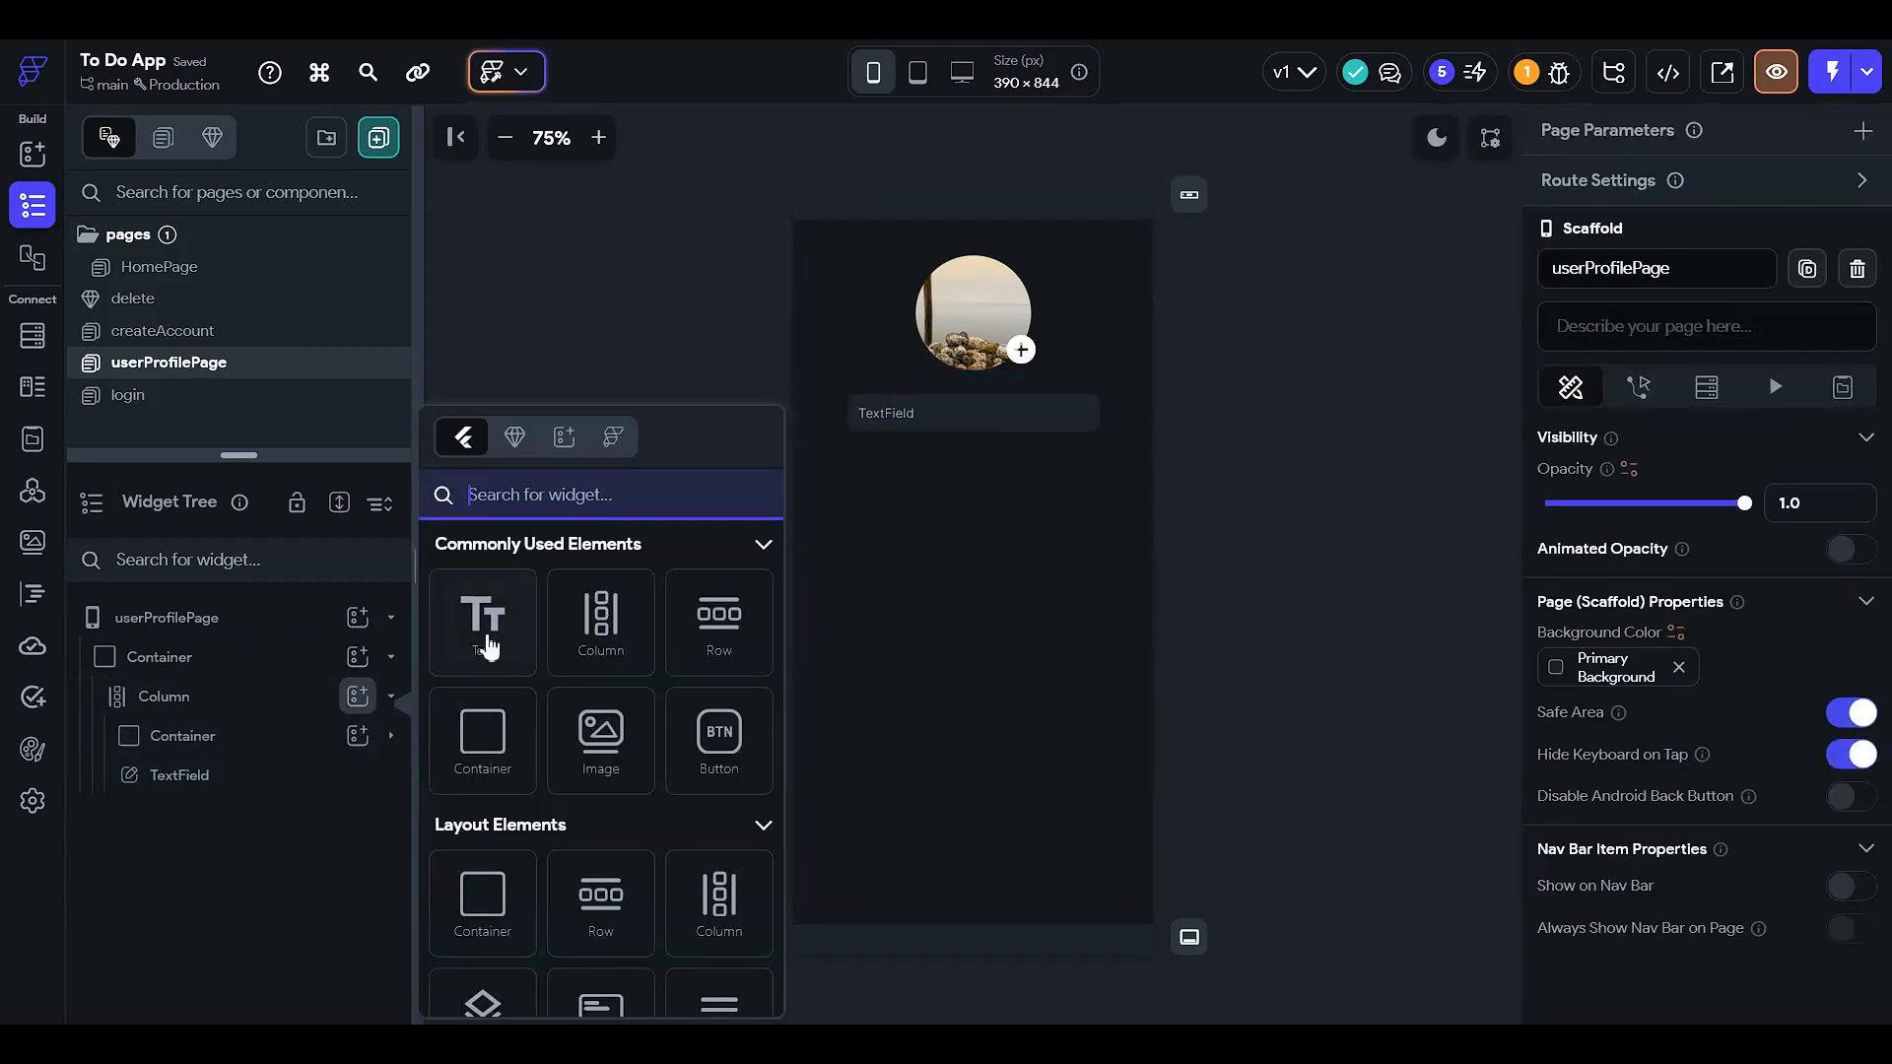
click(488, 636)
drag(245, 827, 262, 772)
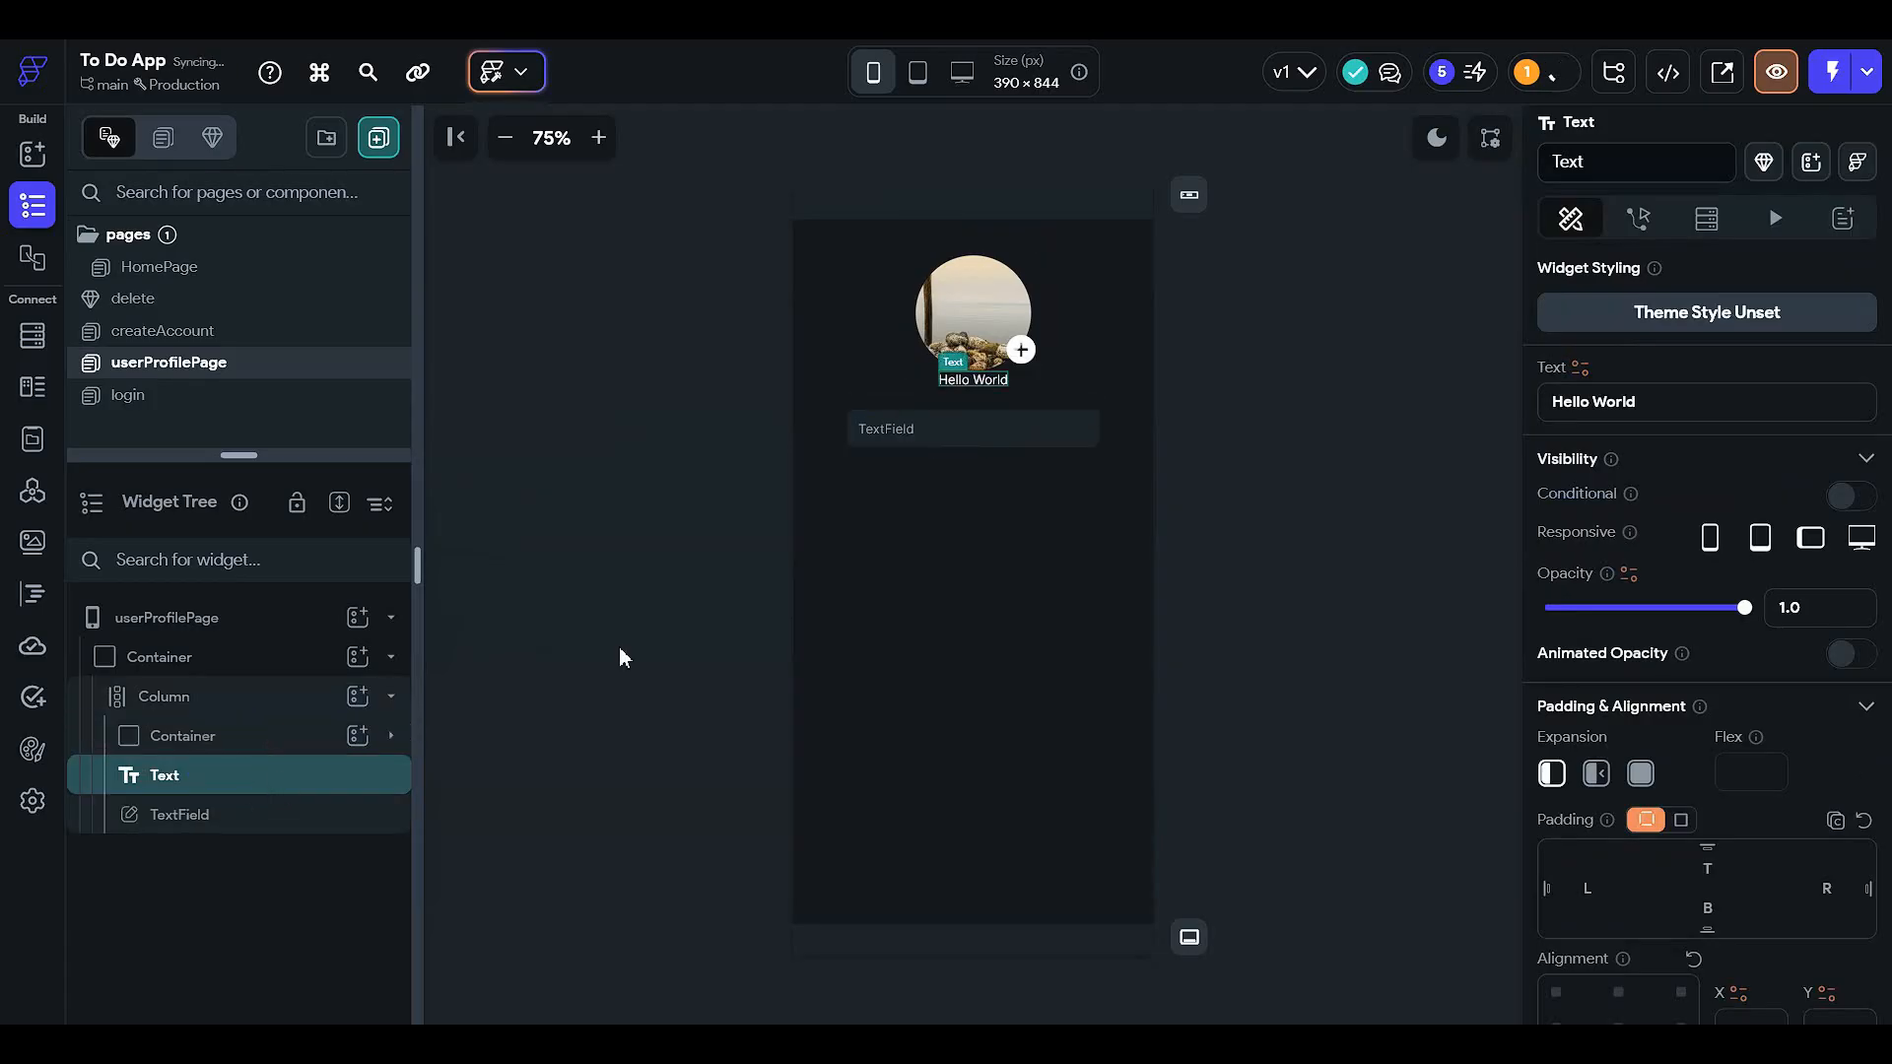
click(1705, 404)
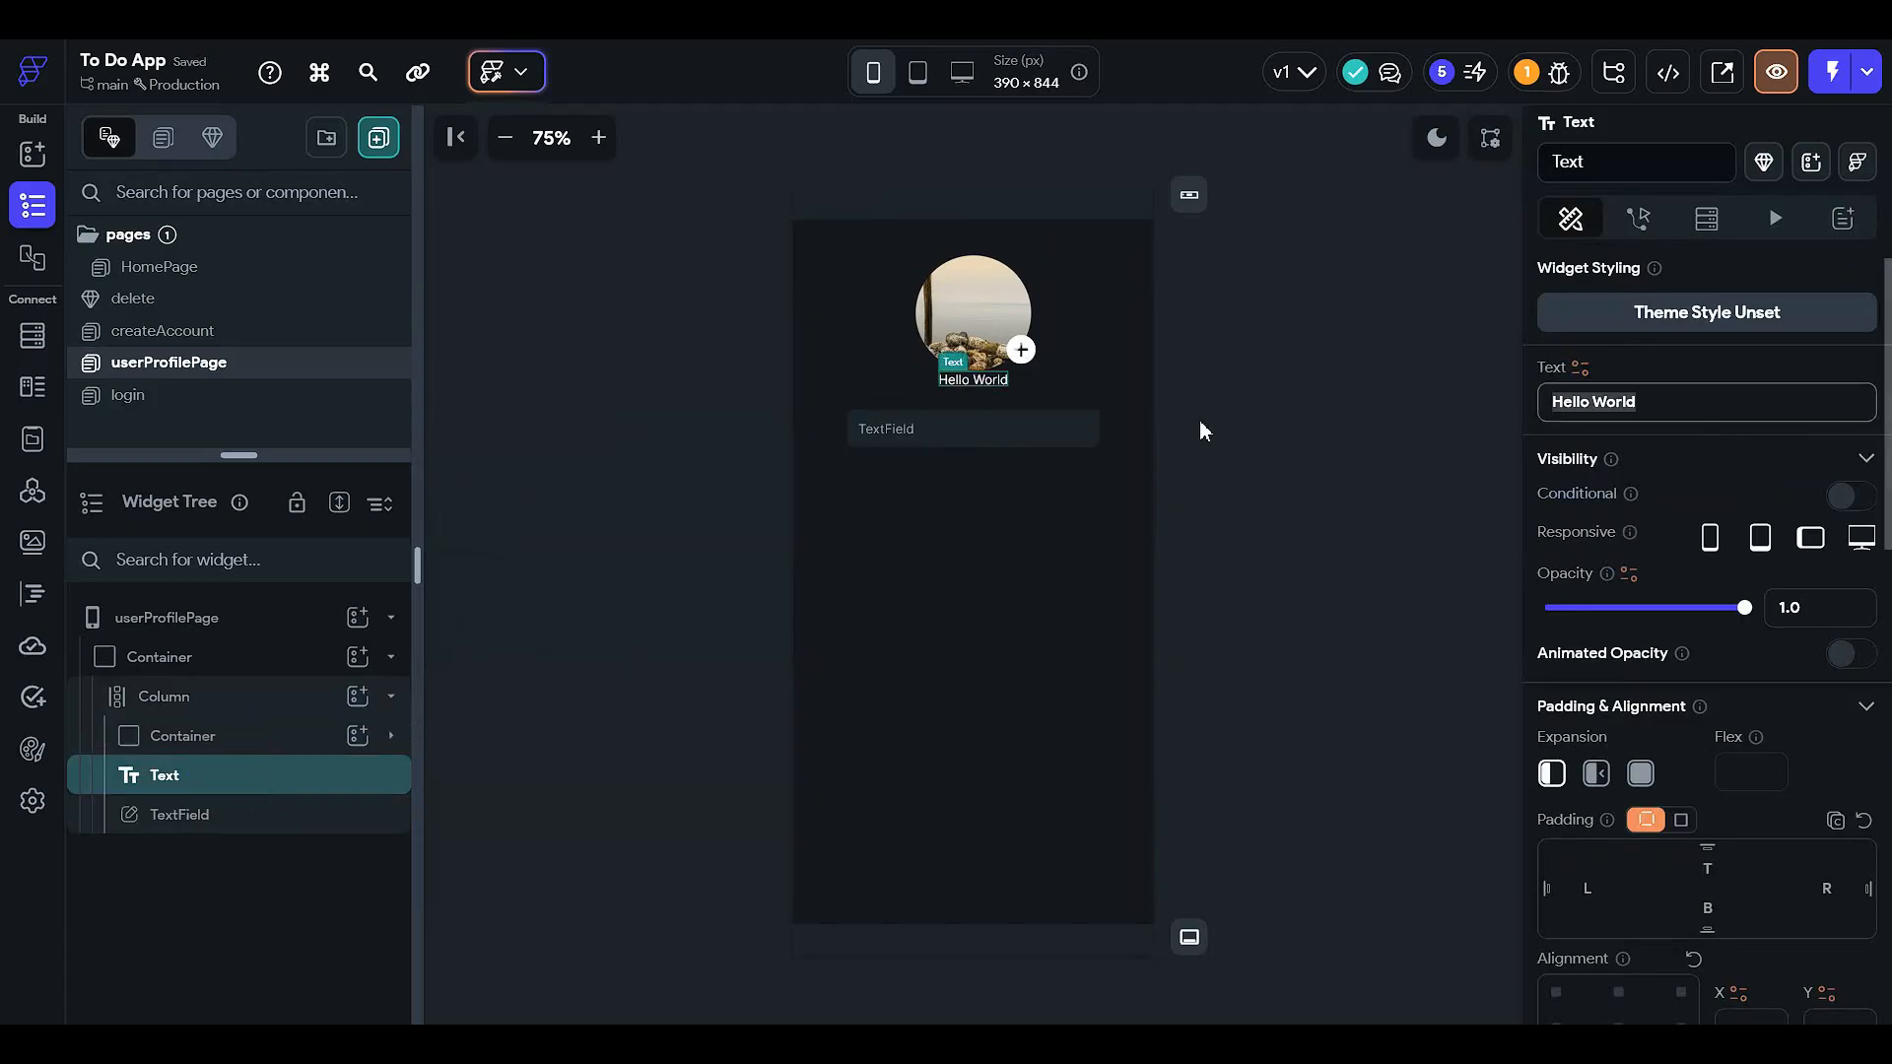
text(32)
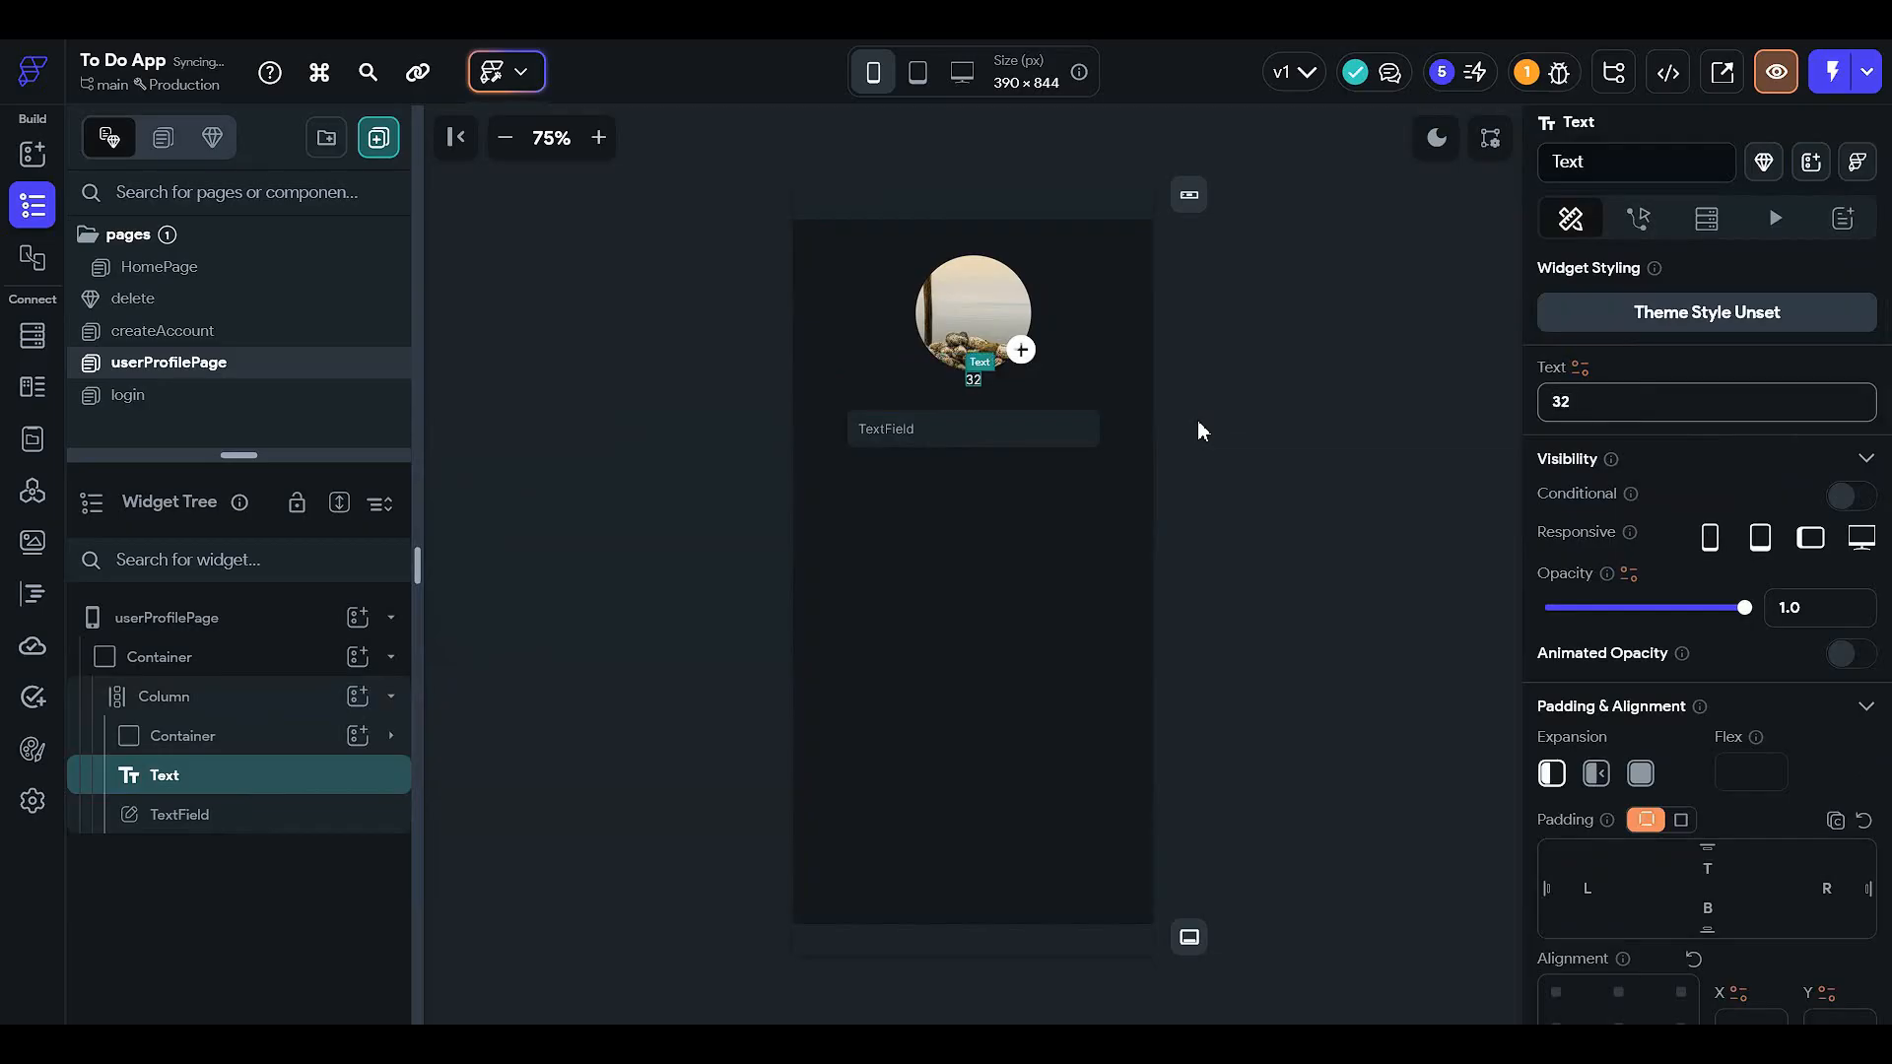
key(ctrl+a)
text(Display name)
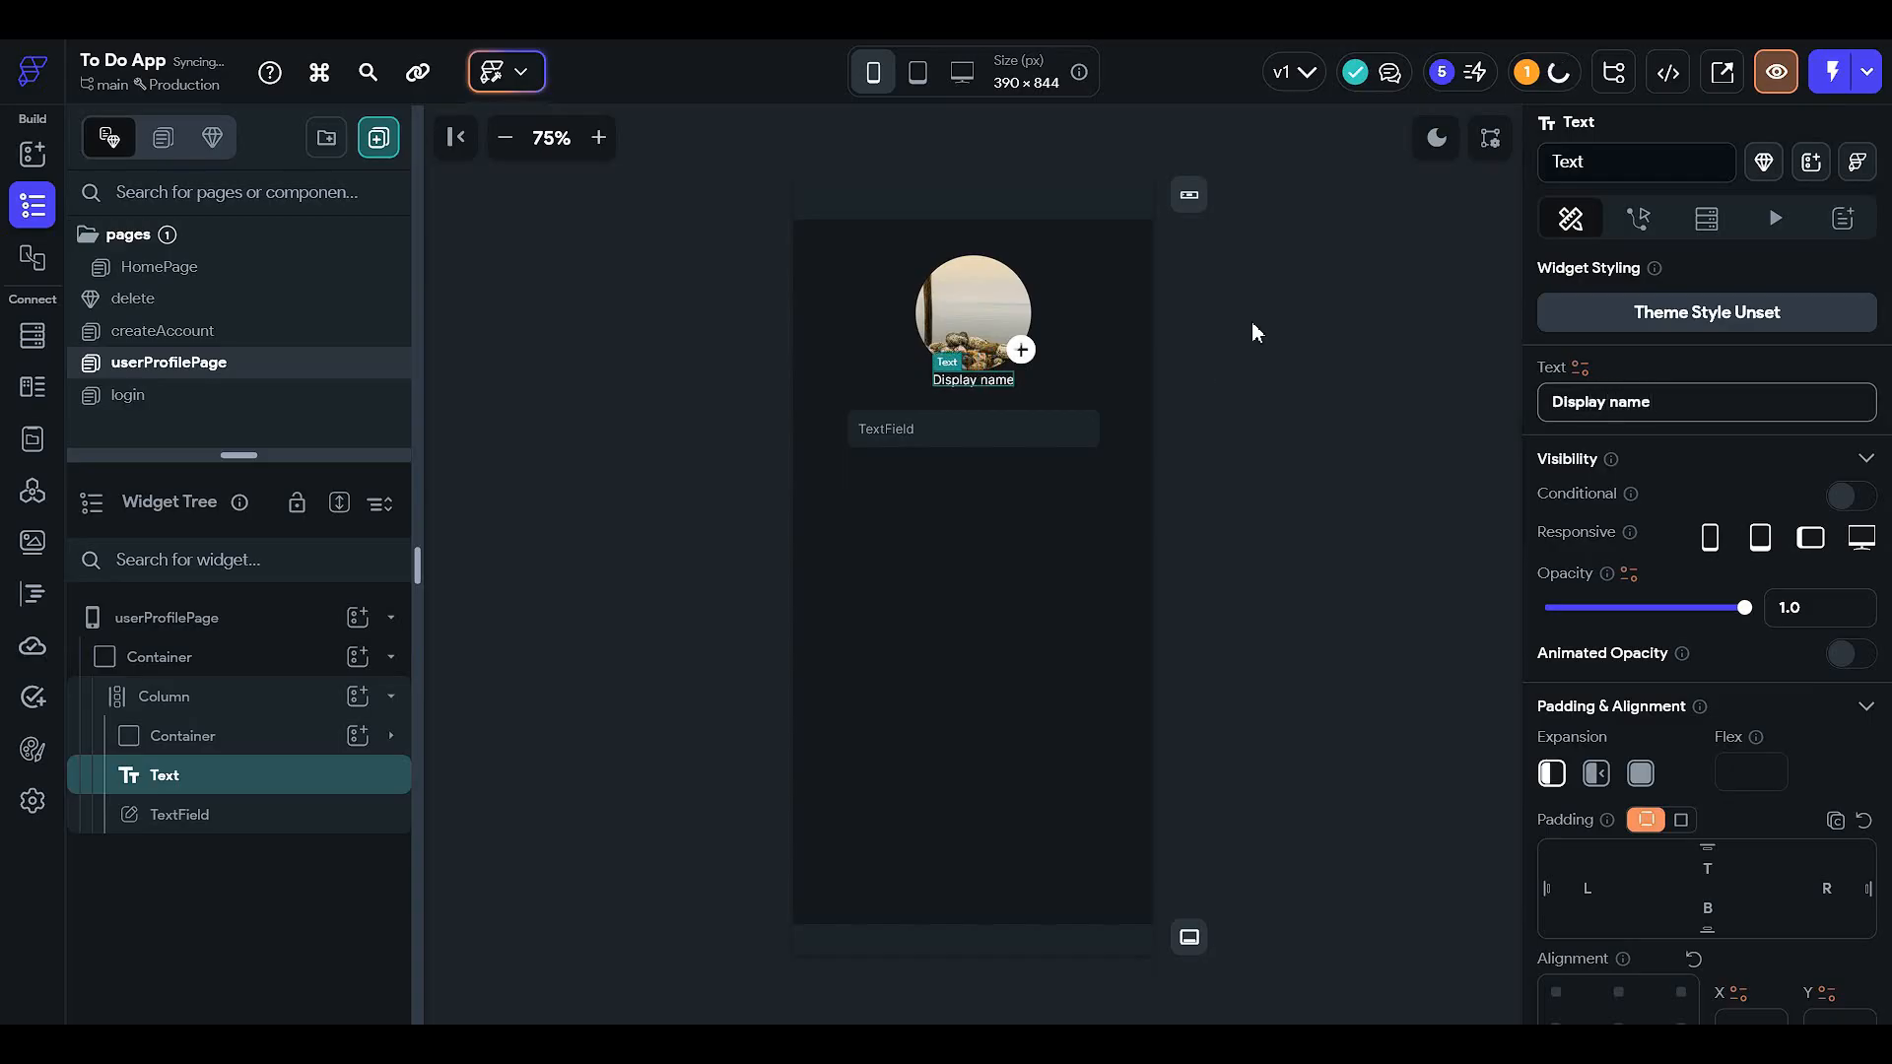
- Give the label 25 top padding and cut the text field's top padding to 5
scroll(1655, 574, down, 2)
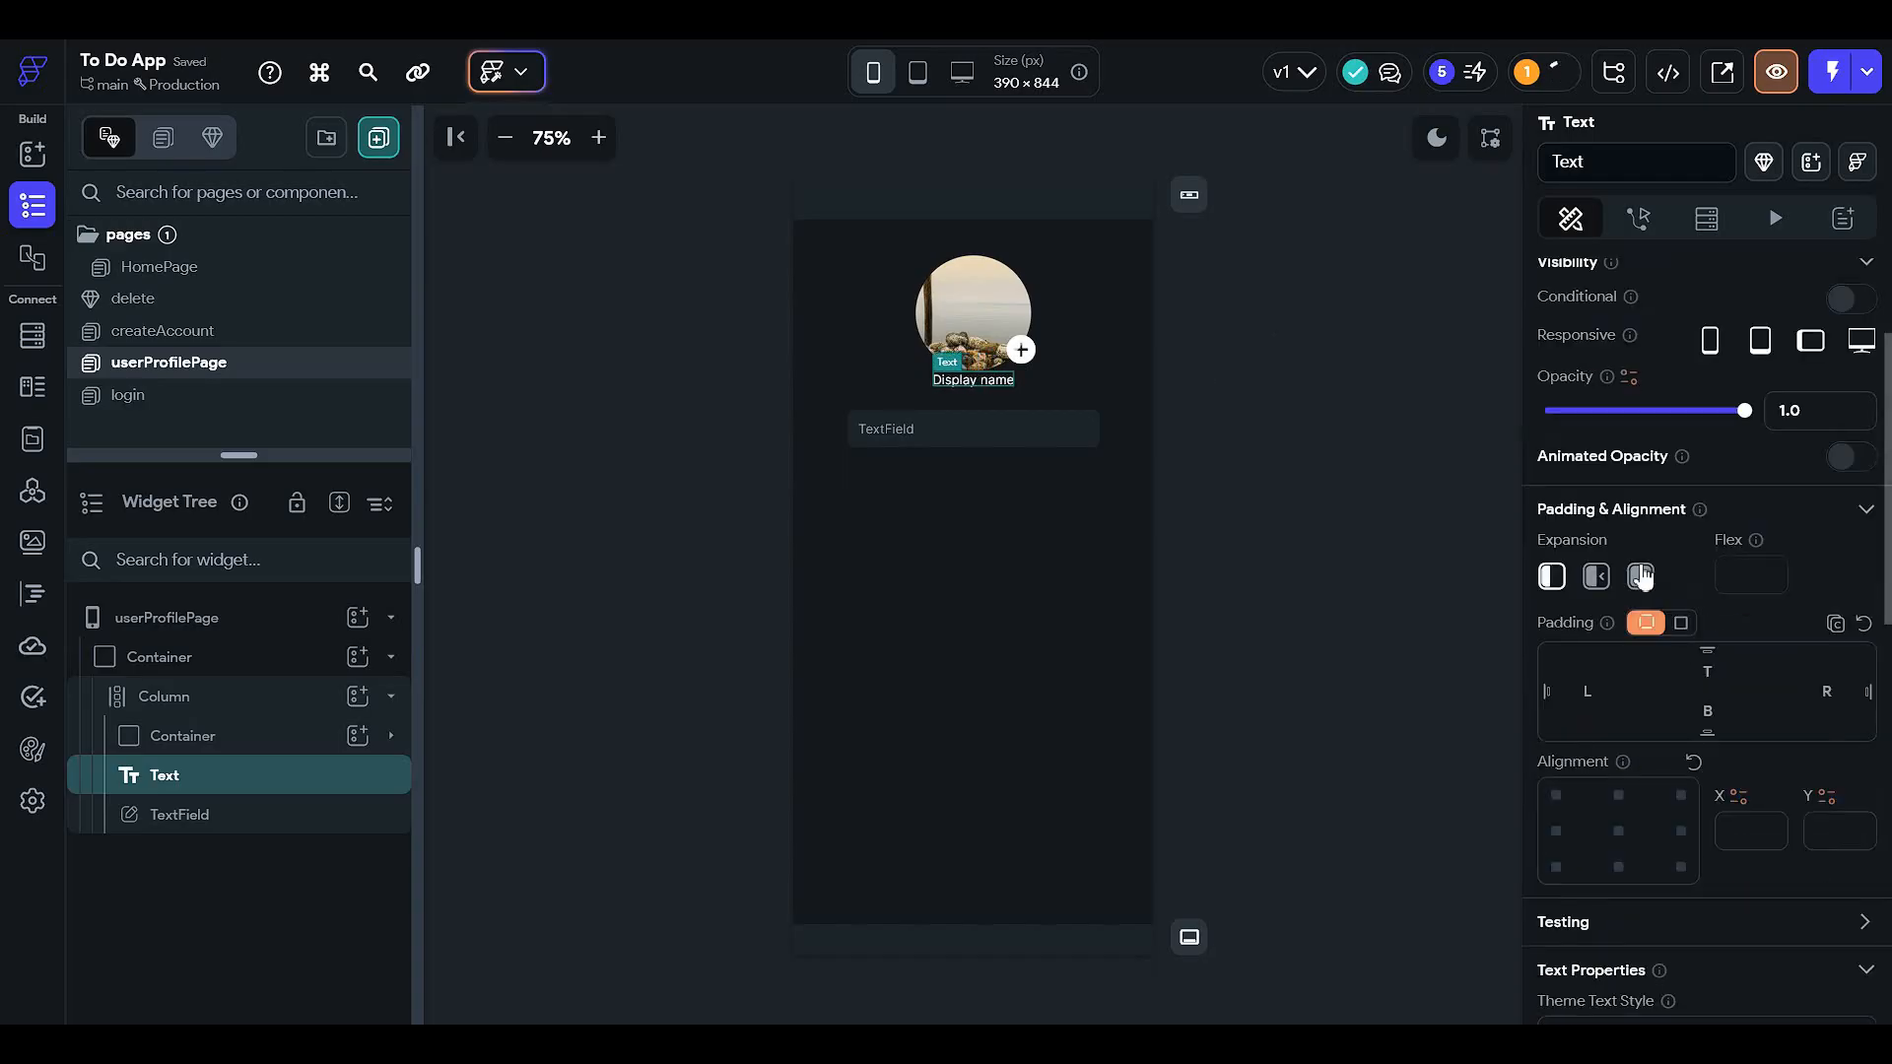
click(1711, 672)
text(28)
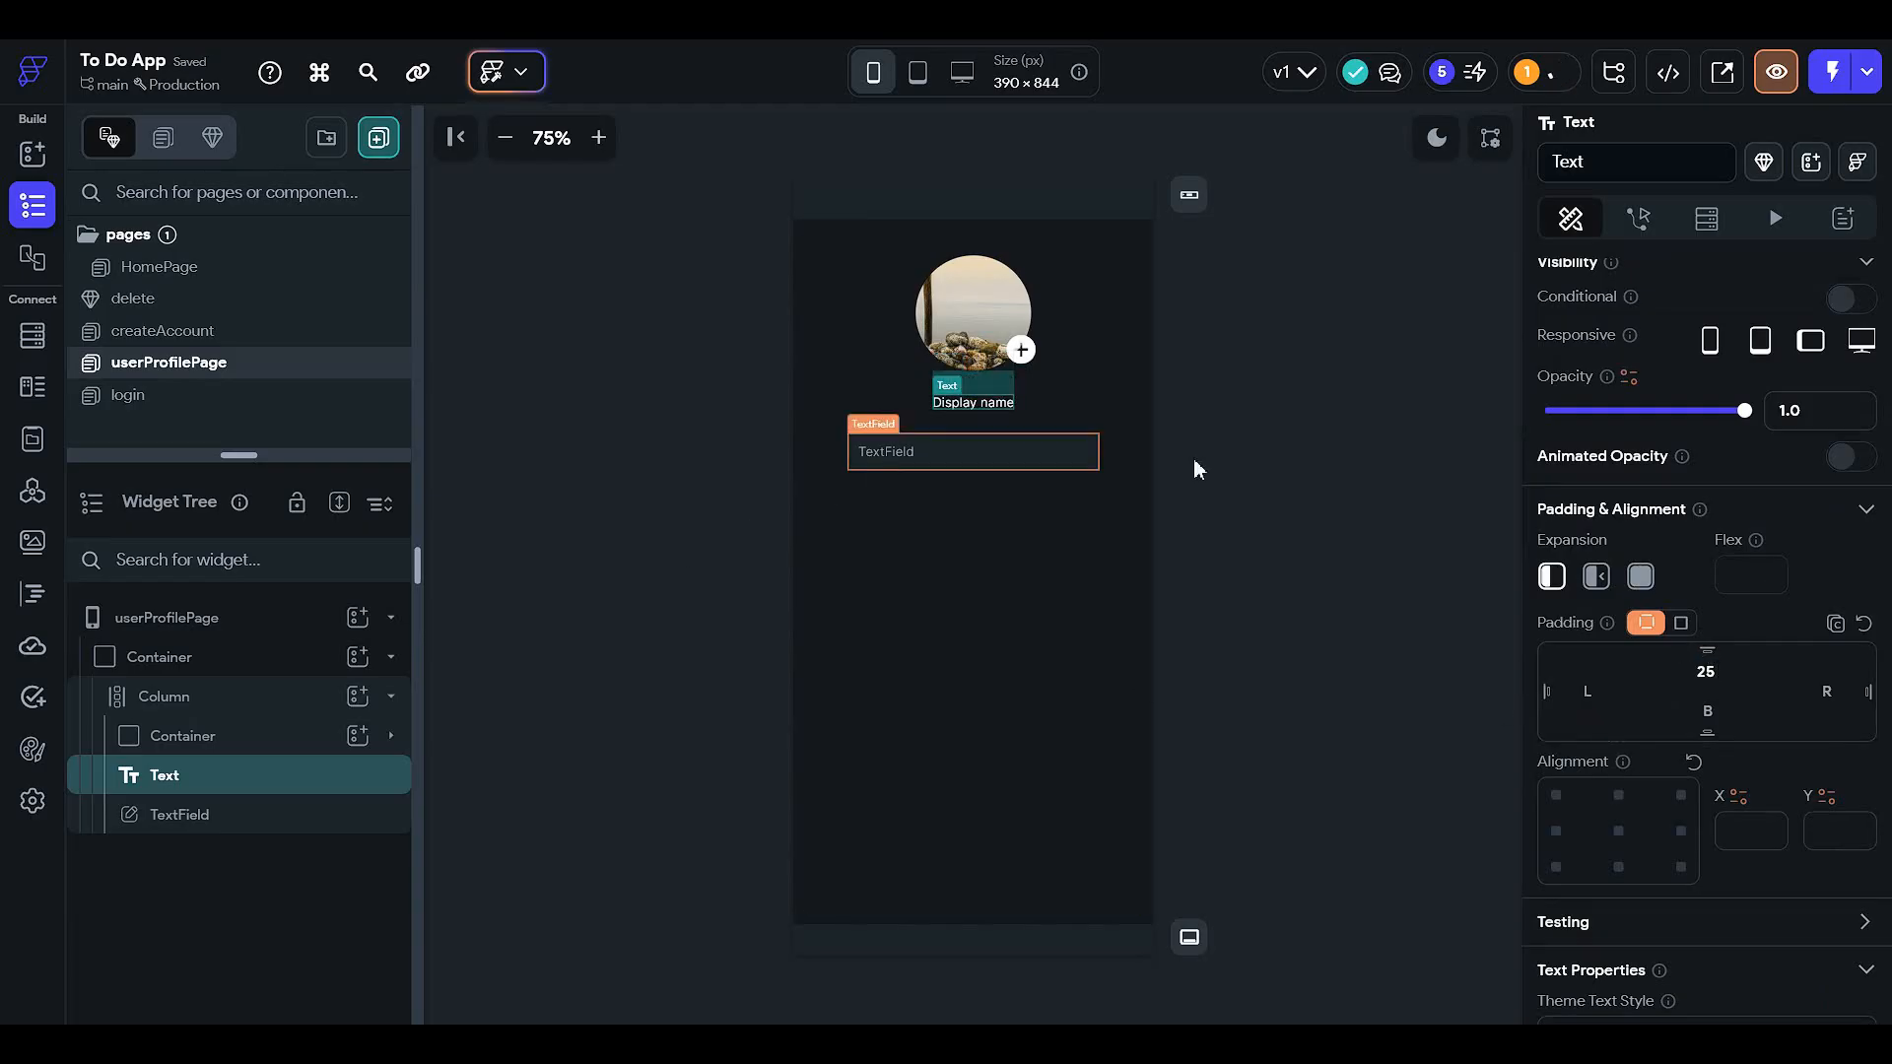
click(903, 454)
click(1726, 588)
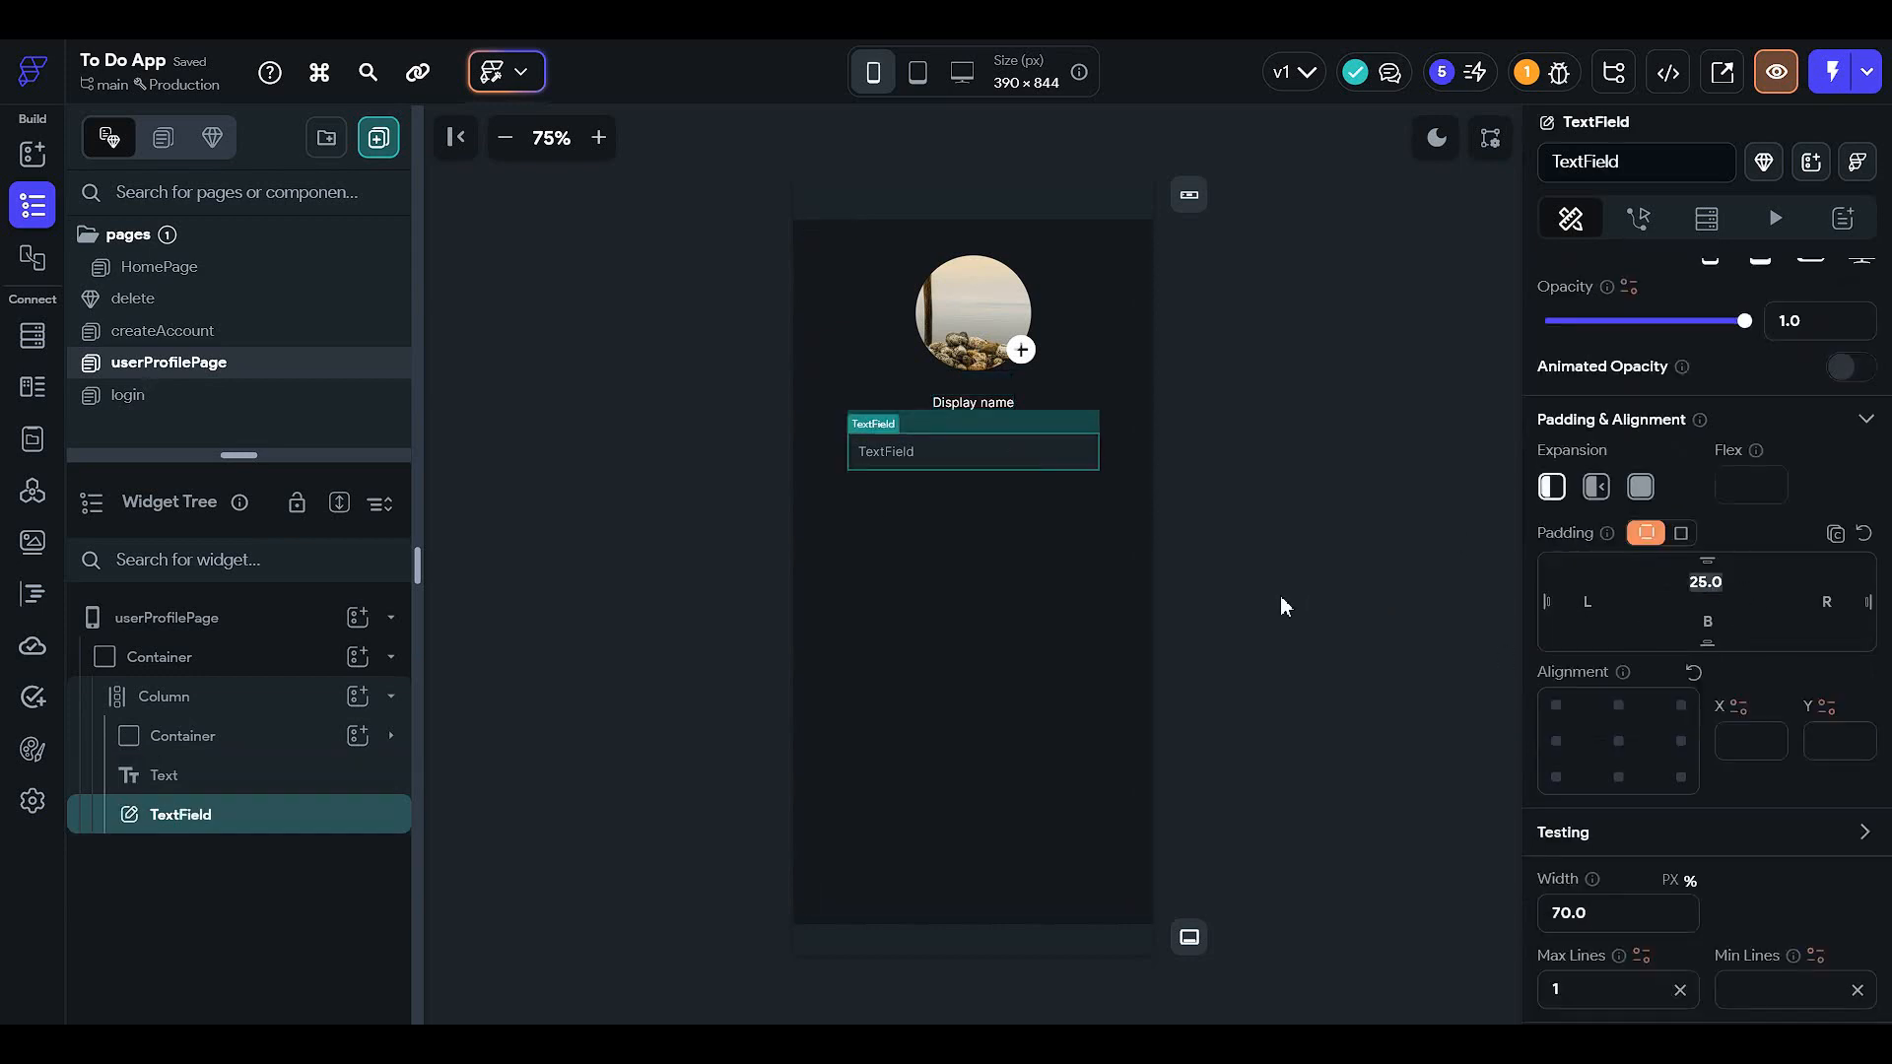
text(5)
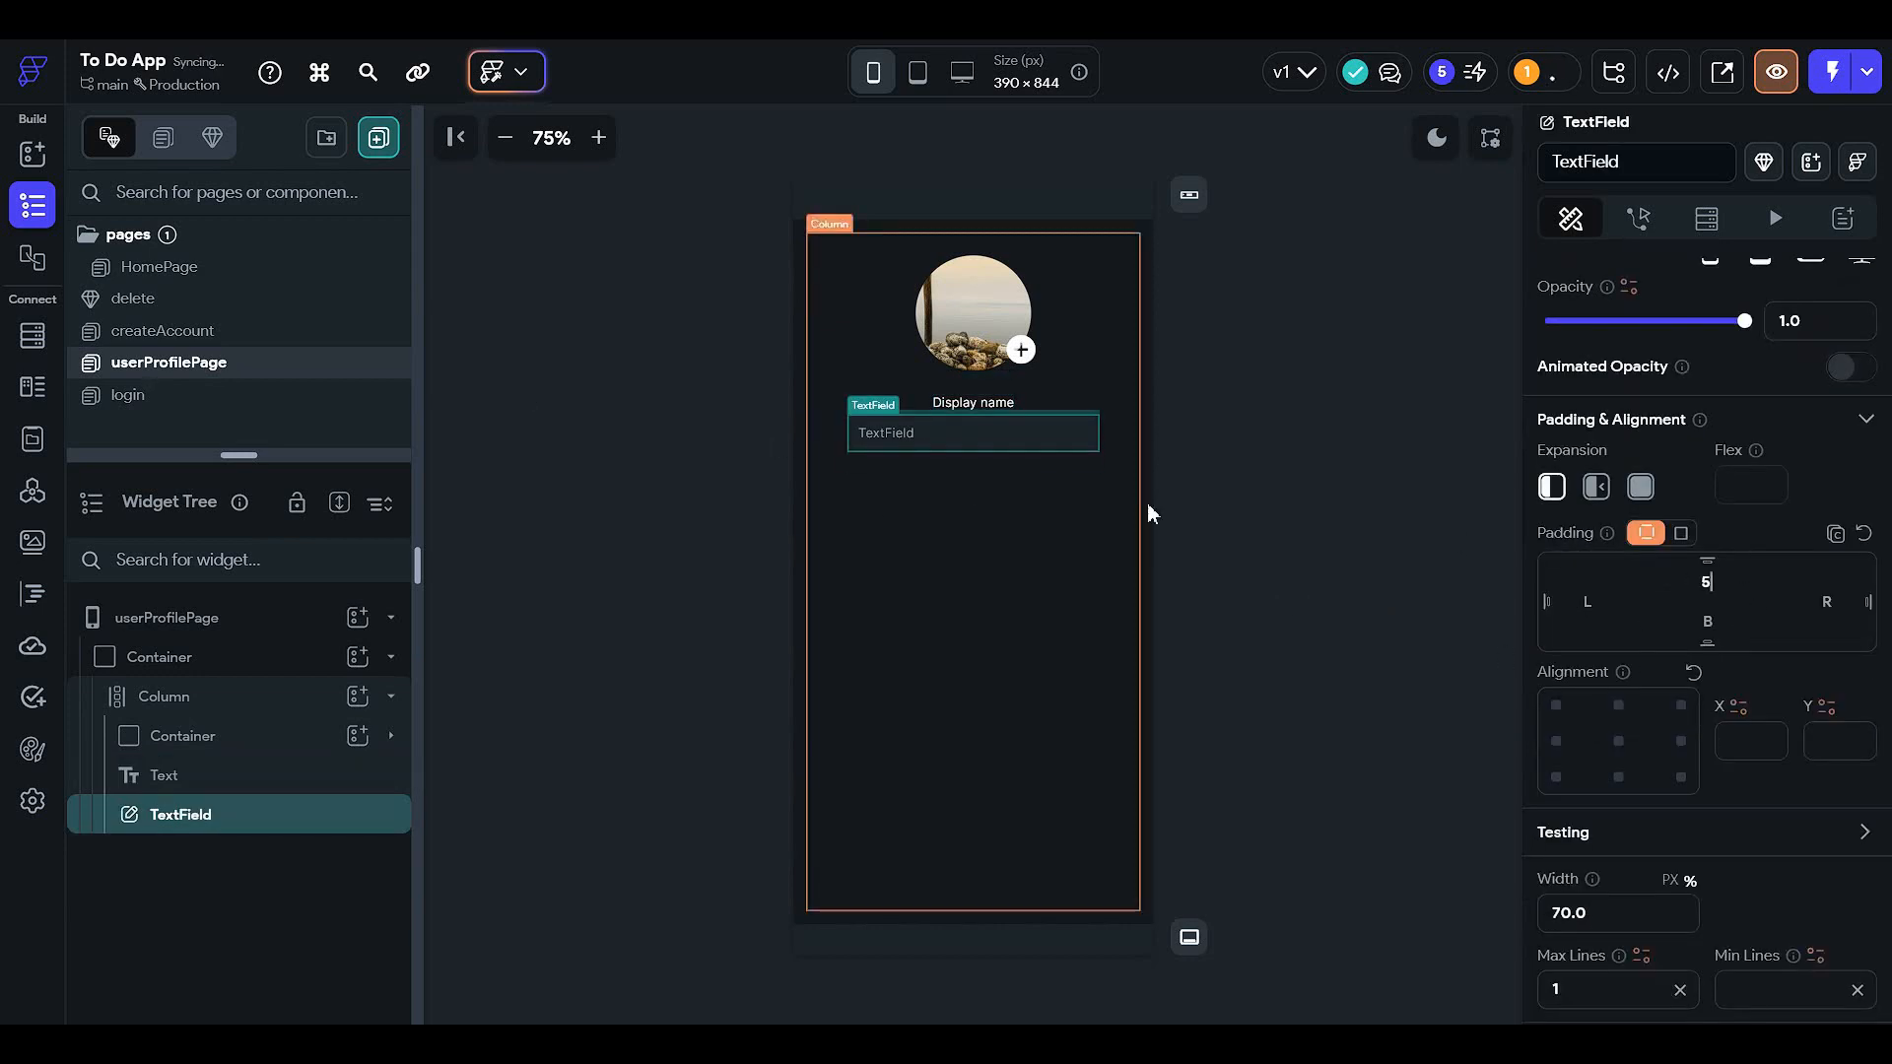
- Align the Display name label left with 45 left padding to line up with the field
click(974, 404)
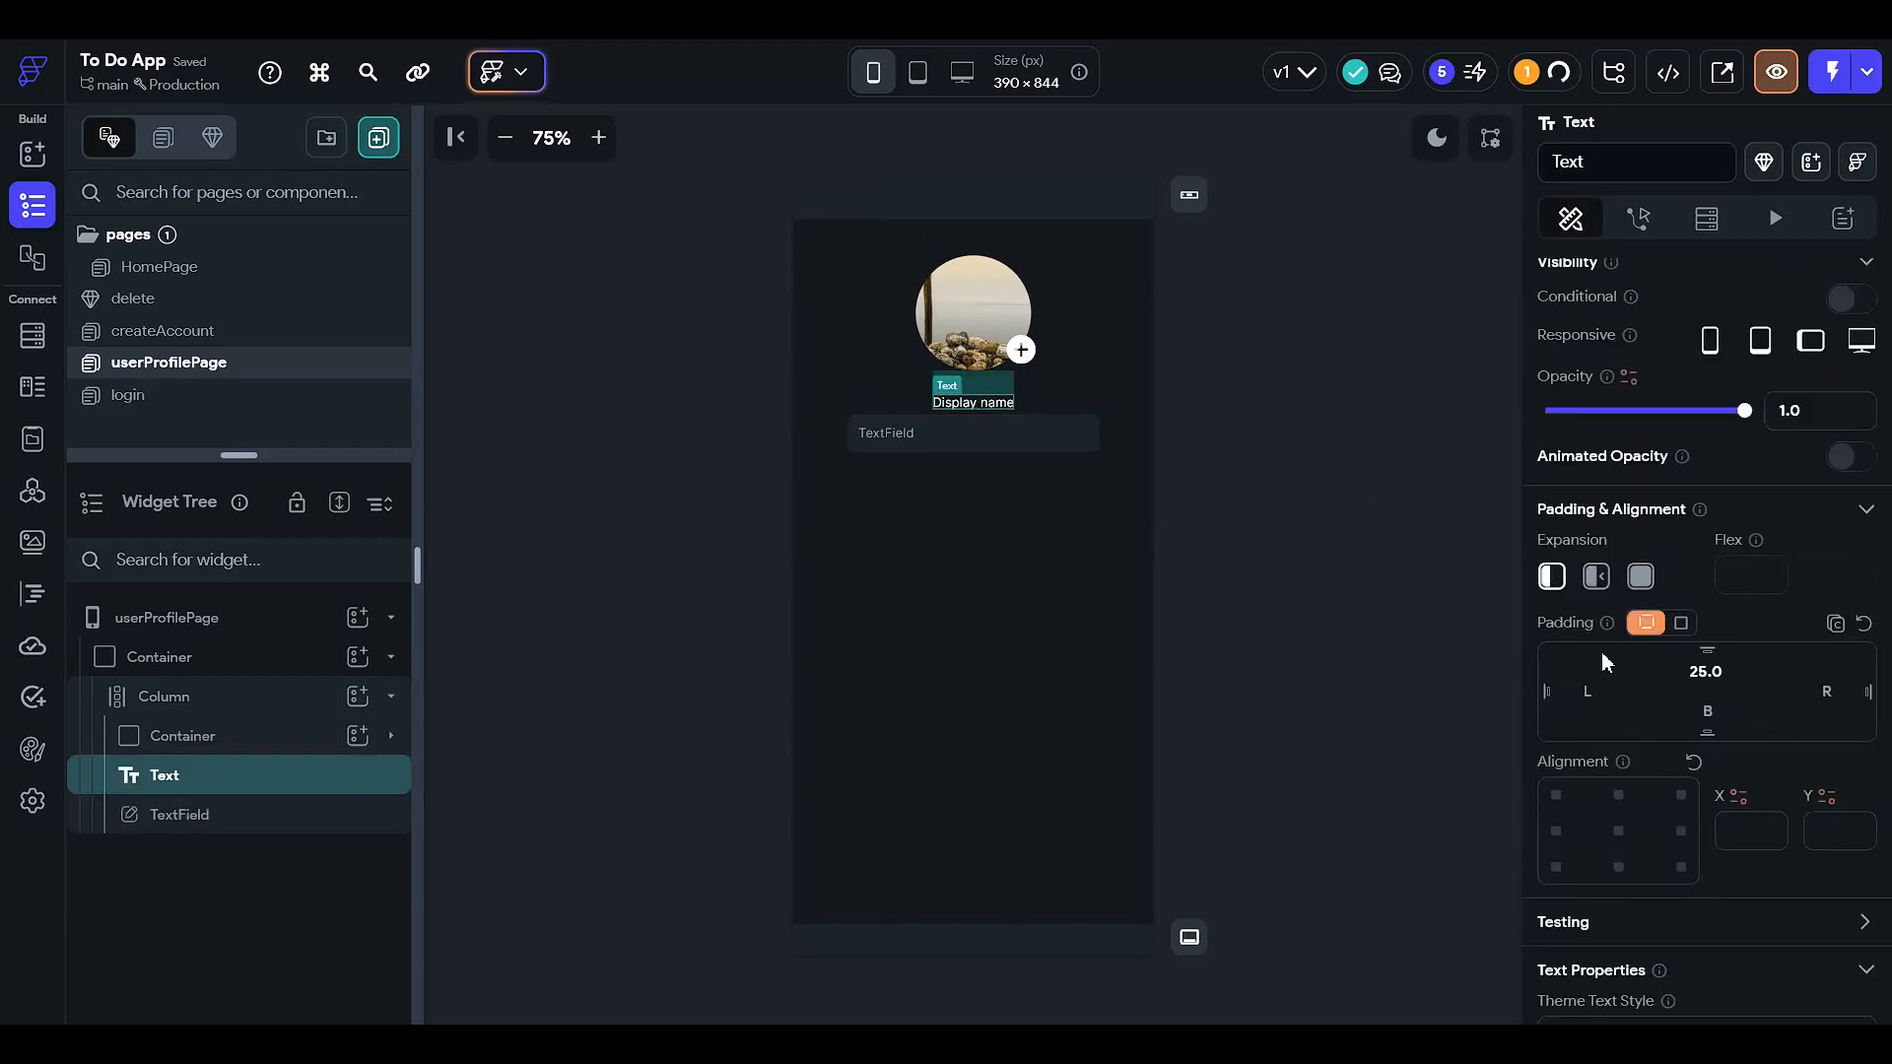
click(1556, 831)
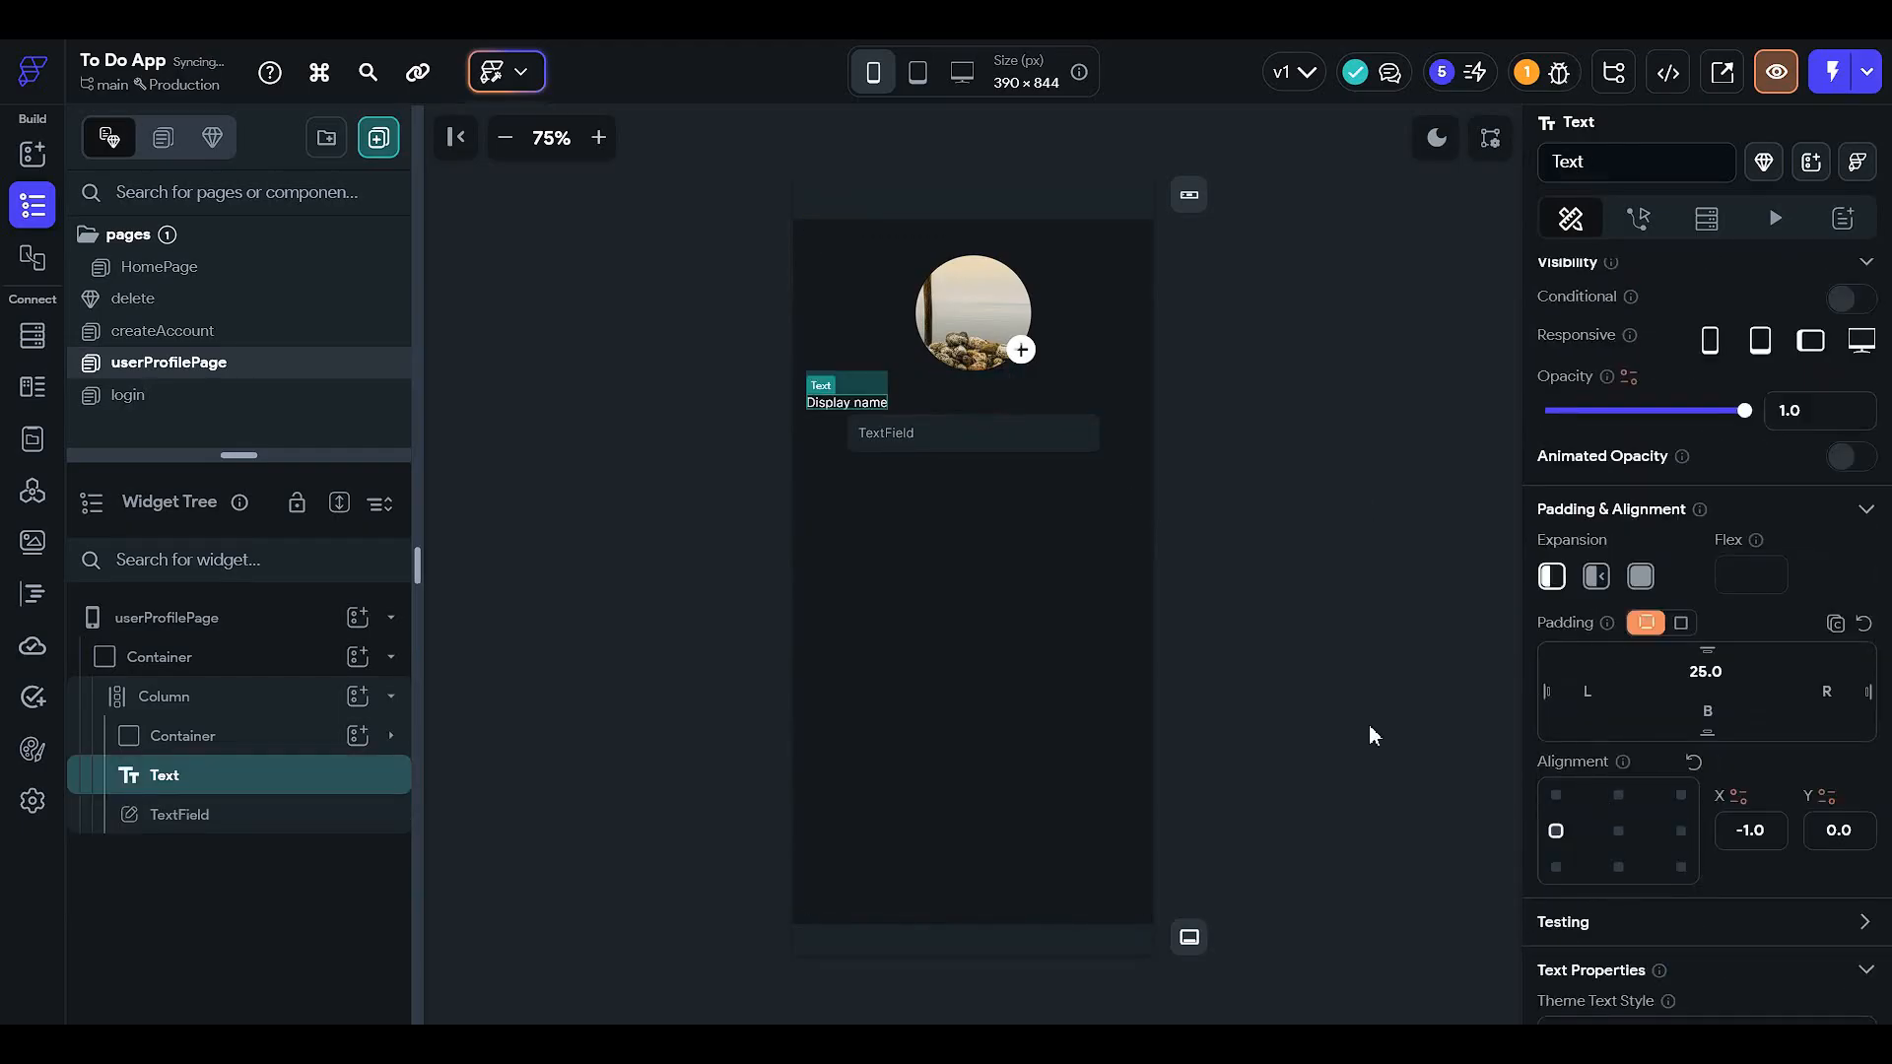
click(916, 450)
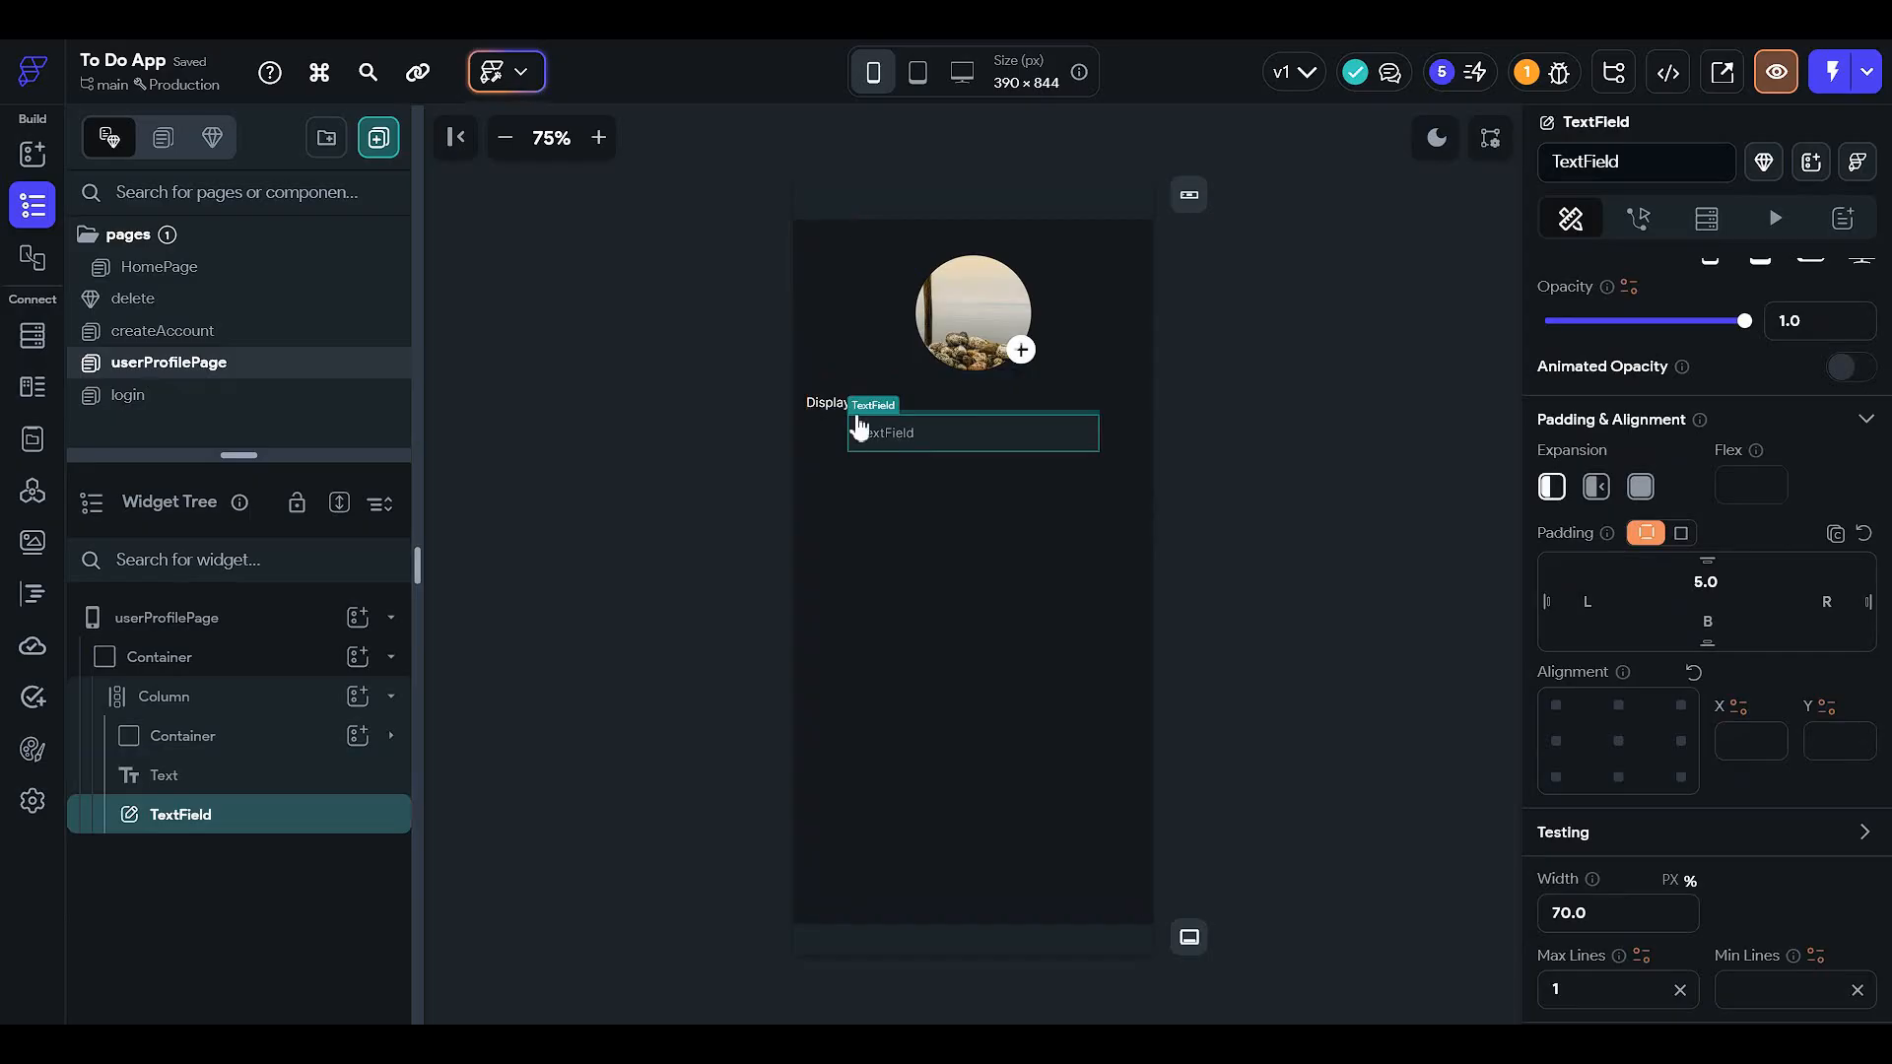
click(815, 406)
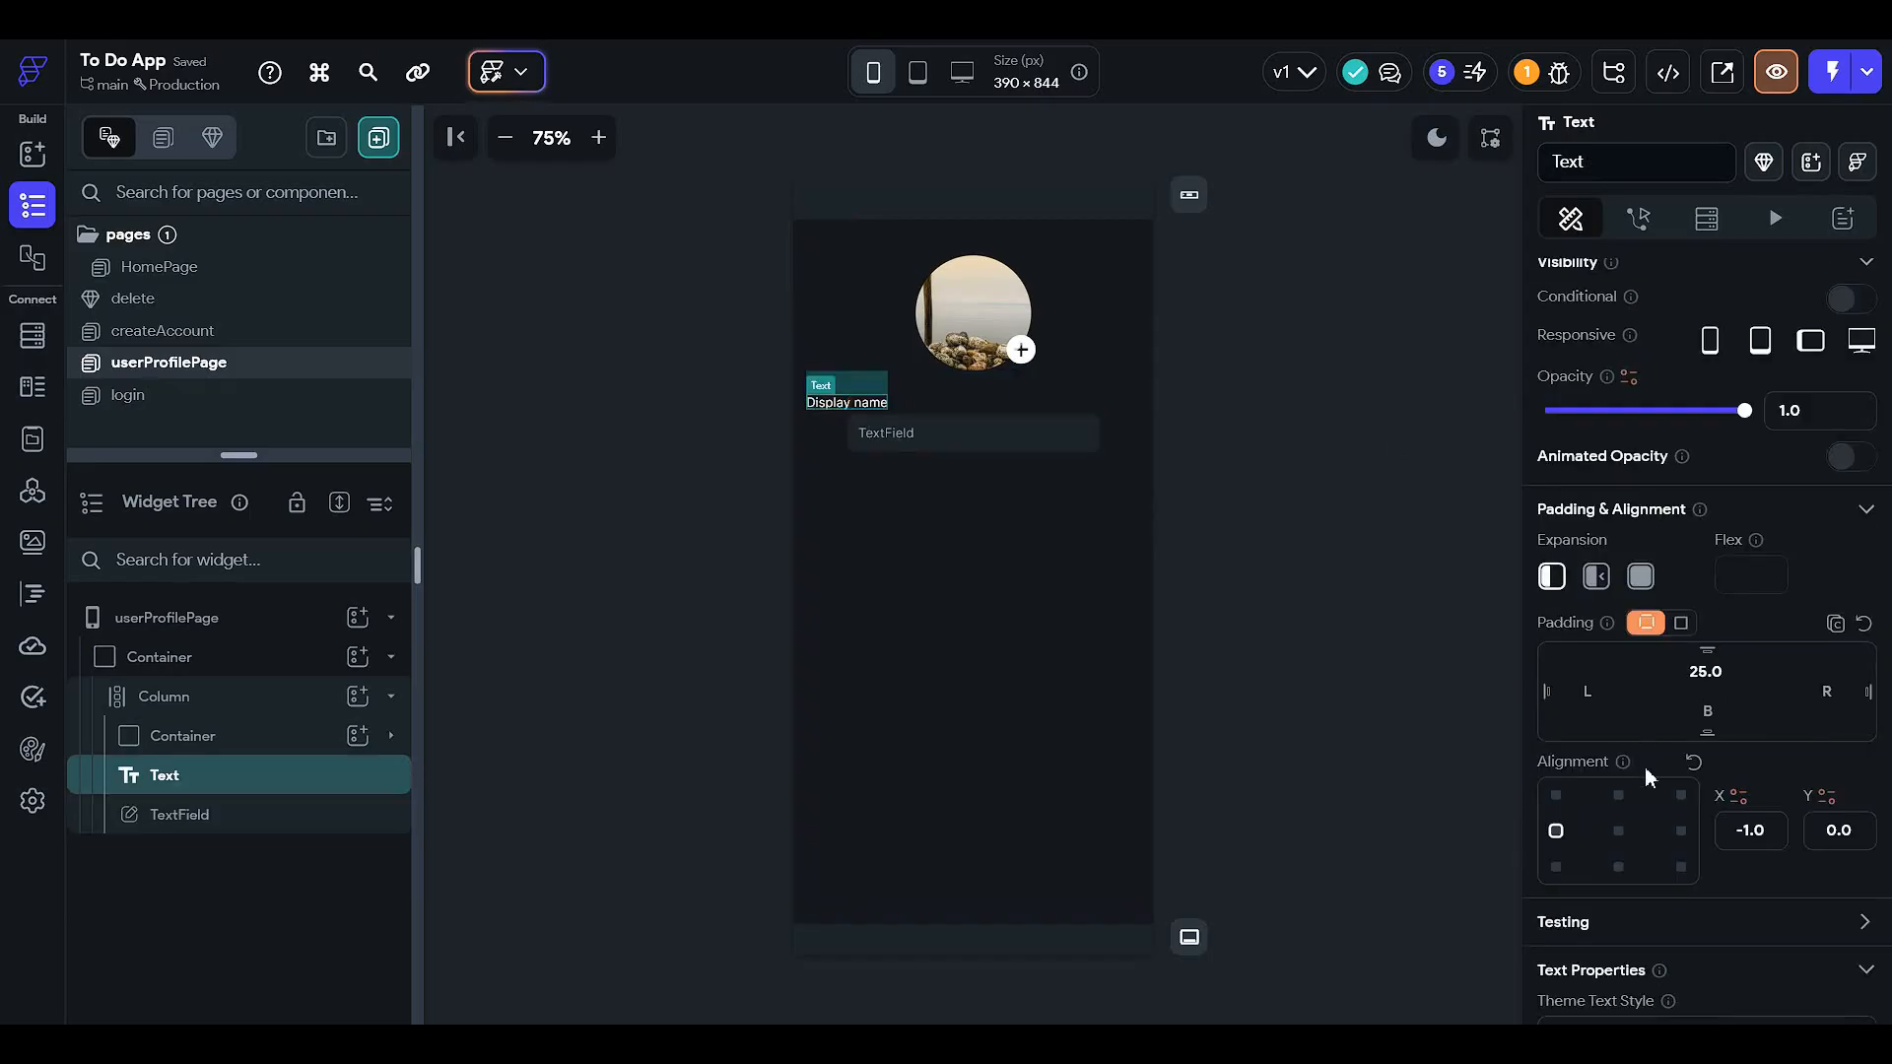
text(50)
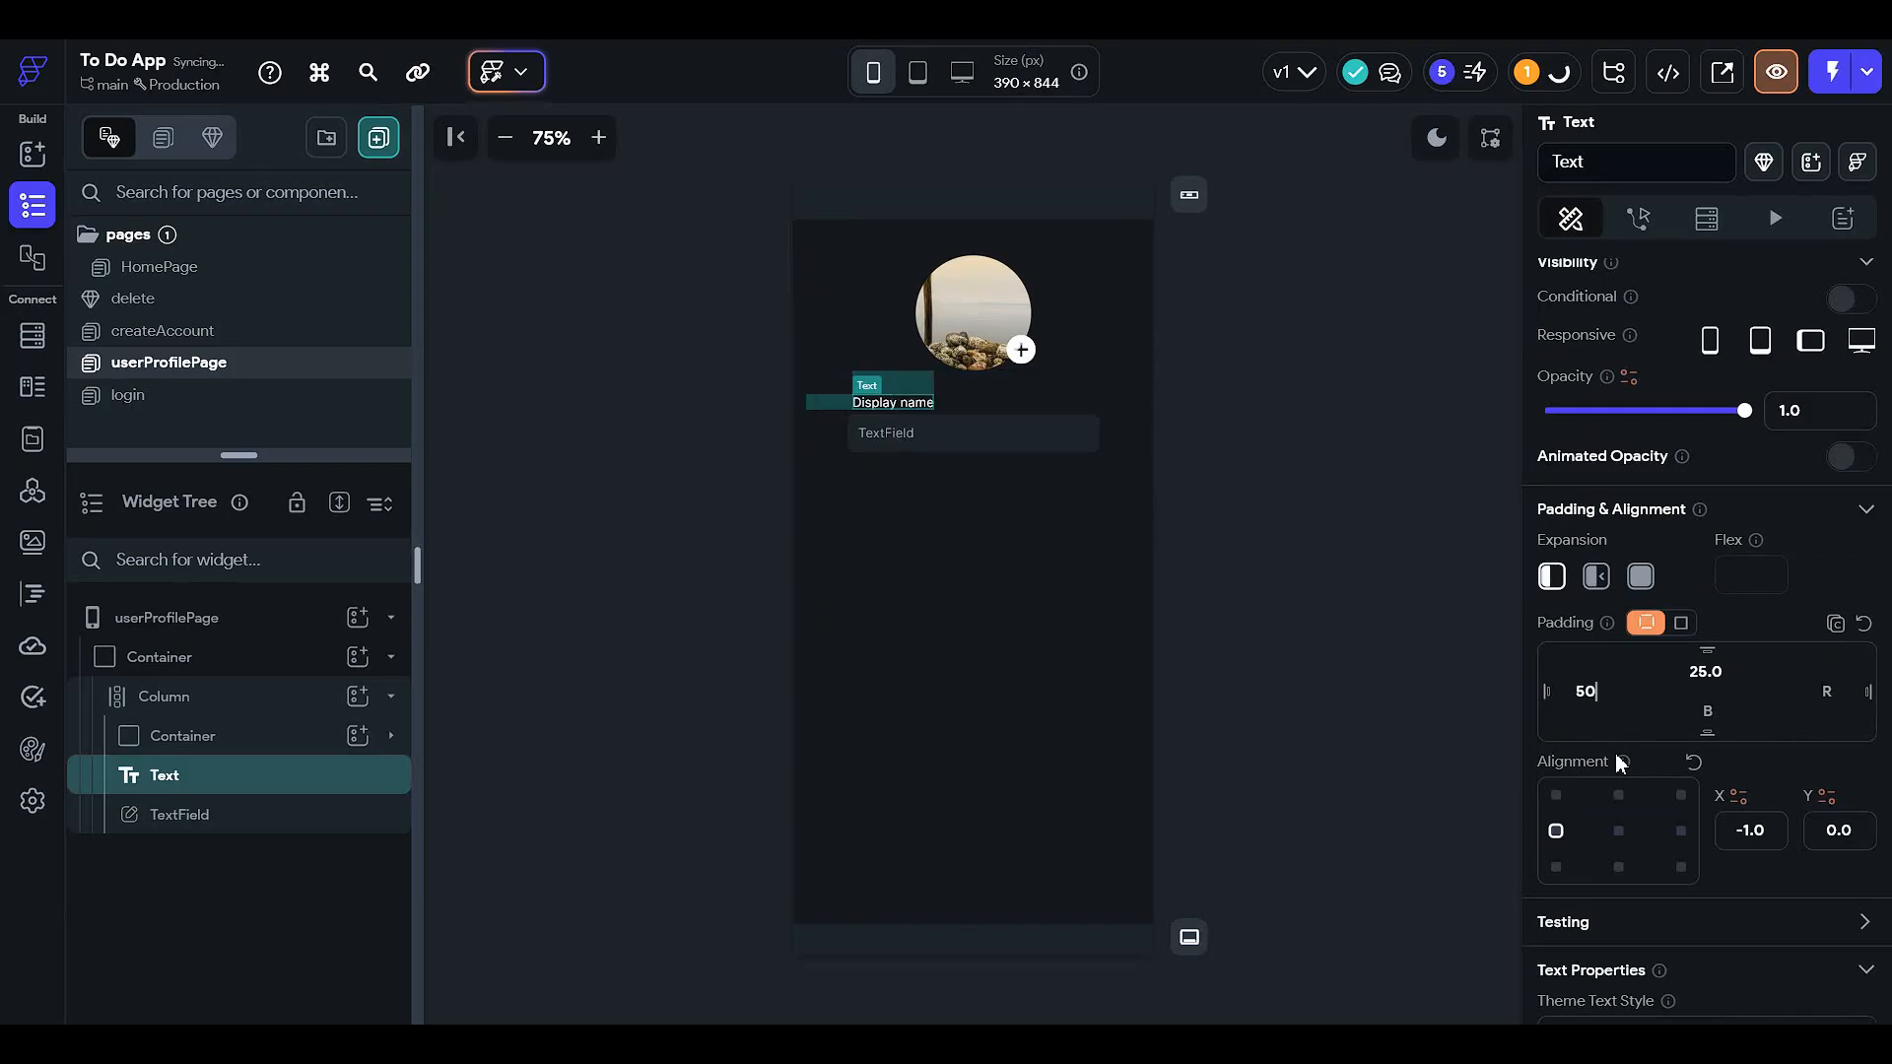
drag(1601, 700, 1408, 698)
text(41)
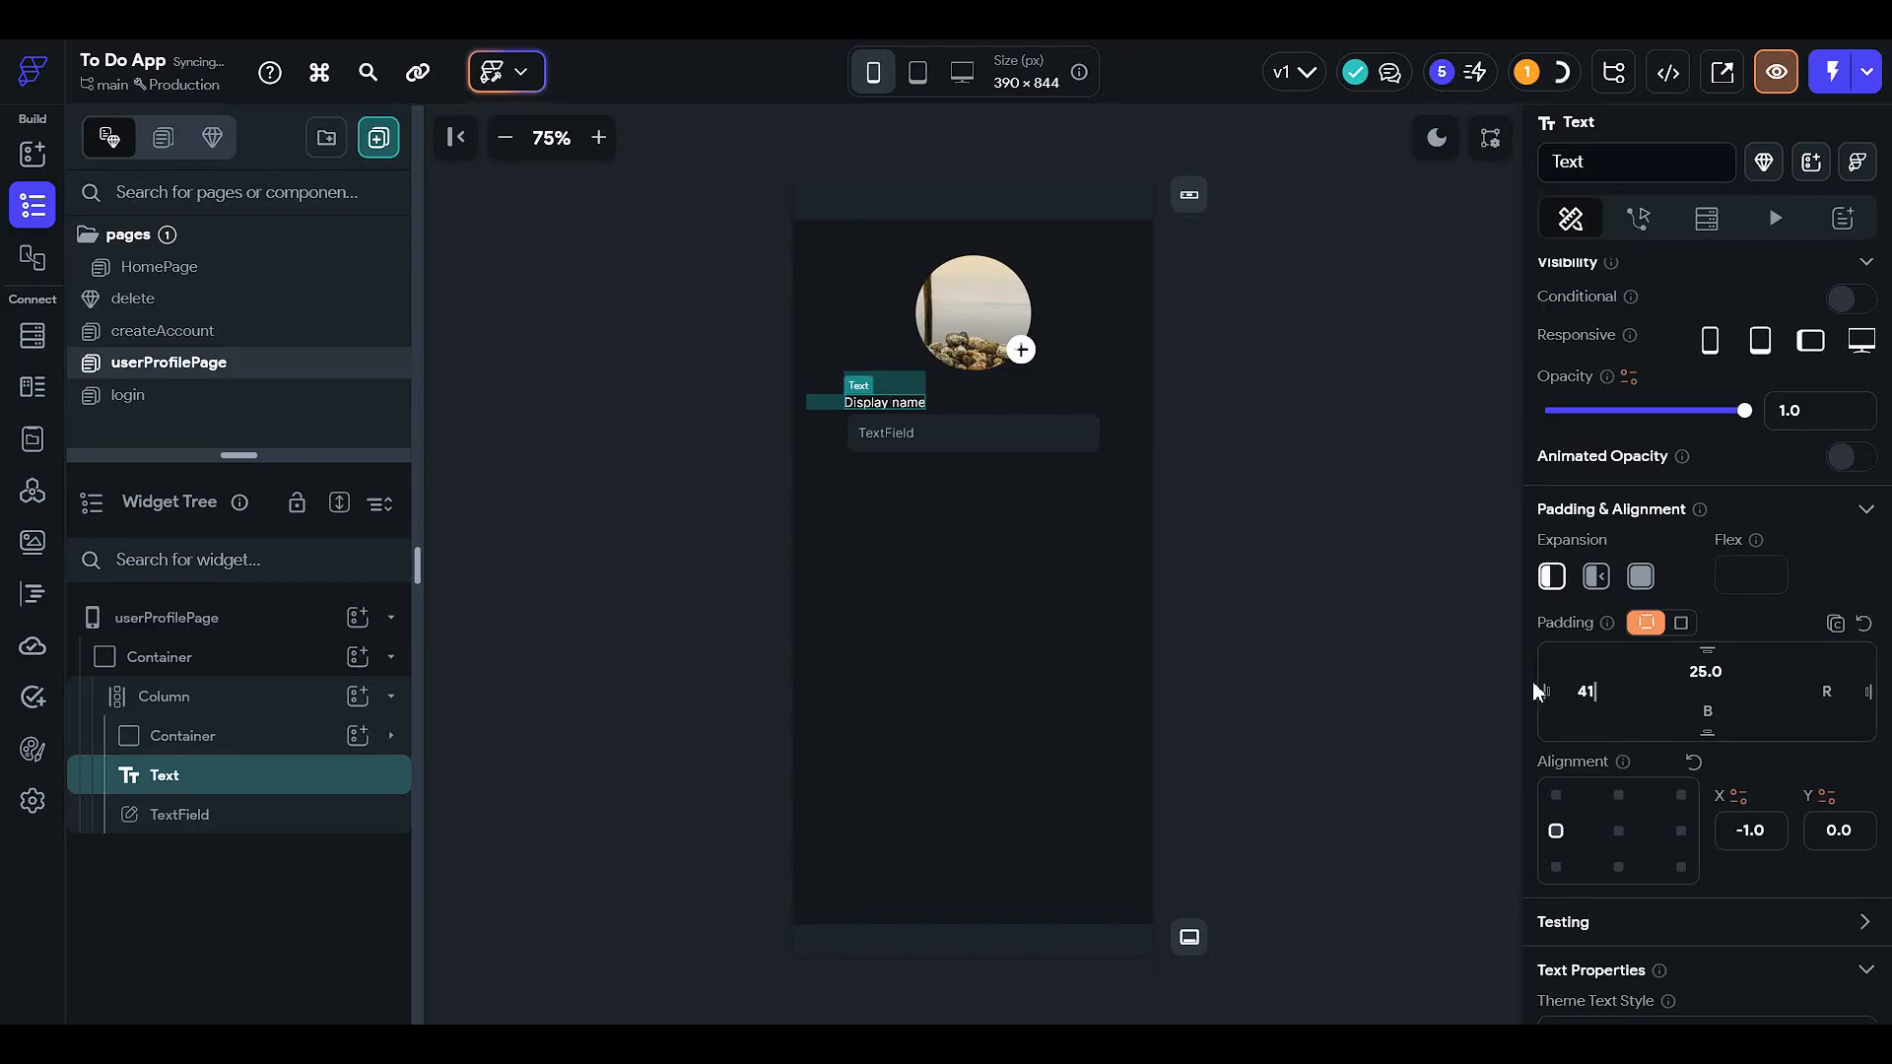
key(BackSpace)
text(5)
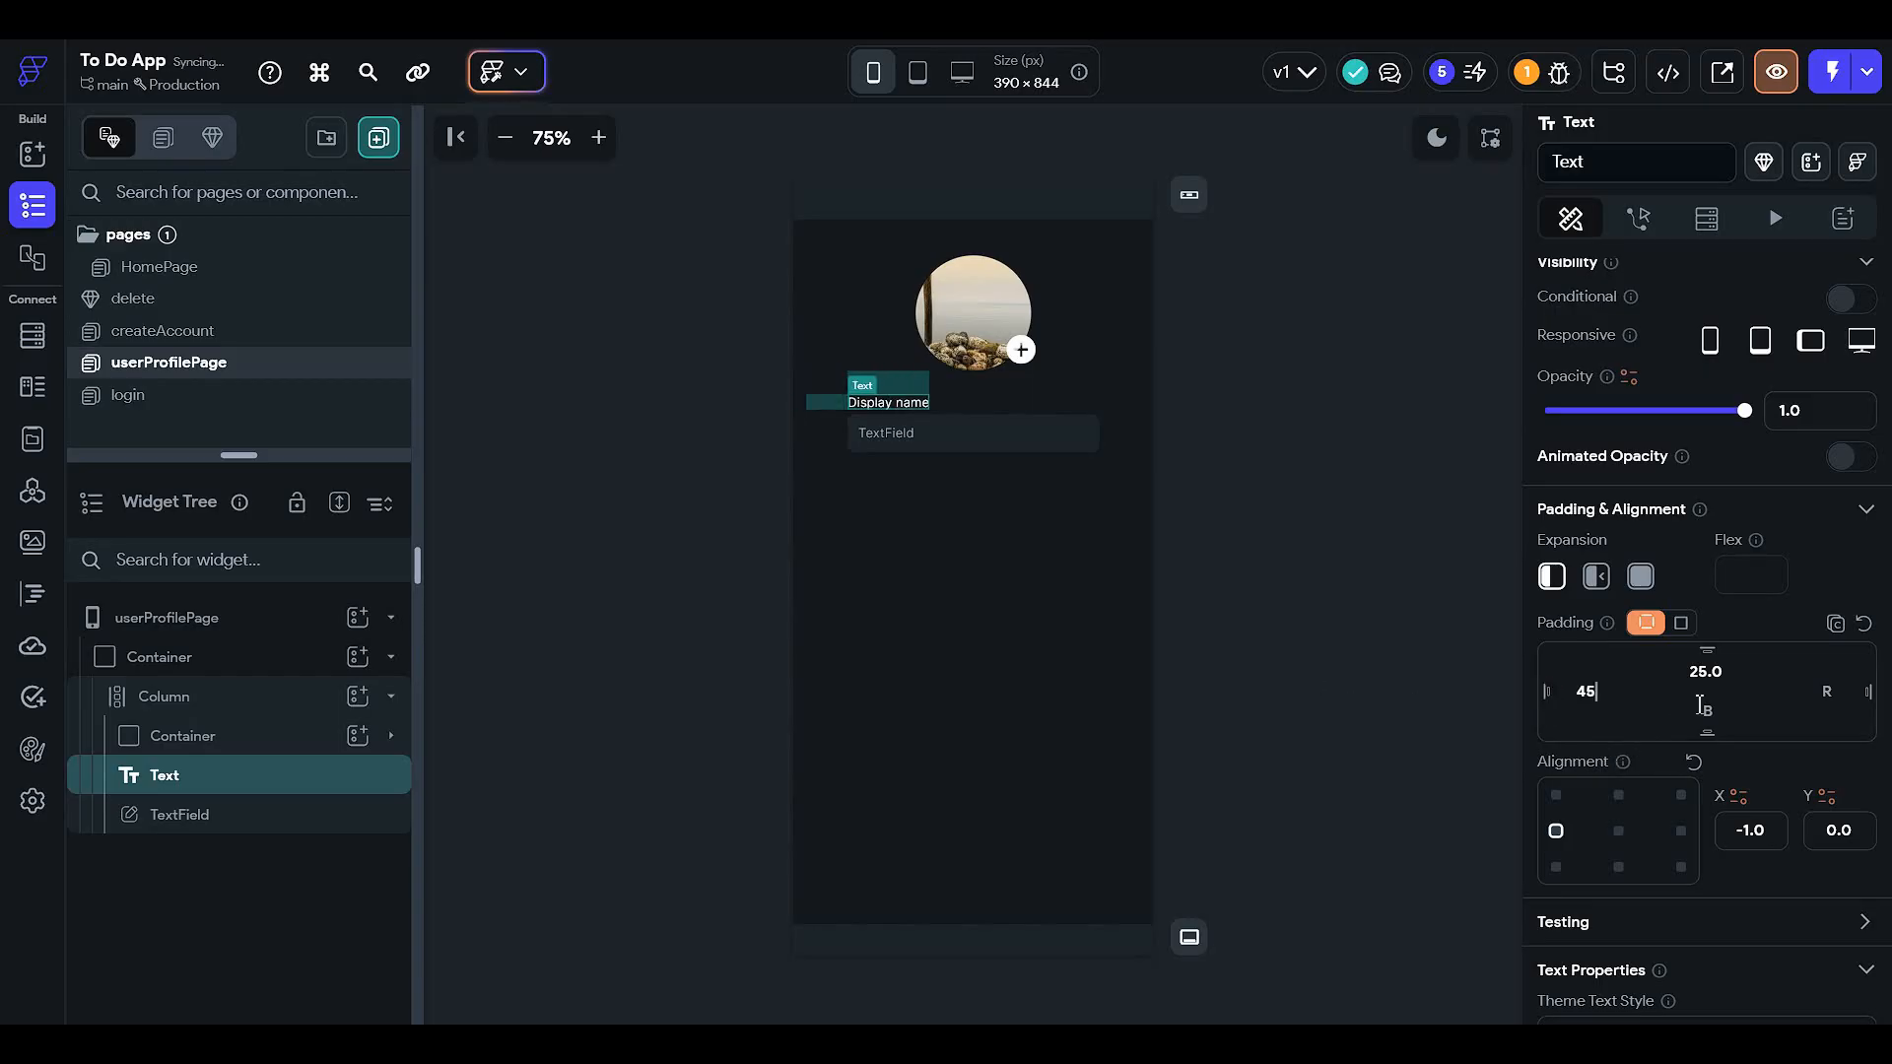
click(1038, 445)
click(1392, 734)
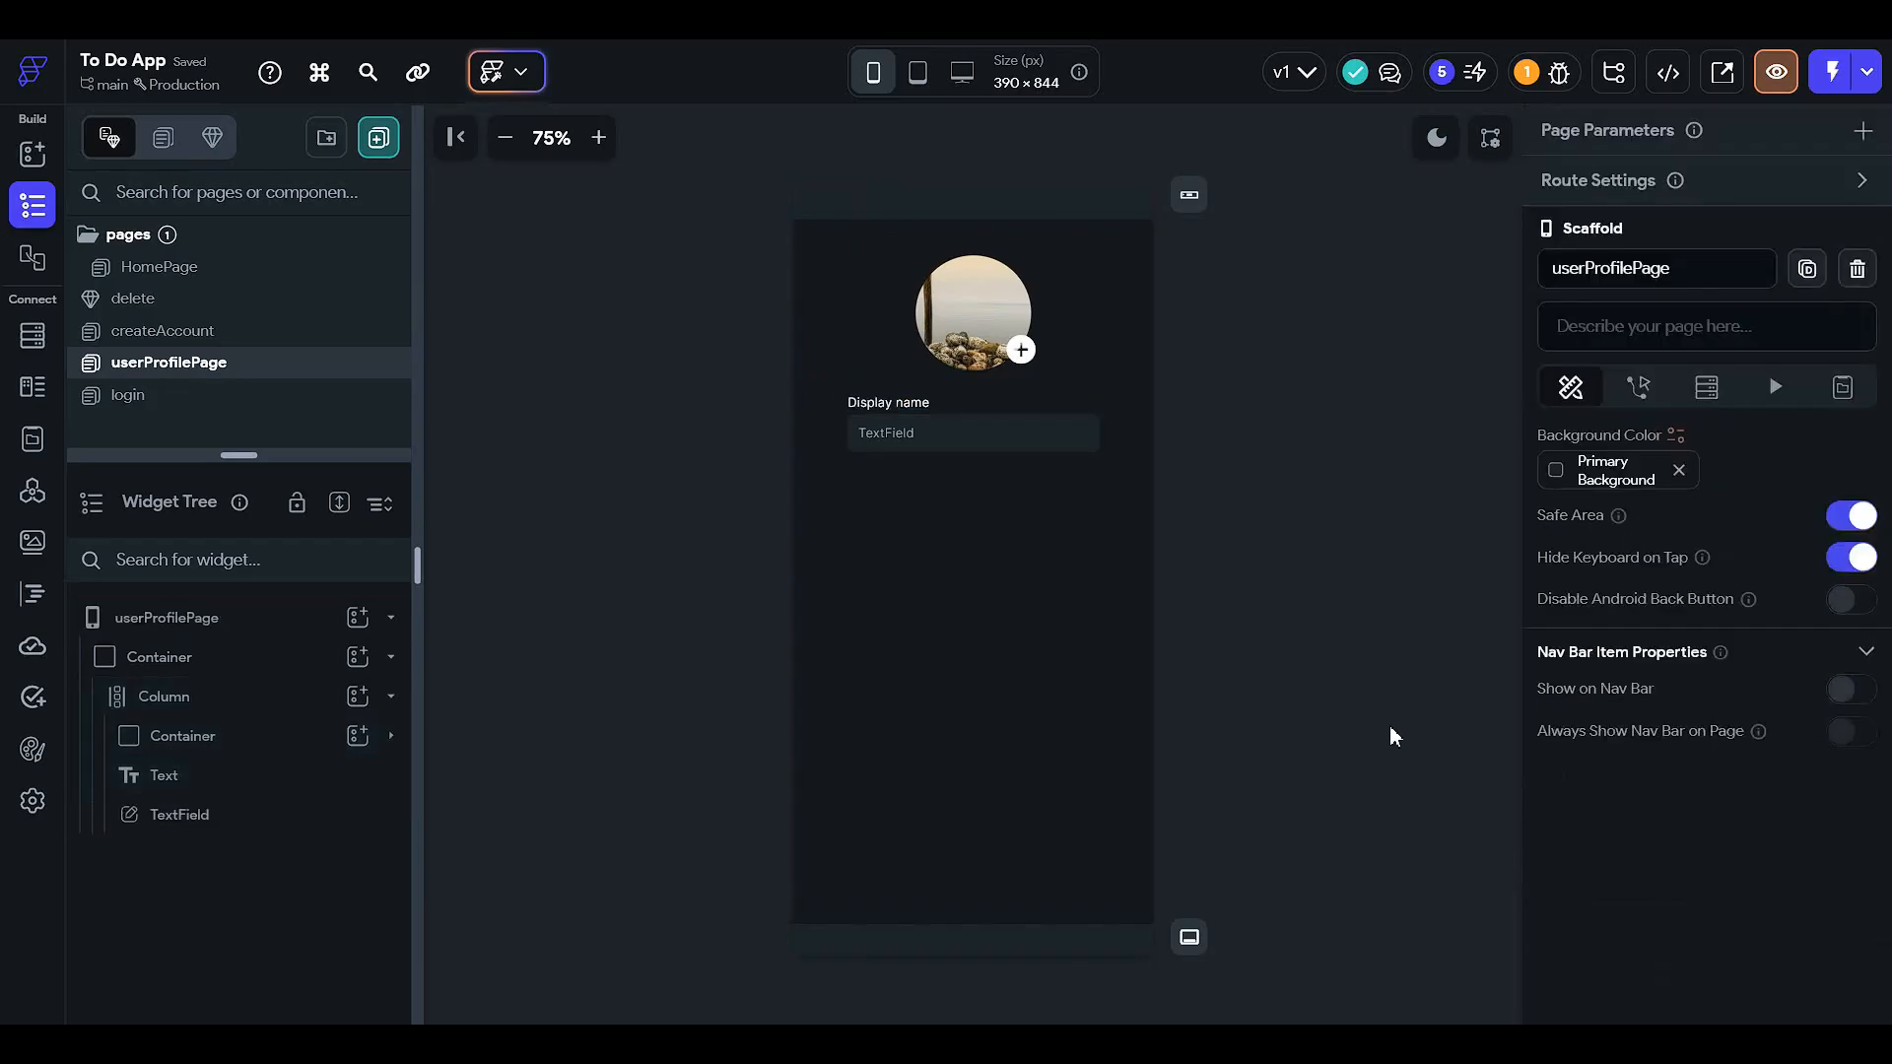
- Zoom the canvas to 125% and set the text field's top padding to 15
click(598, 137)
click(598, 137)
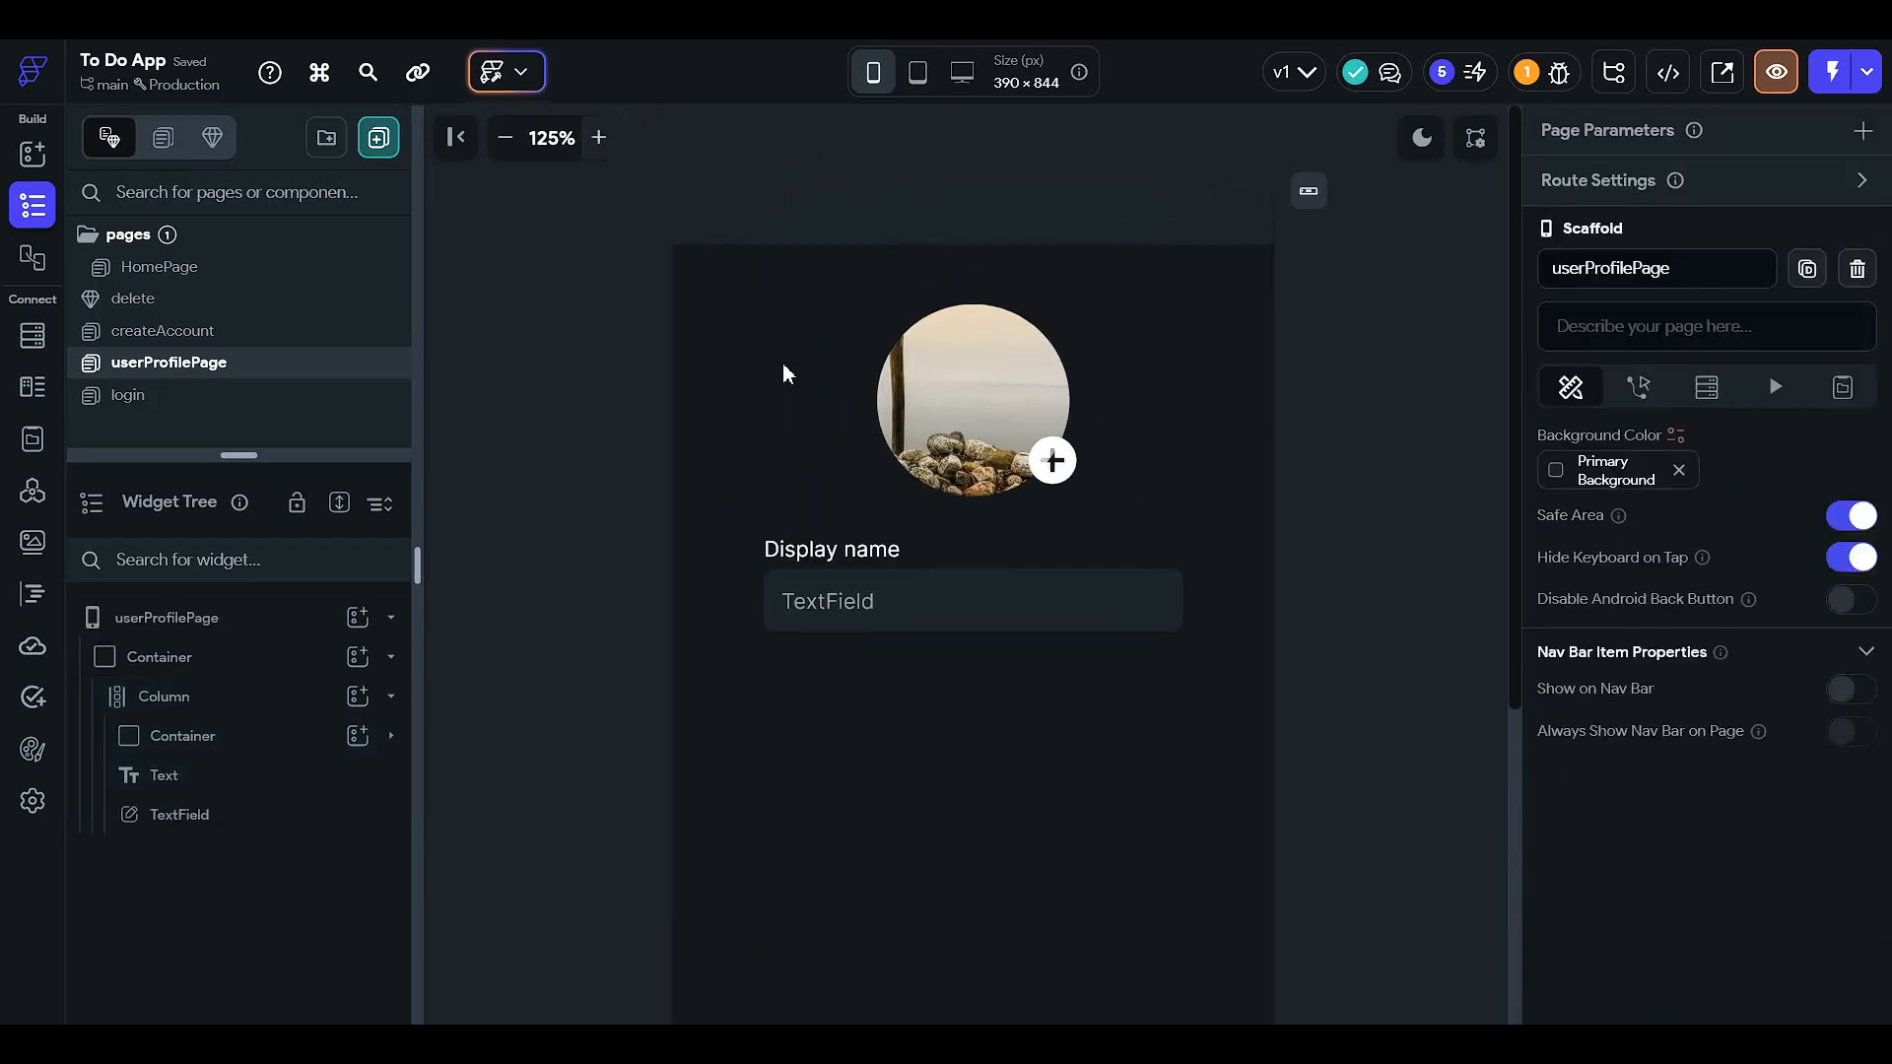
click(948, 621)
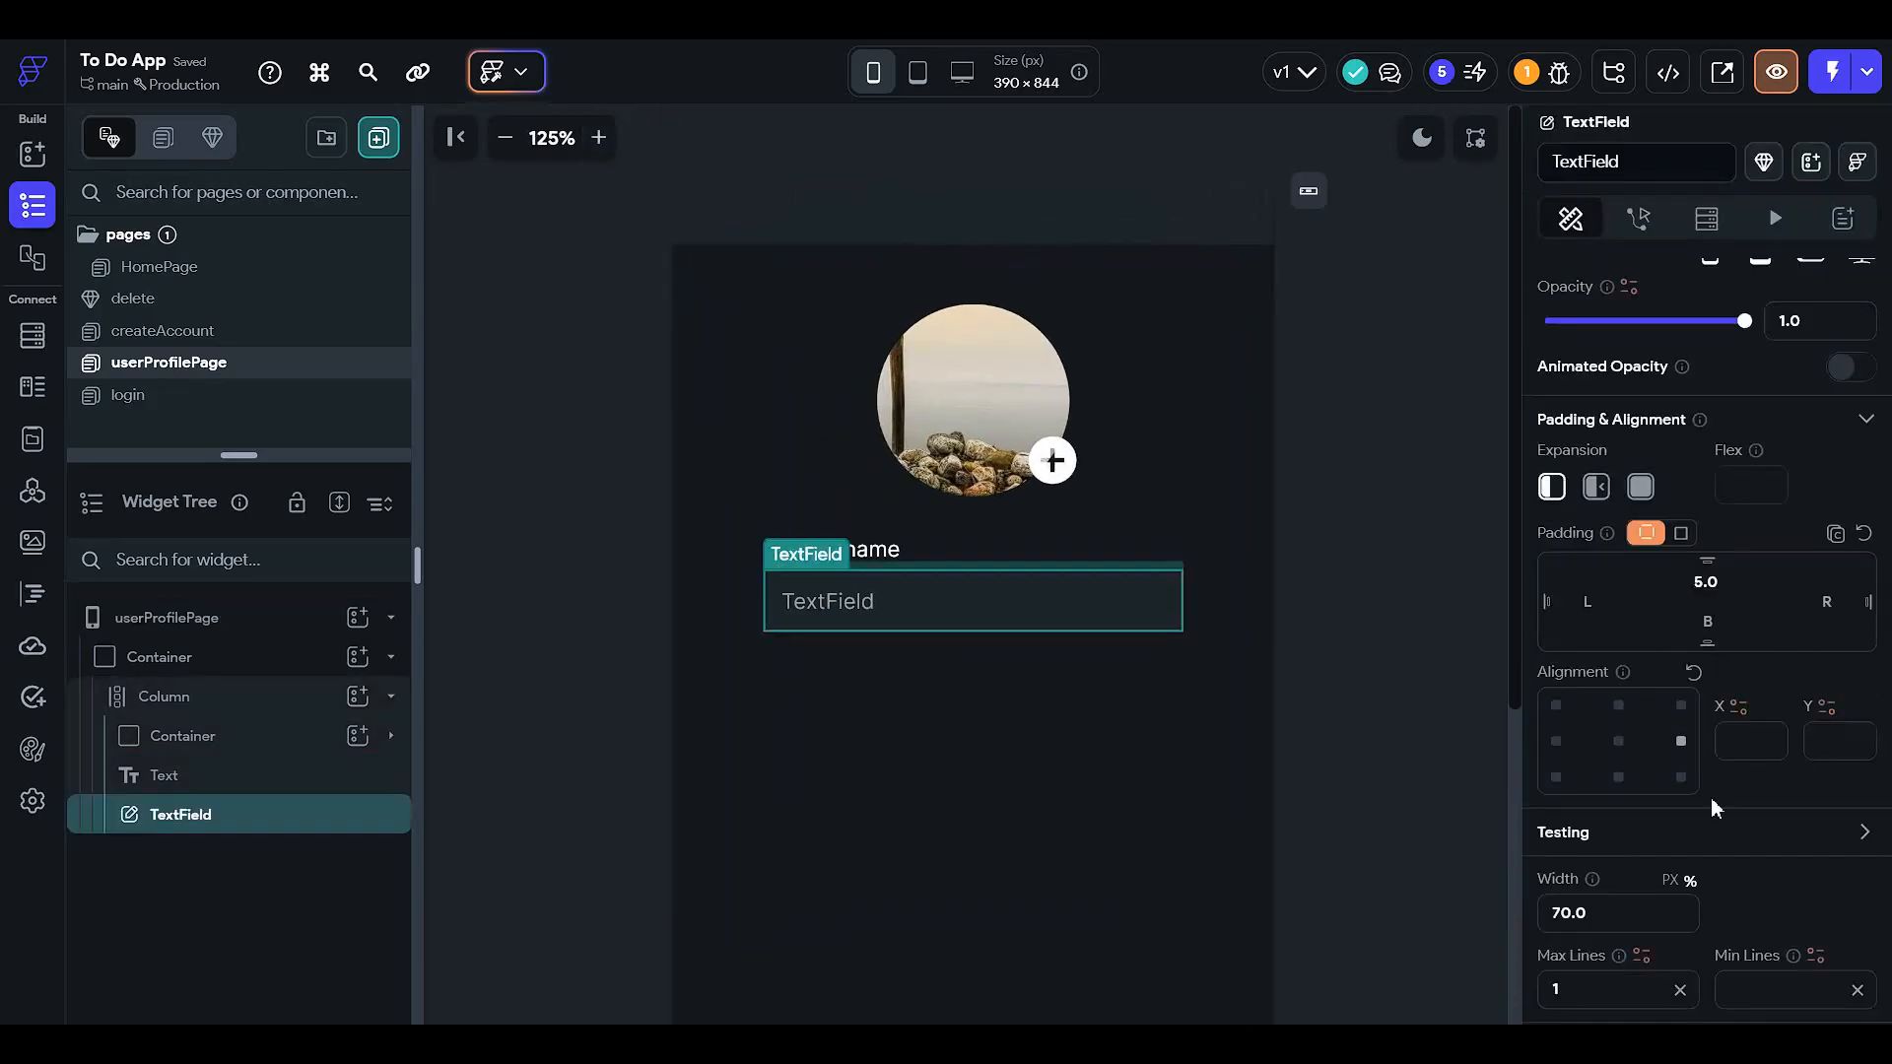
drag(1721, 586, 1477, 627)
click(1264, 634)
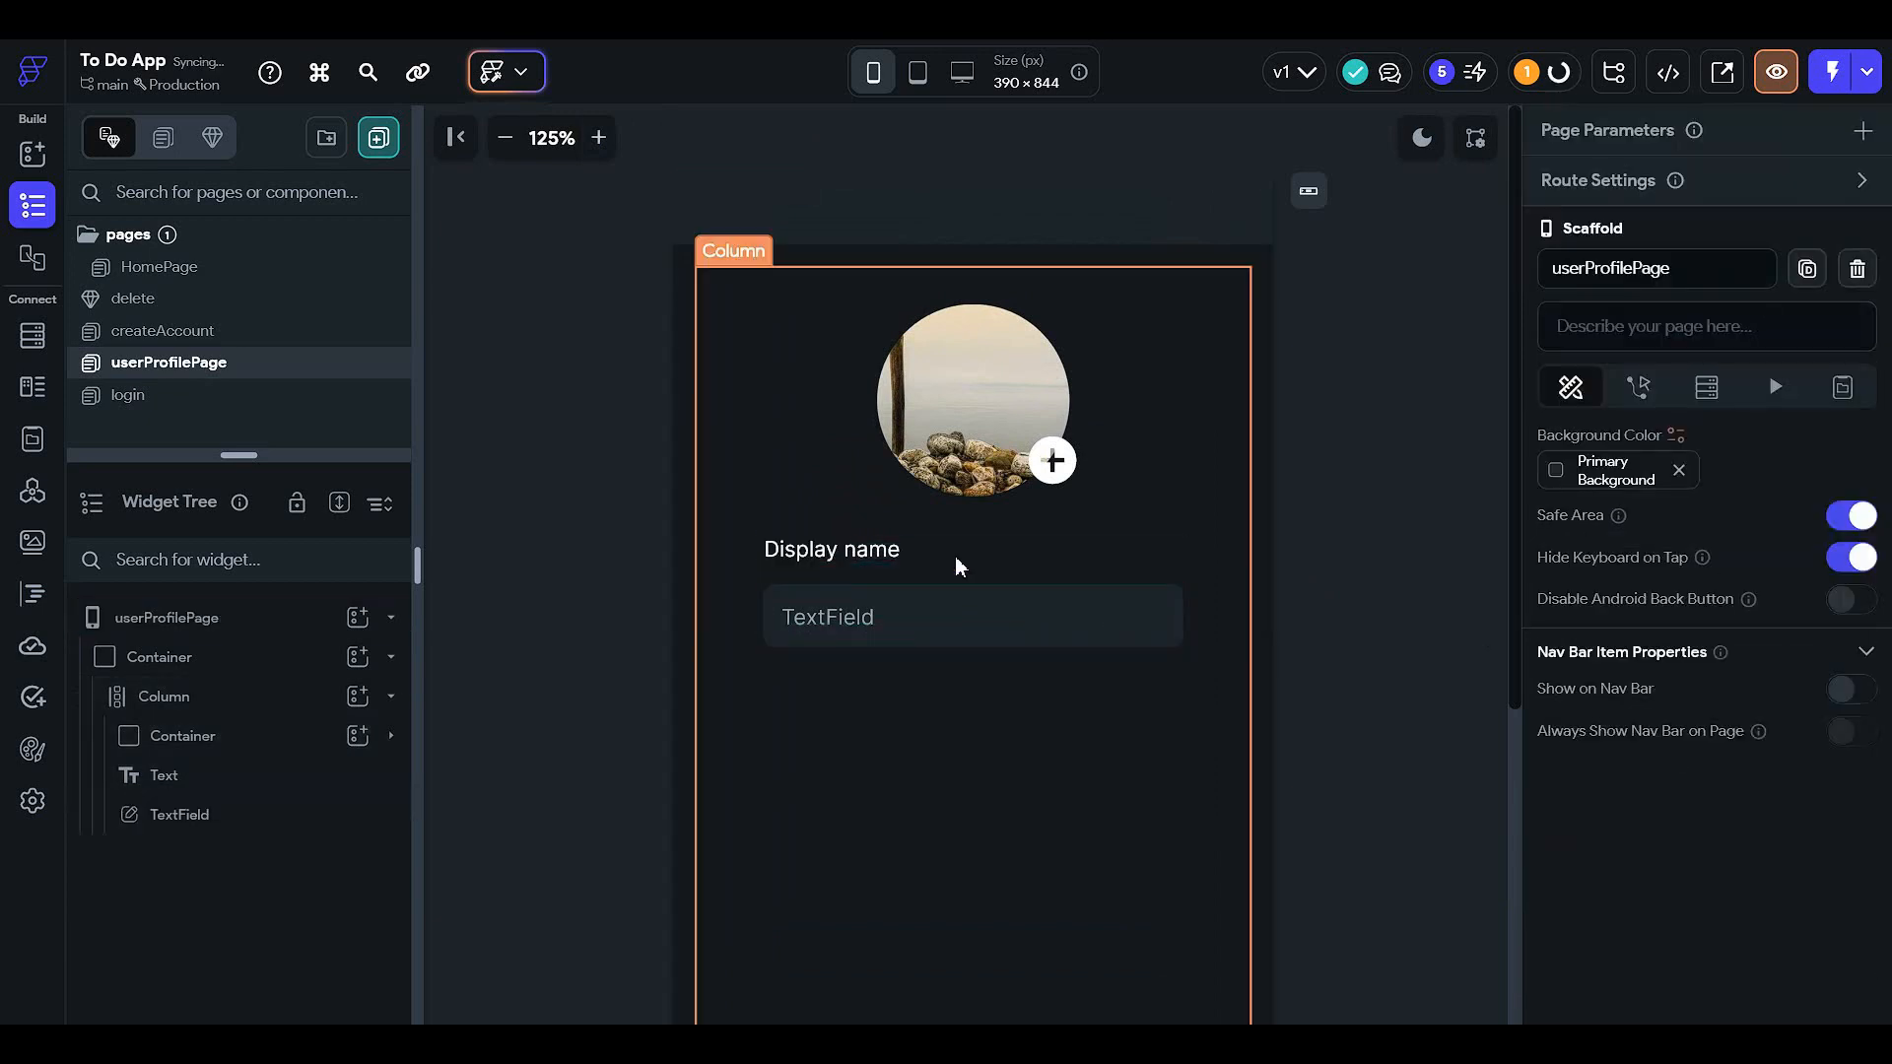
- Set the Display name label's font to Open Sans, weight 600 Semi Bold
click(897, 554)
scroll(1730, 635, down, 5)
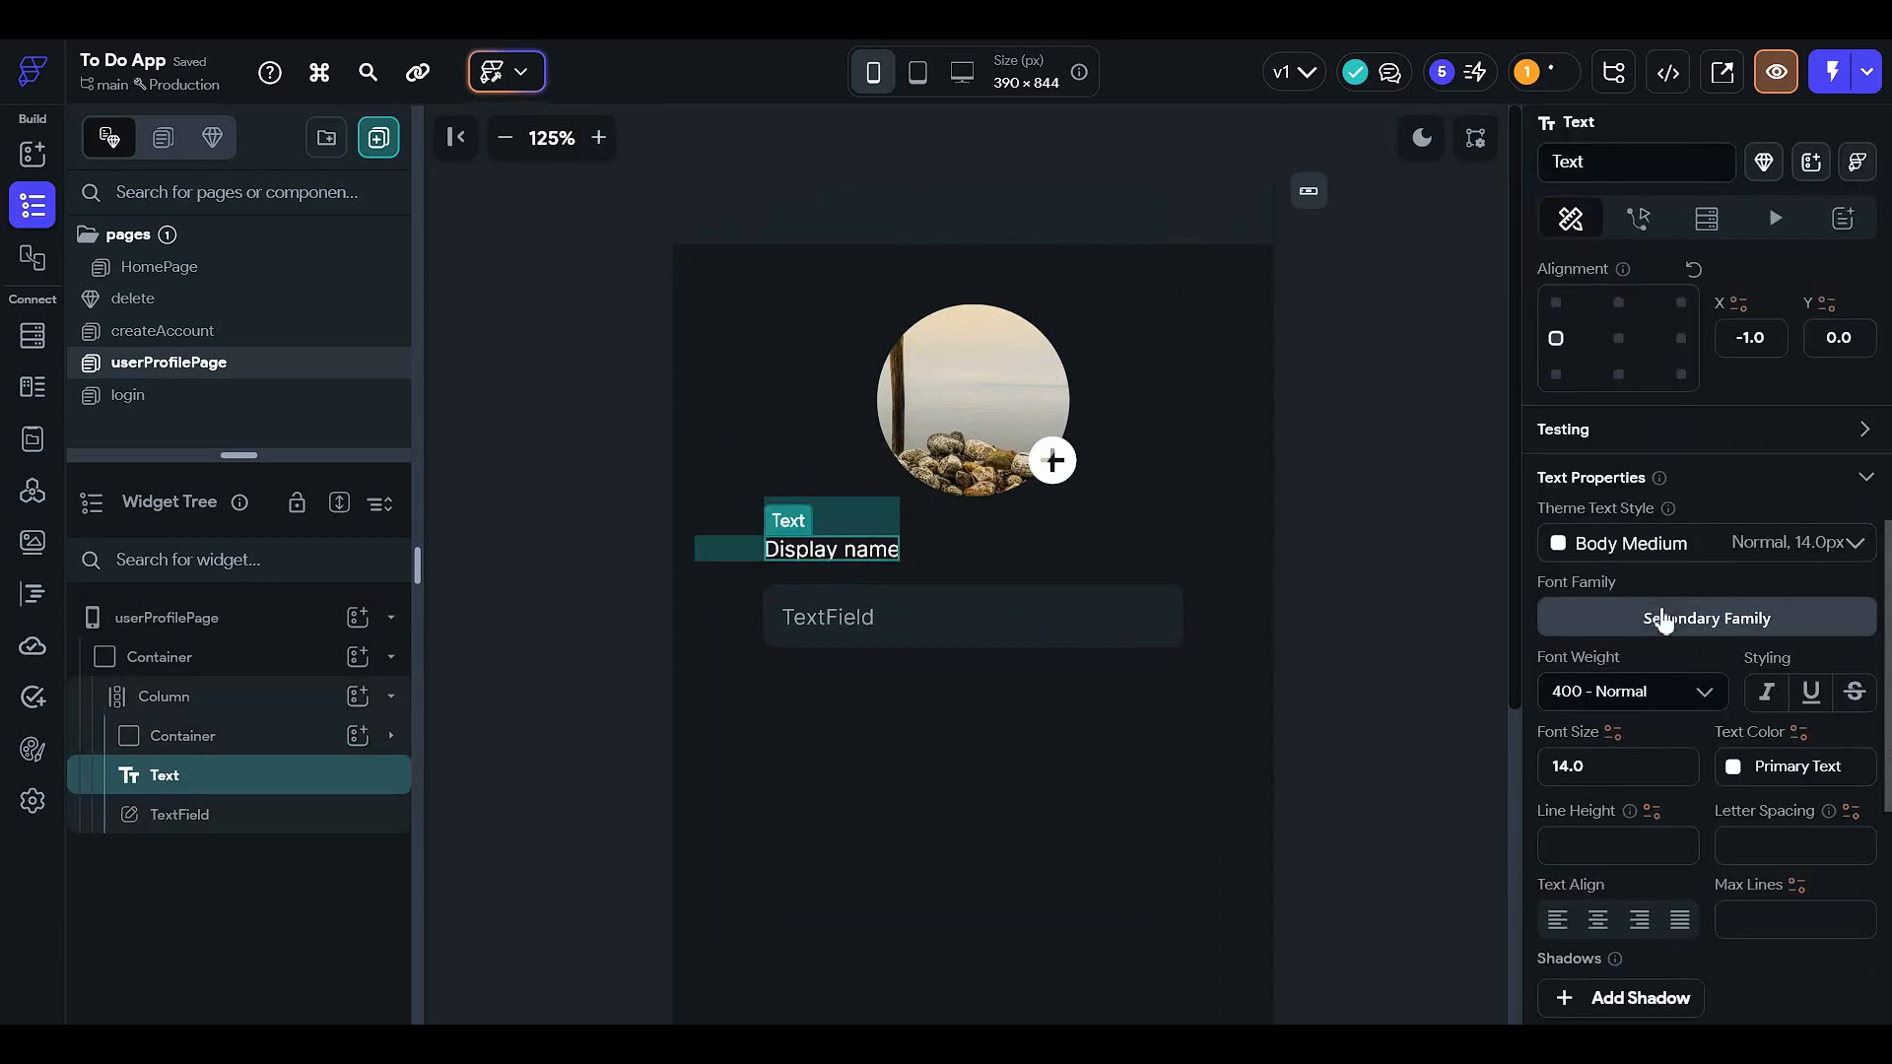
click(1663, 621)
click(990, 603)
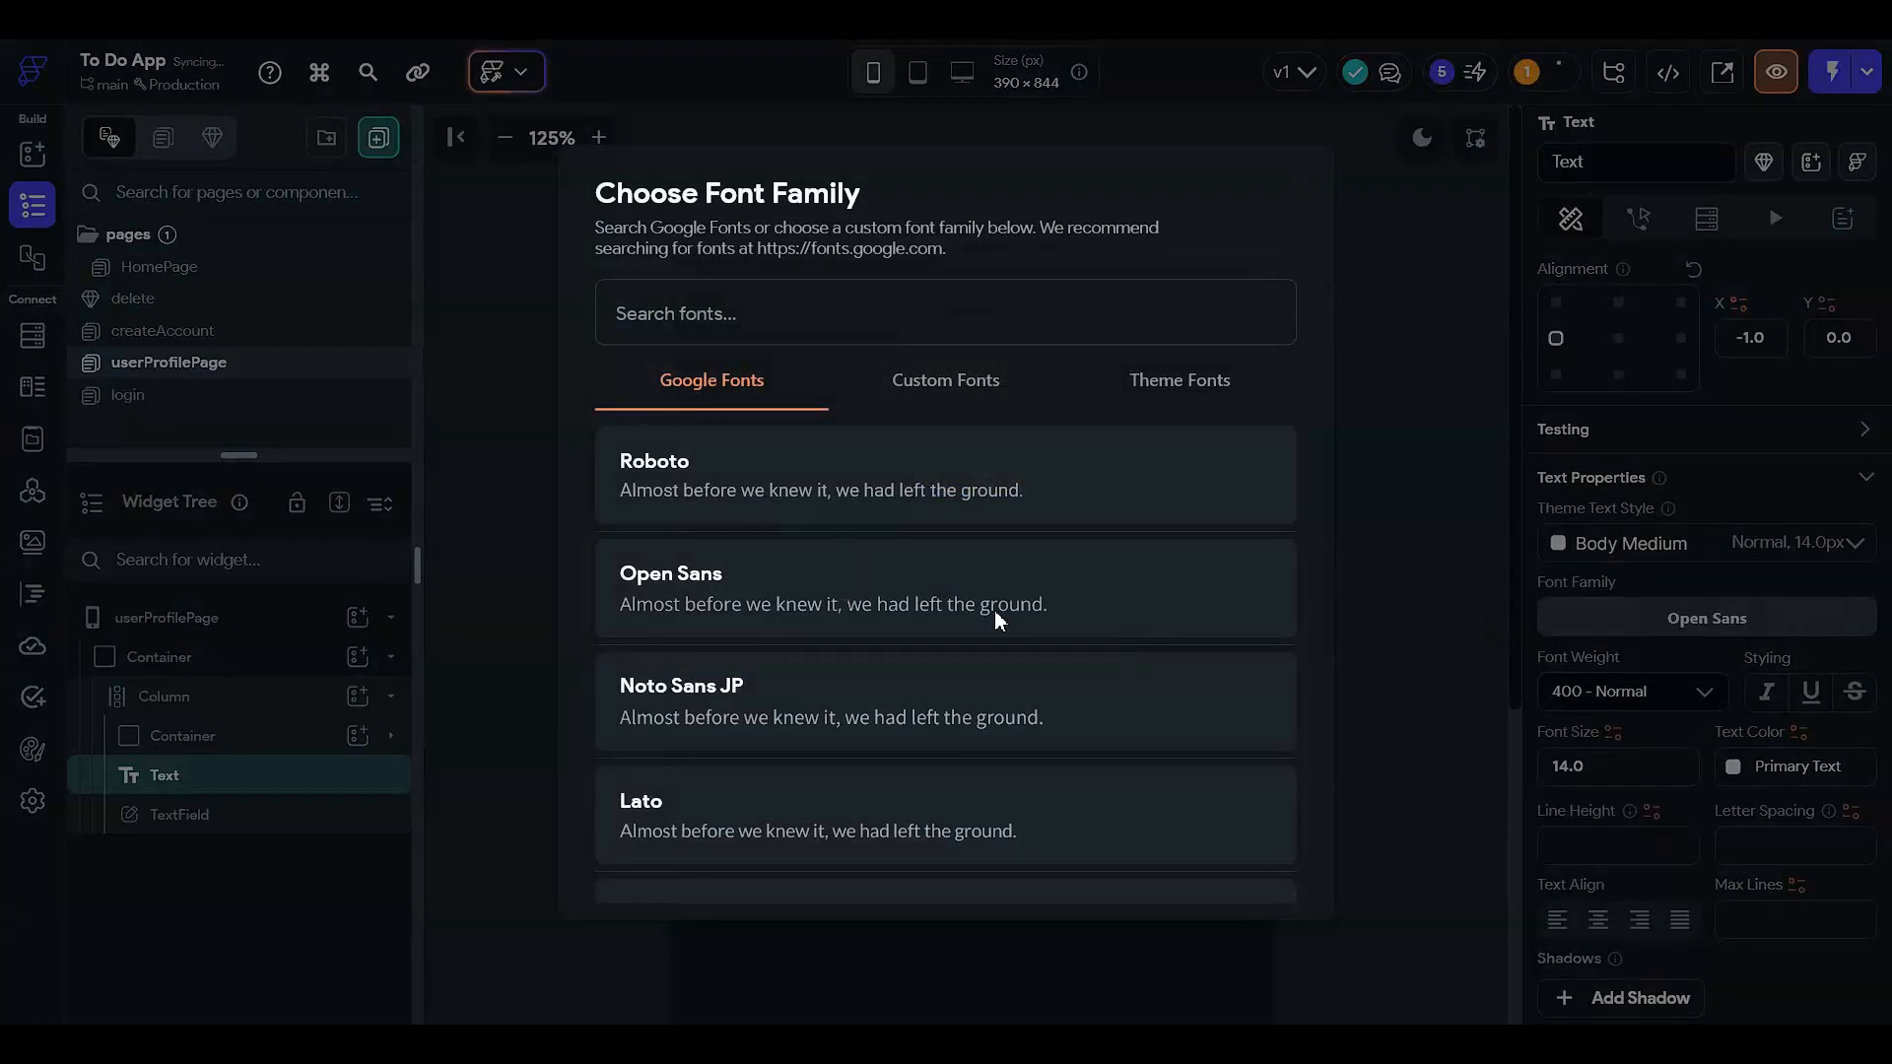
scroll(1676, 795, down, 3)
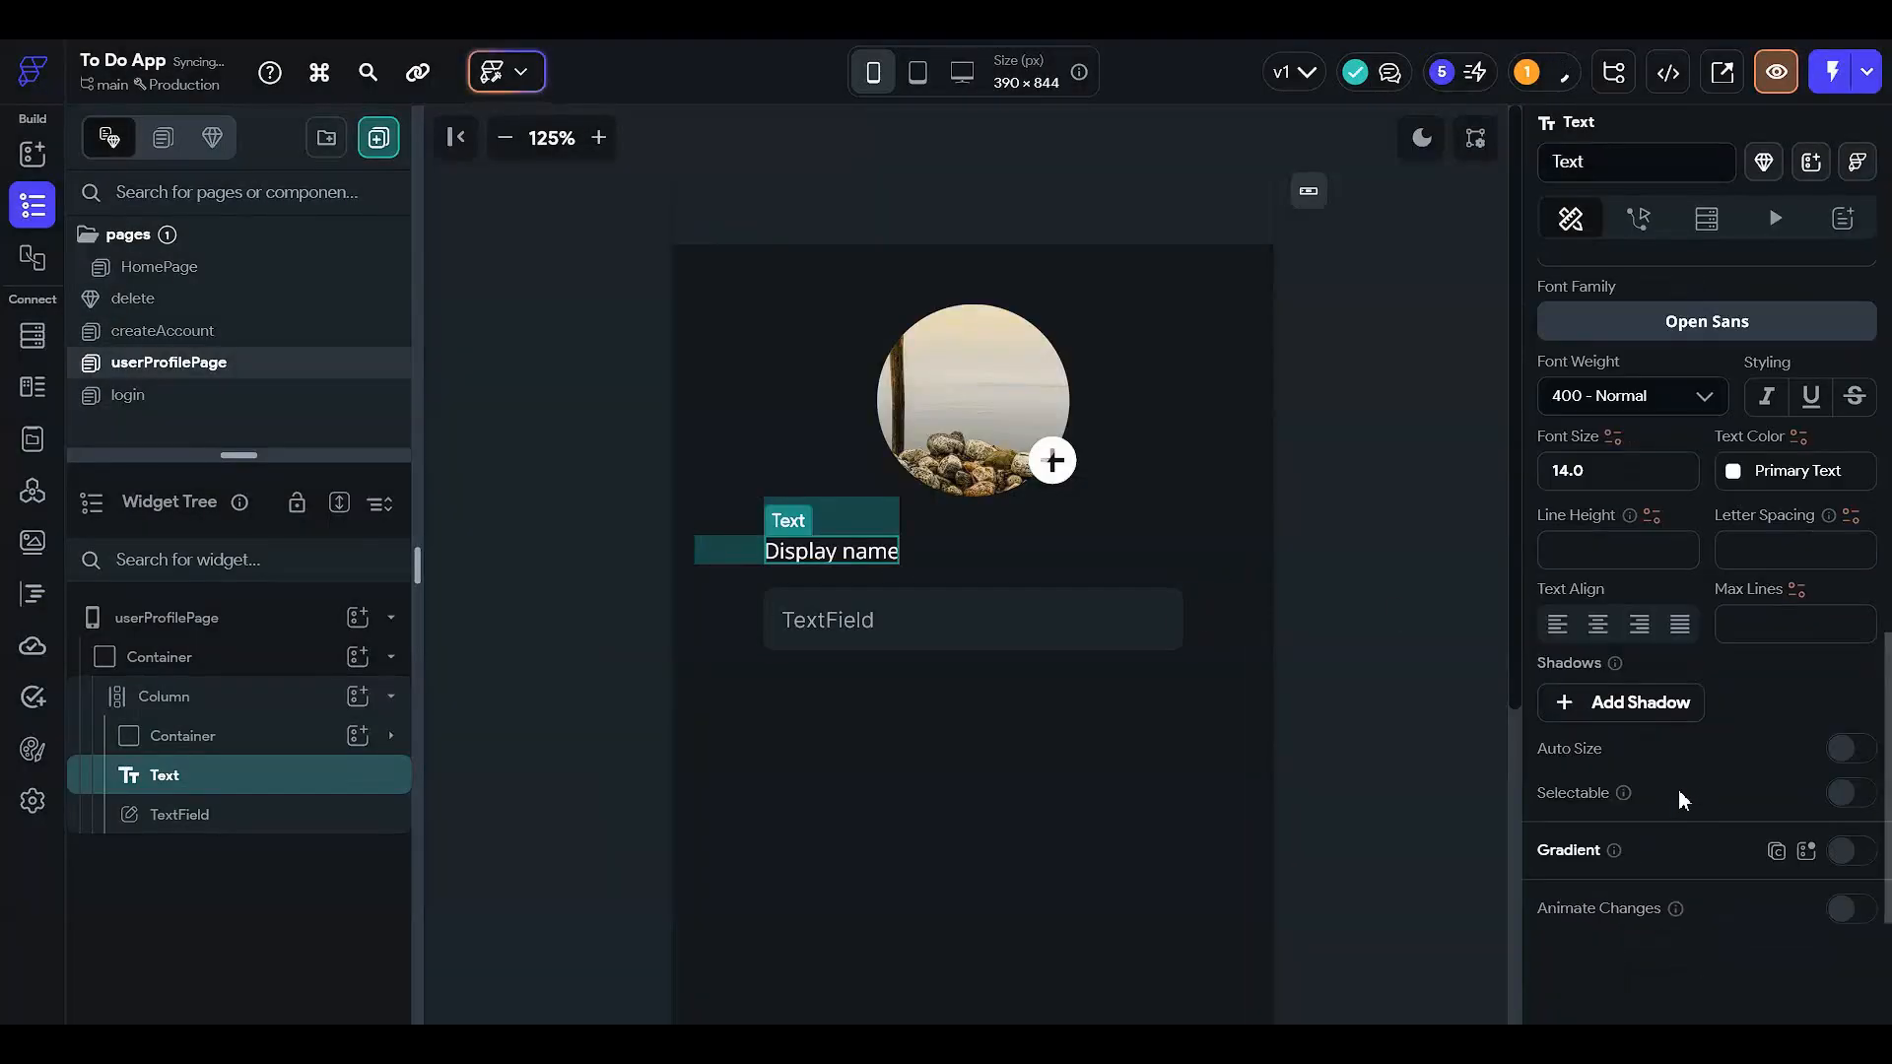
click(1635, 395)
click(1635, 665)
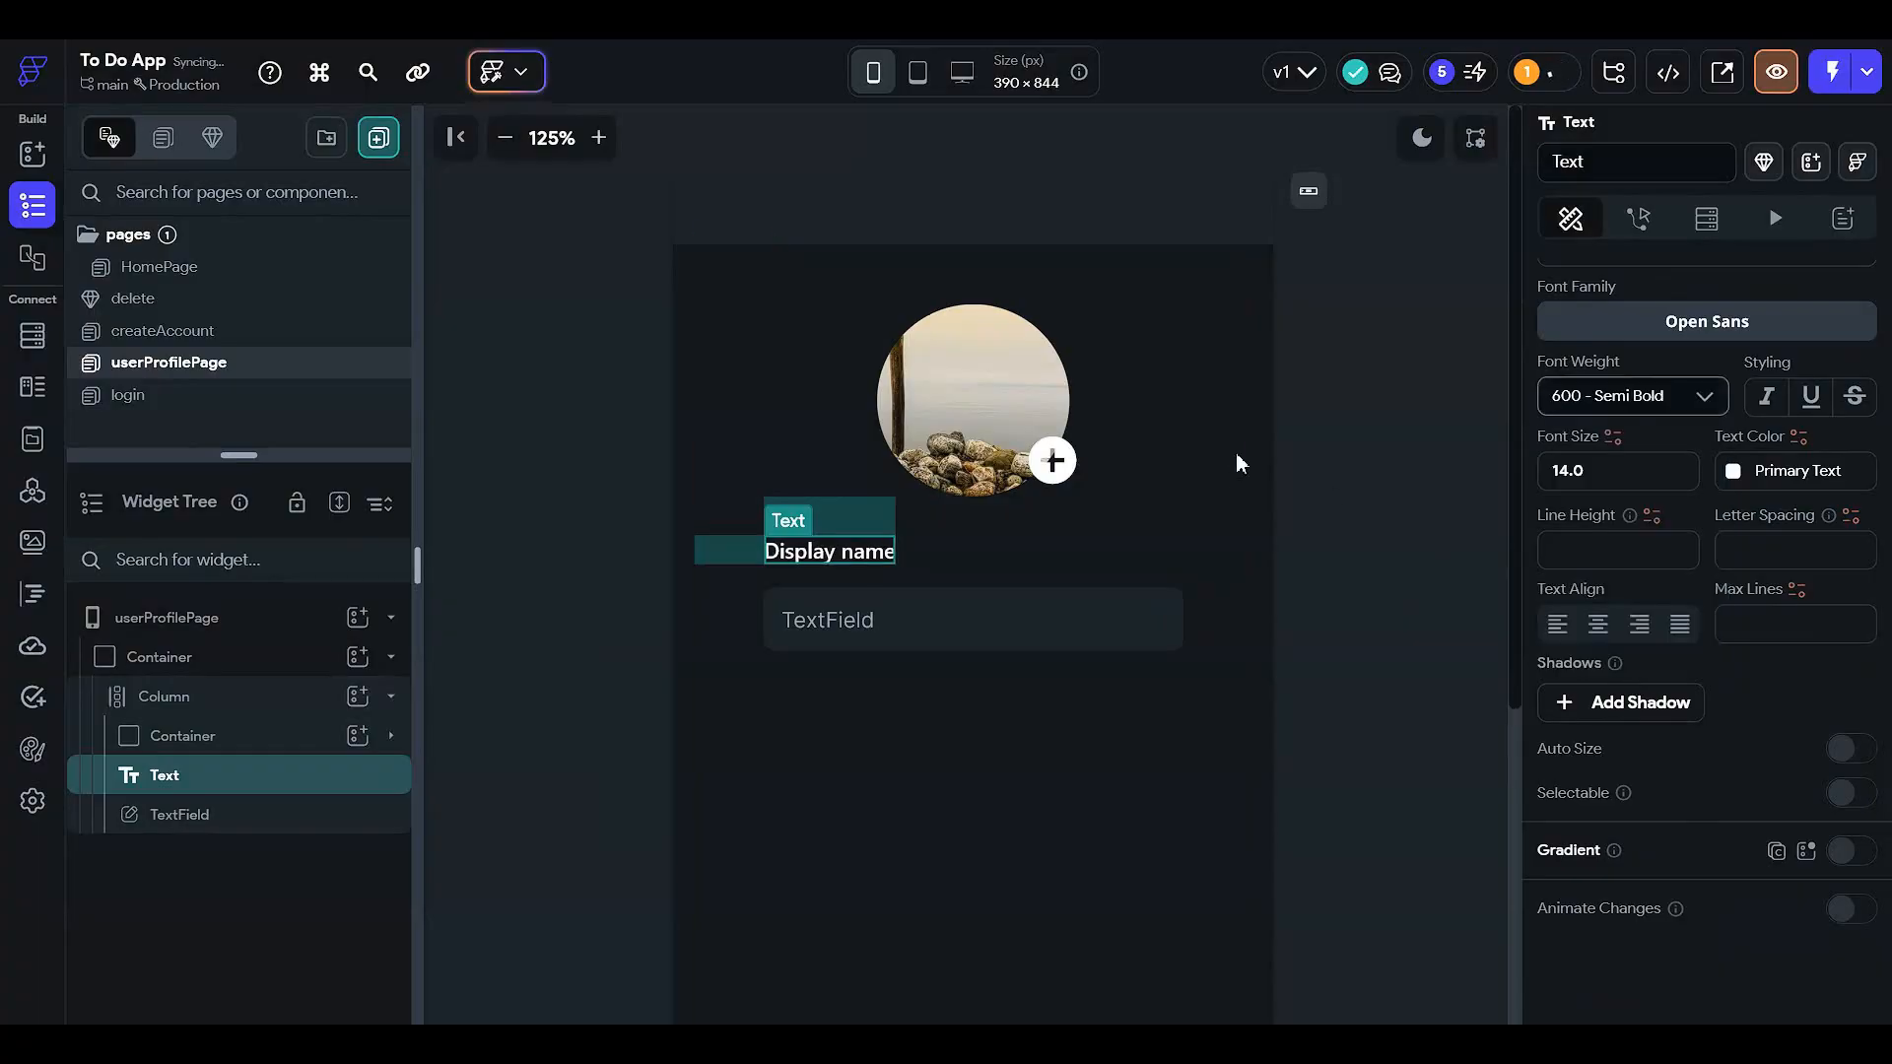
click(1355, 557)
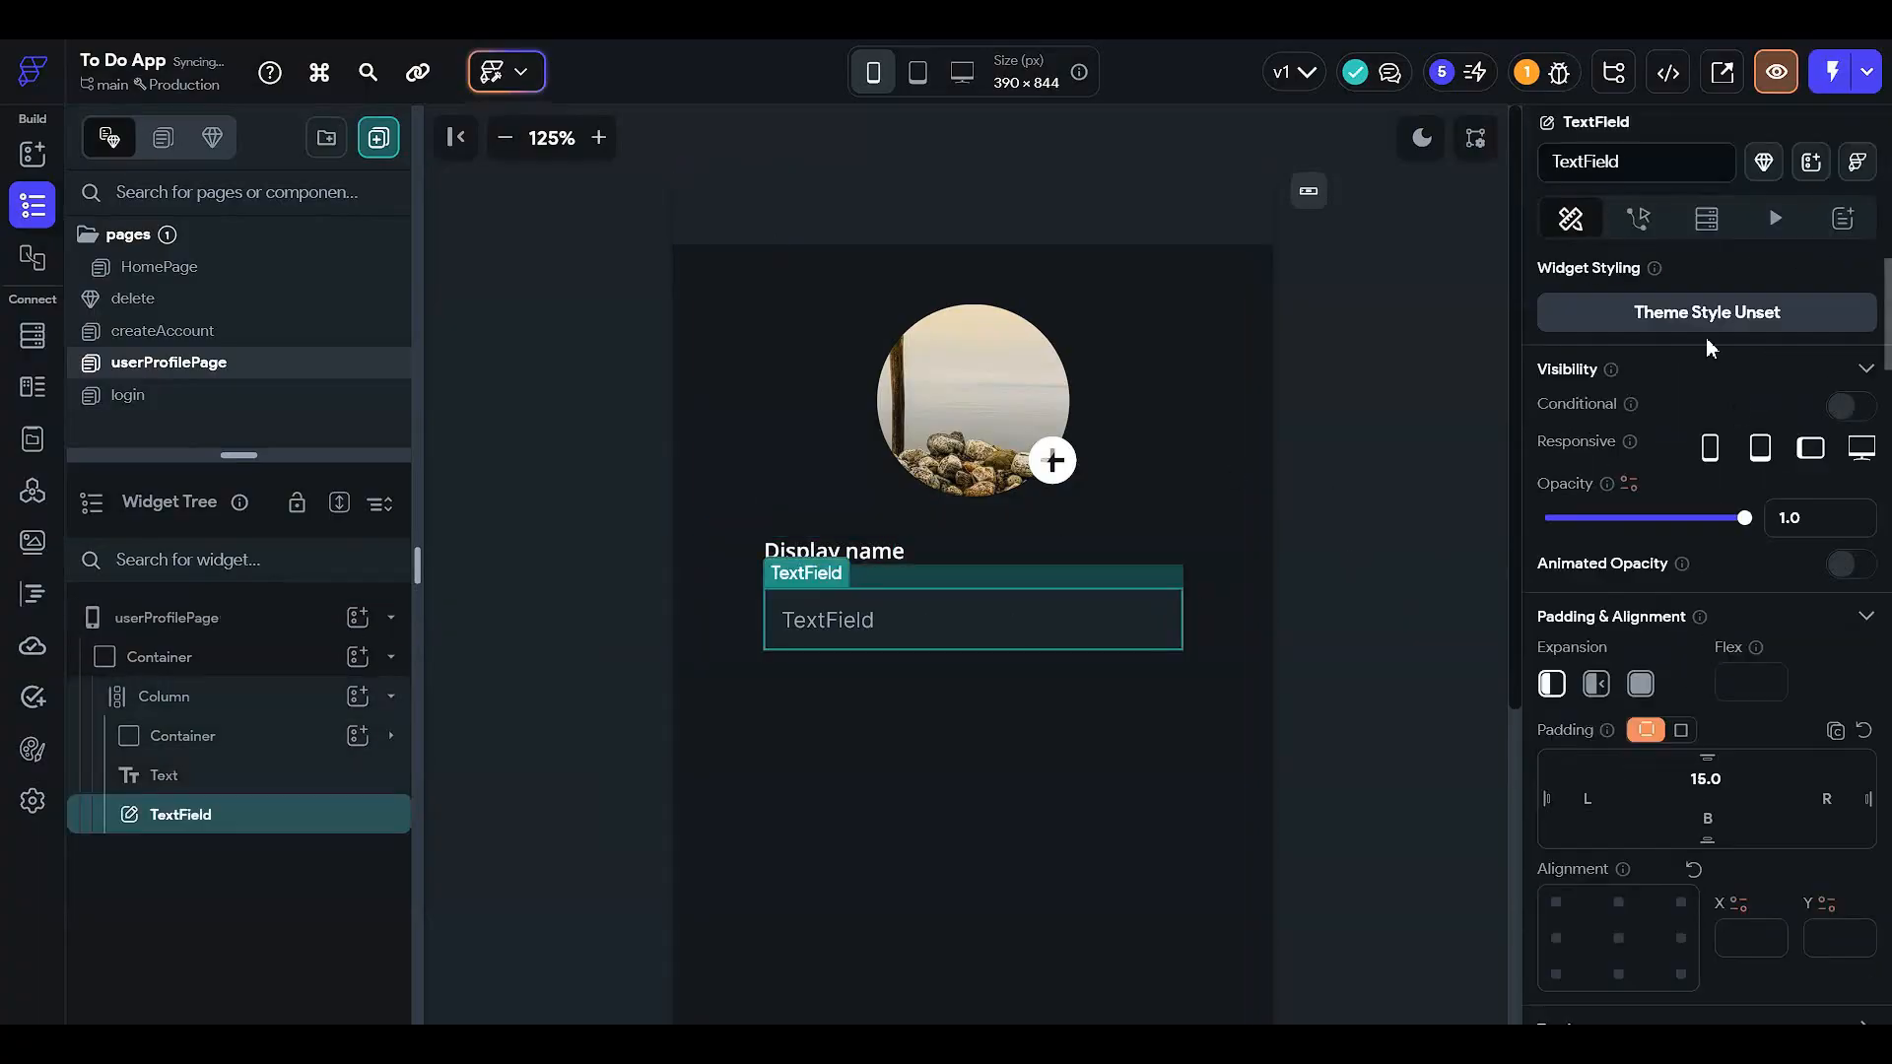
- Rename the text field widget to displayNameTextField
click(1628, 152)
text(dis)
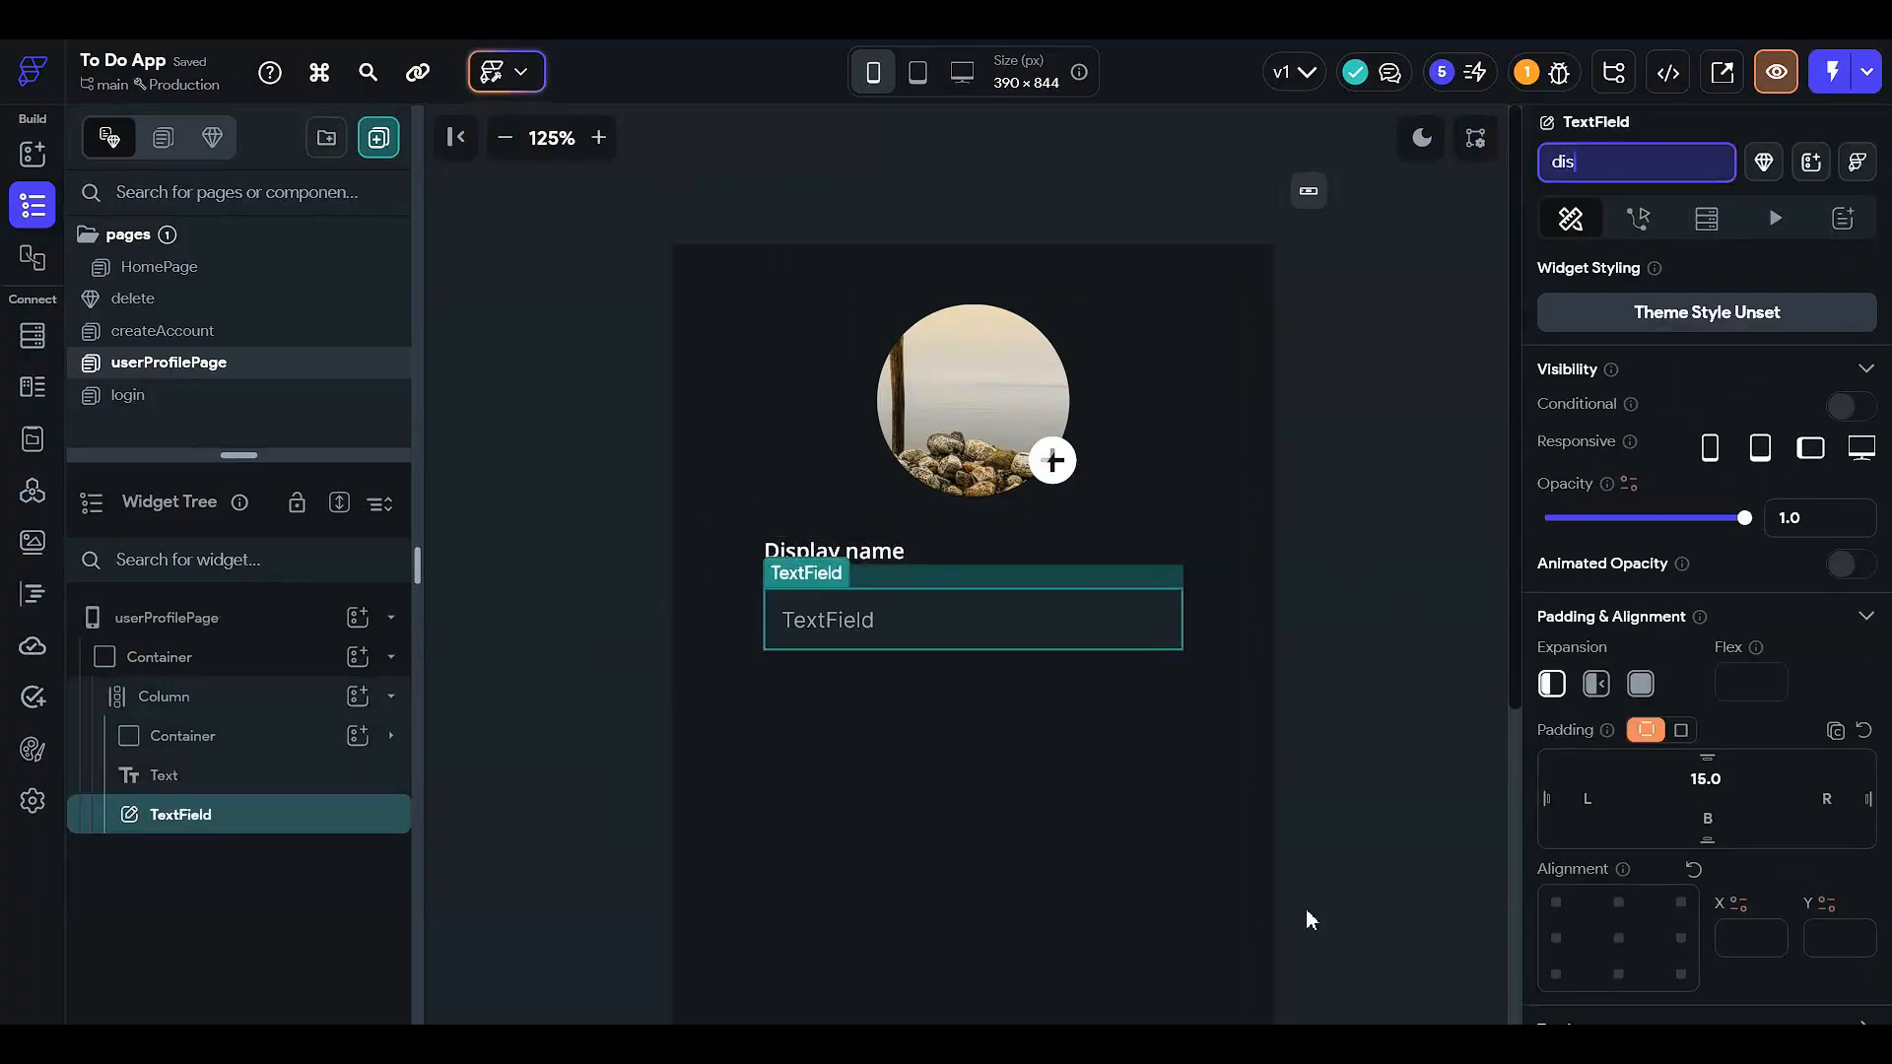
text(playNaame)
key(Return)
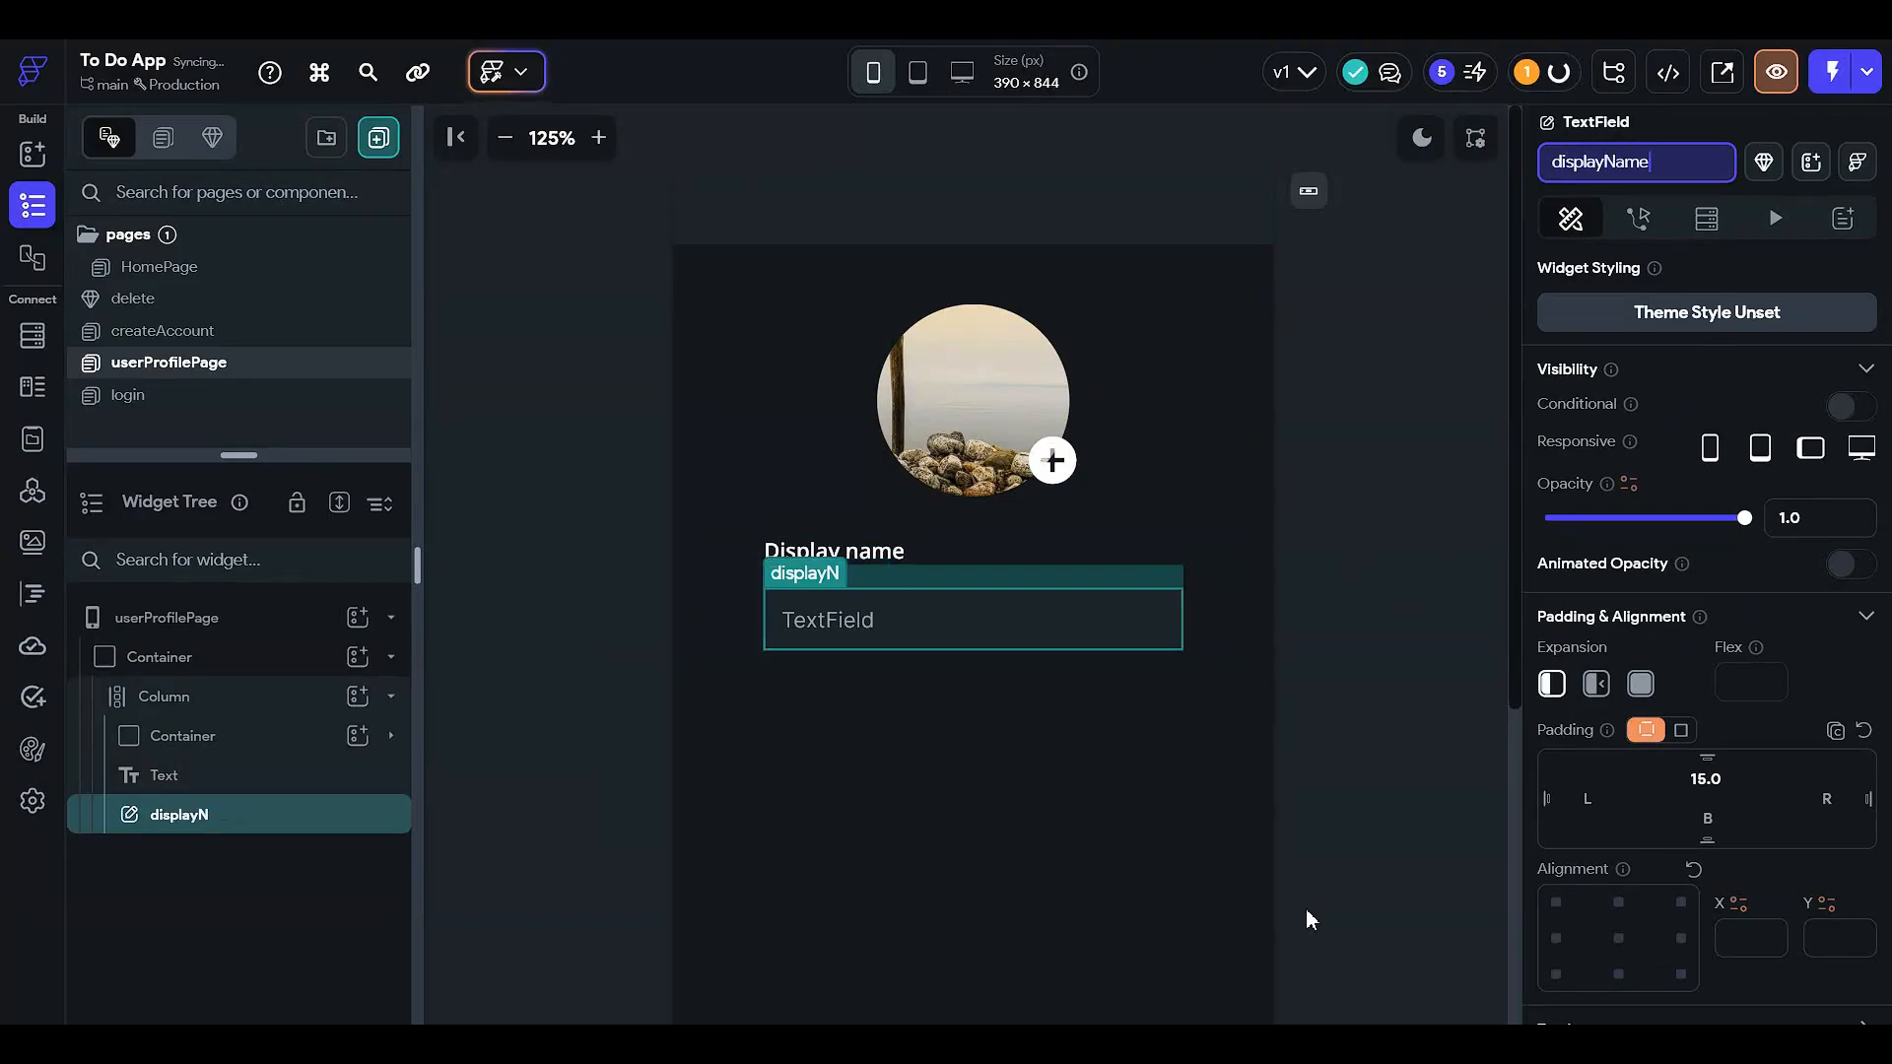
text(Tex)
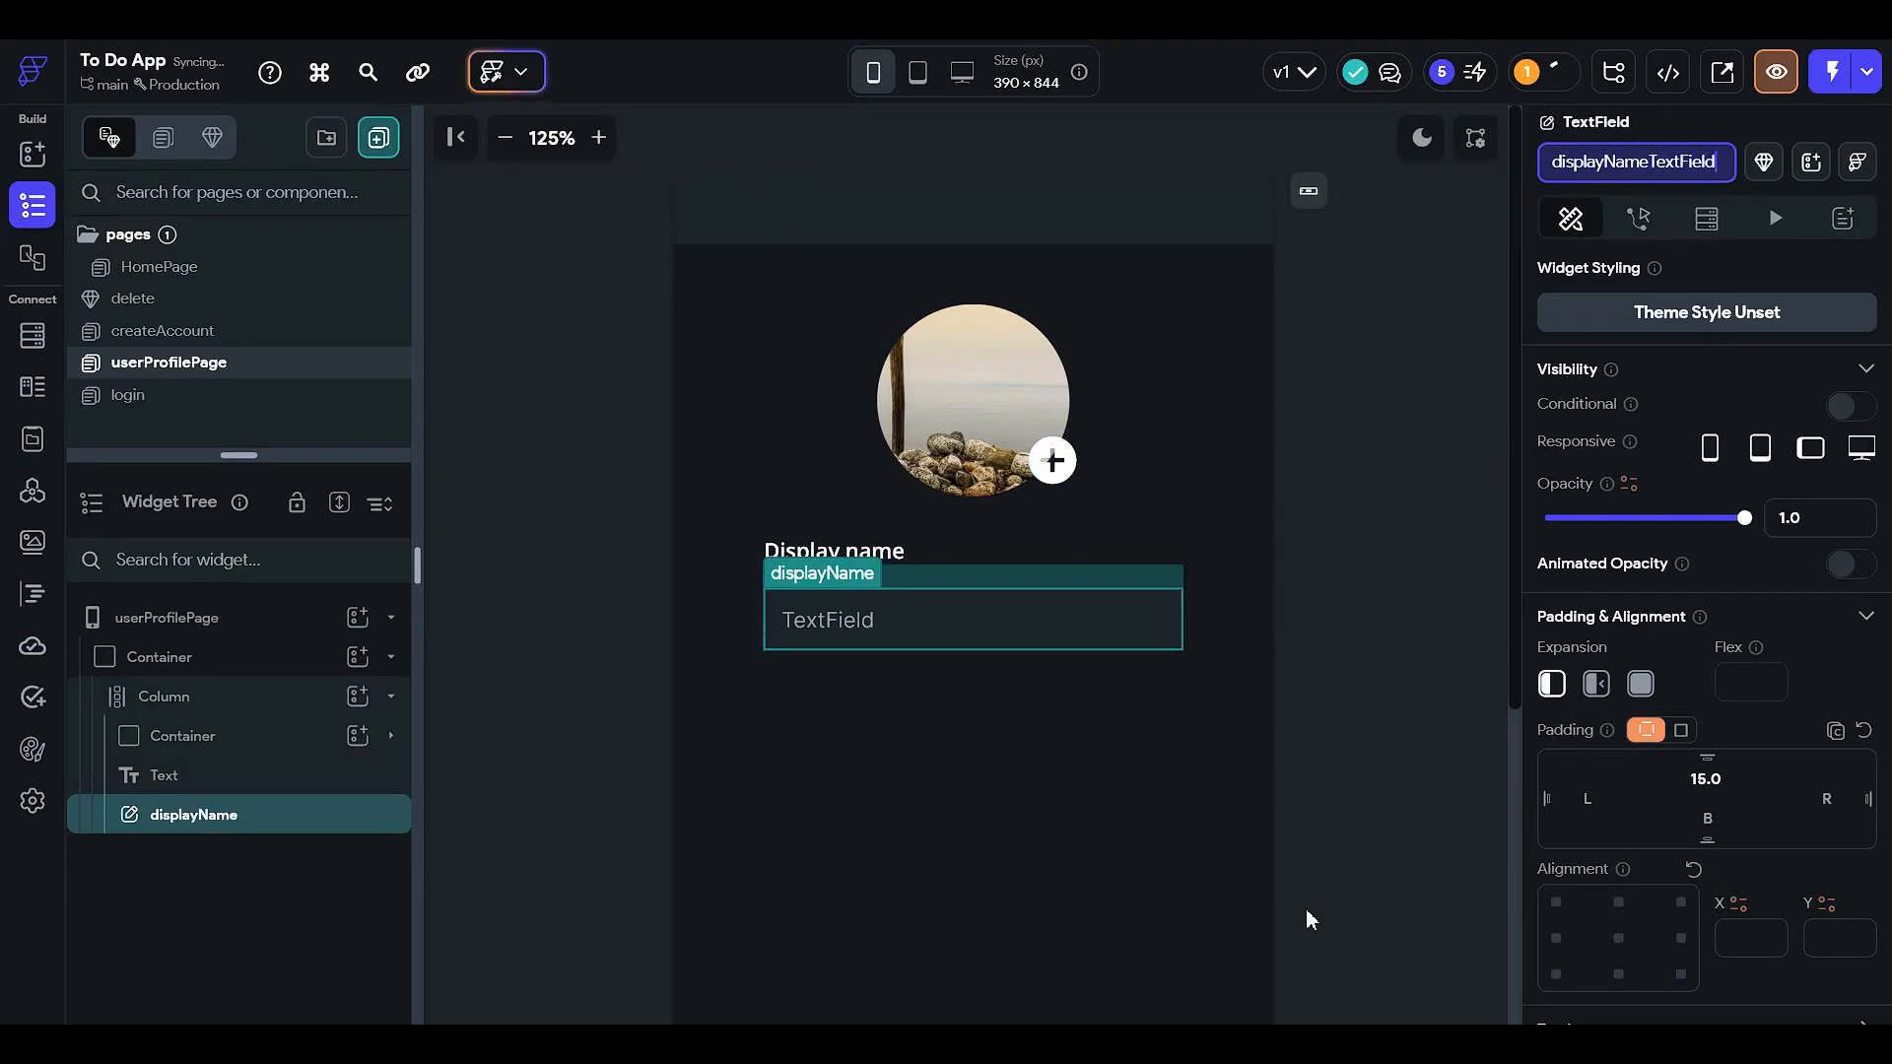
text(tField)
key(Return)
- Replace the field's default hint text with 'Display name'
scroll(1627, 726, down, 2)
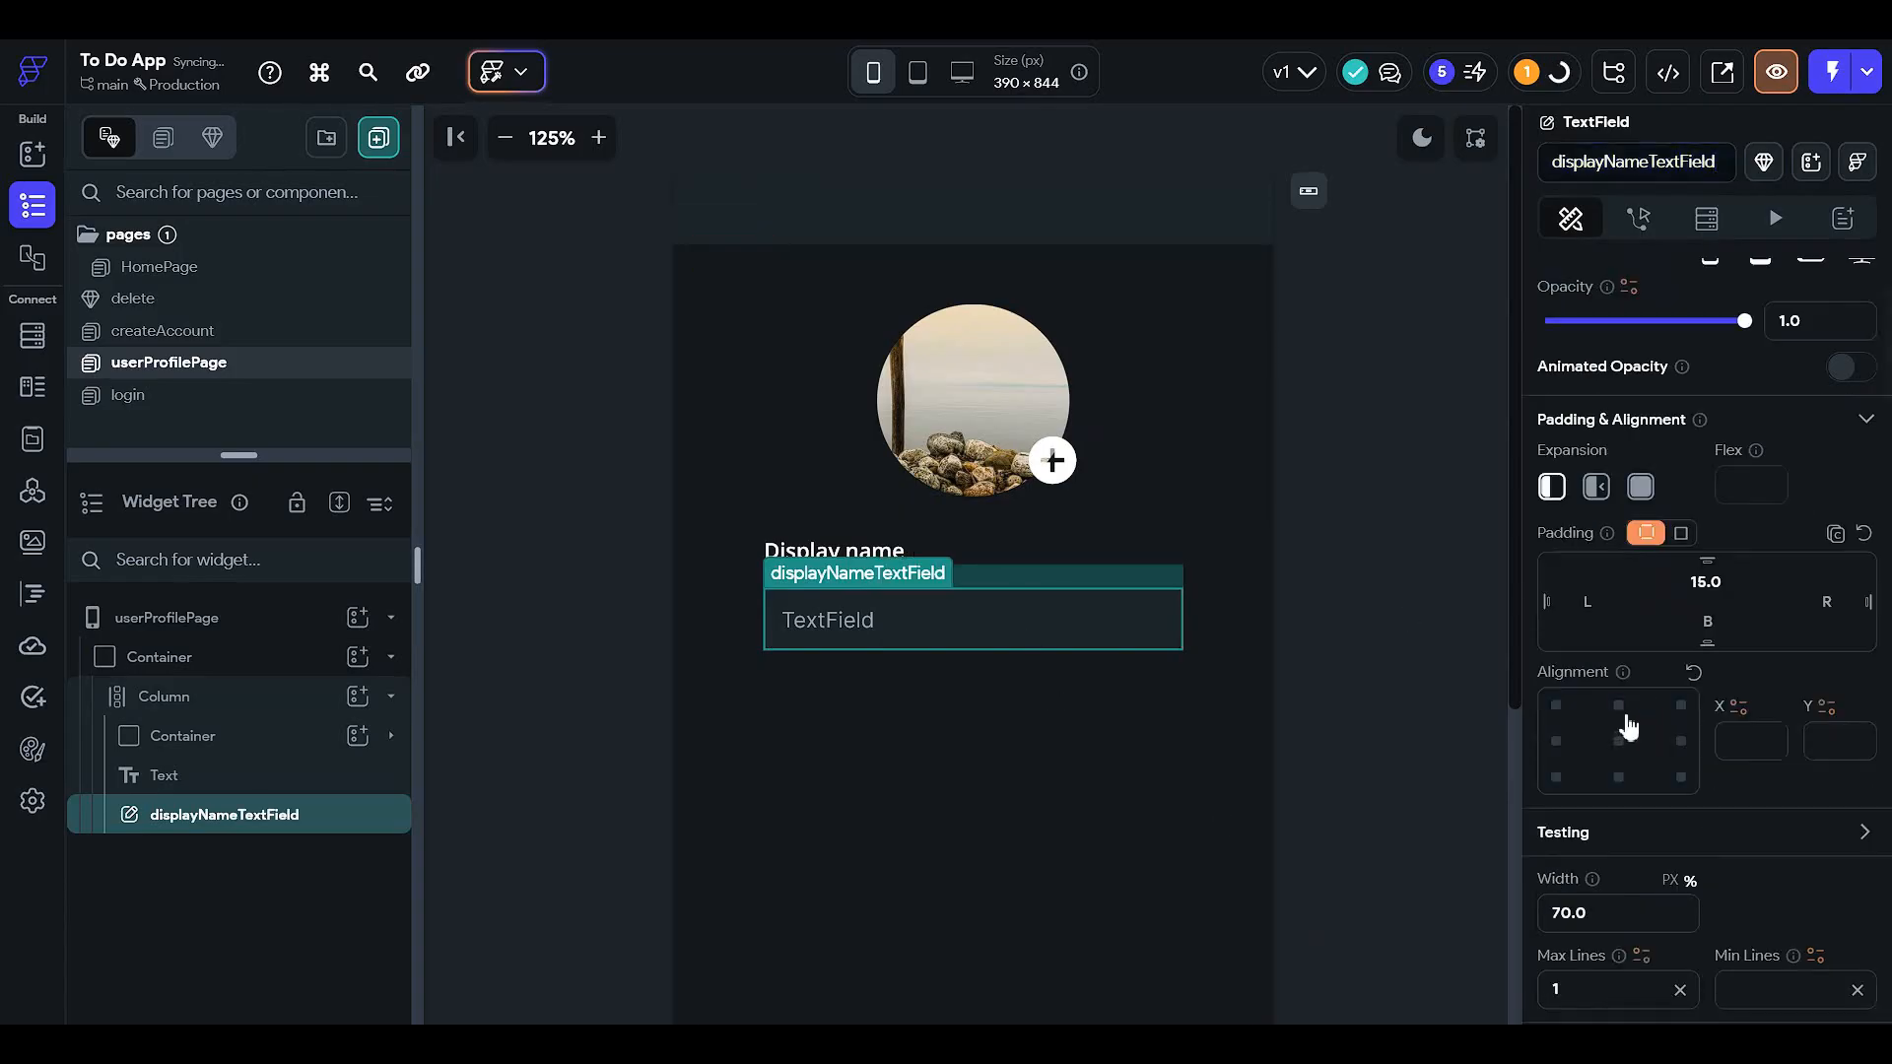
scroll(1627, 726, down, 4)
scroll(1675, 729, down, 4)
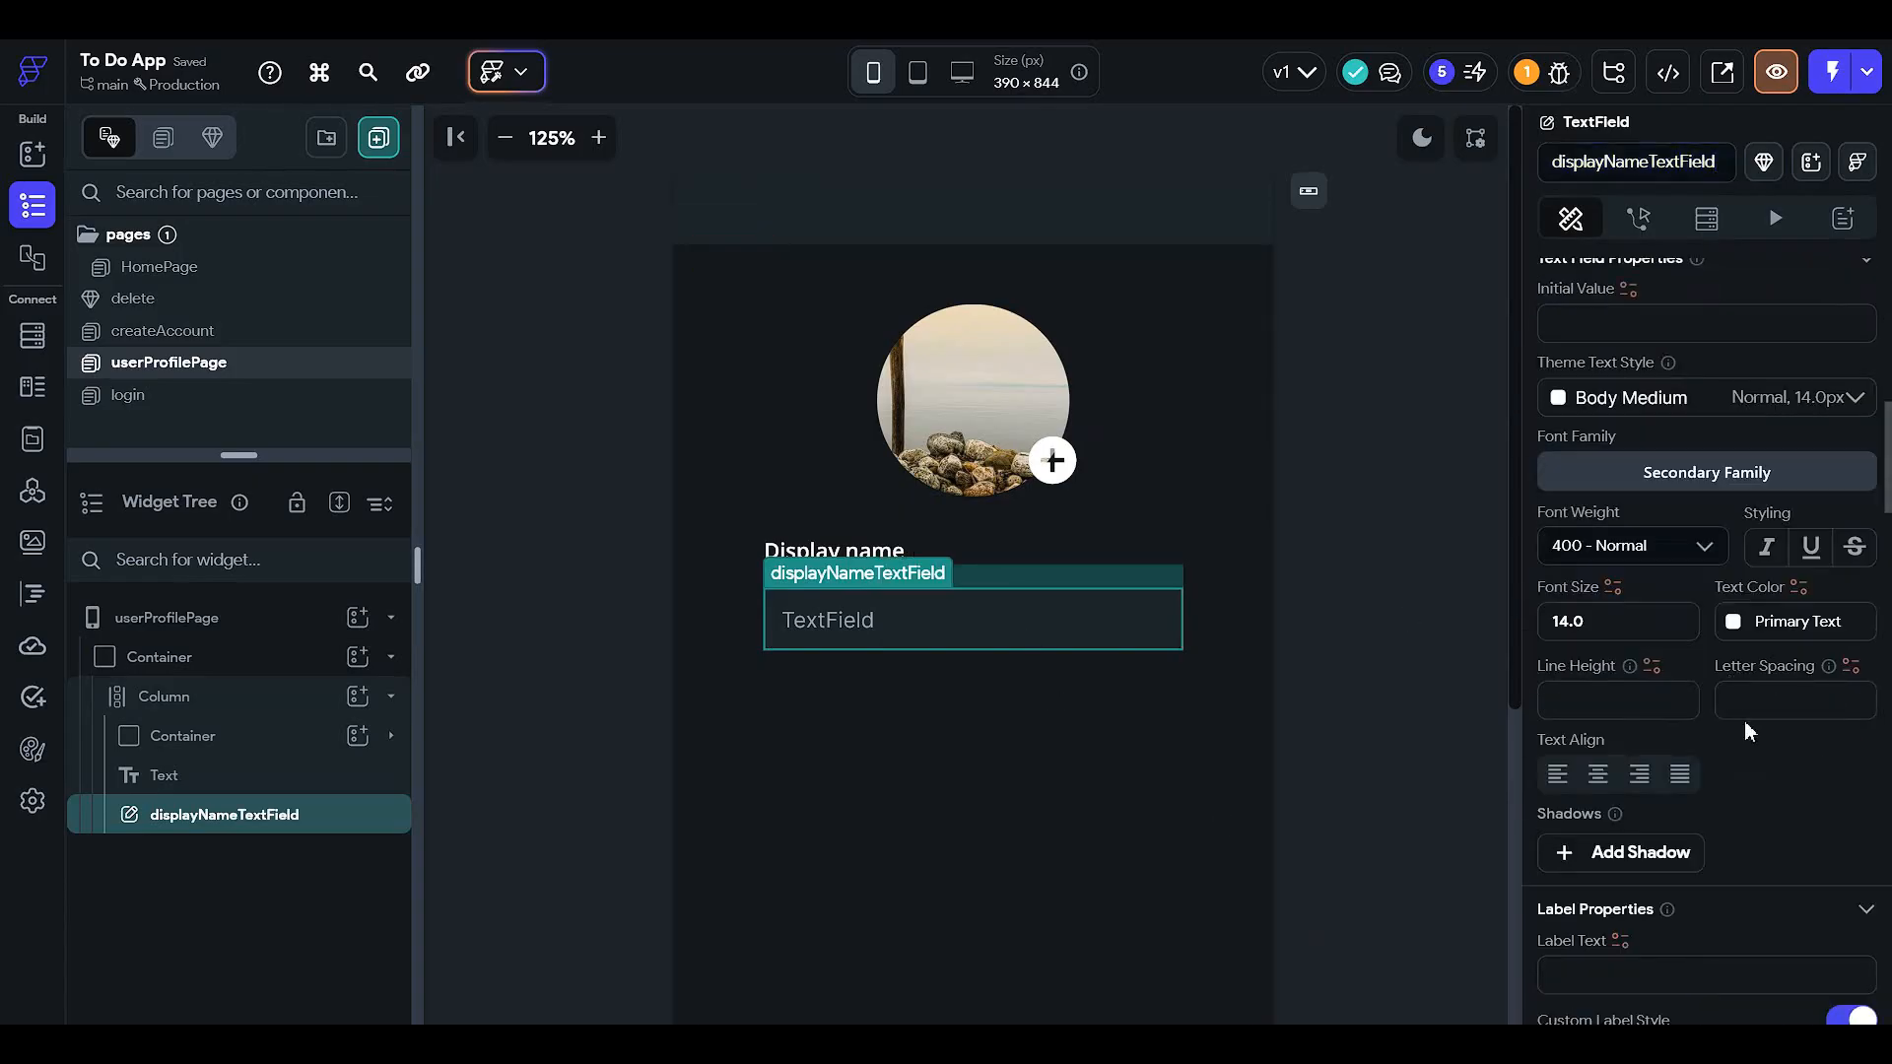
scroll(1724, 759, down, 2)
scroll(1656, 781, down, 5)
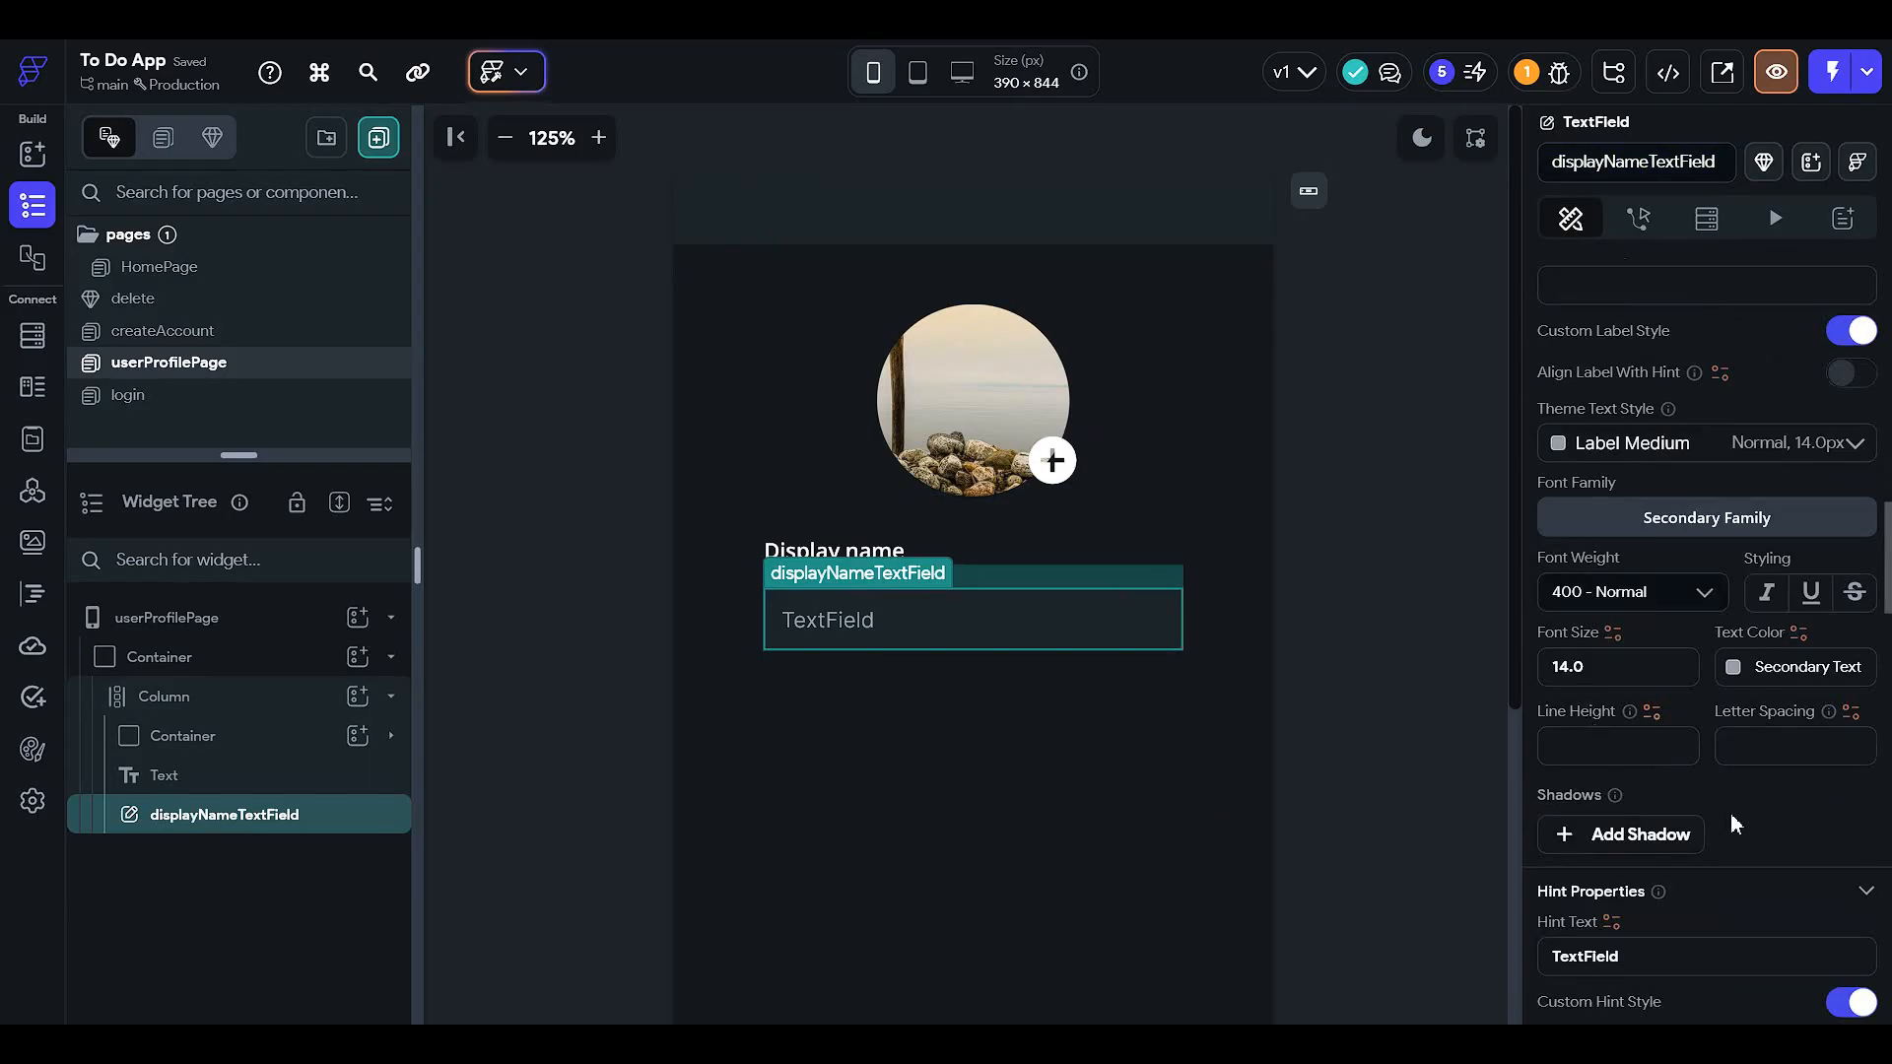
scroll(1730, 813, down, 4)
double_click(1626, 562)
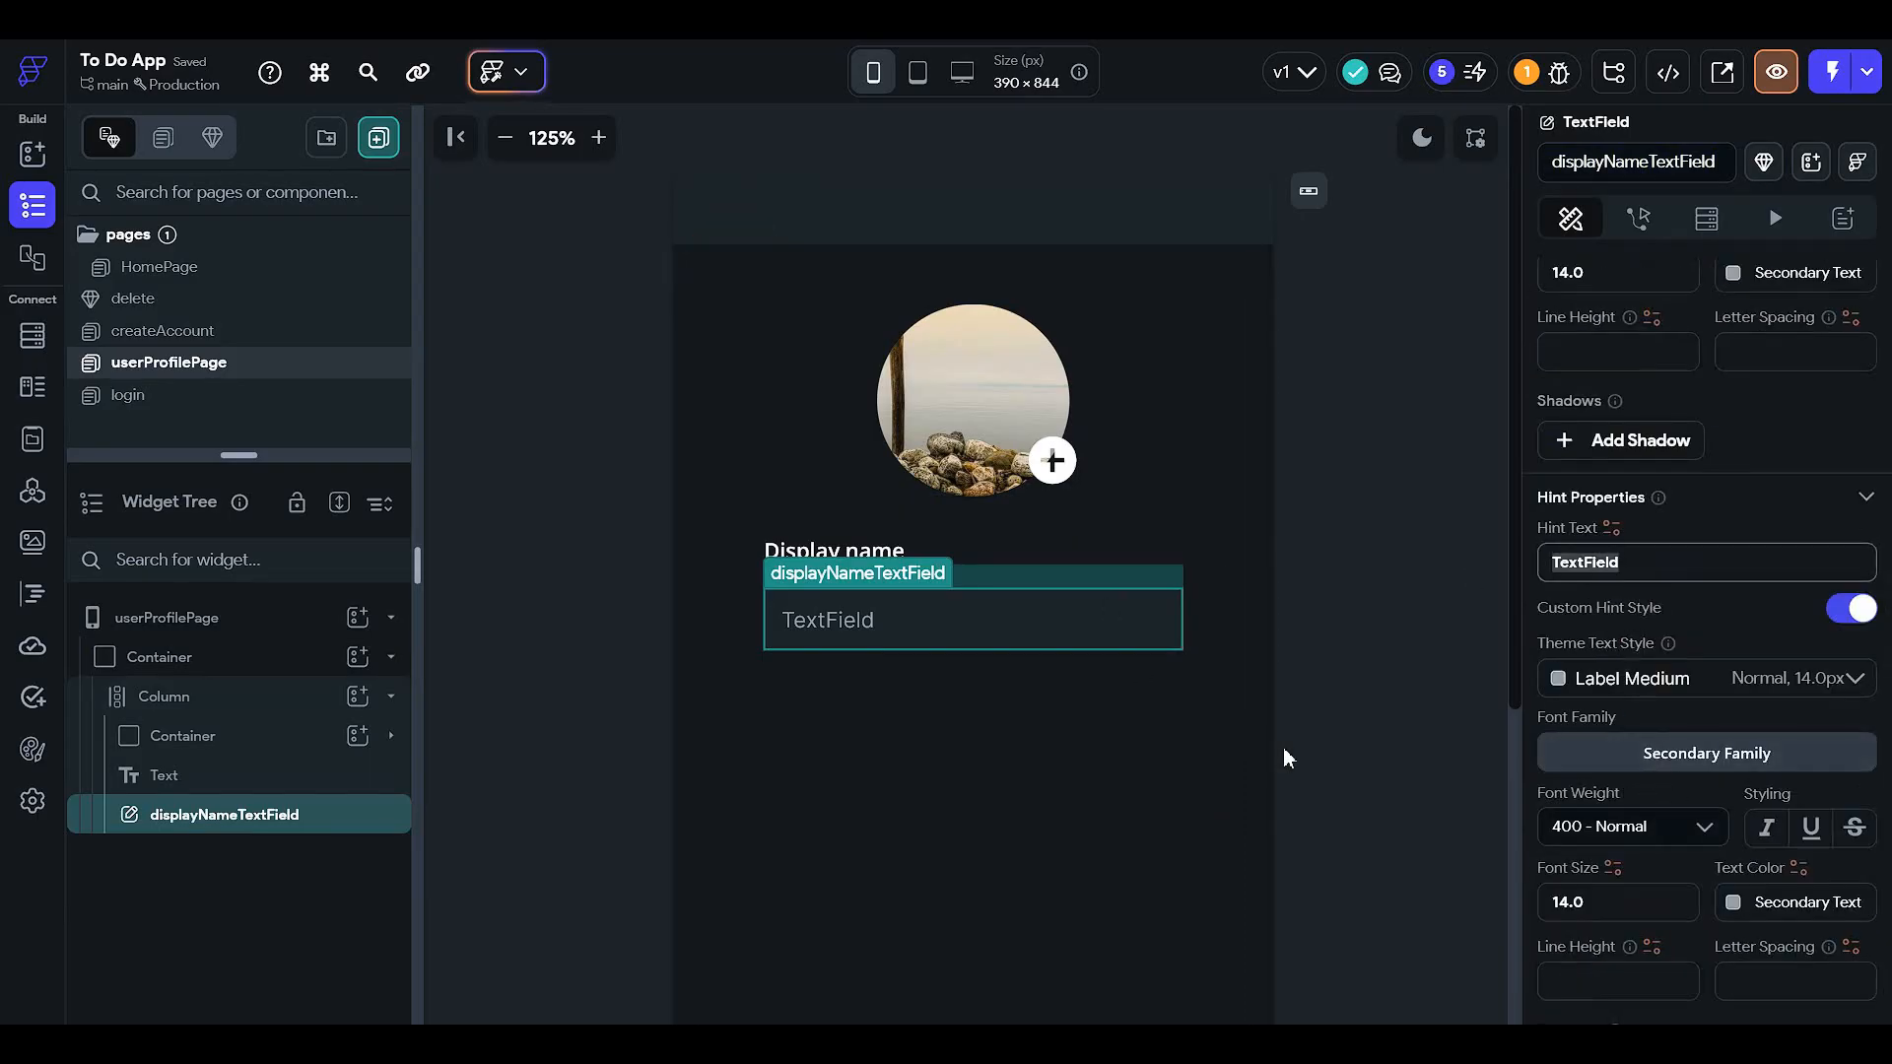
text(Display name)
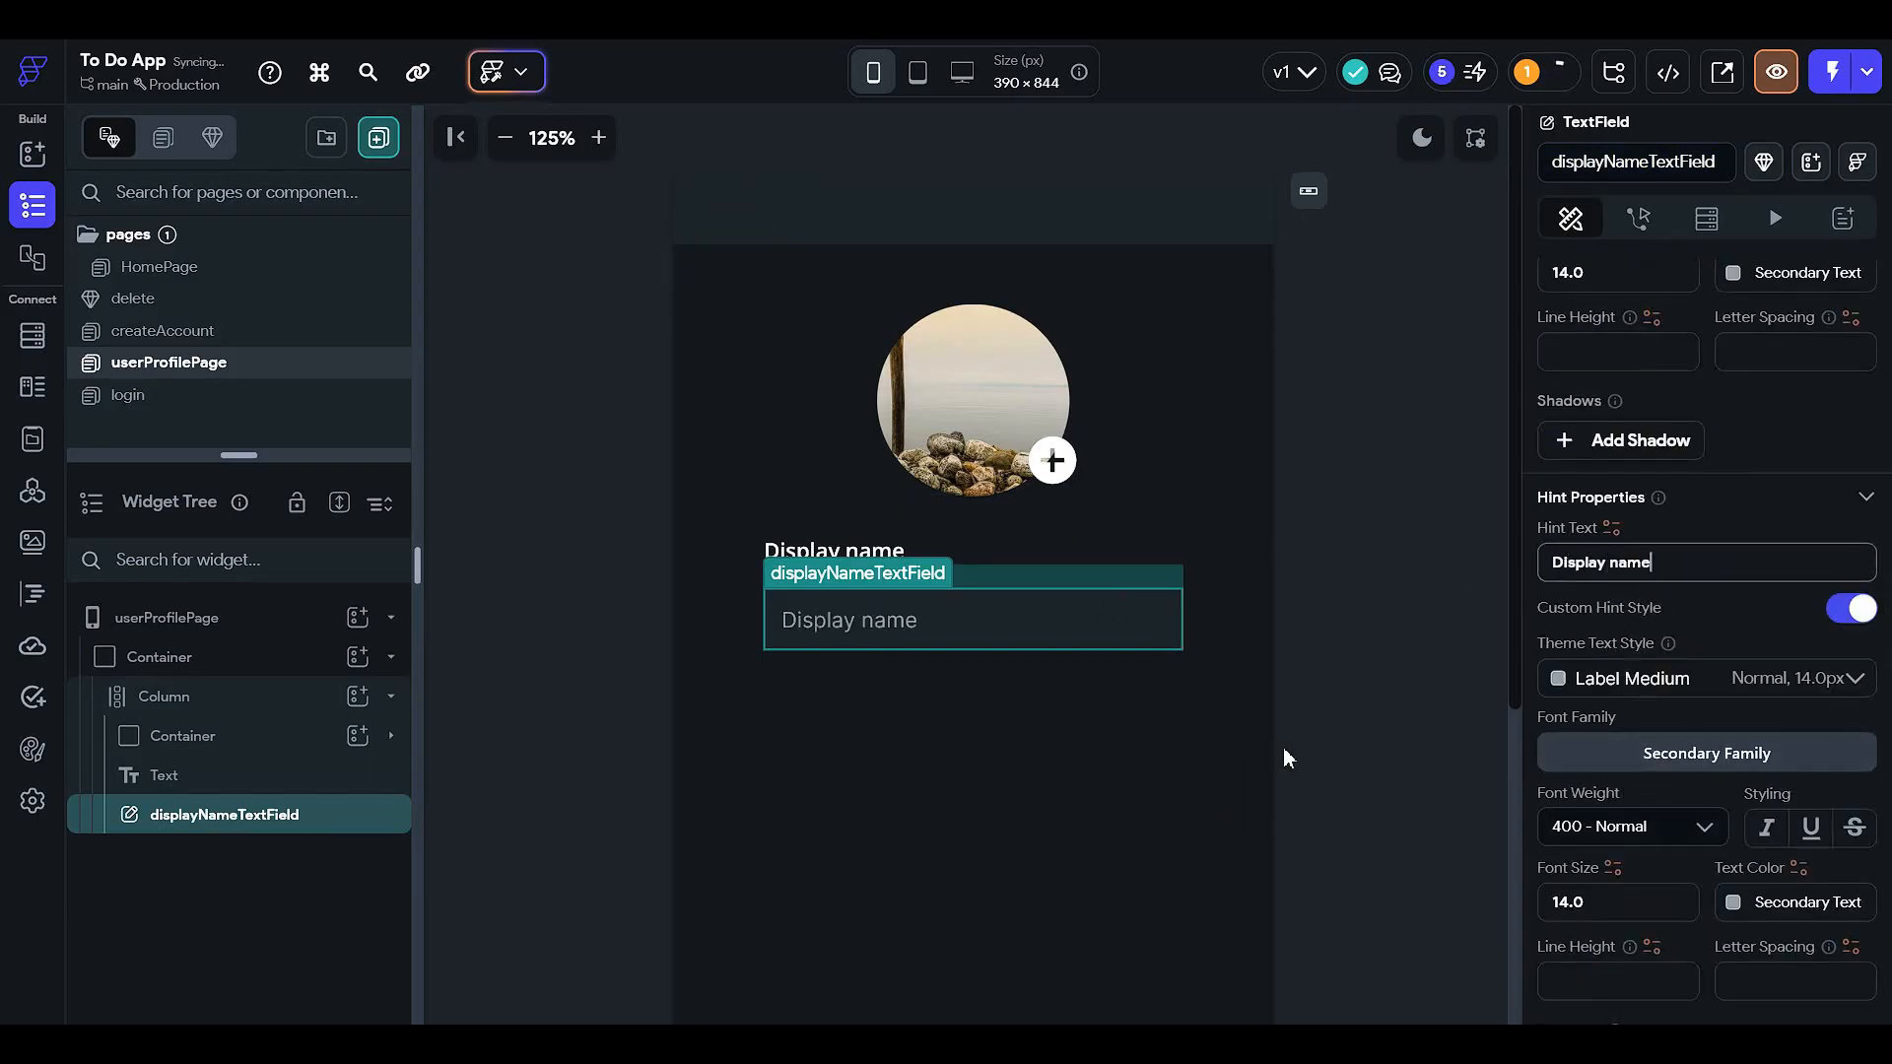
click(1359, 681)
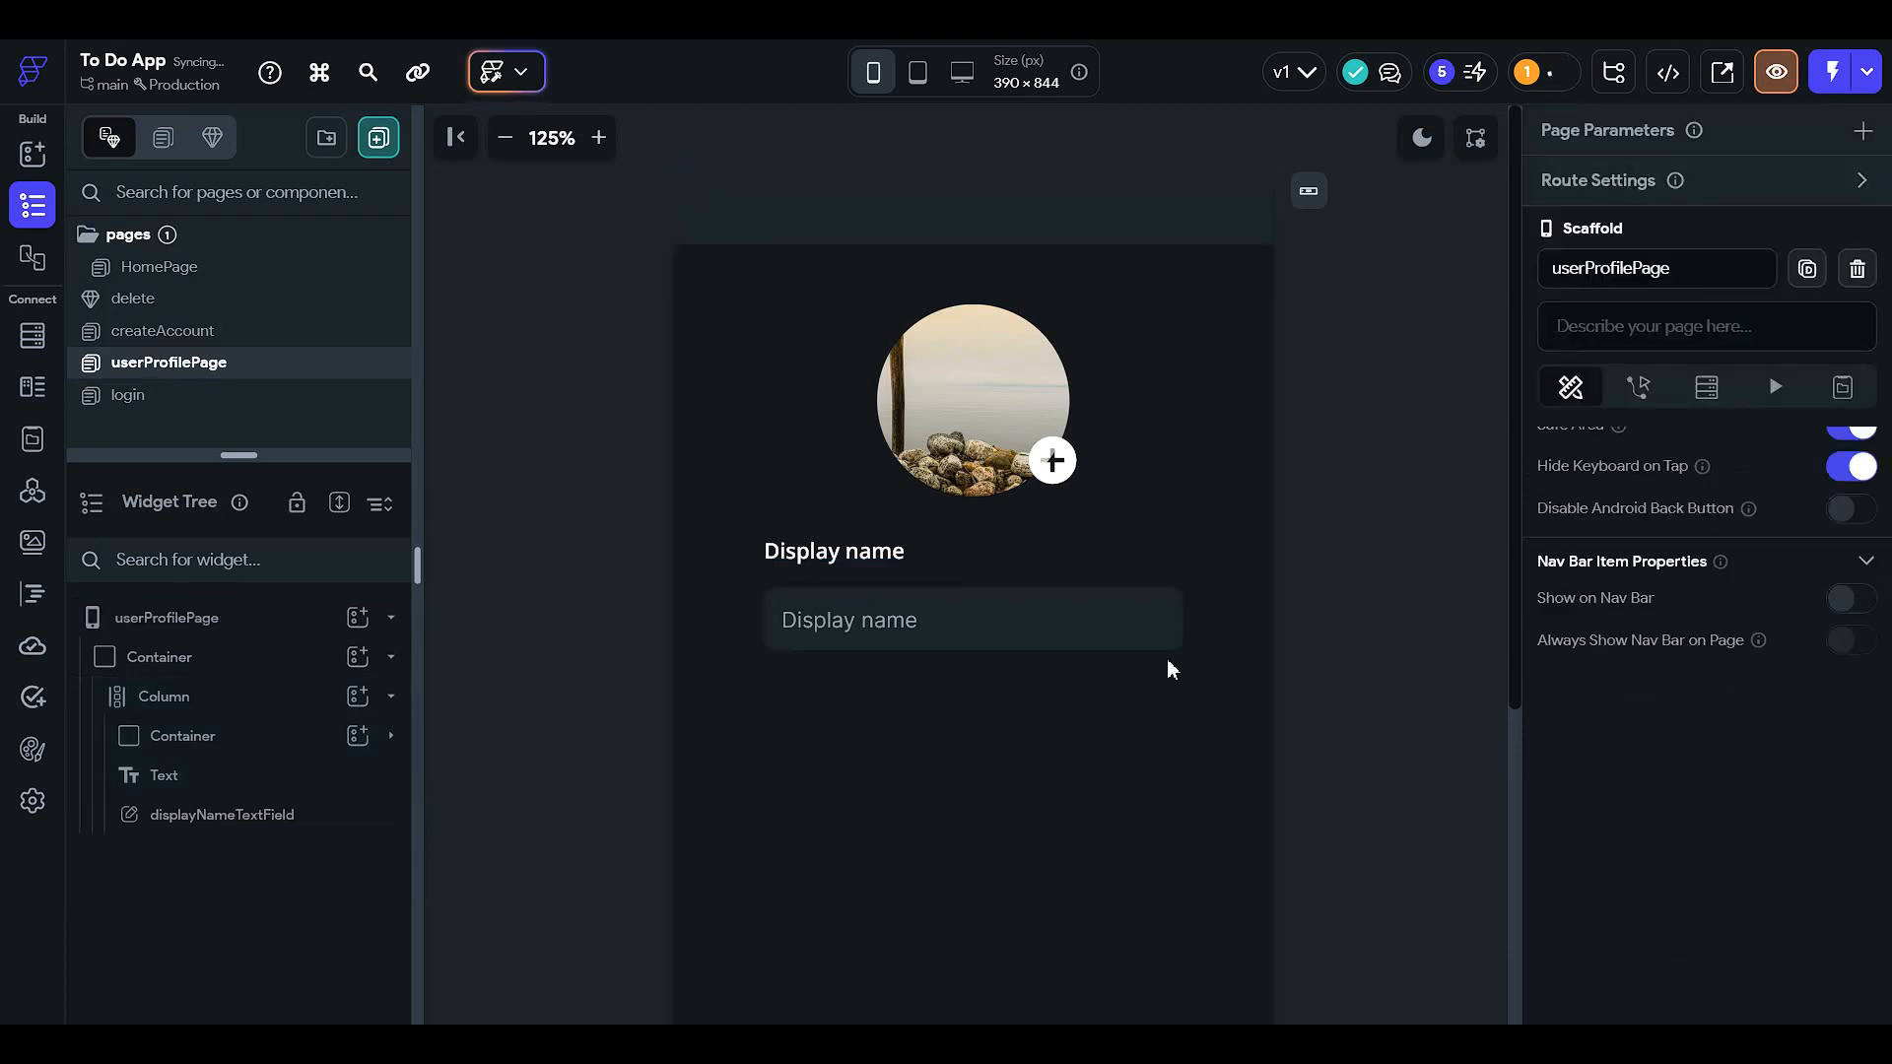
- Change the label text from 'Display name' to 'Your name'
click(874, 550)
scroll(1676, 394, up, 3)
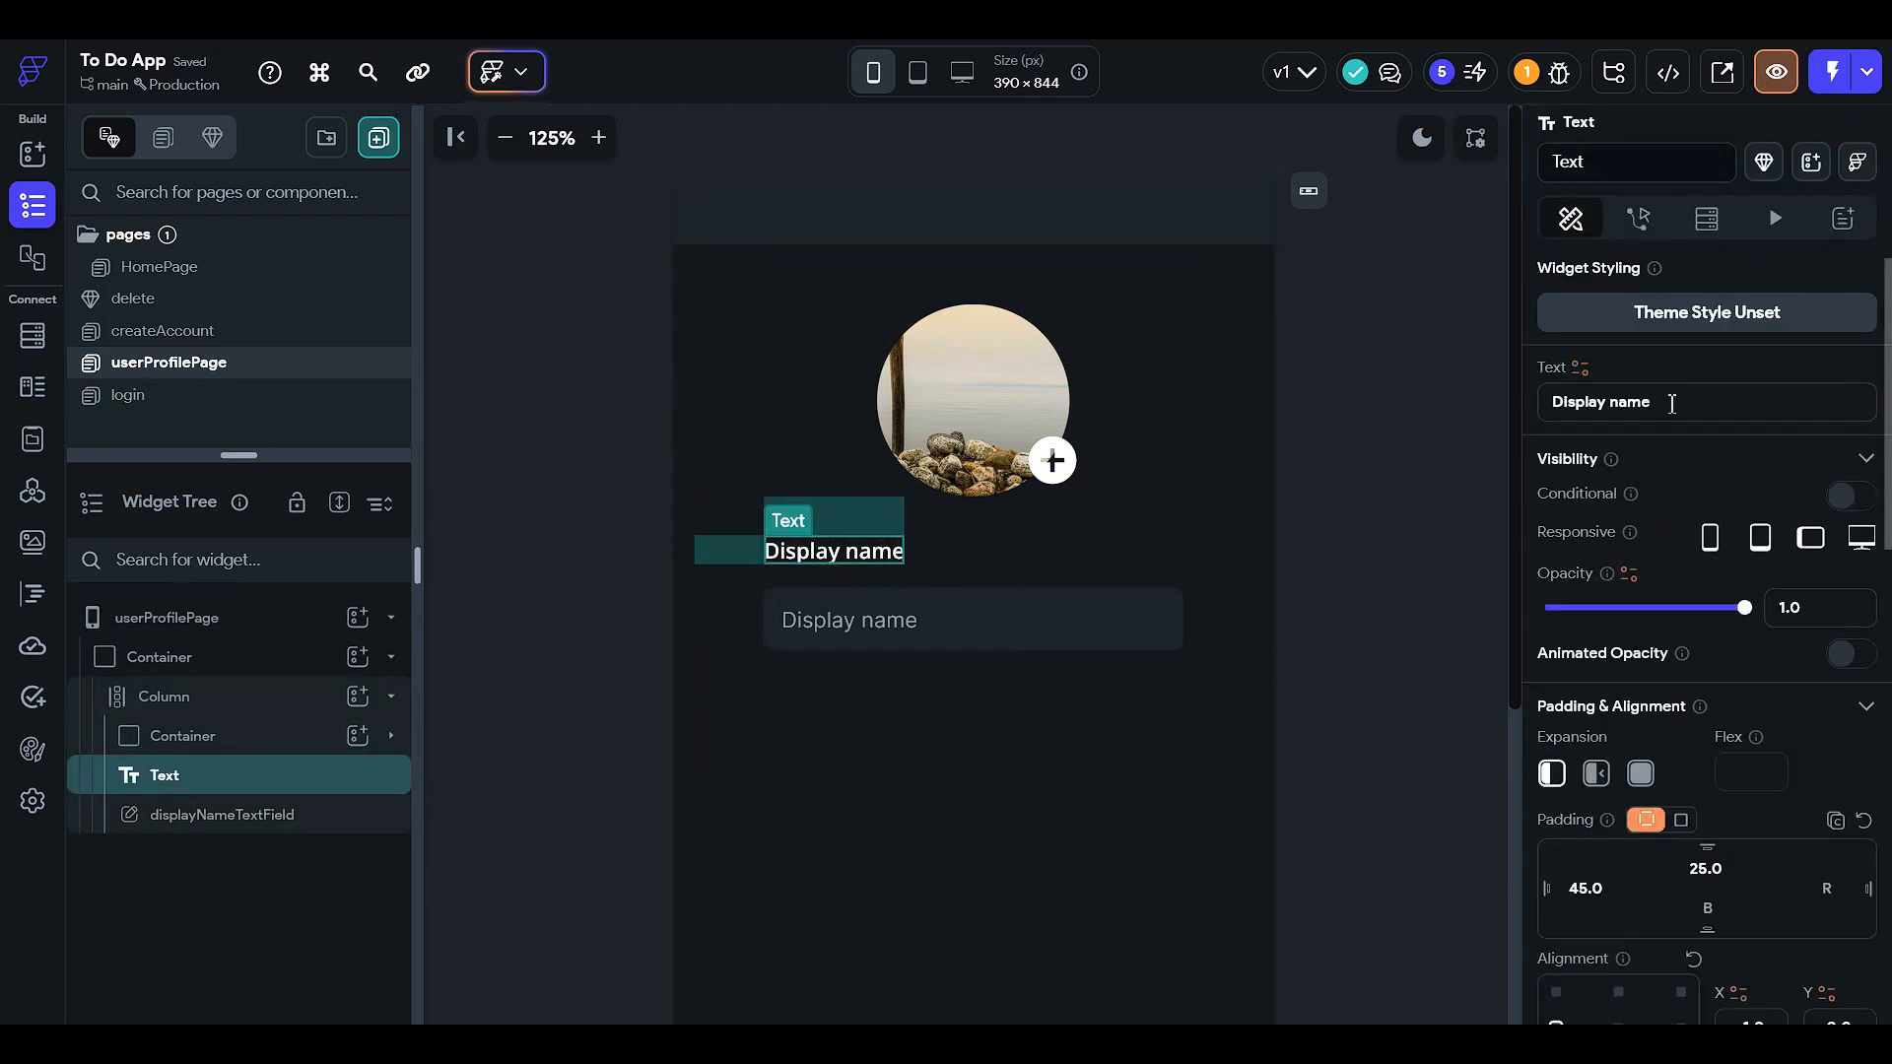
drag(1667, 405, 803, 449)
text(Your name)
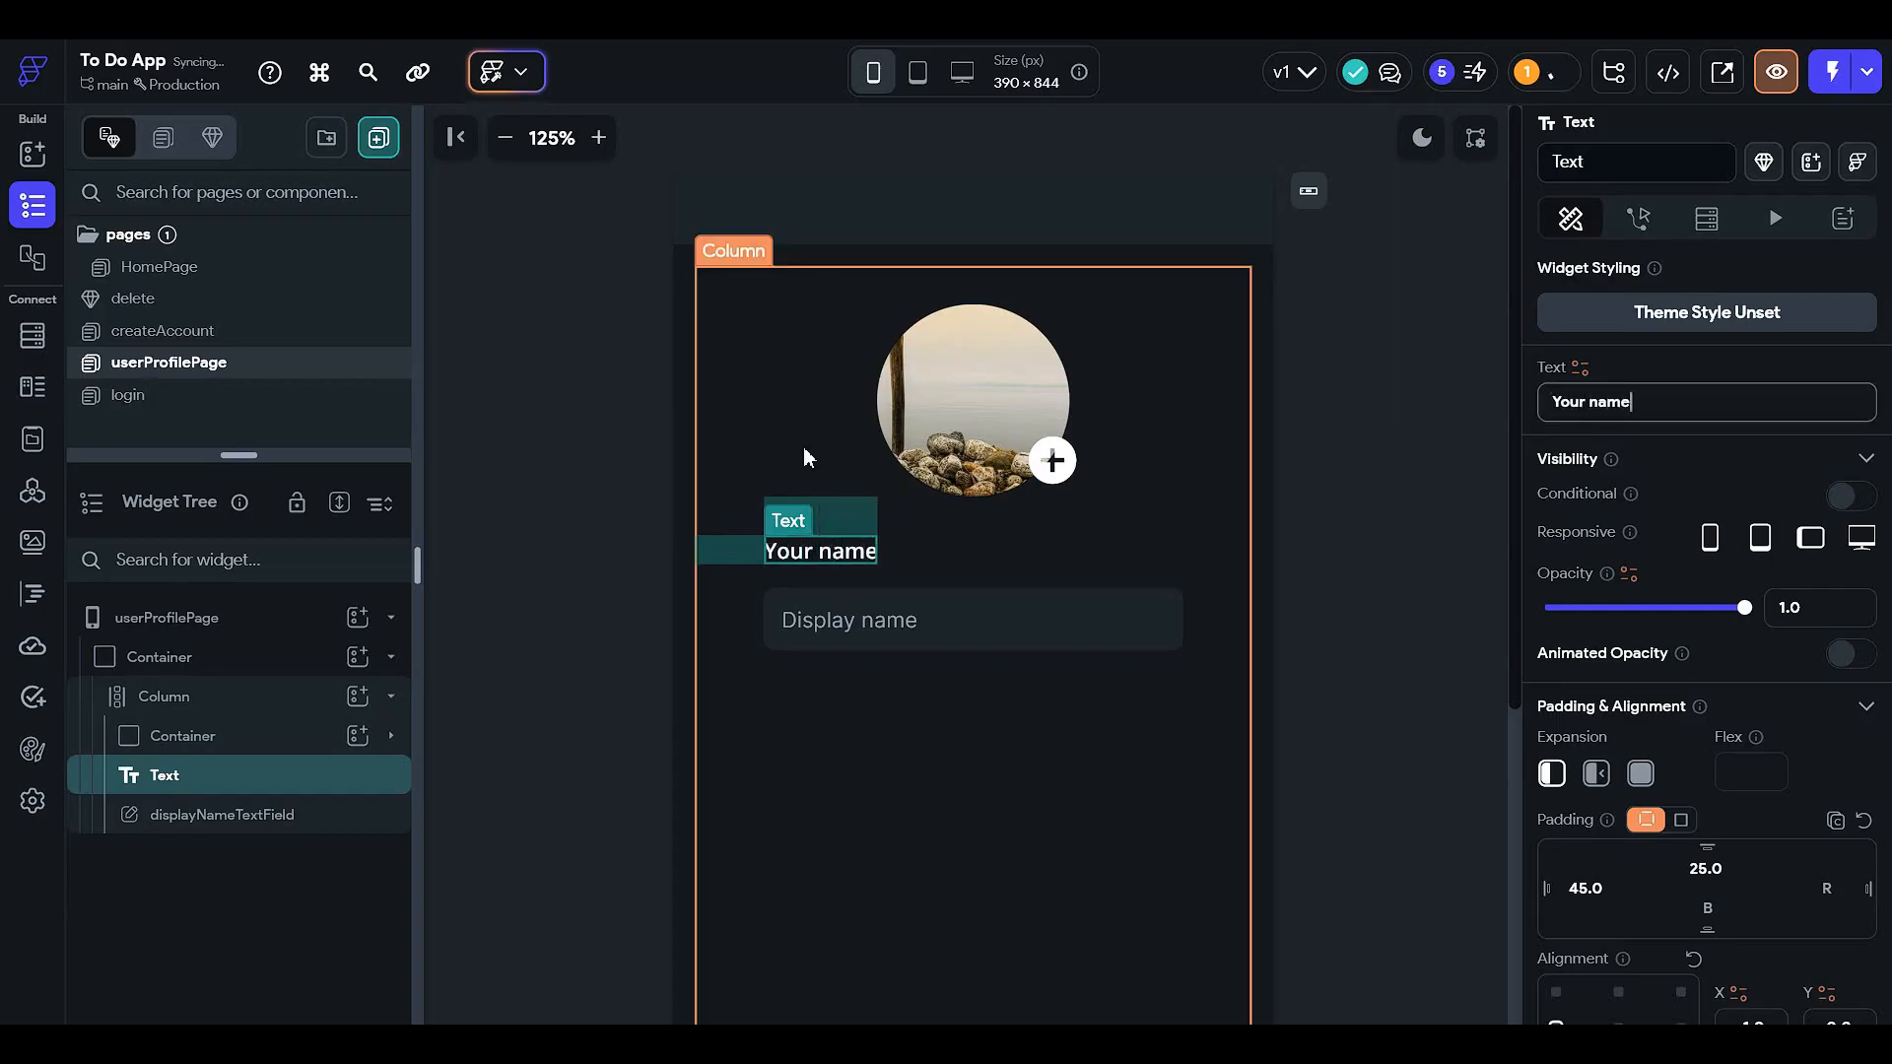
- Reduce the display-name text field's top padding
click(997, 641)
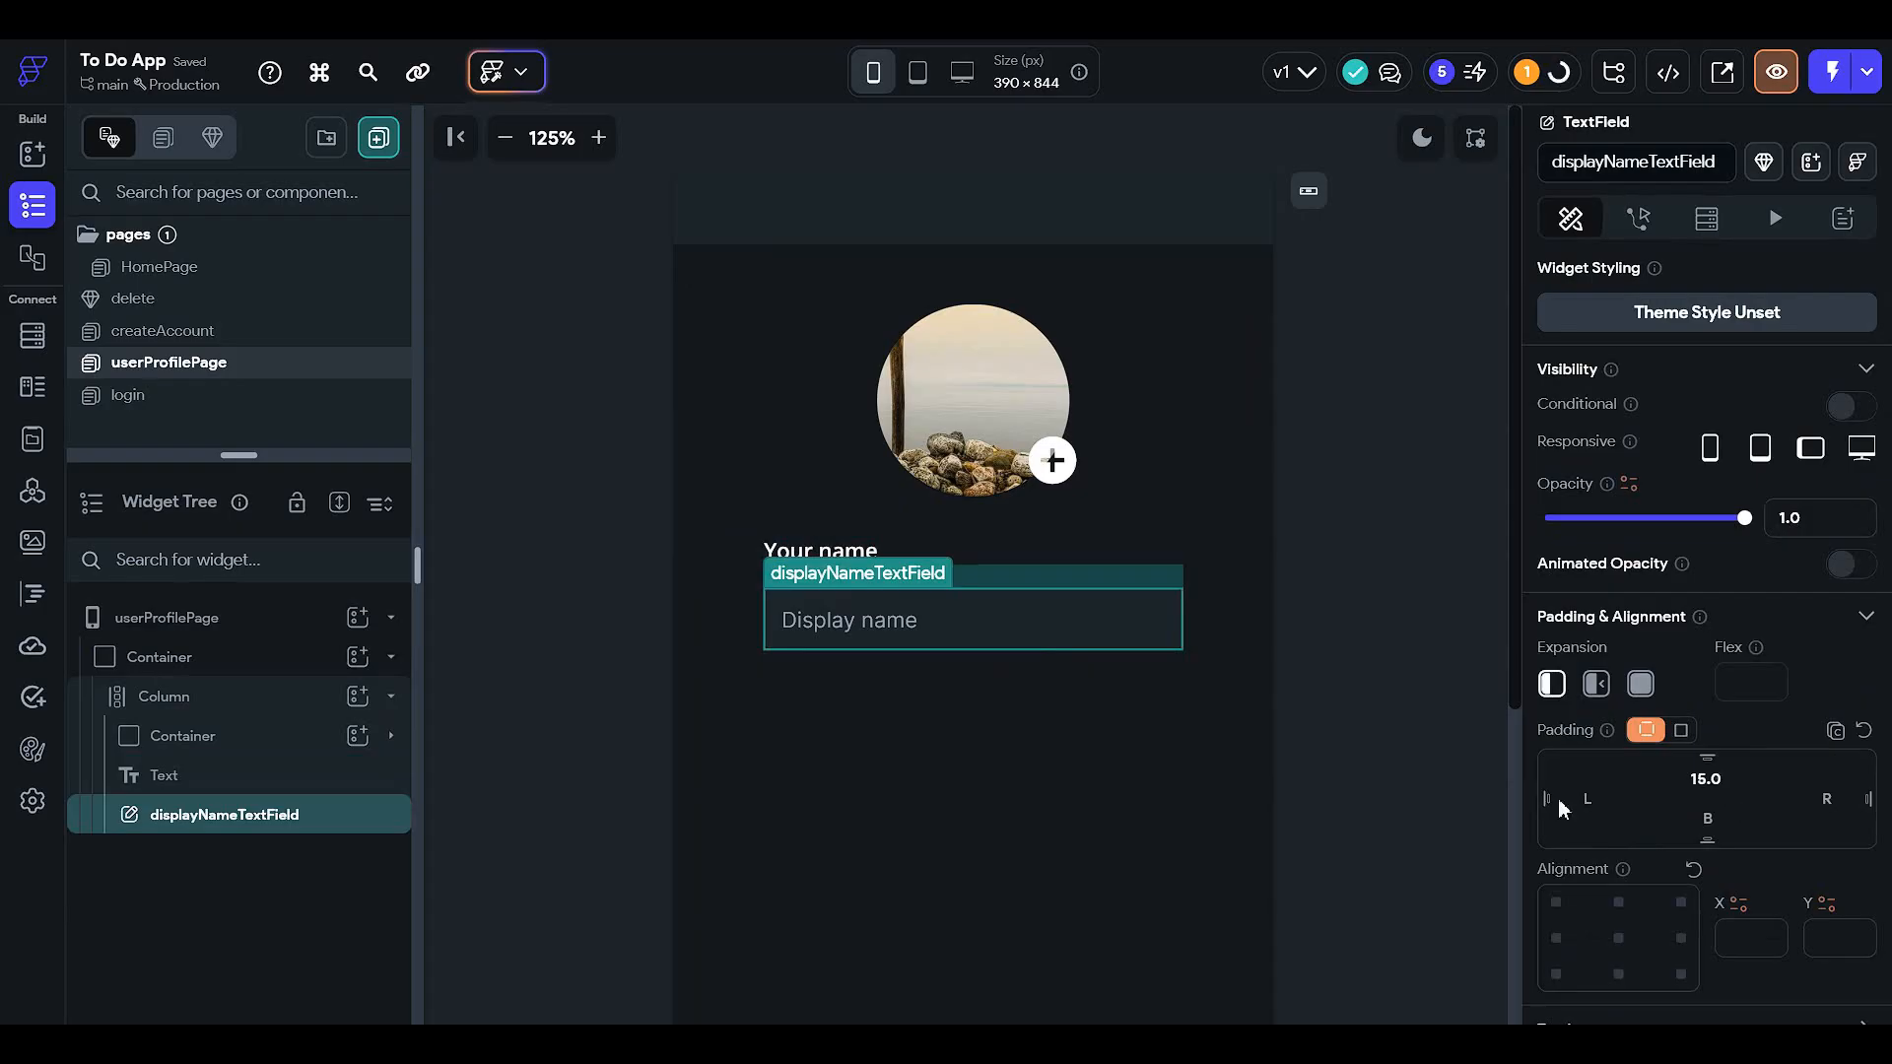
click(1180, 808)
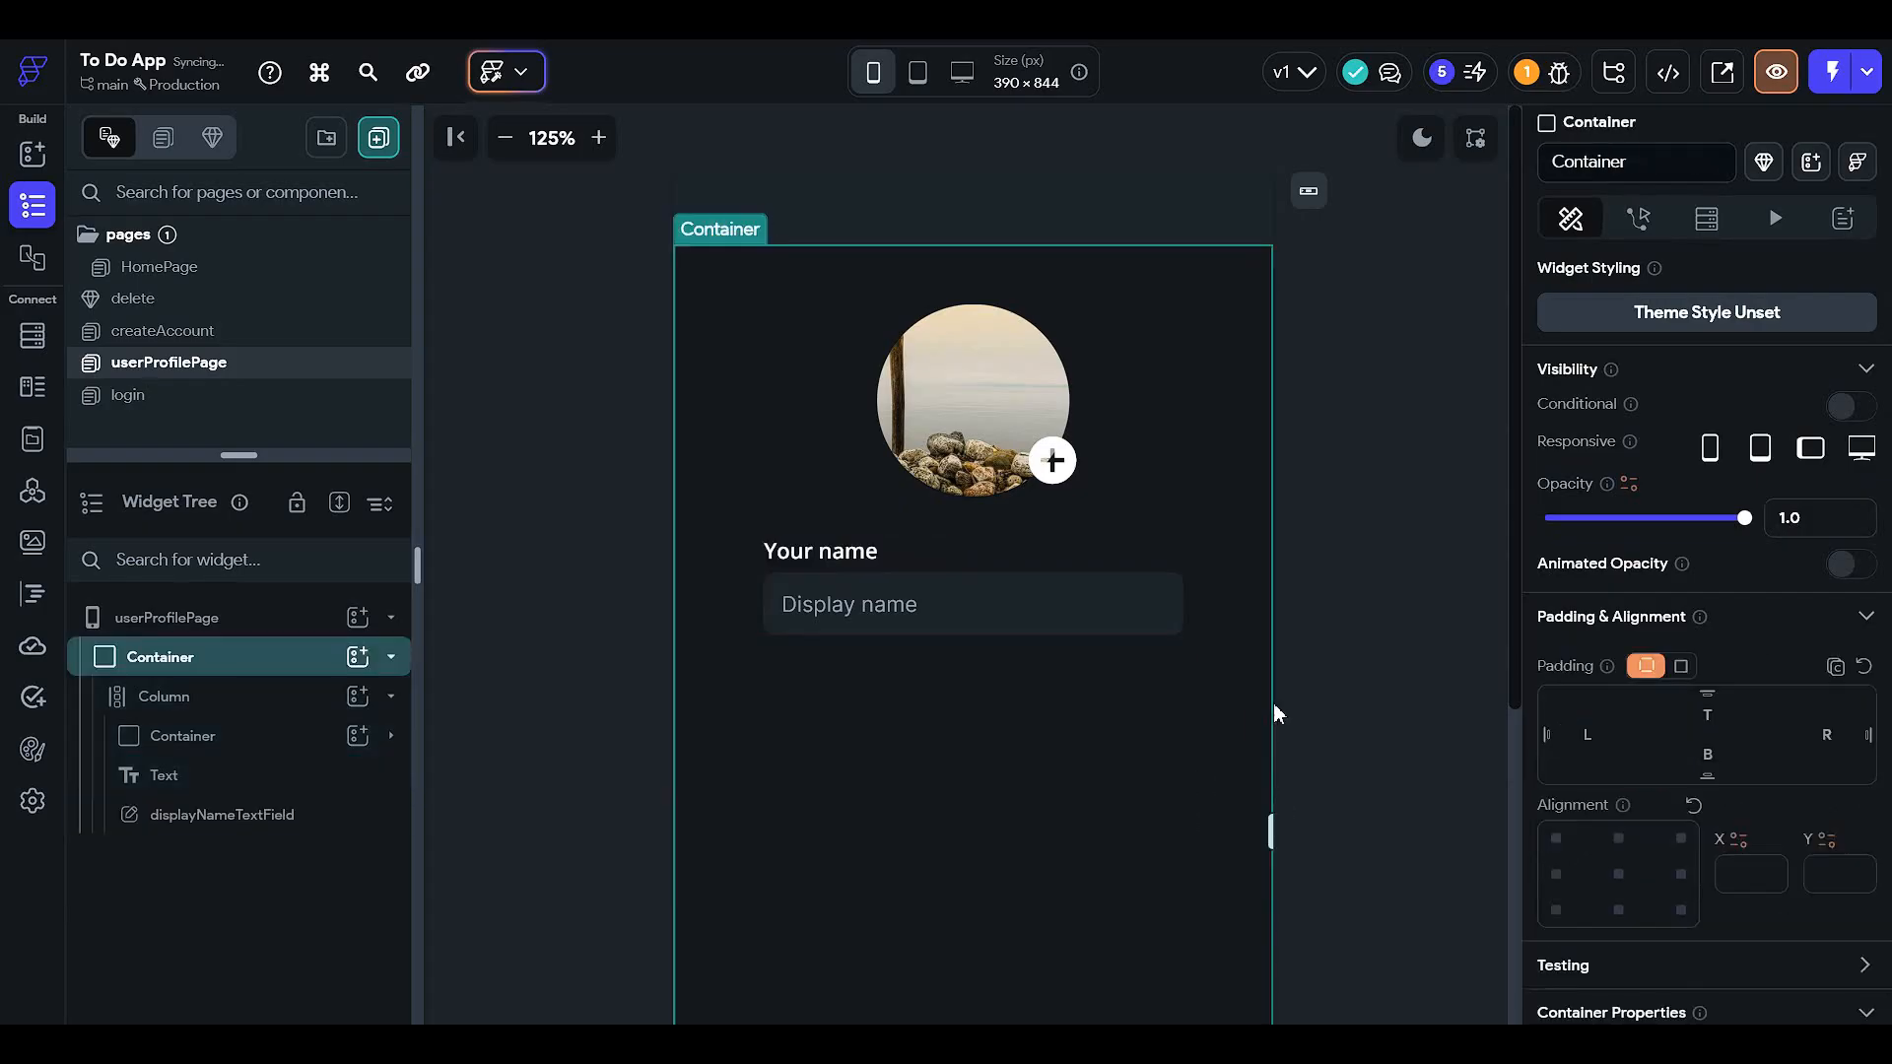
click(857, 553)
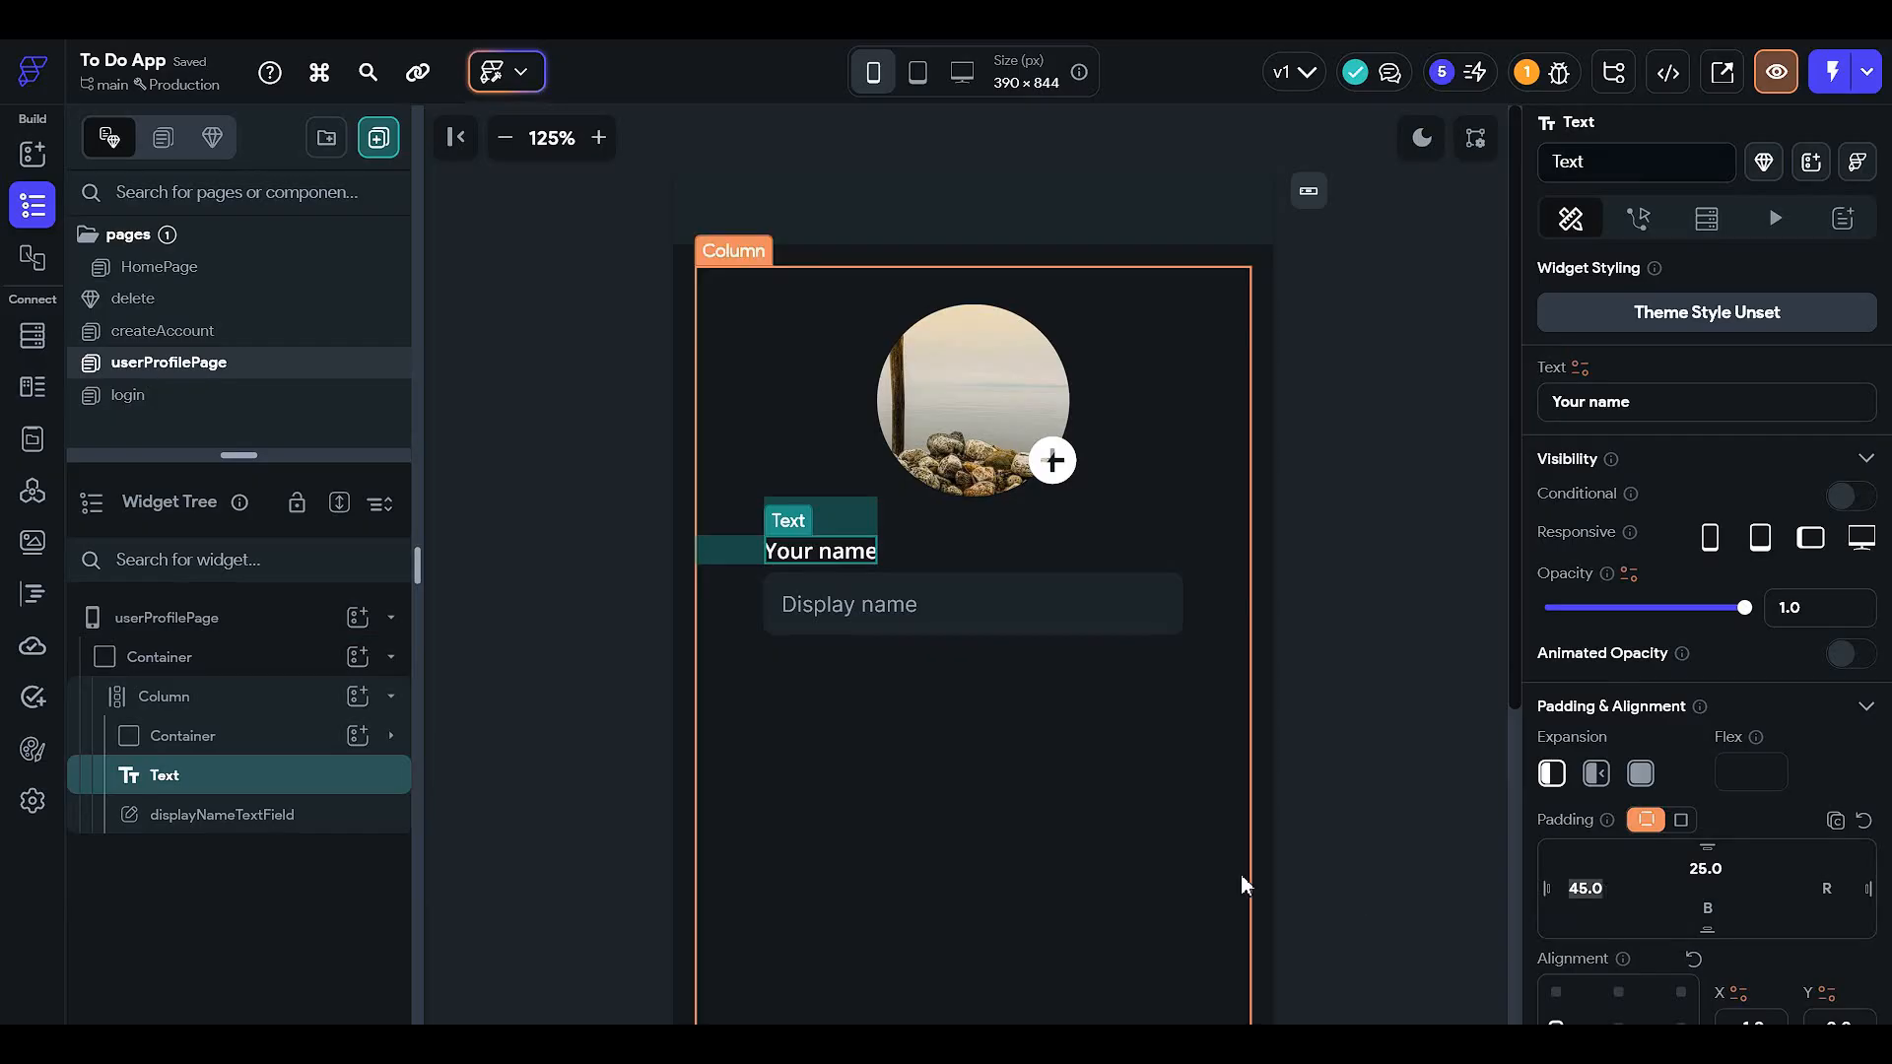
click(1360, 727)
- Set the page's main Column to center its content vertically
scroll(1367, 818, down, 3)
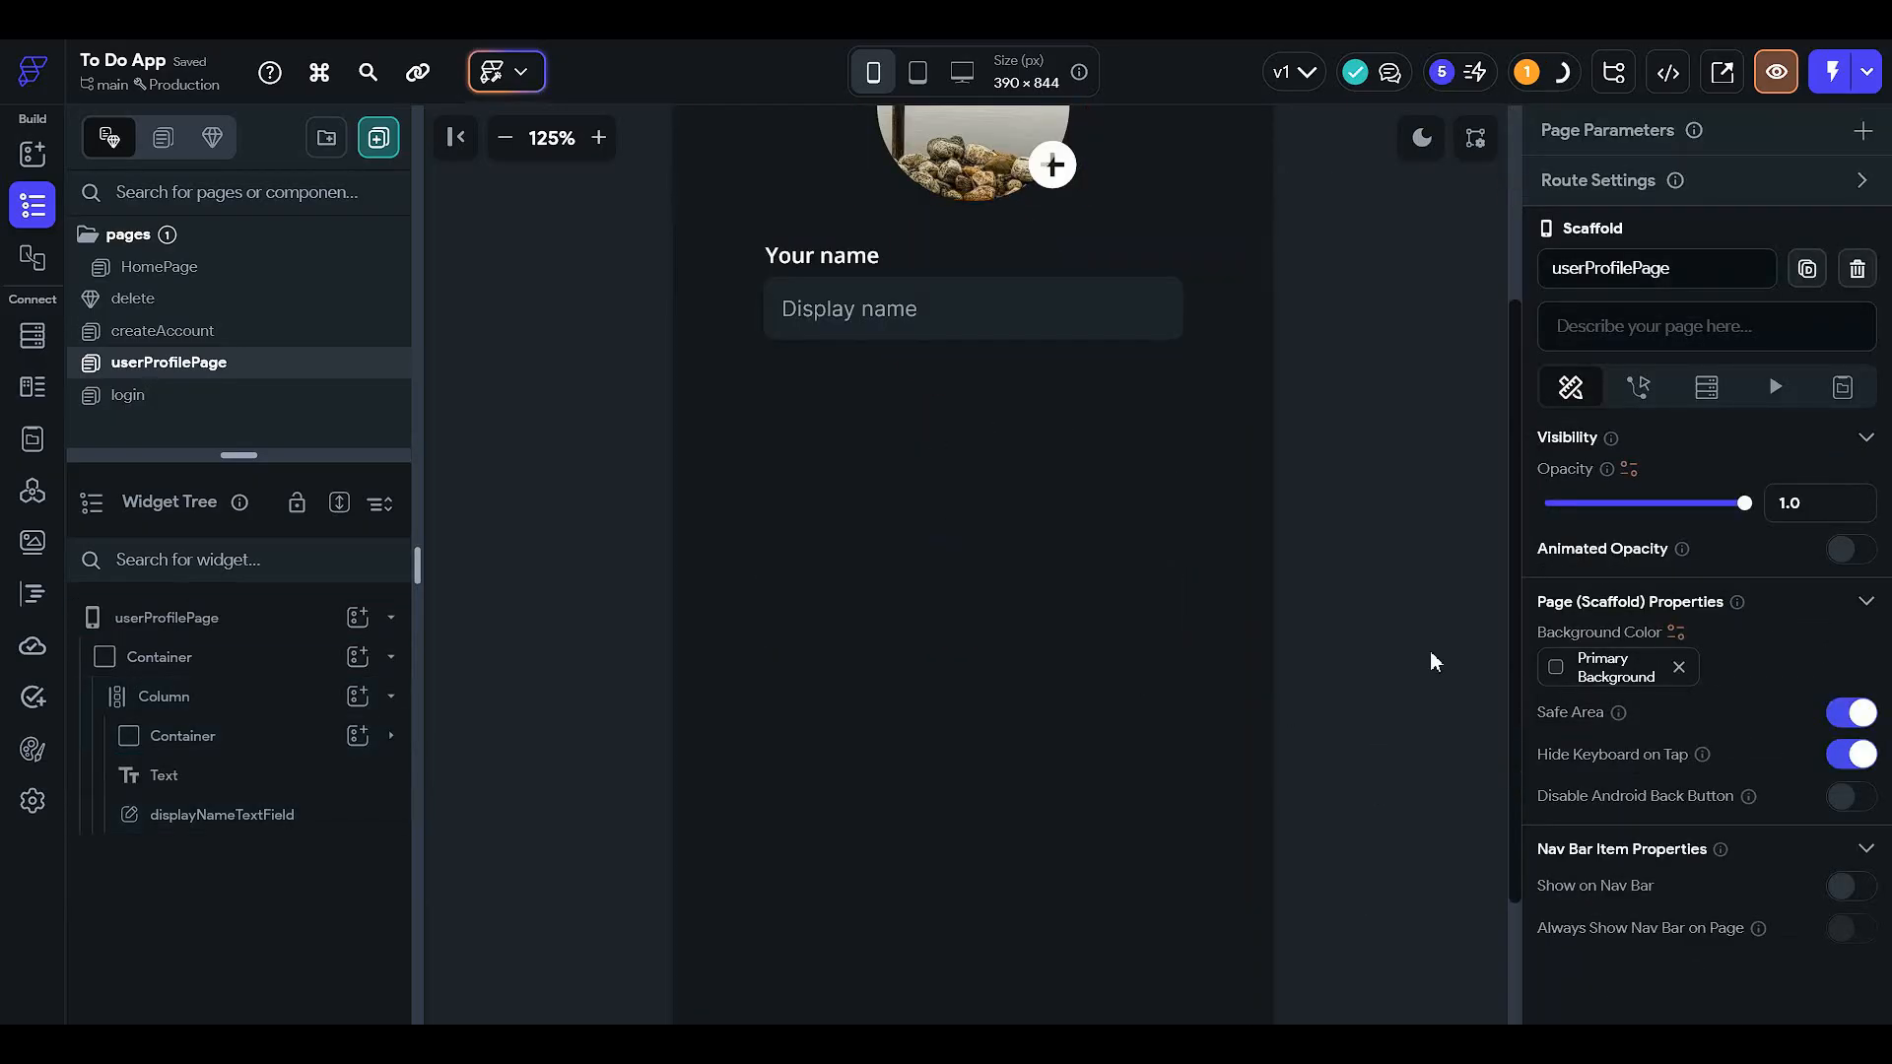
scroll(1429, 650, up, 2)
click(506, 137)
click(505, 137)
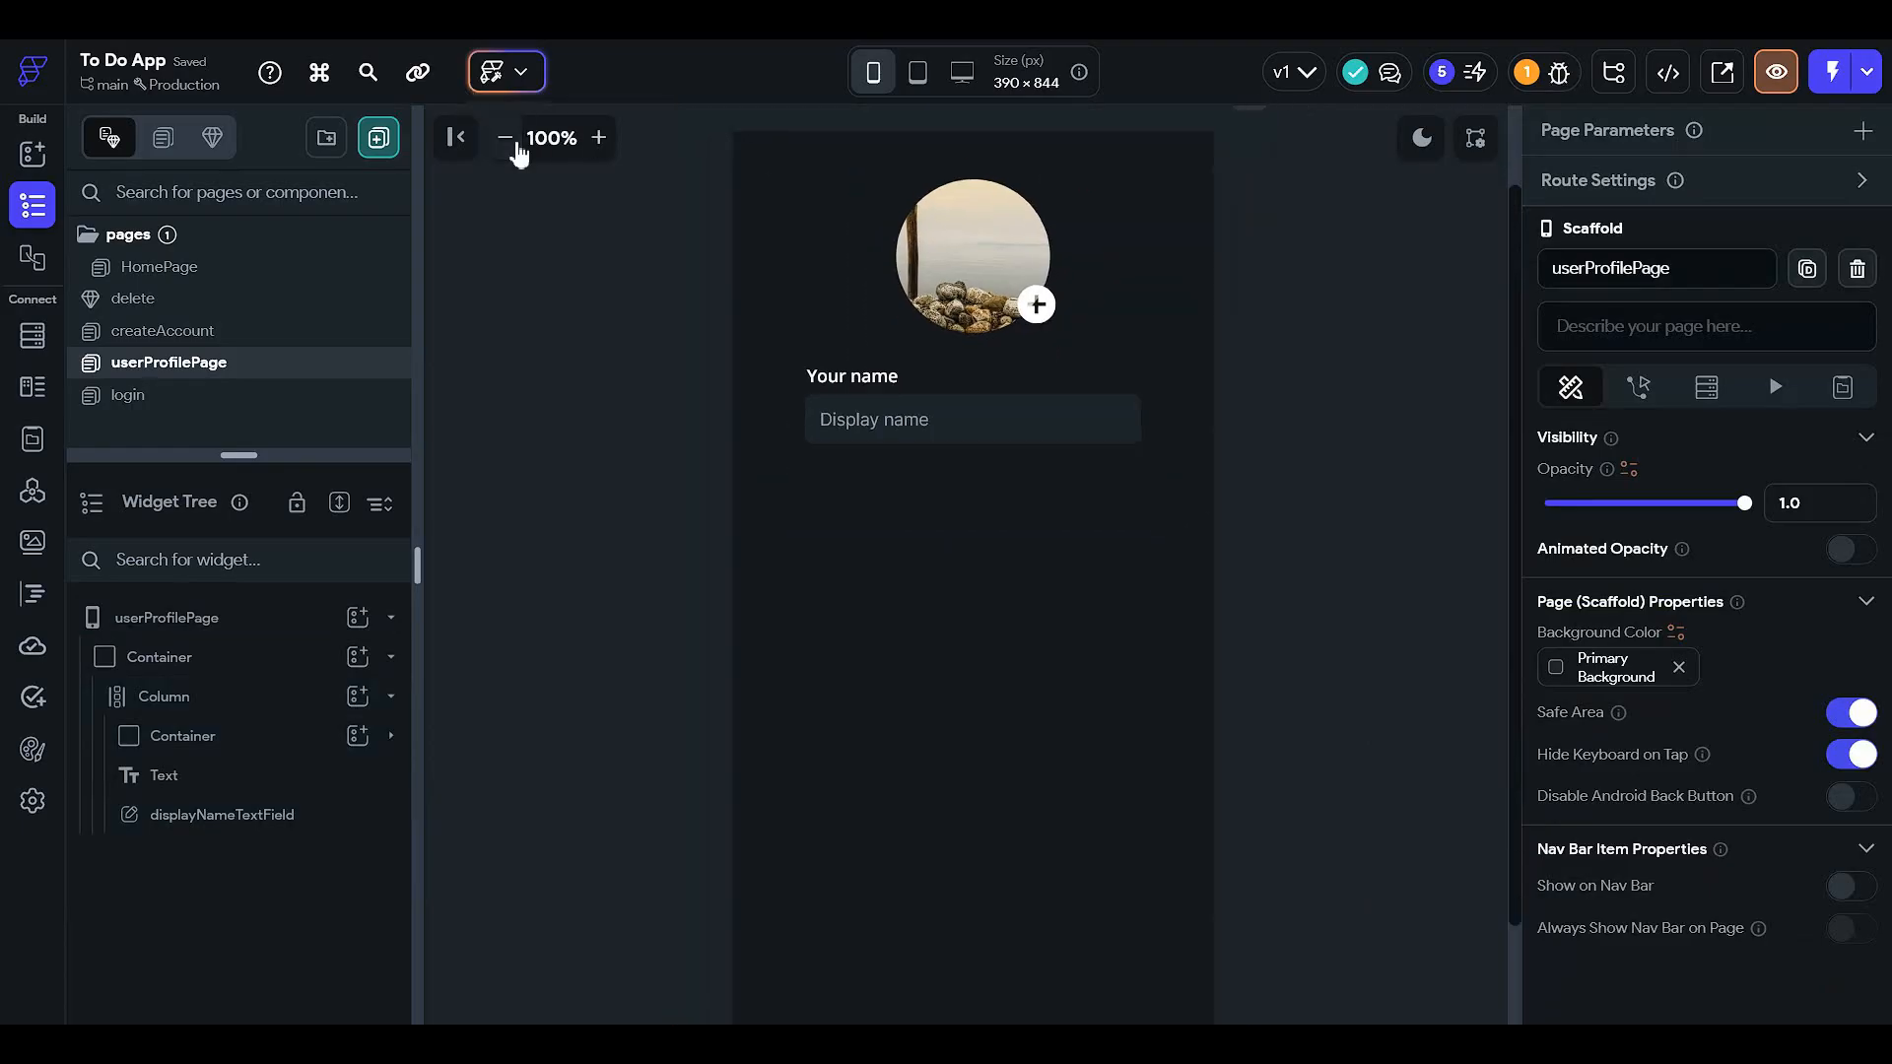
click(505, 137)
scroll(1229, 615, up, 1)
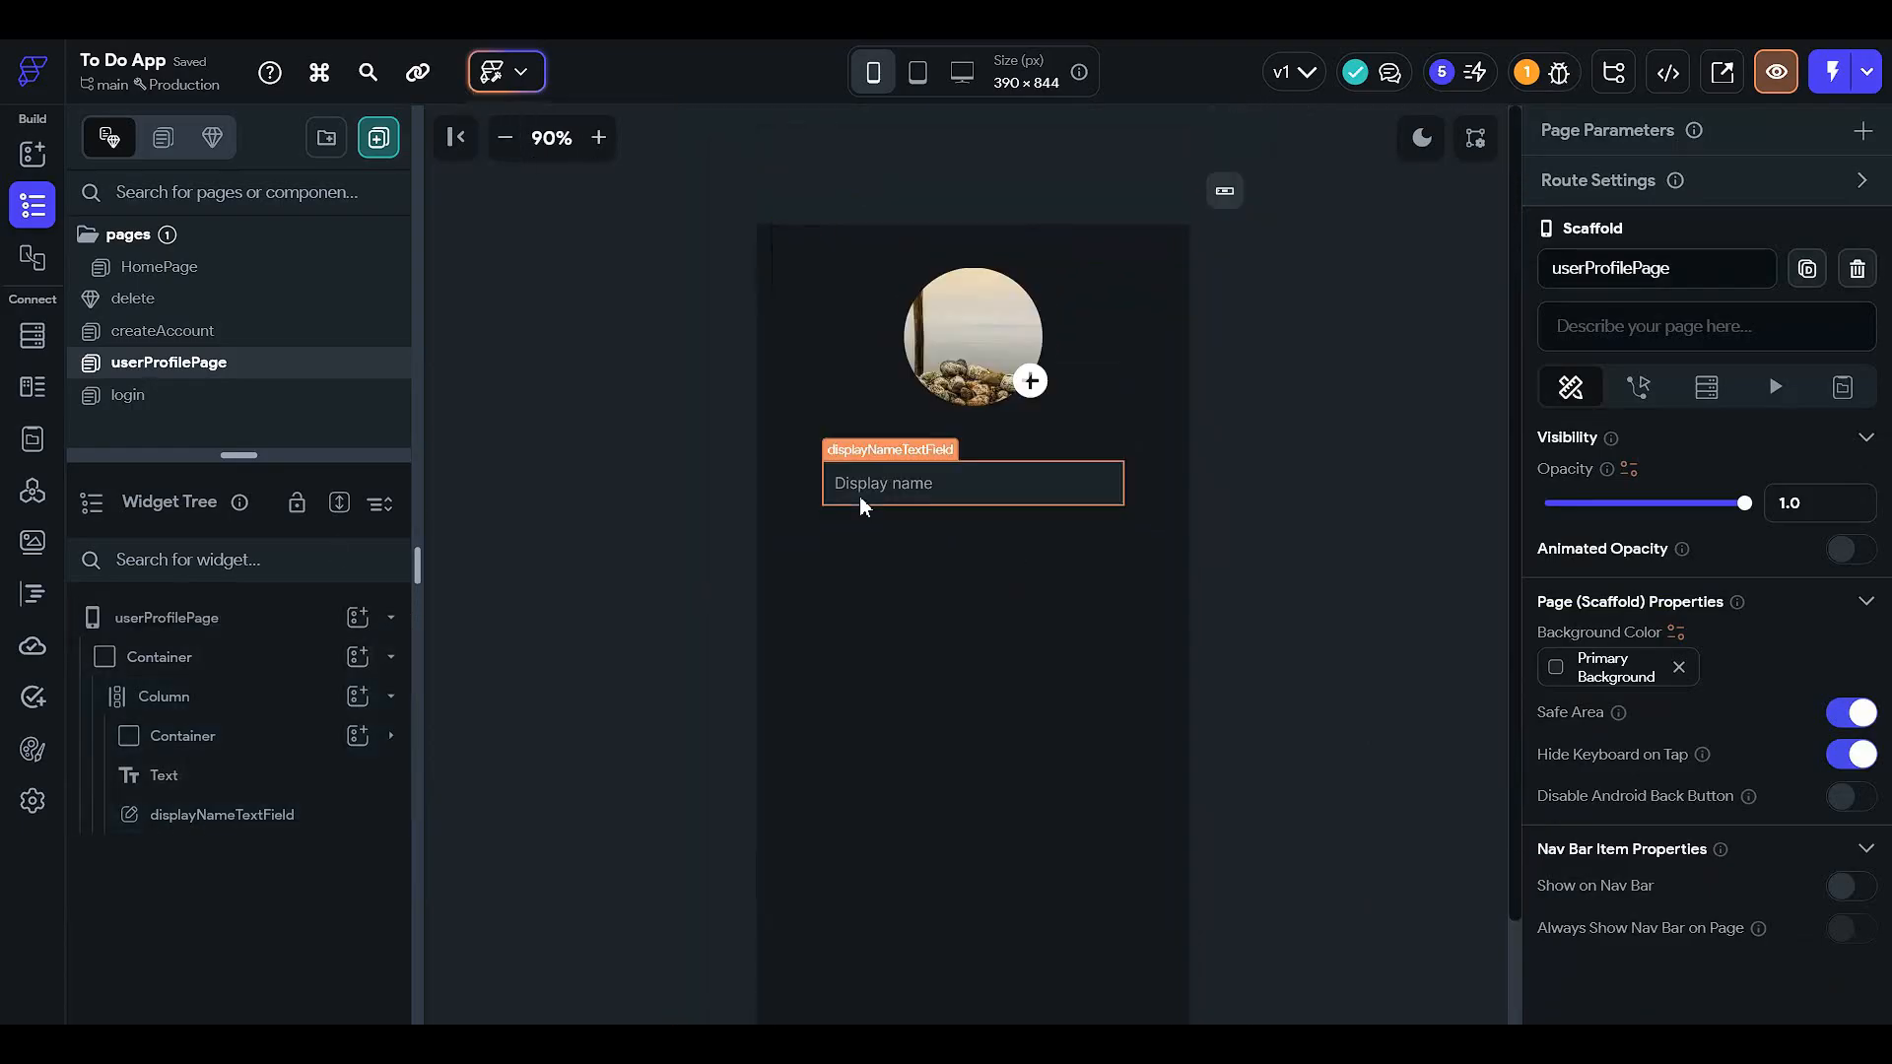
click(1007, 720)
scroll(1606, 836, down, 3)
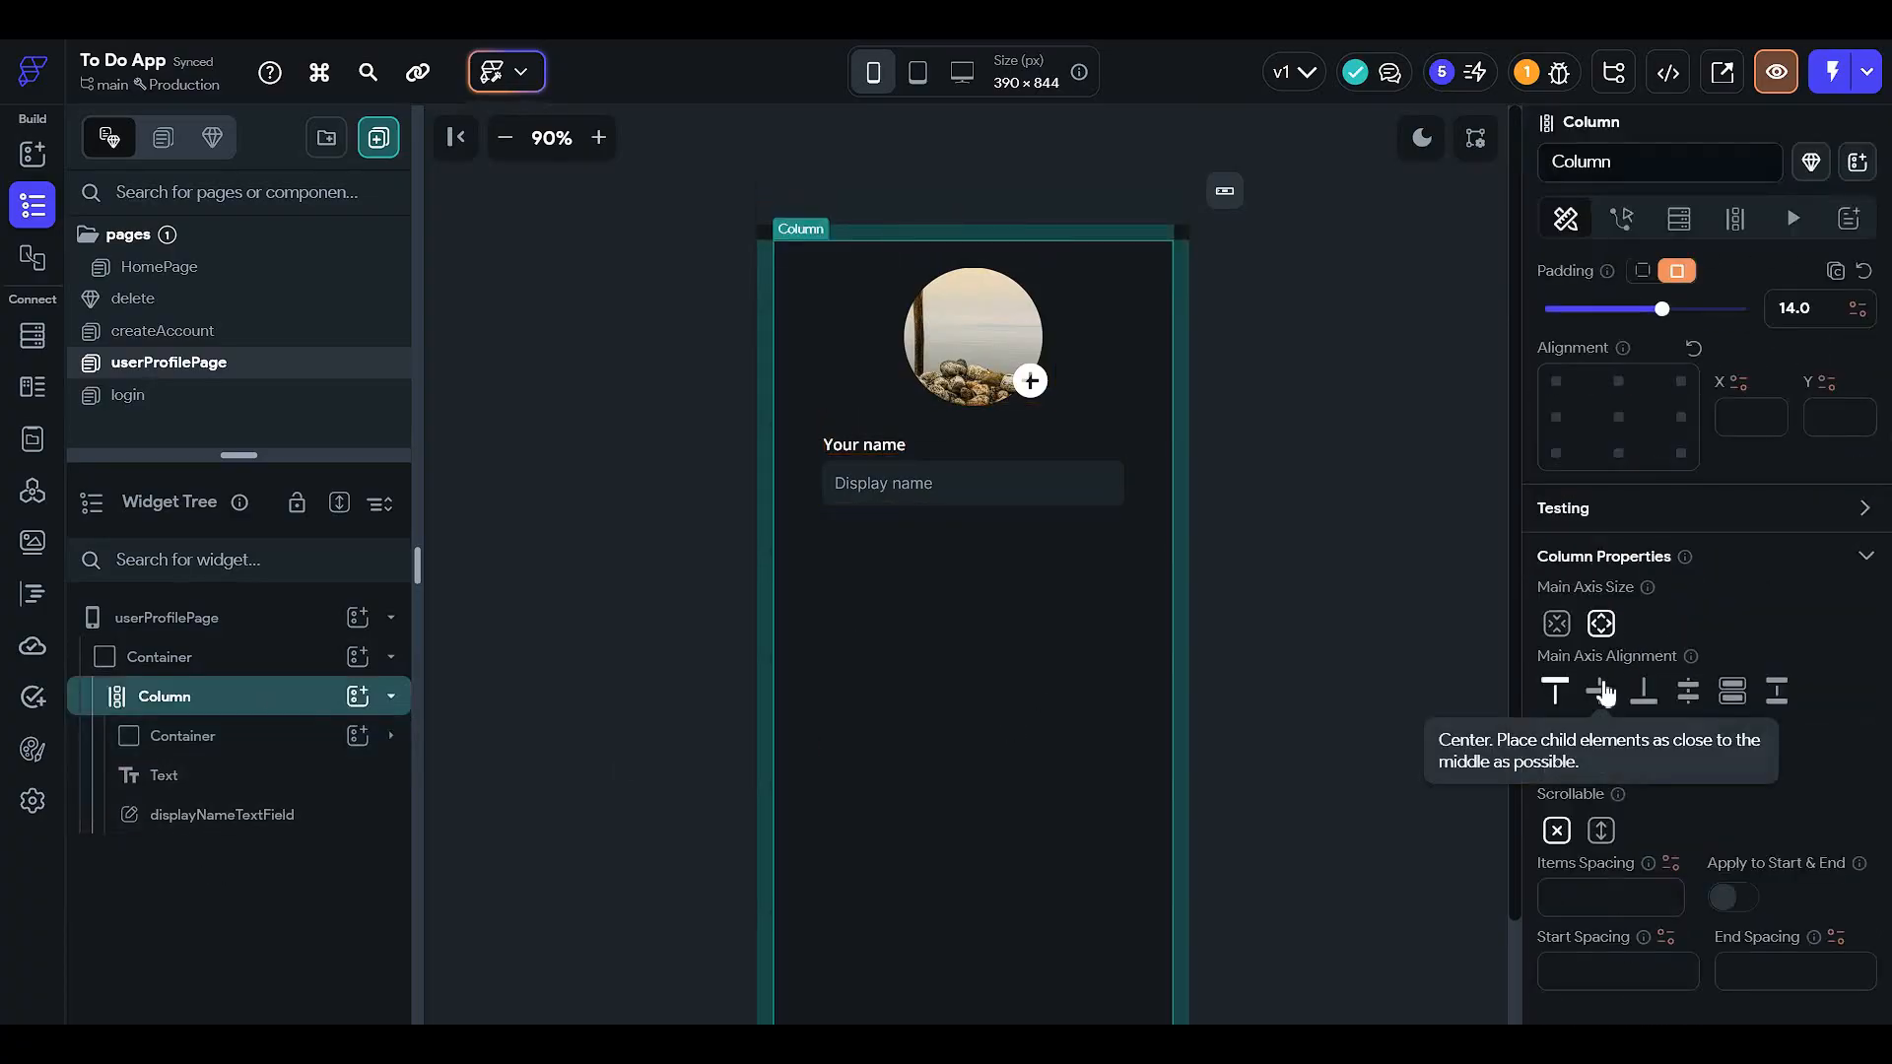
click(1600, 692)
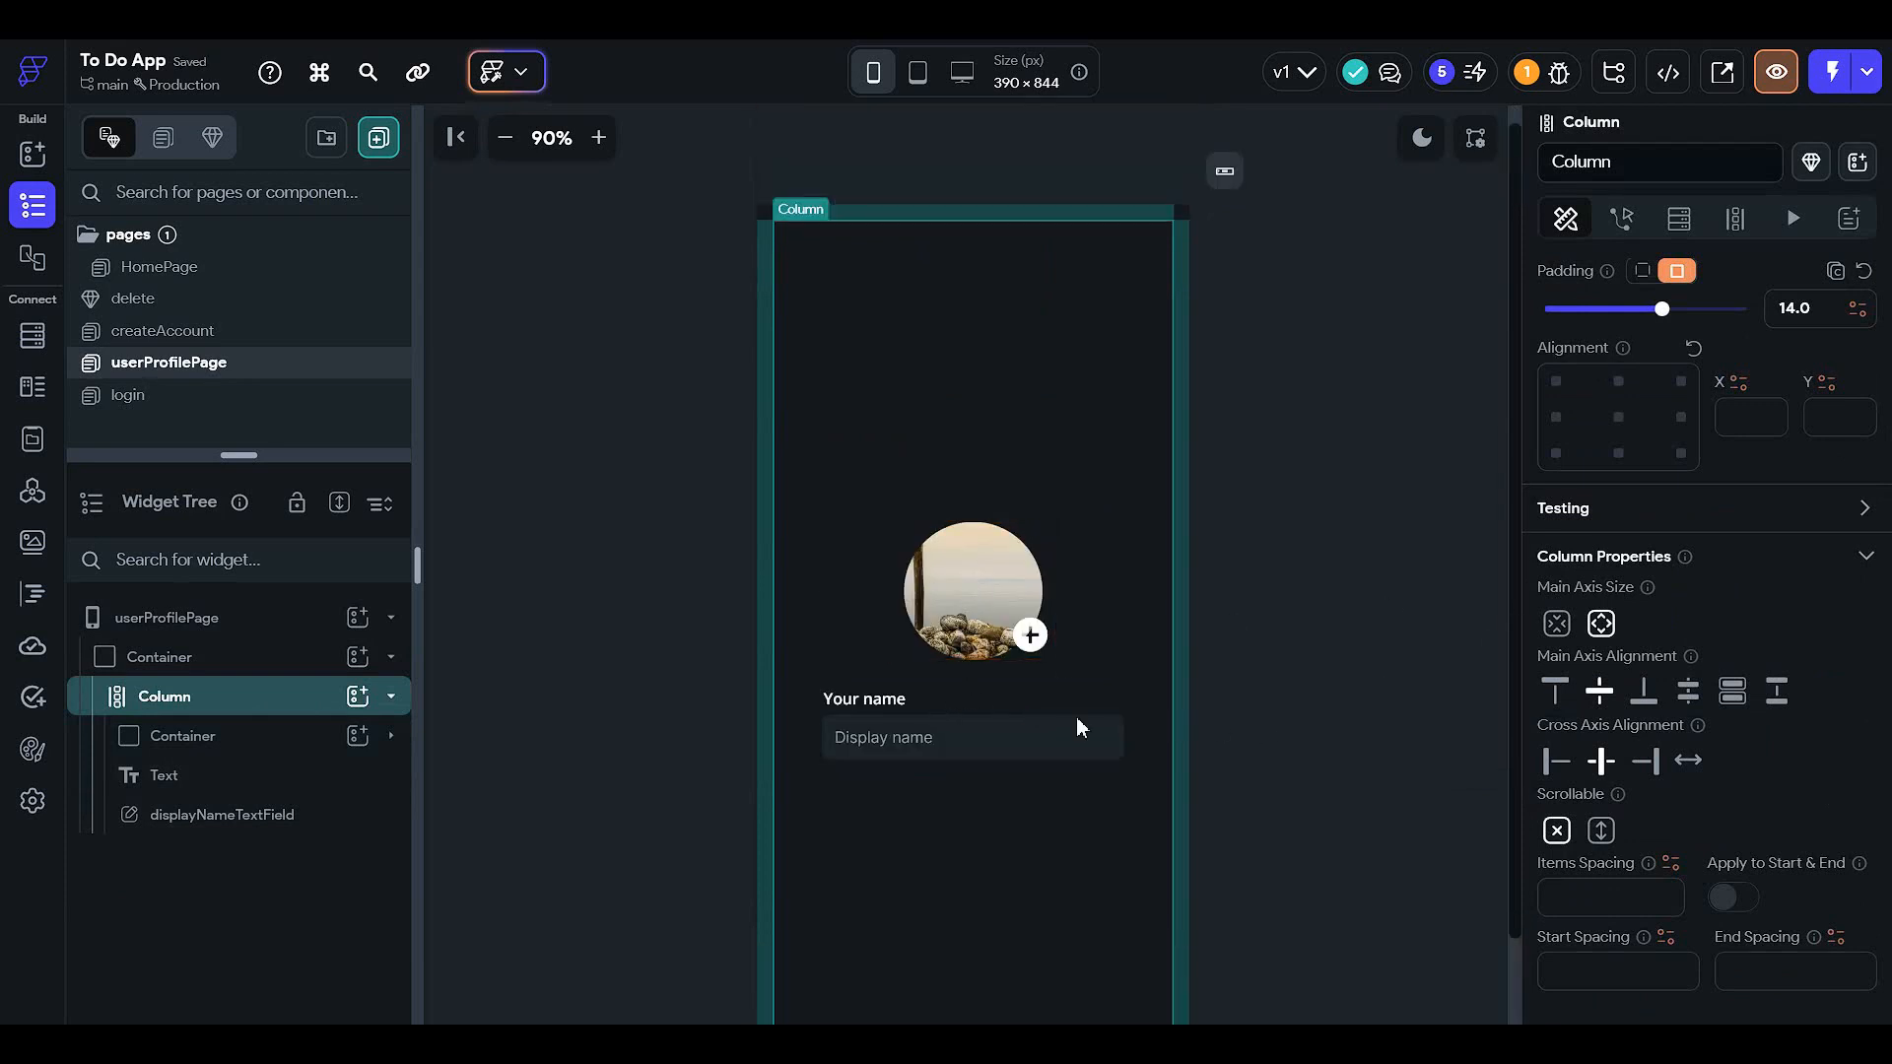
- Add a new Column and move the text field, Your name label and profile image into it
click(256, 735)
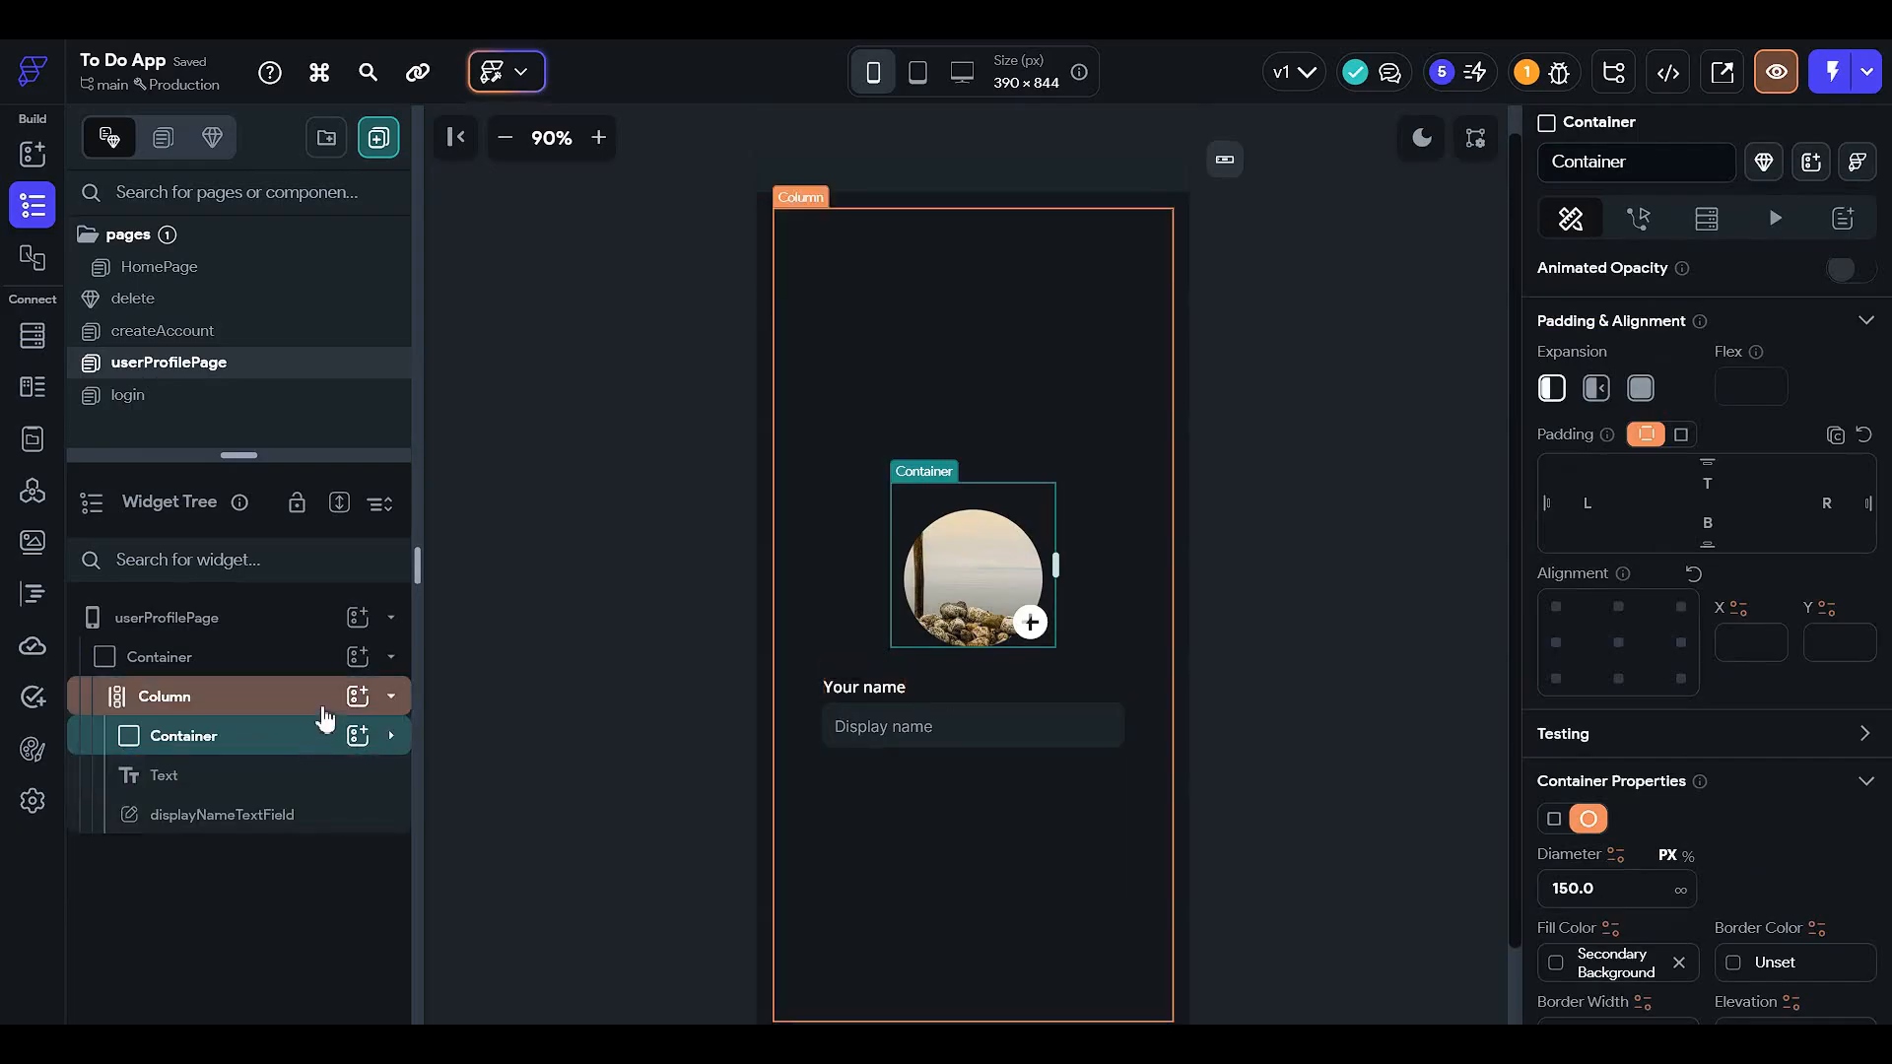
click(297, 750)
click(308, 737)
click(357, 696)
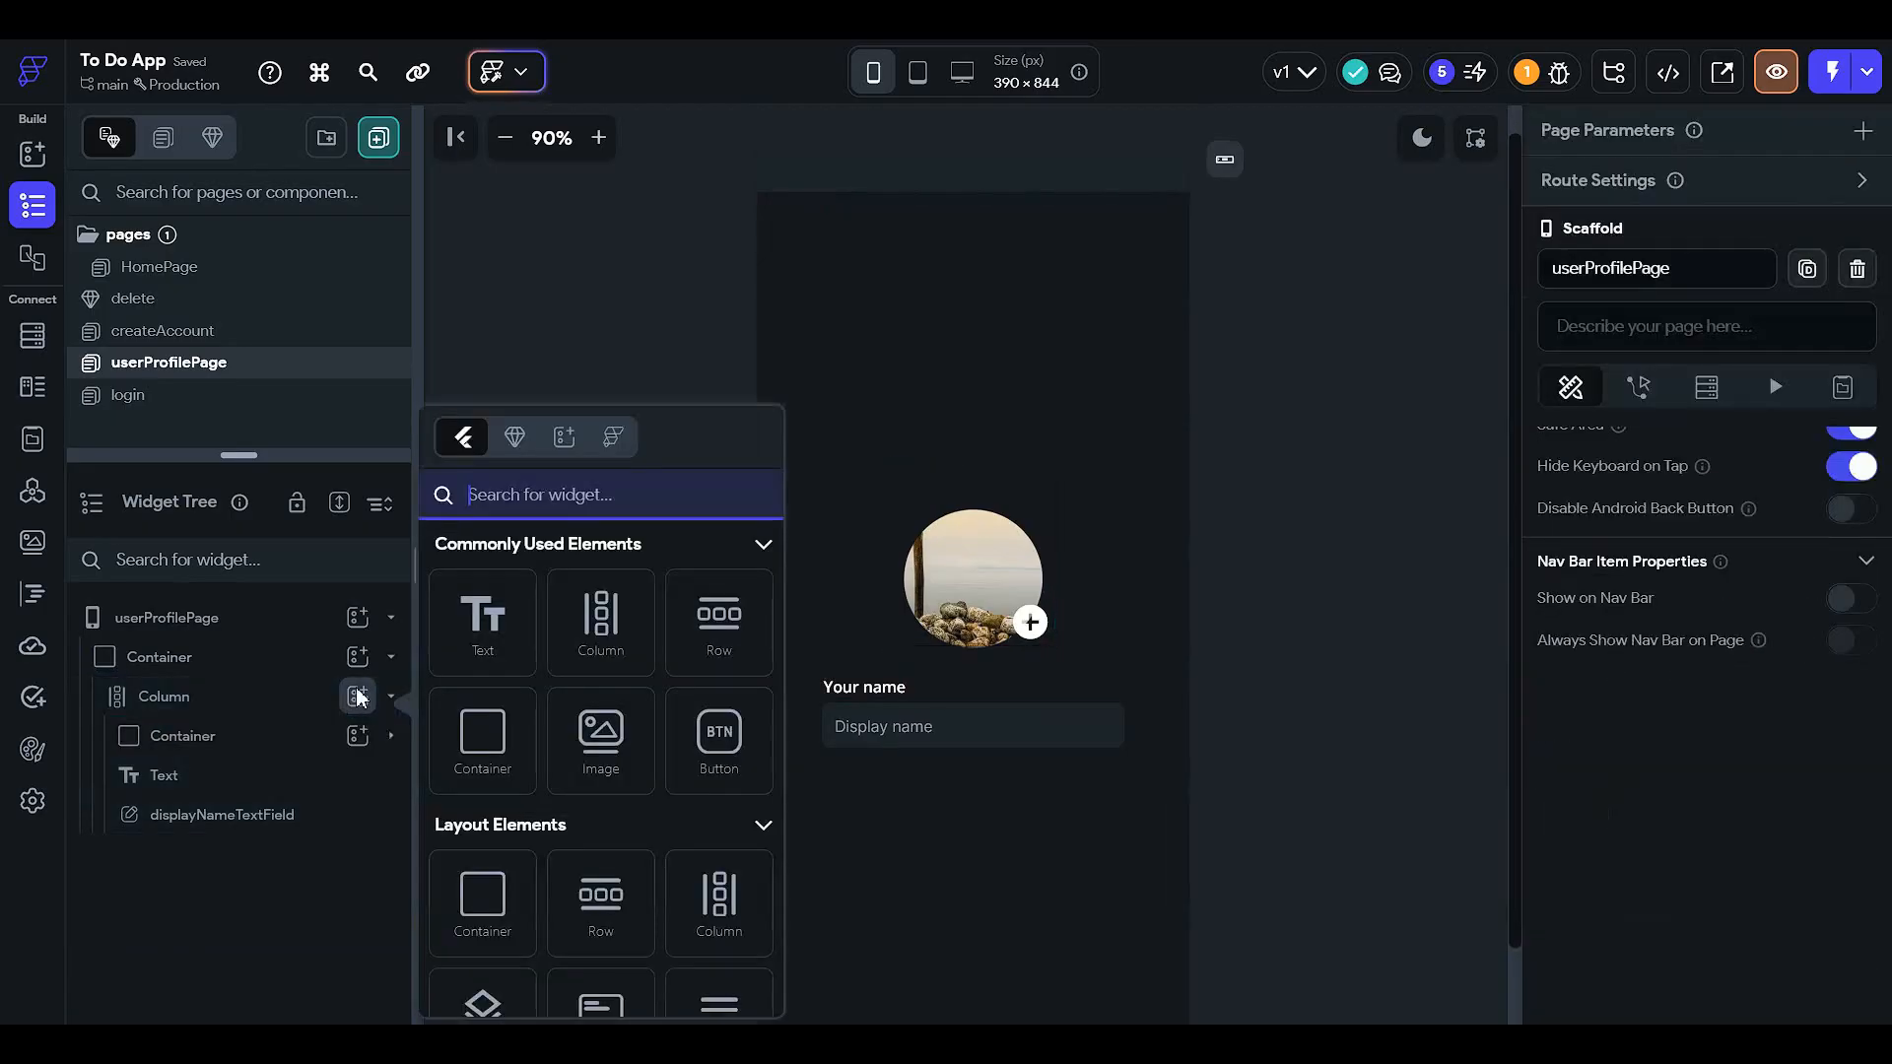
click(603, 619)
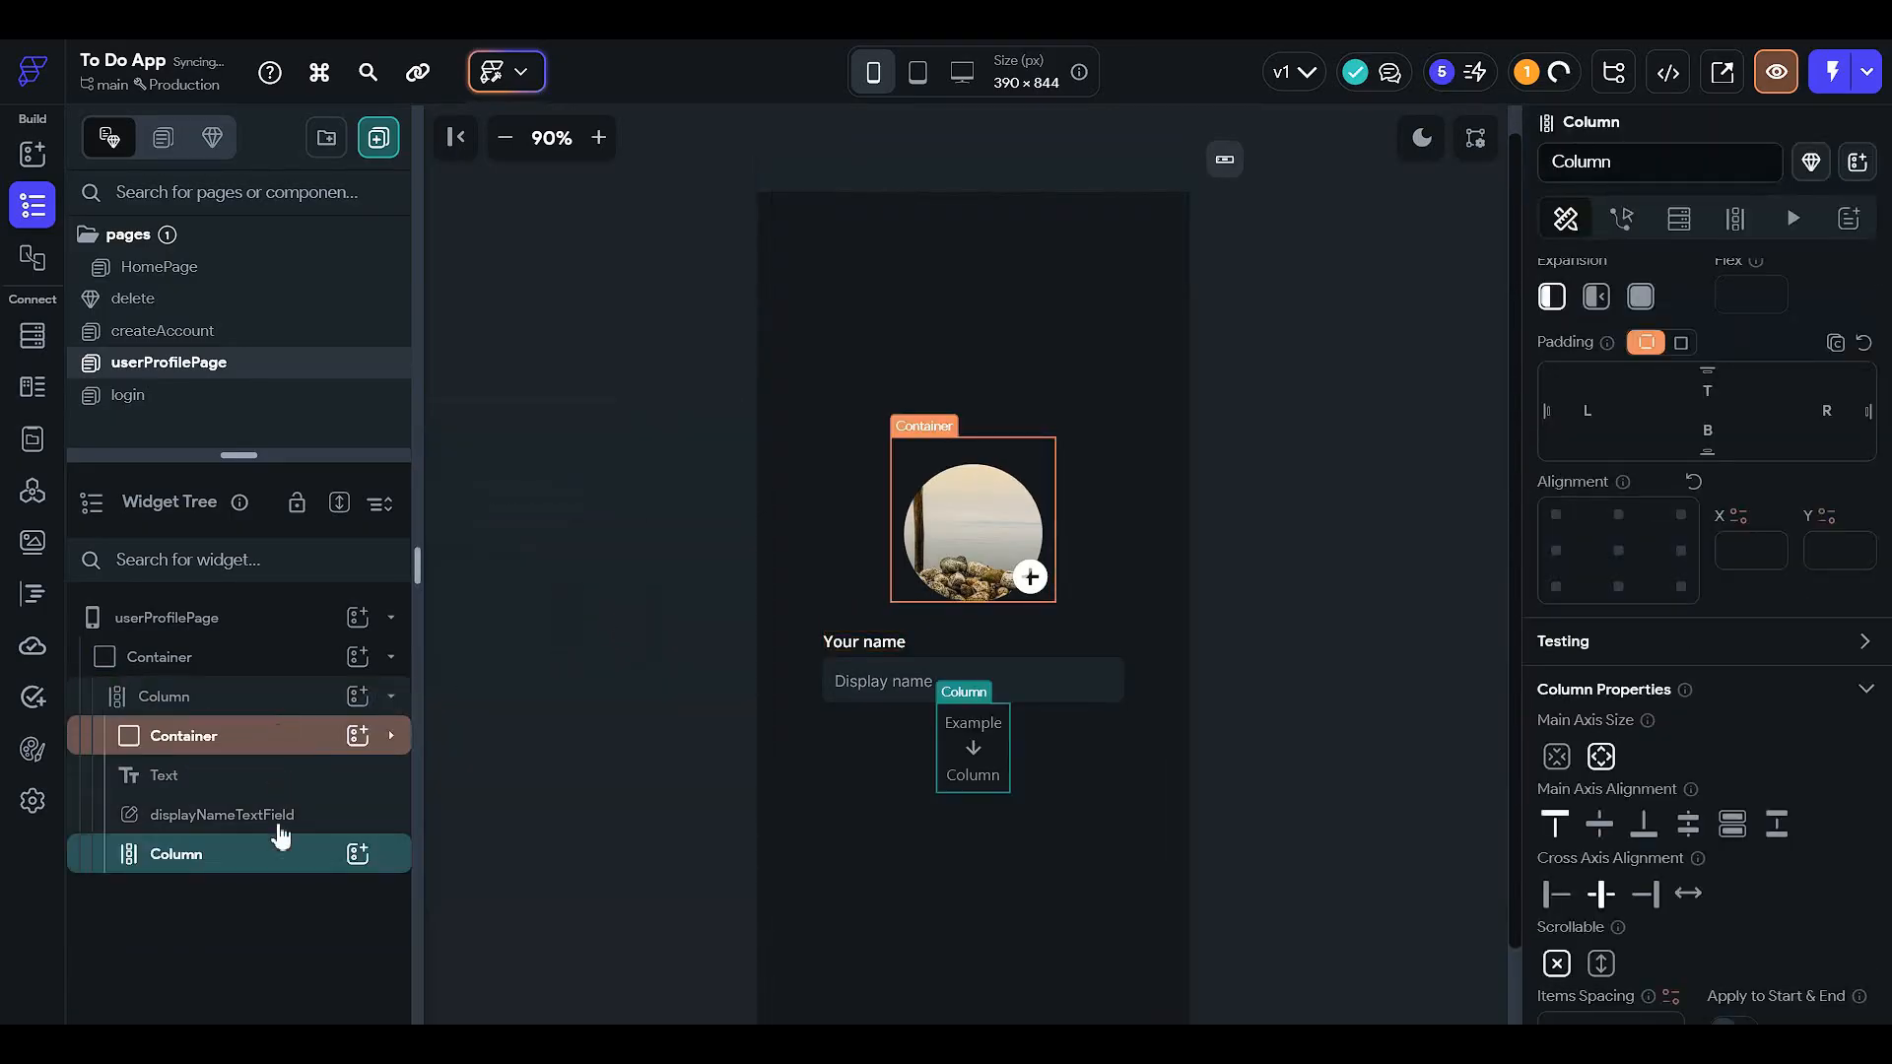
drag(316, 830, 308, 867)
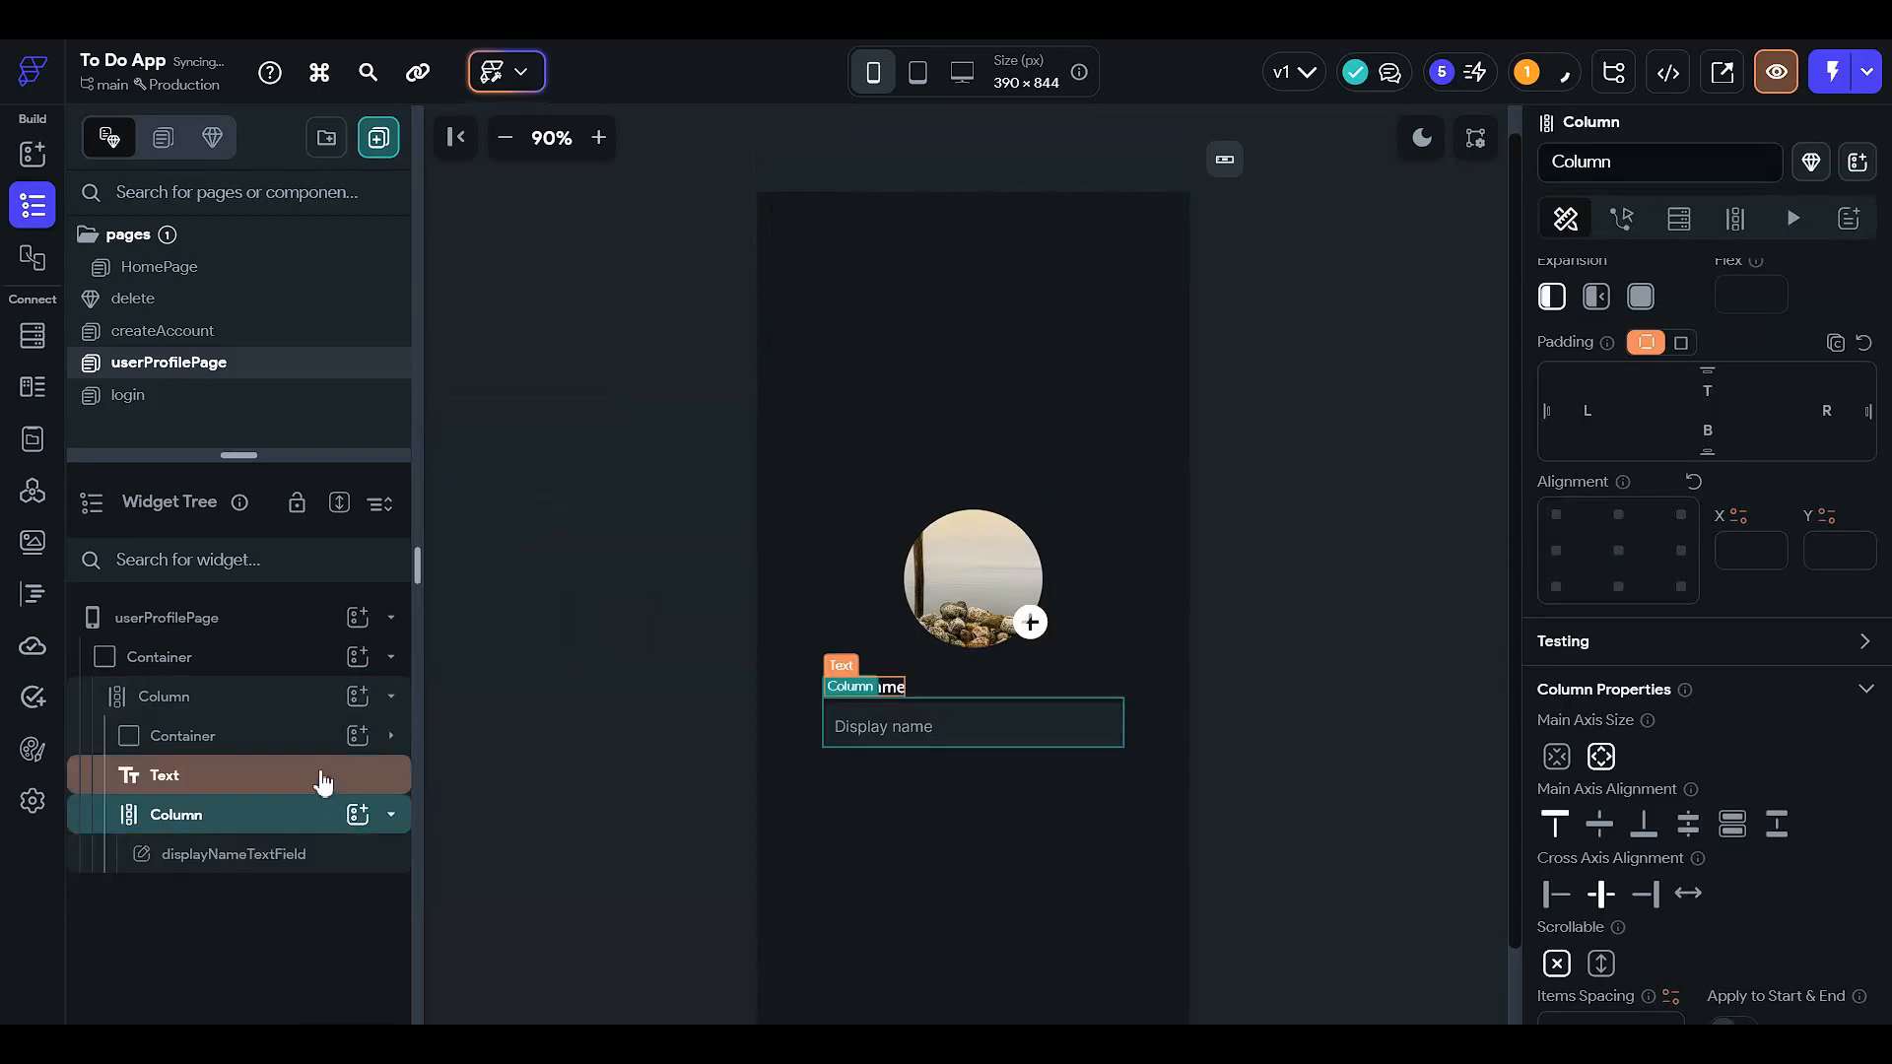
drag(314, 774, 313, 814)
drag(311, 735, 308, 798)
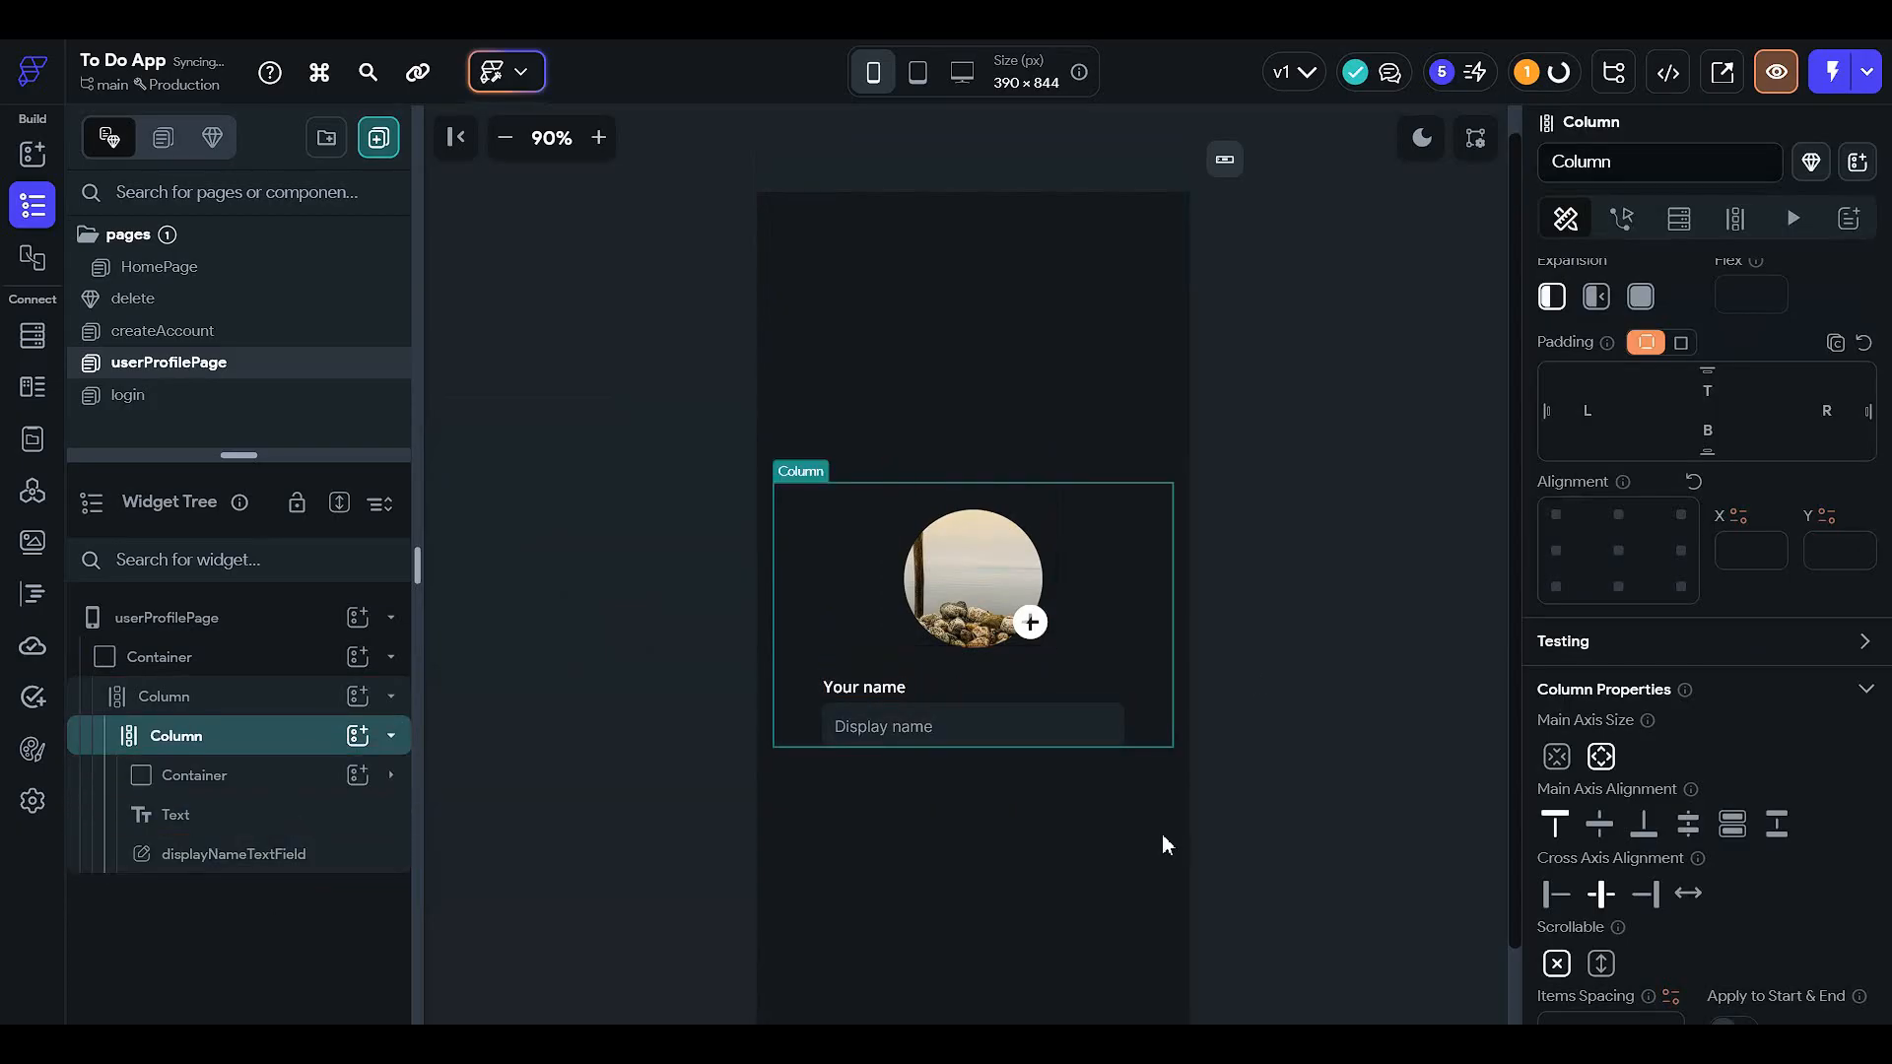
- Give the new Column a bottom padding of 20
scroll(1724, 648, up, 1)
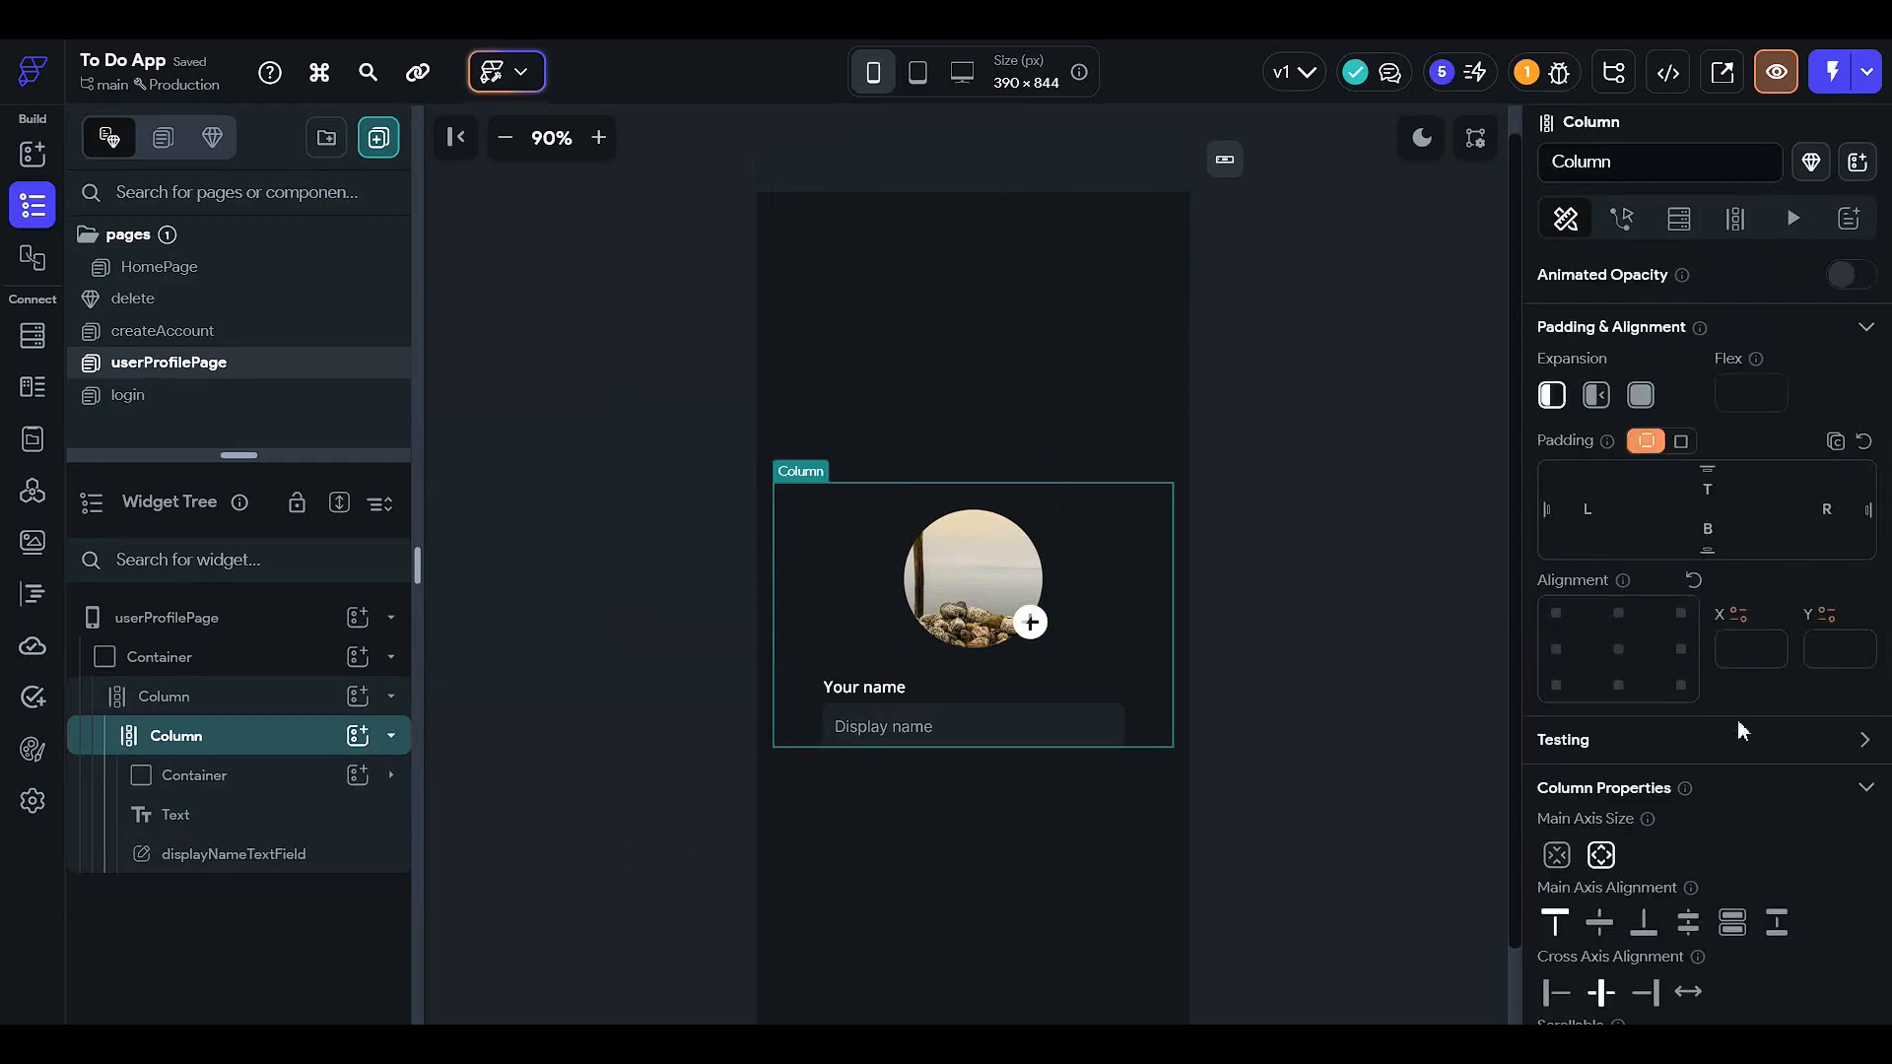
text(20)
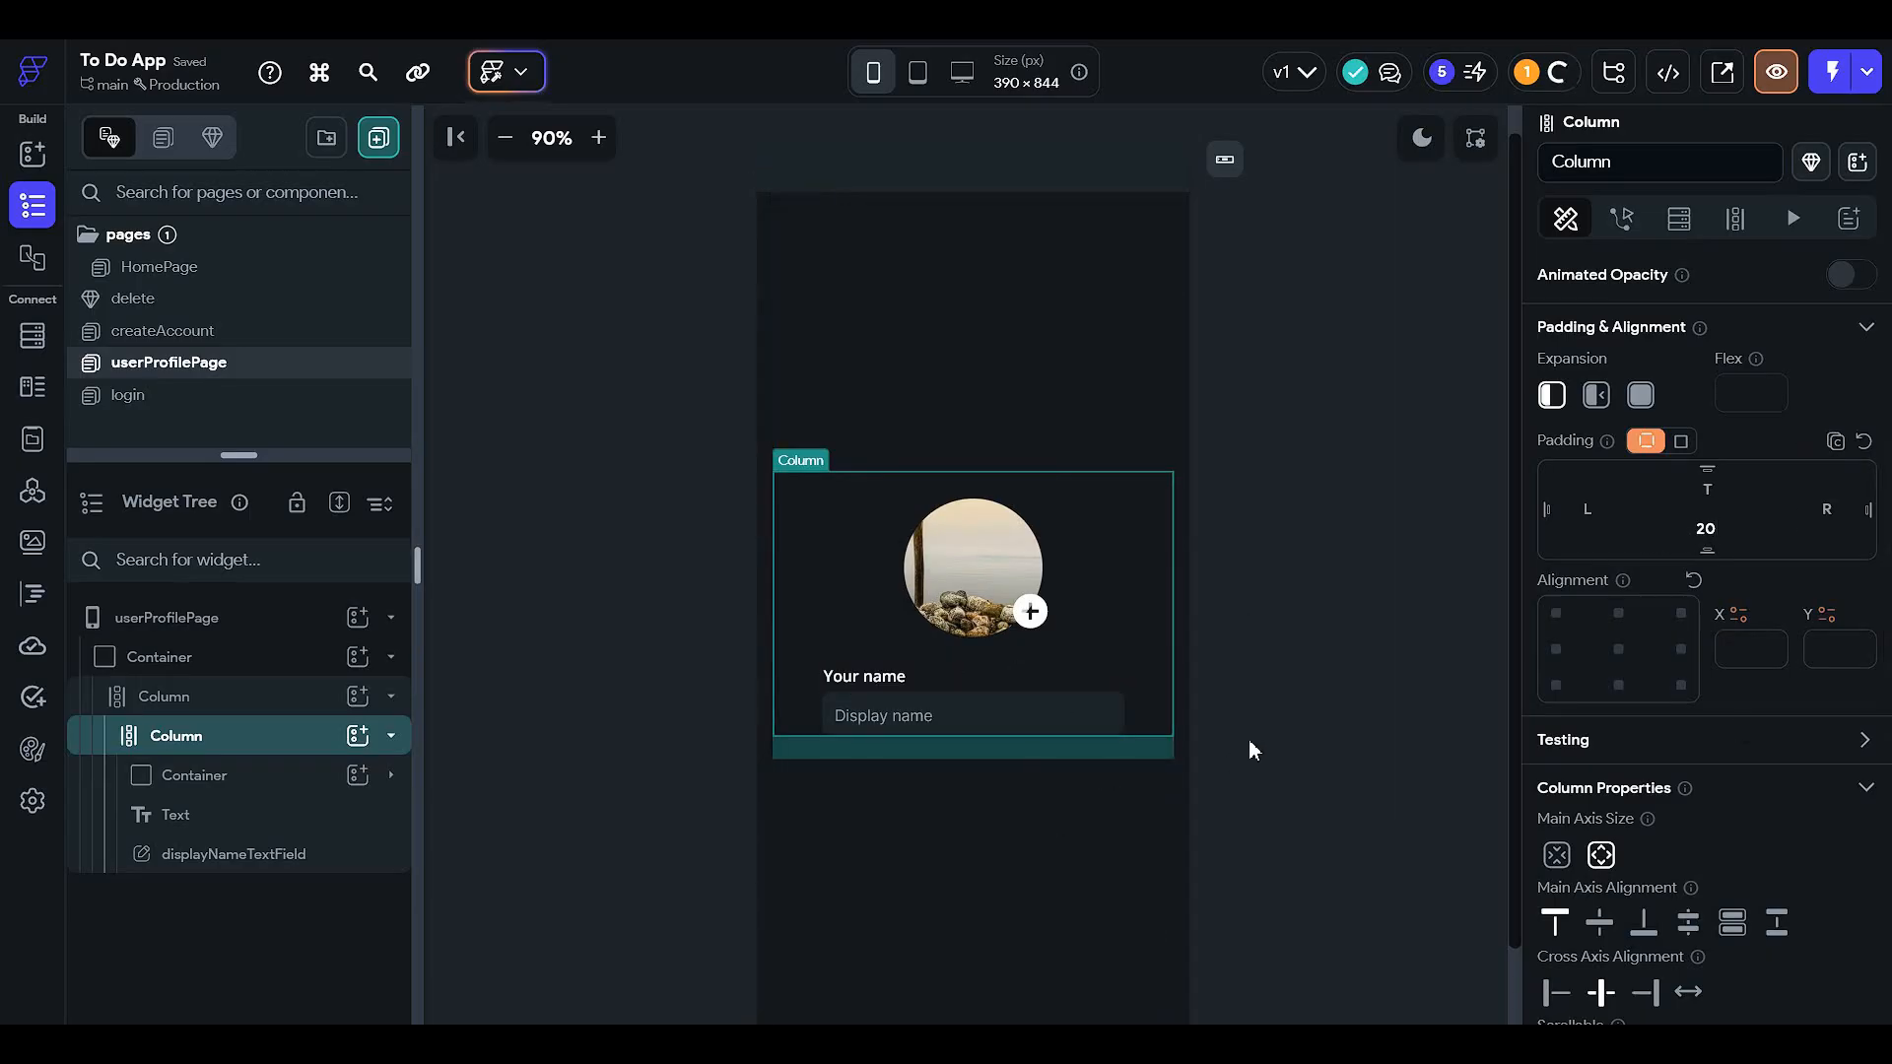
scroll(1173, 756, up, 1)
scroll(1094, 762, down, 3)
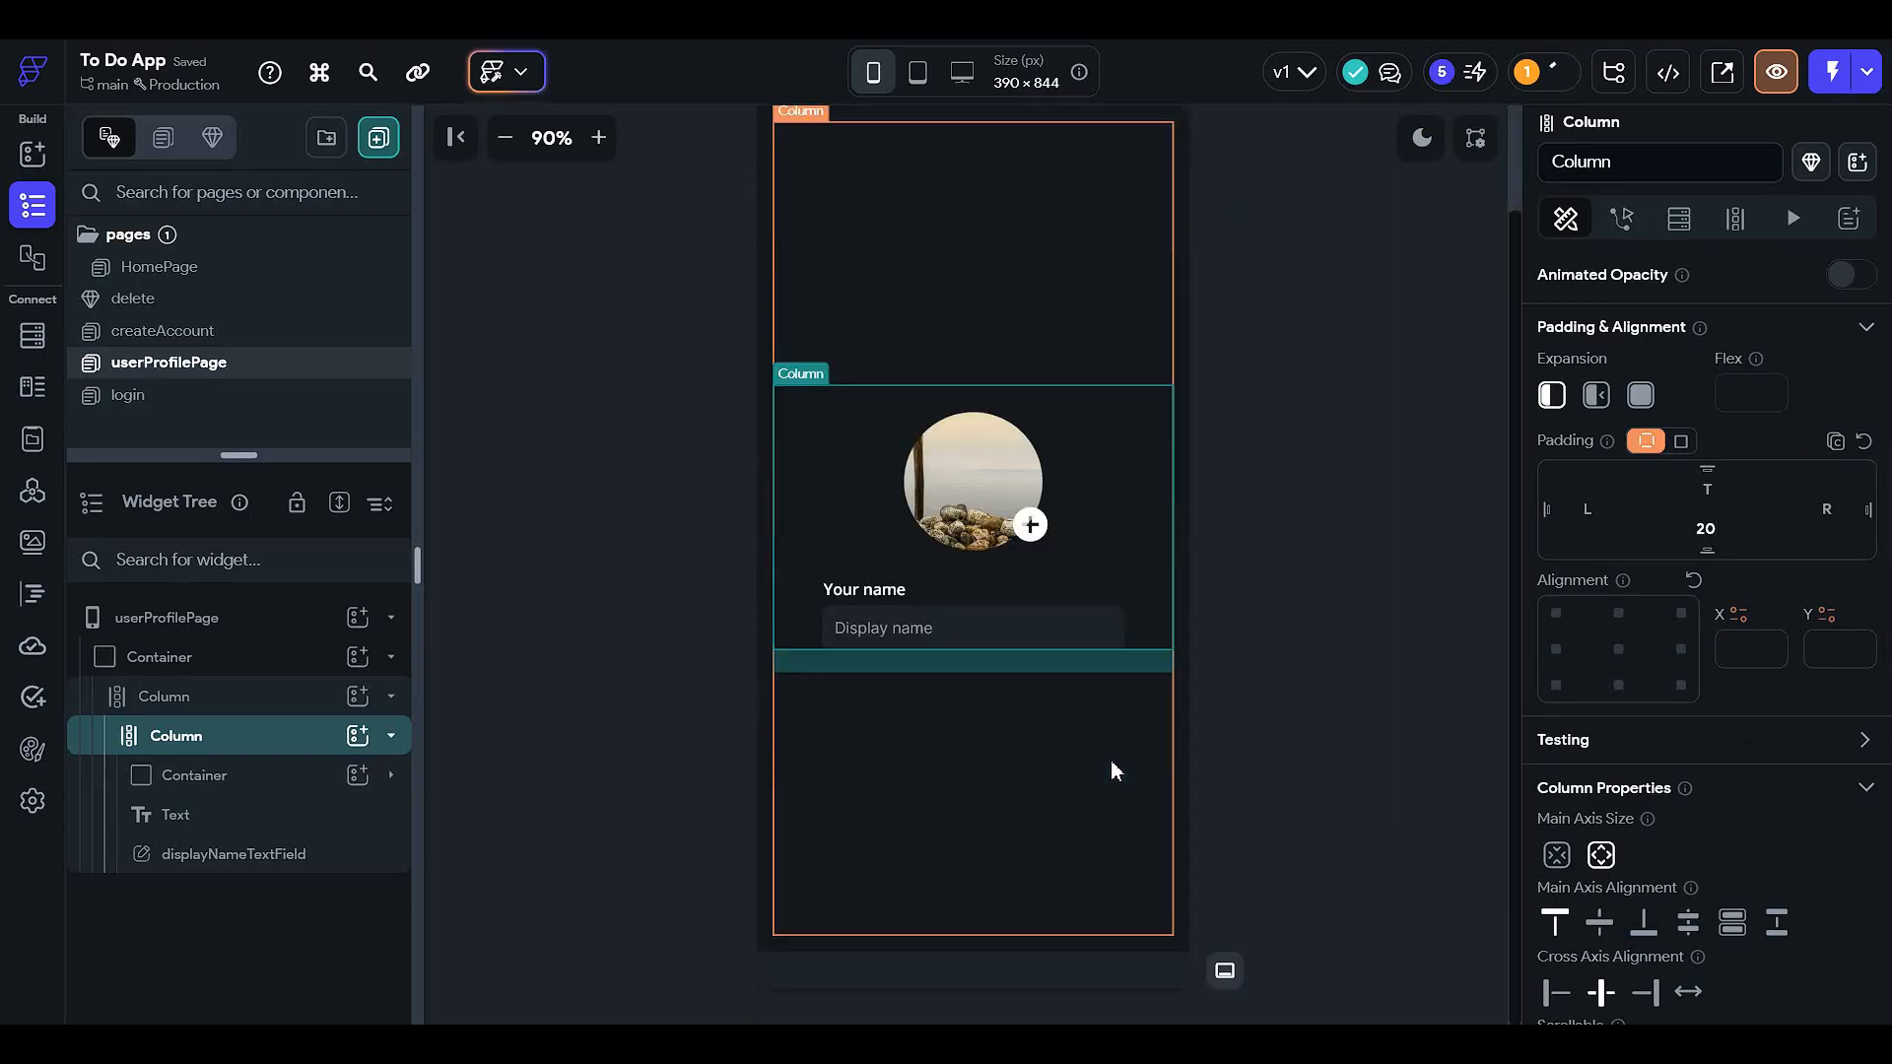
- Add a Button to the inner Column below the name field, discarding a stray Divider
click(295, 800)
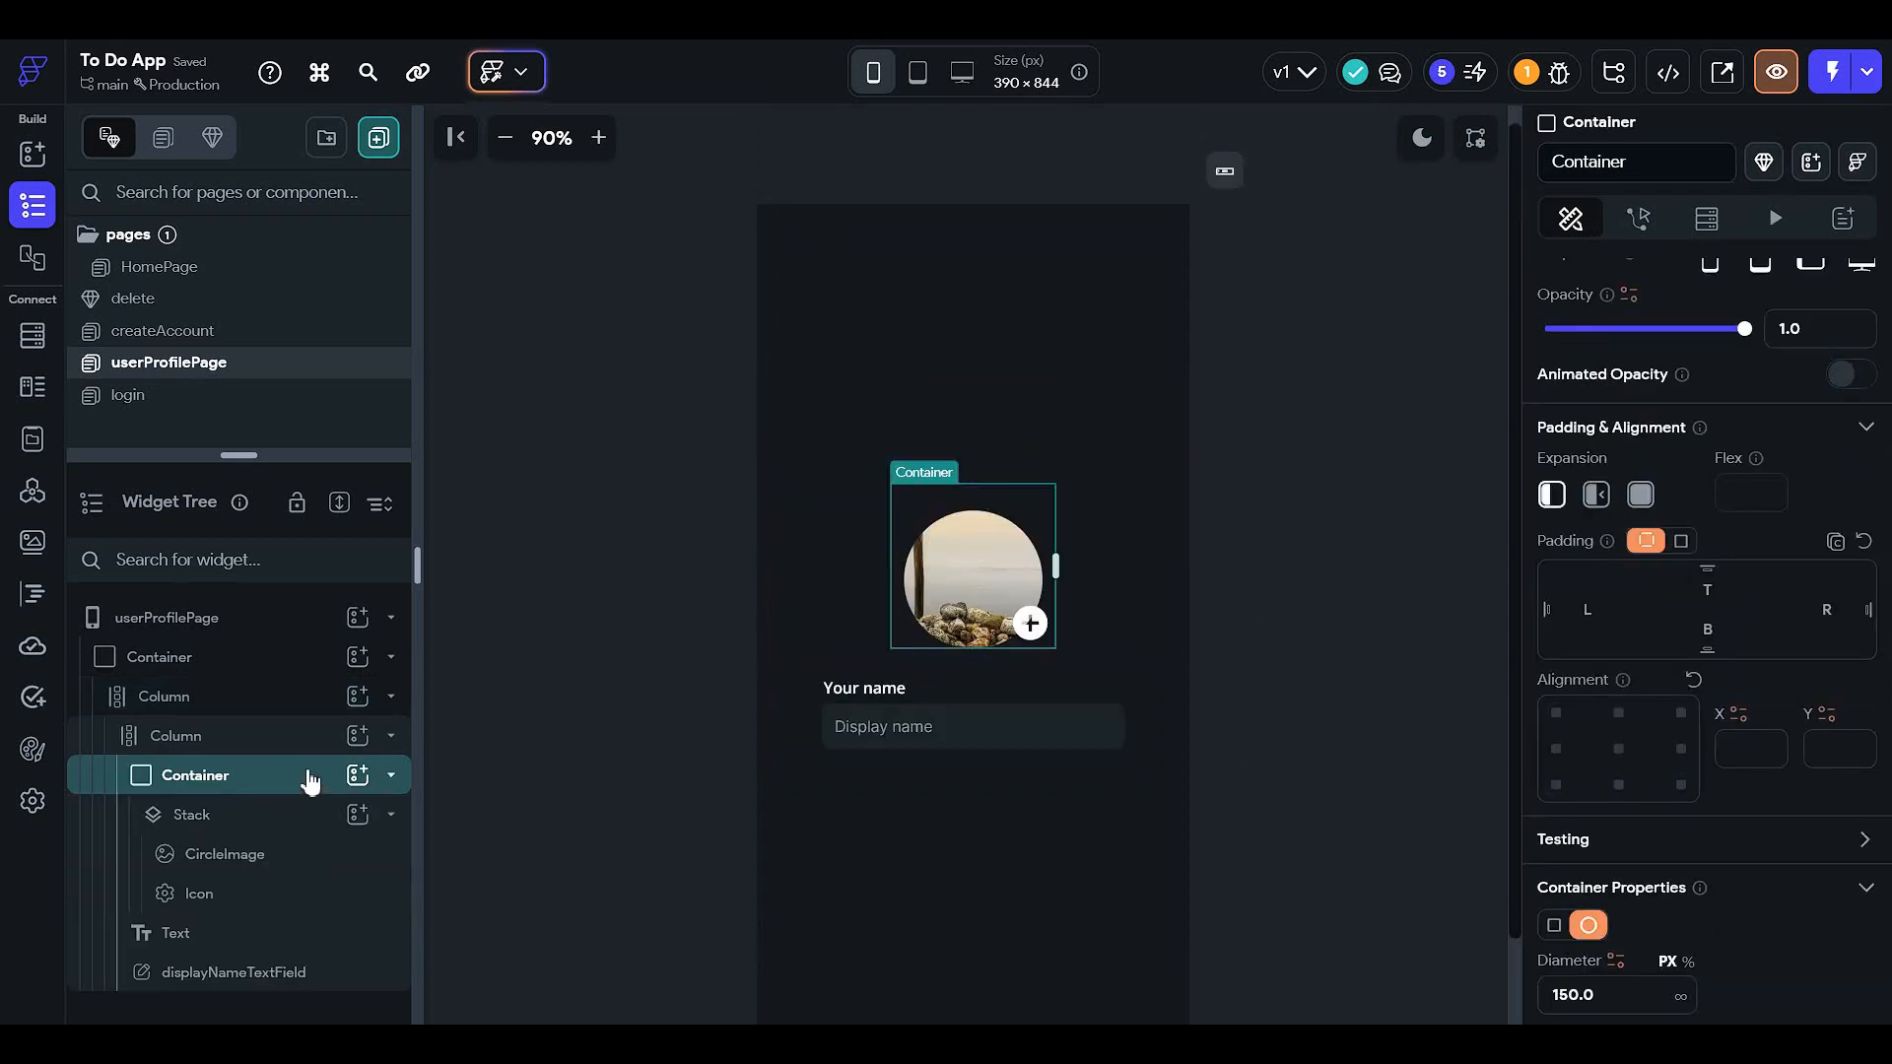
click(357, 736)
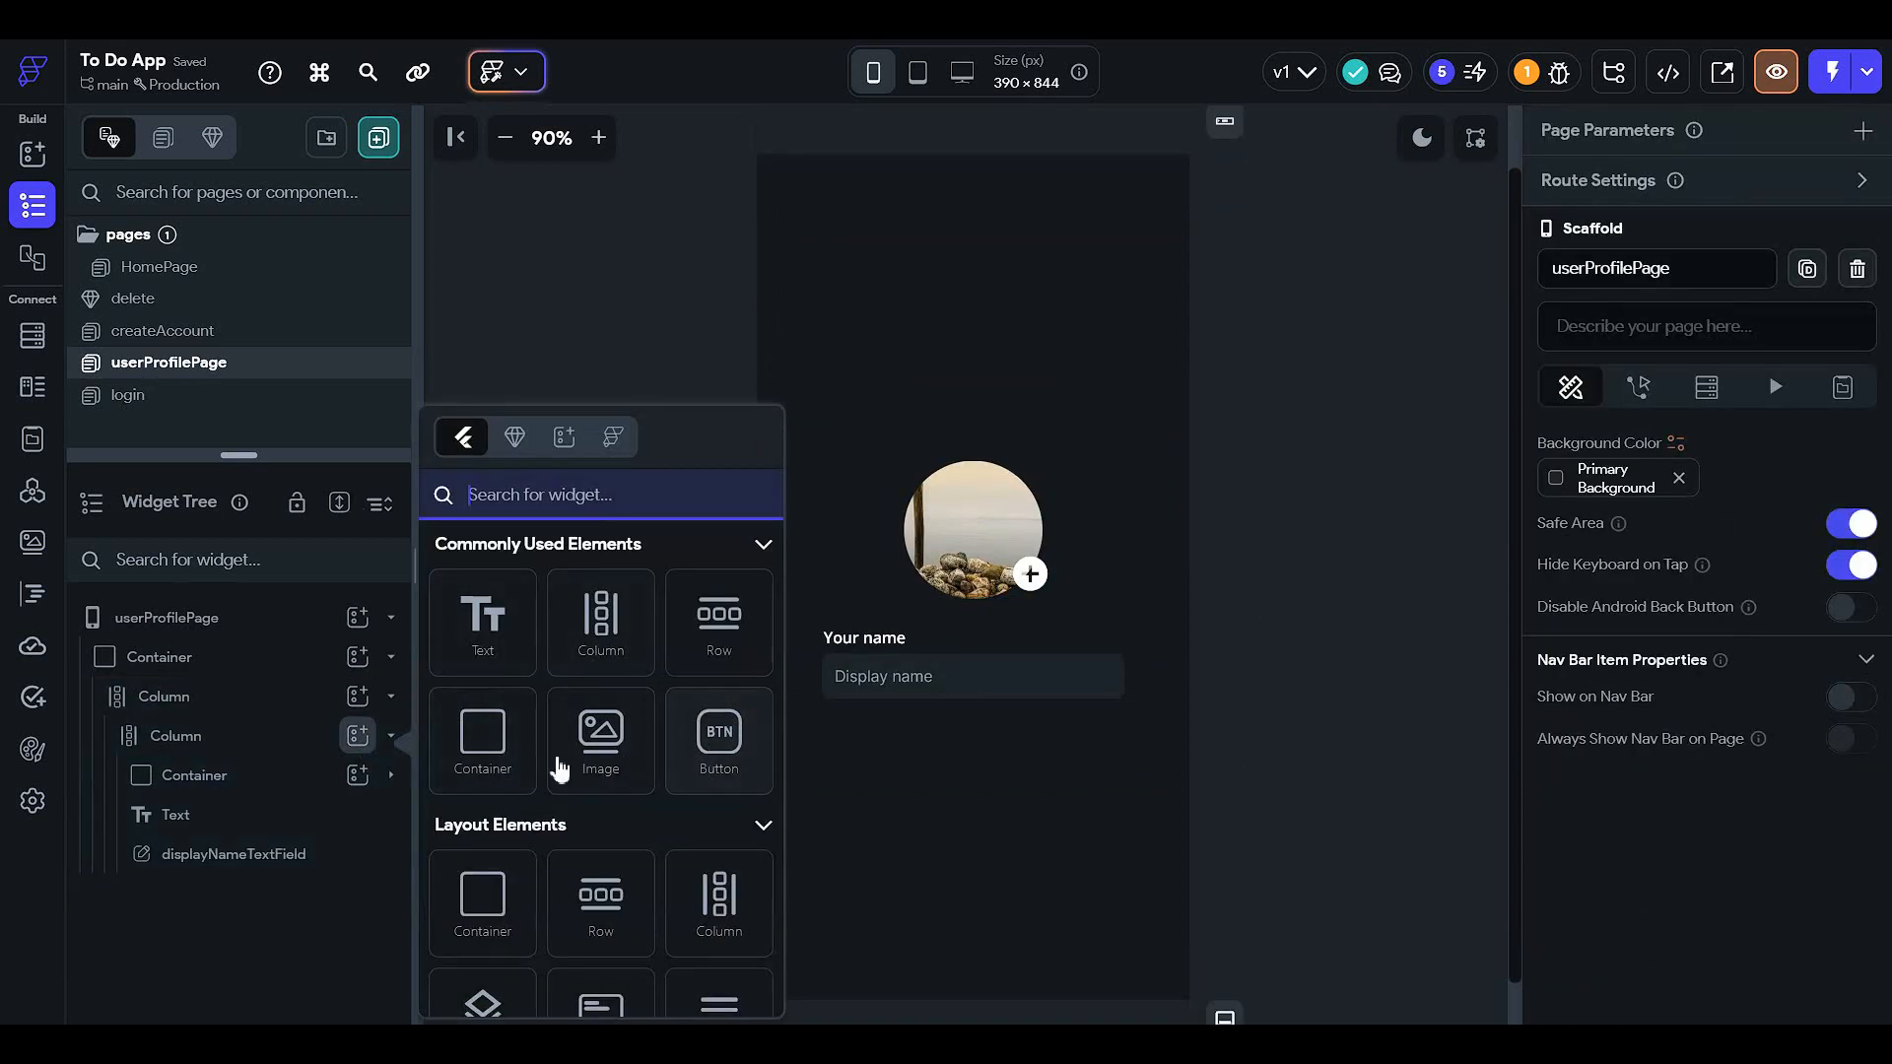
scroll(743, 748, down, 5)
click(742, 741)
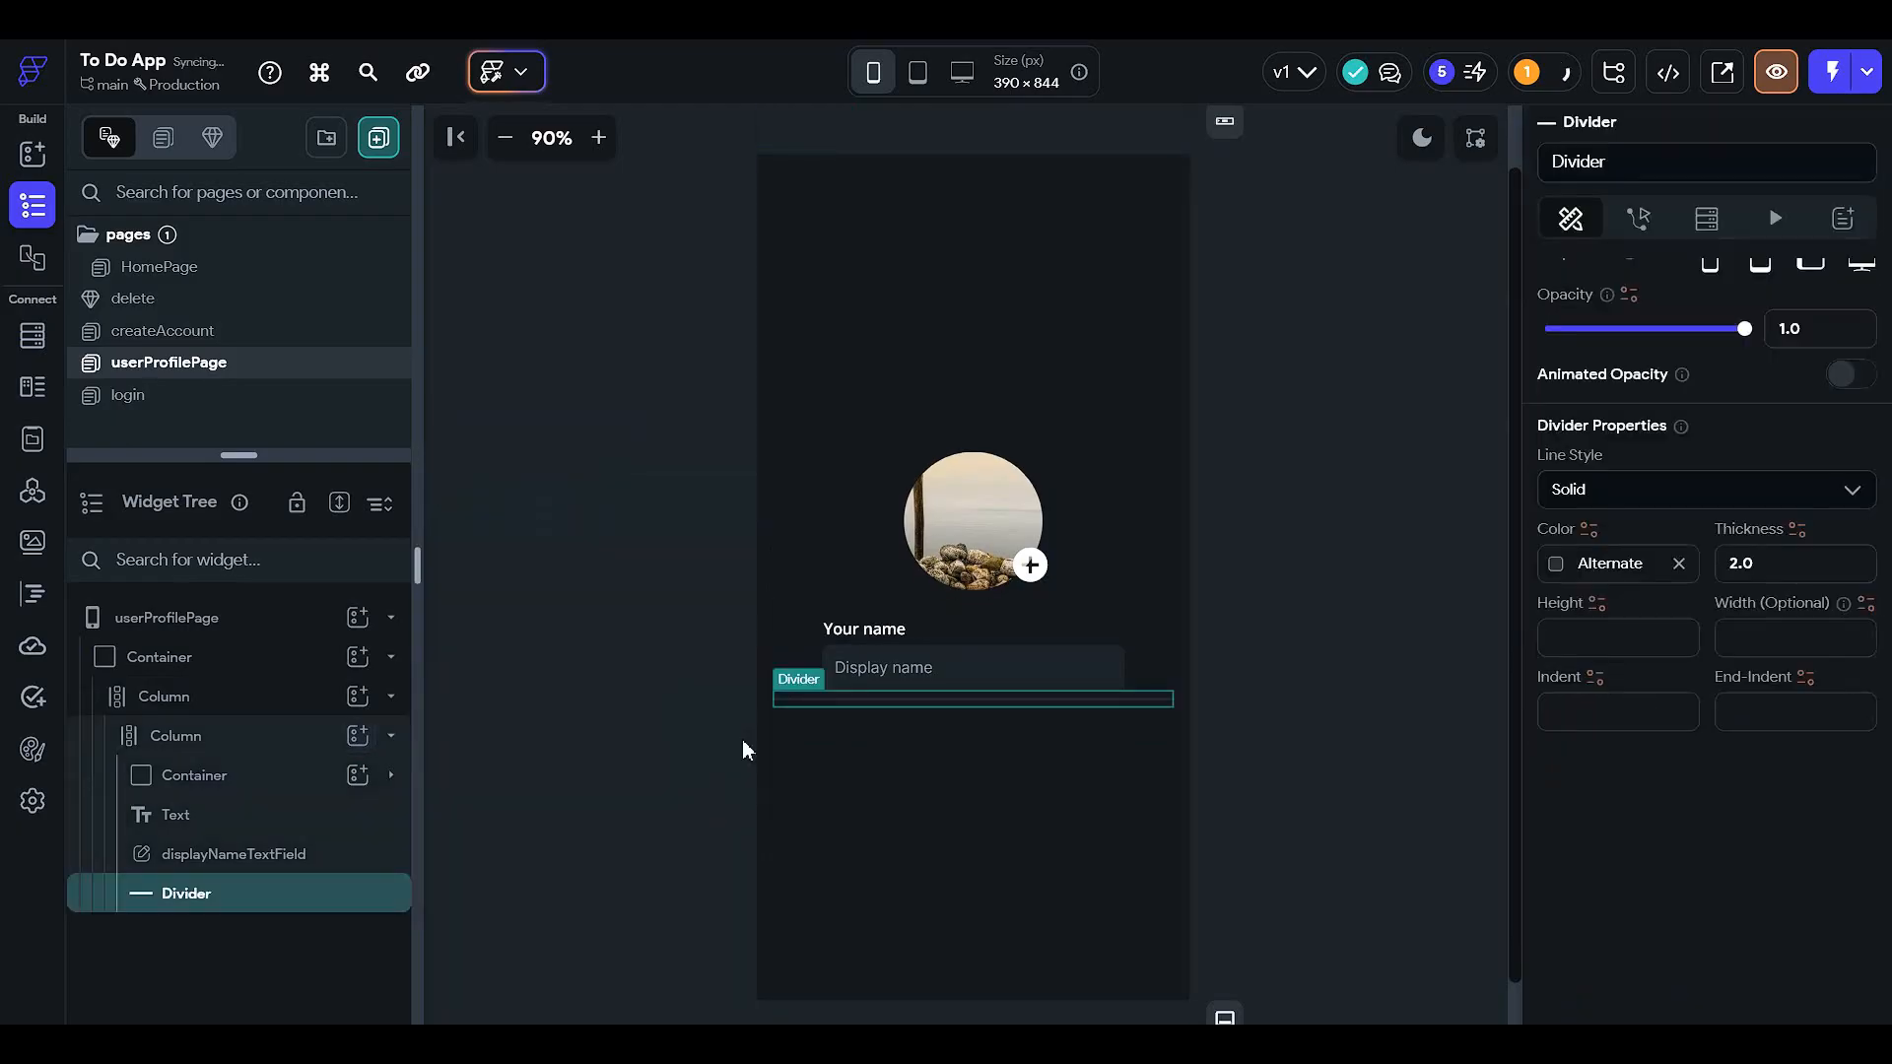
key(Delete)
click(357, 775)
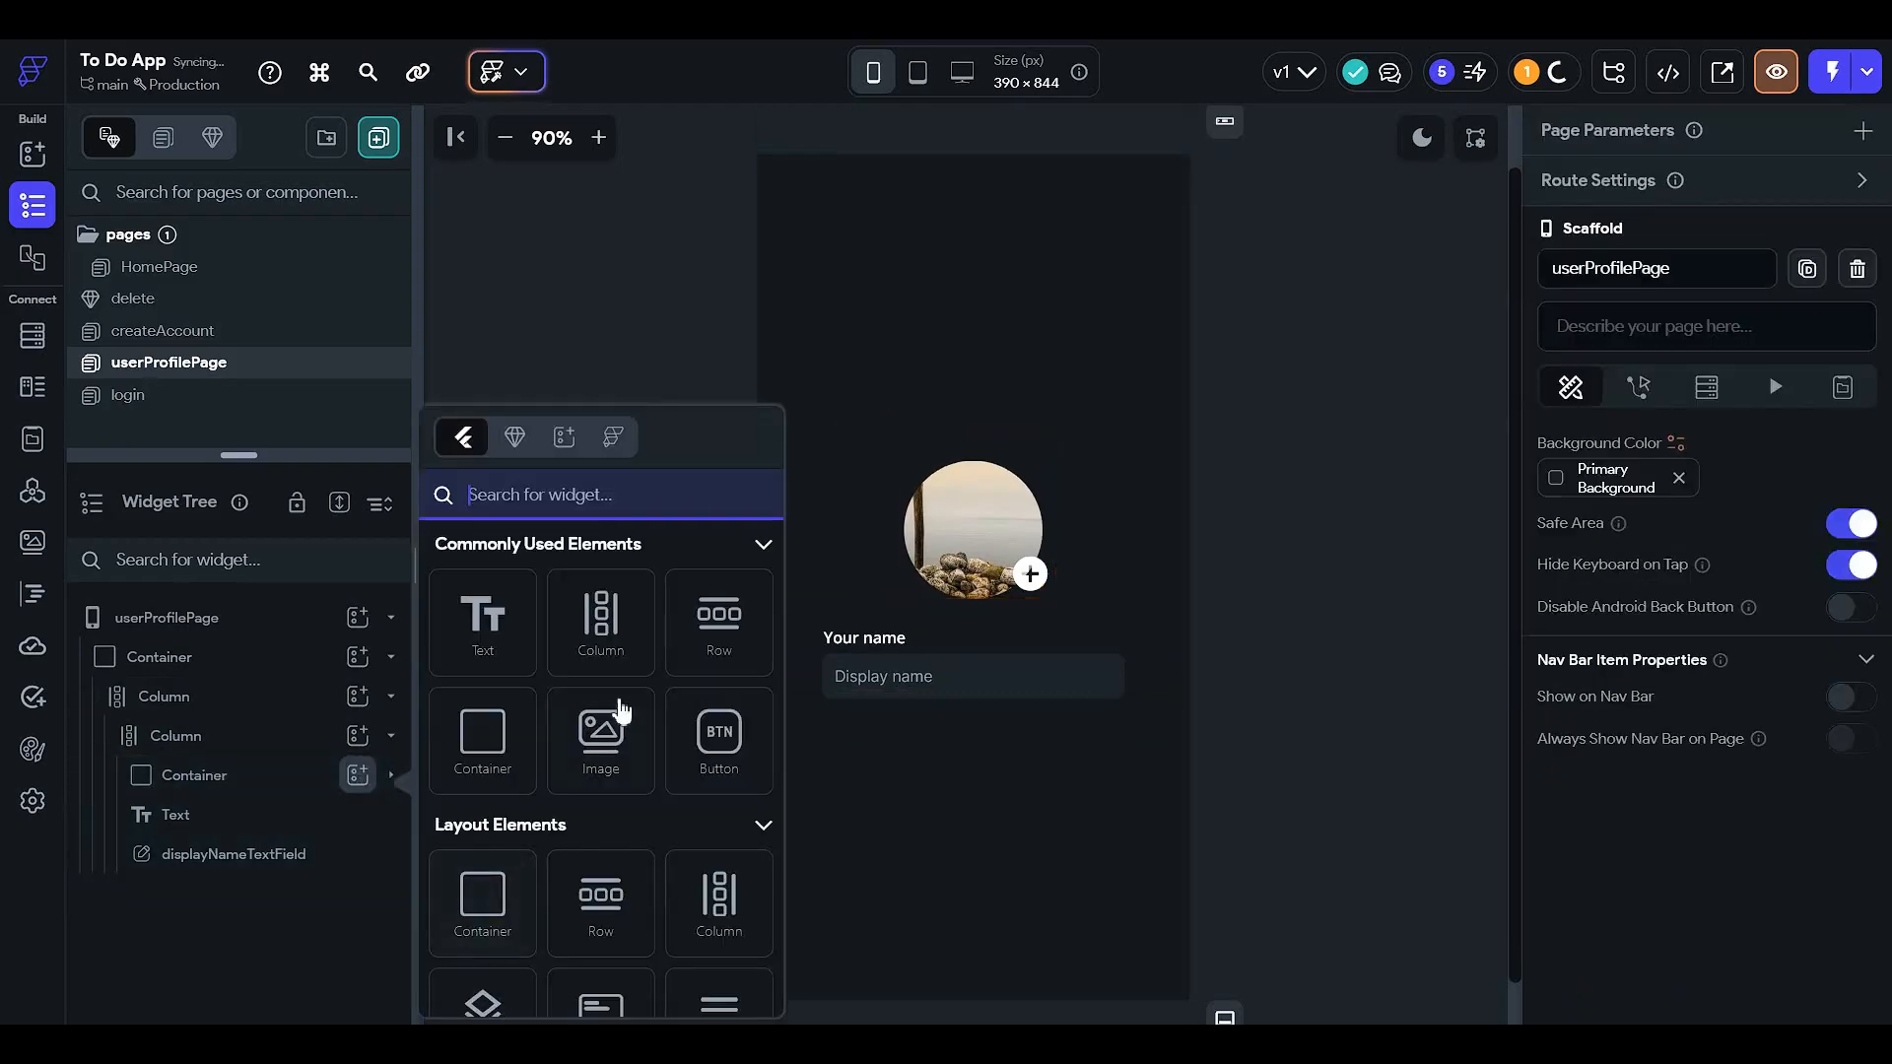
click(710, 741)
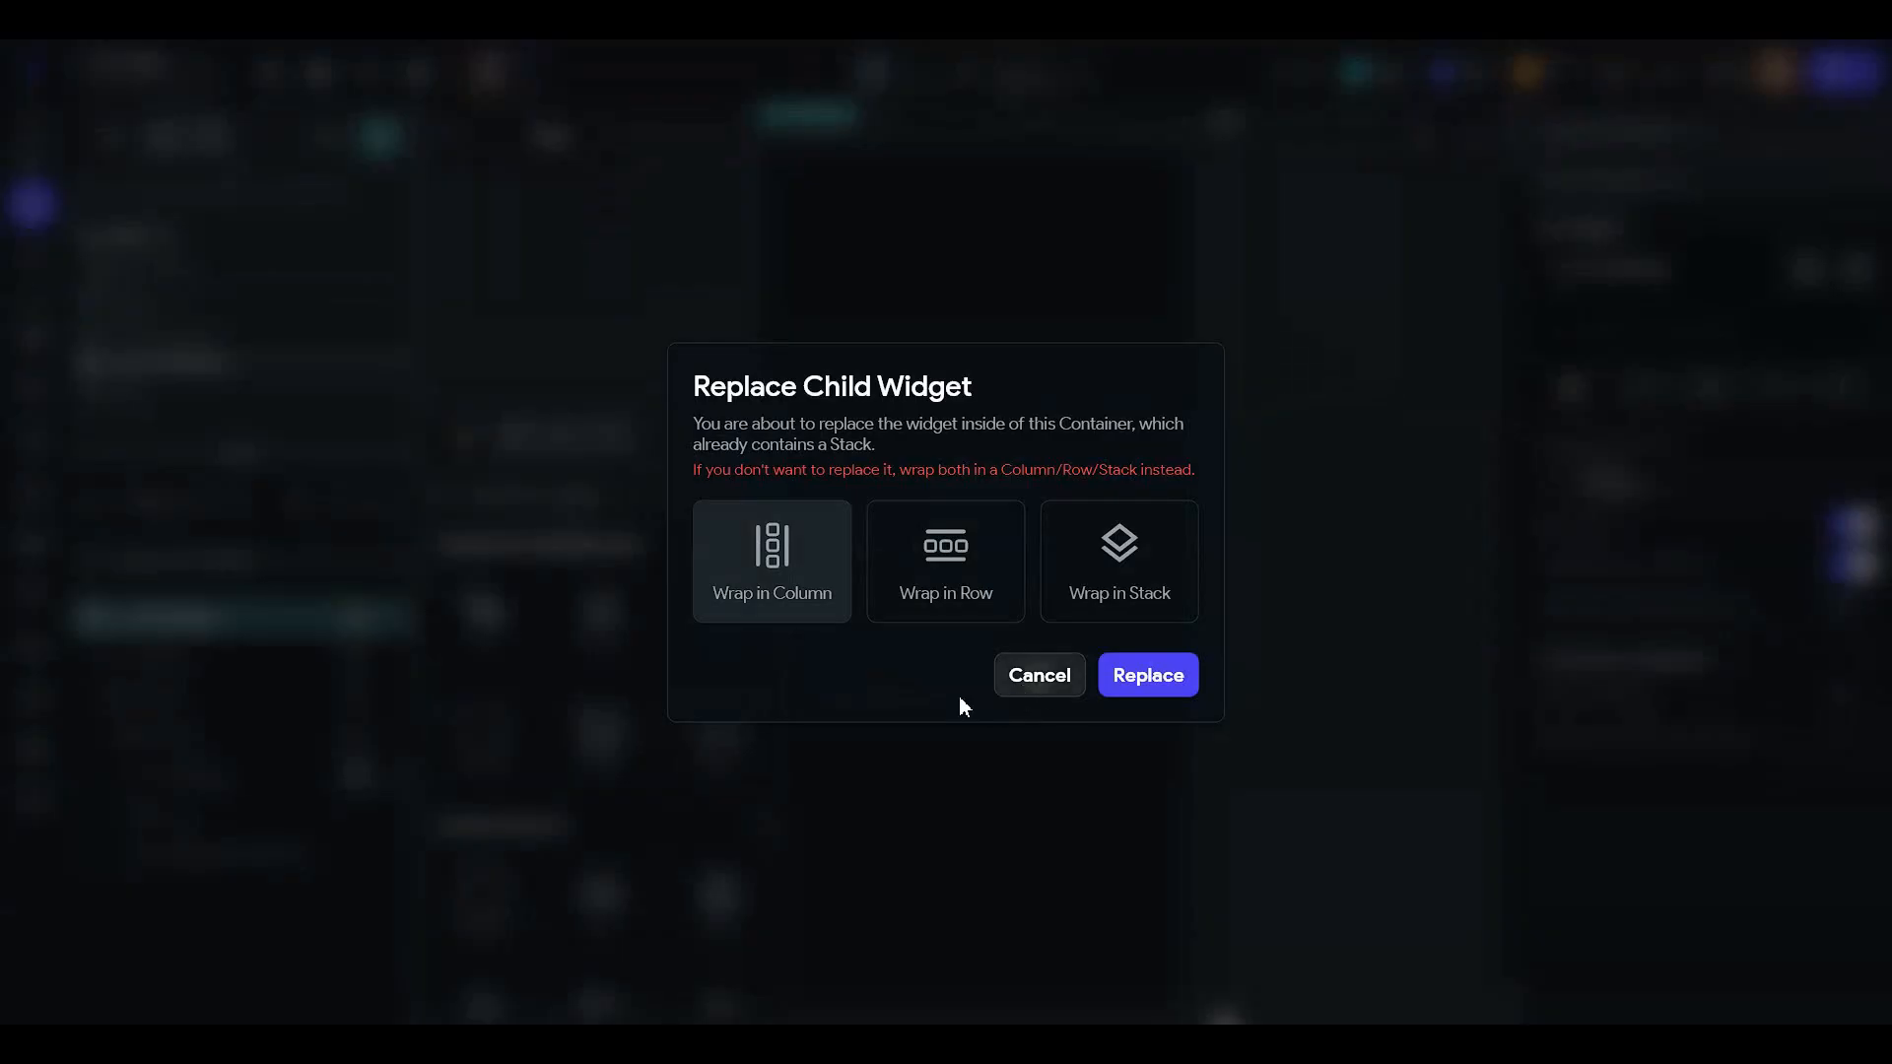
click(1039, 675)
click(268, 734)
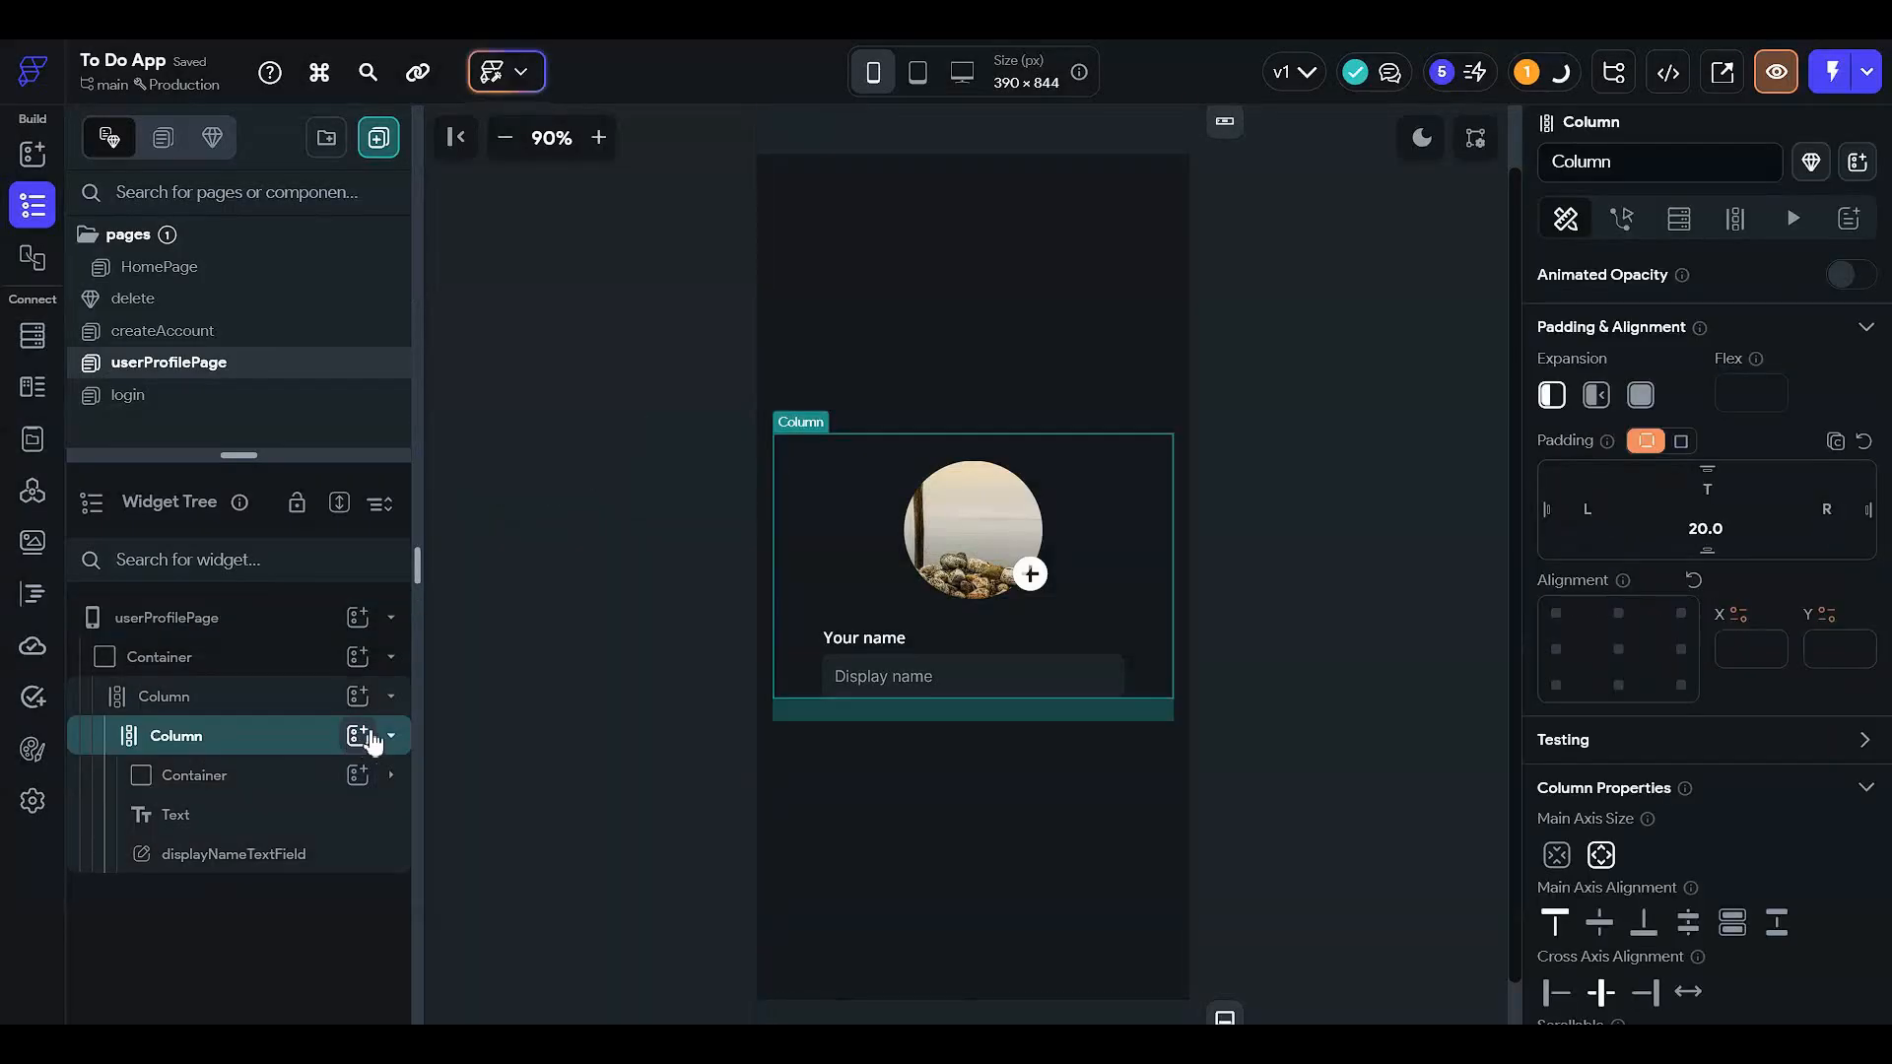
click(359, 735)
click(741, 741)
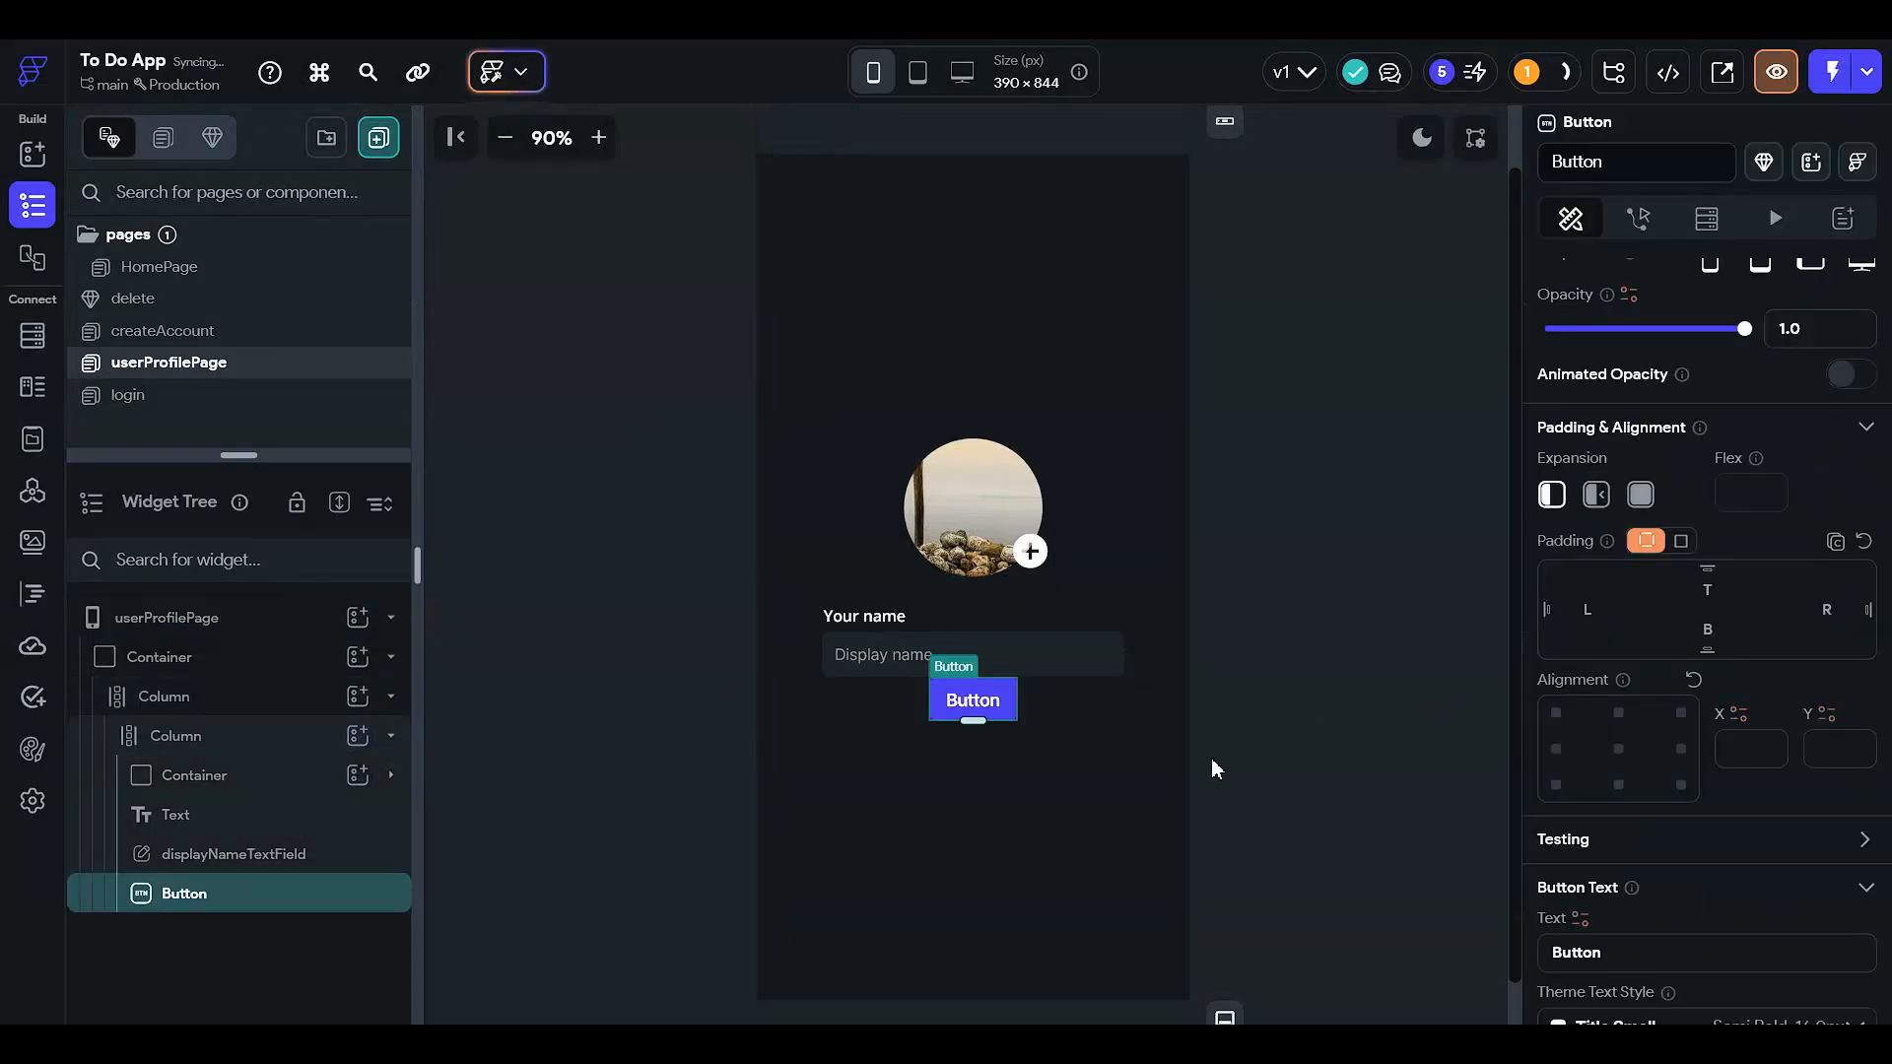
- Give the button 20 top and 25 bottom padding and label it 'Update profile'
scroll(1655, 749, down, 2)
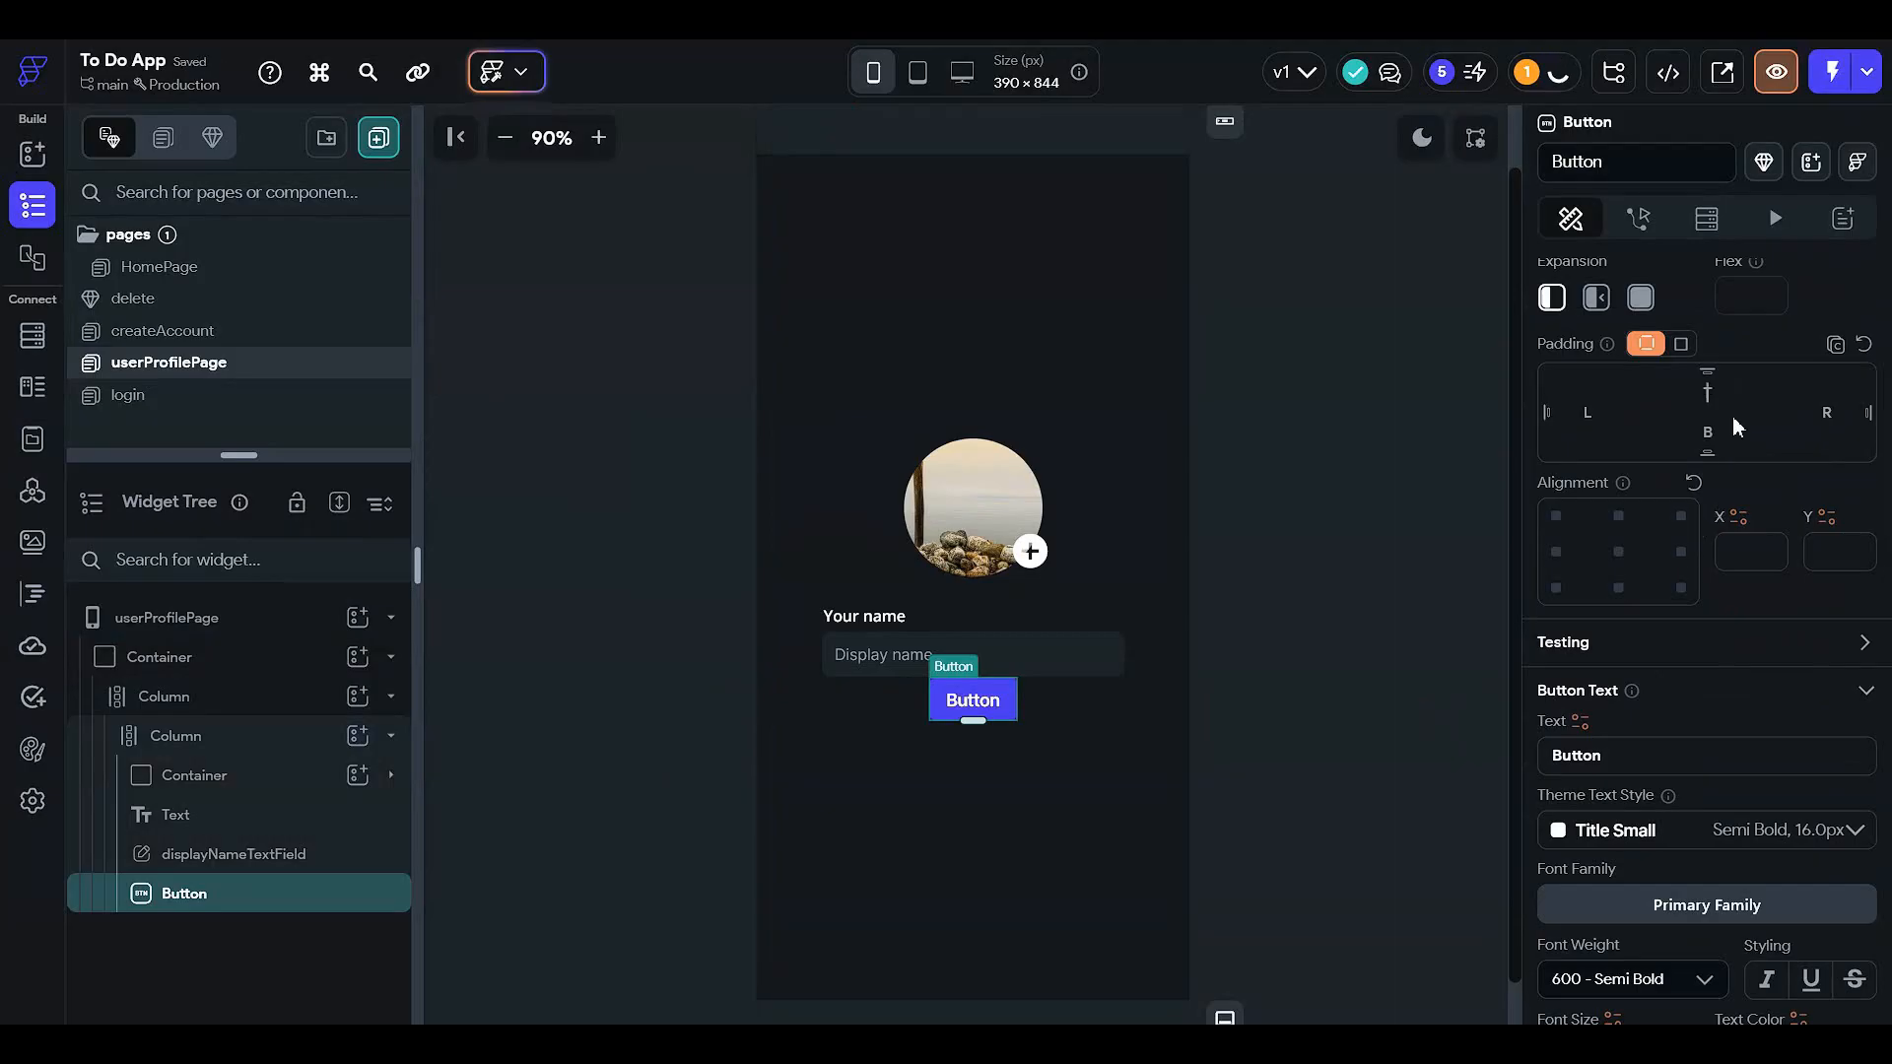
text(20)
click(1714, 433)
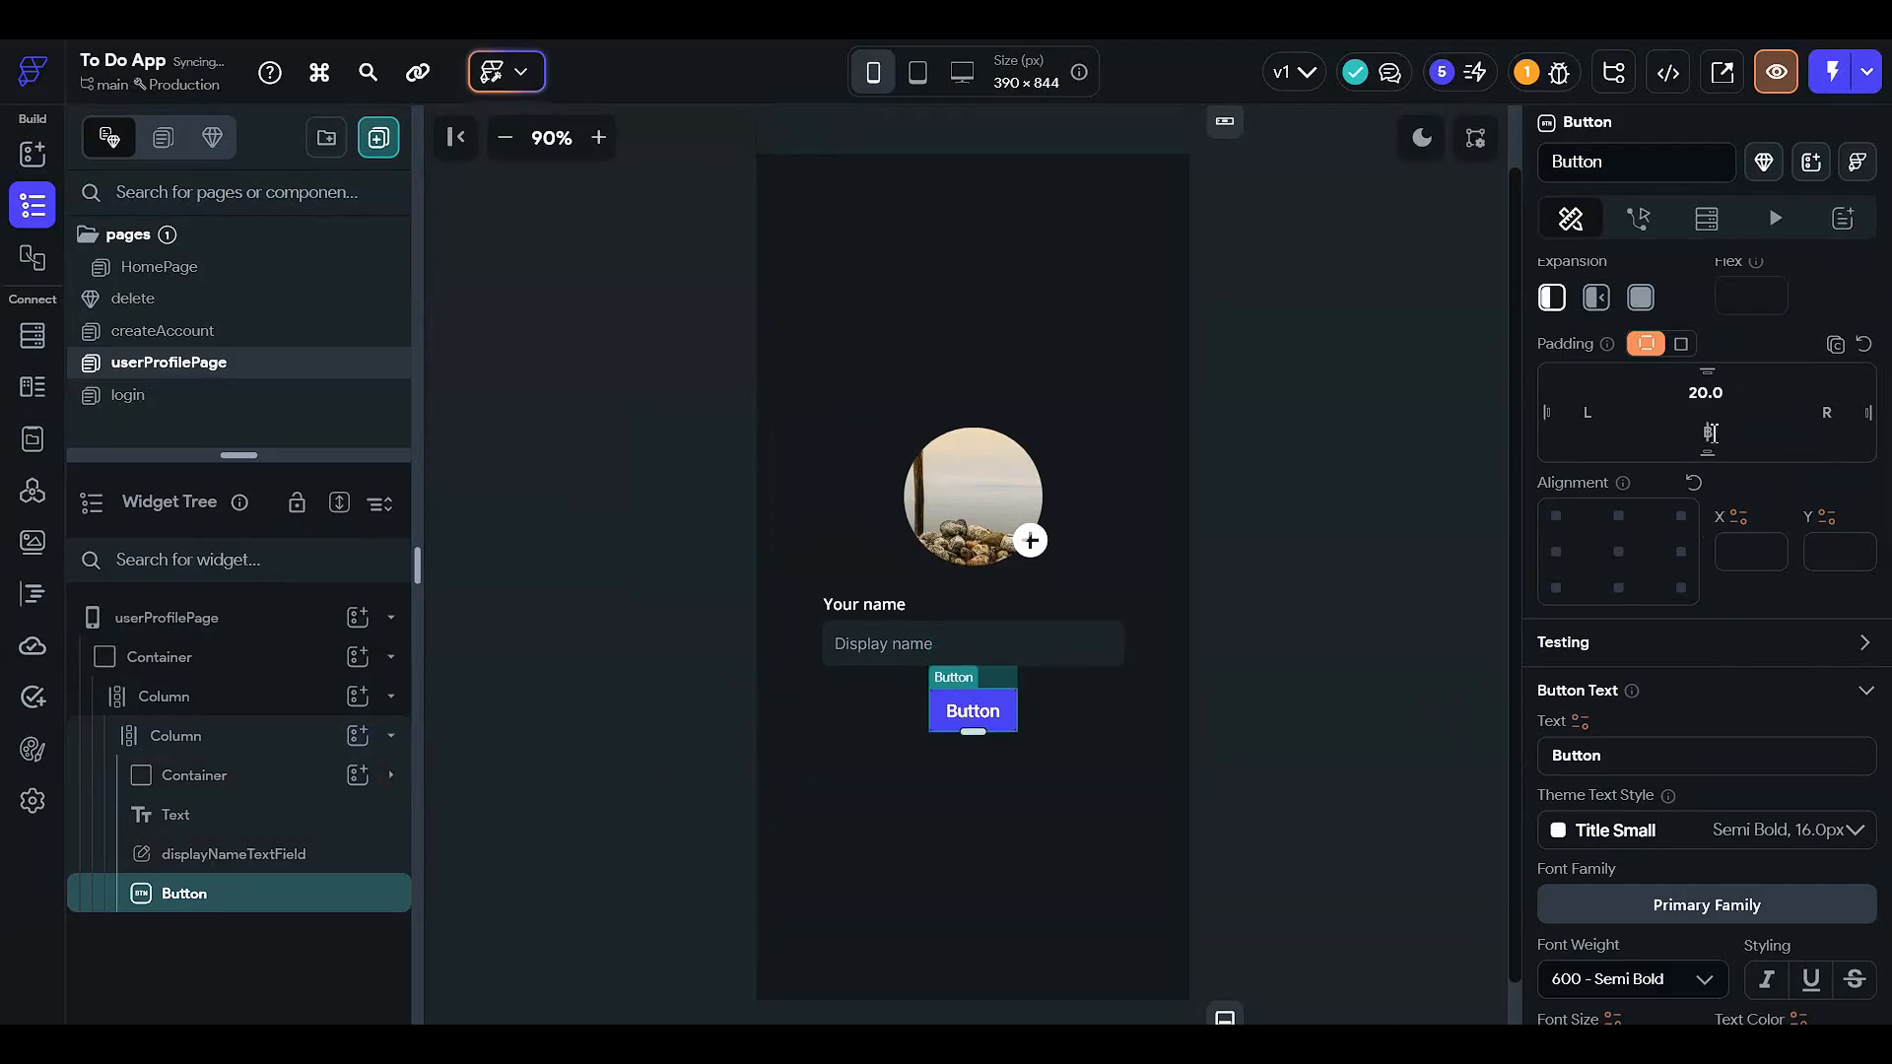
text(20)
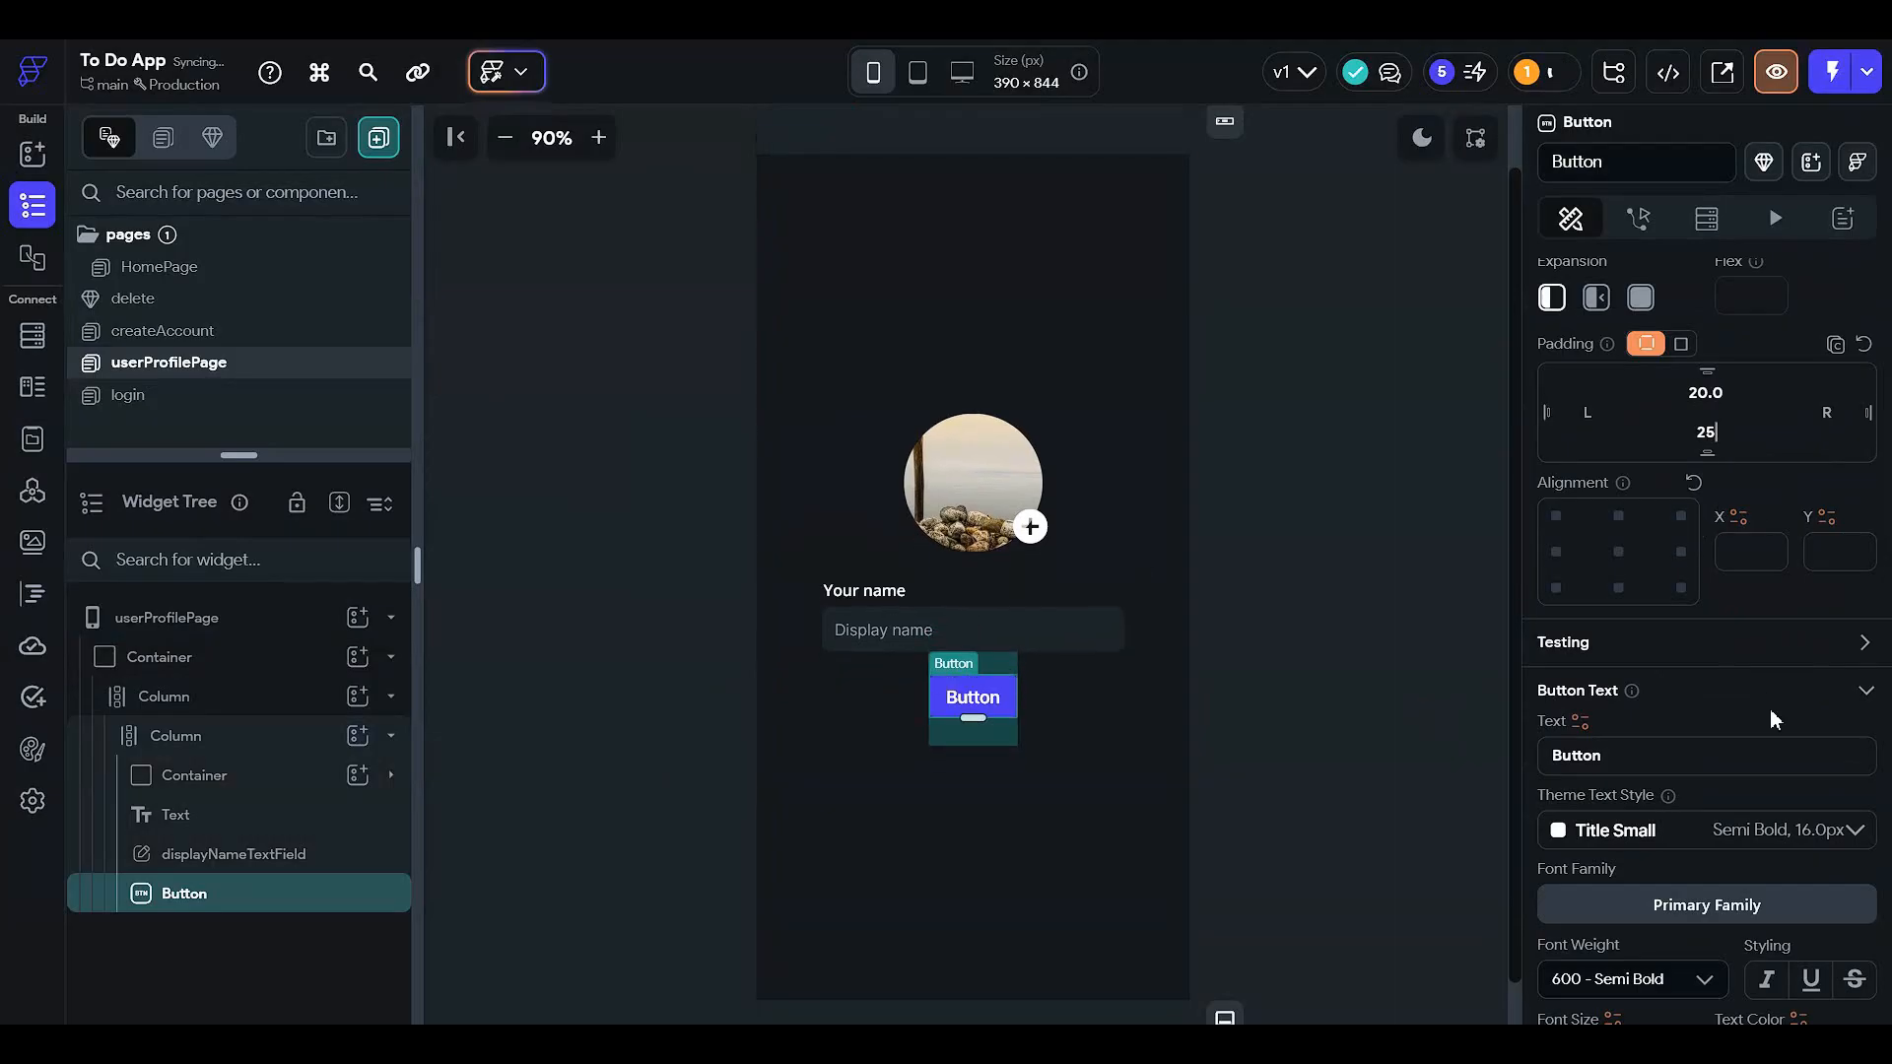
scroll(1765, 718, down, 1)
double_click(1655, 656)
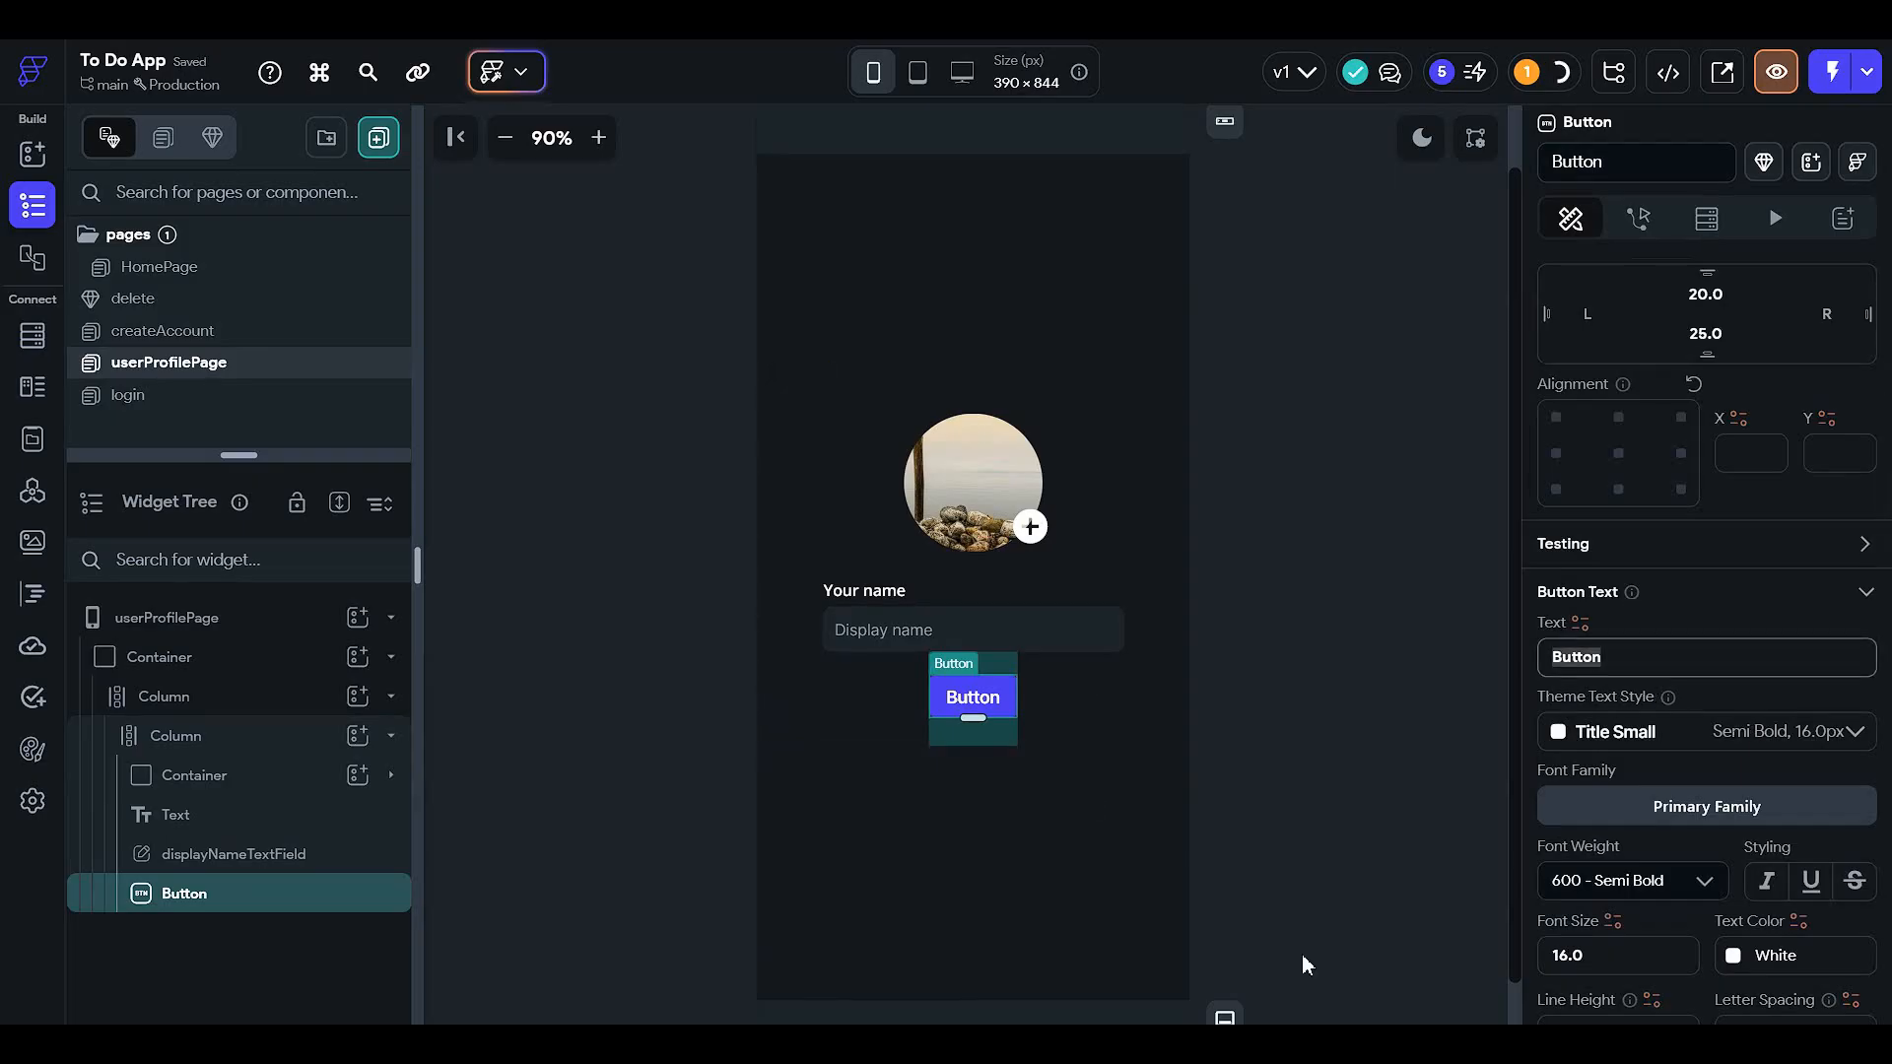
text(Update)
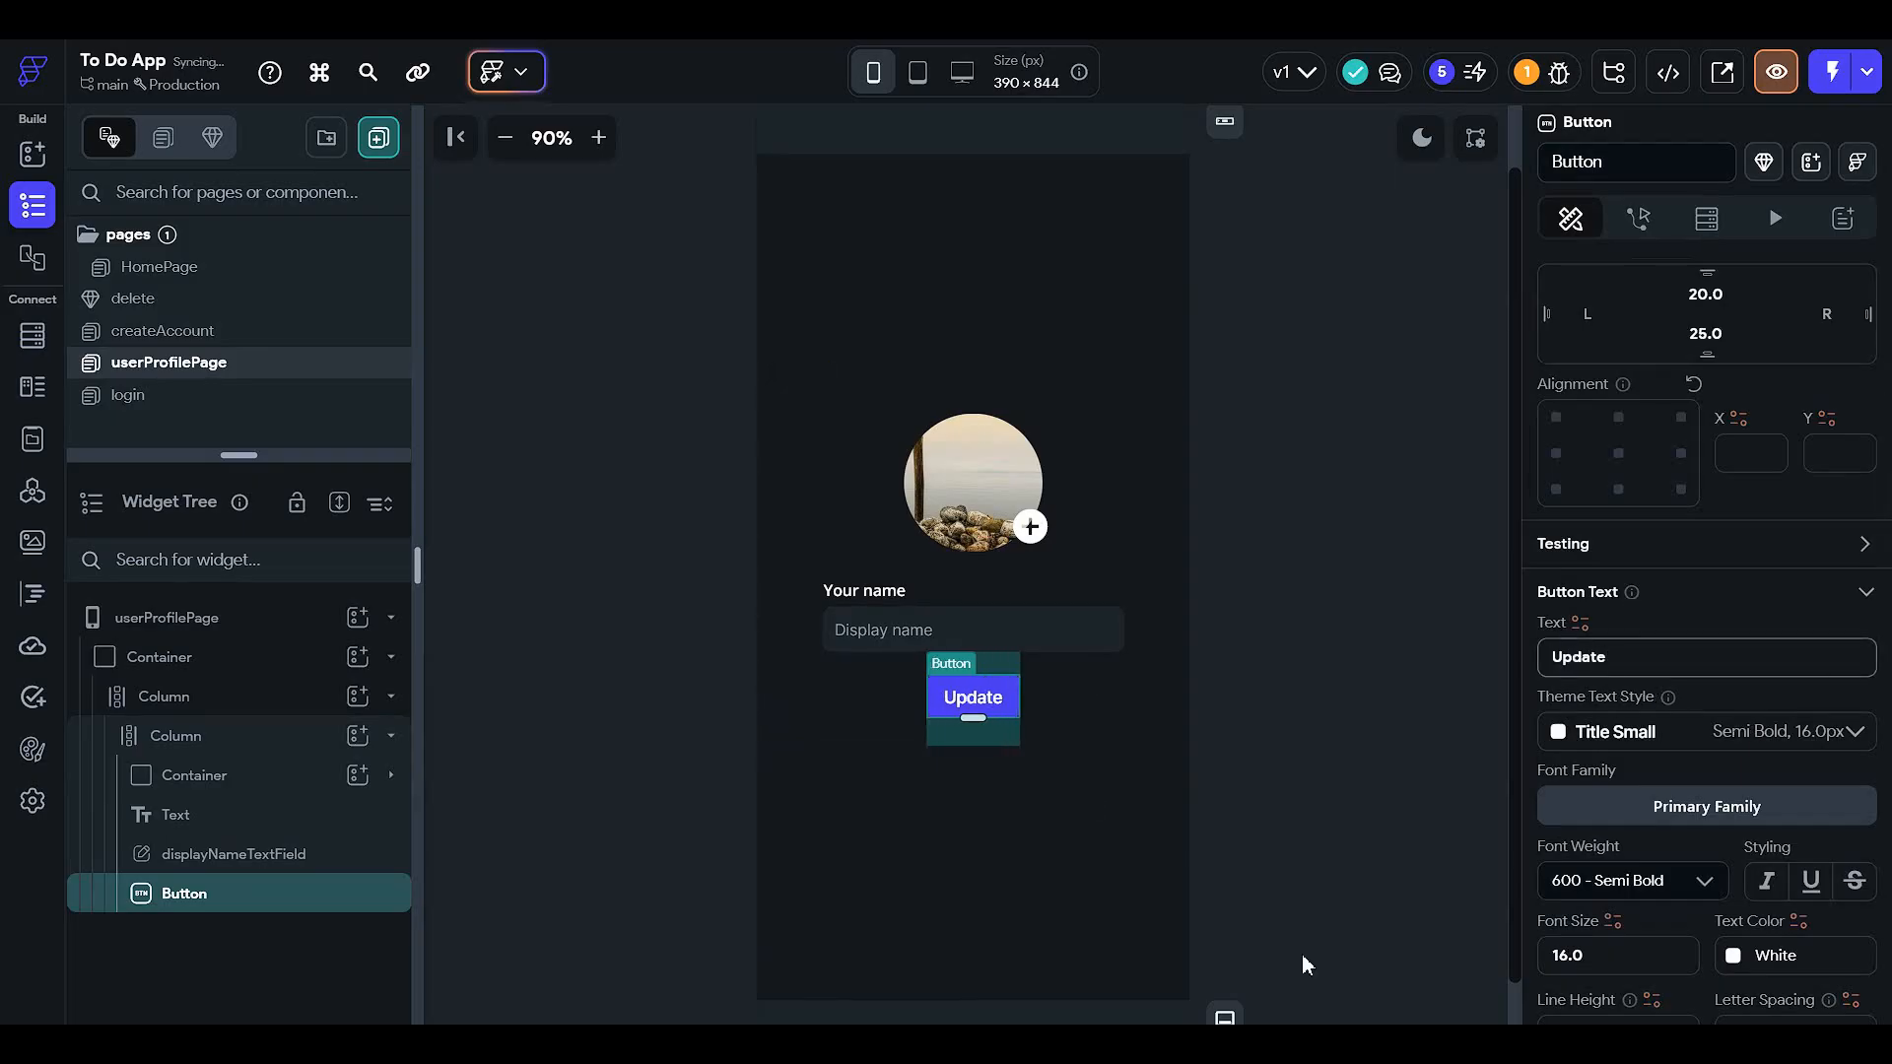
text( profile)
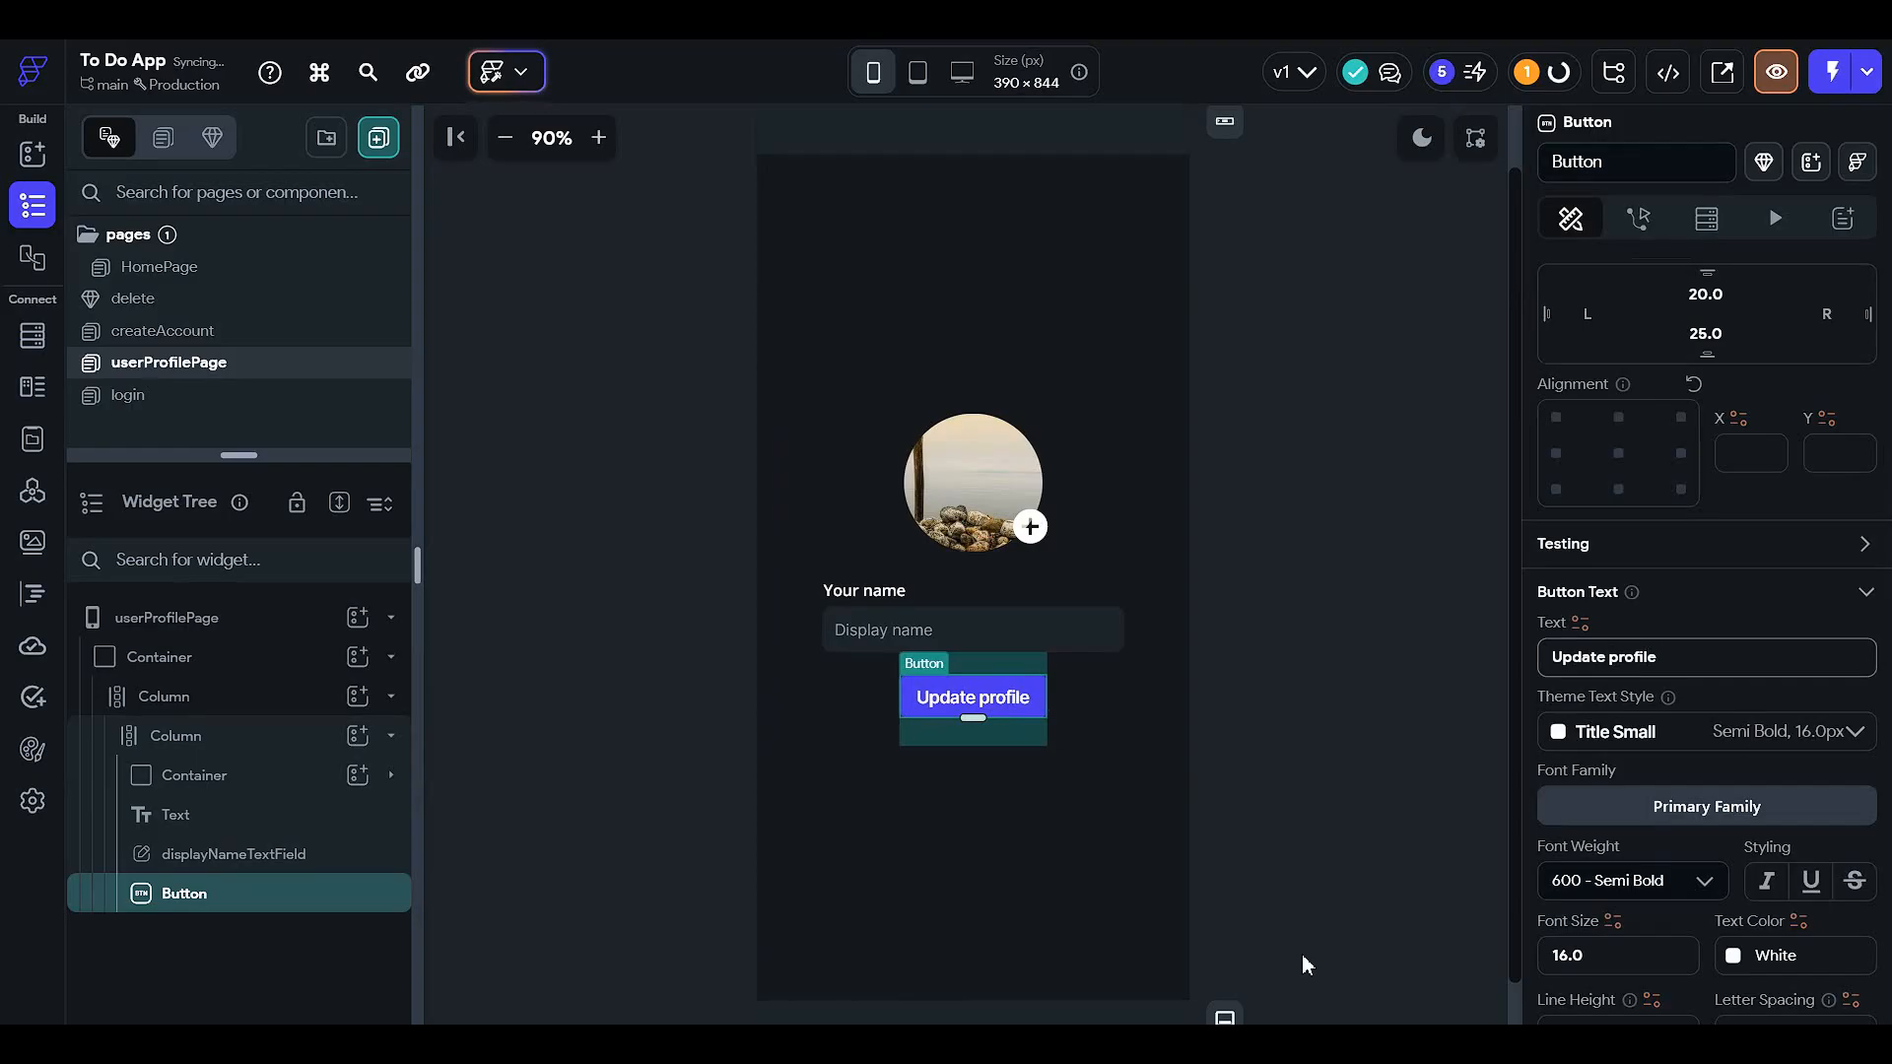
- Set the button width to 70% with a Primary Background fill colour
scroll(1605, 676, down, 7)
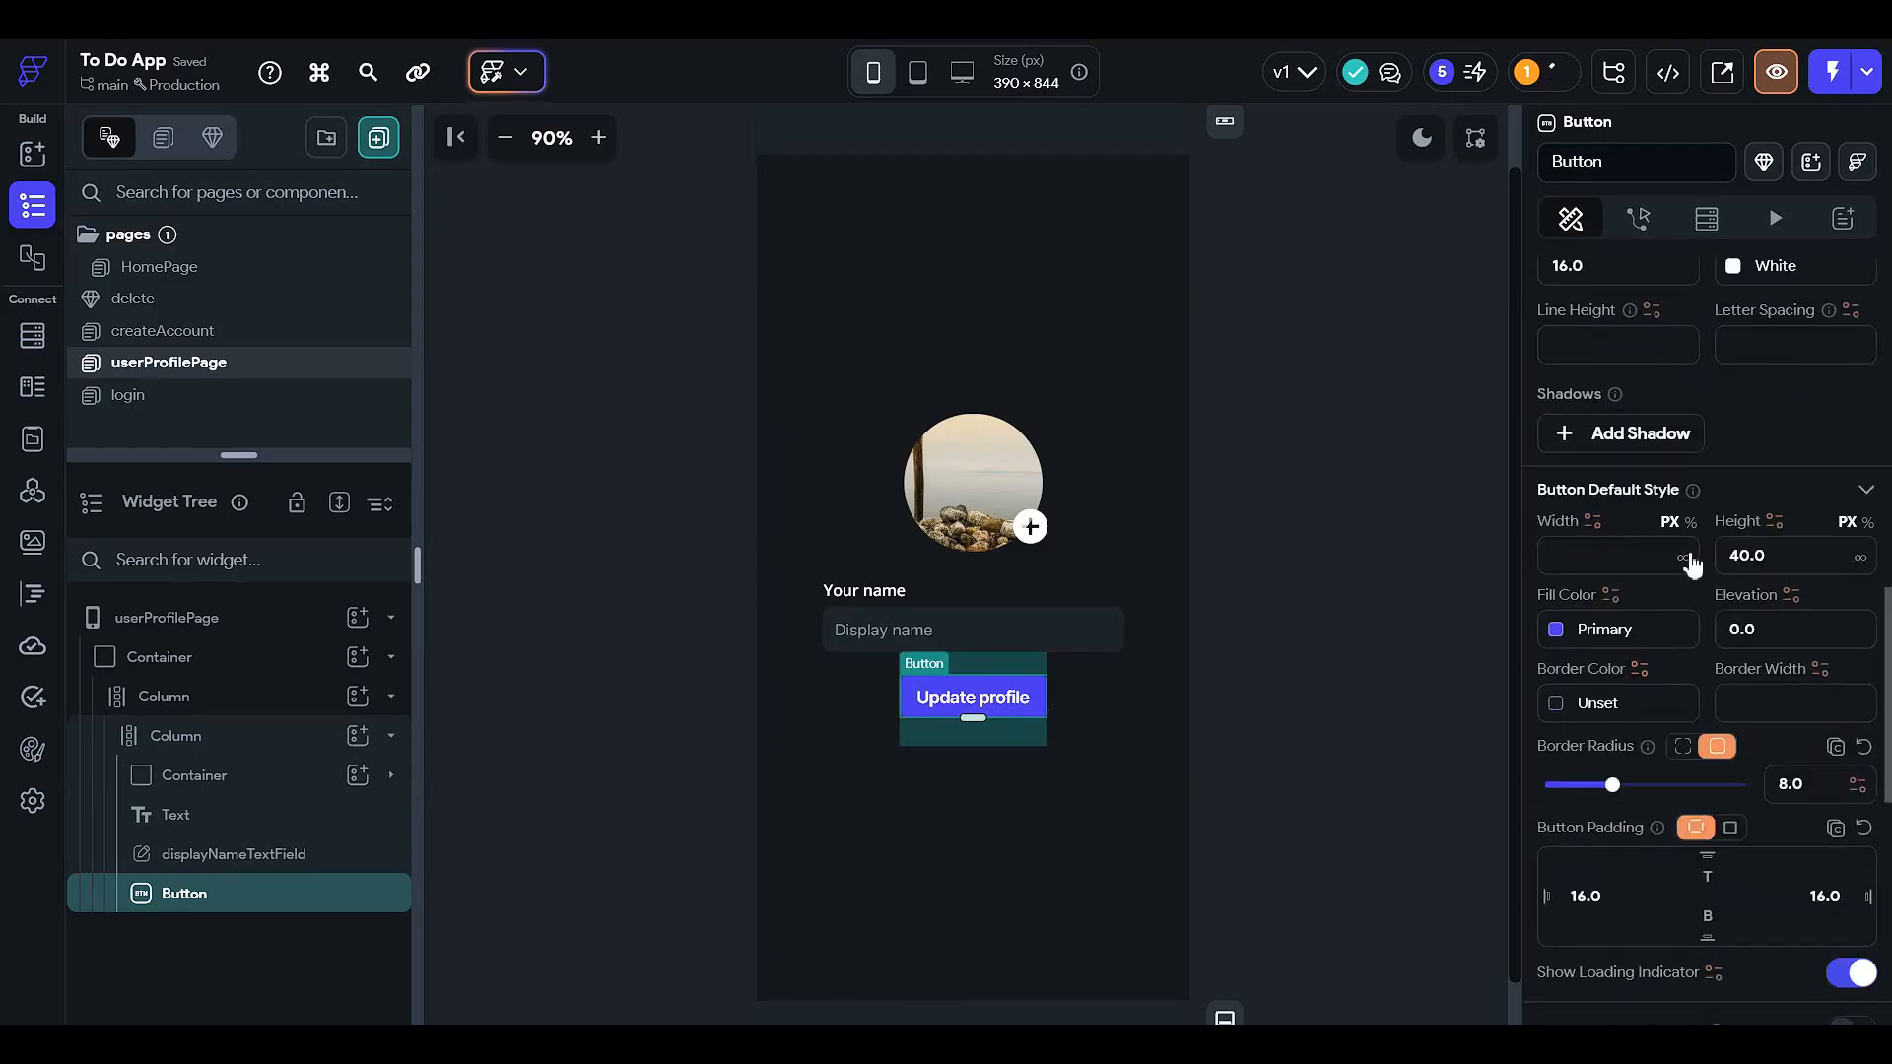
click(1593, 522)
click(1608, 536)
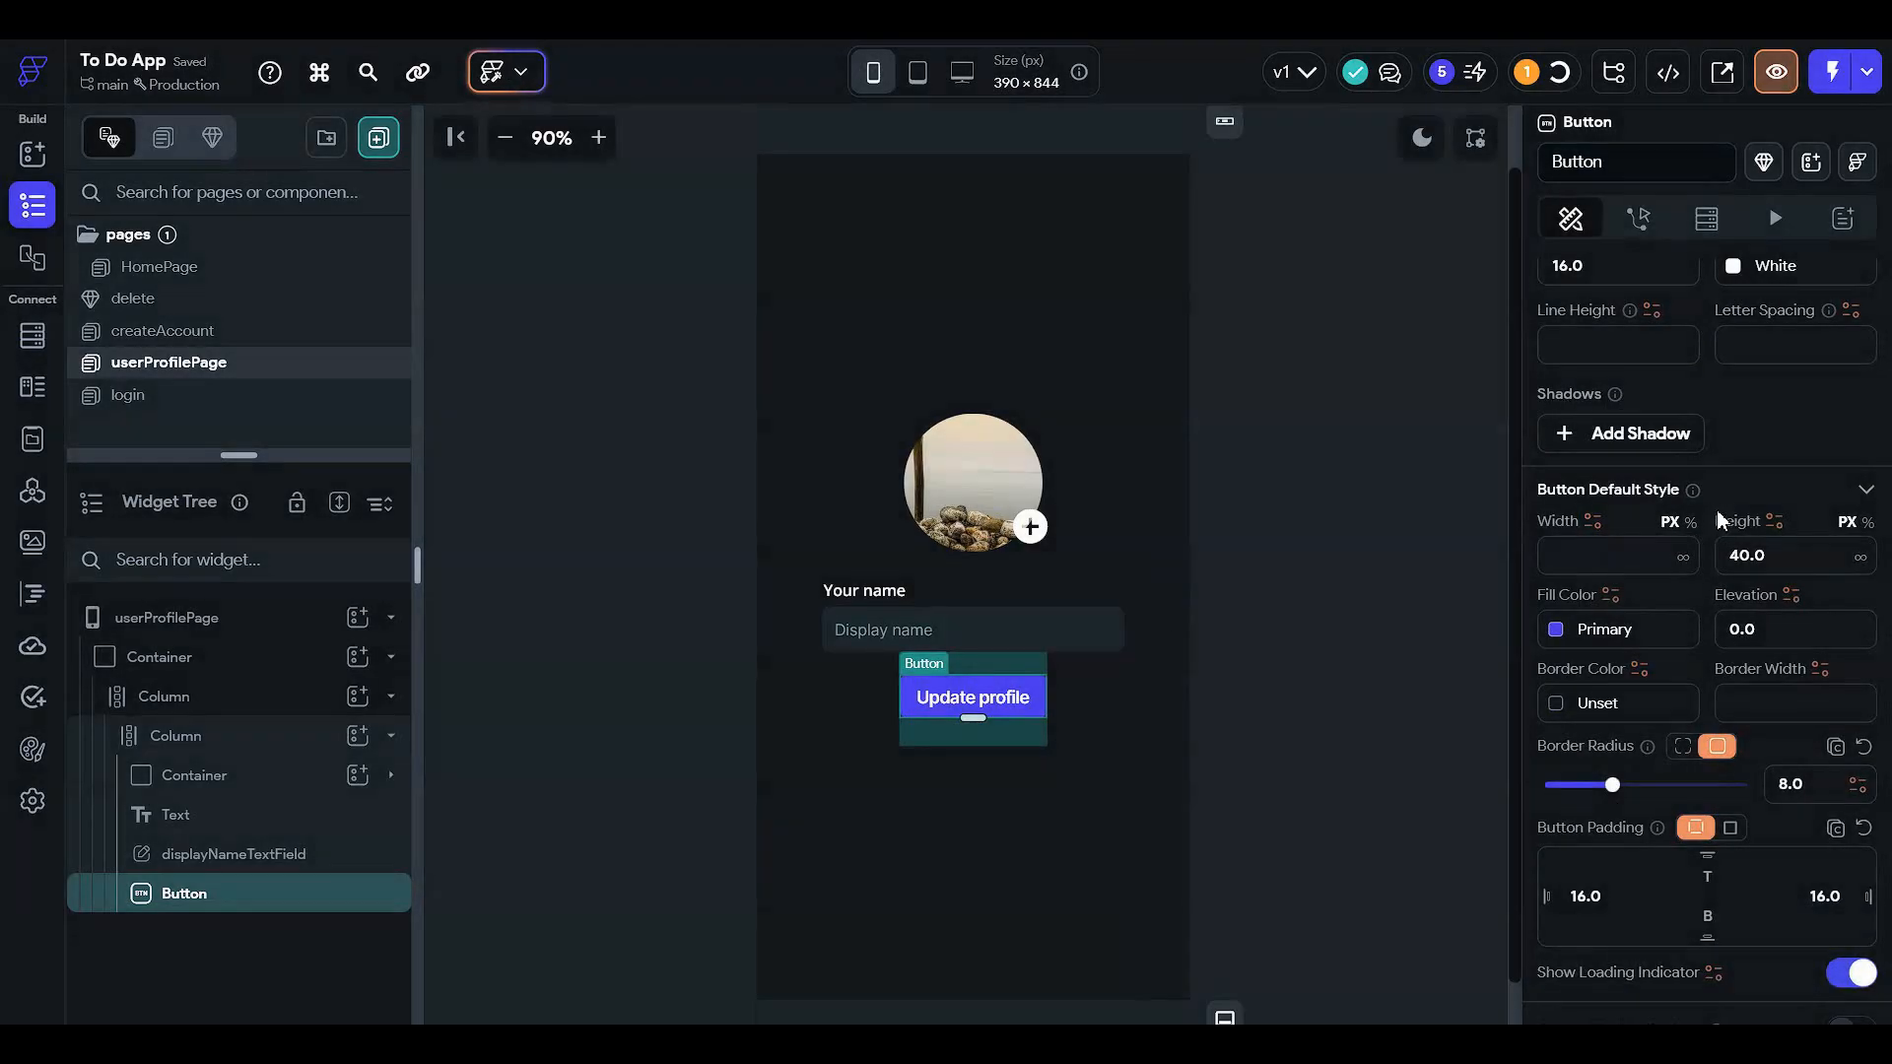
click(1612, 552)
text(70)
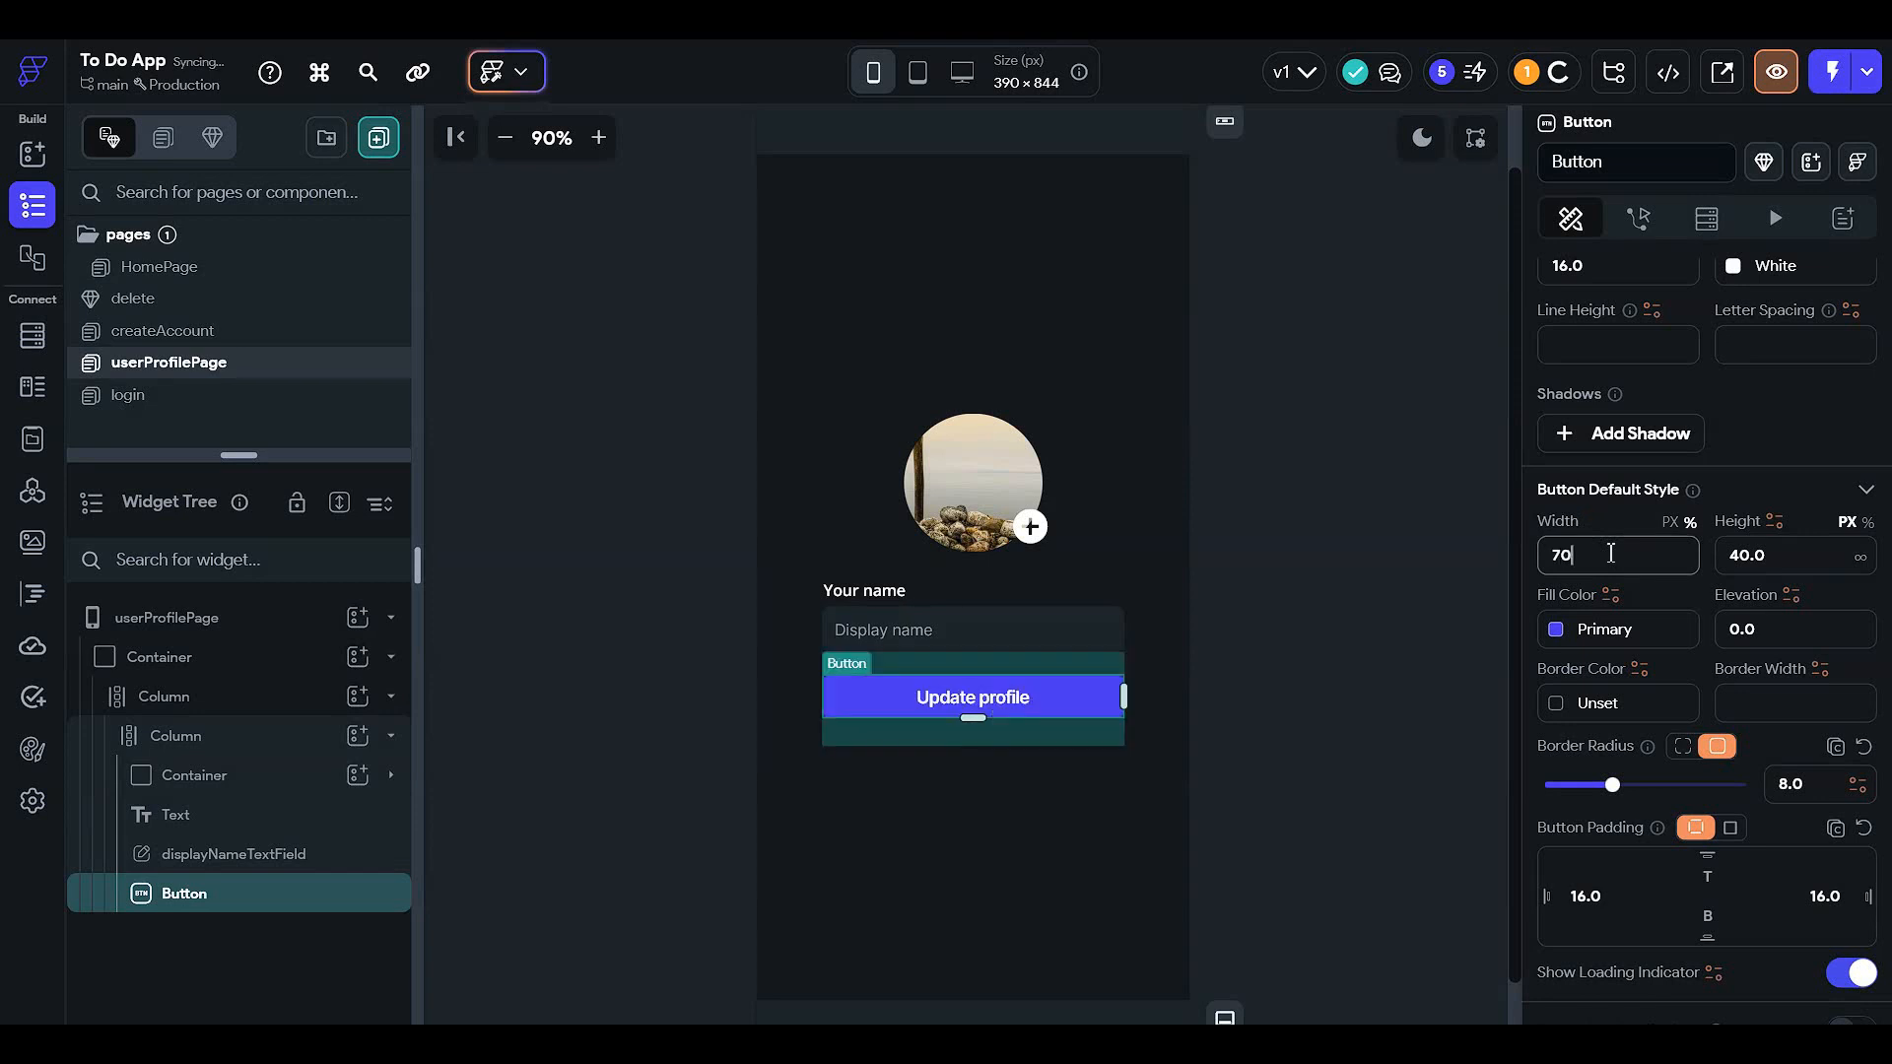
click(1575, 634)
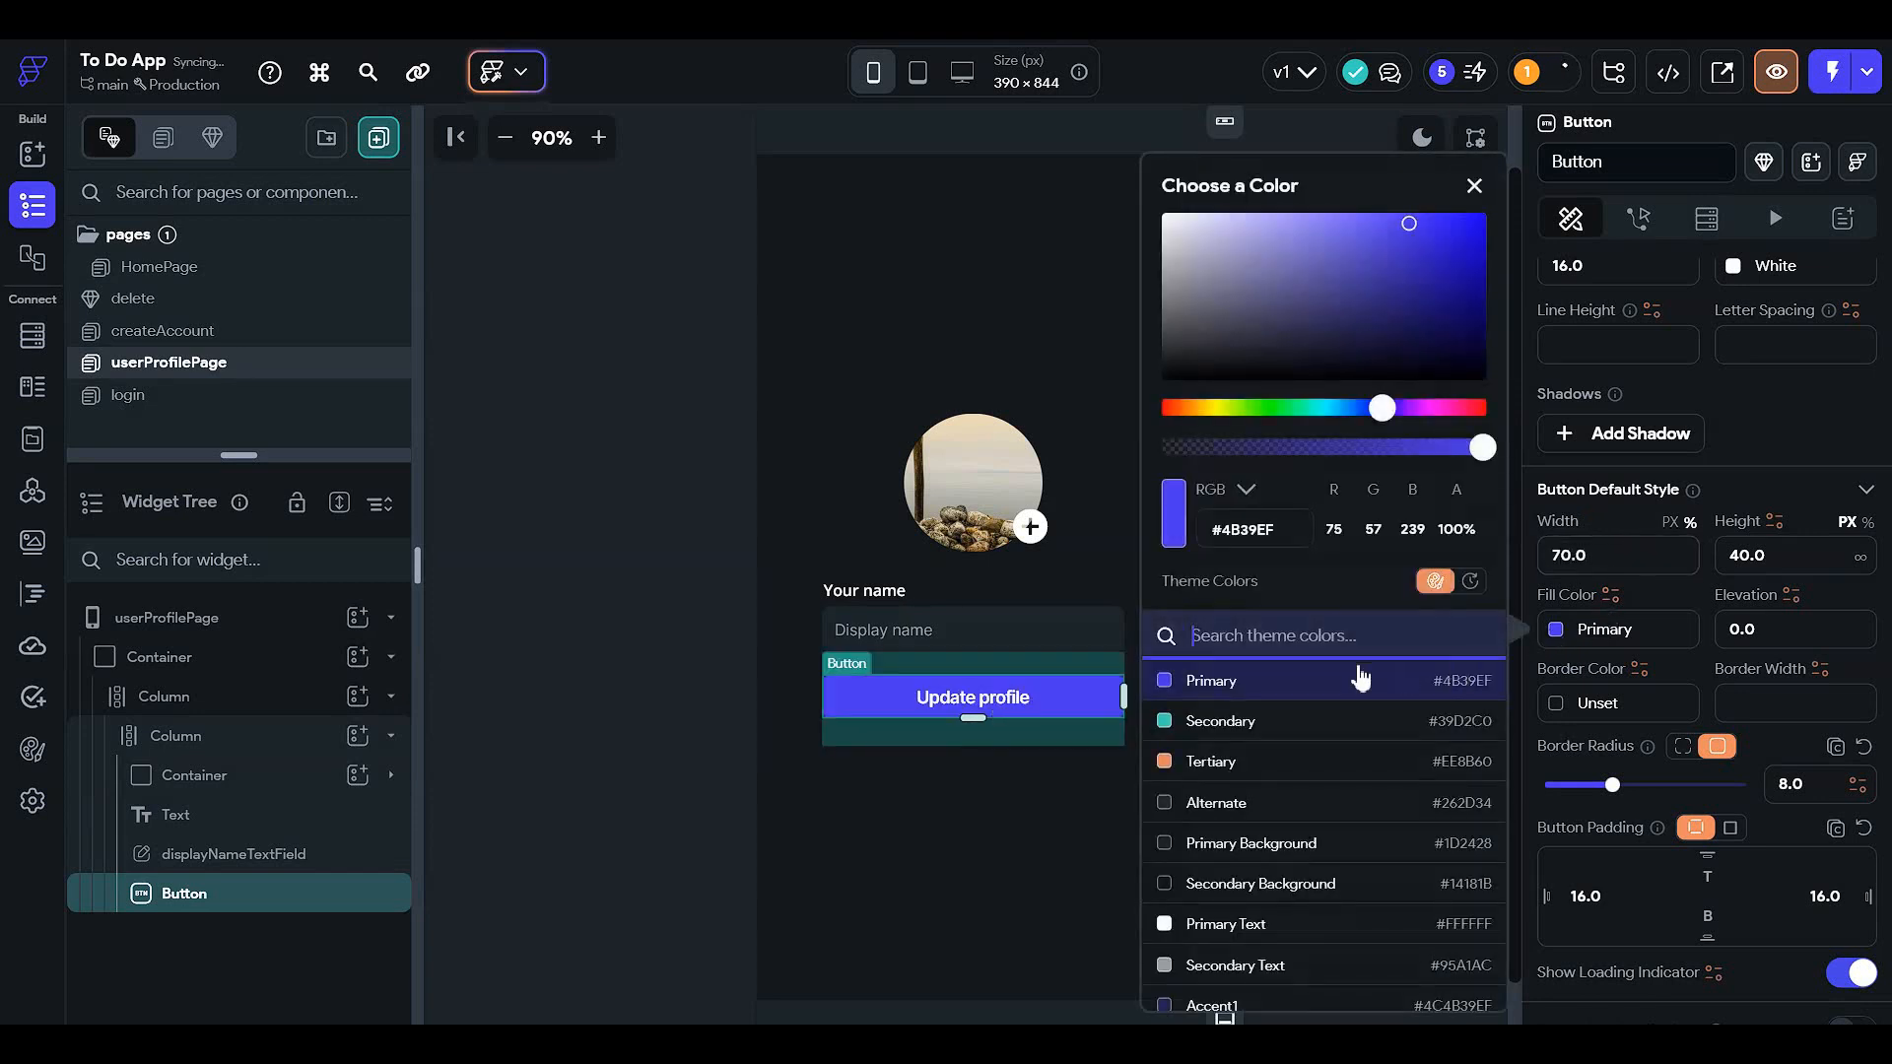
click(1358, 853)
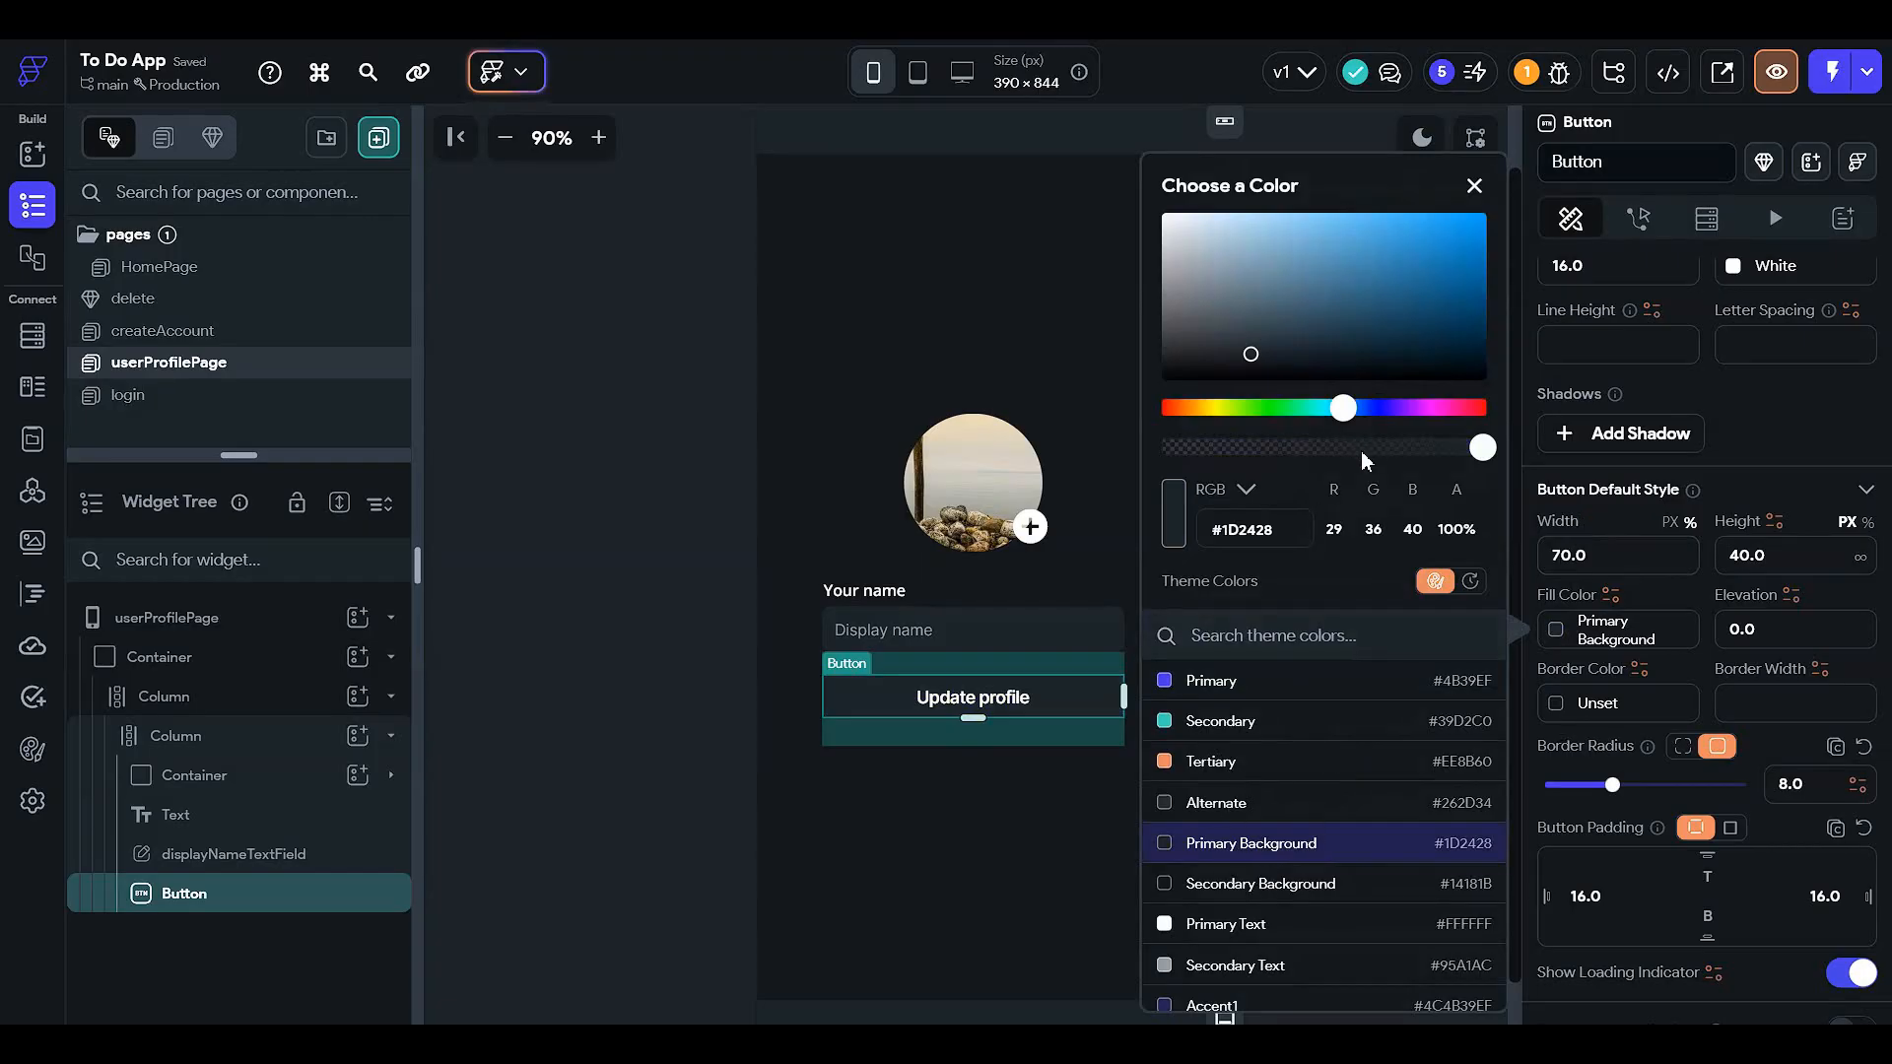
click(630, 645)
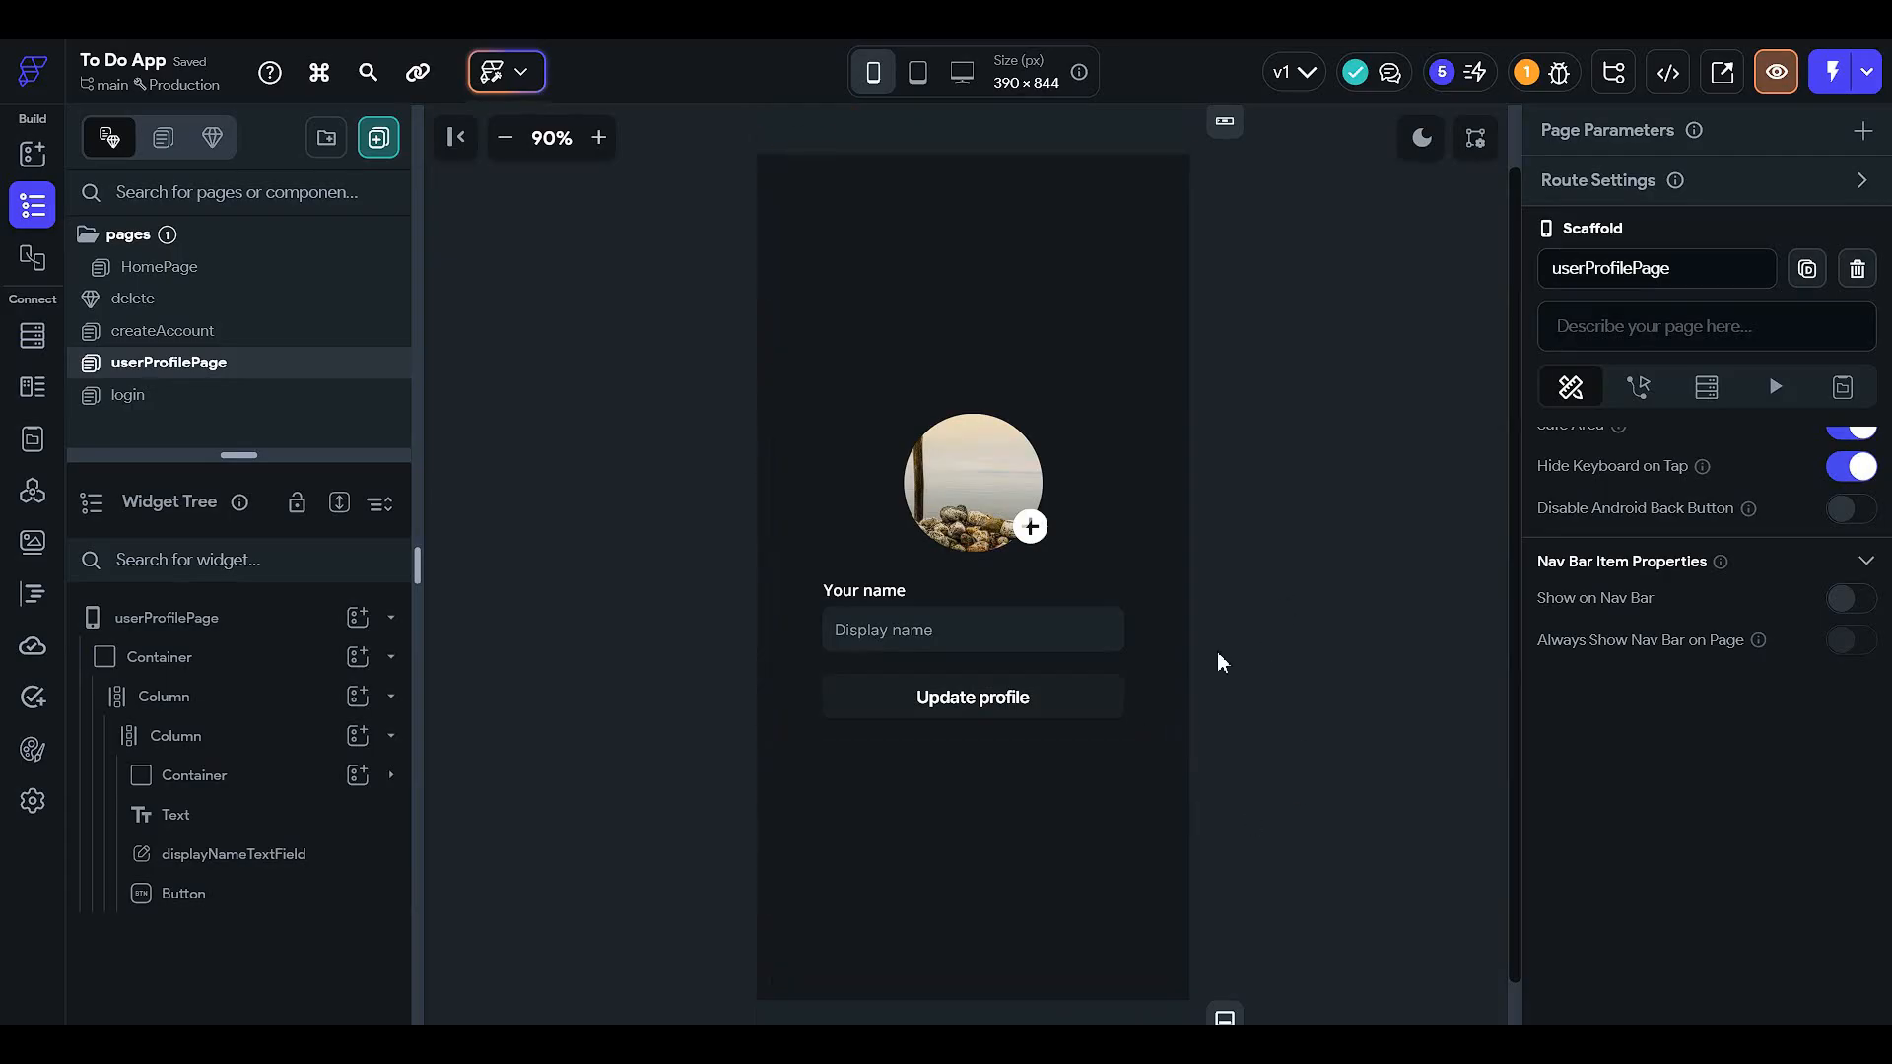
- Add a new Text widget to the outer Column
click(983, 469)
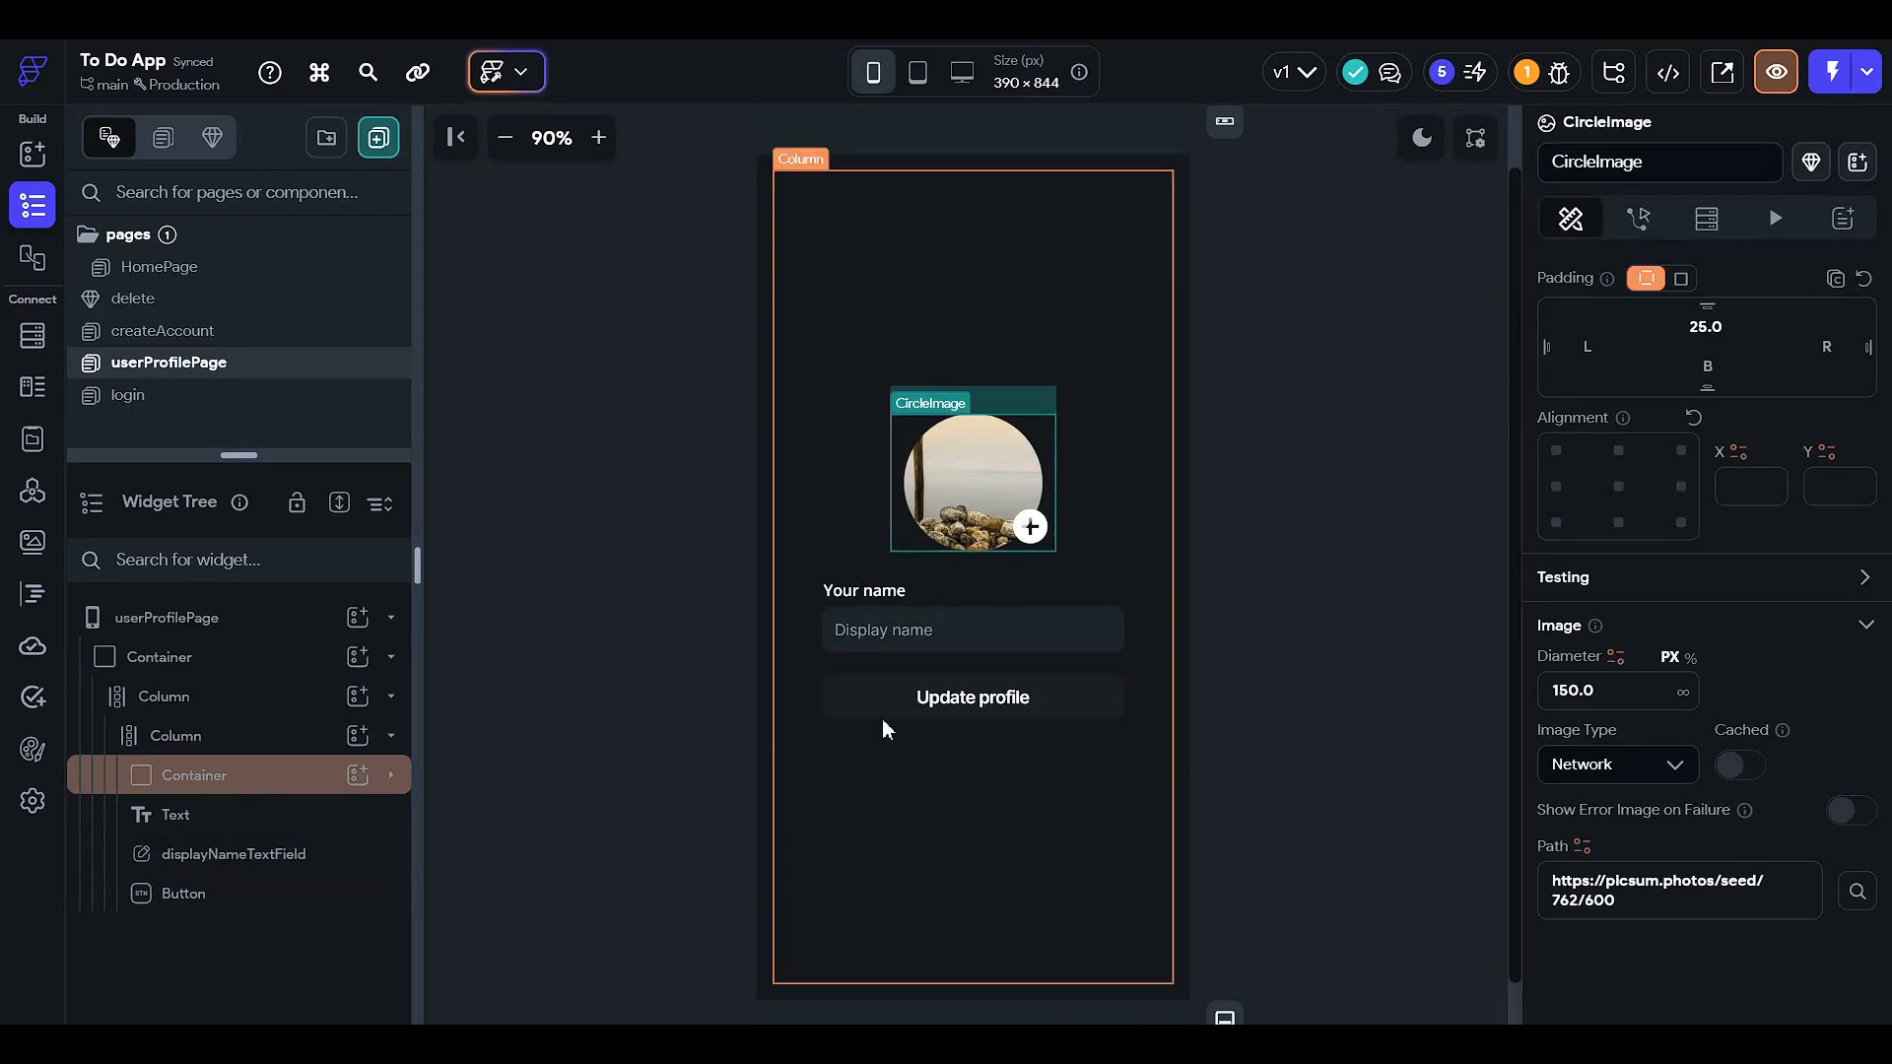
click(1362, 652)
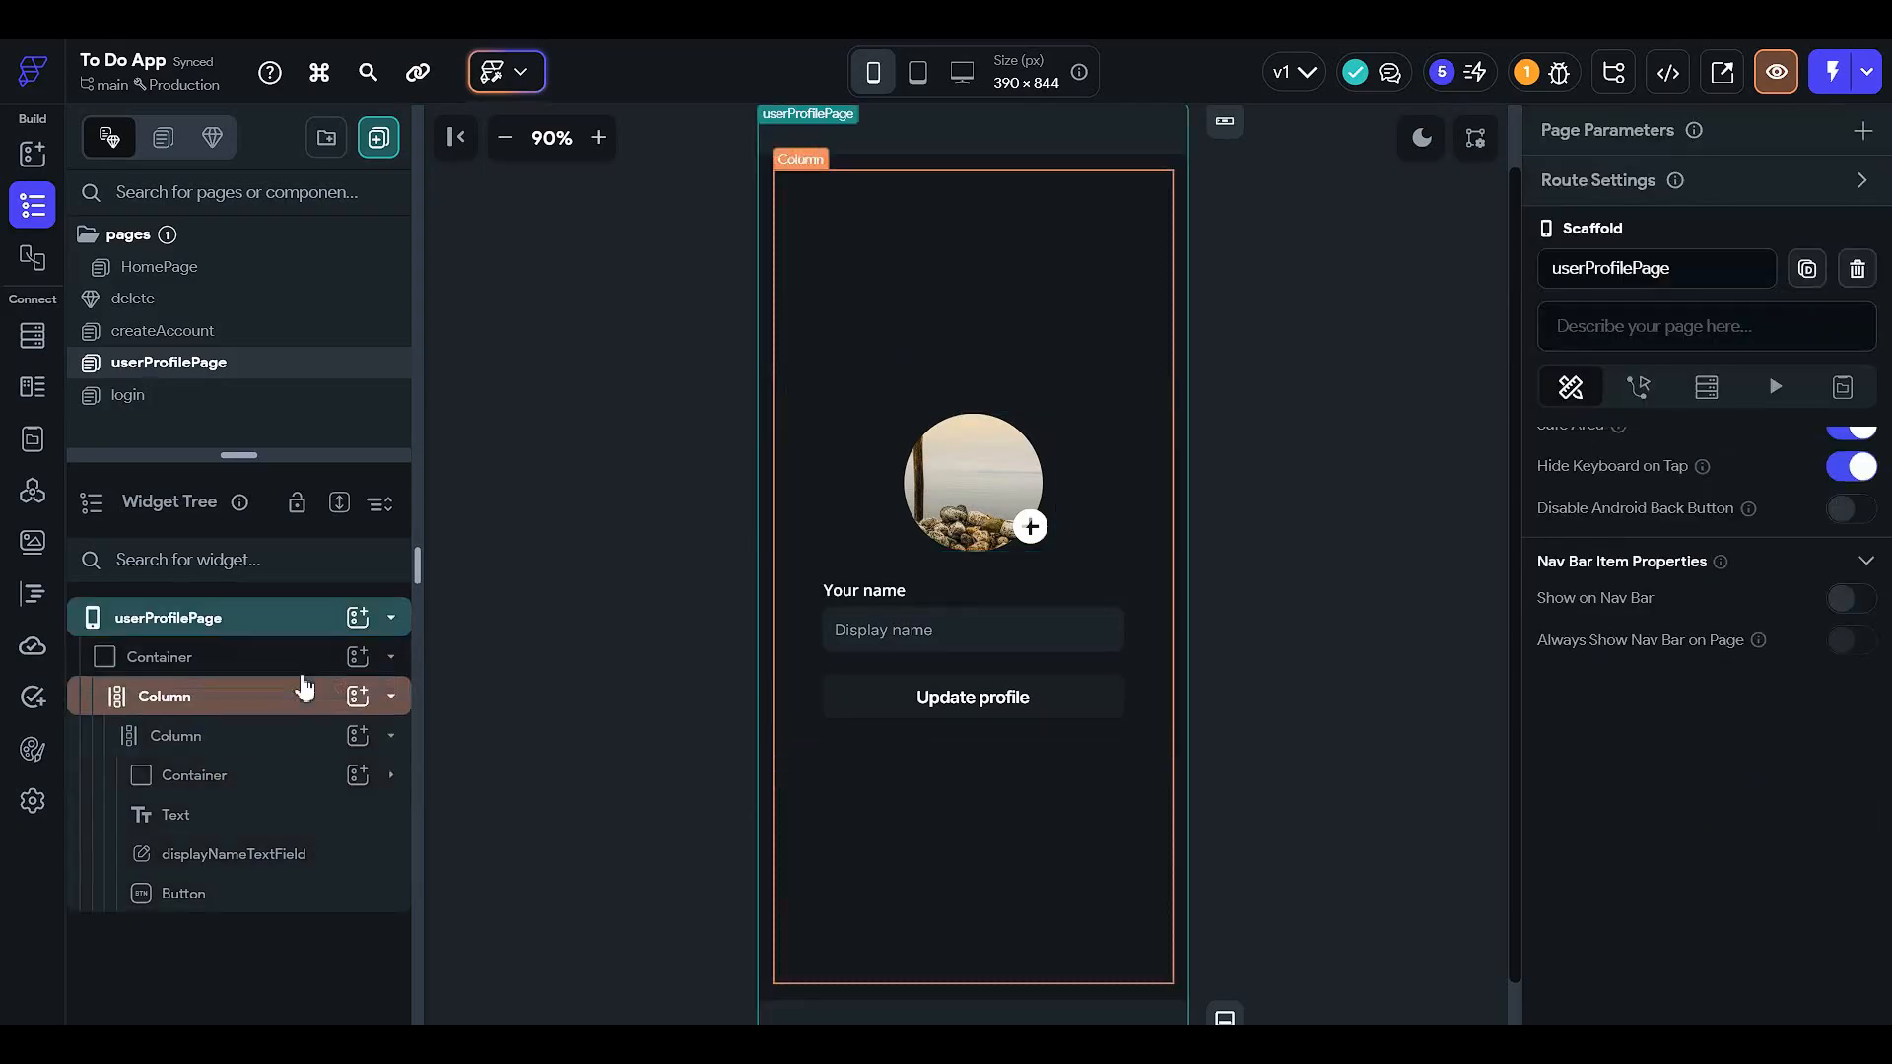
click(332, 699)
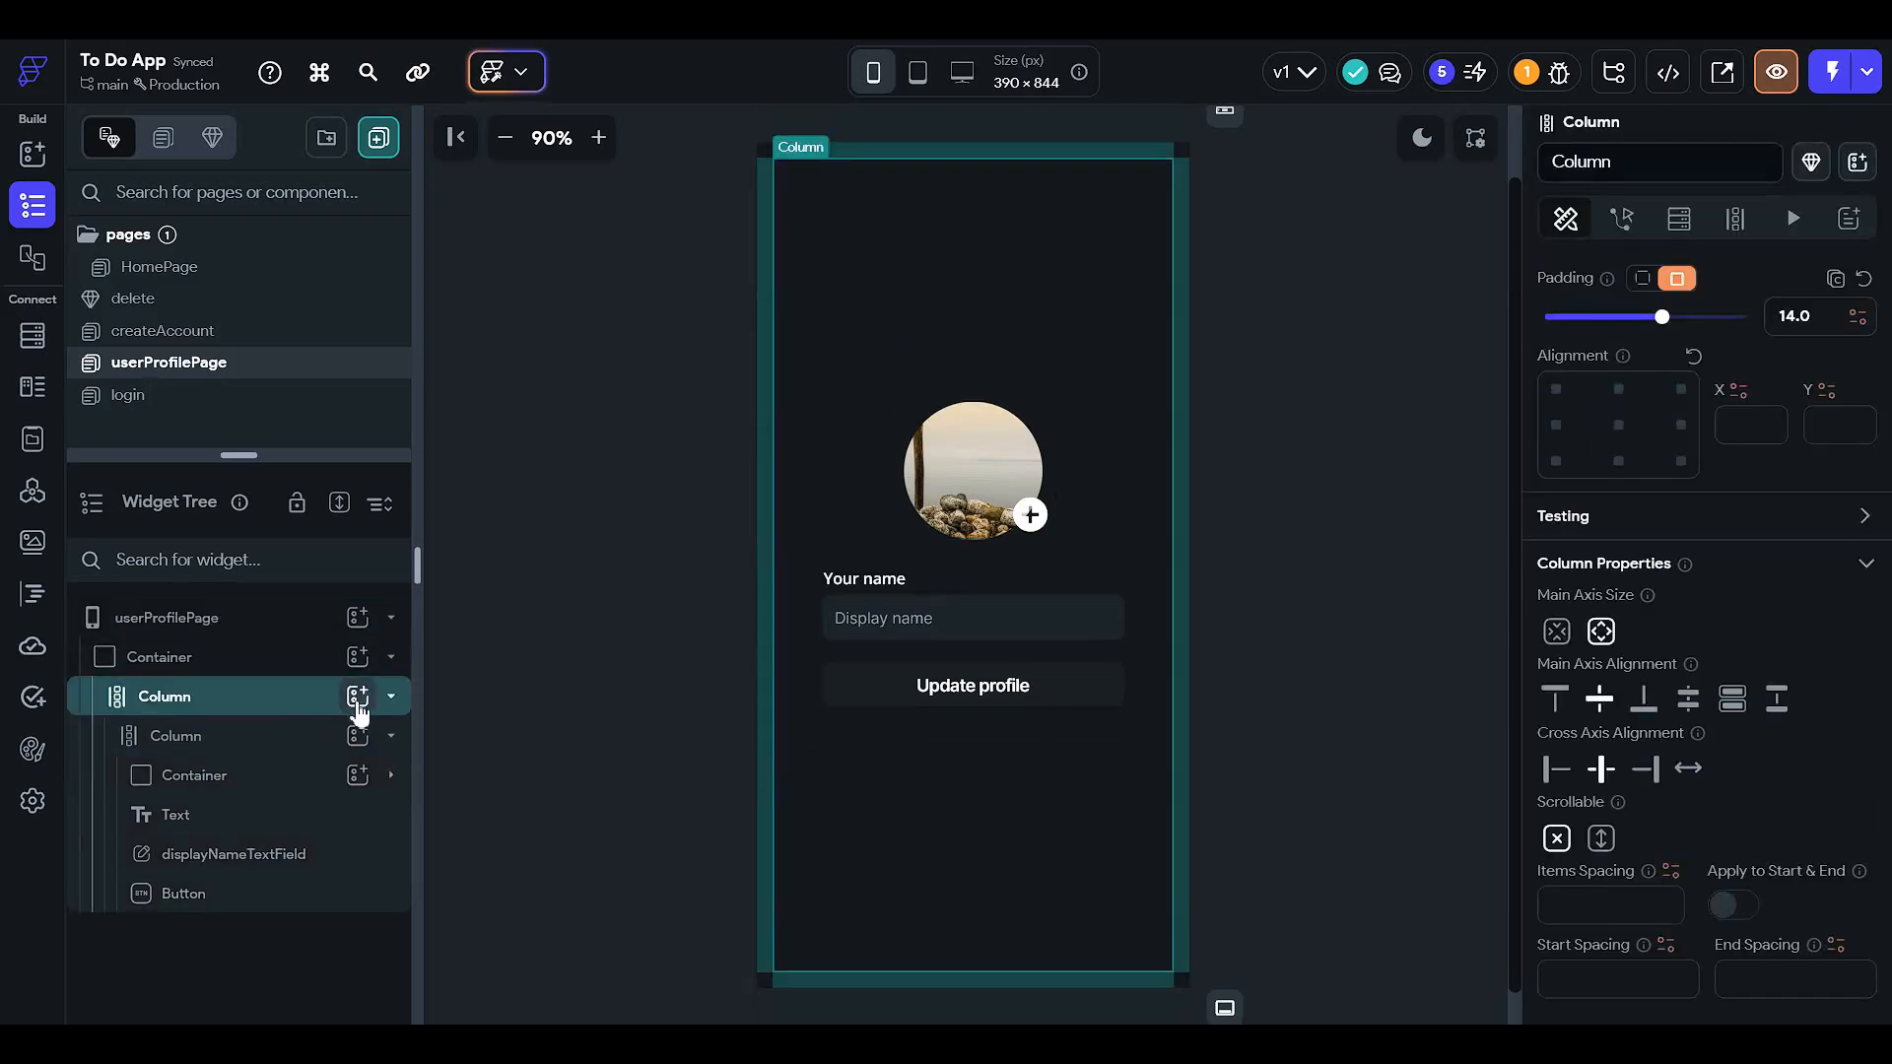
click(358, 695)
click(482, 626)
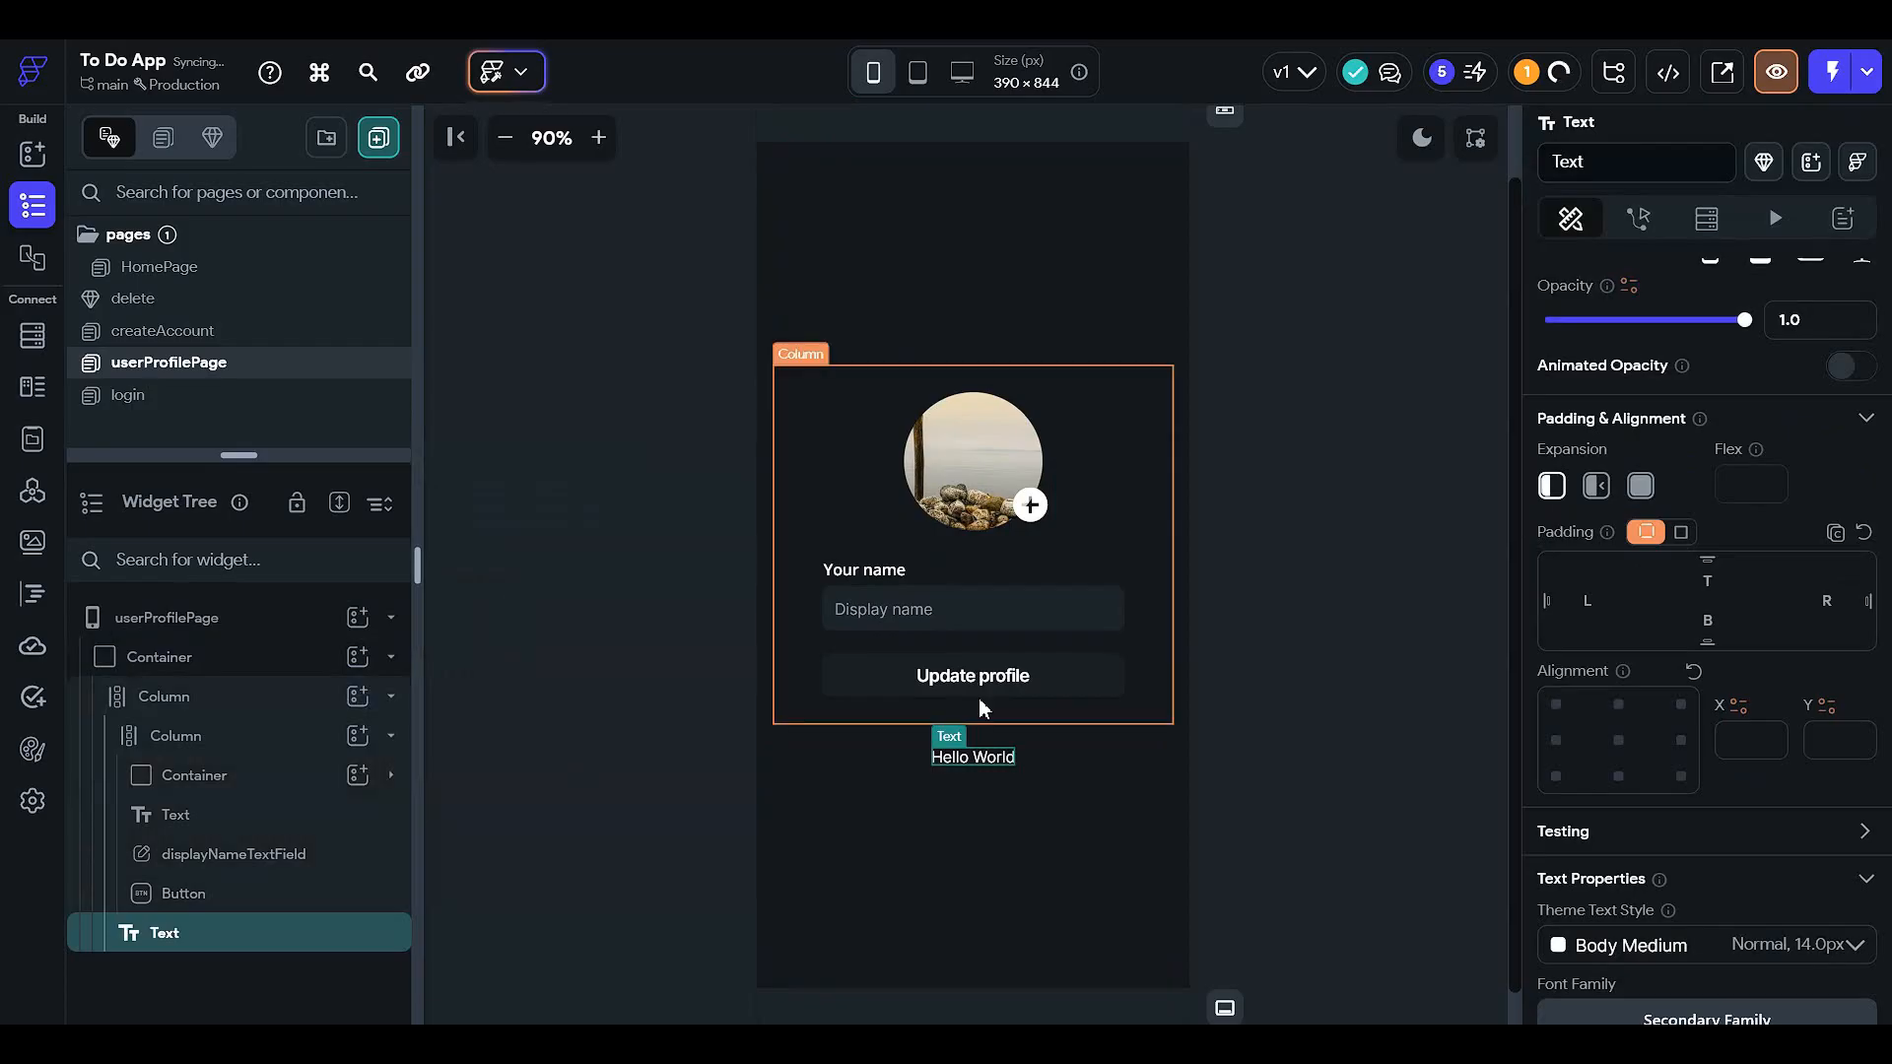
click(968, 768)
drag(964, 384, 970, 394)
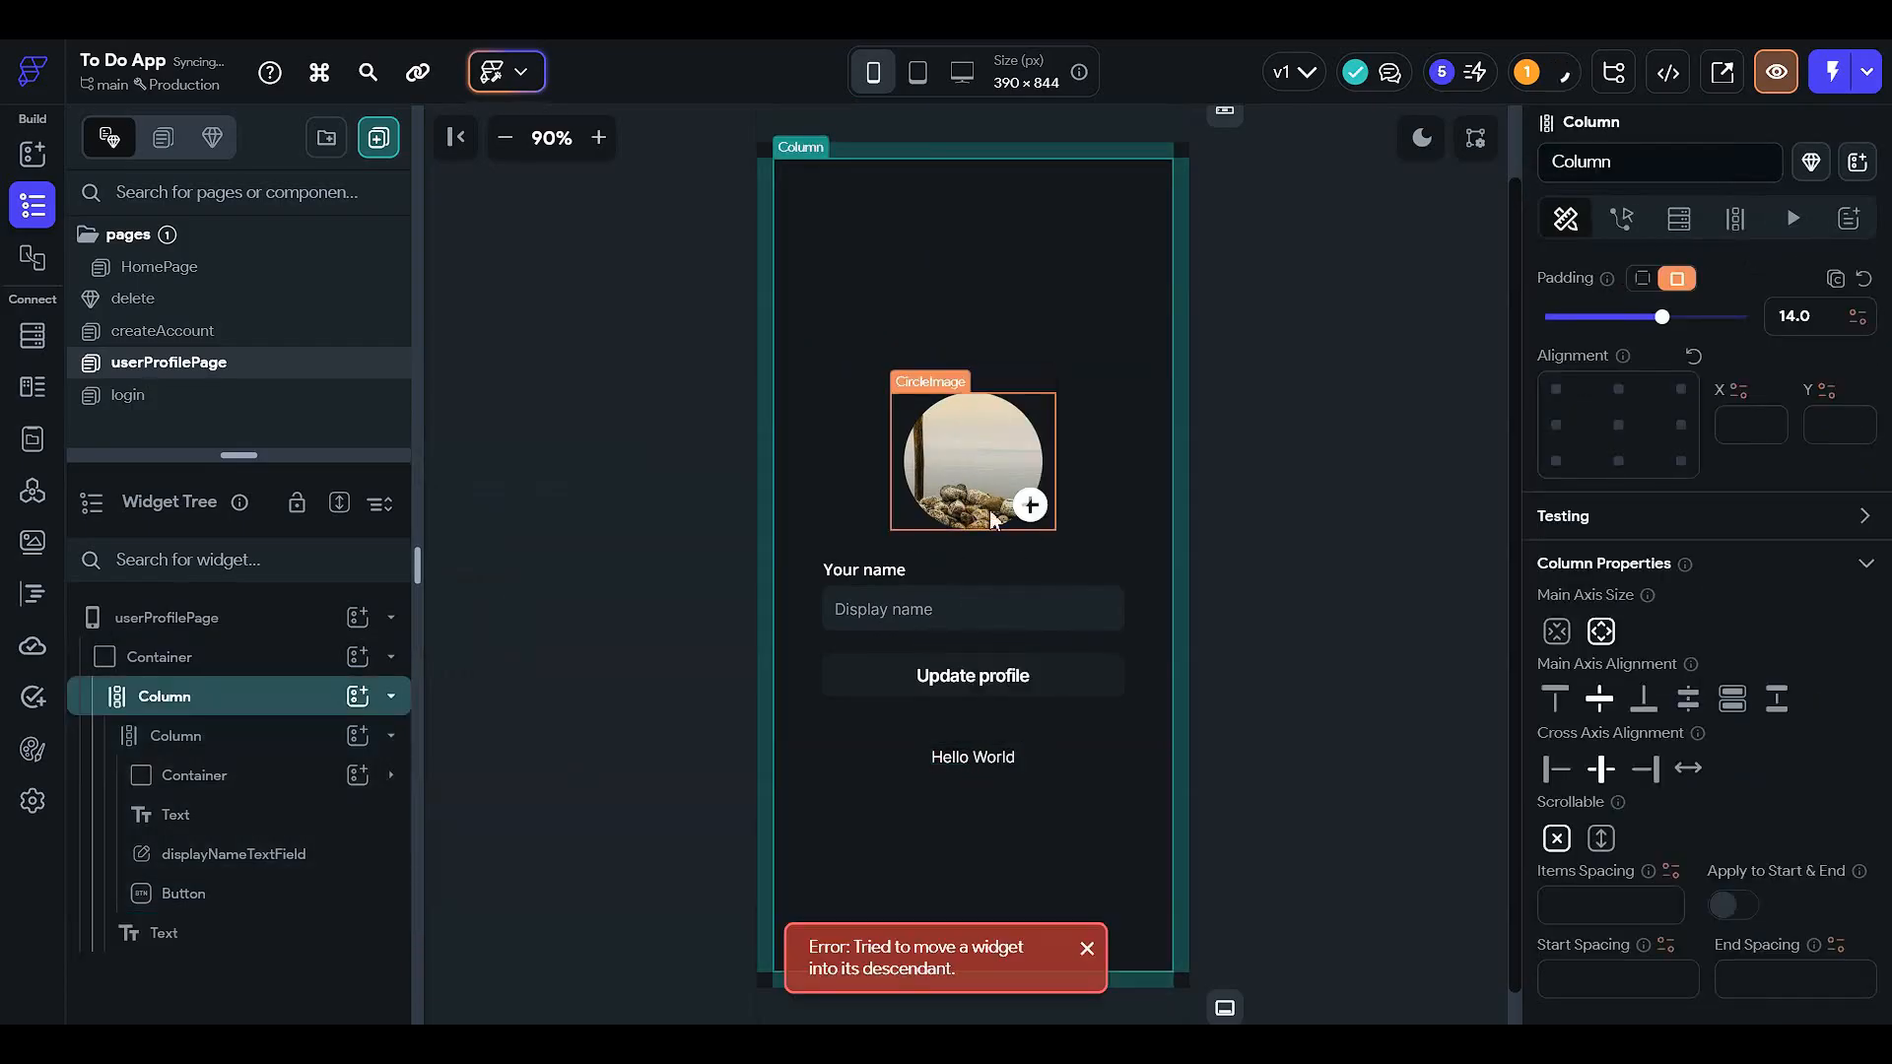
- Move the Hello World text above the profile image and align it left
click(264, 936)
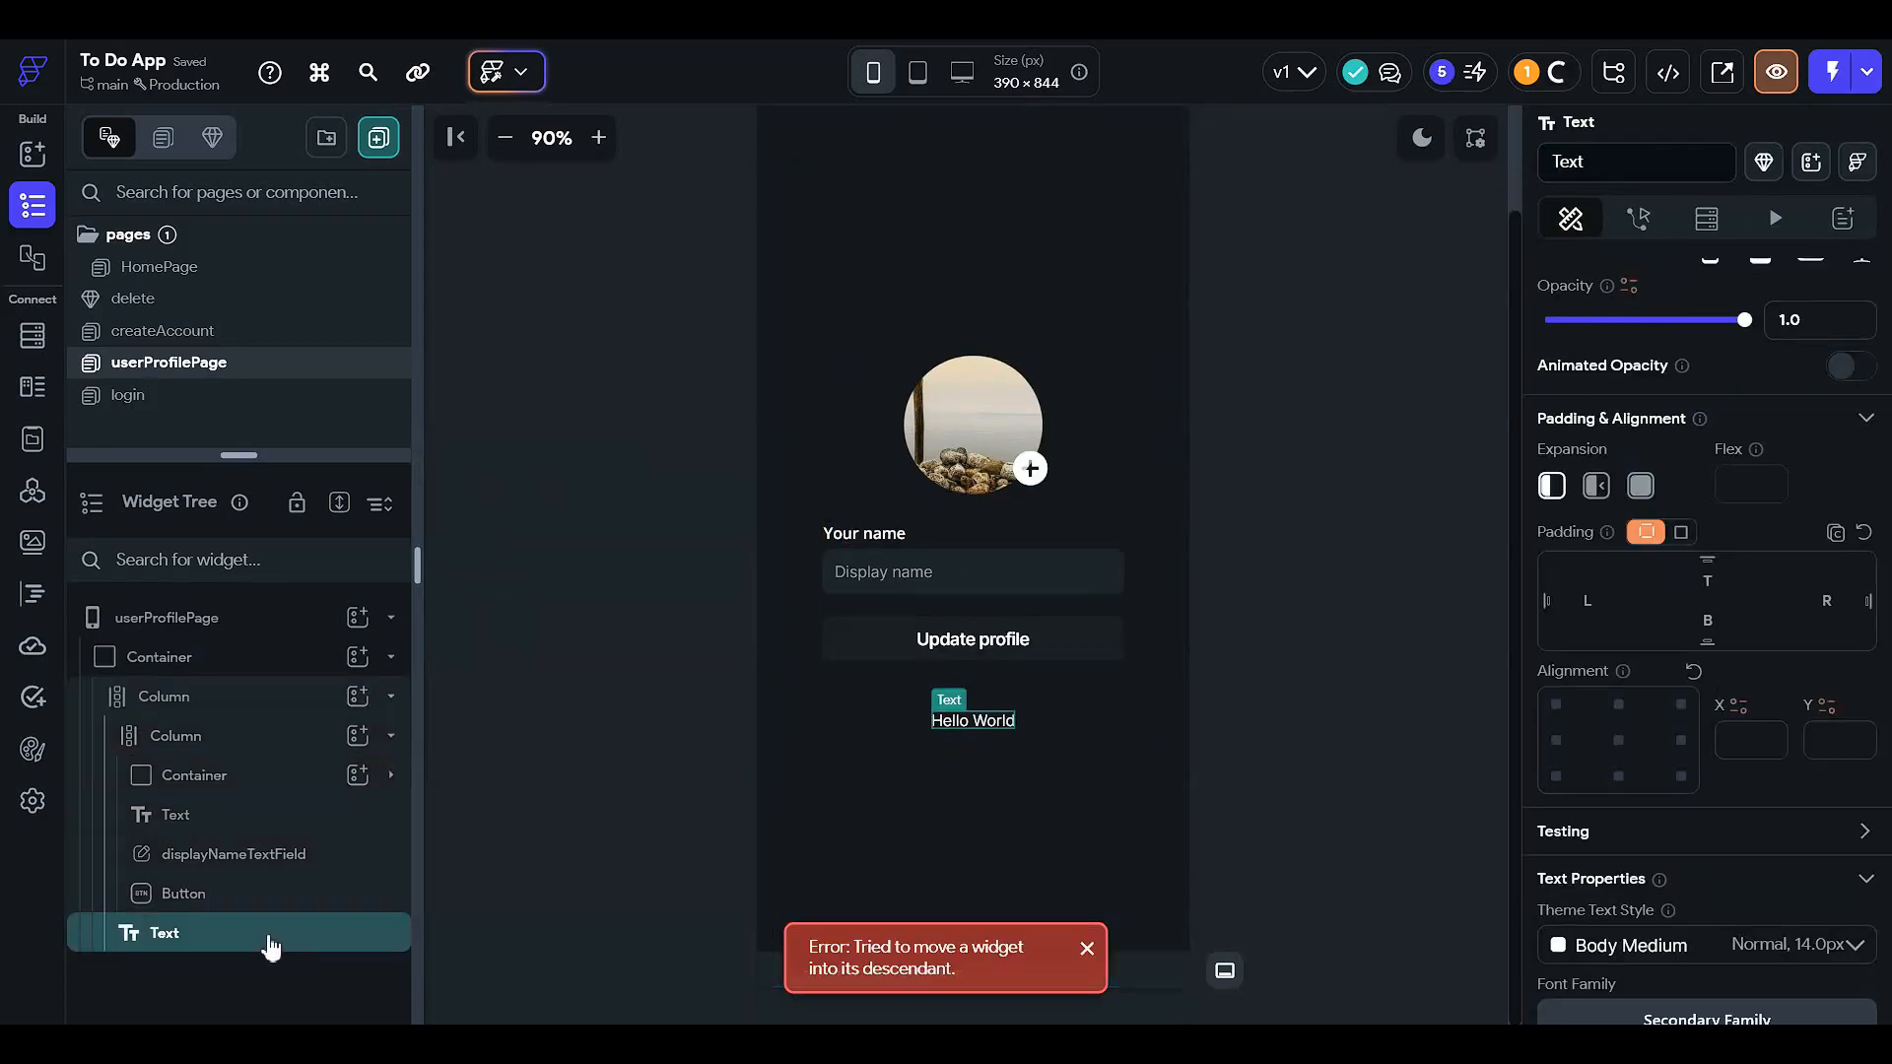
drag(264, 936, 296, 697)
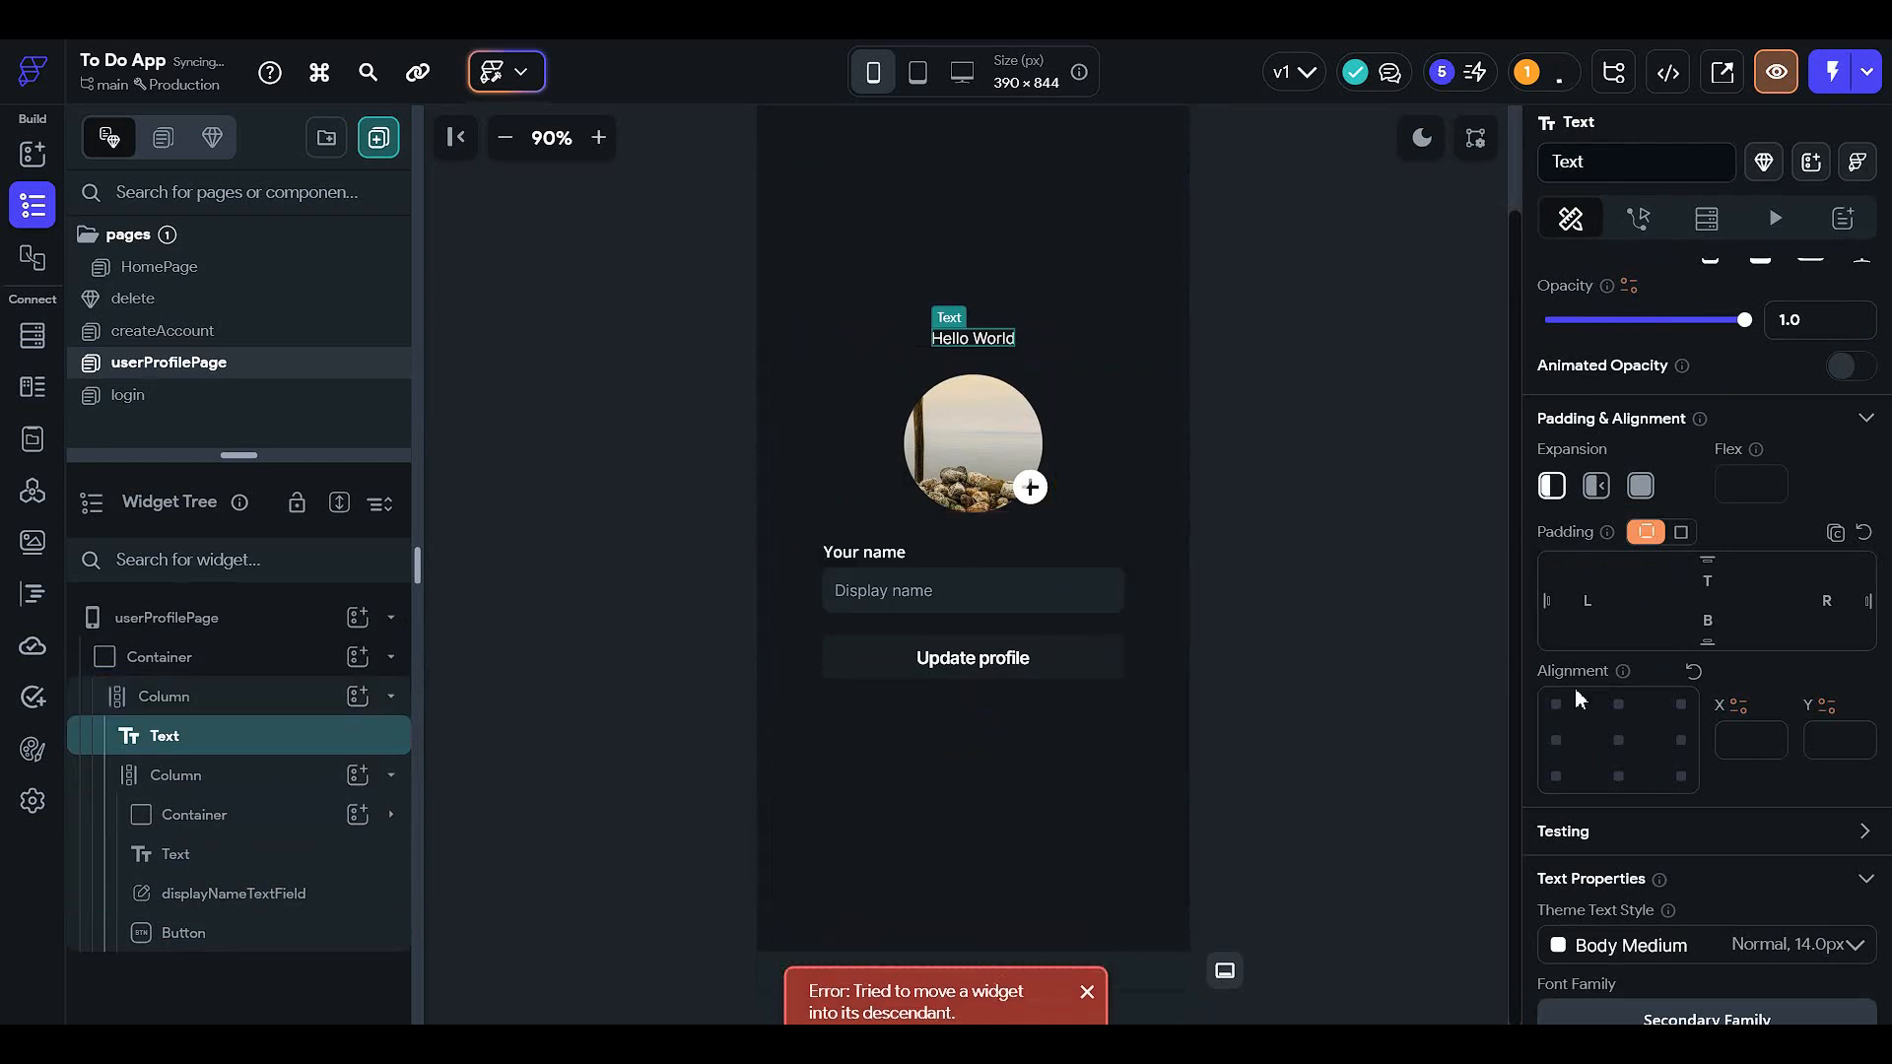
scroll(1625, 670, down, 1)
scroll(1624, 680, down, 2)
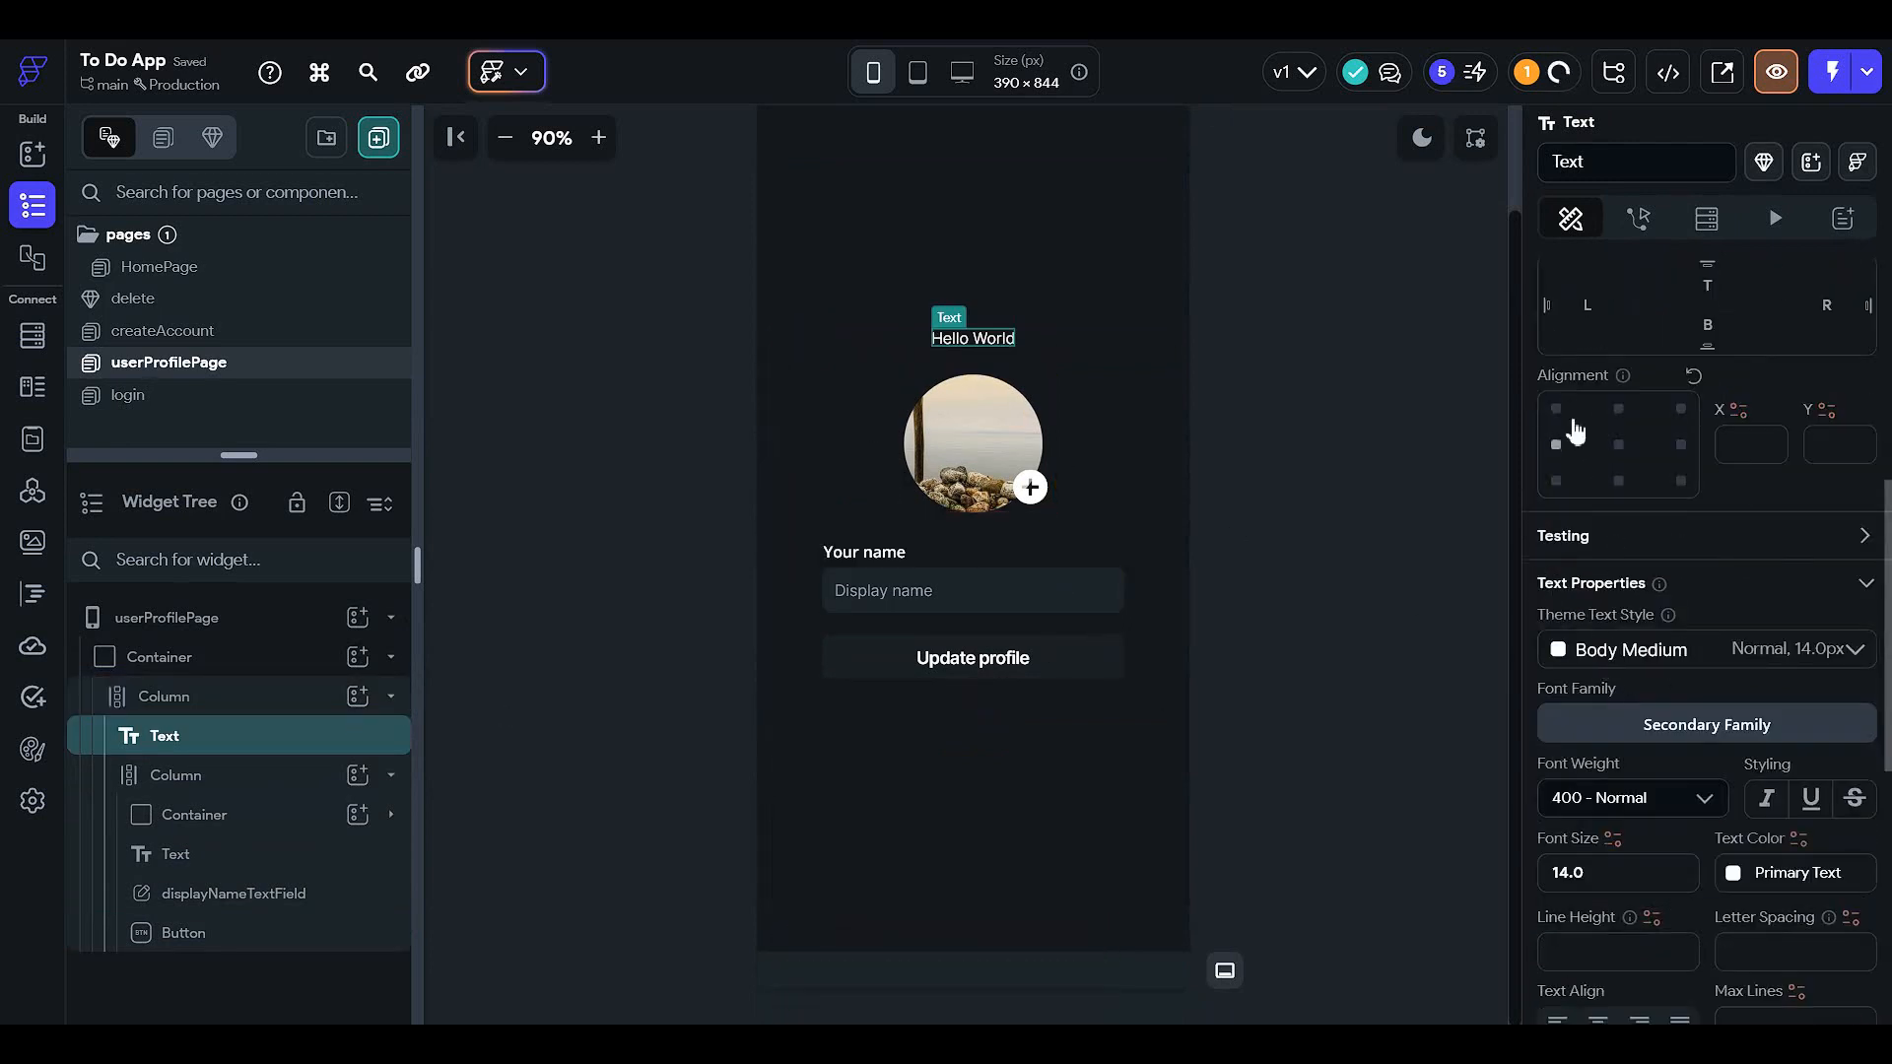
click(1555, 444)
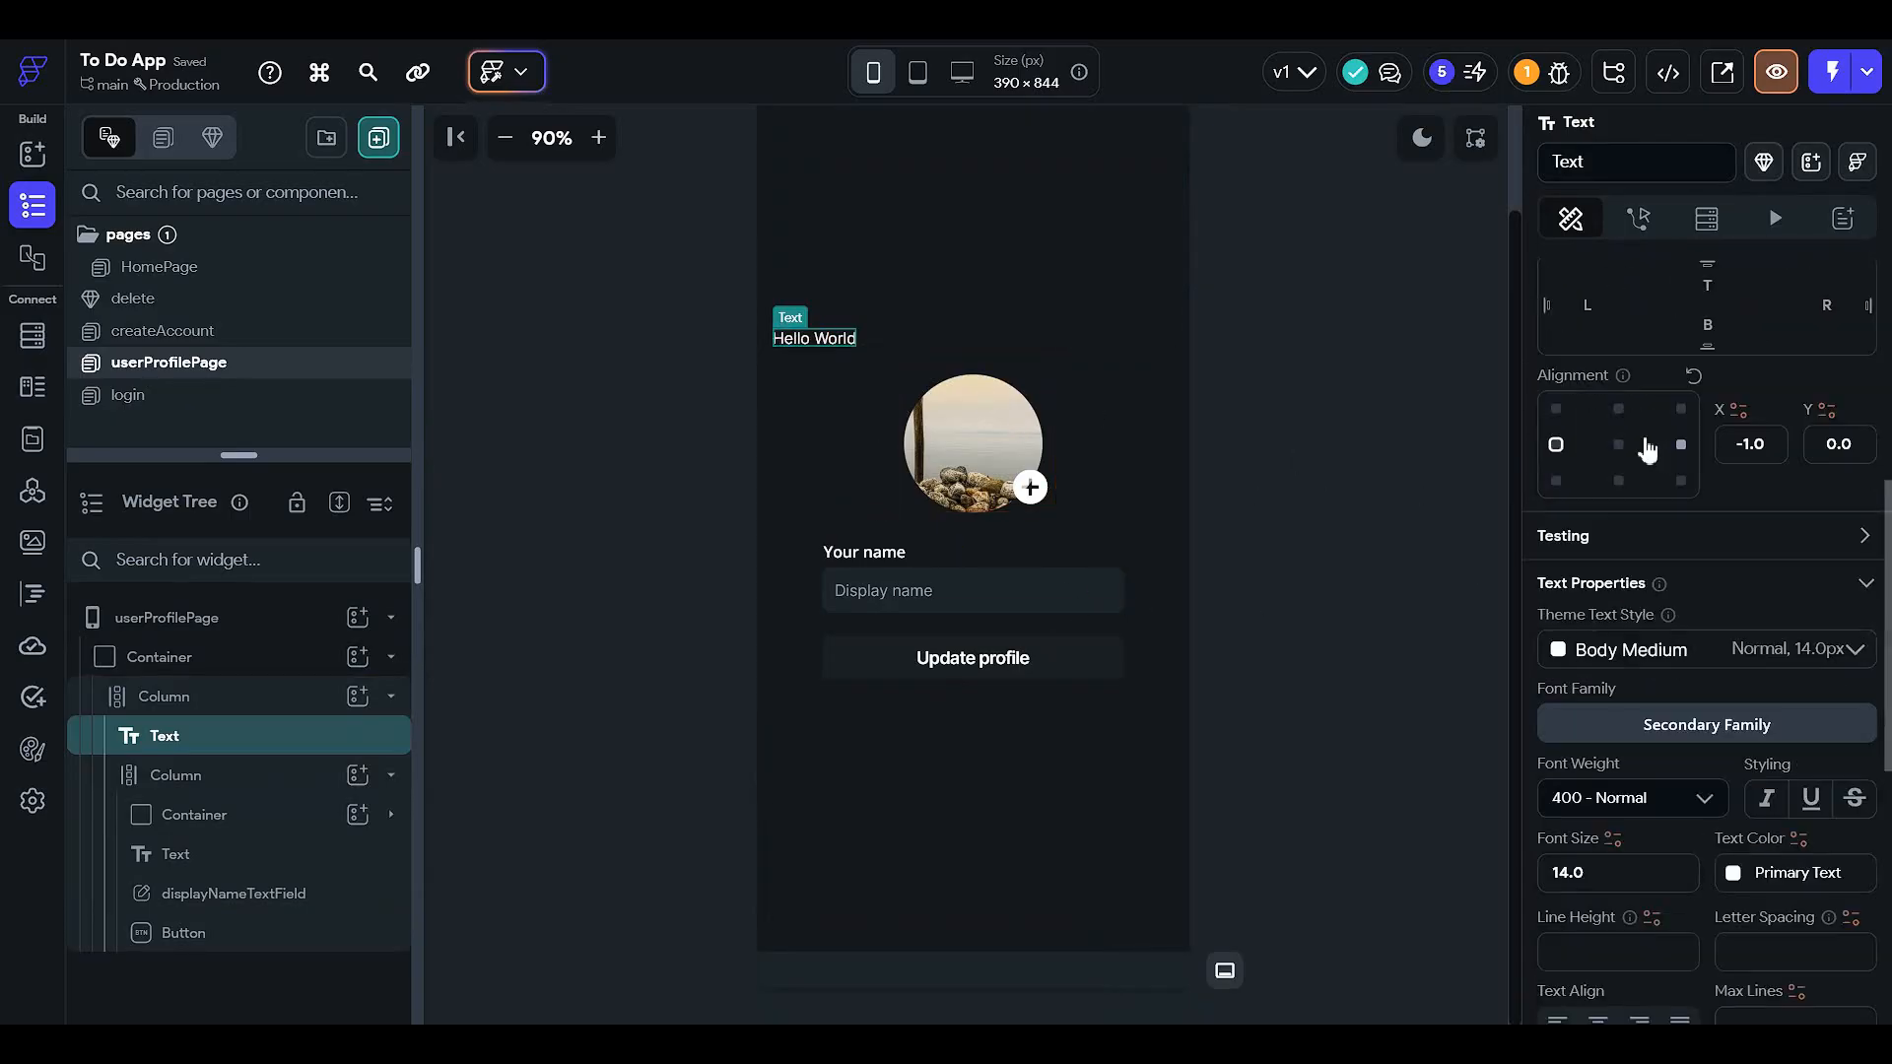
- Make the text bold and change it to 'Your profile'
scroll(1588, 709, up, 1)
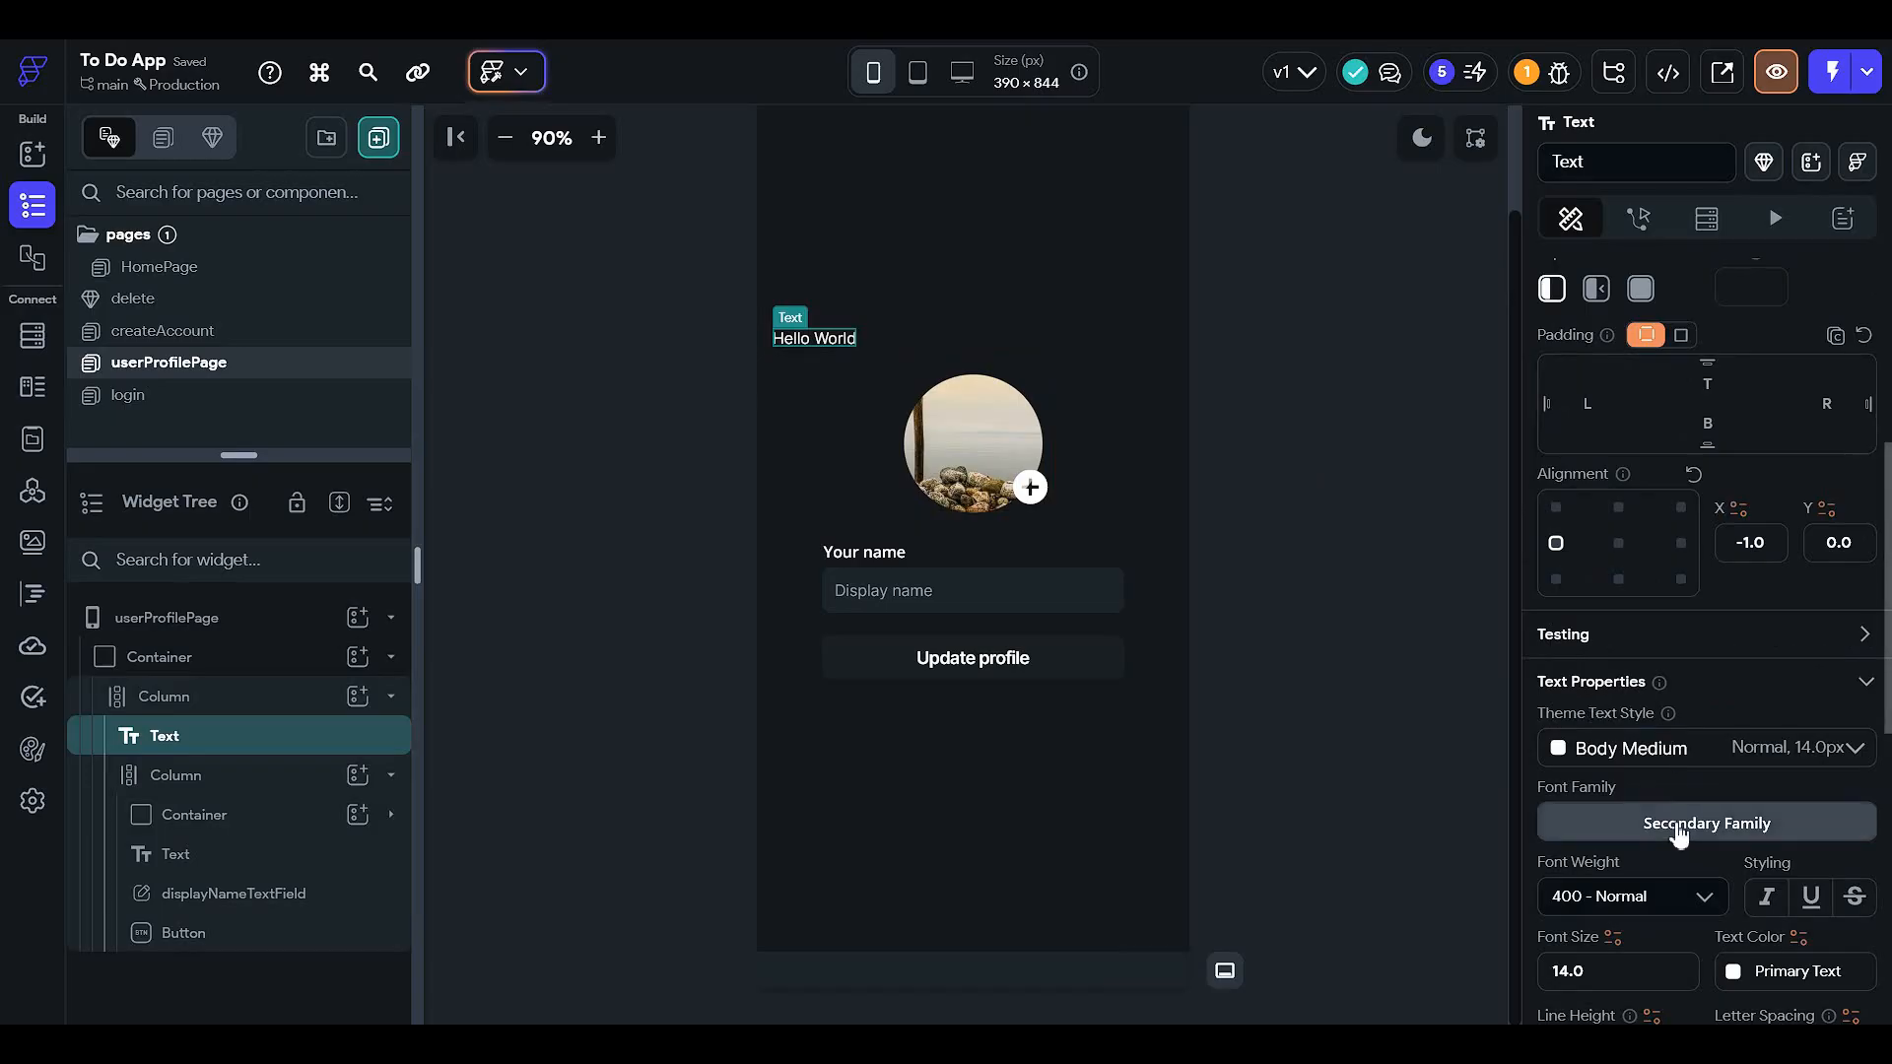
scroll(1660, 884, down, 3)
click(1665, 601)
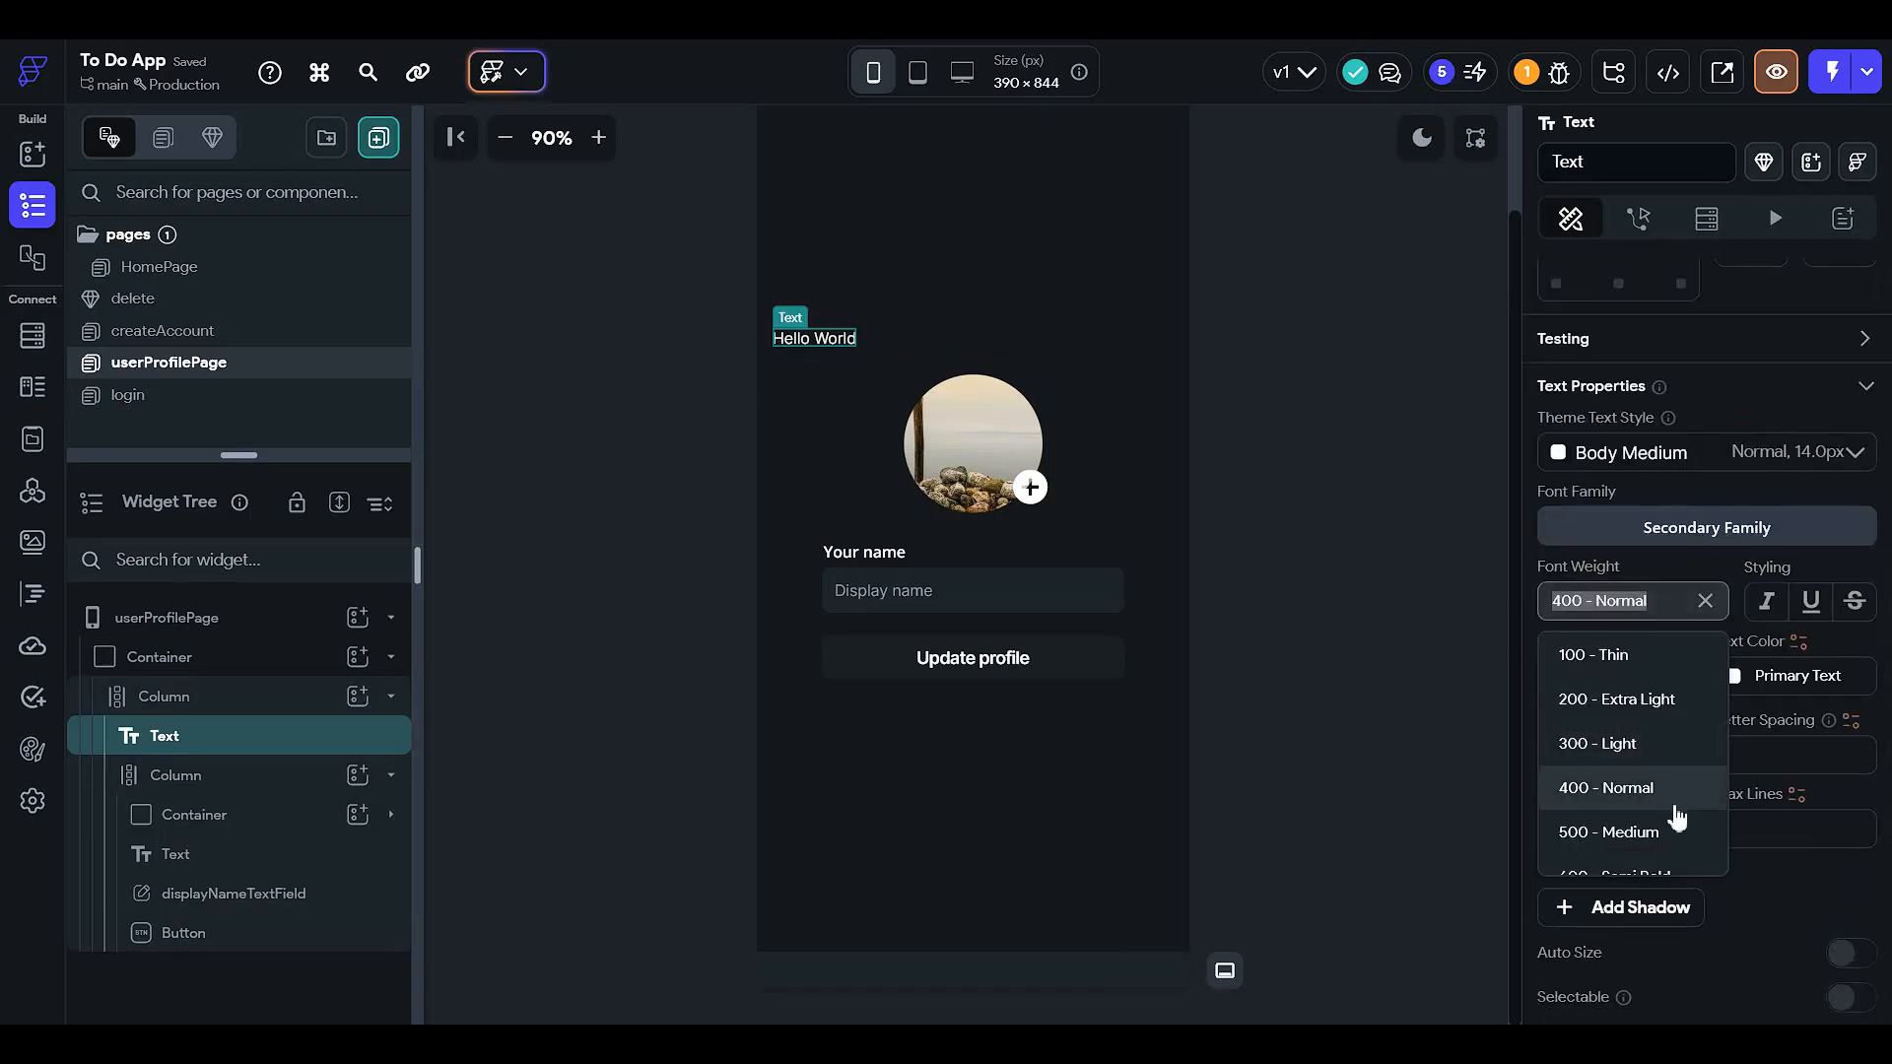
scroll(1665, 817, down, 2)
click(1616, 764)
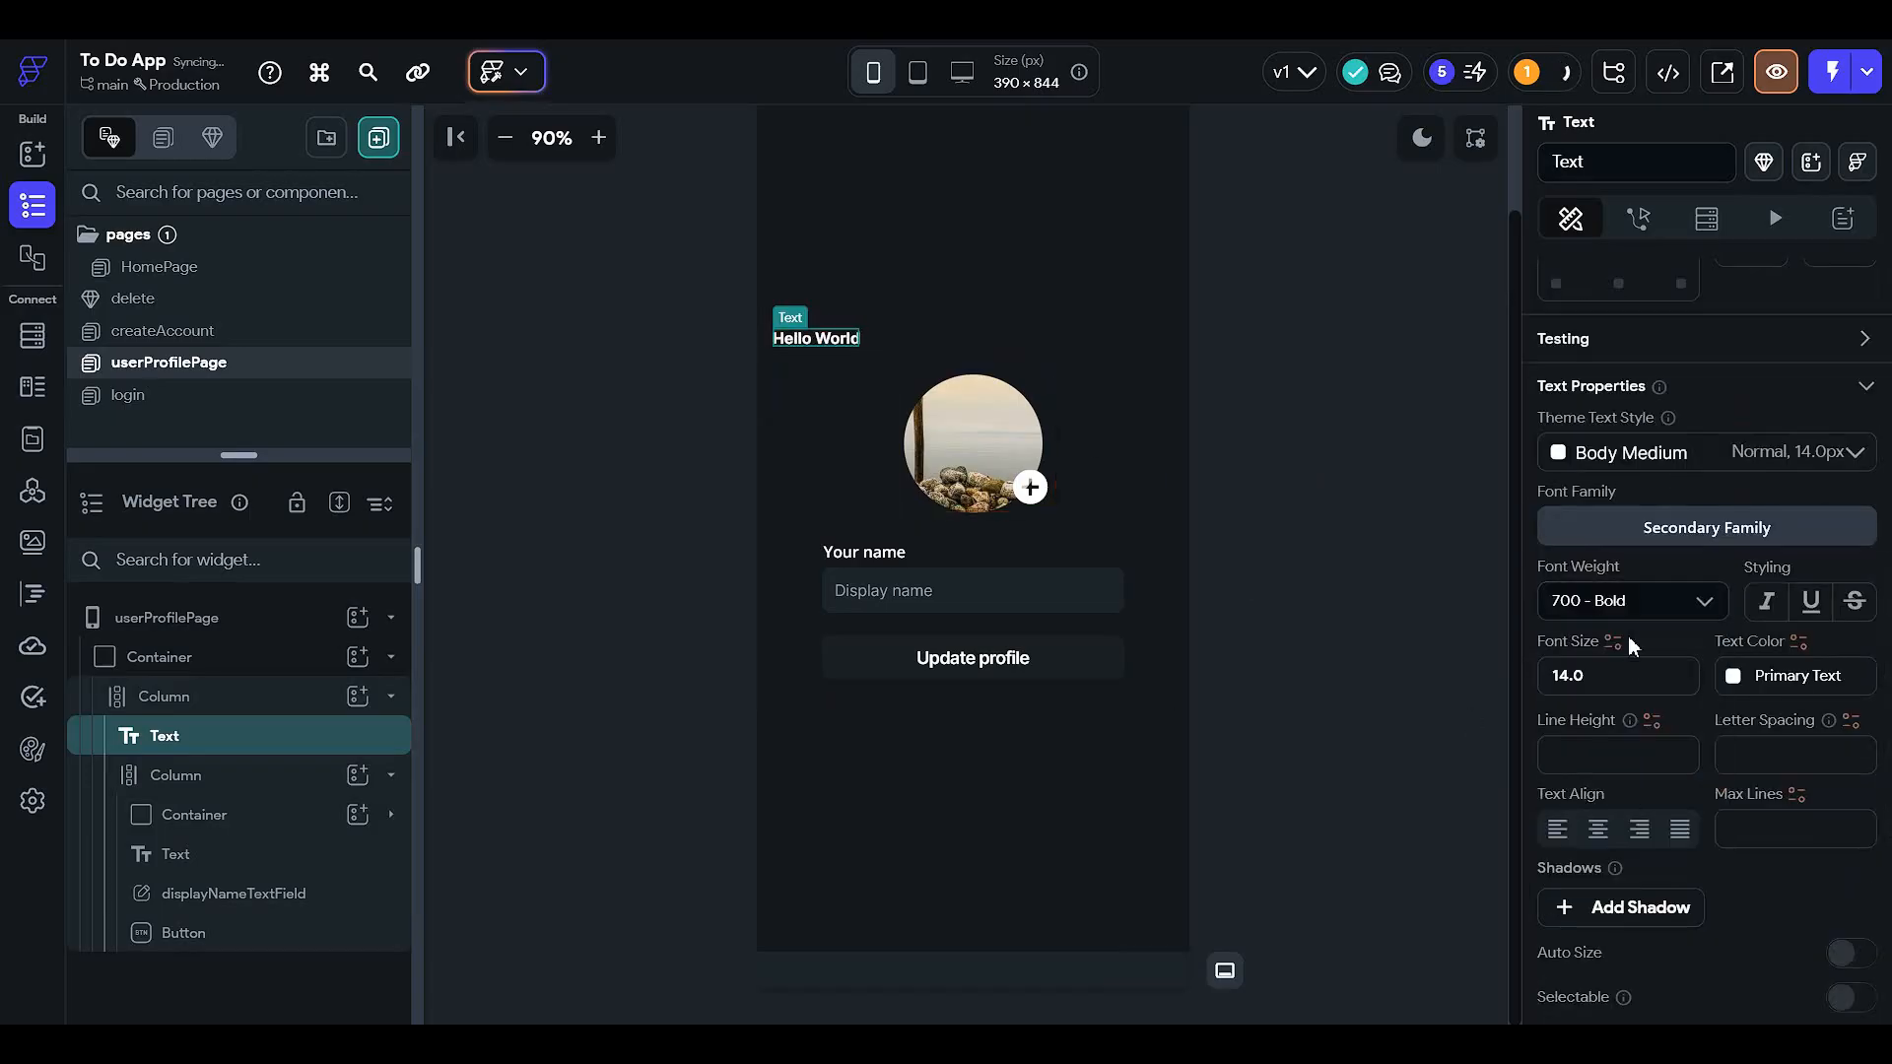
scroll(1621, 599, up, 3)
scroll(1621, 599, up, 3)
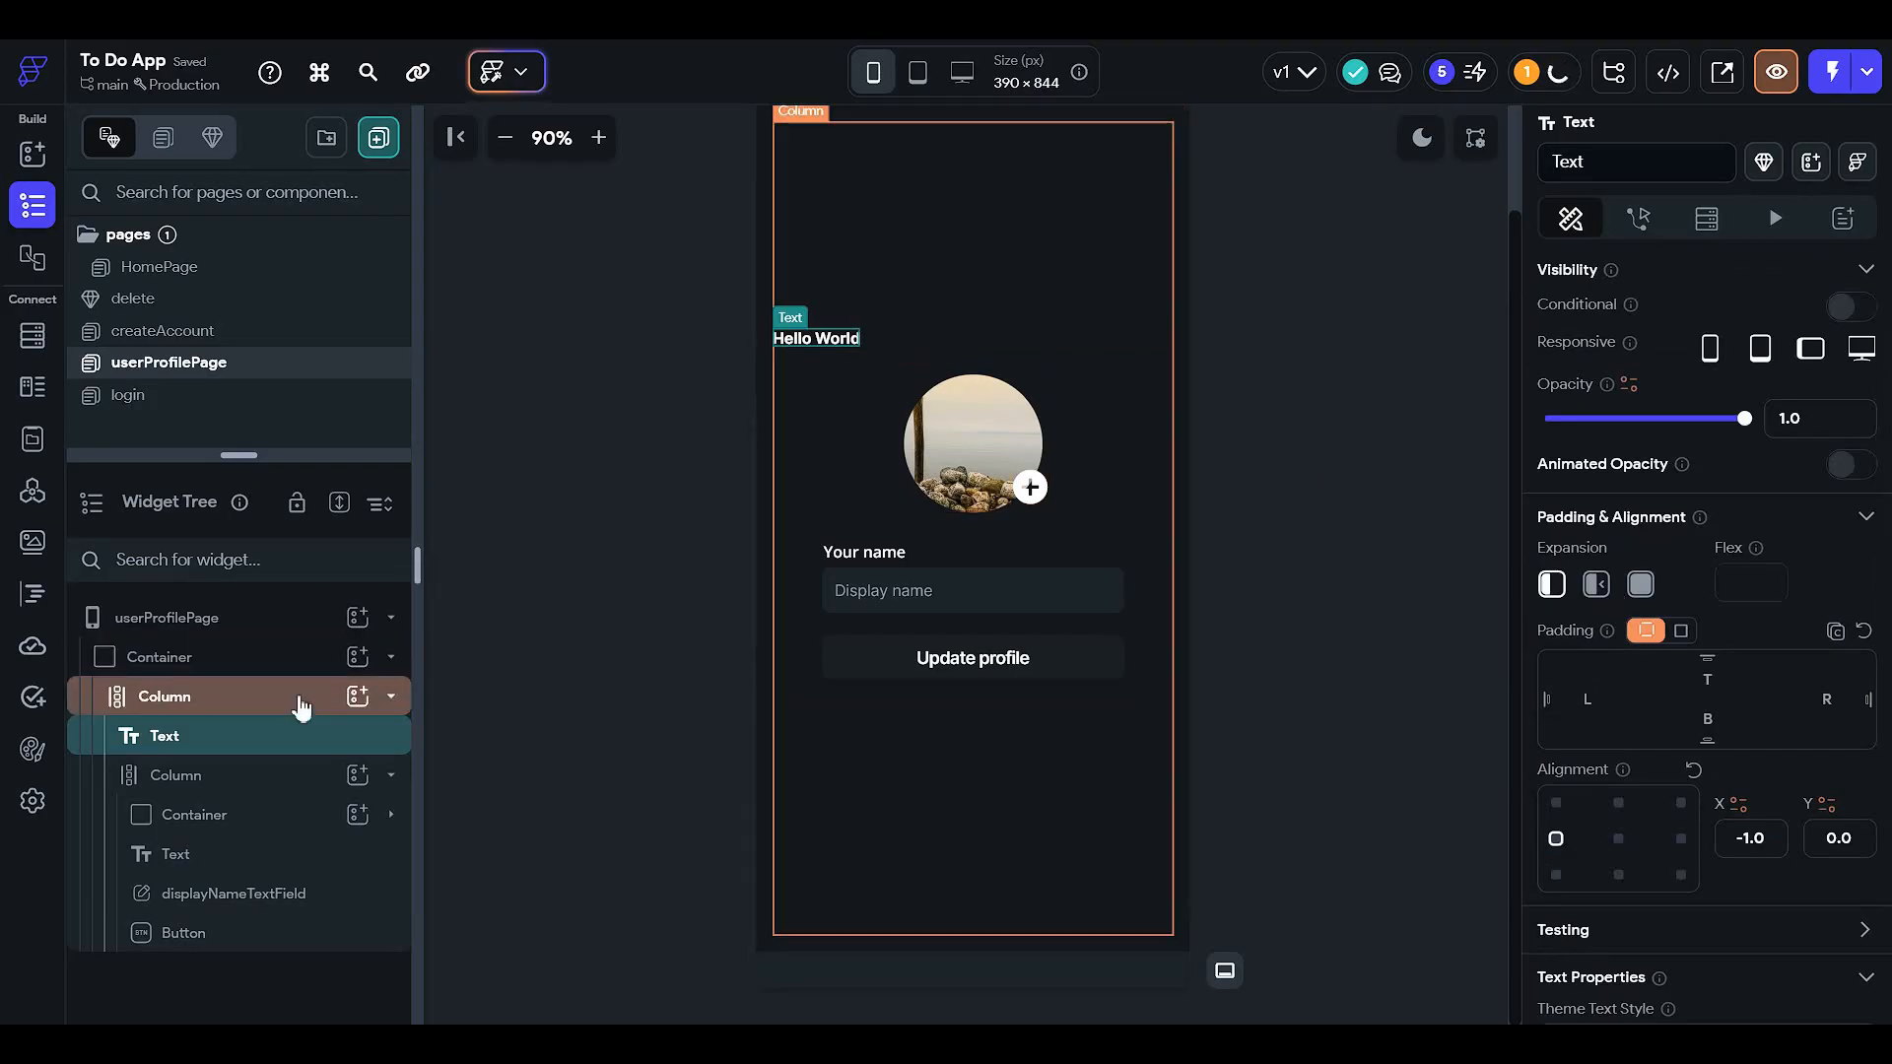
scroll(1643, 494, up, 2)
click(1642, 404)
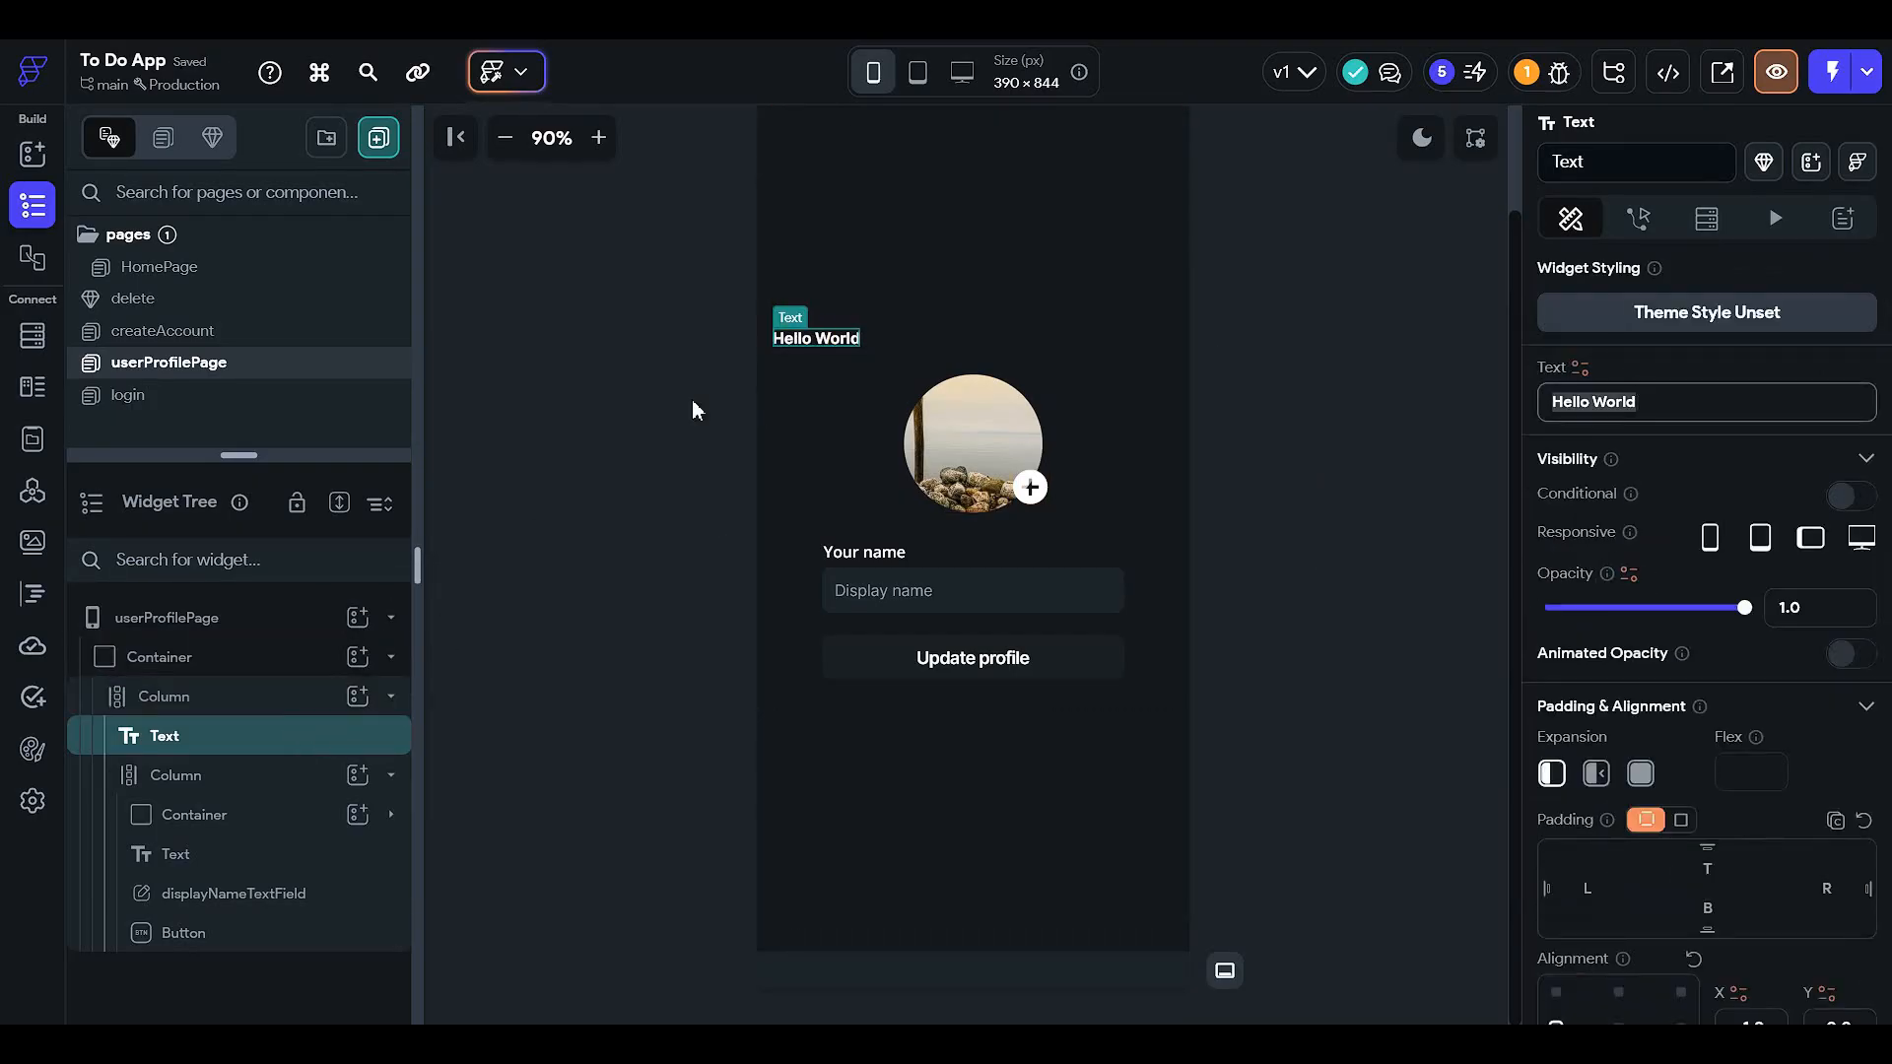
text(Your profile)
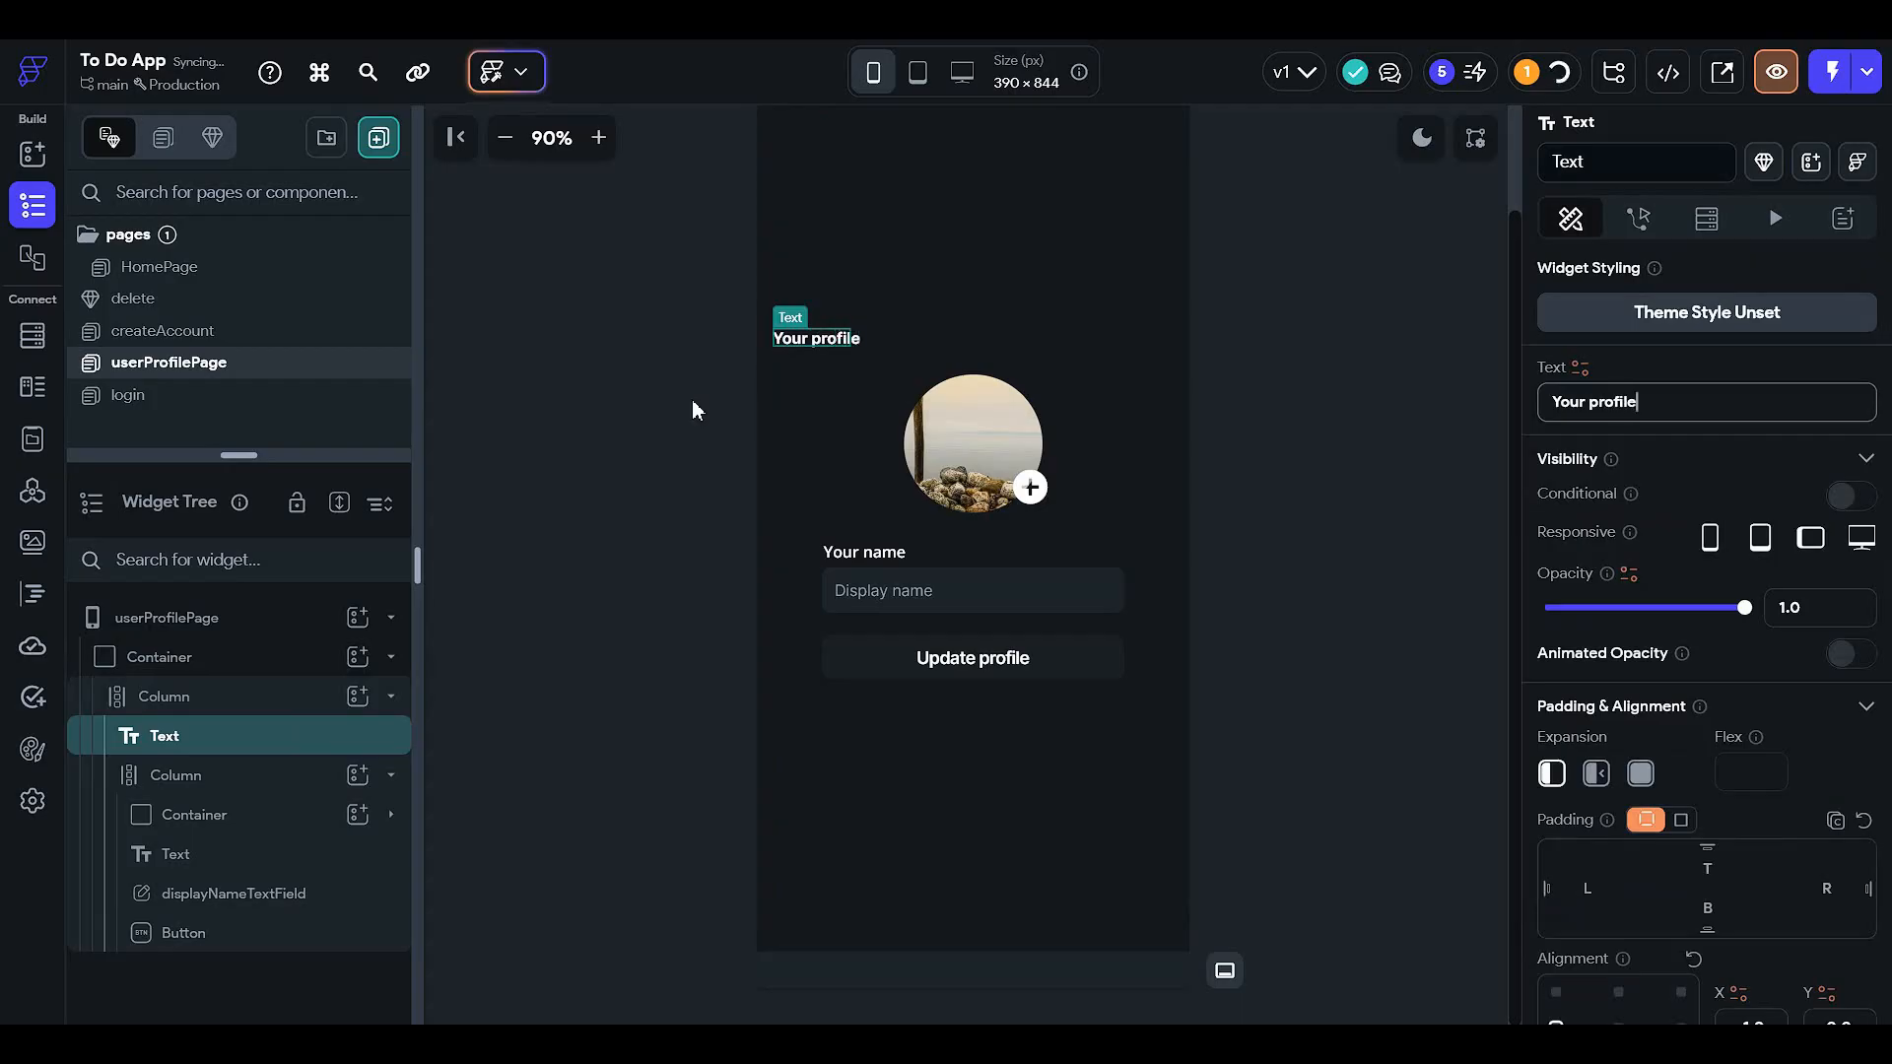
- Reset the Your profile heading's alignment so it sits centred above the profile picture
click(1256, 319)
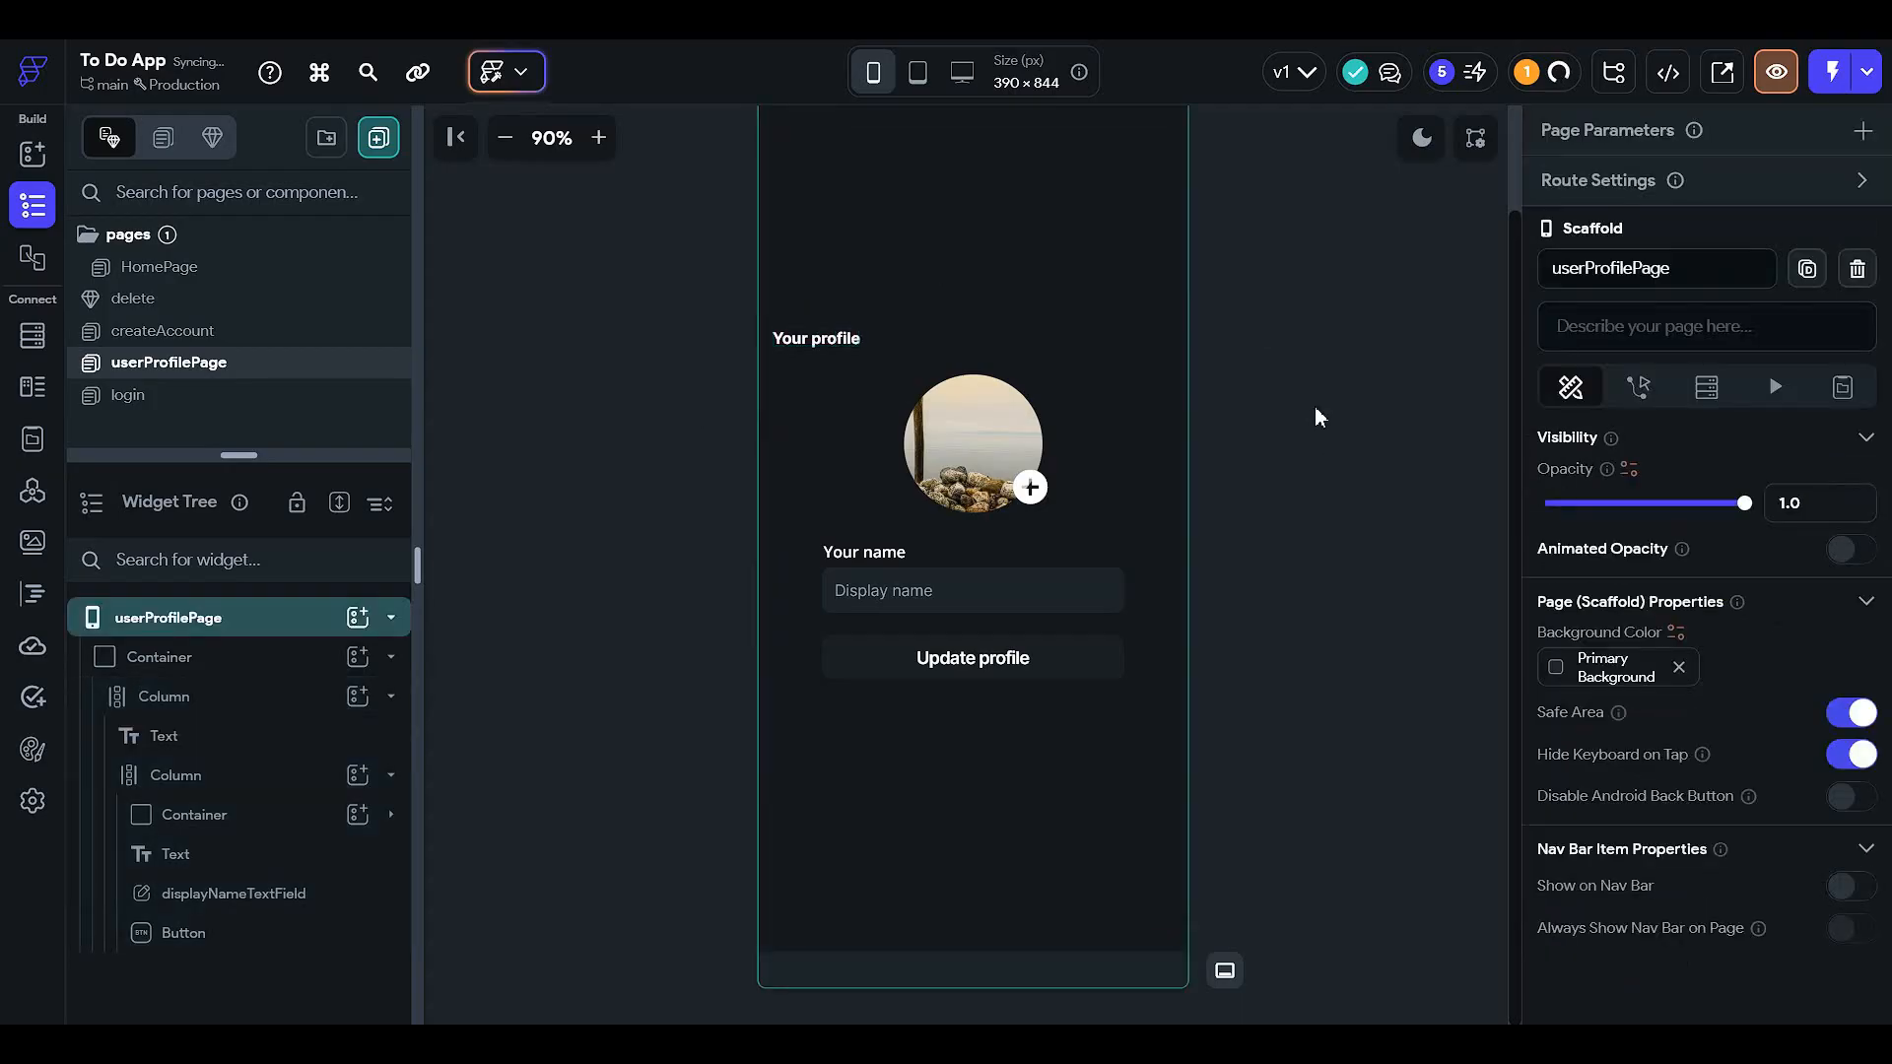
click(246, 697)
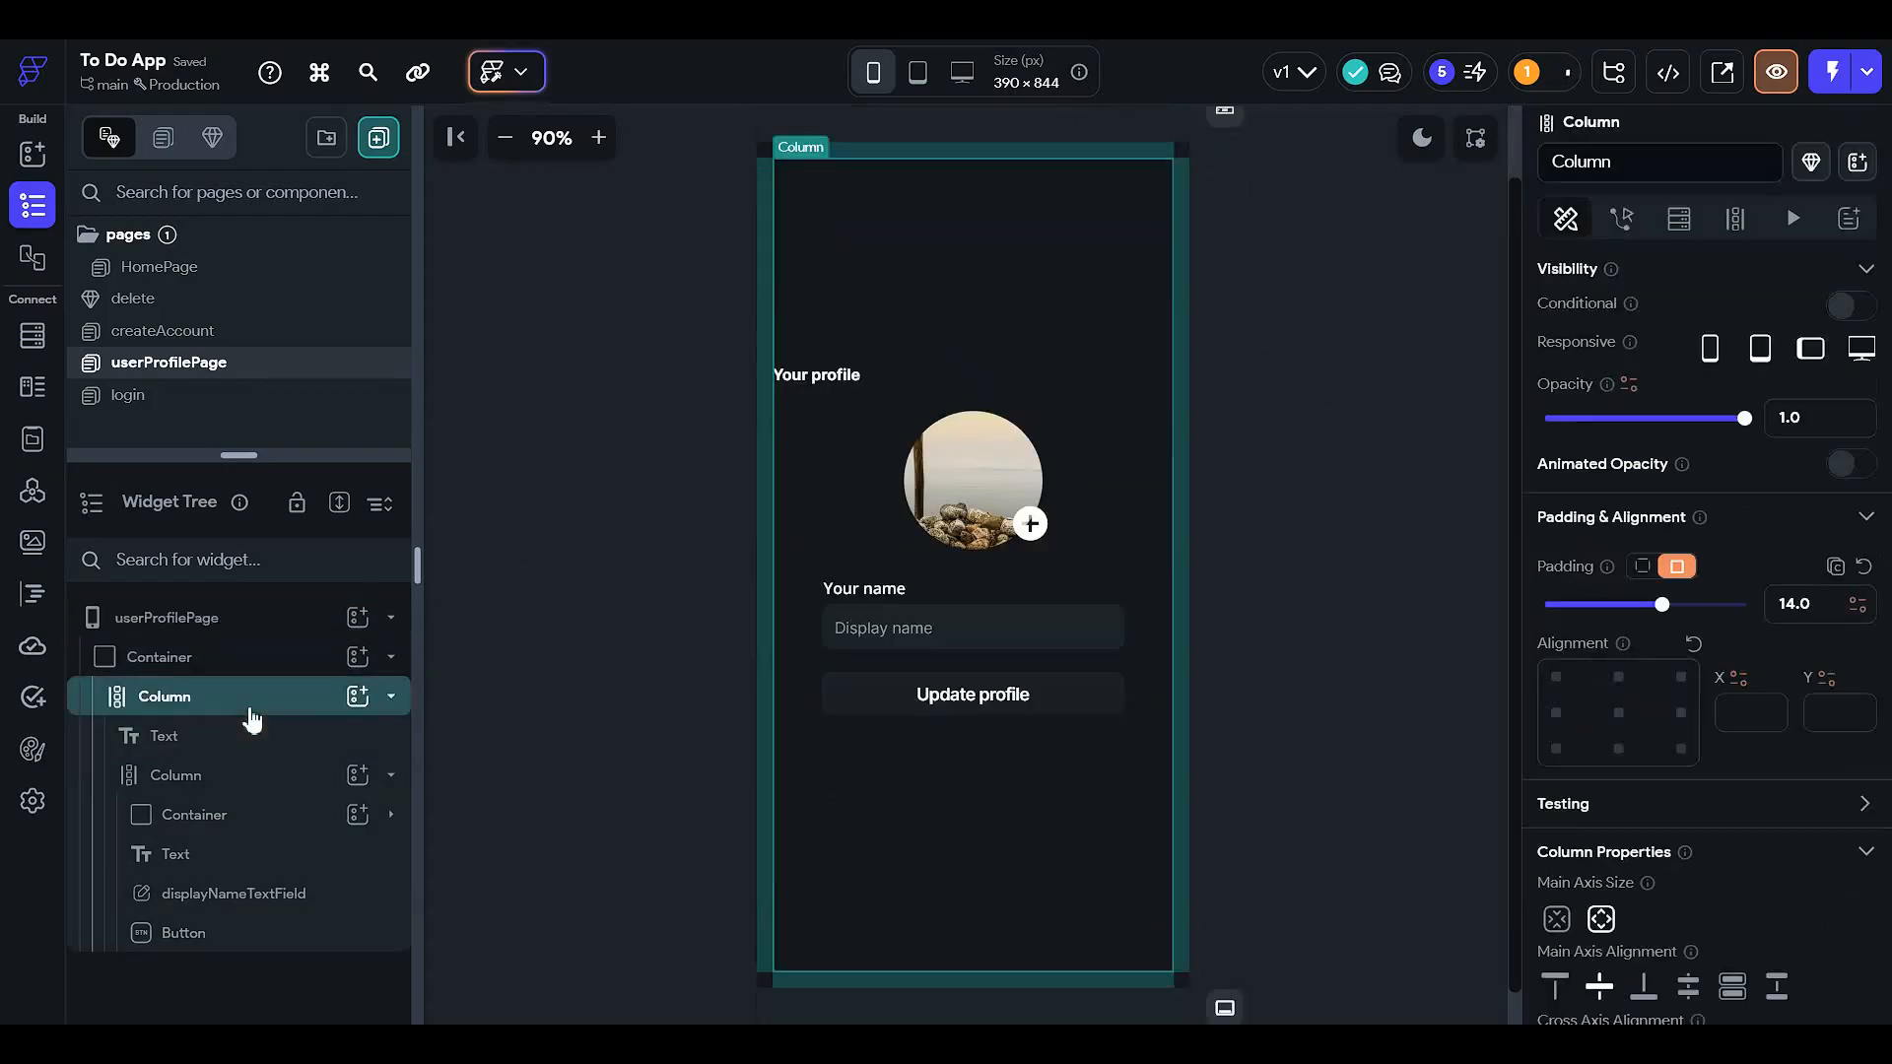
click(786, 376)
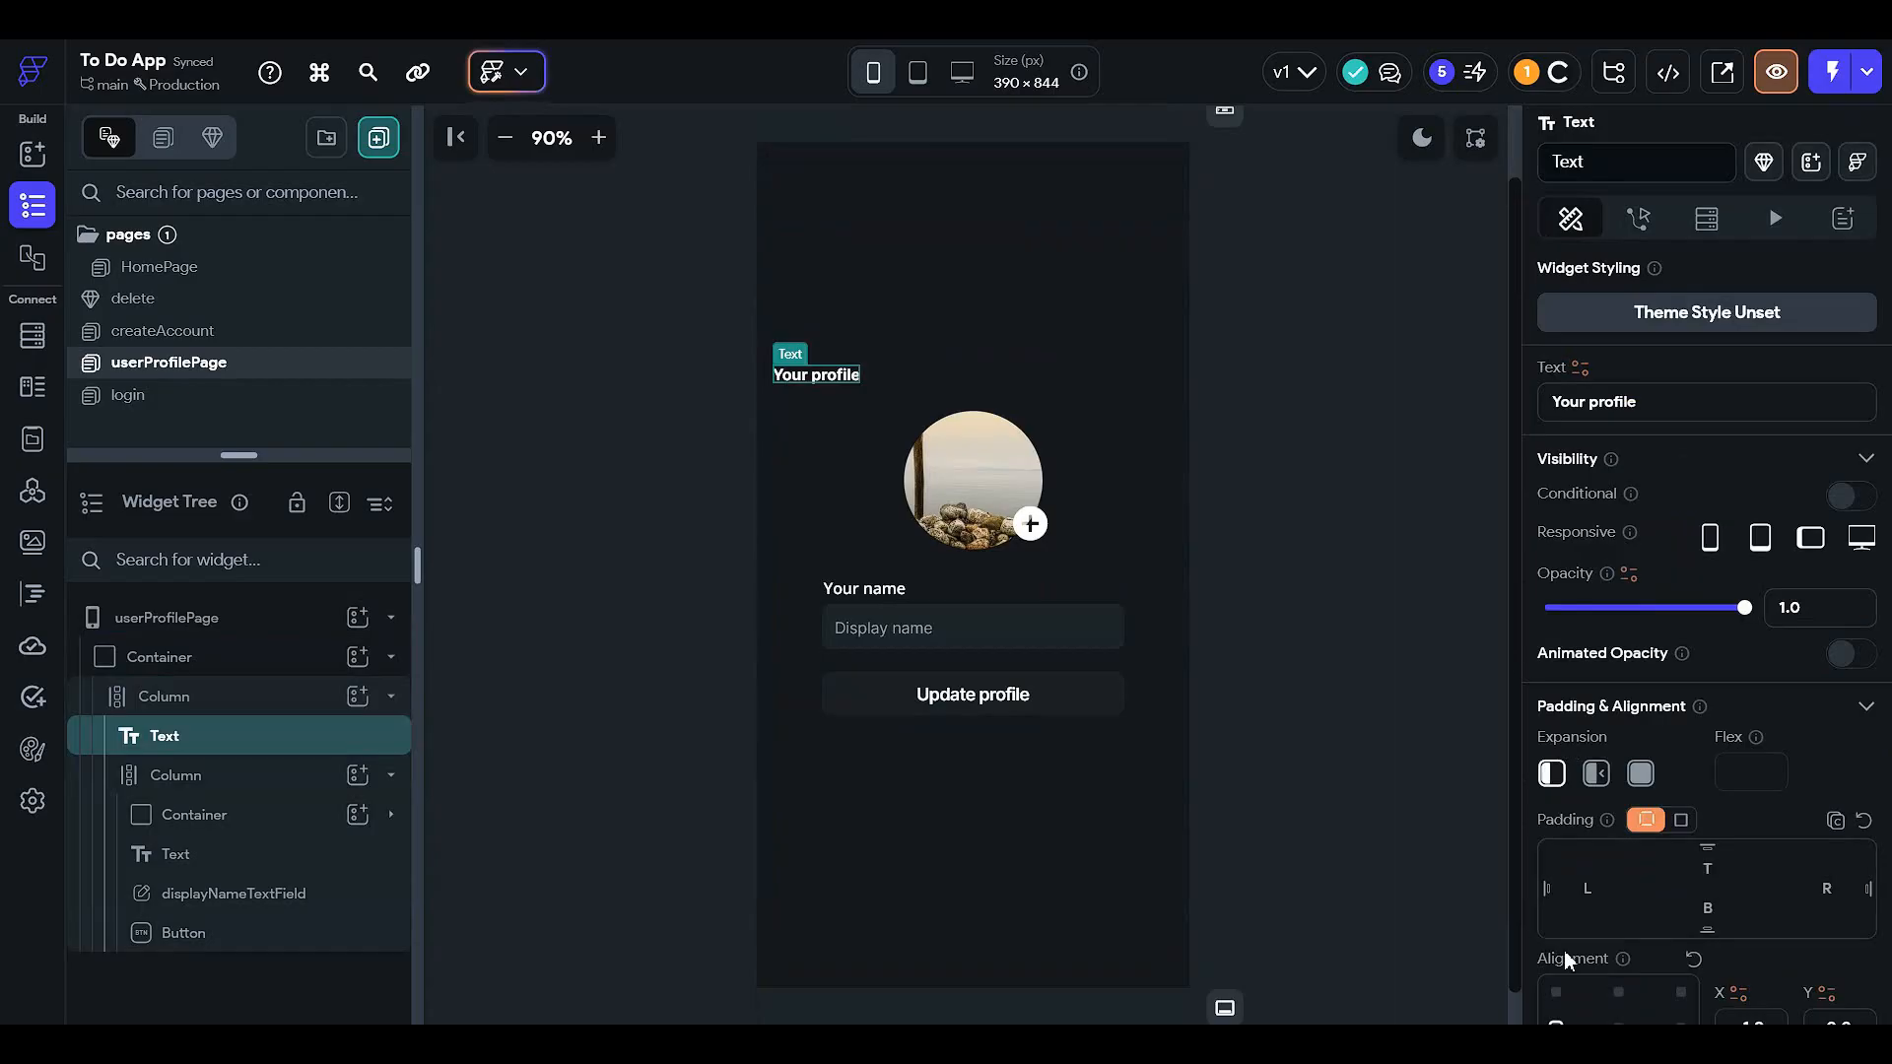
scroll(1564, 950, down, 2)
click(1556, 794)
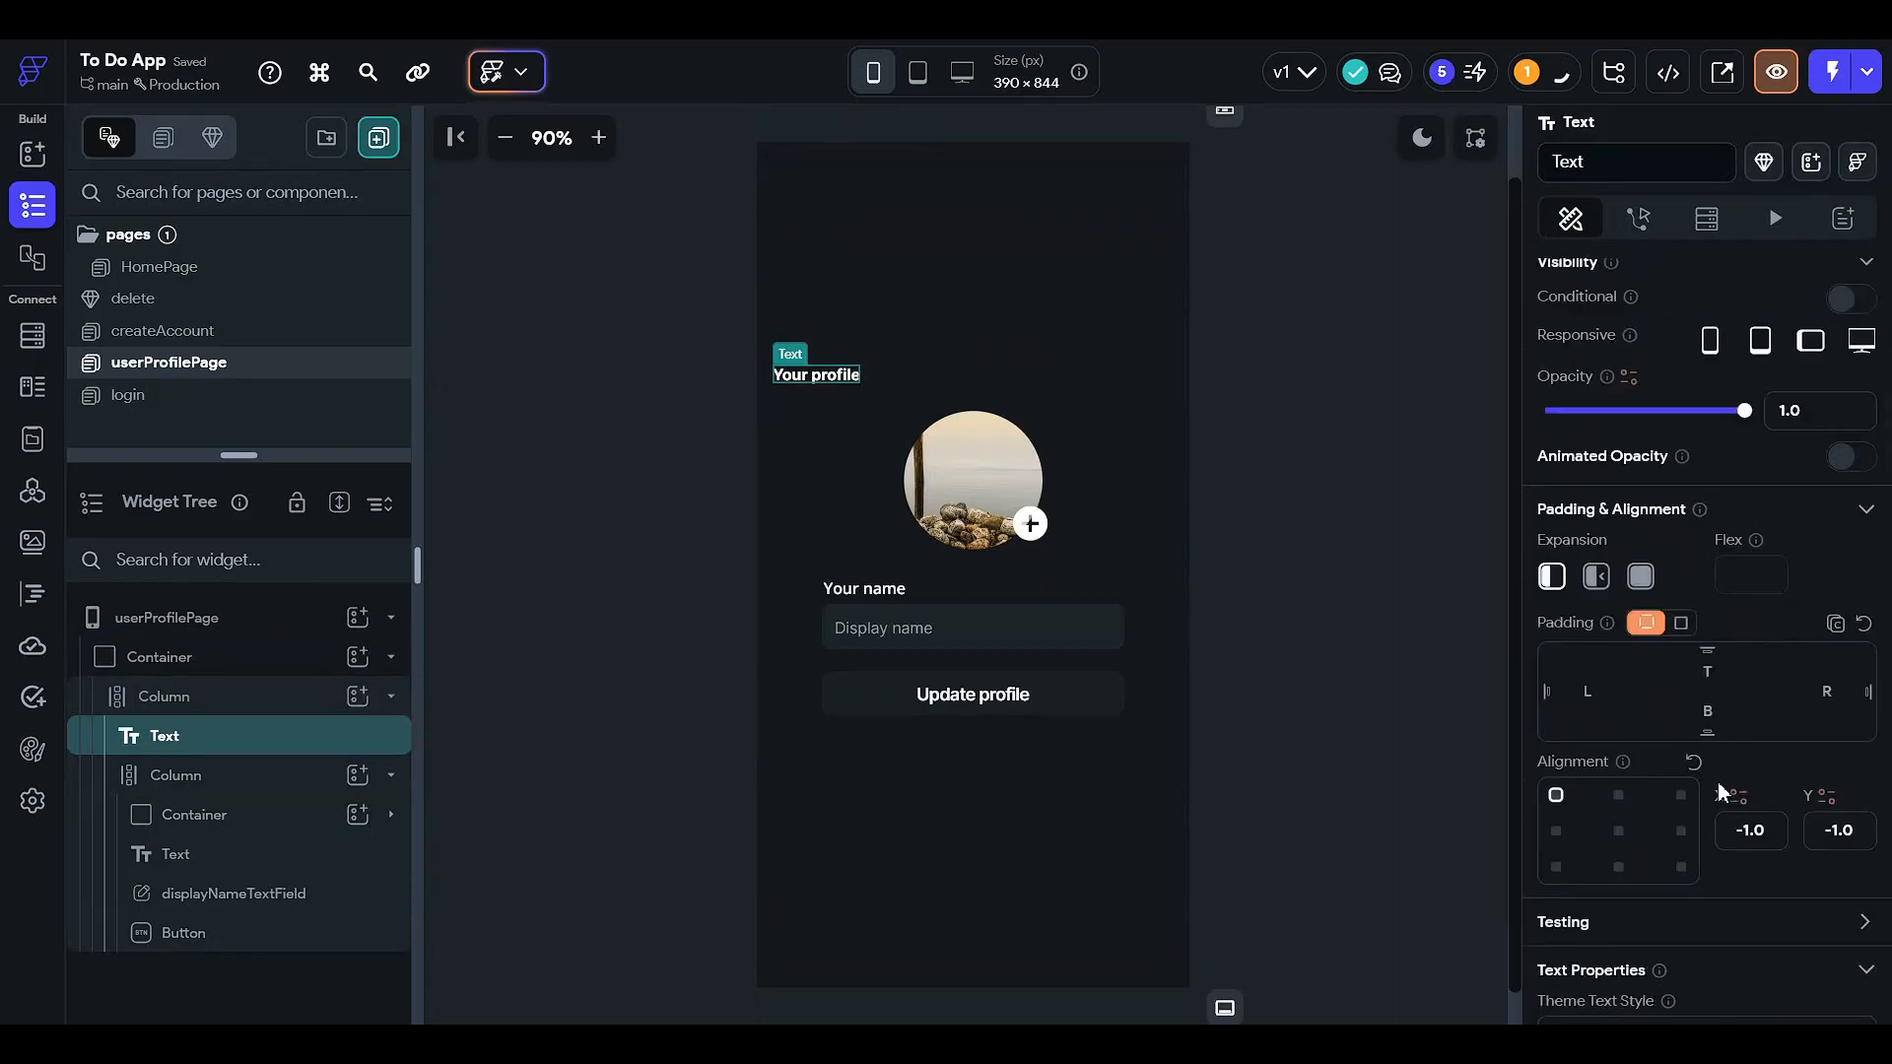
click(1693, 763)
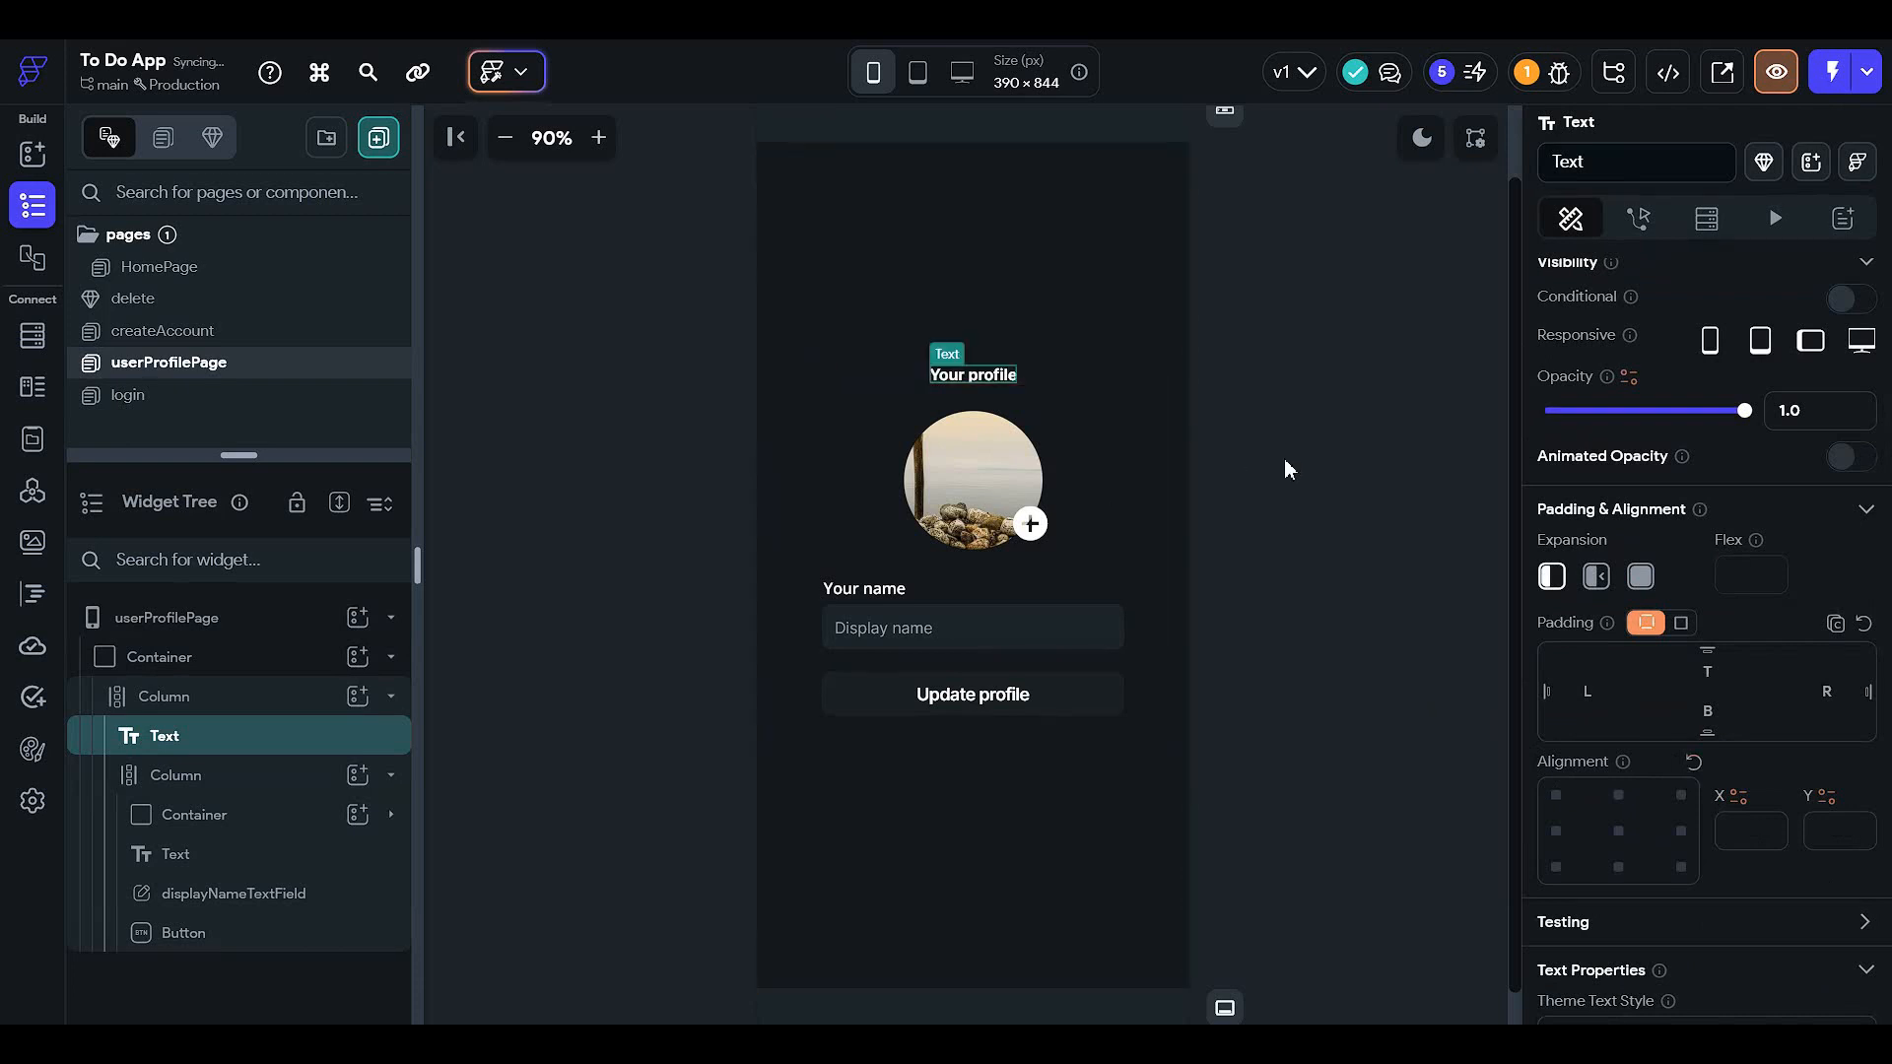
click(1285, 458)
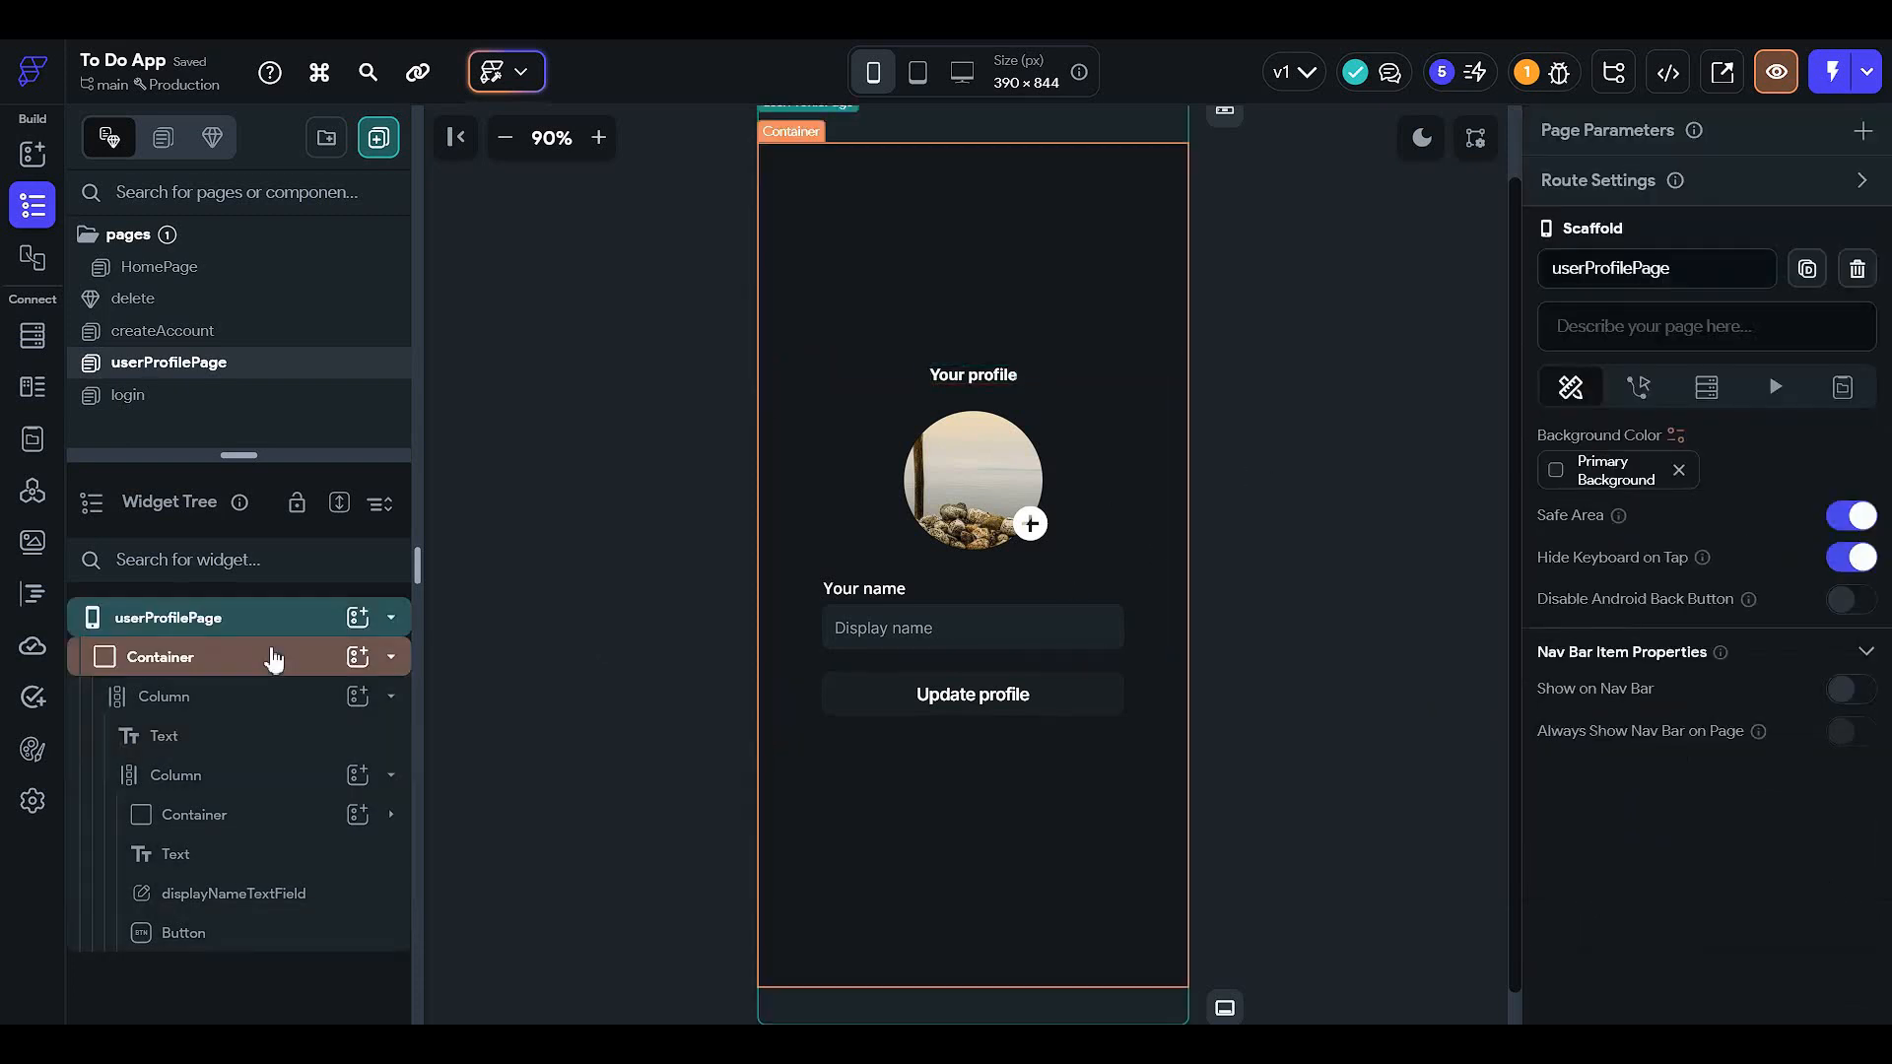
click(325, 663)
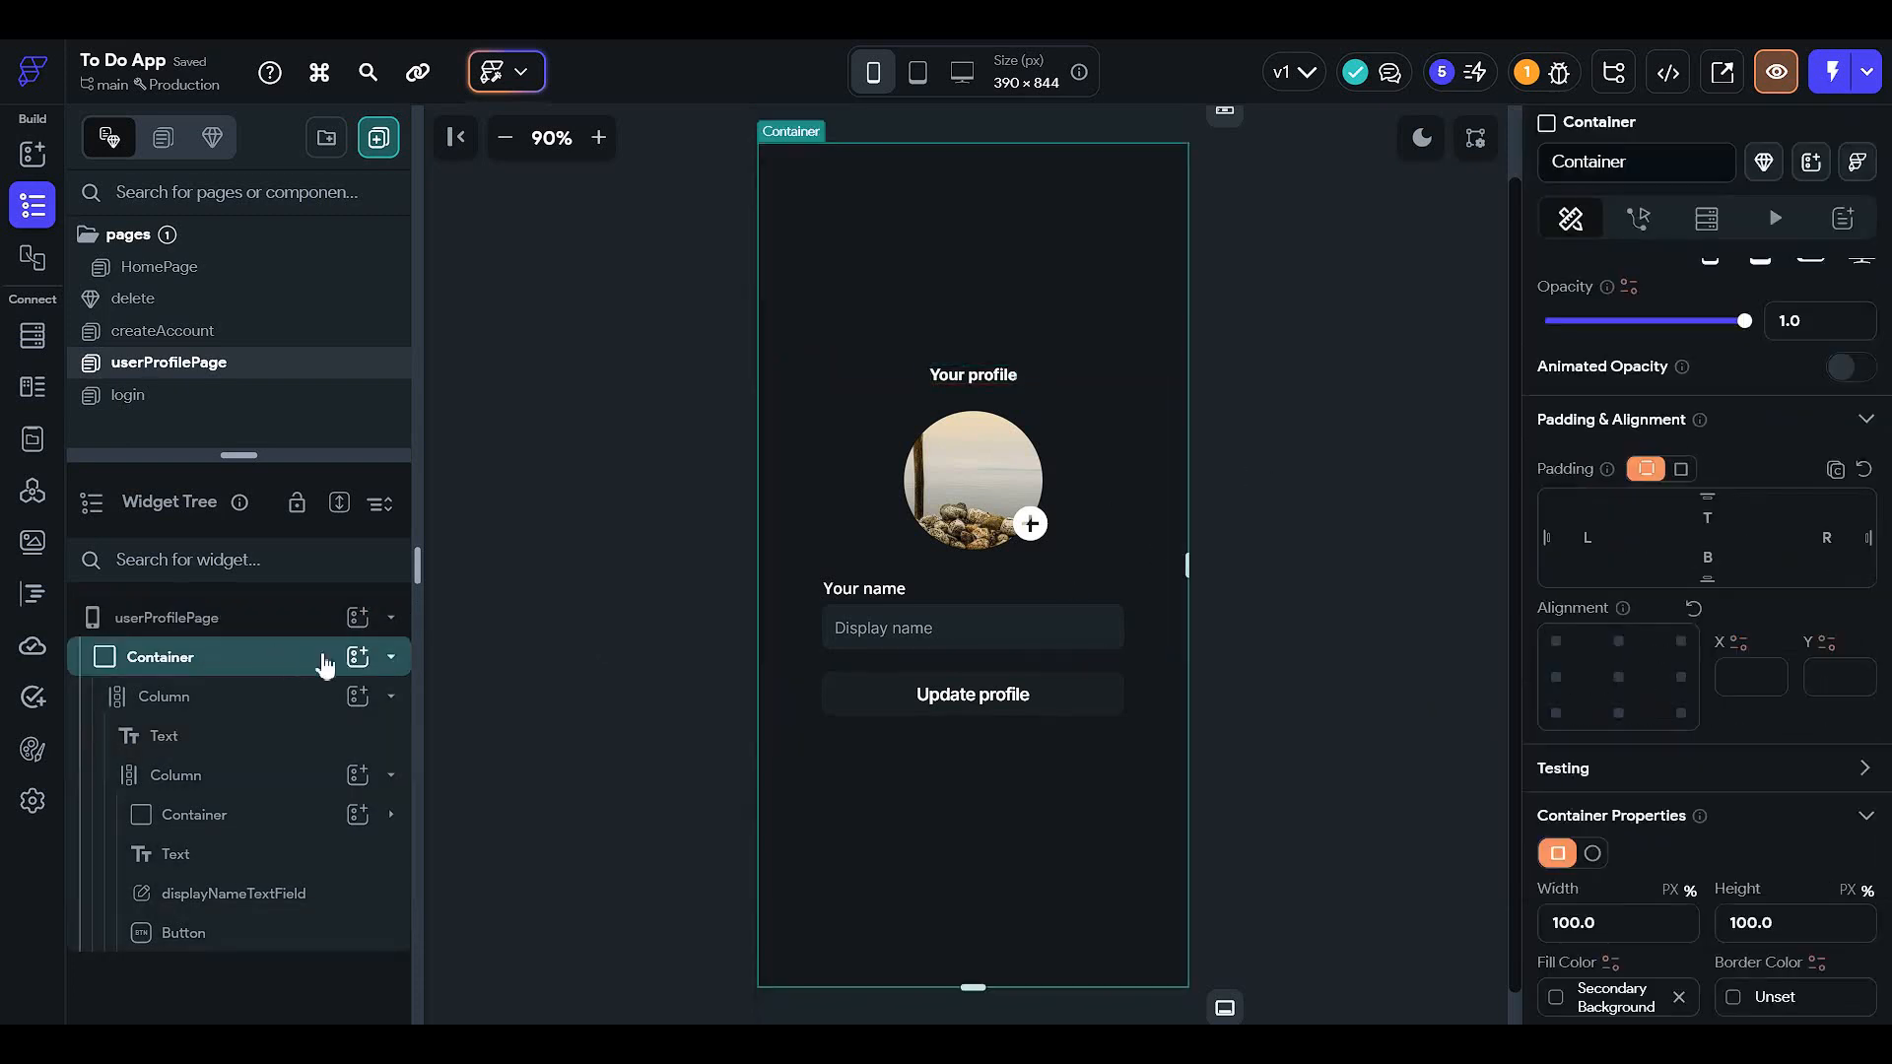
- Cut the profile Container and paste it into a new Column on userProfilePage
click(262, 666)
right_click(262, 666)
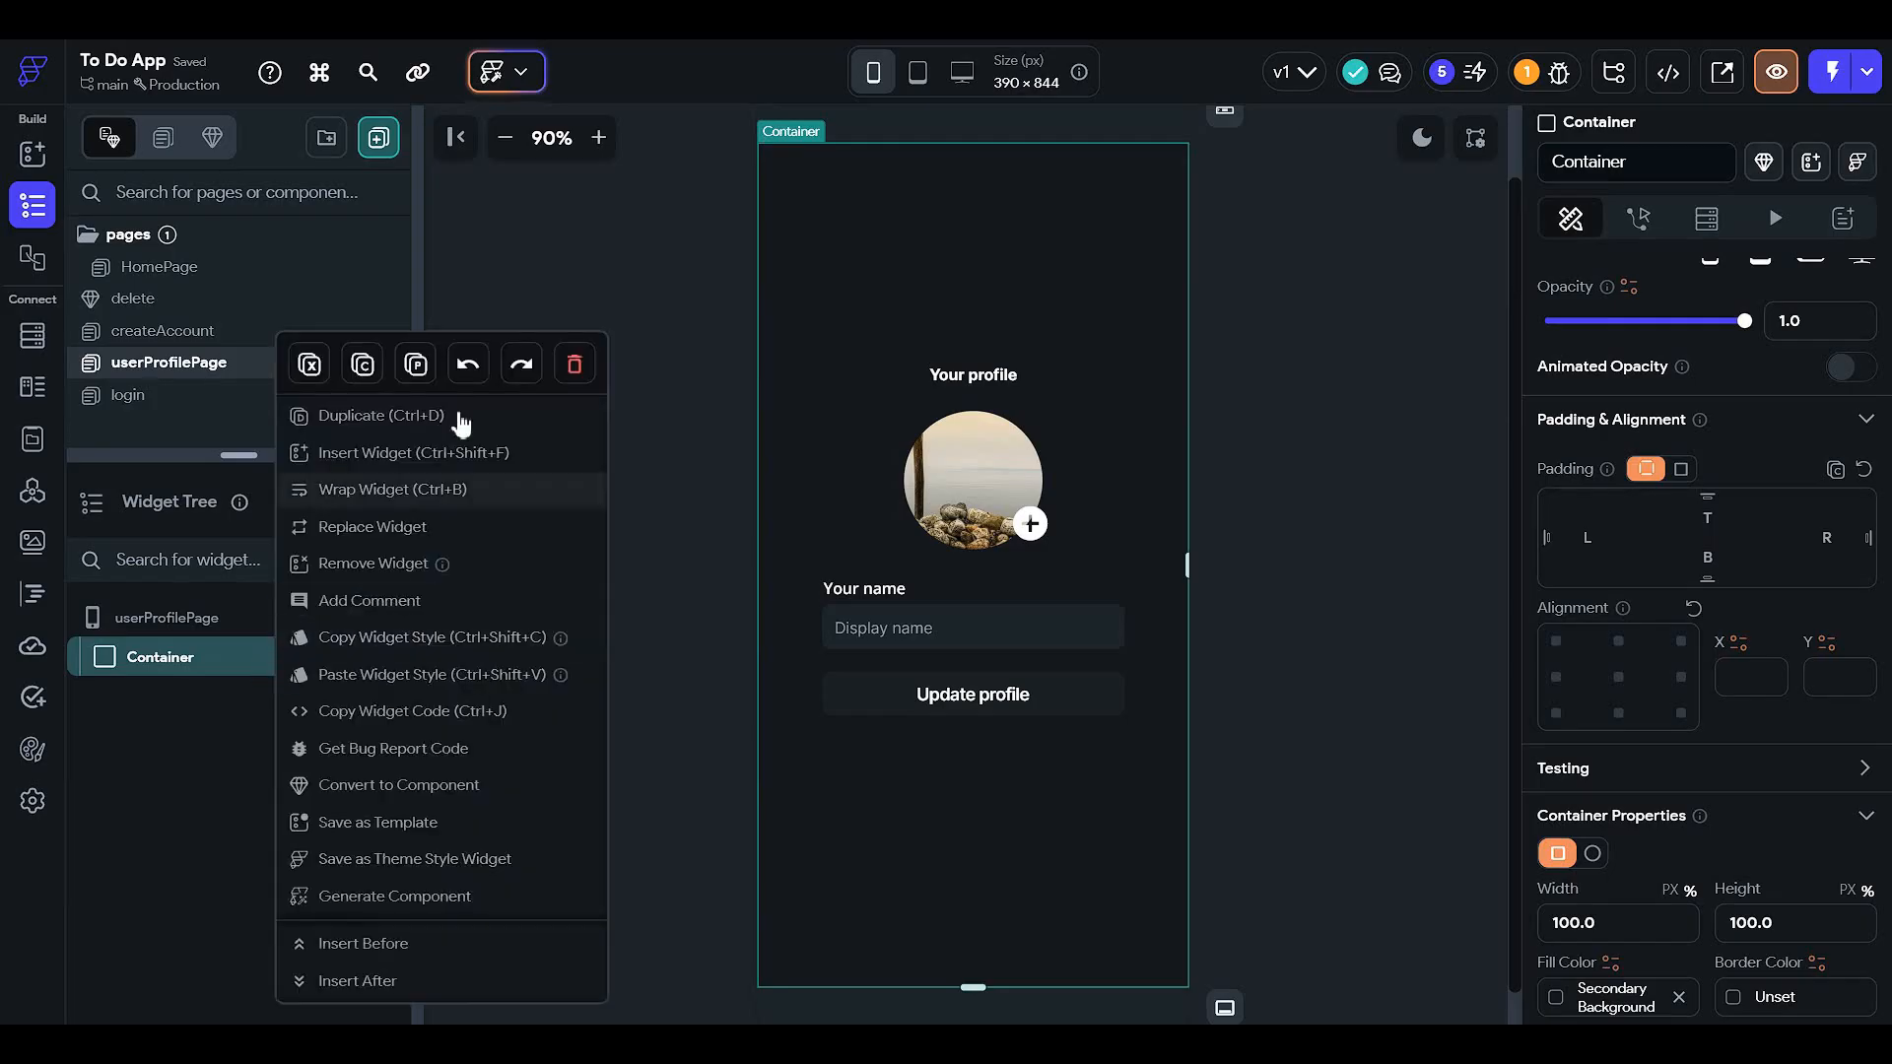
click(310, 363)
click(356, 621)
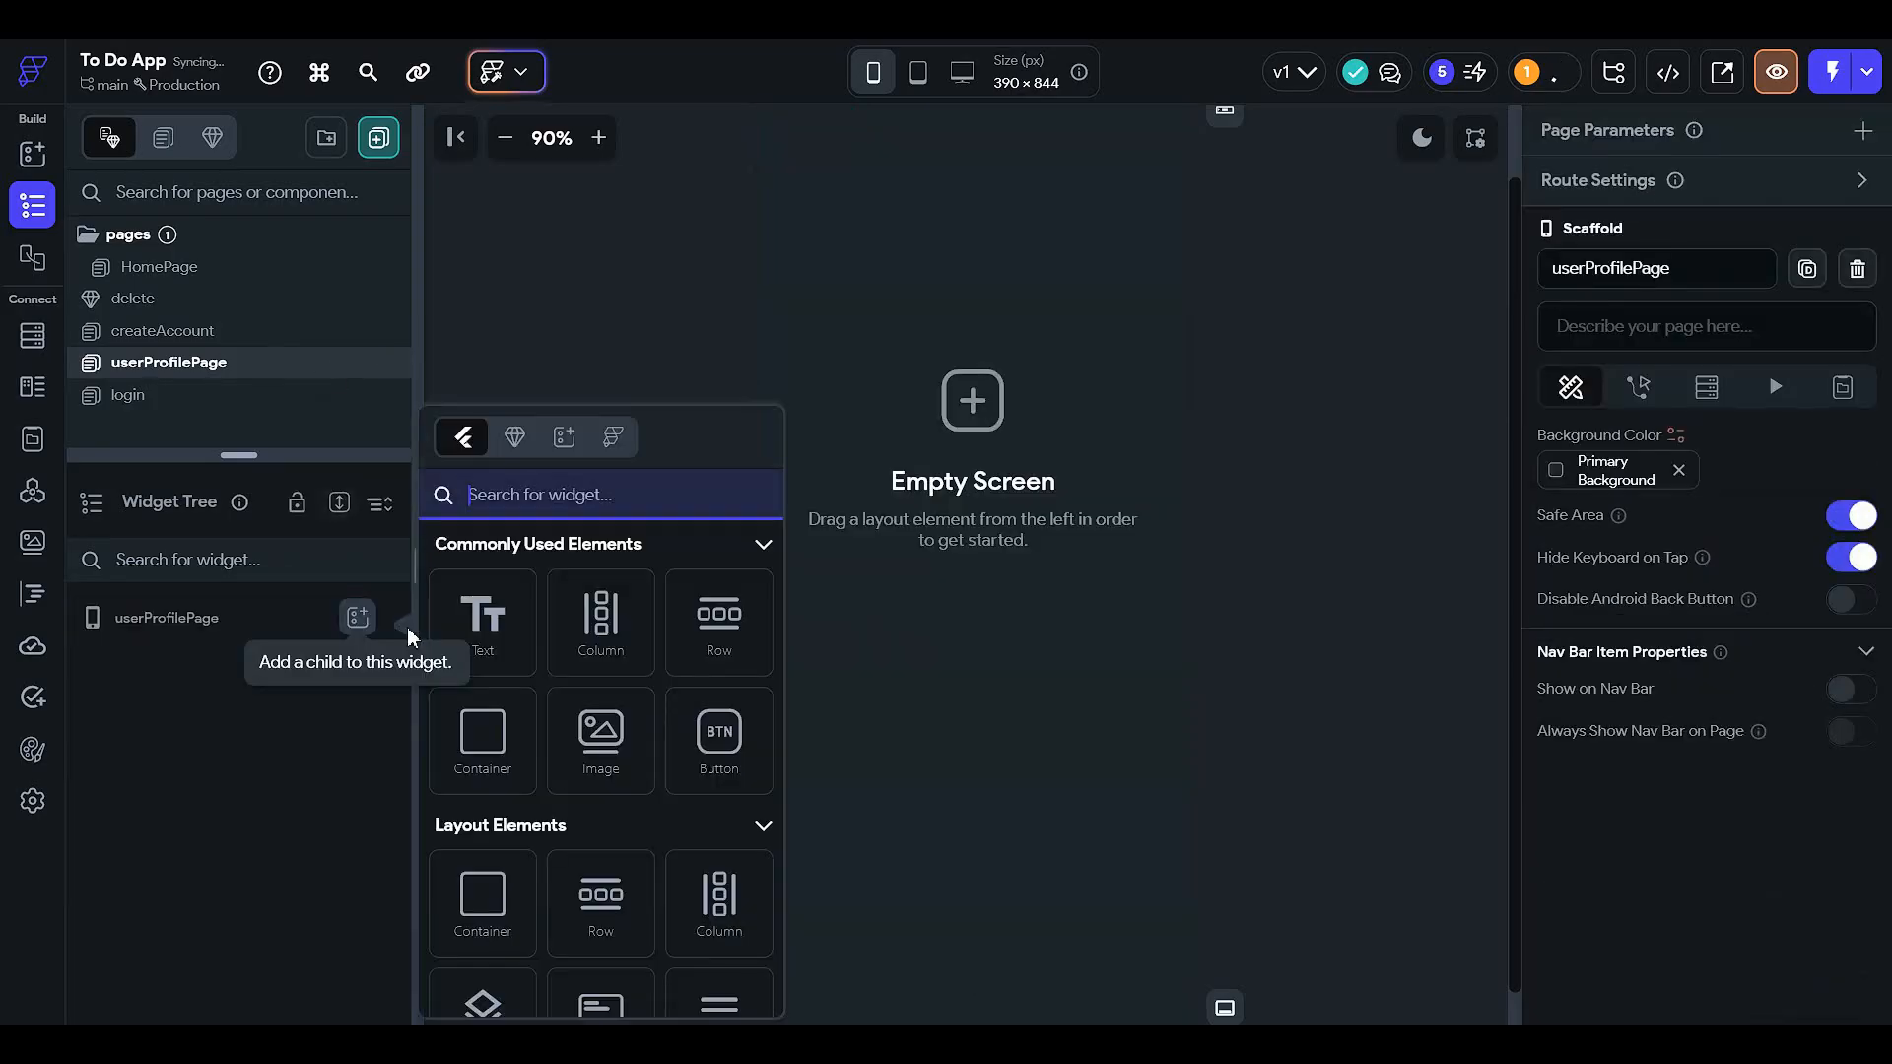
click(604, 618)
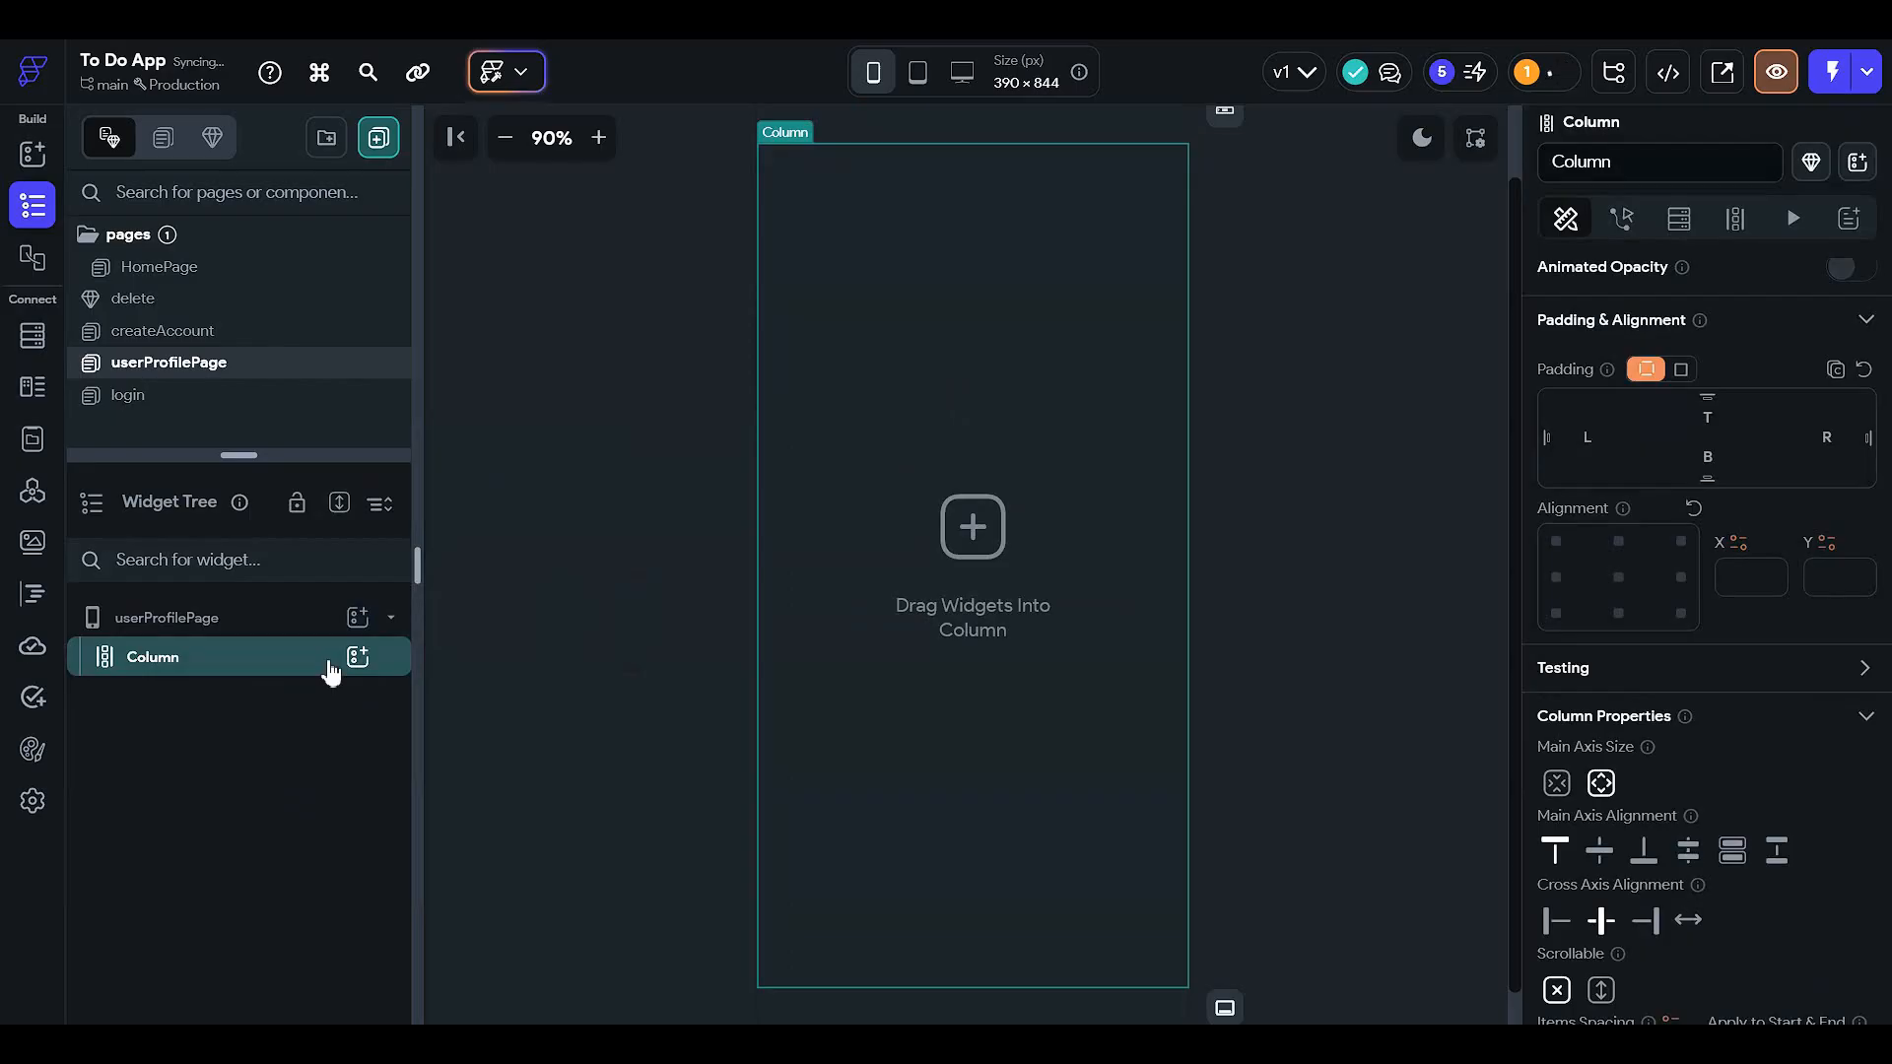
key(ctrl+v)
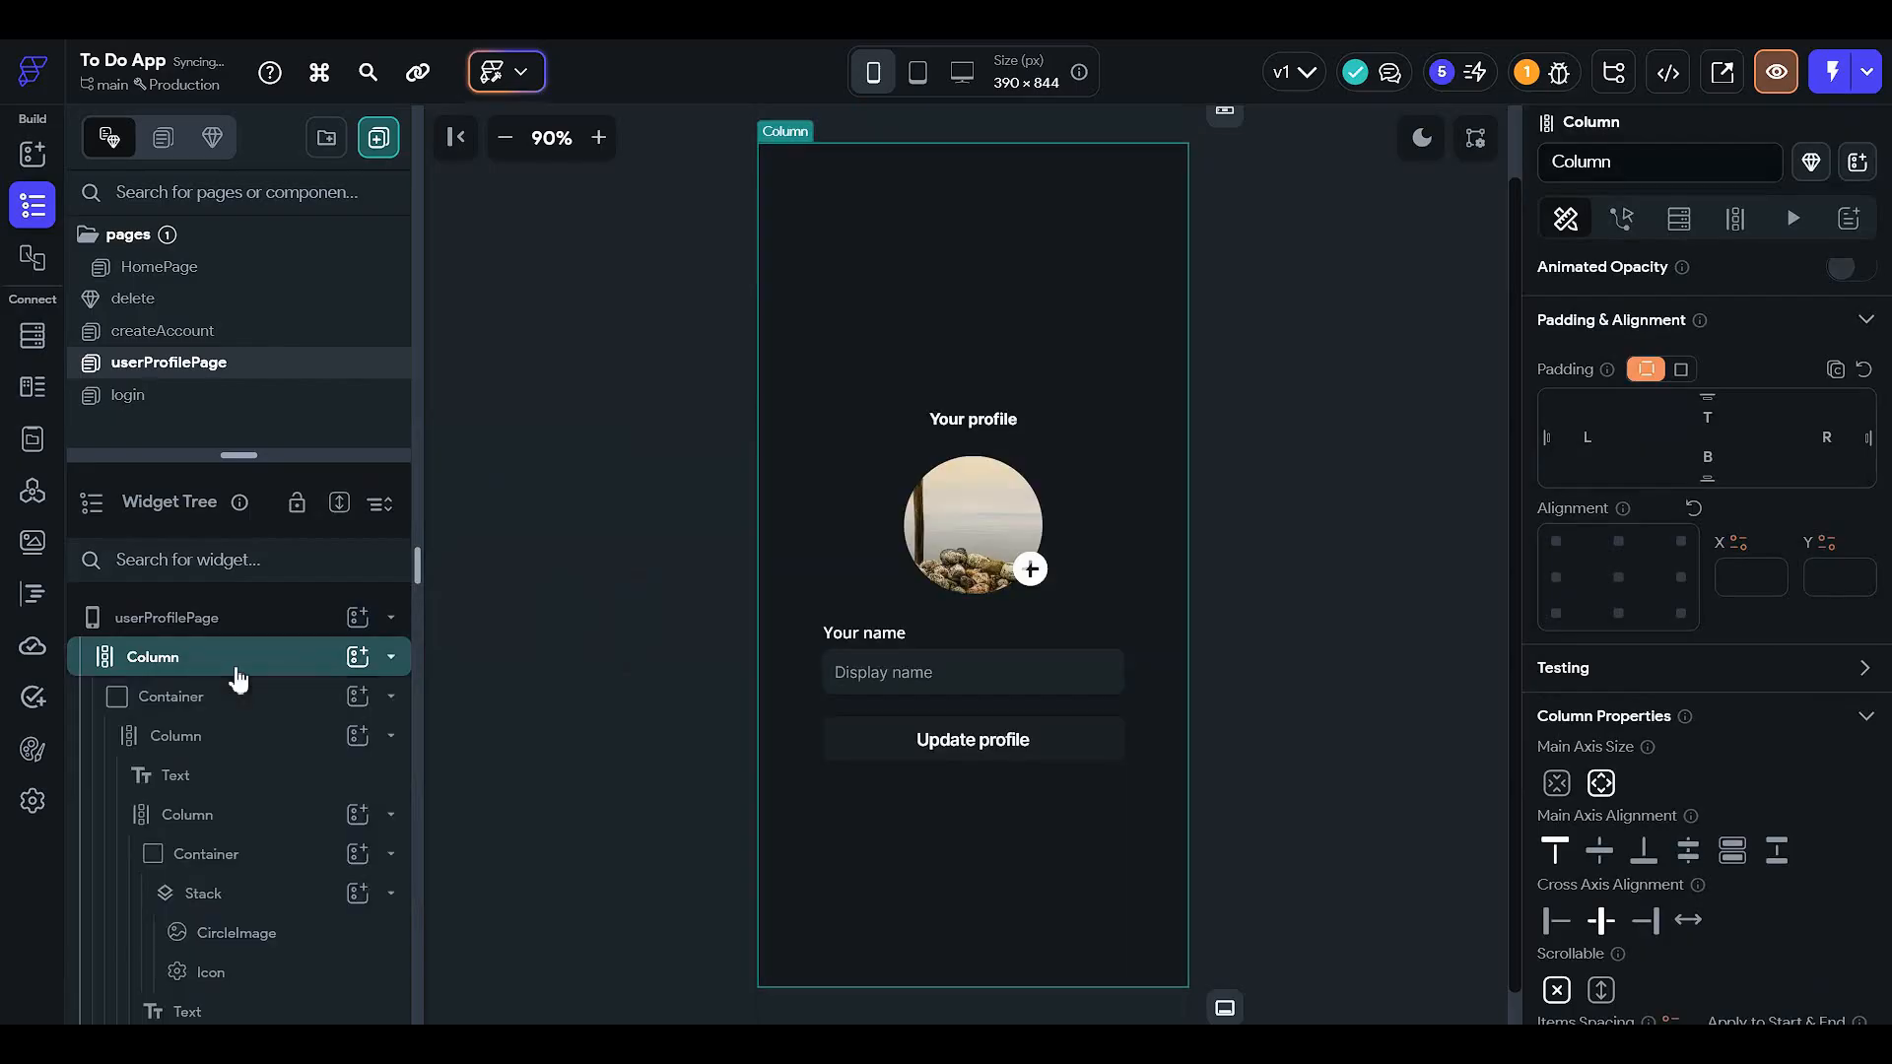
click(239, 701)
click(390, 695)
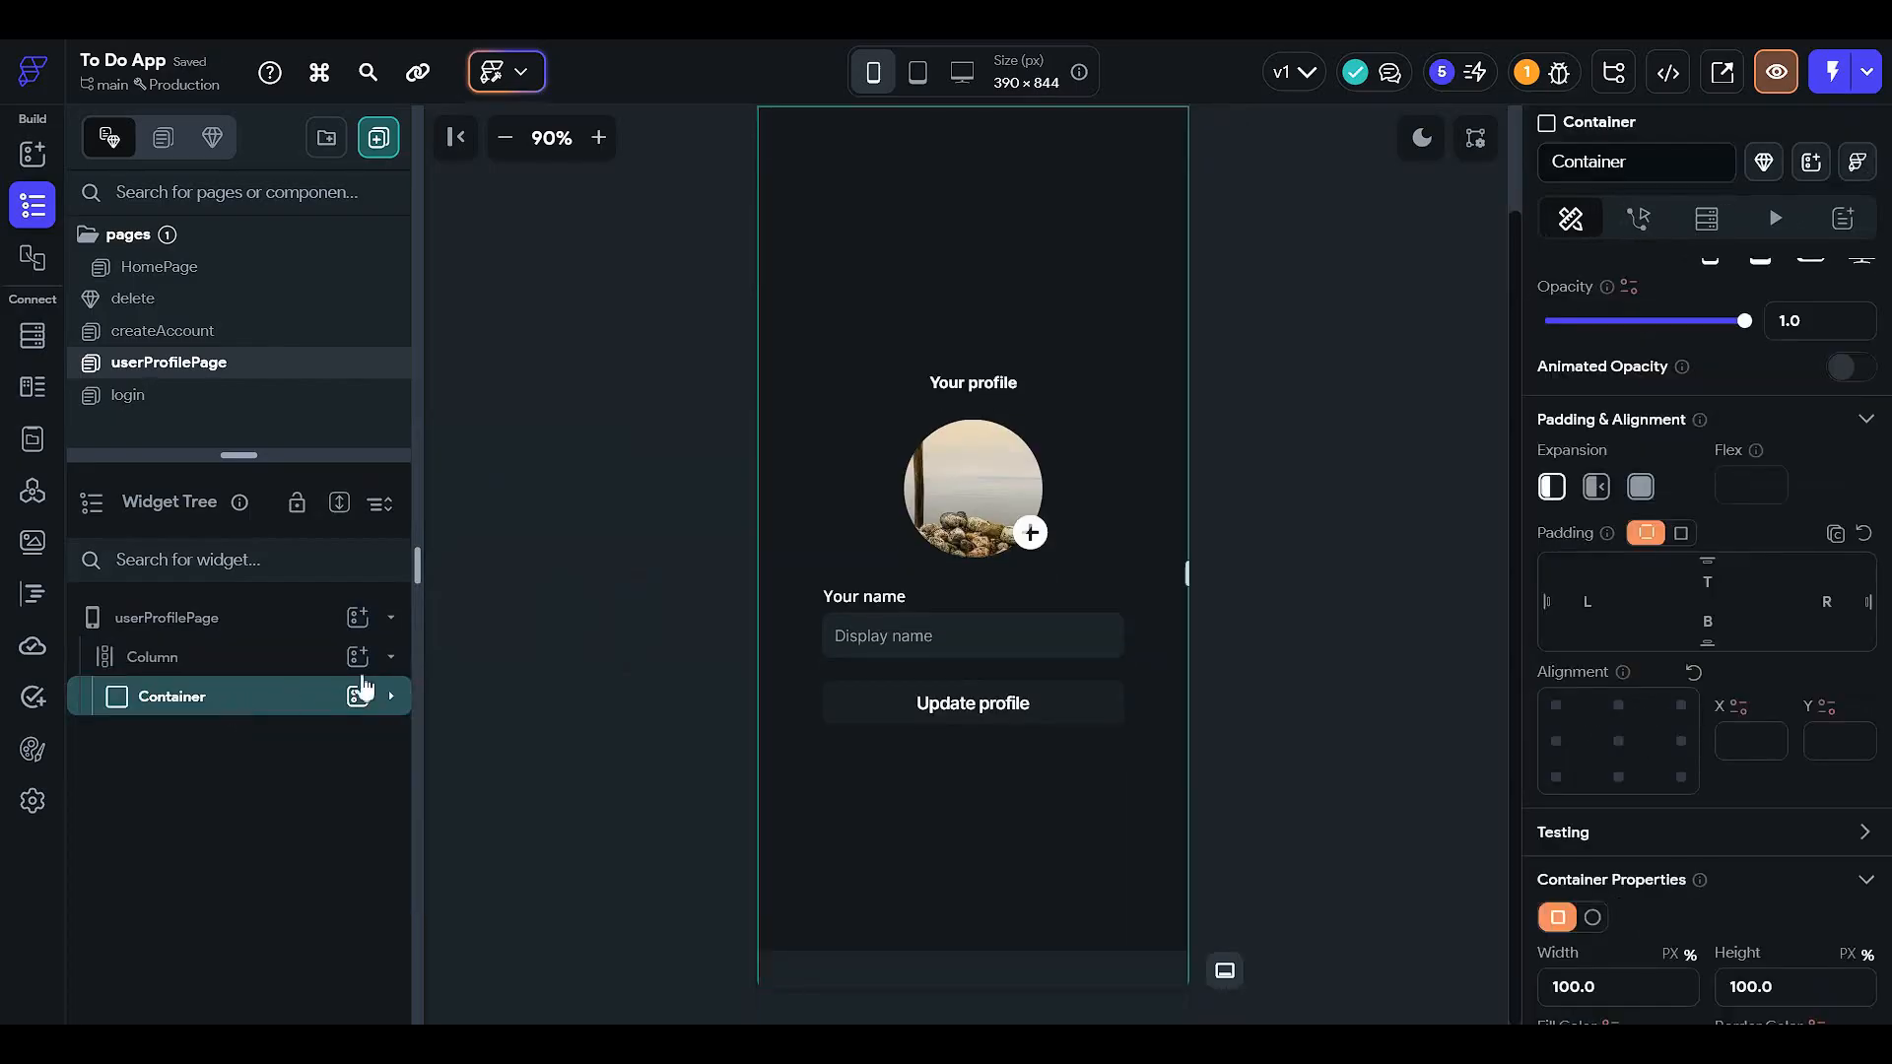
- Cut the Your profile title and drag it into the outer Column above the Container
click(1001, 384)
right_click(1005, 383)
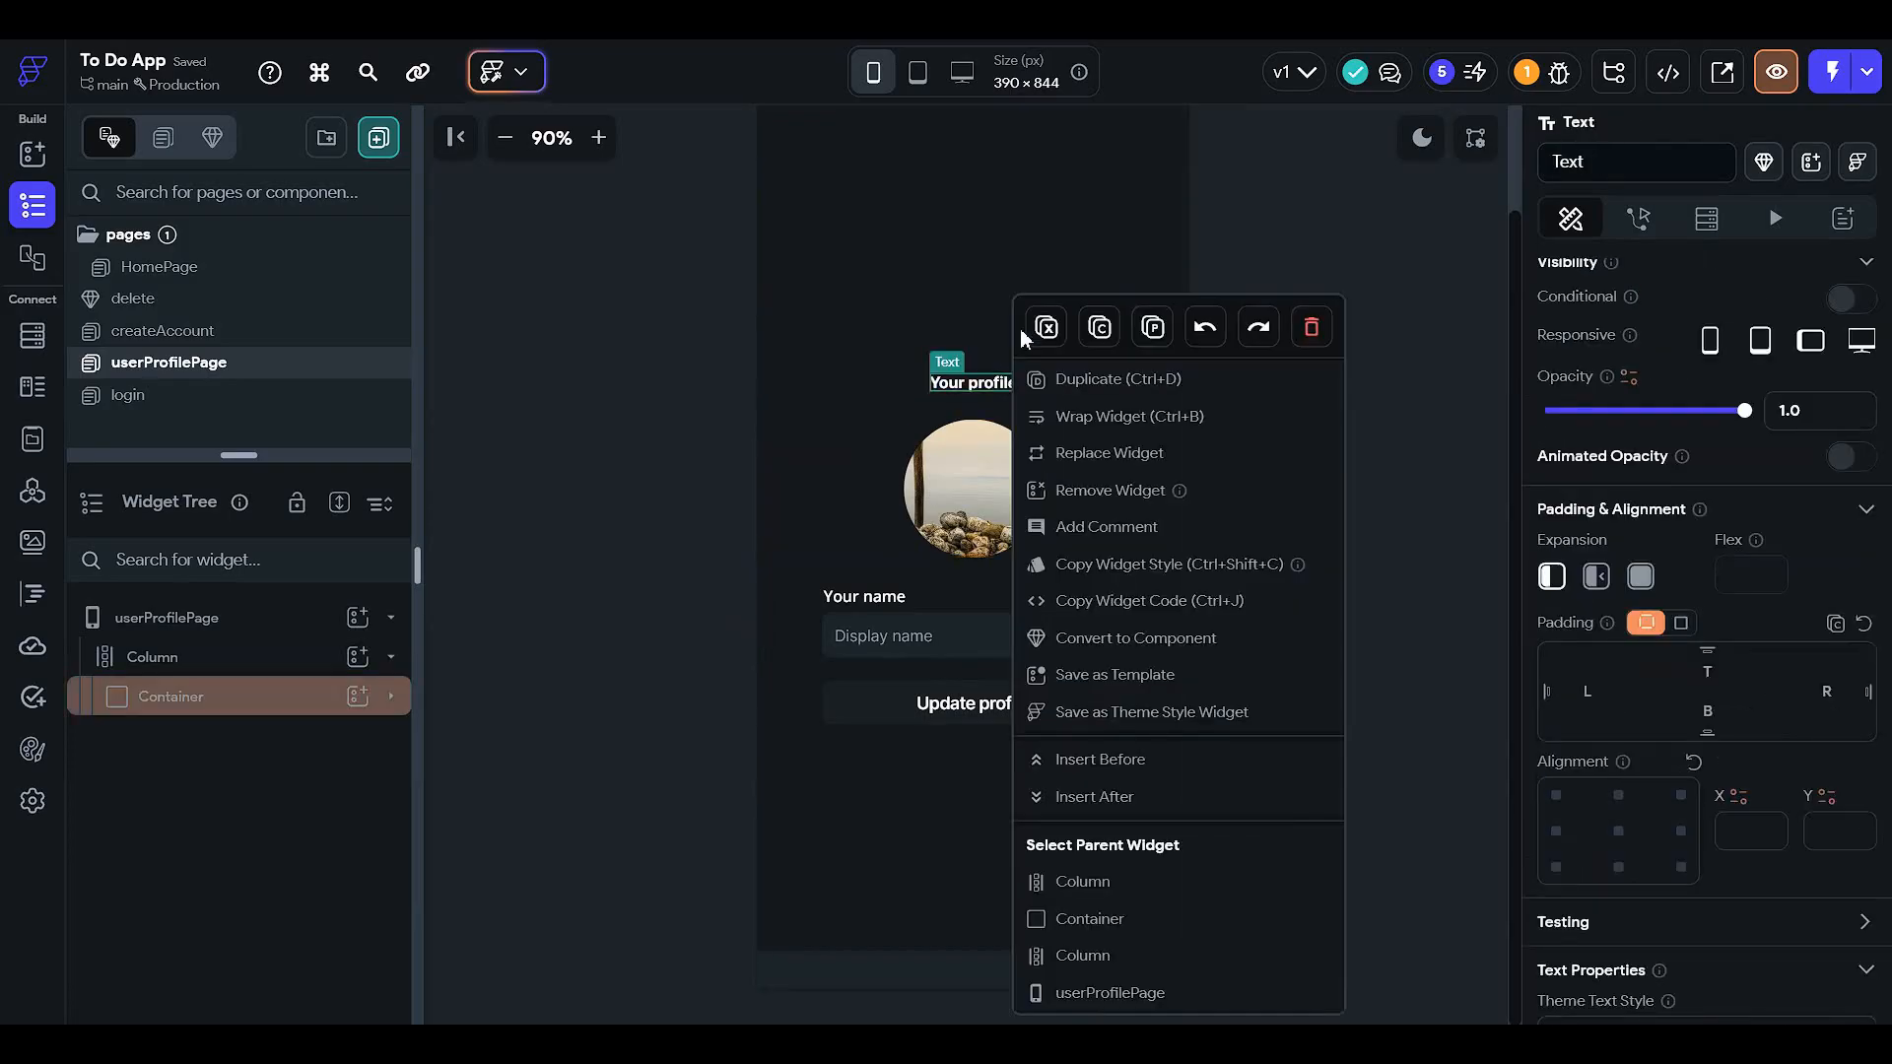
key(Delete)
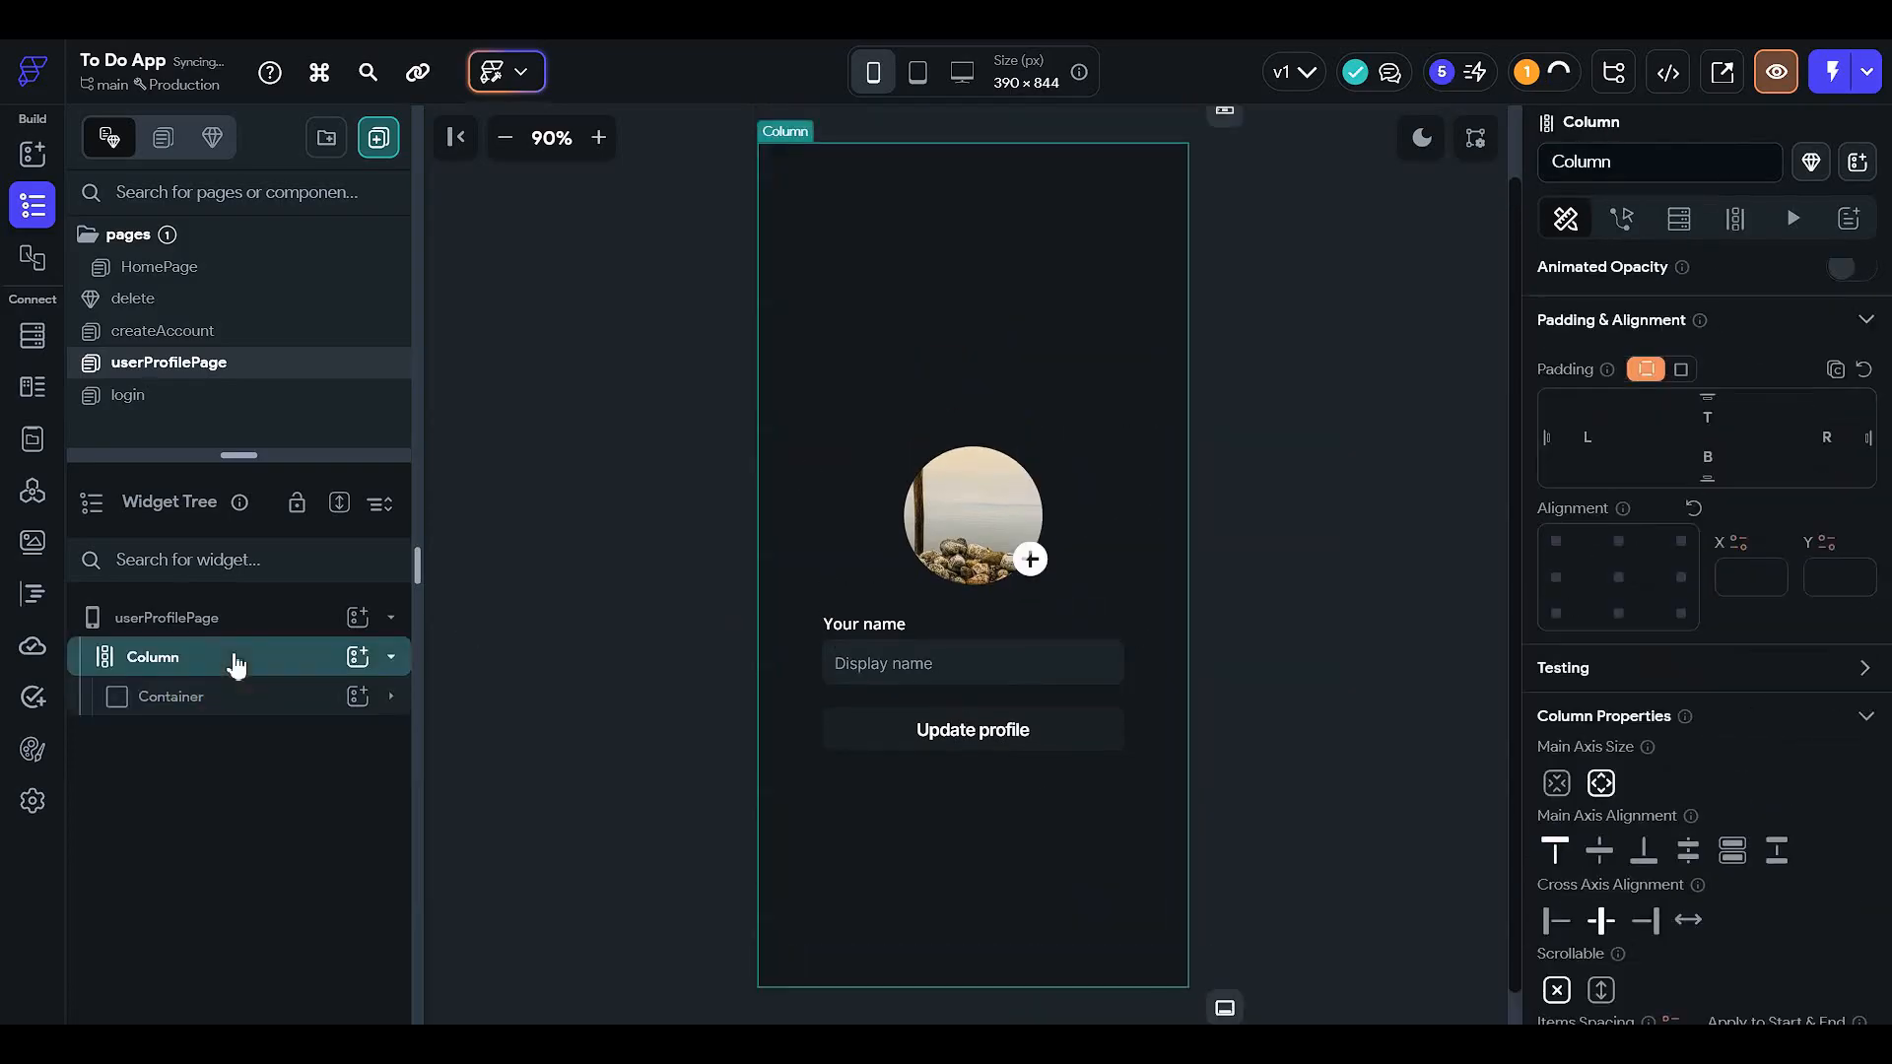
key(ctrl+v)
click(205, 746)
drag(250, 749, 270, 676)
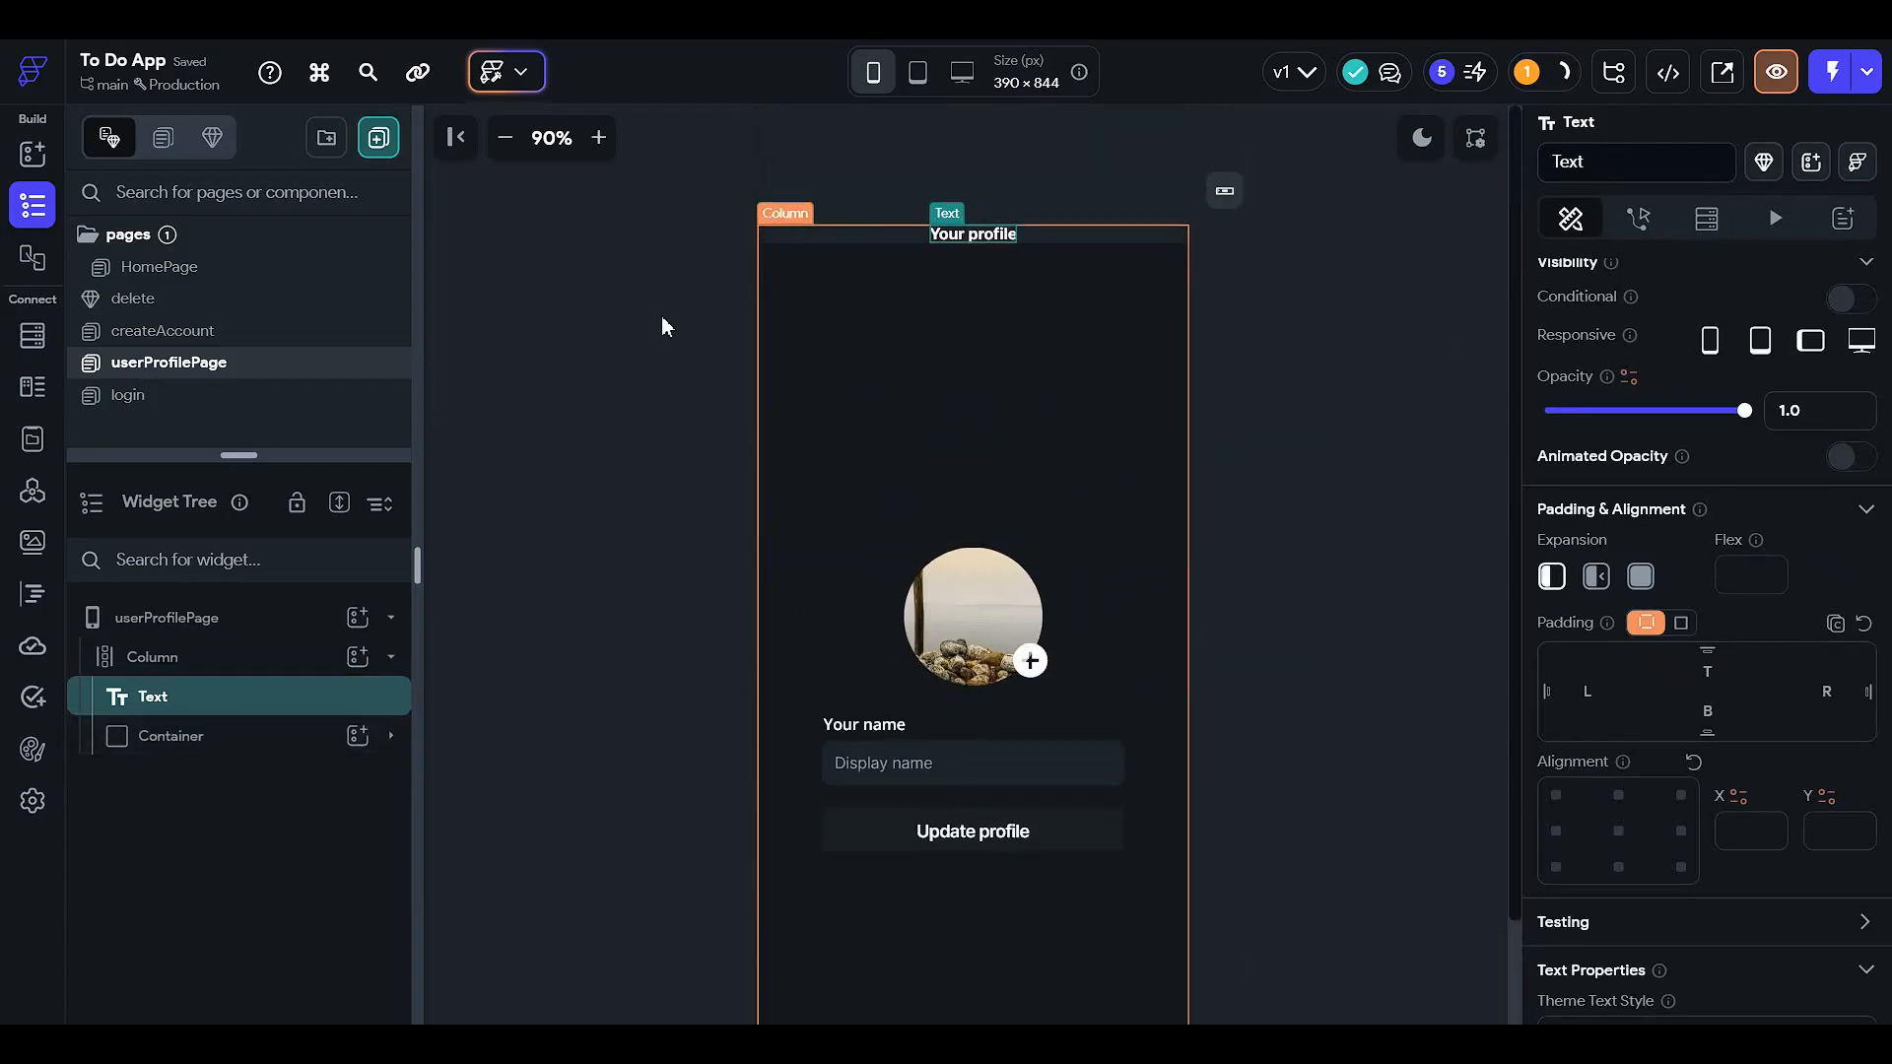
click(358, 606)
scroll(1675, 591, up, 3)
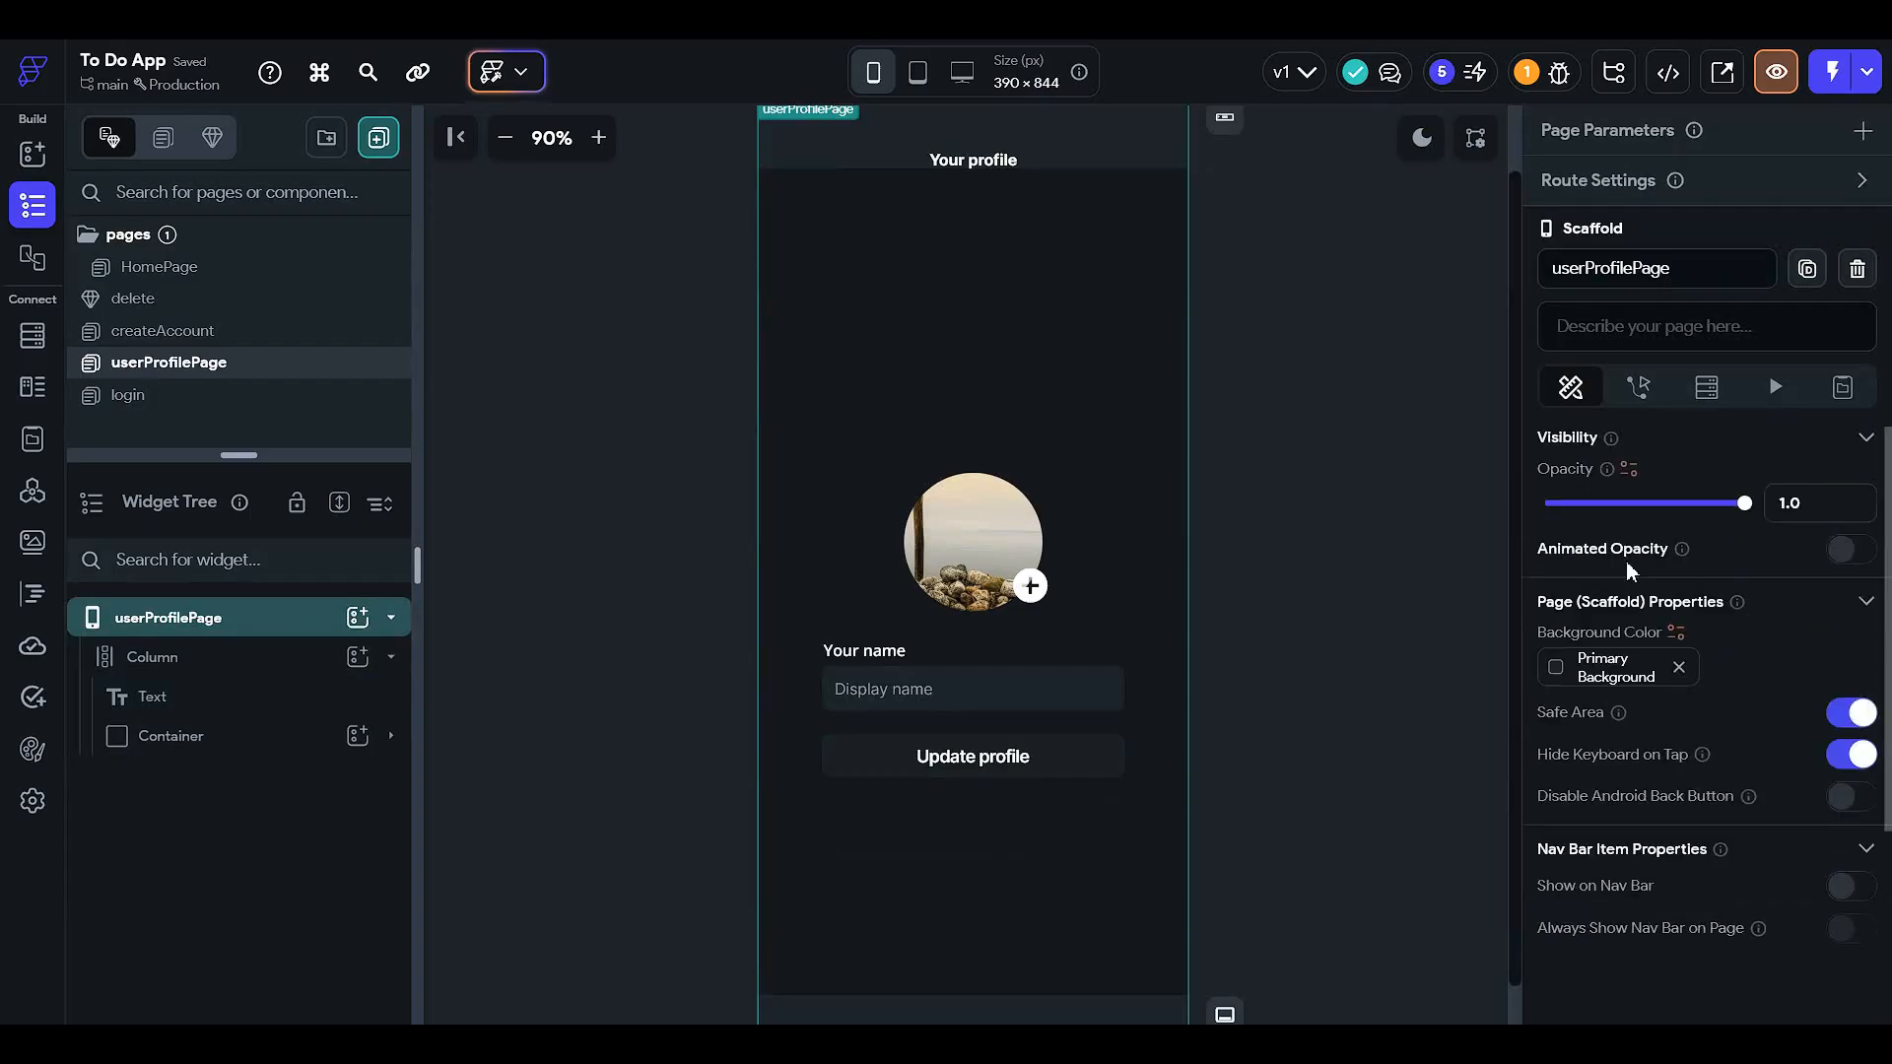
- Set the page background colour to Secondary Background
click(1562, 665)
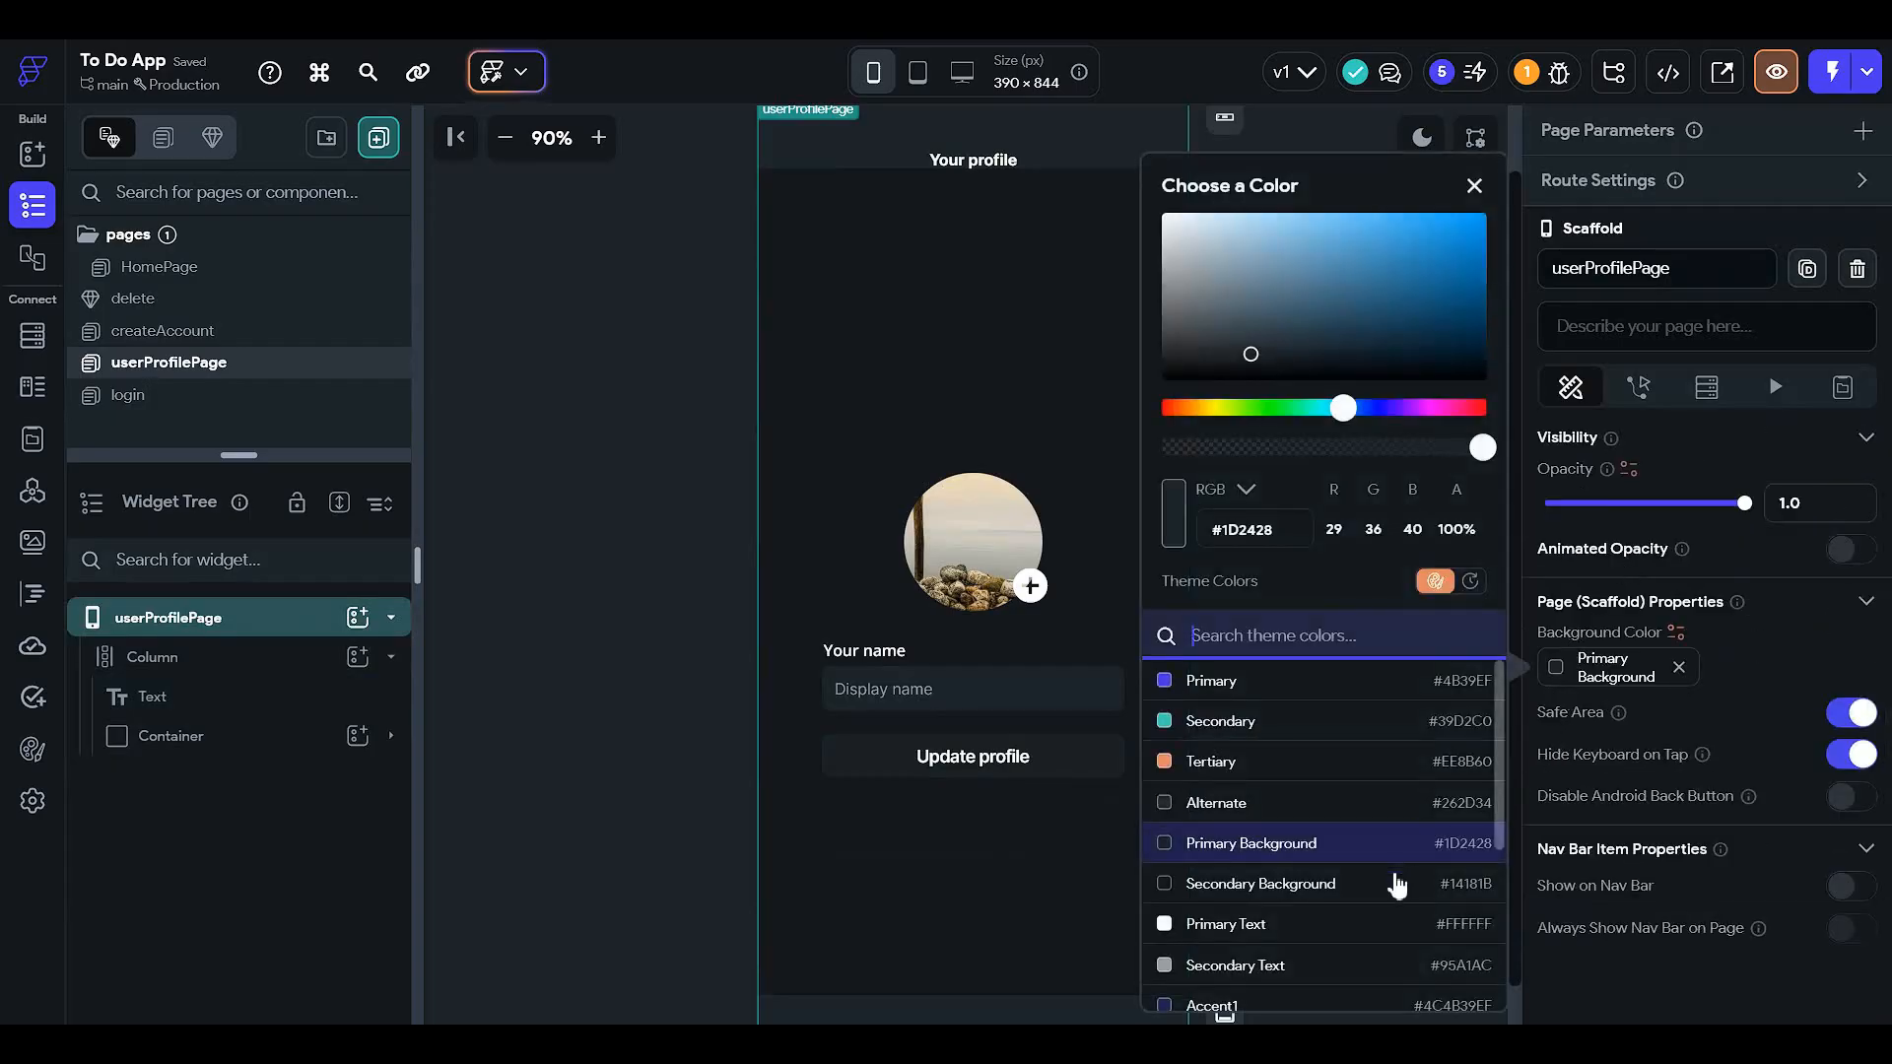
click(1395, 883)
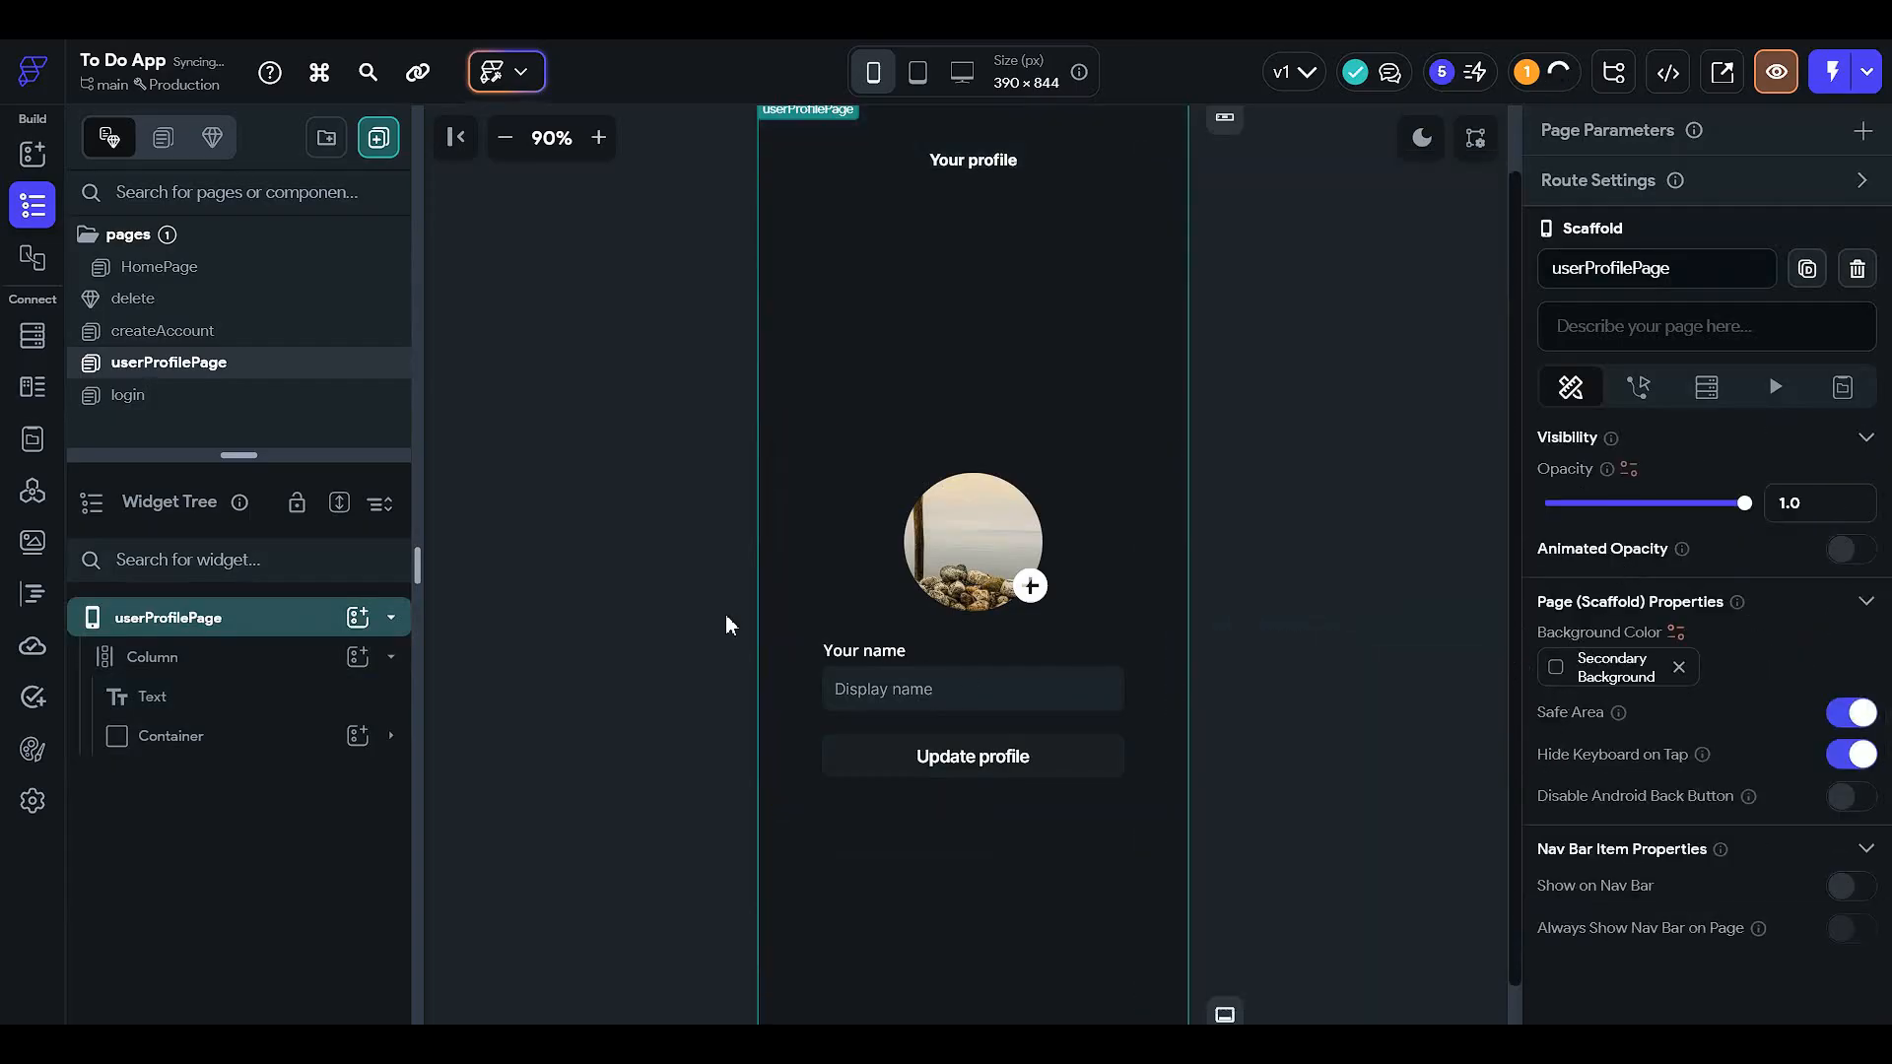
scroll(730, 618, up, 1)
- Give the Your profile title 32 top padding, left alignment and 25 left padding
click(229, 676)
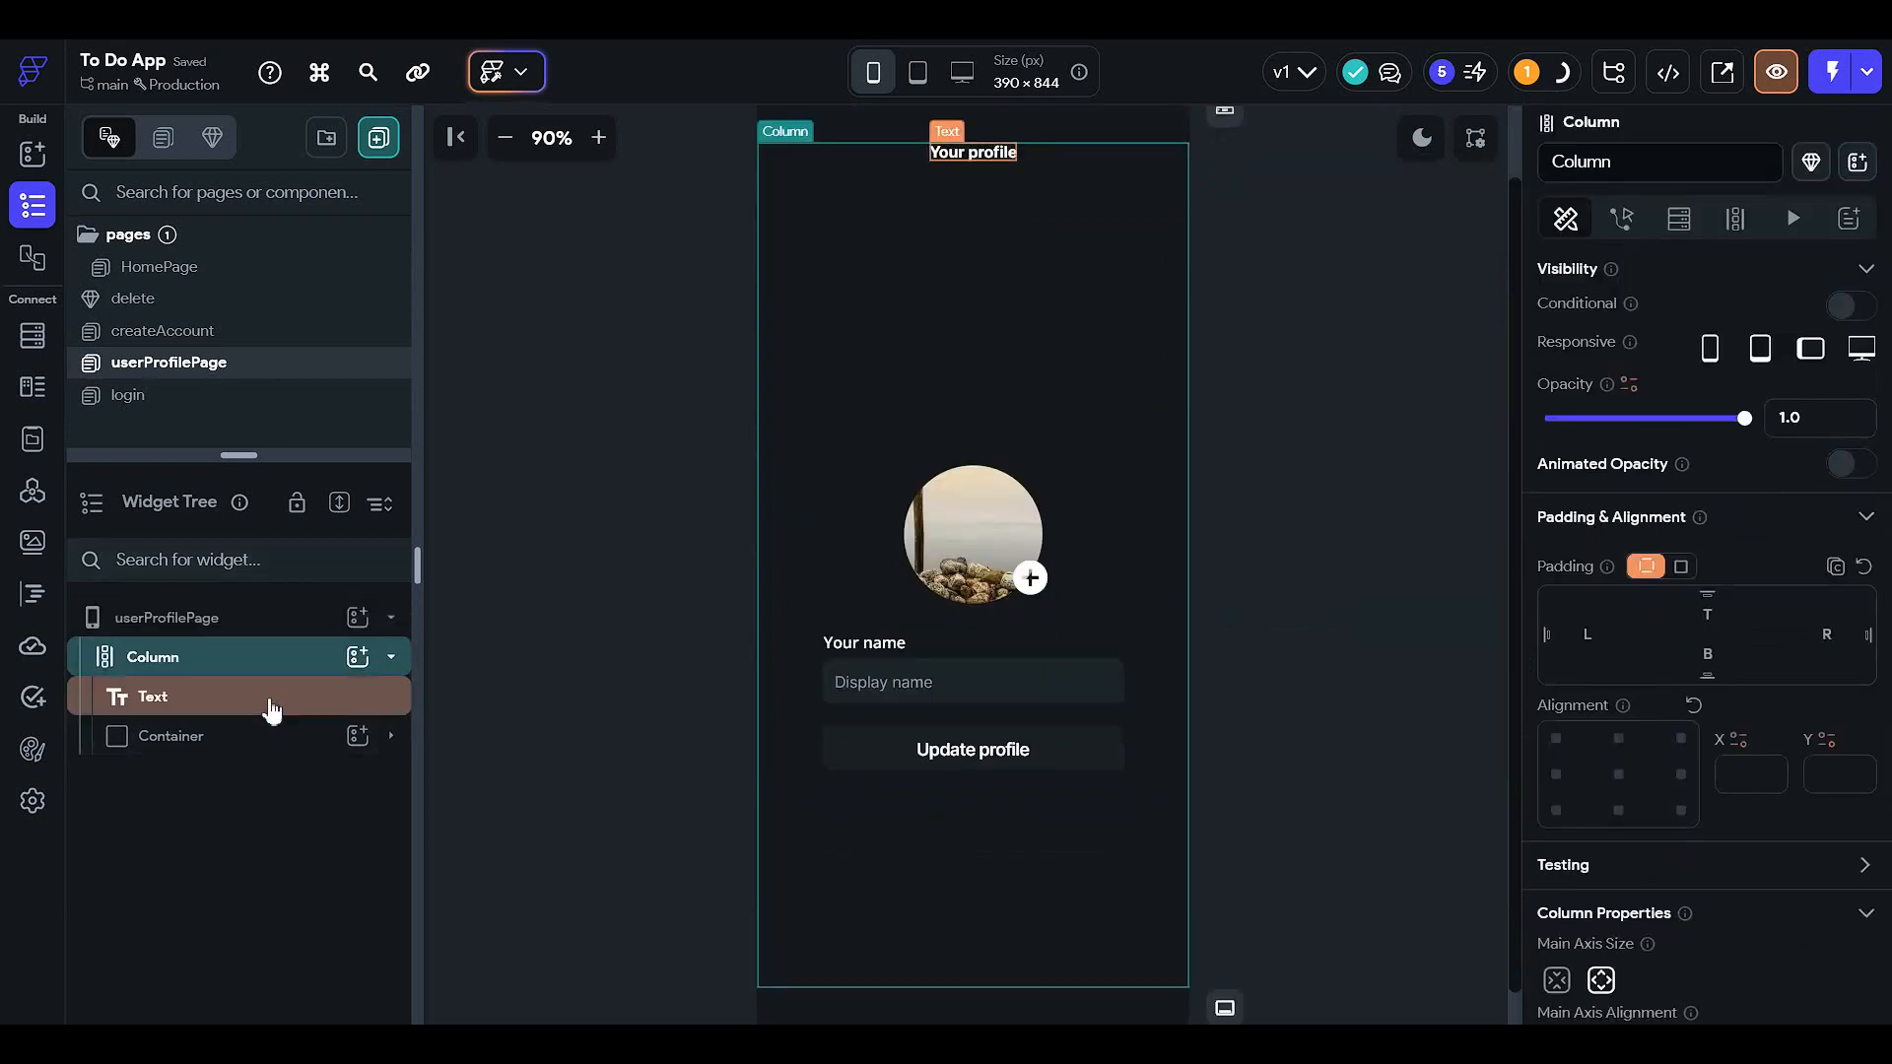
click(268, 701)
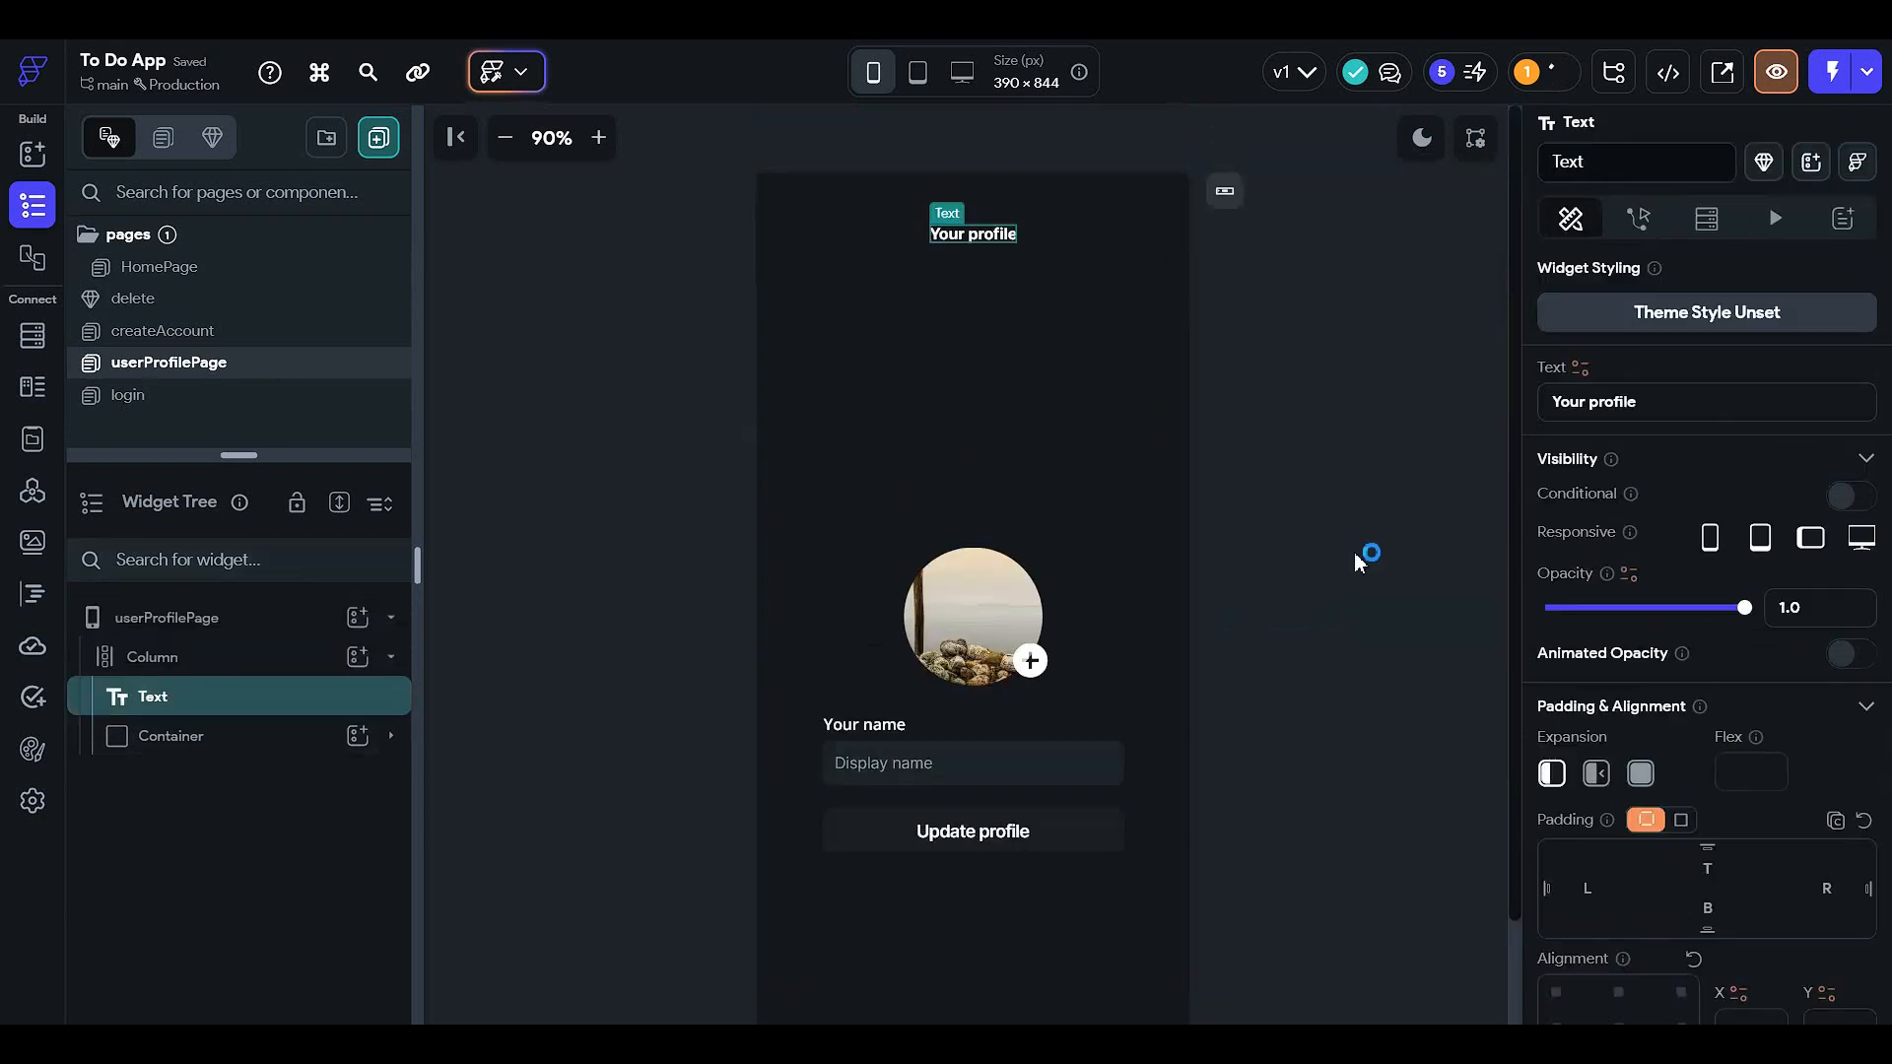
click(1707, 867)
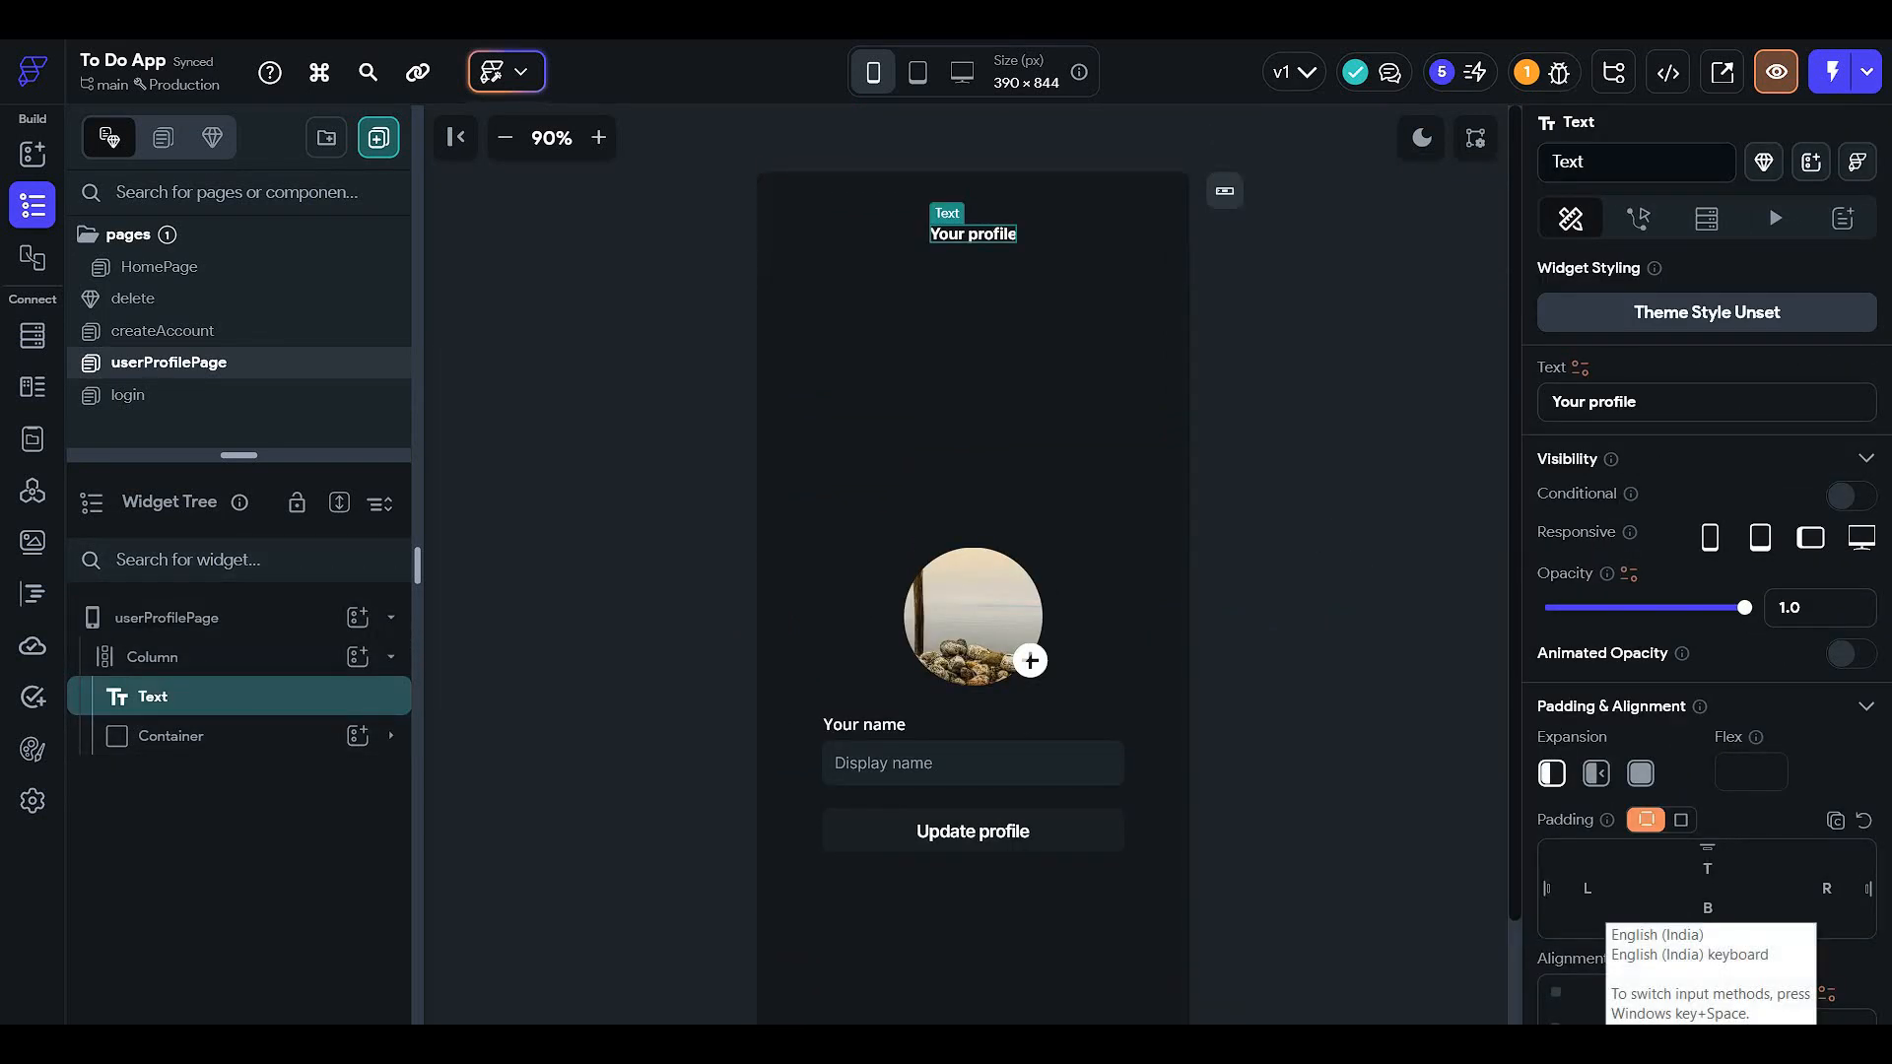
text(32)
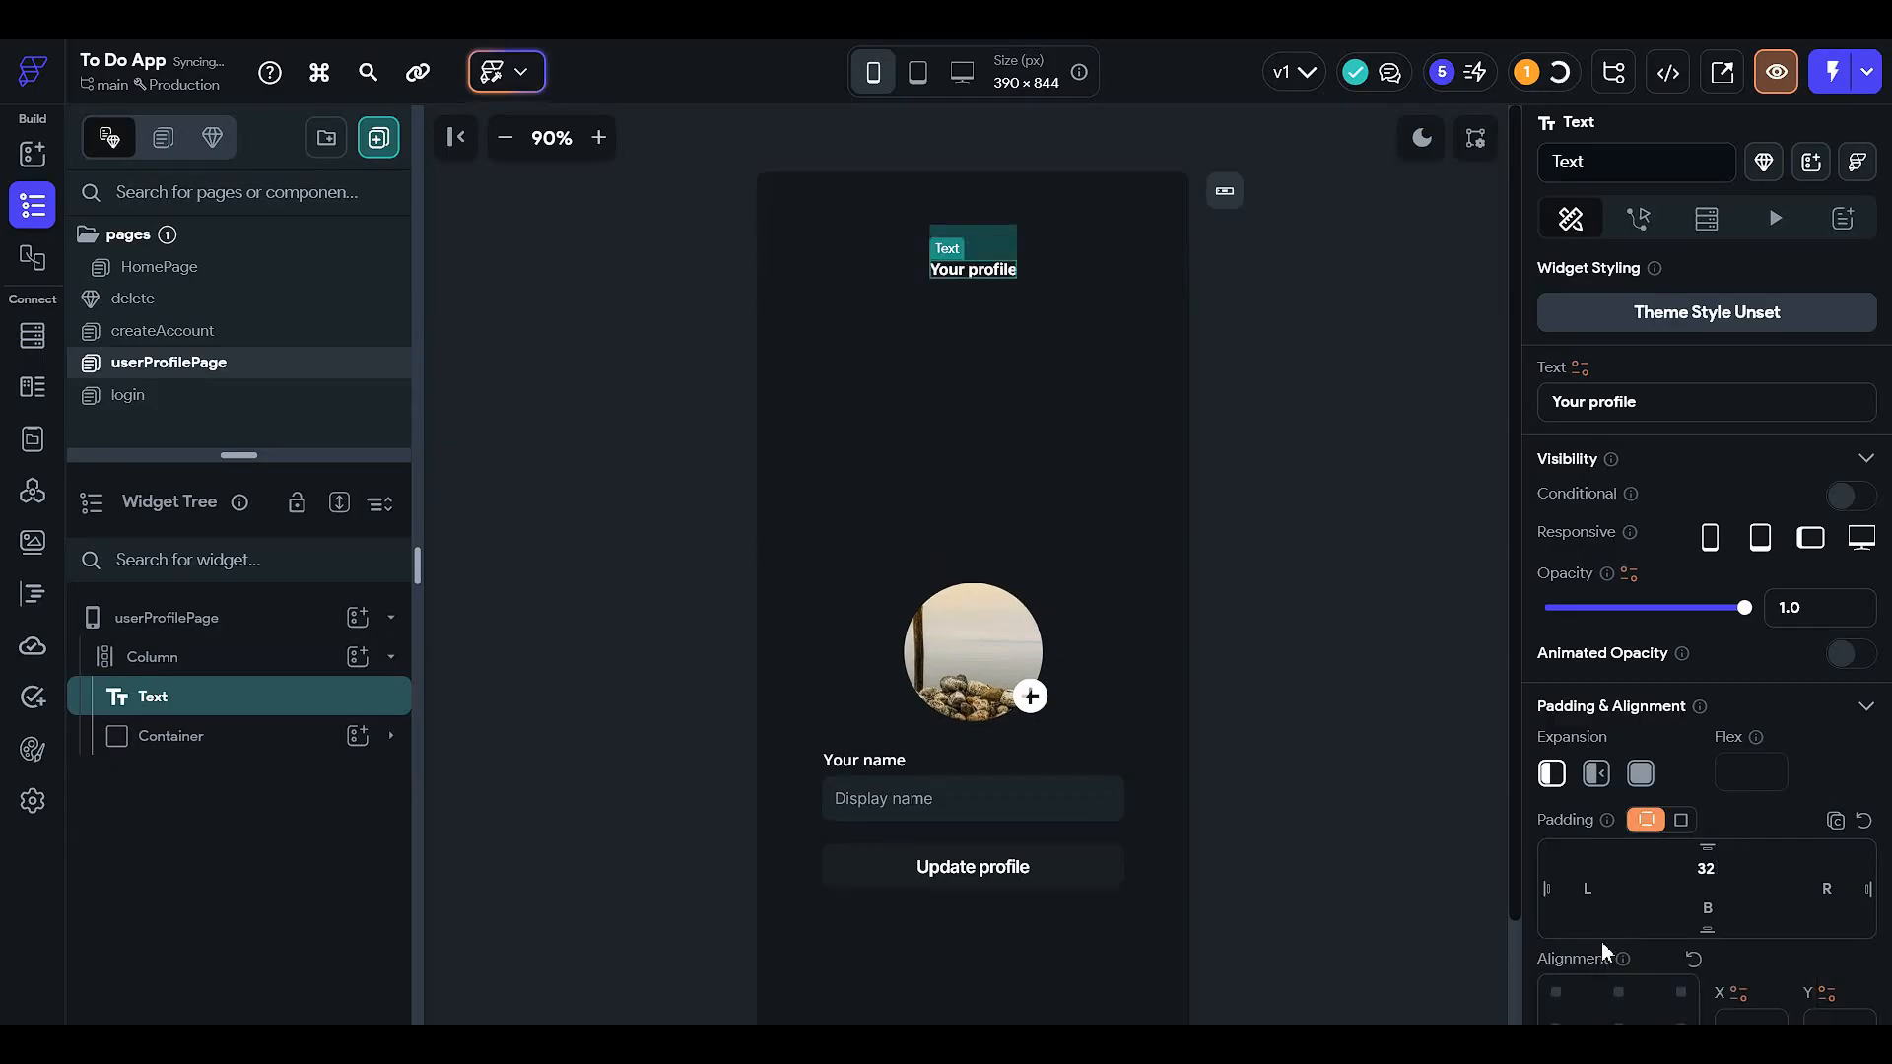
scroll(1600, 942, down, 3)
click(1572, 731)
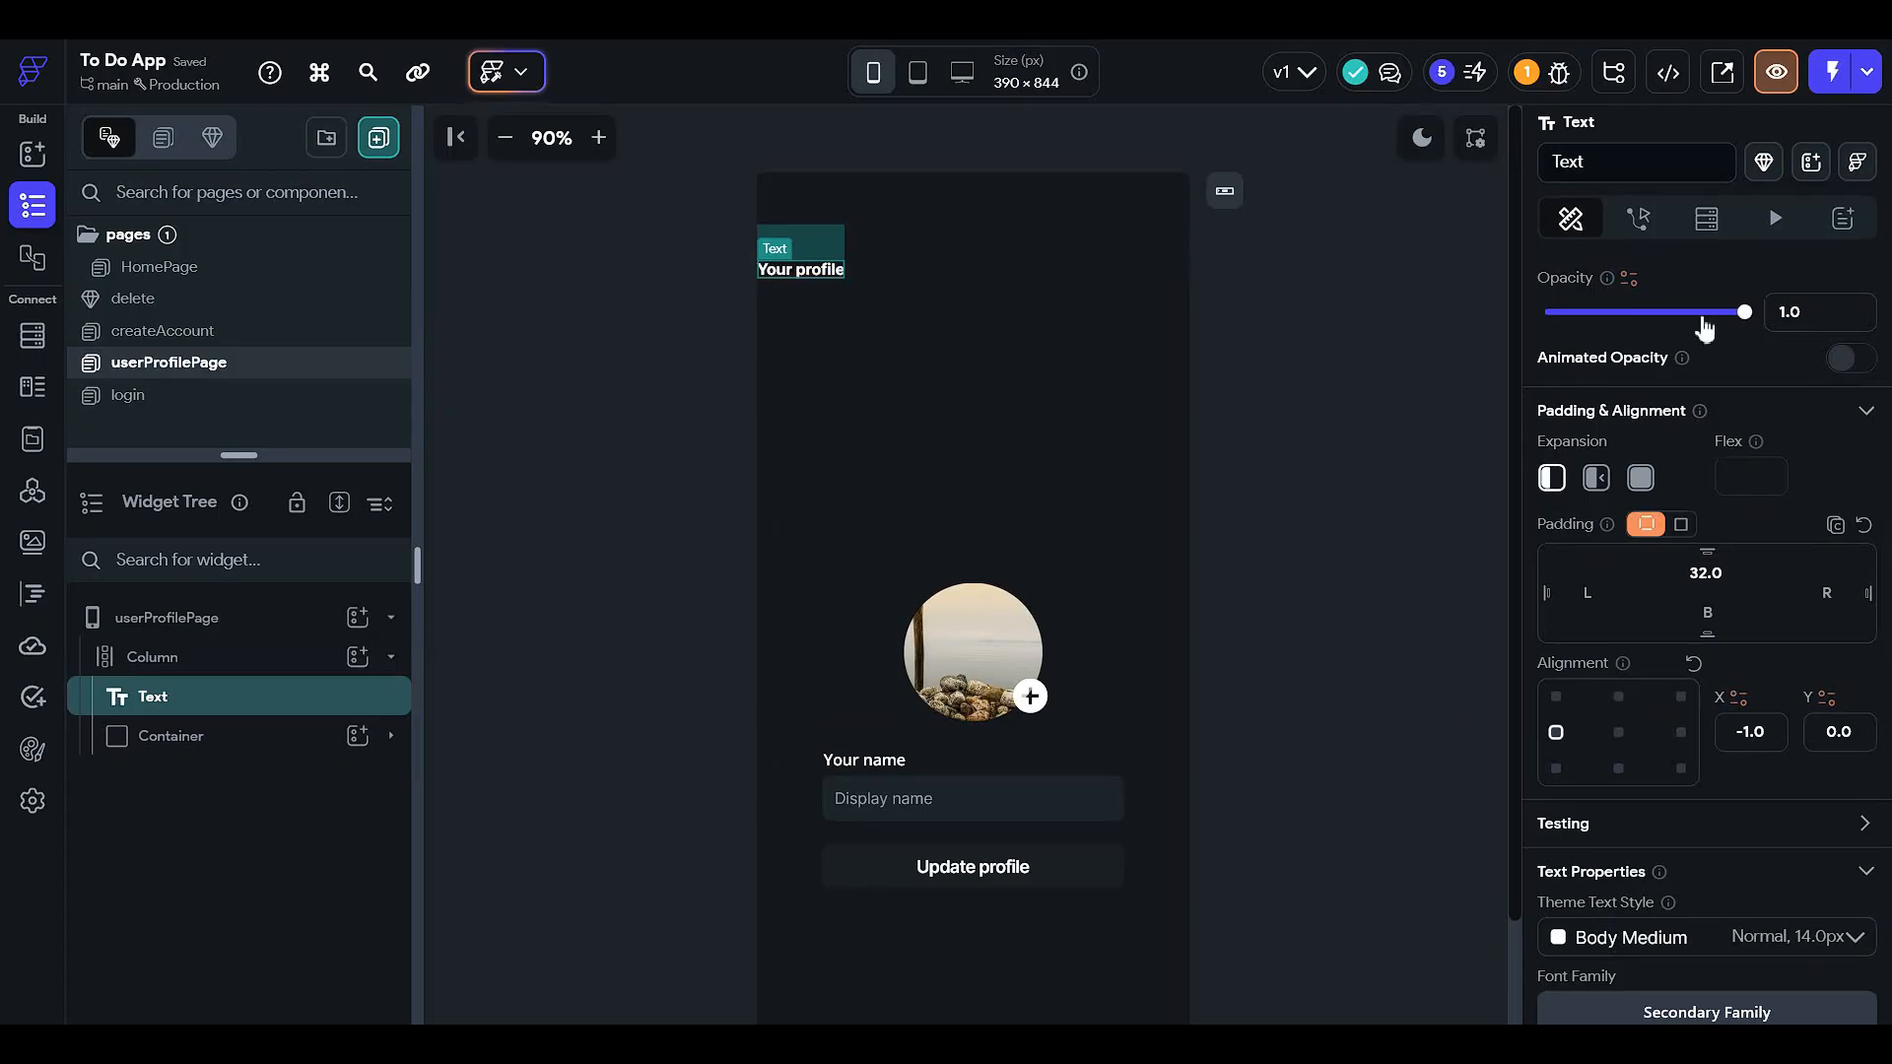
text(25)
- Set the Your profile title's font size to 16
click(1403, 419)
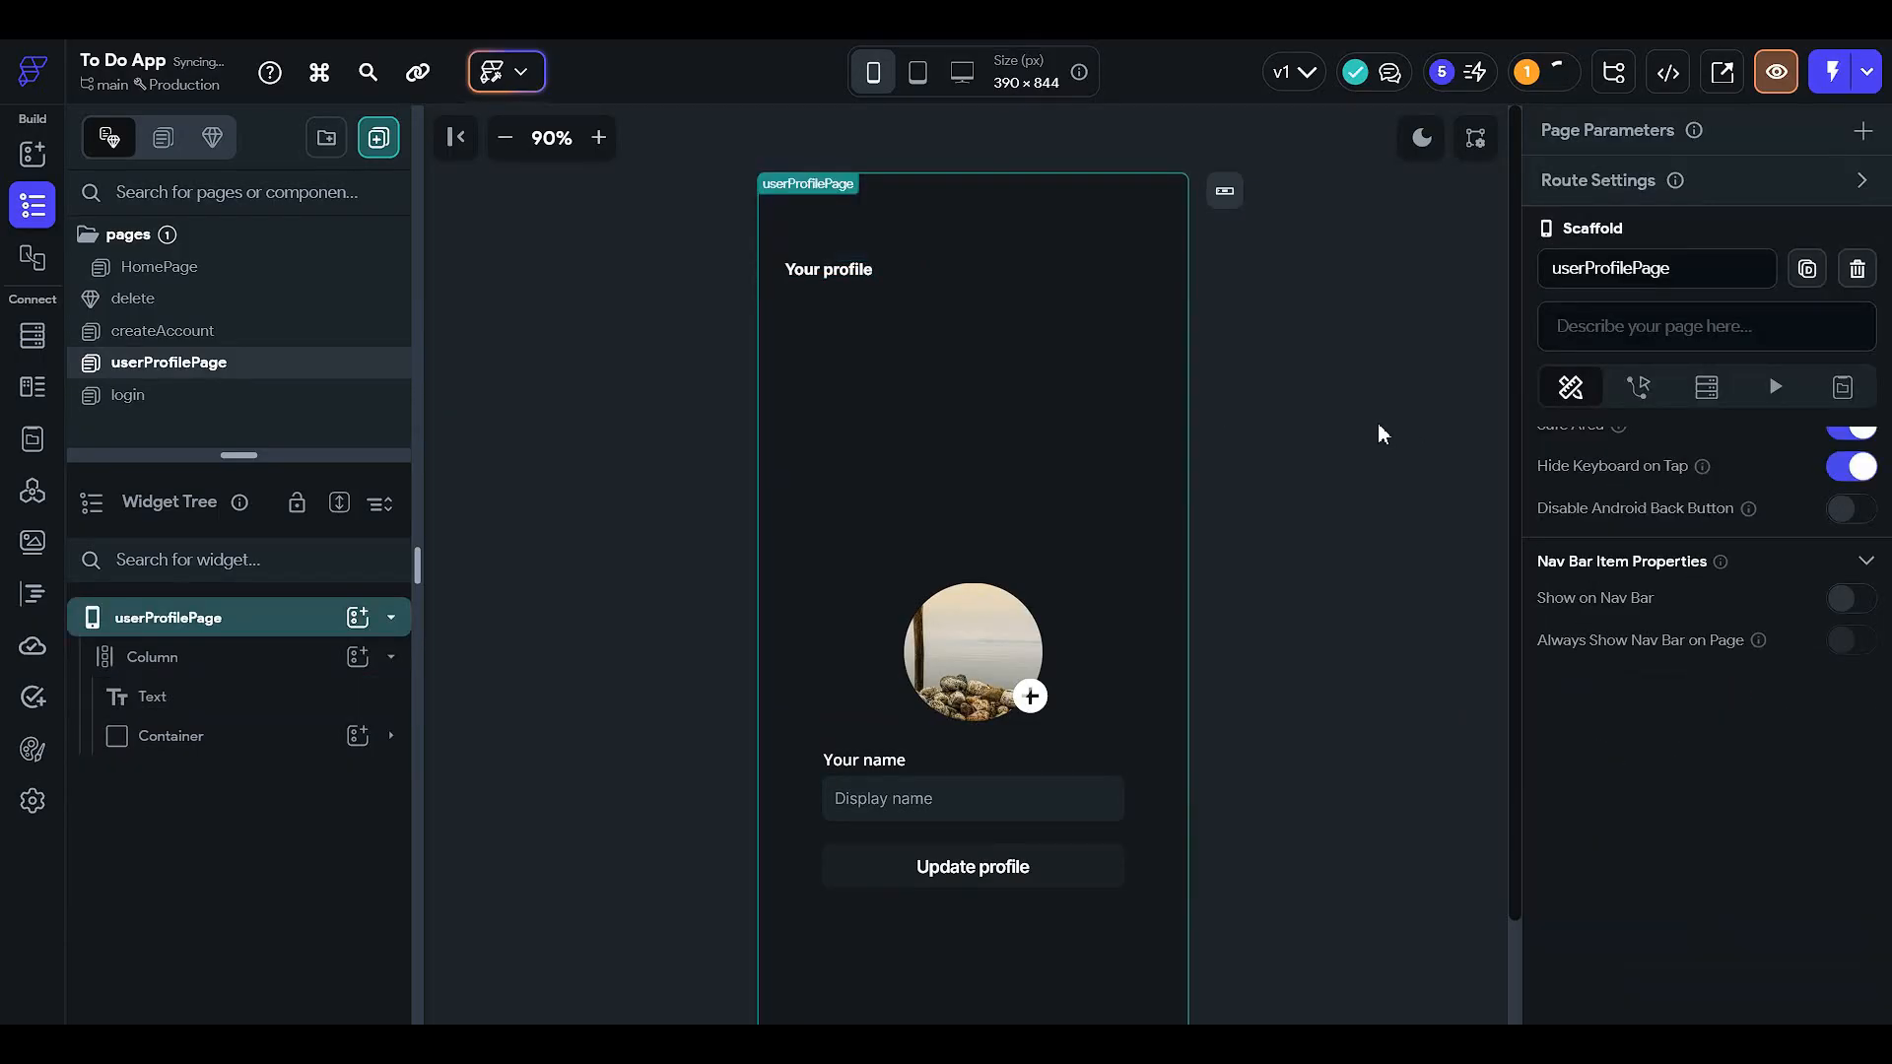
click(844, 273)
scroll(1704, 710, down, 3)
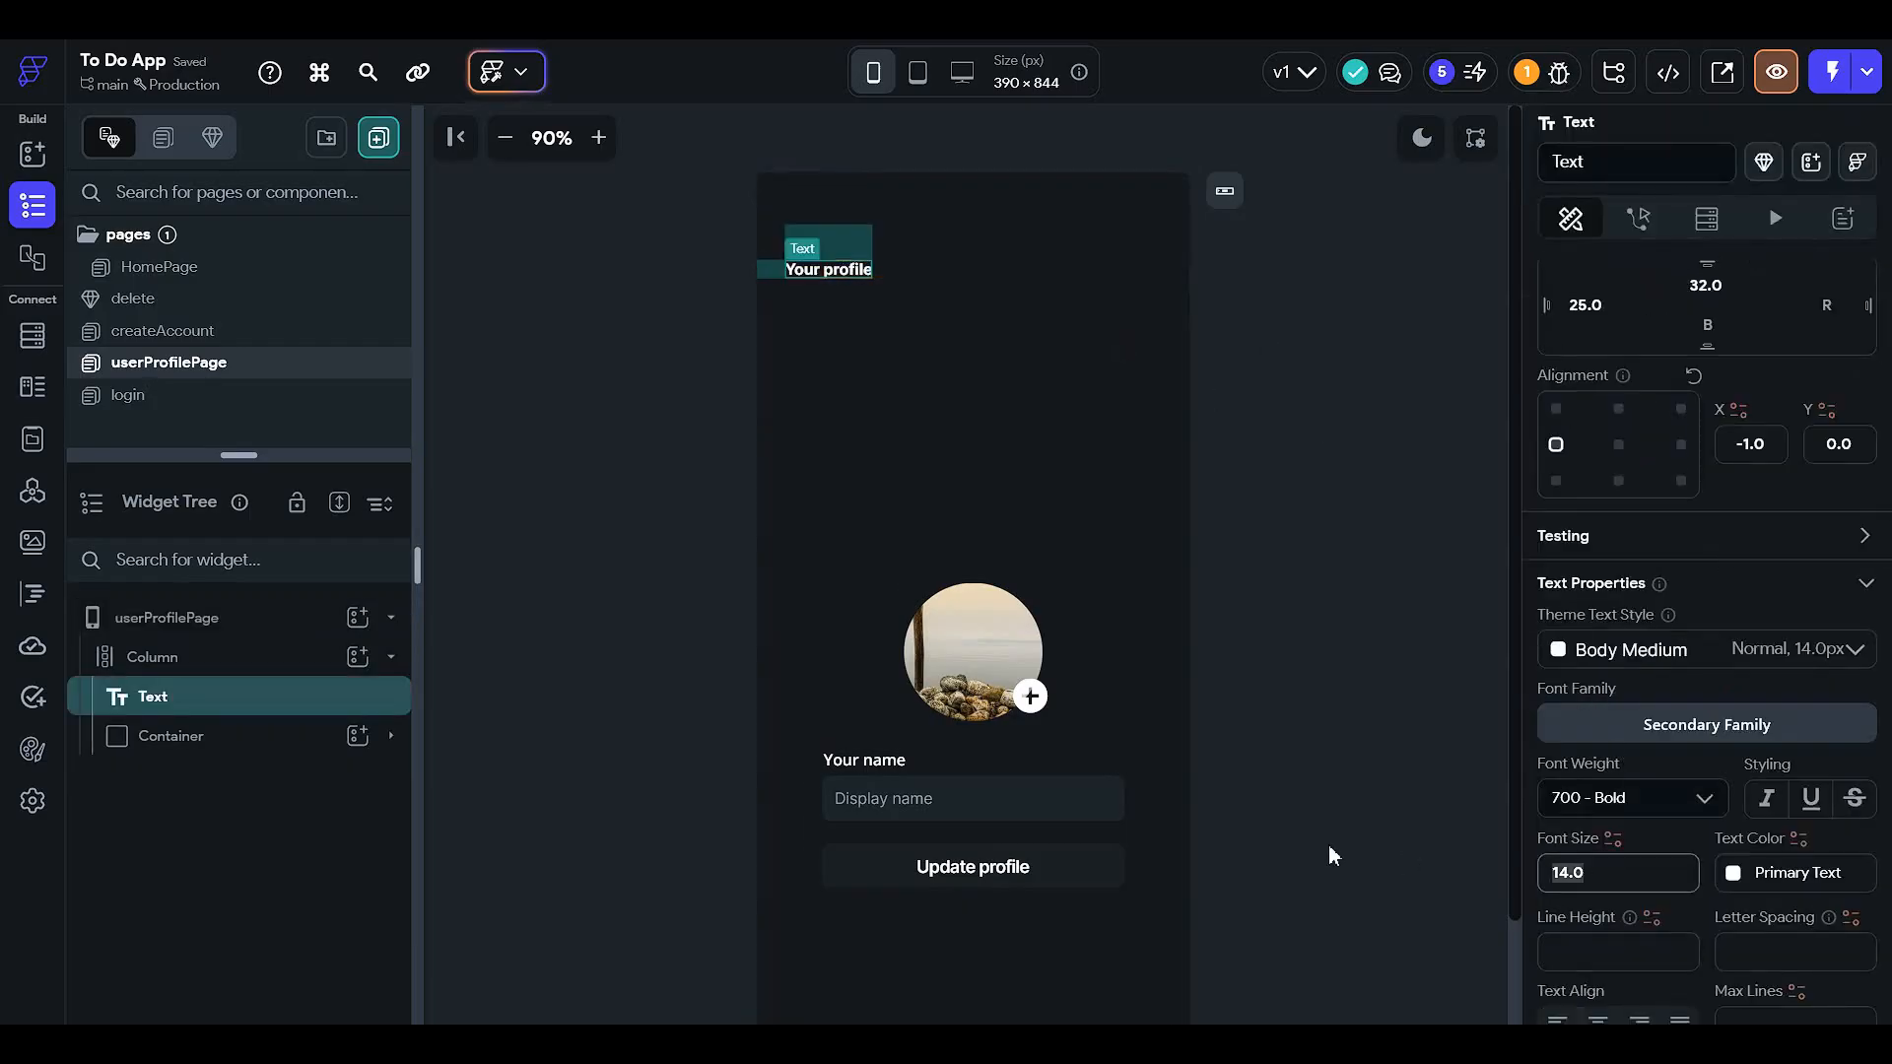
text(20)
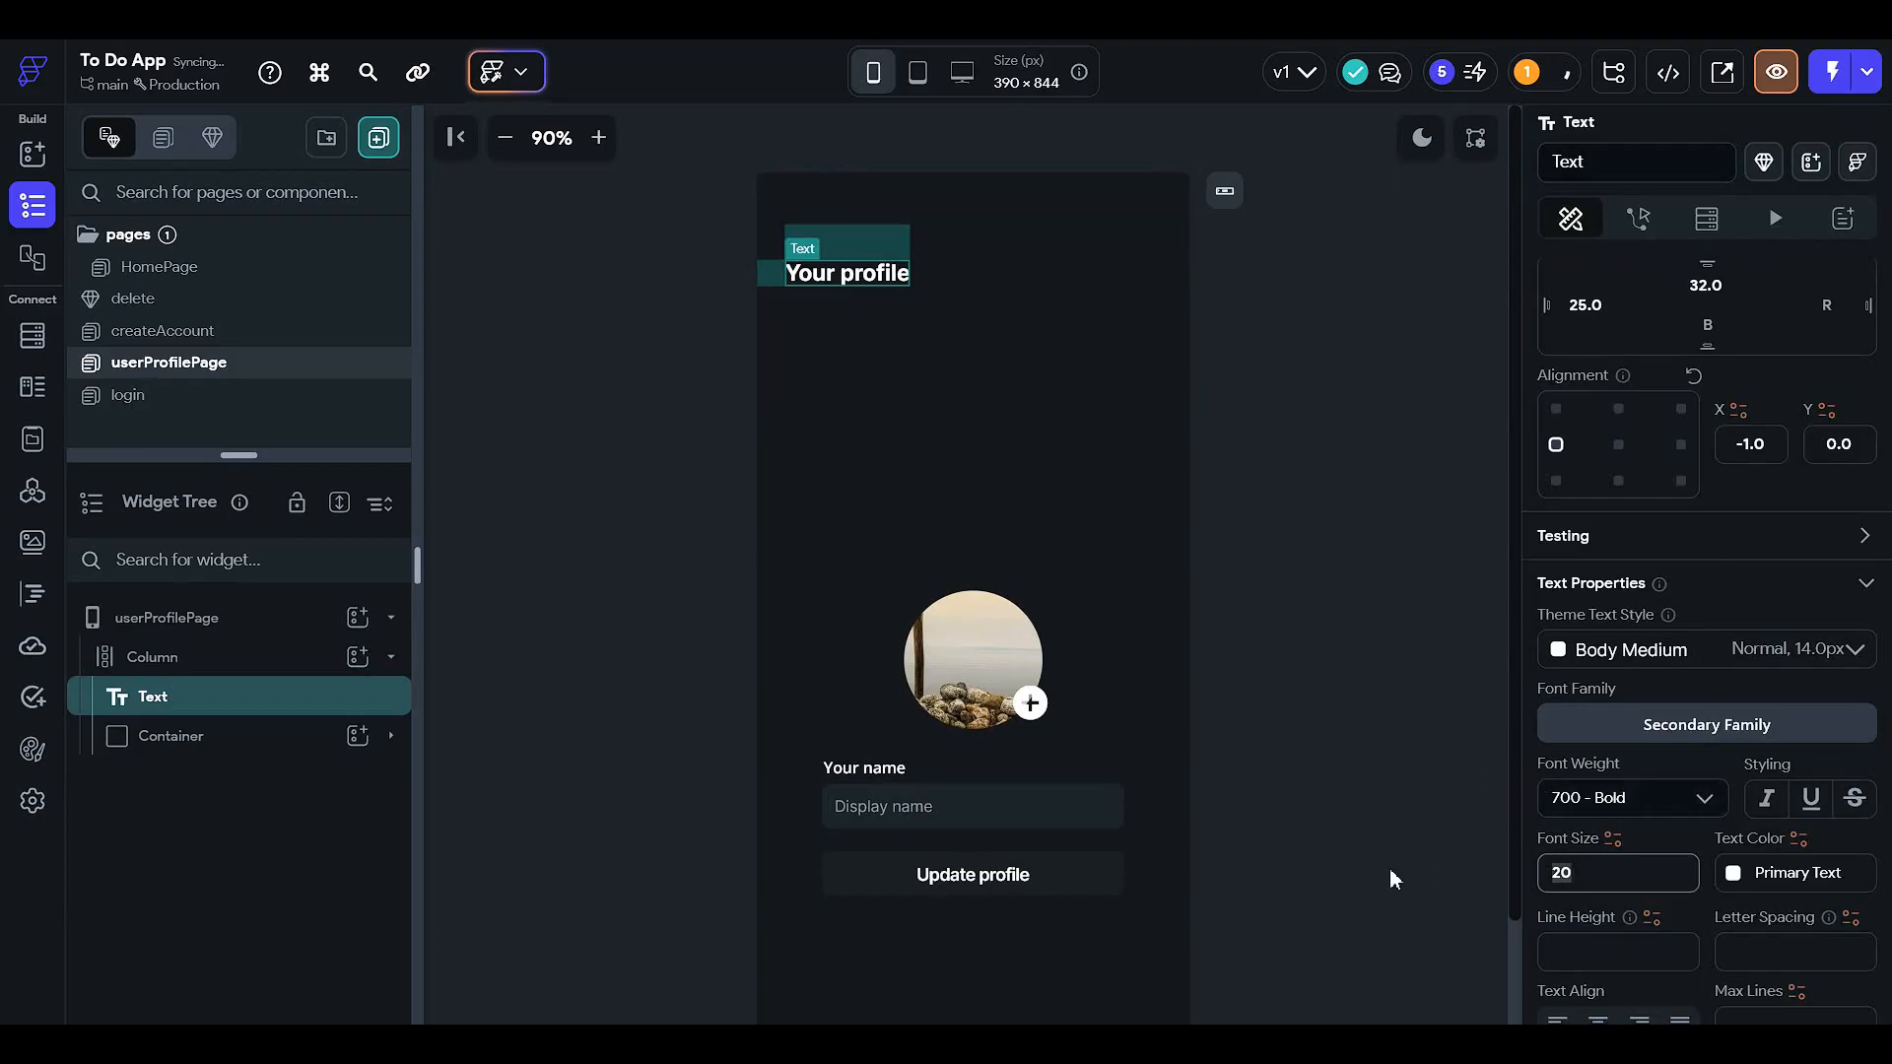
key(BackSpace)
key(BackSpace)
text(16)
scroll(1152, 406, down, 2)
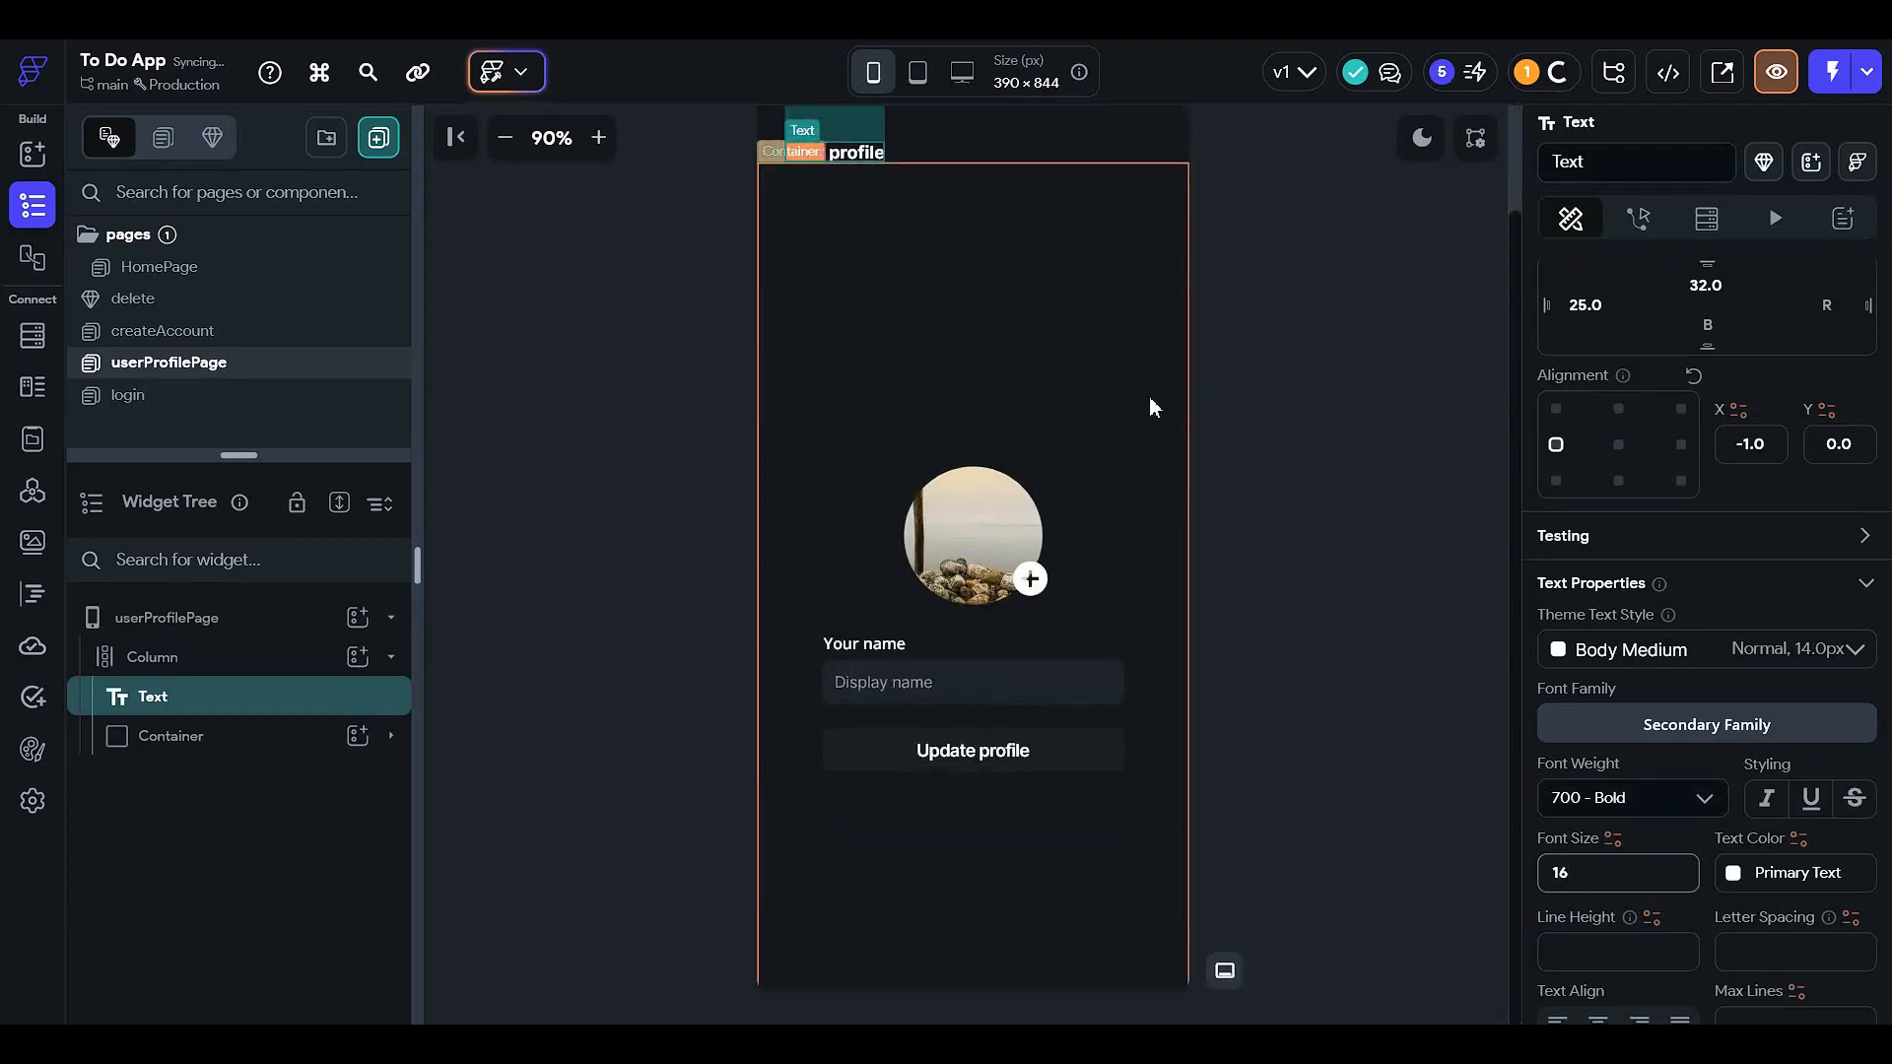
click(1345, 412)
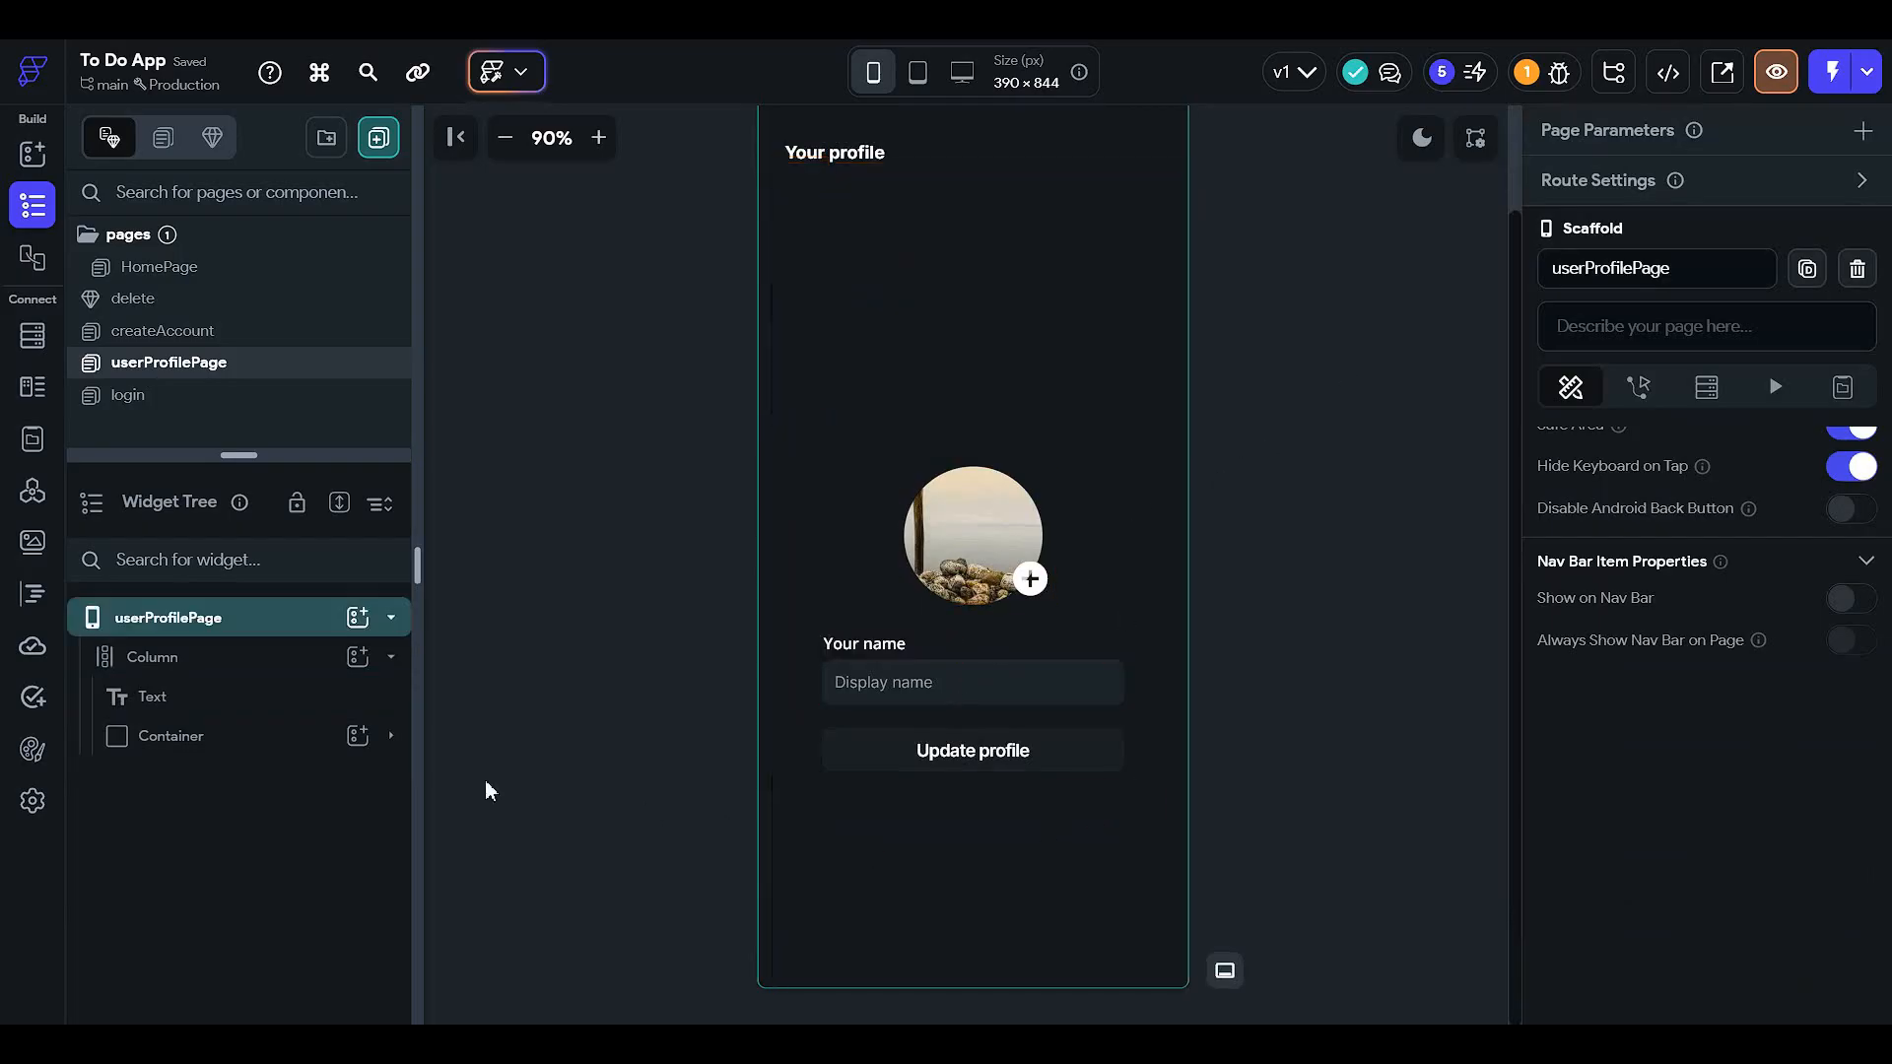
- Set the inner profile Column's bottom padding to 50
click(203, 654)
click(250, 738)
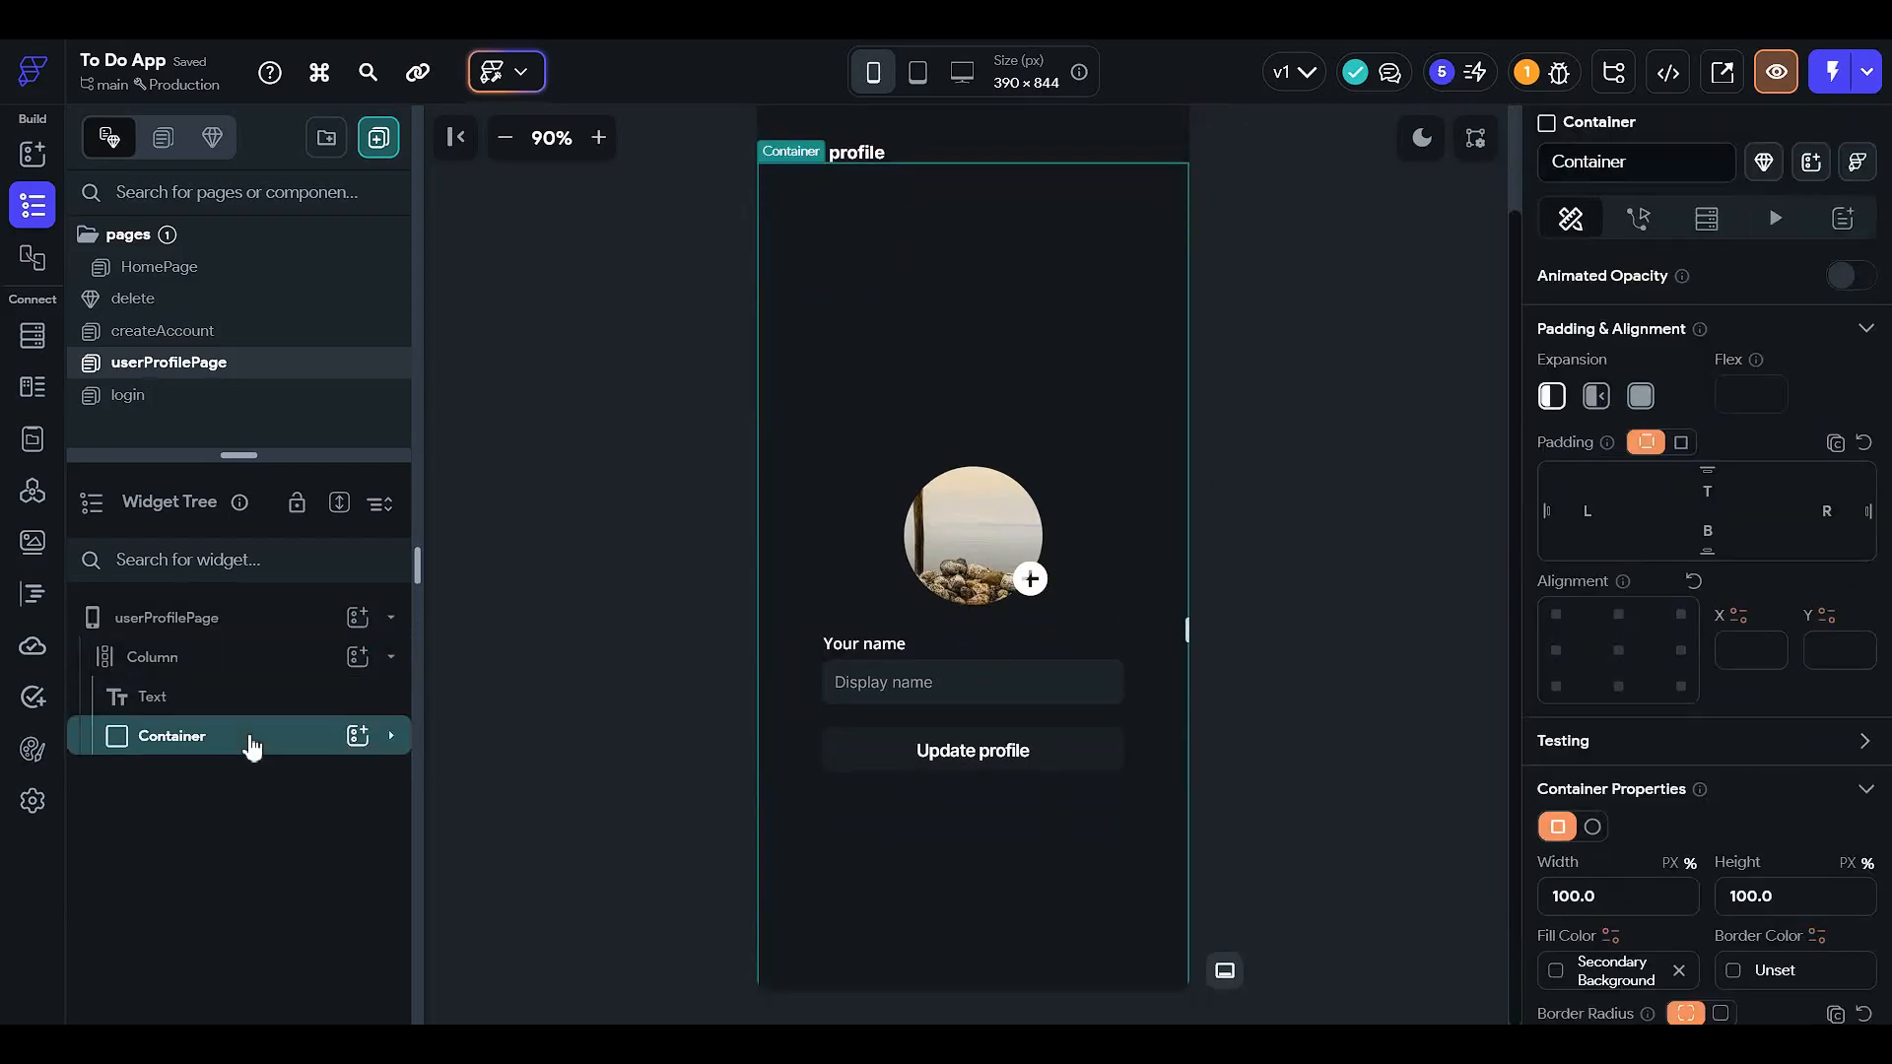
click(262, 775)
click(277, 820)
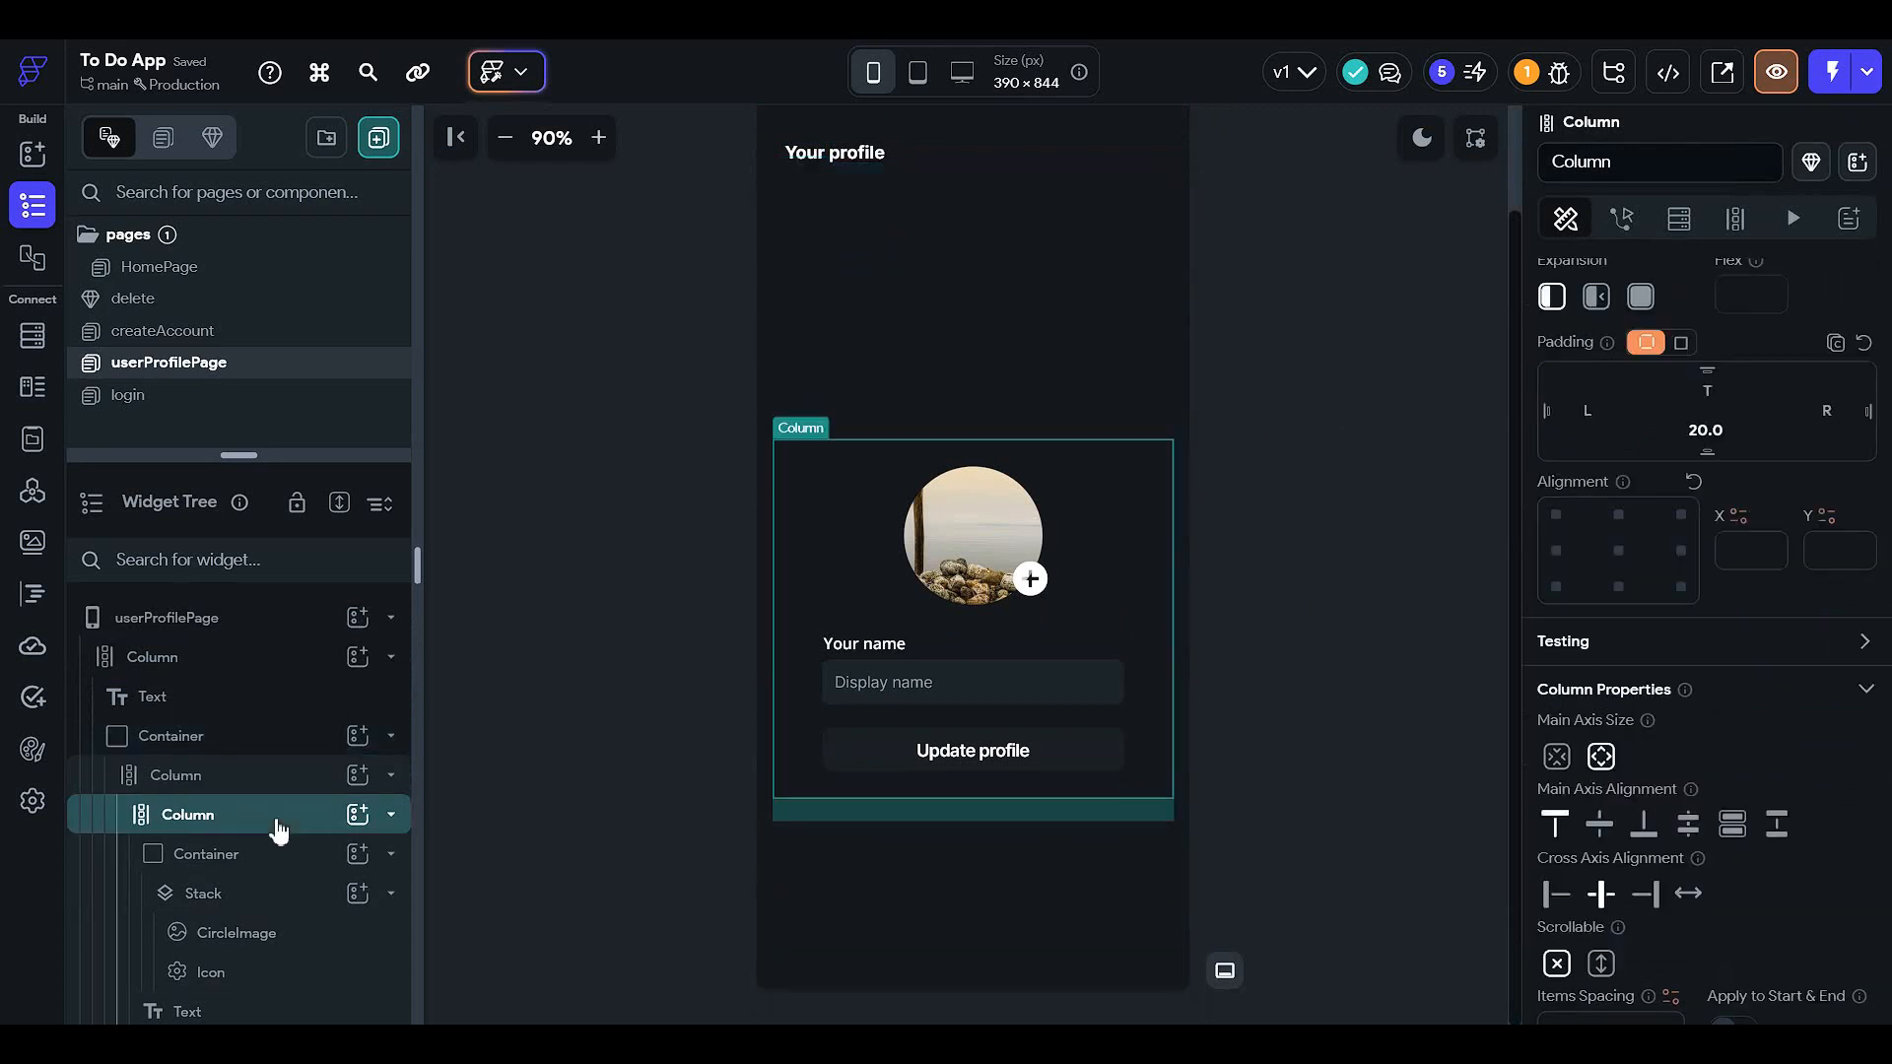
scroll(1724, 394, down, 1)
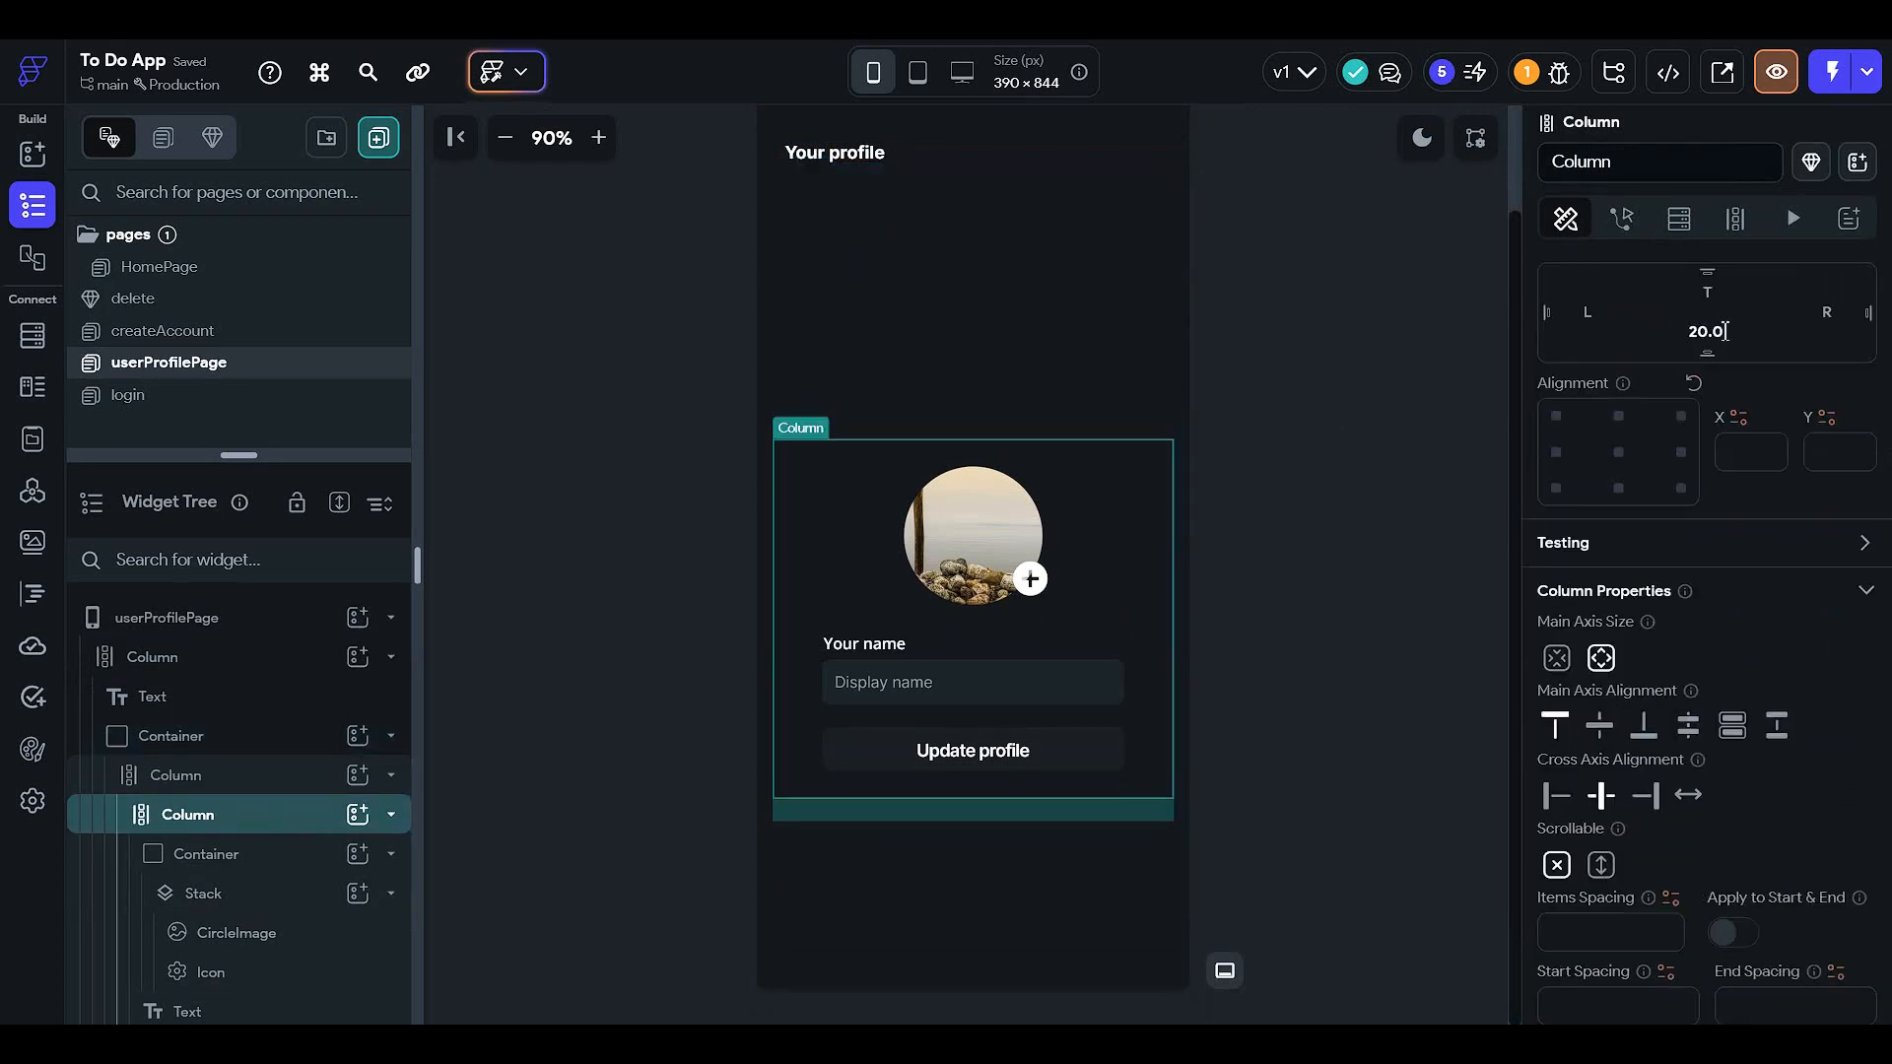
drag(1739, 332, 1513, 339)
text(50)
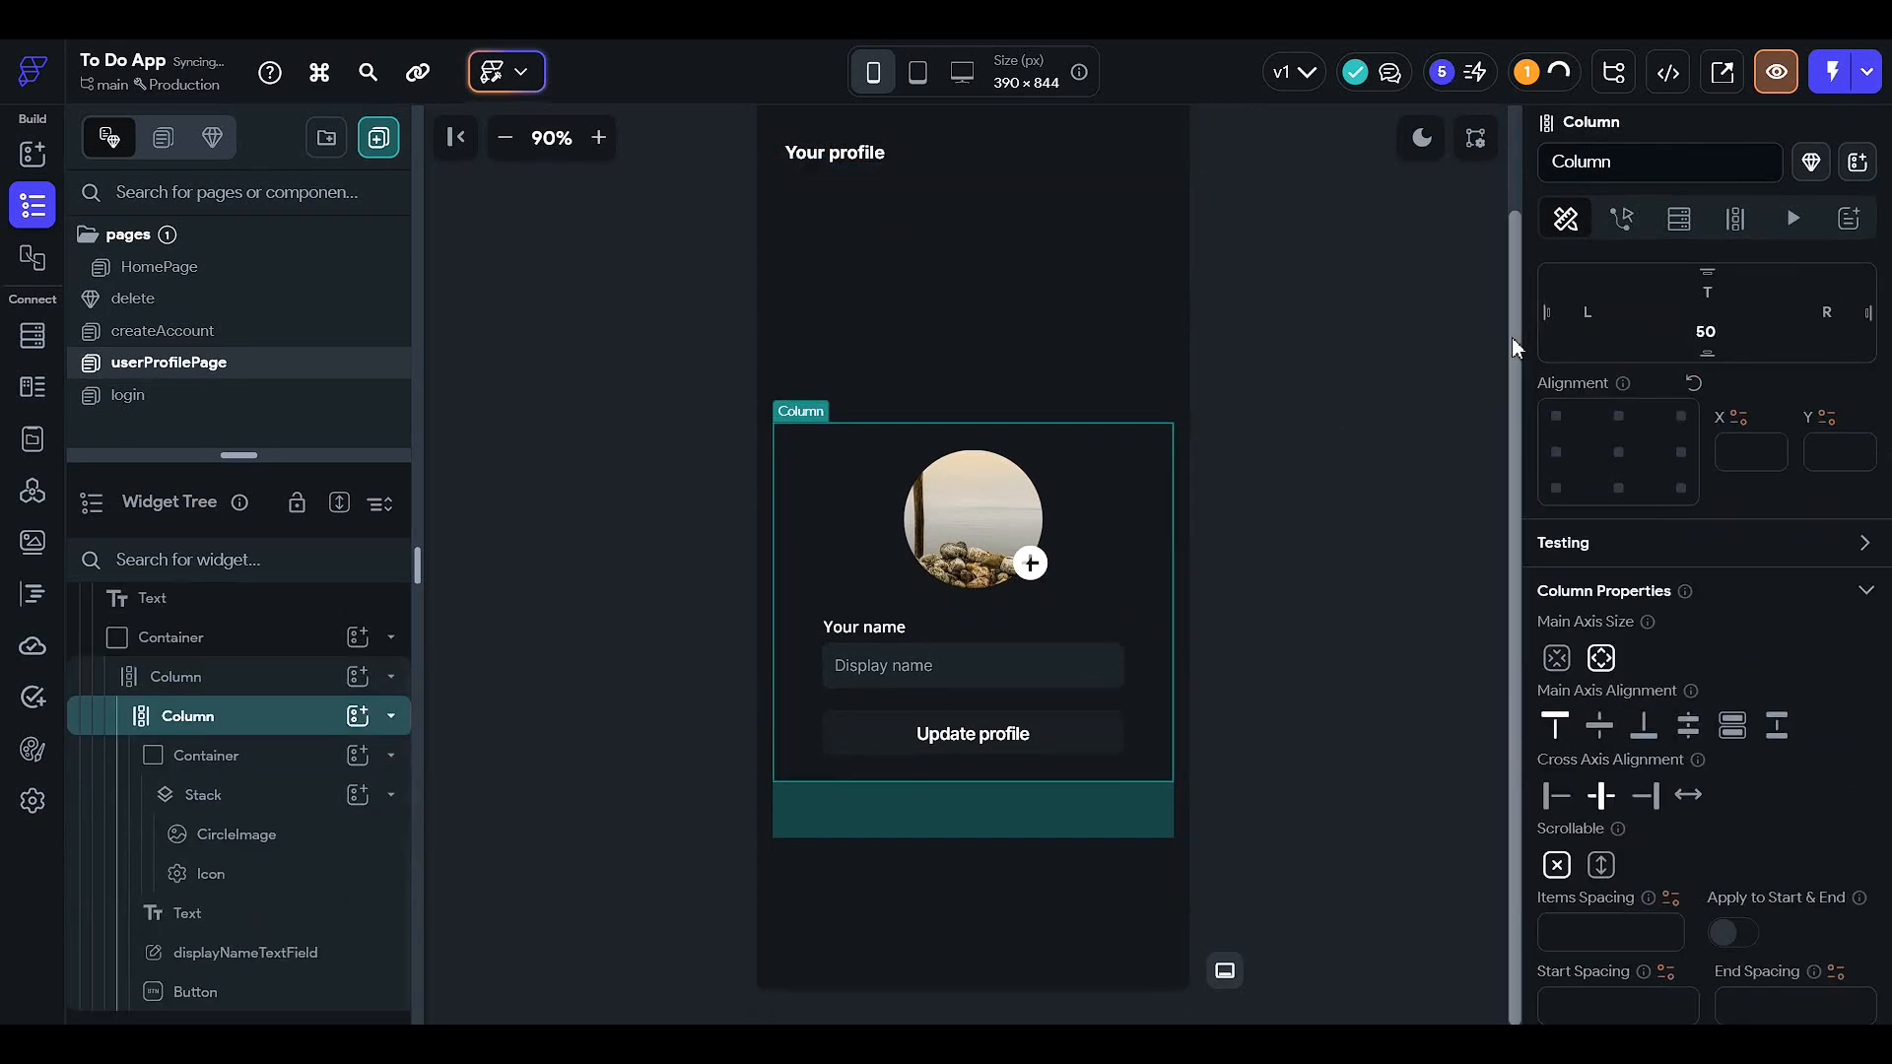
- Clear the profile Container's bottom padding
click(280, 653)
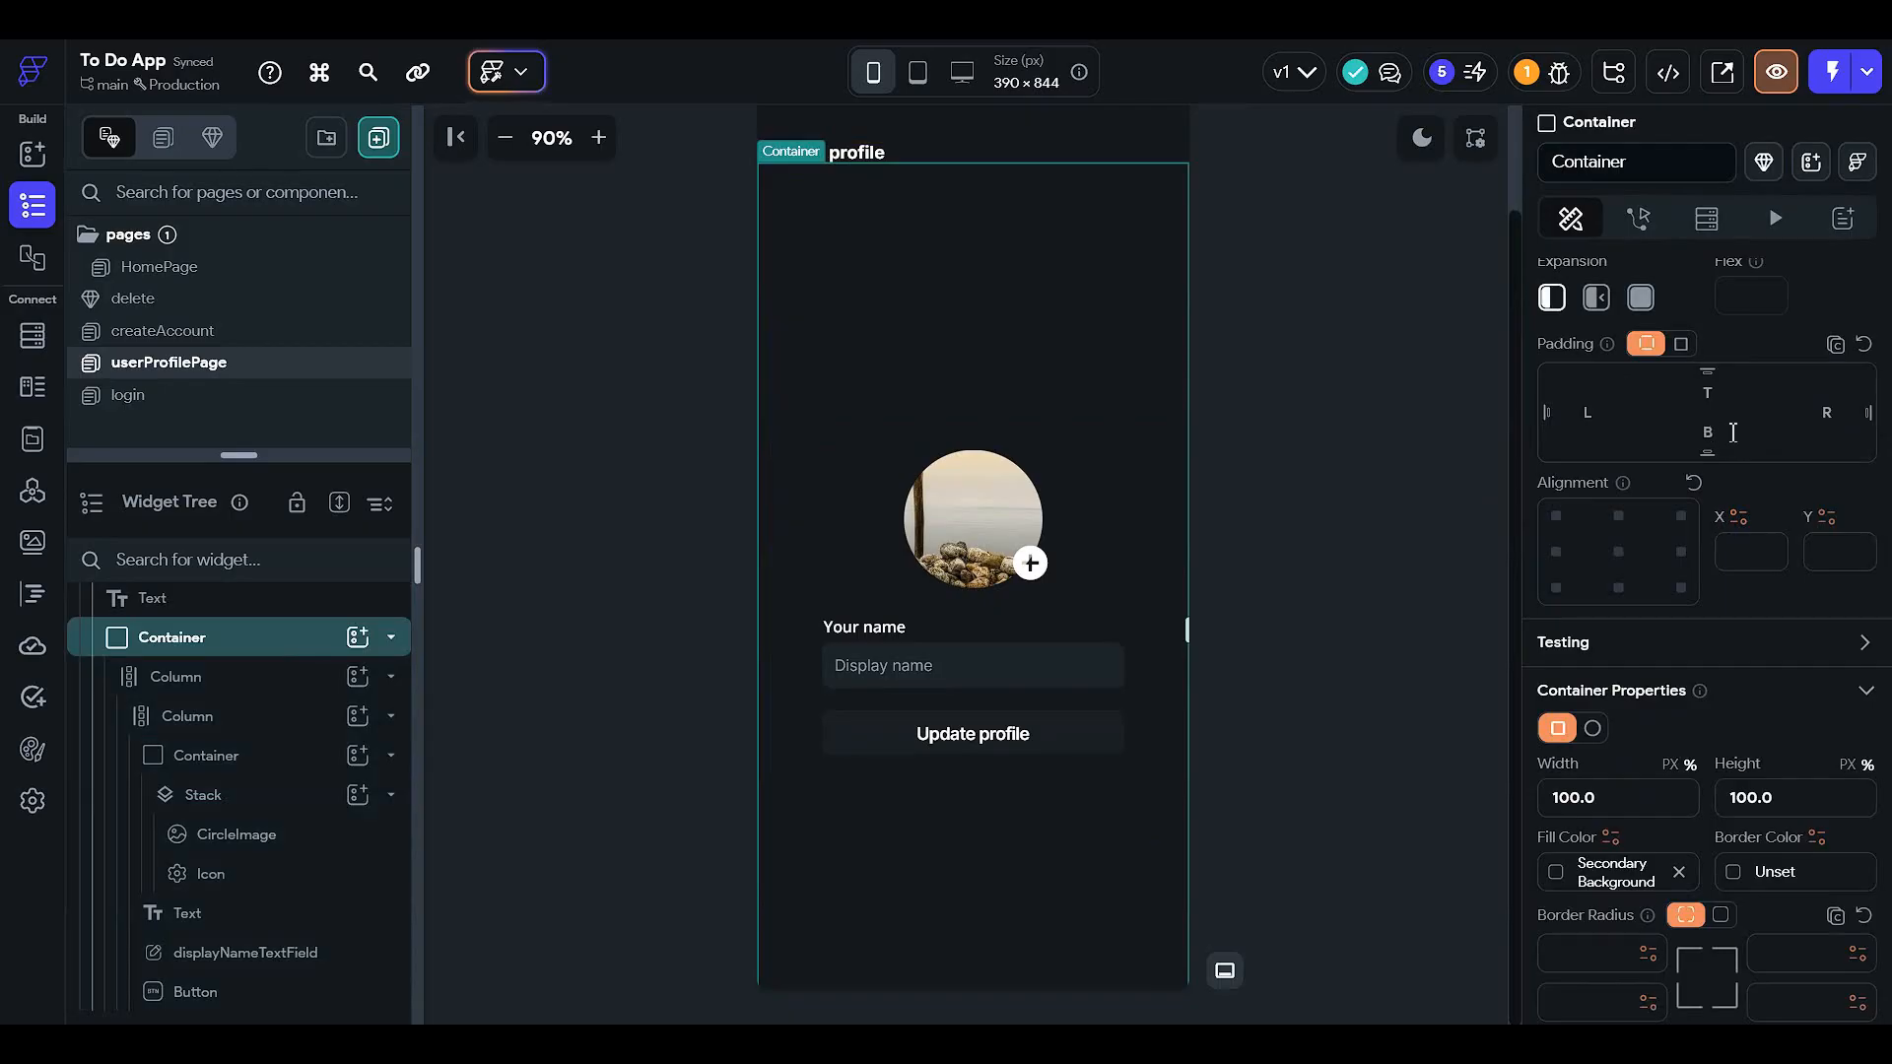
text(25)
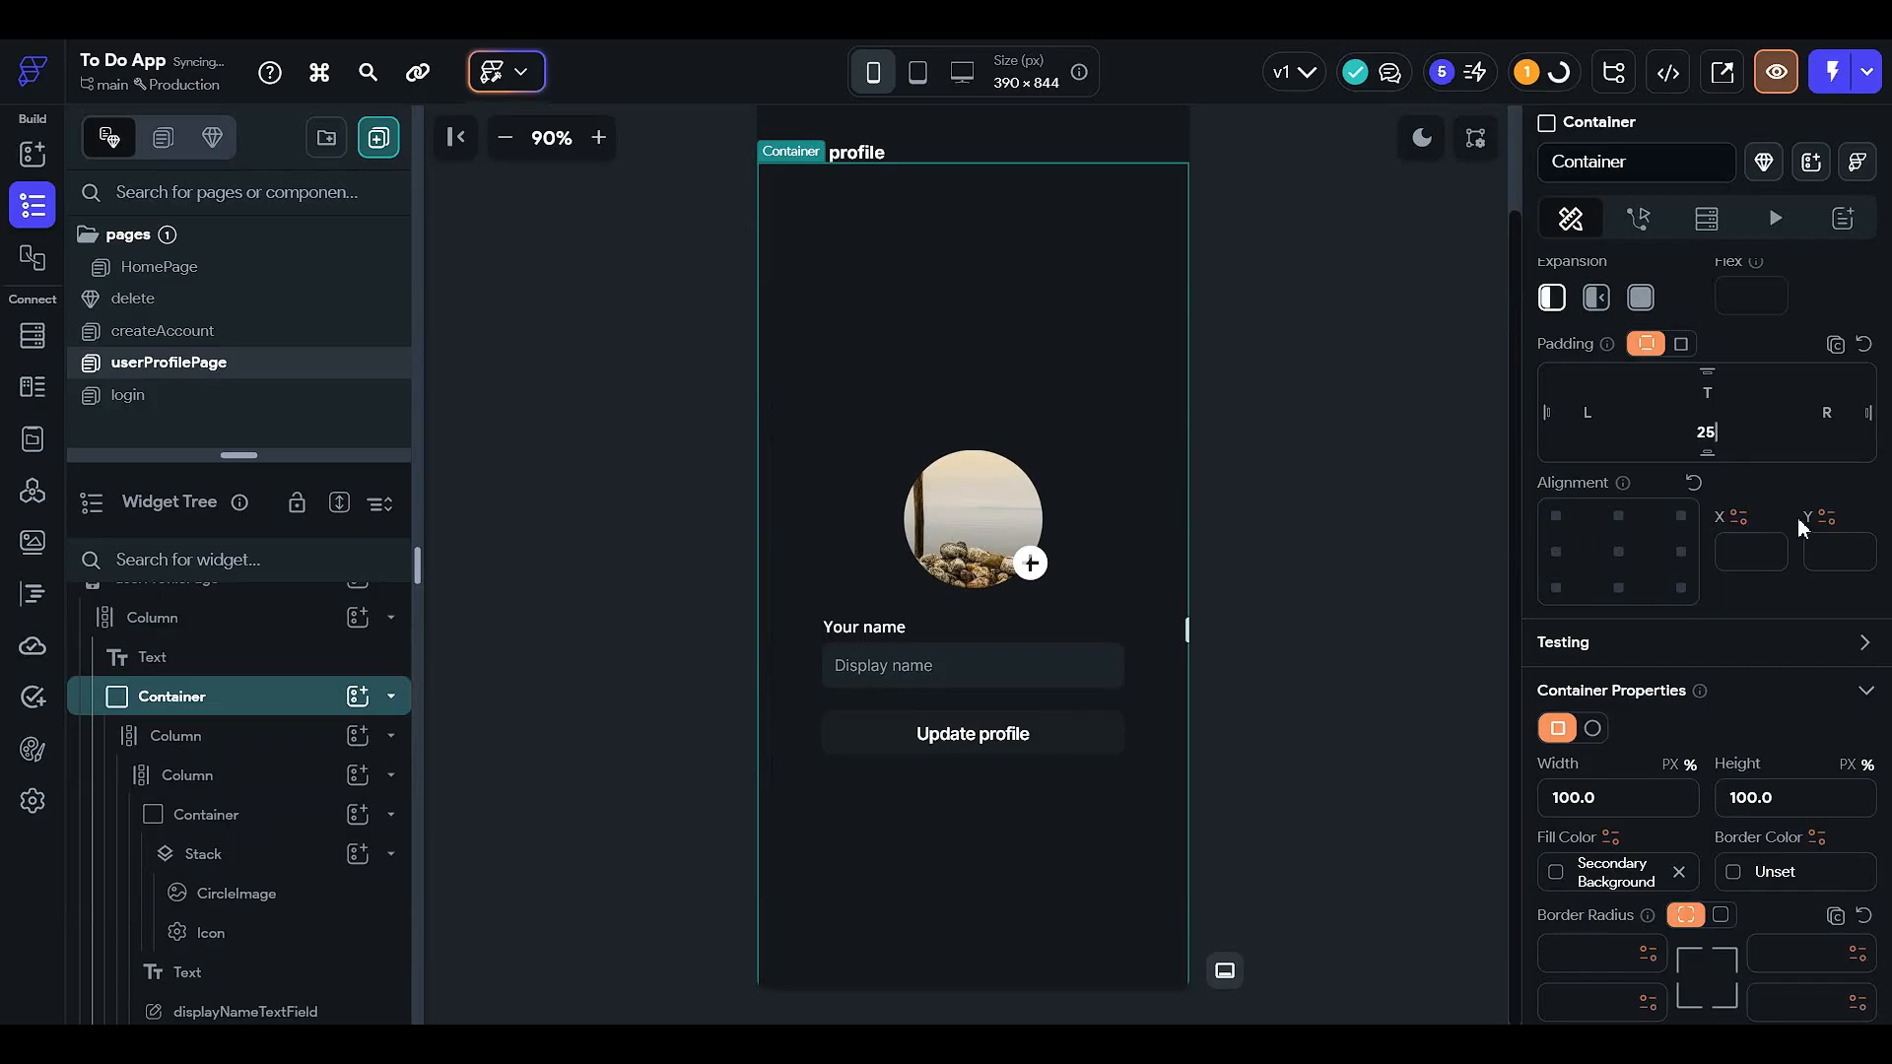
drag(1720, 432, 1688, 432)
key(BackSpace)
scroll(1126, 658, up, 2)
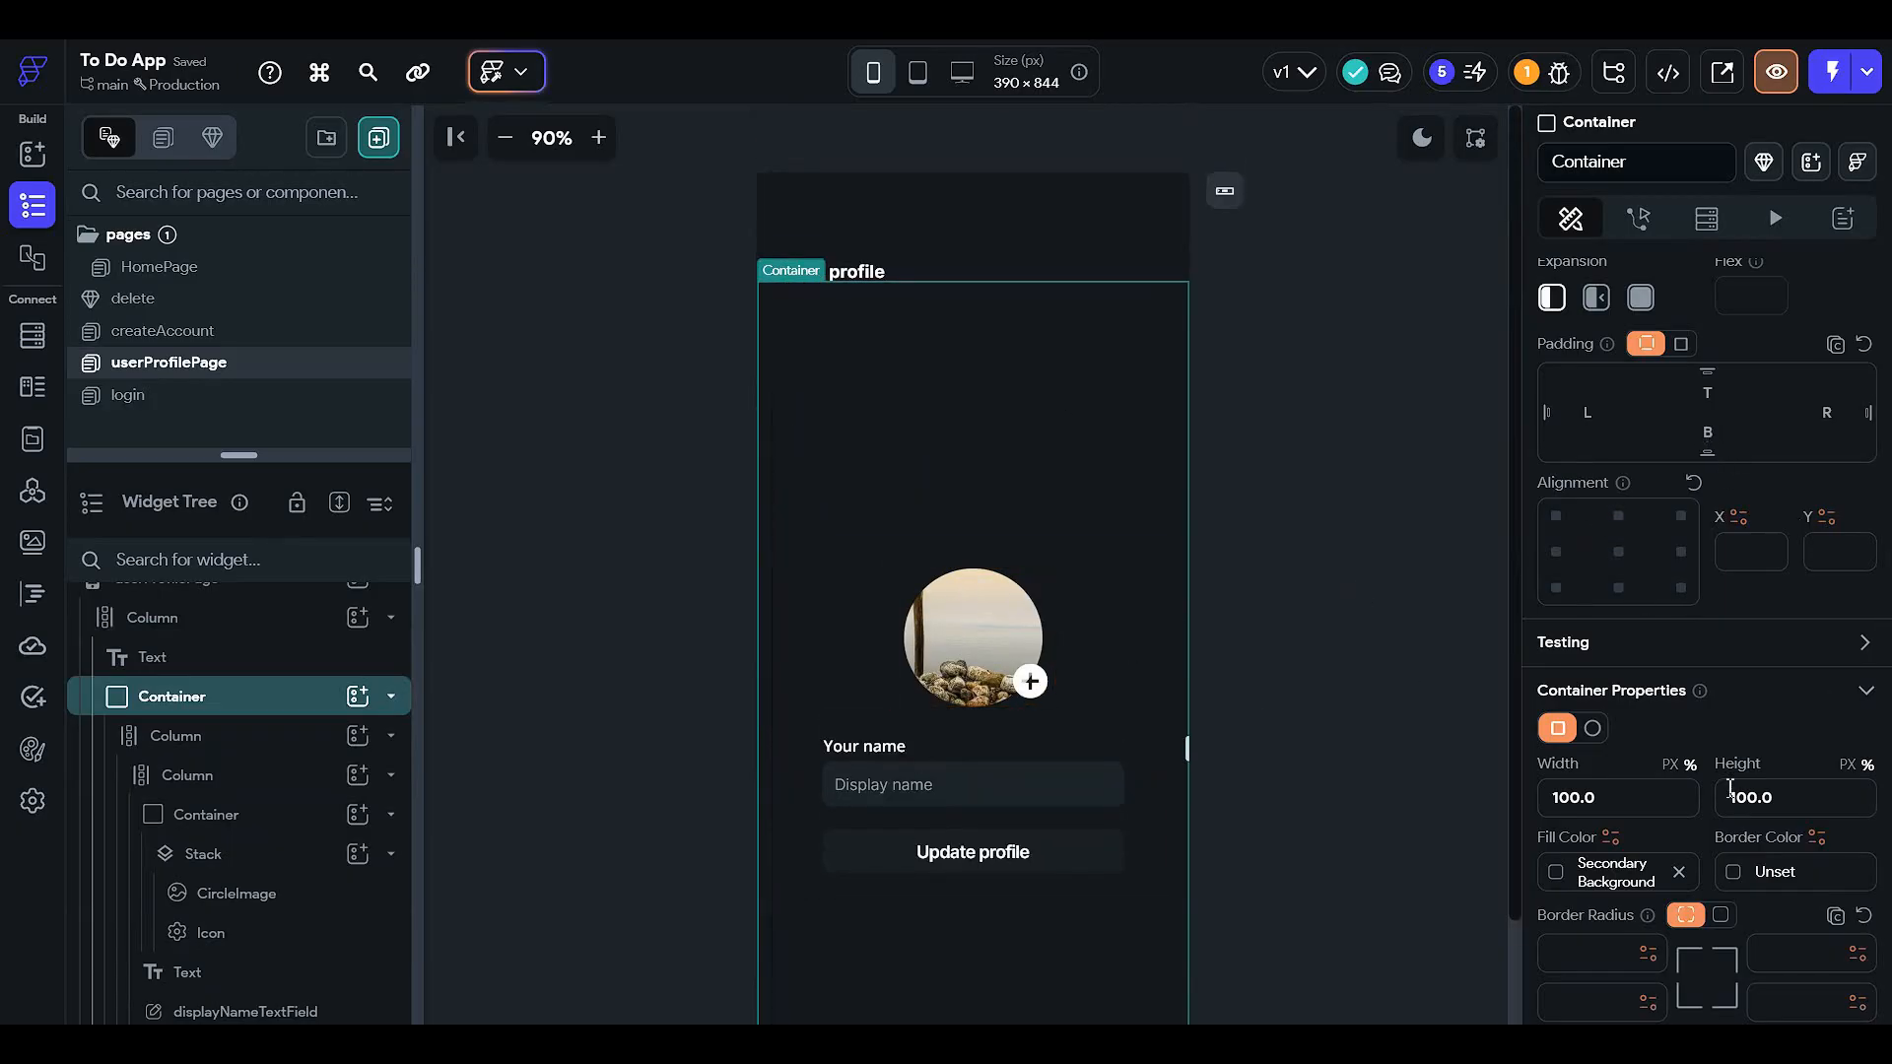
- Set the profile Container's height to 70%
double_click(1774, 813)
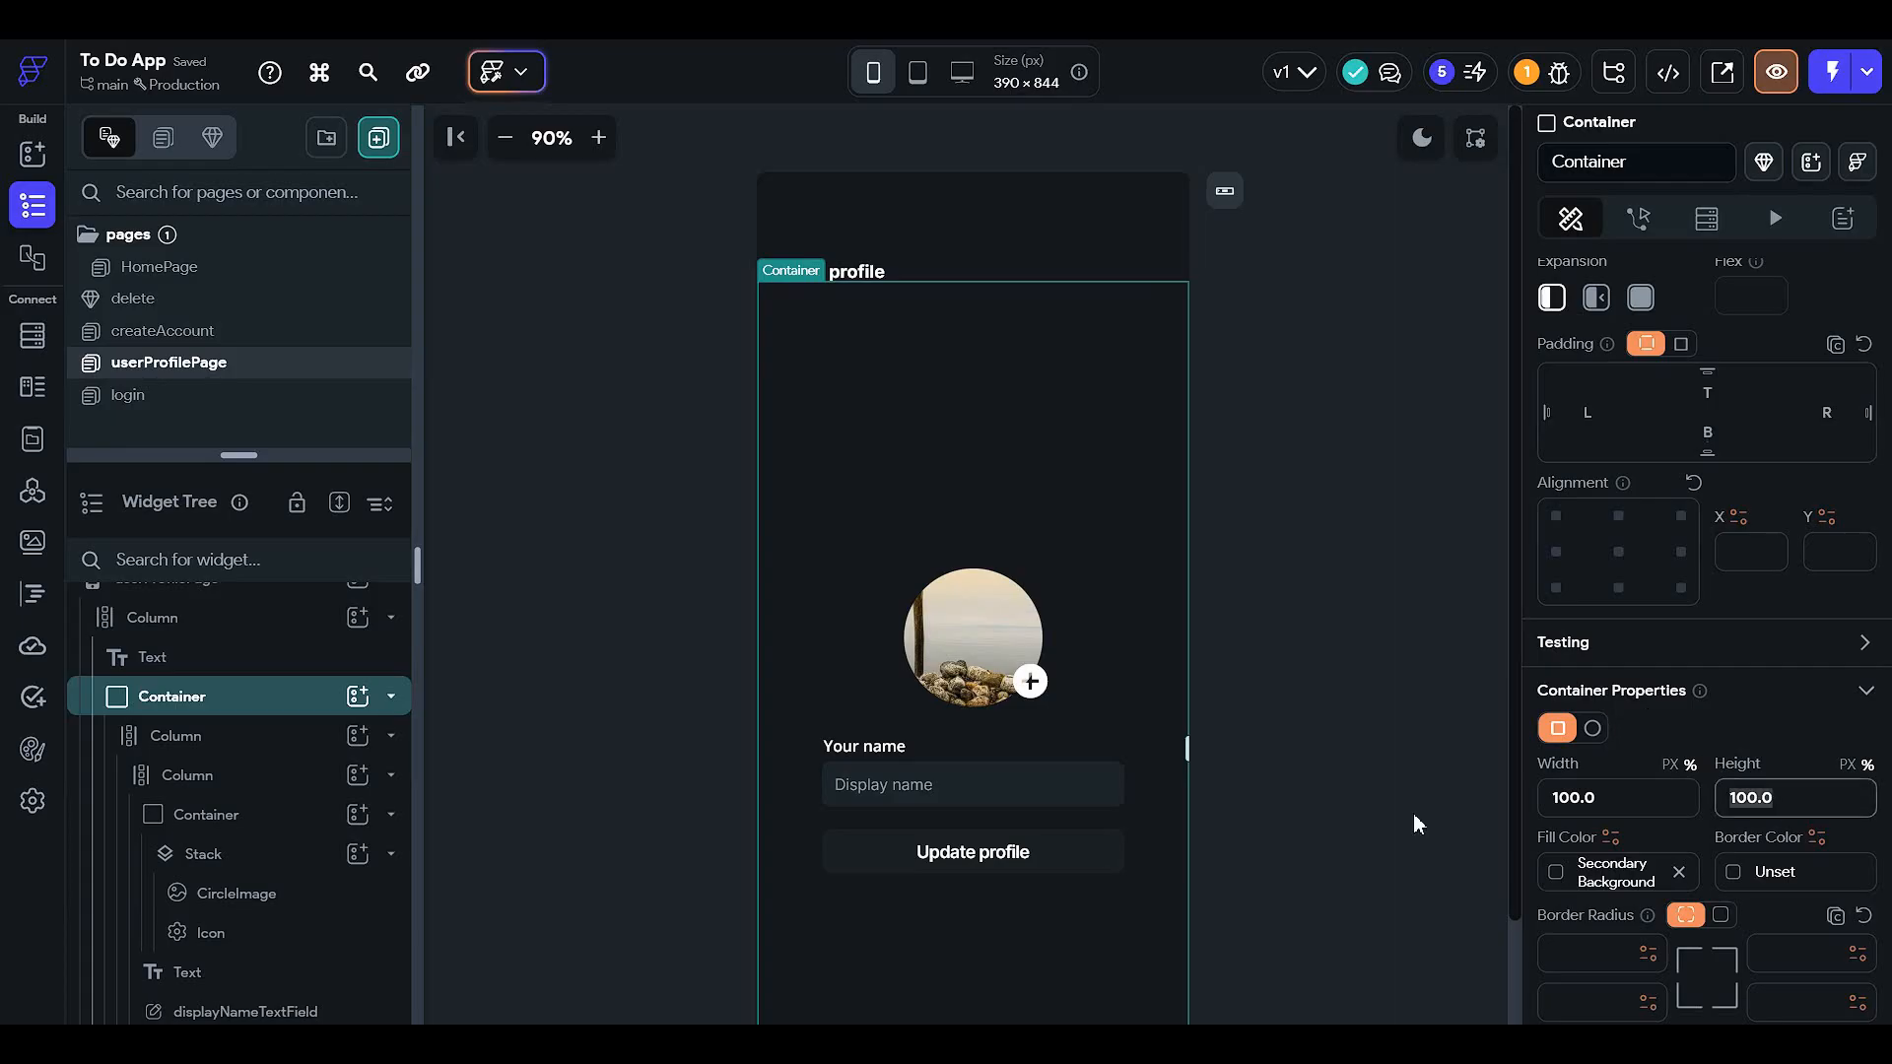
text(90)
scroll(1376, 820, down, 2)
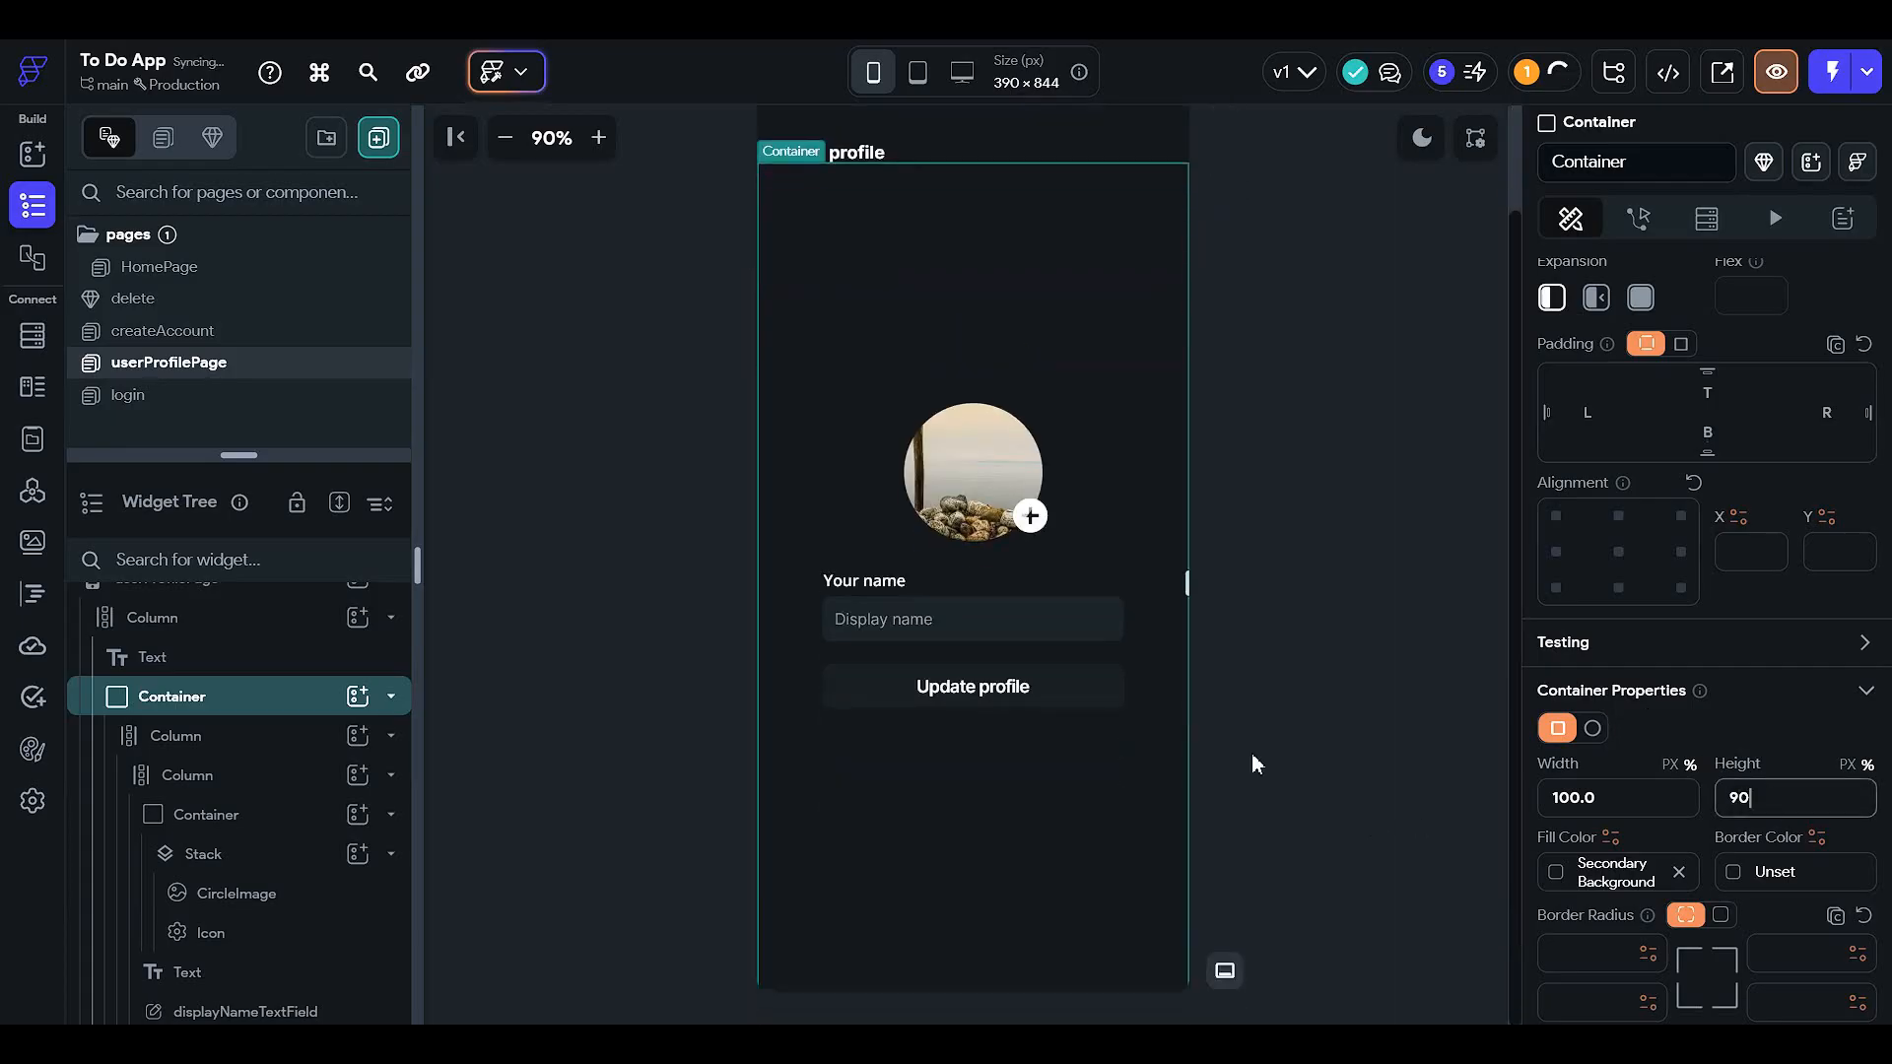
drag(1764, 800, 1567, 816)
text(70)
click(1345, 548)
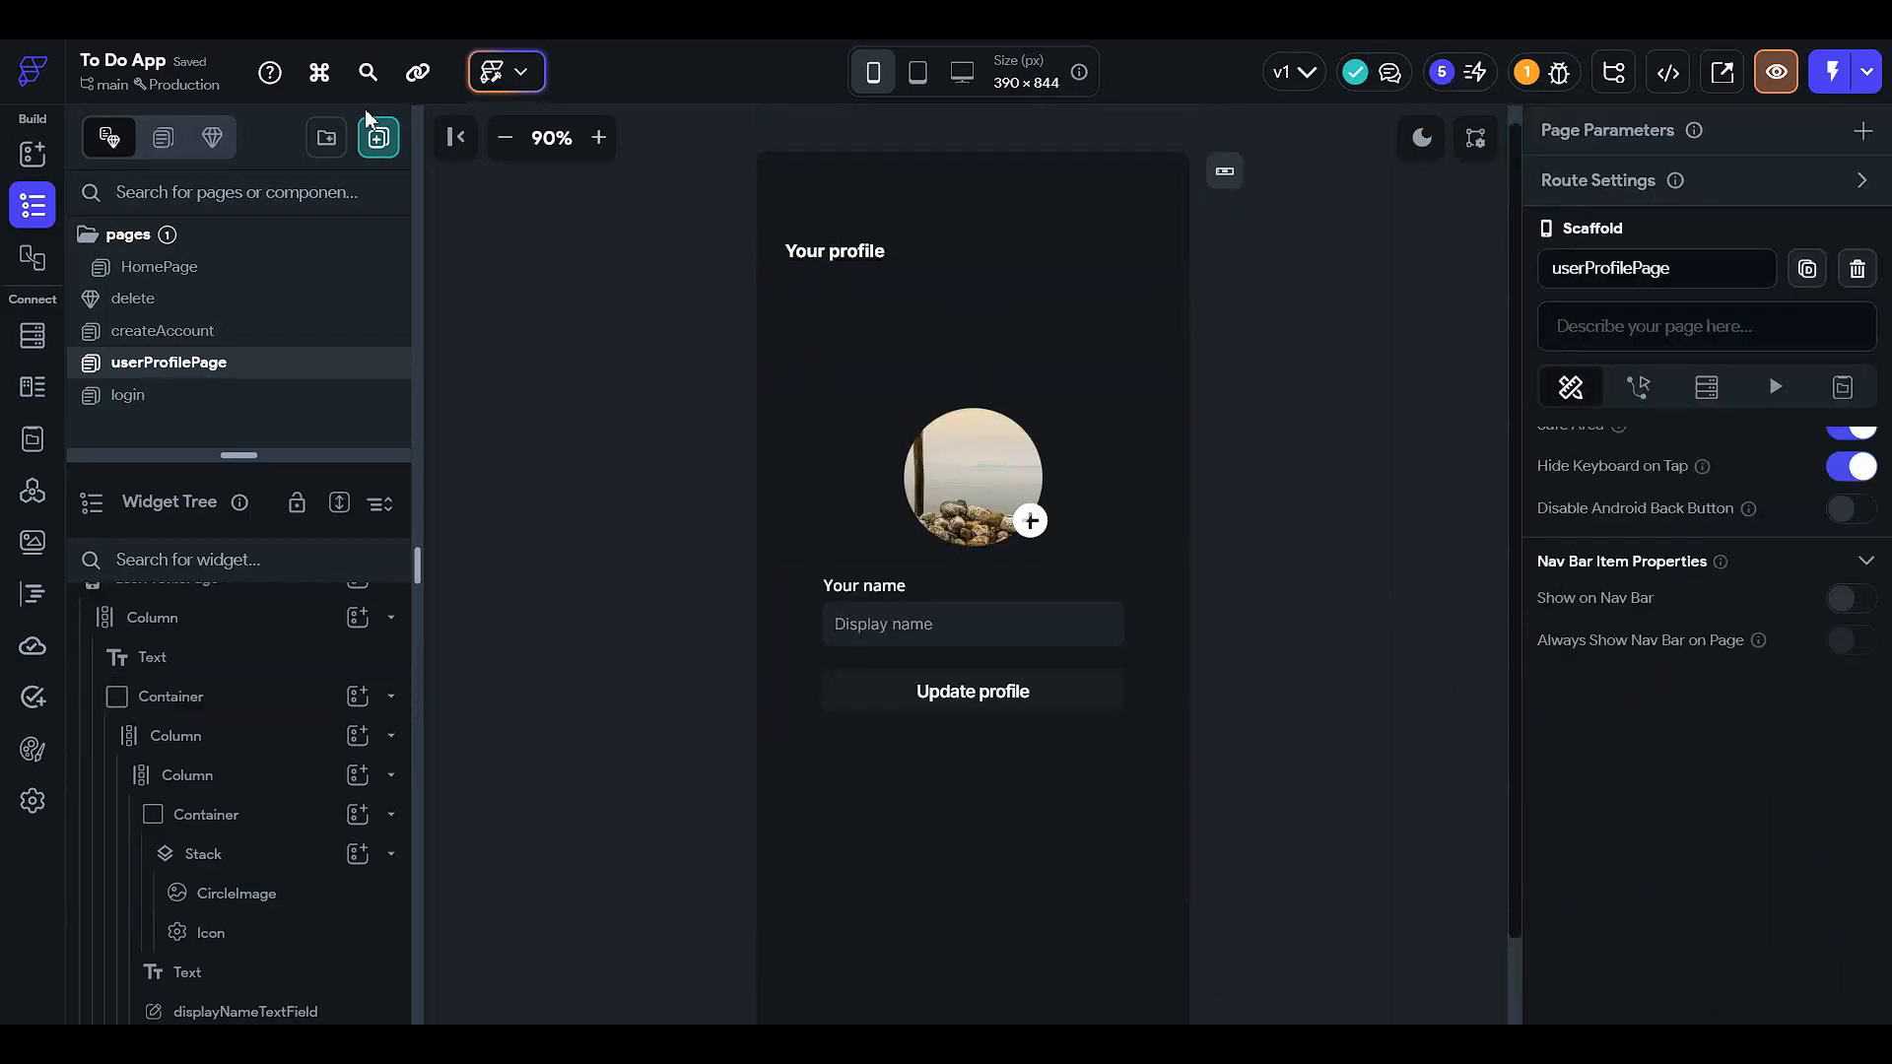
- Zoom the canvas to 80% and inspect the profile image's Container, Stack and CircleImage
click(506, 139)
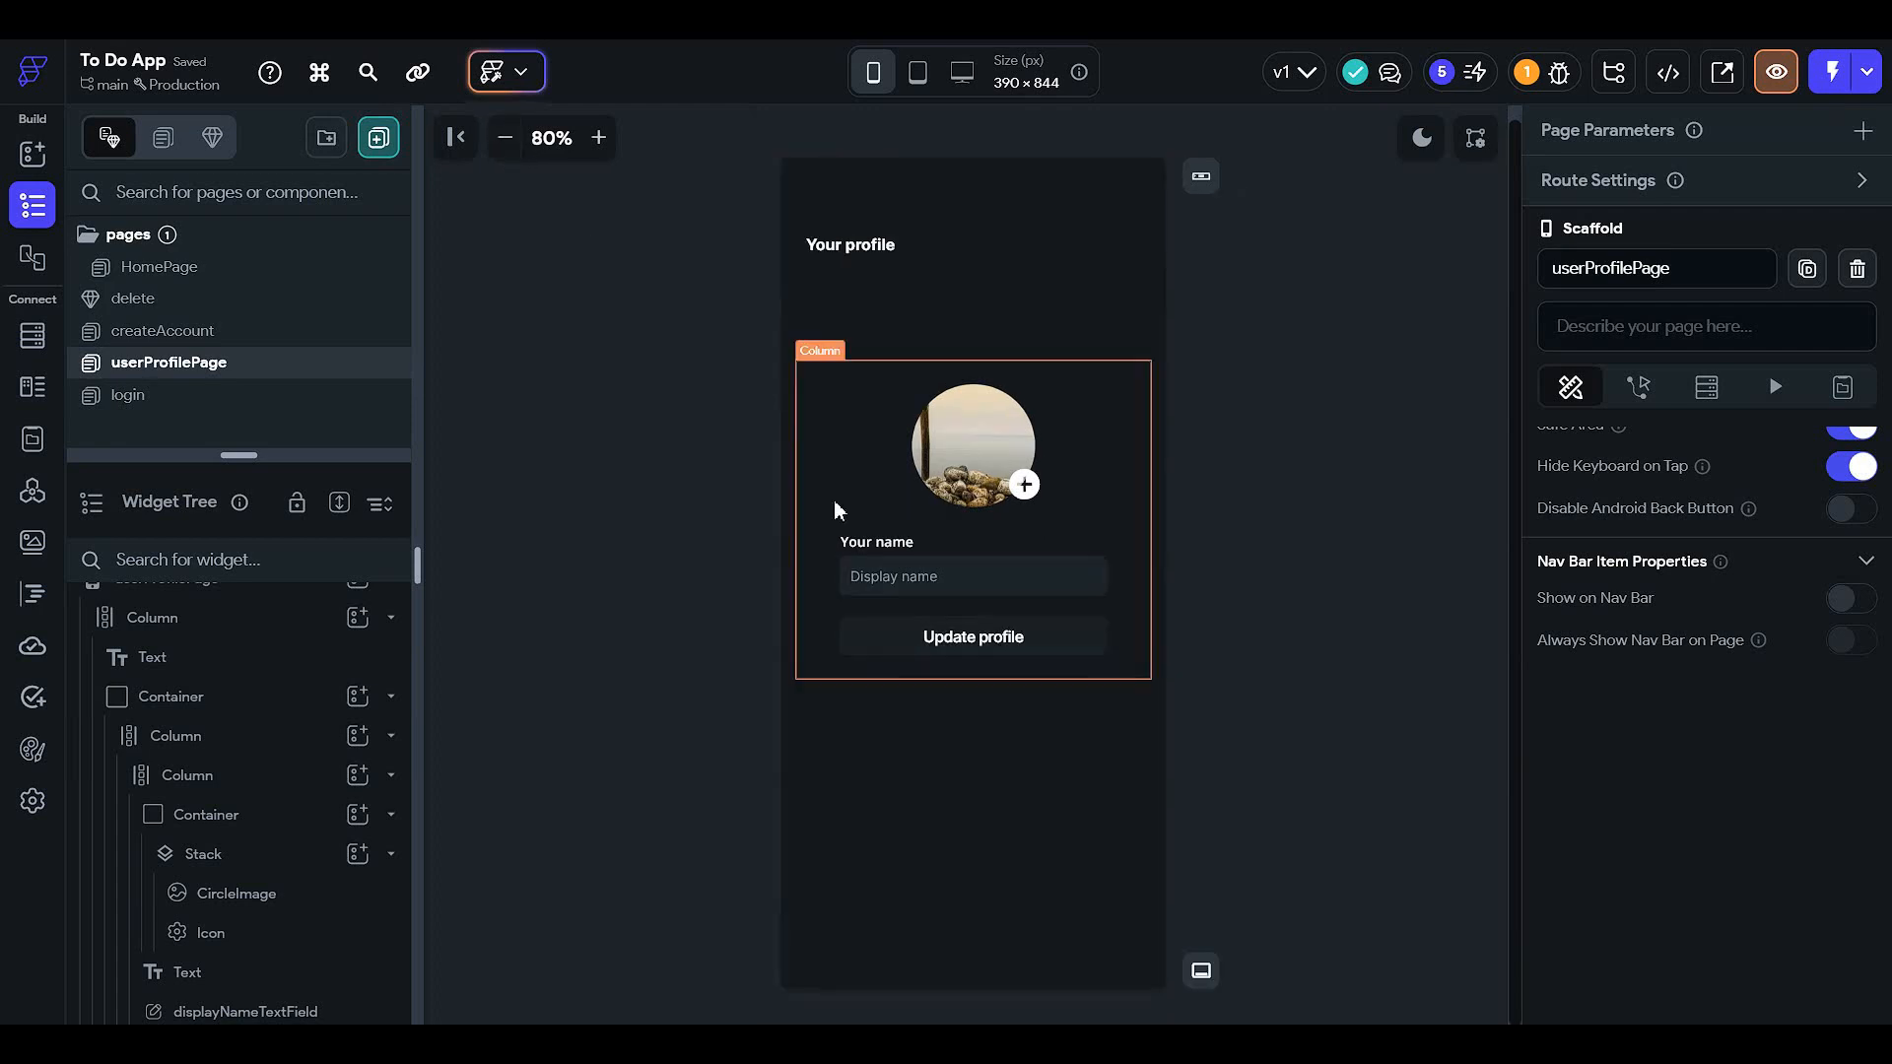
click(980, 714)
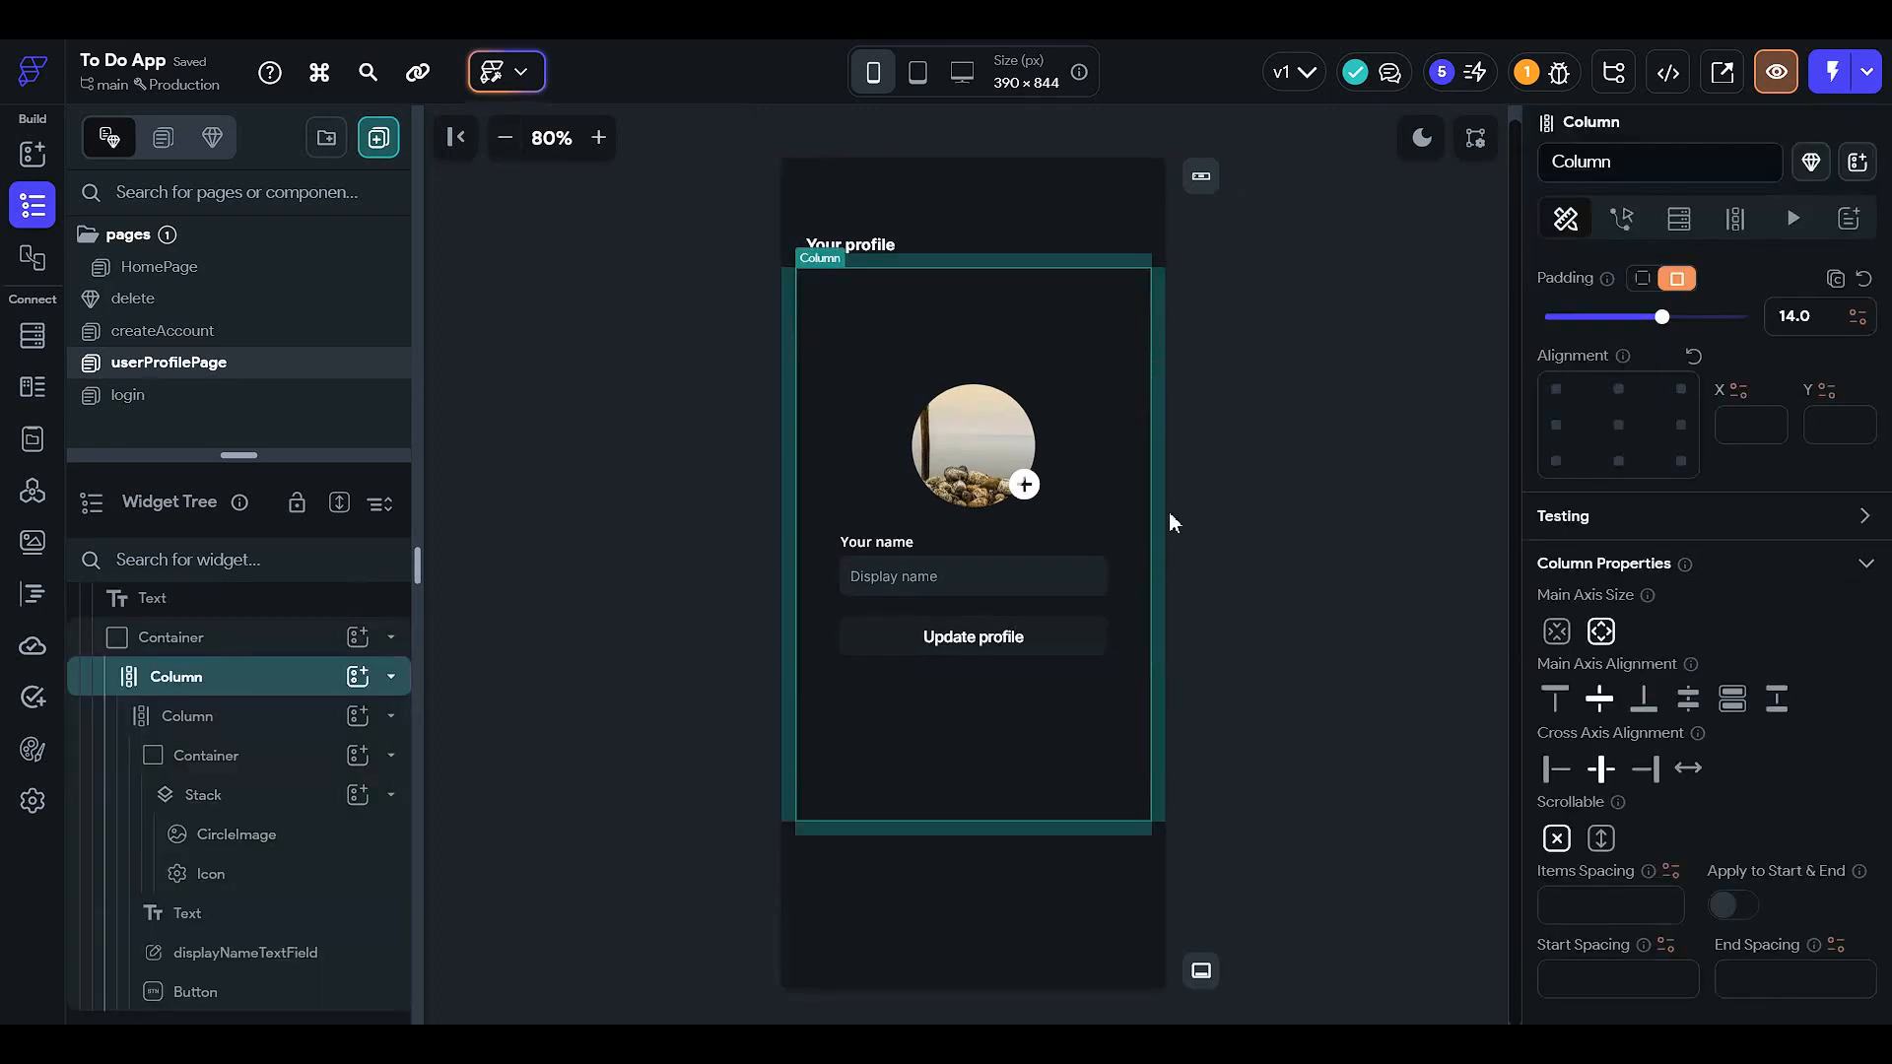
click(1304, 483)
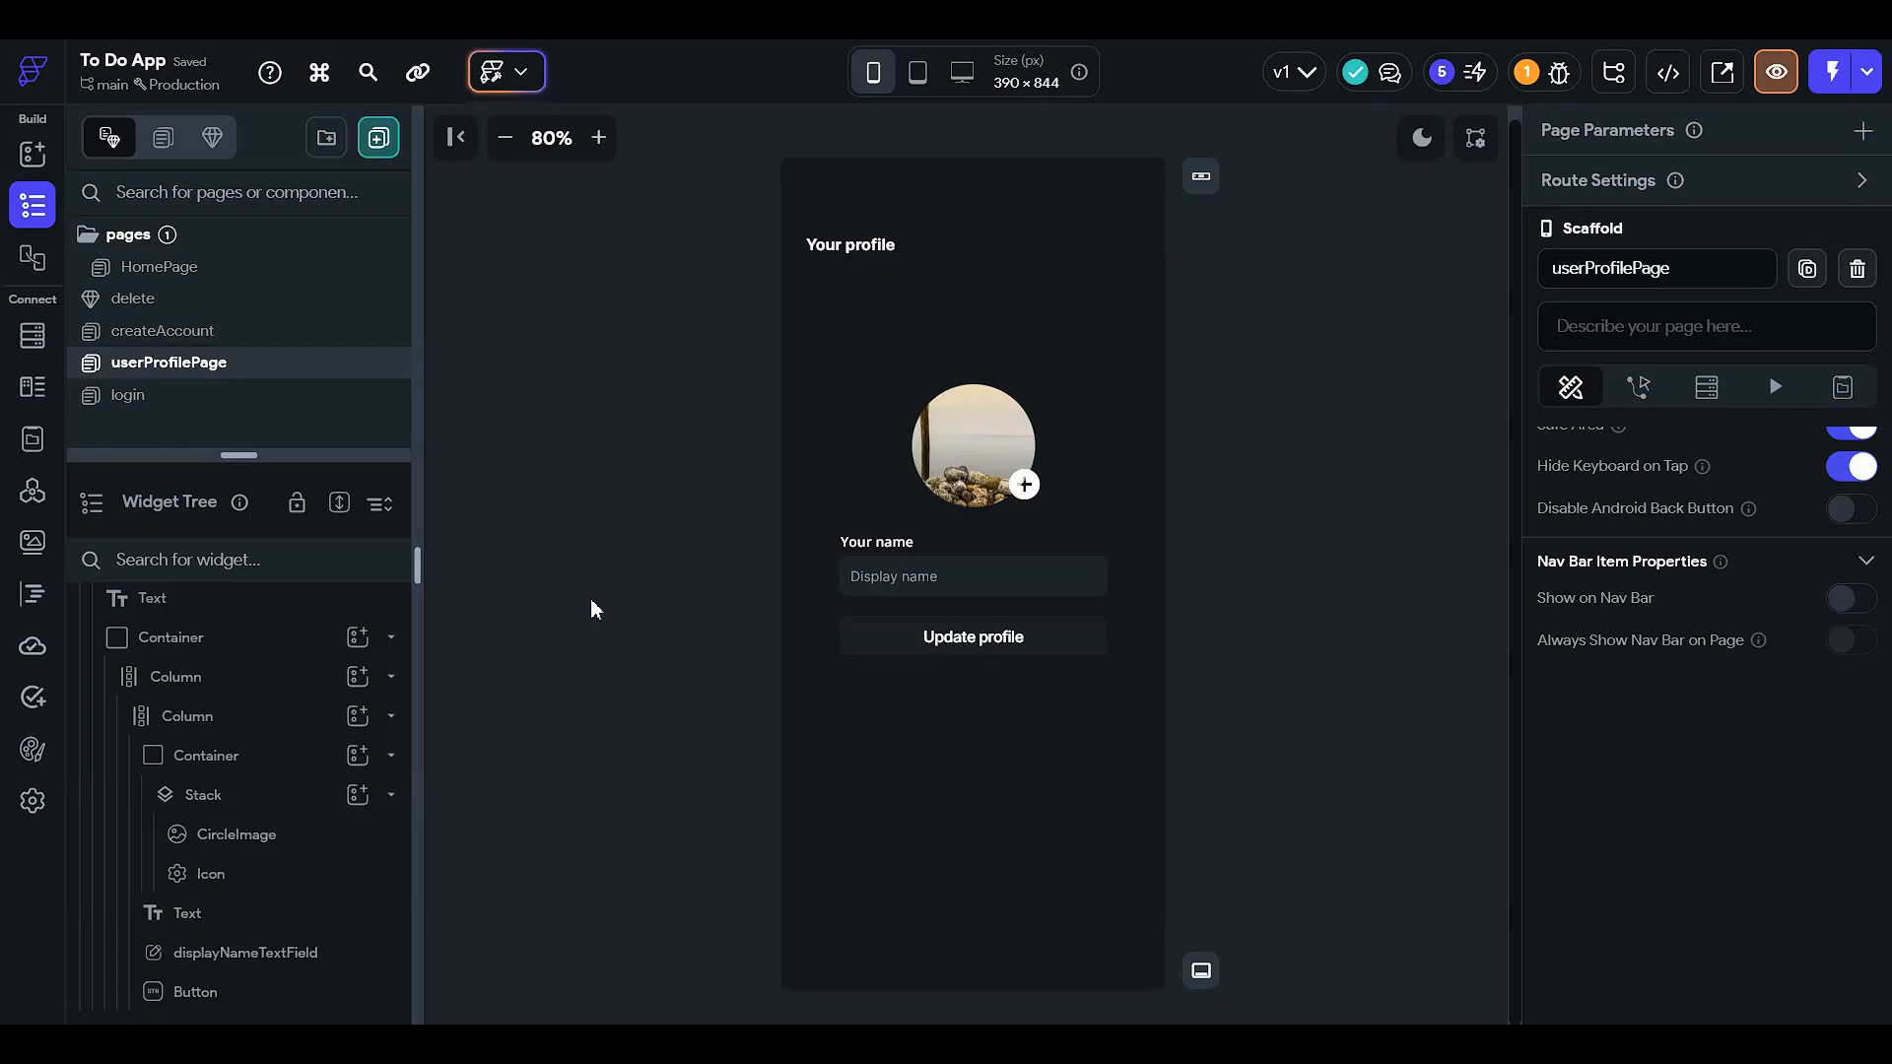
click(993, 452)
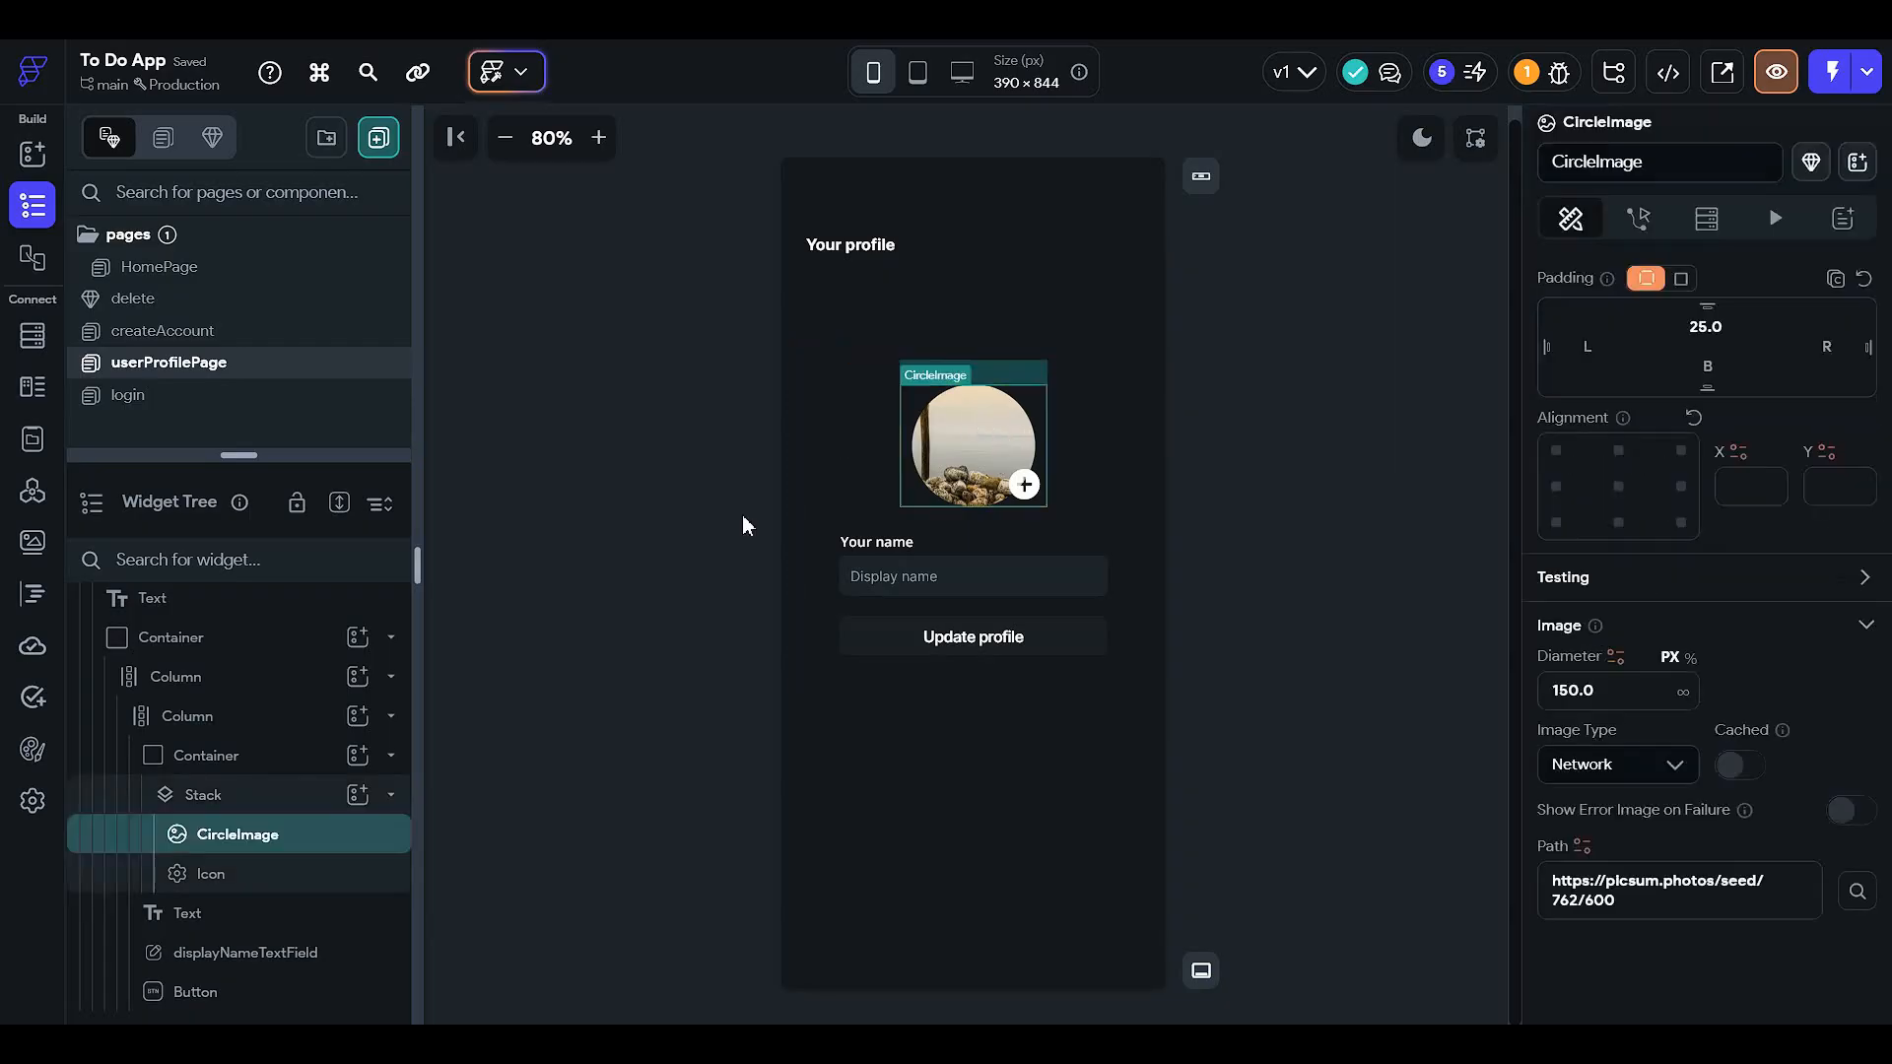
click(295, 771)
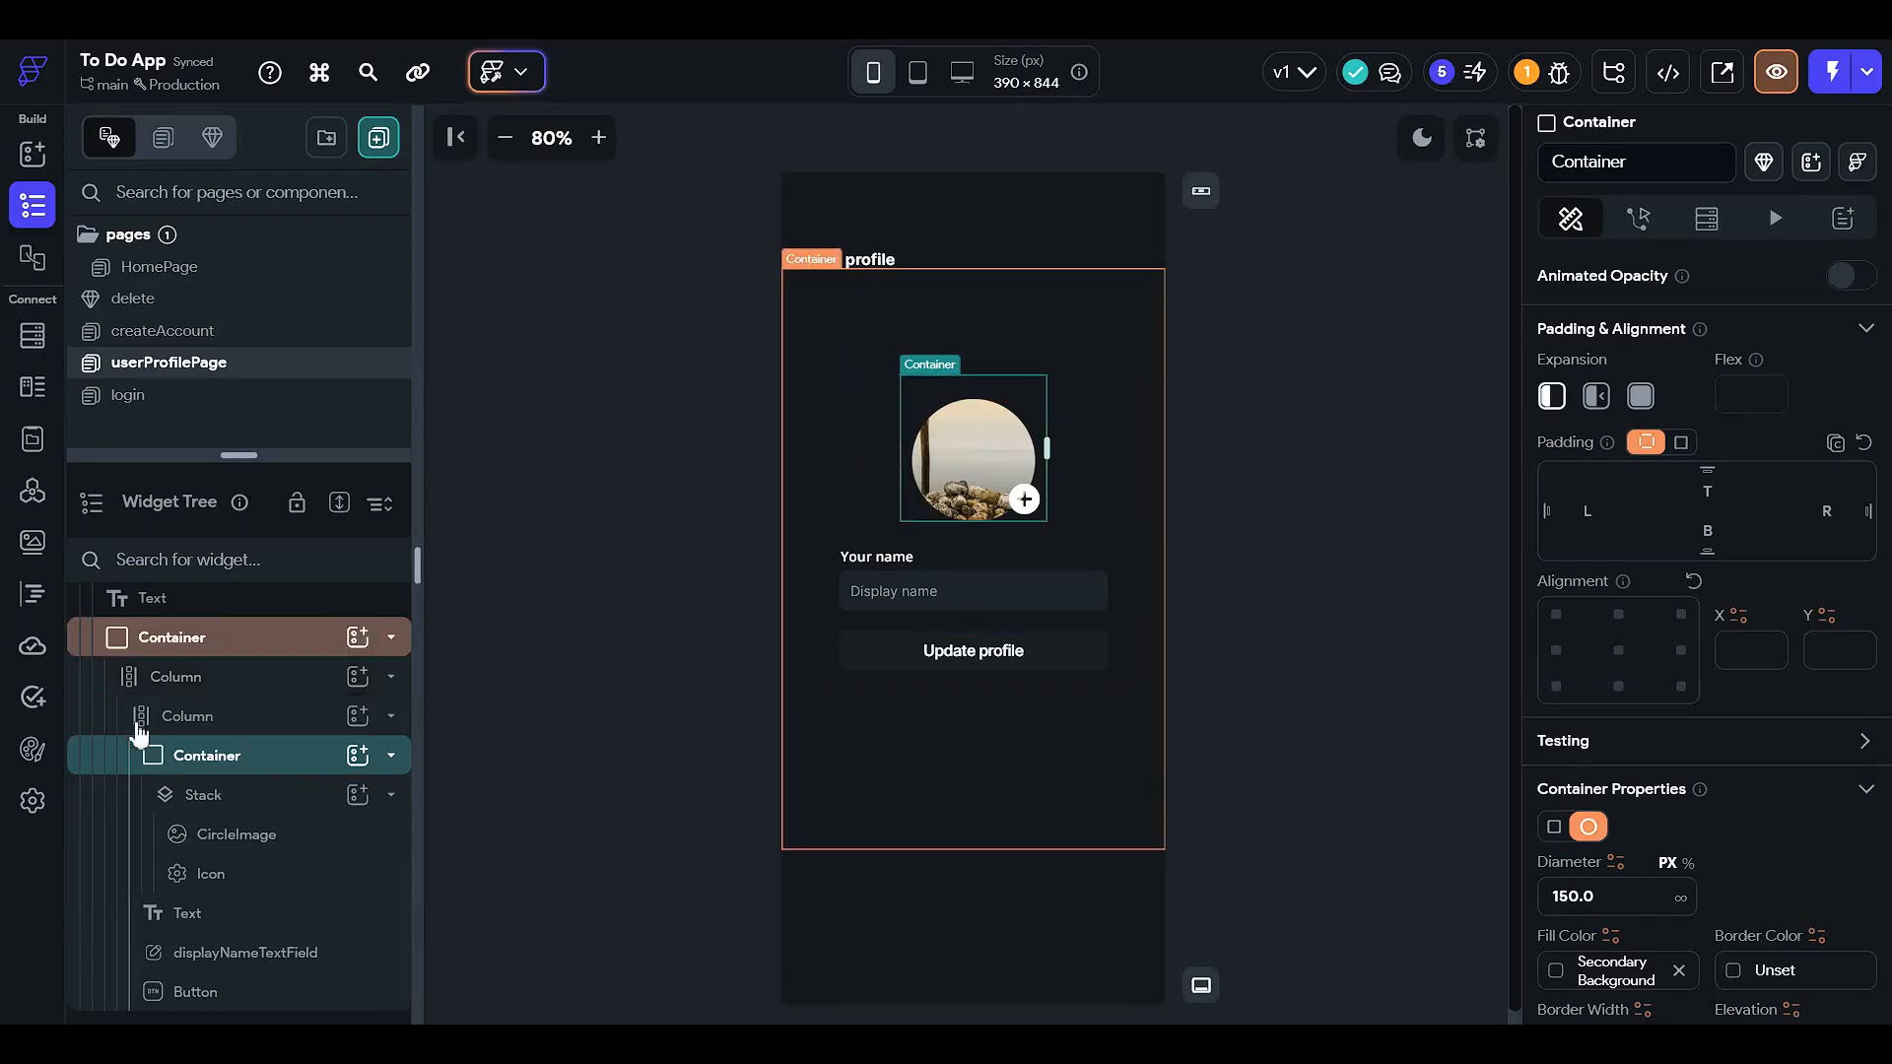
click(280, 840)
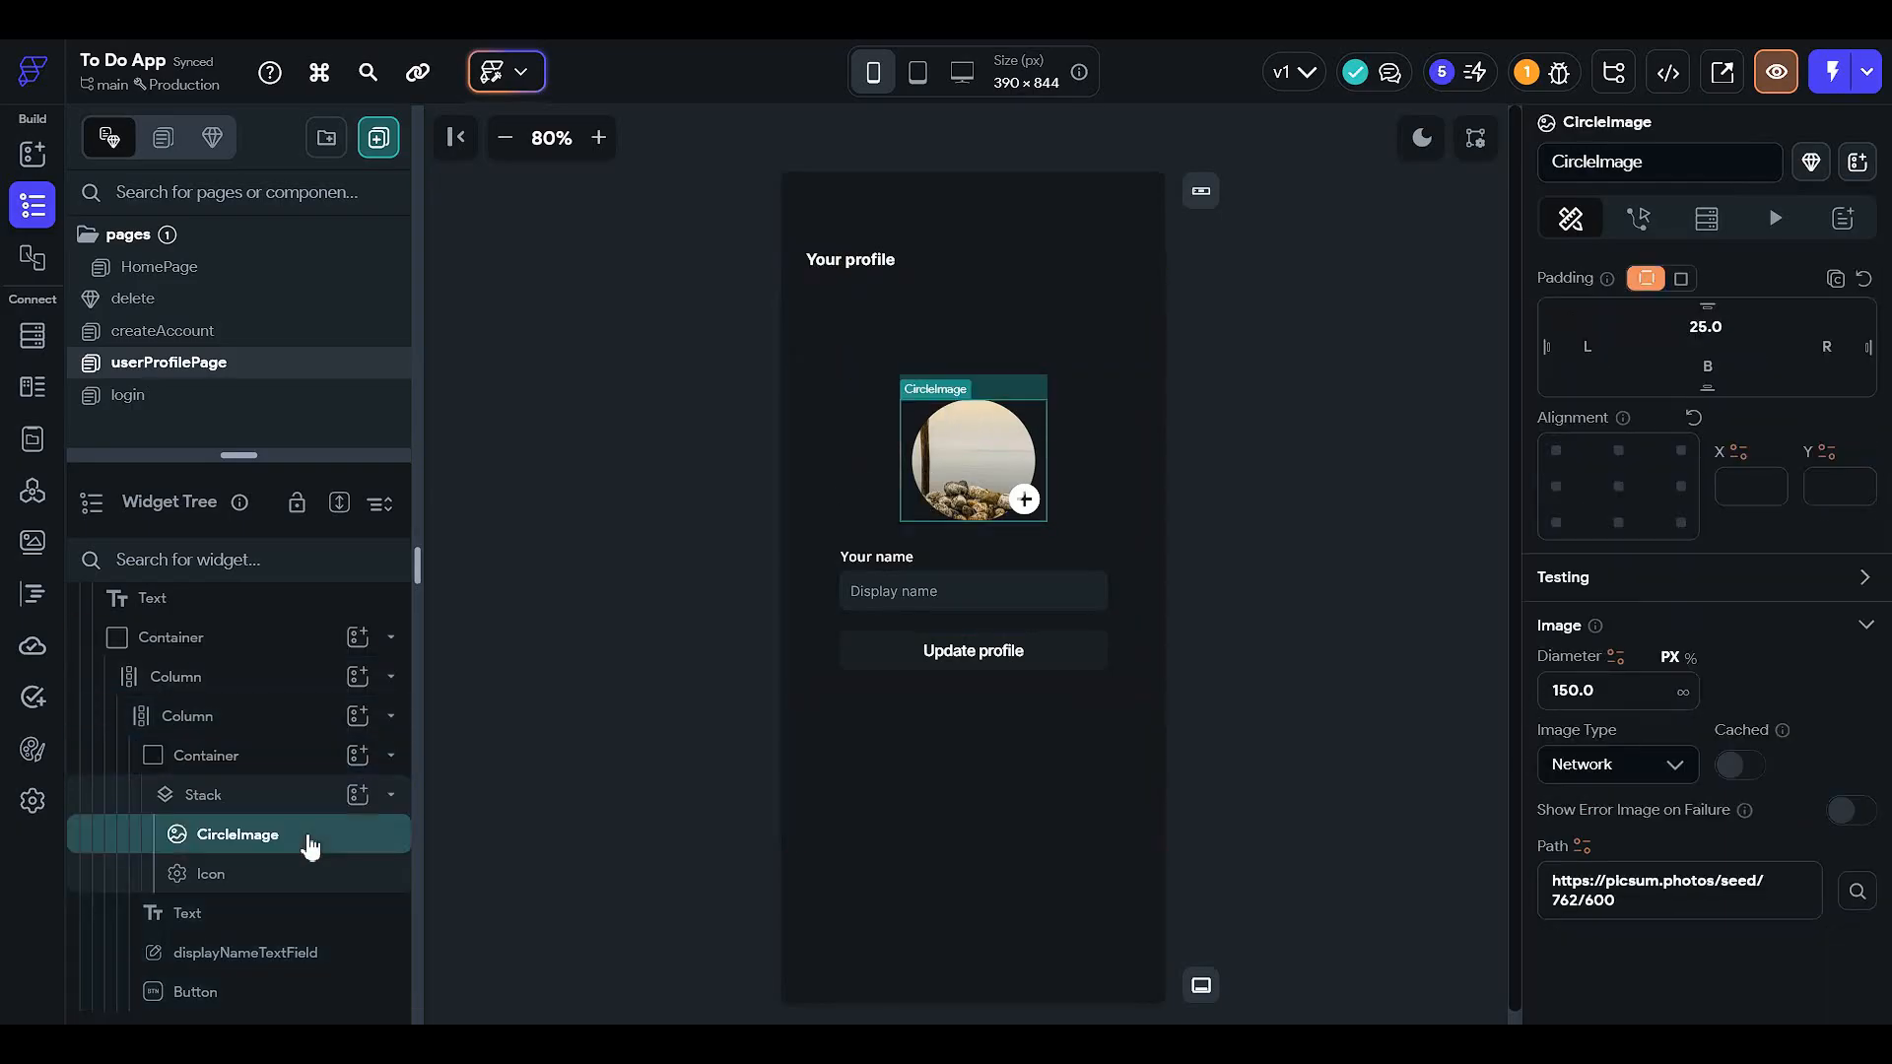
click(273, 806)
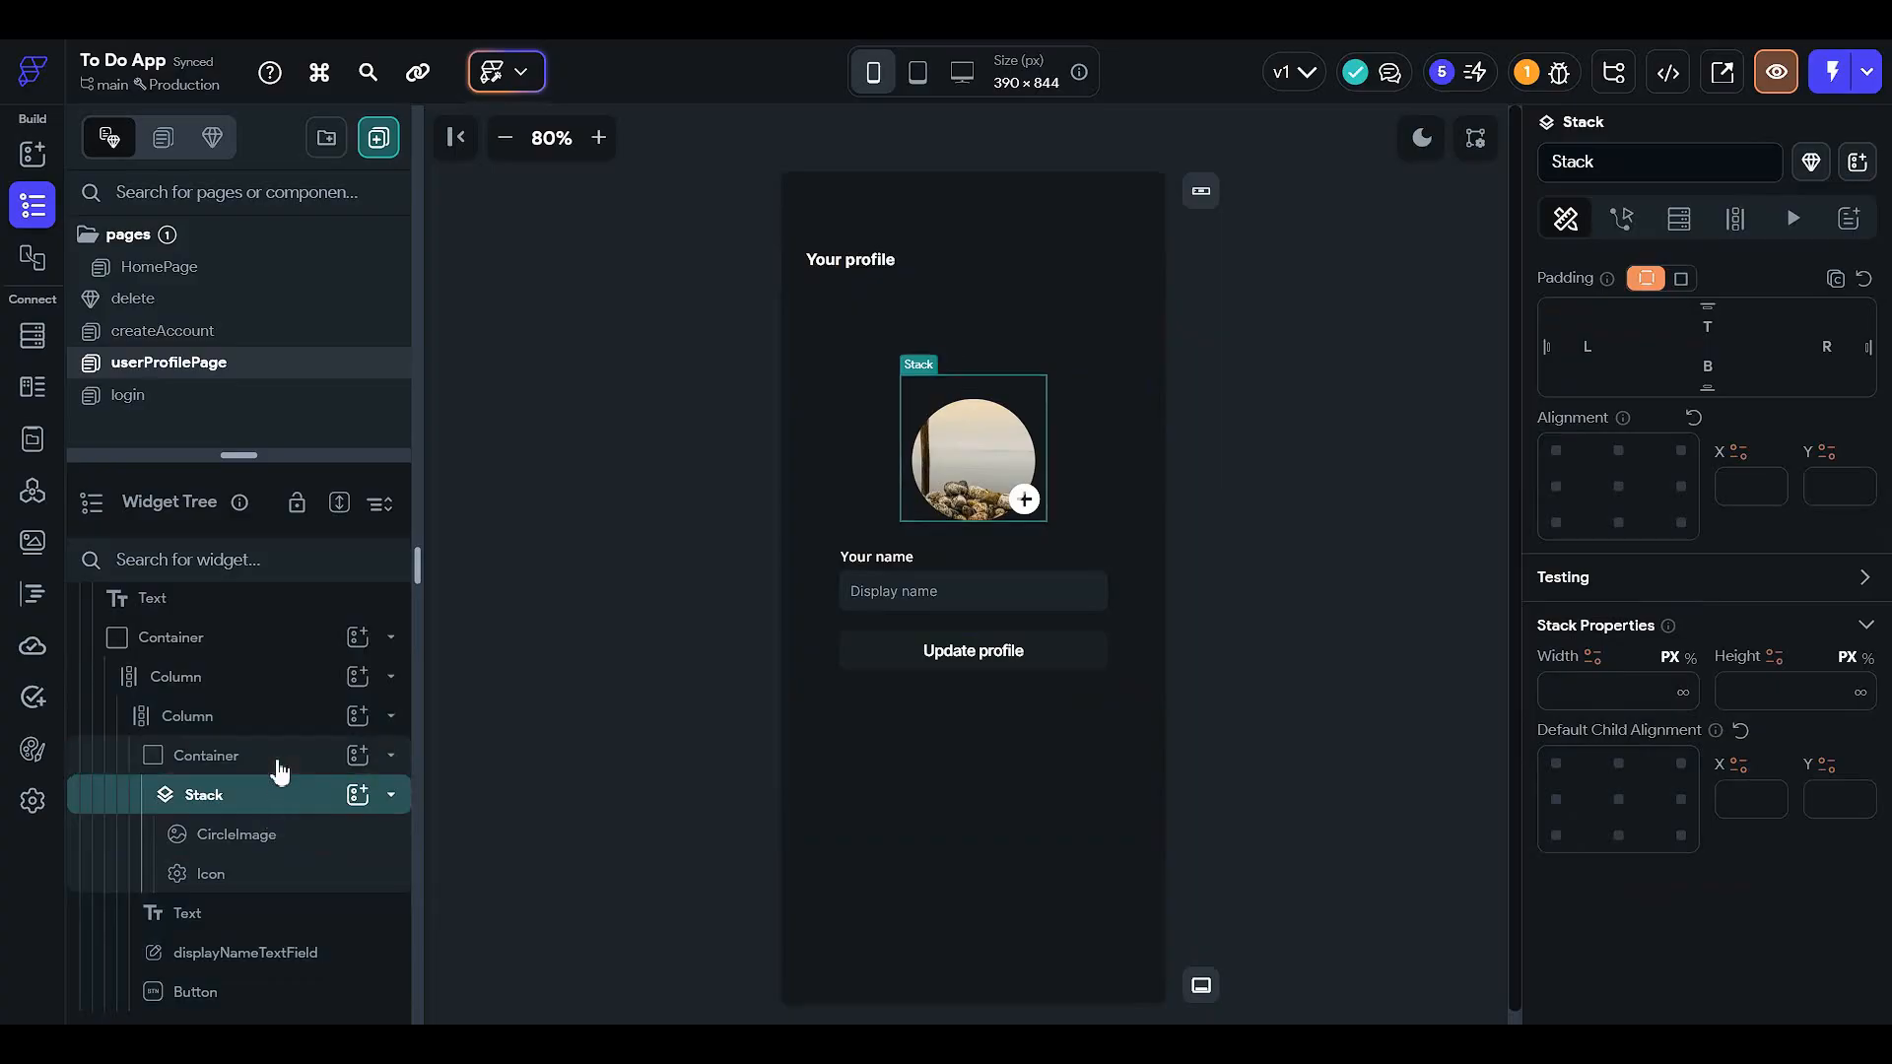
click(280, 767)
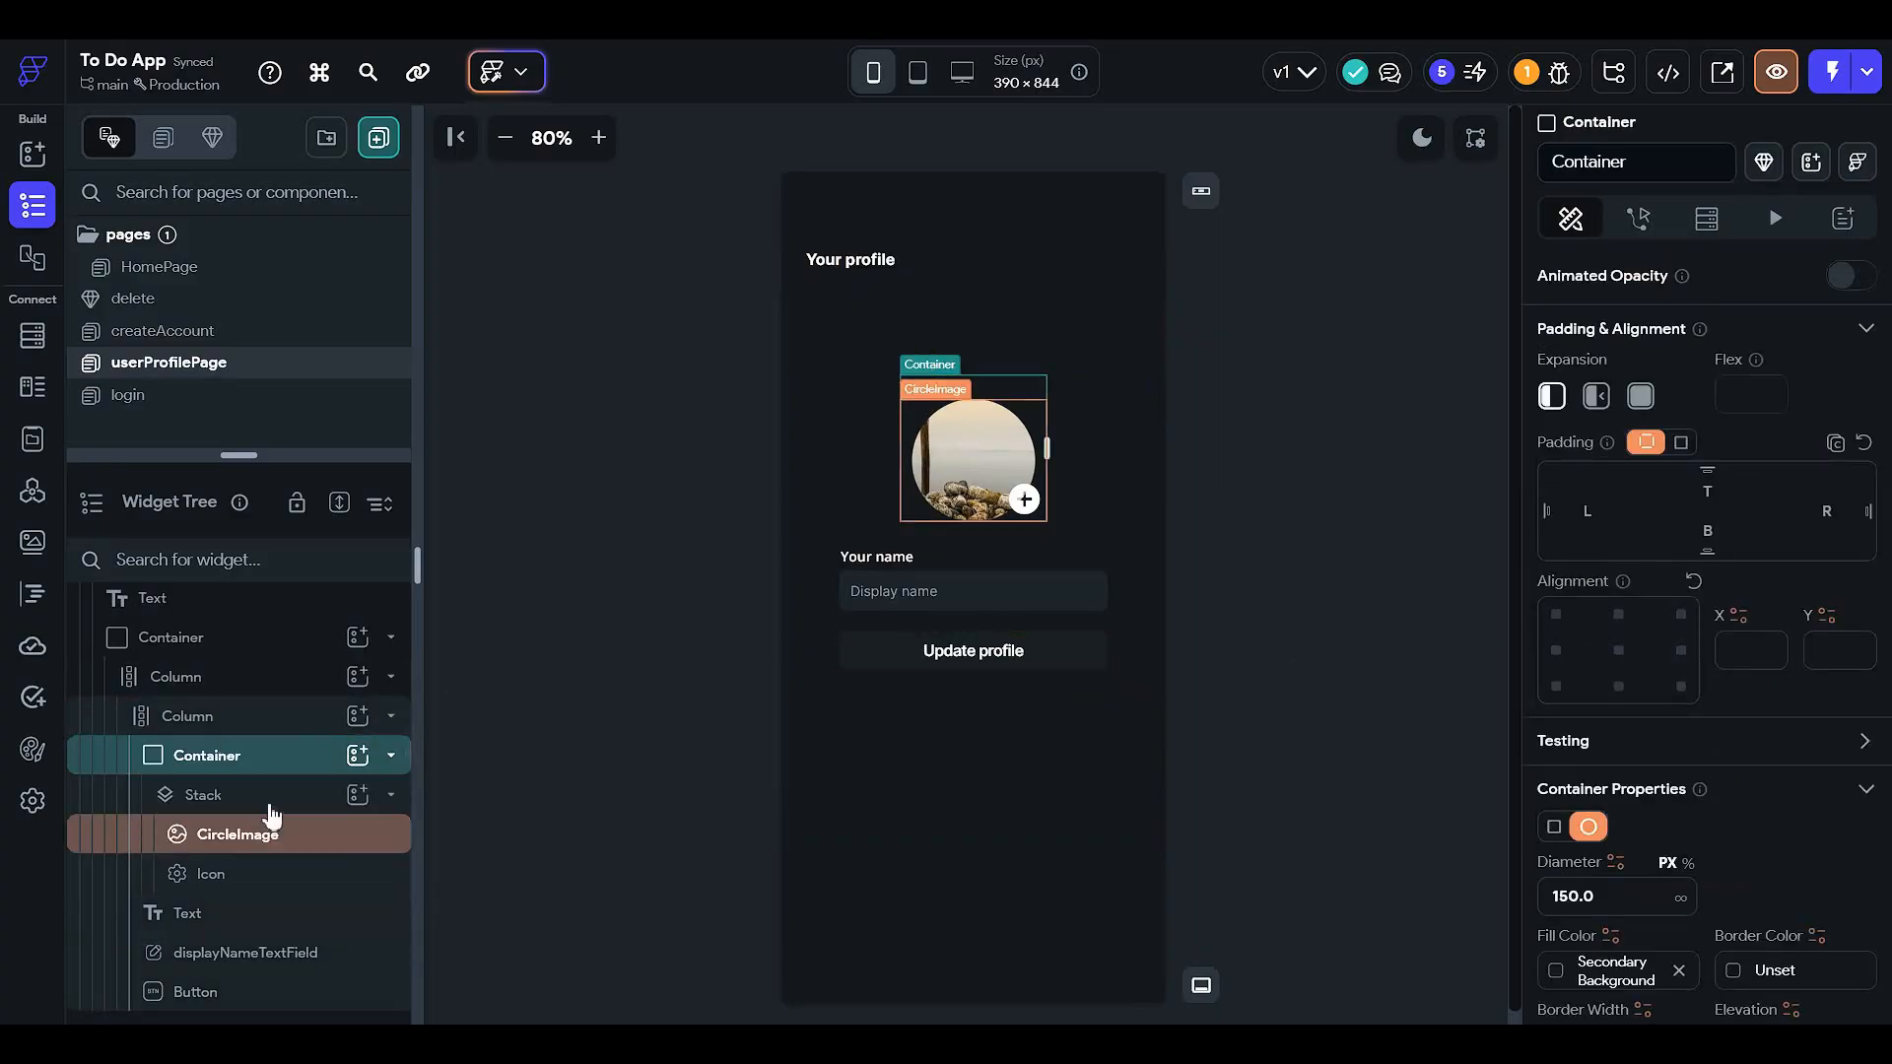
- Copy the CircleImage's picsum path URL
click(937, 459)
scroll(1734, 678, down, 3)
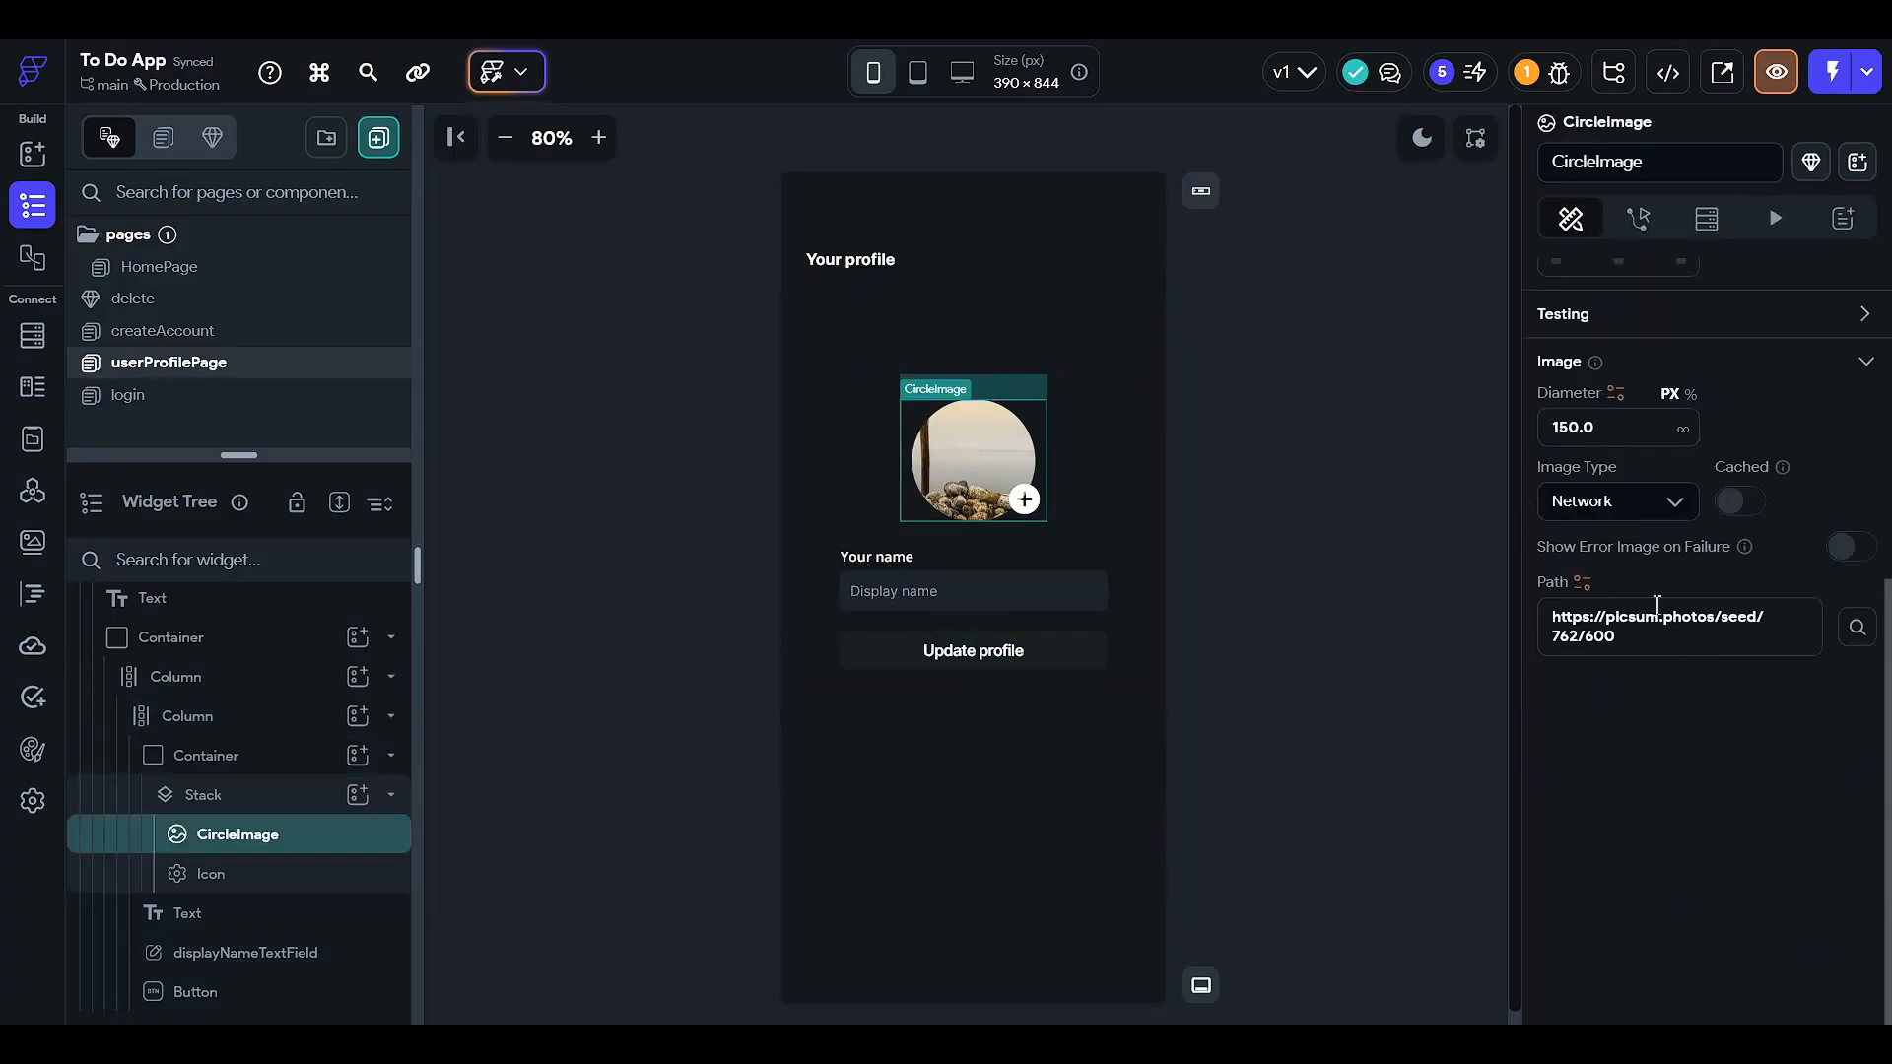
click(1660, 635)
key(ctrl+a)
click(1540, 660)
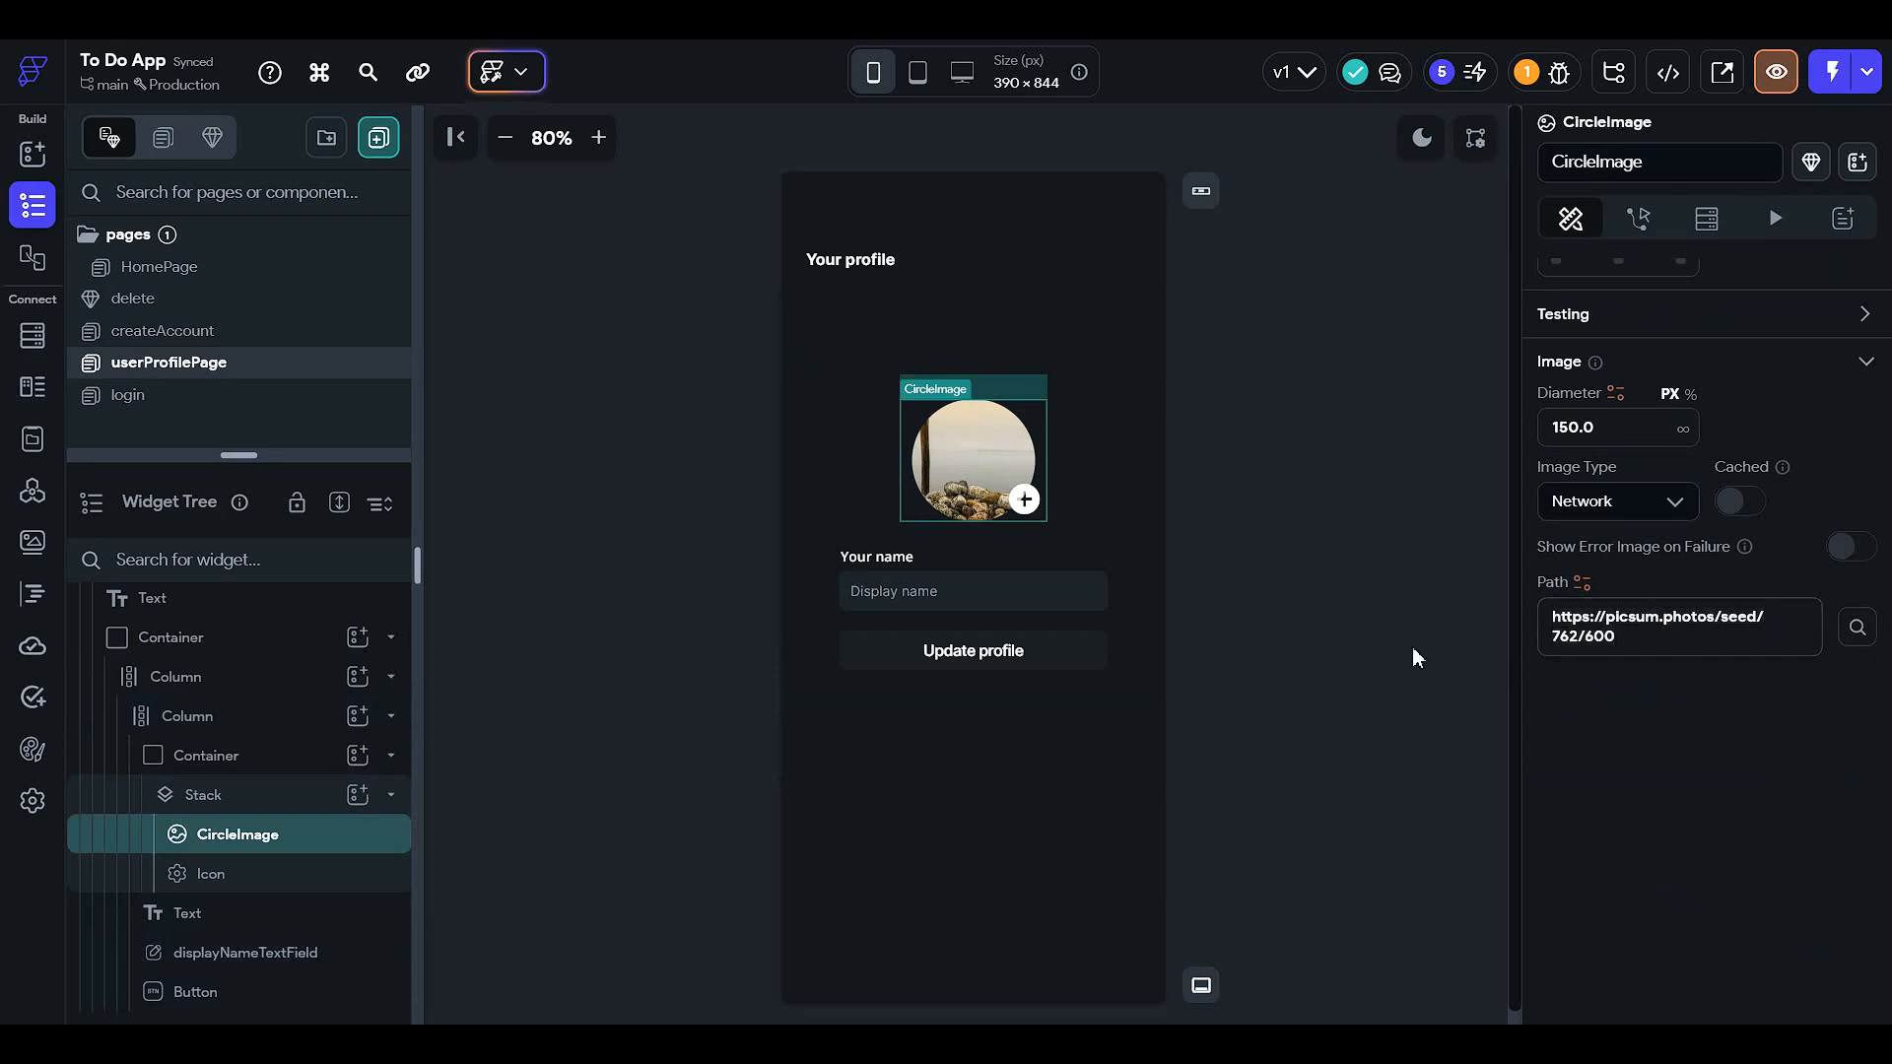
click(1236, 650)
- Select the circular Container around the profile image and scroll its properties
click(288, 767)
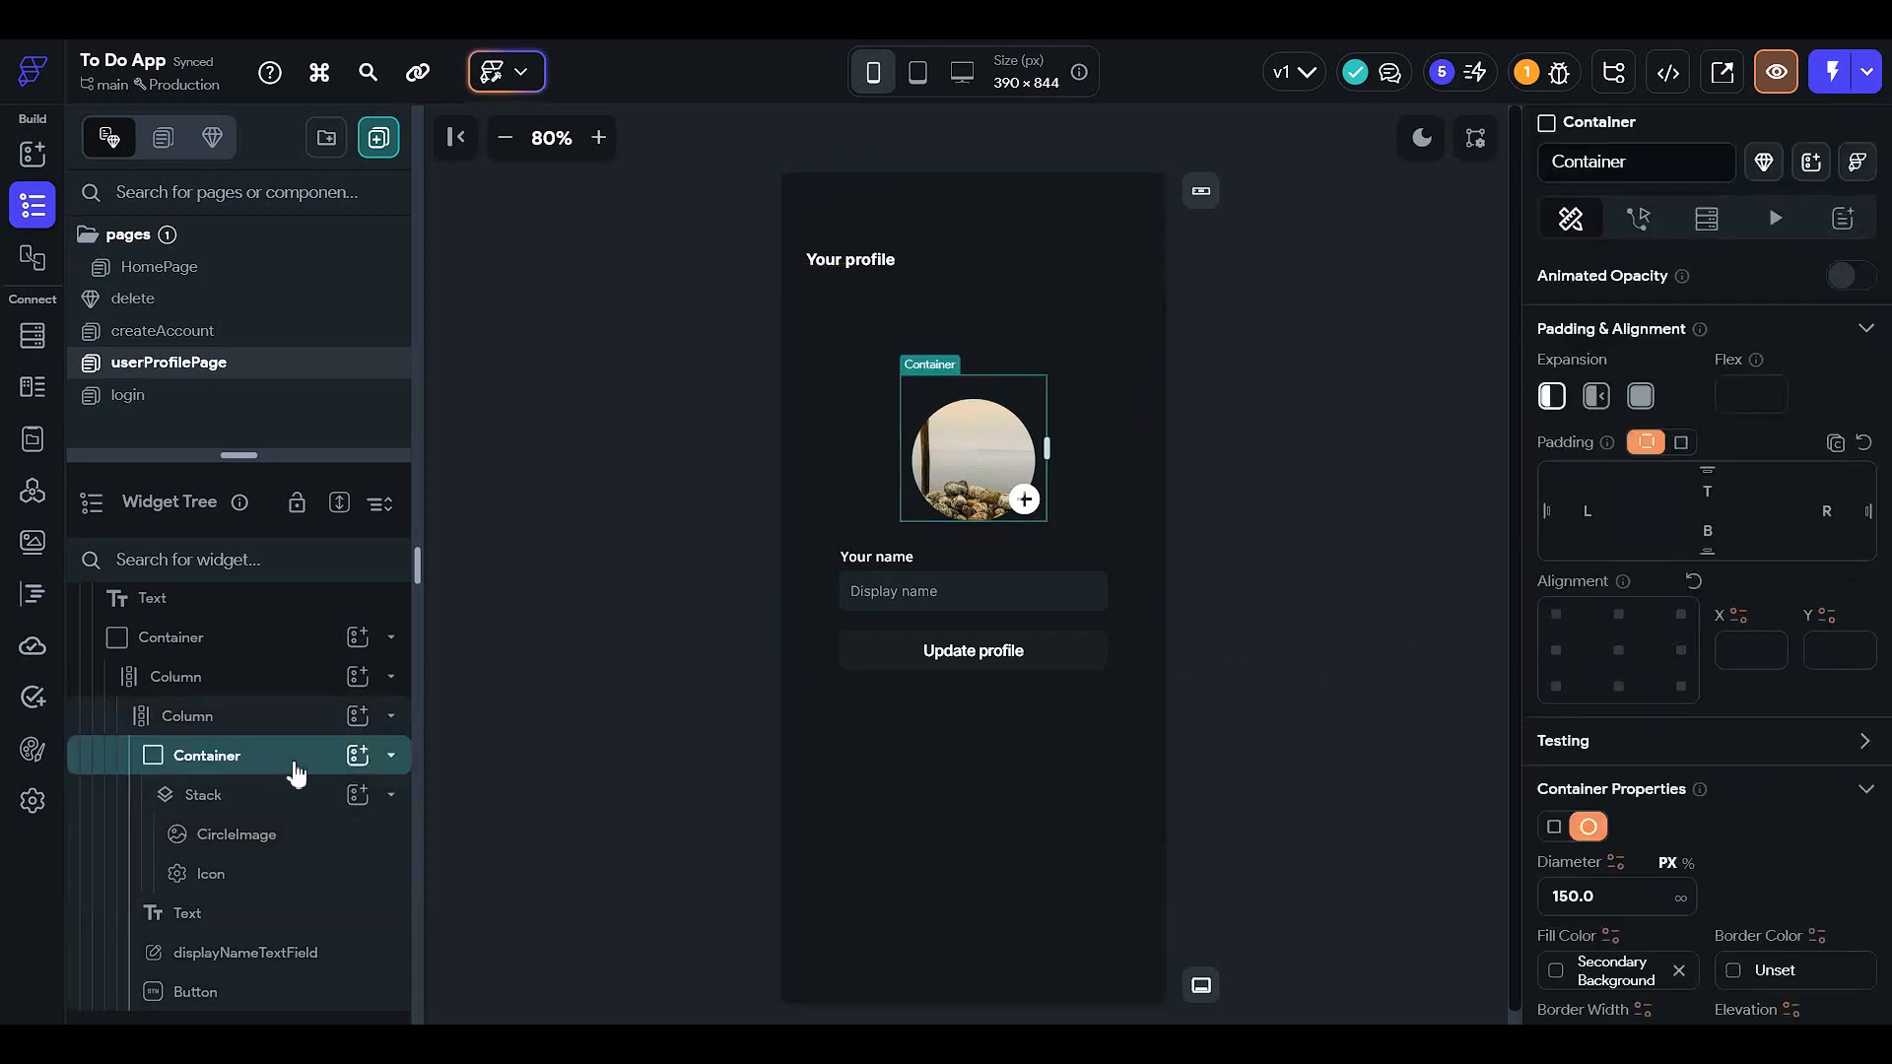
scroll(1625, 532, down, 4)
scroll(1658, 631, down, 3)
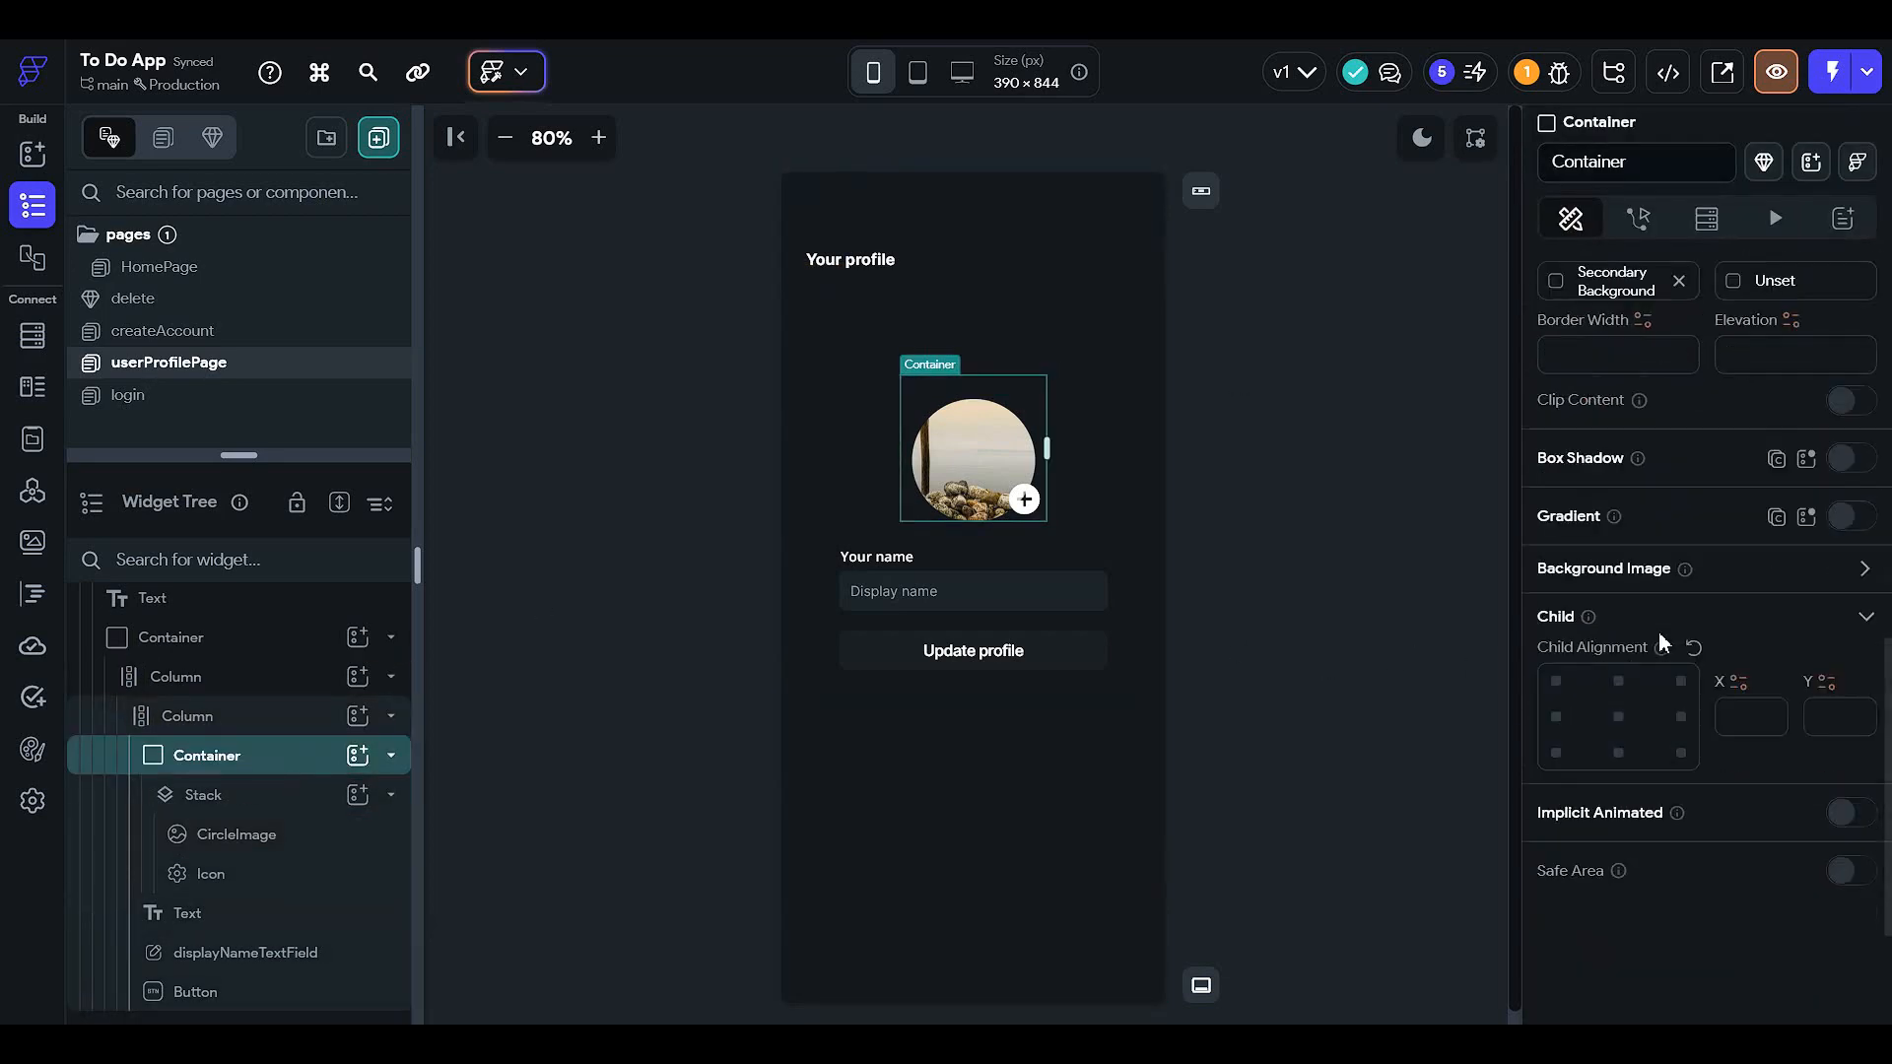
- Bind the Container's Network background image to Authenticated User Photo URL, pasting the picsum preview
click(1857, 568)
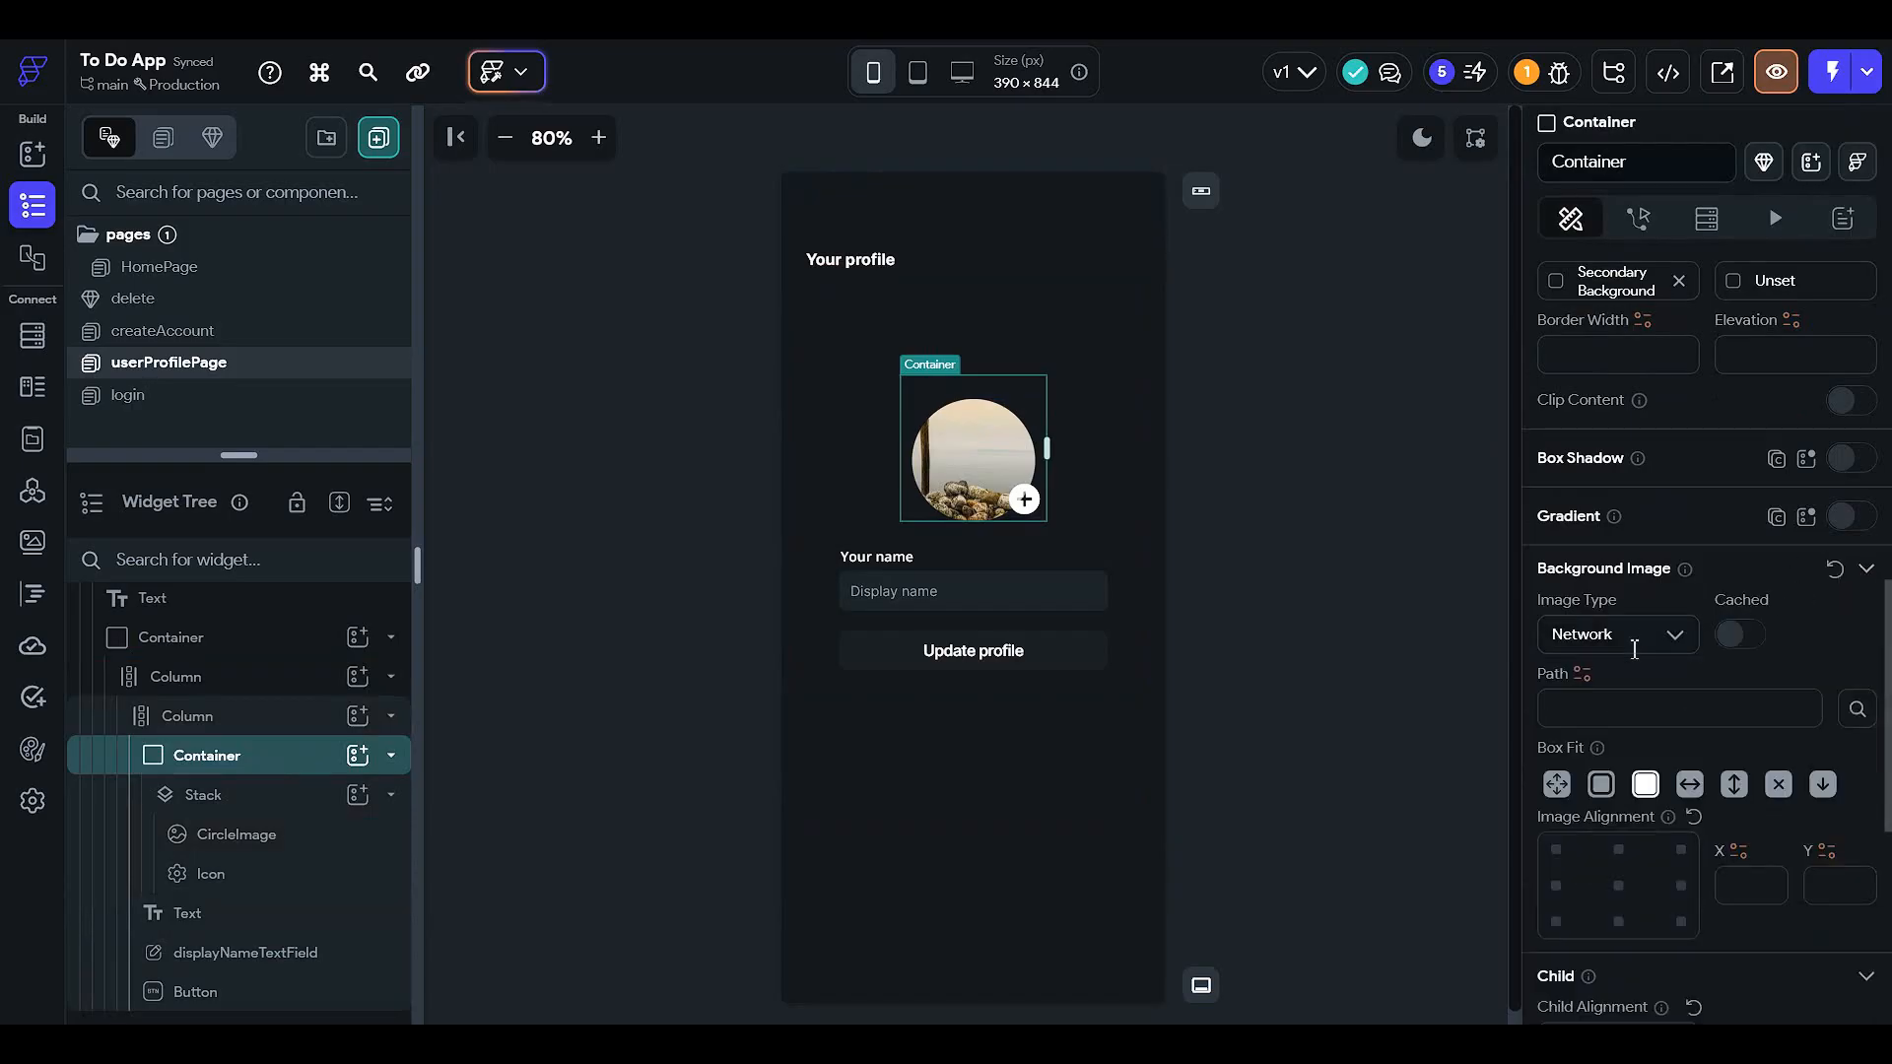
click(1632, 645)
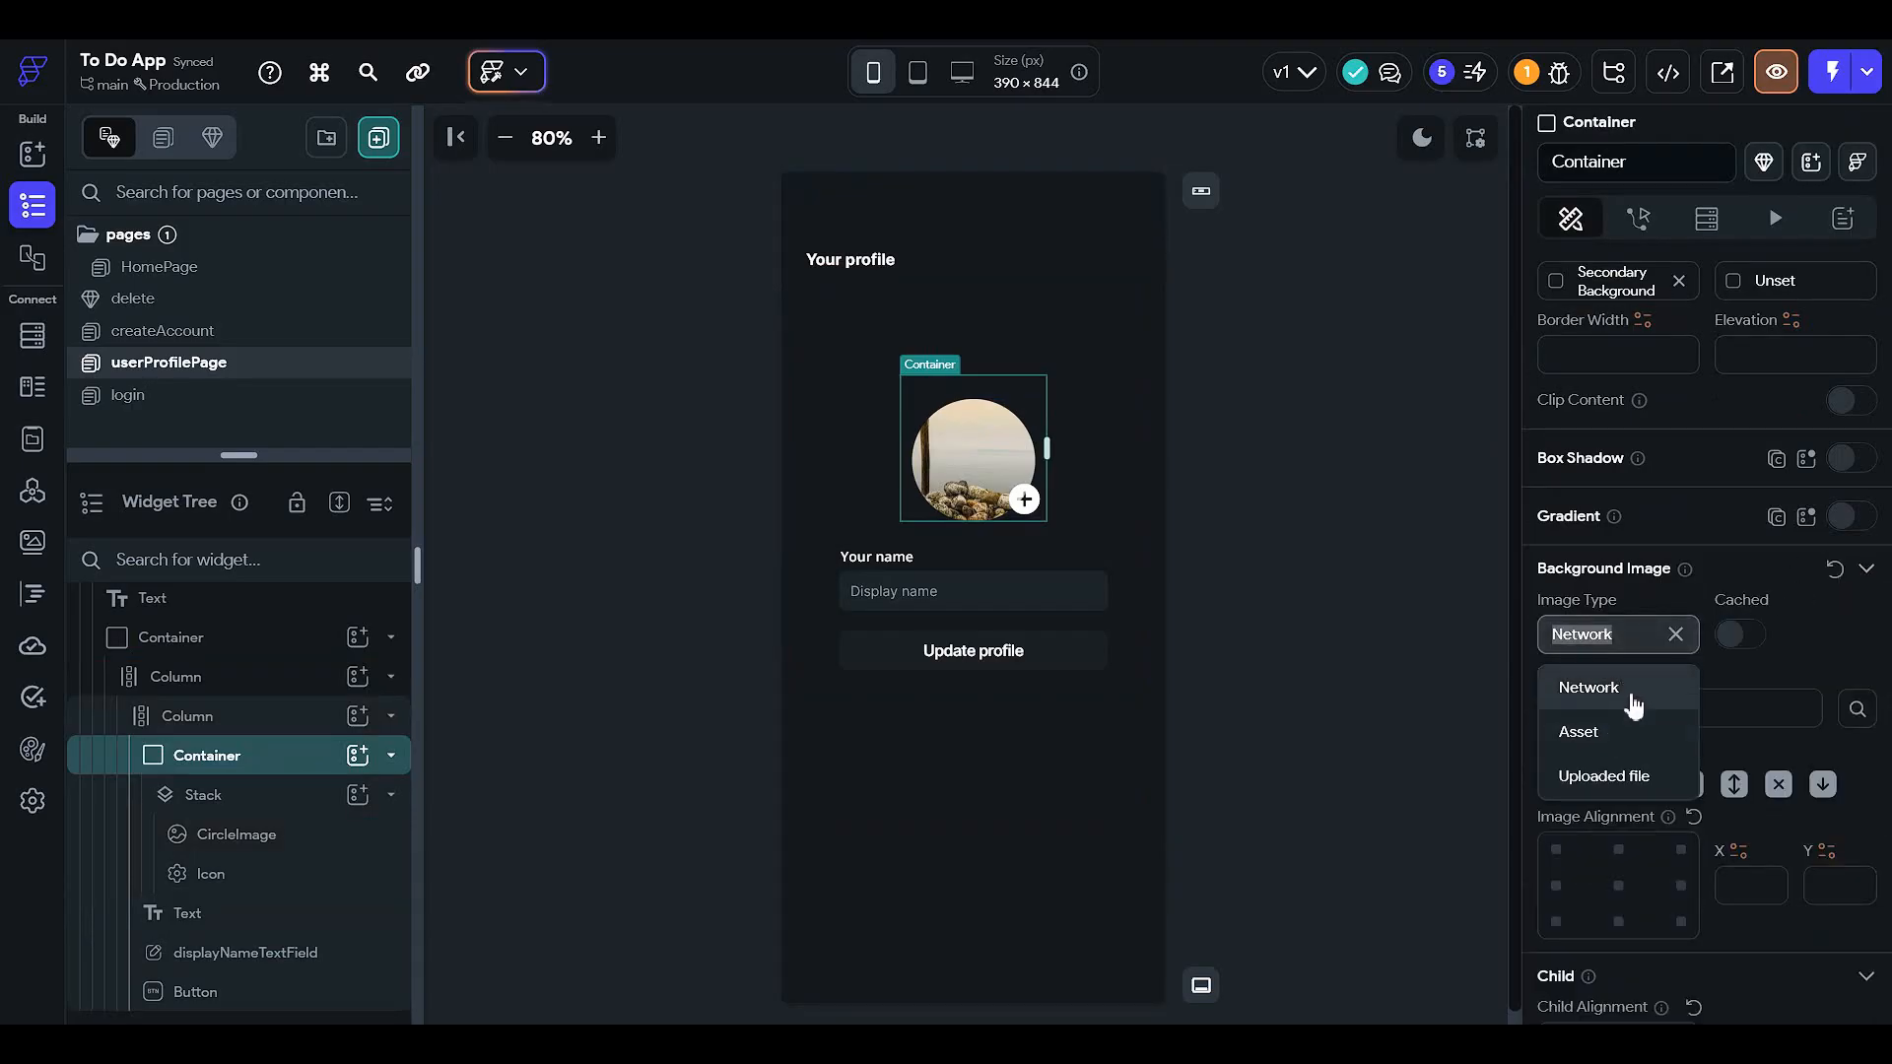
click(1634, 696)
click(1578, 670)
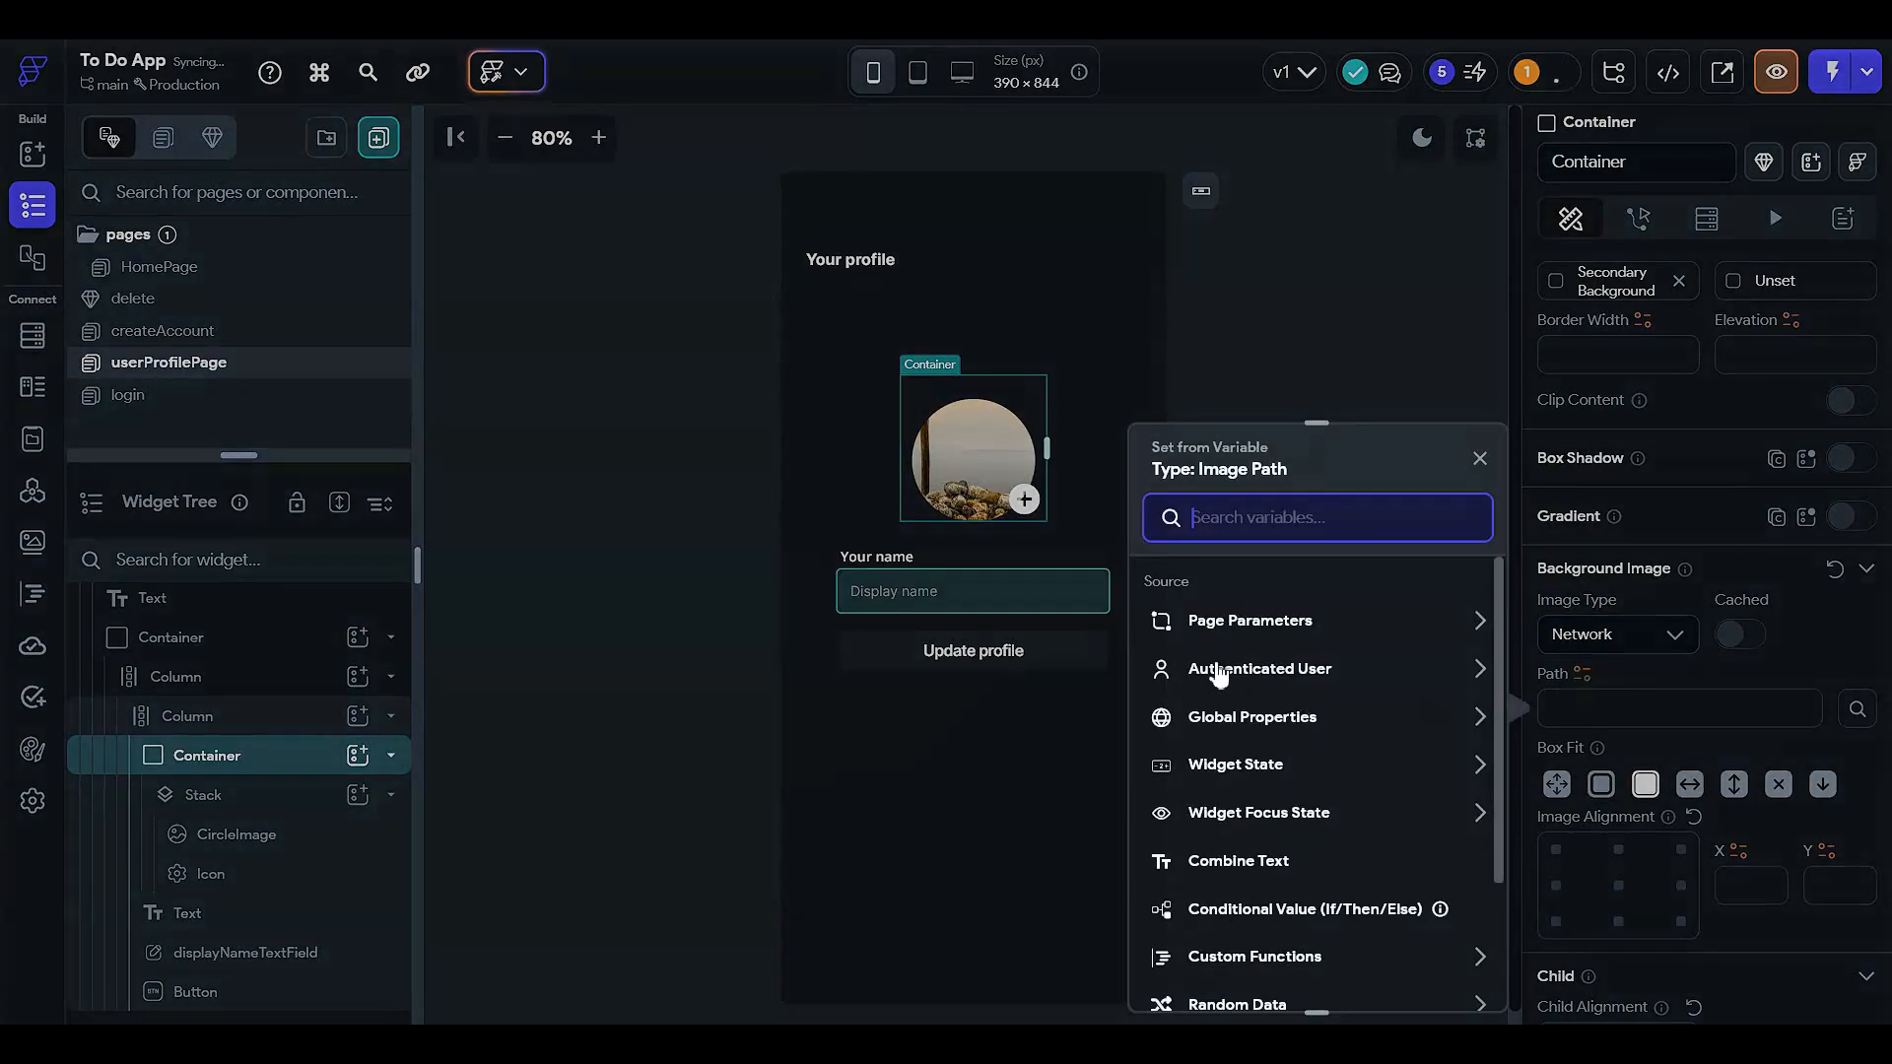
click(1218, 676)
click(1241, 909)
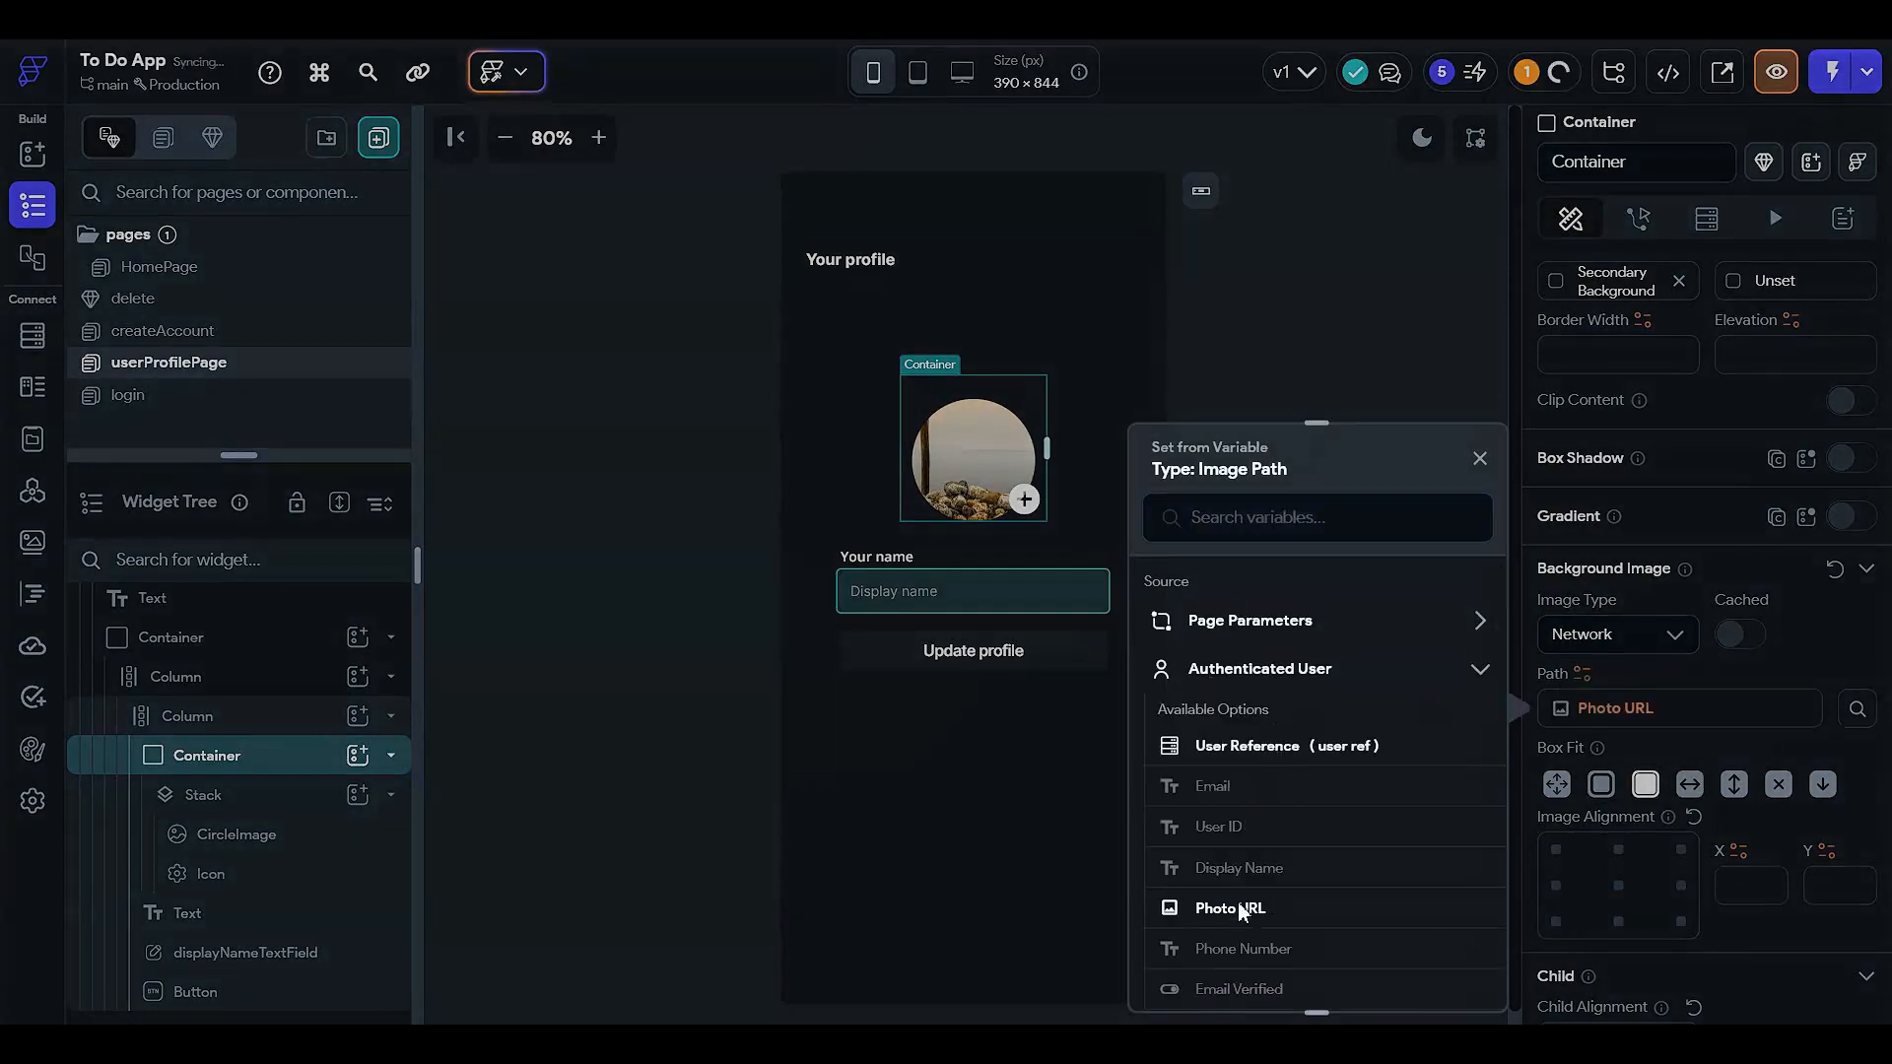
click(1635, 715)
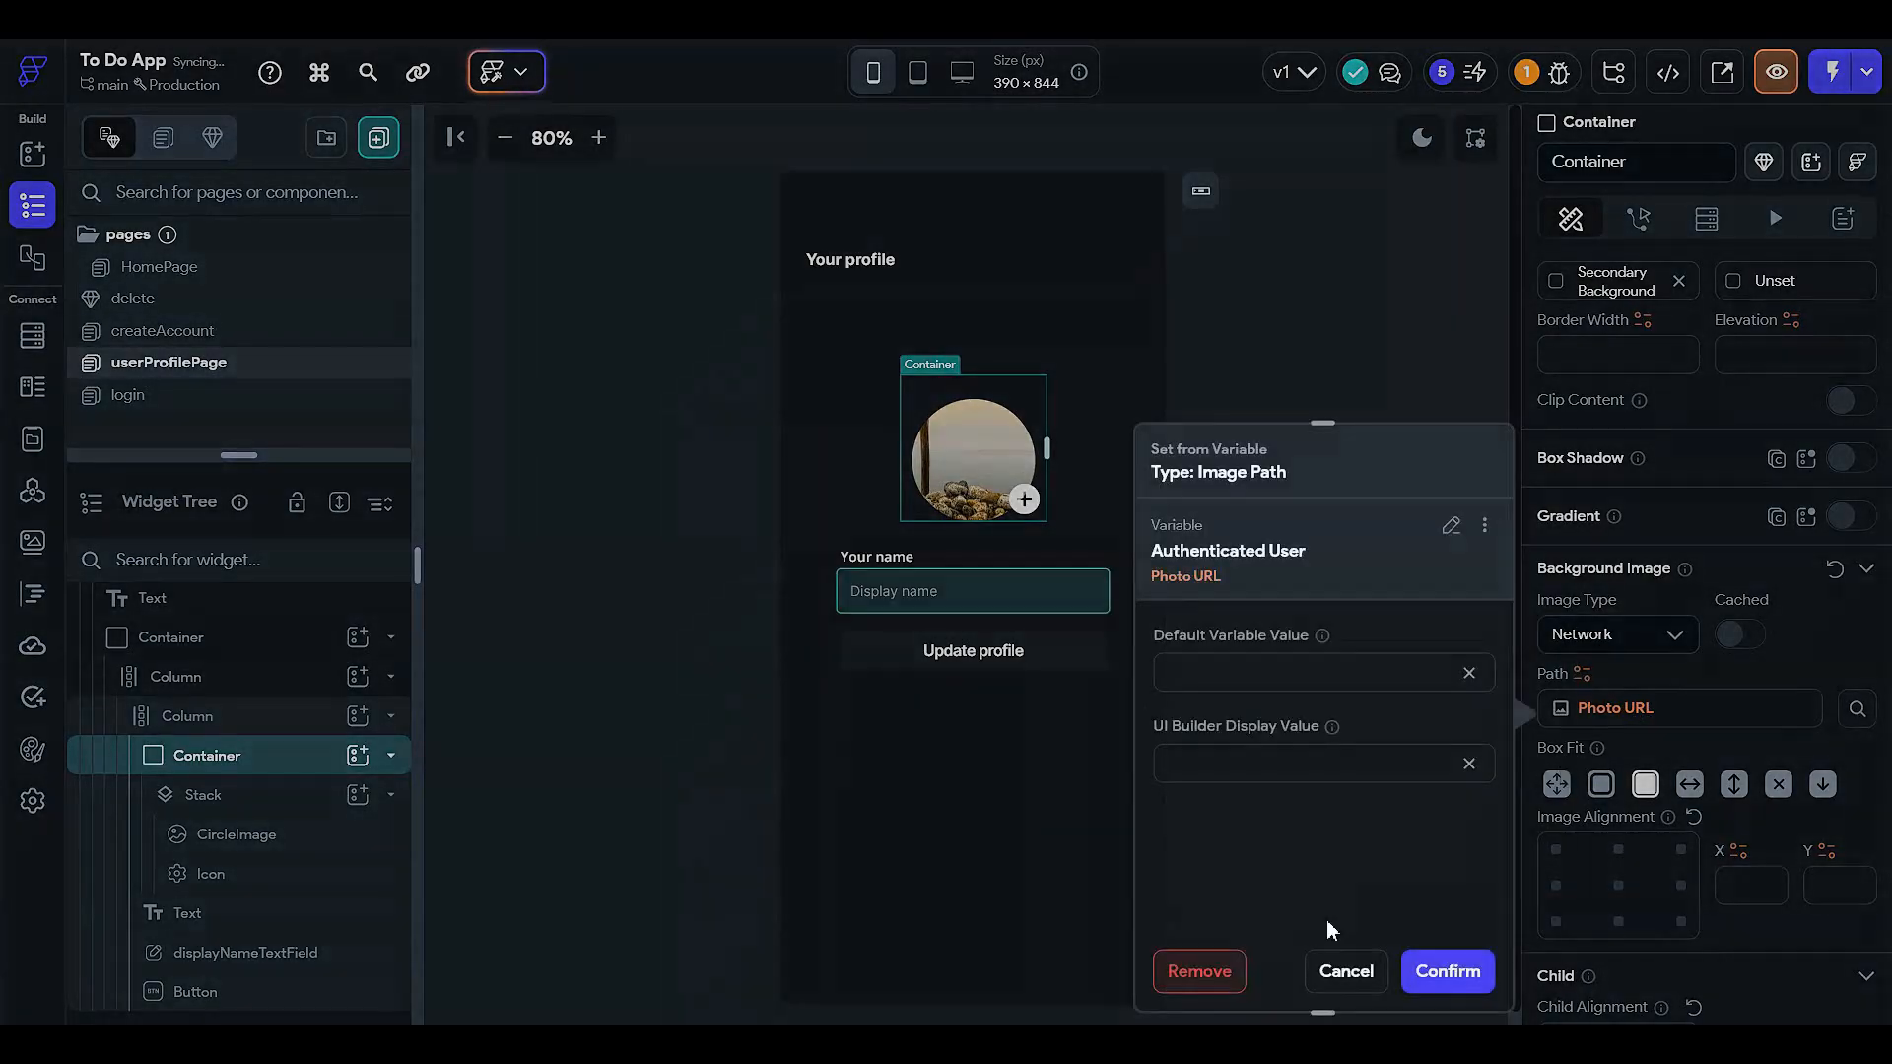
key(ctrl+v)
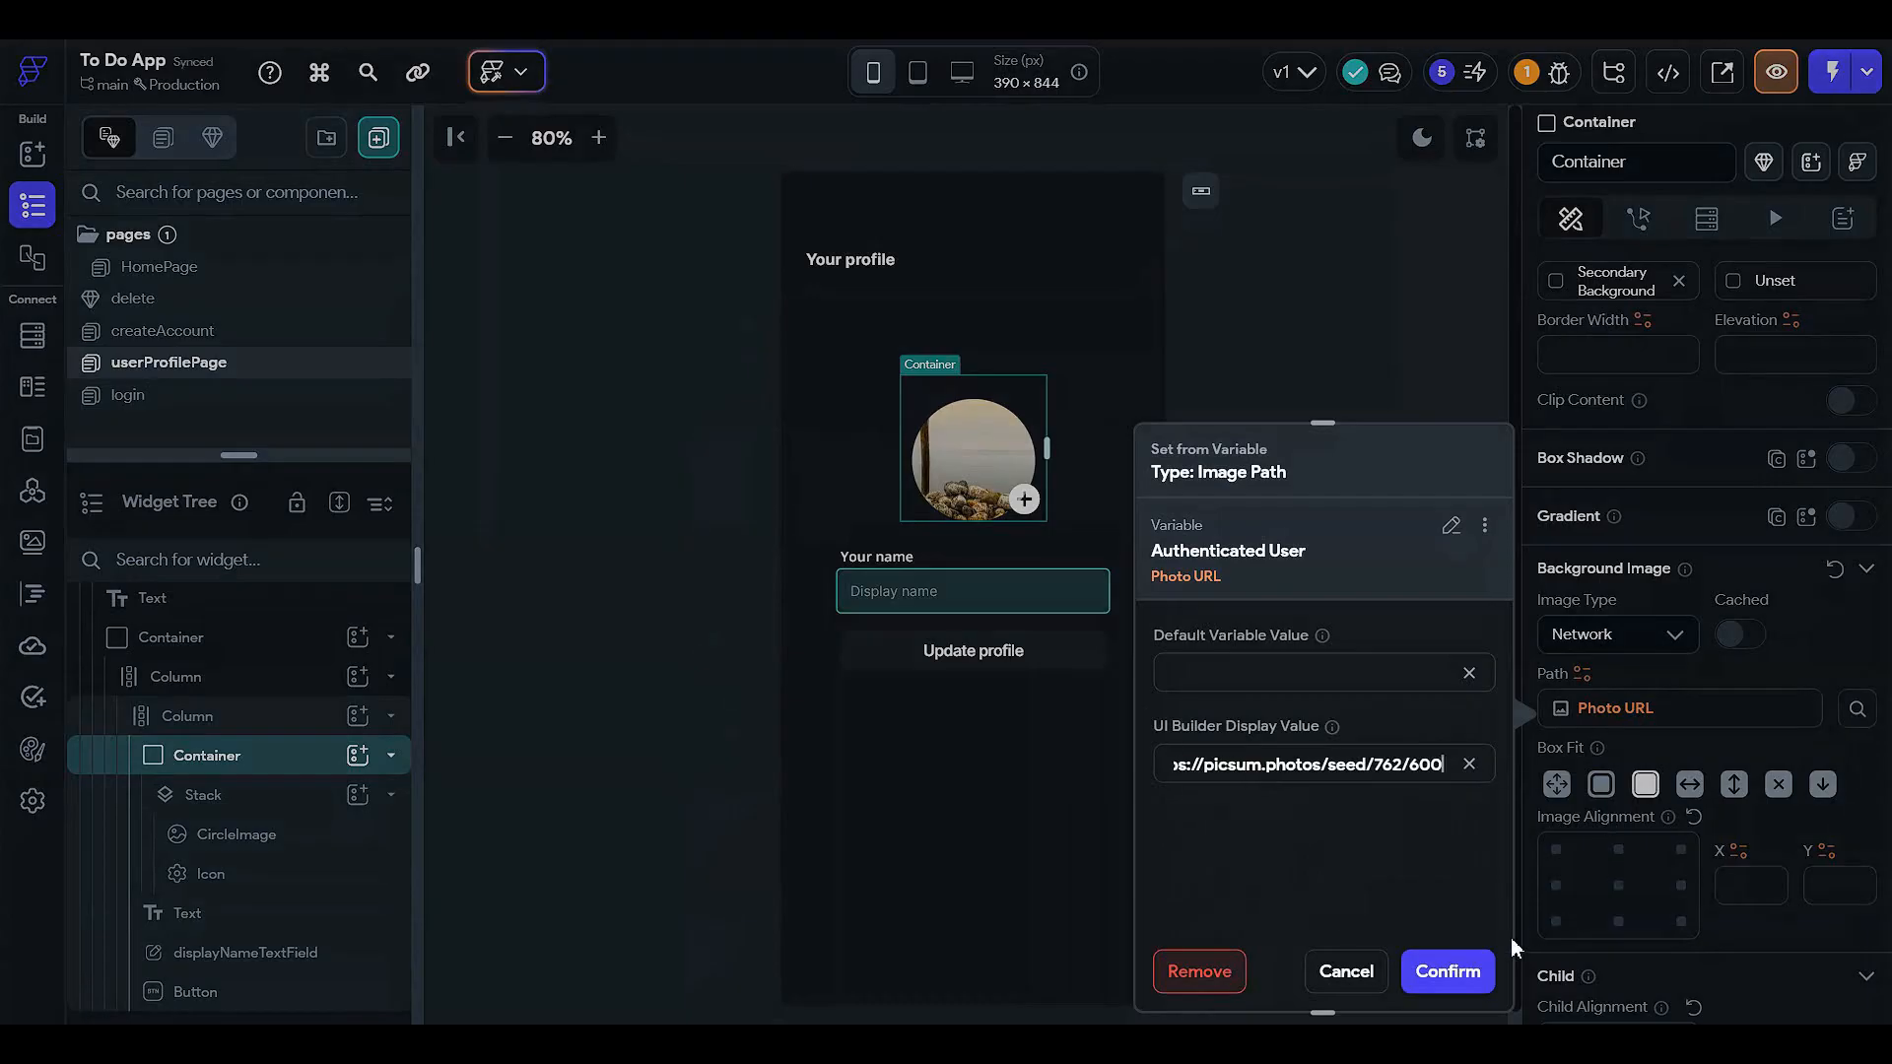
click(1448, 971)
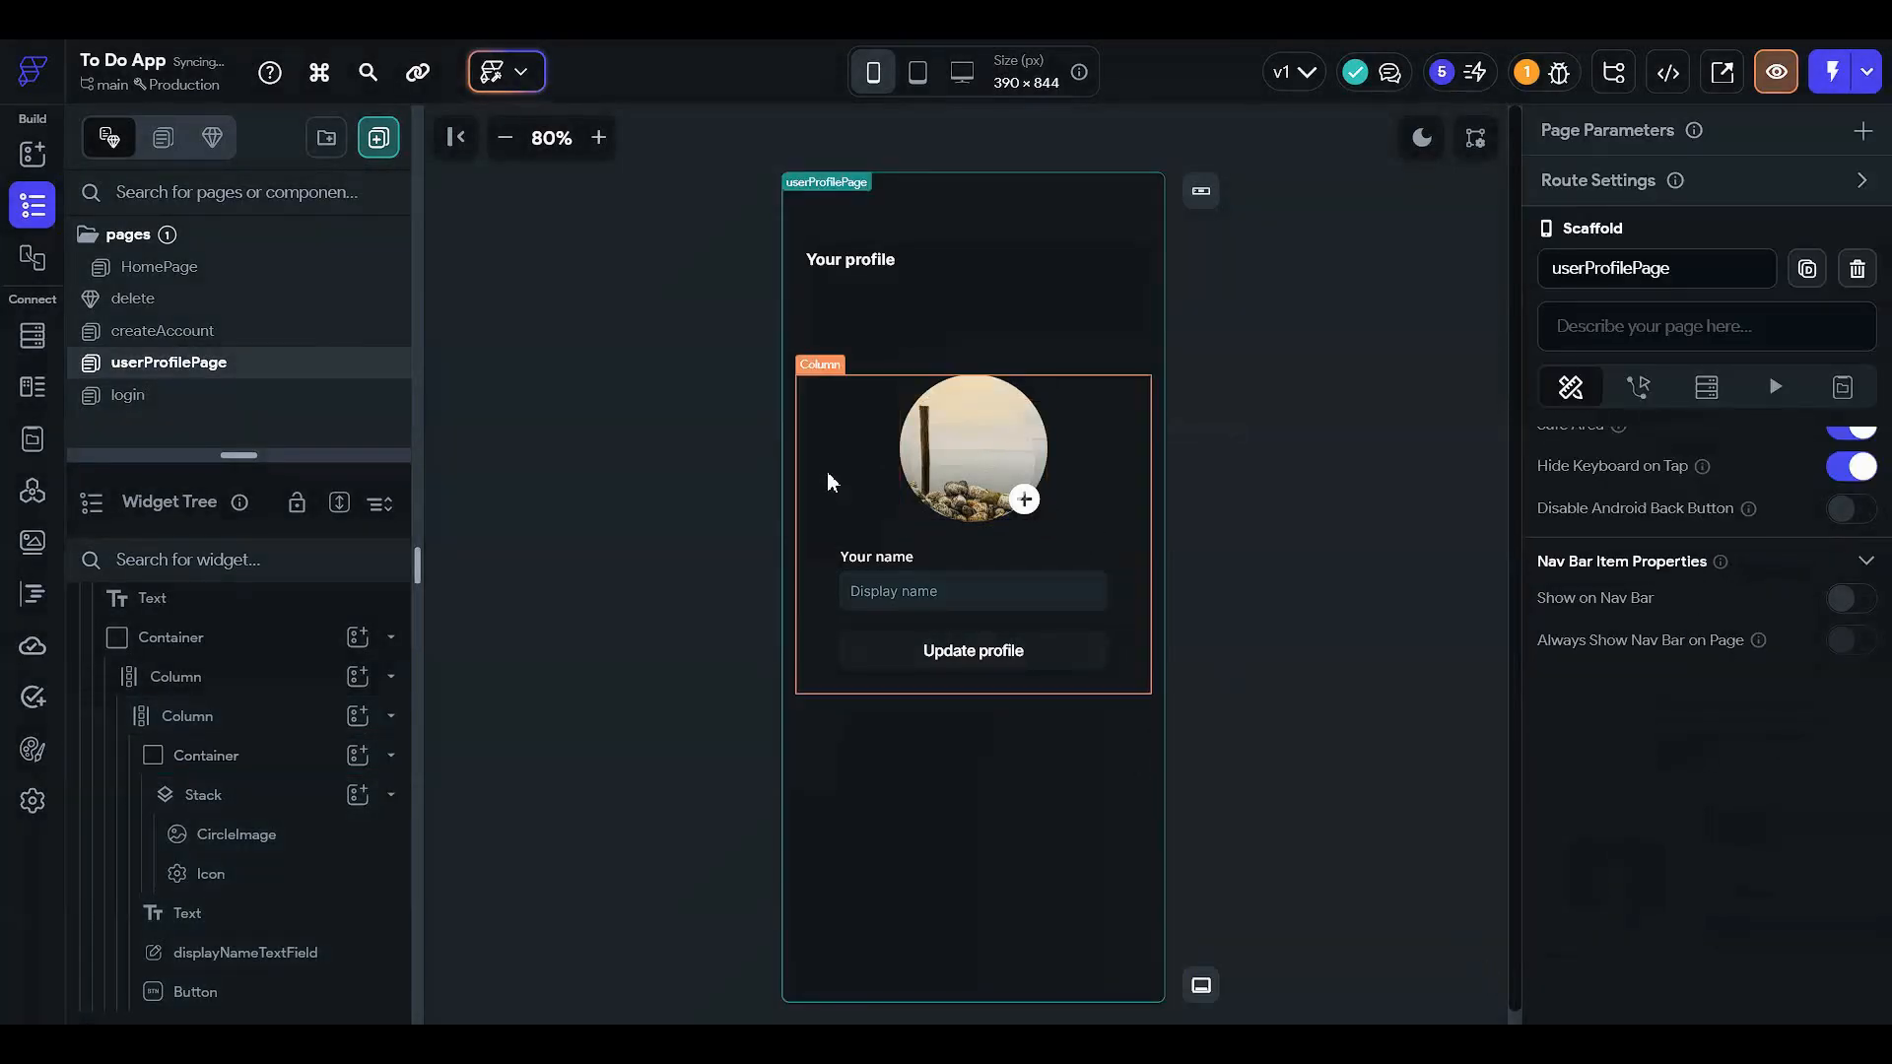
- Check the CircleImage's path variable options unchanged, then reselect the image Container
click(283, 767)
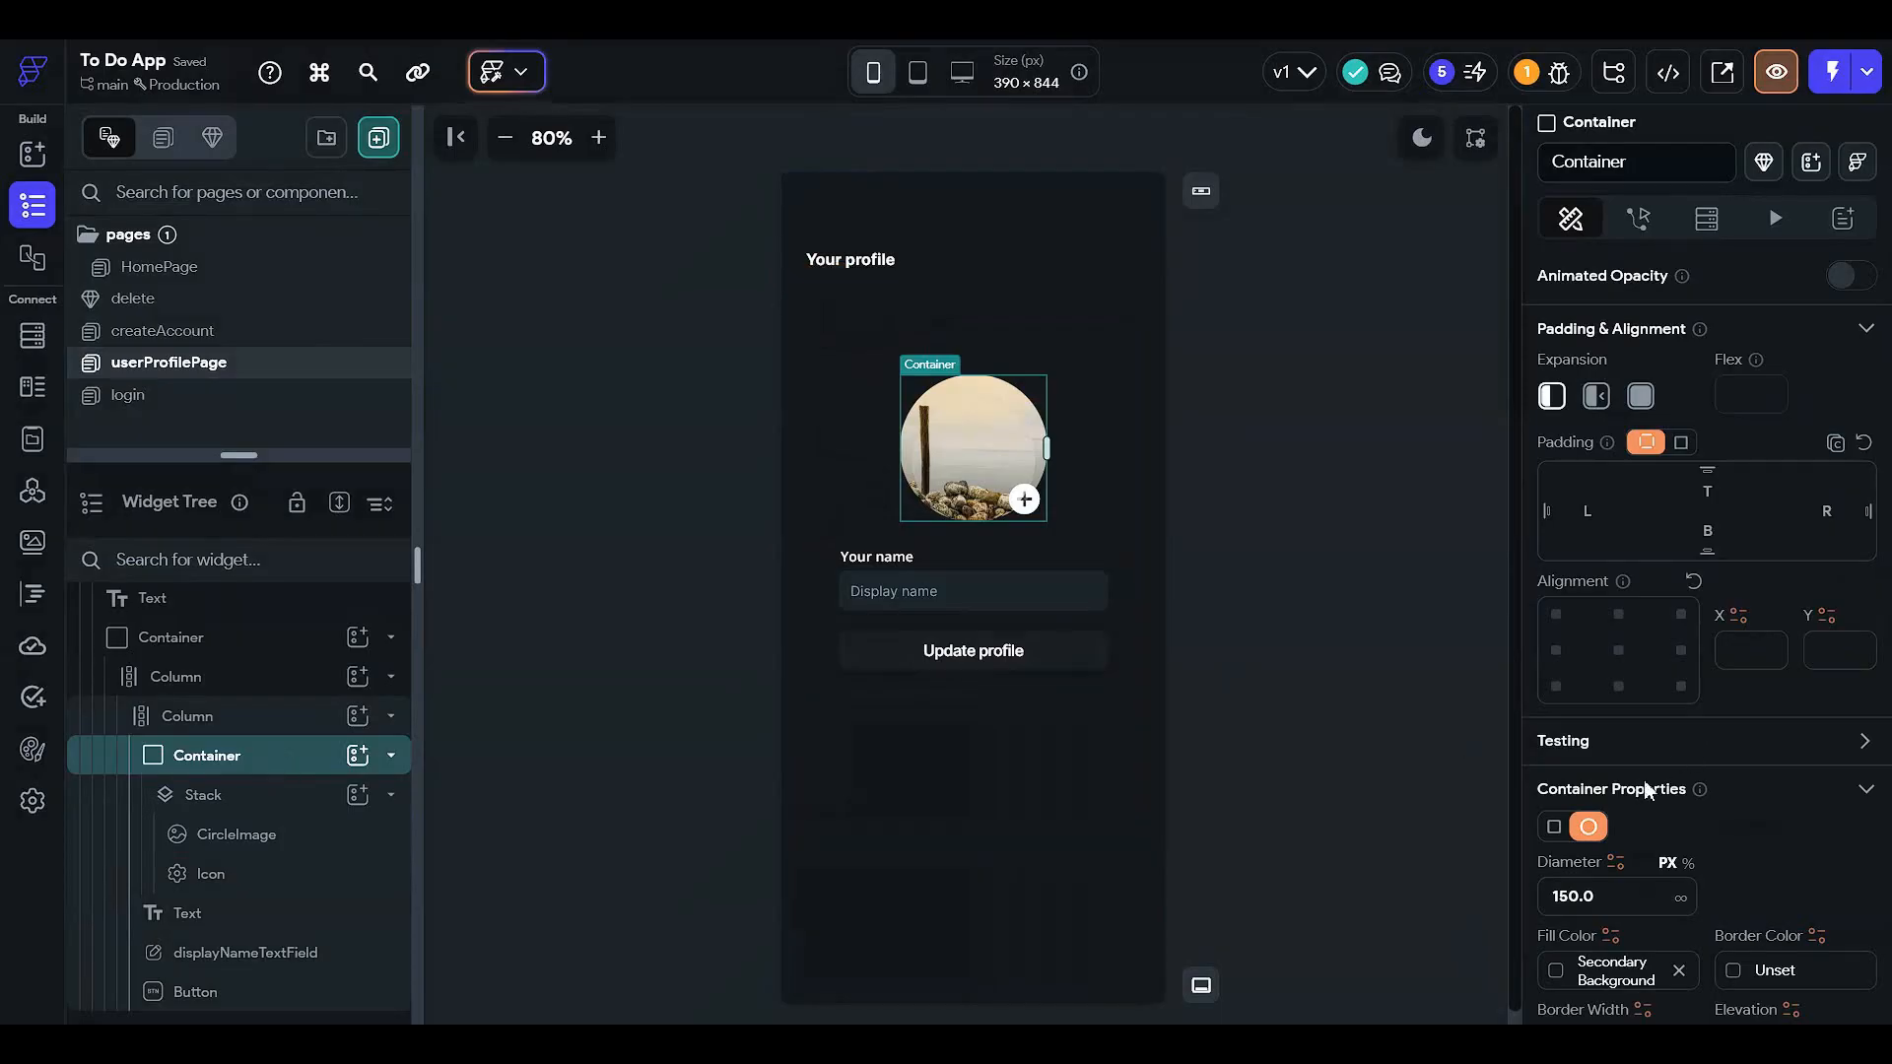
scroll(1647, 789, down, 7)
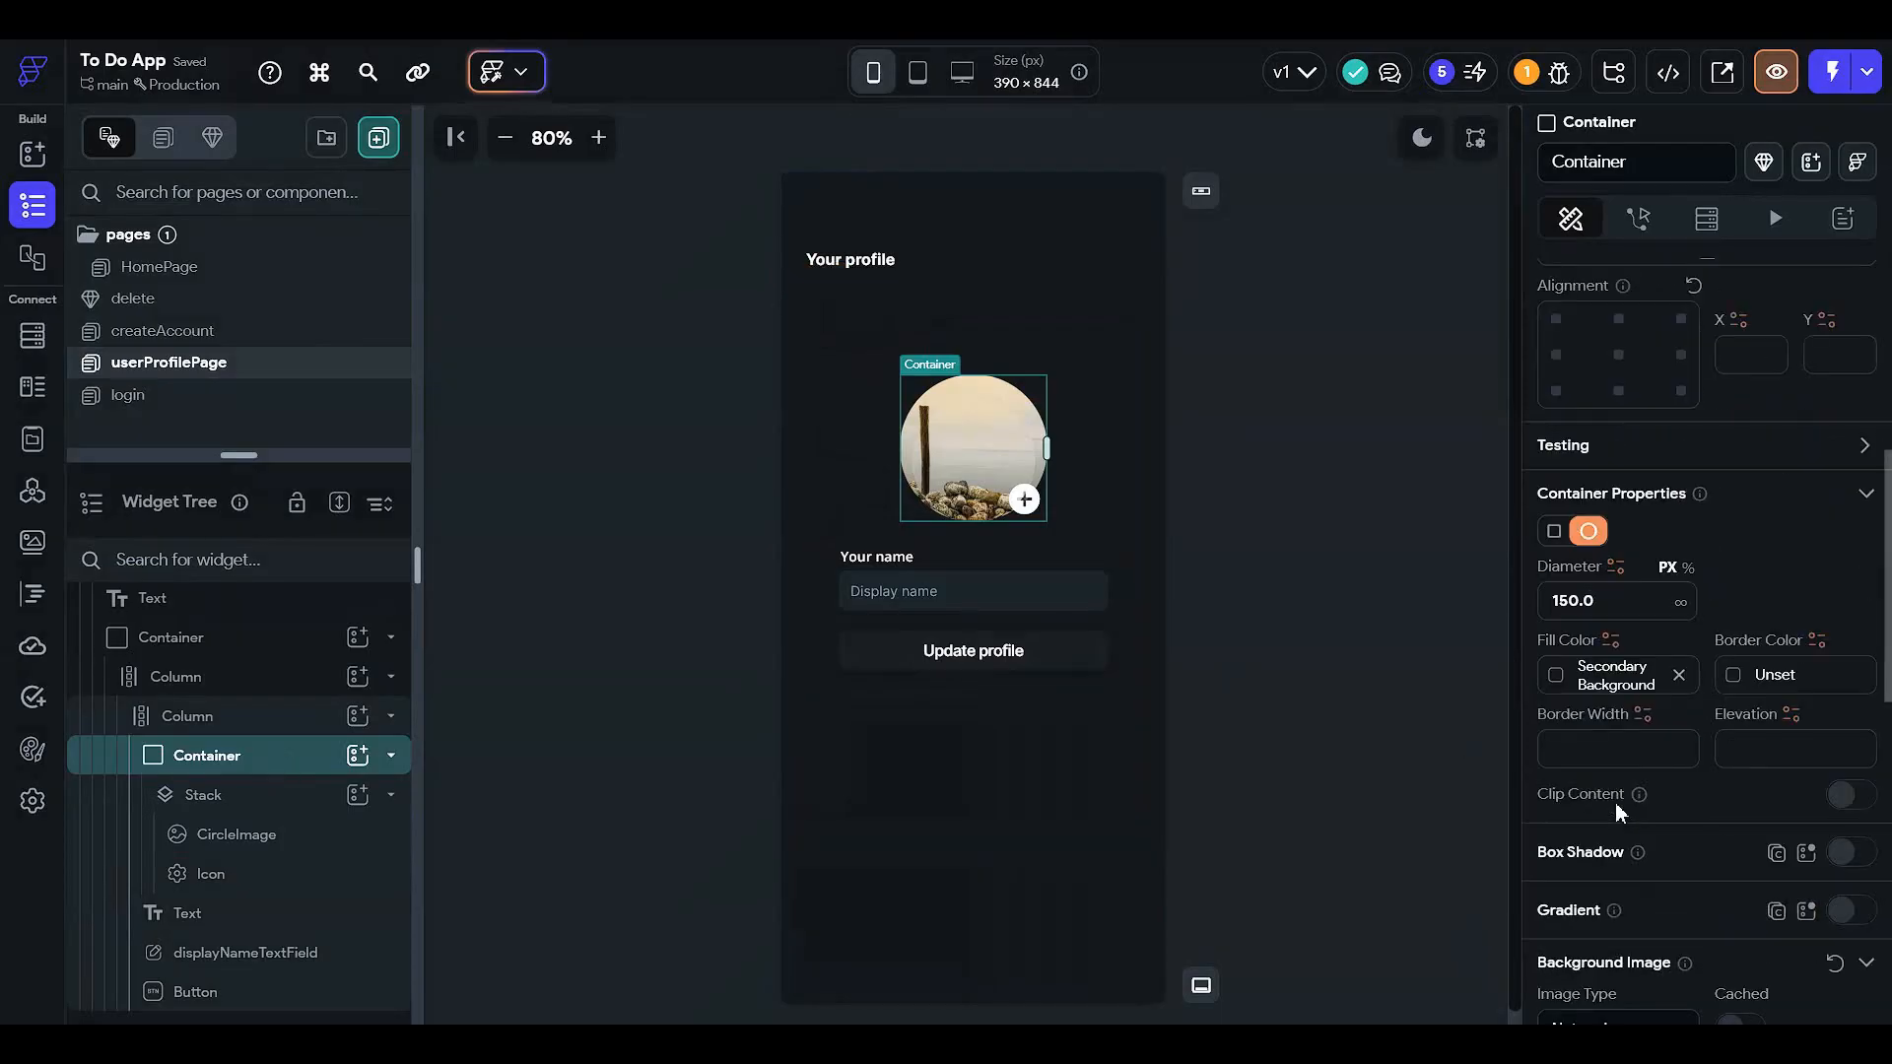
click(292, 834)
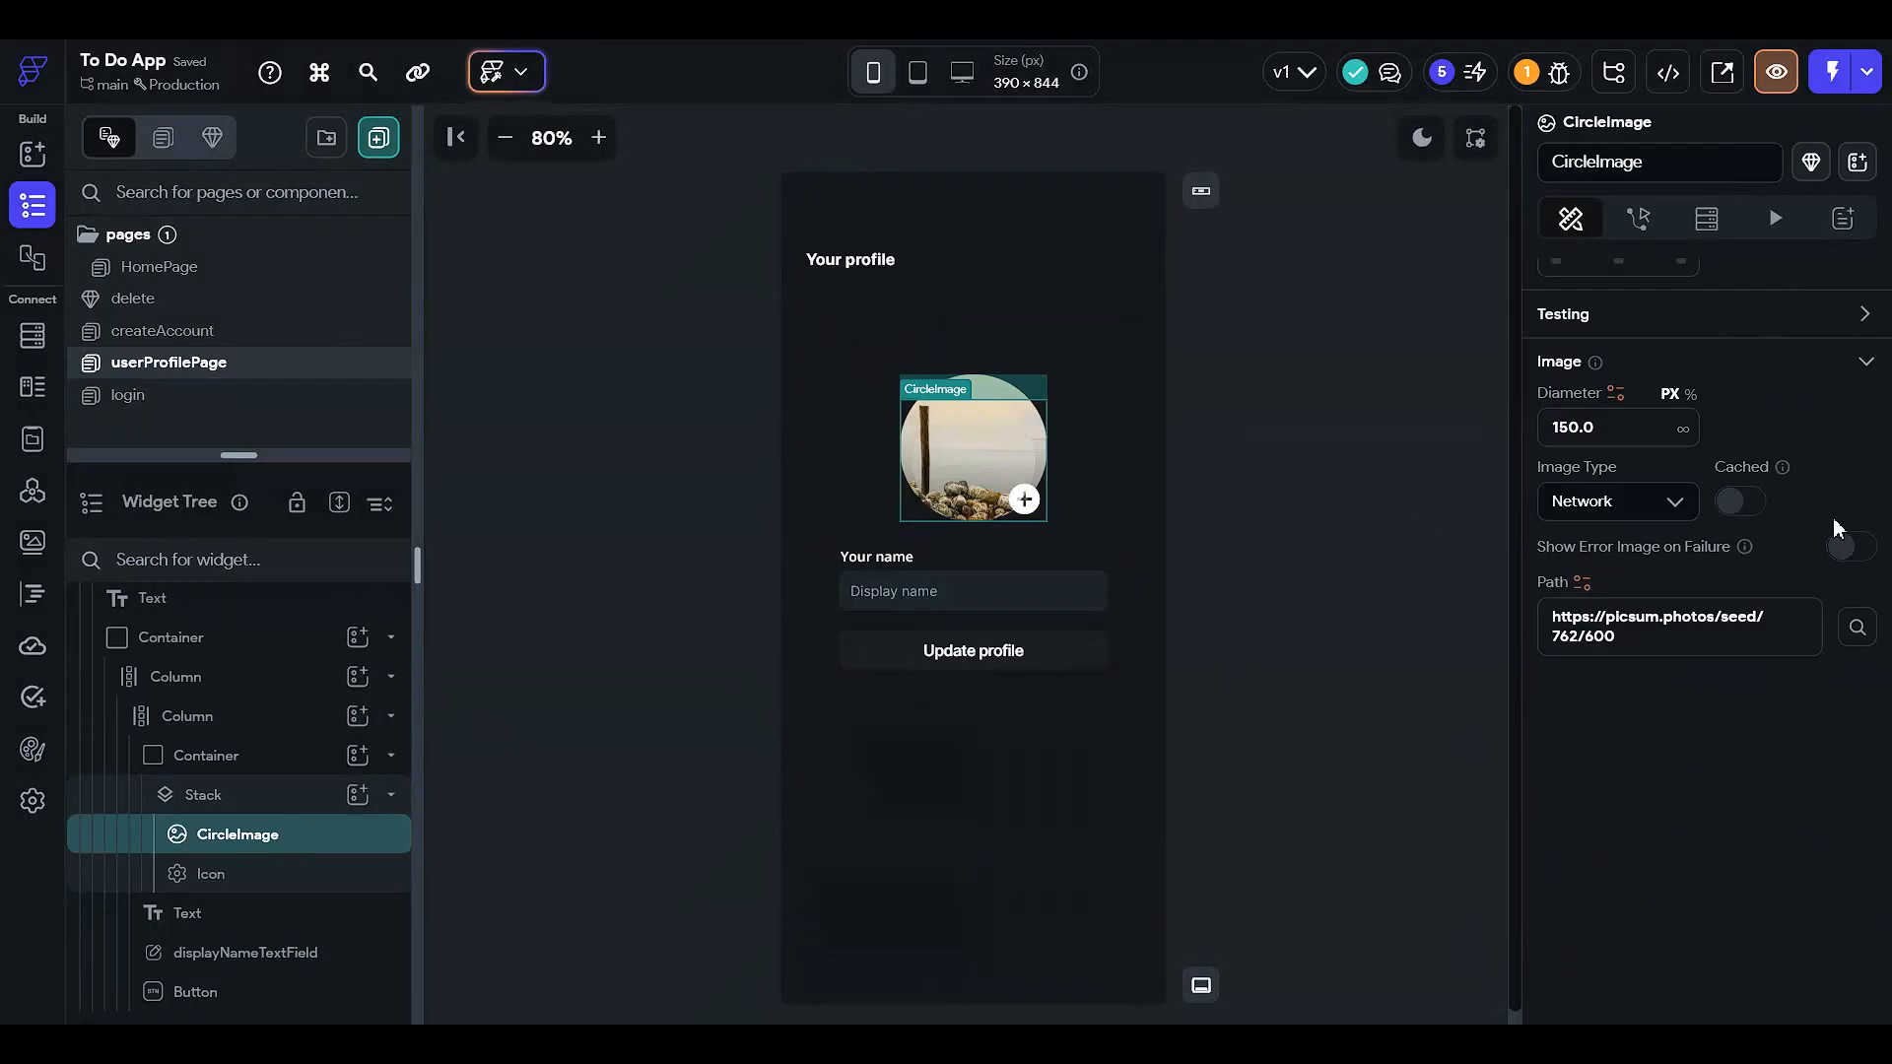
click(1582, 584)
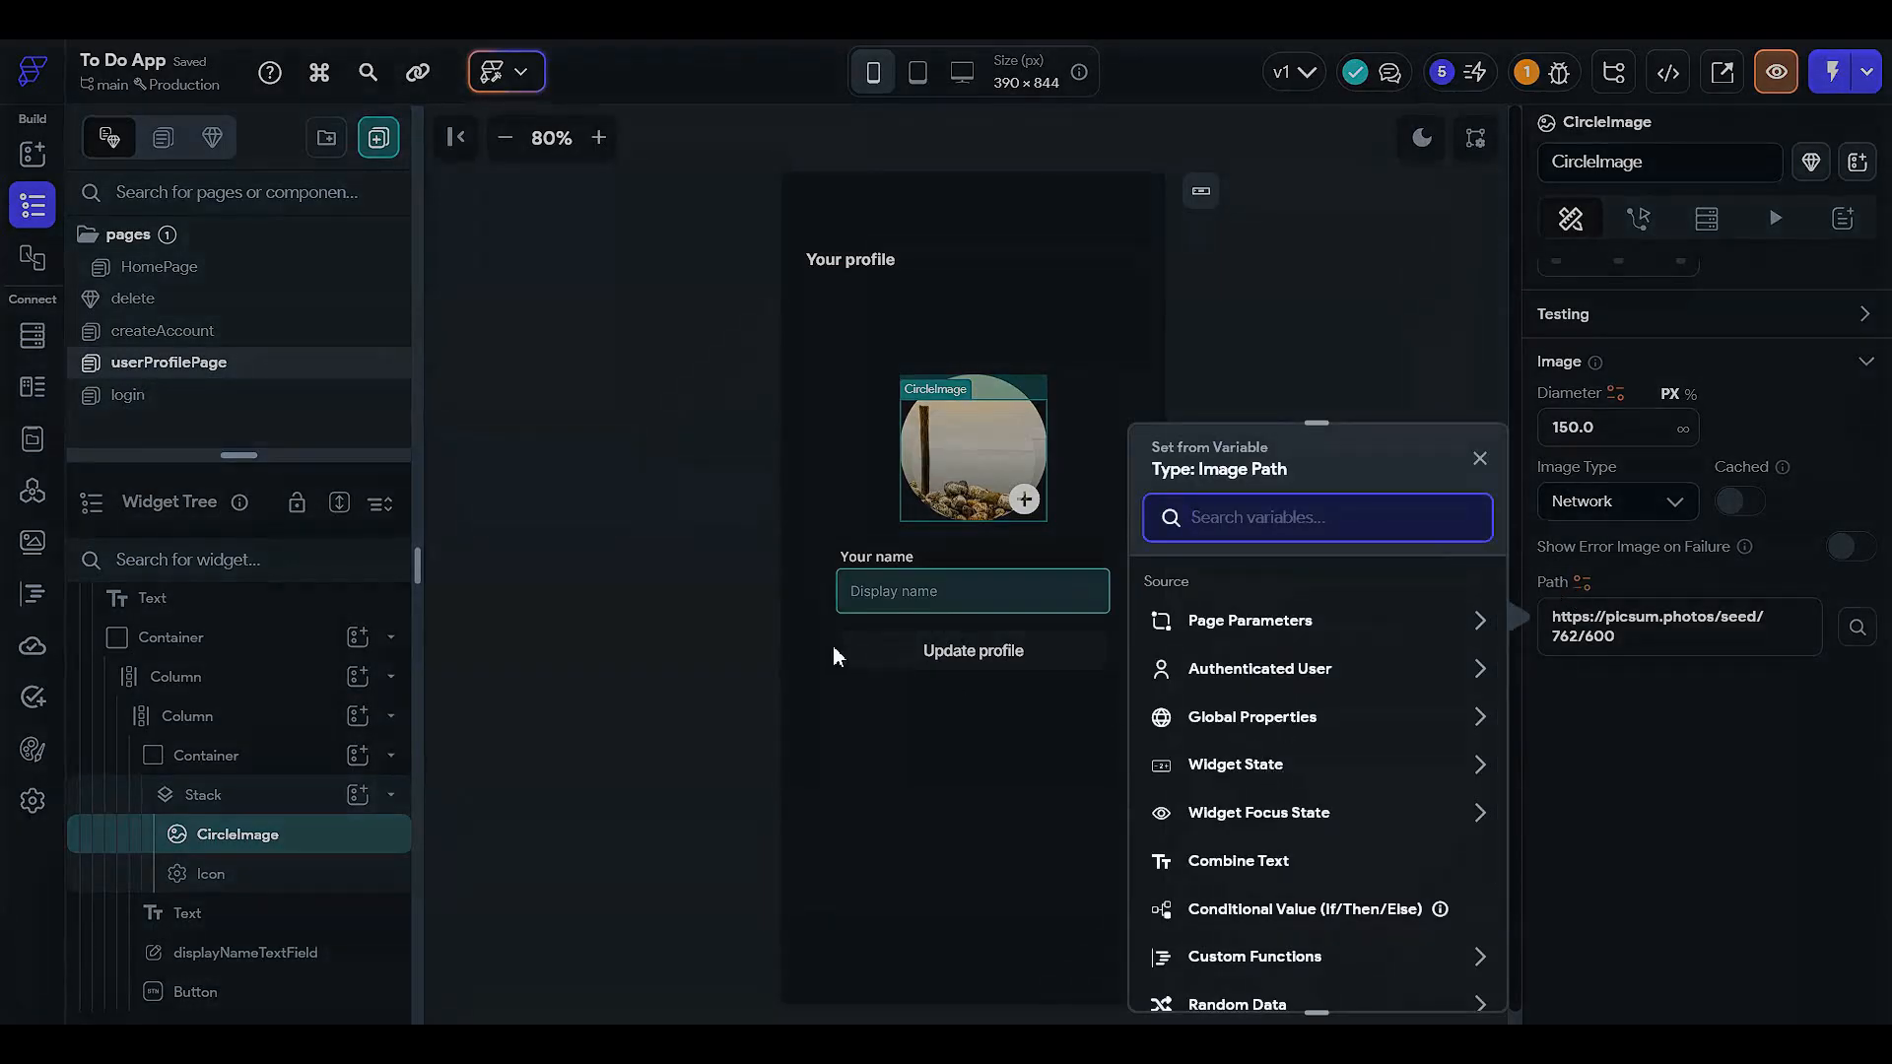
click(1083, 508)
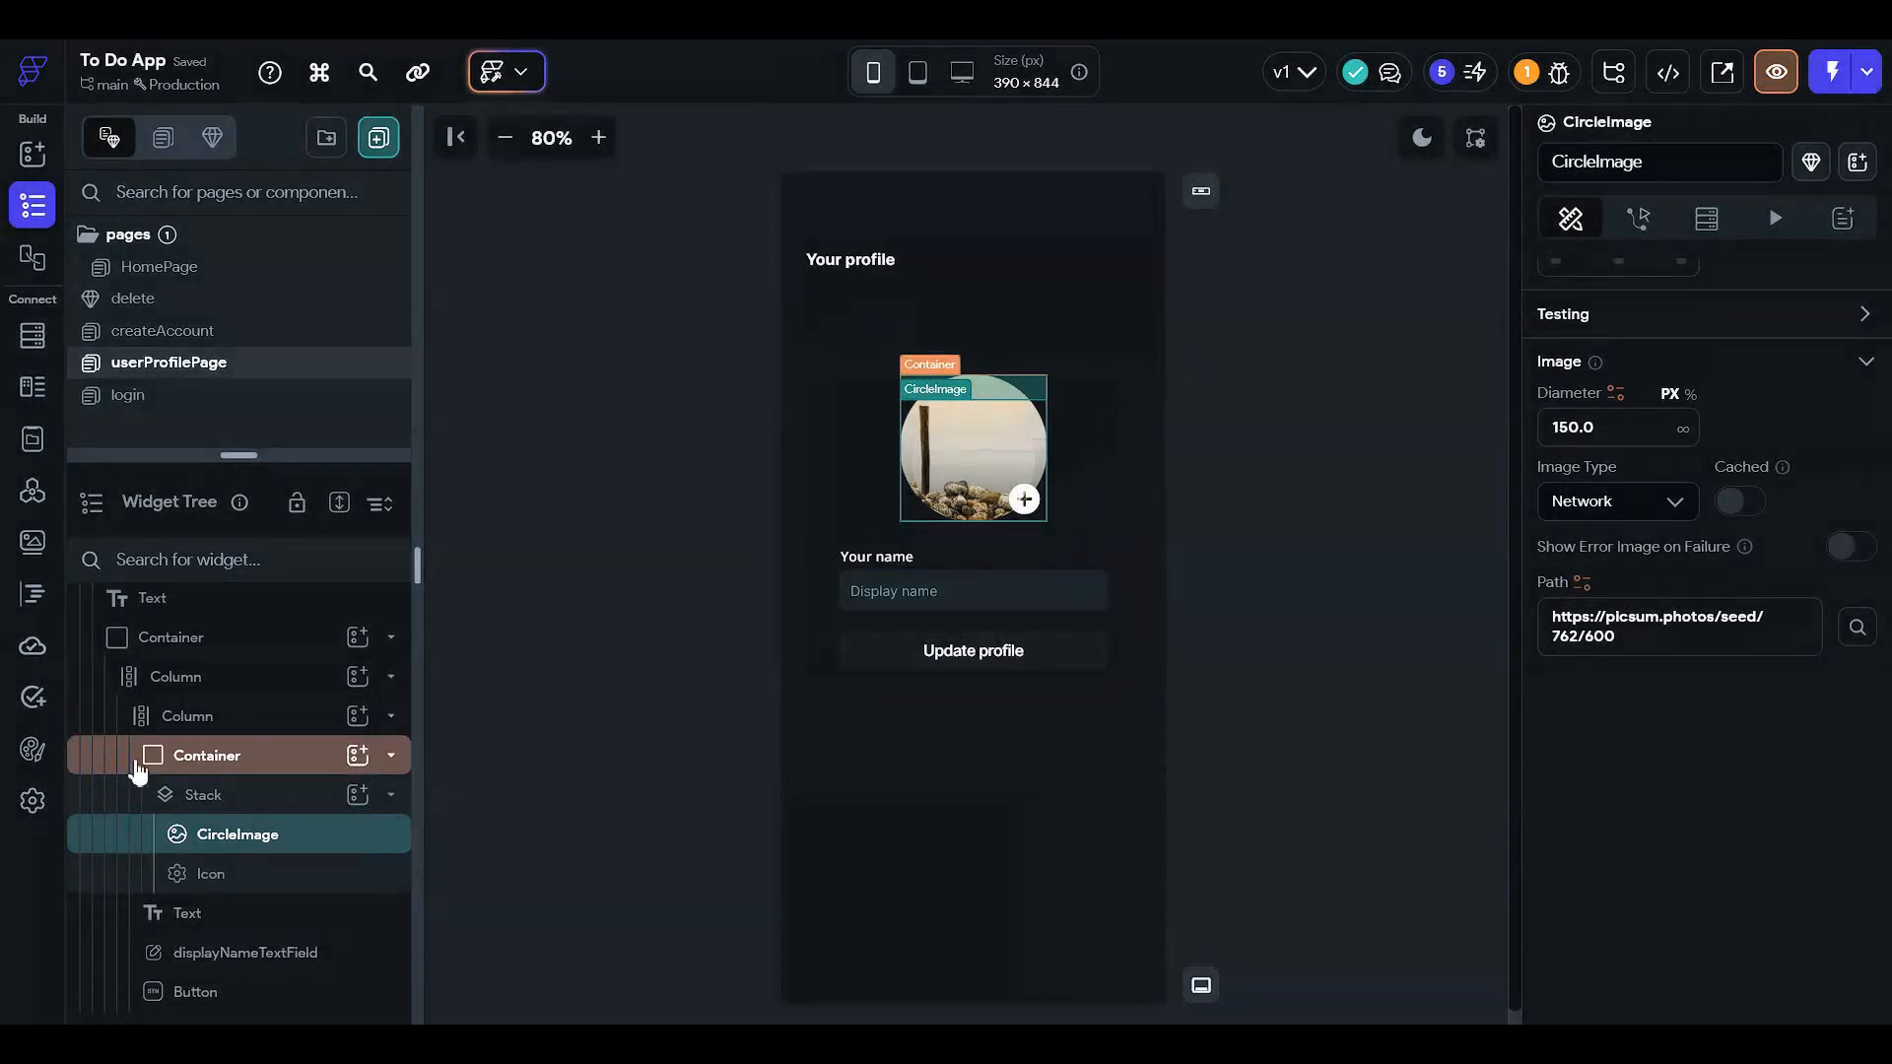
click(295, 755)
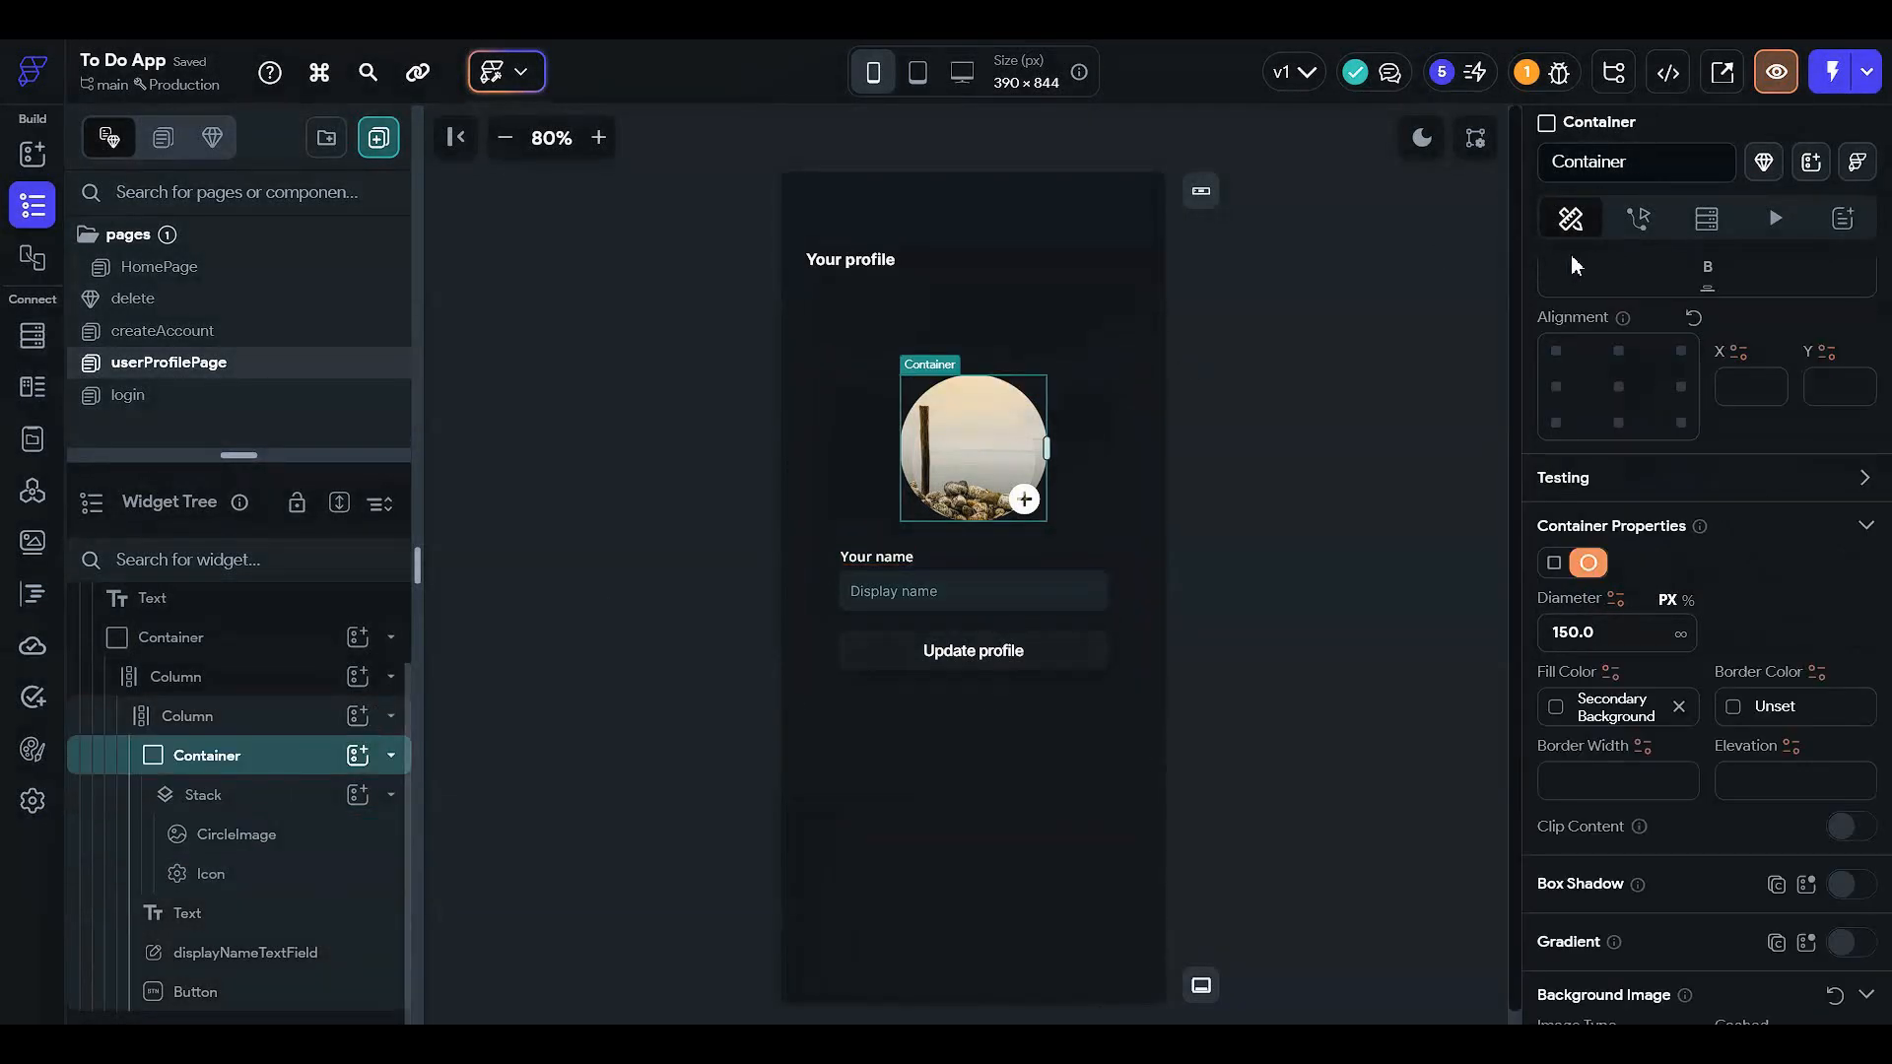
click(1640, 221)
- Add an On Tap Update Document action targeting the Authenticated User's reference
click(1809, 352)
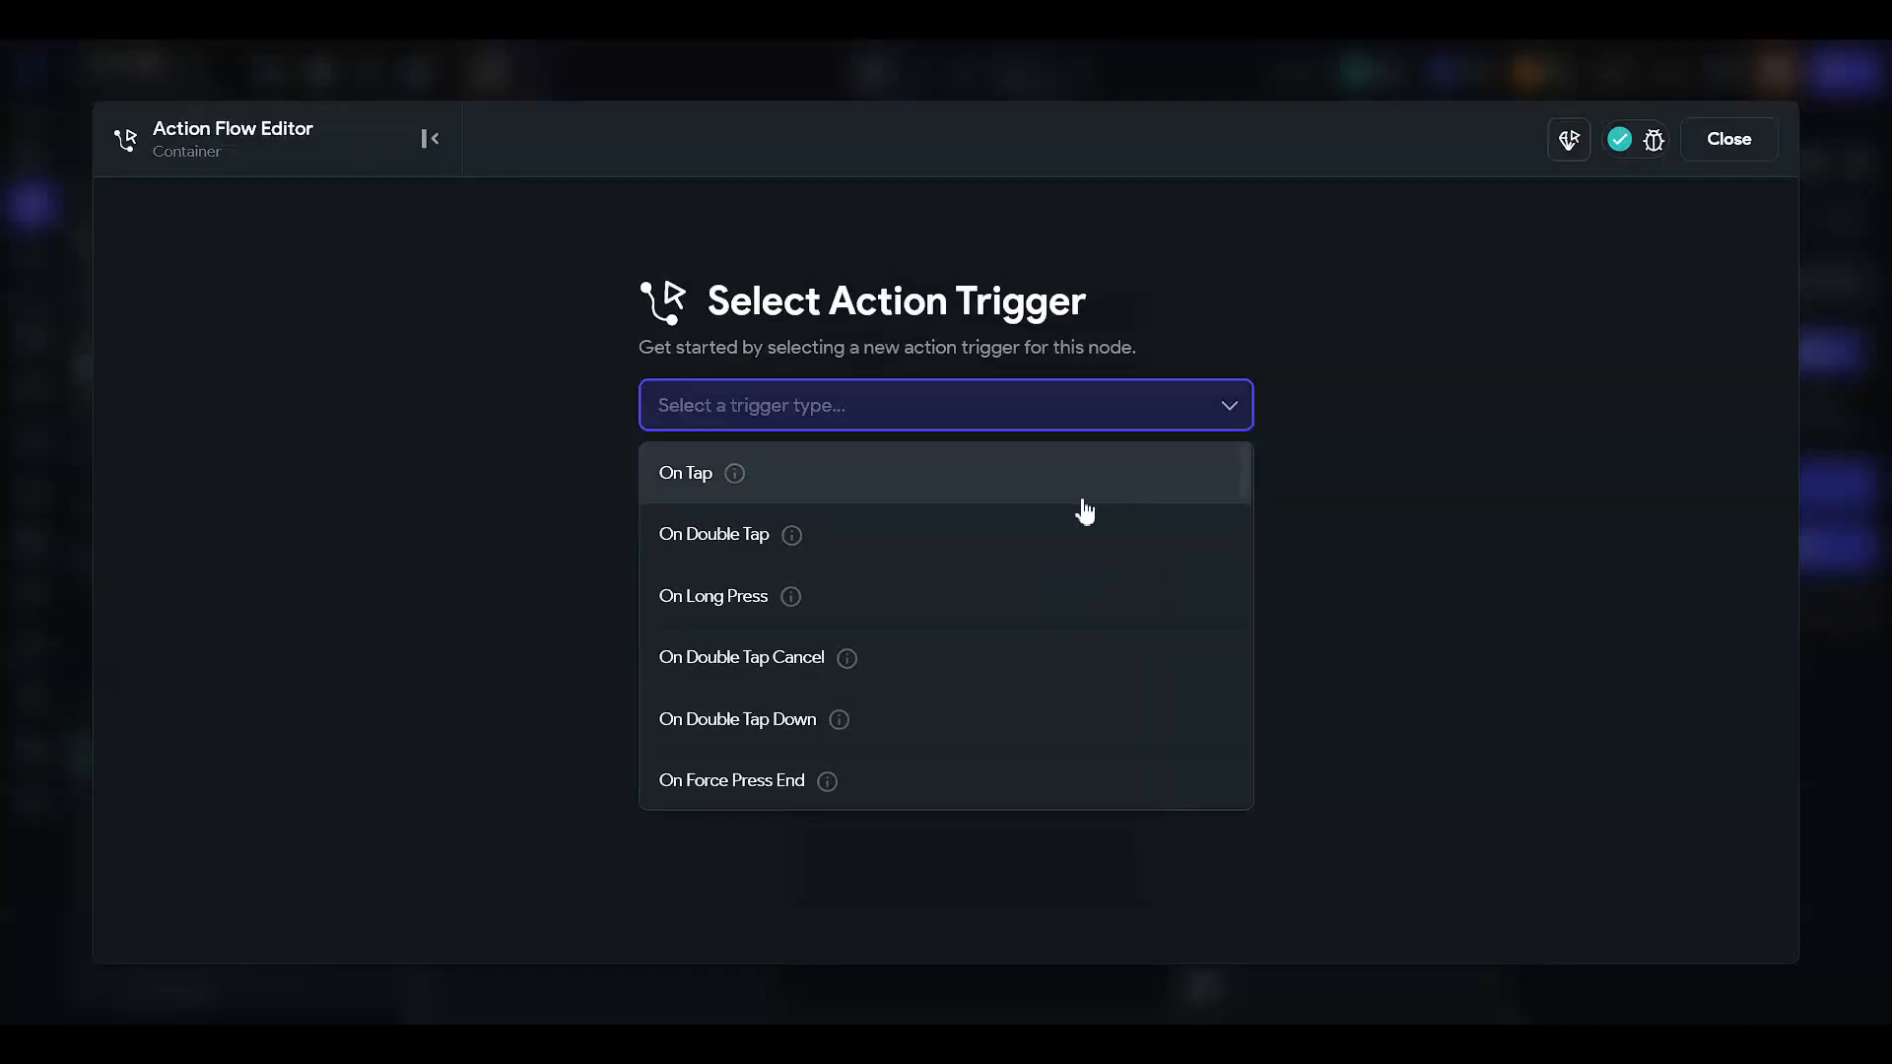
click(1079, 476)
click(1227, 622)
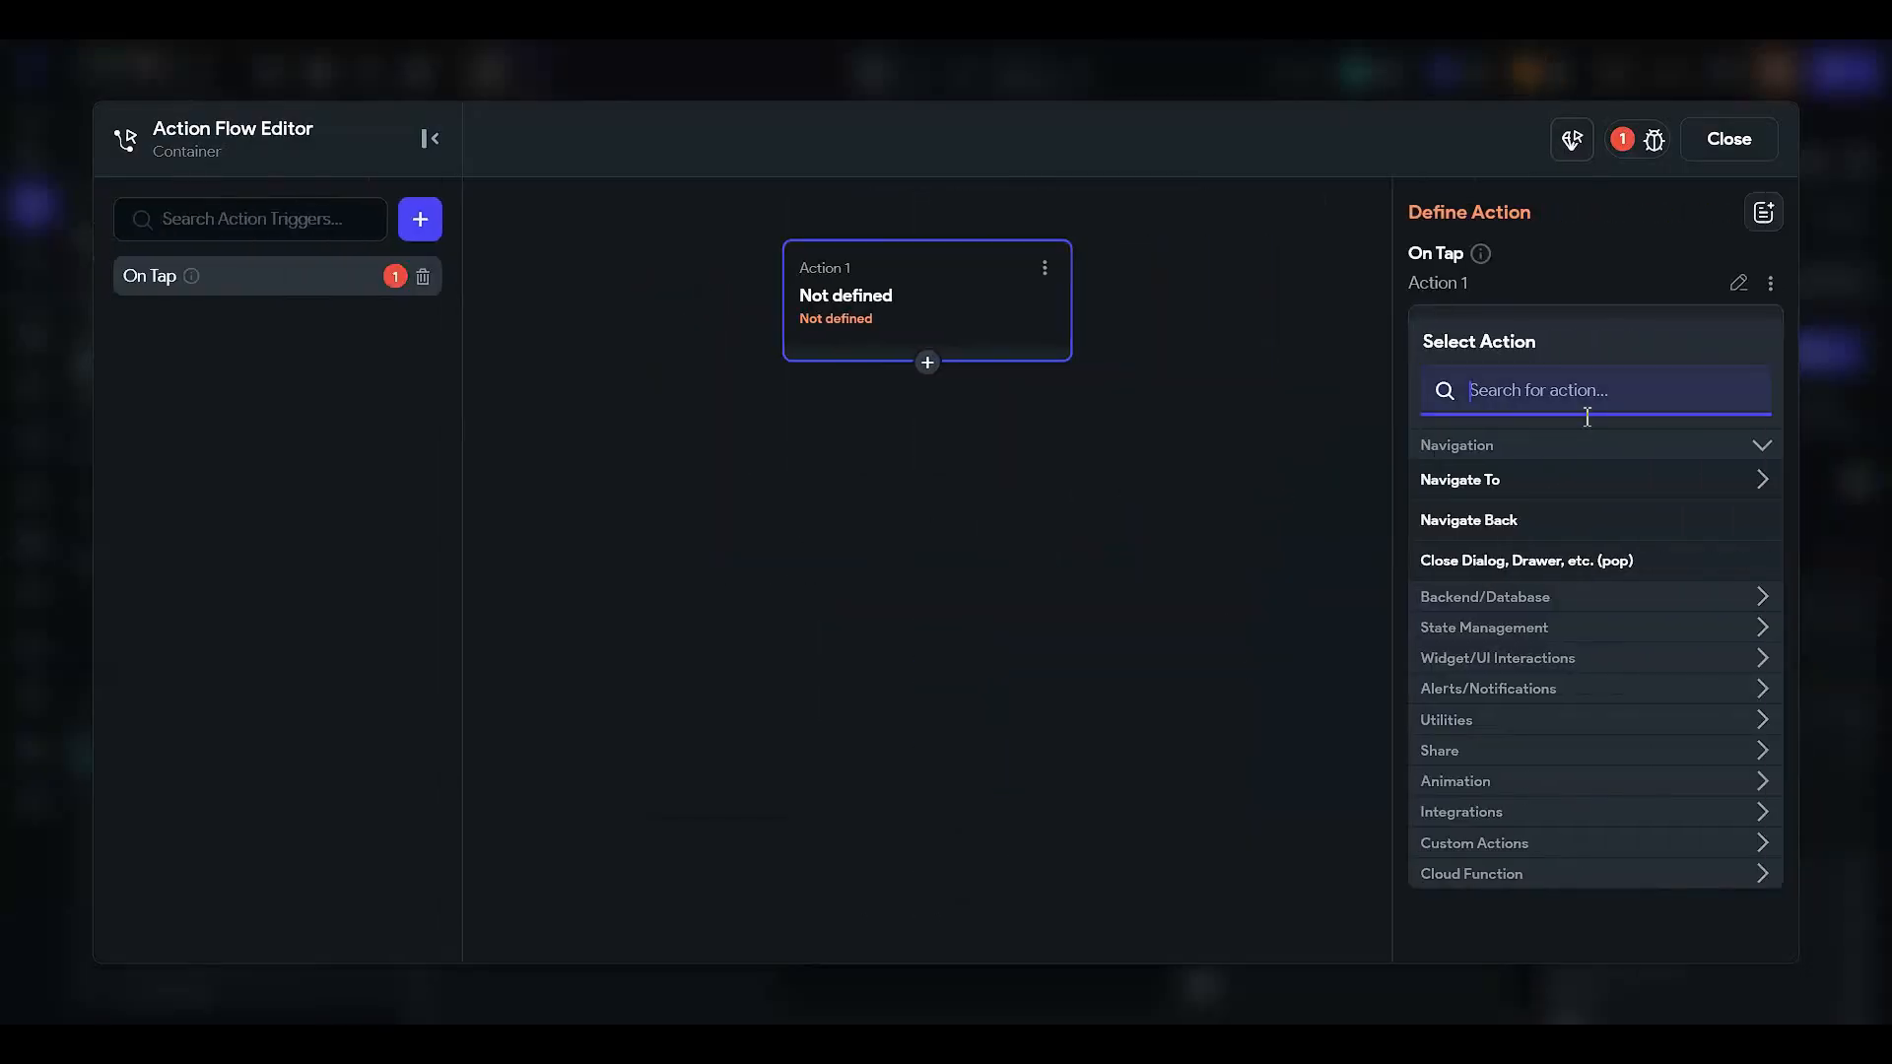
text(update)
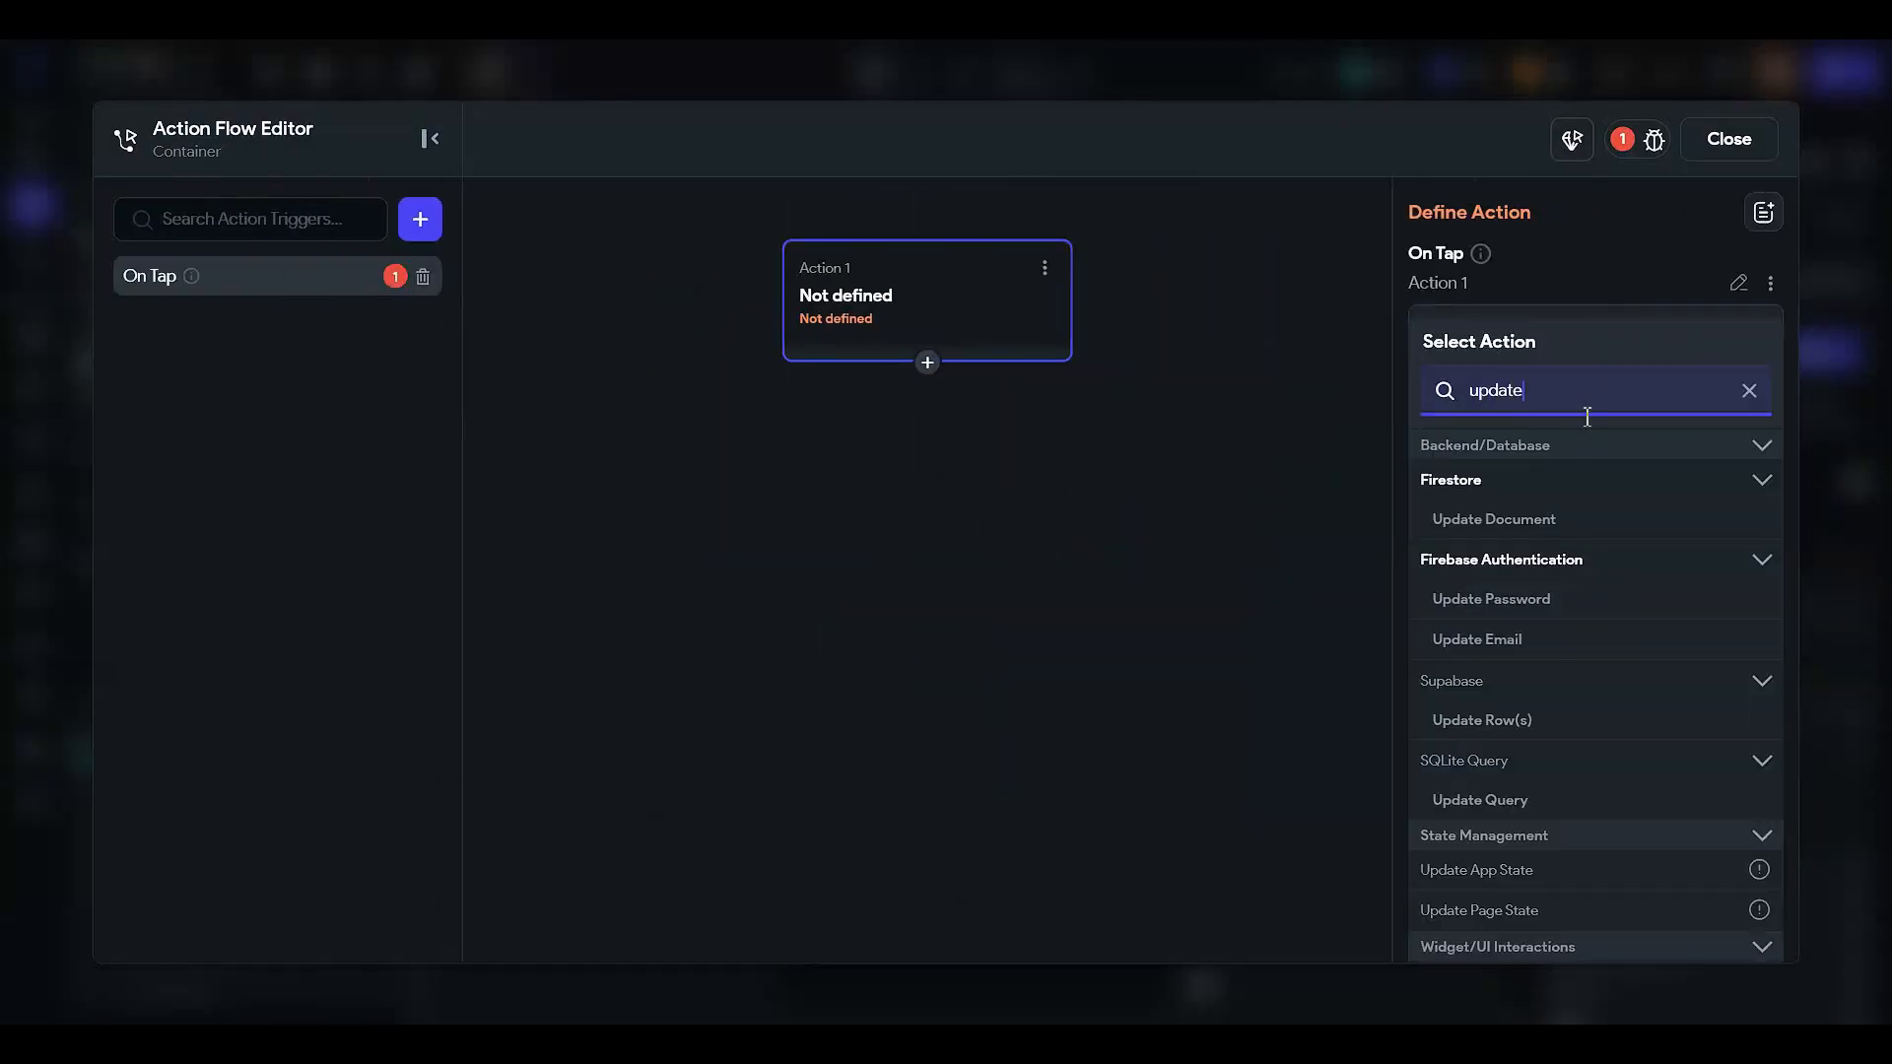
click(1495, 519)
click(1457, 419)
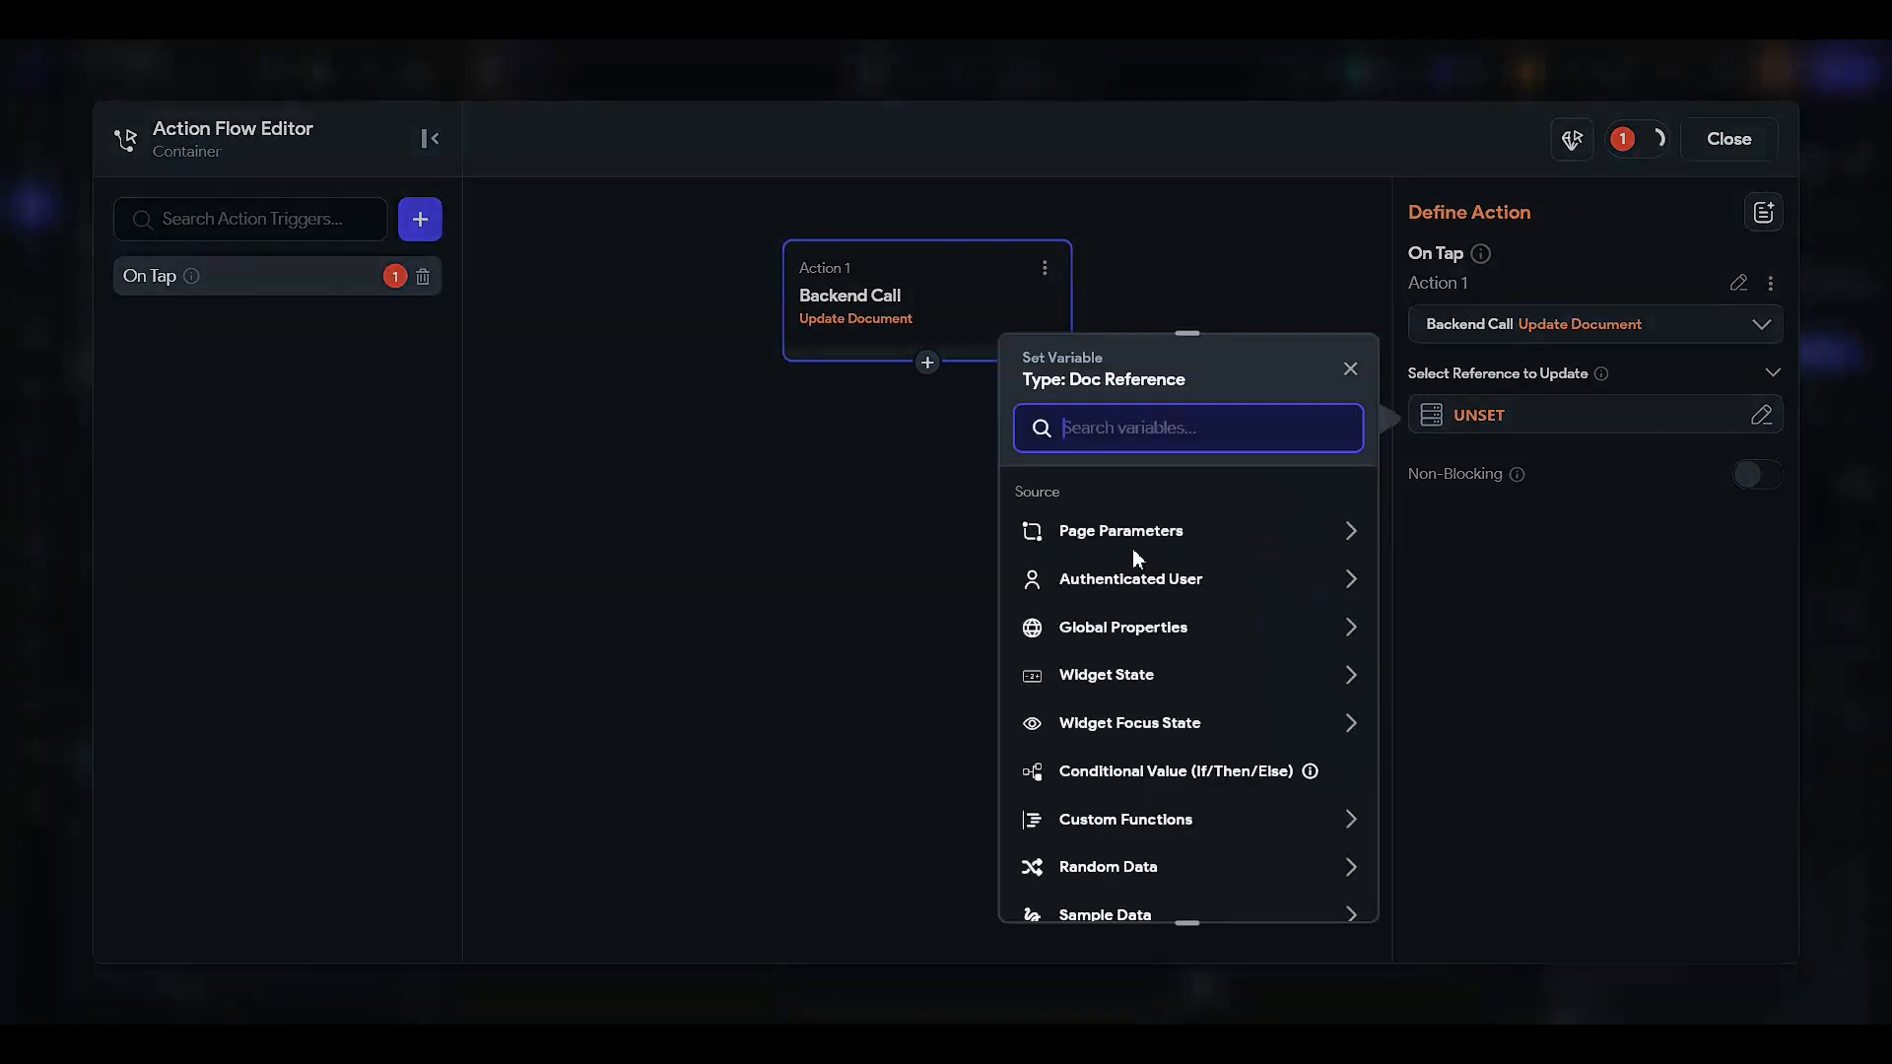
click(1116, 583)
click(1139, 654)
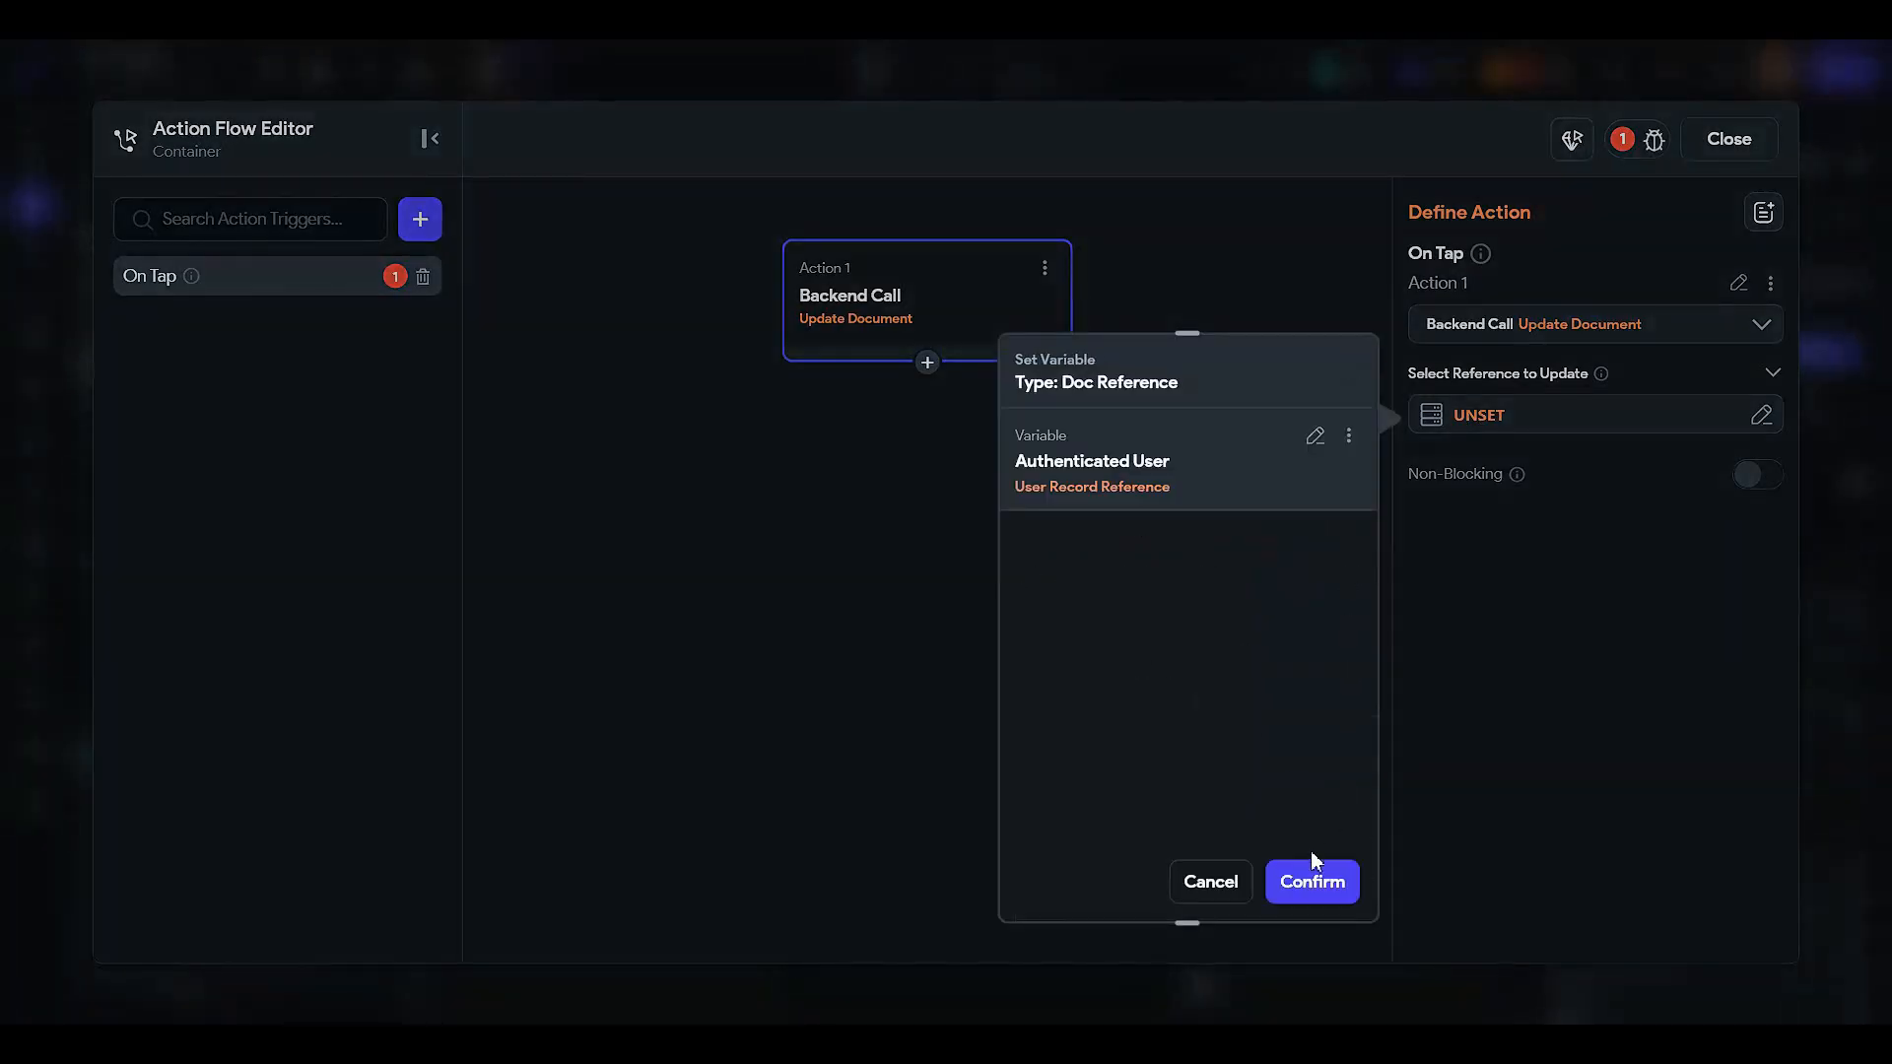
click(1310, 880)
- Add photo_url as the field to update, with its value sourced from a variable
click(1497, 494)
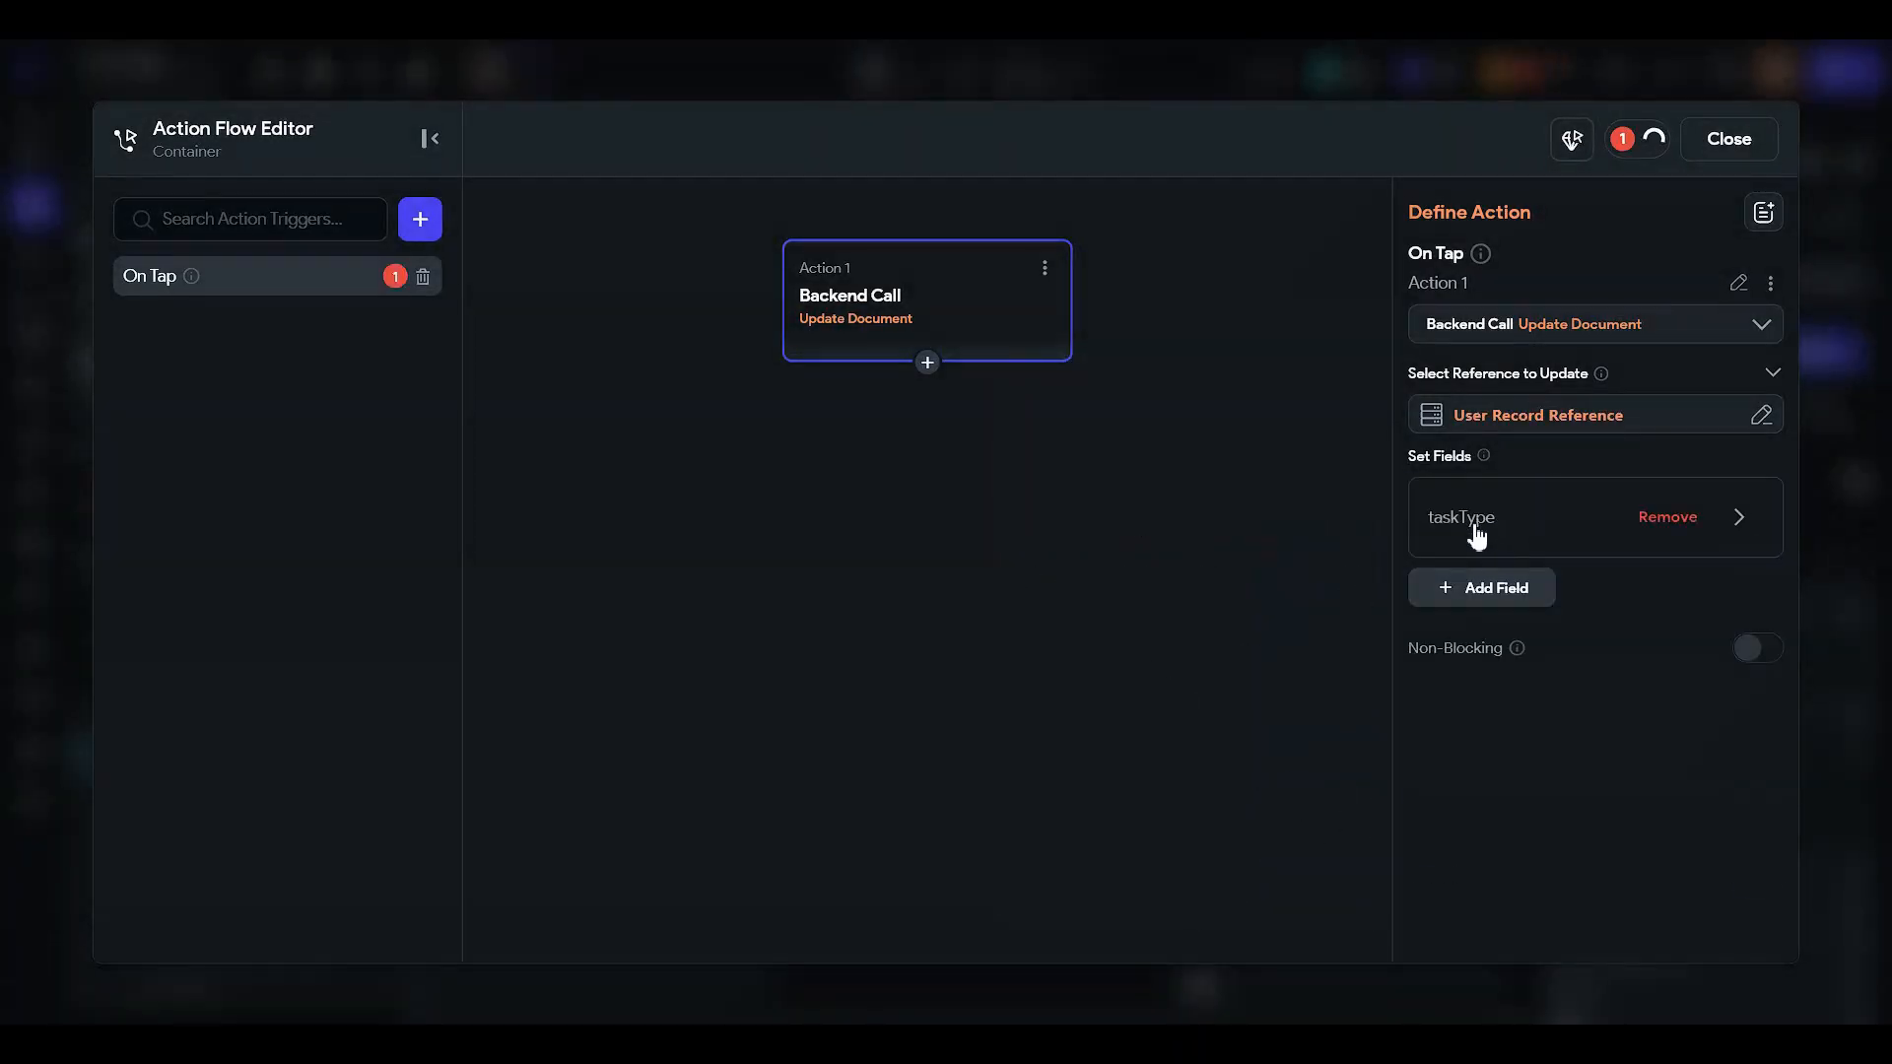
click(1474, 519)
click(1527, 666)
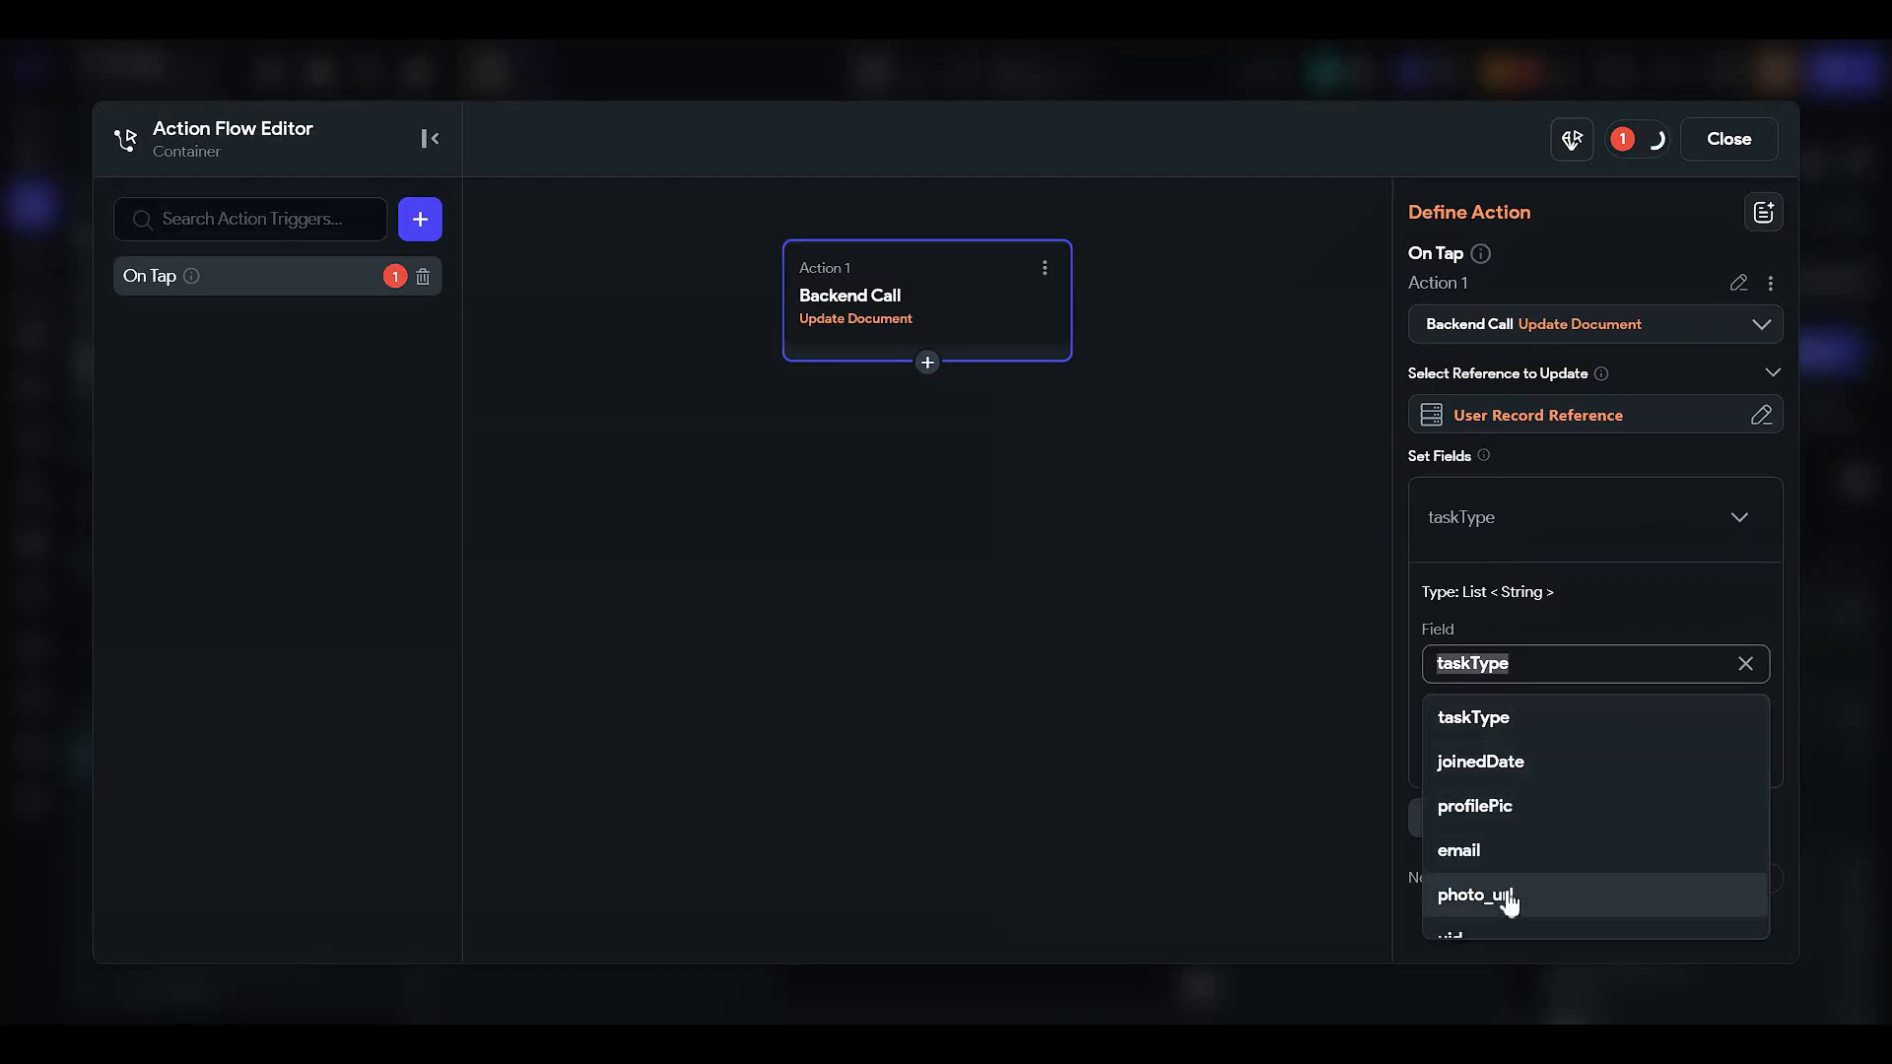
click(1502, 893)
click(1514, 752)
click(1513, 850)
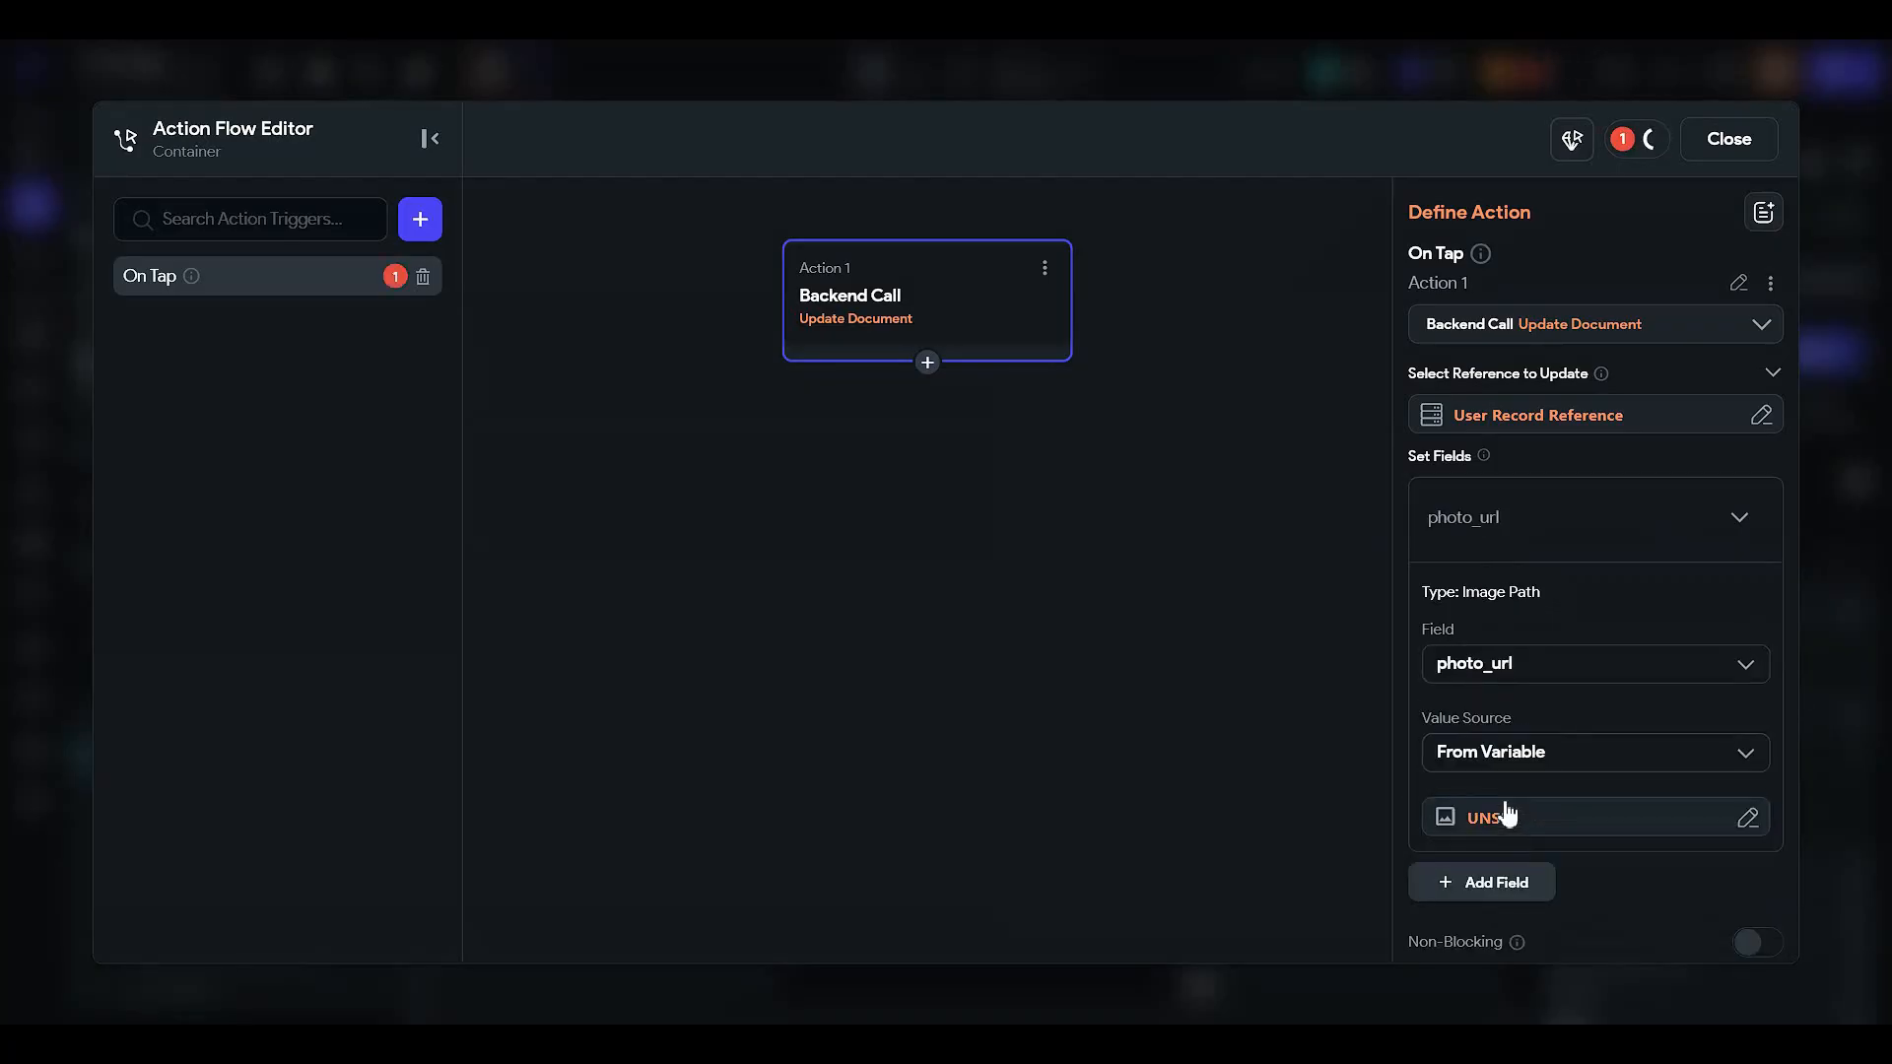
click(1504, 816)
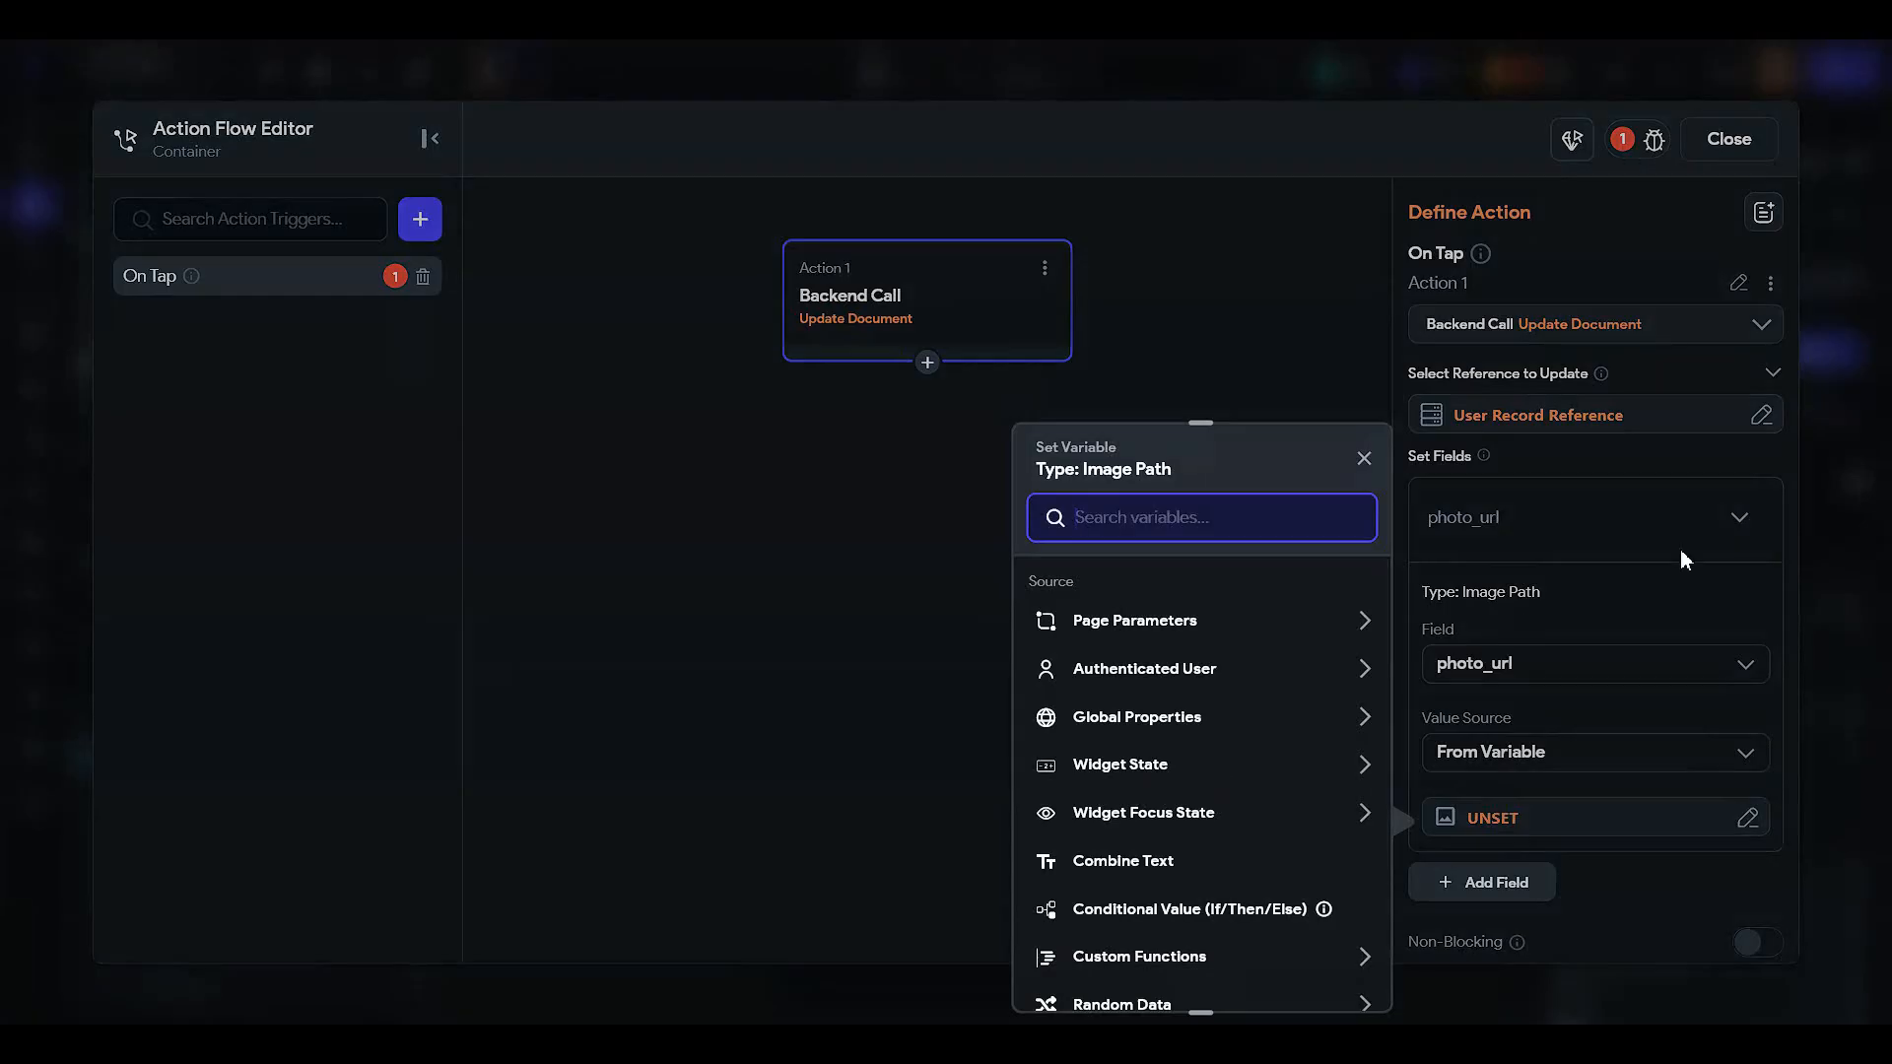
click(1527, 417)
click(1535, 334)
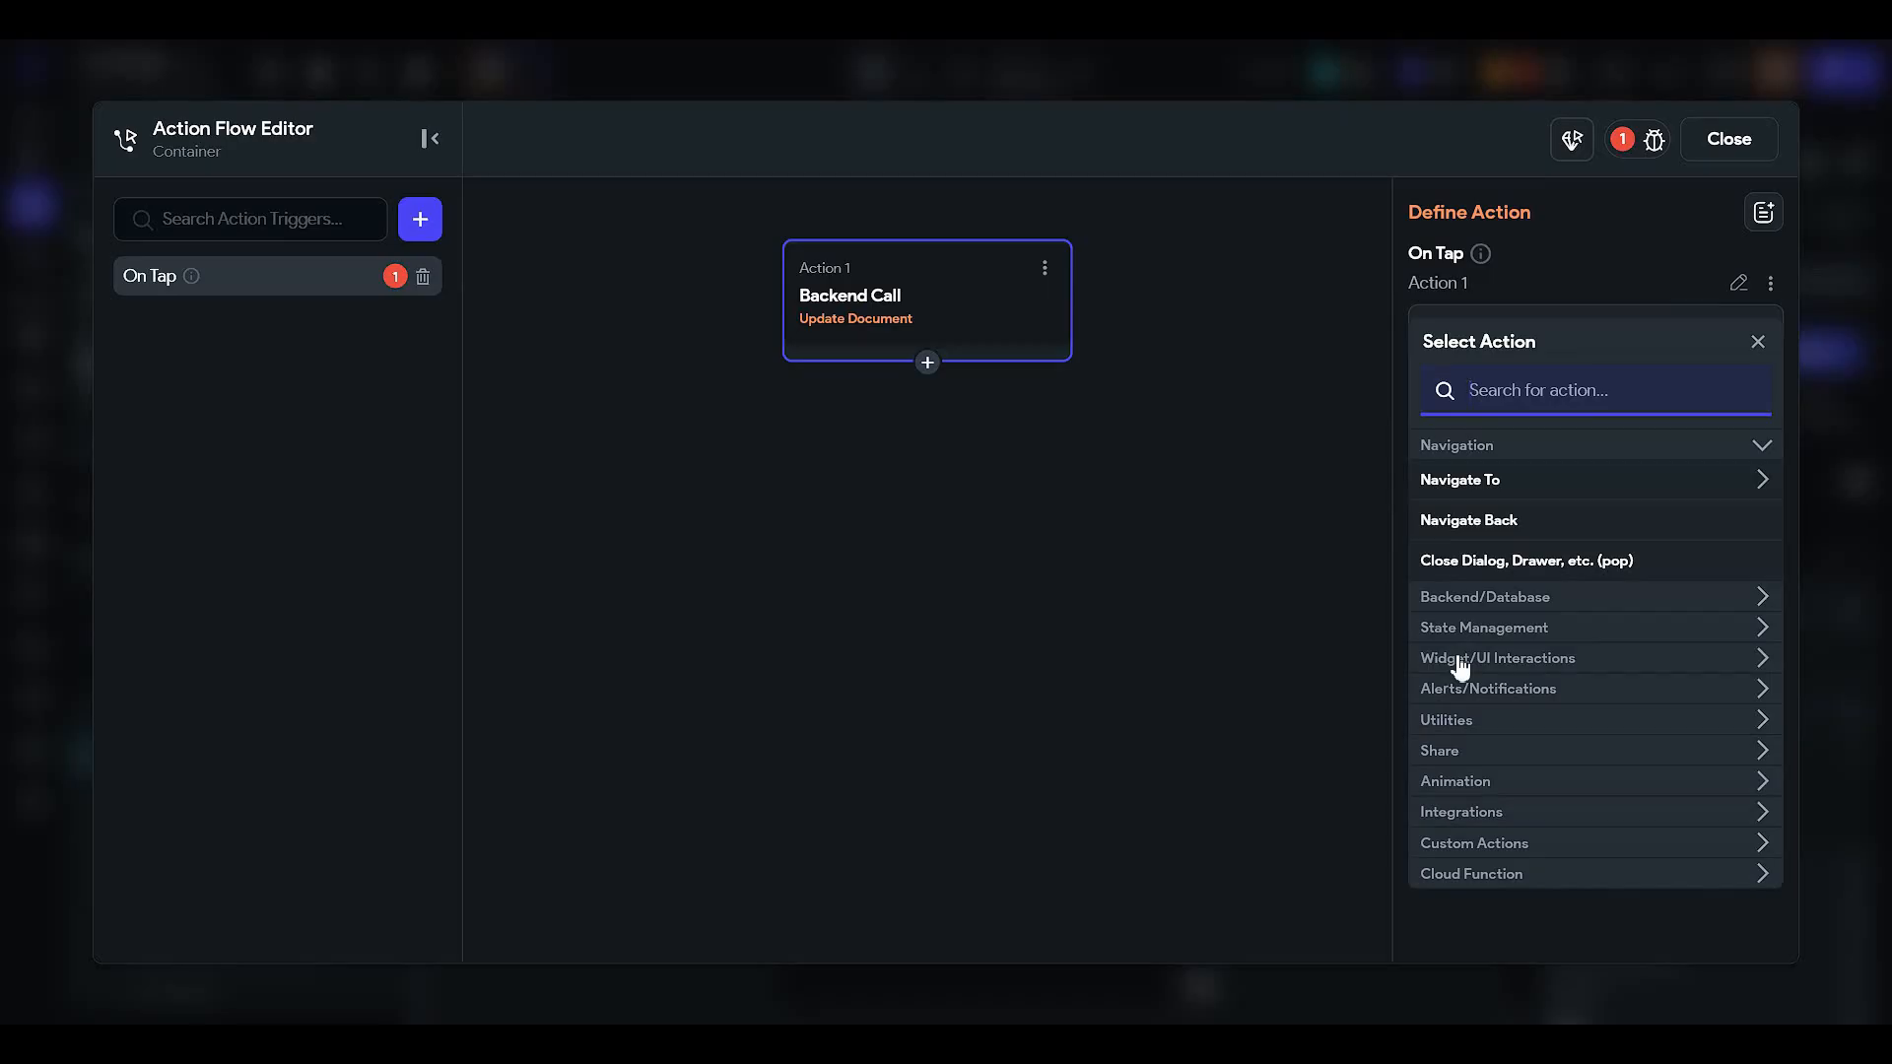
- Replace Action 1 with Upload/Save Media uploading to Firebase
text(upload)
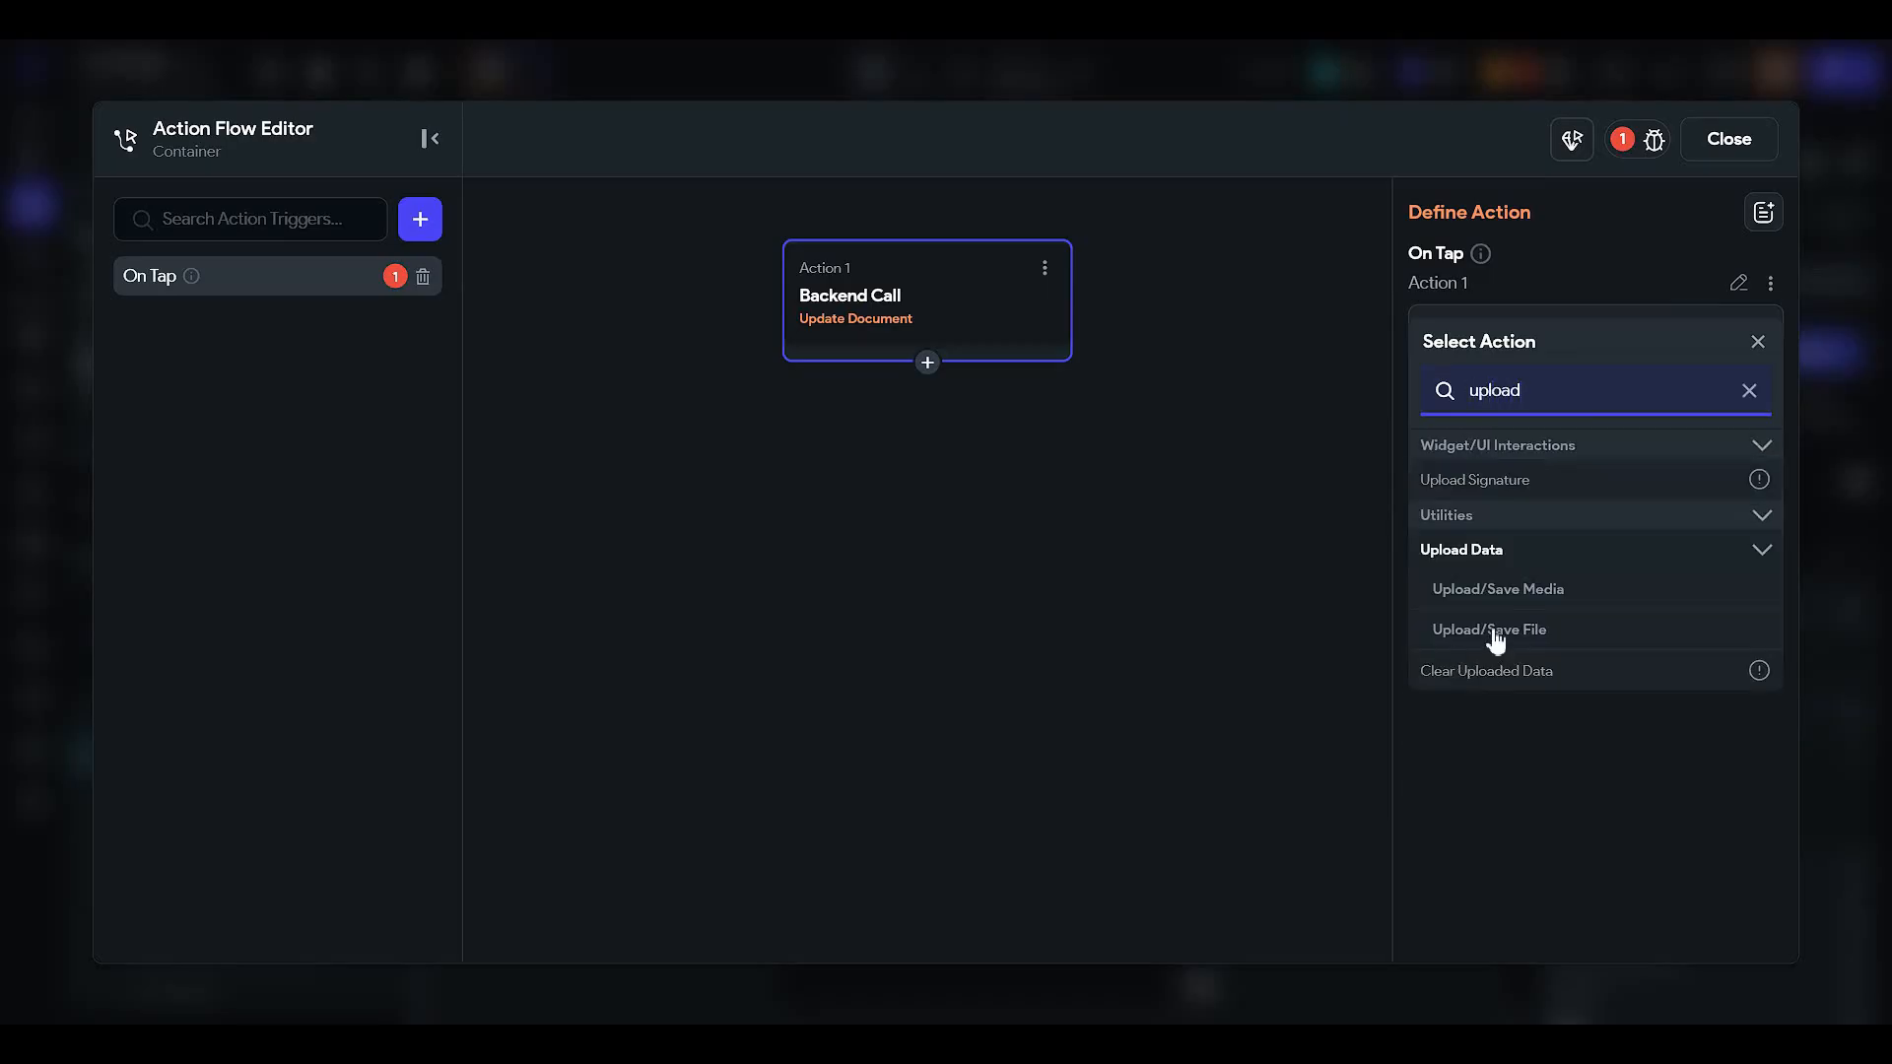
click(1533, 591)
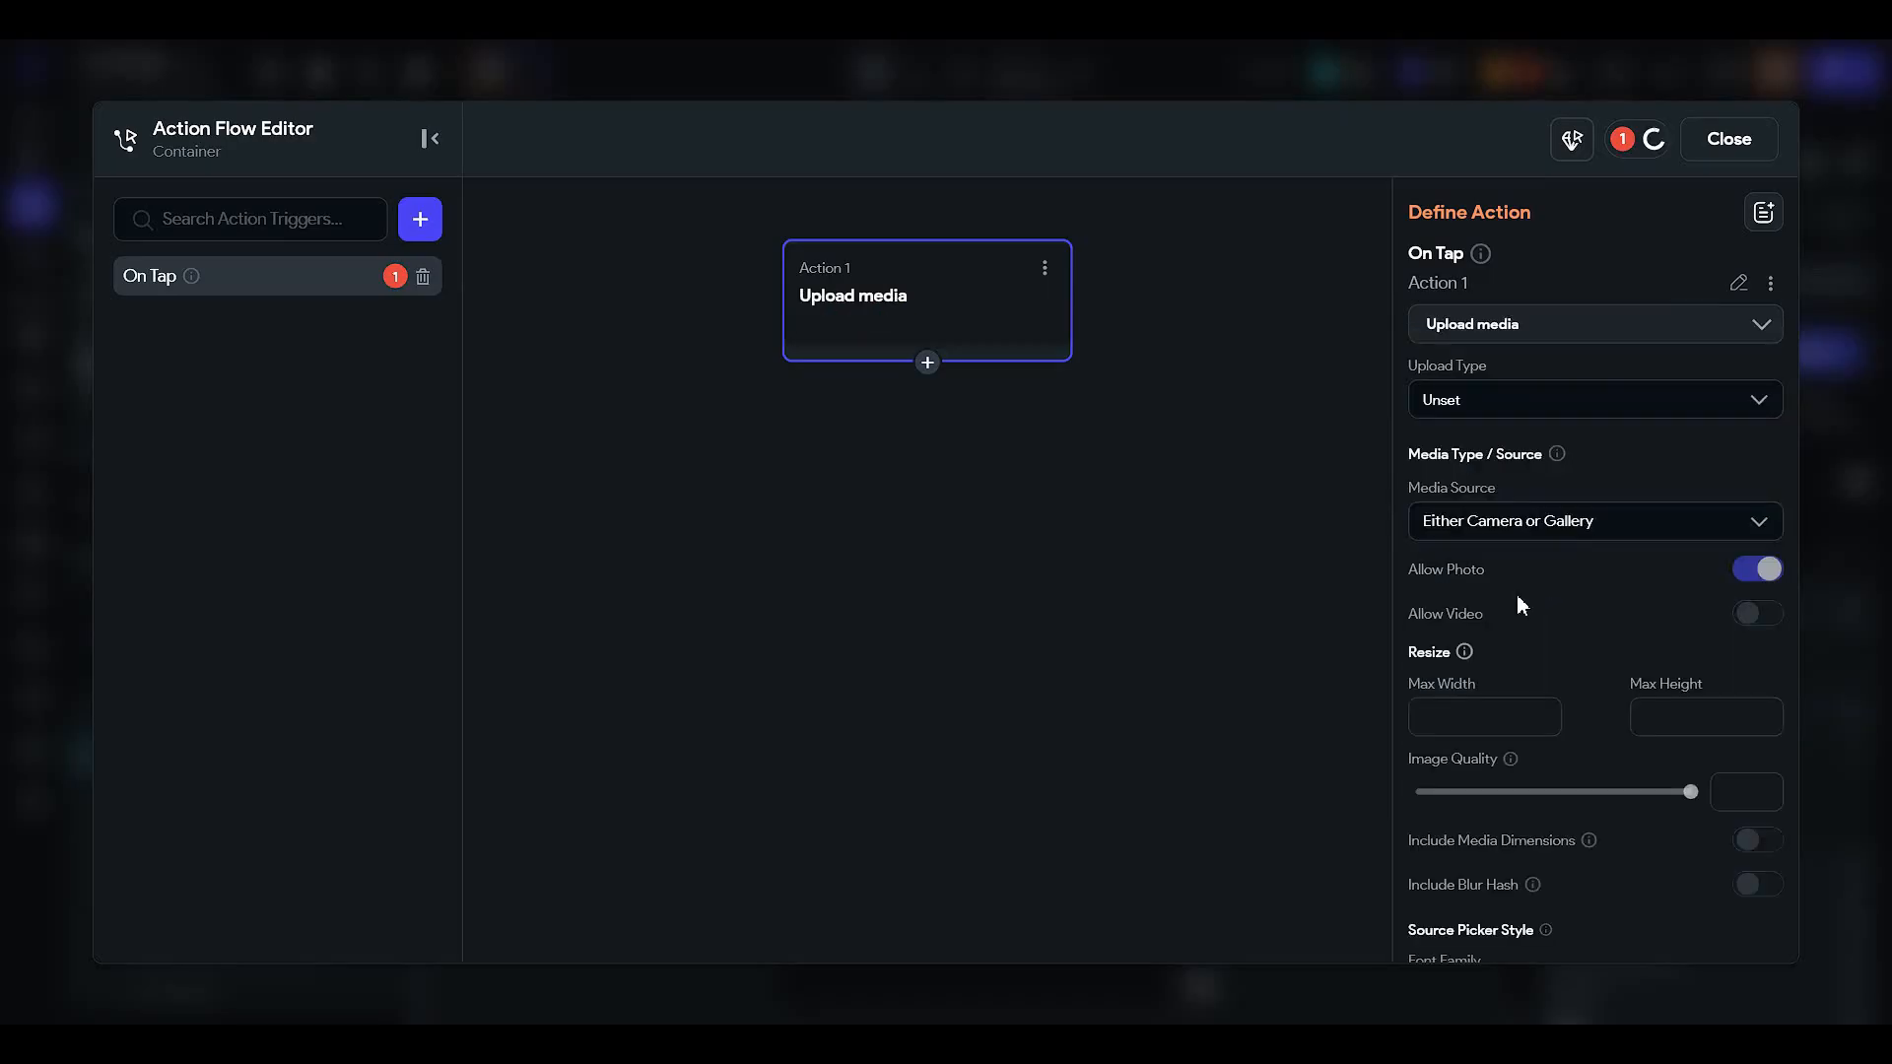
click(1489, 397)
click(1494, 450)
click(1553, 519)
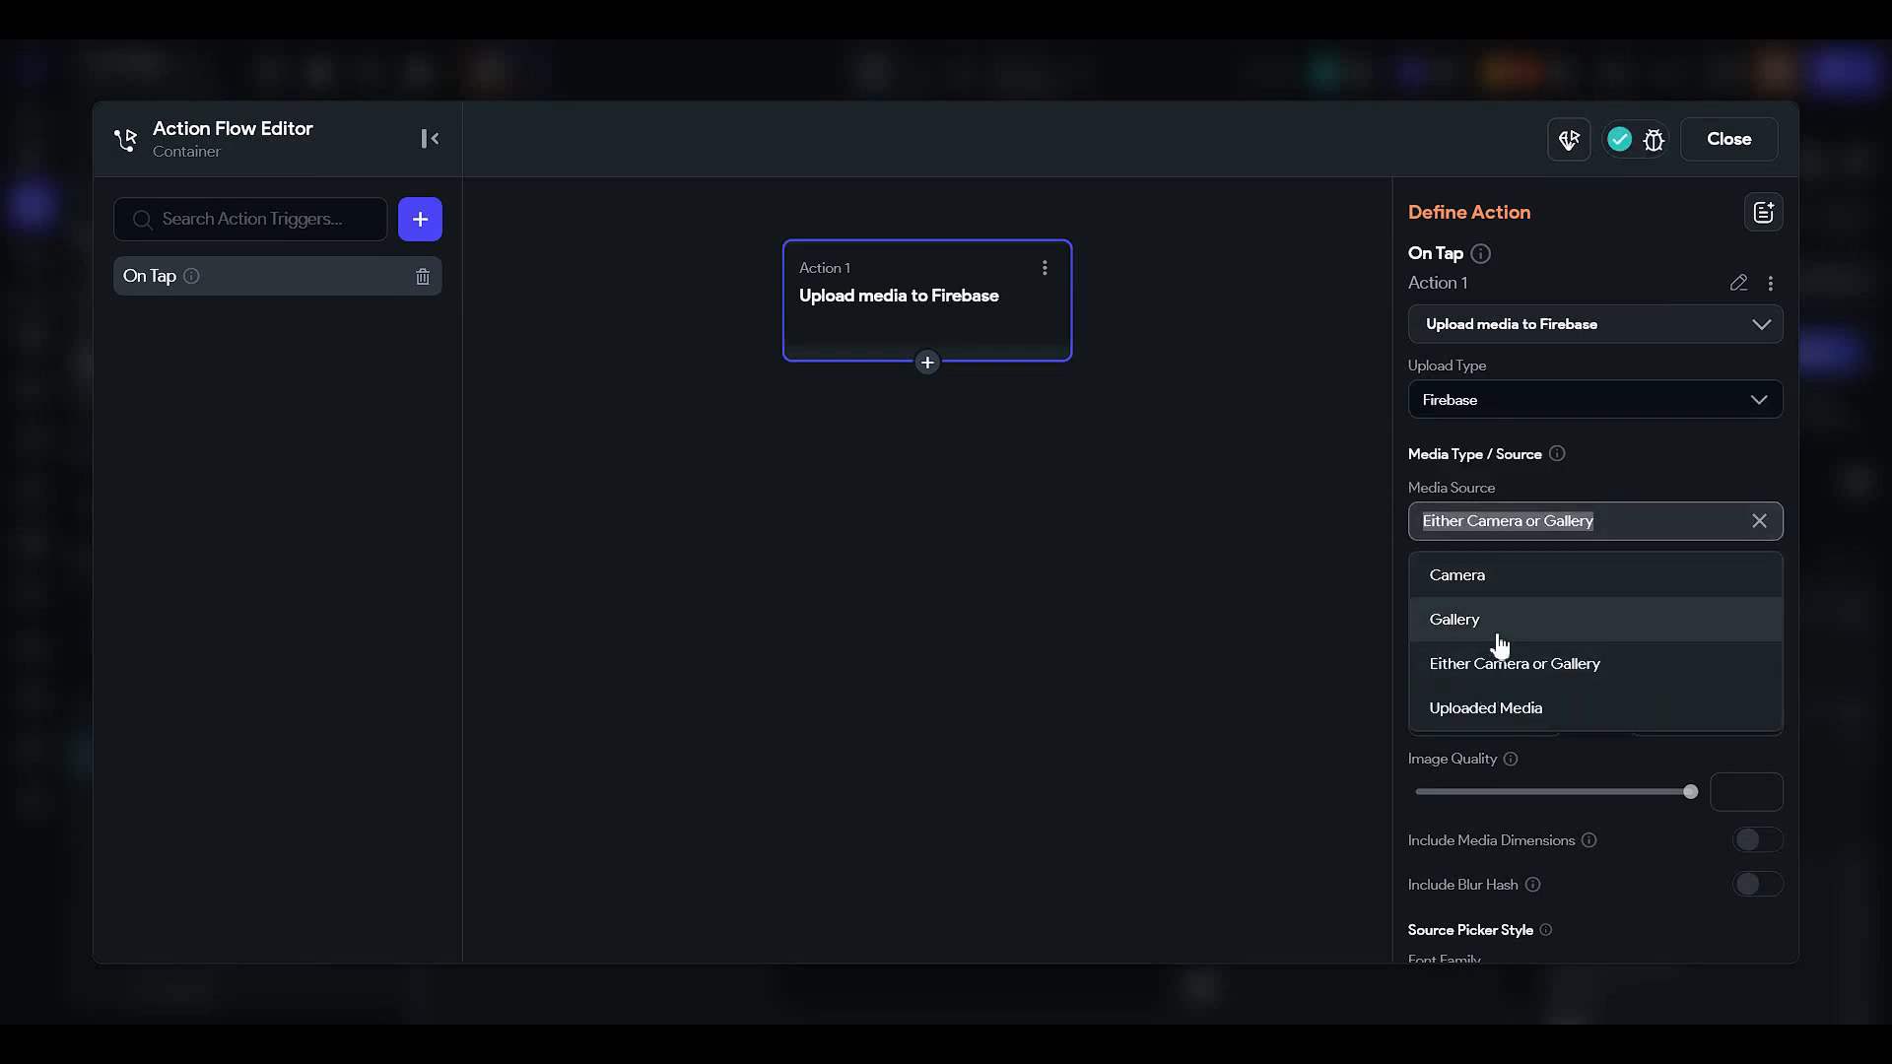
click(1186, 574)
- Set the upload's image quality to 51
click(1139, 312)
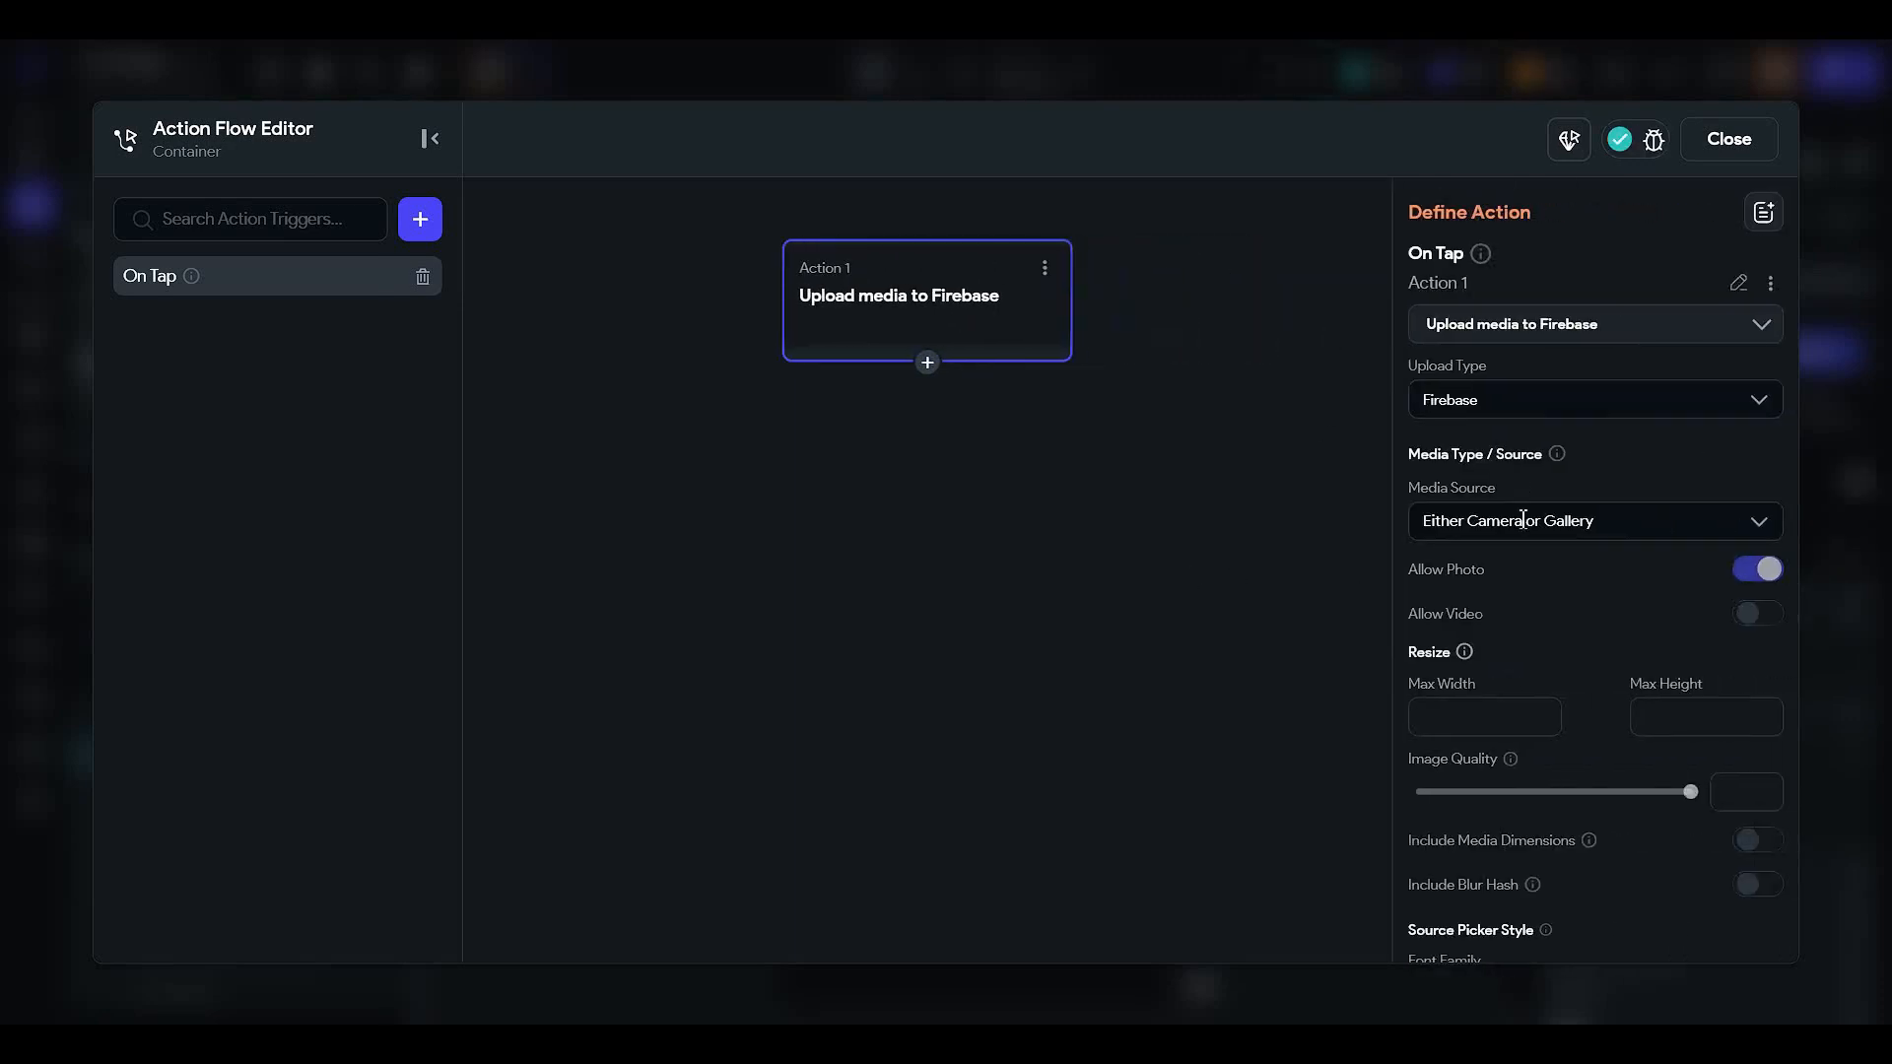
scroll(1506, 550, down, 2)
click(1554, 595)
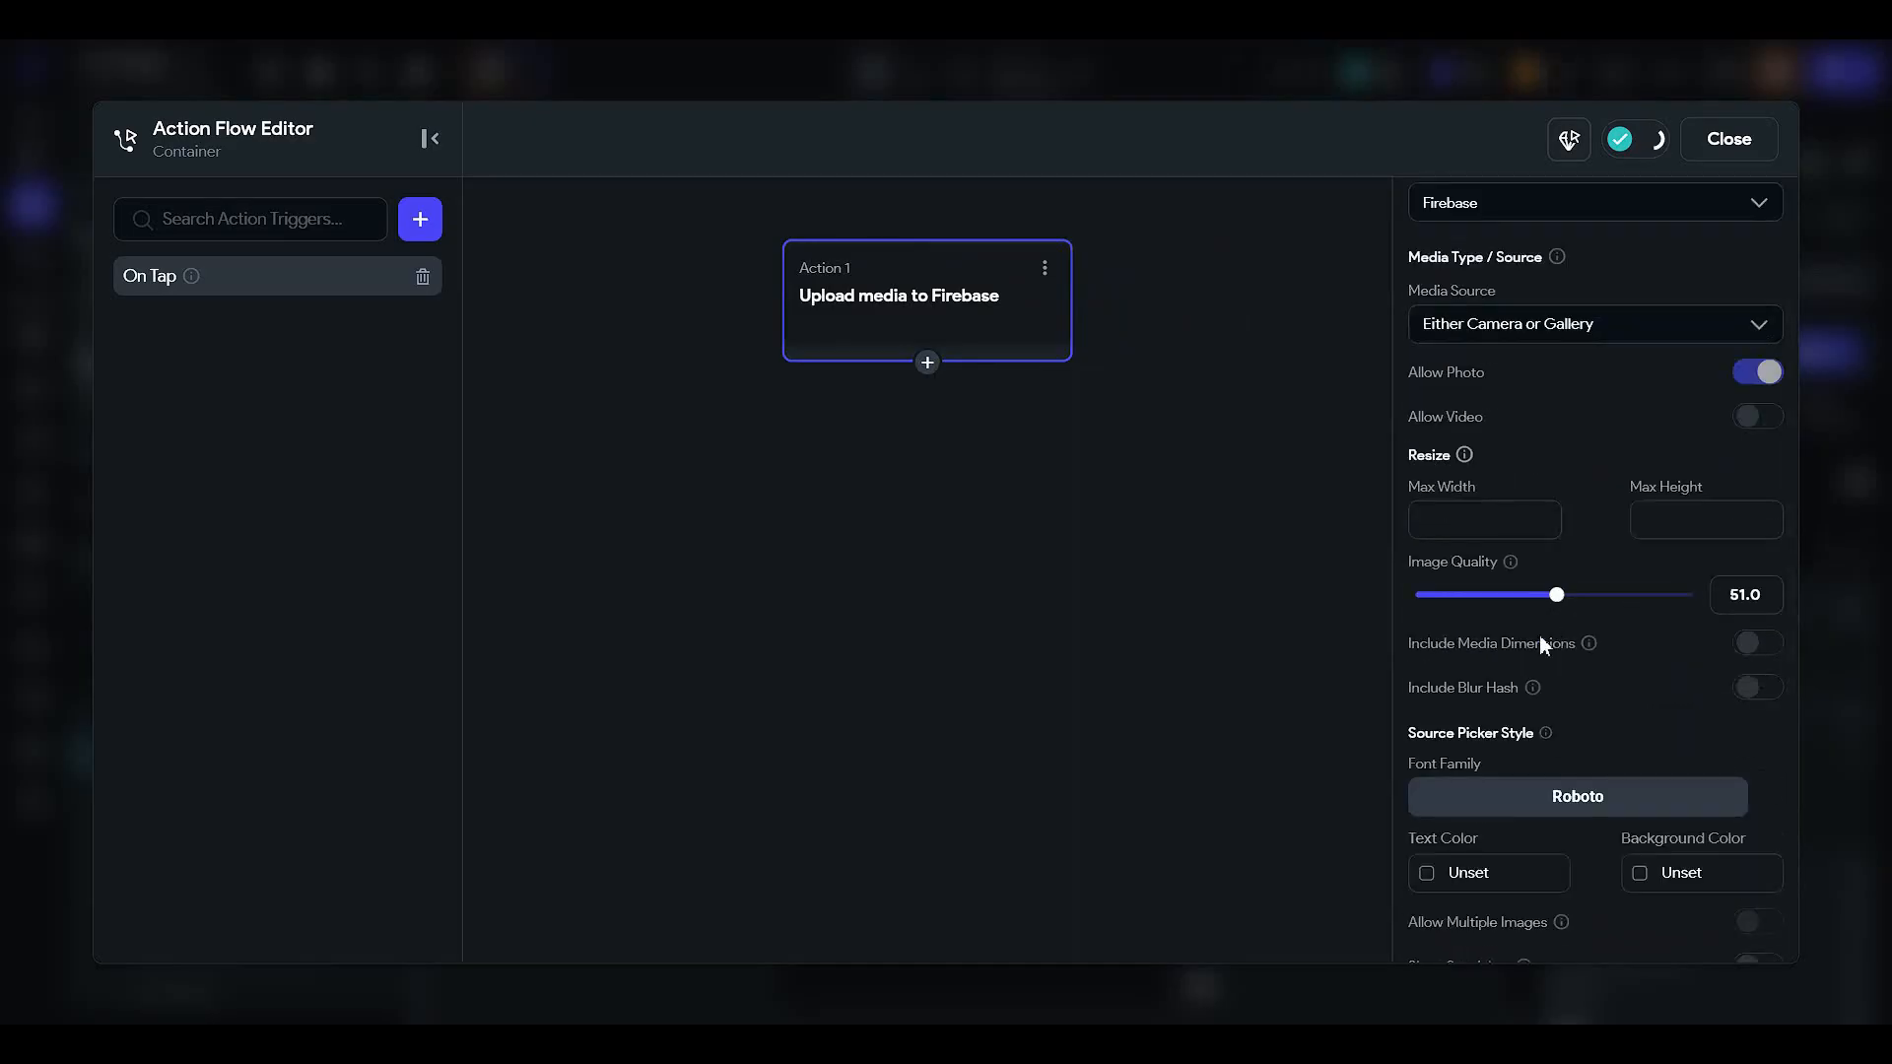
scroll(1462, 622, down, 2)
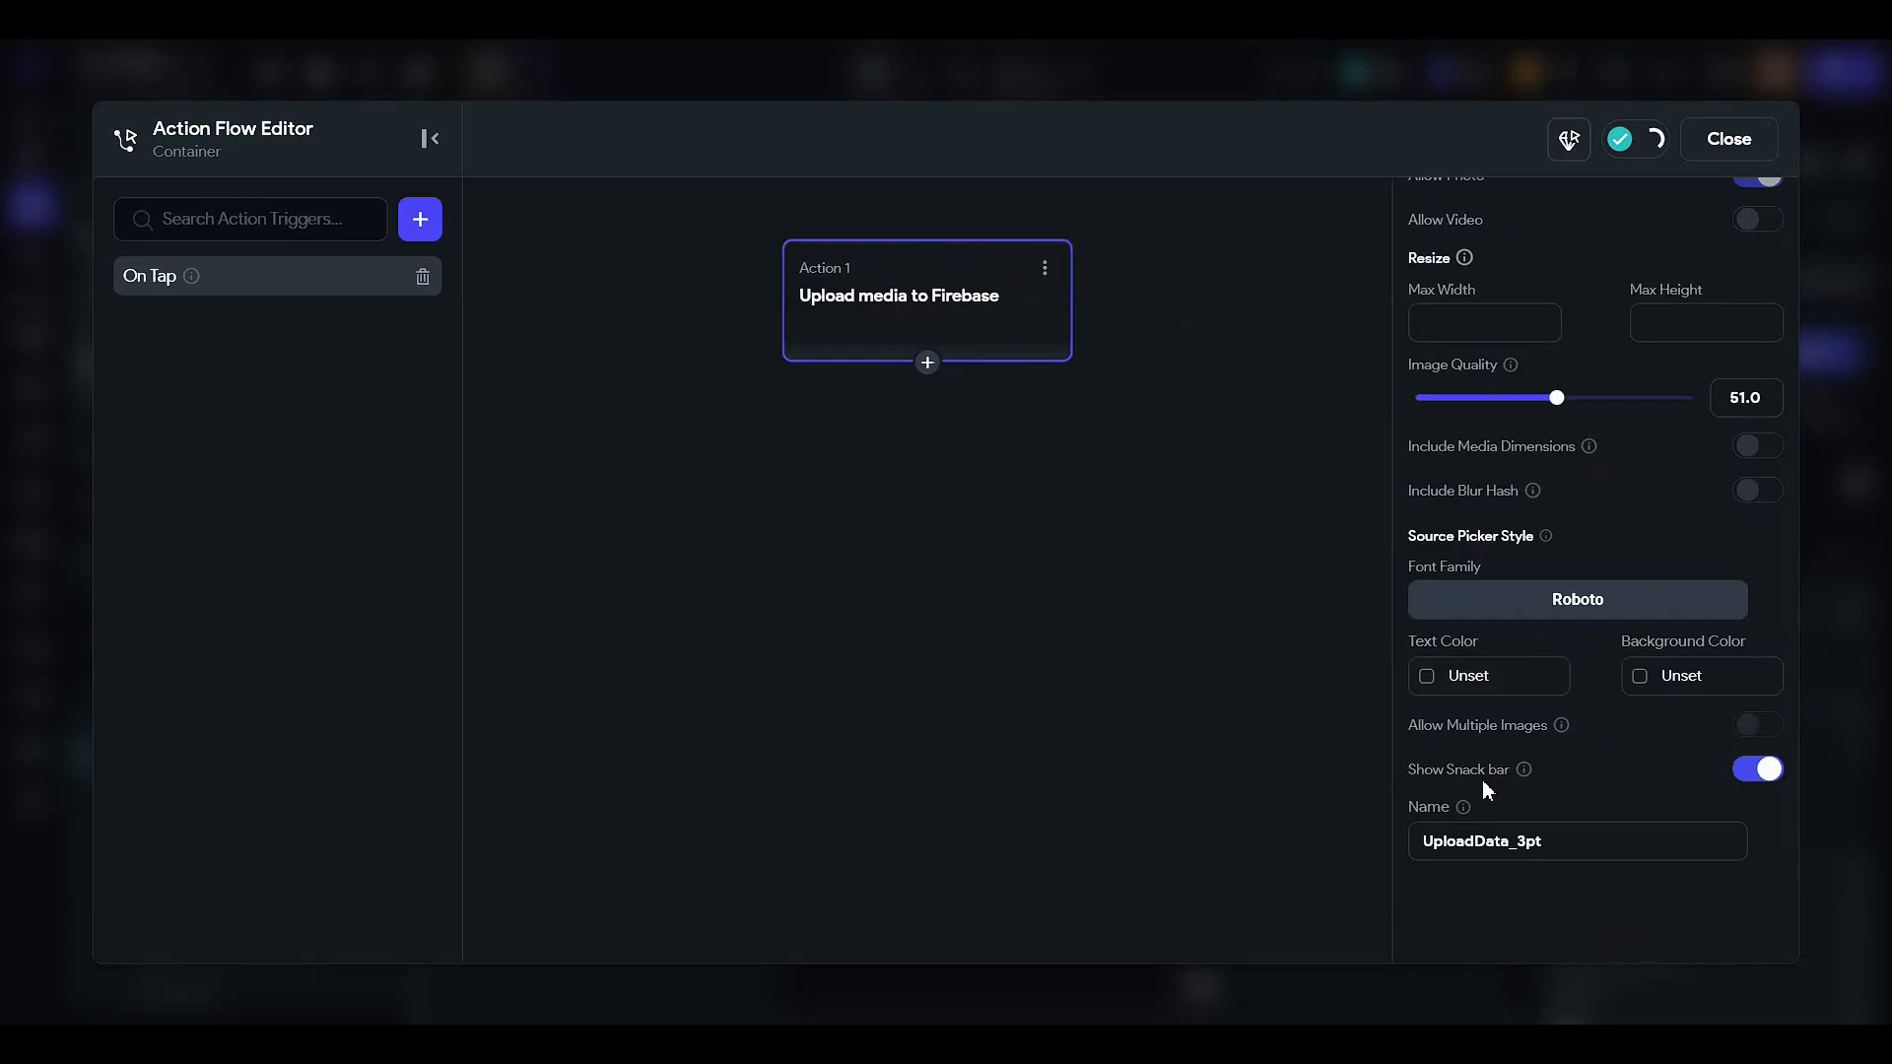
scroll(1508, 816, up, 3)
scroll(1442, 595, up, 1)
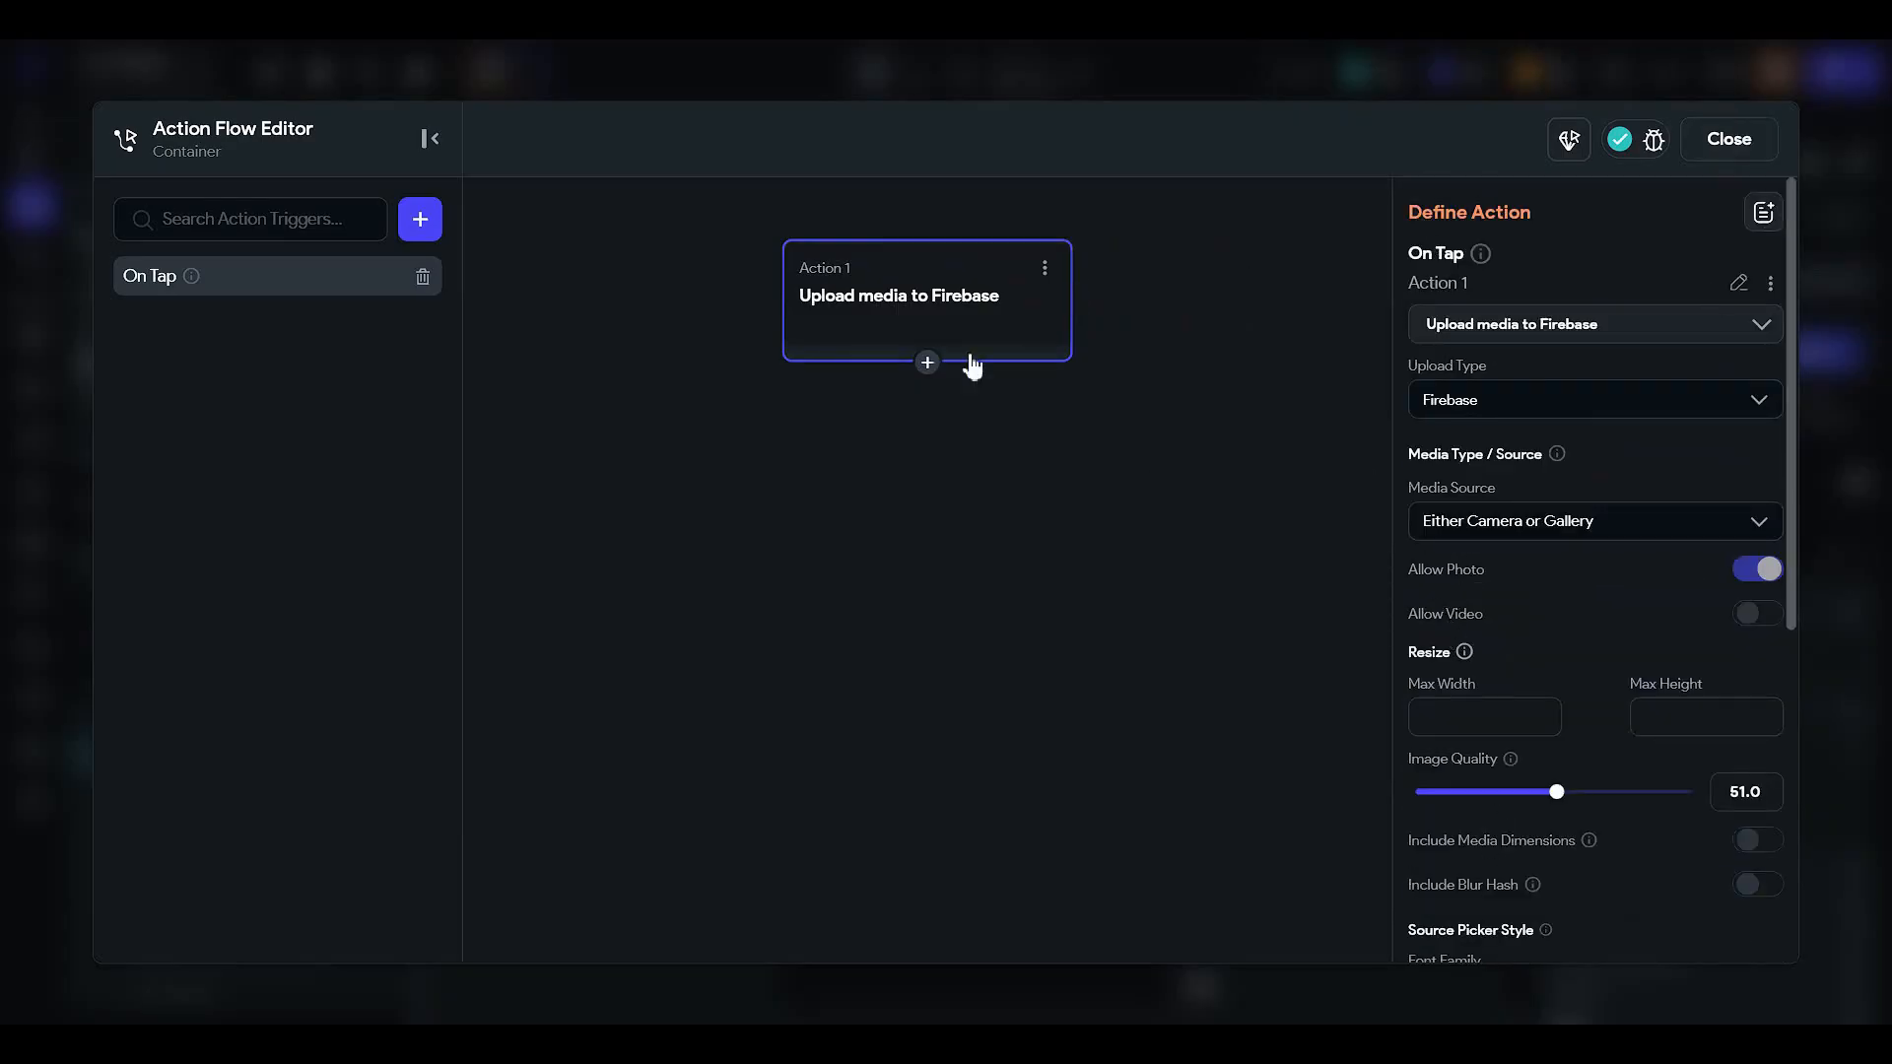
- Add a 'Your profile' Show Snack Bar action, delete it, and close the action editor
click(929, 362)
click(960, 412)
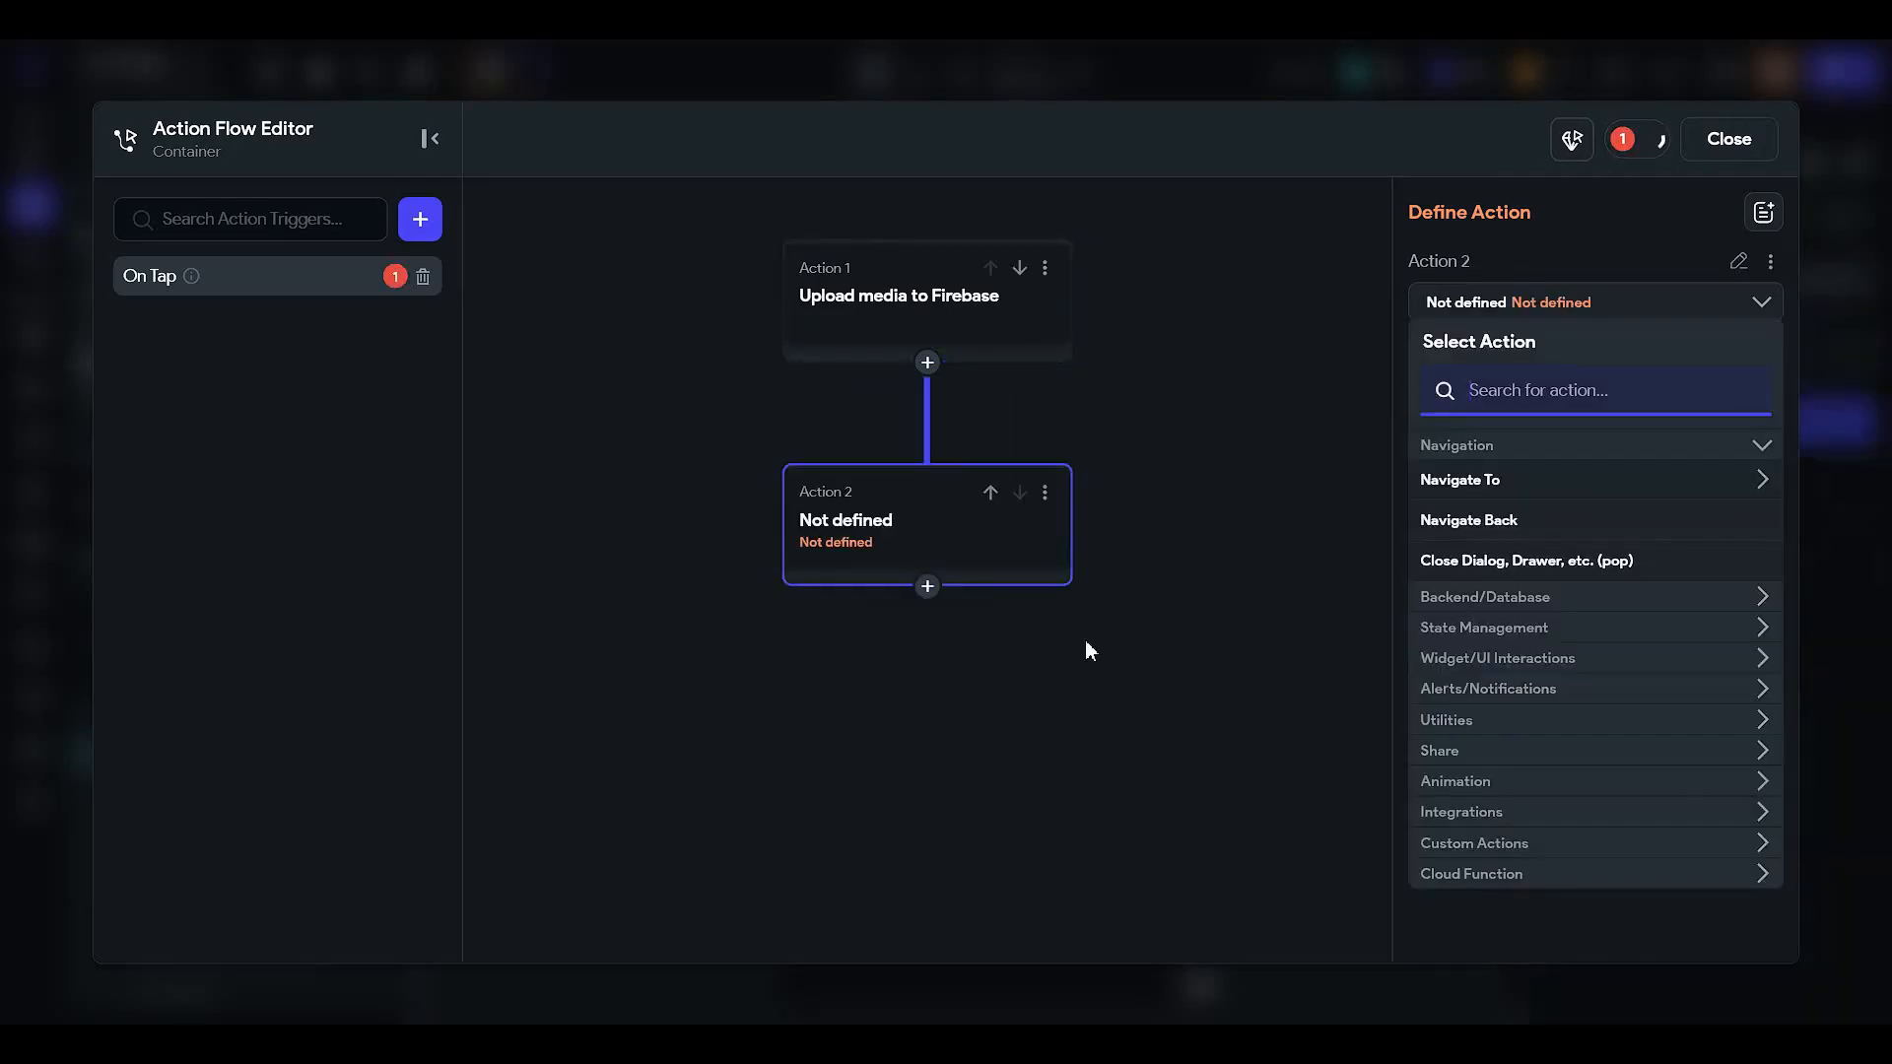
text(snack)
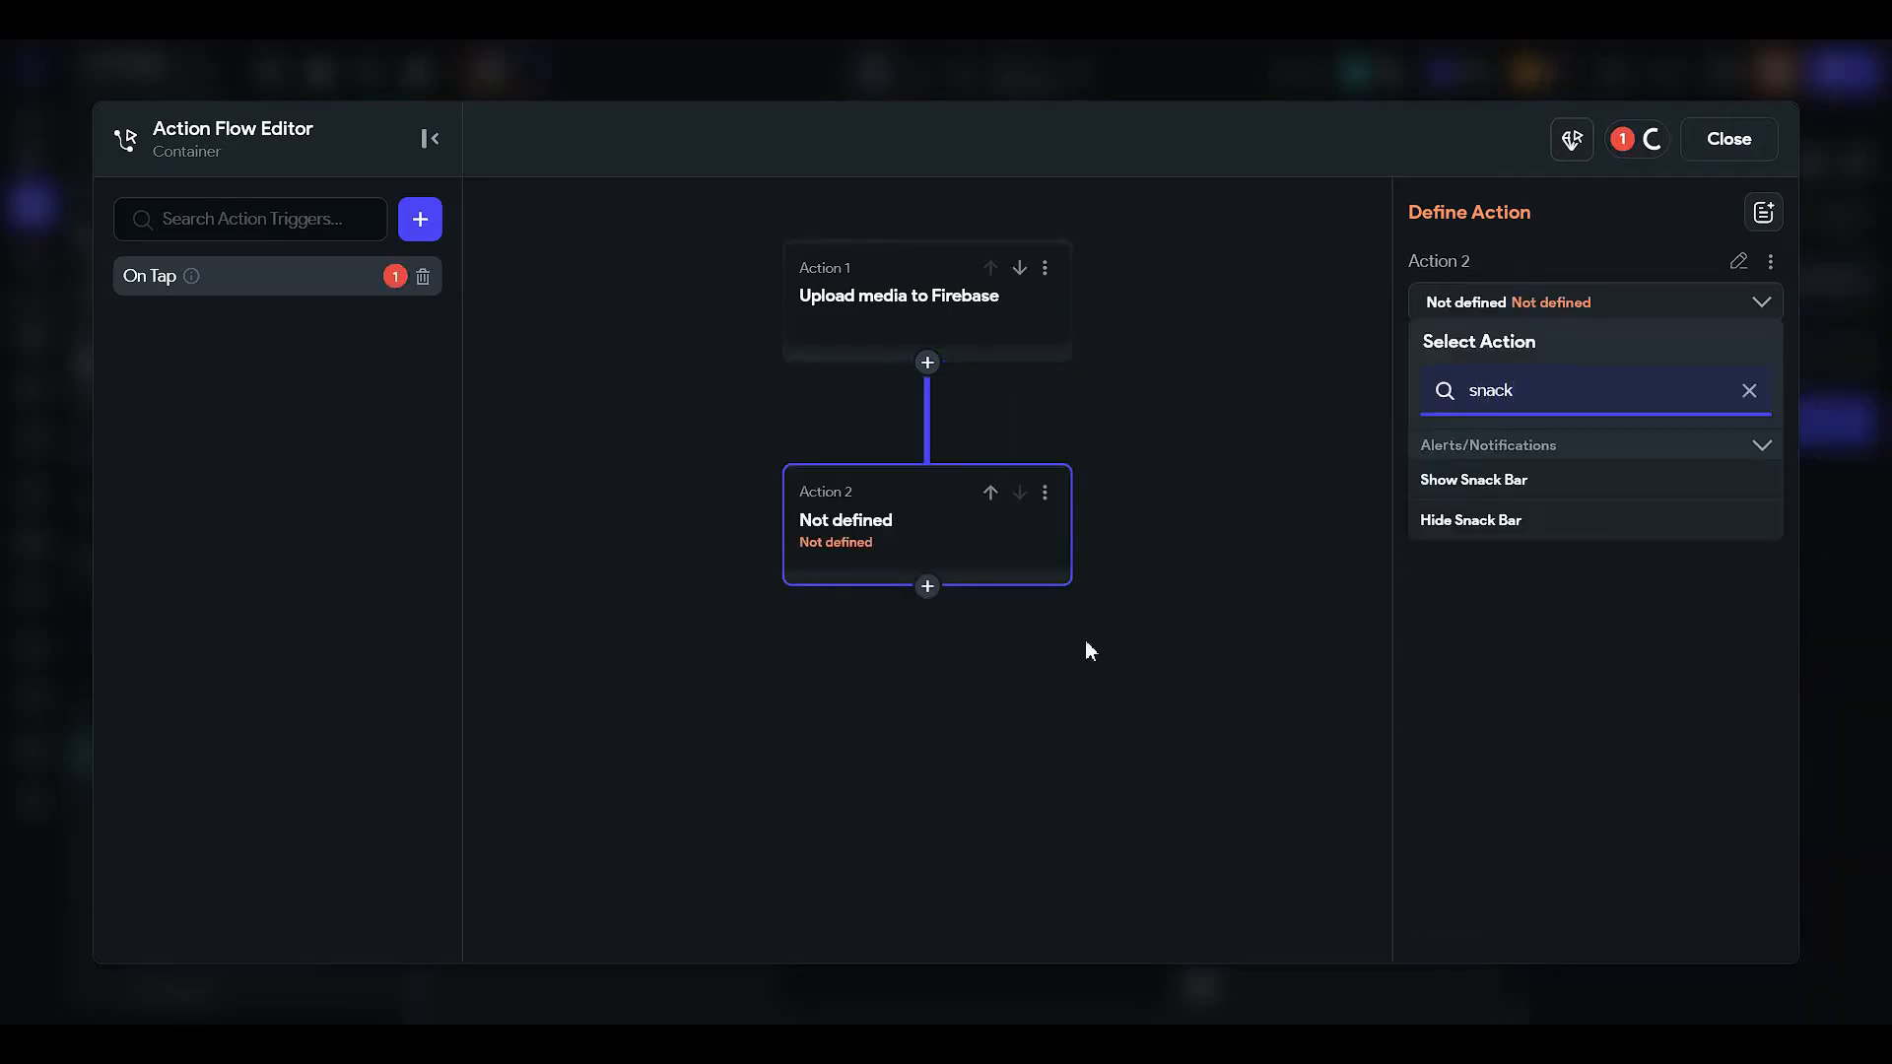
click(1475, 481)
click(1516, 504)
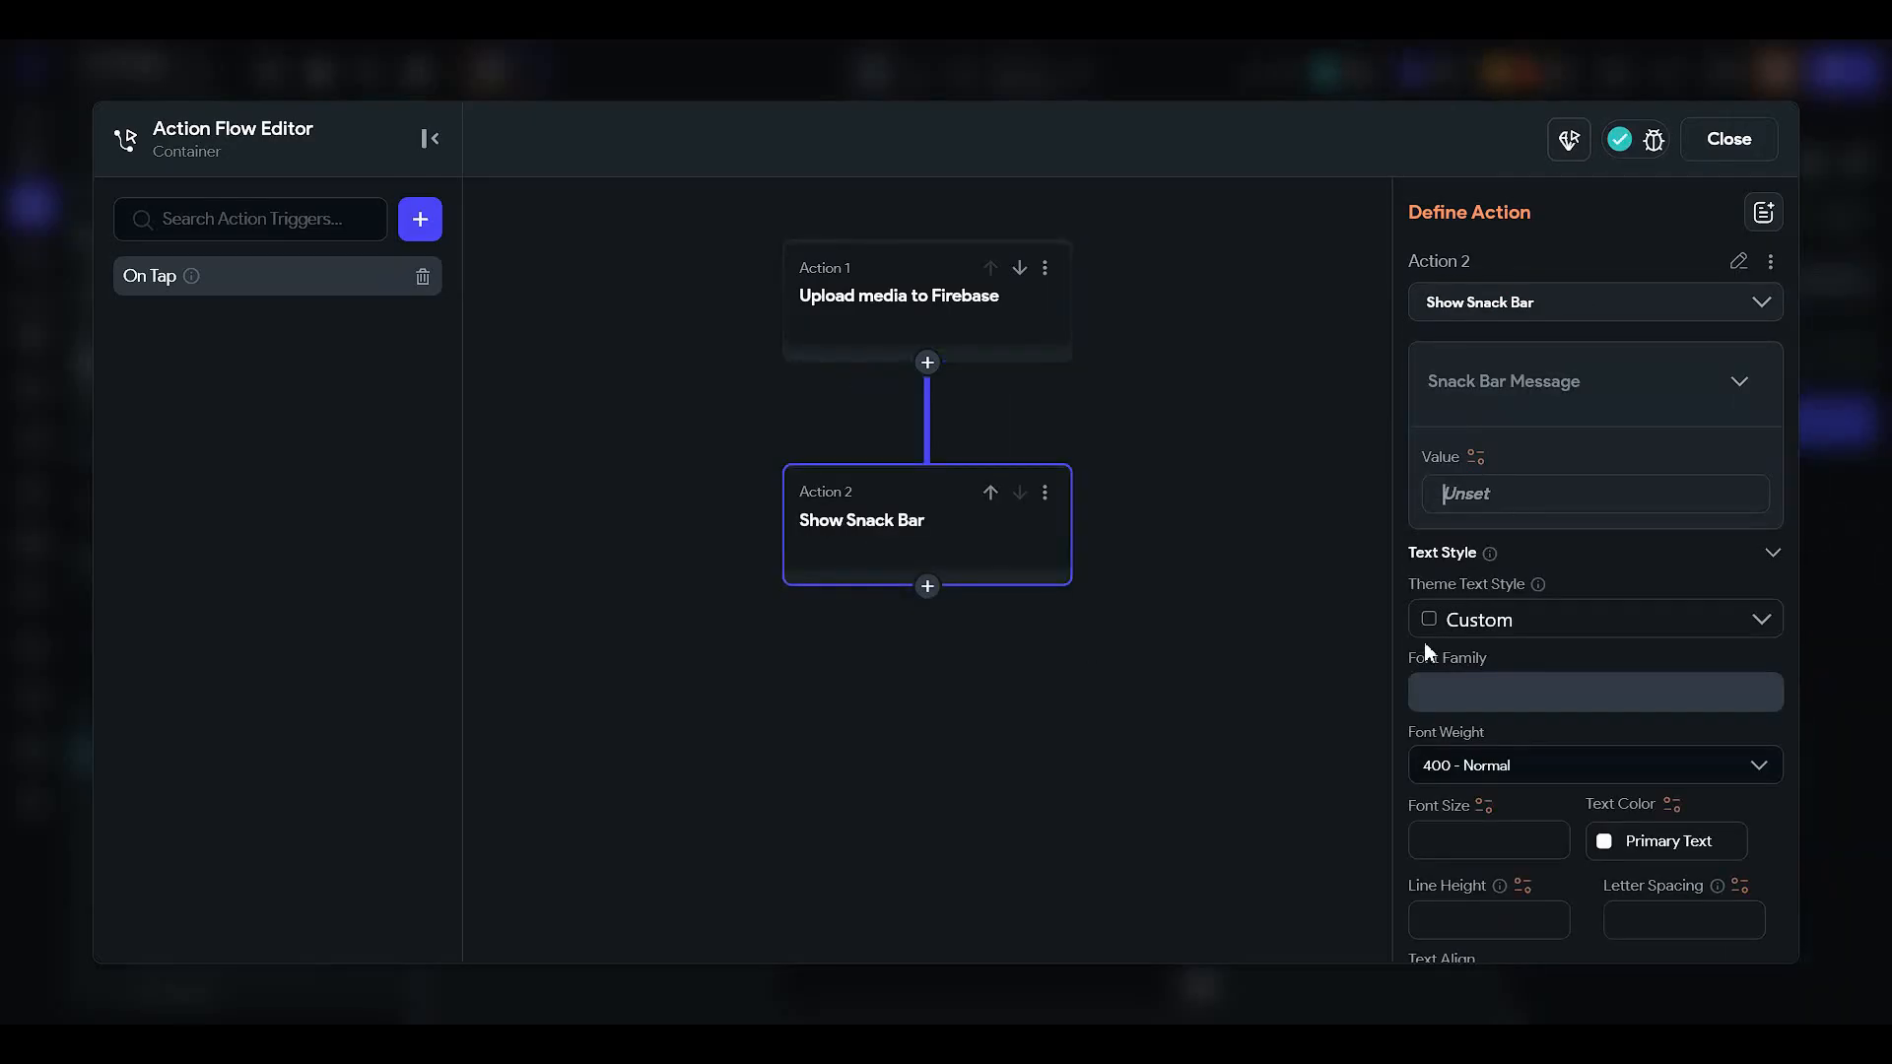
text(Your profile)
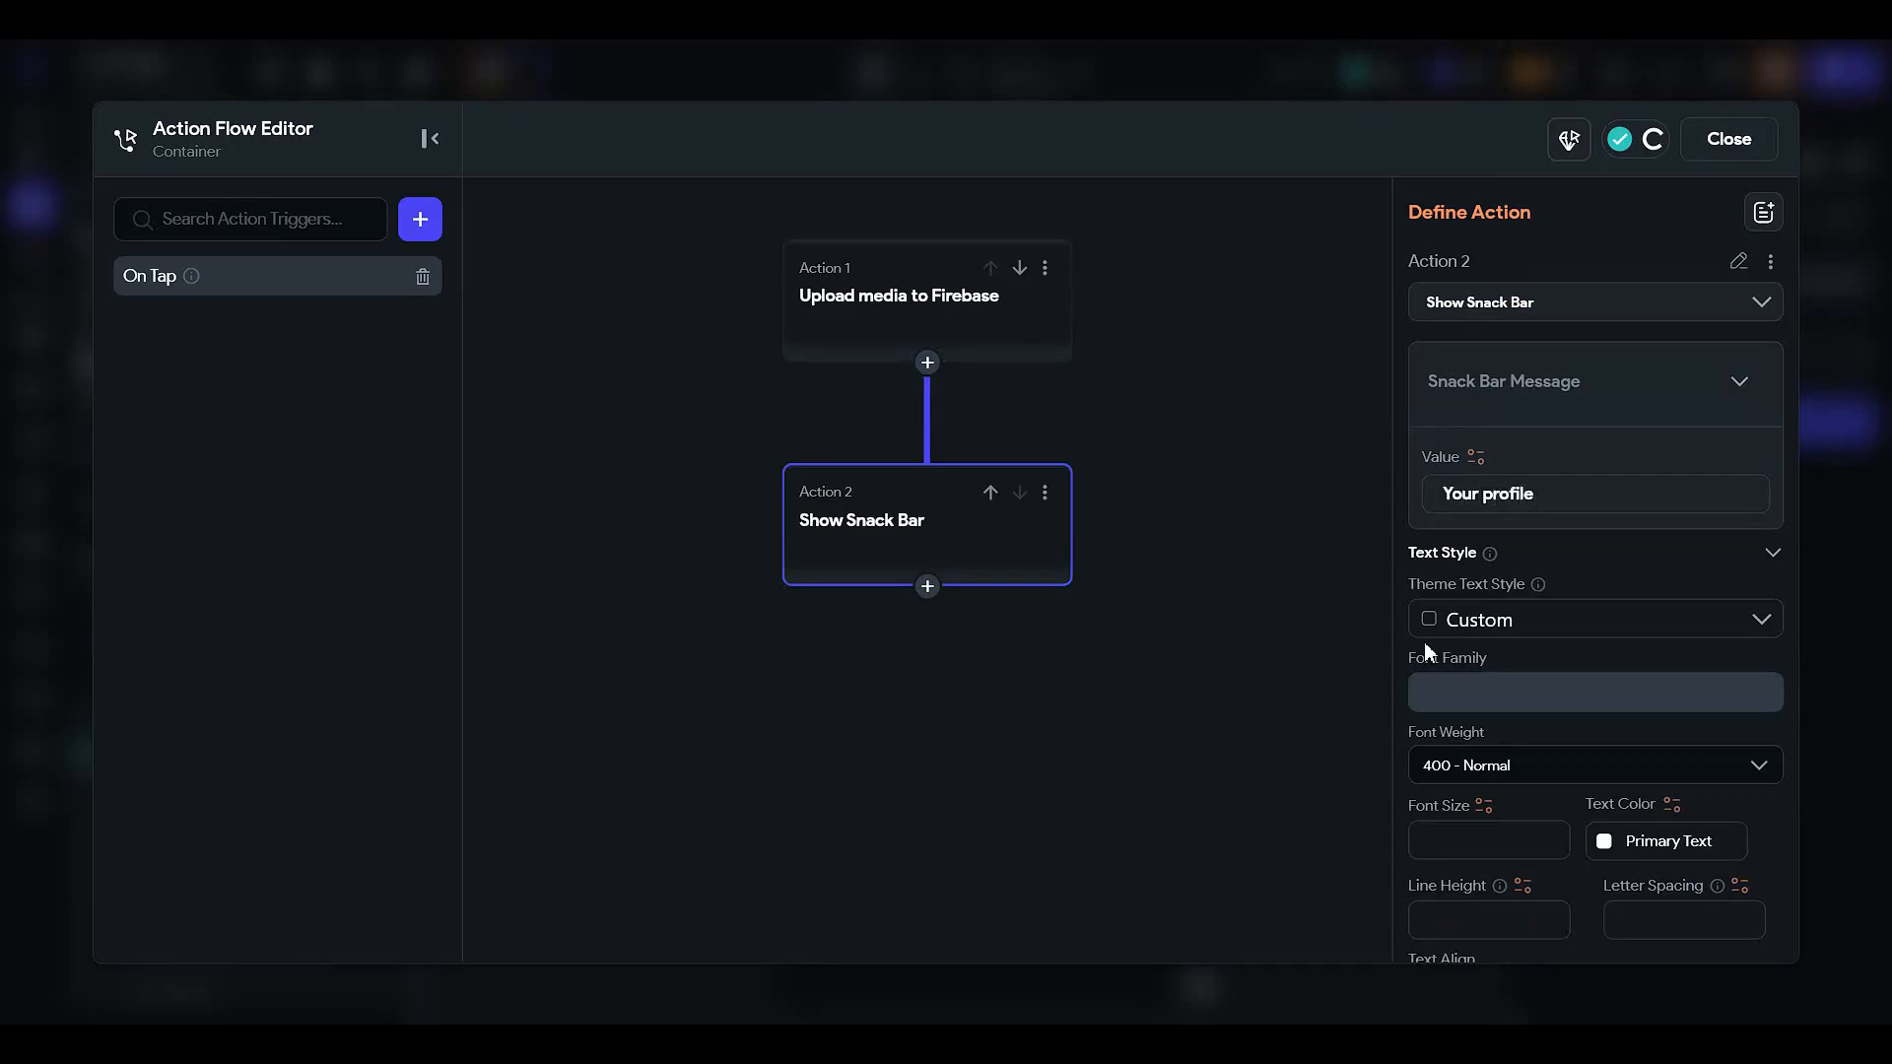
click(1046, 494)
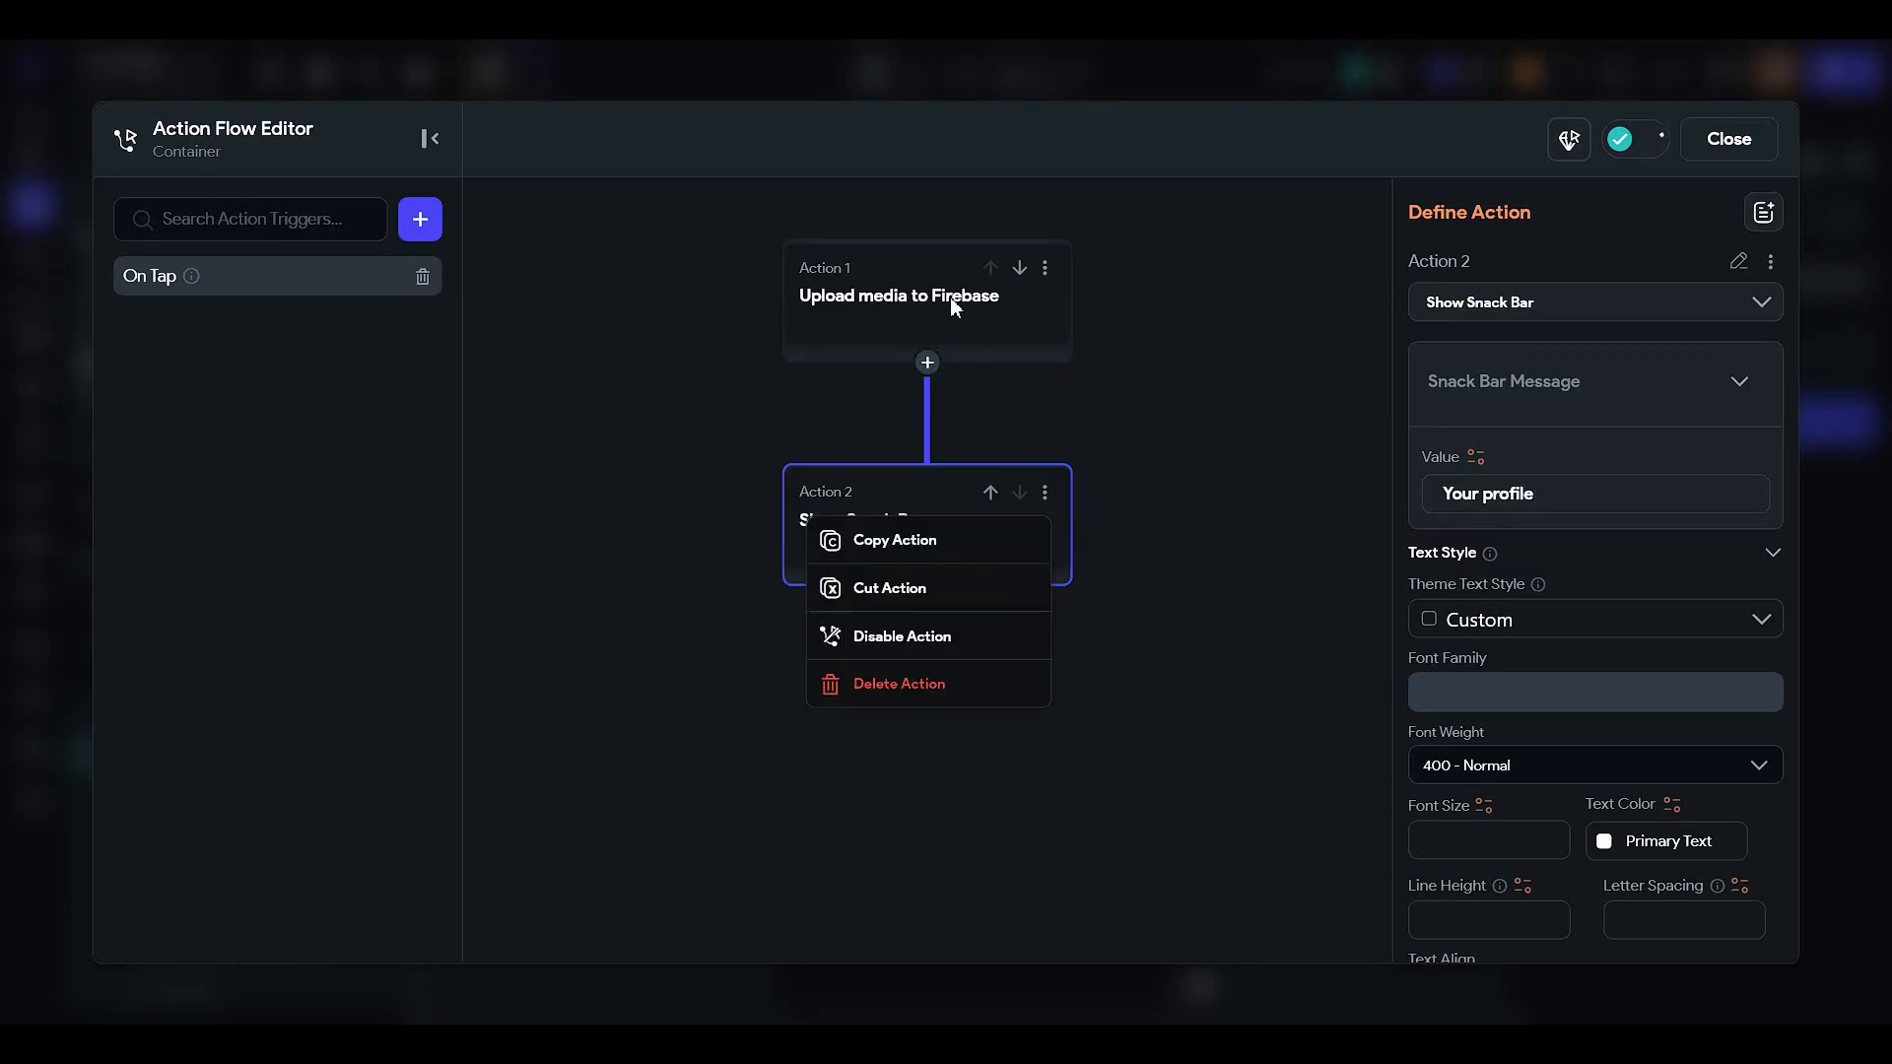
click(898, 683)
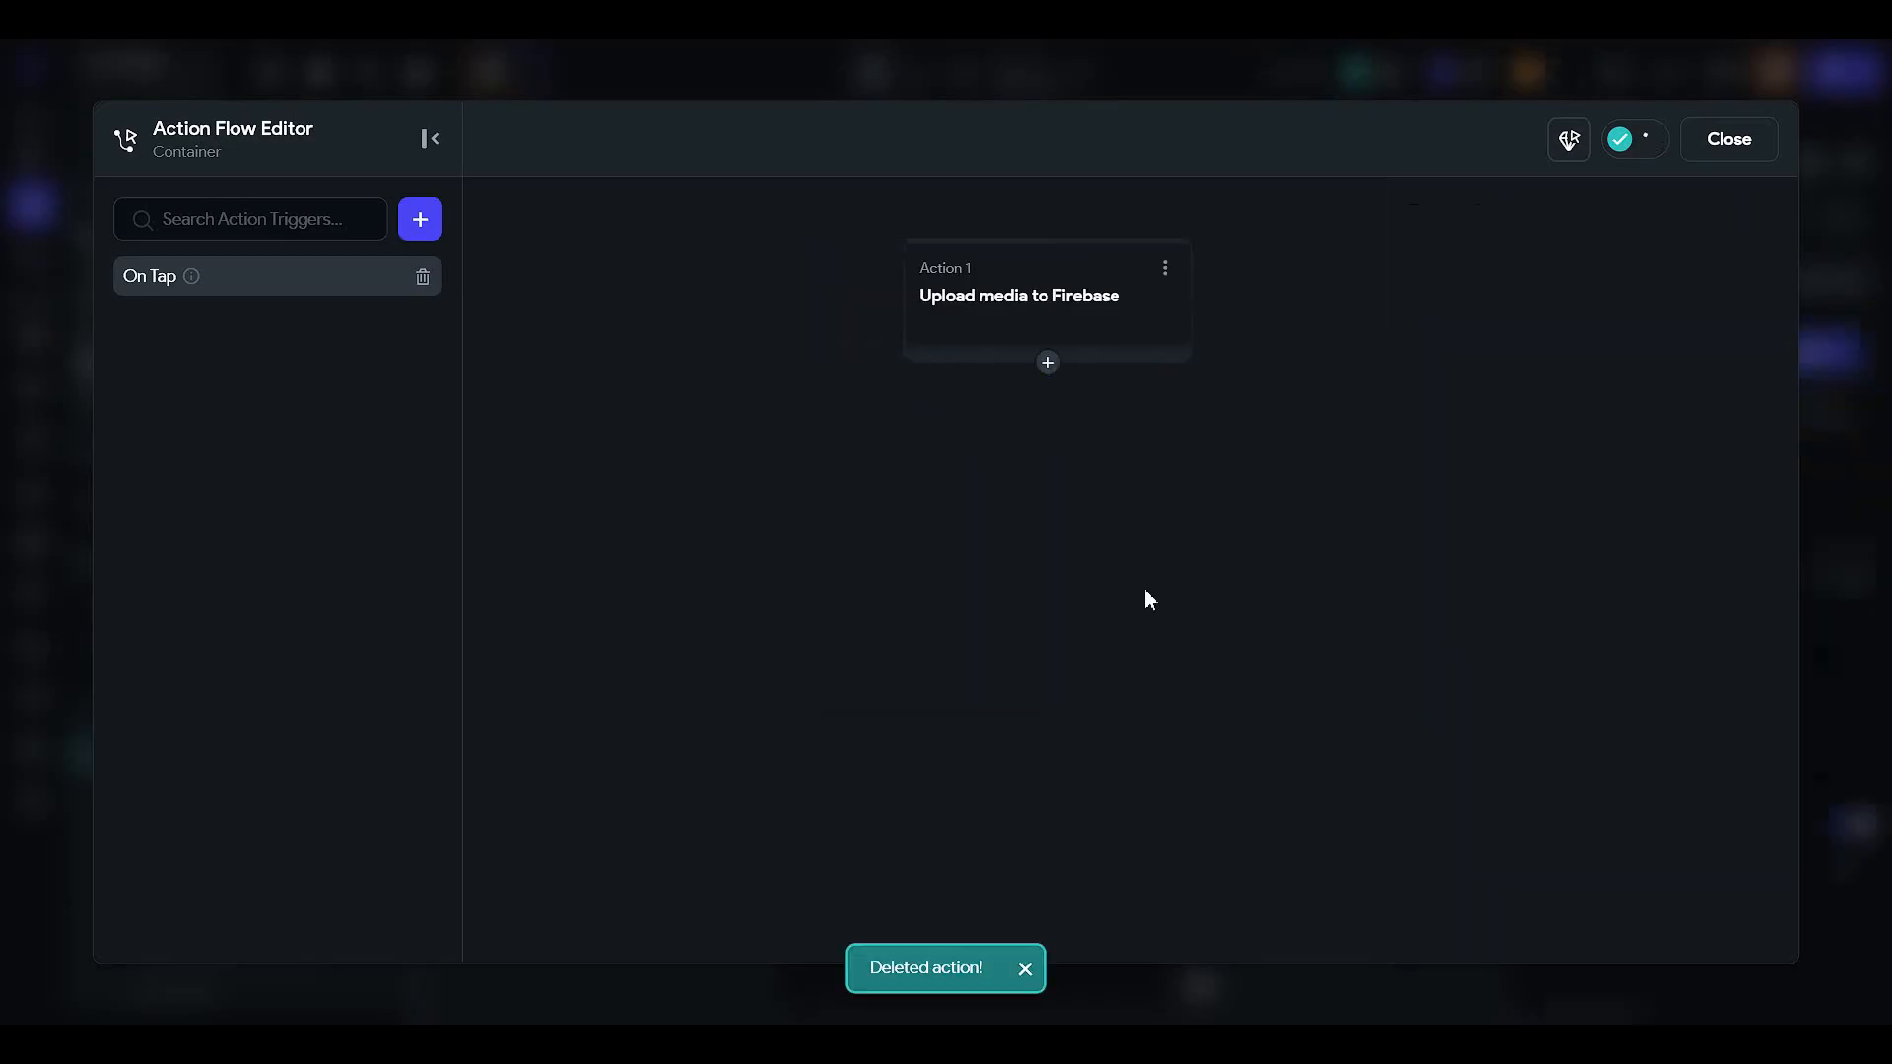
click(1726, 139)
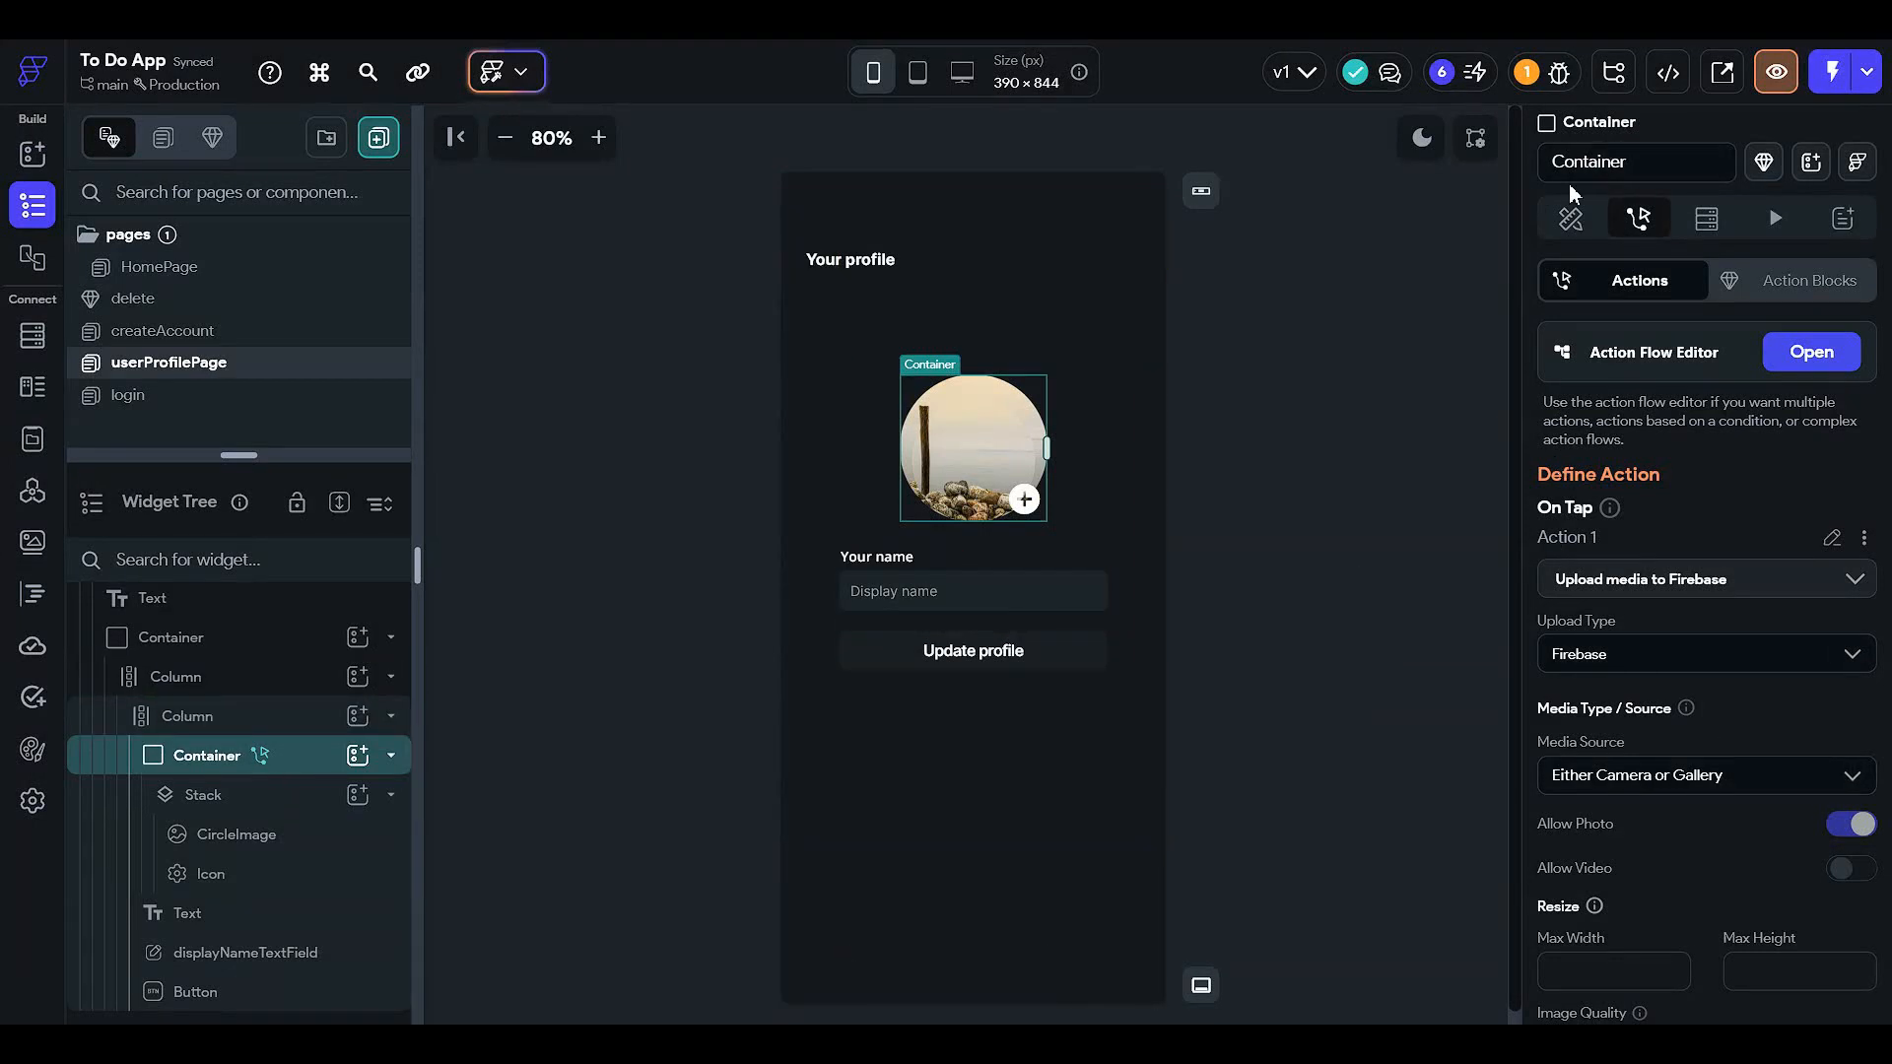
- Inspect the Container's Network background image path bound to the authenticated user's Photo URL
click(1570, 217)
scroll(1656, 650, down, 5)
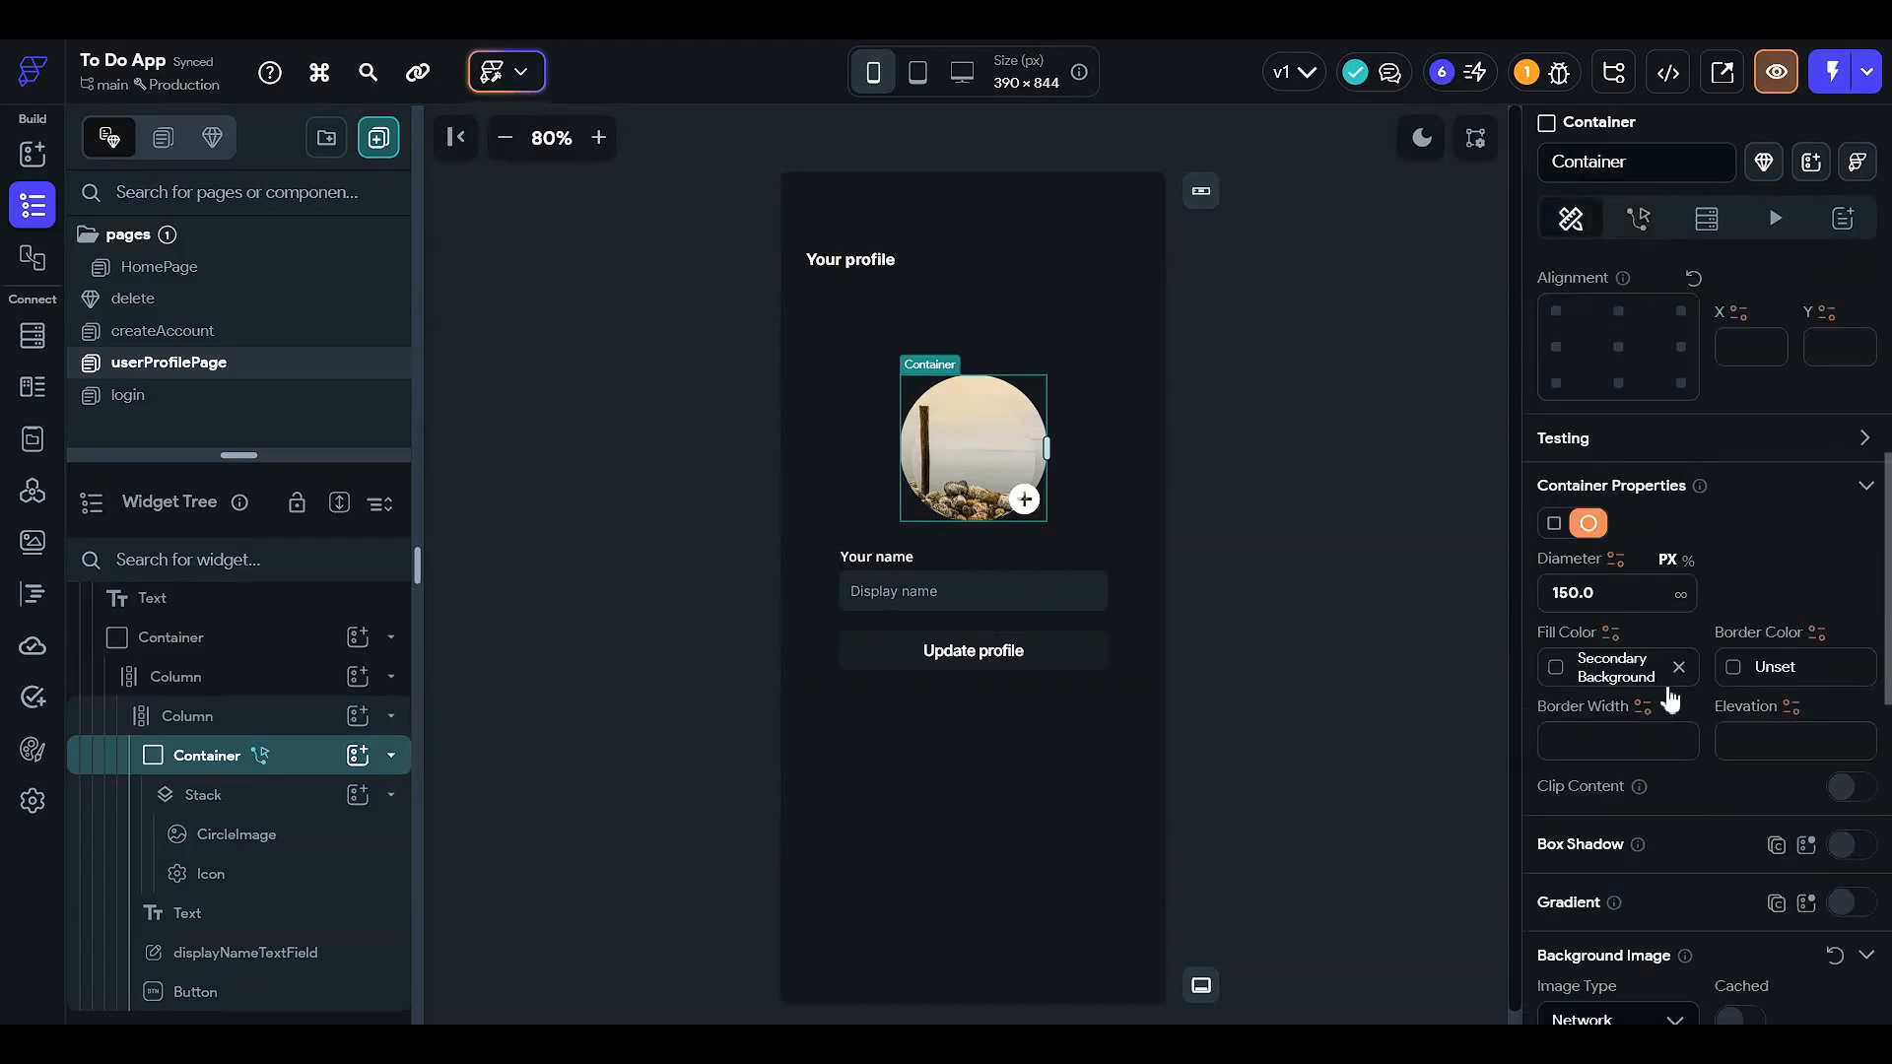
scroll(1646, 690, down, 4)
click(1614, 700)
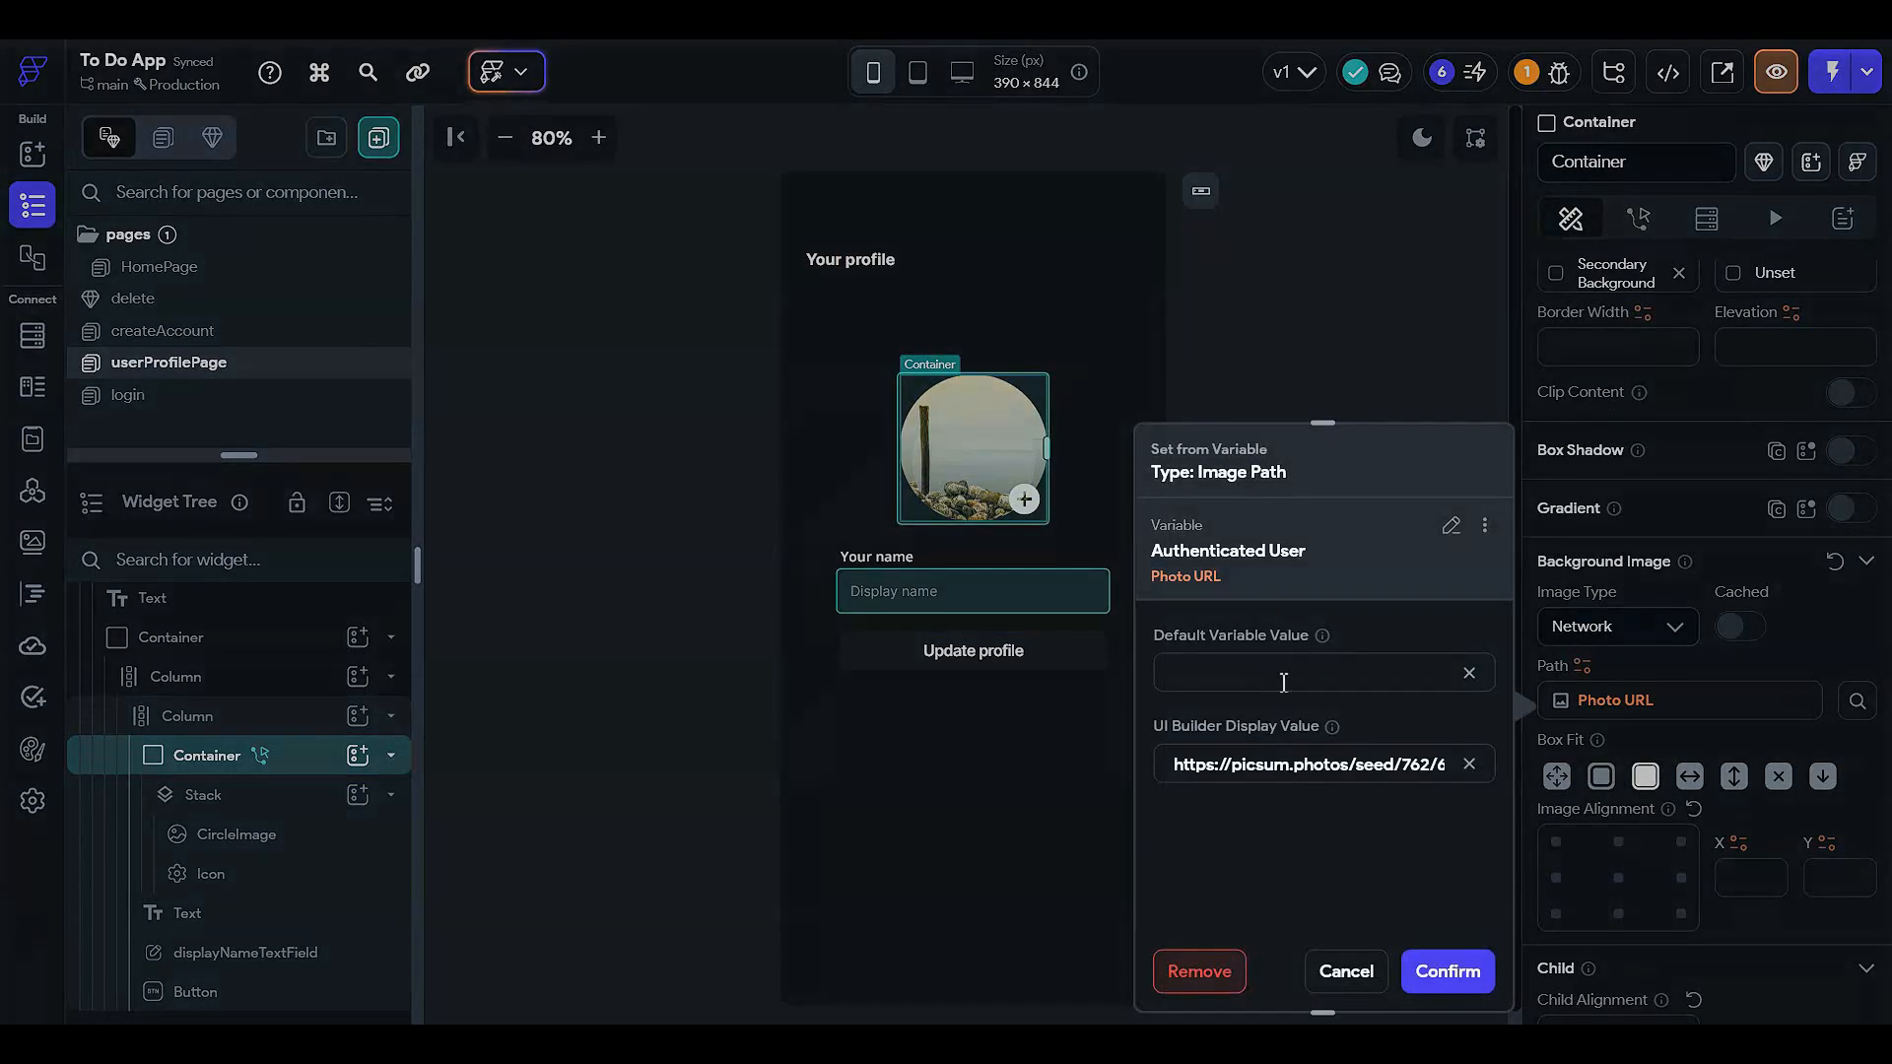
click(1290, 350)
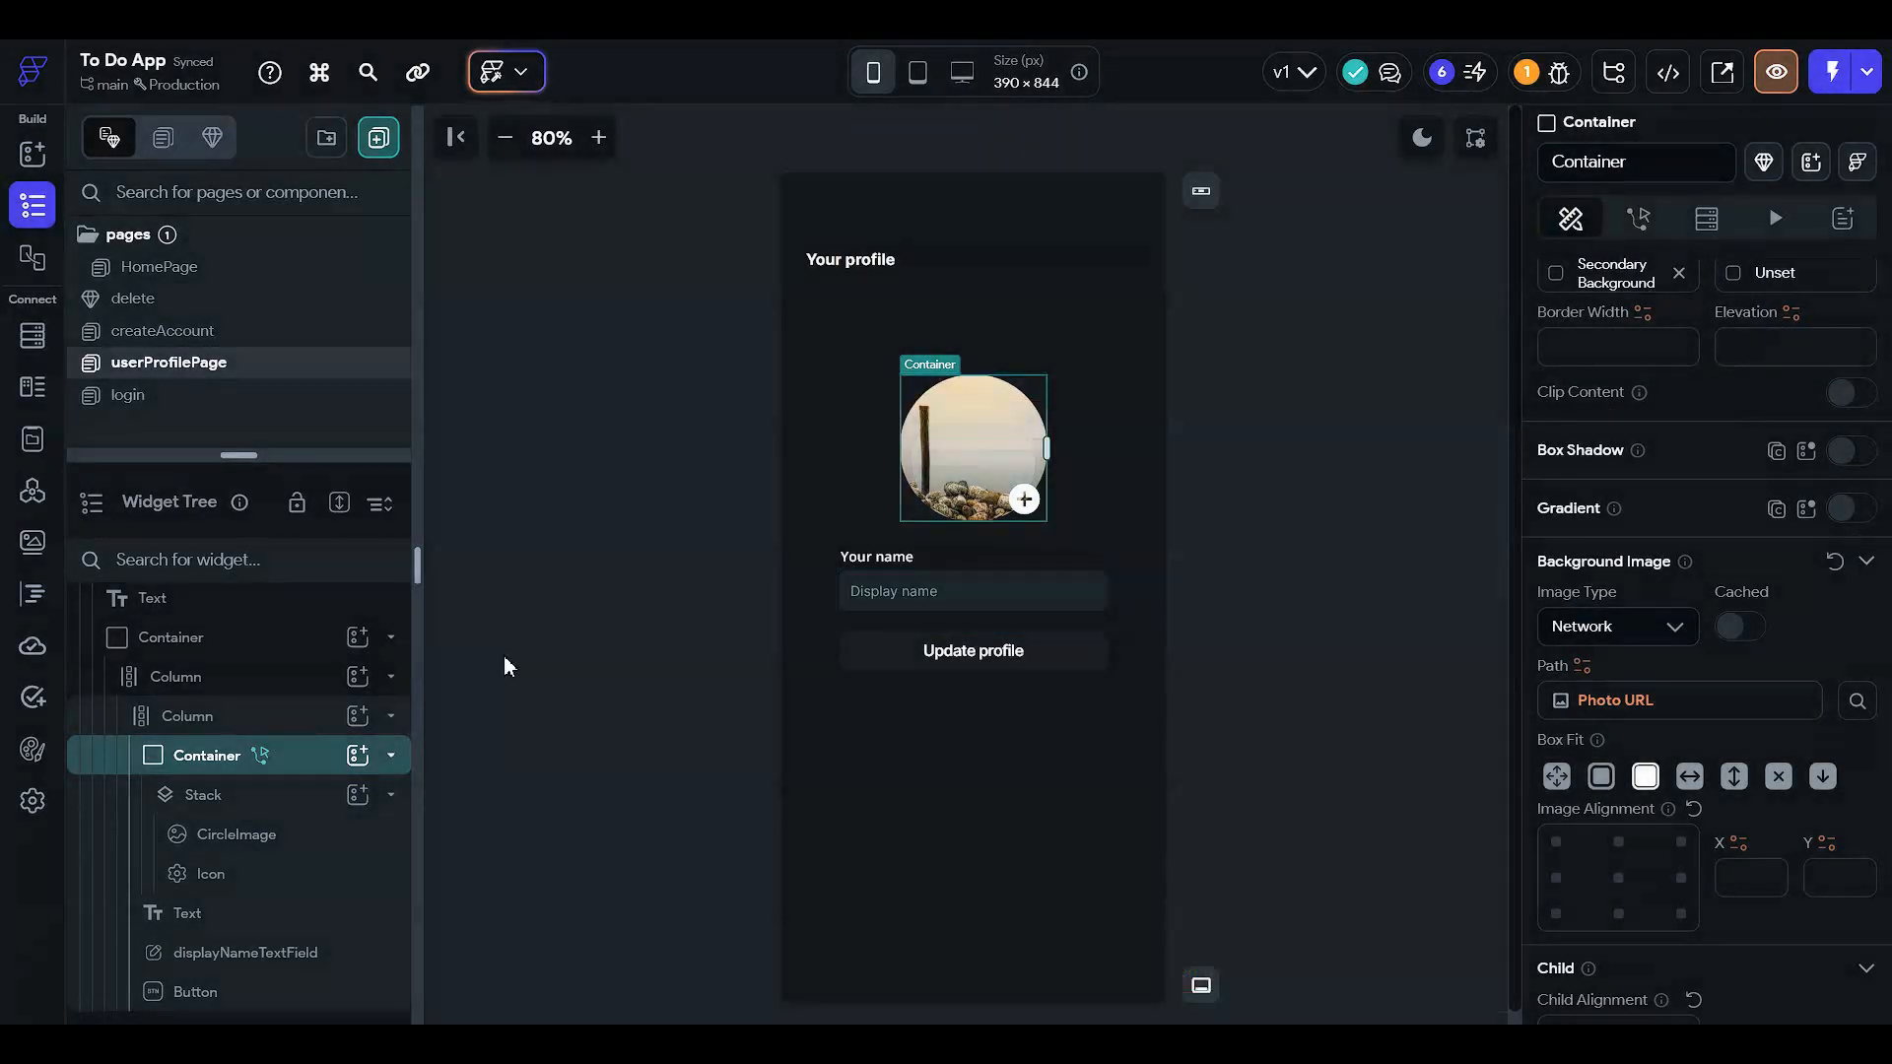
- Enable caching on the CircleImage and bind its path to Widget State's Uploaded File URL
click(351, 855)
scroll(1651, 687, up, 3)
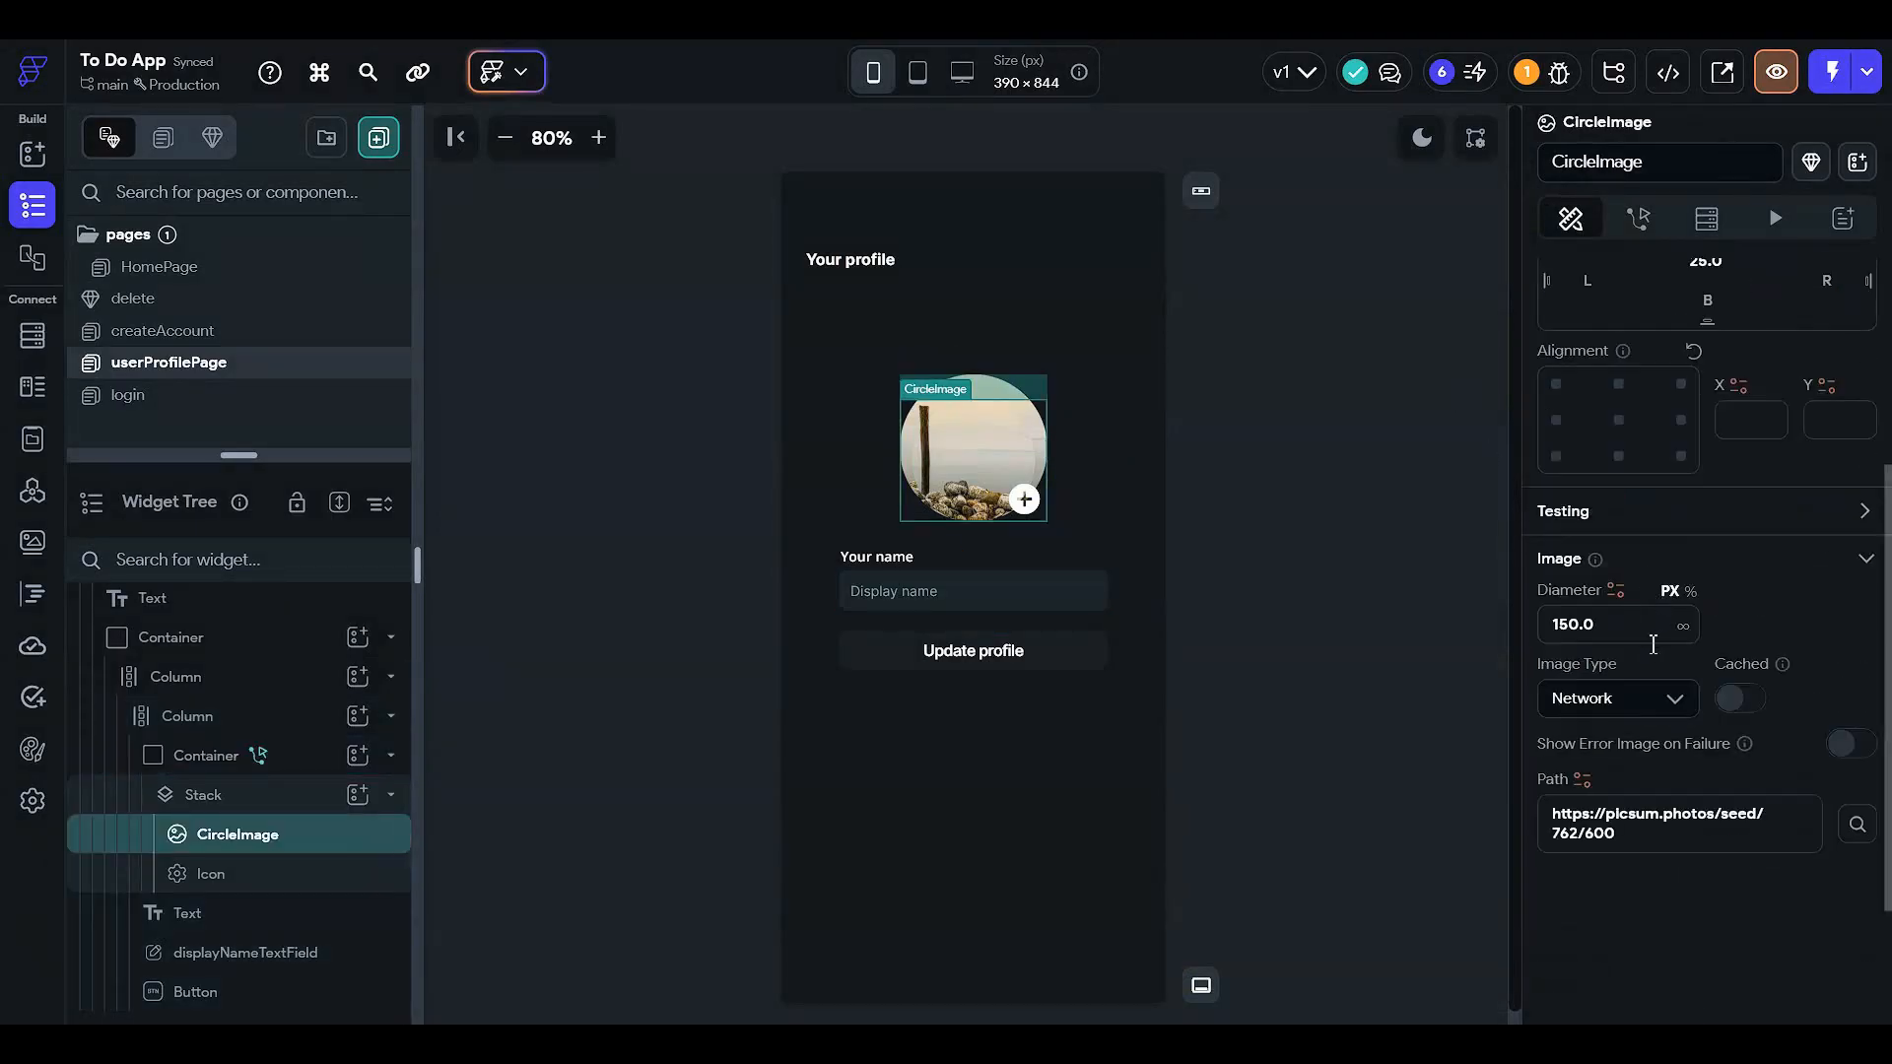
click(1742, 707)
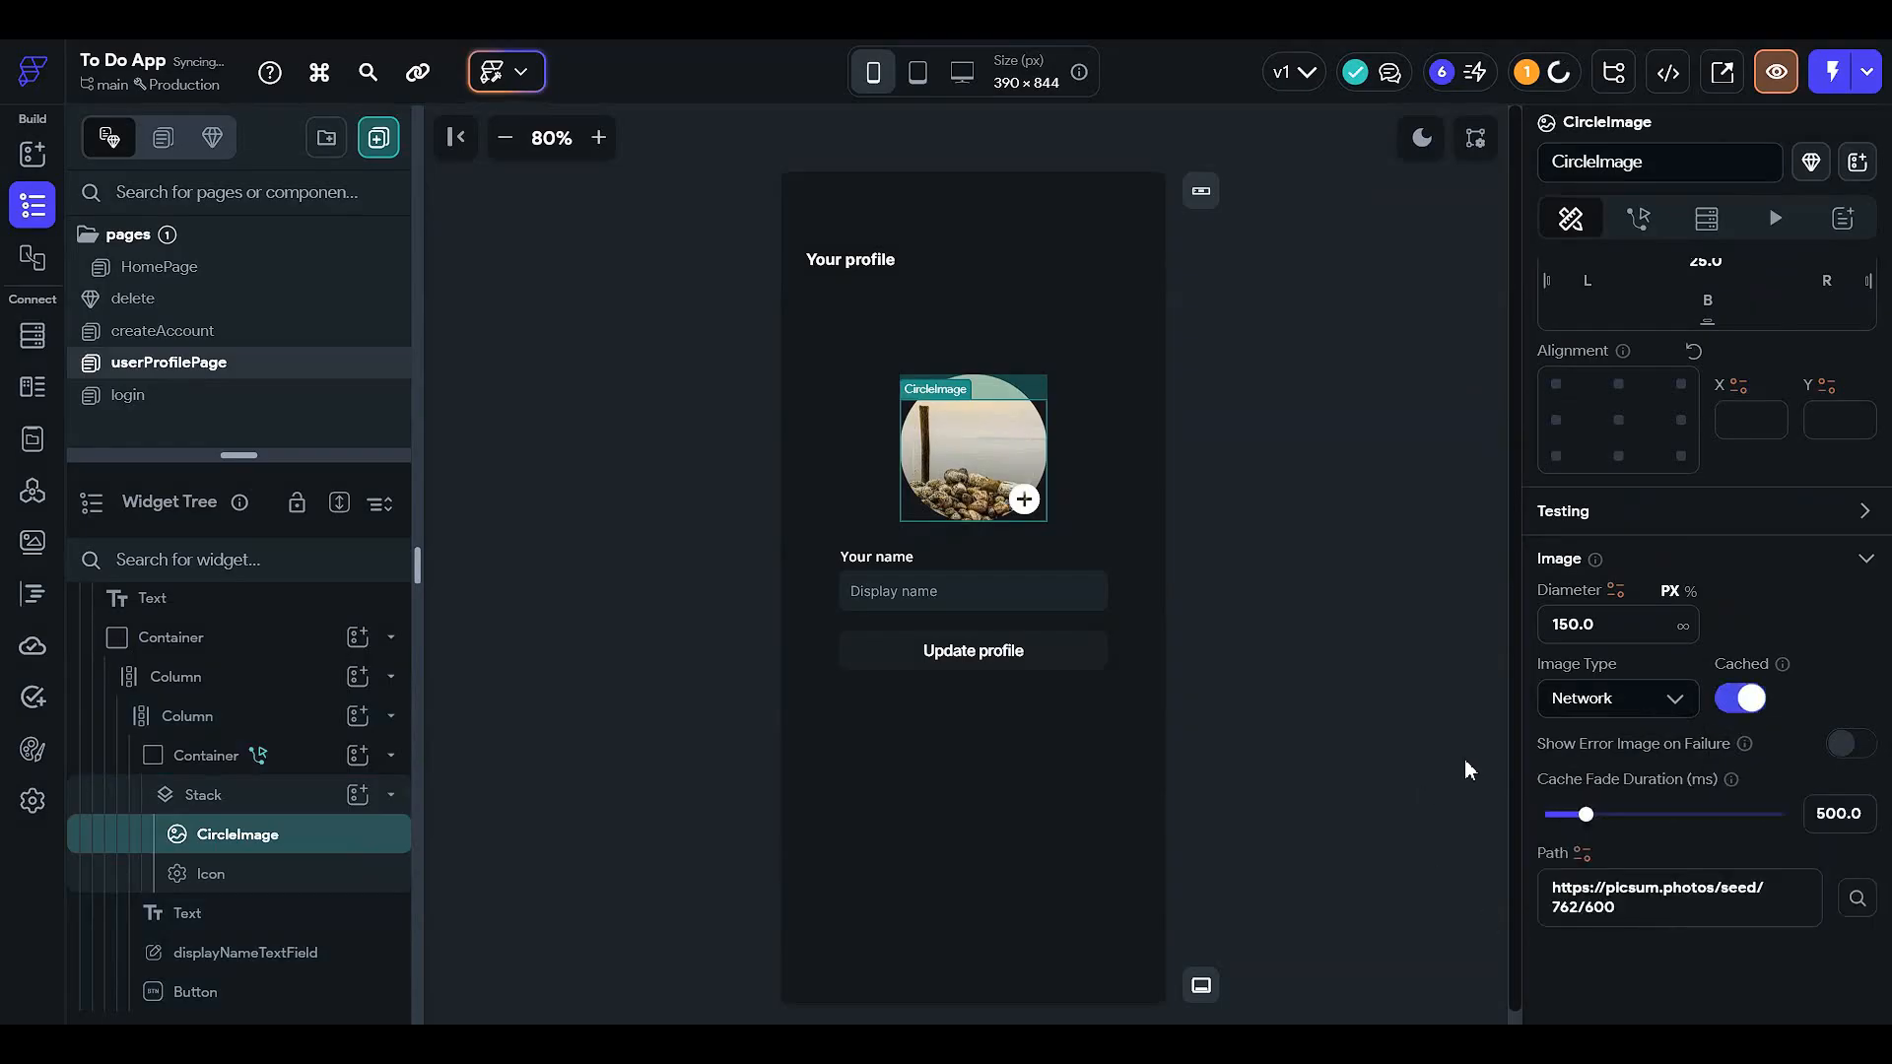
click(1582, 853)
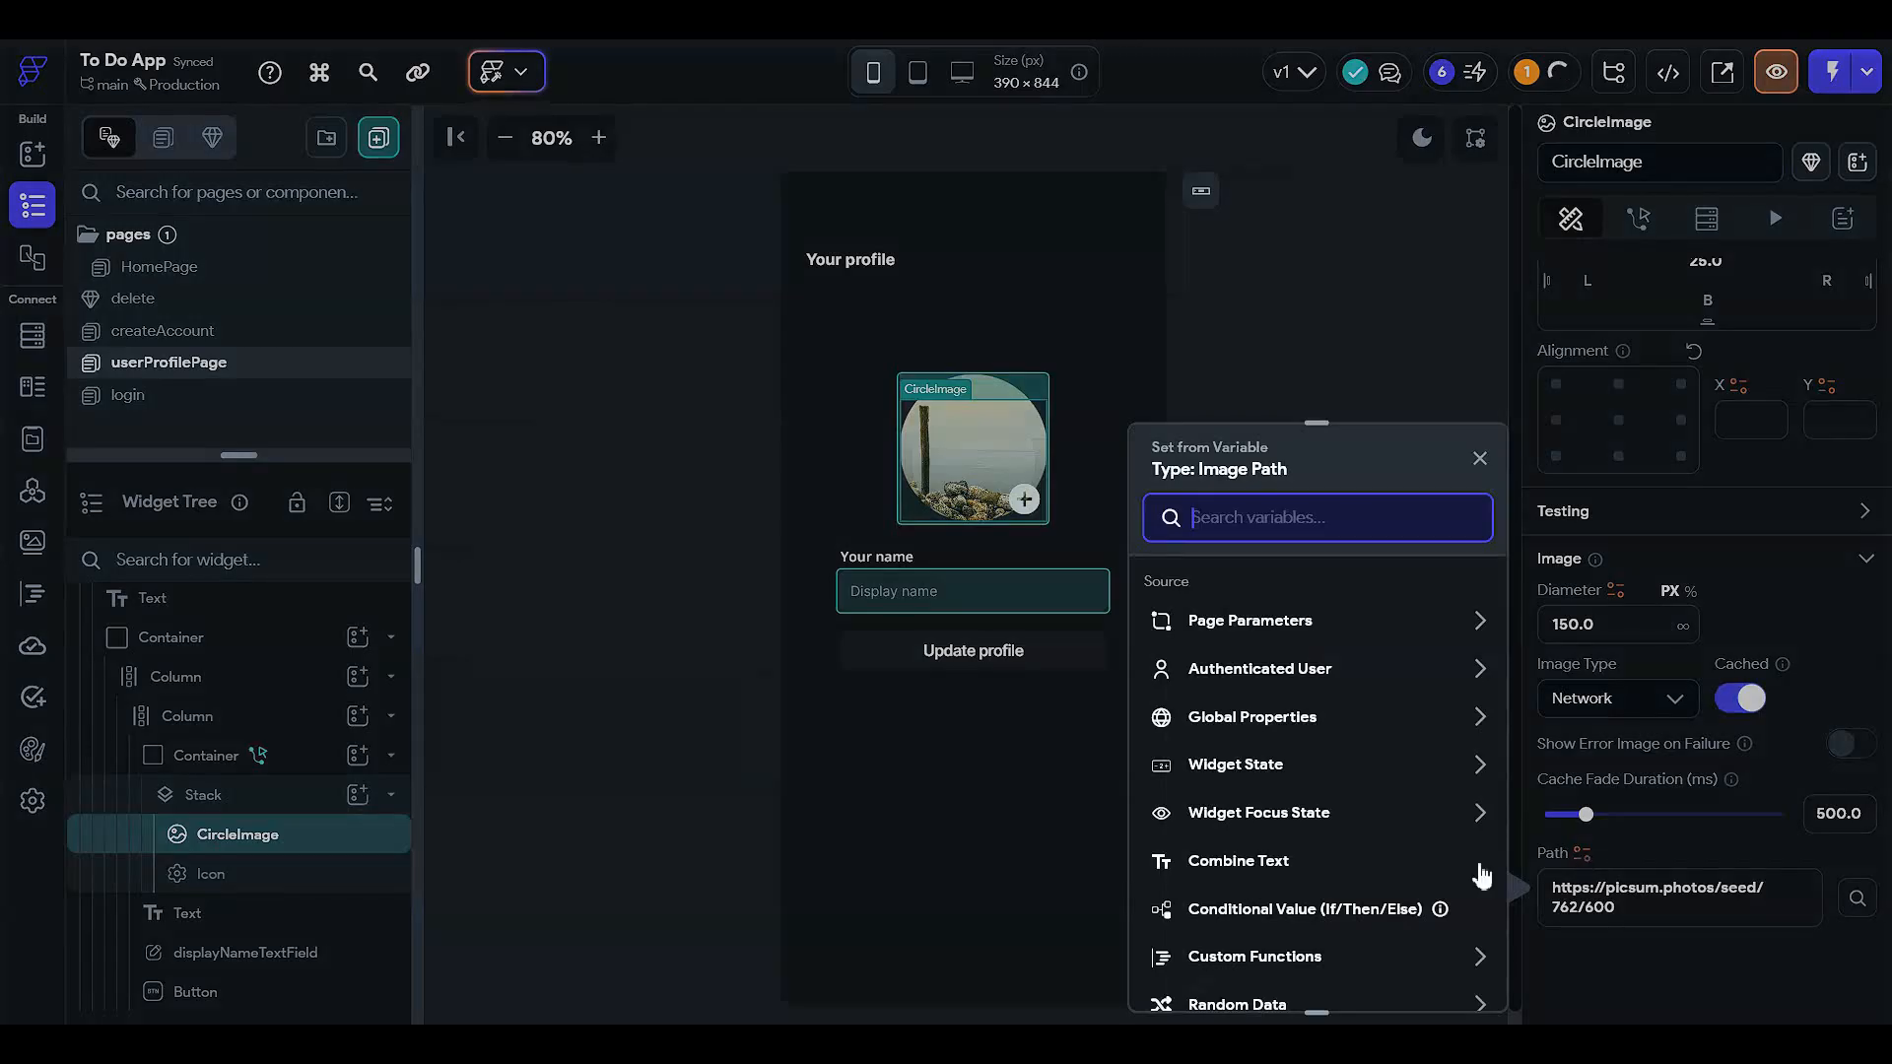
click(1257, 778)
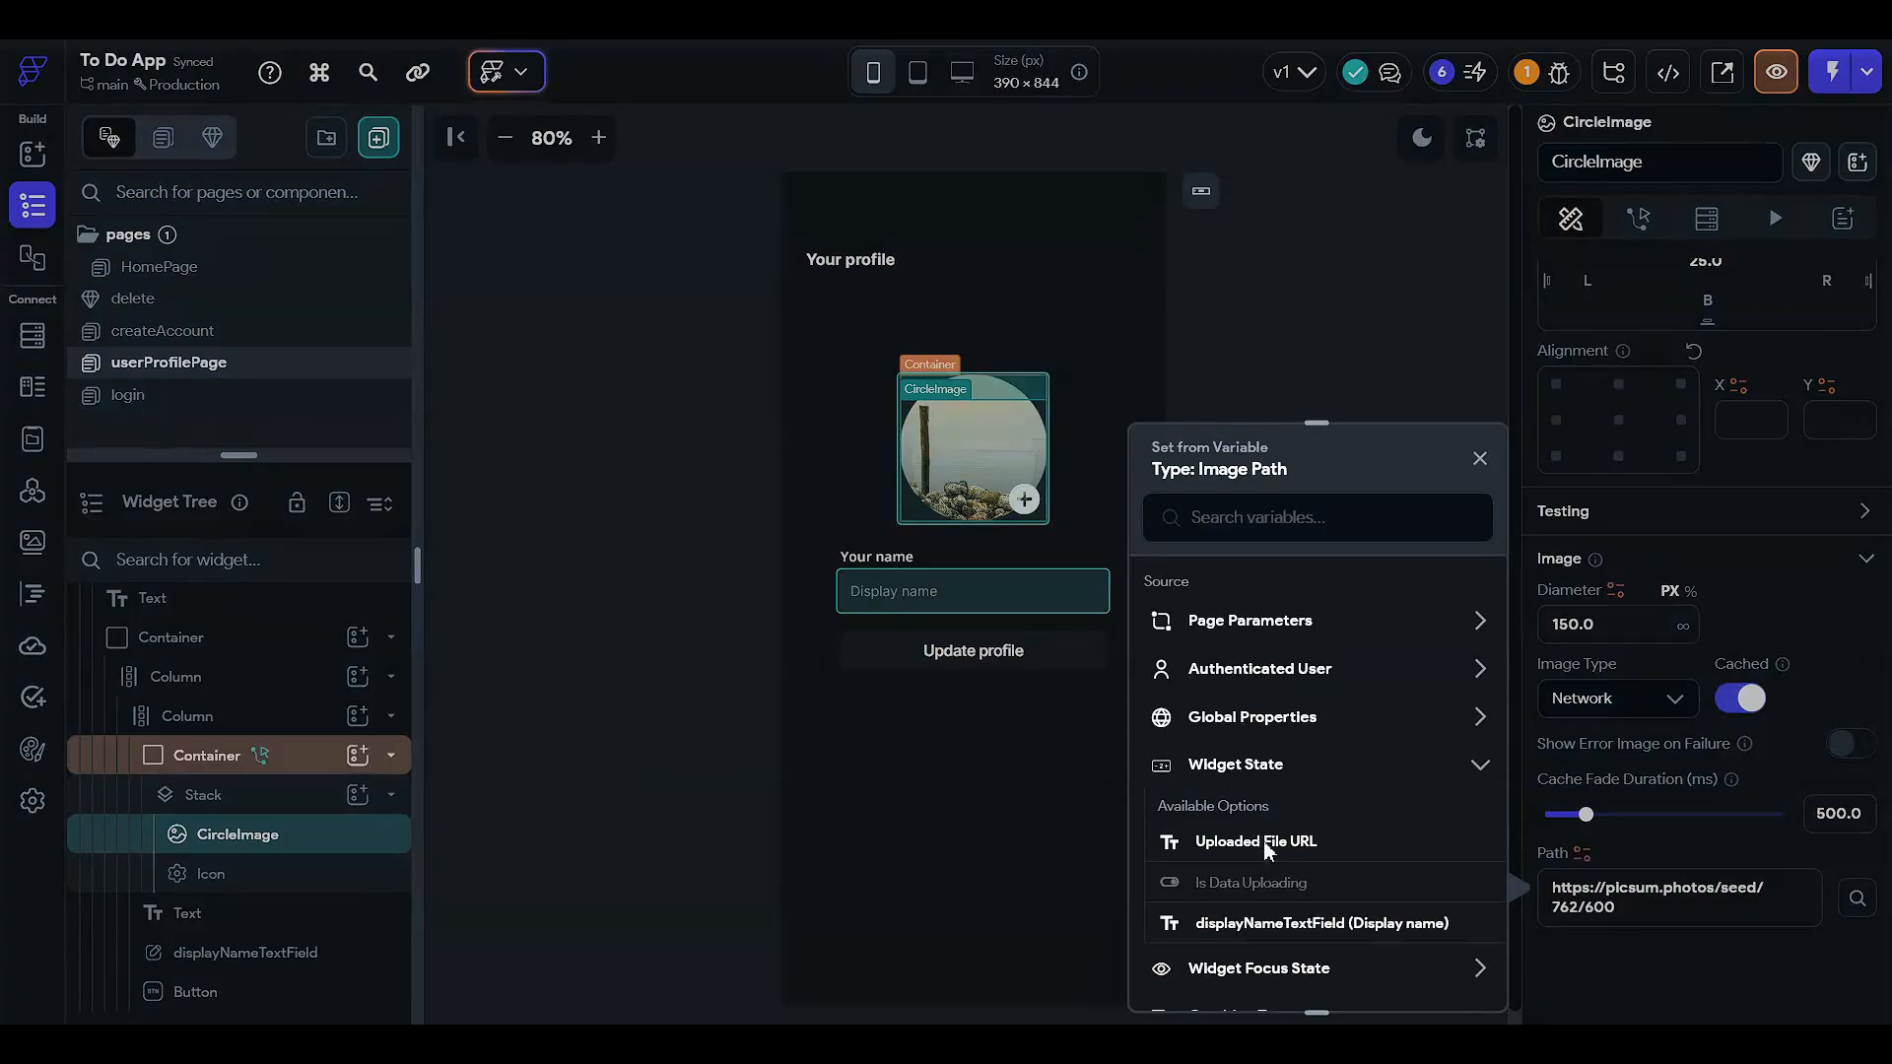
click(1261, 842)
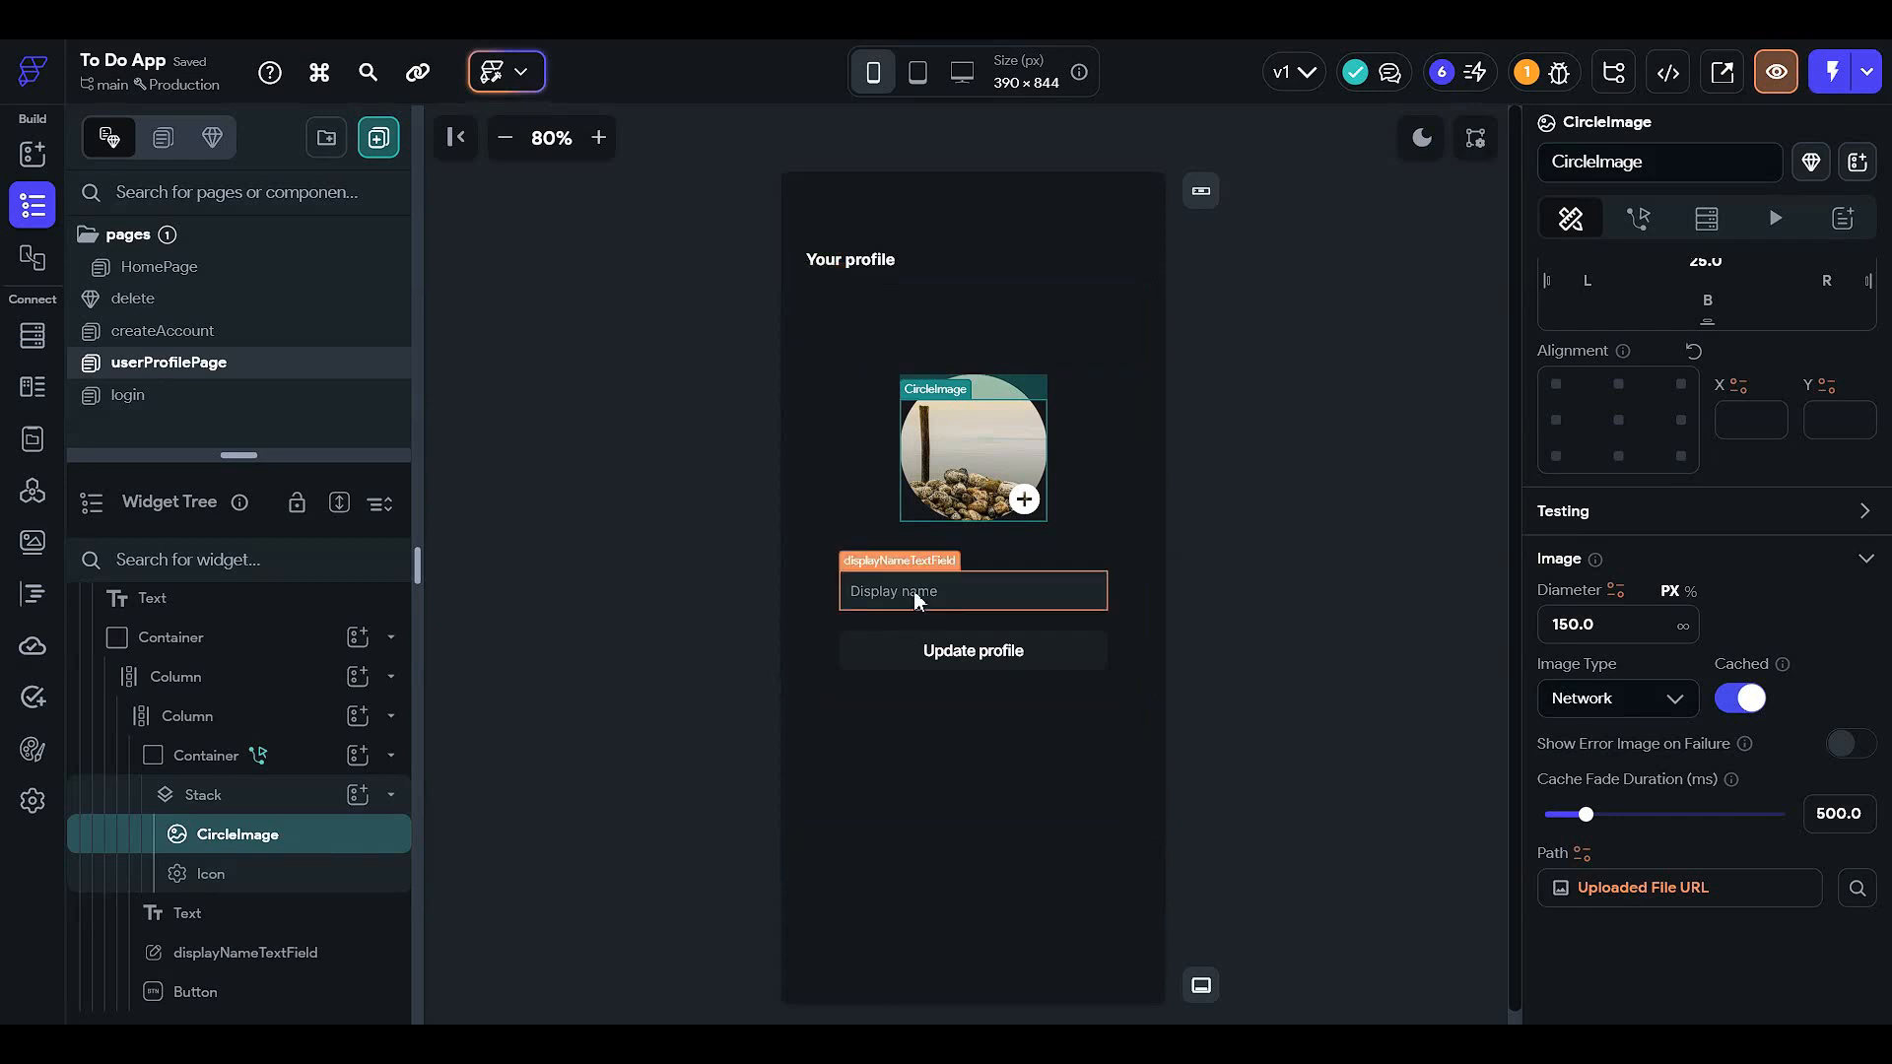
click(921, 648)
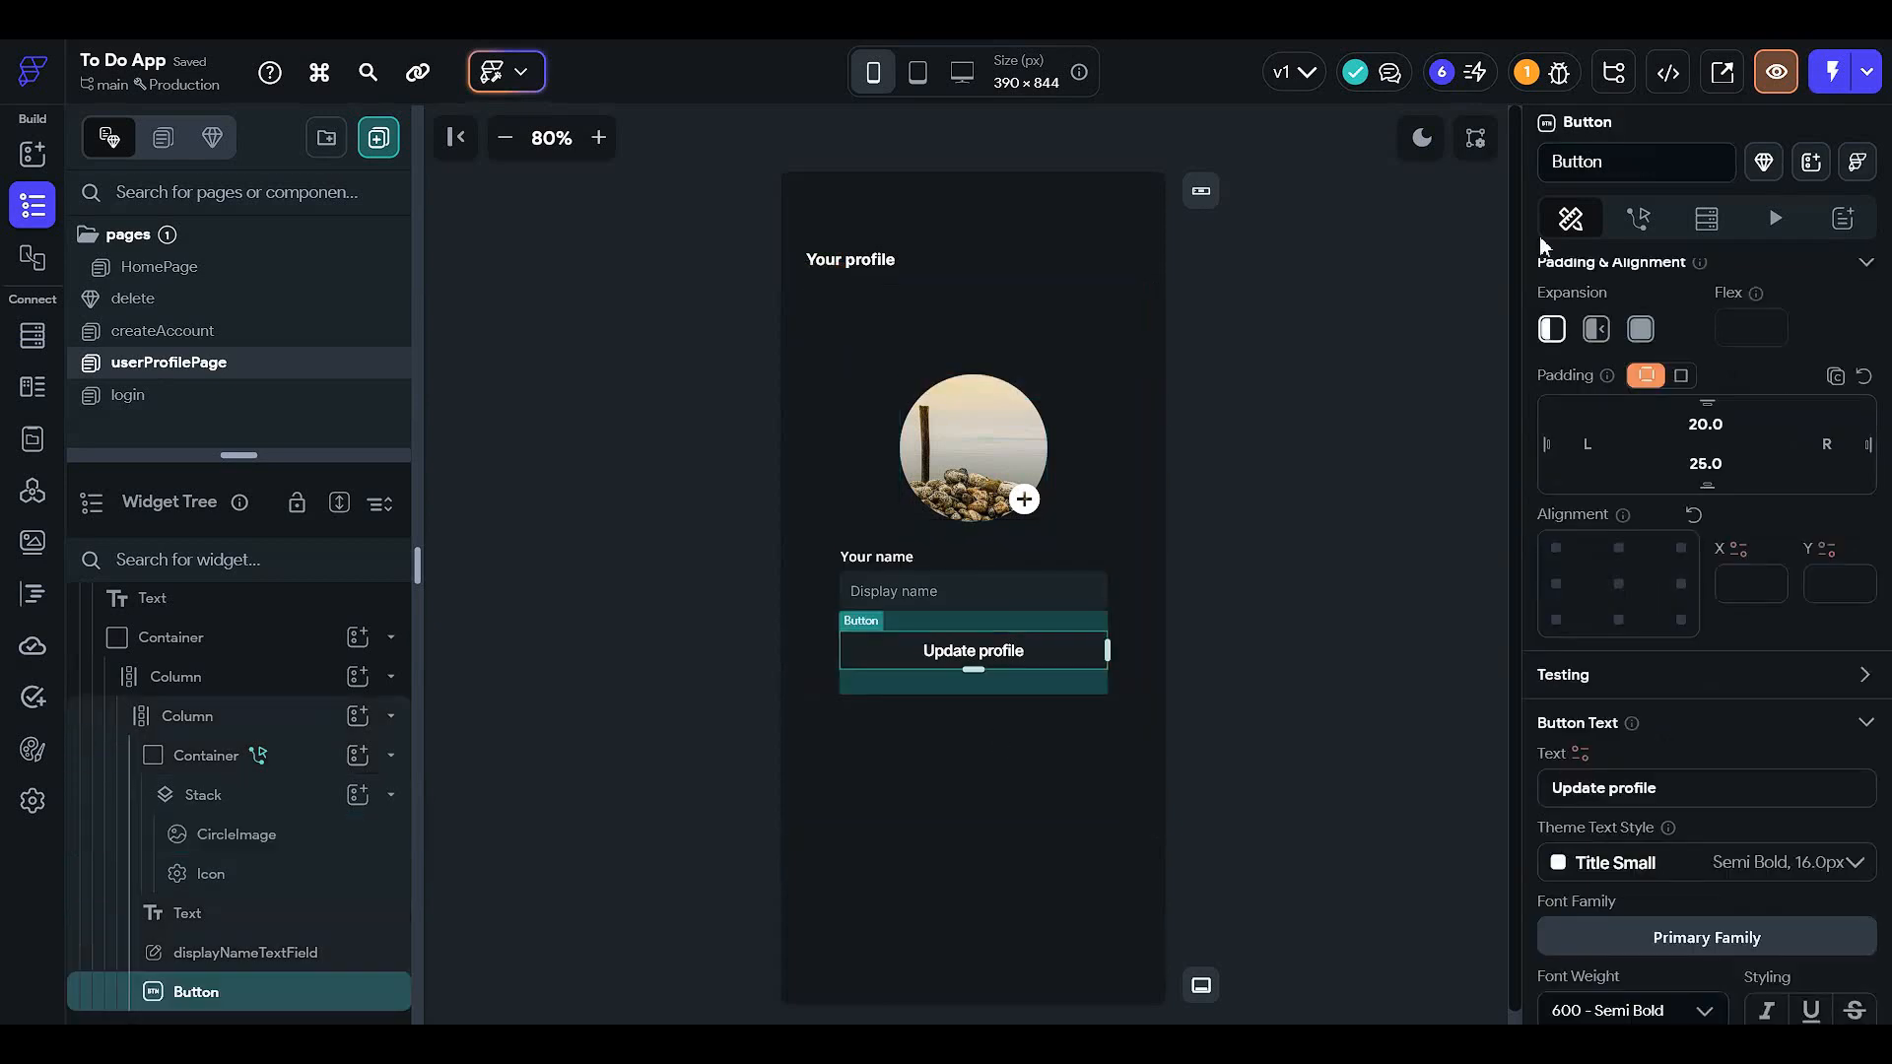
- Add an On Tap conditional action with a single condition to the Update profile button
click(1638, 217)
click(1804, 367)
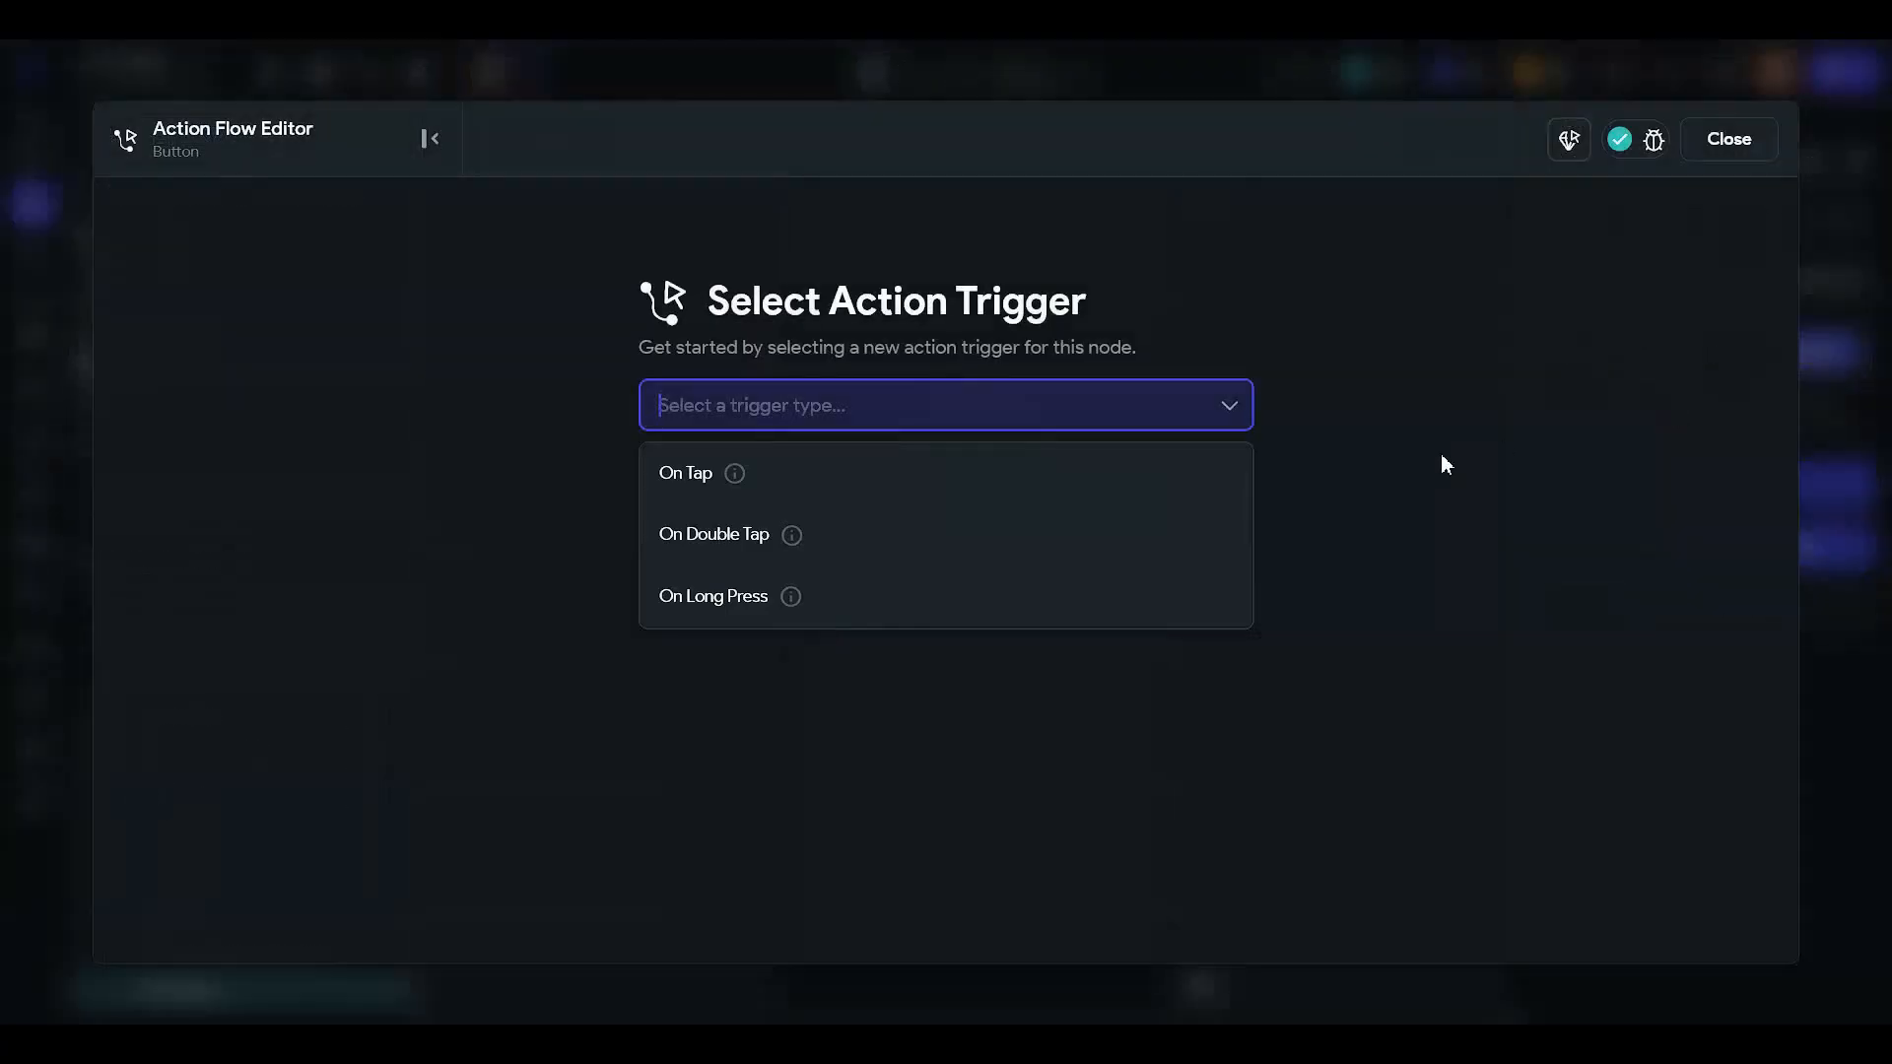
click(1124, 479)
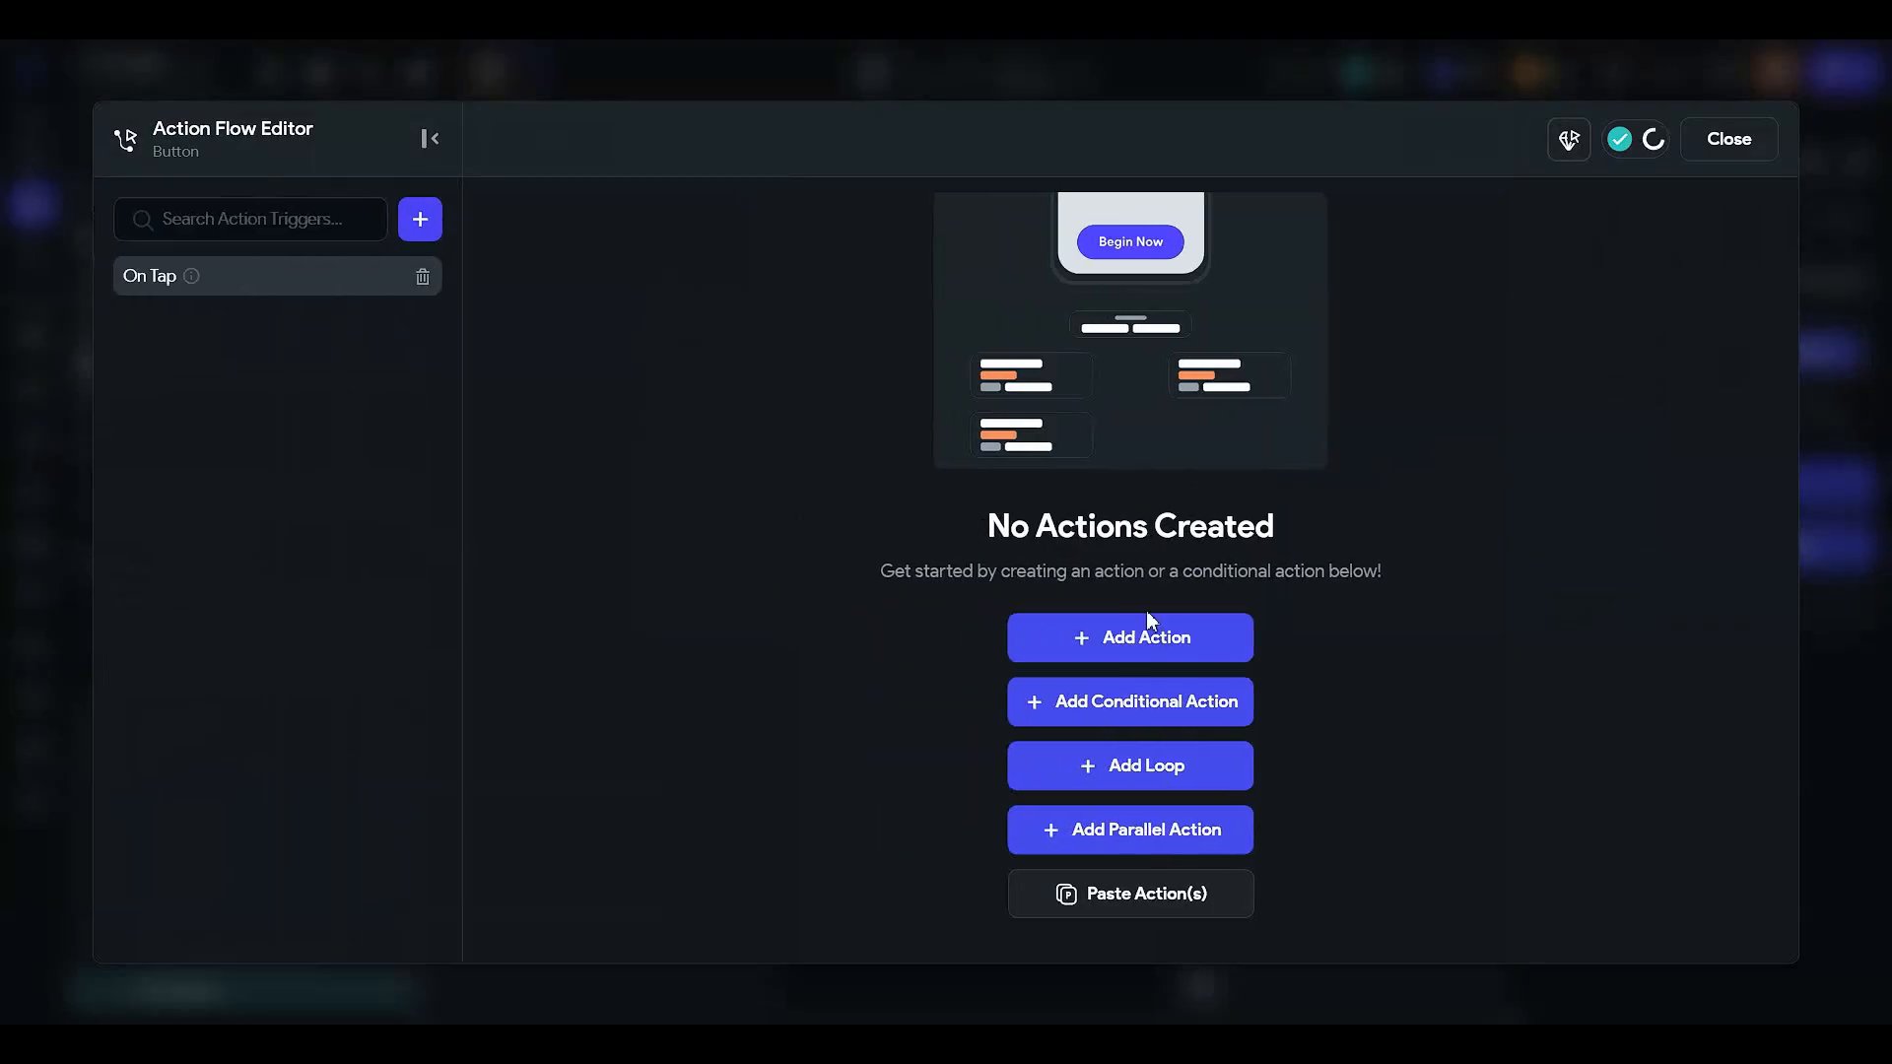
click(1197, 702)
click(1271, 500)
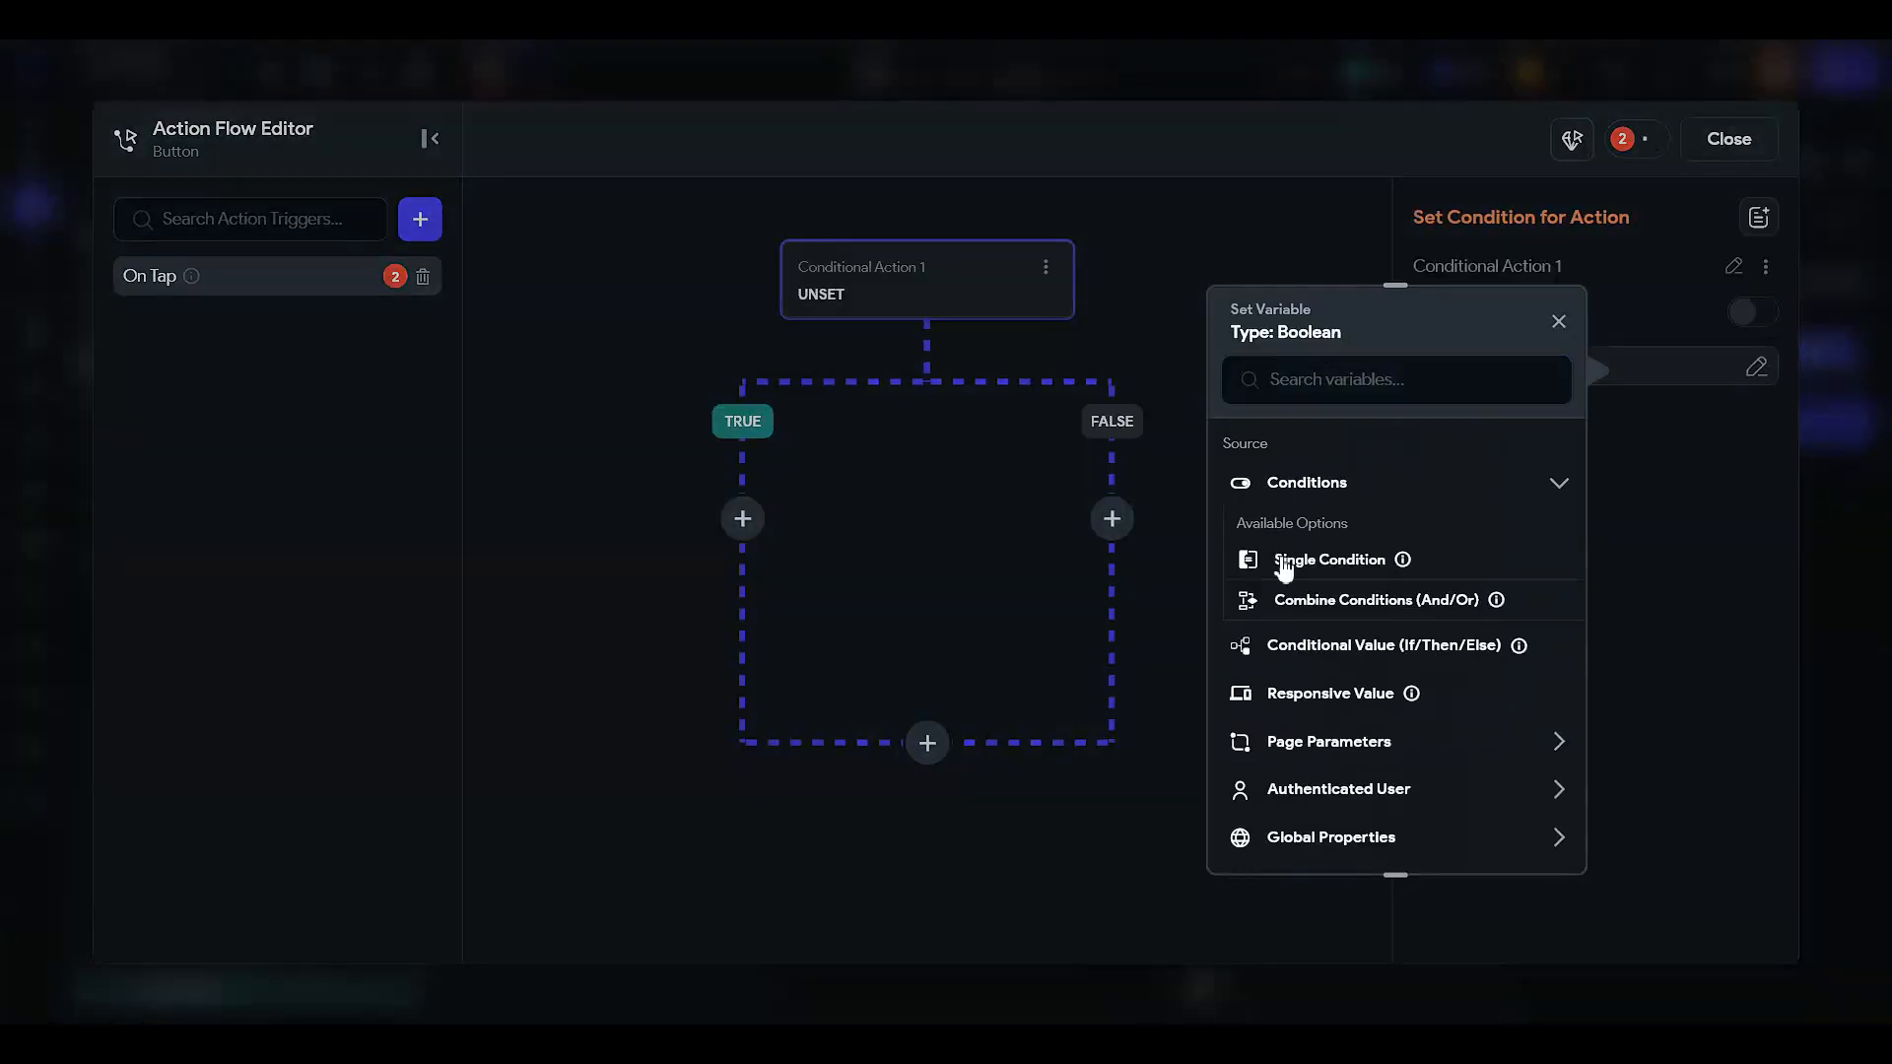
click(1272, 554)
- Set the condition to displayNameTextField Is Set and Not Empty and confirm it
click(1286, 534)
click(1281, 563)
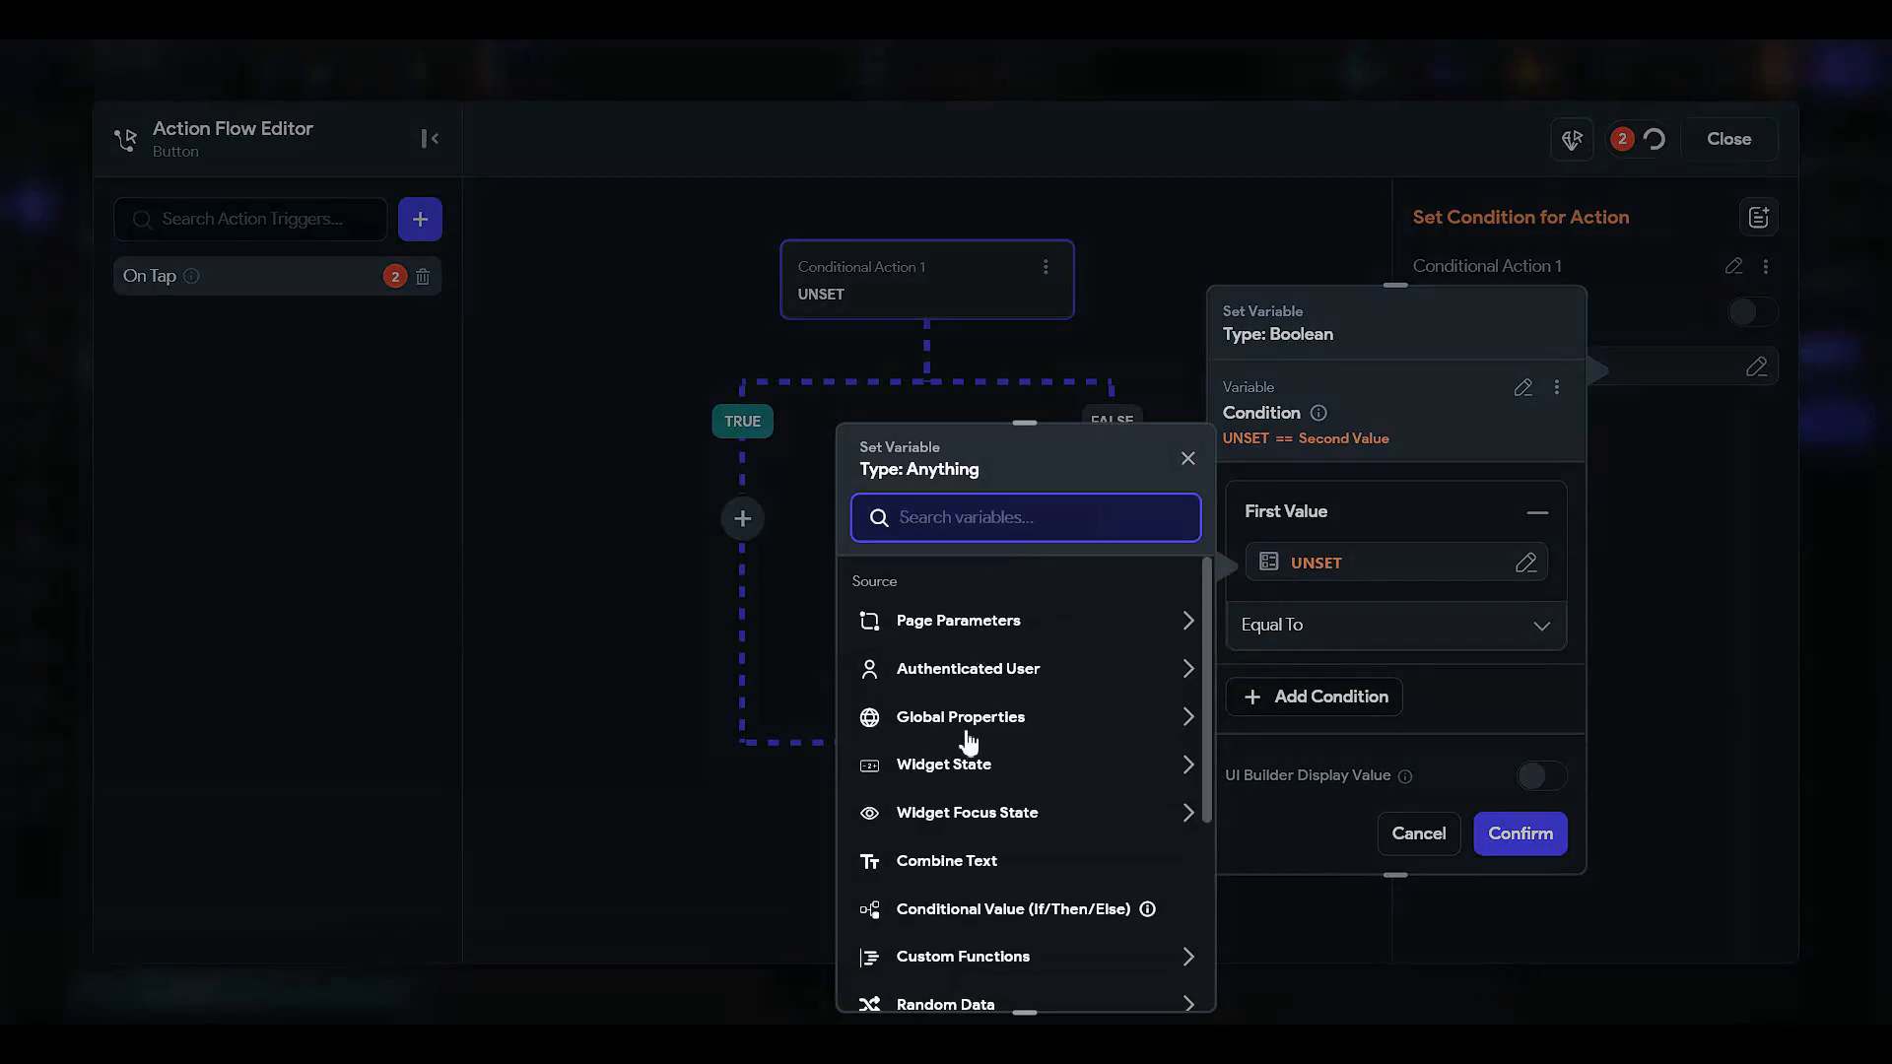
click(958, 771)
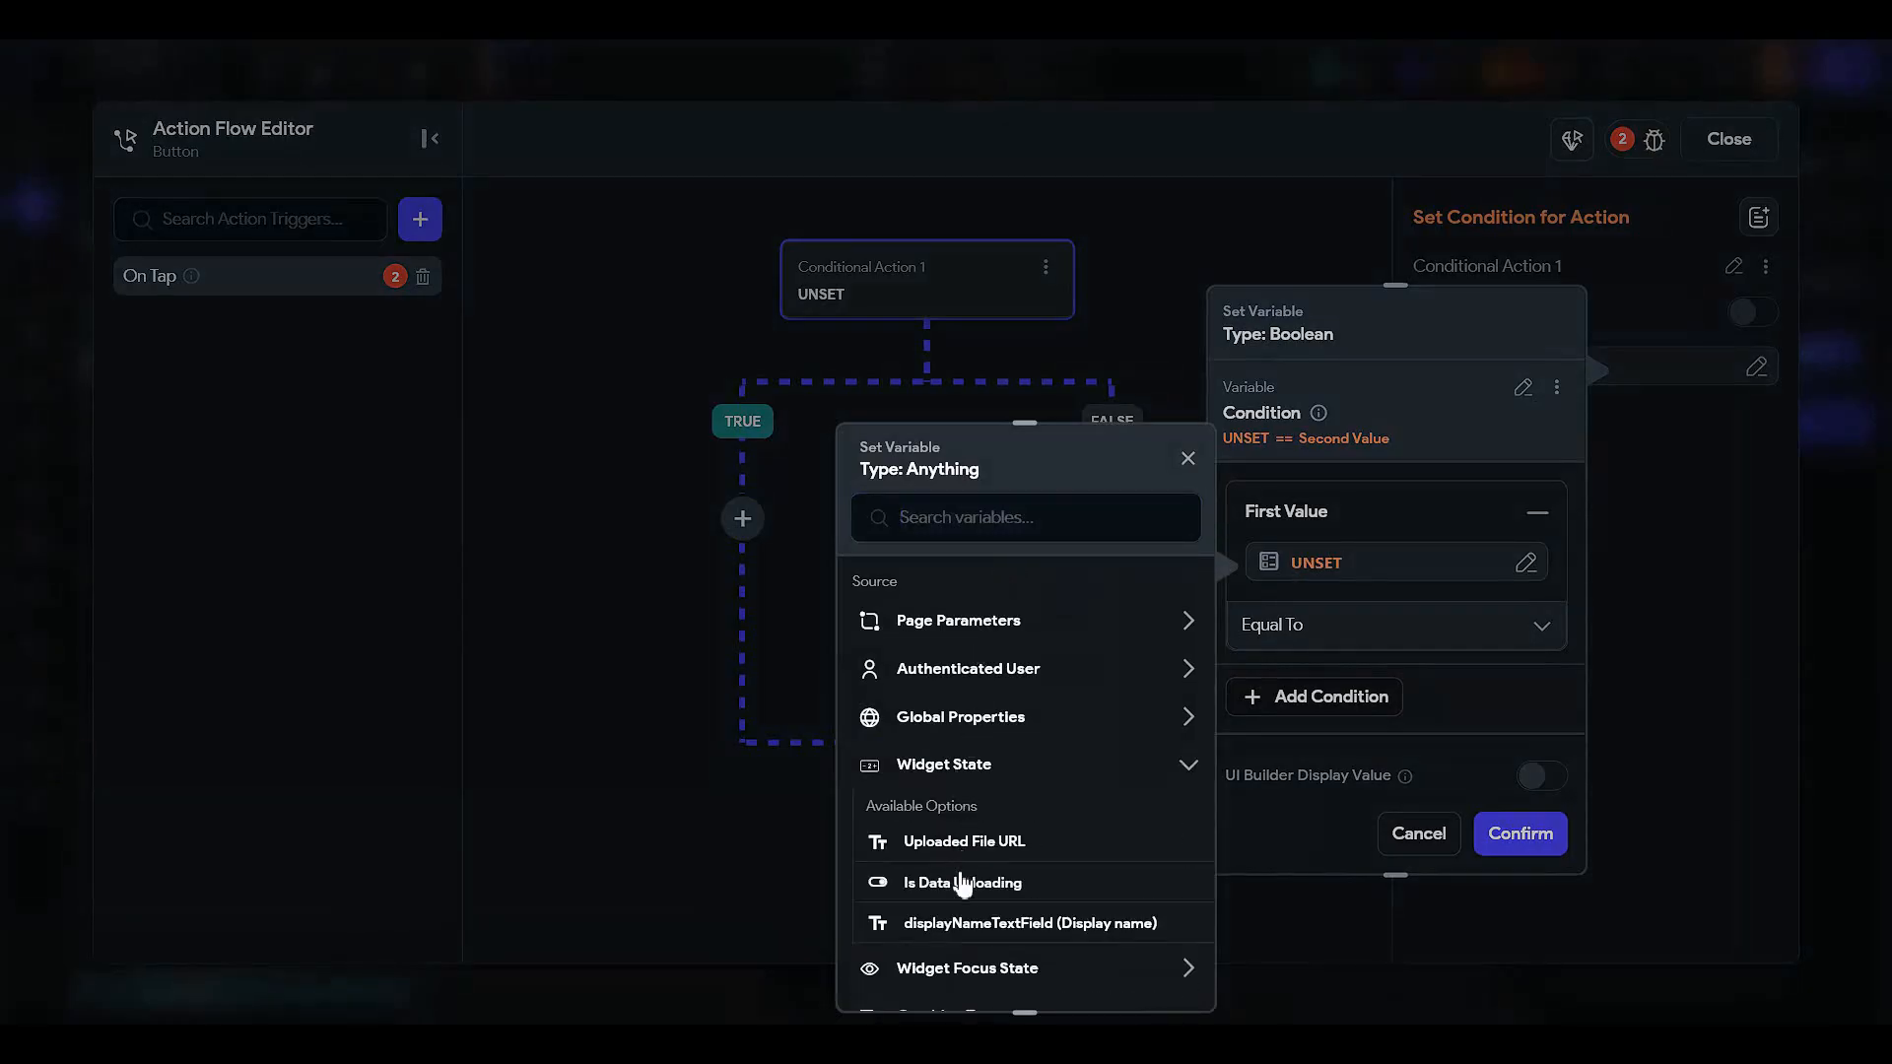
click(962, 922)
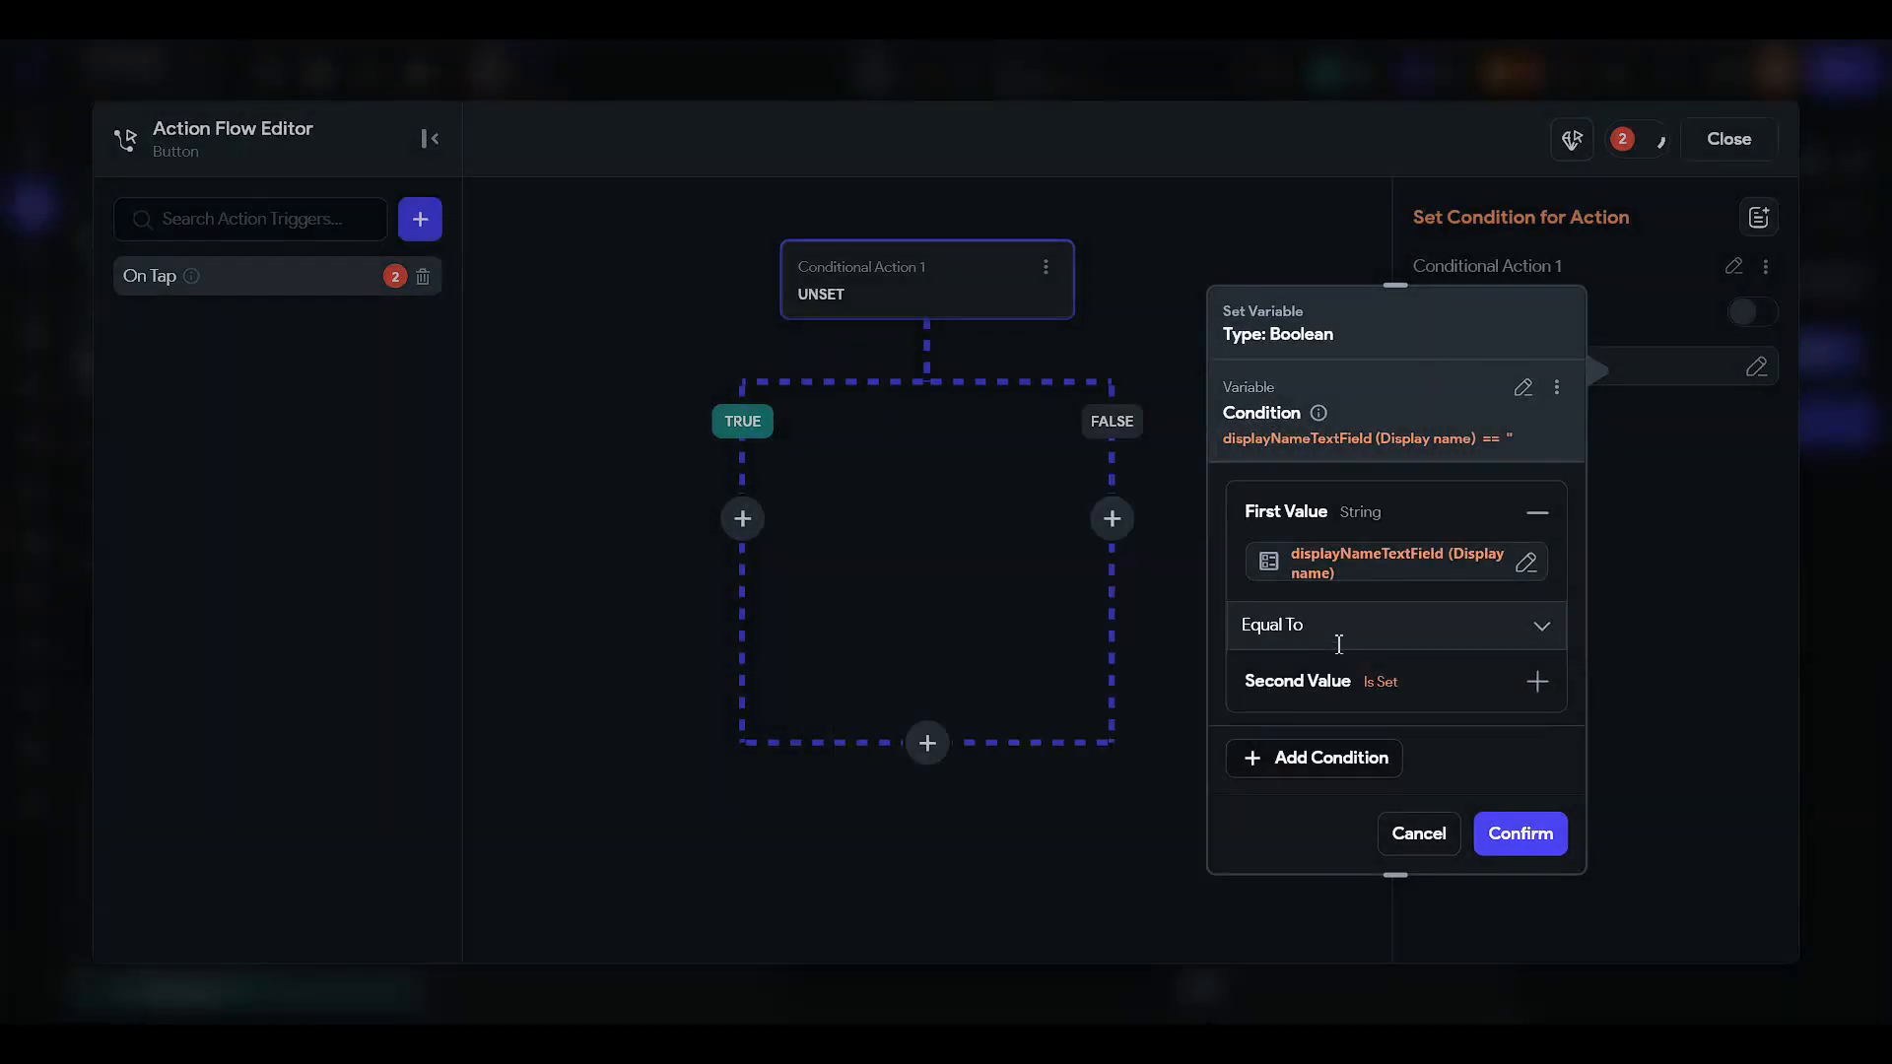
click(1338, 630)
click(1363, 699)
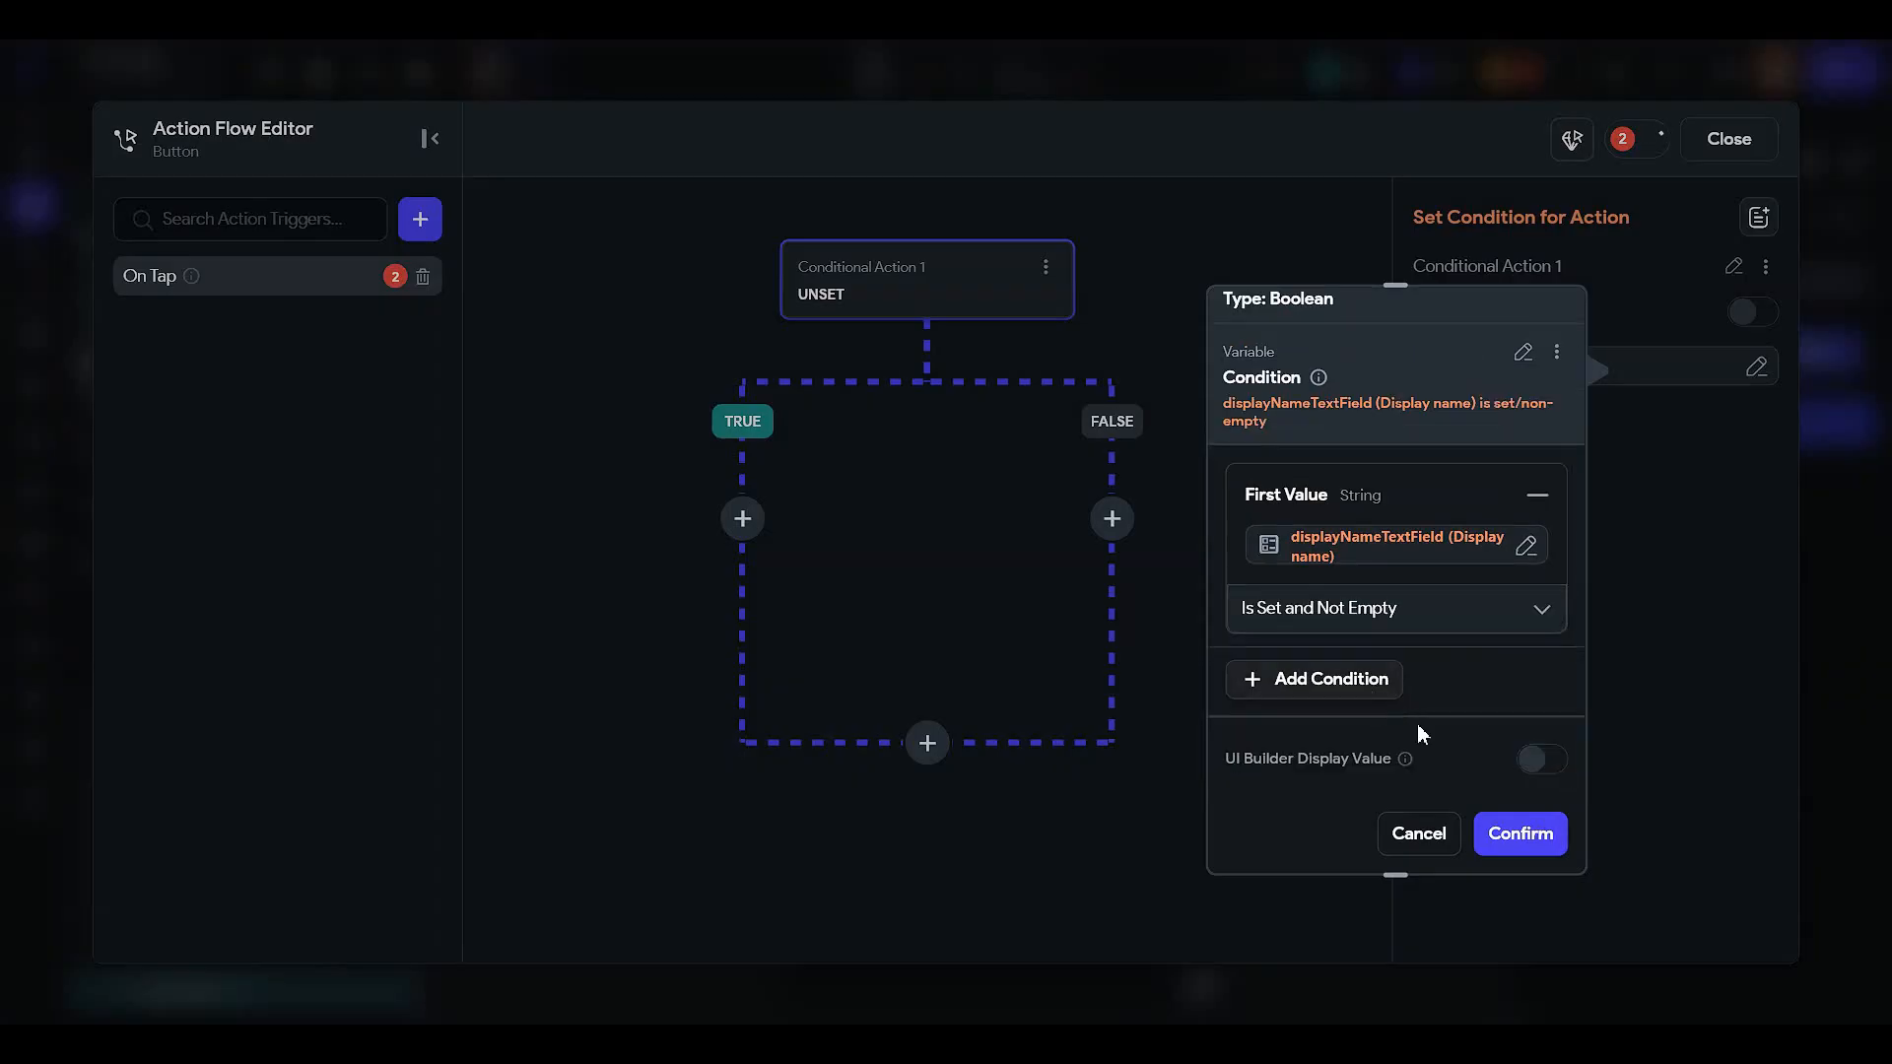
click(1511, 833)
click(743, 519)
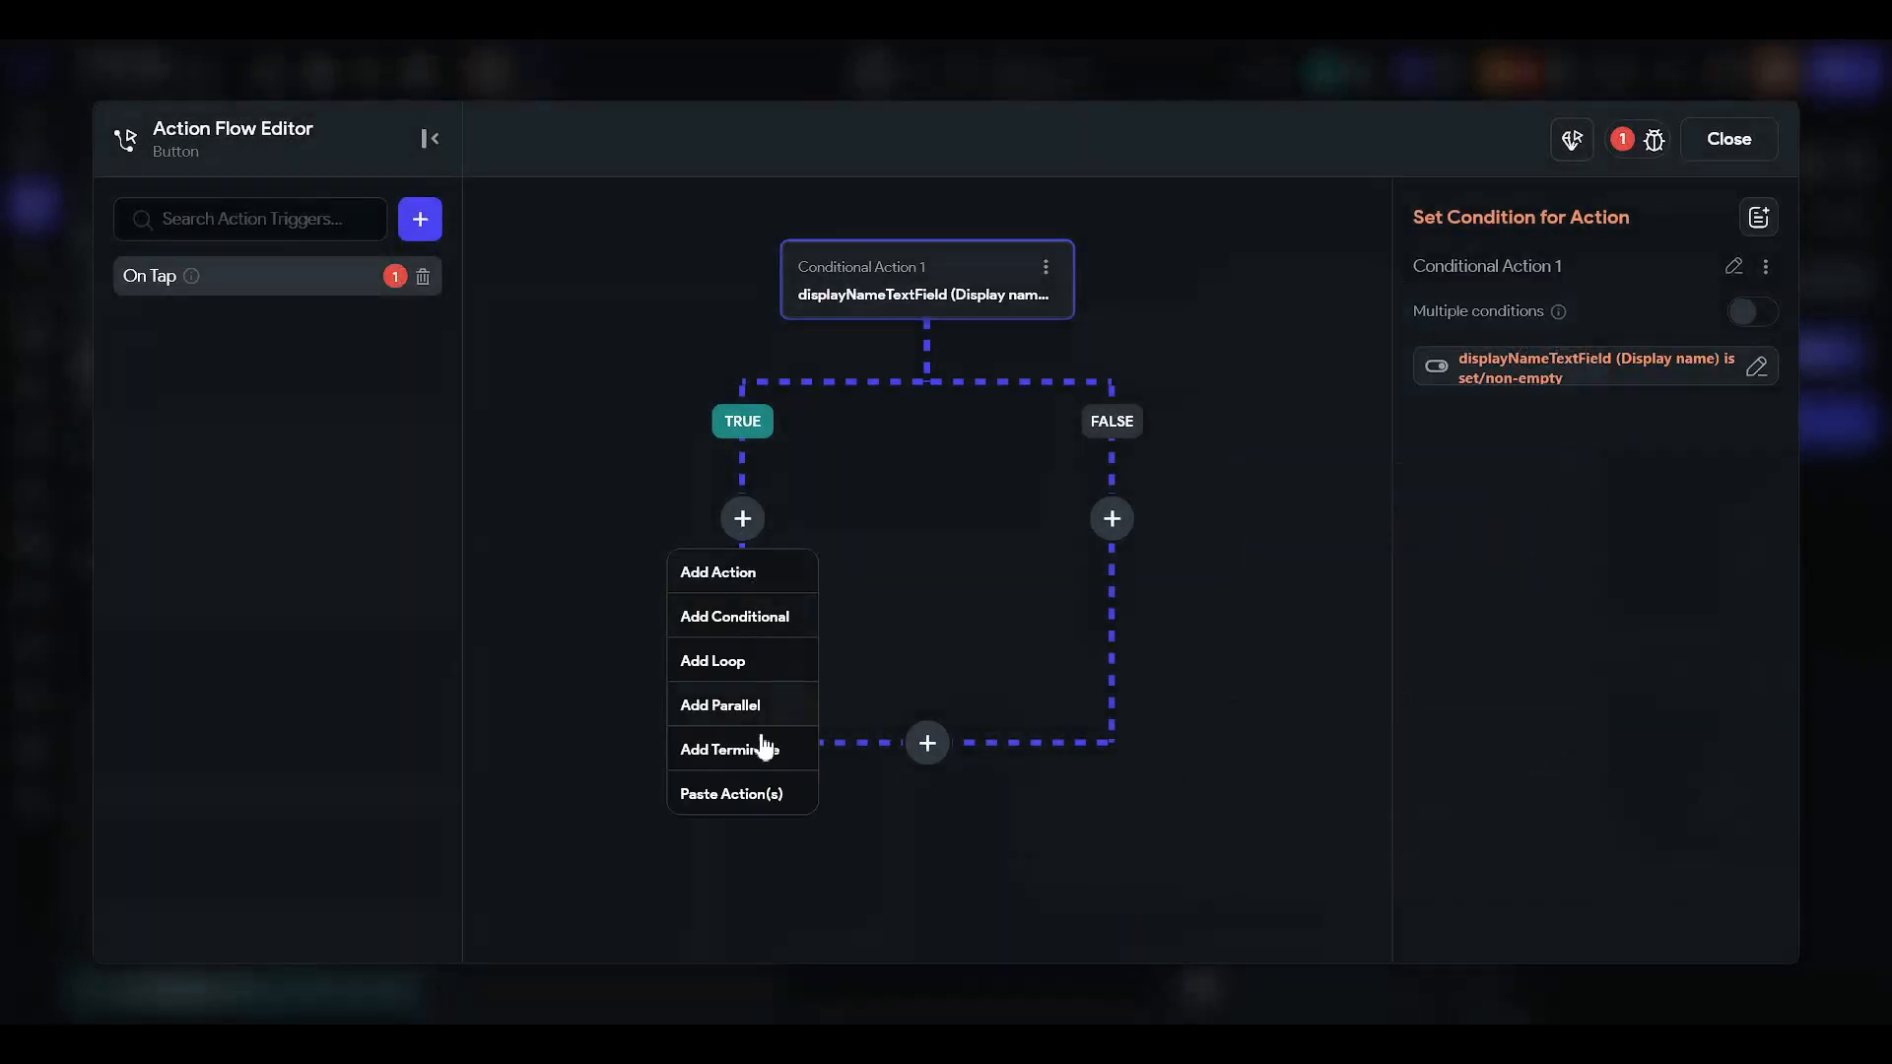
- Add an Update Document action under TRUE targeting the authenticated user's reference
click(766, 577)
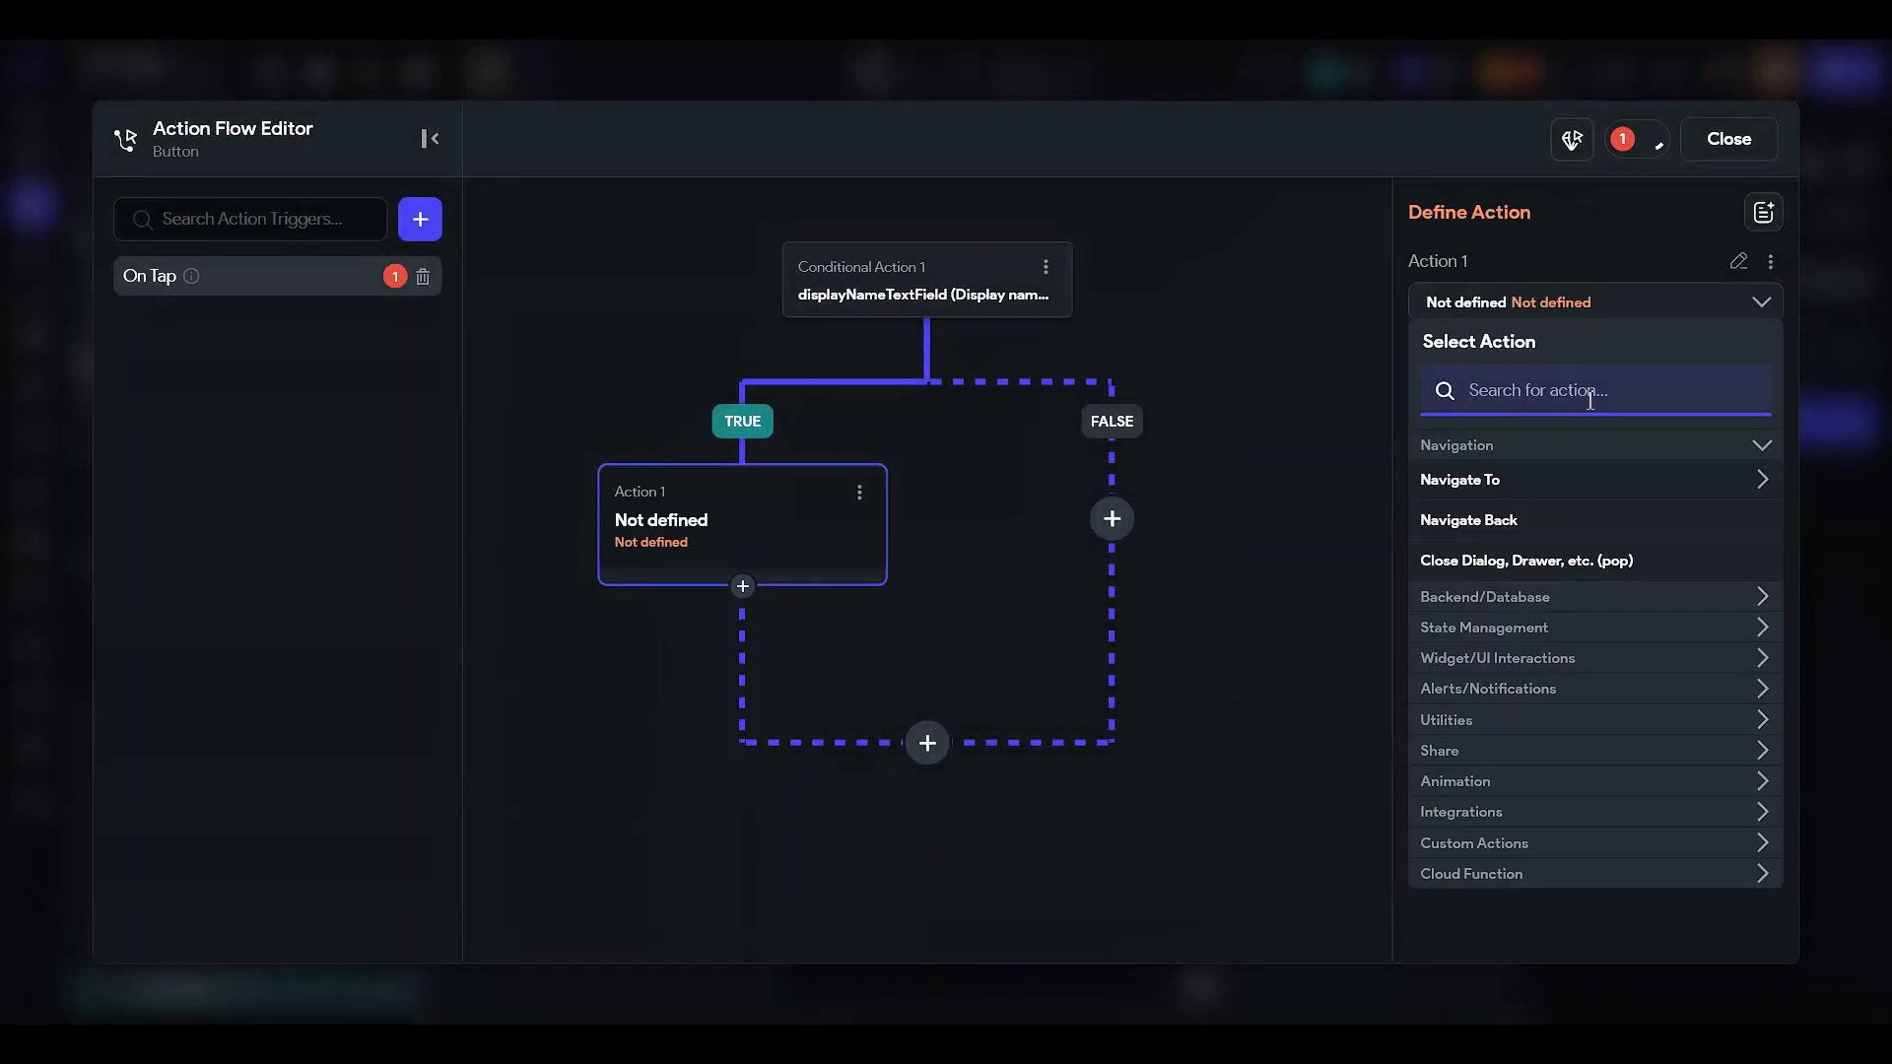
text(update)
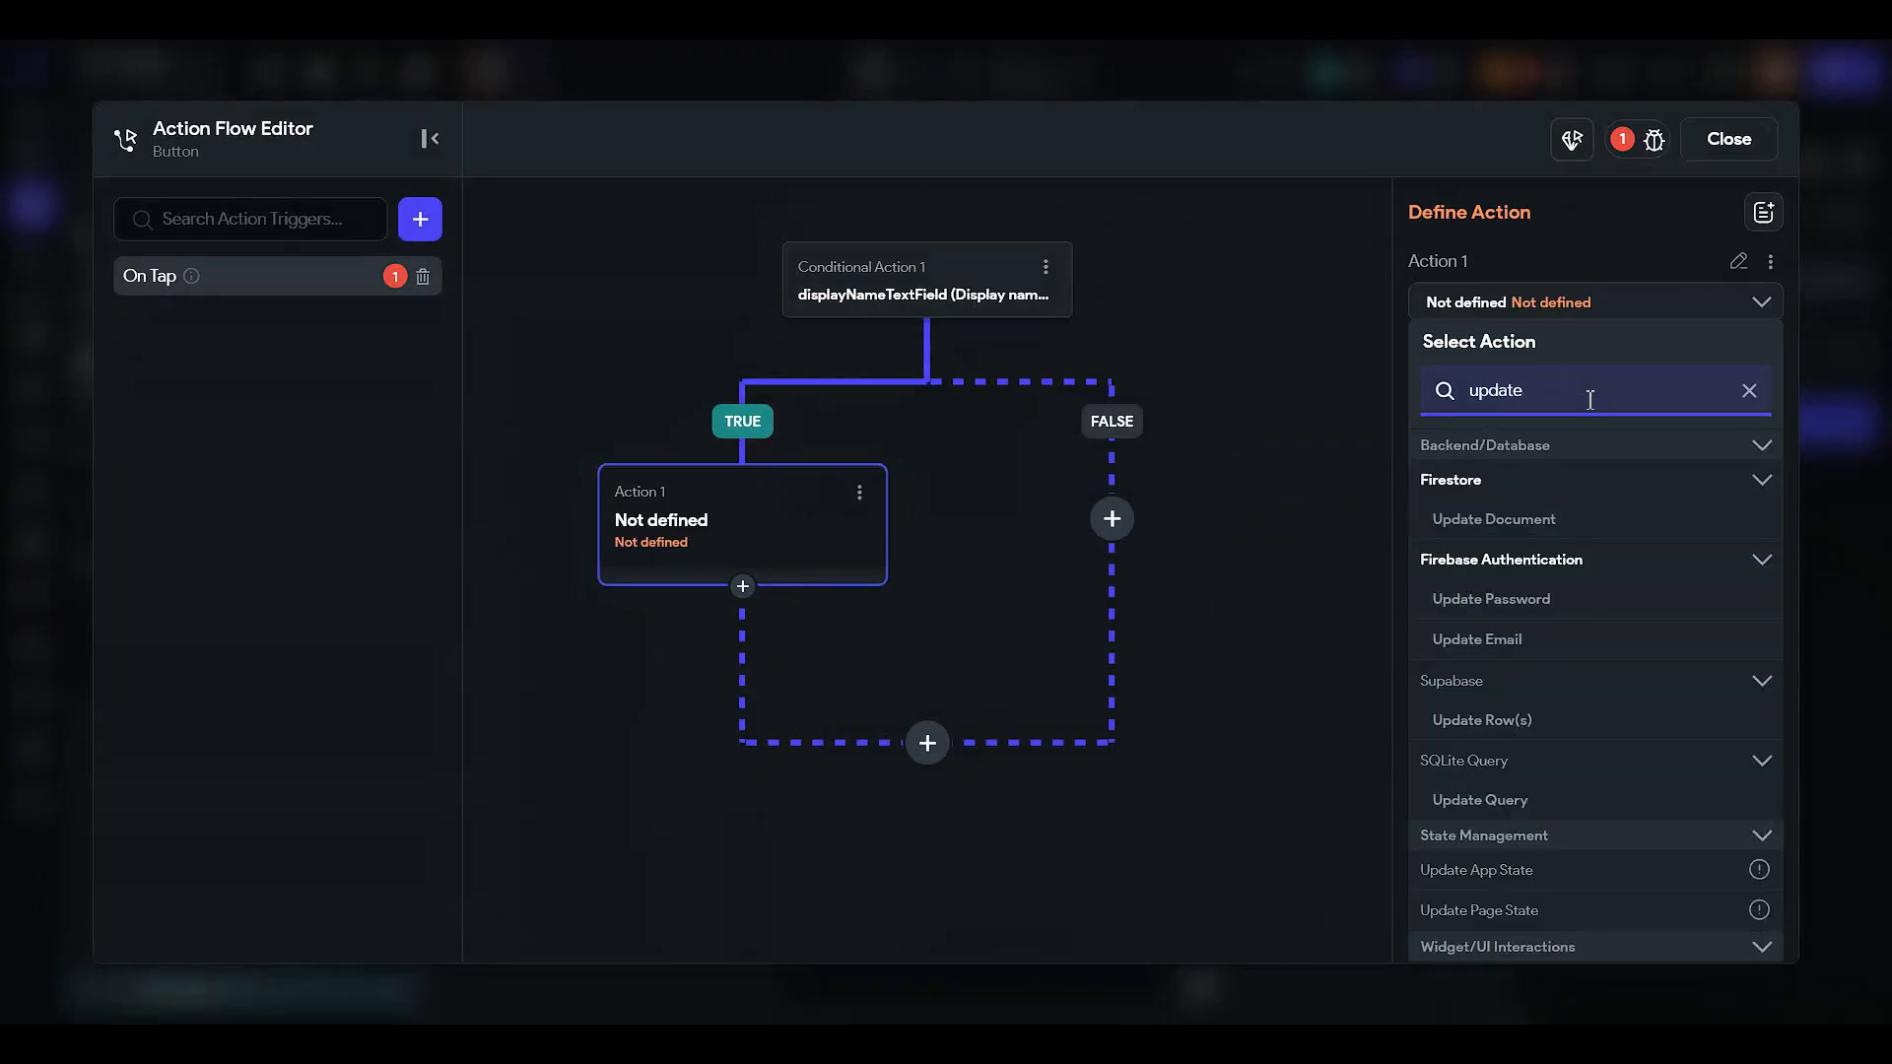
click(1547, 521)
click(1507, 399)
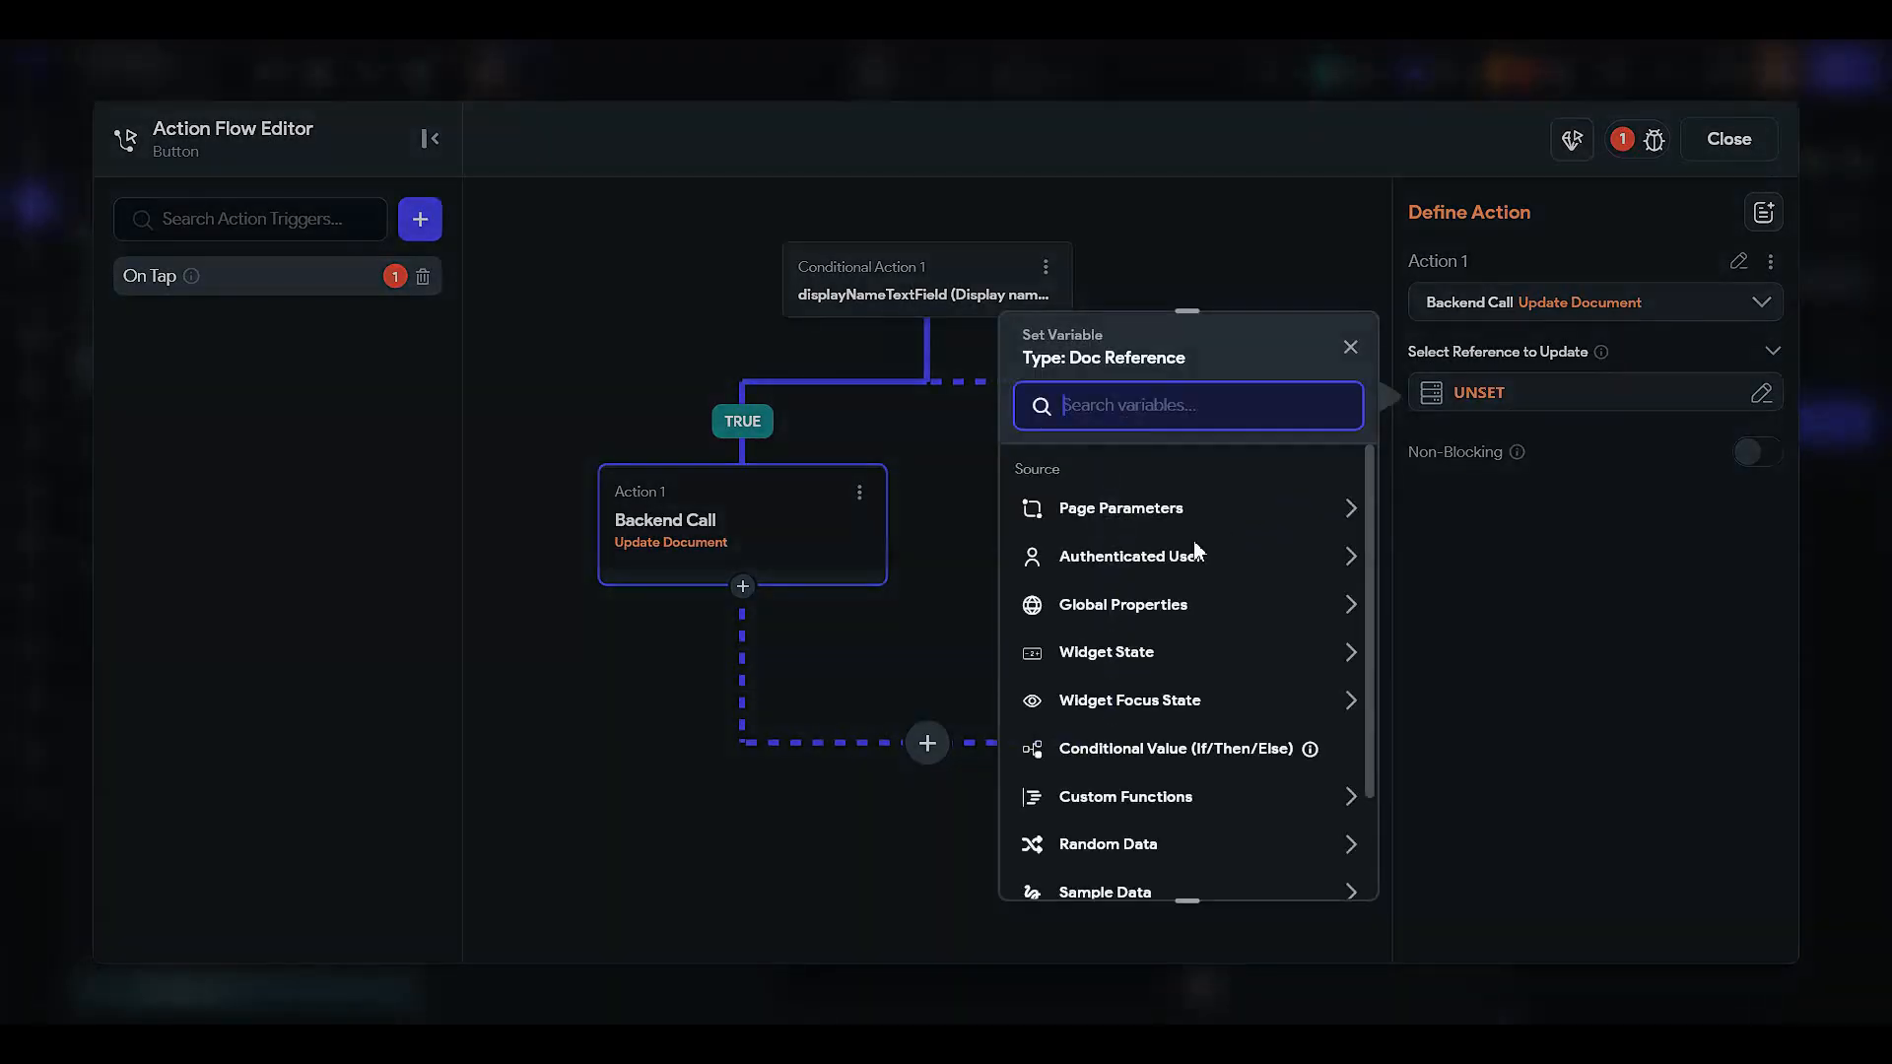
click(1197, 554)
click(1182, 631)
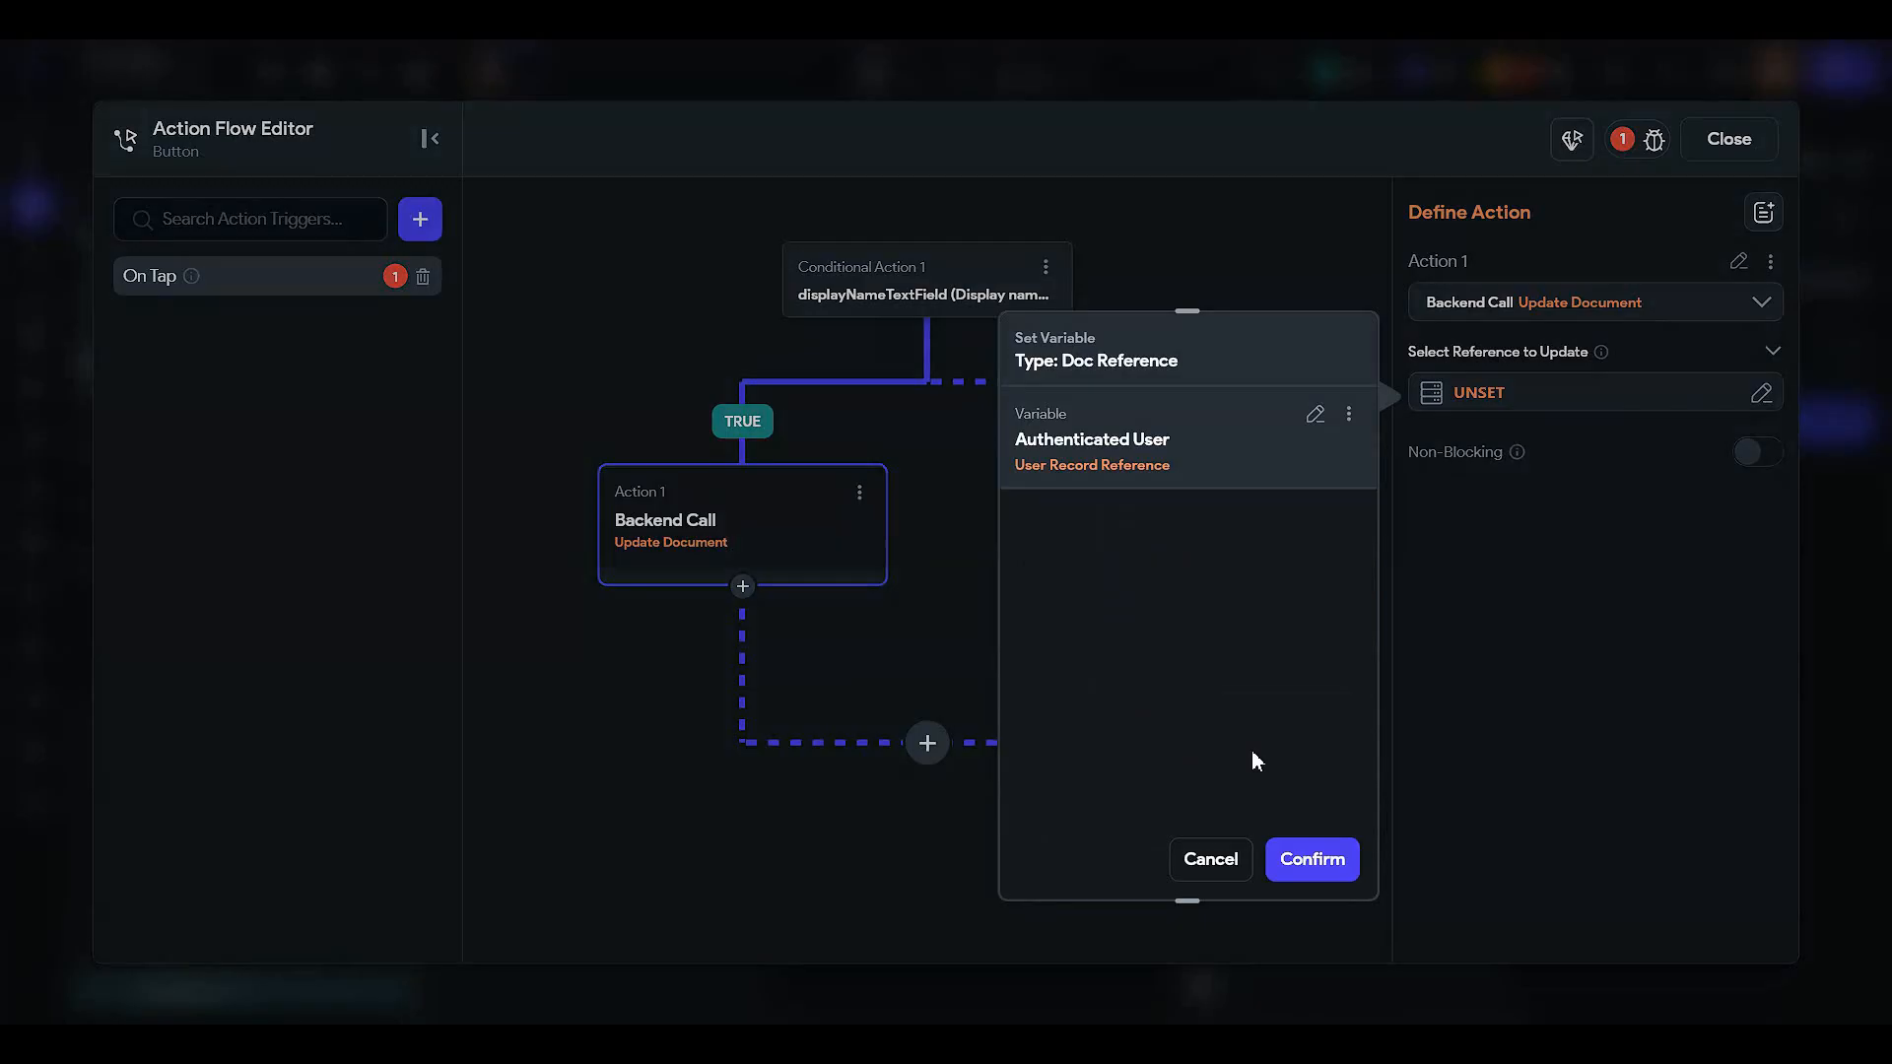
click(1313, 859)
- Set the photo_url field to the Uploaded File URL widget state
click(1471, 471)
click(1470, 494)
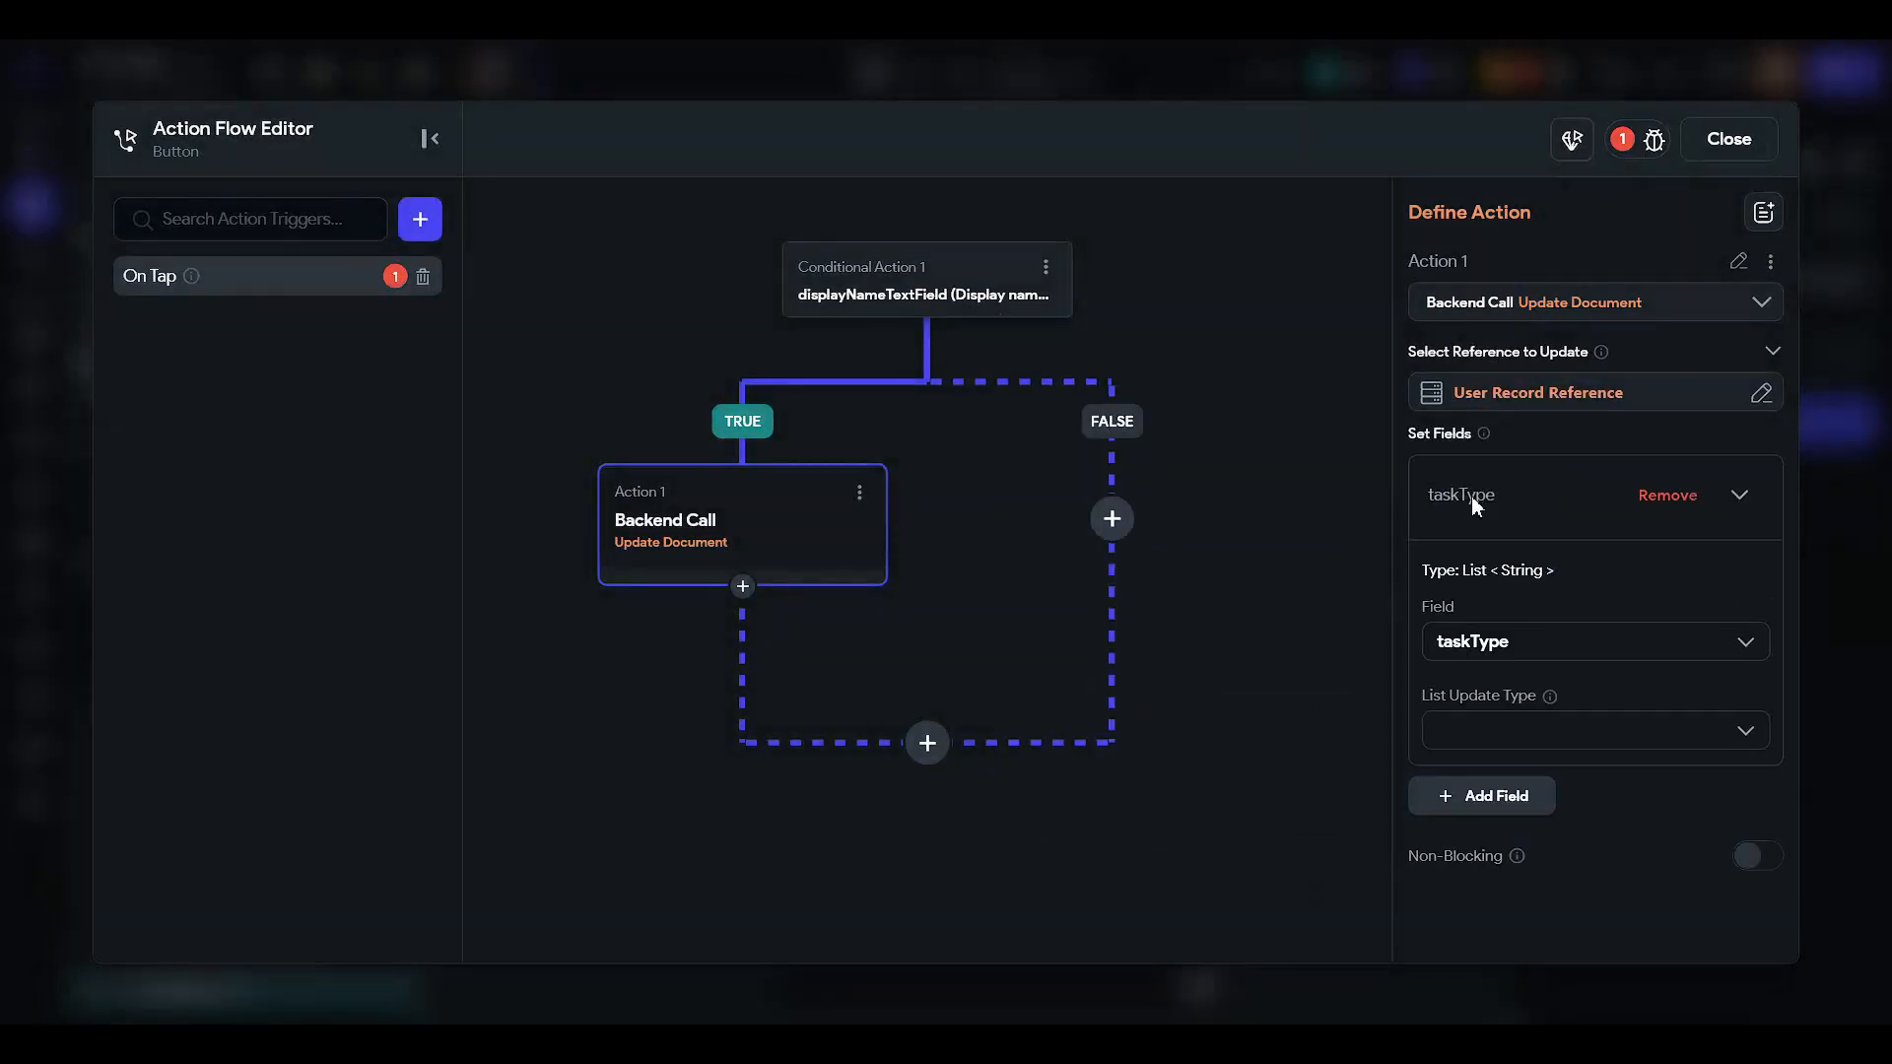
scroll(1475, 502, down, 2)
click(1483, 451)
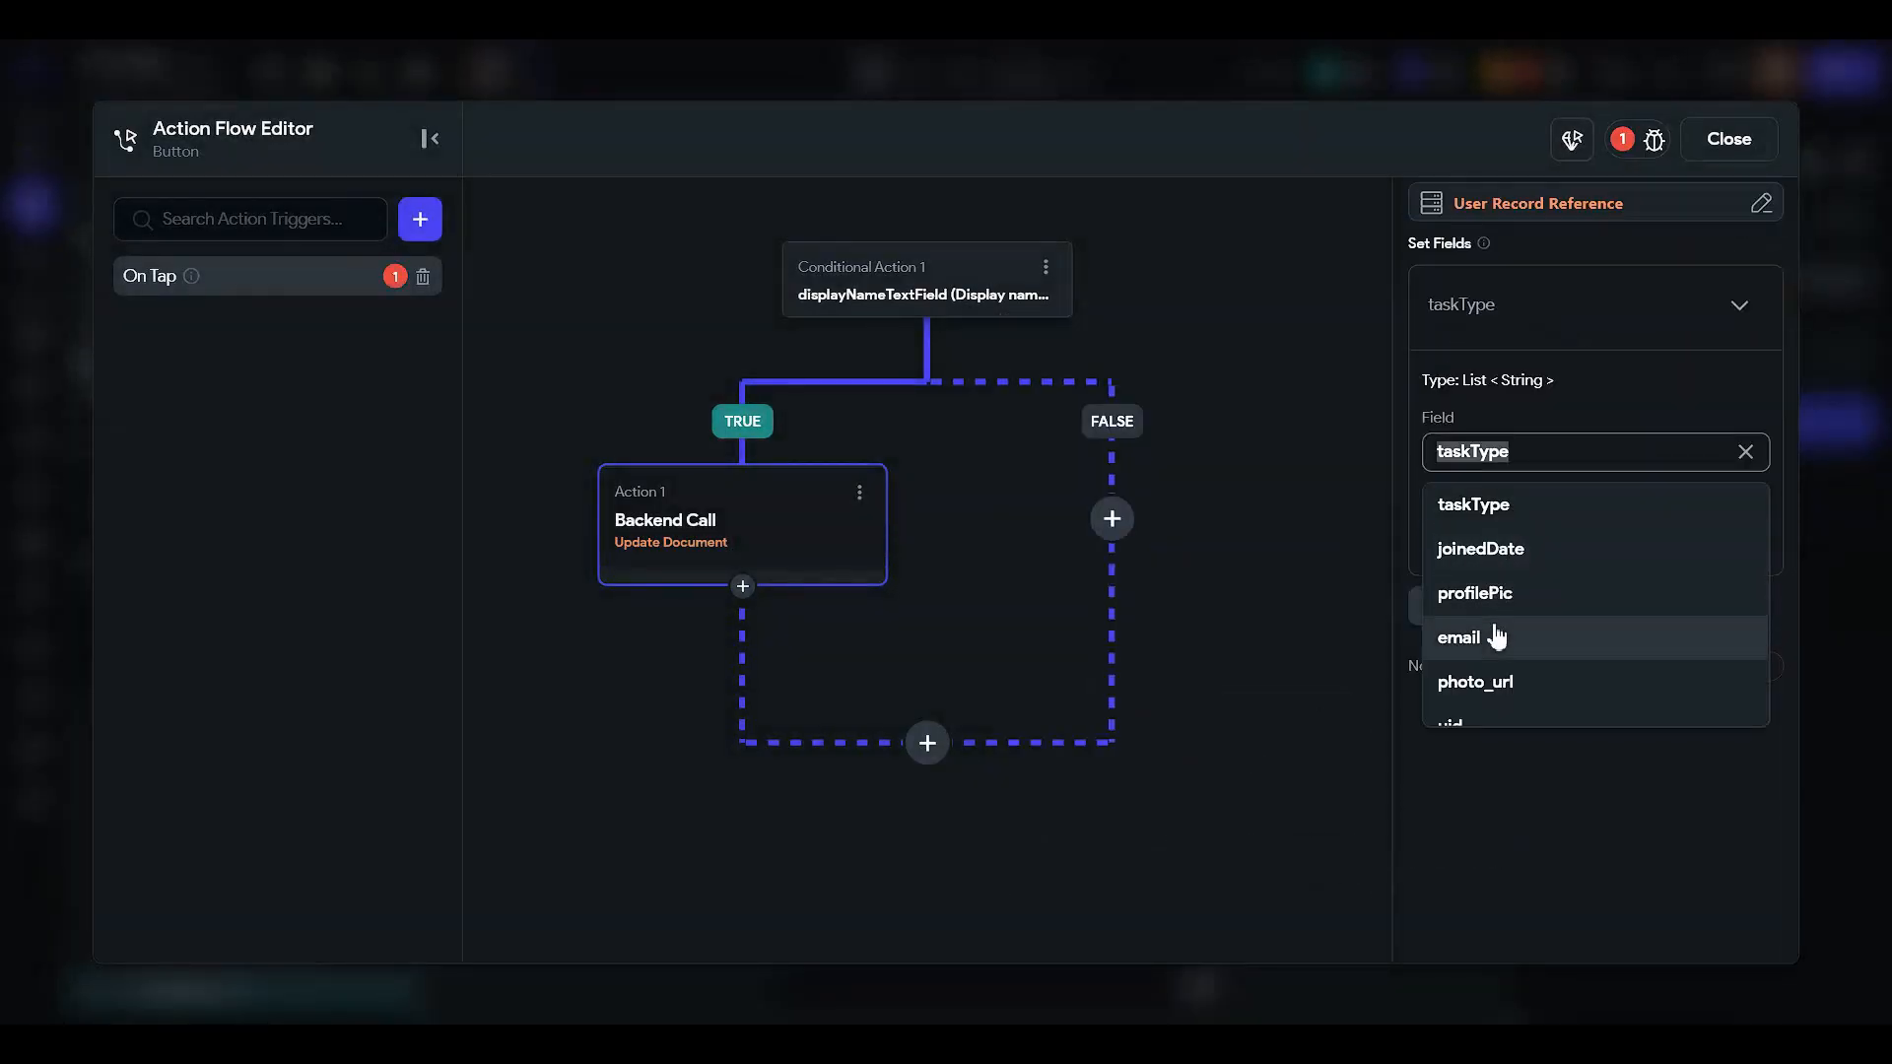
click(1524, 688)
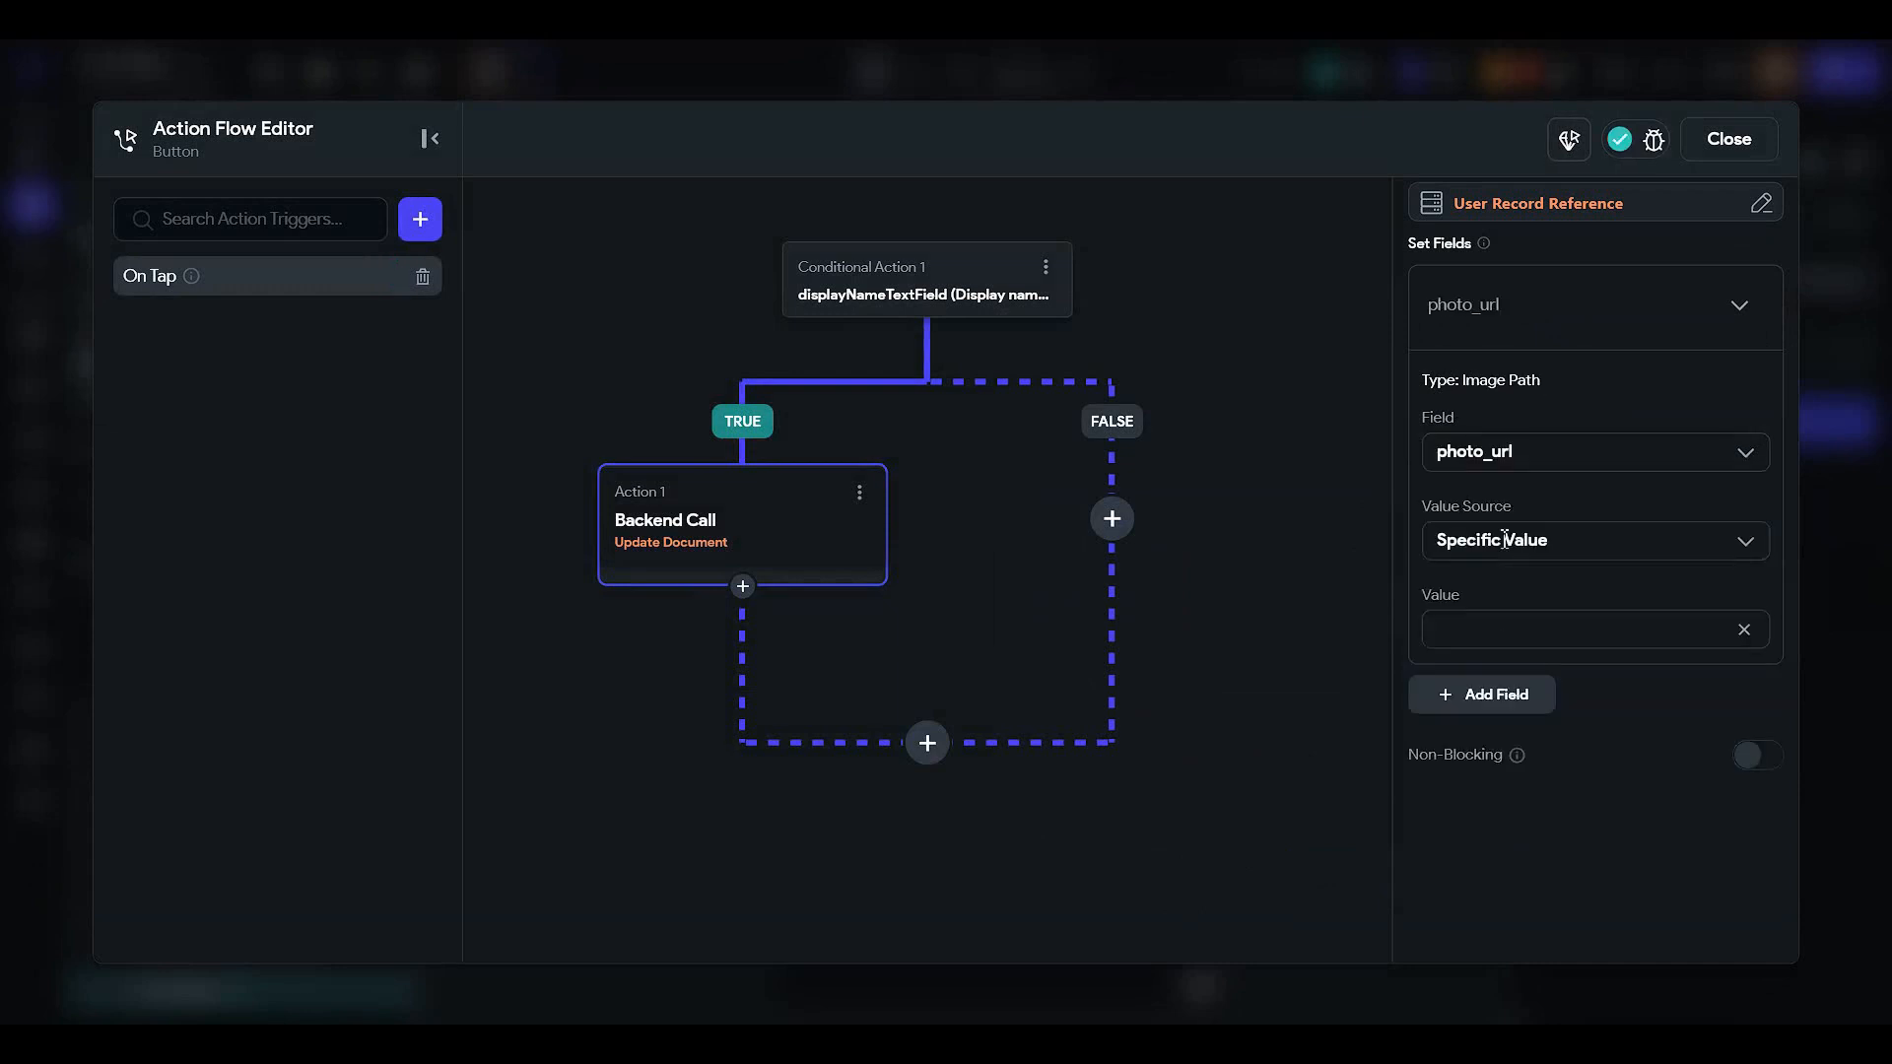
click(1502, 545)
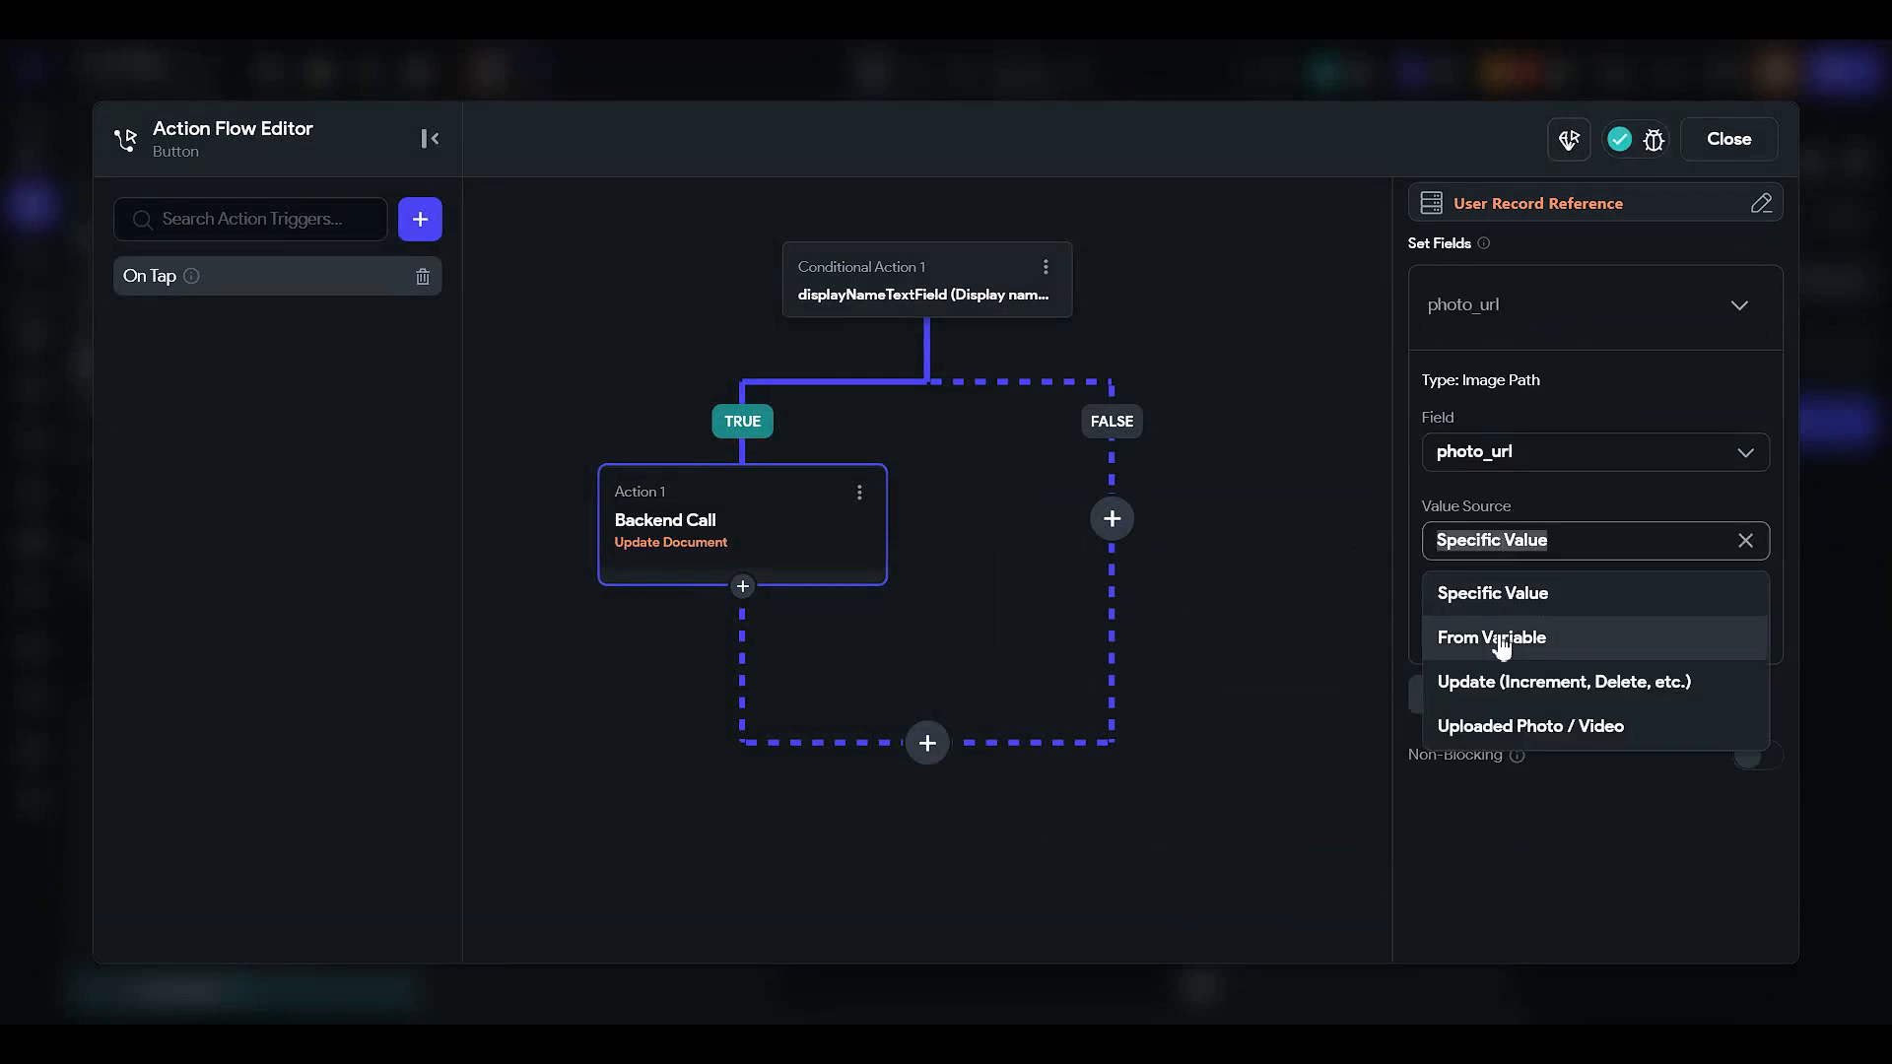
click(1497, 638)
click(1498, 603)
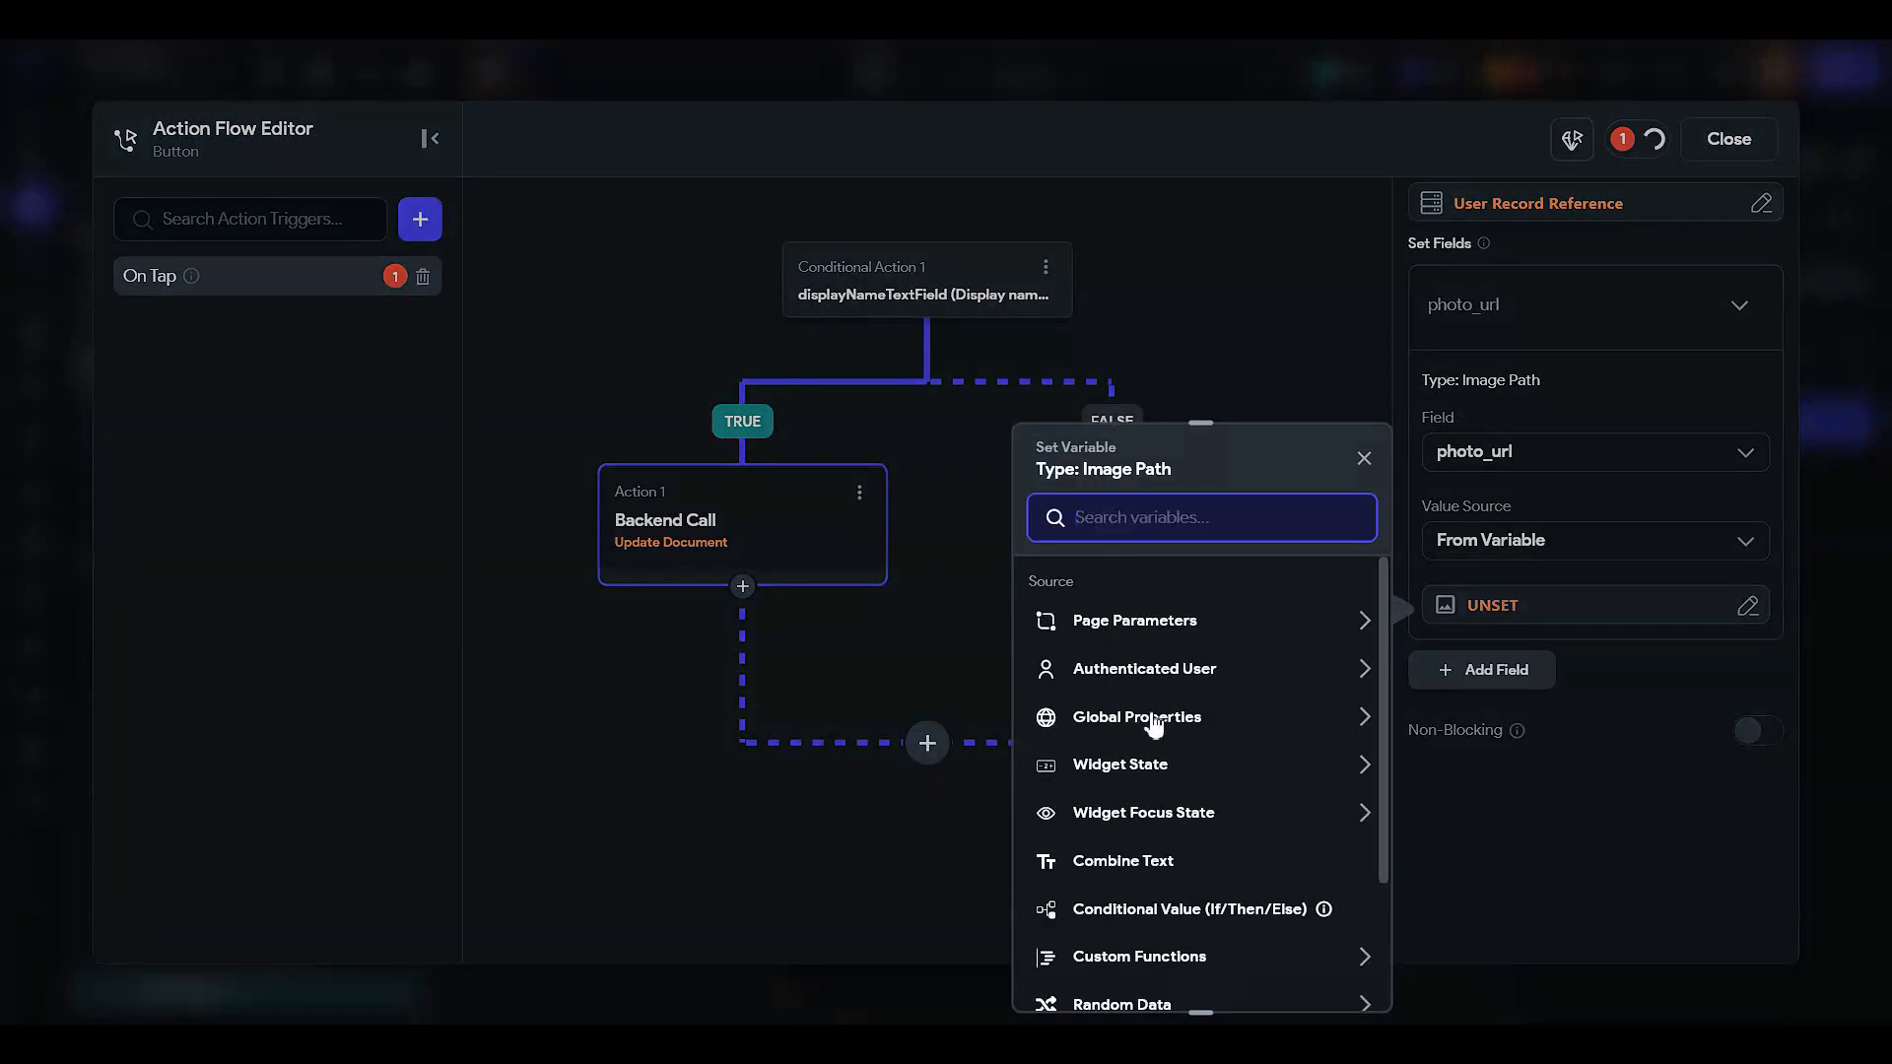
click(1140, 765)
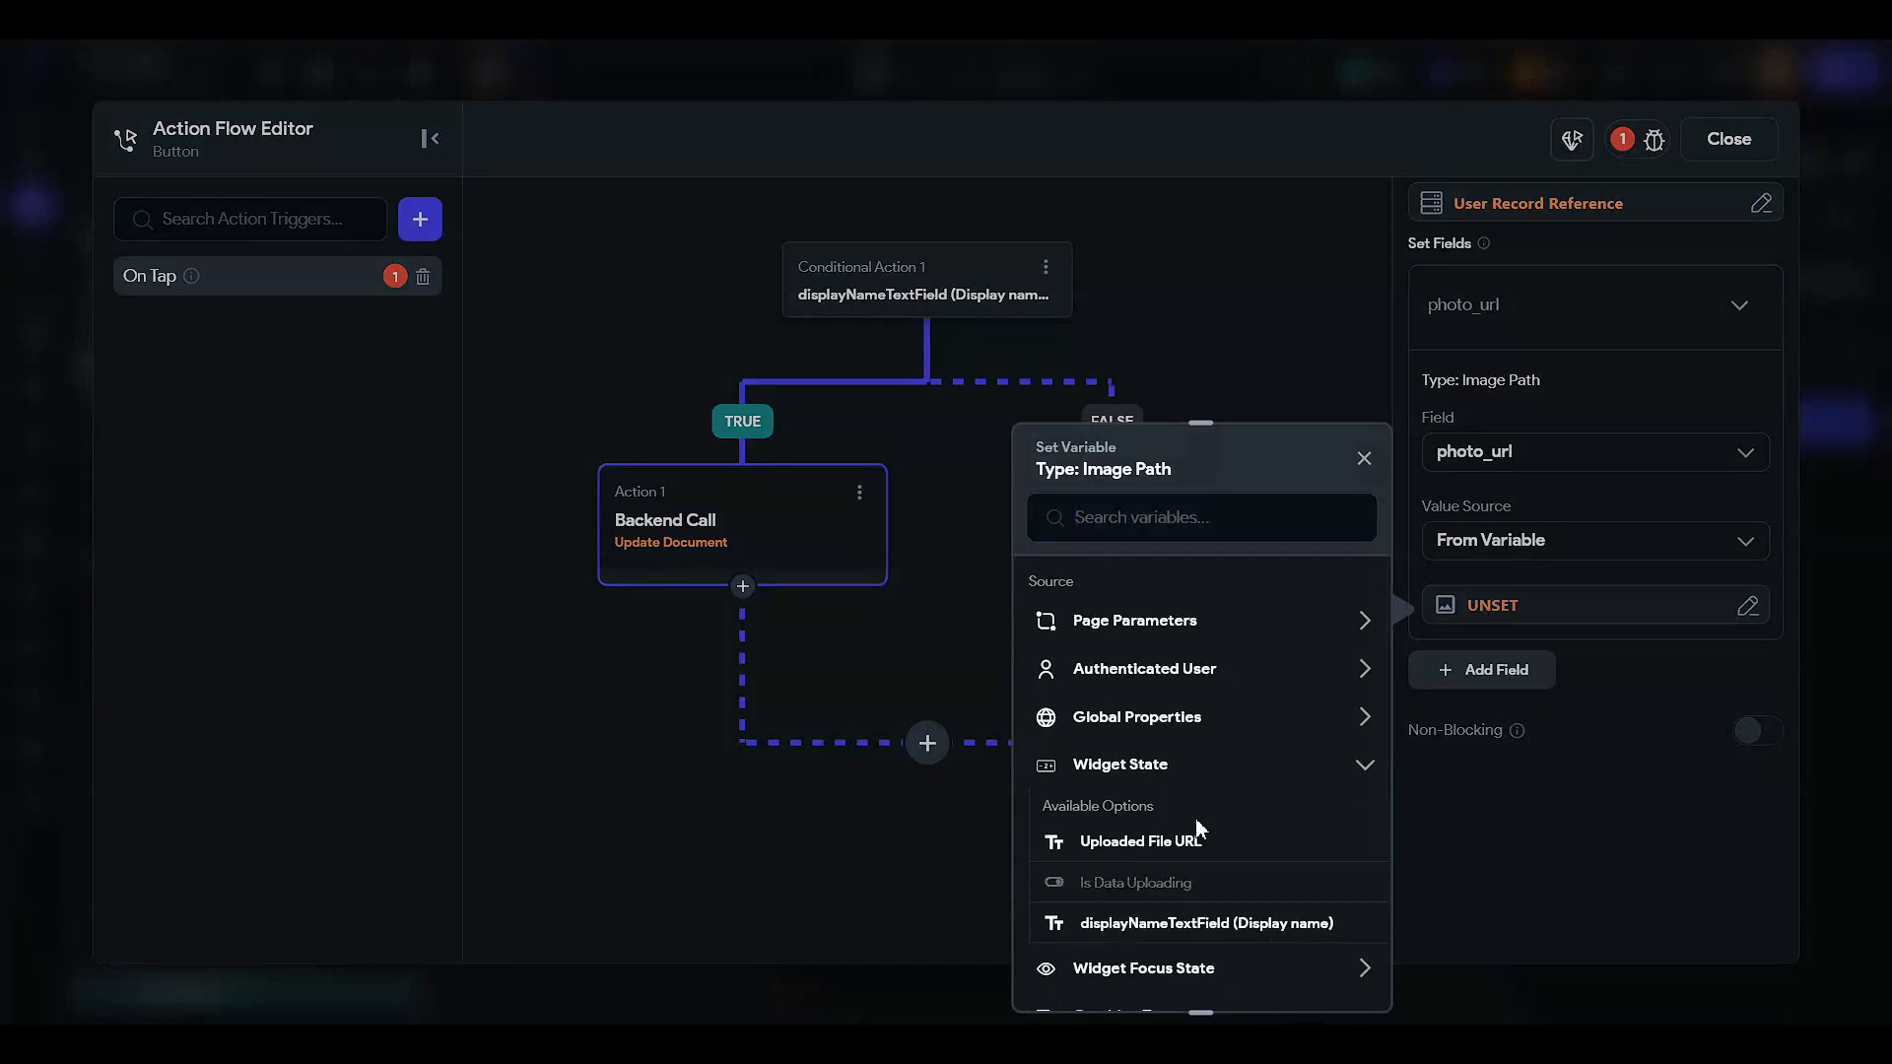
click(1197, 828)
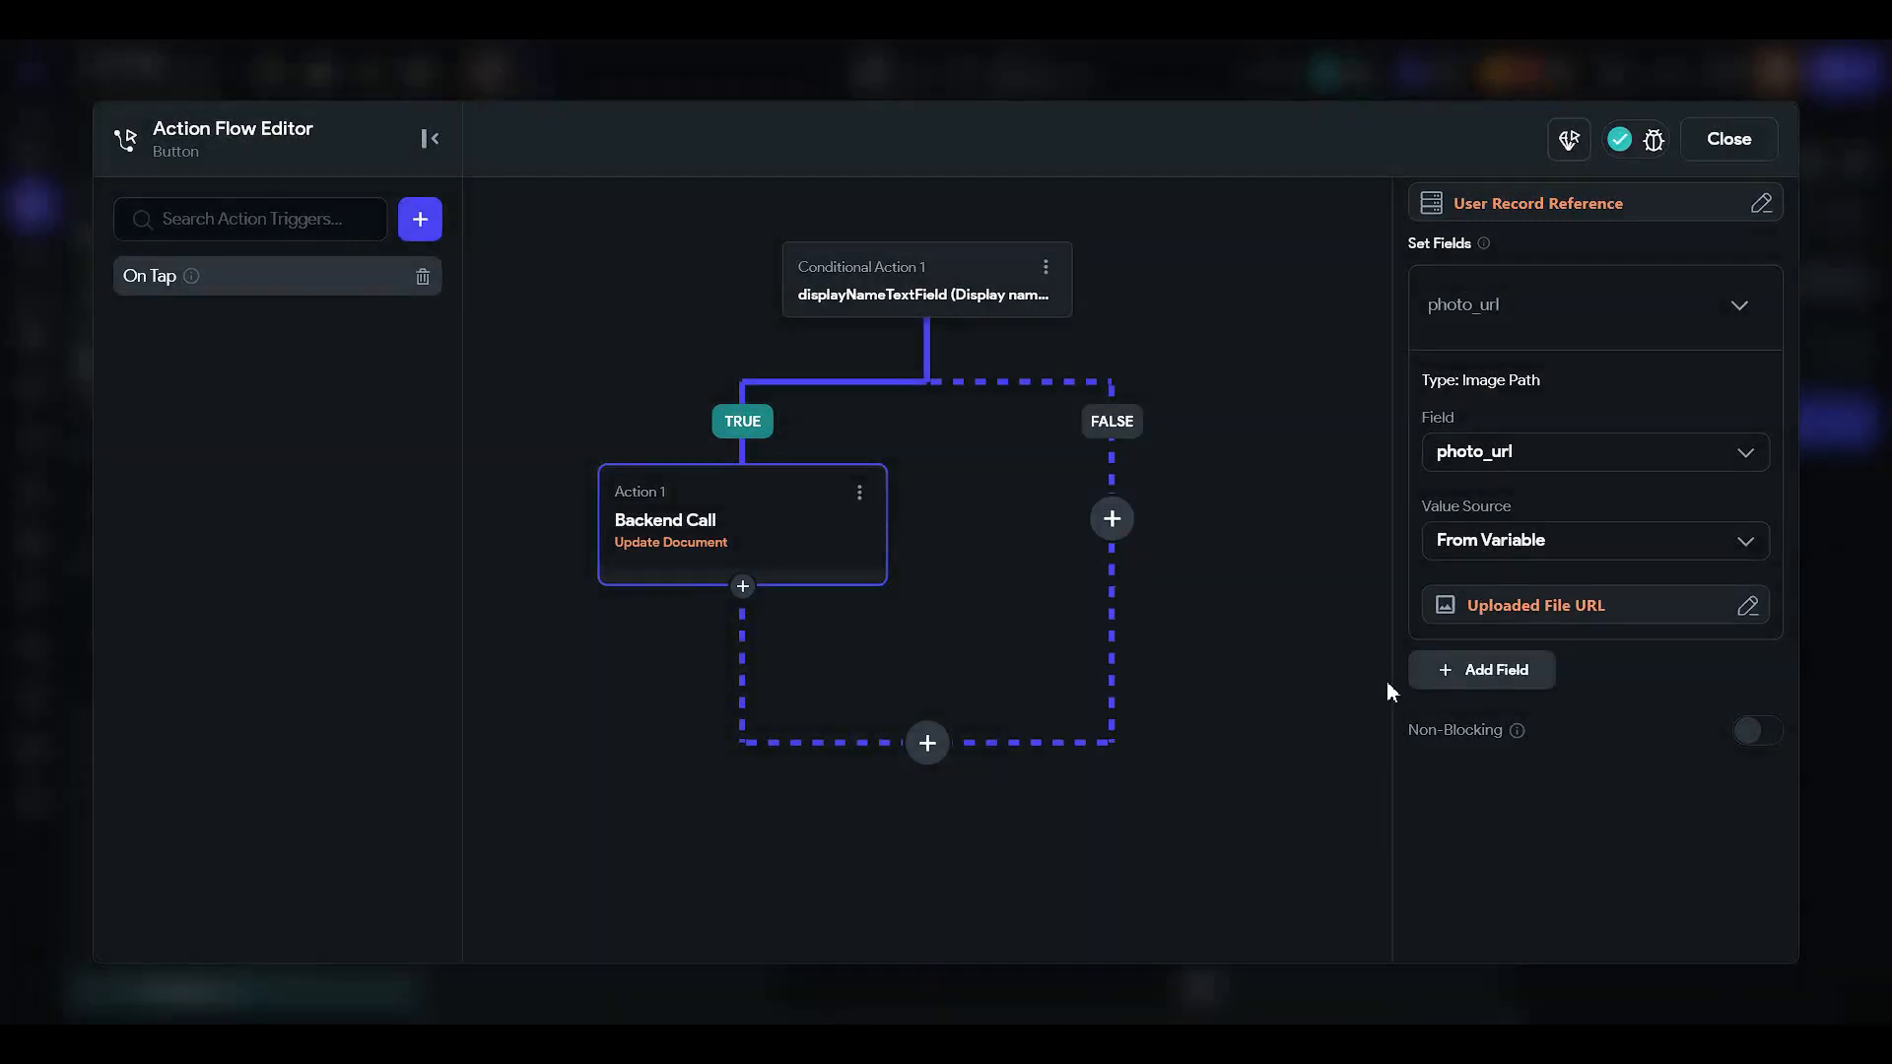
- Set the display_name field from displayNameTextField, then add a following action
click(1488, 680)
scroll(1500, 680, down, 2)
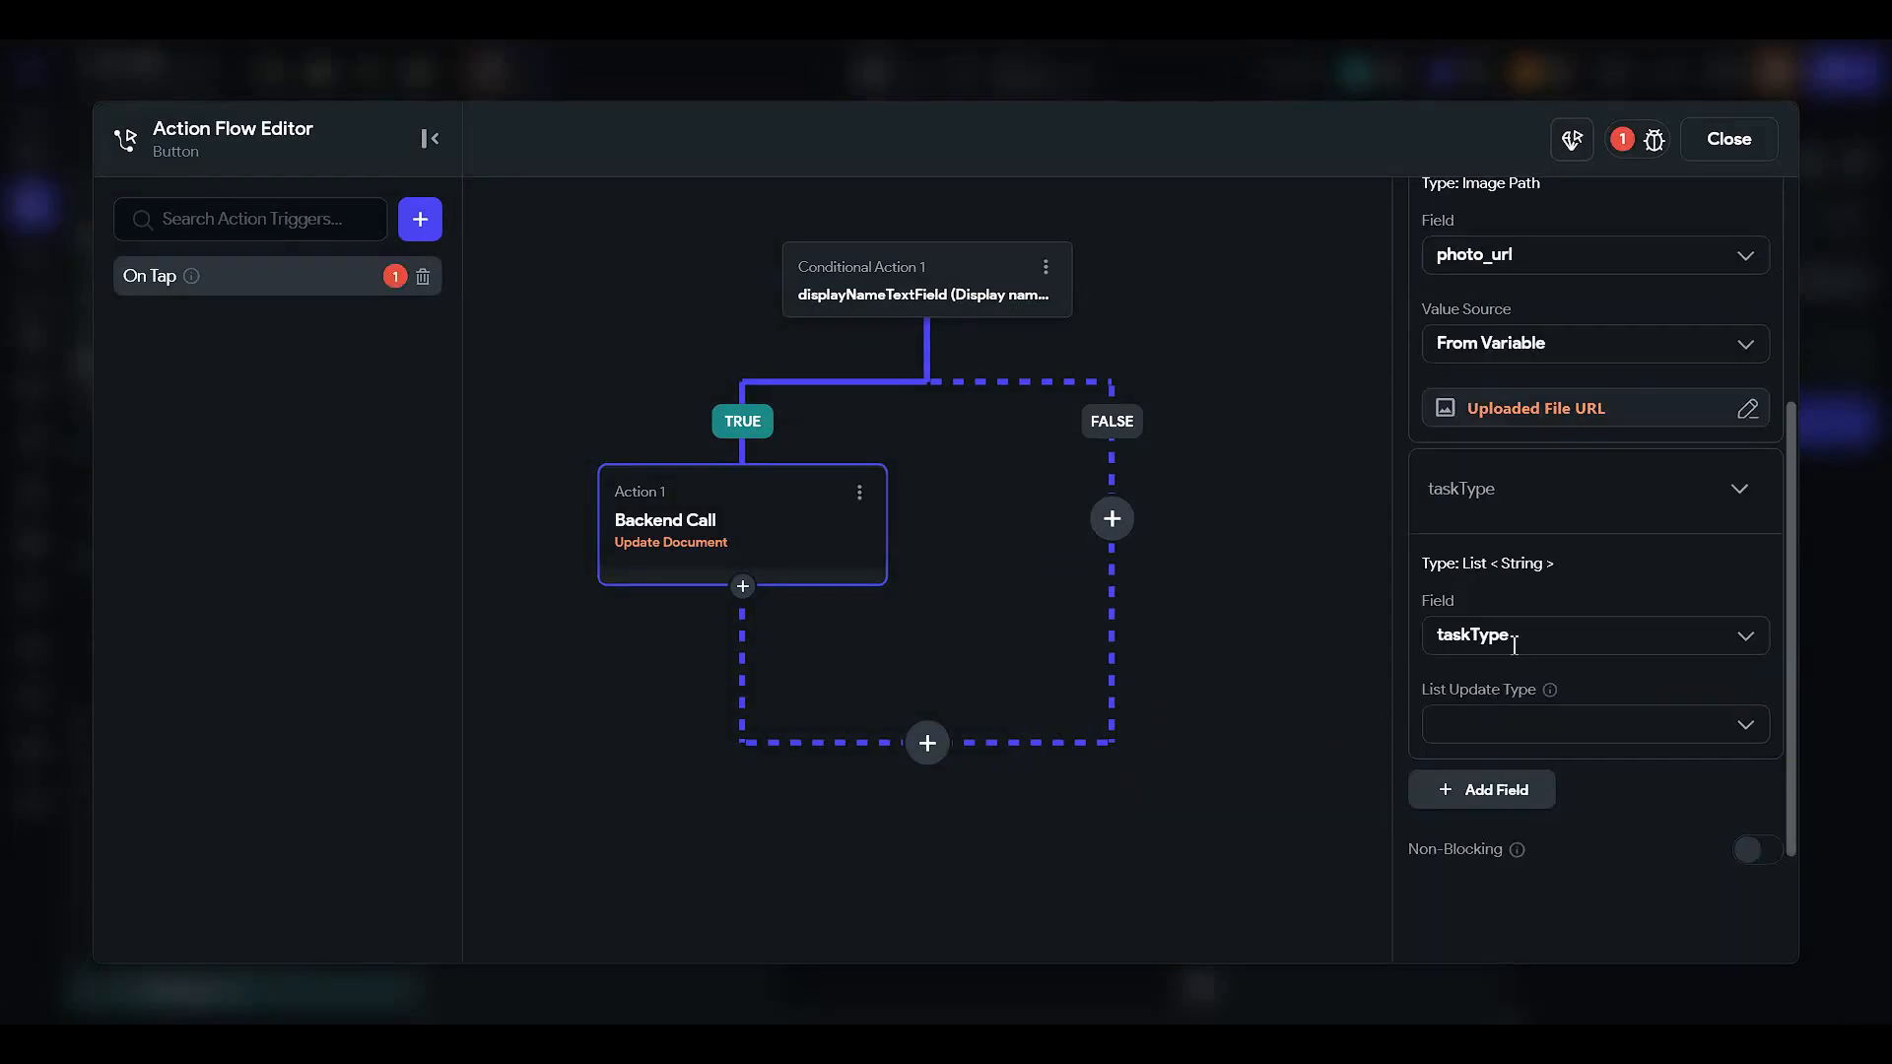
click(1514, 635)
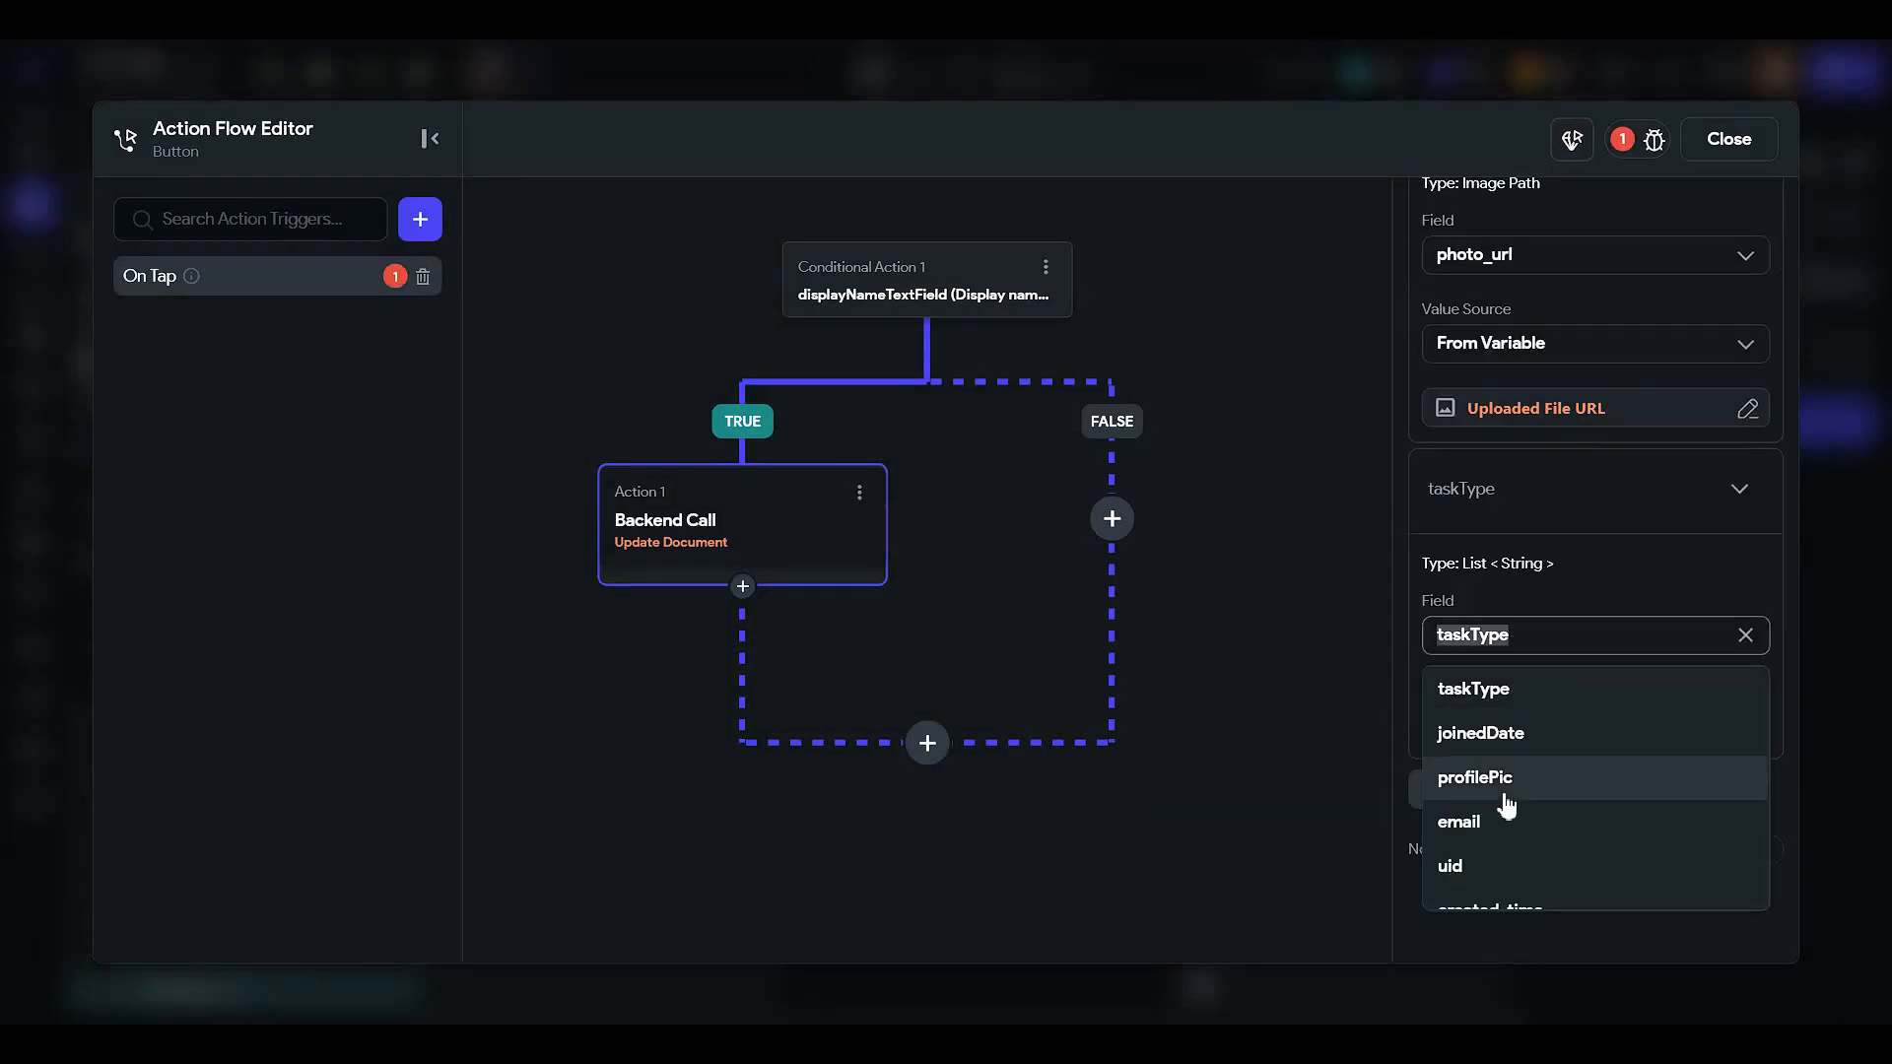
scroll(1537, 820, down, 1)
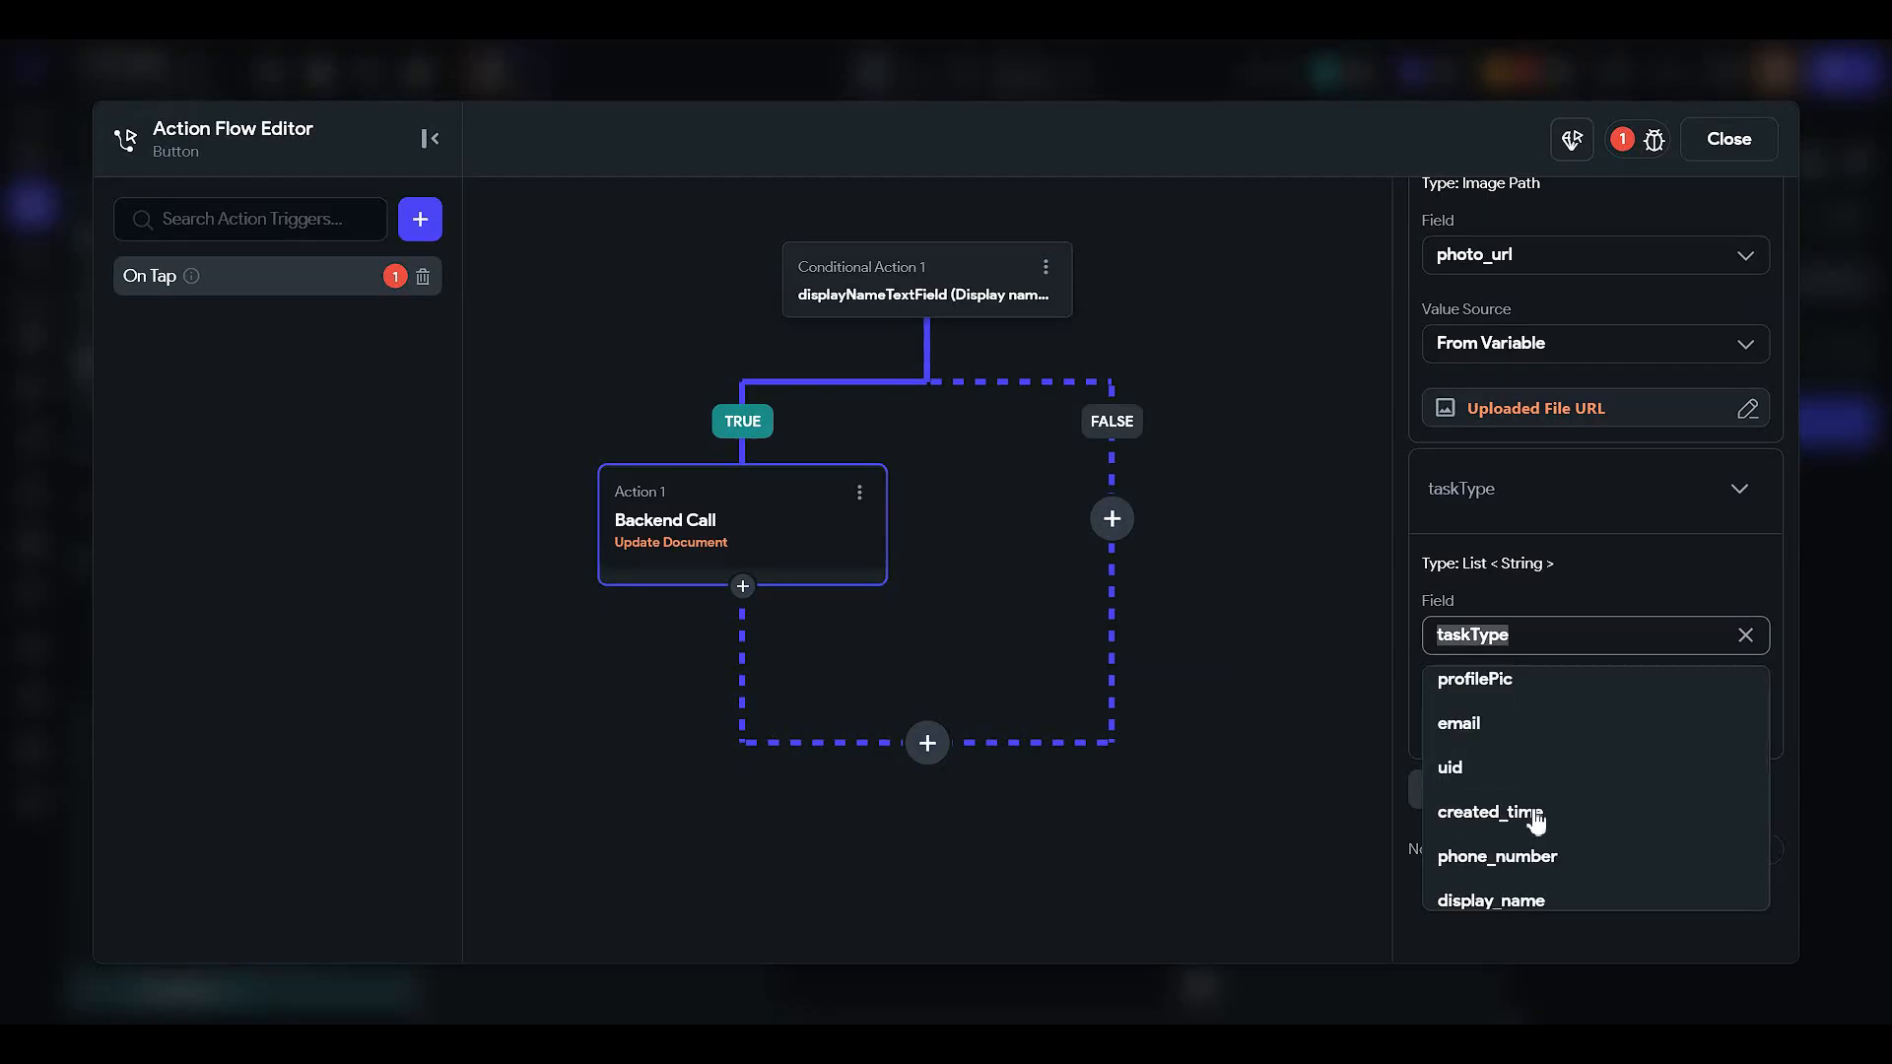
click(1540, 891)
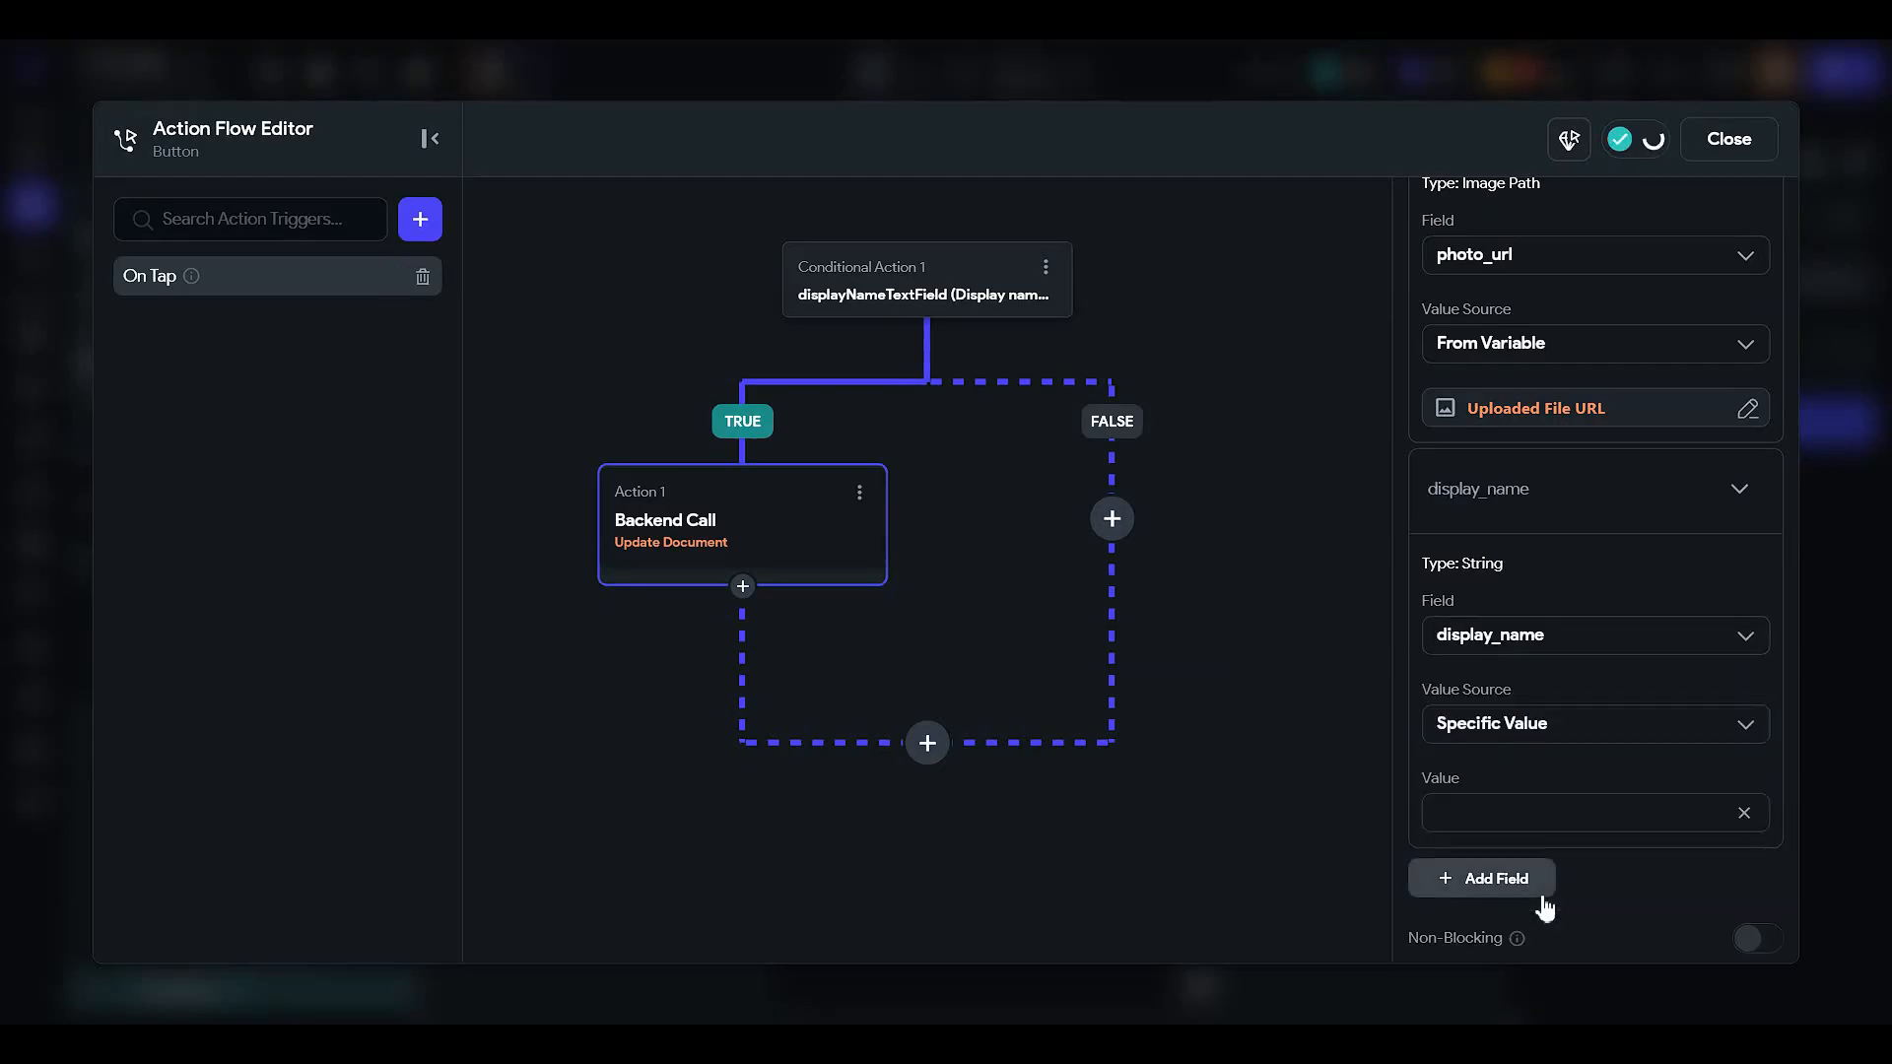
click(1499, 719)
click(1496, 822)
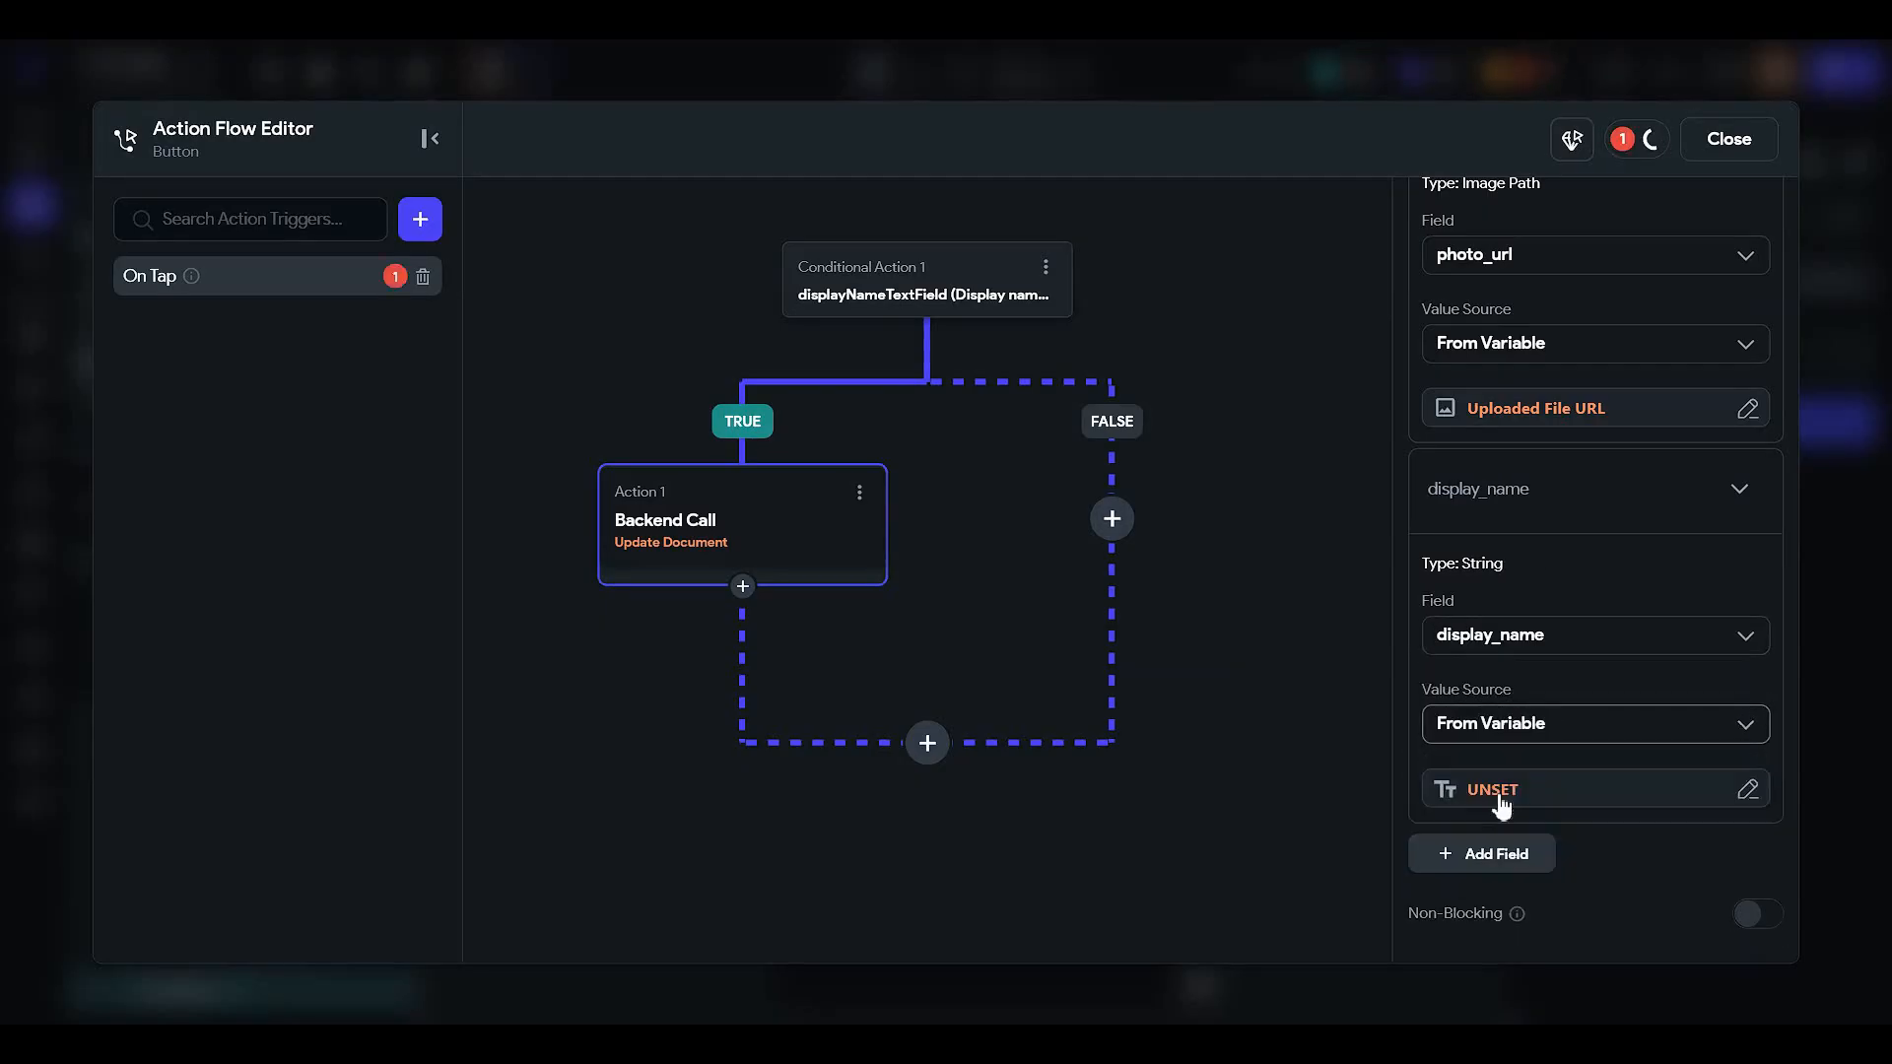
click(1494, 788)
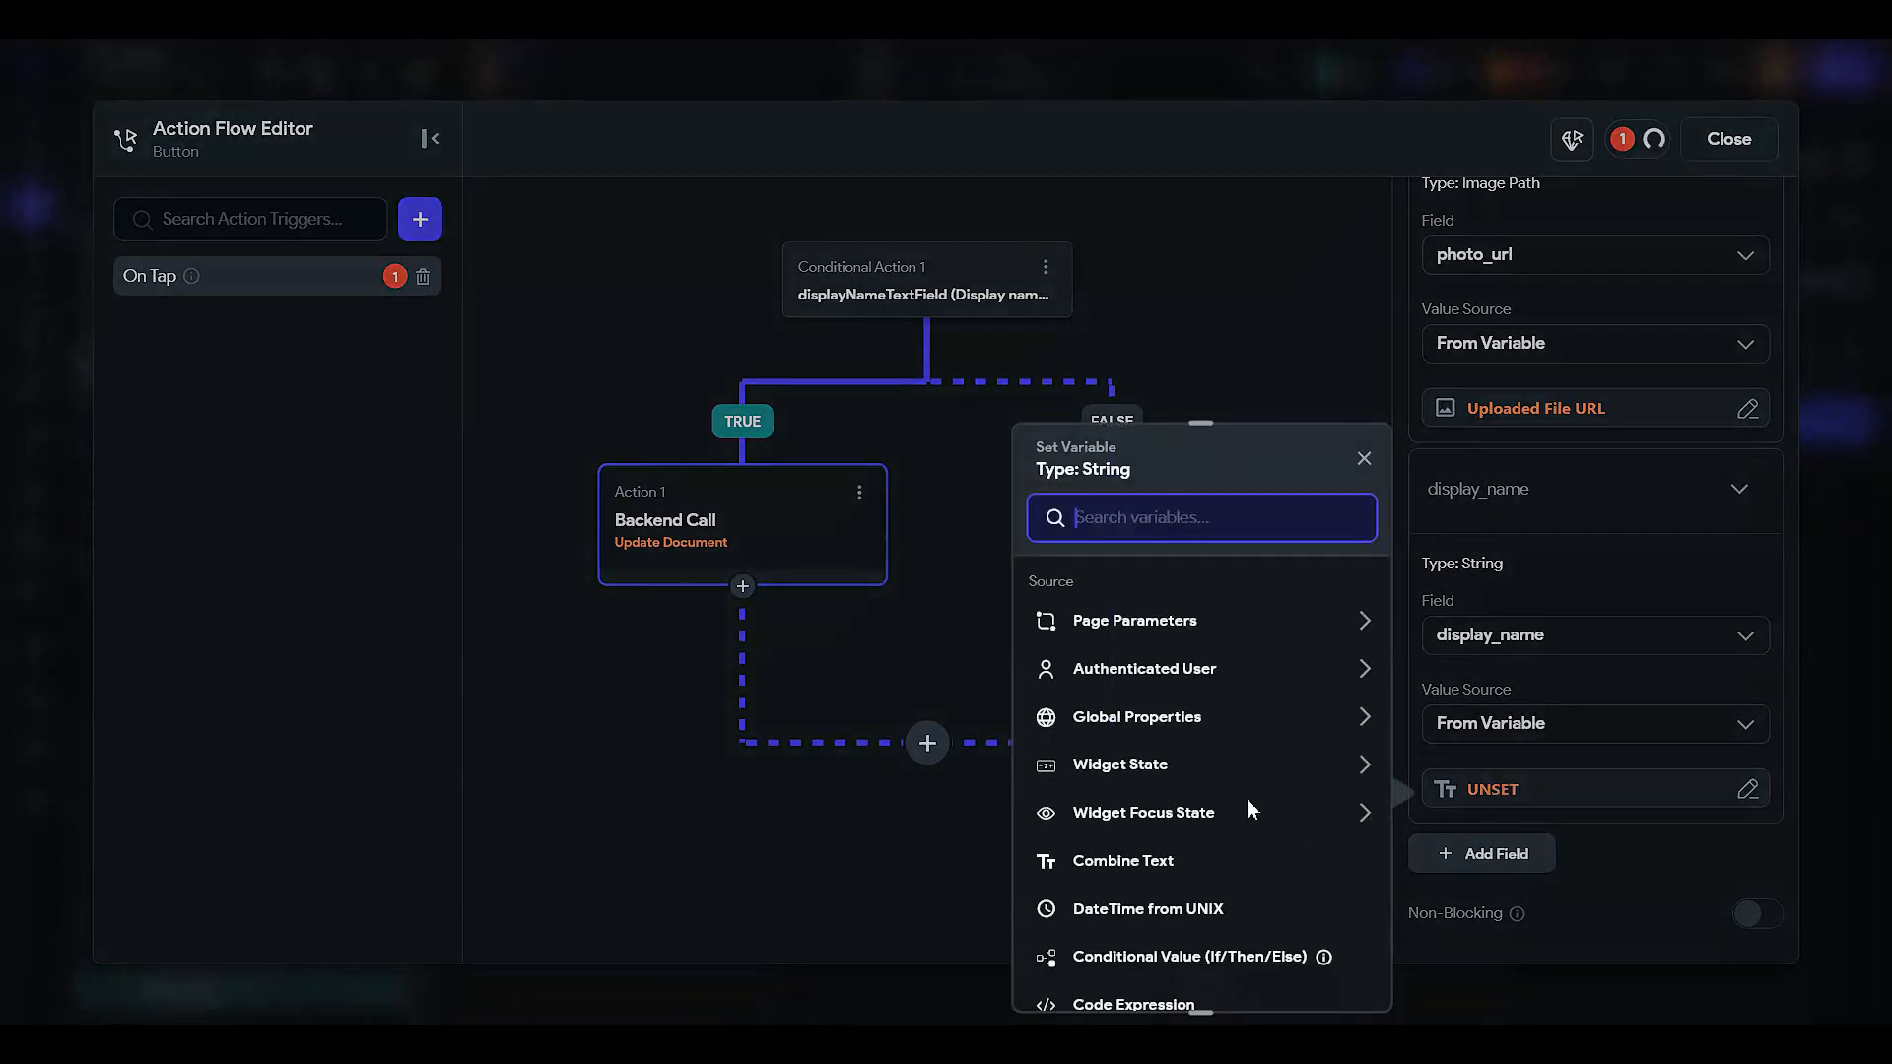
click(1165, 766)
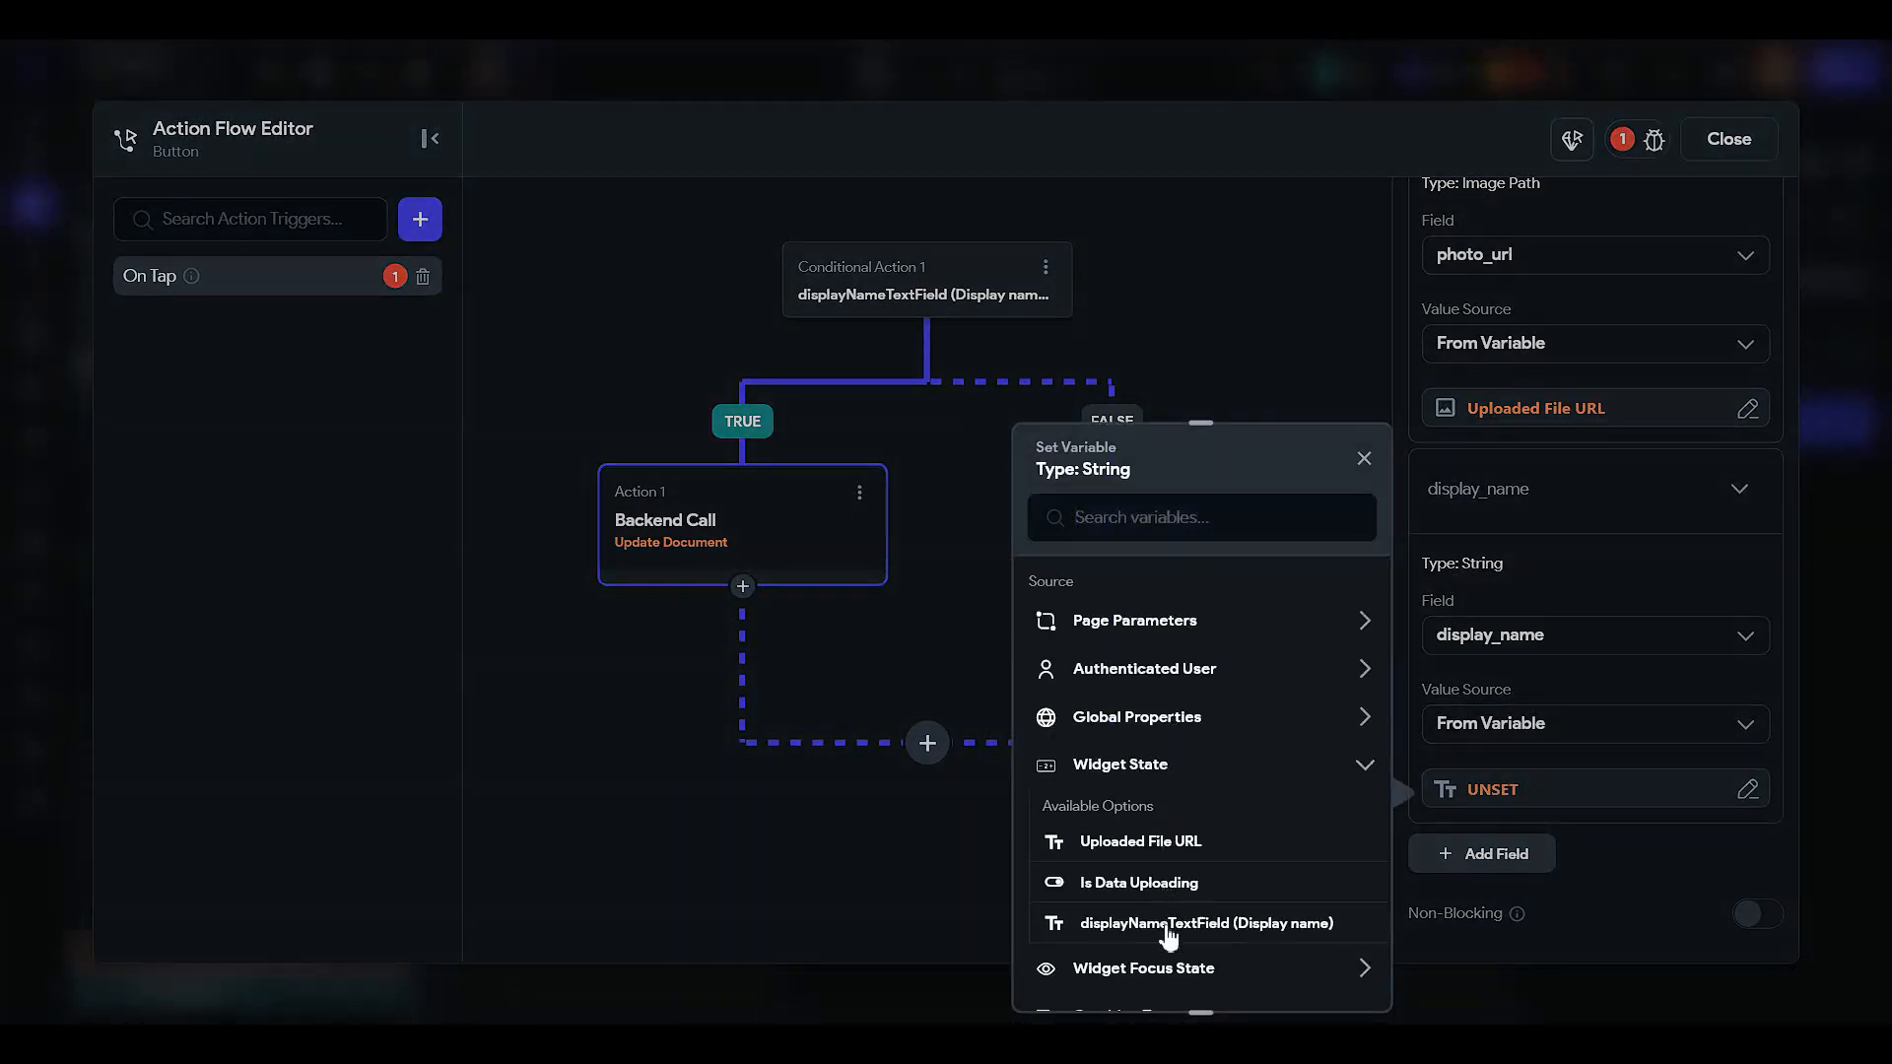
click(1172, 922)
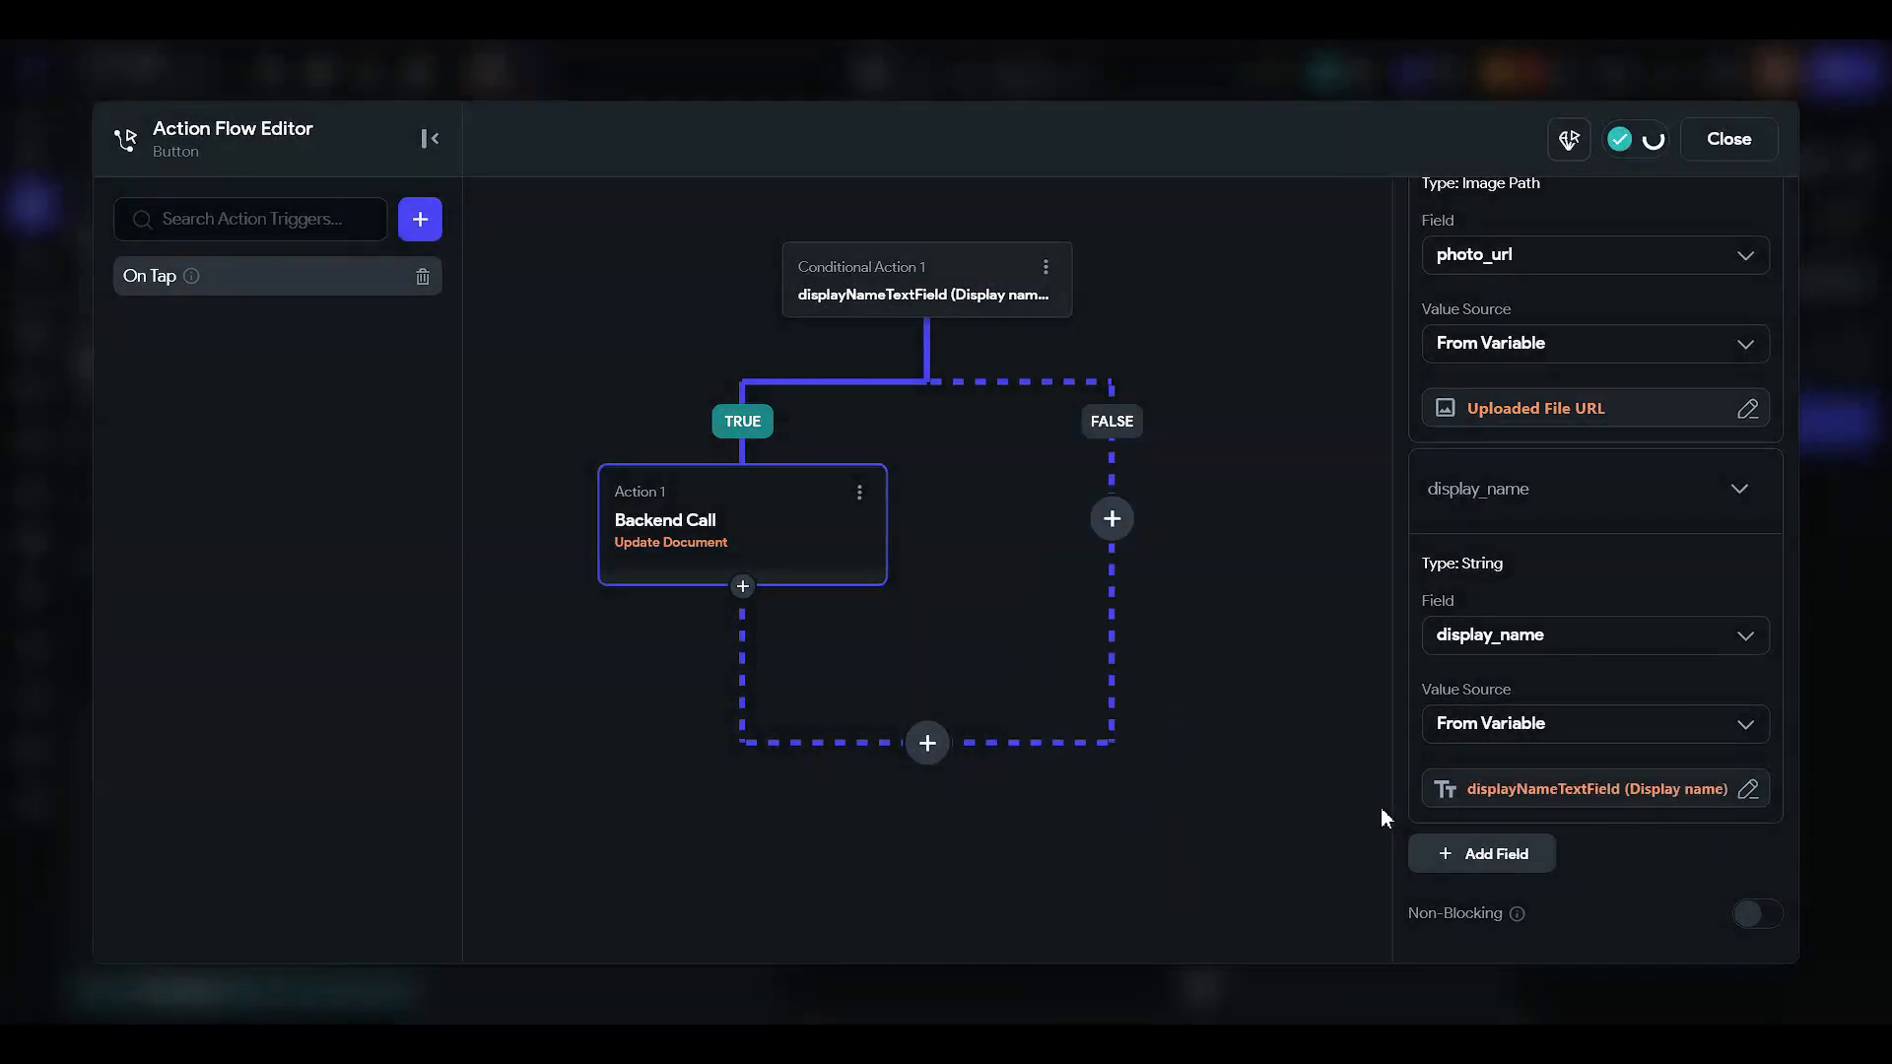
click(743, 587)
click(717, 628)
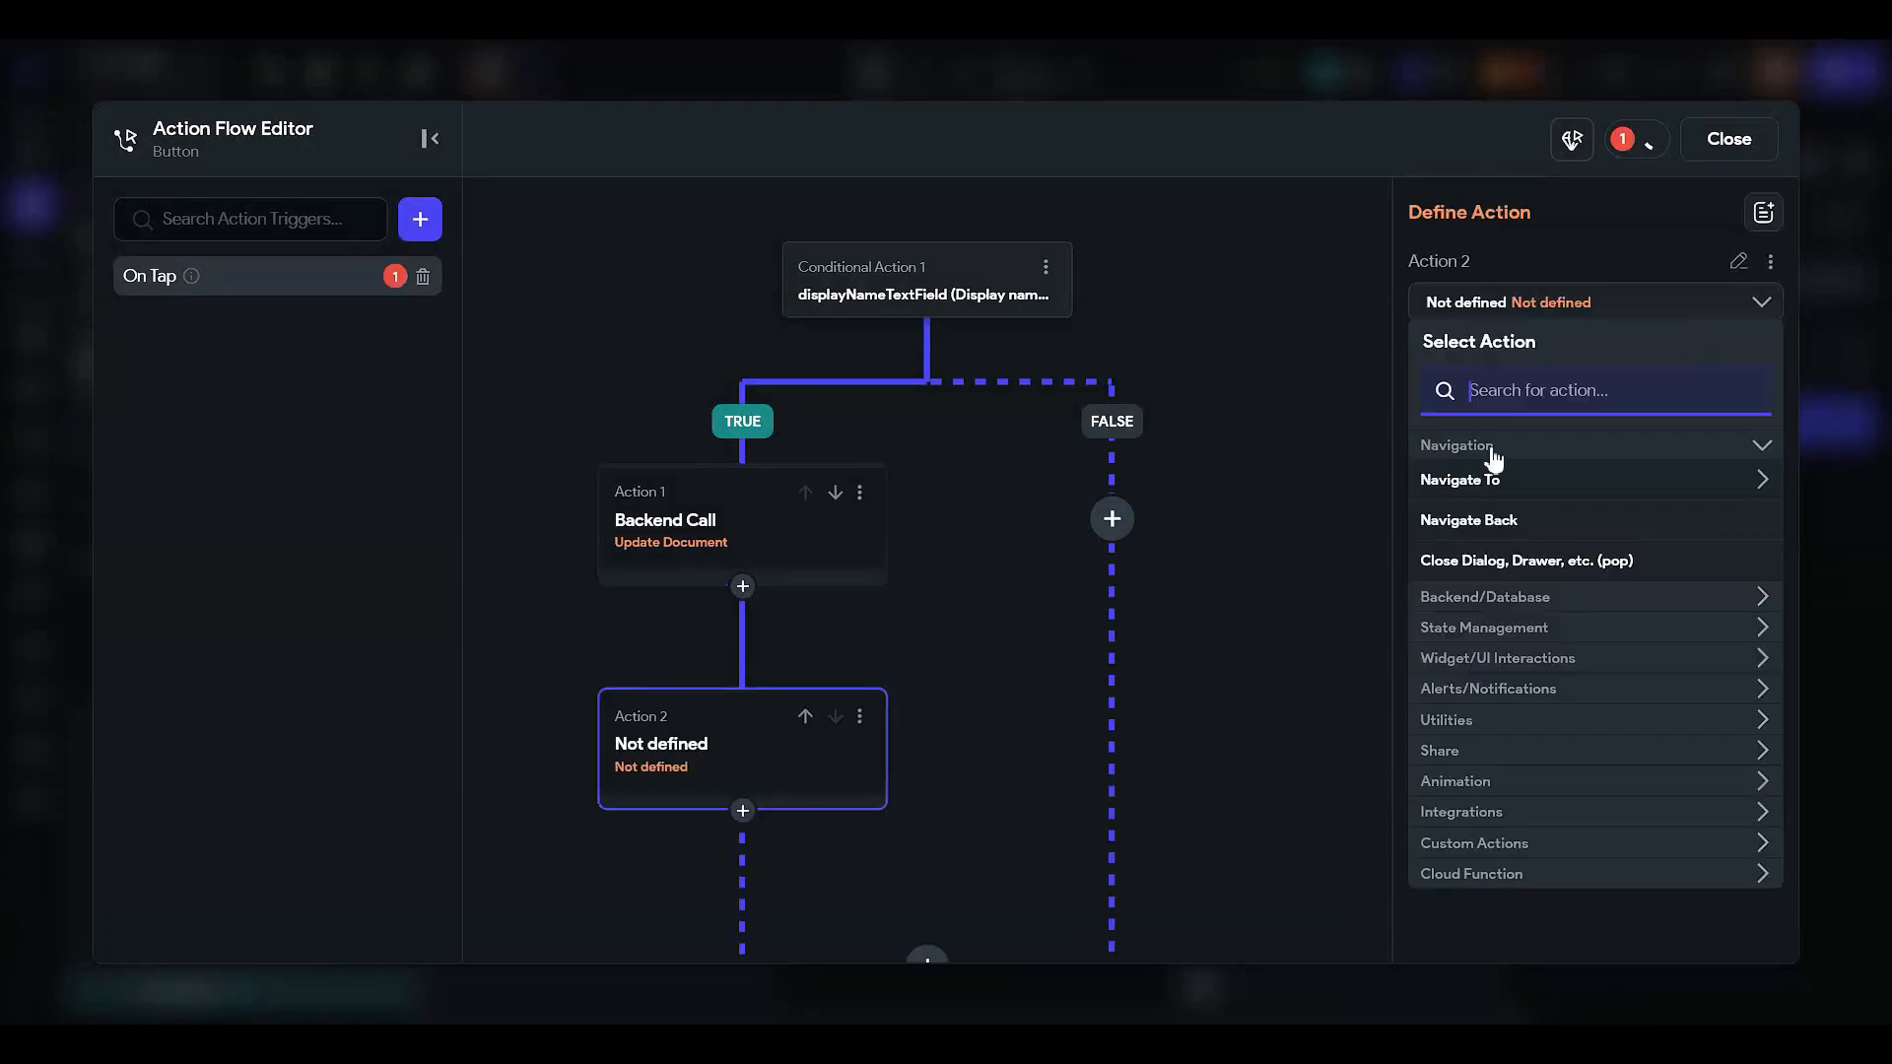
- Make Action 2 navigate to HomePage
click(1554, 519)
click(742, 812)
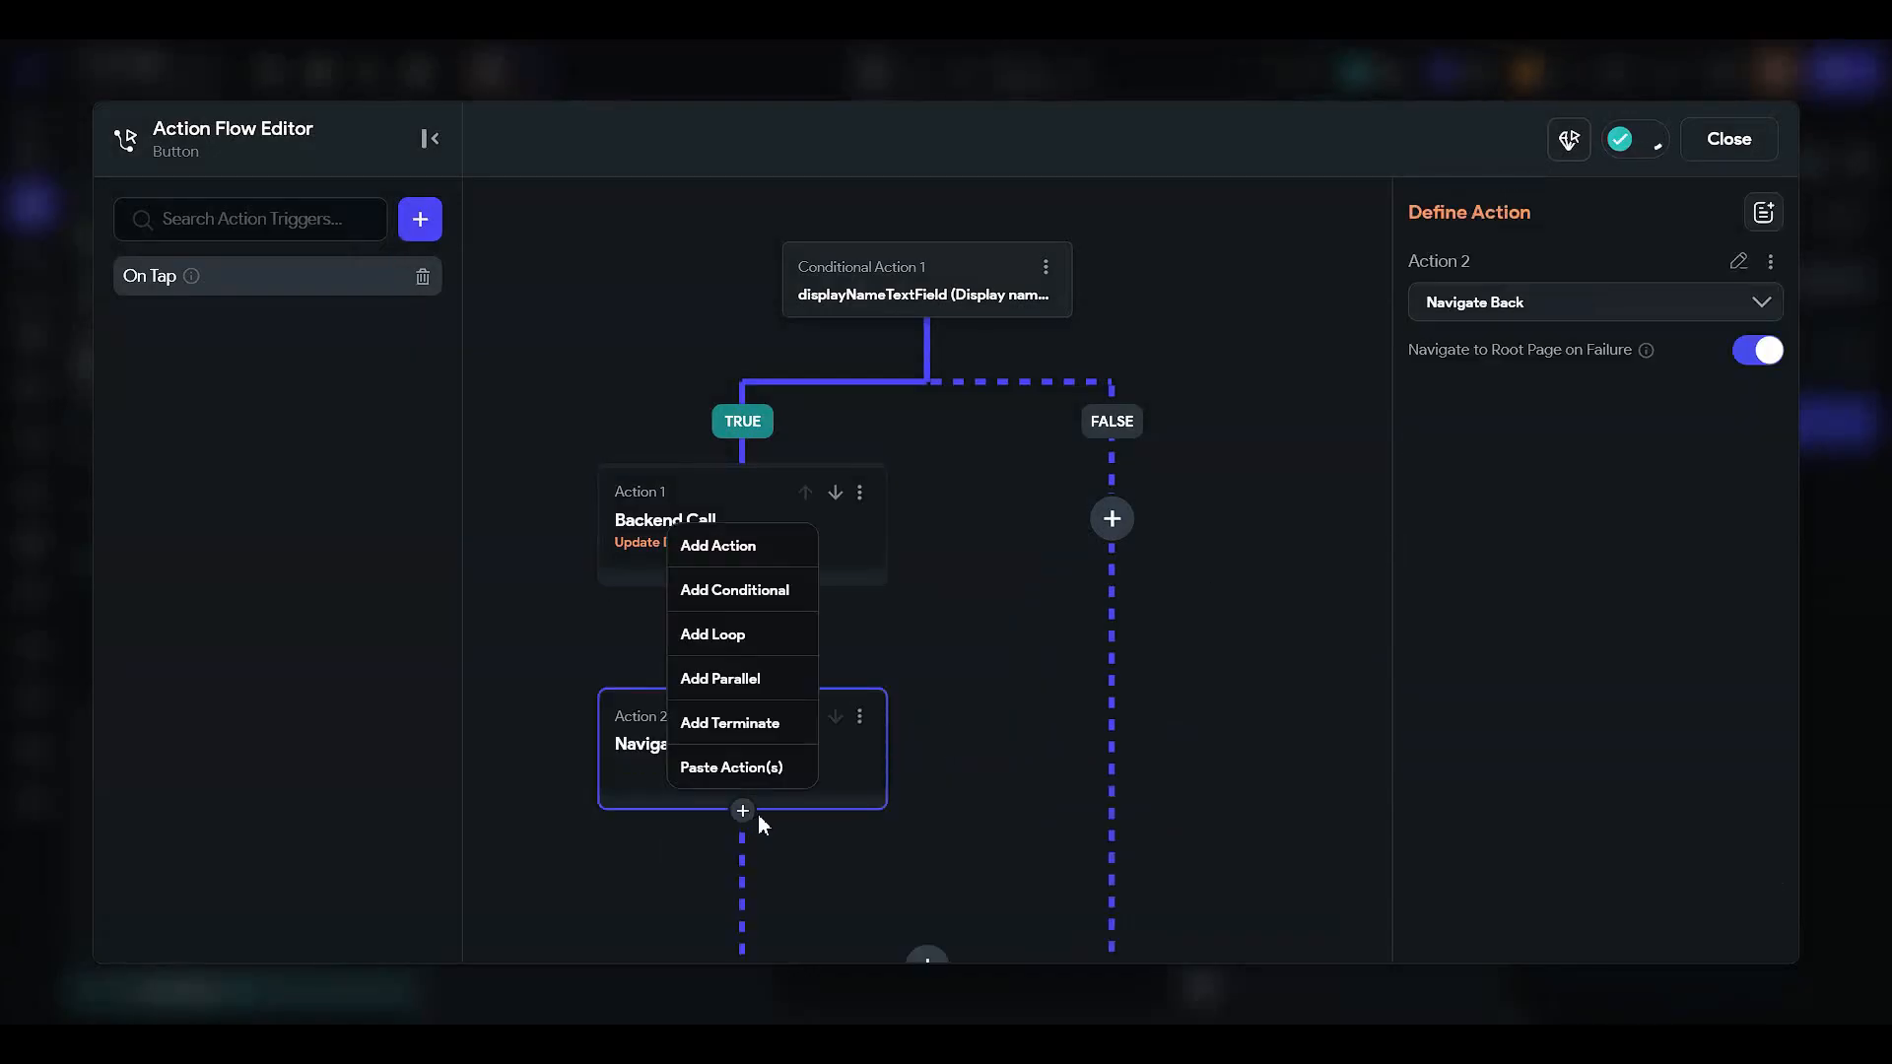
click(1003, 722)
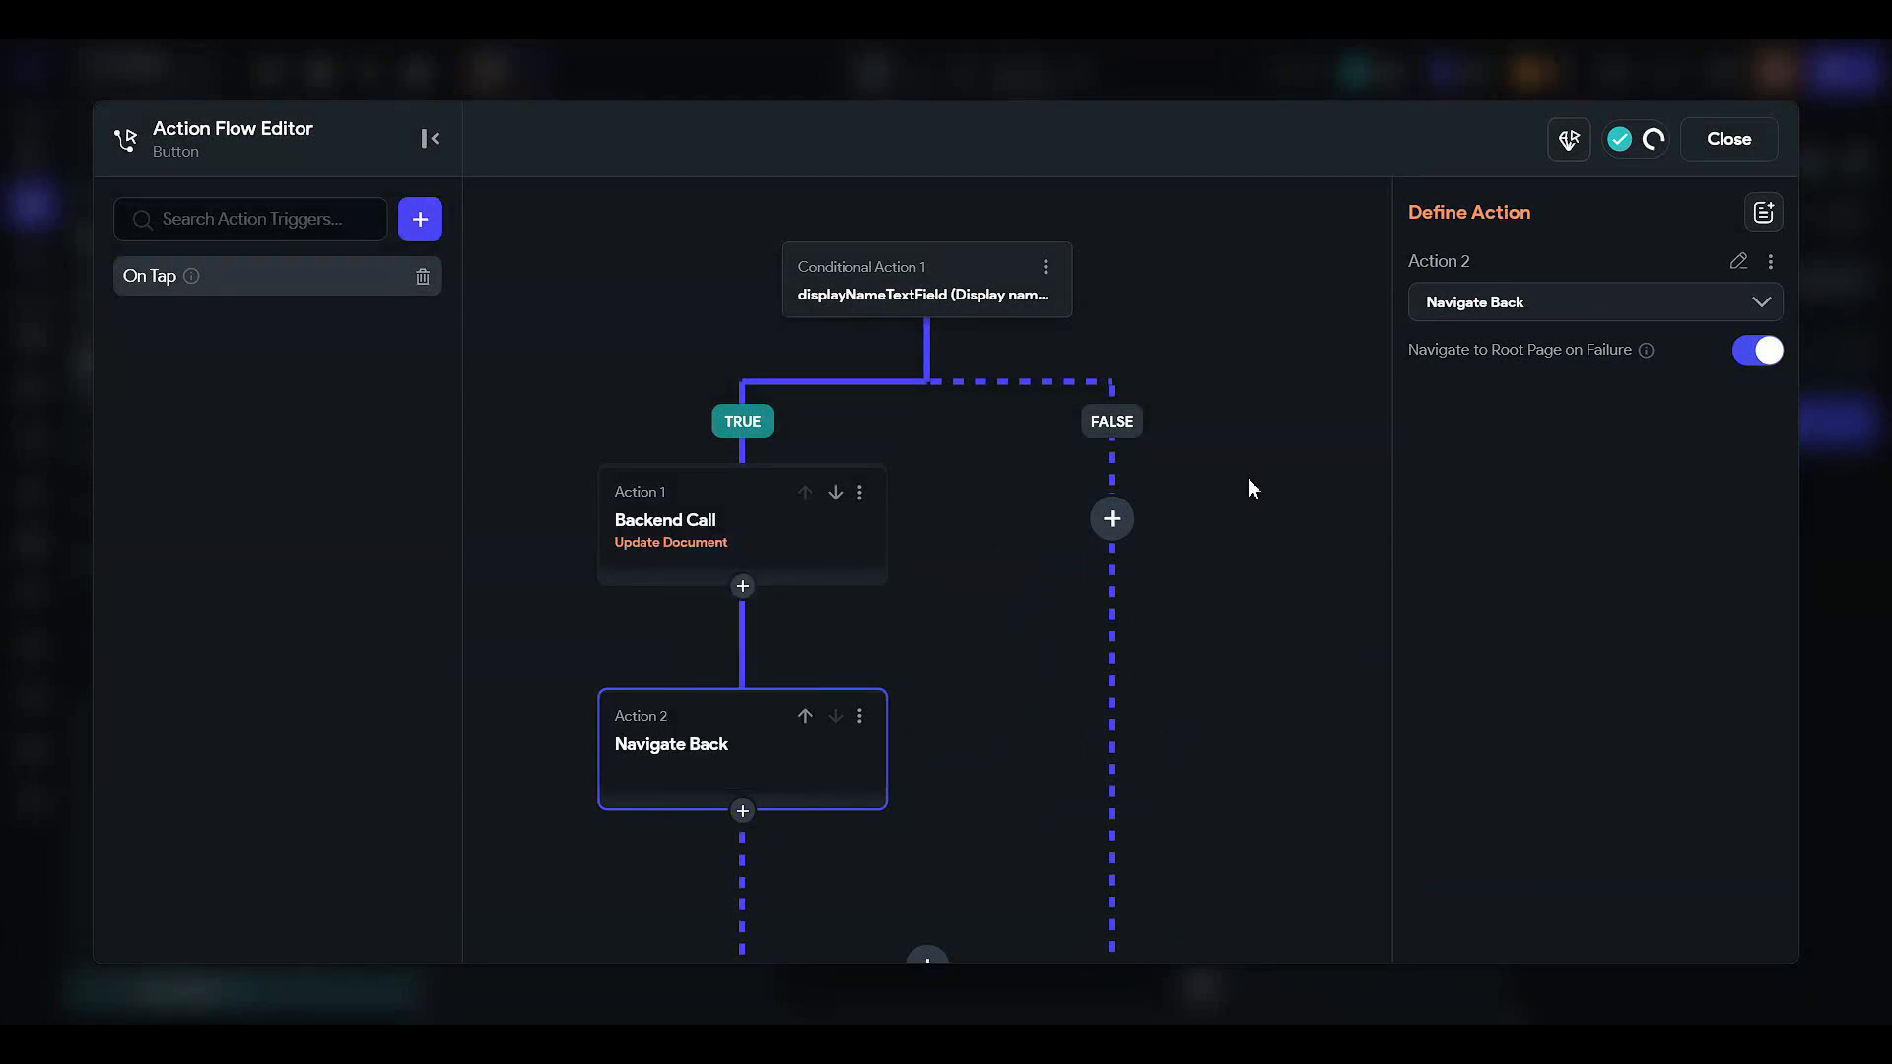
click(1506, 307)
click(1535, 486)
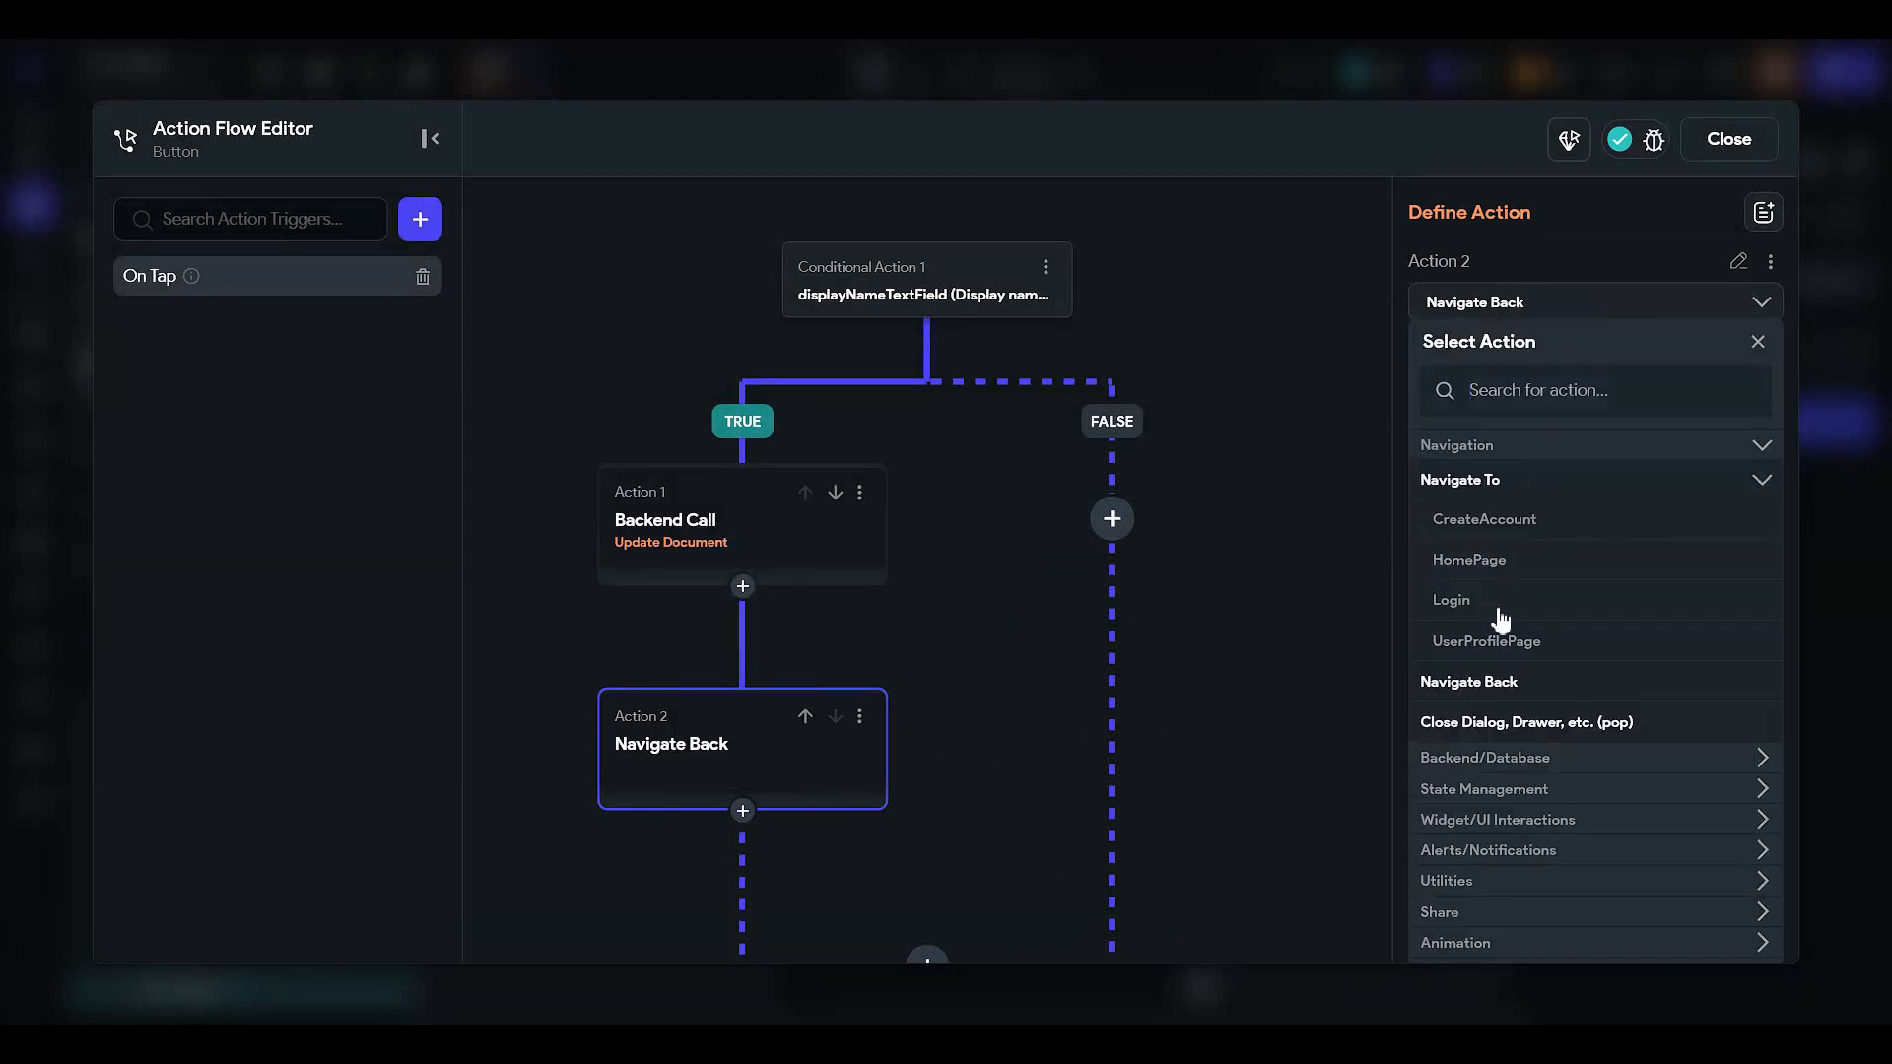
click(1504, 562)
- Add a Show Snack Bar Action 3 with message 'Your profile information was updated'
click(744, 813)
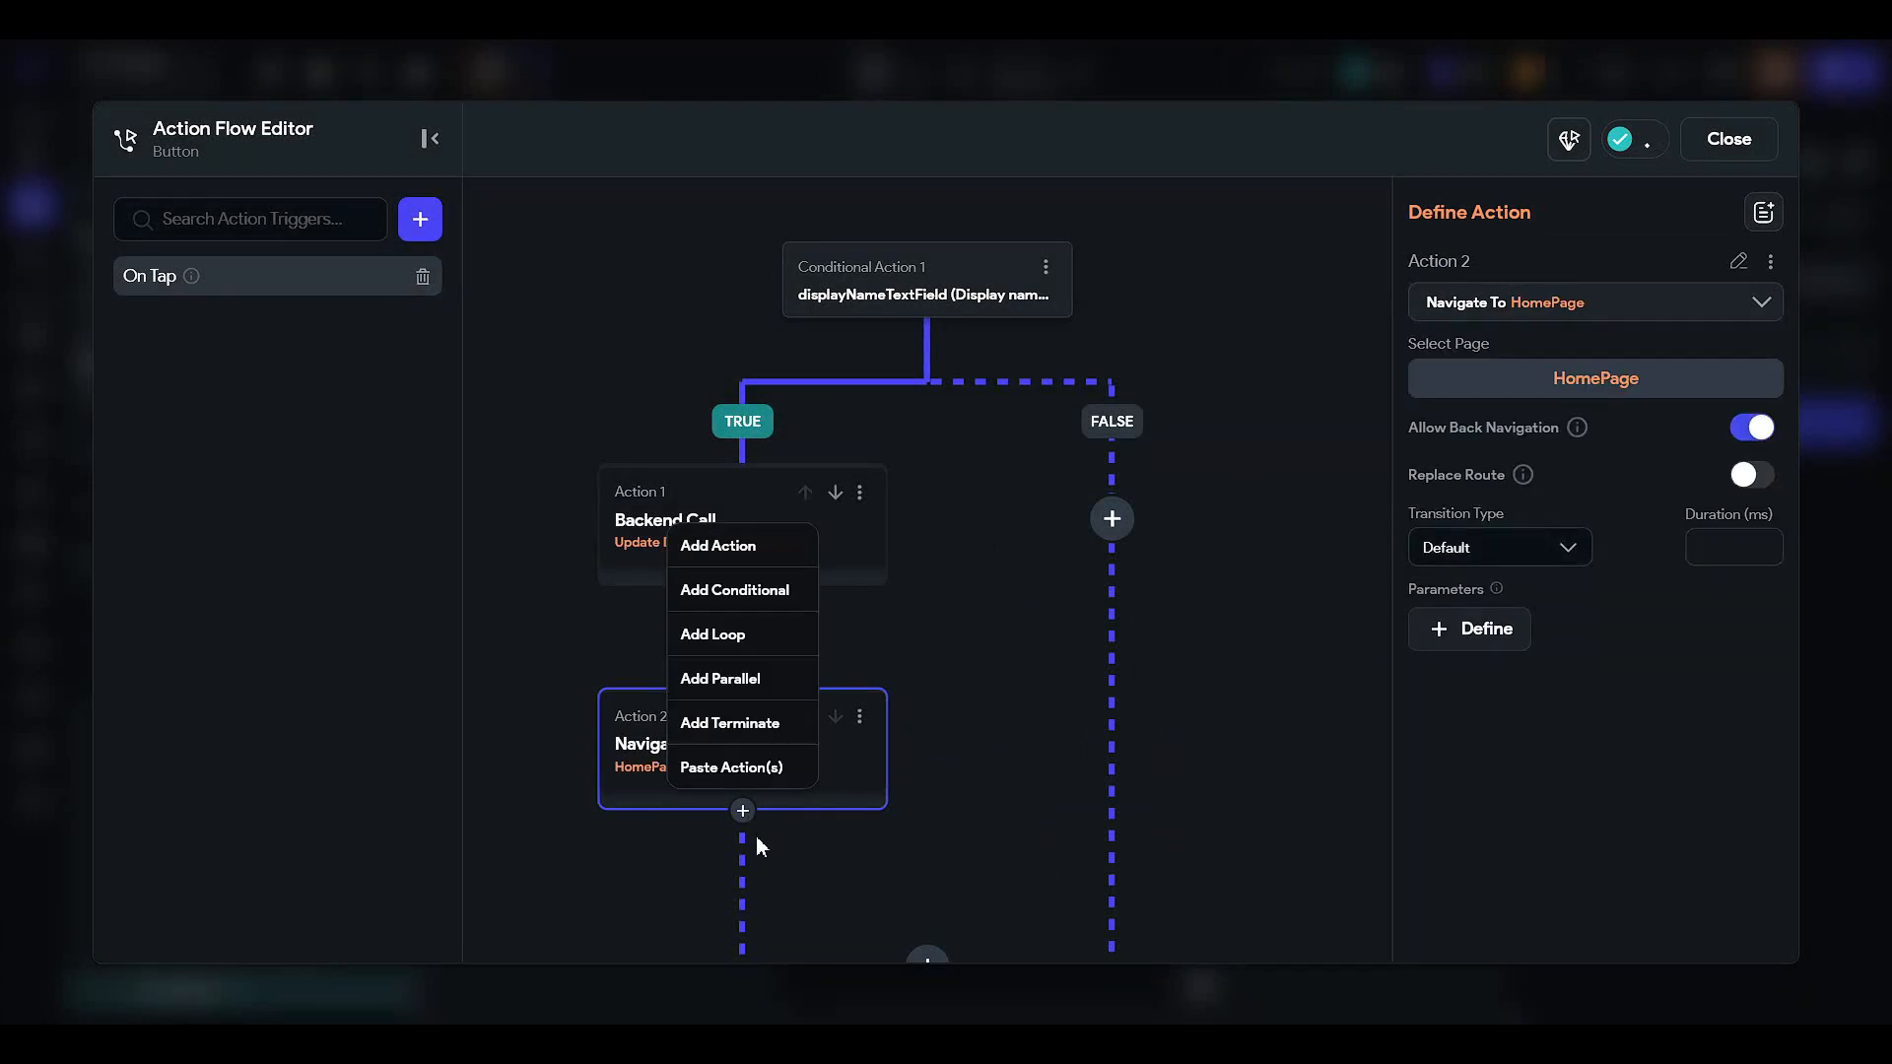
click(763, 552)
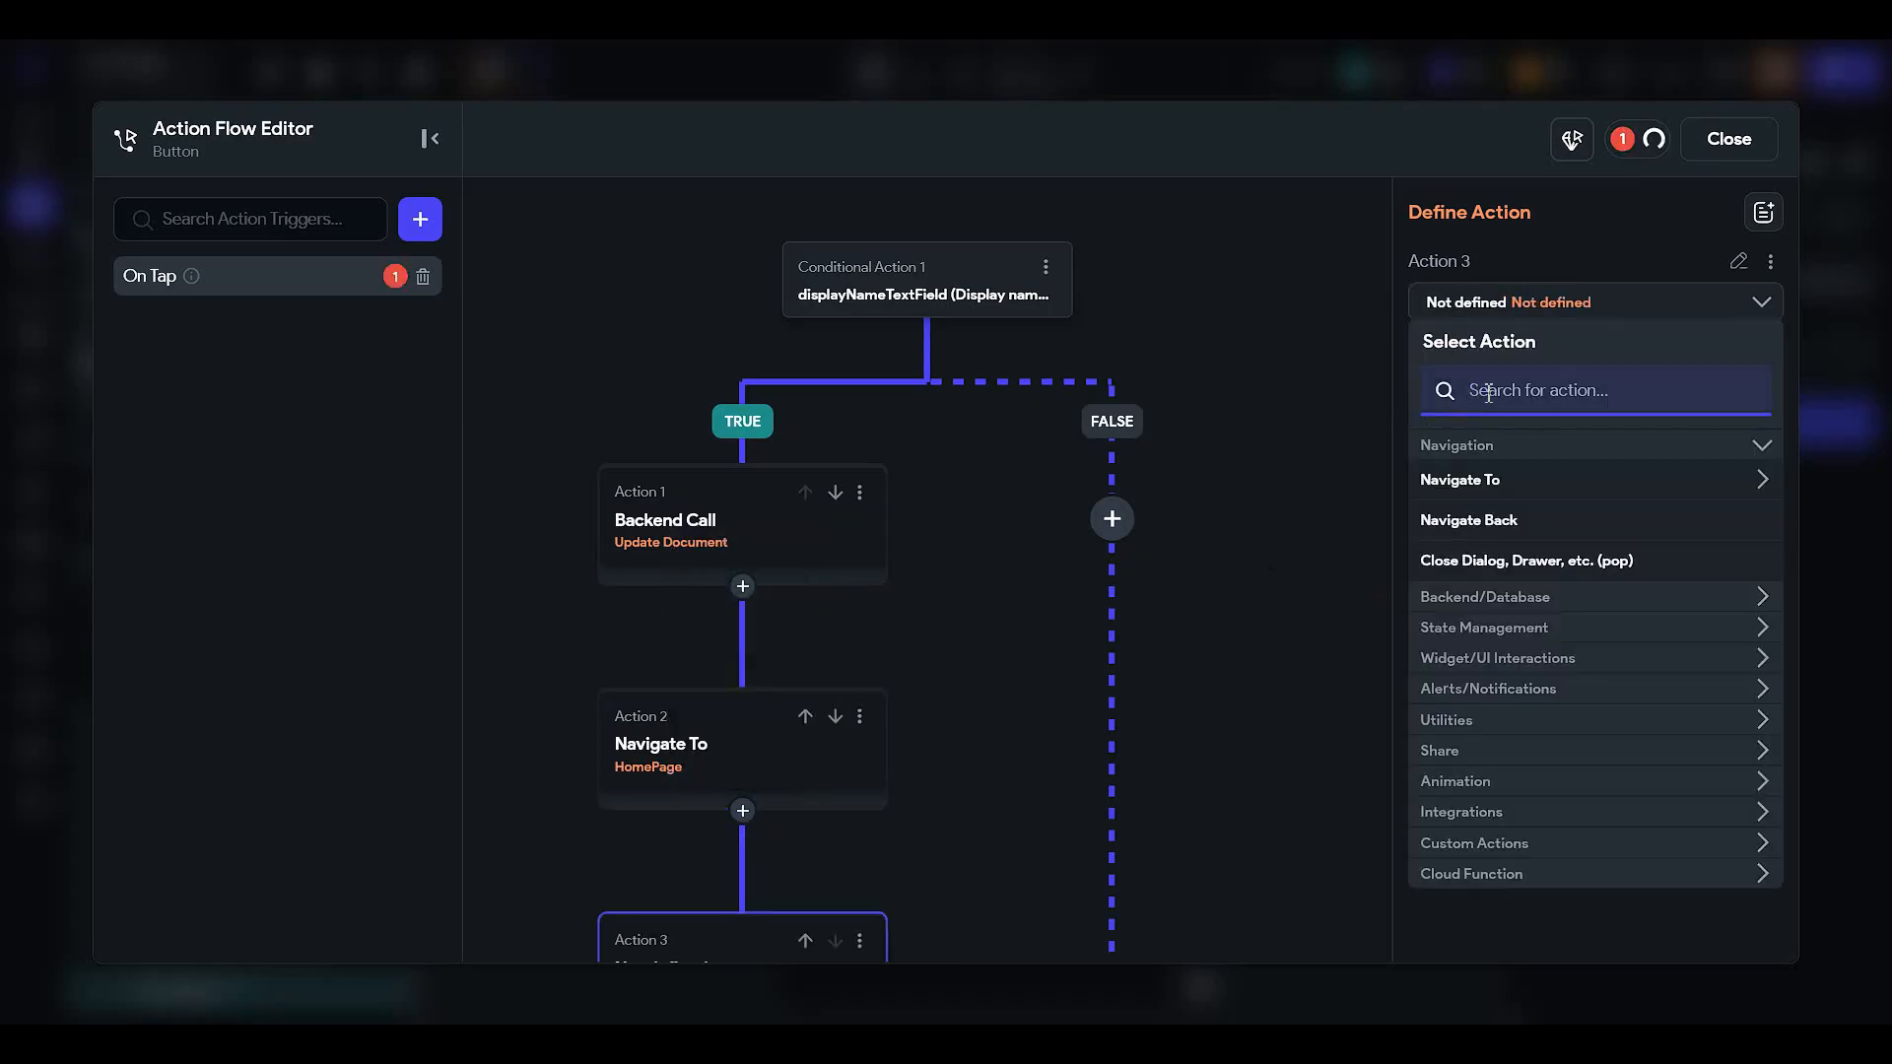
text(snack)
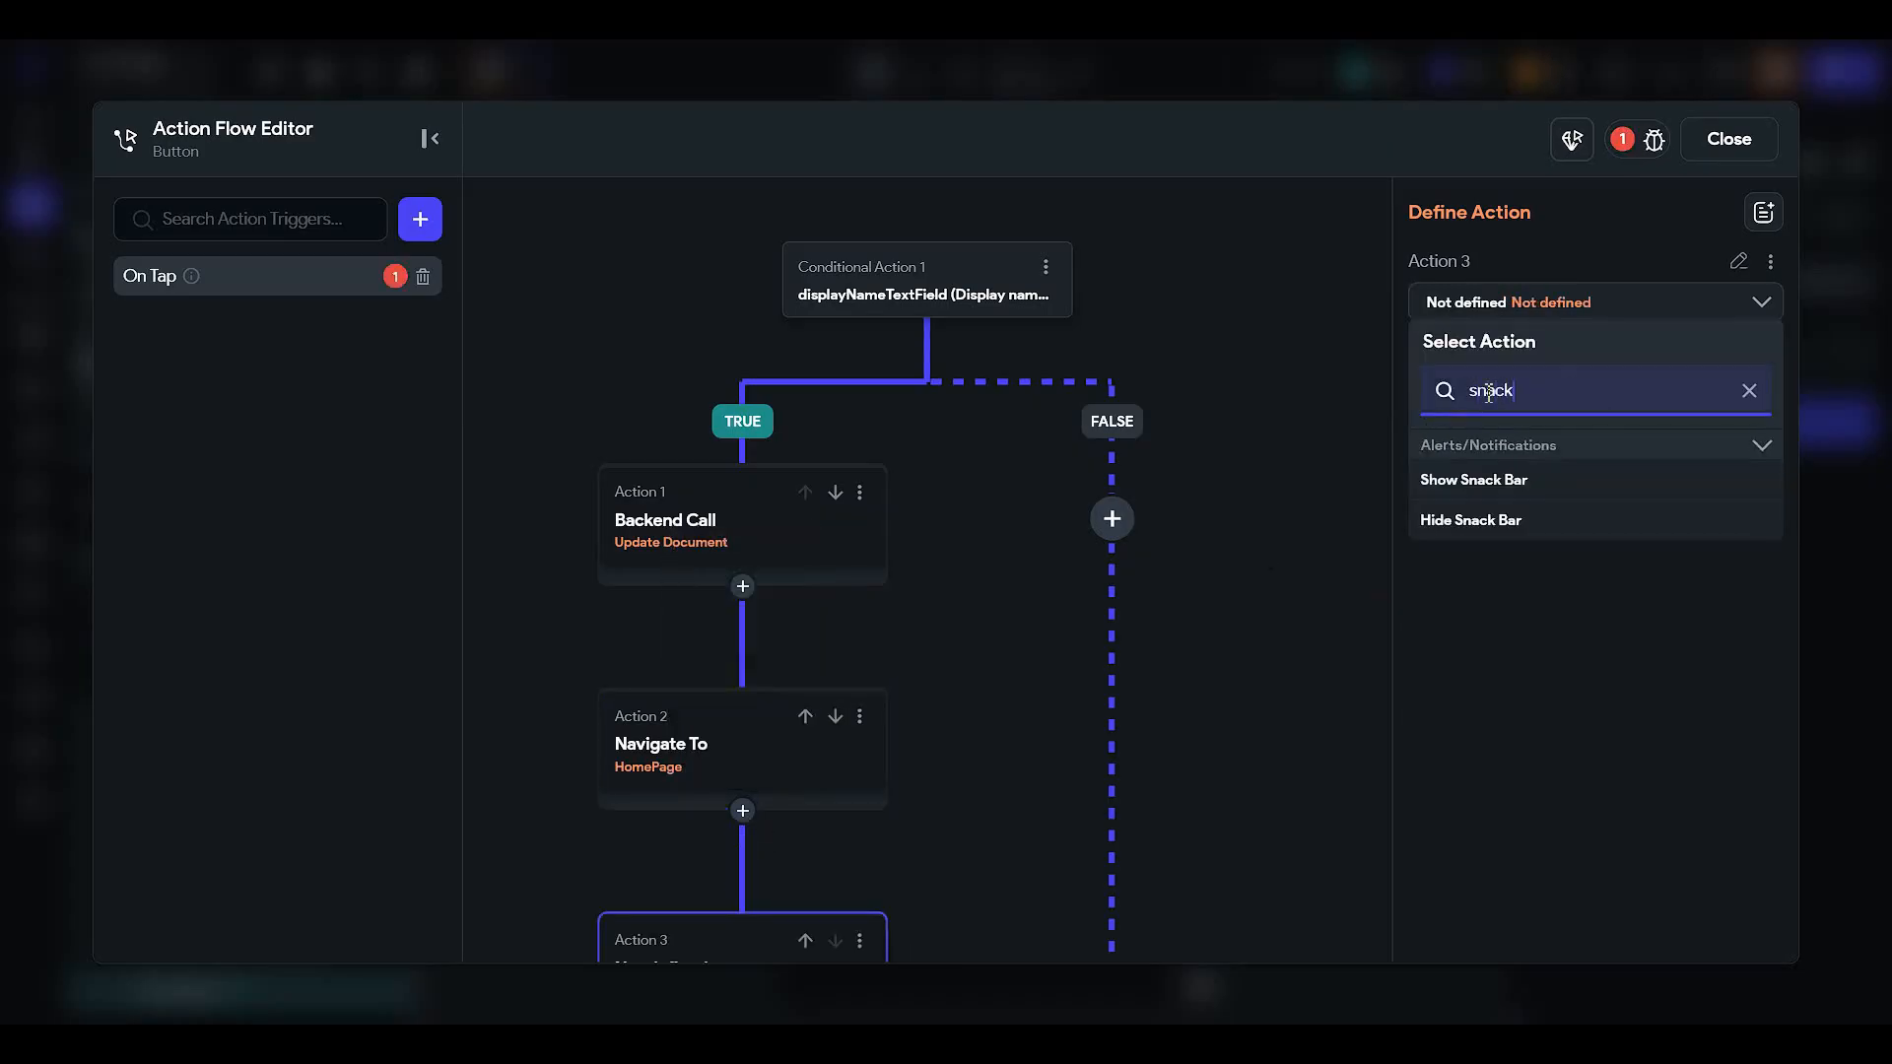
click(1475, 480)
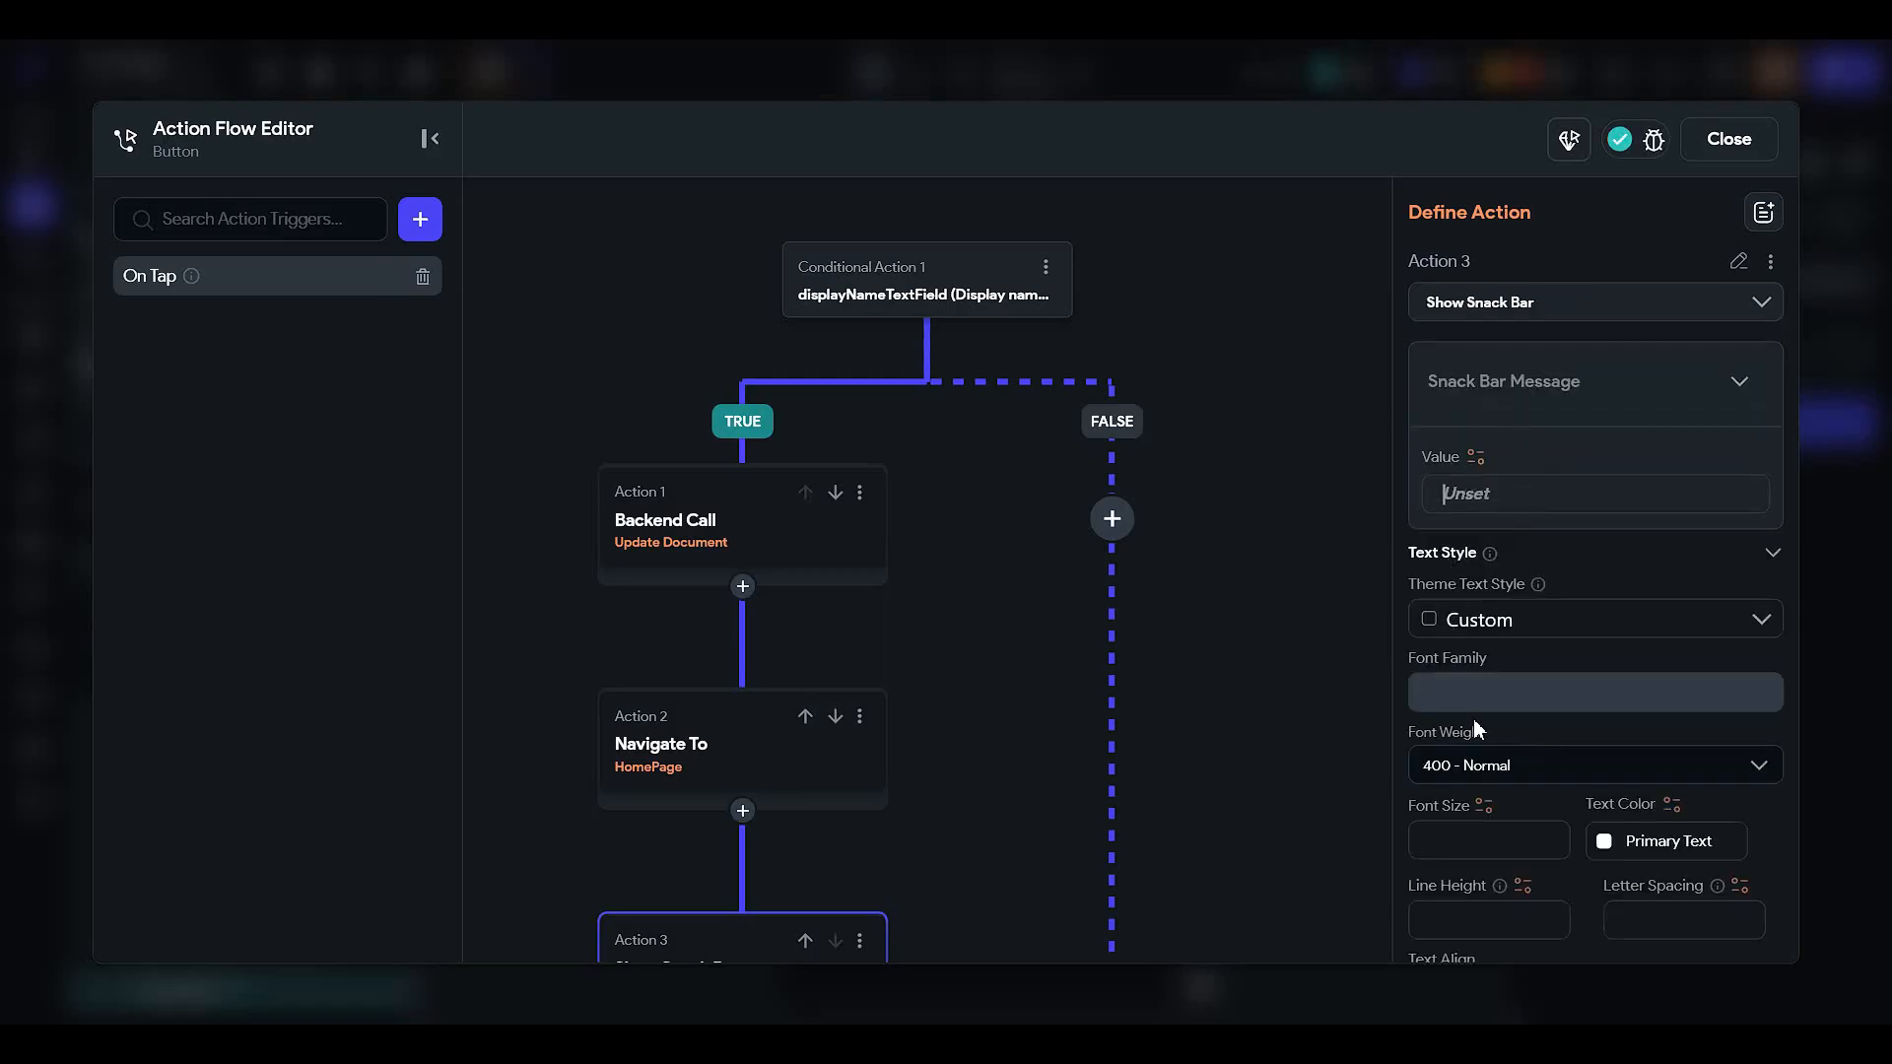
text(Your profile info)
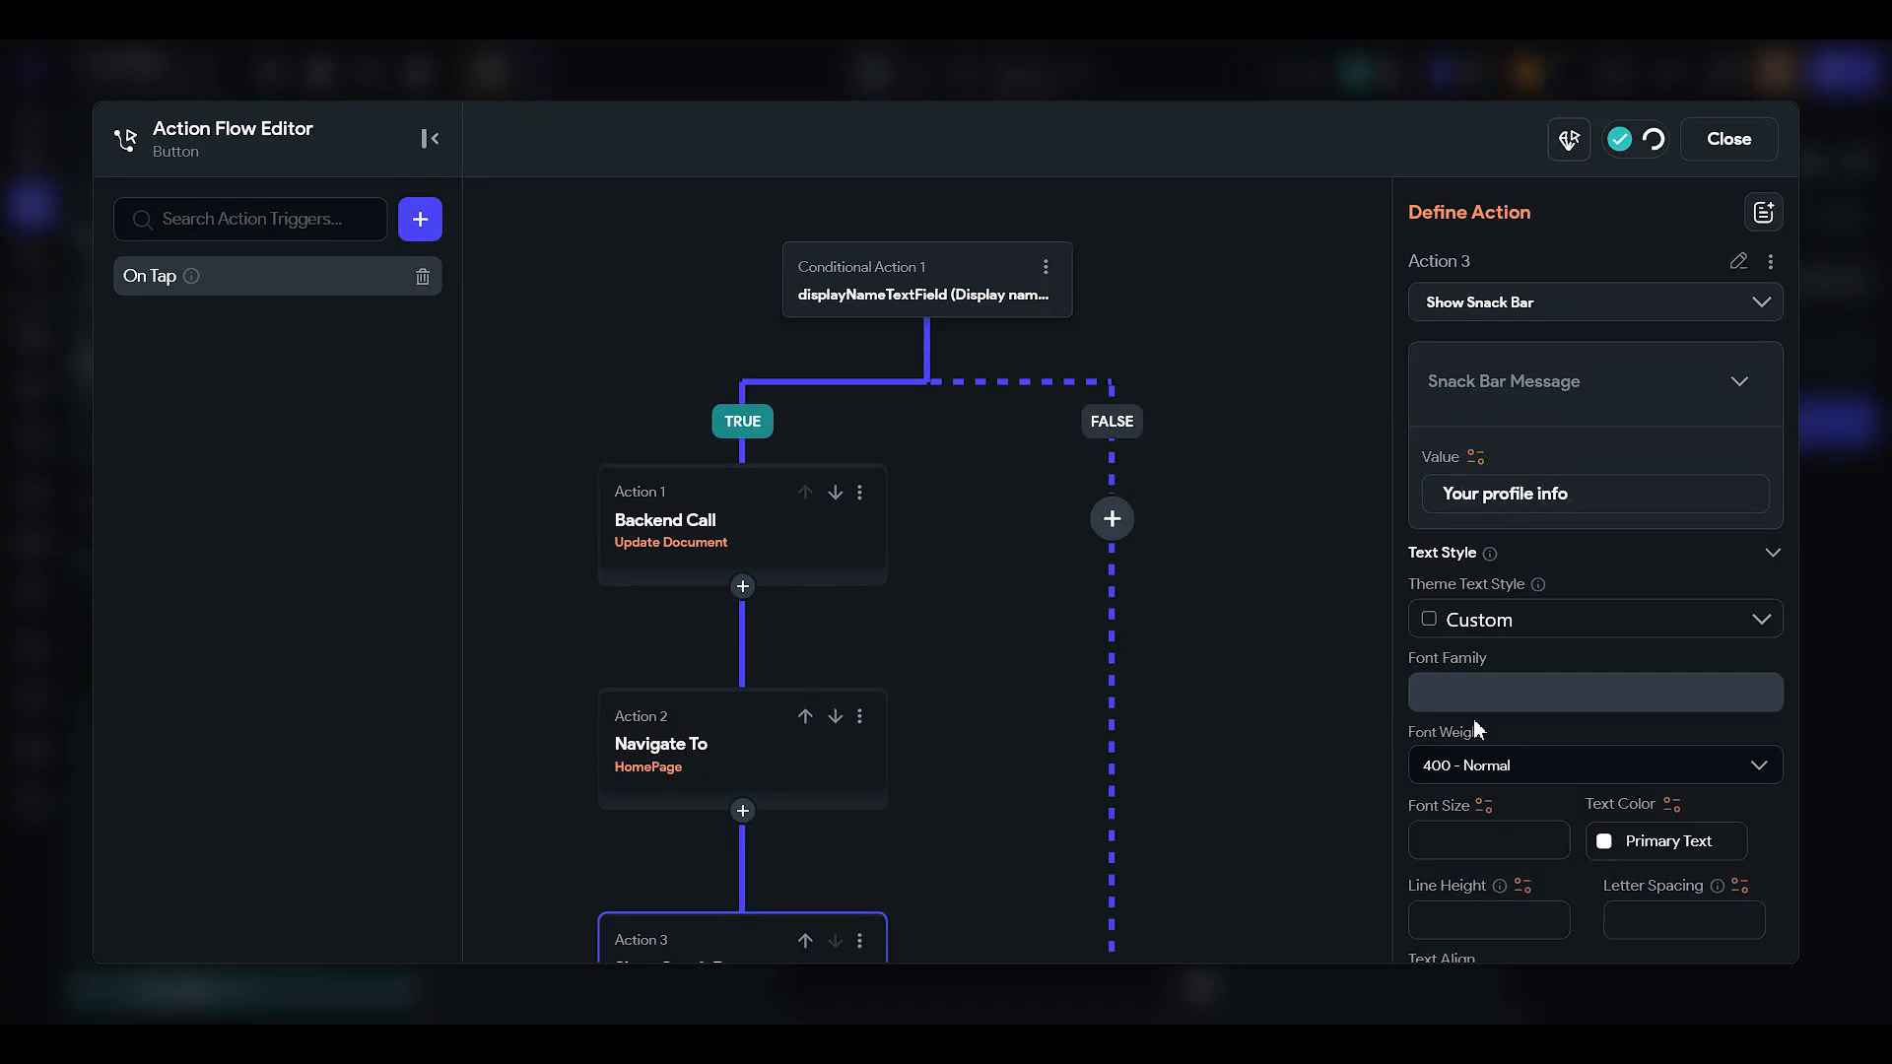
text( was updated)
click(1570, 495)
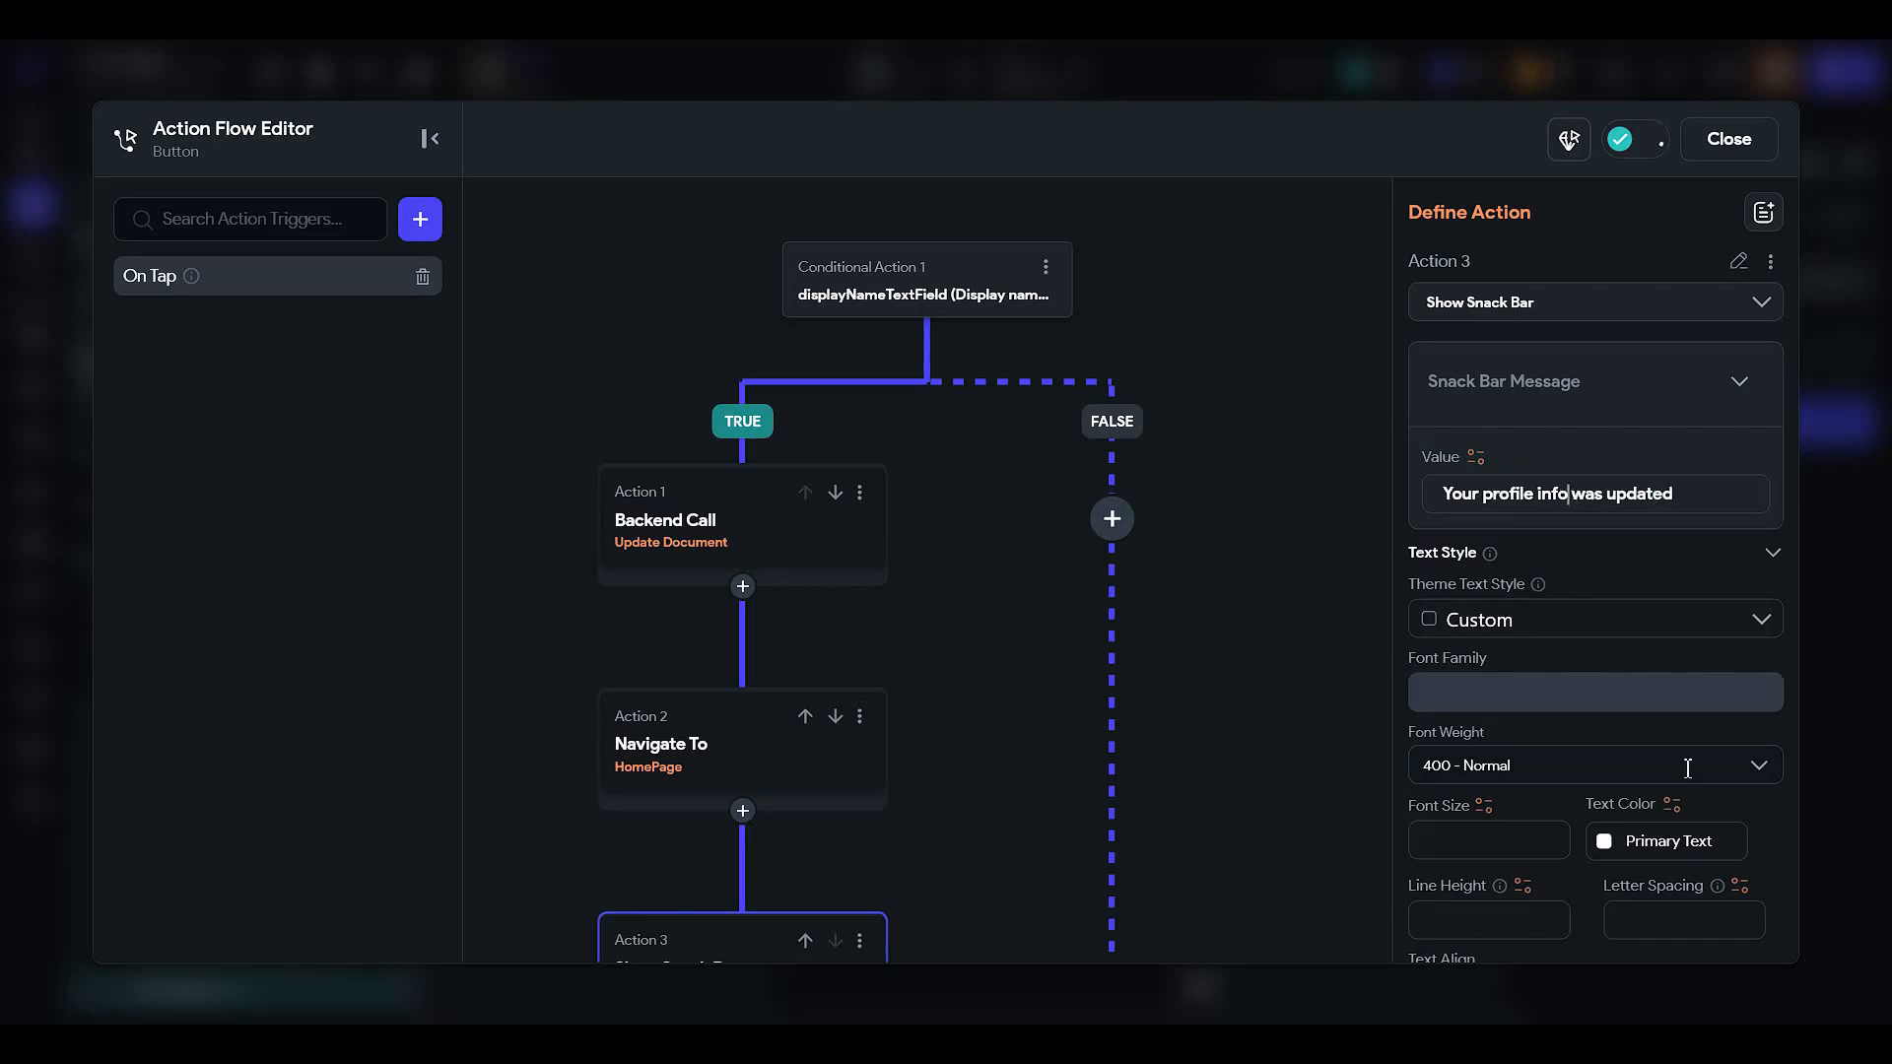
text(rmation)
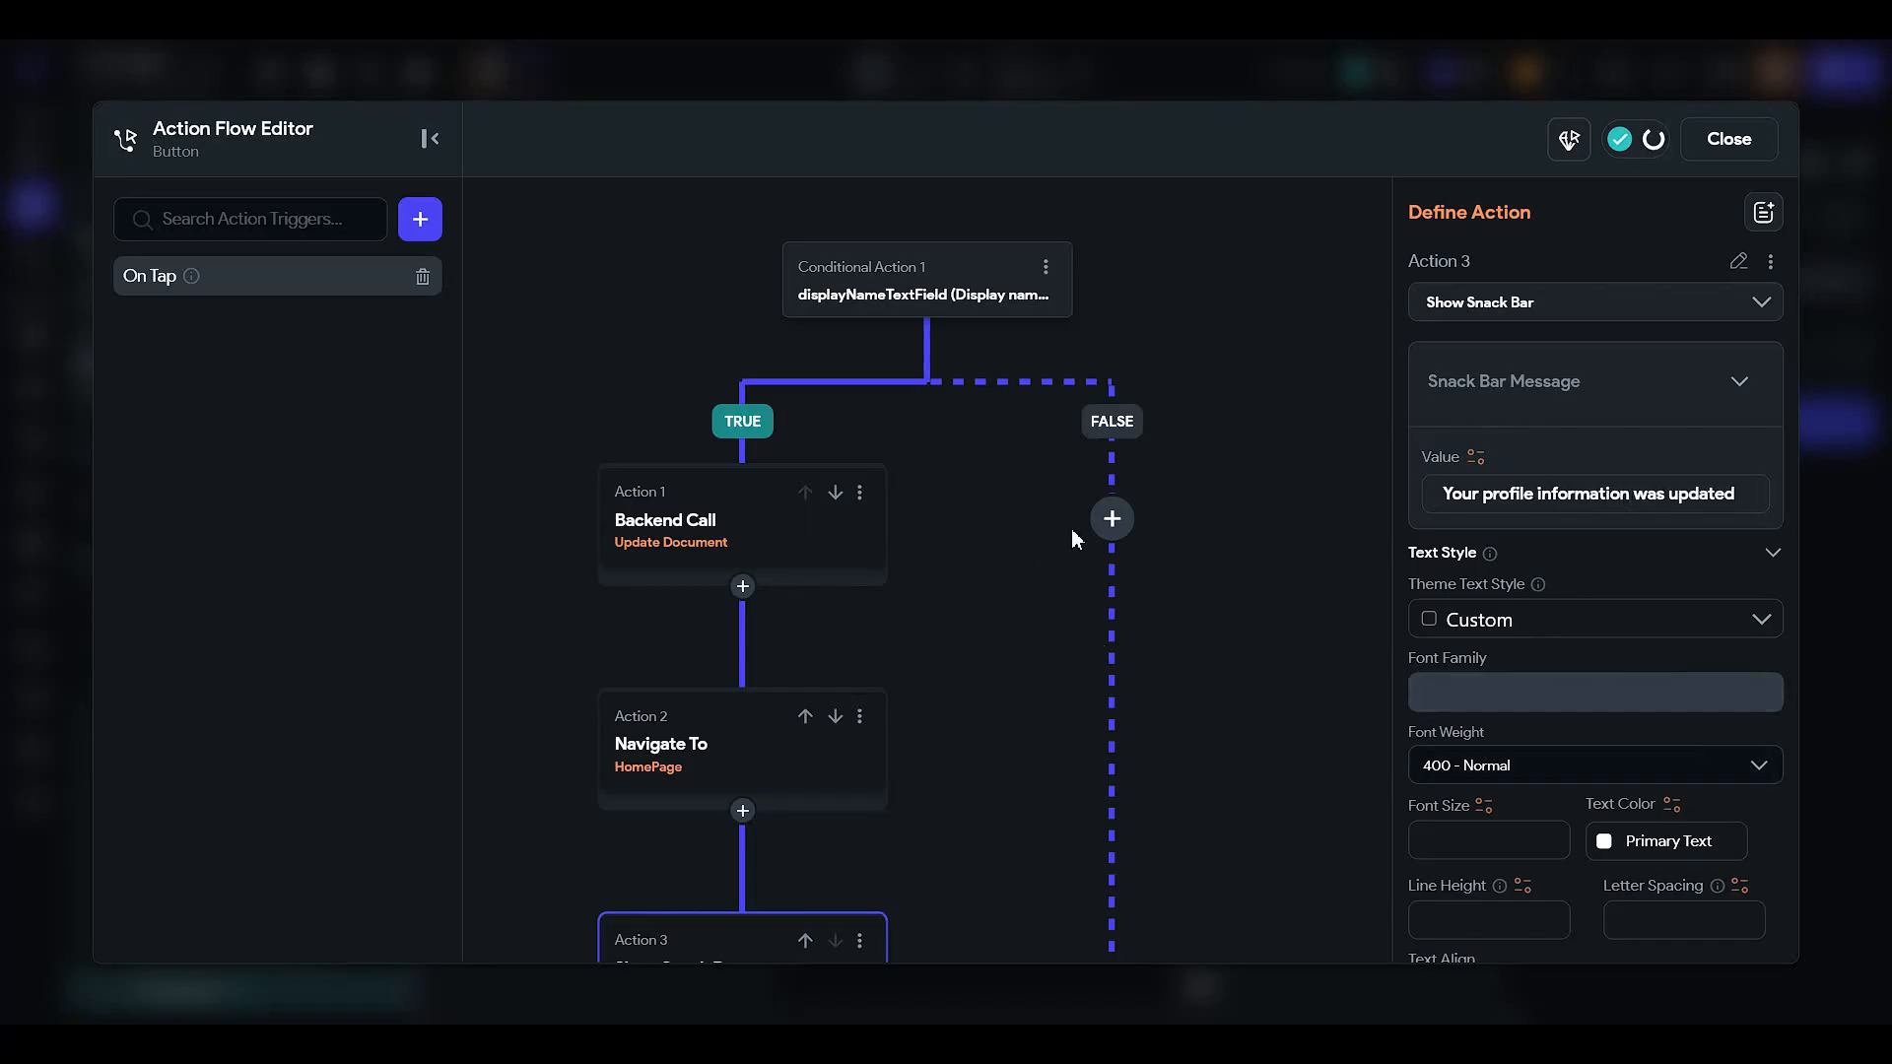
- Add a new action to the FALSE branch of the display name condition
click(849, 296)
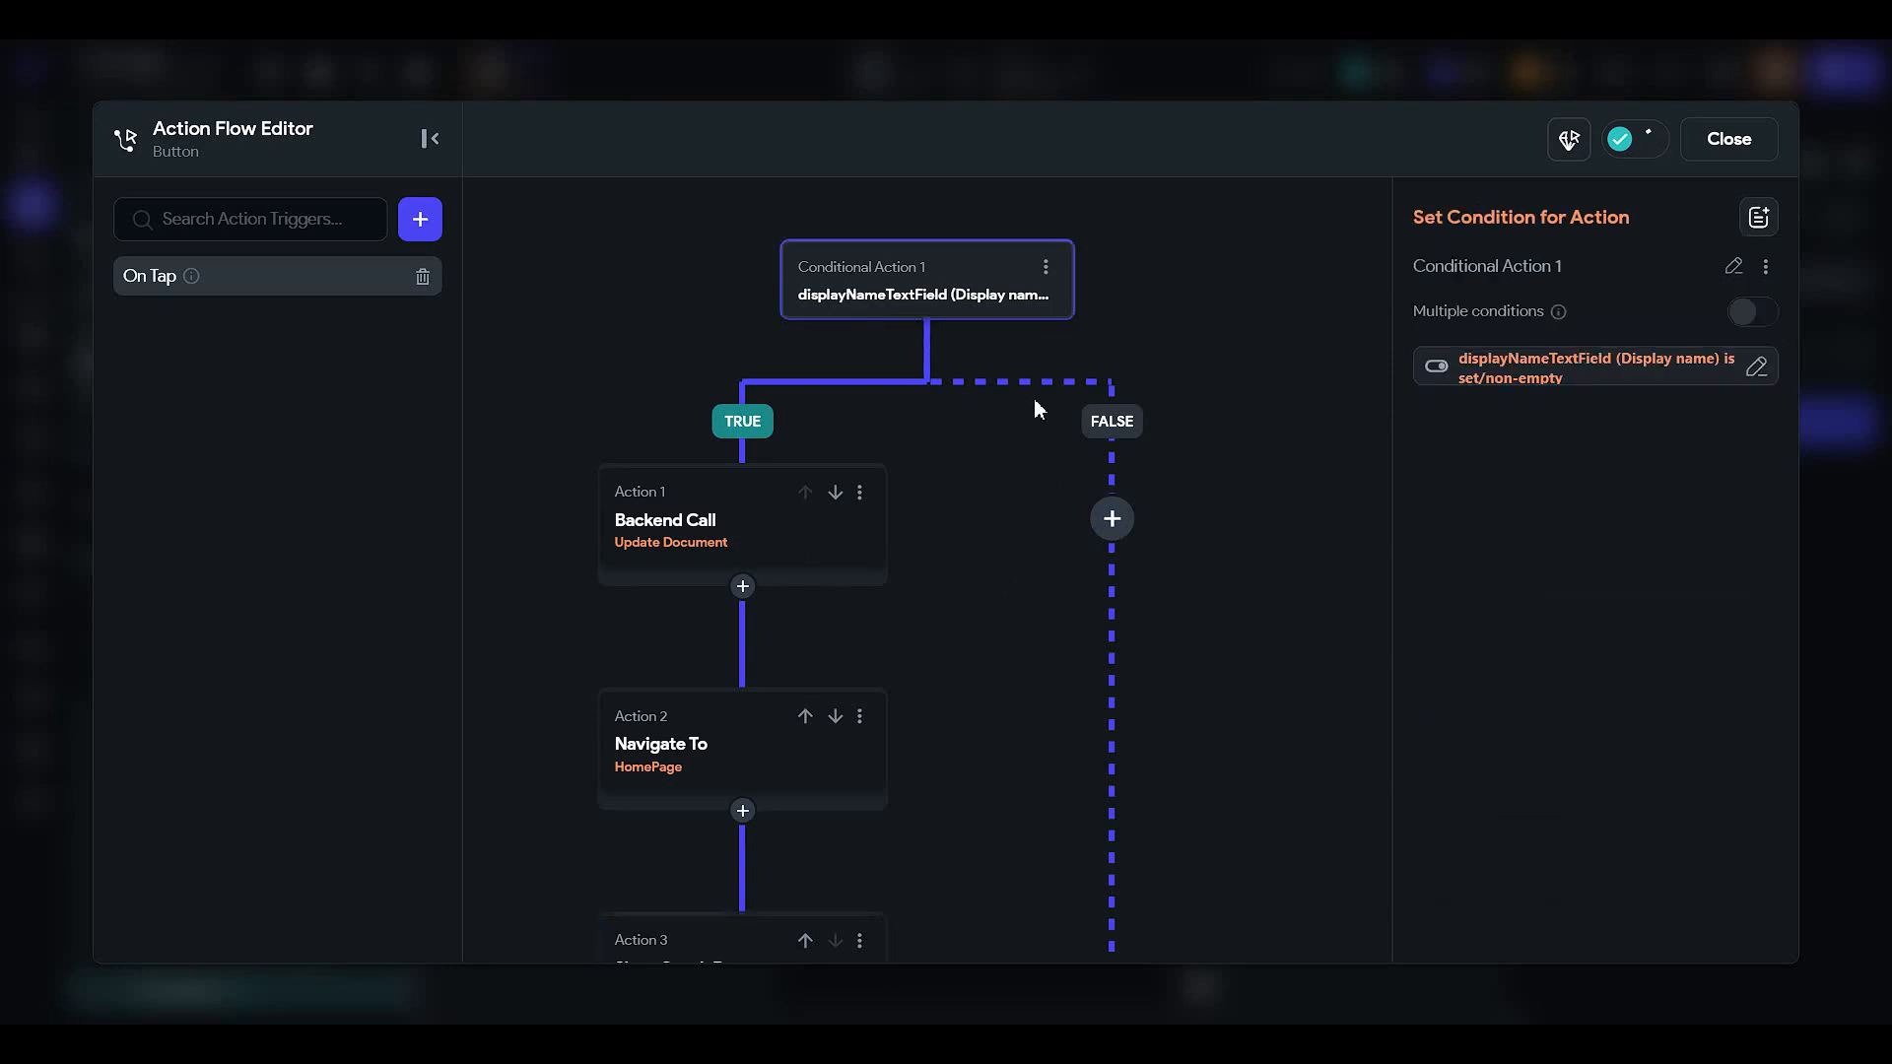
click(1113, 520)
click(1121, 571)
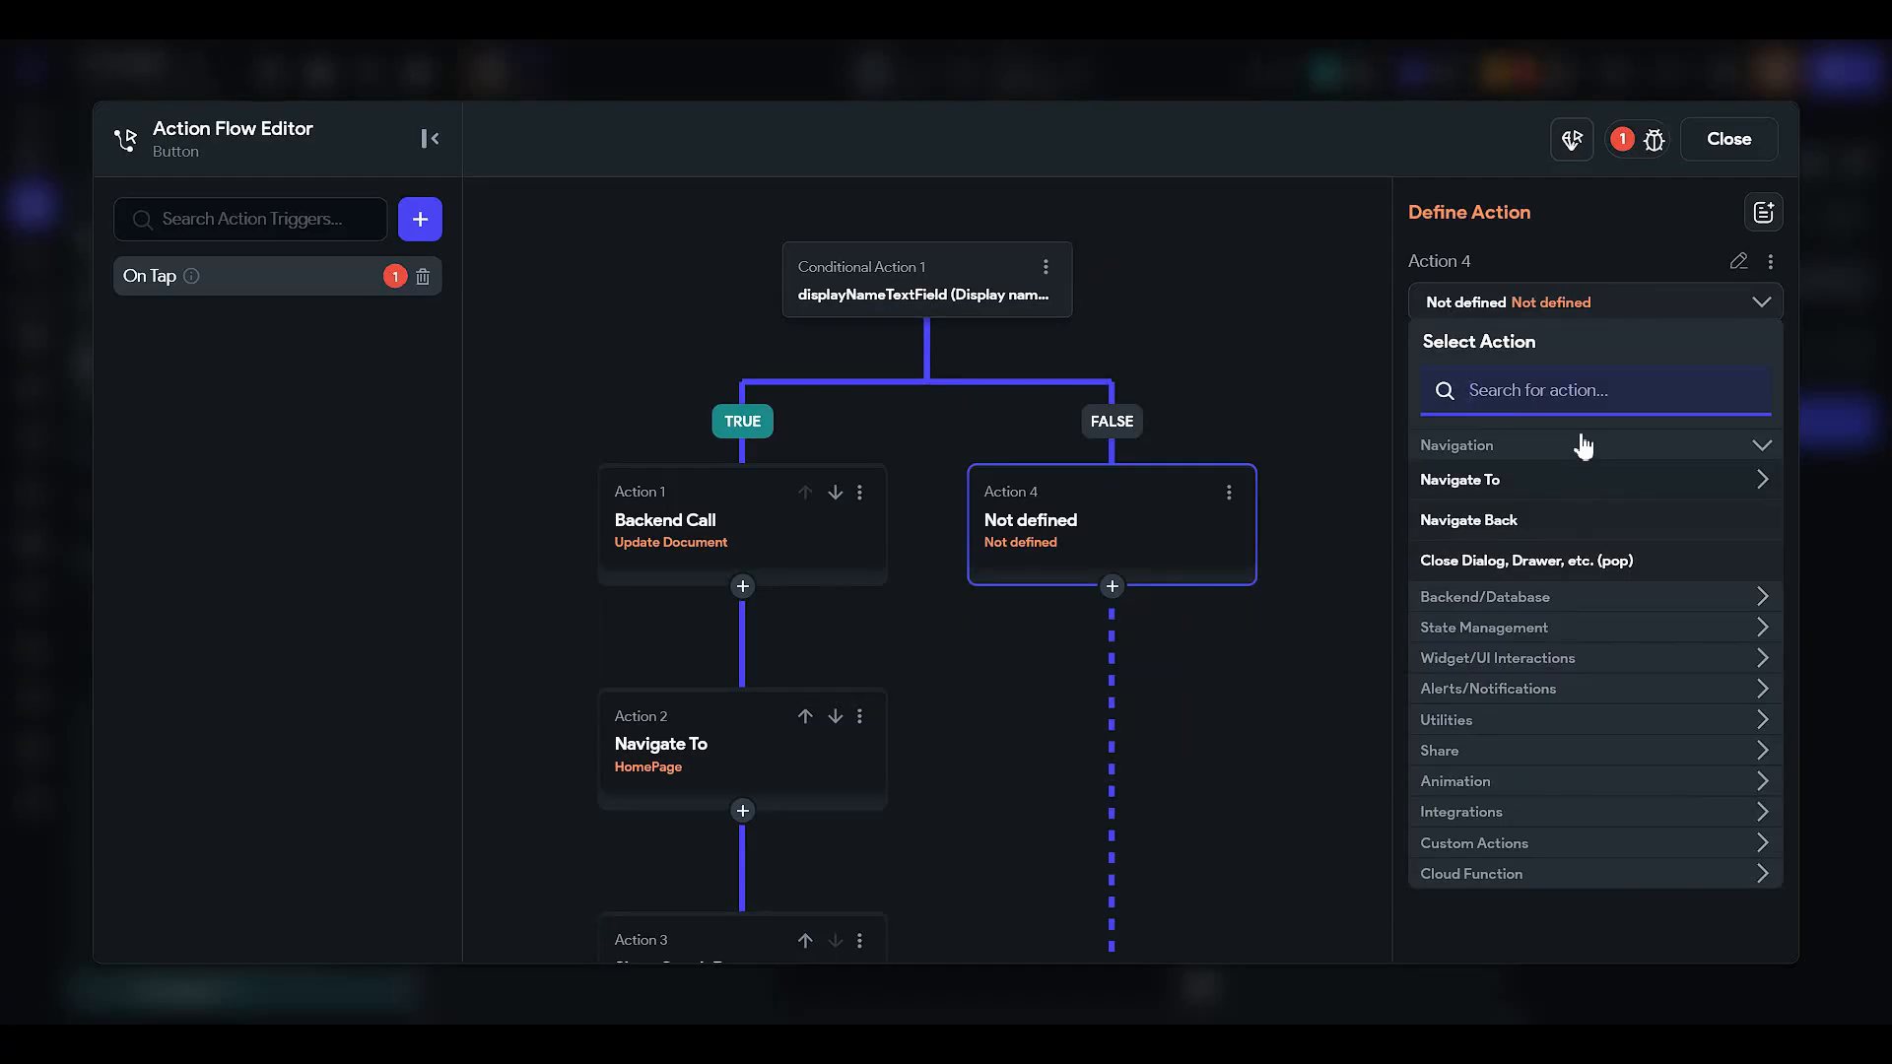
- Set the FALSE action to an informational alert: 'Display name field can not be empty' / 'Please enter your name'
text(alert)
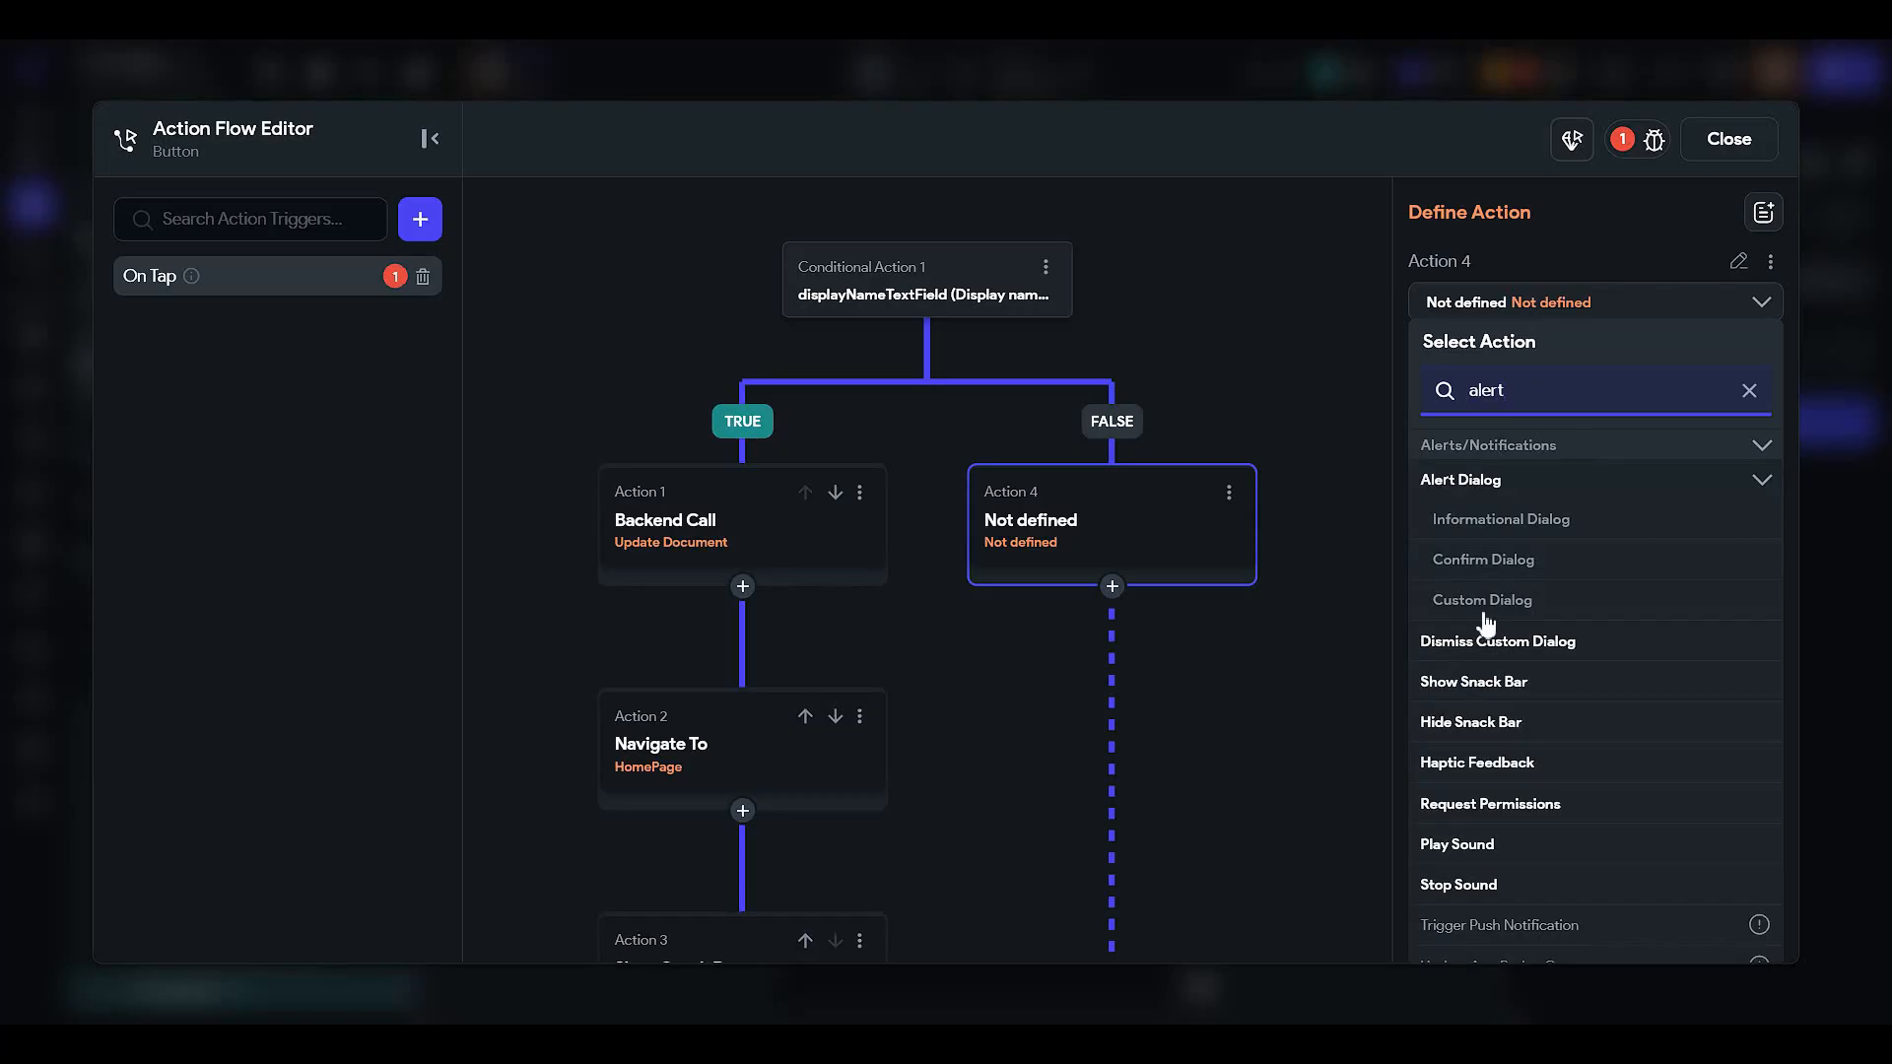
click(1533, 519)
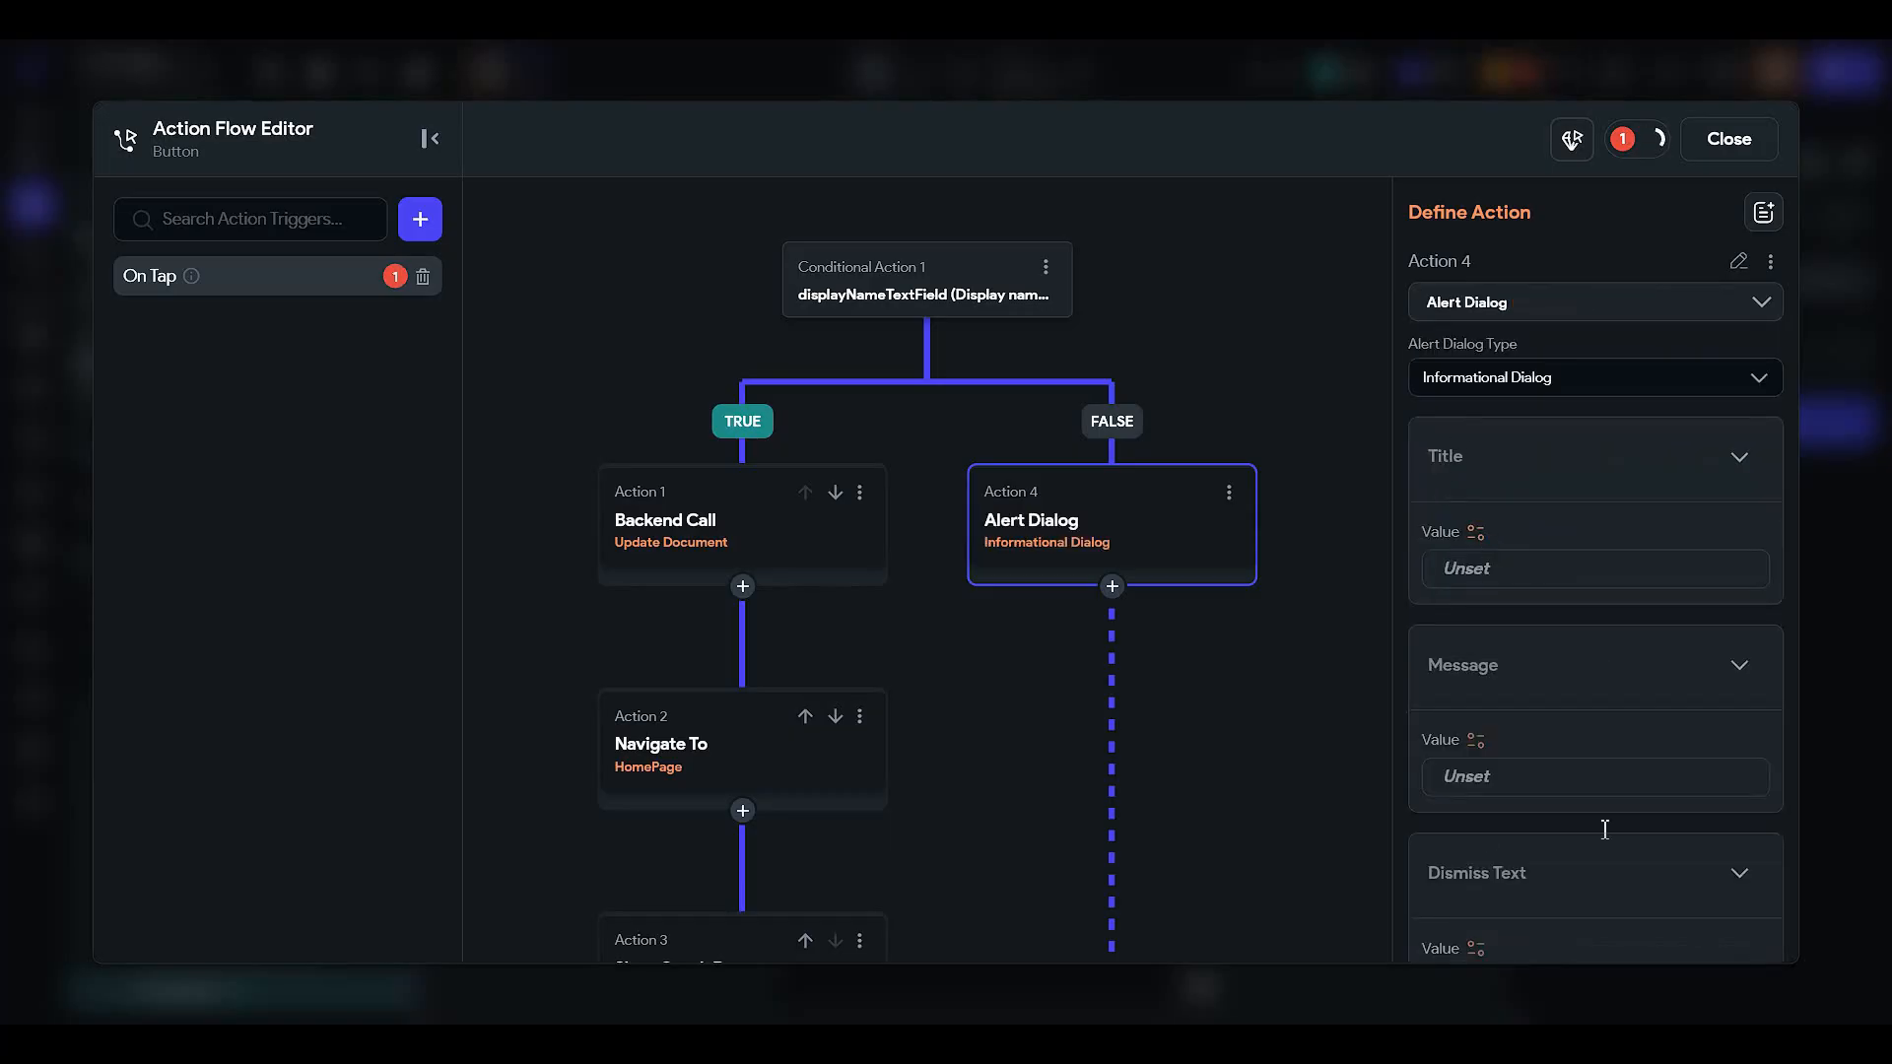
text(D)
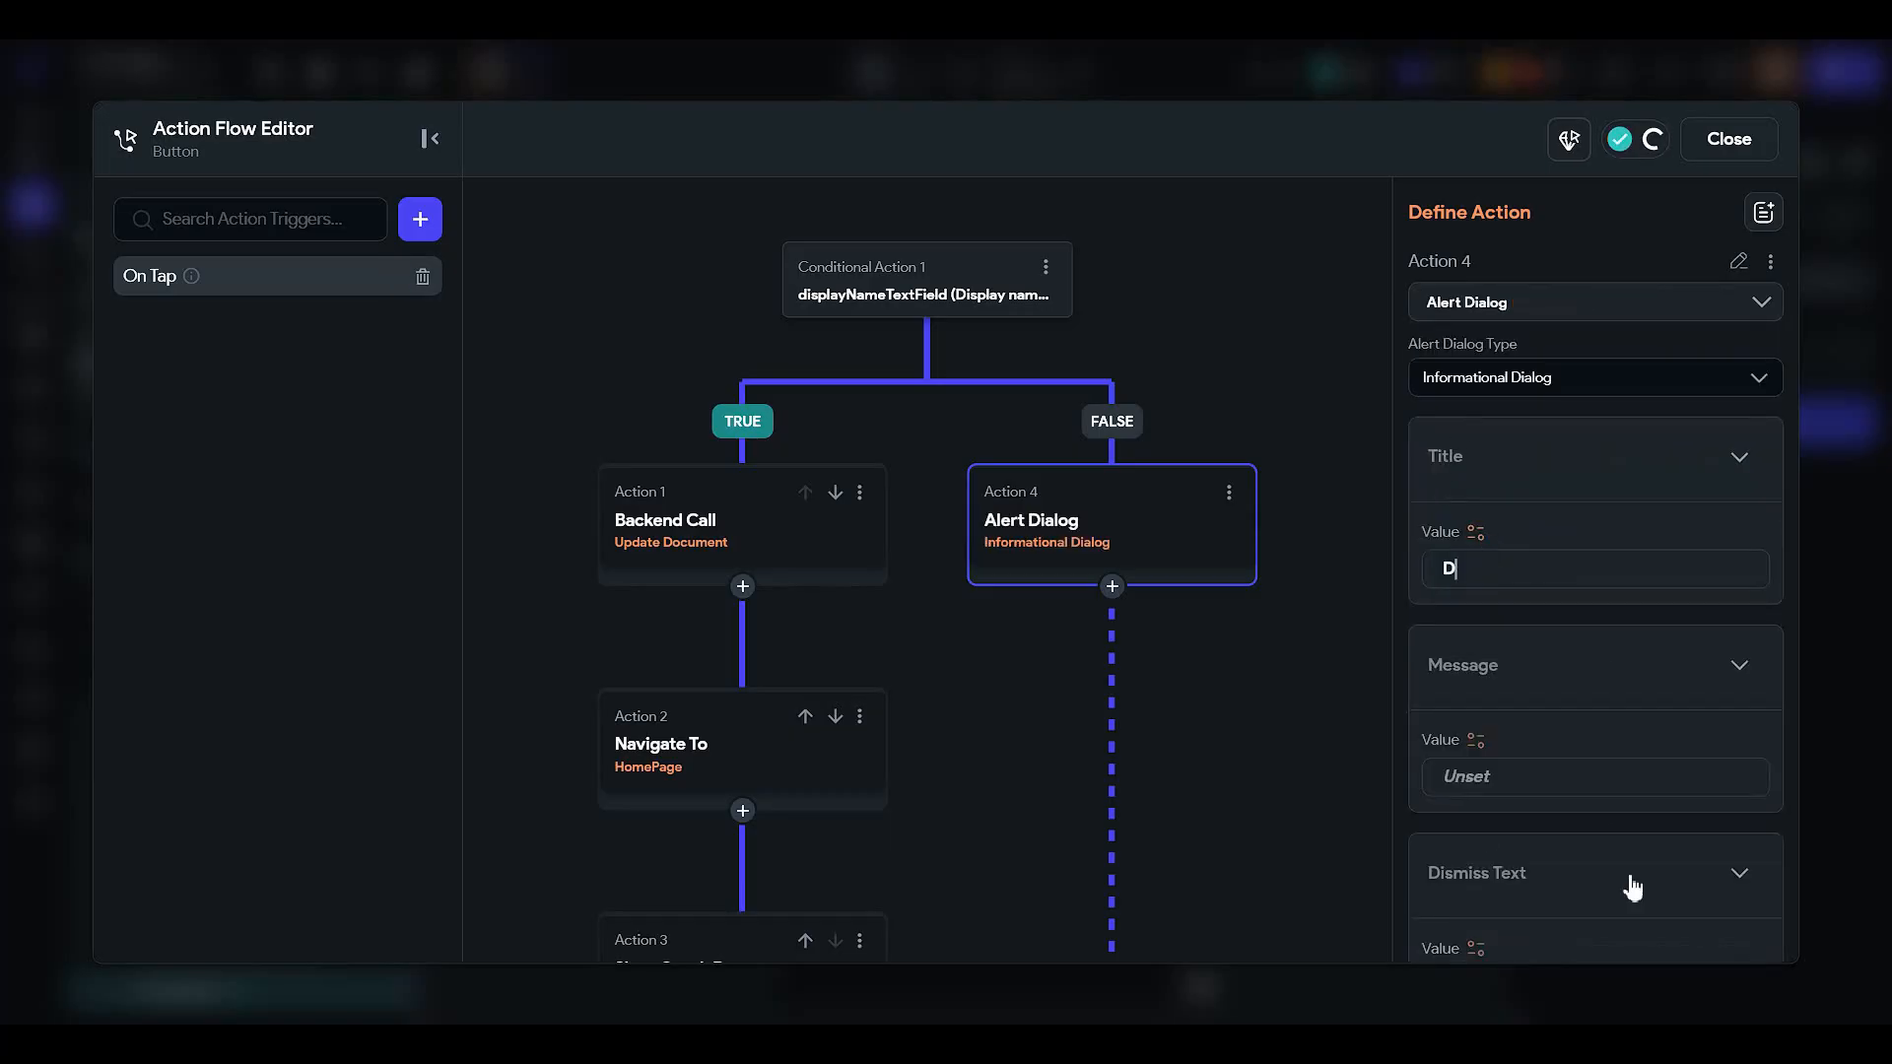
text(isplay name field can not)
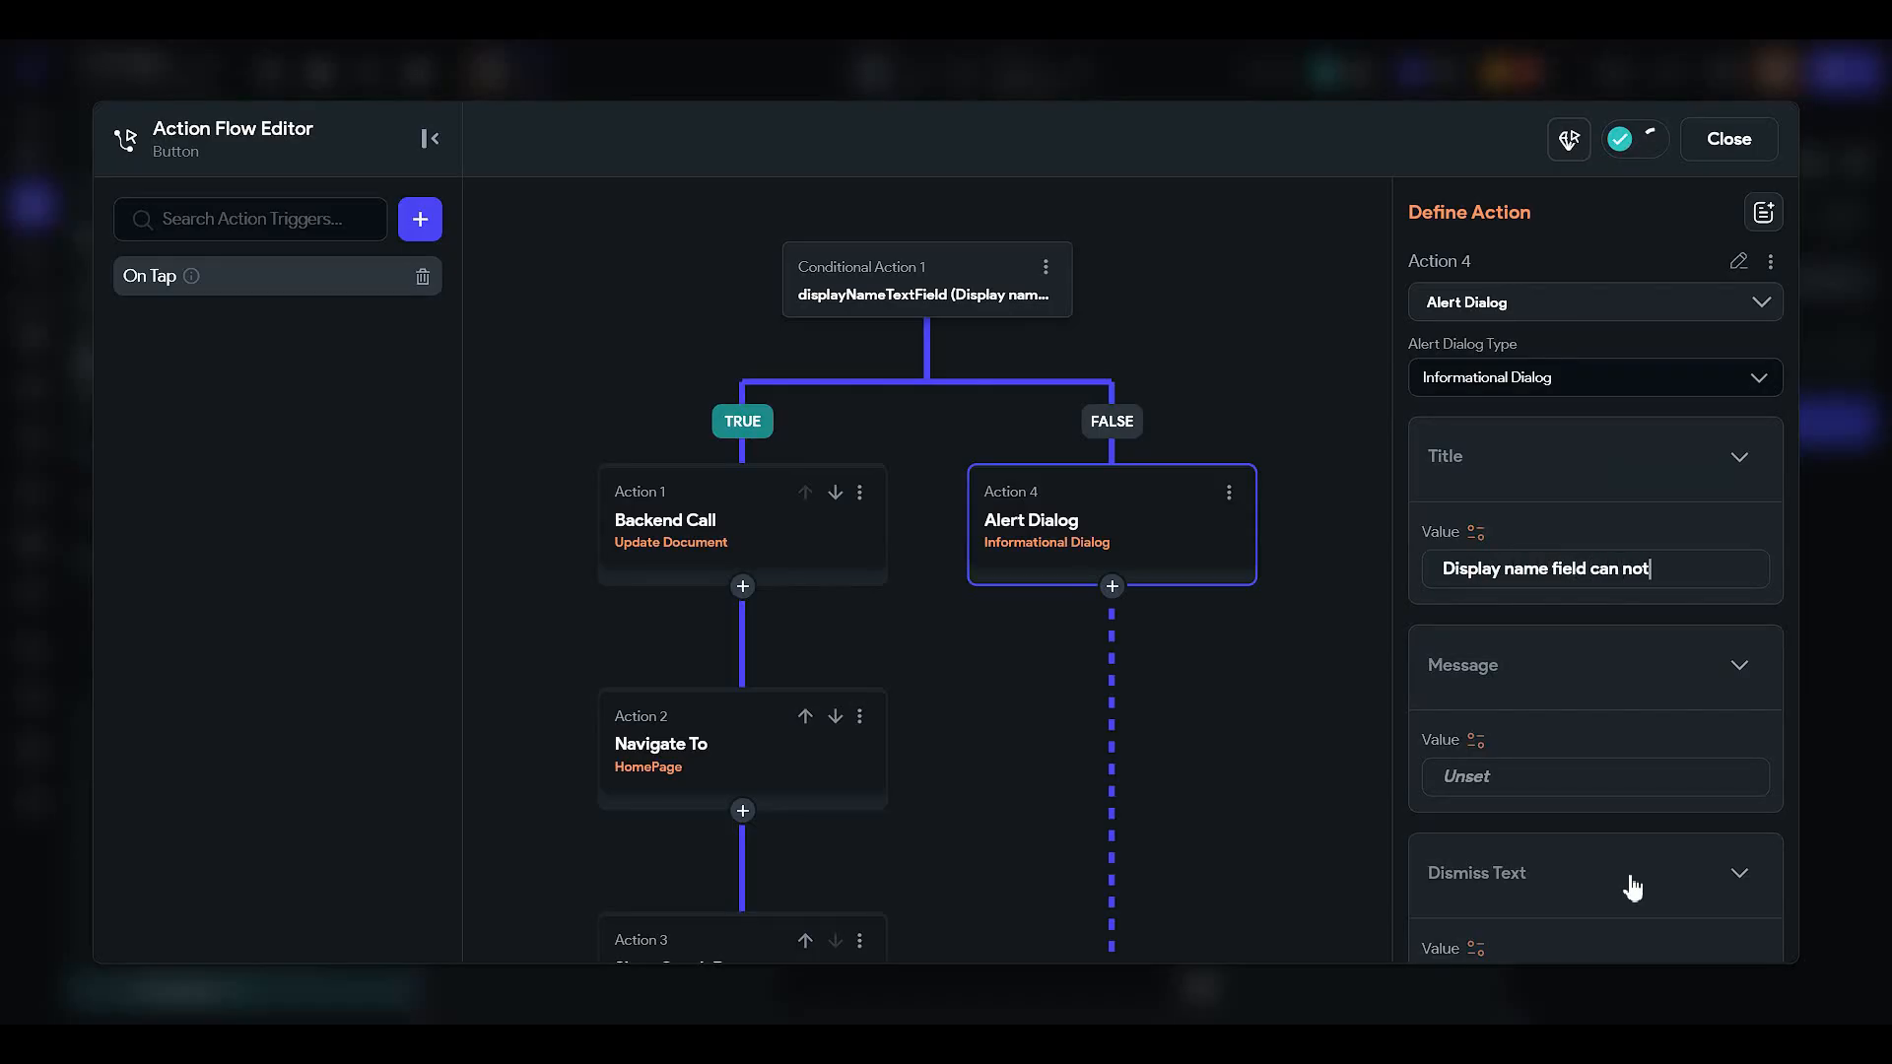
text( be empty)
scroll(1545, 774, down, 2)
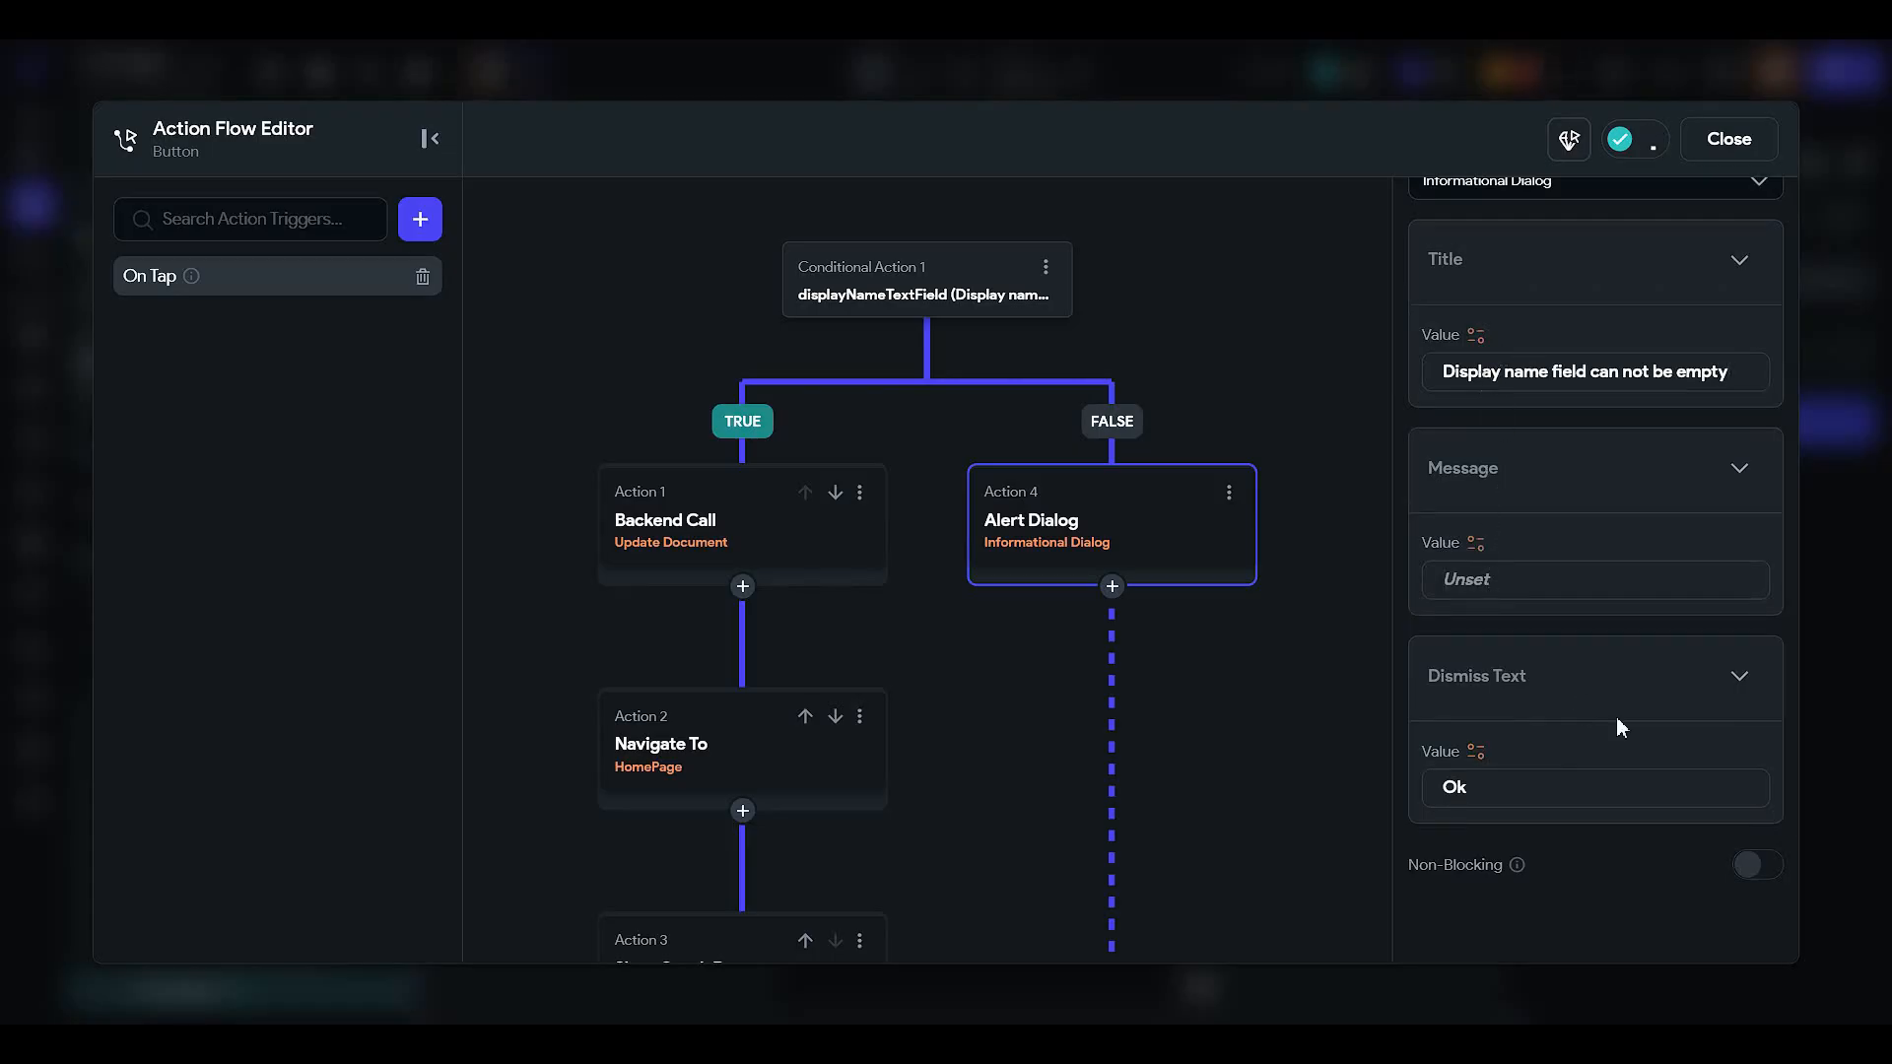
key(Tab)
text(Please enter your name)
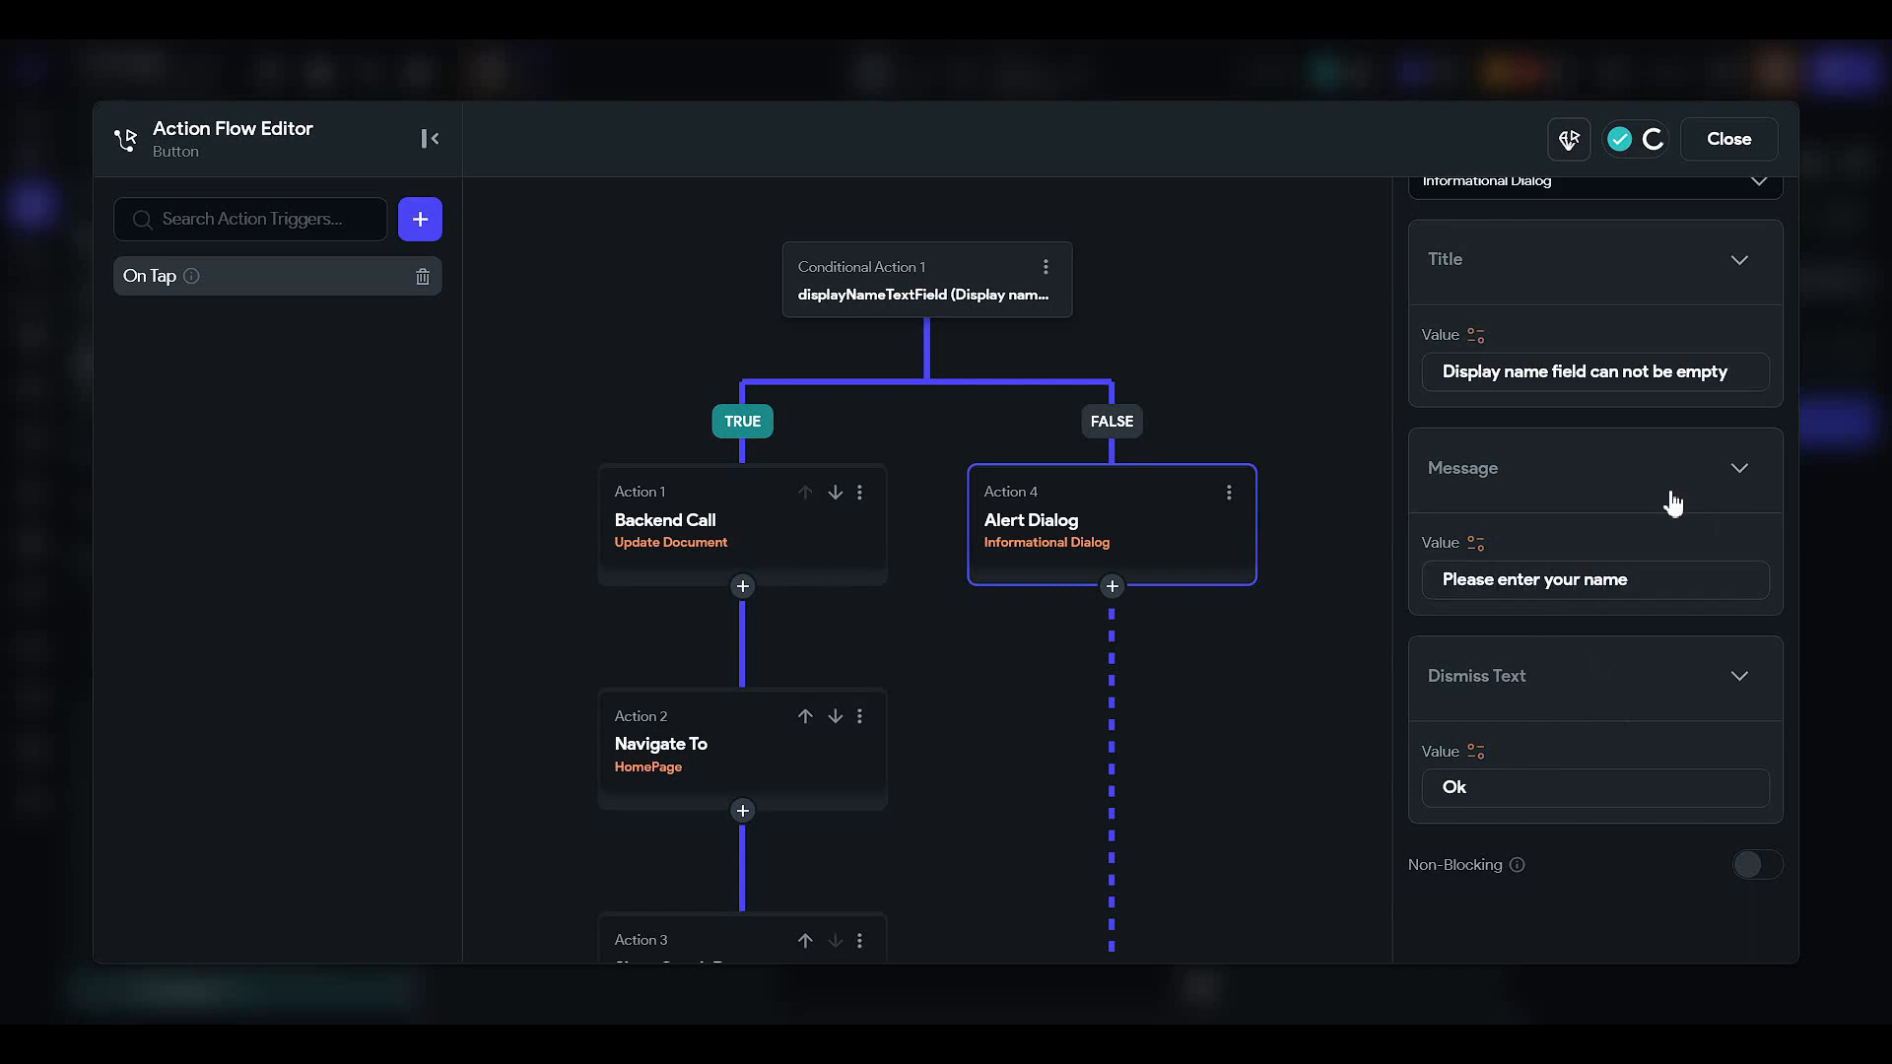
click(1729, 138)
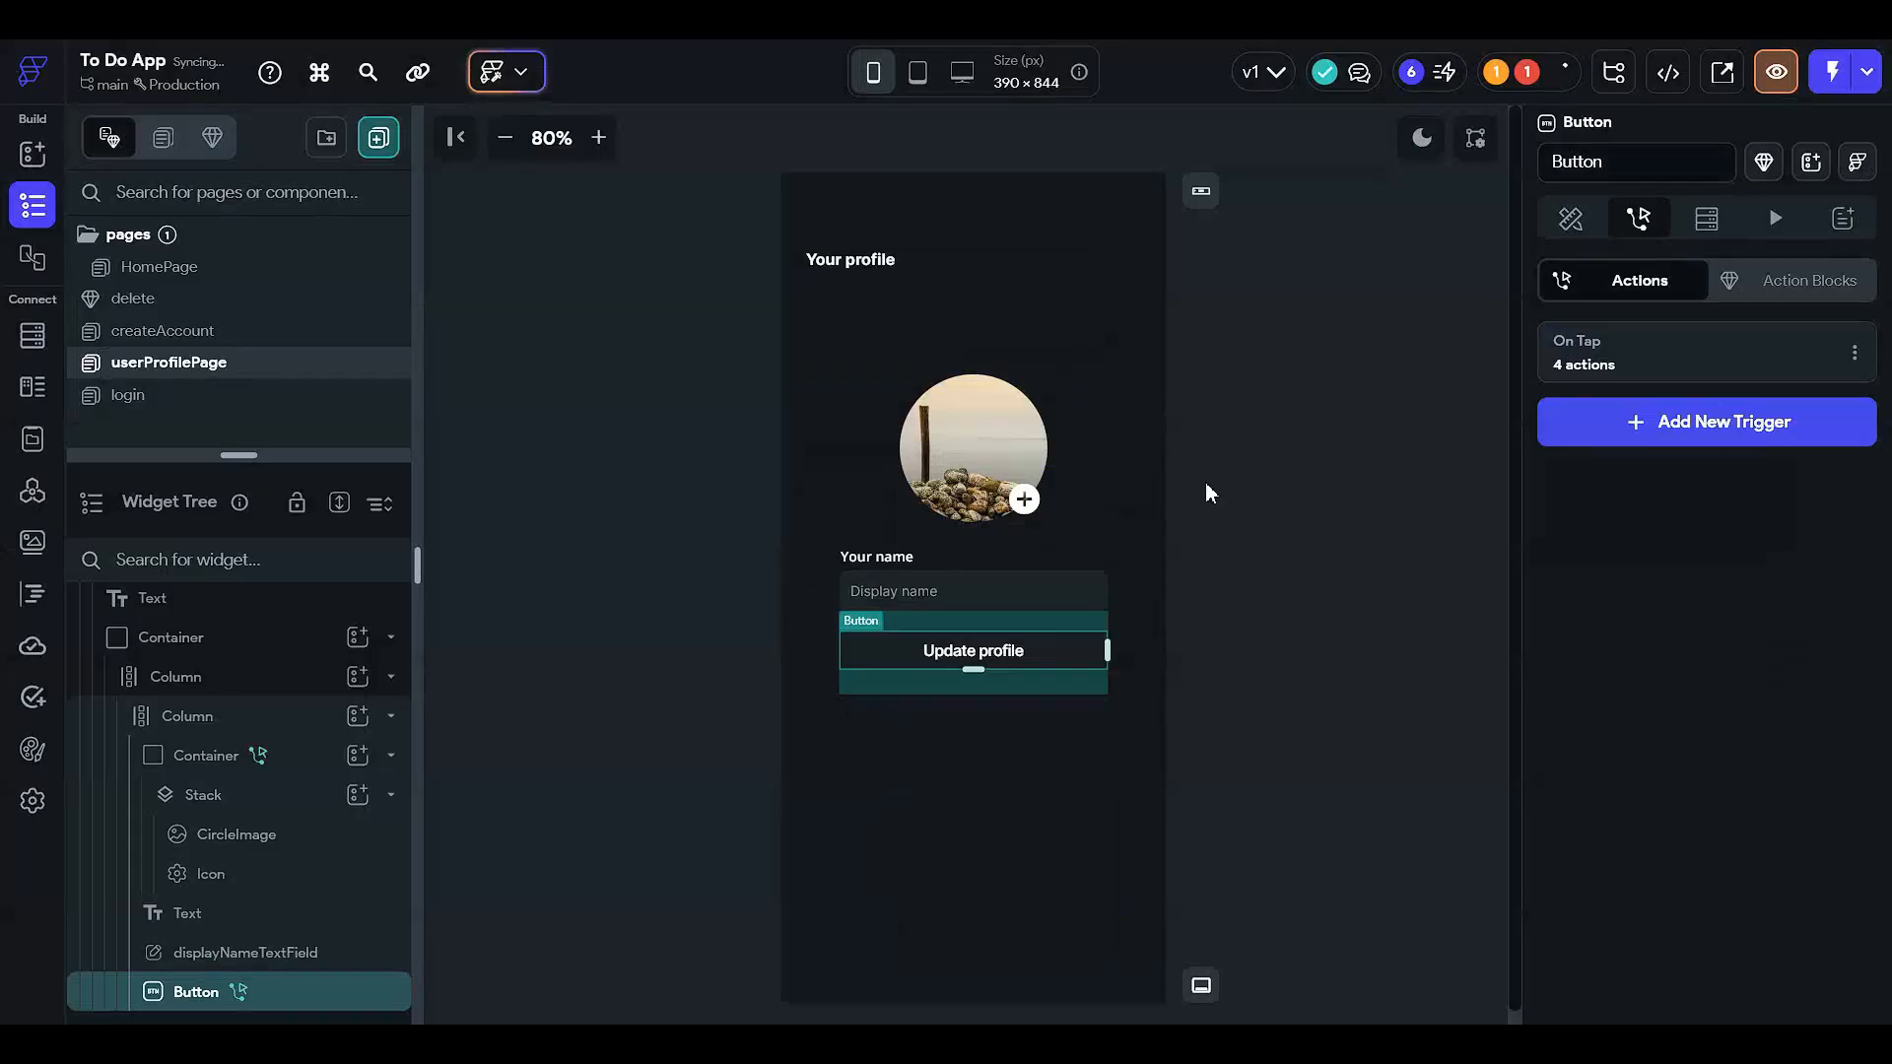
- Select the profile CircleImage and review its image path, leaving it unchanged
click(1238, 611)
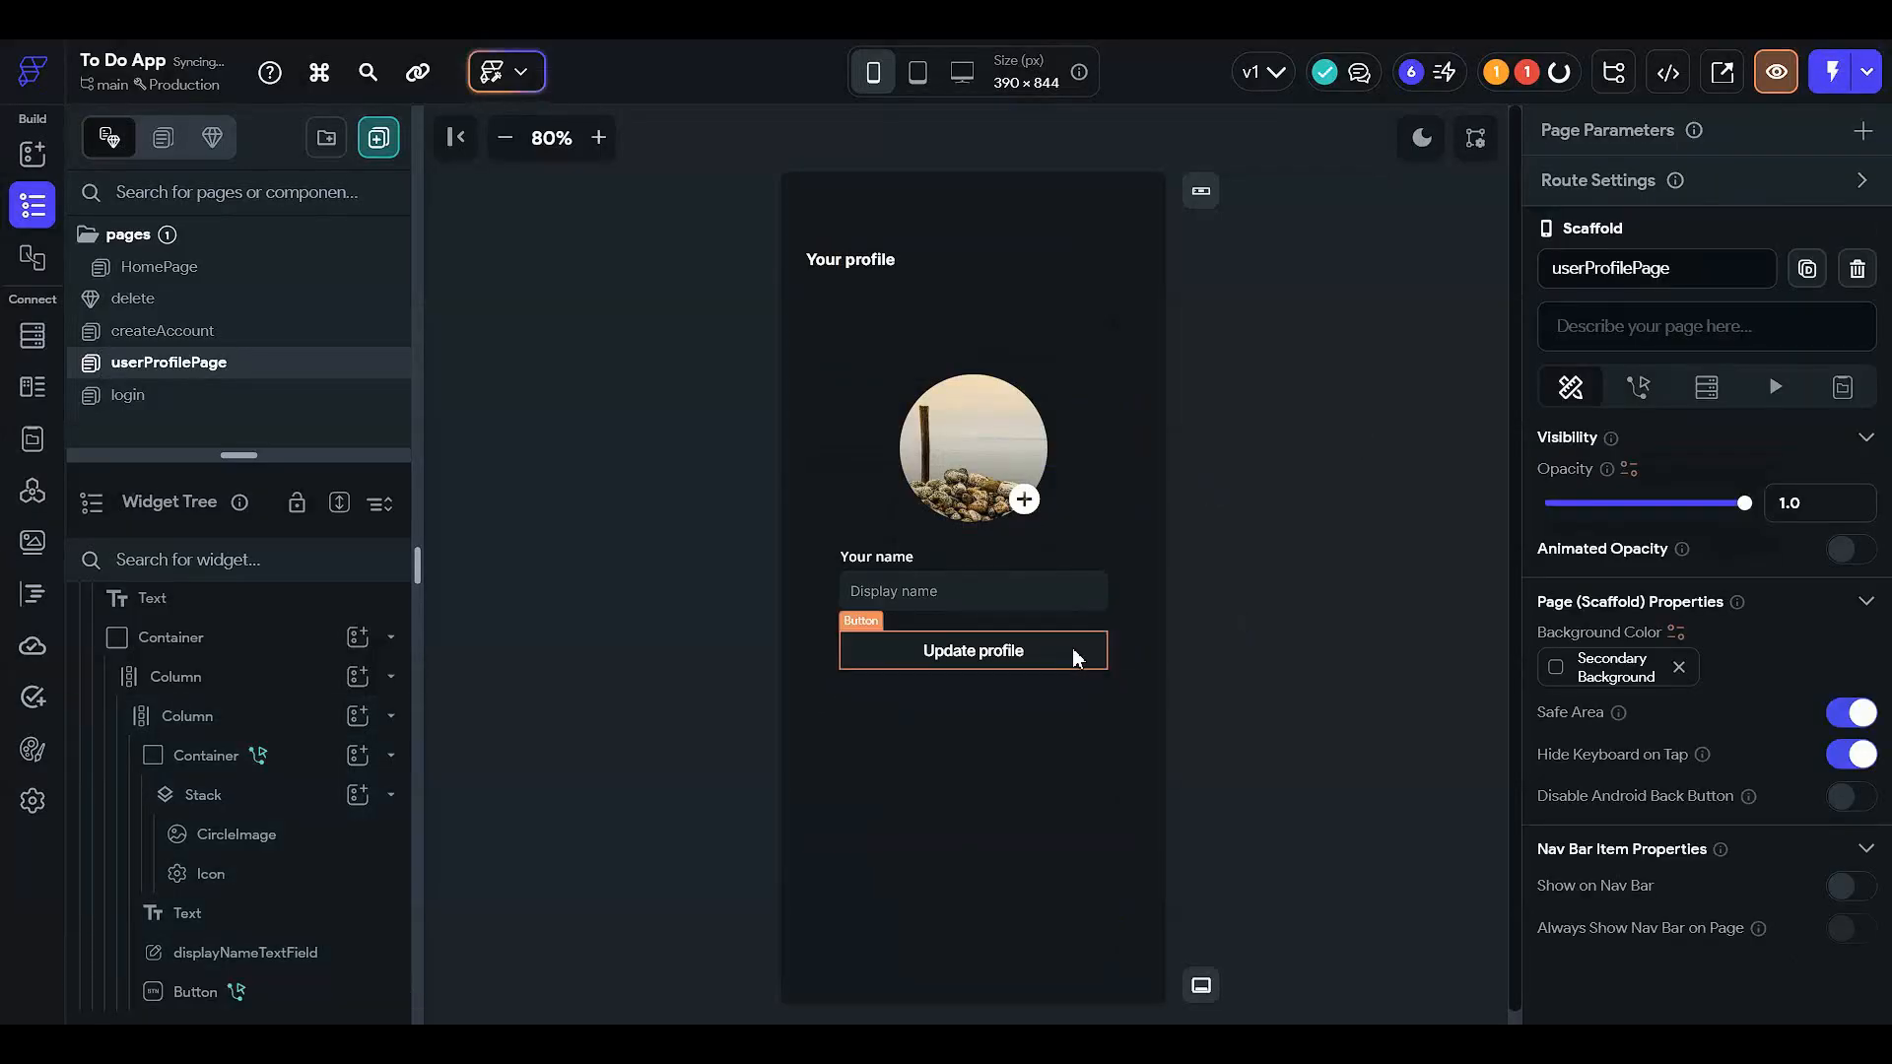
click(323, 835)
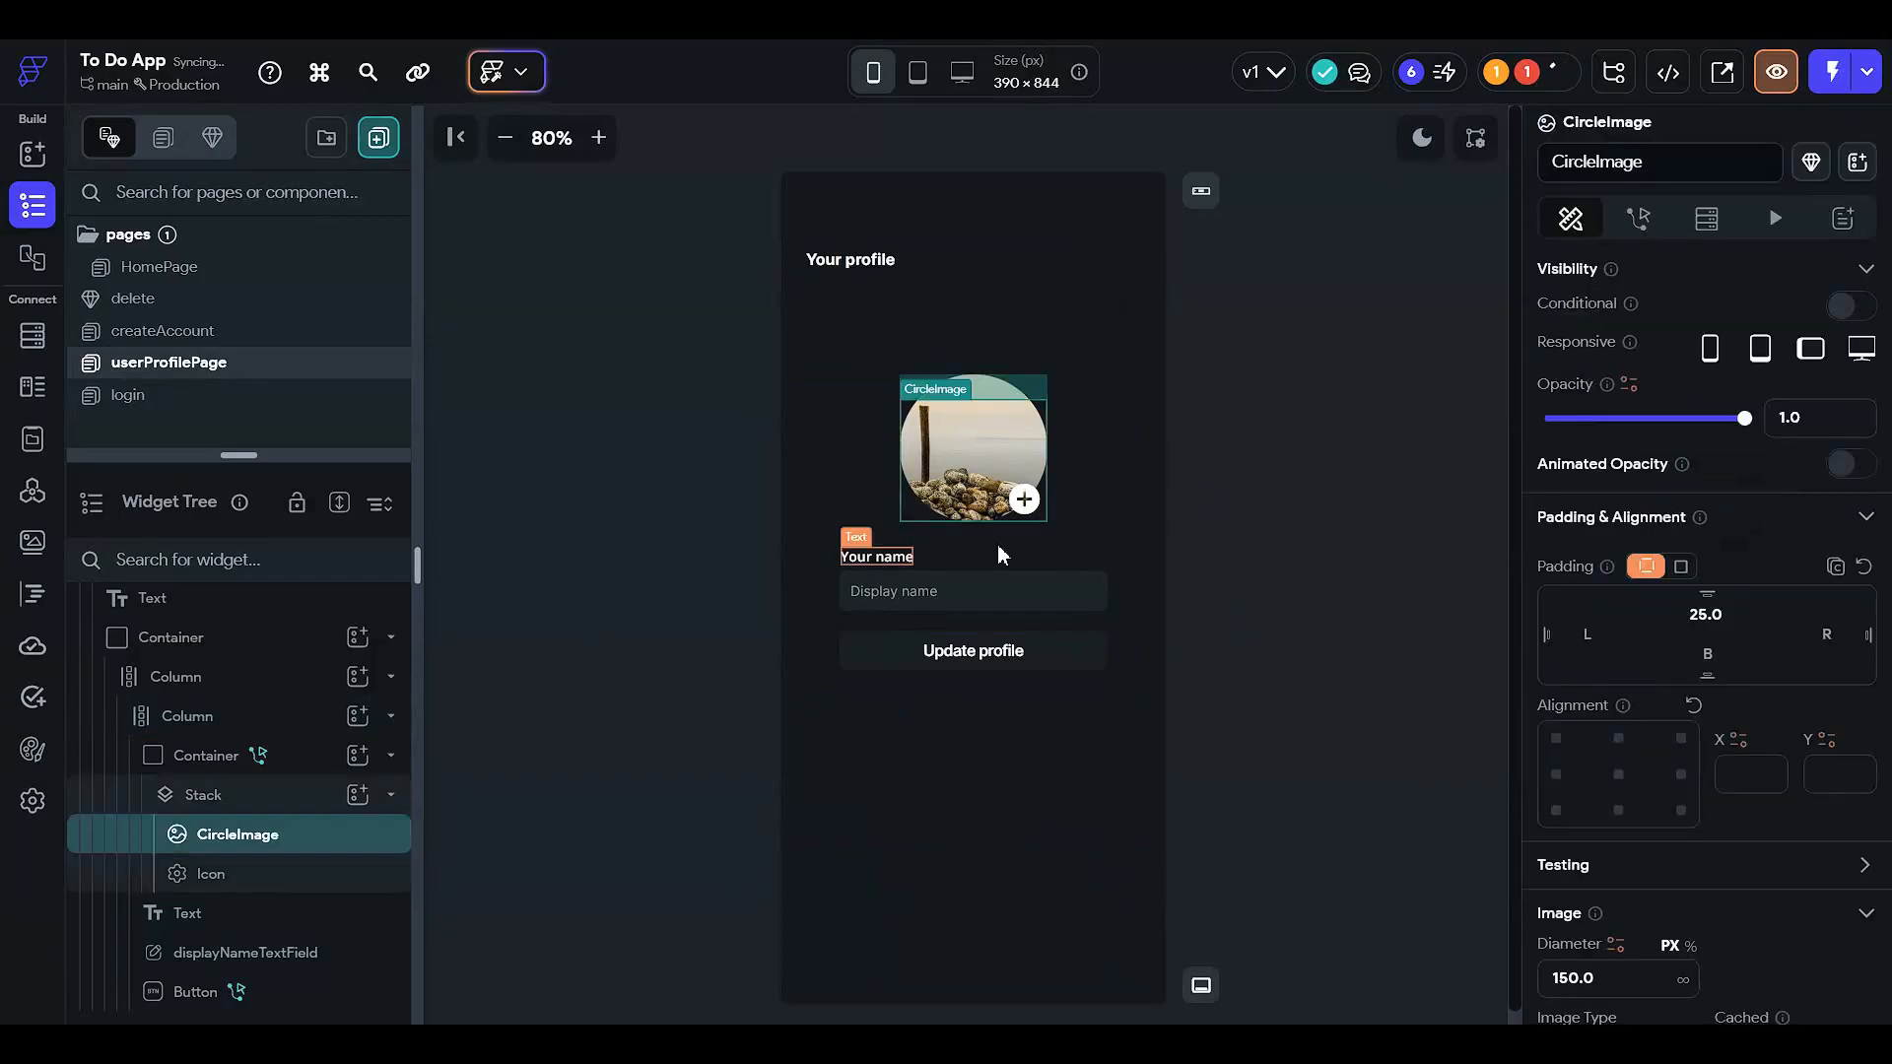
scroll(1558, 764, down, 5)
click(1587, 760)
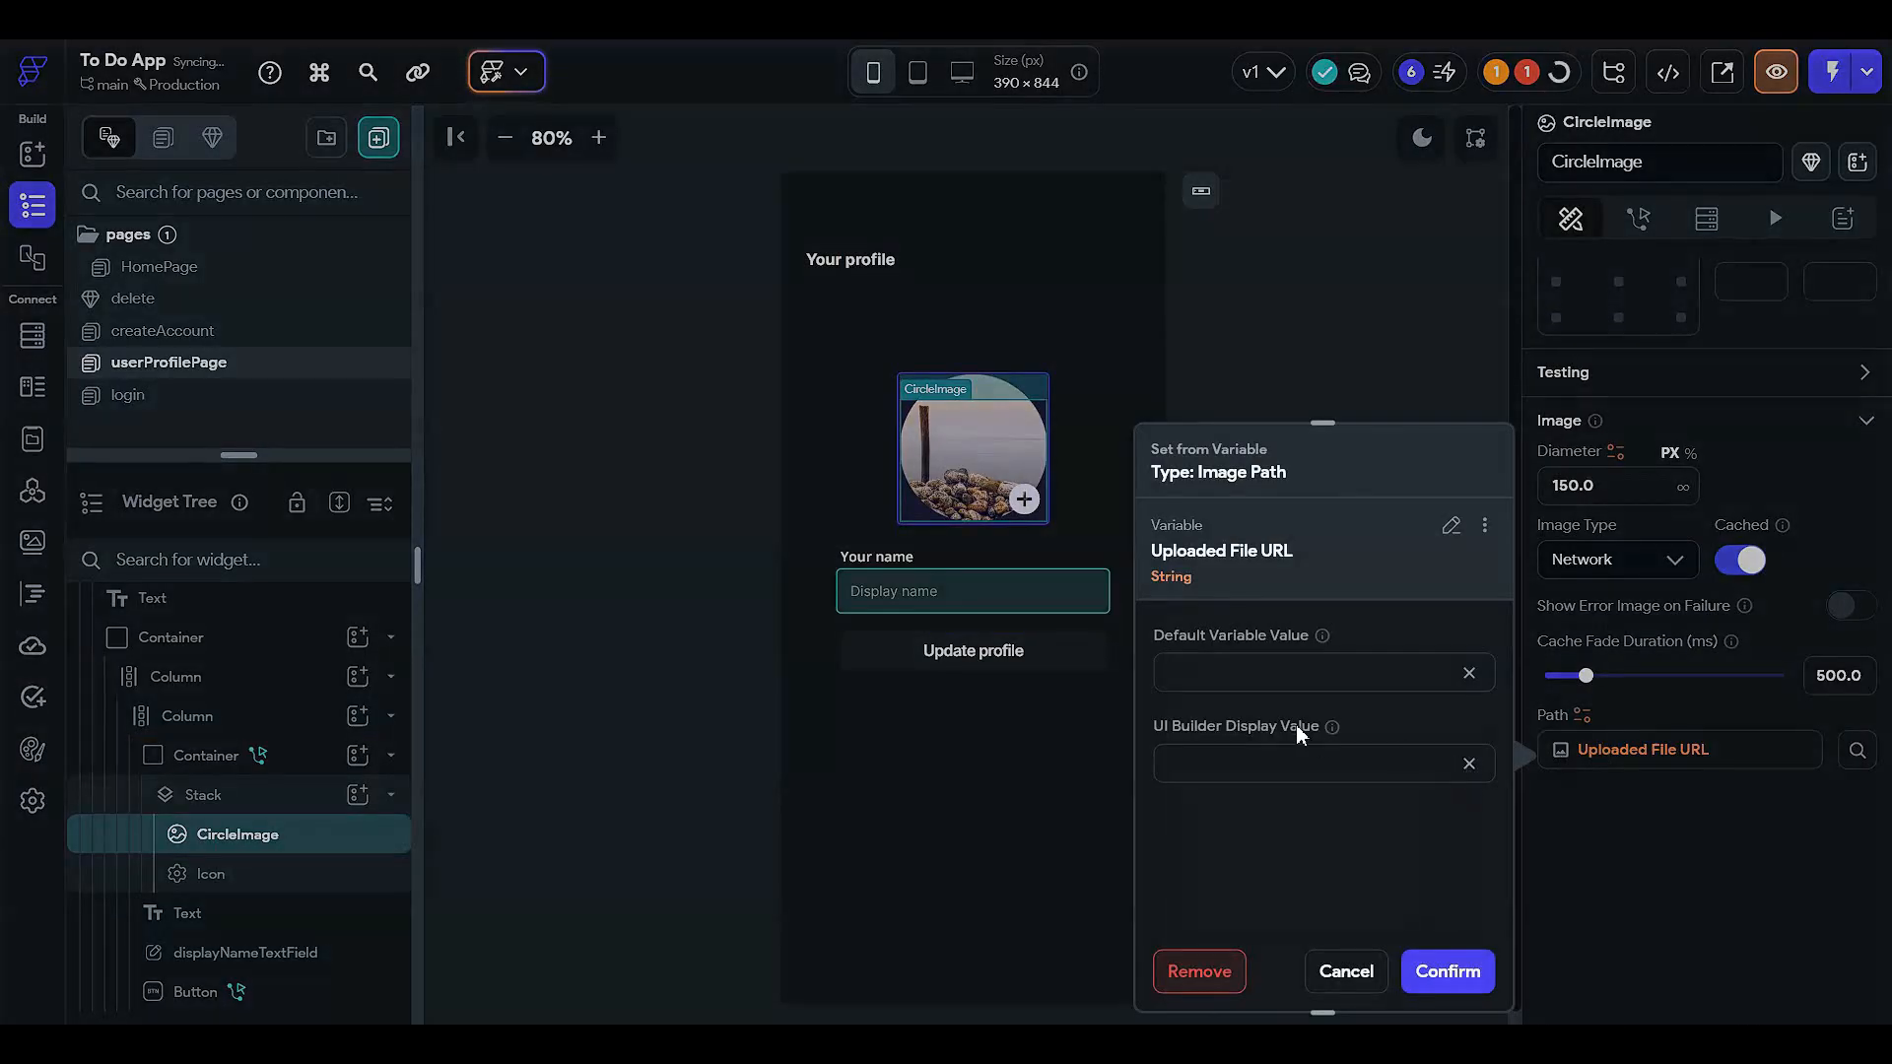
click(1646, 640)
scroll(1616, 601, up, 5)
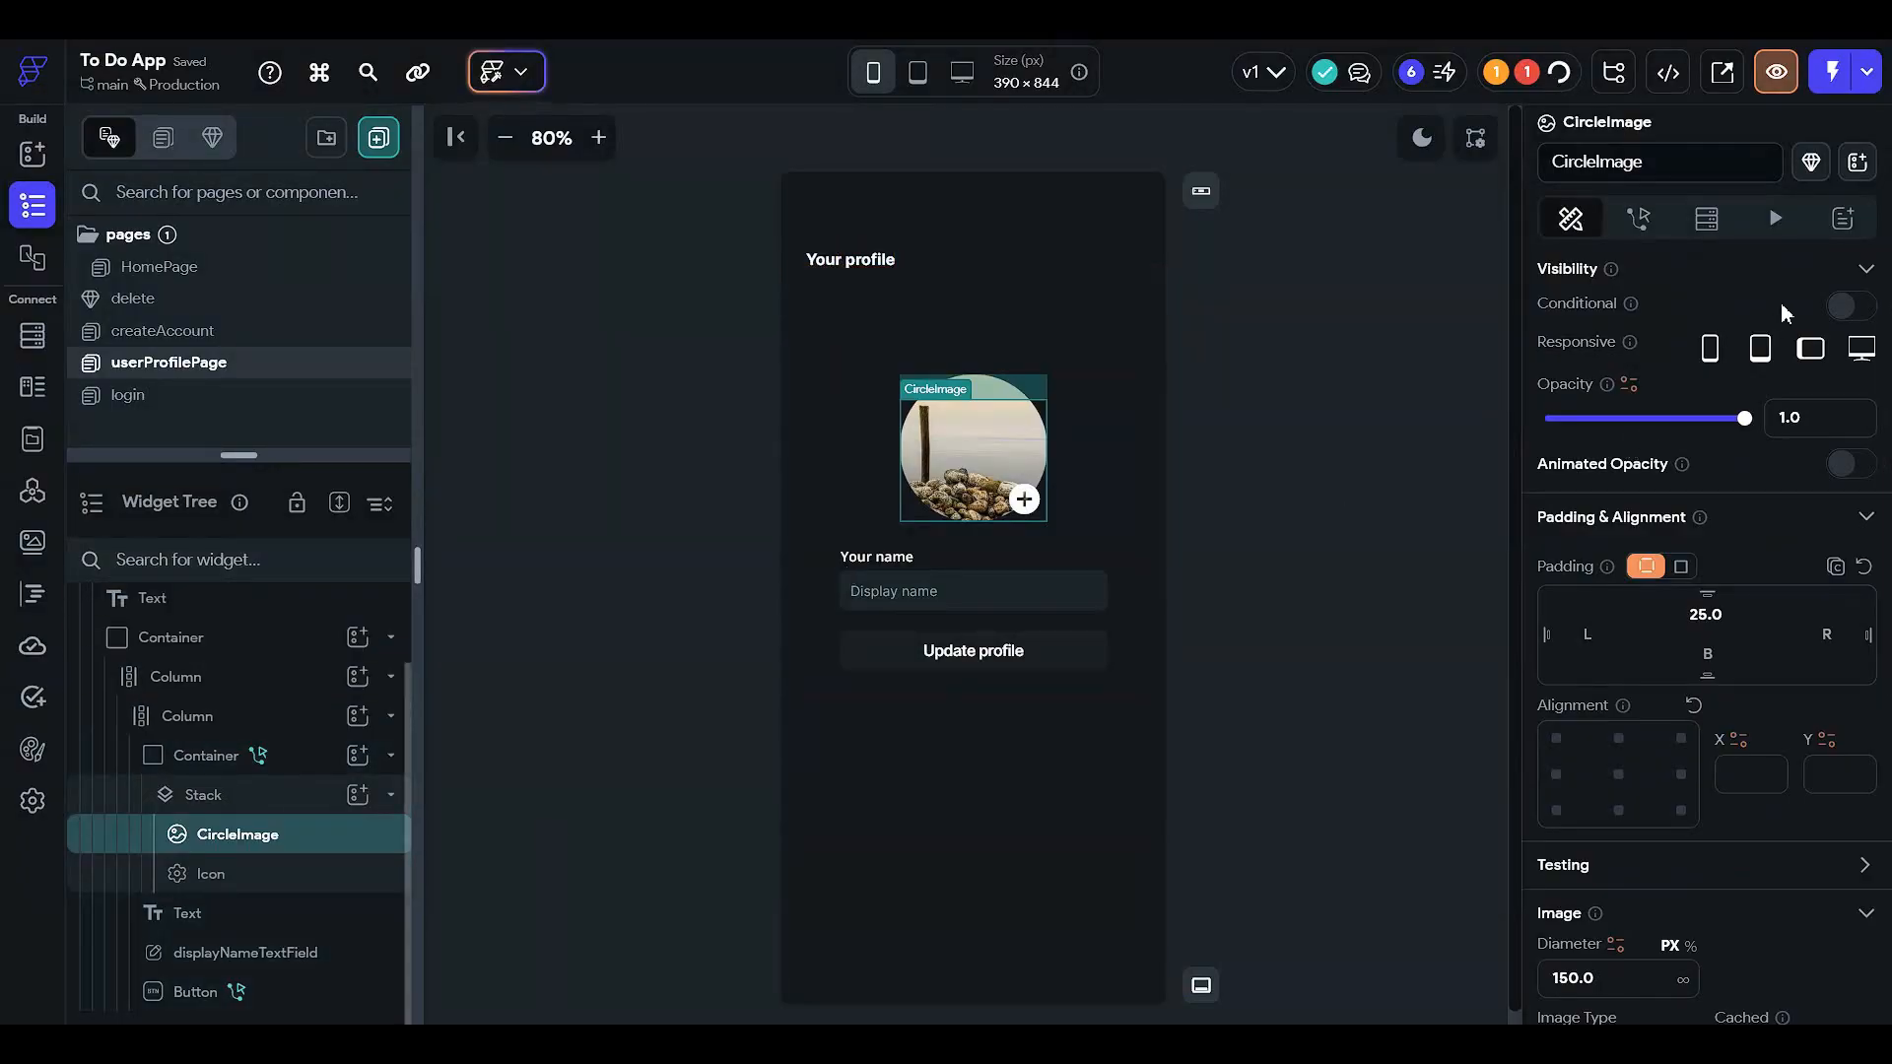
- Turn on conditional visibility: Uploaded File URL Is Set and Not Empty, and confirm
click(1846, 308)
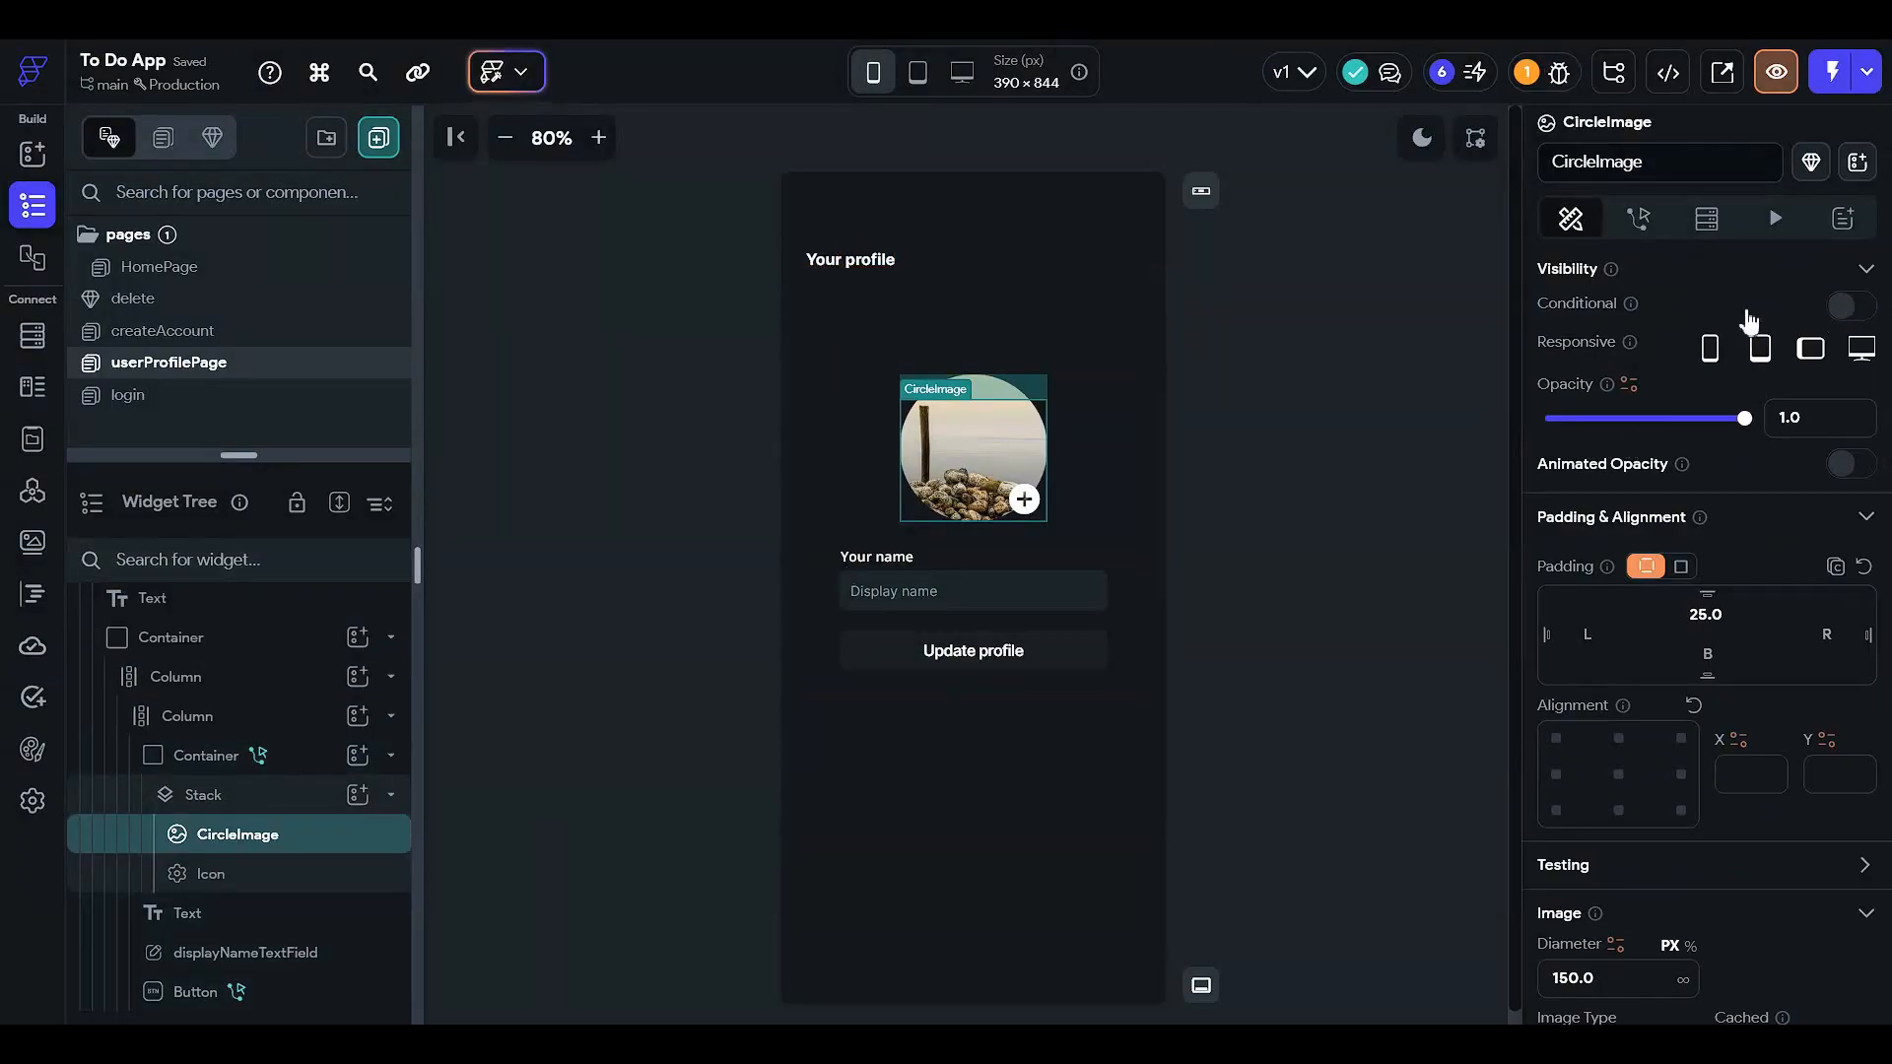
click(1628, 354)
click(1265, 539)
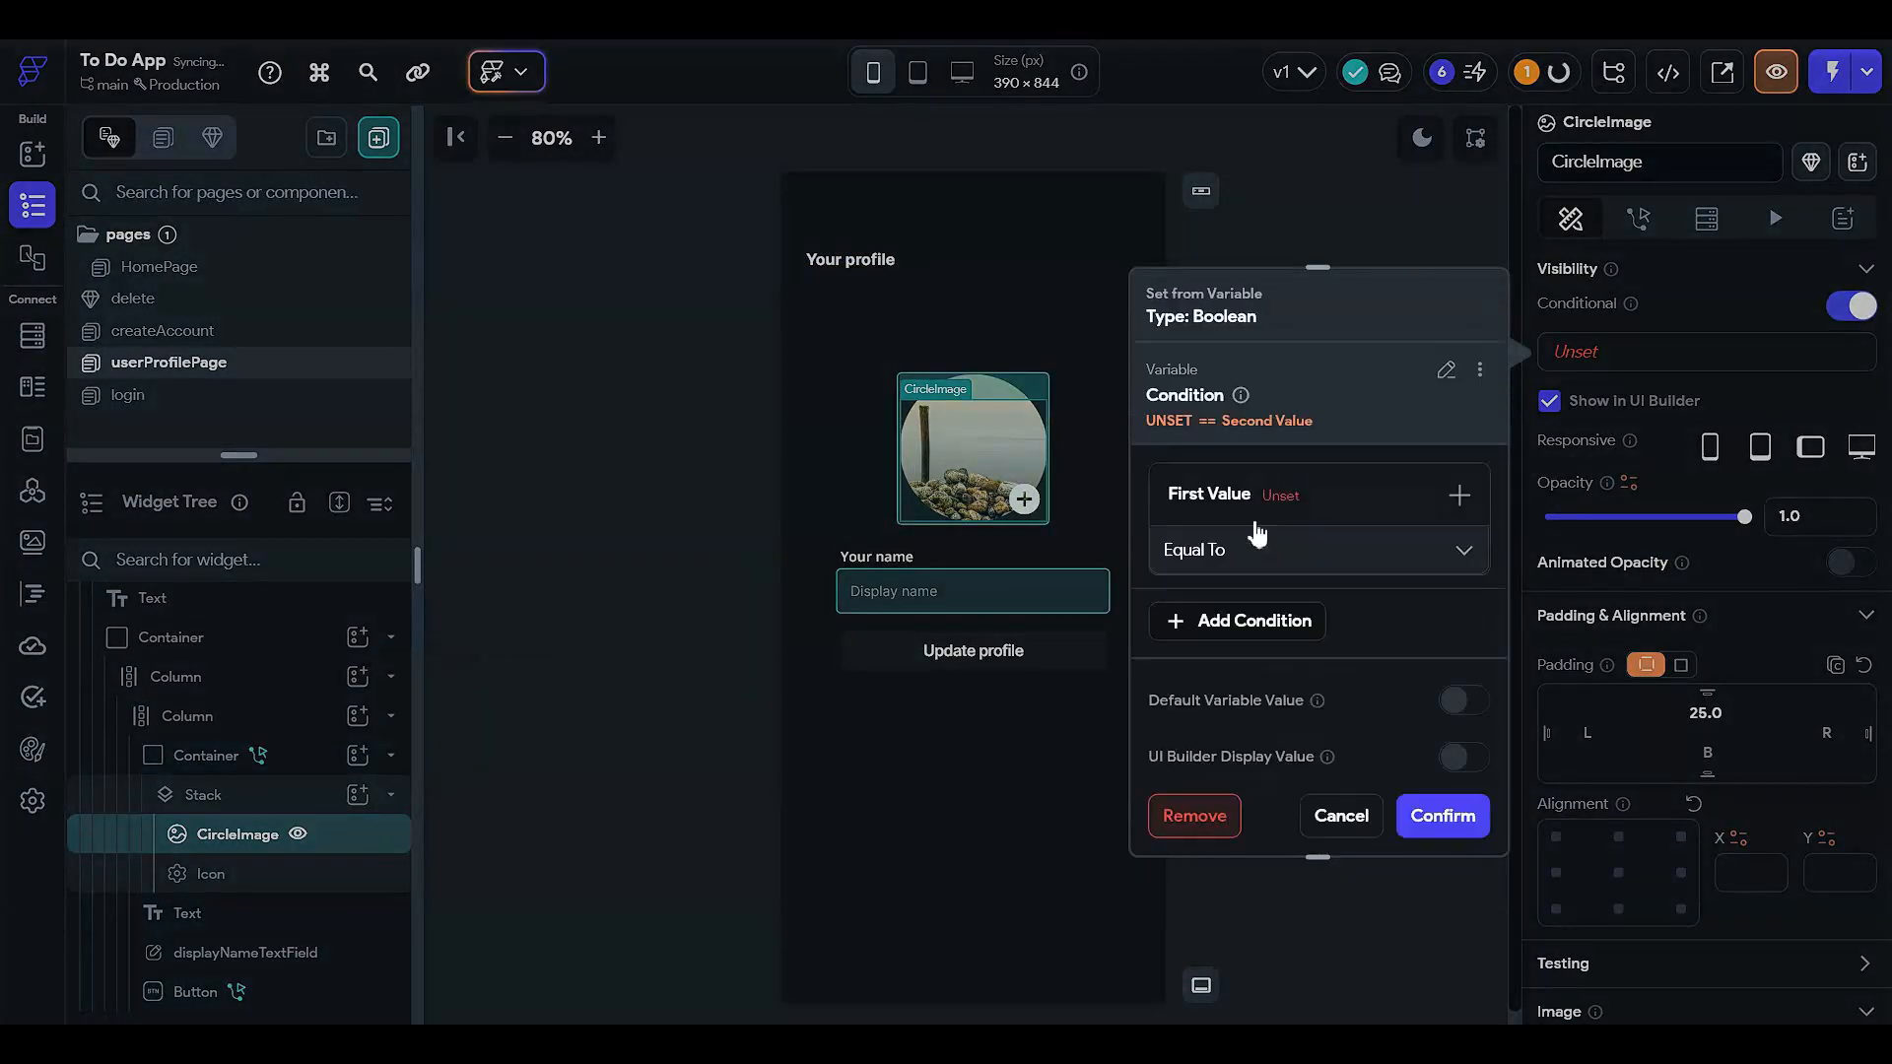
click(1225, 571)
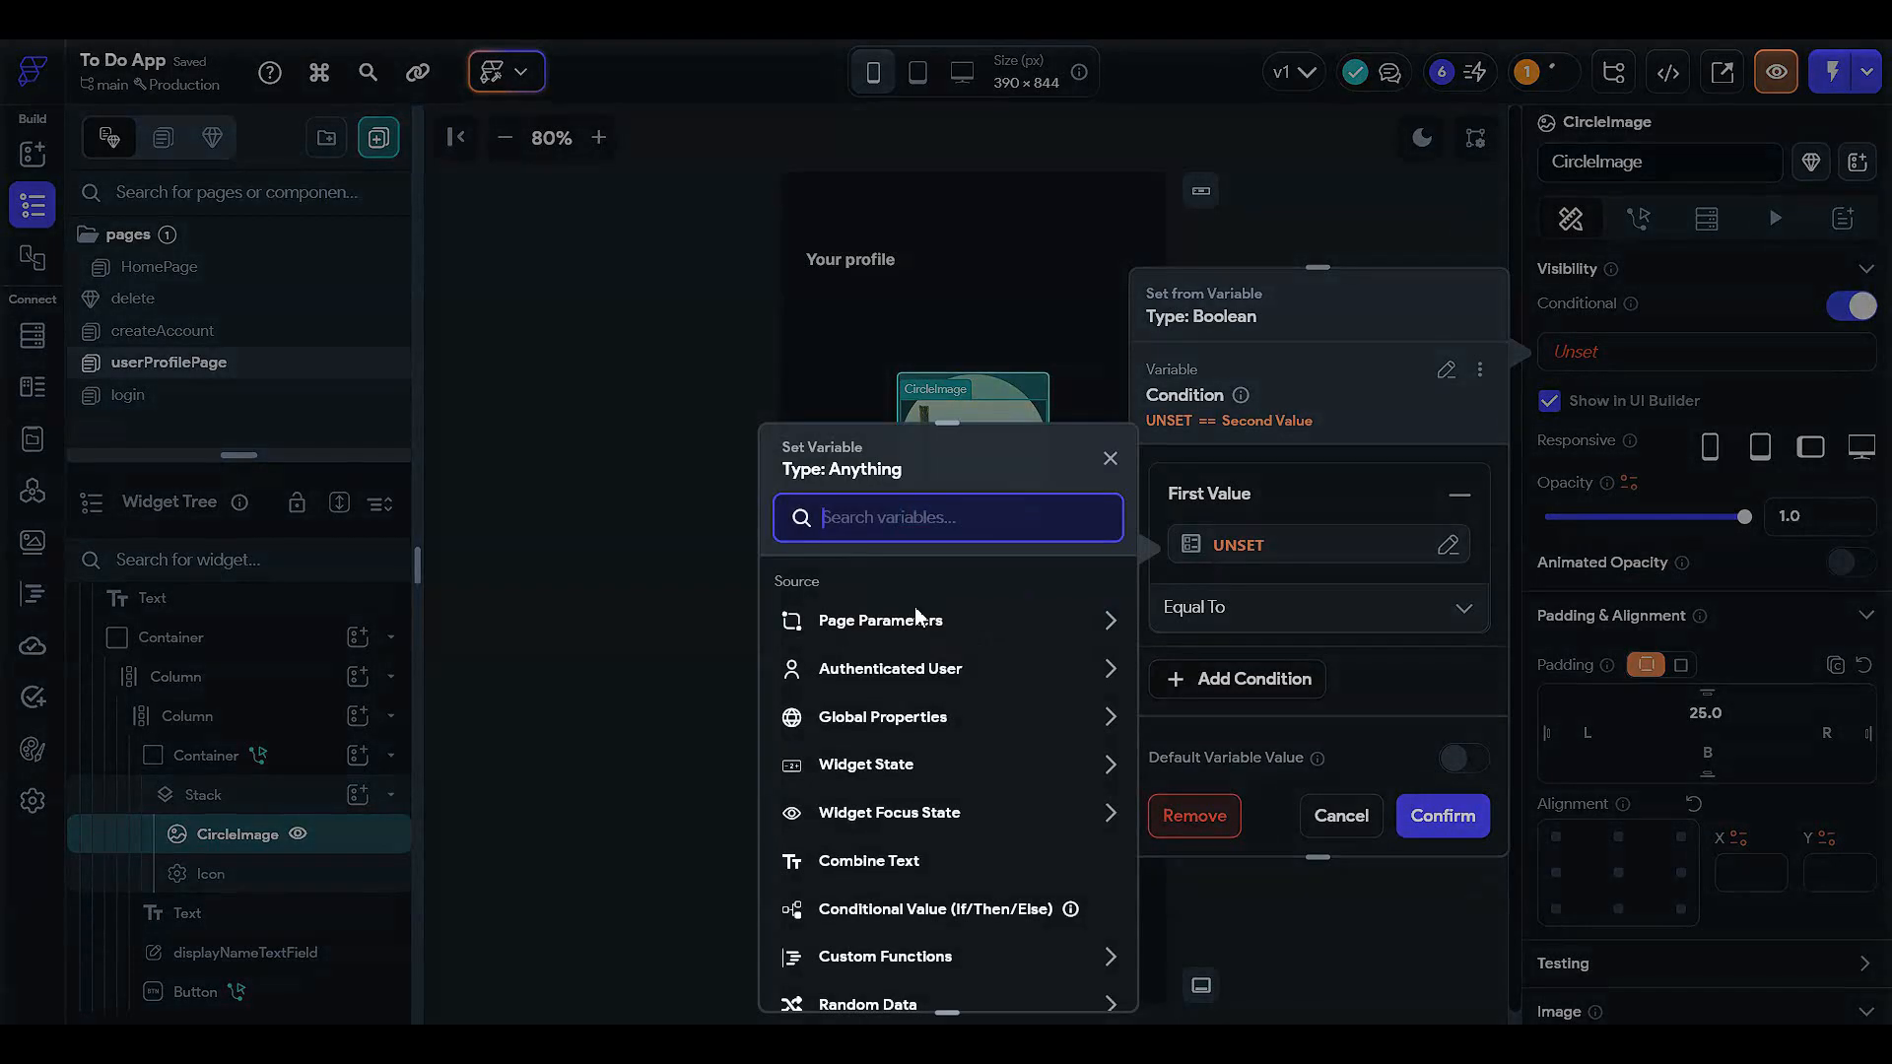
click(916, 773)
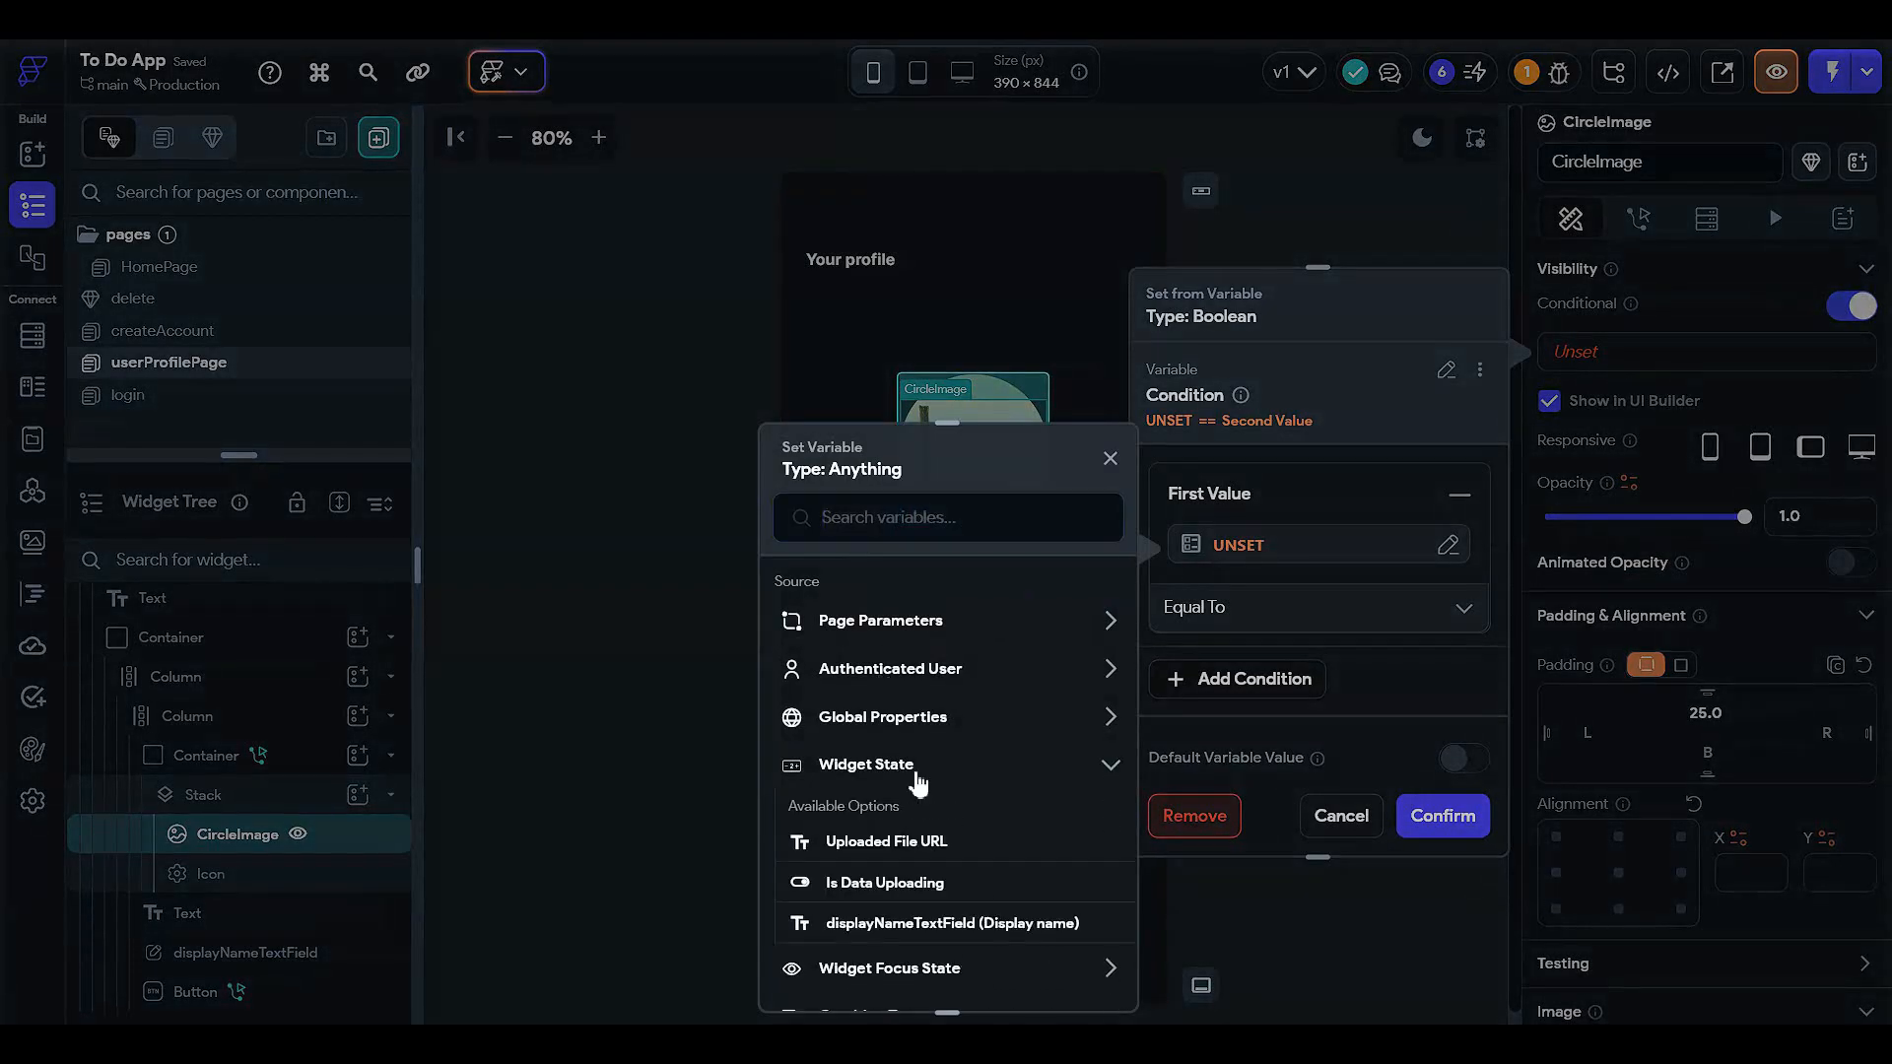
click(931, 845)
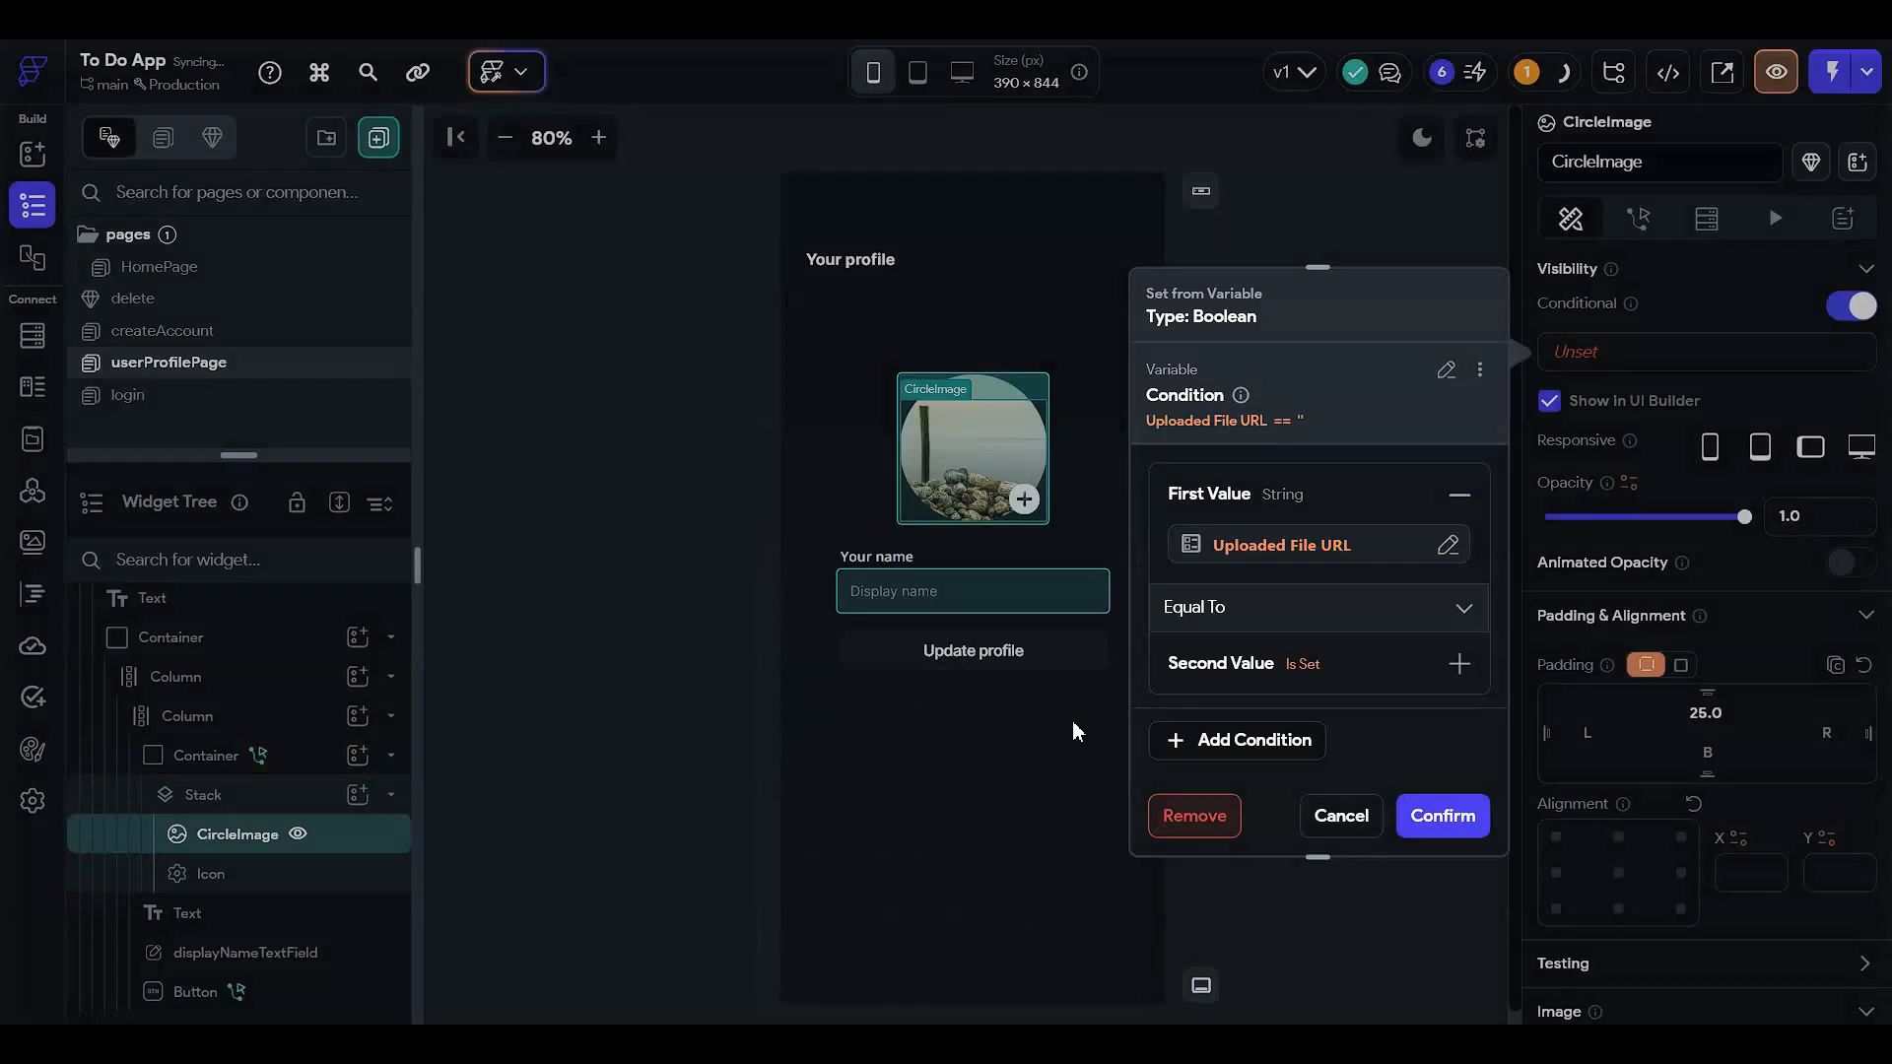
click(1218, 617)
click(1232, 676)
click(1440, 815)
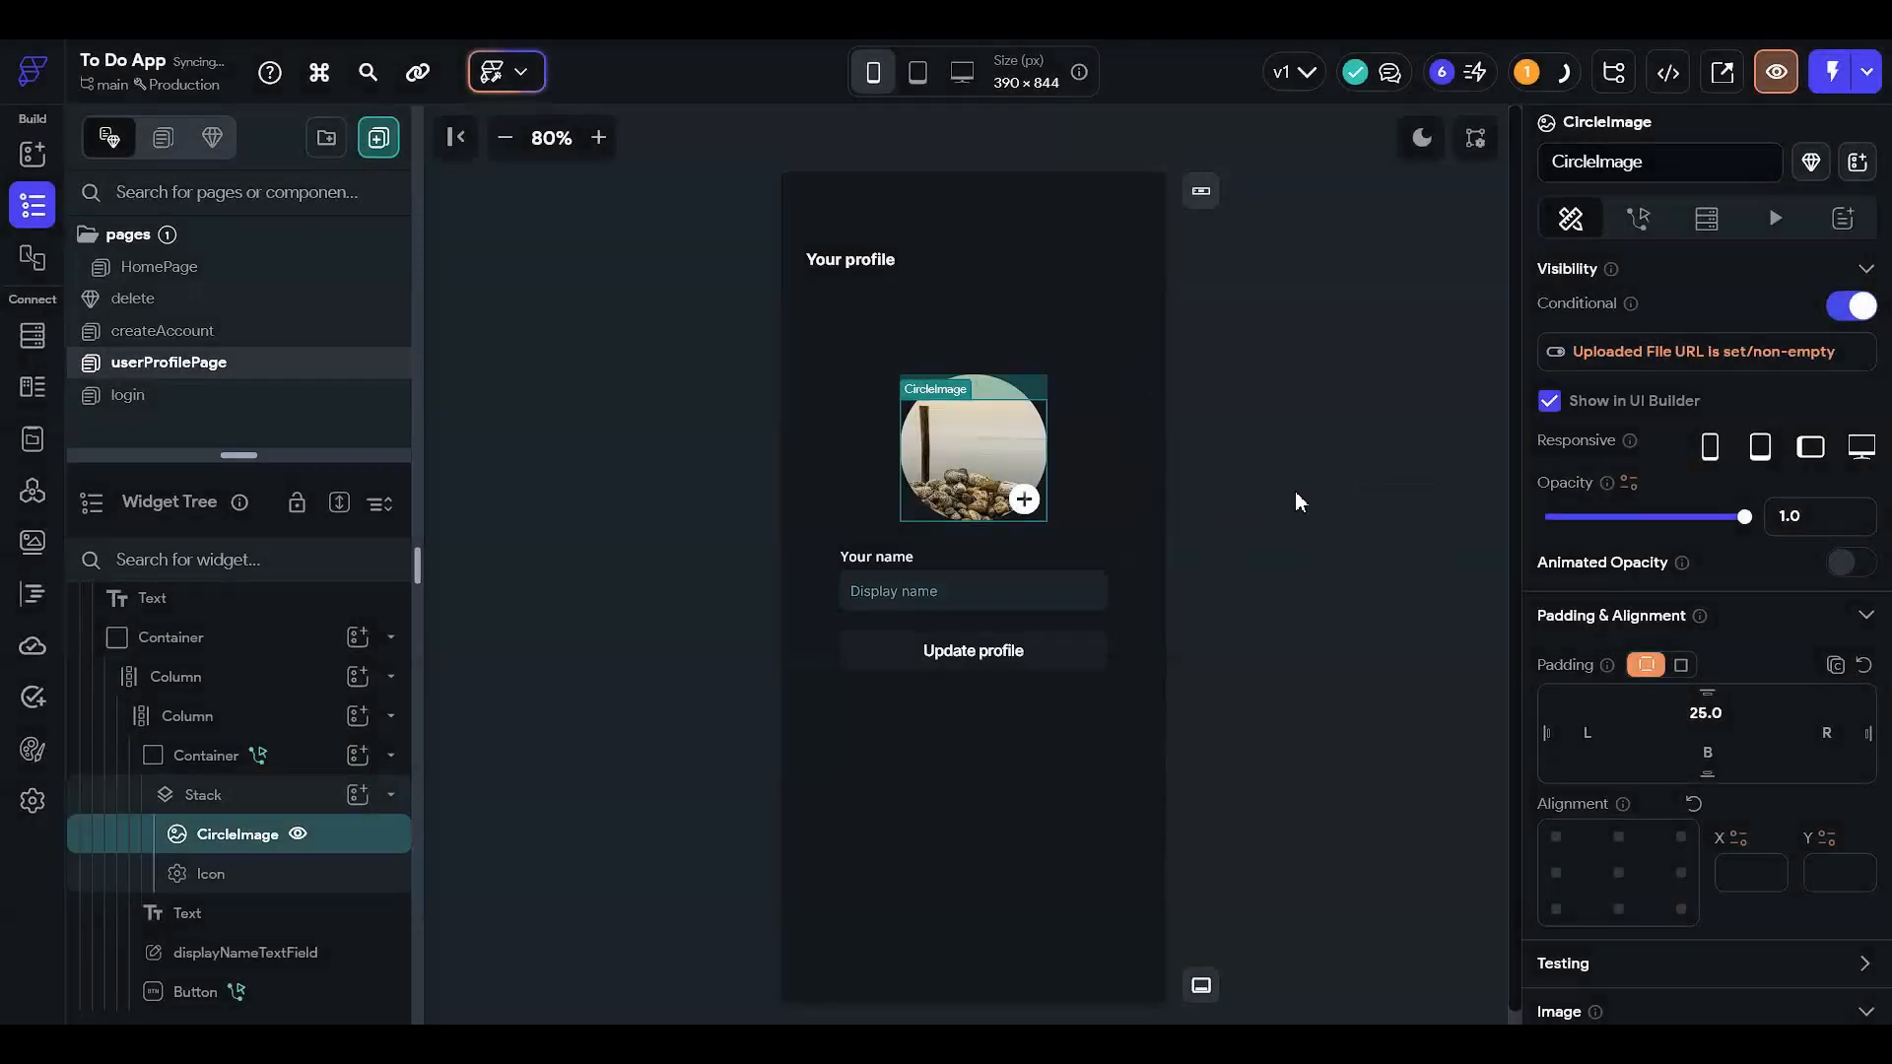
click(1294, 488)
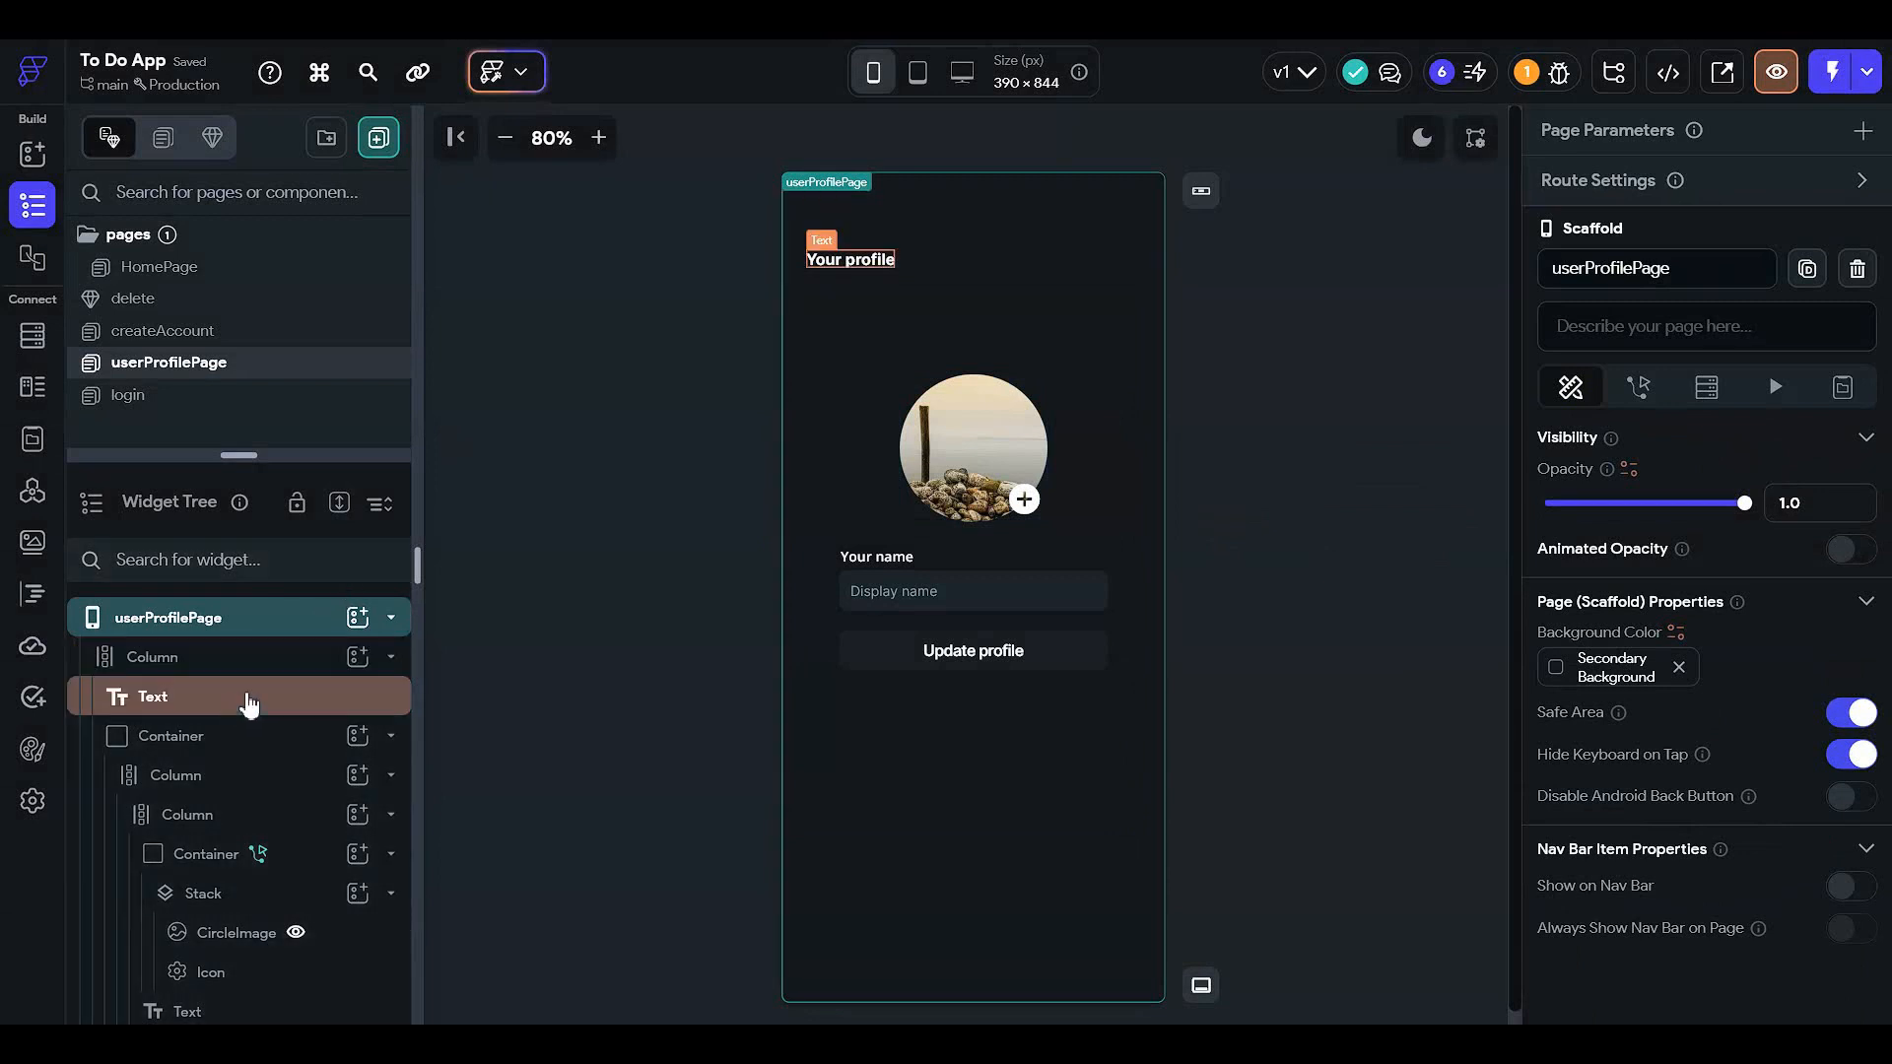
- Add a Row to the main Column and nest the Your profile text inside it
click(296, 662)
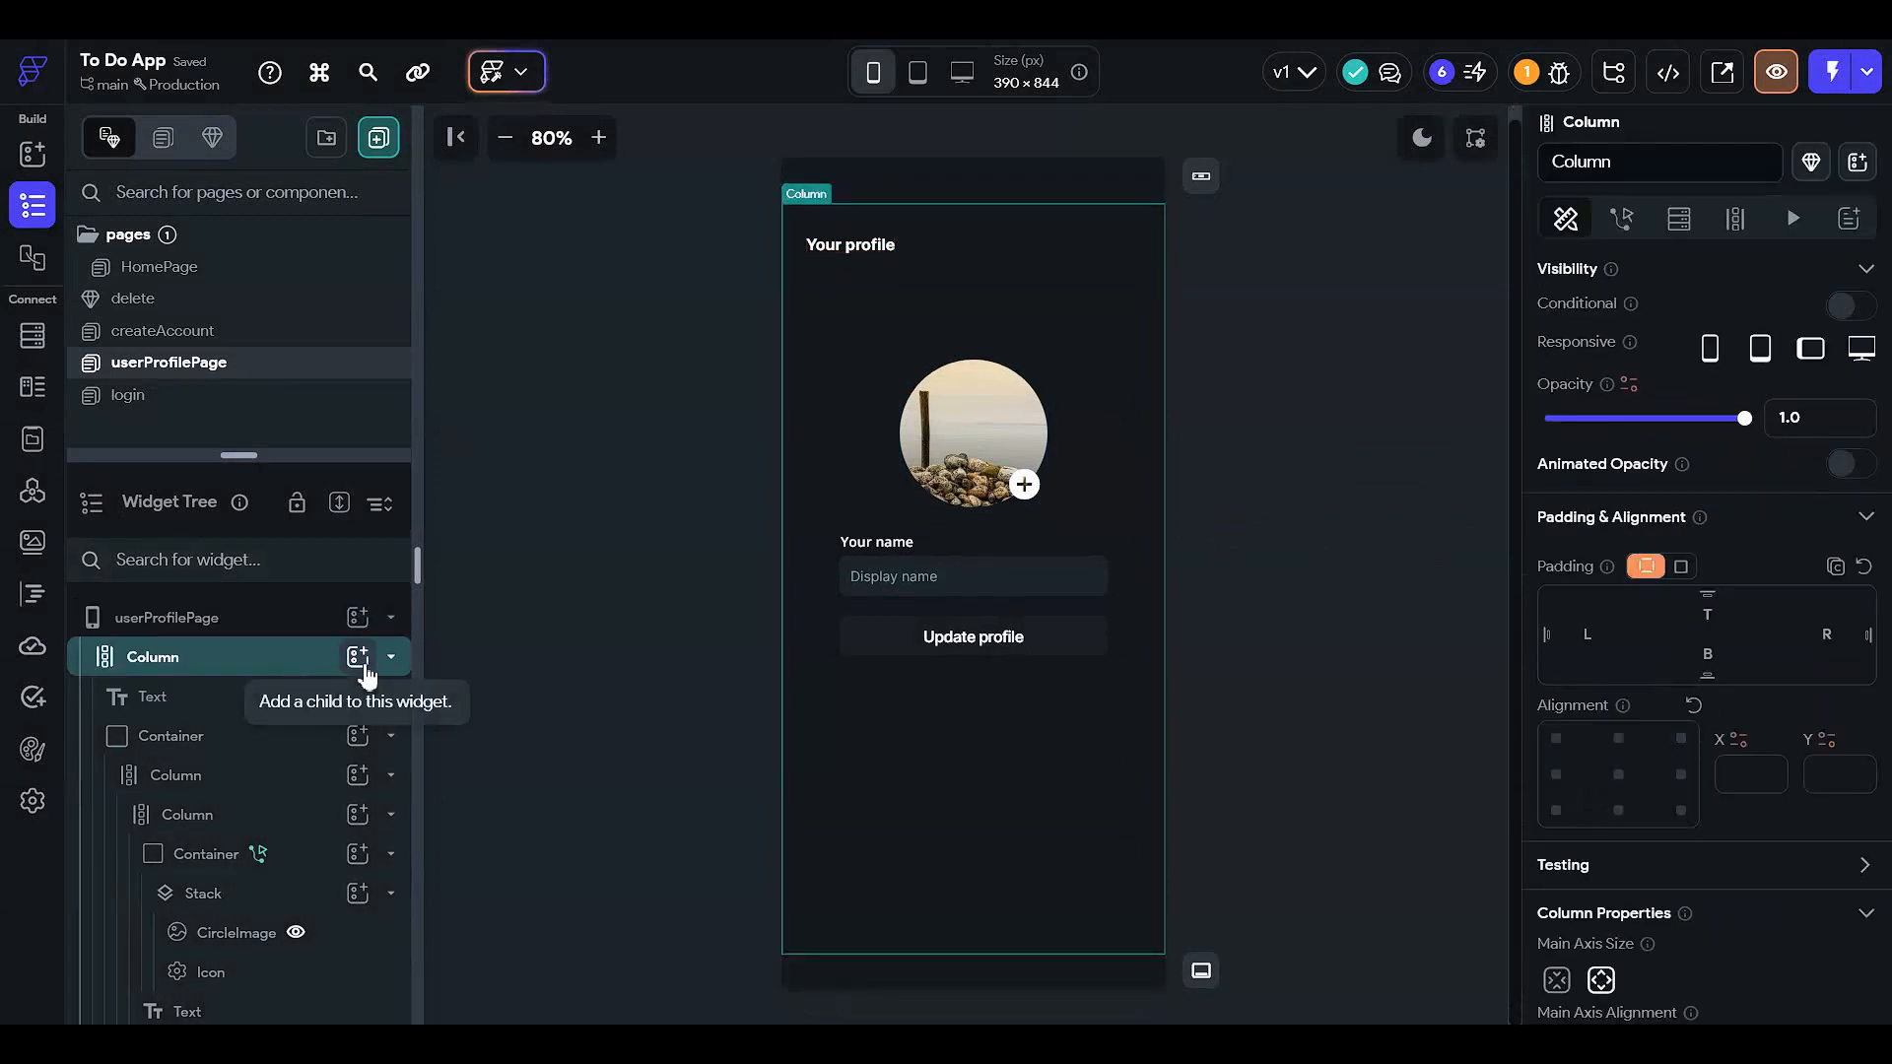
click(338, 668)
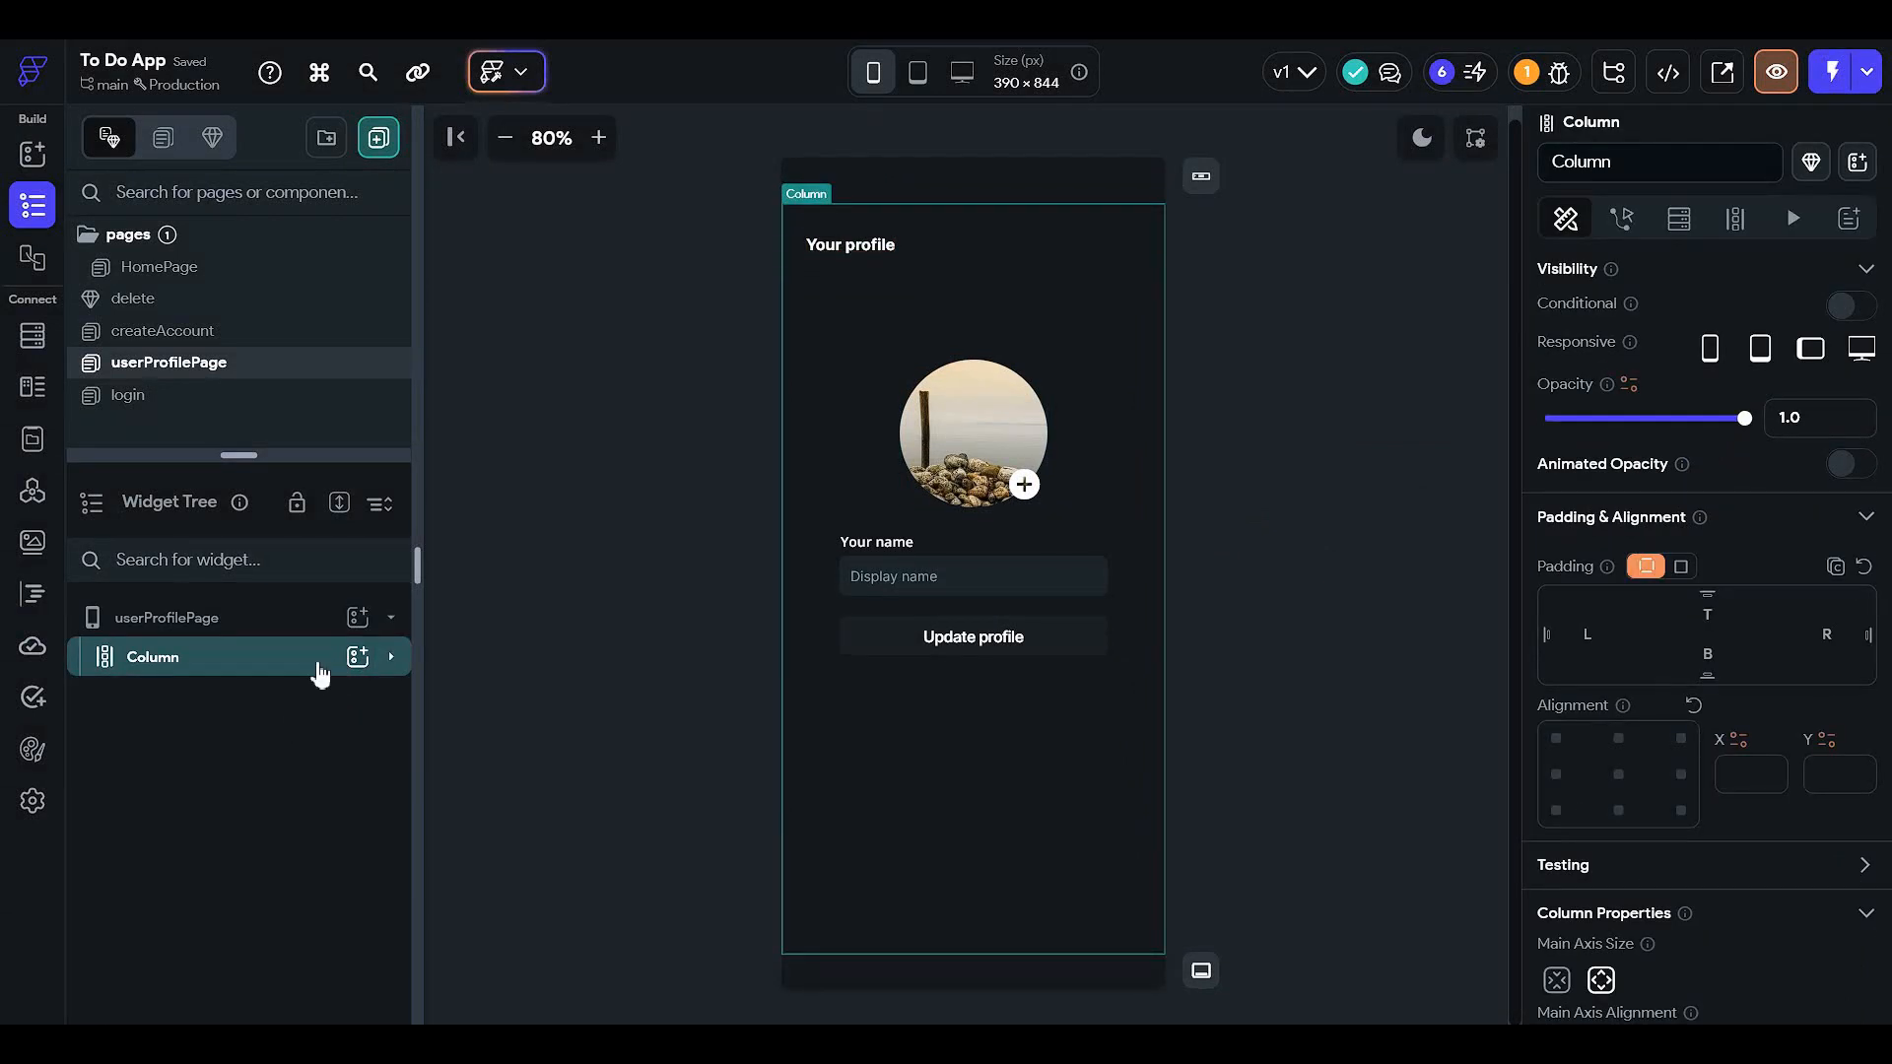
click(316, 667)
double_click(278, 739)
click(365, 669)
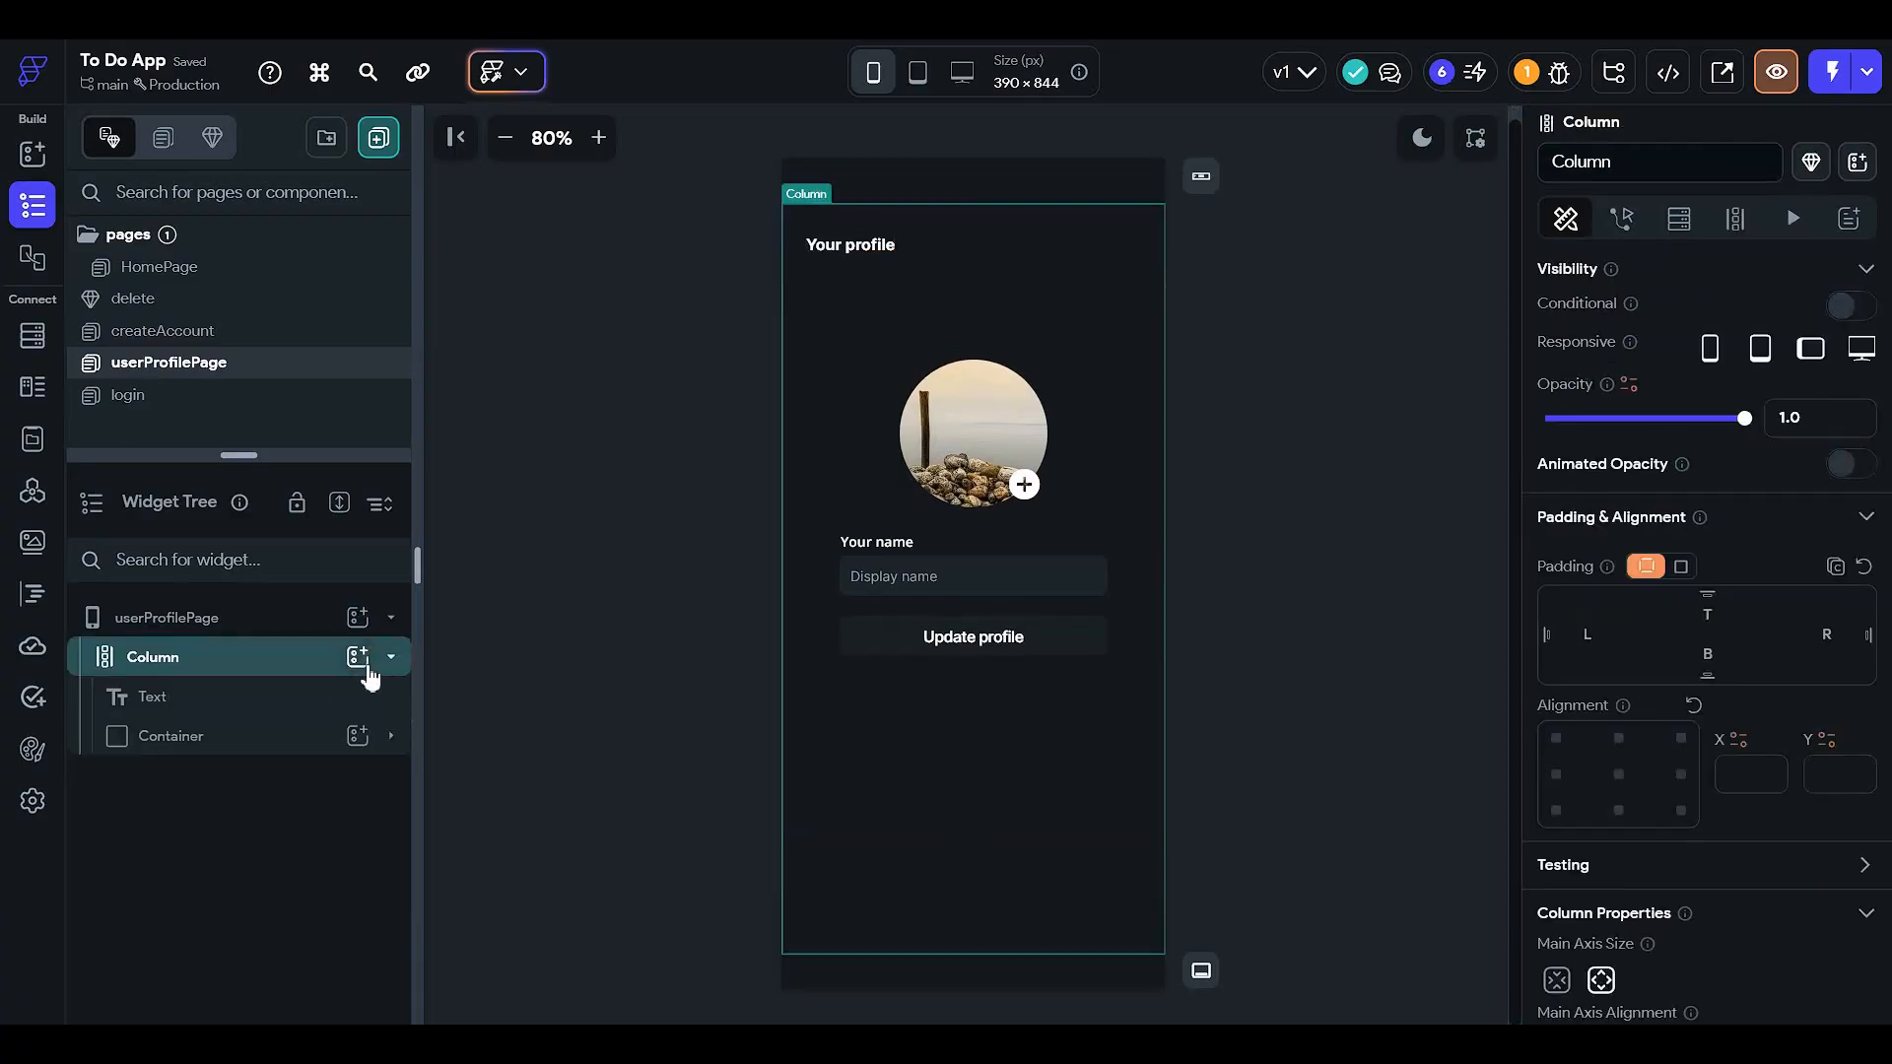
click(363, 660)
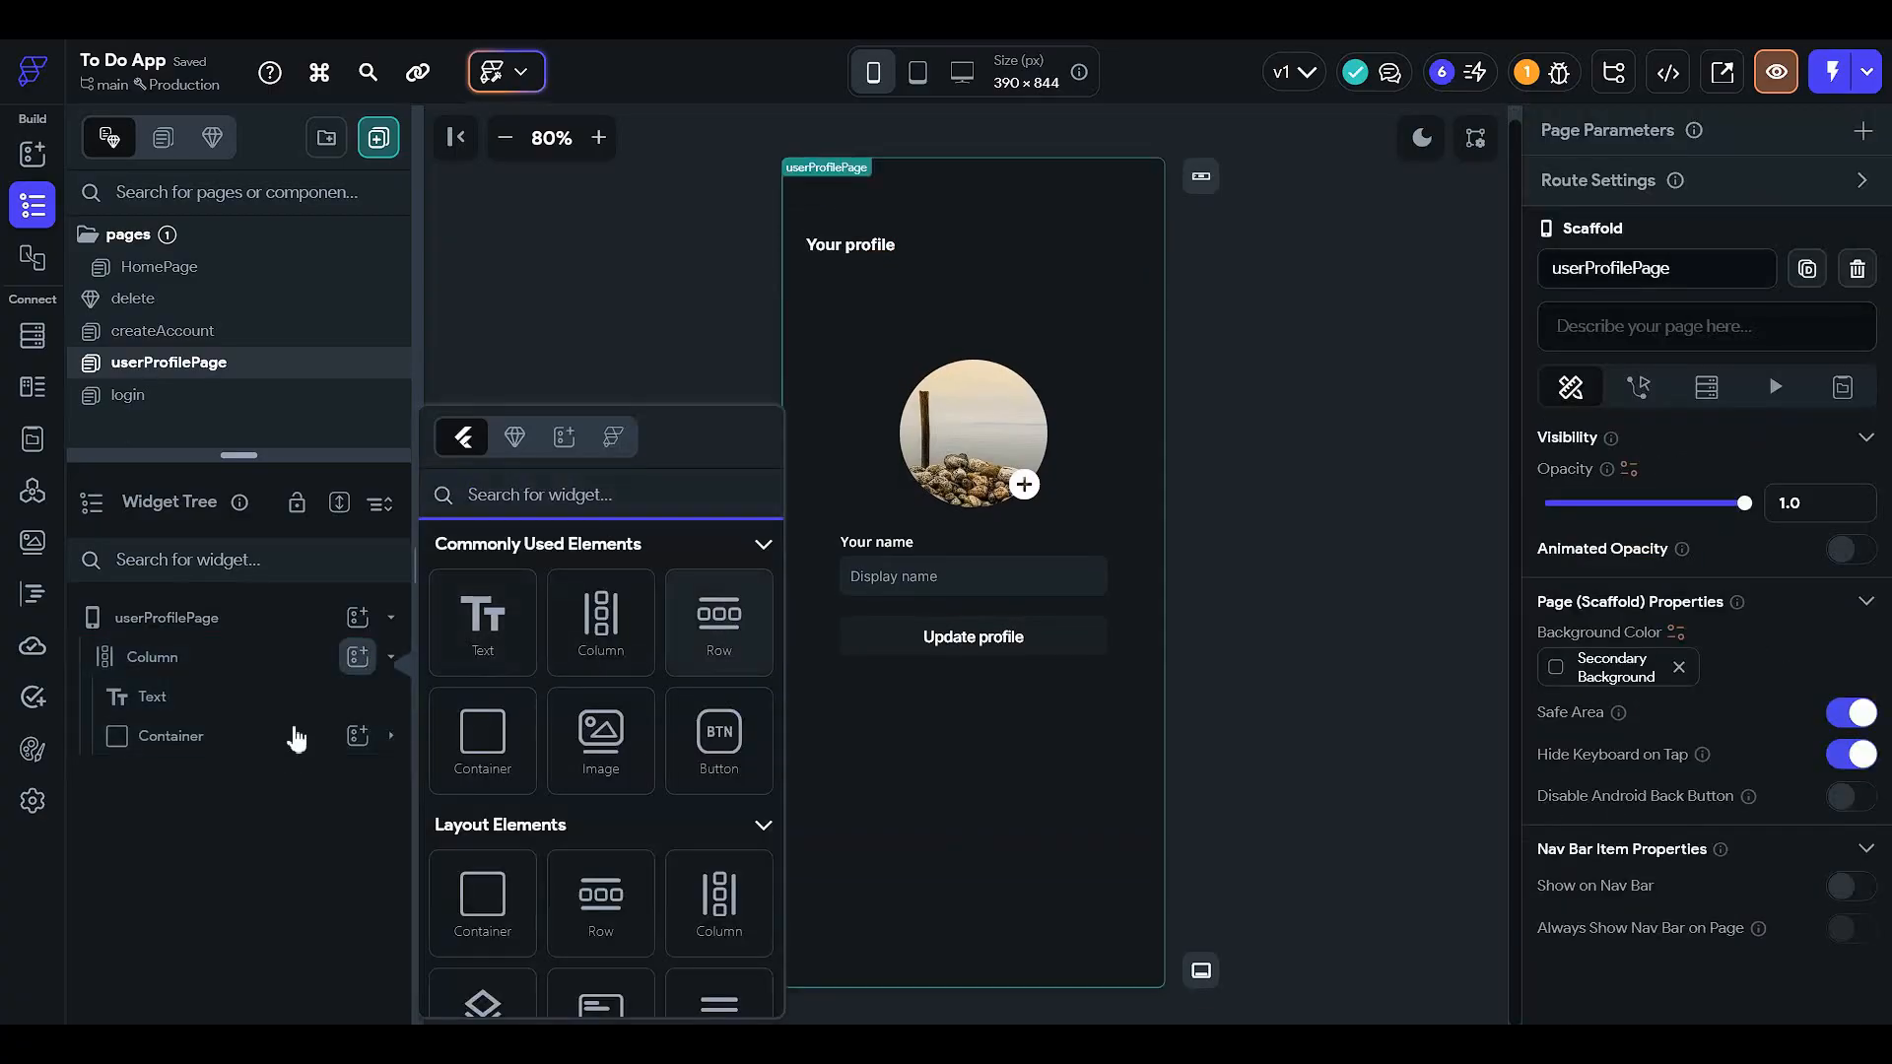
click(718, 622)
drag(258, 783, 285, 677)
click(256, 746)
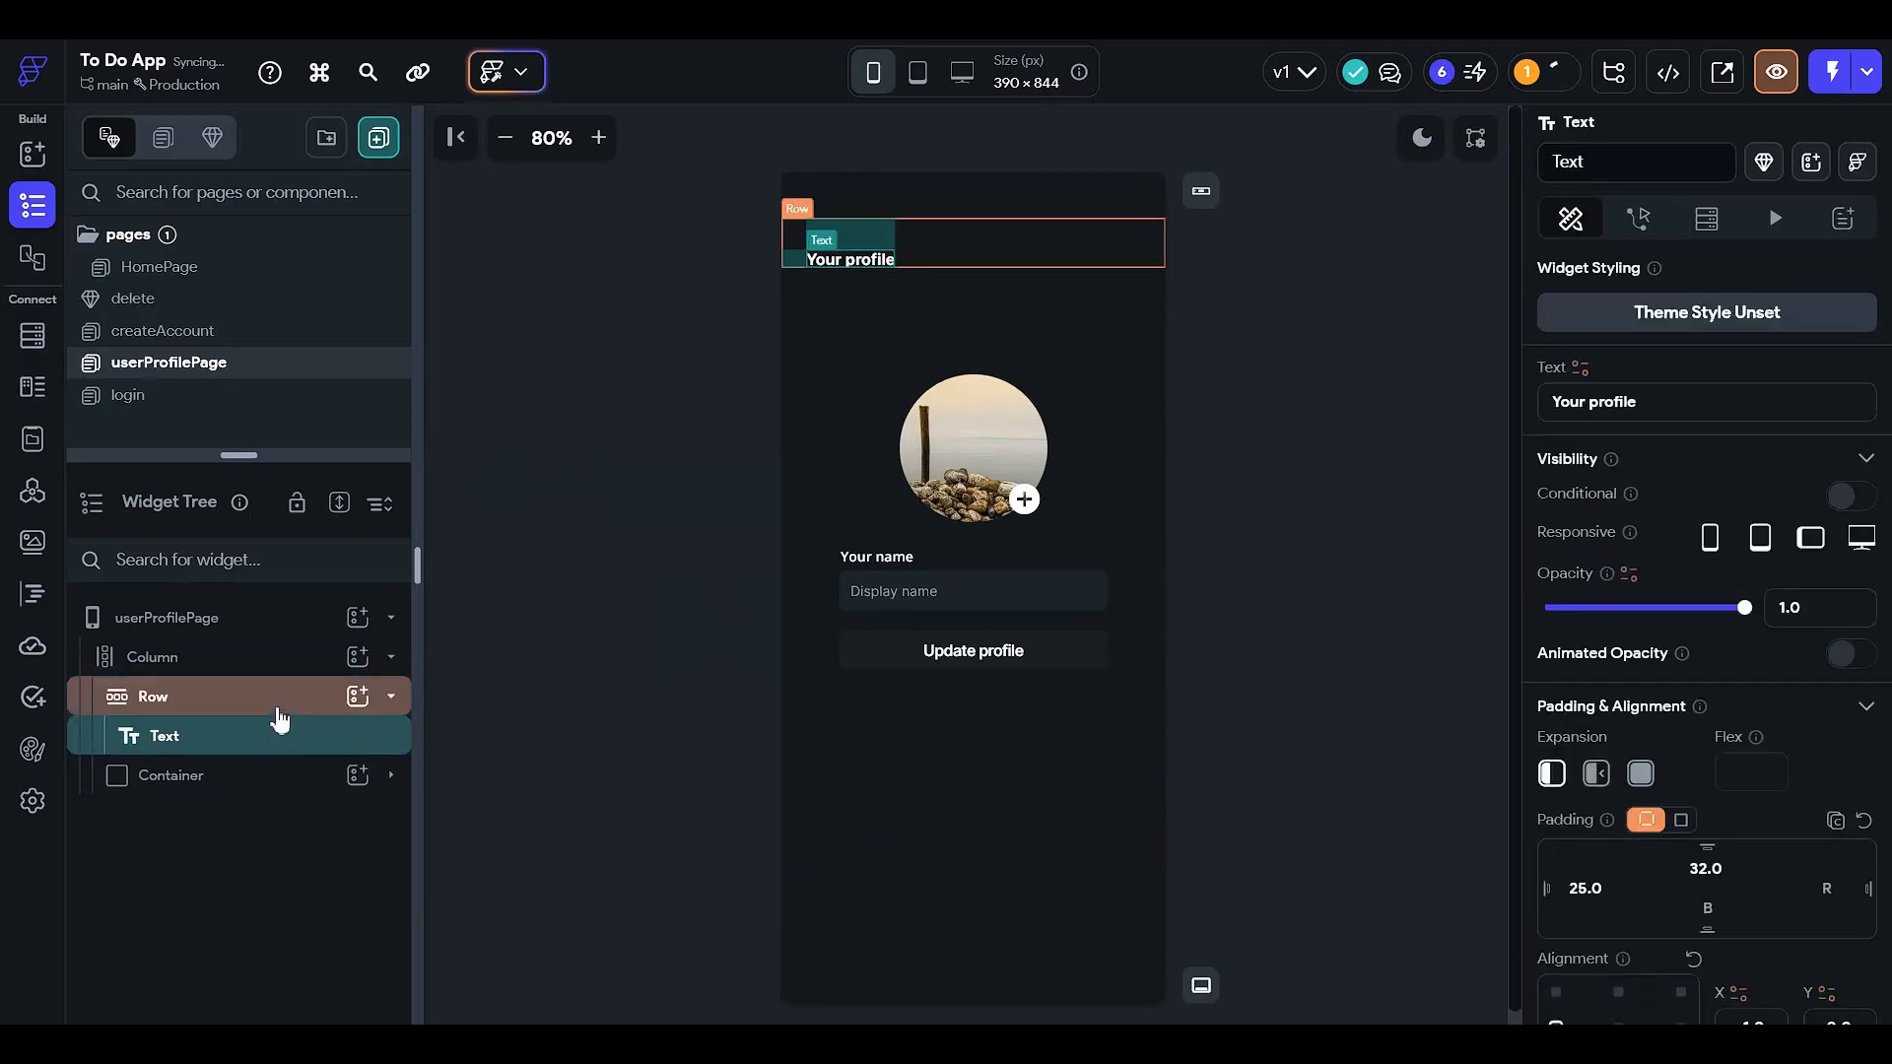
- Add an Icon before the heading and set the Row to Space Between
click(356, 698)
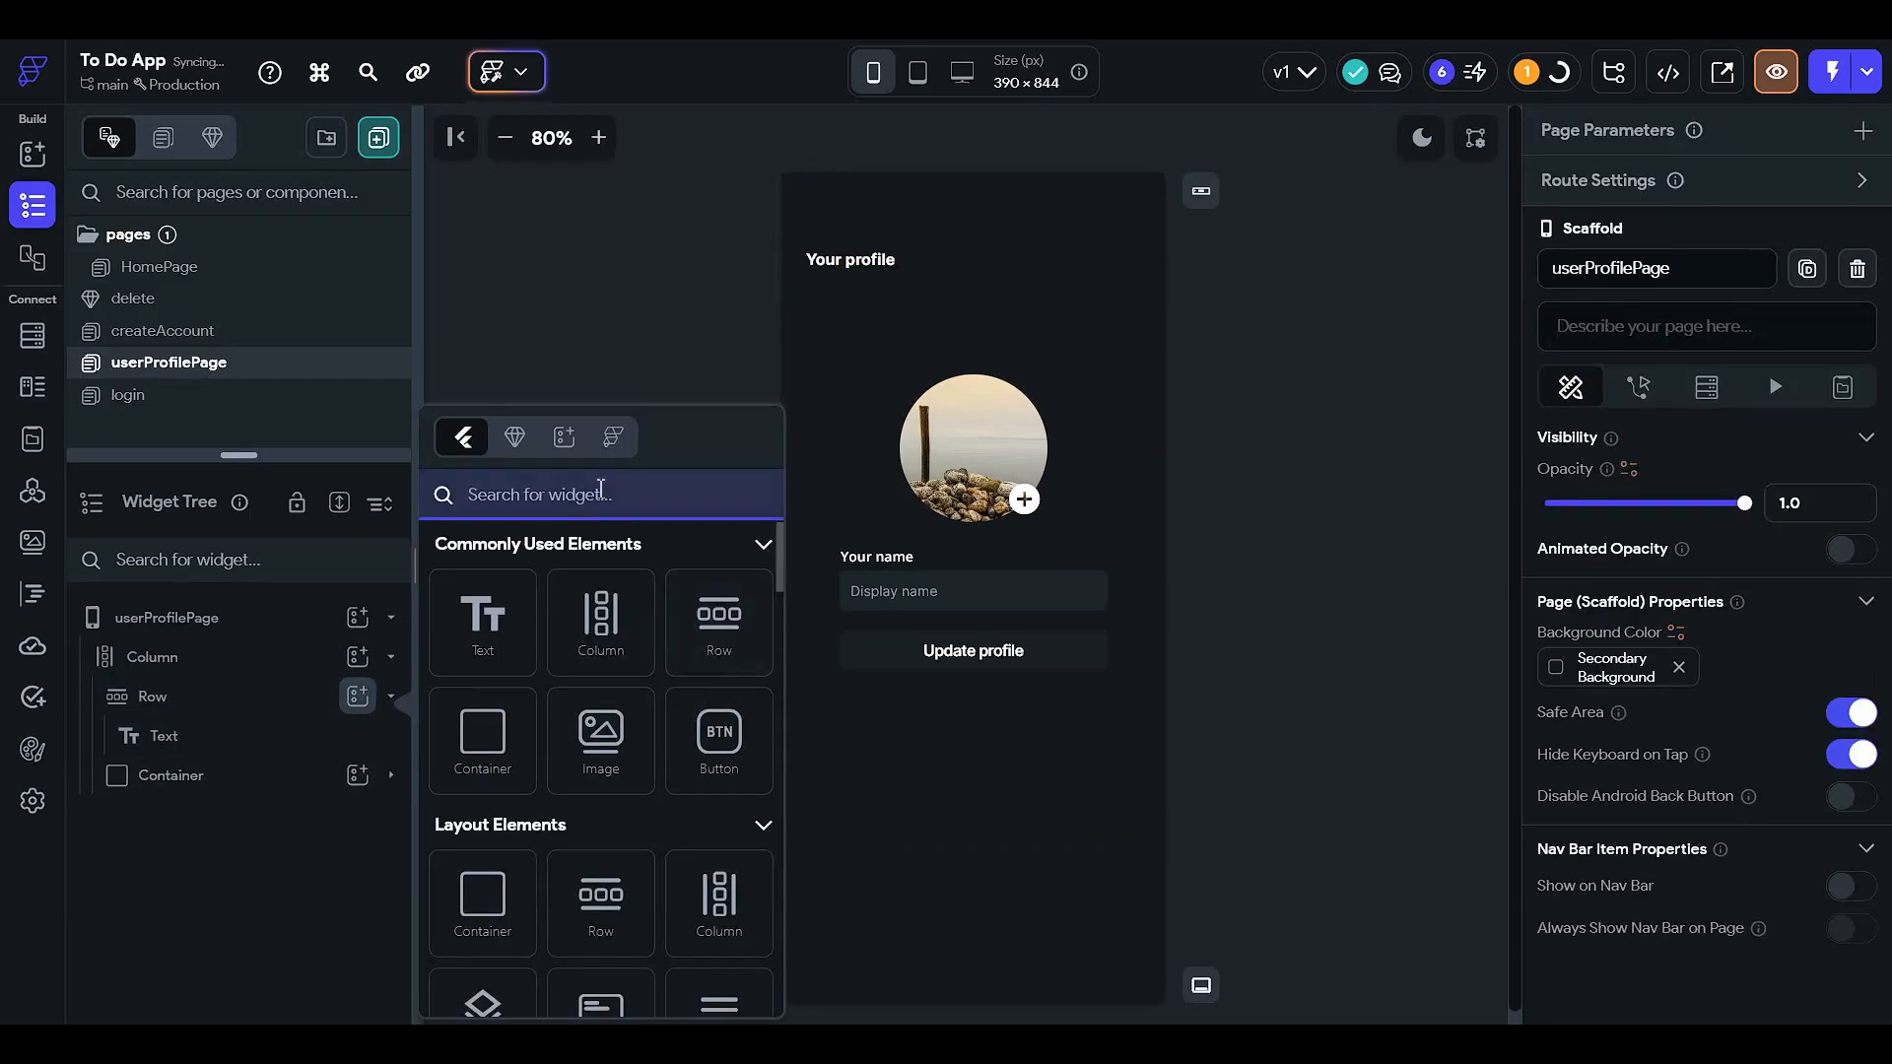
text(icon)
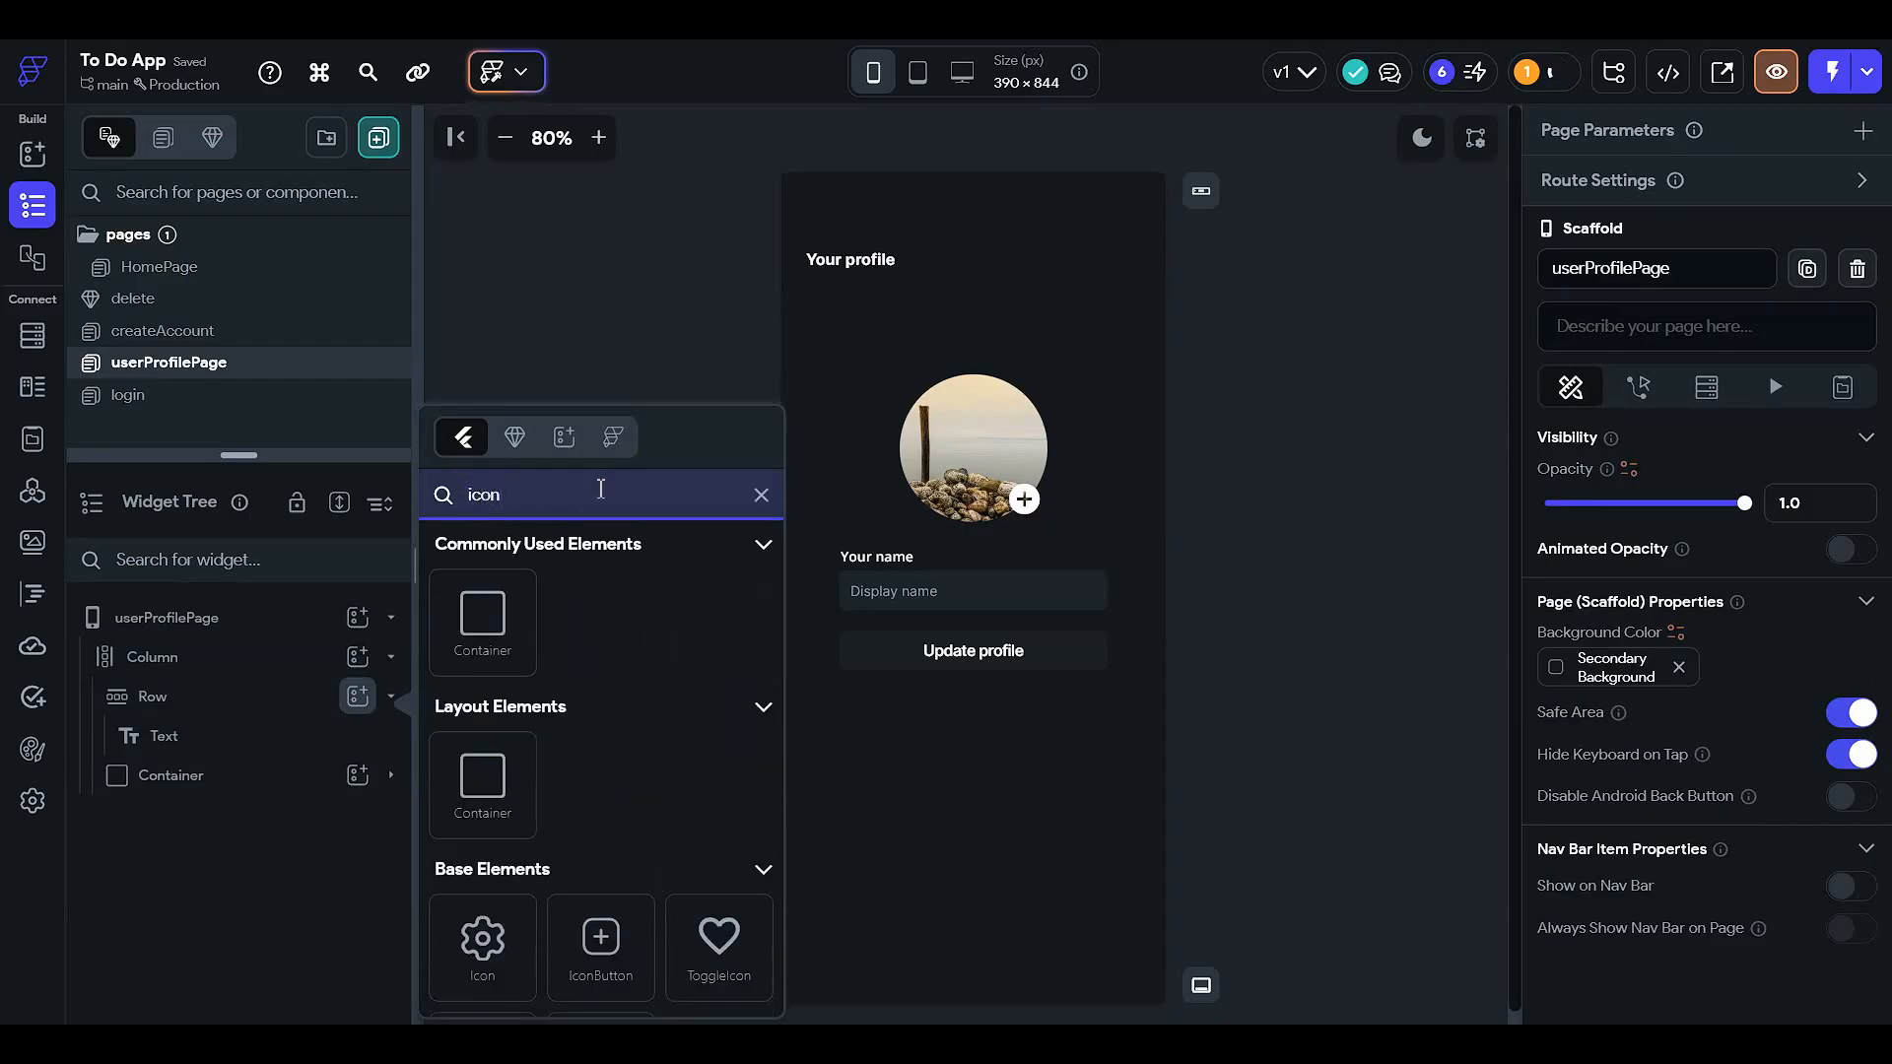
click(489, 946)
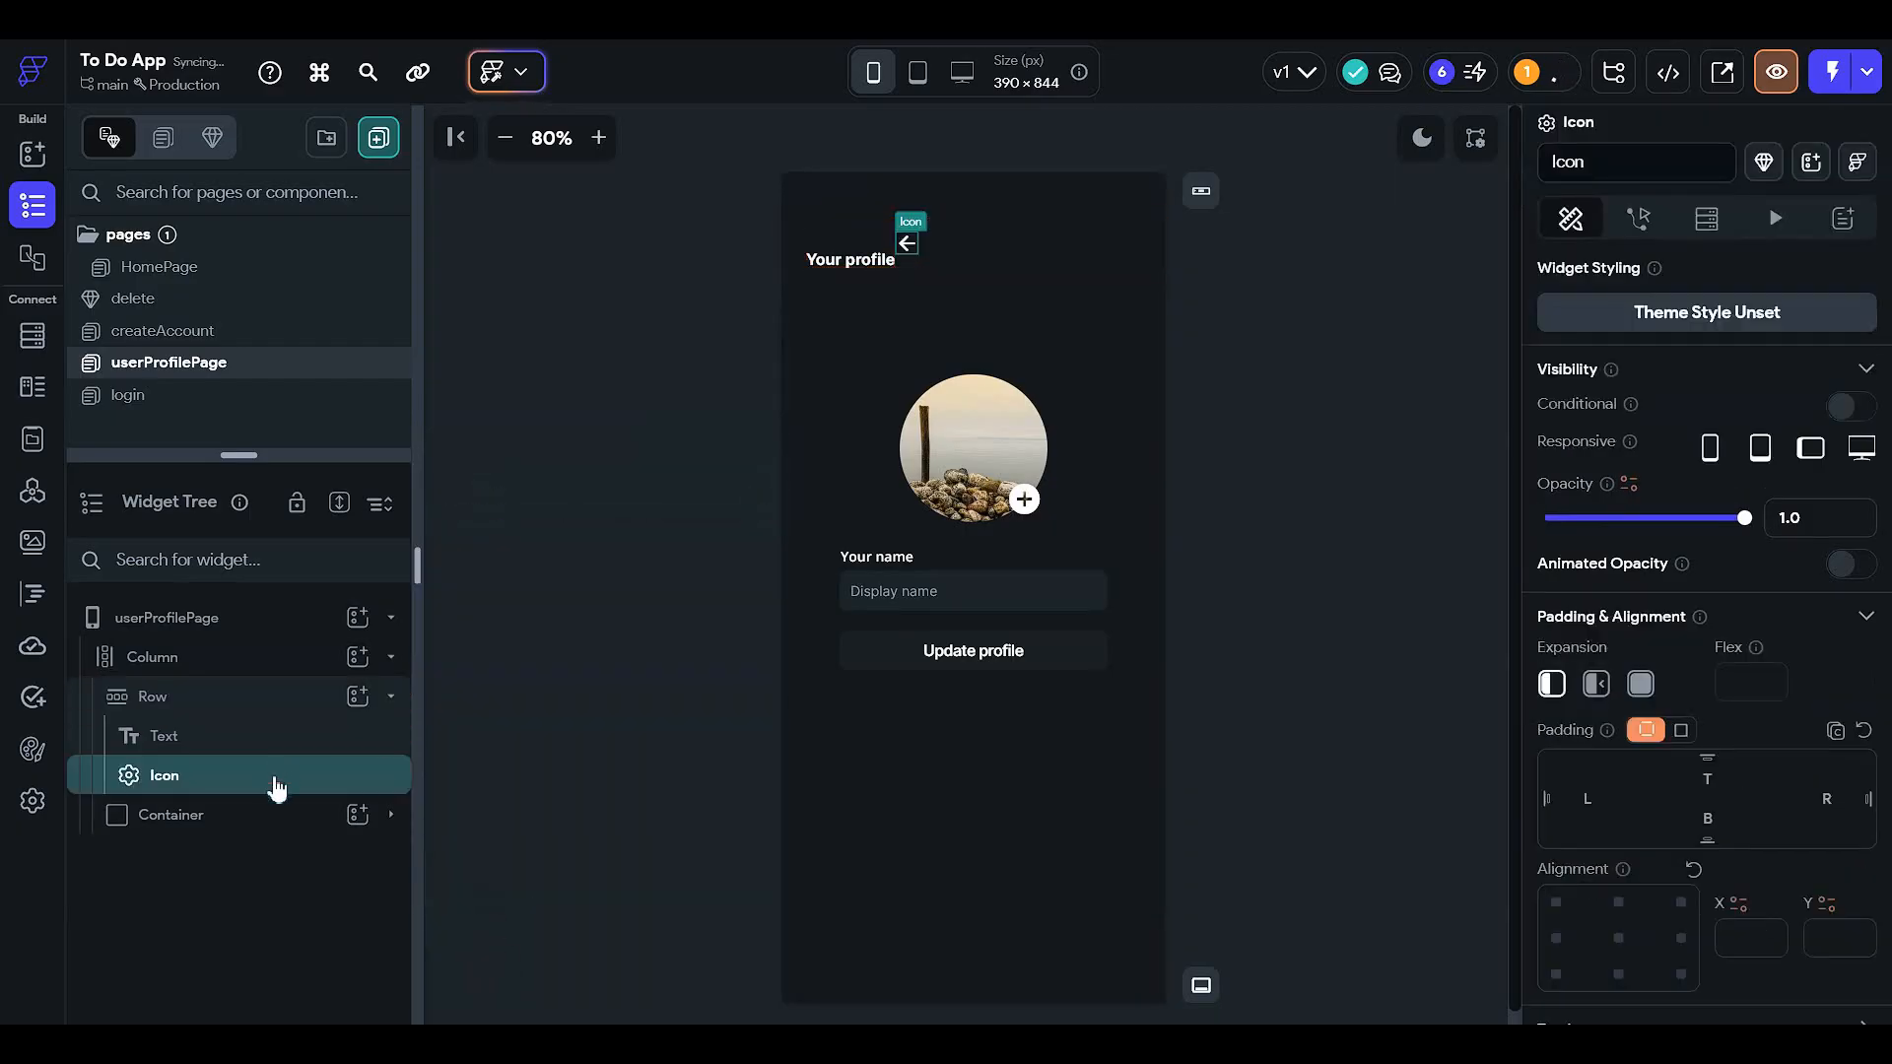
drag(277, 786, 279, 709)
click(278, 707)
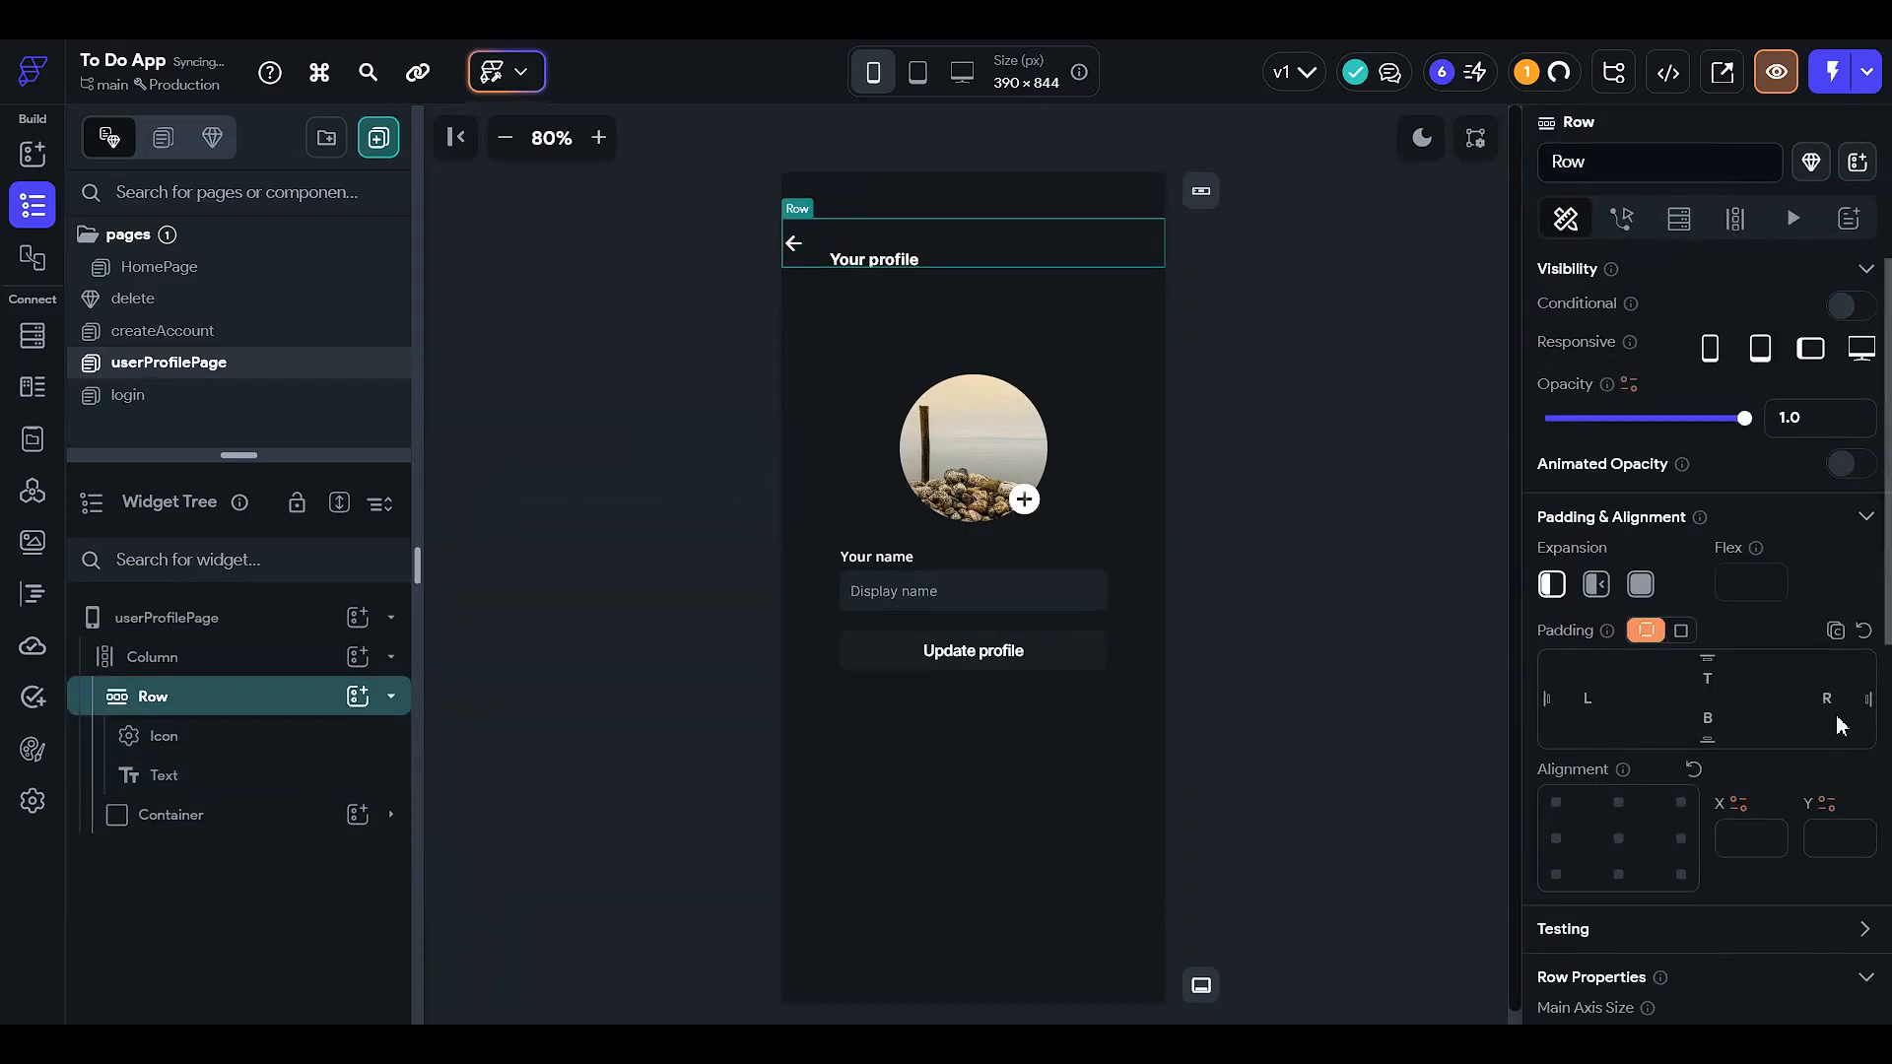
scroll(1839, 726, down, 4)
click(1779, 718)
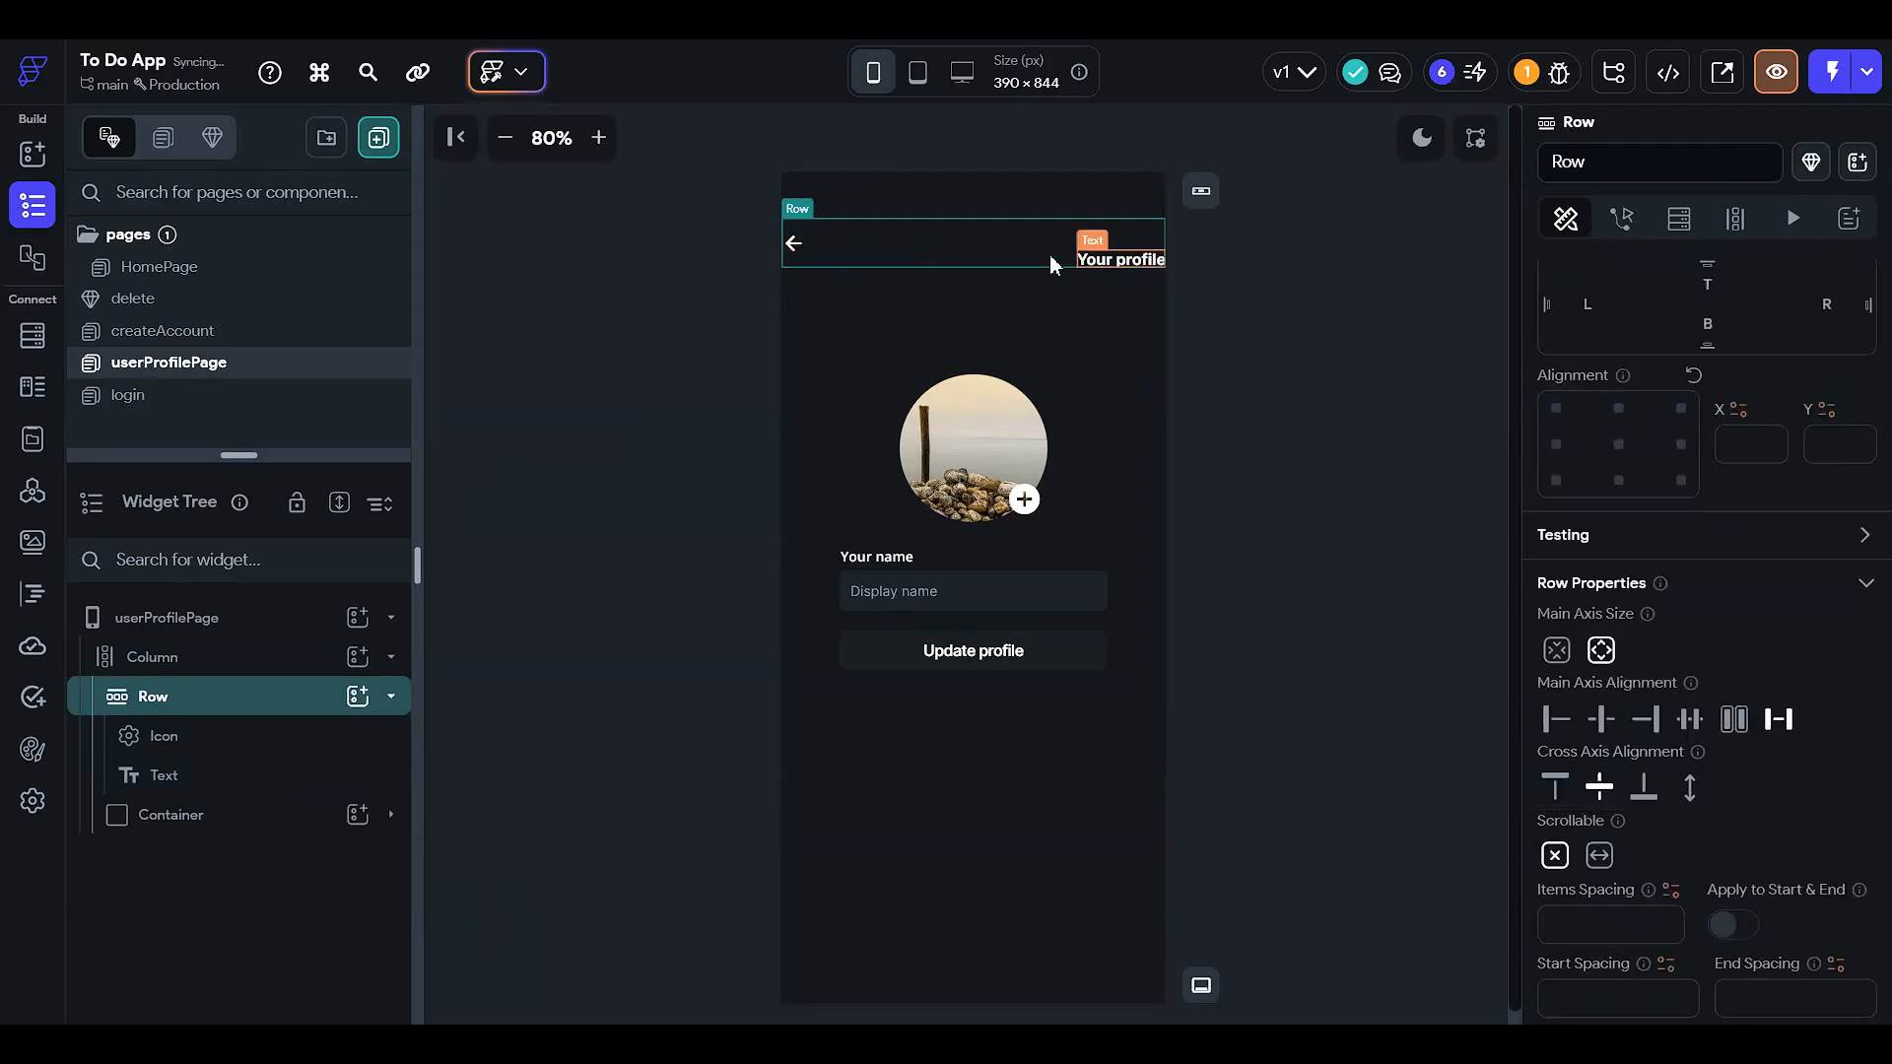
- Move the 32 top padding from the text to the Row, with 12 left and right
click(1155, 263)
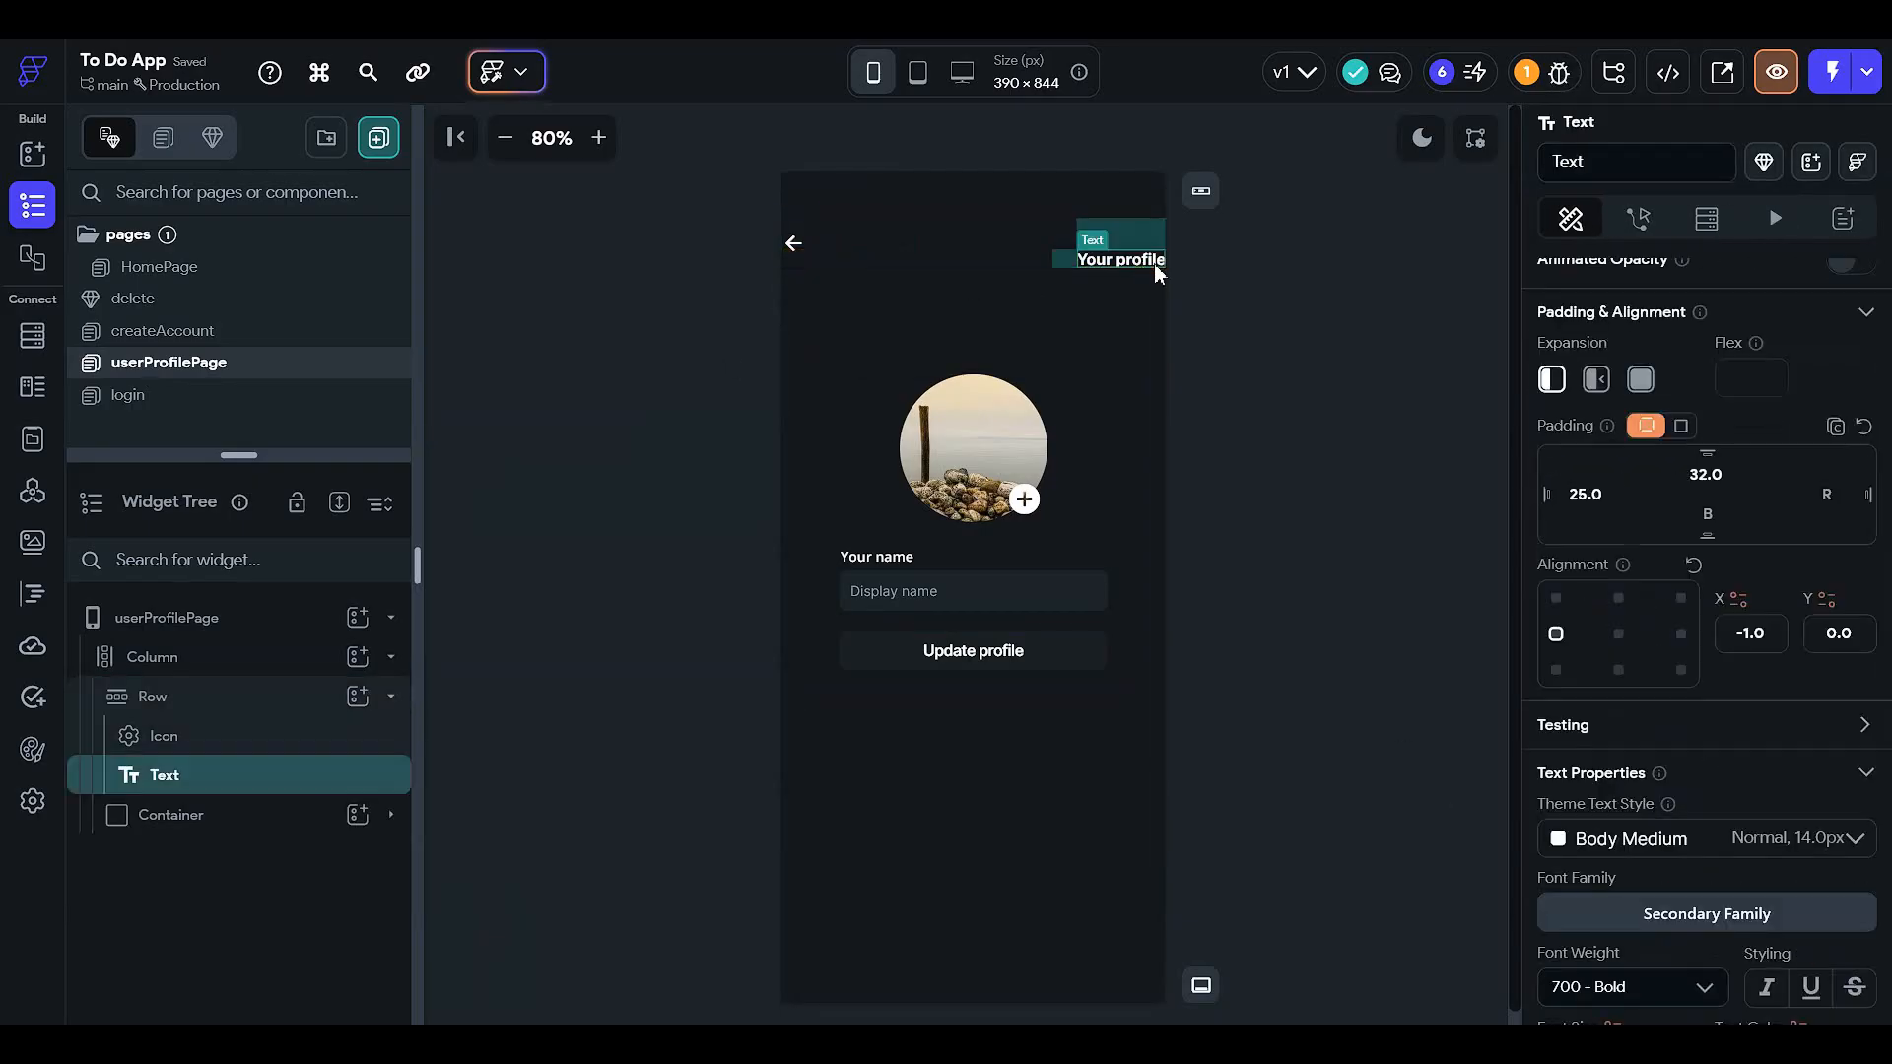
click(1705, 475)
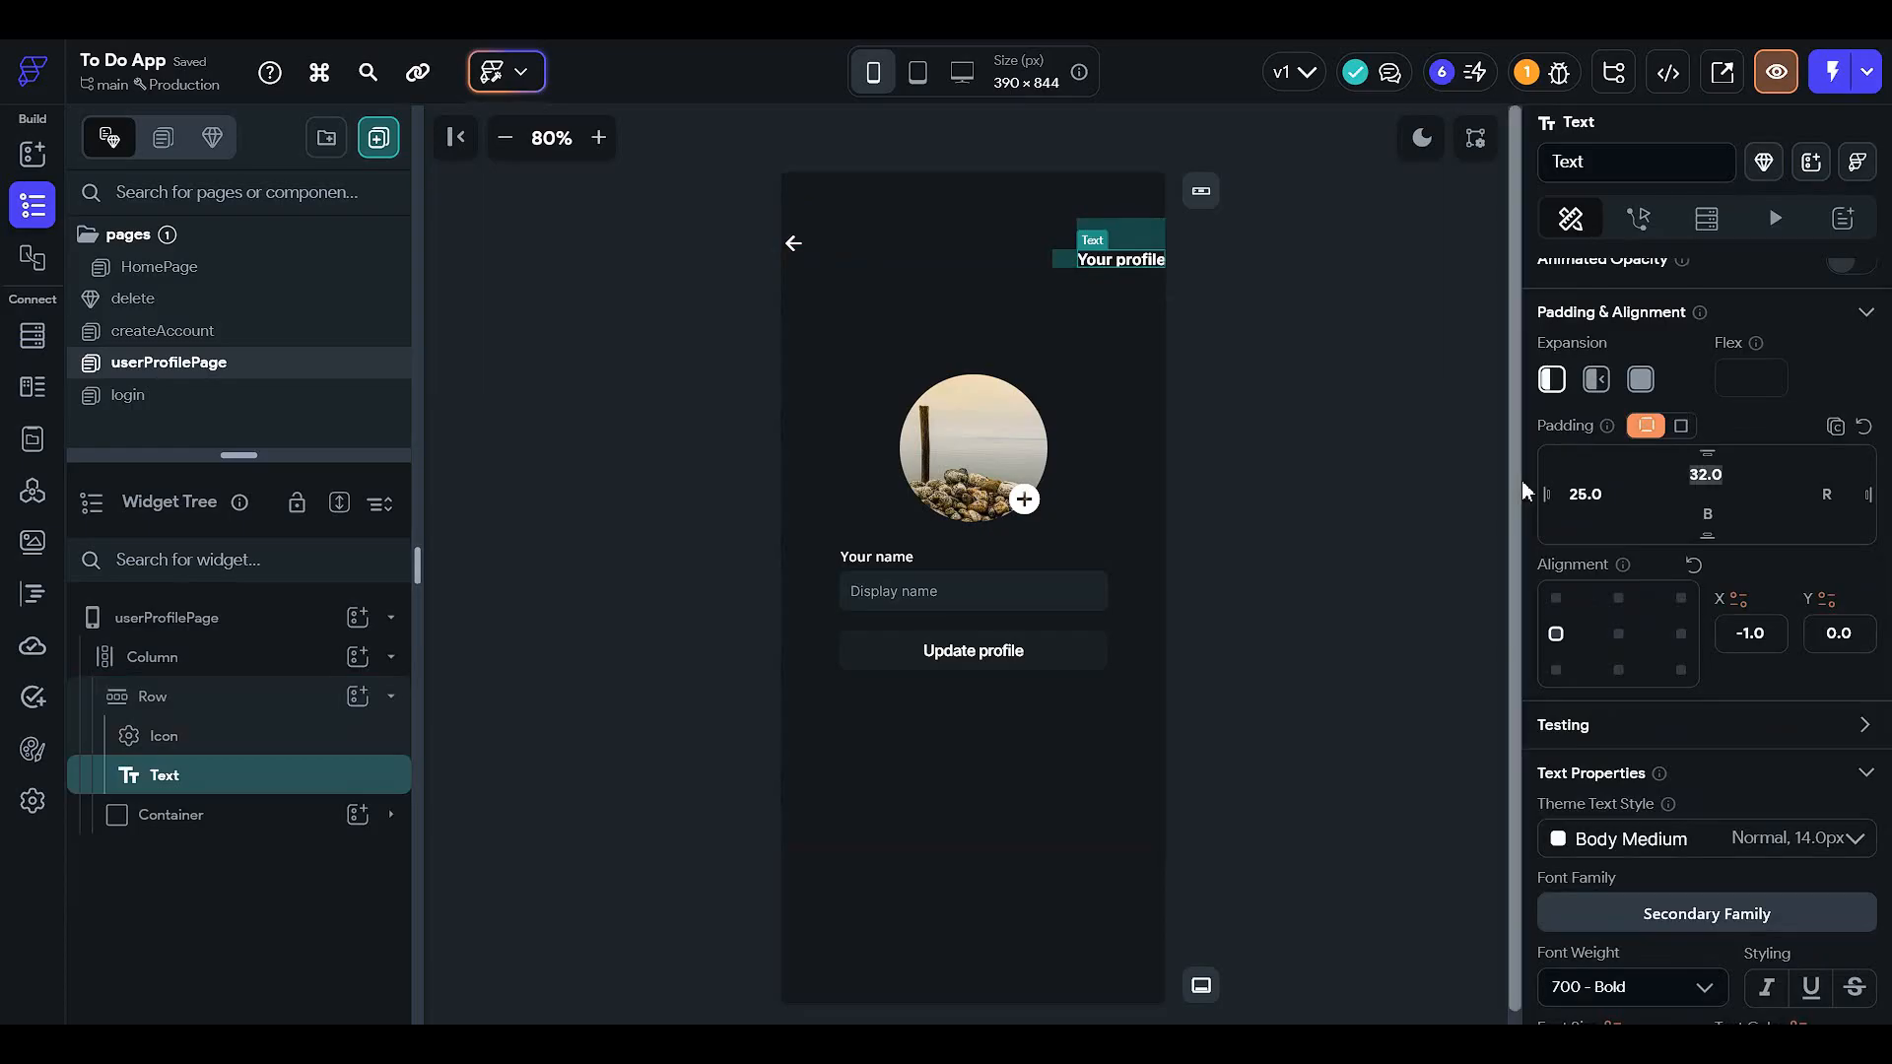
key(BackSpace)
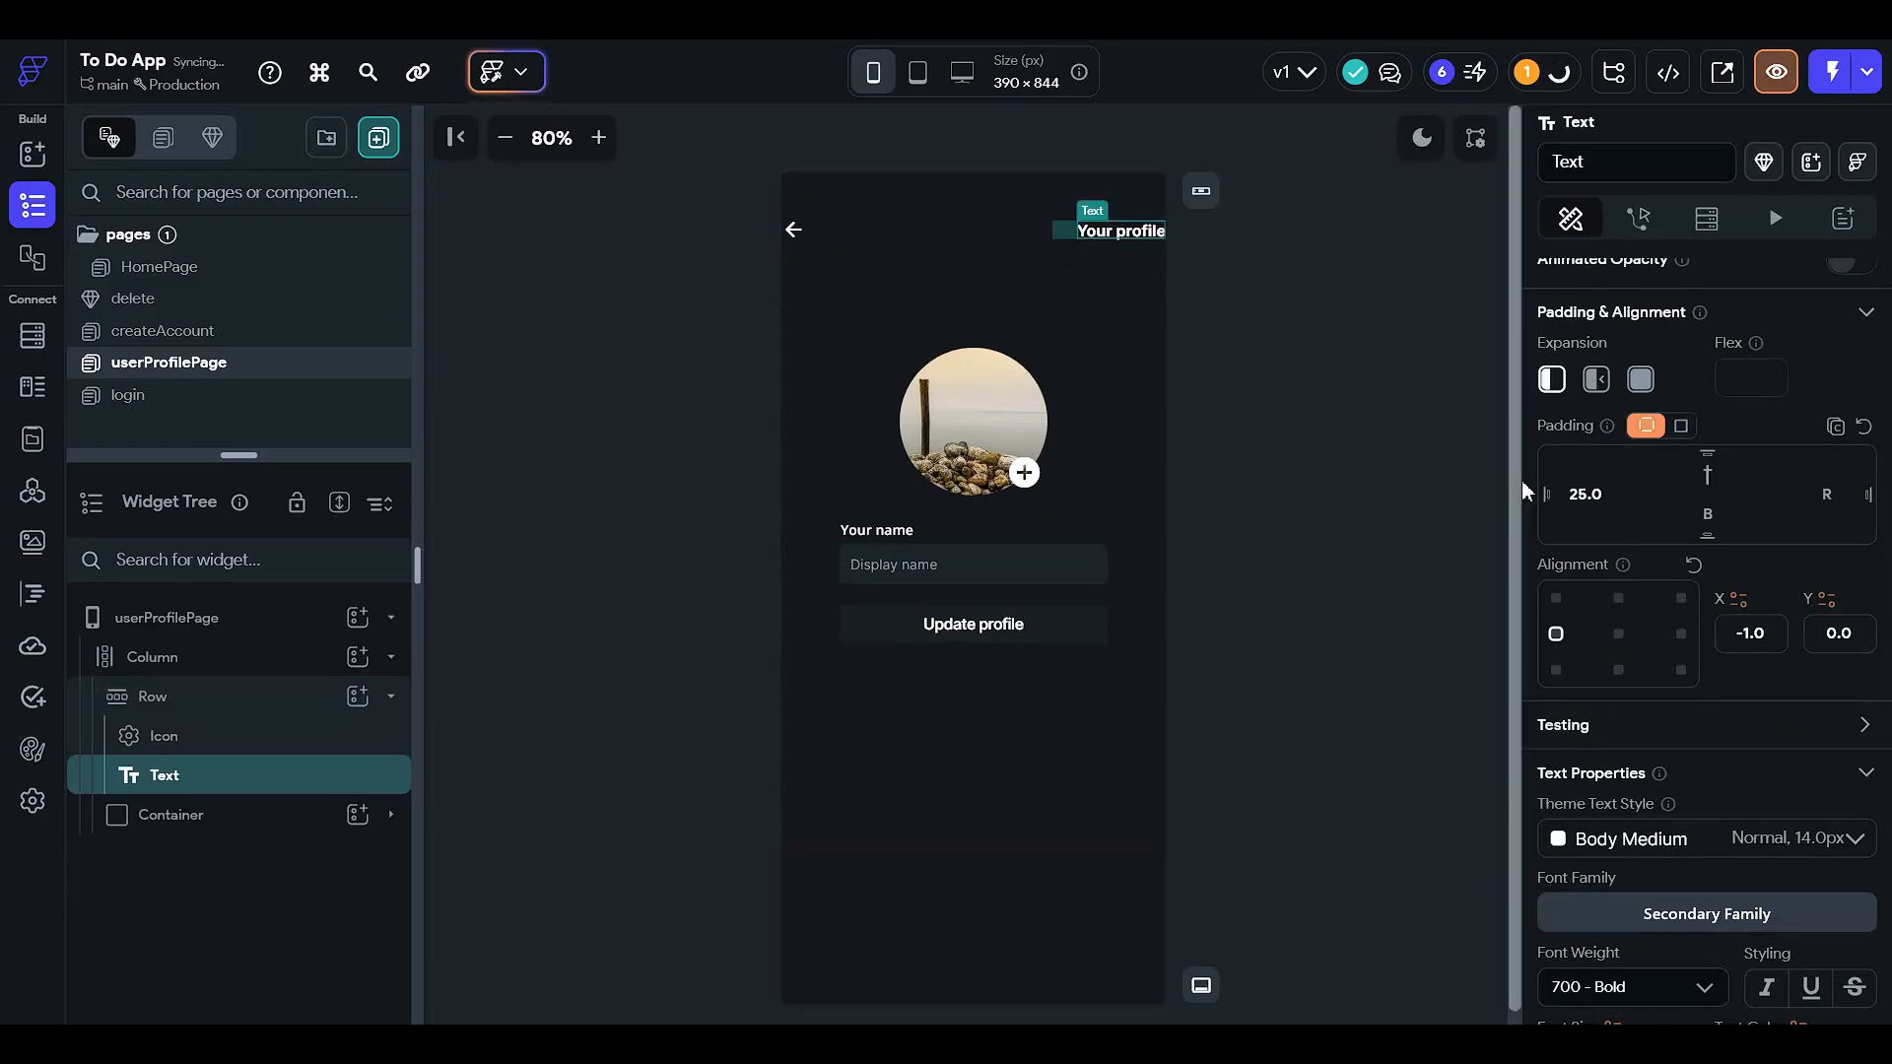
click(913, 228)
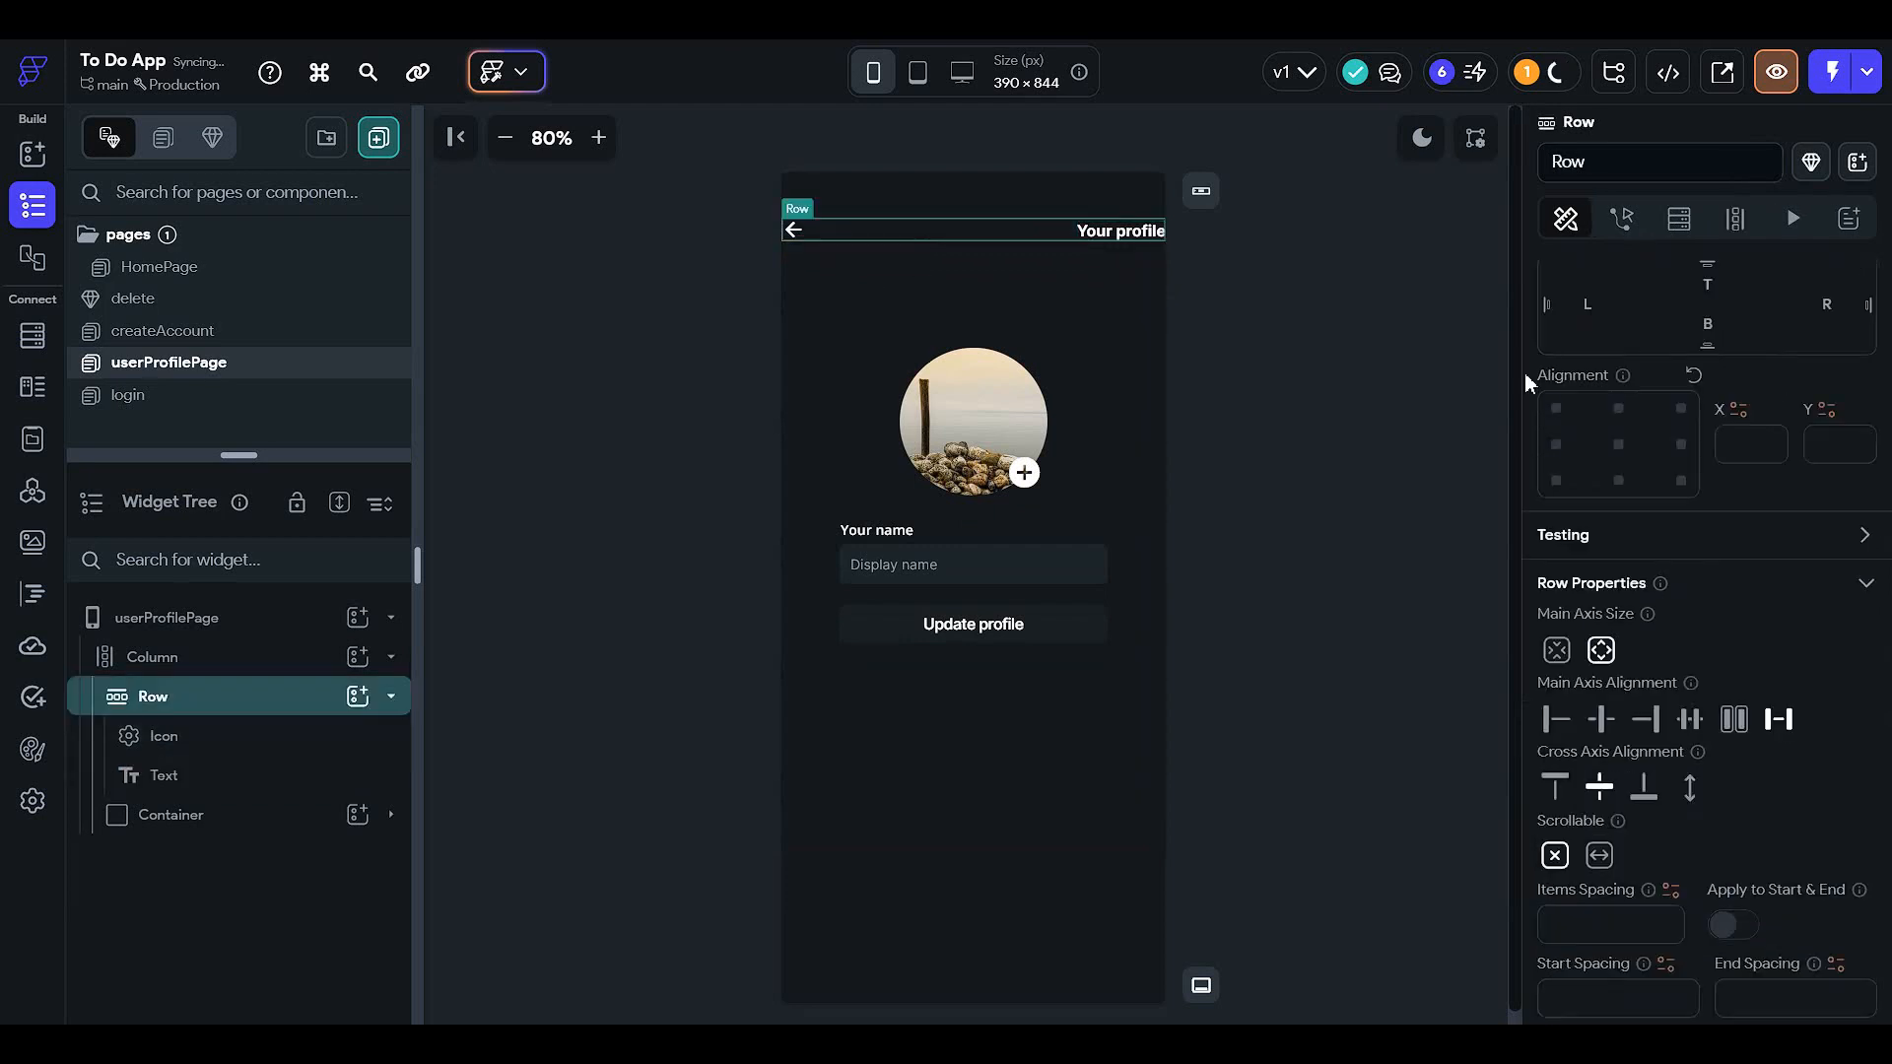
click(1705, 278)
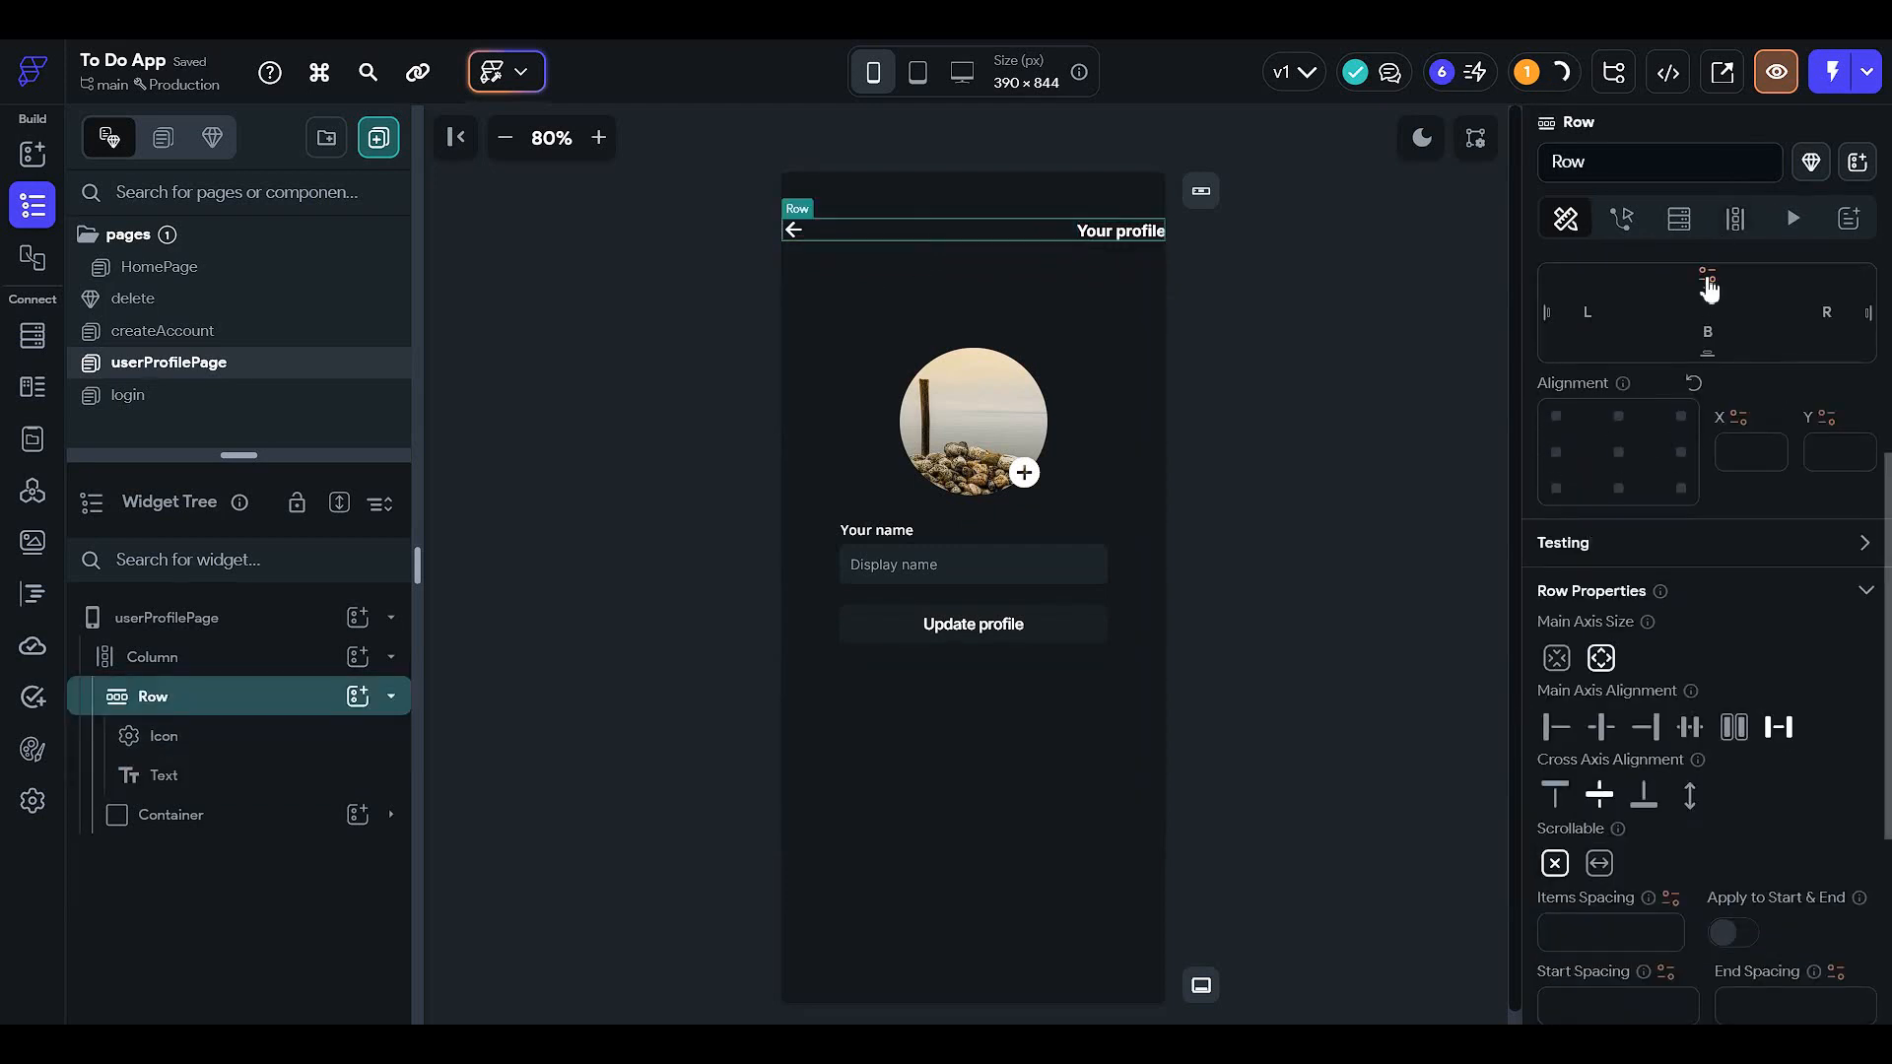
text(32)
click(1604, 311)
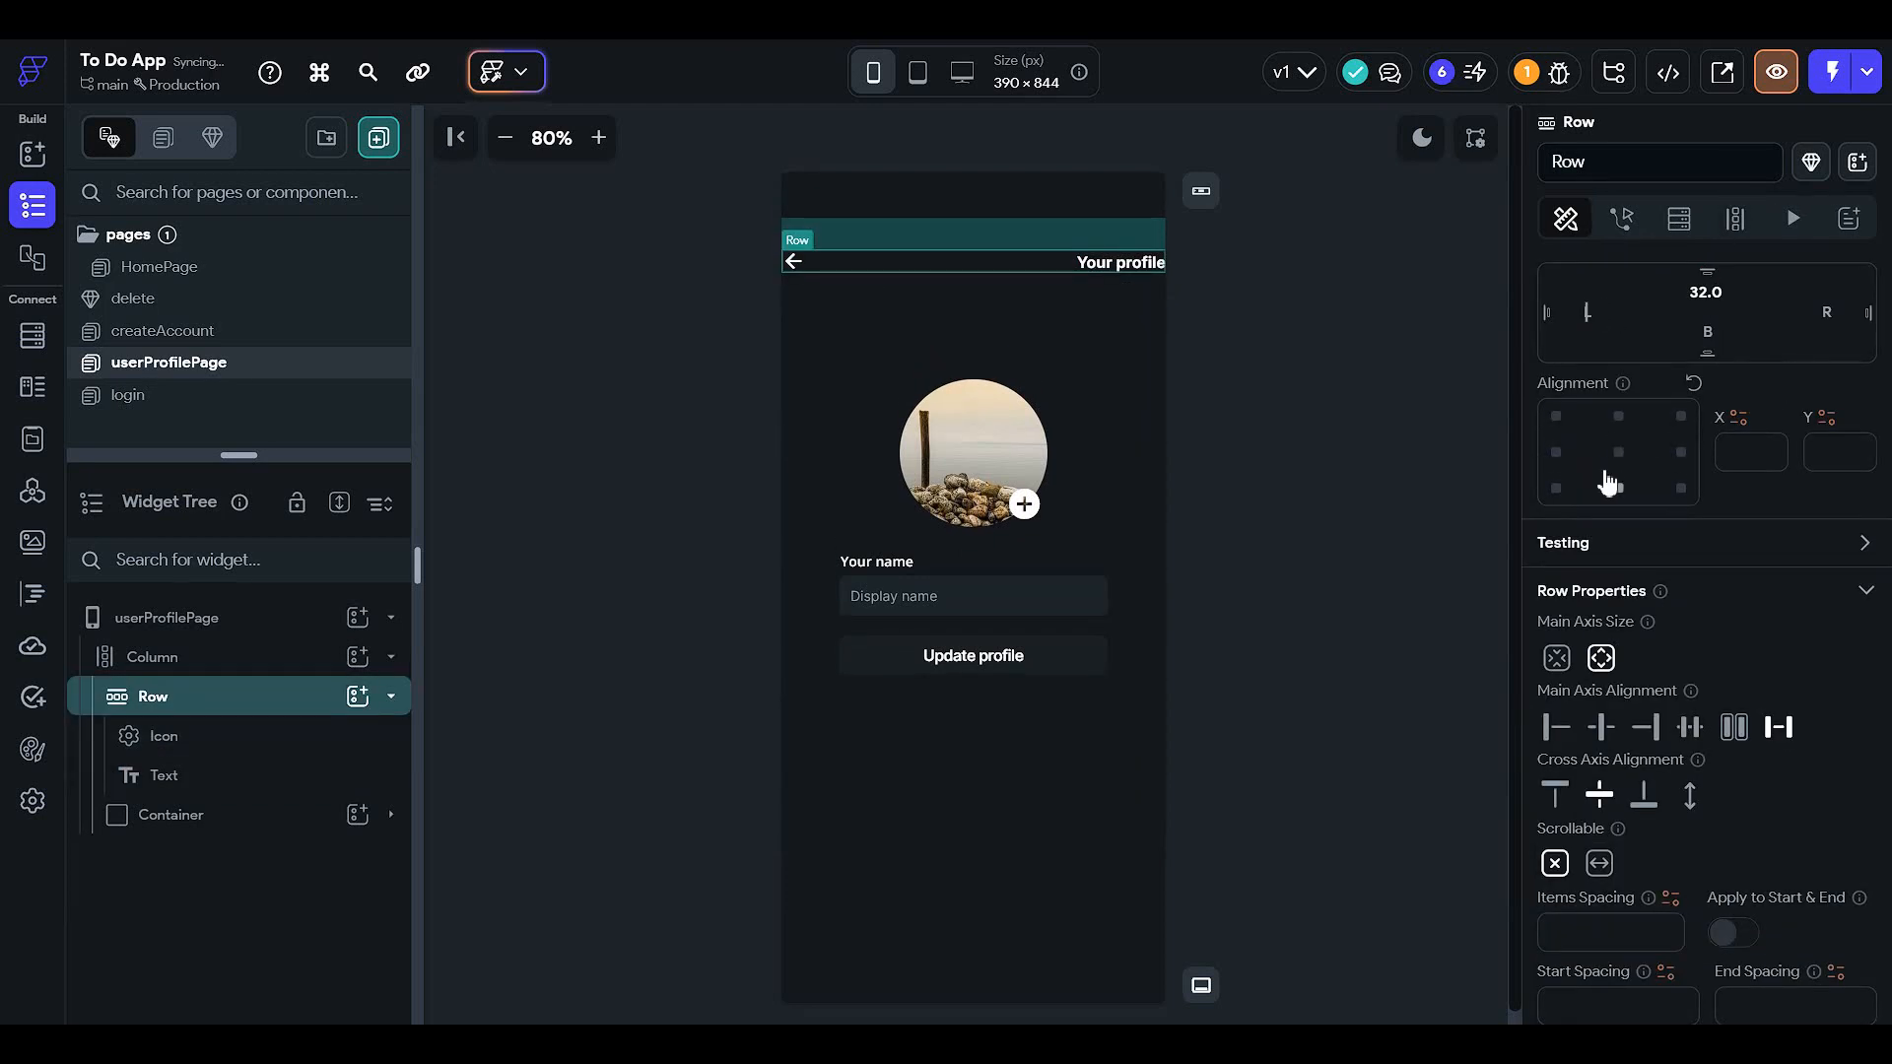
text(12)
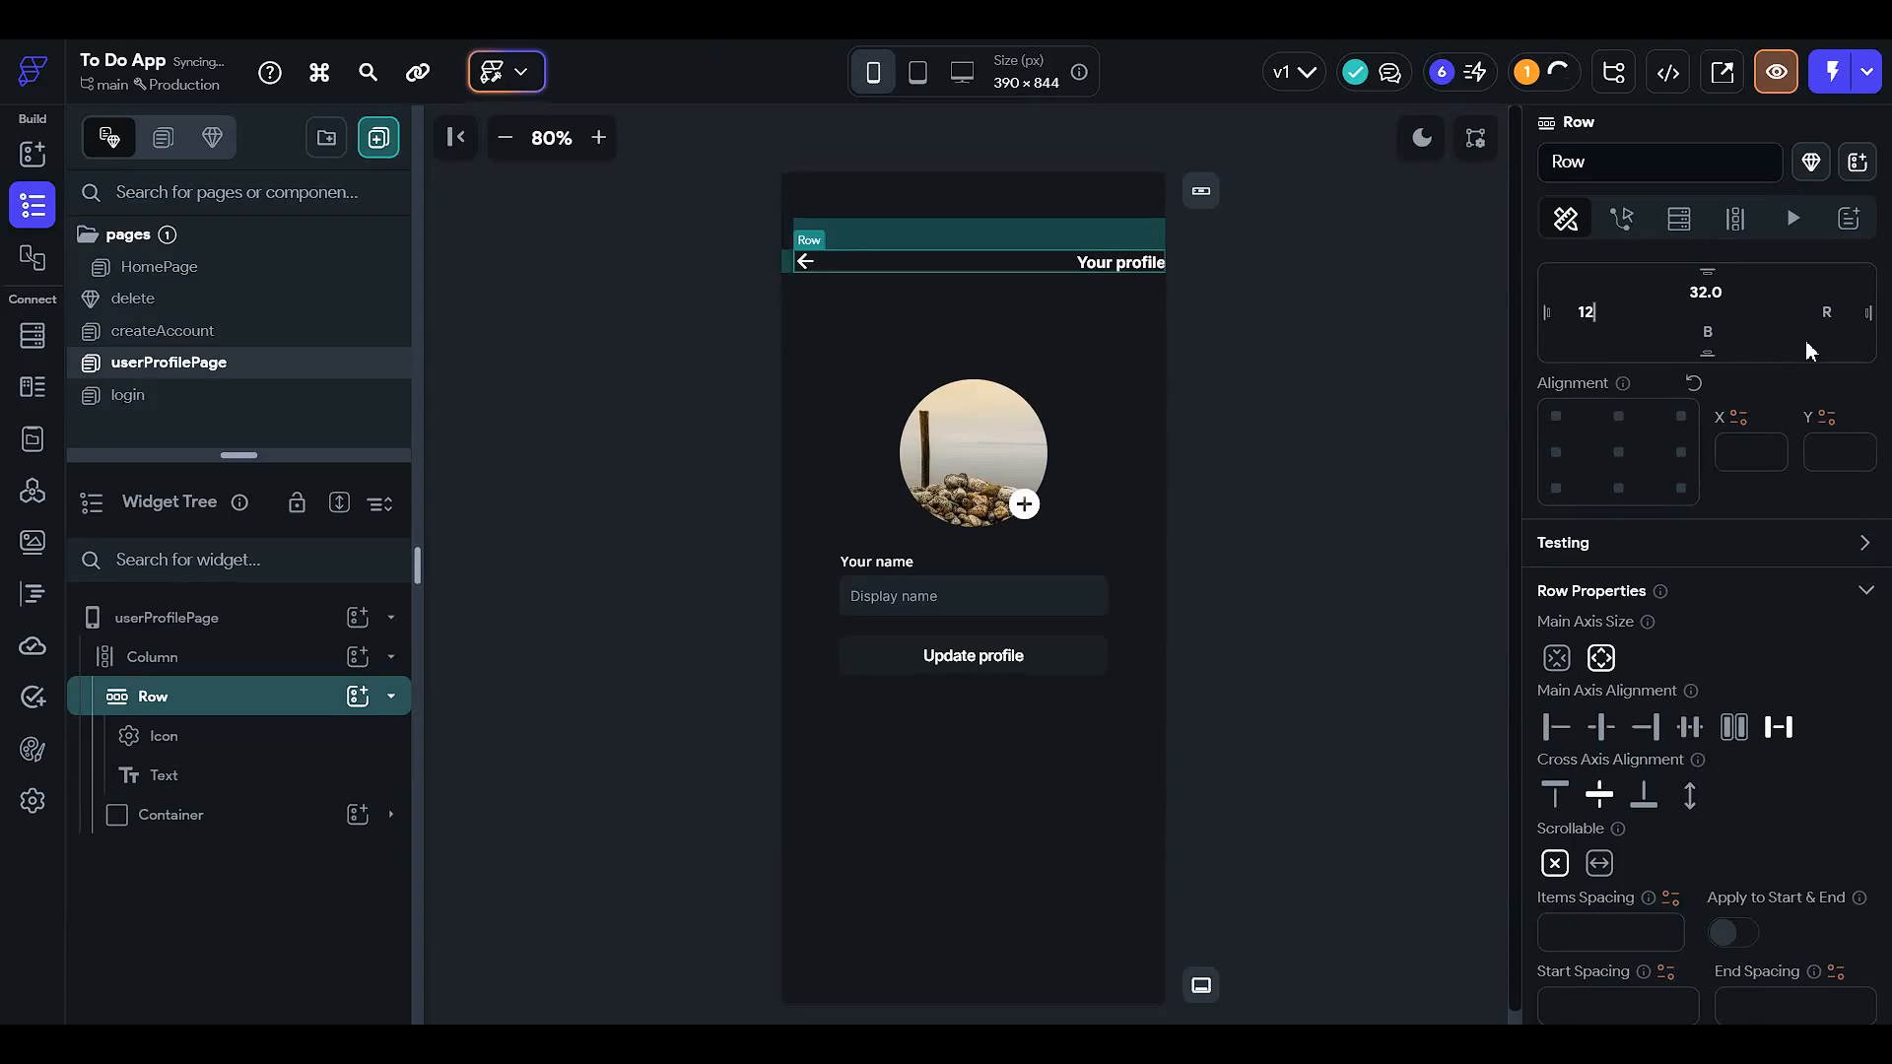
click(1825, 313)
text(12)
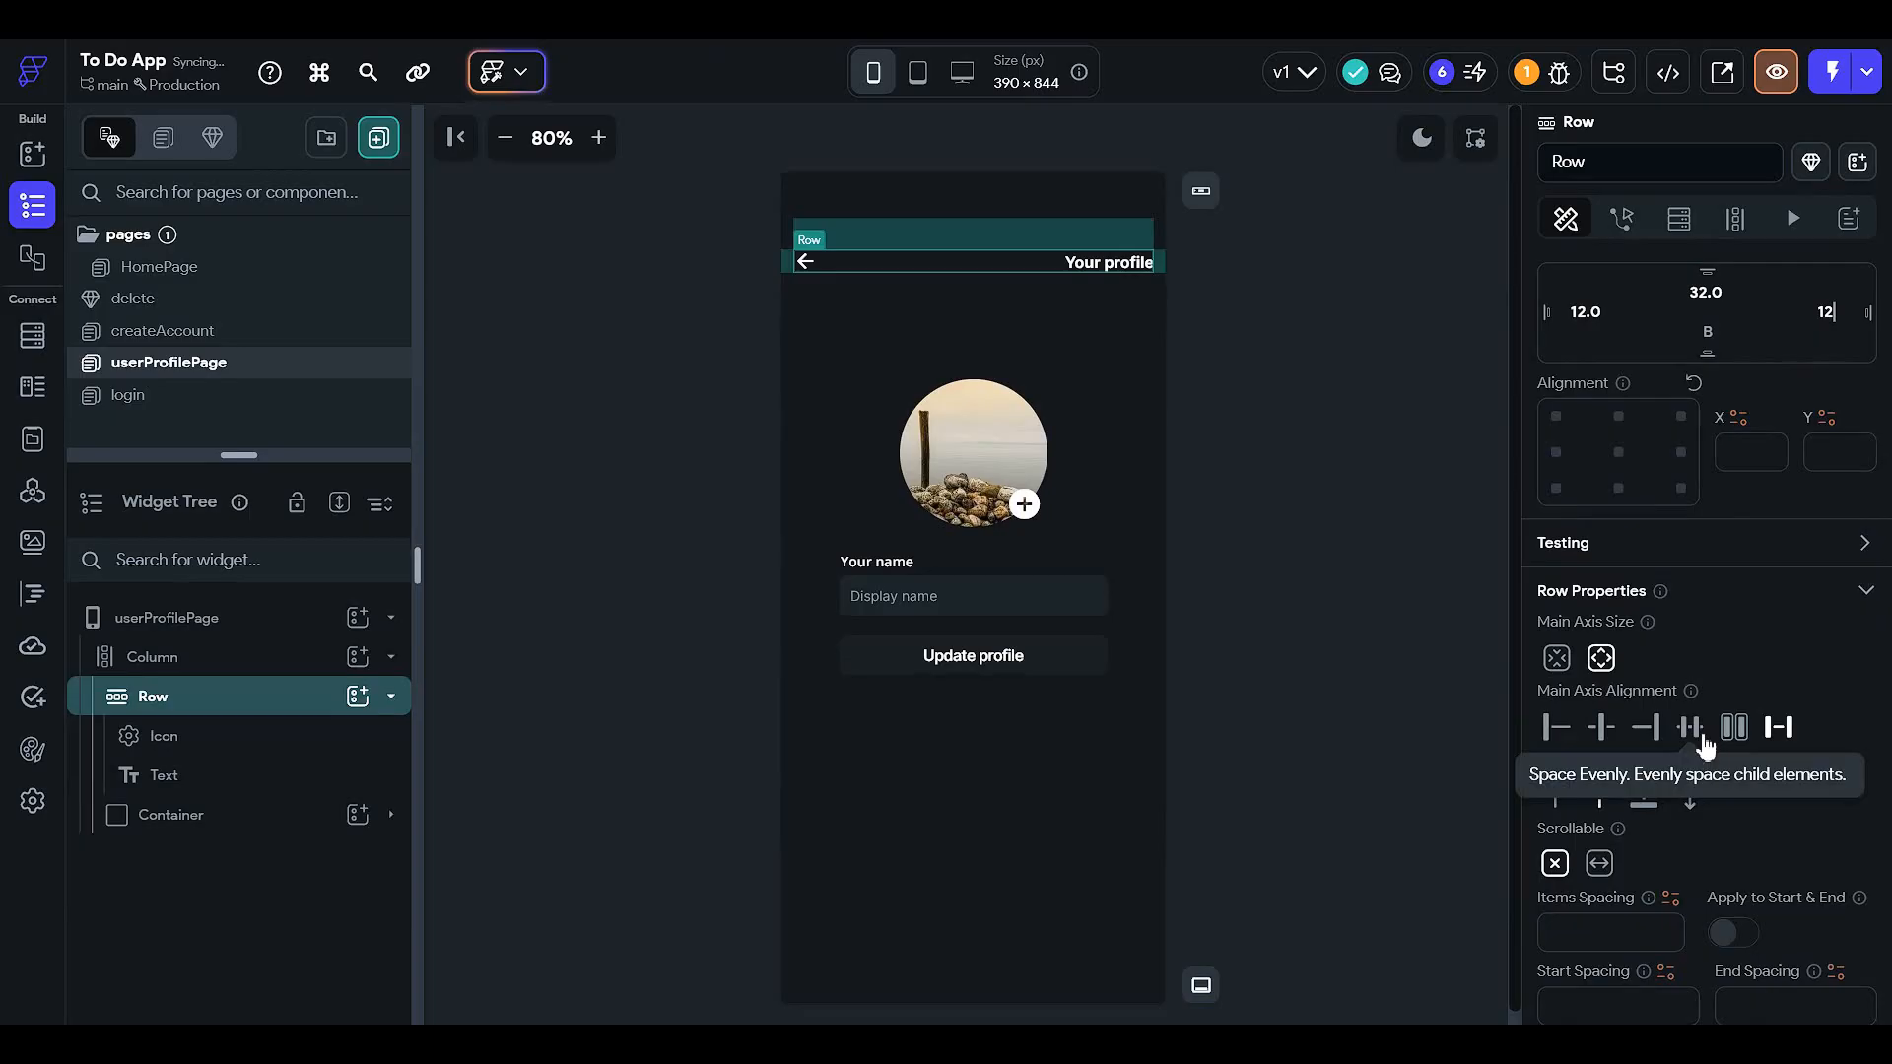
- Give the back-arrow icon an On Tap Navigate Back action
click(1334, 550)
click(804, 264)
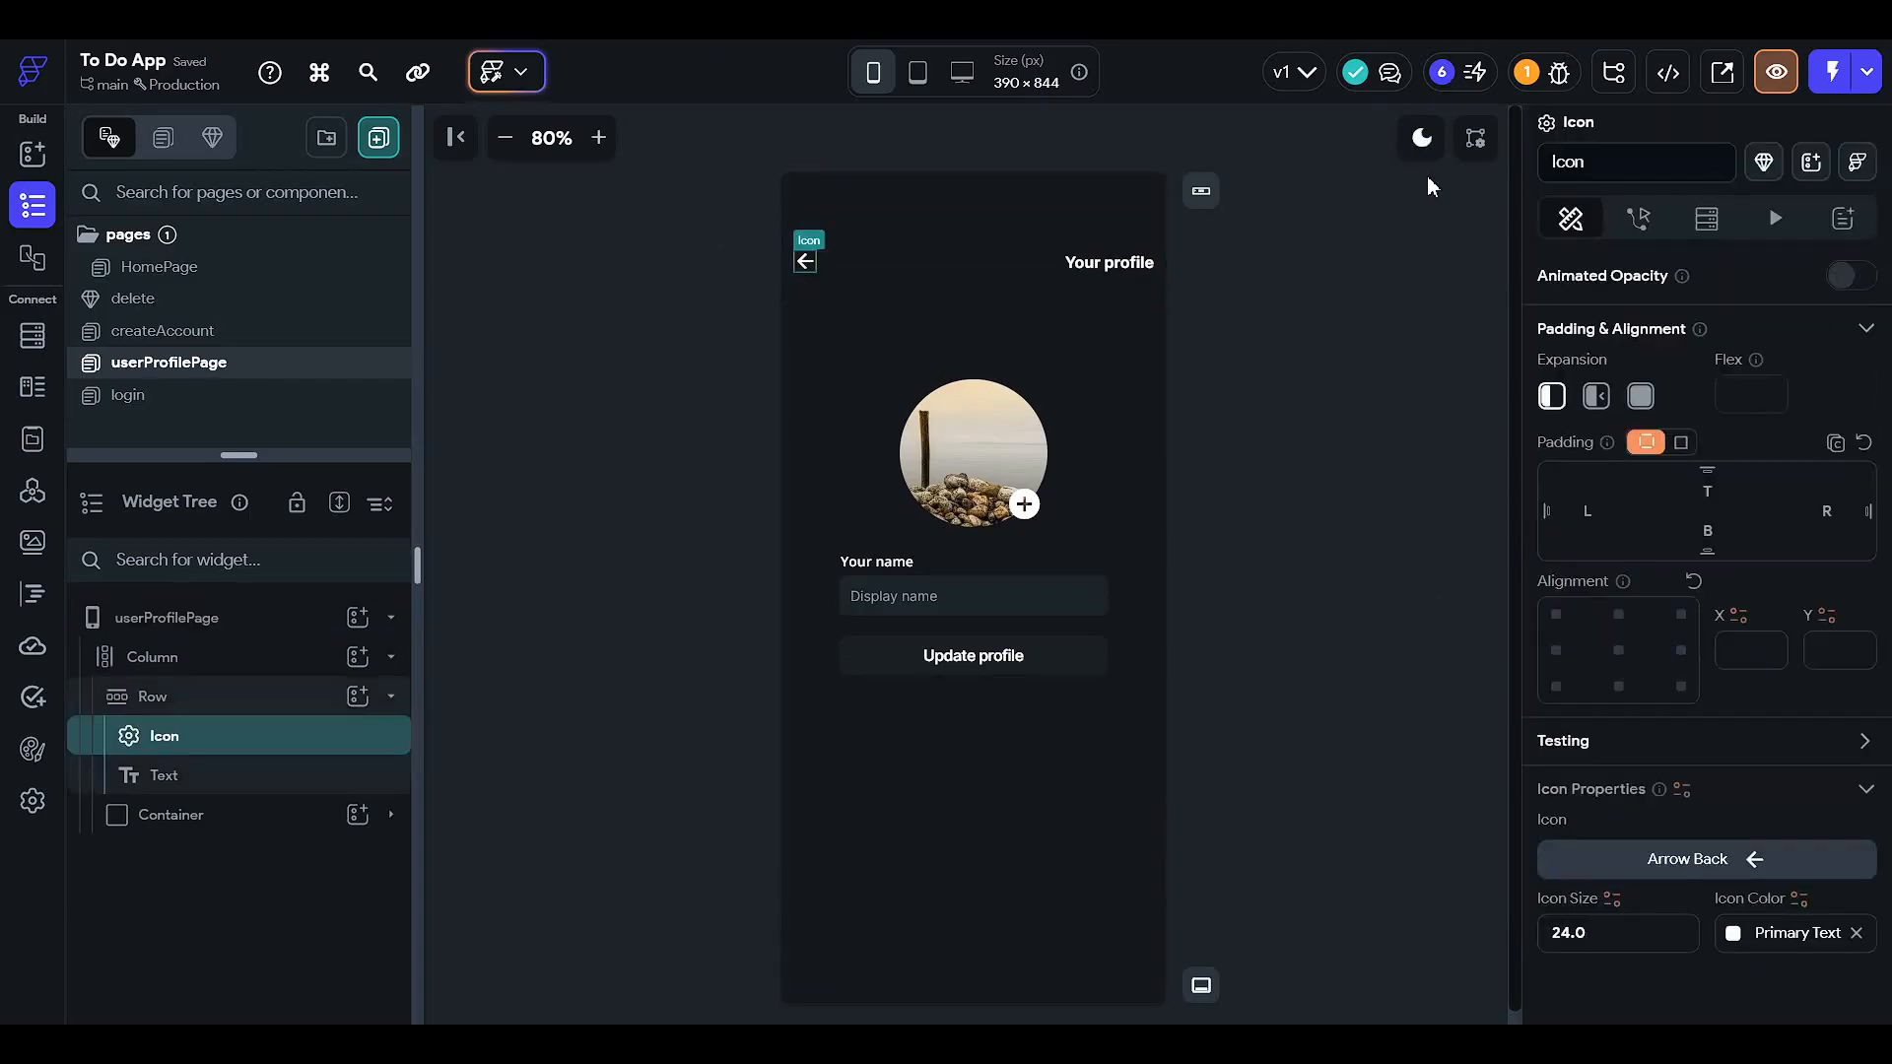
click(1637, 218)
click(1769, 489)
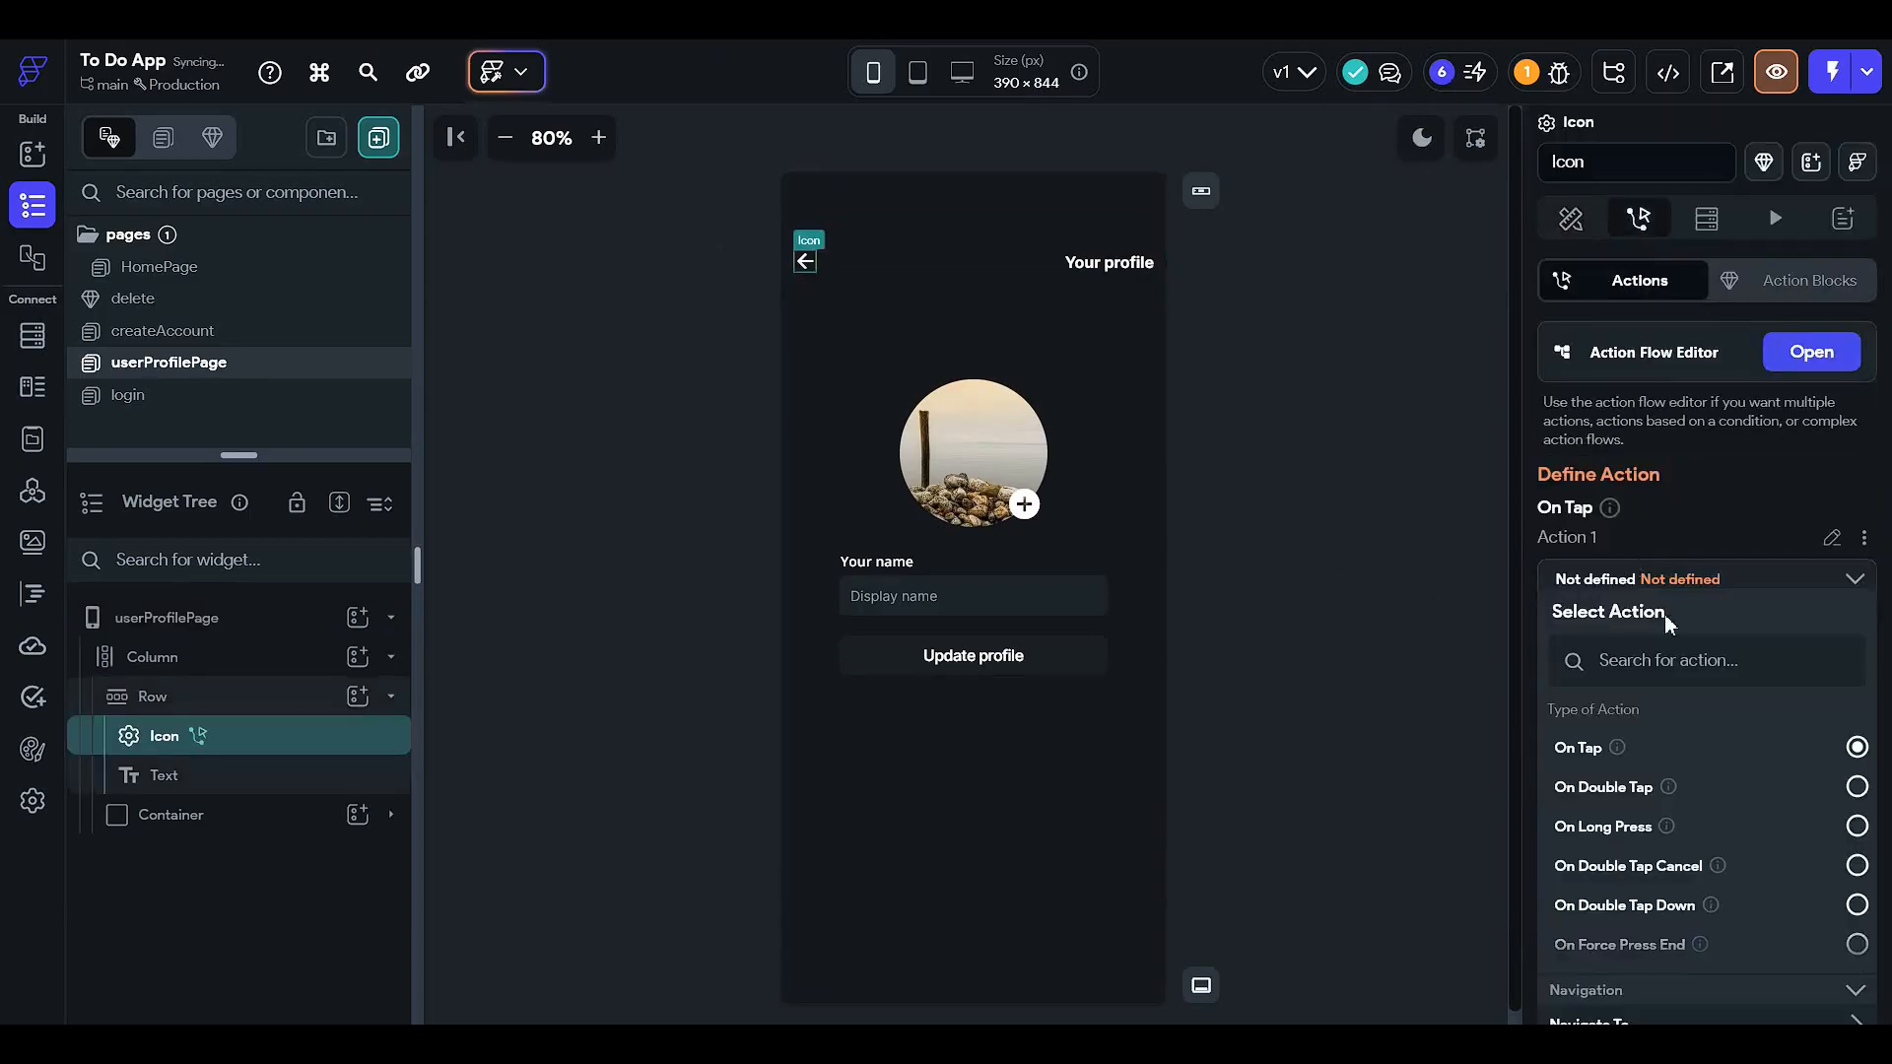
click(1803, 353)
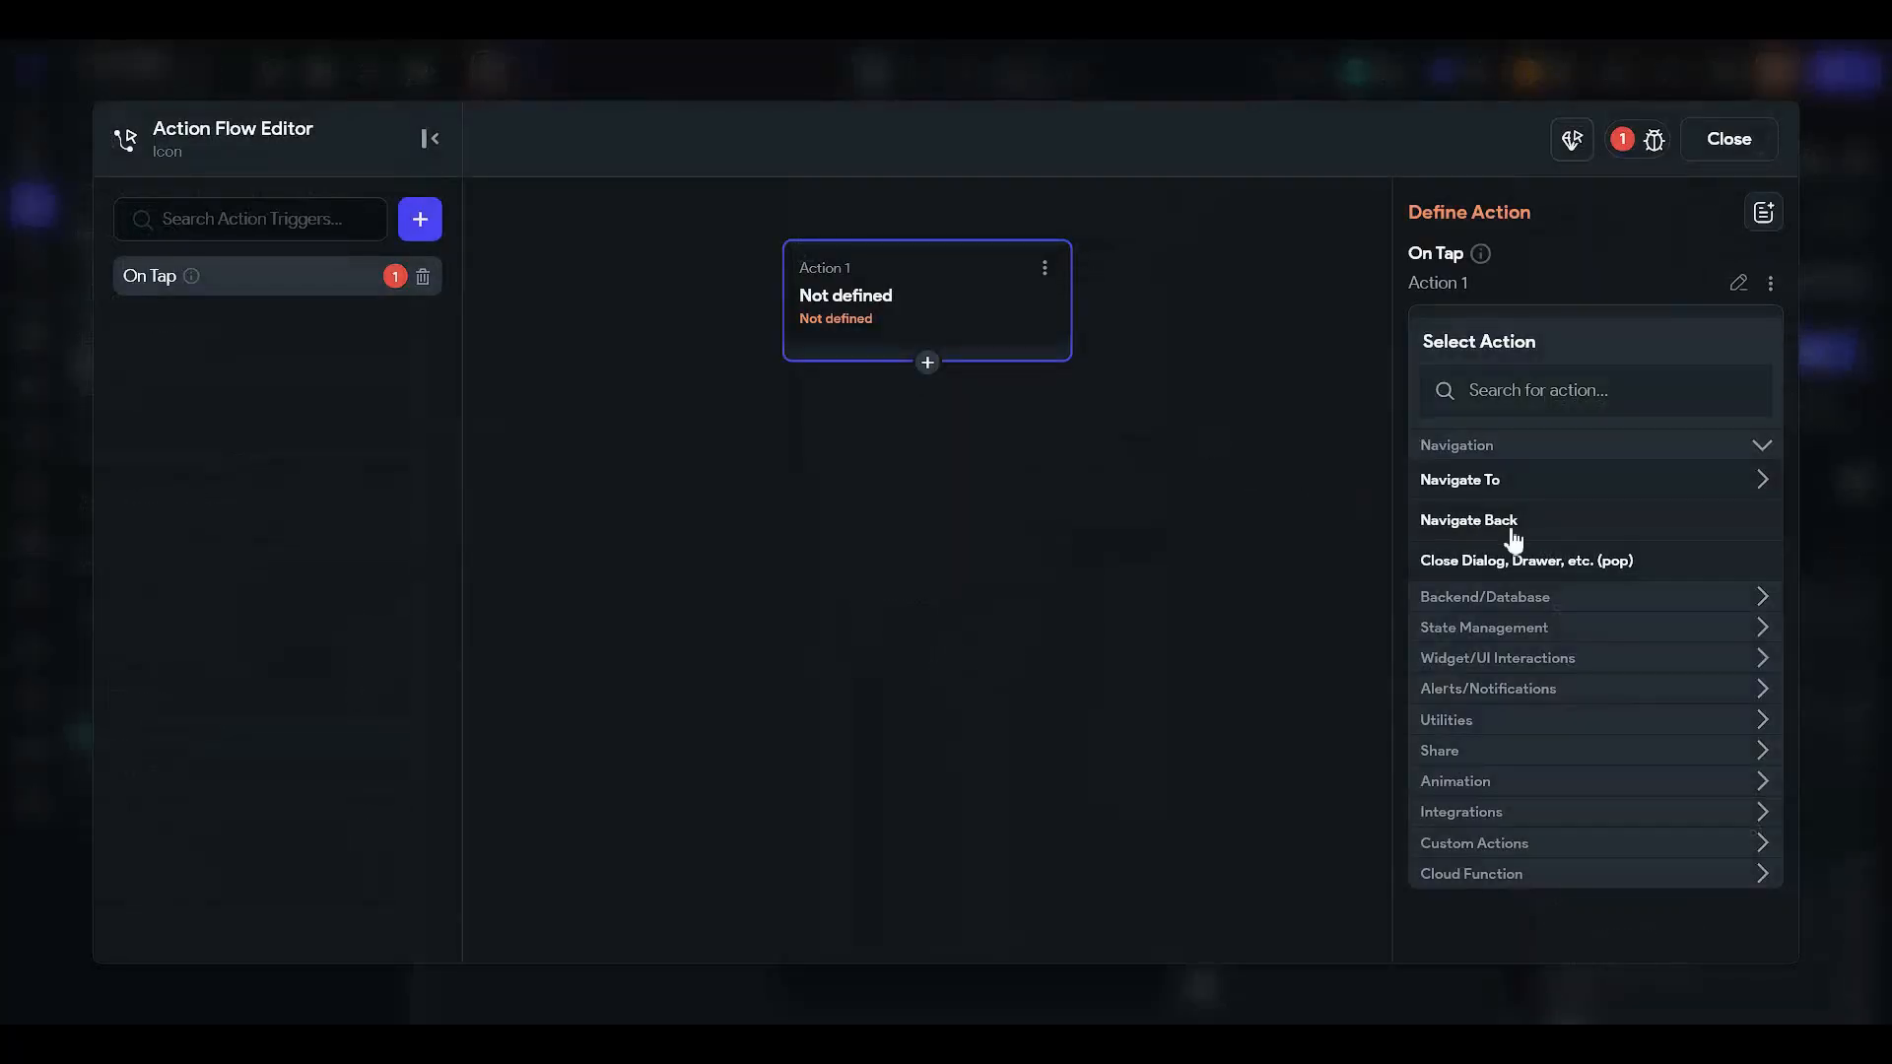
click(1507, 524)
click(1741, 138)
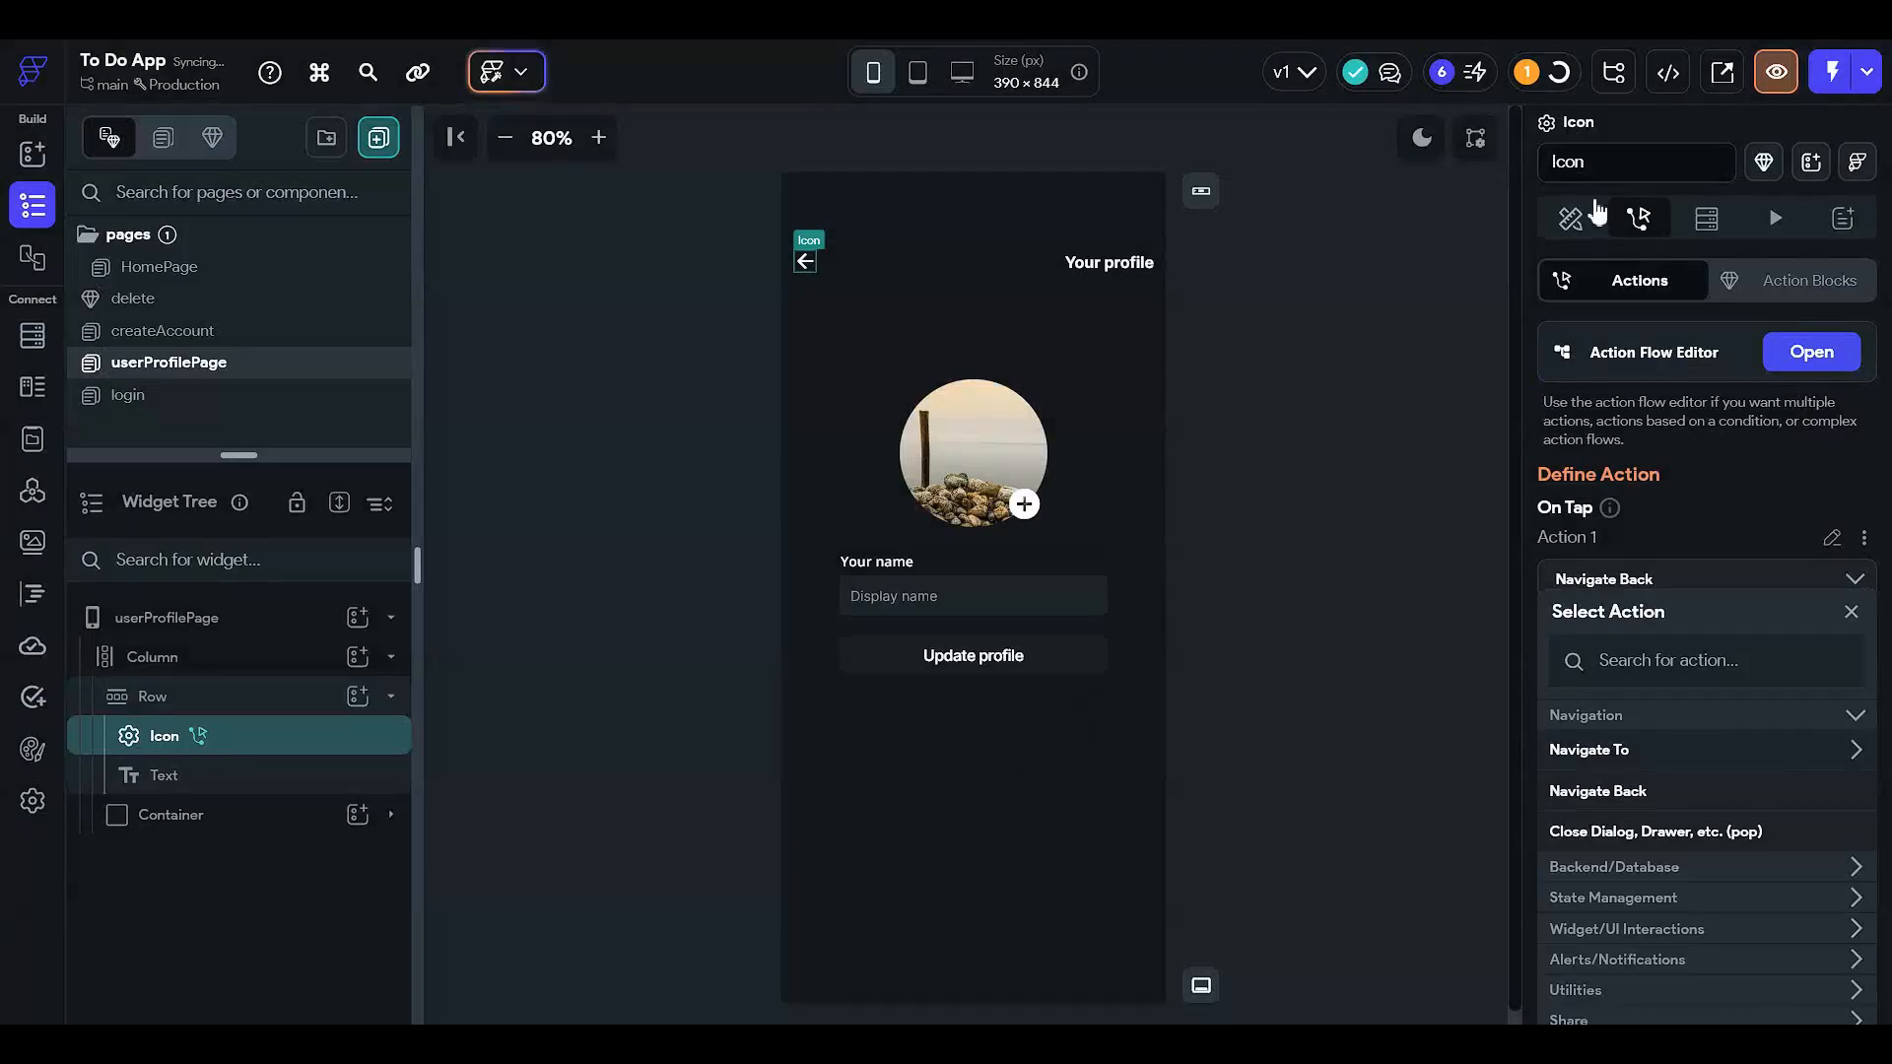
click(1374, 346)
click(1375, 345)
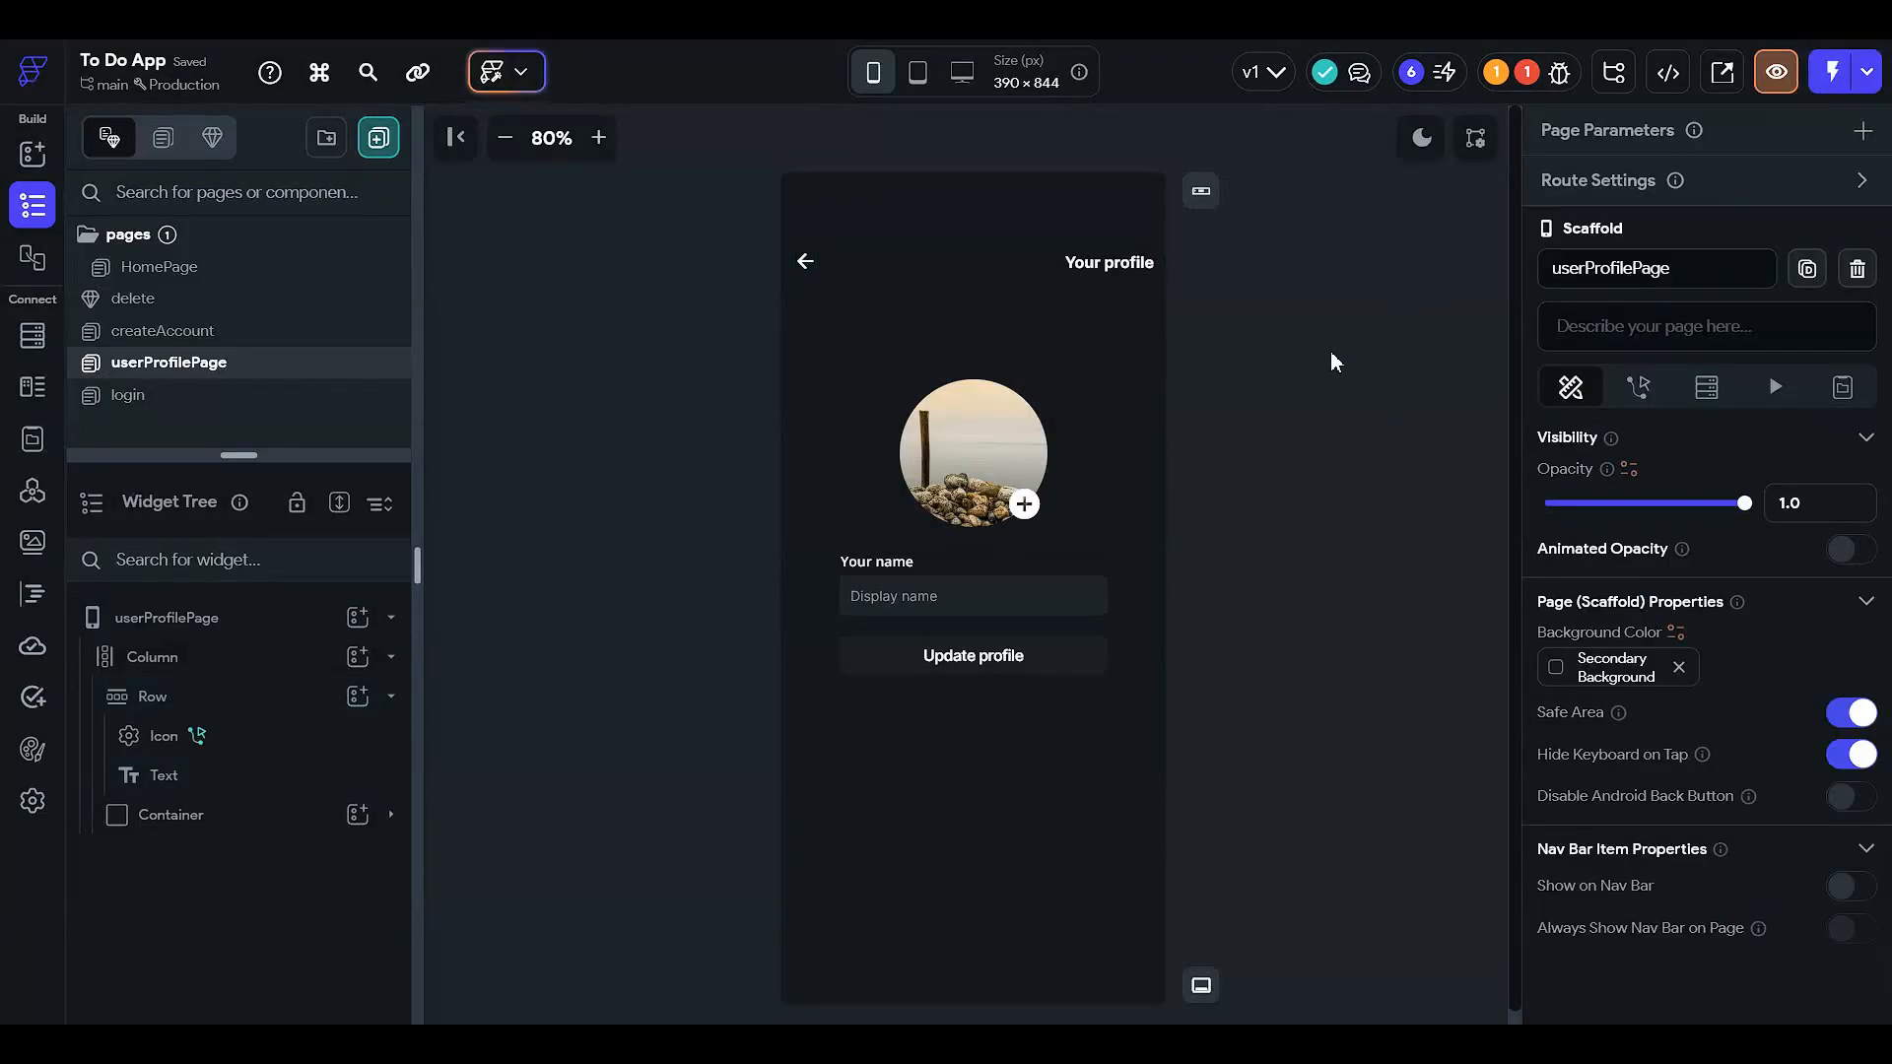
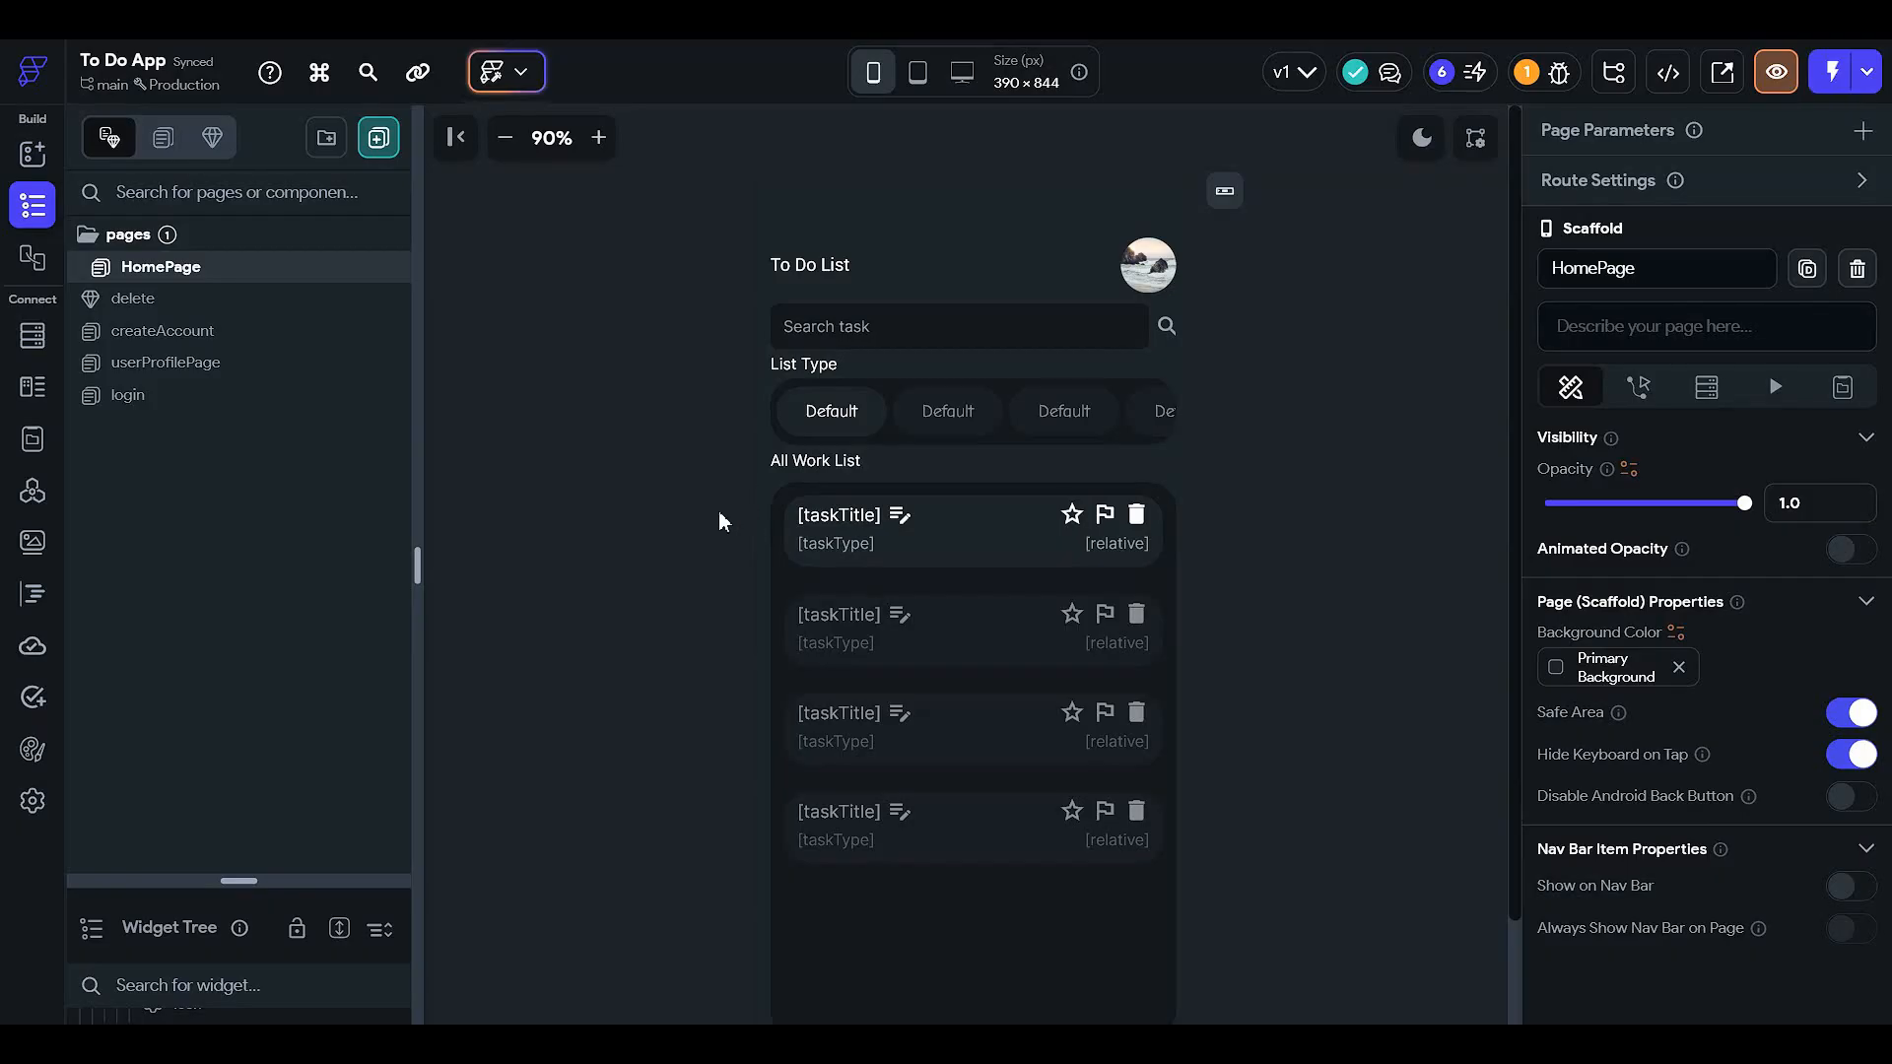
- Preview the userProfilePage, then return to the HomePage
scroll(574, 648, down, 2)
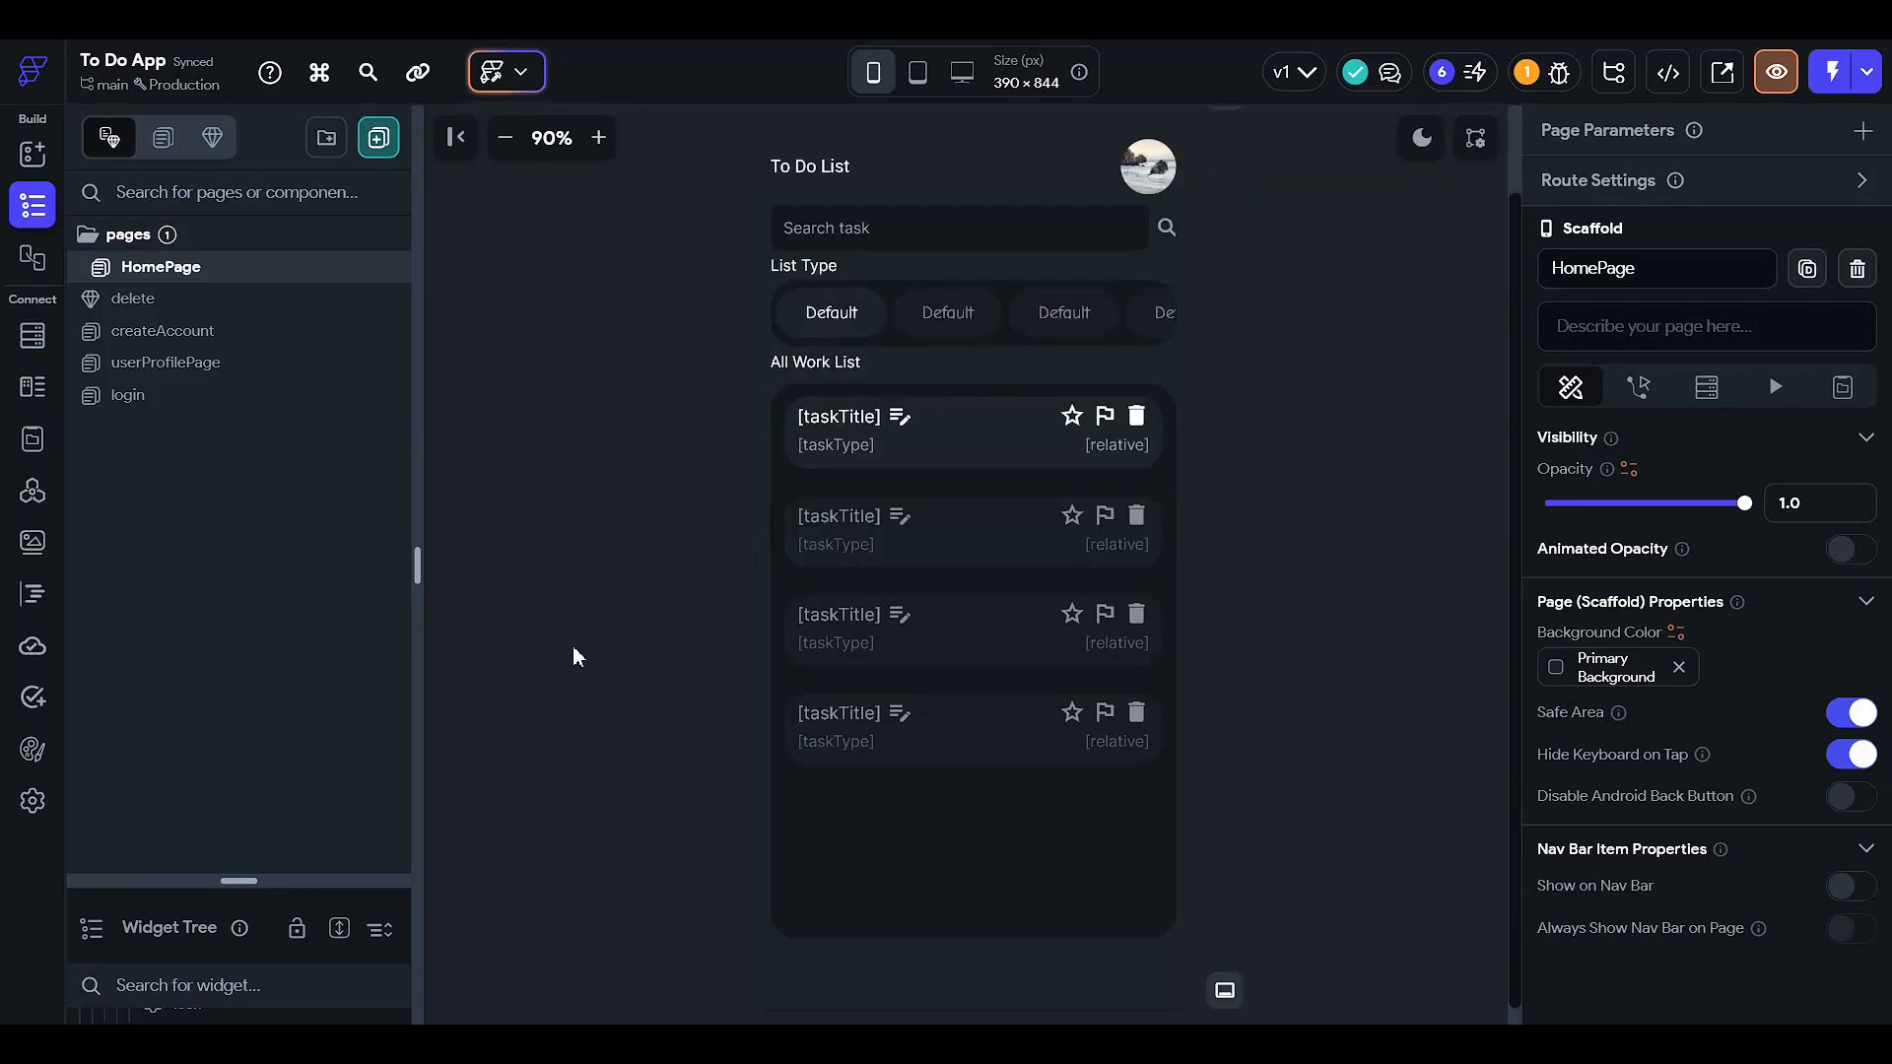
scroll(630, 609, up, 2)
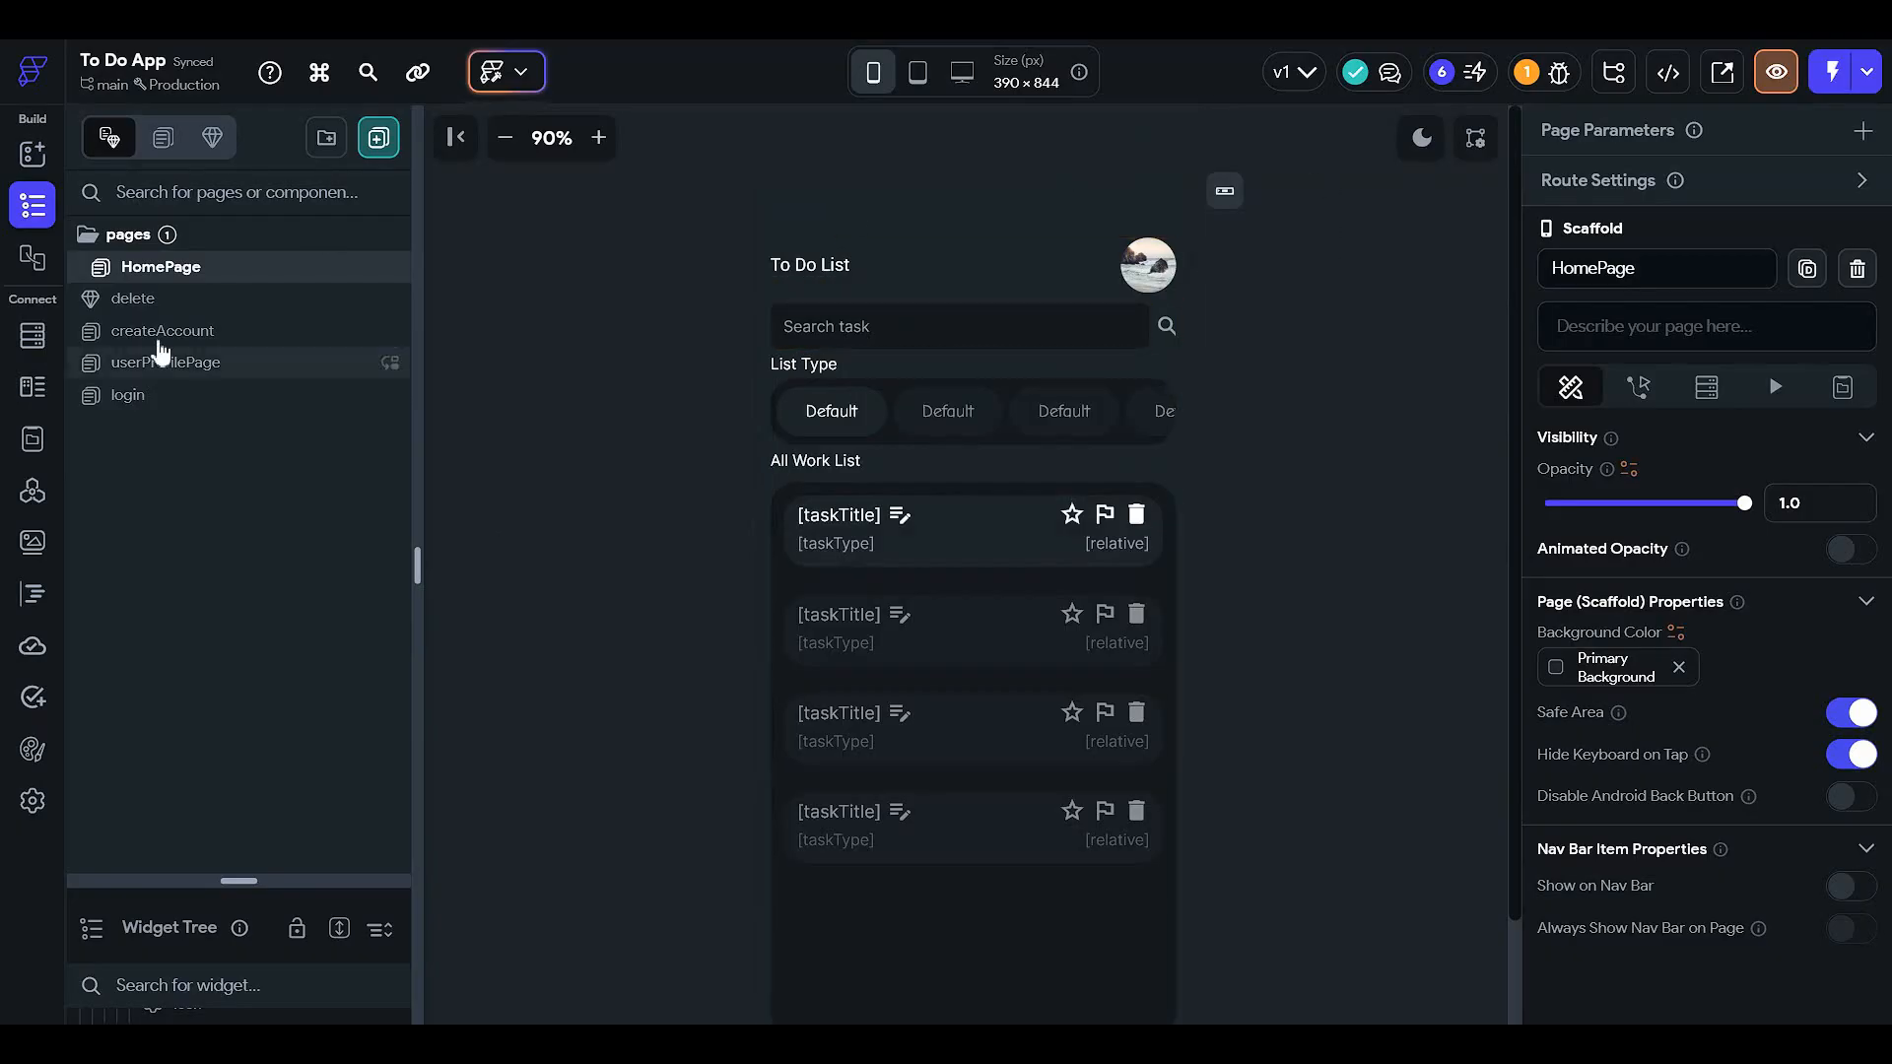
click(300, 372)
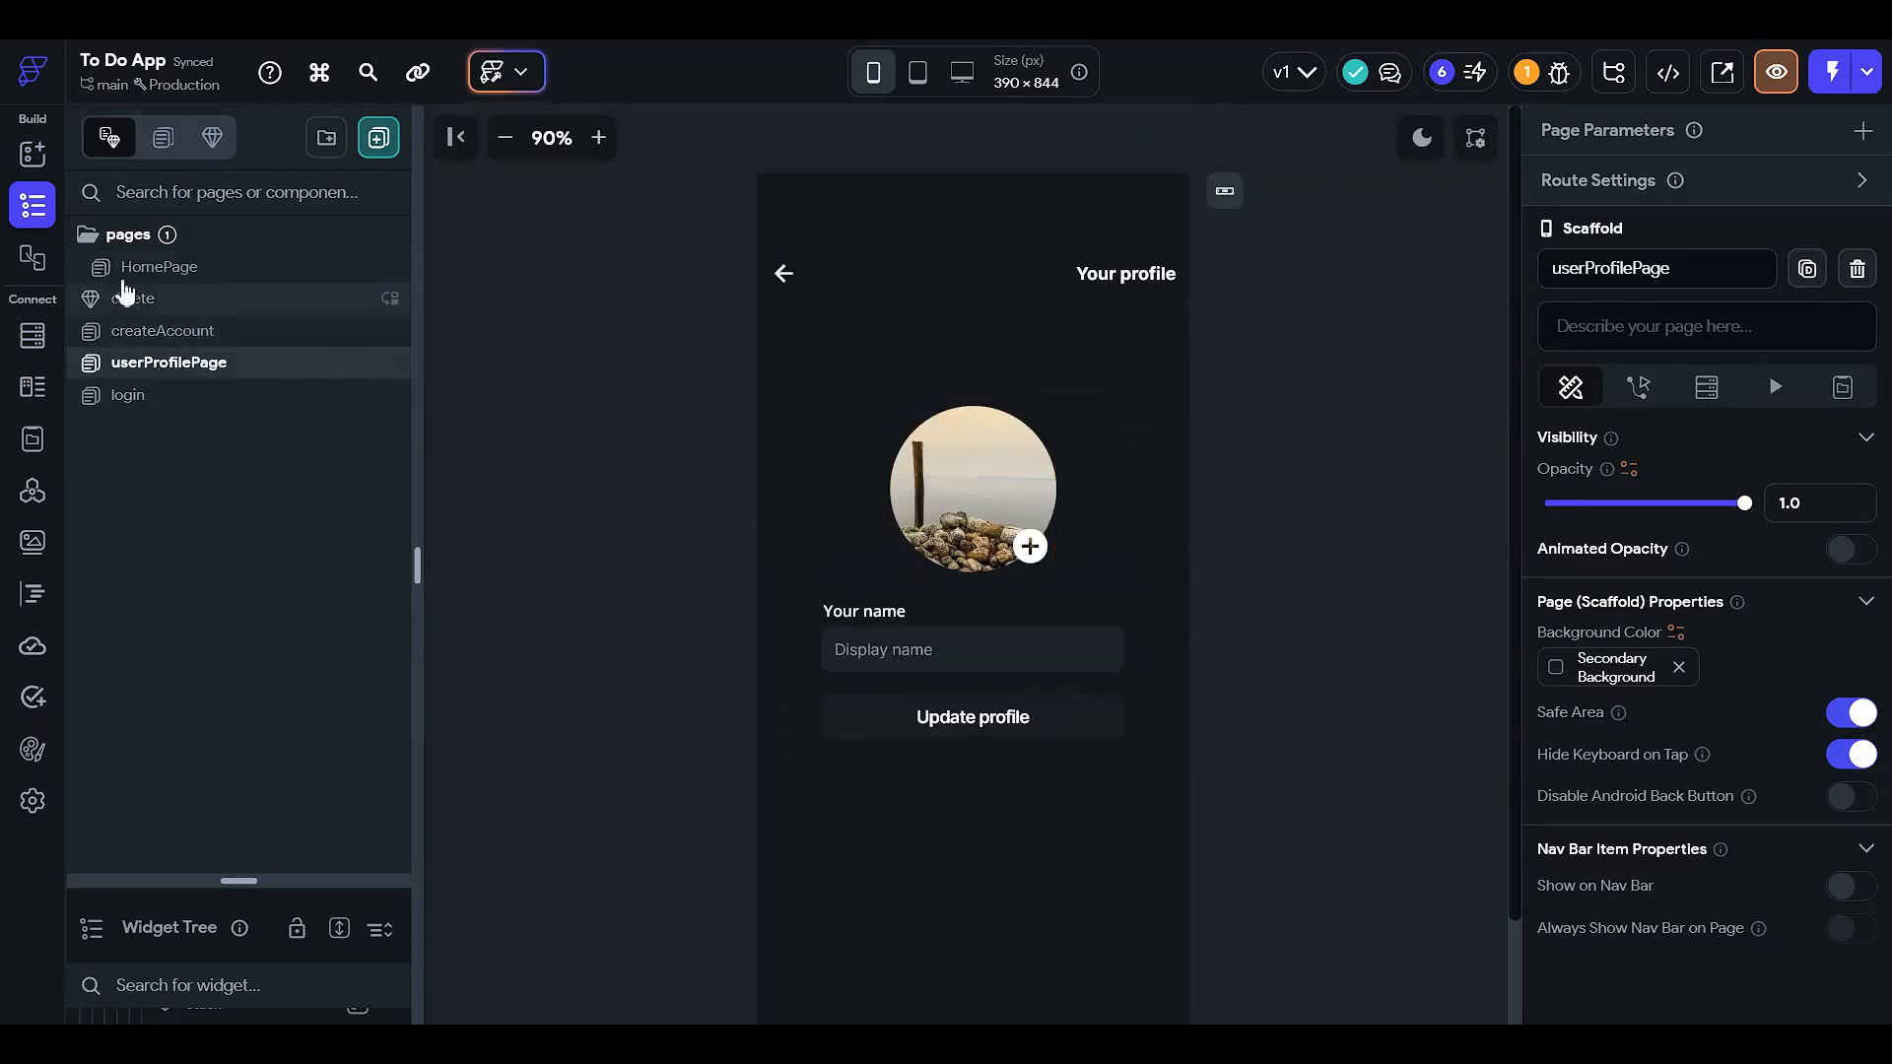
click(251, 268)
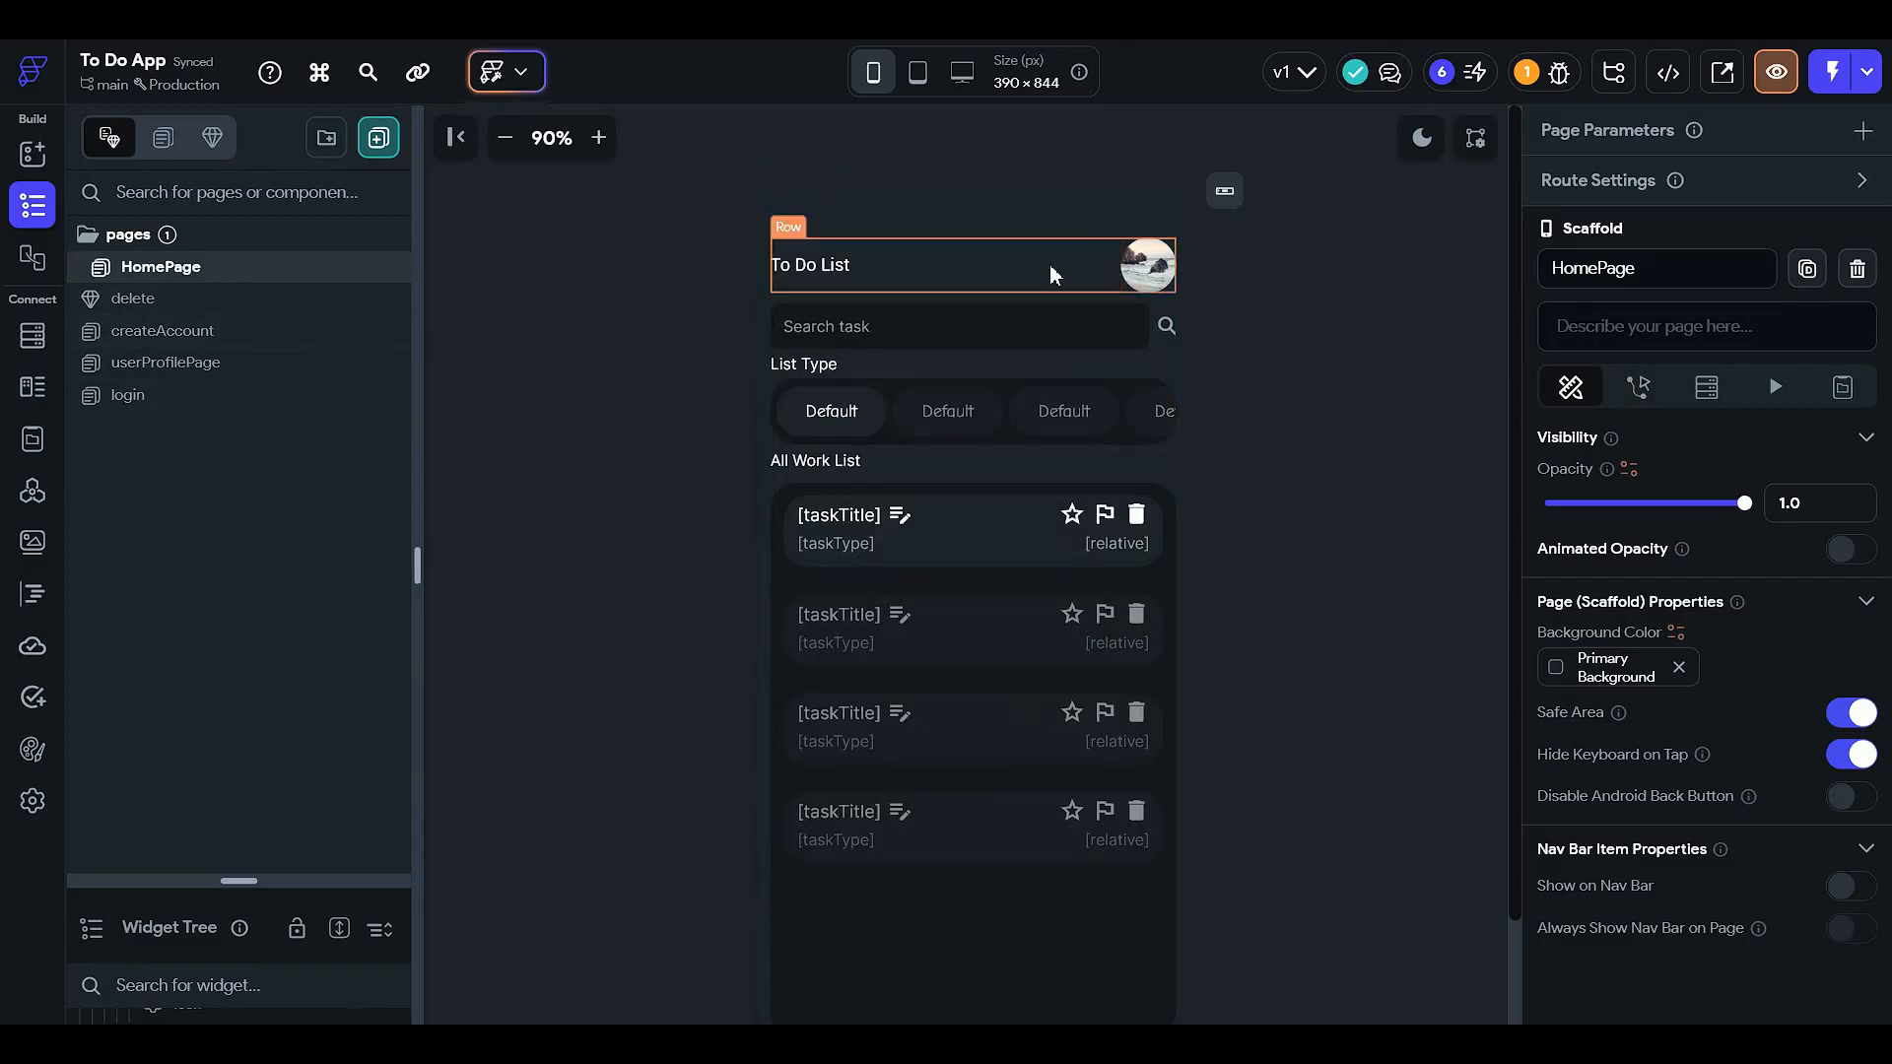
- Give the HomePage's round profile picture an On Tap action navigating to userProfilePage
click(1161, 281)
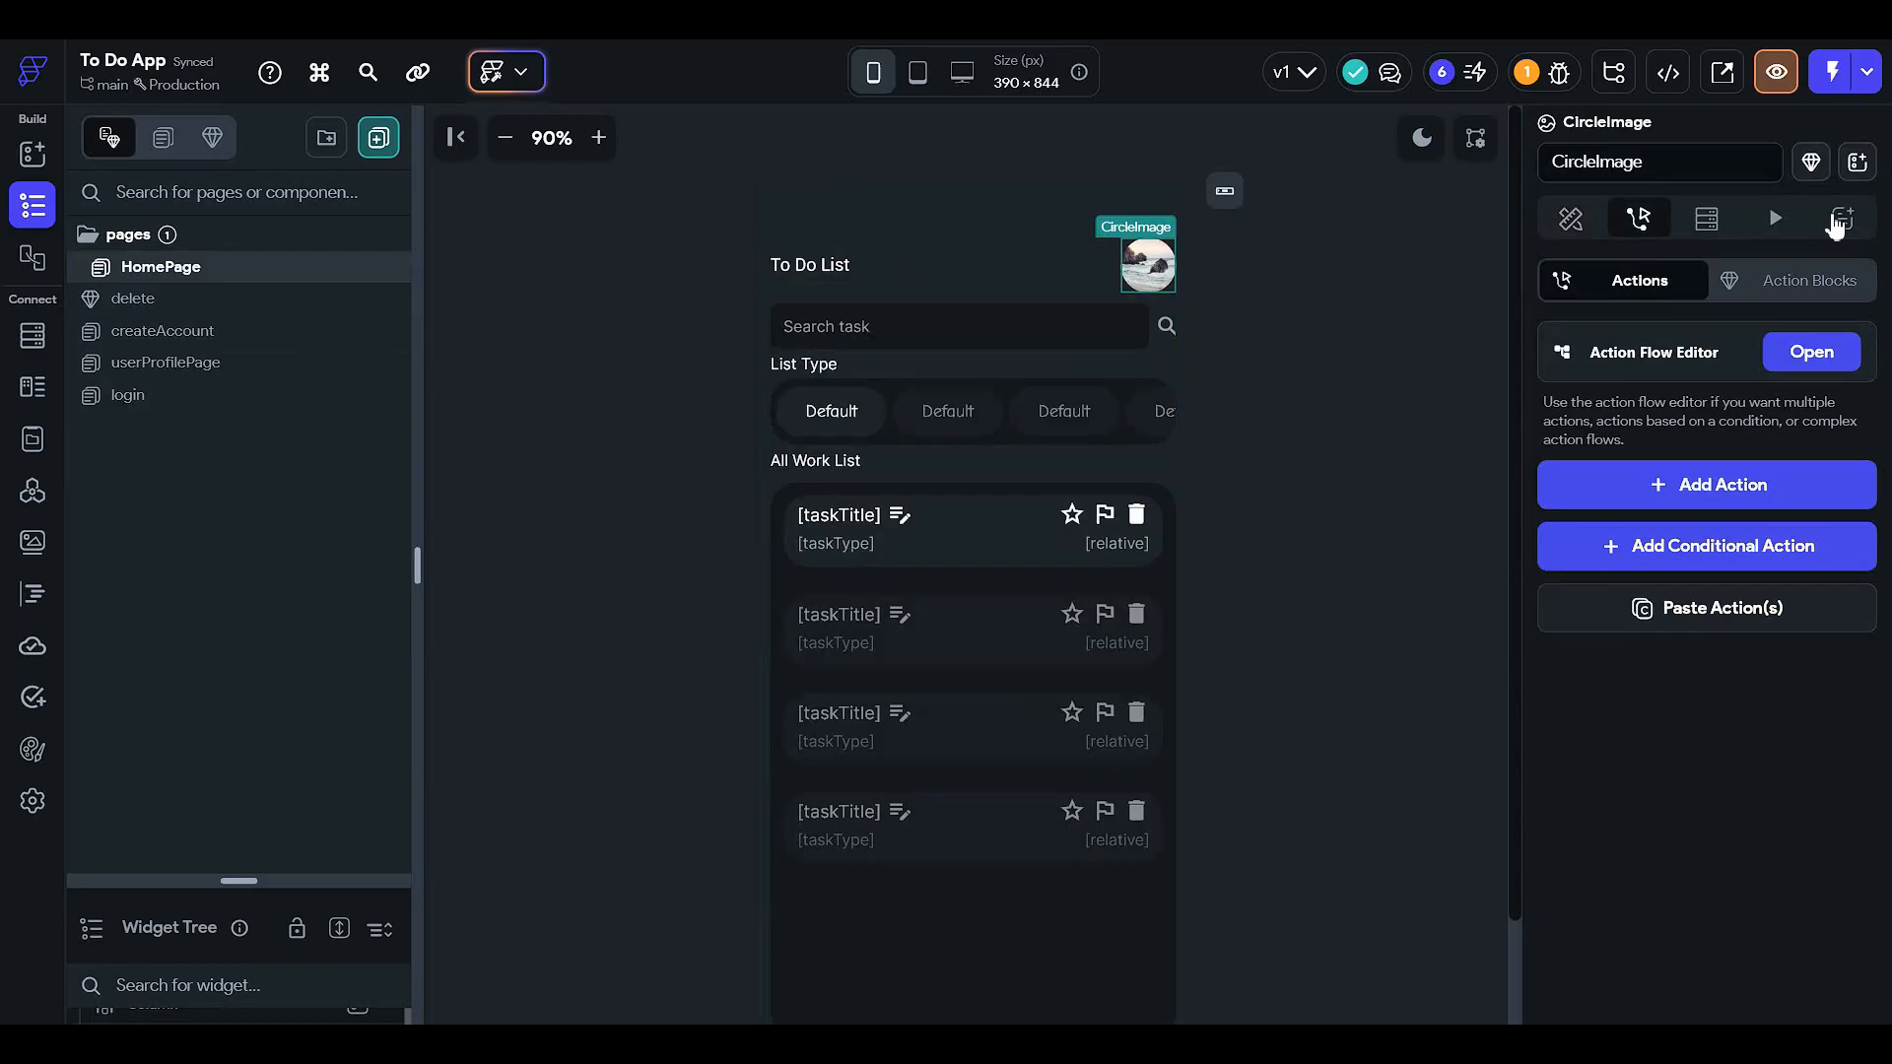
click(1833, 363)
click(1021, 460)
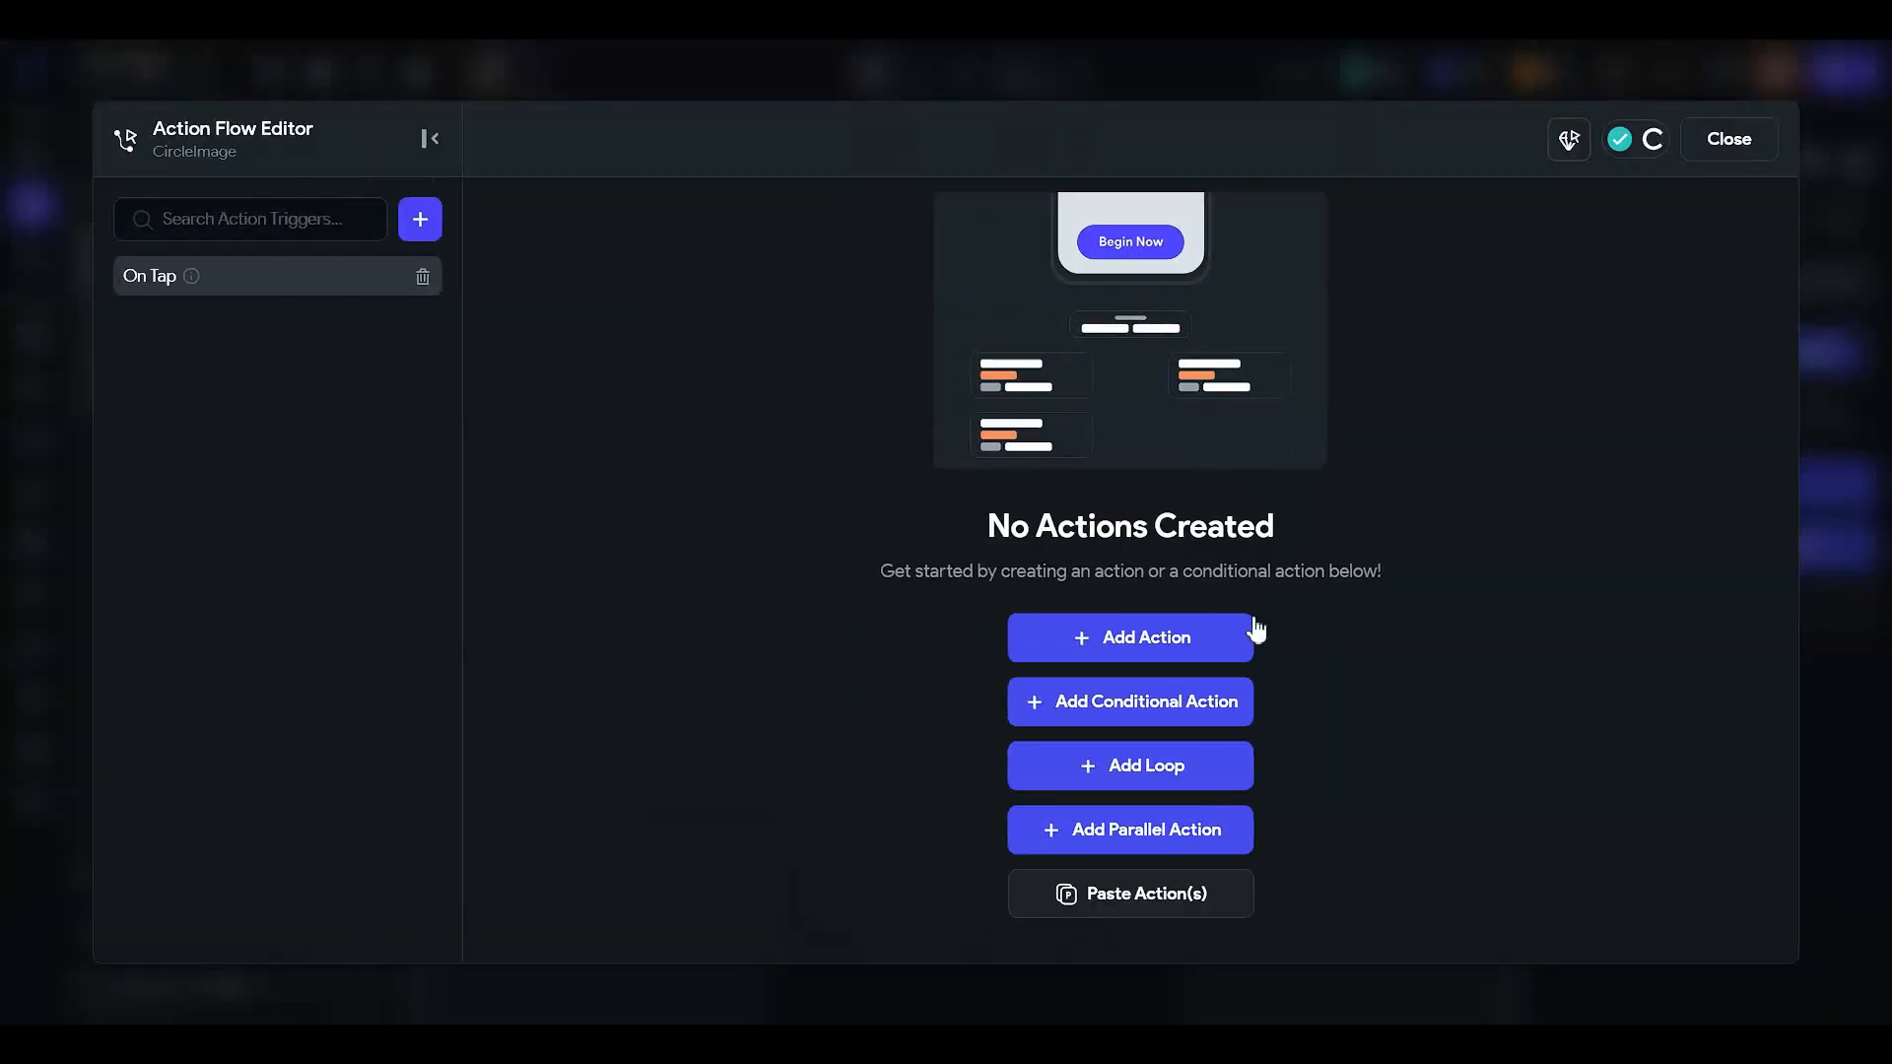
click(1220, 641)
click(1555, 483)
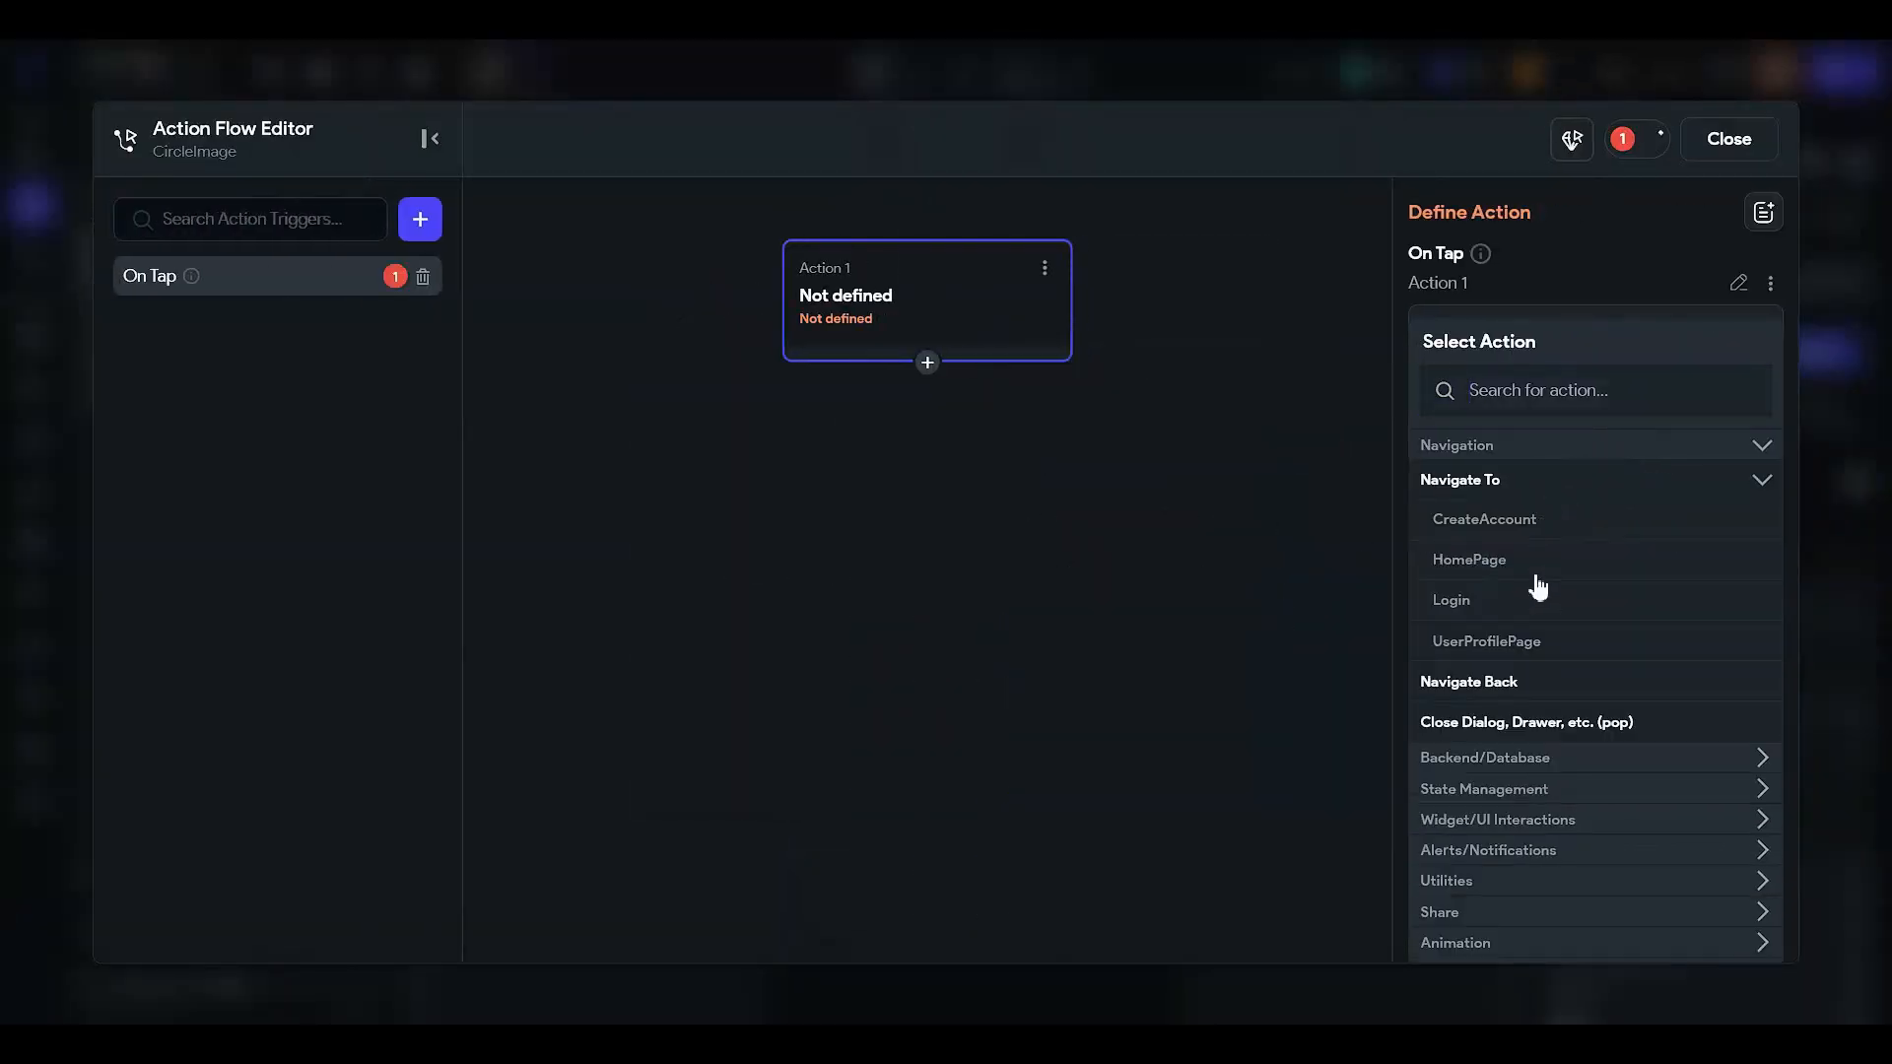
click(1532, 642)
click(1724, 143)
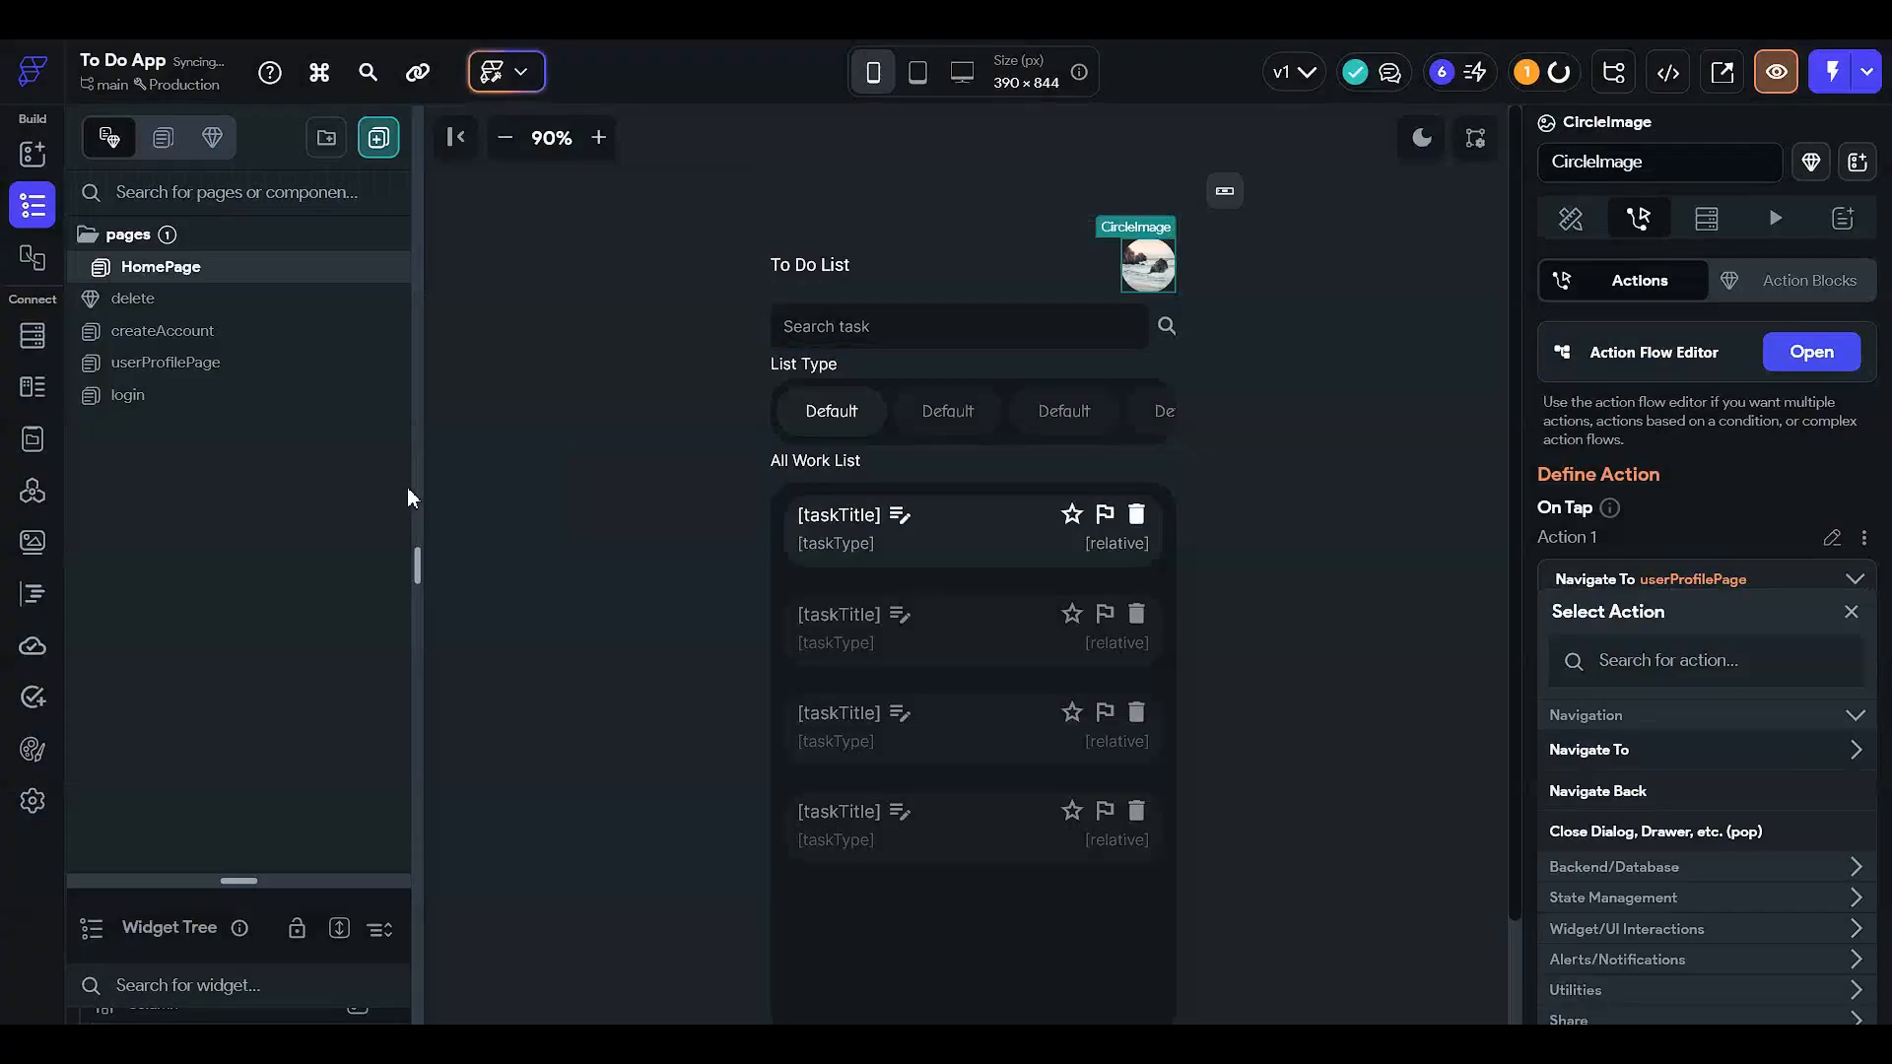
click(1569, 219)
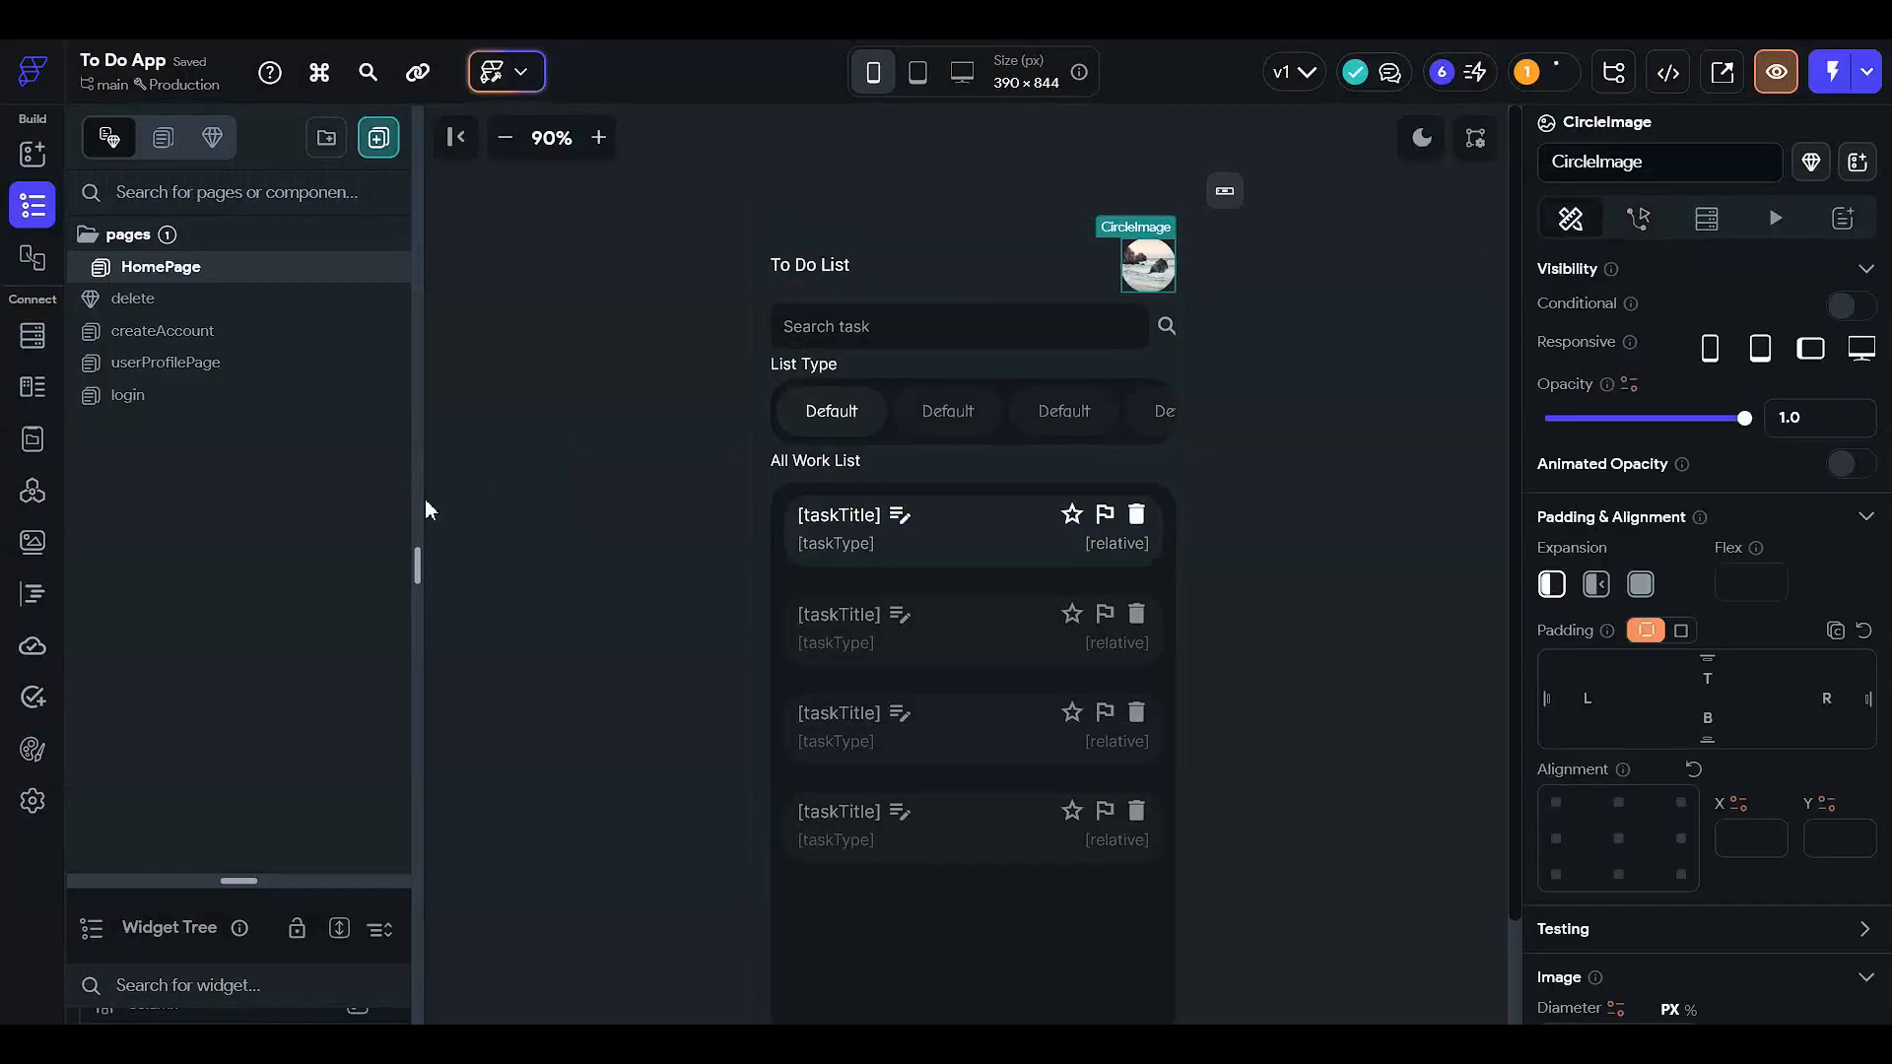
- On createAccount, turn off Navigate Automatically in the Create account button's tap flow
click(256, 335)
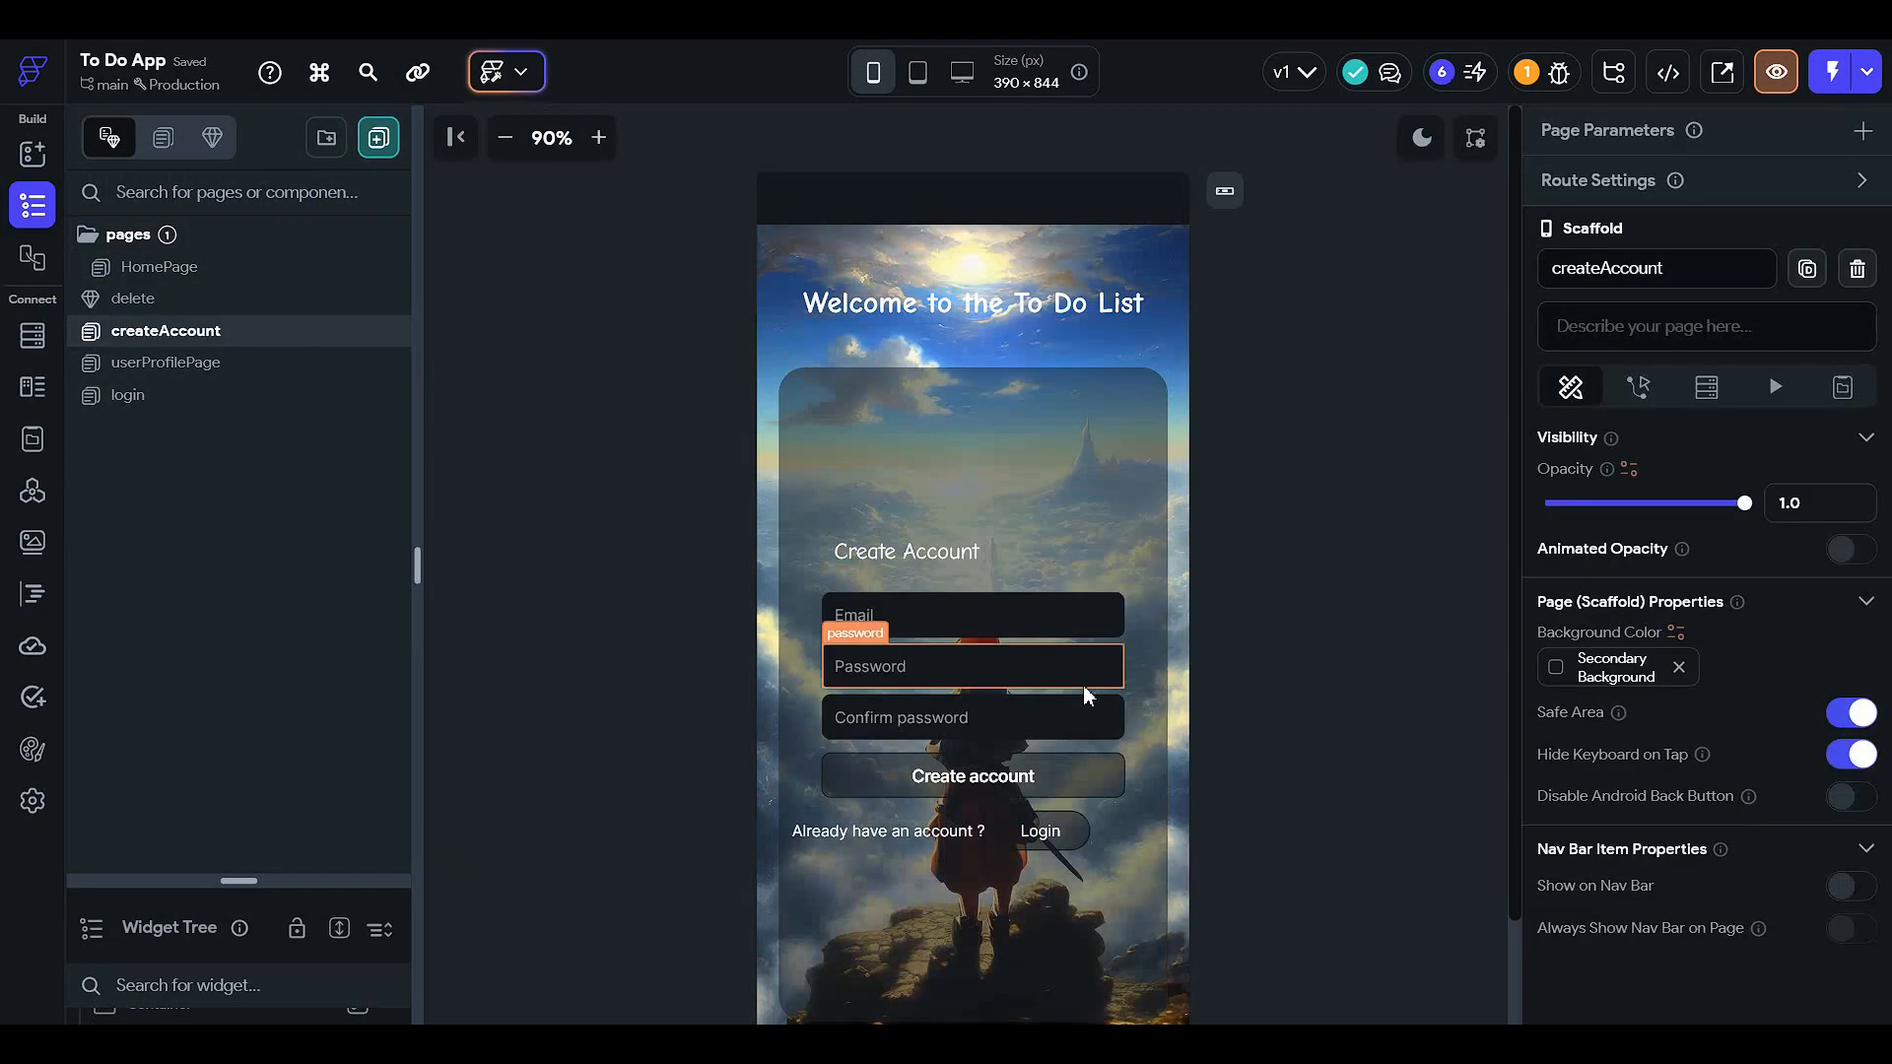
click(1077, 783)
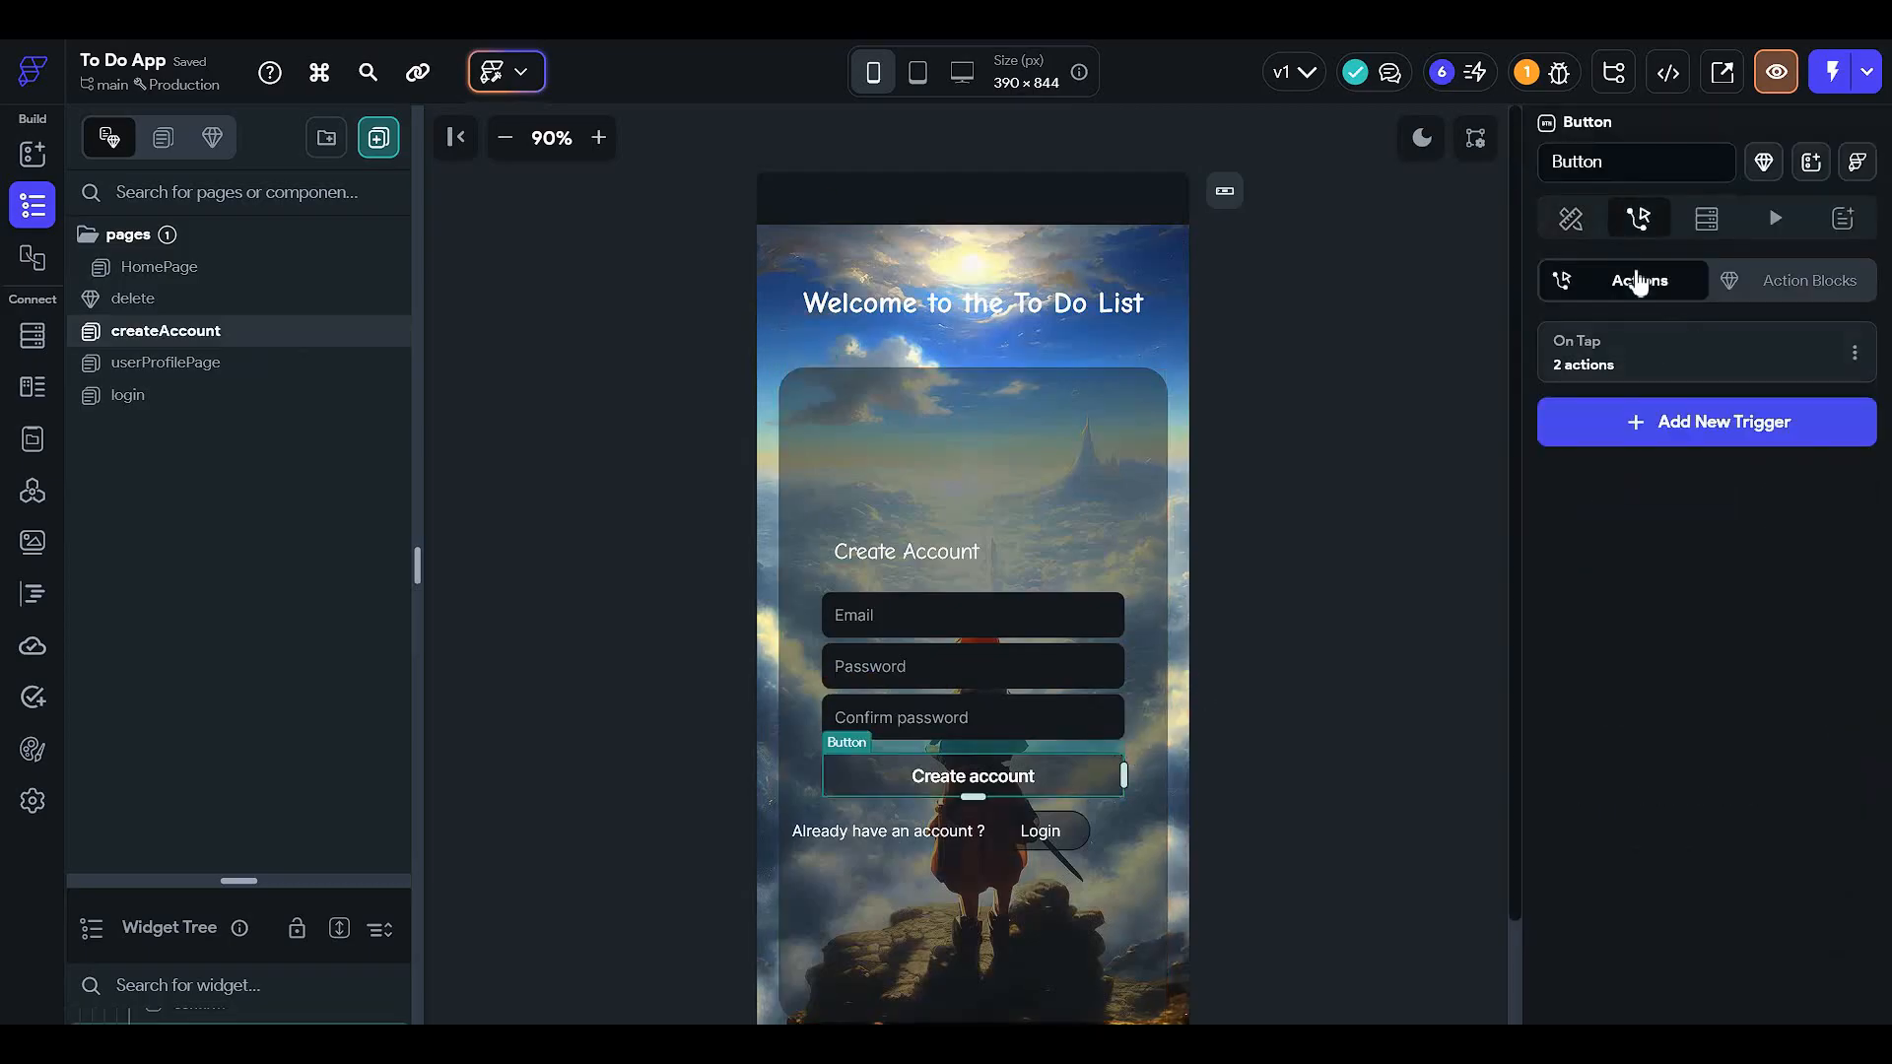
click(1643, 353)
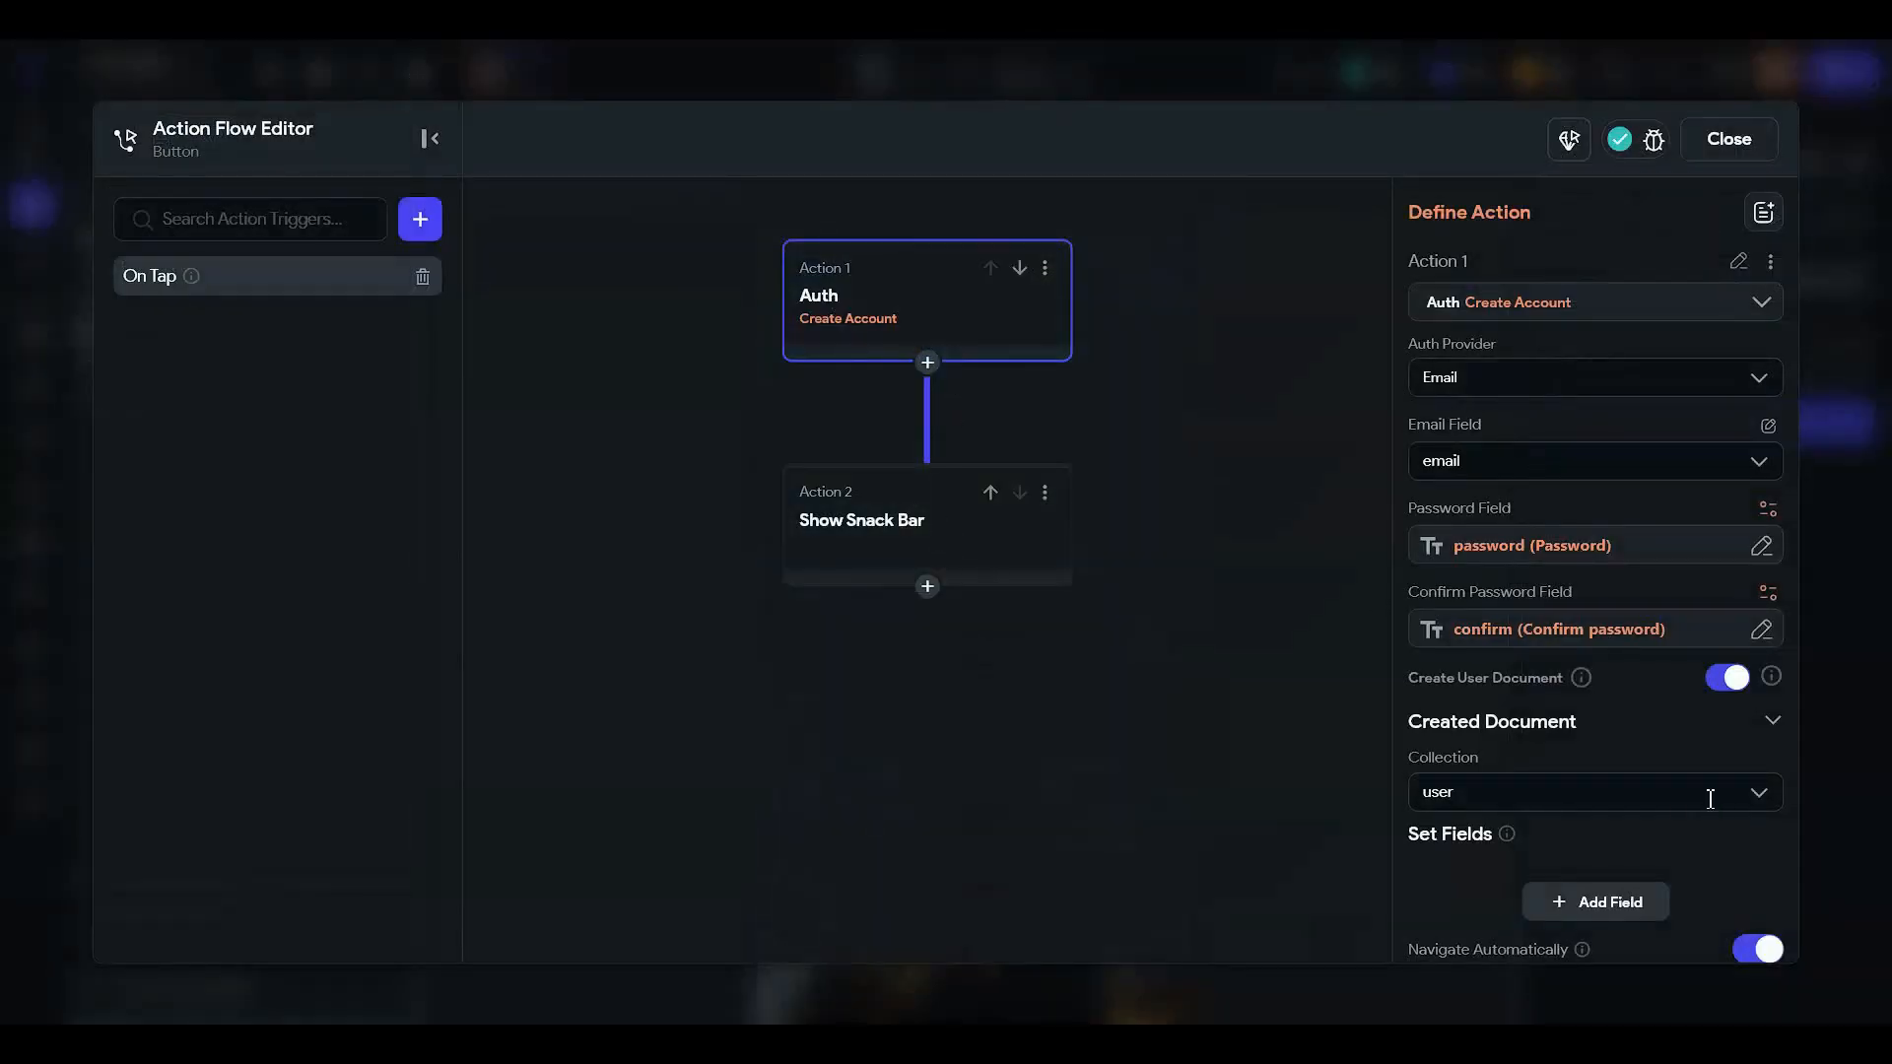
scroll(1451, 726, down, 2)
scroll(1605, 713, down, 2)
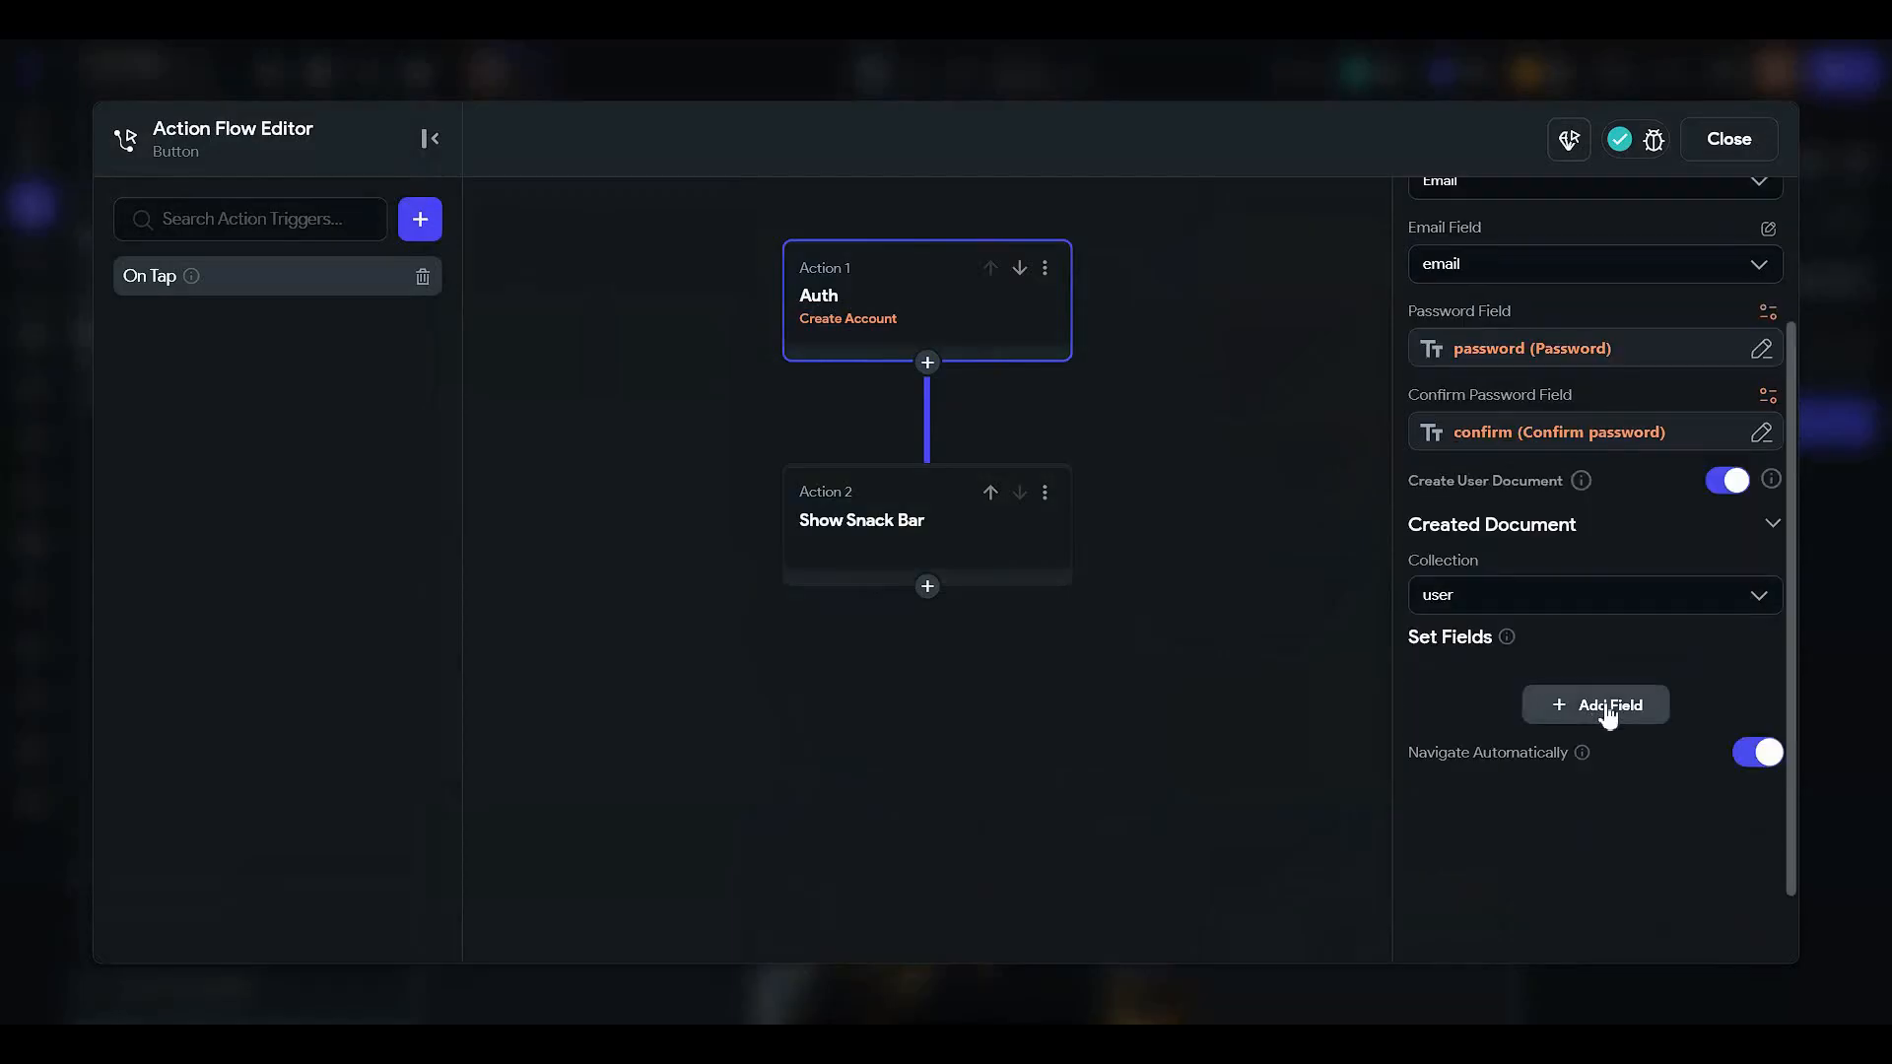
click(1757, 757)
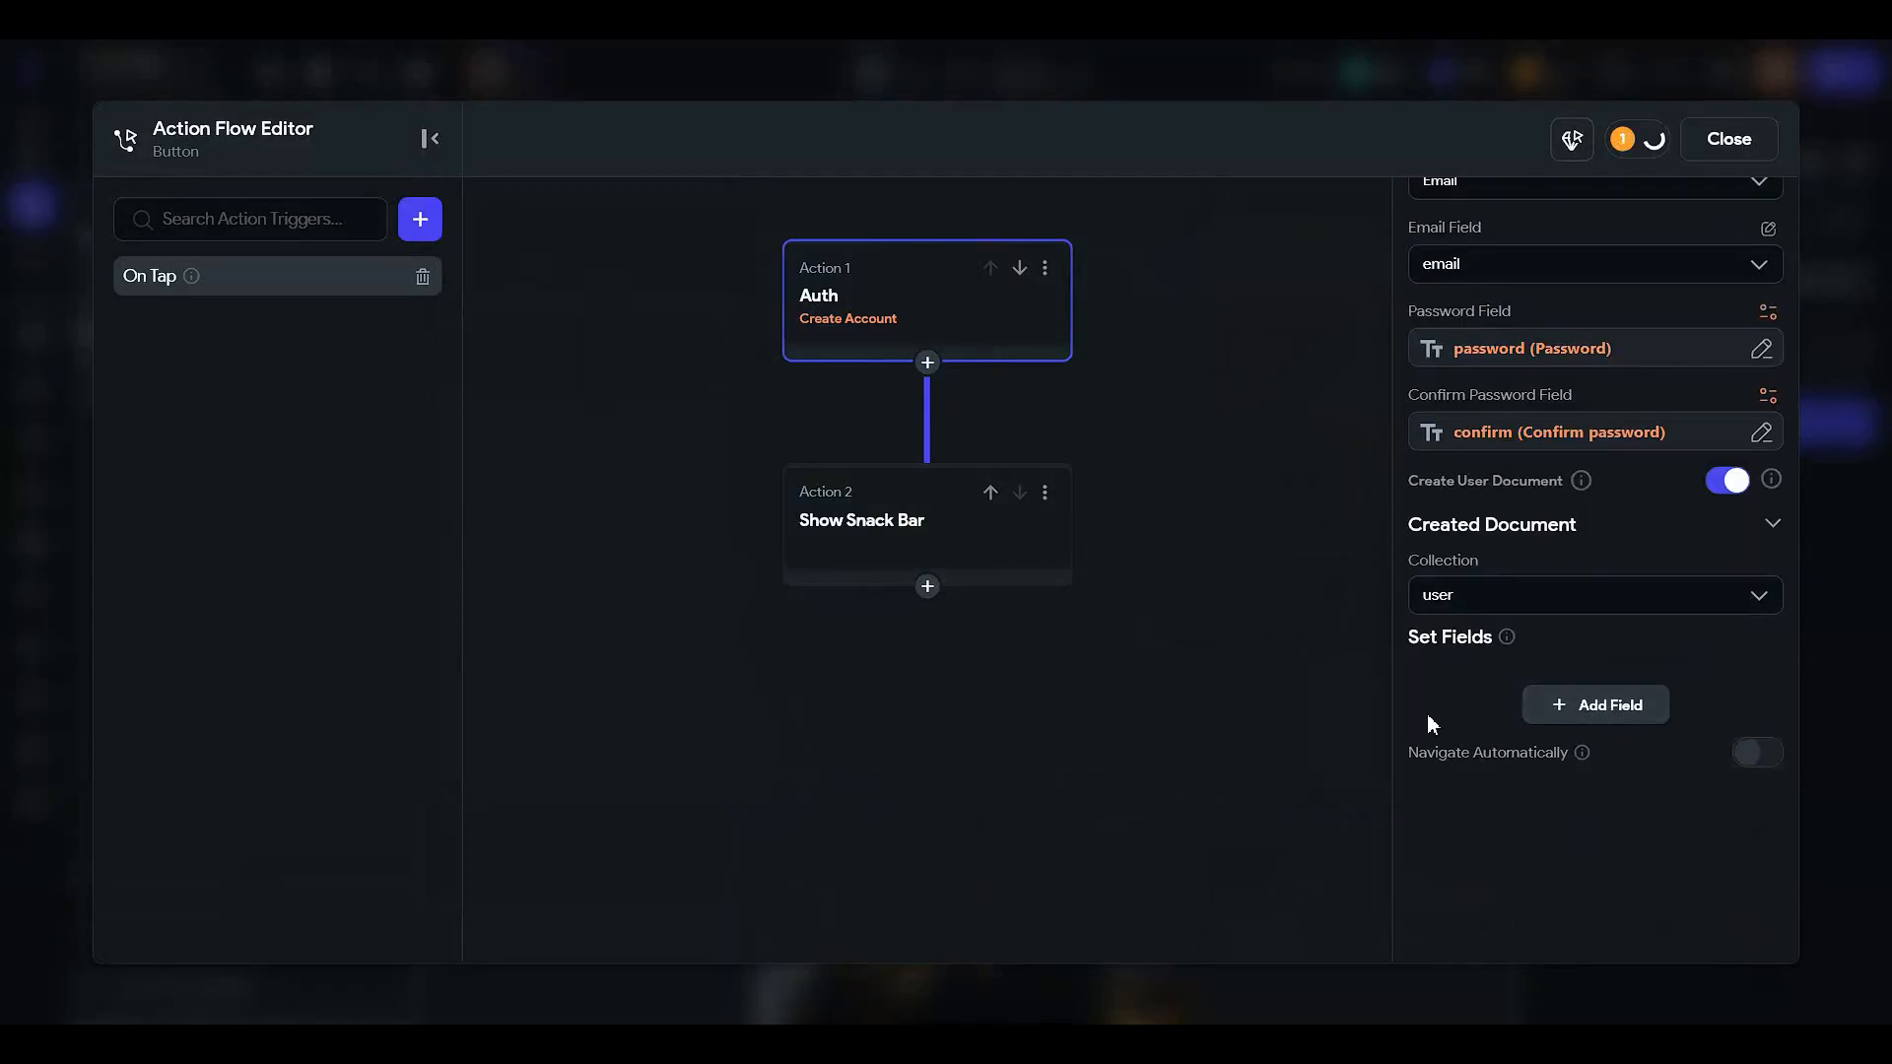
- Add a Navigate To HomePage action after account creation, before the success message
click(924, 364)
click(920, 405)
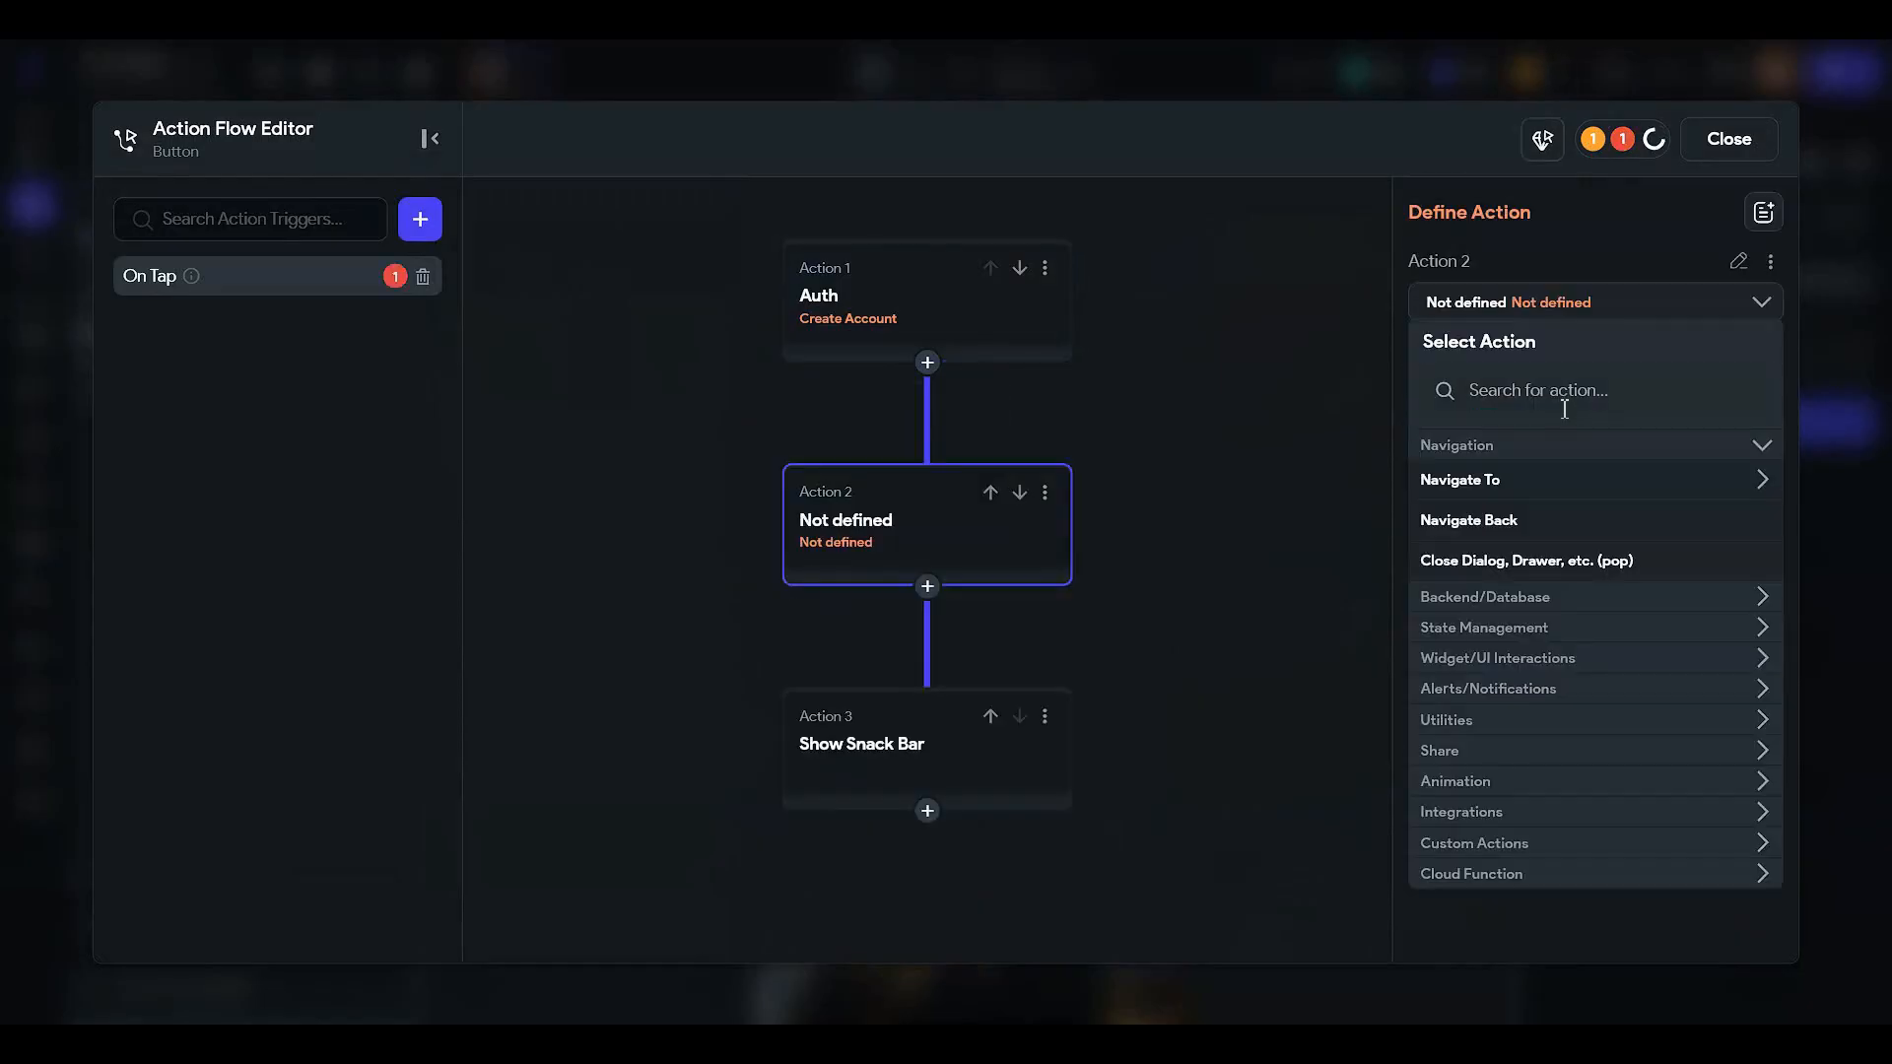
click(1545, 479)
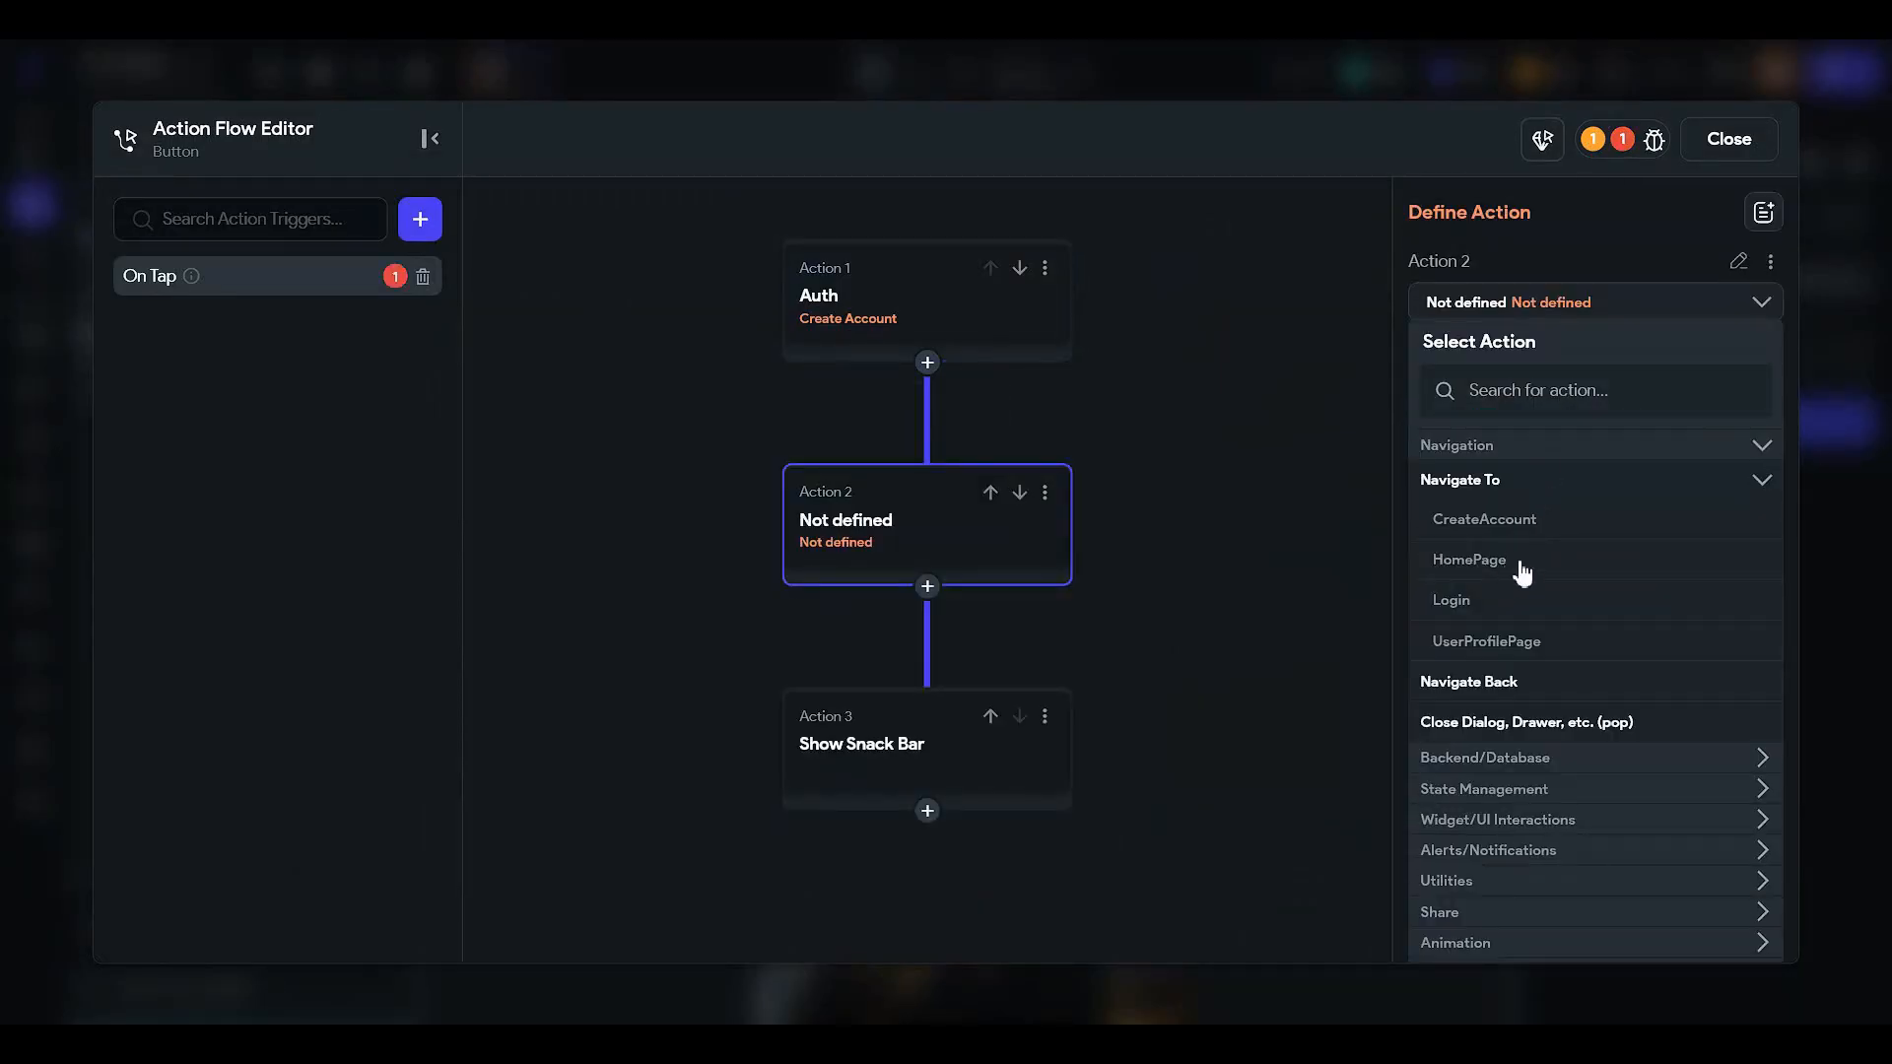
click(1512, 562)
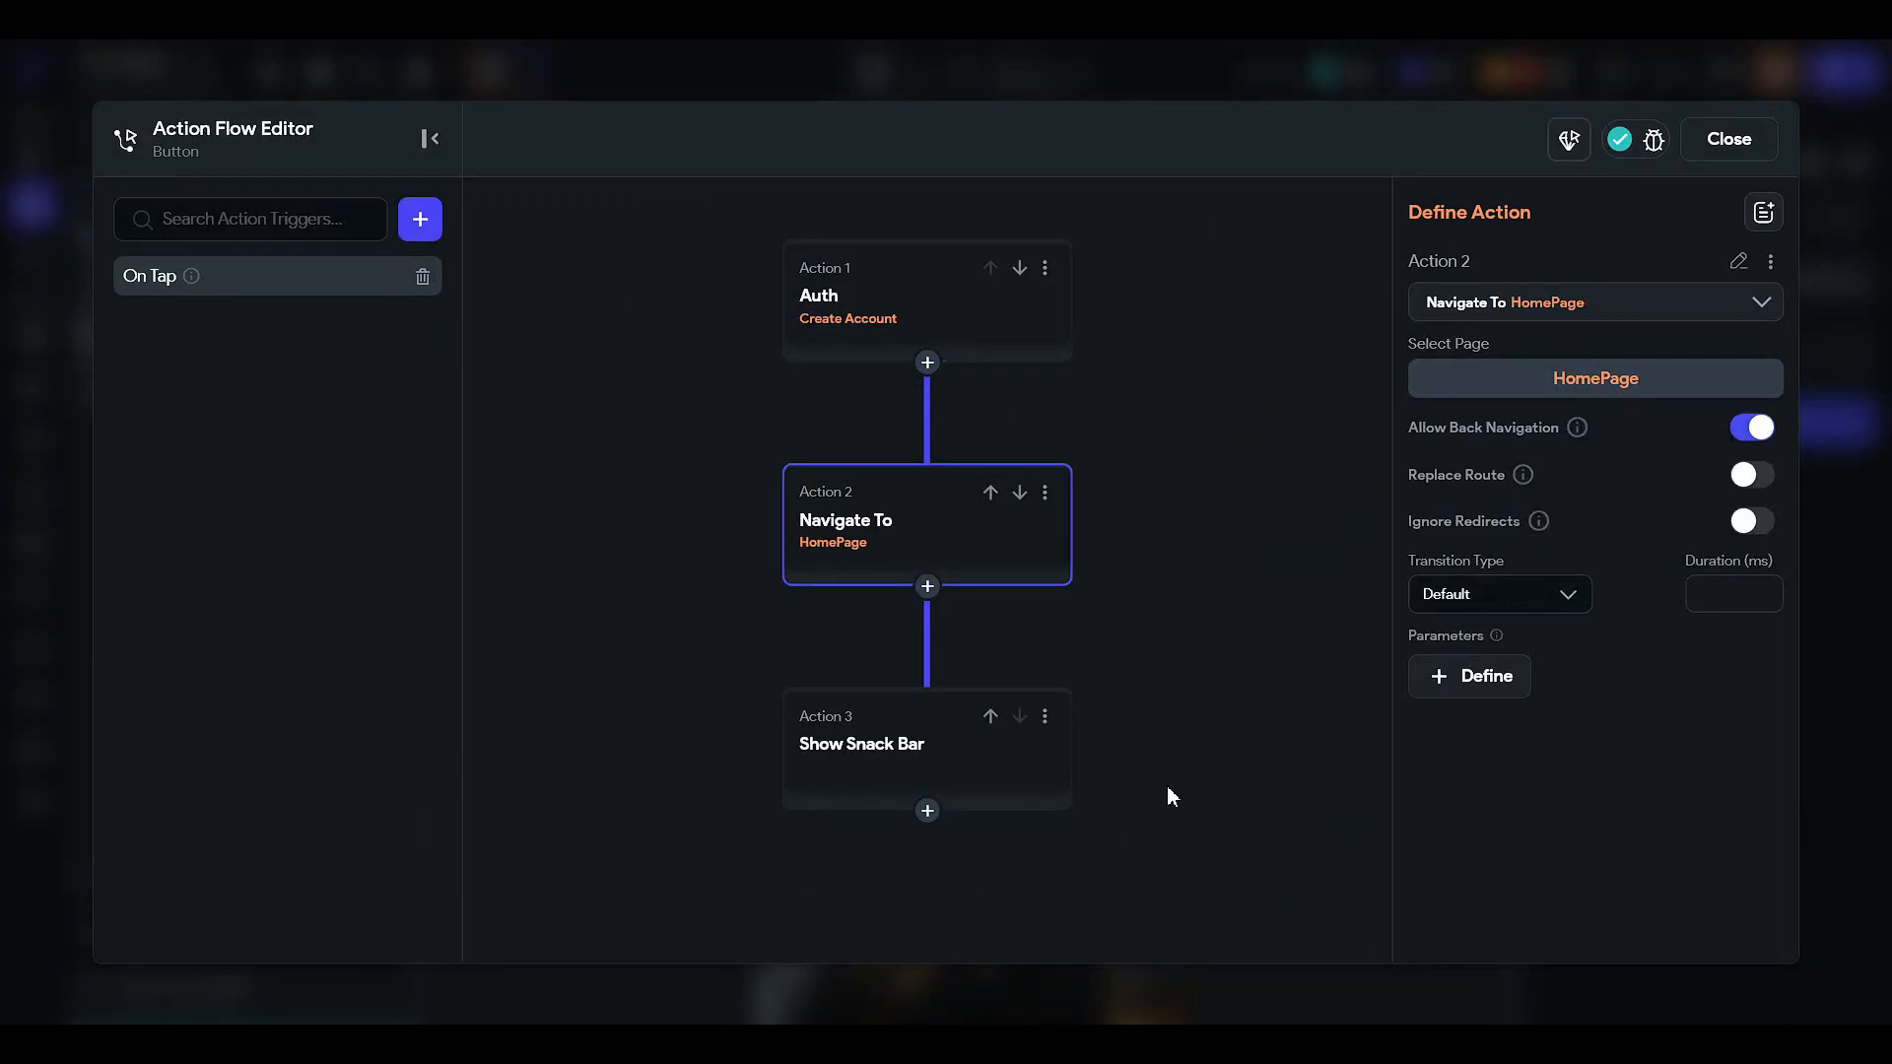
click(883, 775)
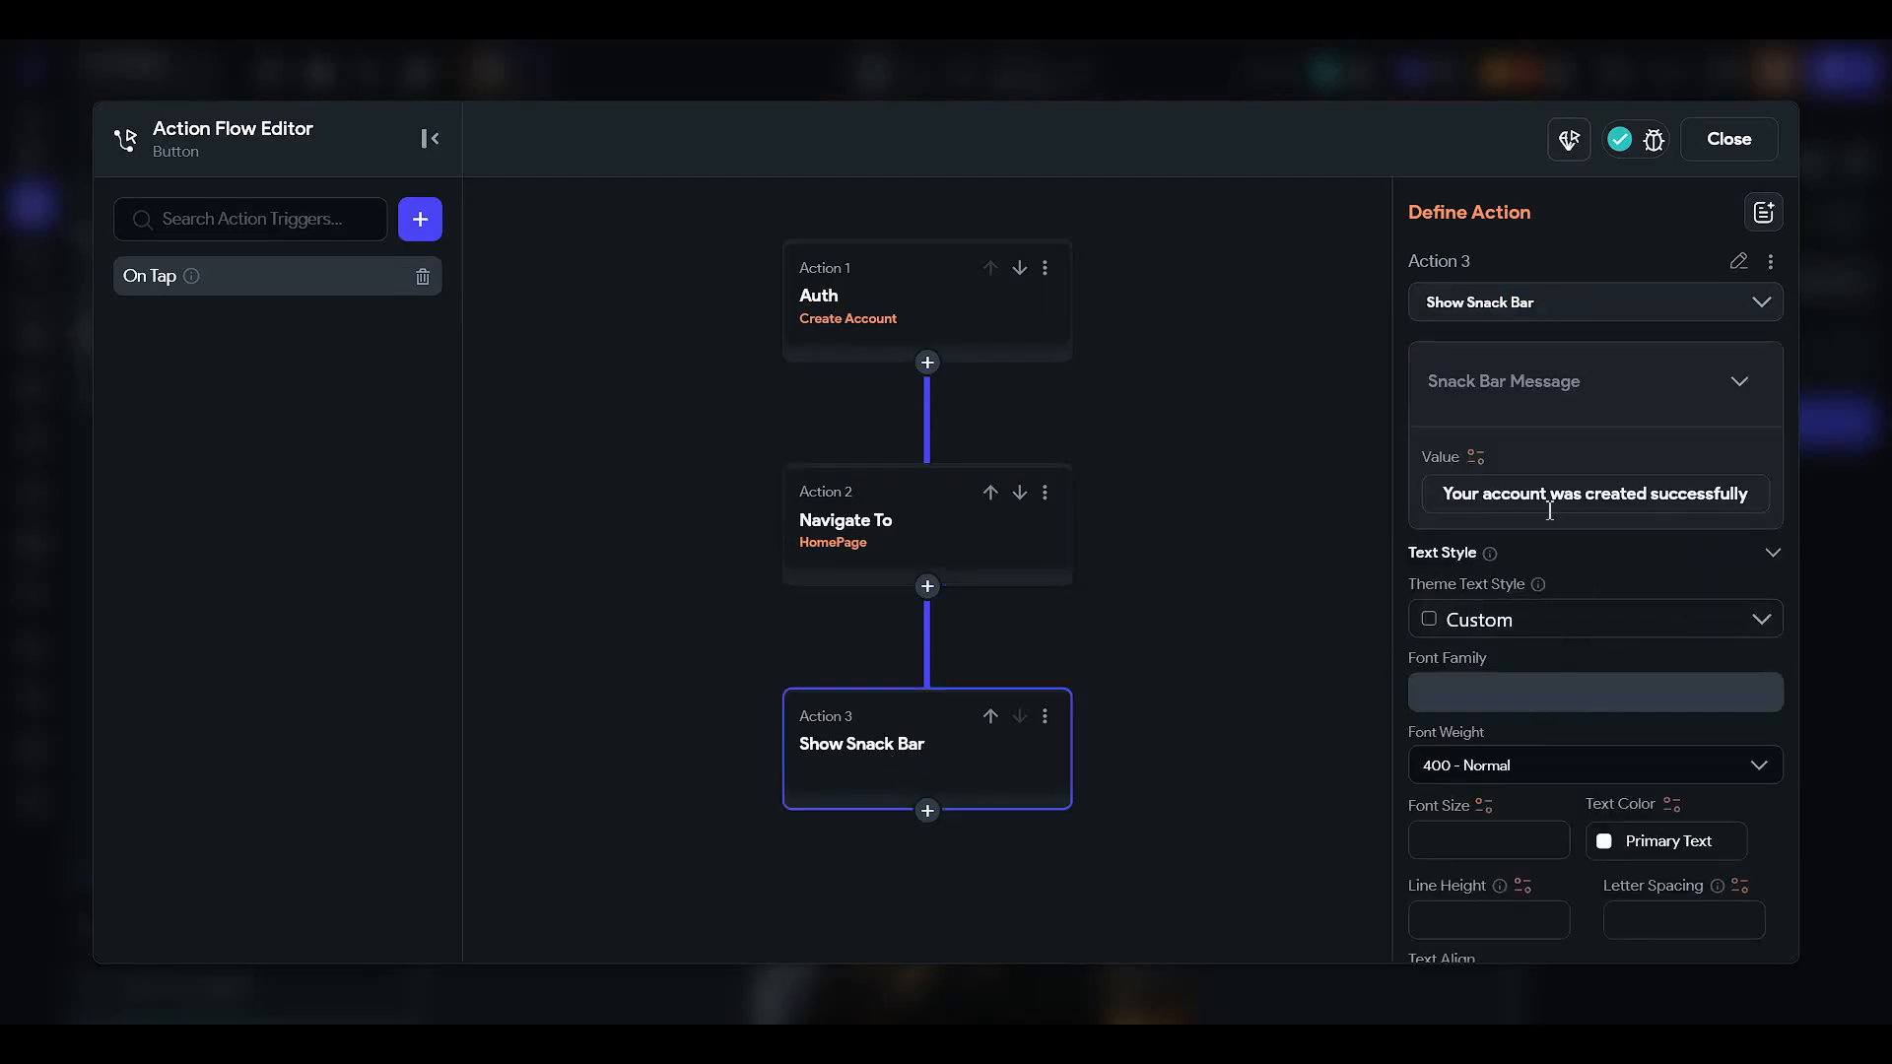
click(1726, 139)
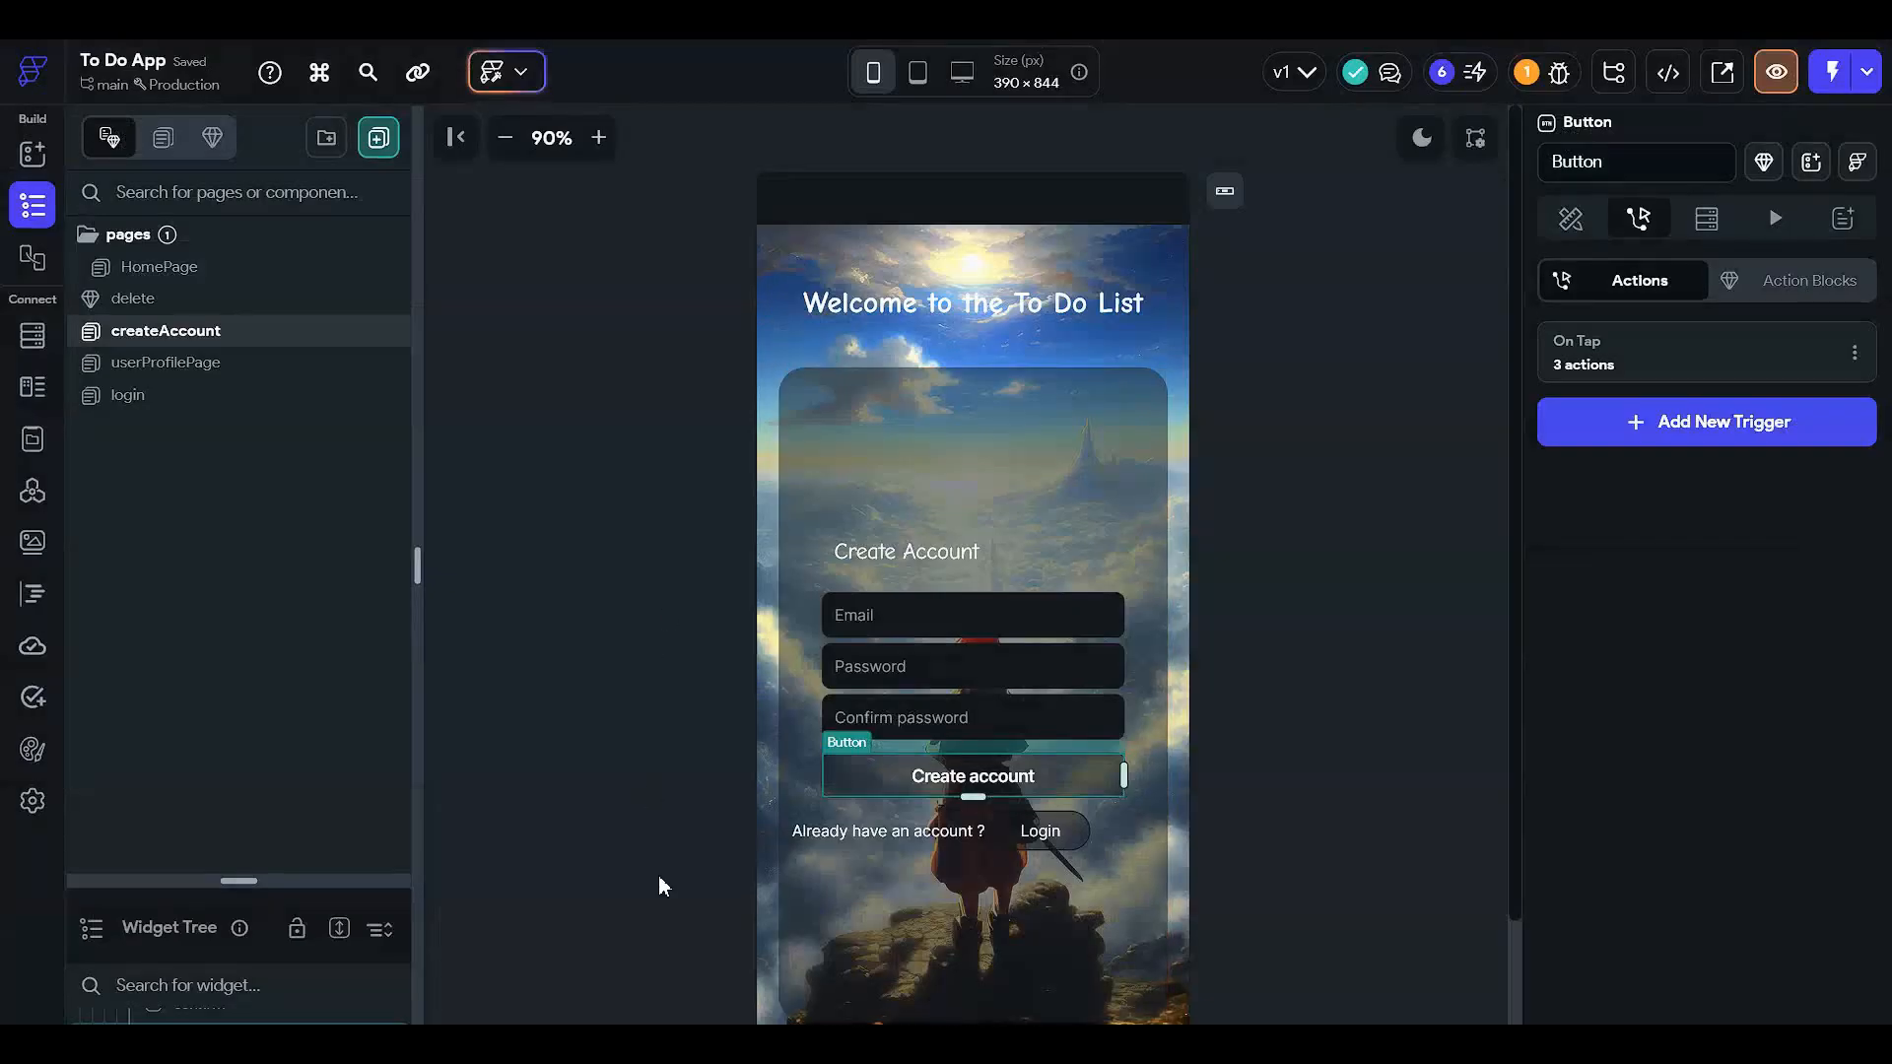
click(1570, 218)
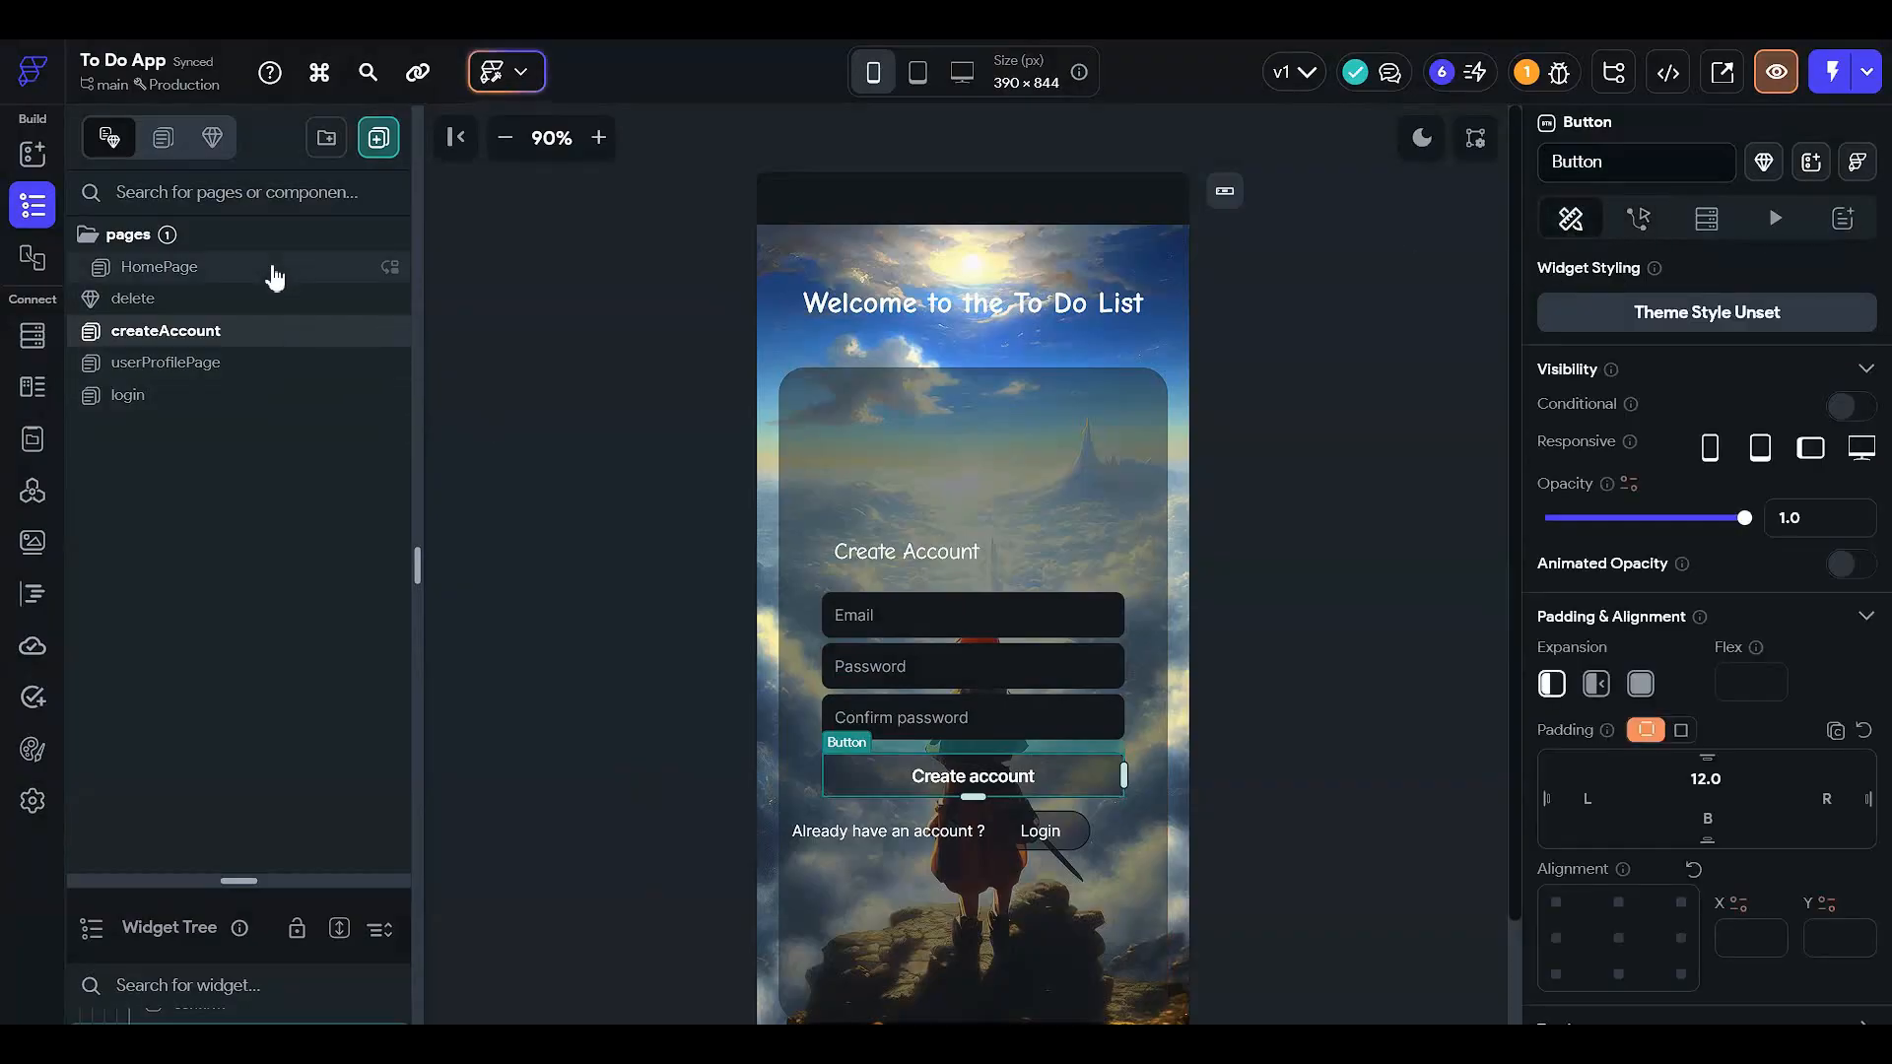
click(477, 570)
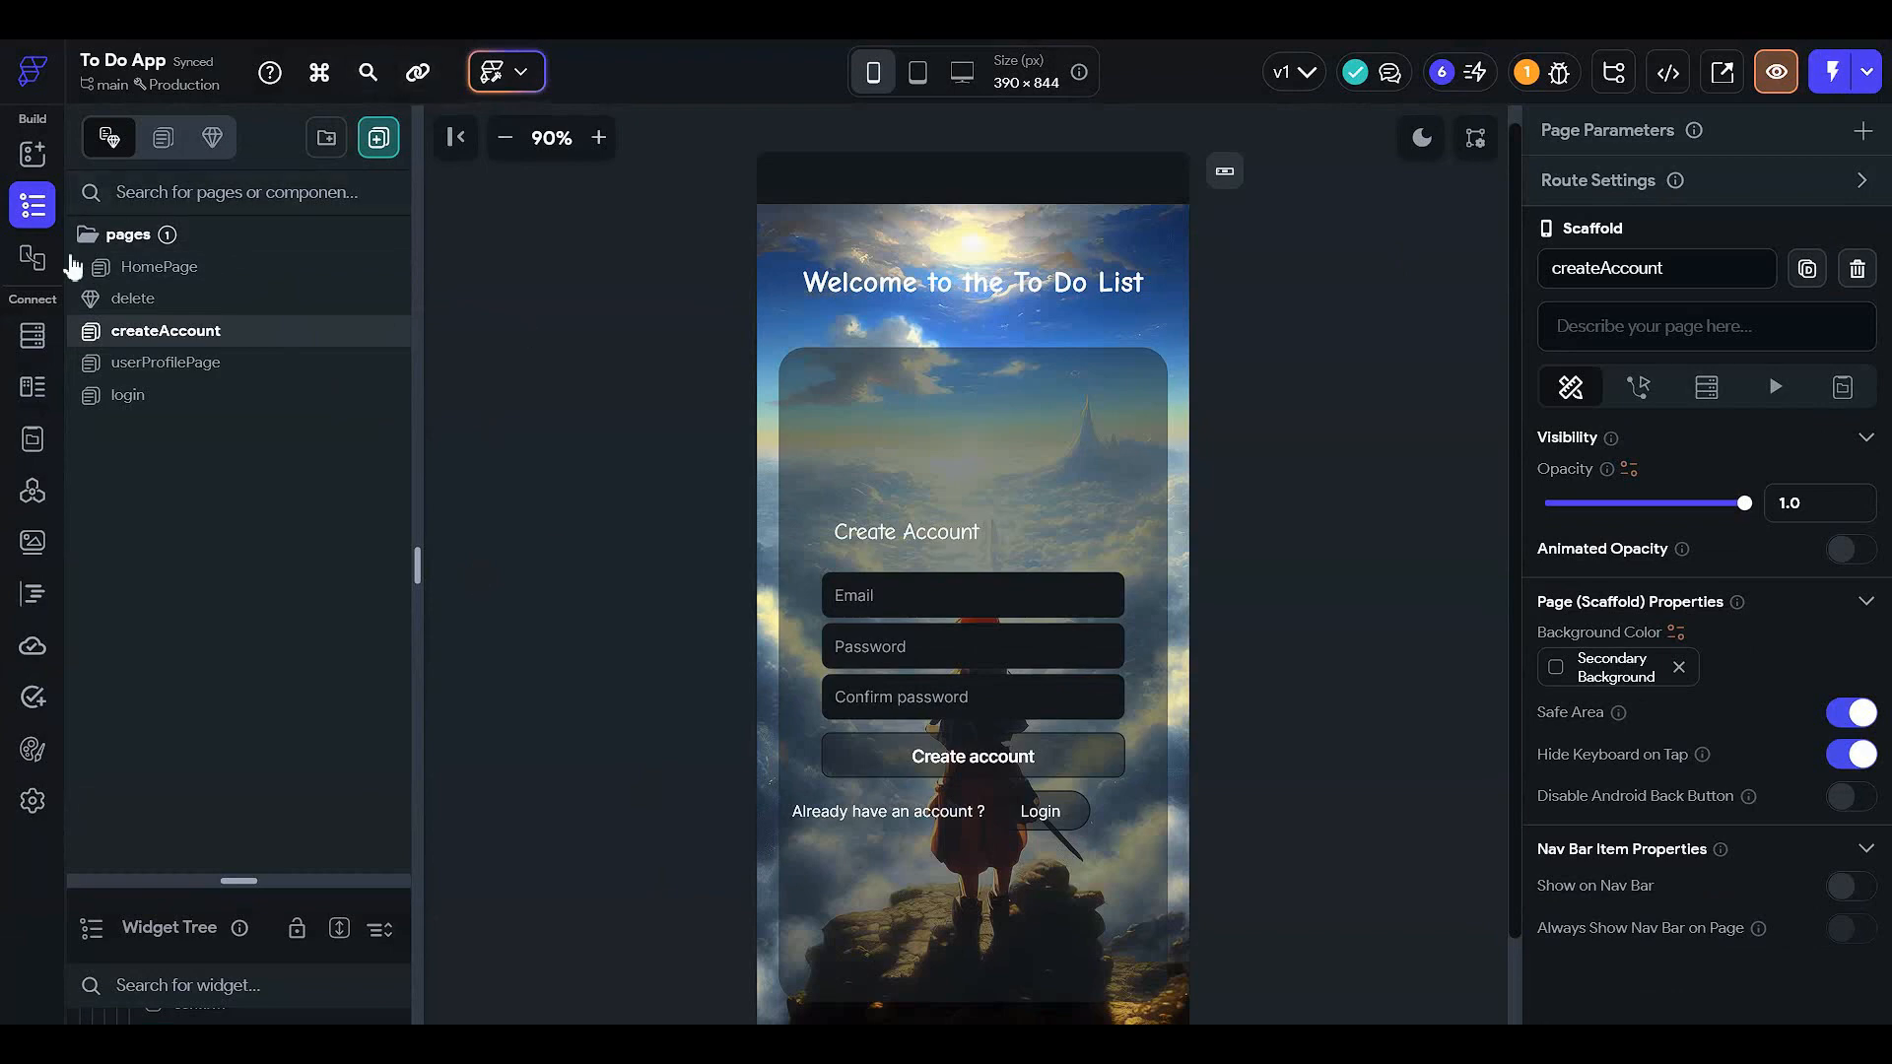
- Create a new blank page named createTask
click(379, 137)
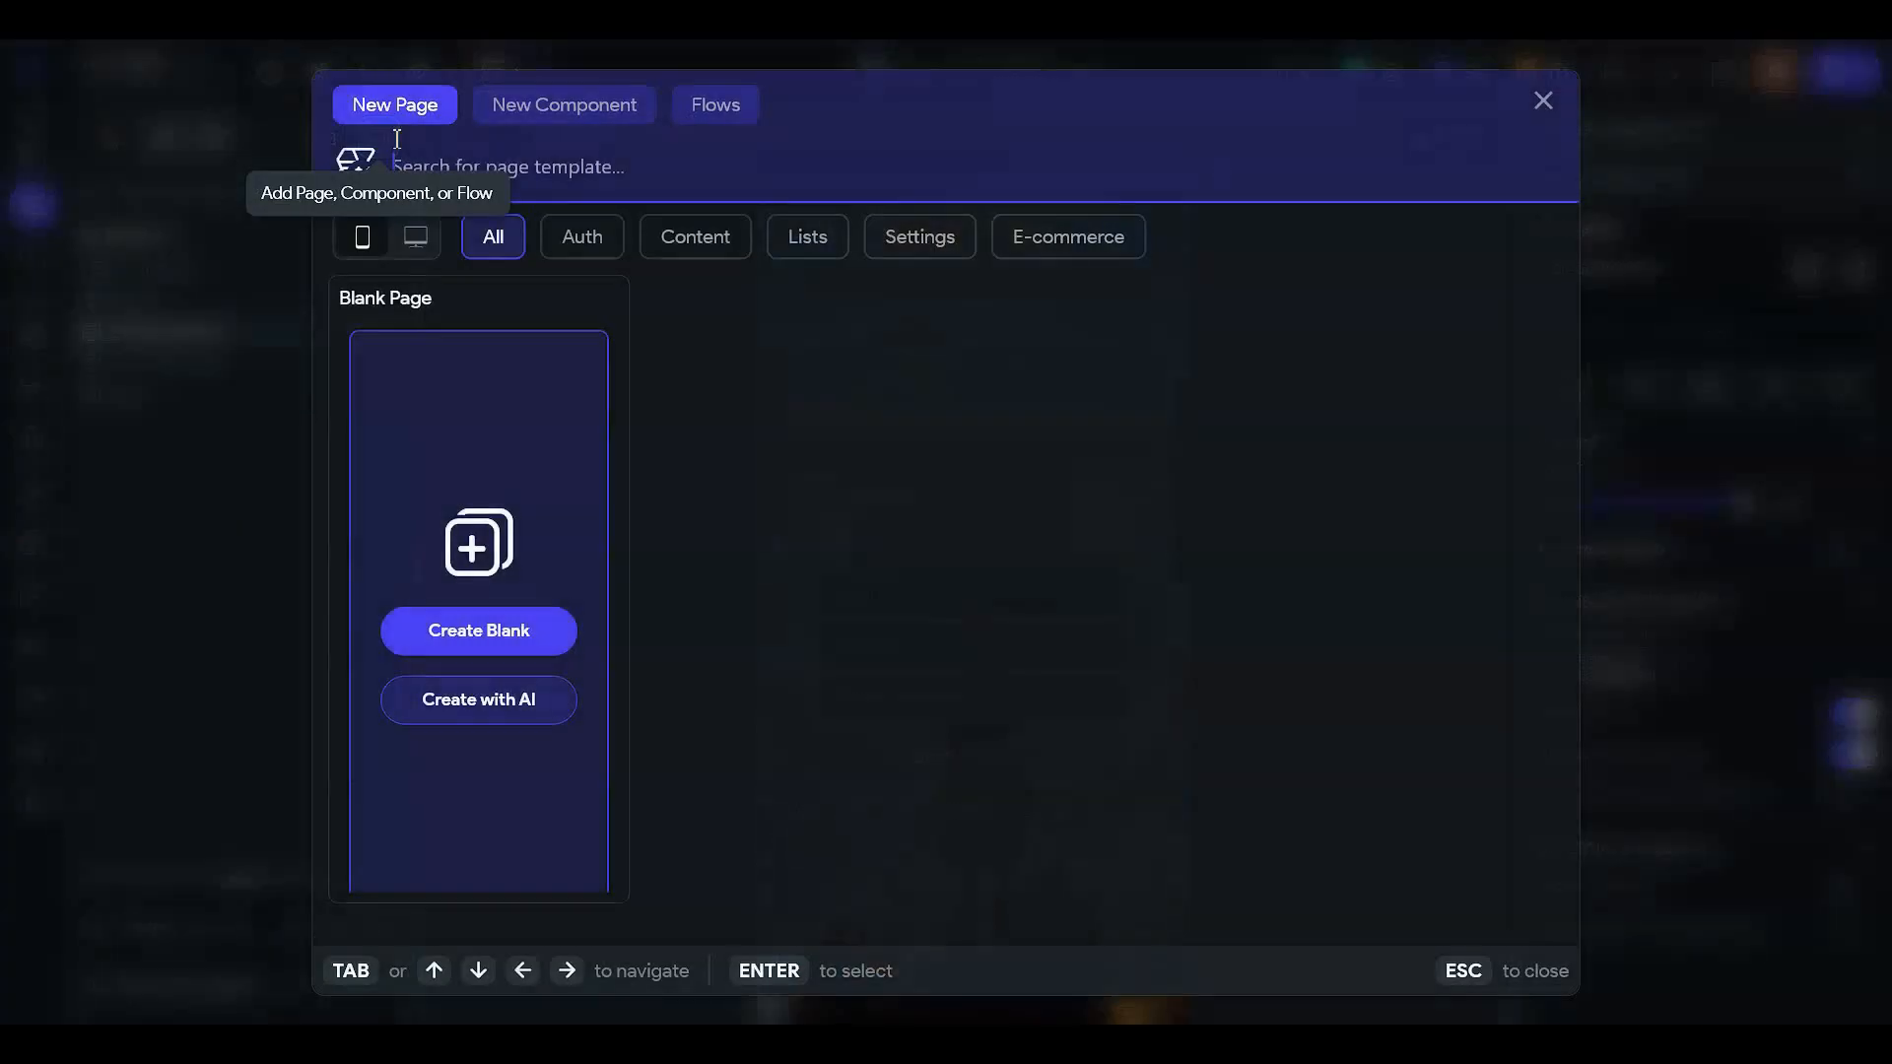
click(492, 635)
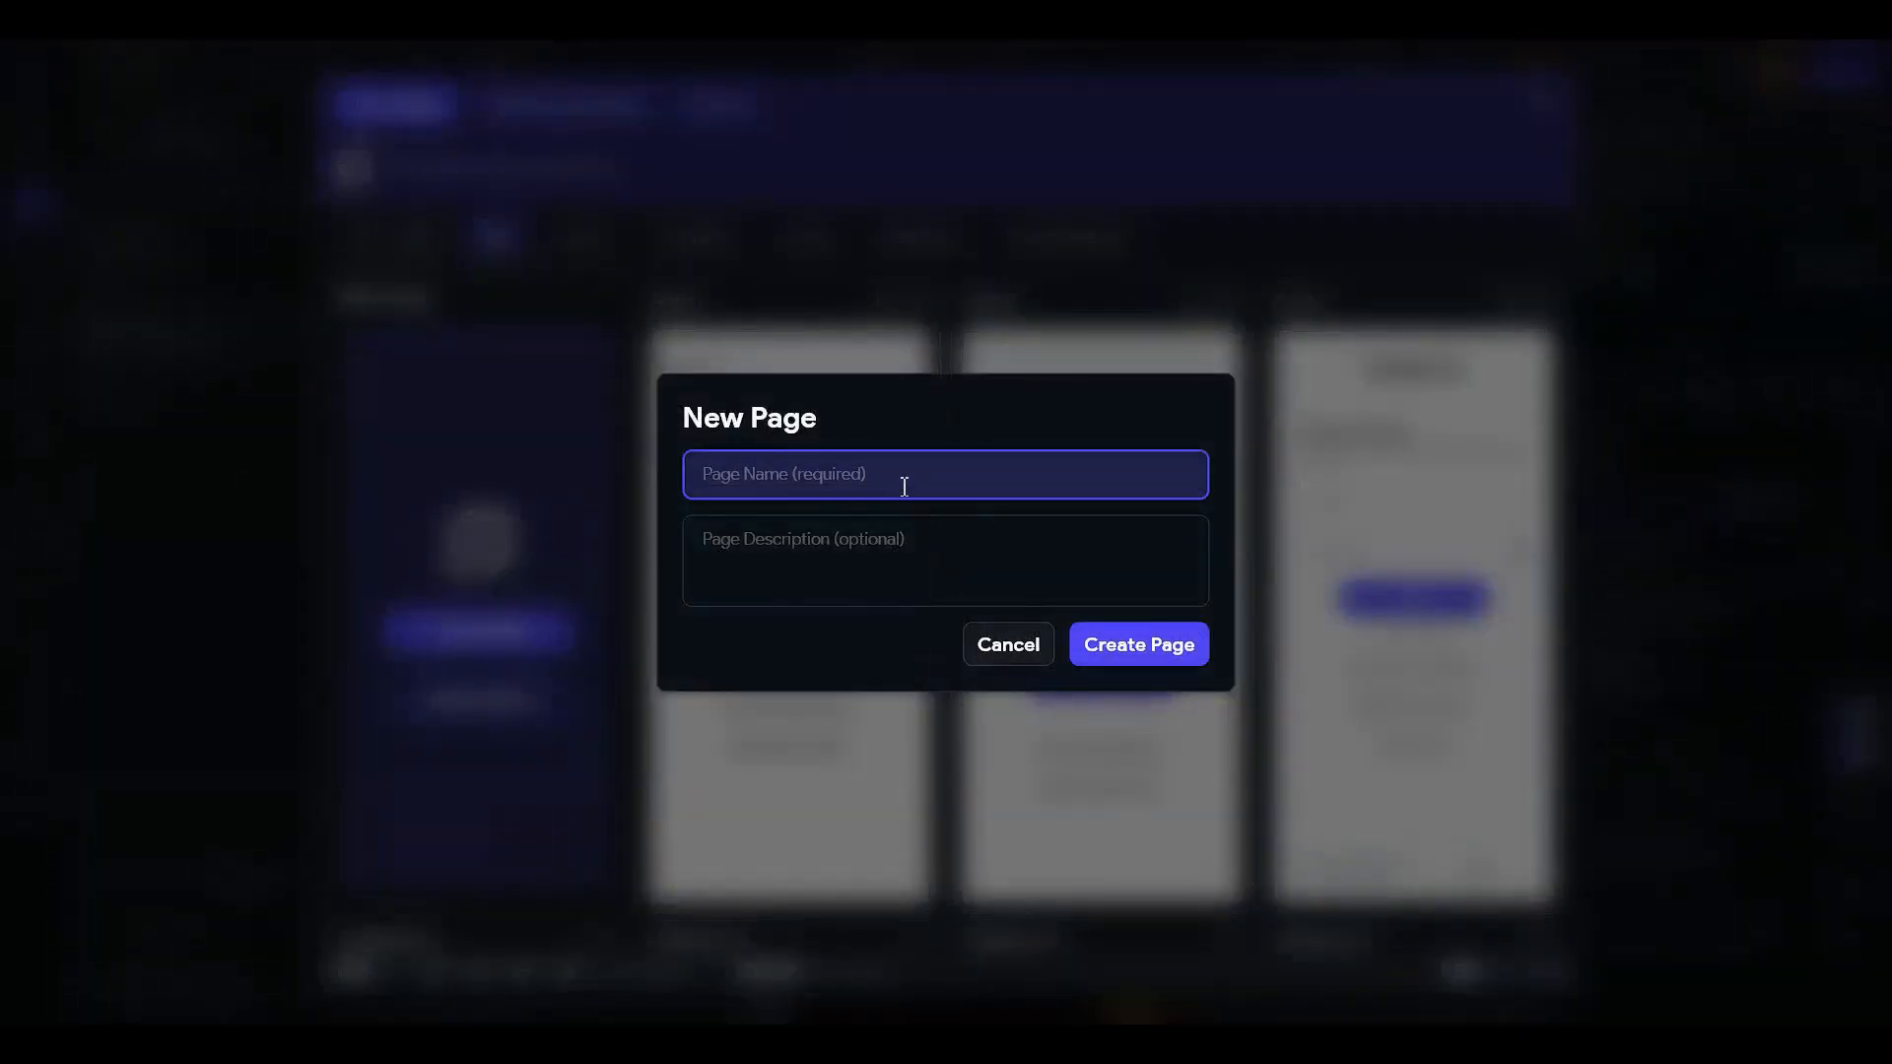
text(createTask)
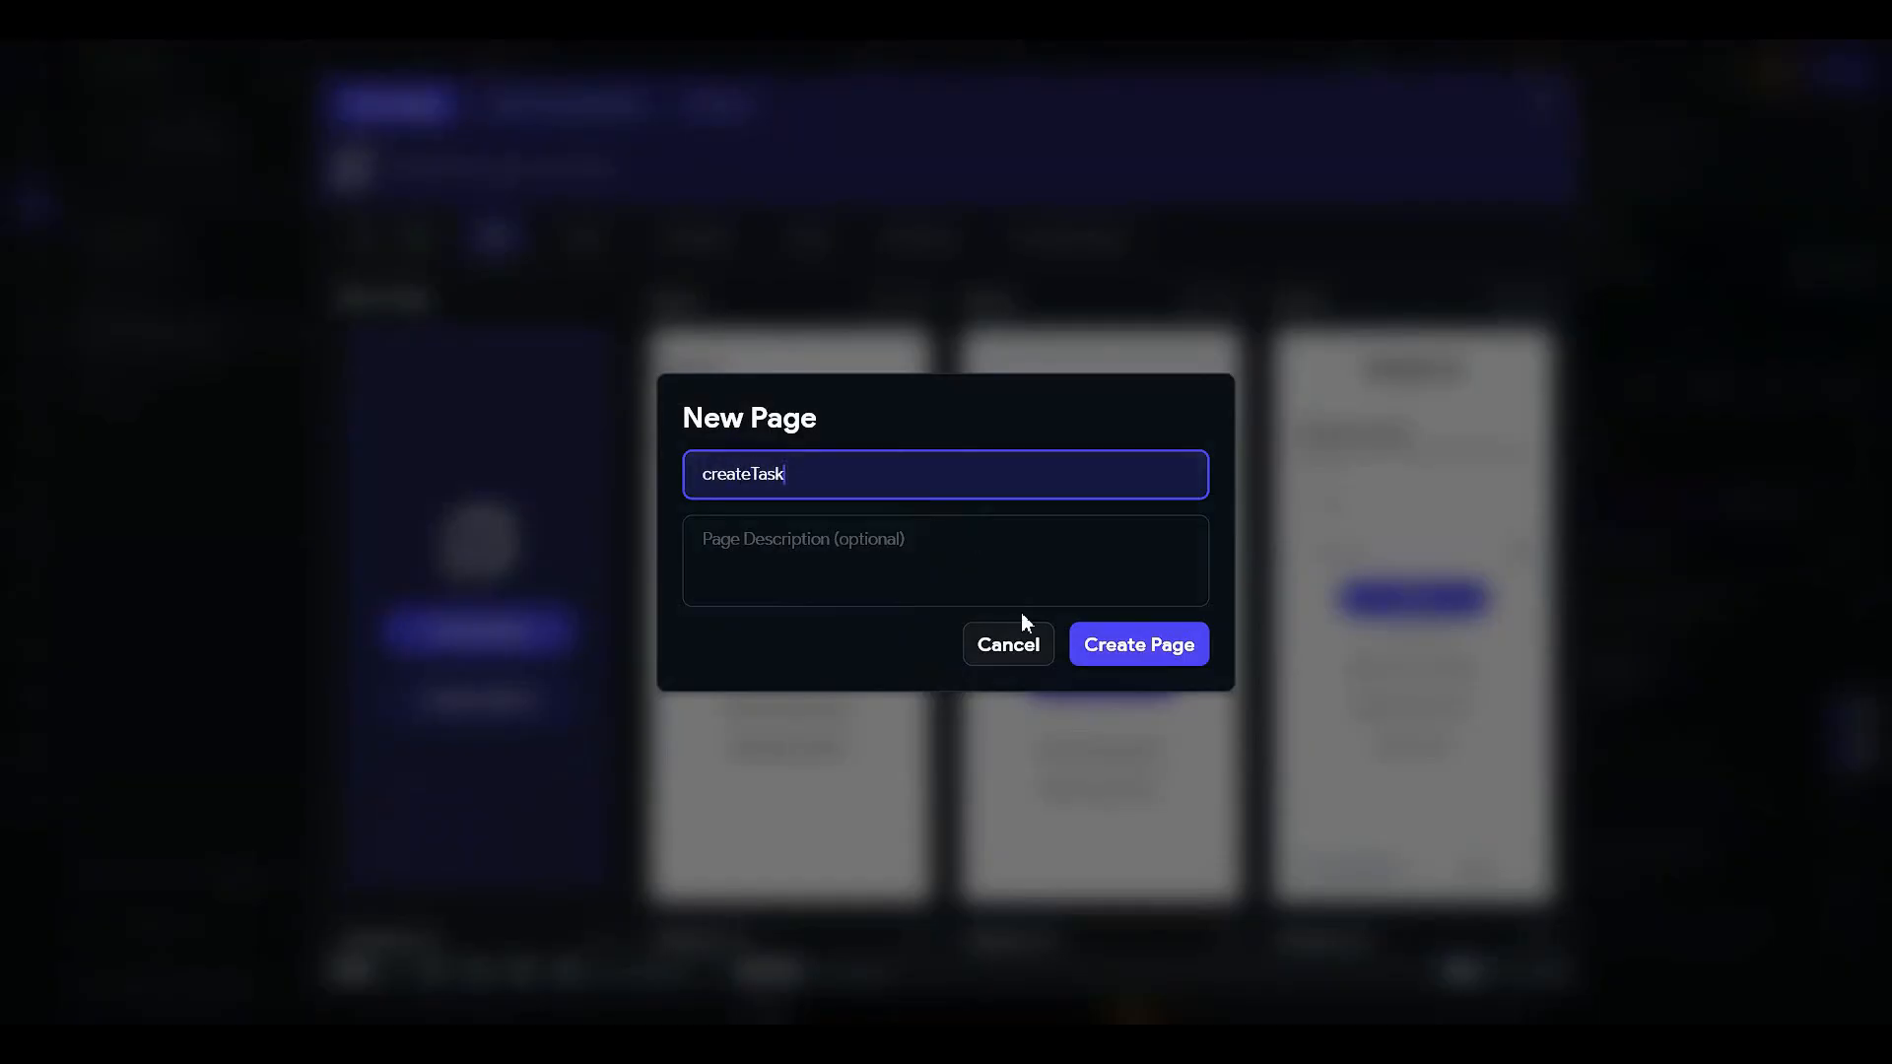
click(1186, 649)
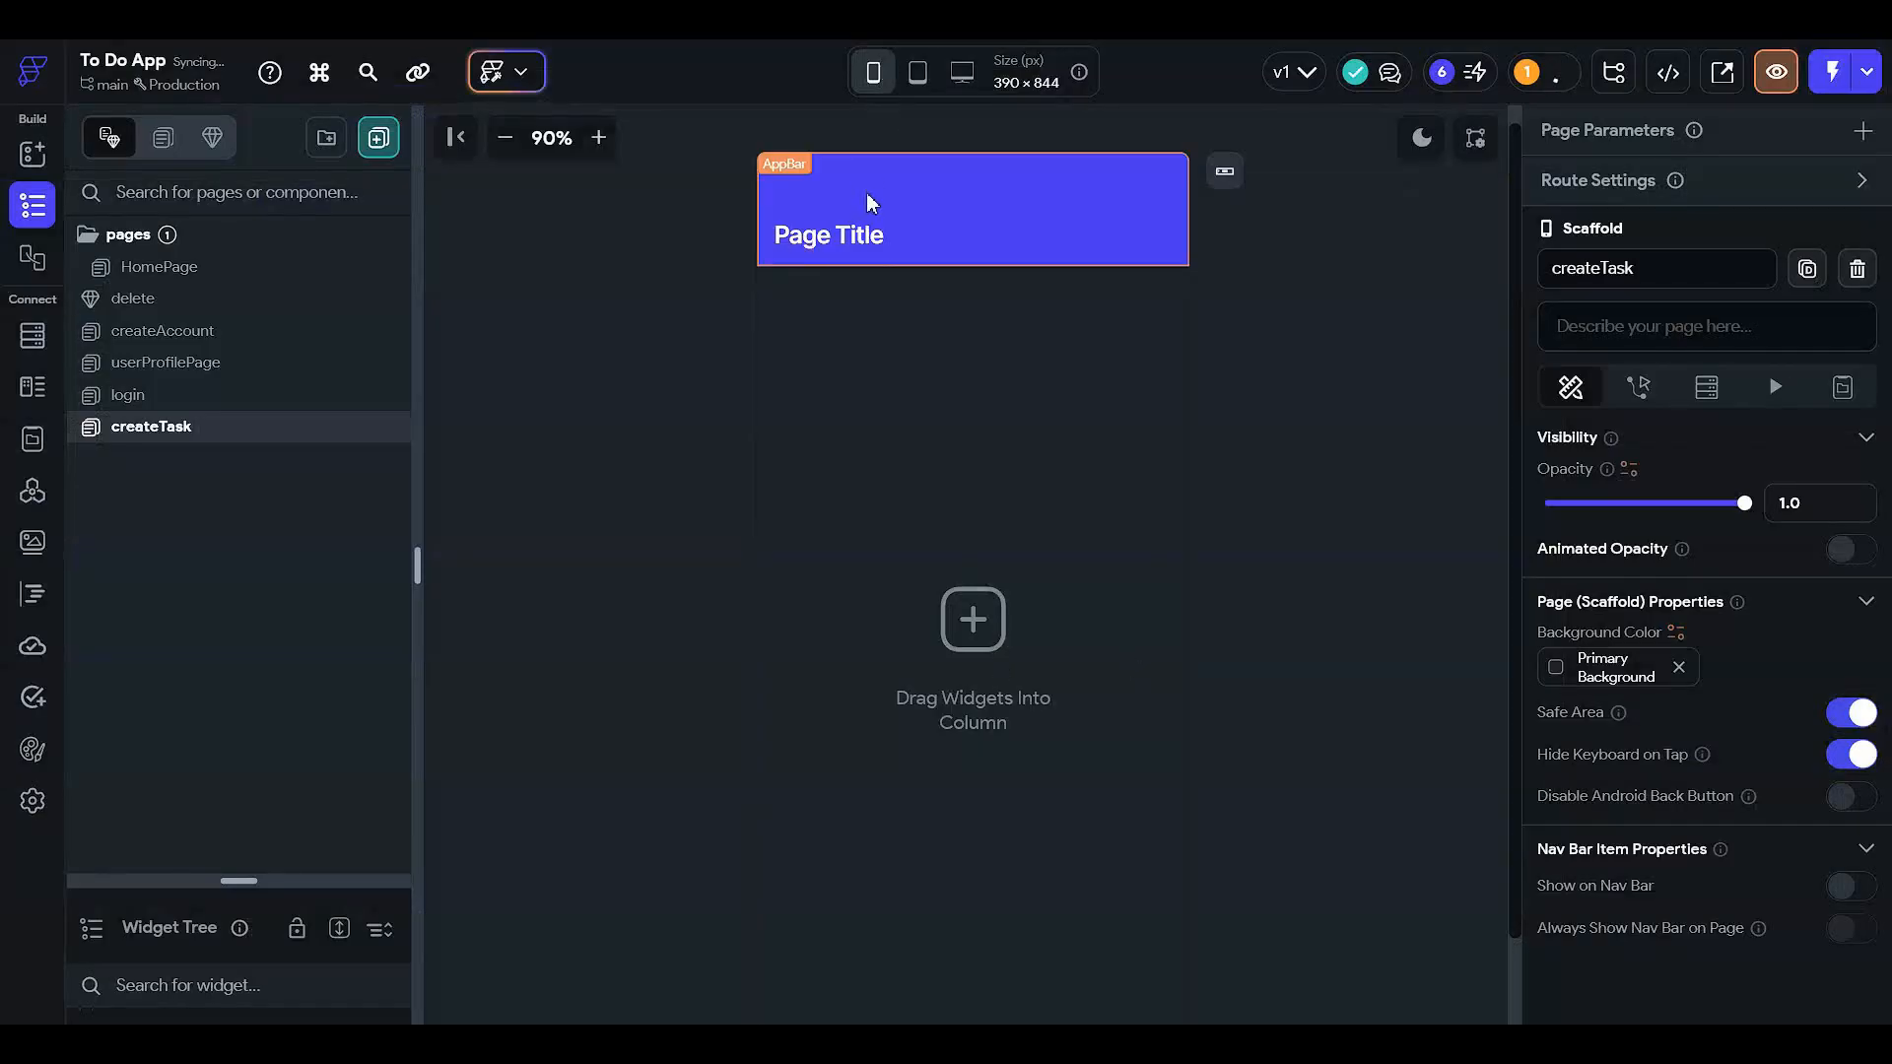
- Delete the app bar from the createTask page
click(966, 274)
click(990, 200)
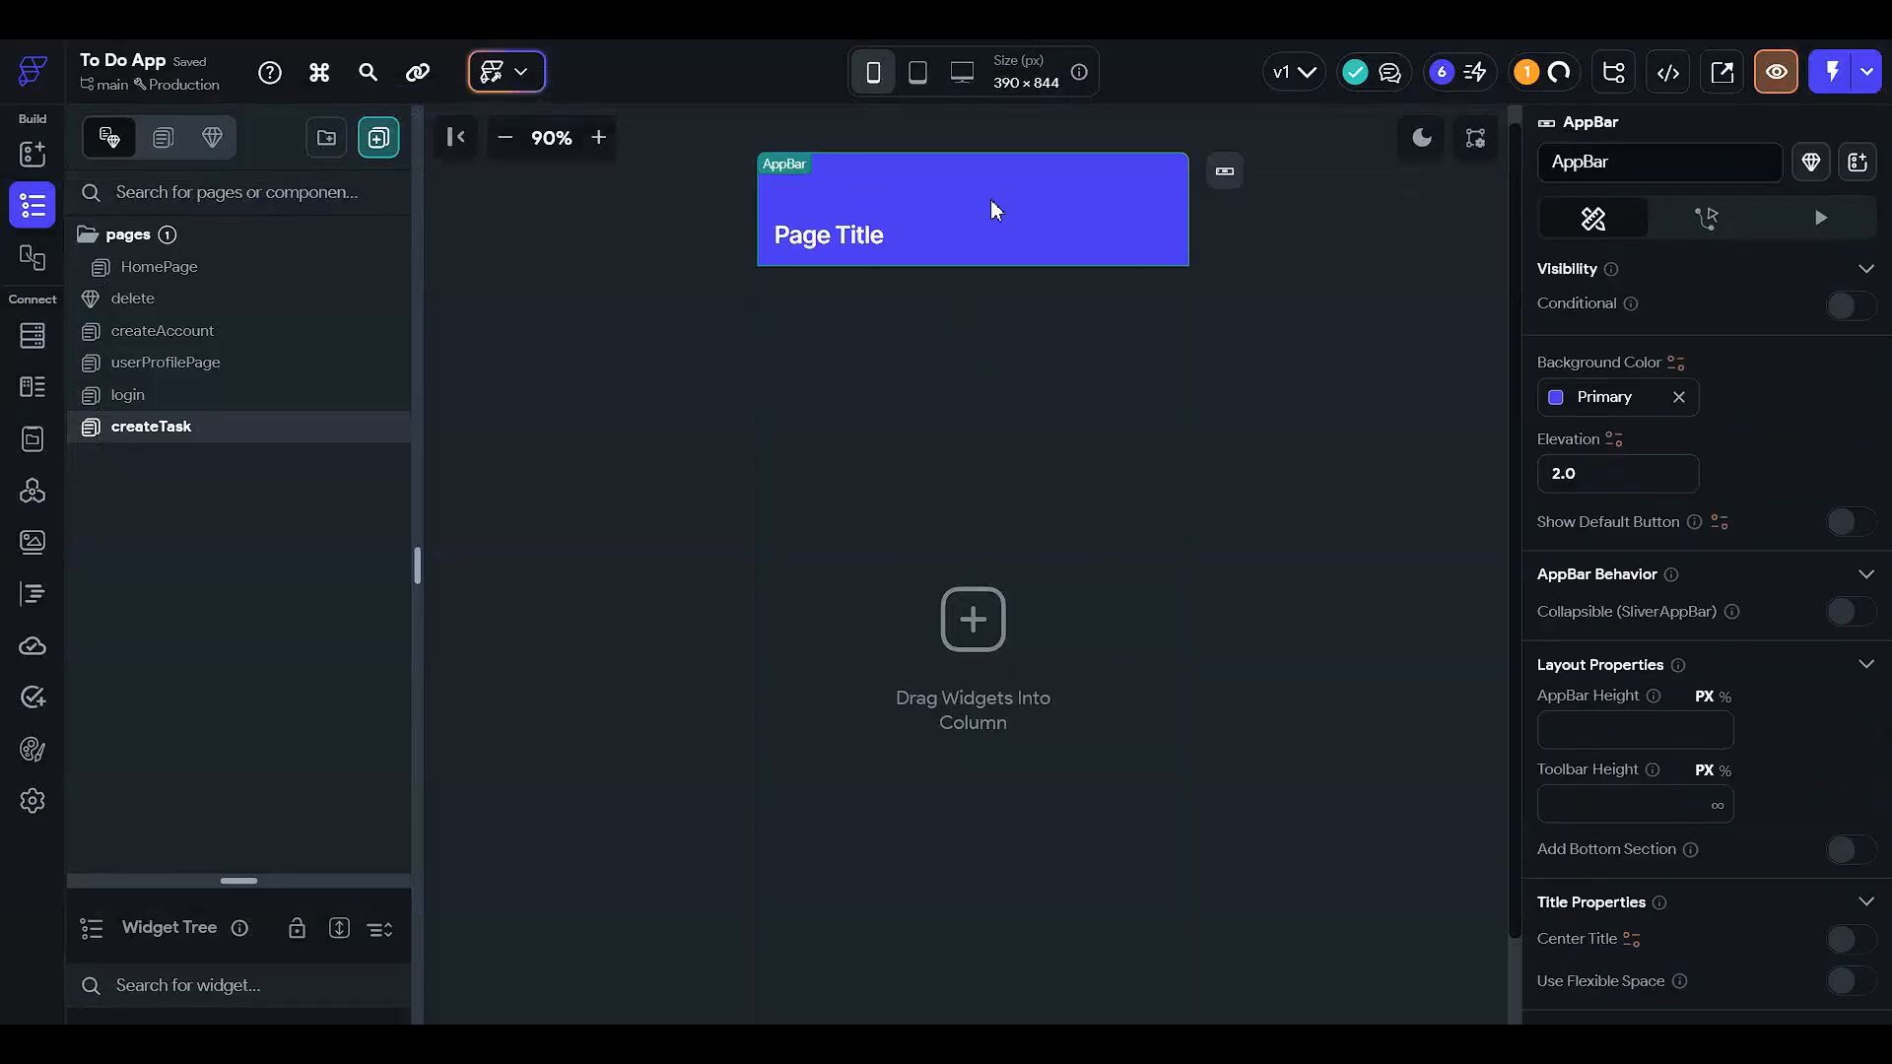
key(Delete)
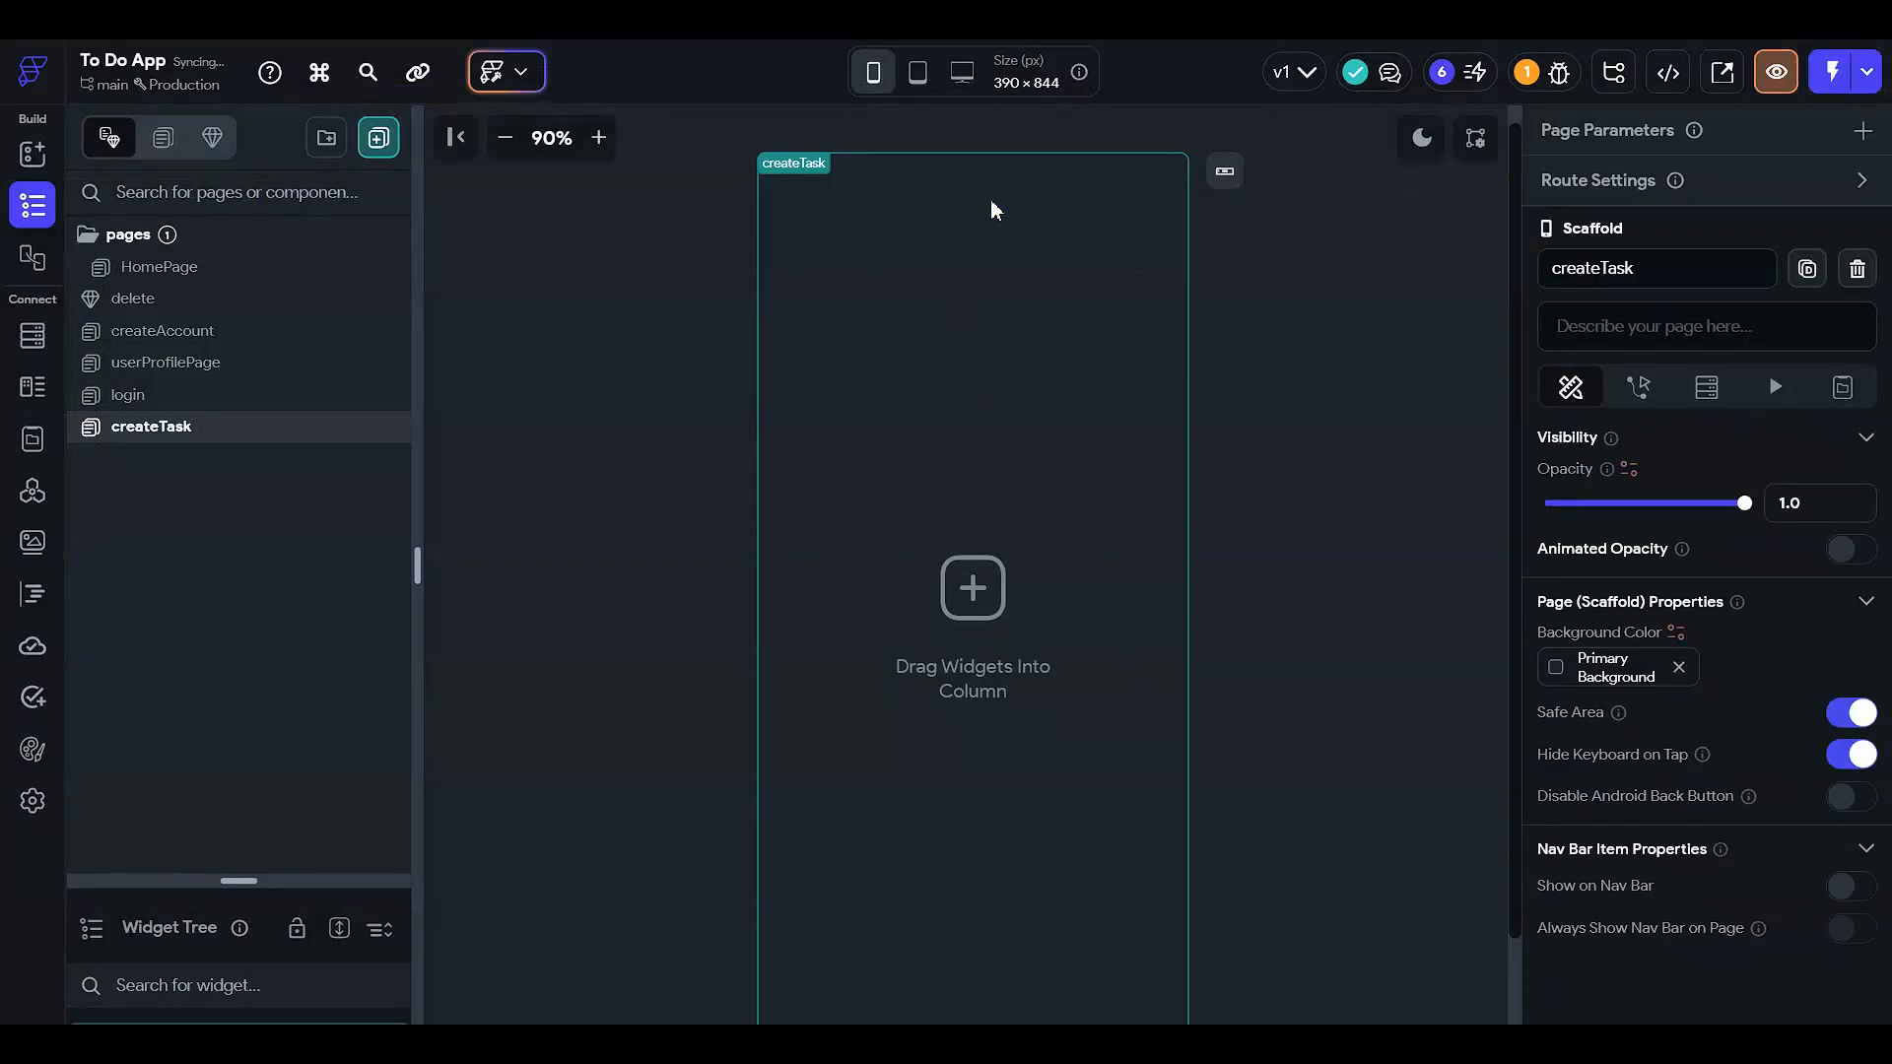
click(1064, 266)
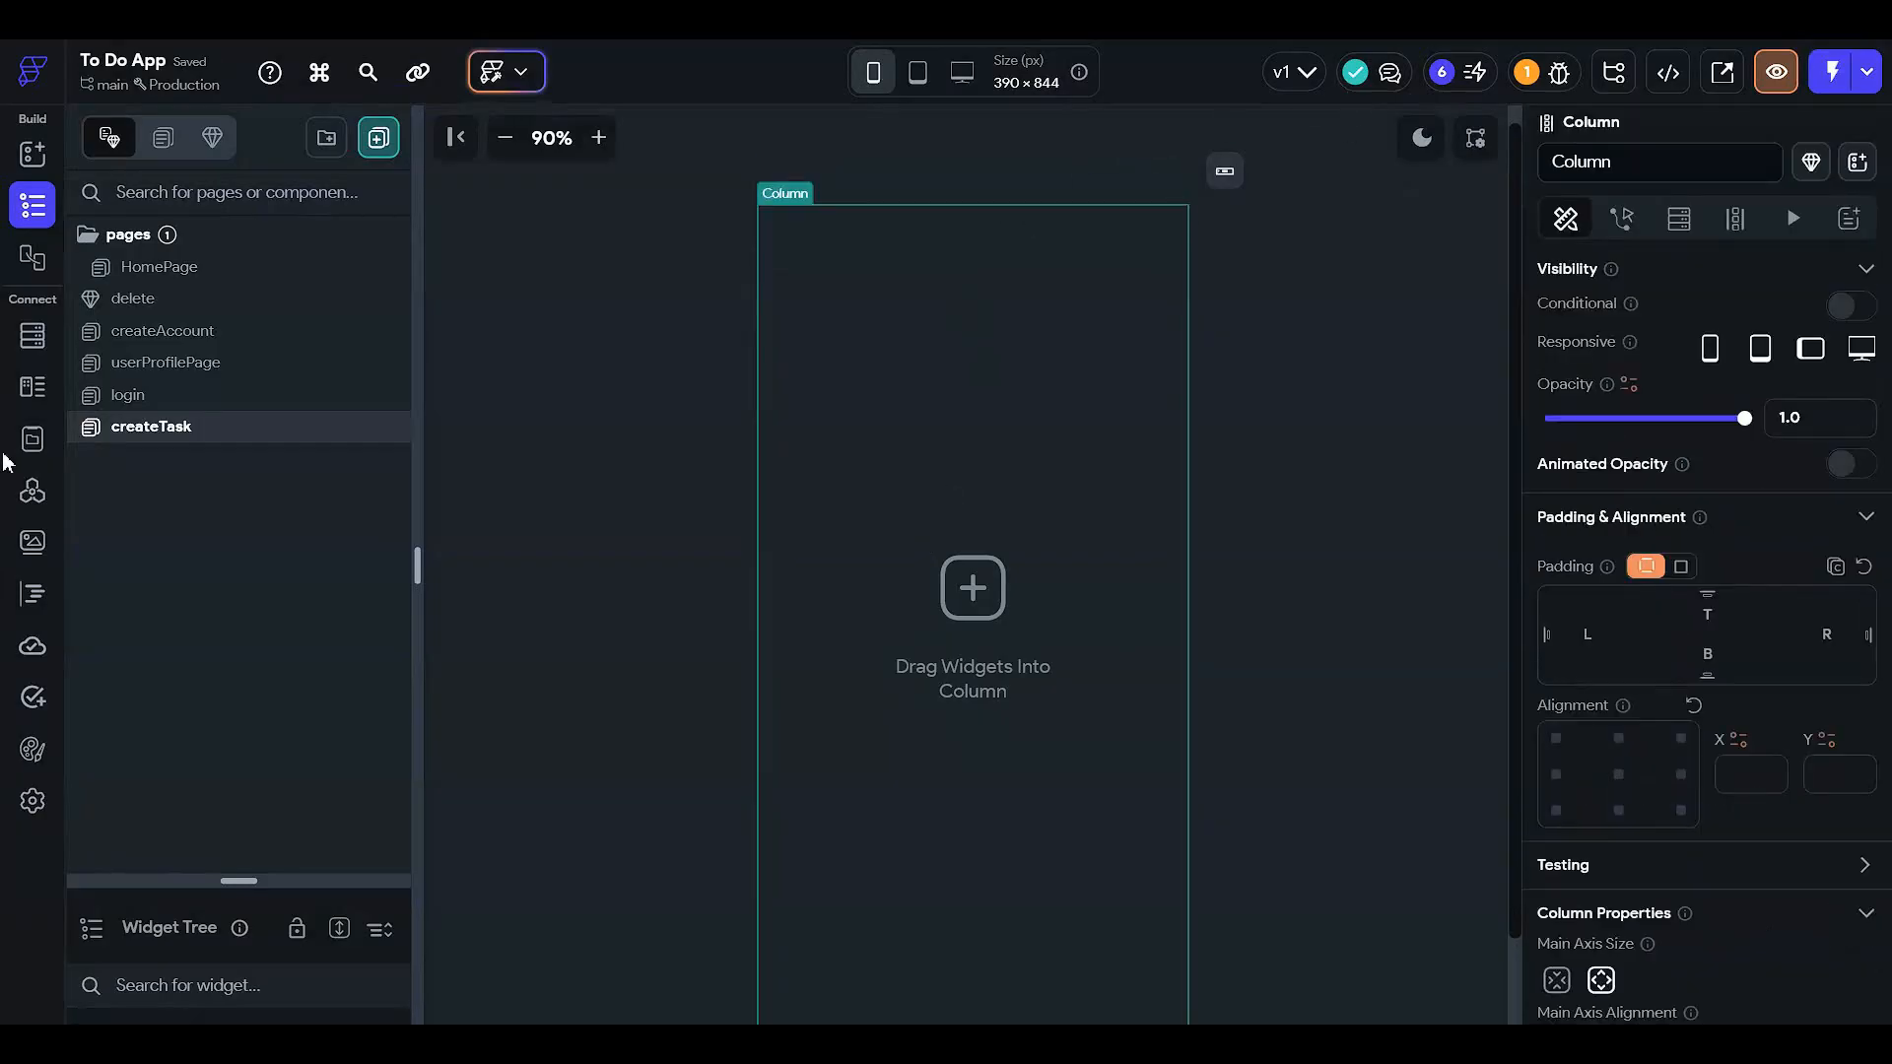
drag(238, 878, 244, 384)
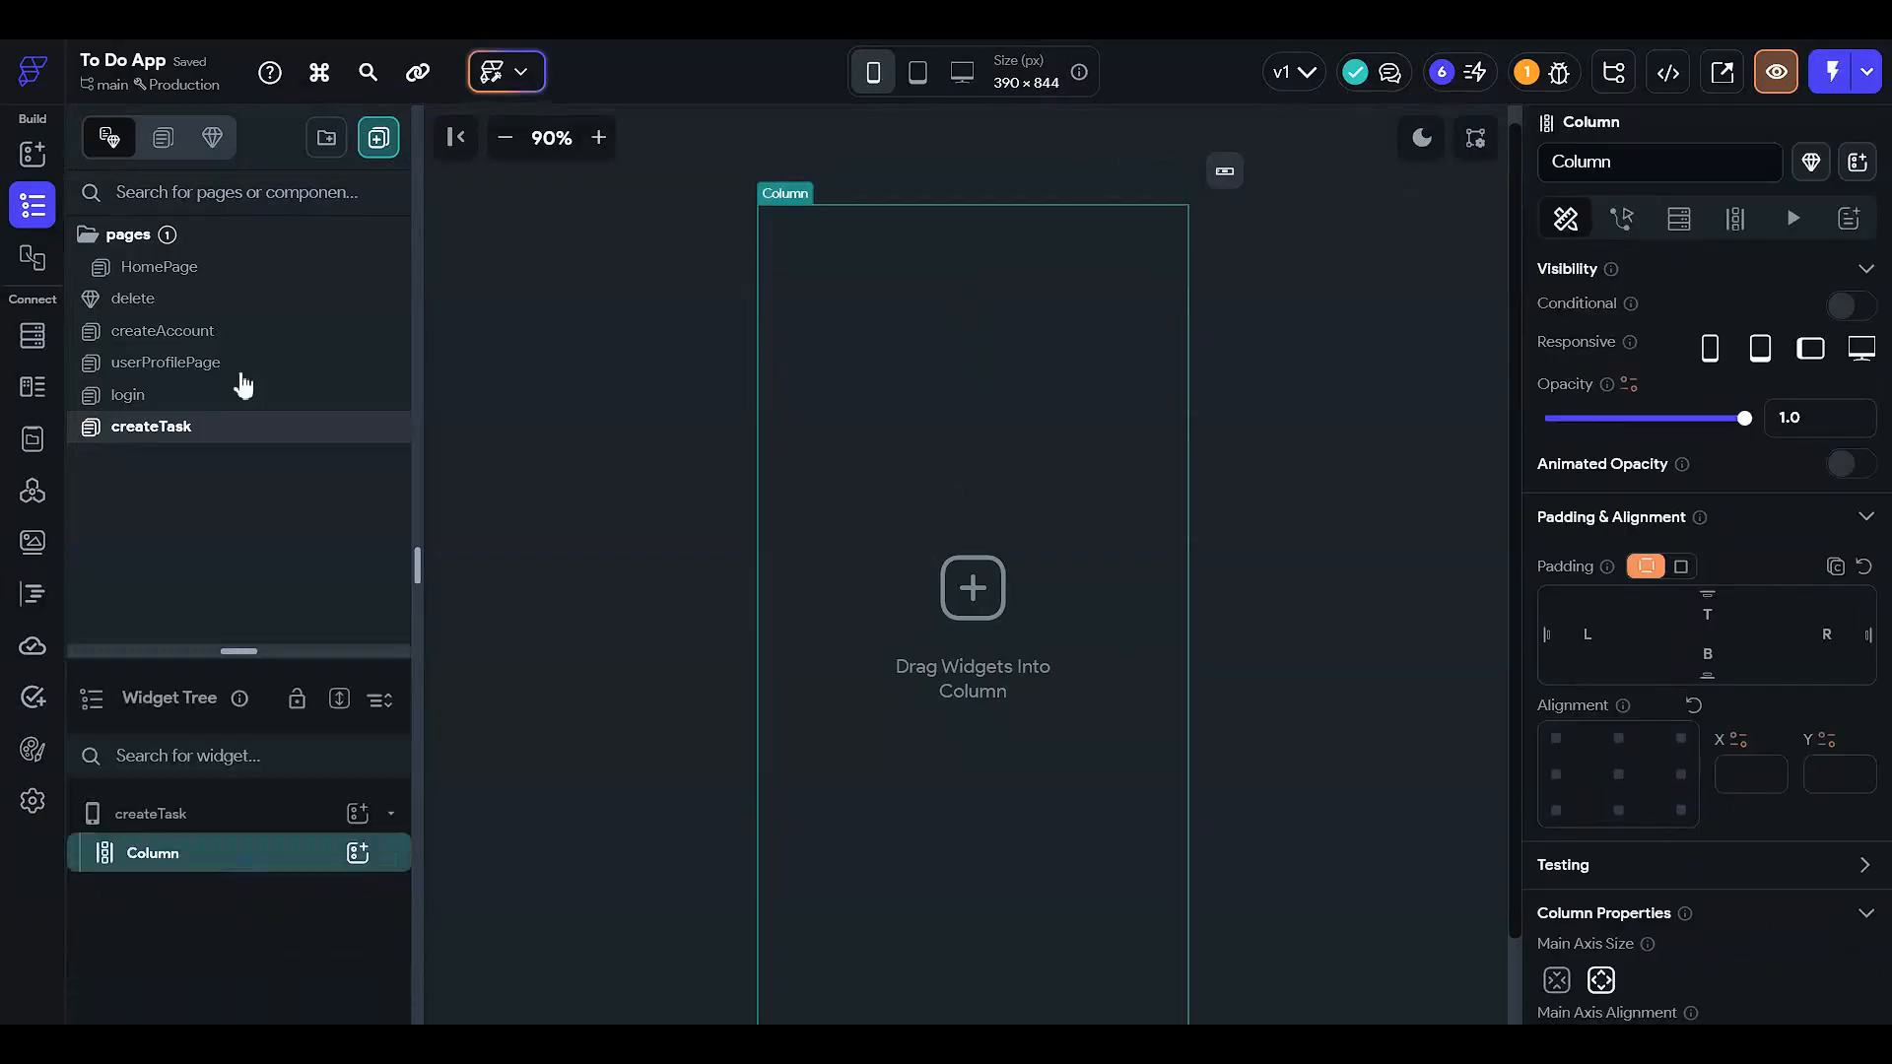
- Set the page background colour to Secondary Background
click(220, 277)
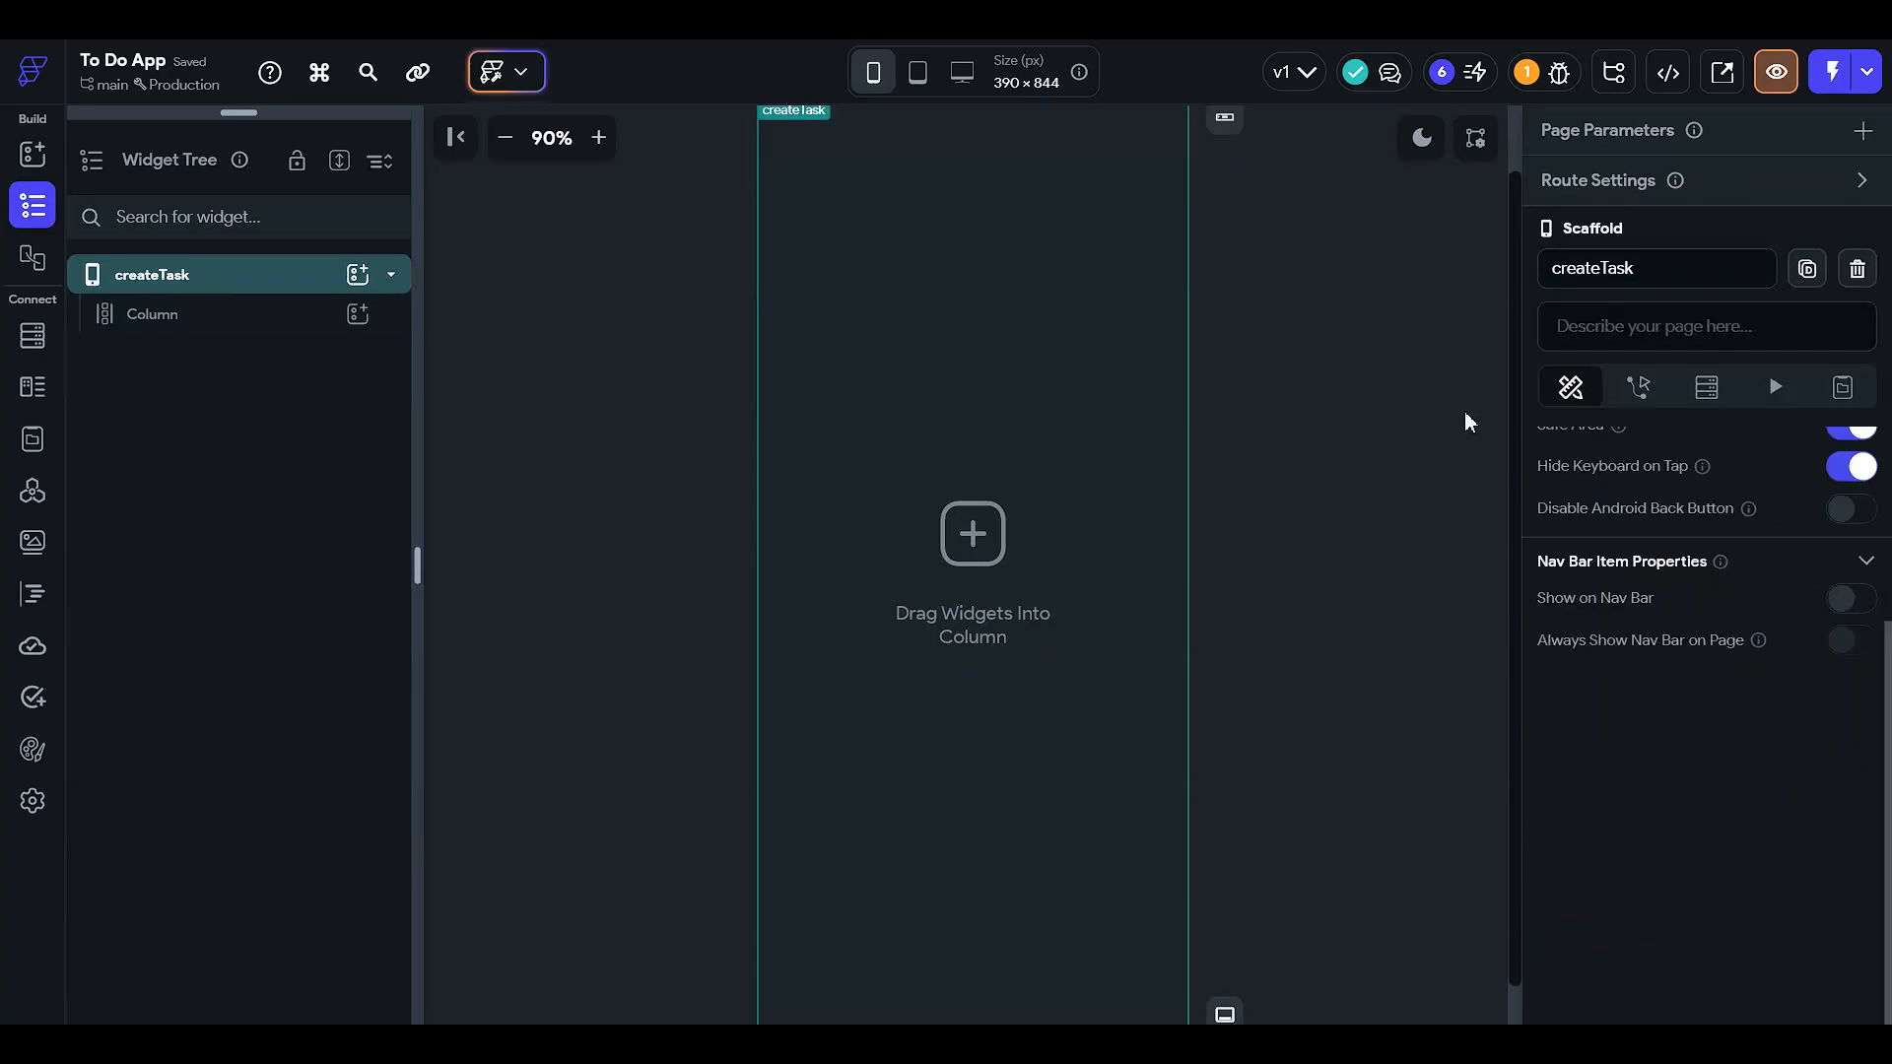
scroll(1589, 528, up, 3)
click(1552, 668)
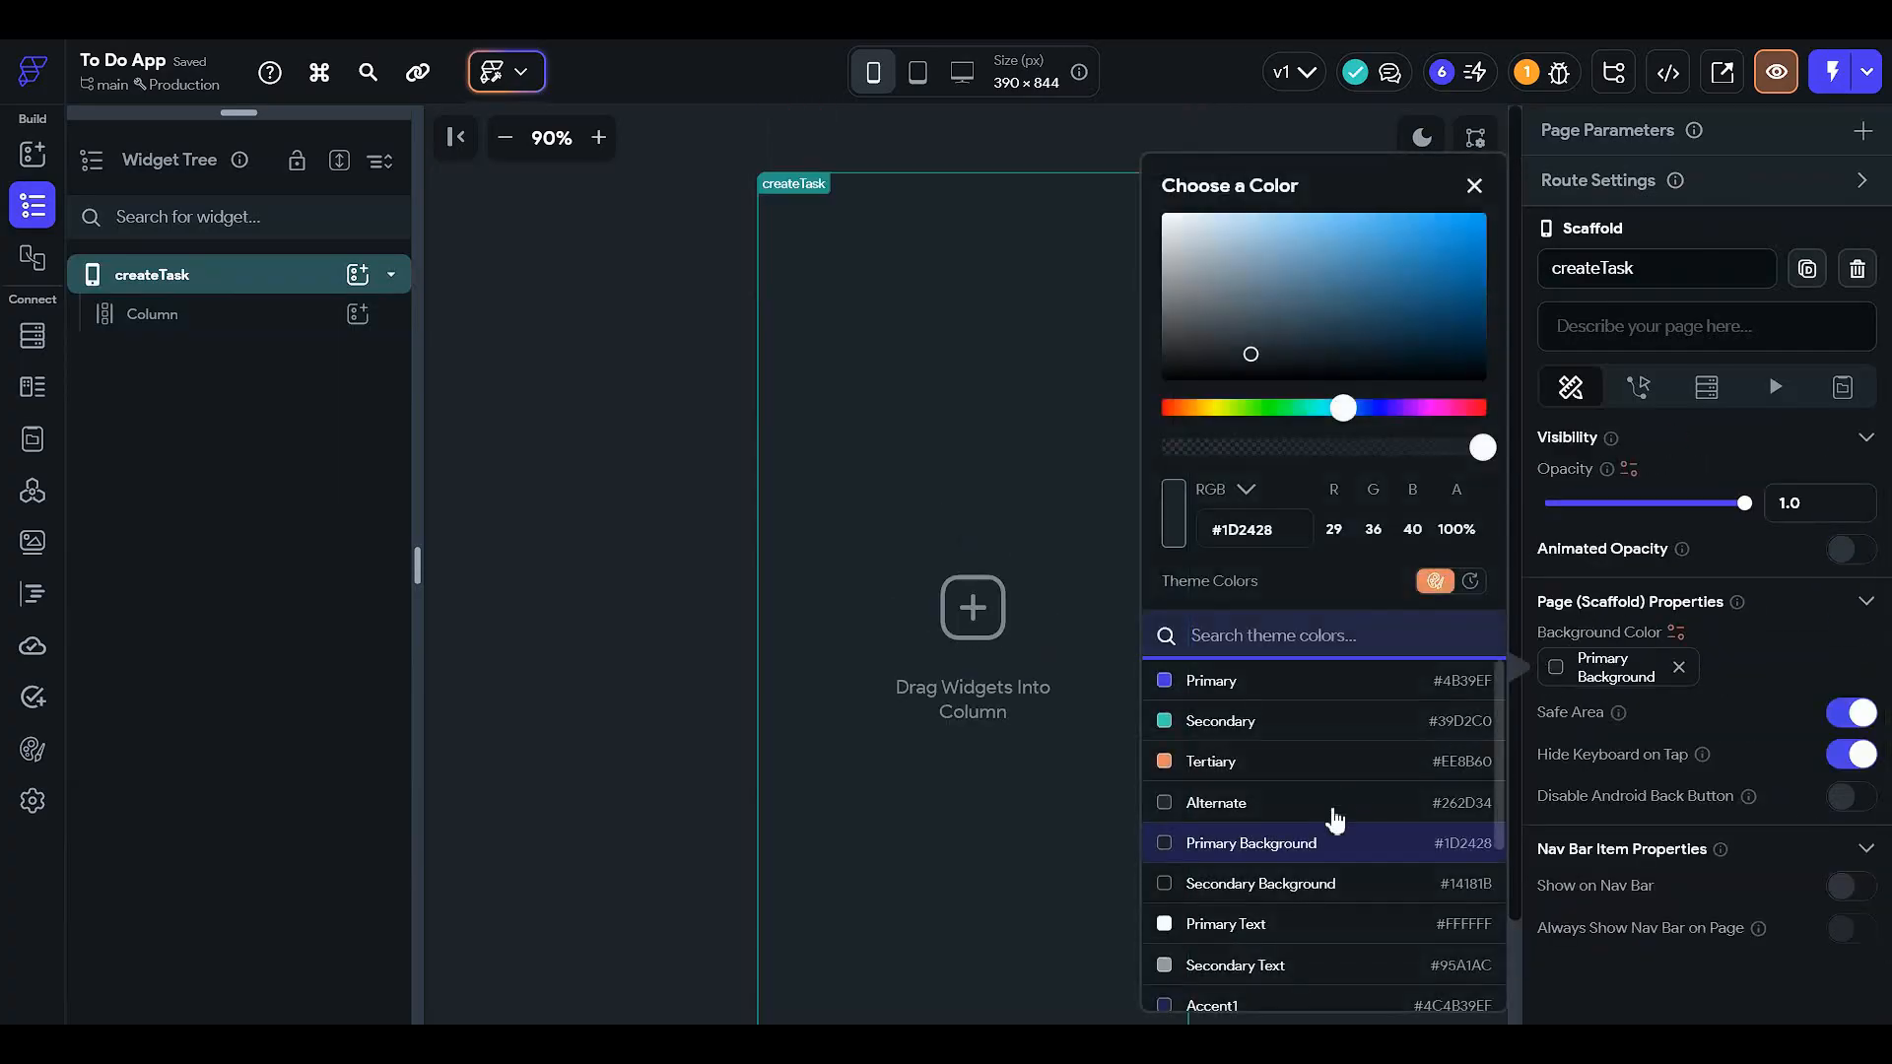
click(1350, 886)
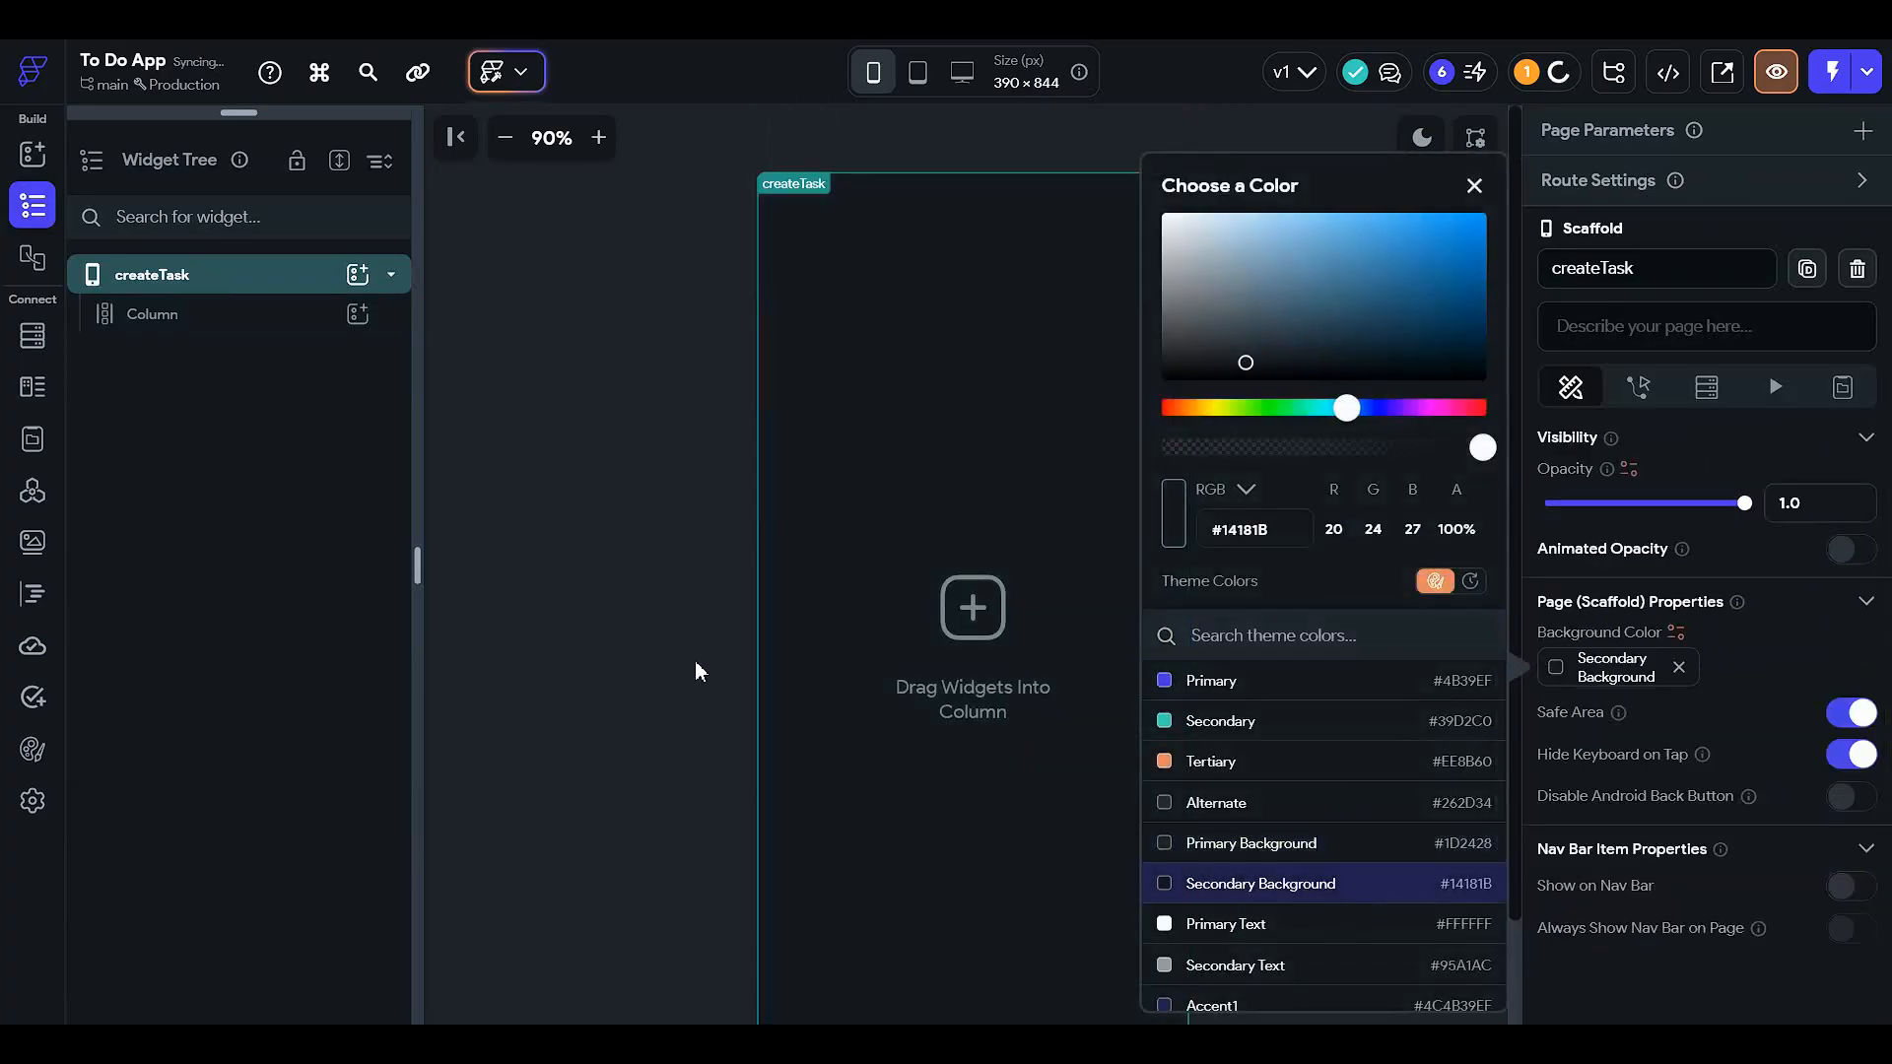
click(658, 628)
- Add a Row inside the Column and an Icon inside the Row
click(294, 325)
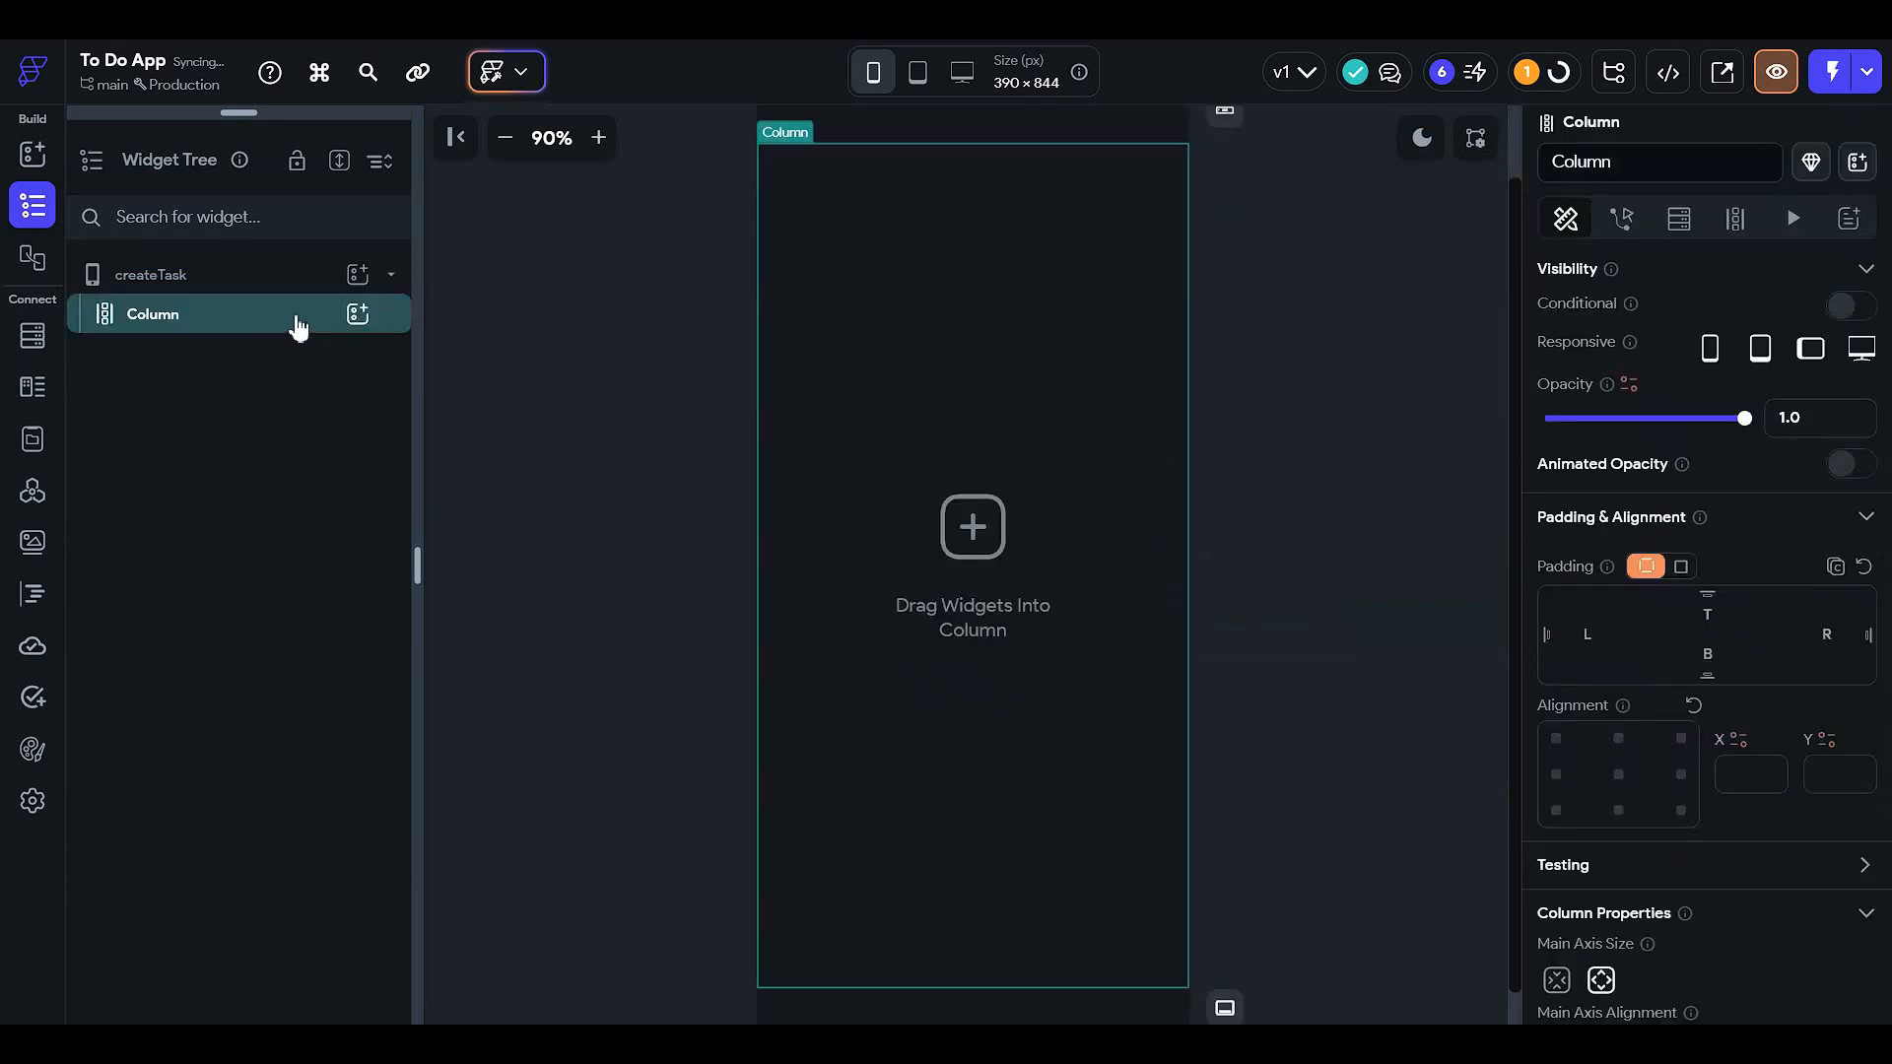
click(363, 323)
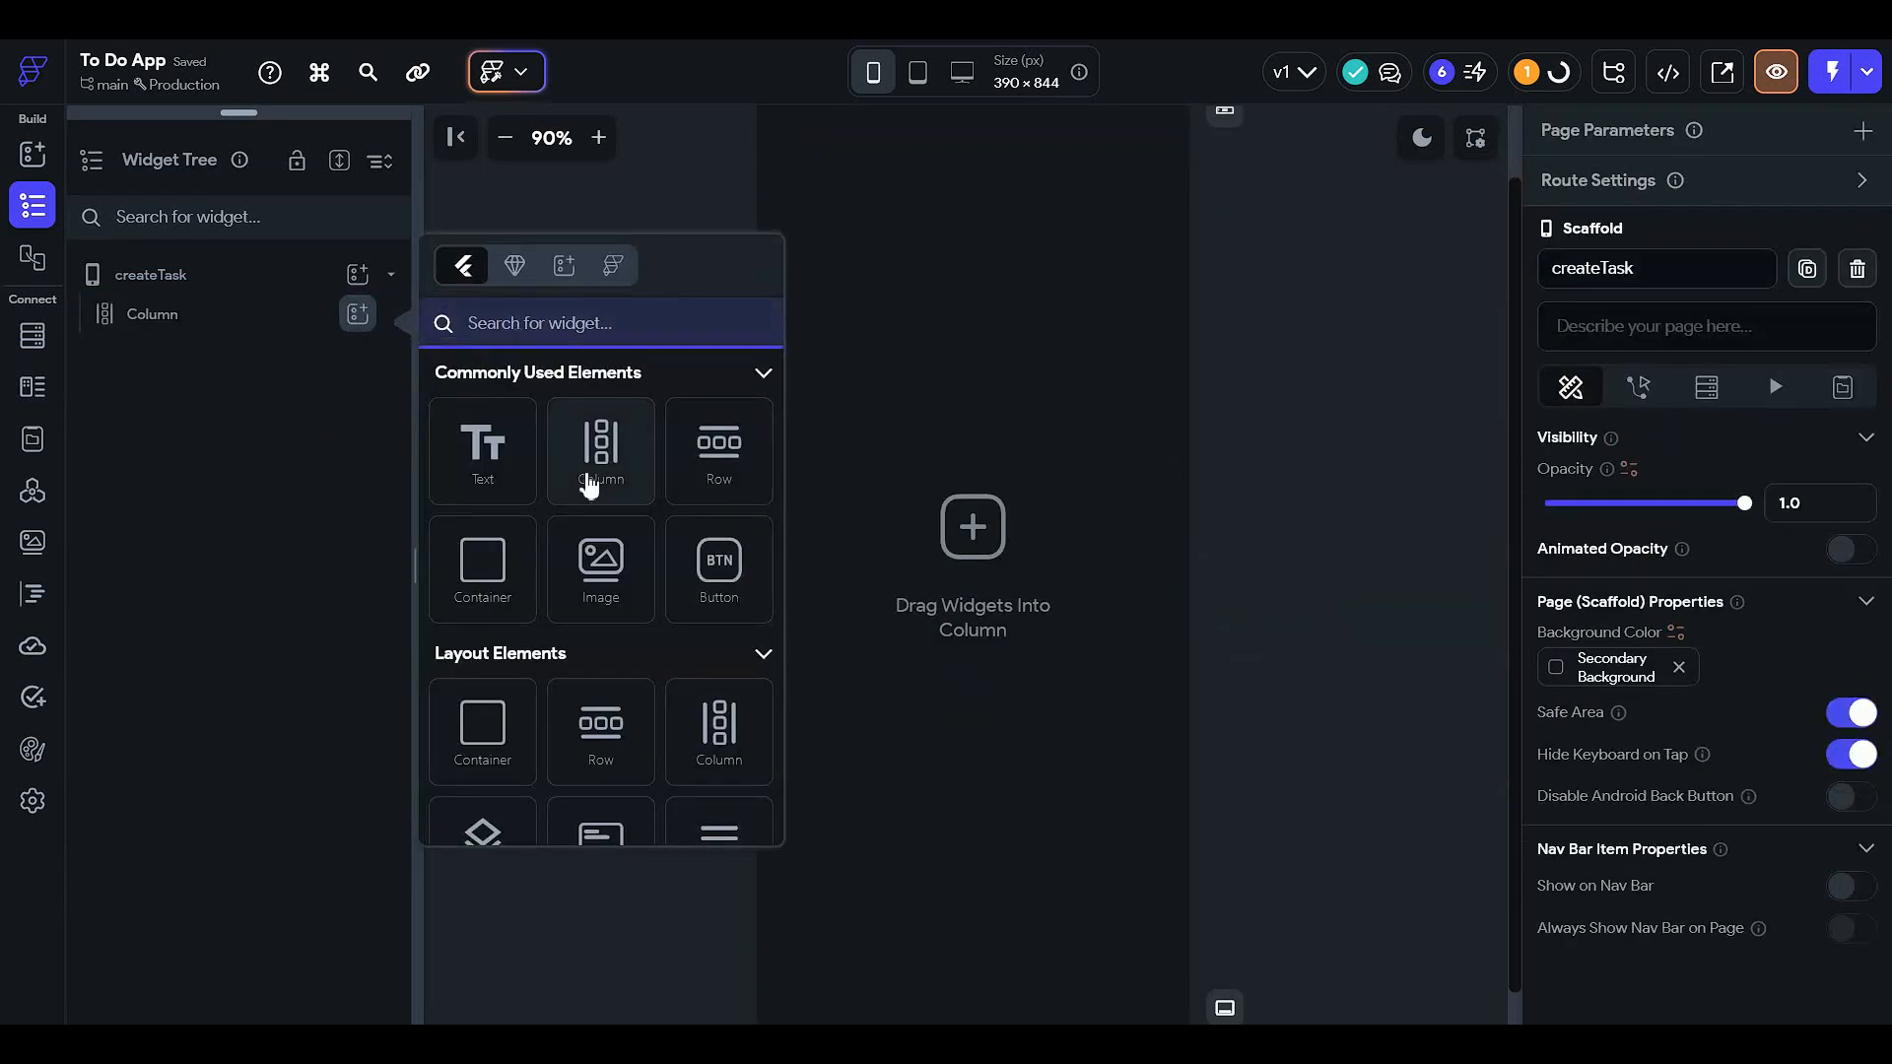
click(731, 463)
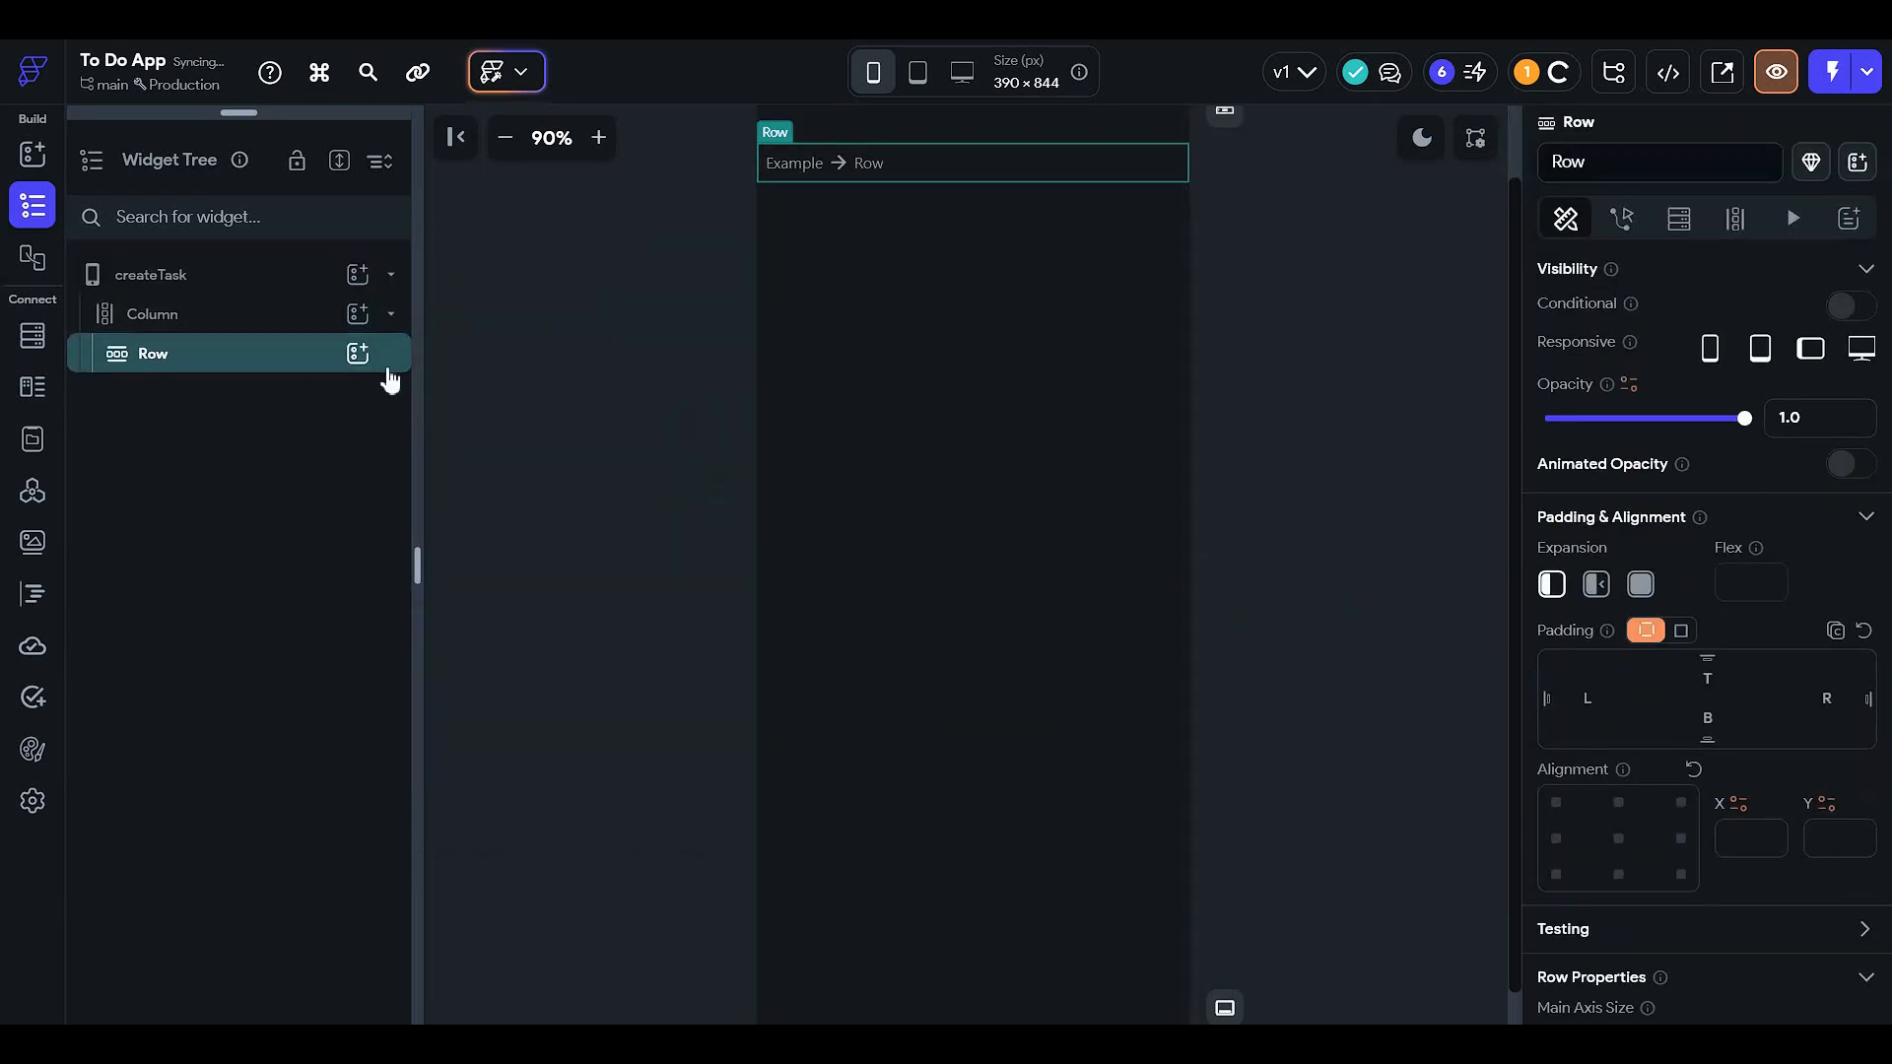
click(358, 354)
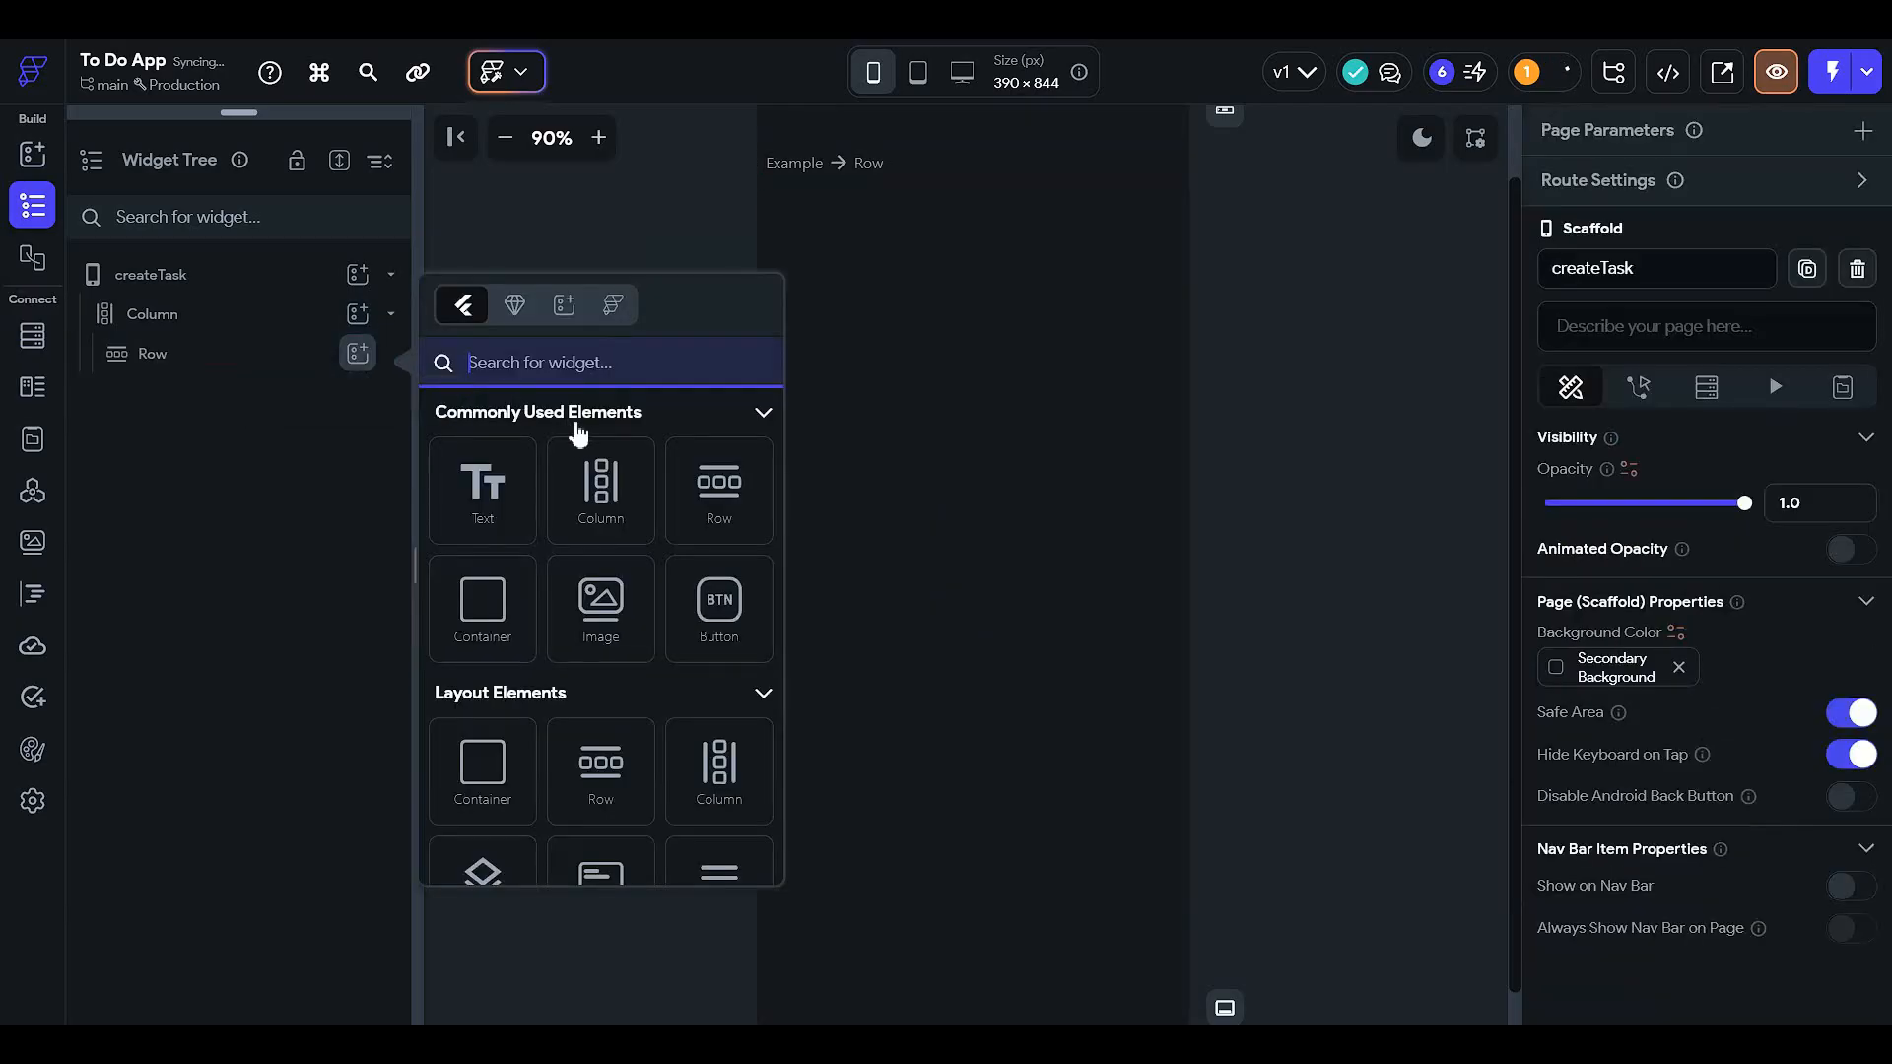
text(icon)
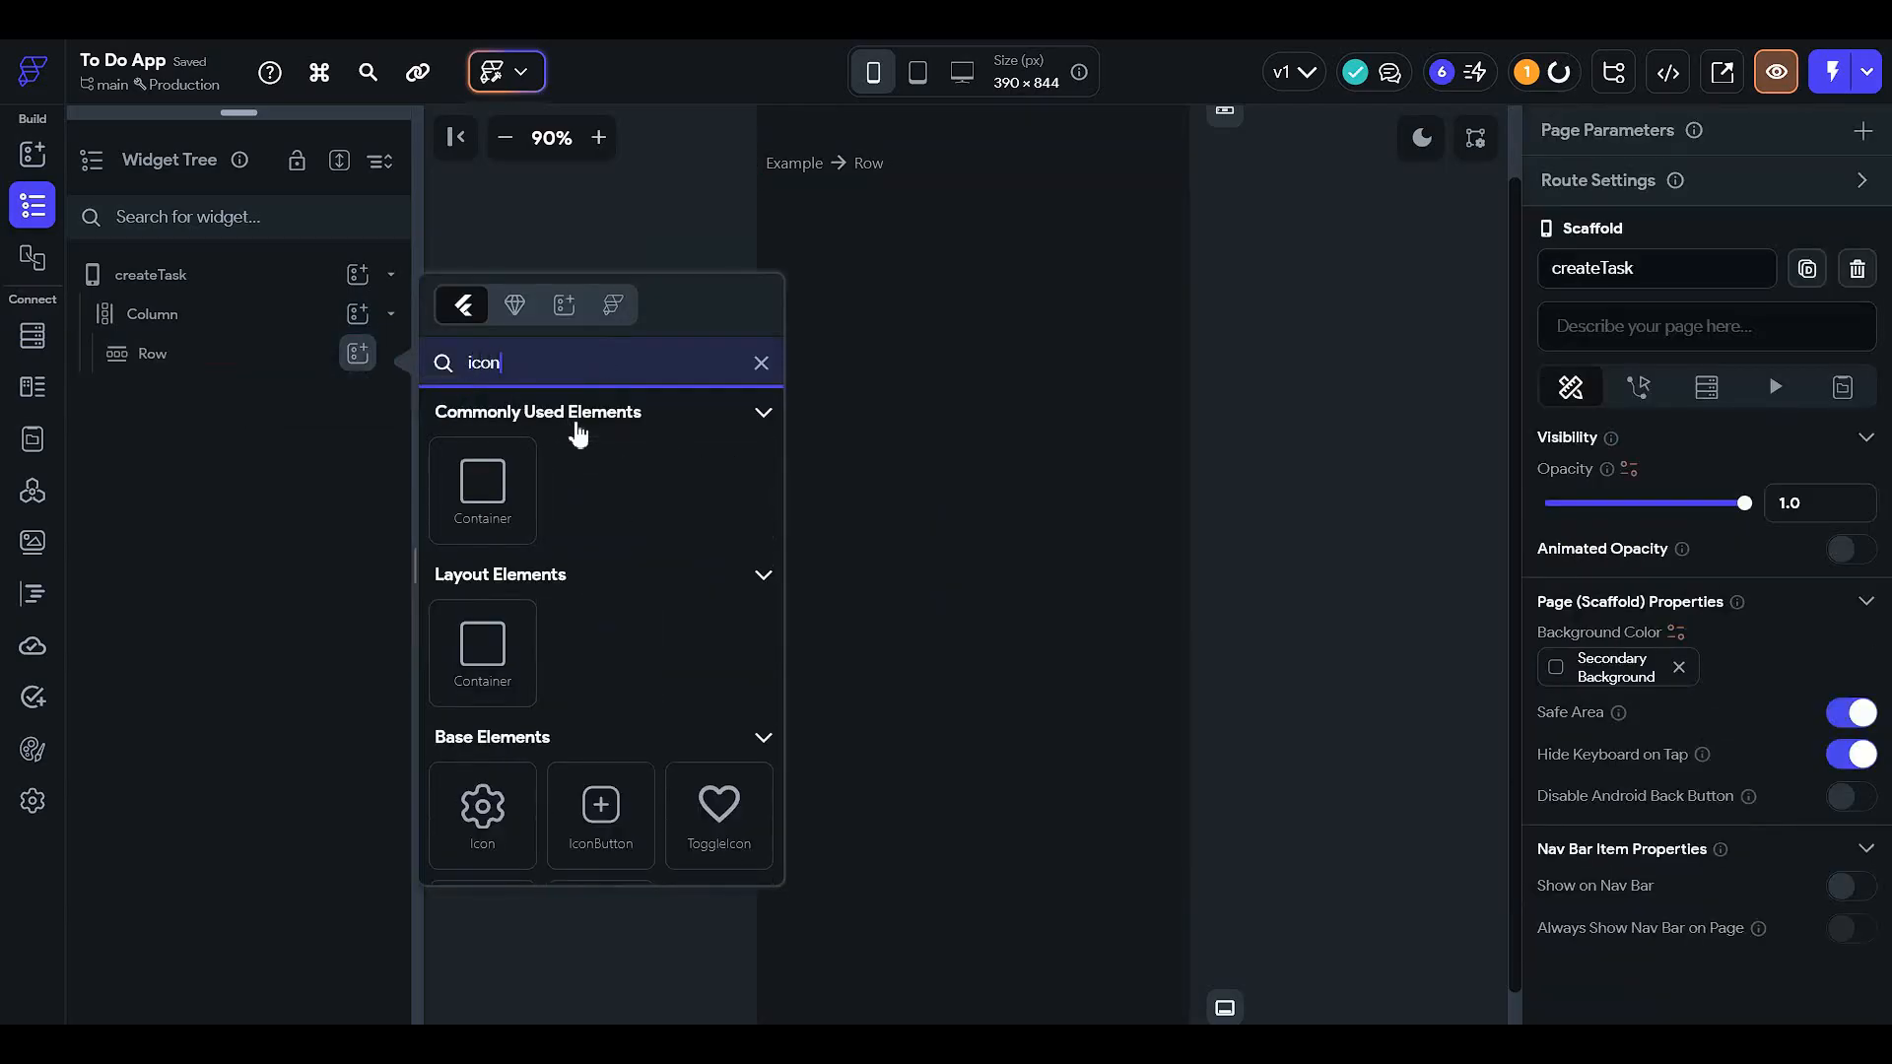
click(515, 859)
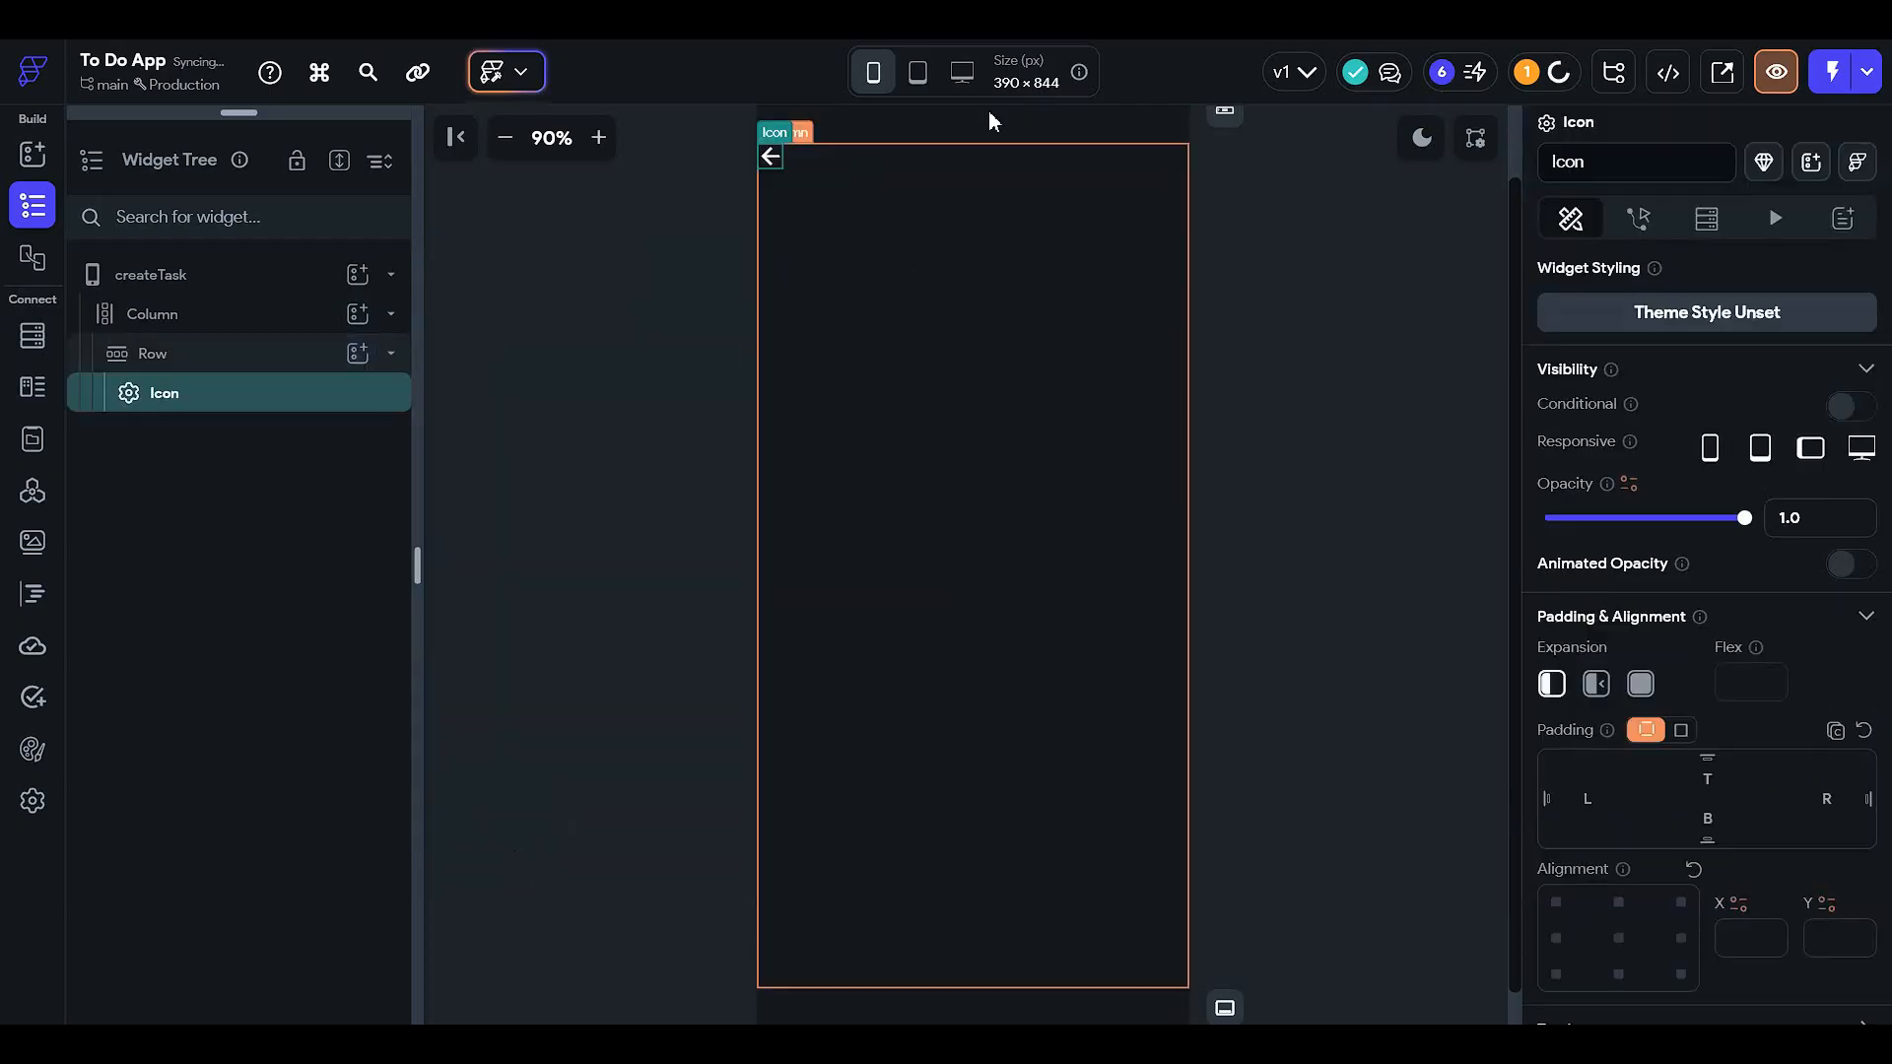
click(887, 157)
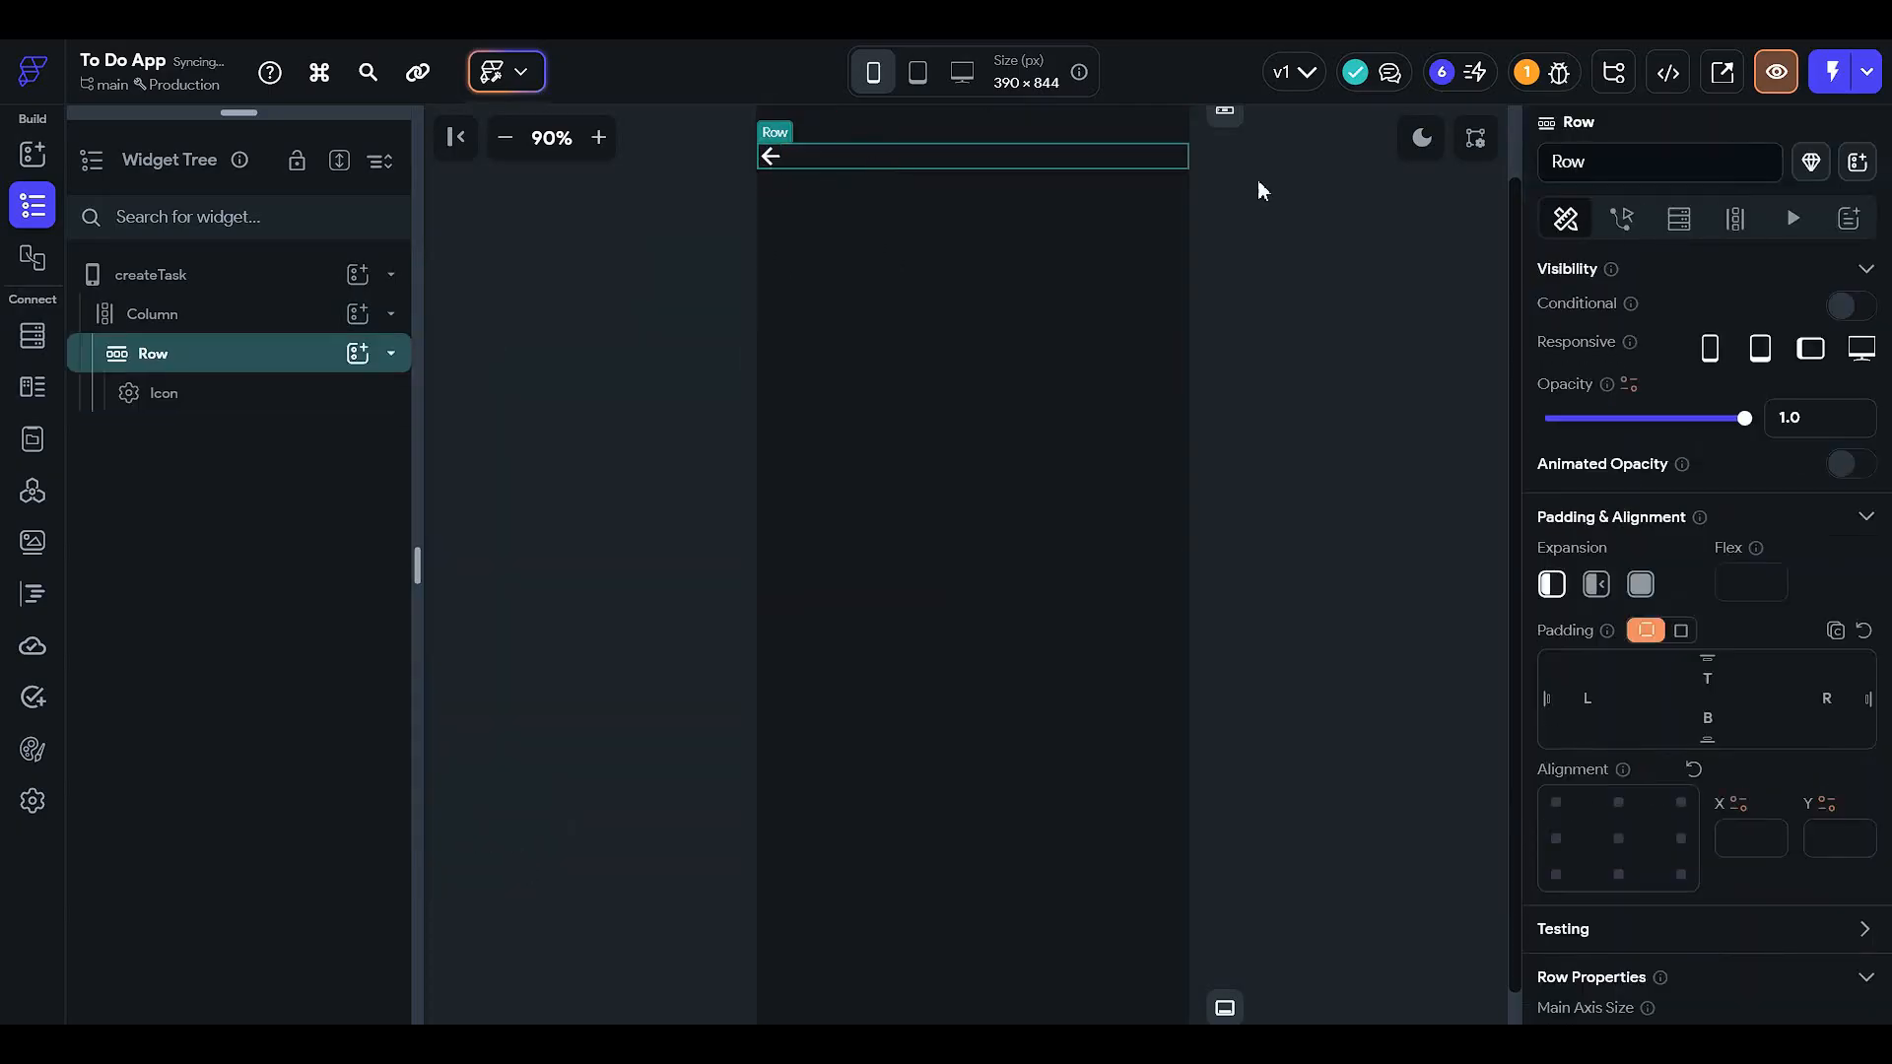
- Pad the Column 12 left, 25 top and 12 right
click(256, 313)
click(1587, 635)
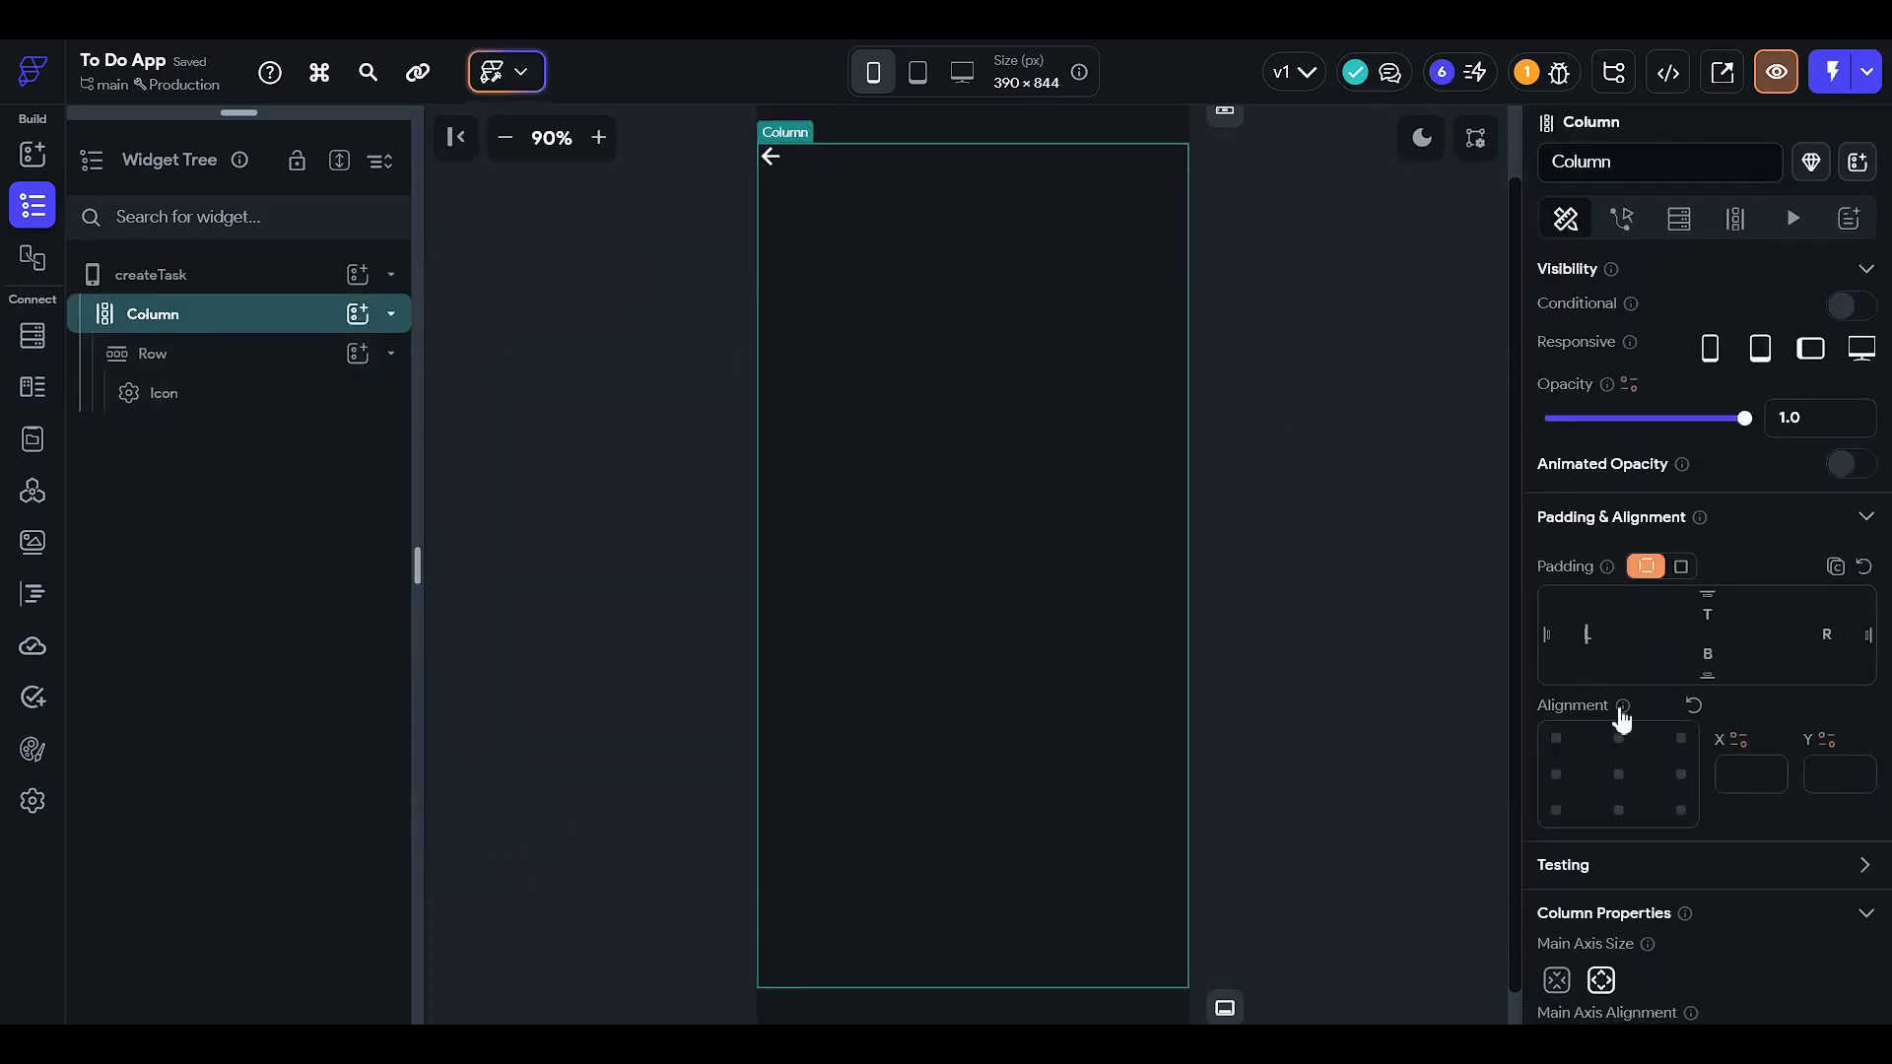
text(12)
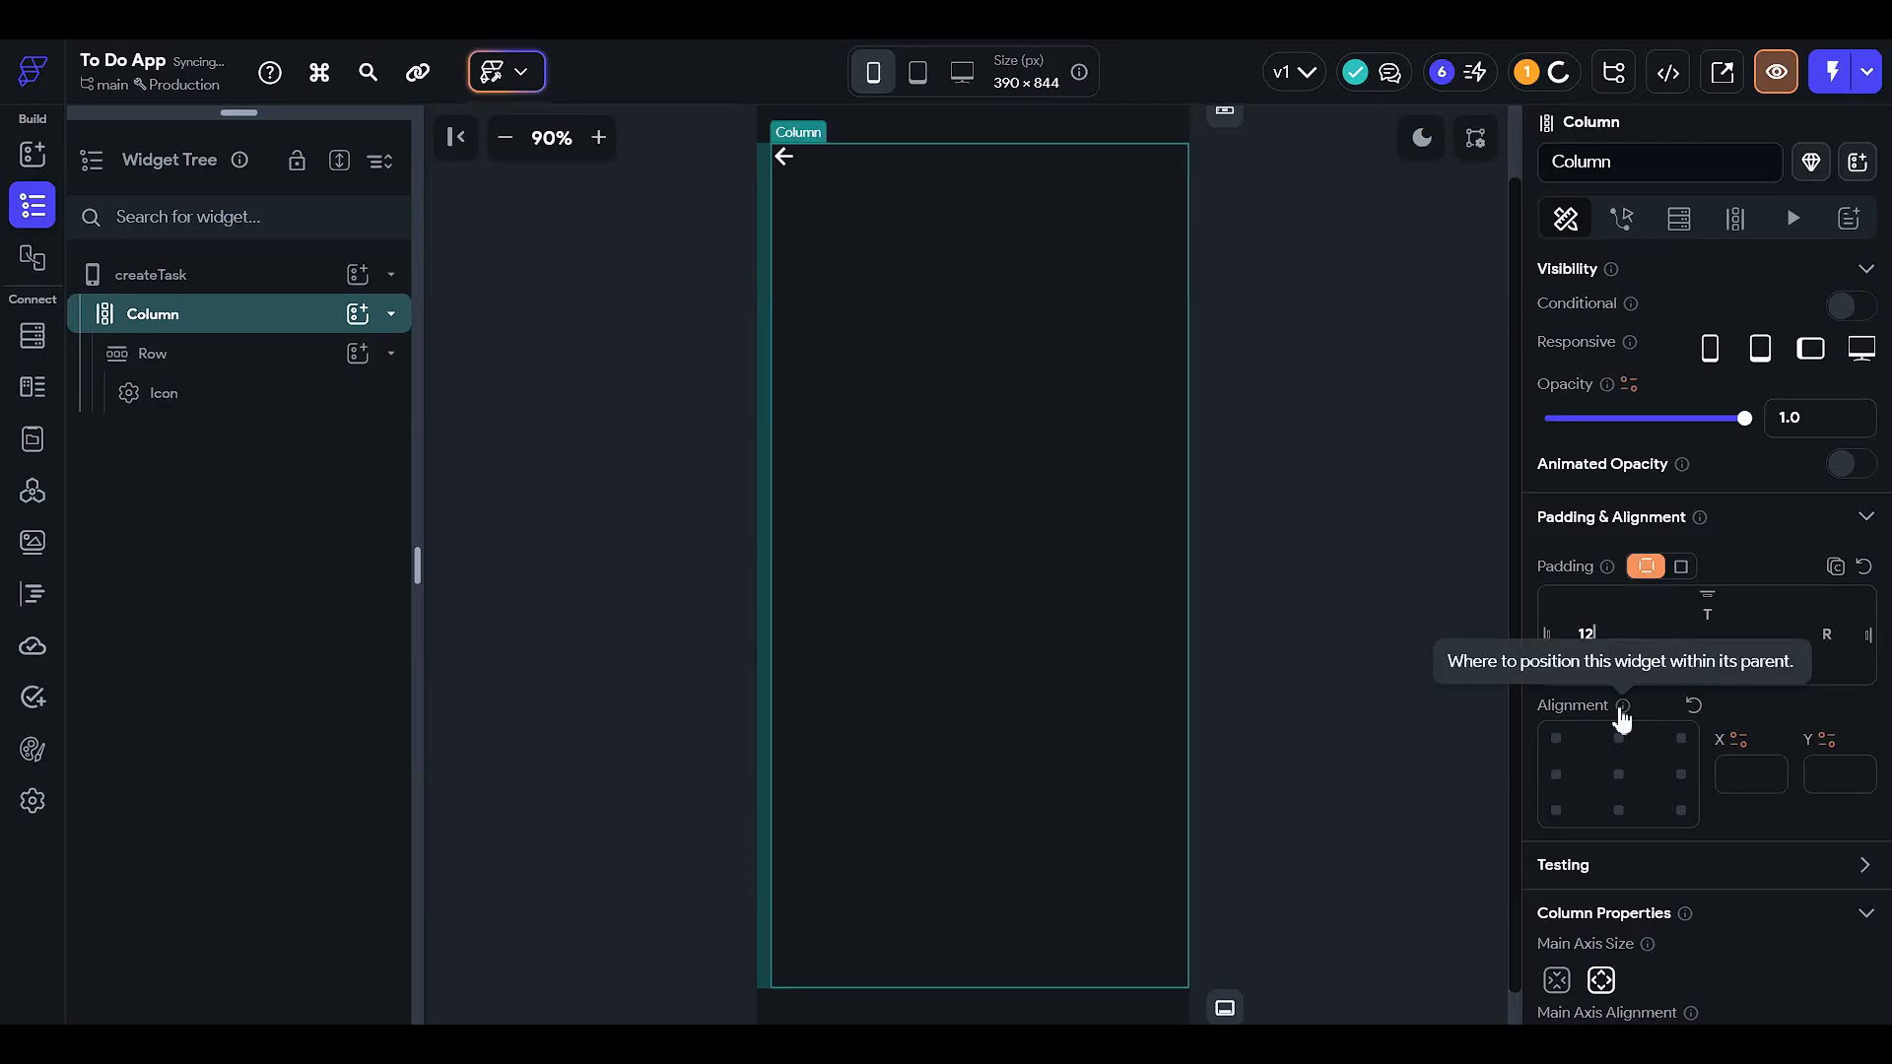
click(1709, 613)
text(25)
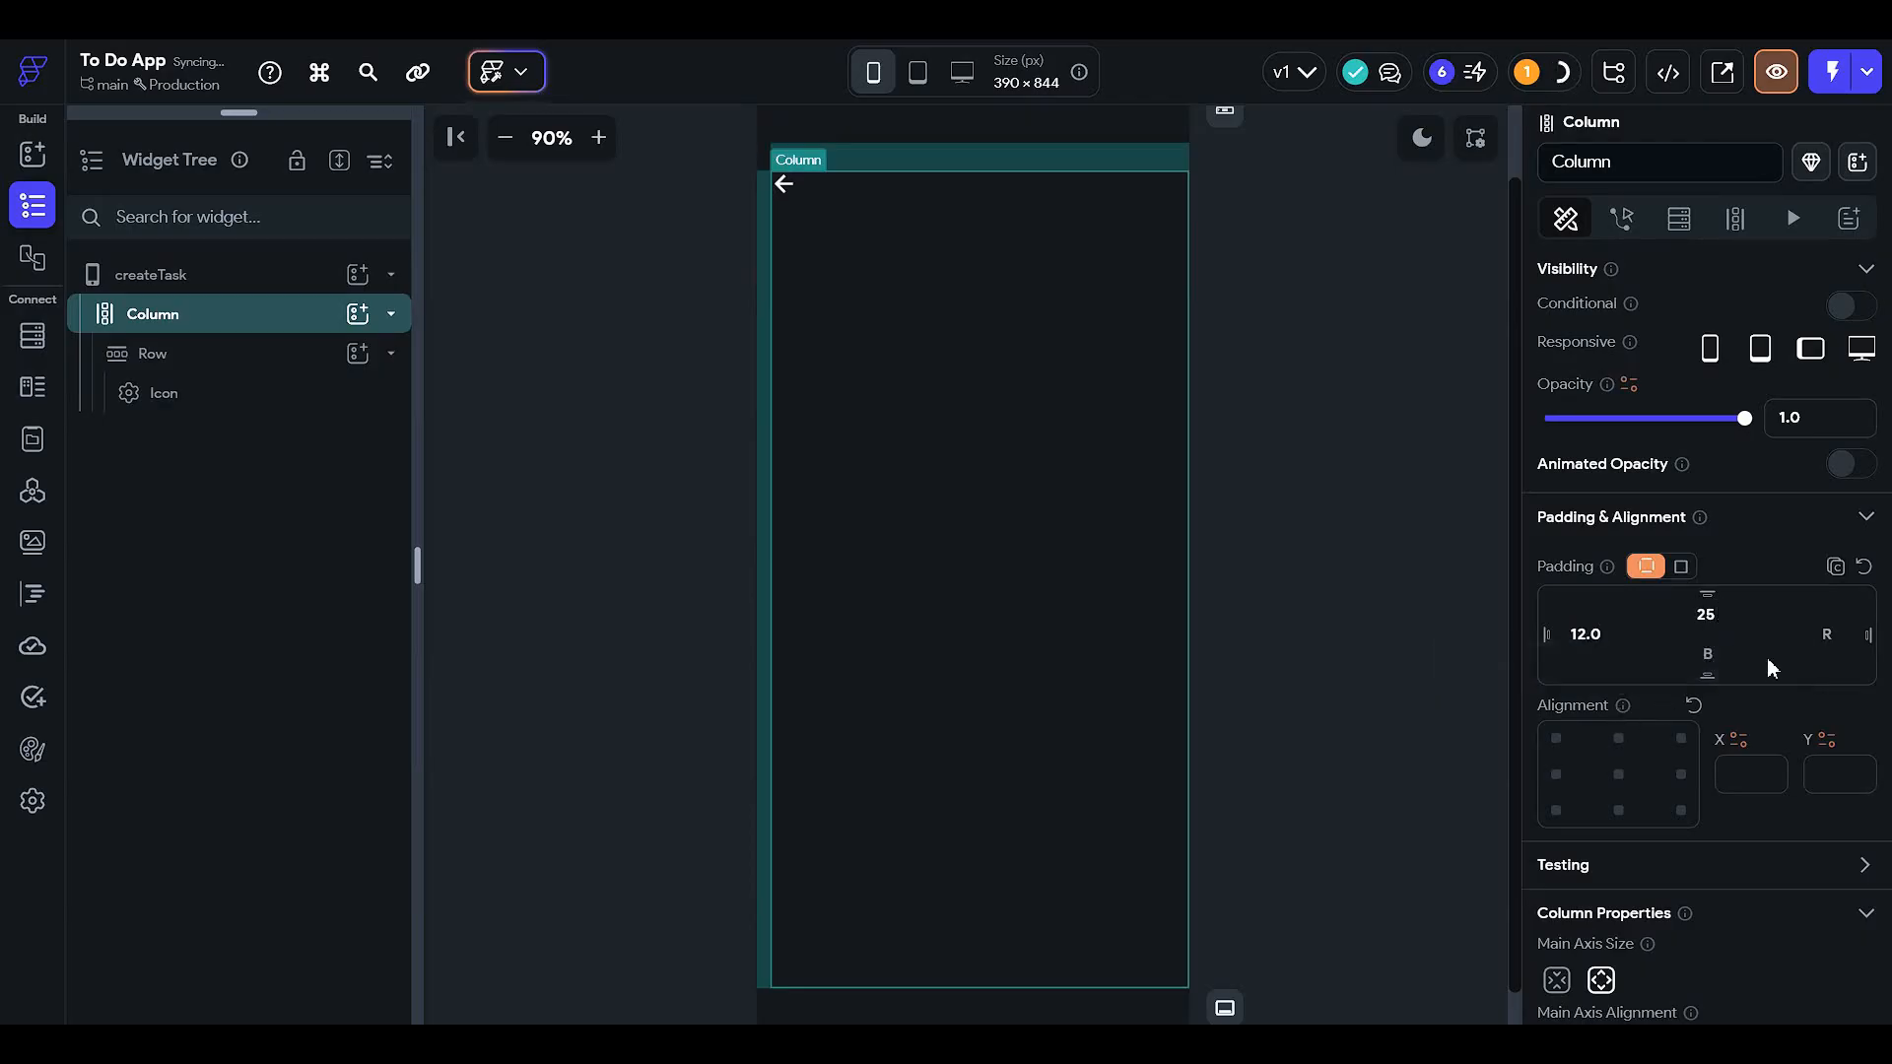
text(12)
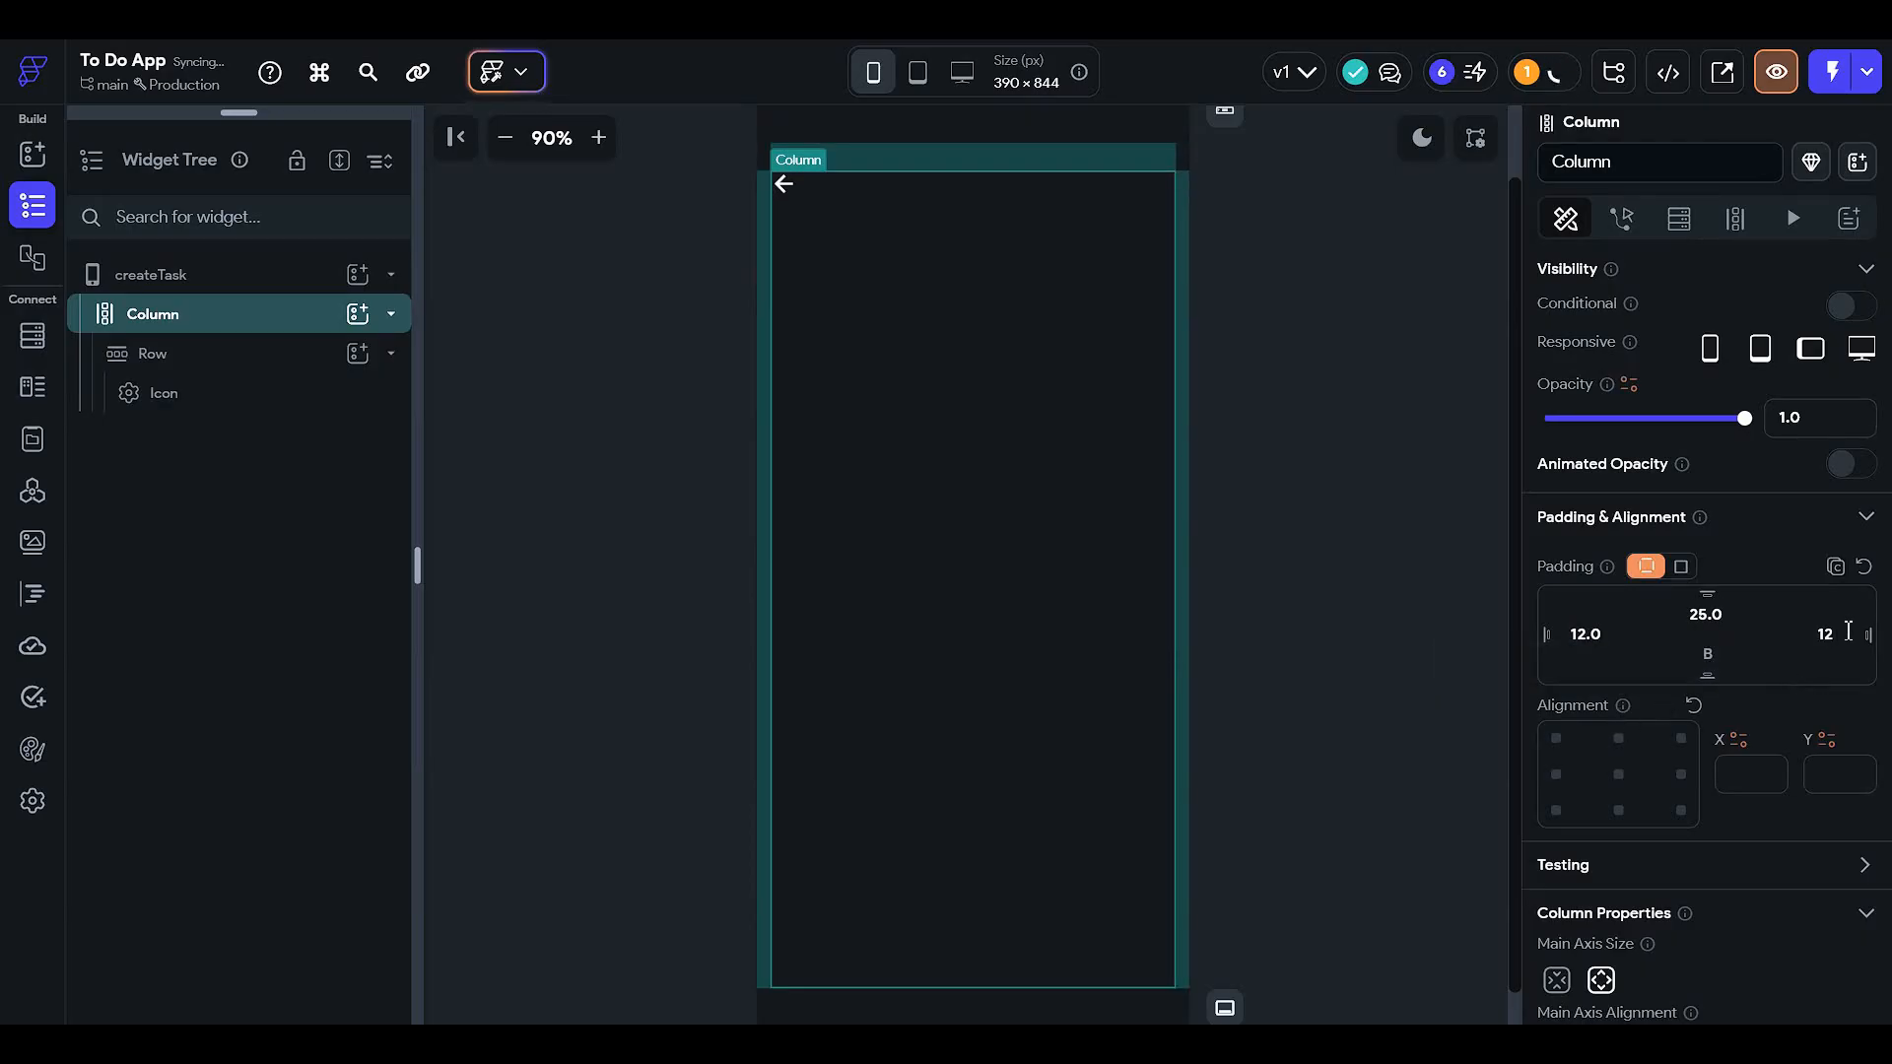
click(1209, 465)
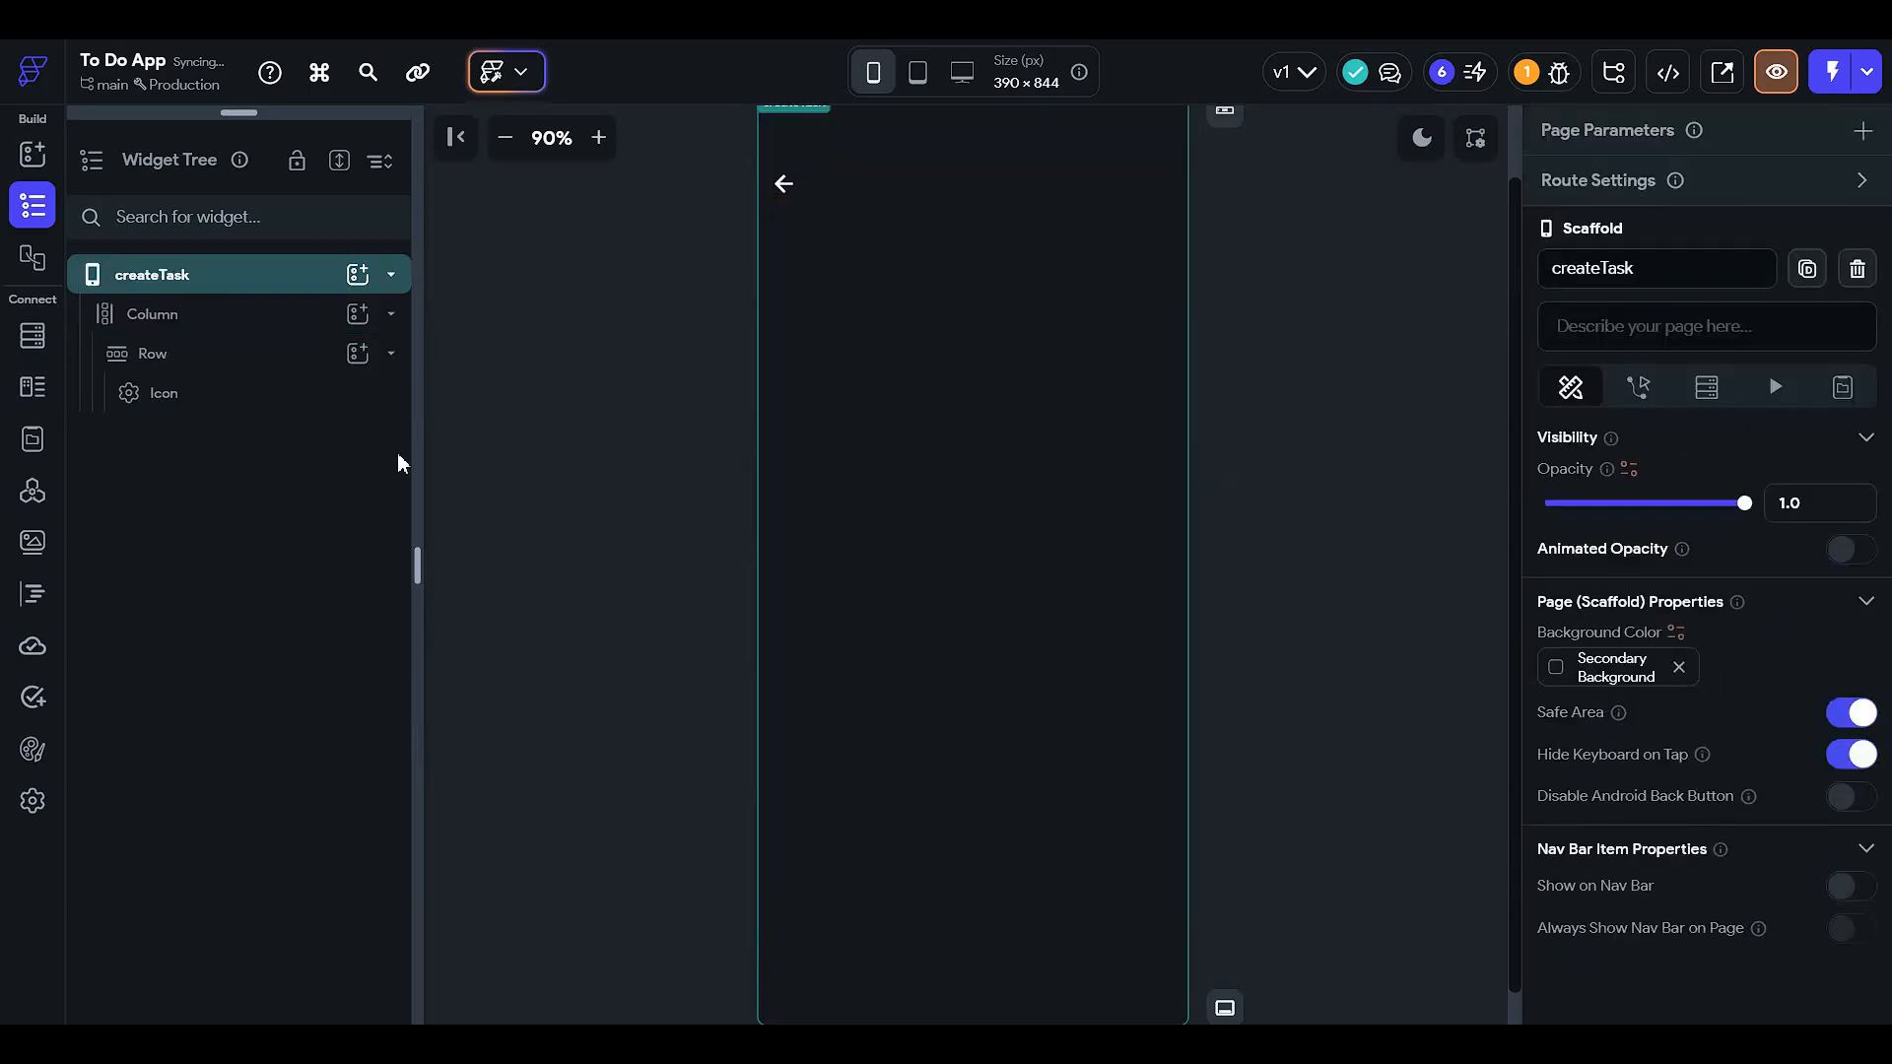
- Add a Text widget to the header Row with font size 16
click(214, 366)
click(357, 353)
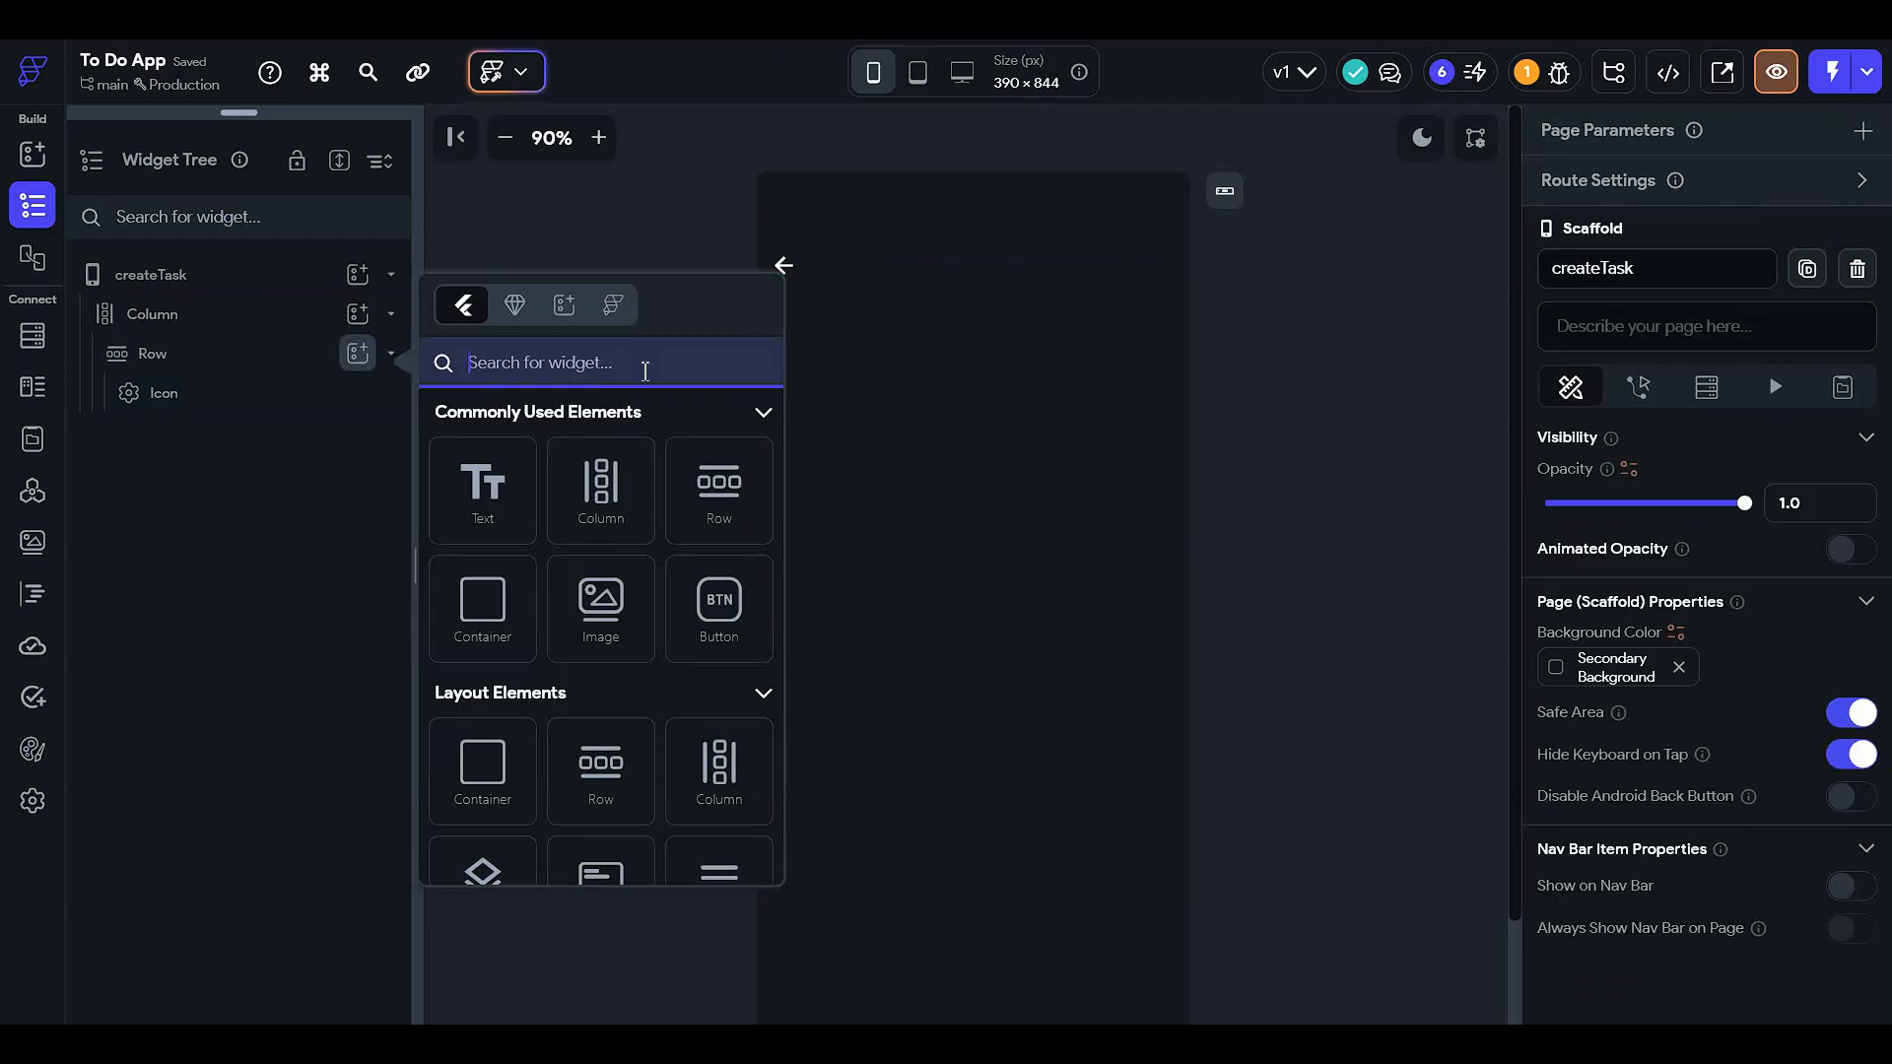
click(483, 487)
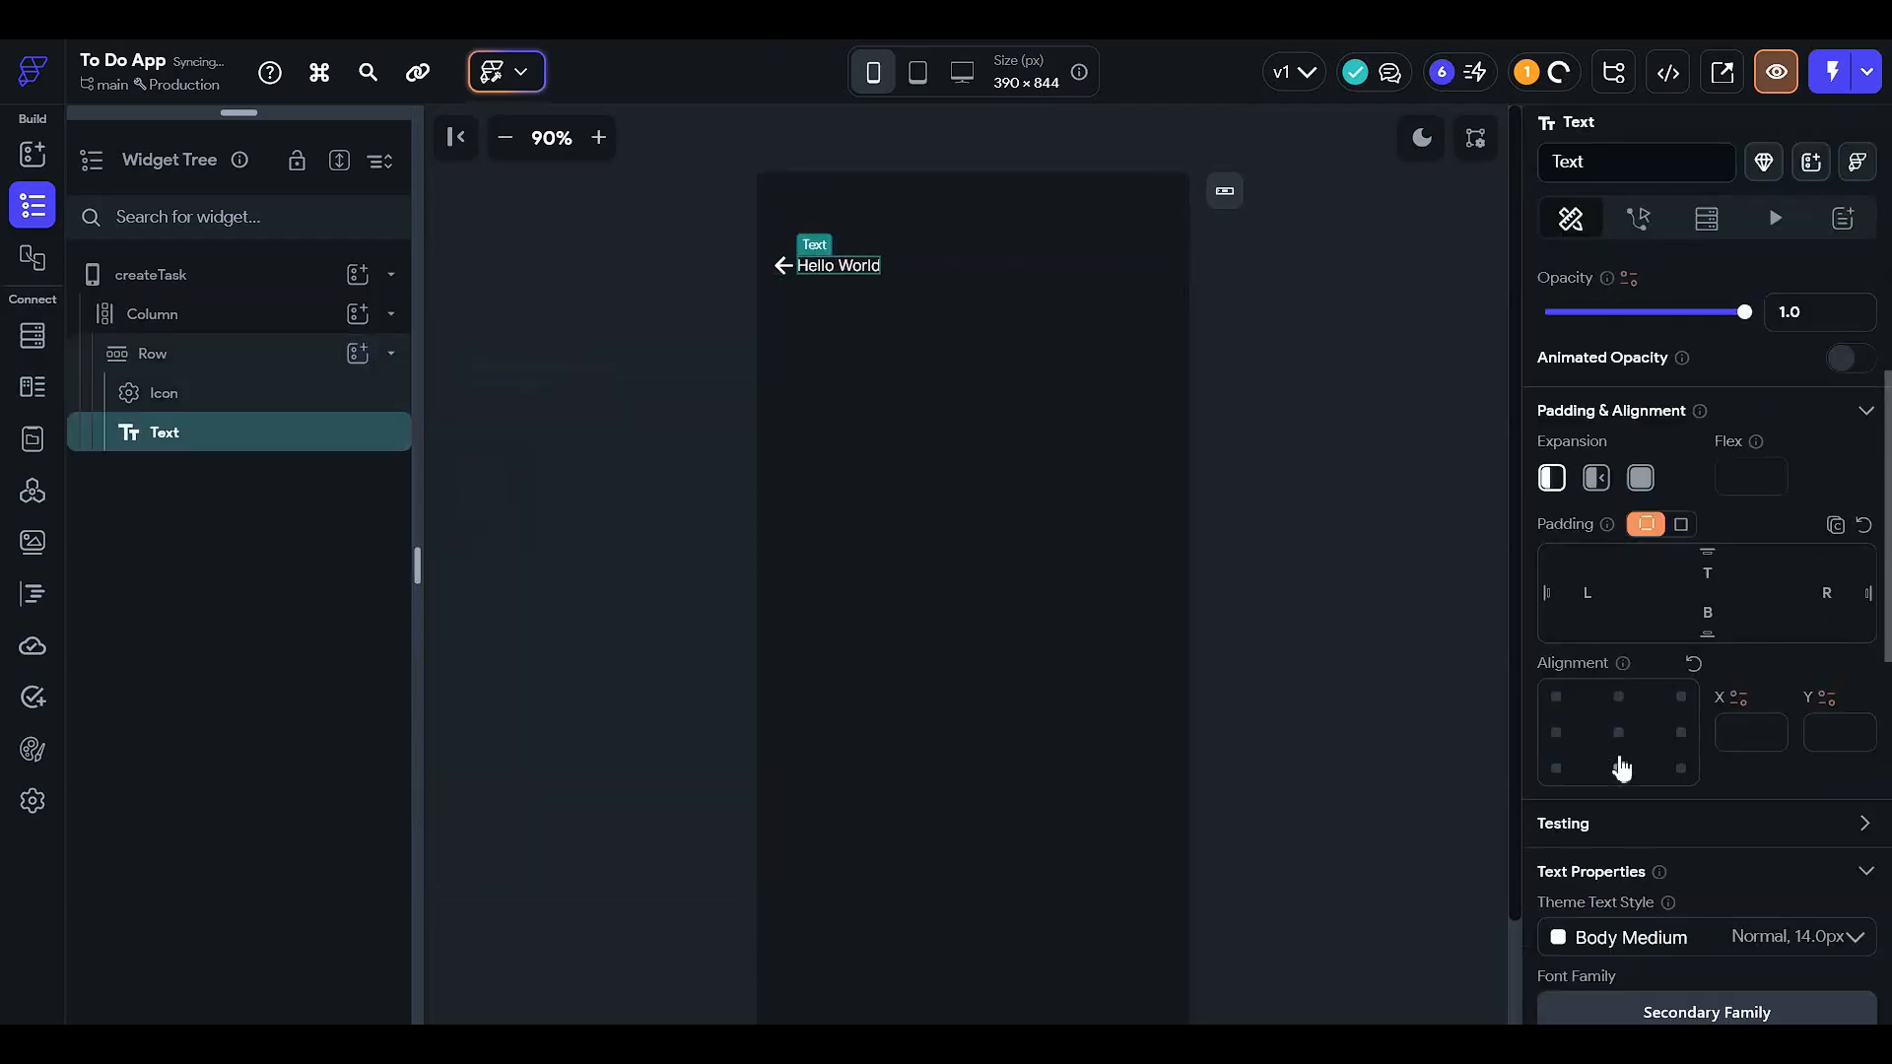
scroll(1615, 847, down, 3)
click(1609, 865)
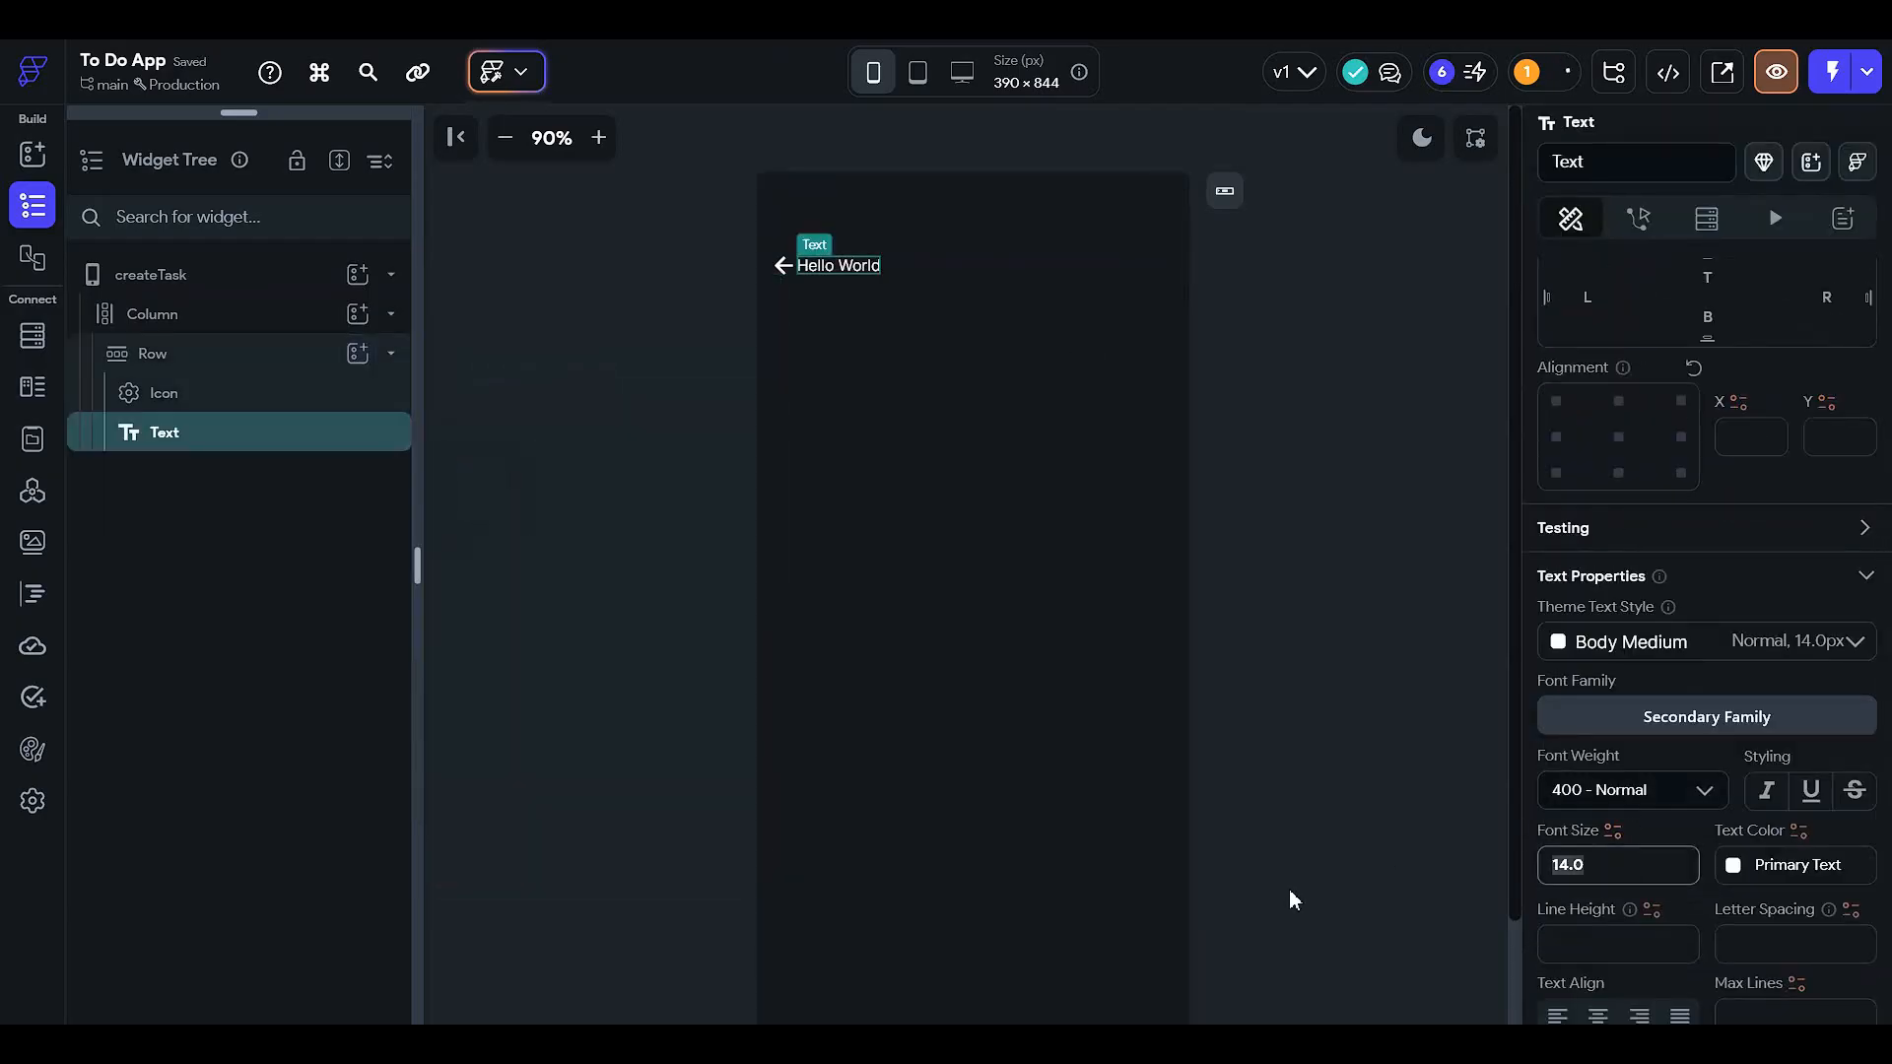
text(16)
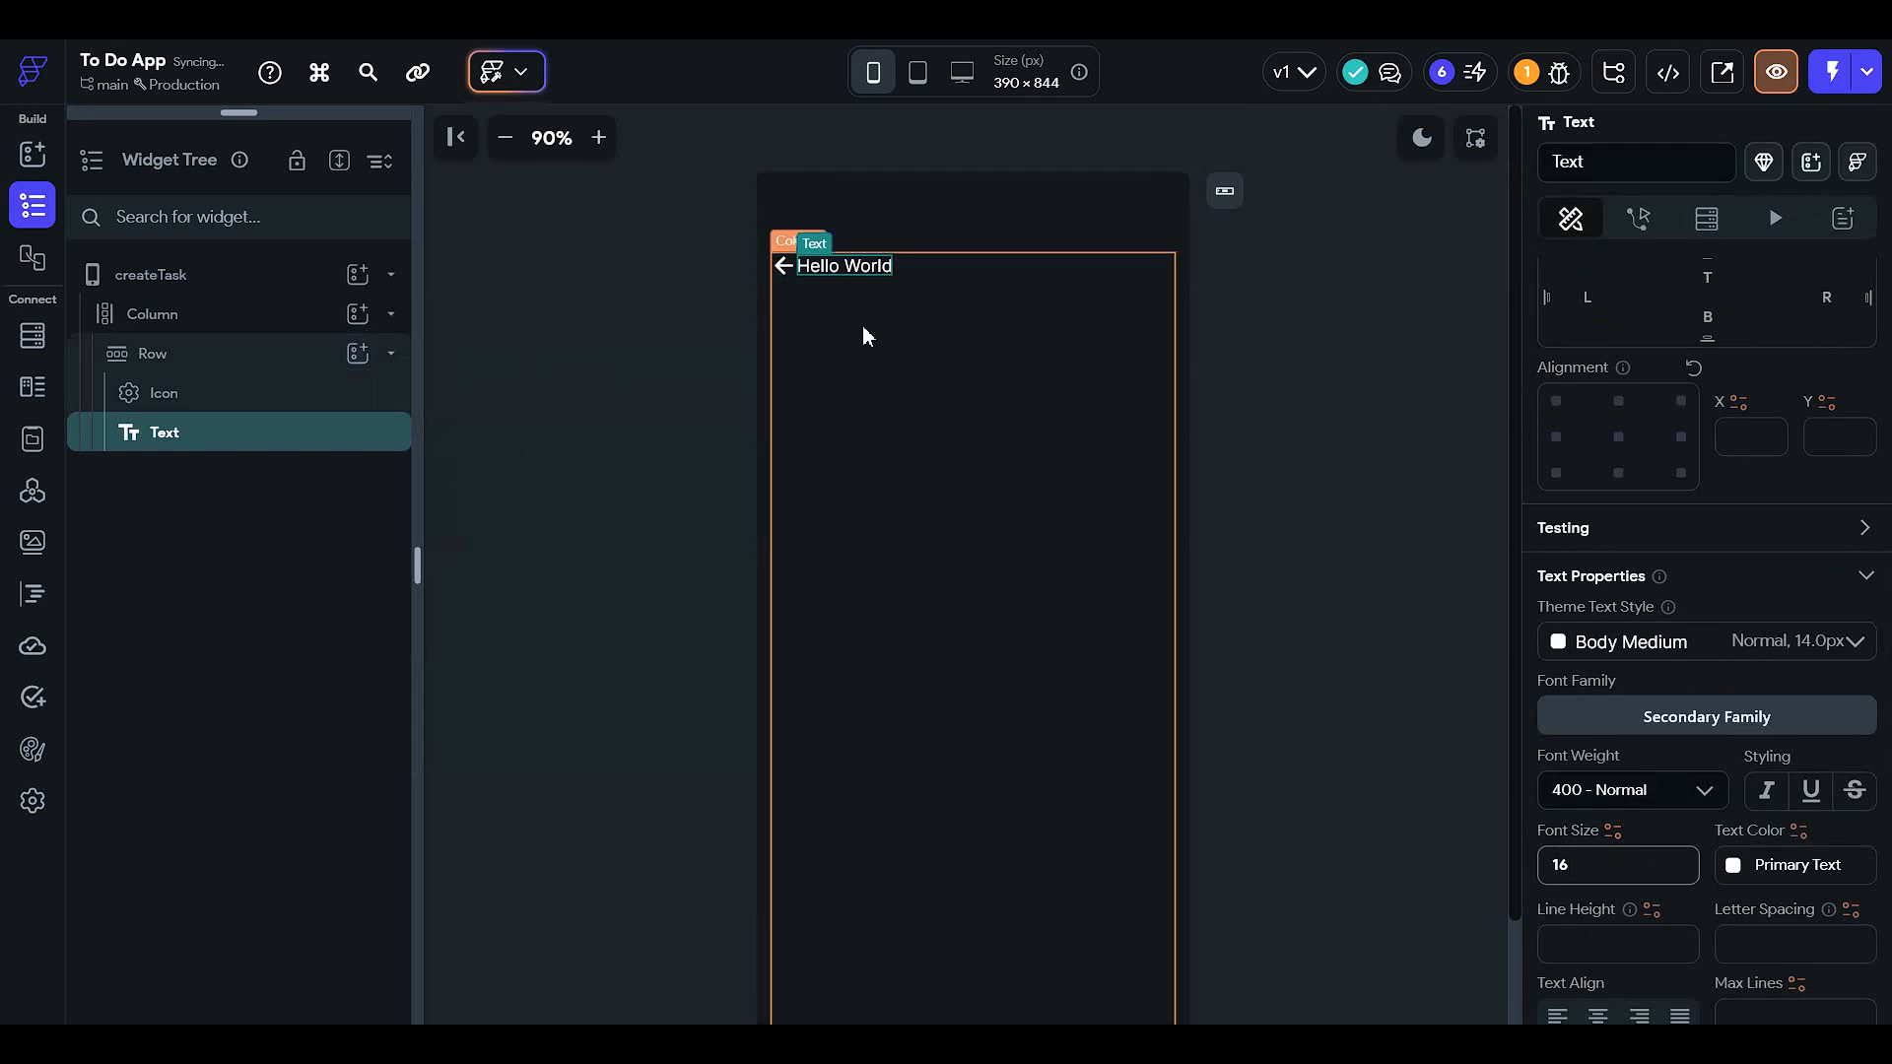
- Set the header Row's main axis alignment to Space Between
click(954, 255)
click(955, 284)
click(965, 268)
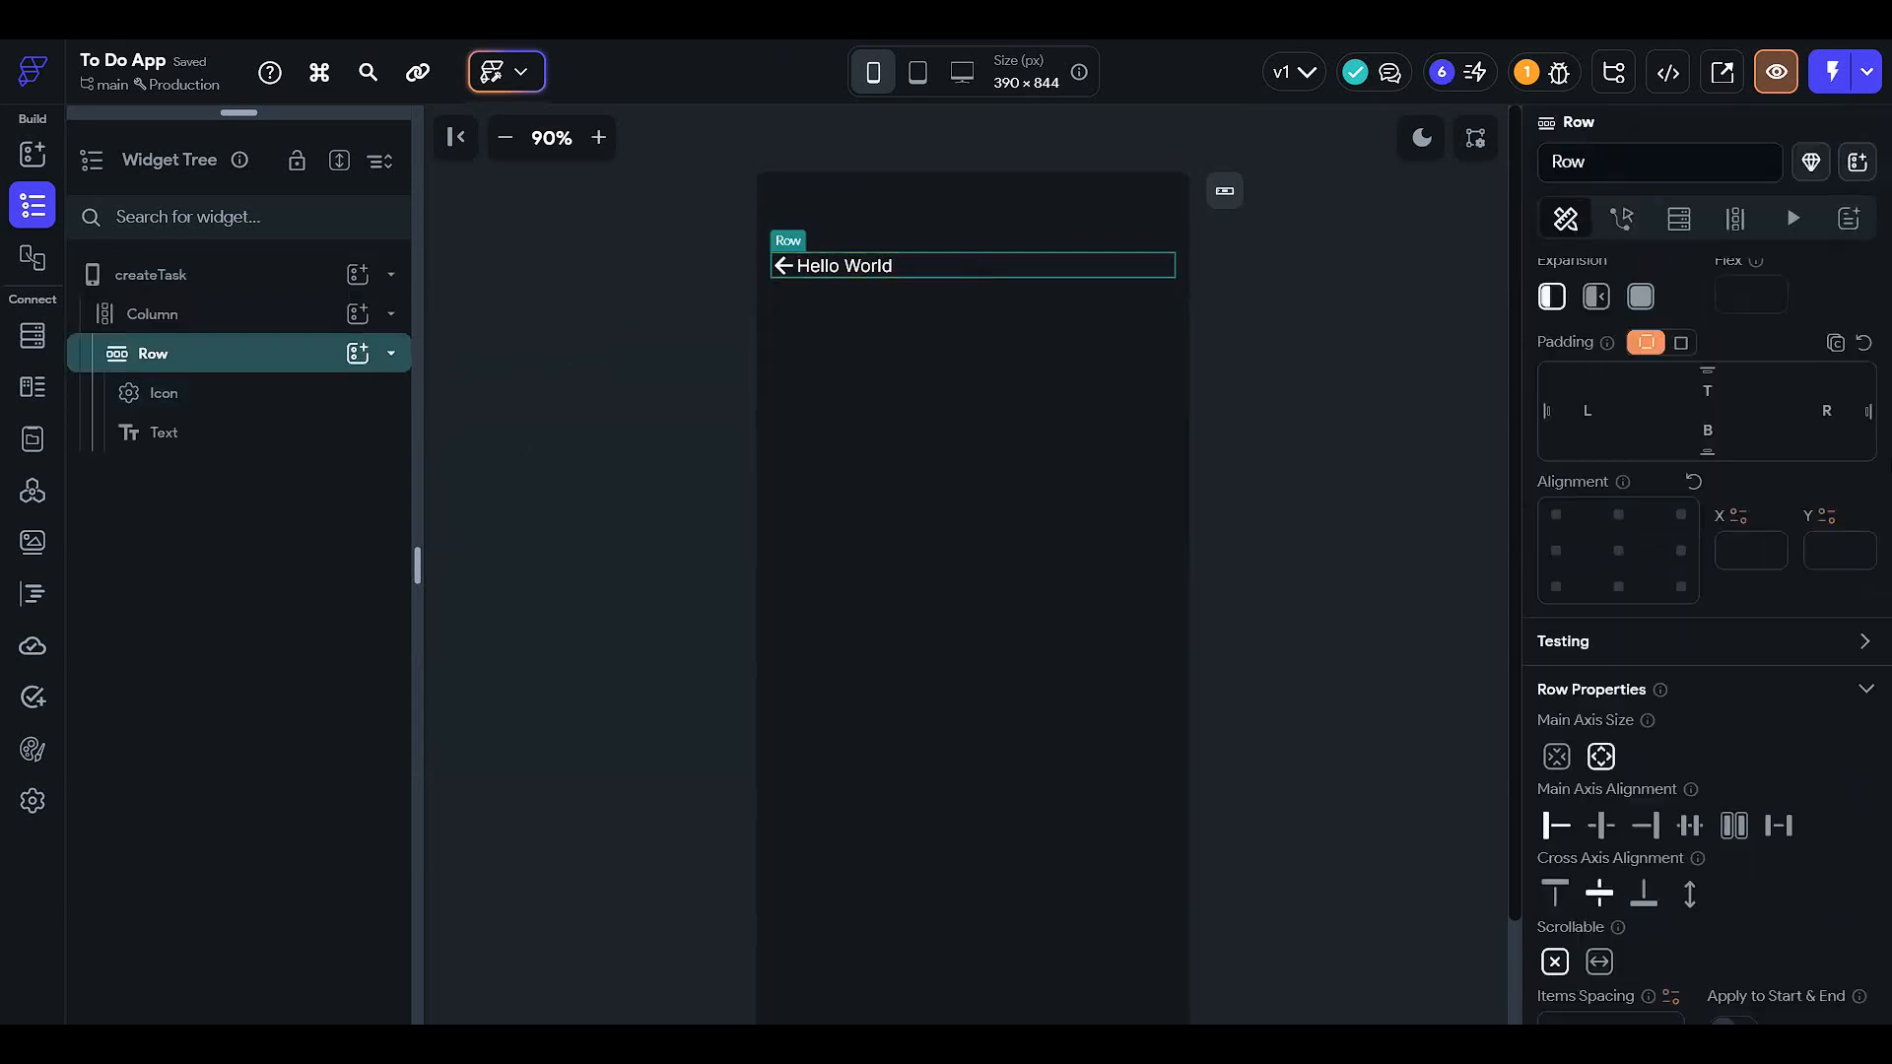
scroll(1764, 686, down, 2)
click(1778, 631)
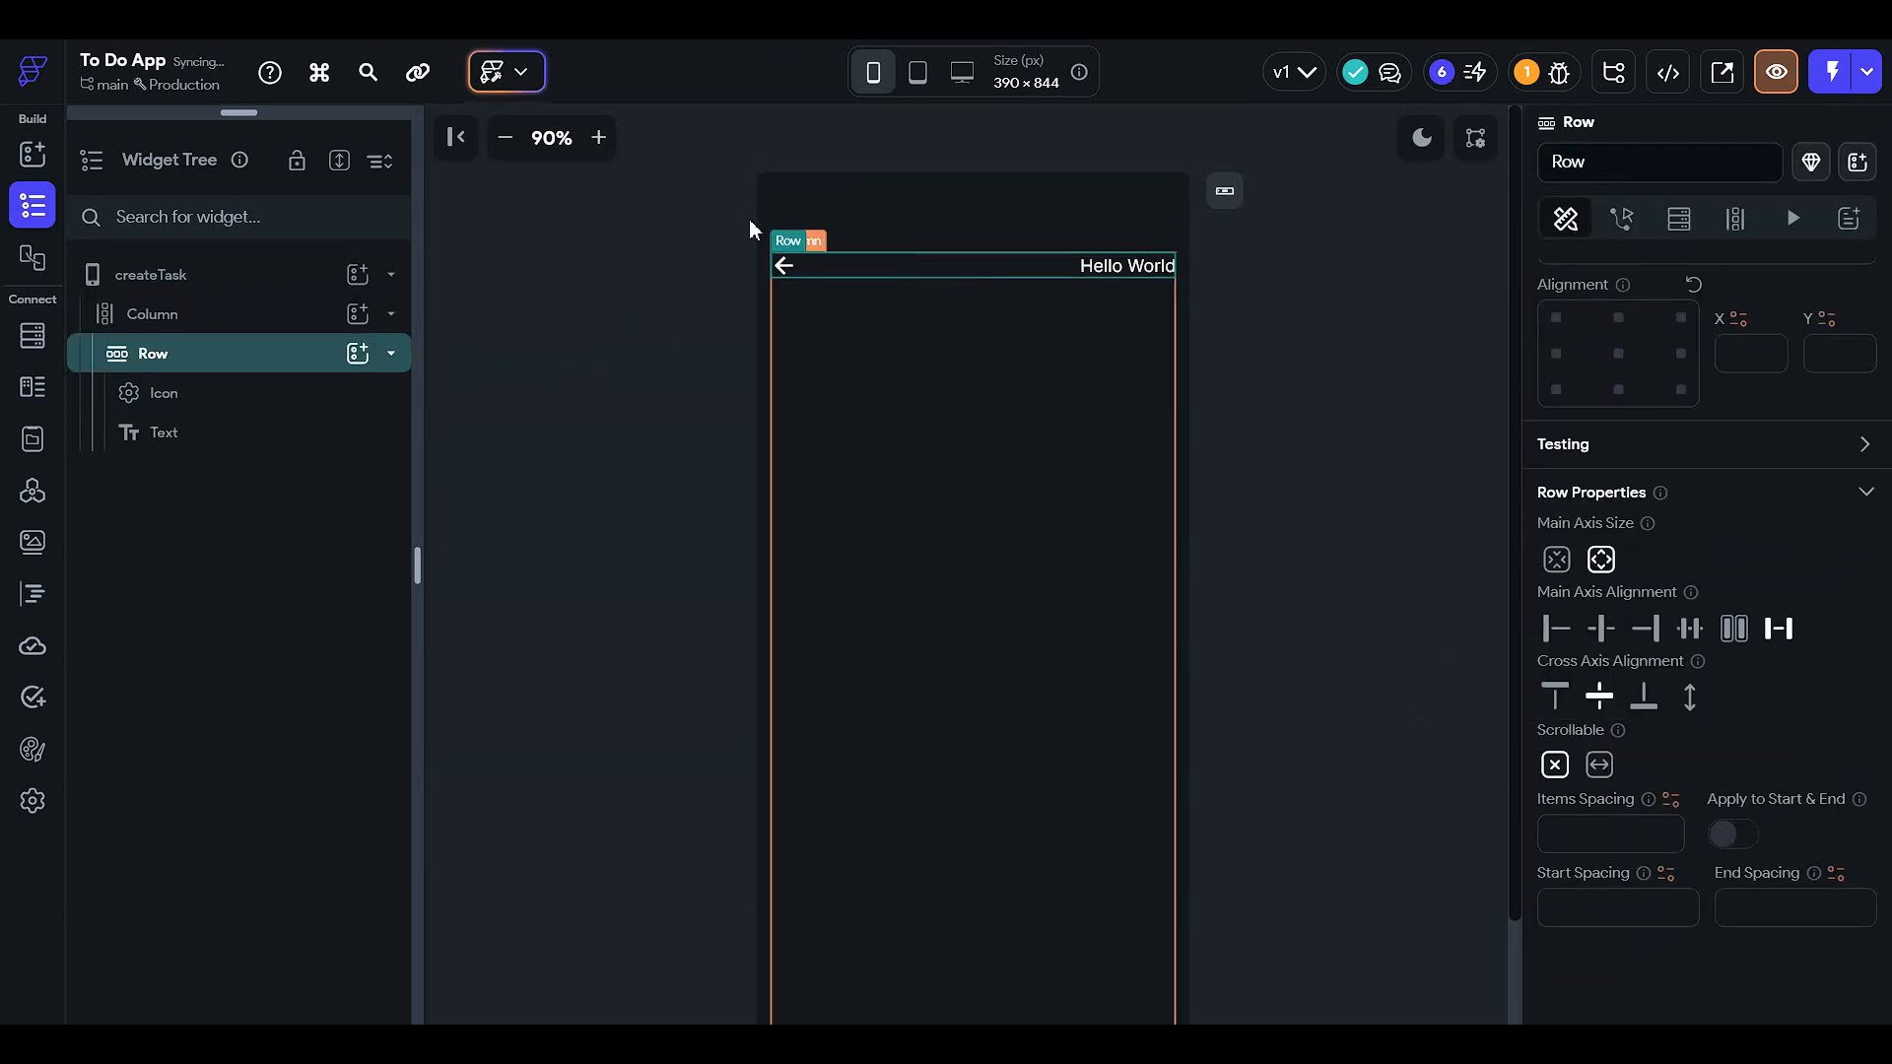
- Change the heading text to 'Create a new task'
click(1098, 273)
scroll(1669, 666, up, 5)
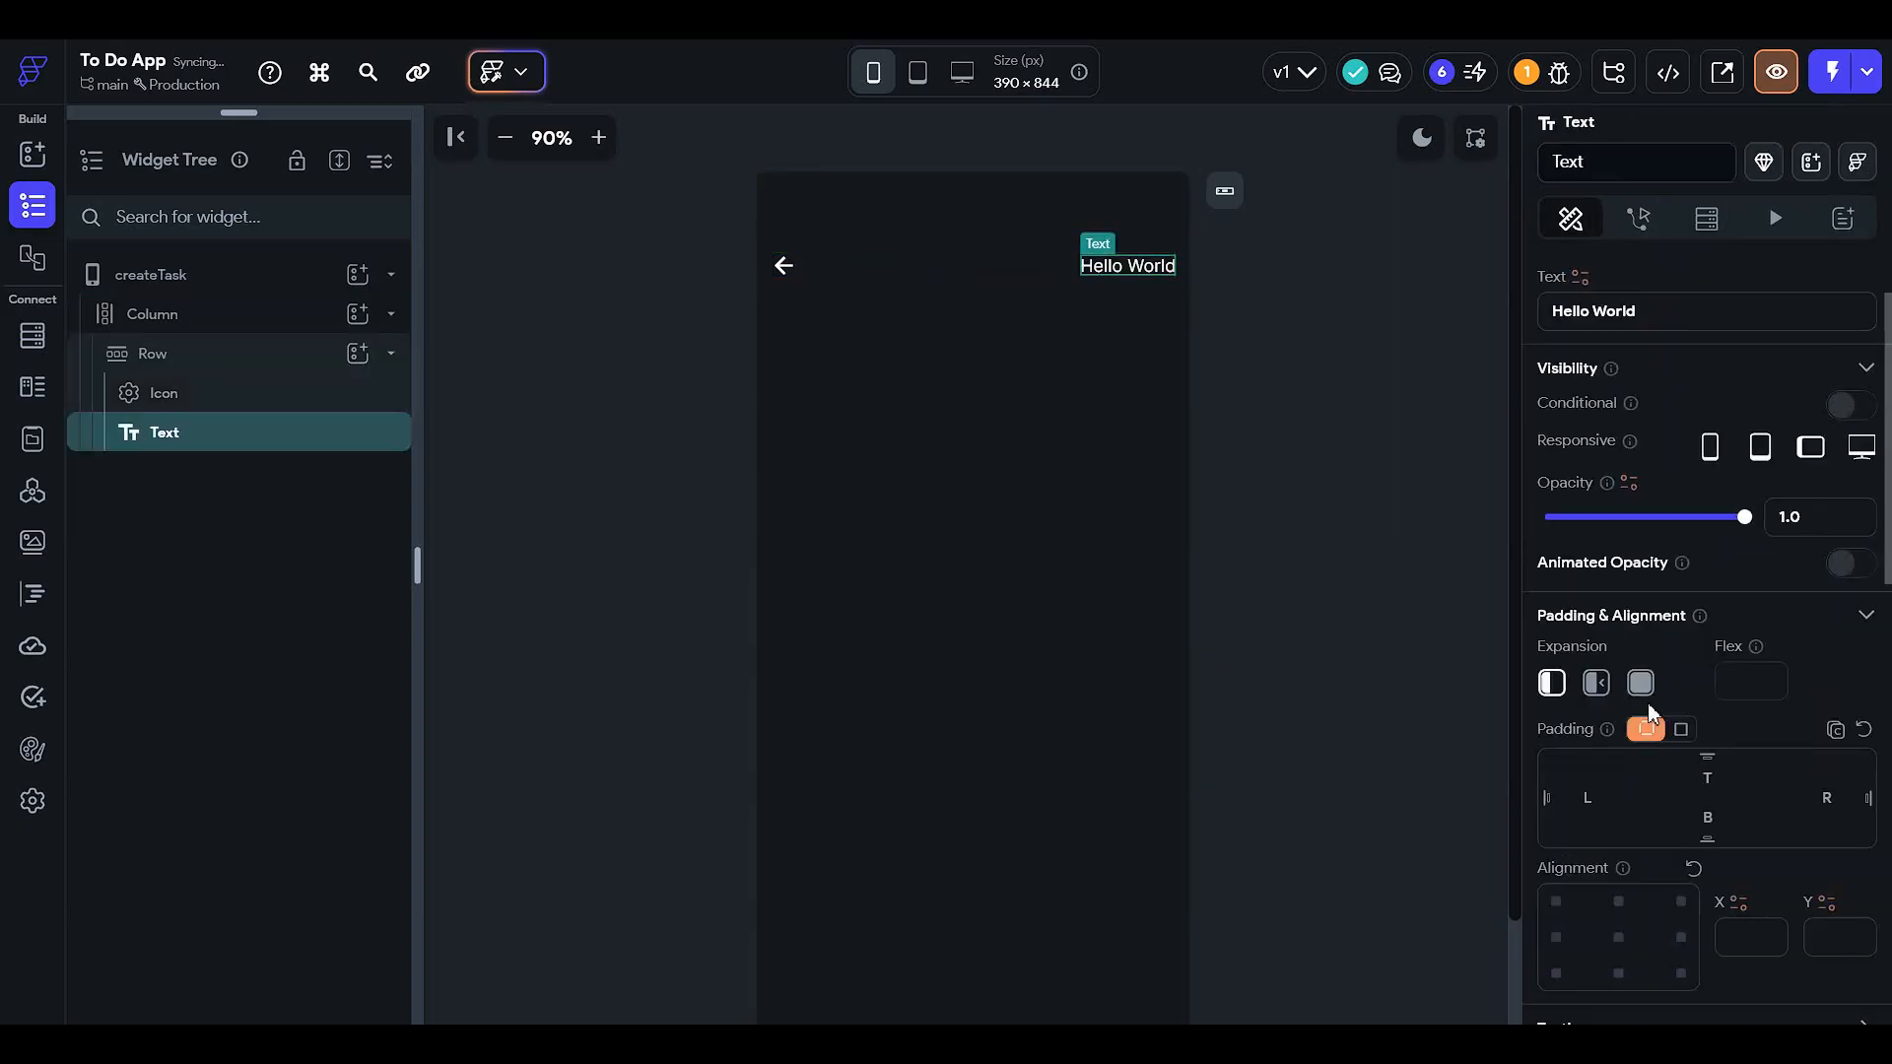
triple_click(1641, 422)
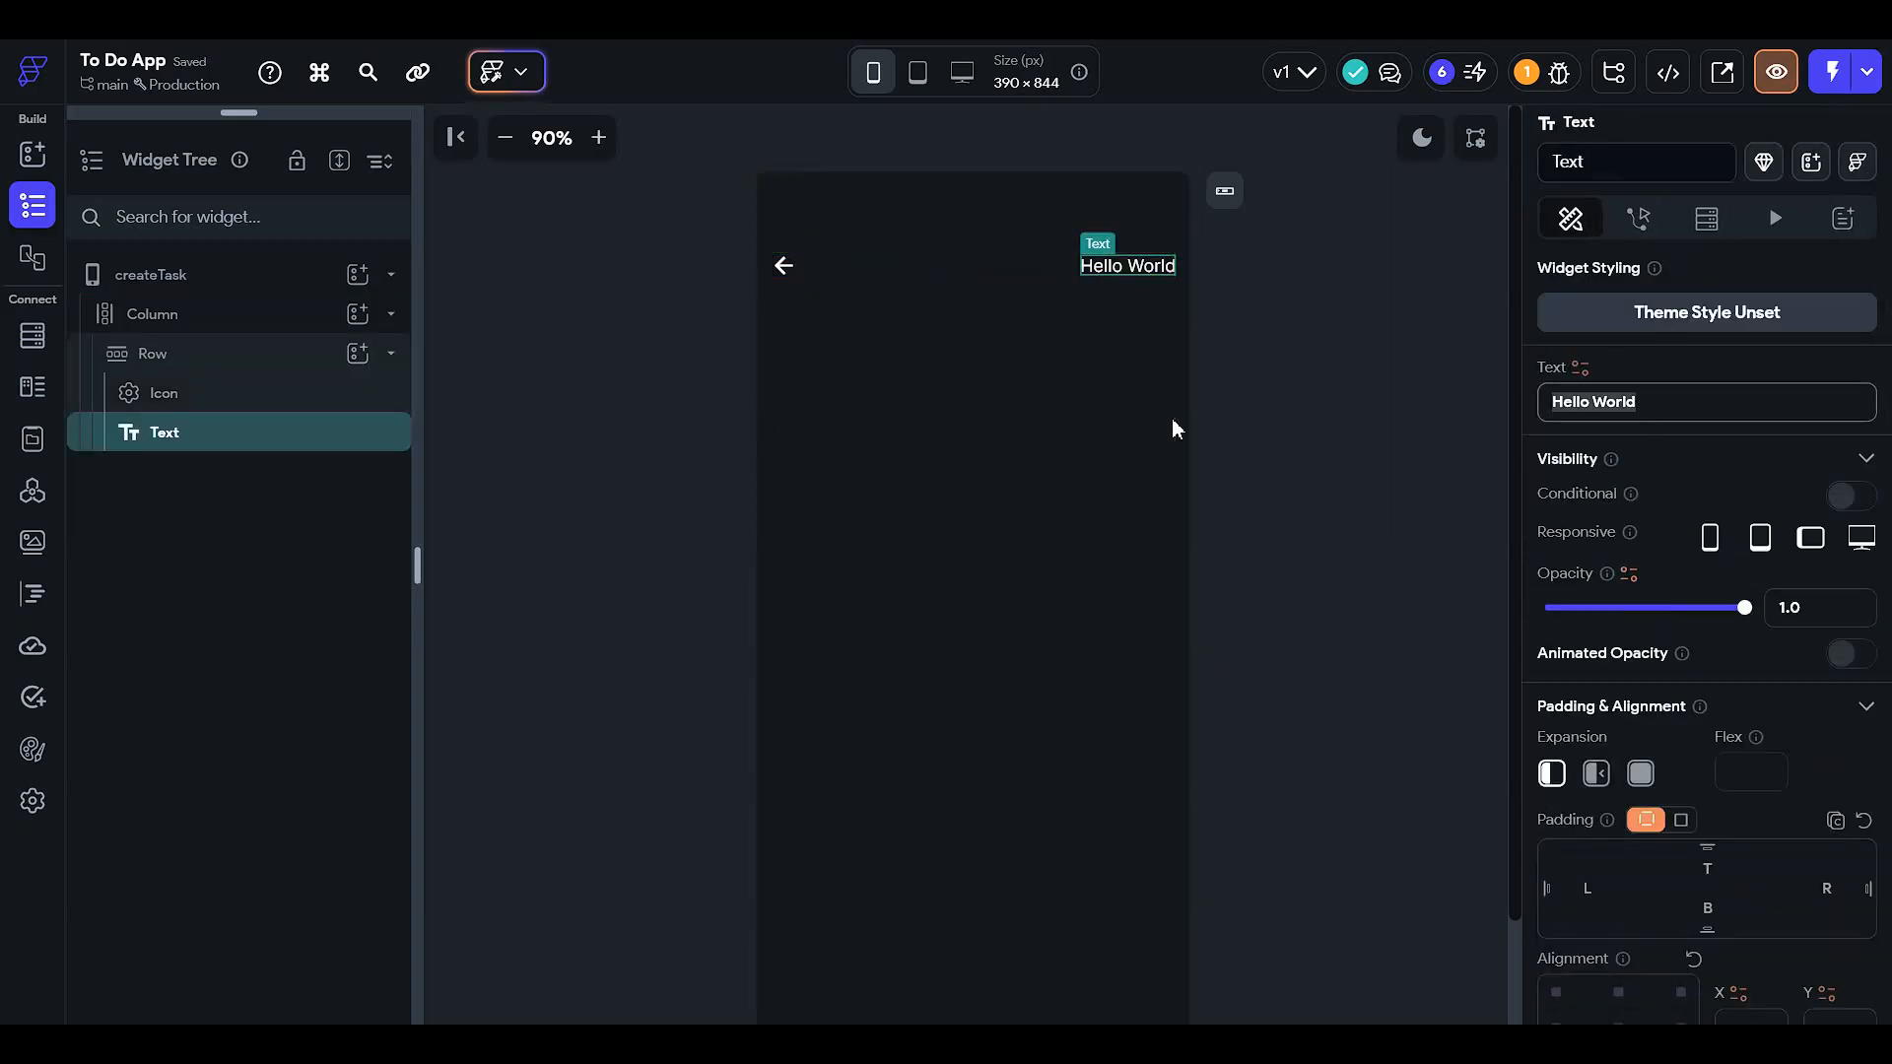
text(Create)
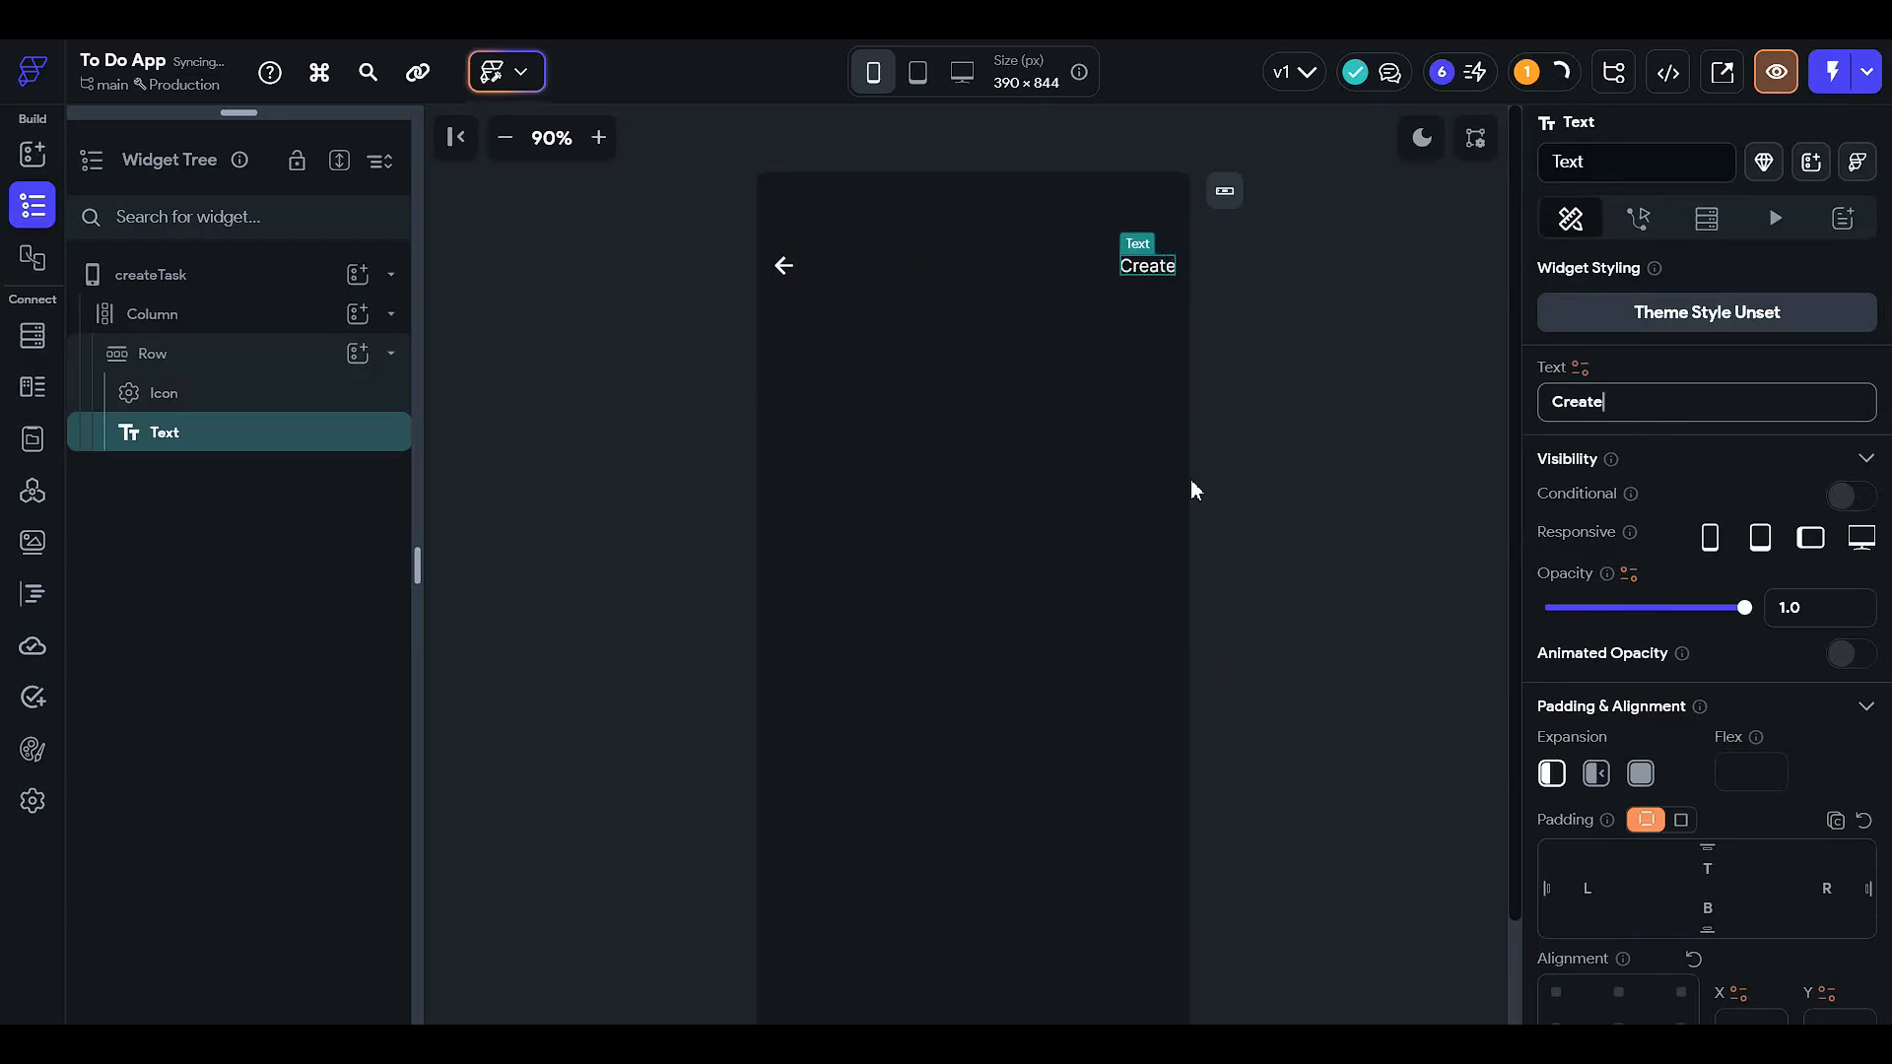
text( a new task)
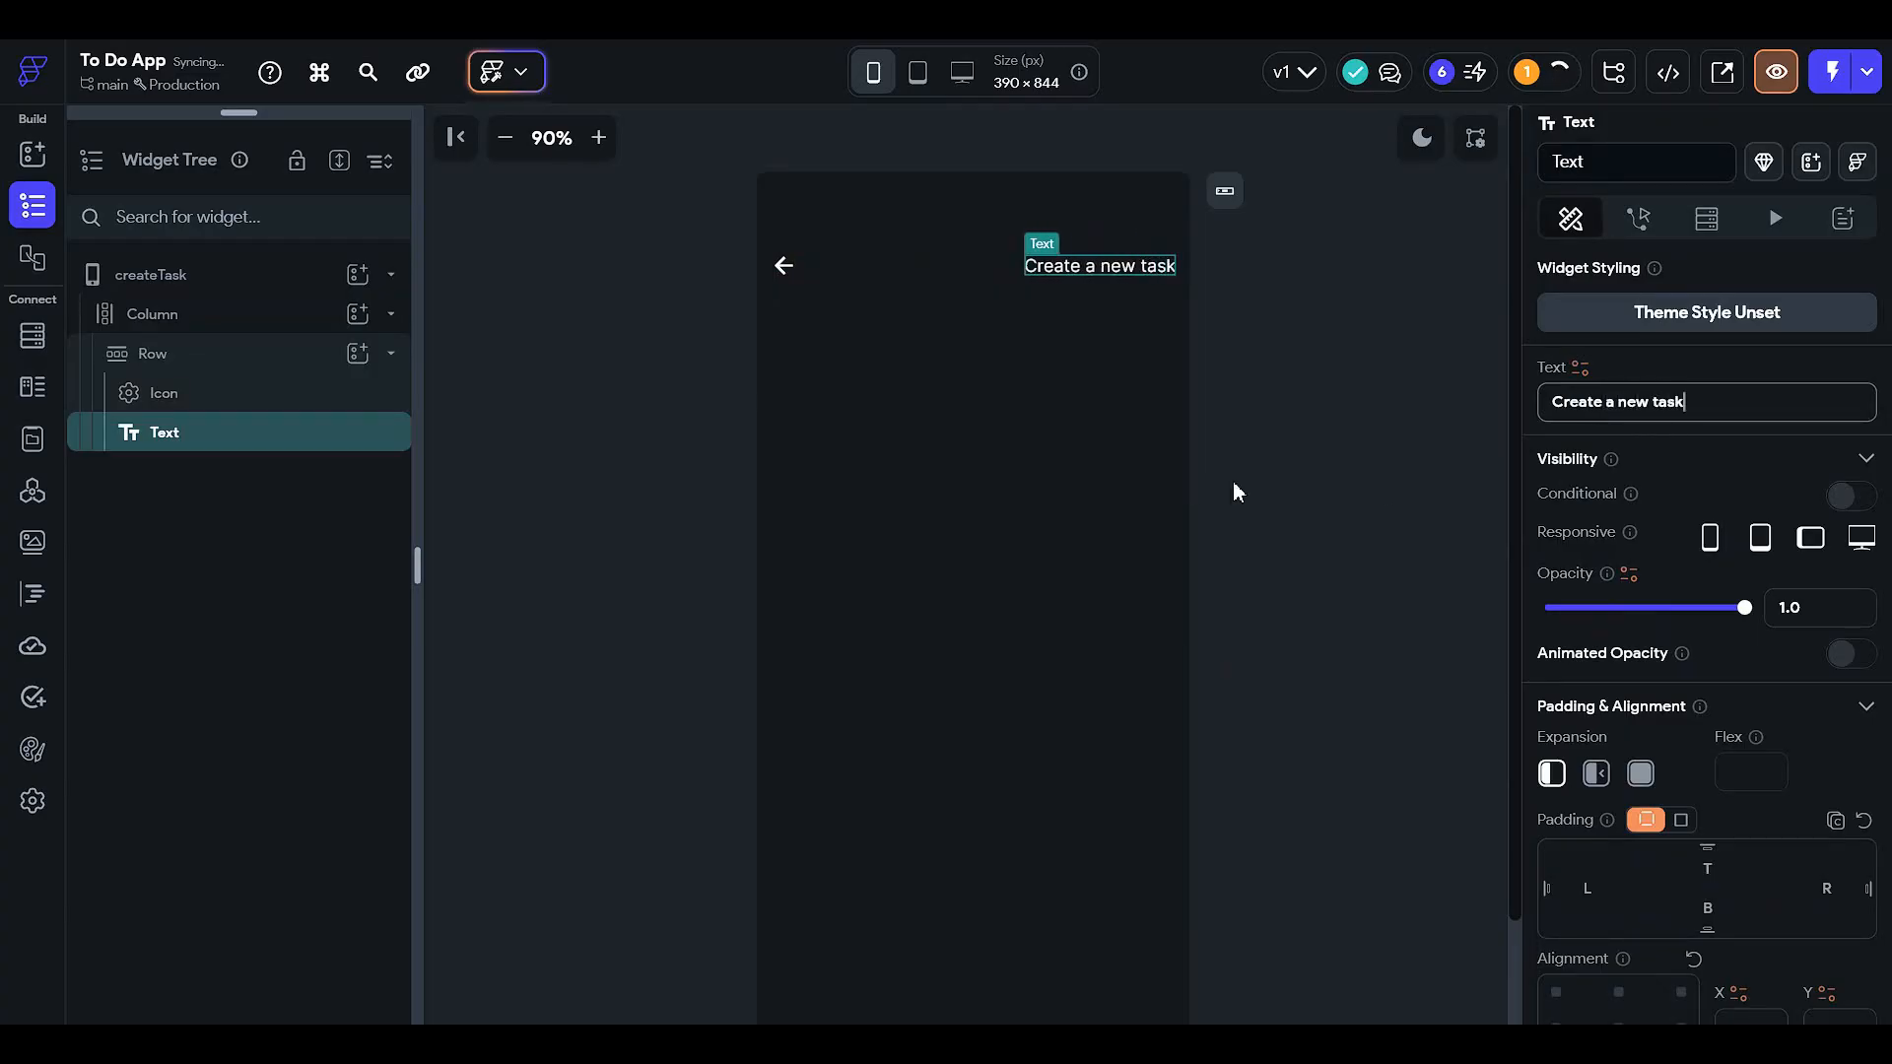
click(1309, 368)
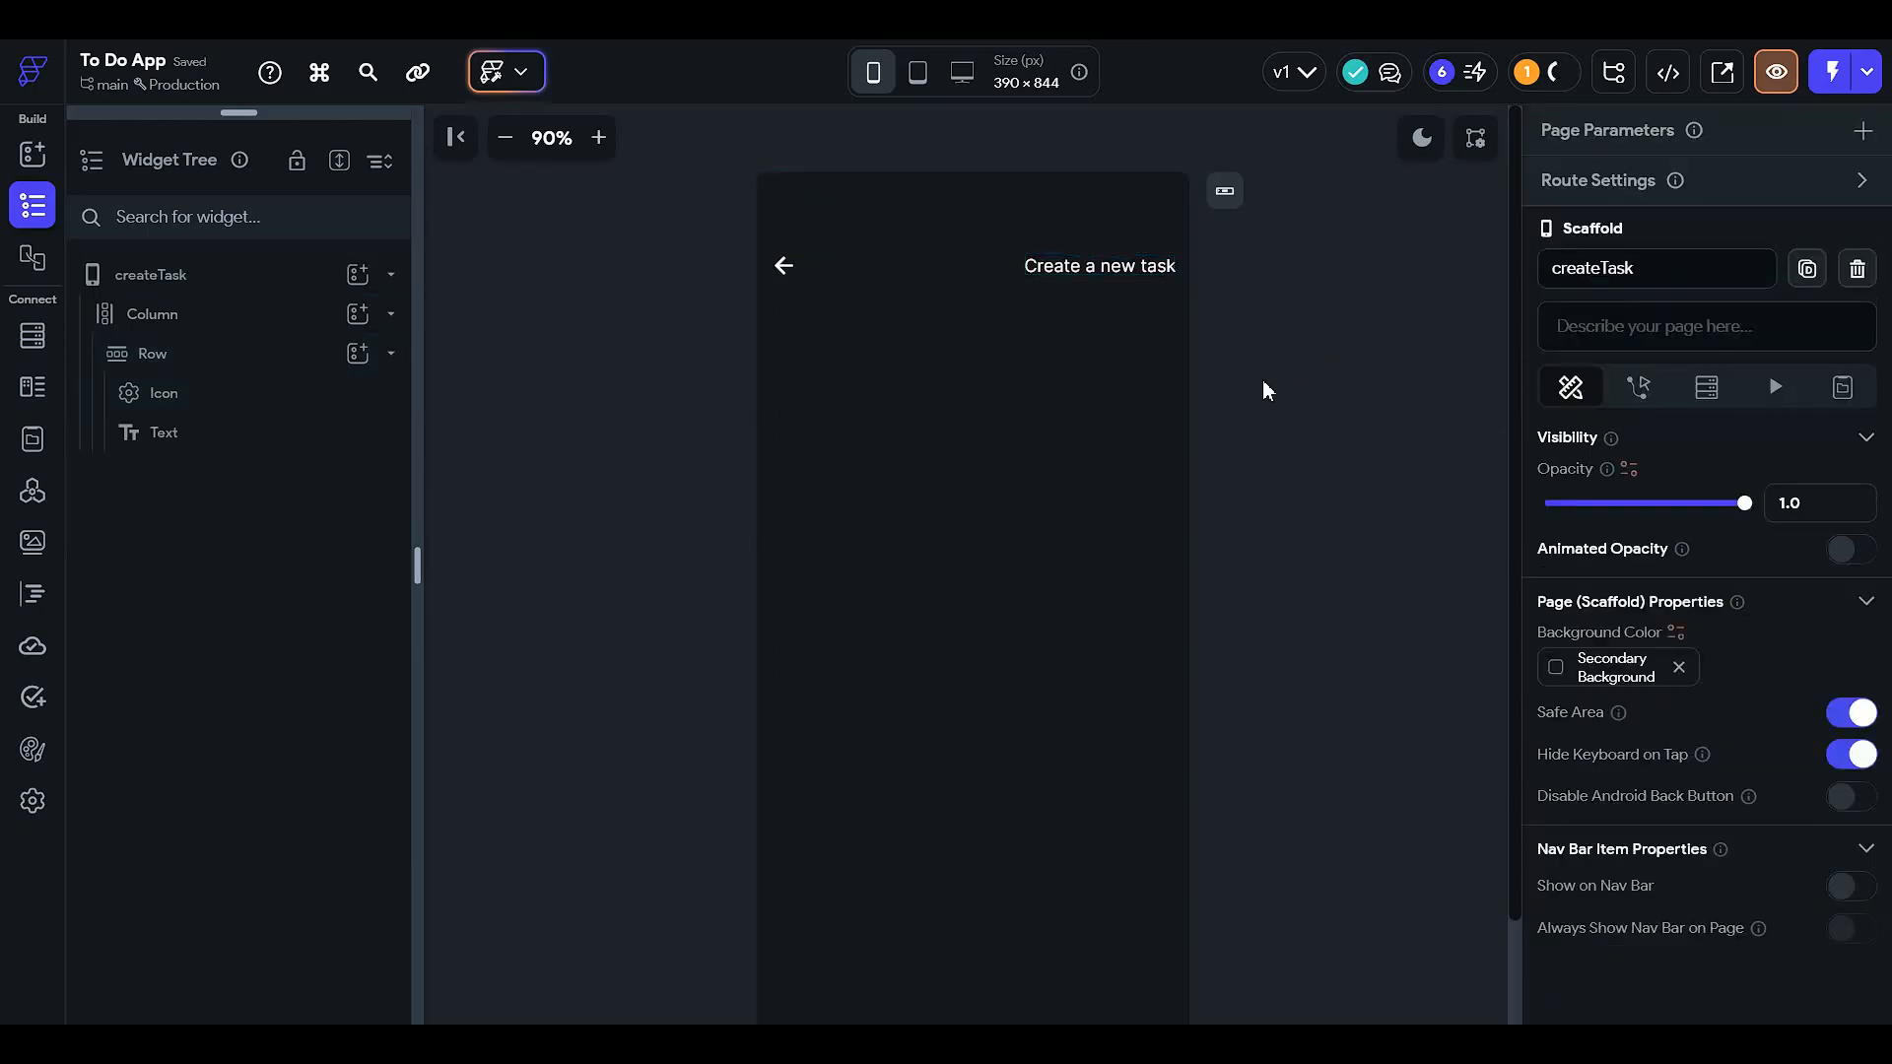
- Review the Yes button's action flow in the delete confirmation component
drag(256, 119, 259, 724)
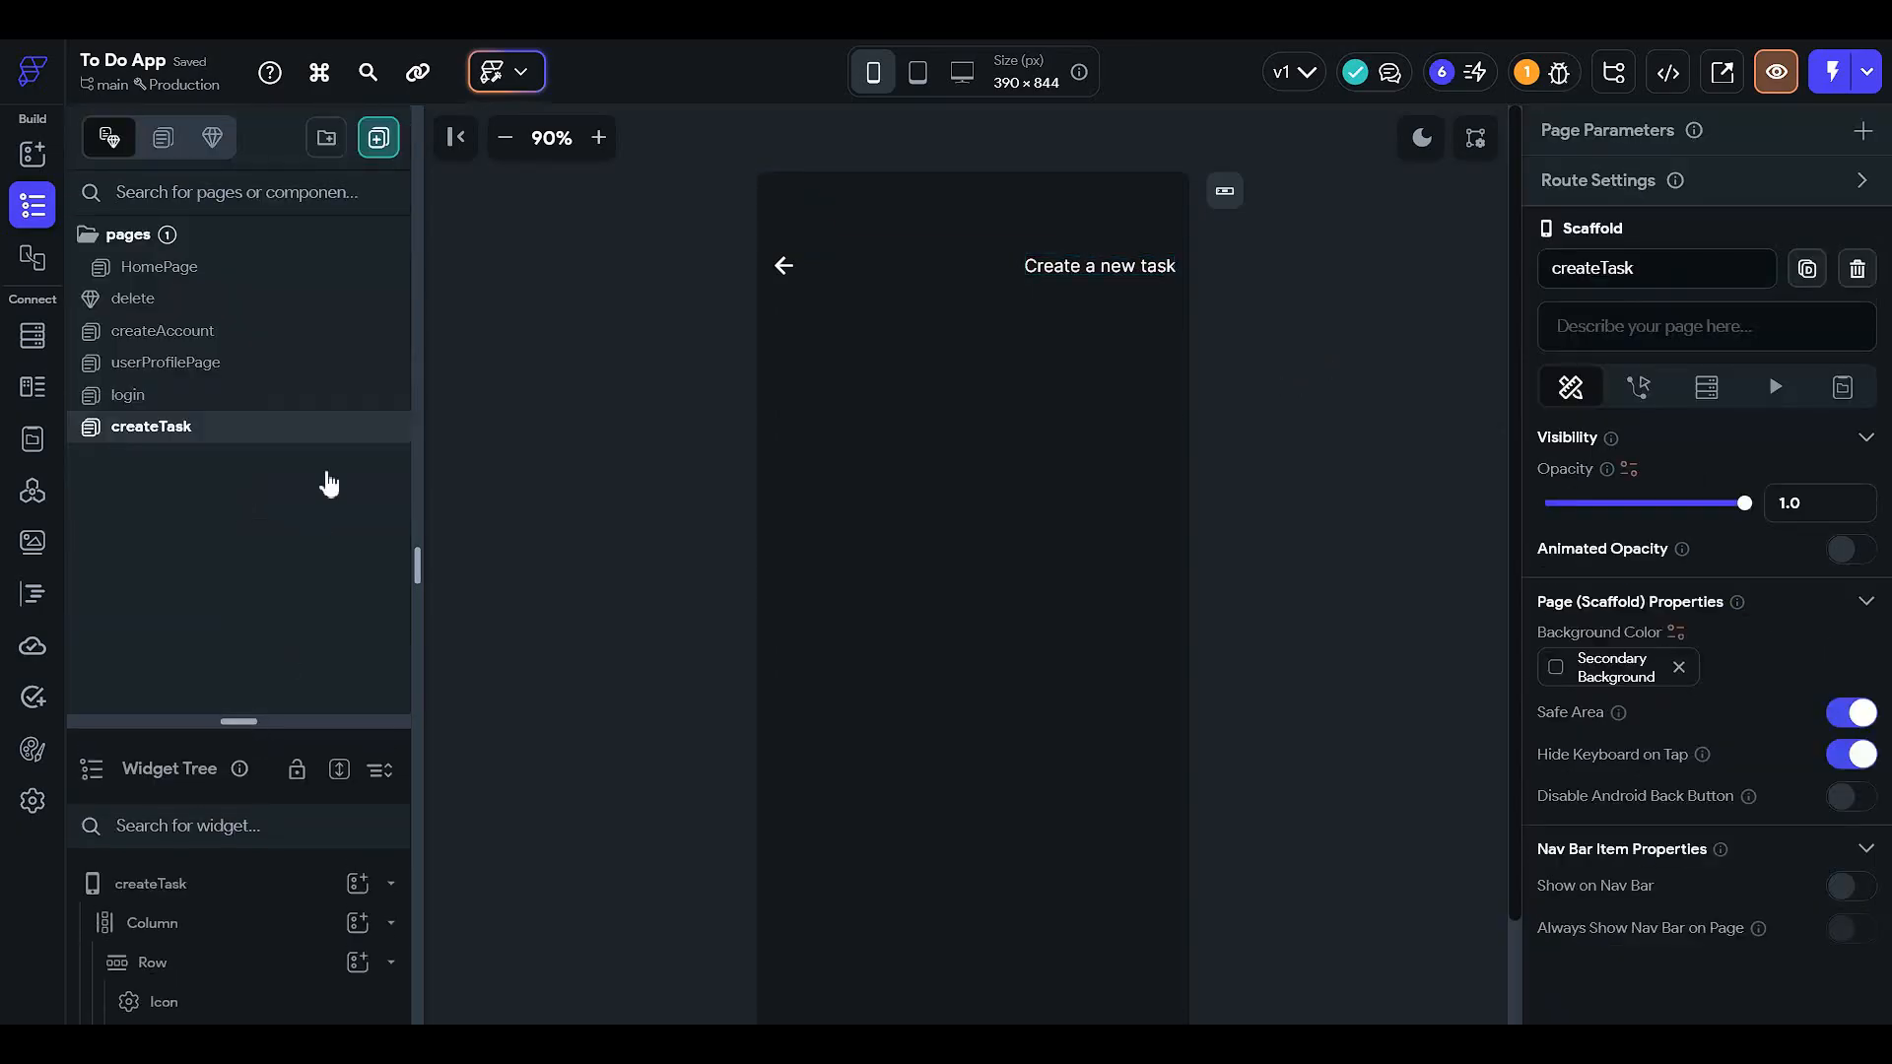
click(256, 303)
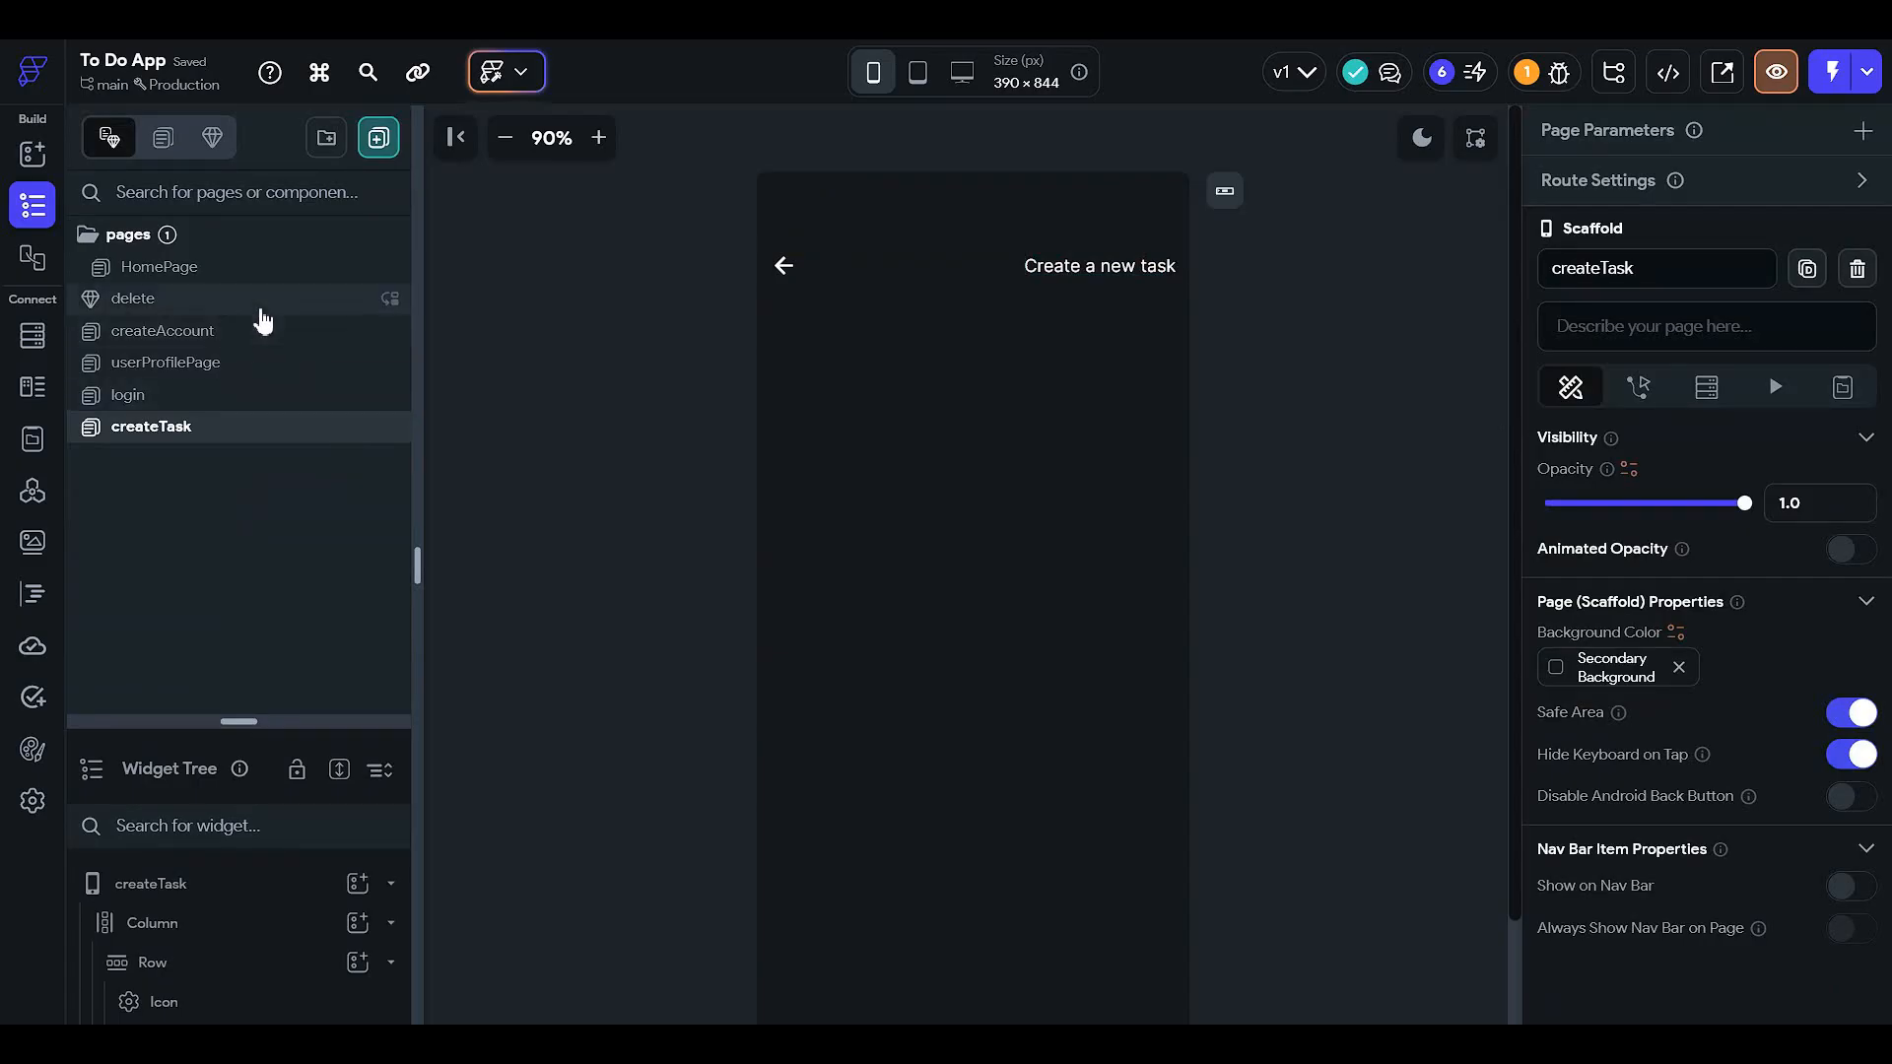
click(853, 589)
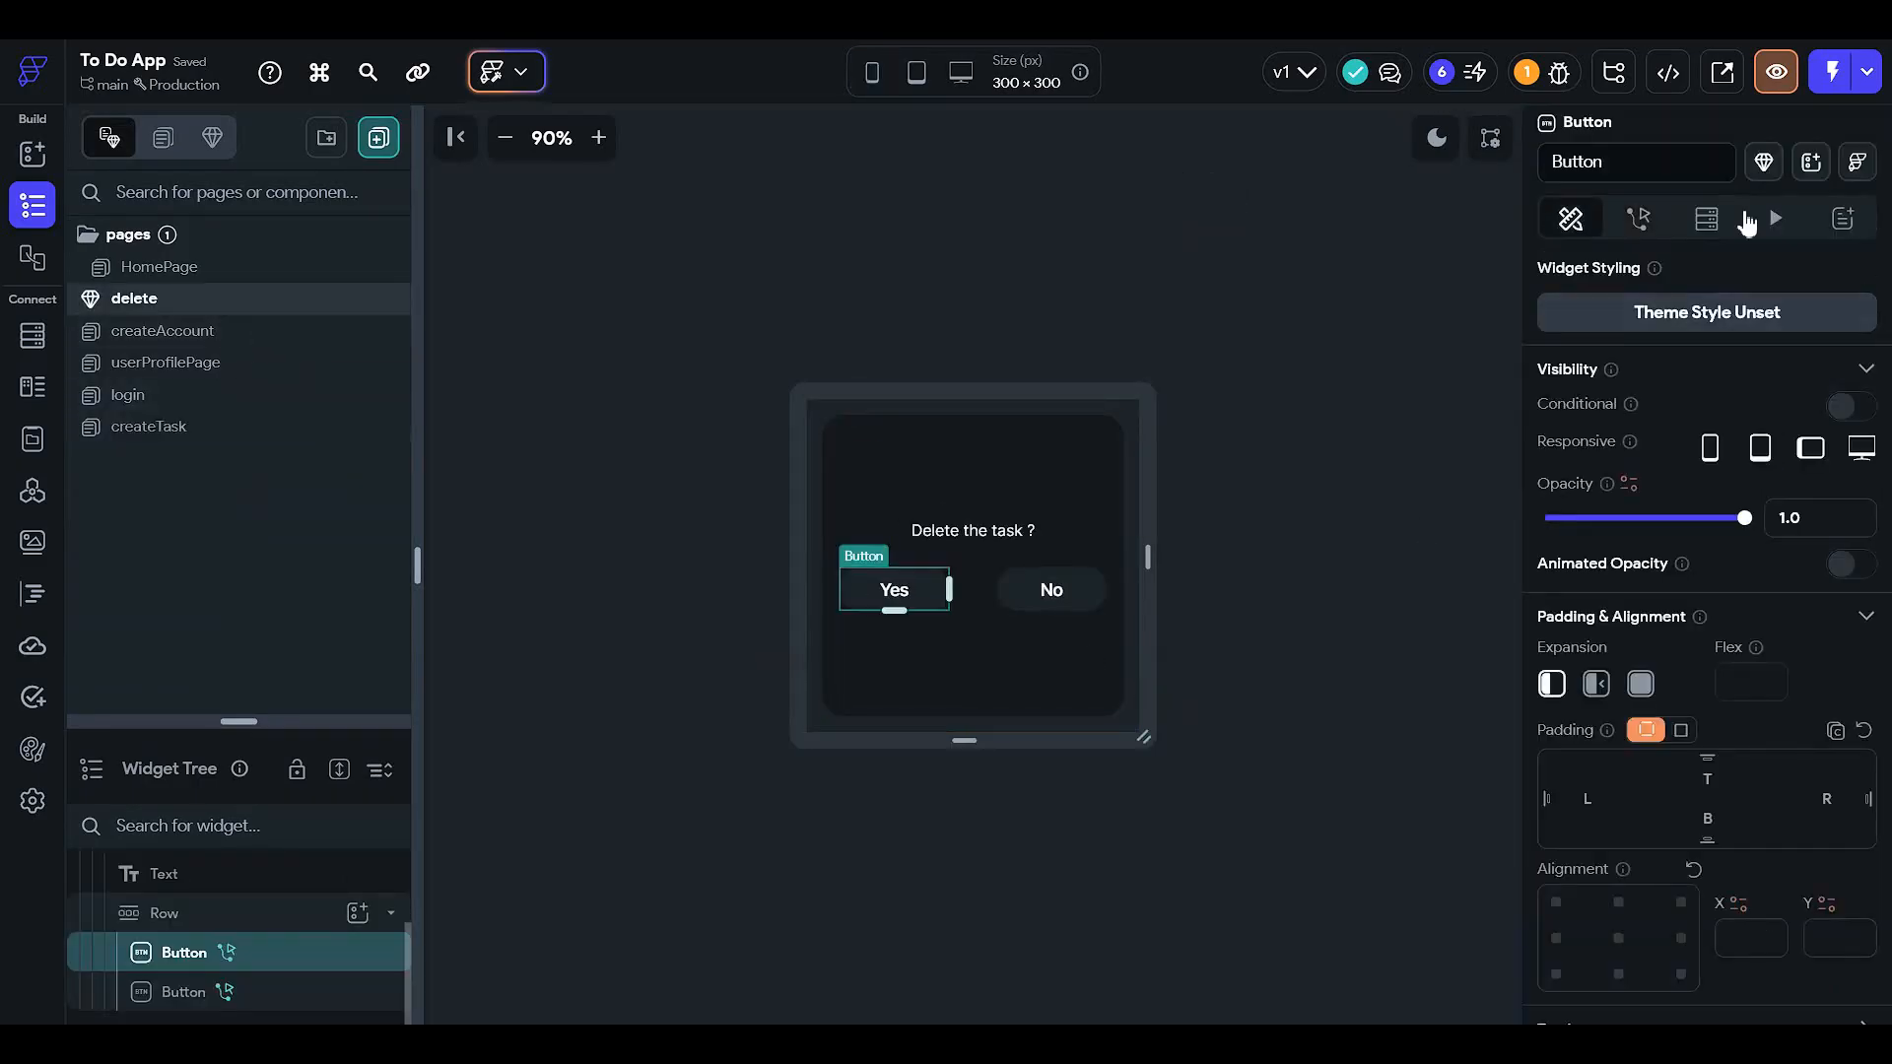
click(1638, 218)
click(1809, 356)
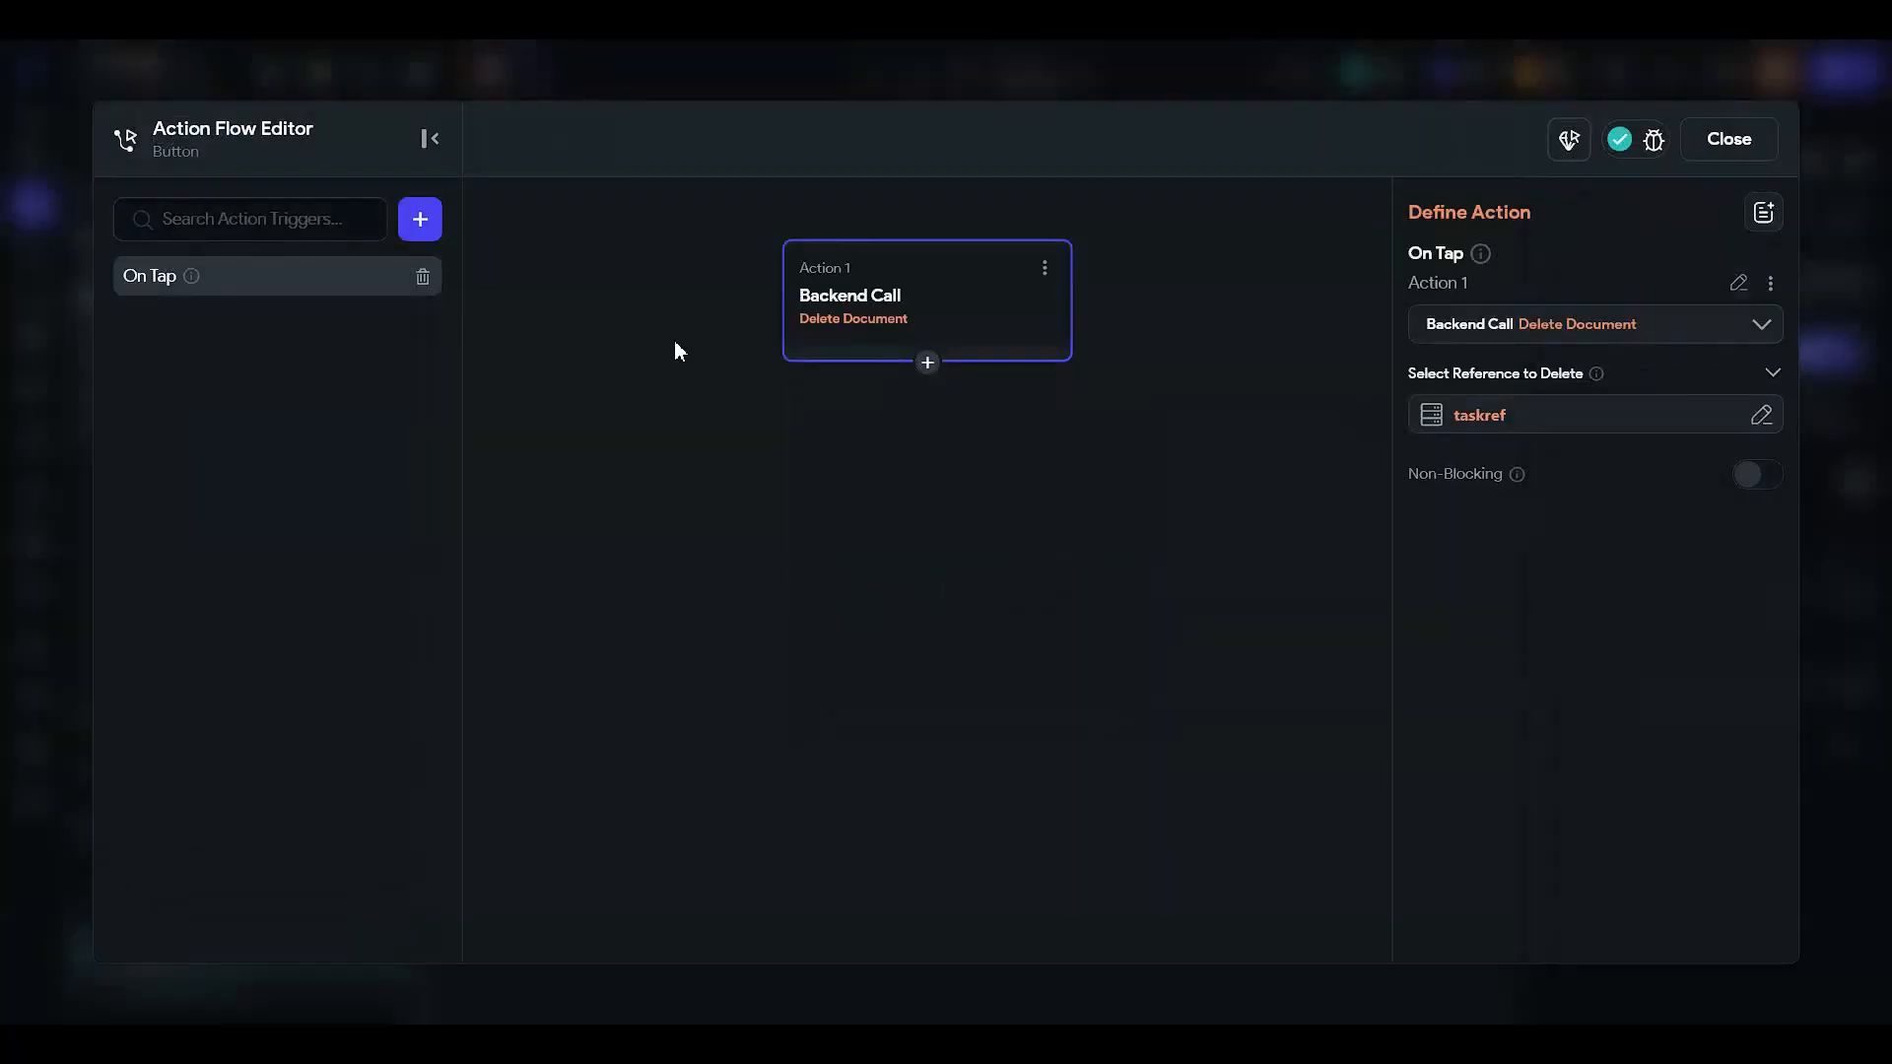
click(1752, 139)
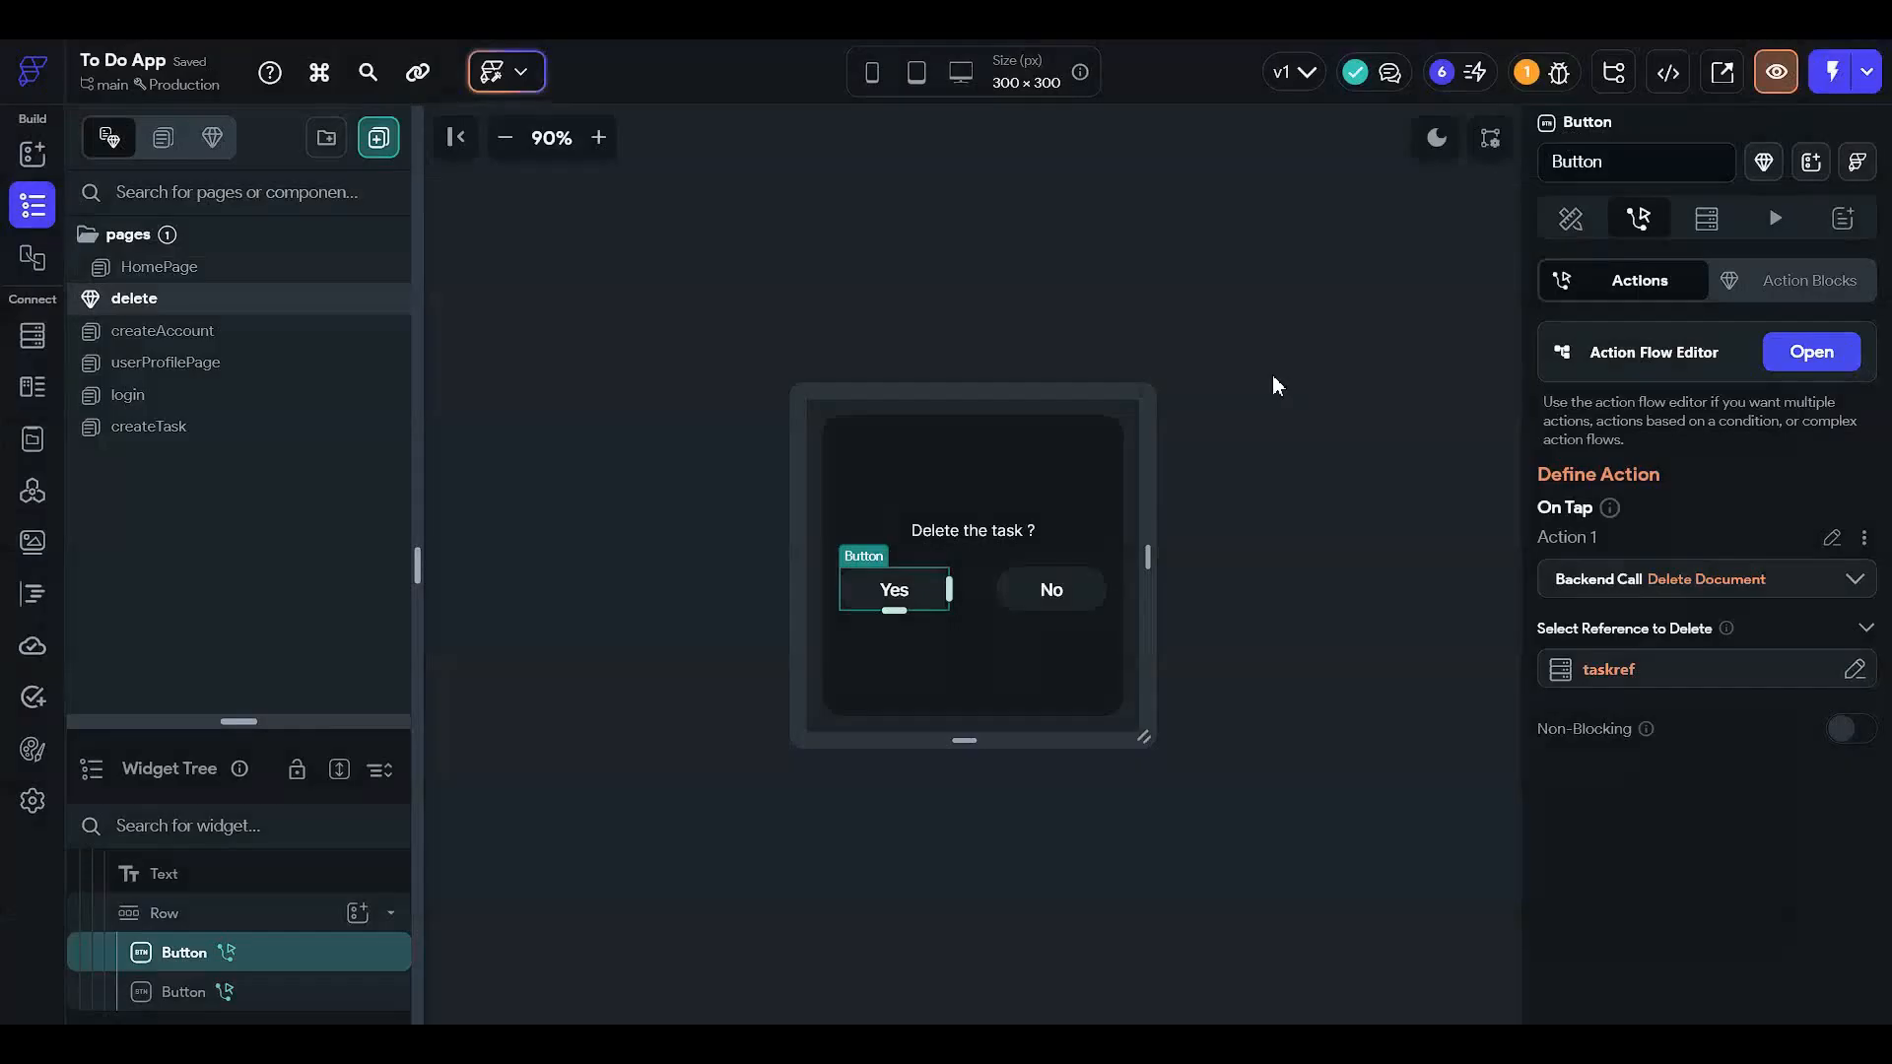
click(1313, 321)
- Check the HomePage task list, revisit the delete component, then open createTask
click(240, 279)
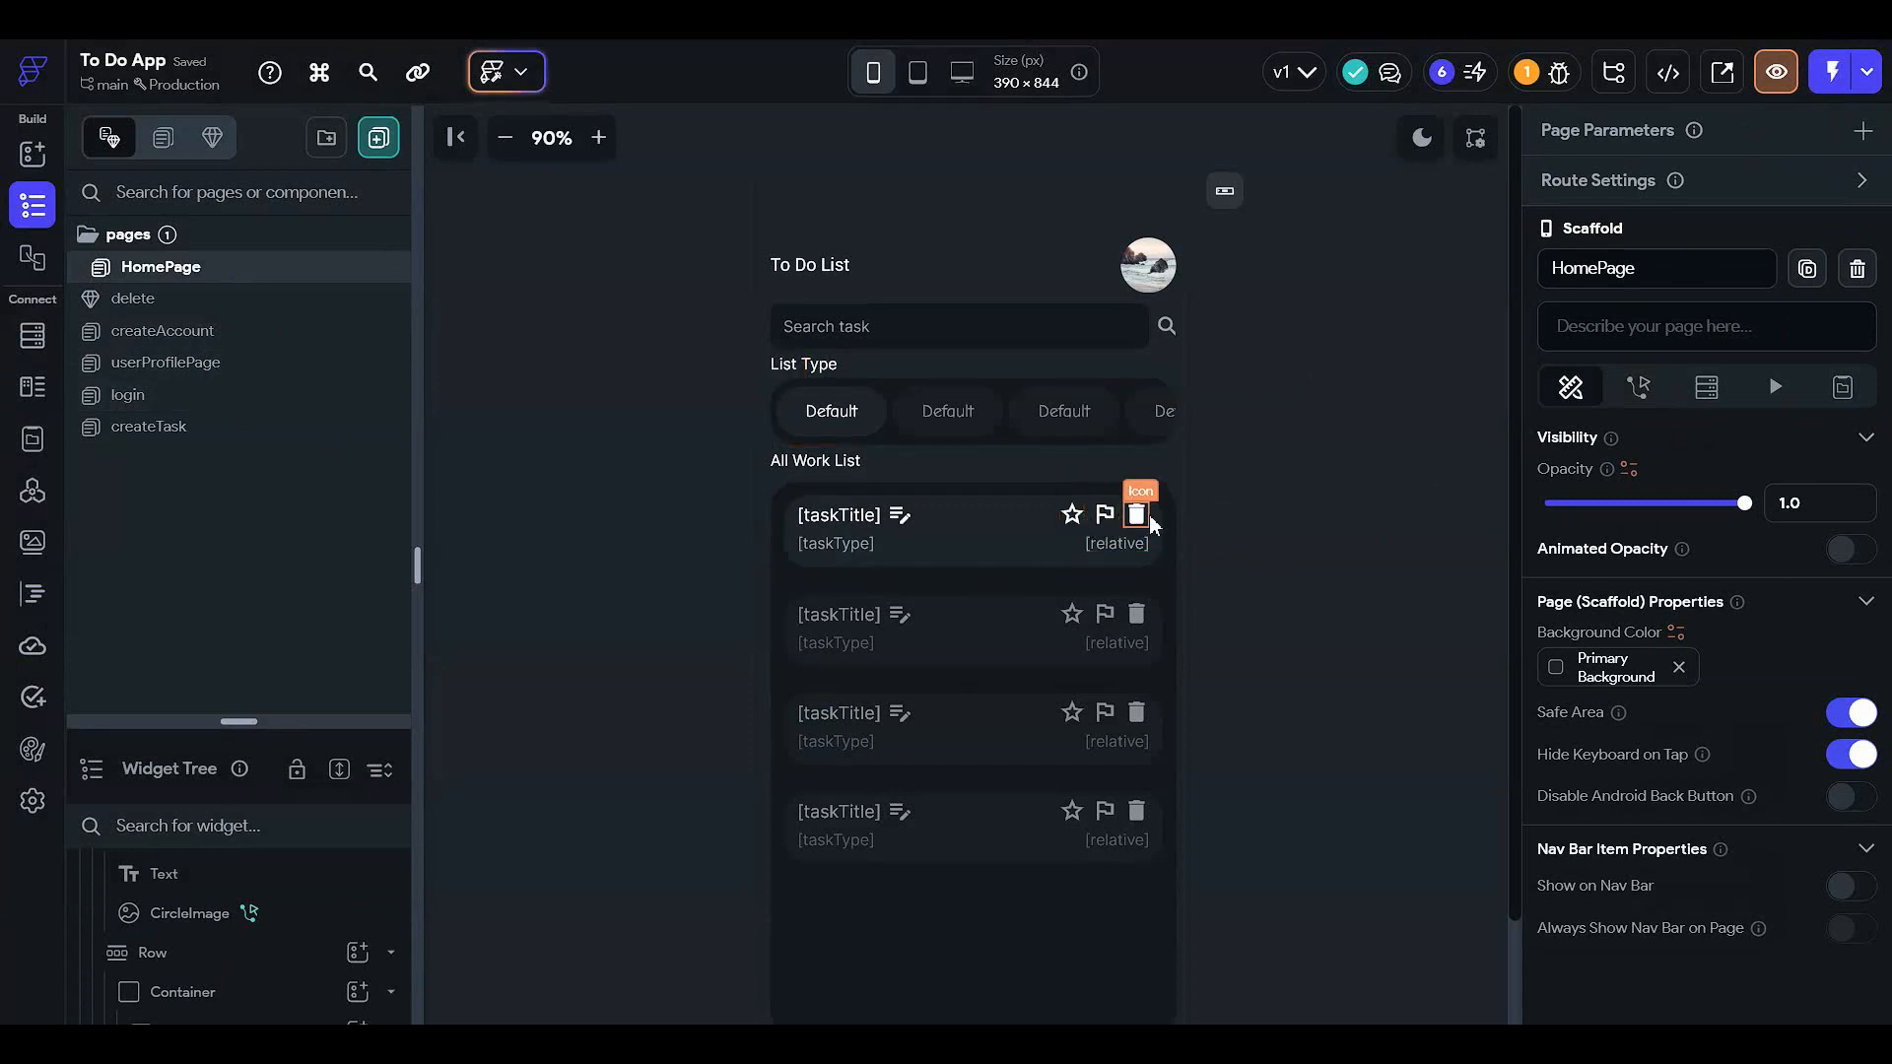
click(276, 308)
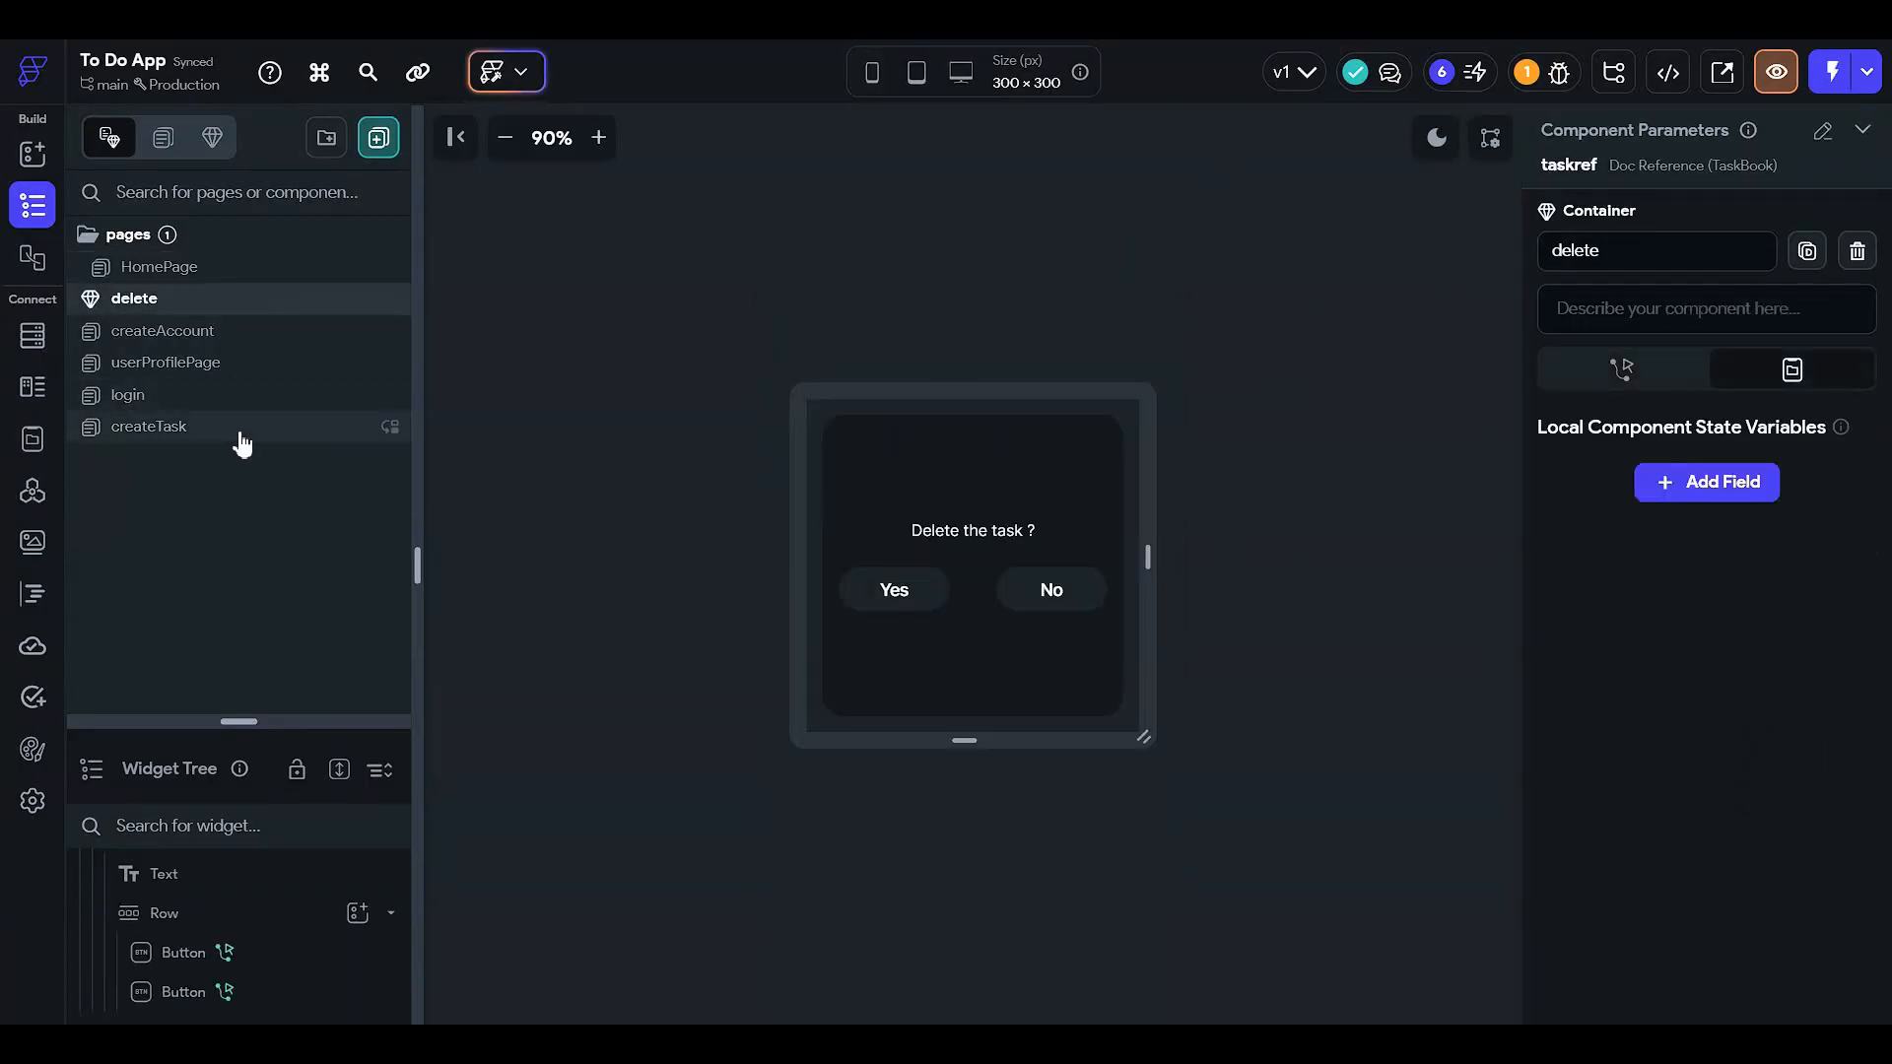
click(240, 430)
- Add a Text widget to createTask's main column
click(950, 469)
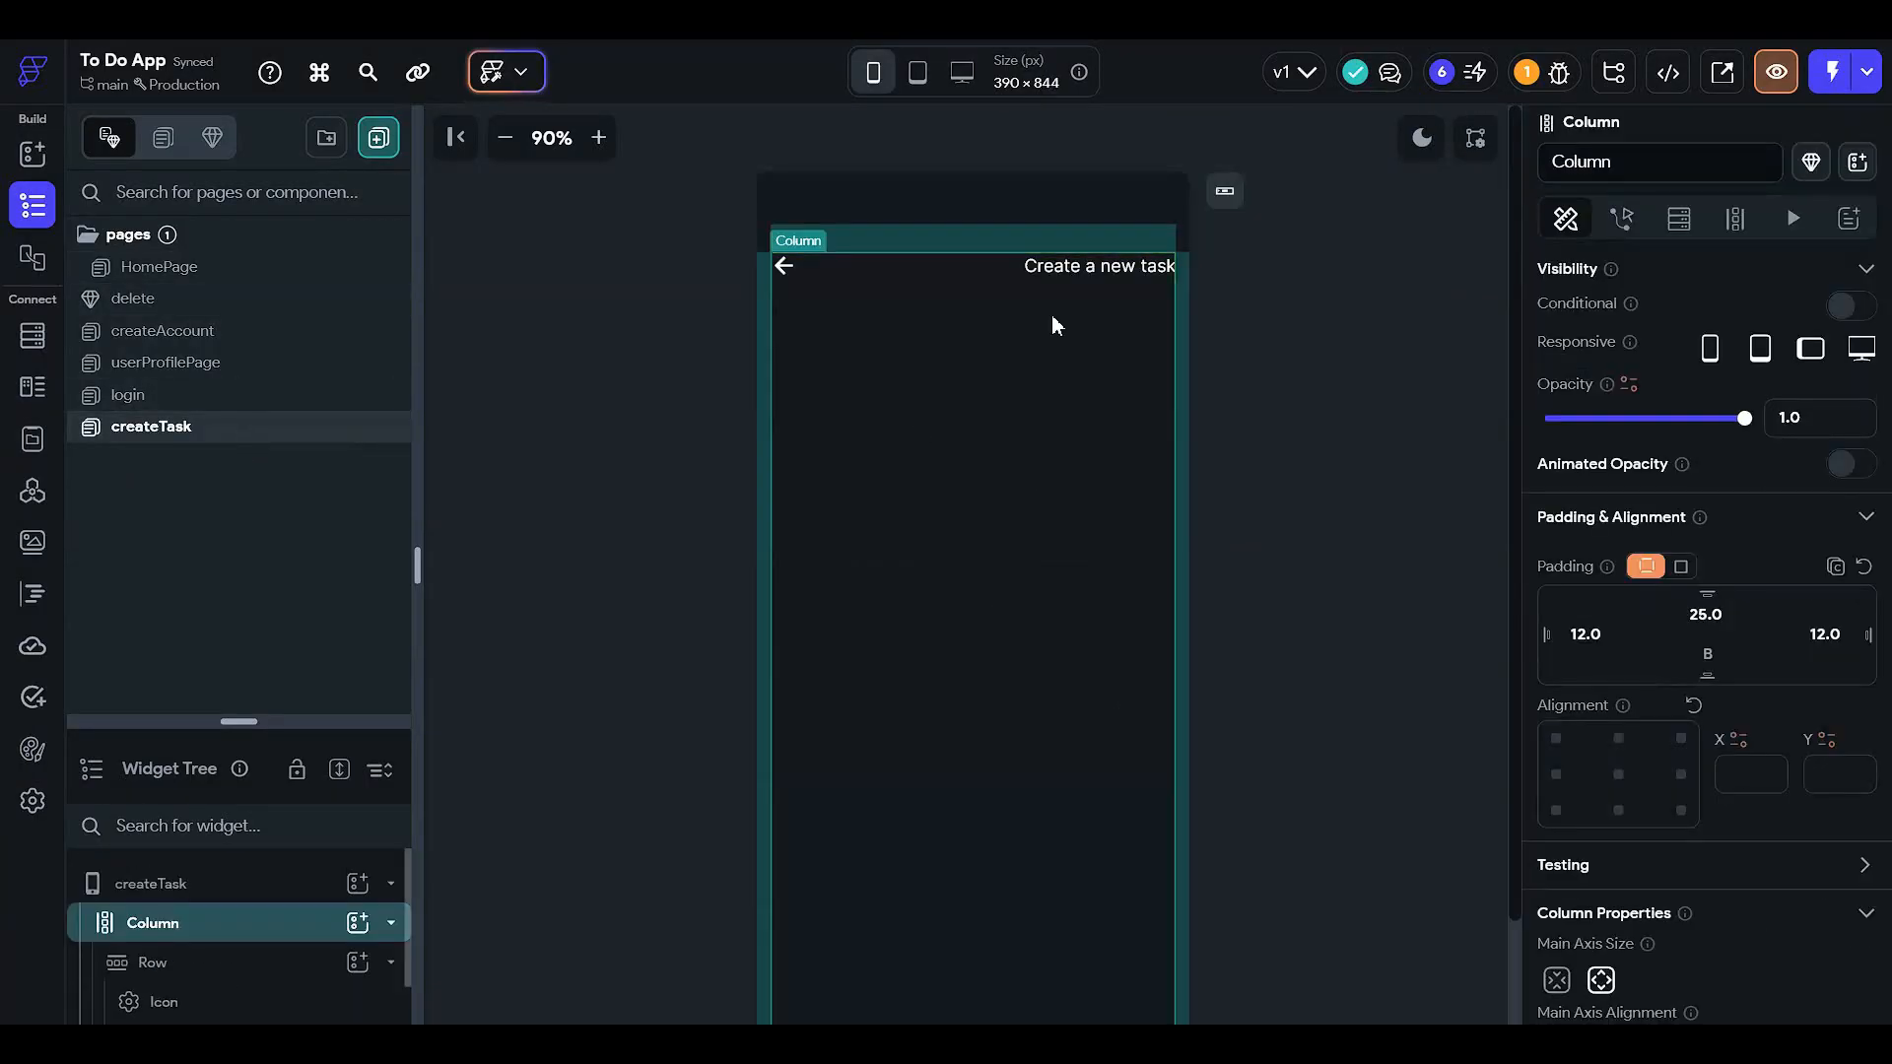
scroll(1050, 316, down, 2)
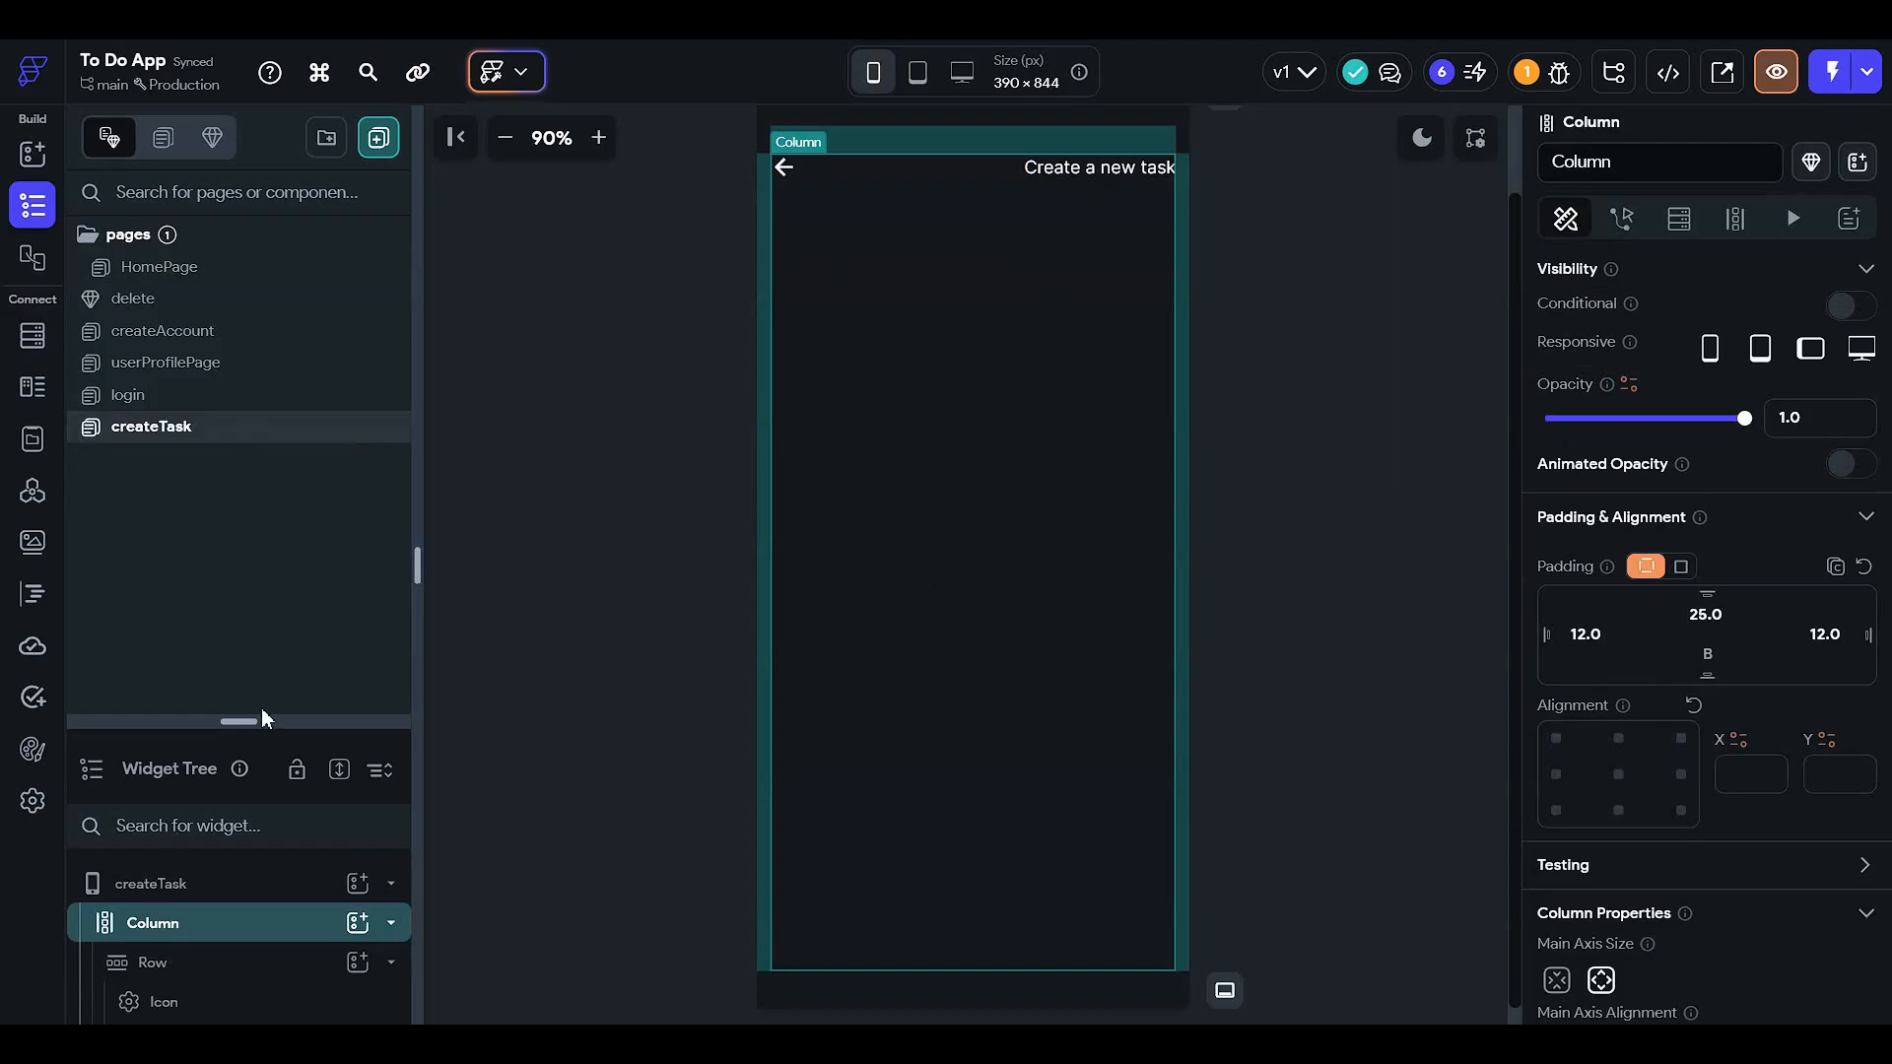
drag(258, 721, 400, 200)
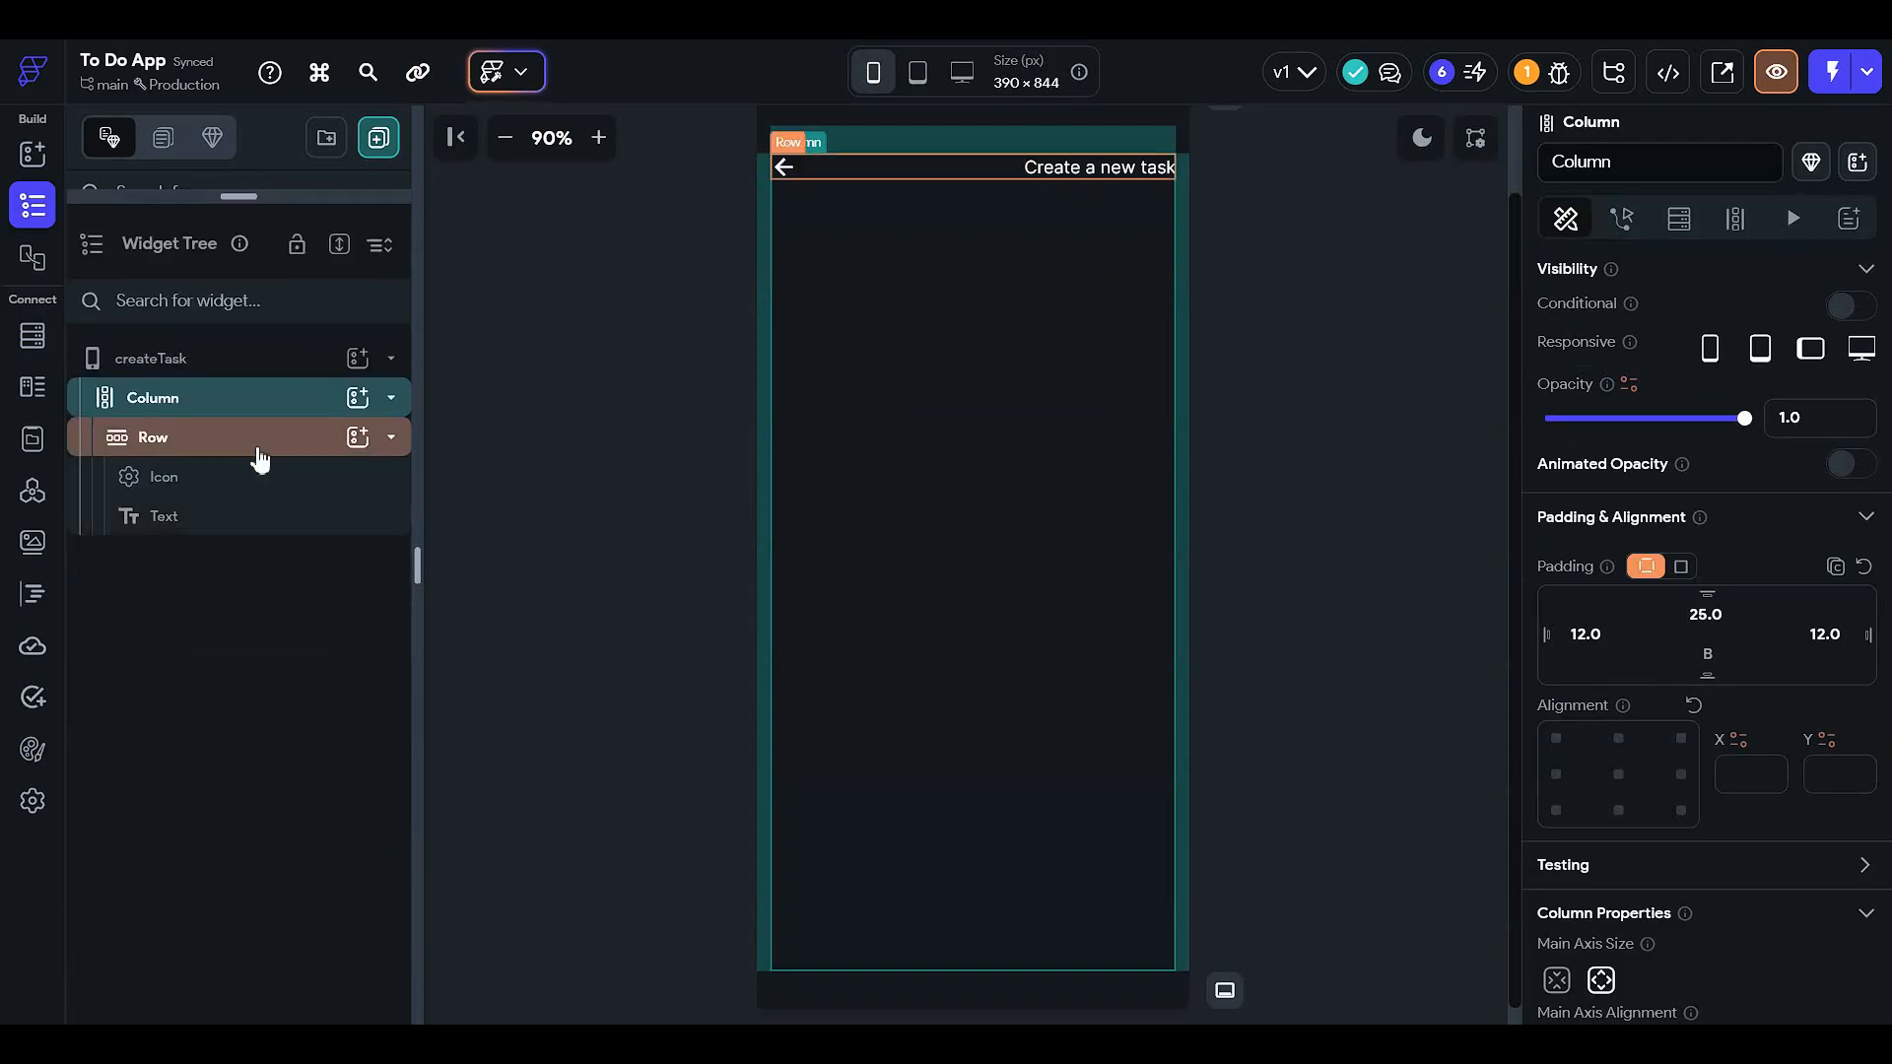
click(258, 440)
click(300, 394)
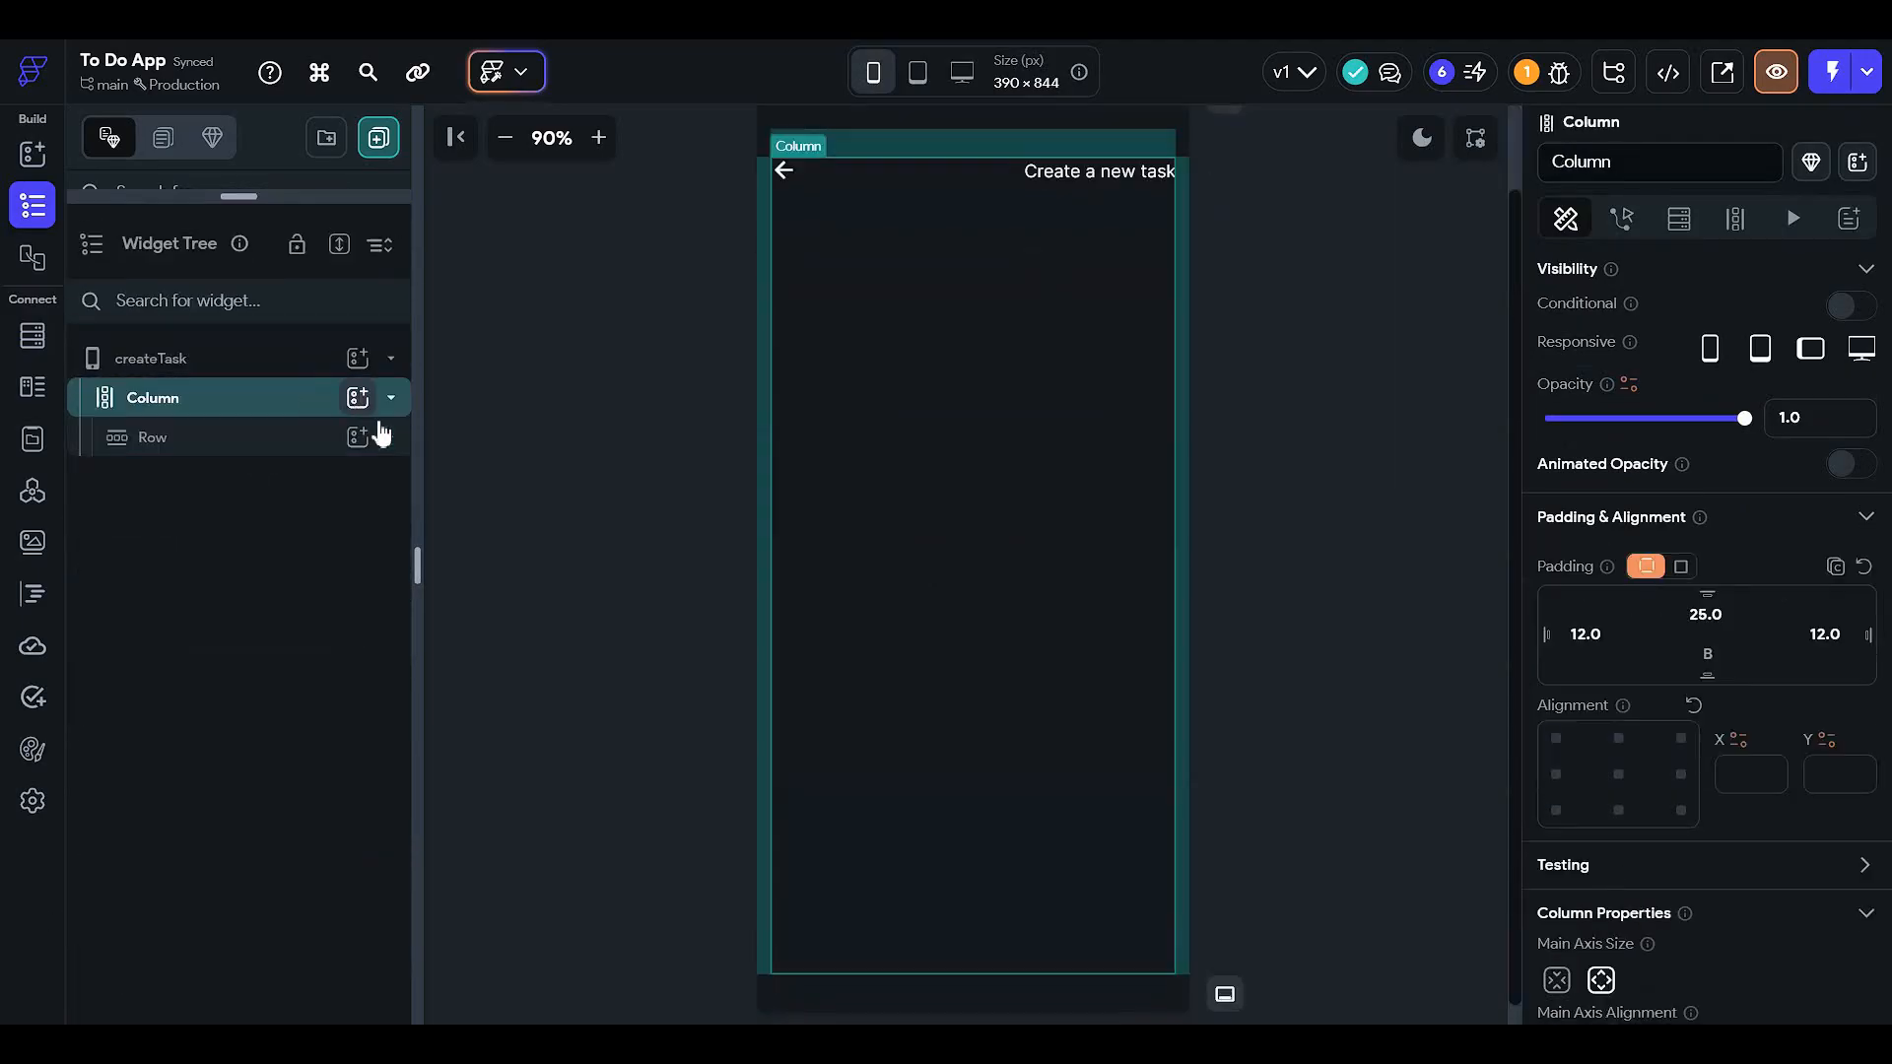
click(357, 397)
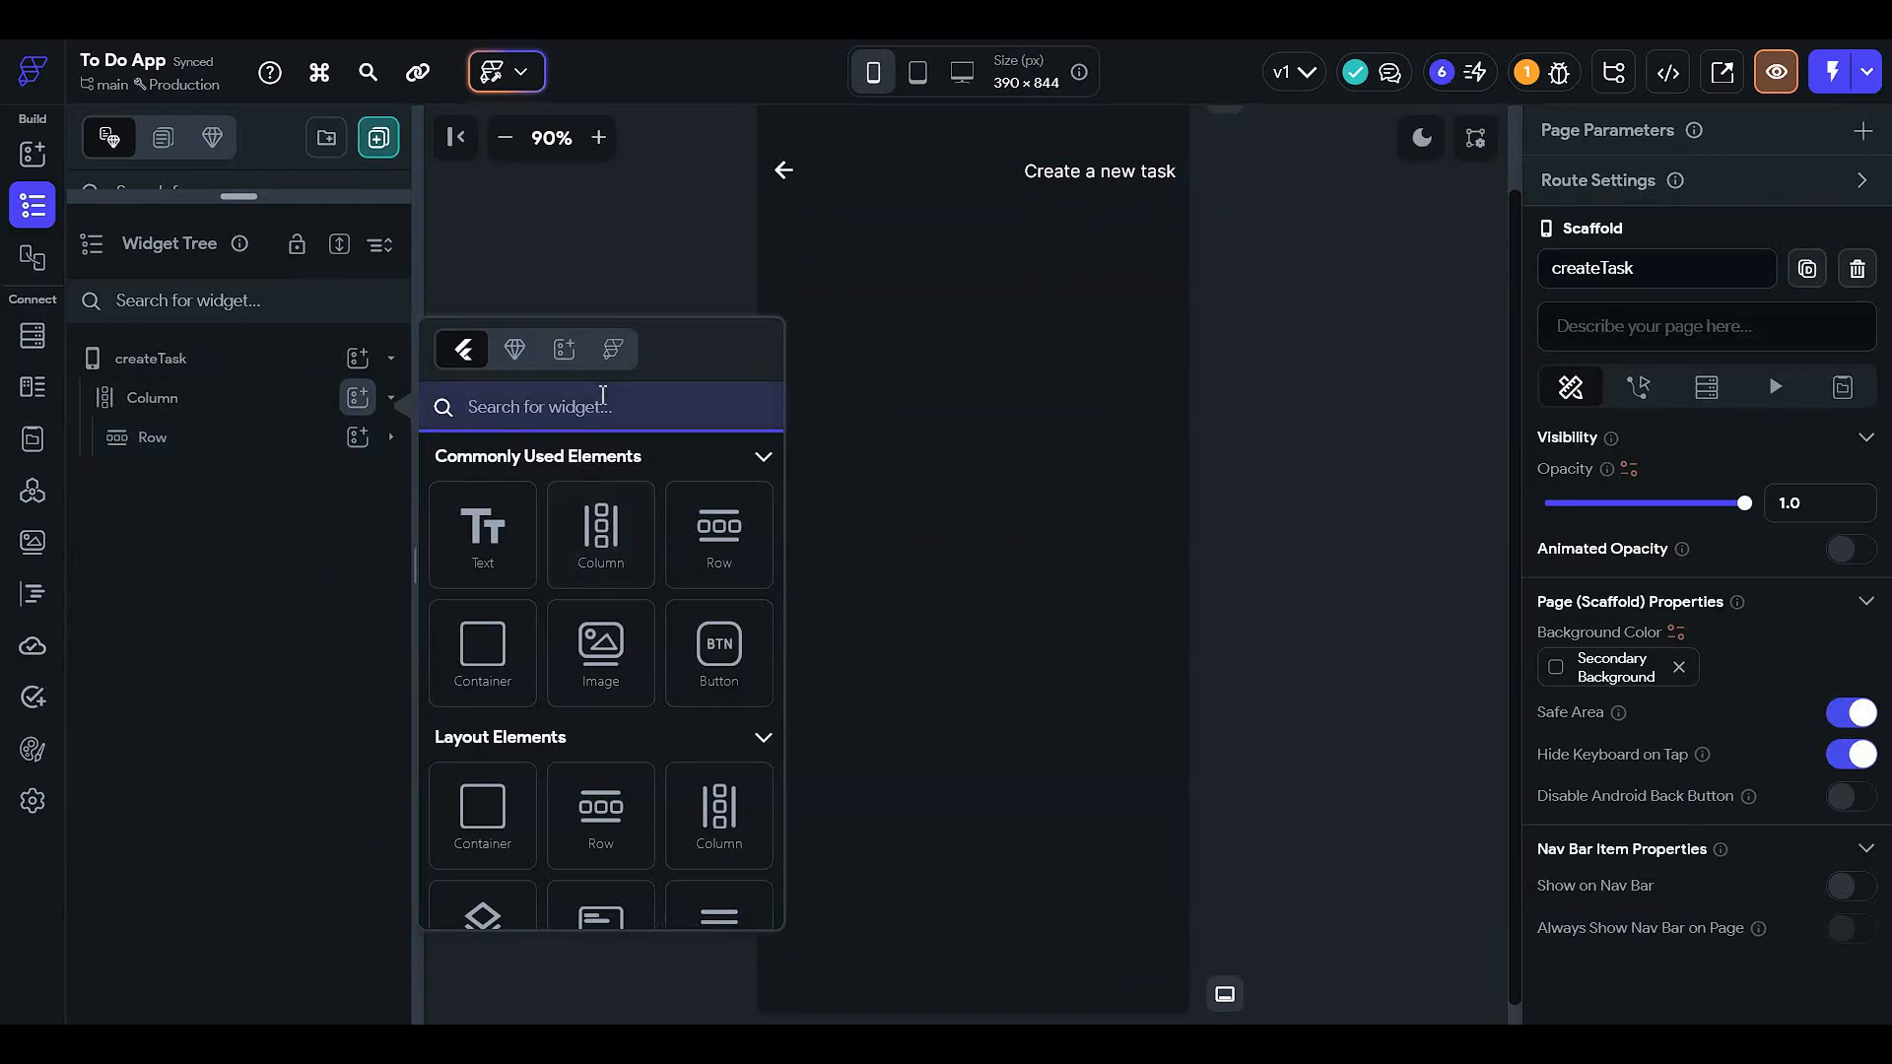
text(text)
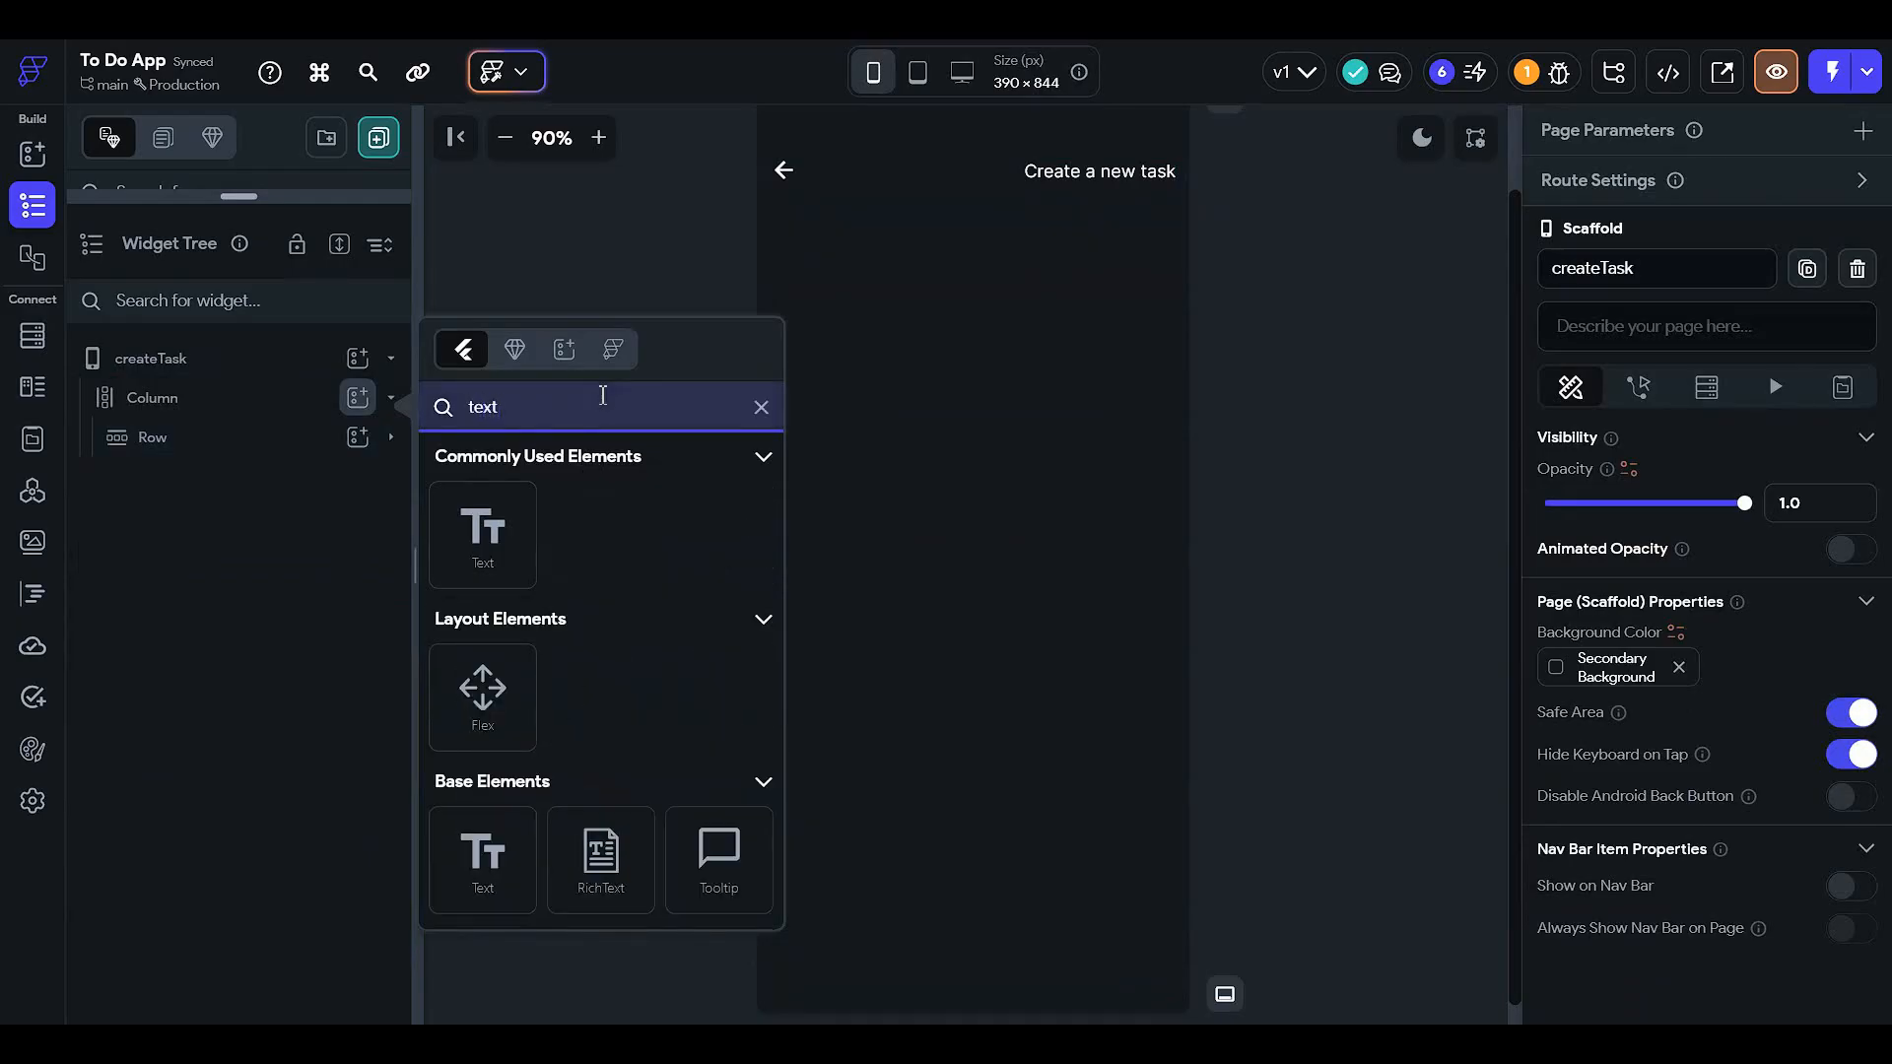
click(483, 532)
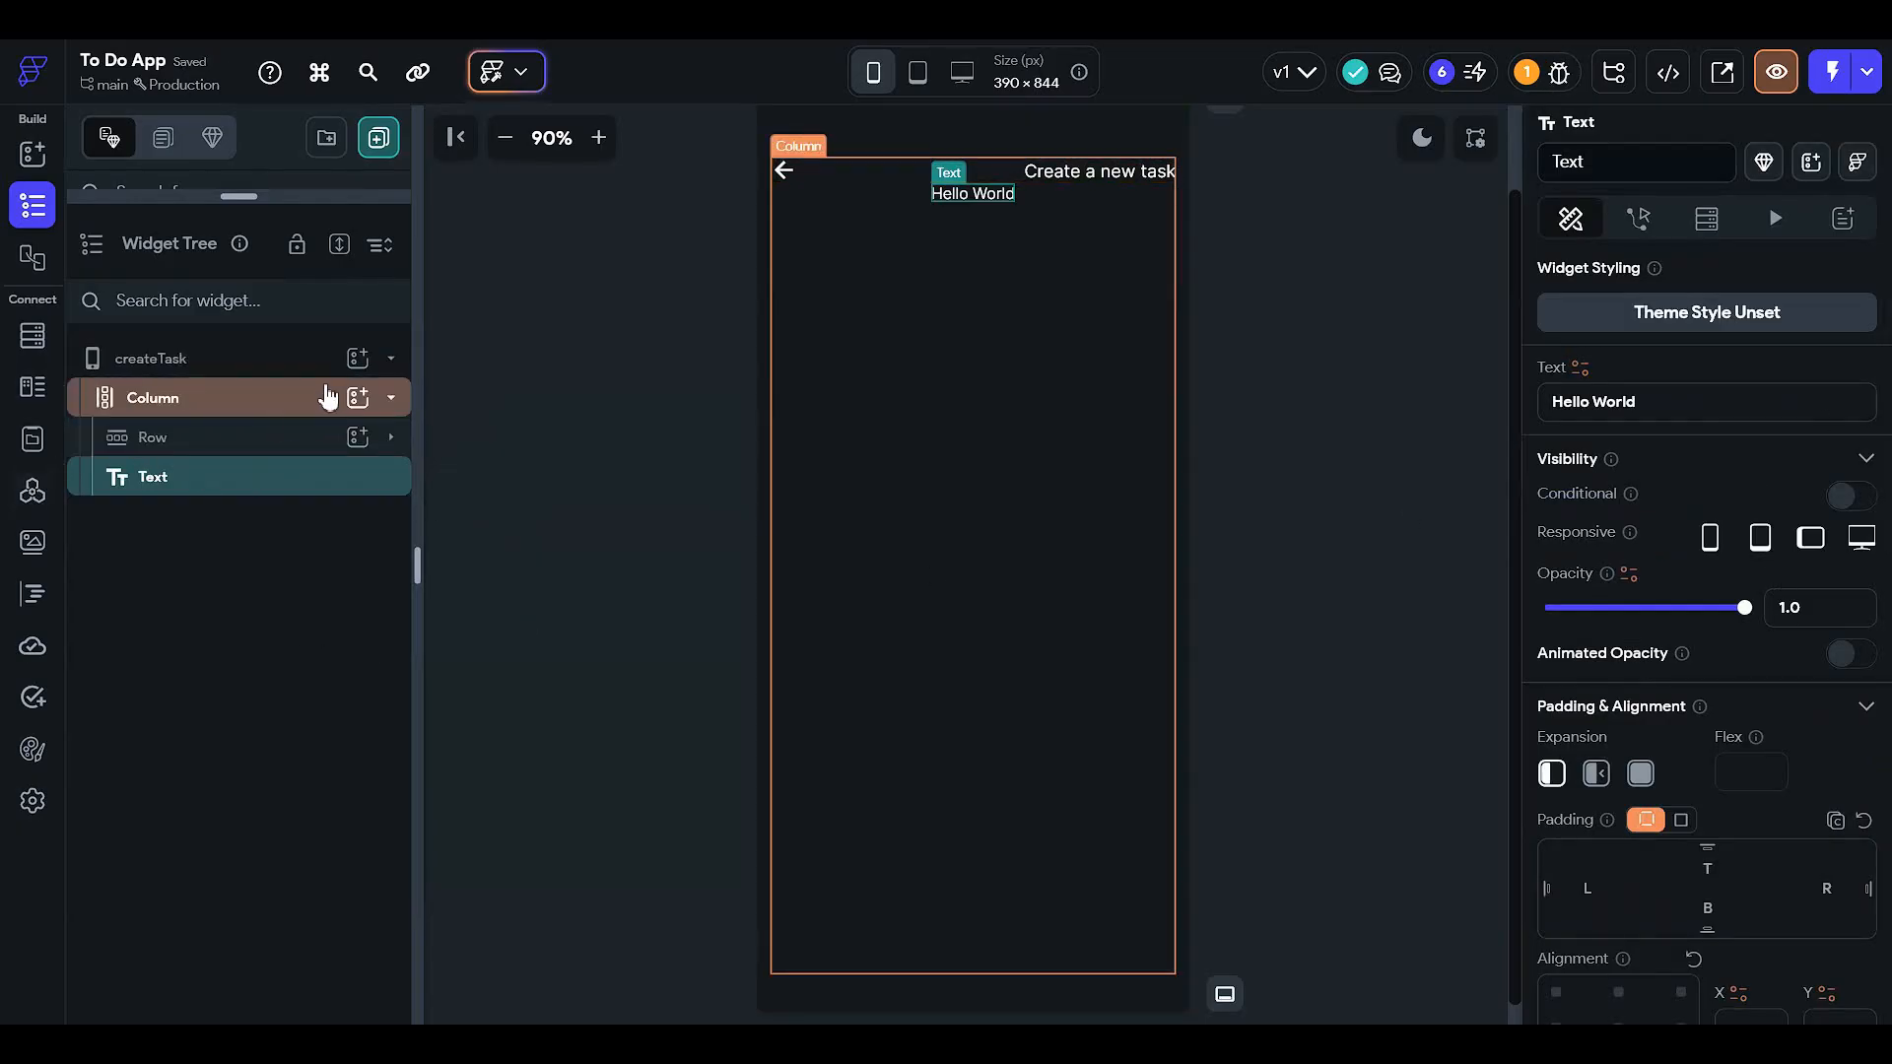
- Add a Container filled Primary Background with all corners rounded to 18
click(358, 397)
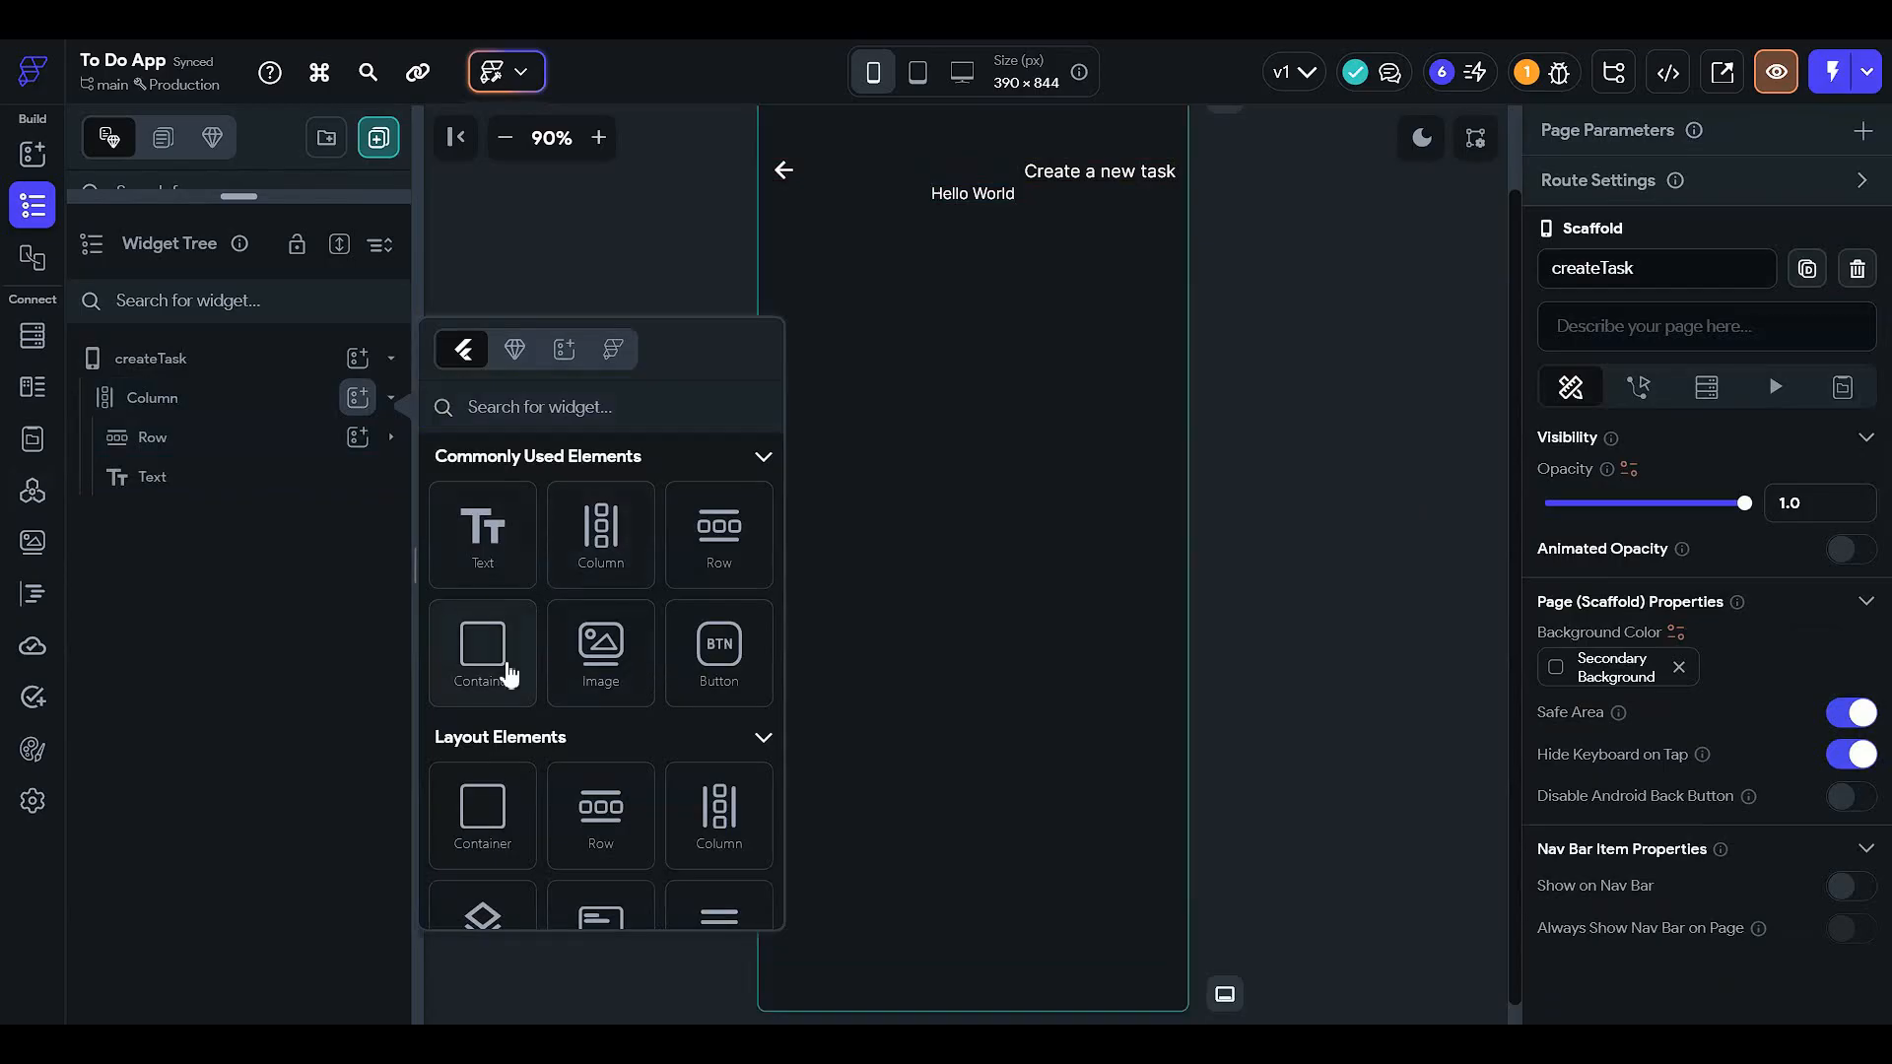
click(508, 675)
scroll(1752, 803, down, 3)
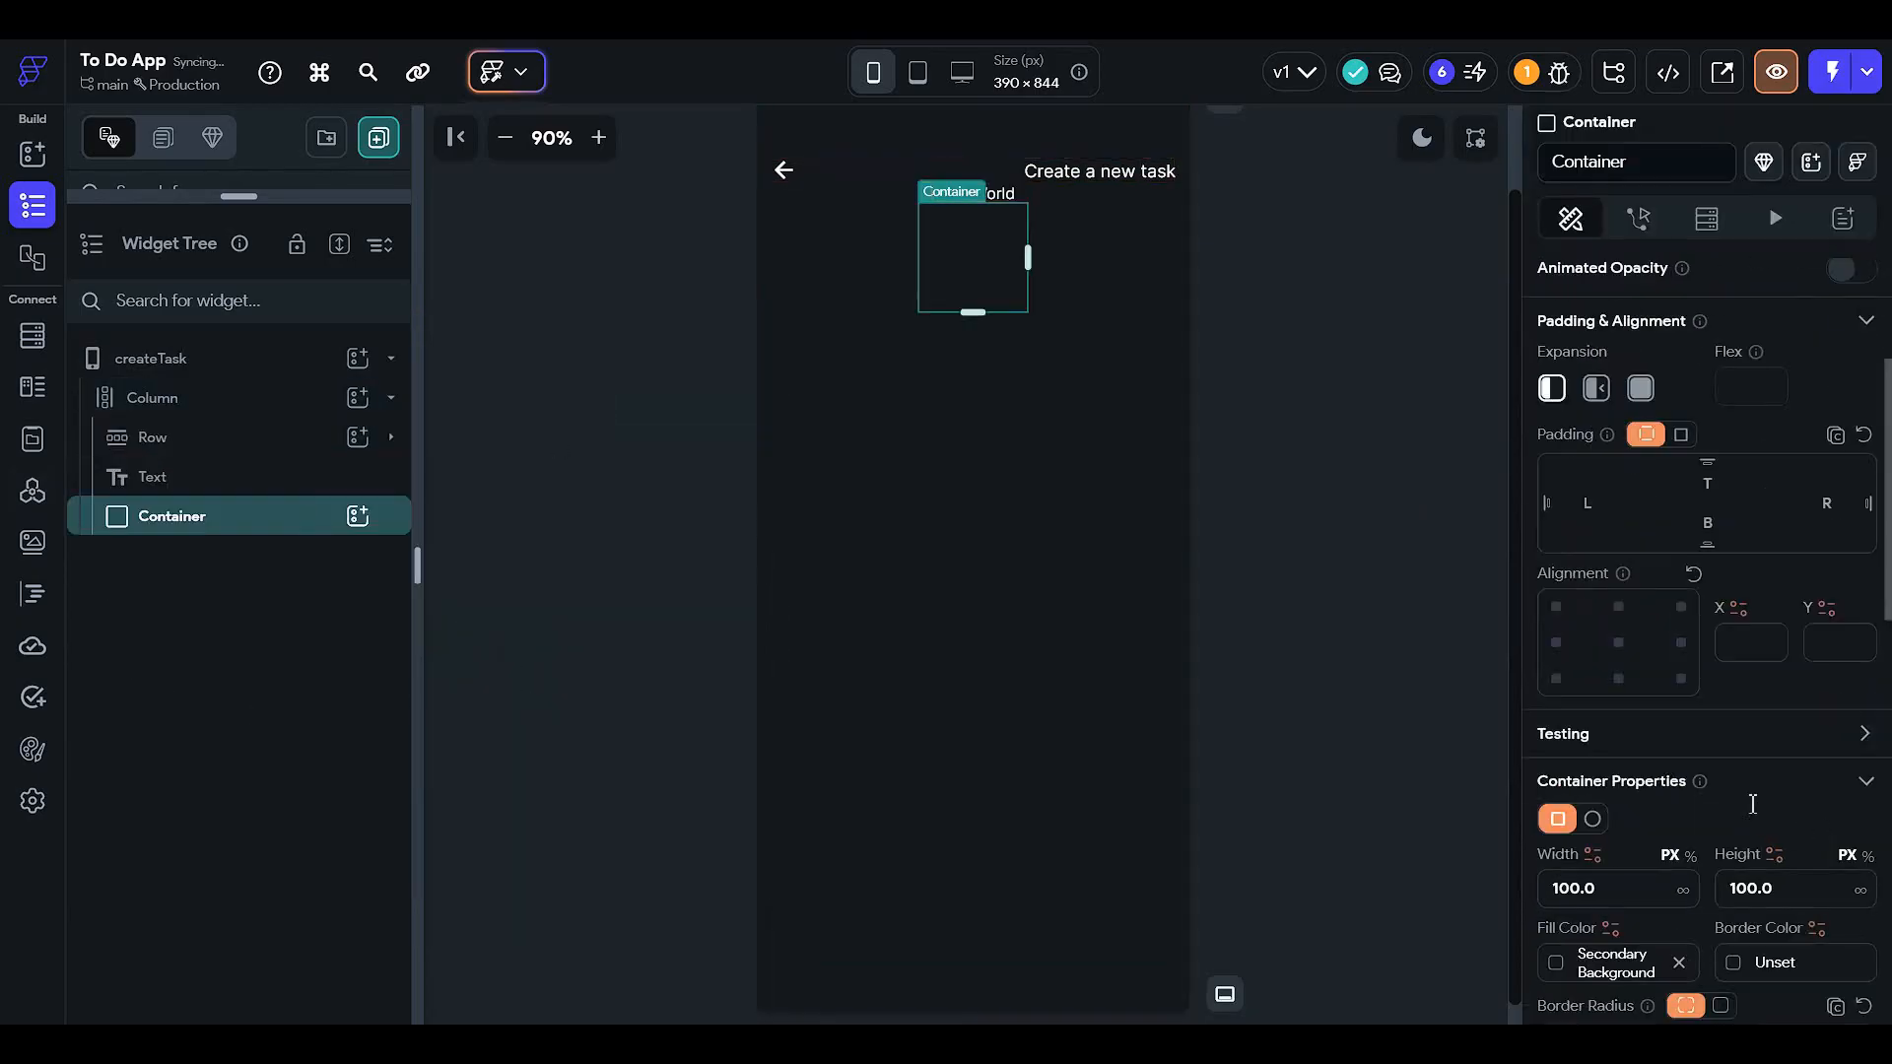
scroll(1753, 804, down, 2)
click(1556, 770)
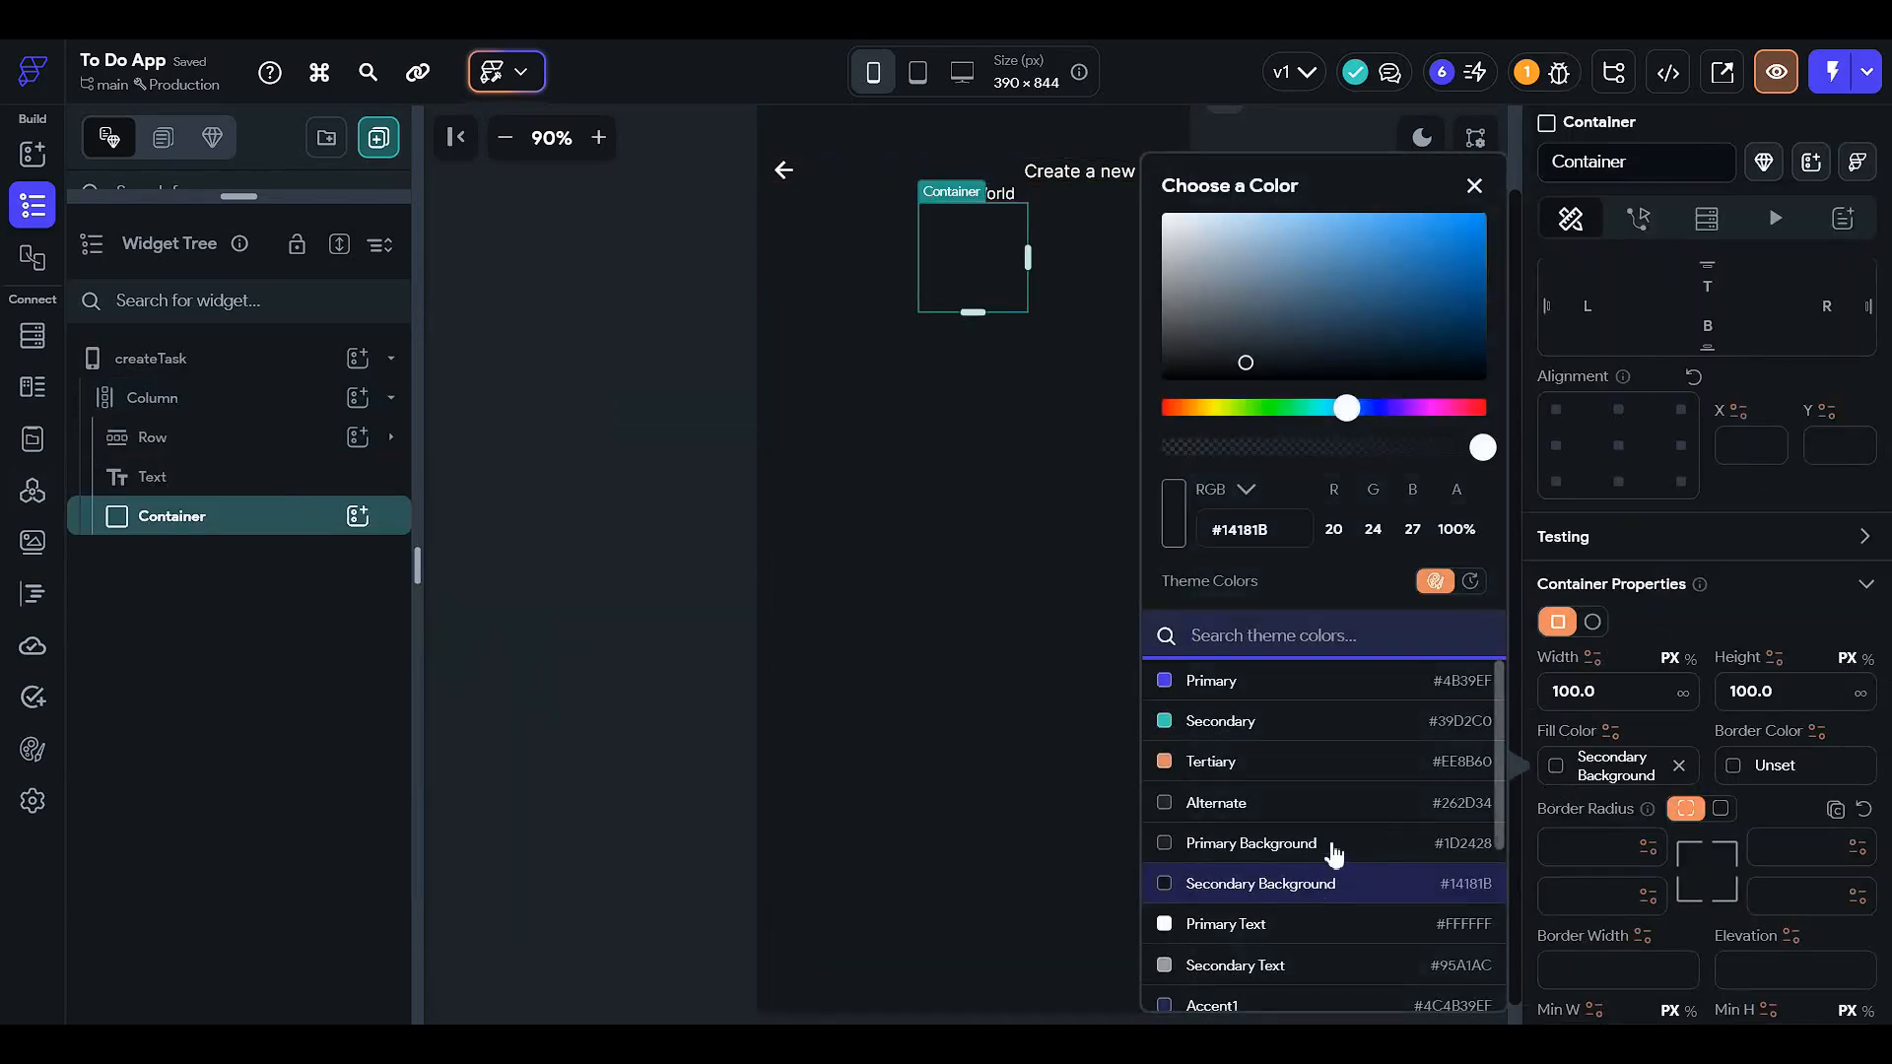
click(1335, 849)
click(1712, 847)
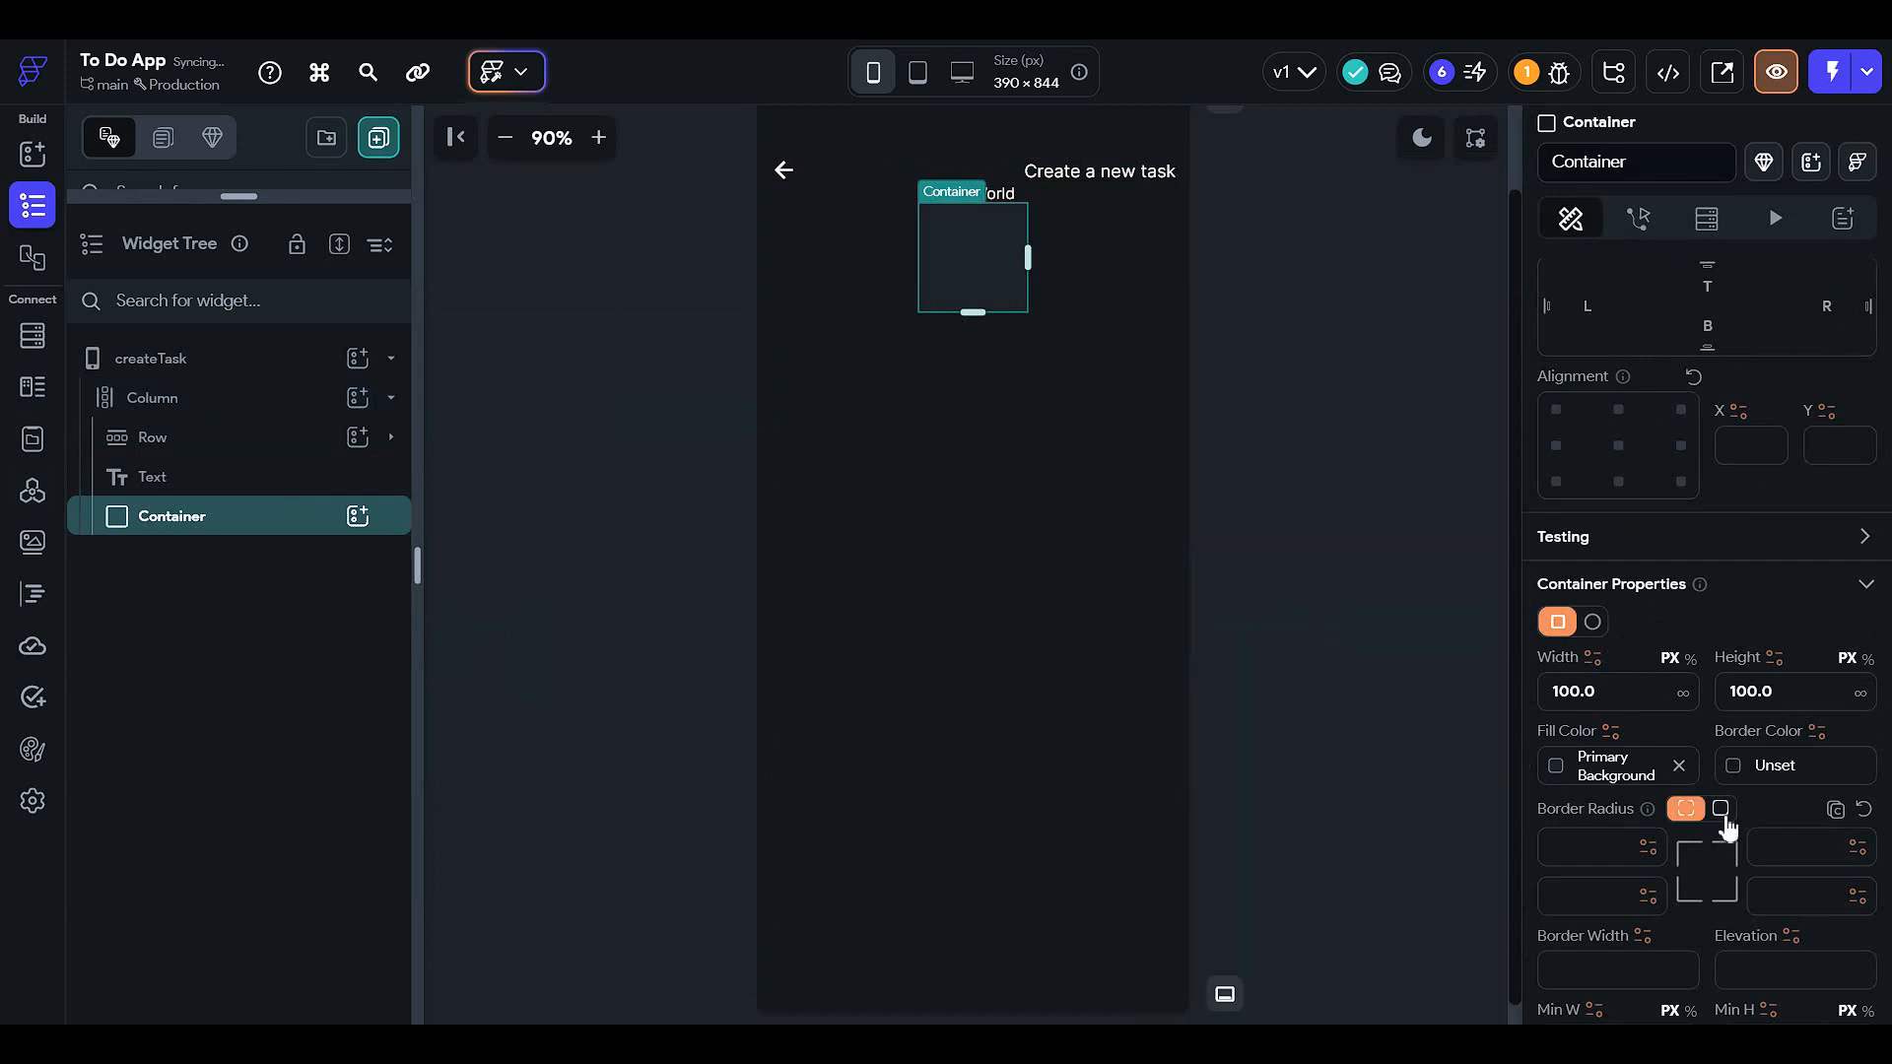
click(1720, 808)
click(1701, 847)
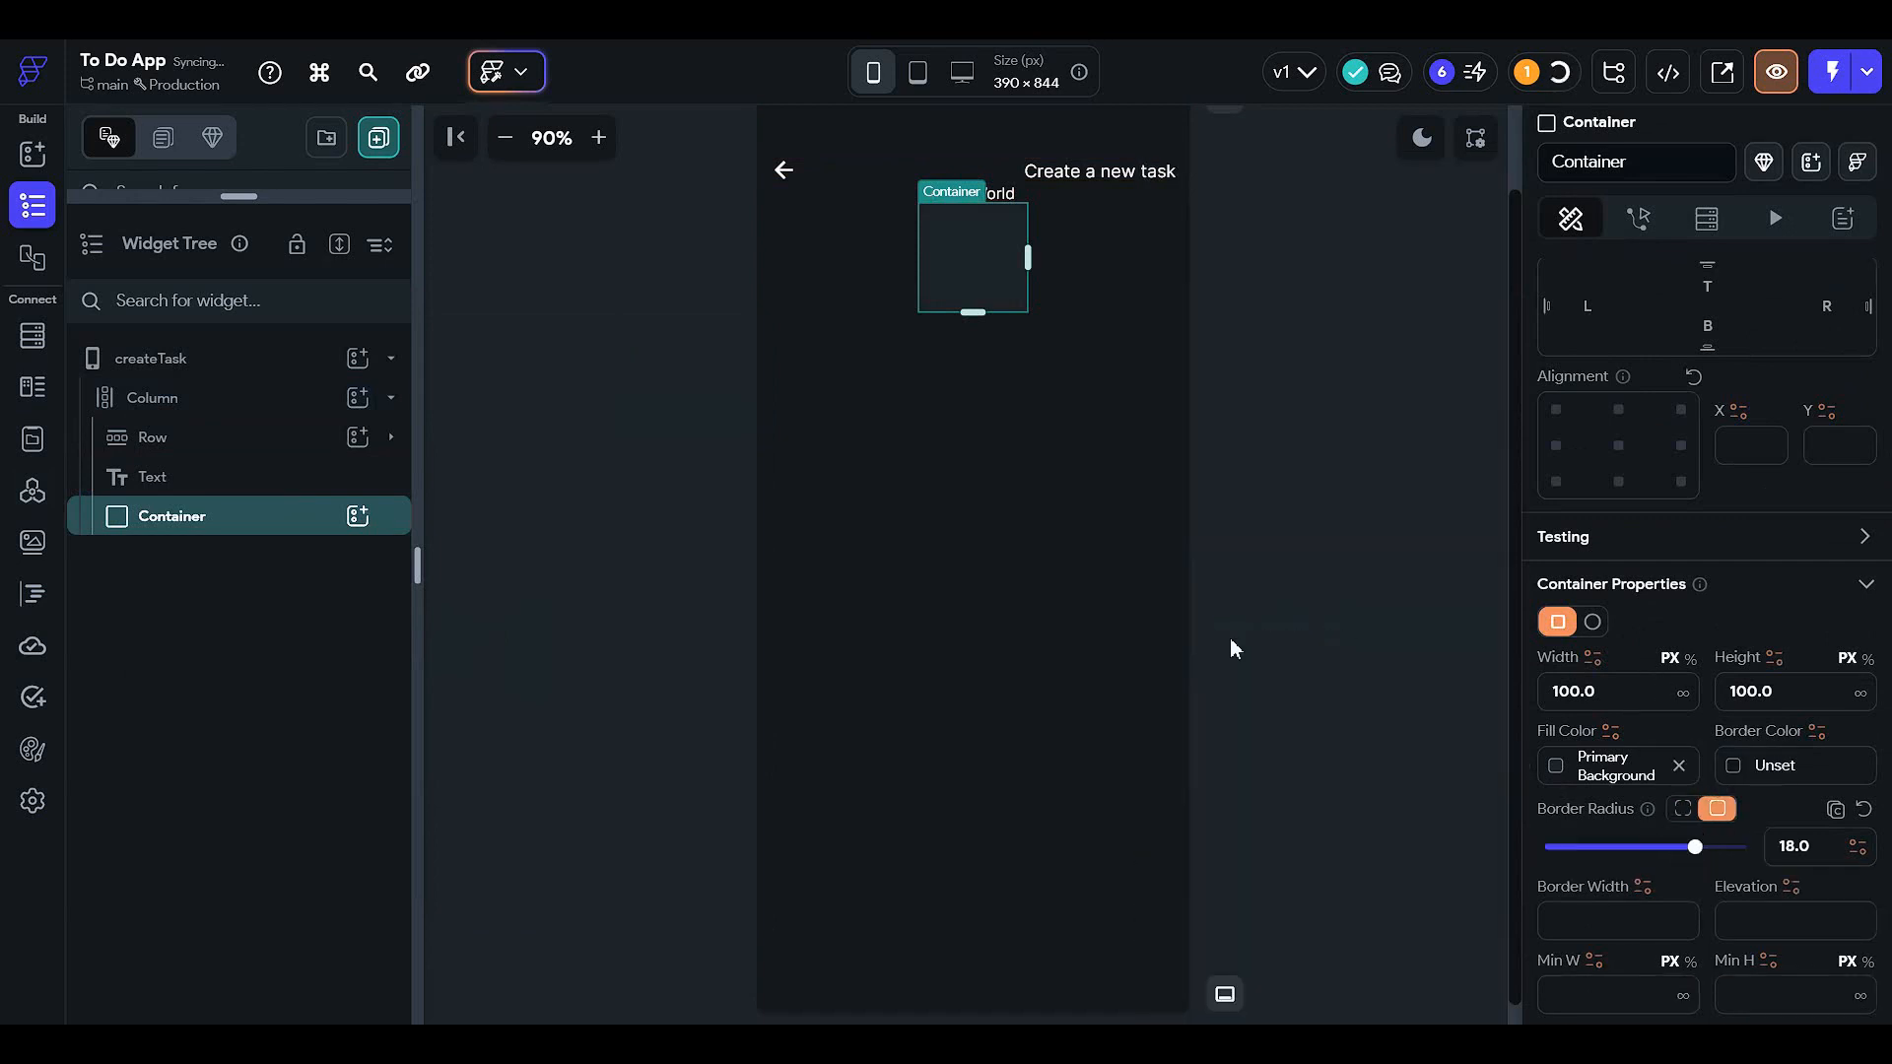
- Size the container to 100% width and 40% height
click(1690, 658)
click(1605, 702)
text(100)
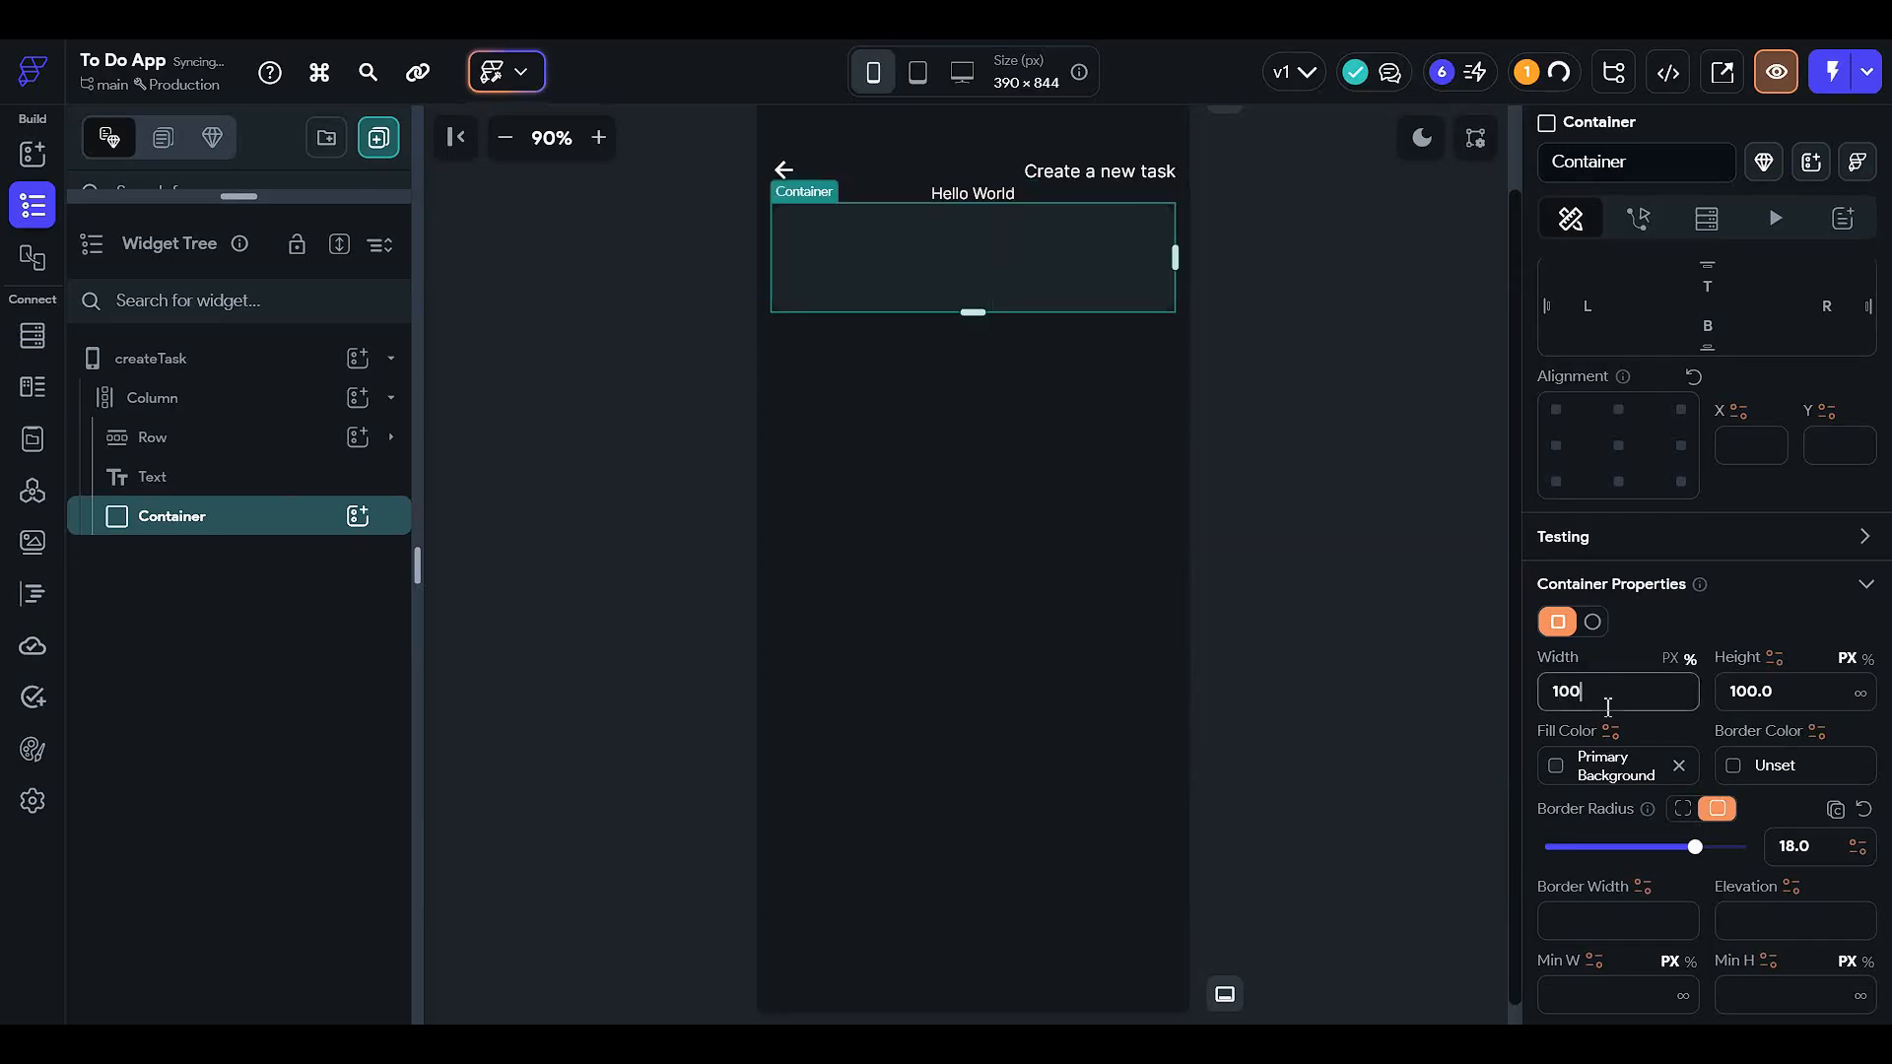
click(1866, 658)
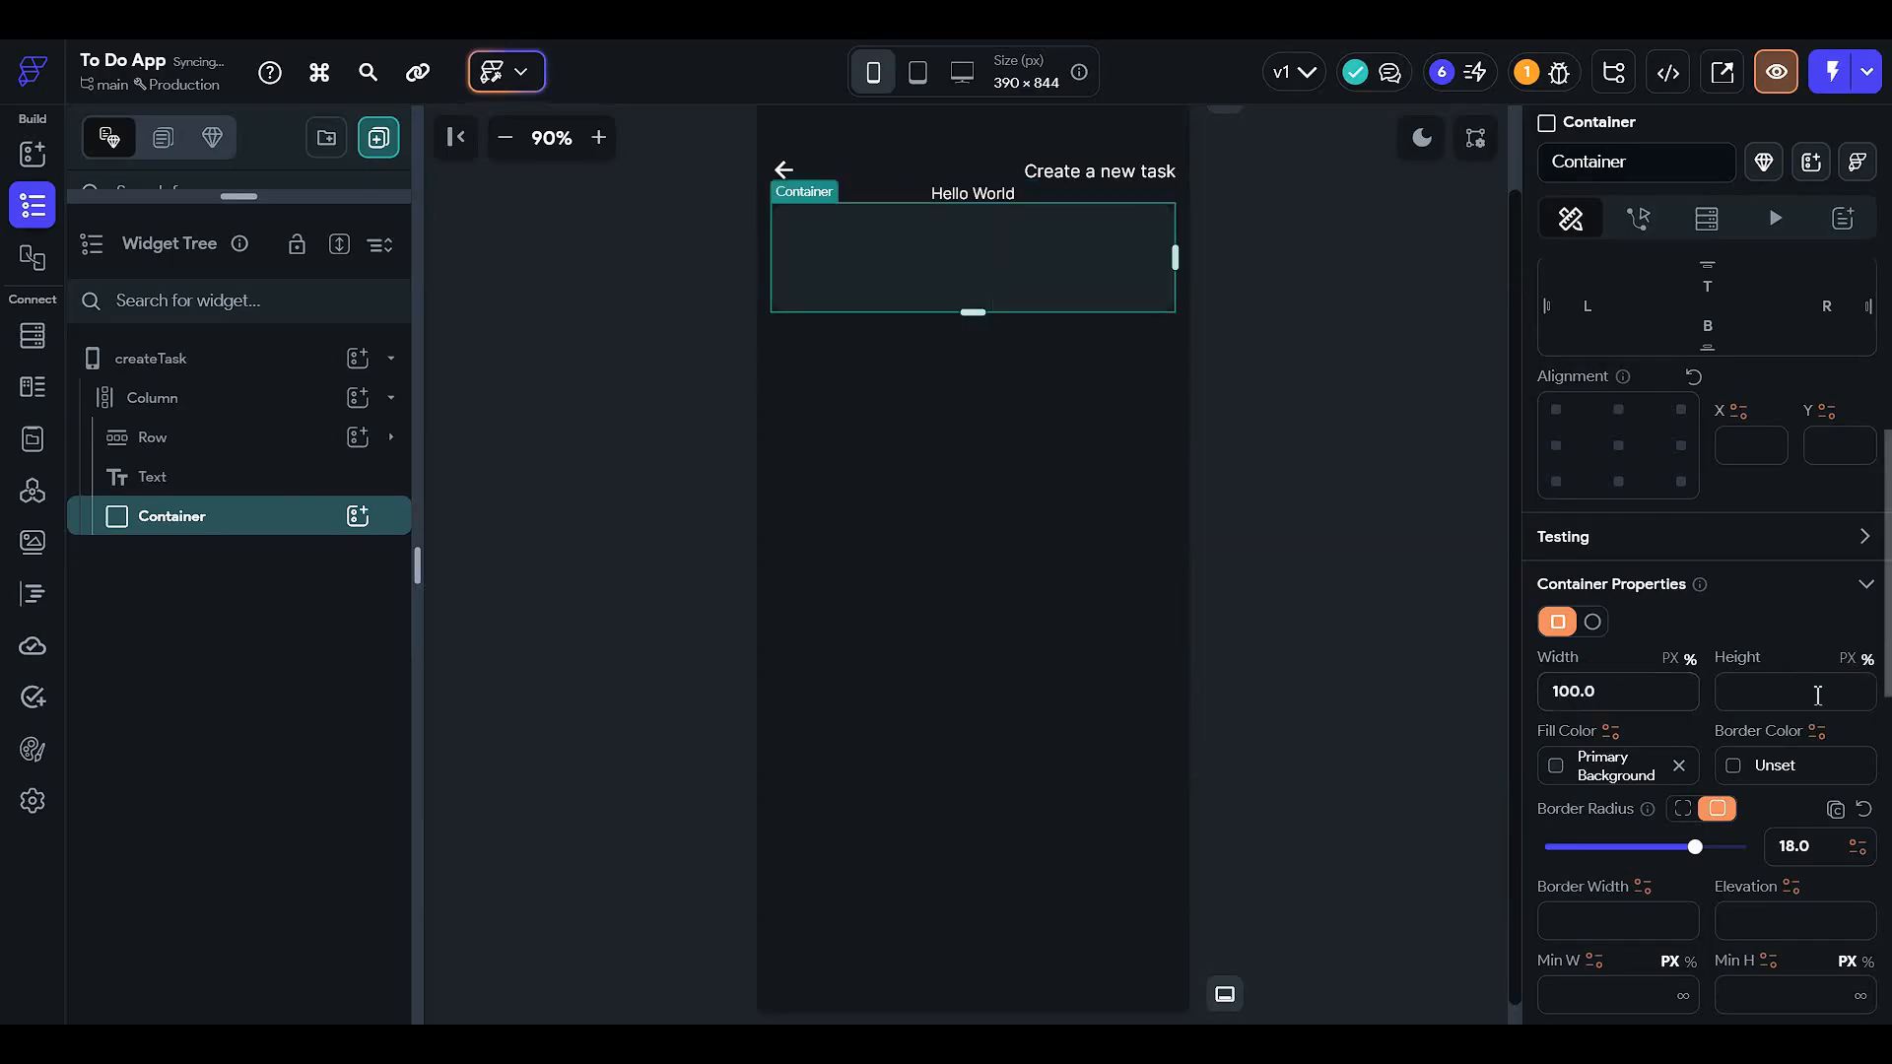
click(1818, 694)
text(40)
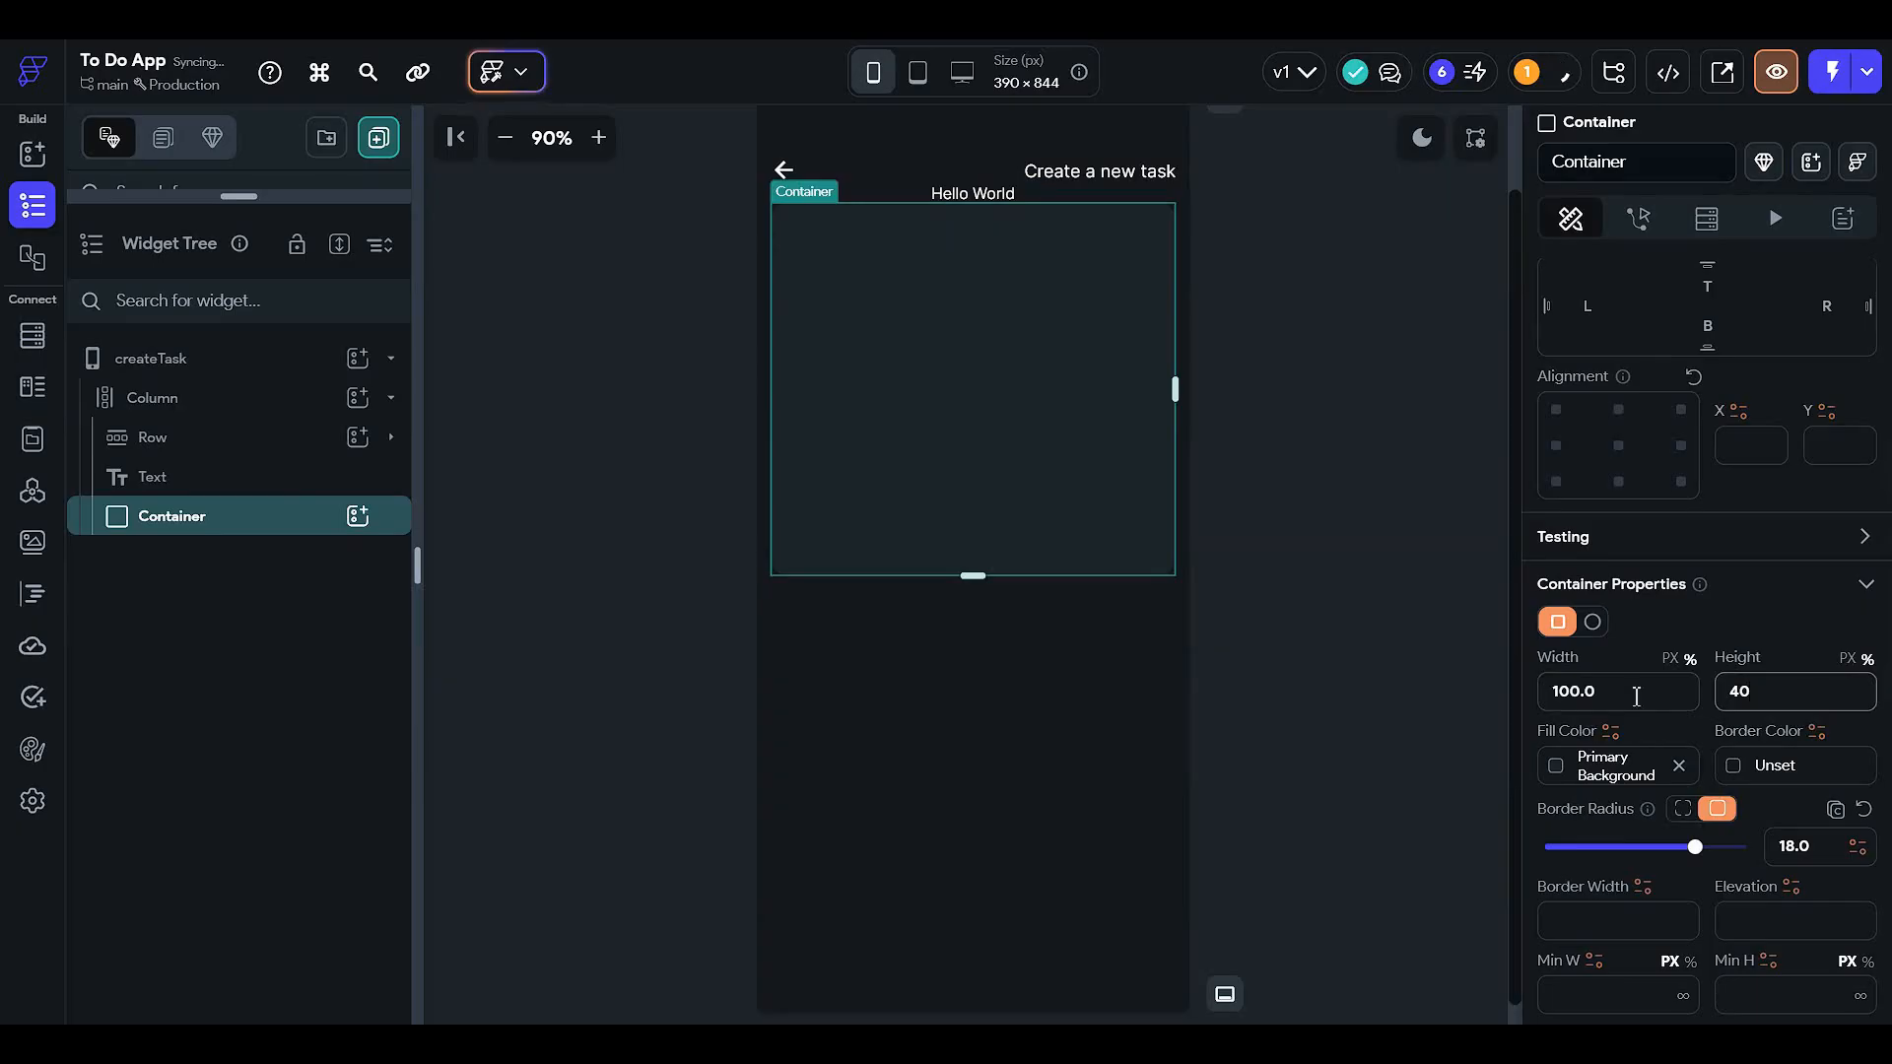
- Put a Column inside the container and move the Hello World text into it
click(268, 483)
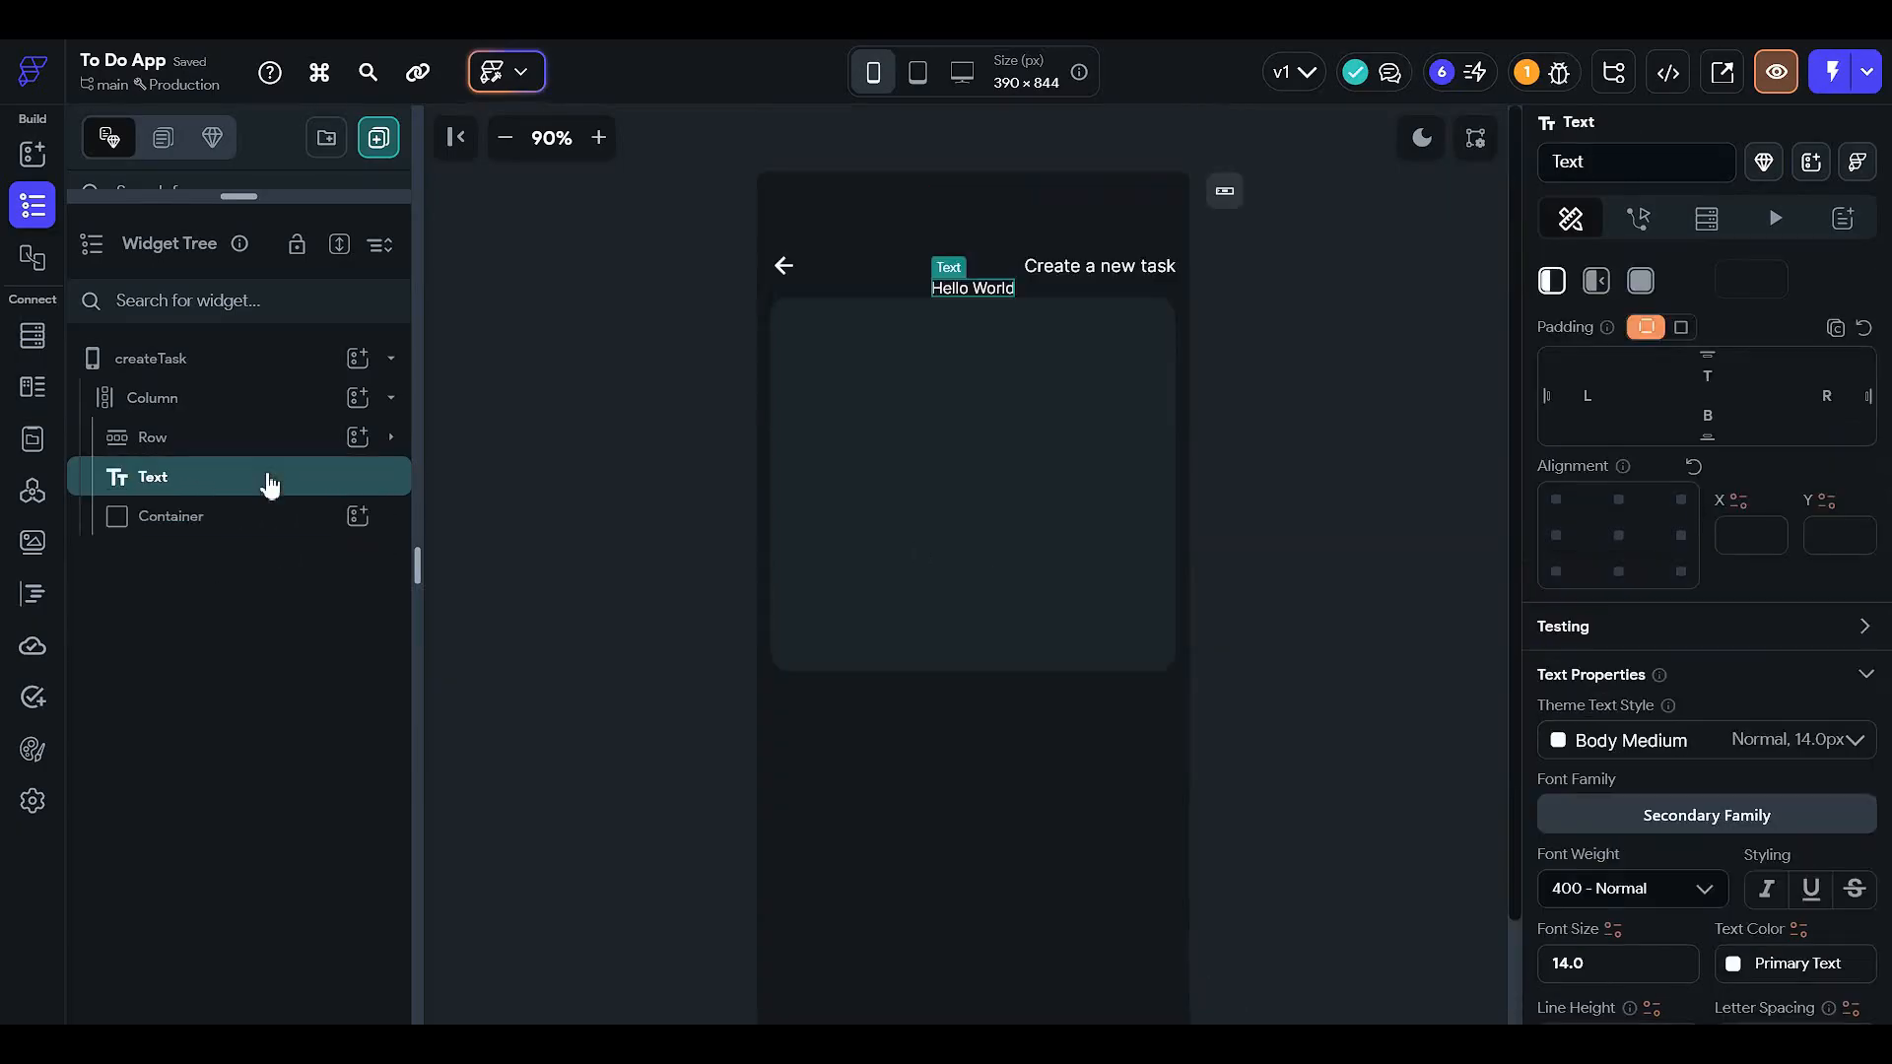
click(286, 517)
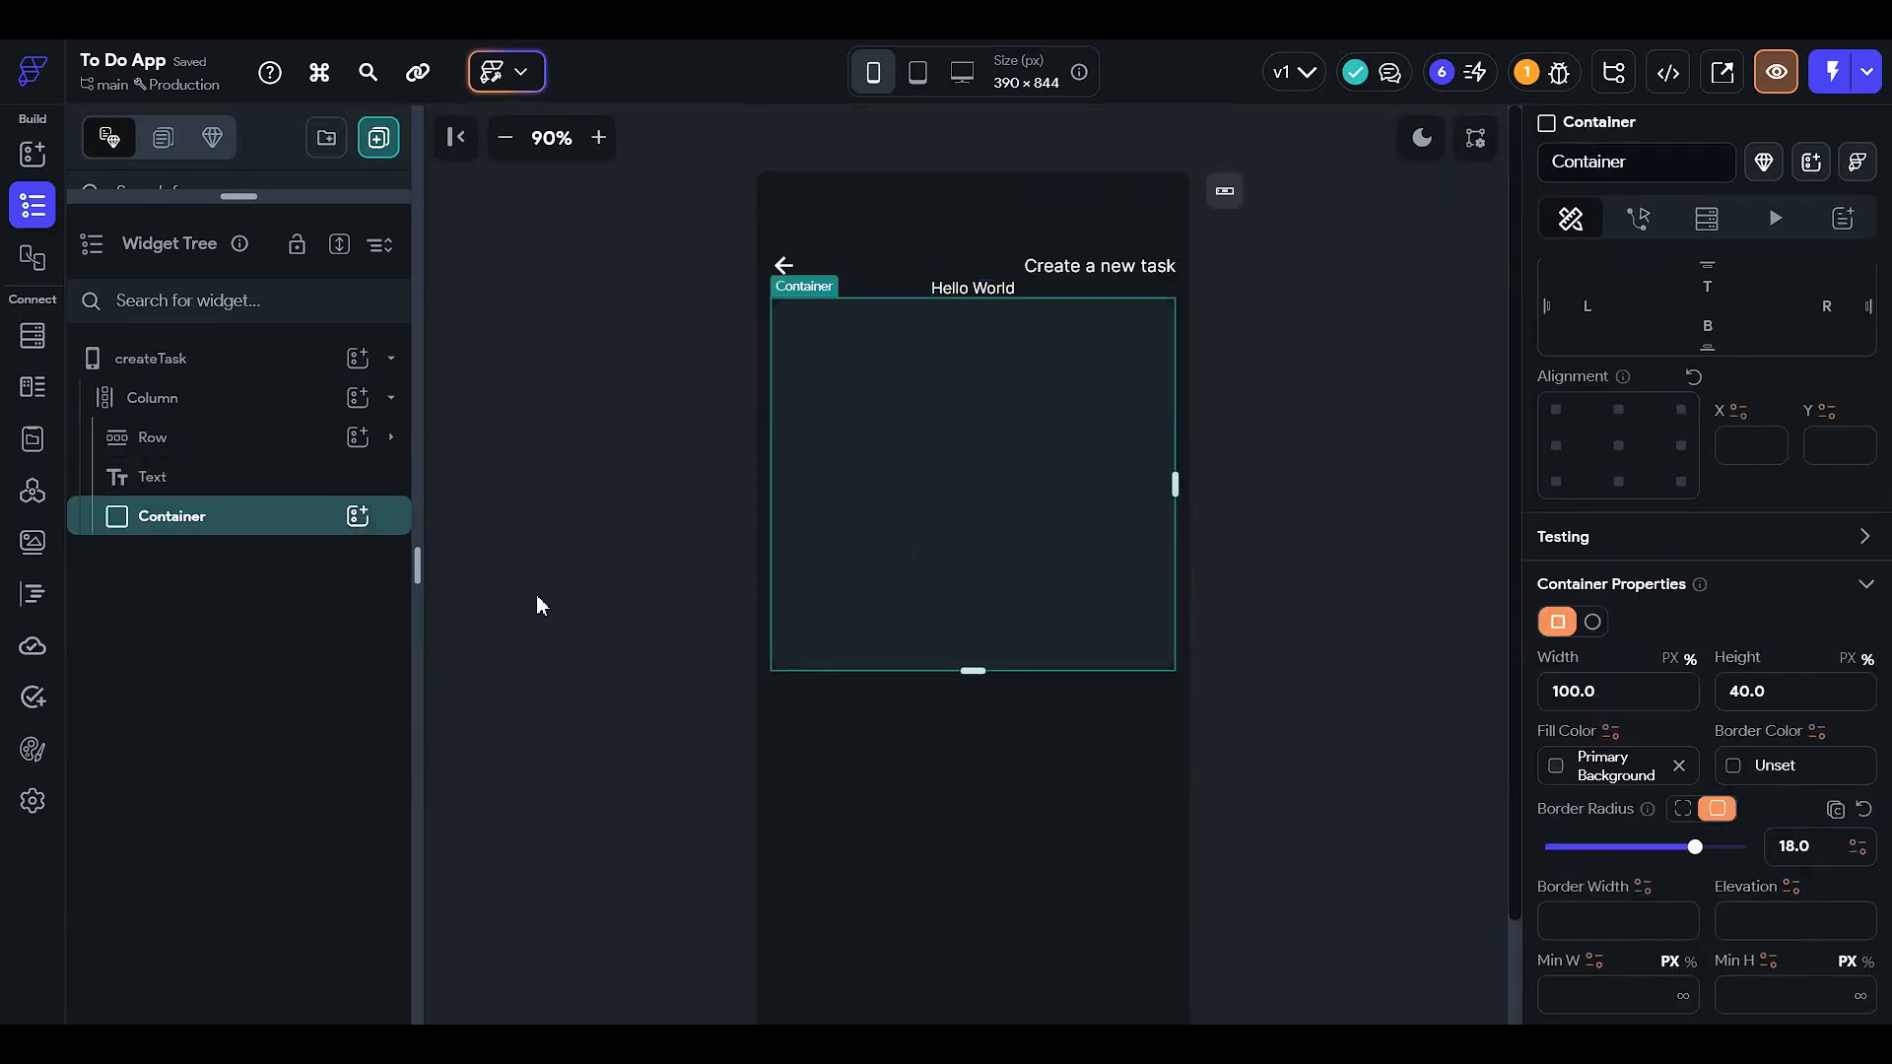
click(358, 515)
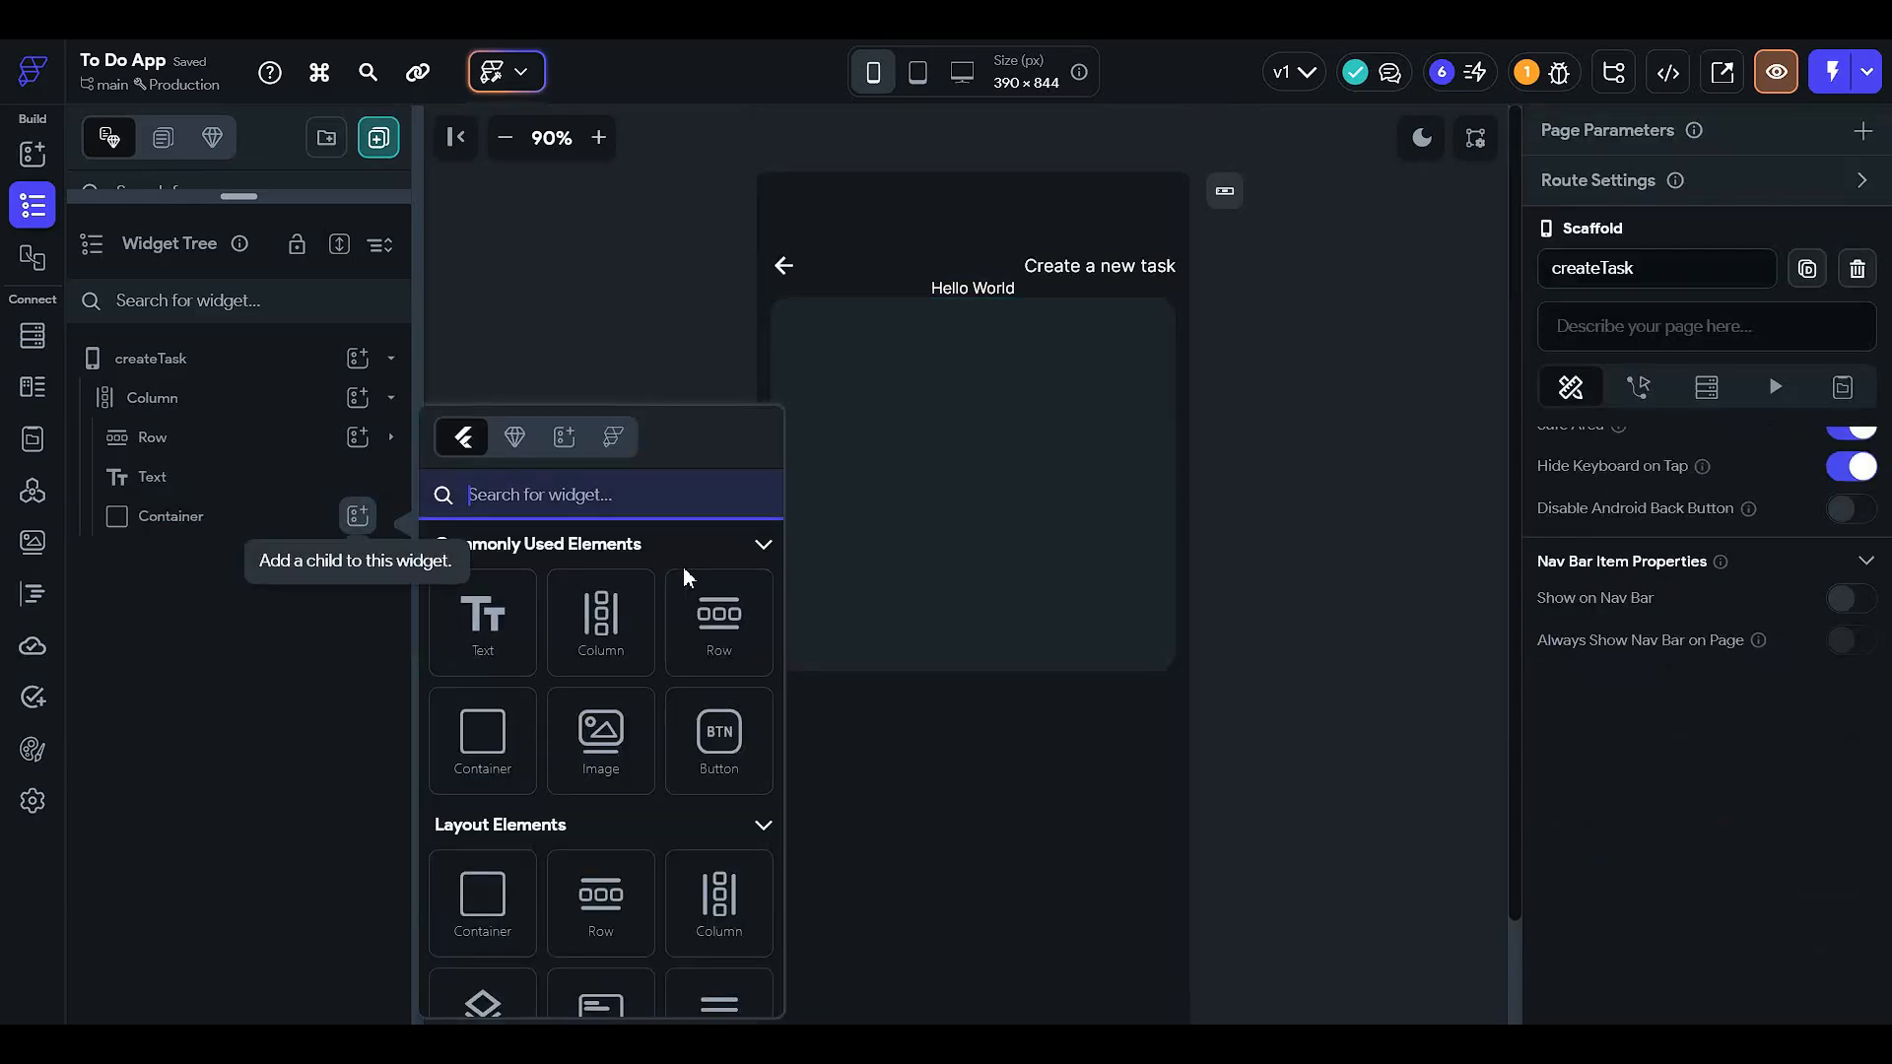
click(588, 651)
drag(286, 483, 280, 569)
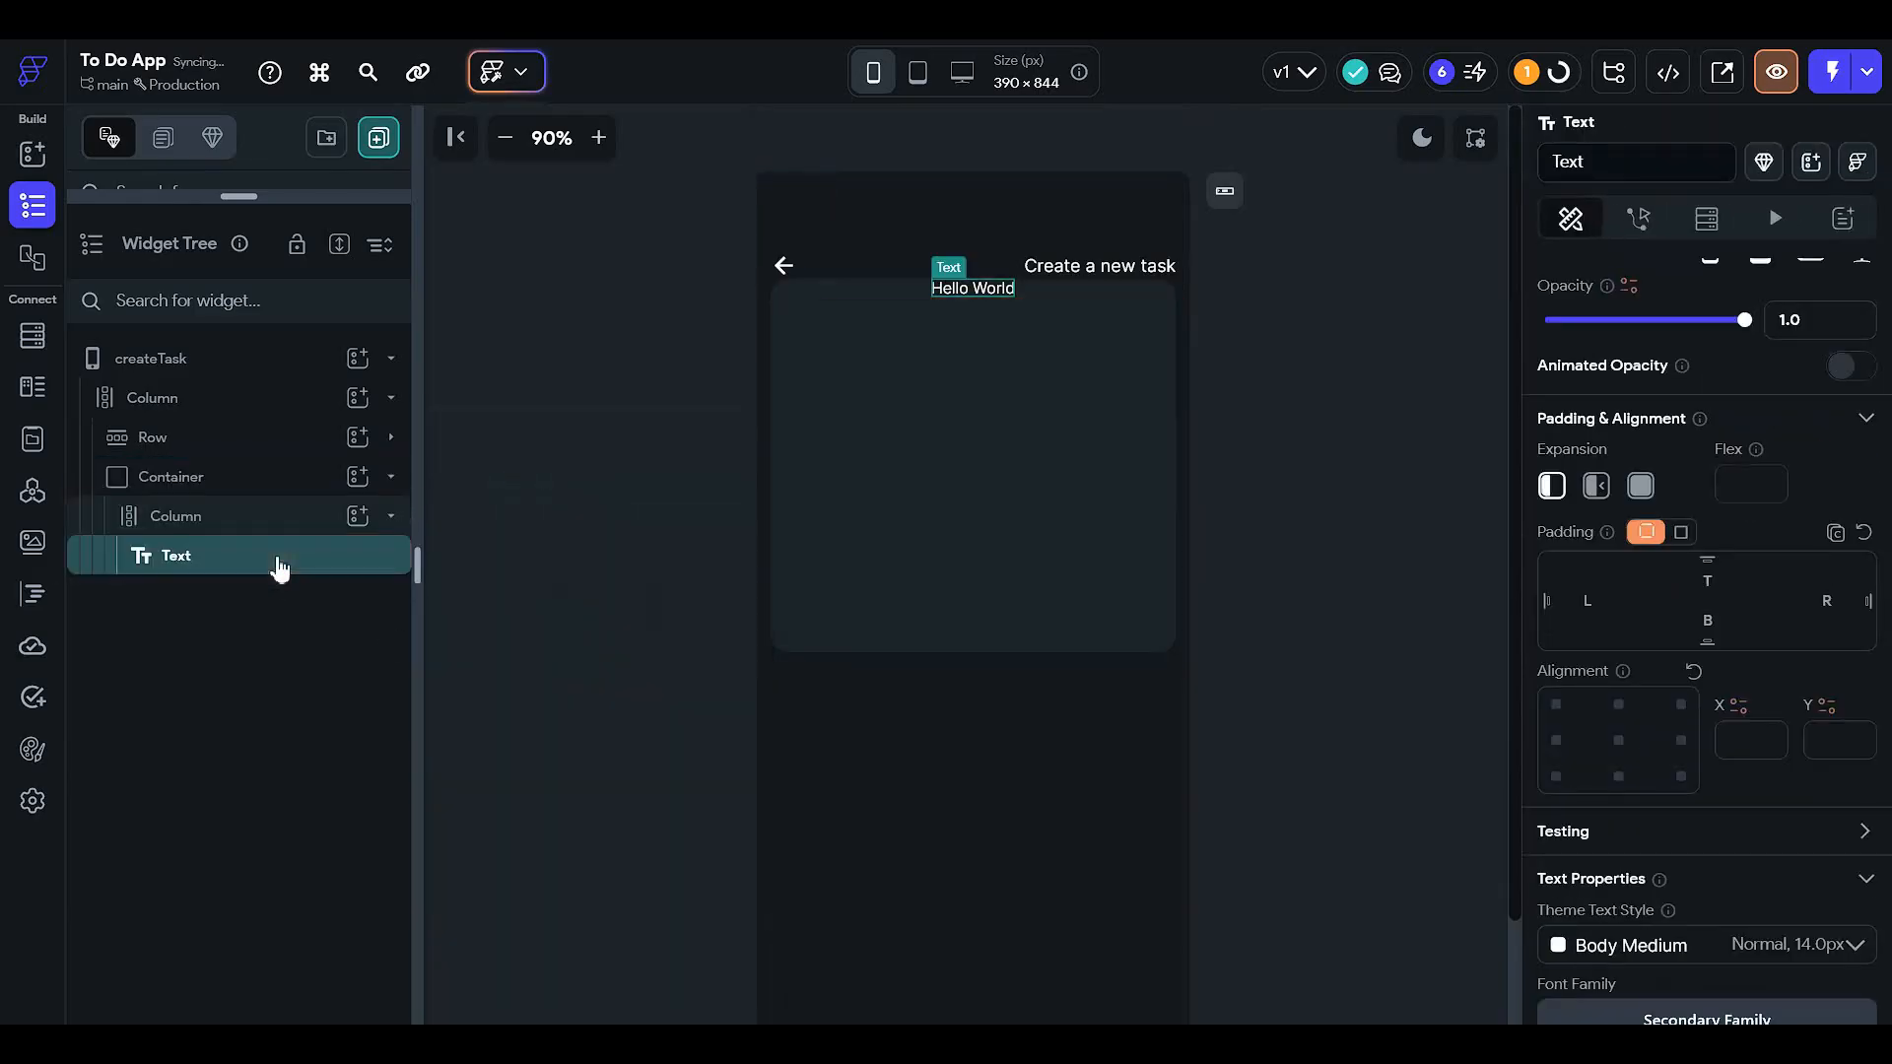
- Give the inner column 12 padding and start cross-axis alignment
click(1044, 368)
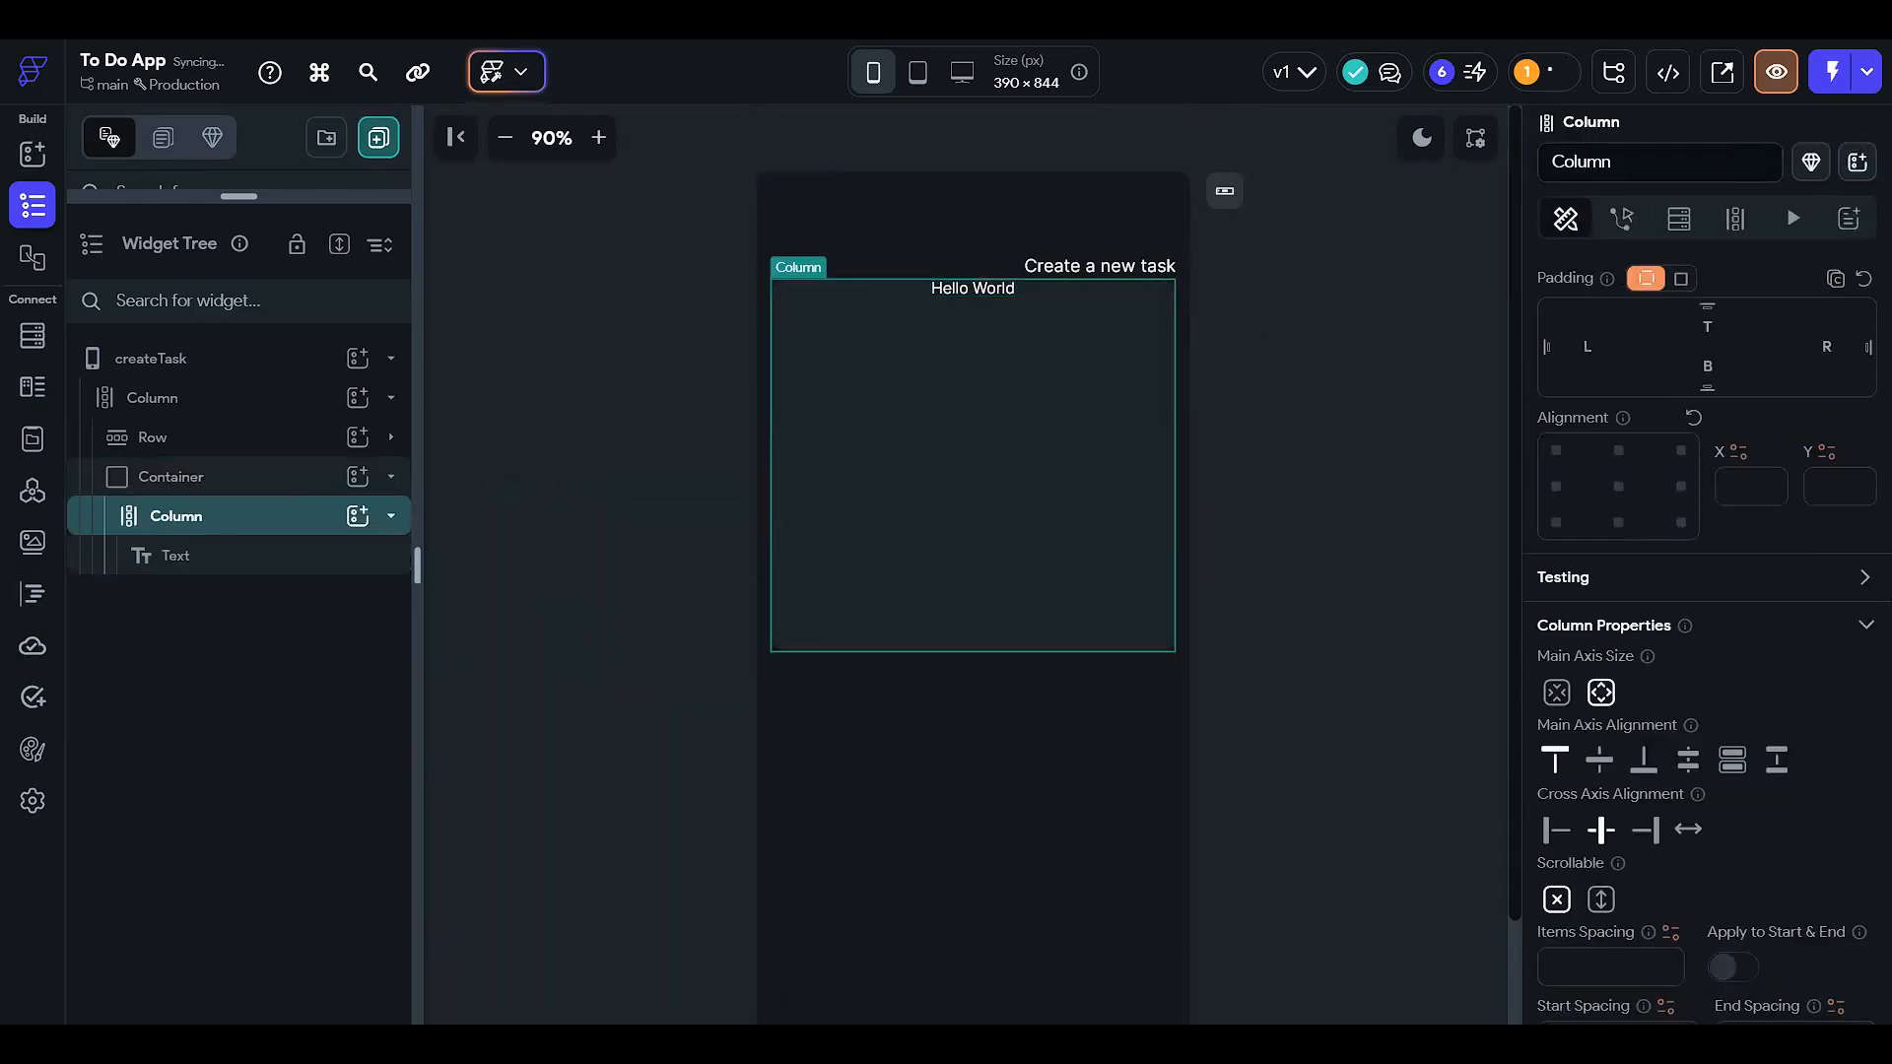
scroll(1676, 371, up, 2)
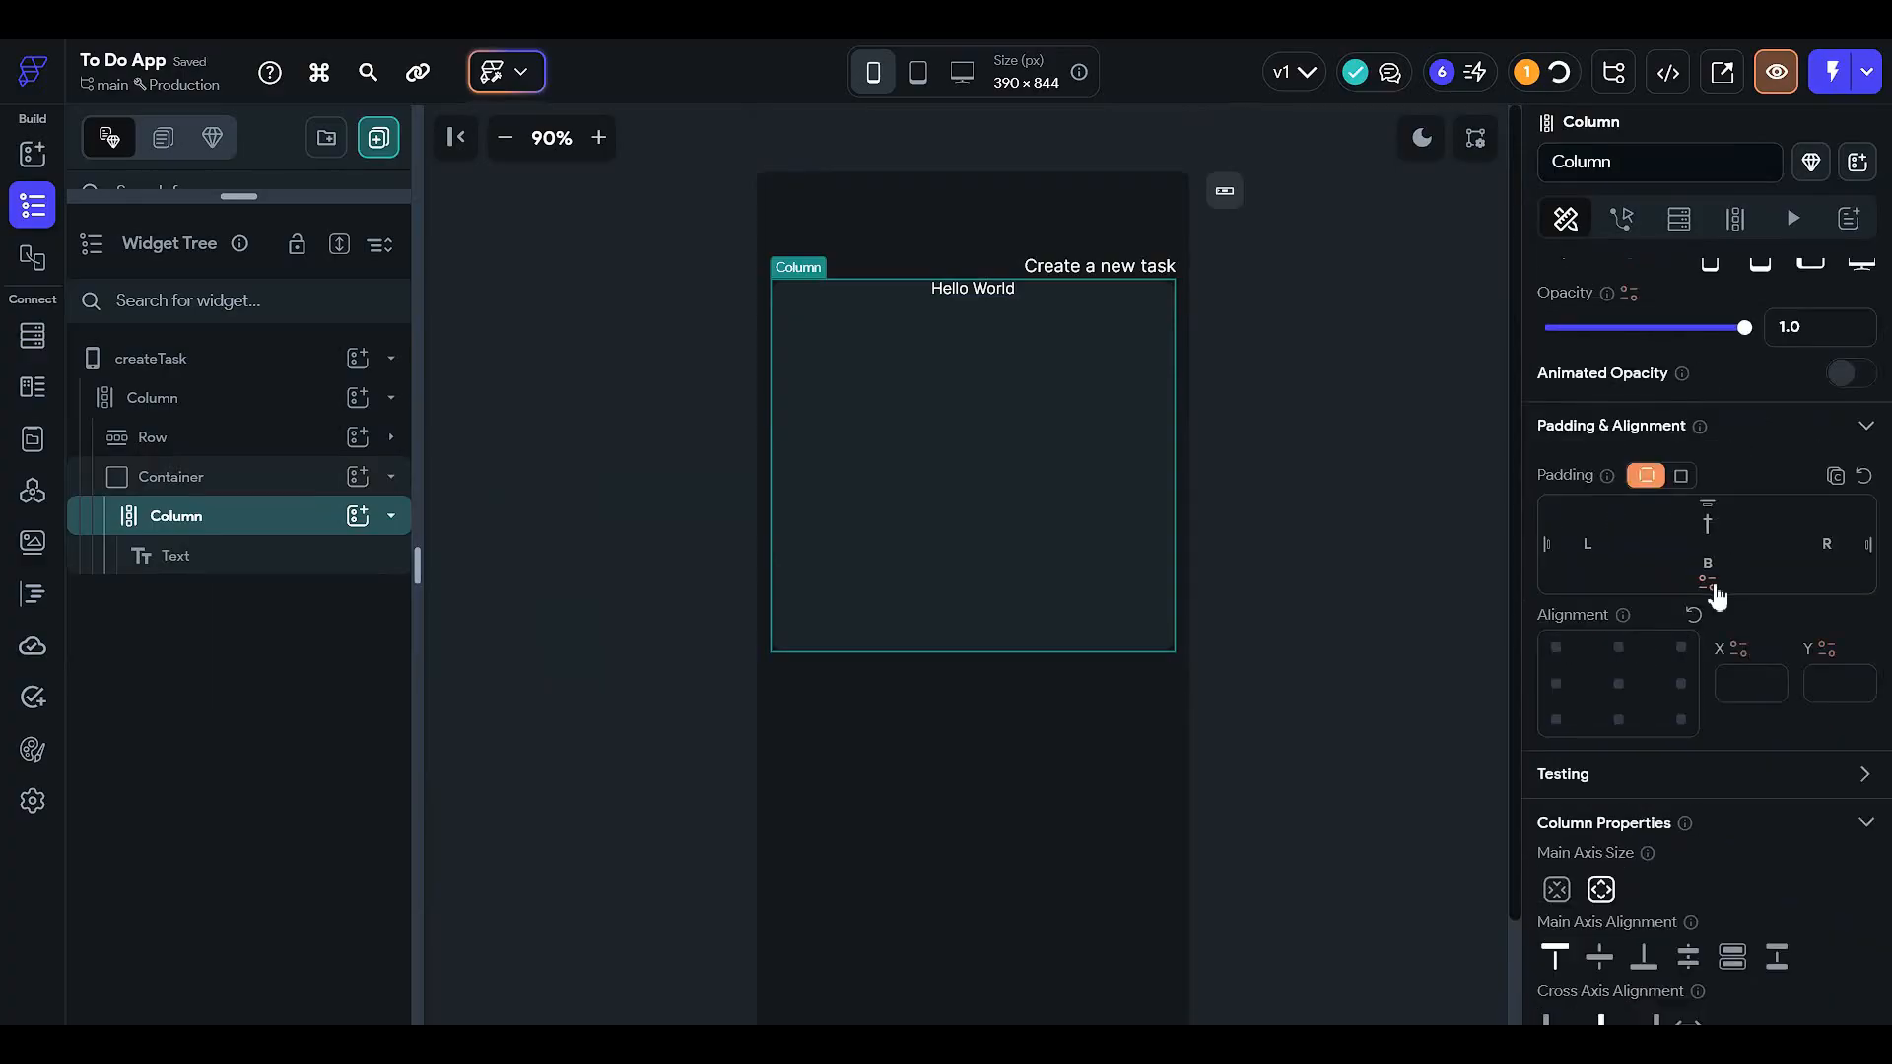
text(12)
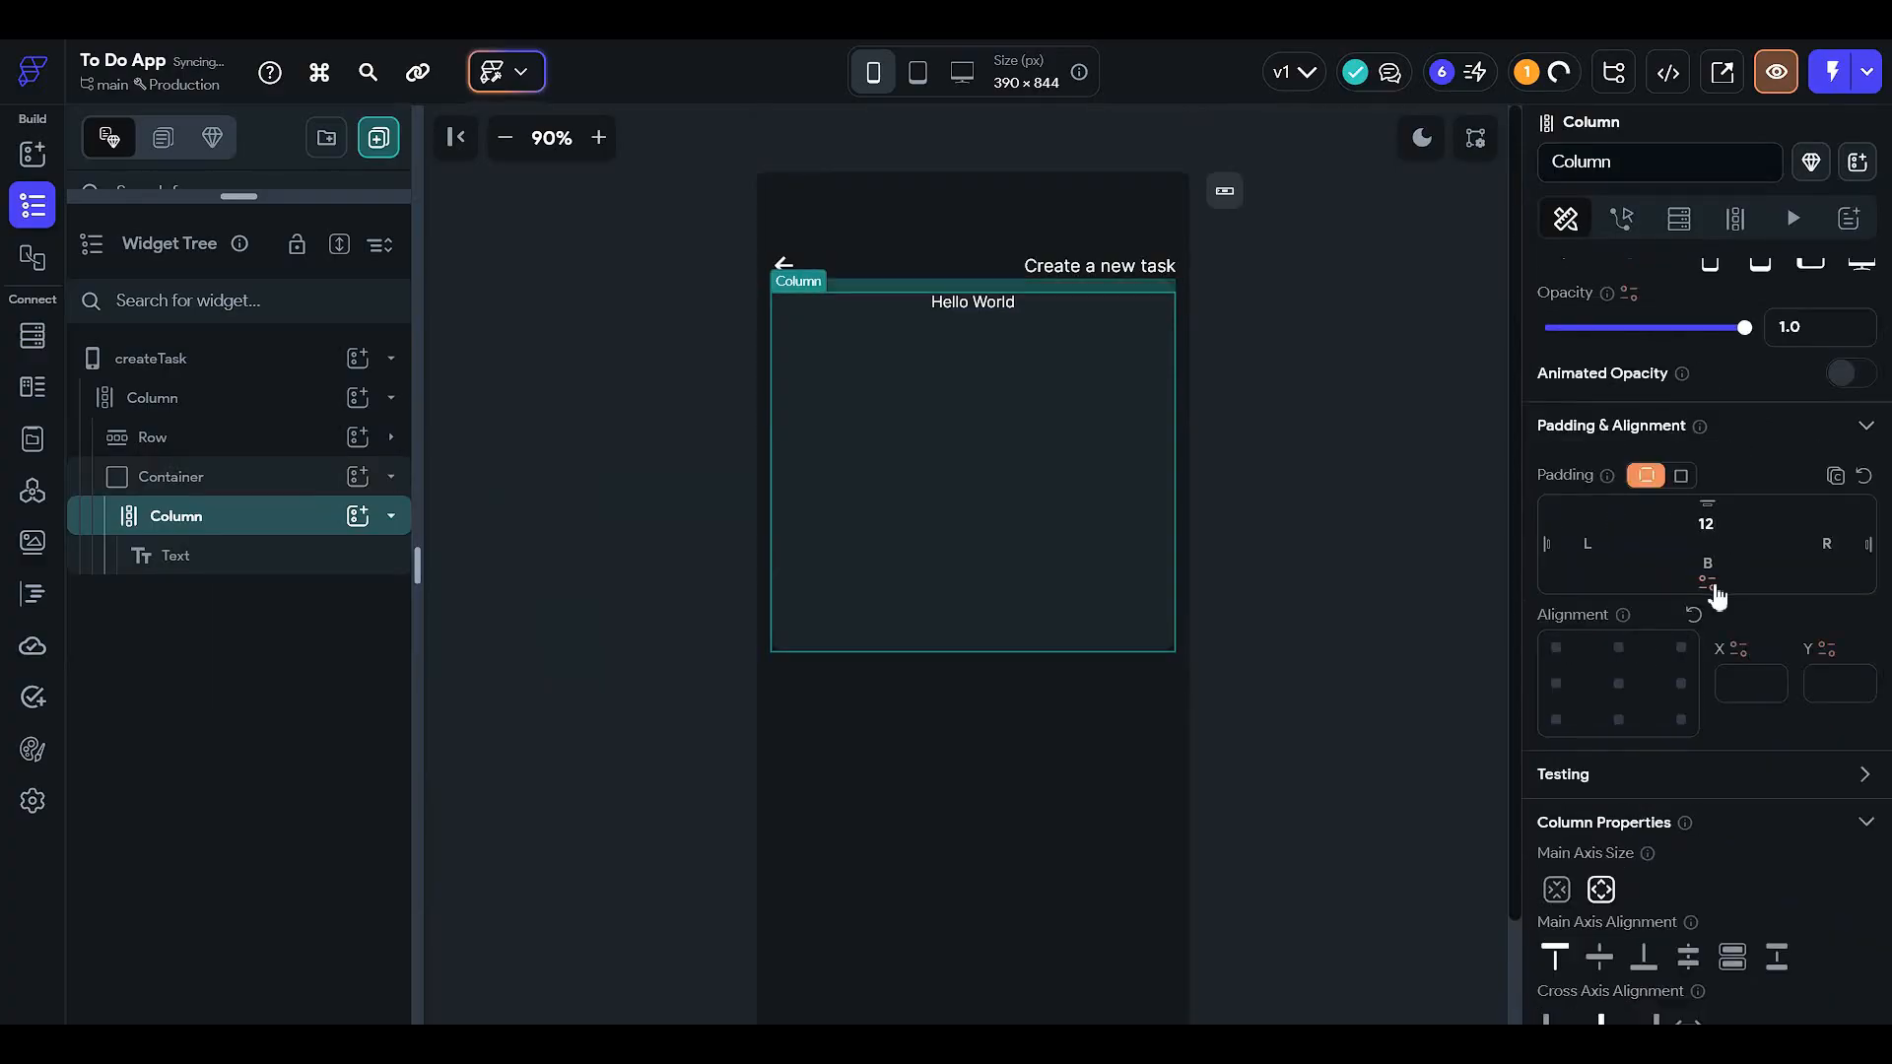
scroll(1557, 826, down, 2)
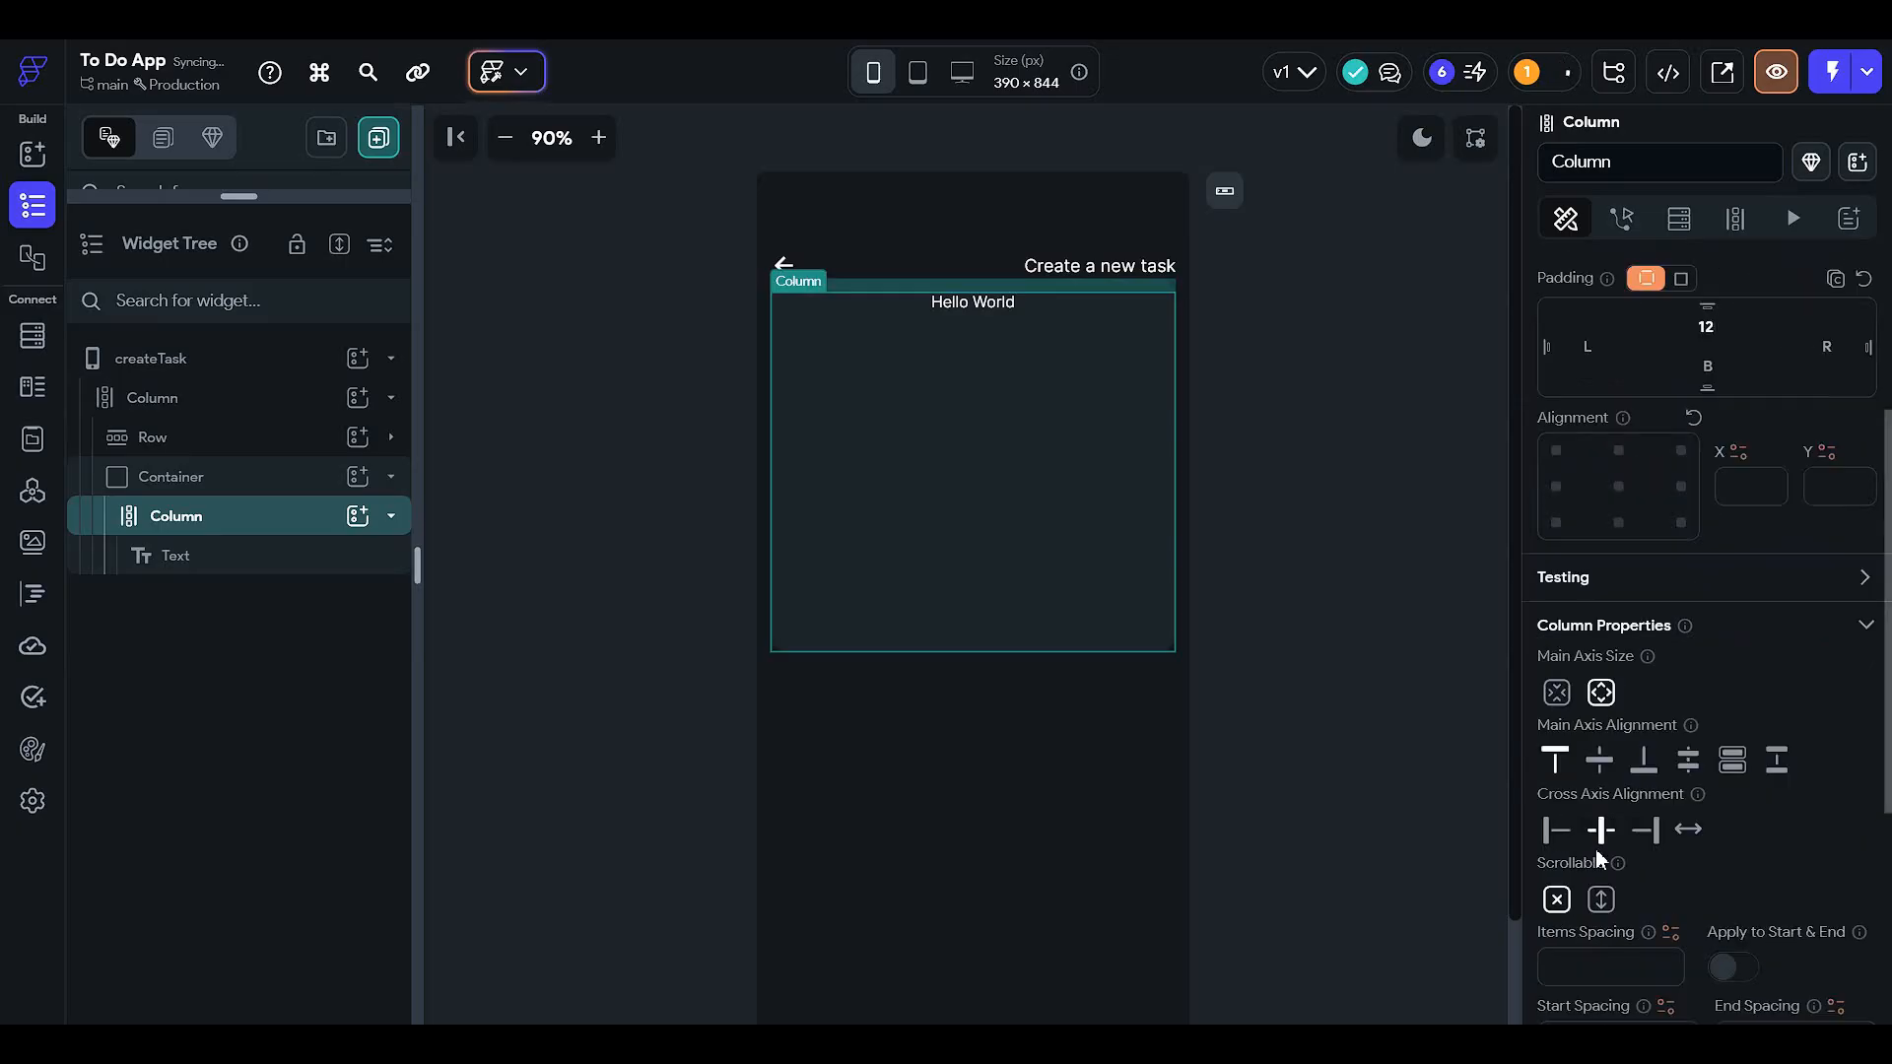
click(1562, 837)
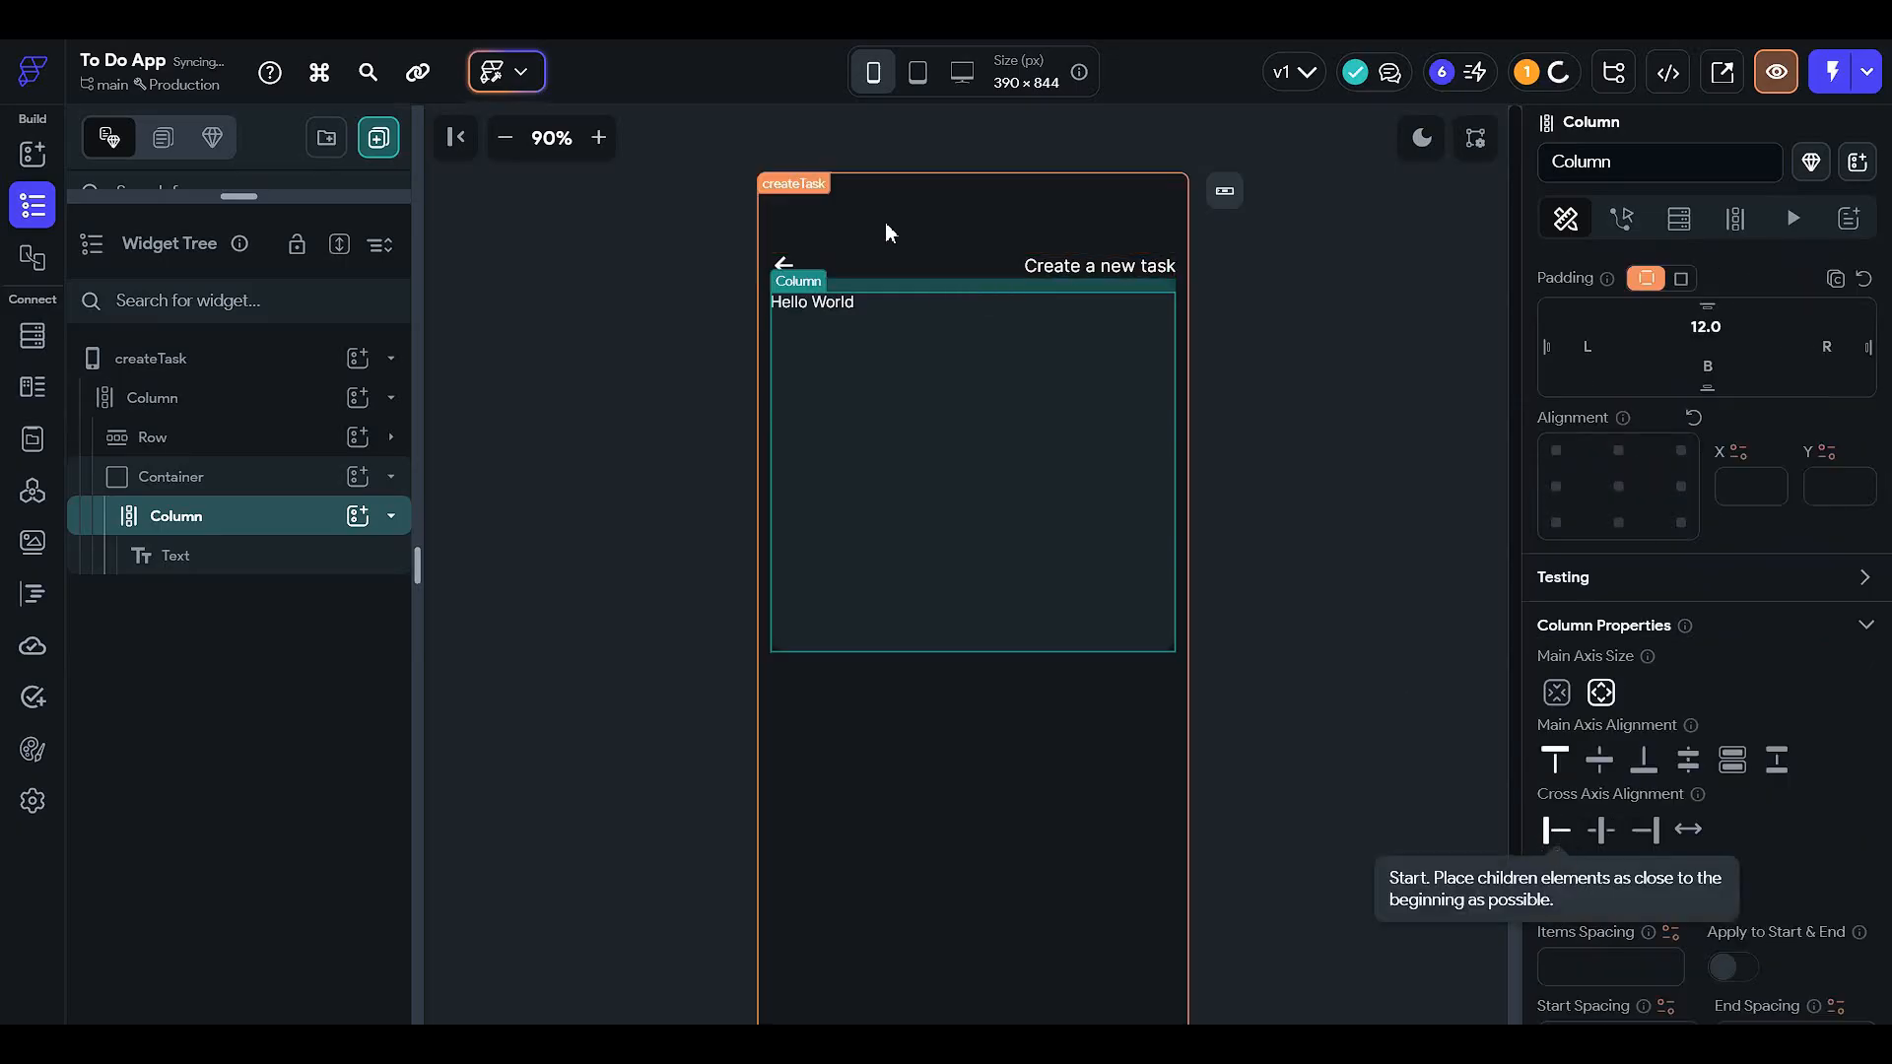
scroll(1562, 591, up, 3)
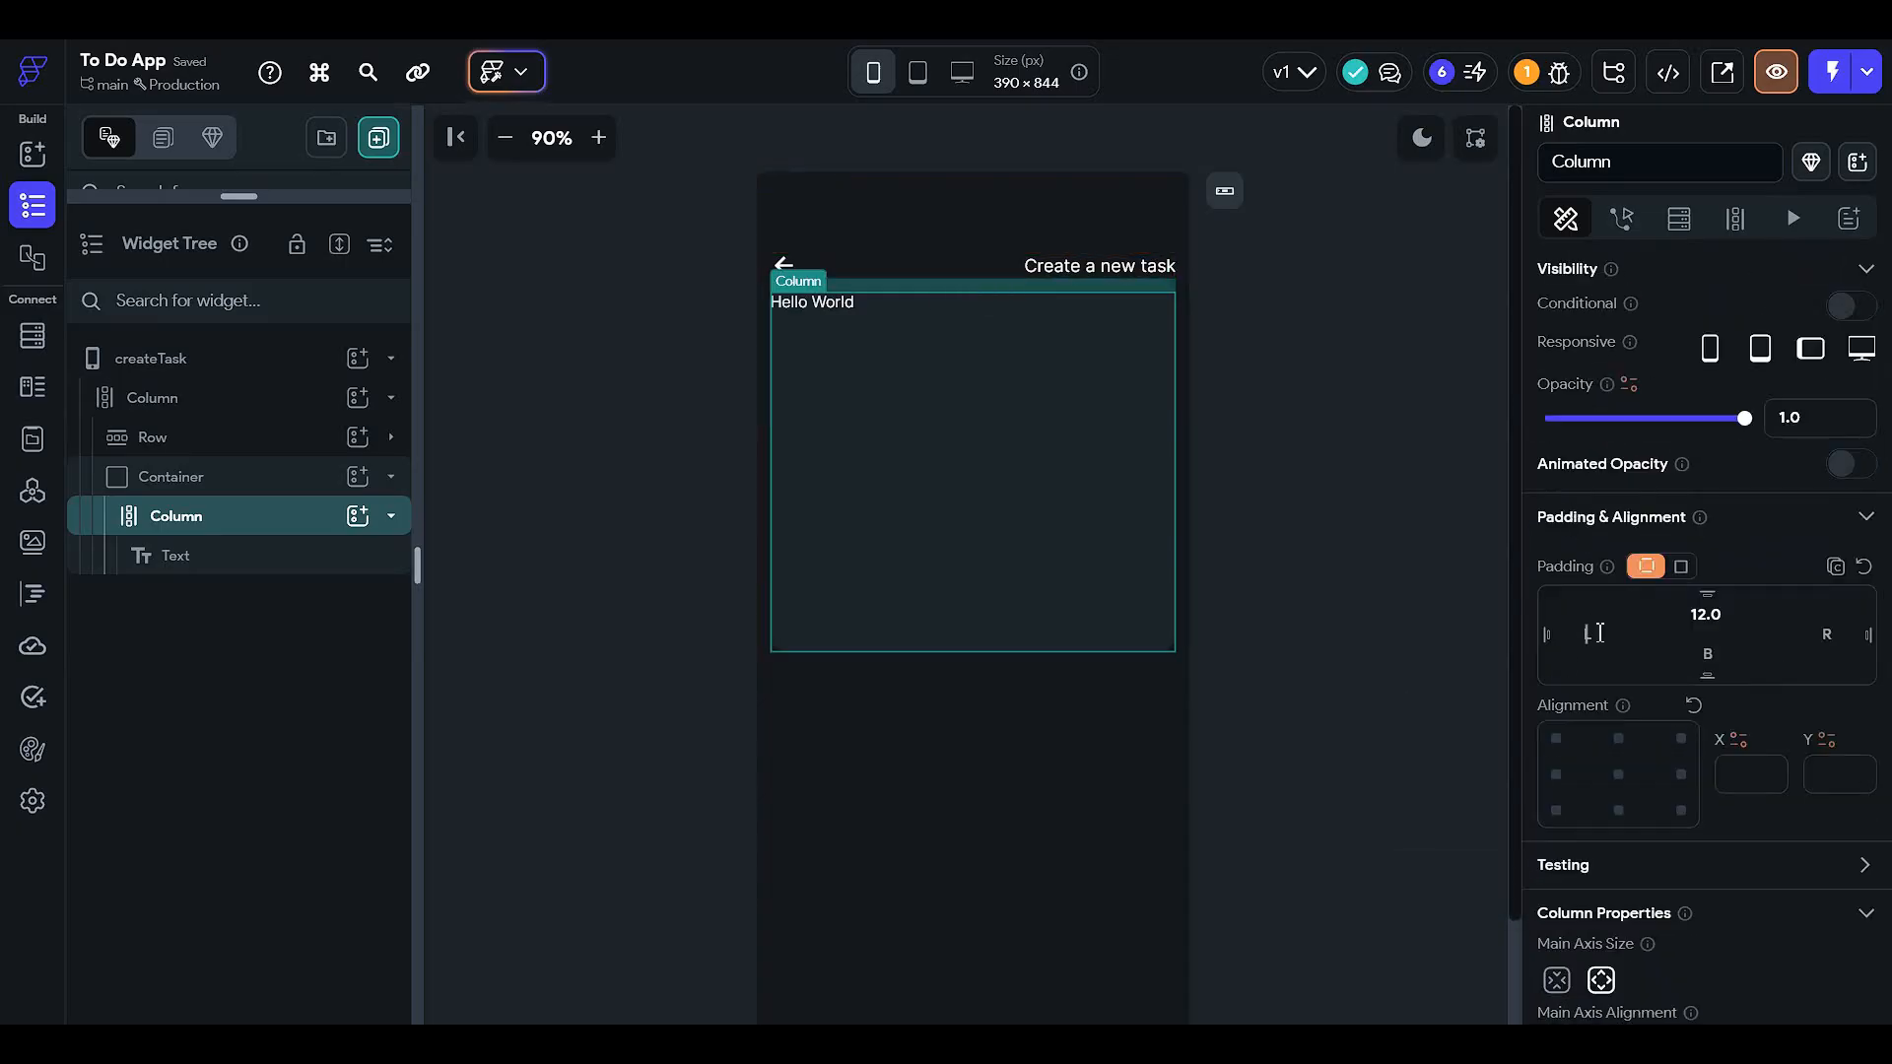
click(1600, 633)
text(12)
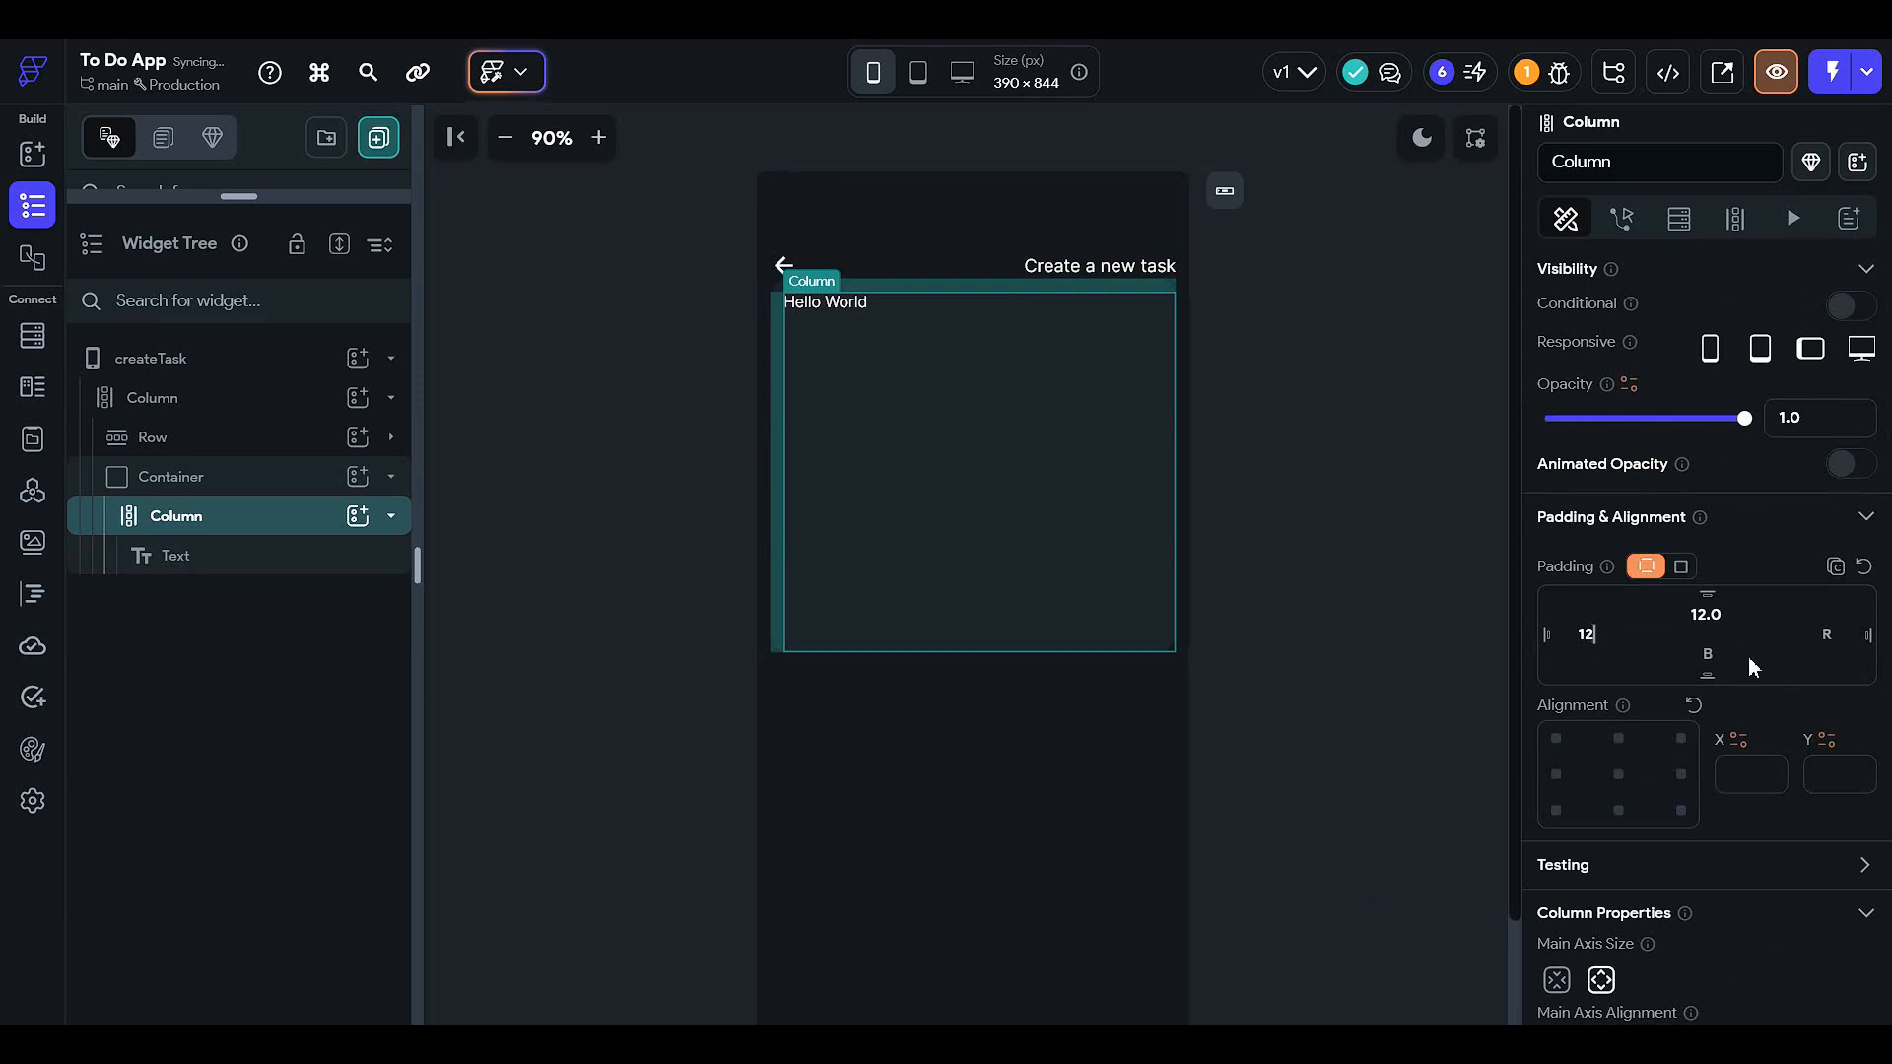
- Replace the Hello World text with 'Task Title', then reselect the inner column to add widgets
click(849, 309)
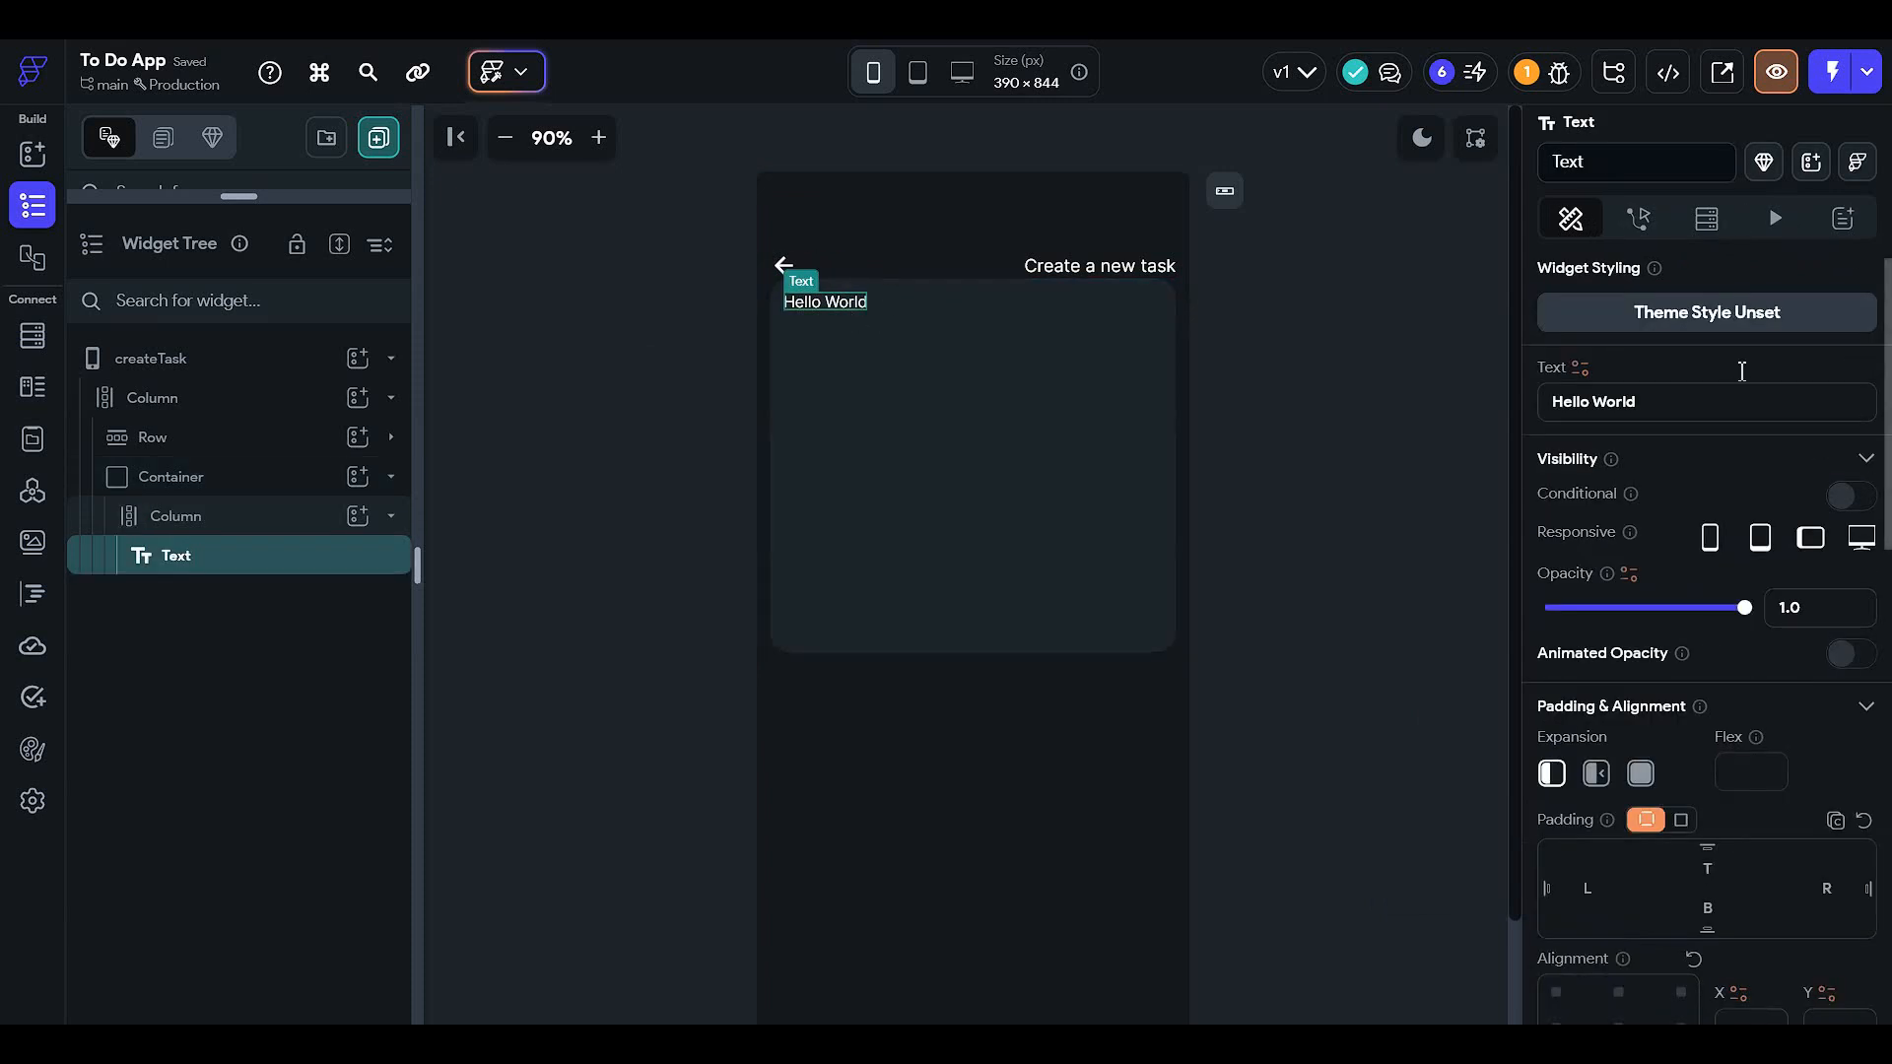
drag(1676, 403, 759, 434)
text(T)
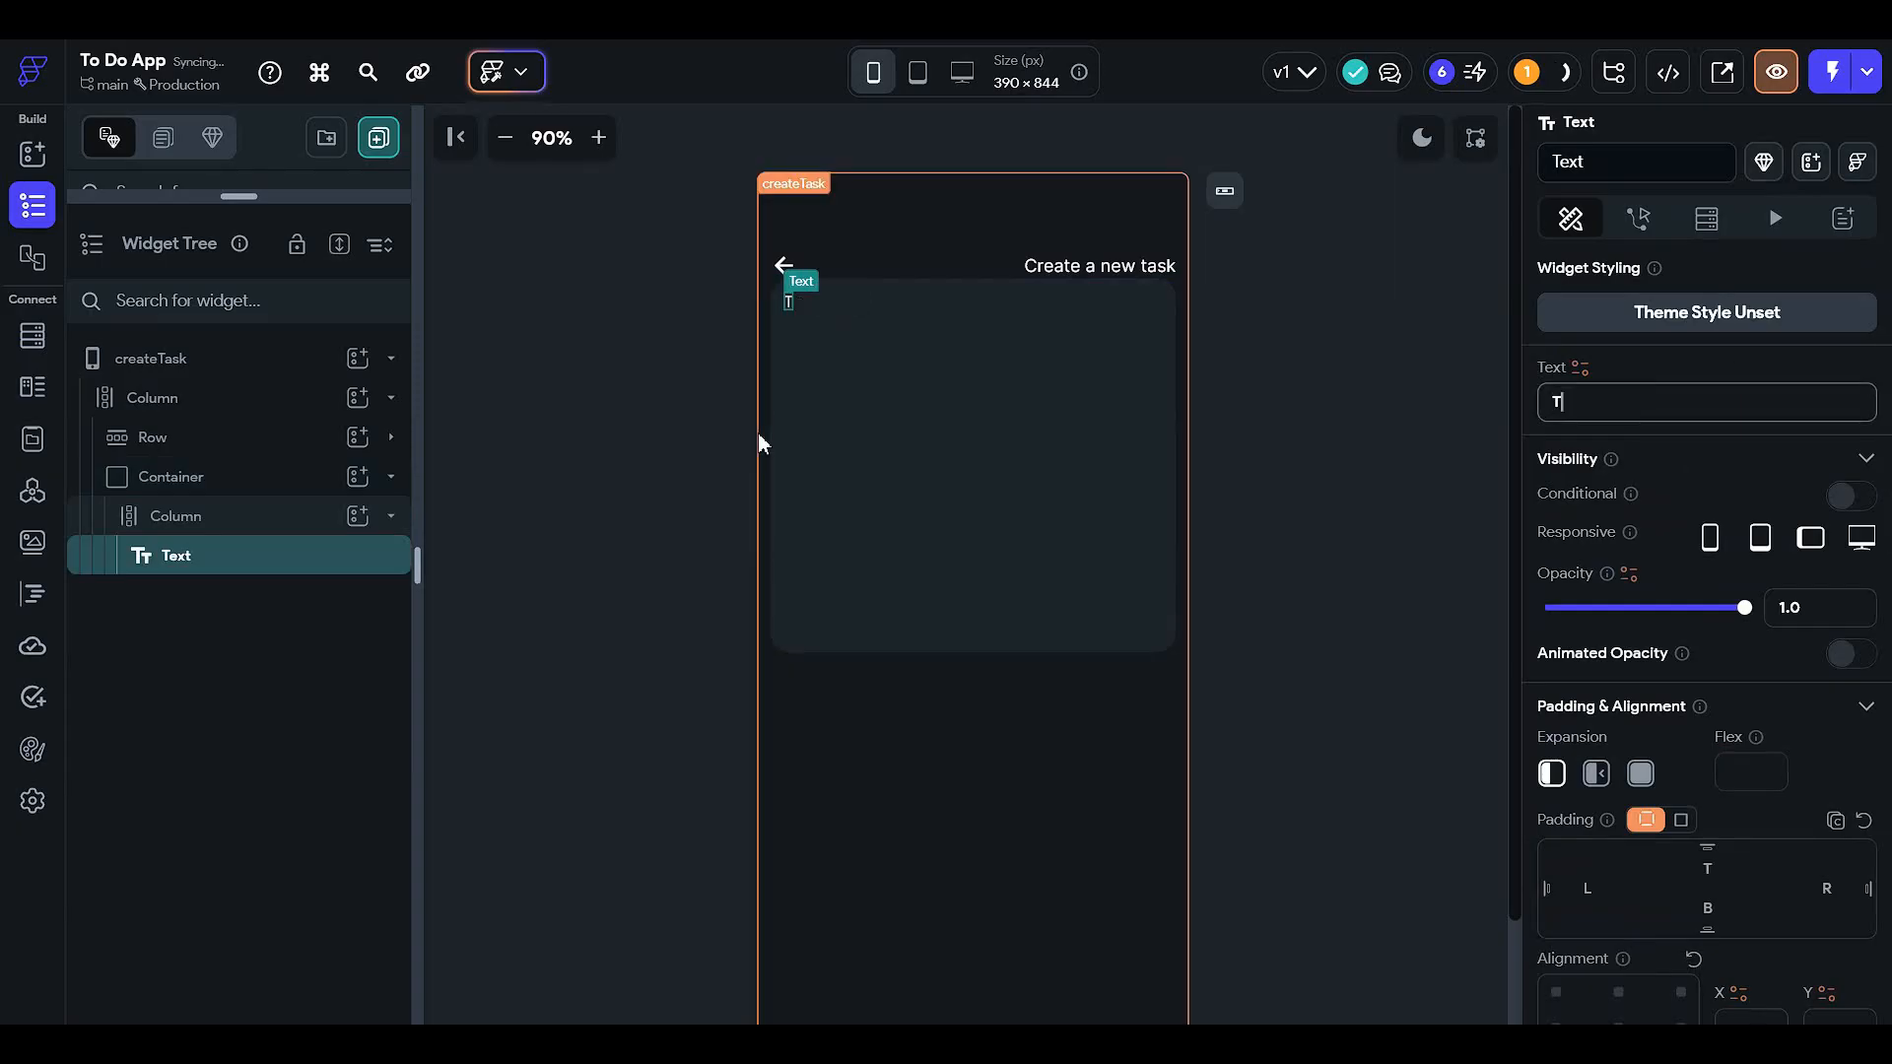
text(ask Title)
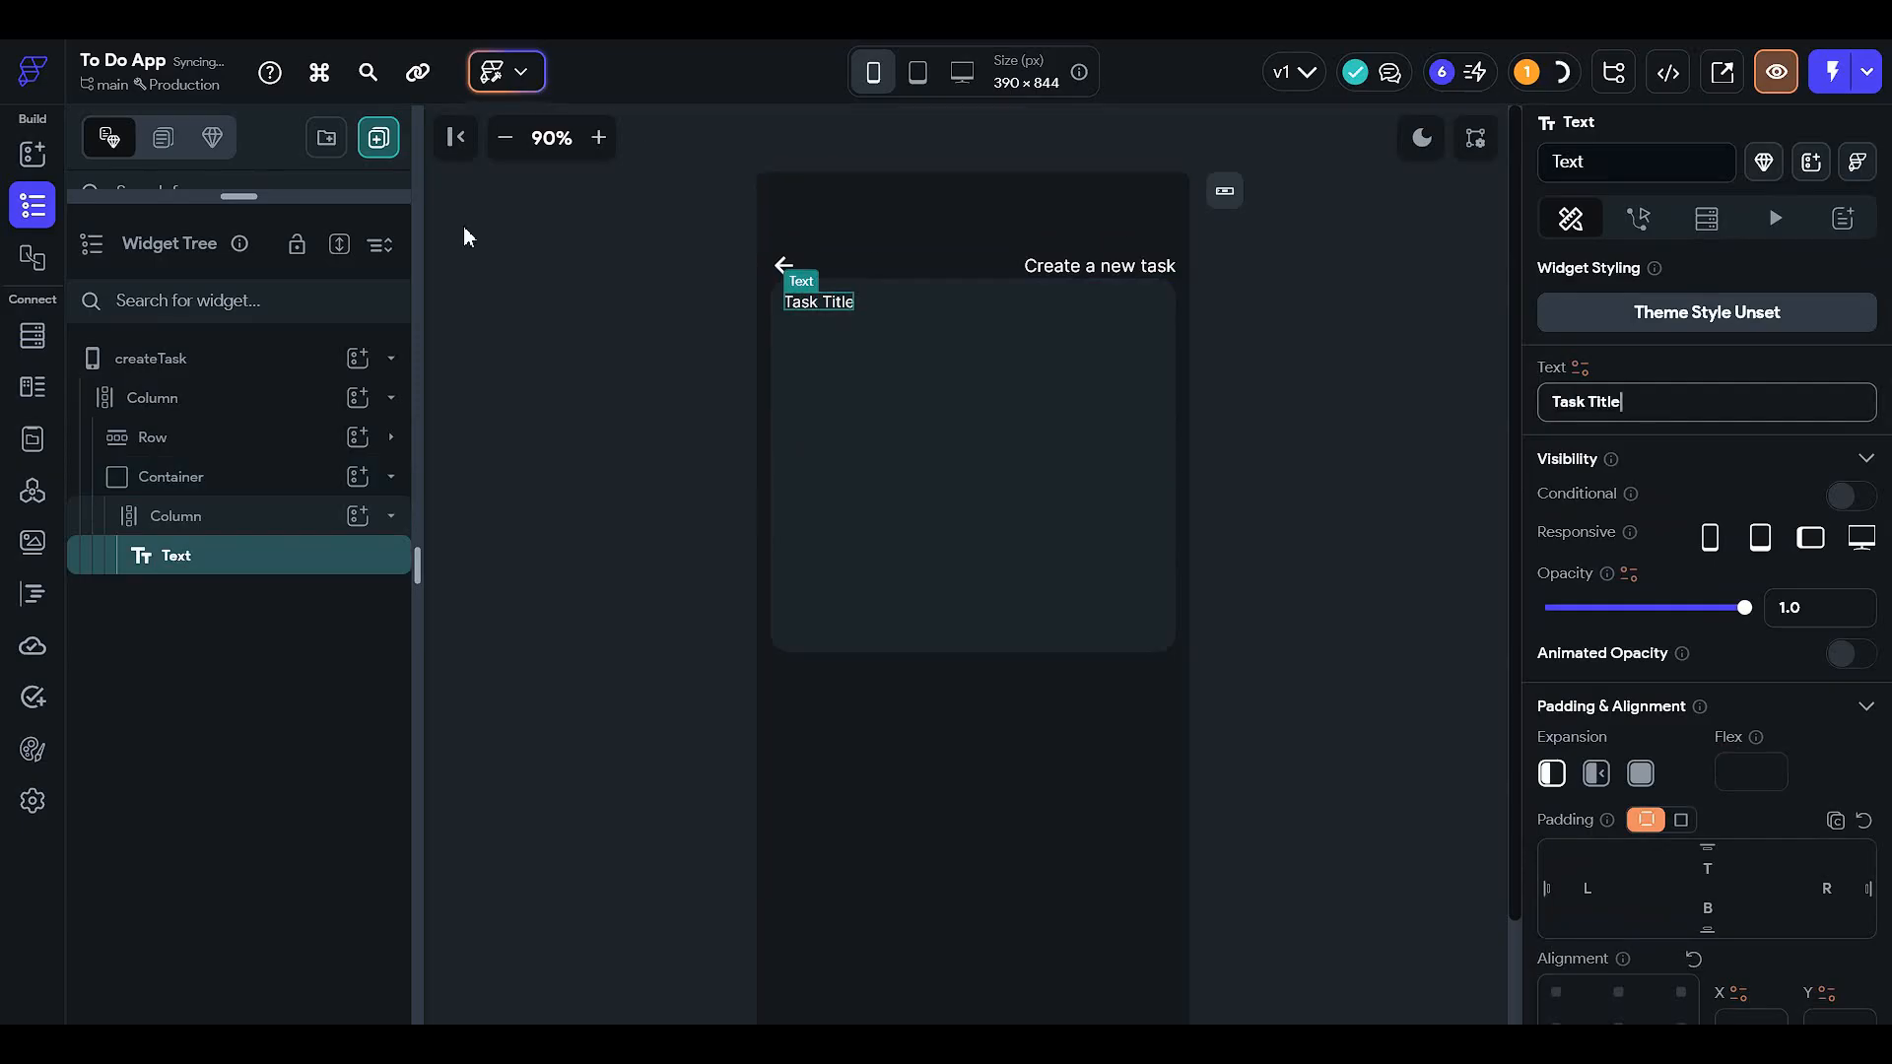
click(292, 516)
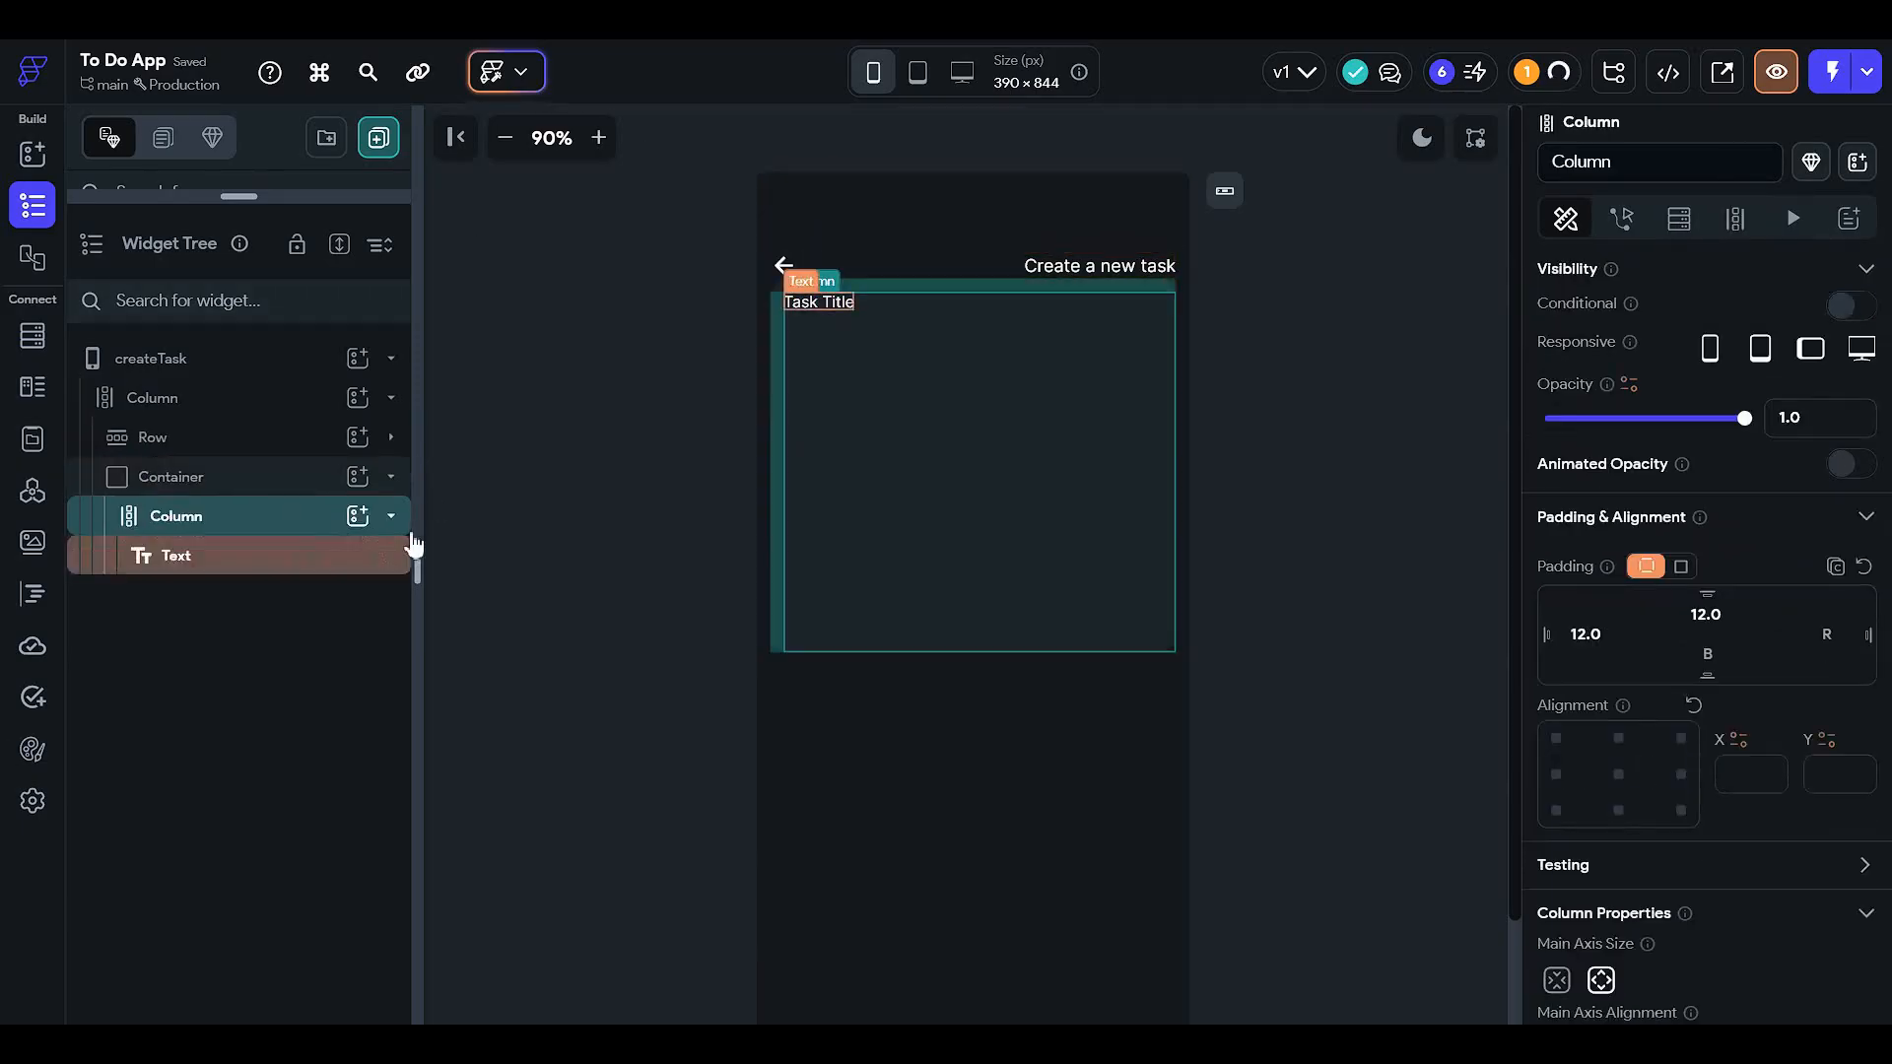
click(358, 516)
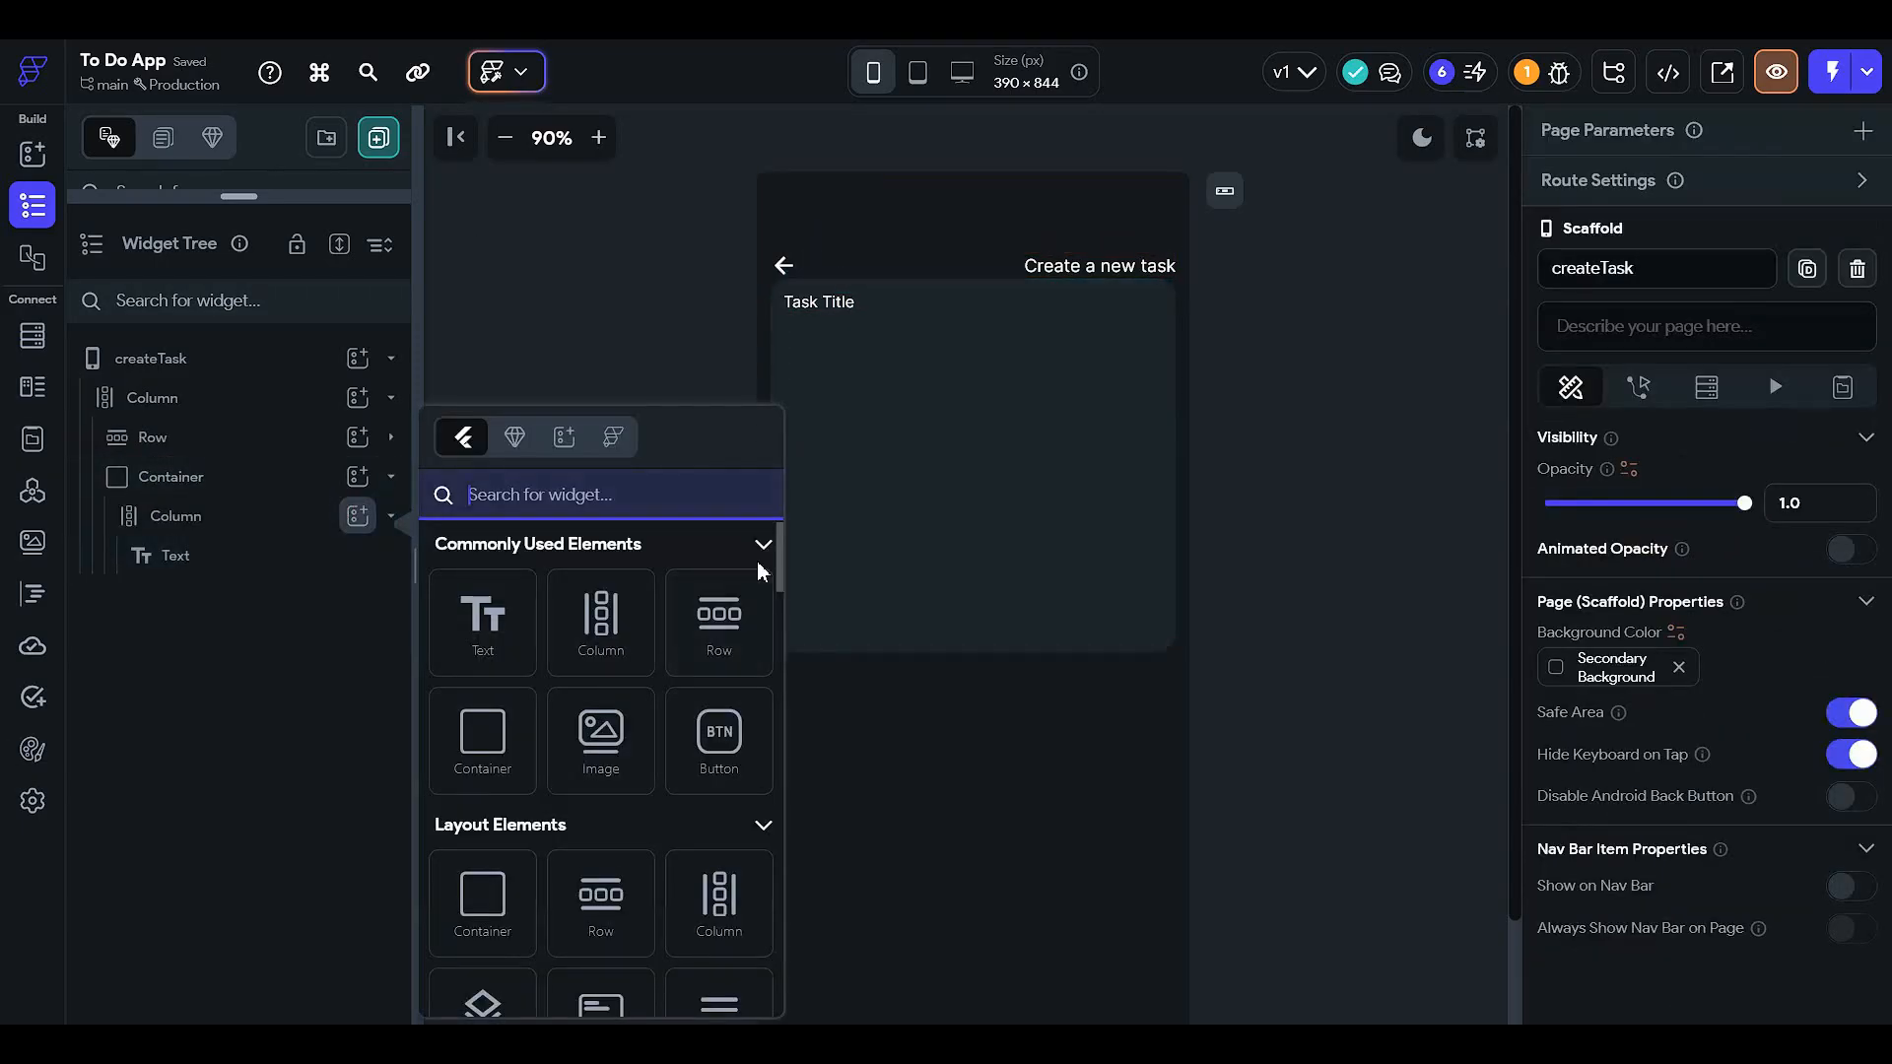
- Add a TextField from the palette beneath the Task Title label
text(text)
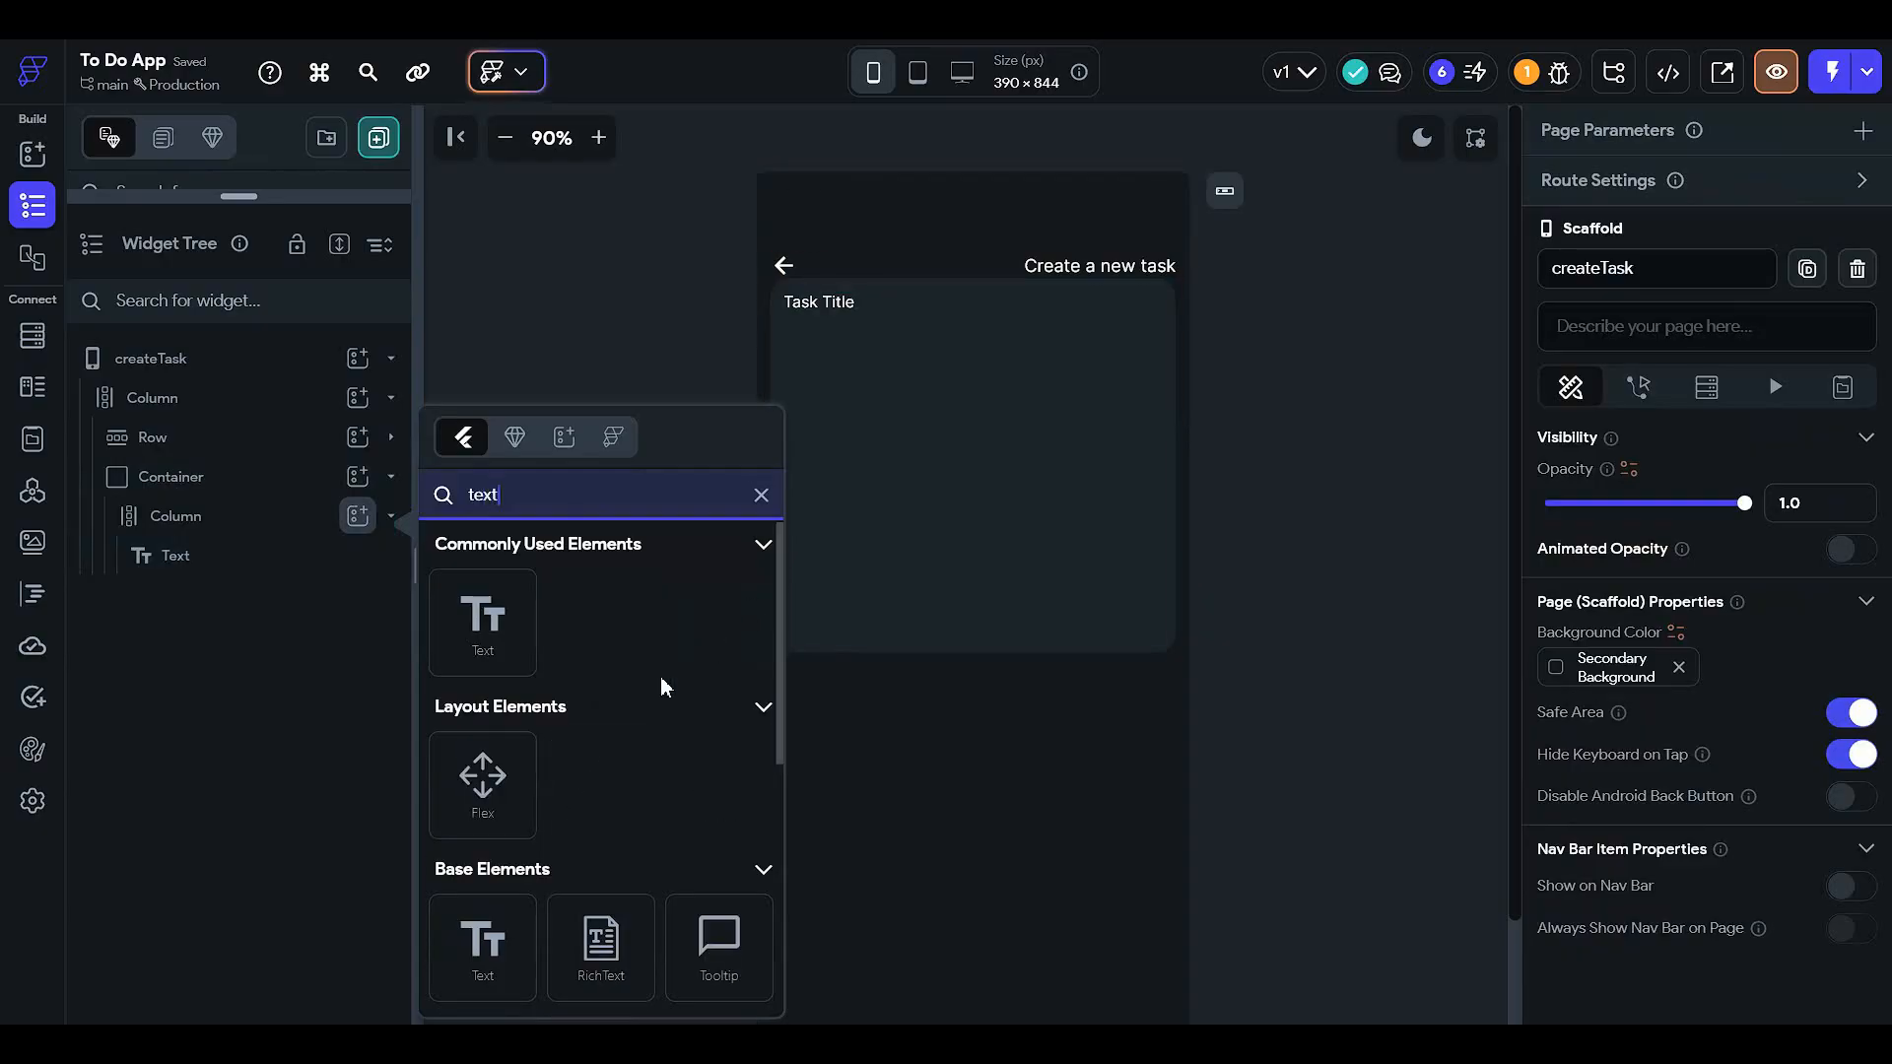
scroll(591, 778, down, 3)
click(487, 825)
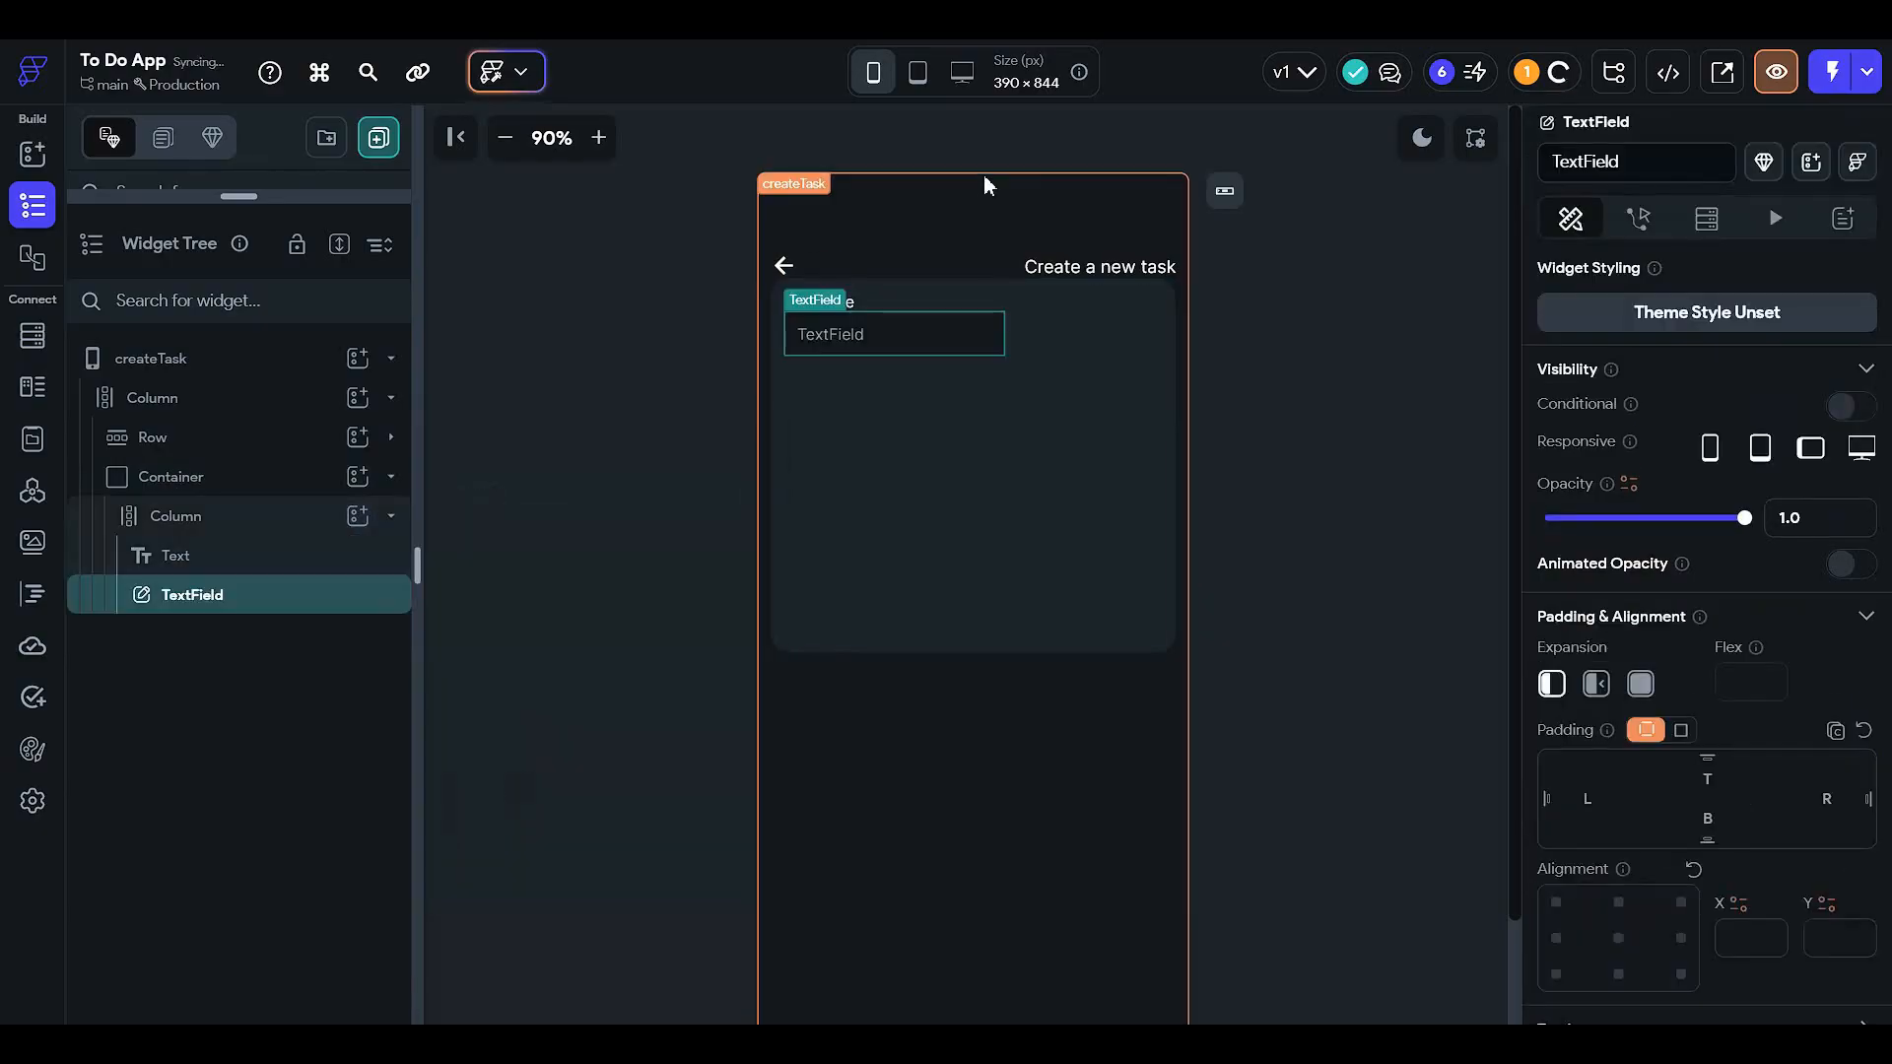
scroll(1804, 522, down, 5)
scroll(1766, 524, down, 7)
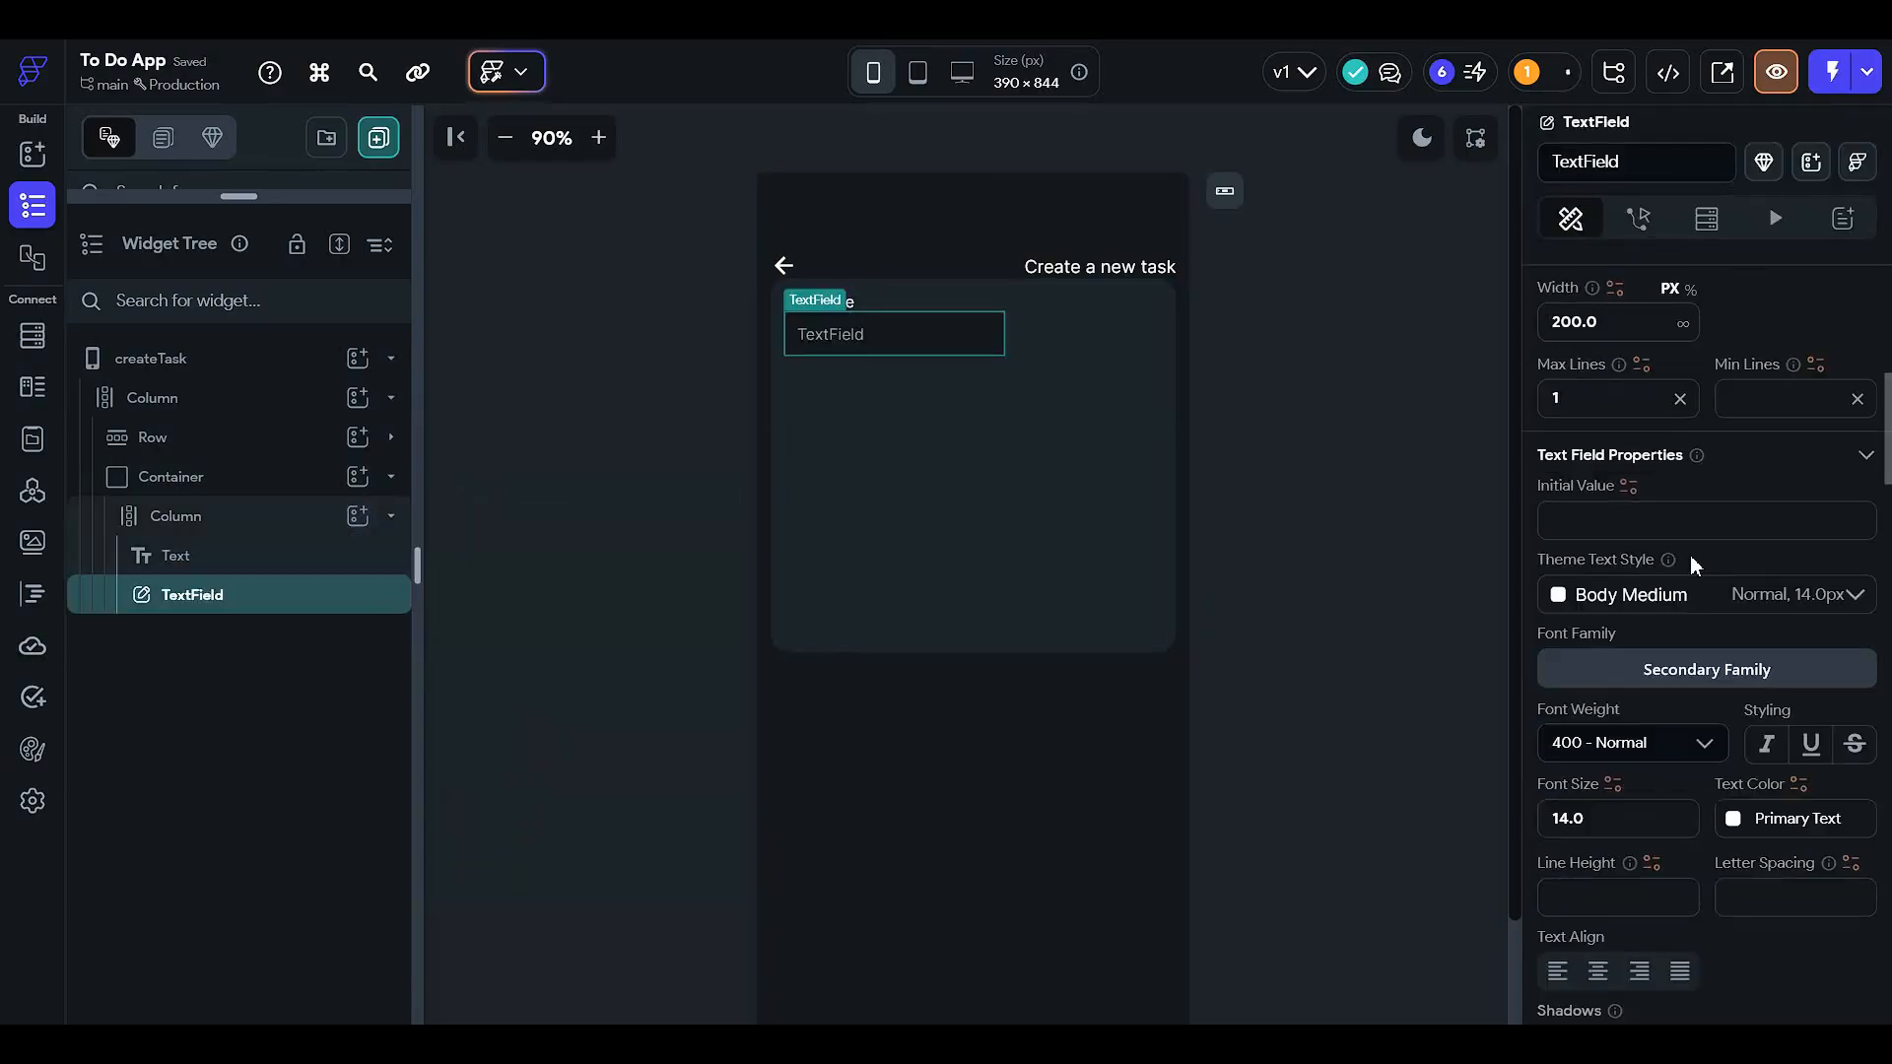
scroll(1573, 559, down, 3)
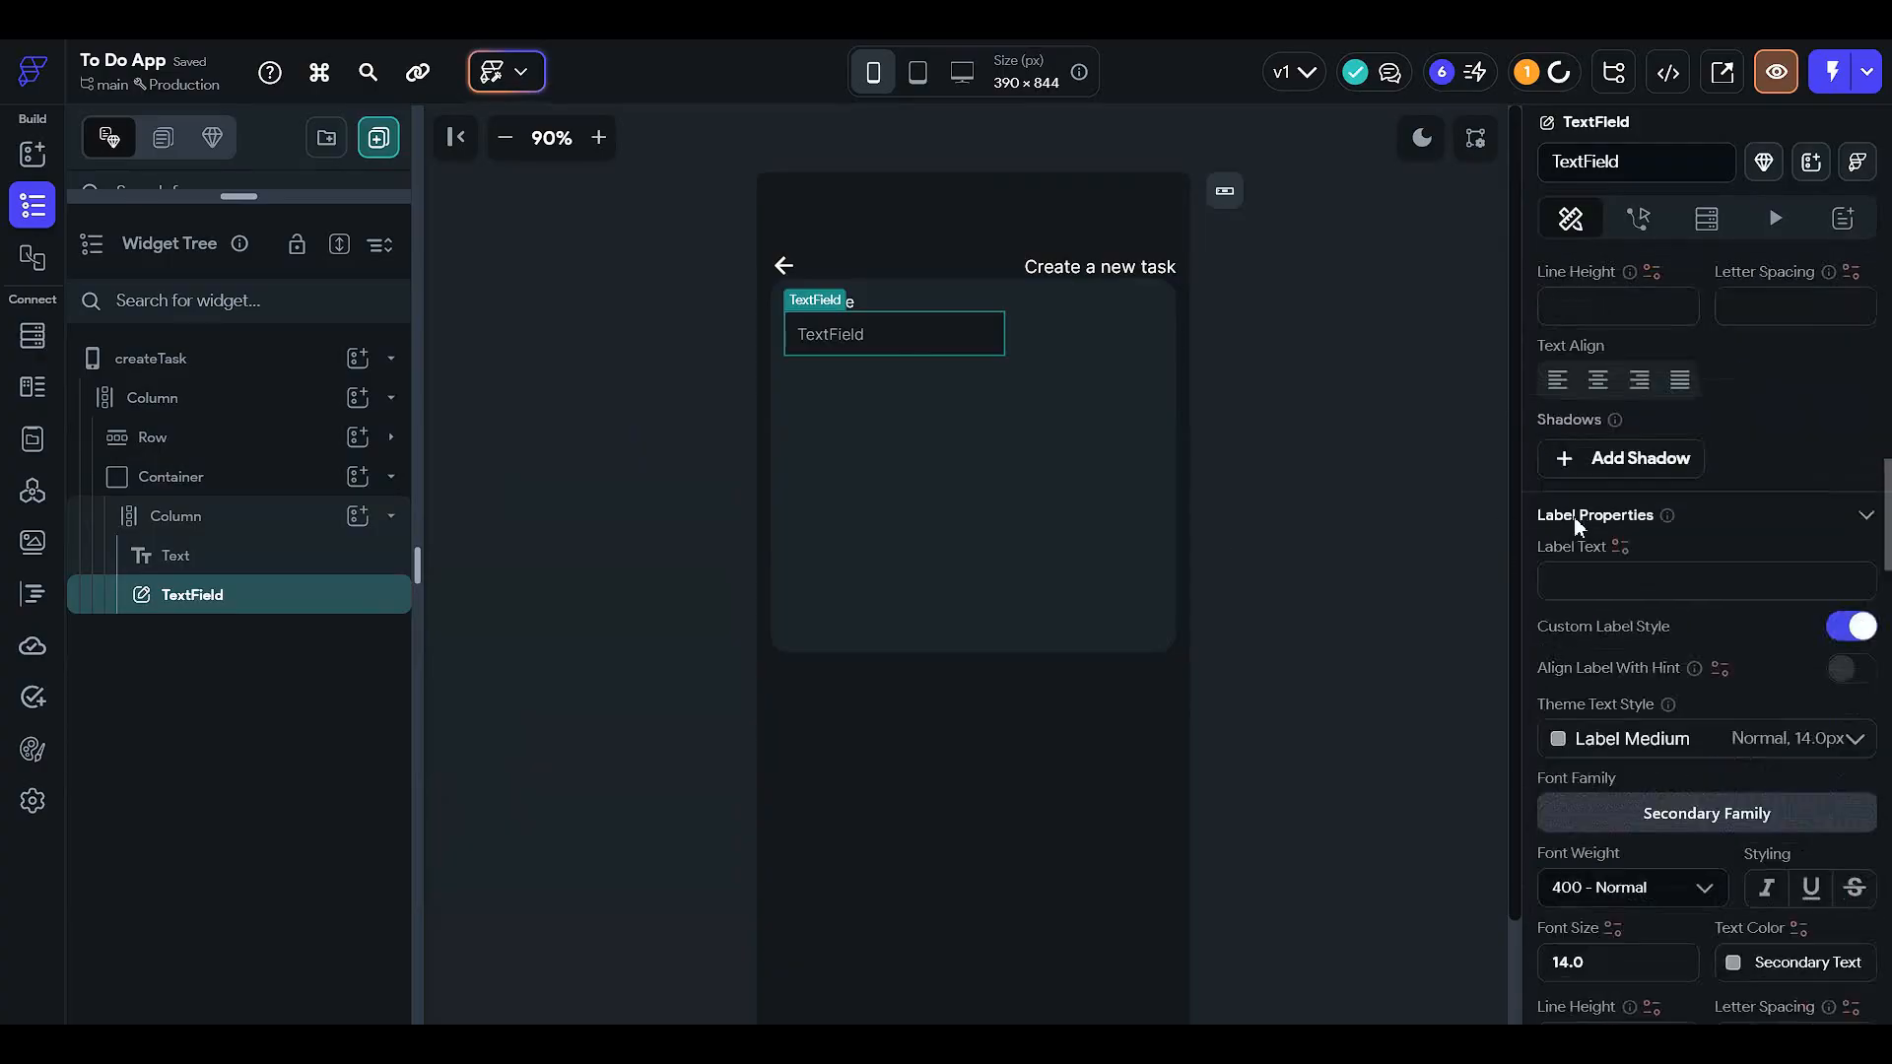
scroll(1665, 577, down, 3)
scroll(1665, 599, down, 1)
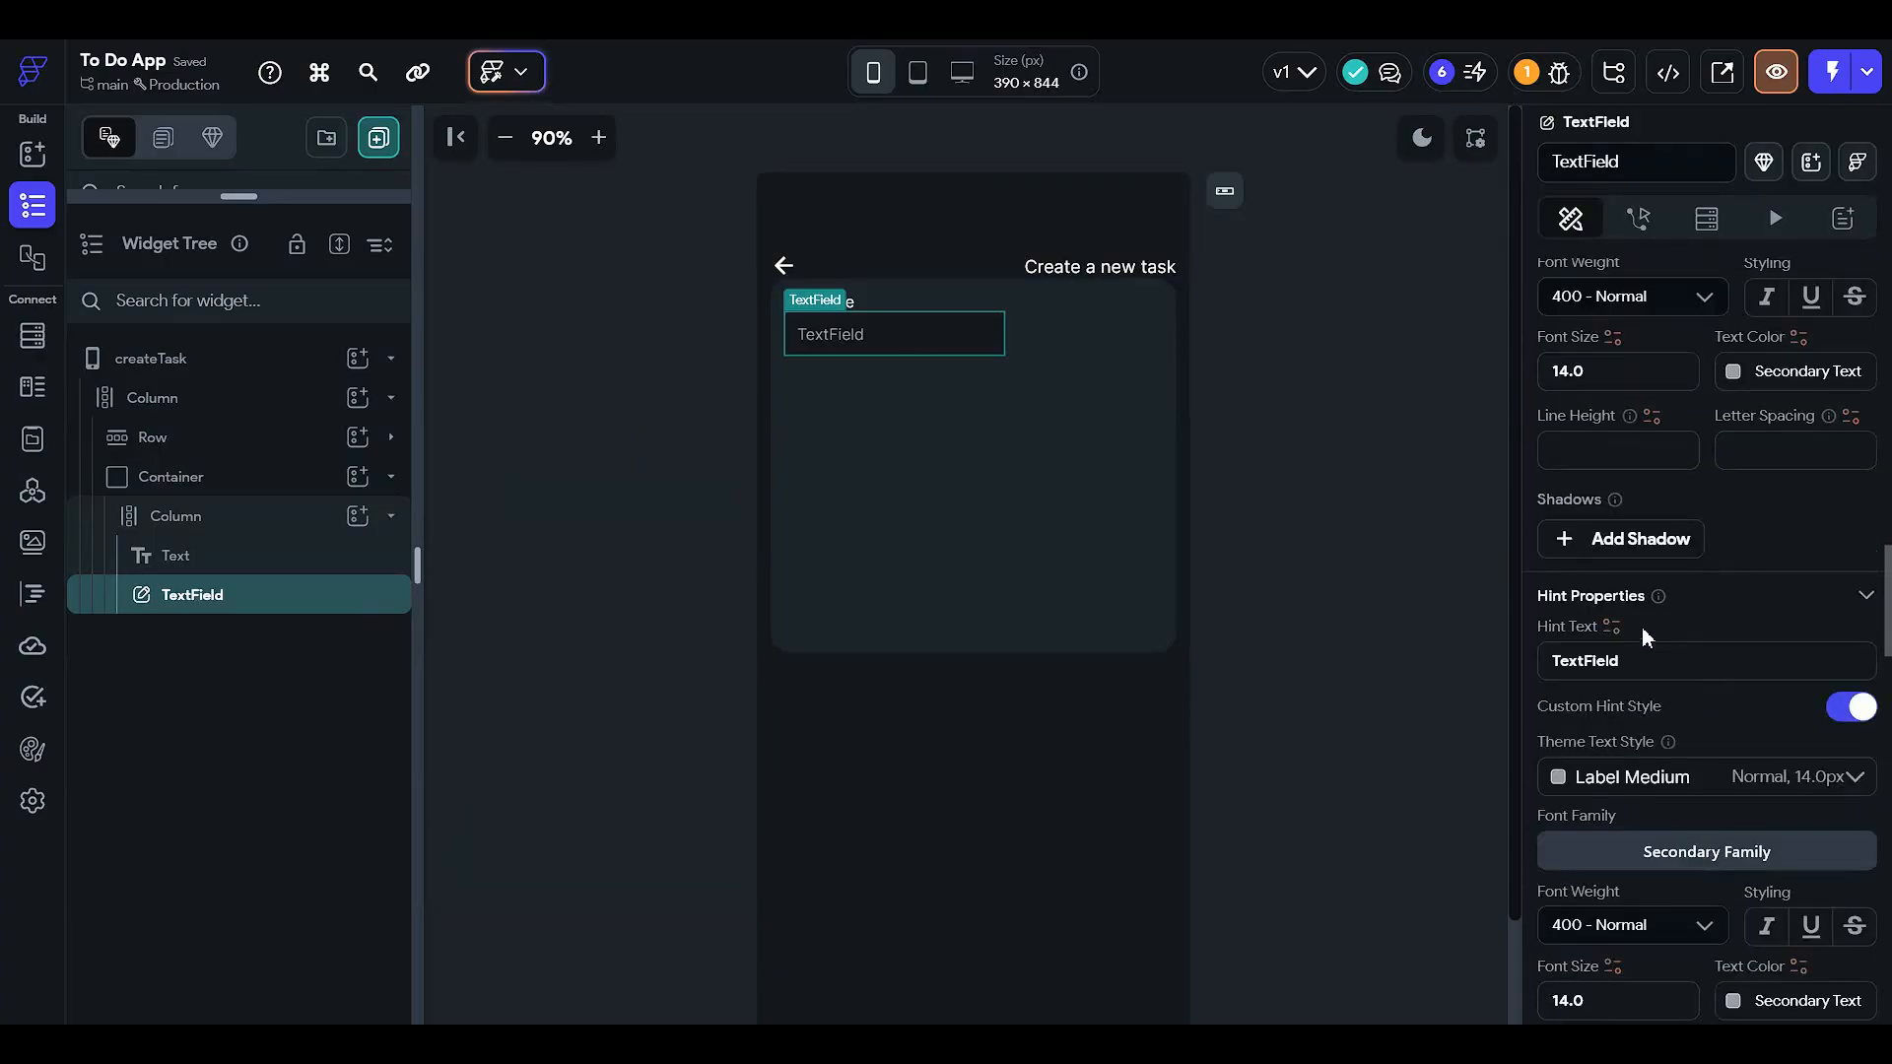
- Replace the field's hint text with 'Task Title'
double_click(1633, 662)
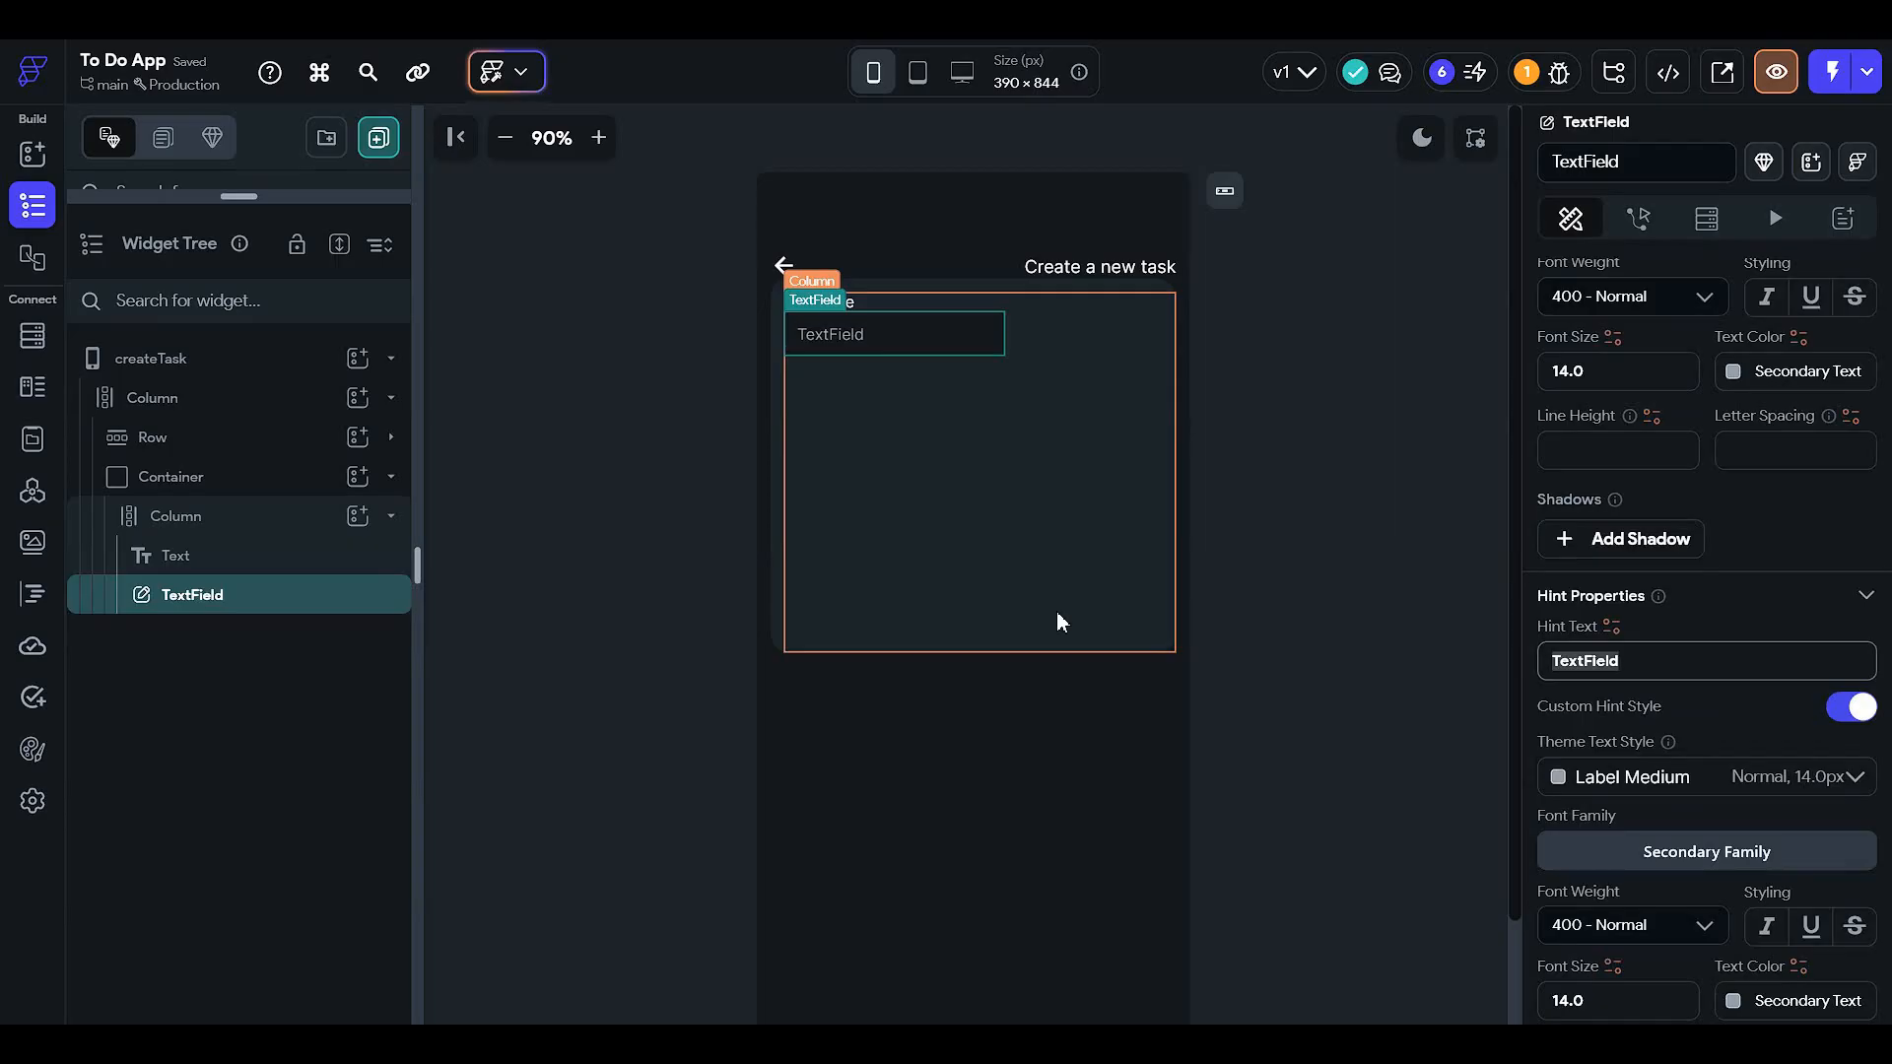
text(Task Title)
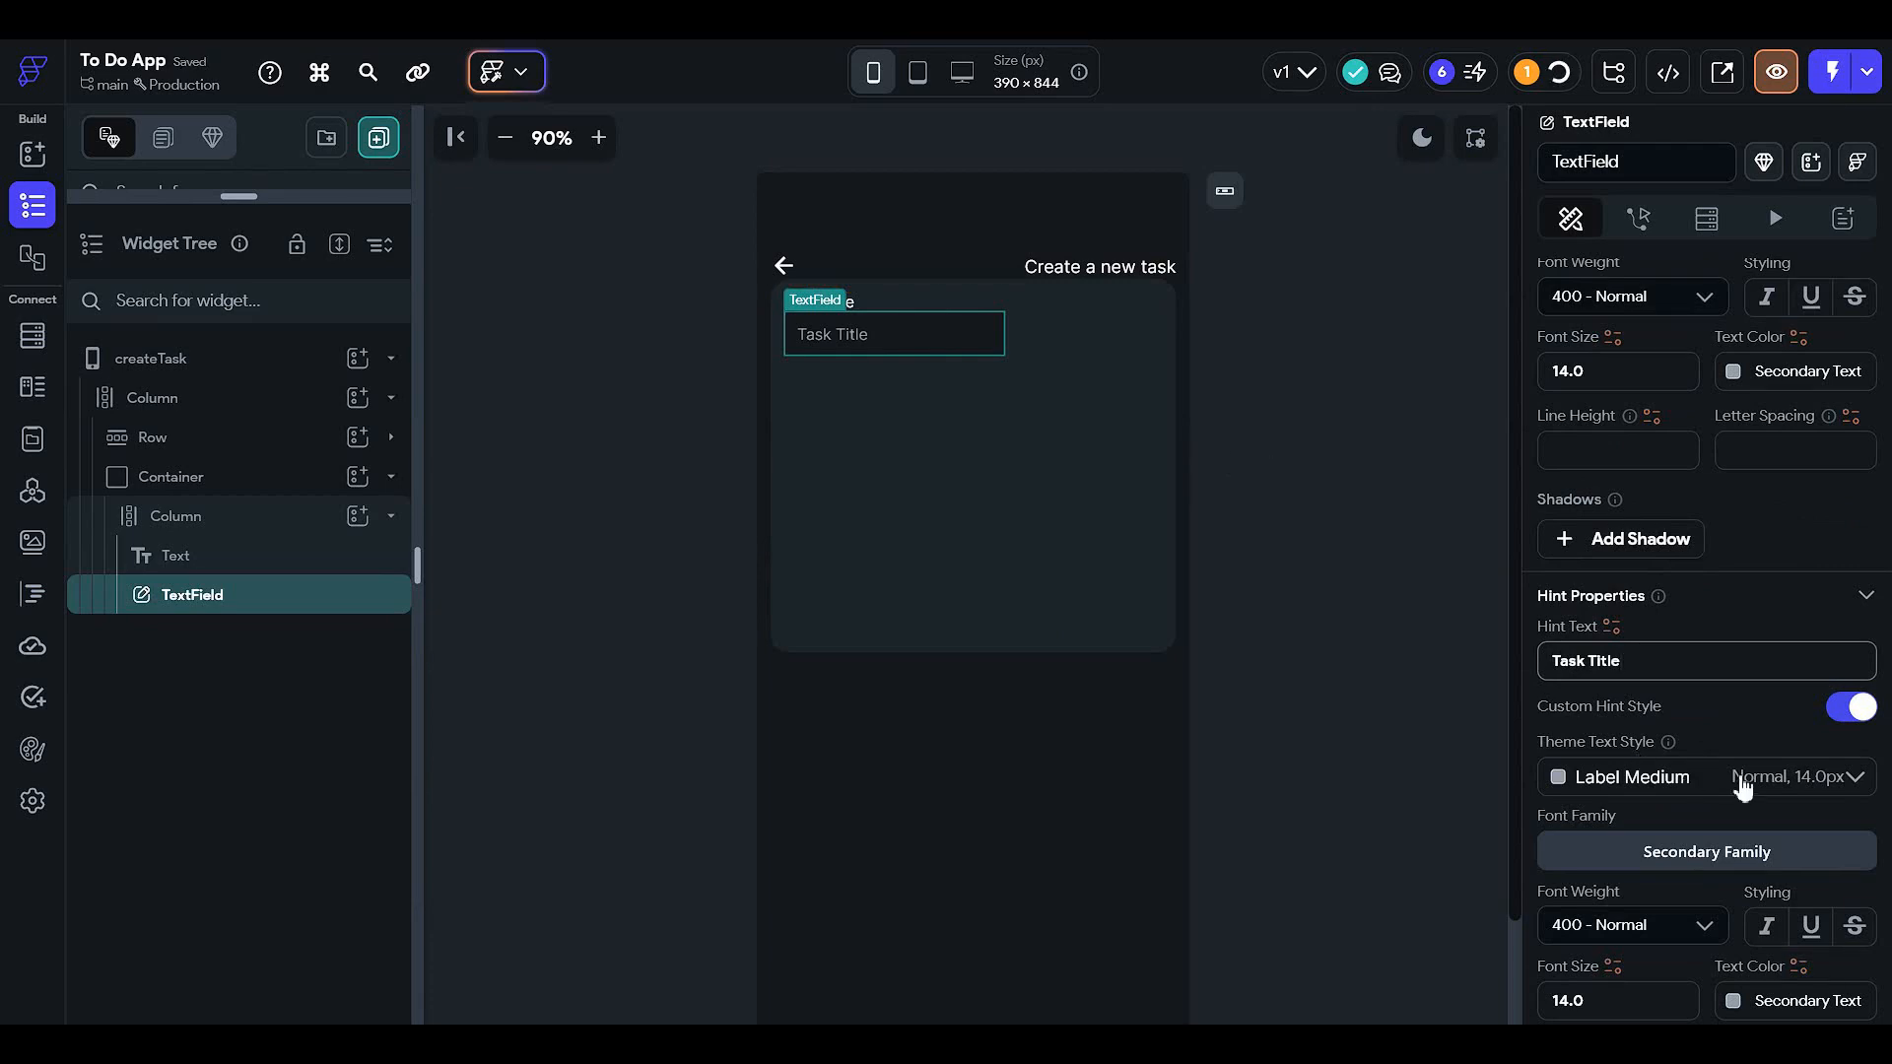
scroll(1674, 768, down, 7)
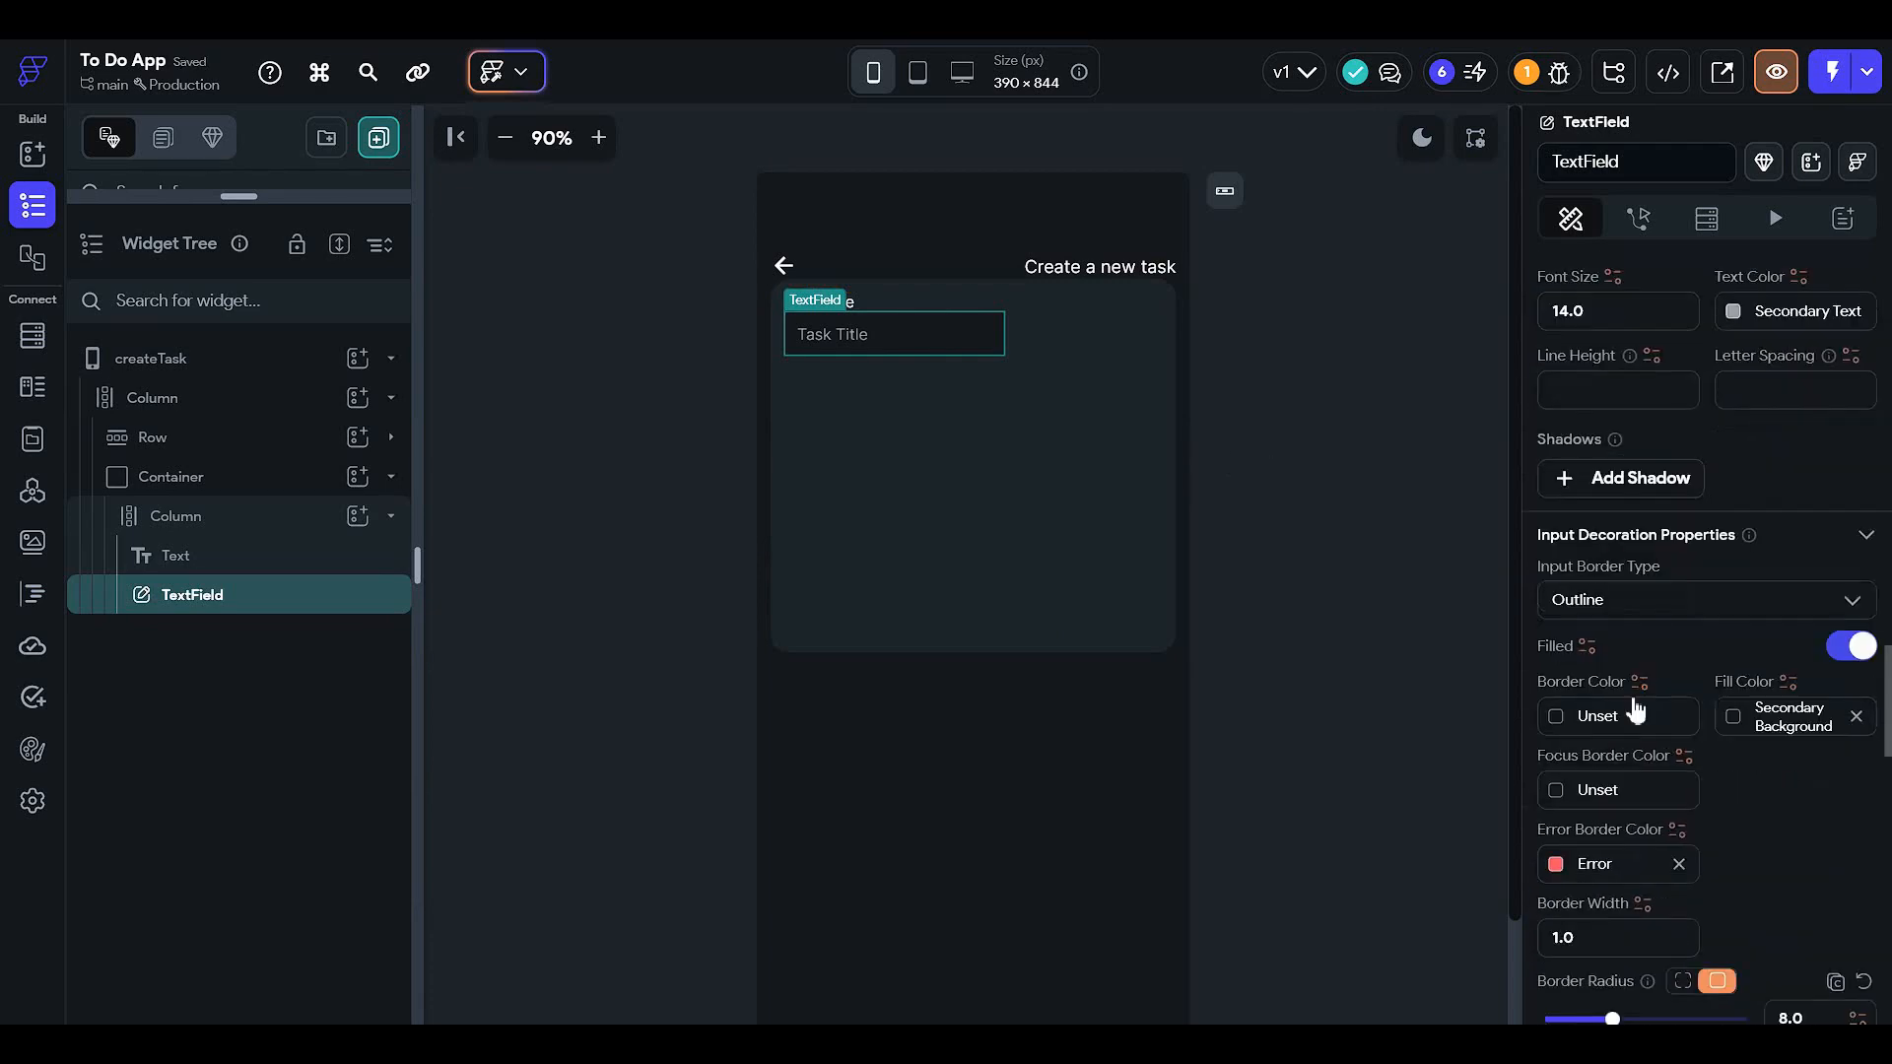
scroll(1635, 709, down, 7)
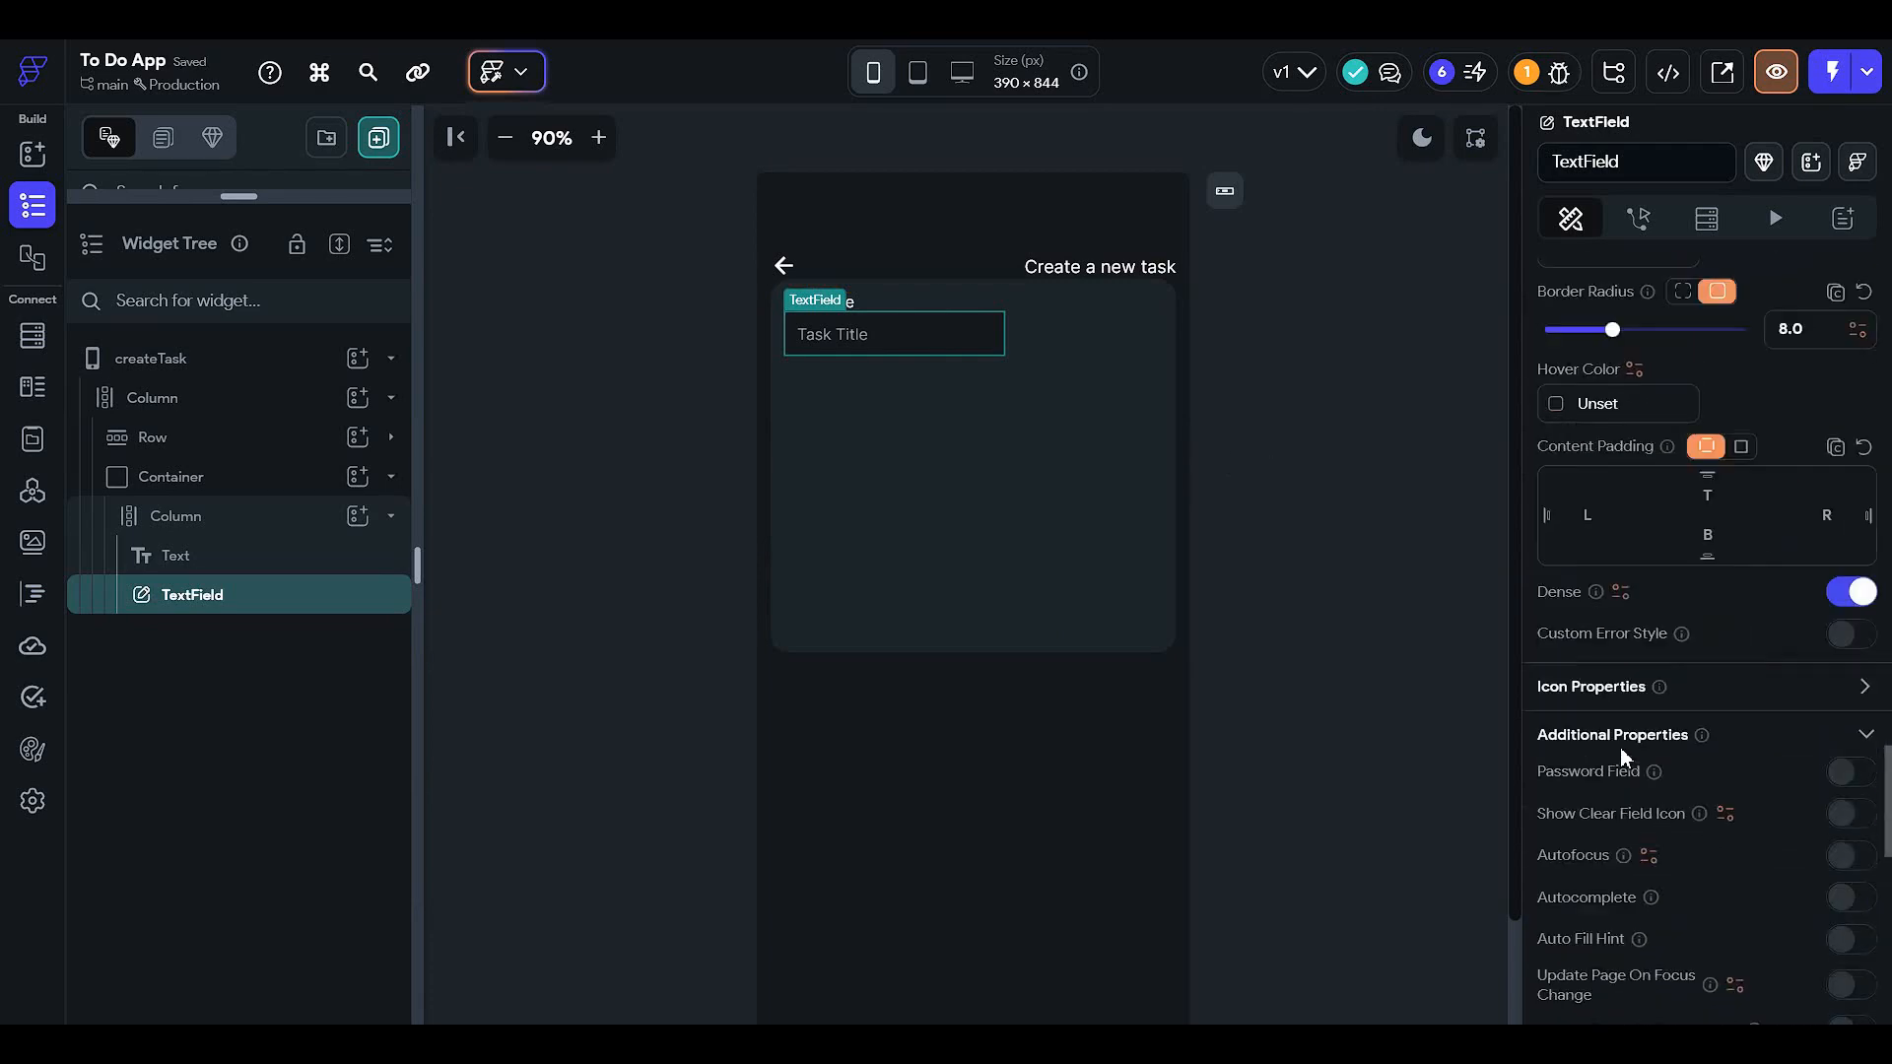
scroll(1620, 747, down, 3)
scroll(1621, 749, up, 12)
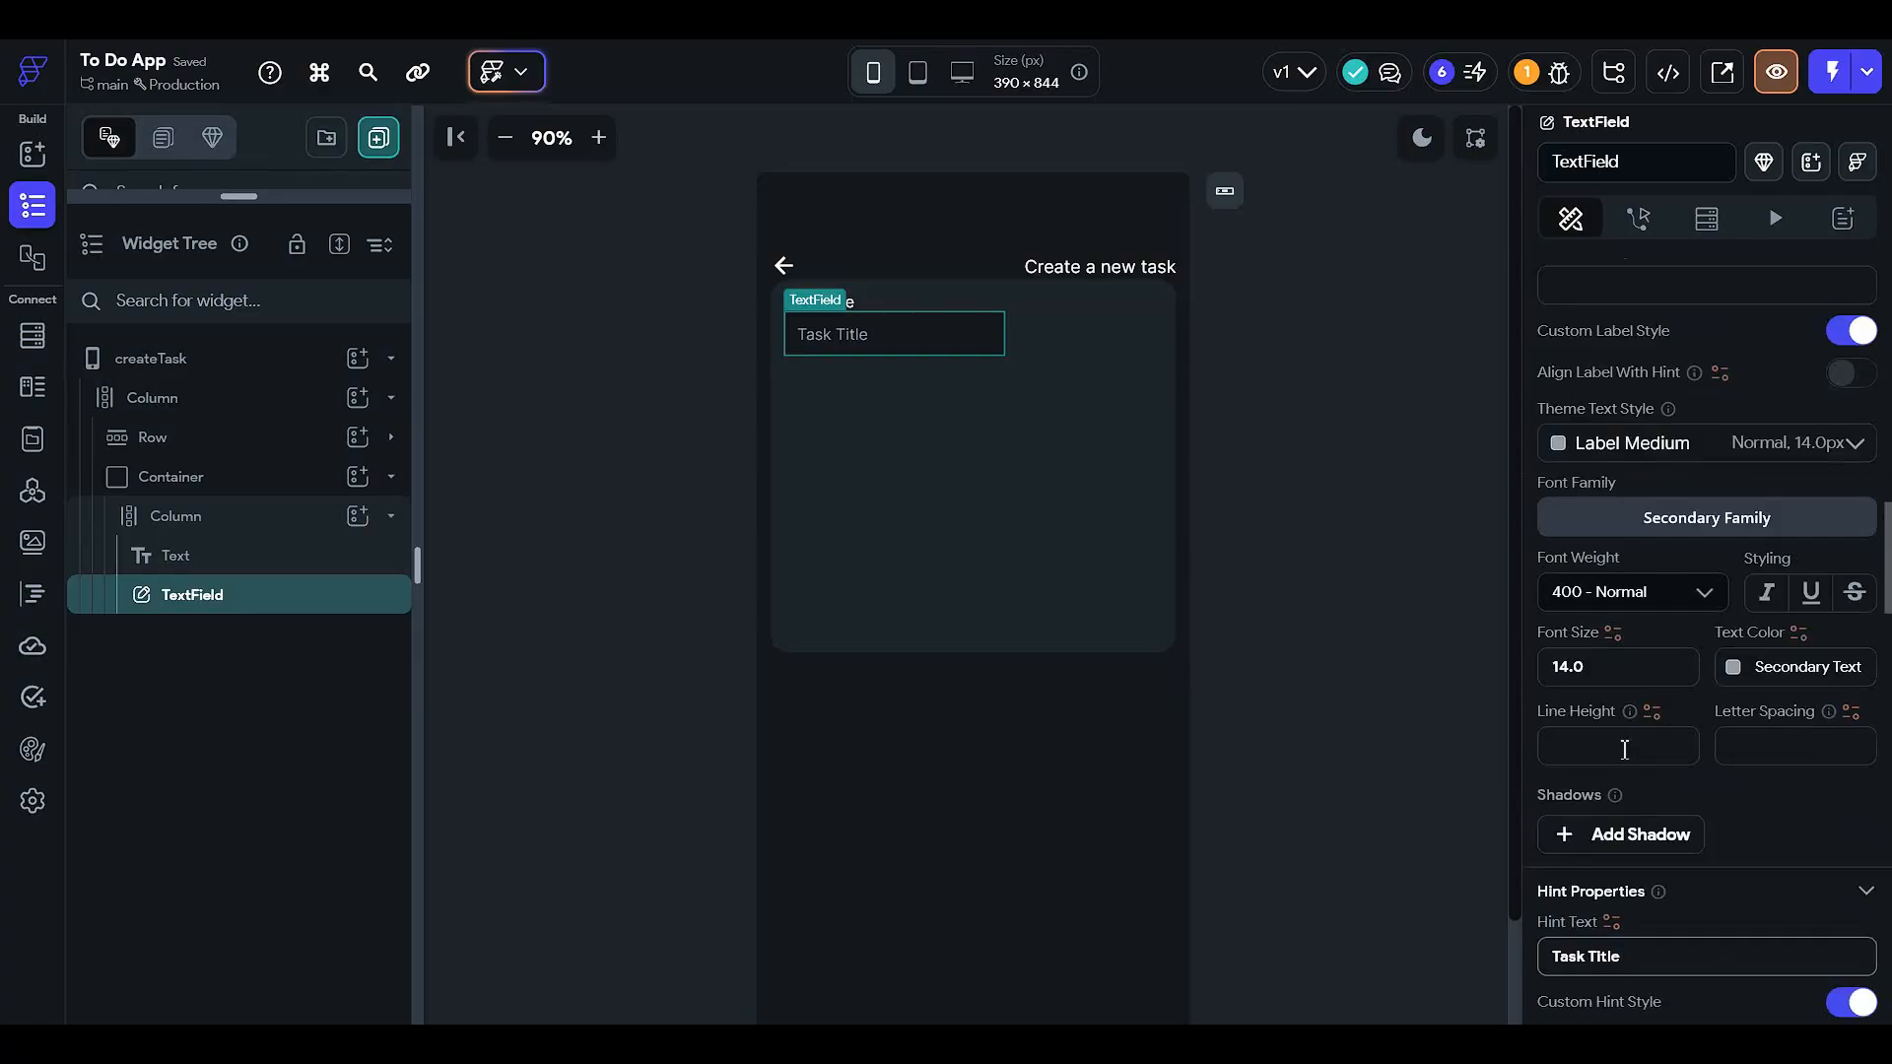
scroll(1624, 749, up, 9)
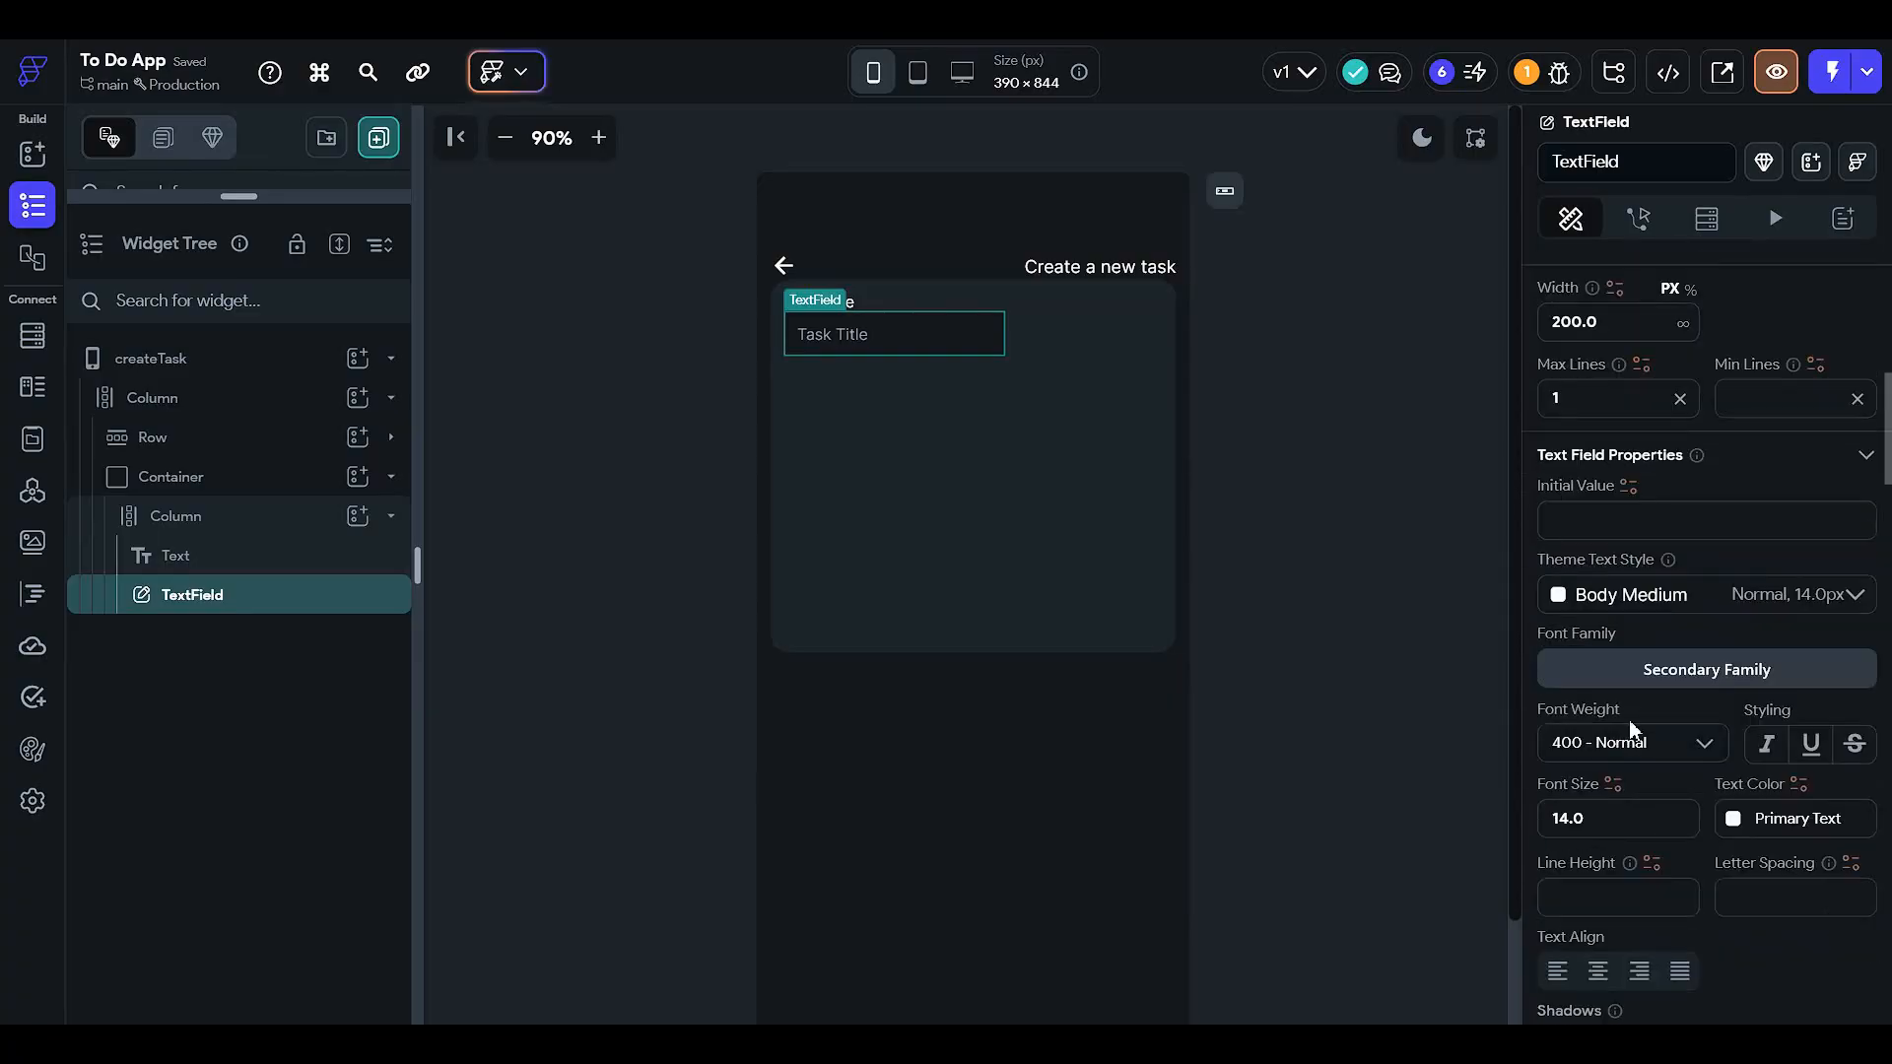
scroll(1627, 733, up, 4)
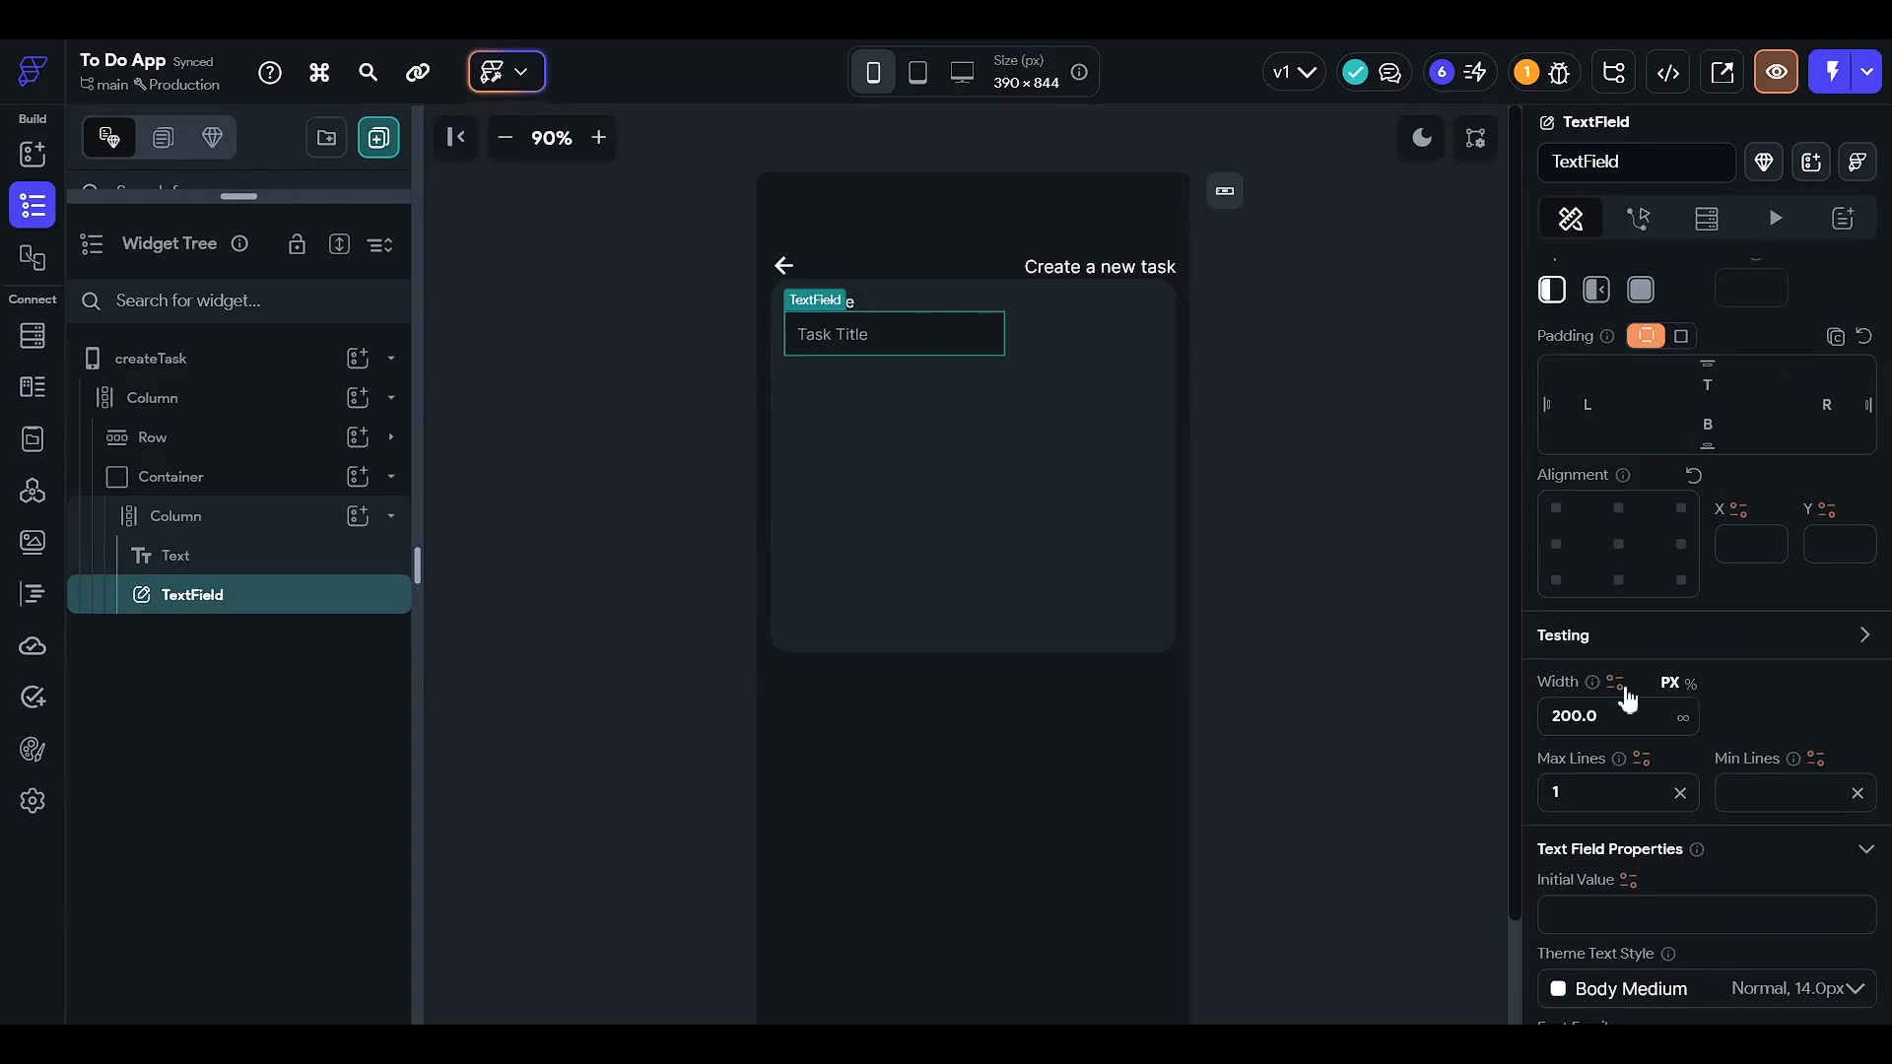
- Set the text field's width to 70%
click(1688, 689)
click(1621, 722)
text(70)
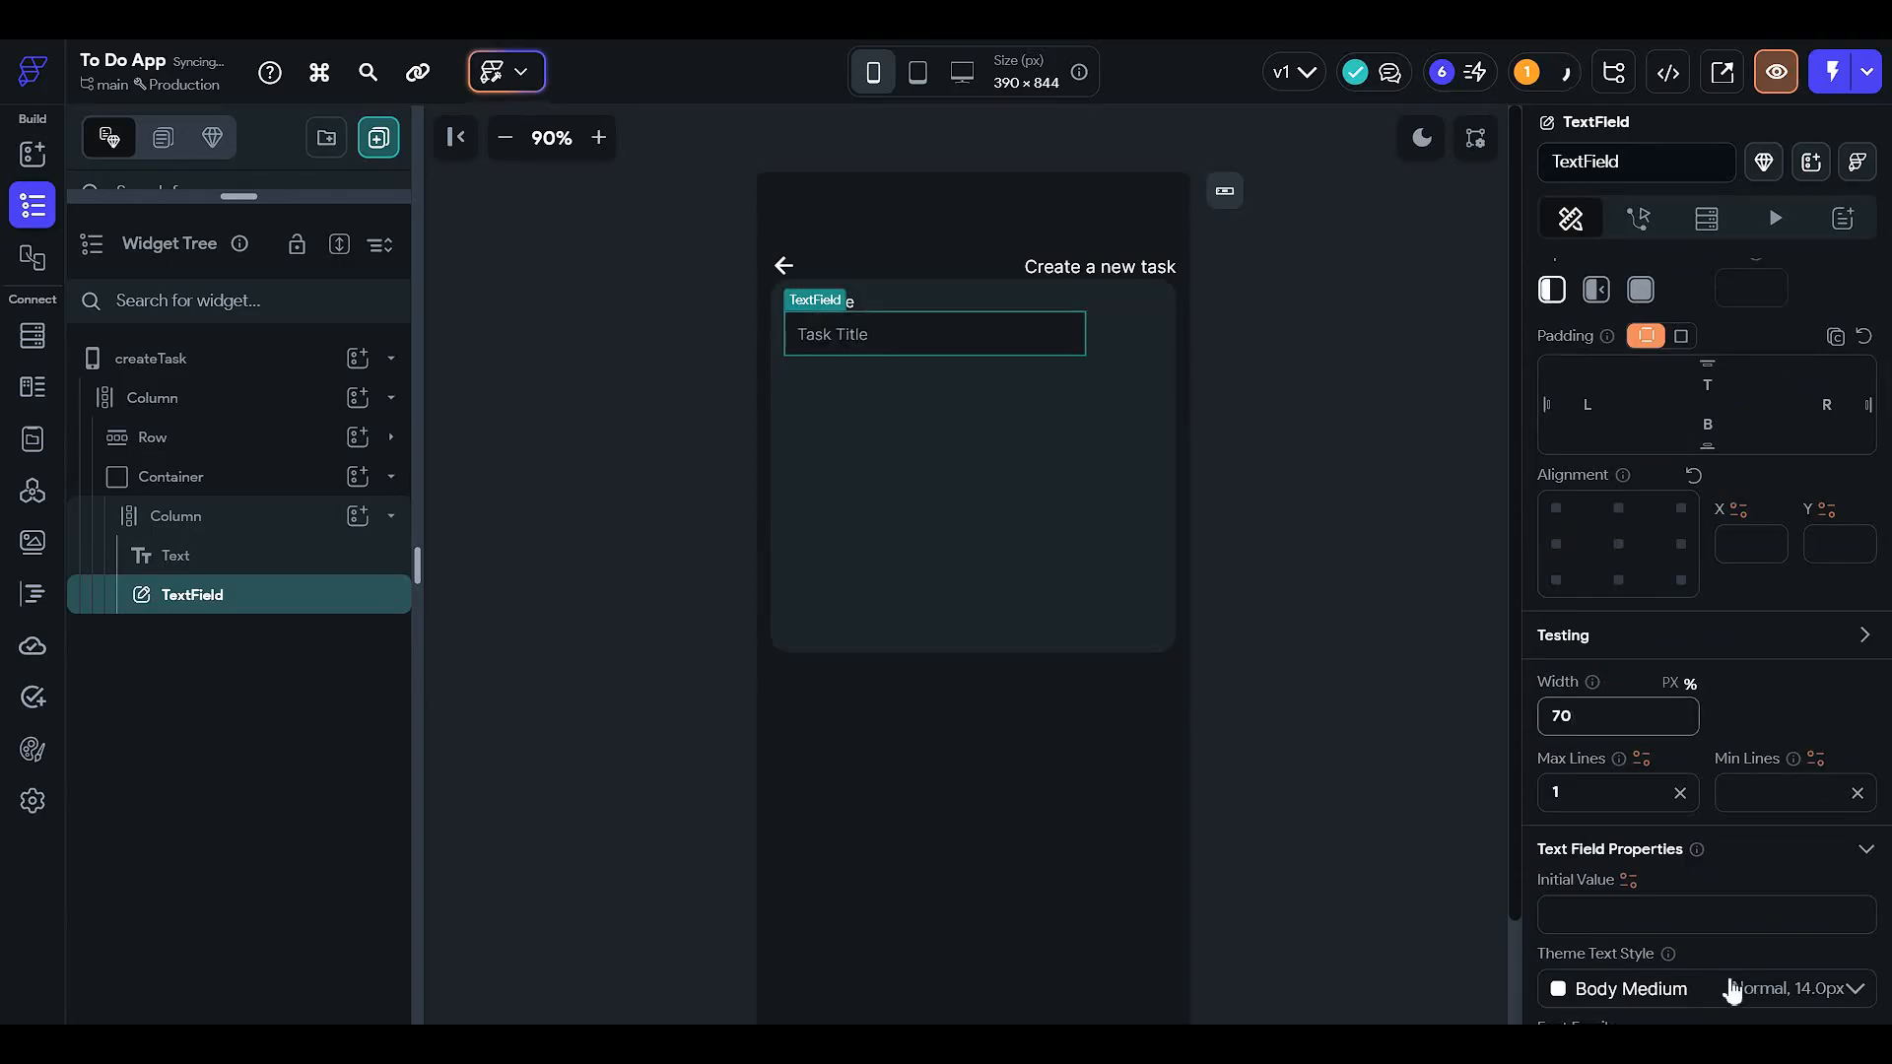
click(1386, 404)
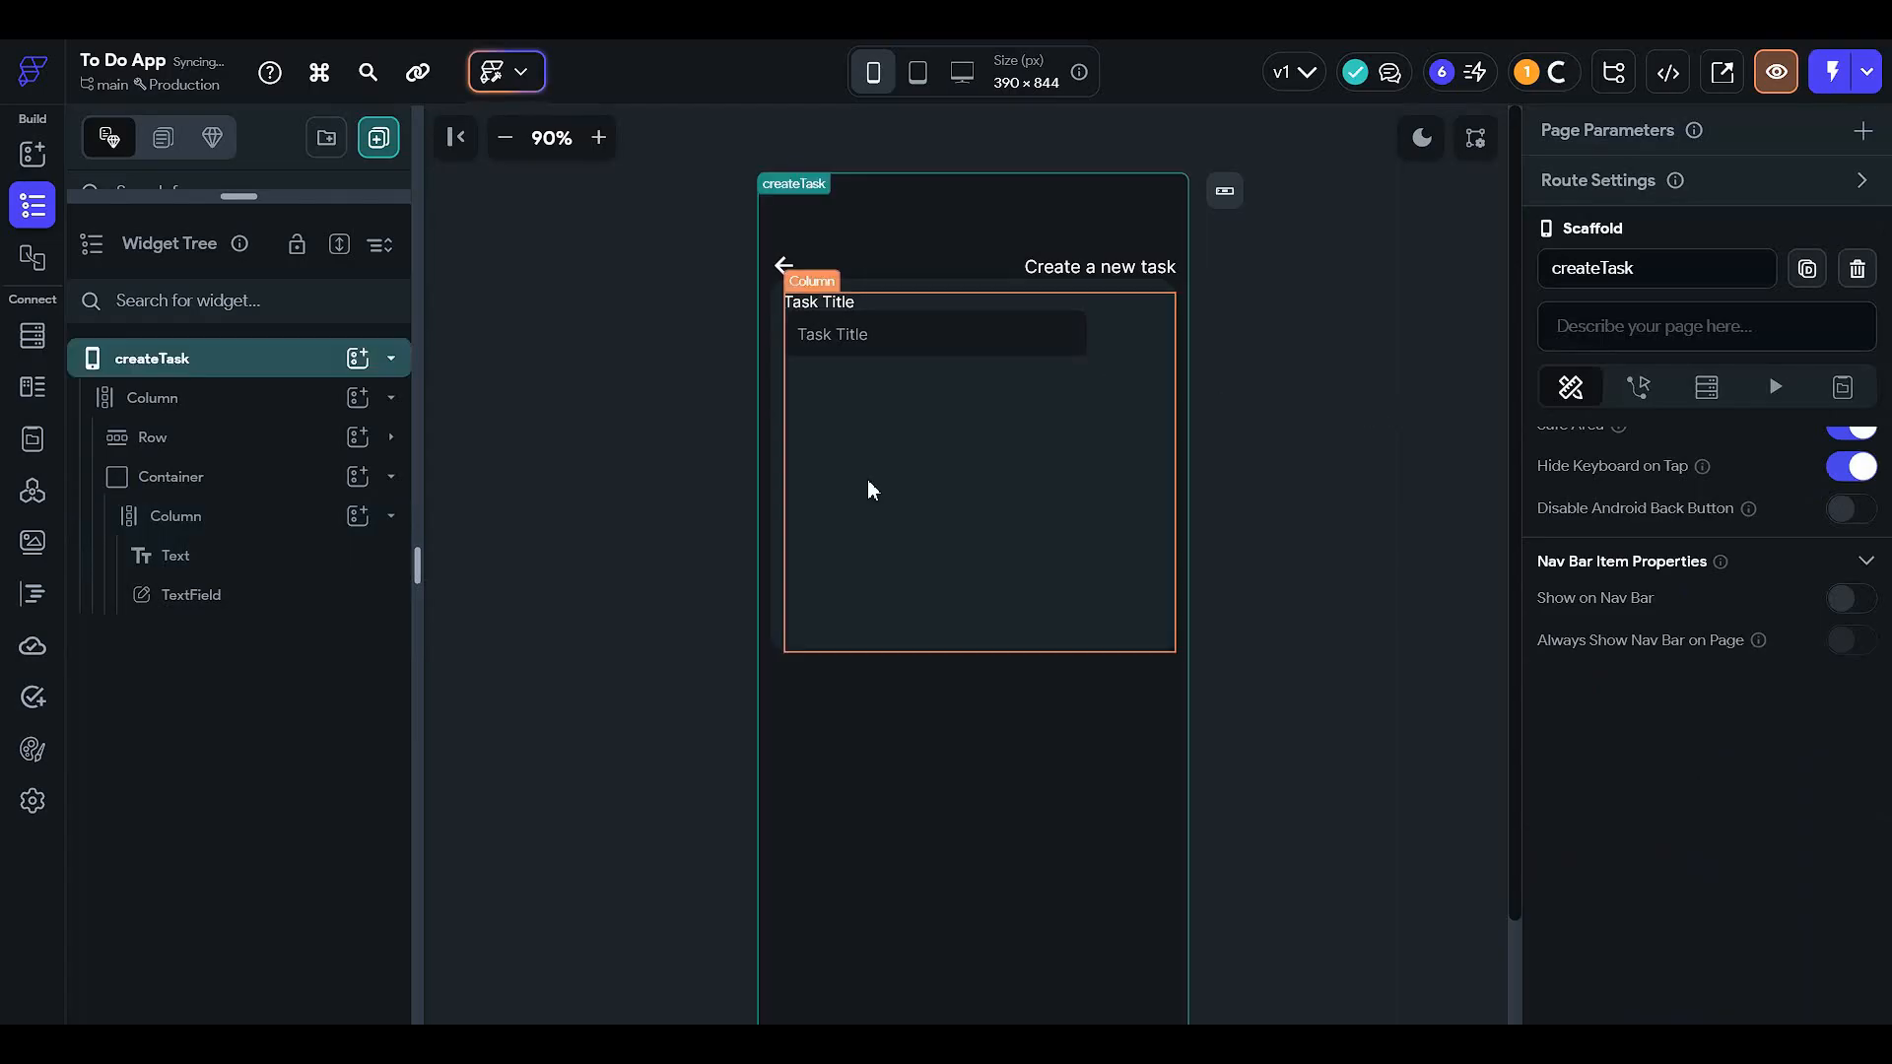
click(867, 479)
click(829, 307)
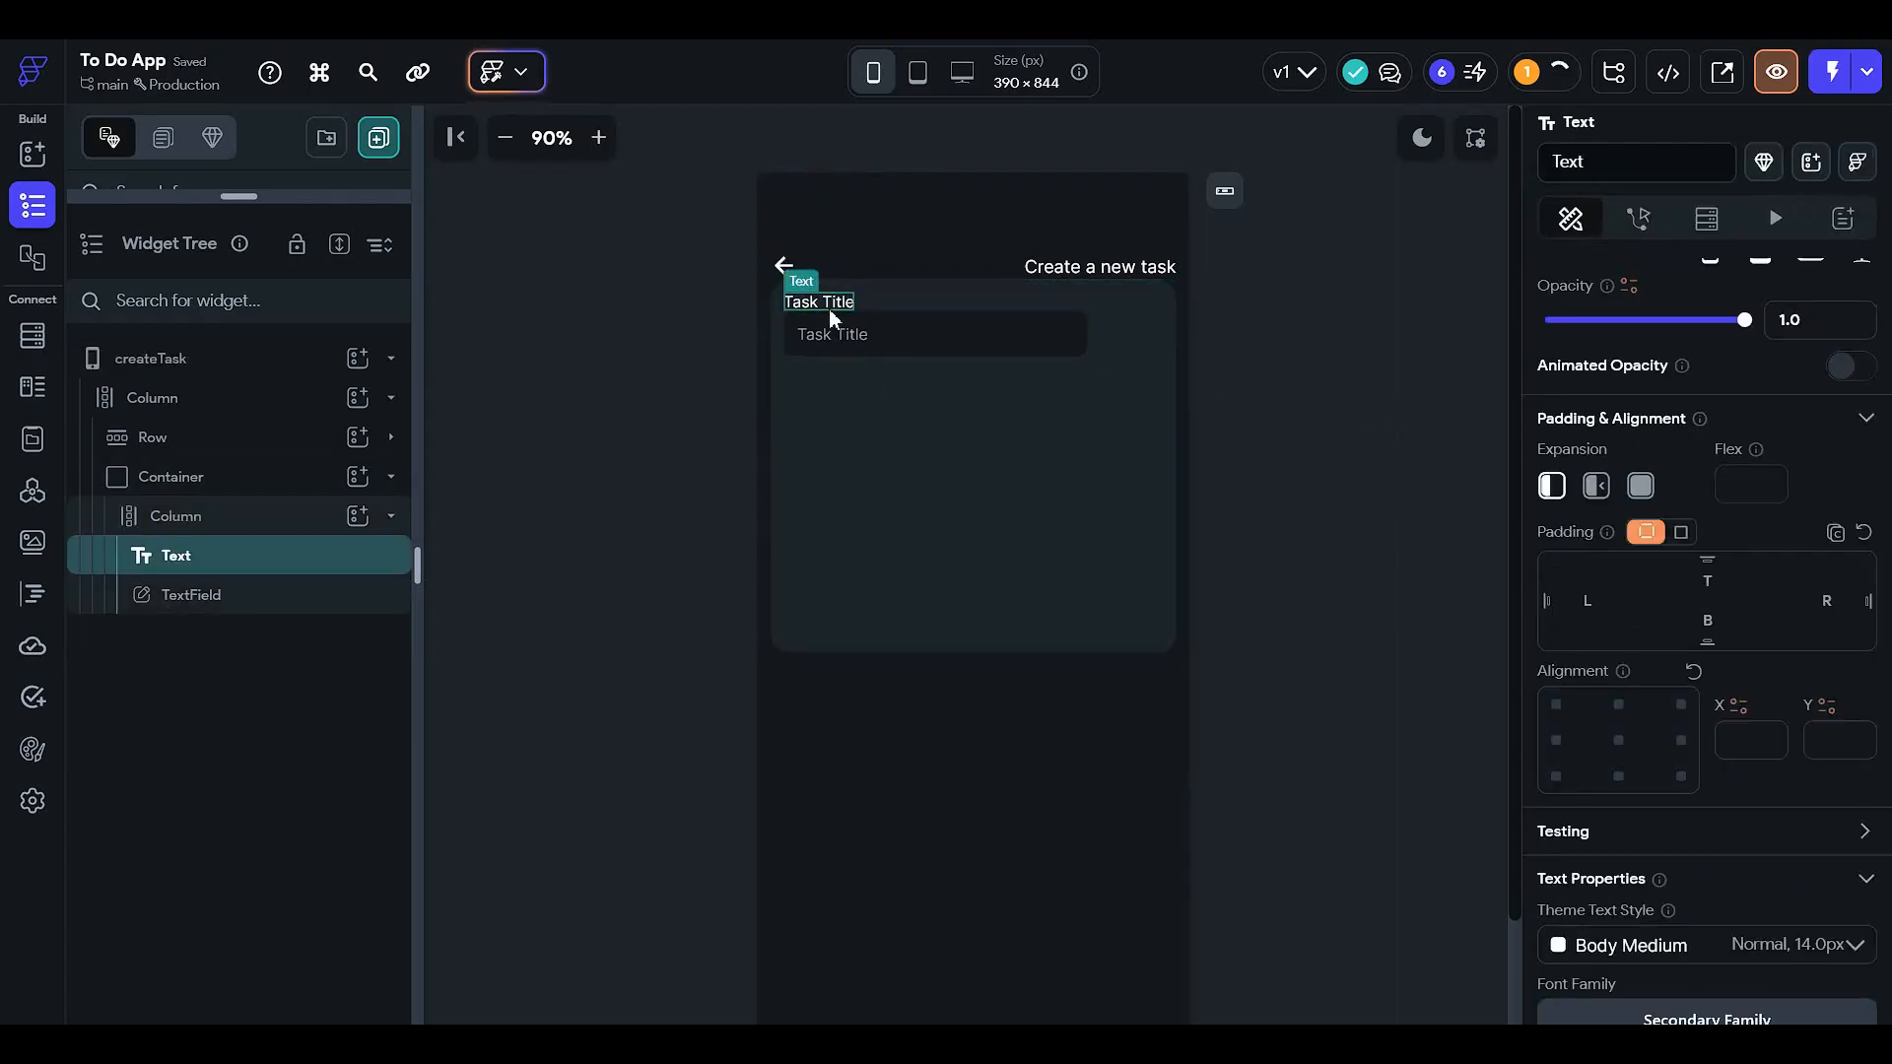
- Delete the Task Title label and centre the text field horizontally in the column
key(Delete)
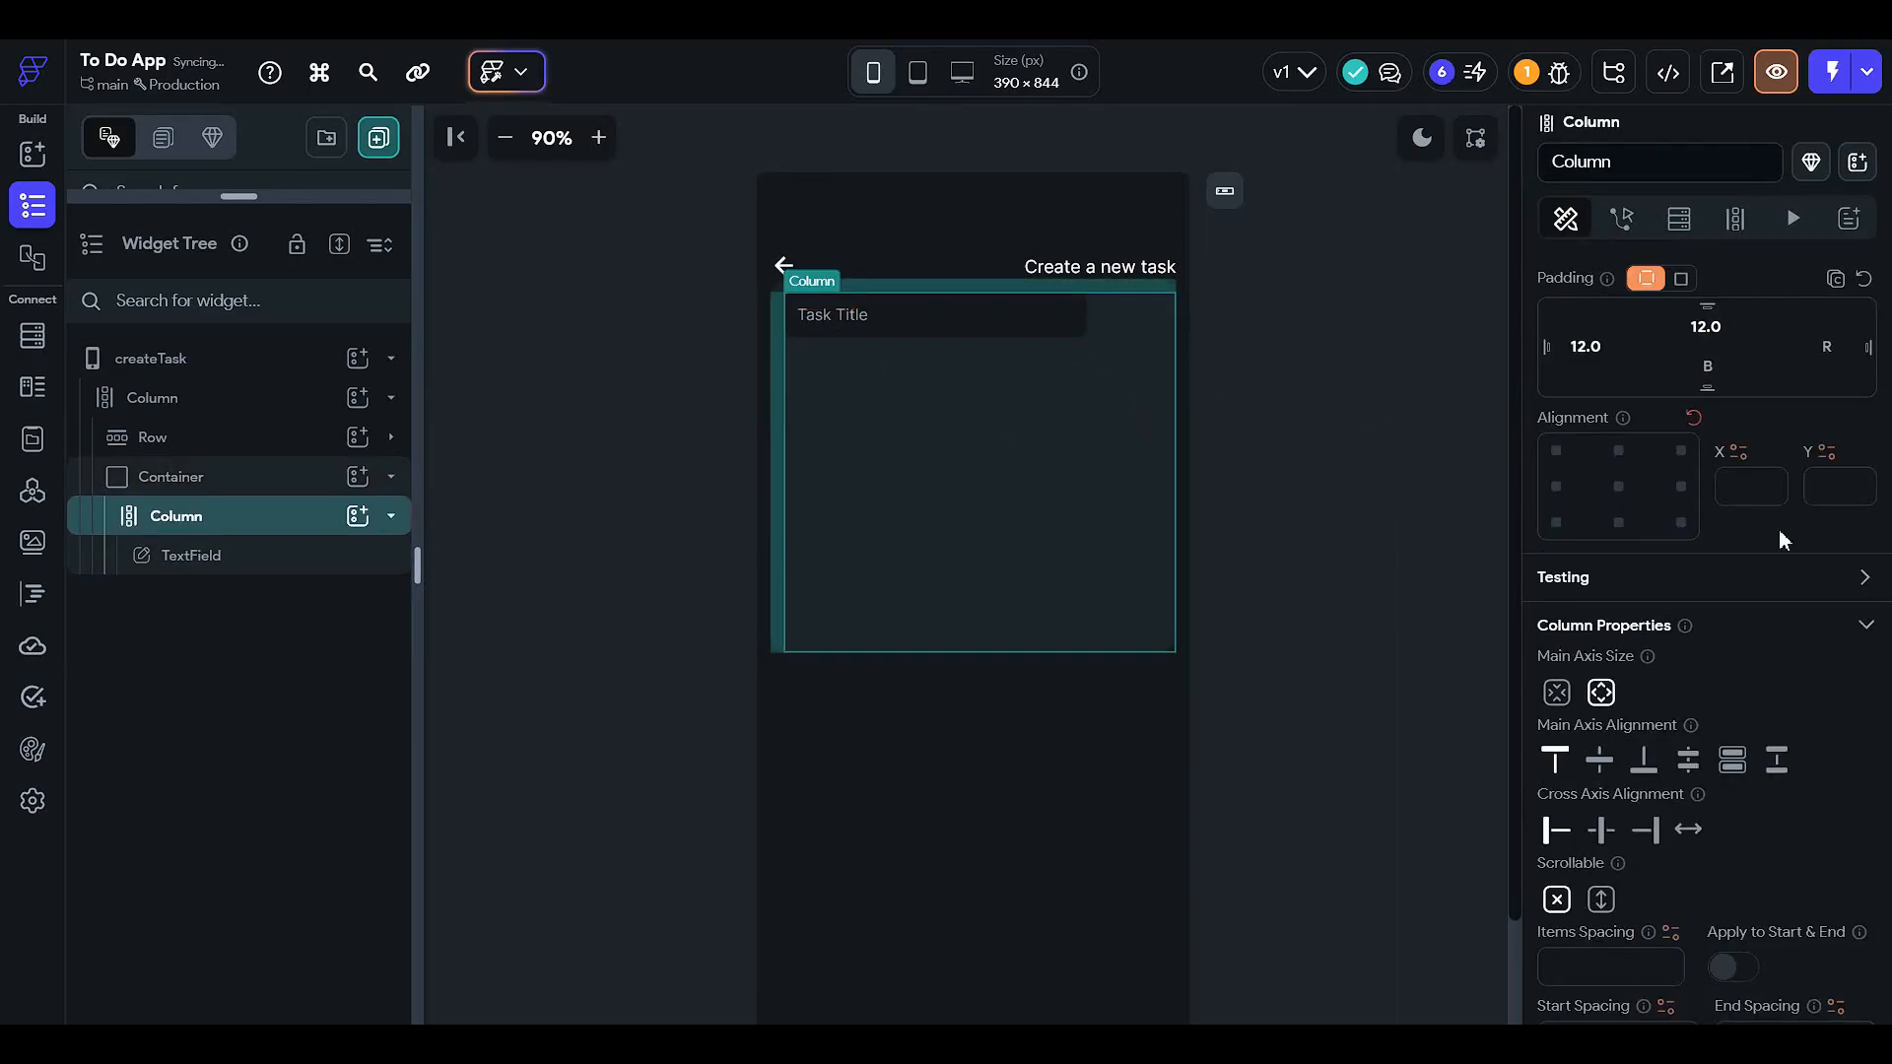
scroll(1777, 529, down, 1)
click(1598, 662)
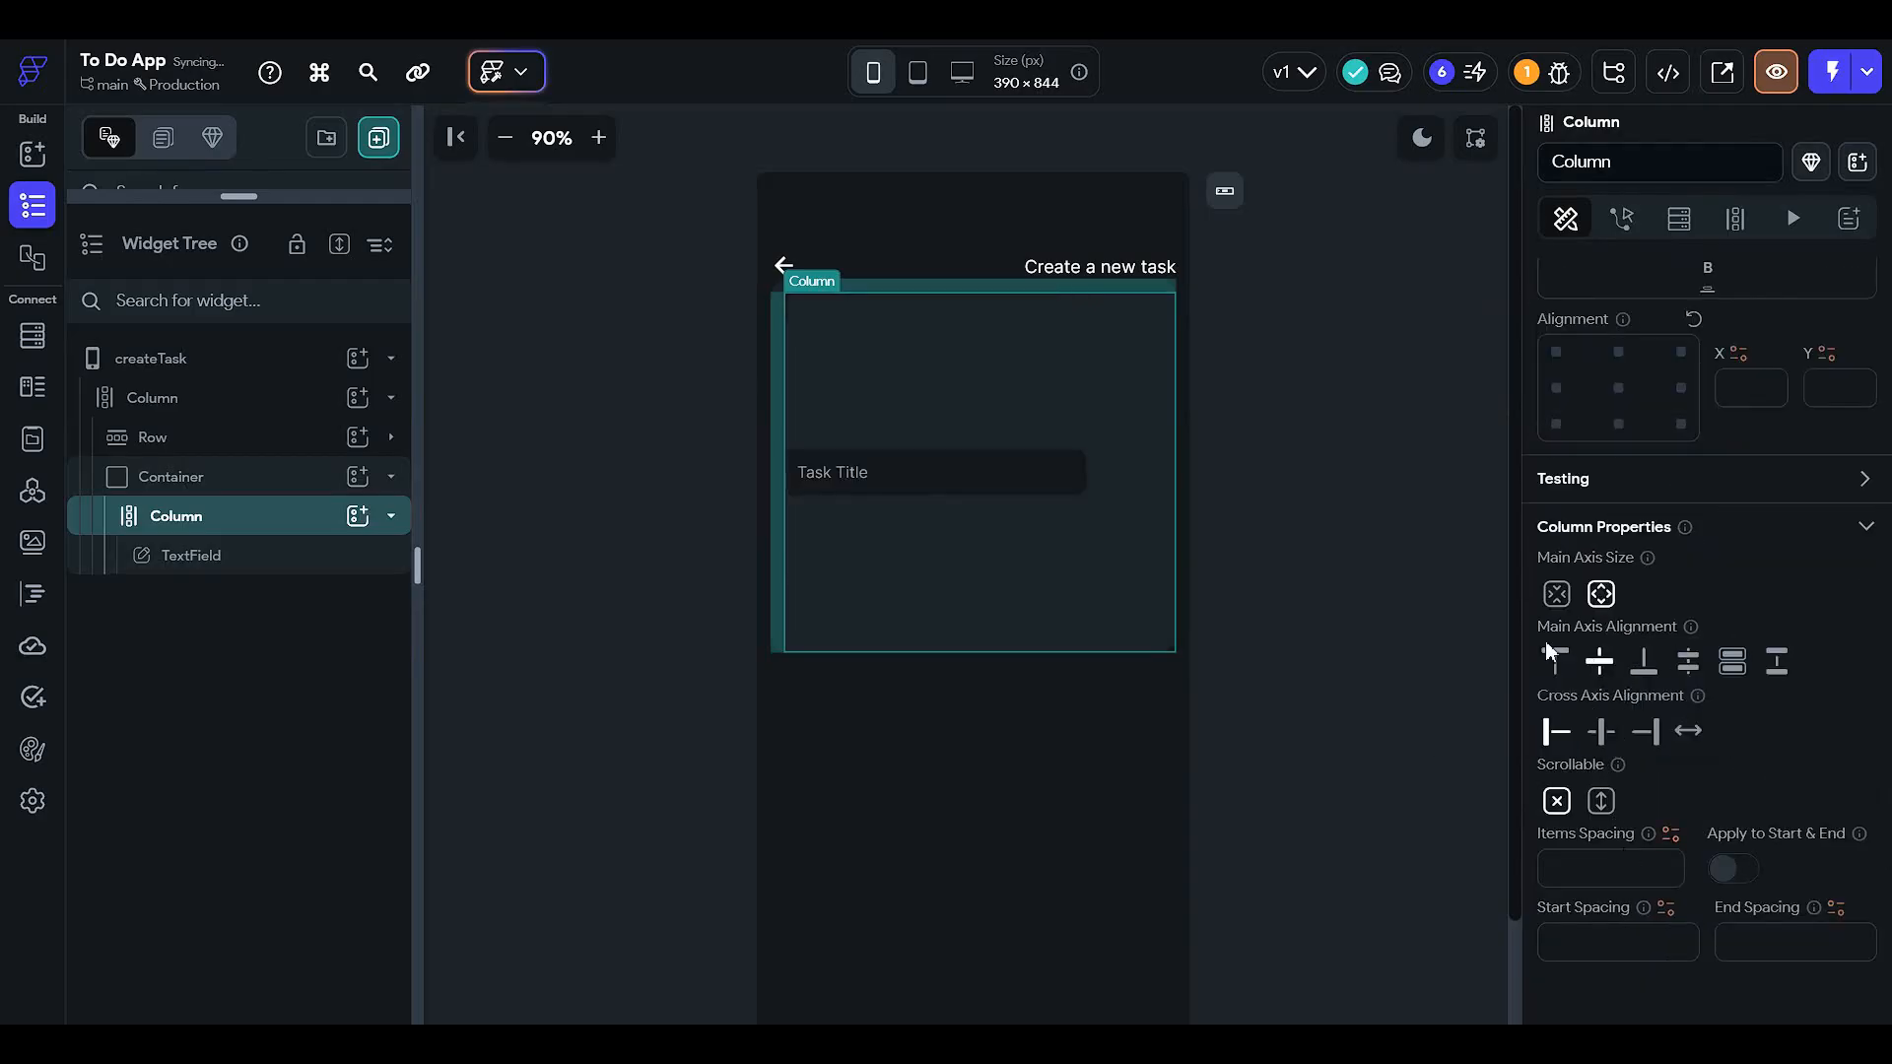
click(1548, 654)
click(1601, 731)
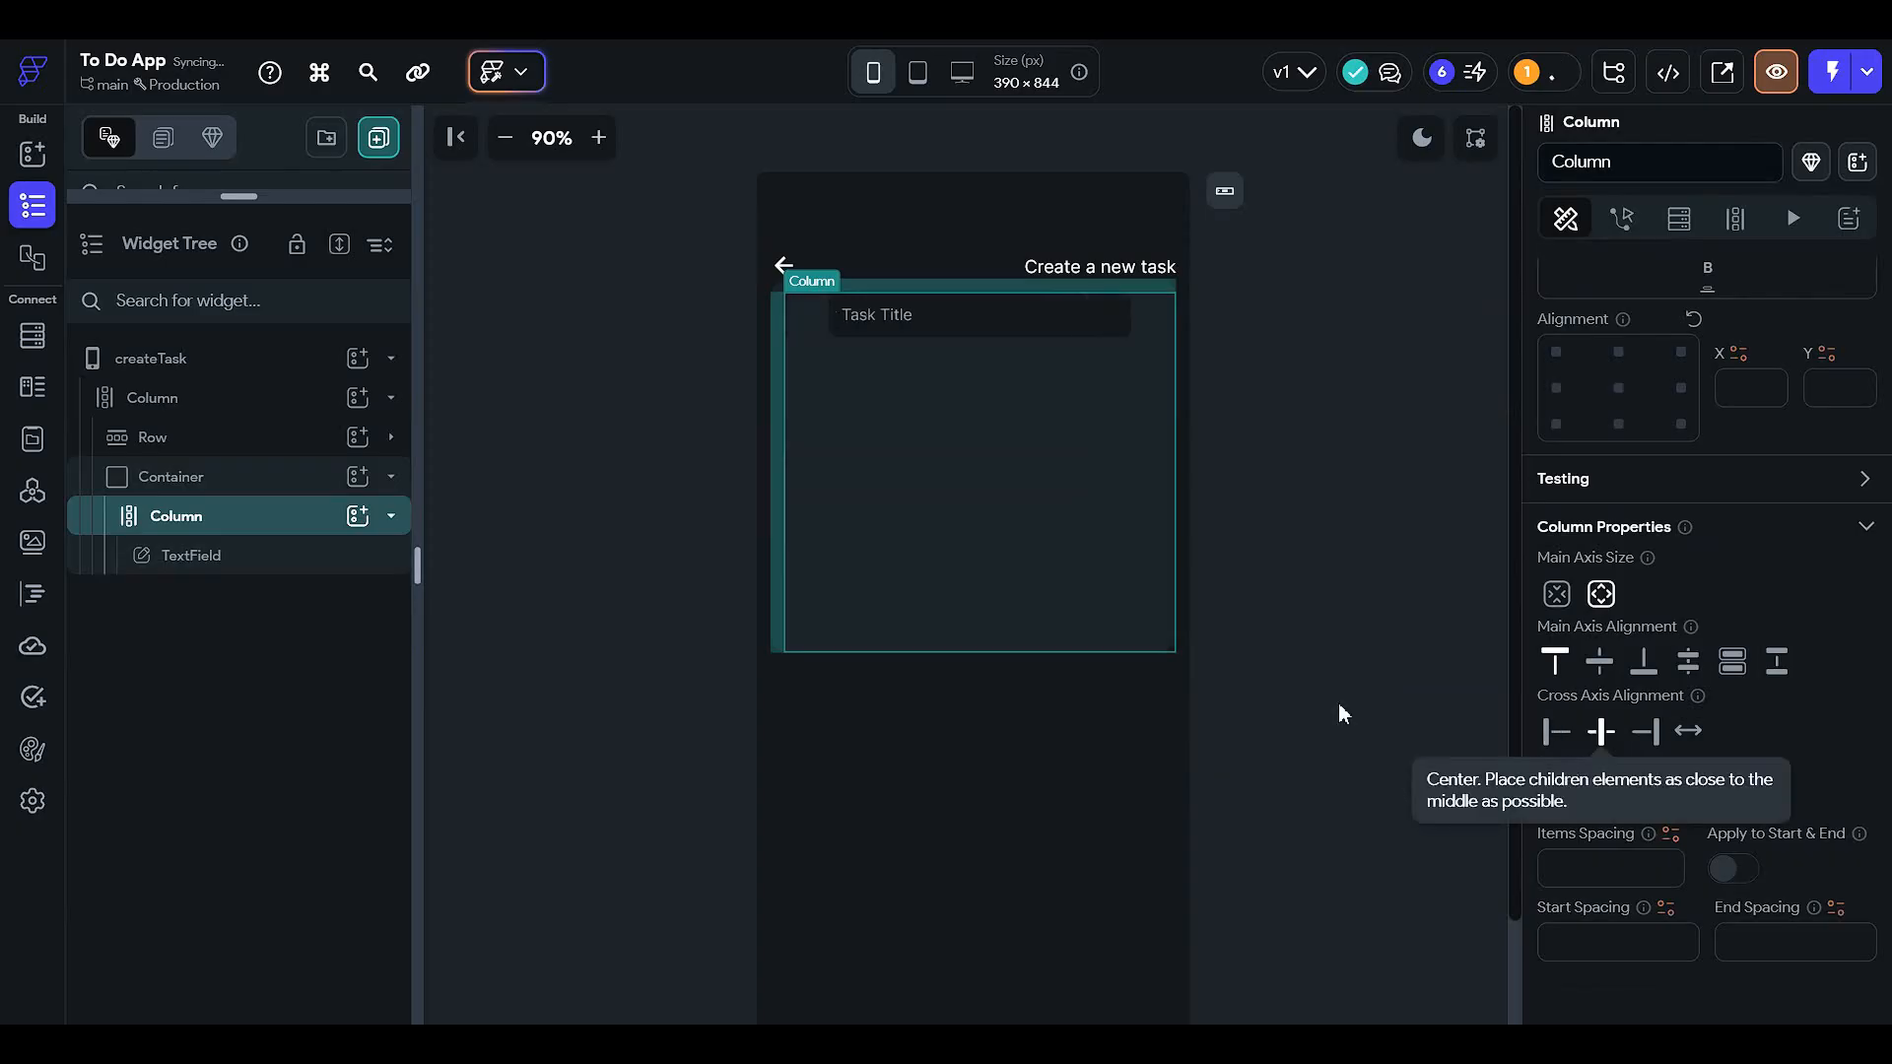
scroll(1610, 666, up, 1)
- Give the form's container 12 px top padding
click(690, 362)
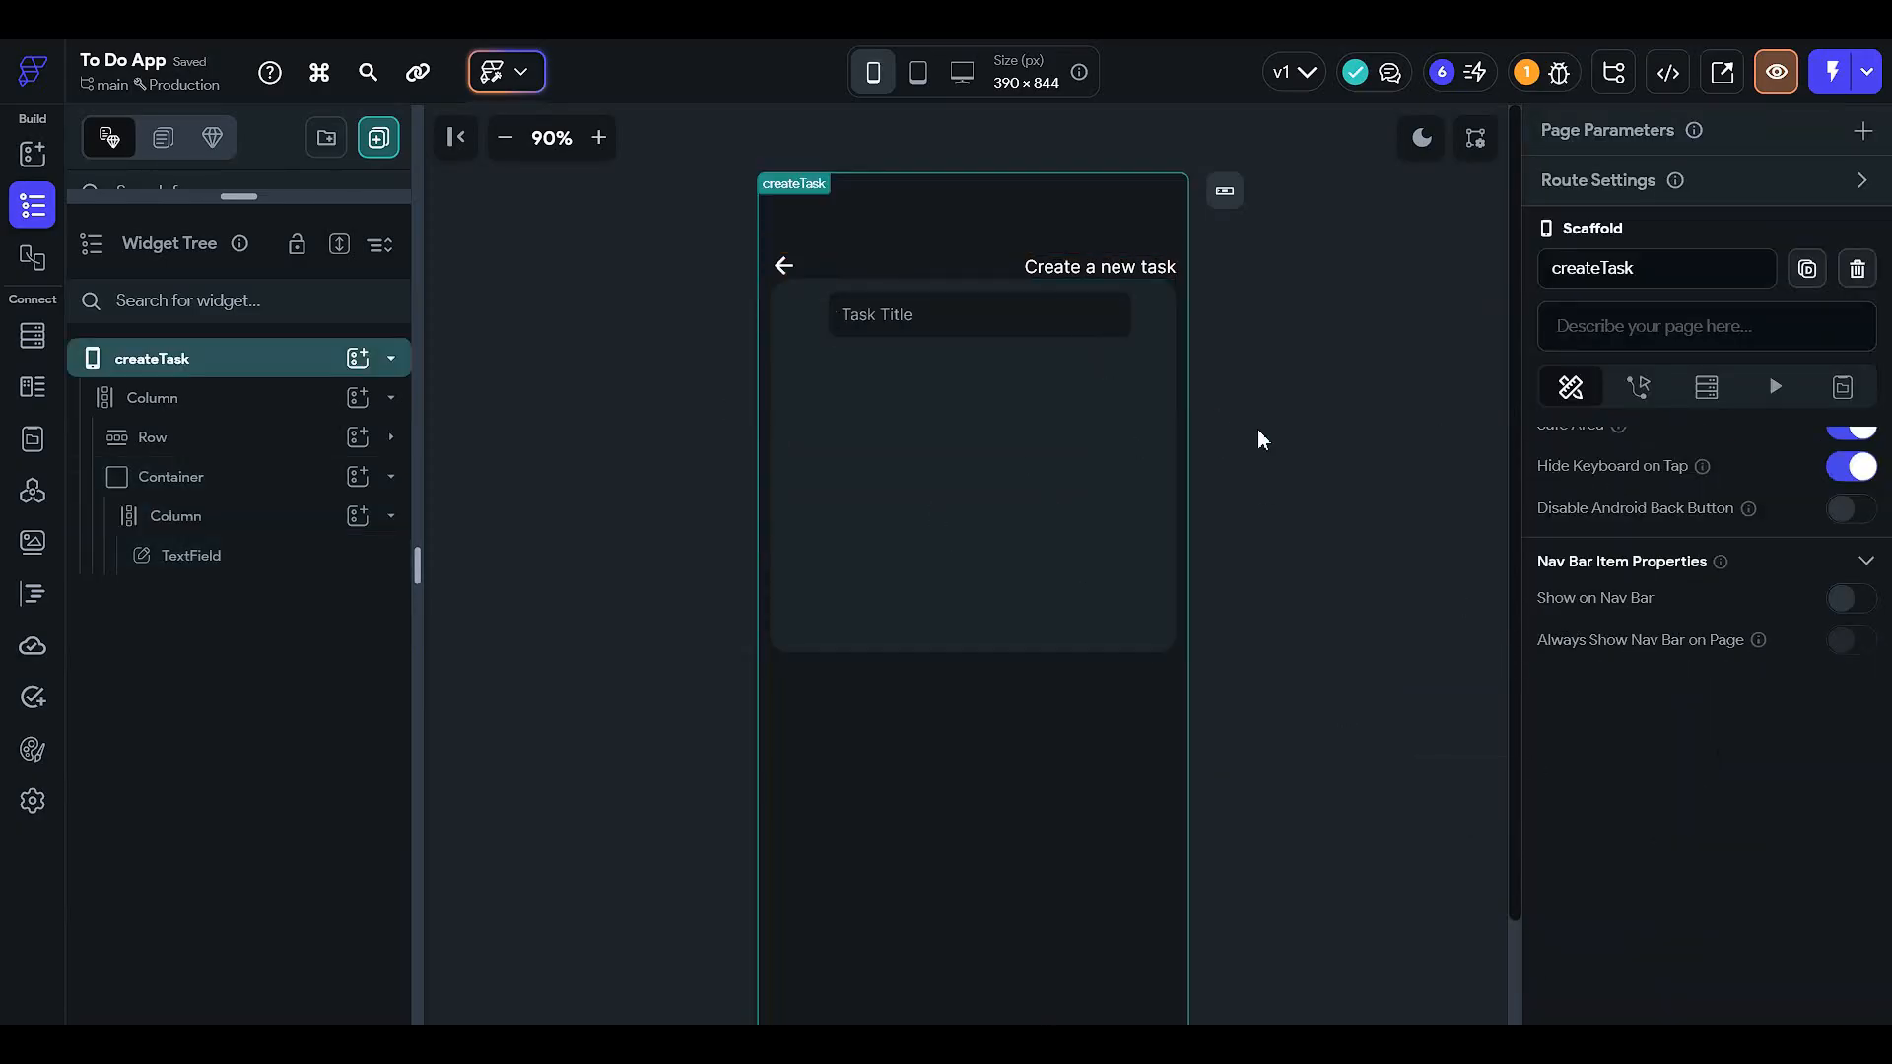
click(268, 483)
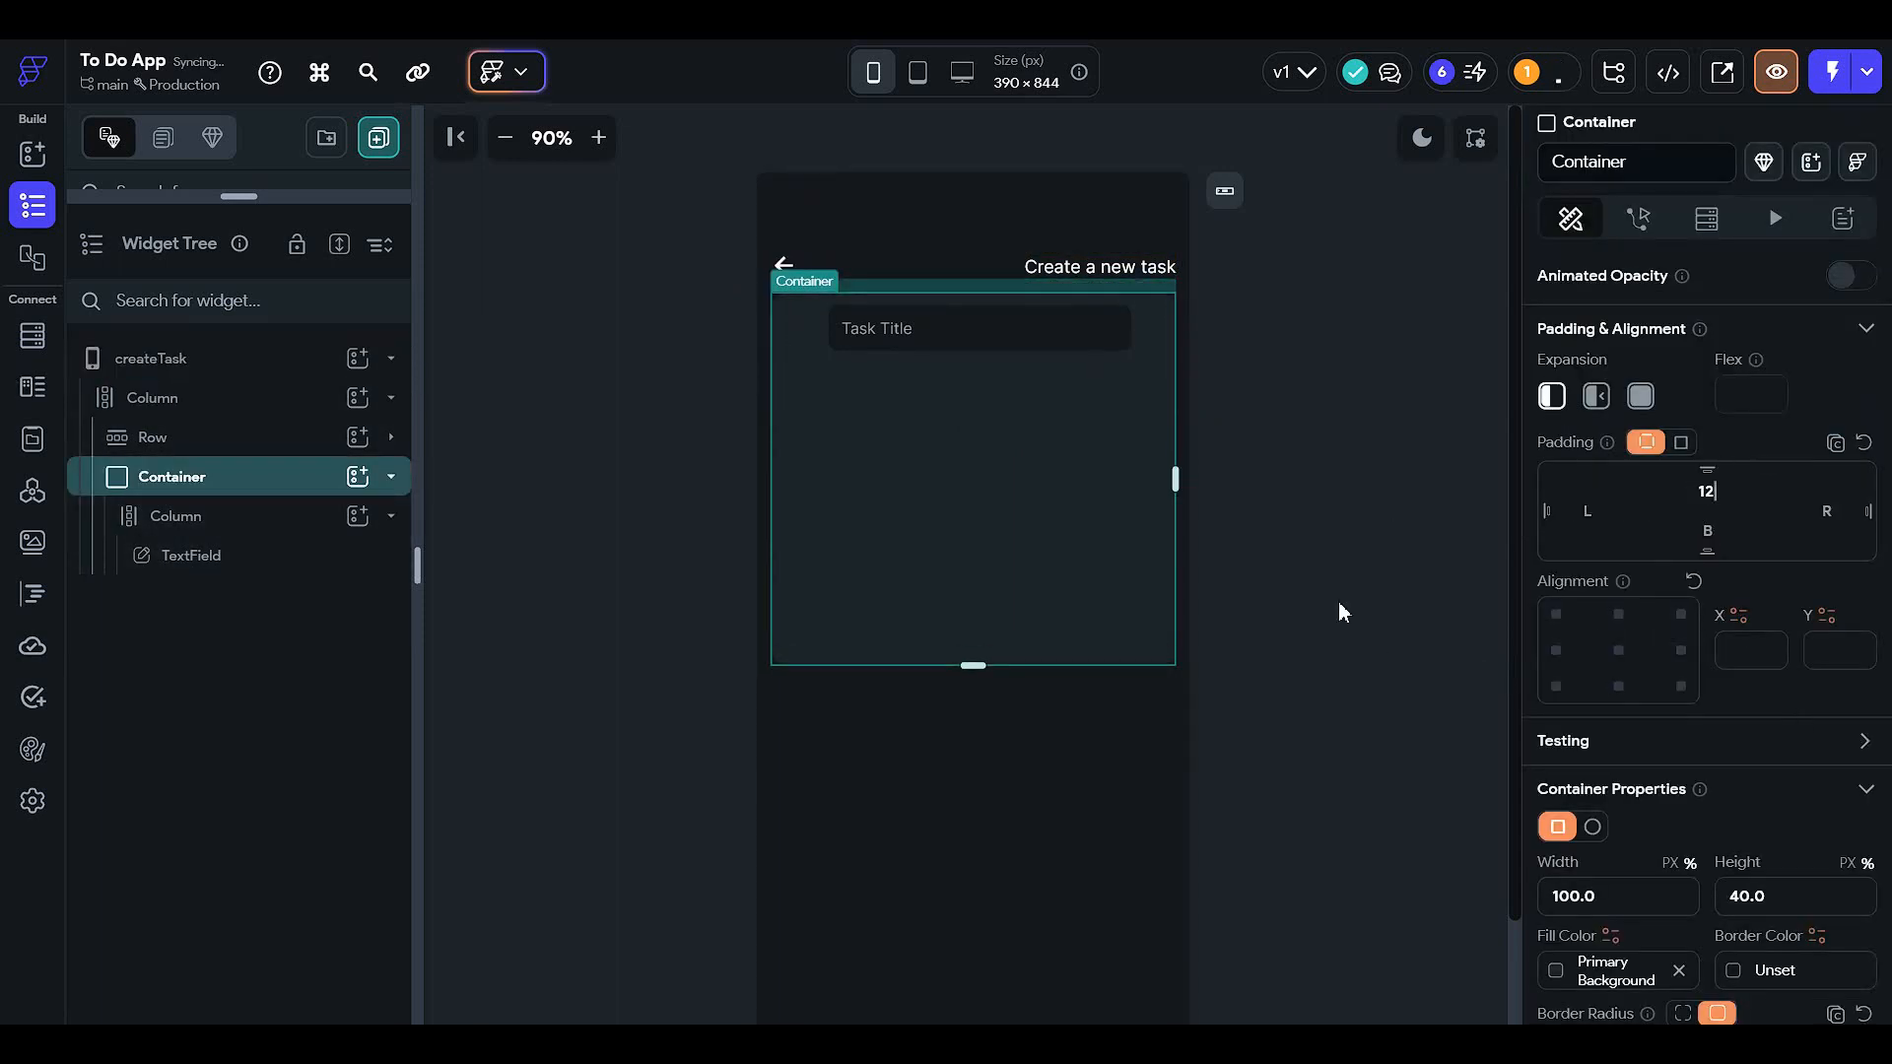
click(1286, 548)
click(1015, 327)
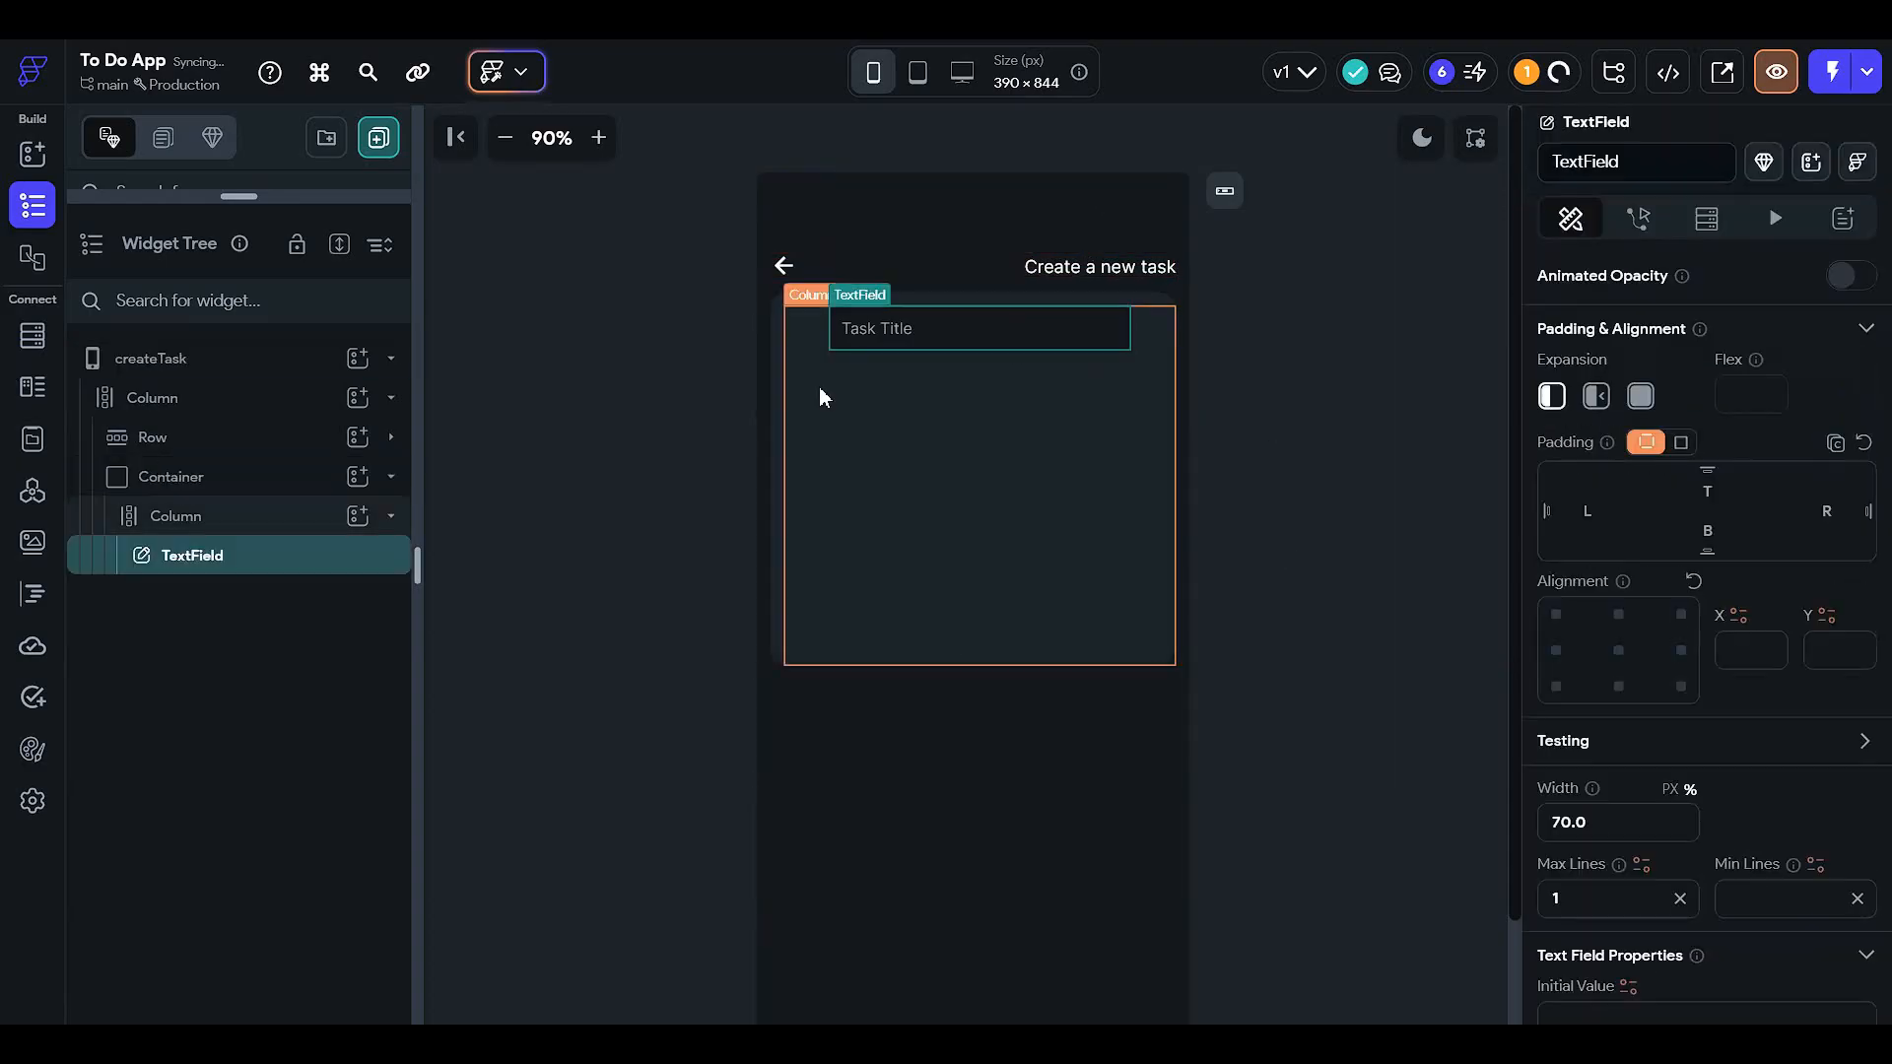
- Rename the first text field to taskTitle
right_click(312, 553)
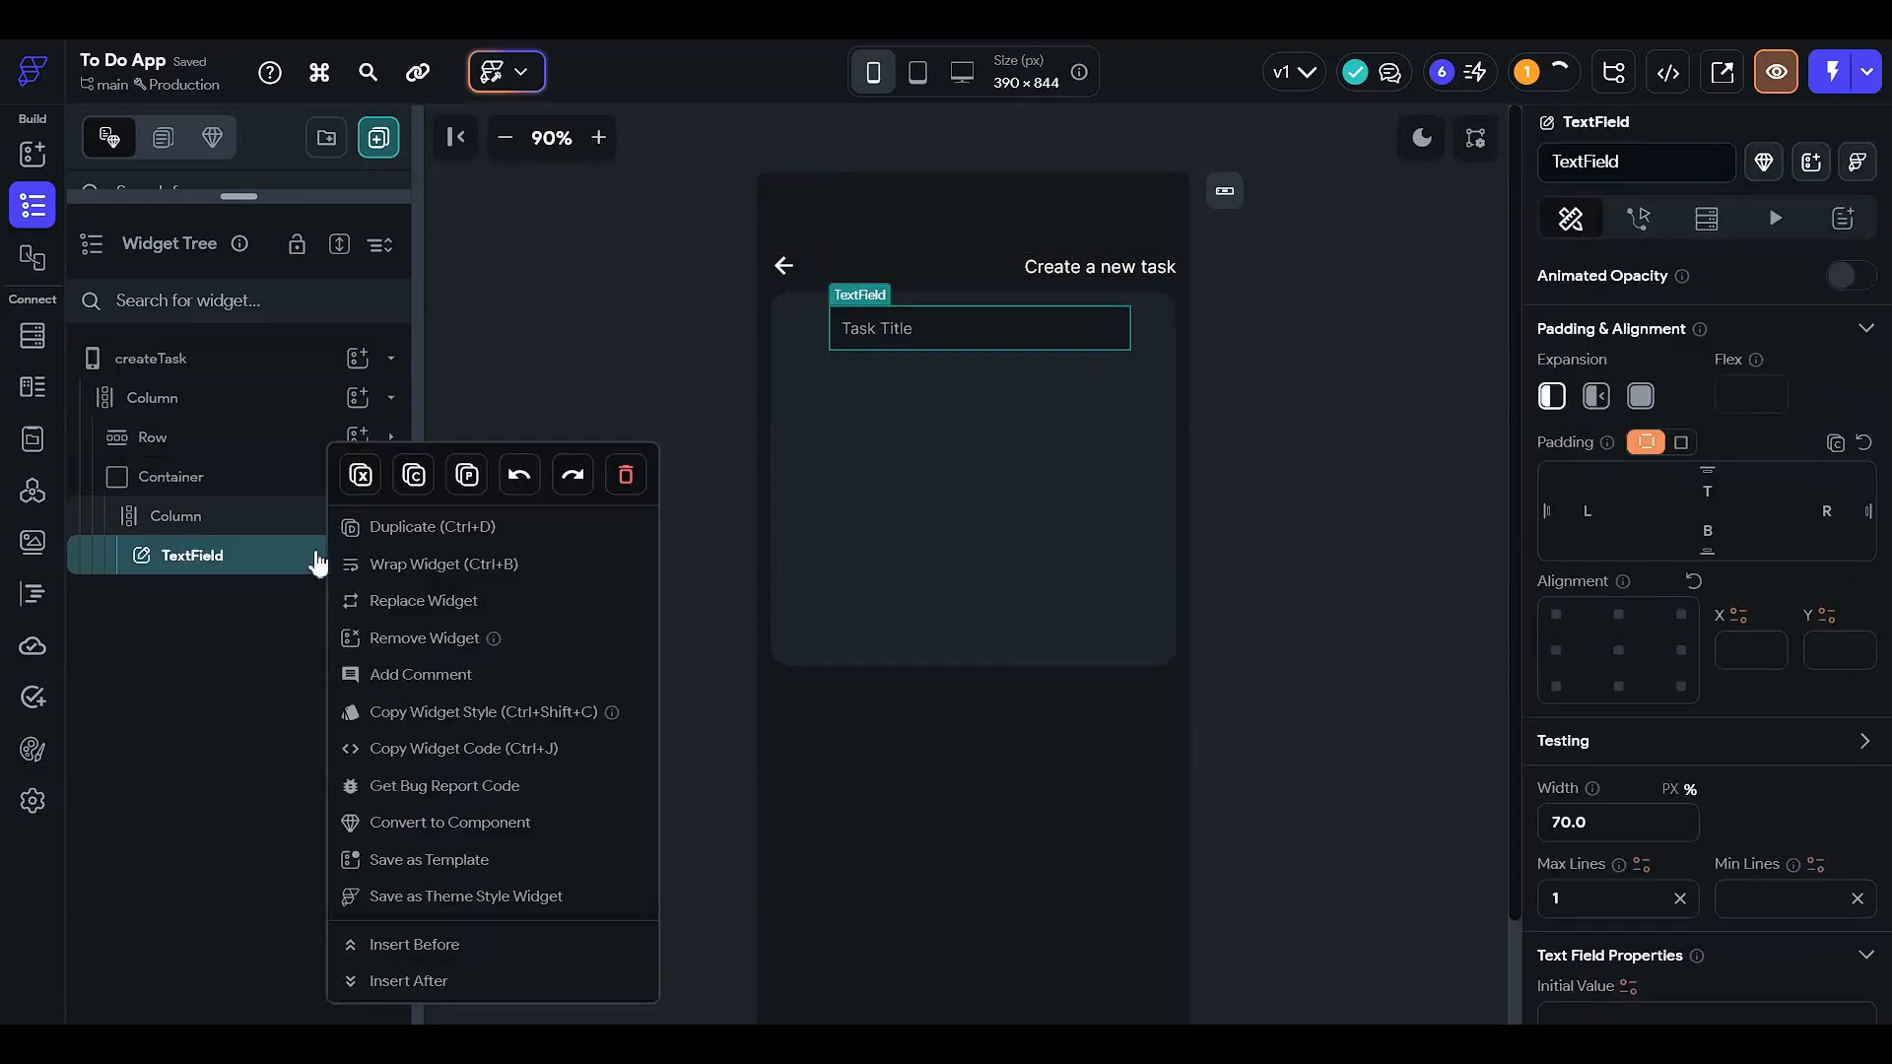
click(589, 533)
key(ctrl+v)
click(1030, 678)
click(235, 565)
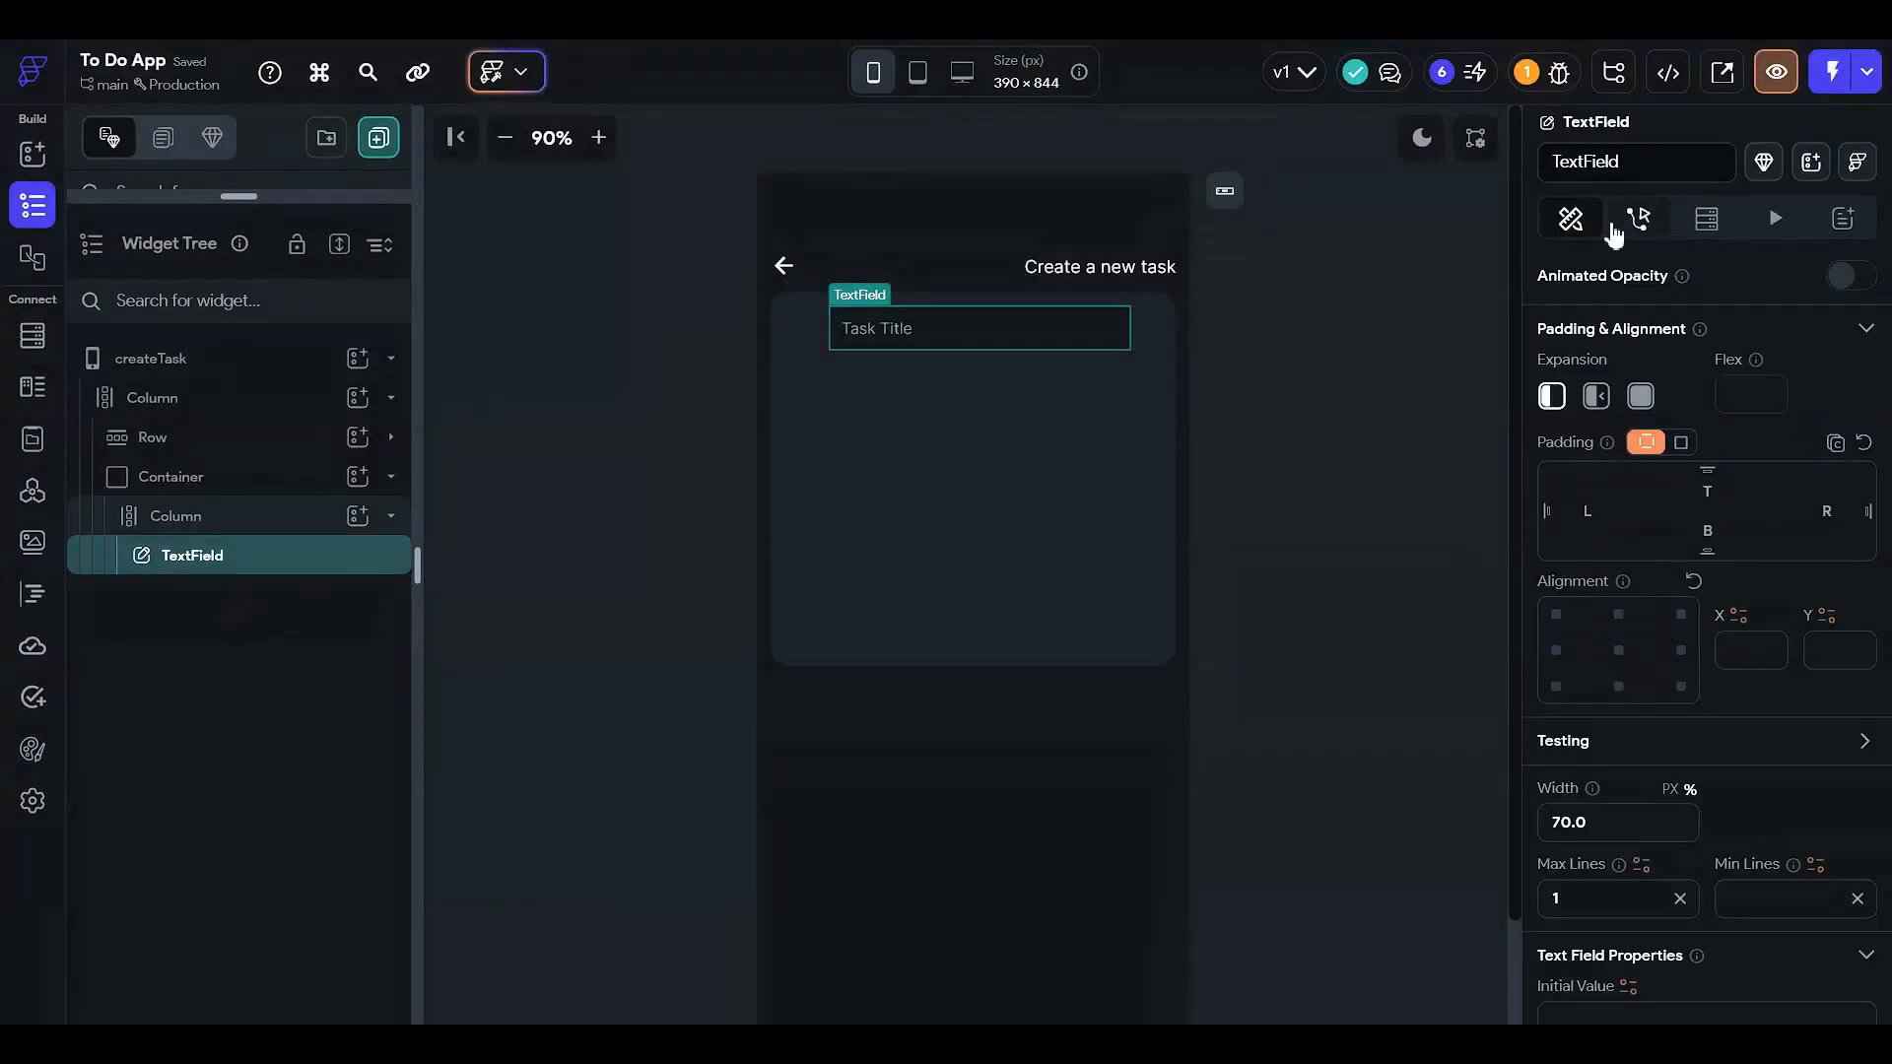
click(1631, 162)
text(taskTitle)
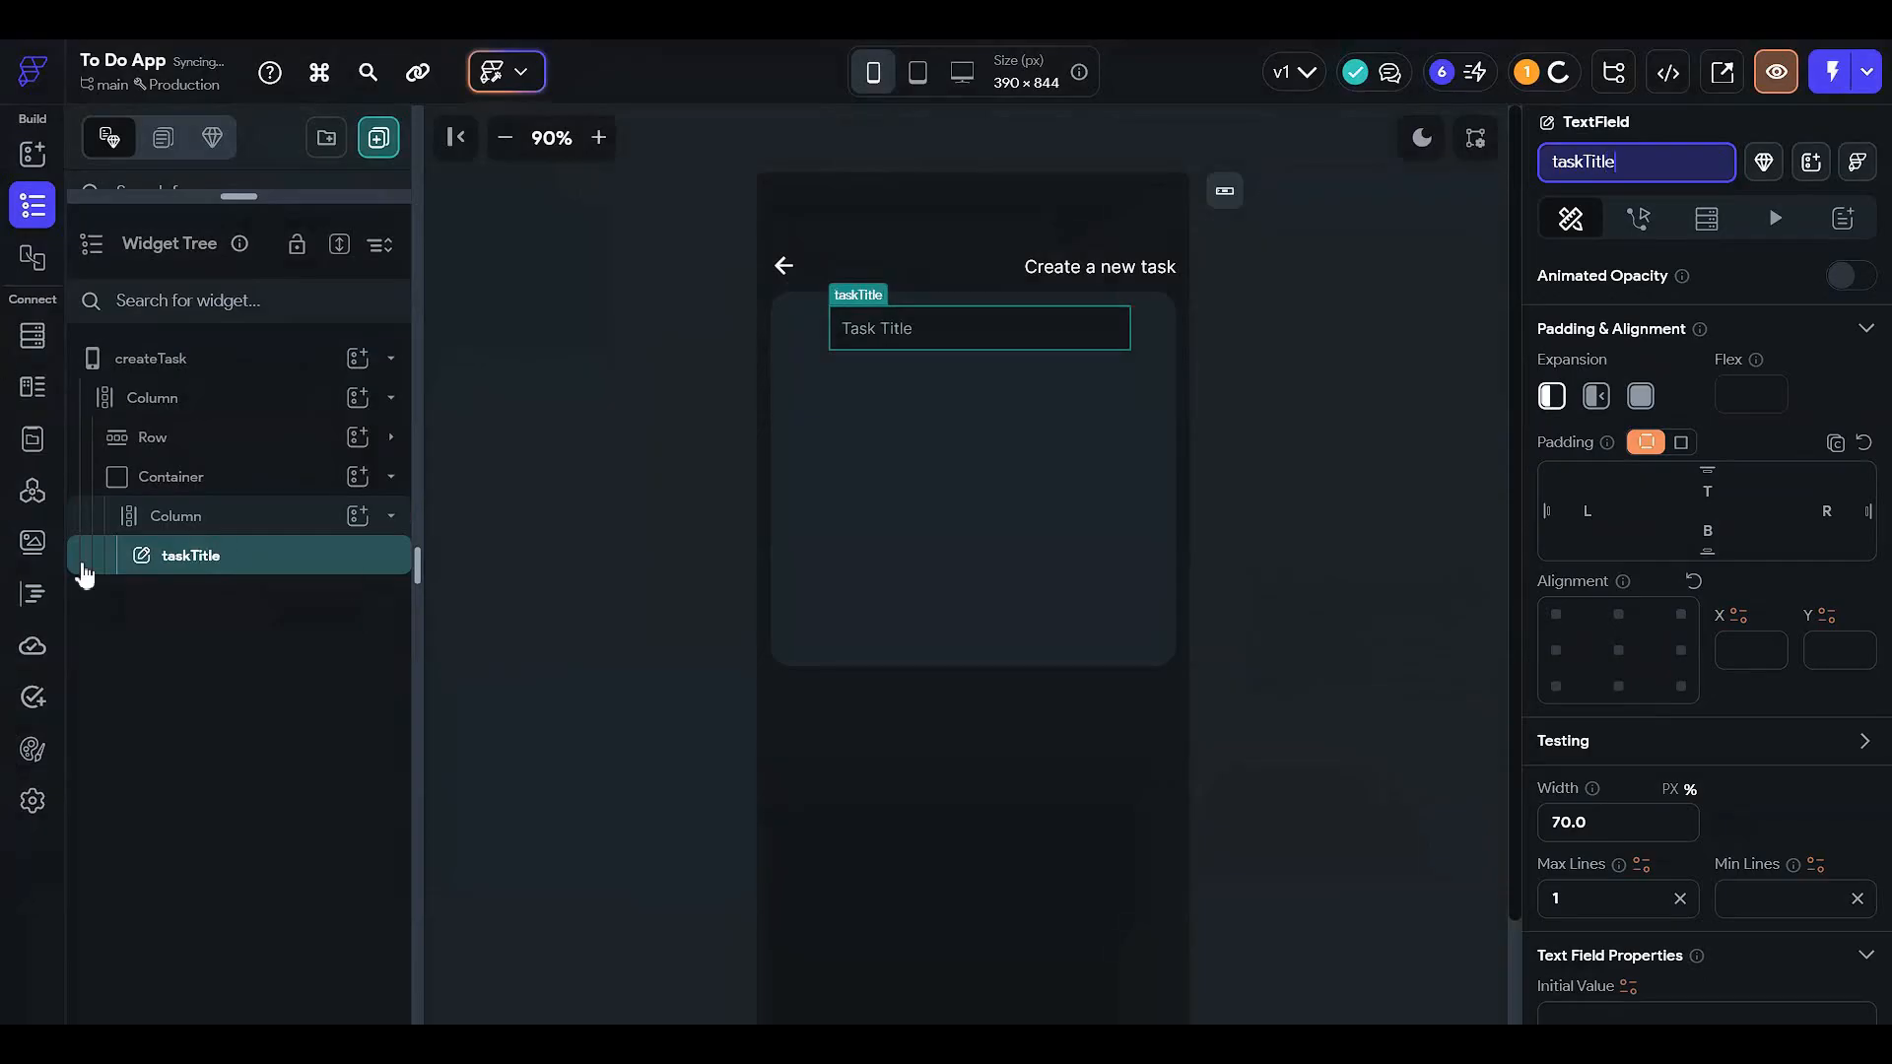
click(353, 564)
- Duplicate taskTitle into the inner column and rename the copy taskdescription
key(ctrl+c)
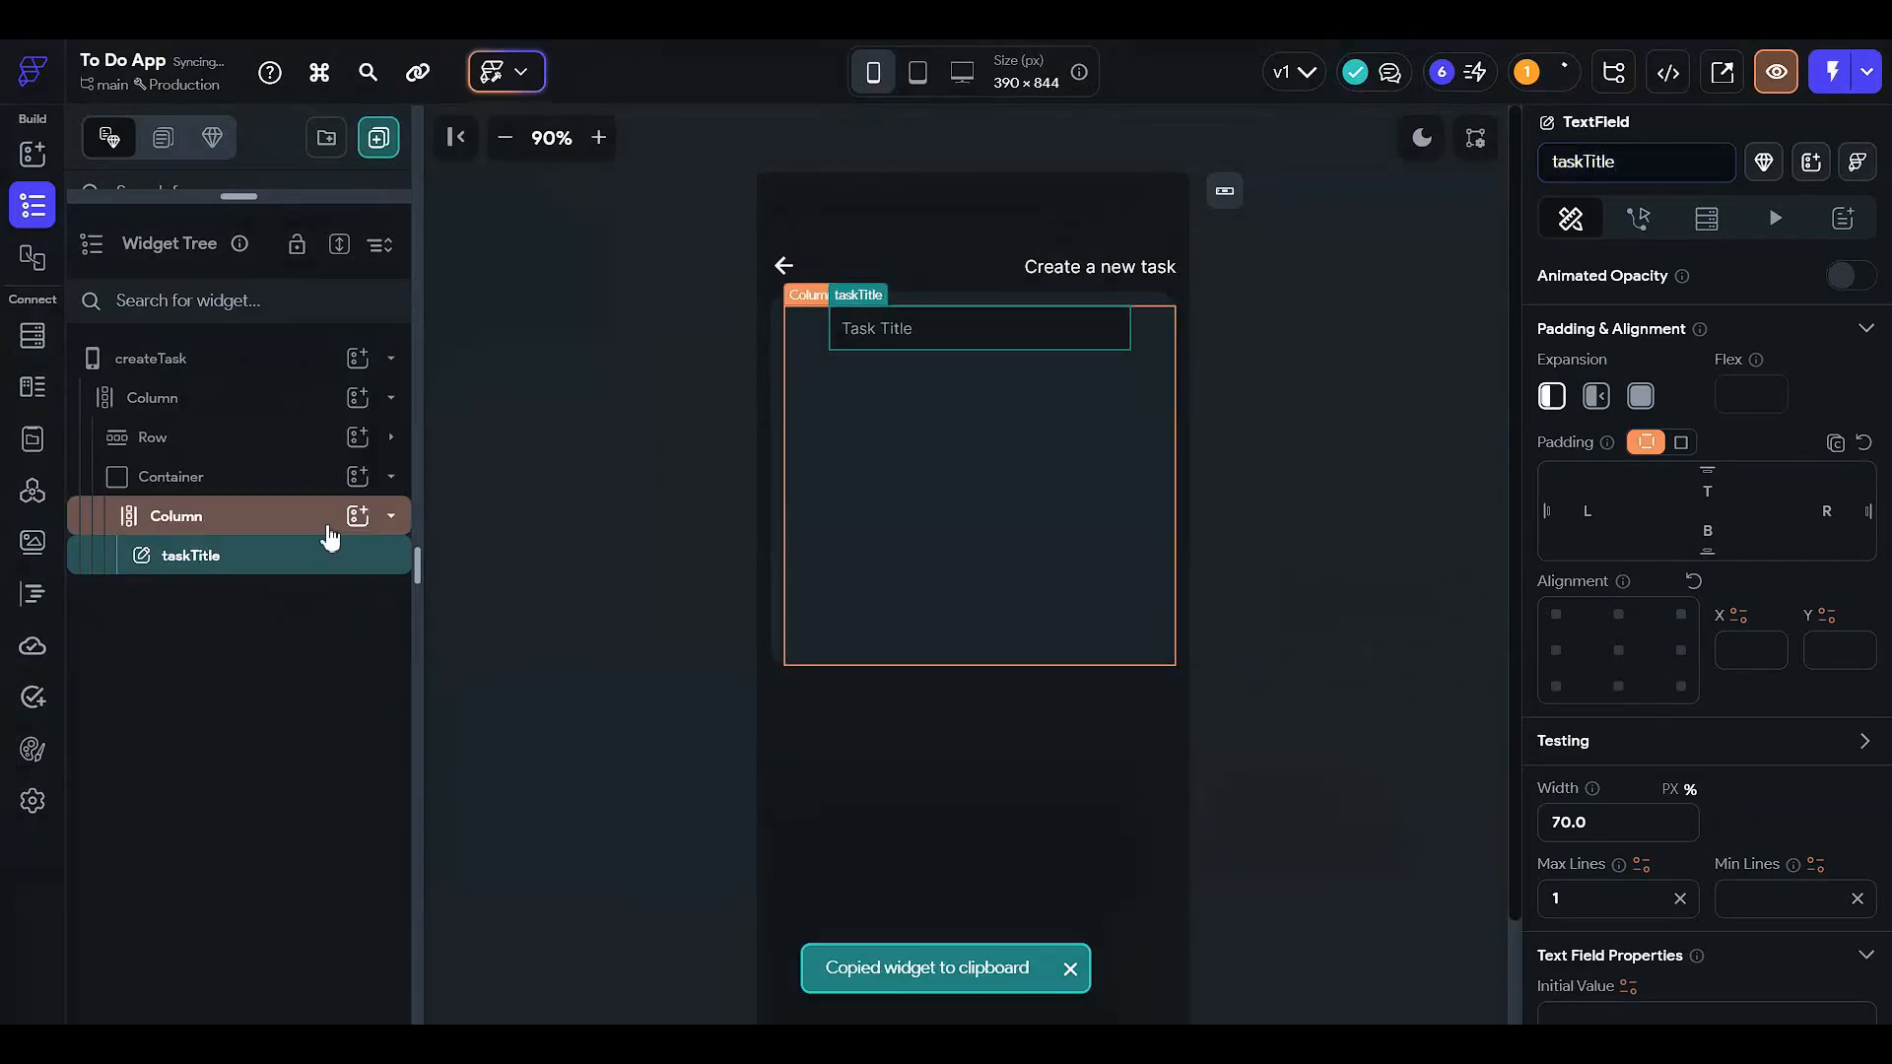
click(329, 522)
key(ctrl+v)
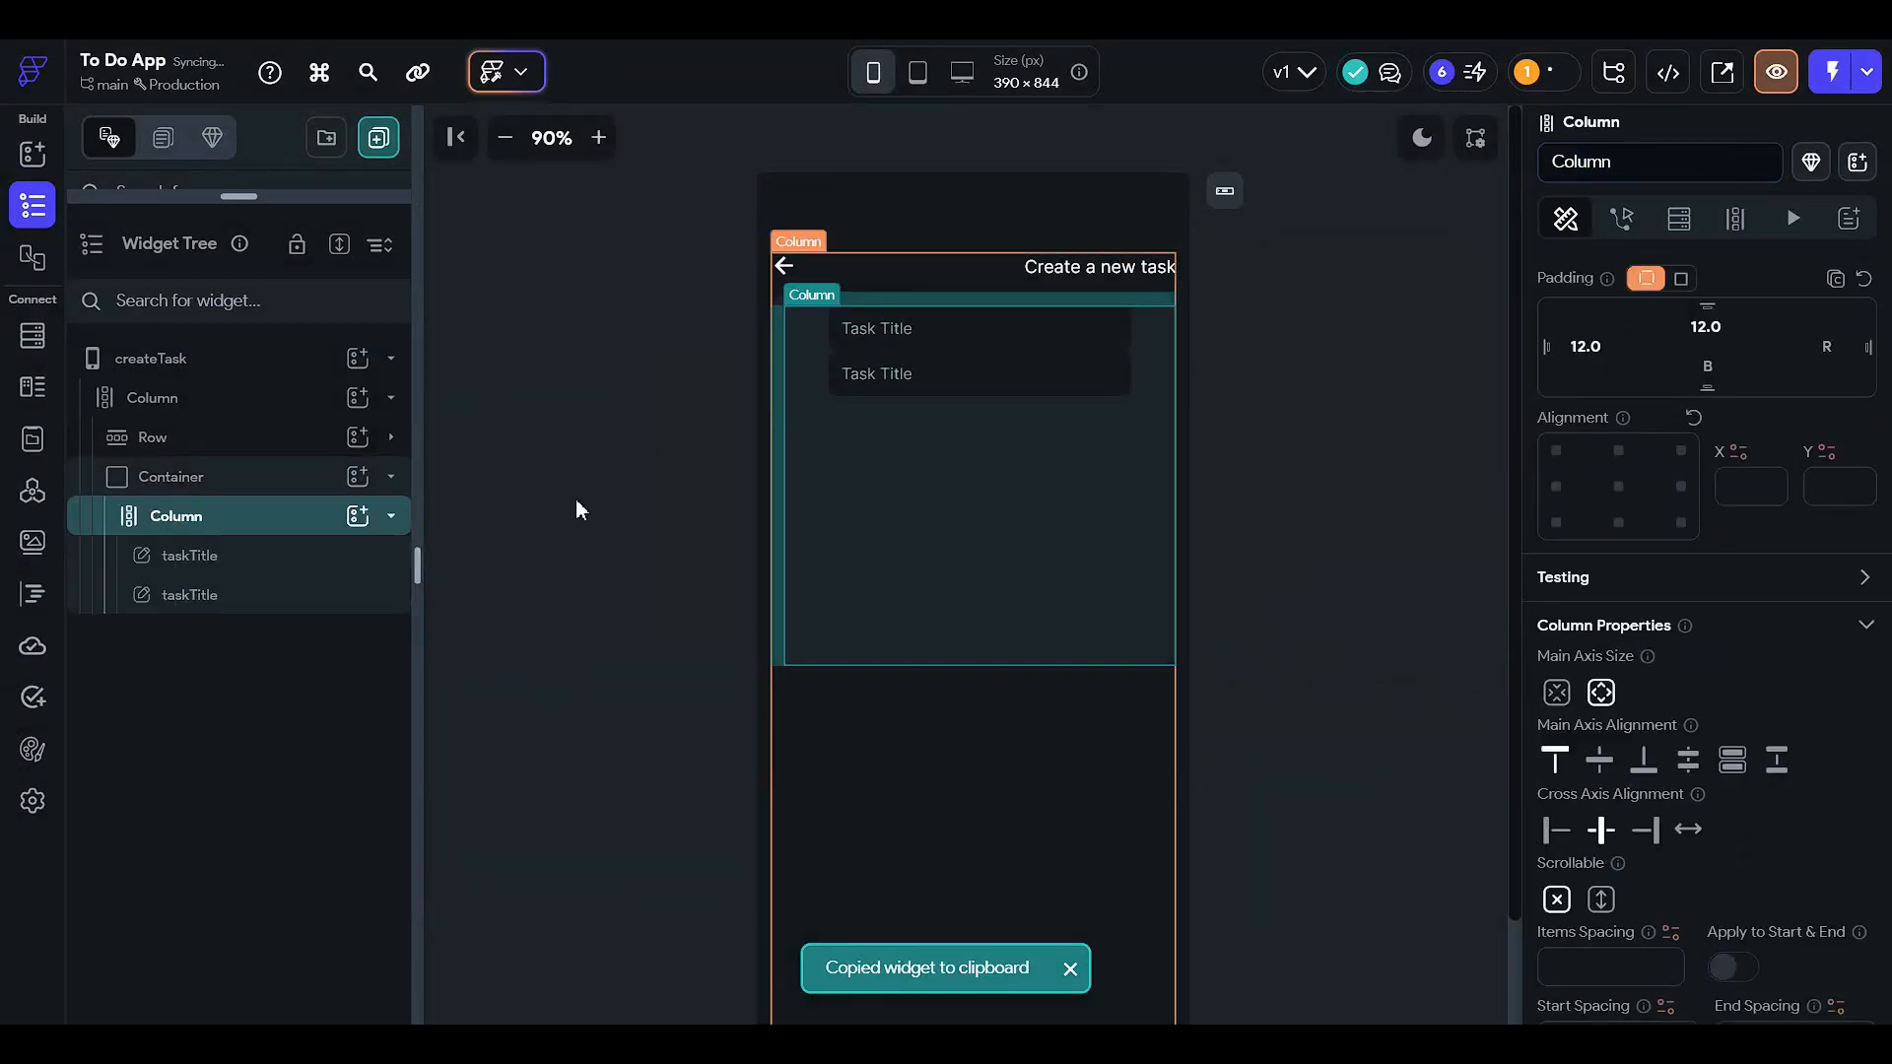
click(335, 599)
click(1612, 168)
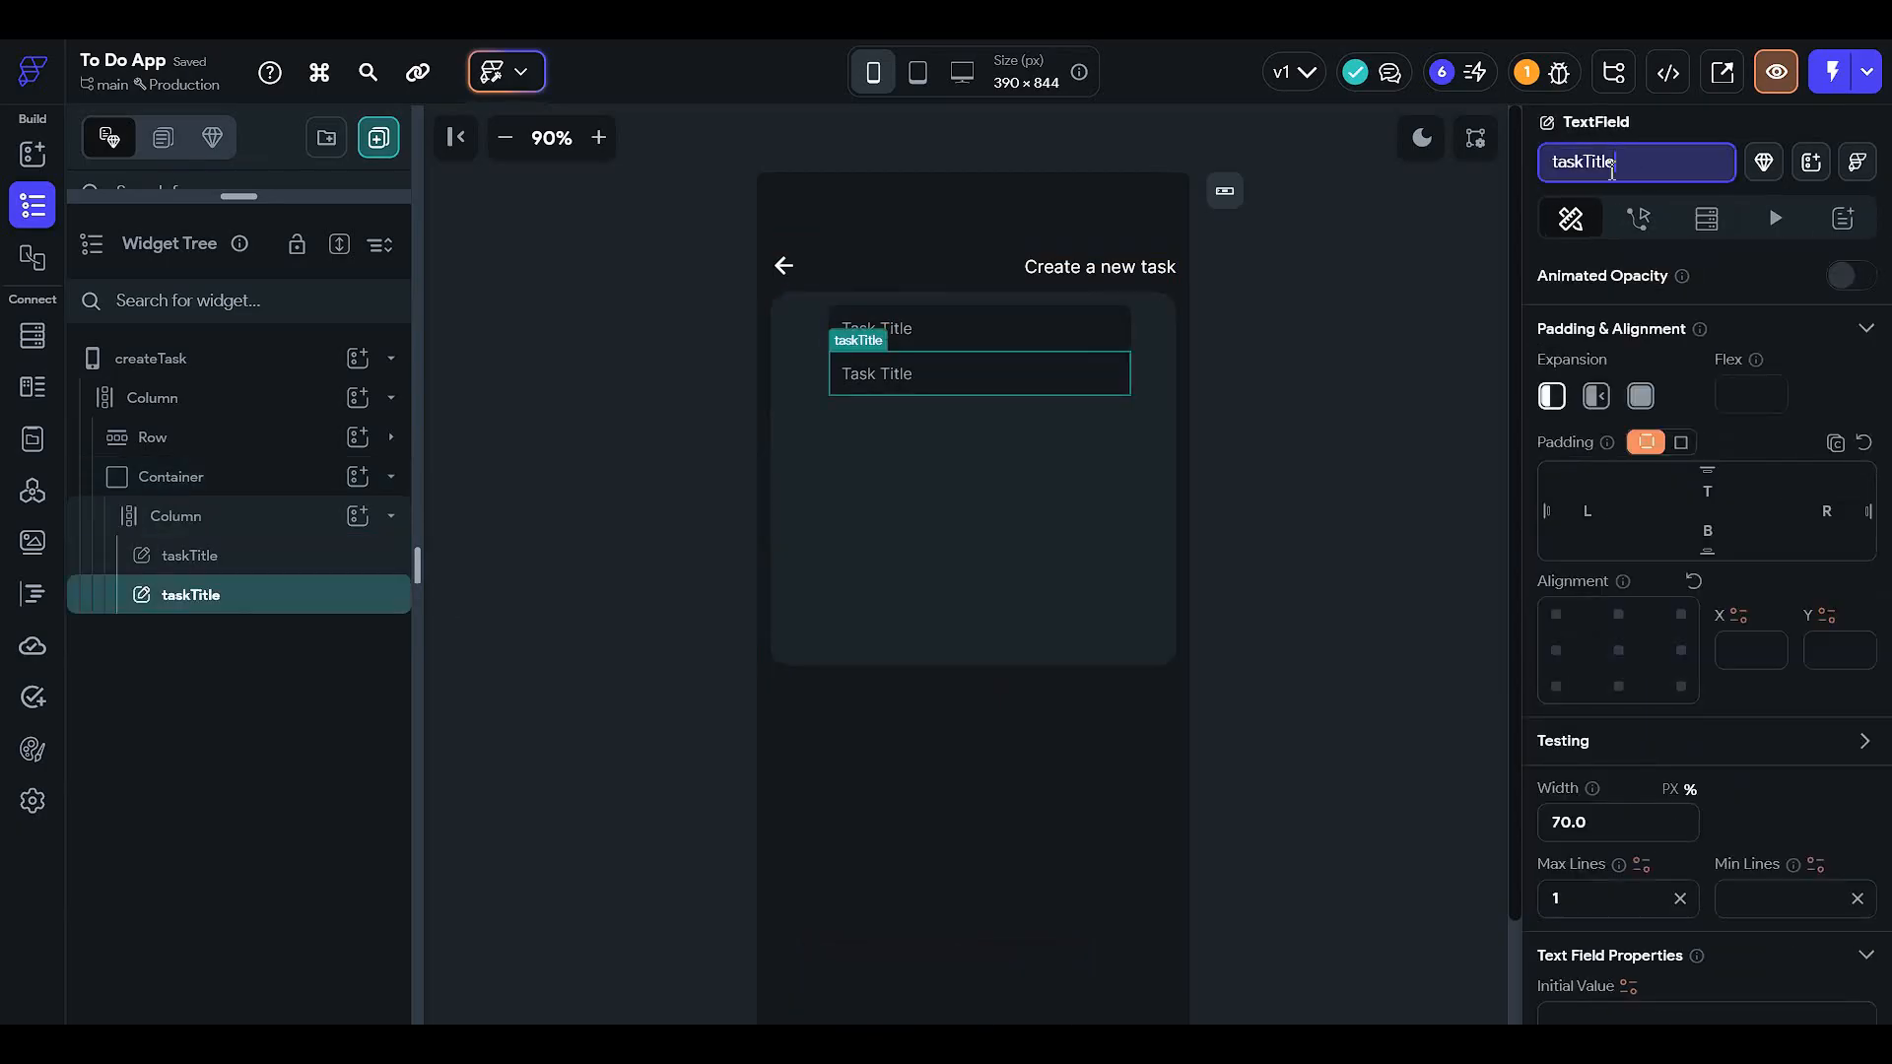
drag(1583, 166, 1617, 166)
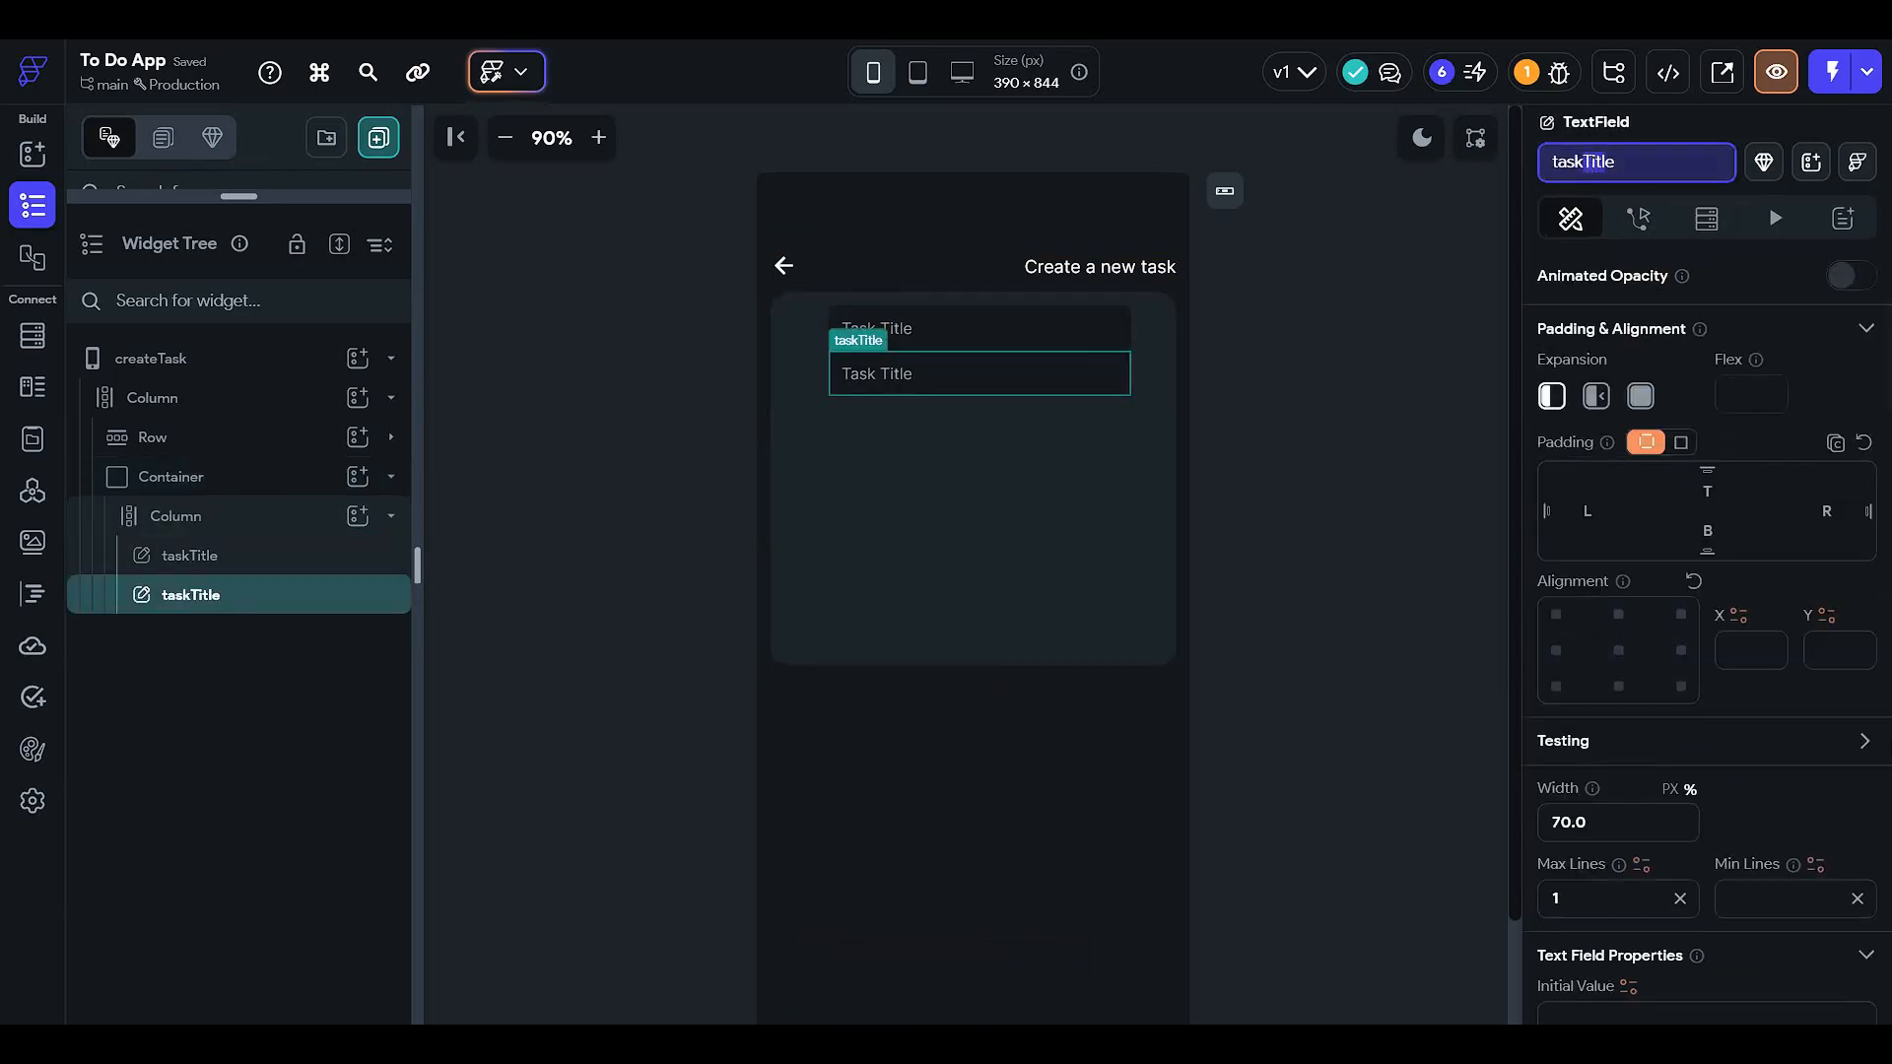
key(BackSpace)
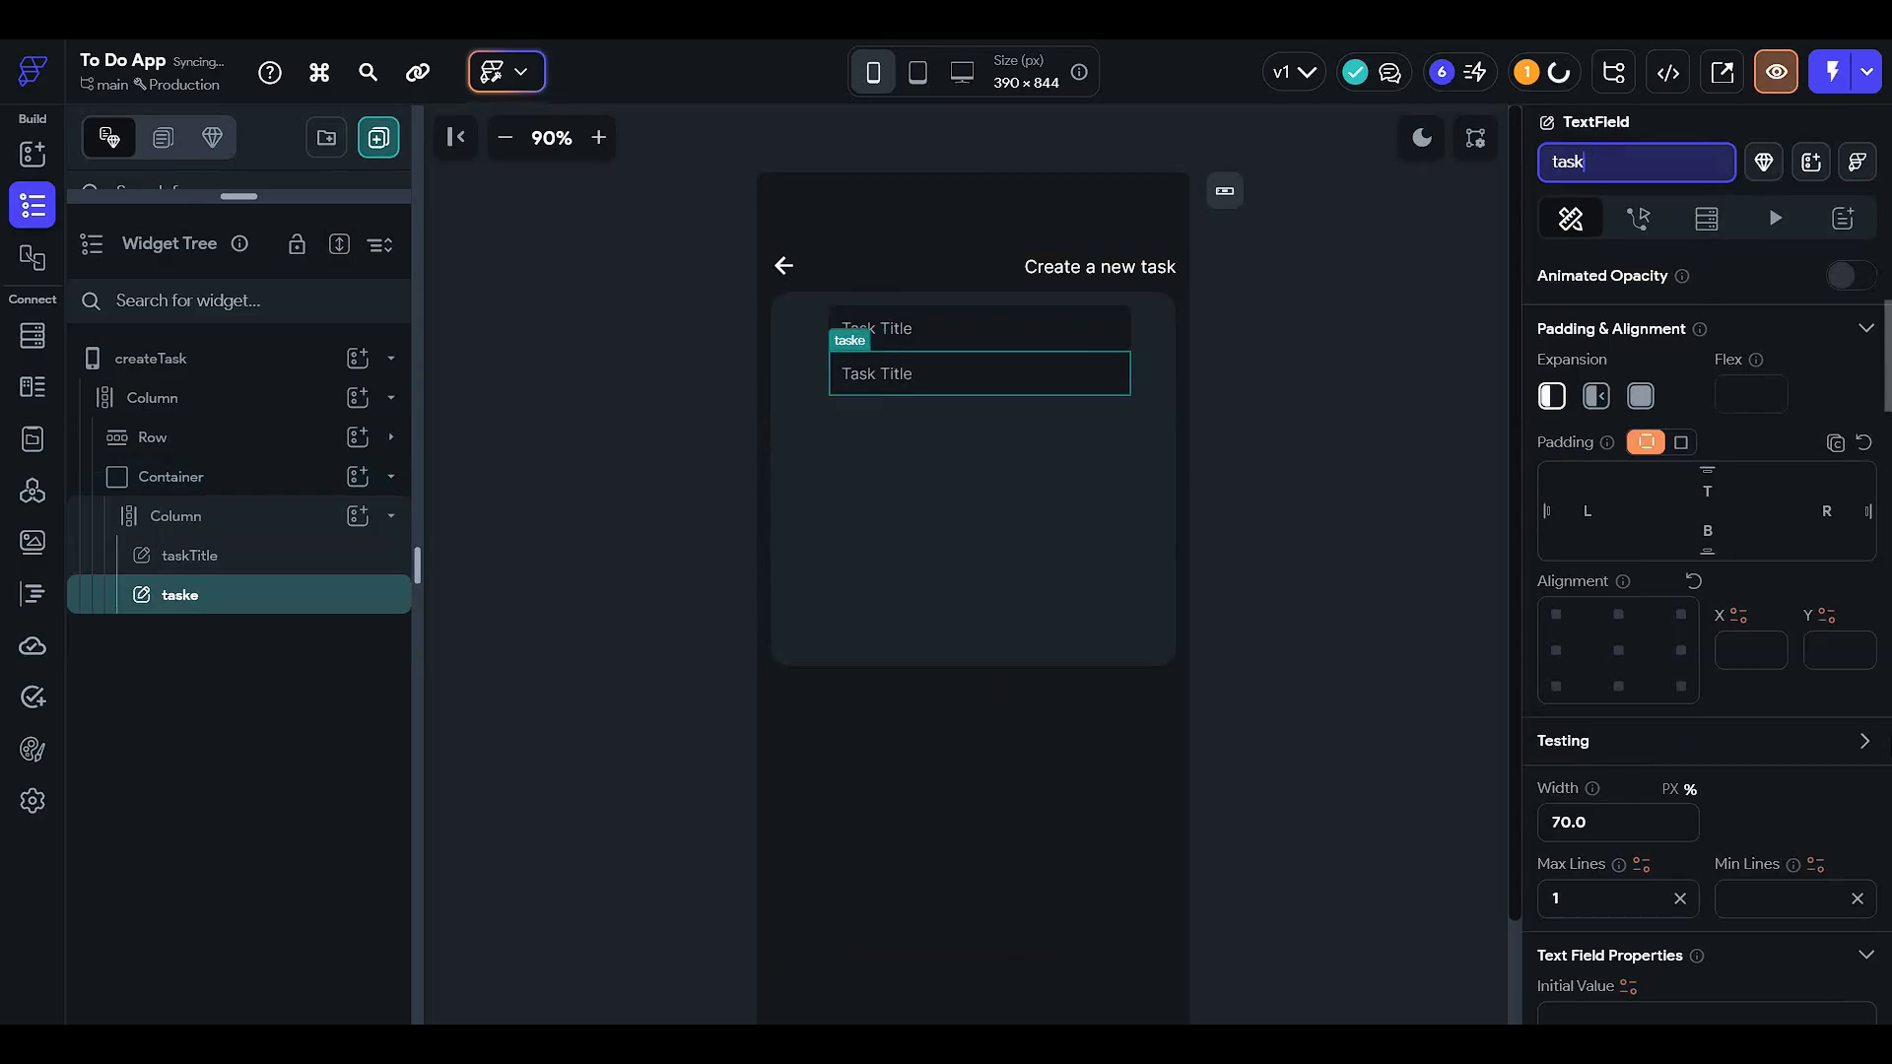
text(description)
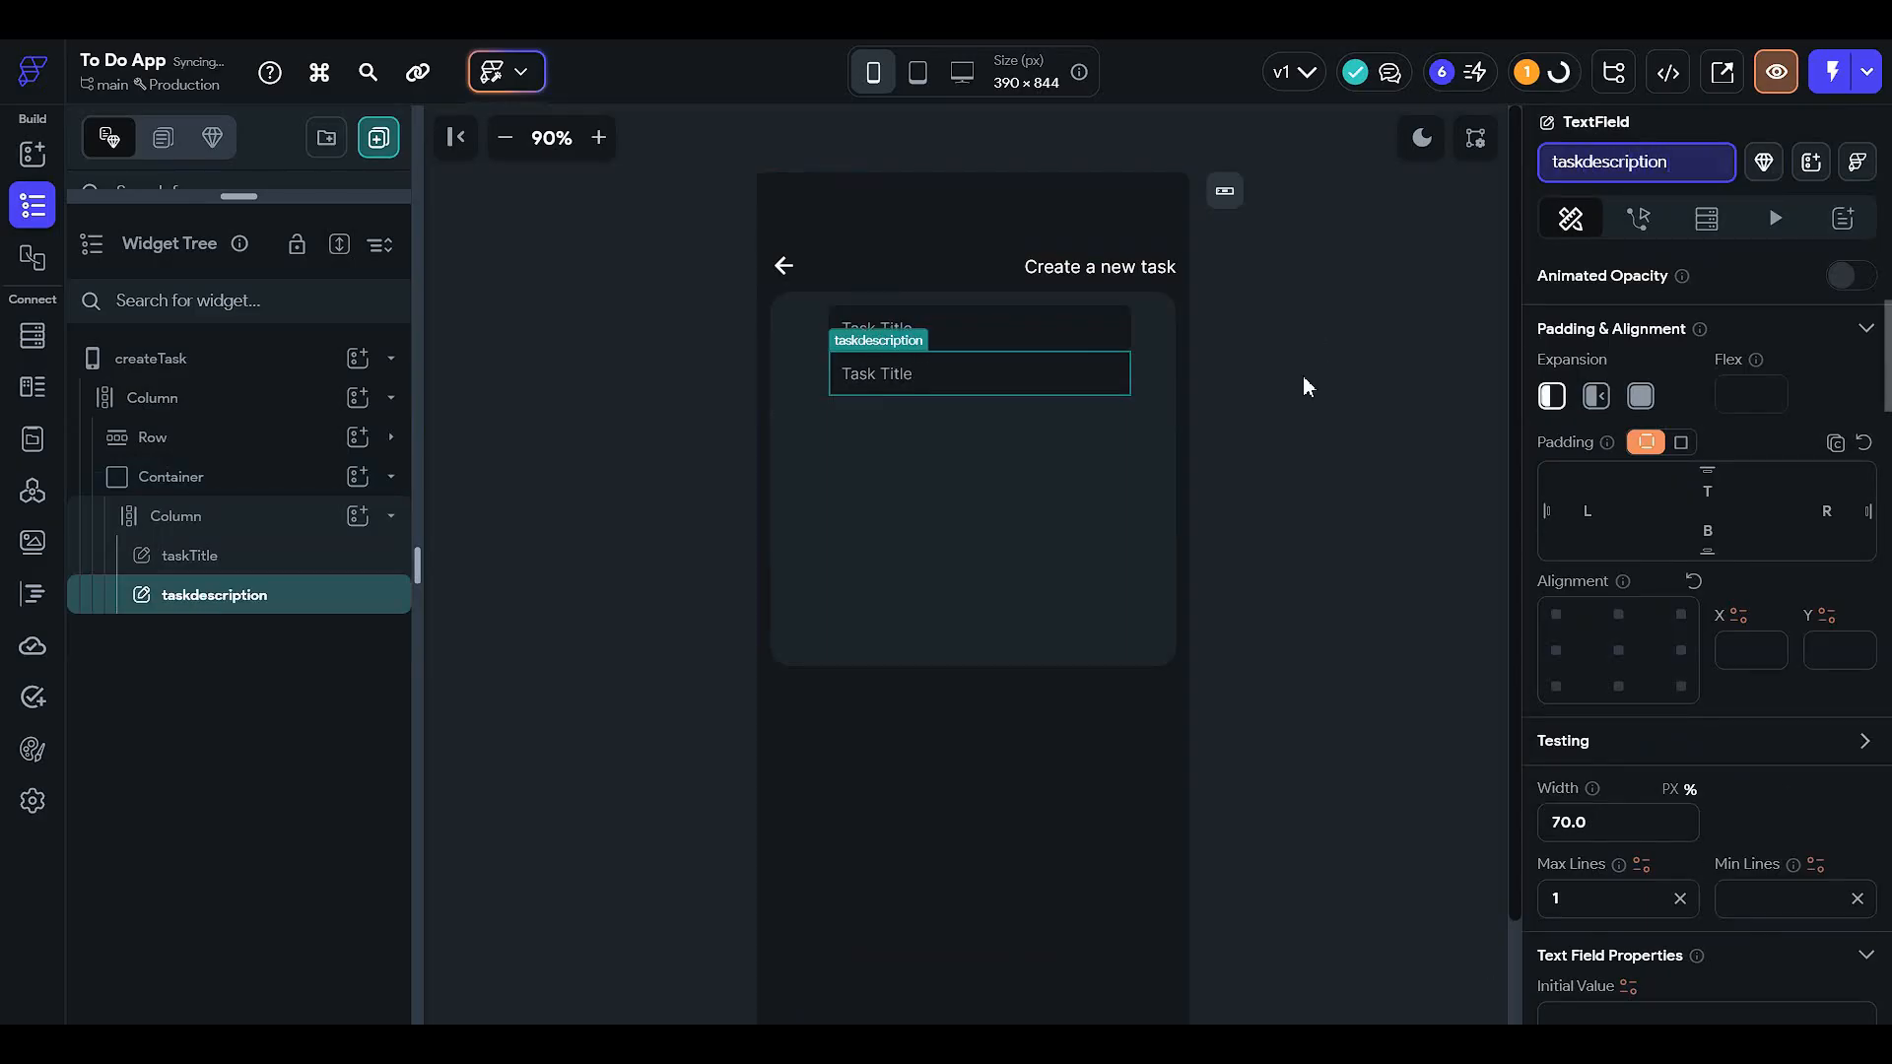
click(1089, 580)
- Change the copy's hint text to 'Task Description'
click(923, 376)
scroll(1765, 755, down, 5)
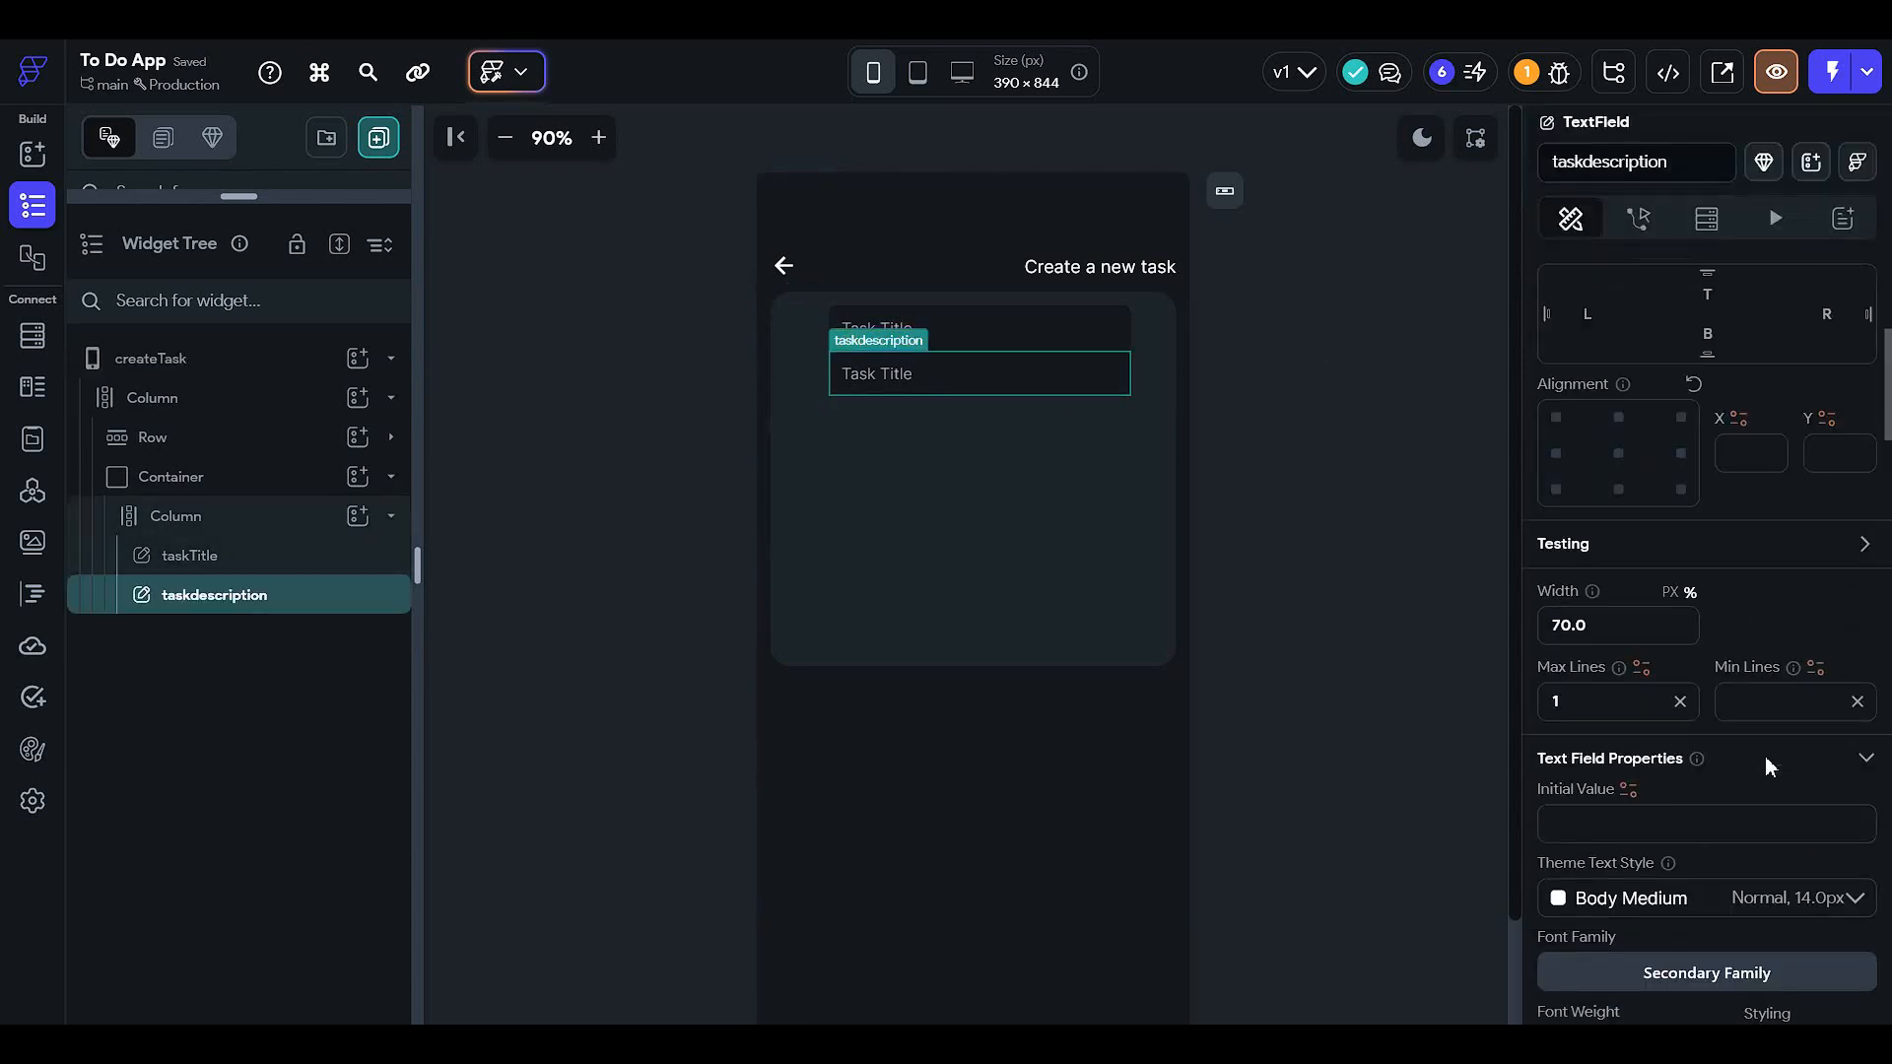
scroll(1639, 712, down, 8)
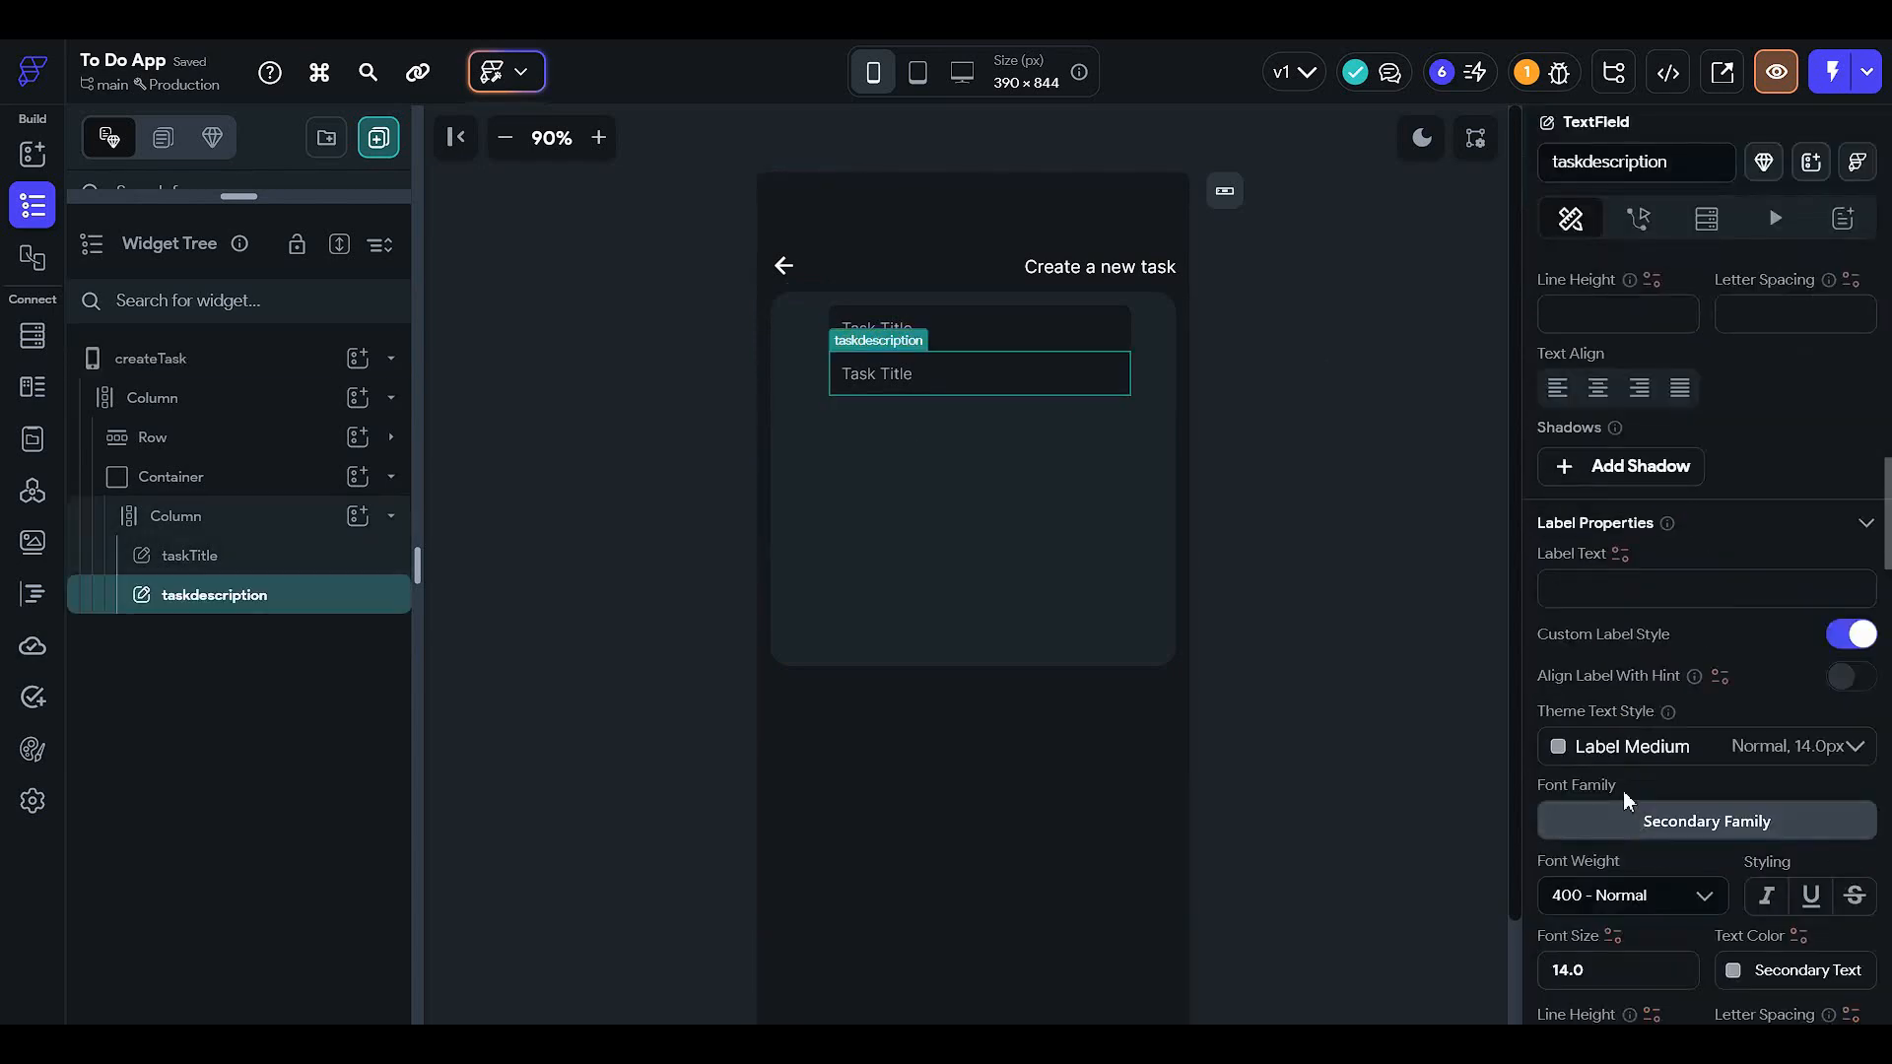
scroll(1635, 772, down, 2)
drag(1621, 867, 1593, 869)
text(D)
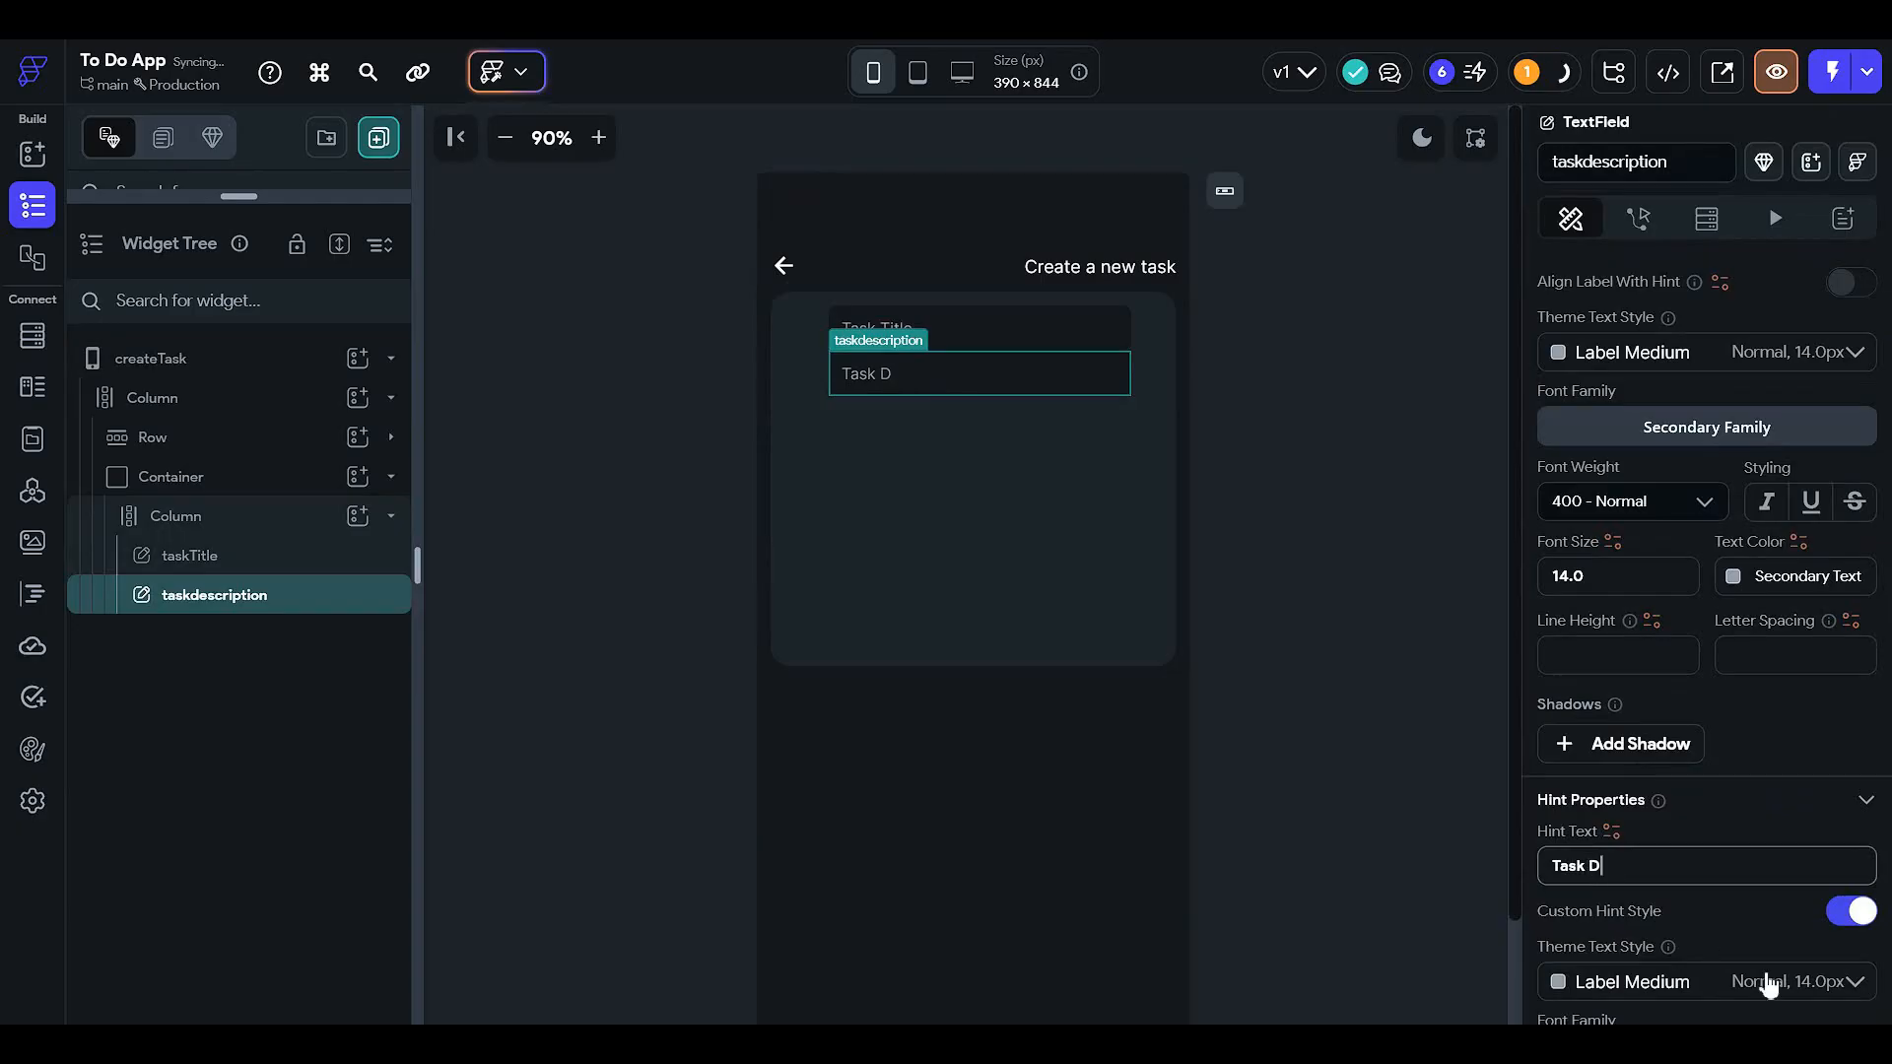
text(escription)
- Give taskdescription 12 px top padding and a maximum of 2 lines
scroll(1730, 651, up, 15)
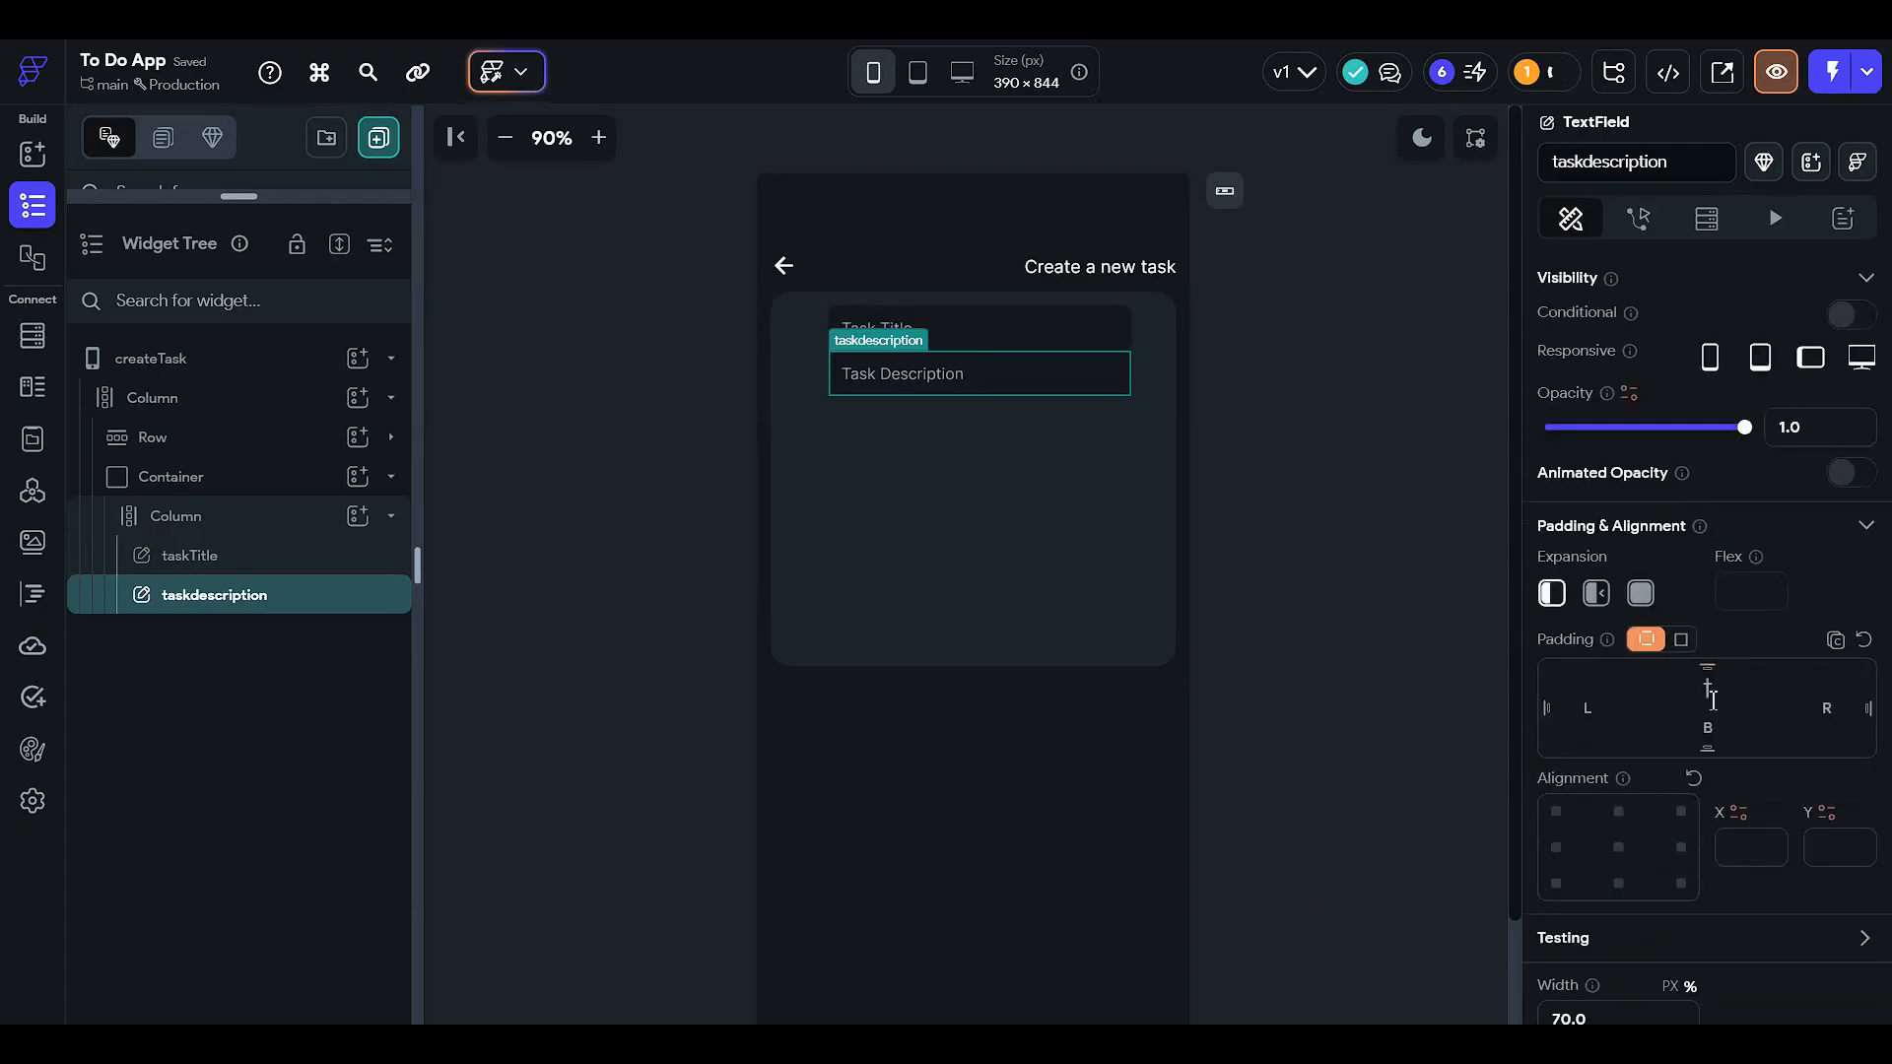
click(1713, 700)
text(12)
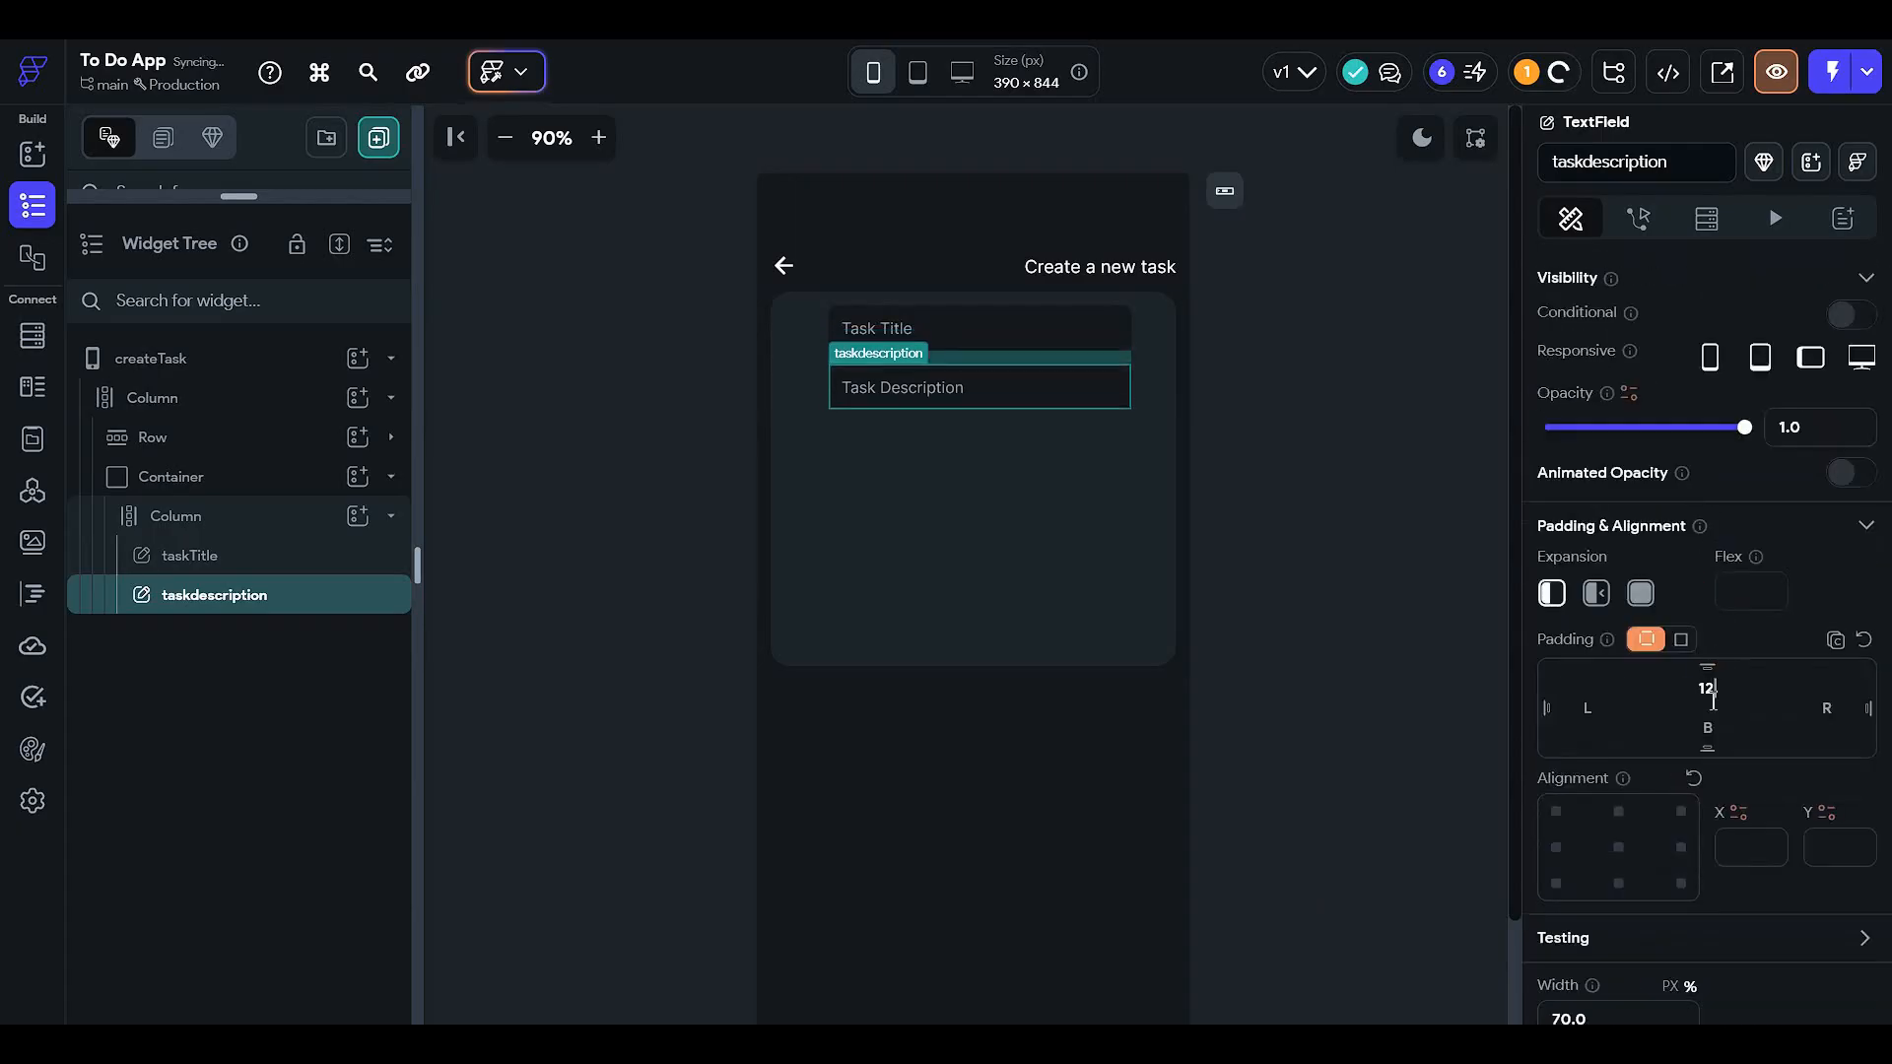
click(1419, 443)
click(1064, 392)
scroll(1834, 774, down, 3)
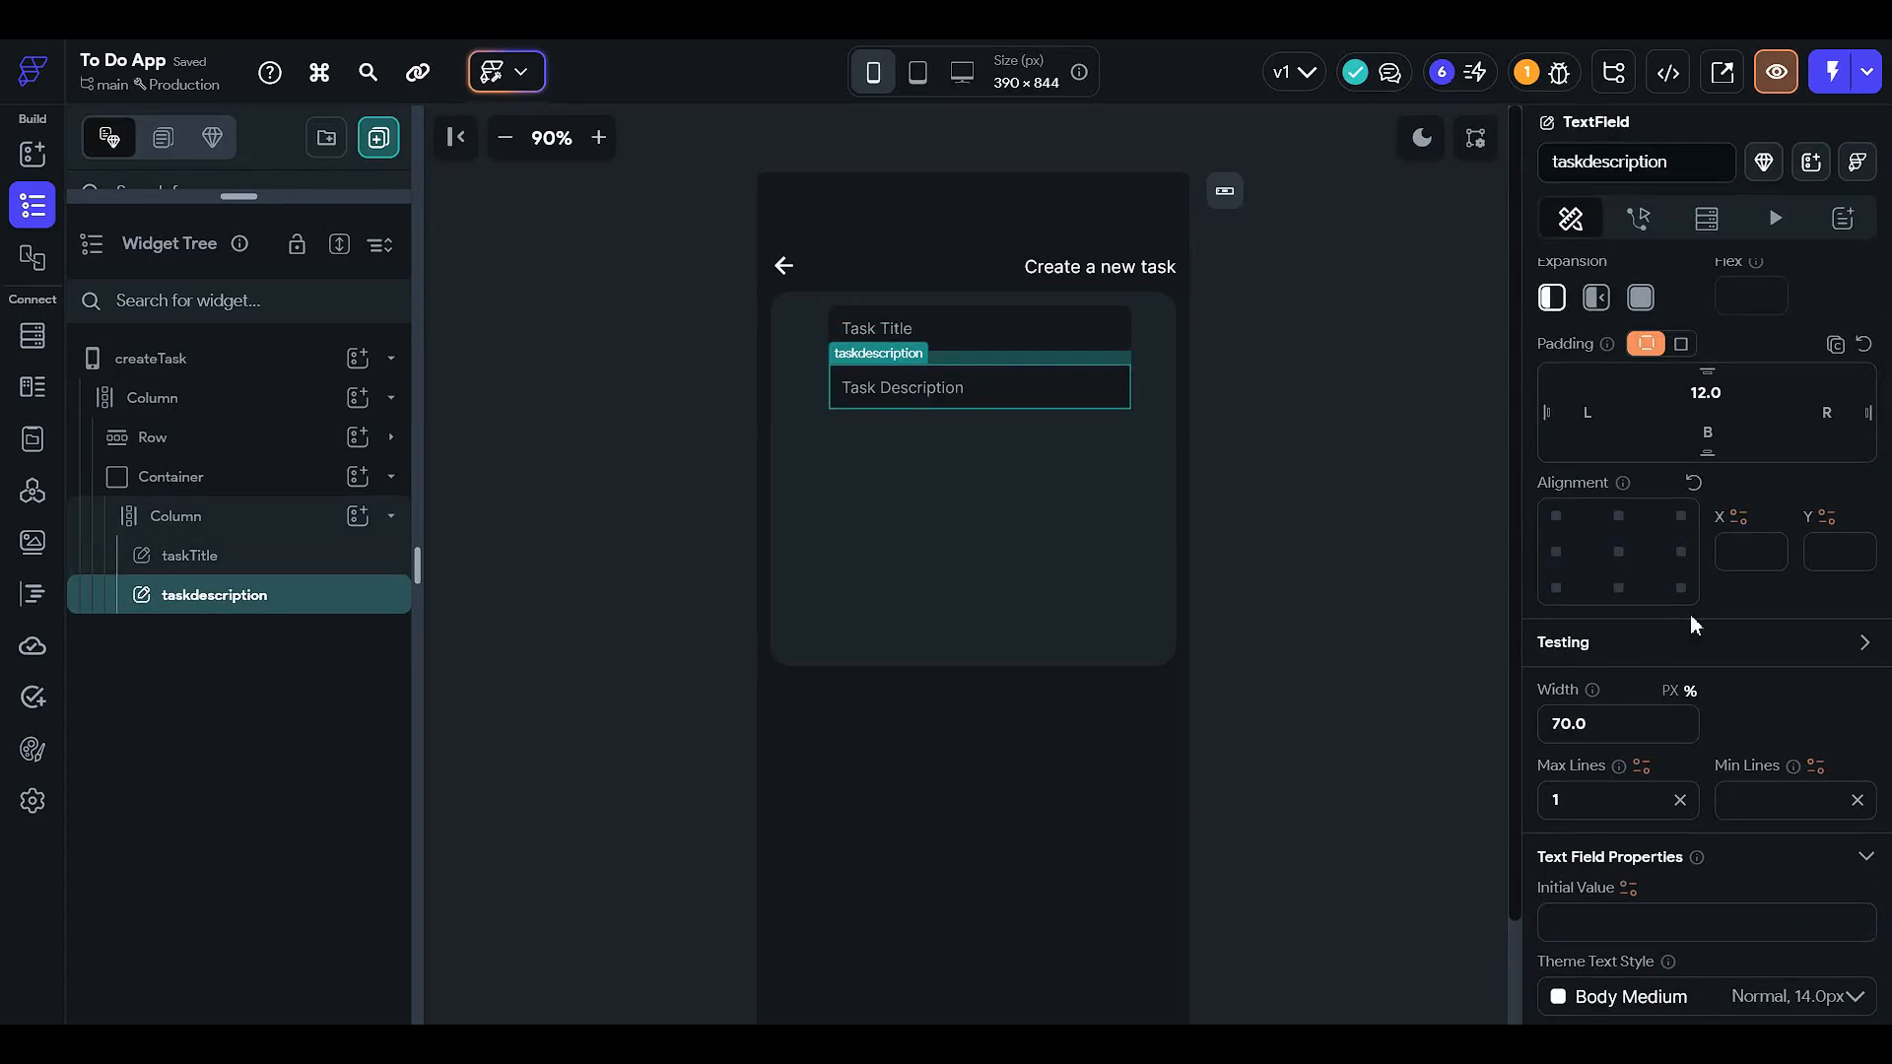
click(1621, 799)
text(2)
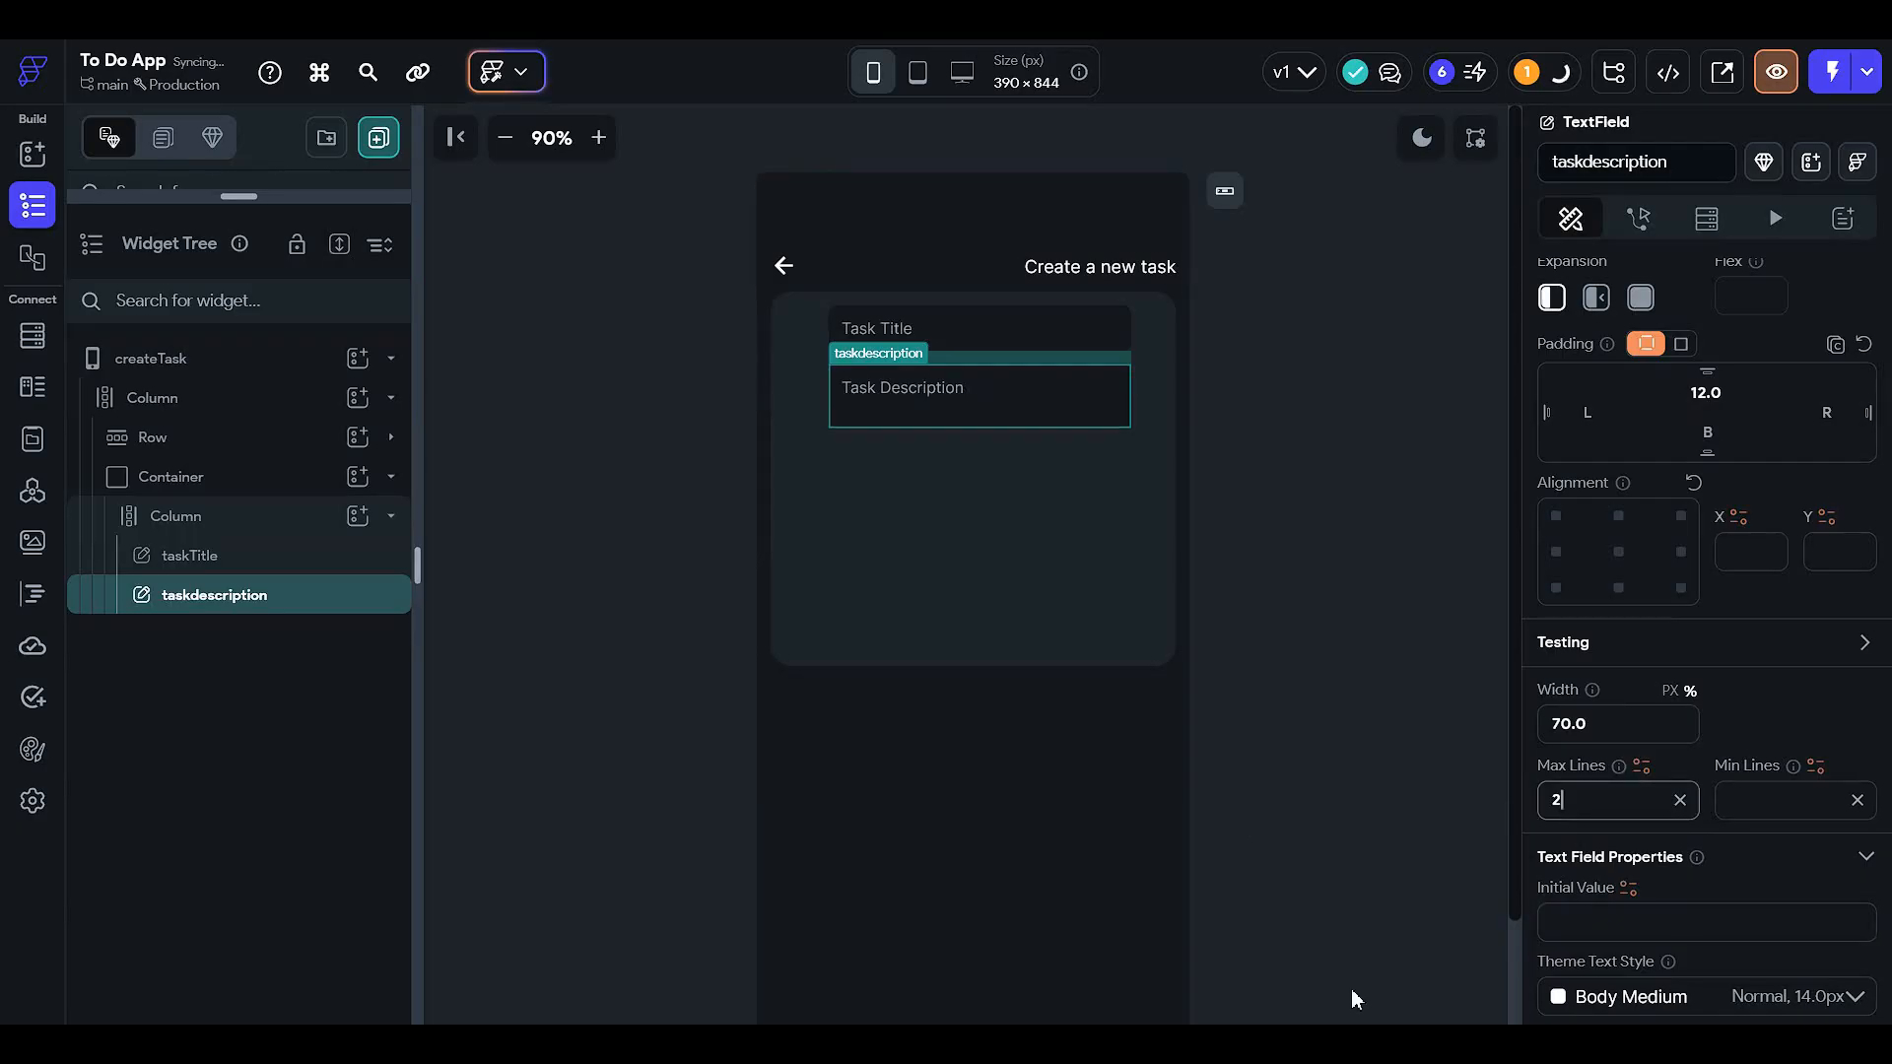
click(1376, 394)
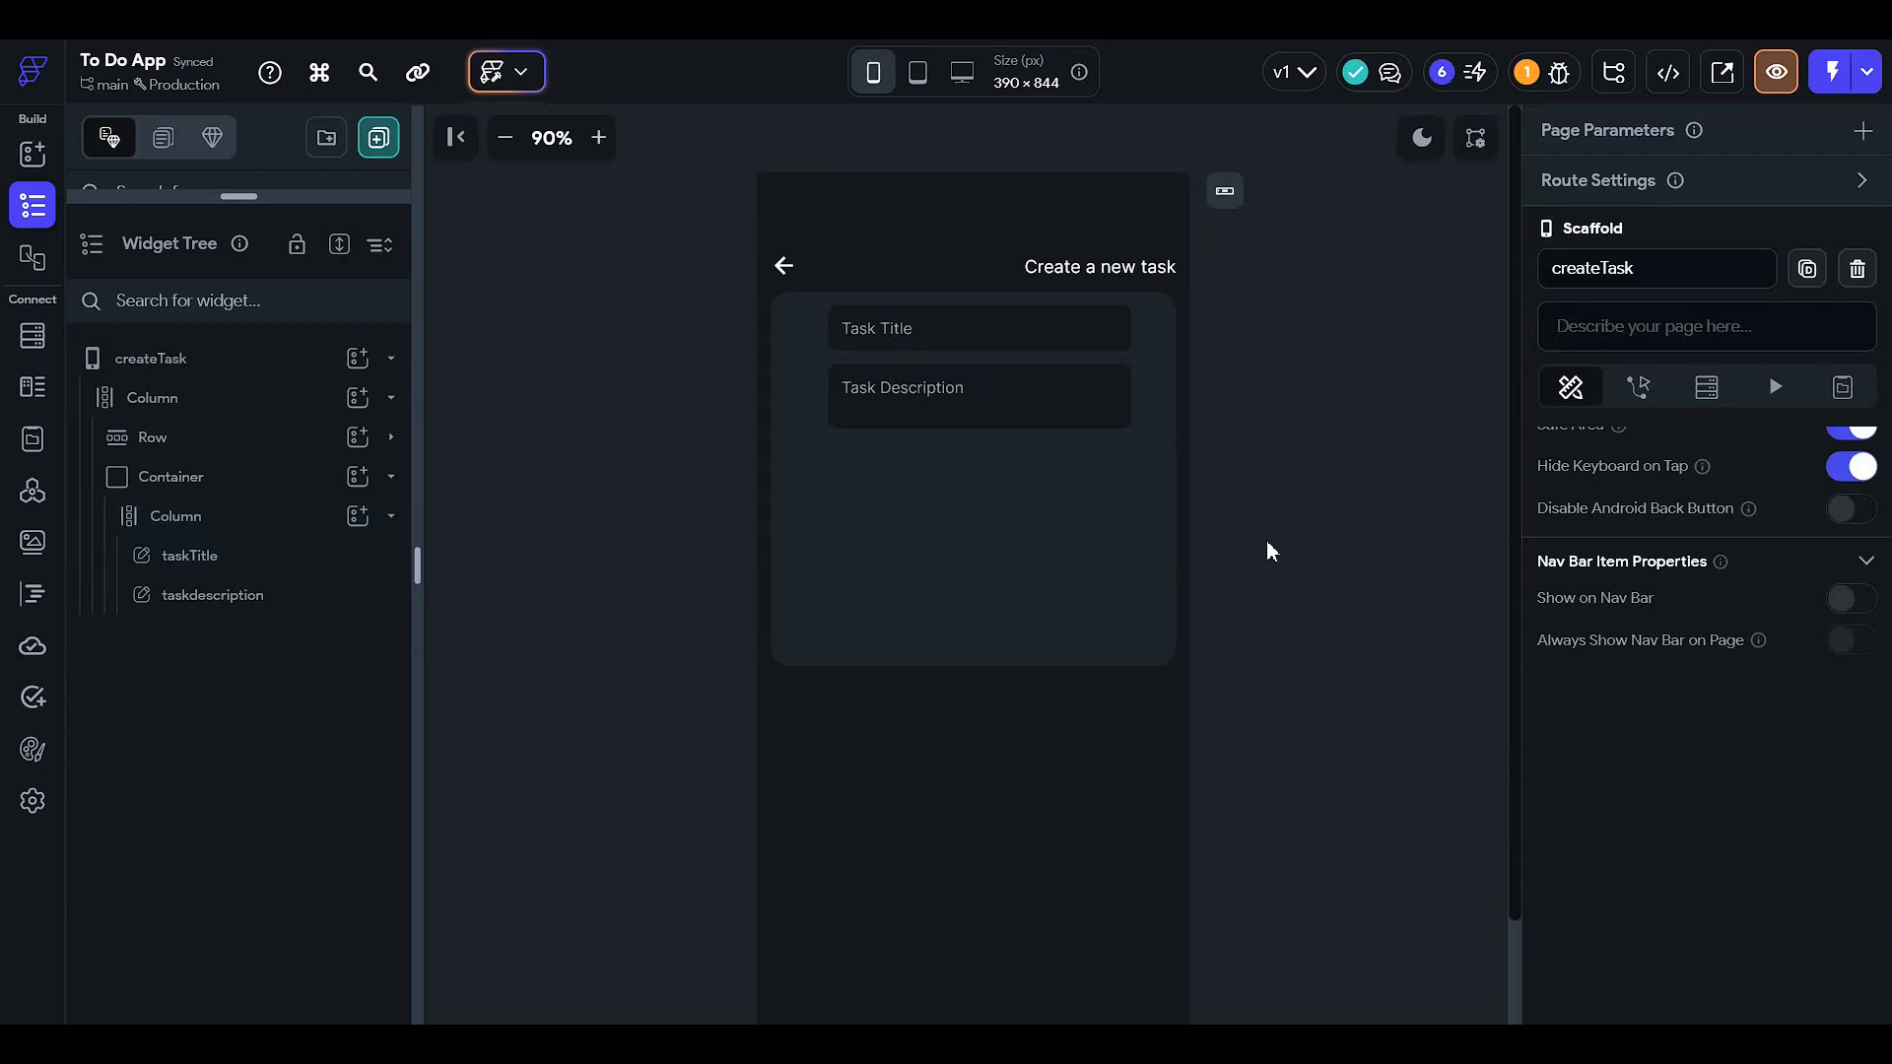
click(1064, 481)
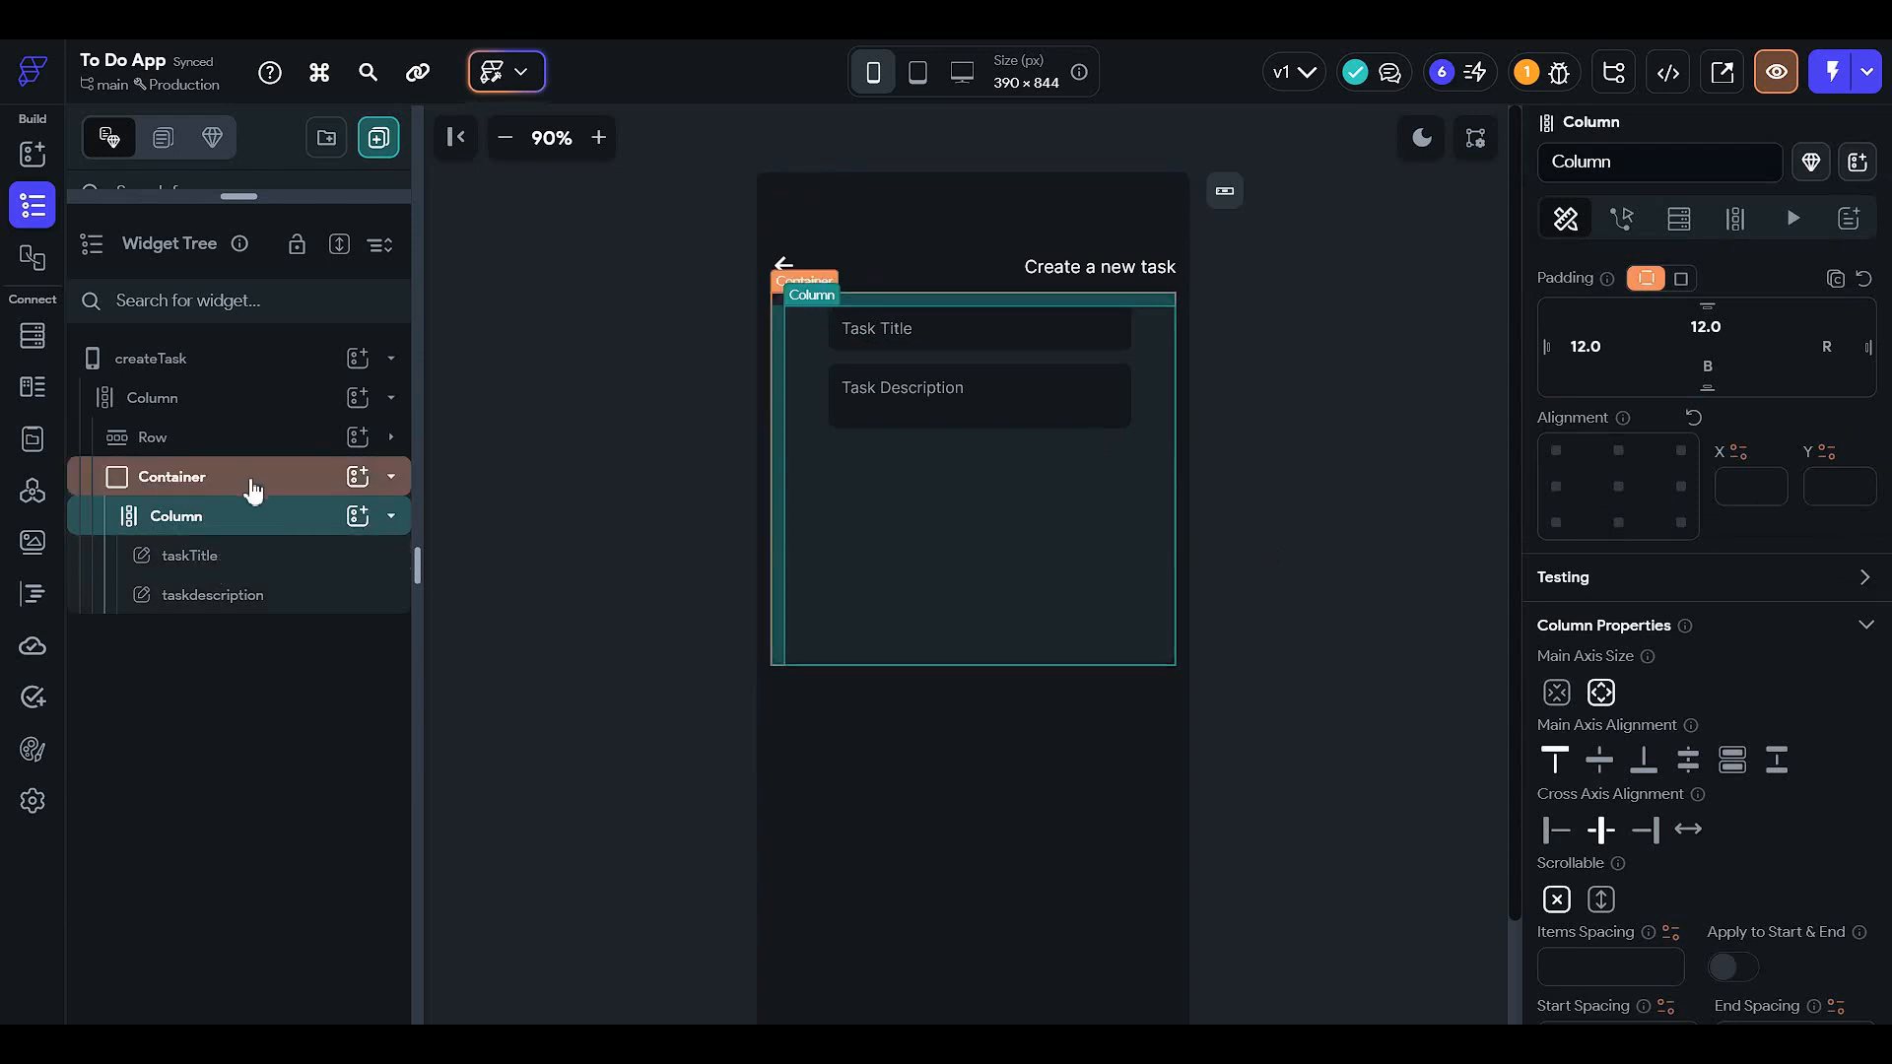
- Add a Text widget to the column with 5 px top padding, aligned left
click(359, 517)
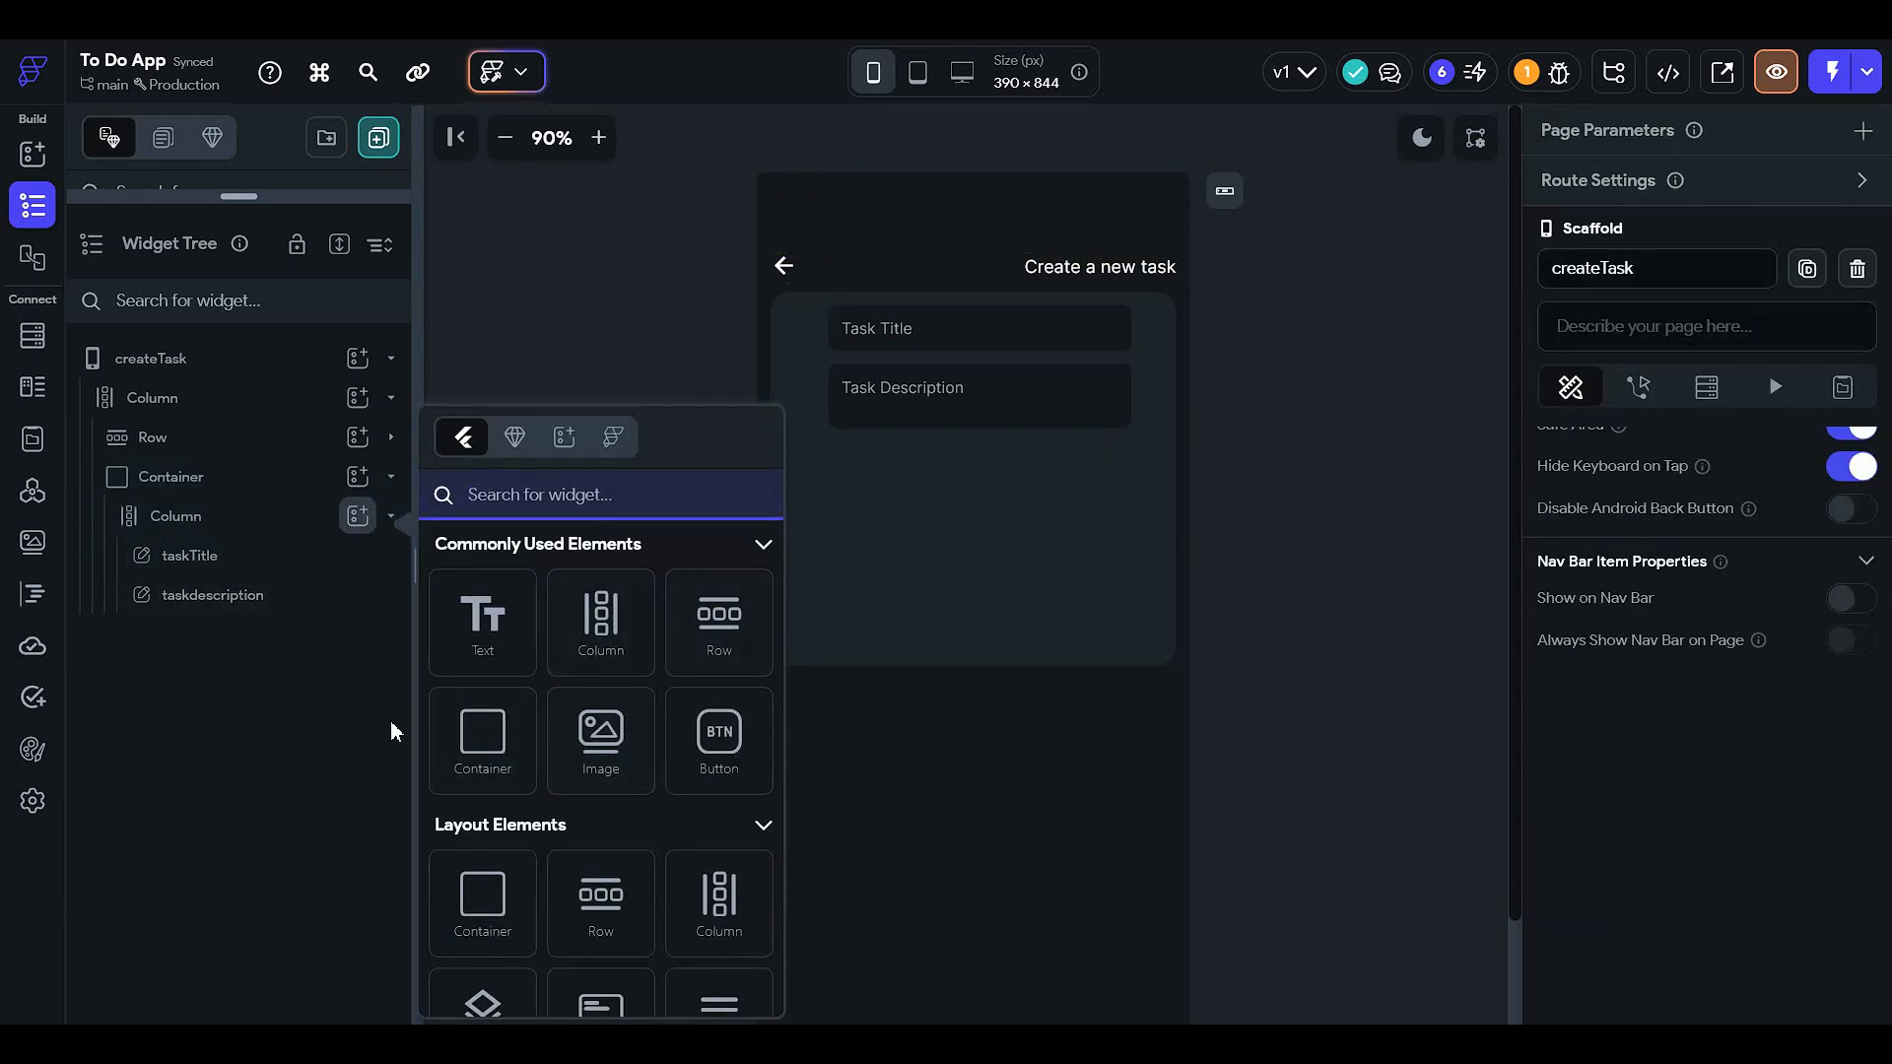
click(485, 650)
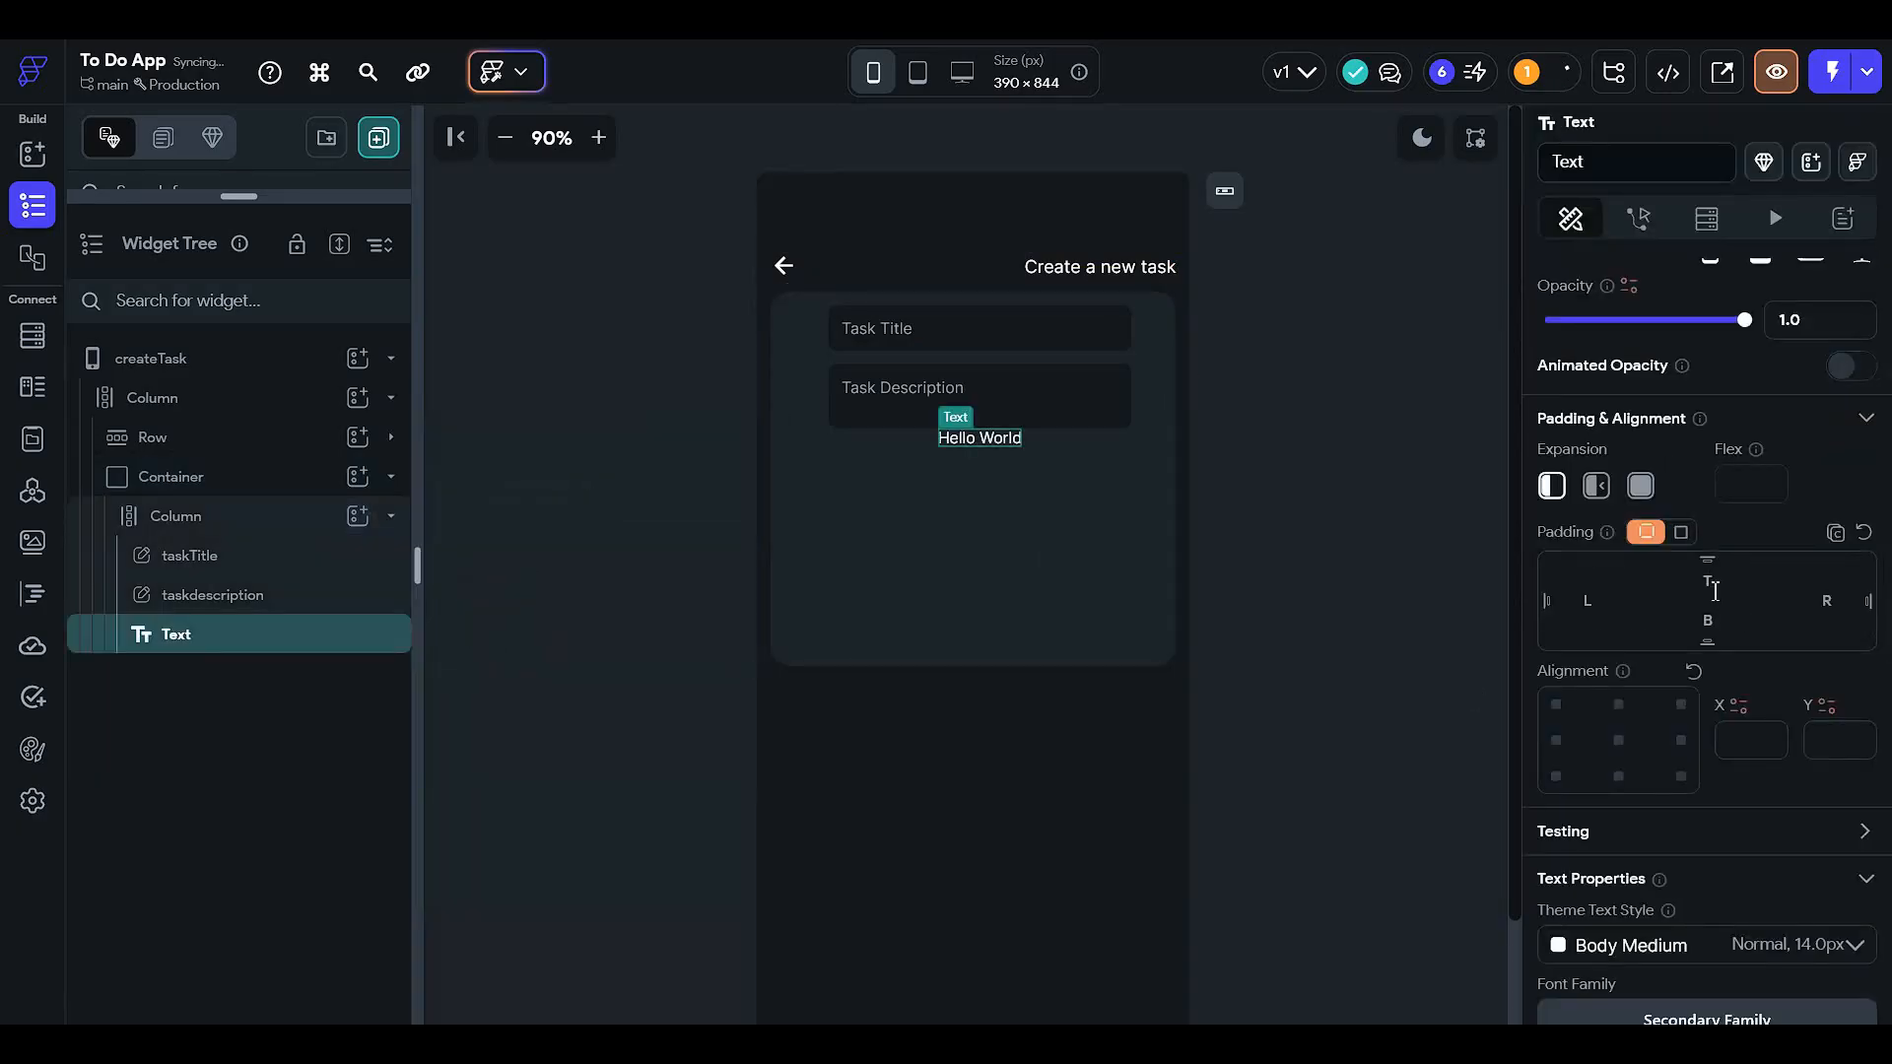
text(5)
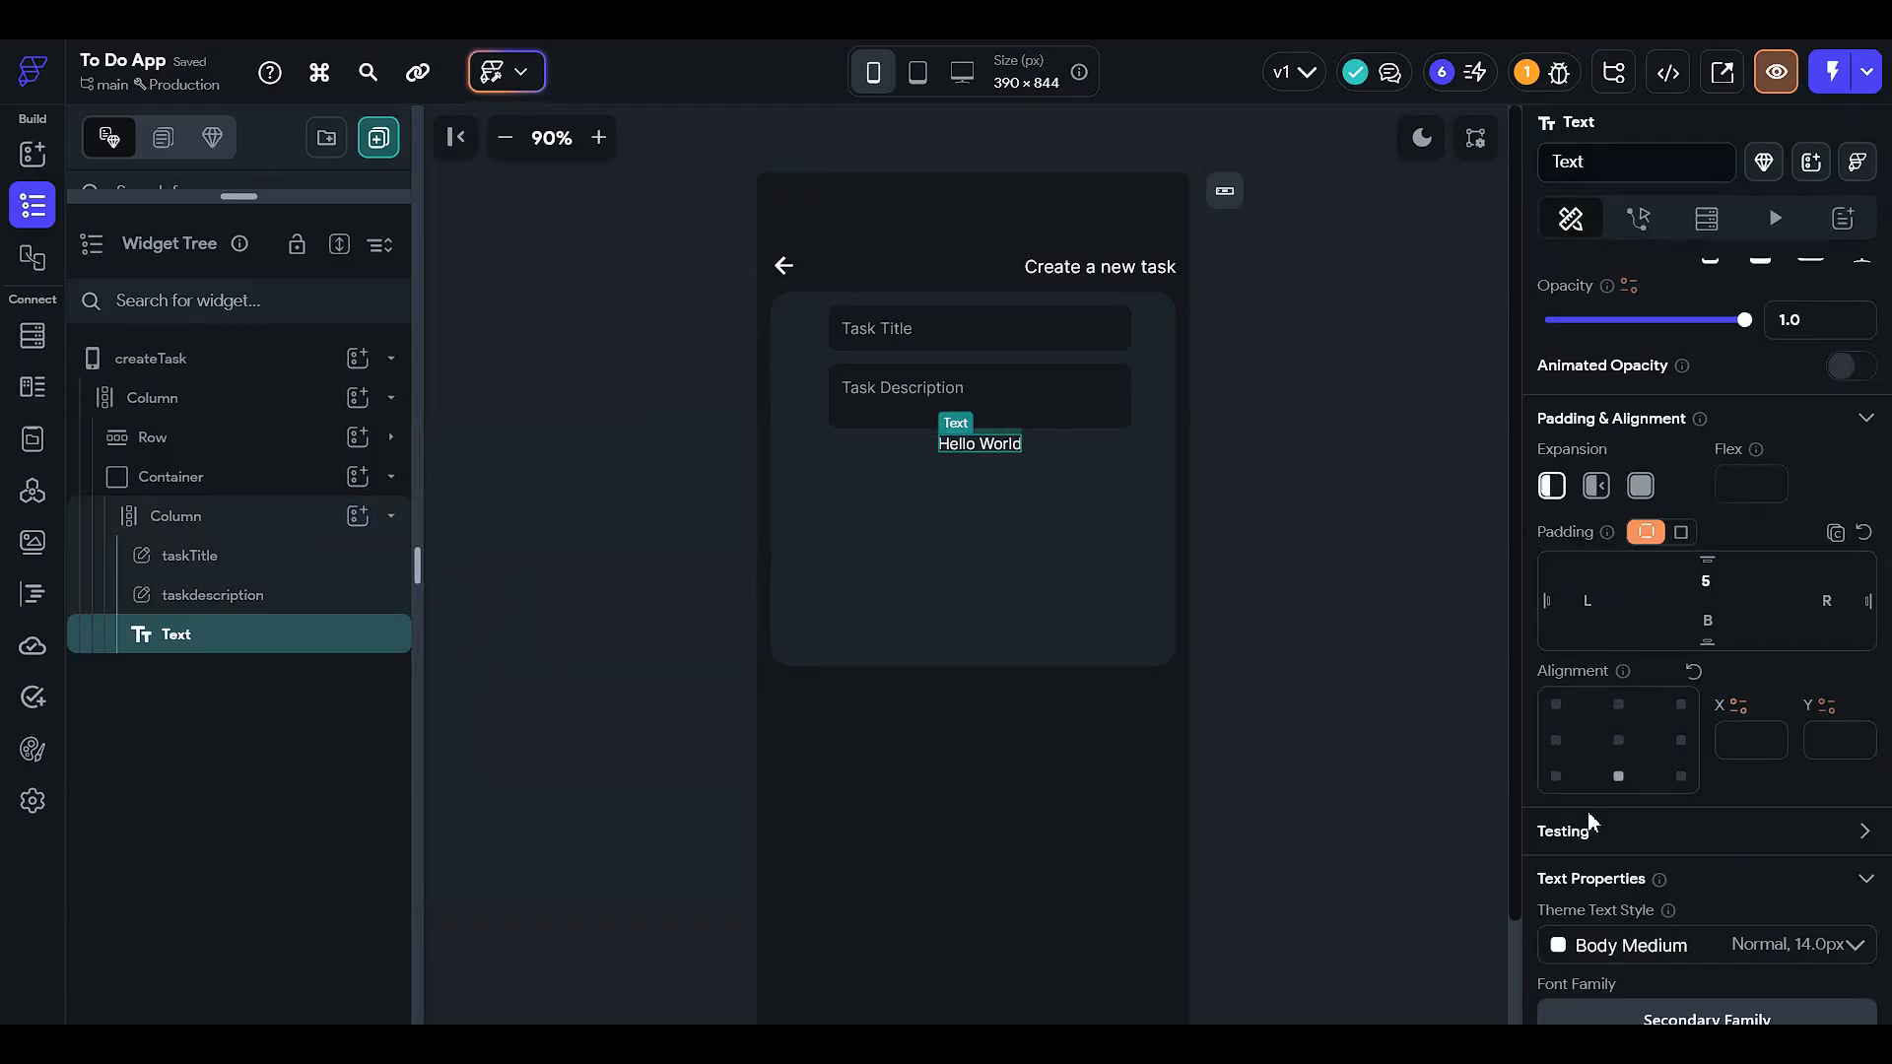
click(1556, 741)
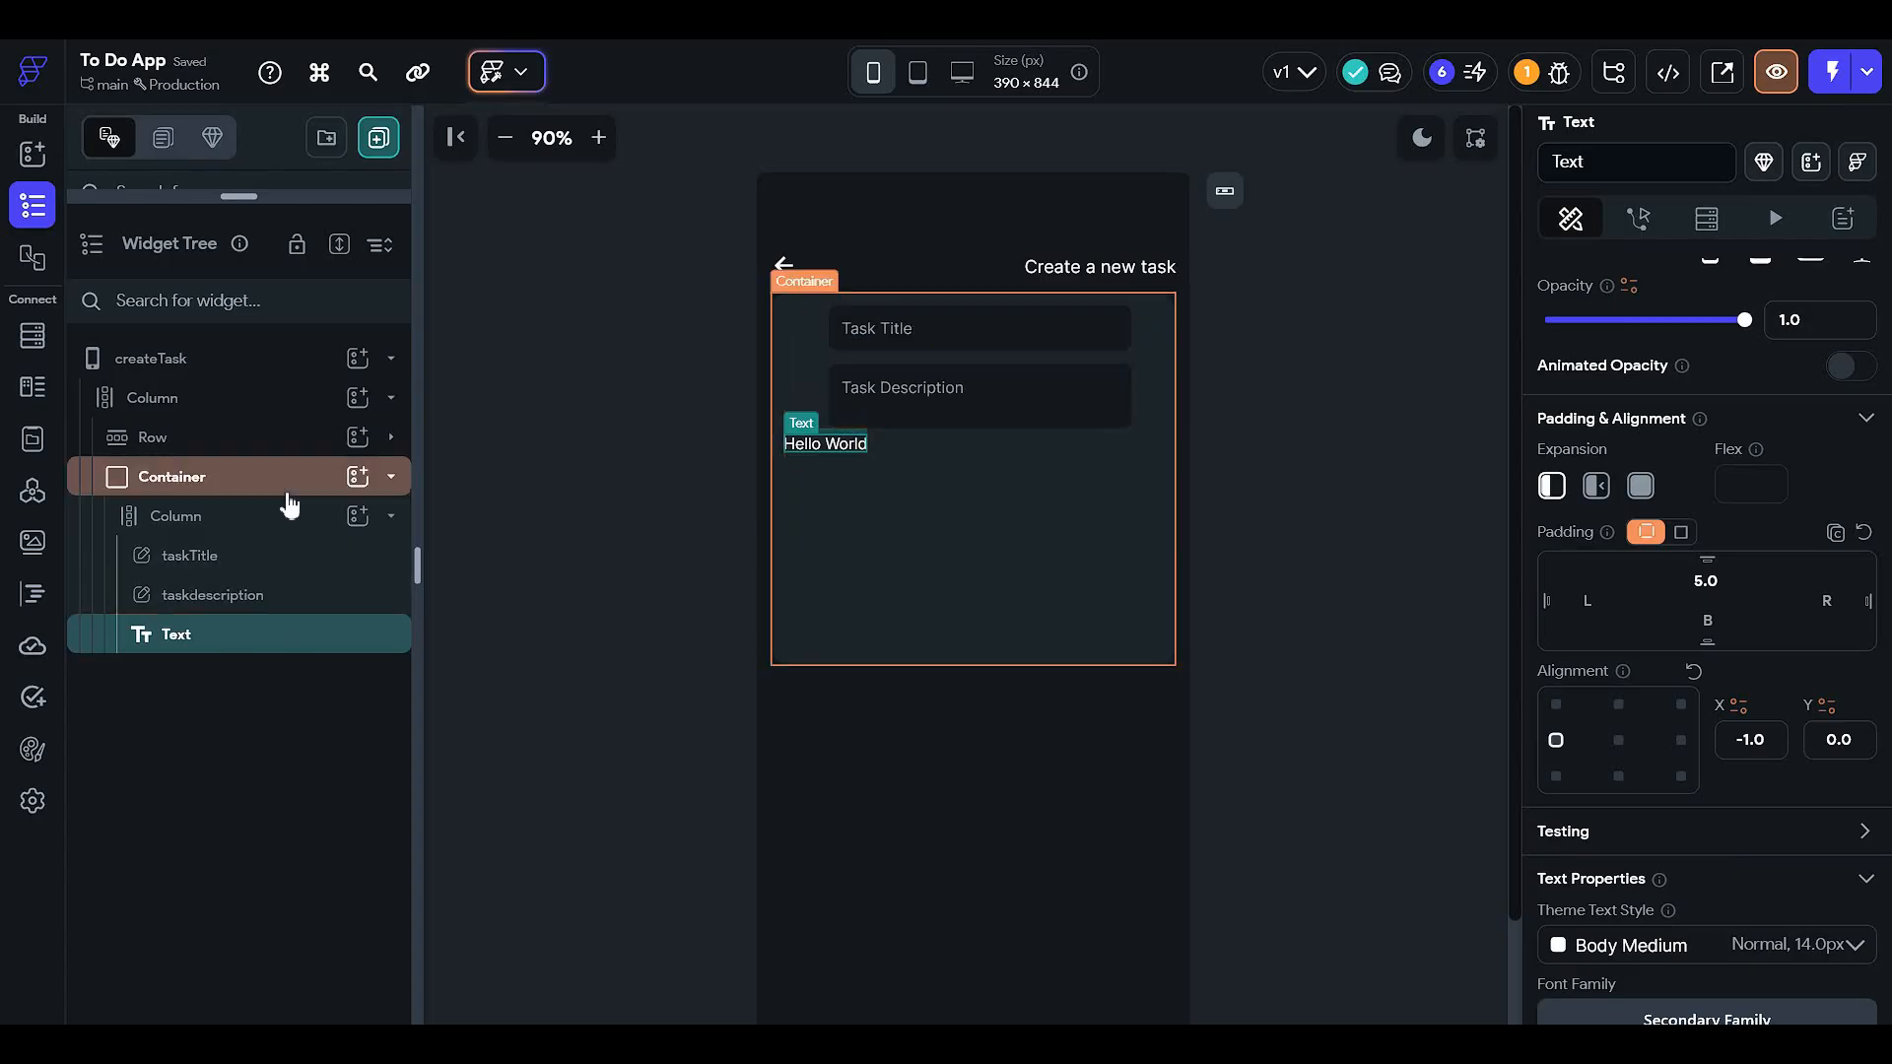
click(340, 520)
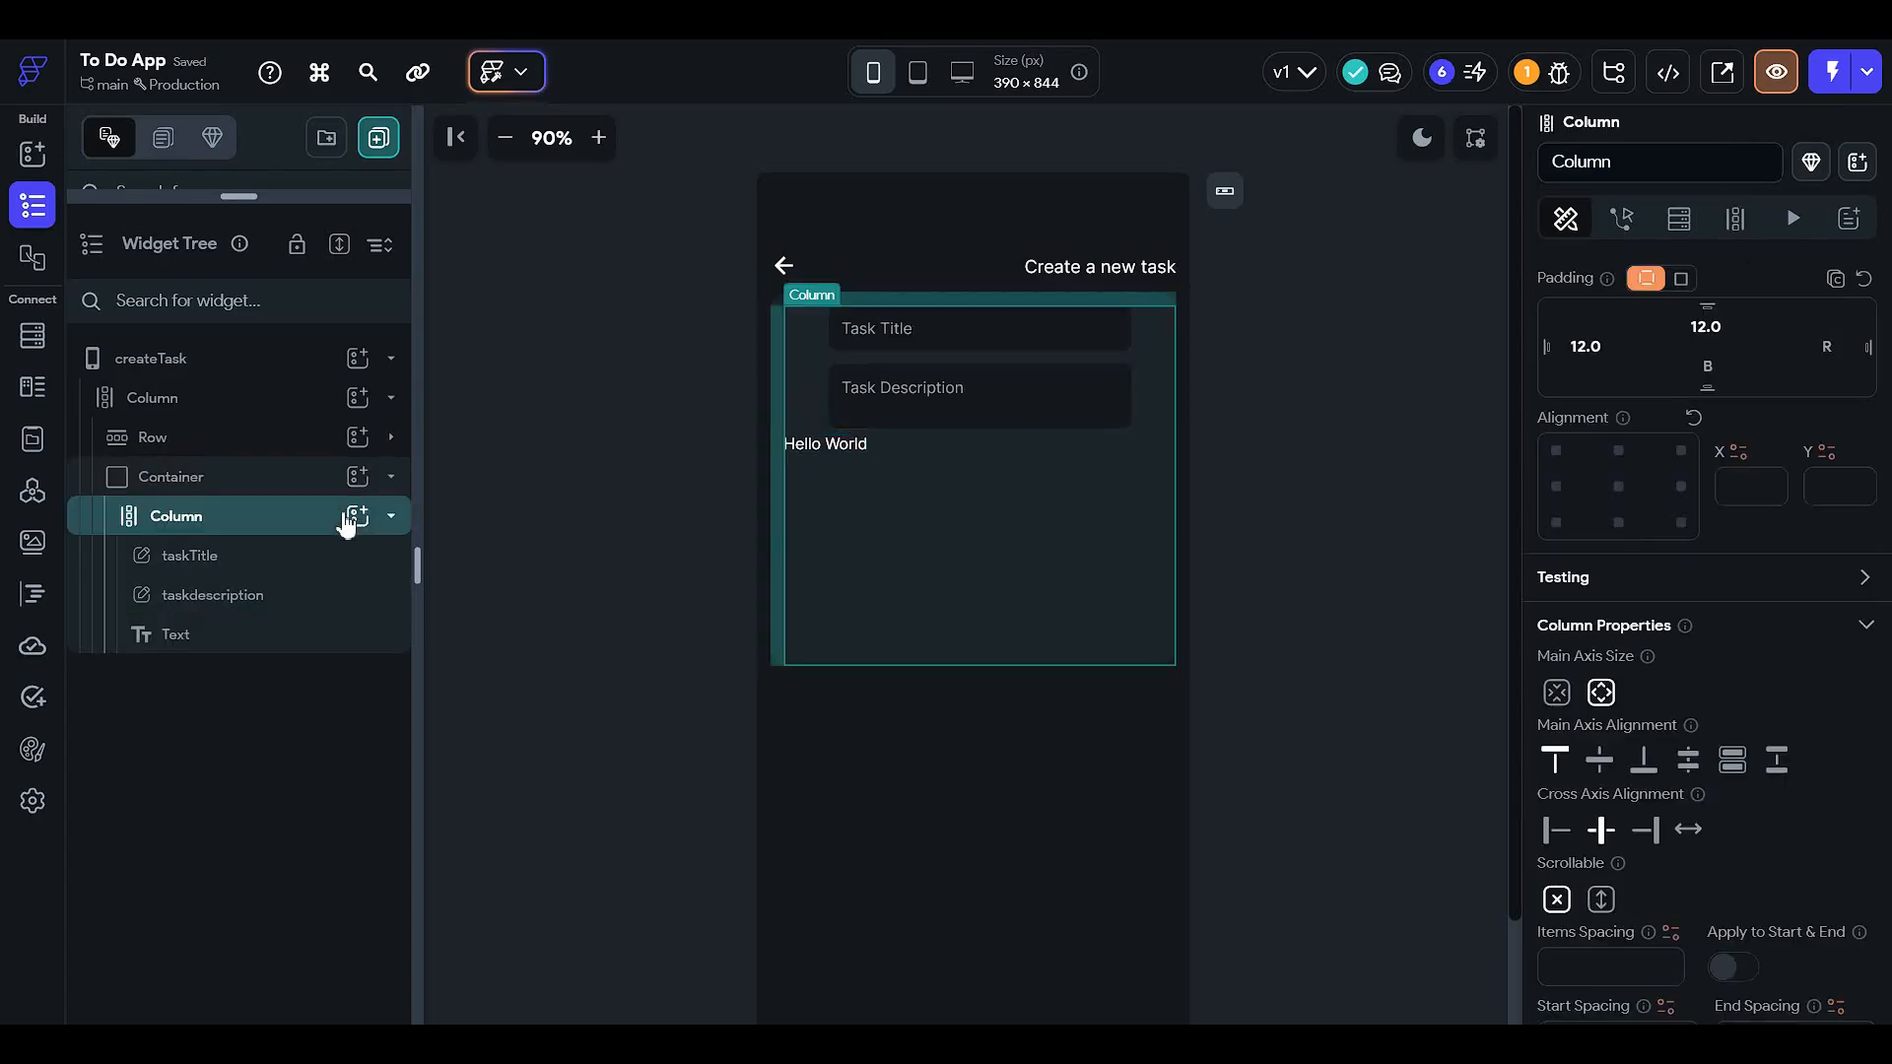
click(291, 639)
- Change the text to read 'Add completion time'
scroll(1724, 540, up, 3)
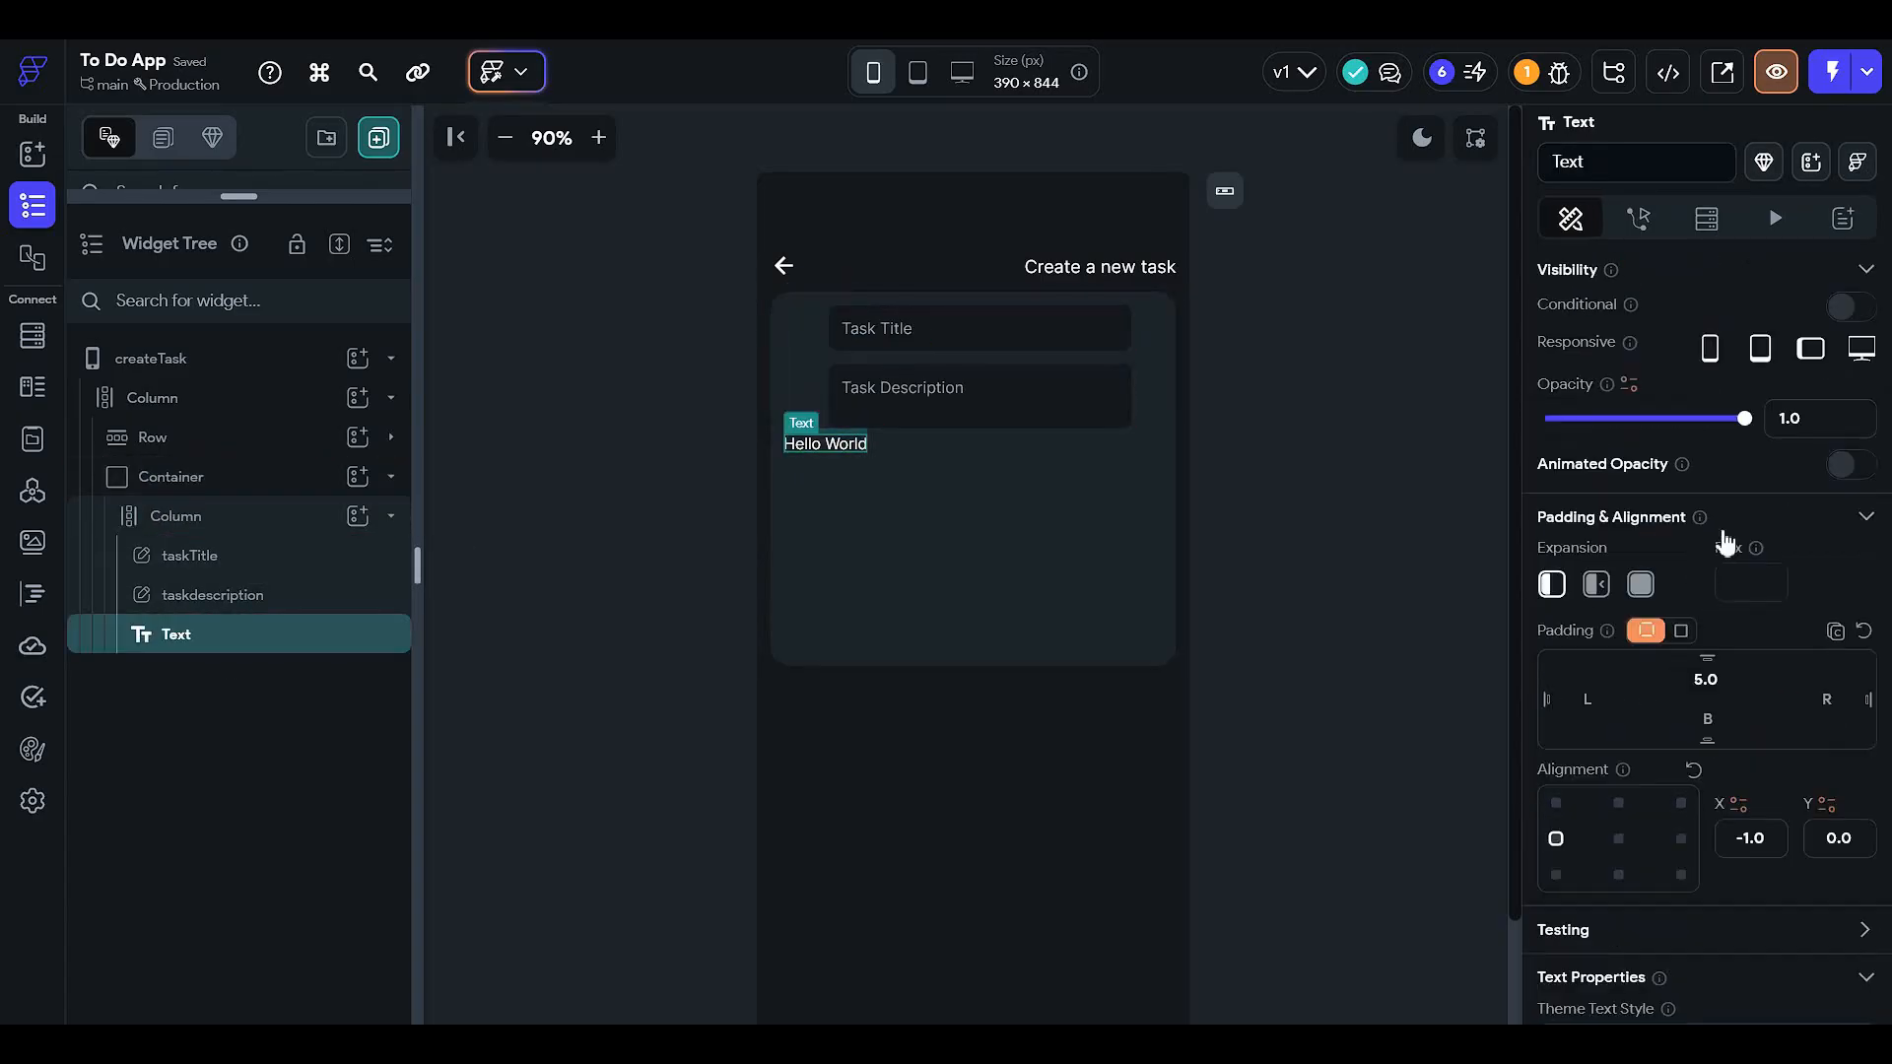
click(1584, 417)
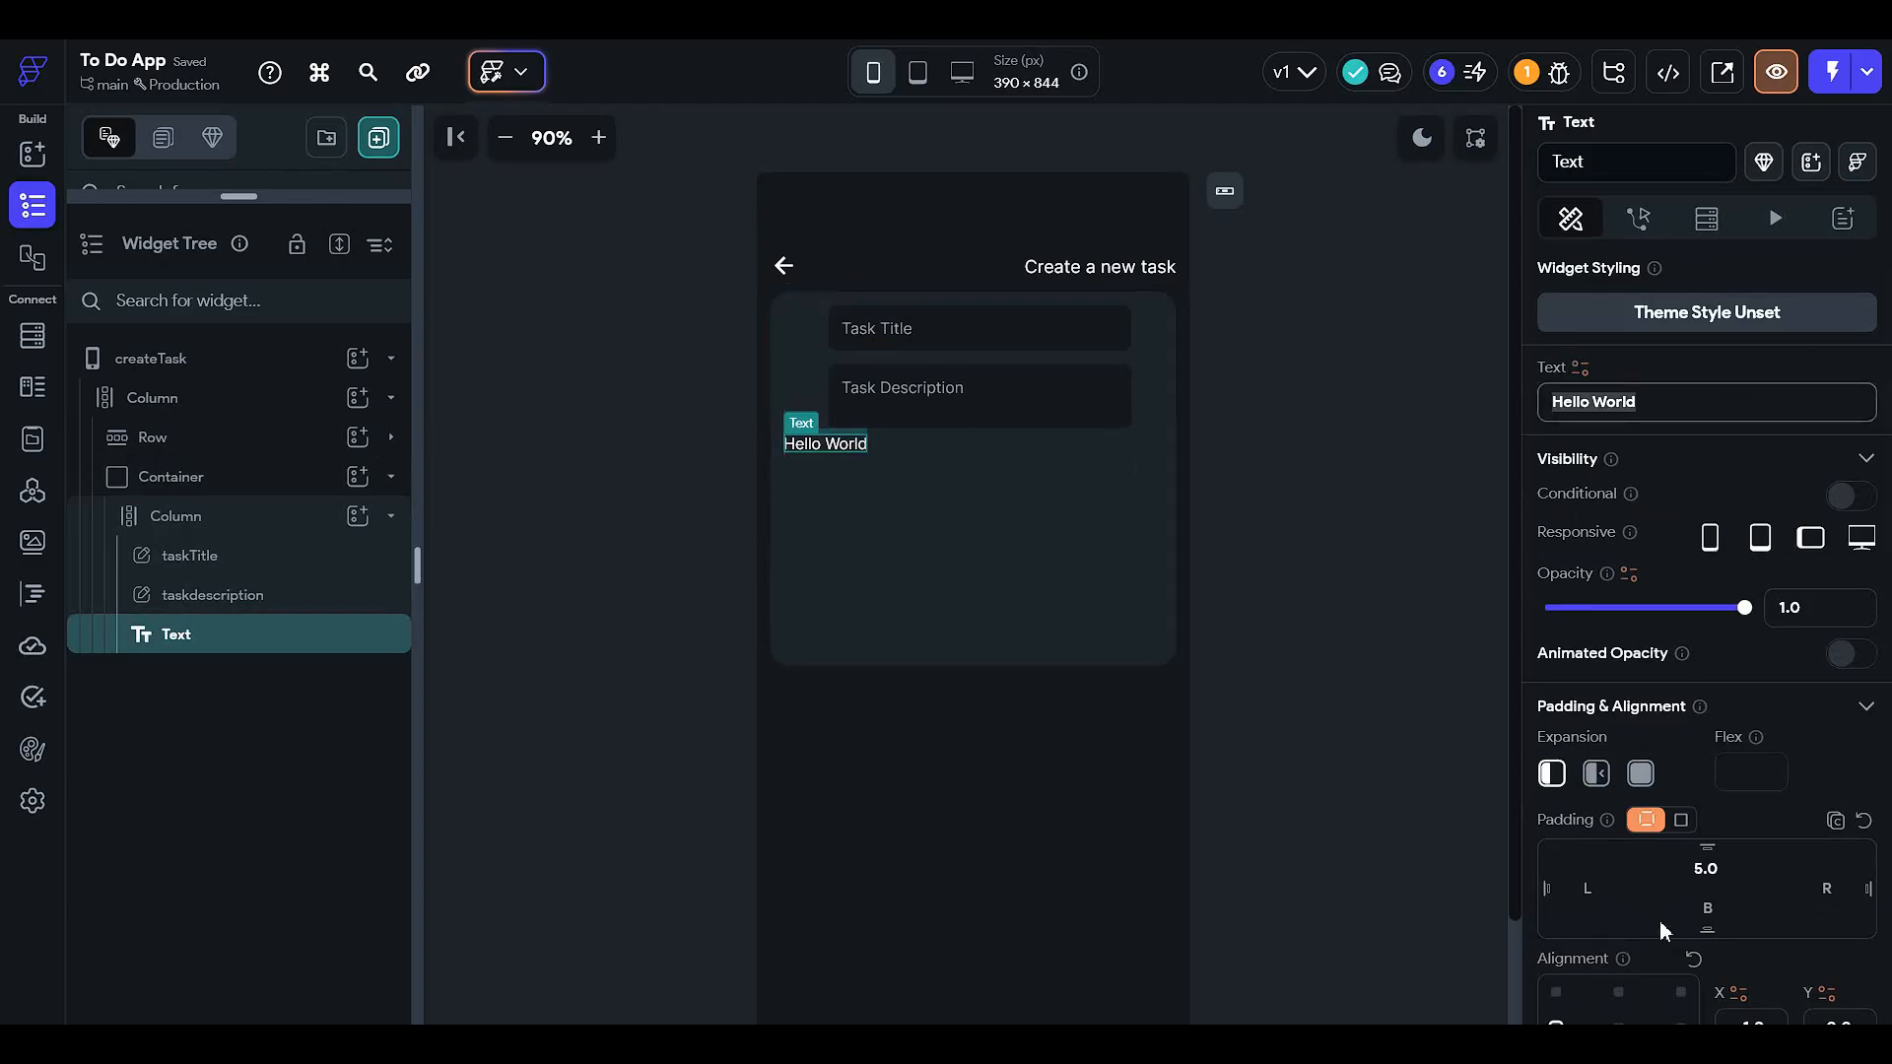
text(Add)
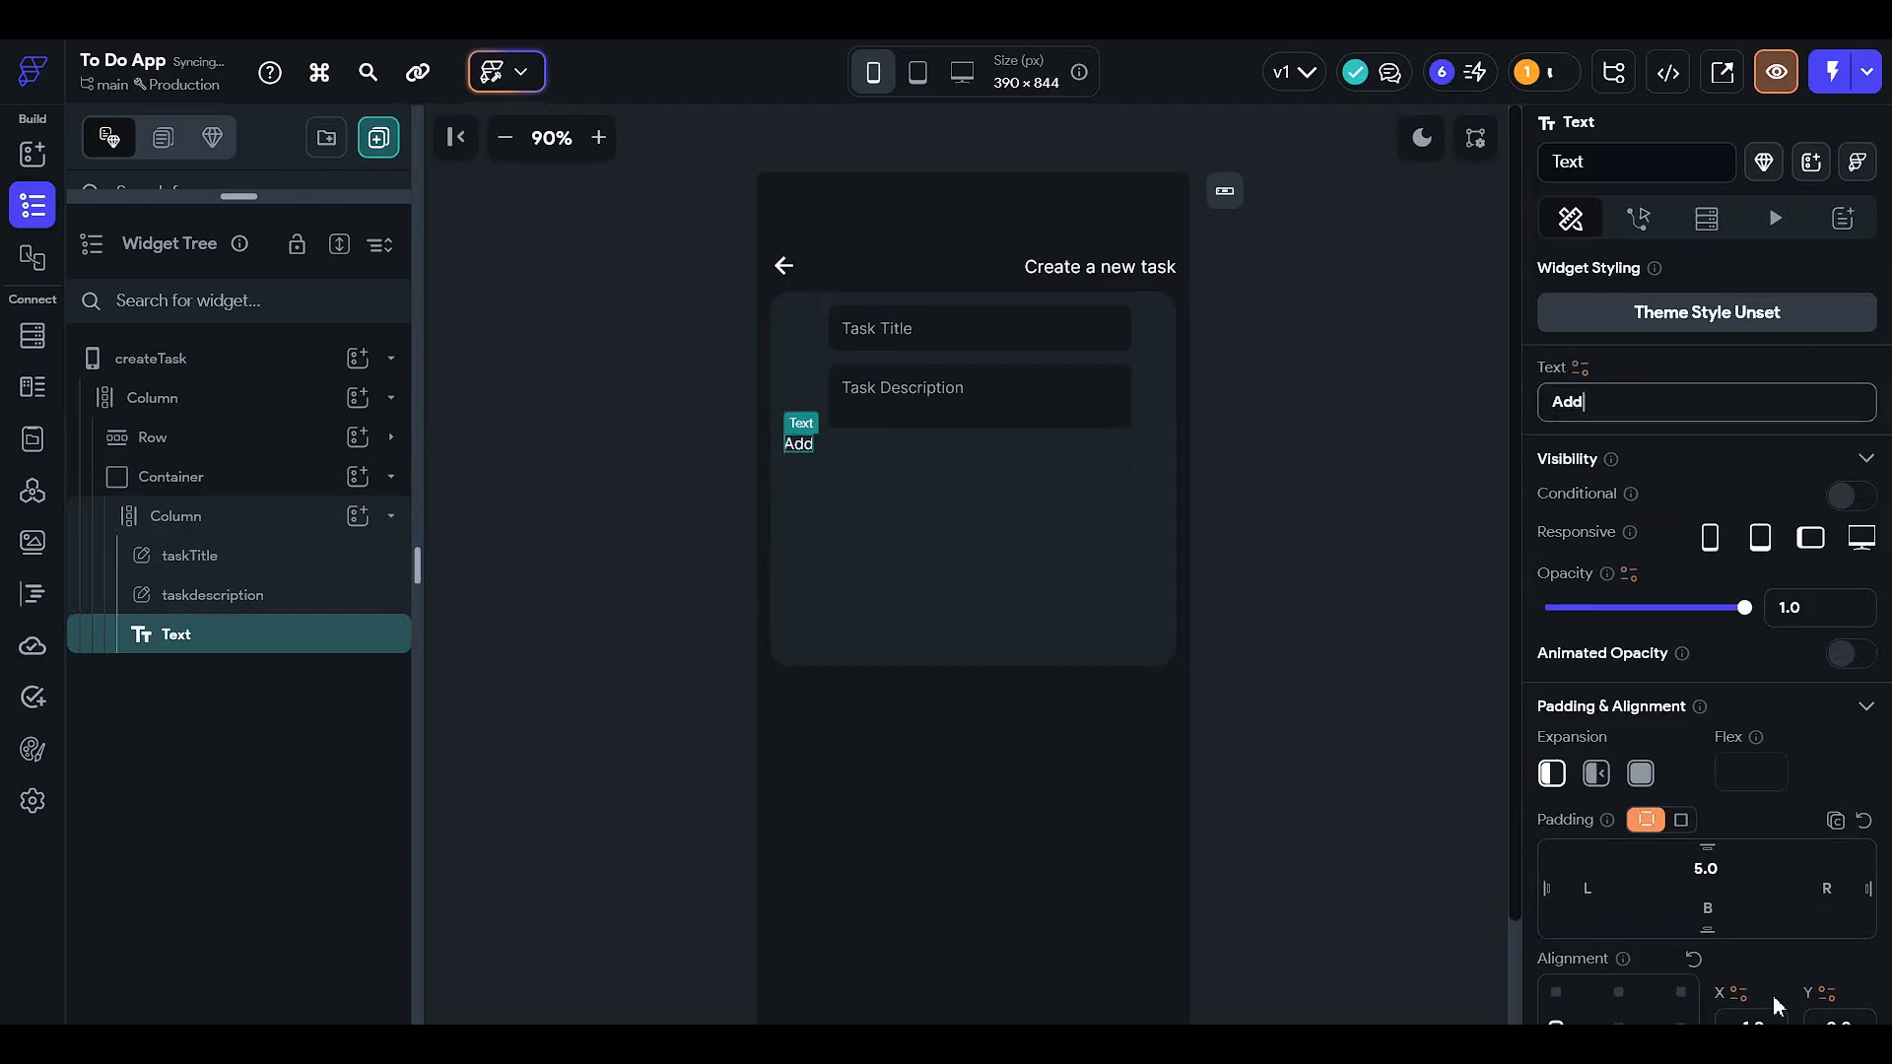
text( come)
key(BackSpace)
text(pletion)
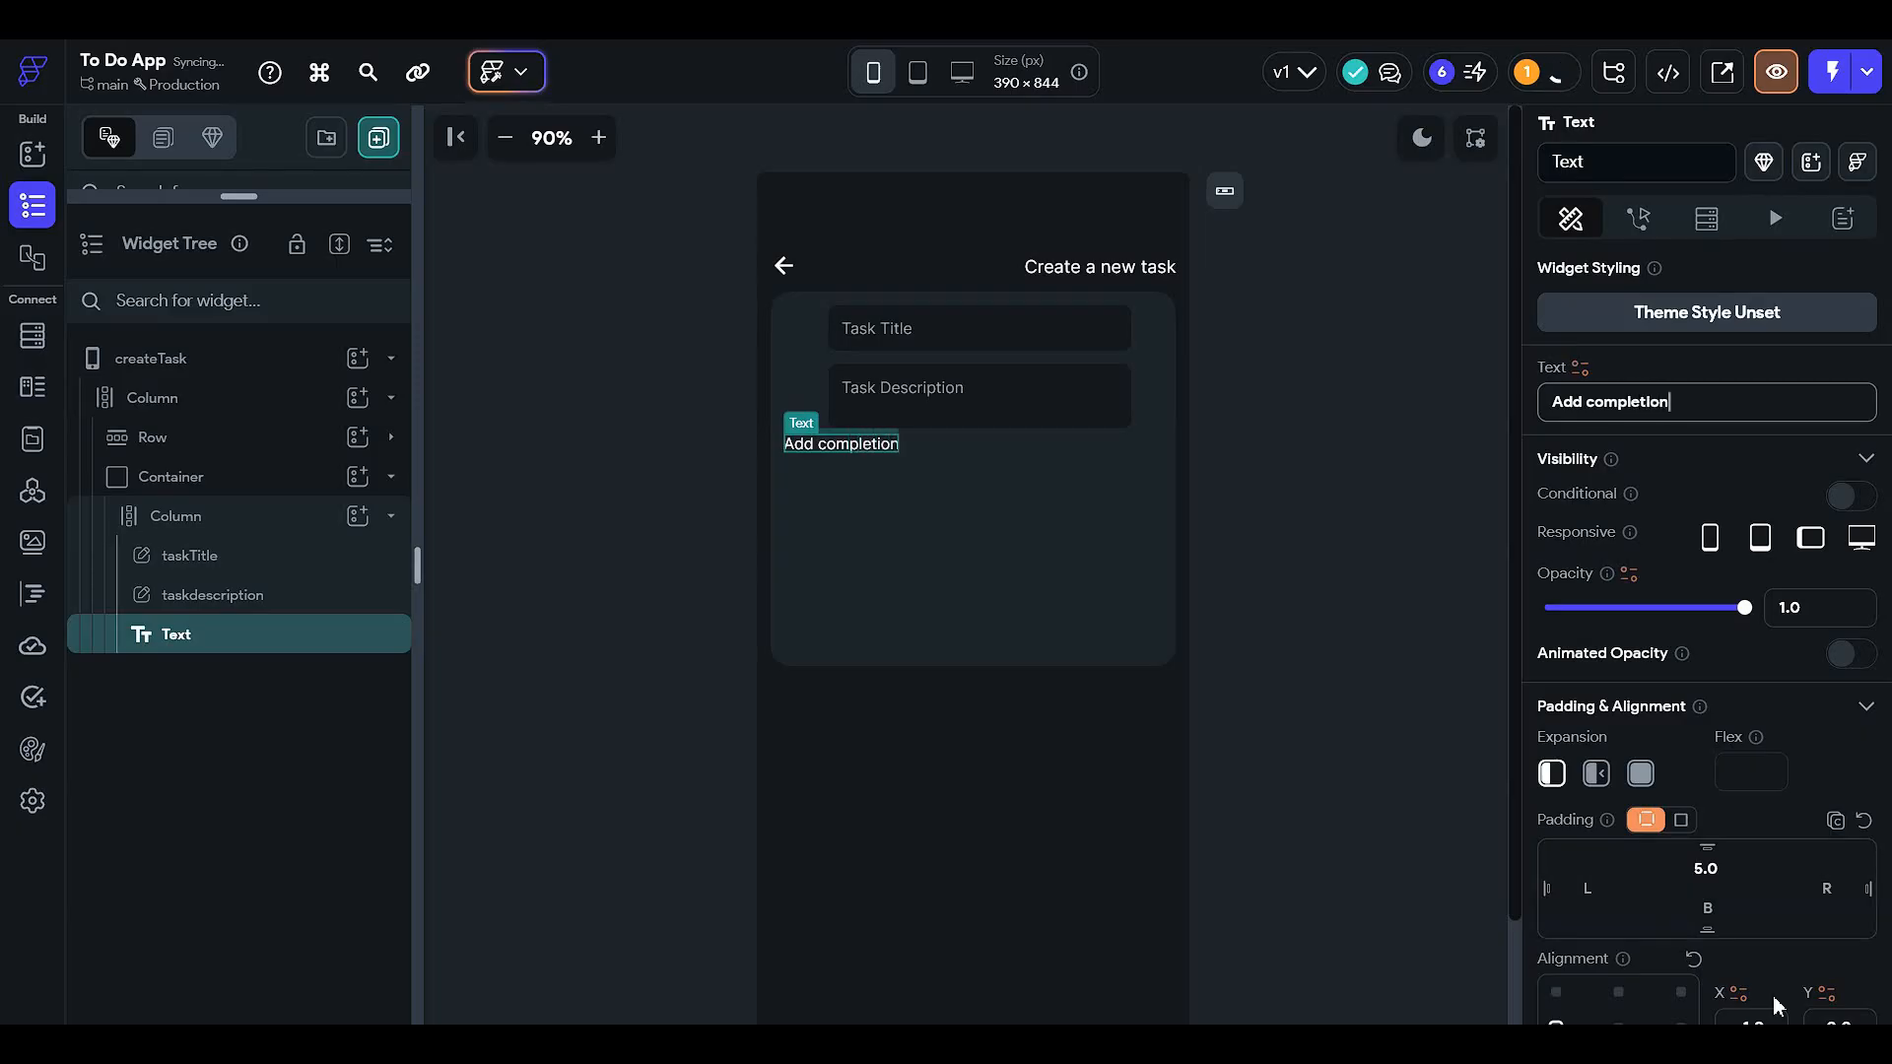
text( time)
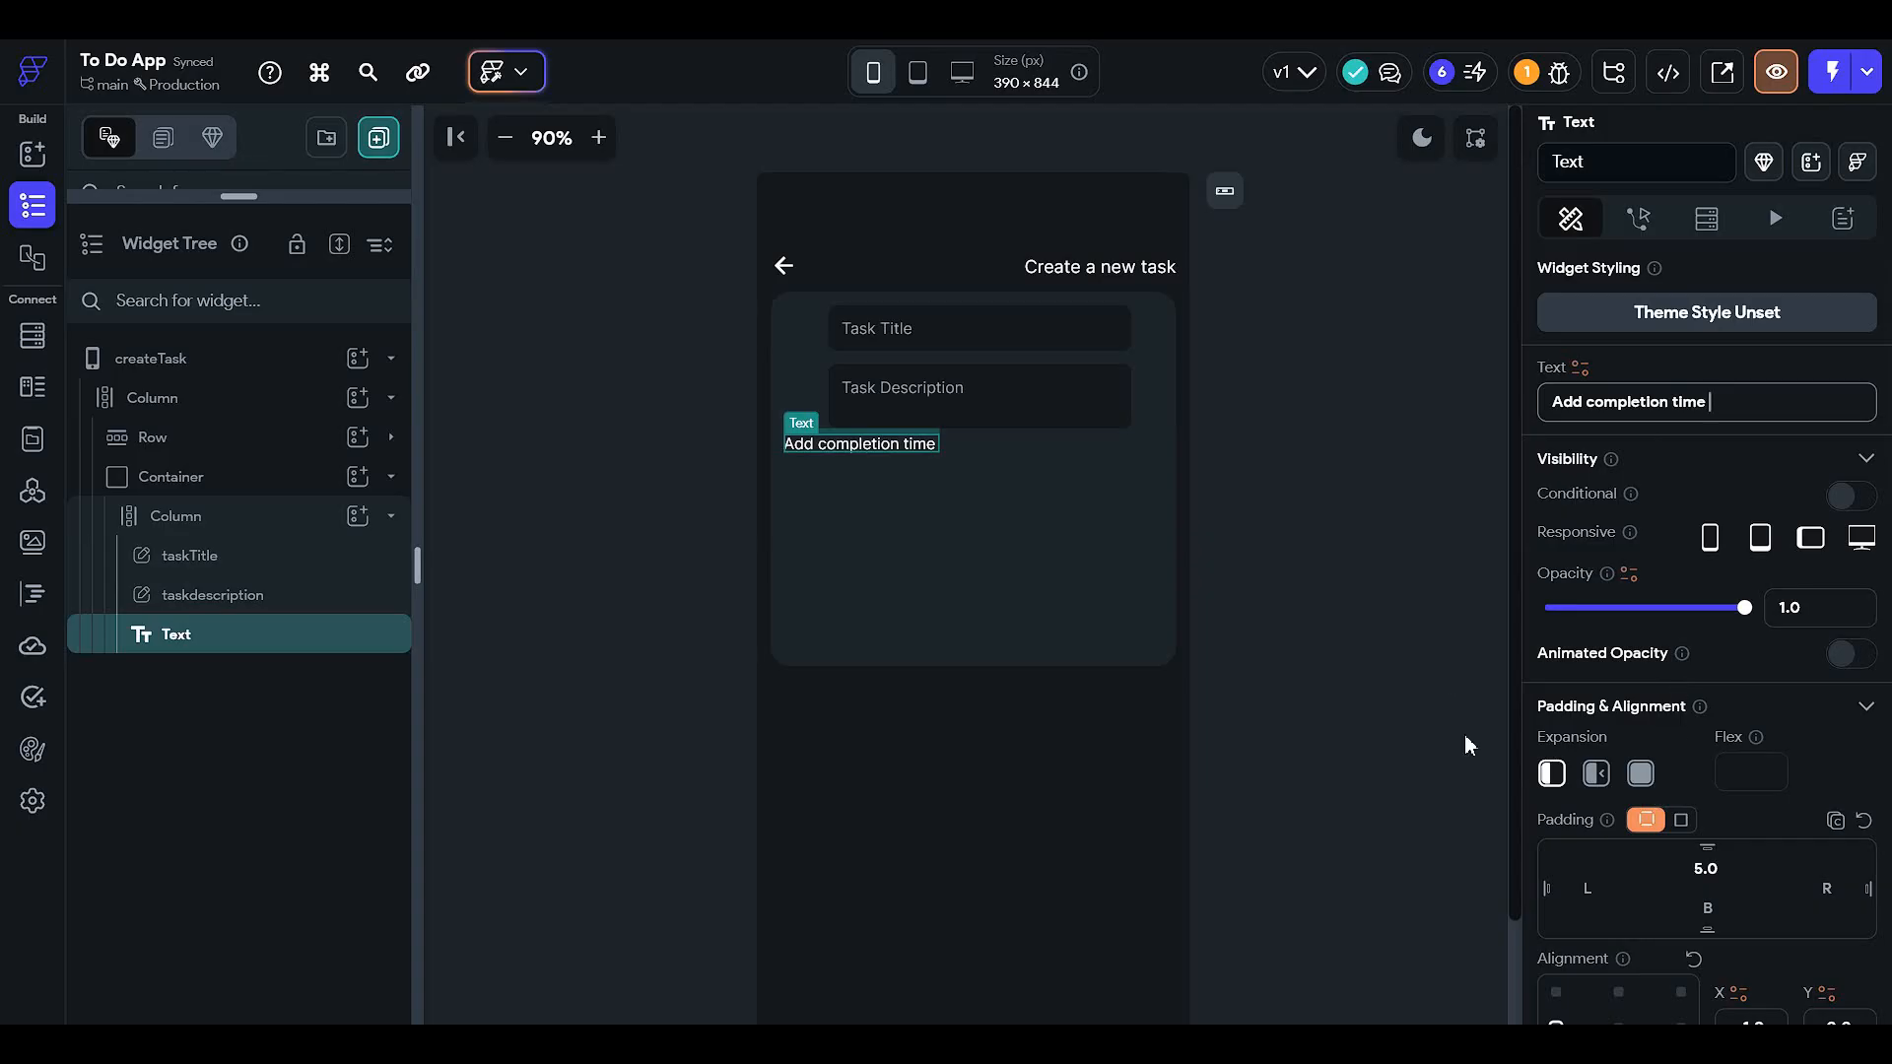
click(1313, 575)
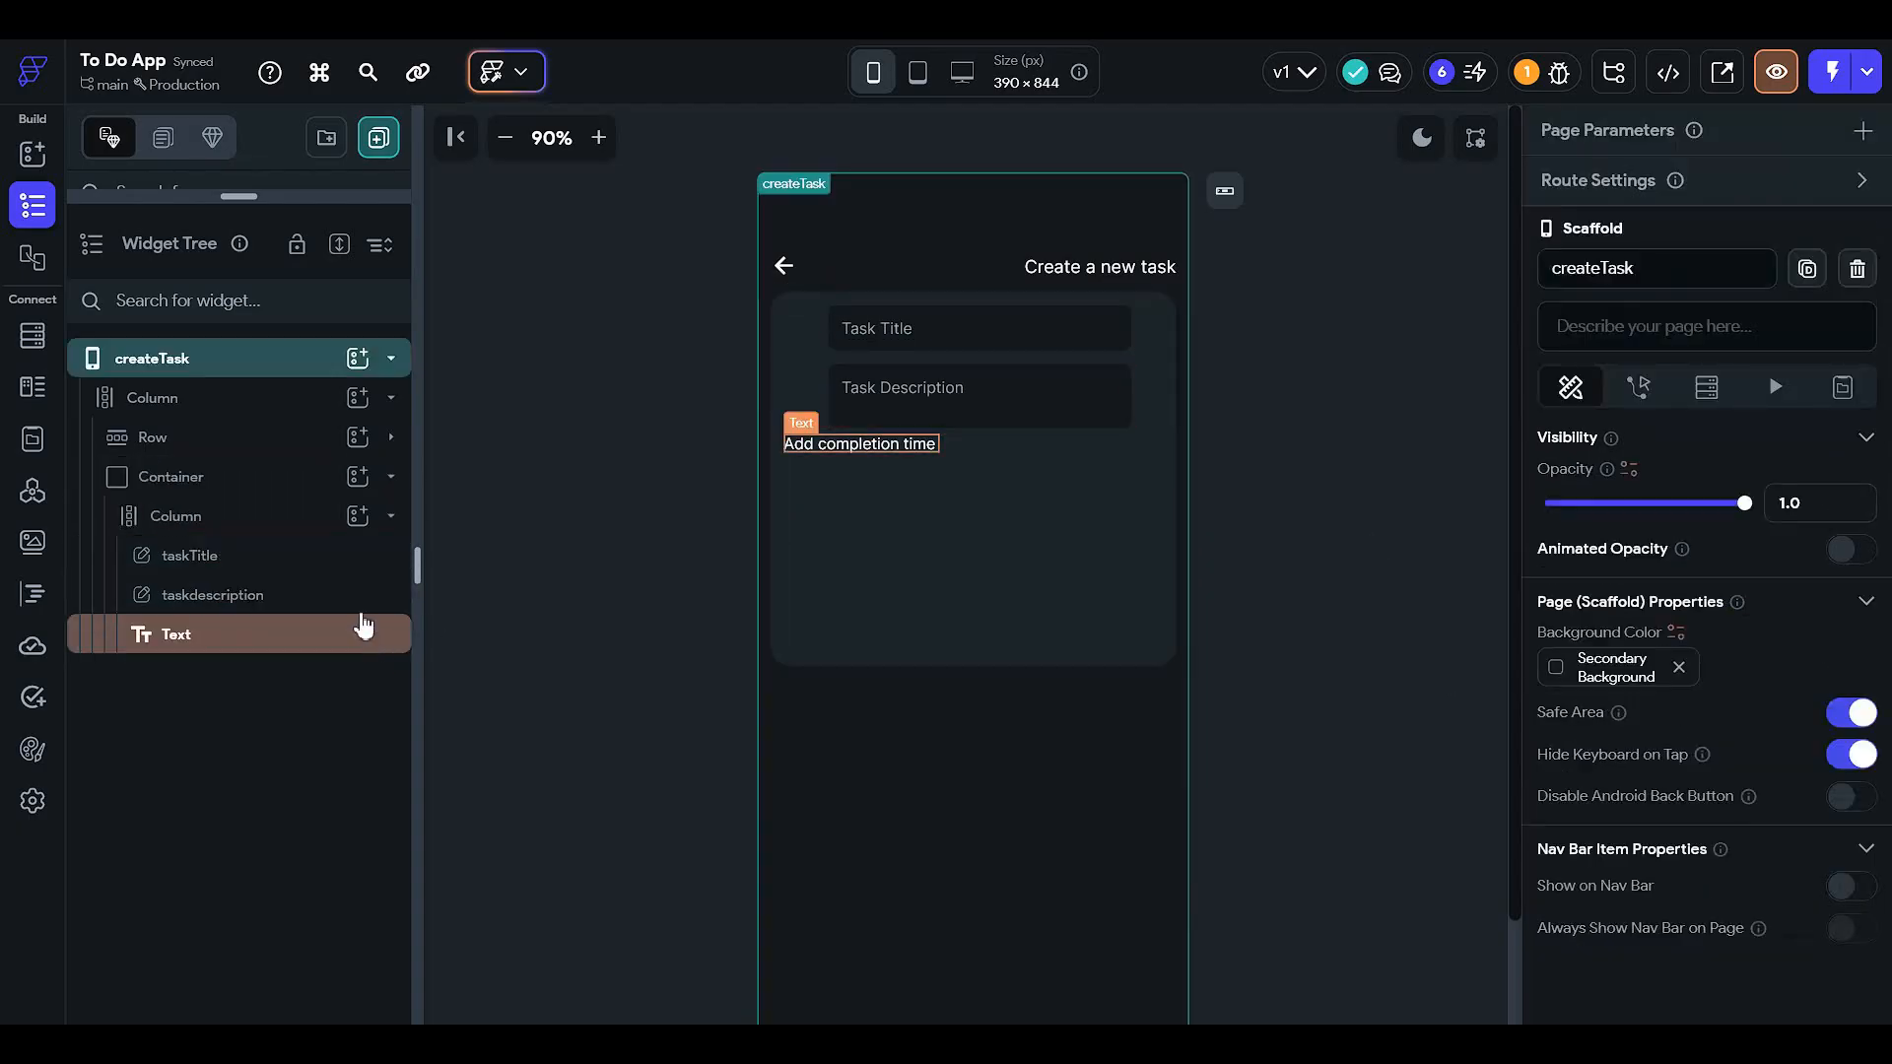
- Add a Button to the form column with 5 px top padding
click(328, 530)
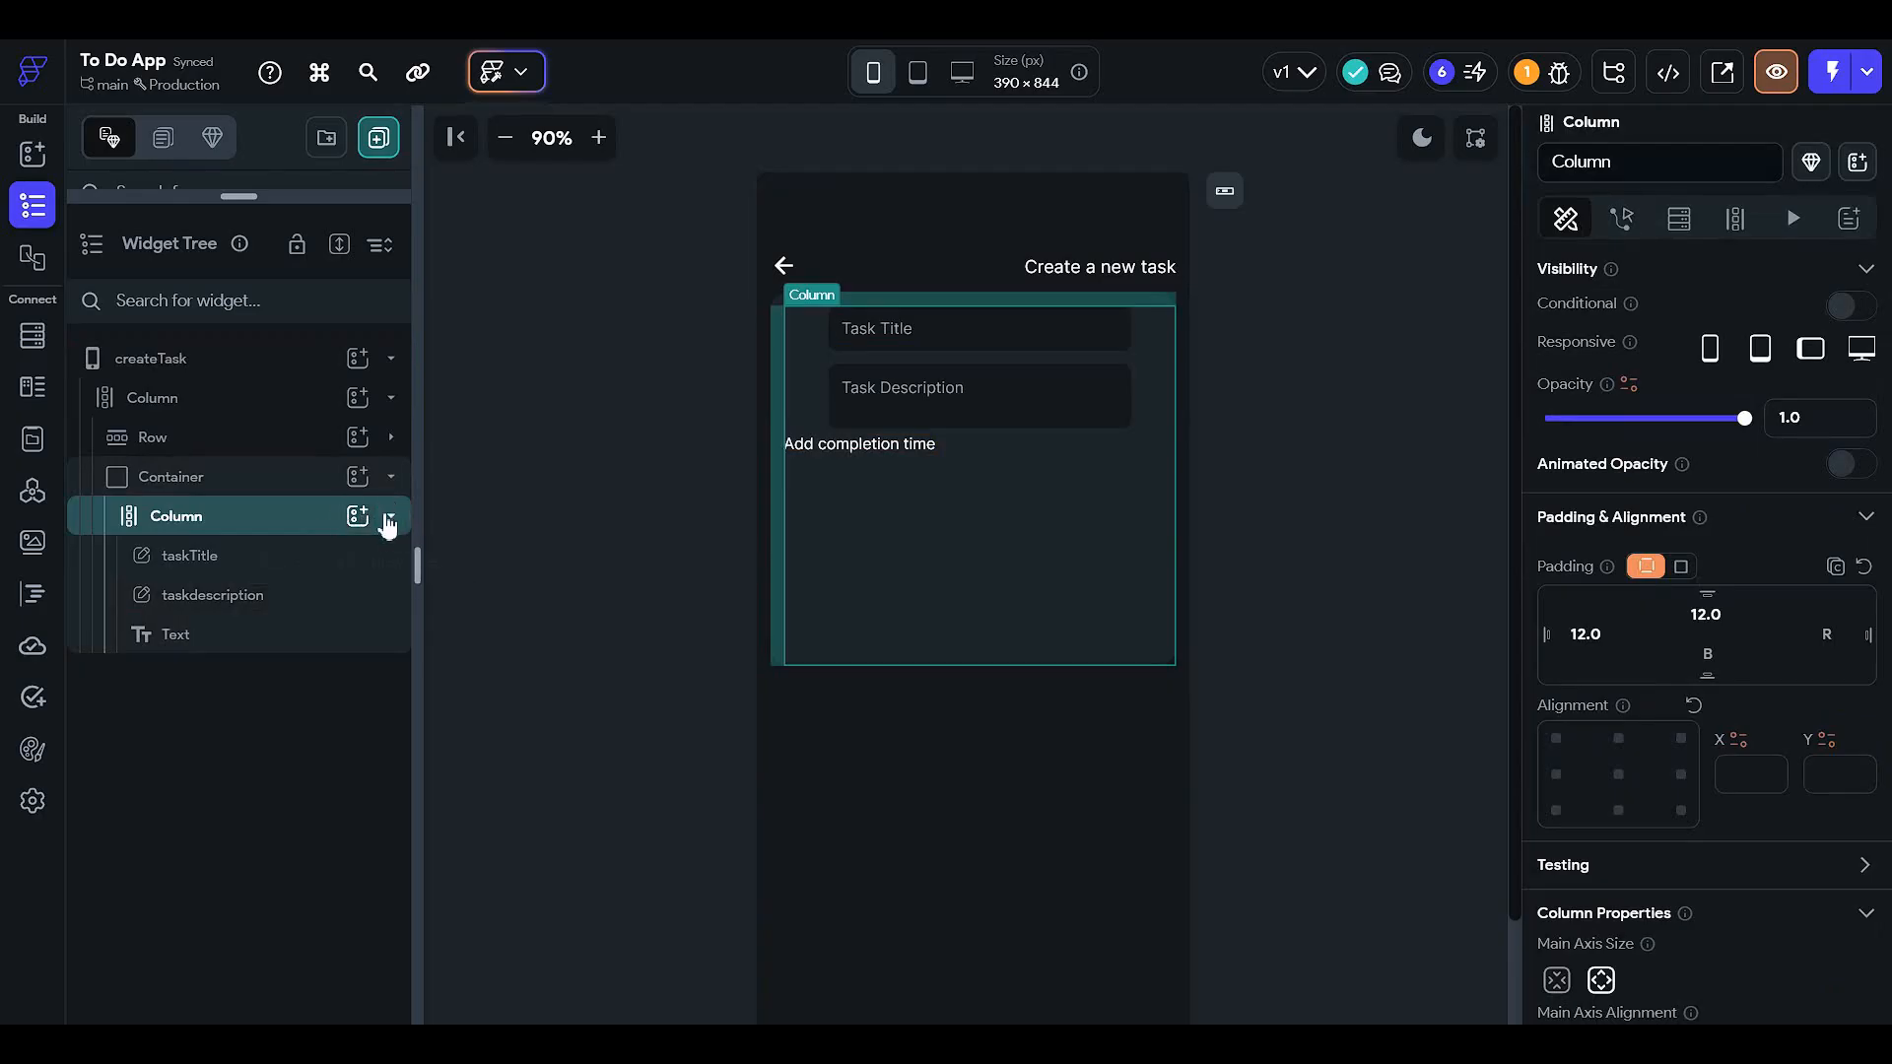
click(359, 518)
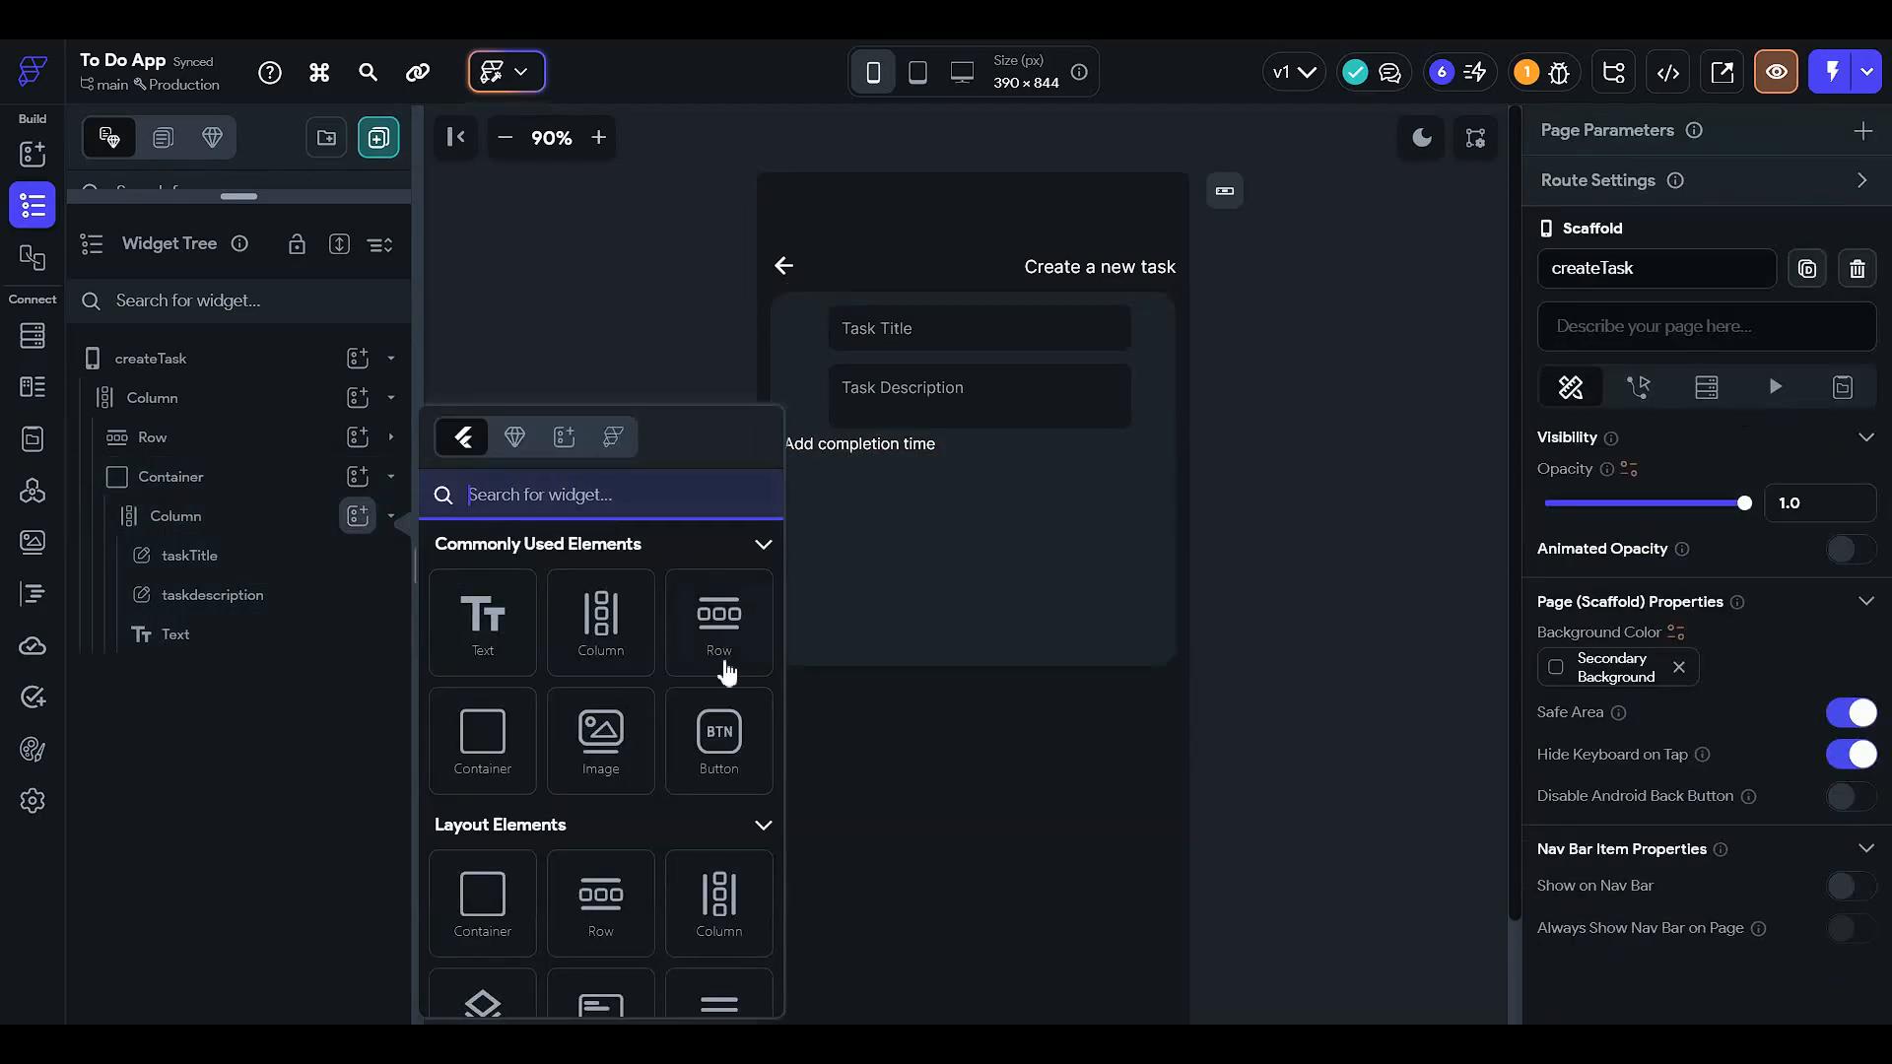
click(708, 747)
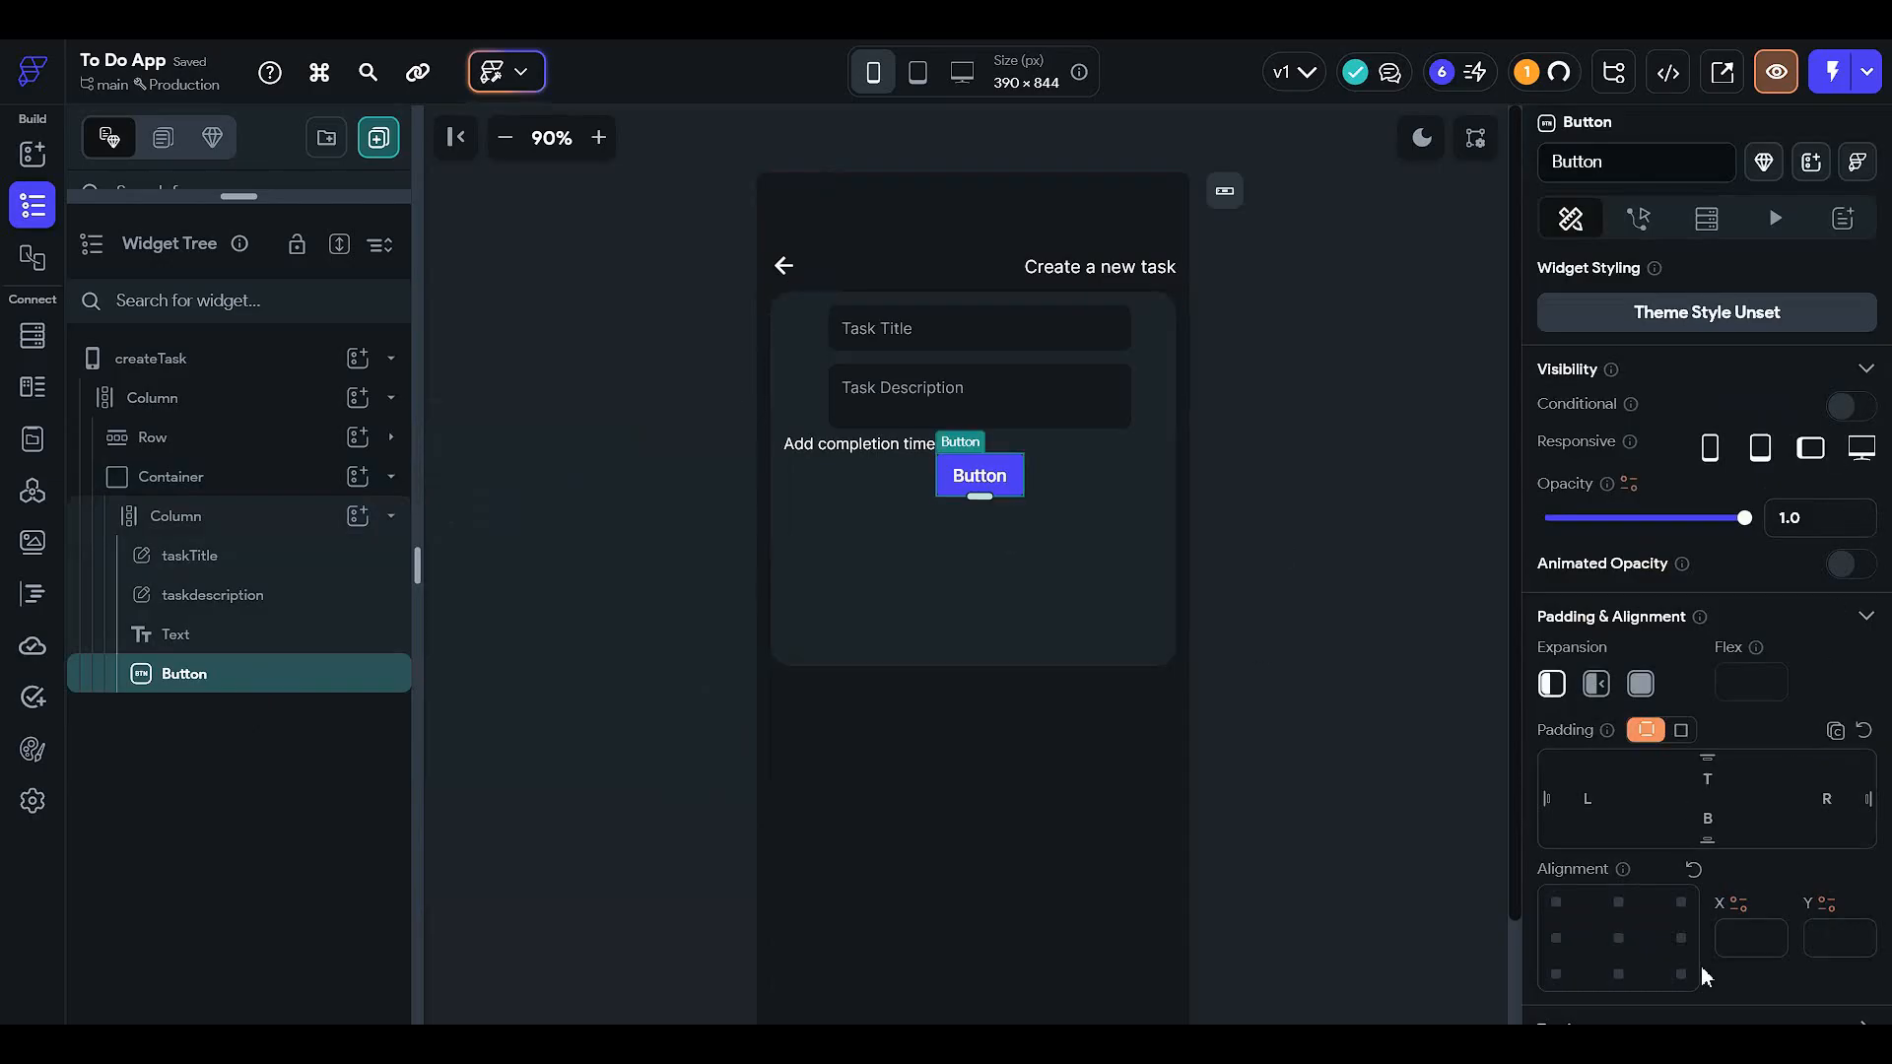
text(5)
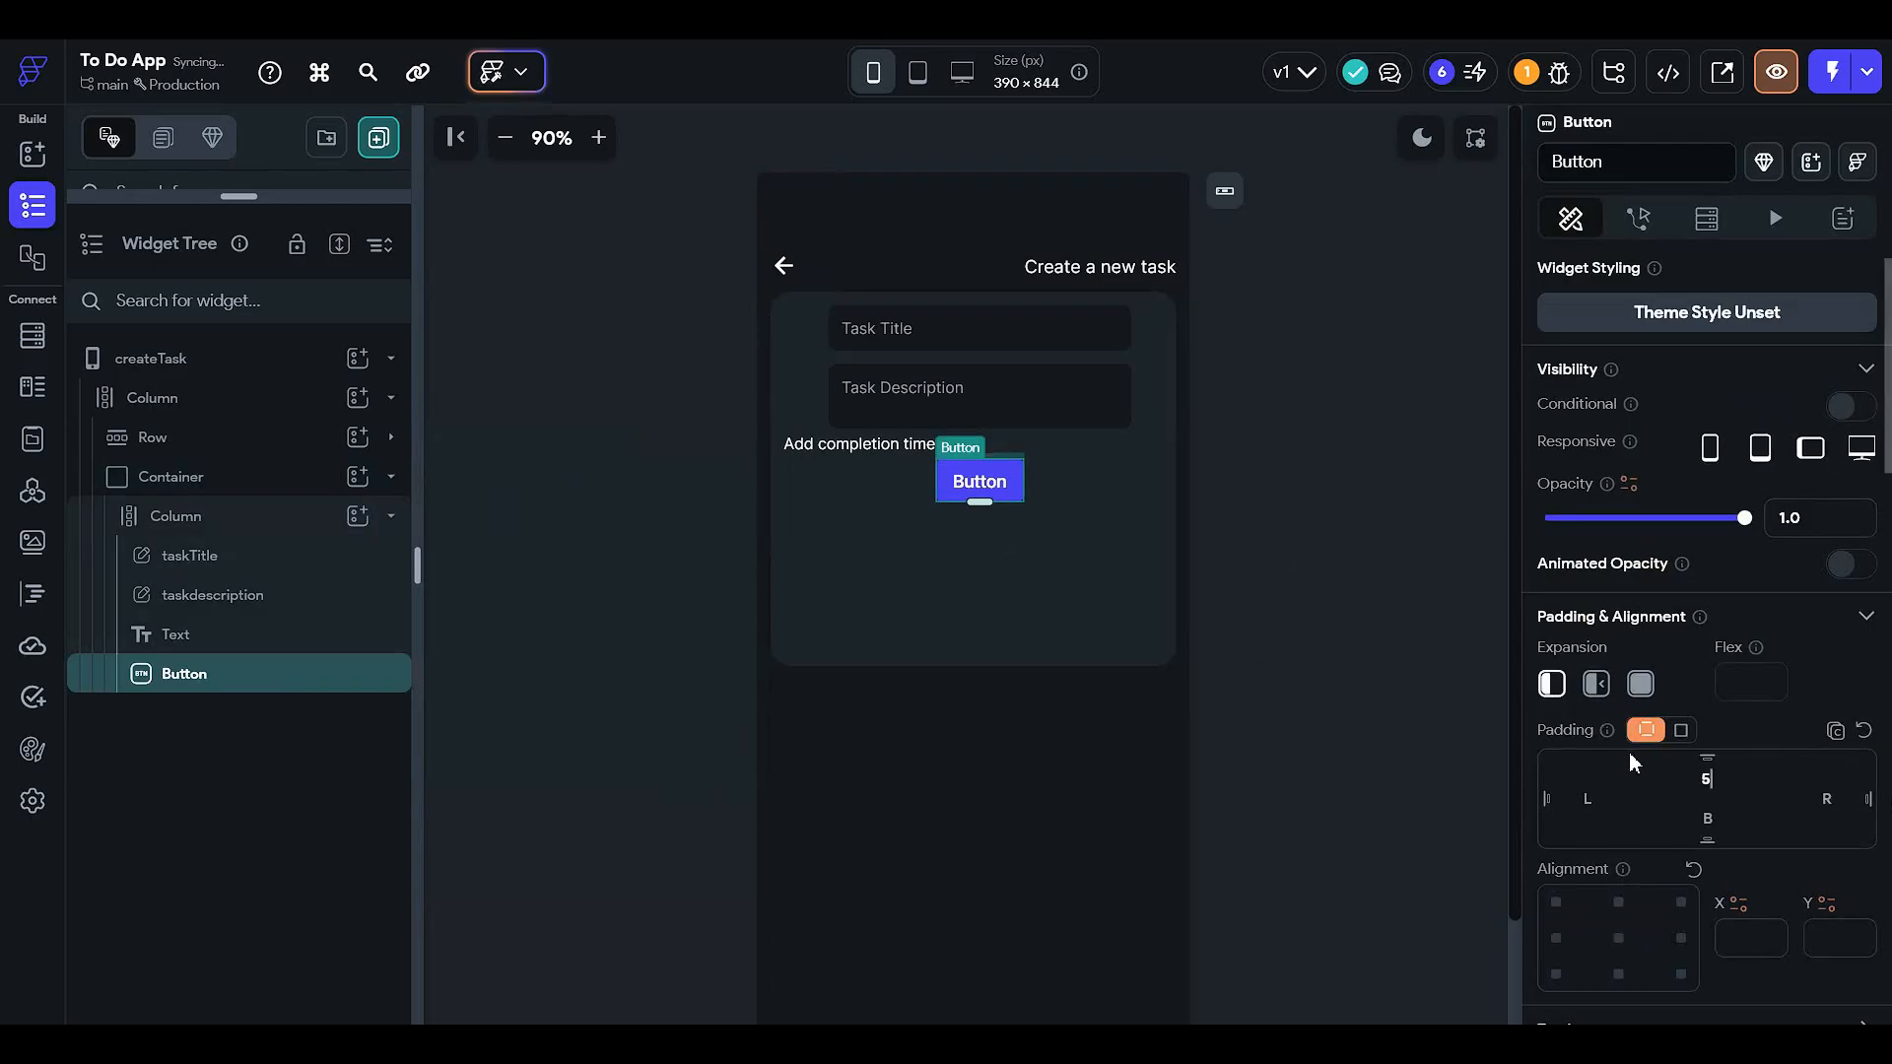
scroll(1668, 892, down, 4)
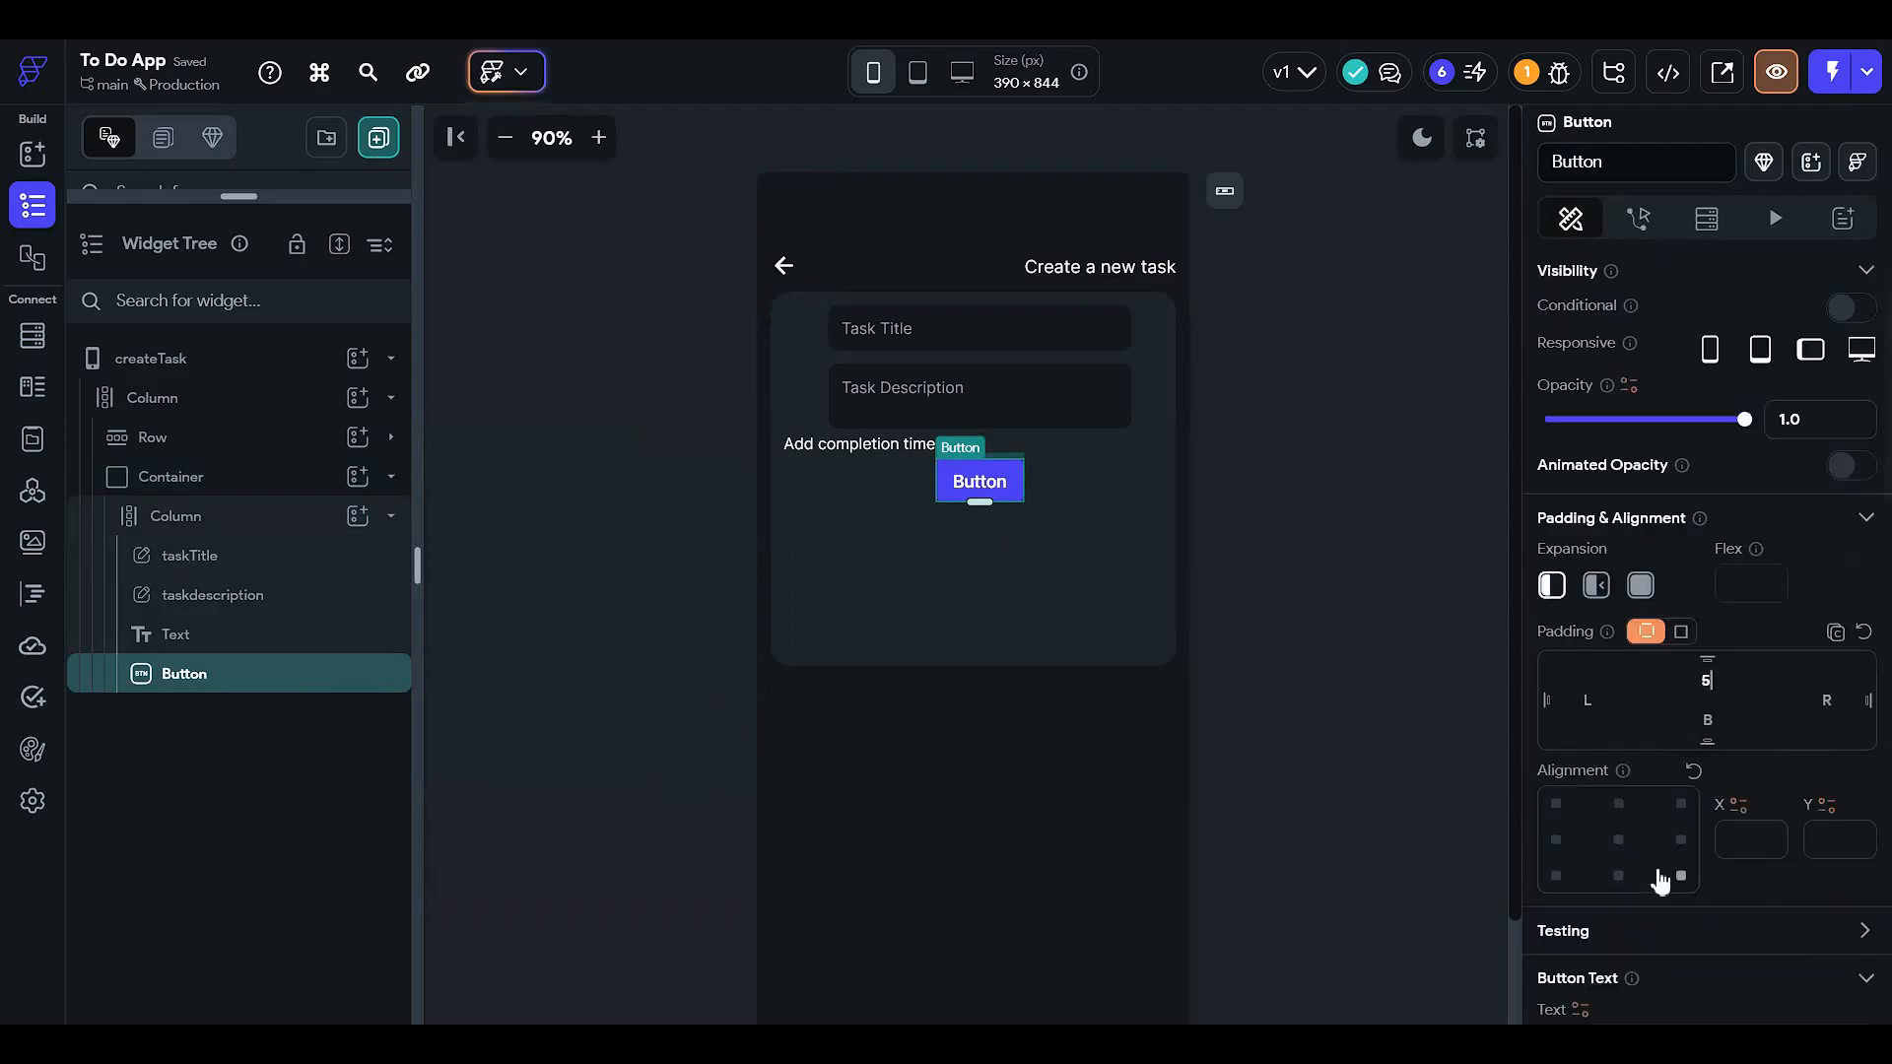
- Label the button 'Task completion time' and align it to the left
click(1633, 765)
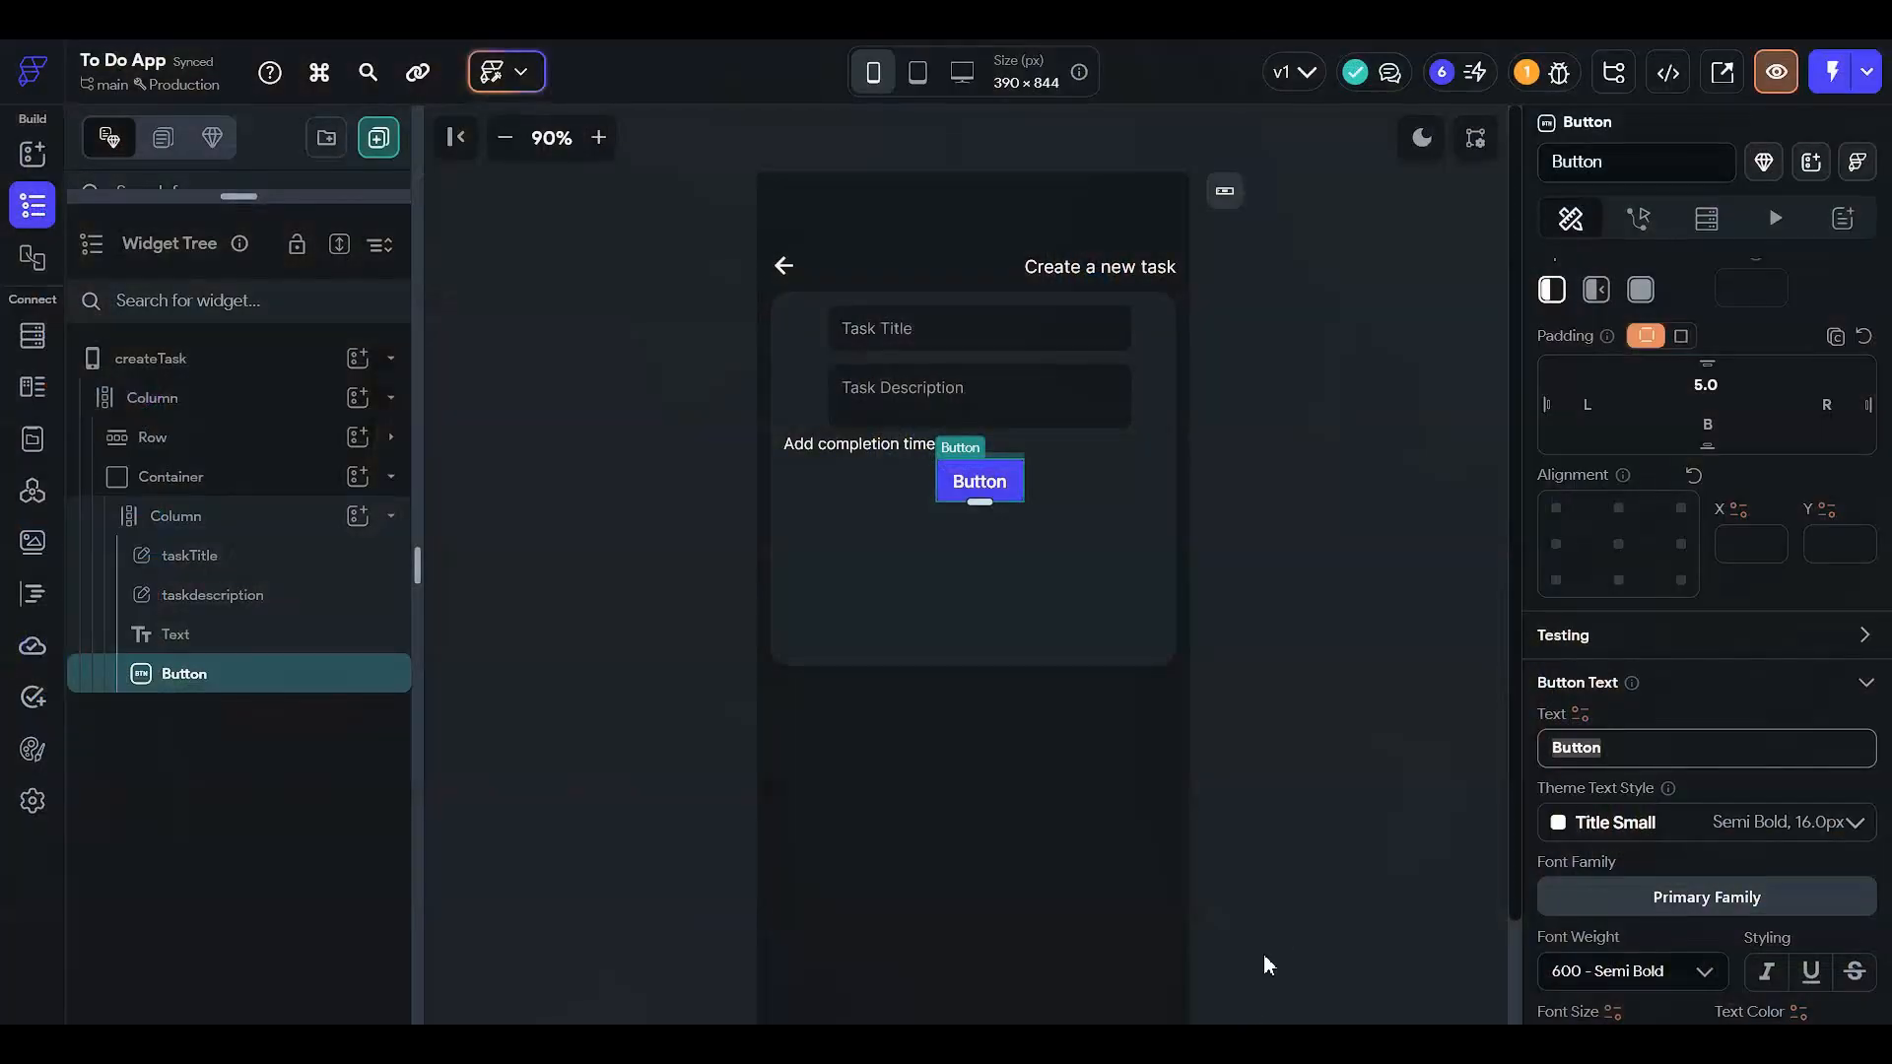
text(Tas)
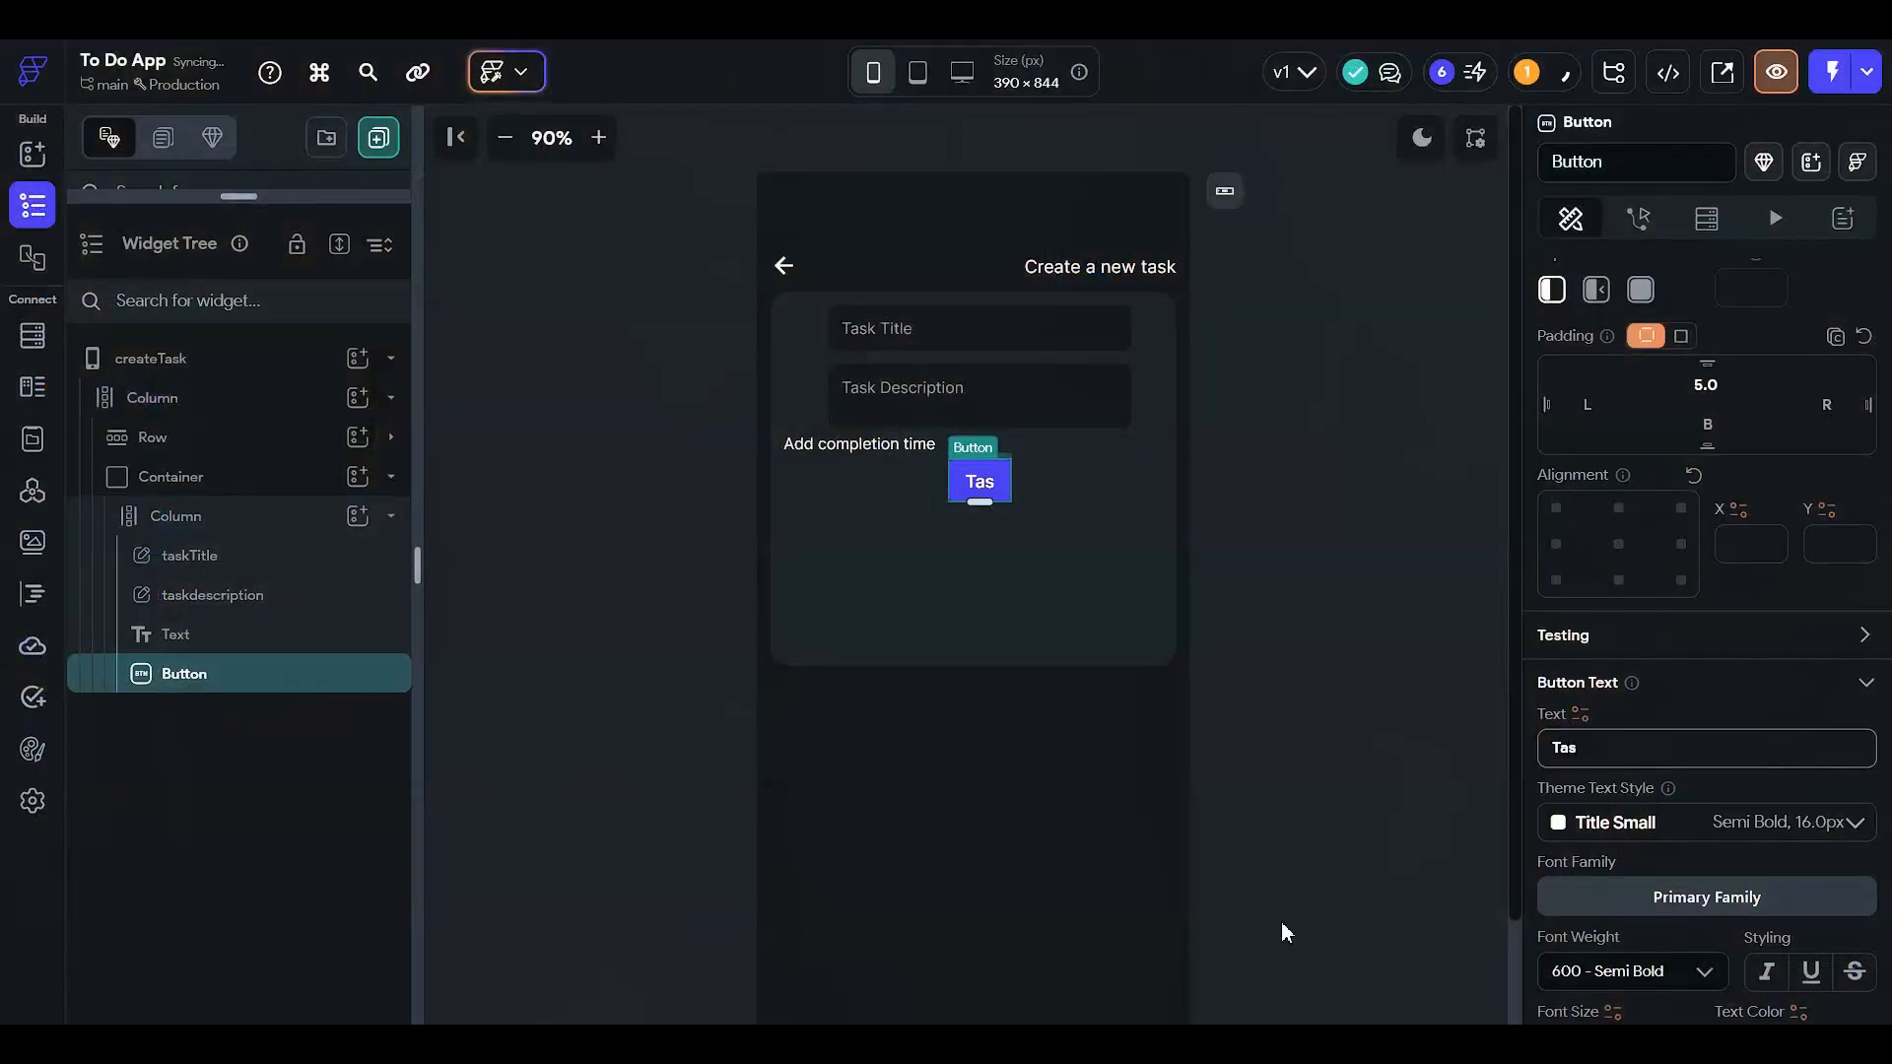
text(k come)
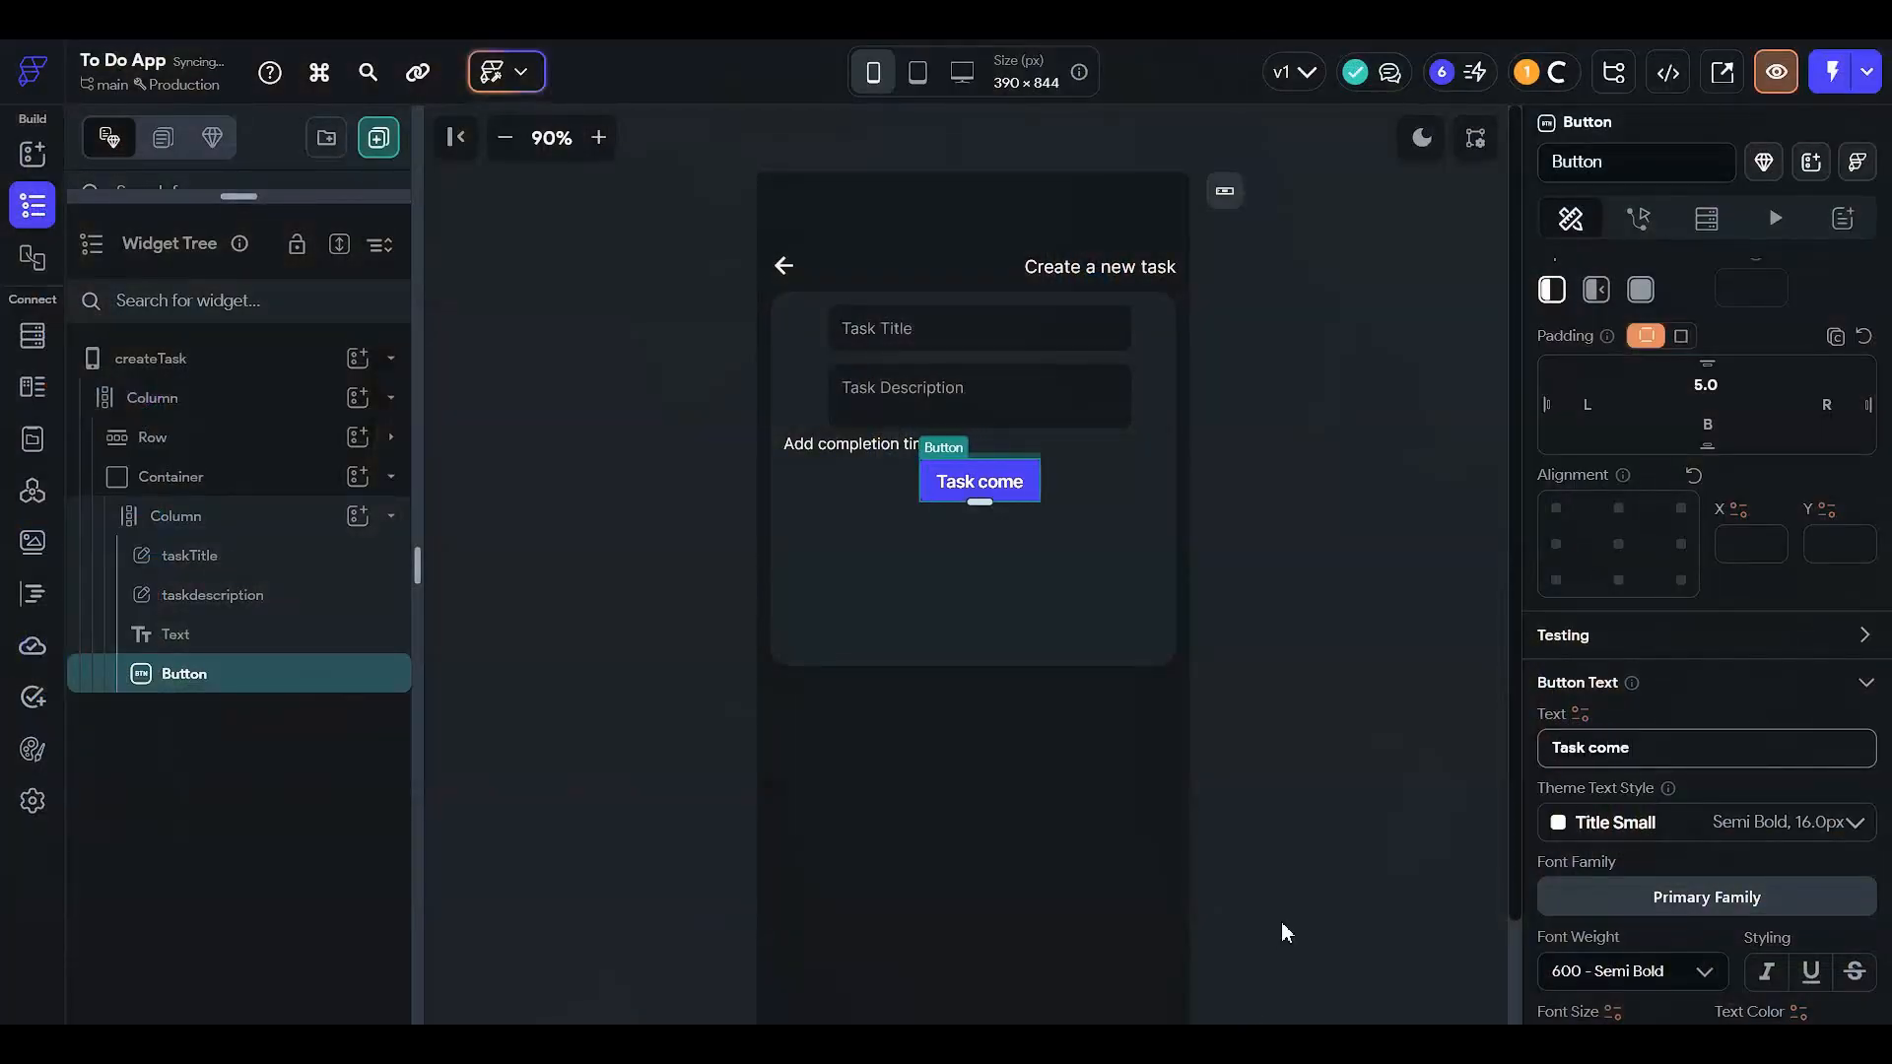
key(BackSpace)
text(pletion ti)
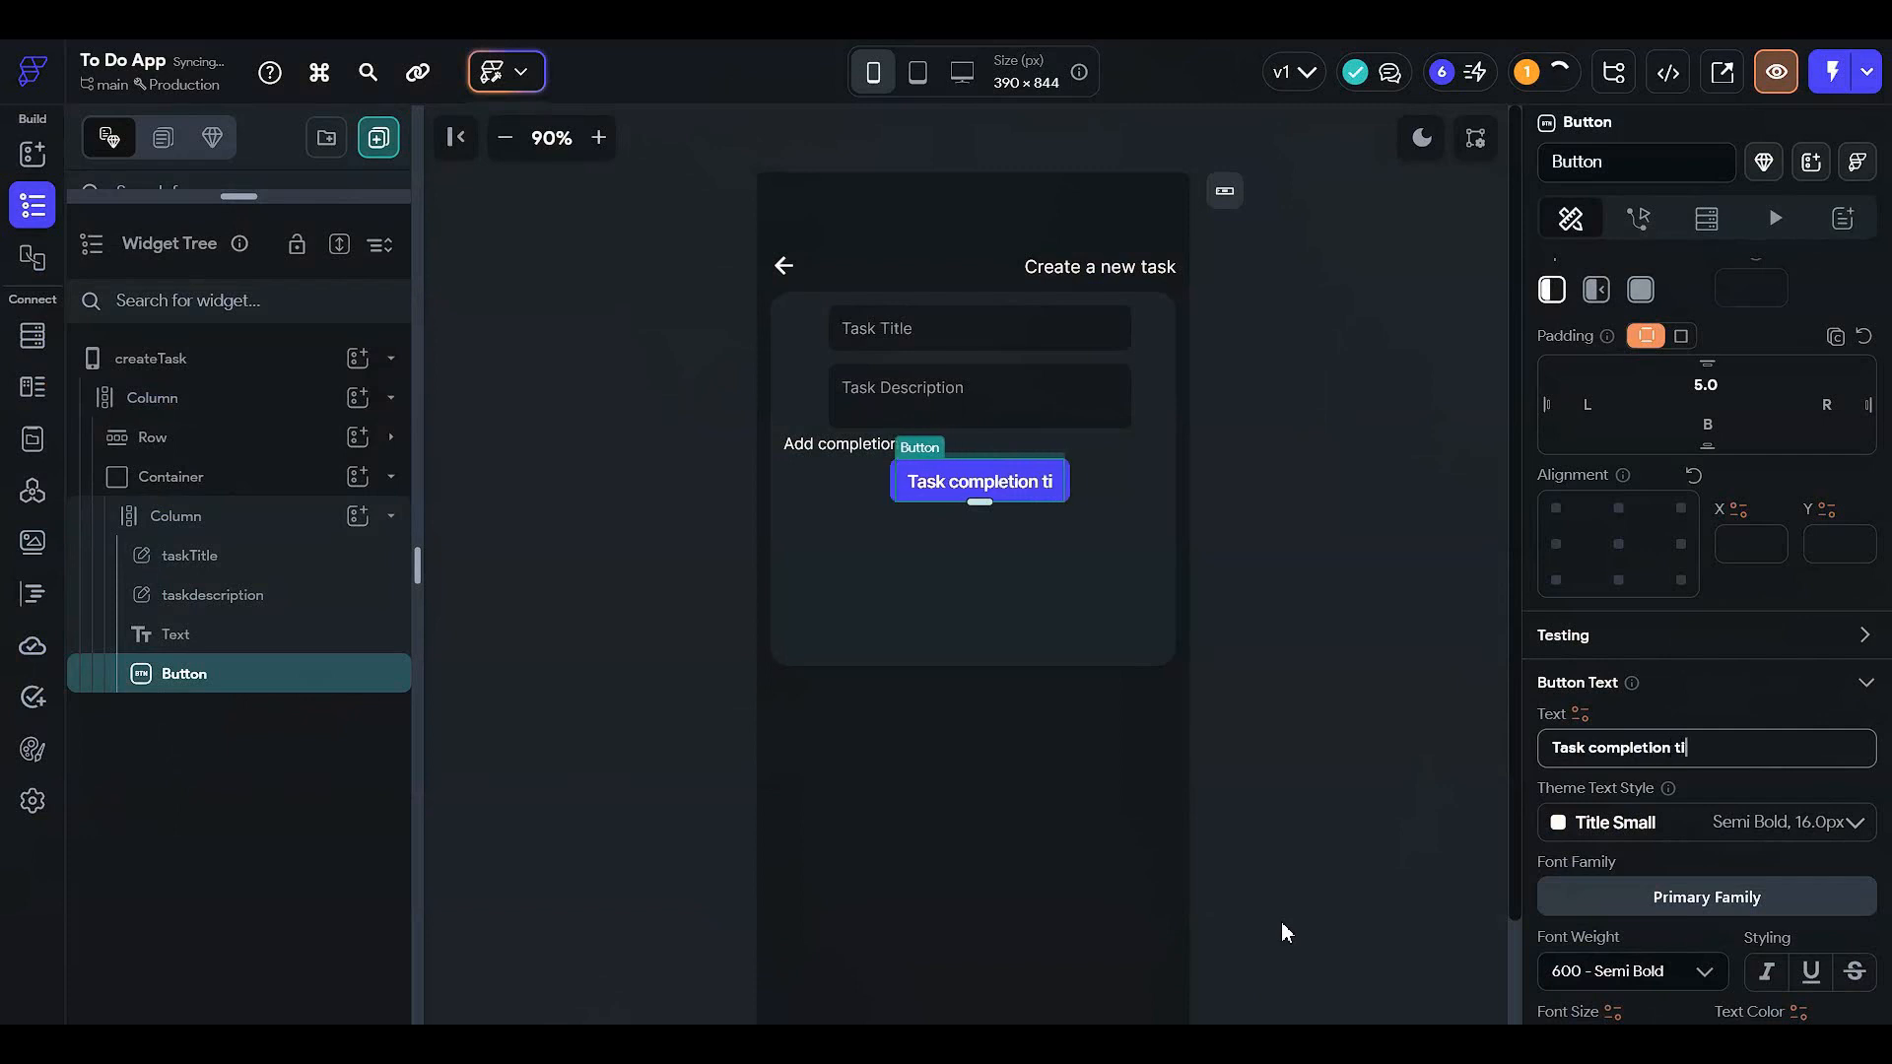
text(me)
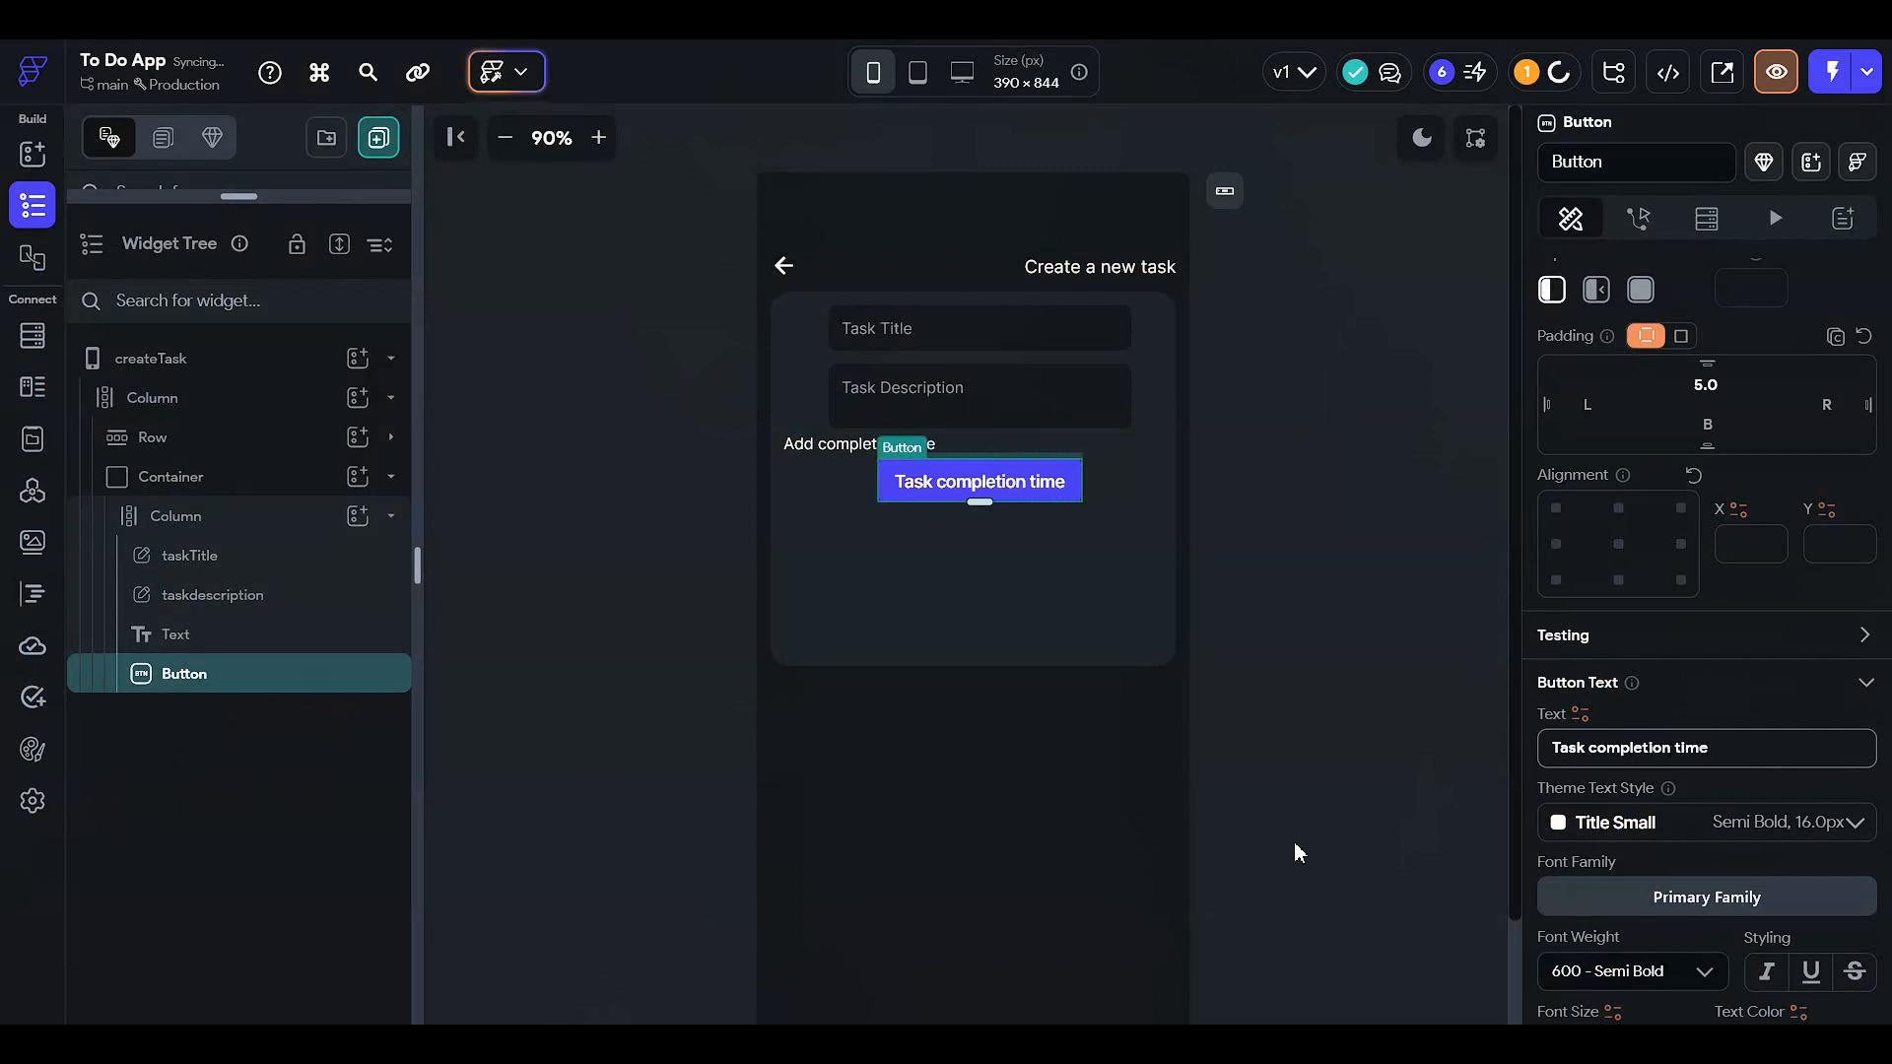
scroll(1325, 853, down, 2)
scroll(1537, 499, down, 1)
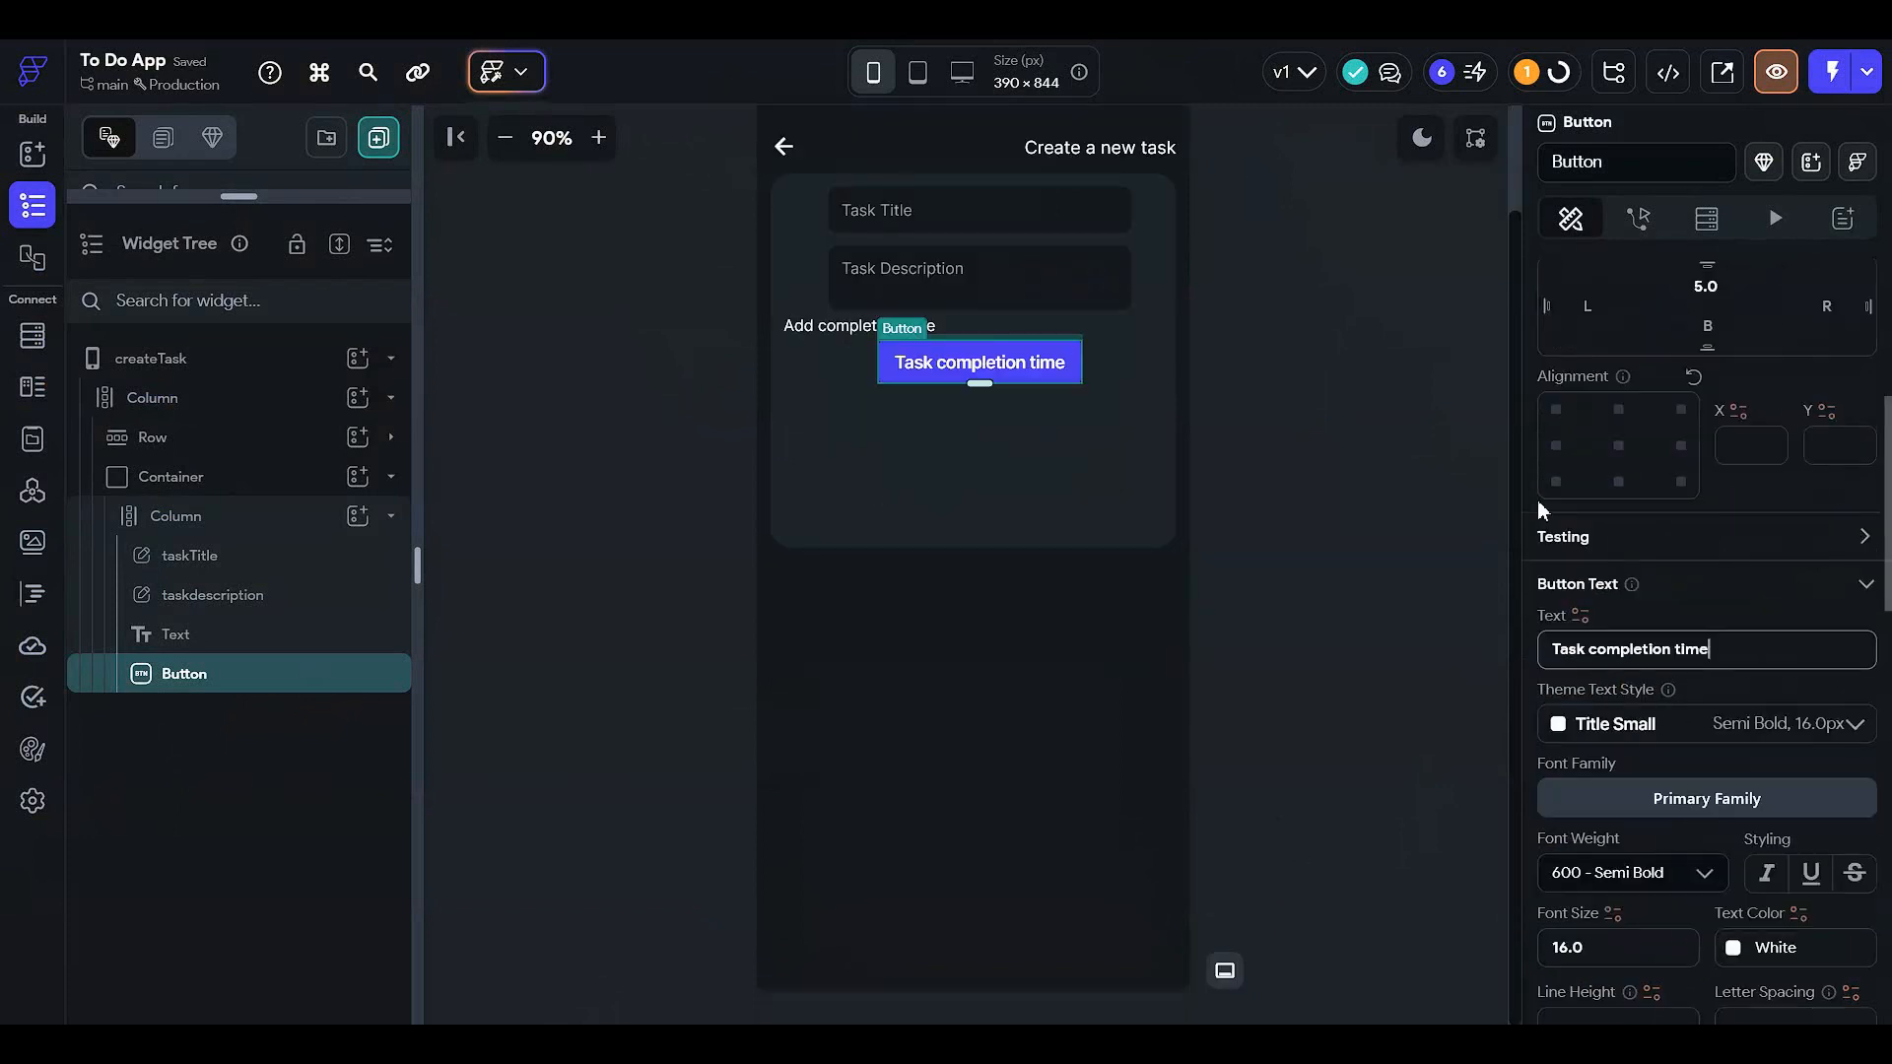
click(1556, 446)
scroll(876, 599, up, 2)
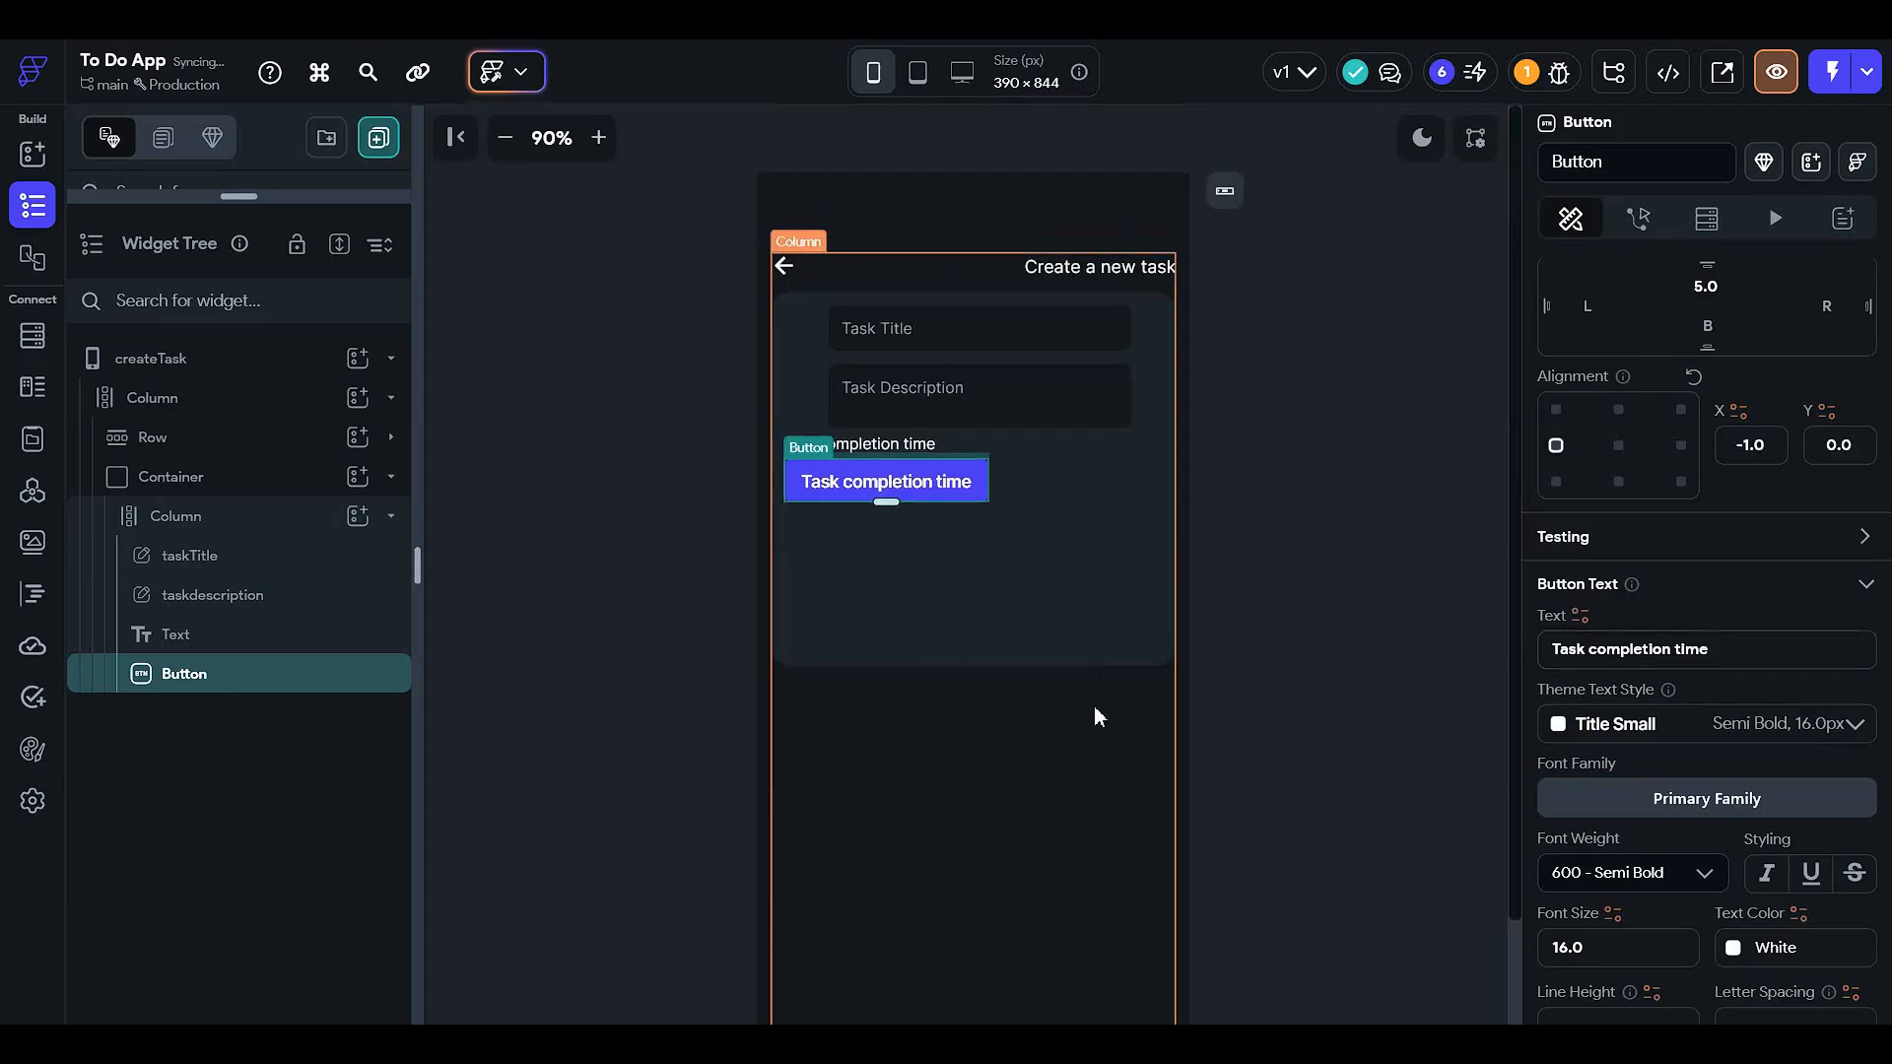
- Reset the alignment of the Add completion time text and the button so both centre
click(909, 514)
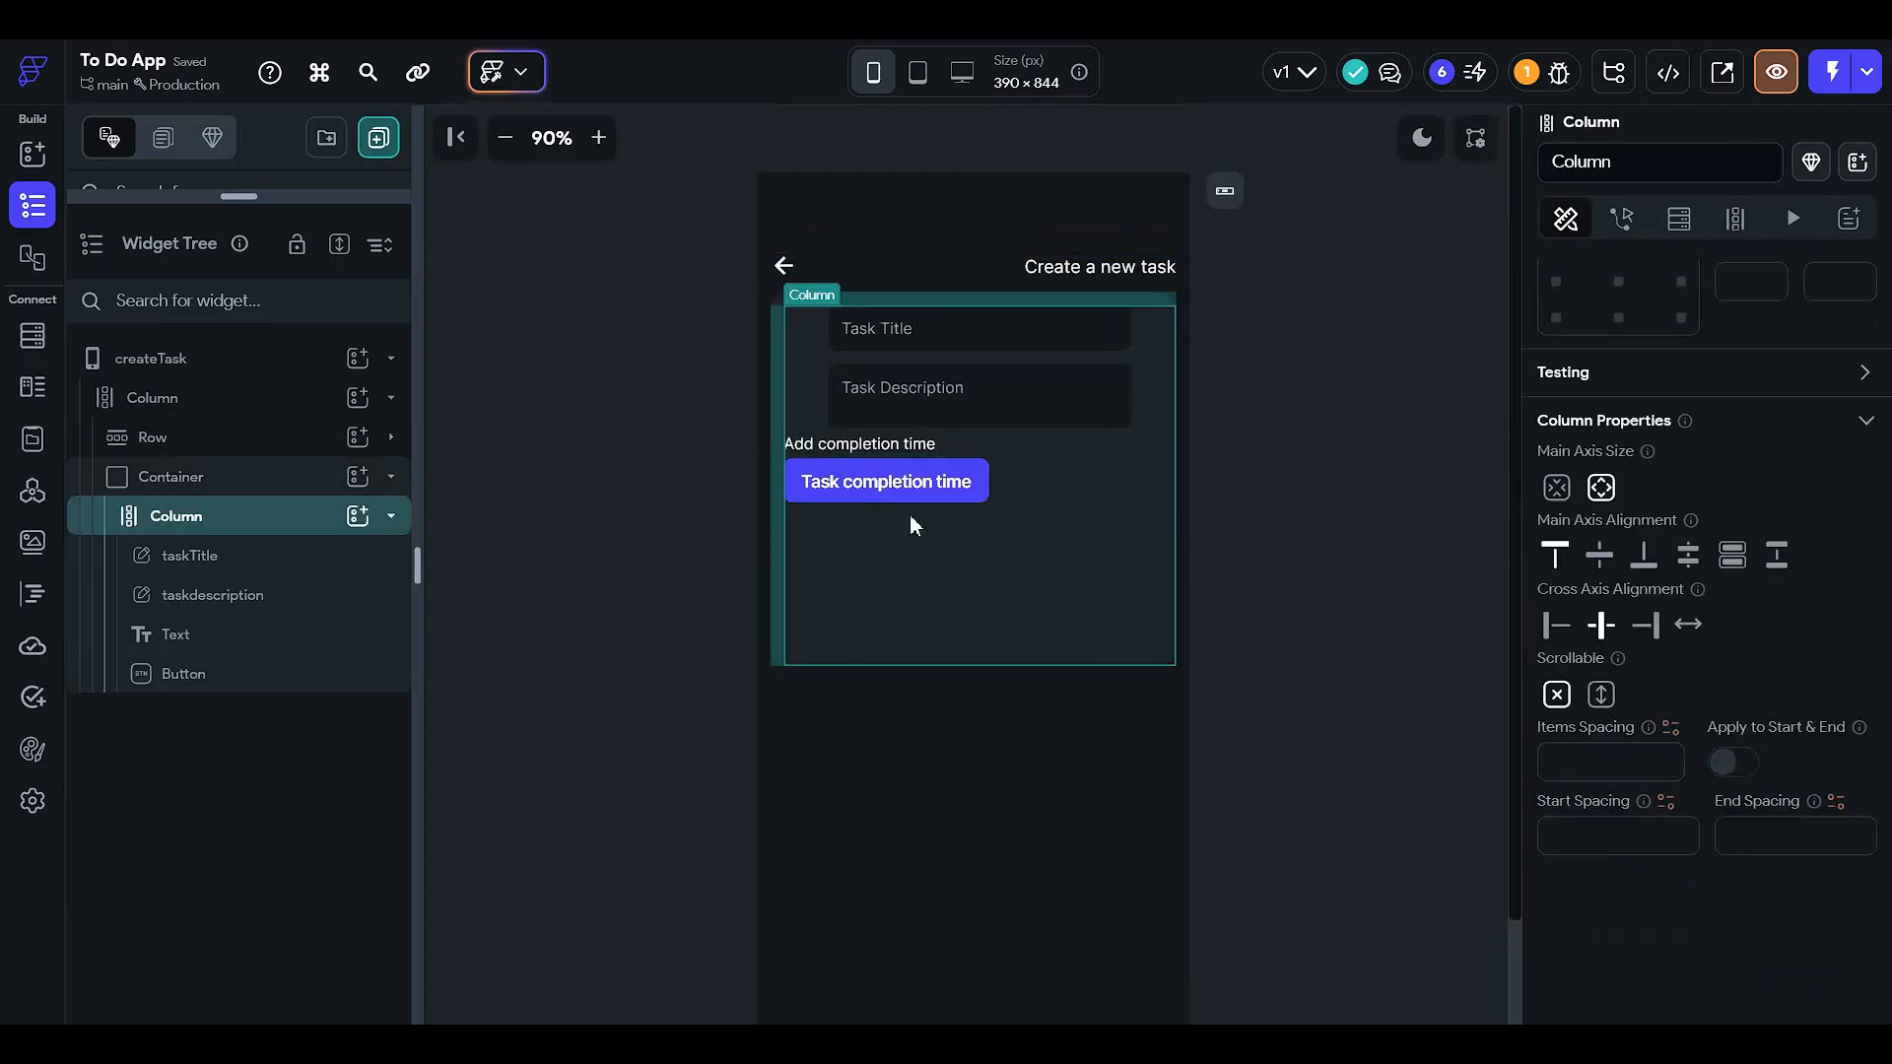
click(922, 446)
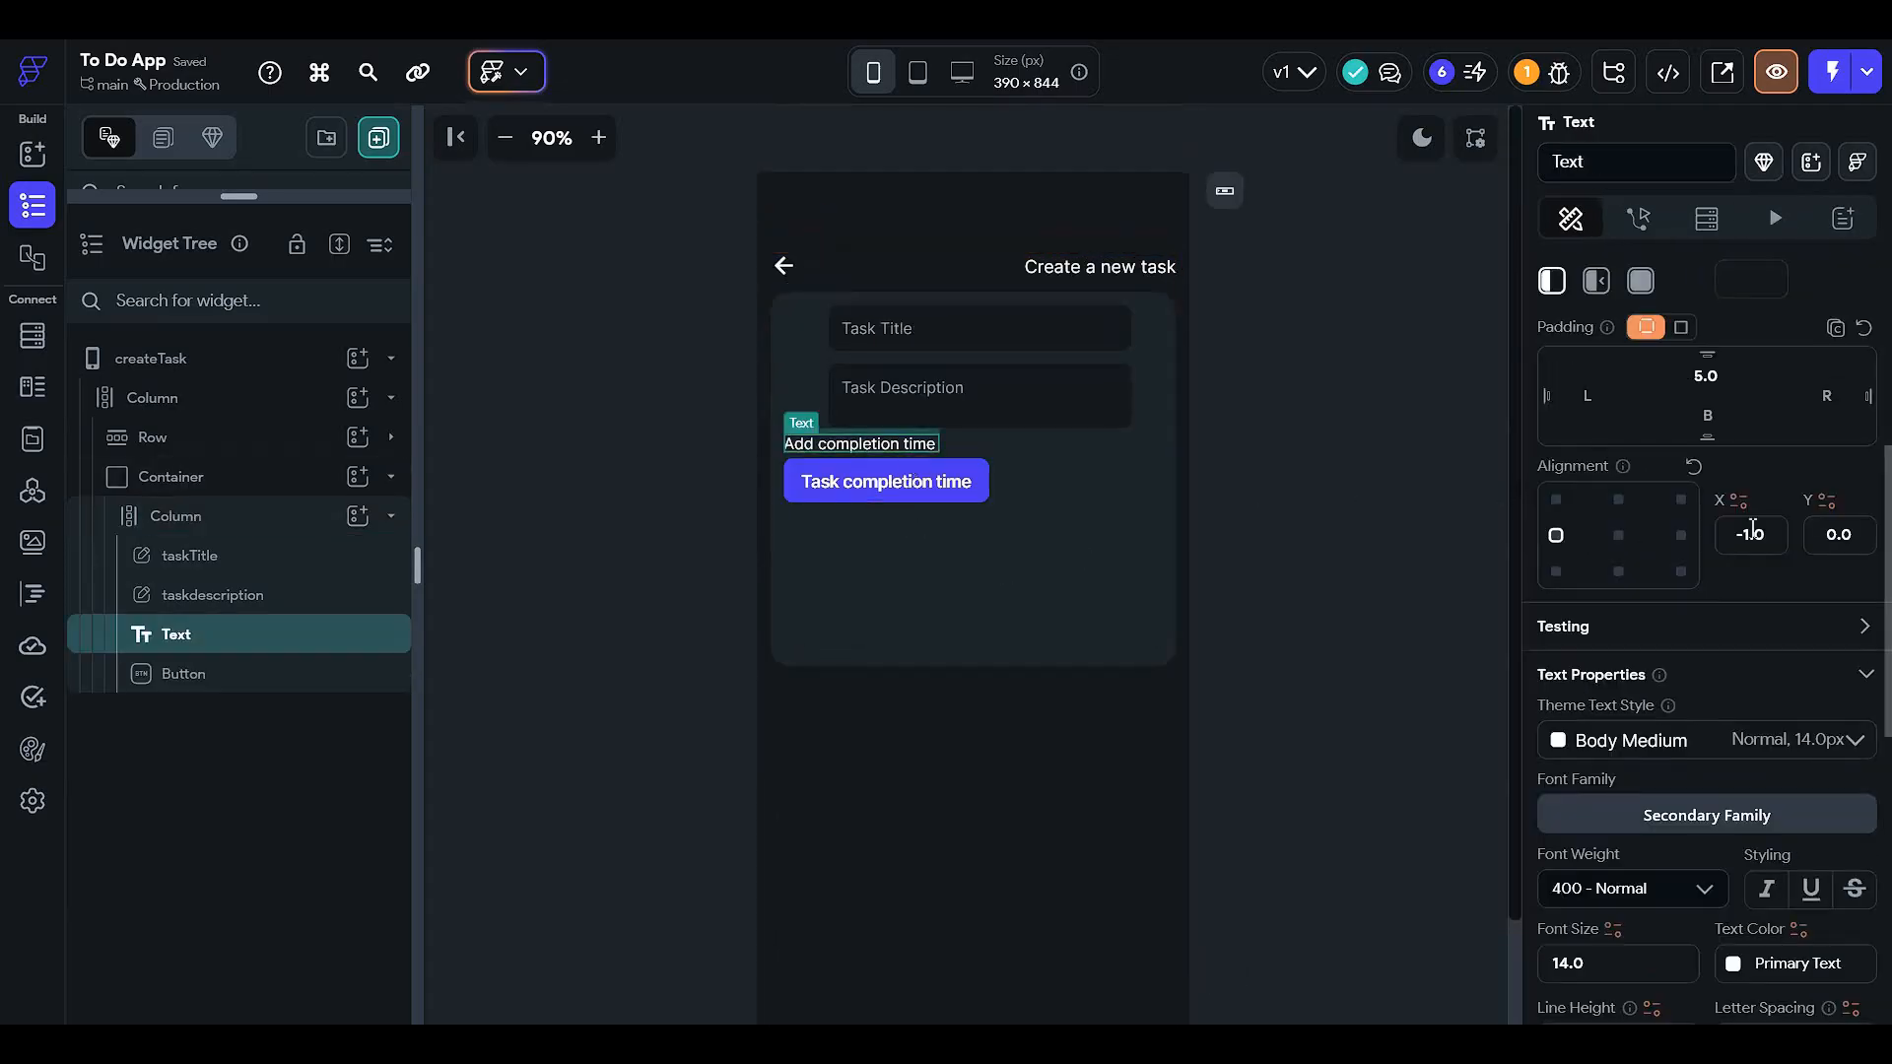
click(1693, 466)
click(894, 487)
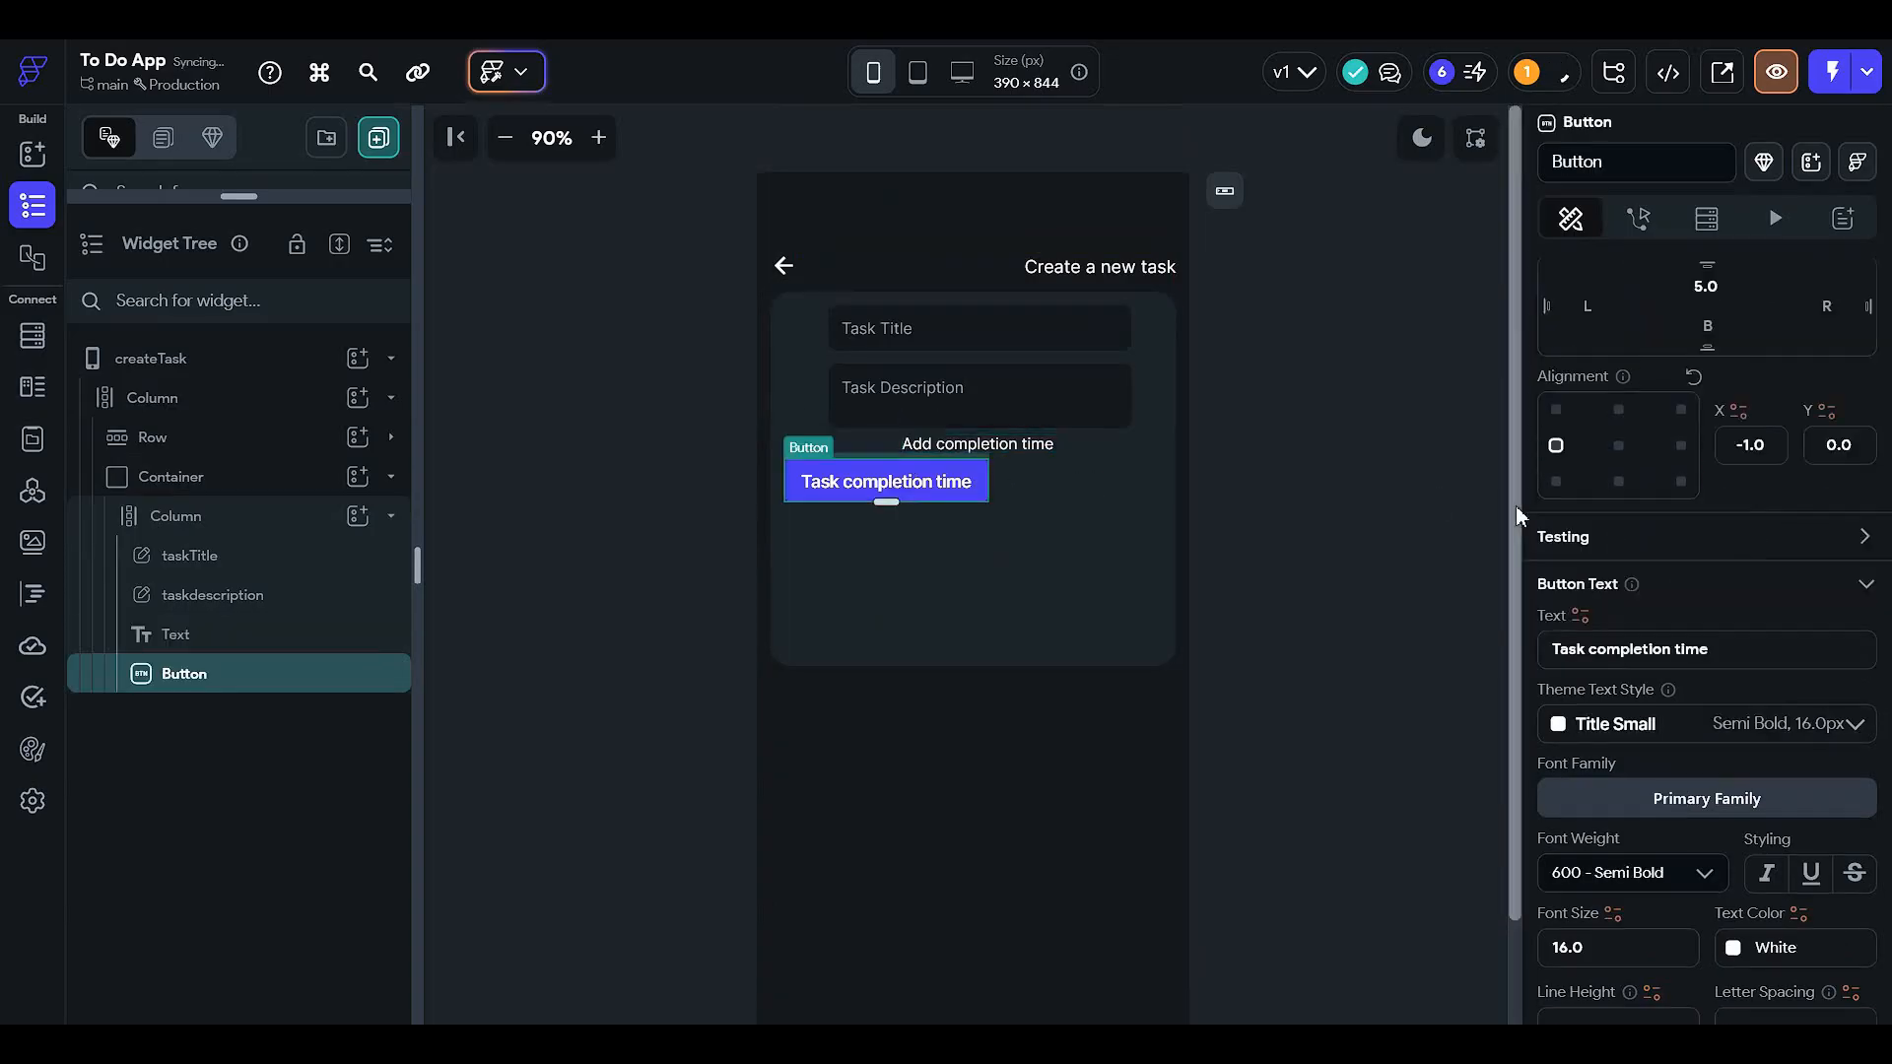
click(1693, 378)
click(1456, 512)
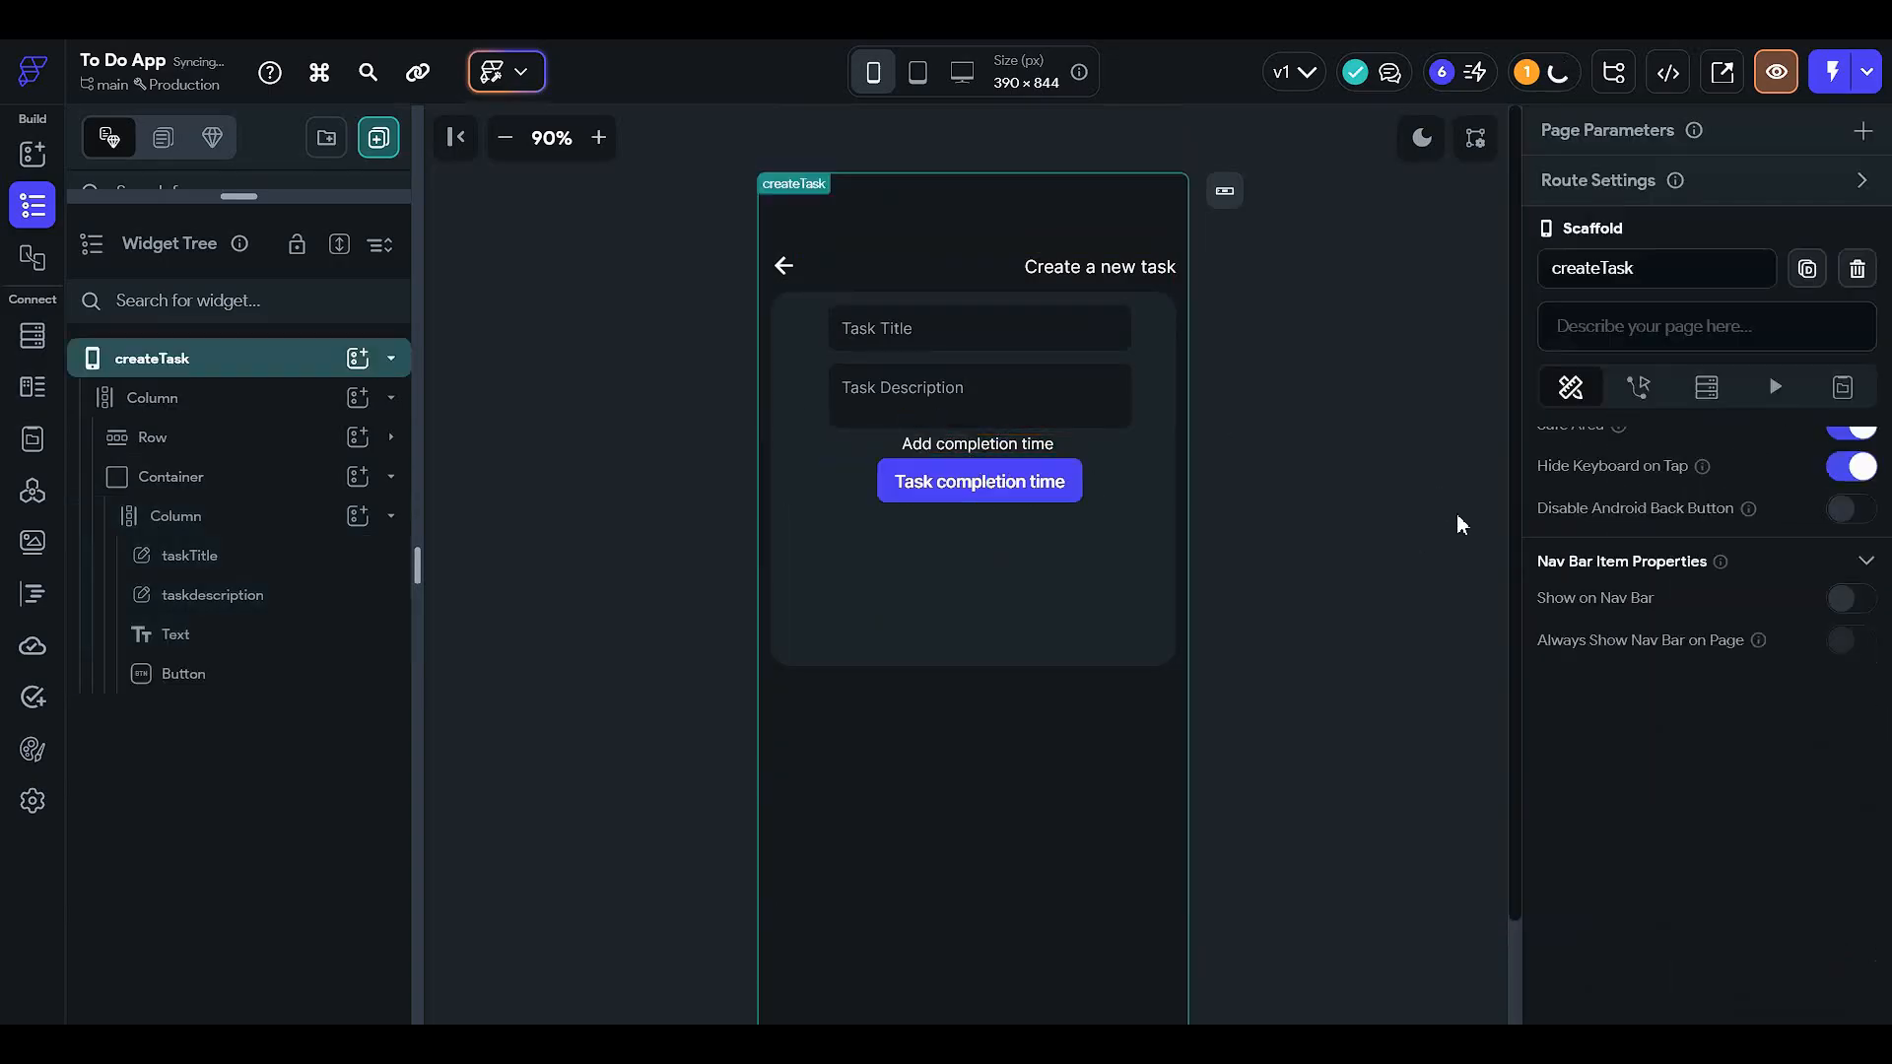
- Set the Task completion time button's fill colour to 25% opacity
click(908, 500)
scroll(1724, 695, down, 3)
scroll(1696, 695, down, 3)
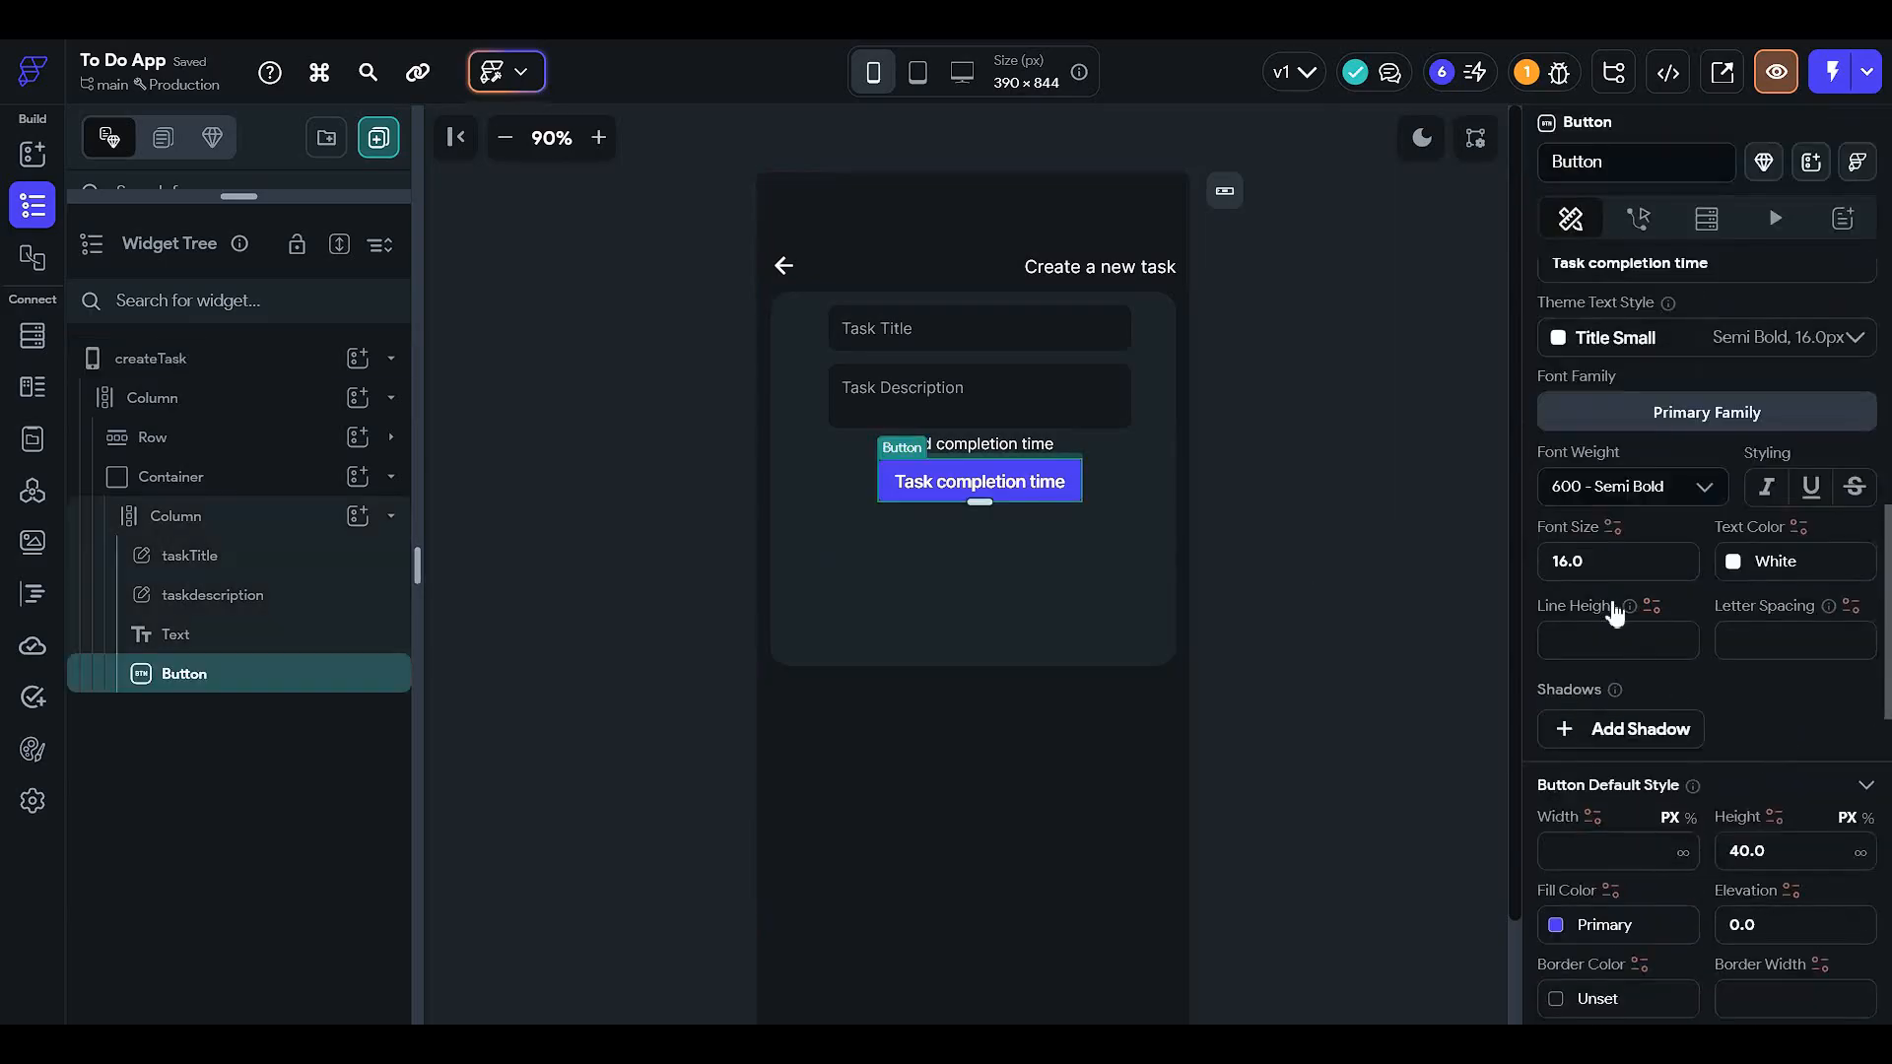
click(1557, 924)
drag(1483, 448, 1246, 447)
click(585, 581)
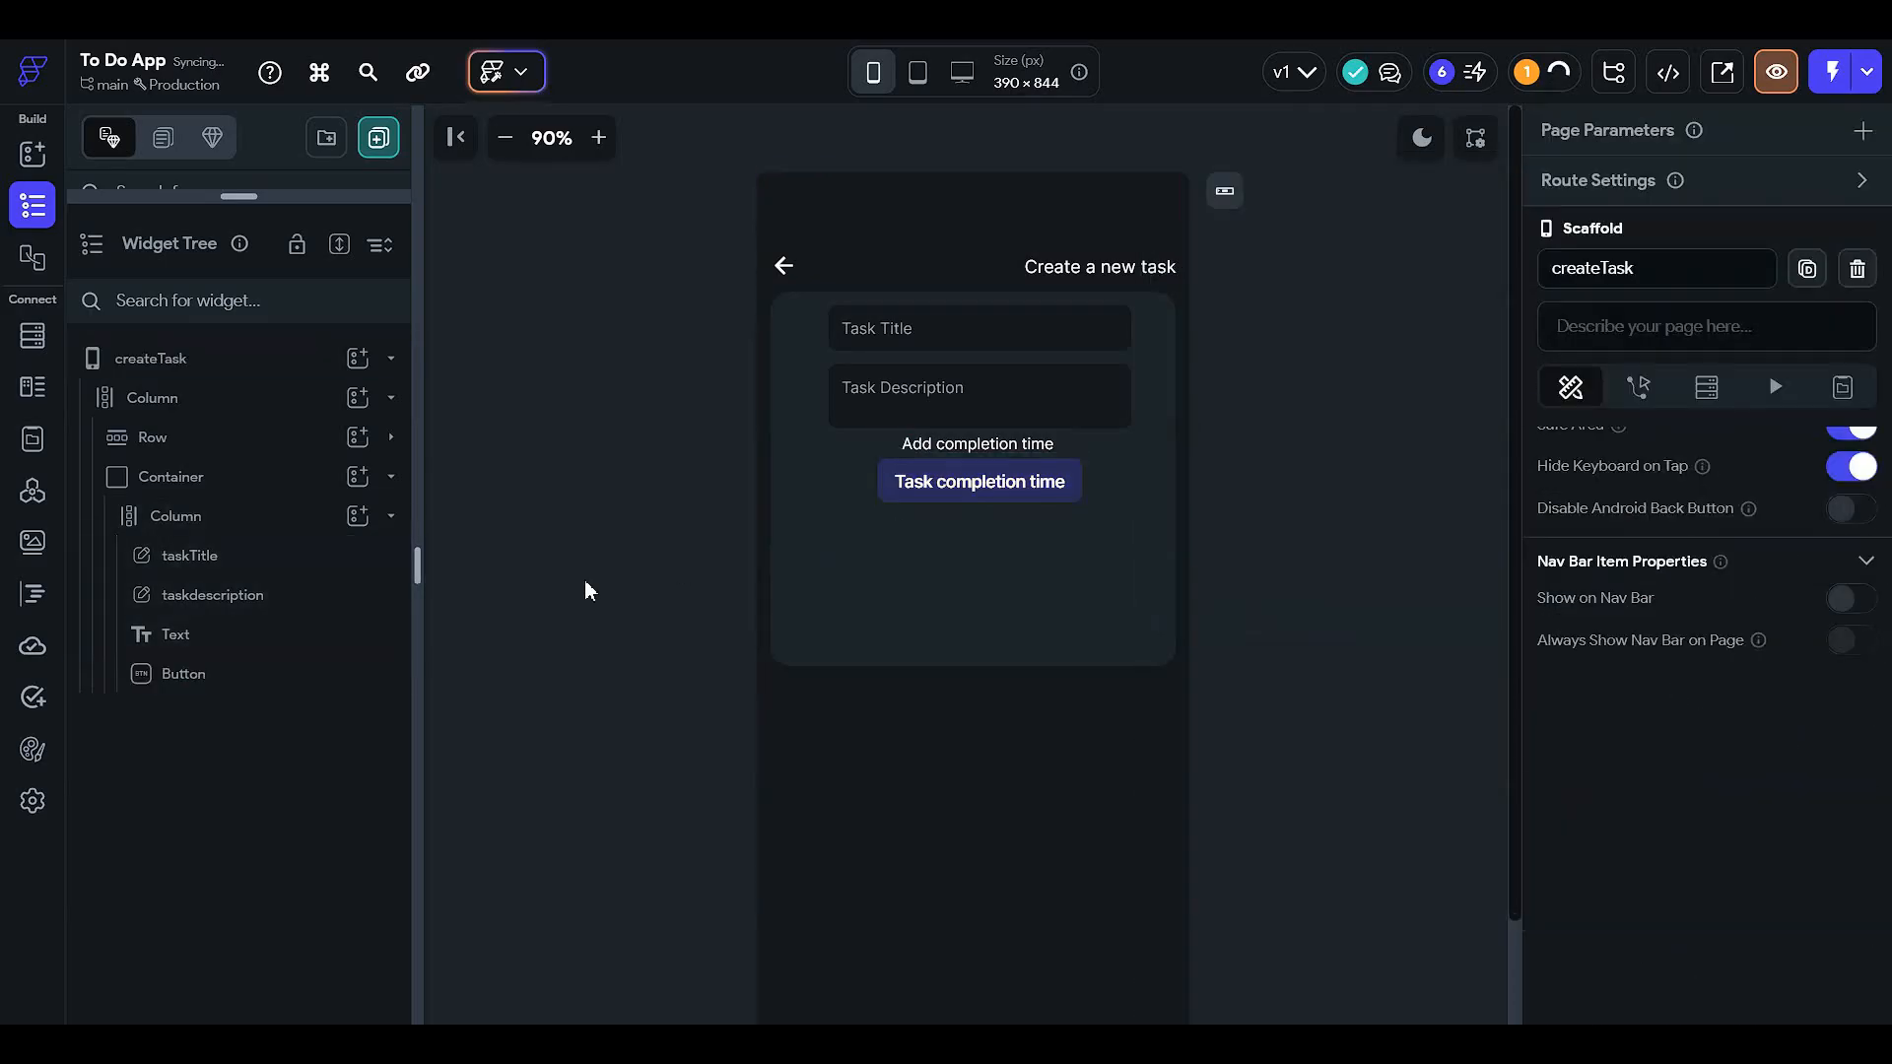
click(938, 481)
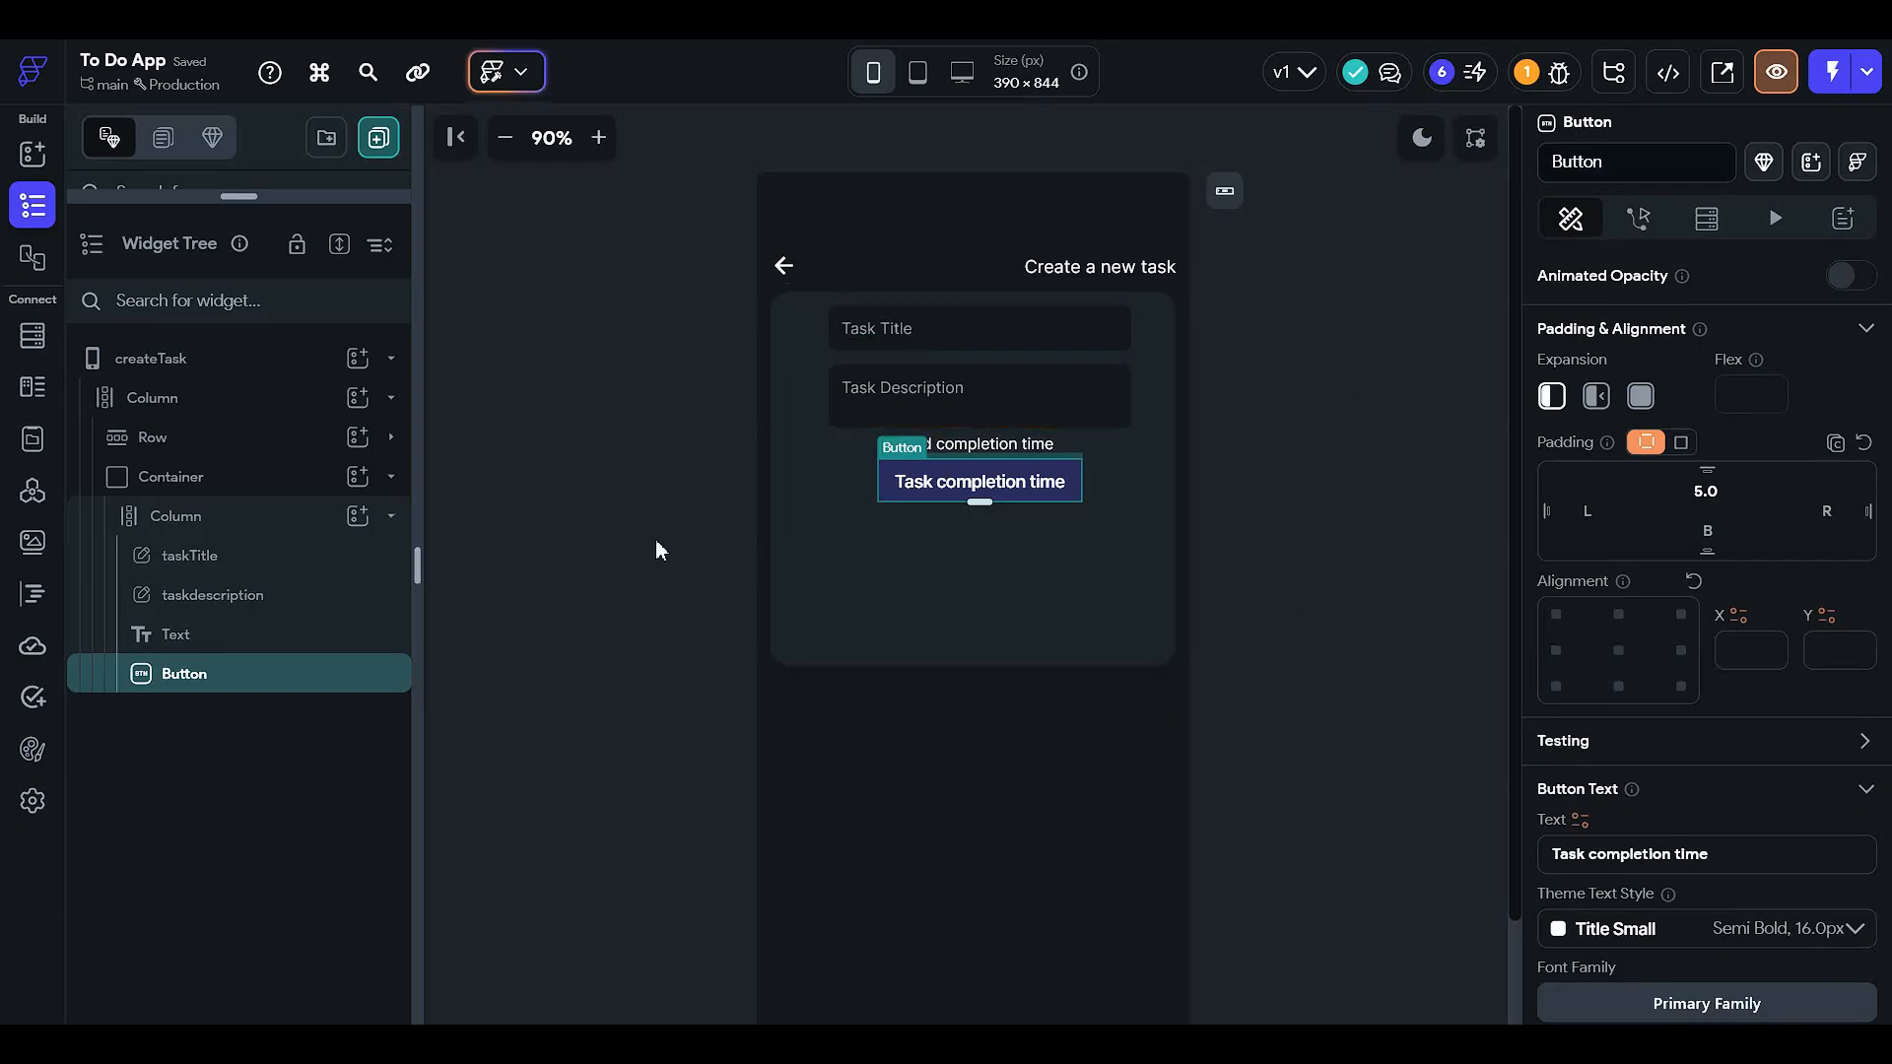
click(1417, 488)
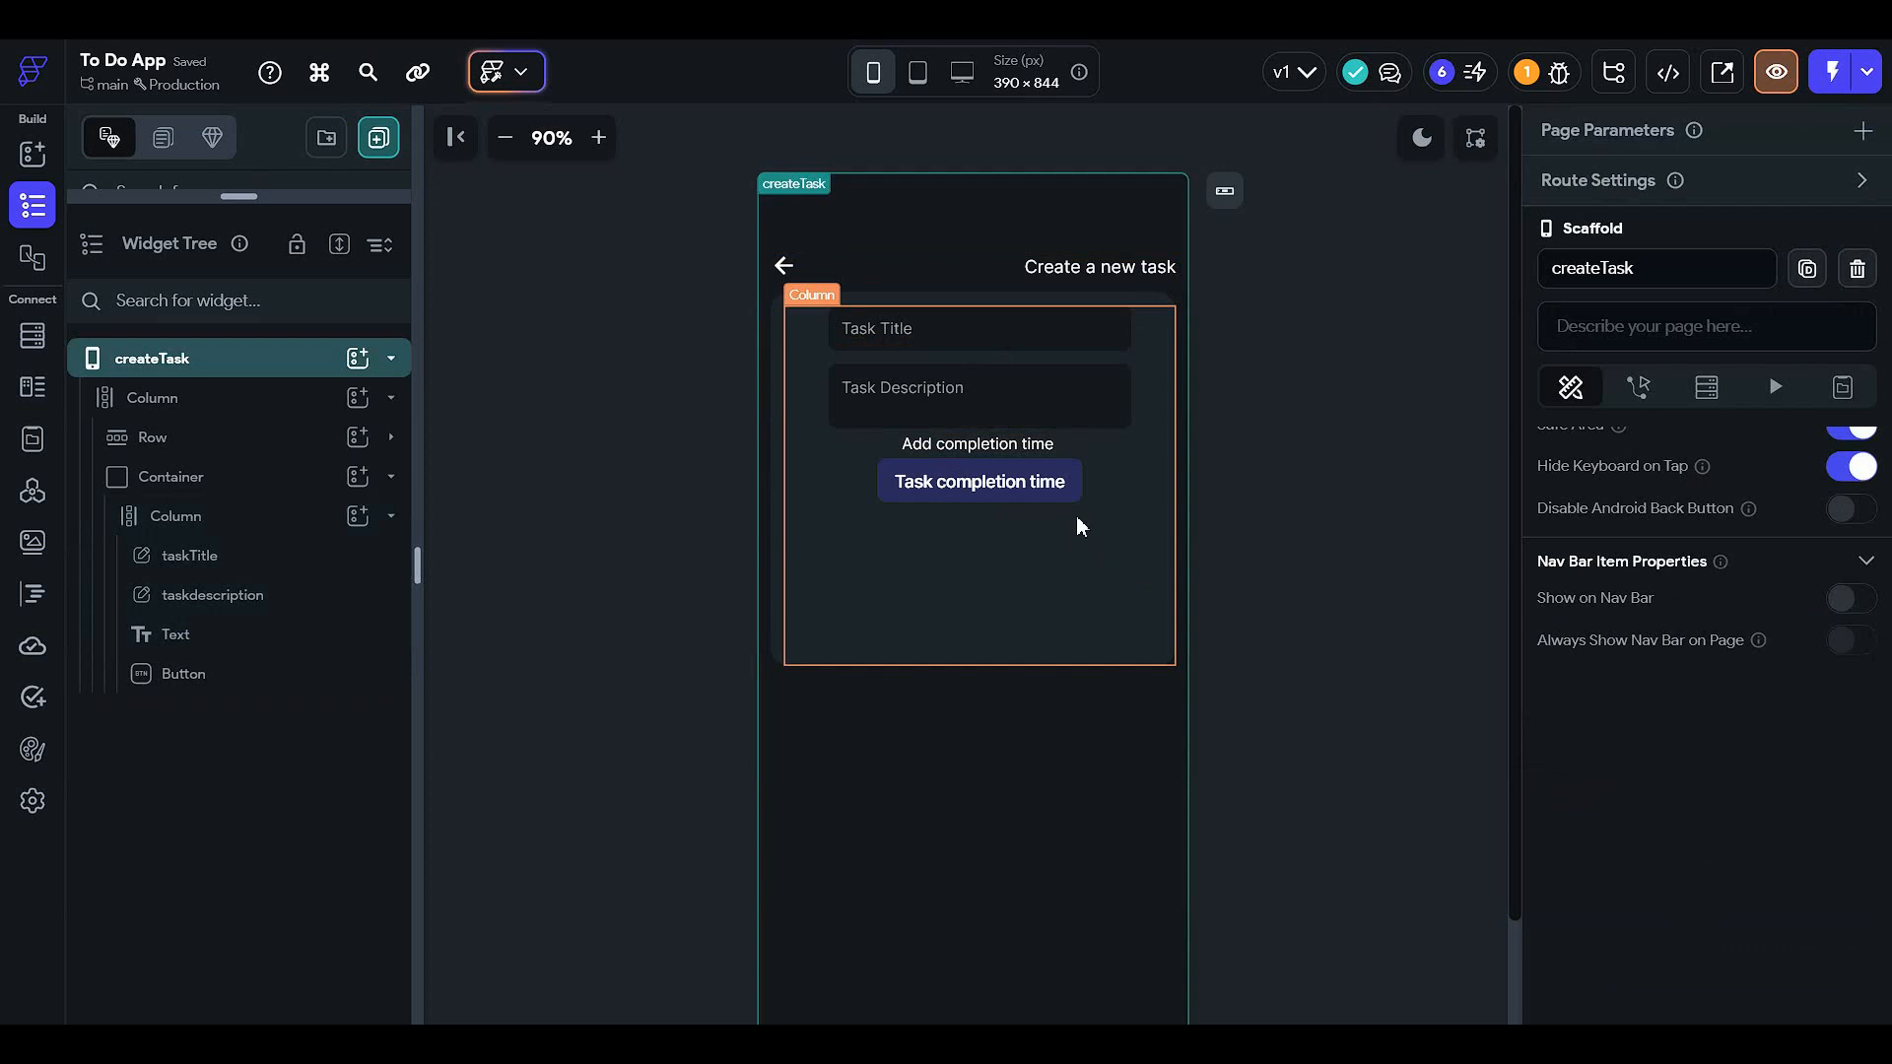
click(900, 560)
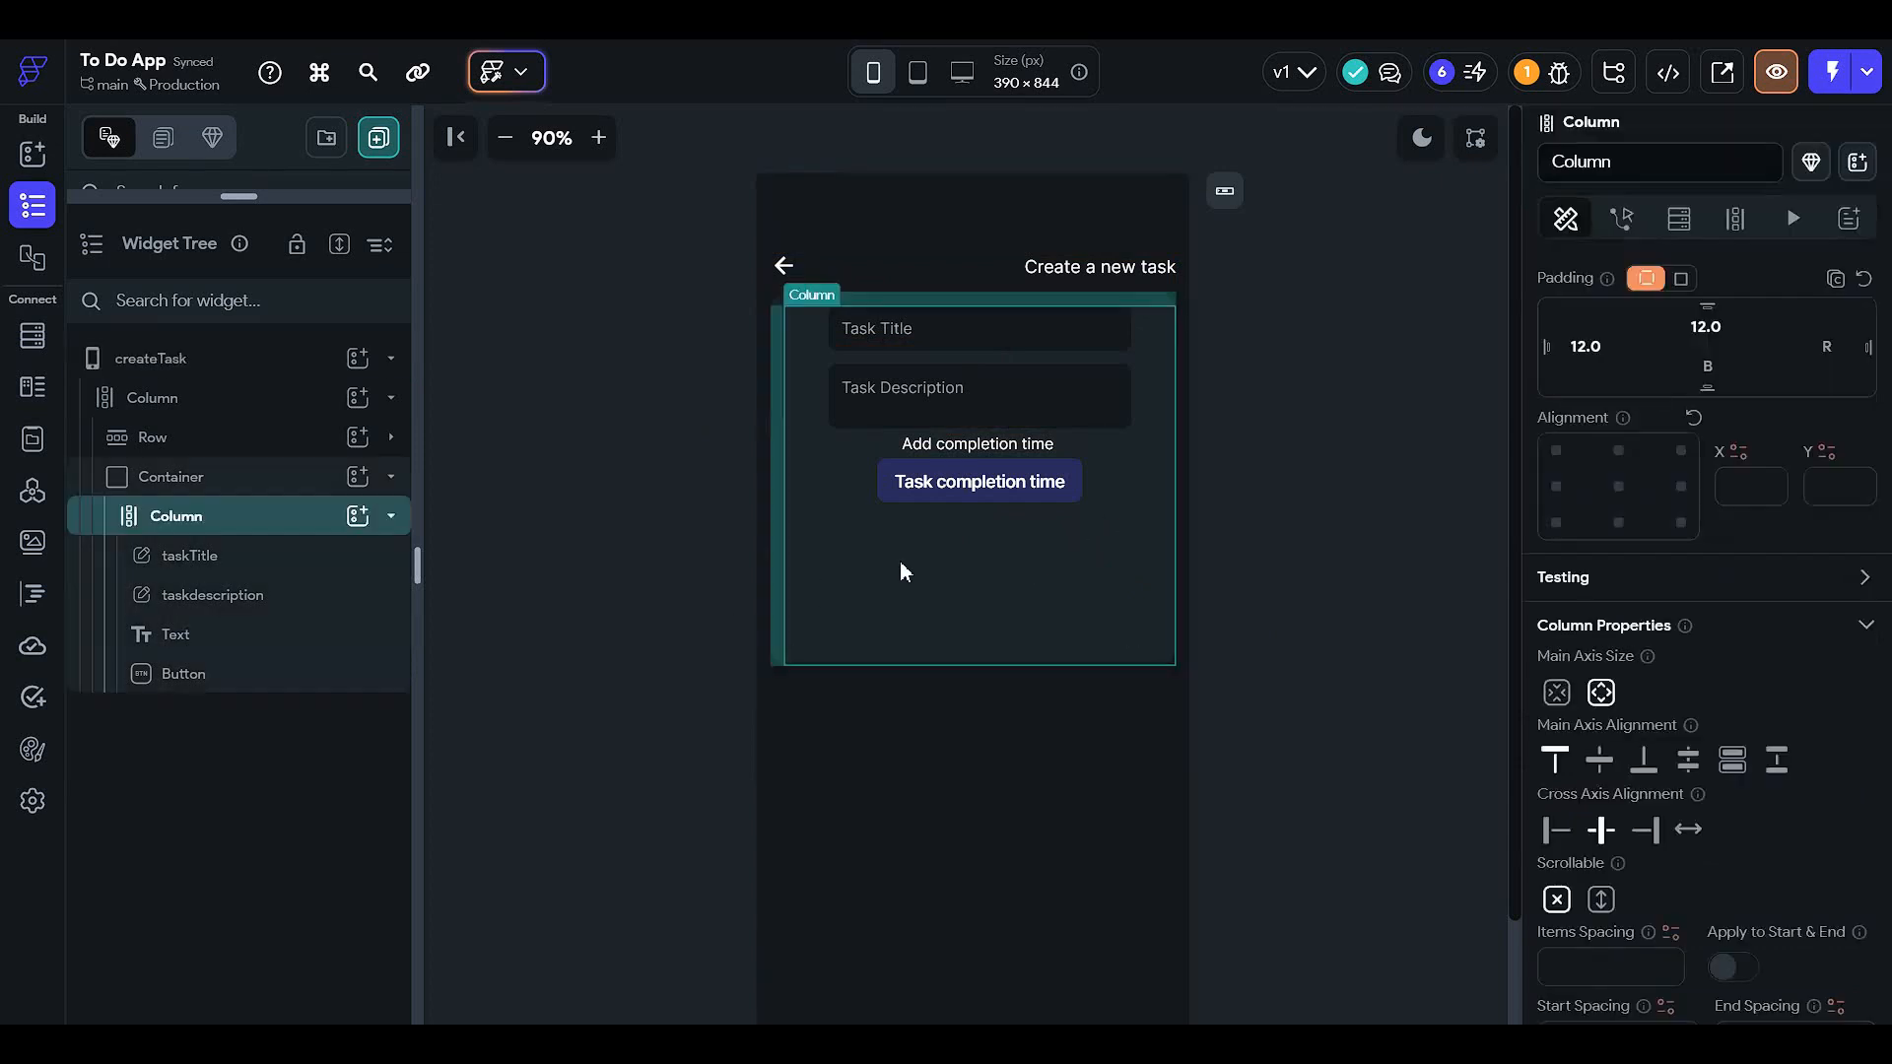
- Add an empty Row to the form column below the completion-time button
click(358, 515)
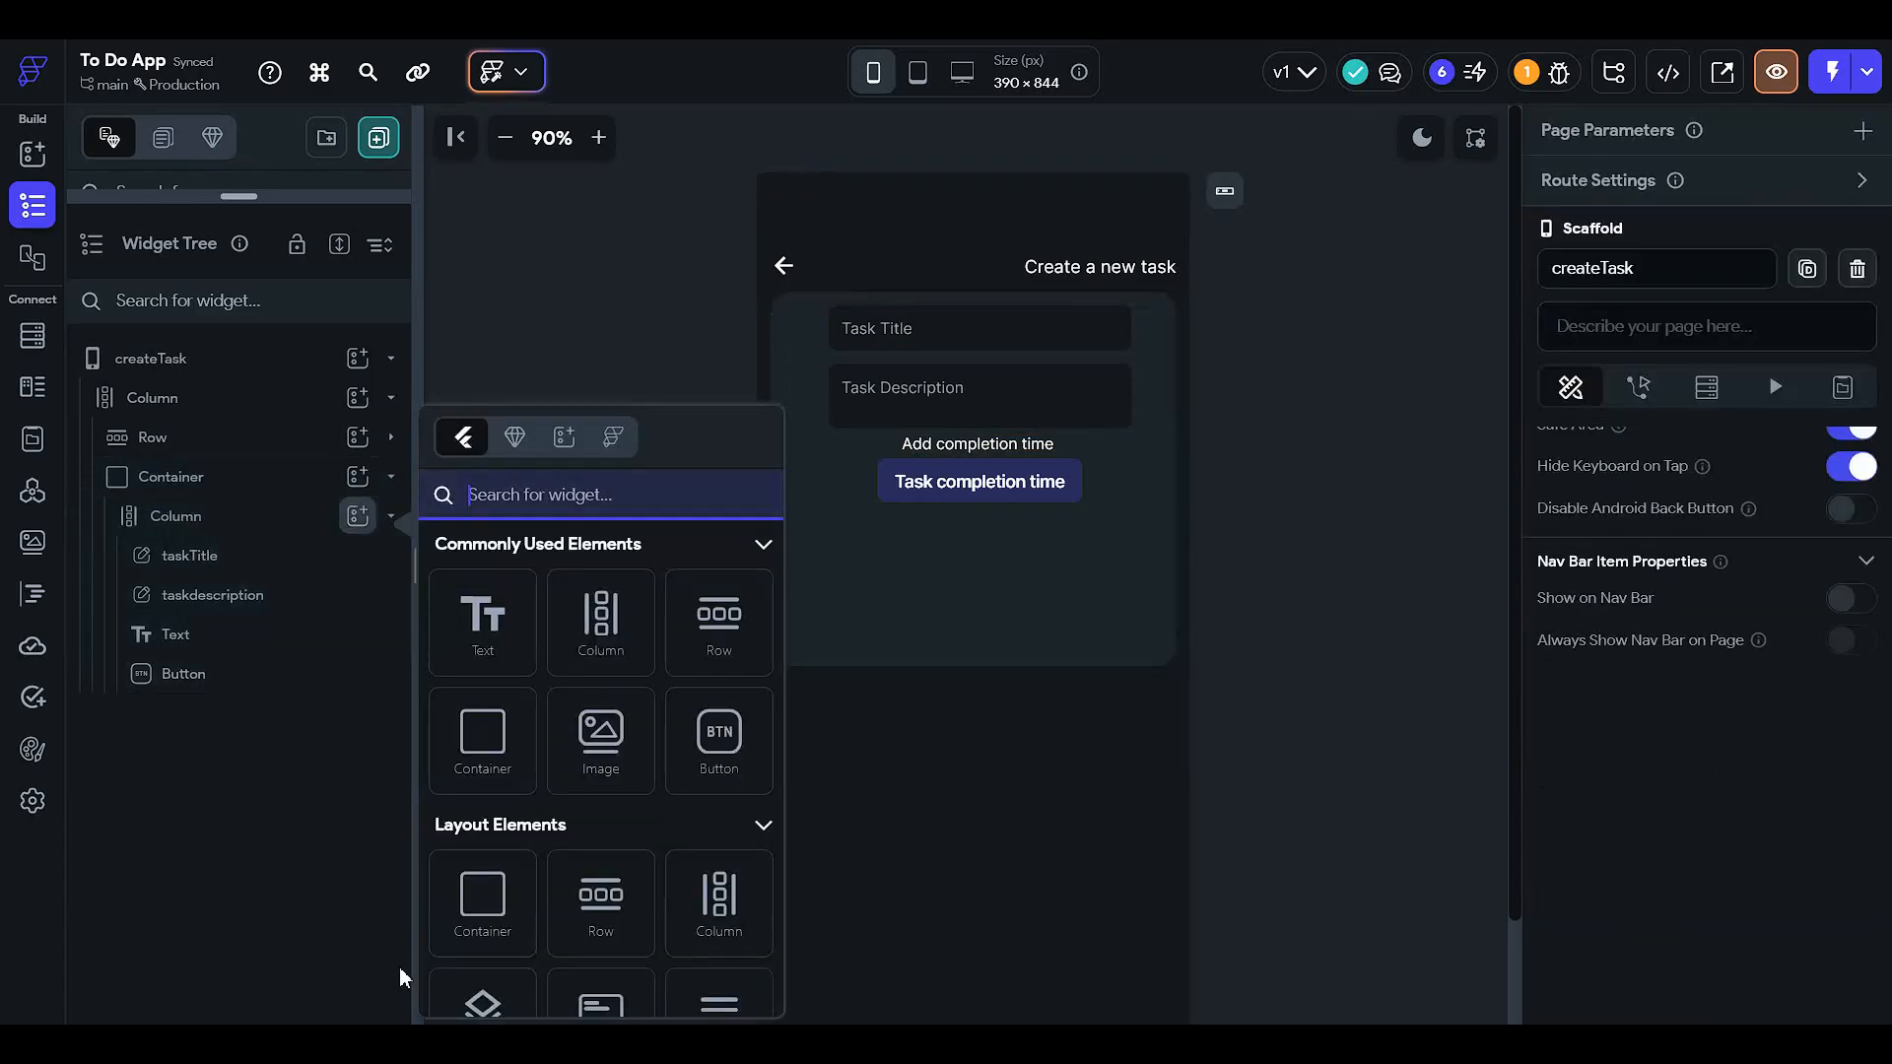
click(768, 626)
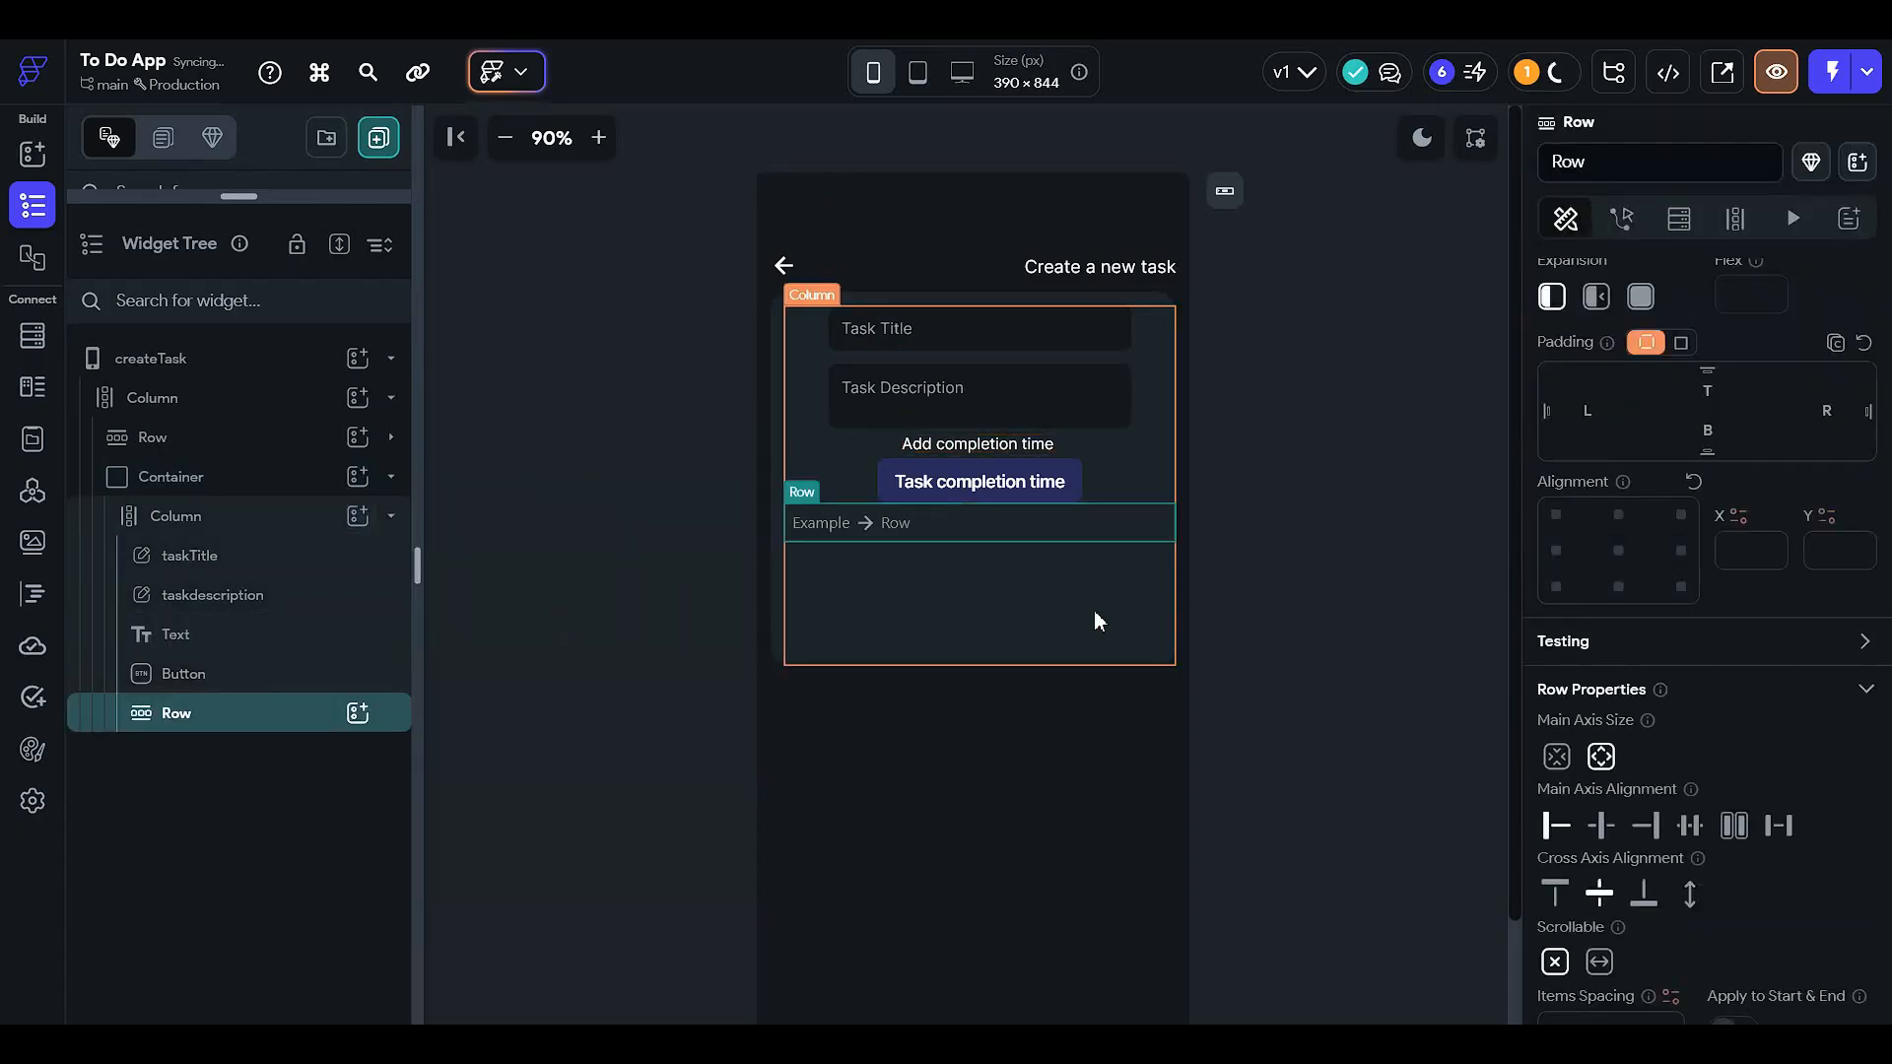
click(1102, 579)
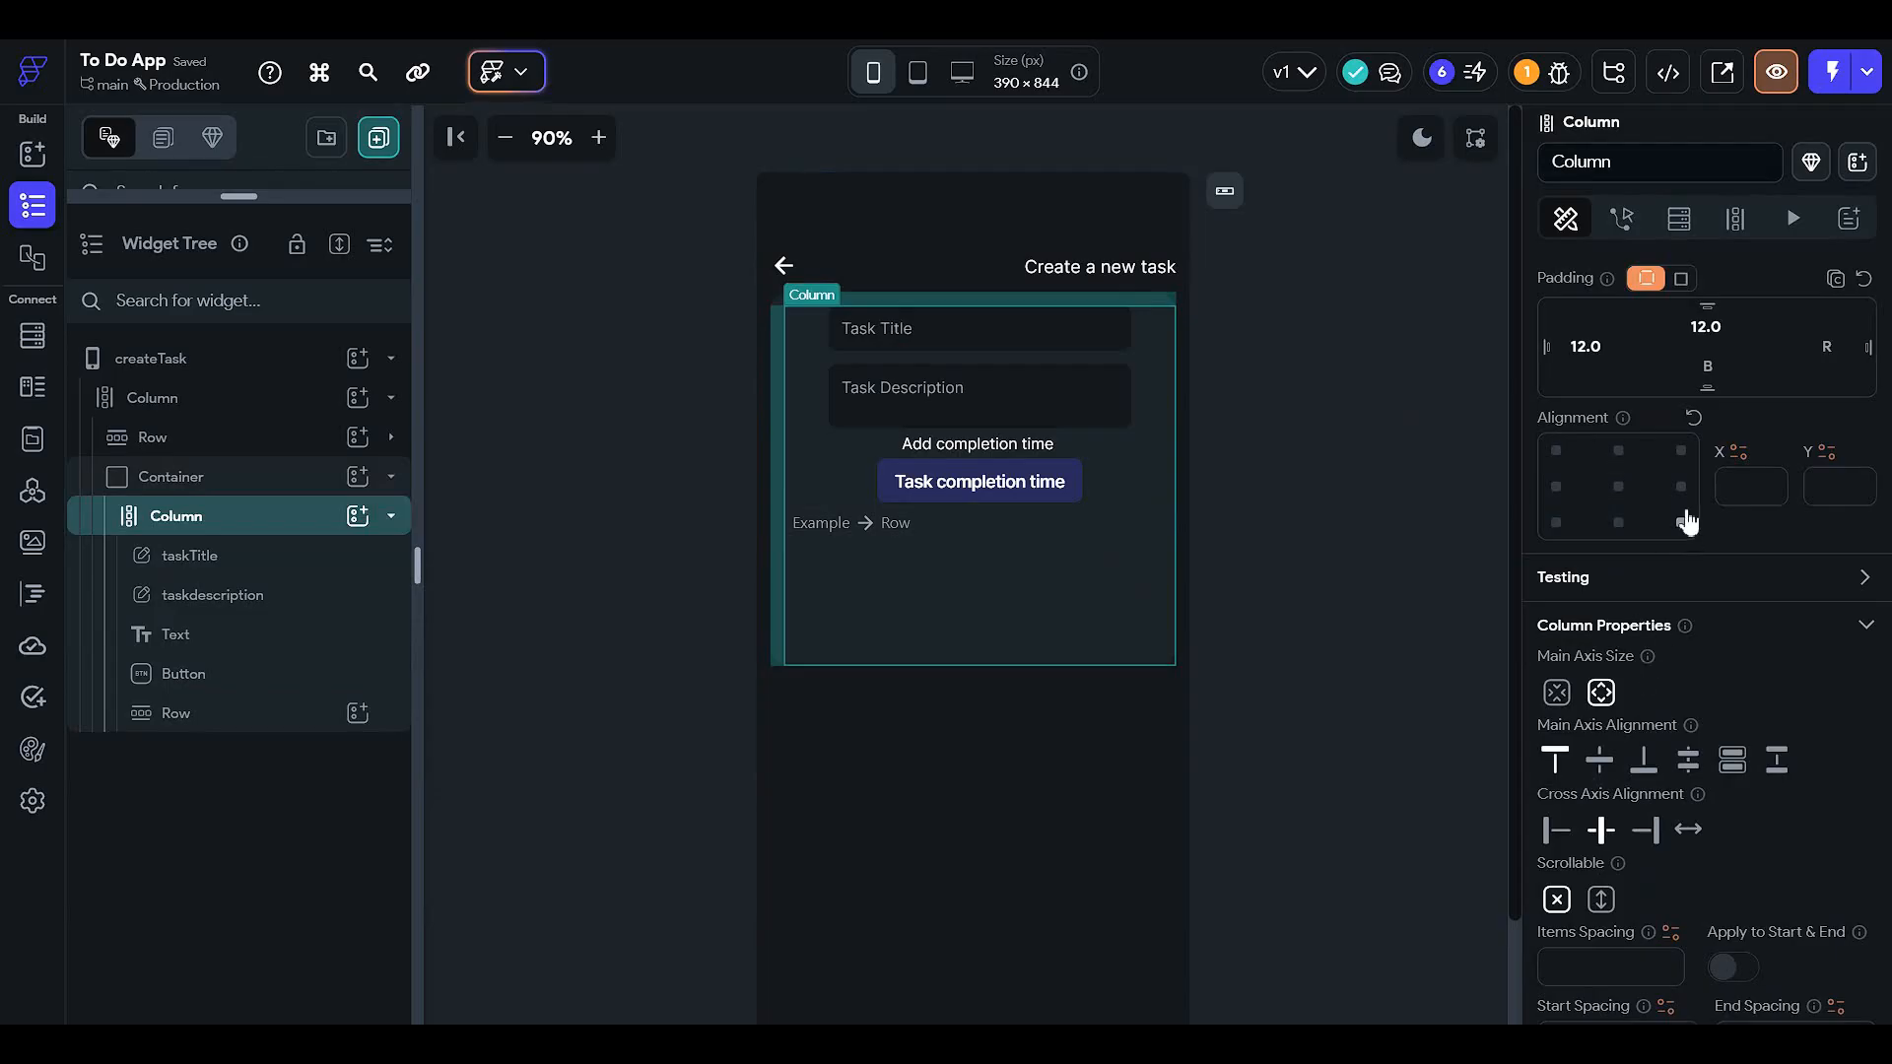
scroll(1687, 522, up, 3)
- Set the form column's right and bottom padding to 12 px
click(1830, 635)
text(12)
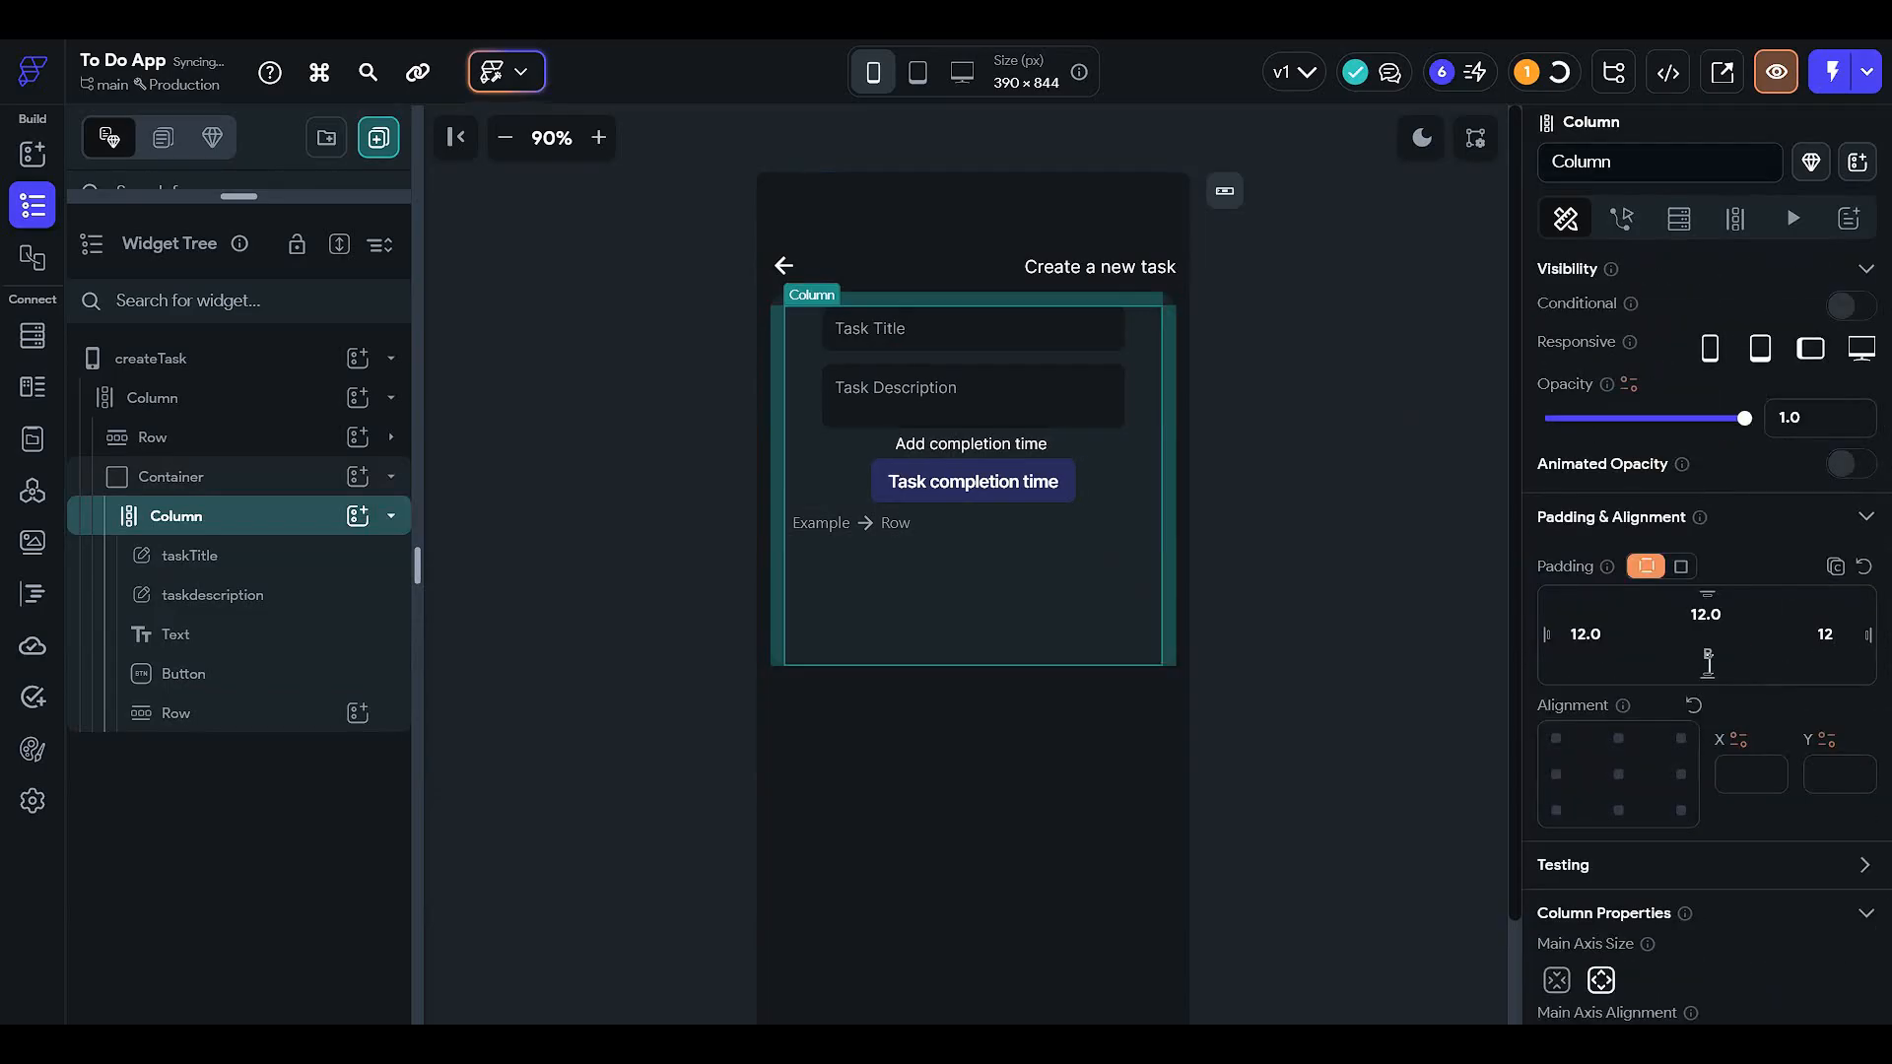
click(1710, 659)
text(12)
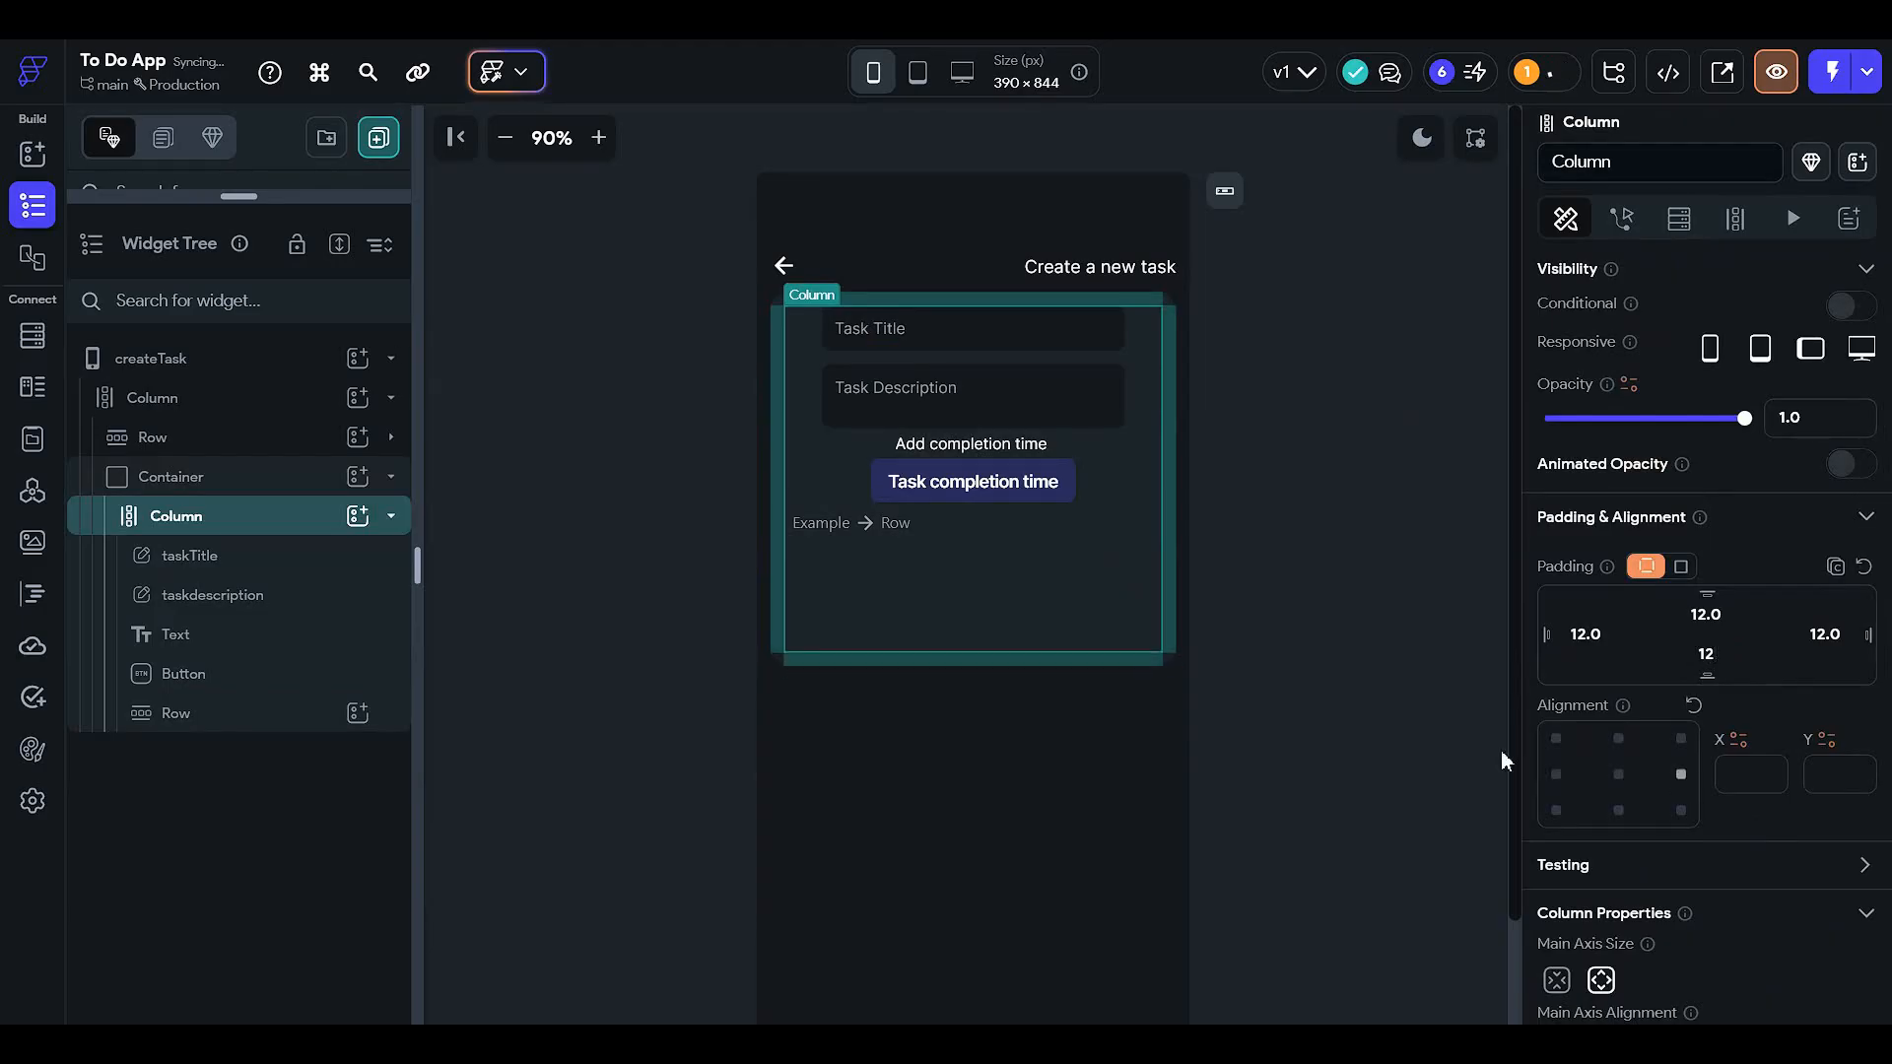
click(1332, 729)
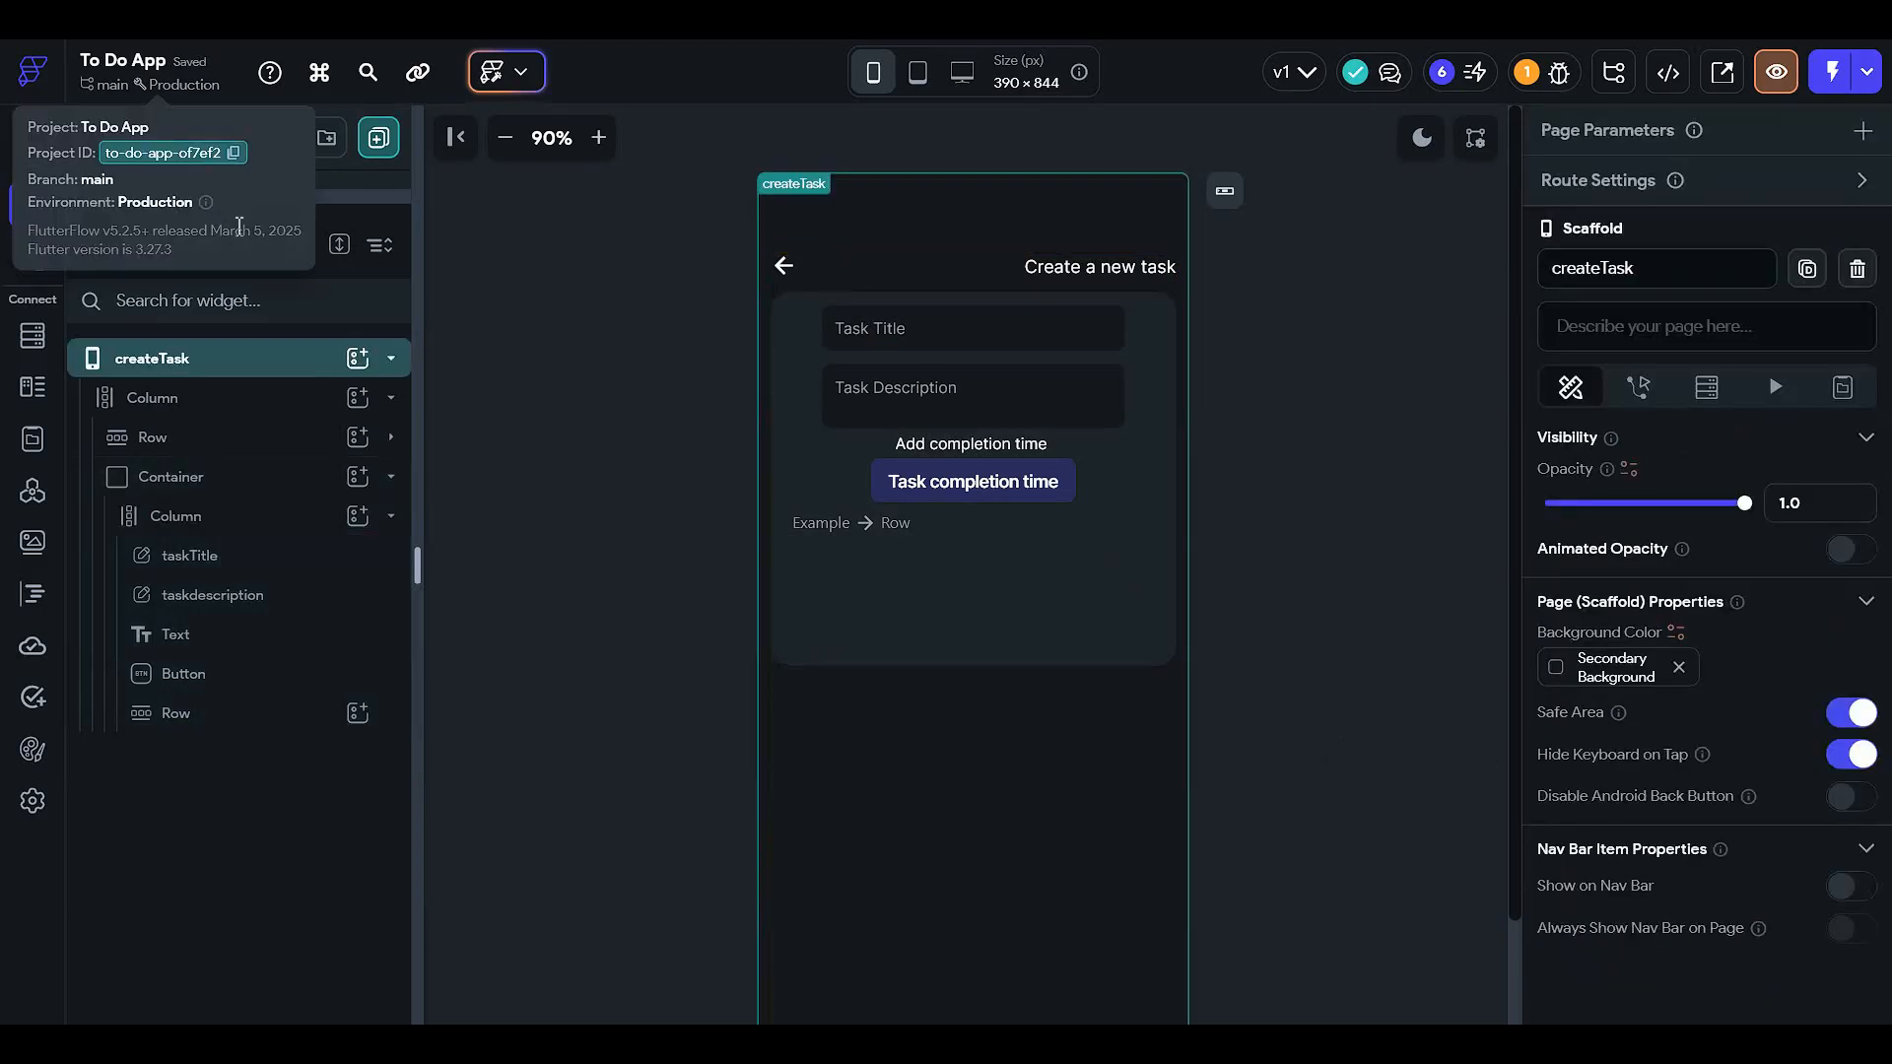
drag(303, 197, 296, 671)
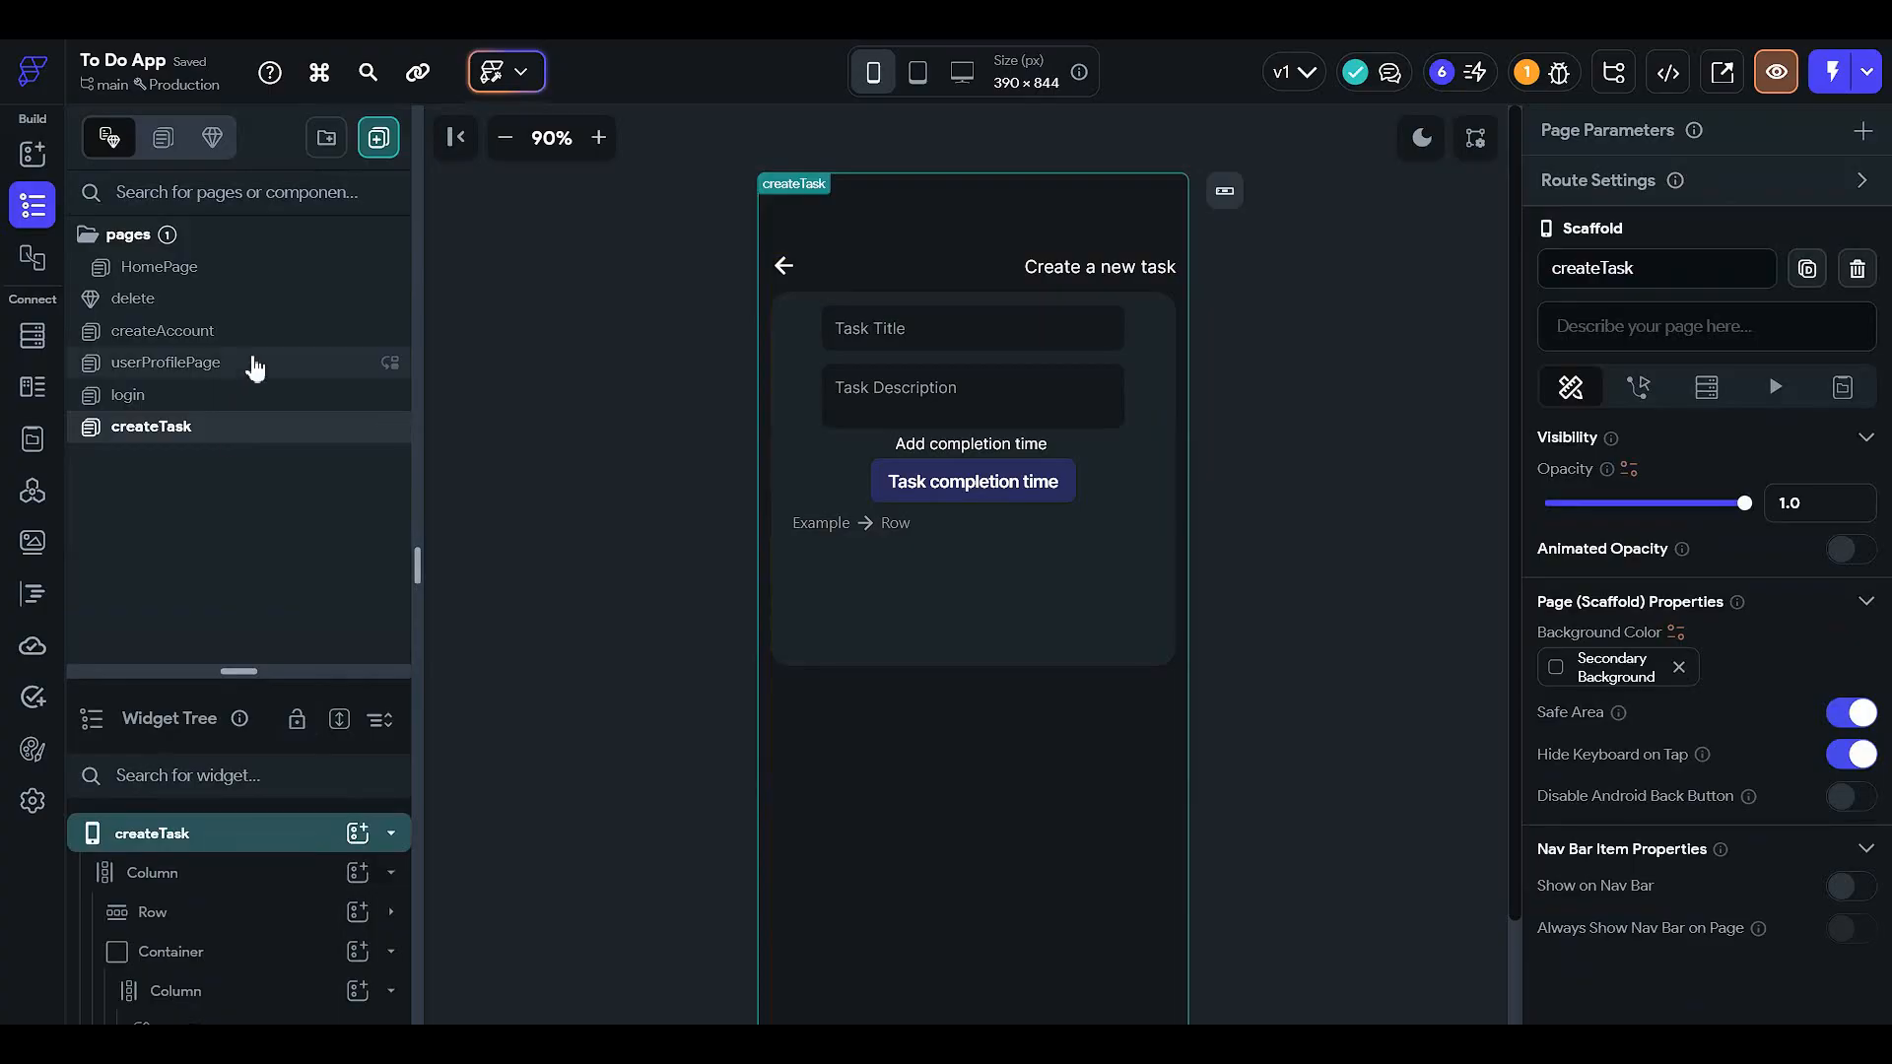
- Inspect HomePage's List Type category row, then switch to the login page
click(251, 270)
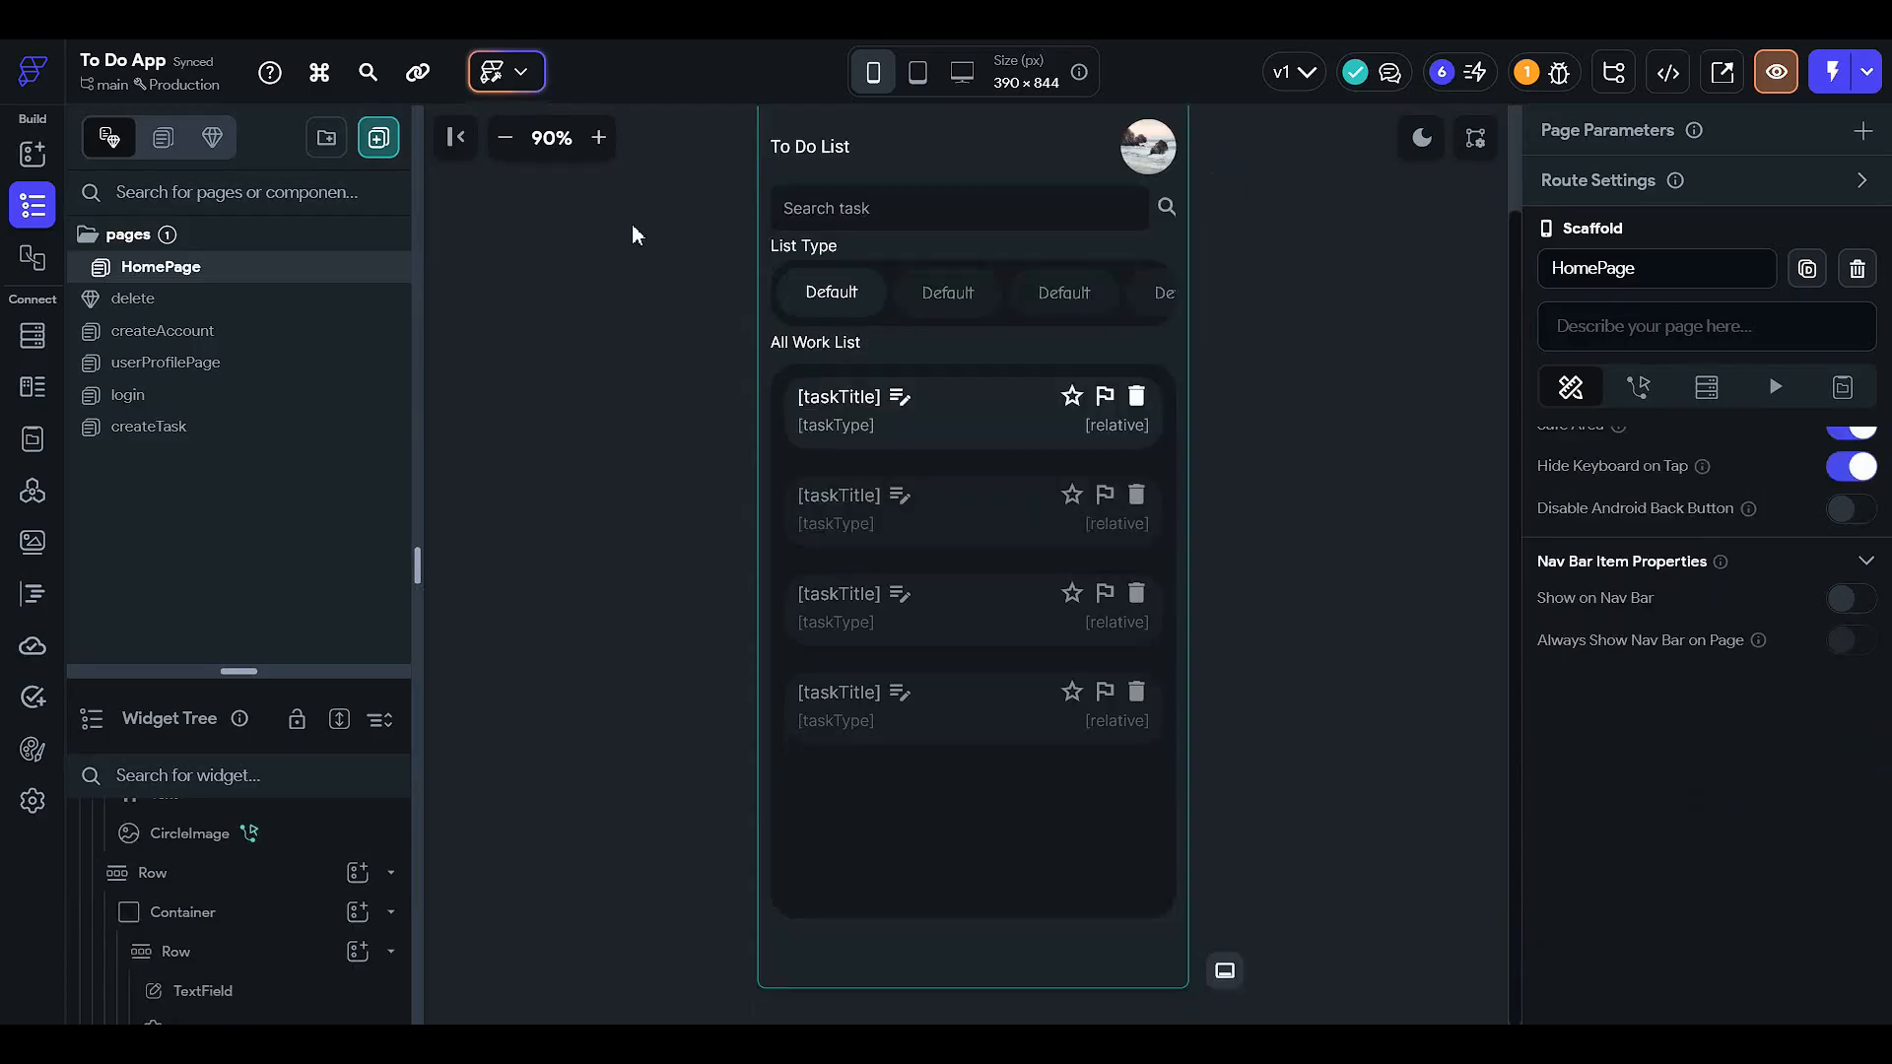
scroll(662, 220, up, 2)
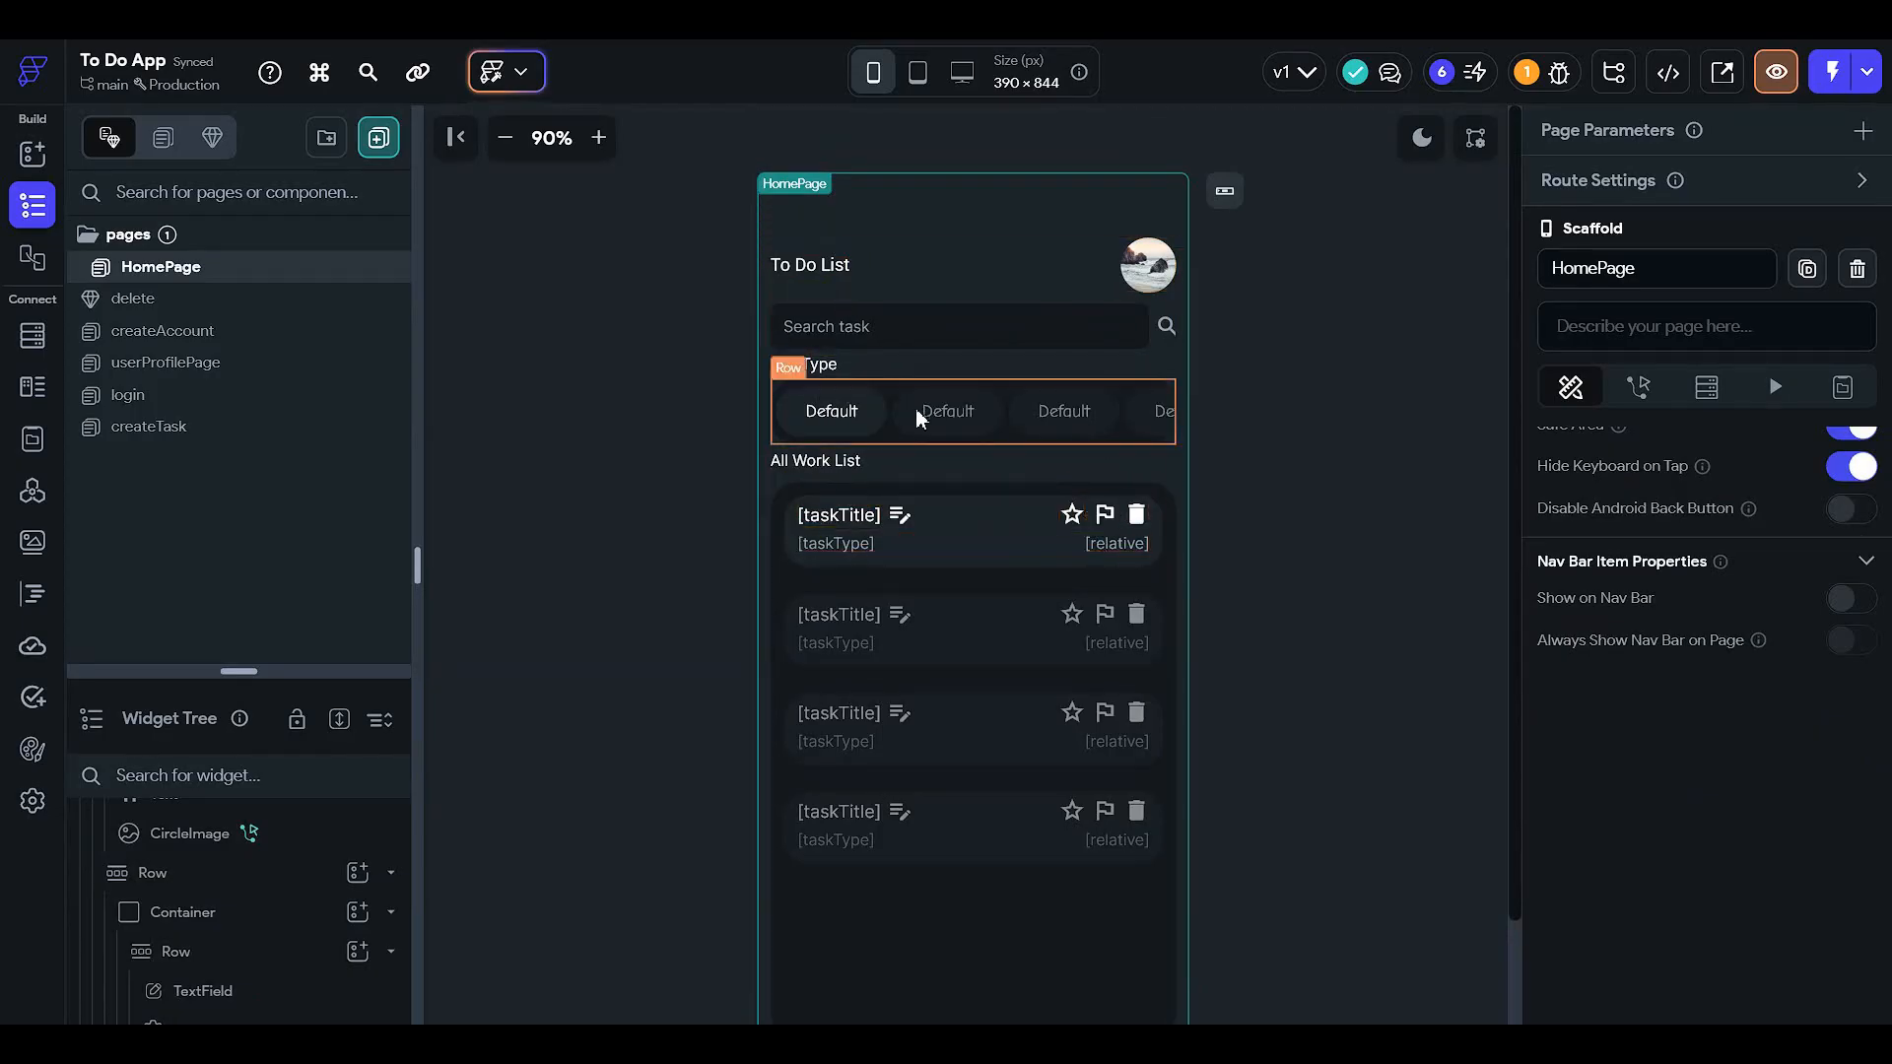
click(971, 412)
click(459, 715)
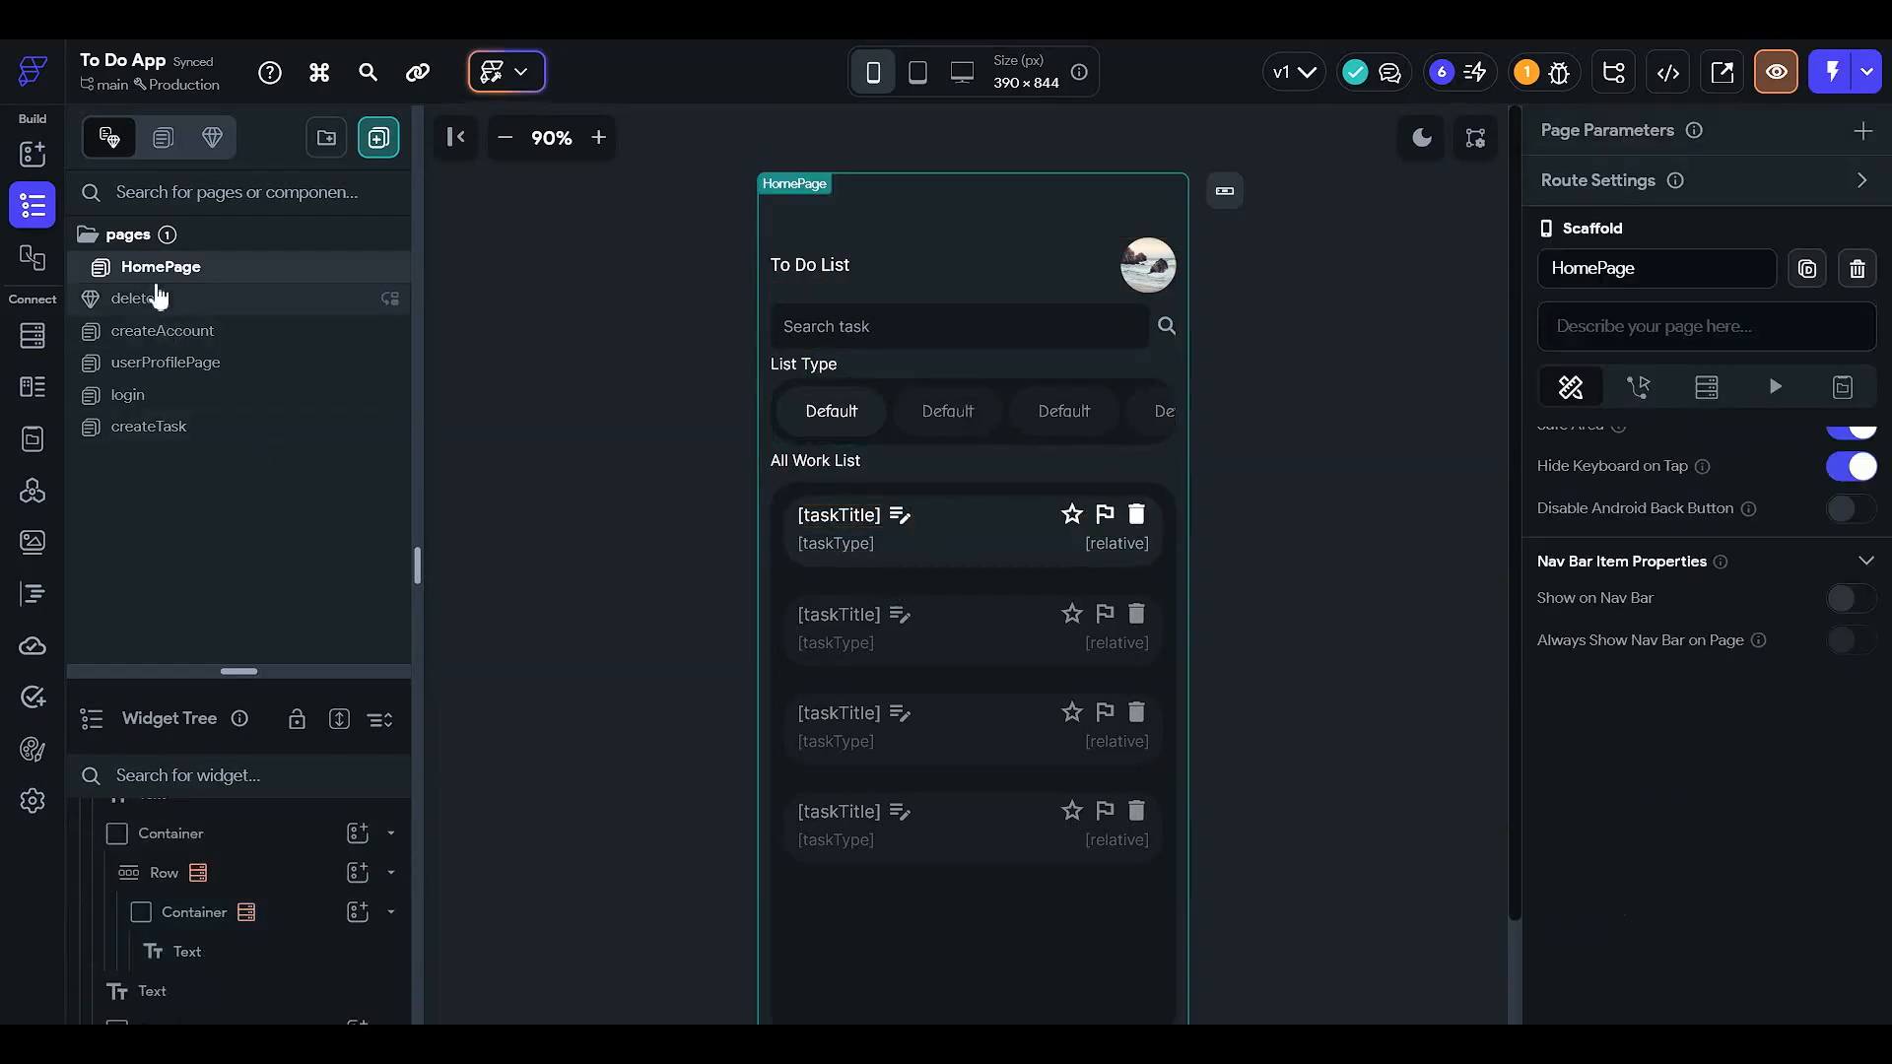
click(210, 395)
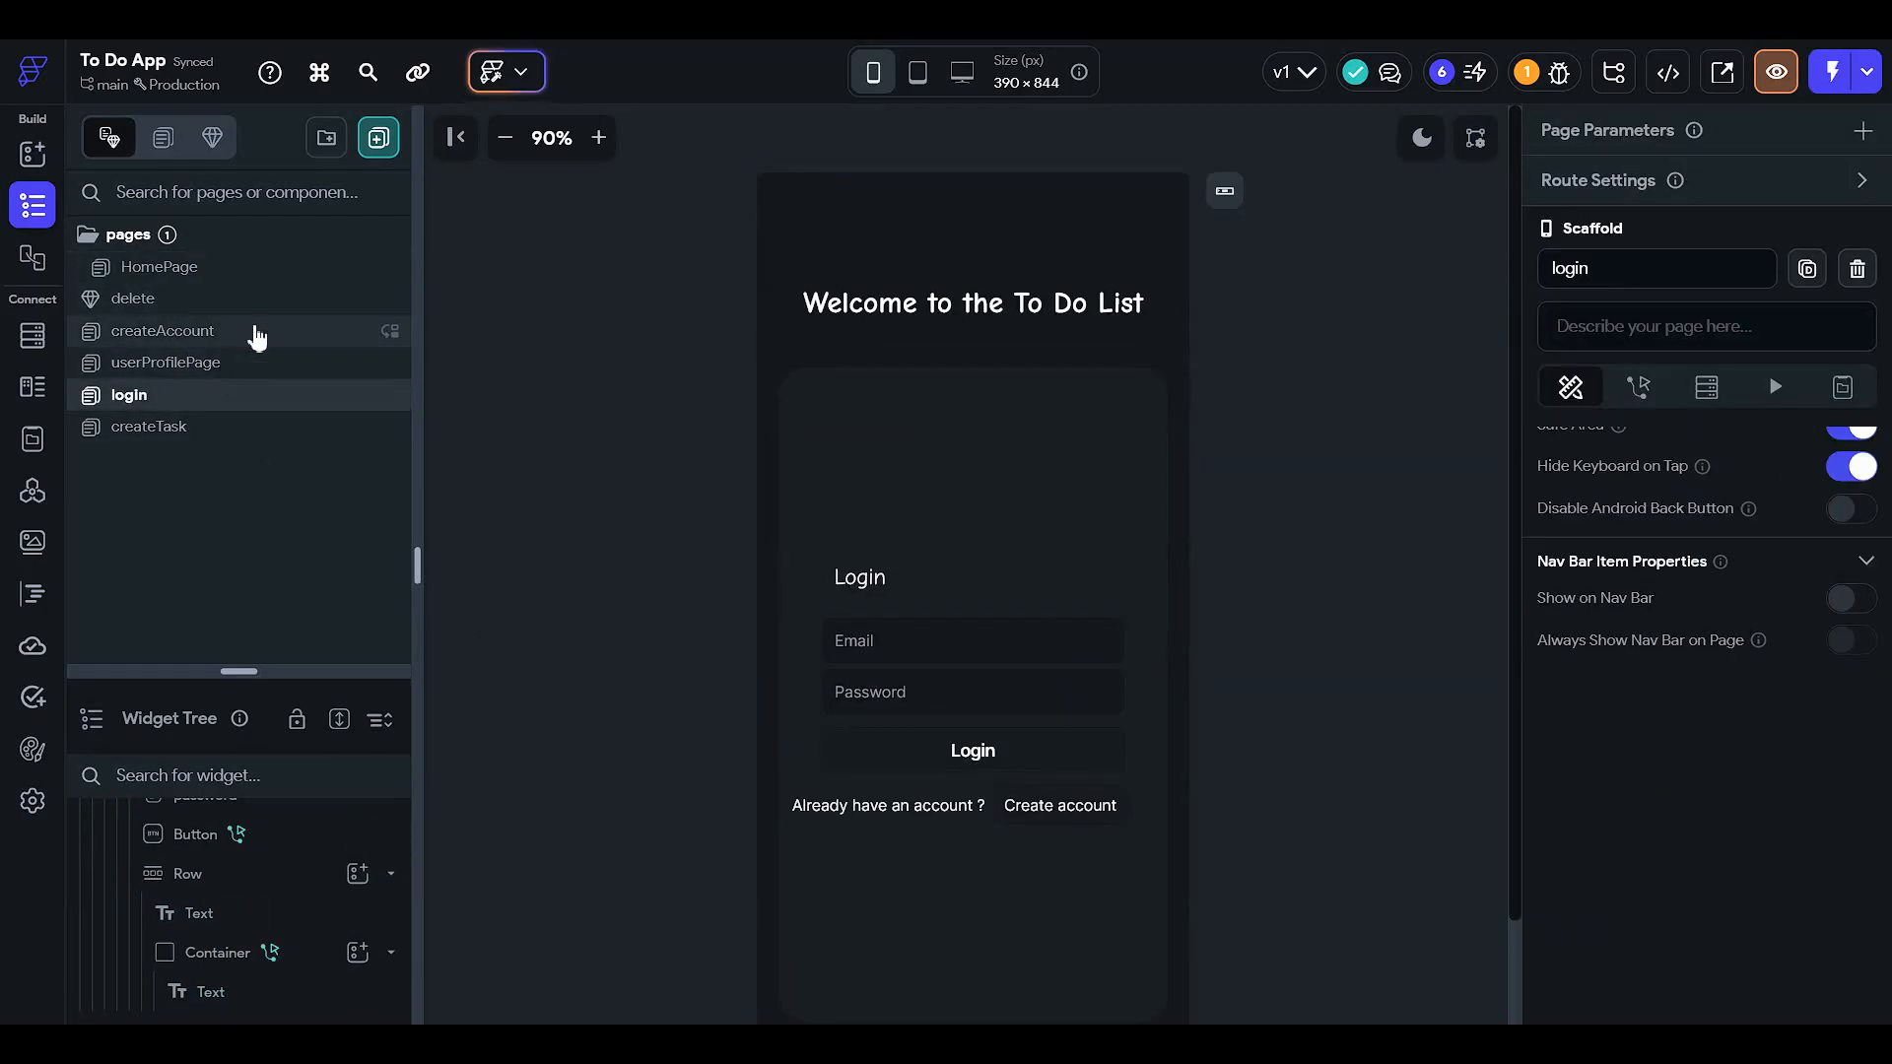
- Back on createTask, delete the empty Example Row placeholder
click(257, 426)
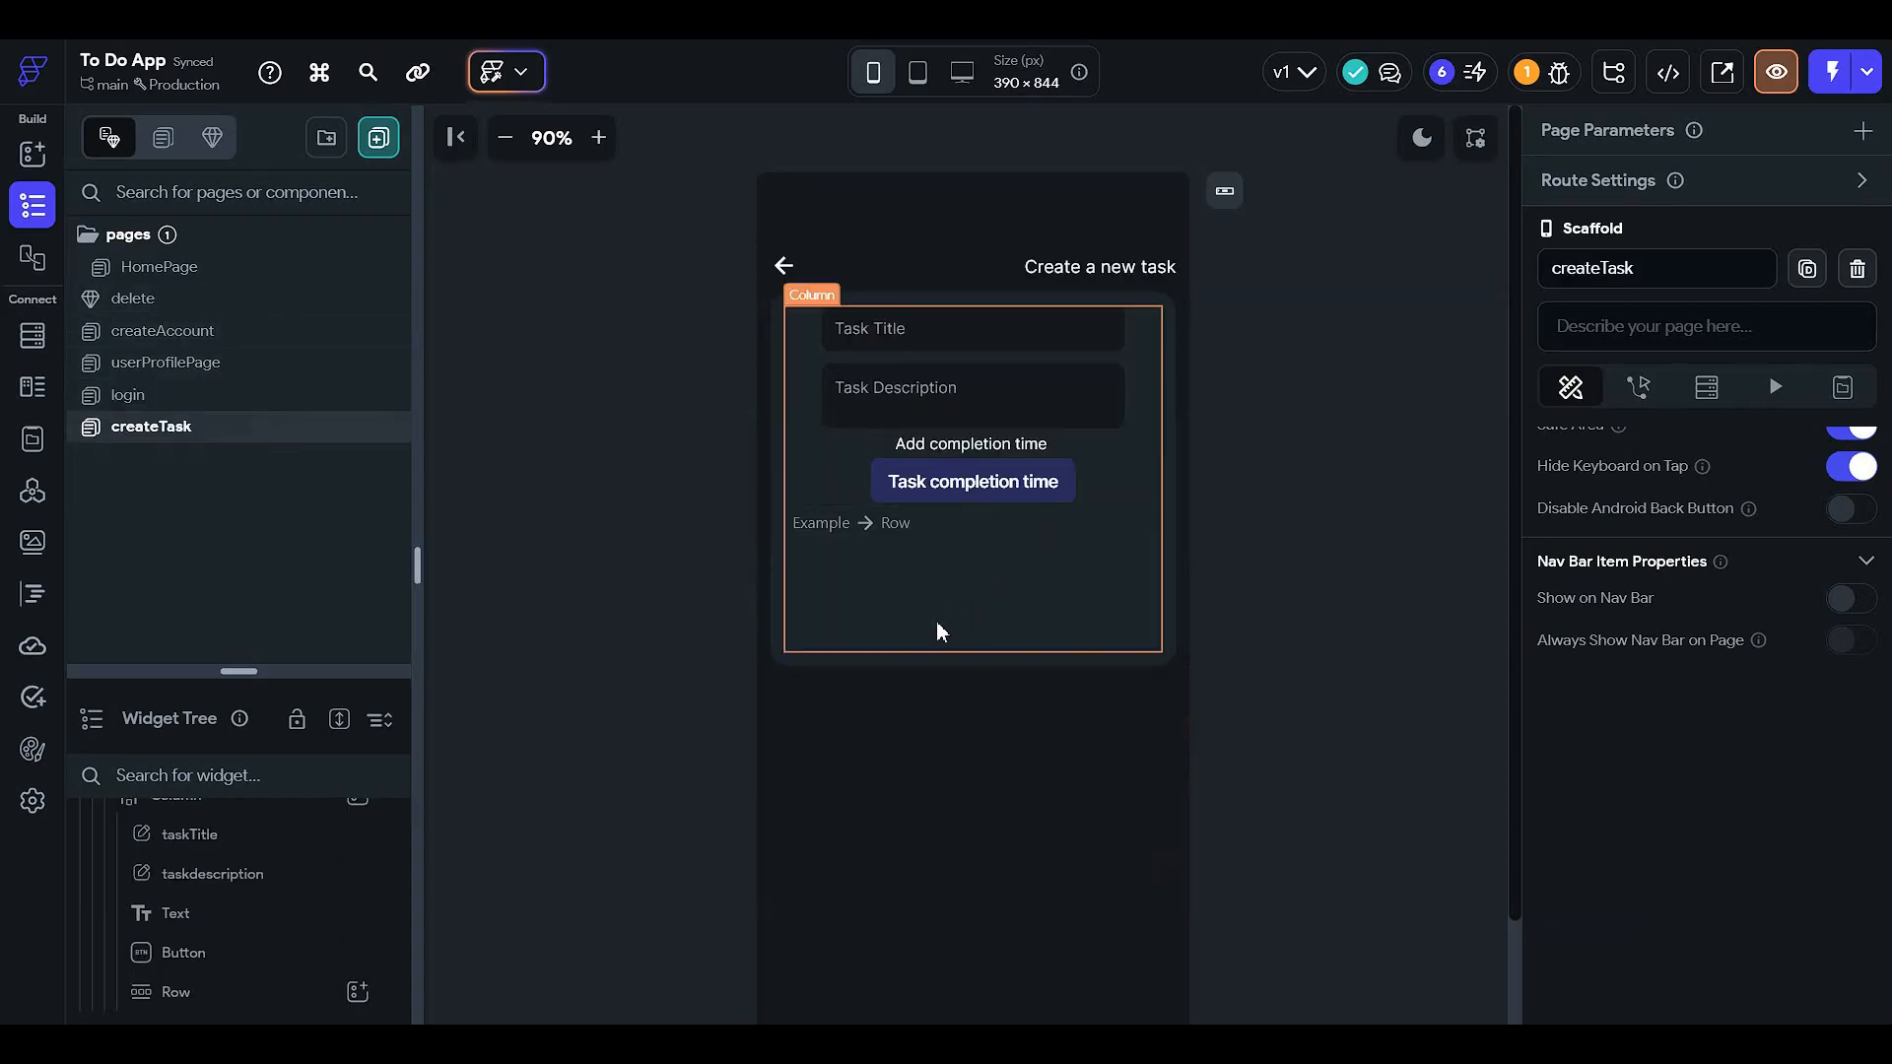
click(885, 524)
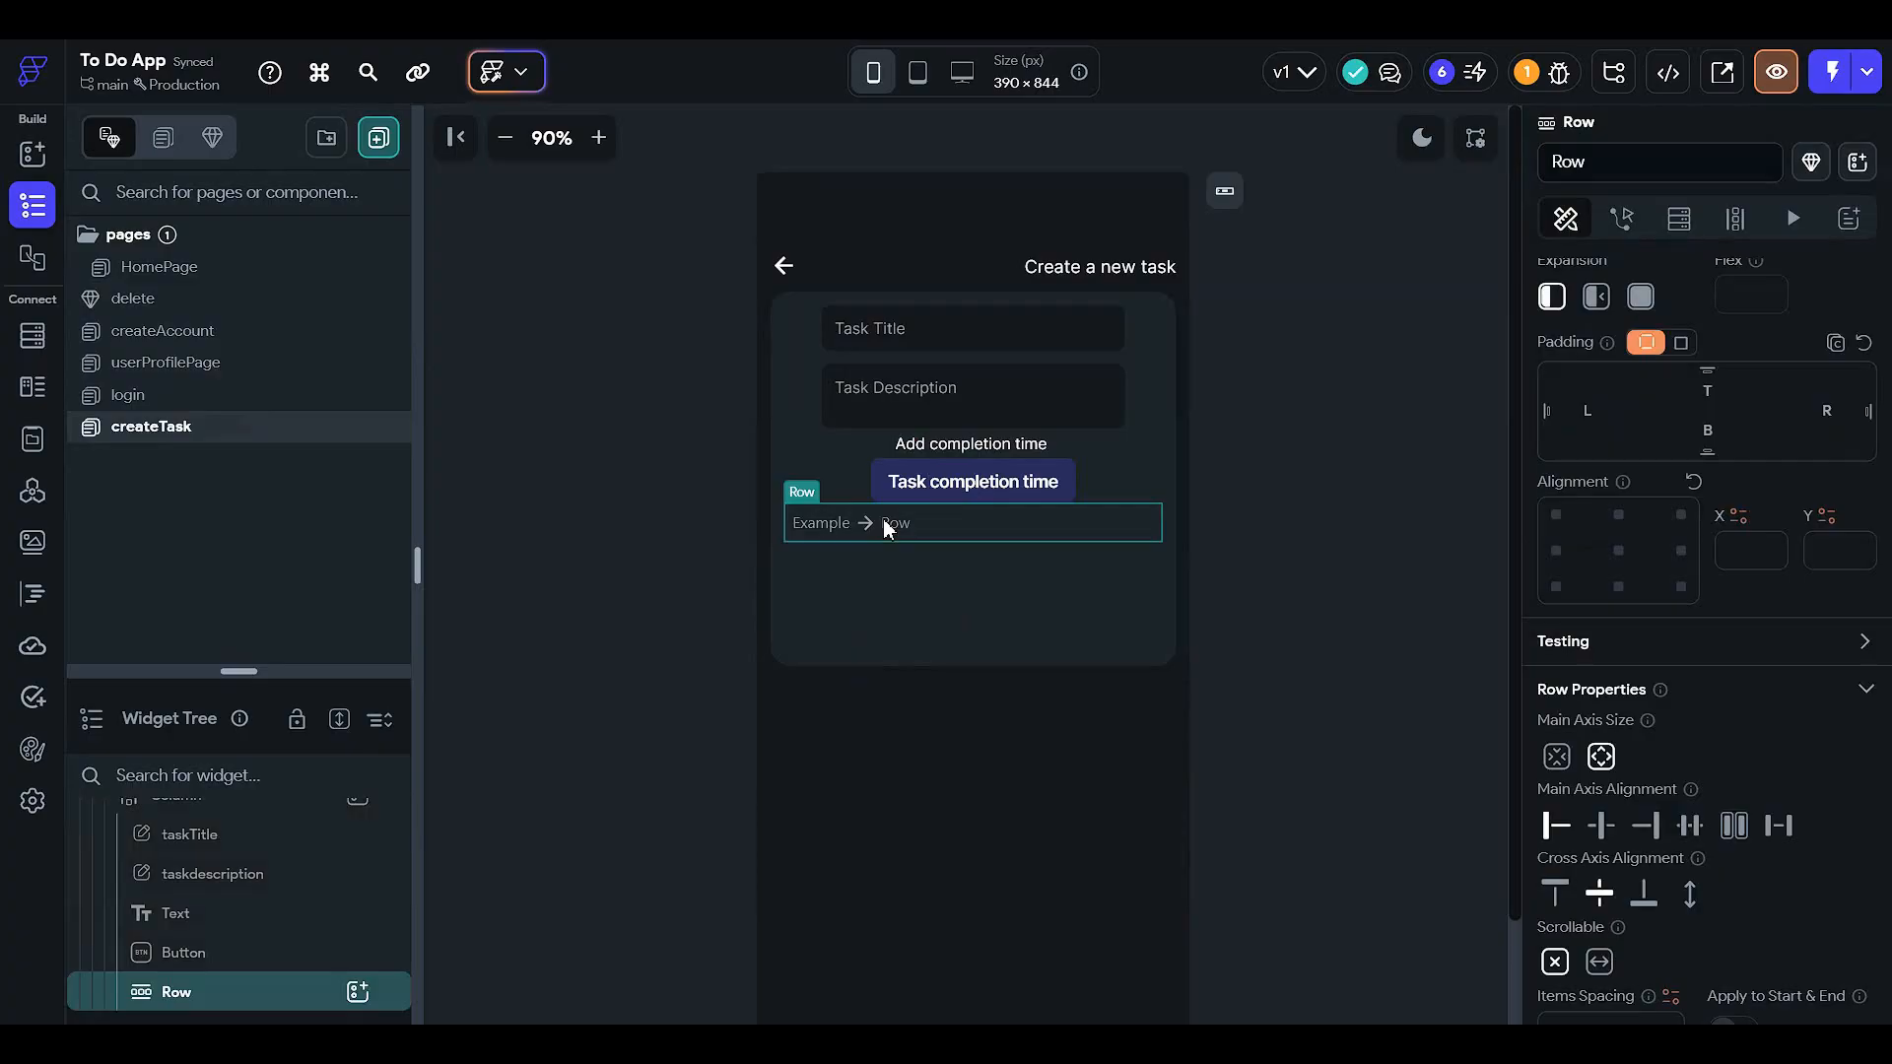
key(Delete)
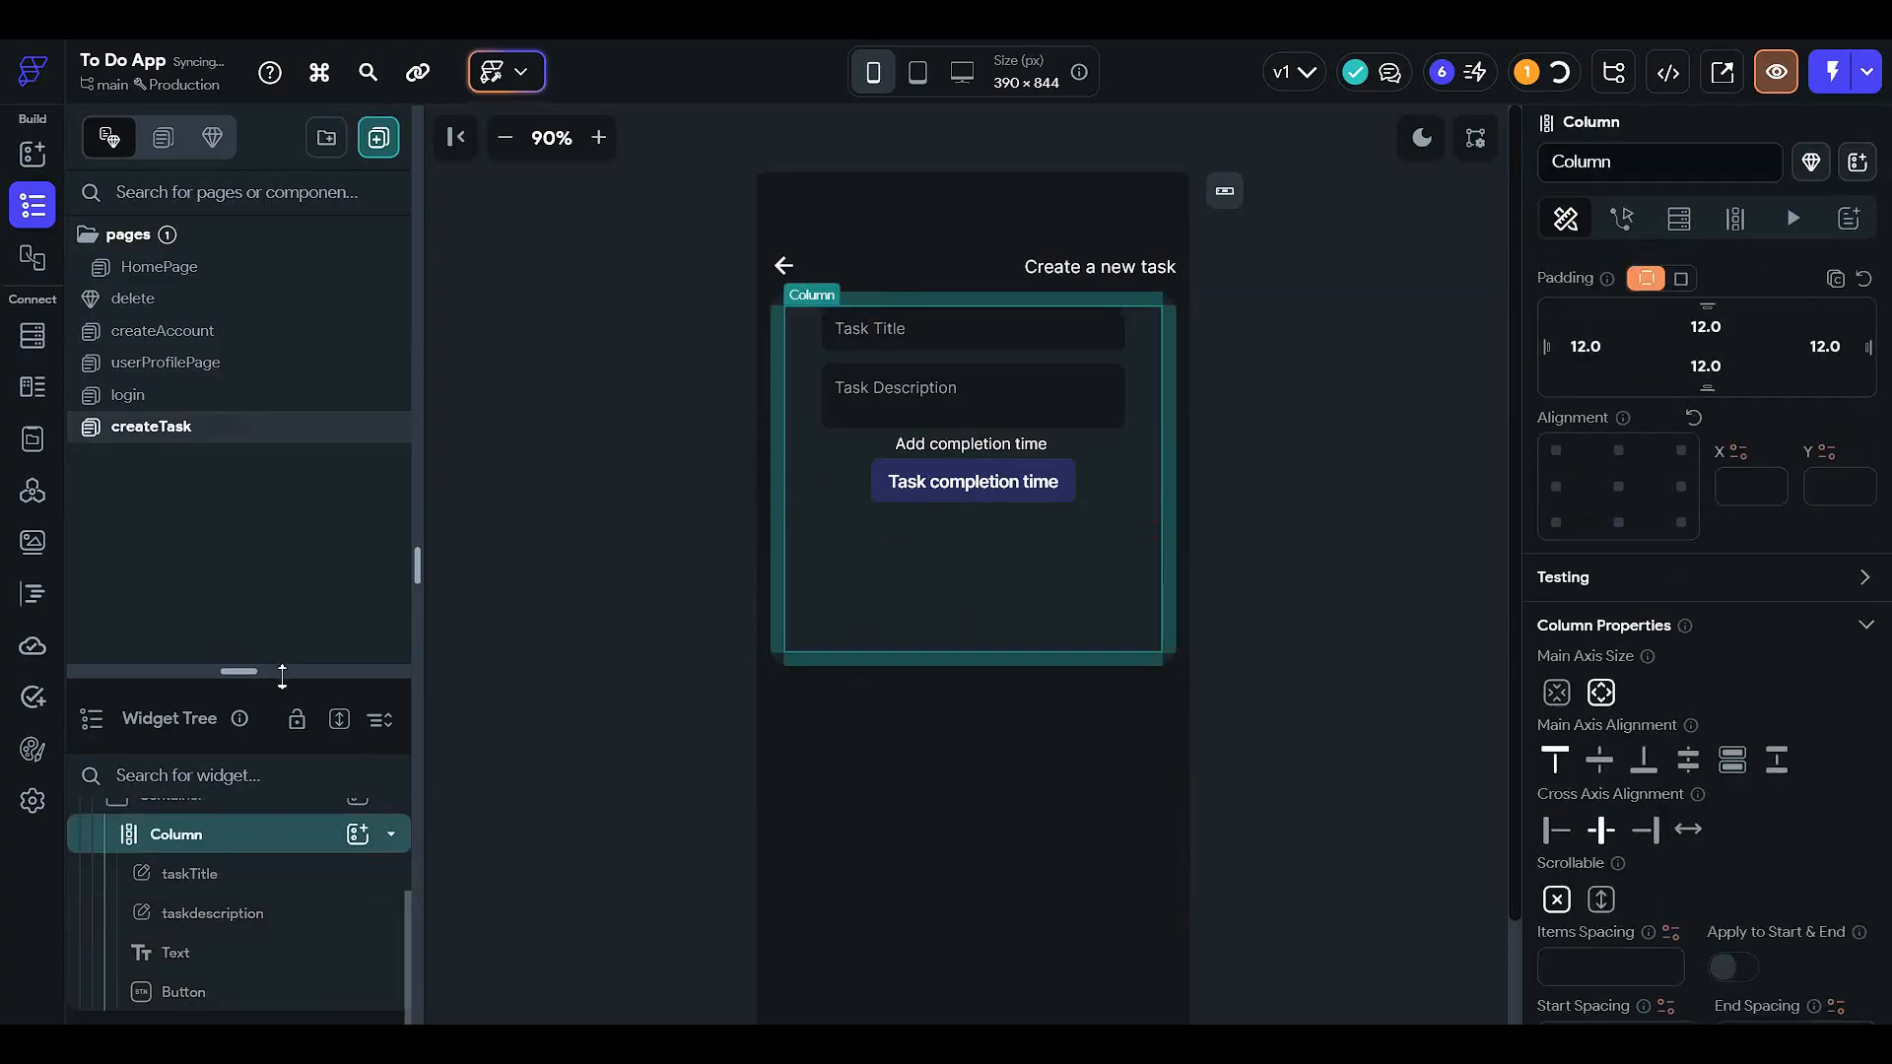
drag(281, 675, 315, 232)
- Set the form container's height to 250 px
click(322, 532)
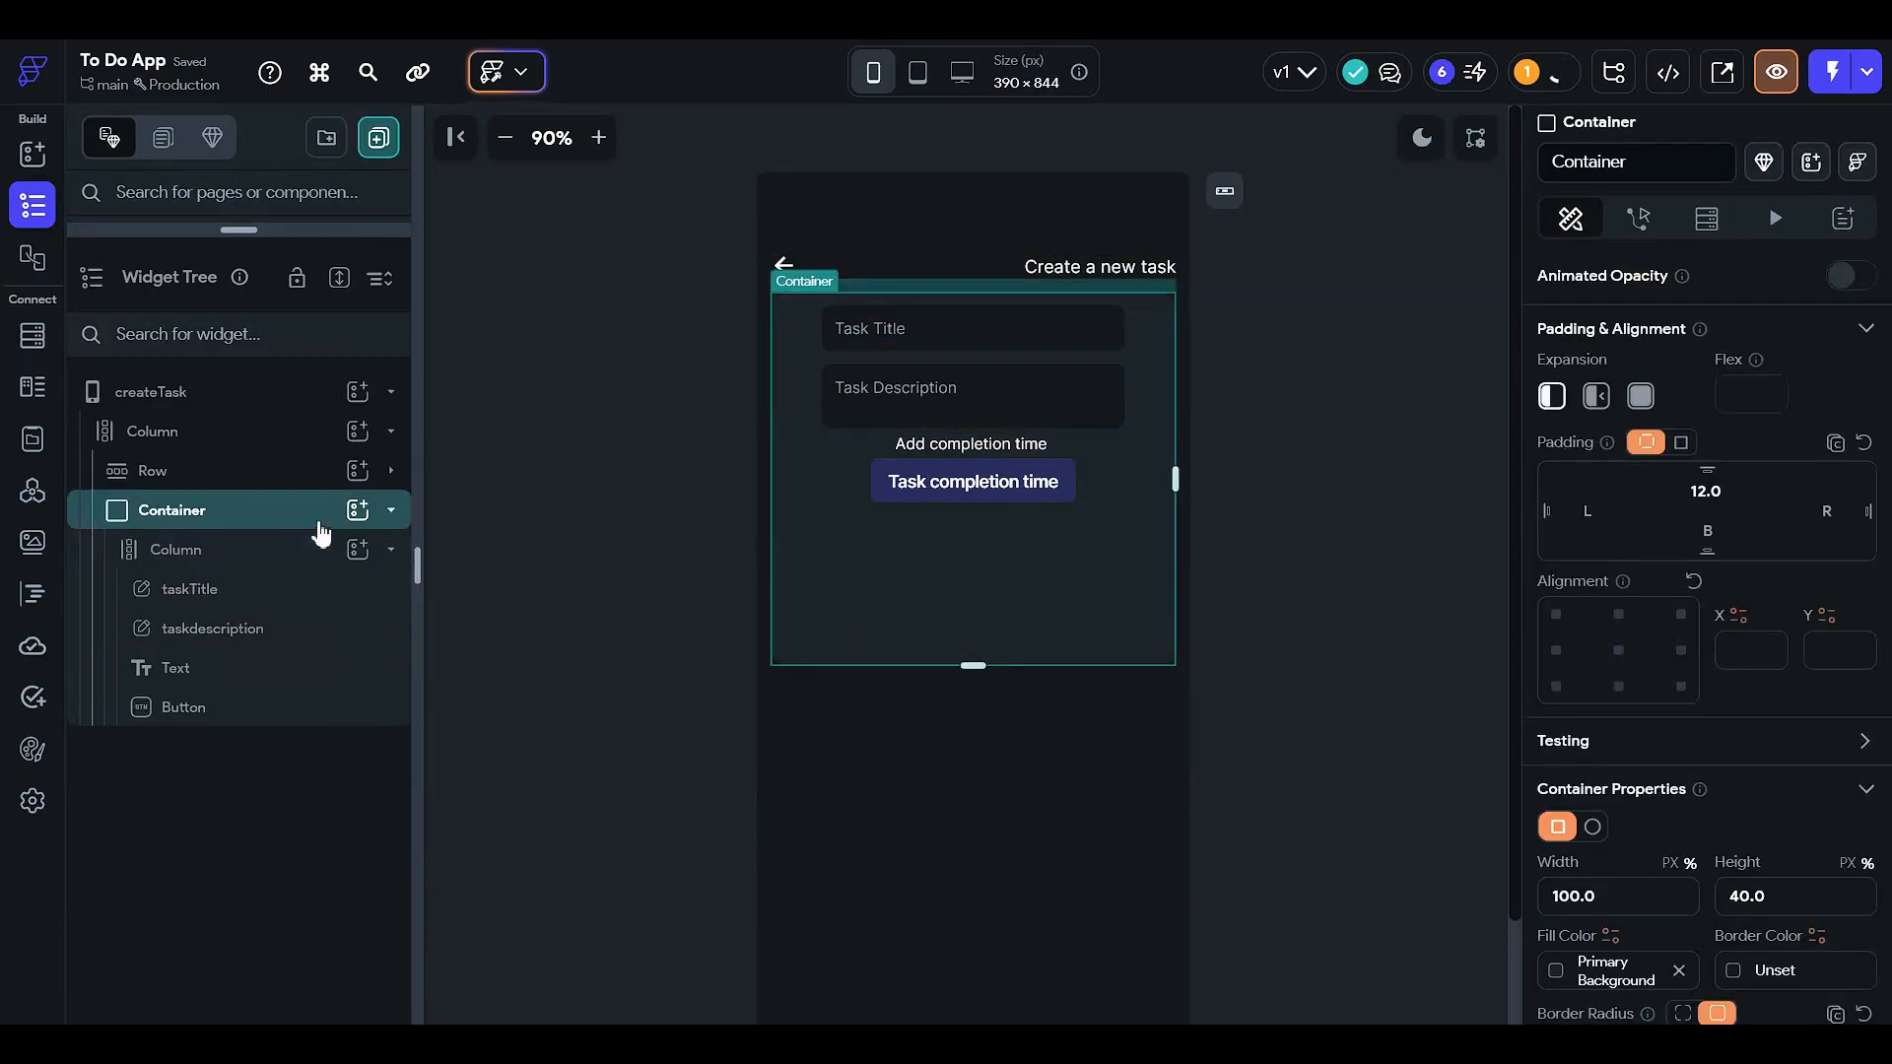
scroll(1735, 562, down, 3)
click(1811, 701)
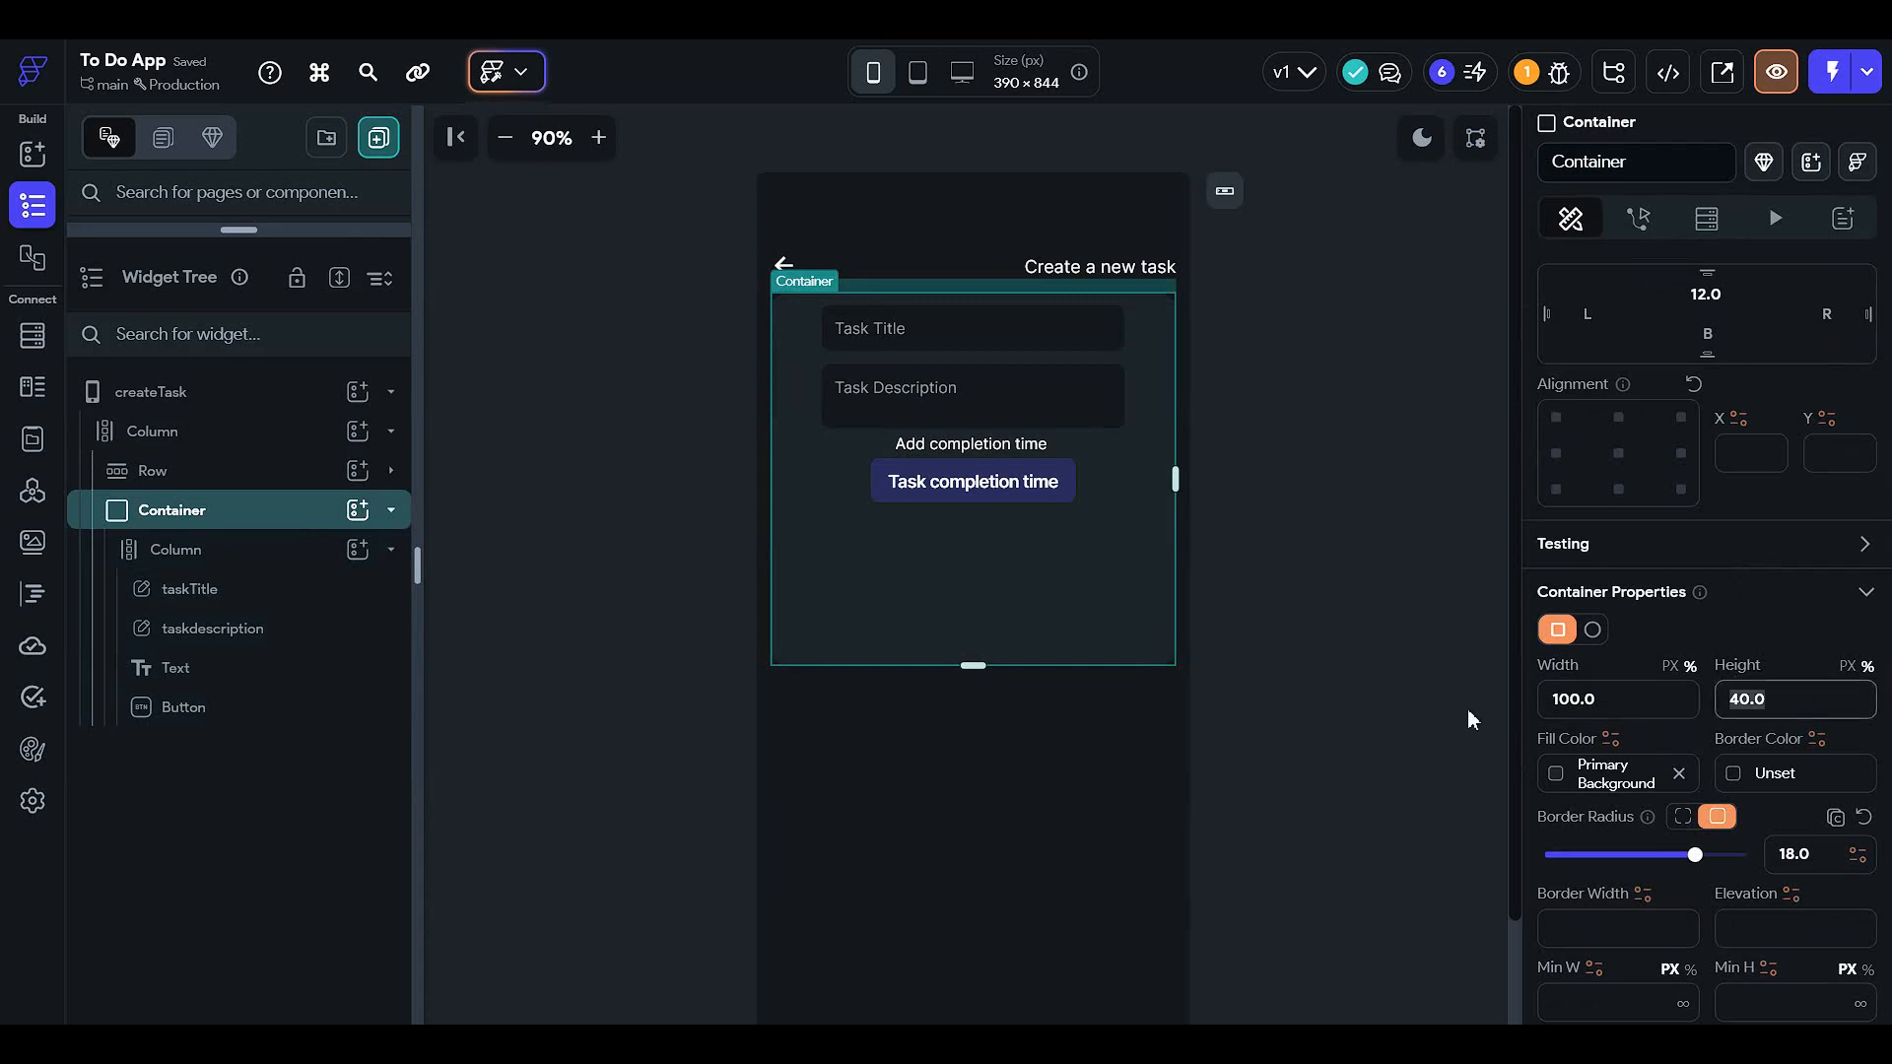
text(35)
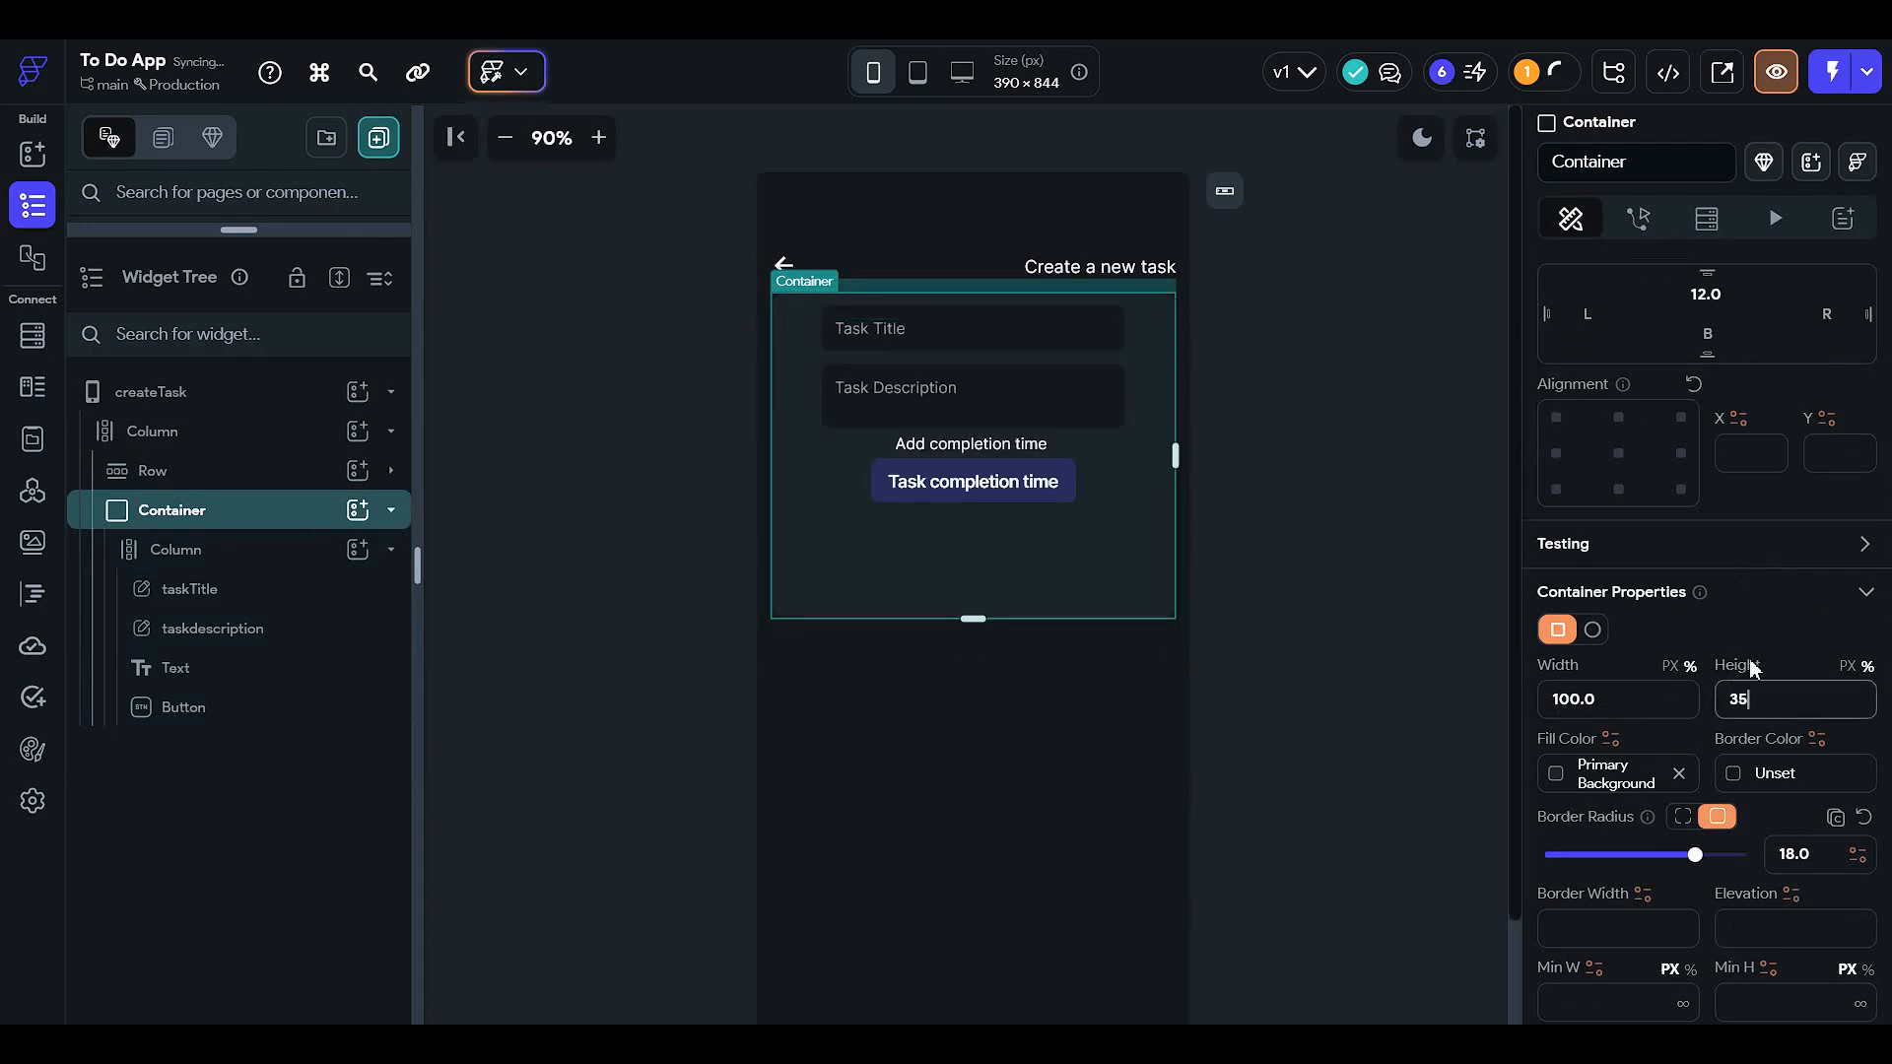
click(1847, 666)
click(1819, 707)
text(200)
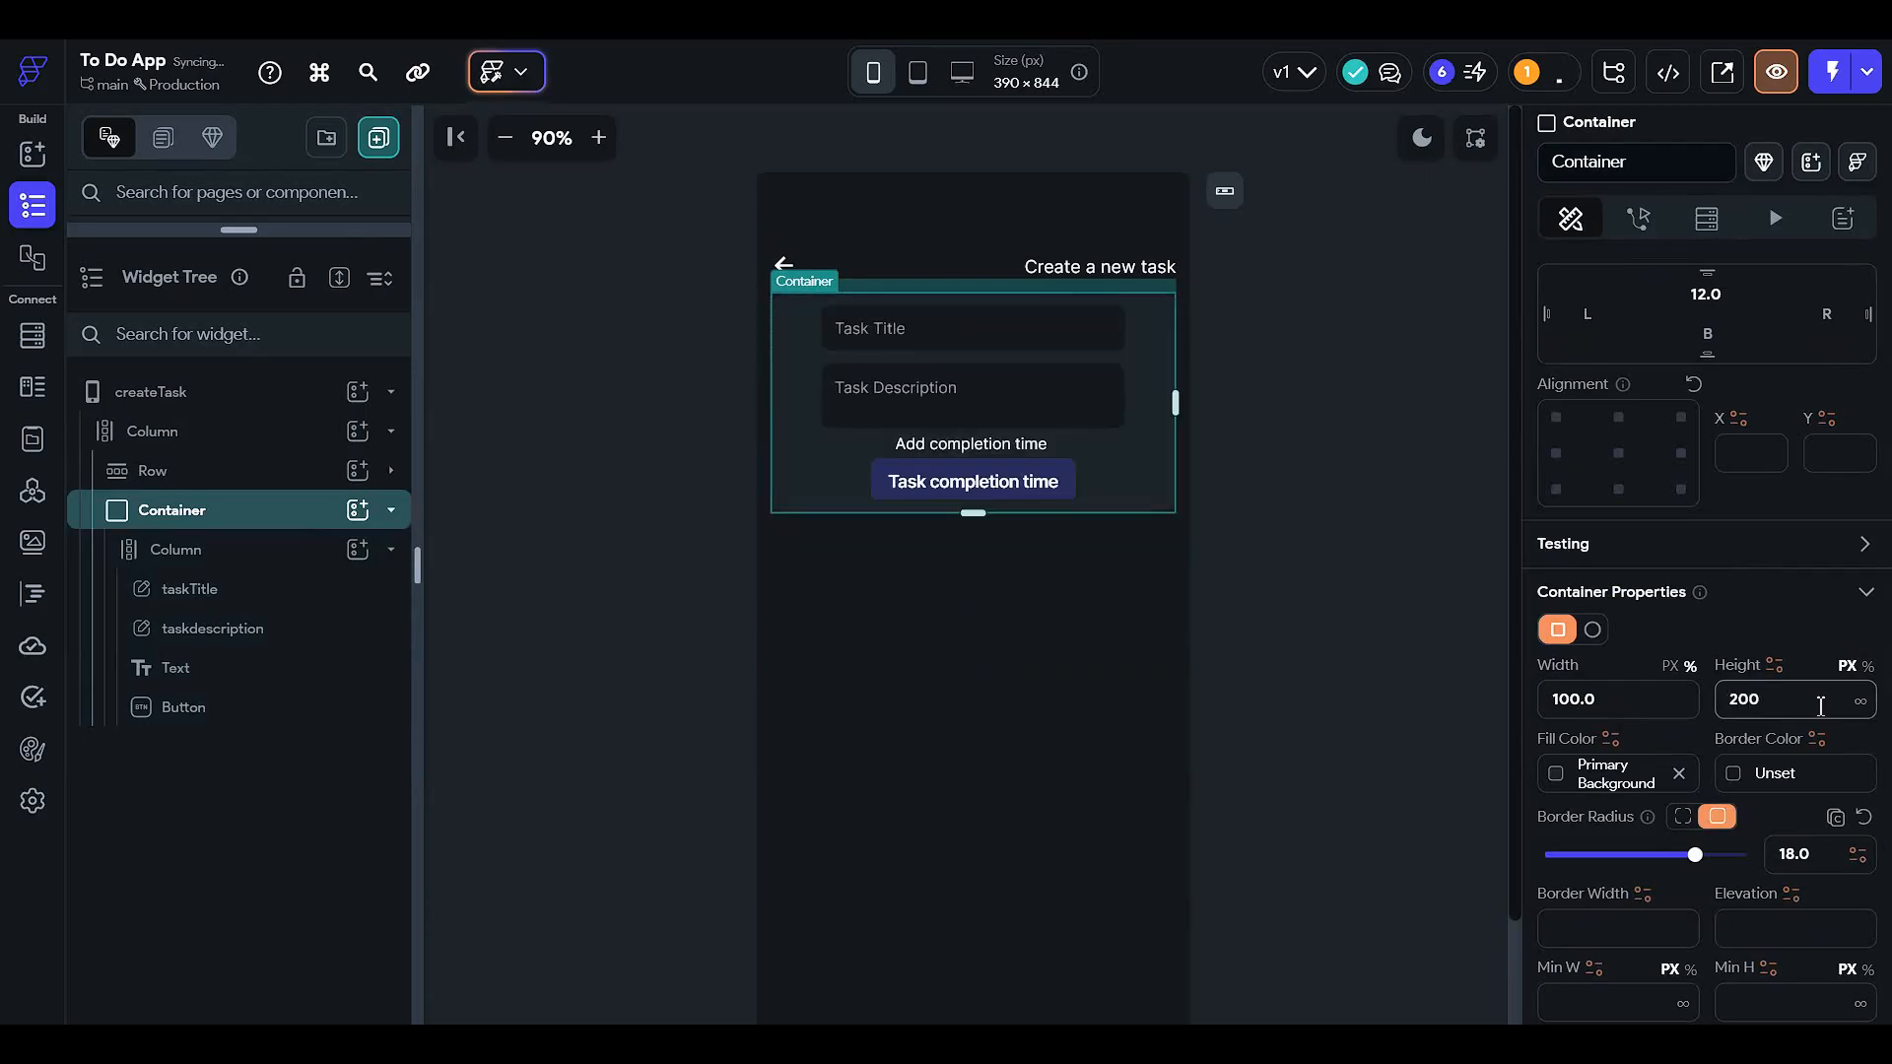
double_click(1820, 706)
text(300)
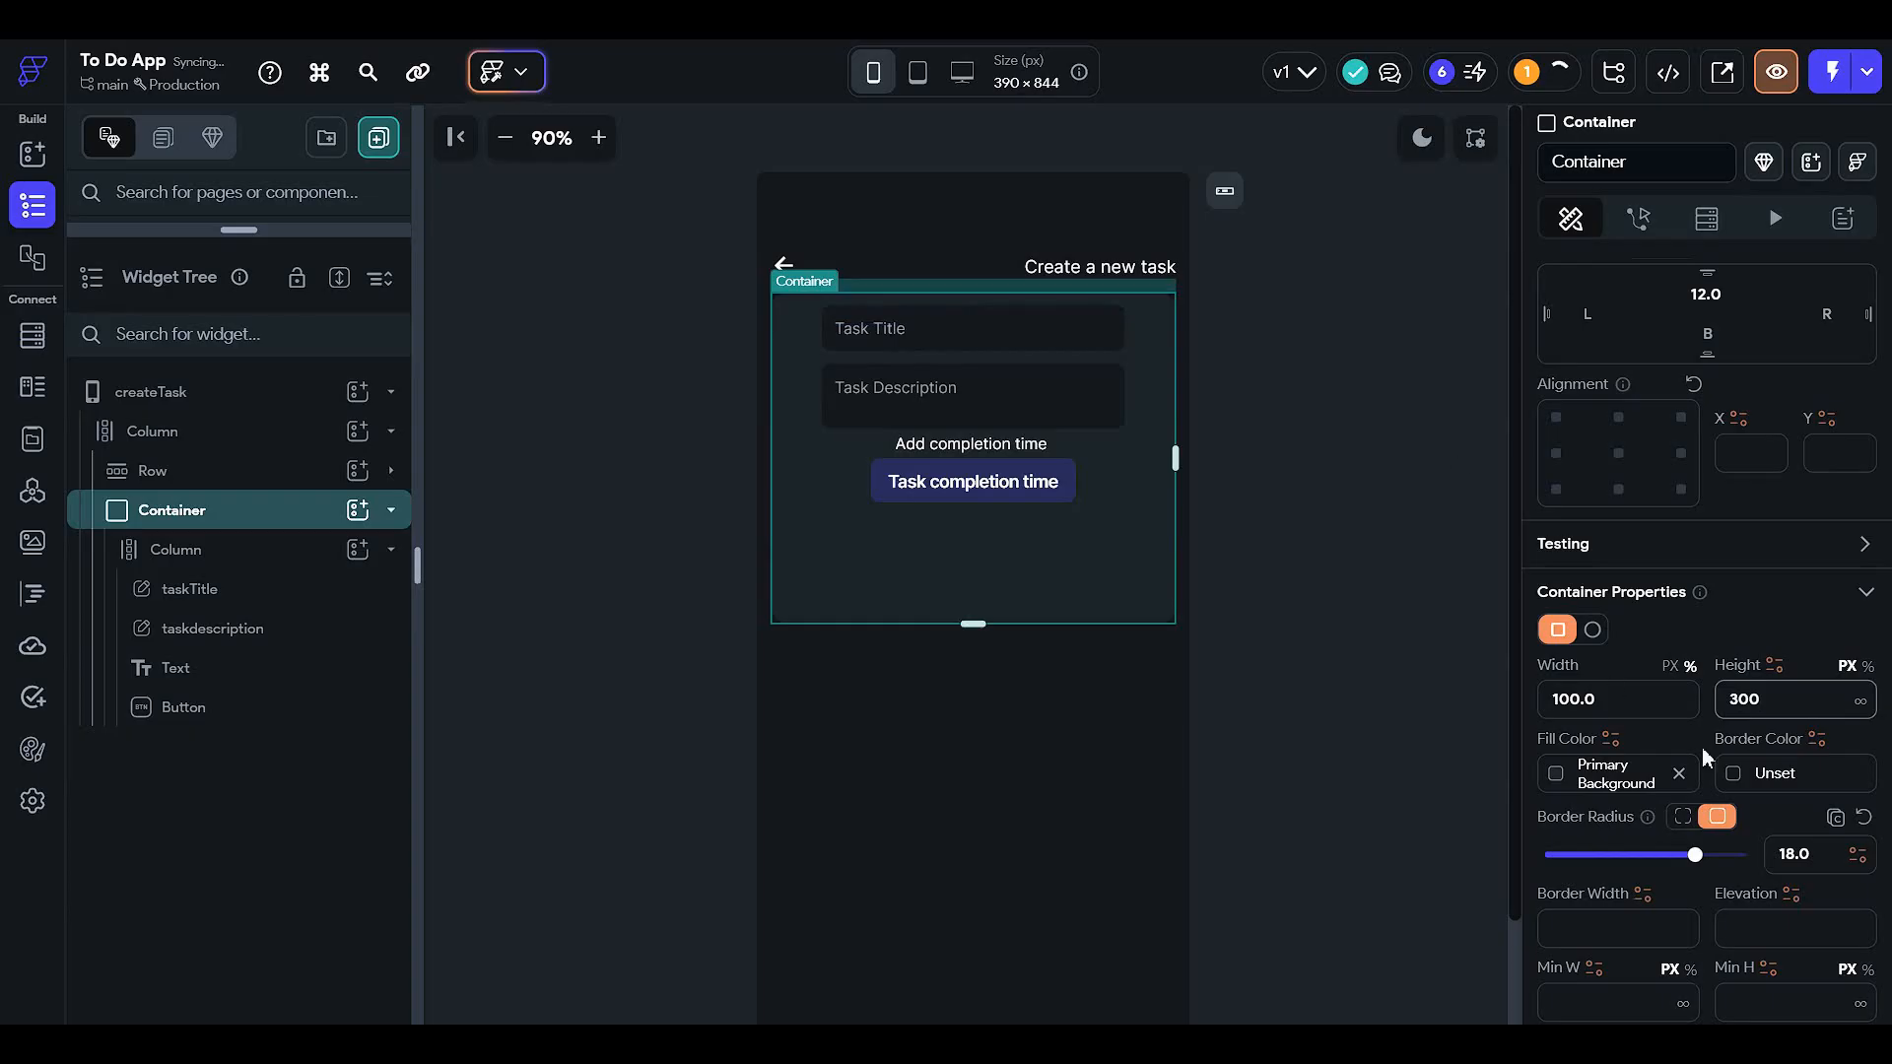
drag(1790, 694, 1522, 765)
text(250)
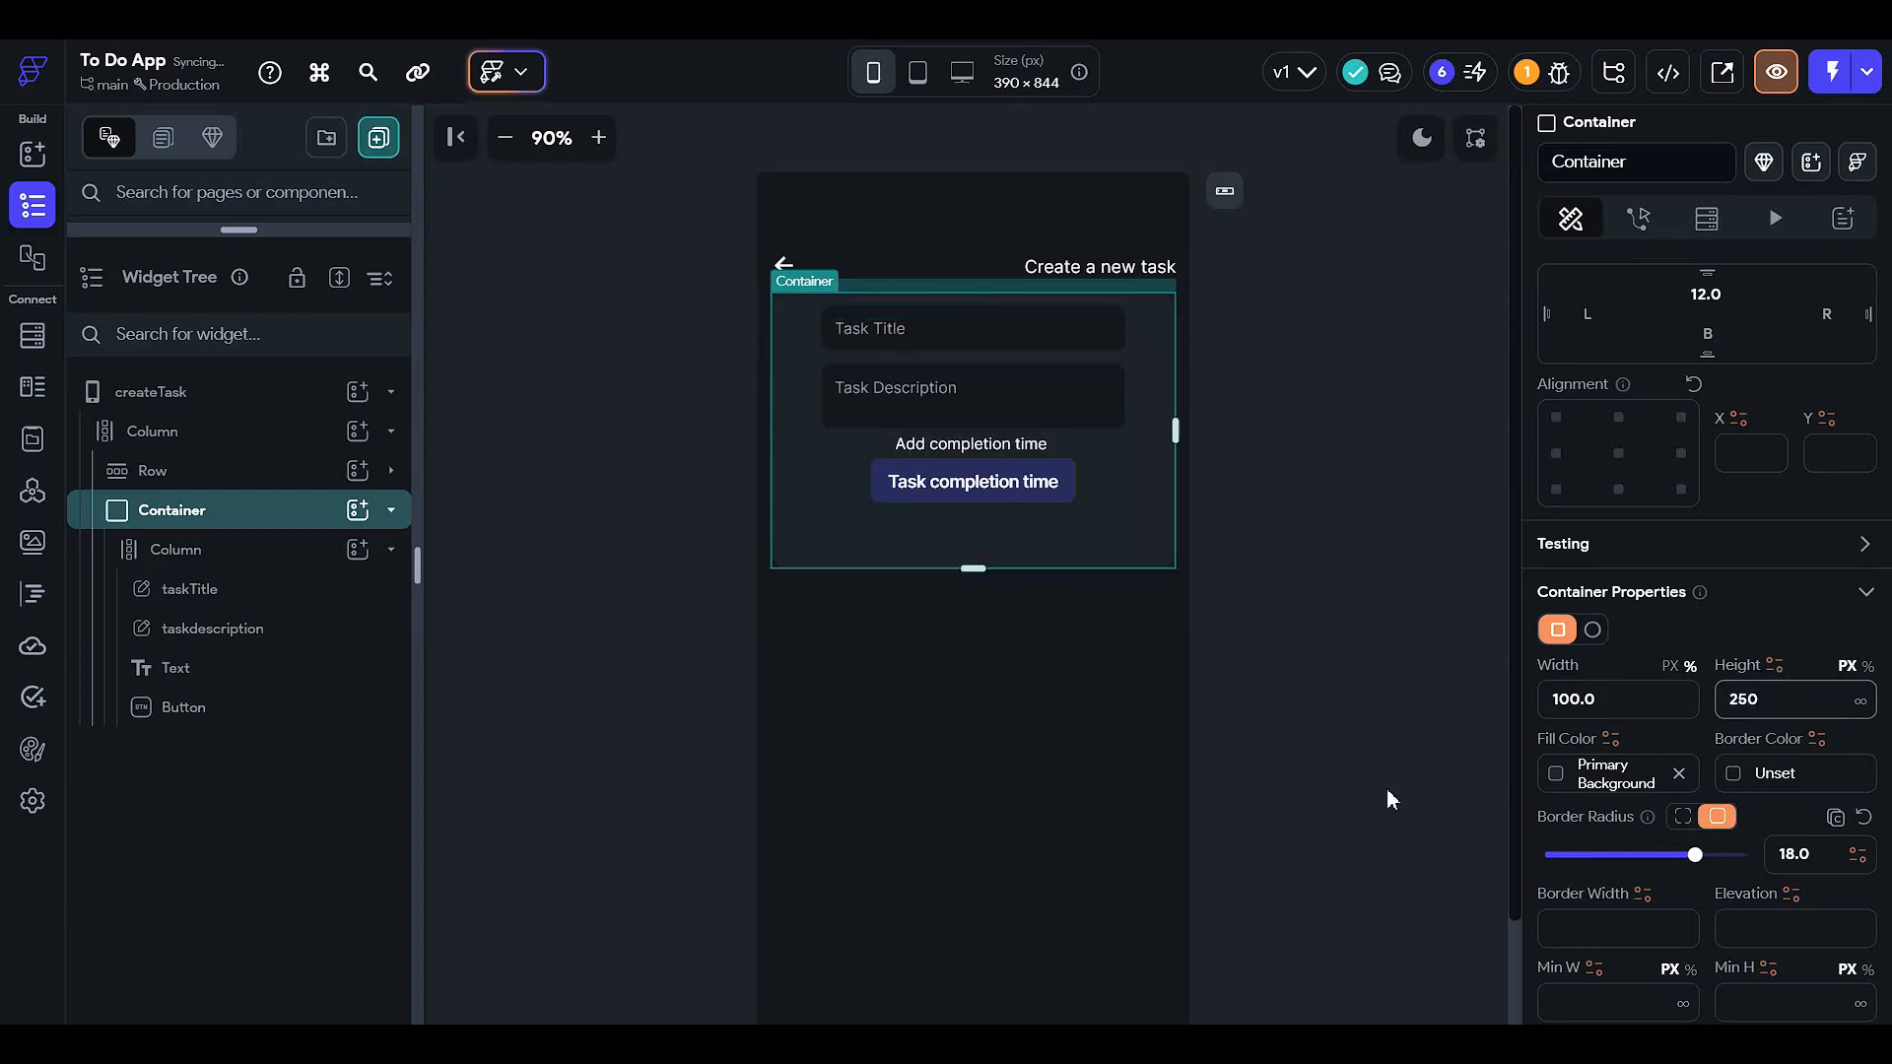
click(1338, 541)
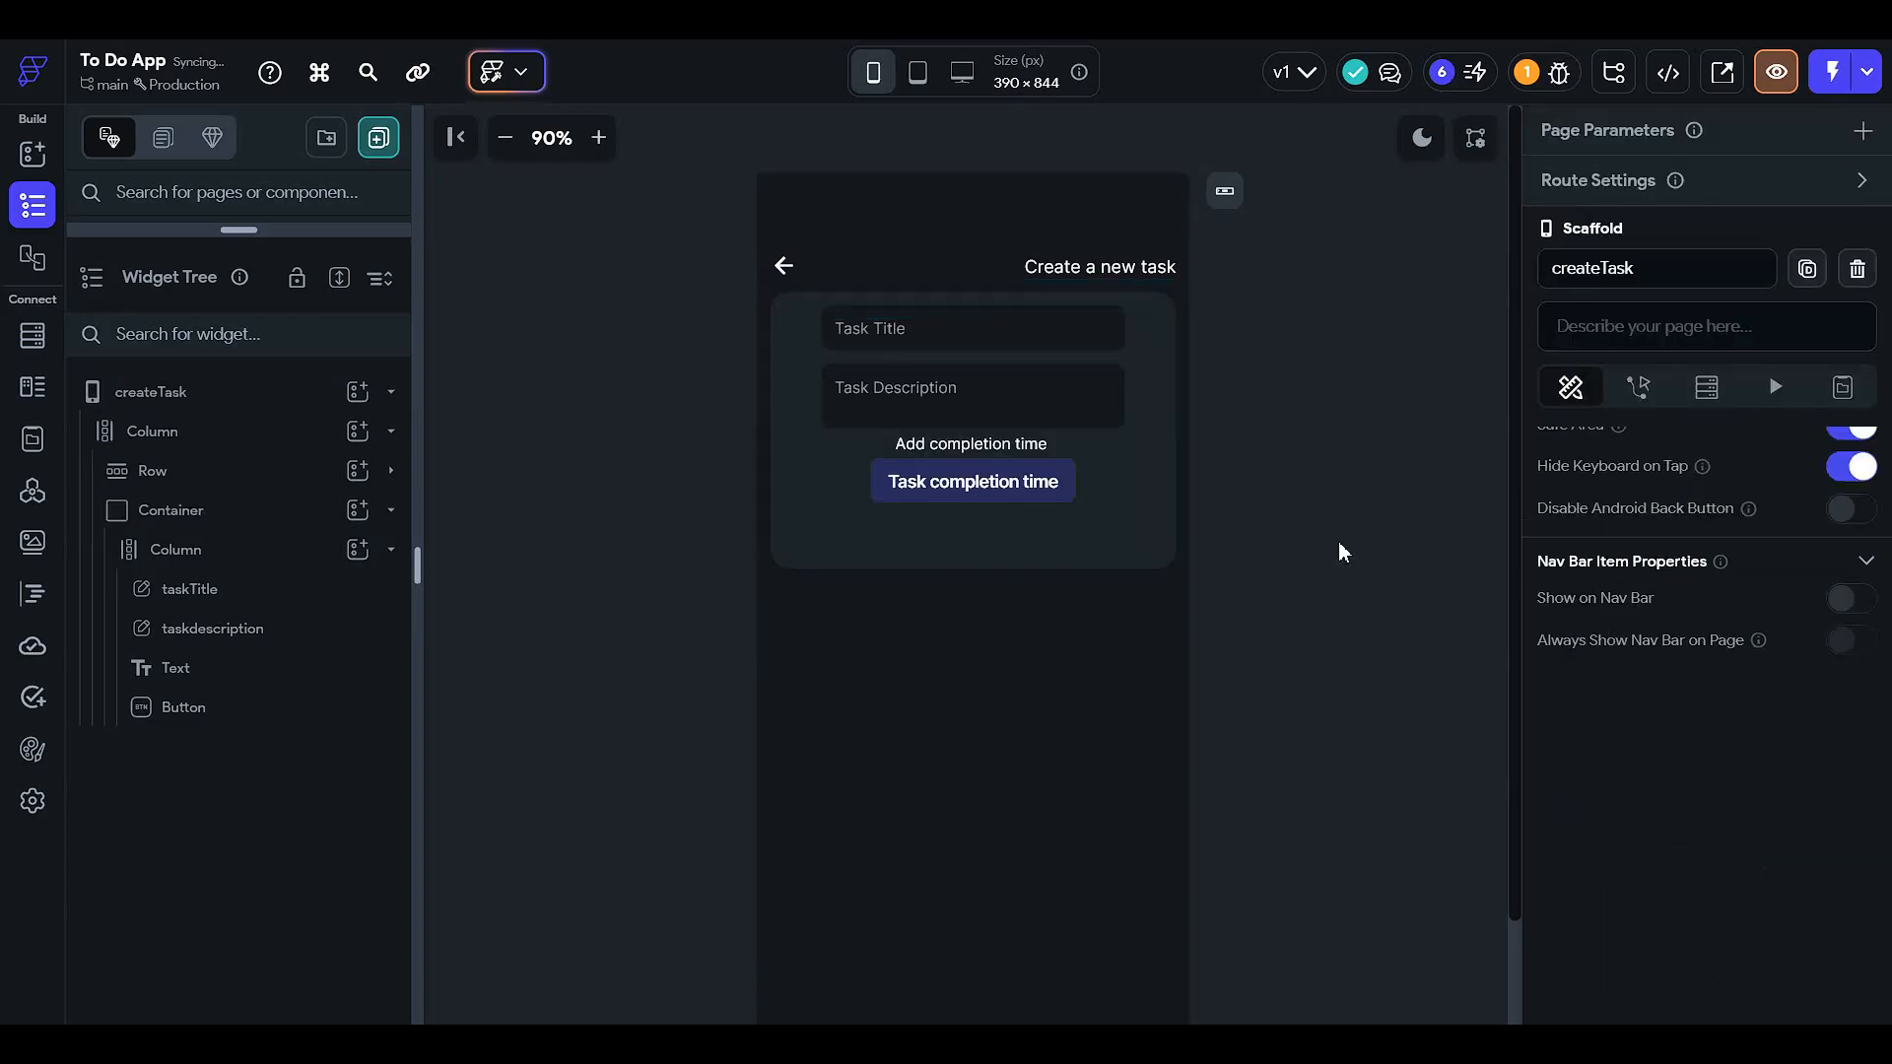
- Centre the form fields vertically in the inner column
click(1061, 475)
click(1087, 444)
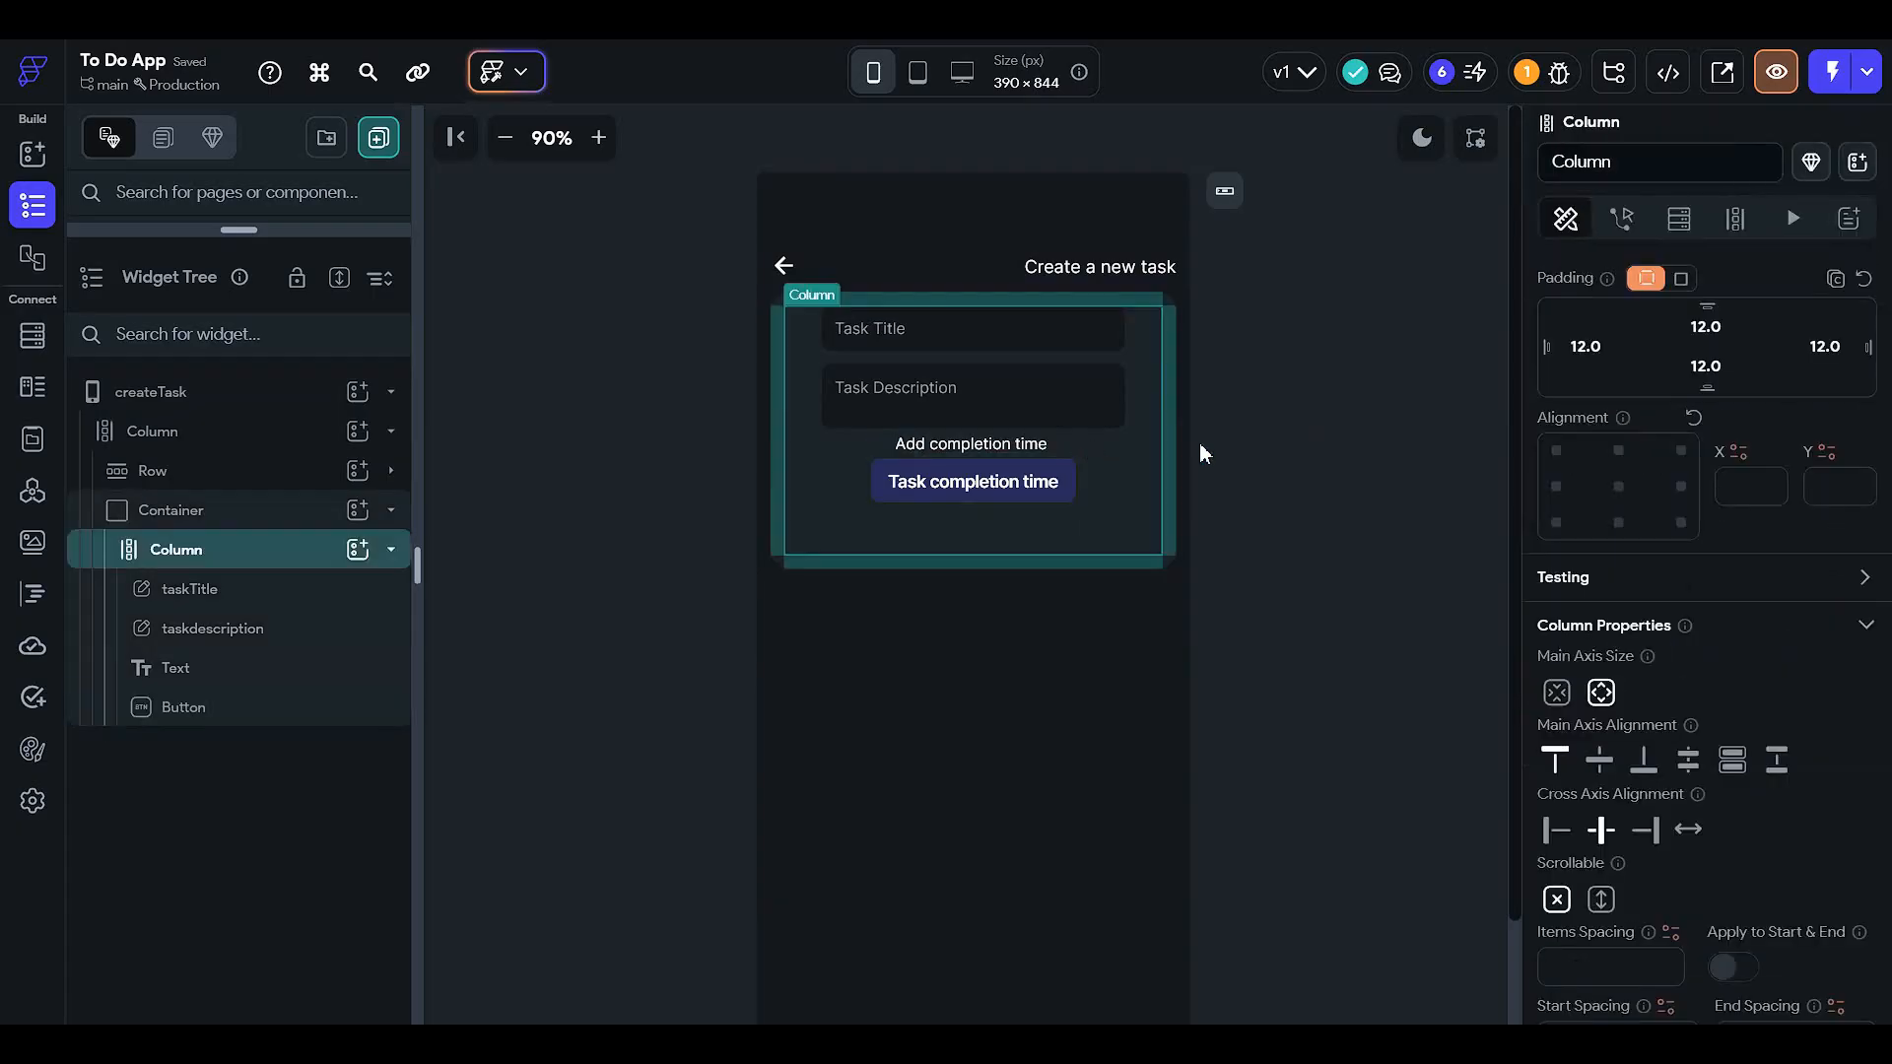
click(1598, 768)
click(1220, 423)
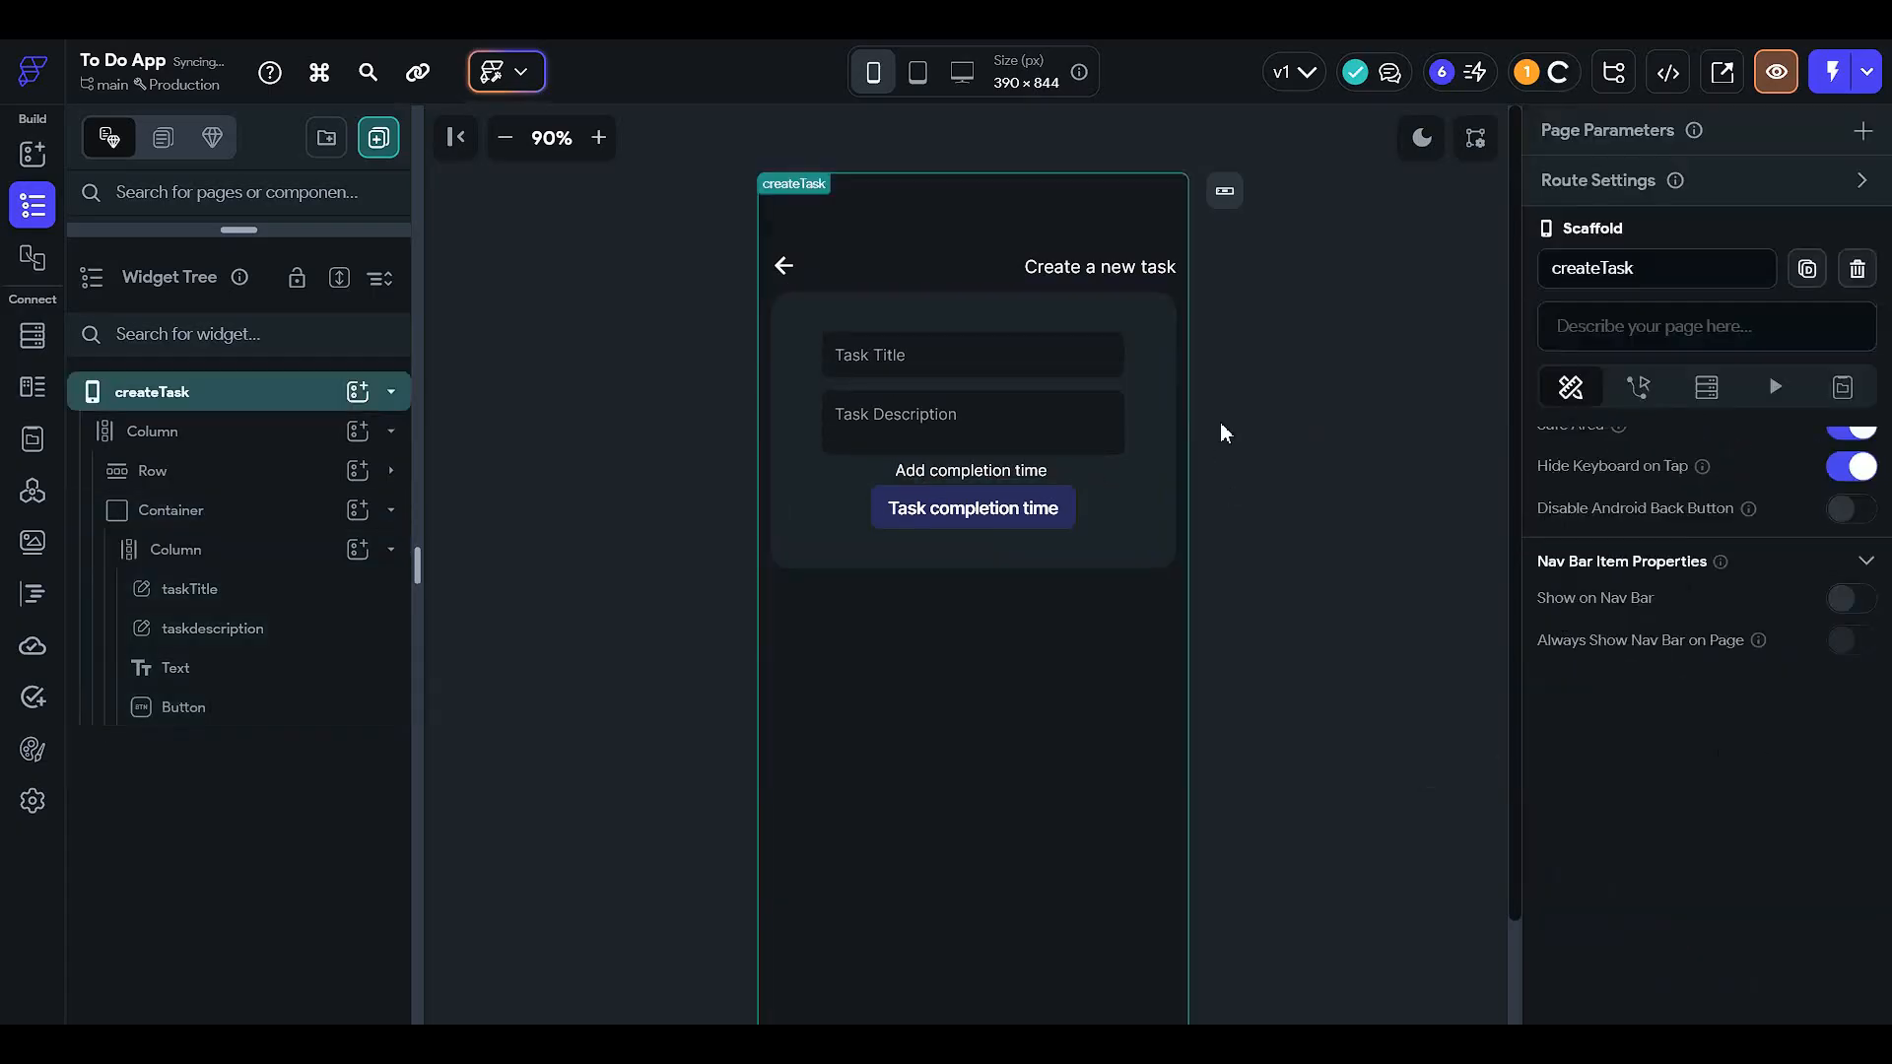
- Duplicate the task form's container so a copy sits below it
click(247, 514)
right_click(248, 519)
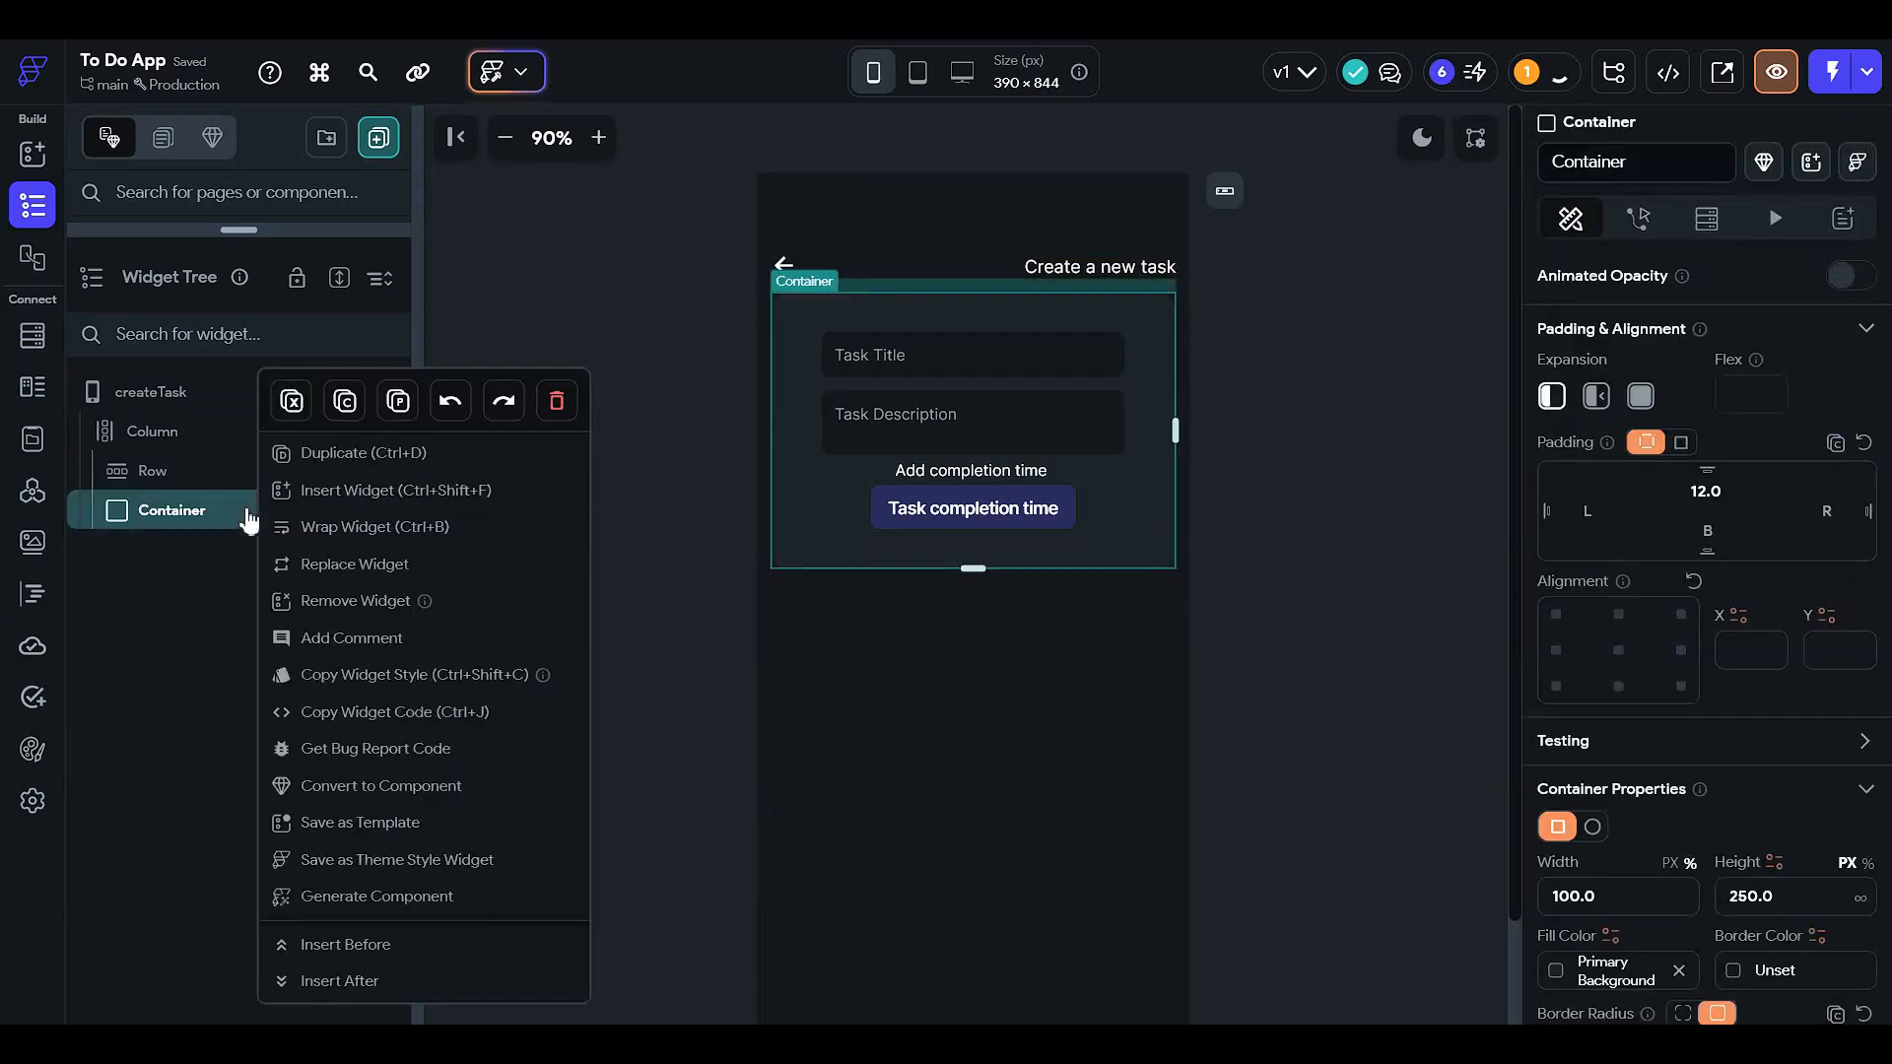
click(389, 455)
click(246, 566)
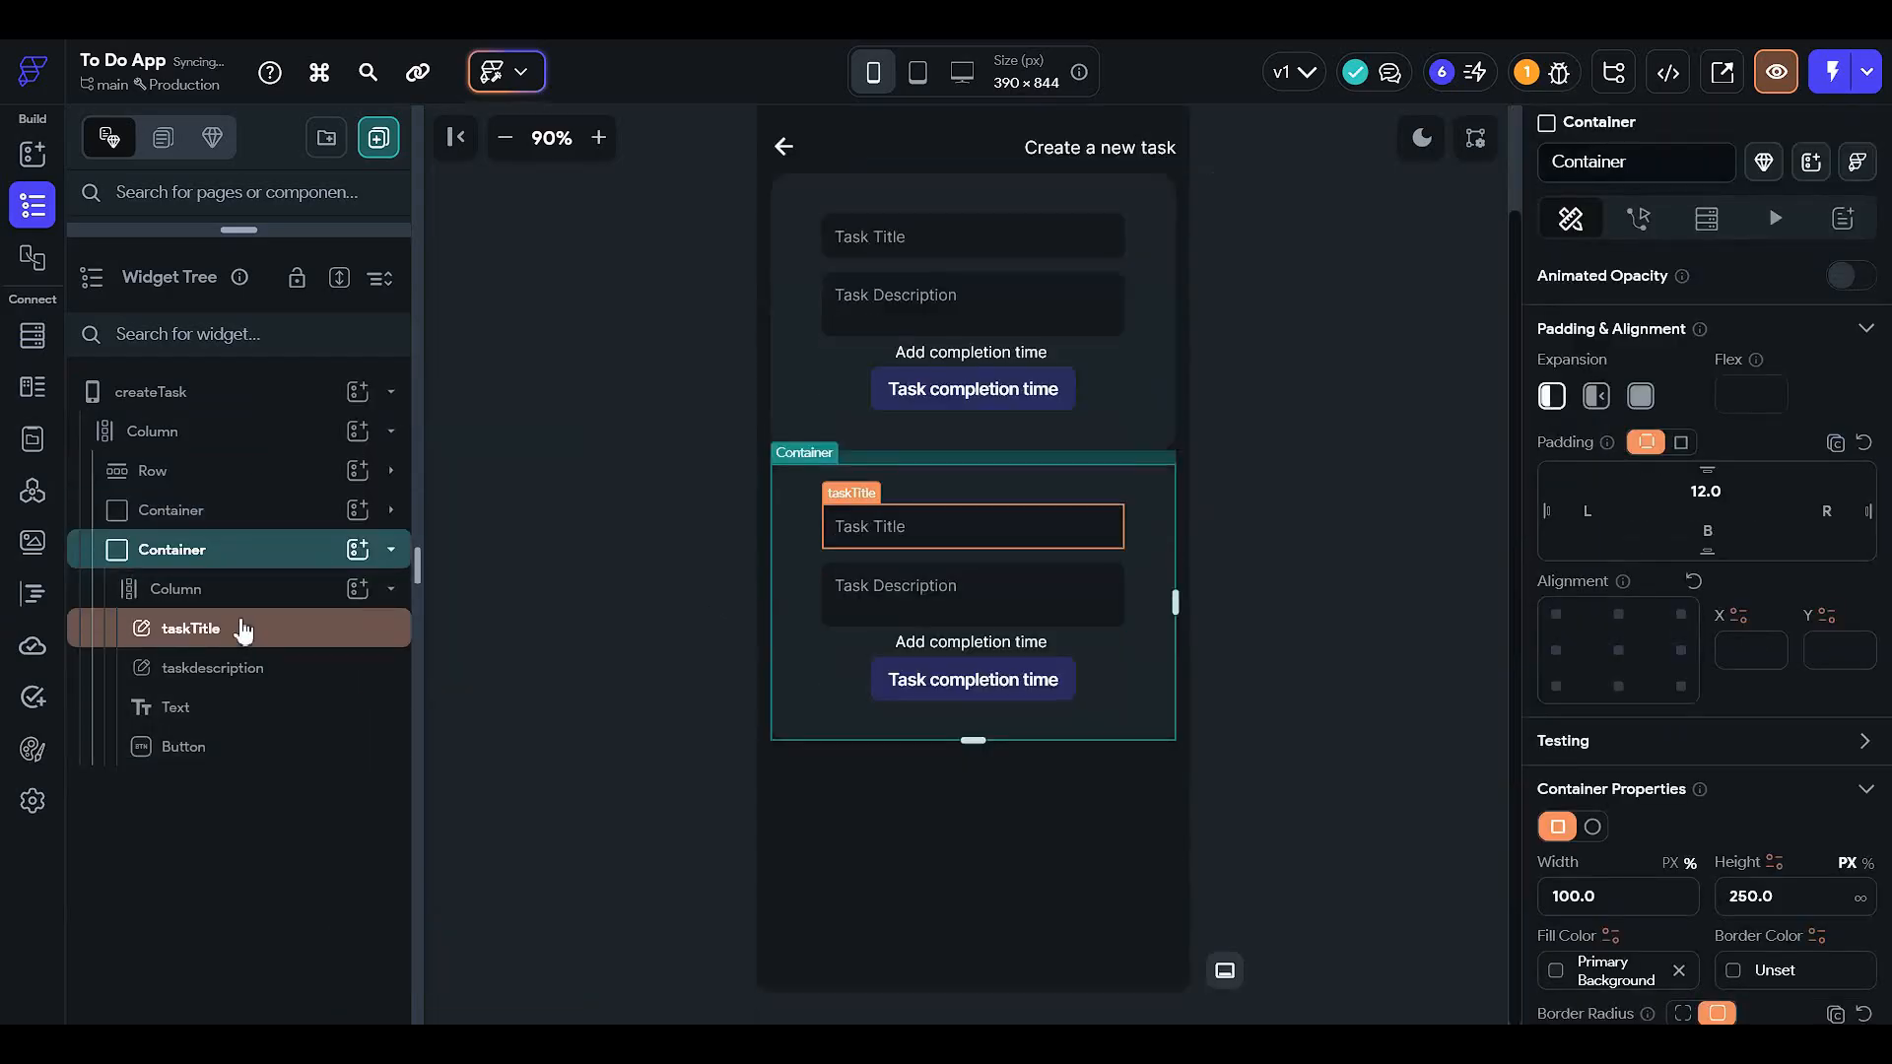
- Delete the copied taskTitle, taskdescription, completion-time Text and Button from the duplicate
click(295, 650)
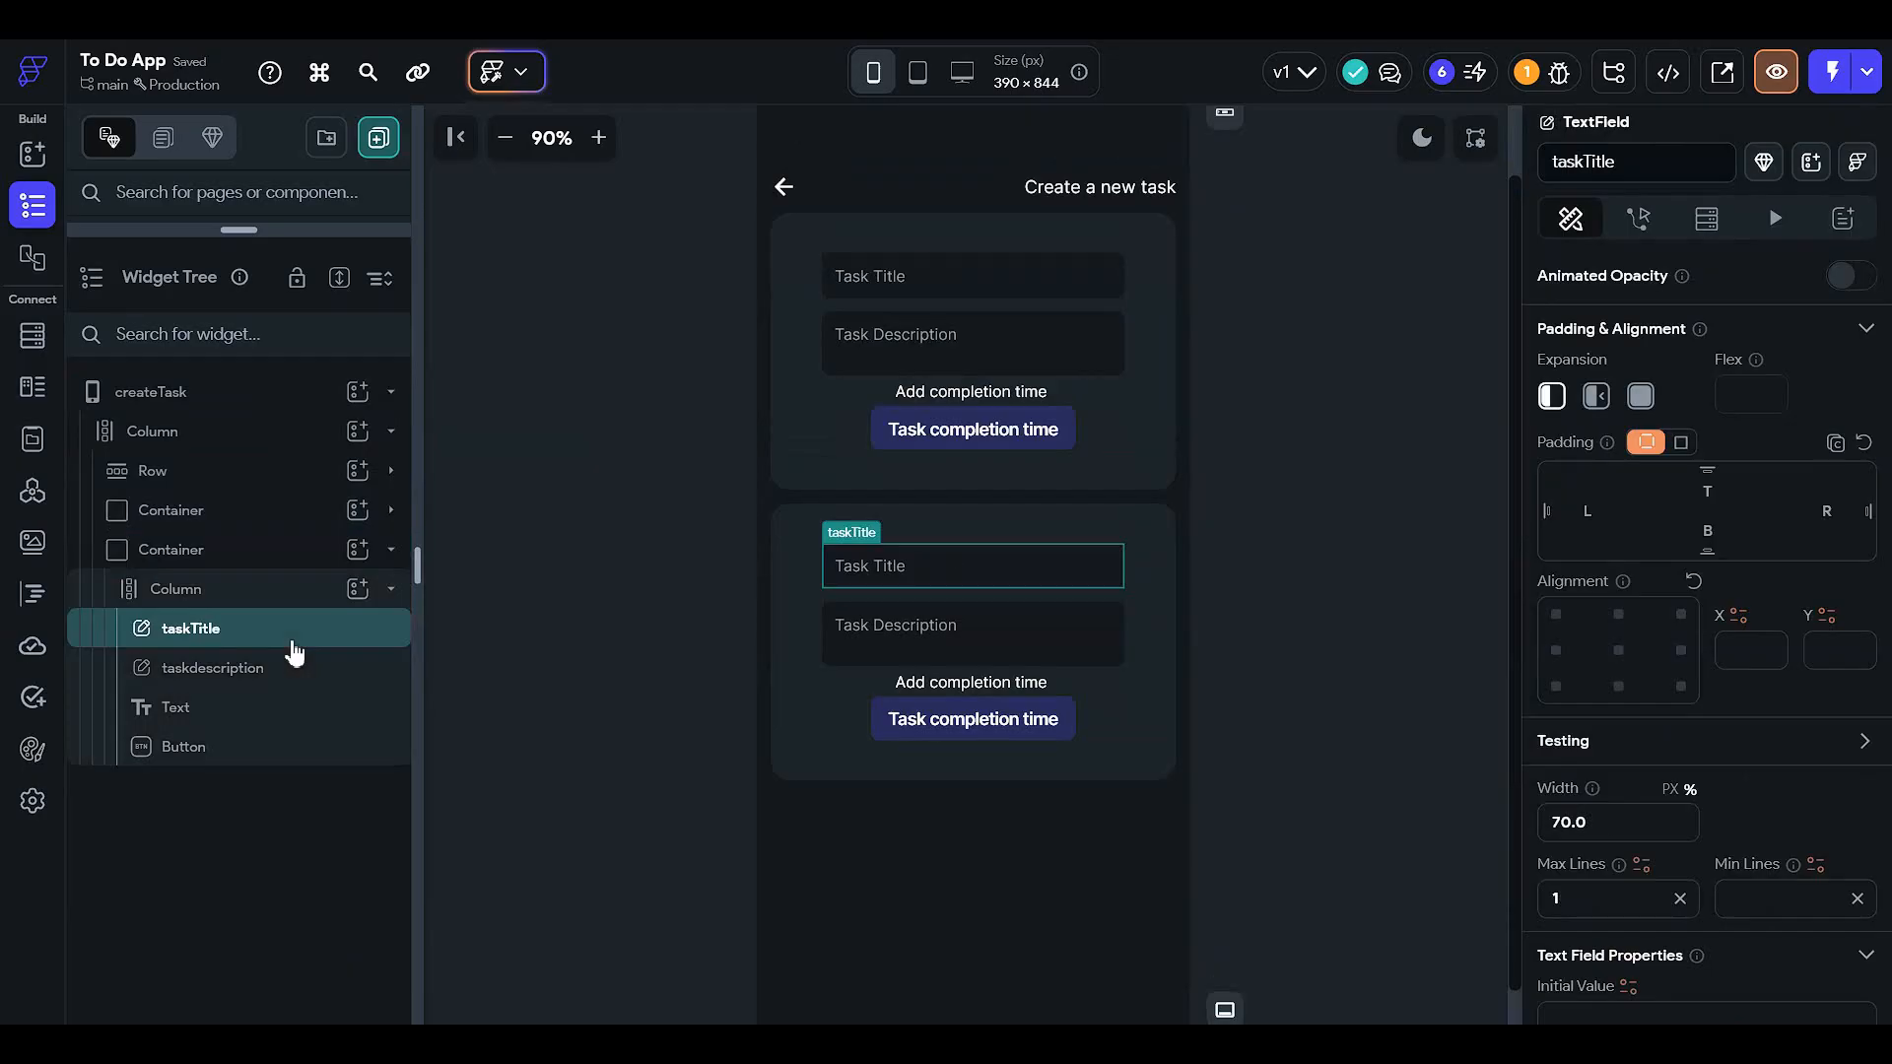
key(Delete)
click(294, 650)
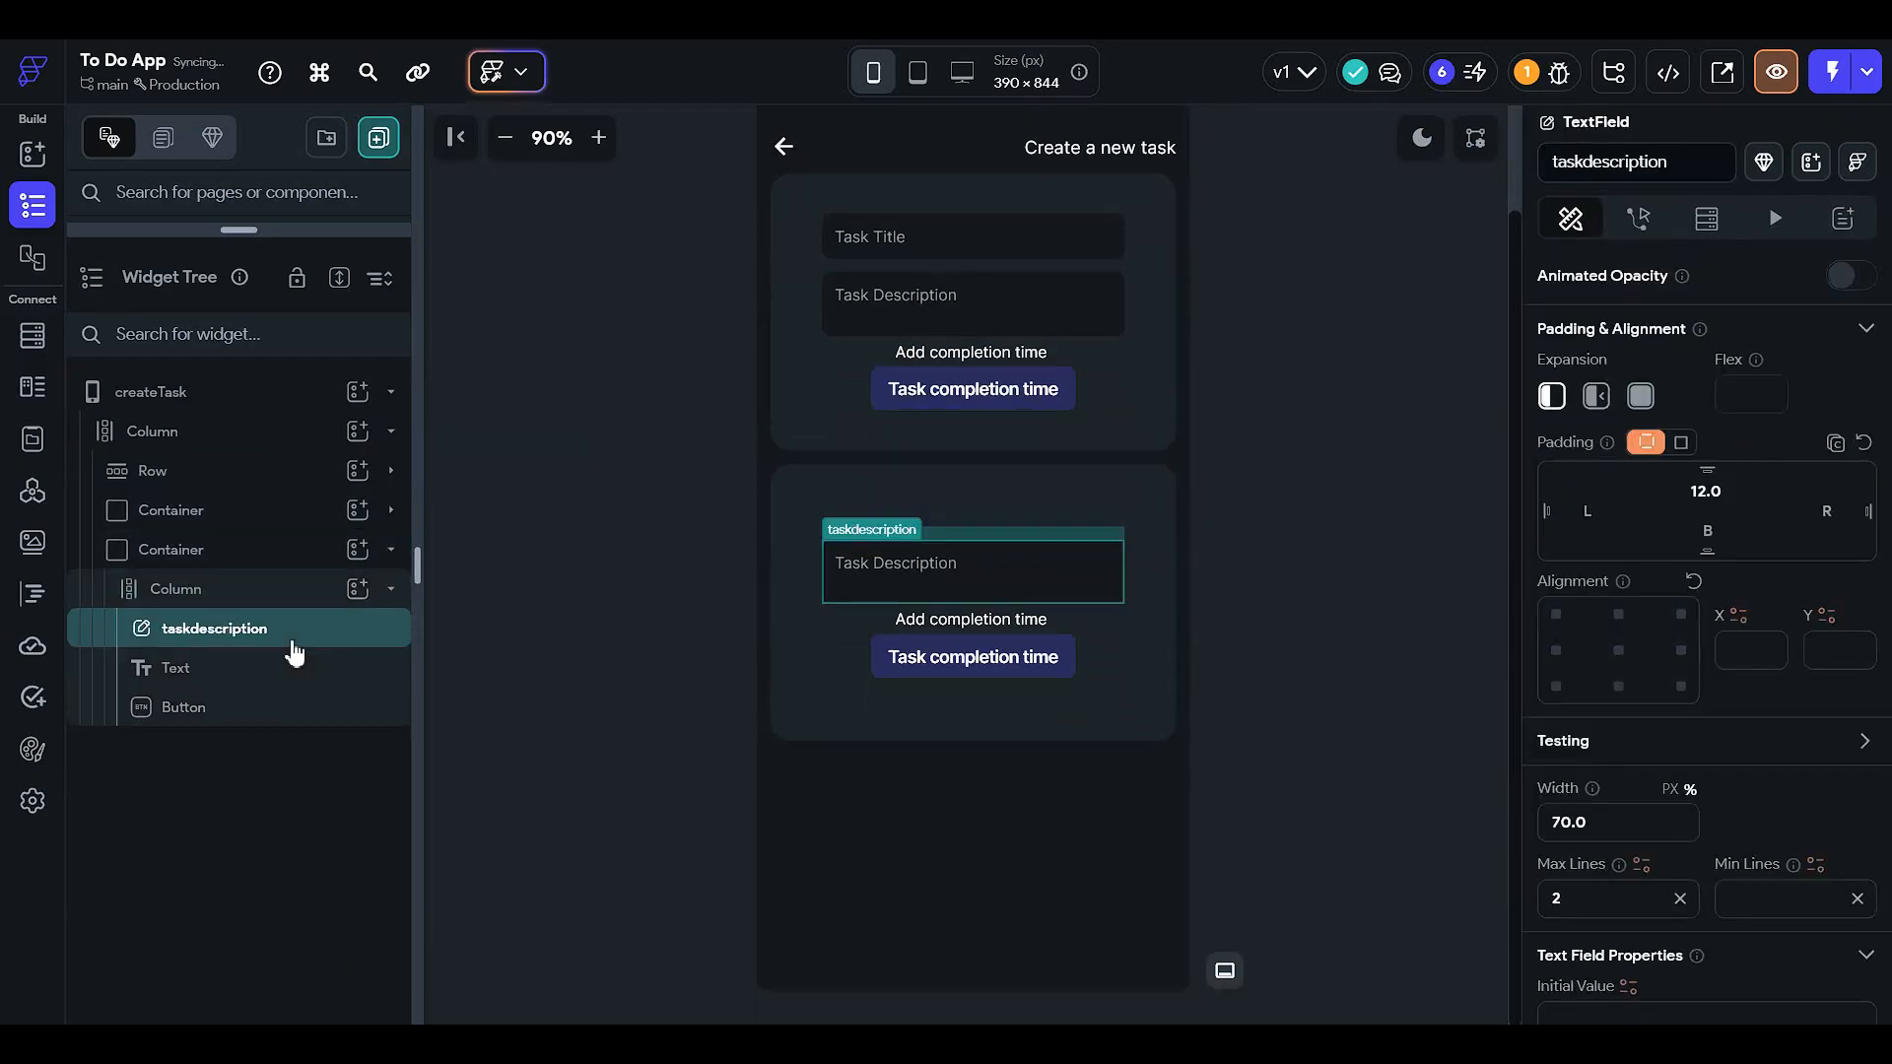
key(Delete)
click(295, 650)
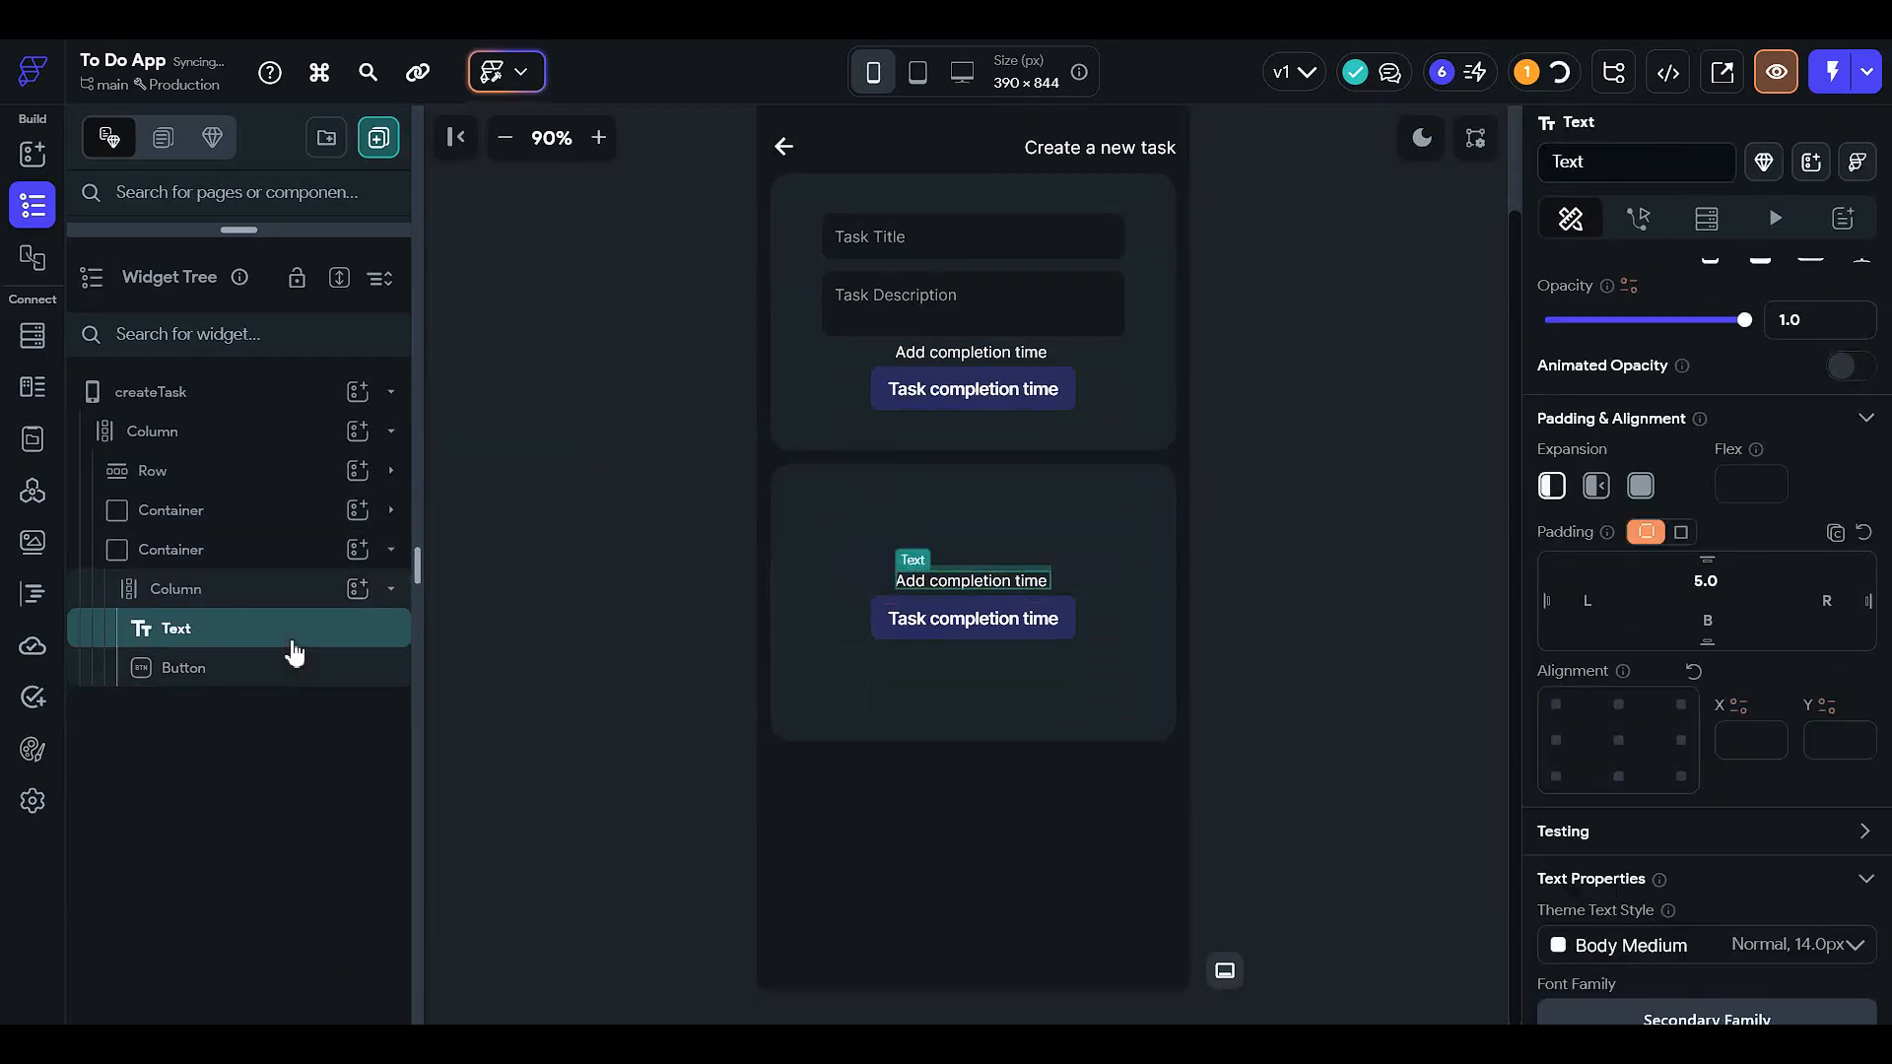
key(Delete)
click(294, 635)
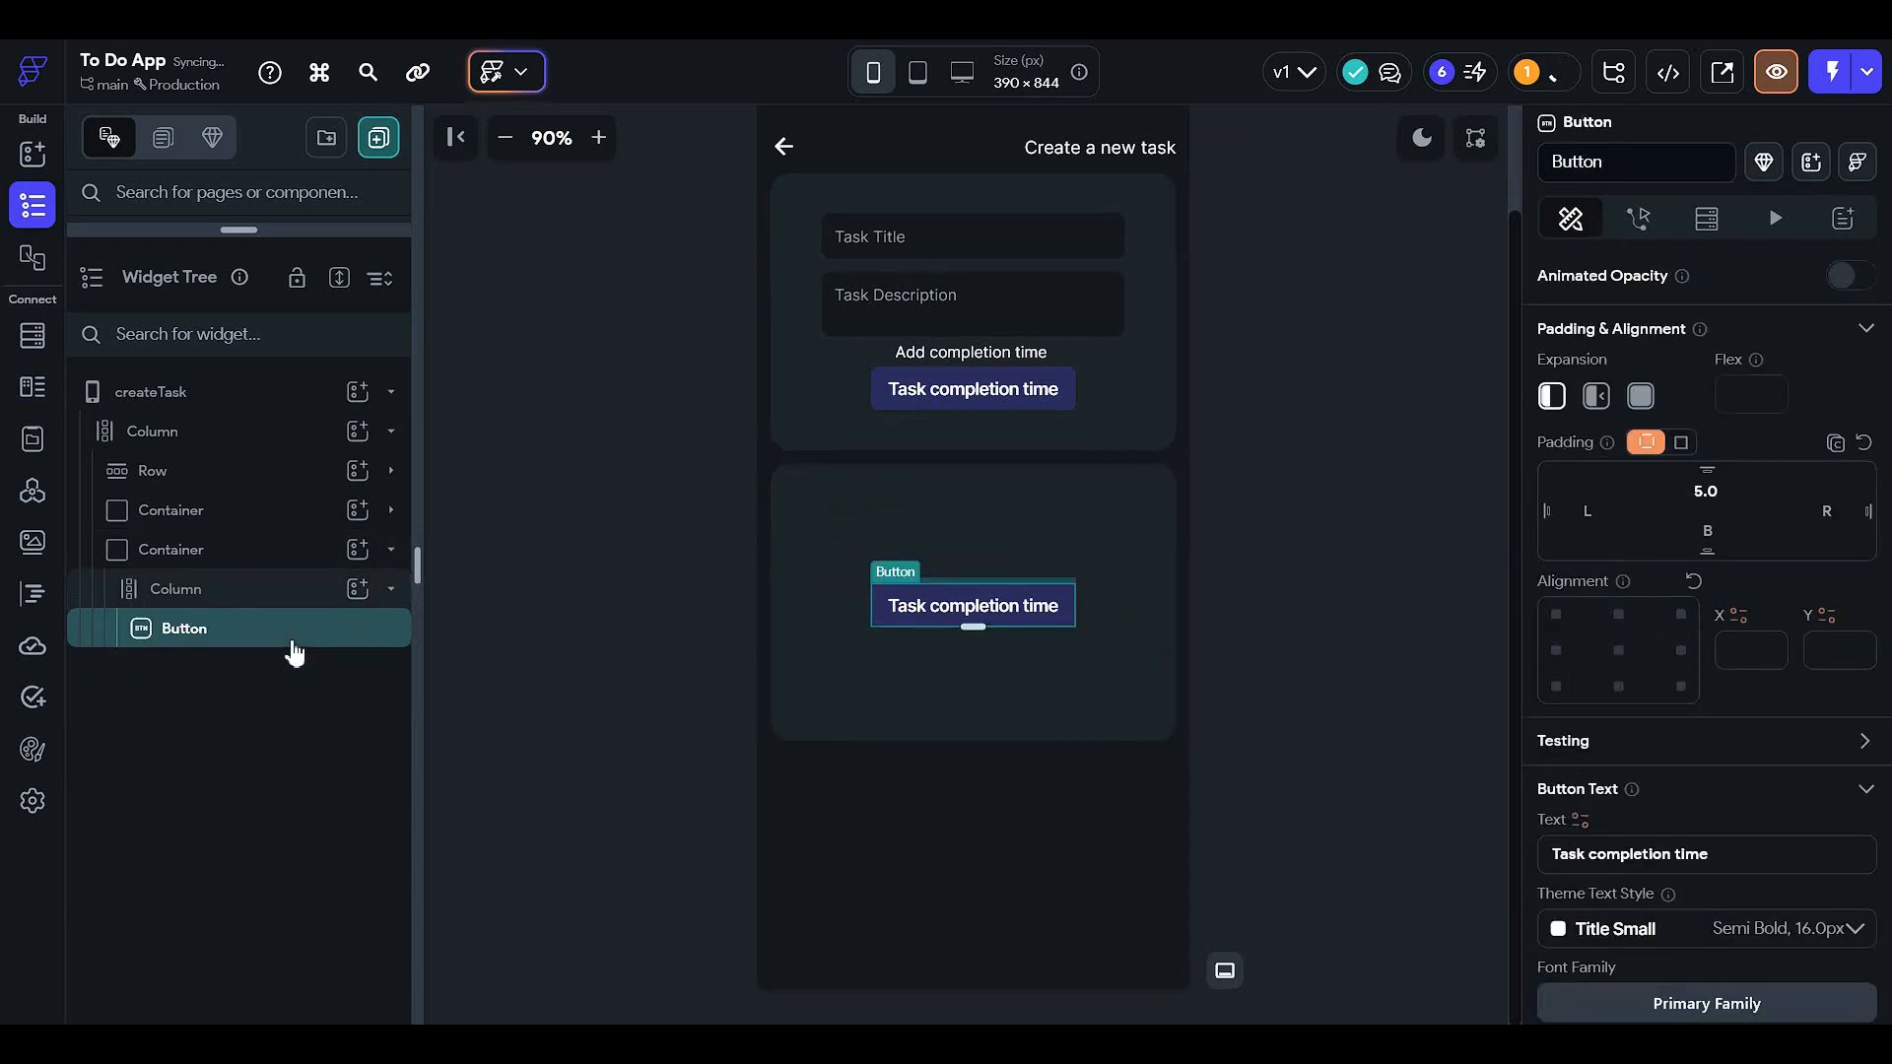
key(Delete)
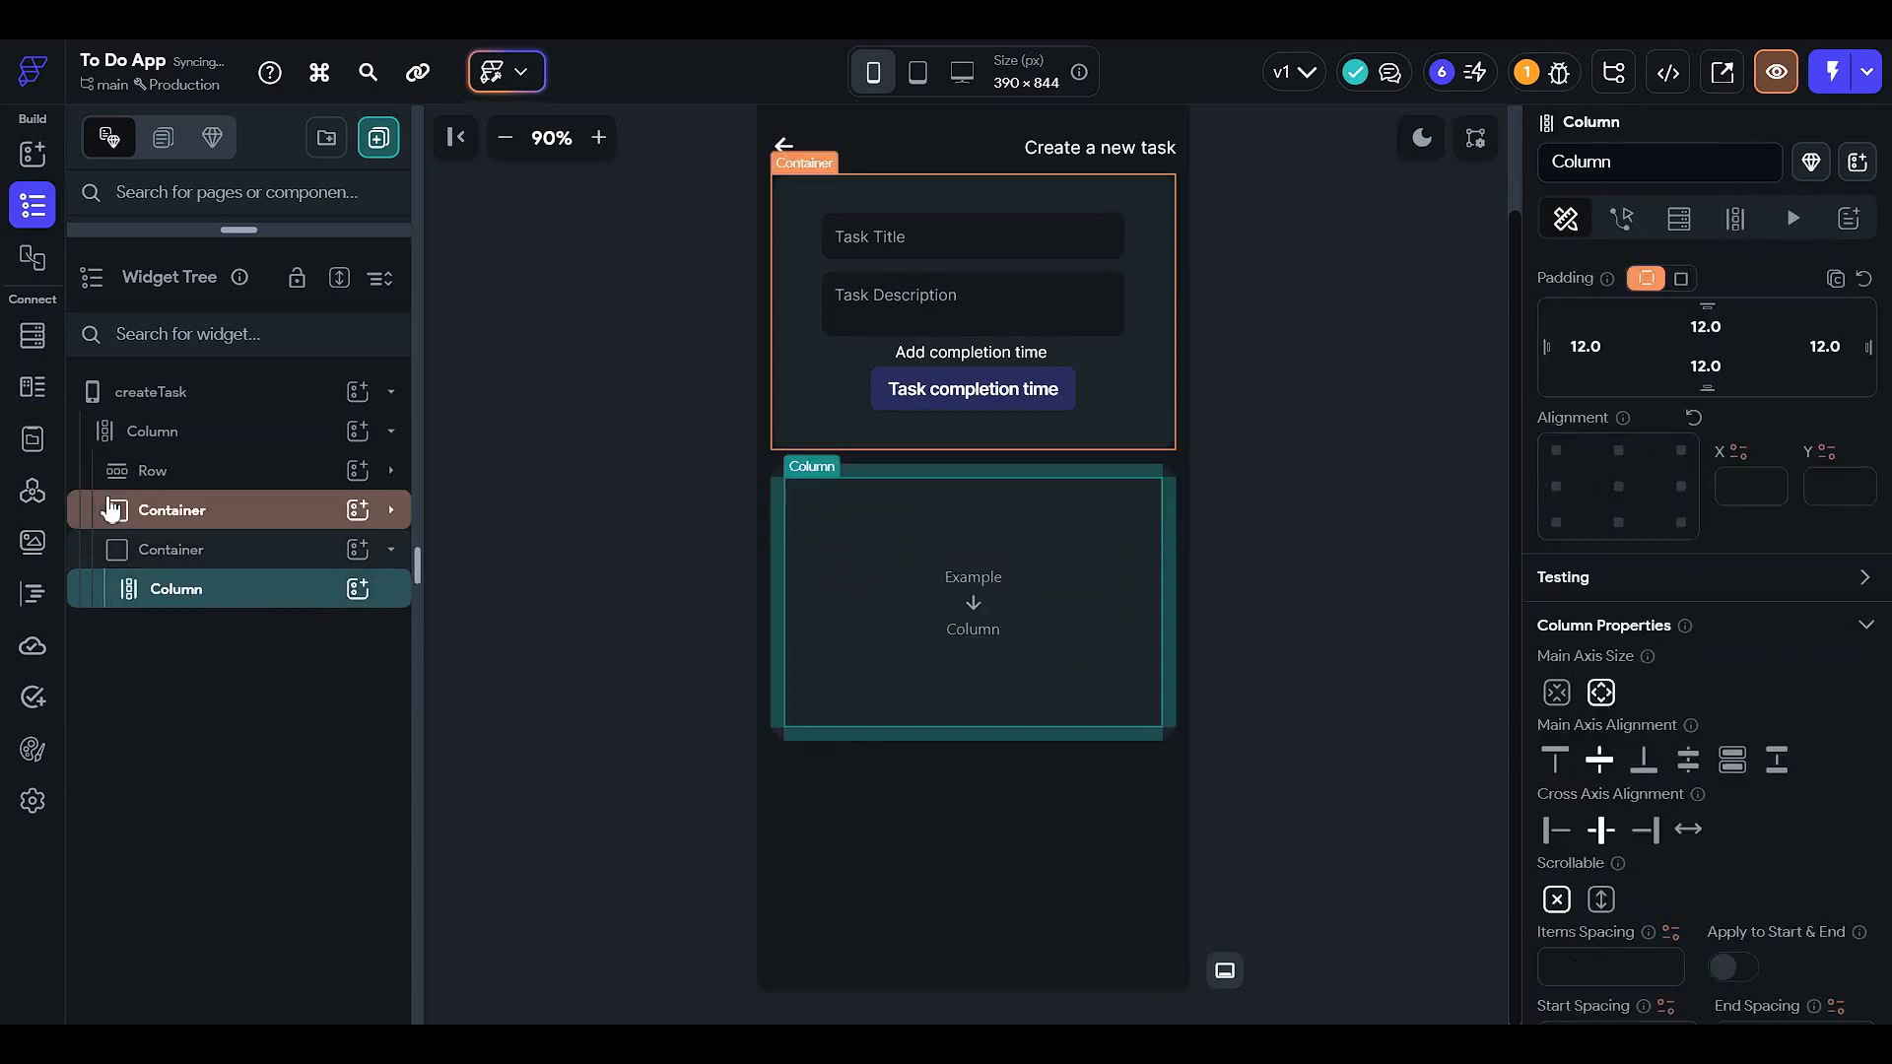
- Confirm the new container's 250 px height and select its empty Column to add widgets
click(217, 551)
scroll(1734, 690, down, 3)
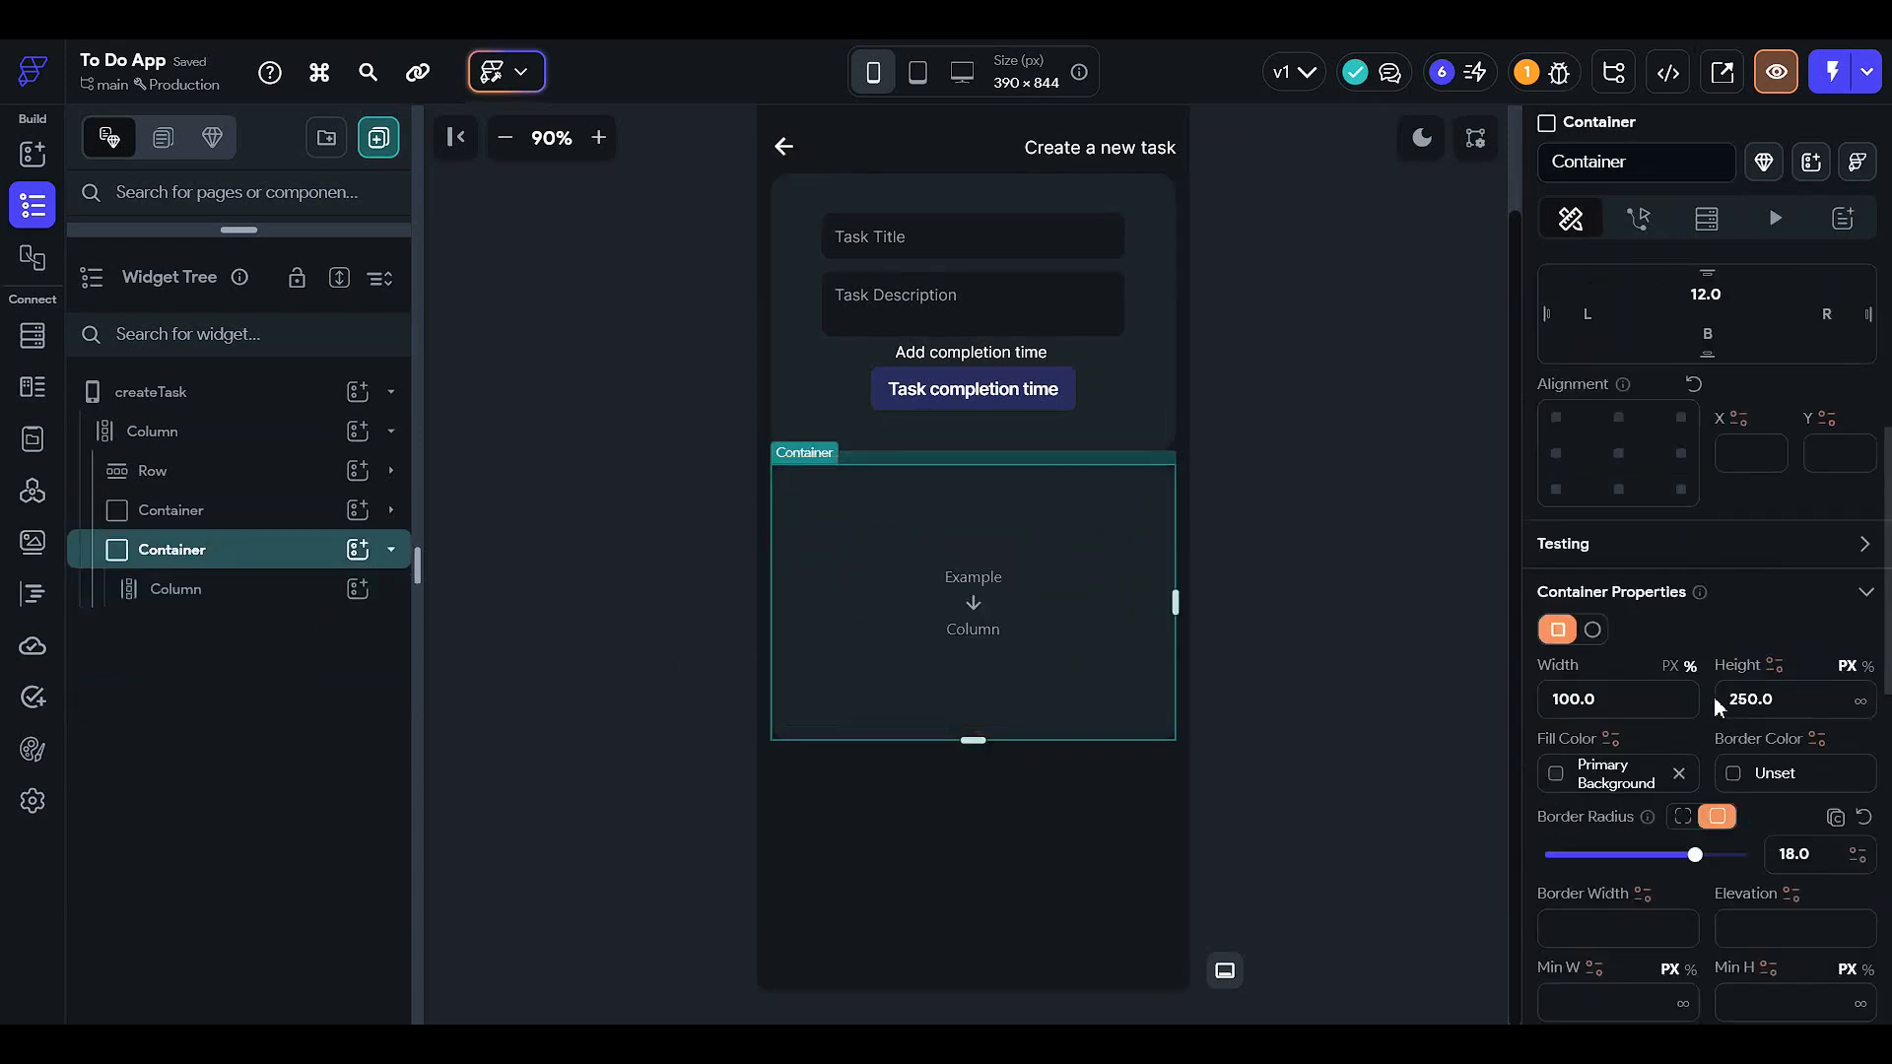
click(1815, 600)
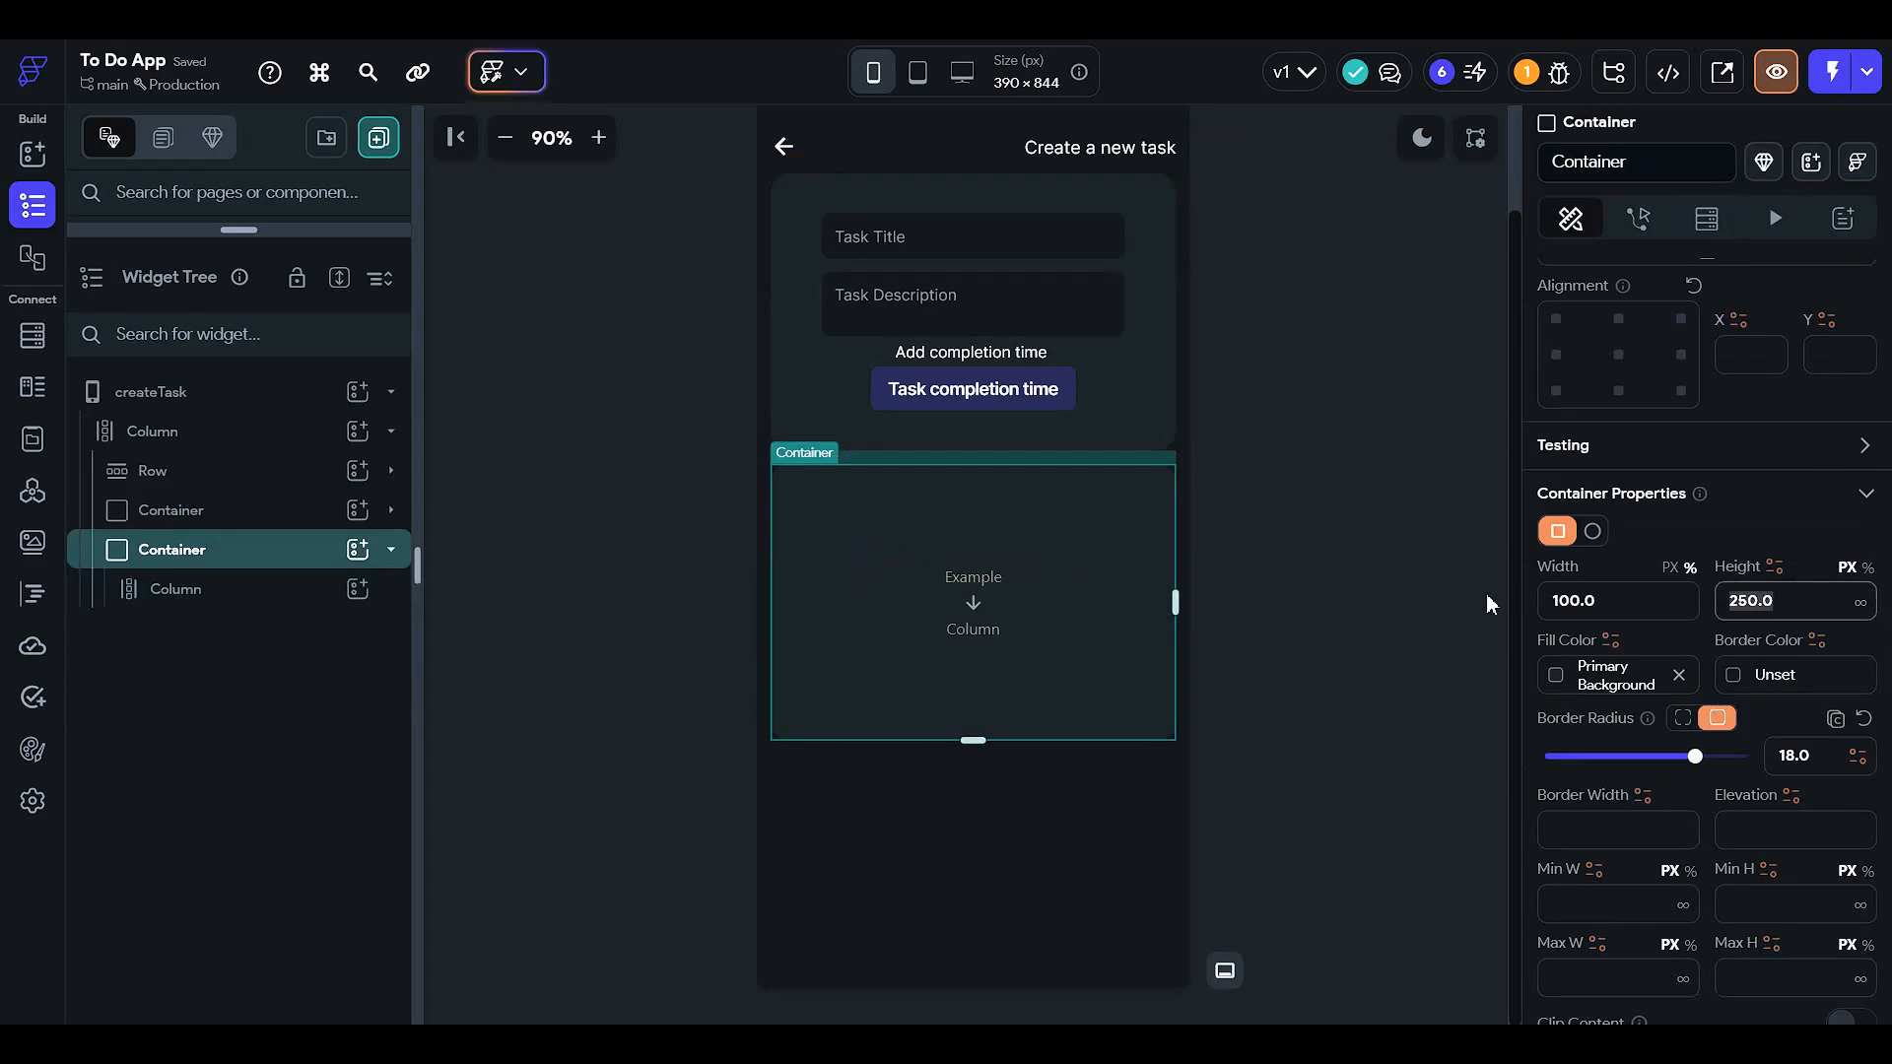
click(1432, 717)
click(943, 593)
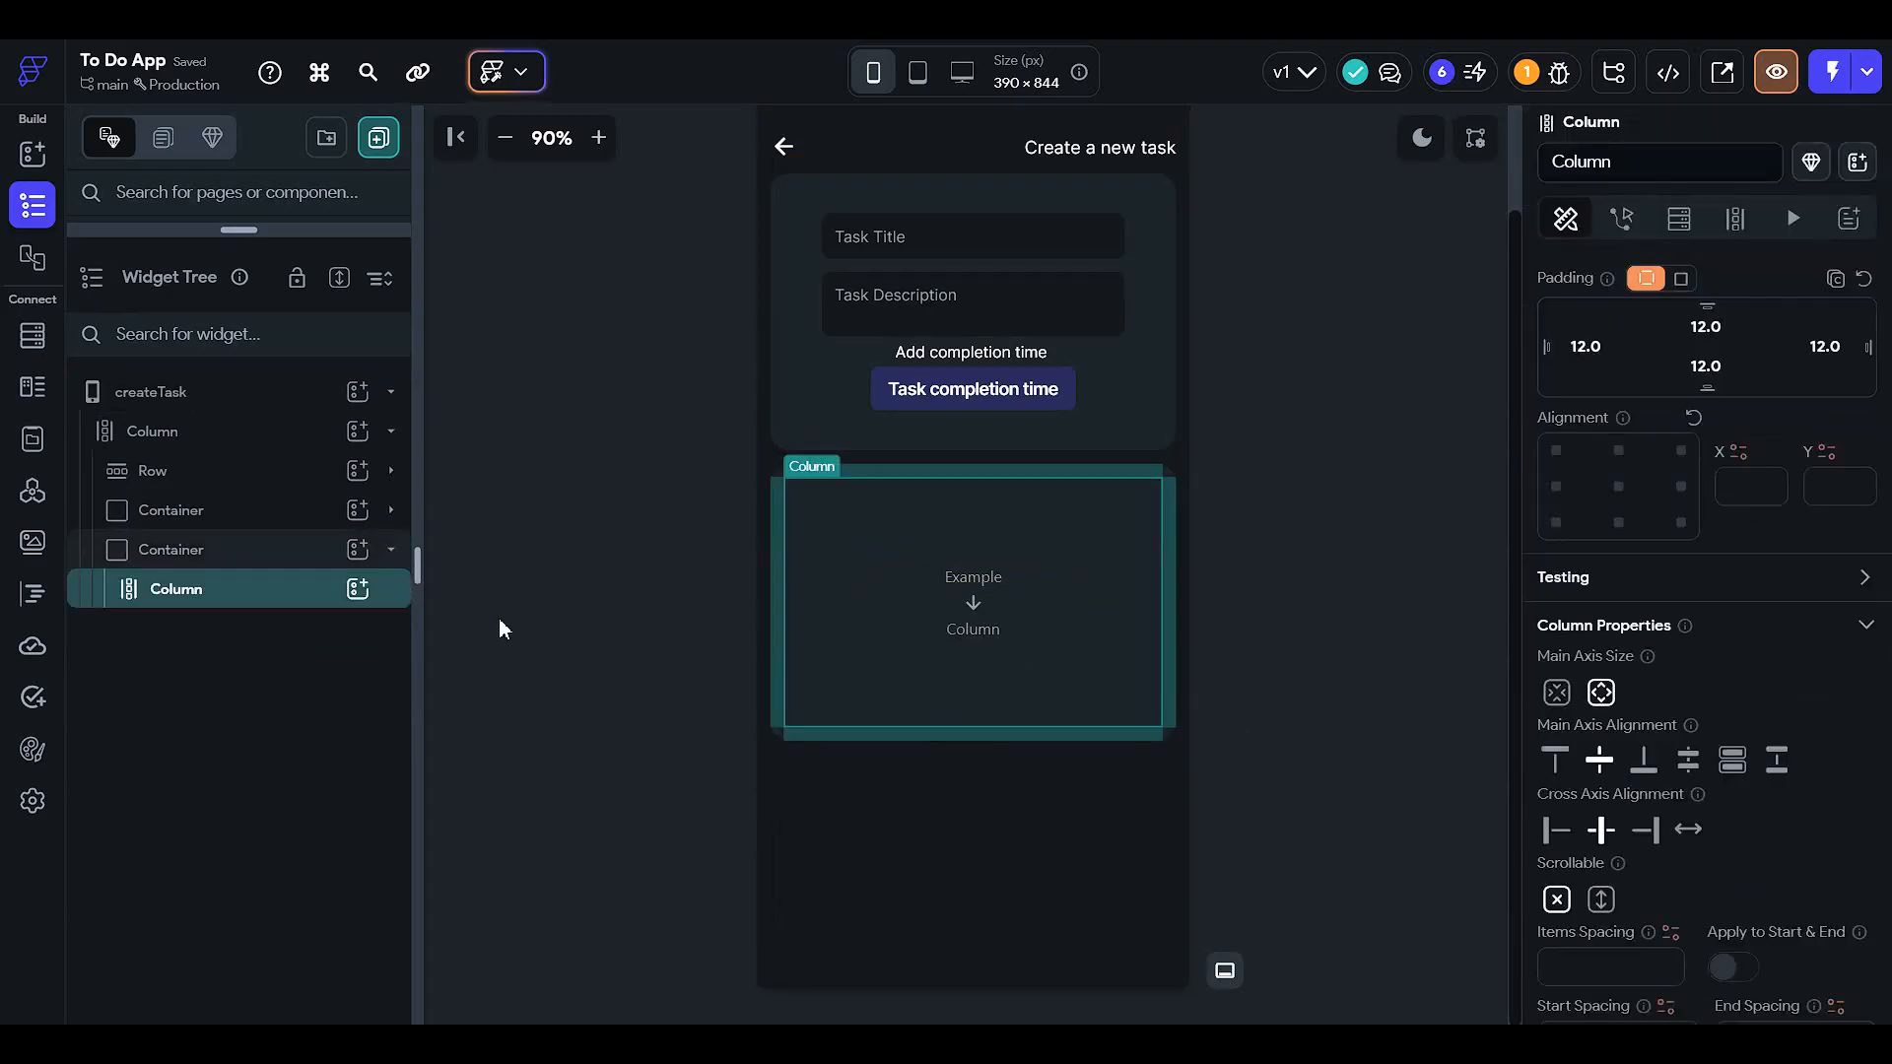
click(358, 589)
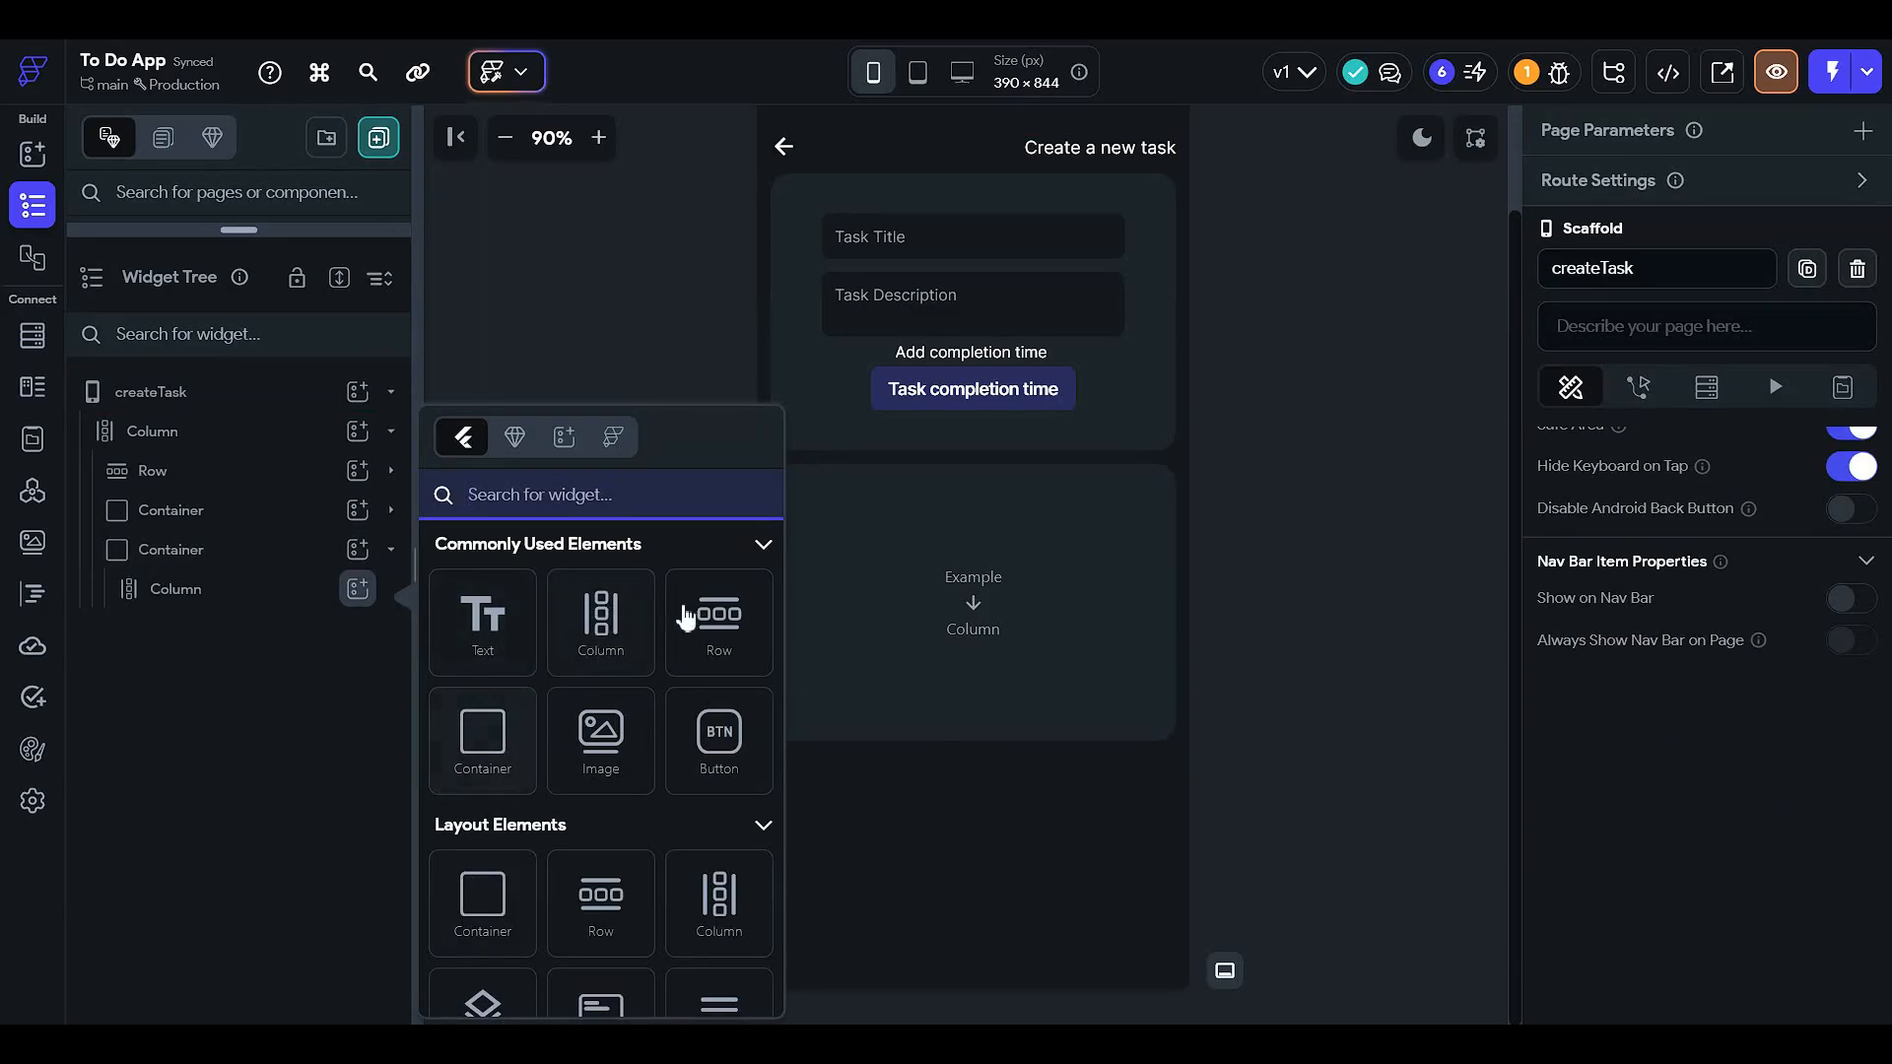
- Add two default Buttons, one after the other, inside the new container's empty Column
click(963, 591)
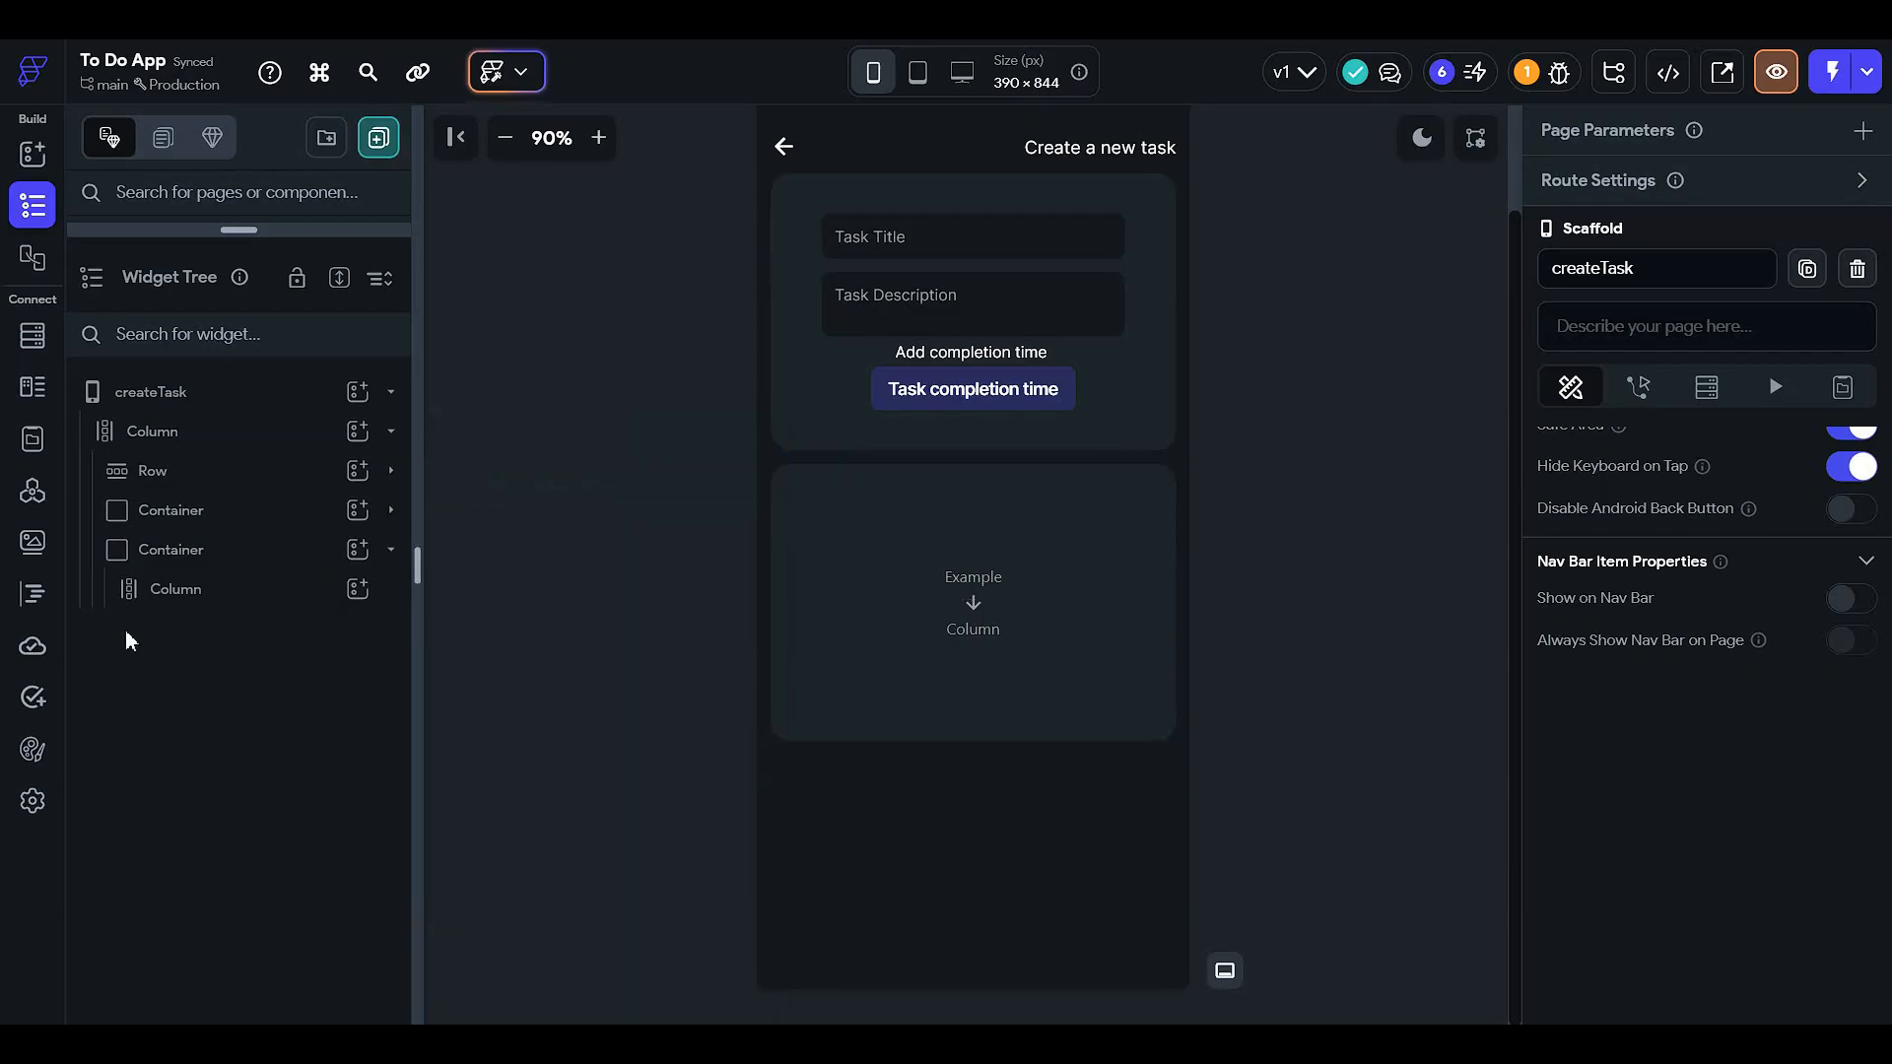
click(987, 586)
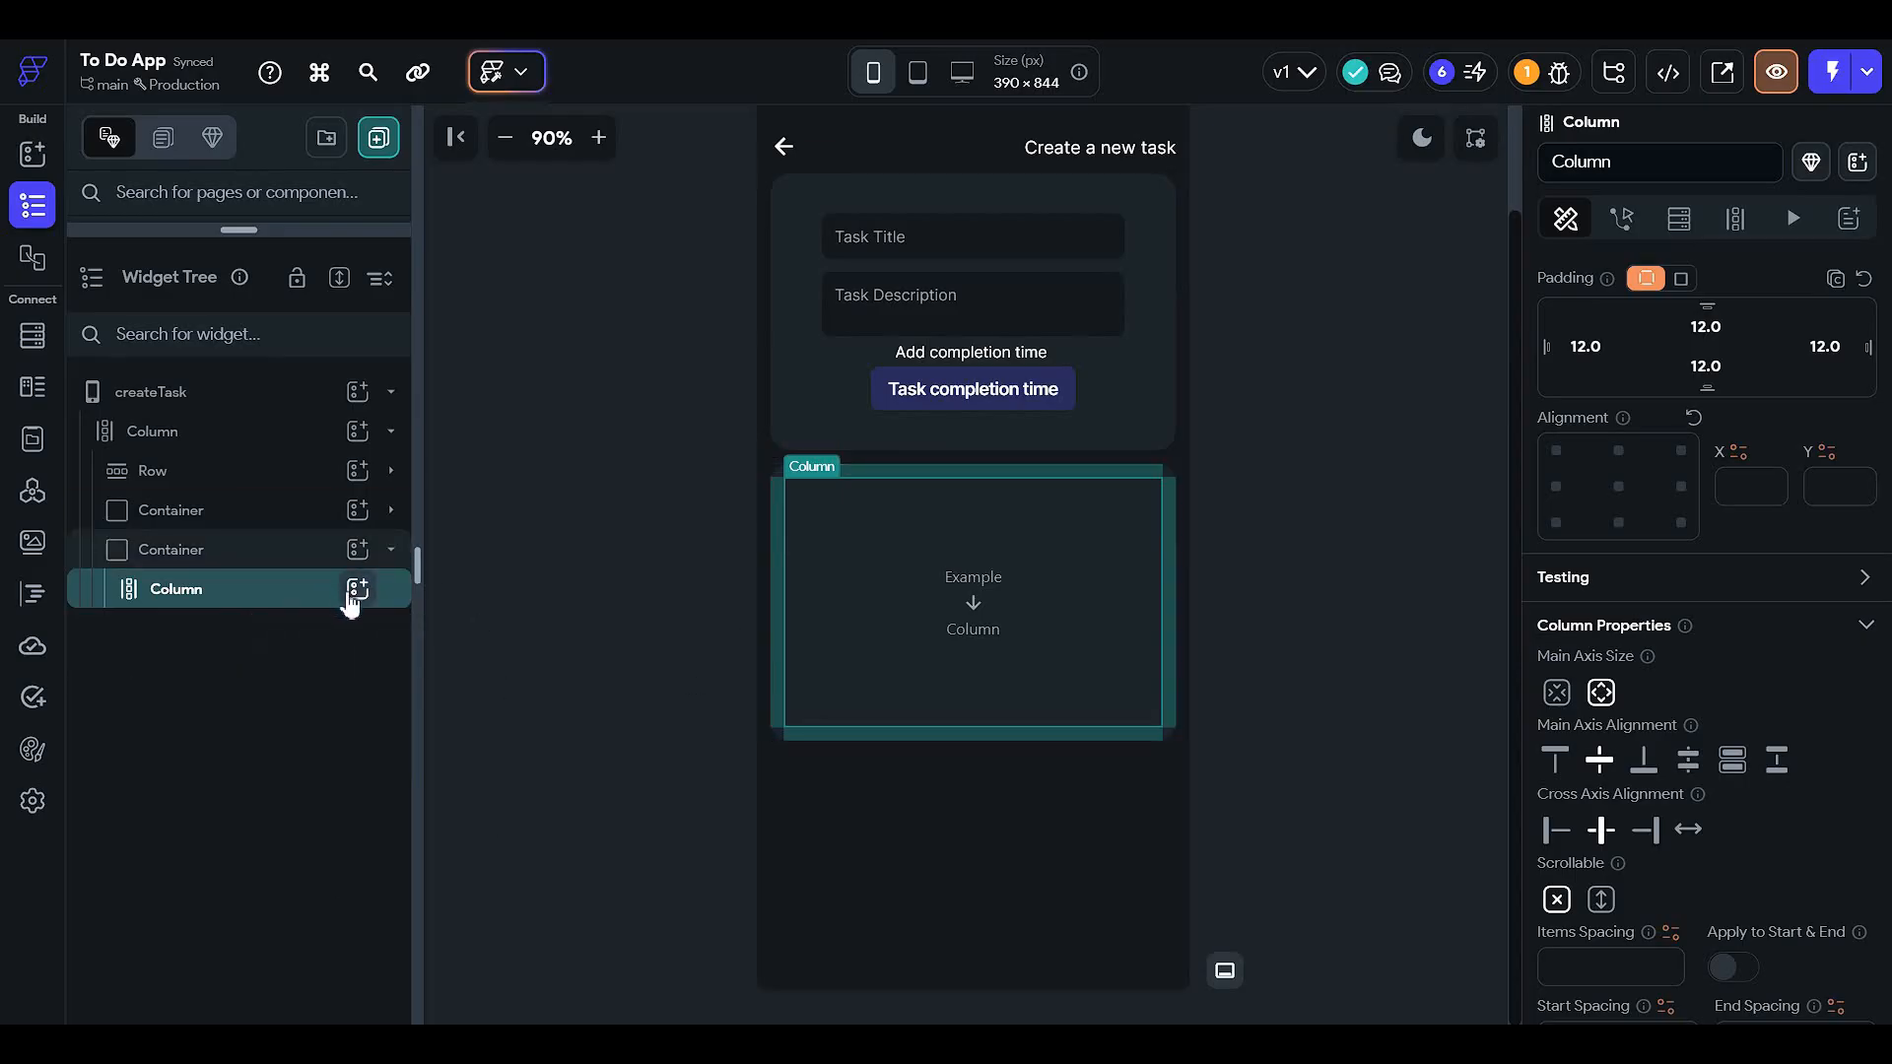
click(356, 590)
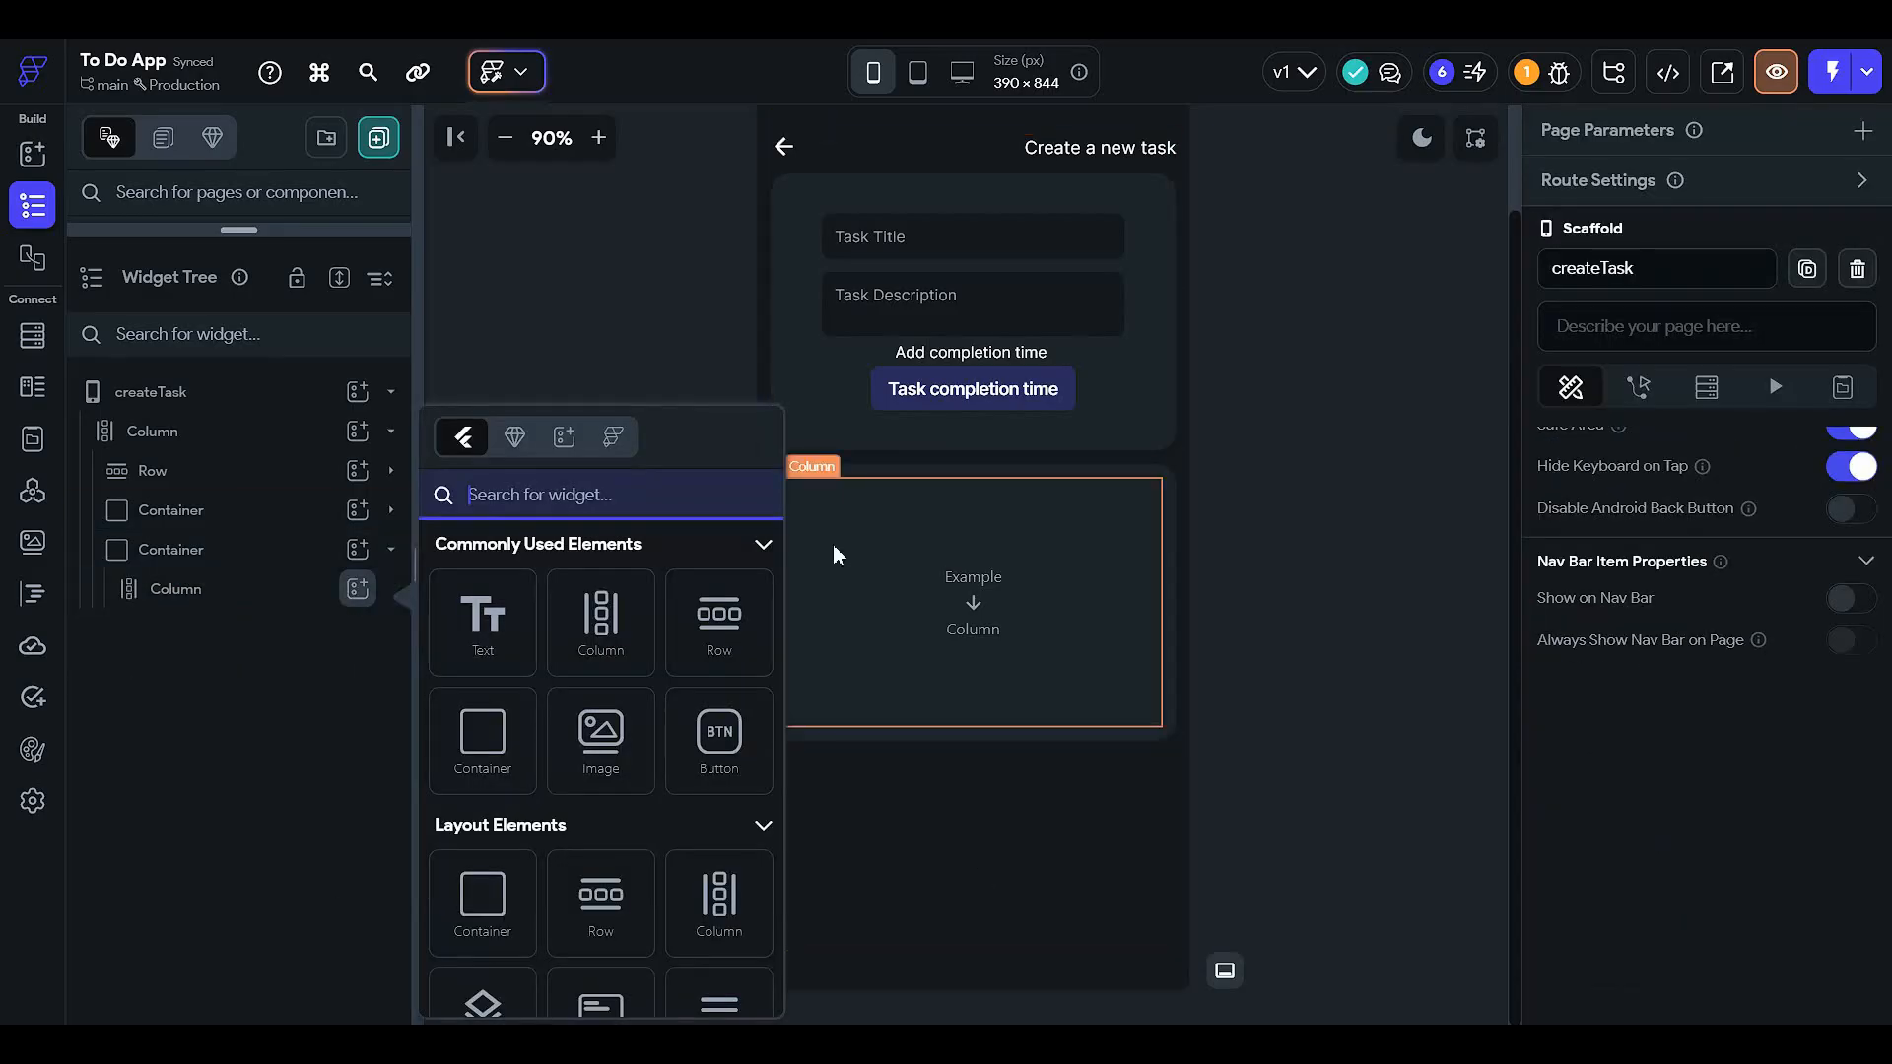
click(718, 729)
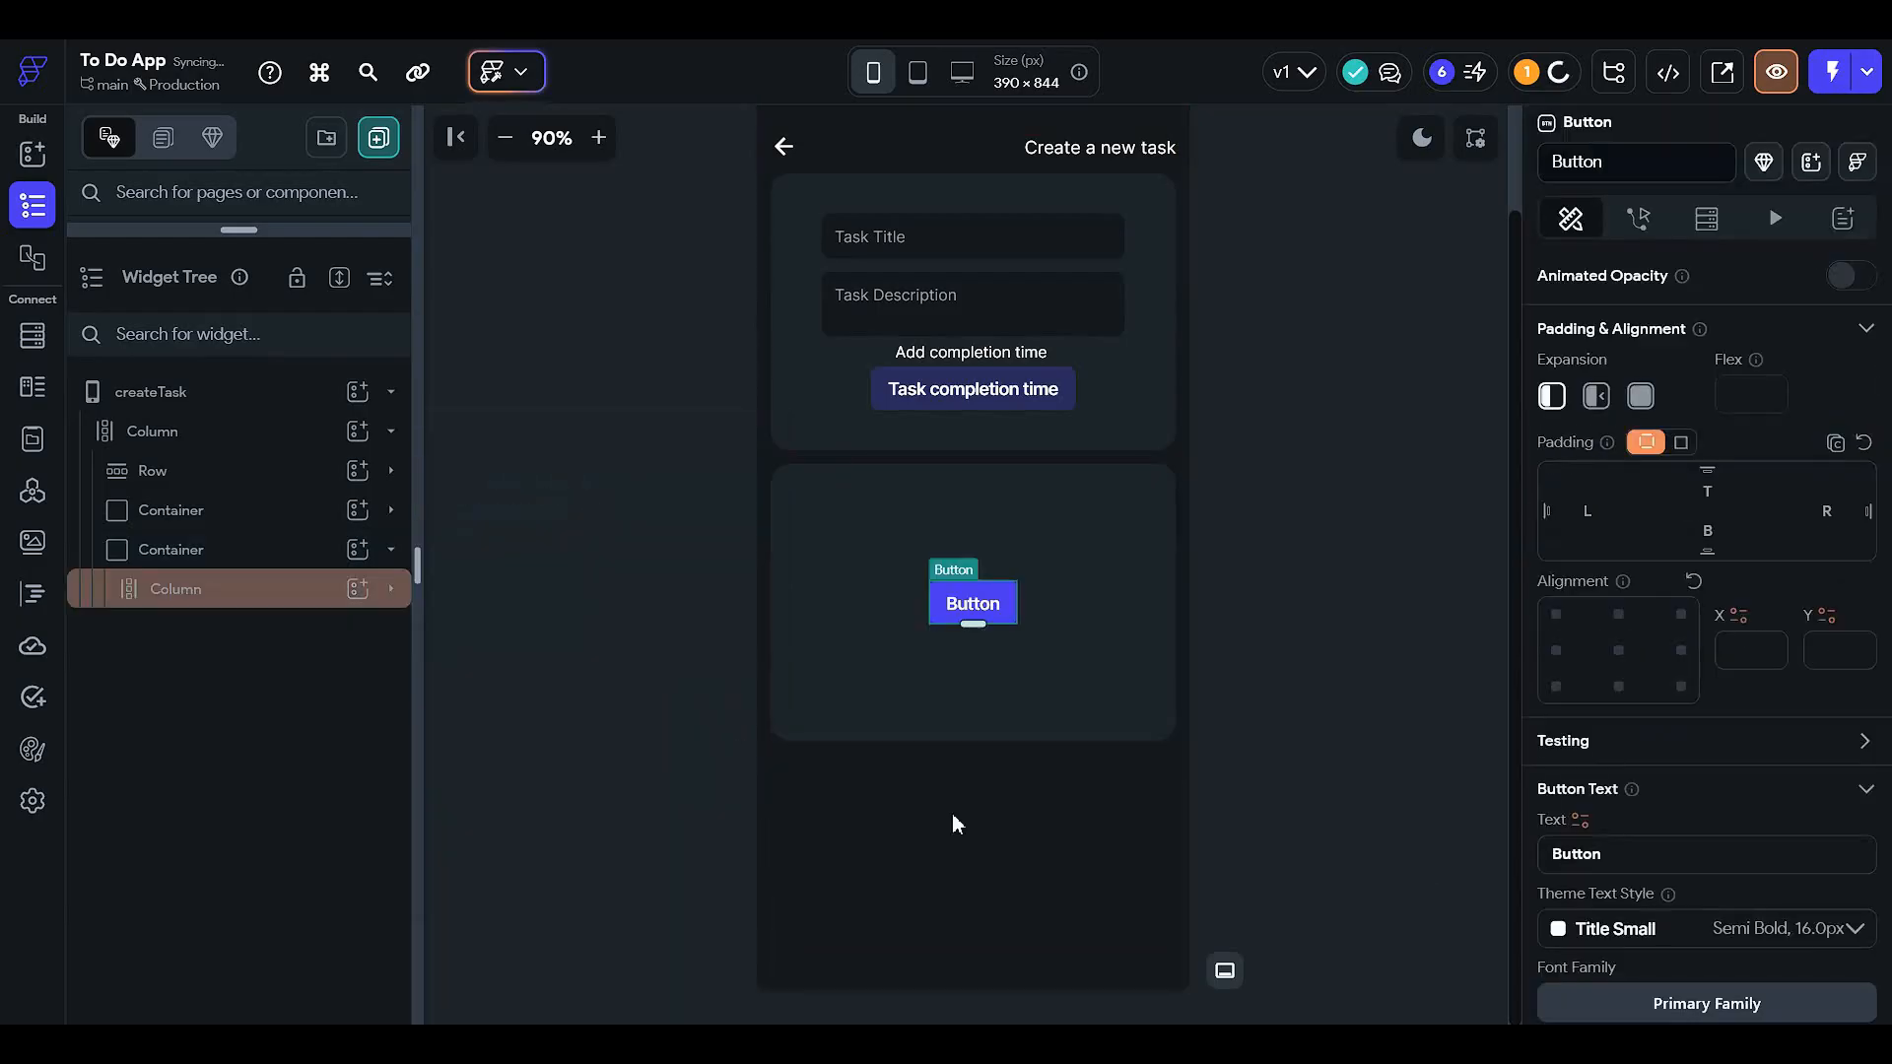
click(295, 608)
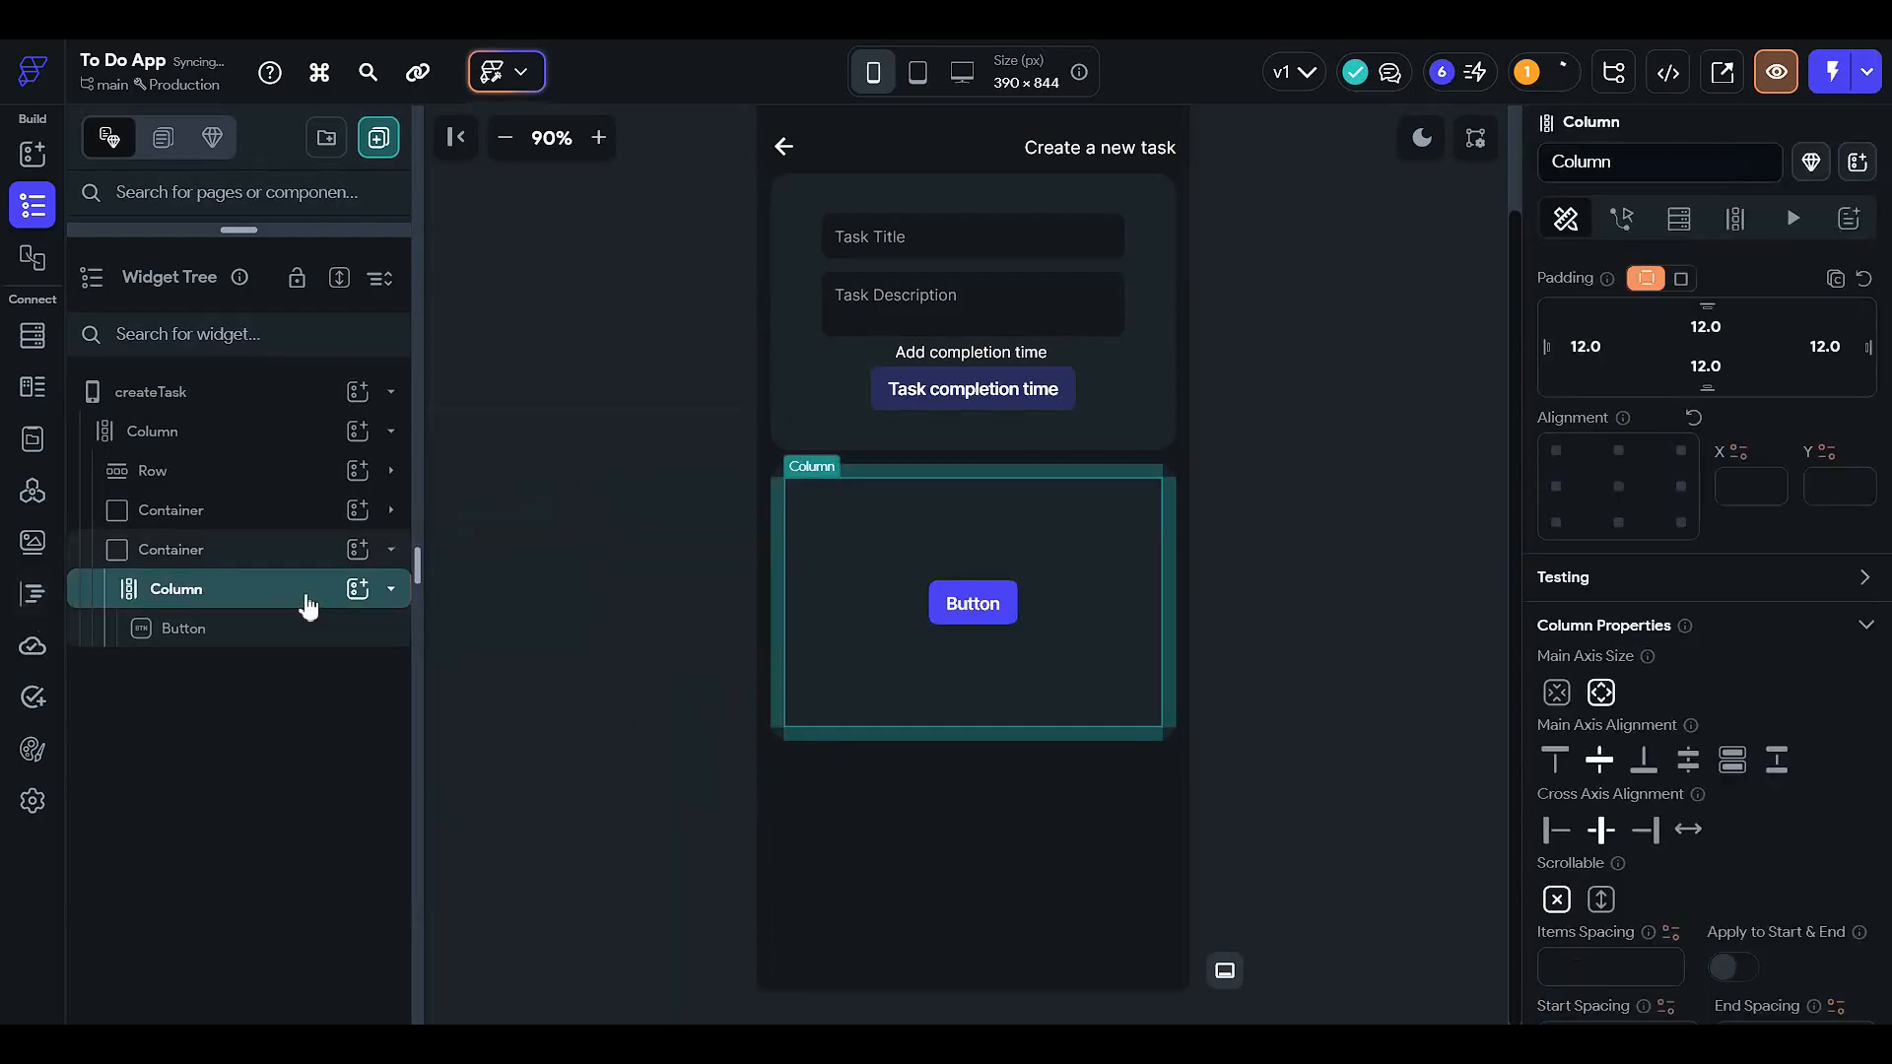
click(336, 630)
click(363, 595)
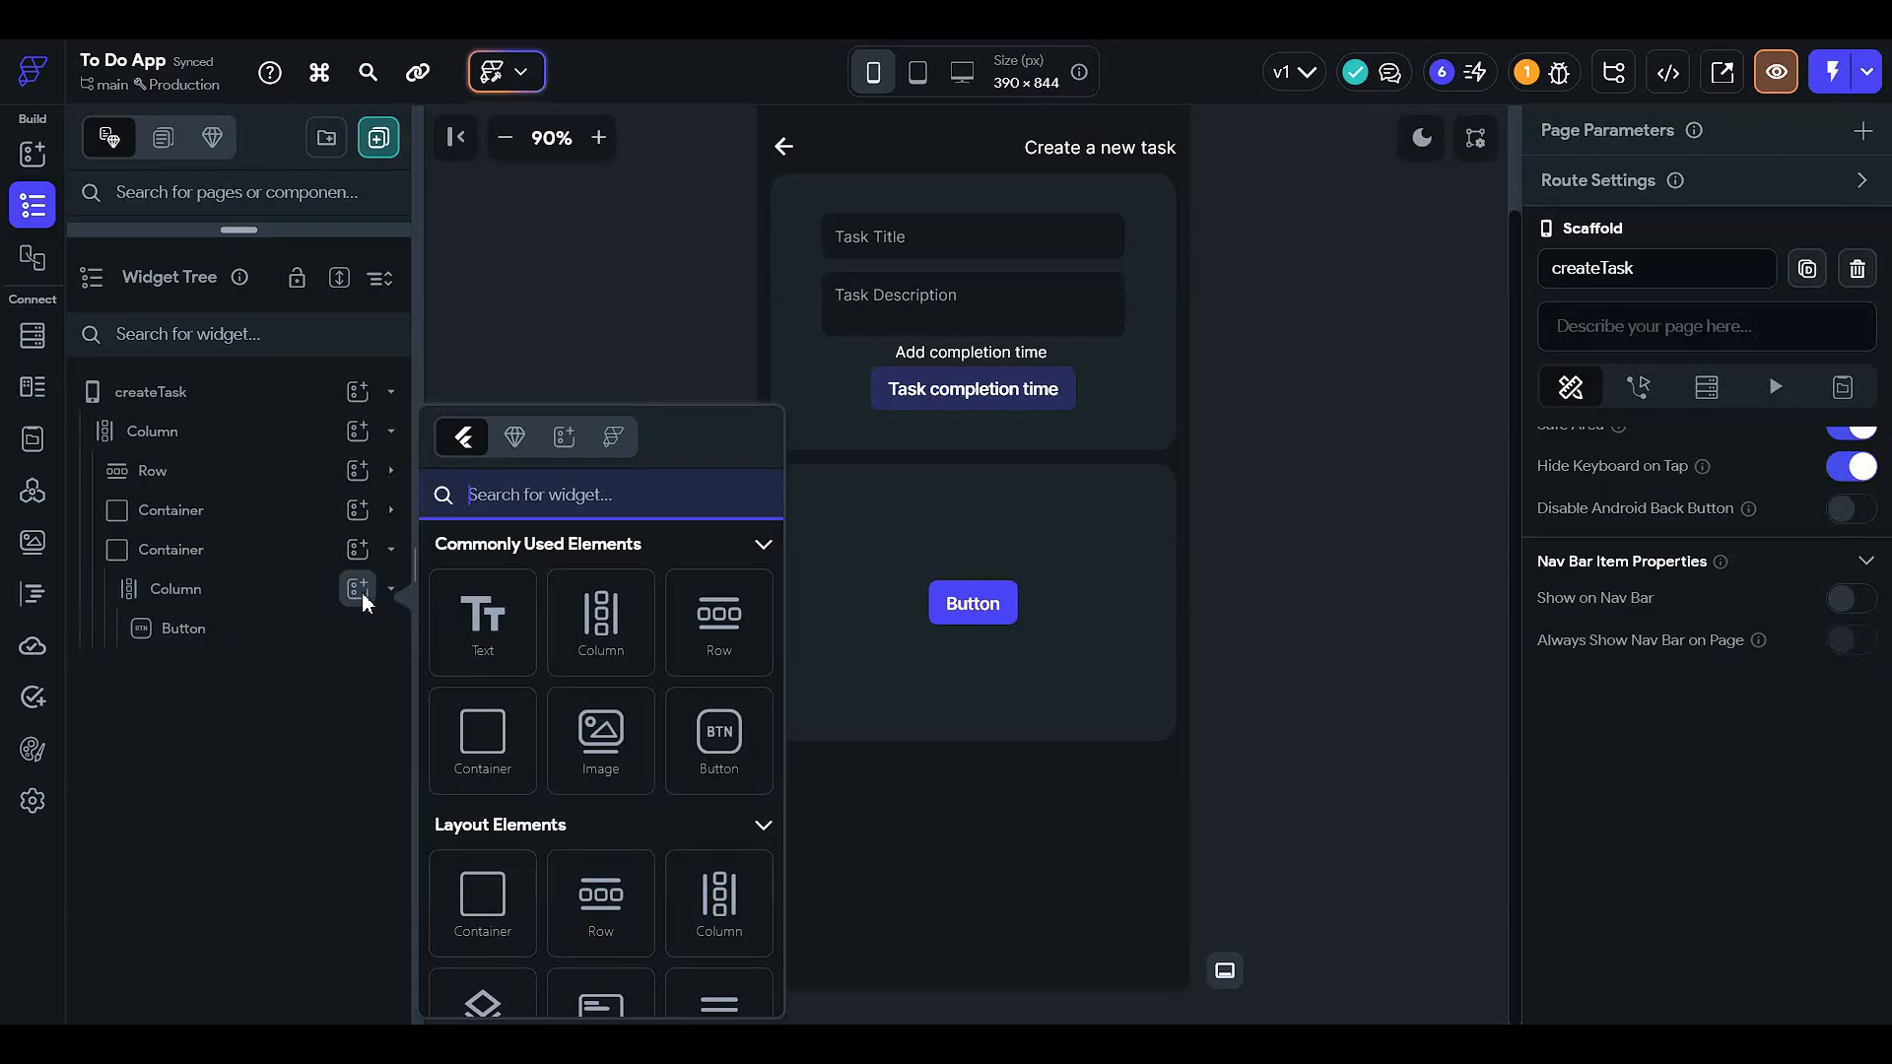
click(719, 737)
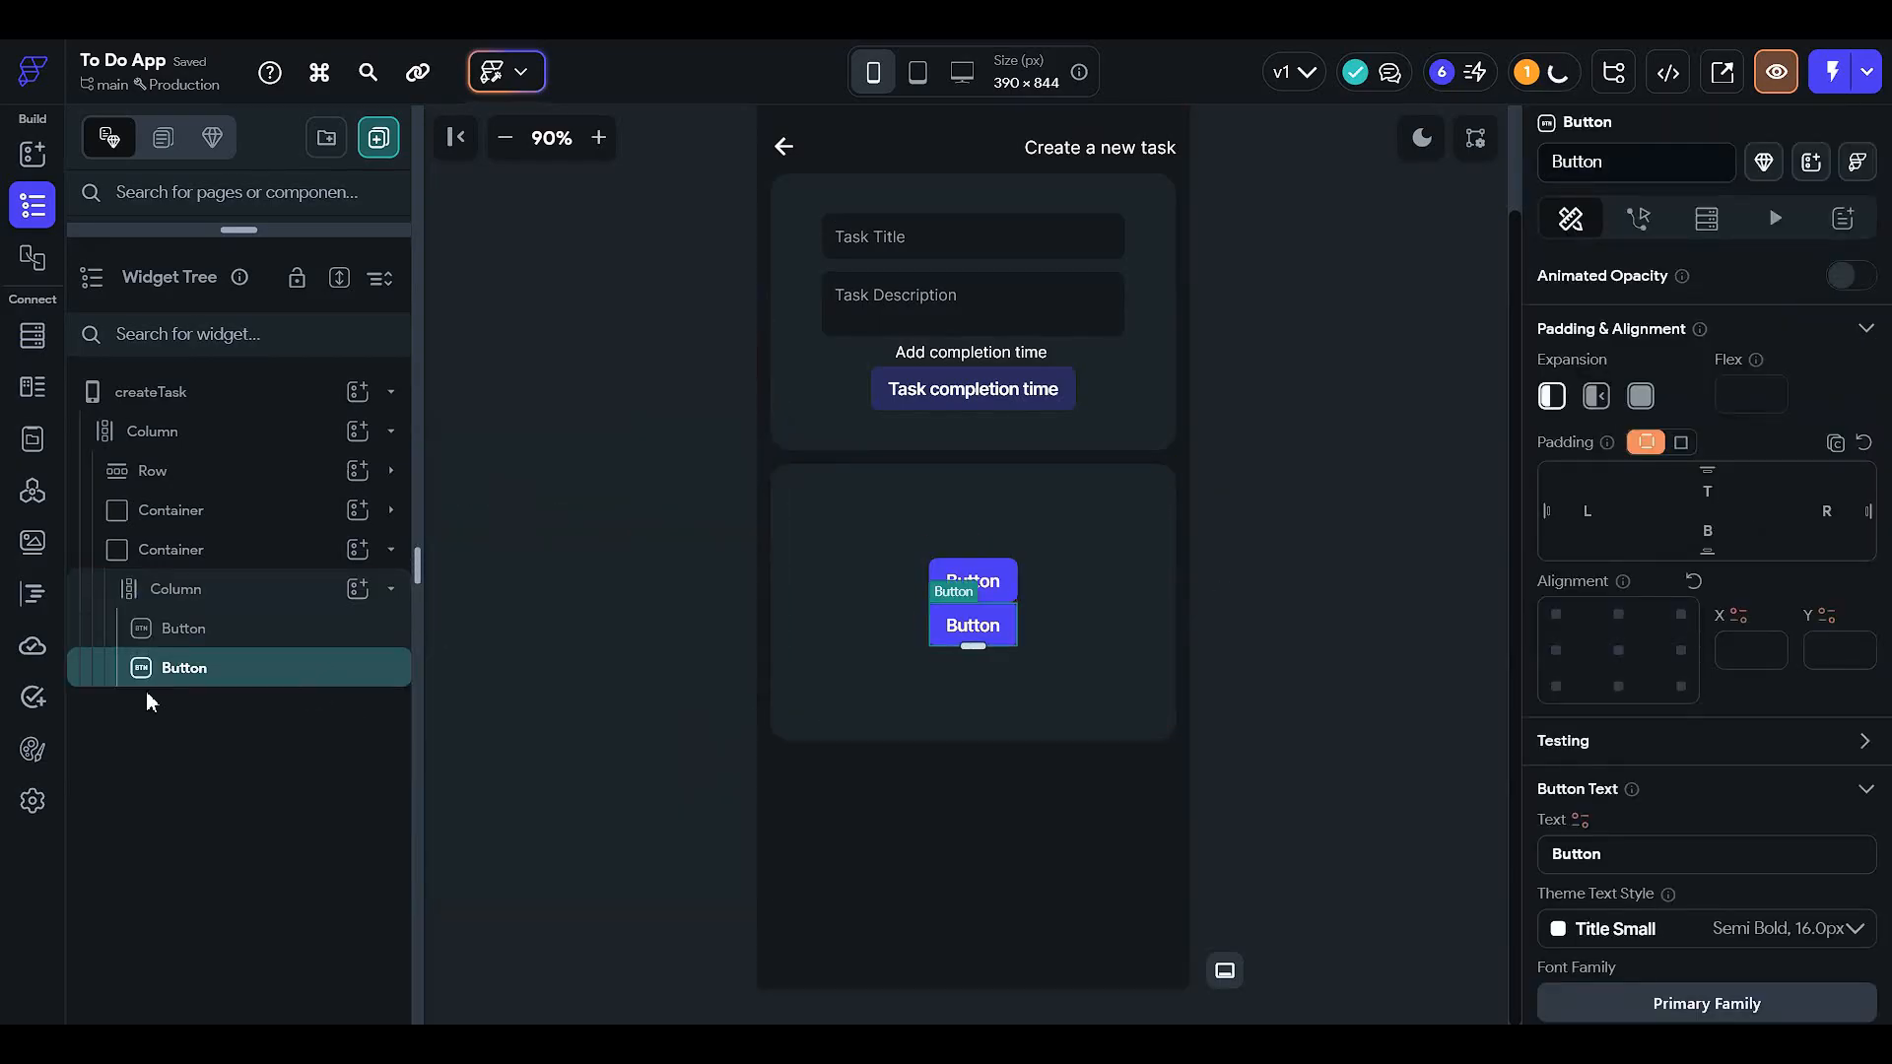
click(358, 588)
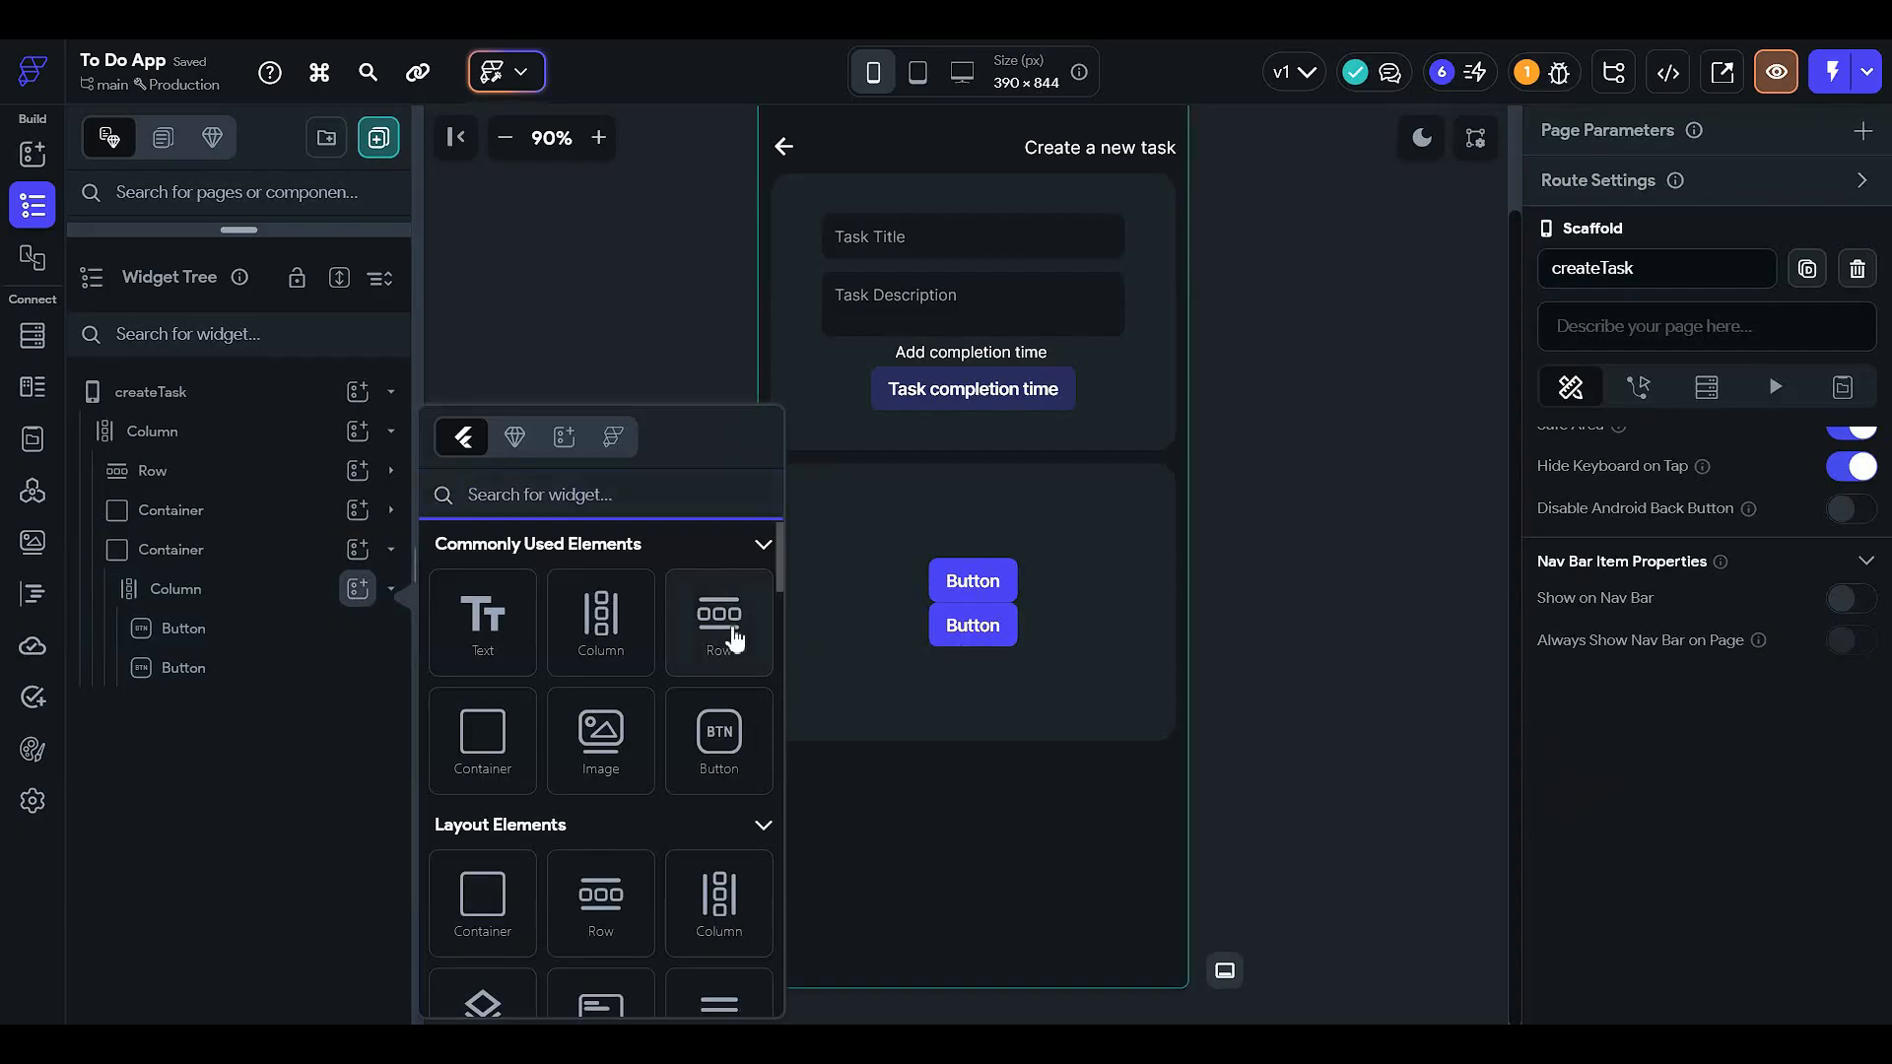
- Put the two buttons in a Row and spread them to opposite ends
click(719, 618)
mouse_move(293, 669)
mouse_down()
mouse_move(301, 707)
mouse_move(307, 692)
mouse_up()
right_click(302, 643)
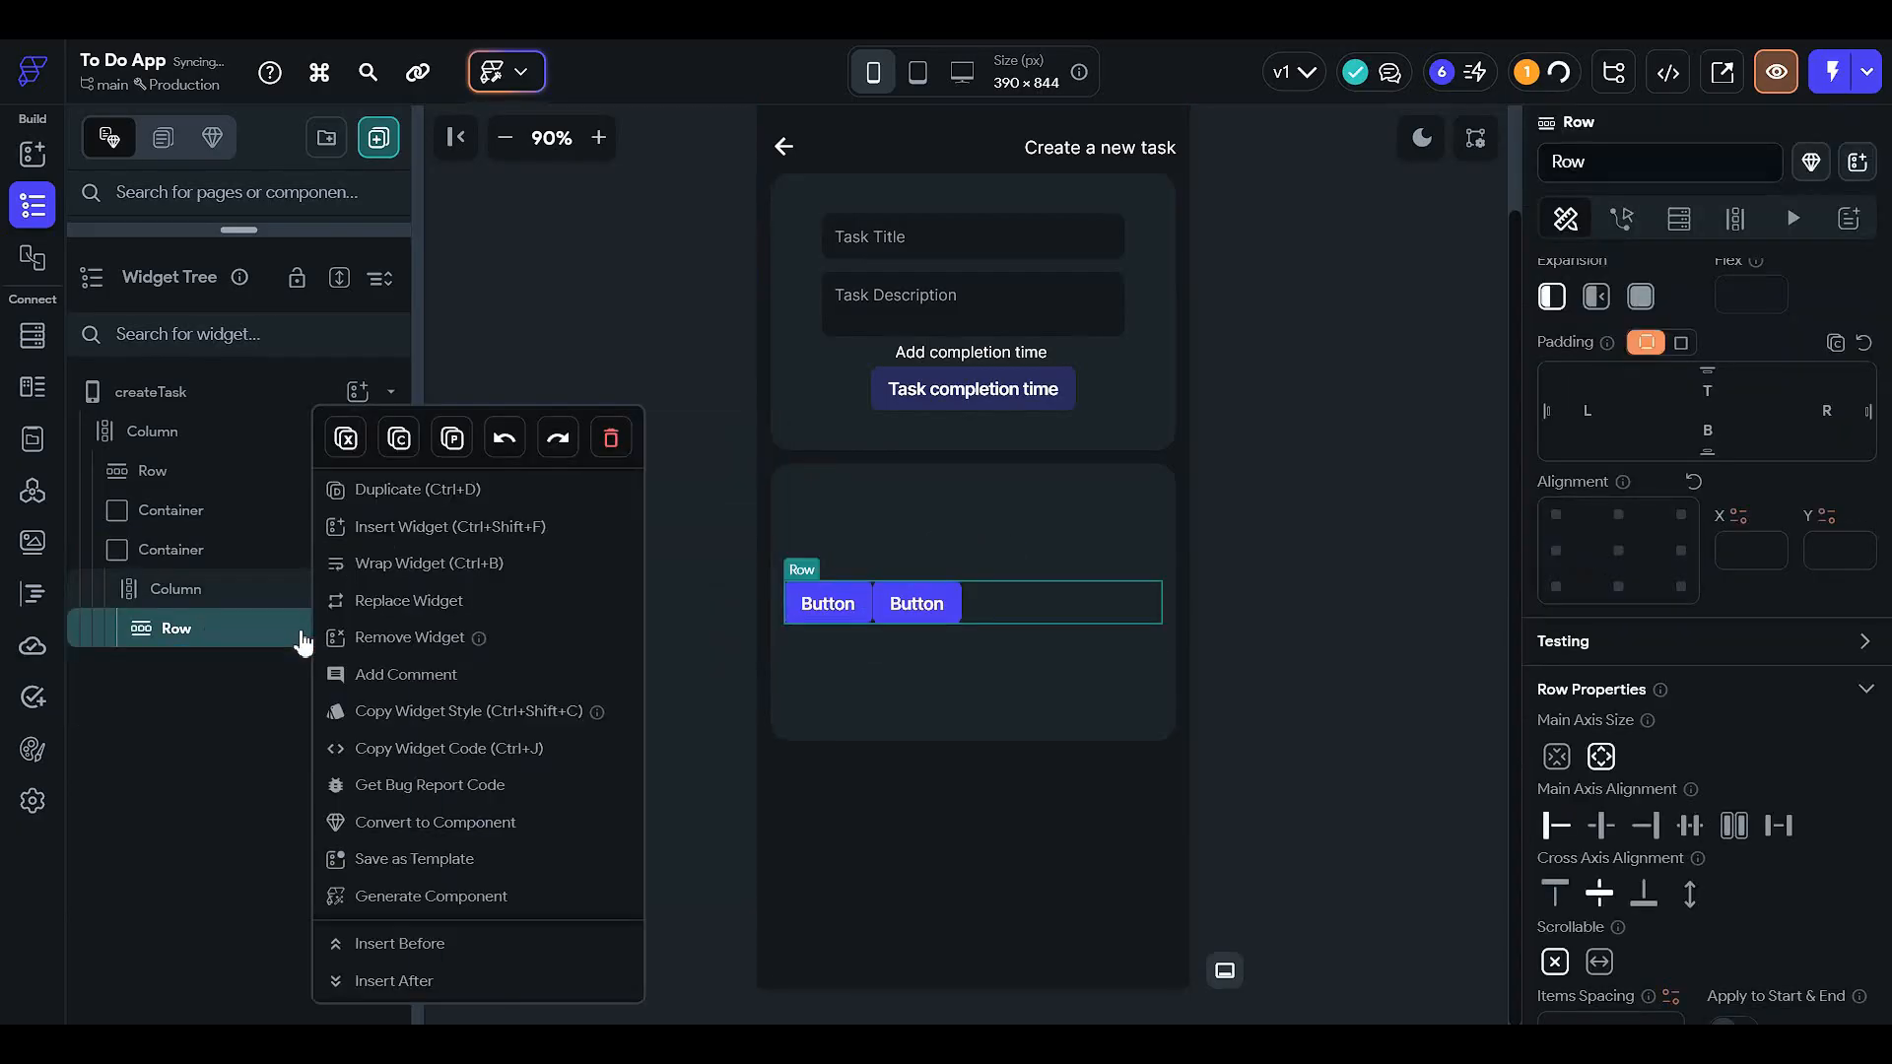
click(483, 494)
click(1040, 677)
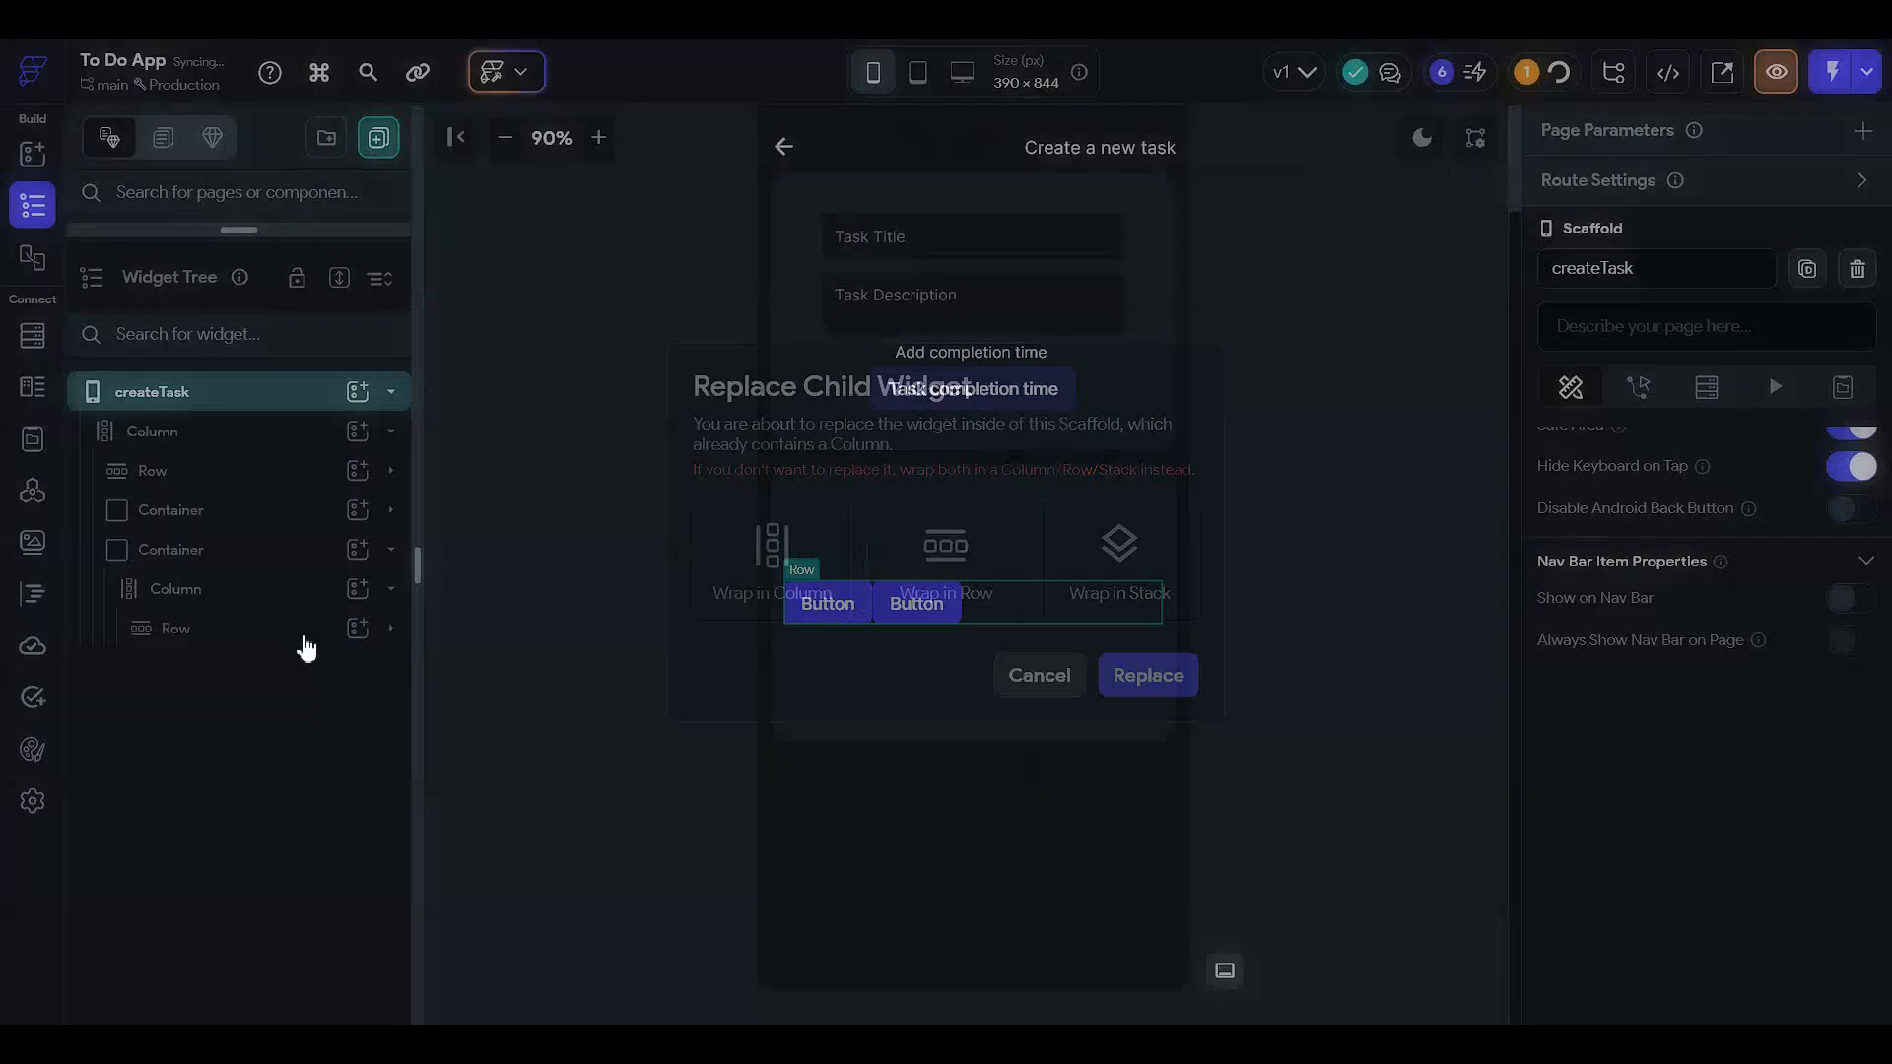
click(291, 638)
click(289, 638)
click(288, 638)
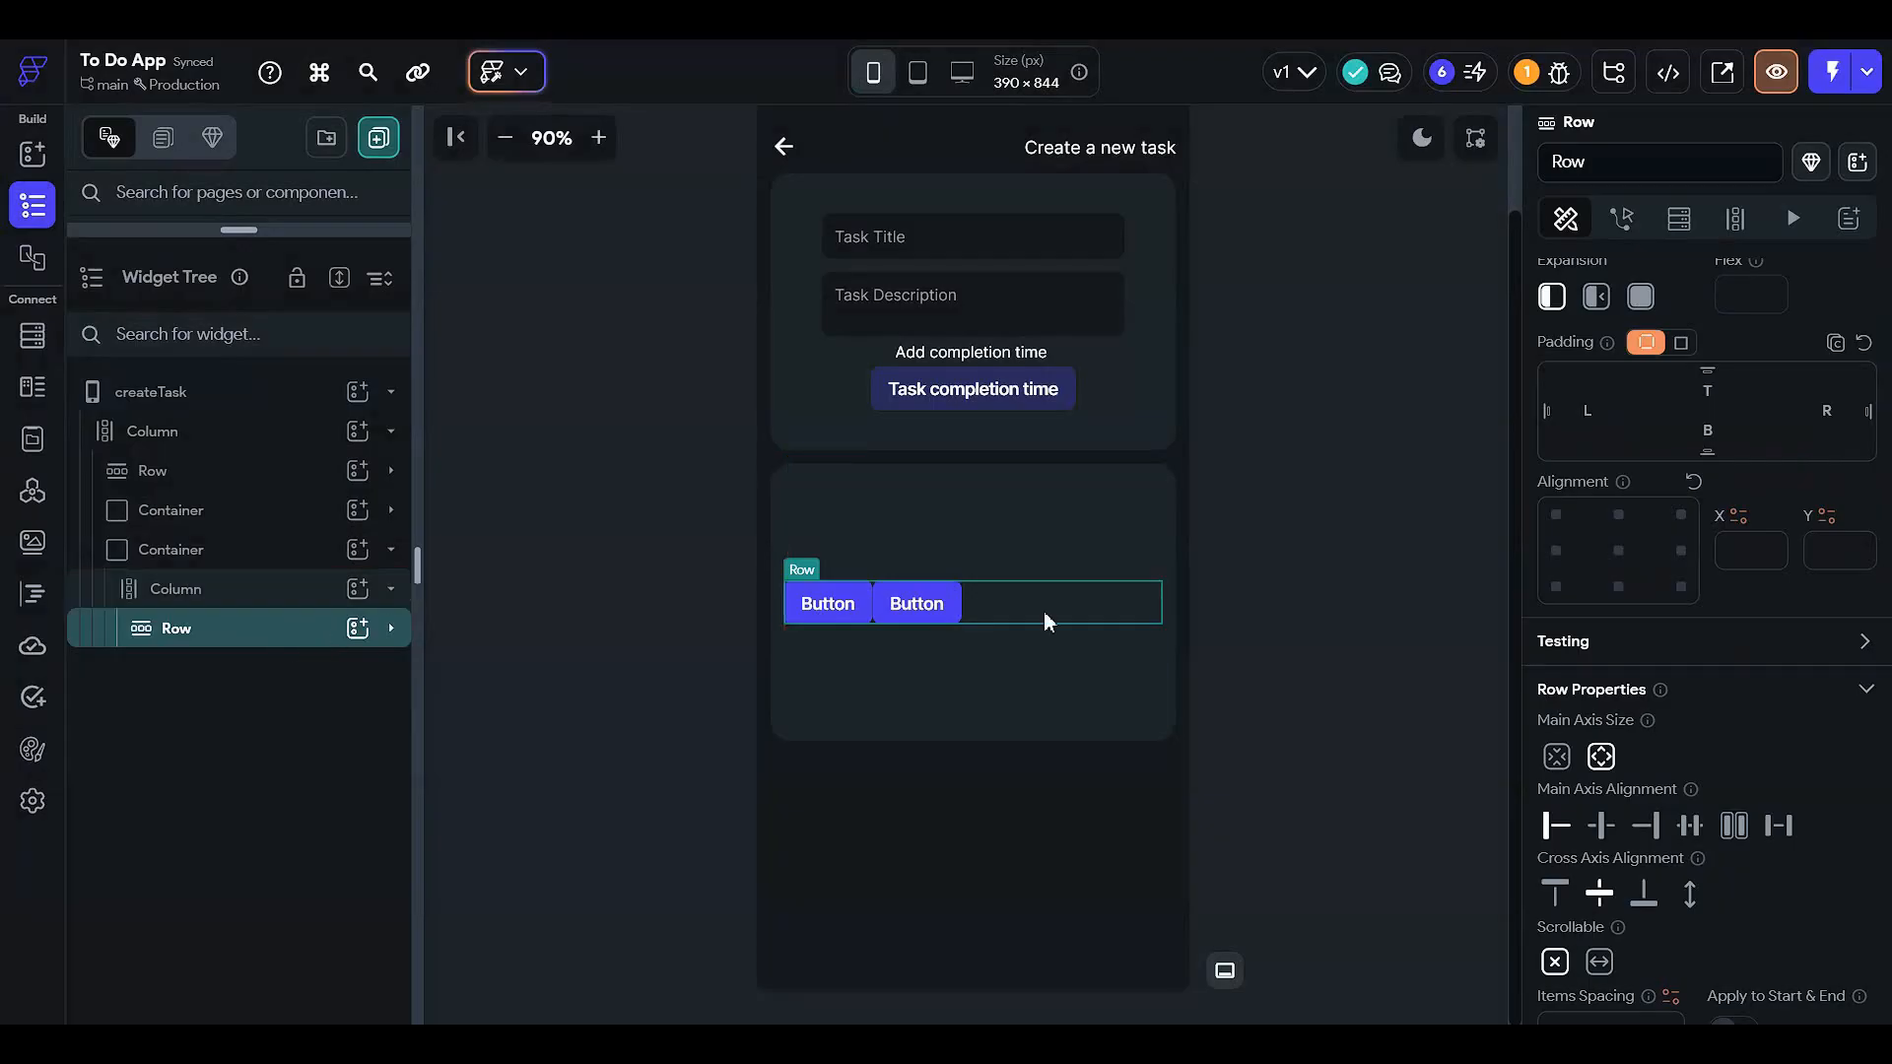
scroll(1759, 675, down, 3)
click(1781, 530)
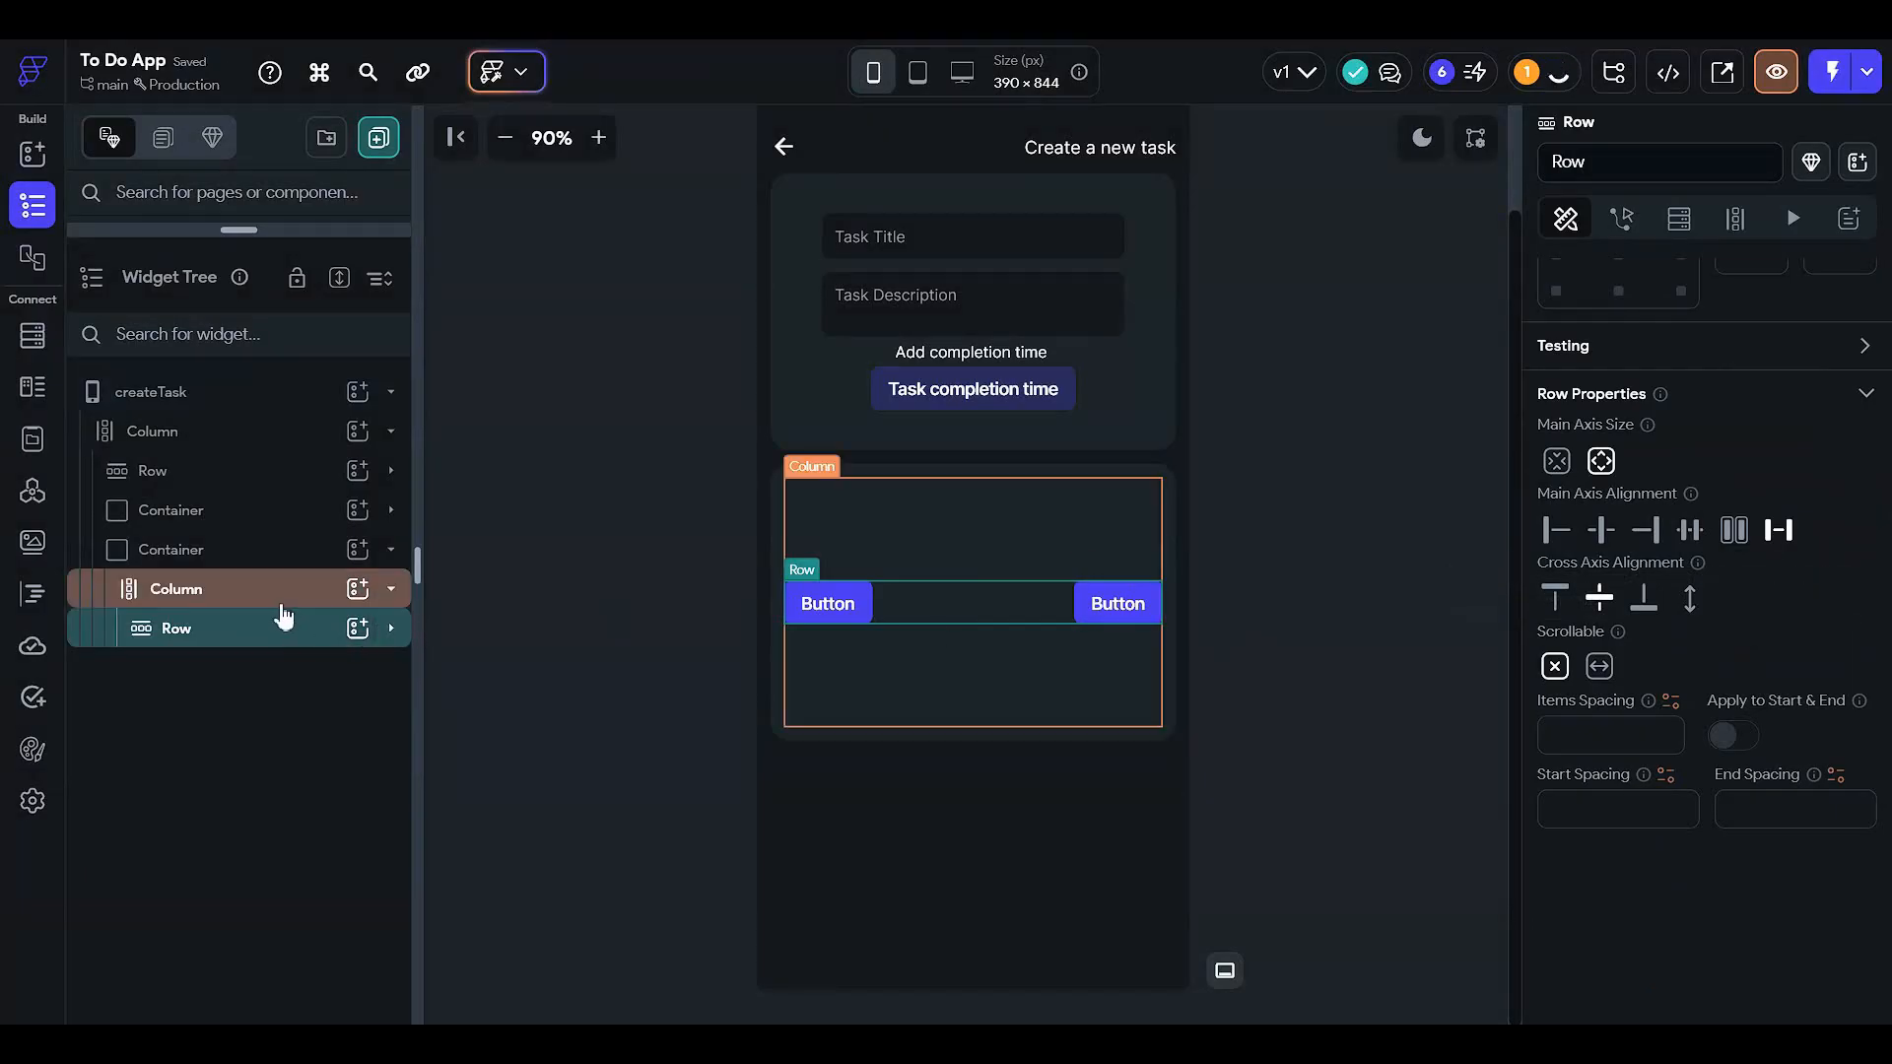
- Set the Column's main axis alignment to Start so the buttons sit at the top
click(250, 591)
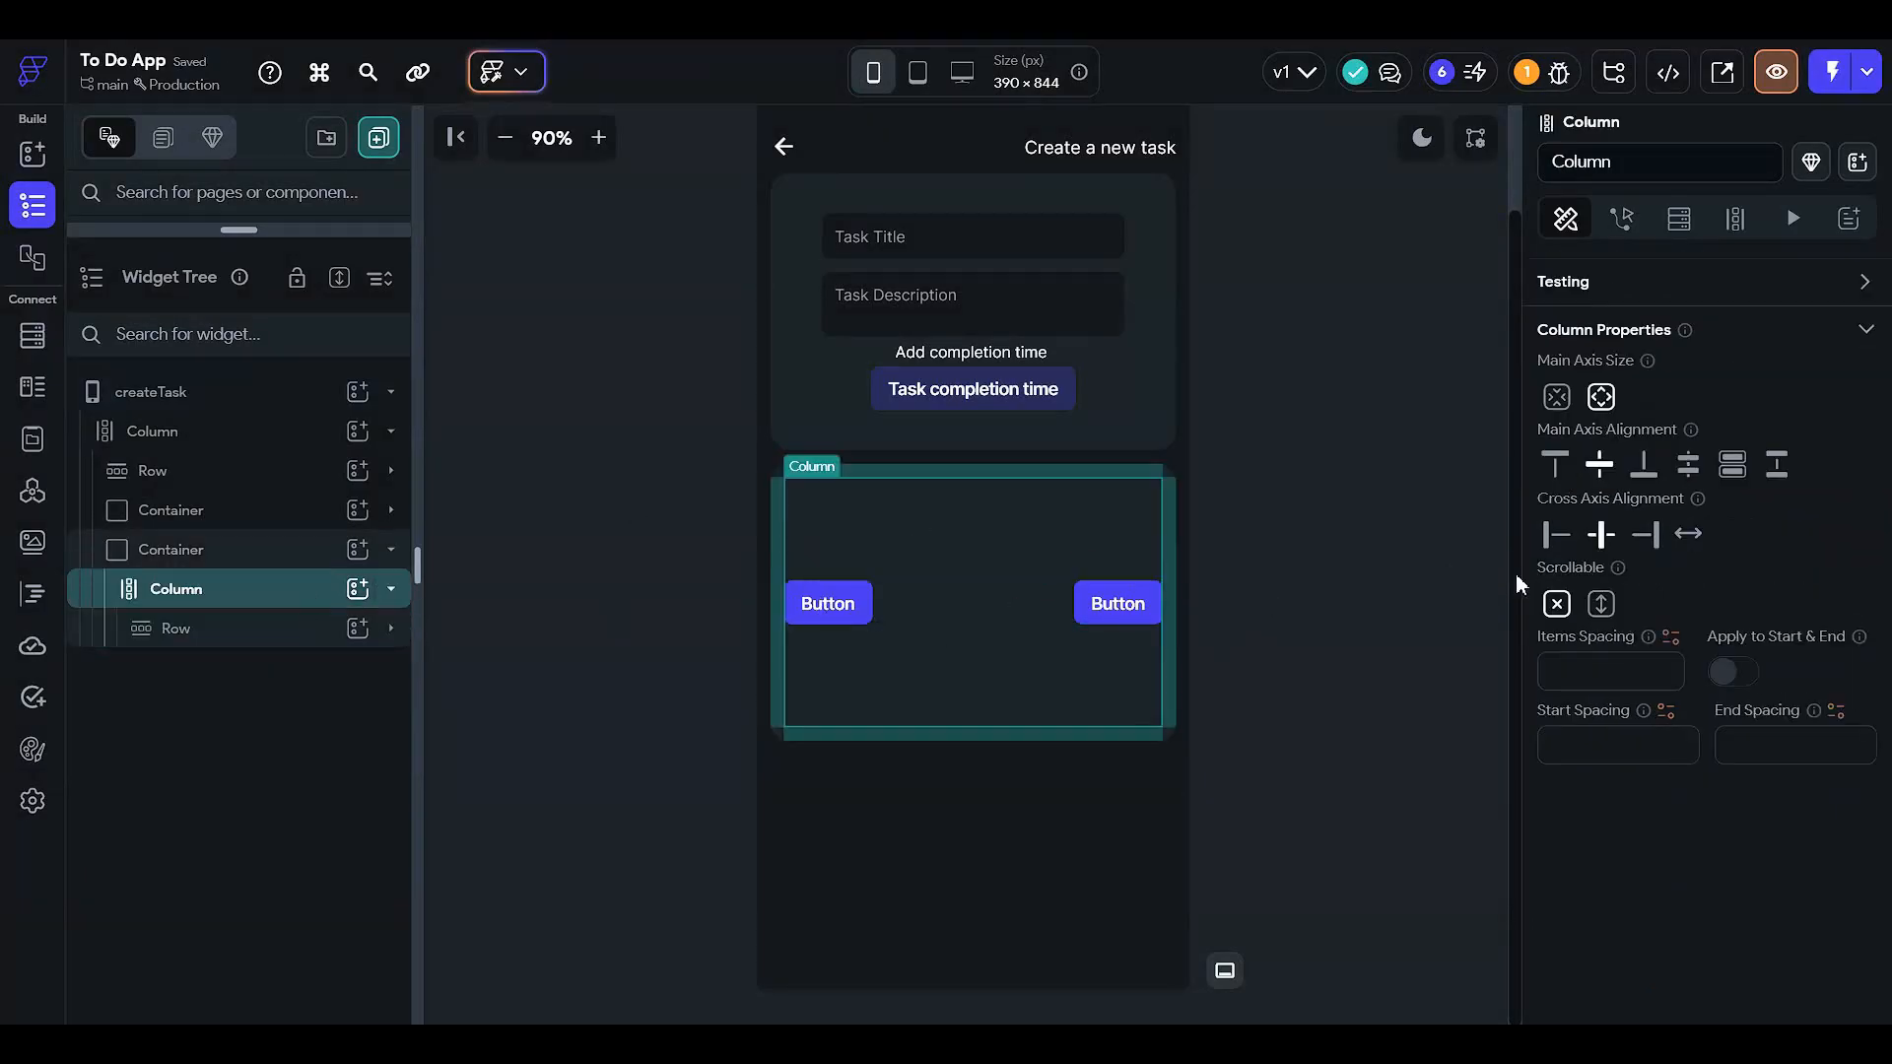
click(1562, 471)
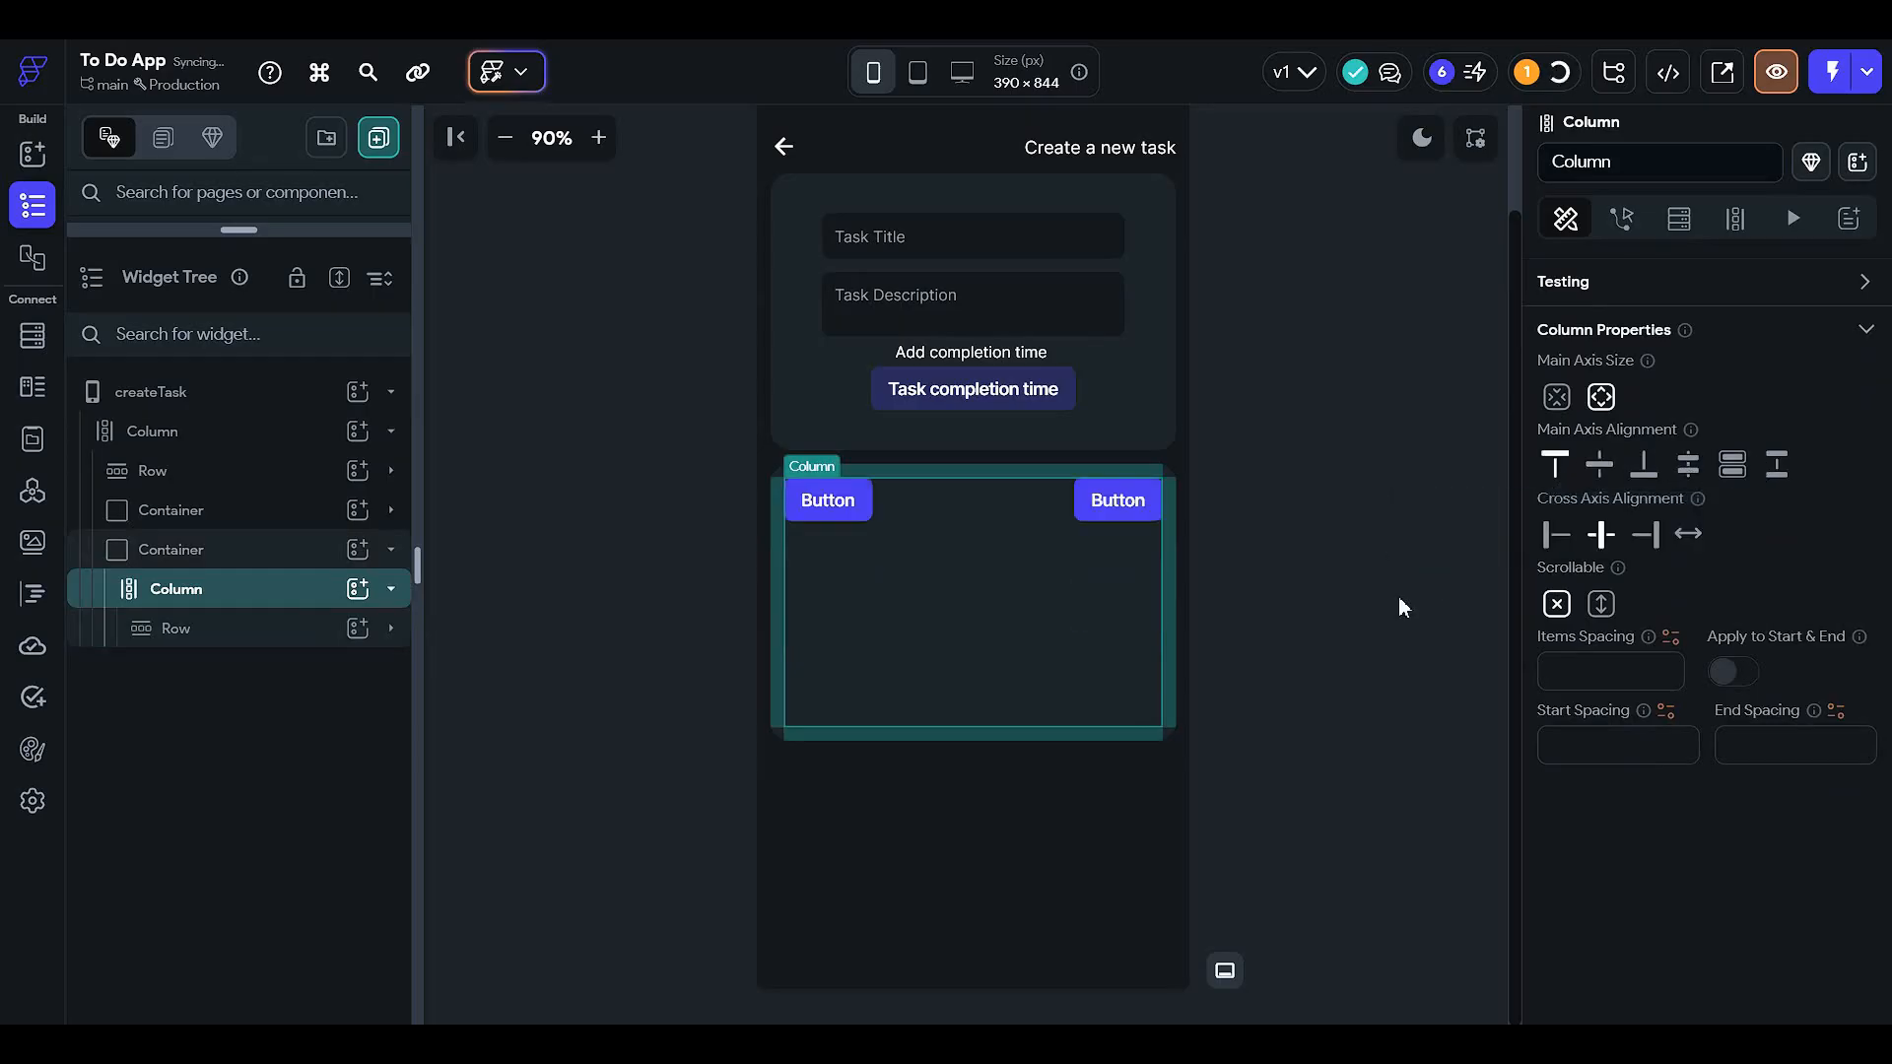
click(827, 508)
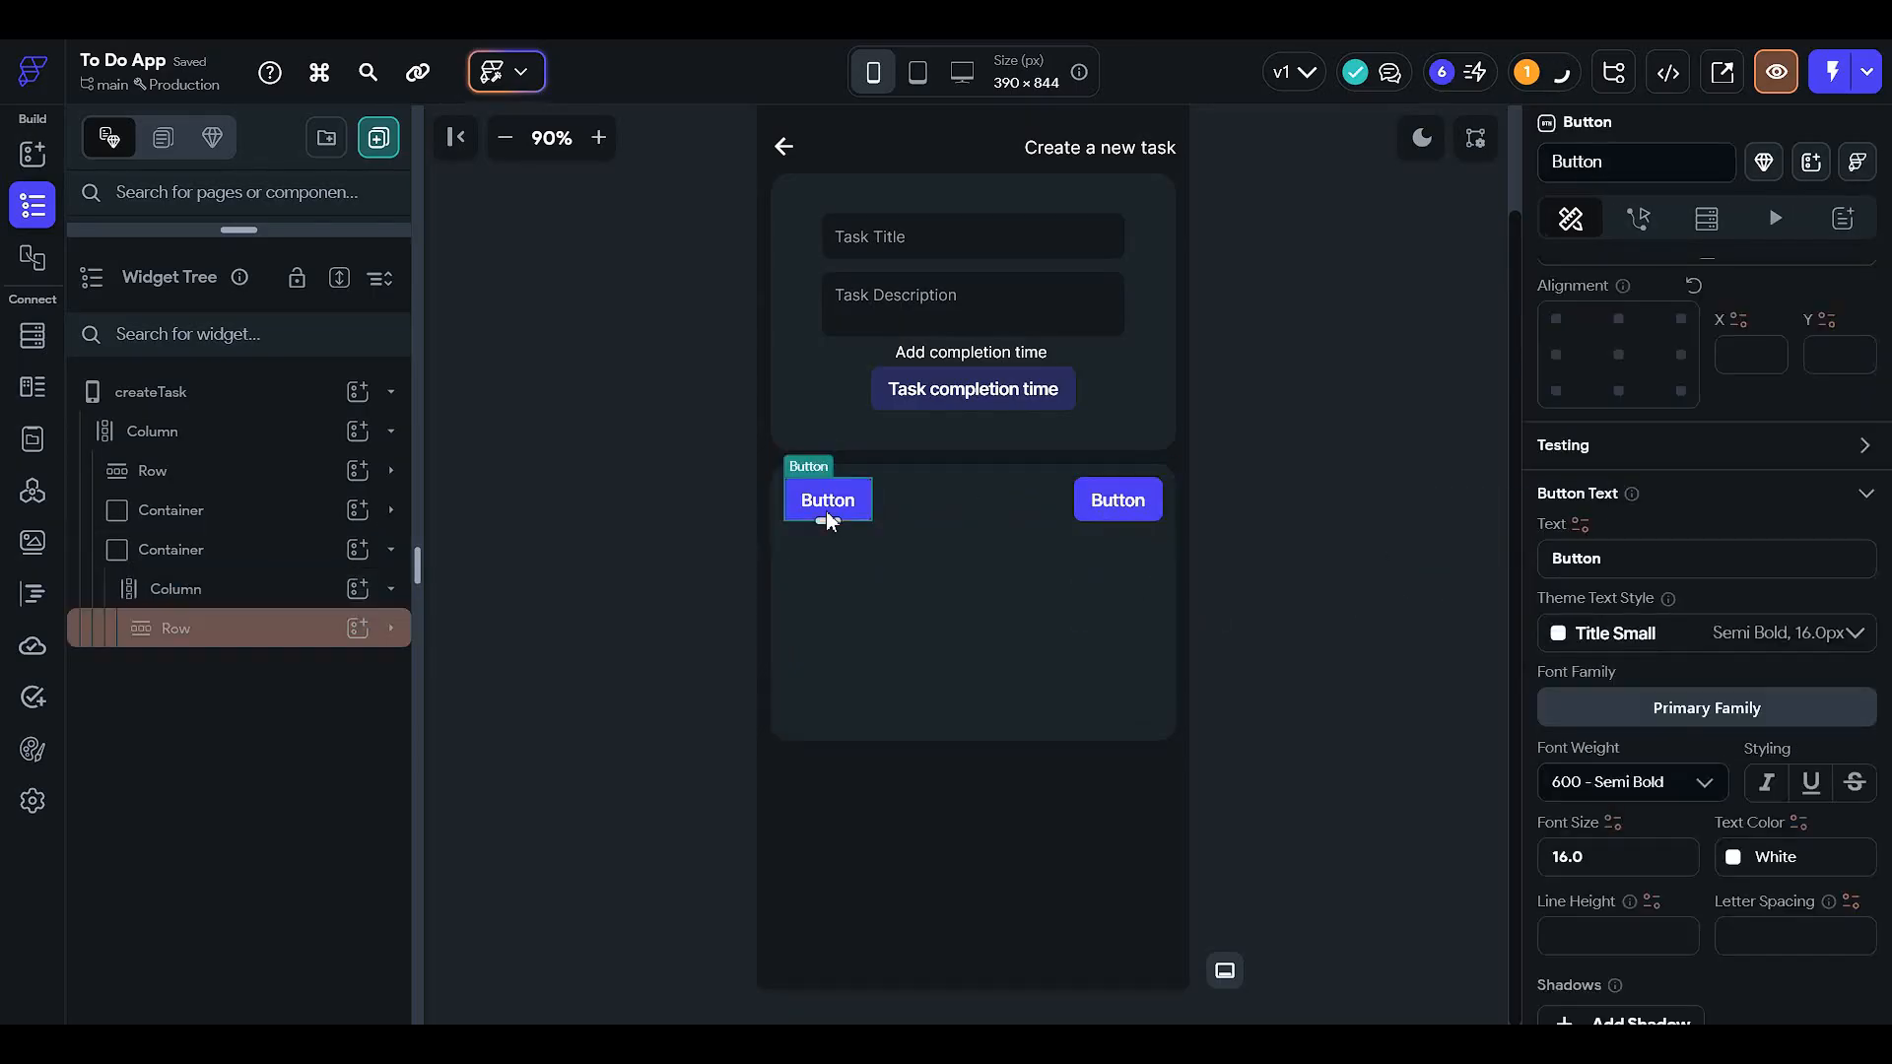
- Label the left button 'Home' and the right button 'Work'
click(1625, 557)
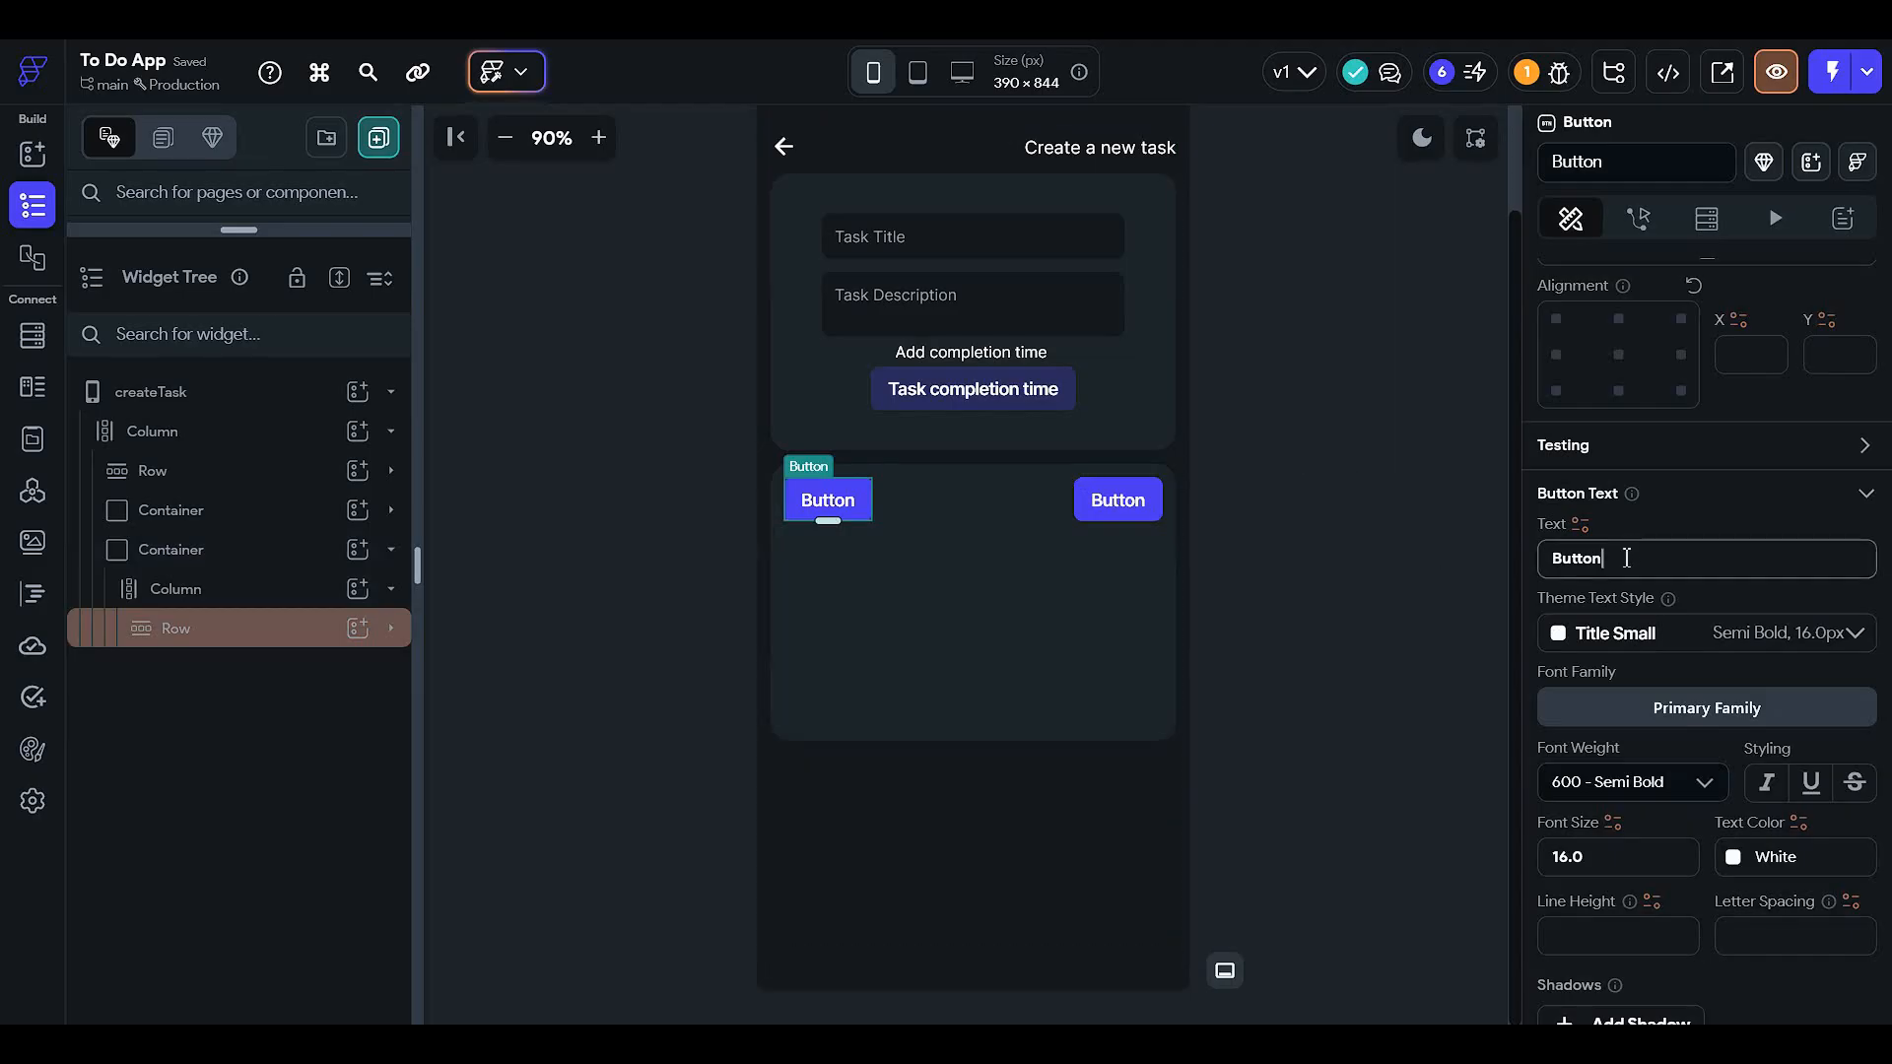
key(ctrl+a)
text(Hom)
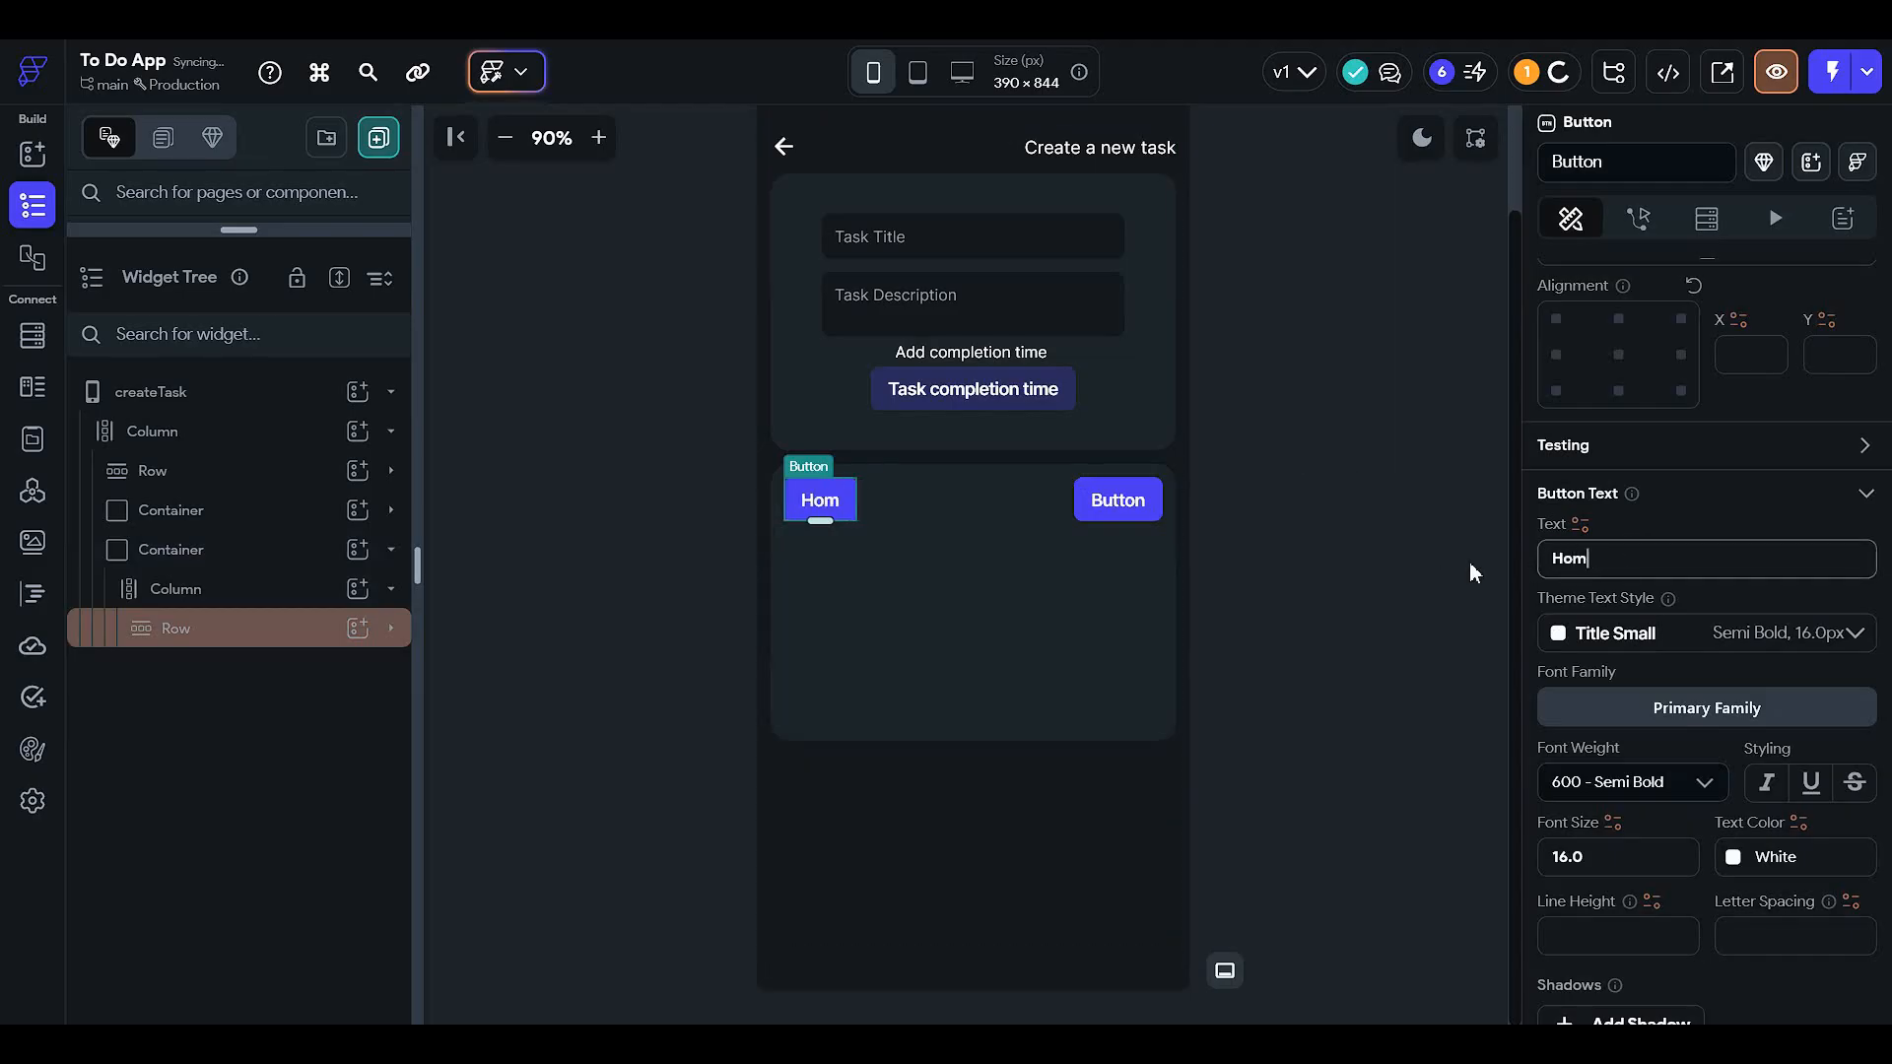
text(e work)
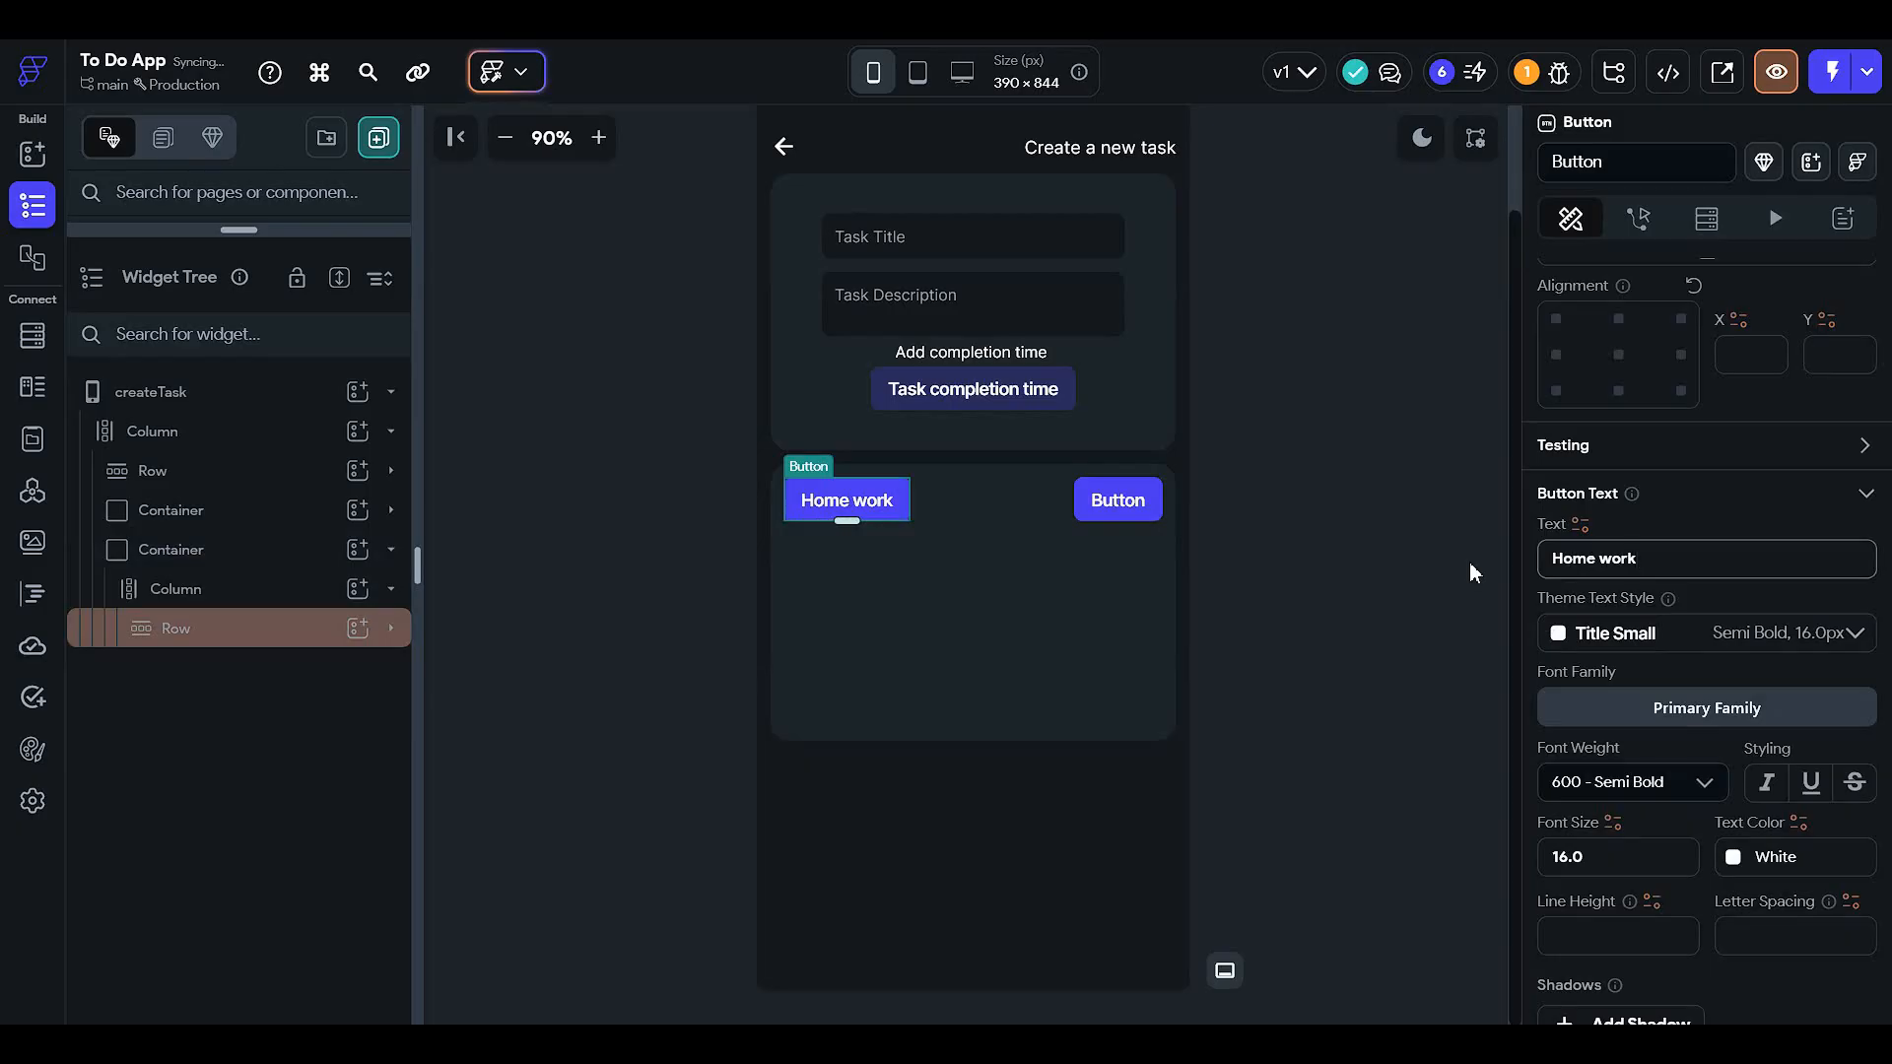
click(1123, 523)
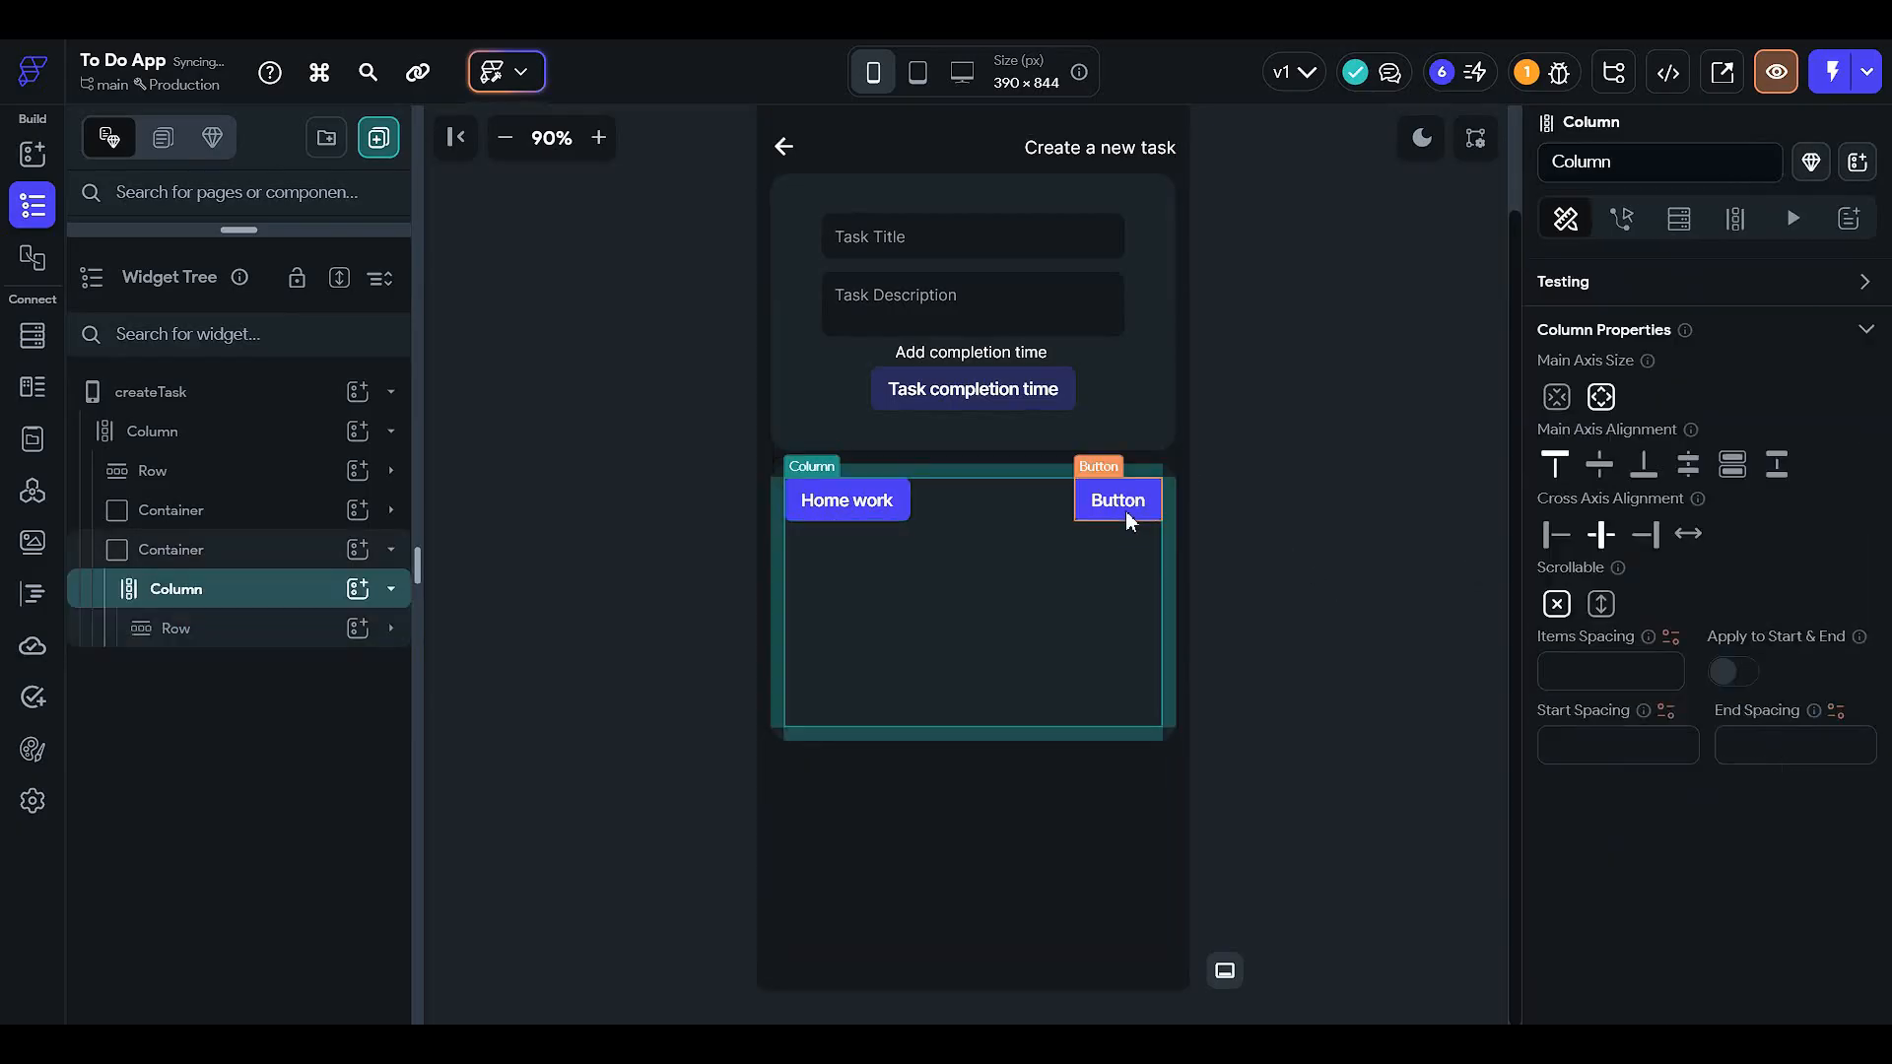
click(1125, 511)
click(1702, 563)
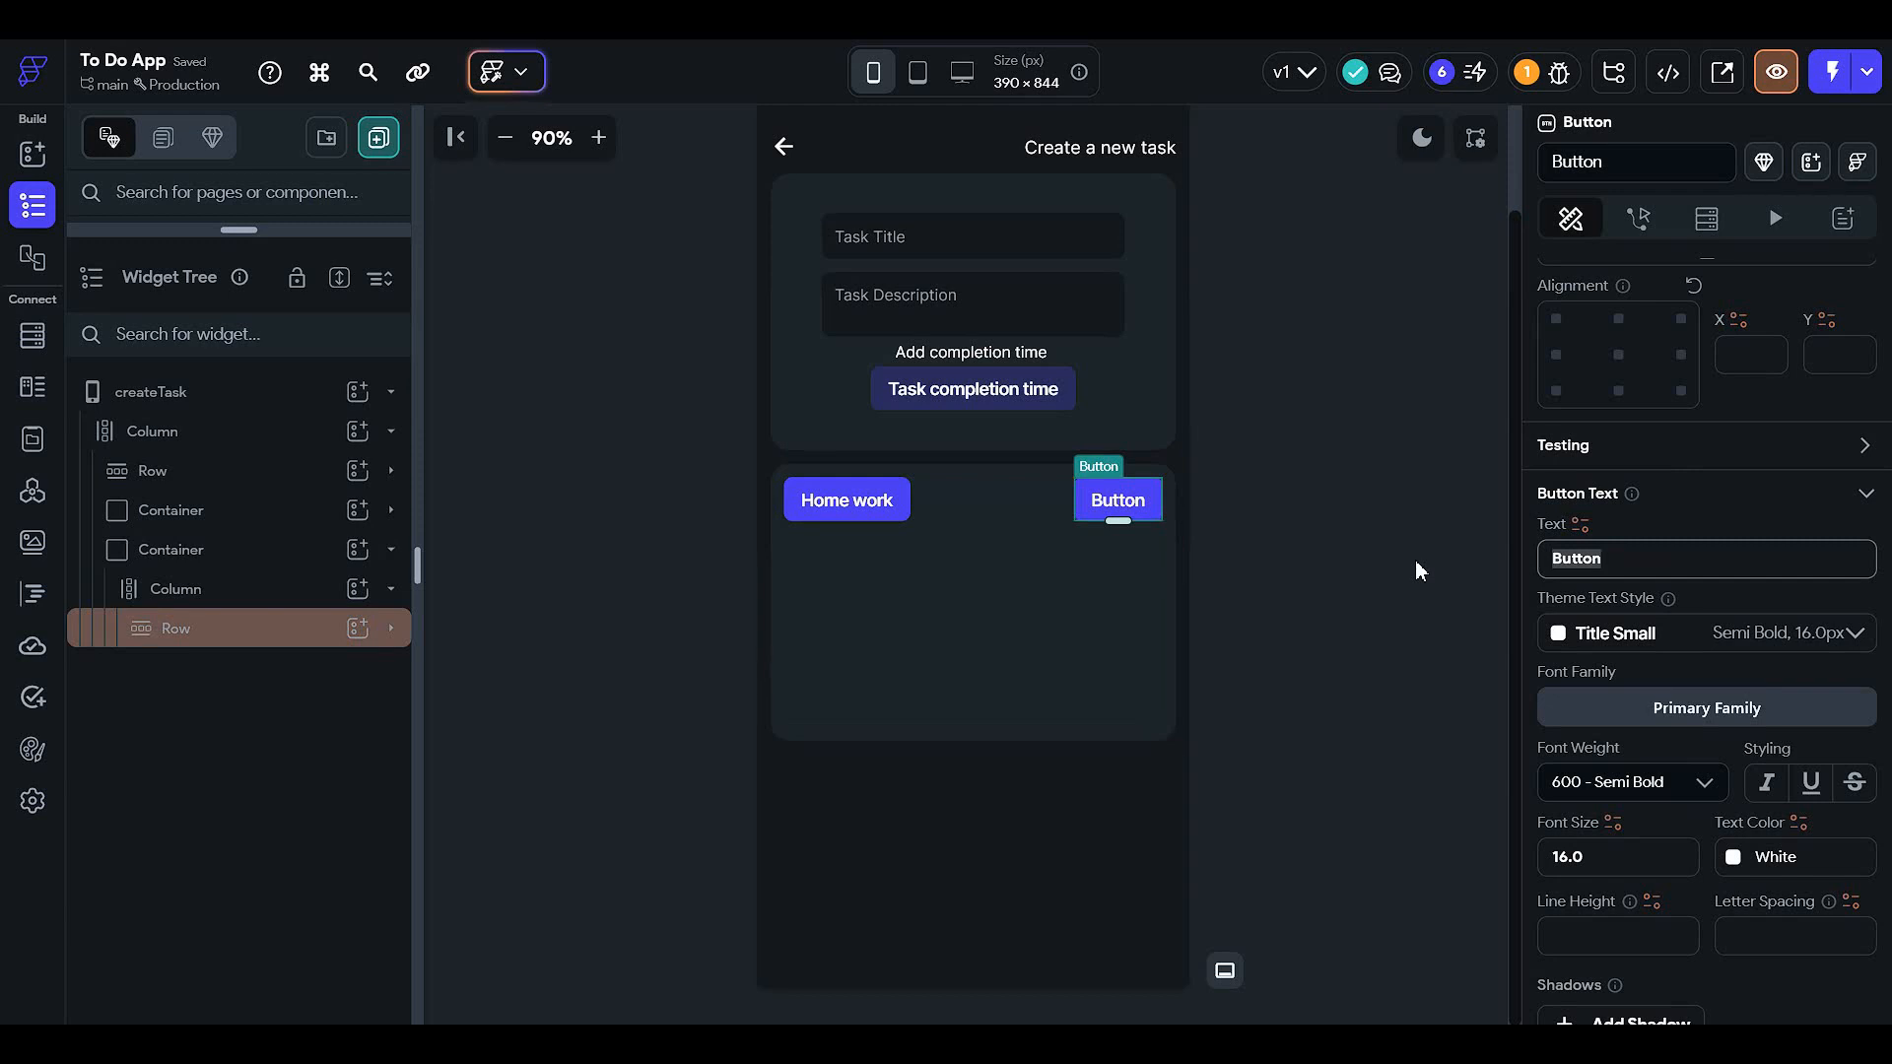
text(Work)
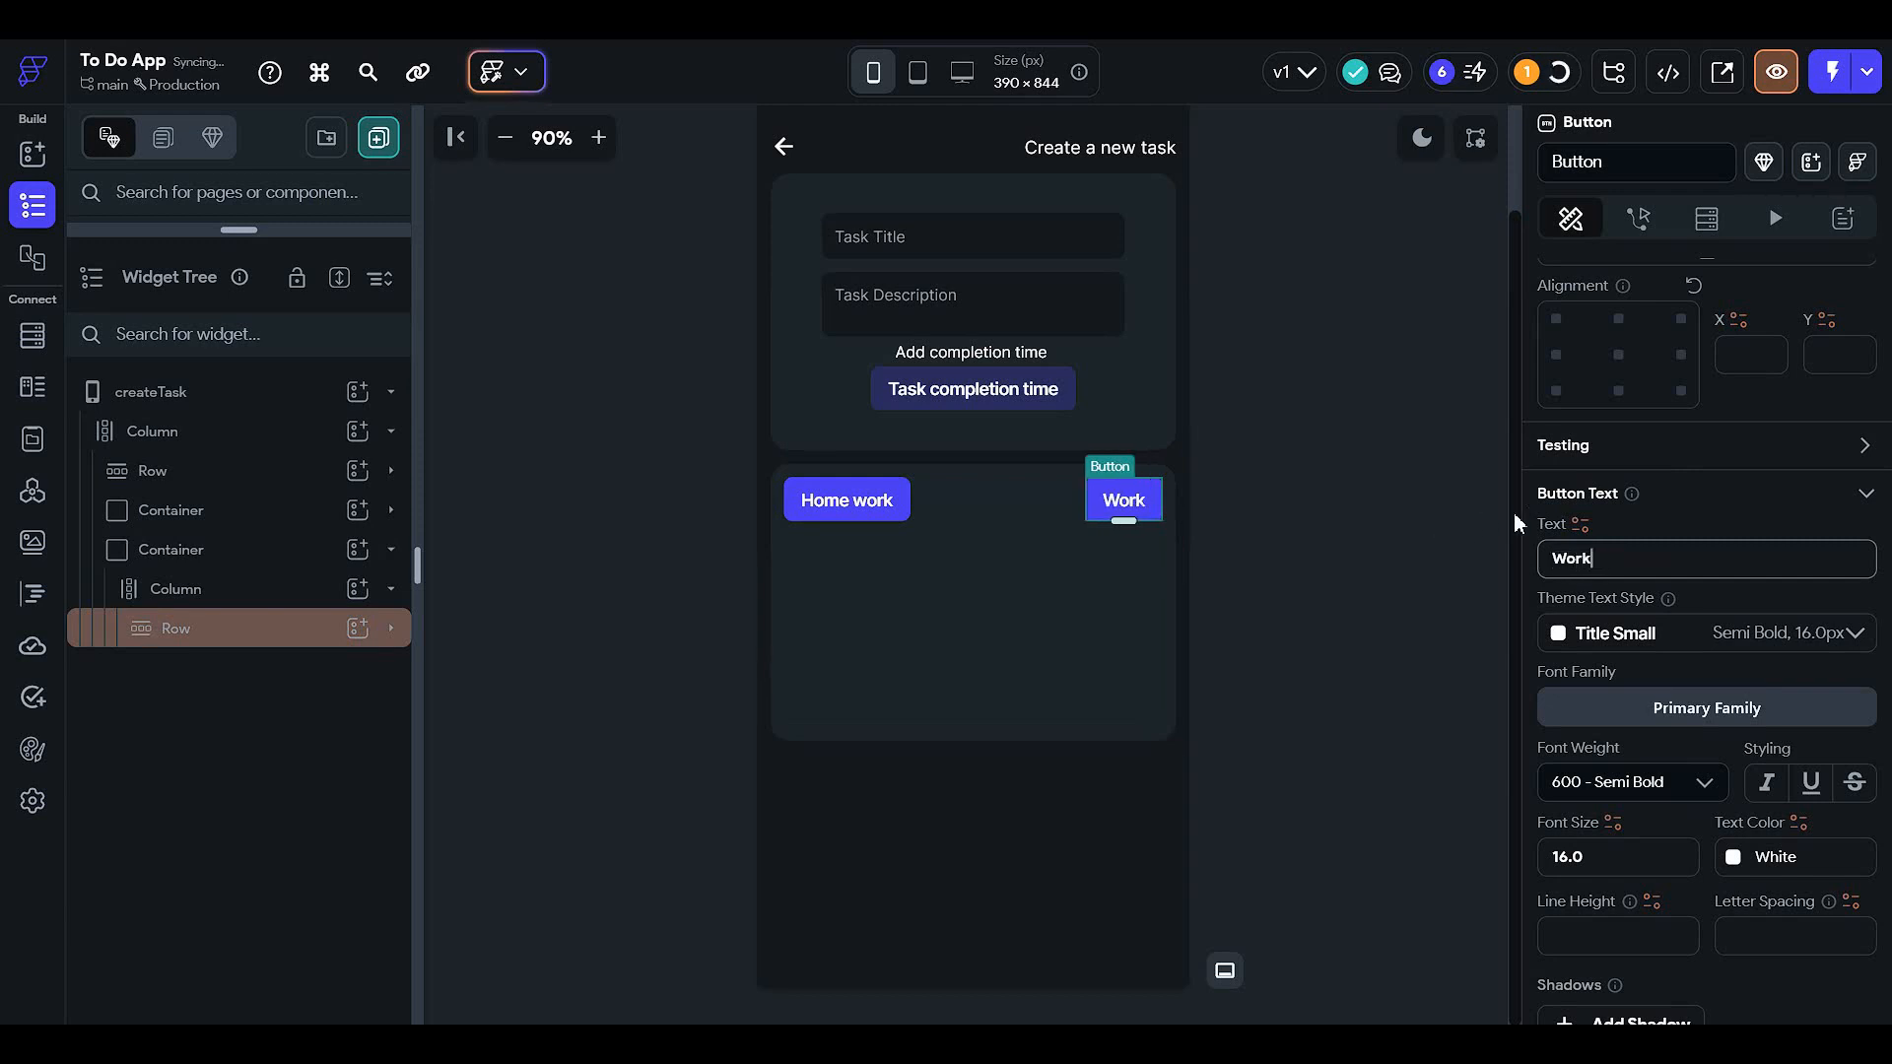
click(854, 498)
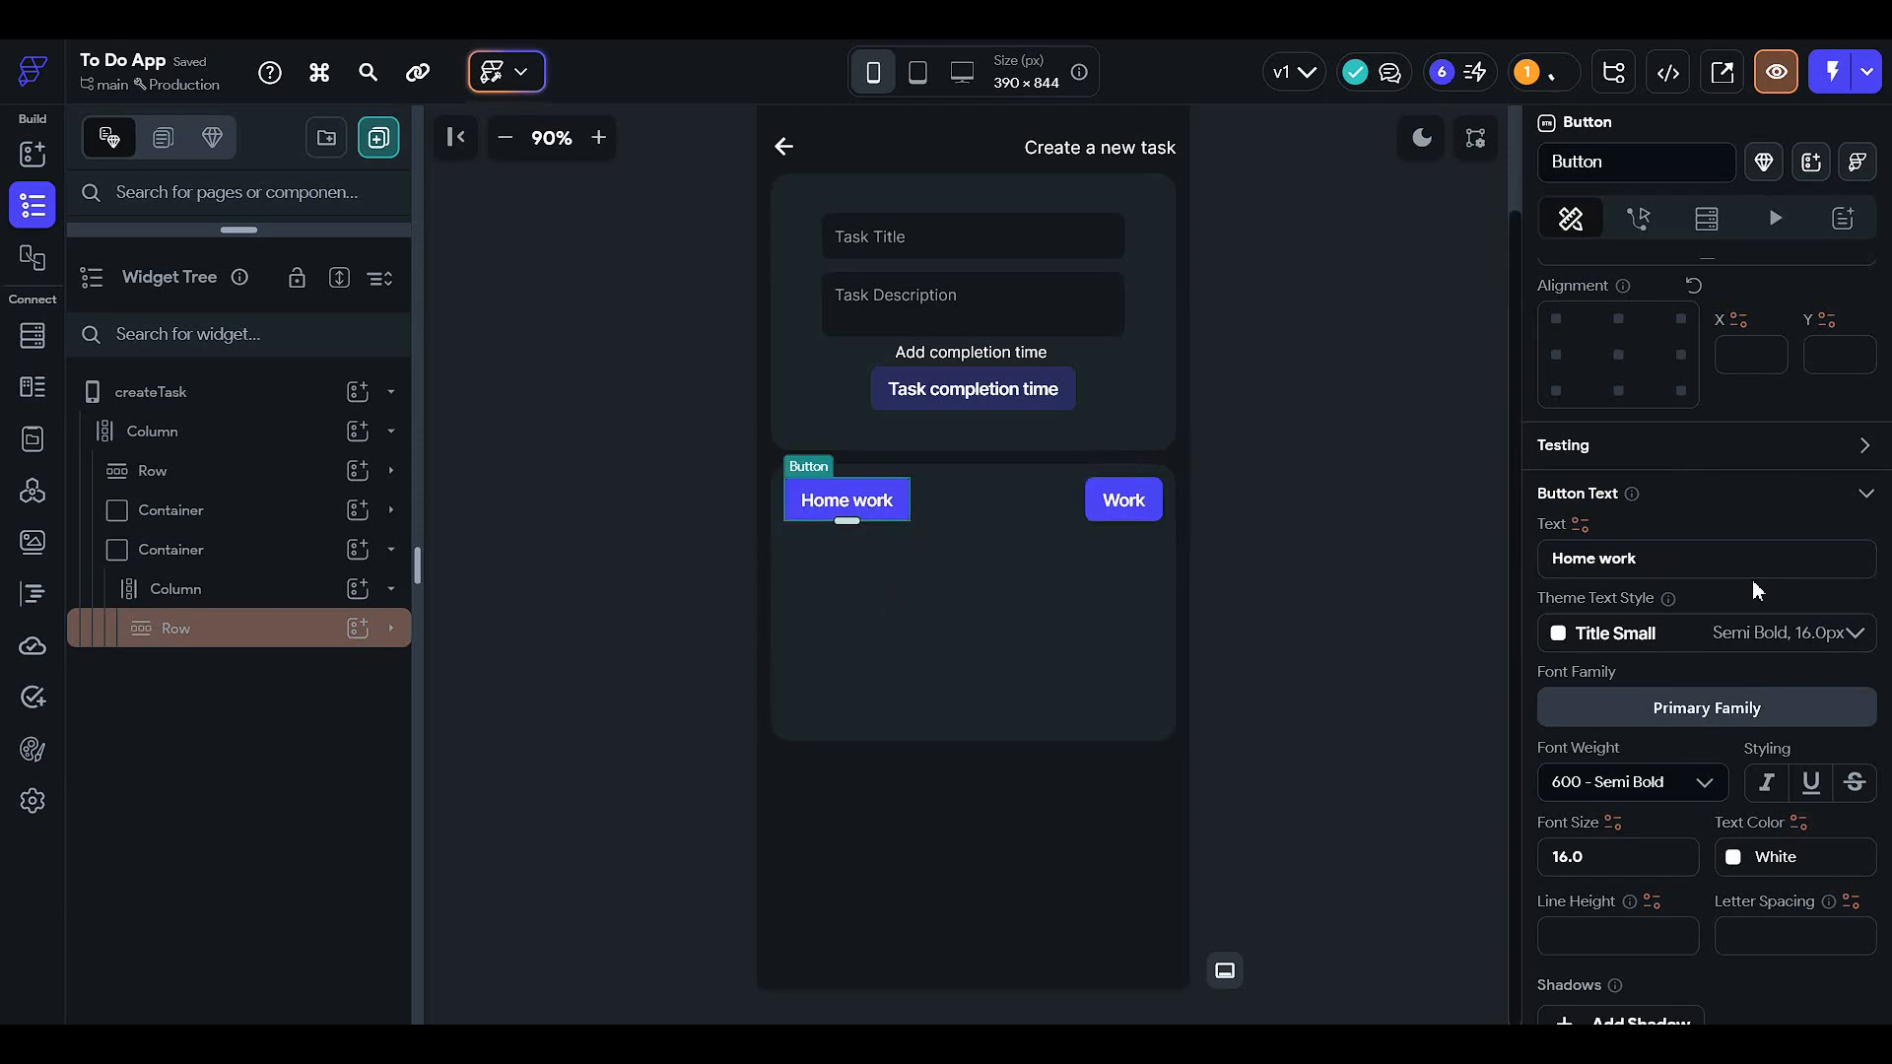
double_click(1607, 567)
key(BackSpace)
key(BackSpace)
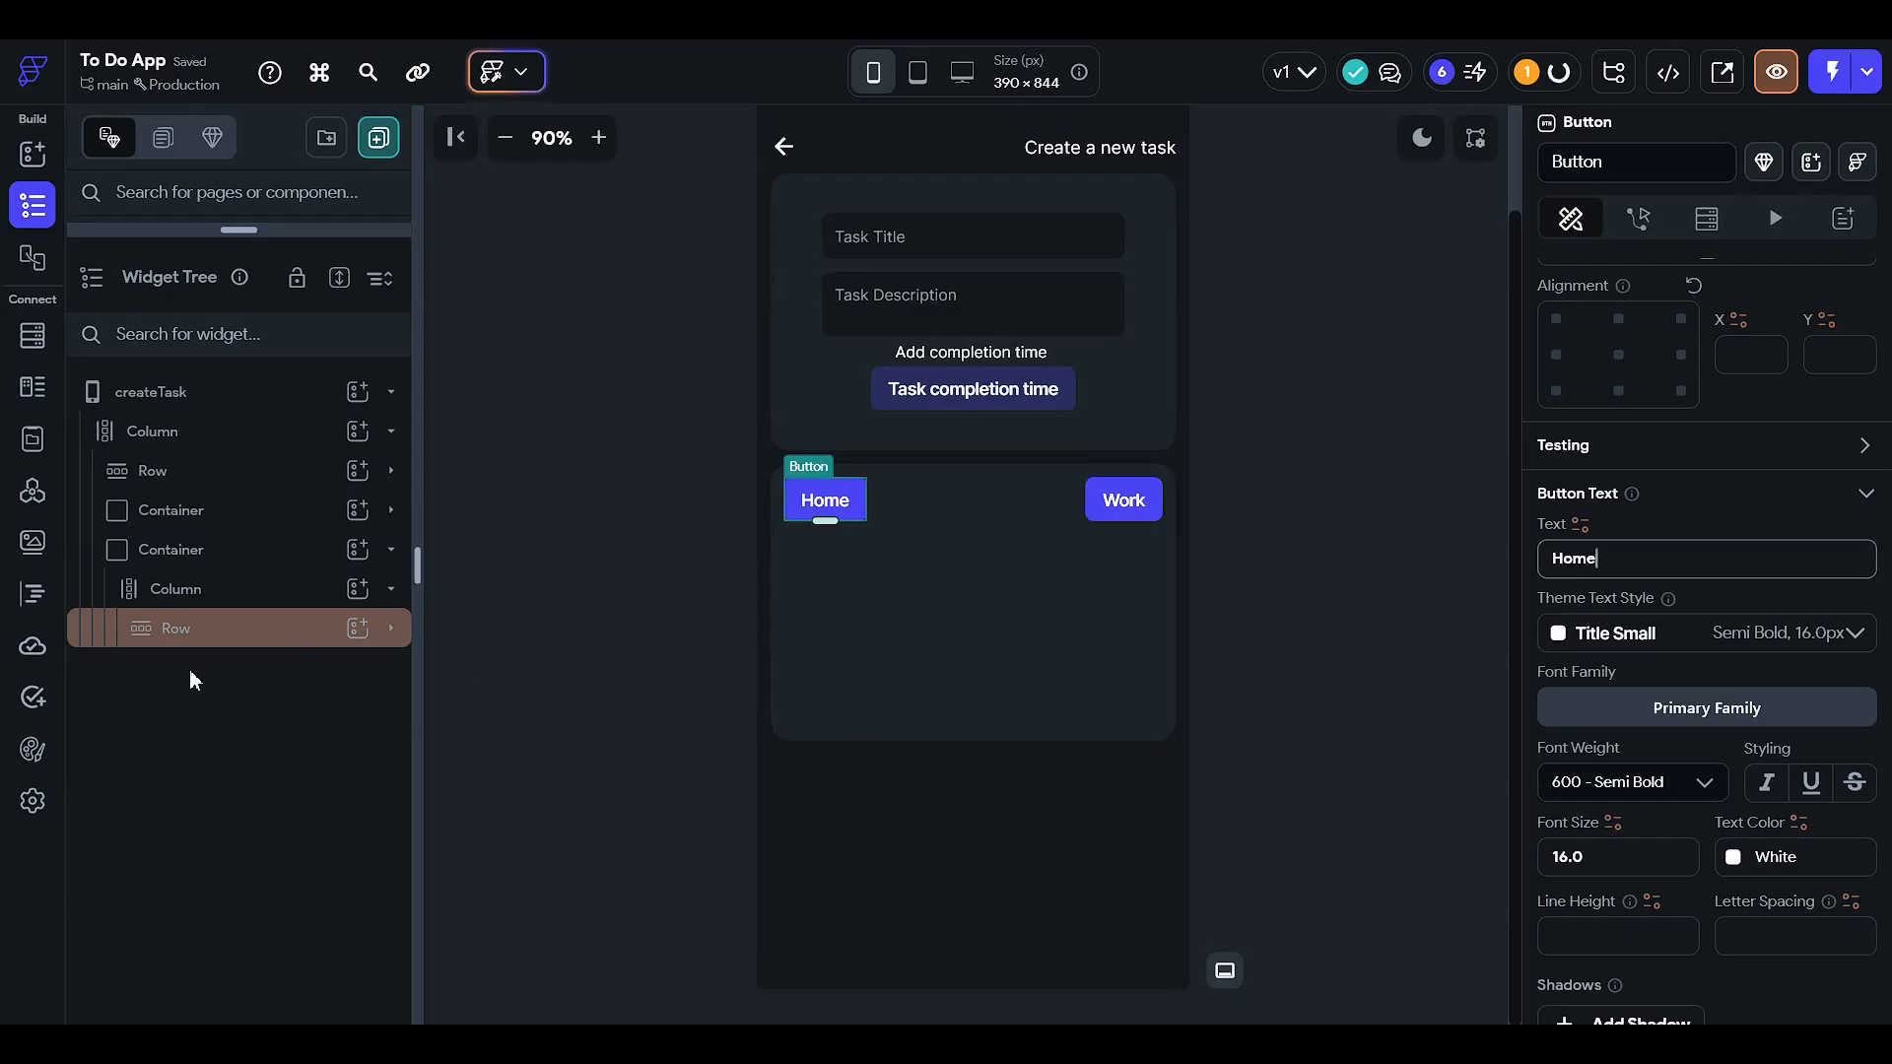
- Copy the Work button and paste two copies of it into the Row
click(277, 636)
key(ctrl+c)
click(251, 596)
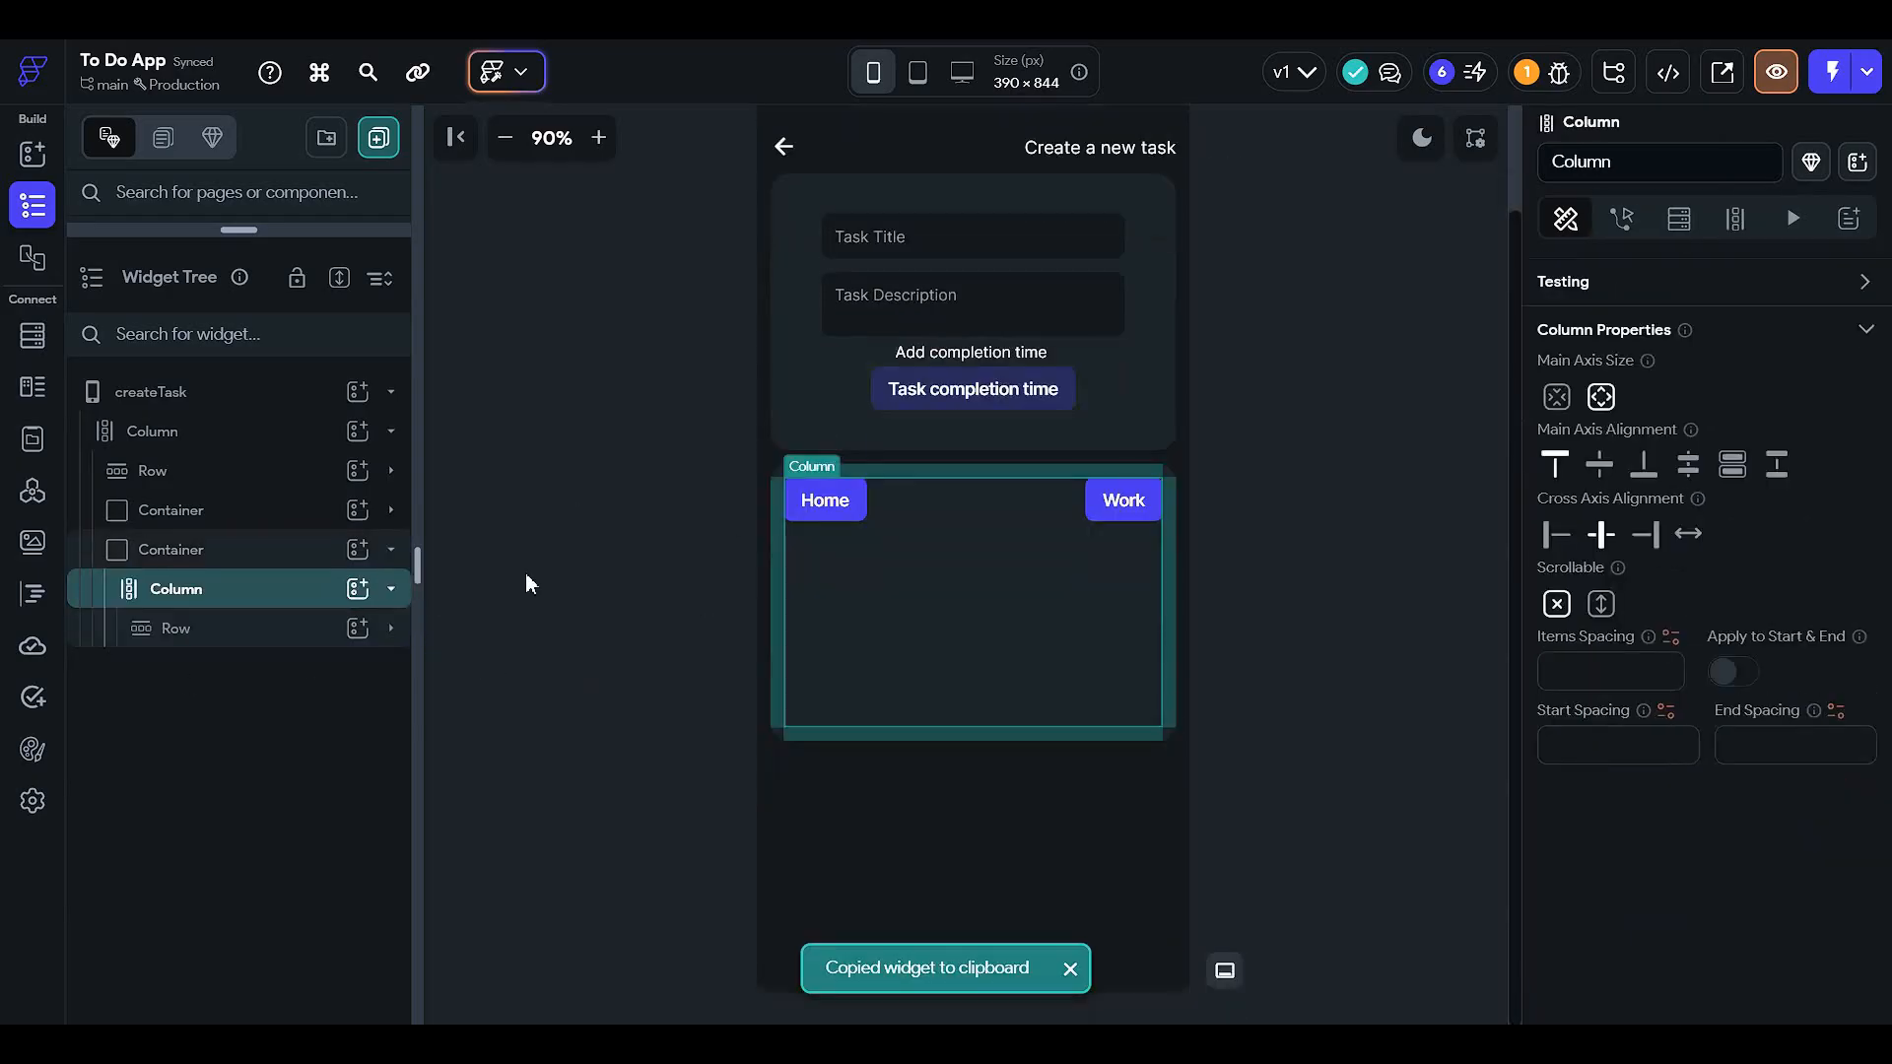
click(824, 499)
scroll(1742, 555, down, 5)
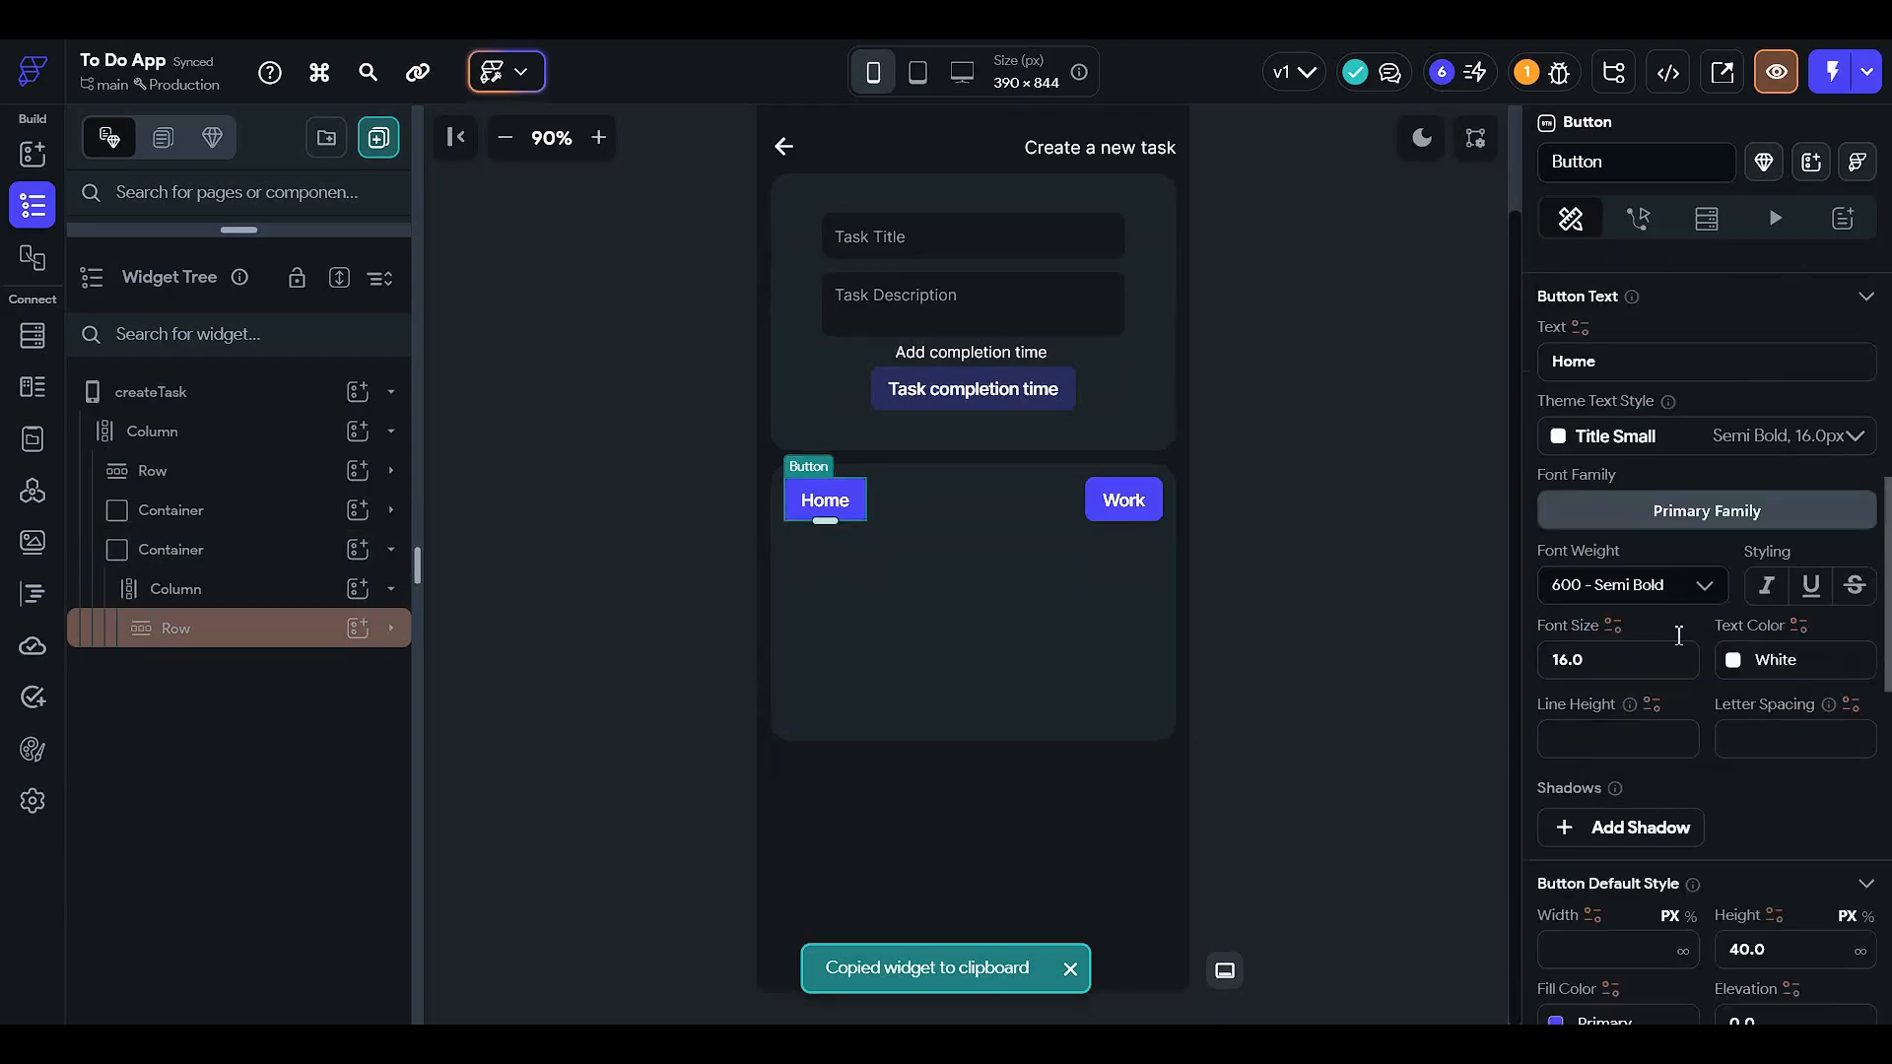
click(918, 504)
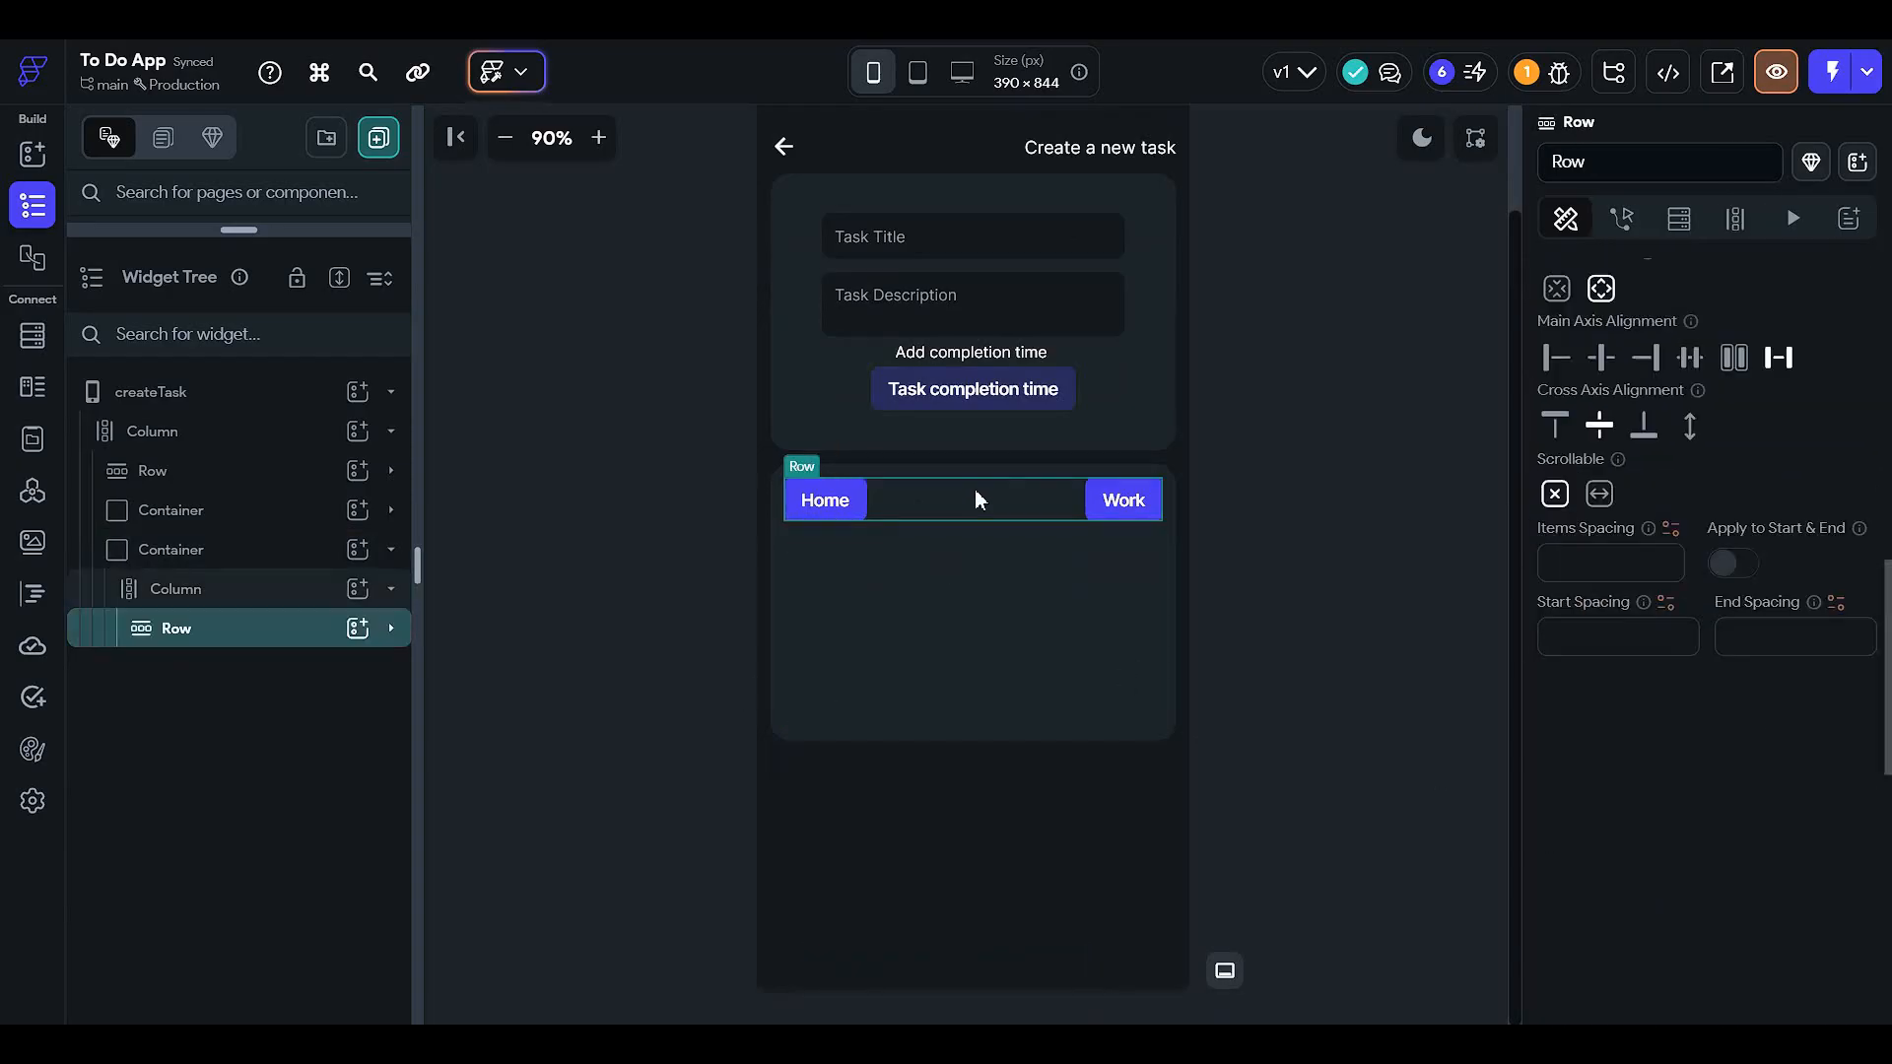
scroll(1590, 465, up, 1)
scroll(919, 565, up, 1)
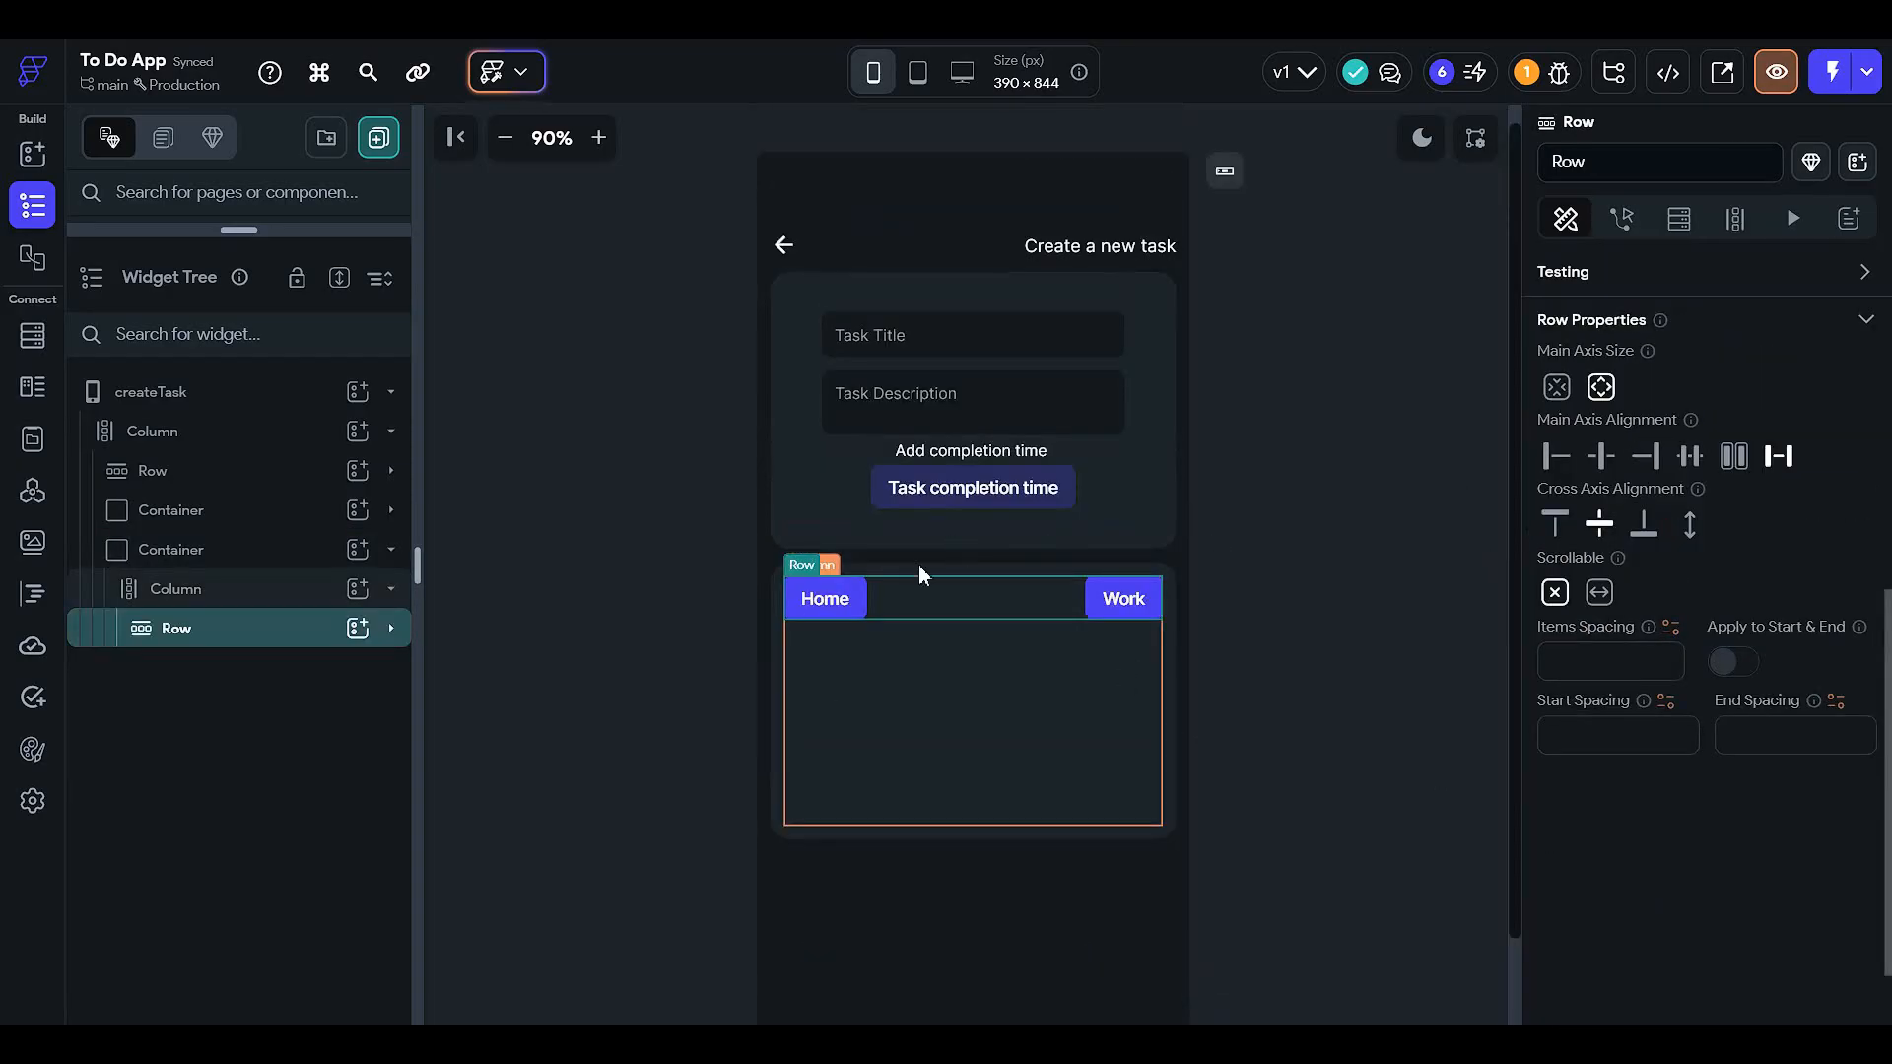
click(1083, 620)
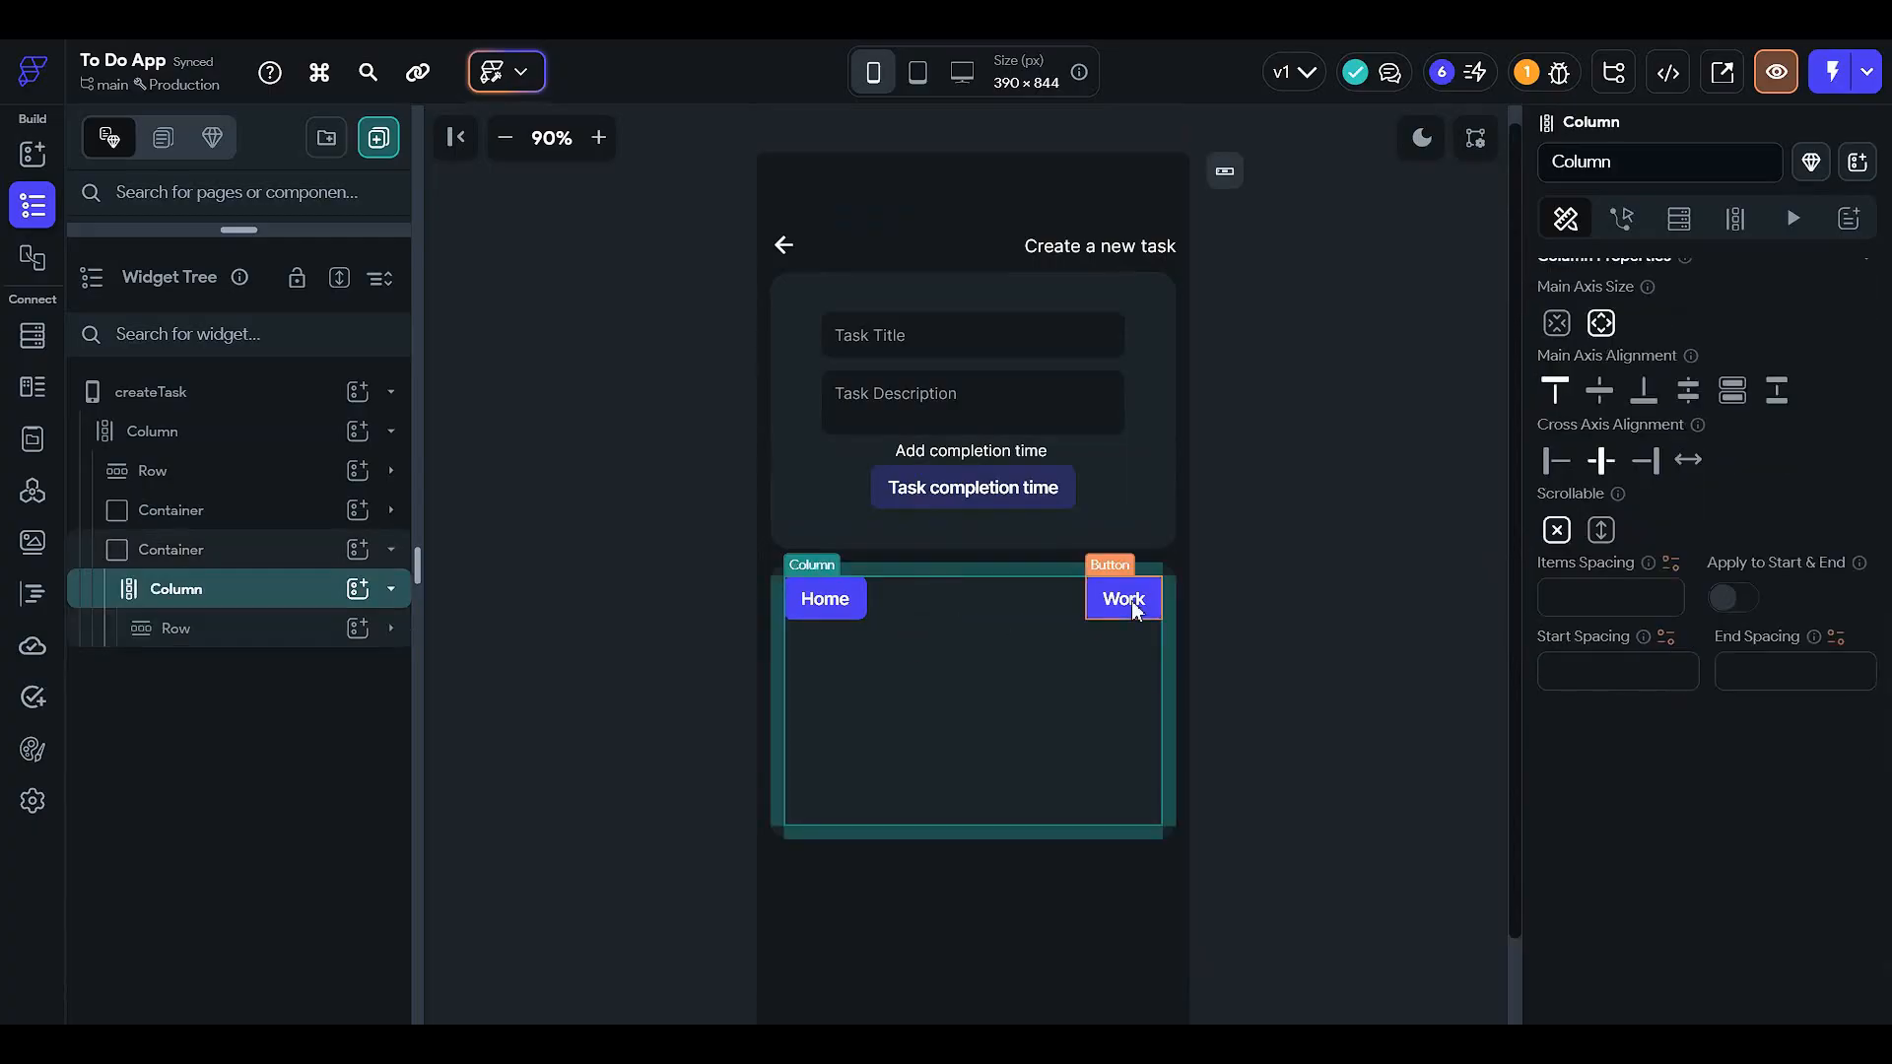
click(1093, 599)
key(ctrl+c)
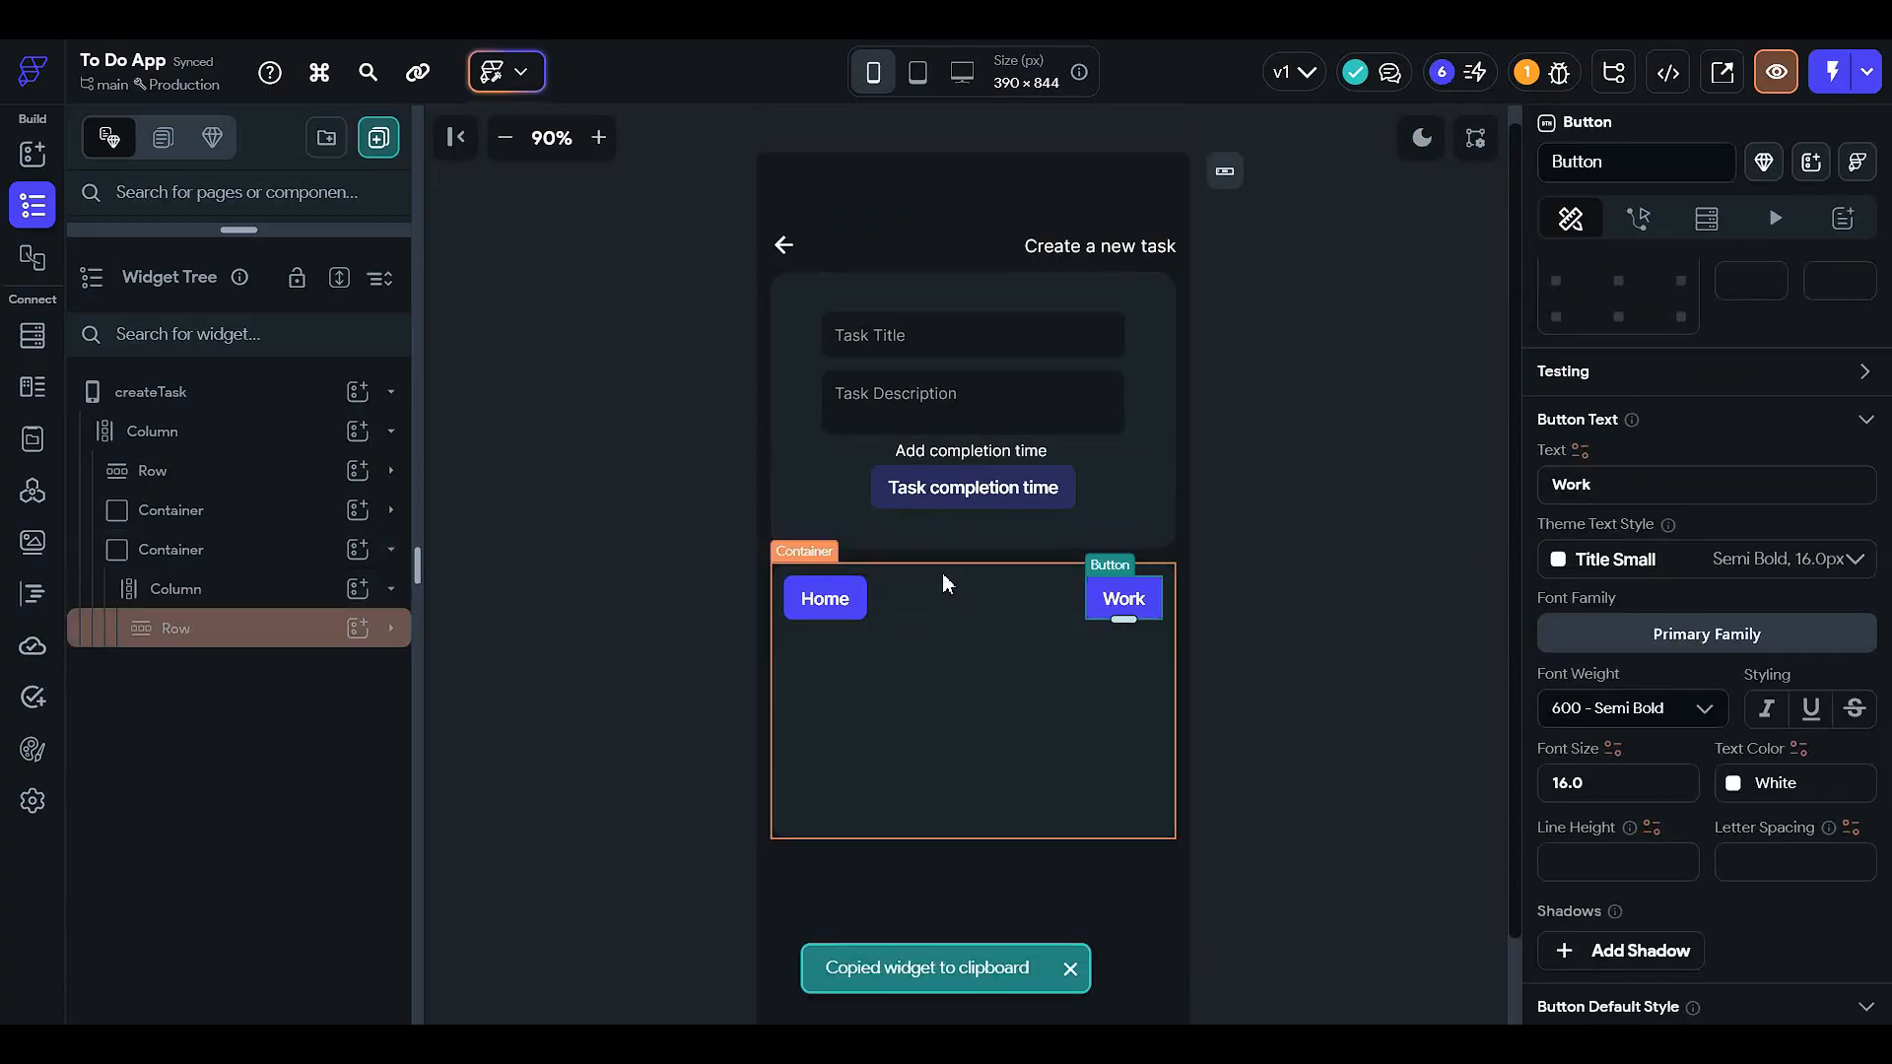
click(942, 571)
click(947, 583)
key(ctrl+v)
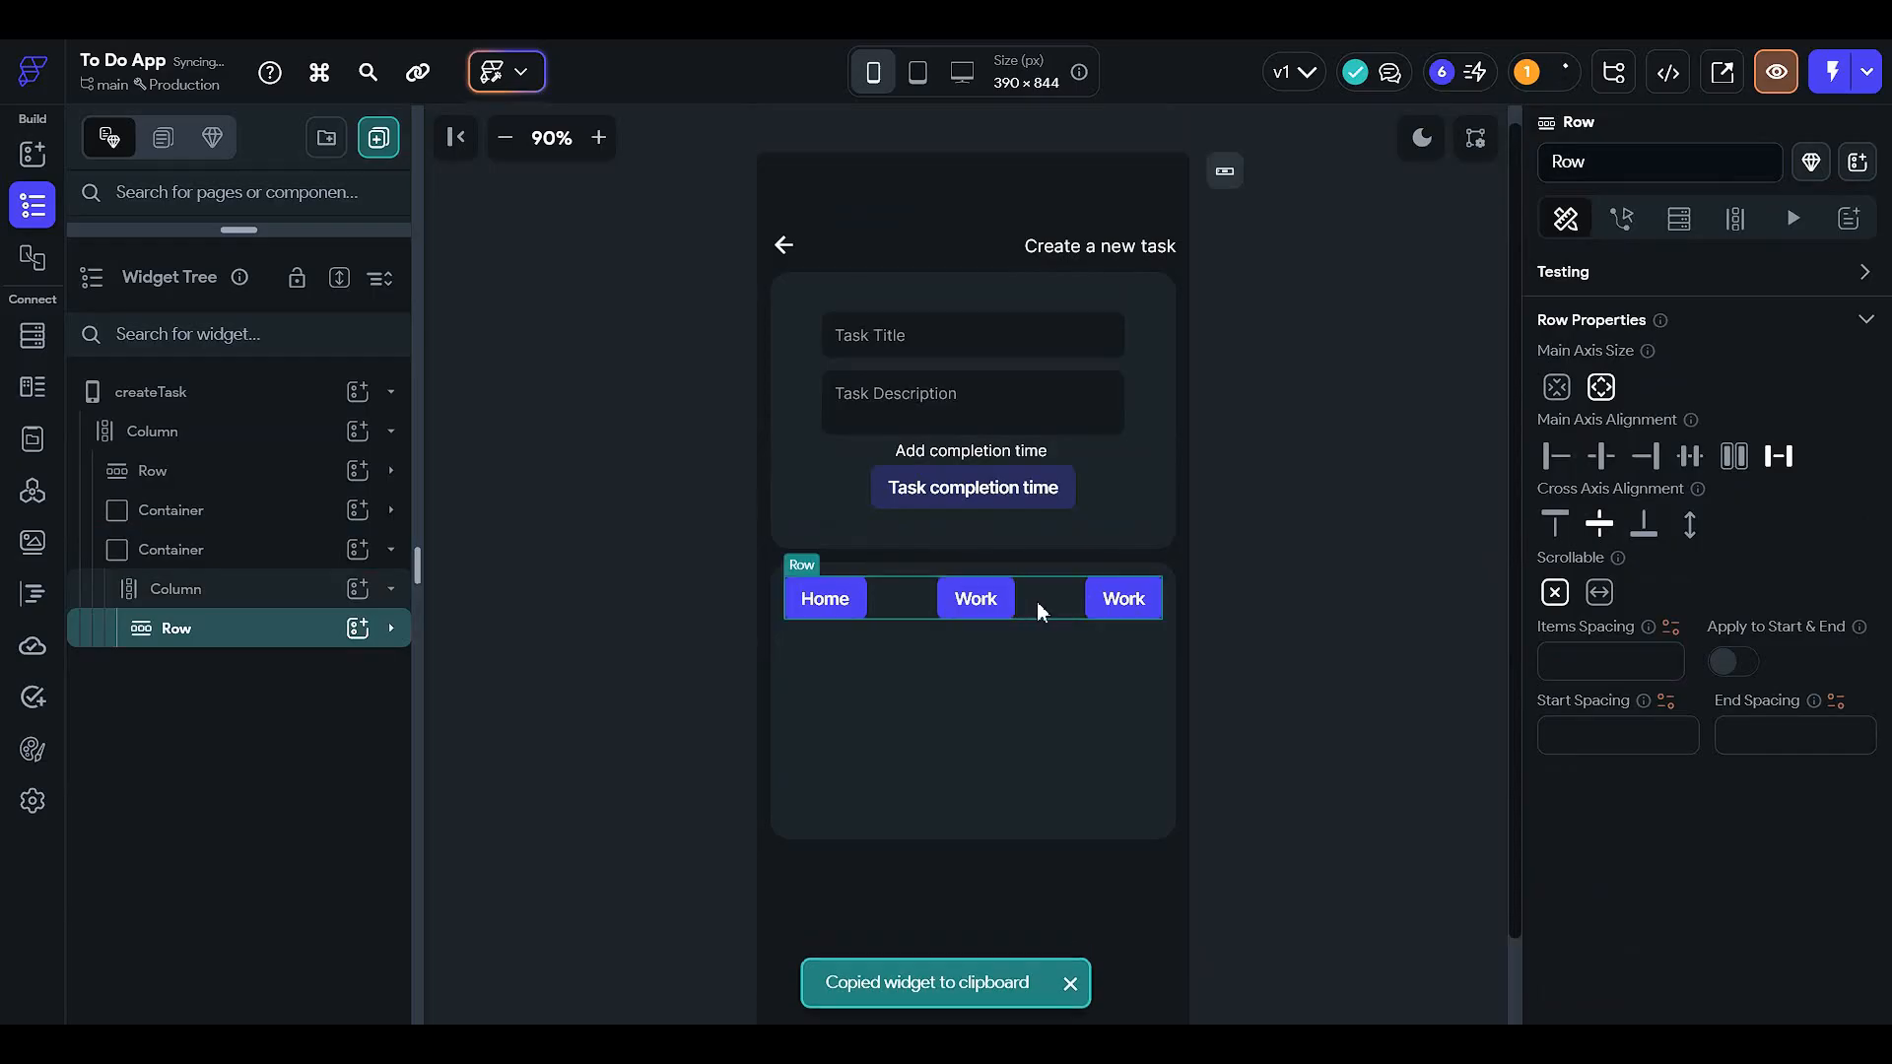
key(ctrl+v)
- Rename the third button's label to 'Shopping'
click(838, 611)
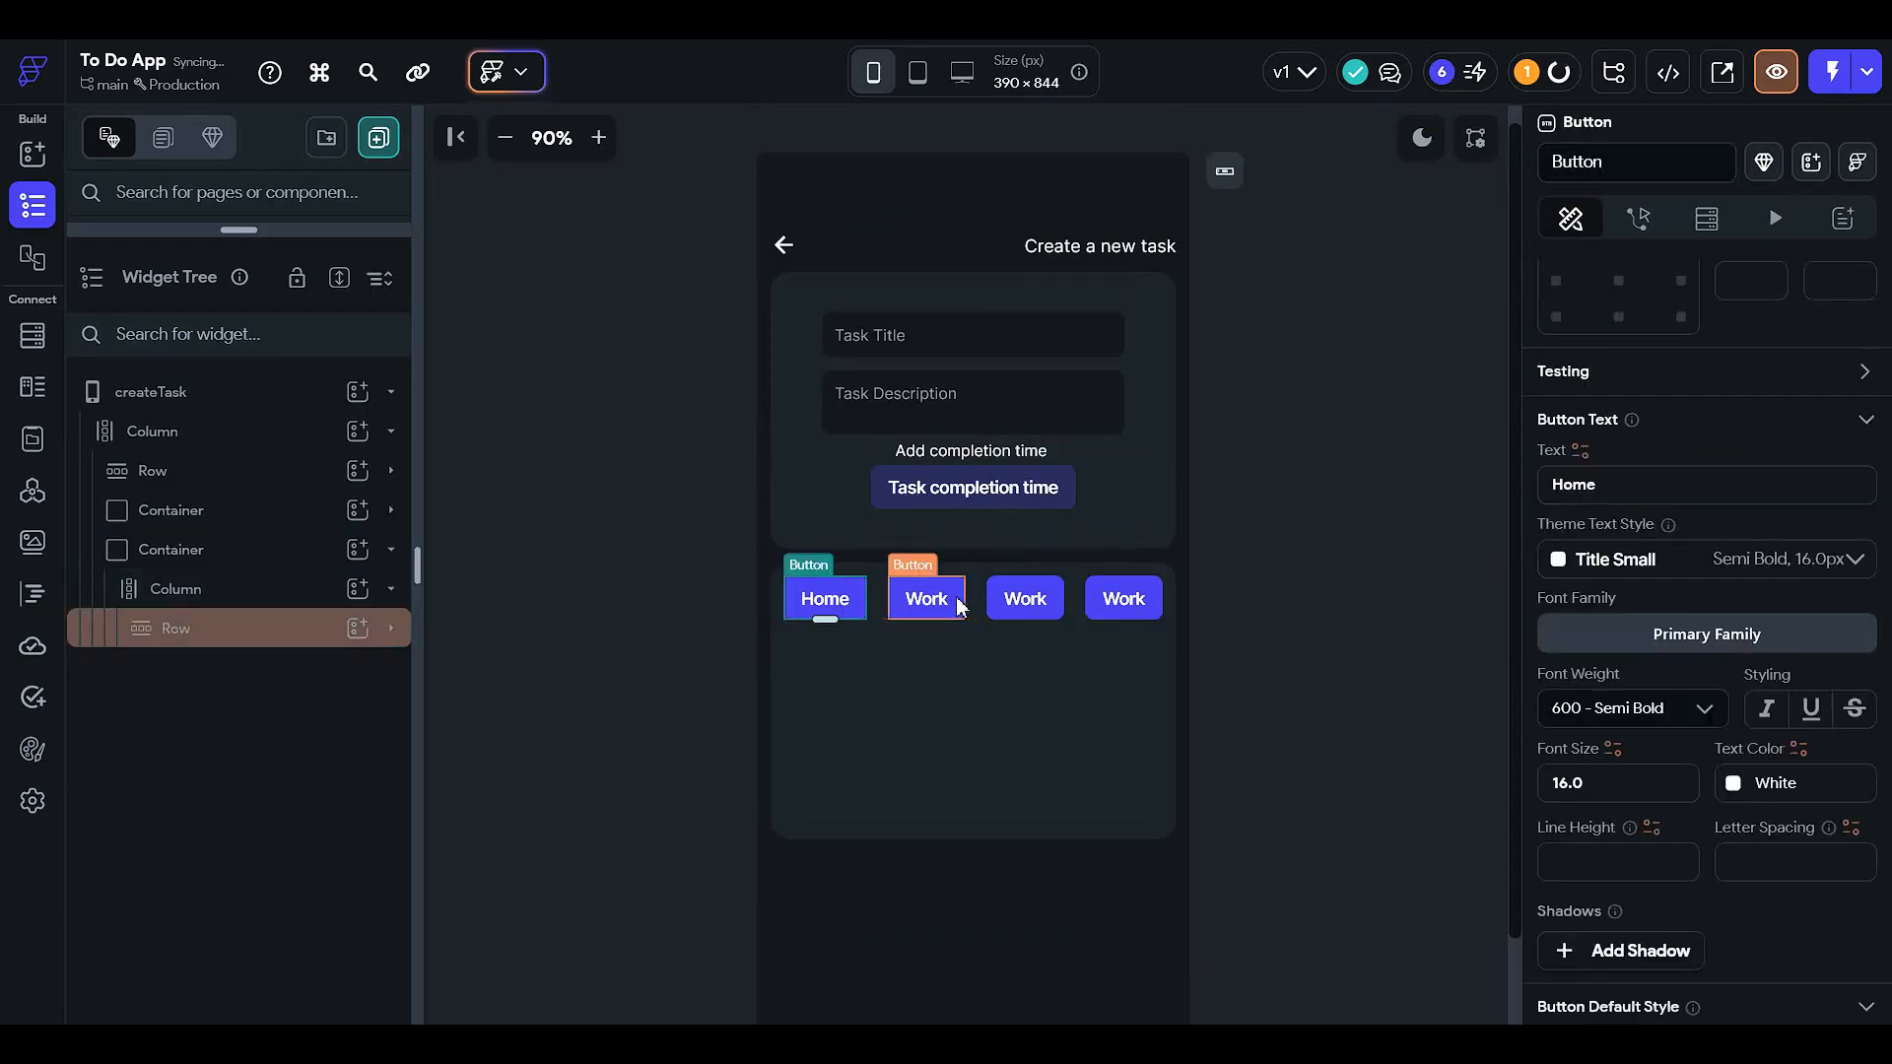
click(921, 604)
click(1015, 607)
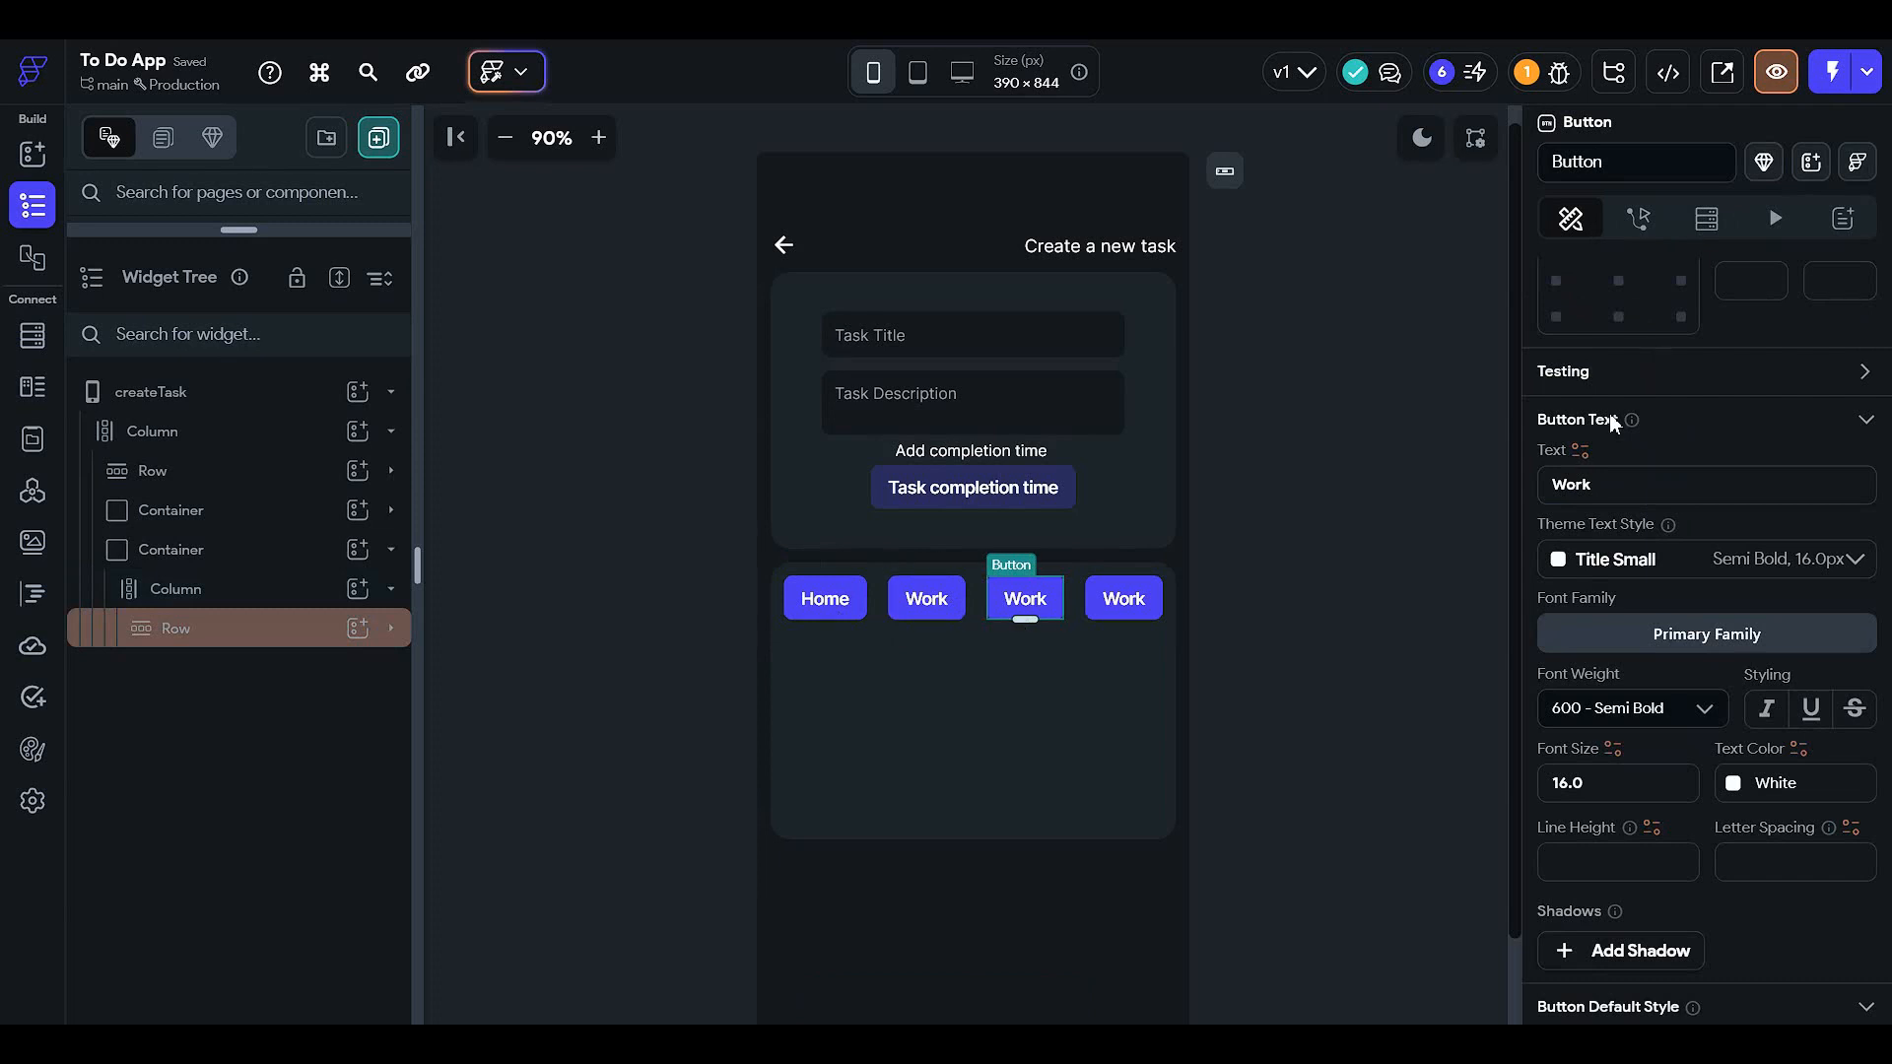
click(1585, 473)
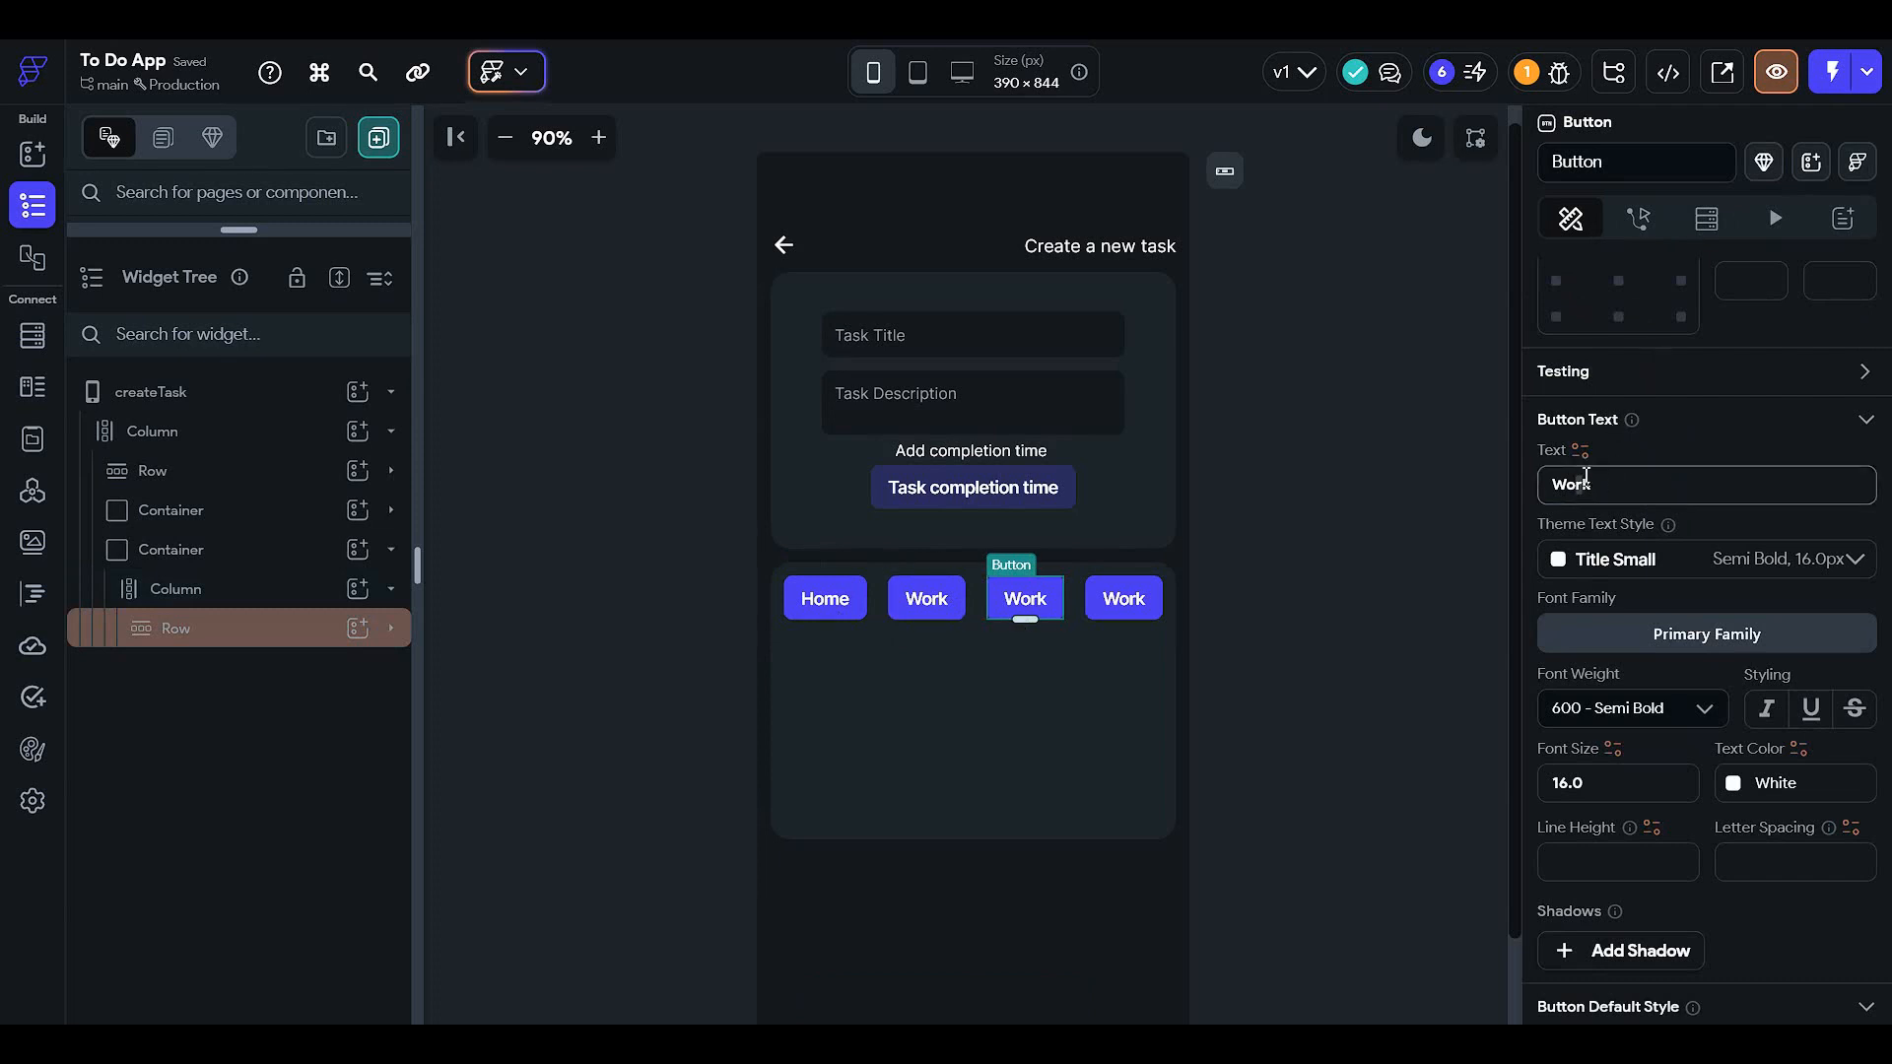
key(ctrl+a)
text(Sh)
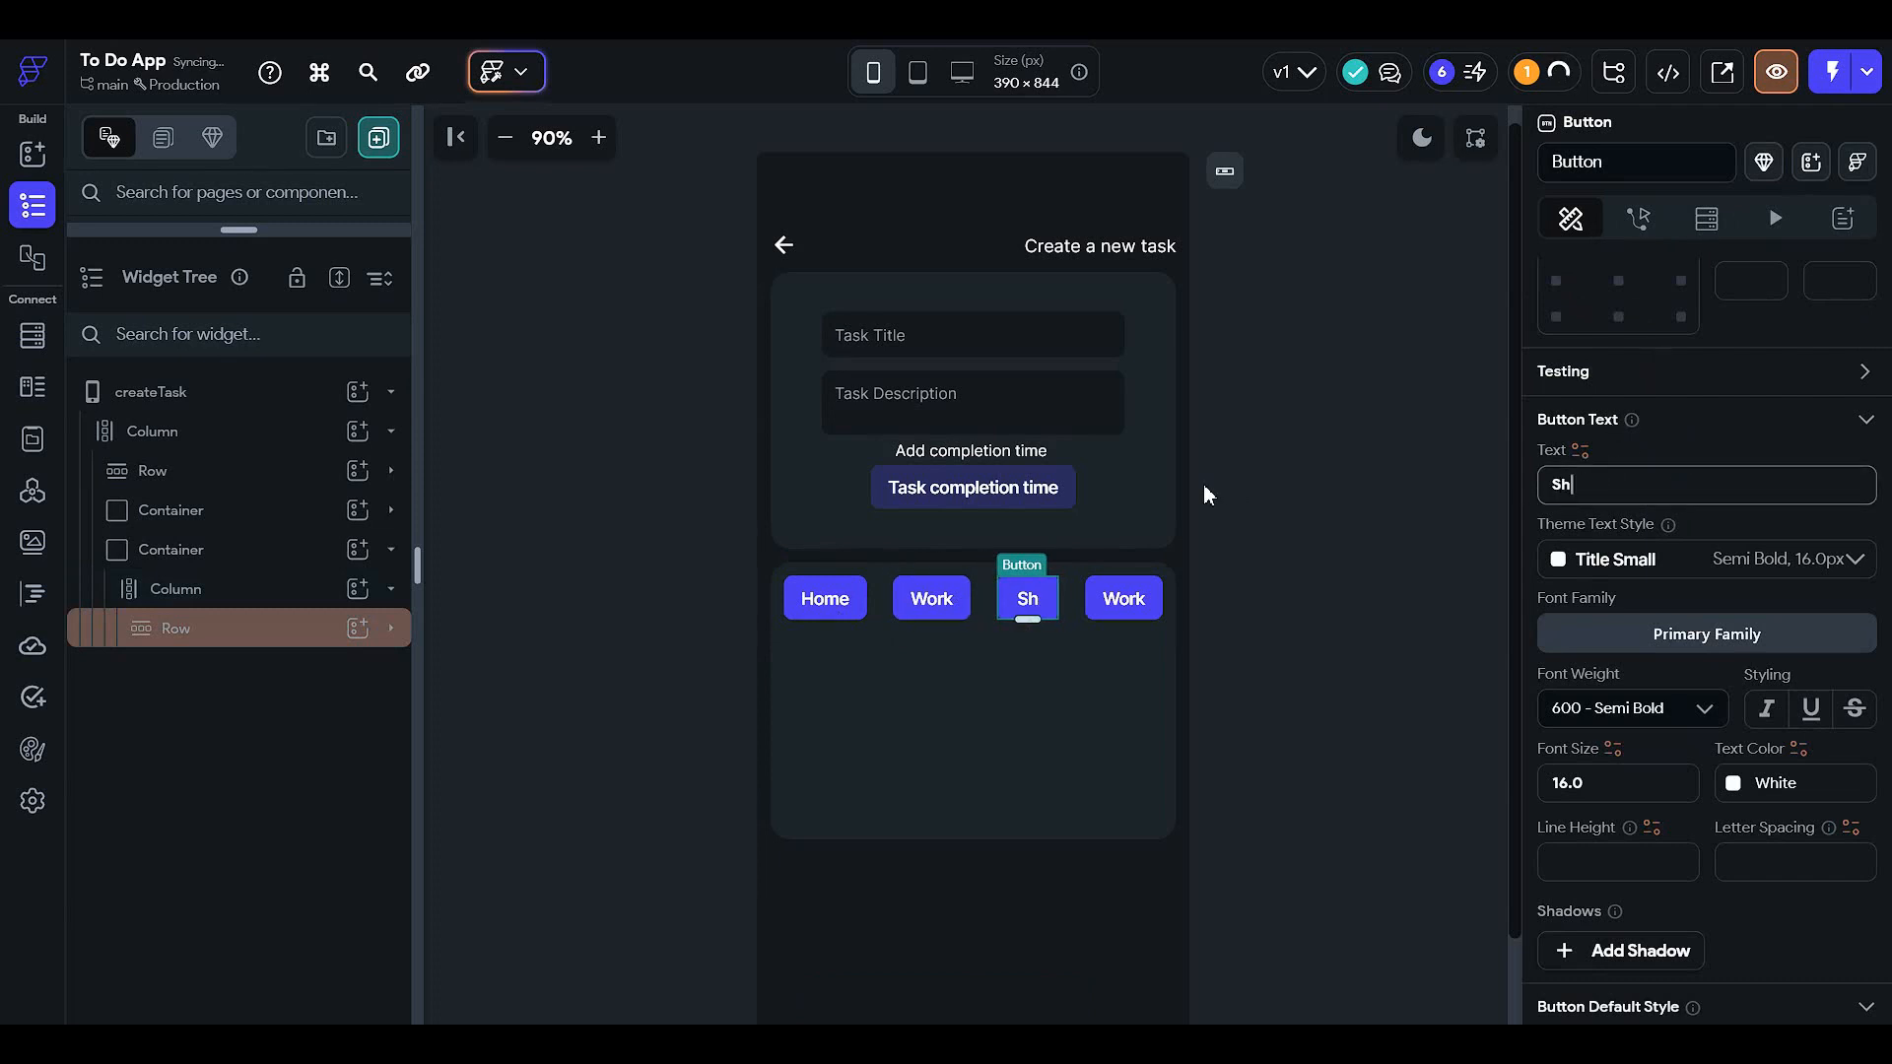
text(opping)
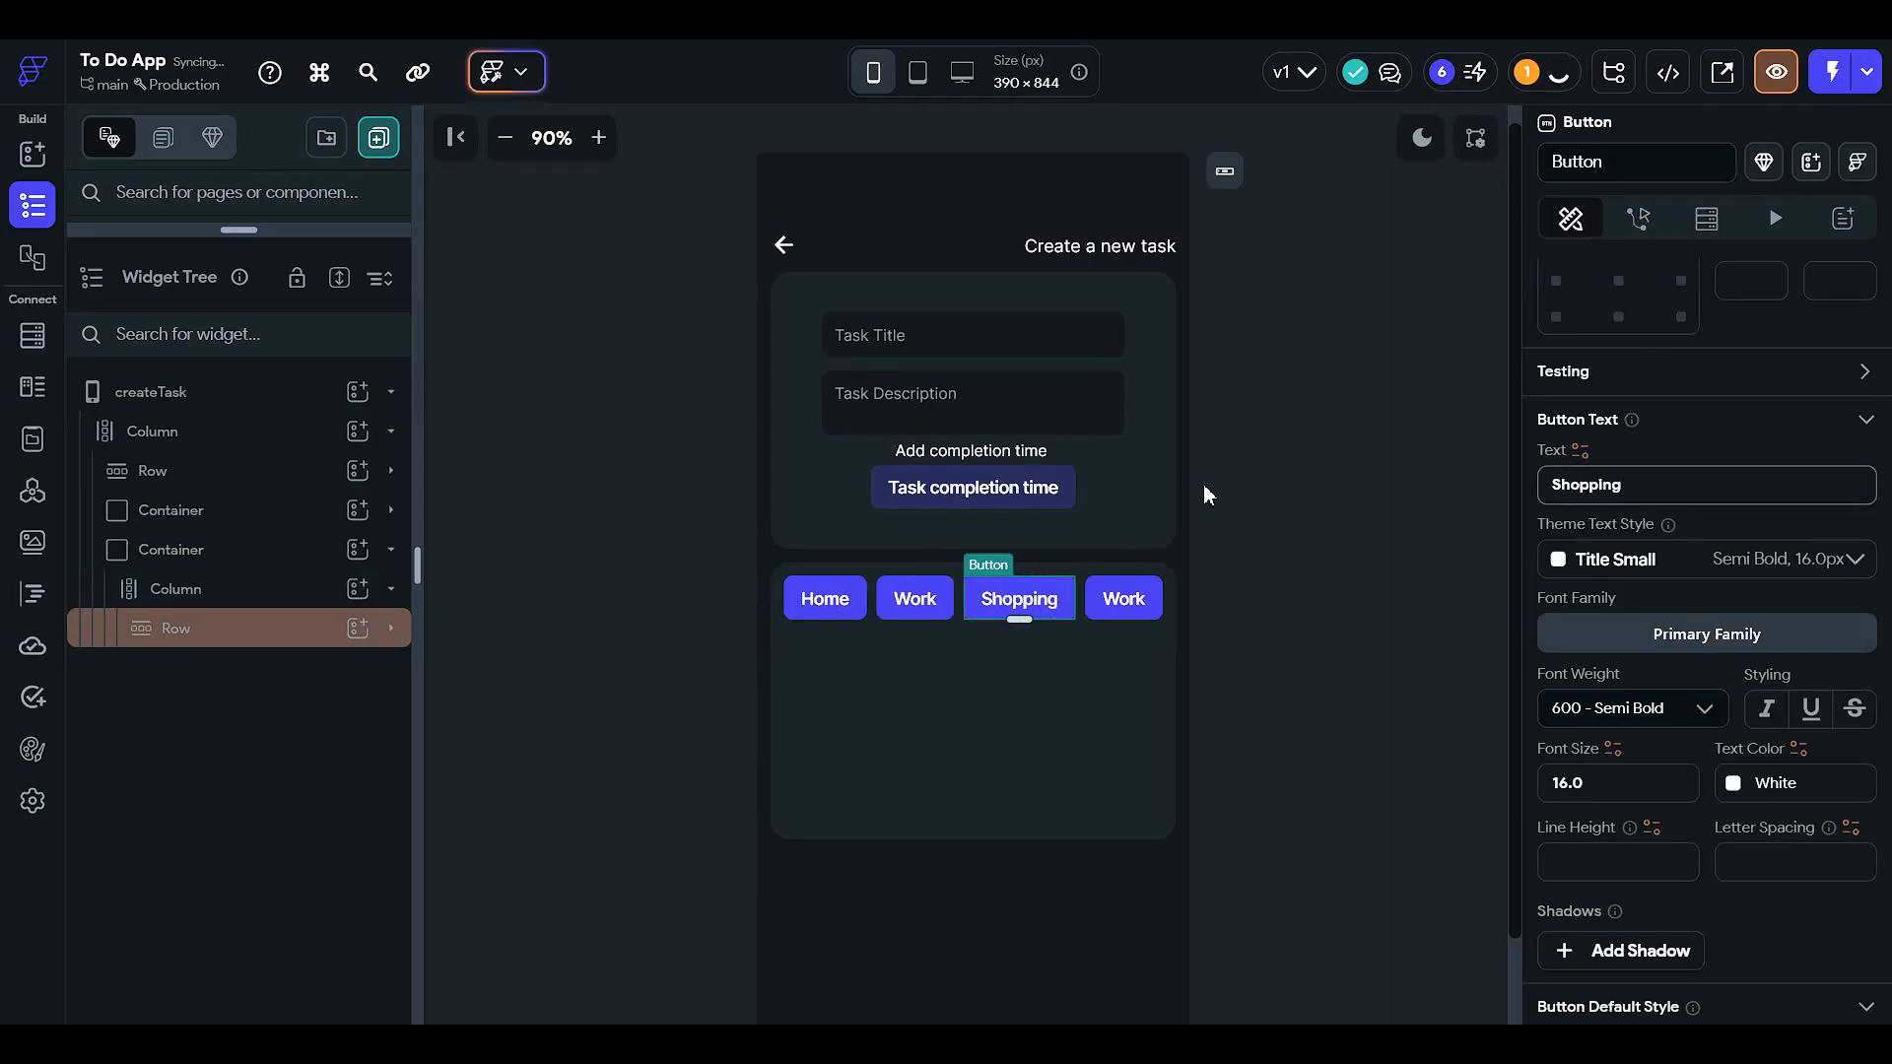
- Rename the last button's label to 'Wishlist'
click(1106, 603)
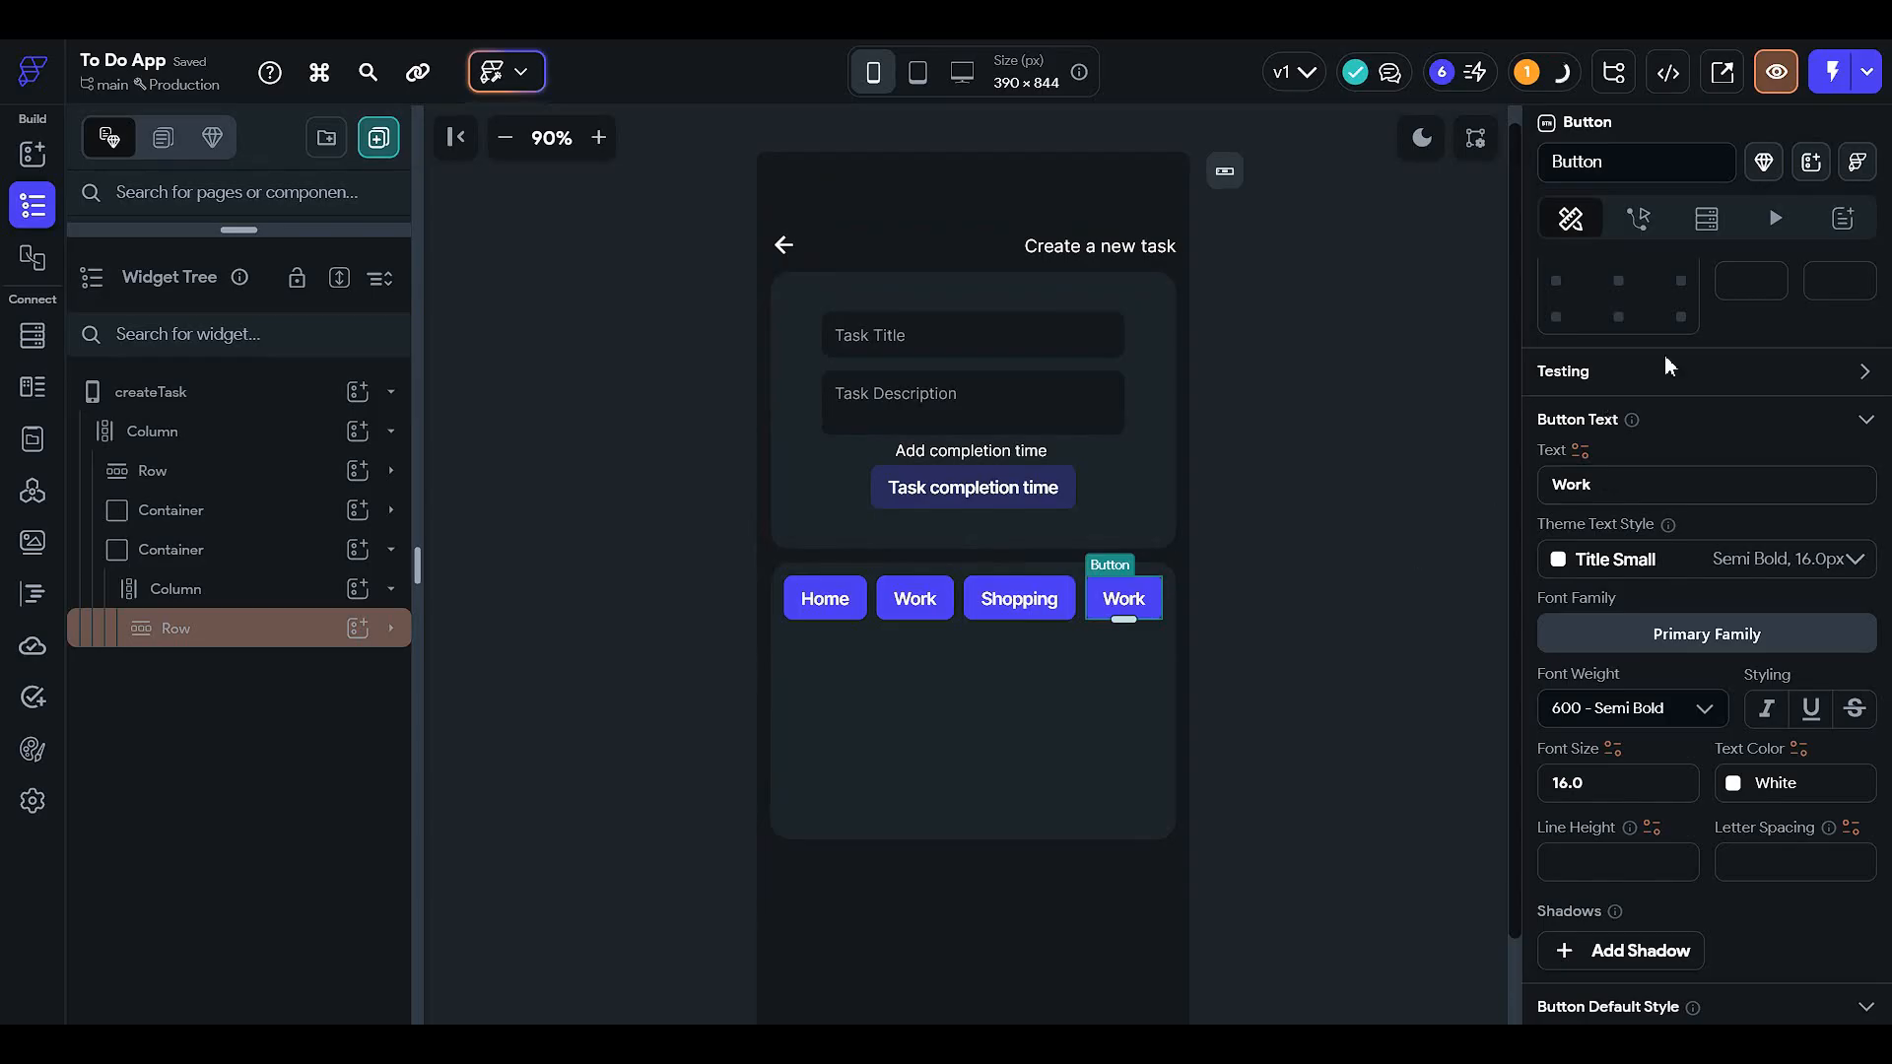
double_click(1633, 485)
text(Widh)
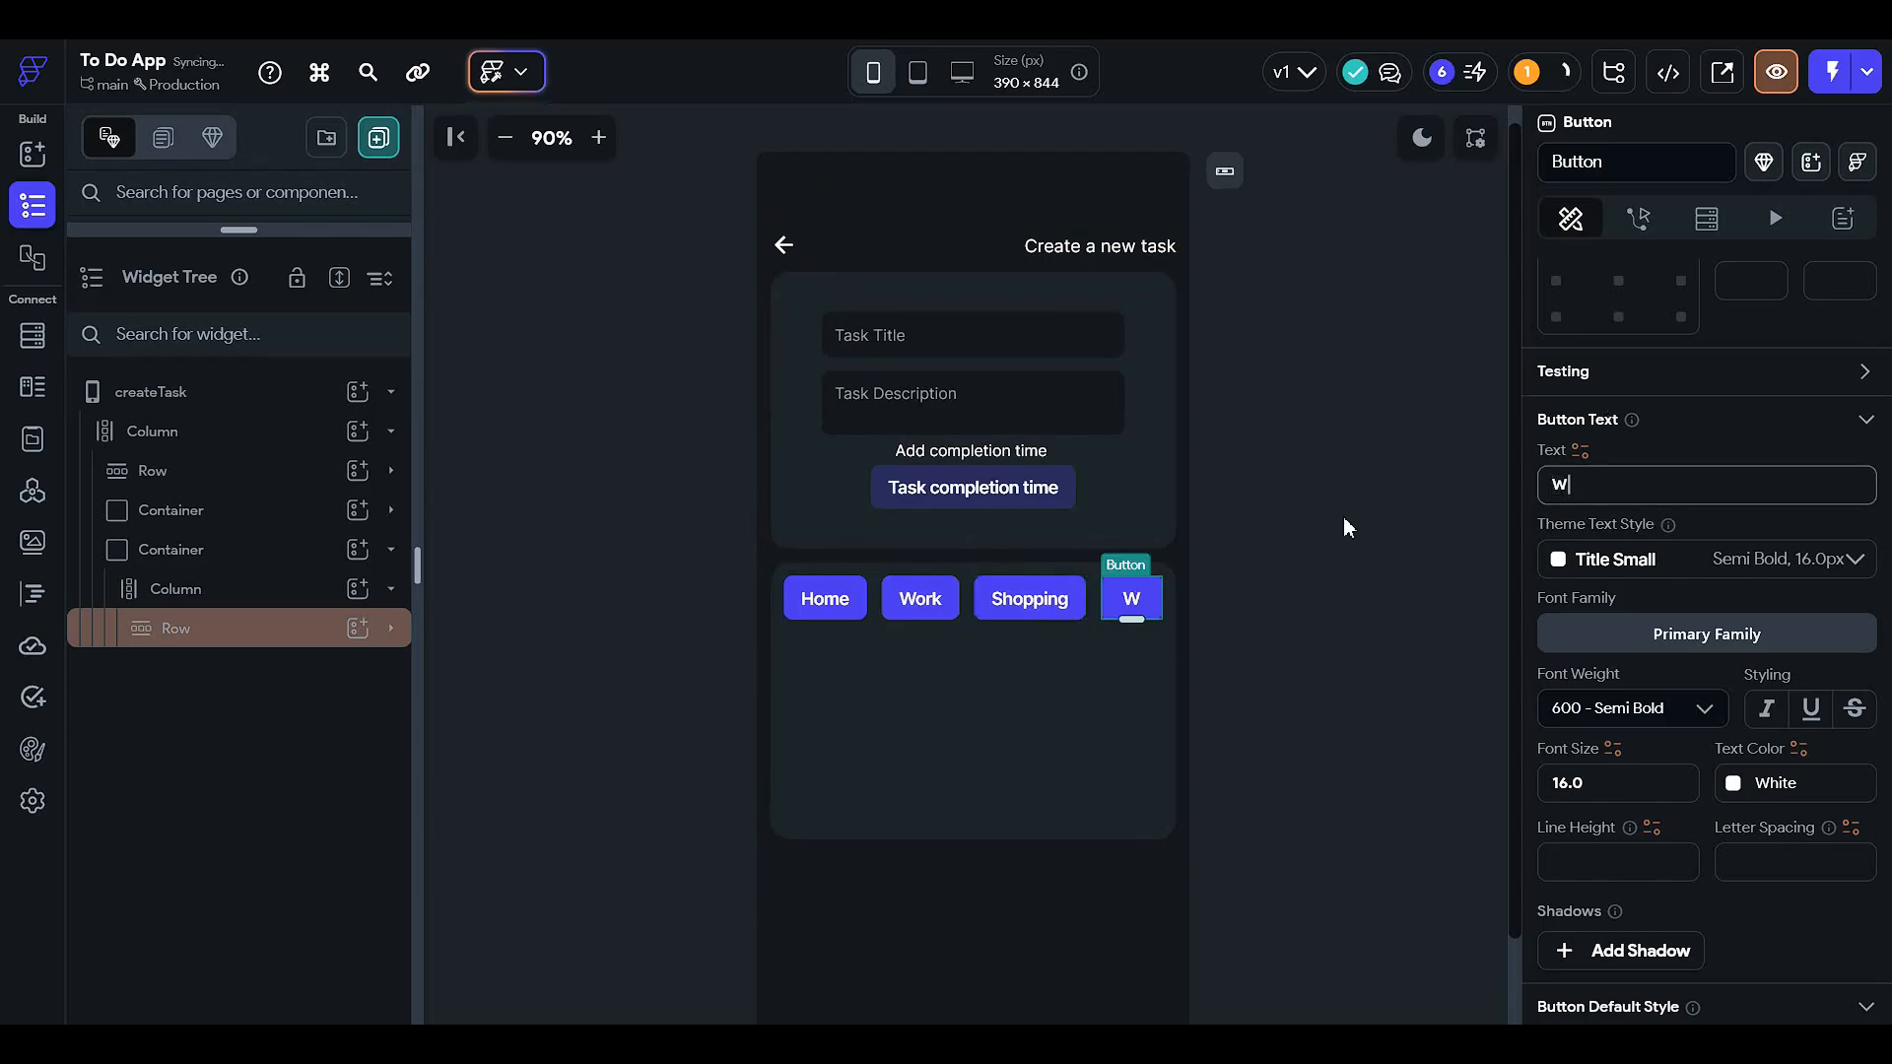
key(BackSpace)
key(BackSpace)
text(shlist)
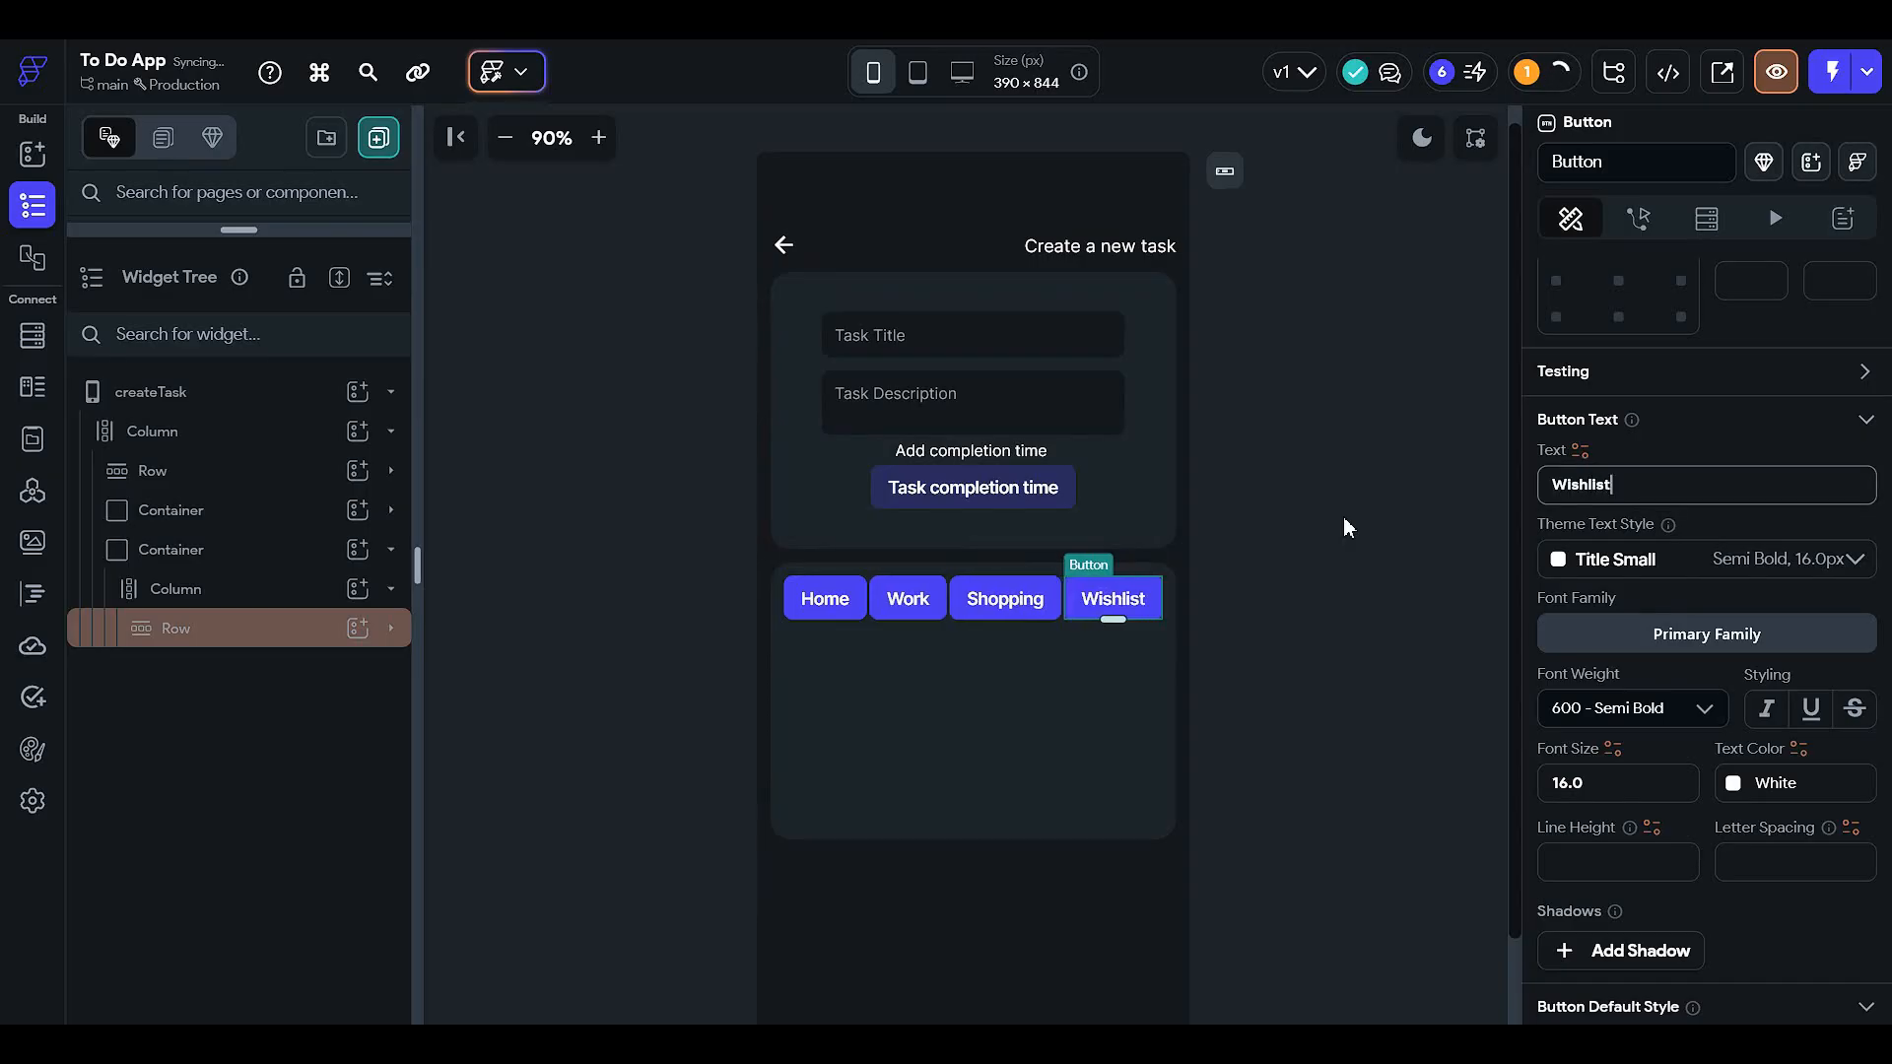
click(1345, 520)
- Make the category button Row scroll horizontally and enter 8 on the Home button
click(291, 623)
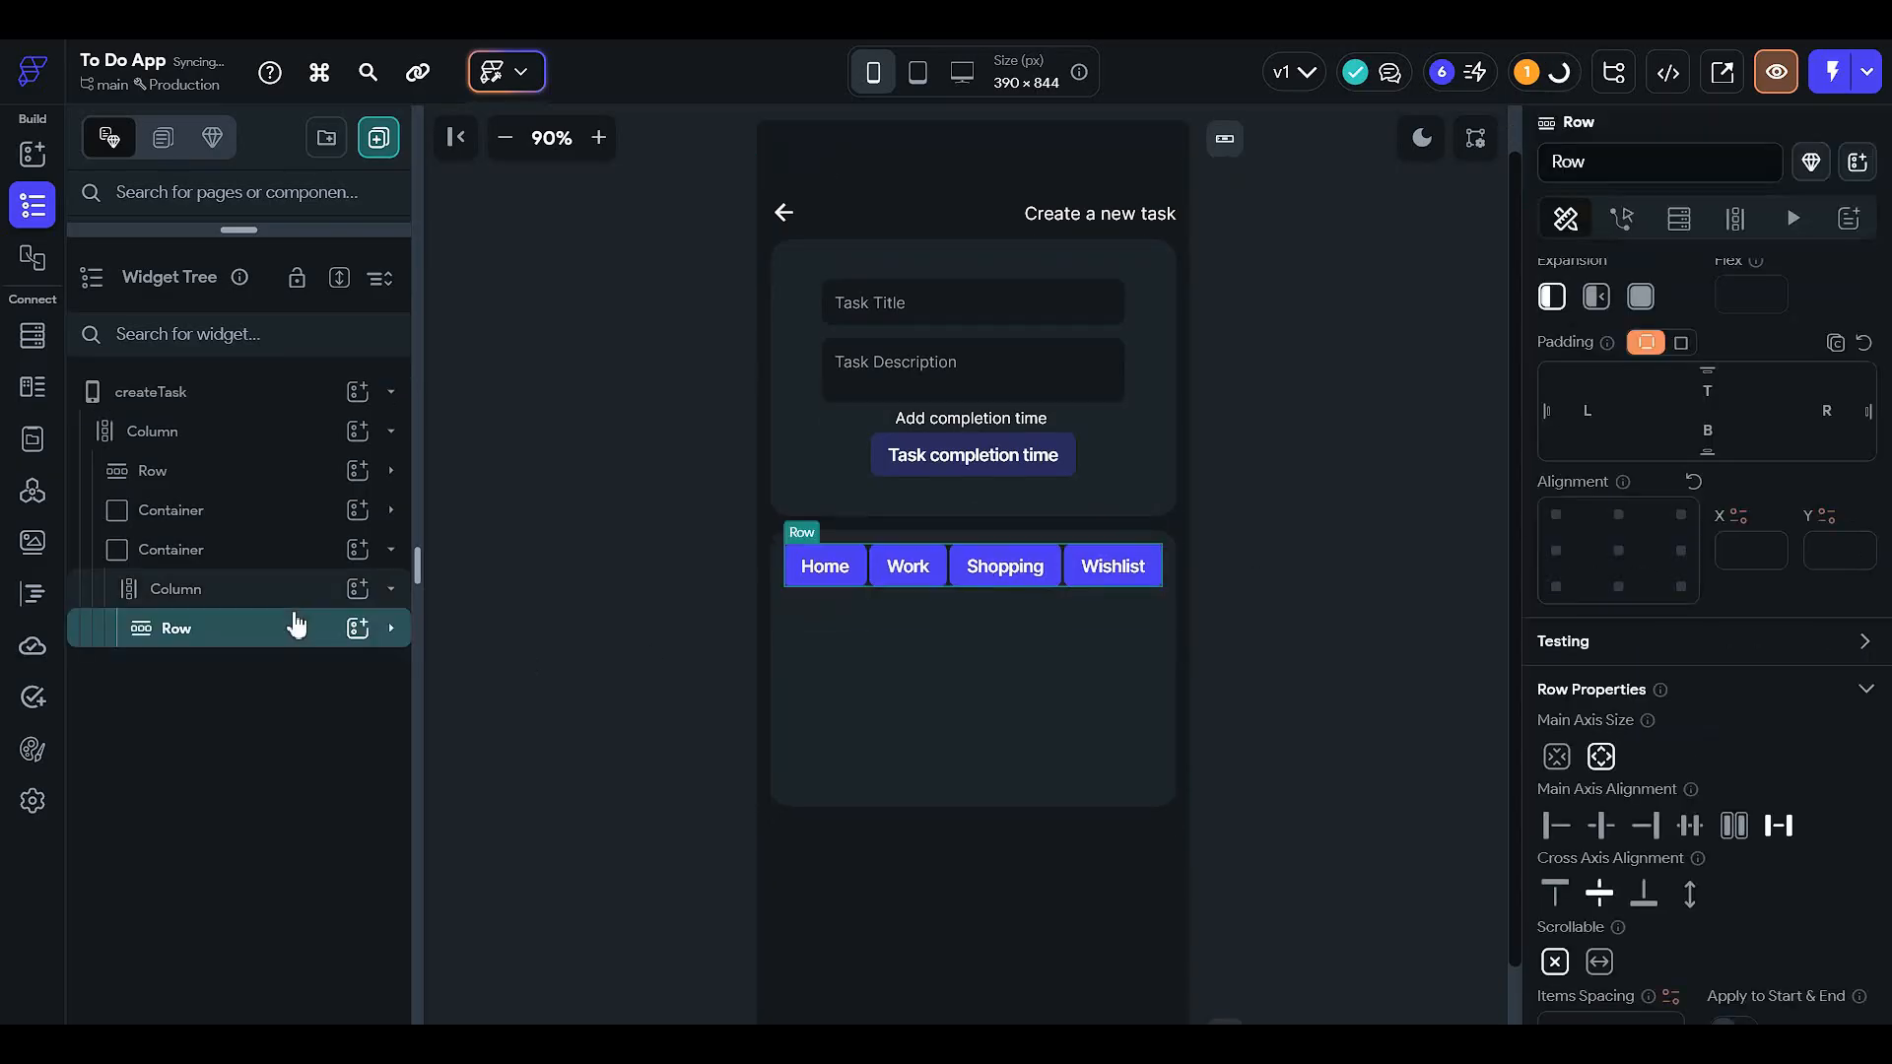
scroll(1741, 766, down, 3)
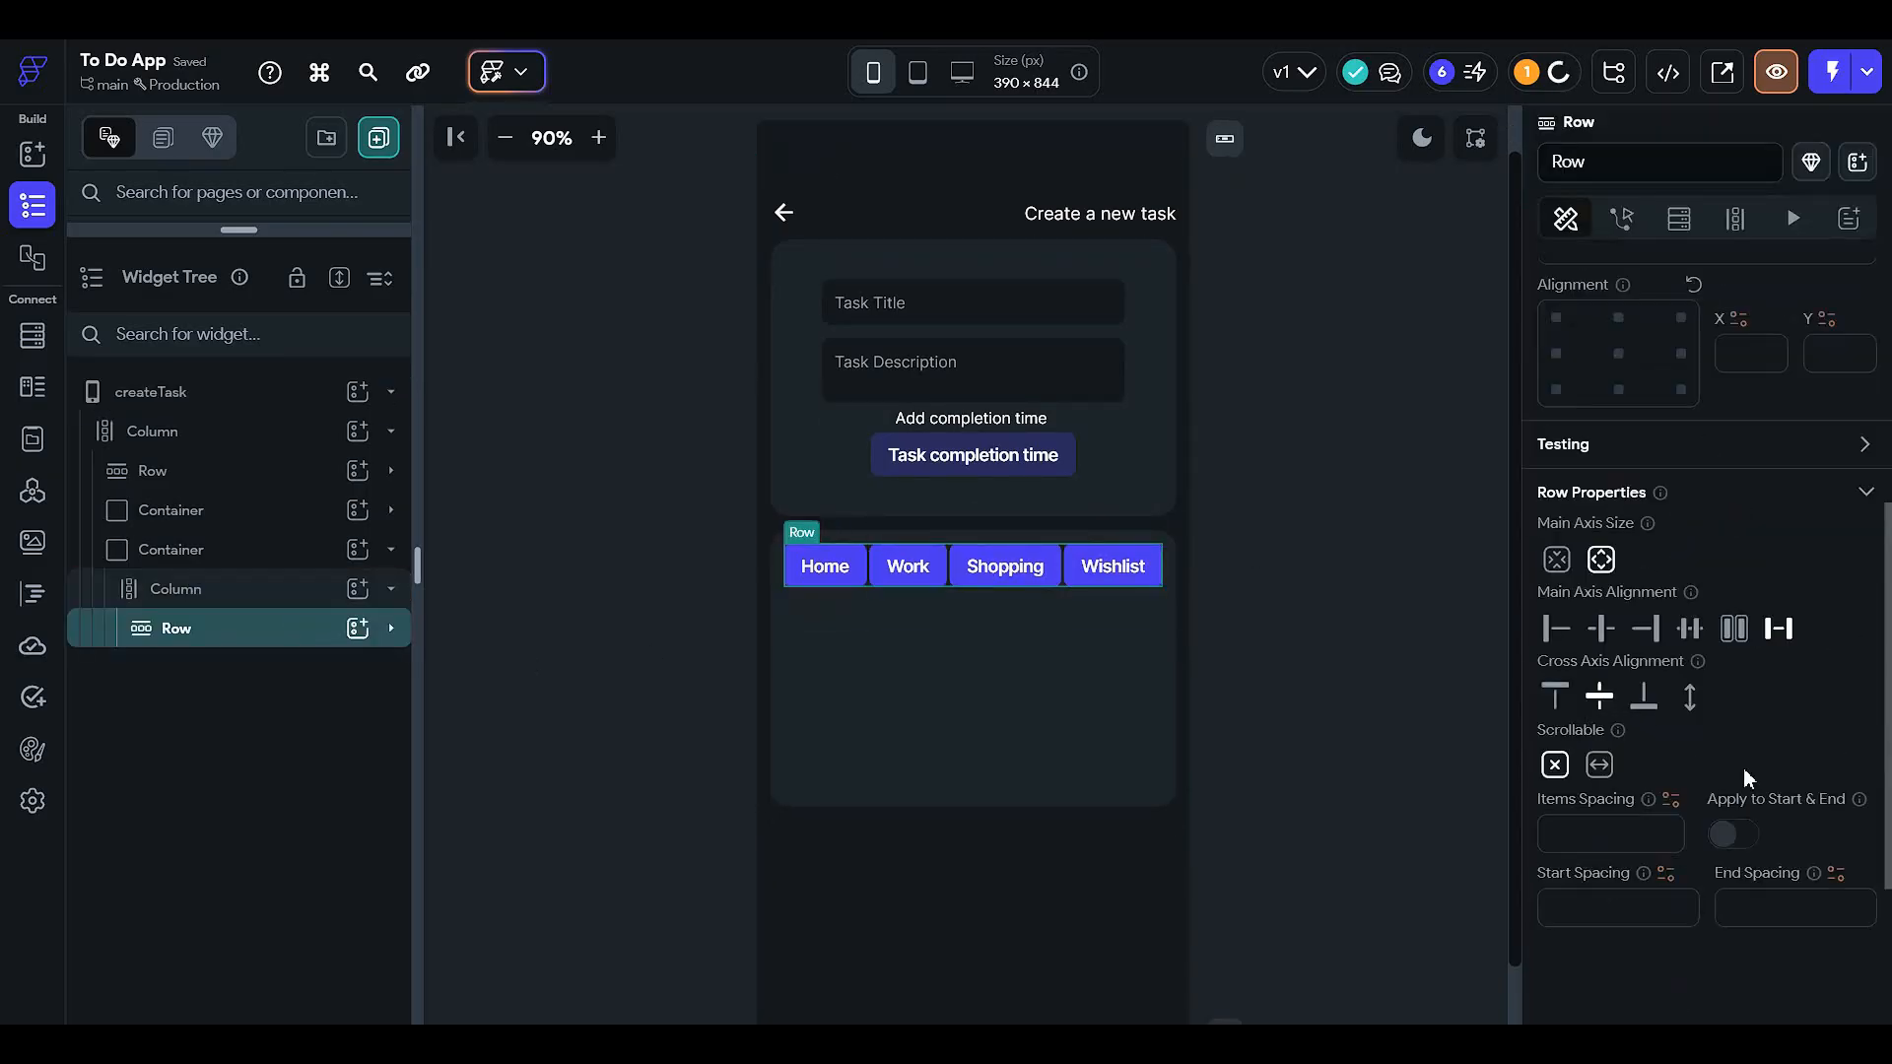
click(1600, 766)
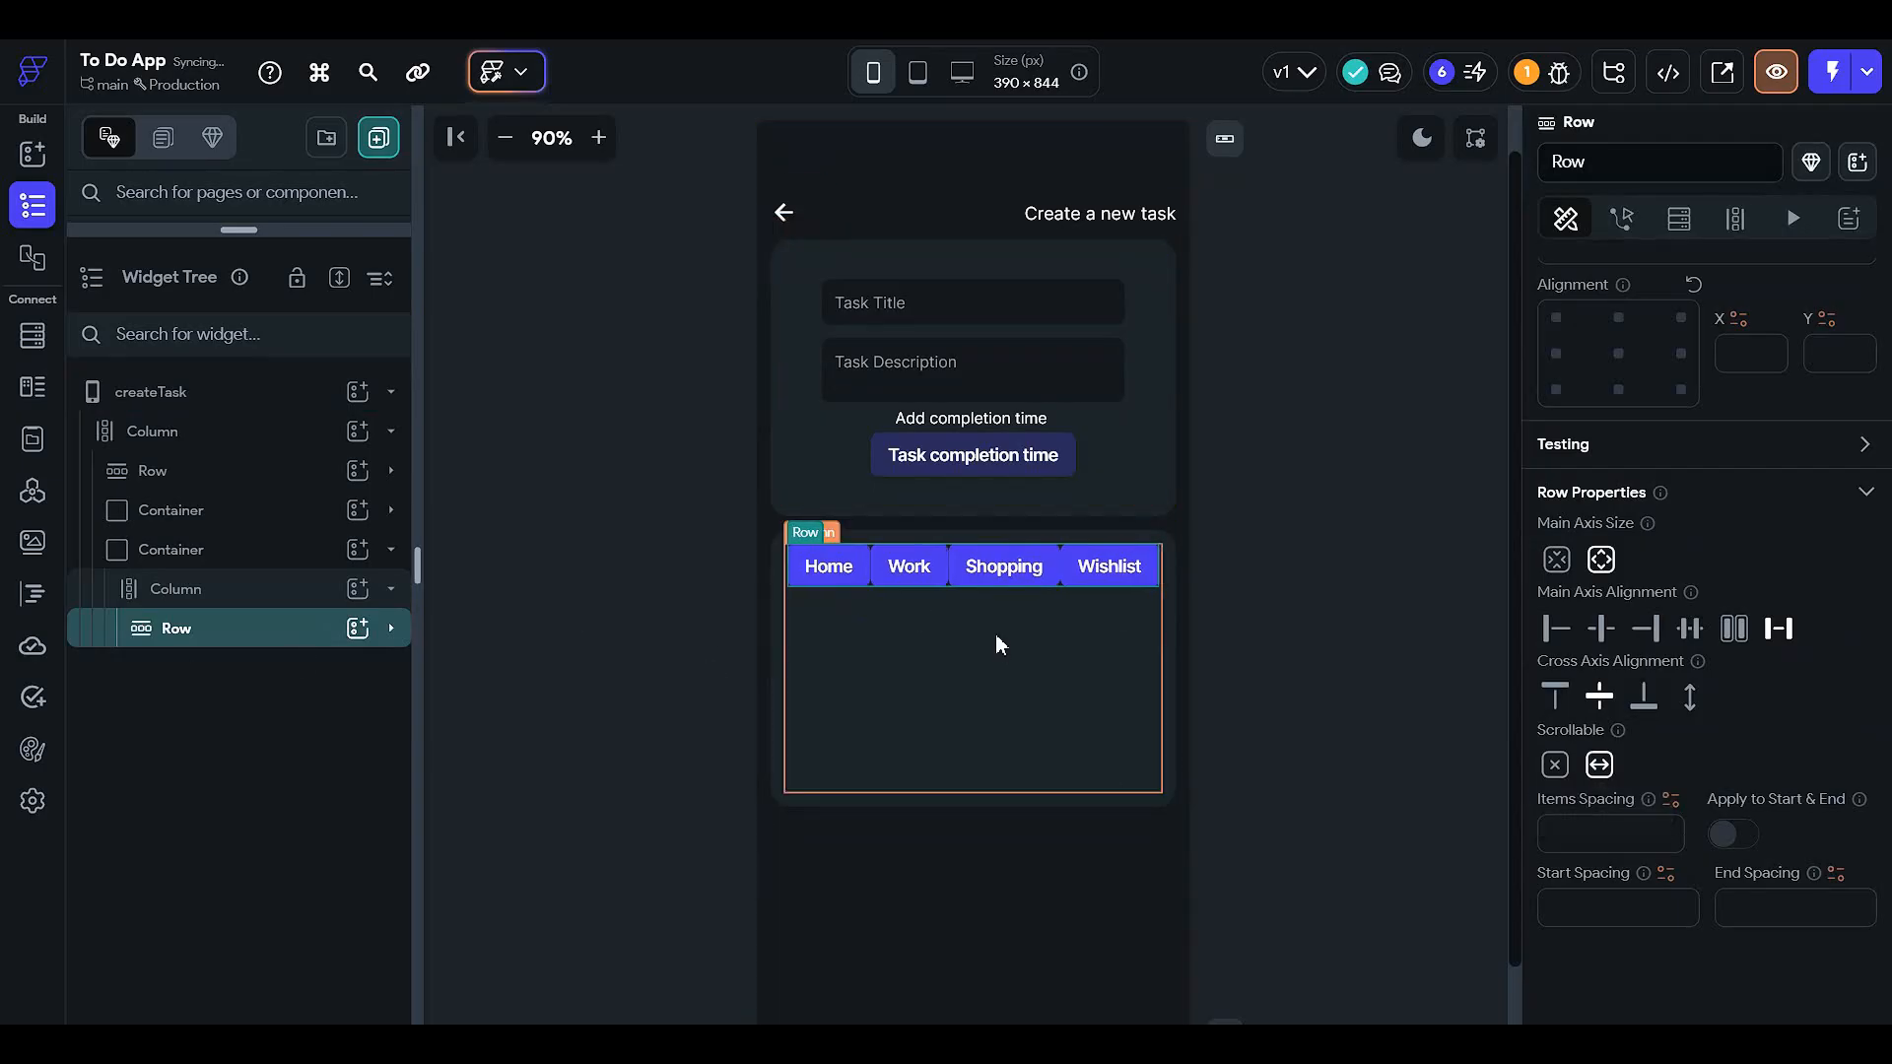
click(825, 570)
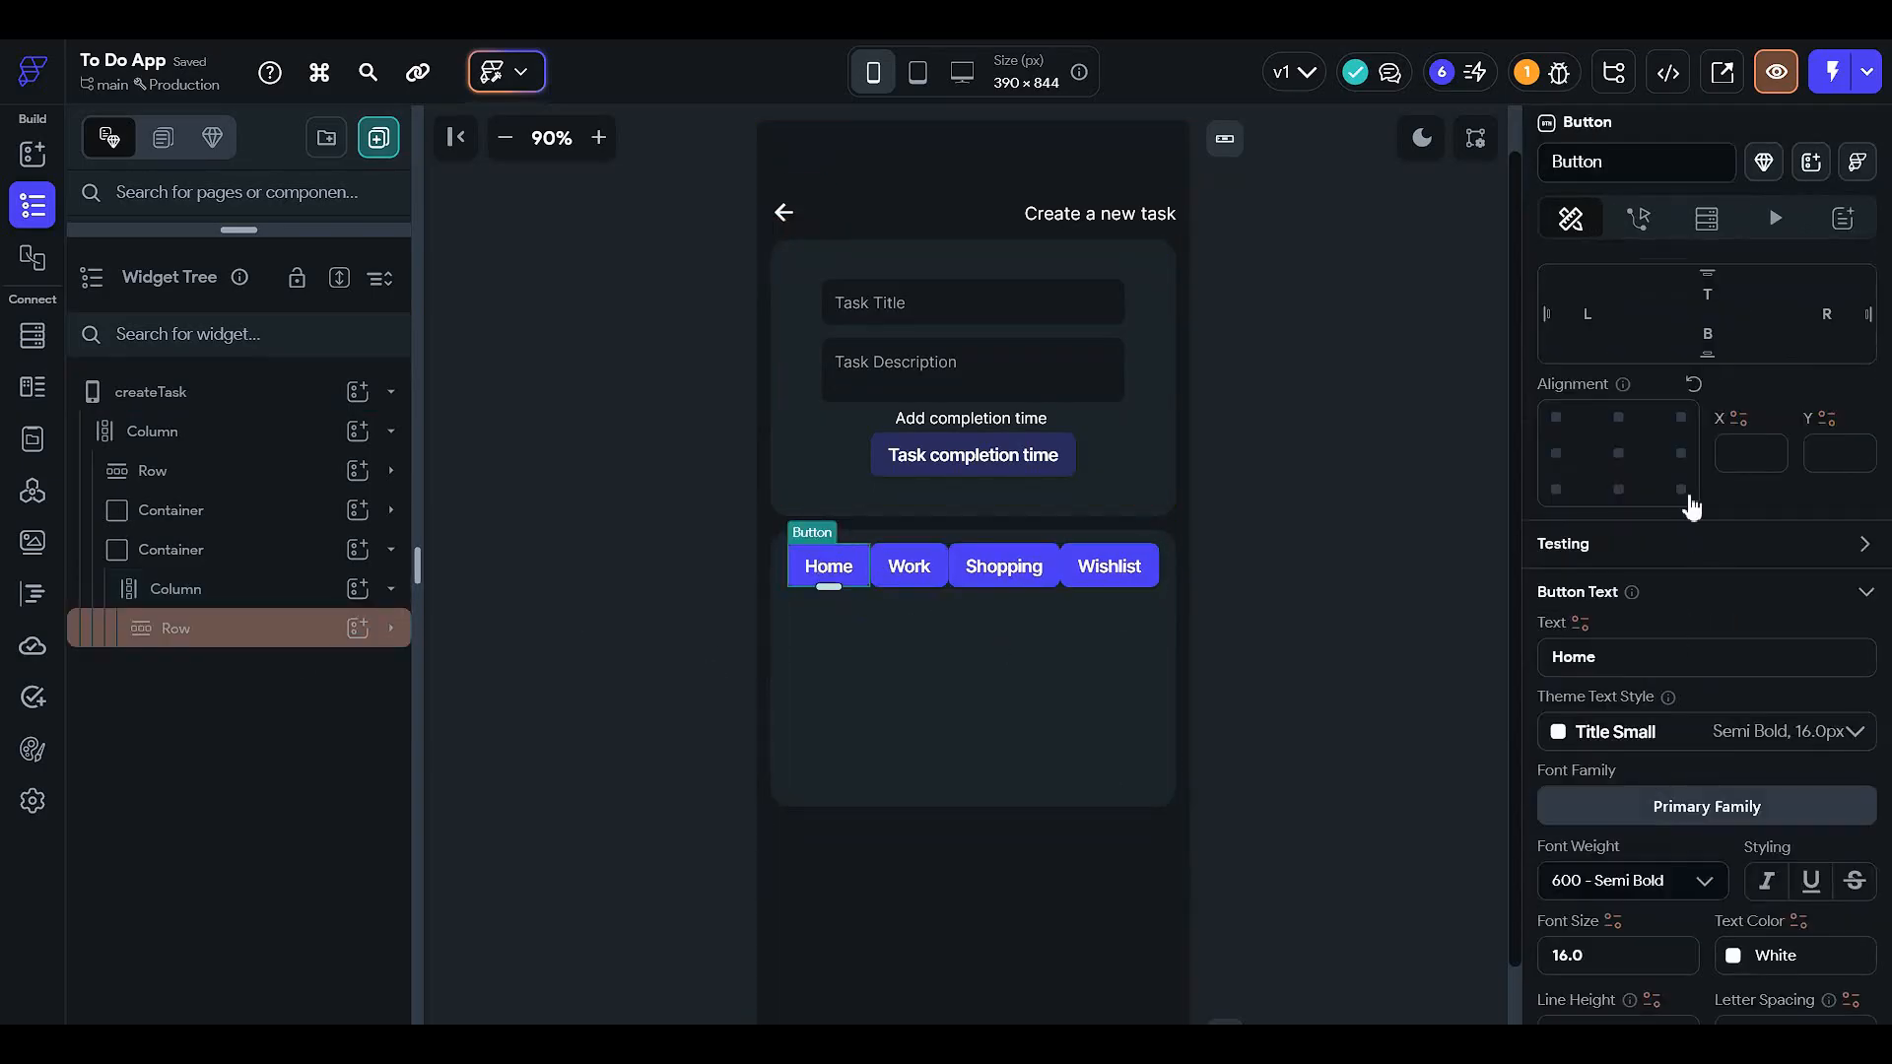
scroll(1689, 503, up, 3)
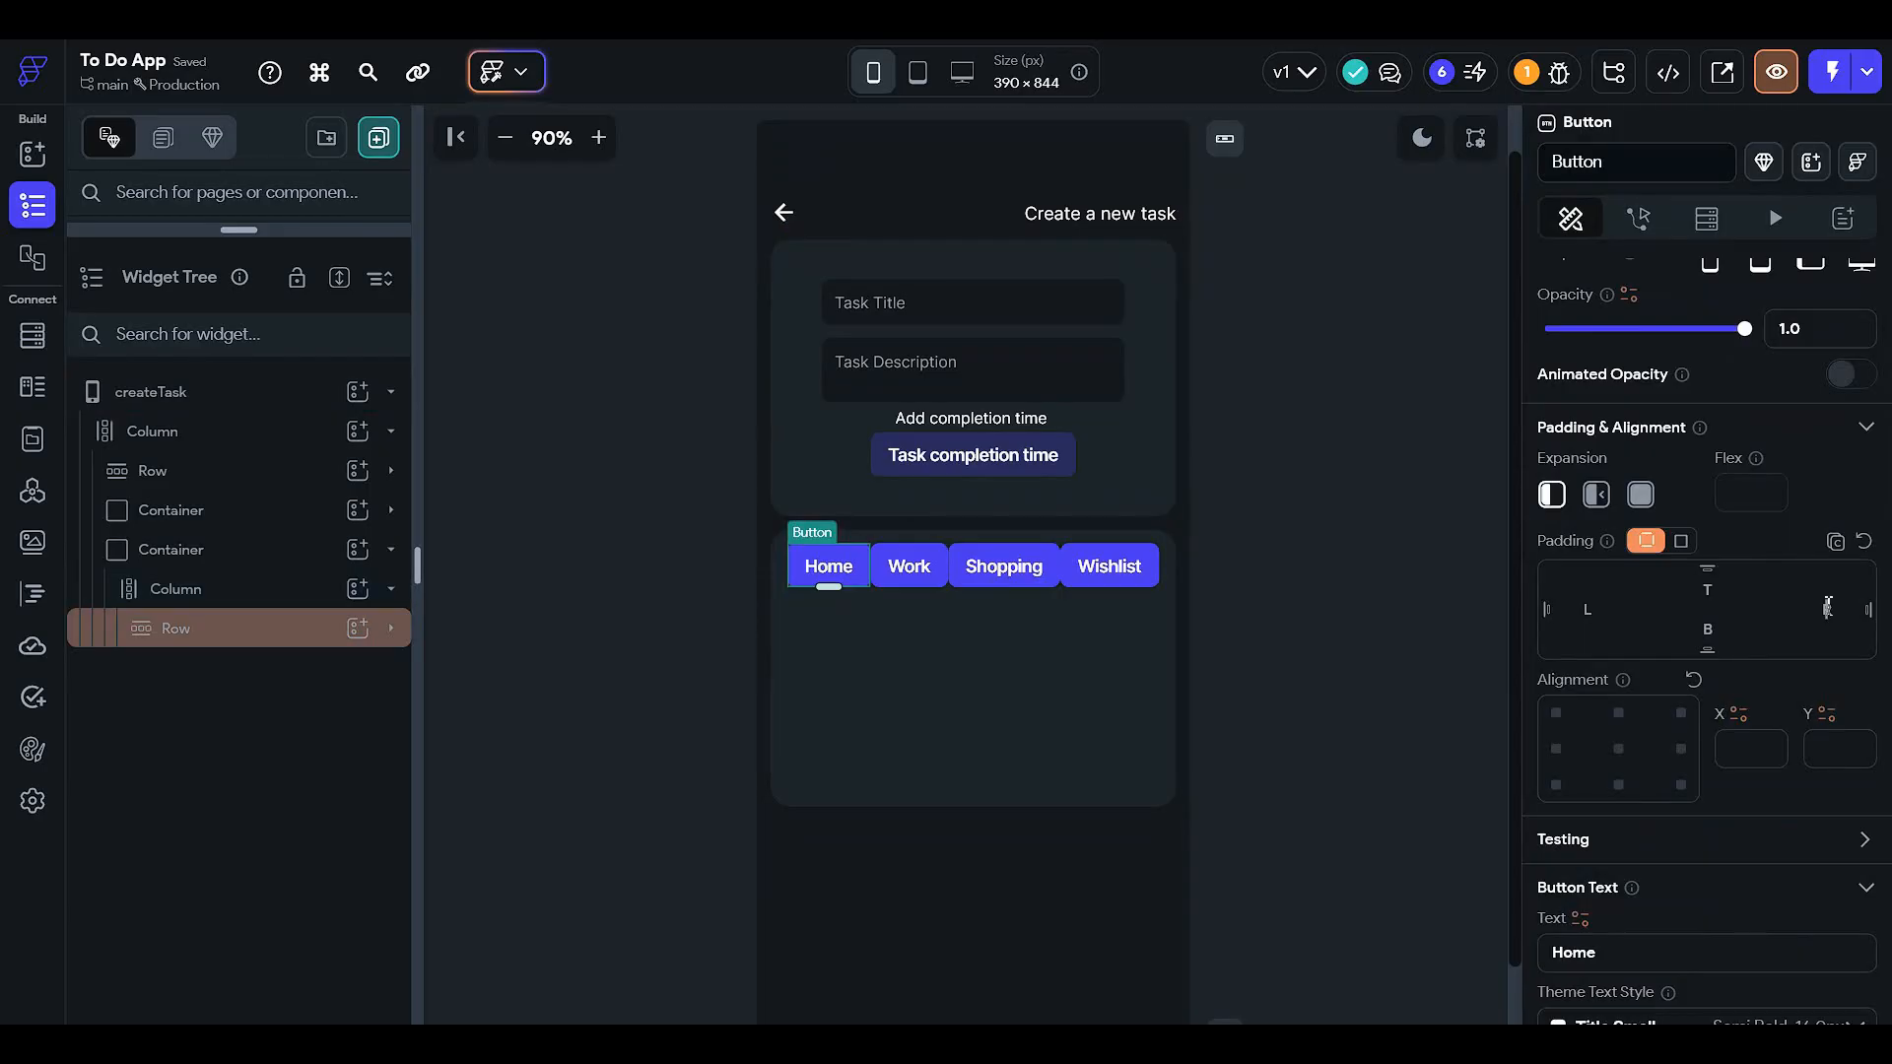
text(8)
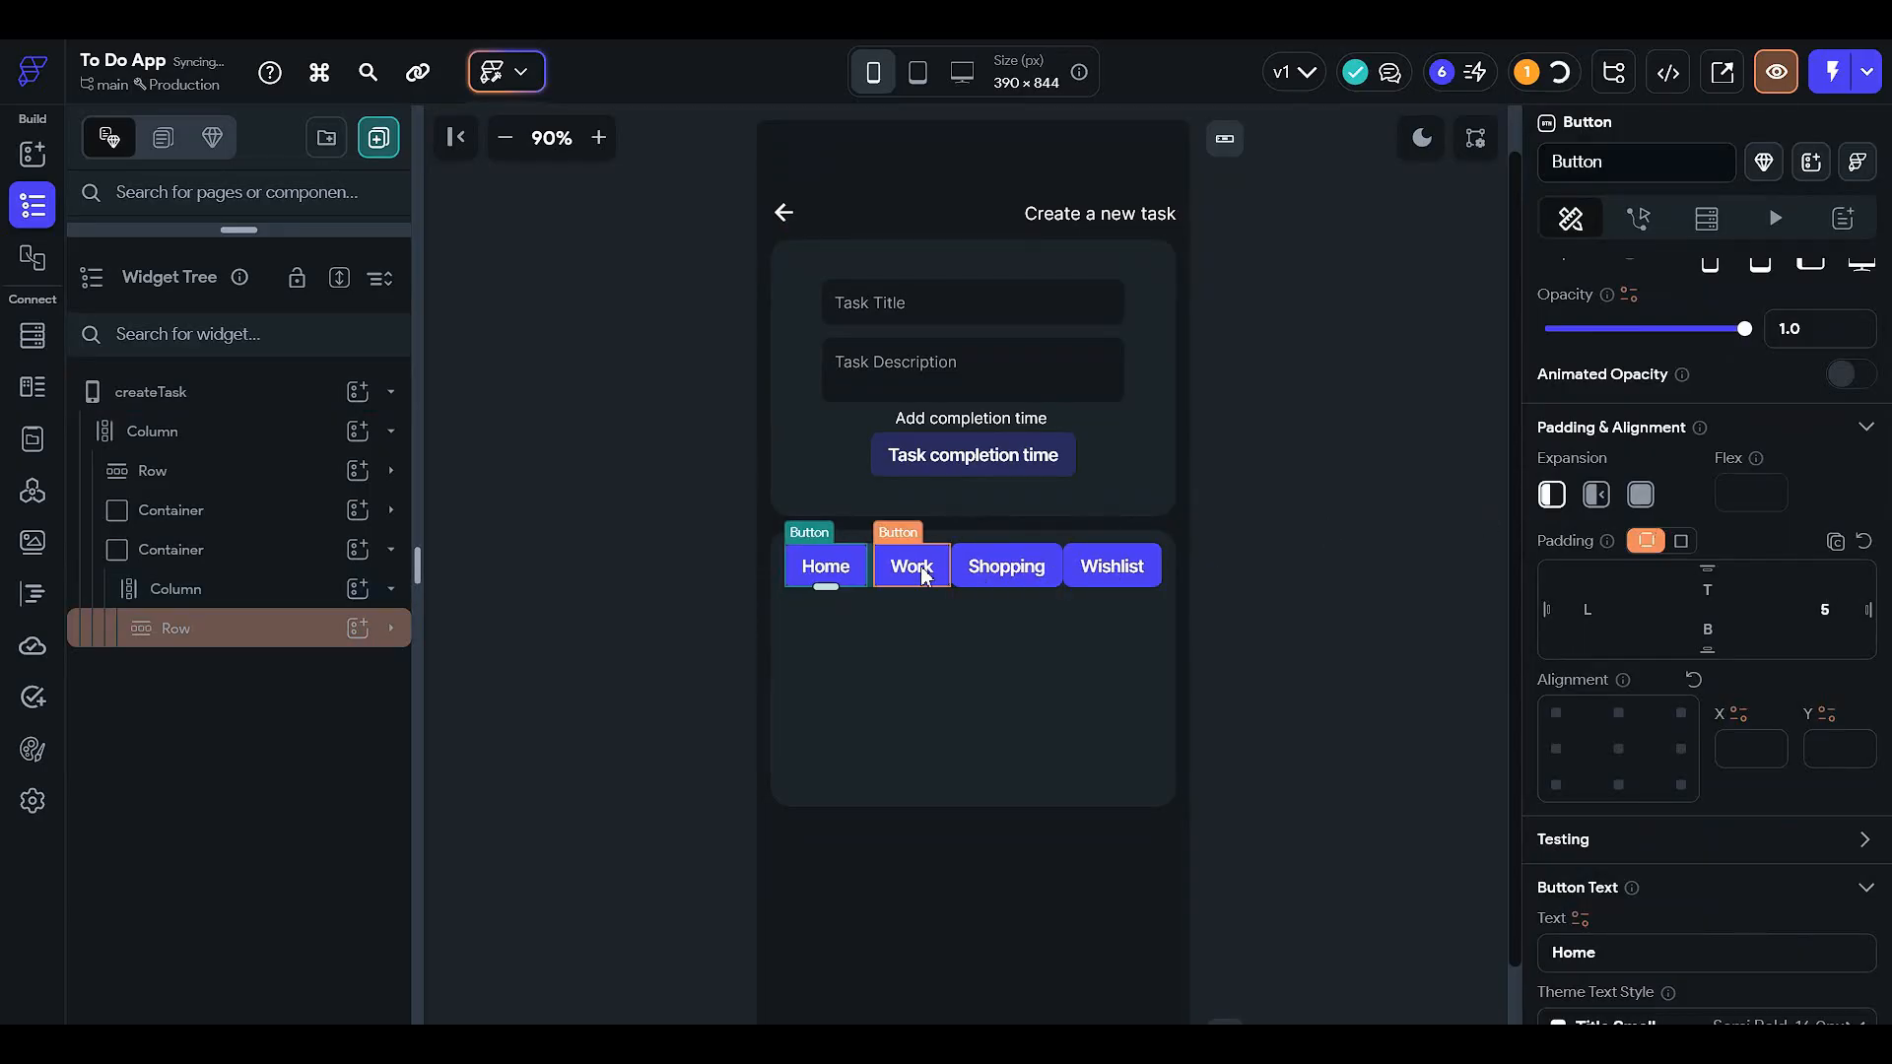
- Set 5 px right padding on the Work and Shopping buttons, and check Wishlist's padding
click(907, 569)
click(1852, 613)
text(5)
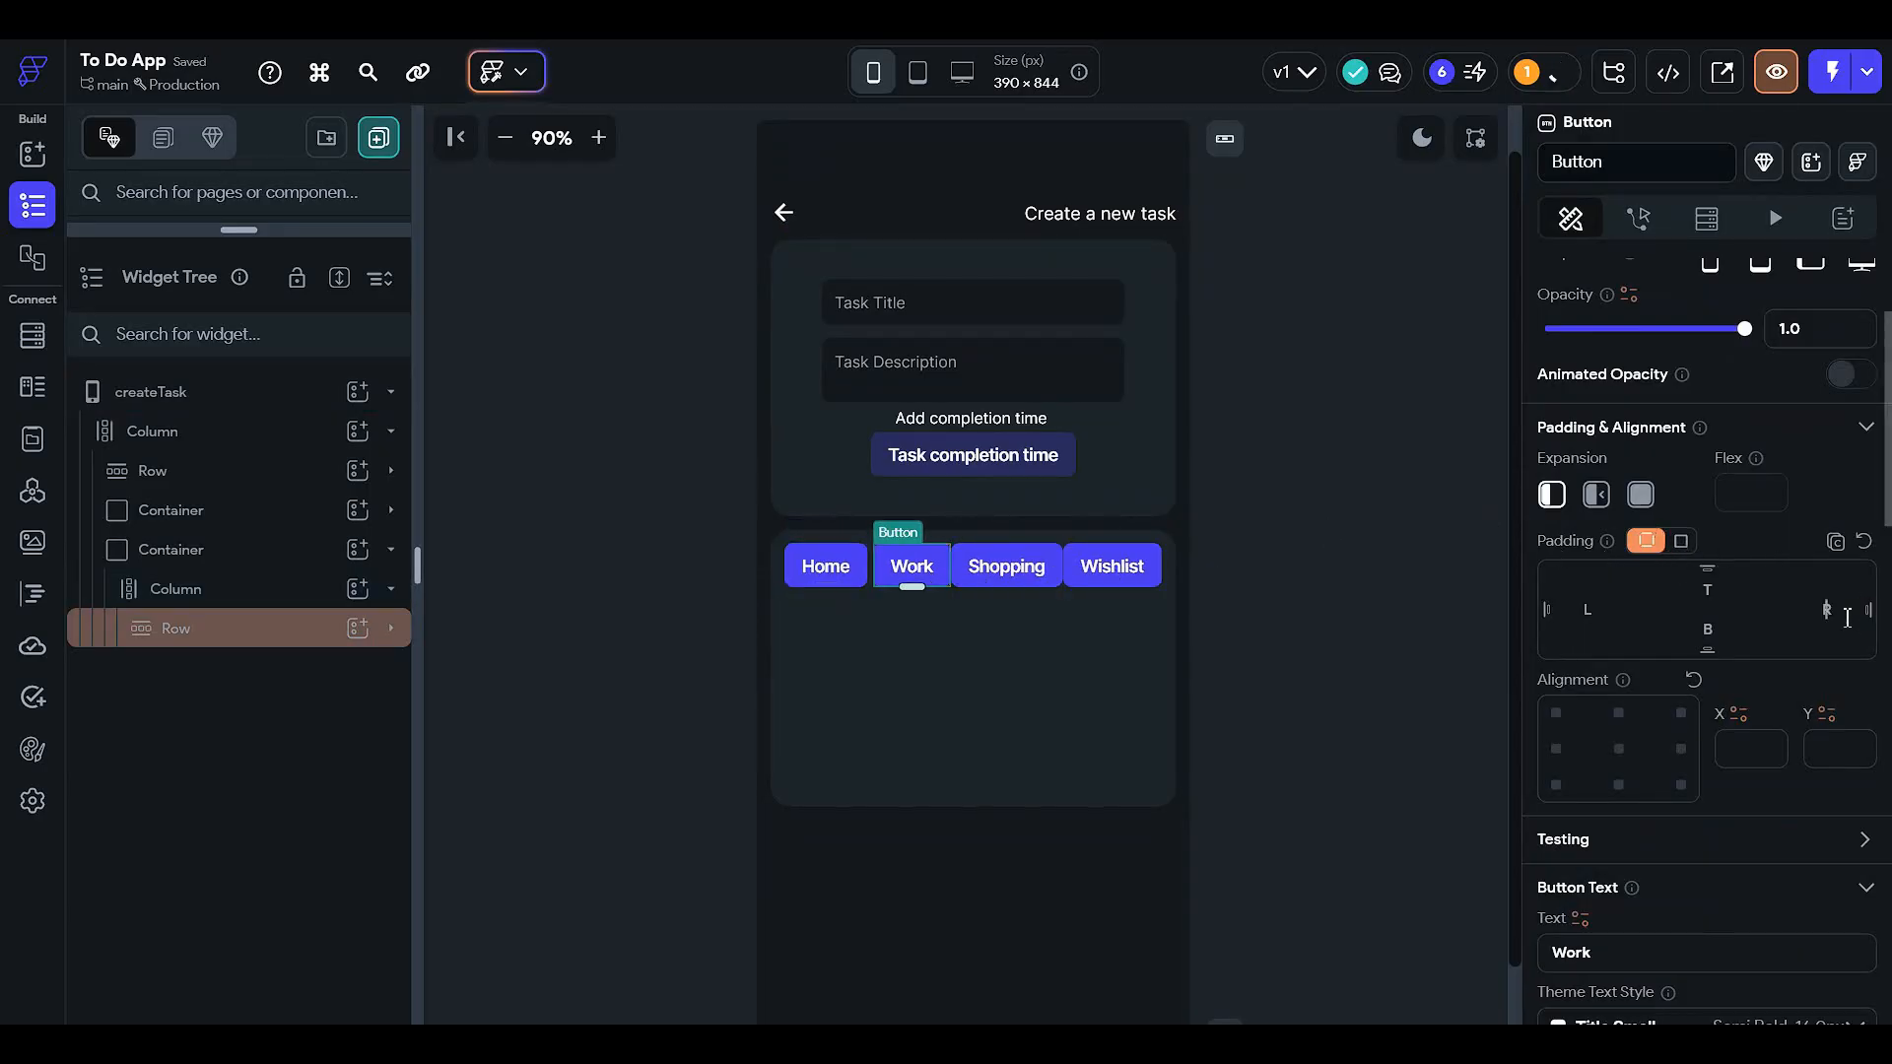
click(1041, 568)
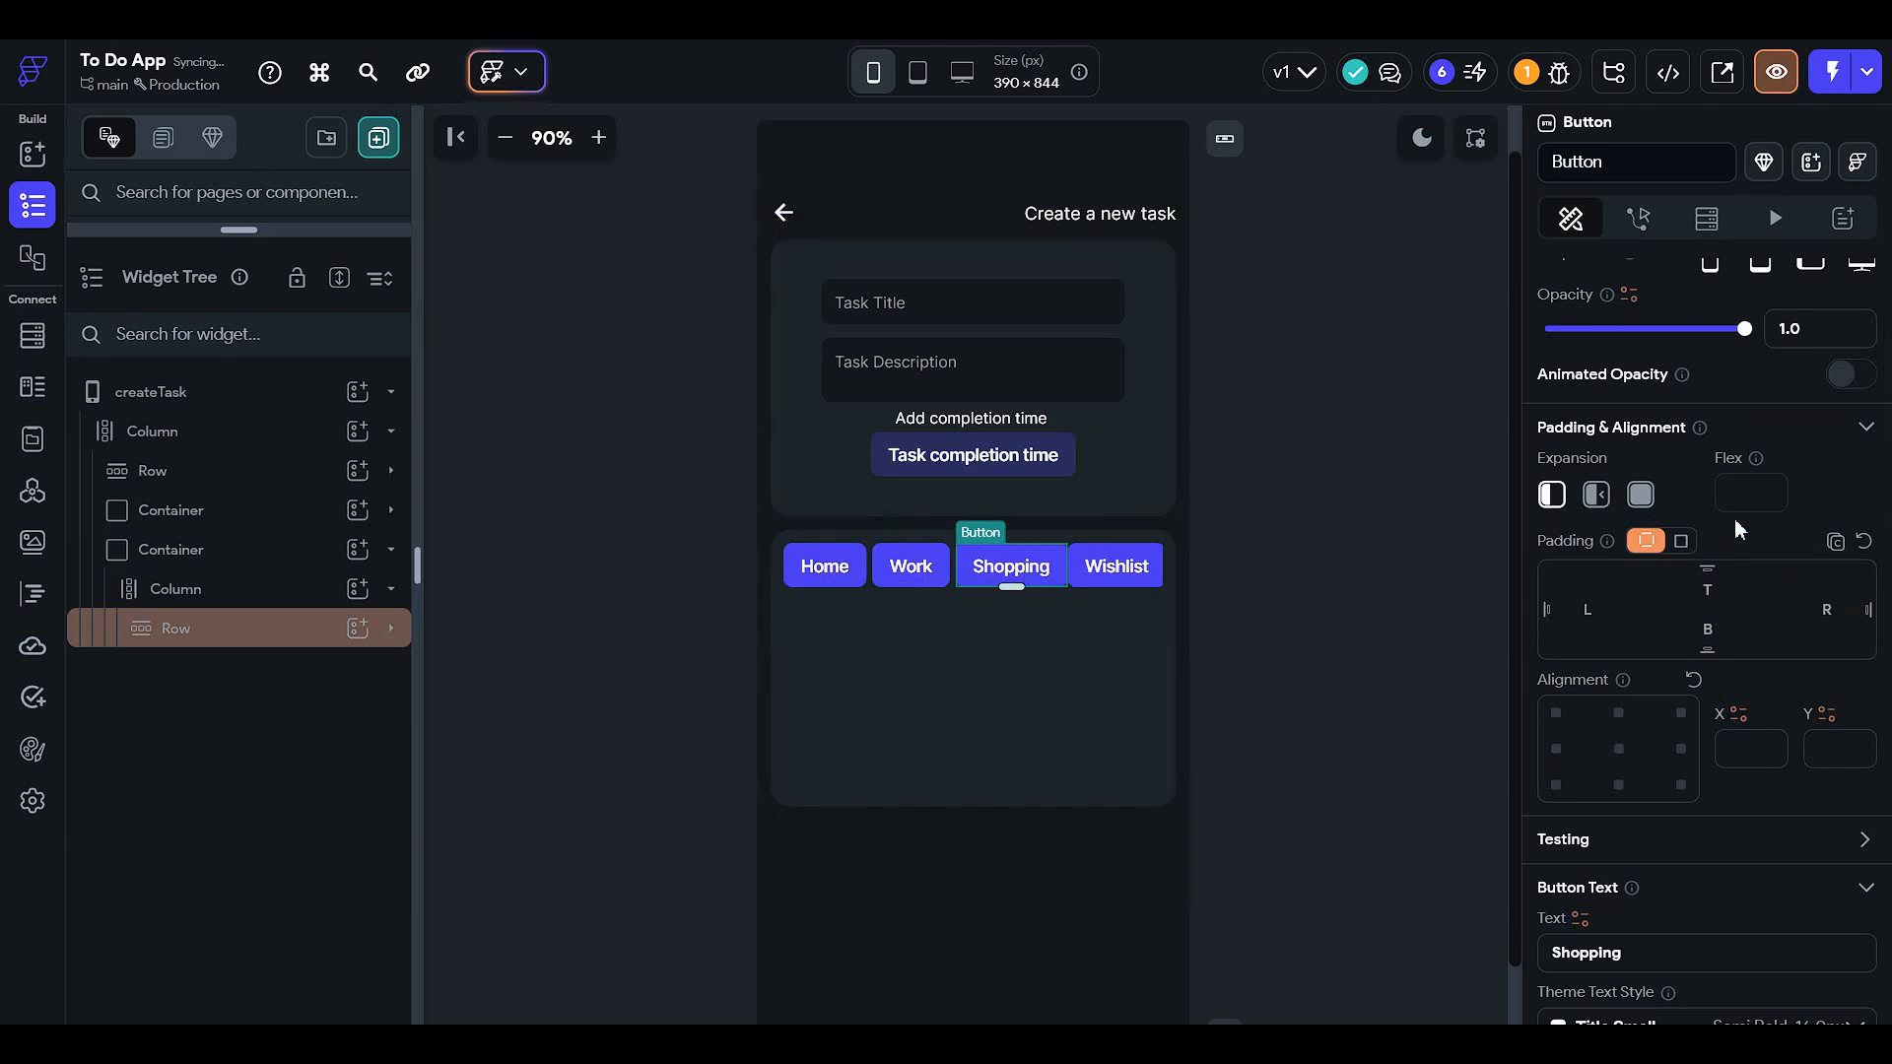
click(1831, 609)
text(5)
click(1305, 529)
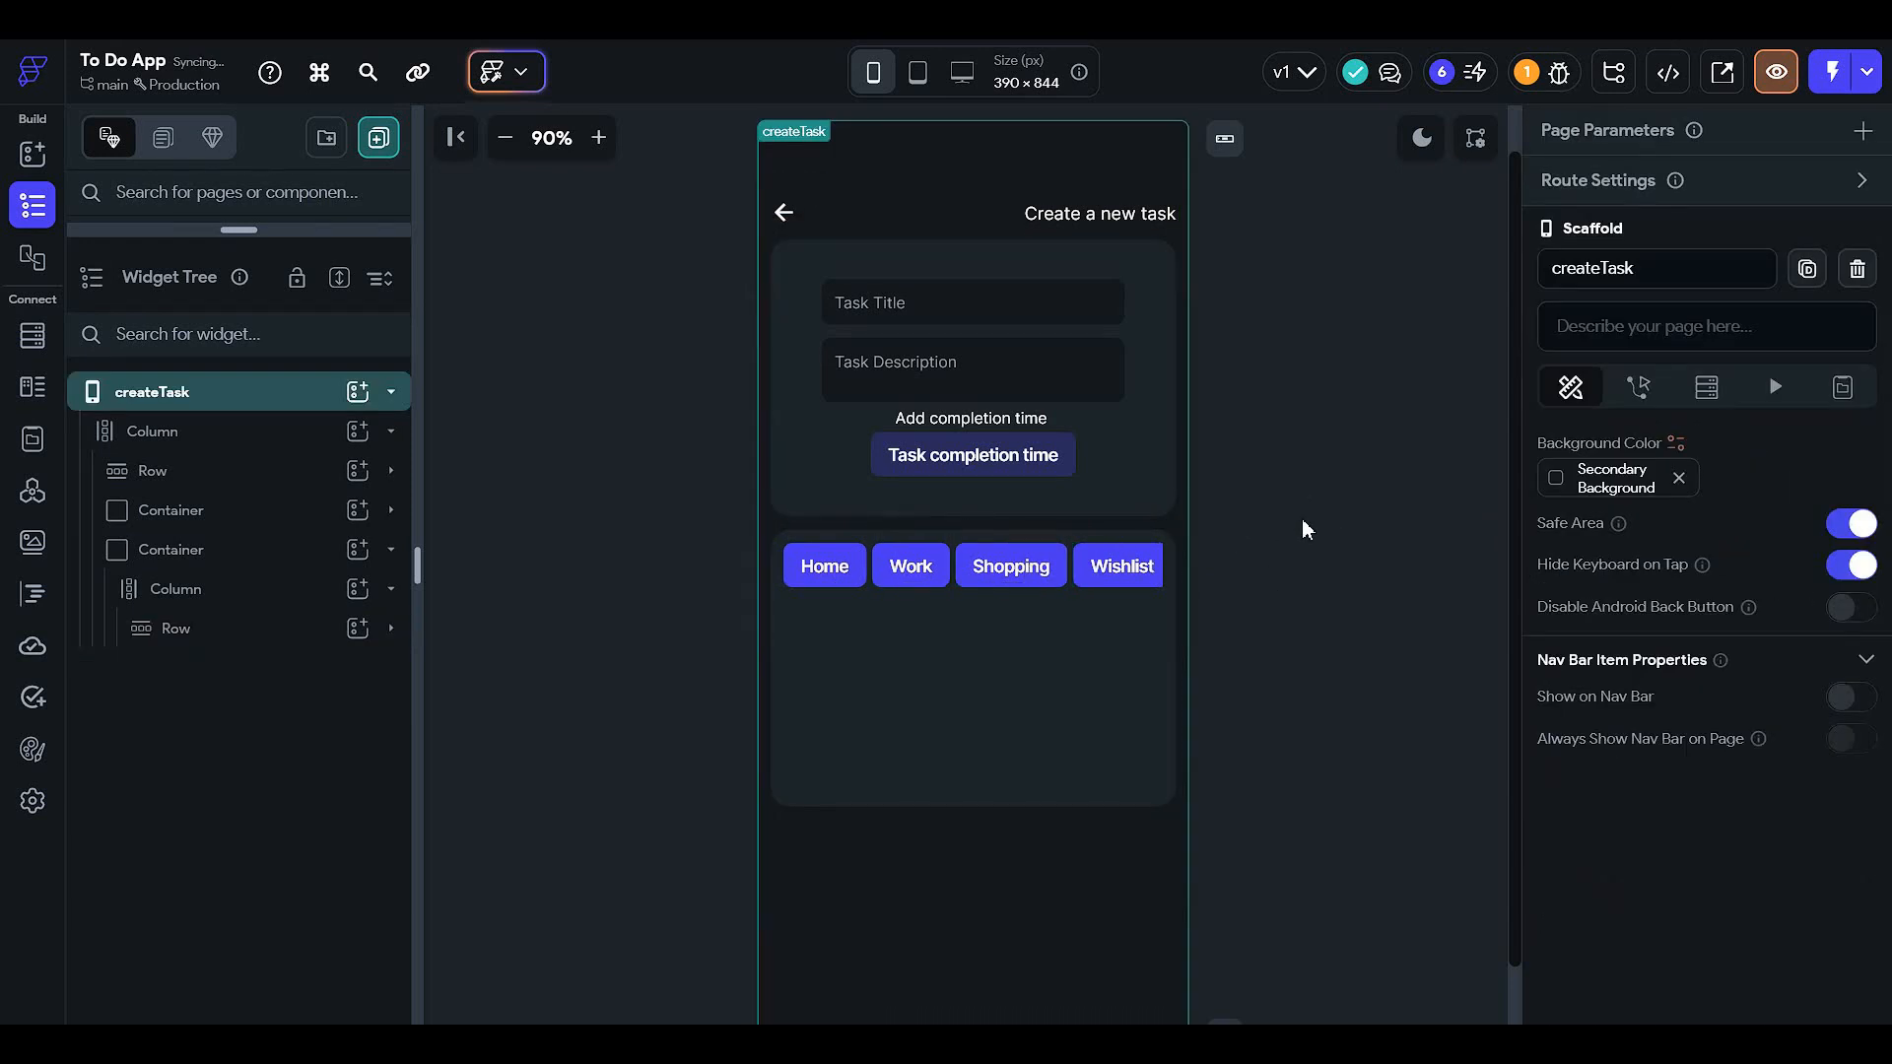
click(1103, 583)
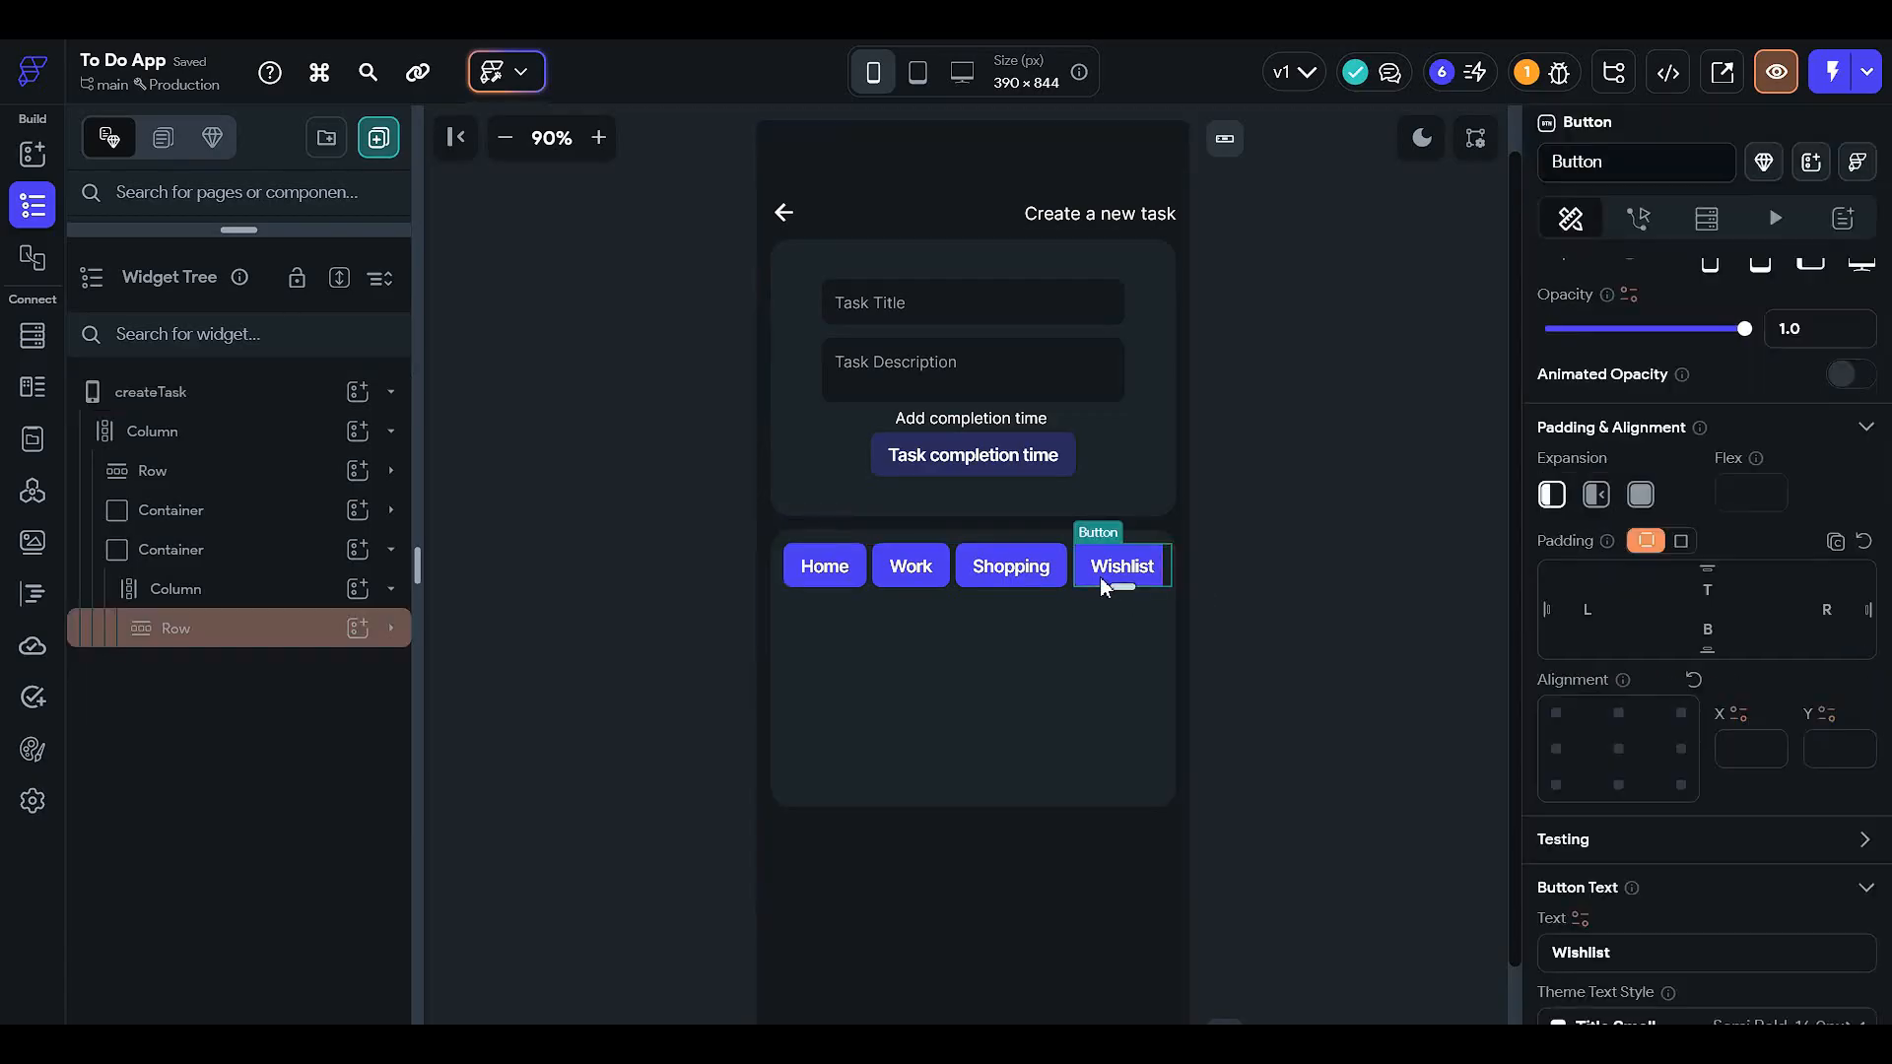
click(1834, 611)
click(1223, 666)
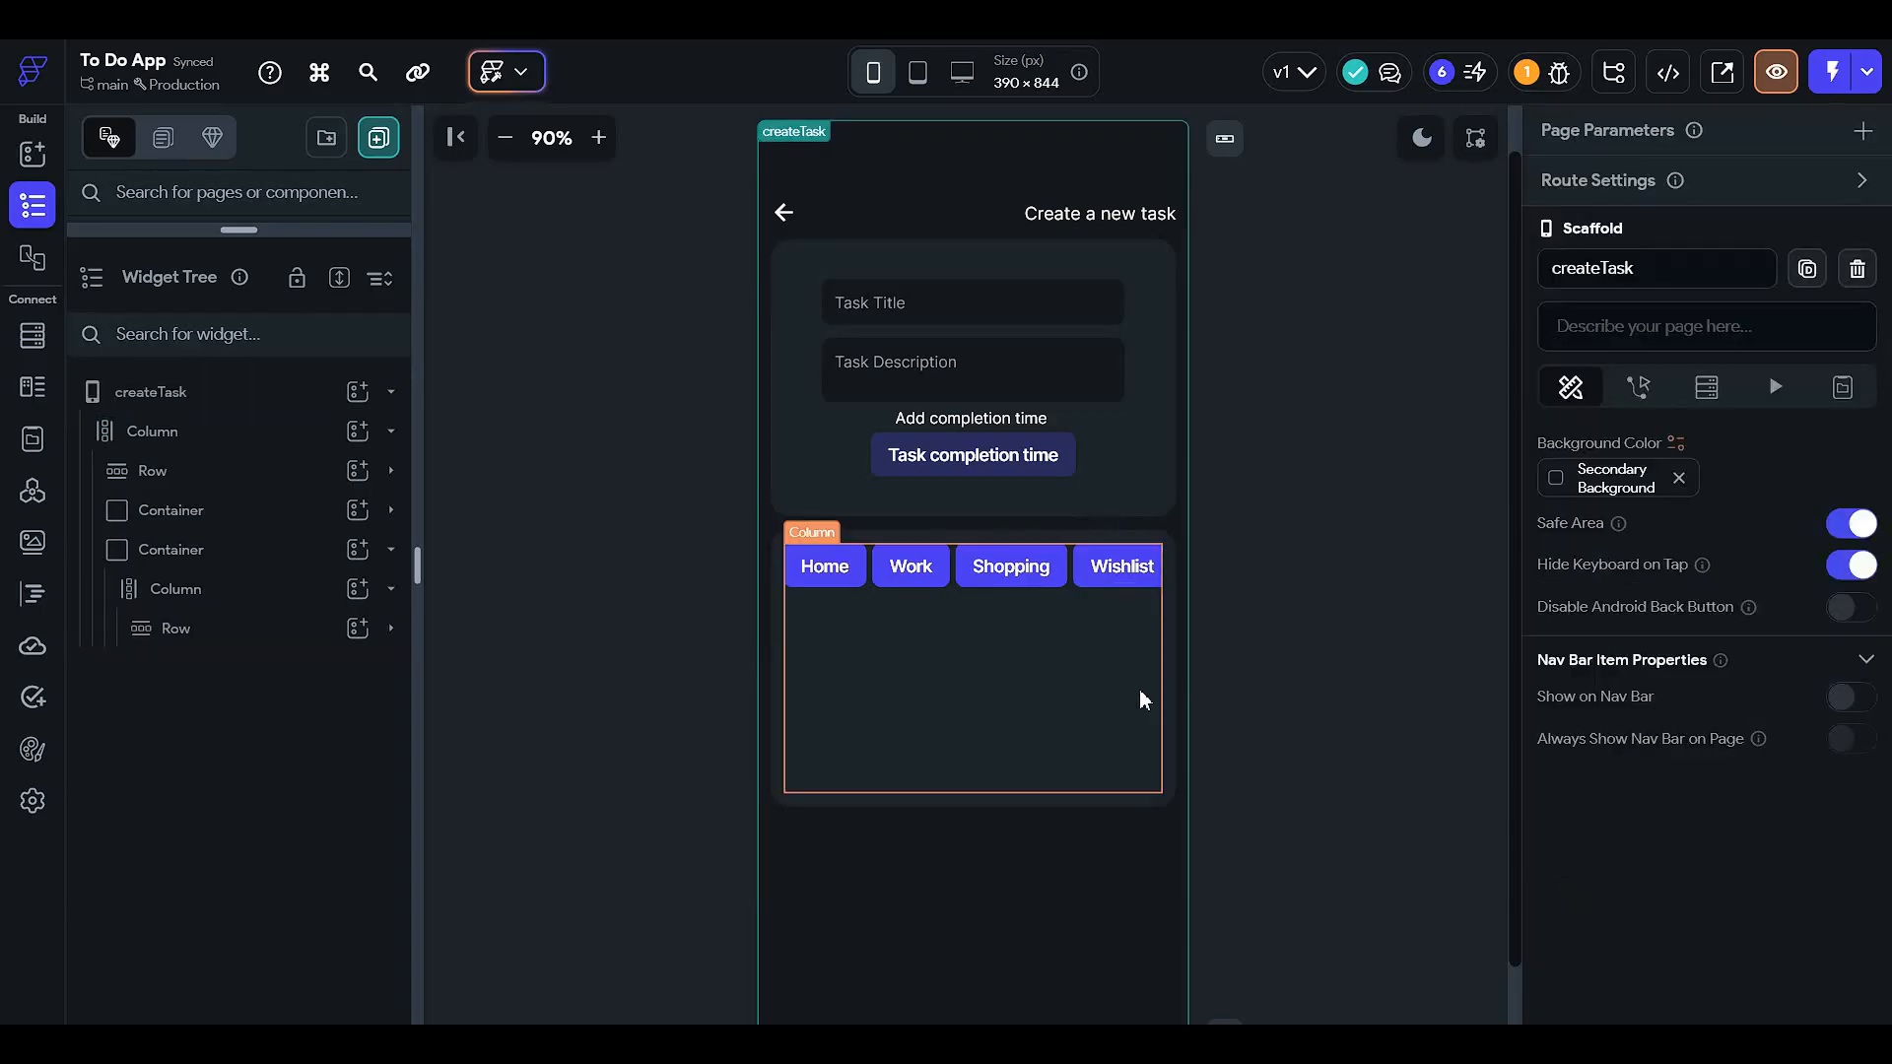
- Review the Home button, then select the inner Column to add a new widget
click(819, 569)
scroll(1713, 748, down, 6)
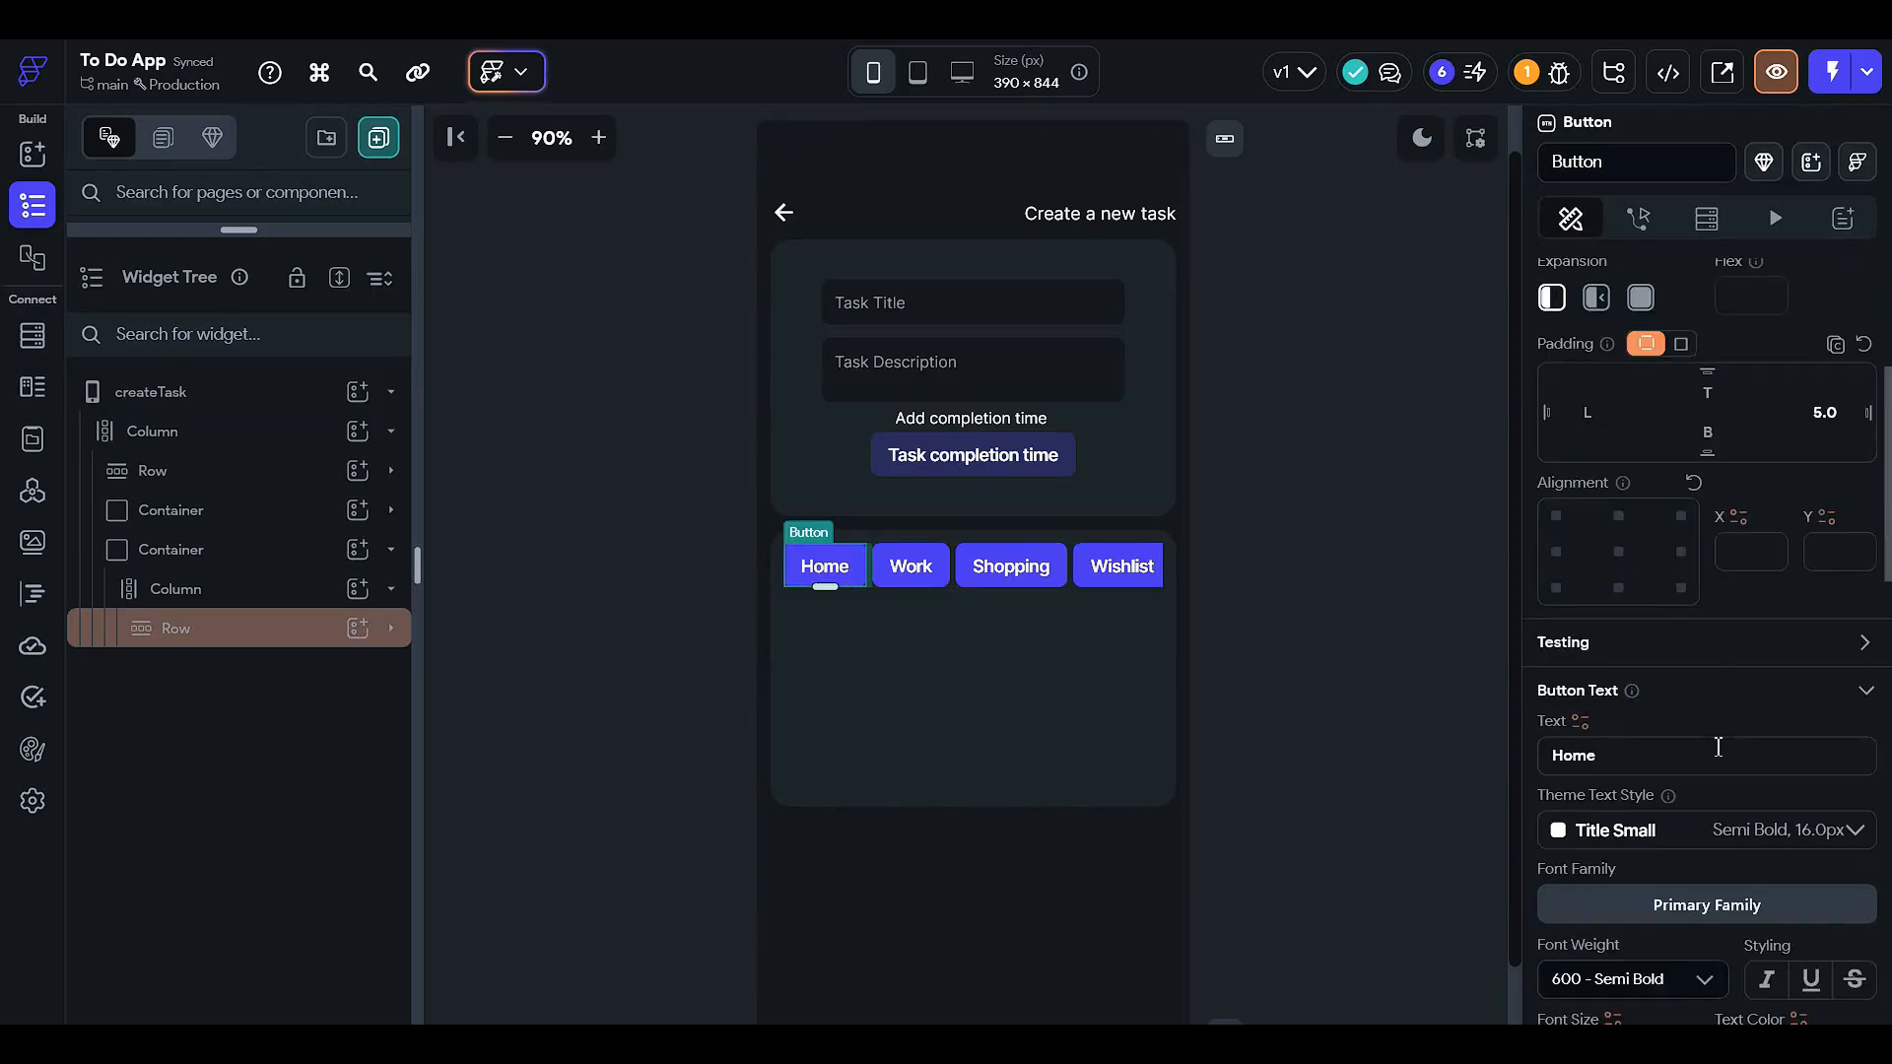
scroll(1712, 743, down, 2)
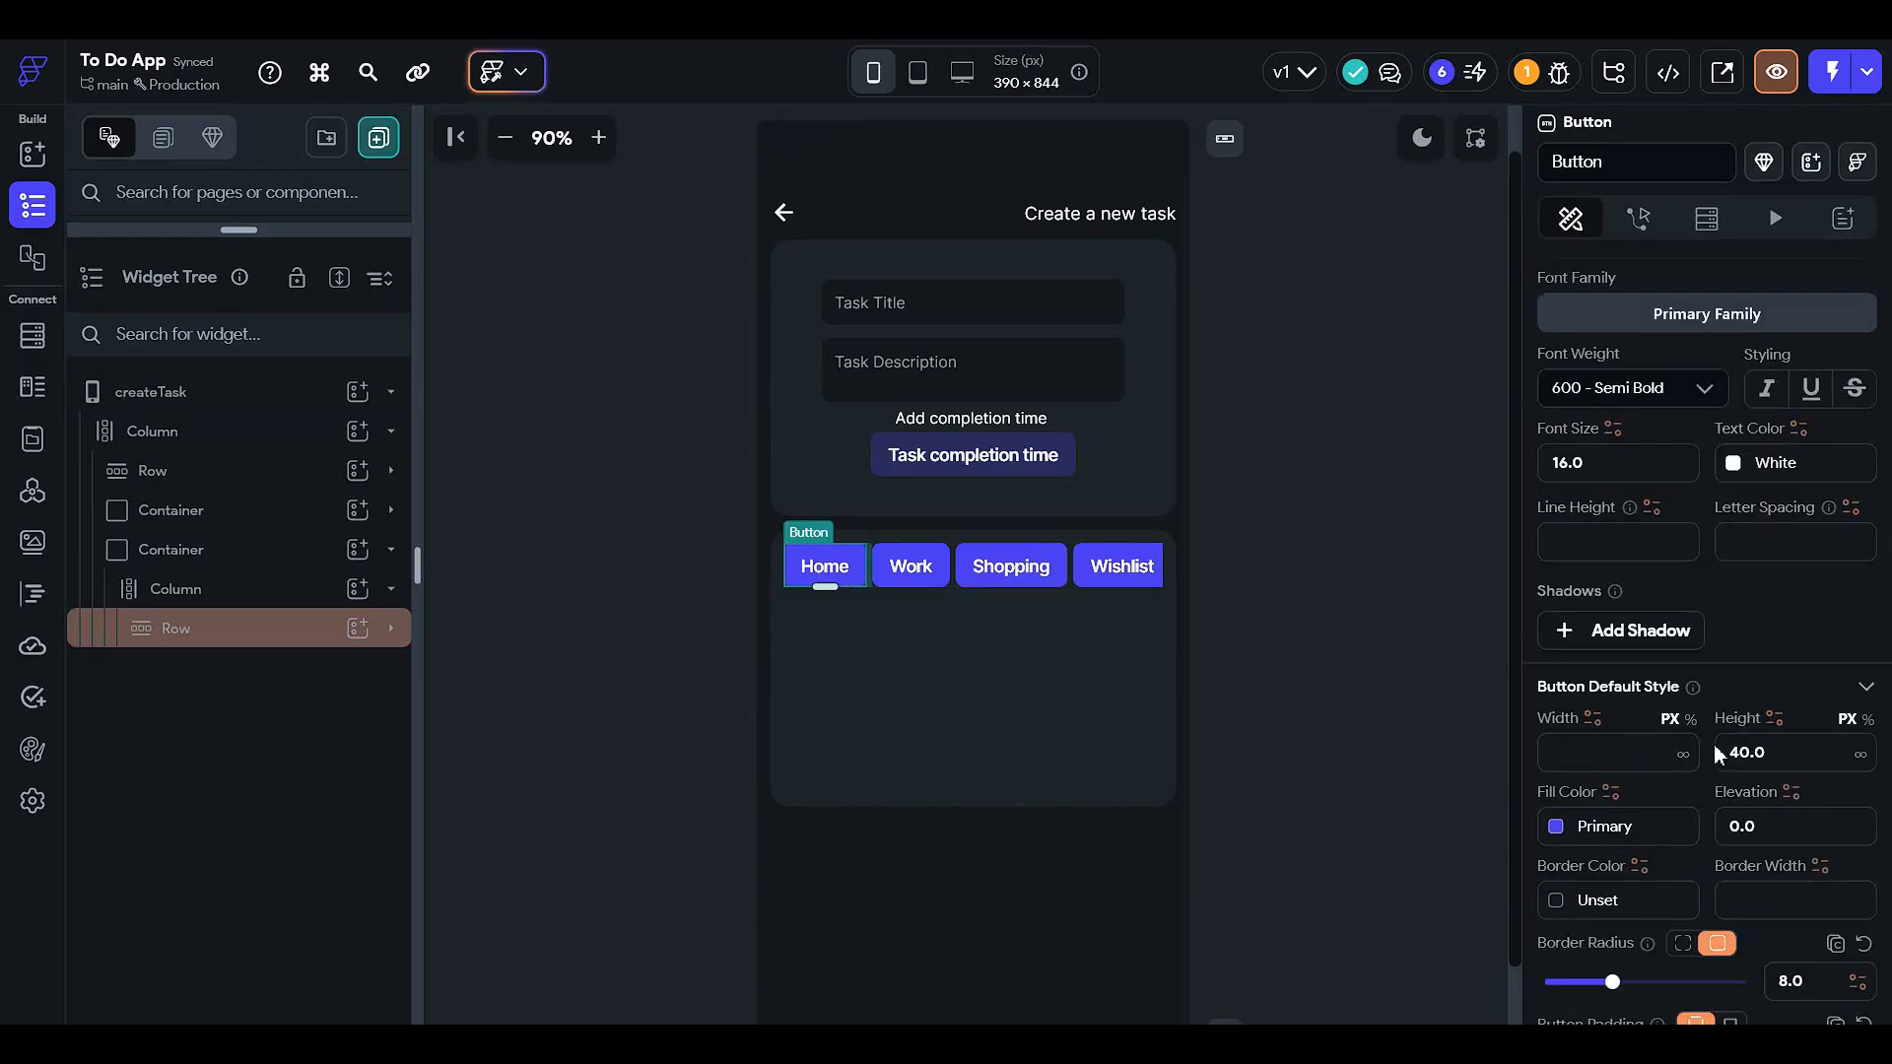
scroll(1717, 755, down, 3)
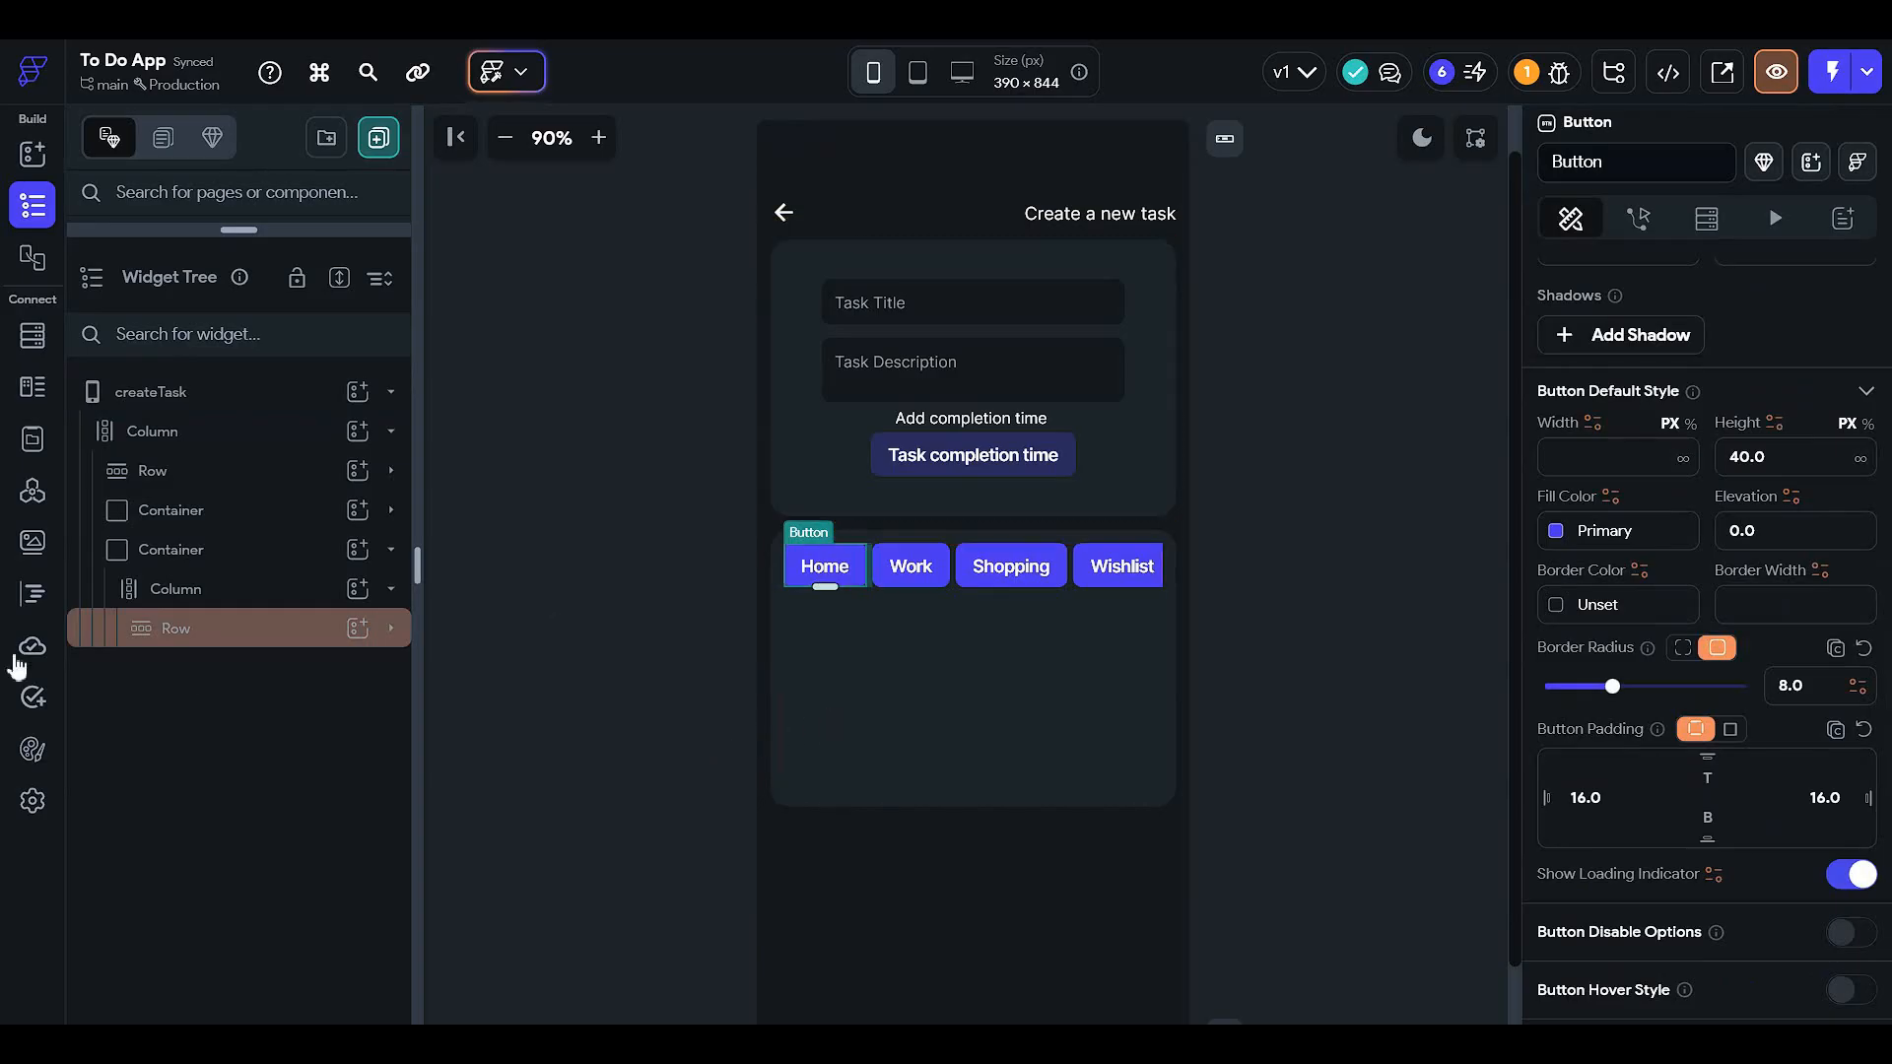
click(329, 631)
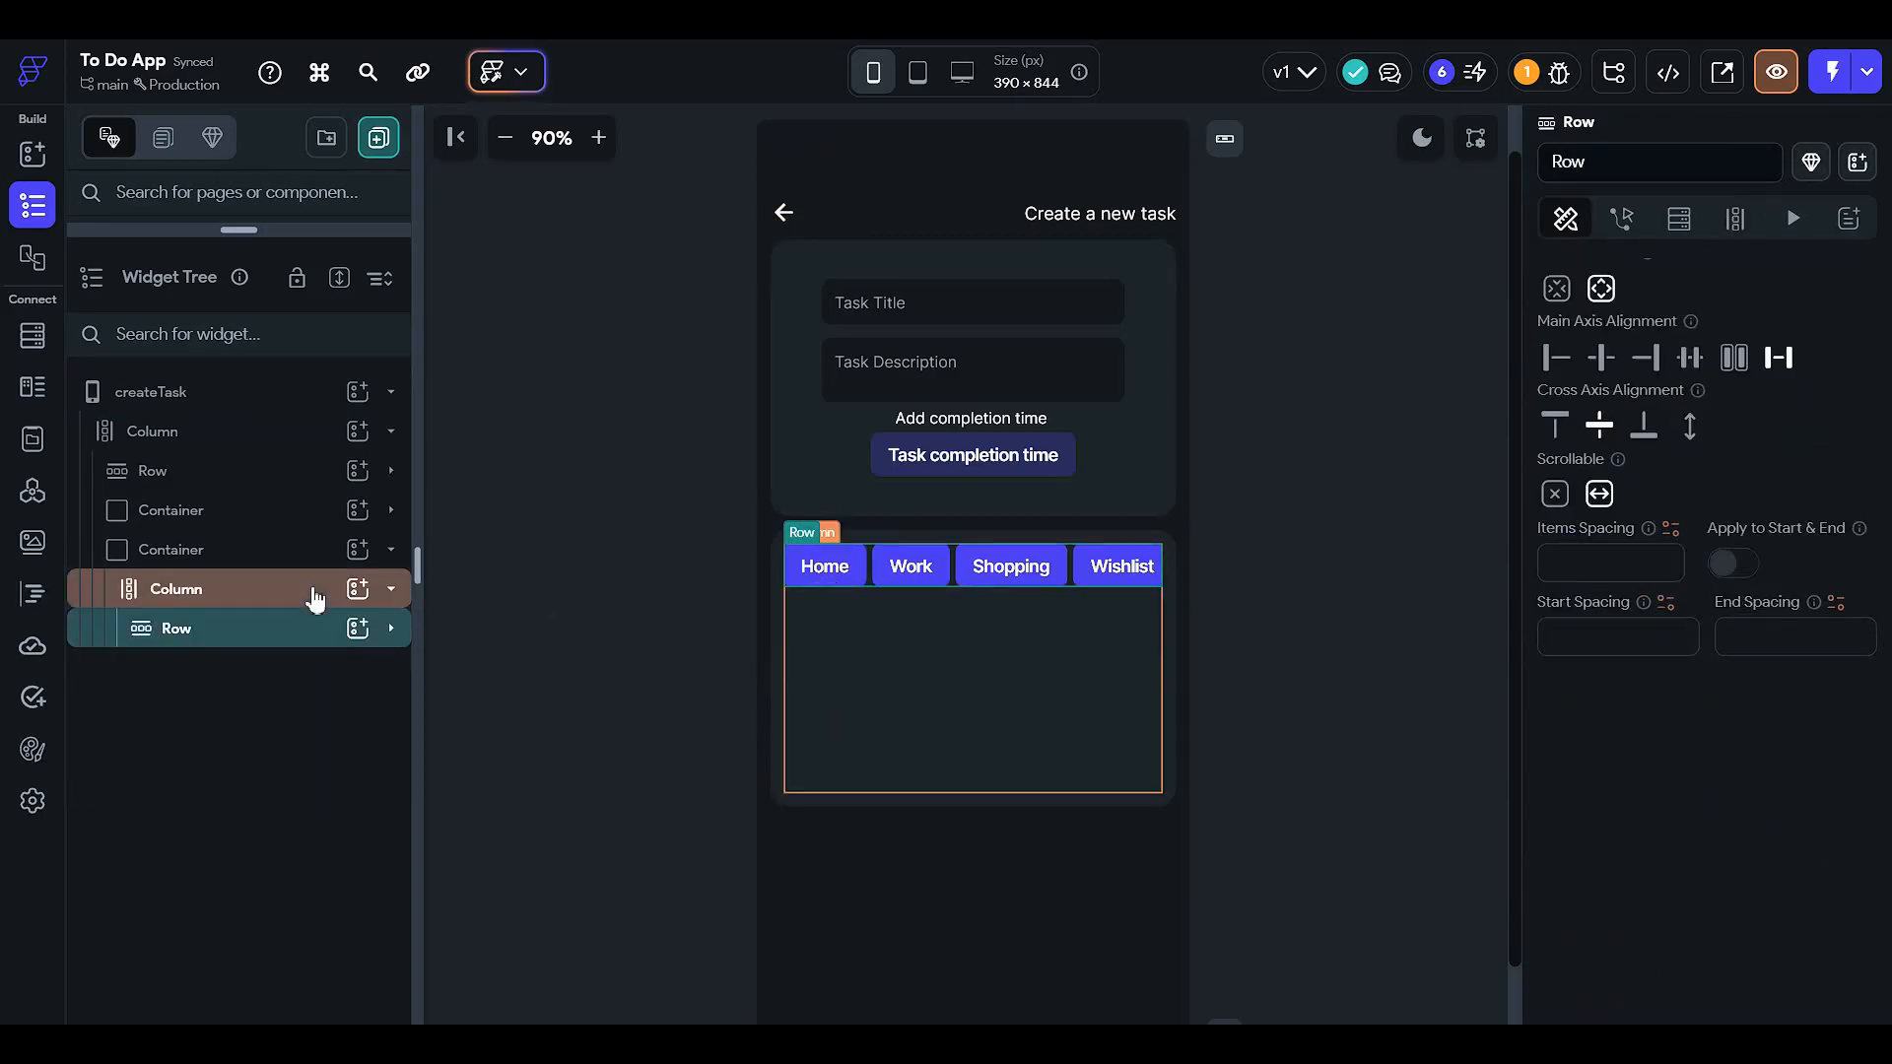
click(316, 598)
click(357, 588)
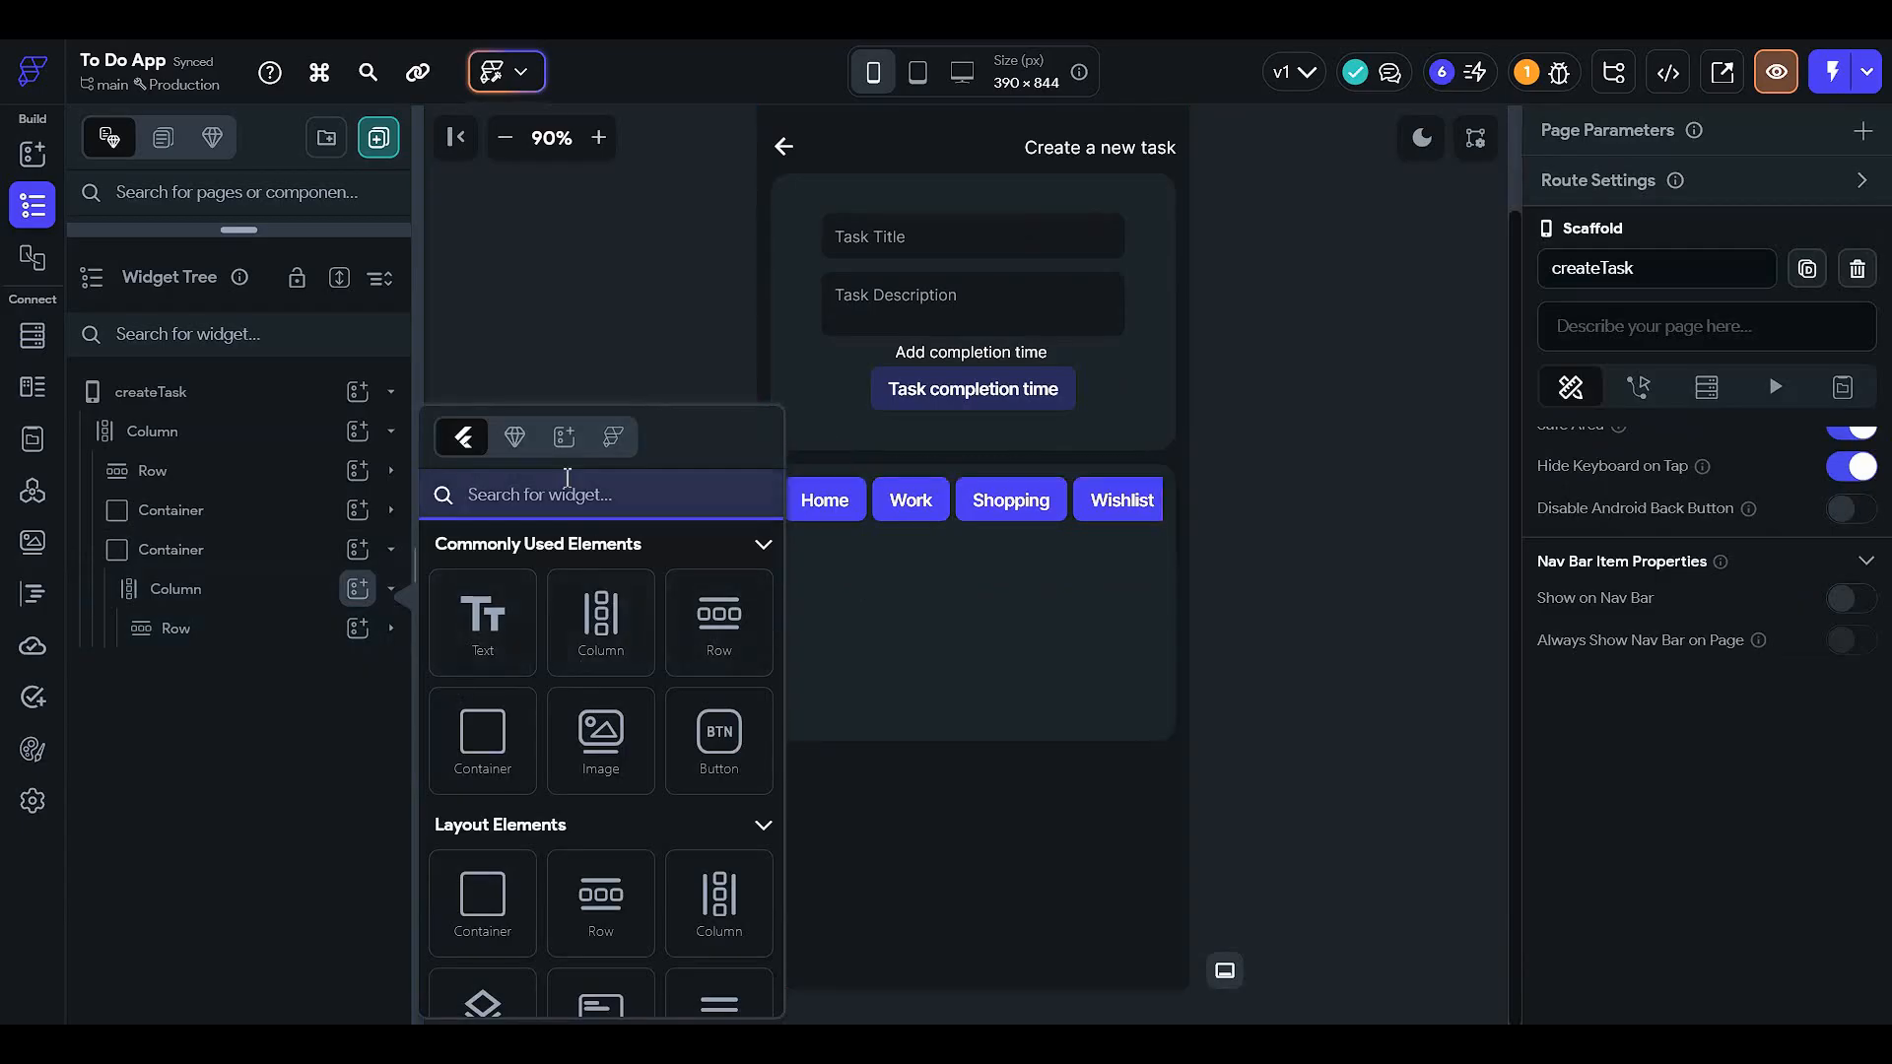
- Add a RichText below the category buttons and delete its five extra sample spans
text(rich)
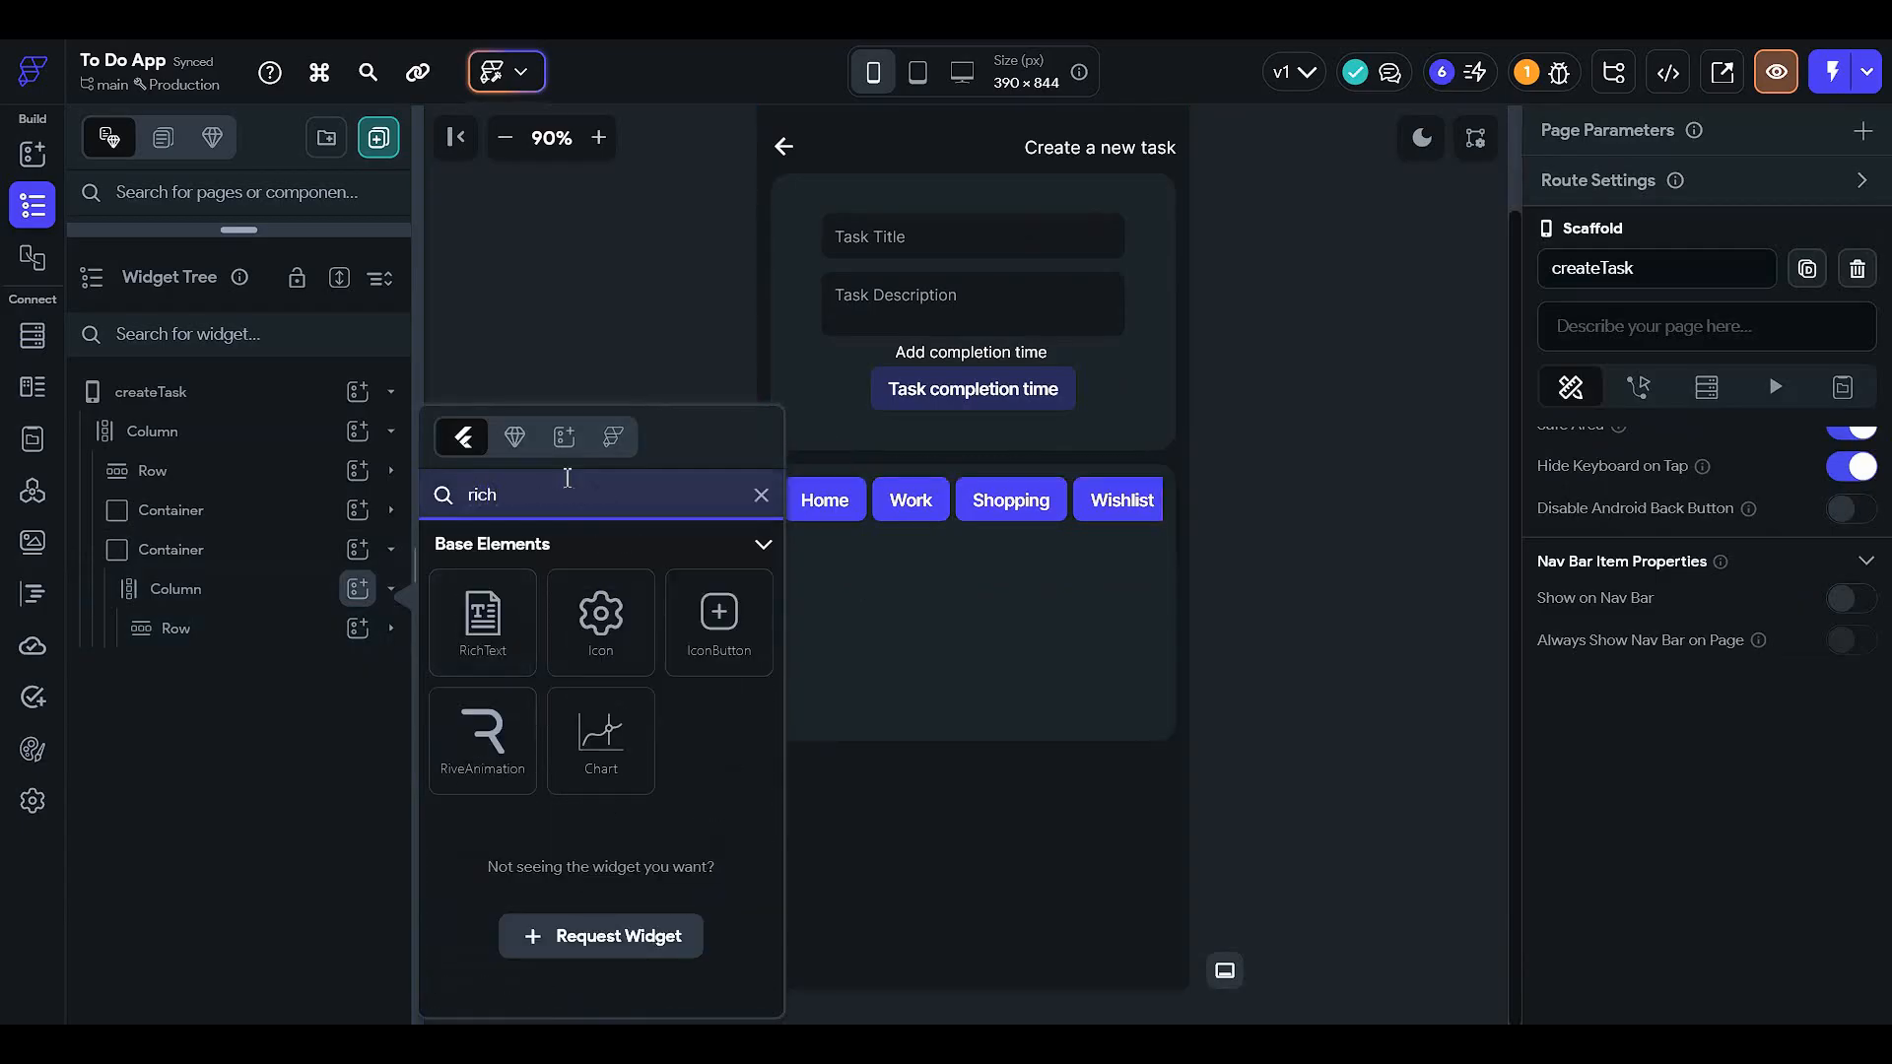
click(457, 624)
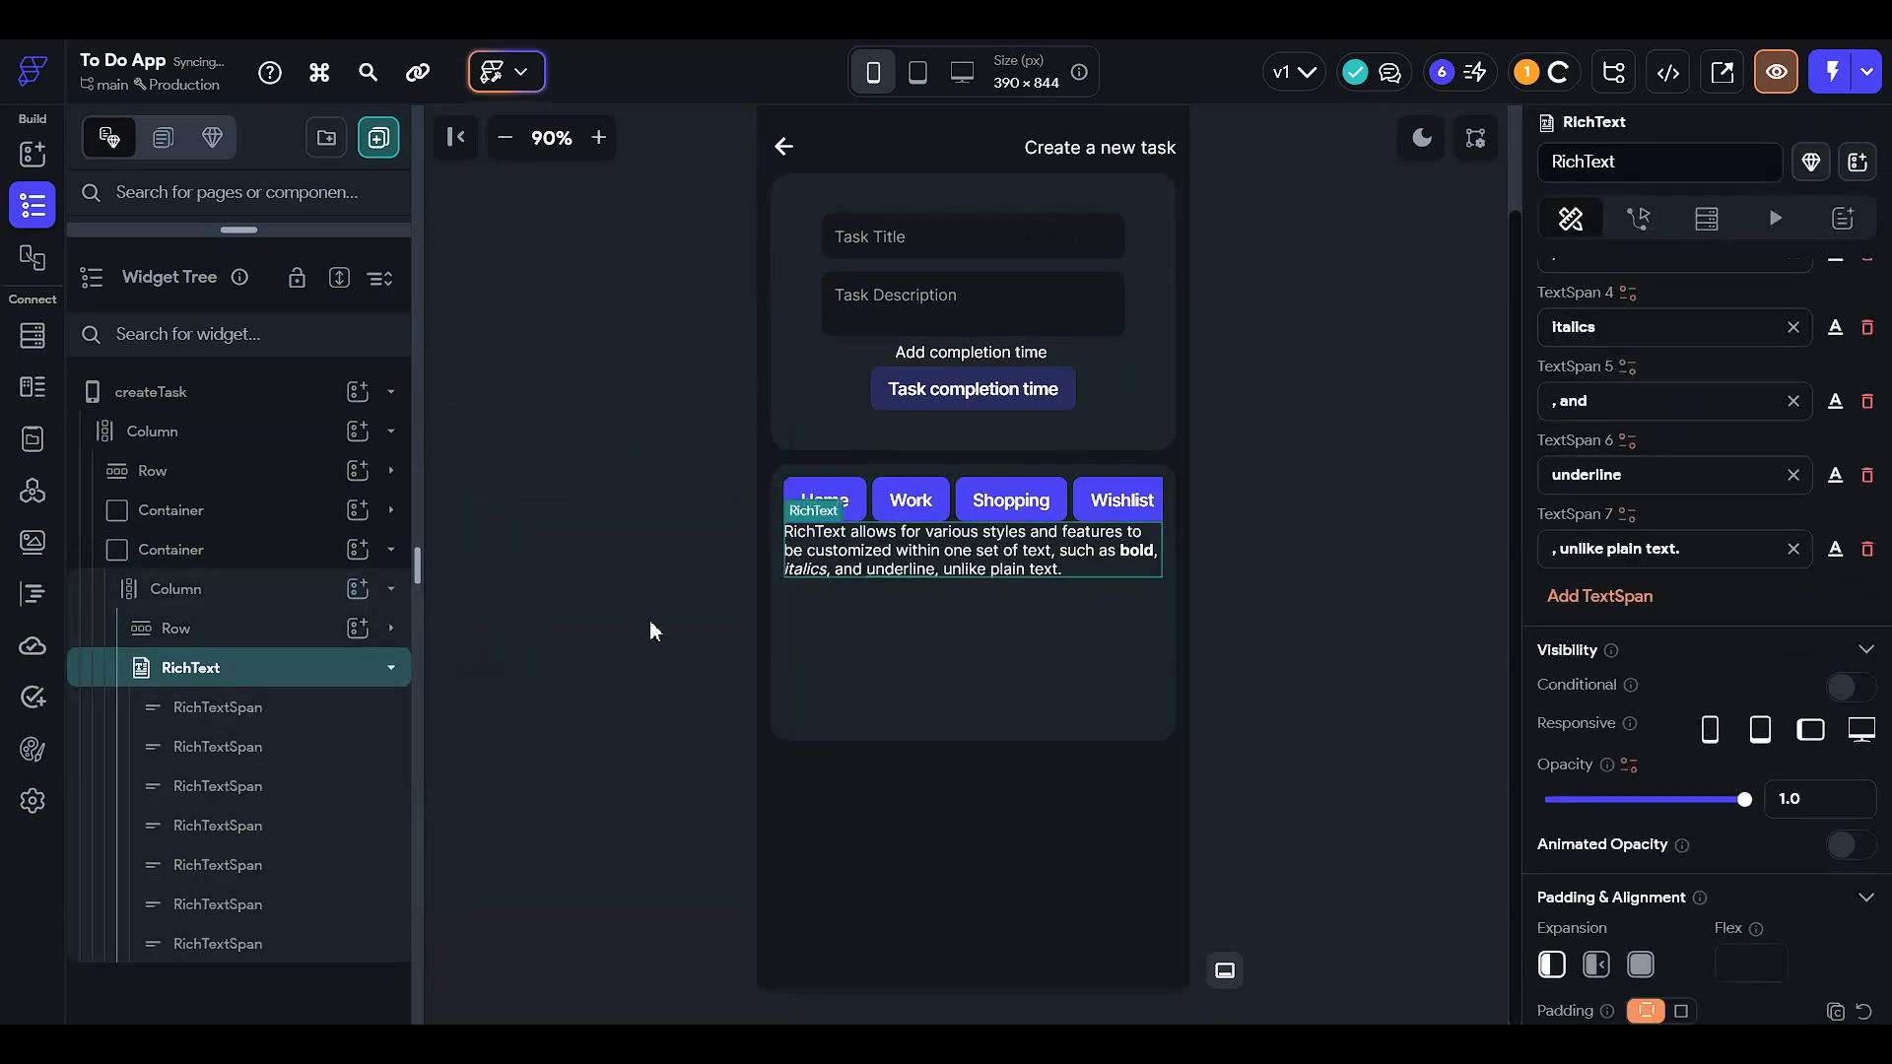
scroll(1818, 517, up, 1)
click(1867, 646)
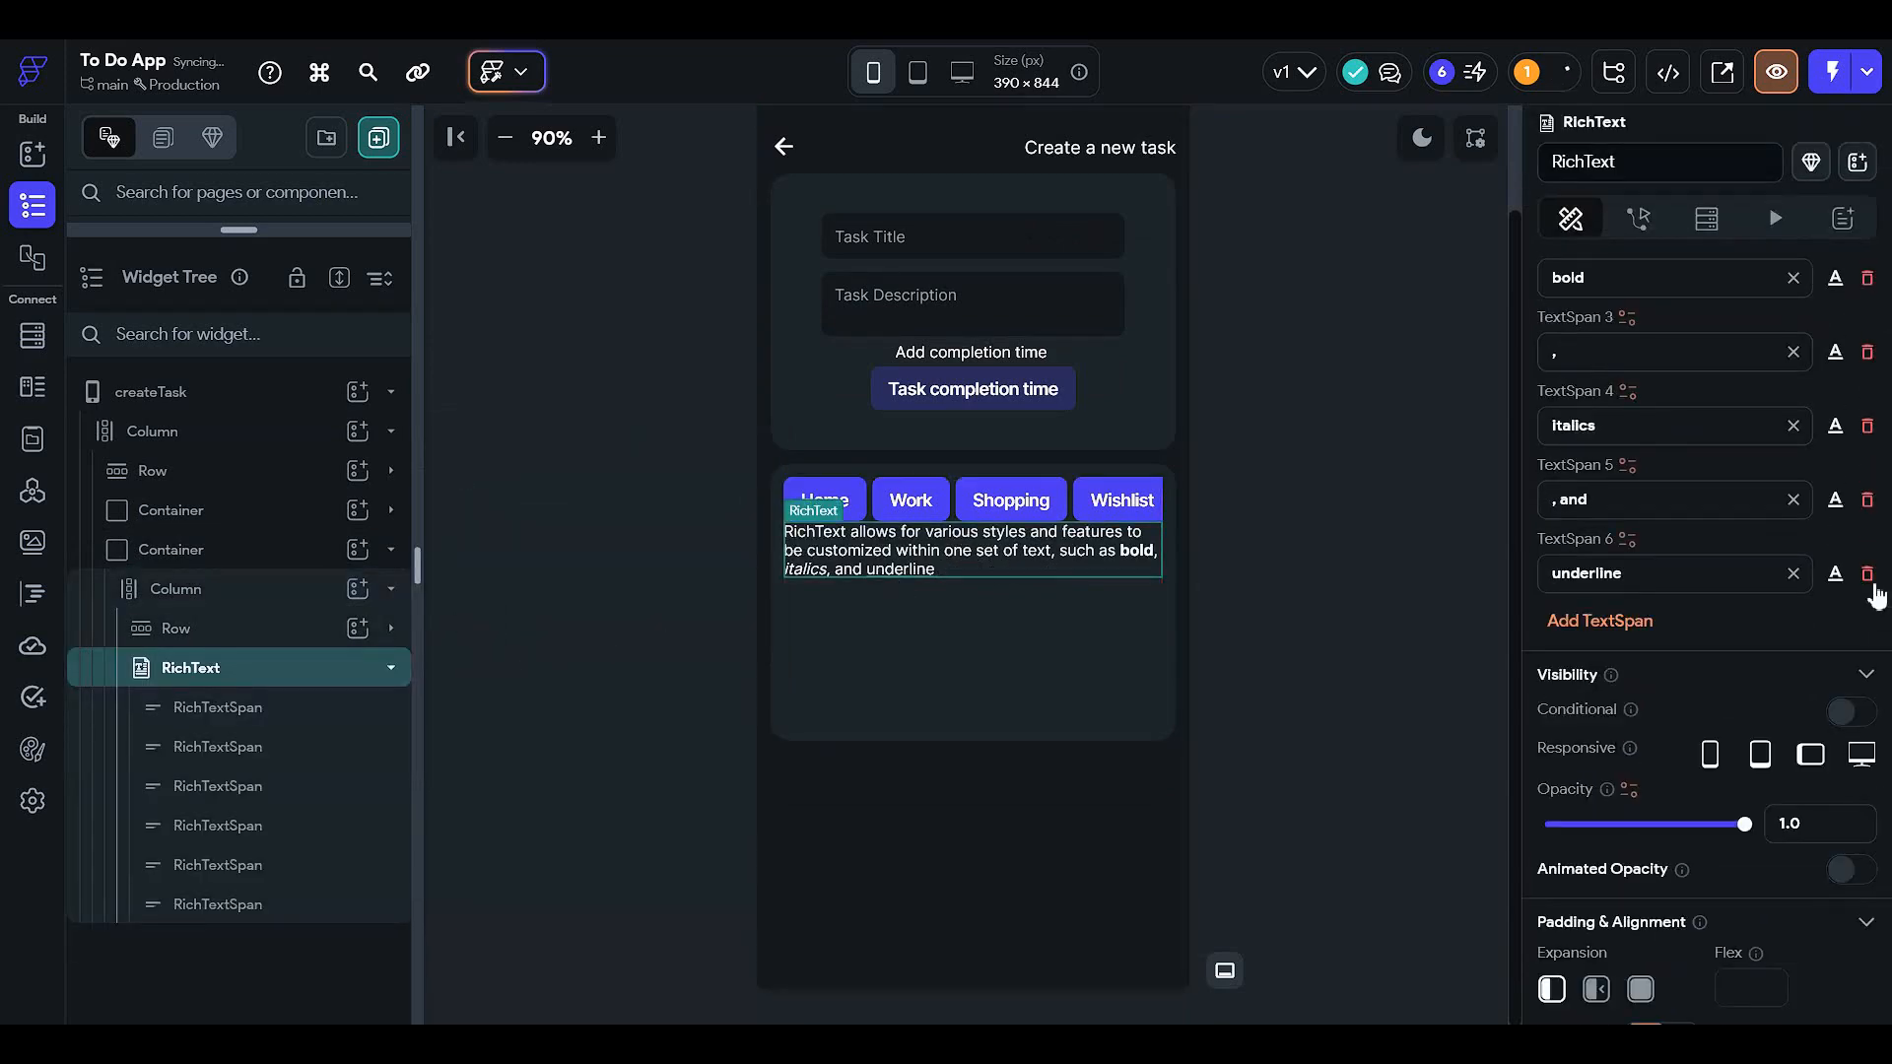
click(1867, 573)
click(1867, 499)
scroll(1728, 514, up, 2)
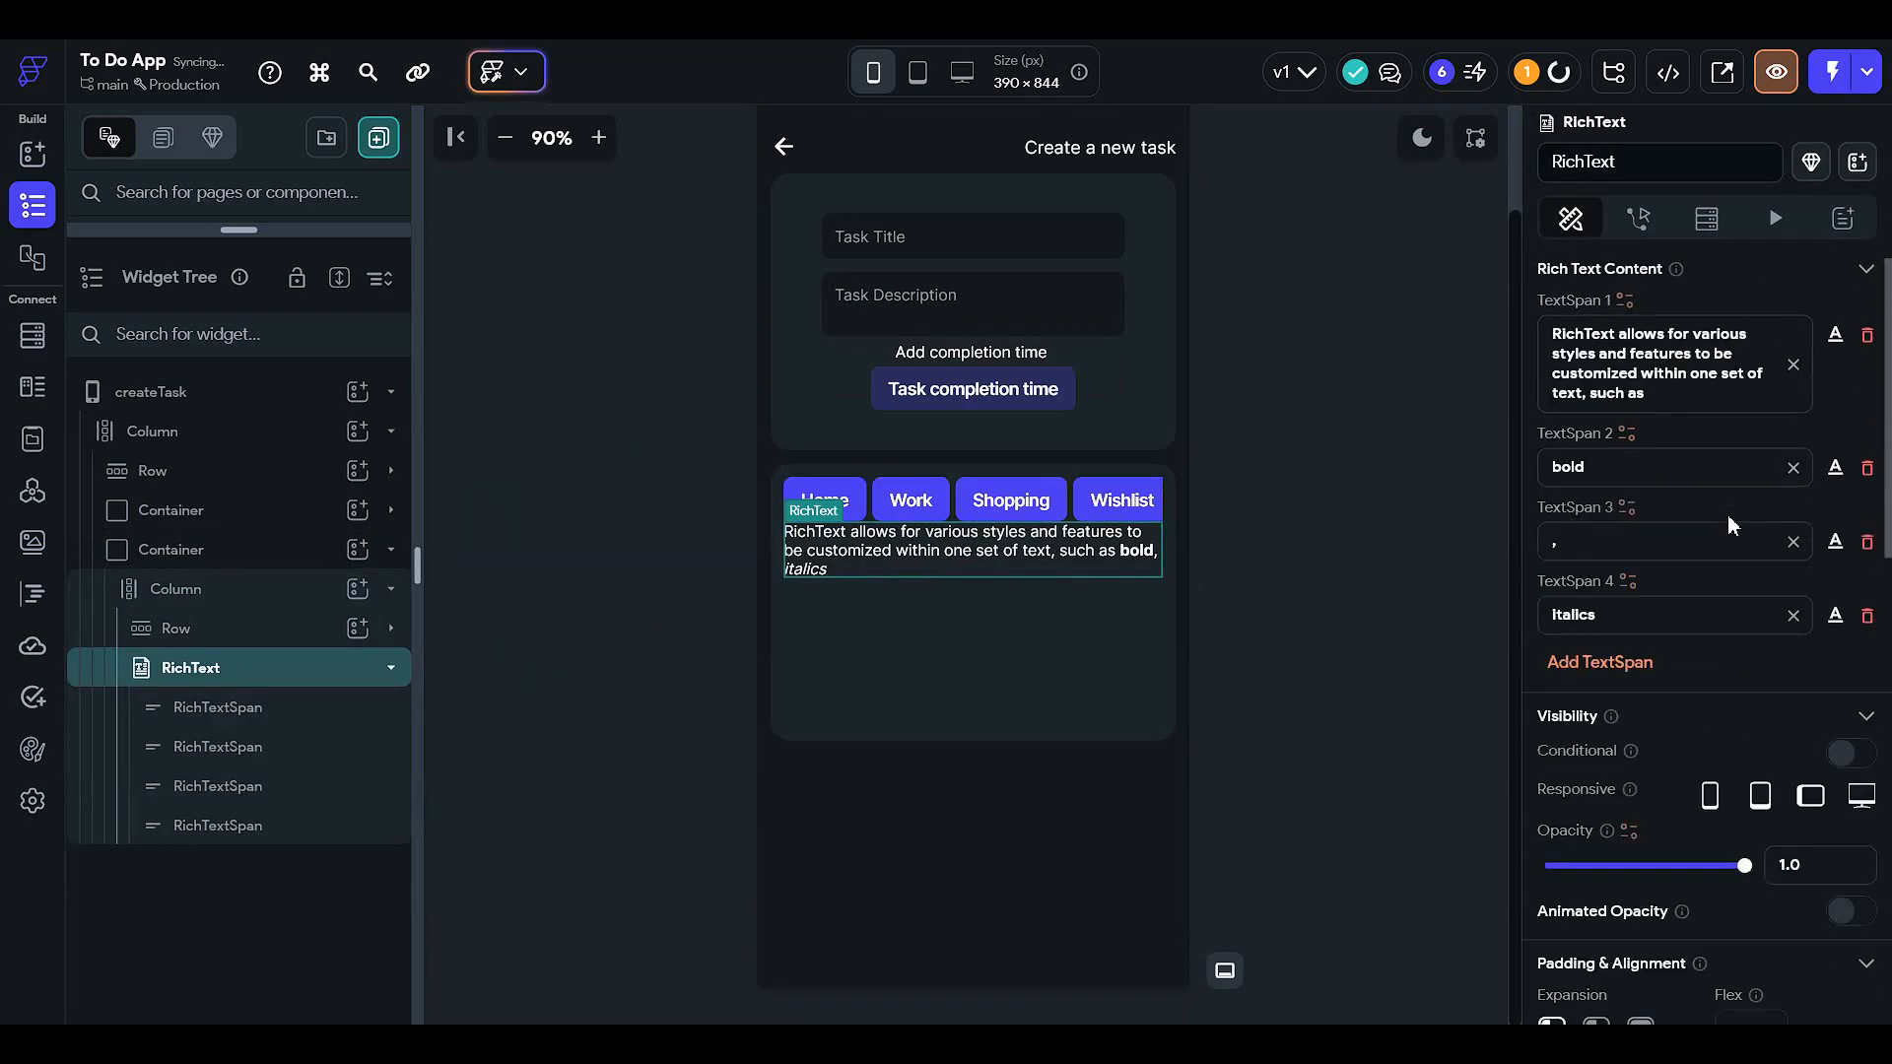
click(1867, 615)
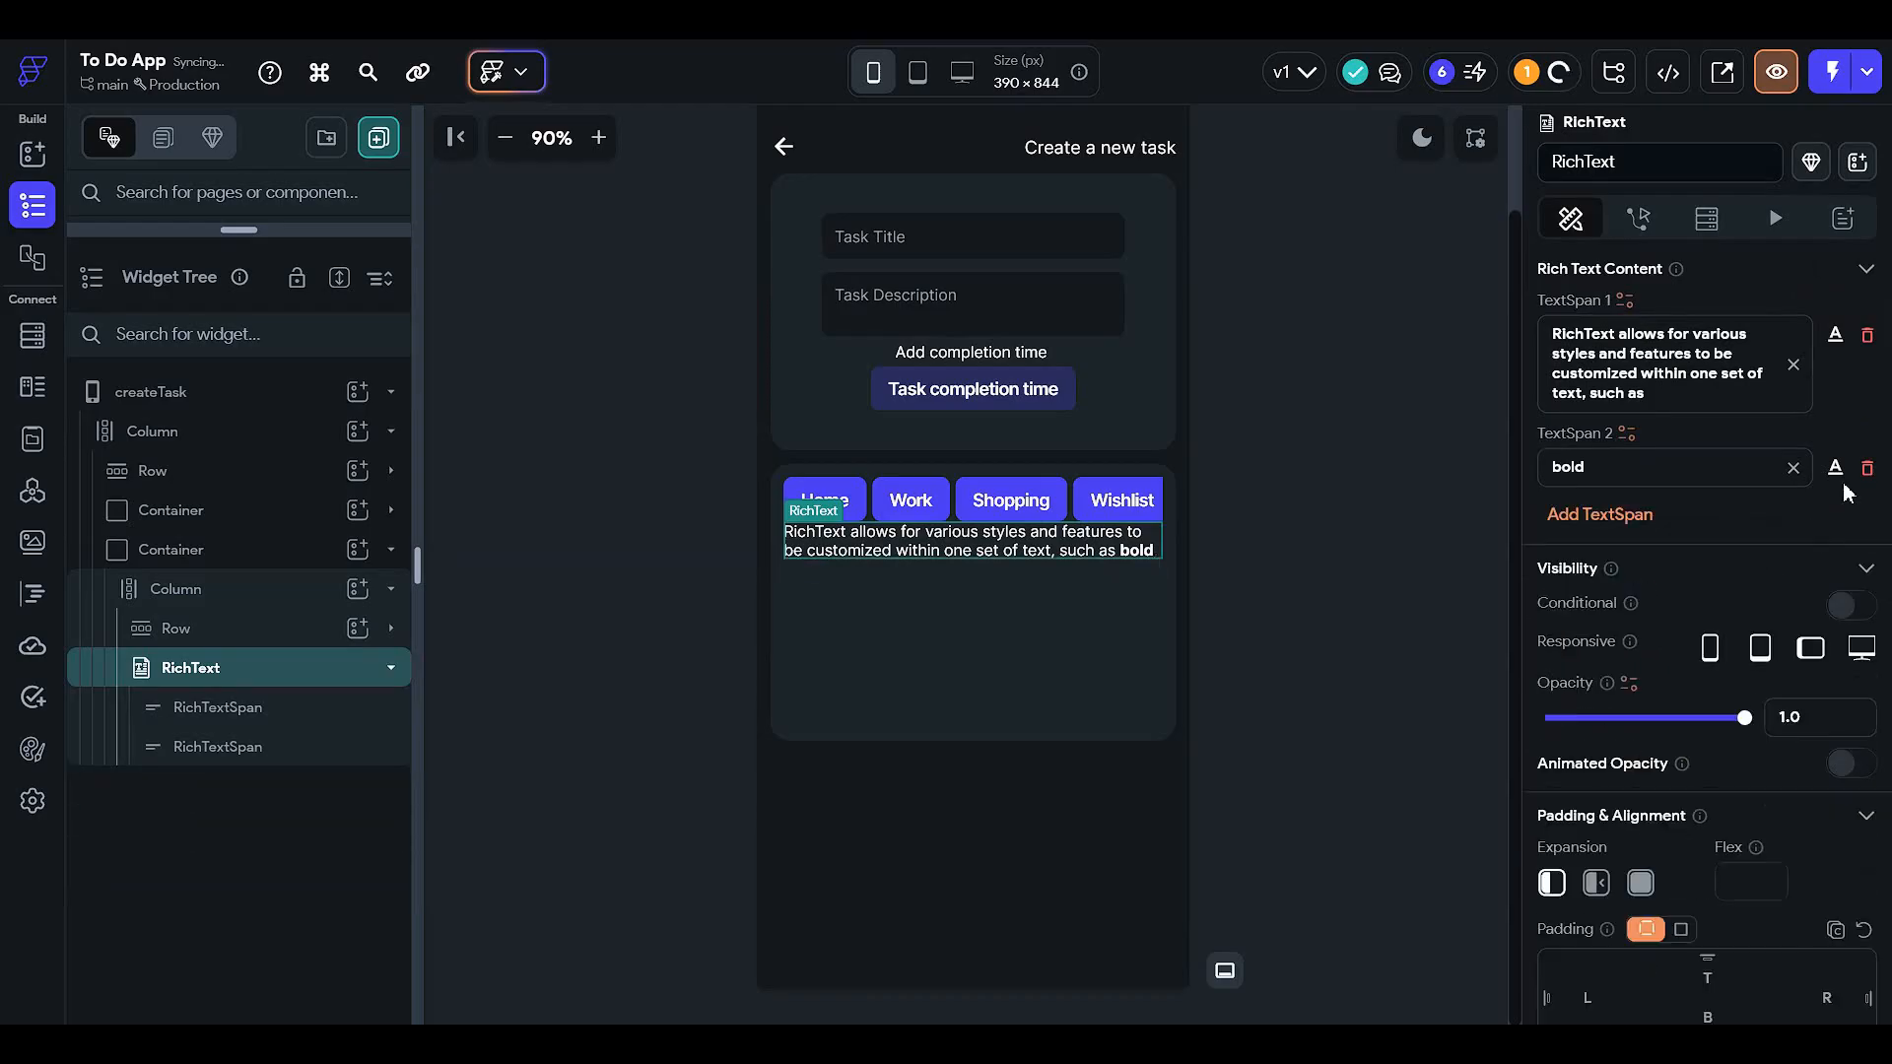
click(1867, 541)
- Replace the first span's text with 'Task Type :'
key(ctrl+a)
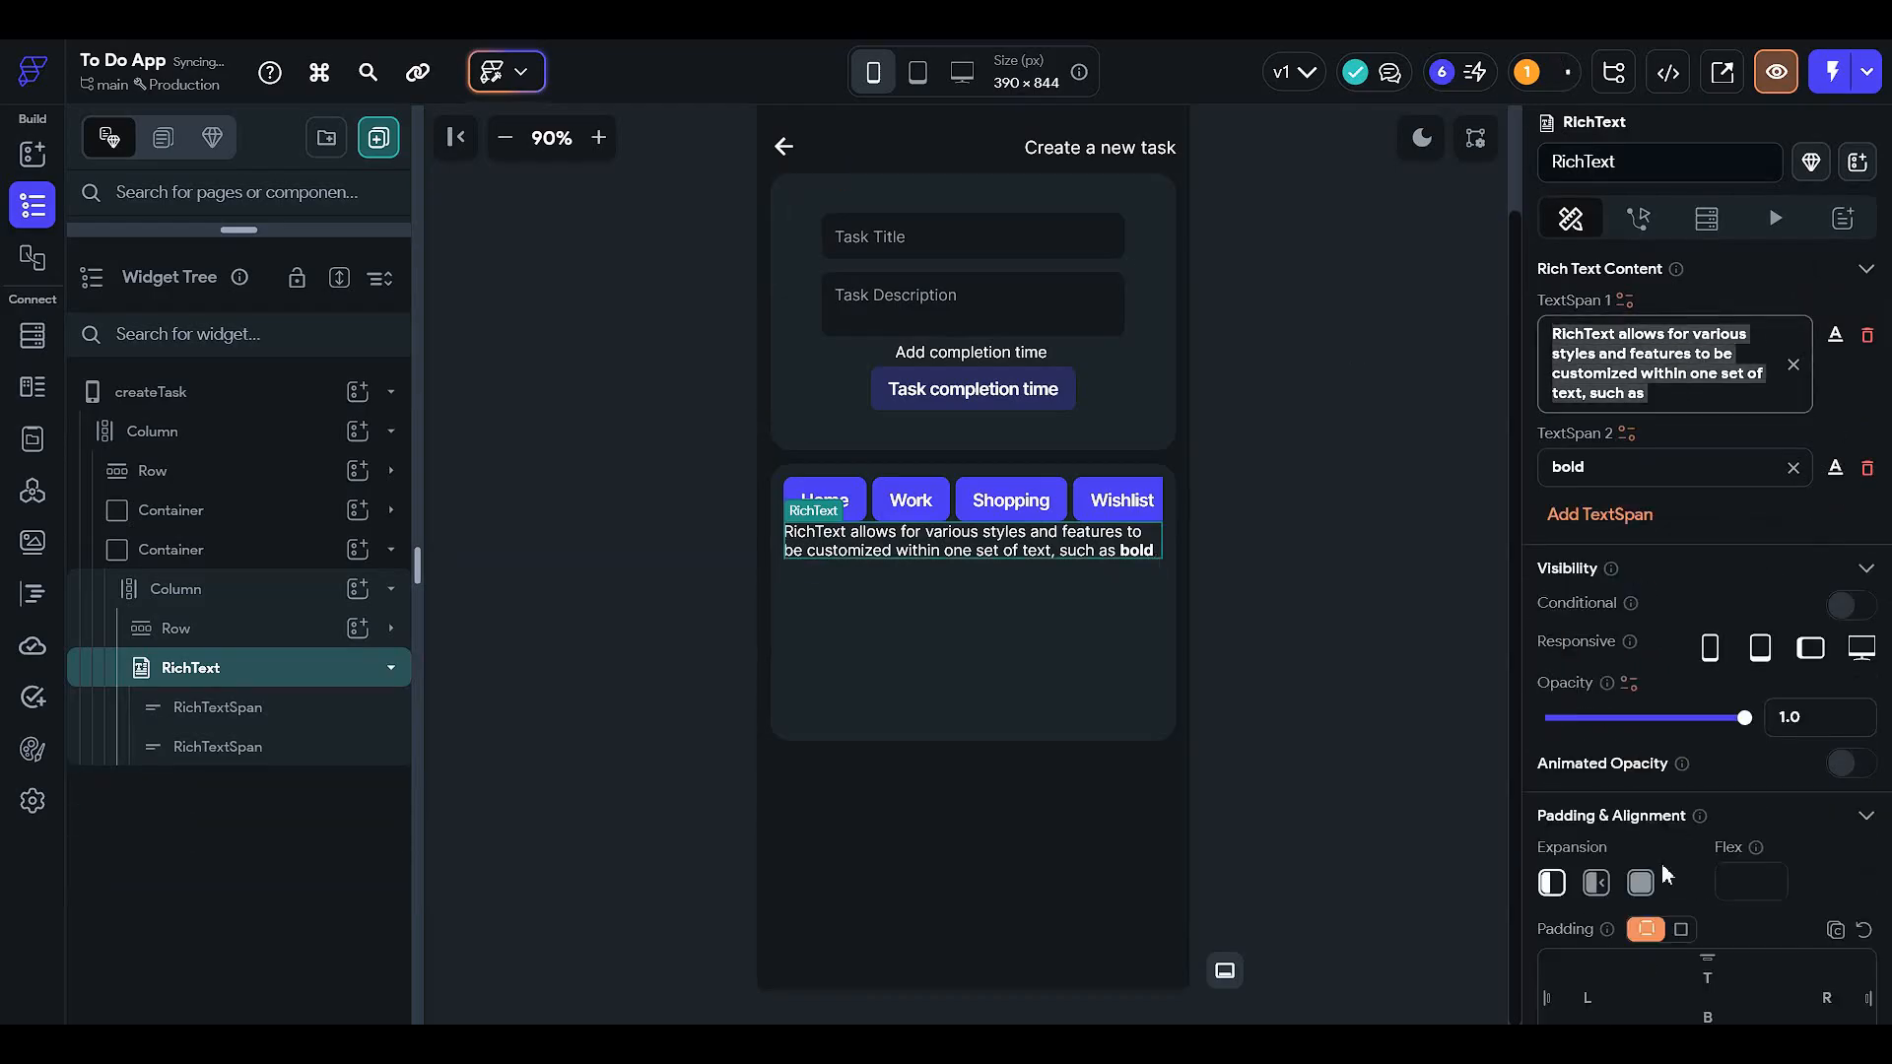
text(Task)
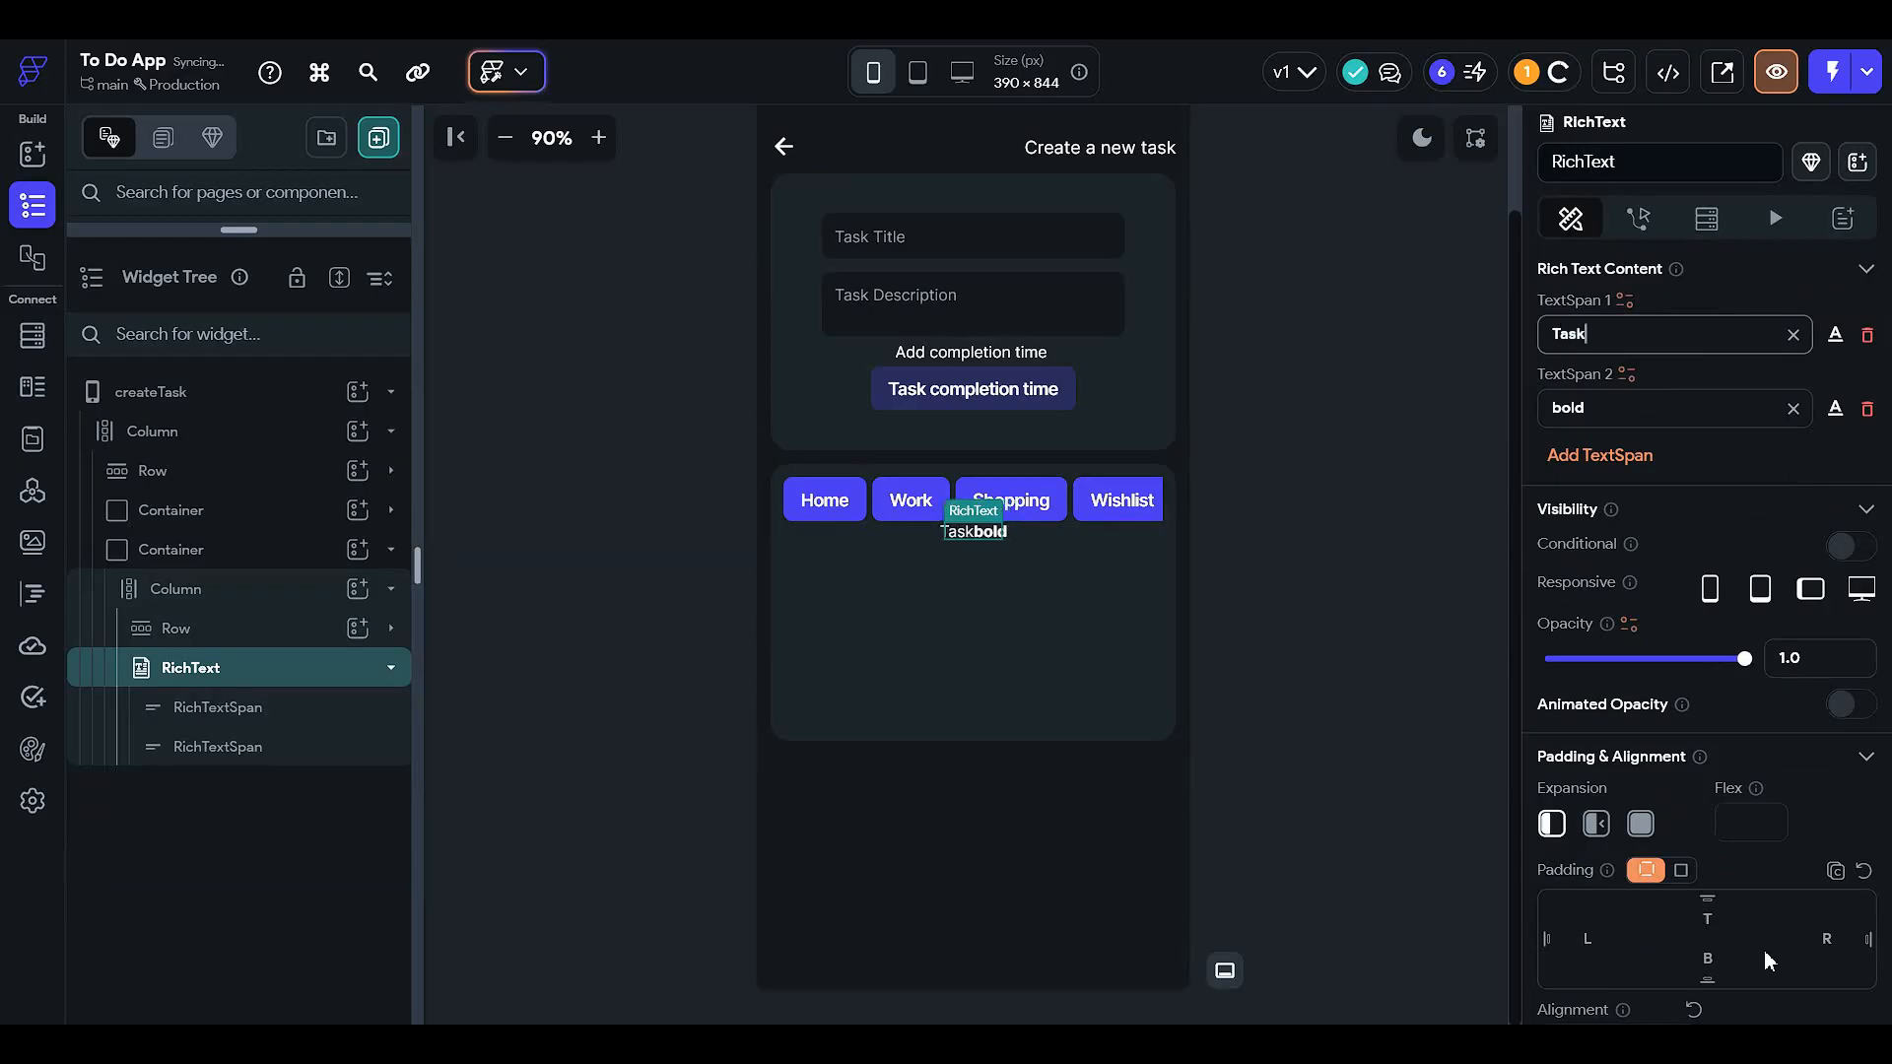
text( Type )
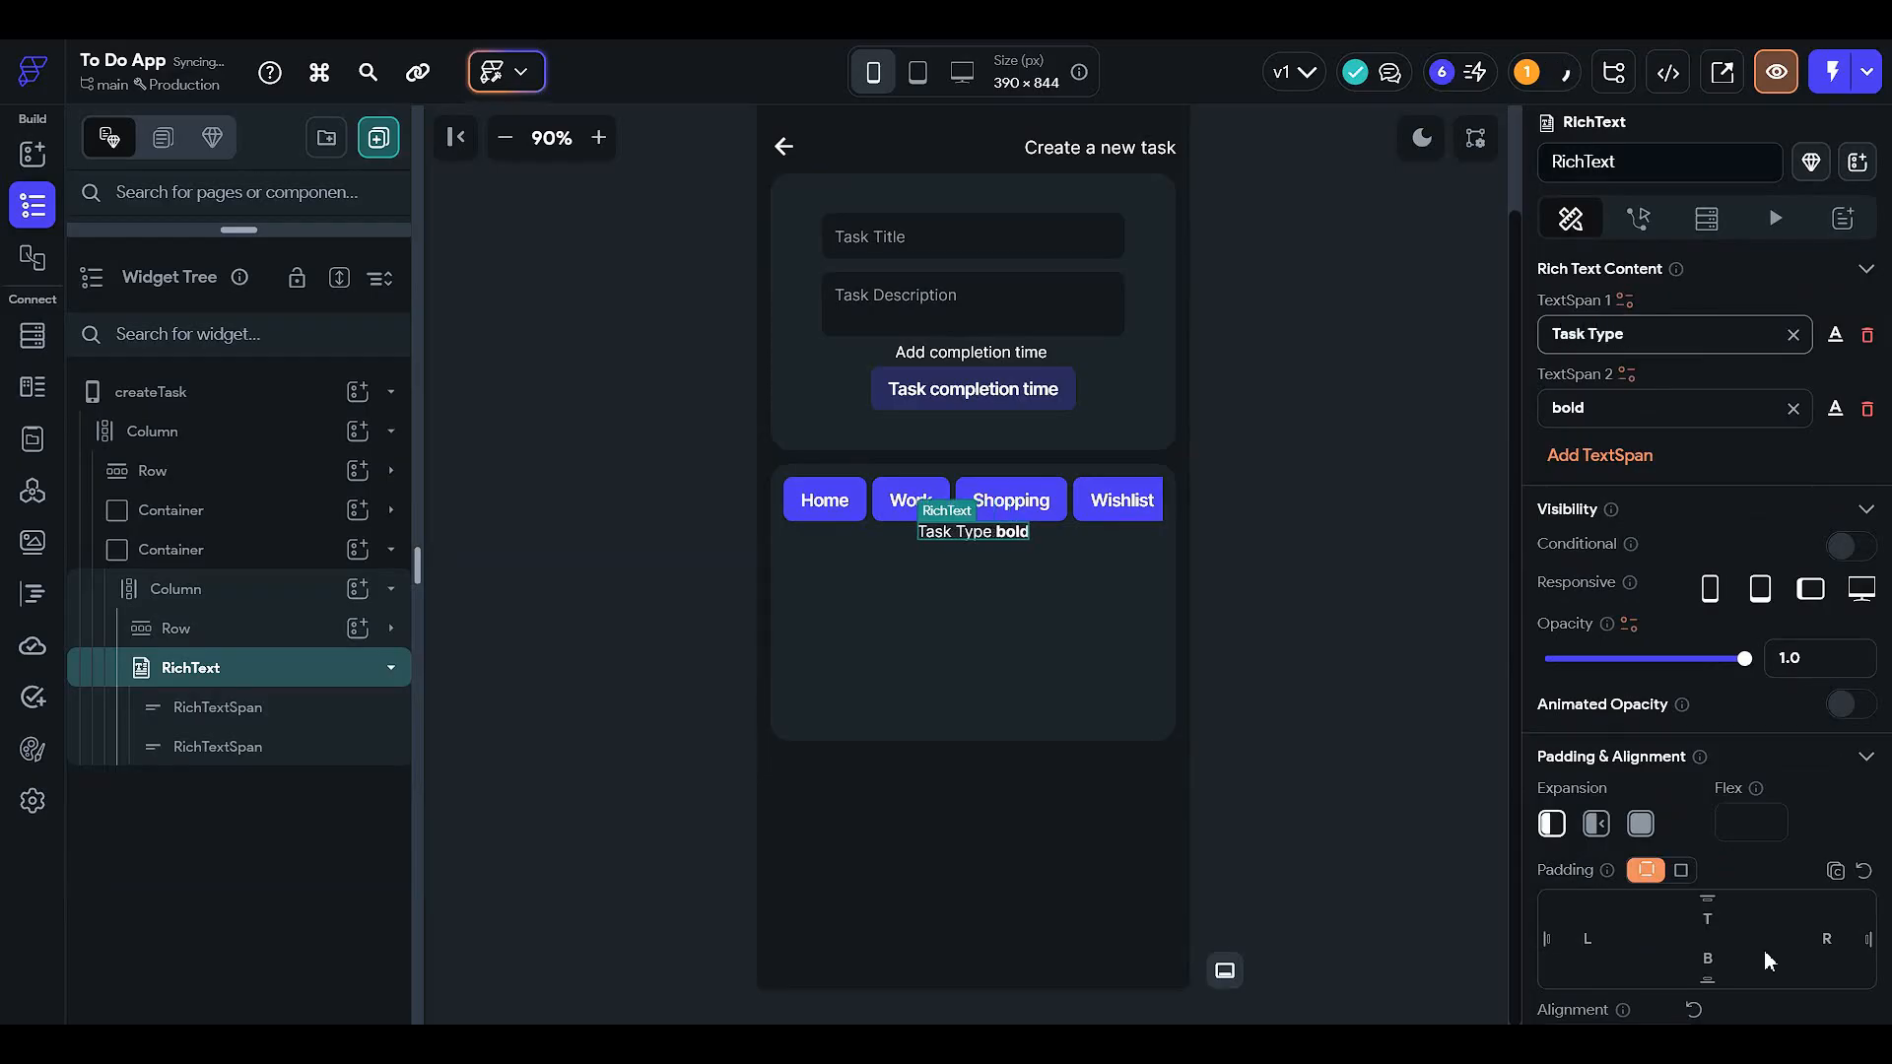
text(:)
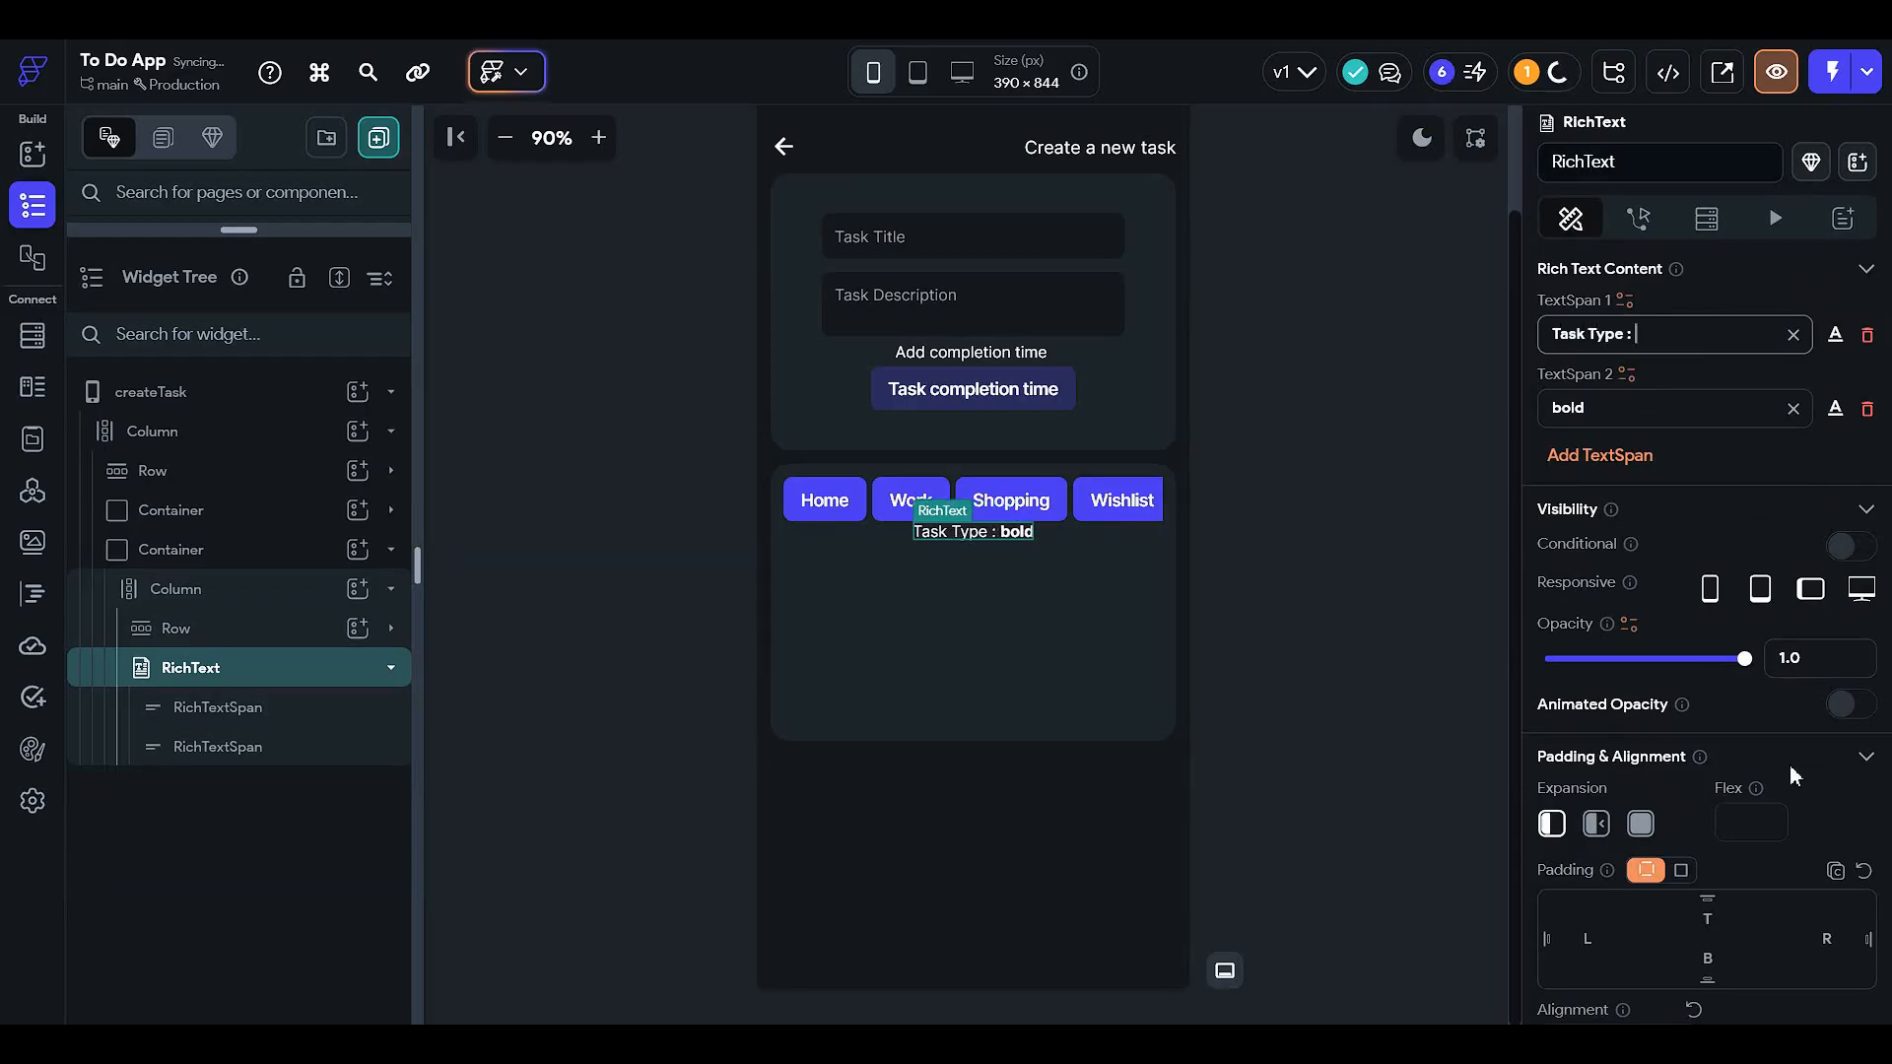
click(824, 500)
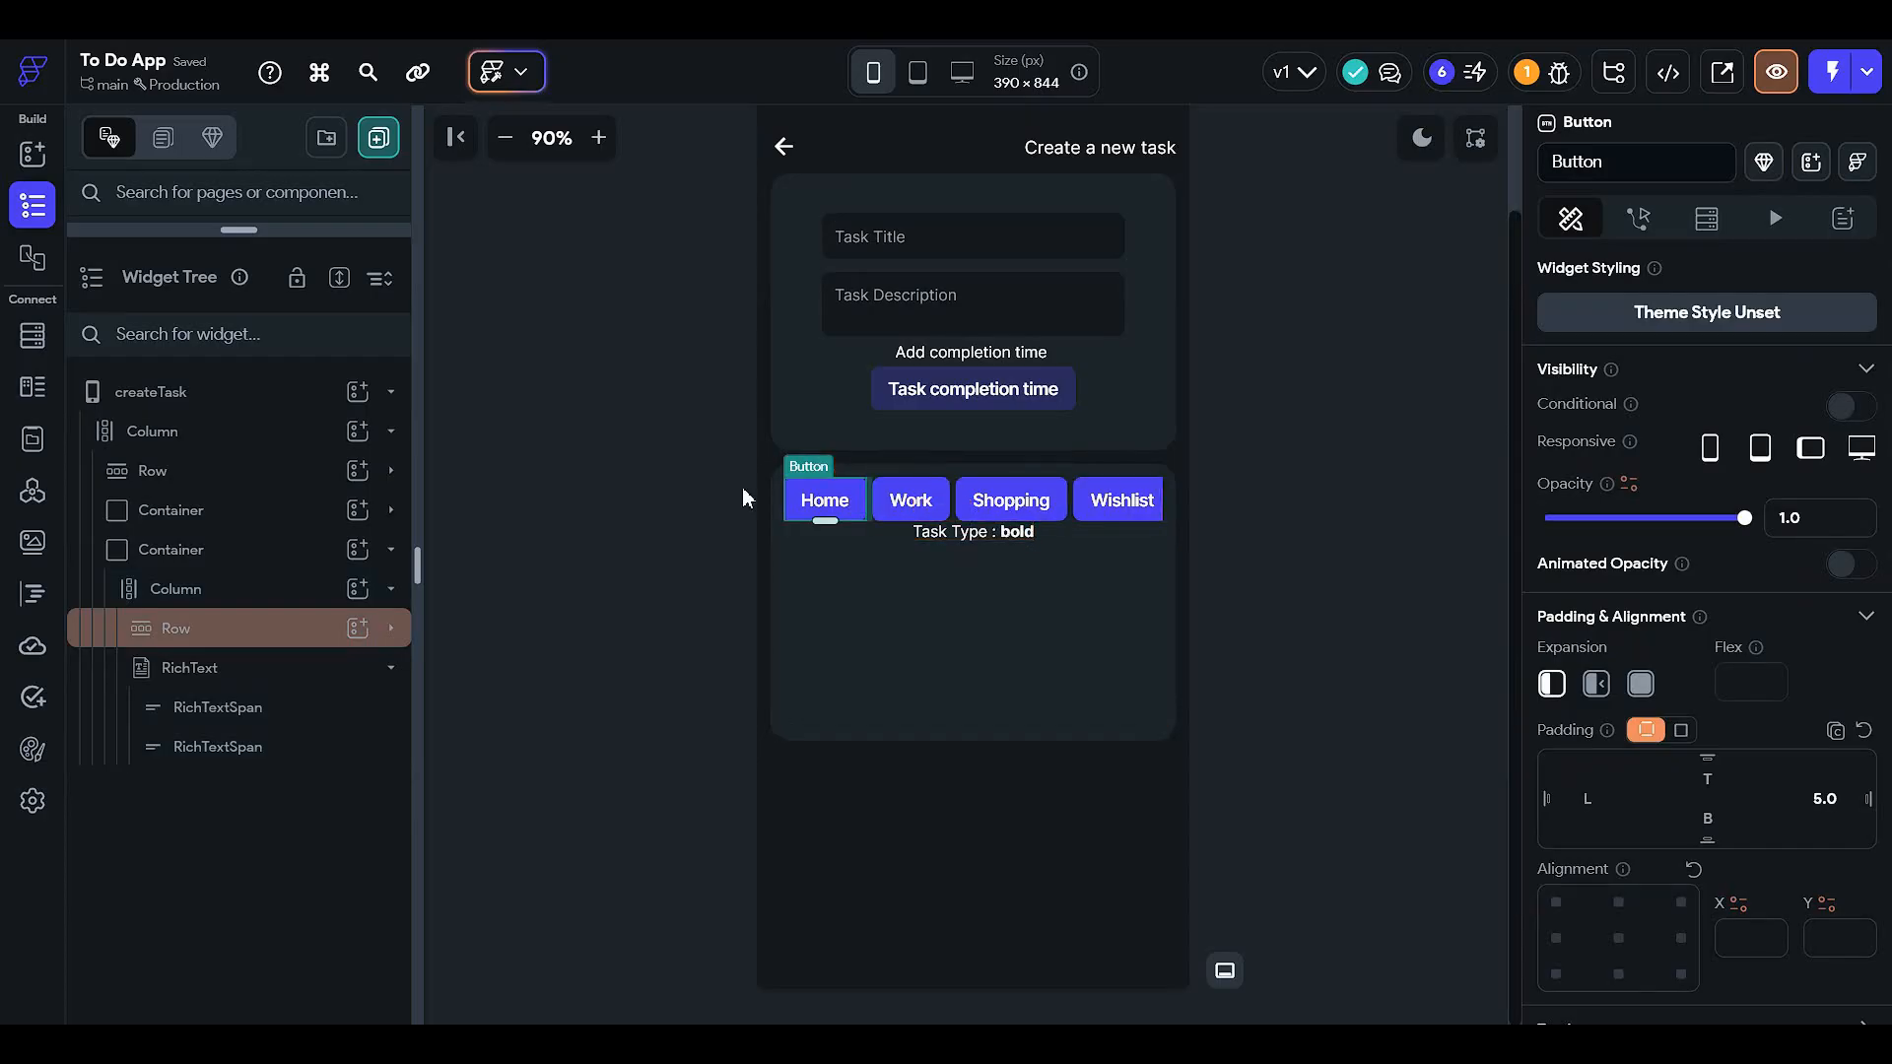
click(995, 523)
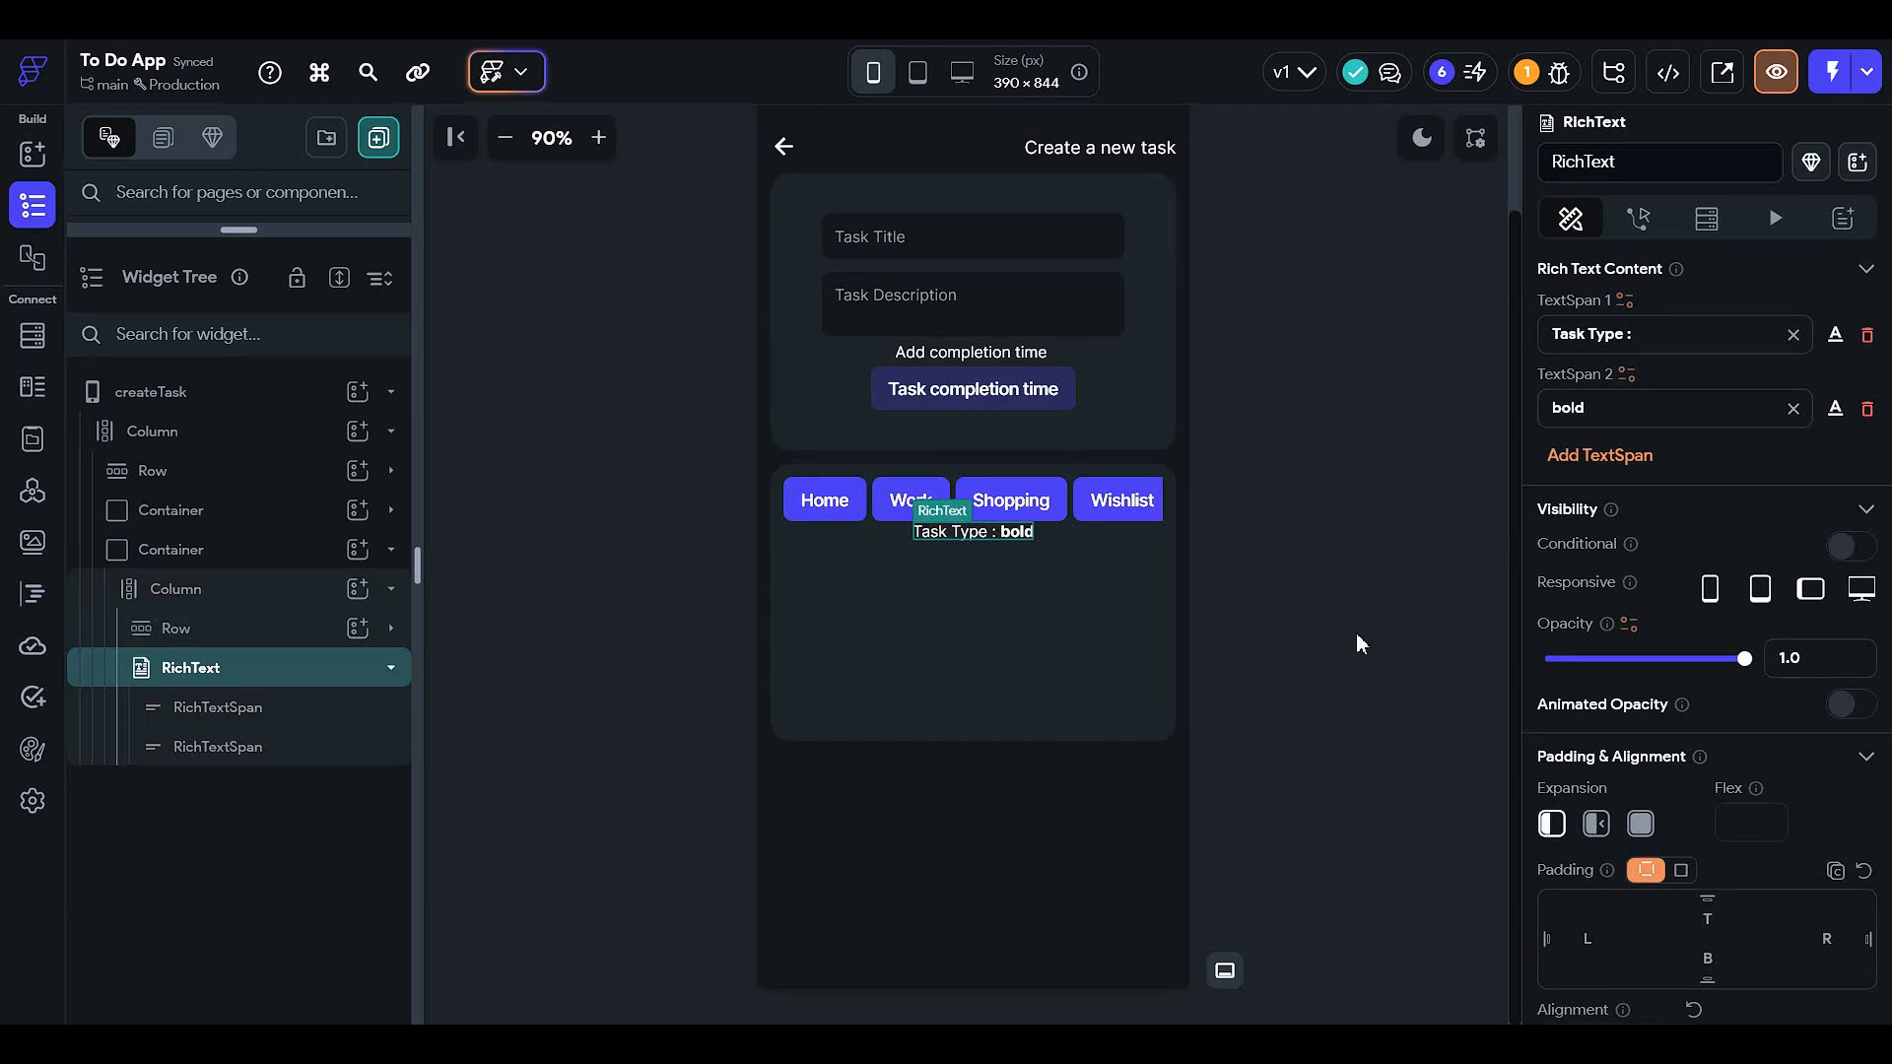
- Set the 'Task Type :' rich text's top padding to 5
scroll(1156, 571, up, 2)
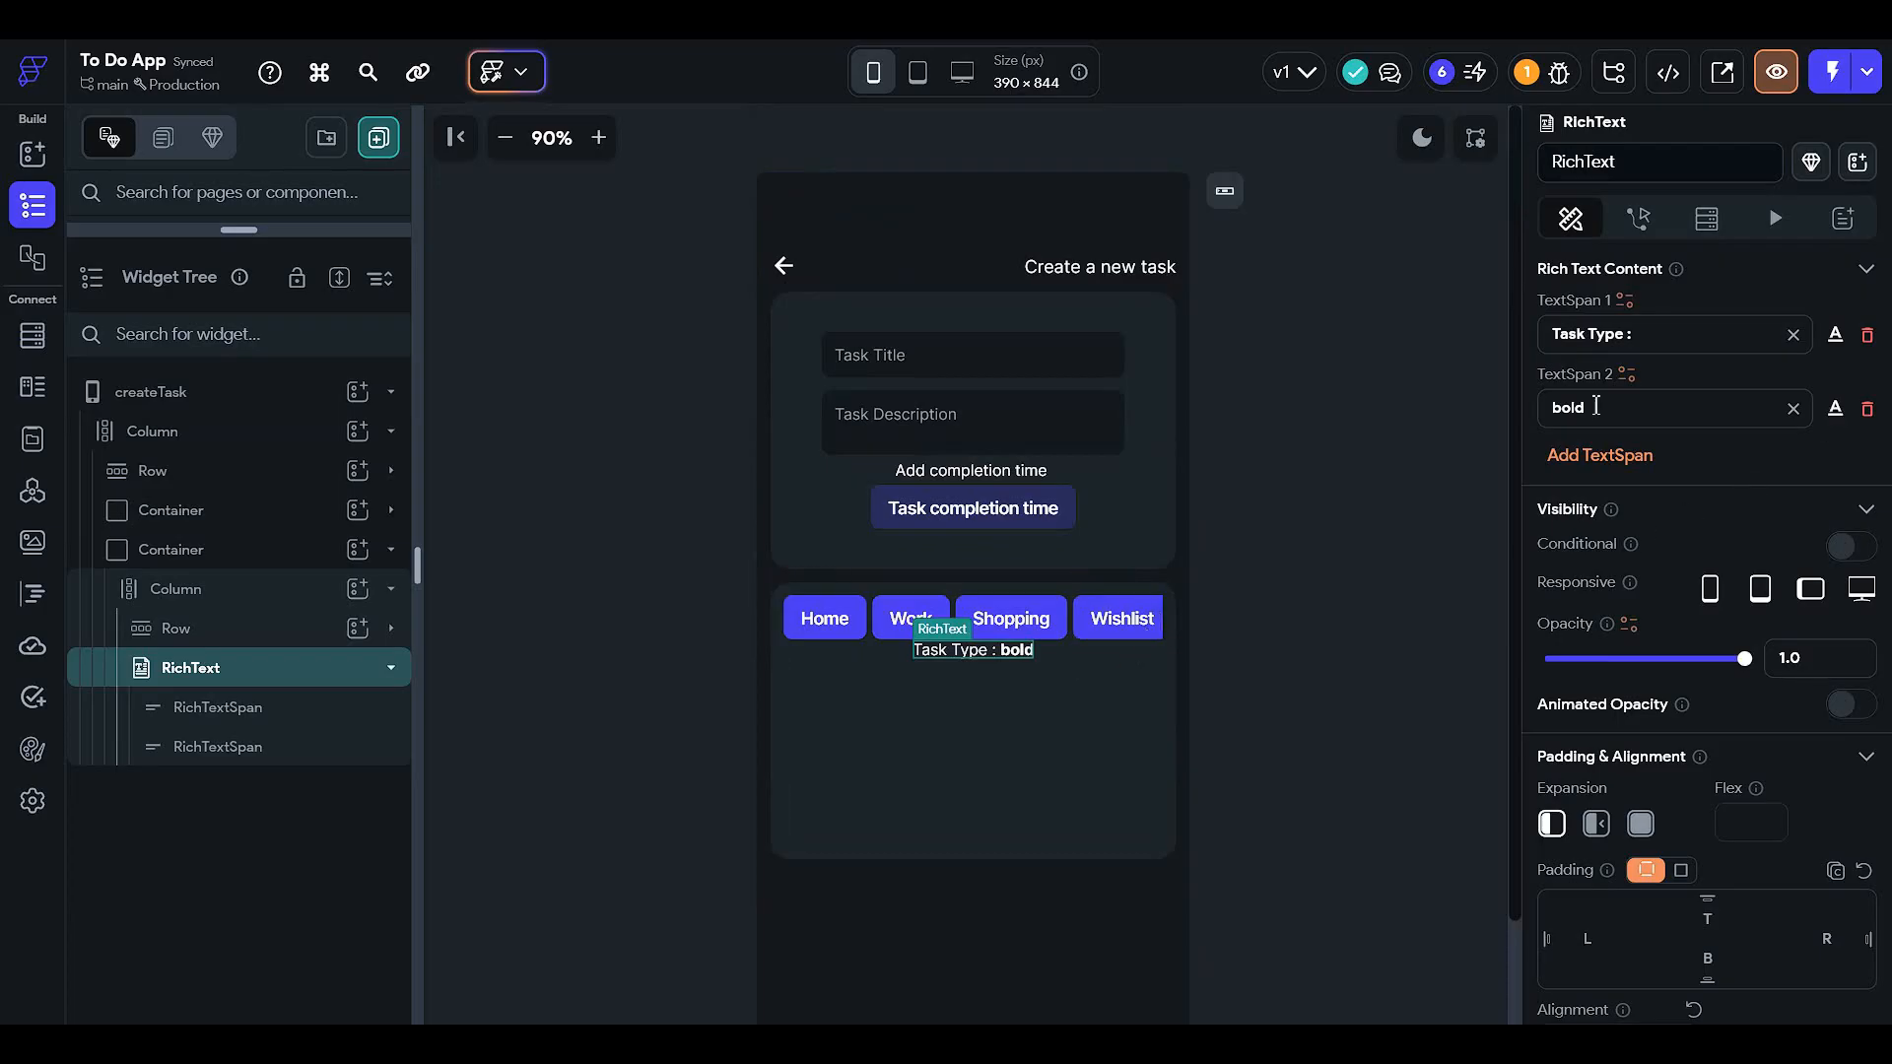
scroll(1758, 706, down, 1)
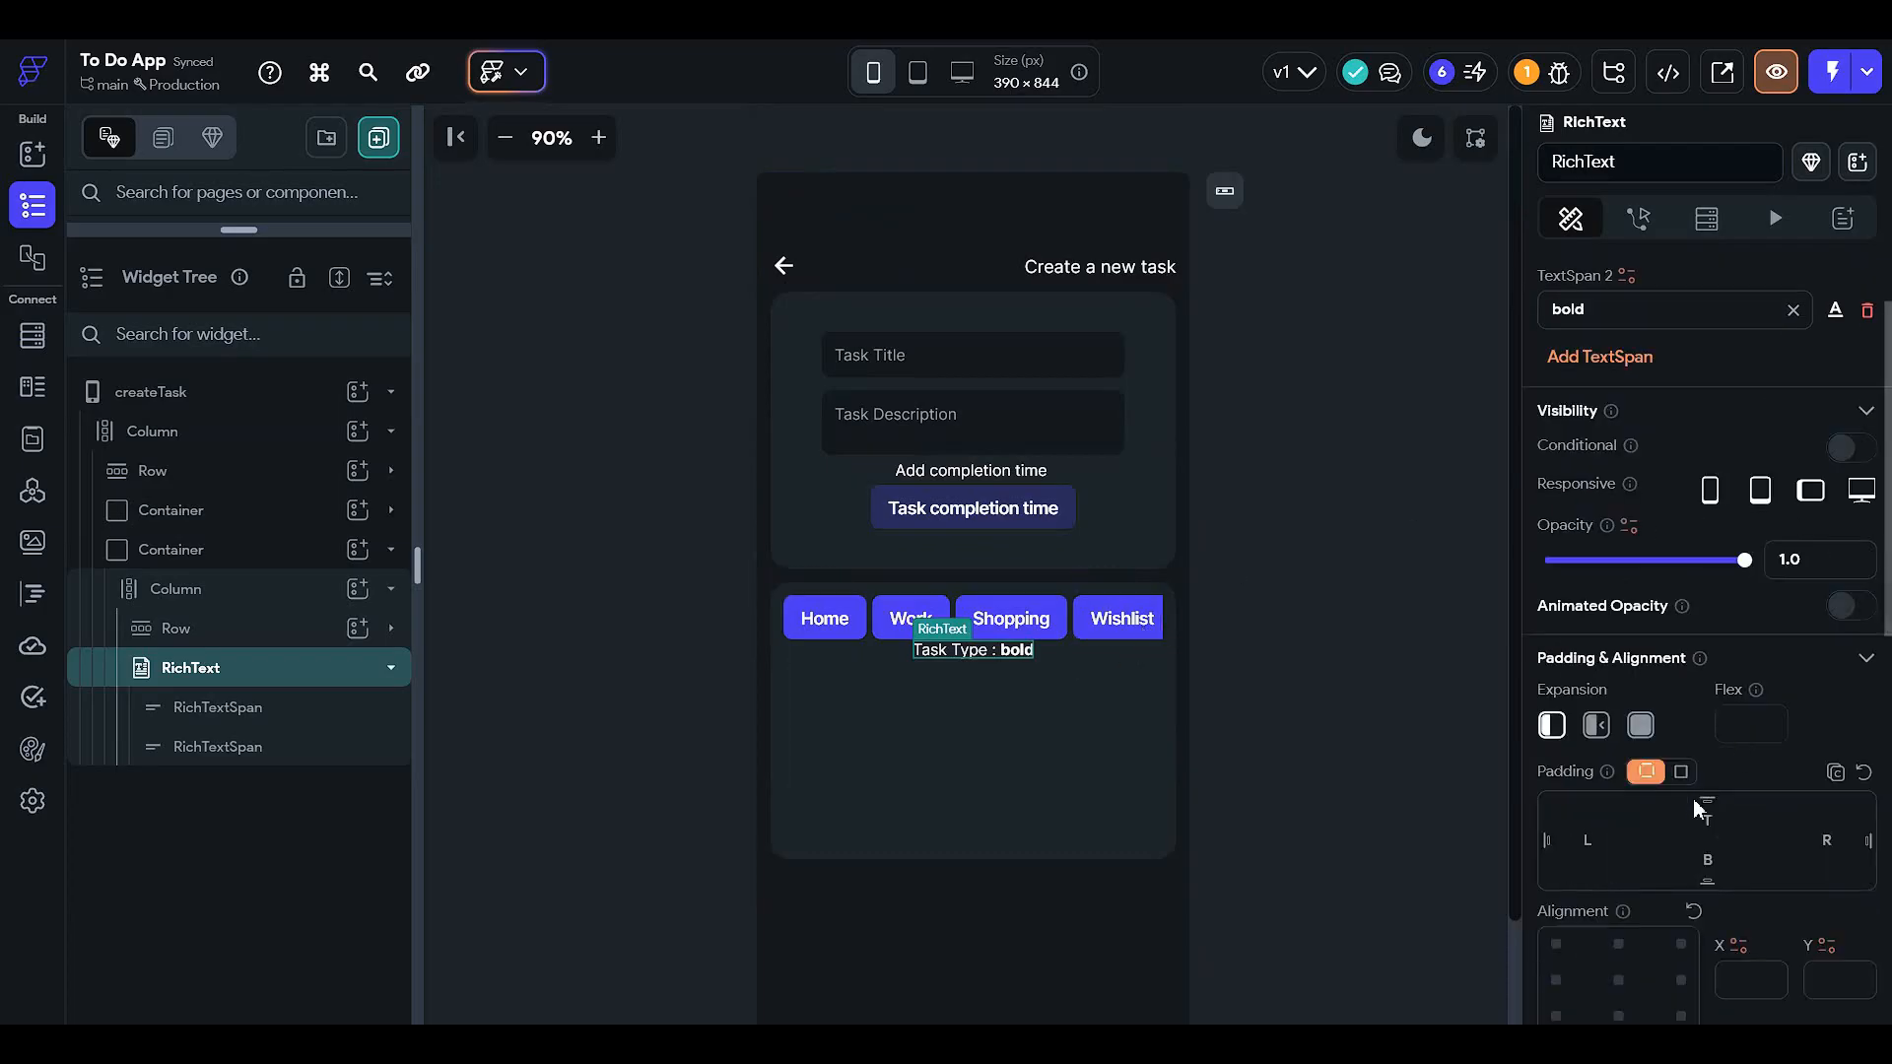
click(1710, 822)
text(5)
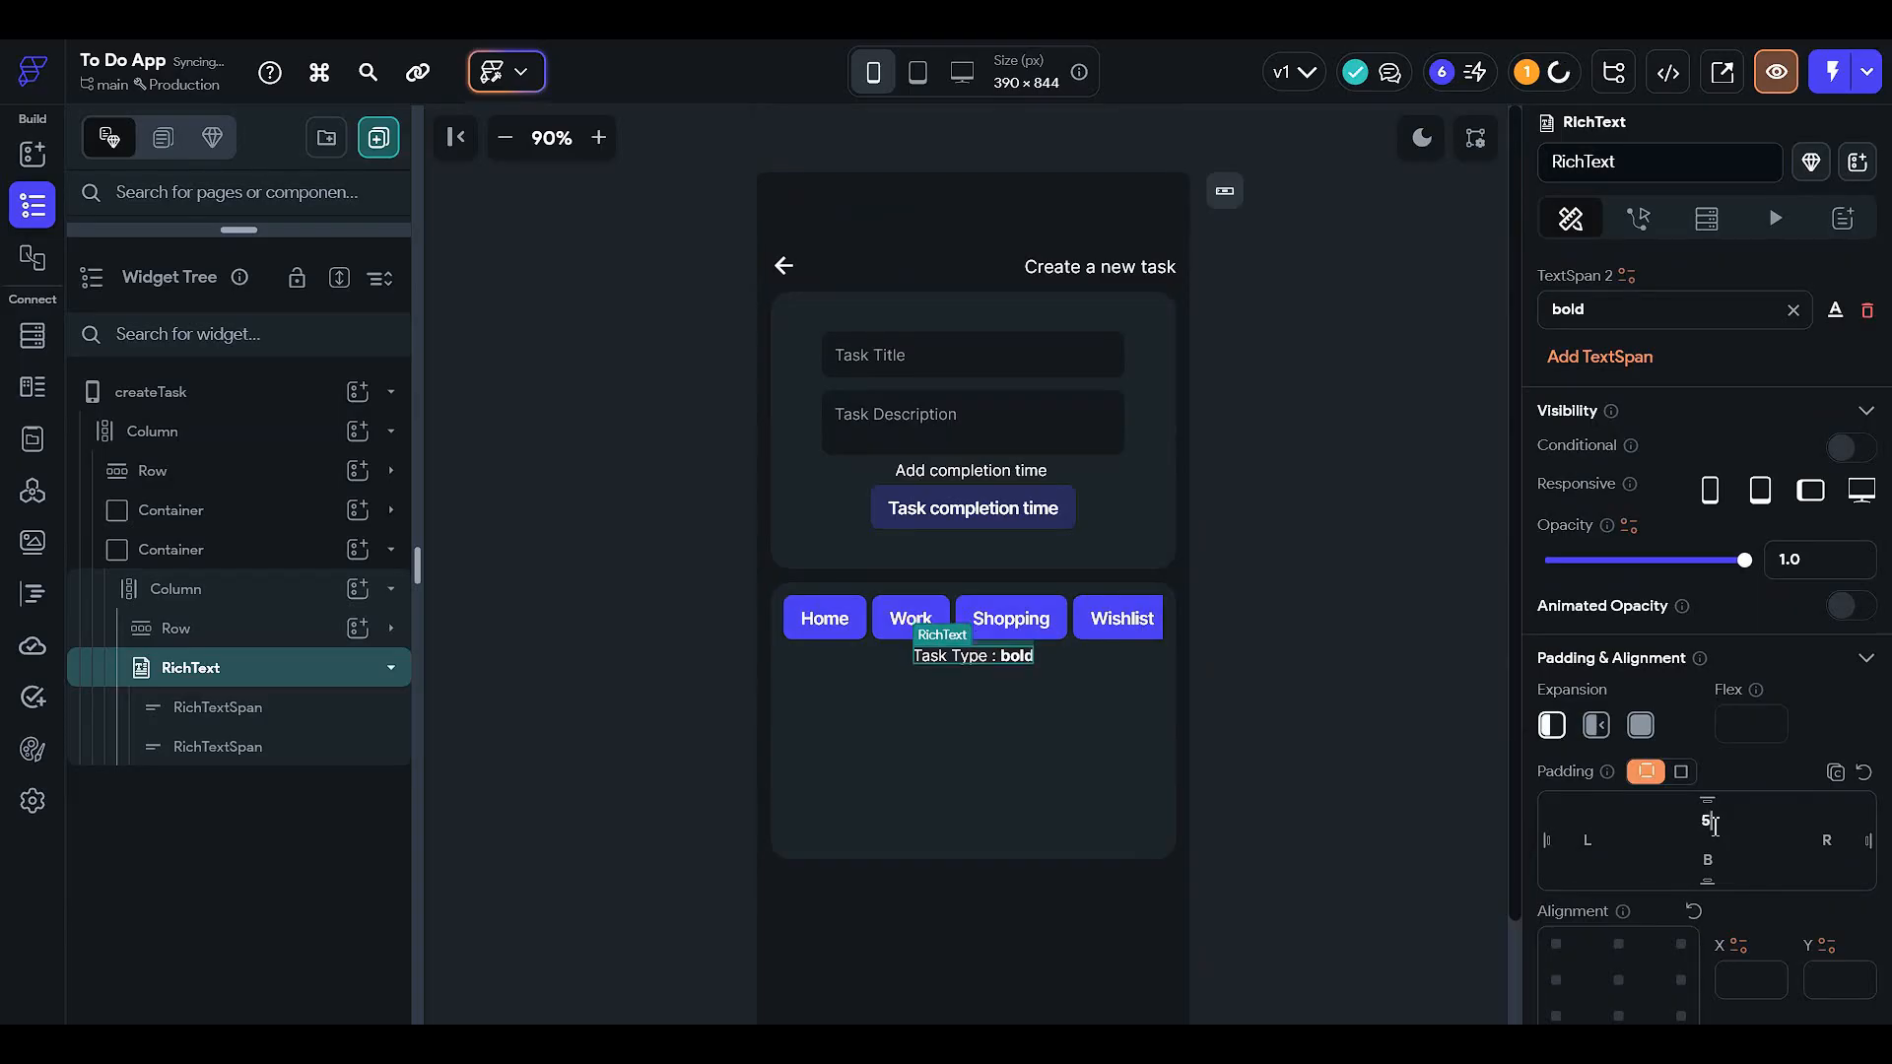
click(1390, 754)
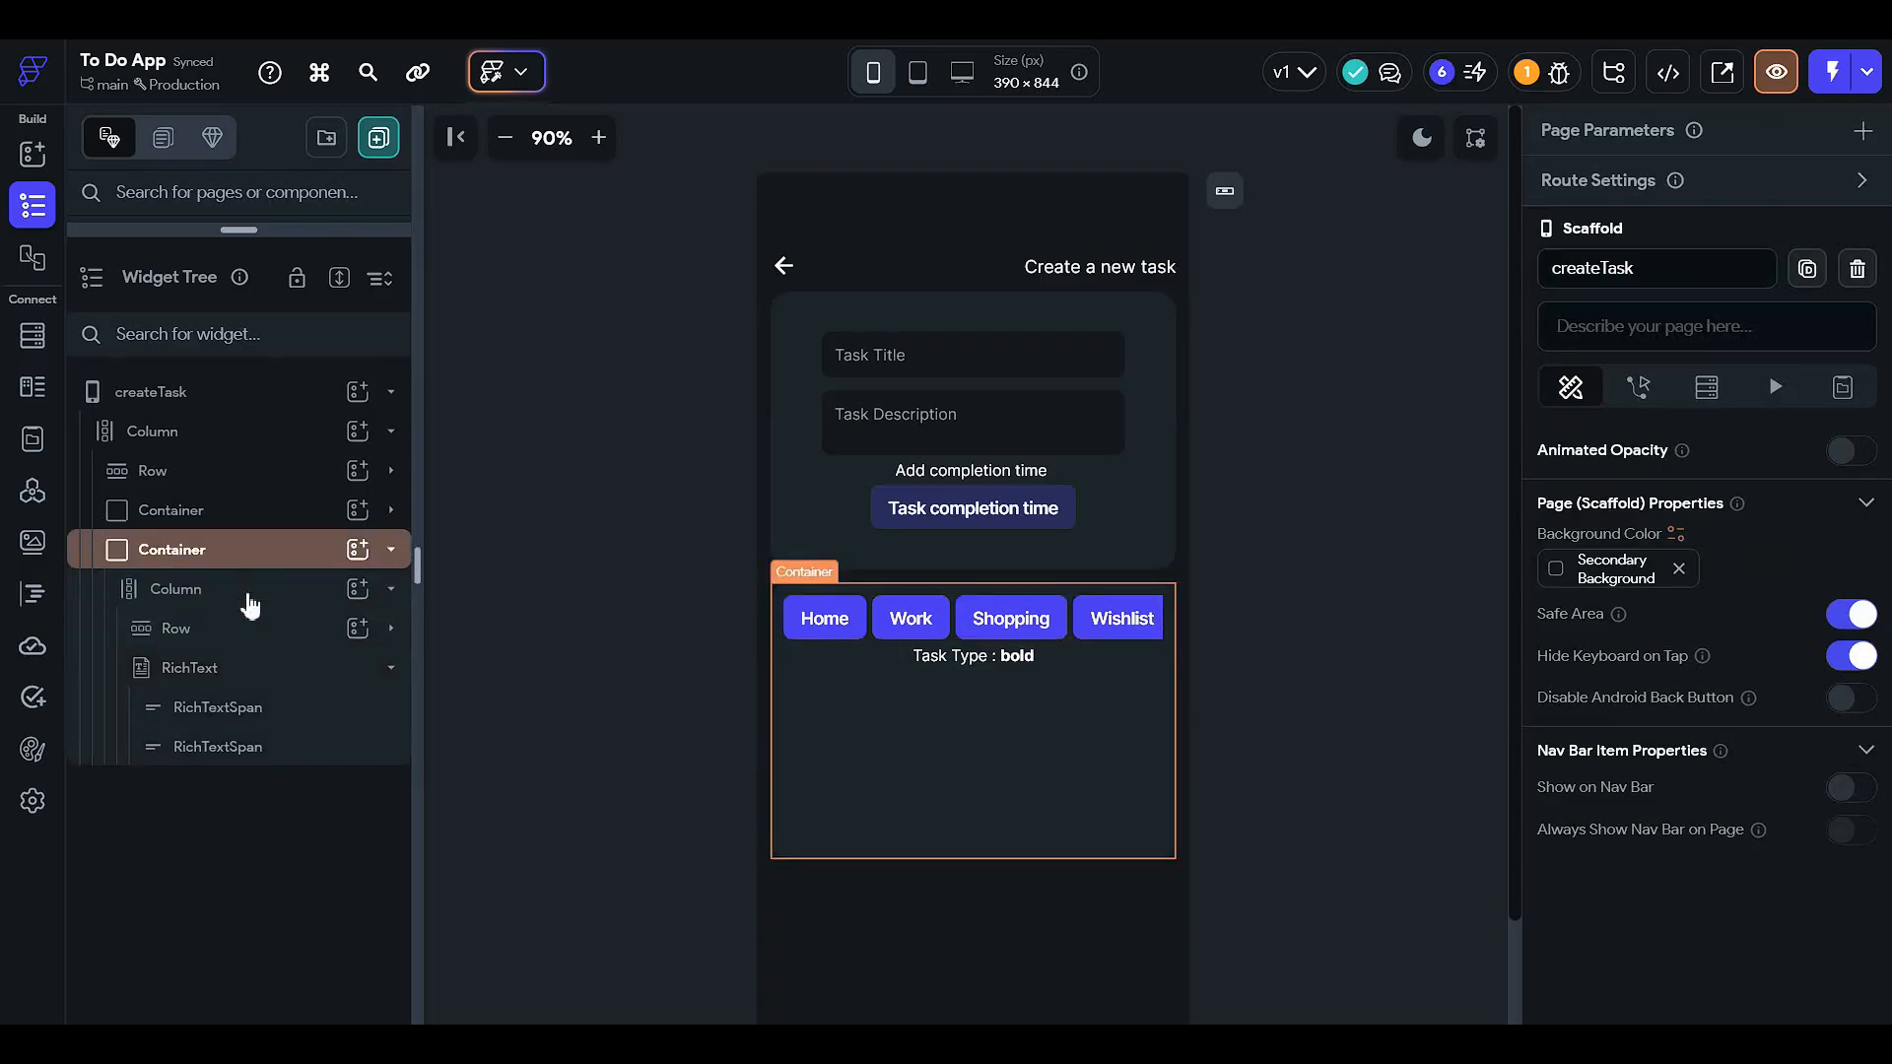
click(263, 693)
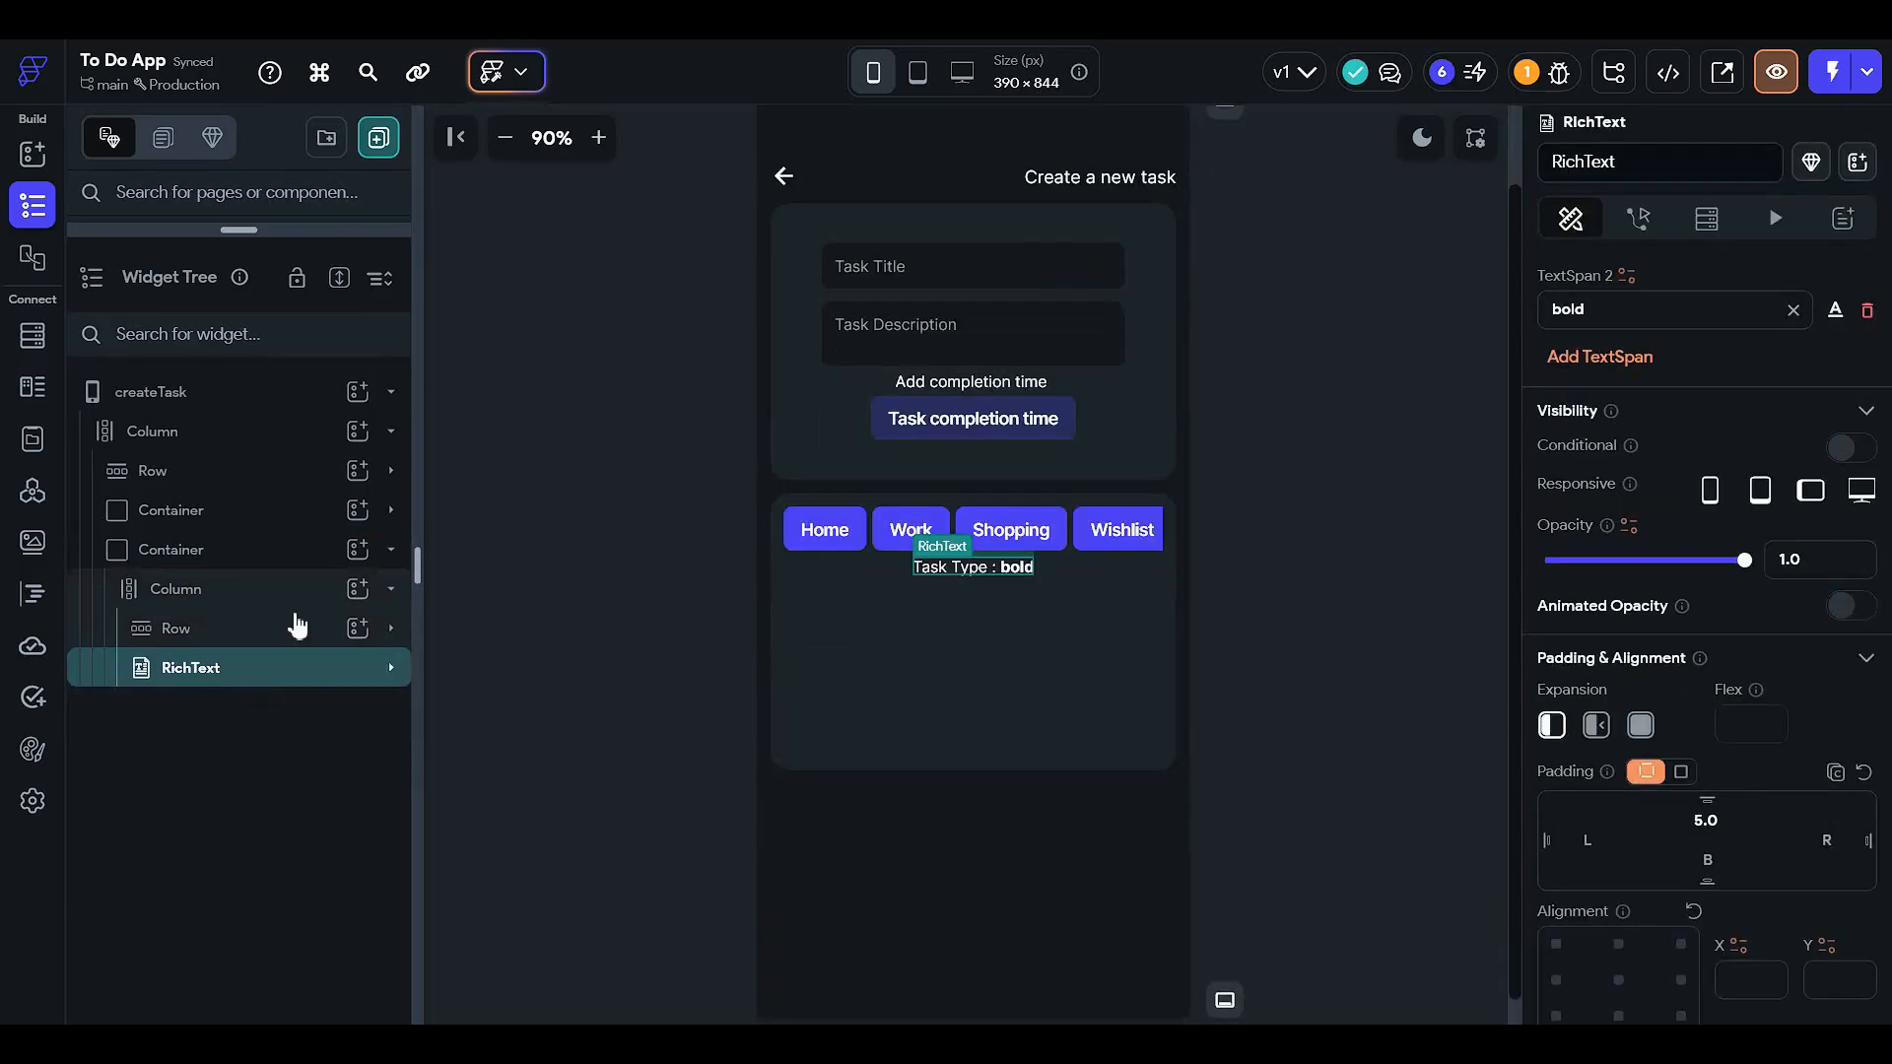
click(298, 602)
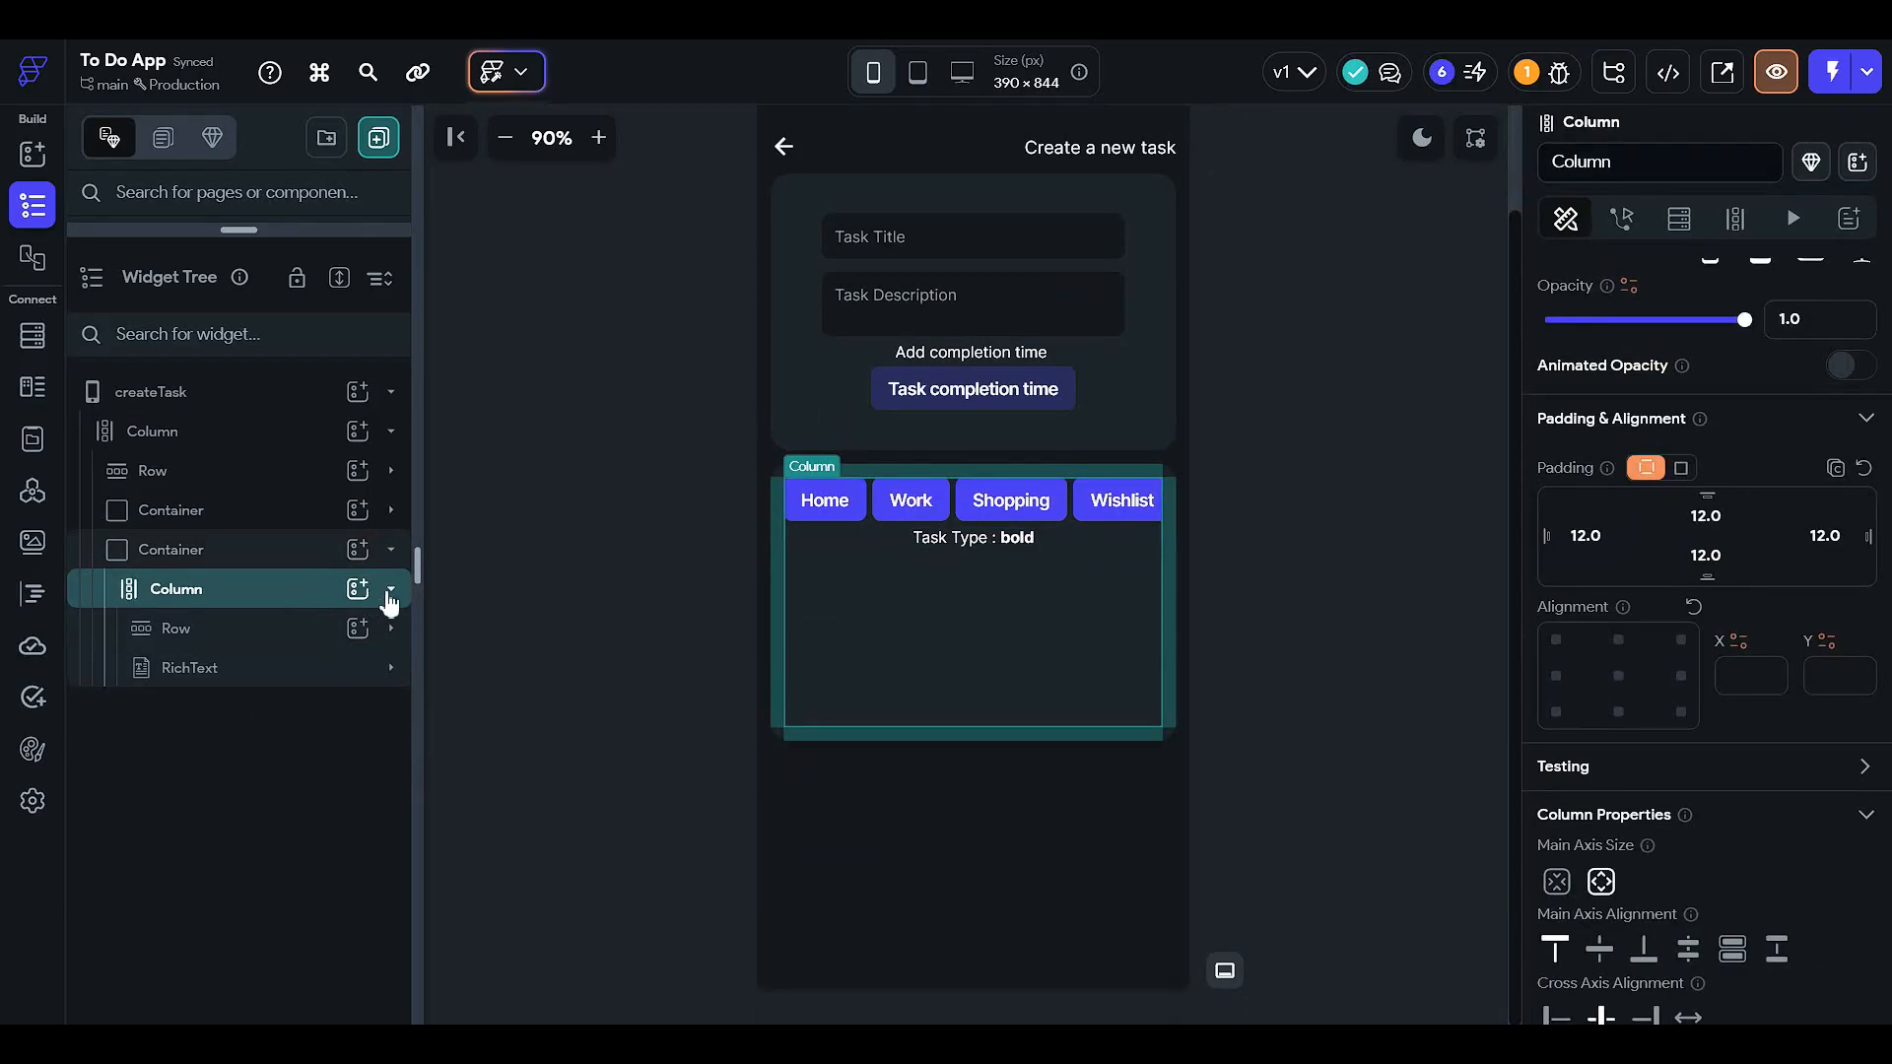
- Add a DropDown to the Column with 12 top padding
click(357, 591)
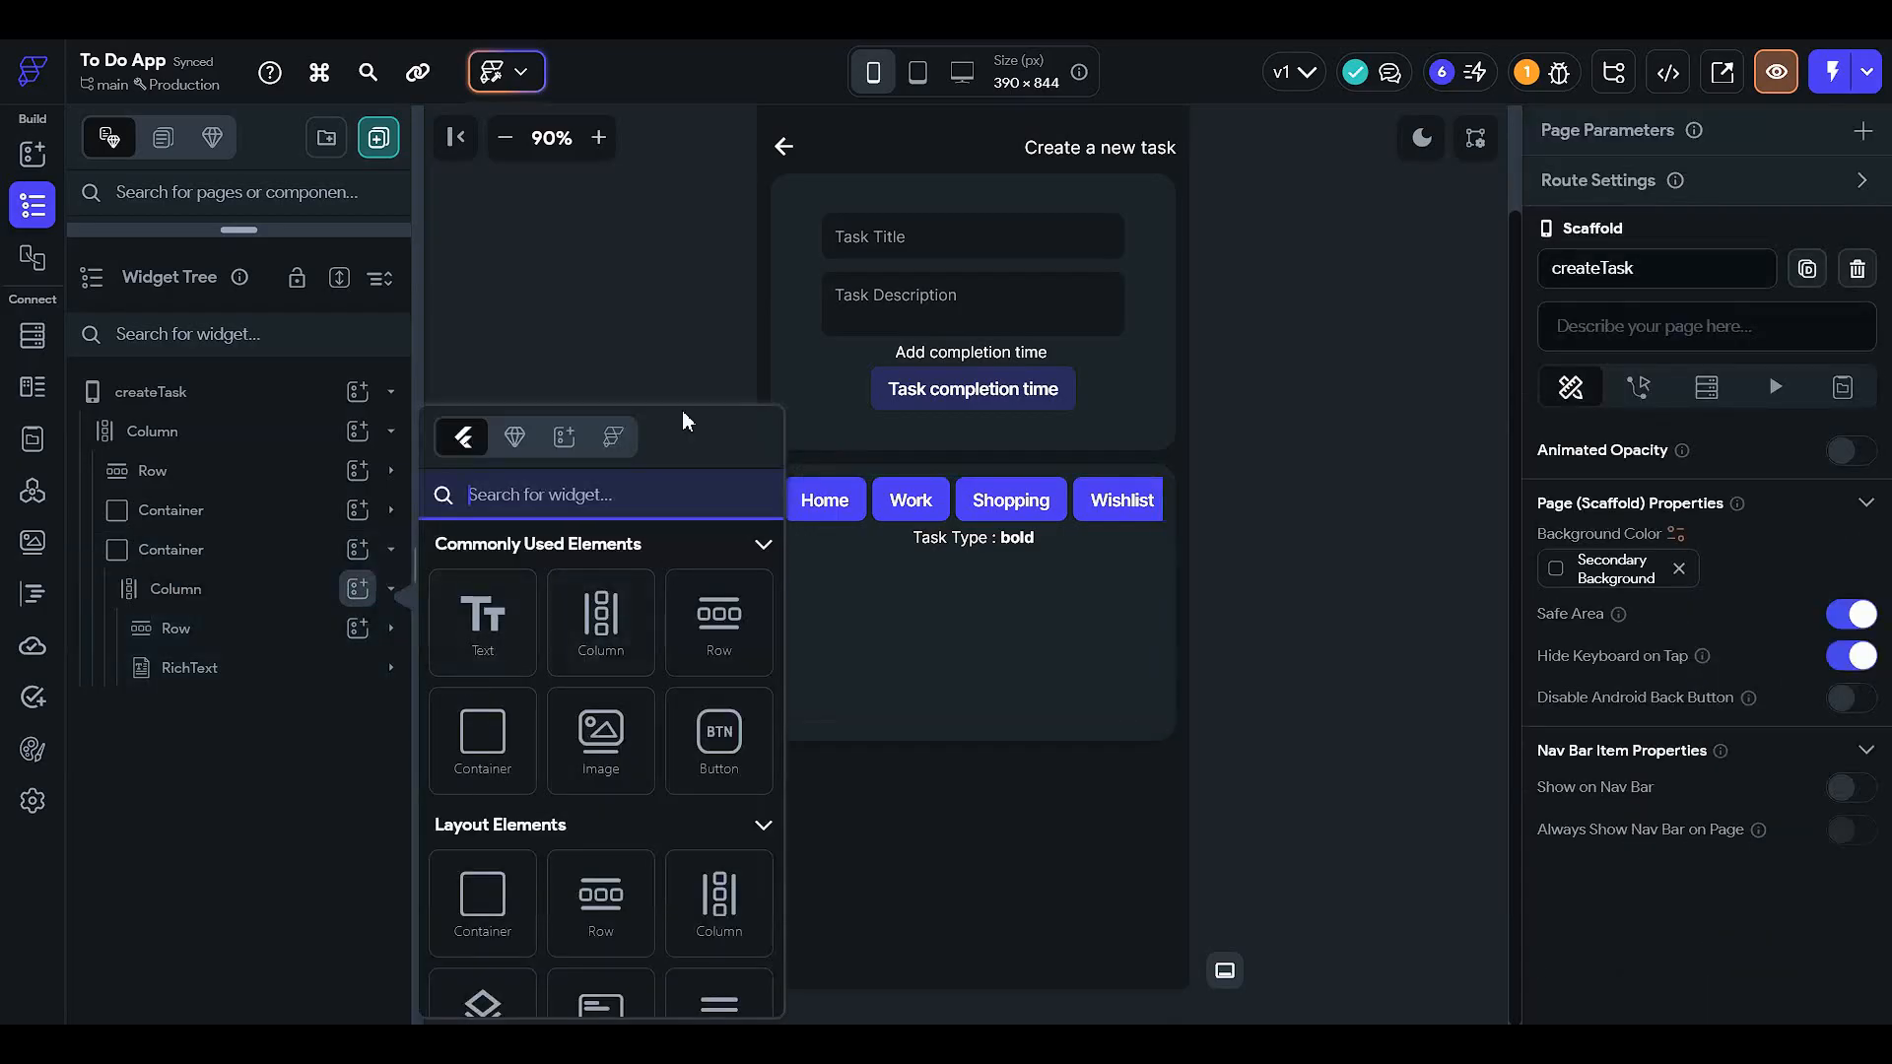
text(drop)
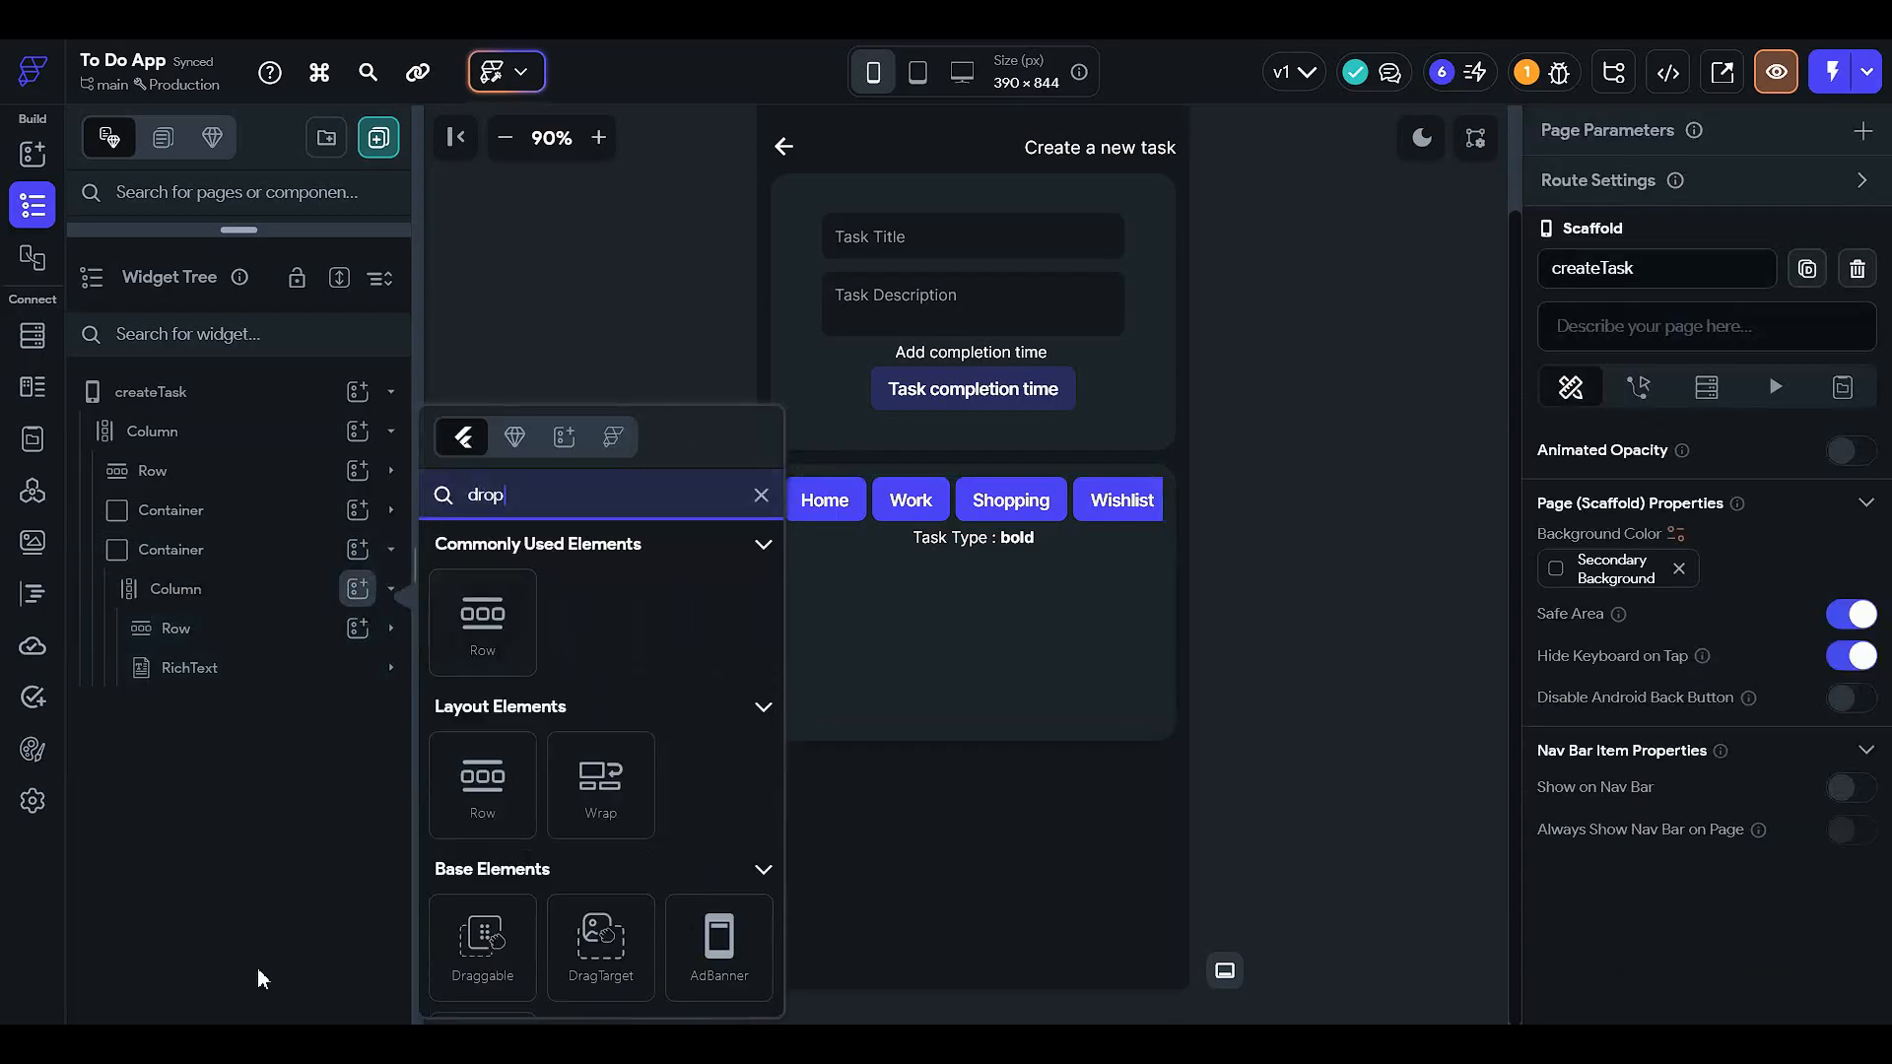
scroll(553, 841, down, 2)
scroll(583, 916, down, 3)
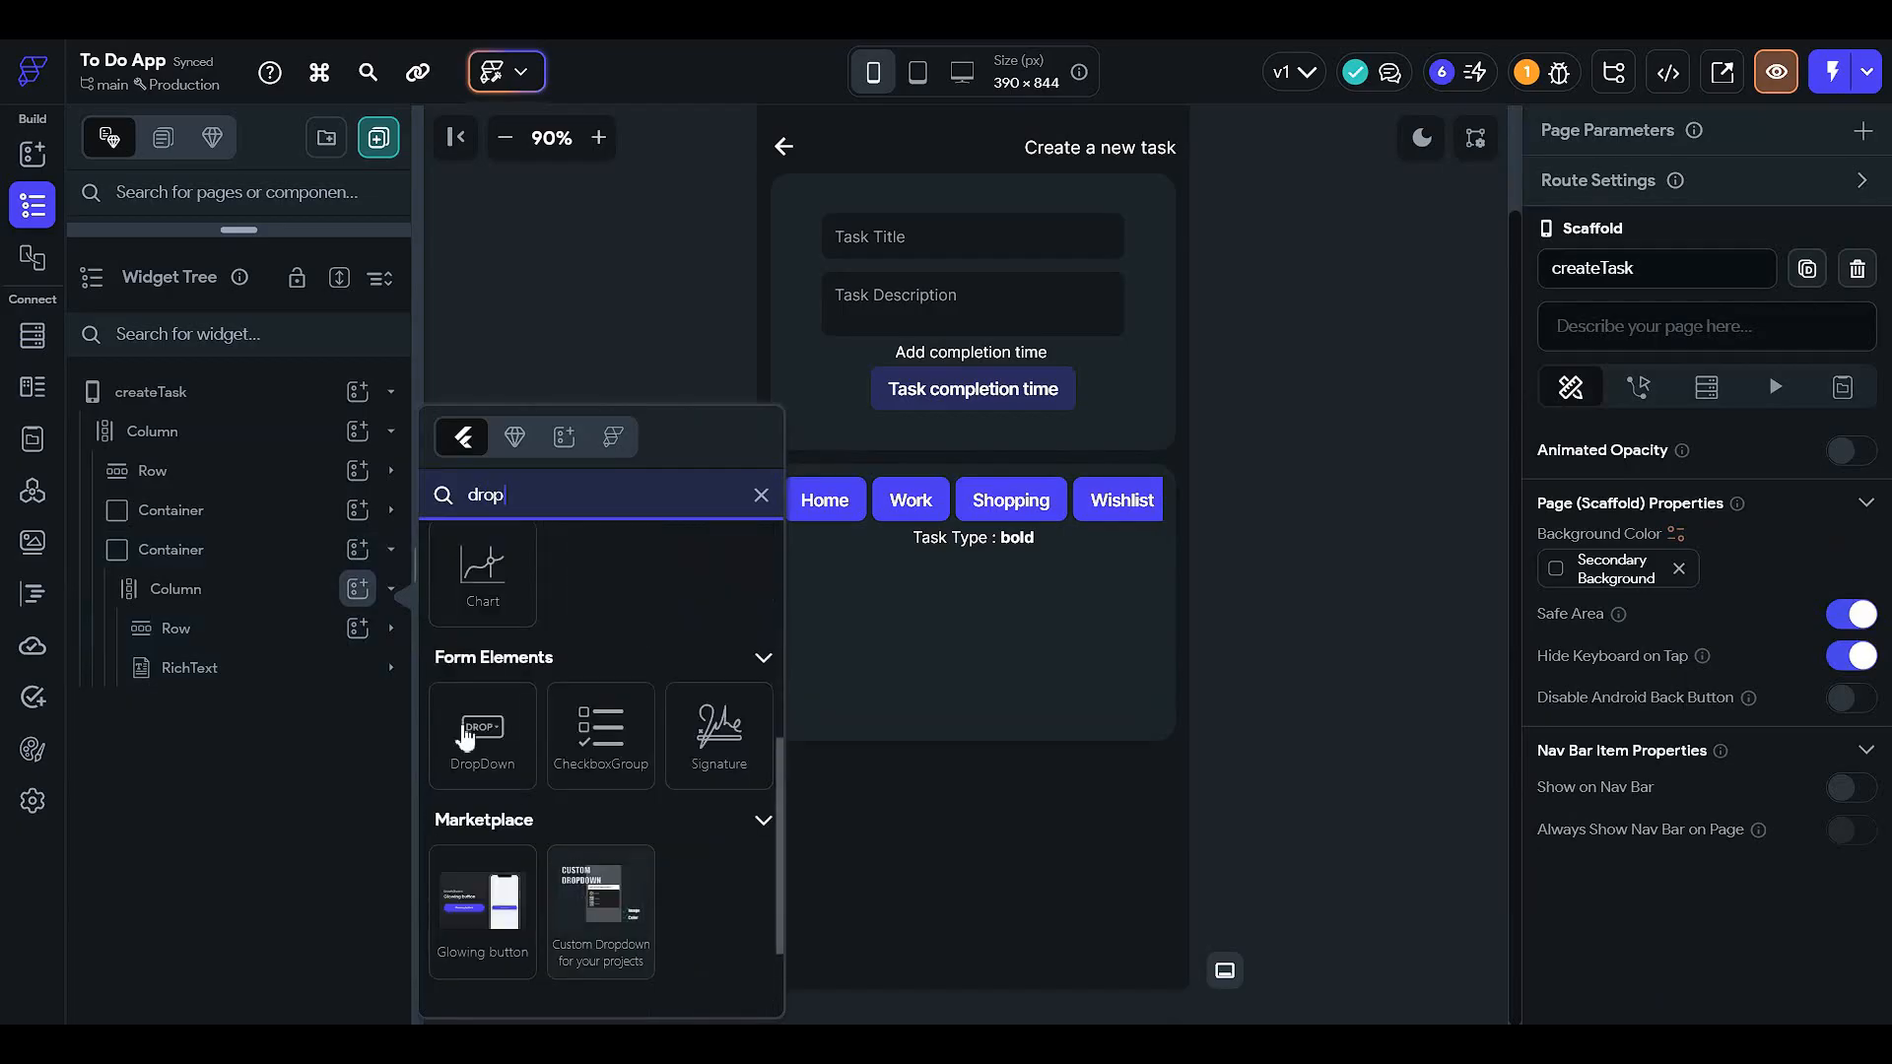
click(464, 729)
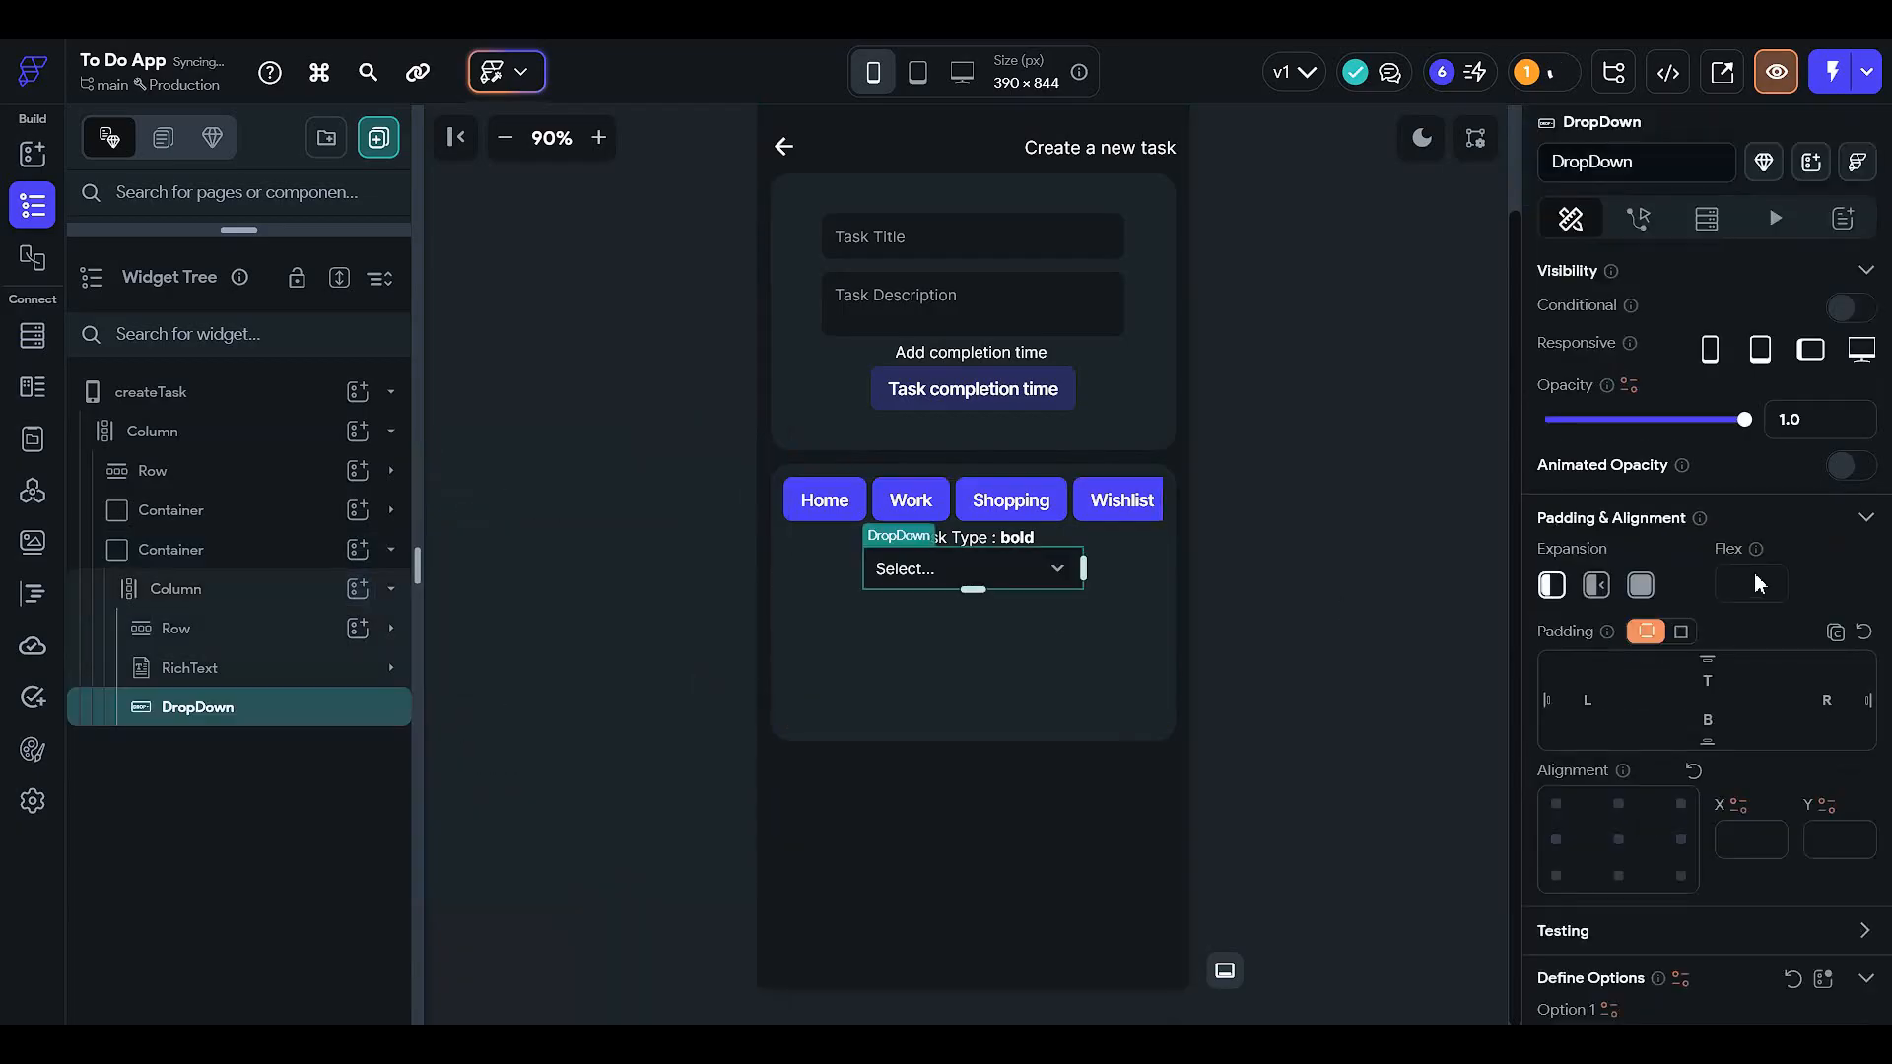
click(1706, 681)
text(12)
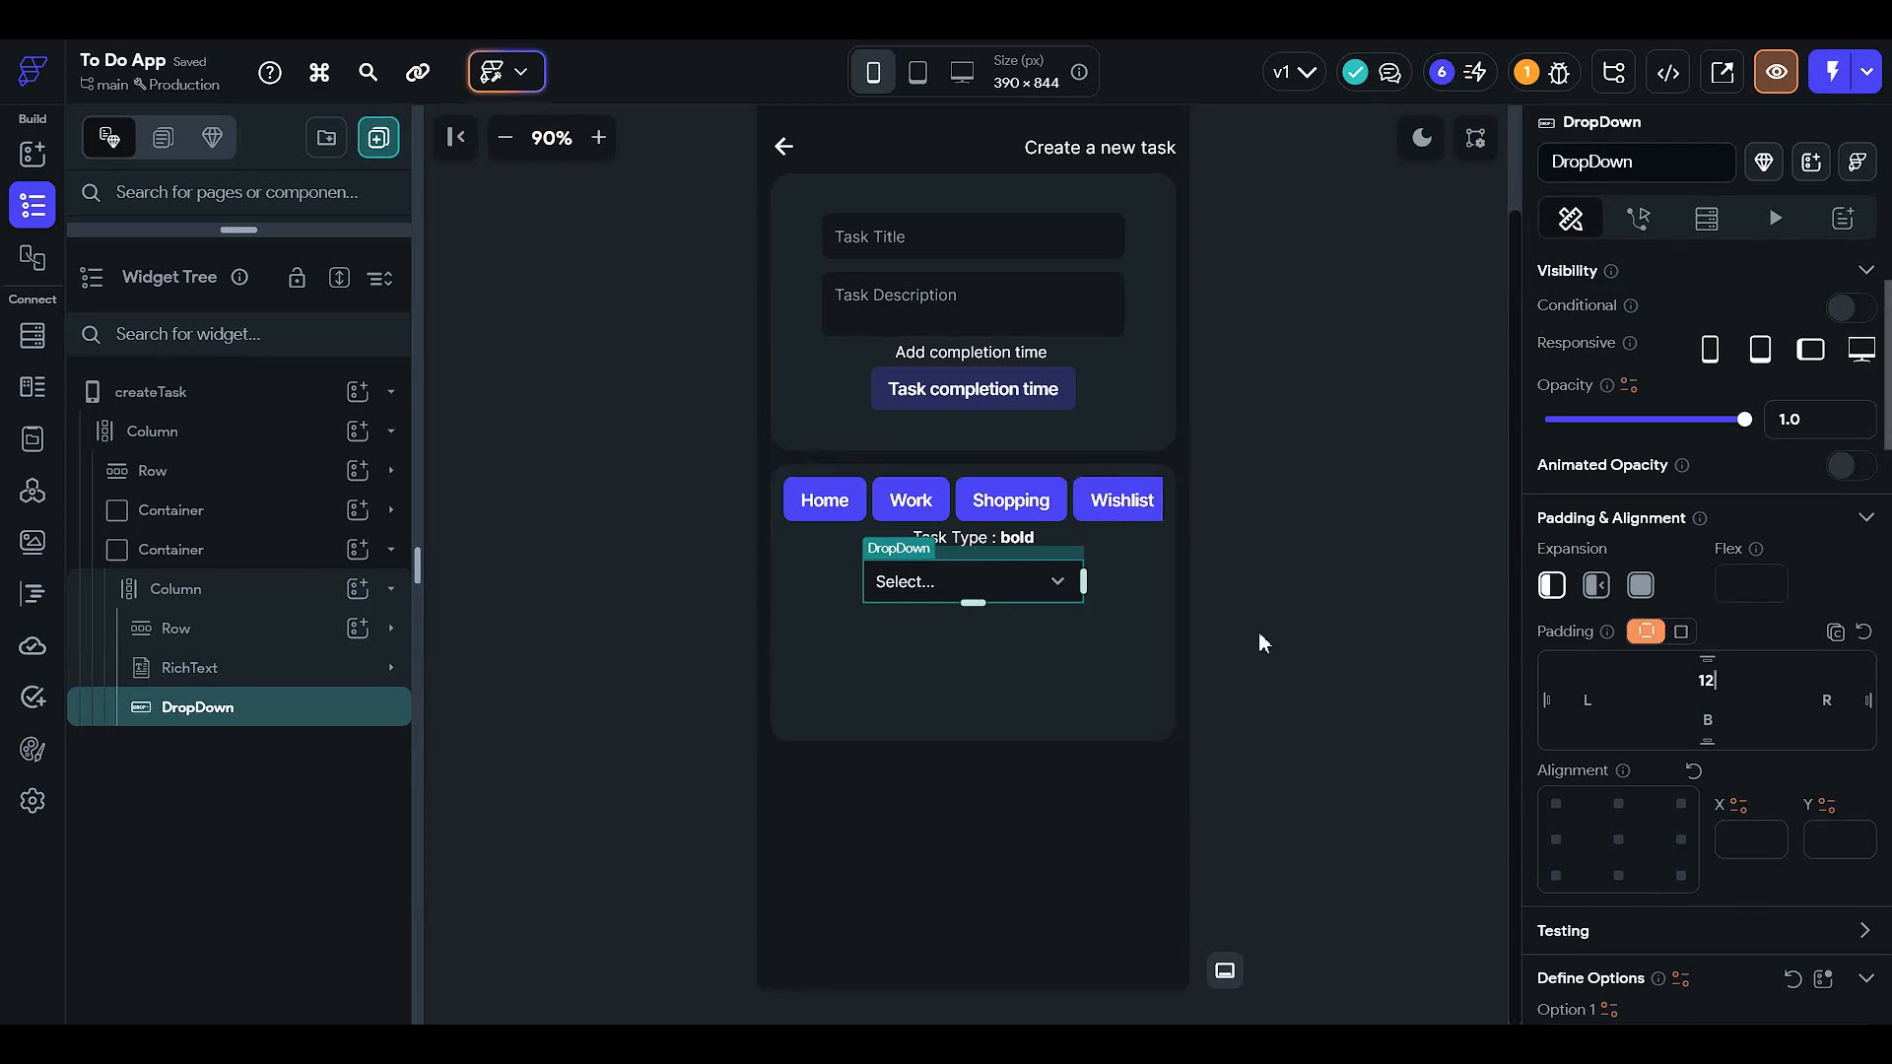
scroll(1867, 884, down, 1)
scroll(1753, 914, down, 1)
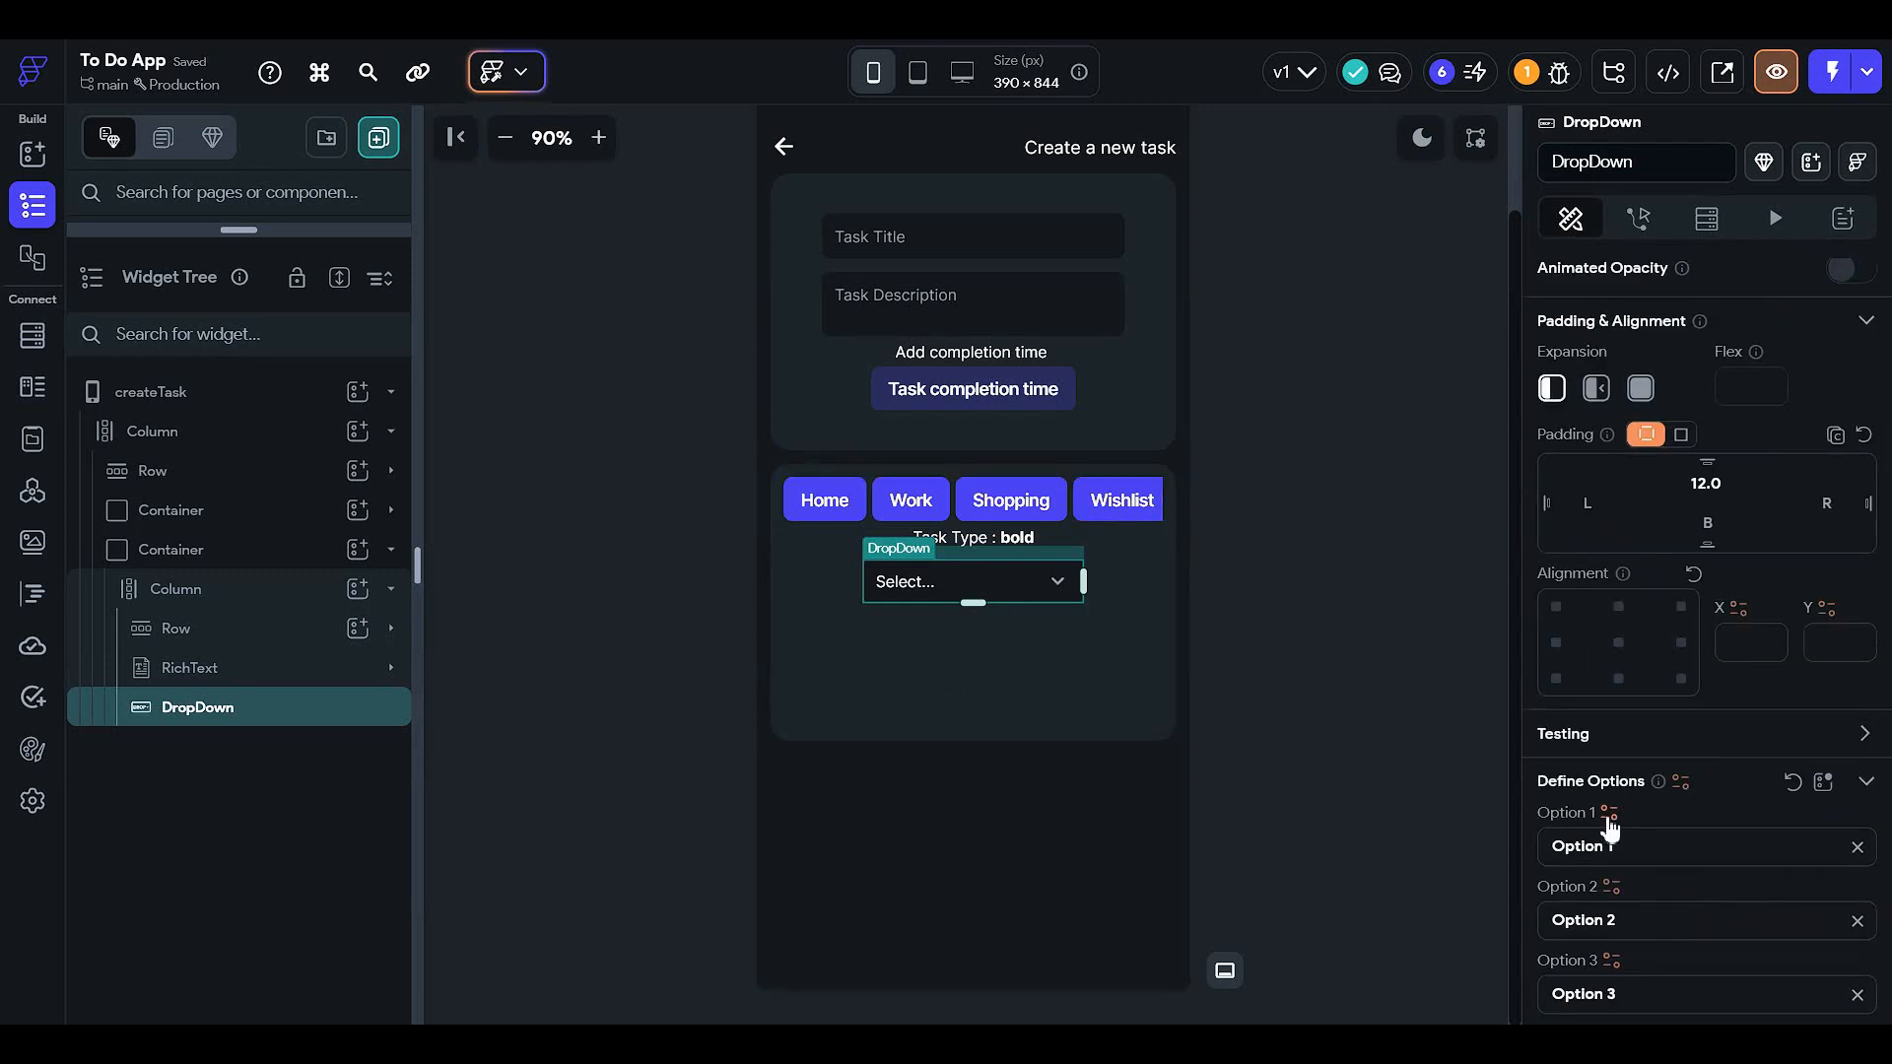
- Try binding Option 1 to the user's taskType field, then abandon that binding
click(1608, 812)
click(1226, 674)
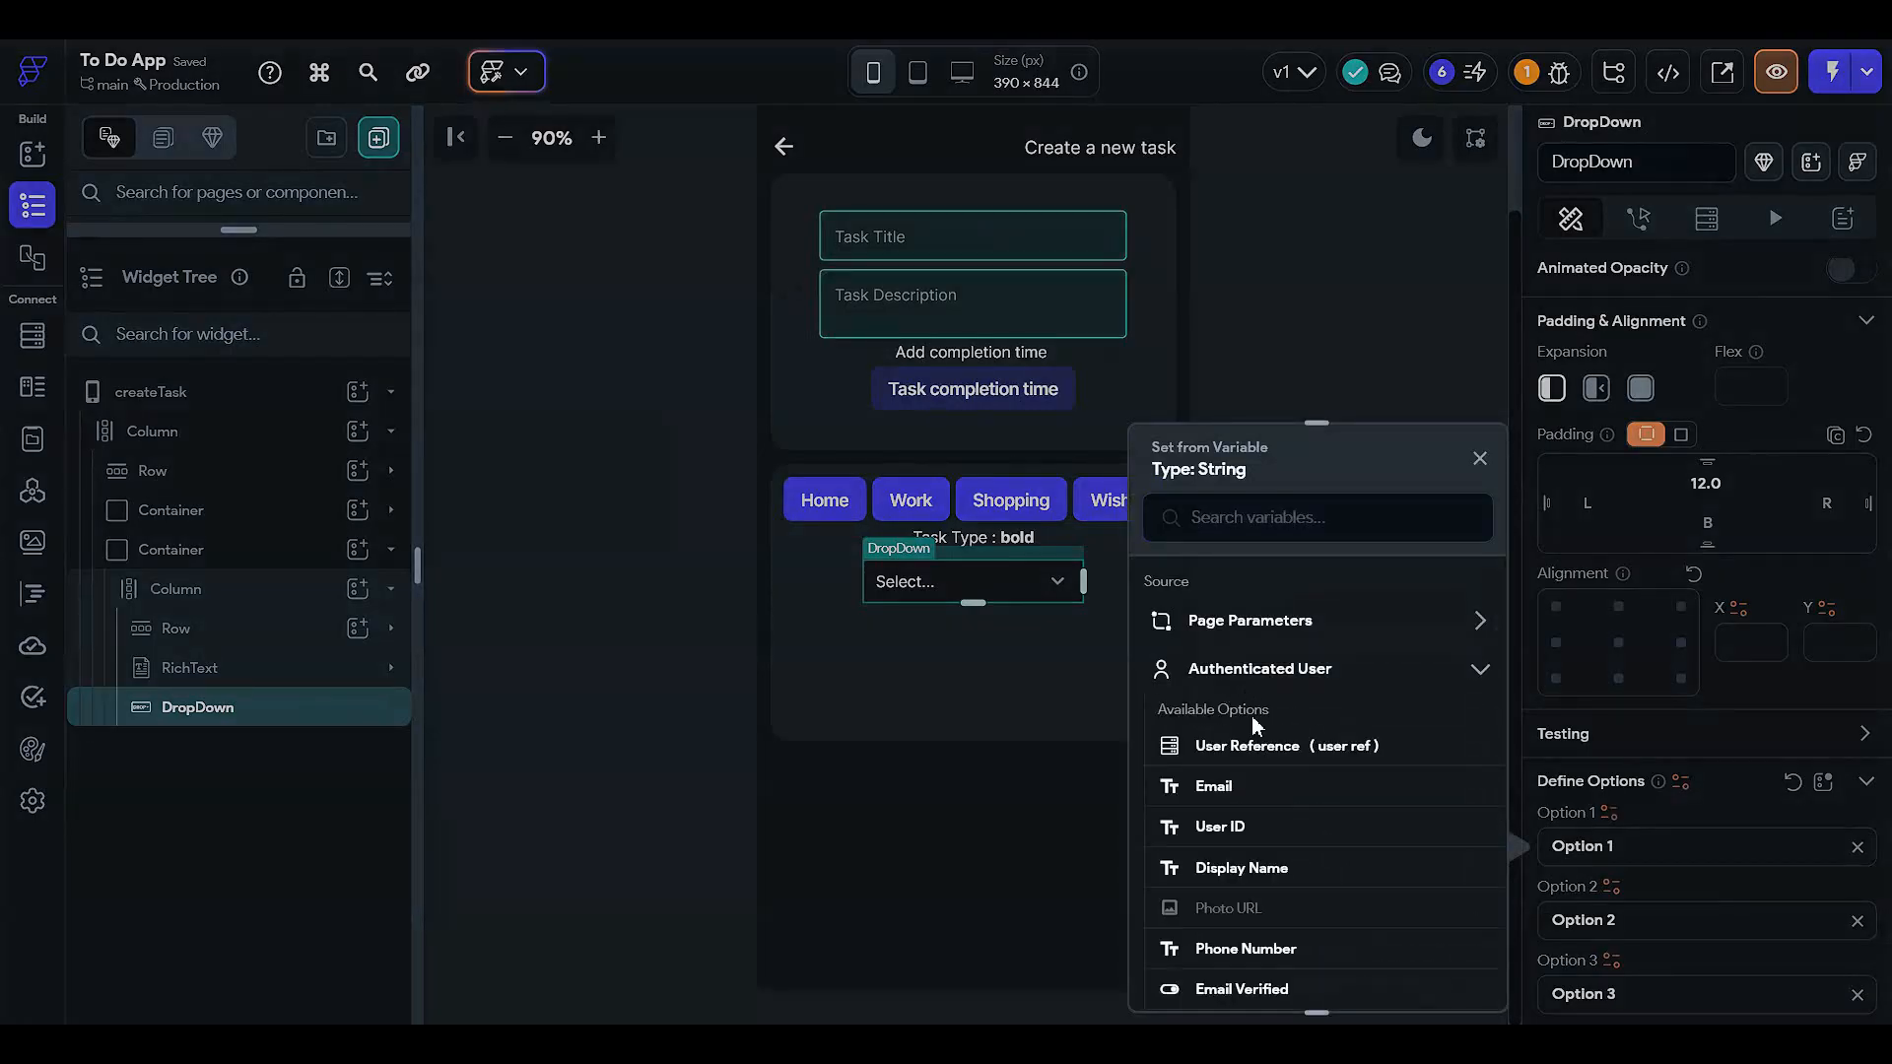
scroll(1257, 770, down, 1)
scroll(1269, 926, down, 1)
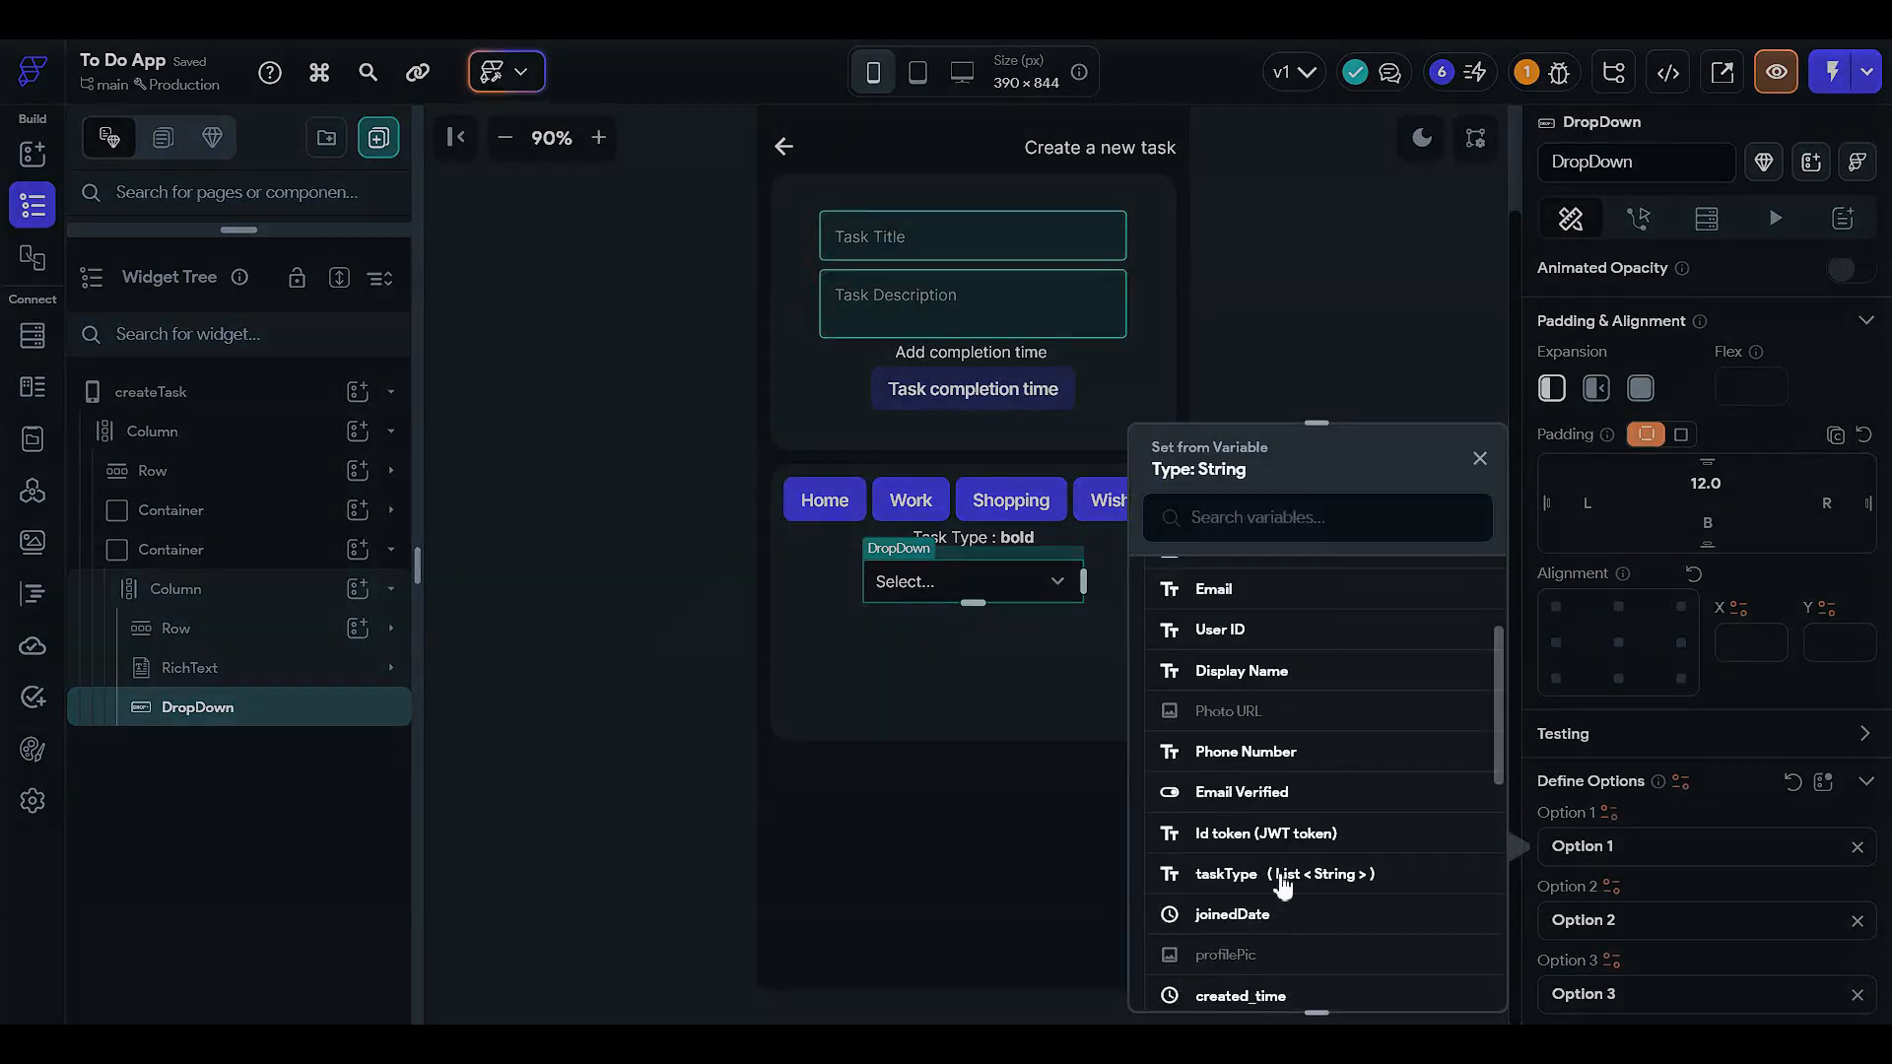
click(1266, 877)
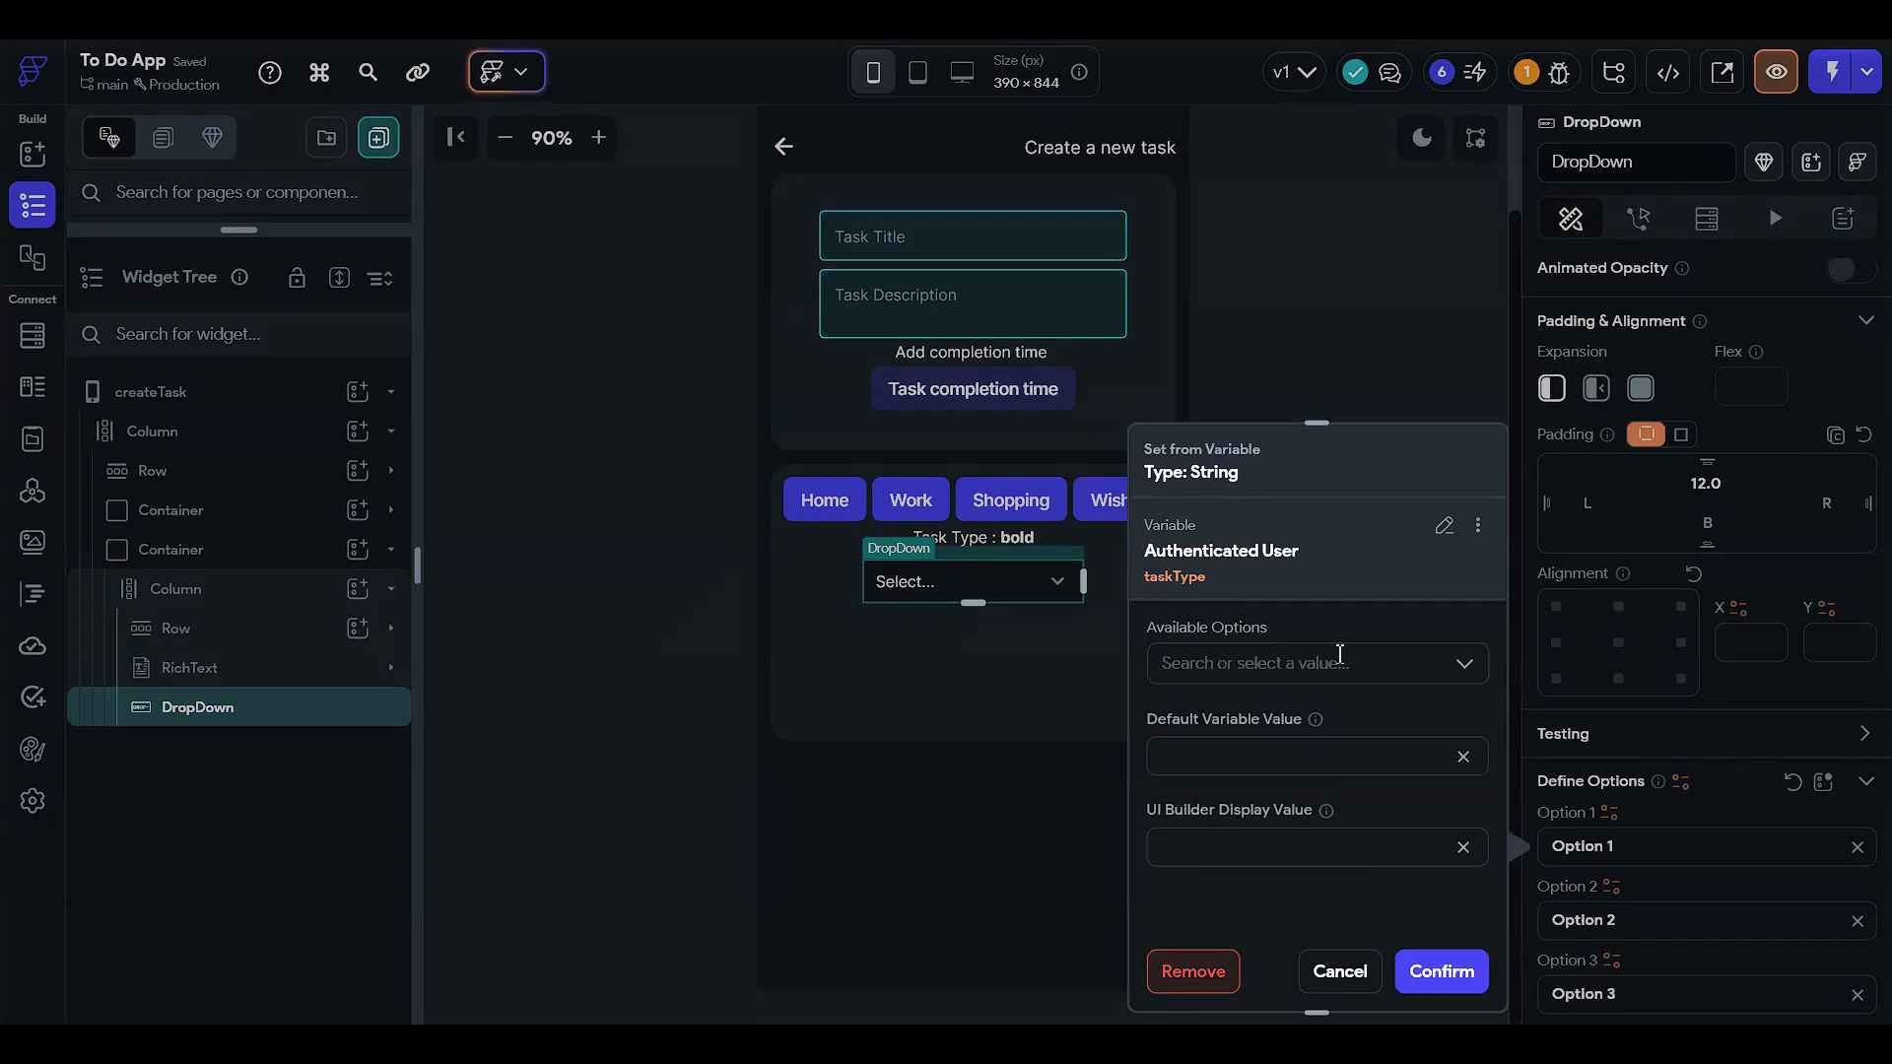
click(1339, 654)
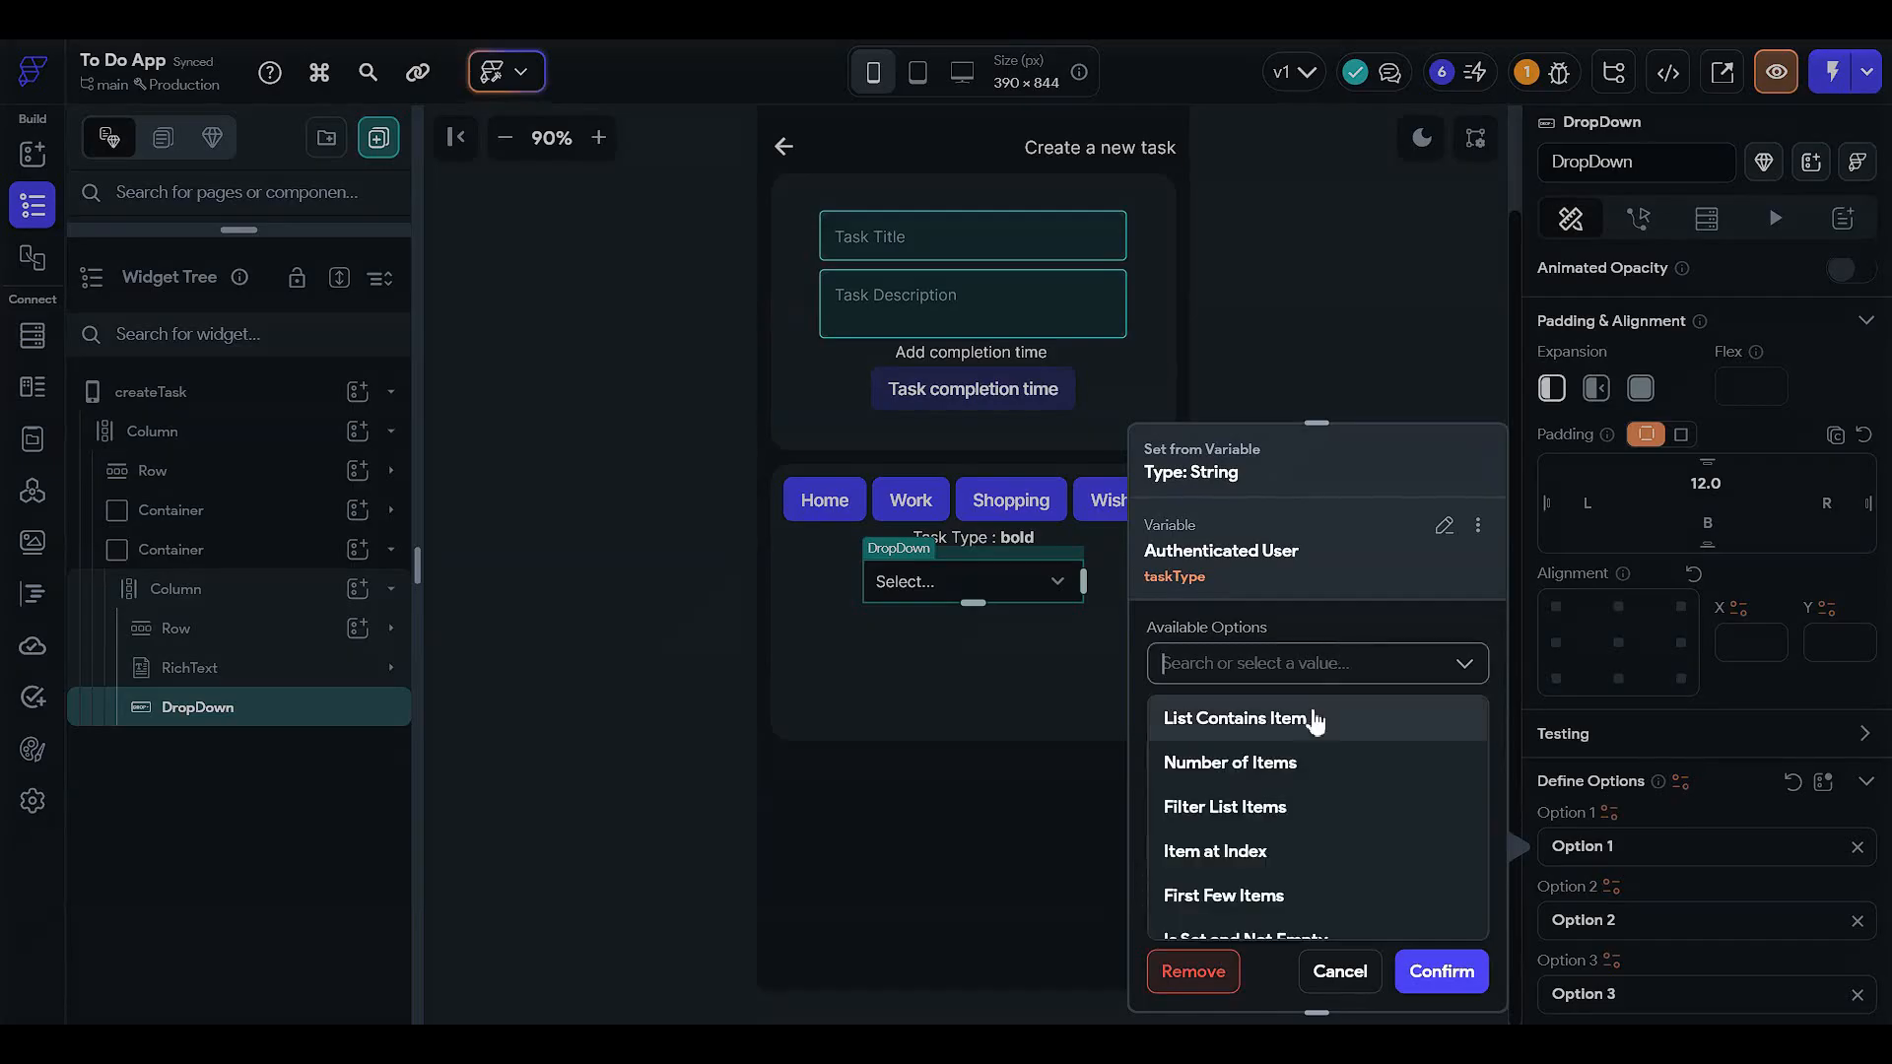
click(1380, 613)
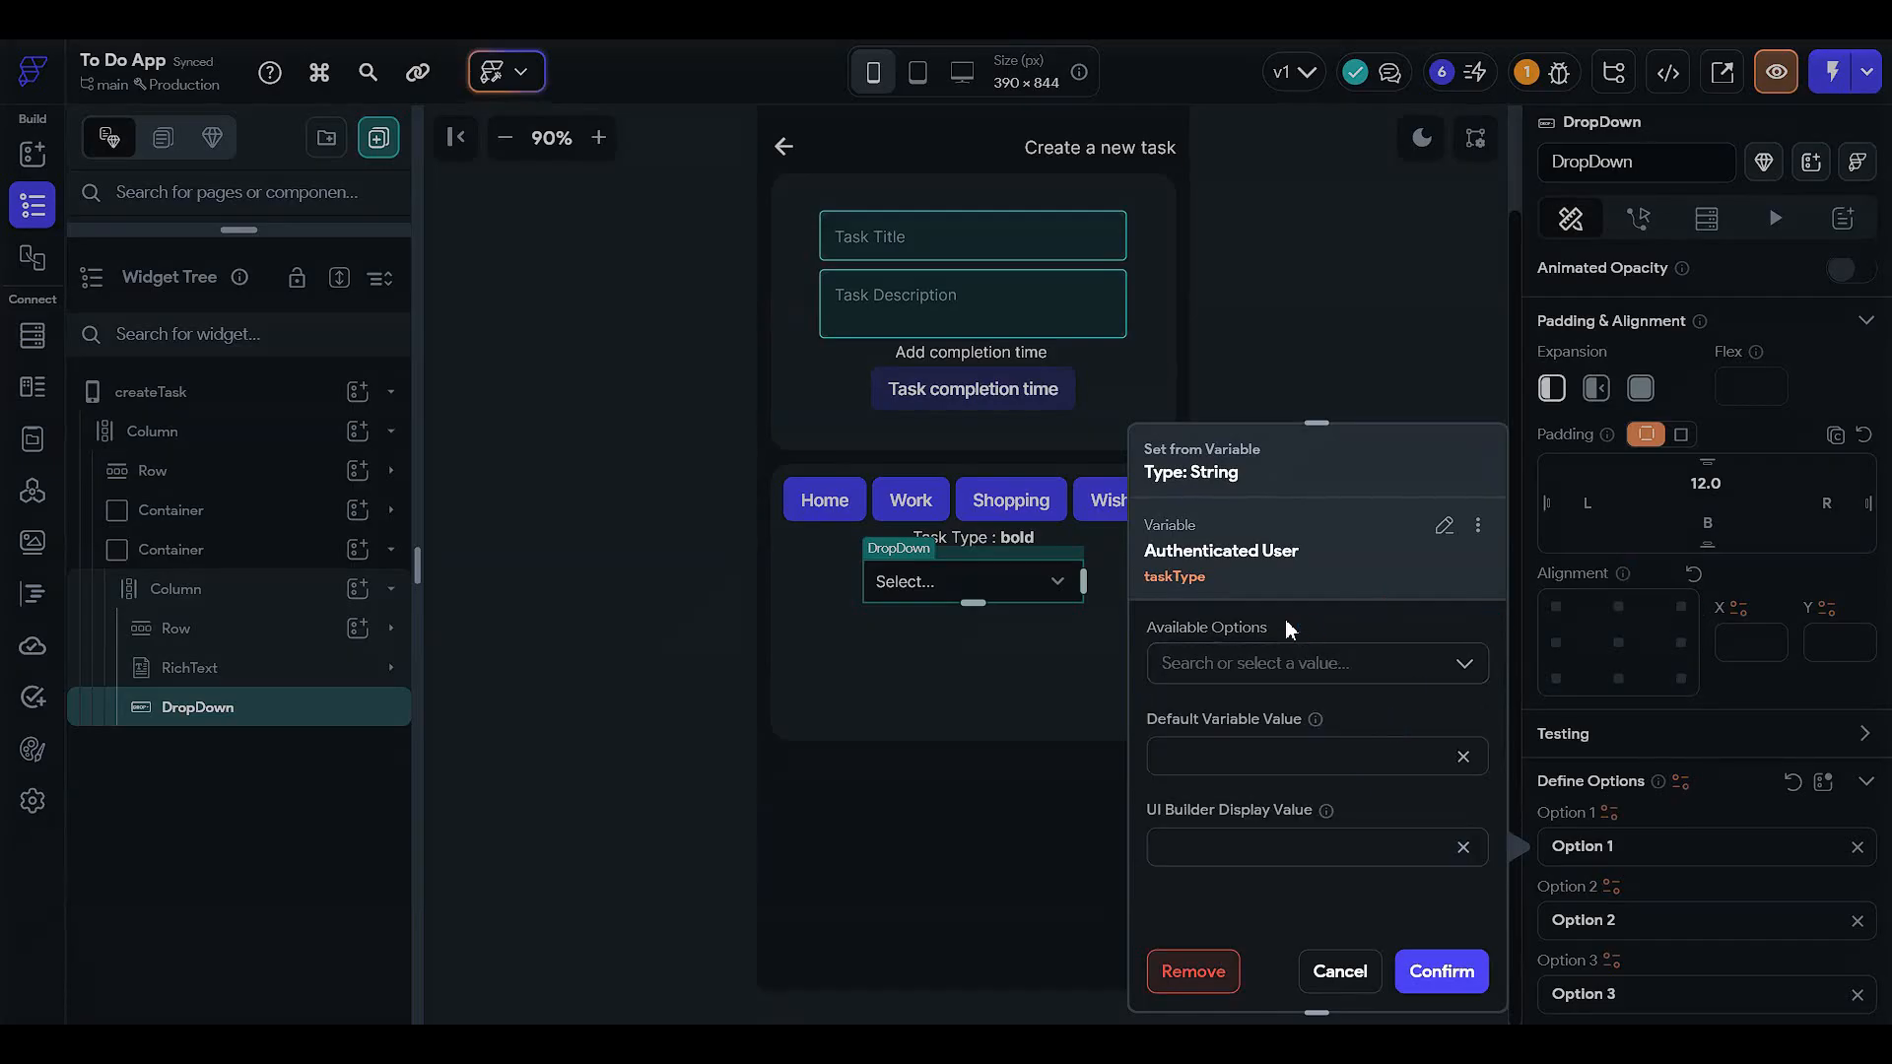
click(1340, 971)
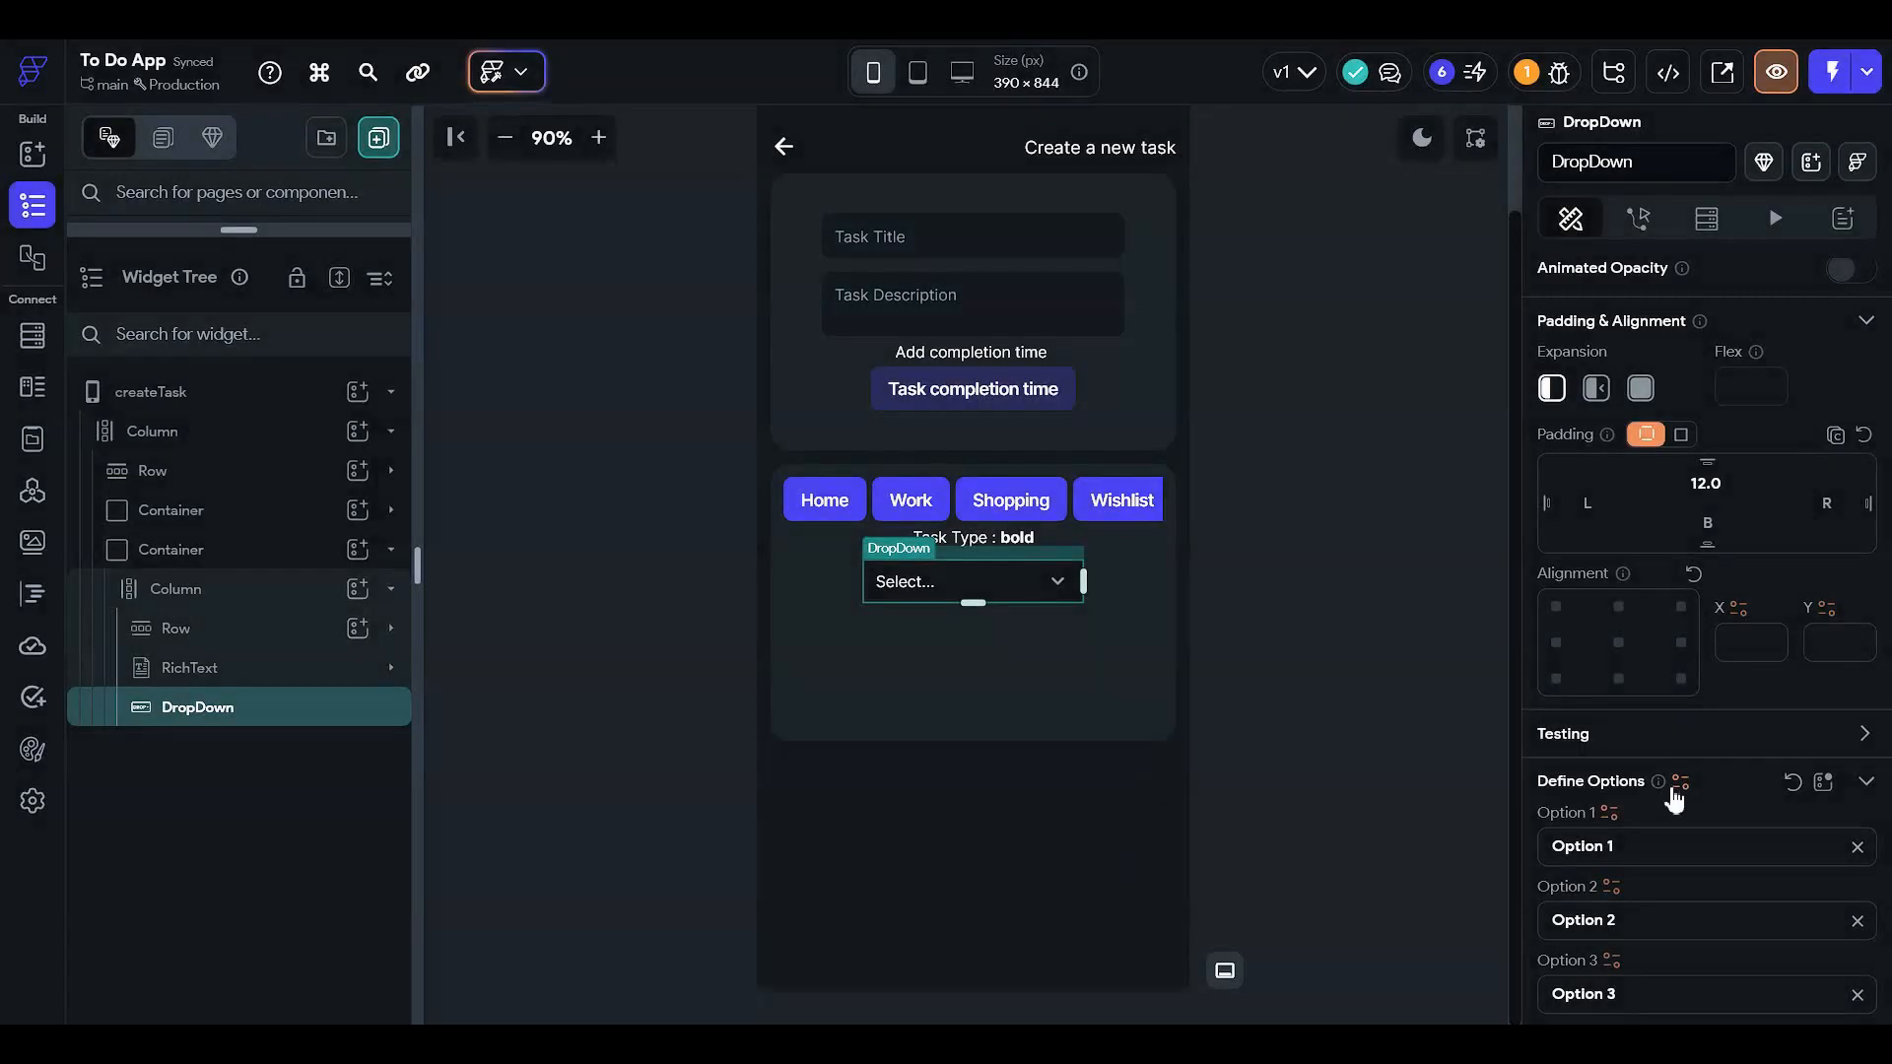
- Define the dropdown's options from Authenticated User > taskType and confirm
click(1680, 782)
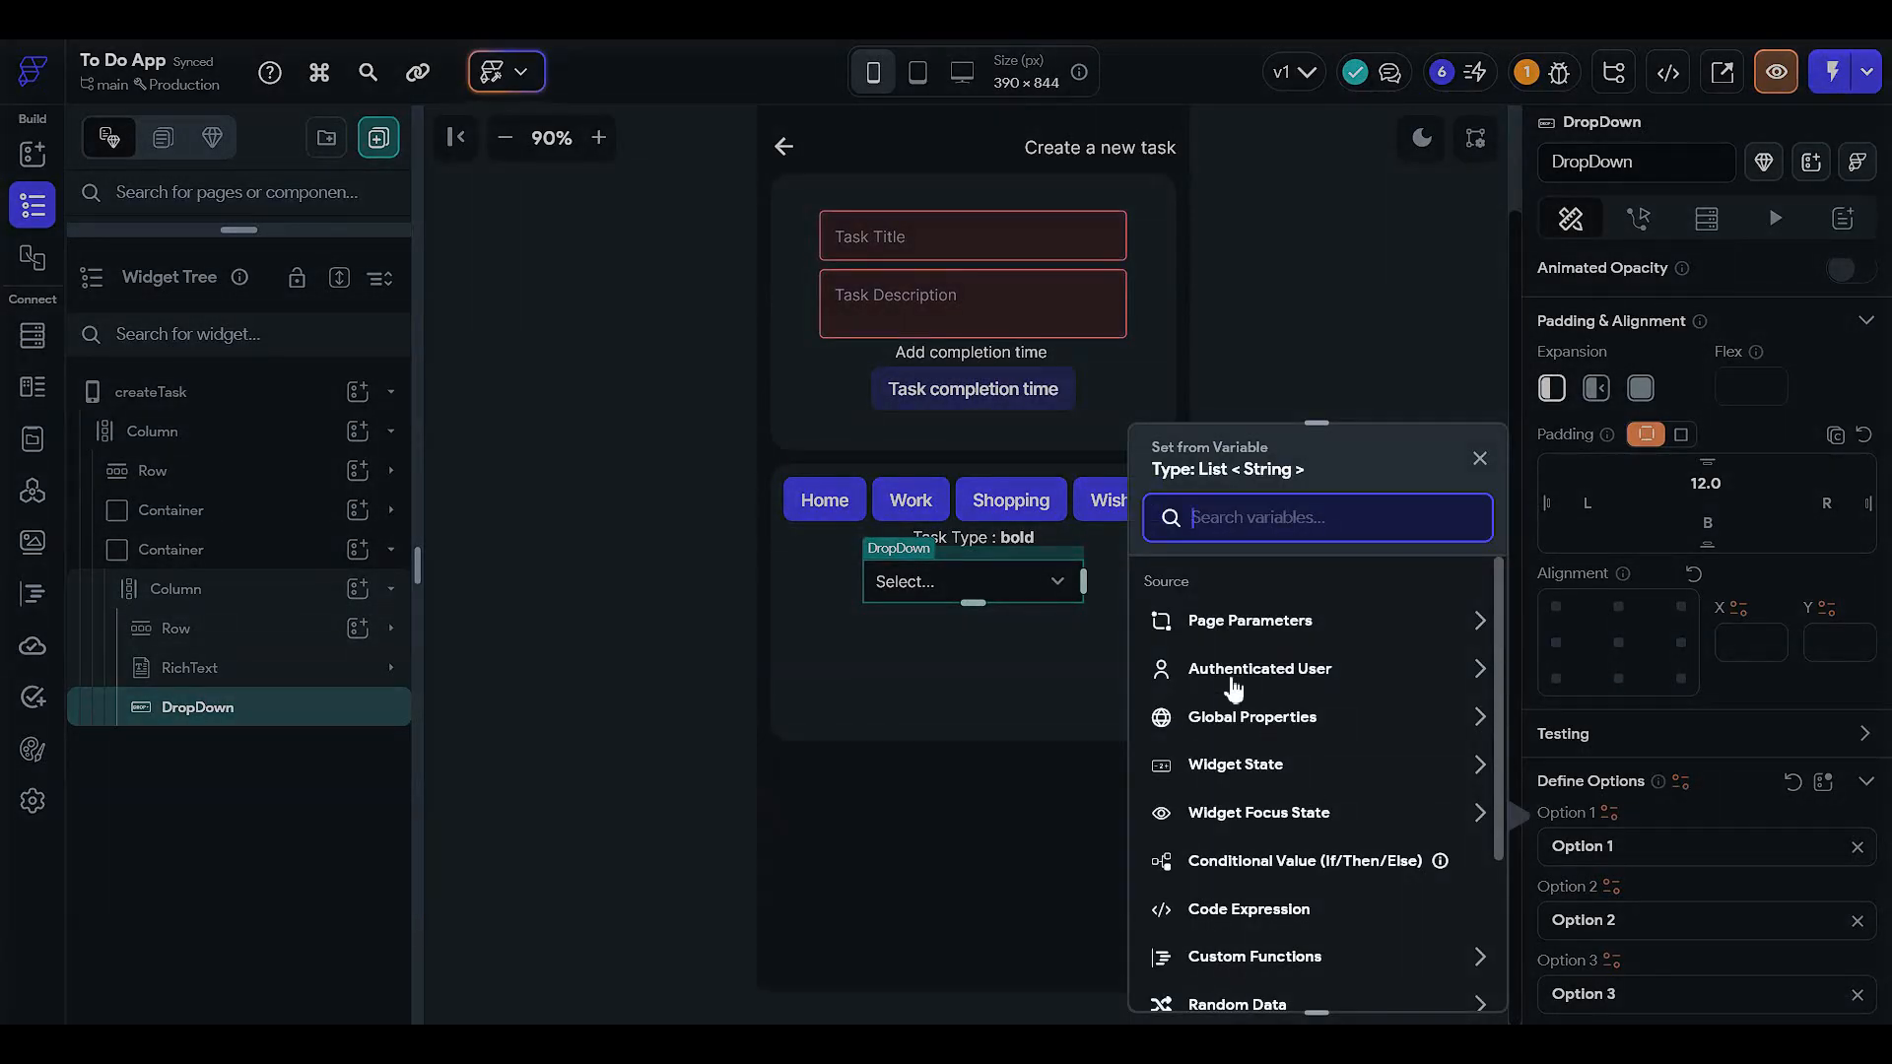
click(1235, 687)
scroll(1267, 827, down, 3)
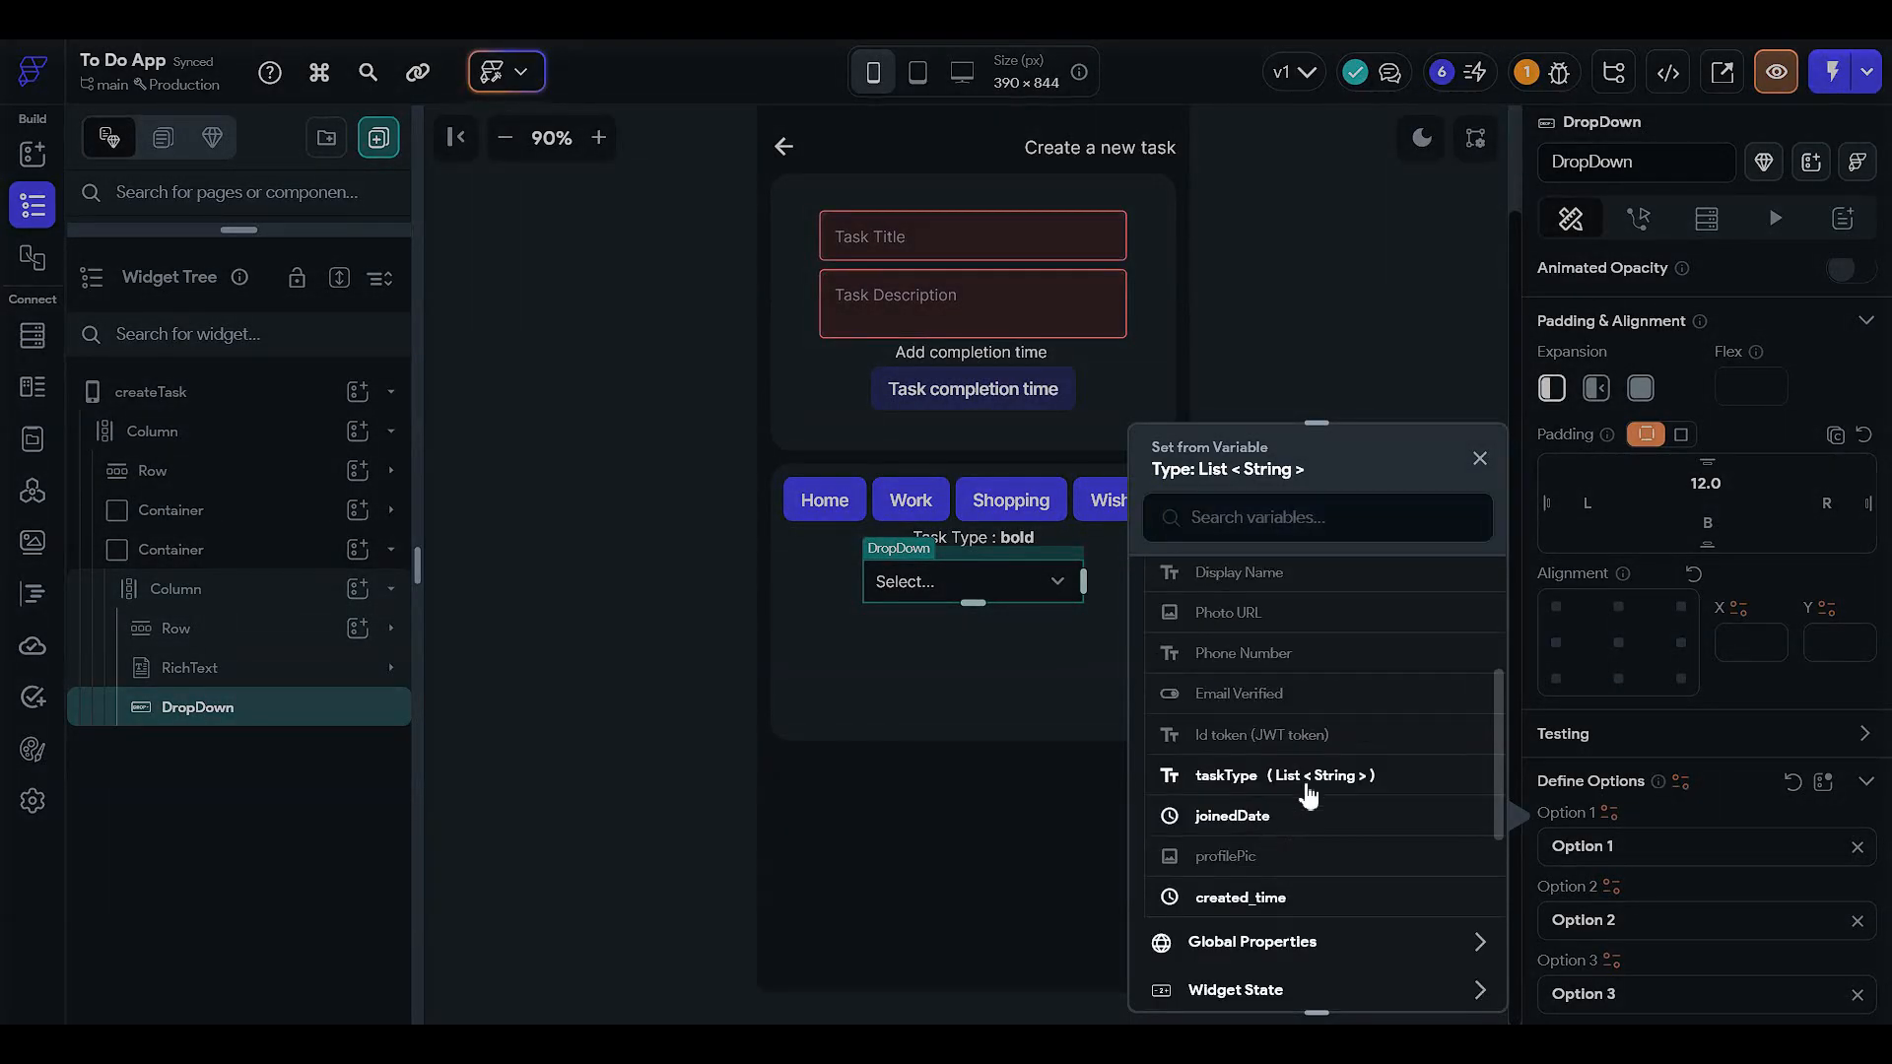
click(1308, 780)
click(1474, 977)
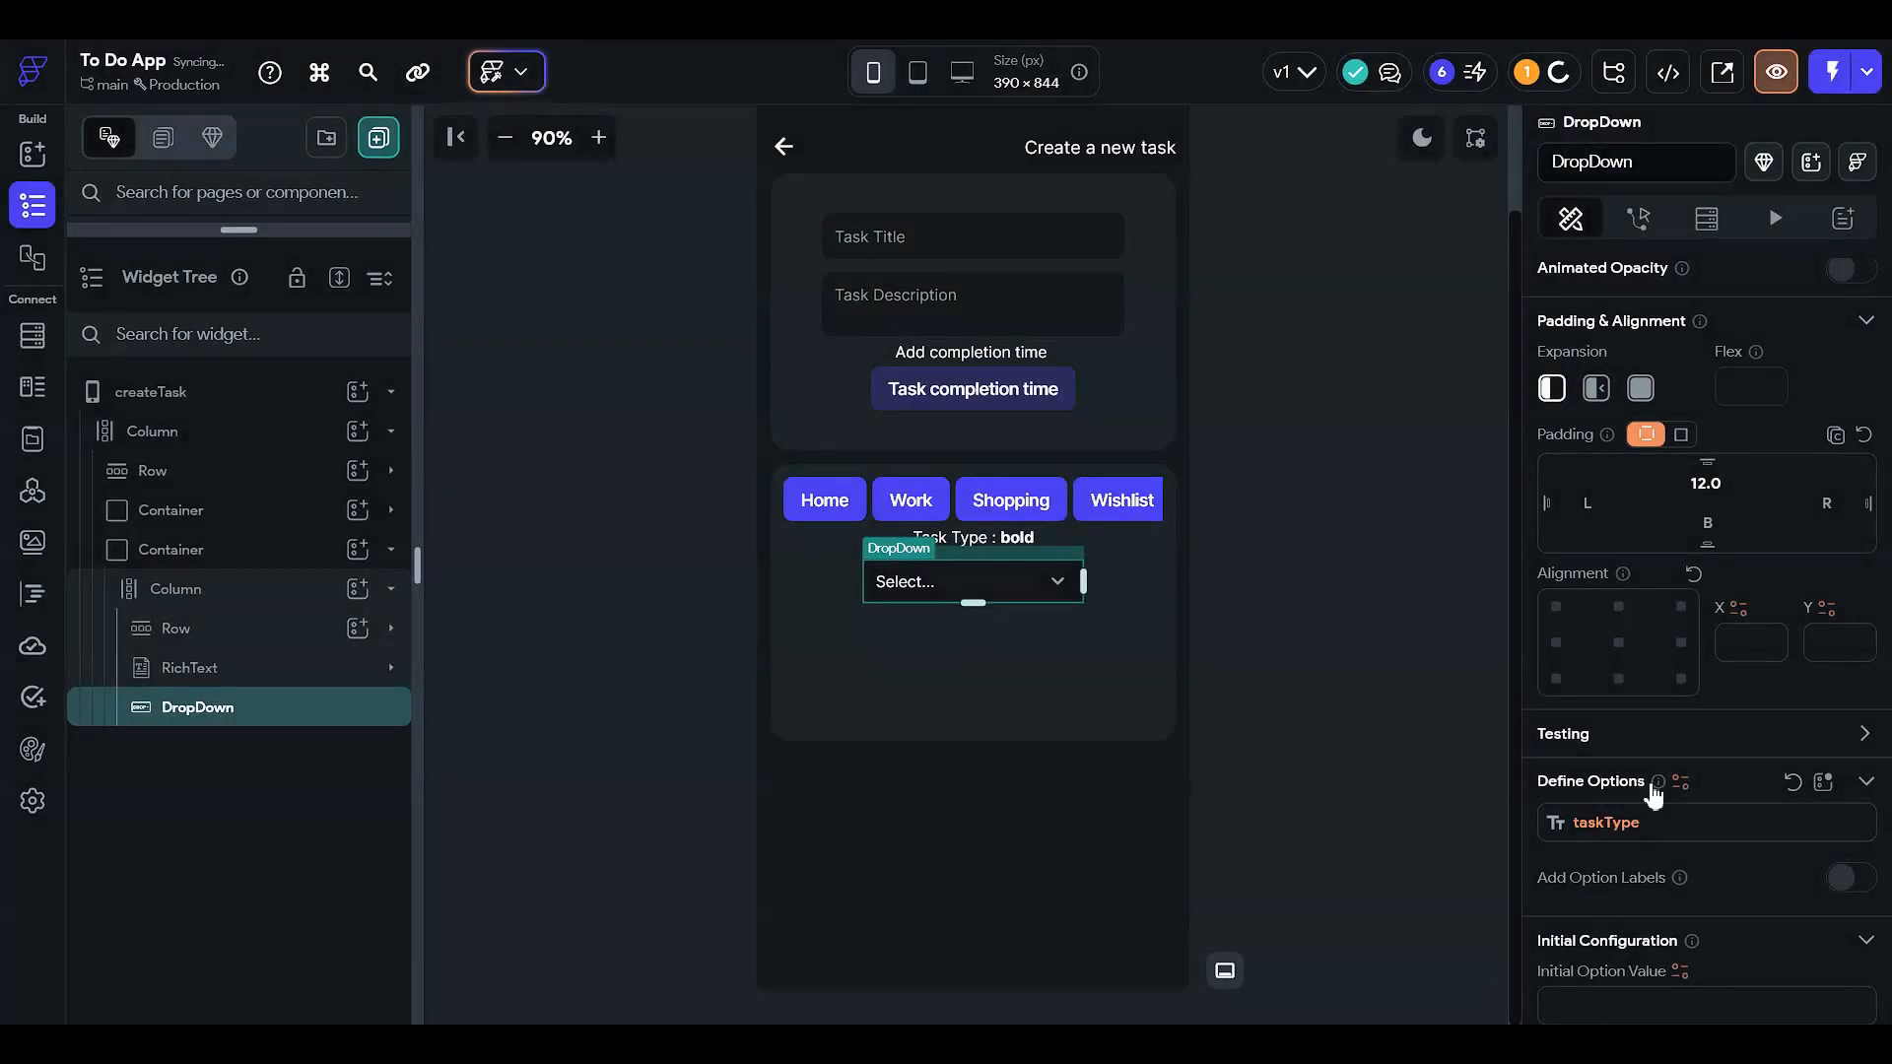
scroll(1643, 773, down, 3)
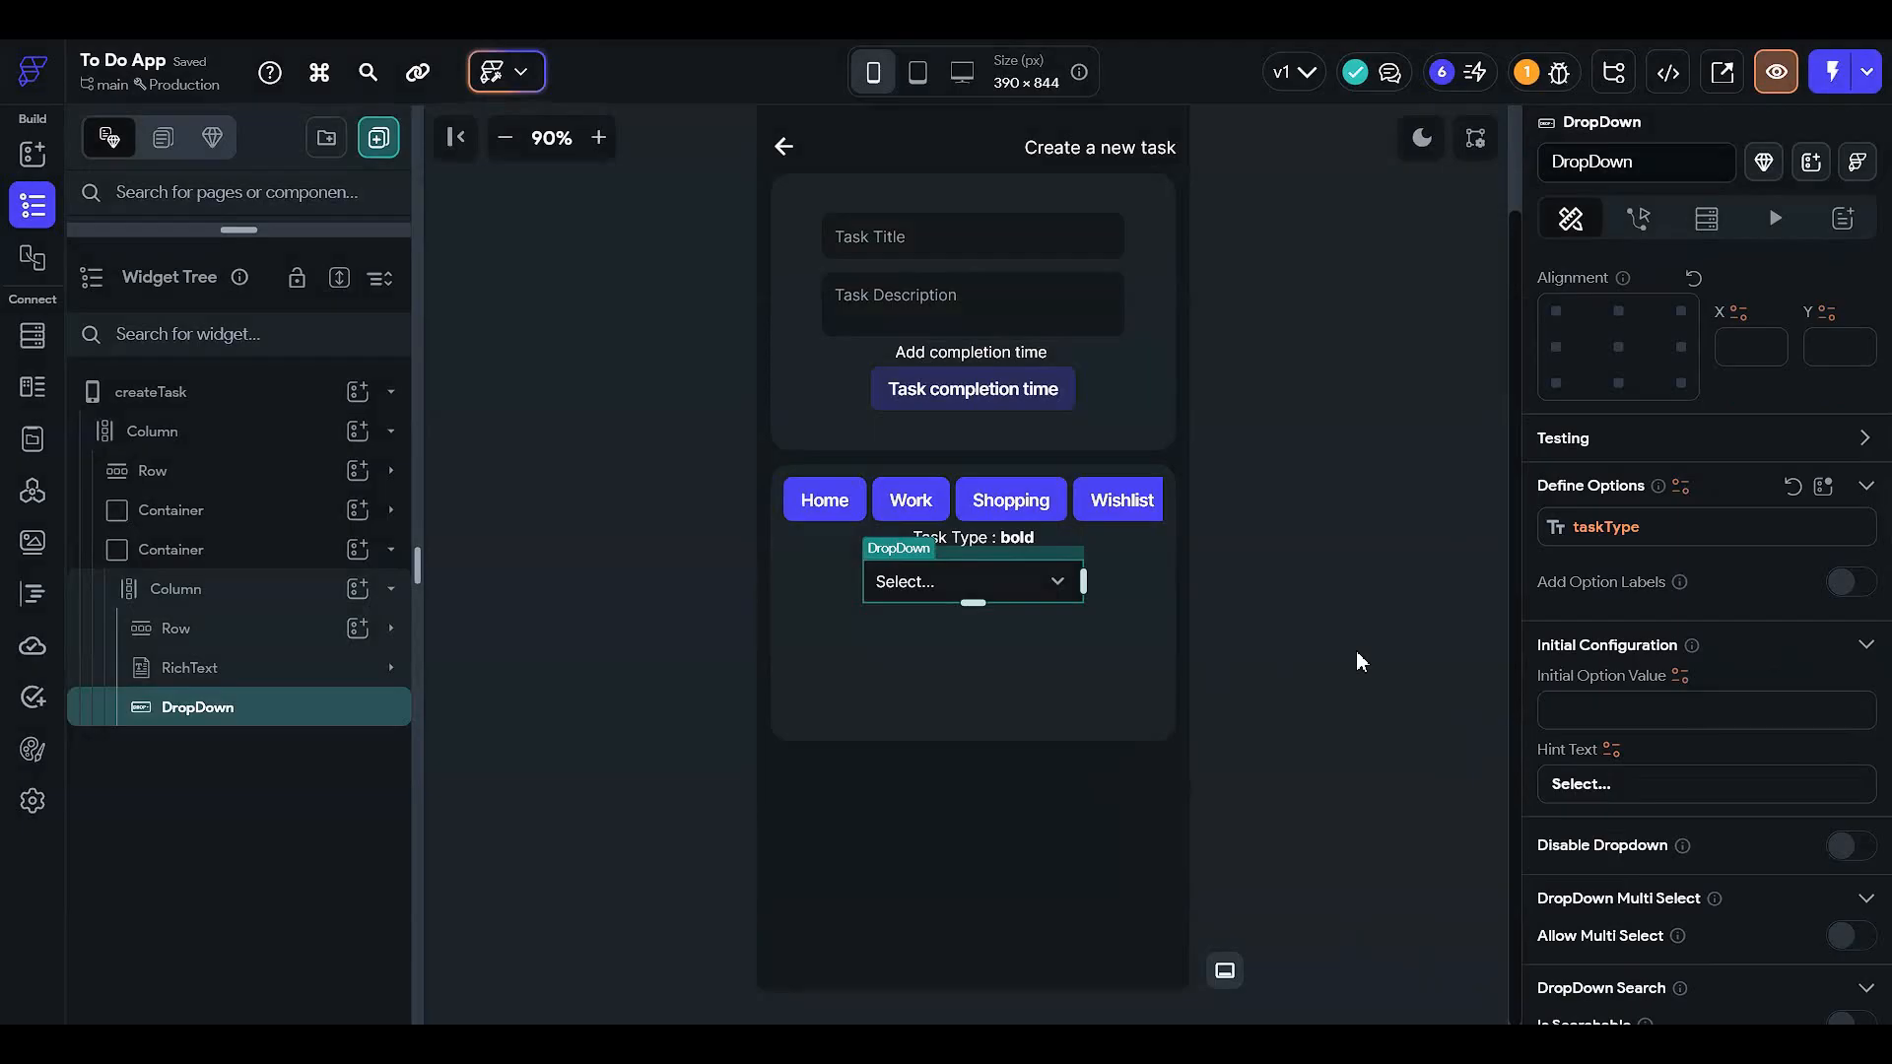
scroll(1636, 552, down, 2)
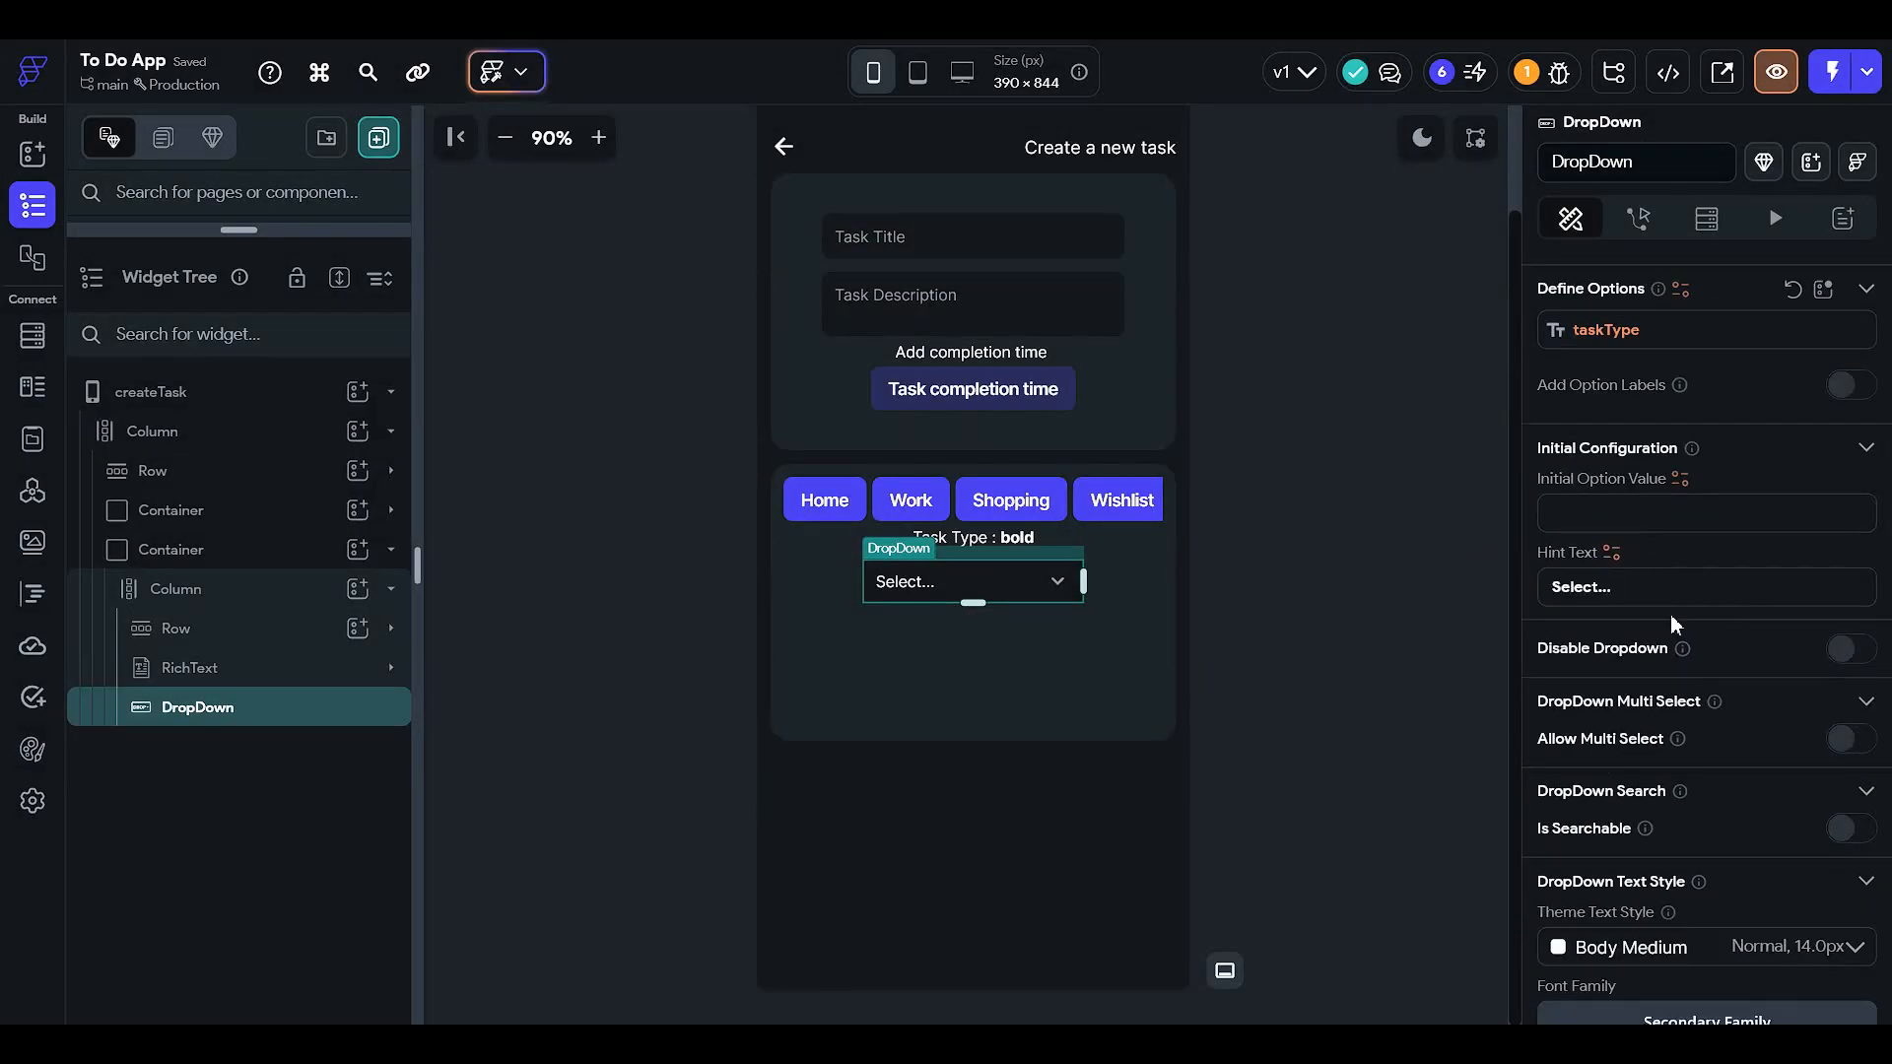
scroll(1671, 624, down, 1)
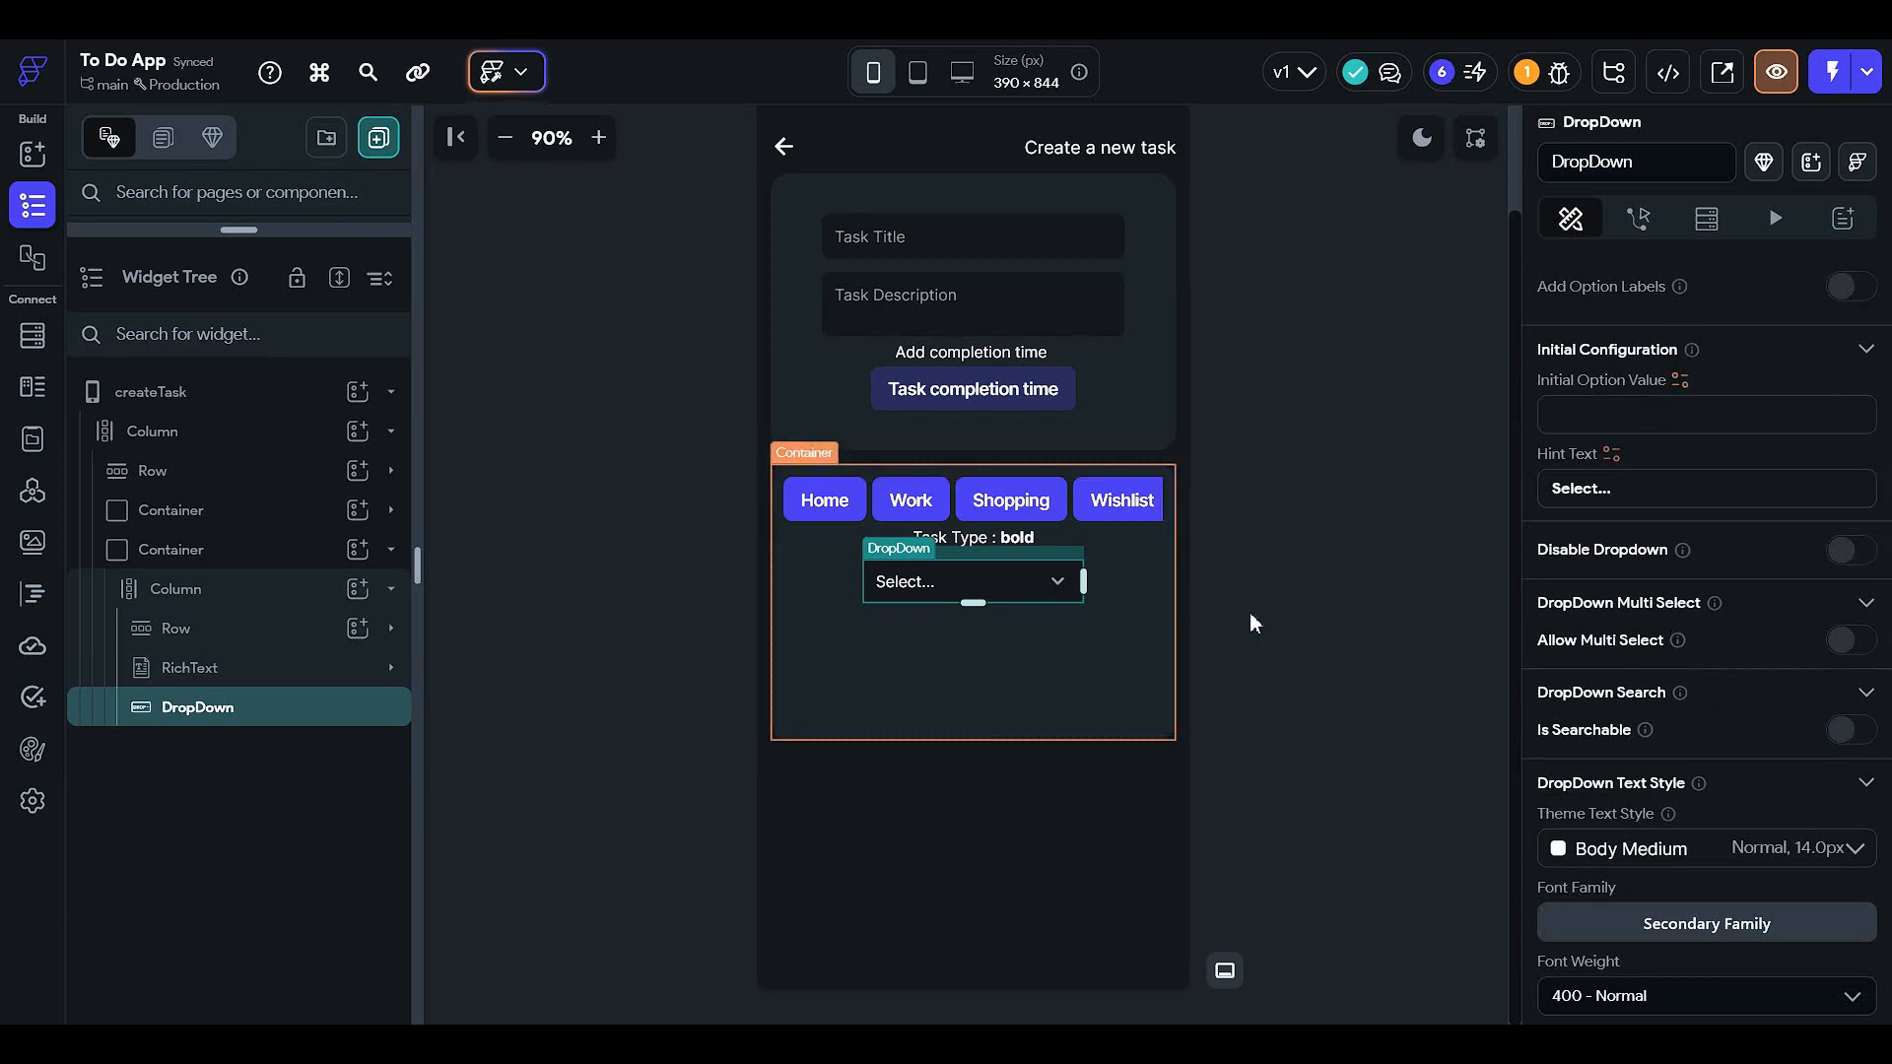
scroll(1793, 527, up, 7)
scroll(1280, 591, up, 1)
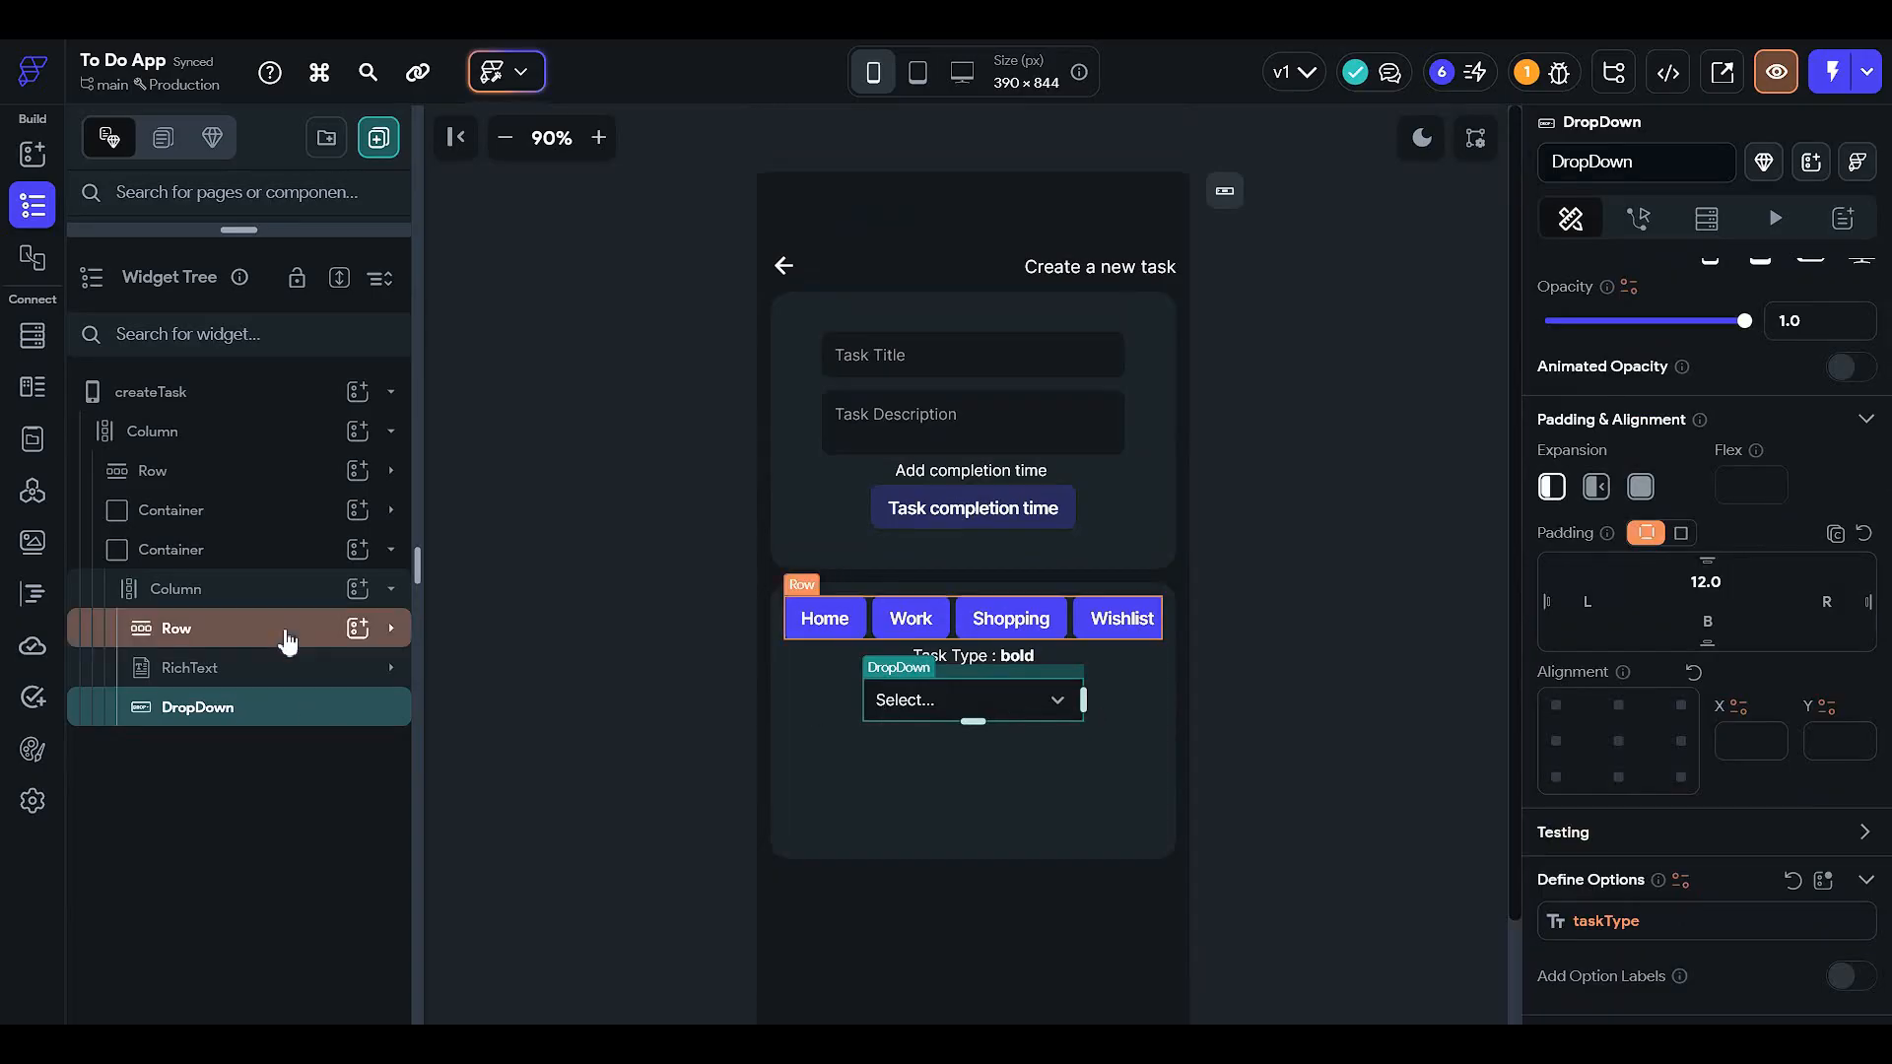
- Add a Text widget above the dropdown and change its text to 'OR'
click(285, 628)
click(358, 590)
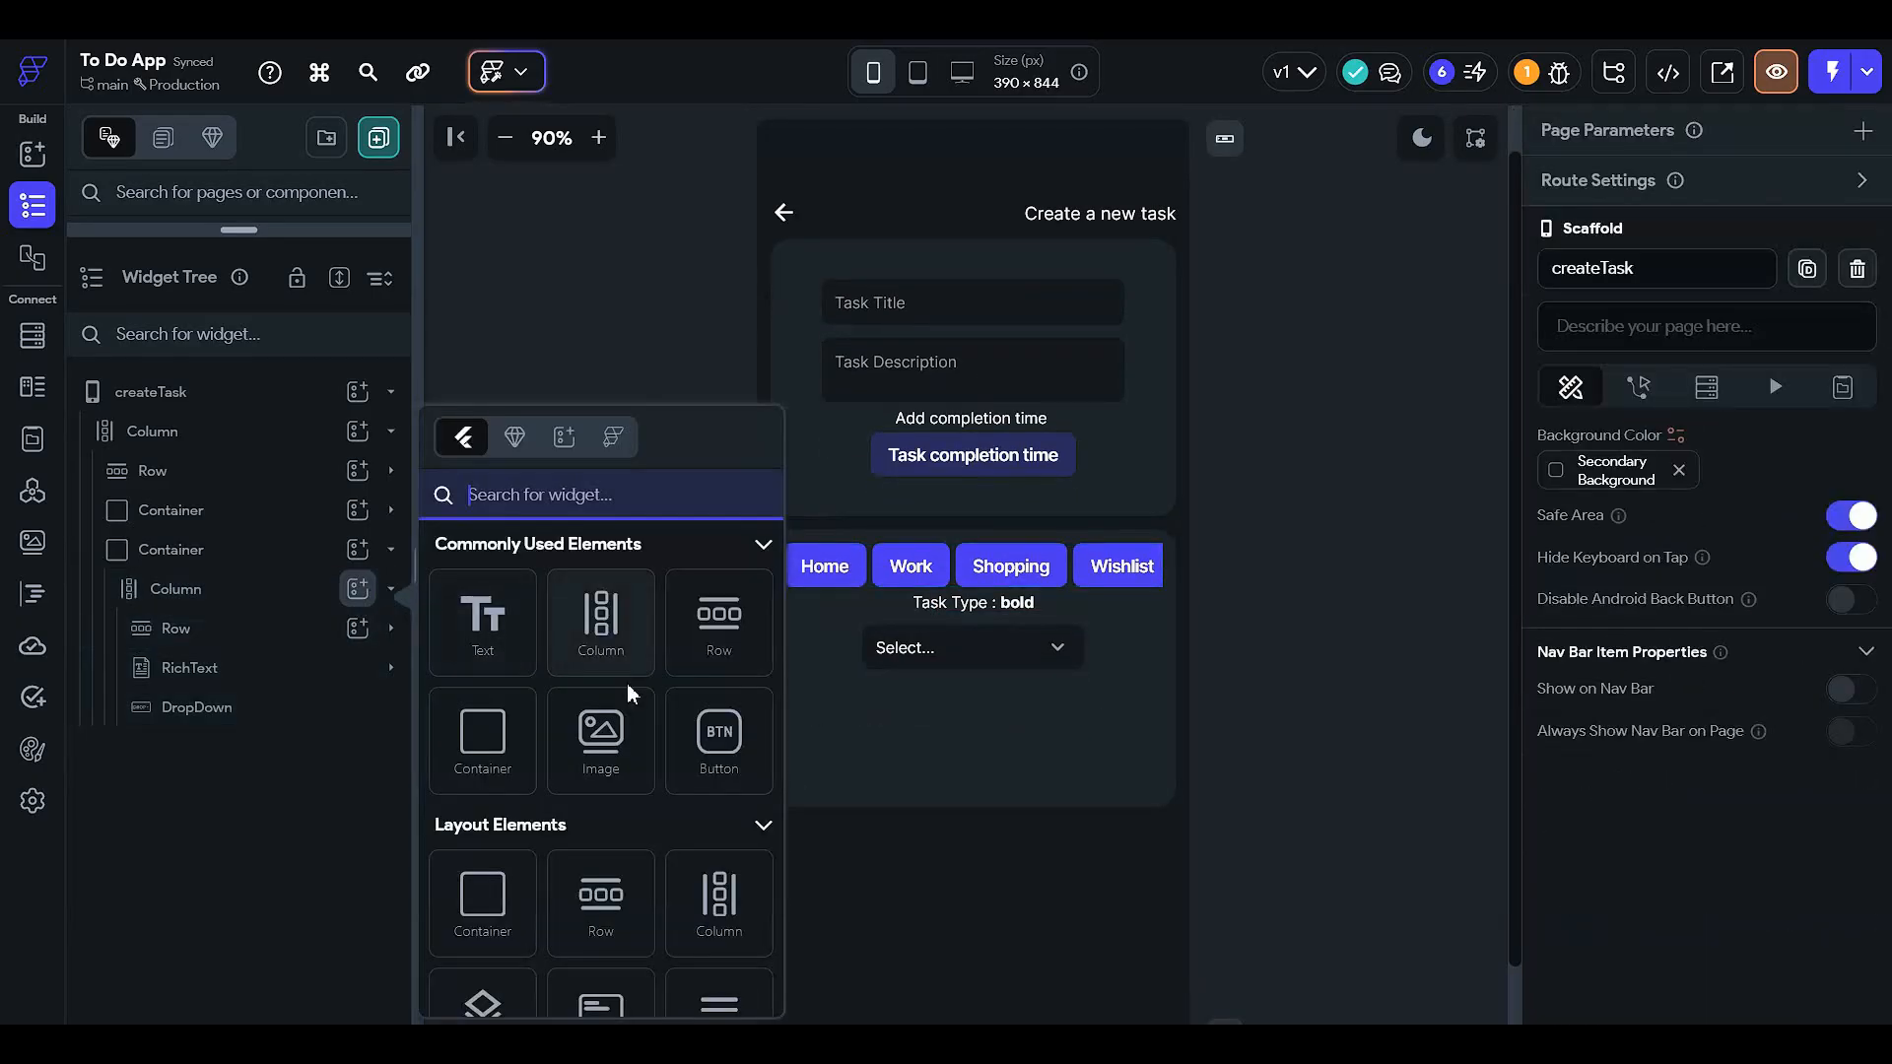
click(483, 620)
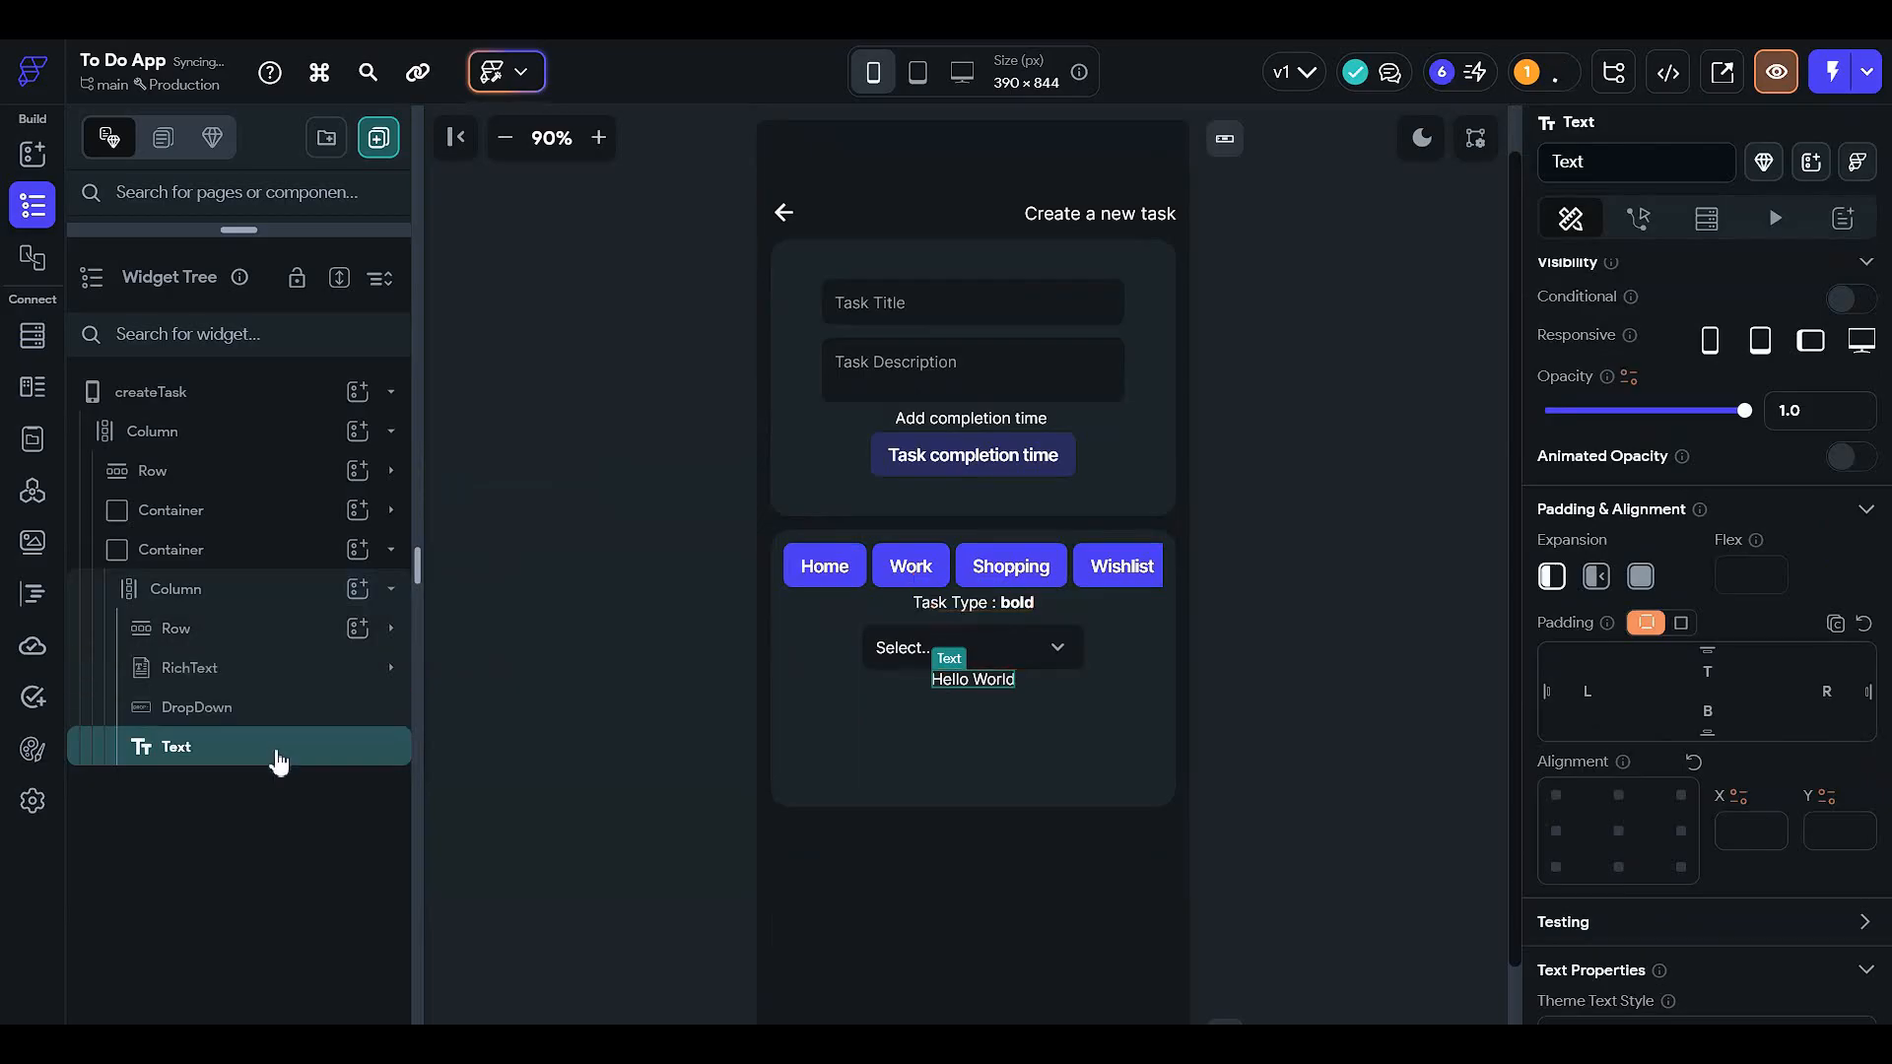
drag(276, 751, 301, 685)
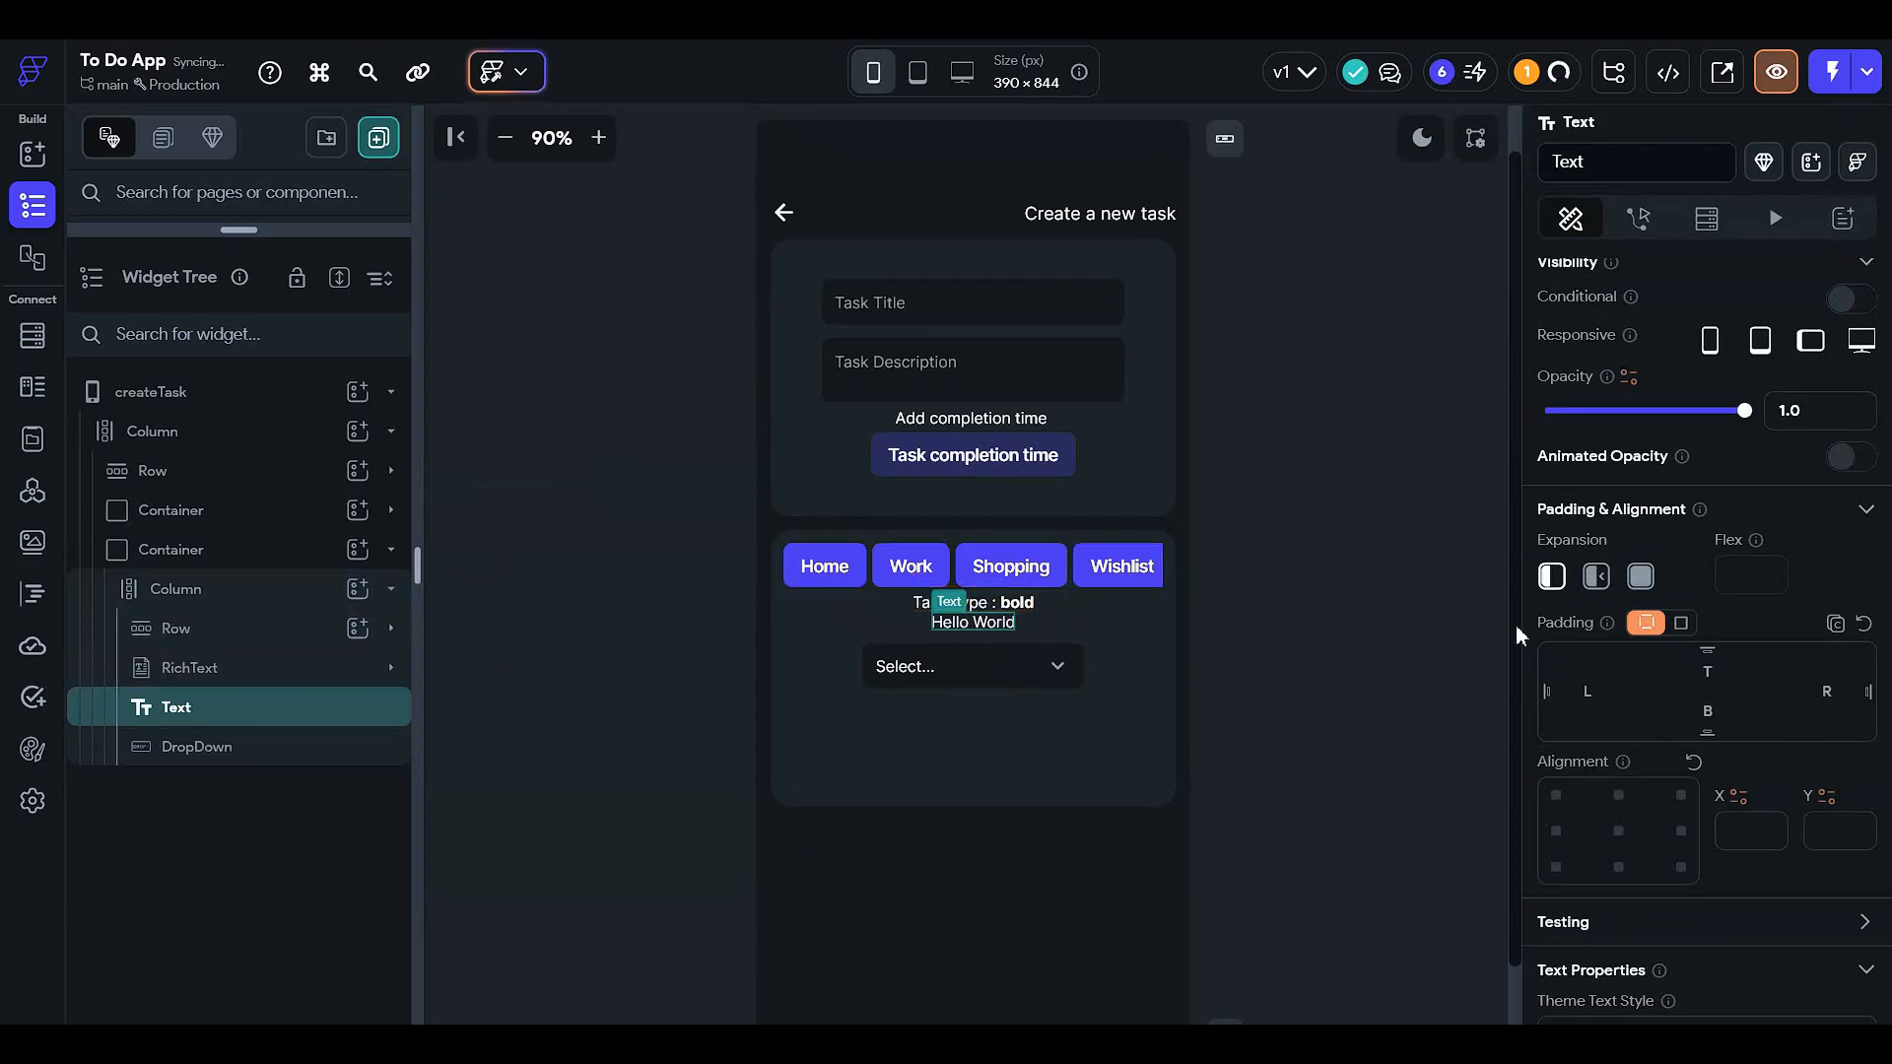
scroll(1675, 560, up, 2)
triple_click(1568, 399)
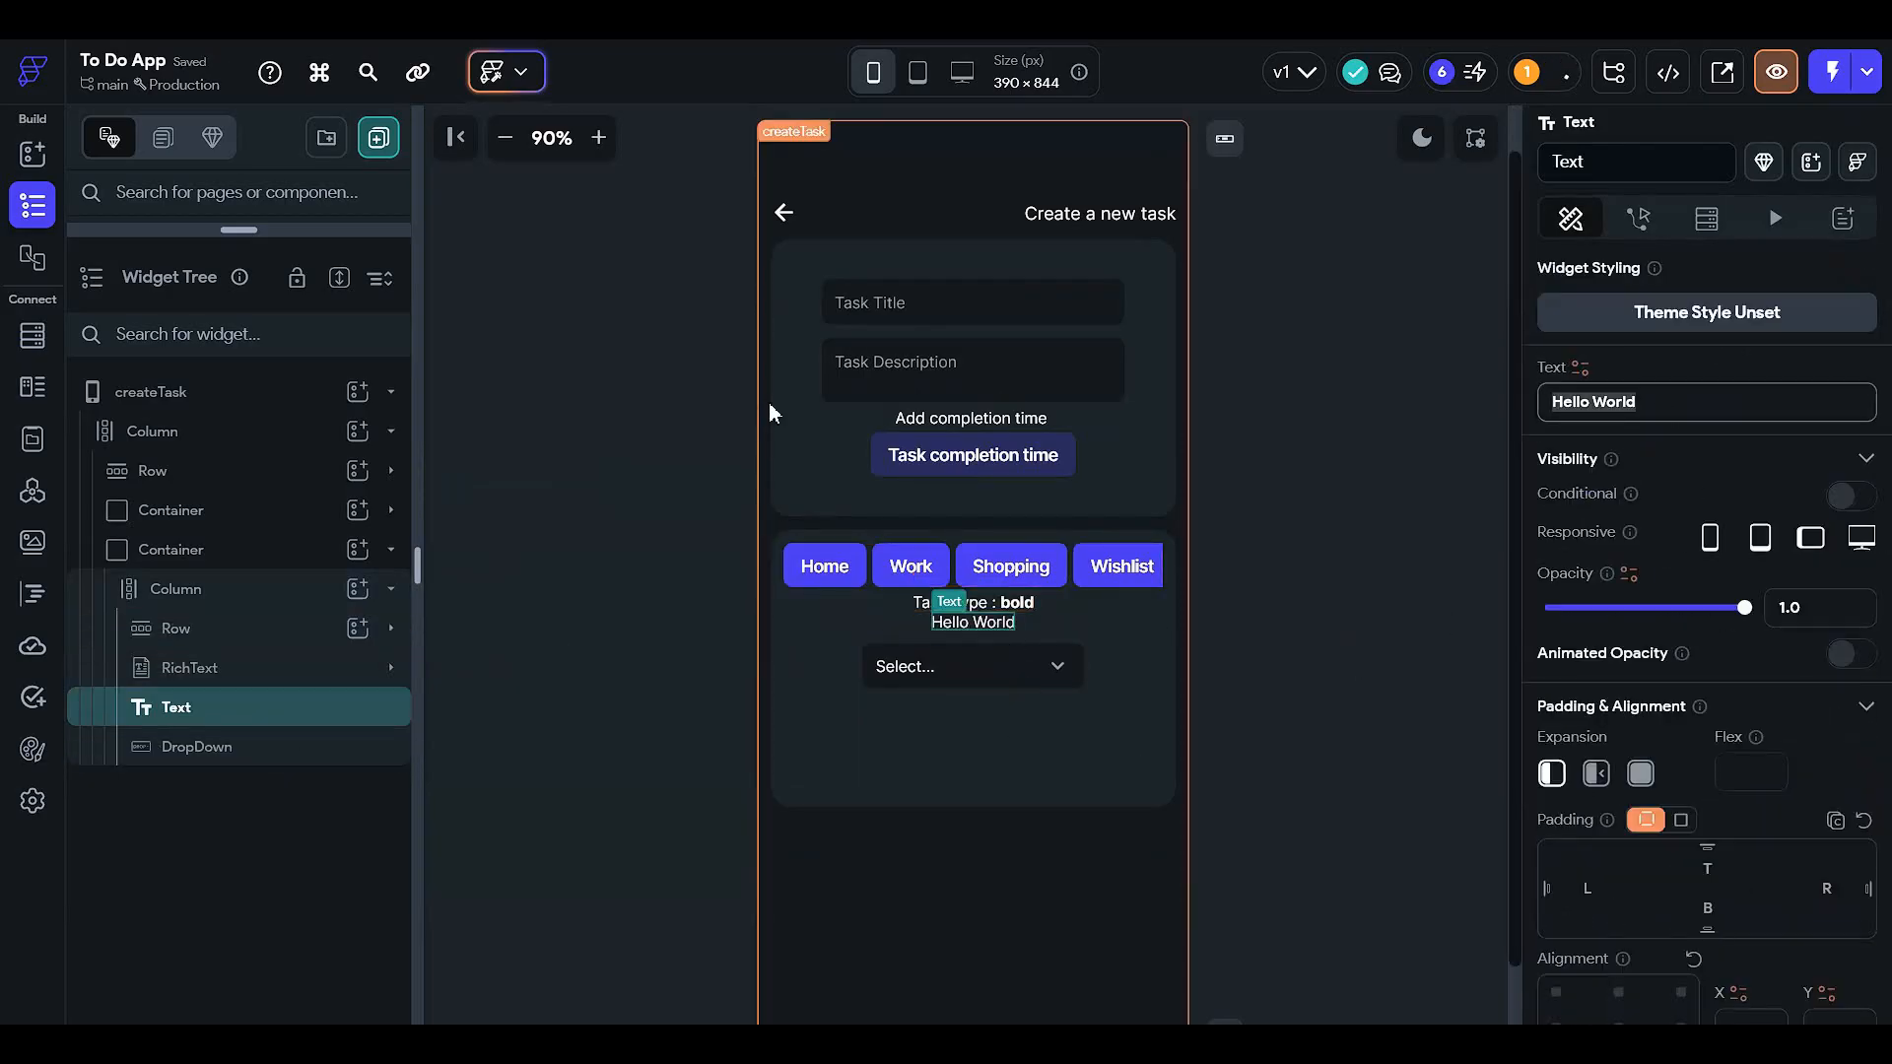
text(OR)
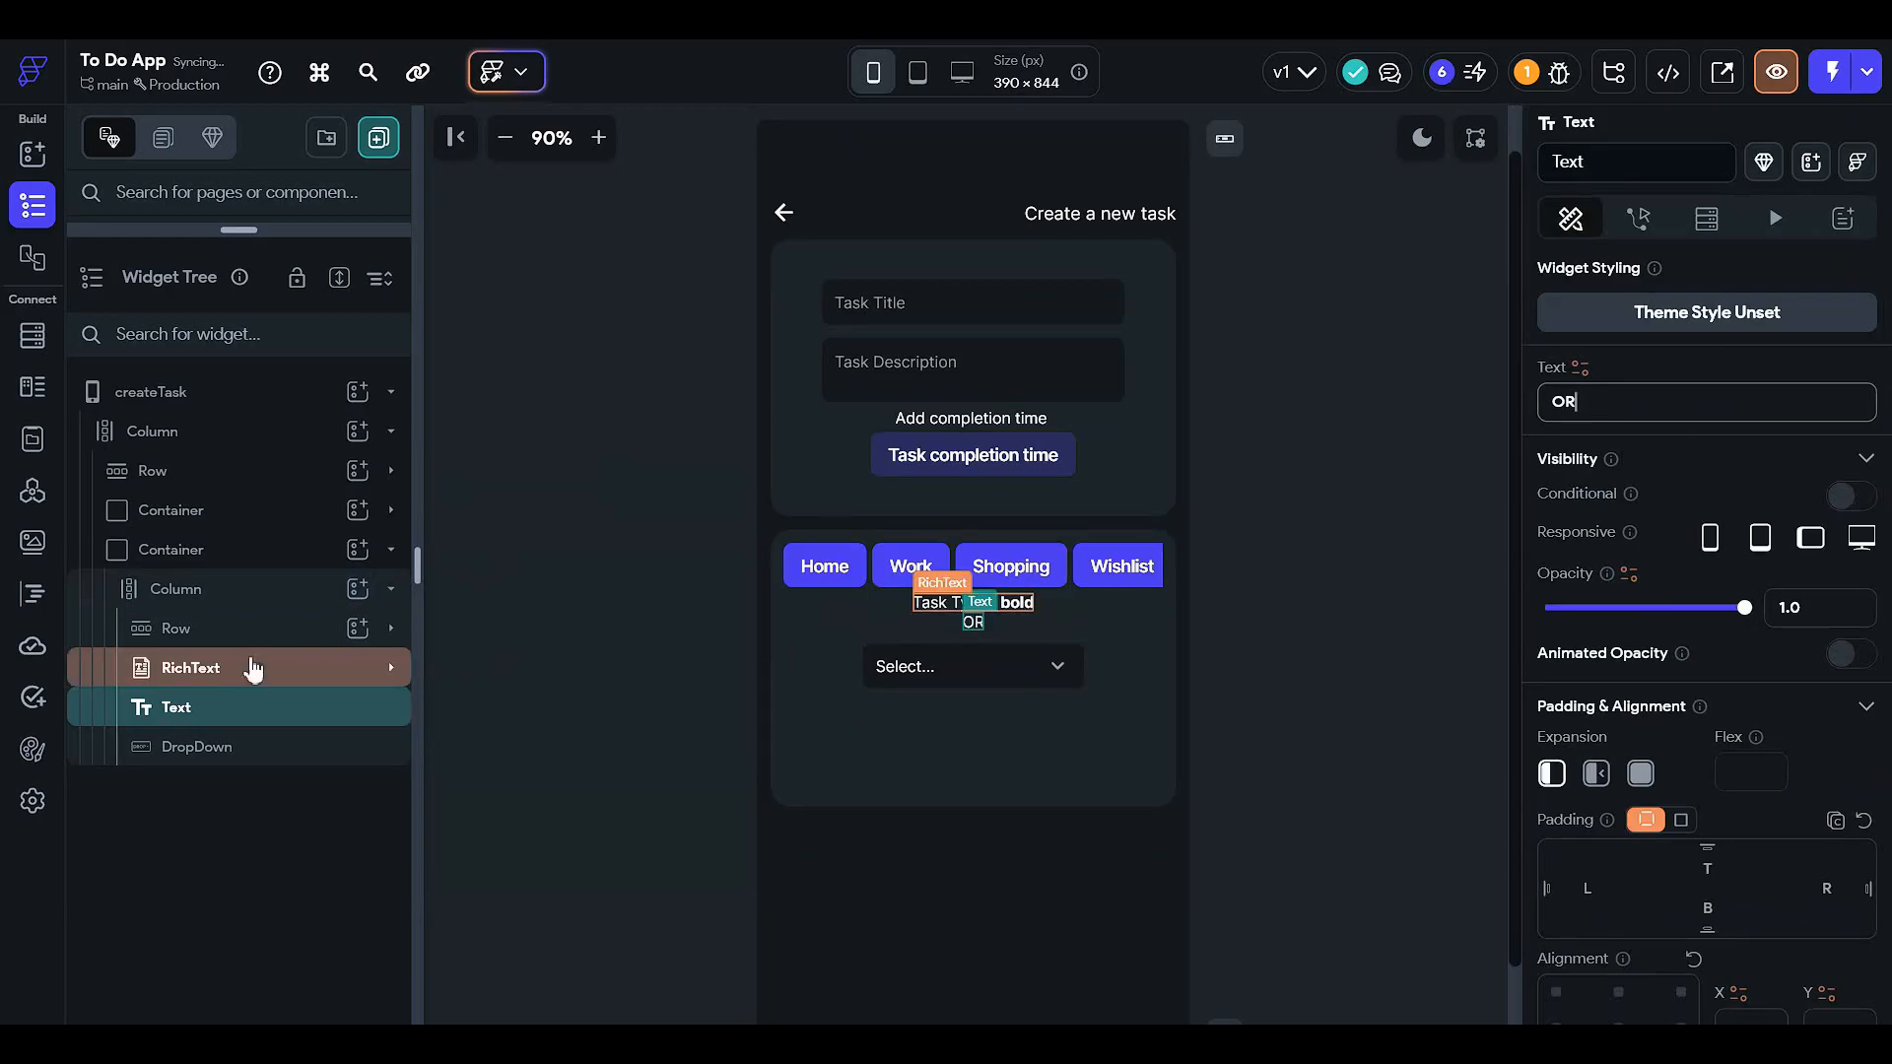
- Move the Task Type text below the dropdown and add an empty Row beneath it
click(1005, 613)
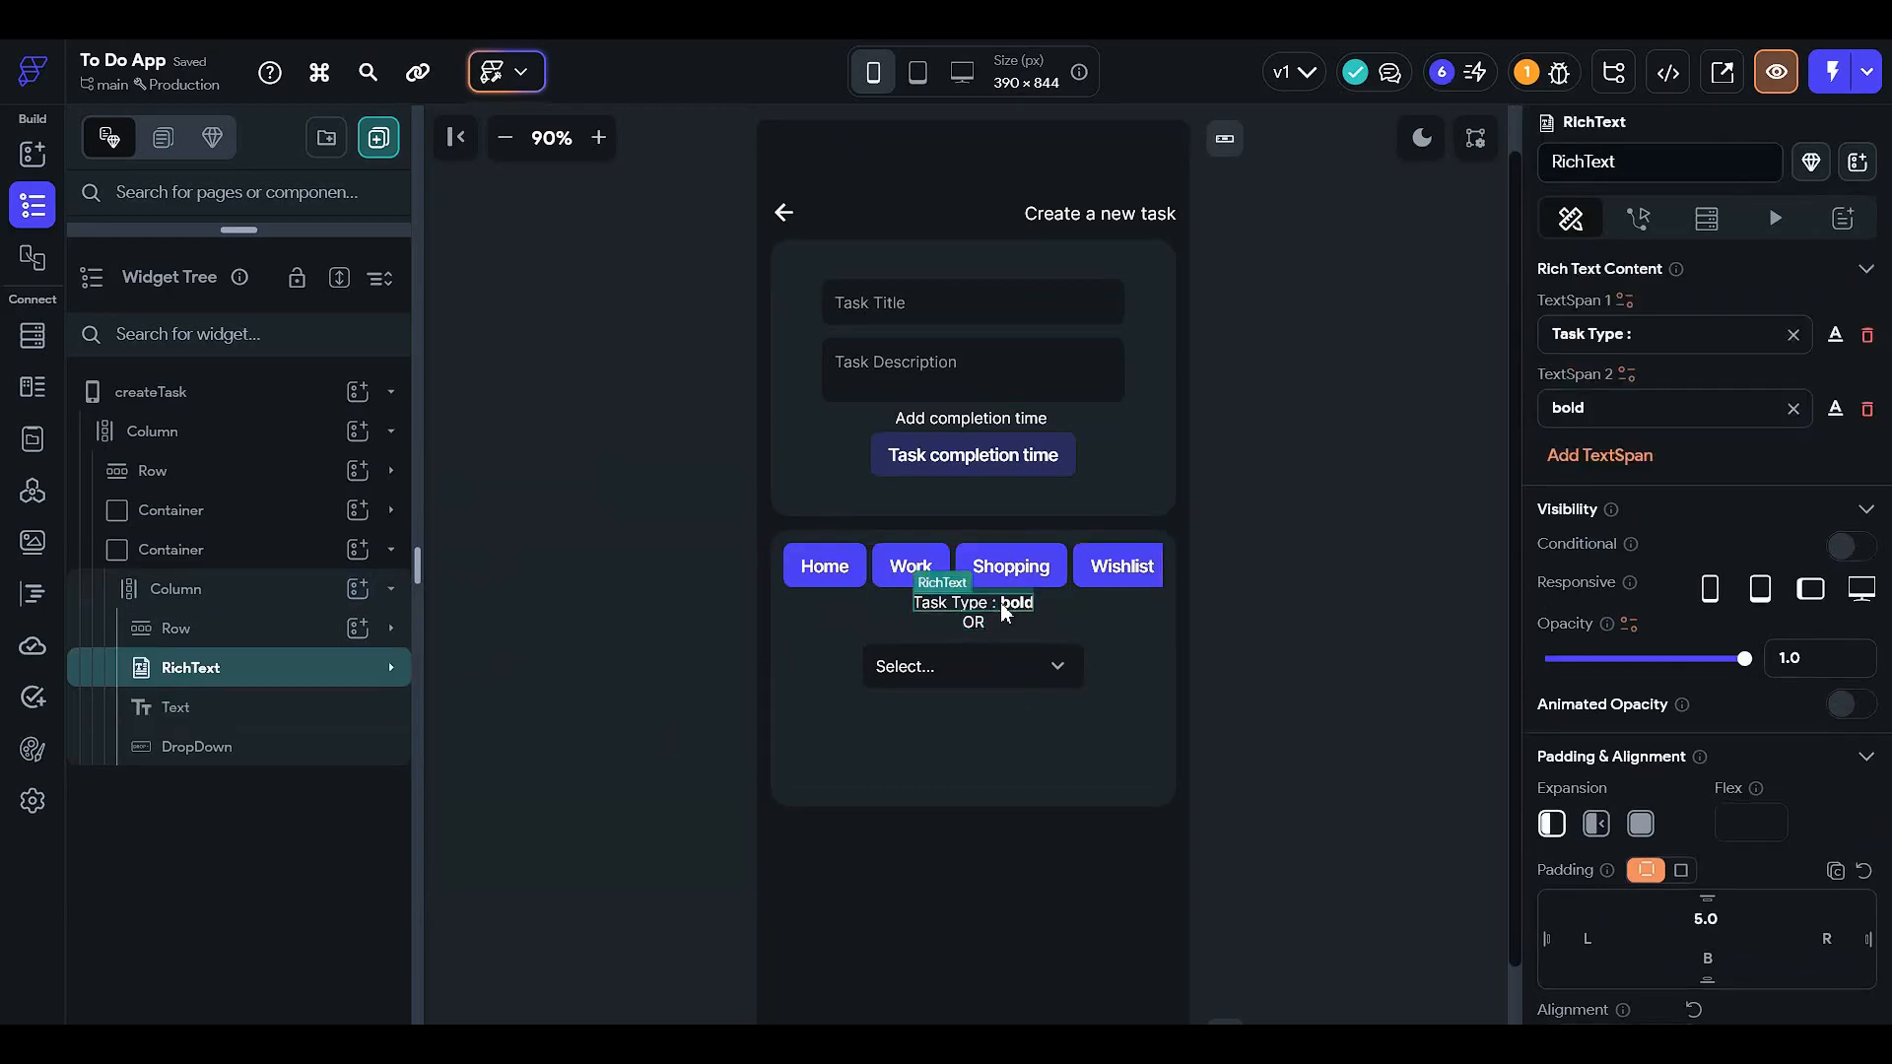
drag(1005, 612, 983, 731)
click(1376, 671)
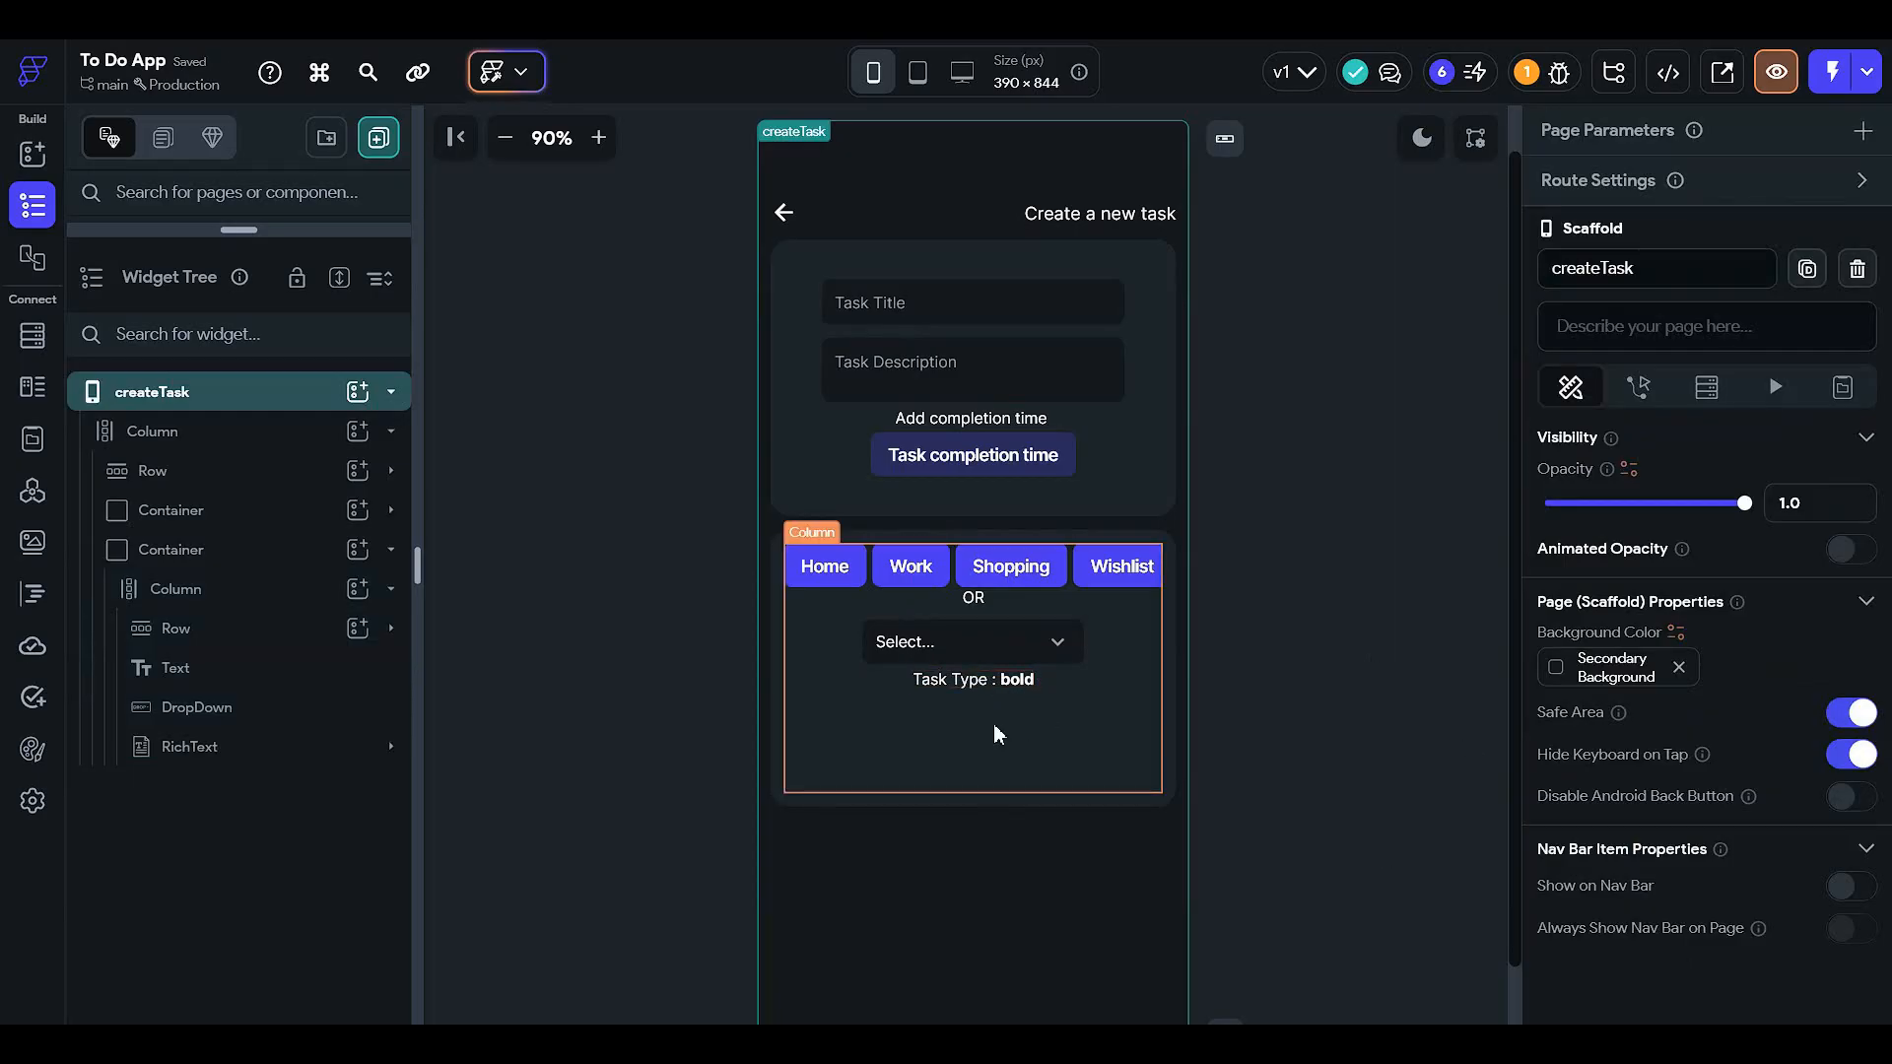
click(1005, 678)
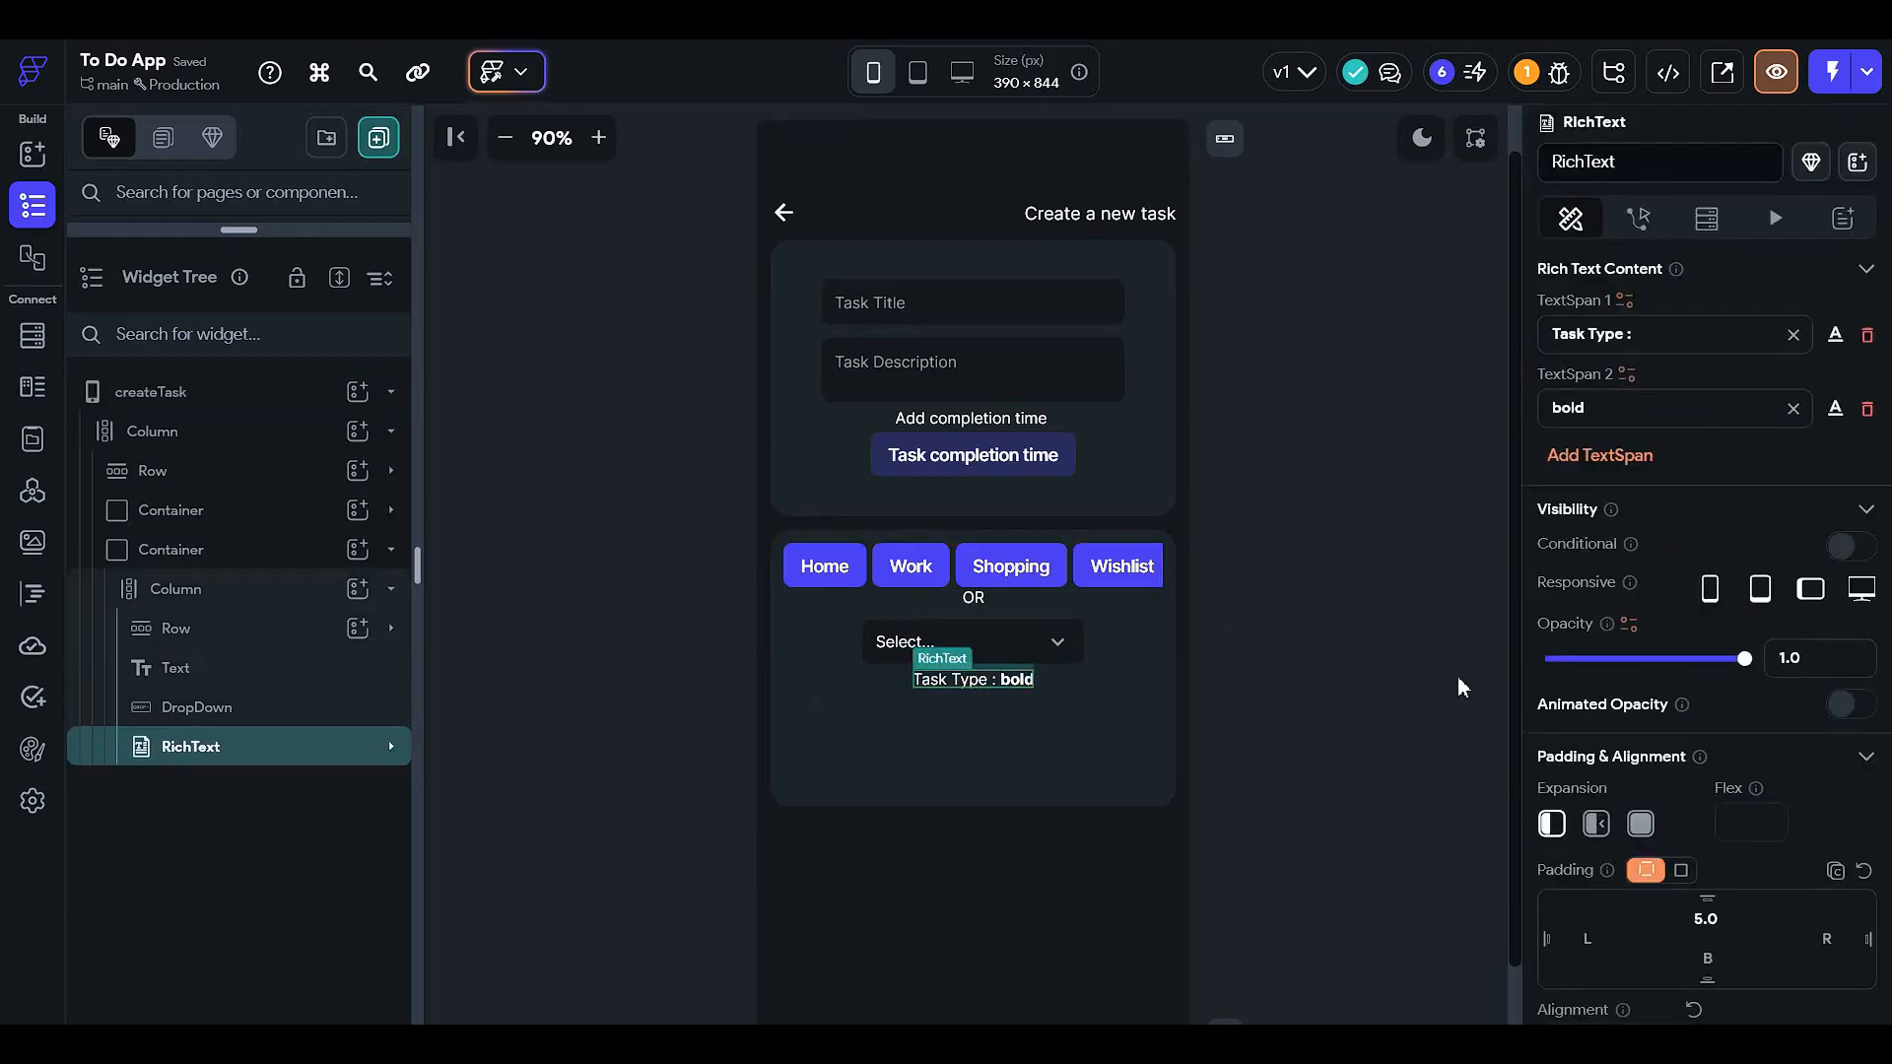
click(1405, 783)
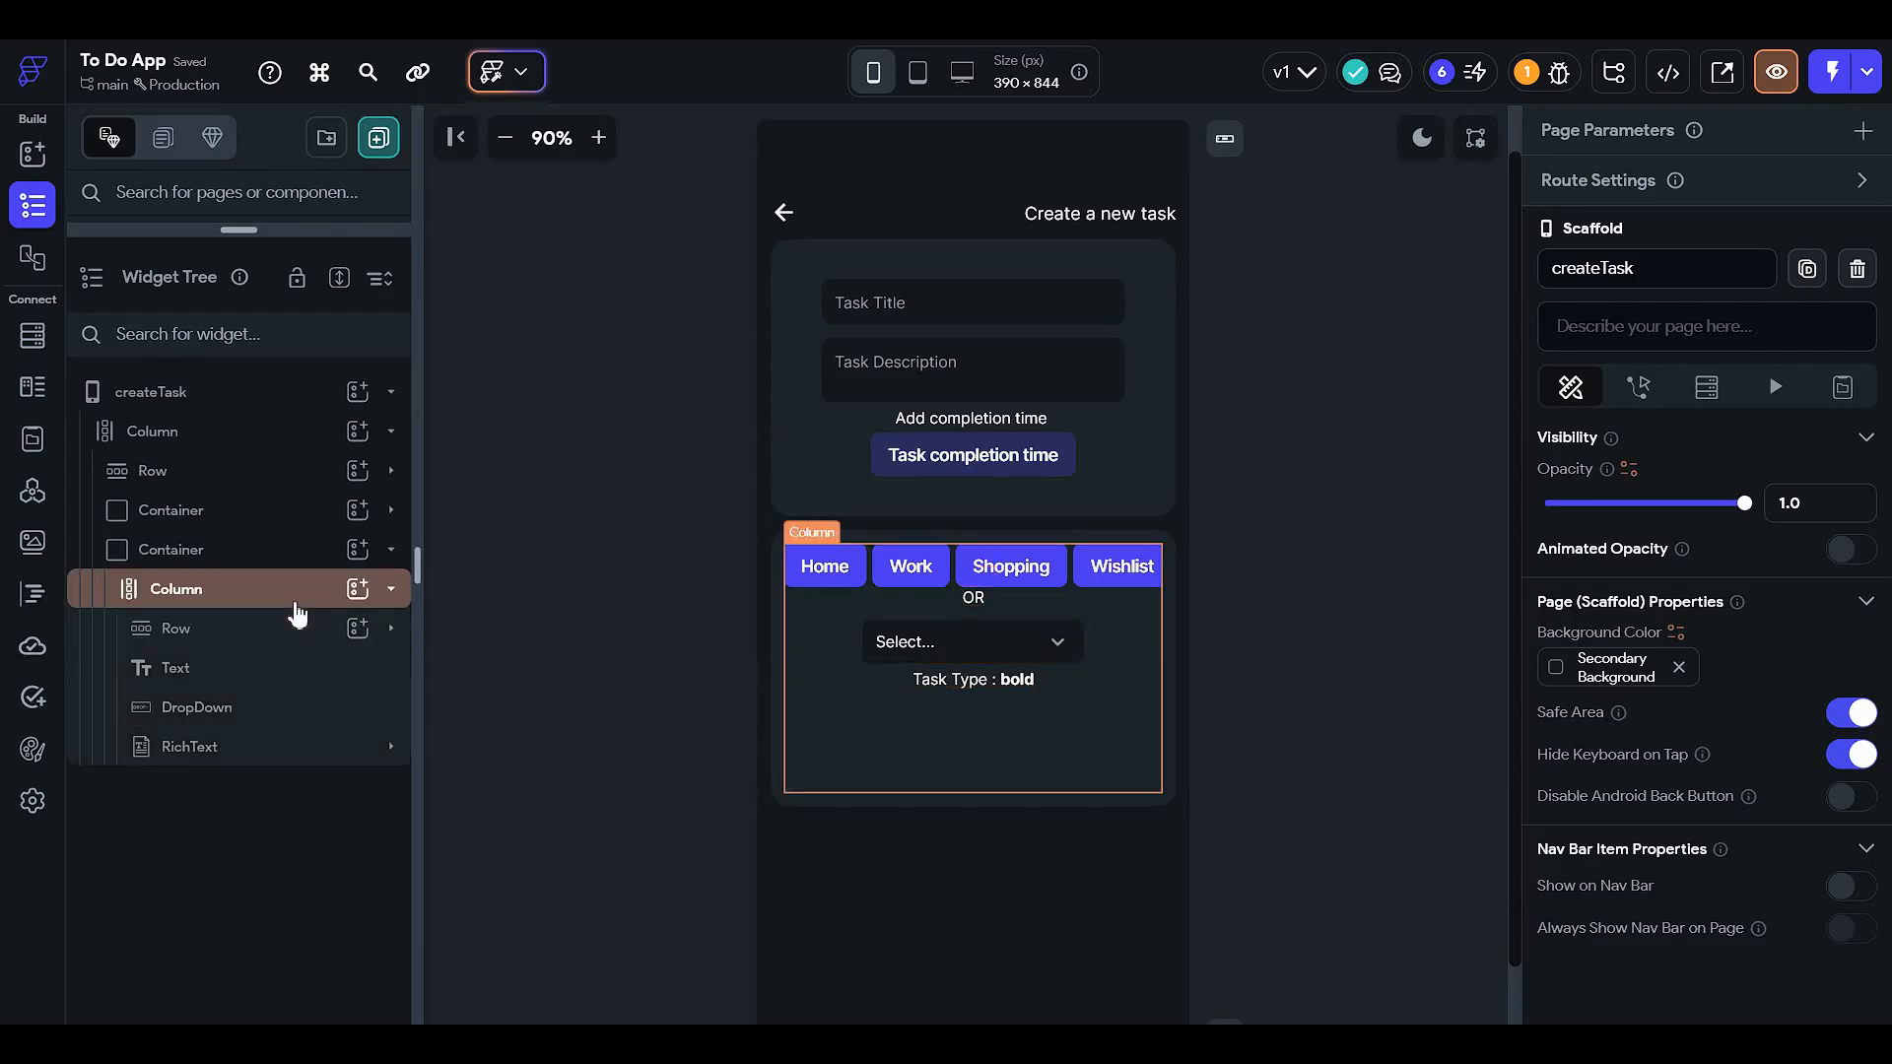
click(372, 588)
click(740, 642)
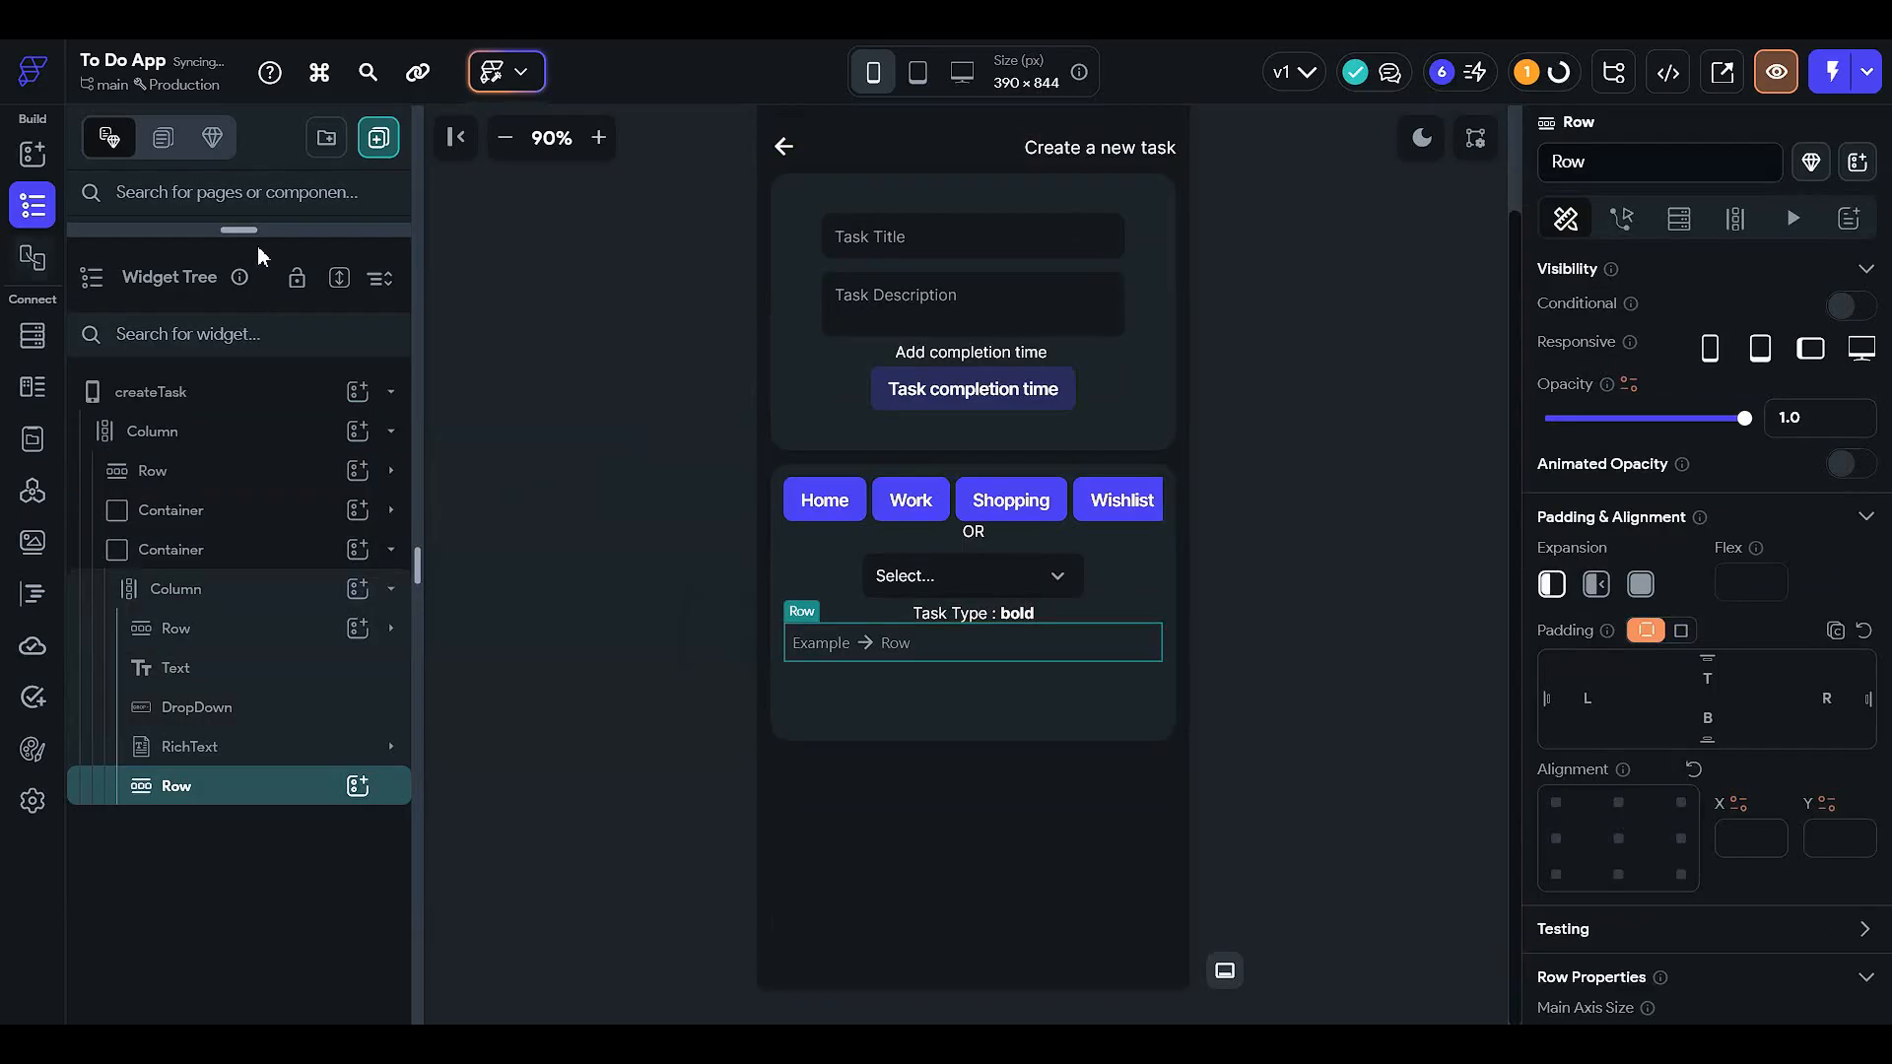
drag(237, 229, 197, 689)
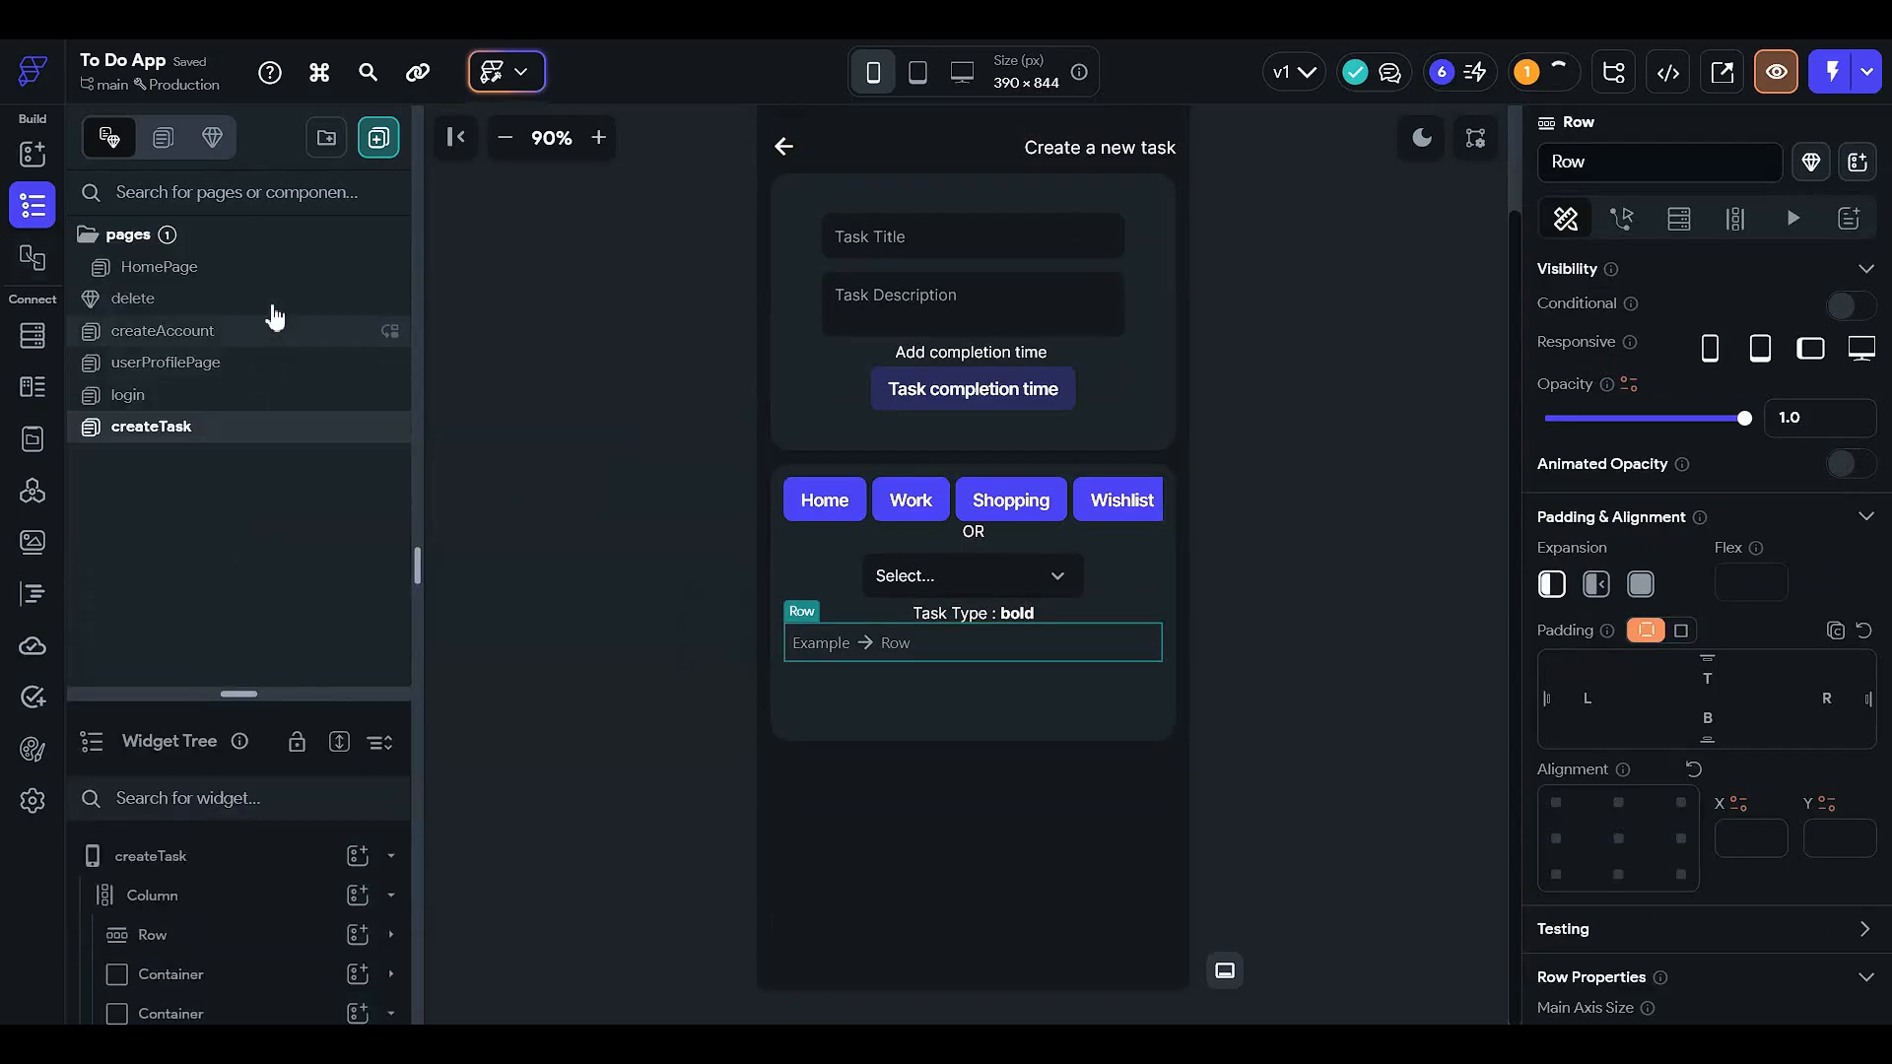
- Copy HomePage's star icon Stack into the new Row on createTask
click(261, 267)
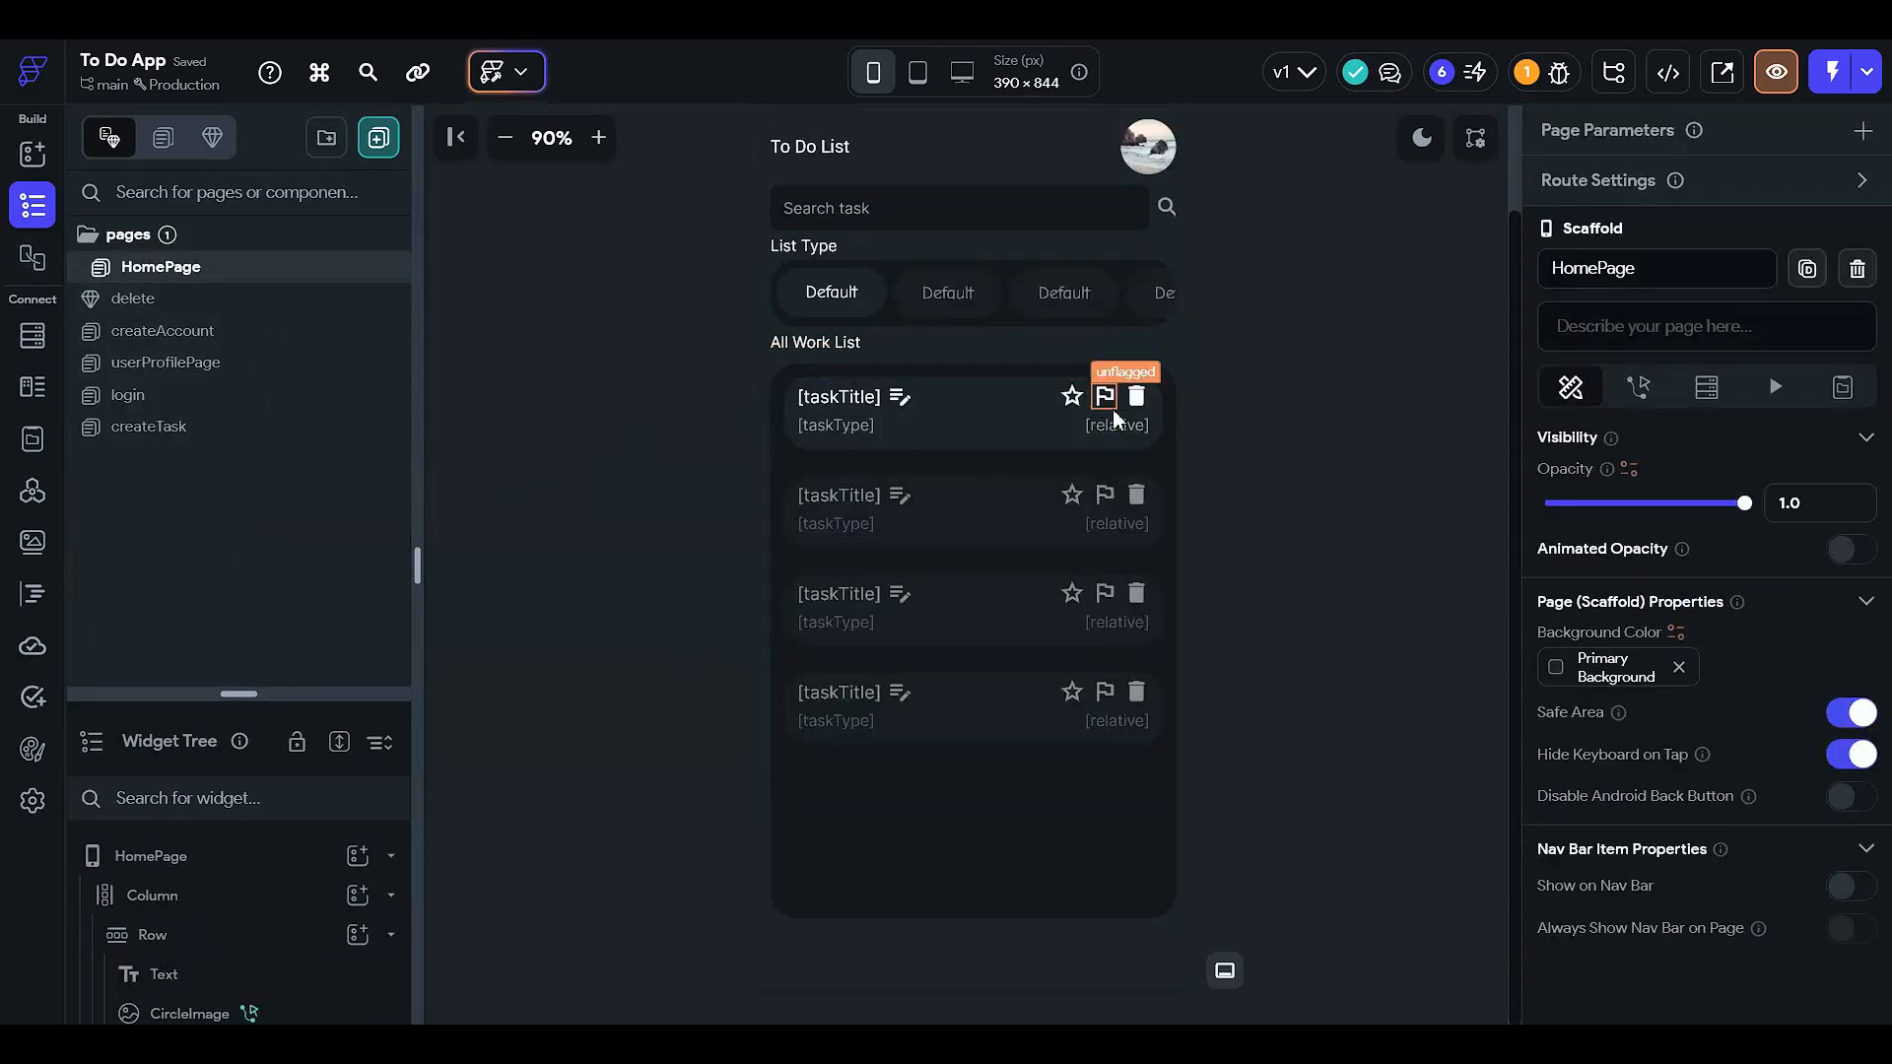
click(1074, 398)
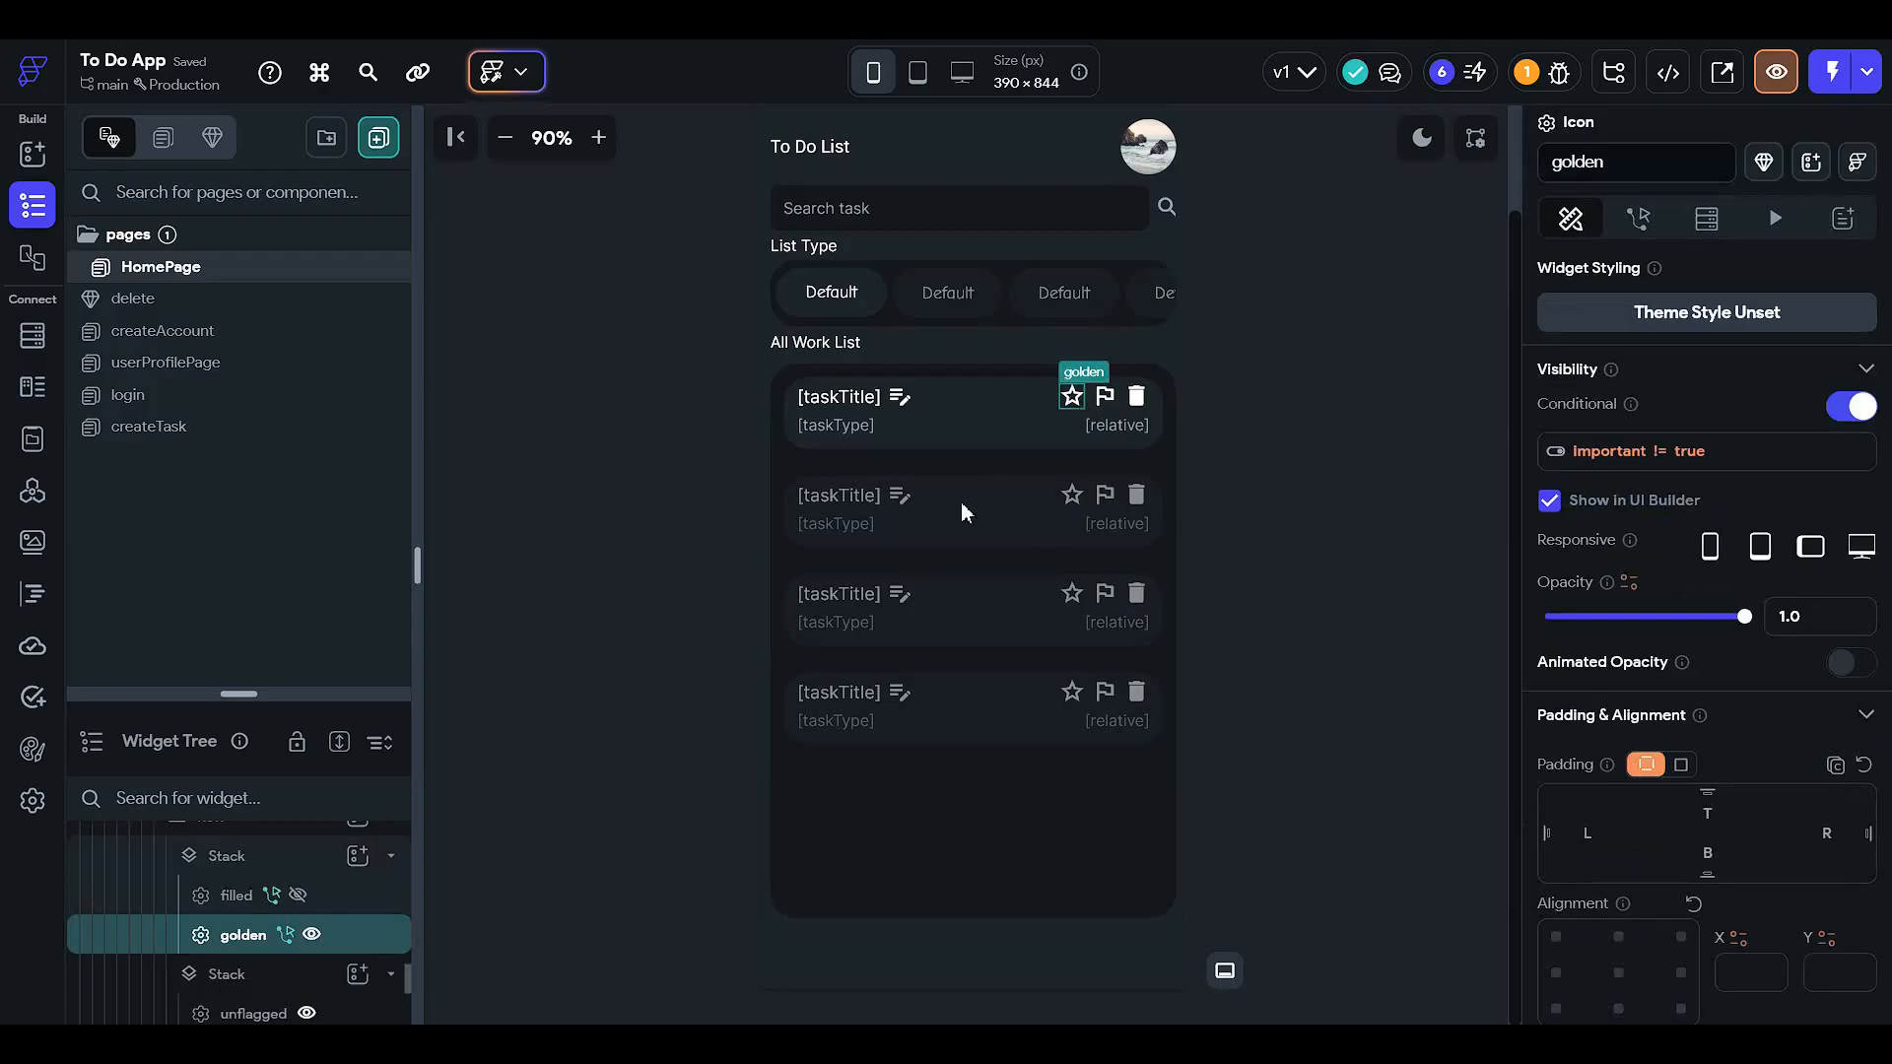
click(187, 865)
click(176, 866)
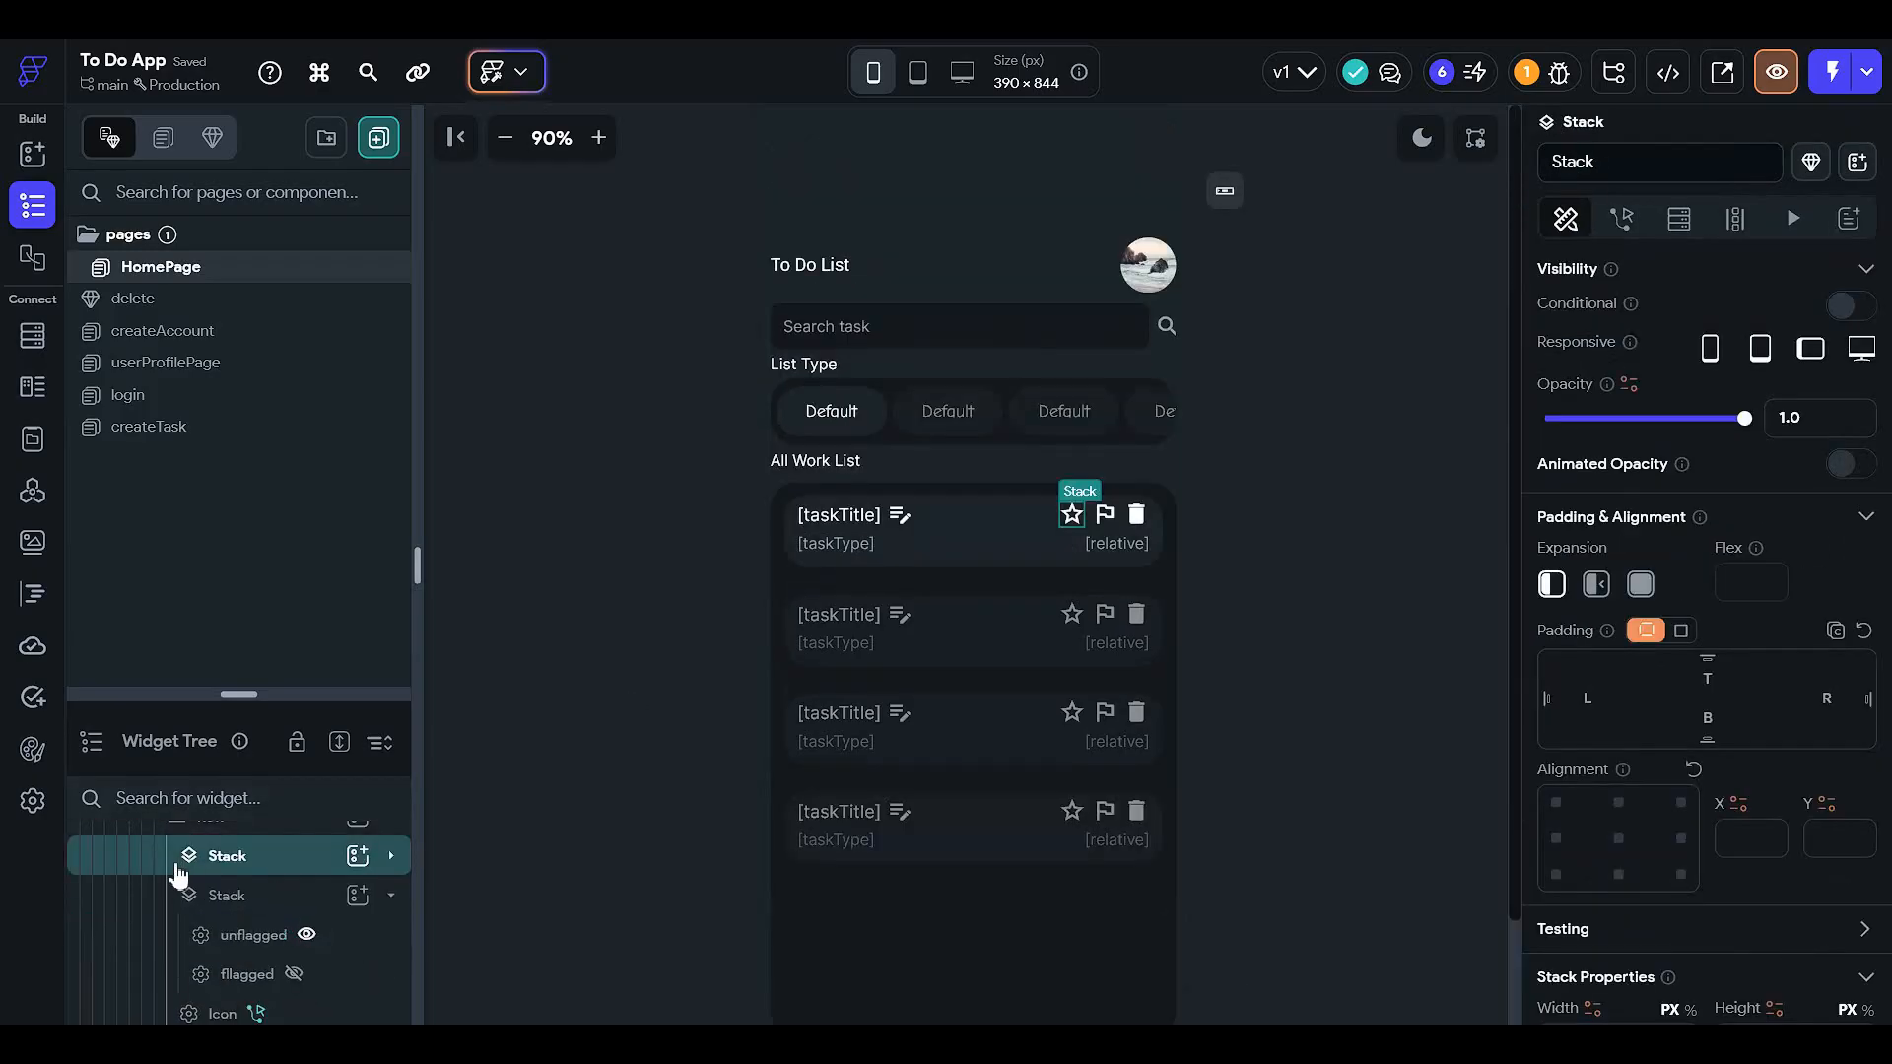
key(ctrl+c)
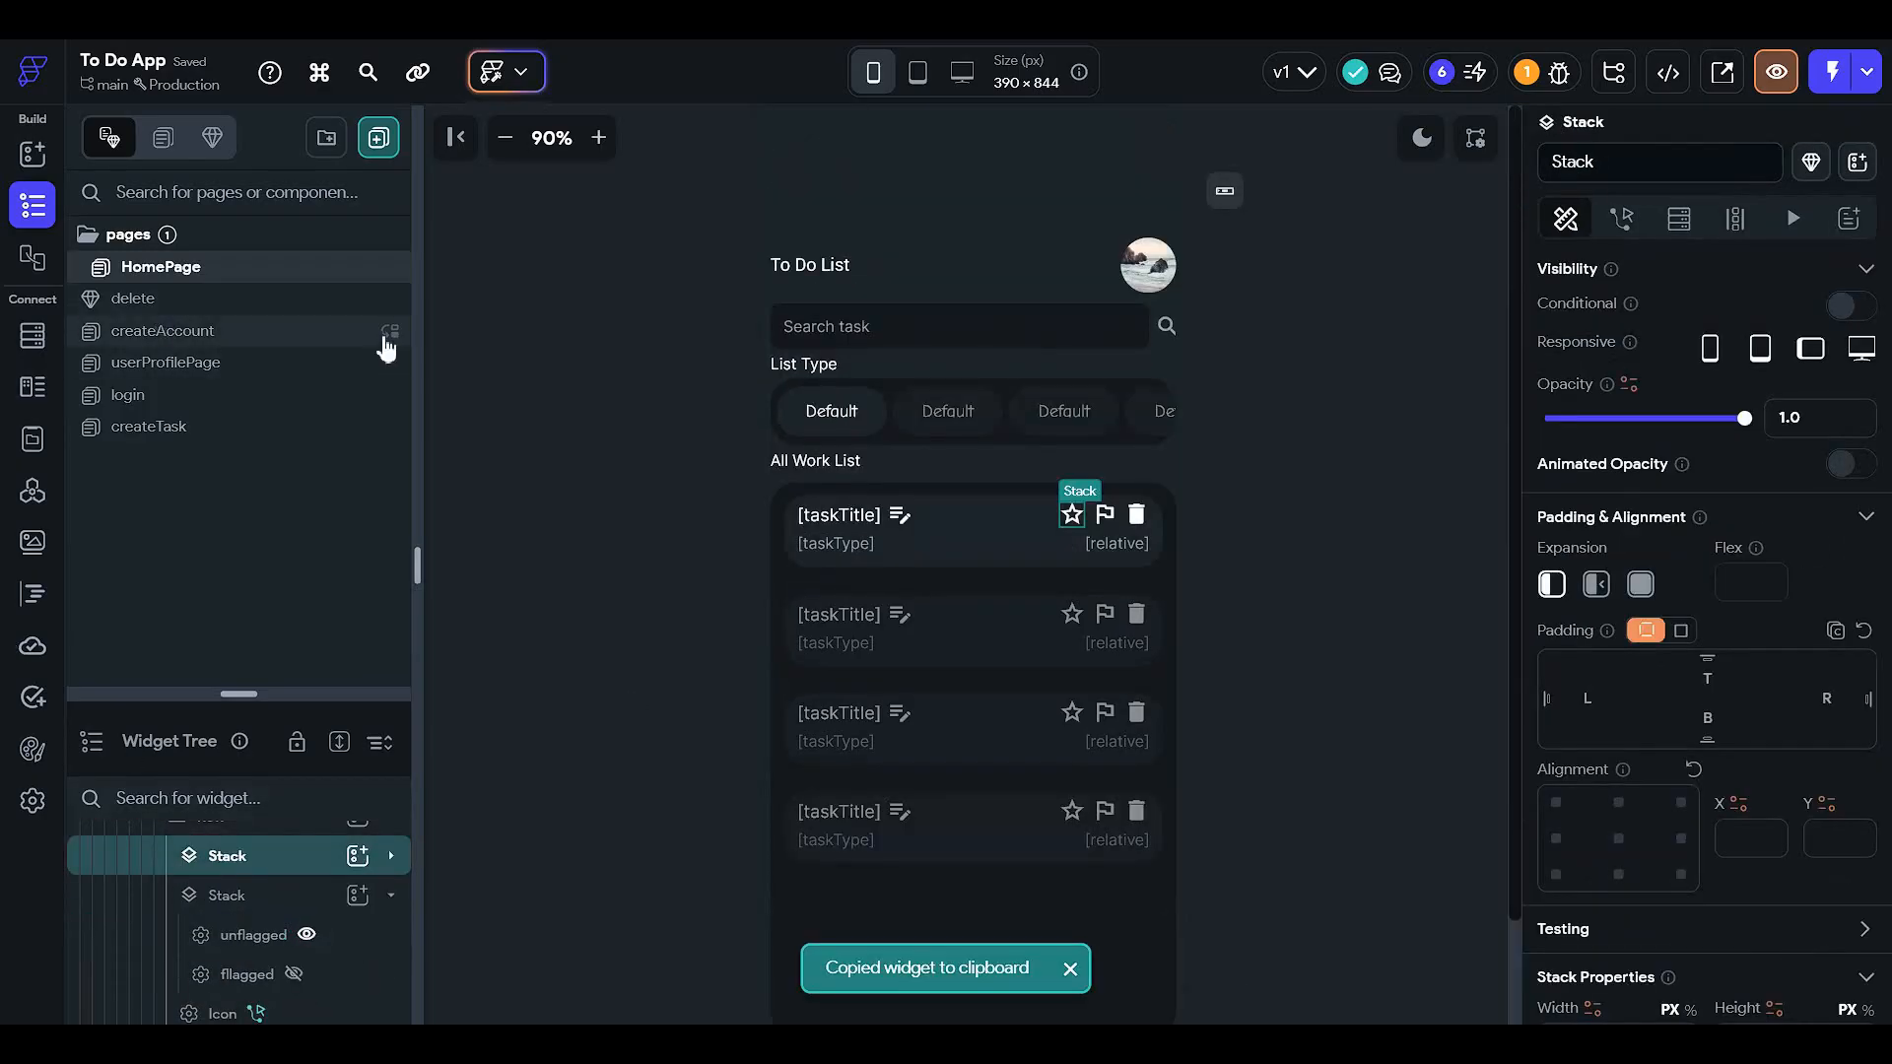
click(264, 428)
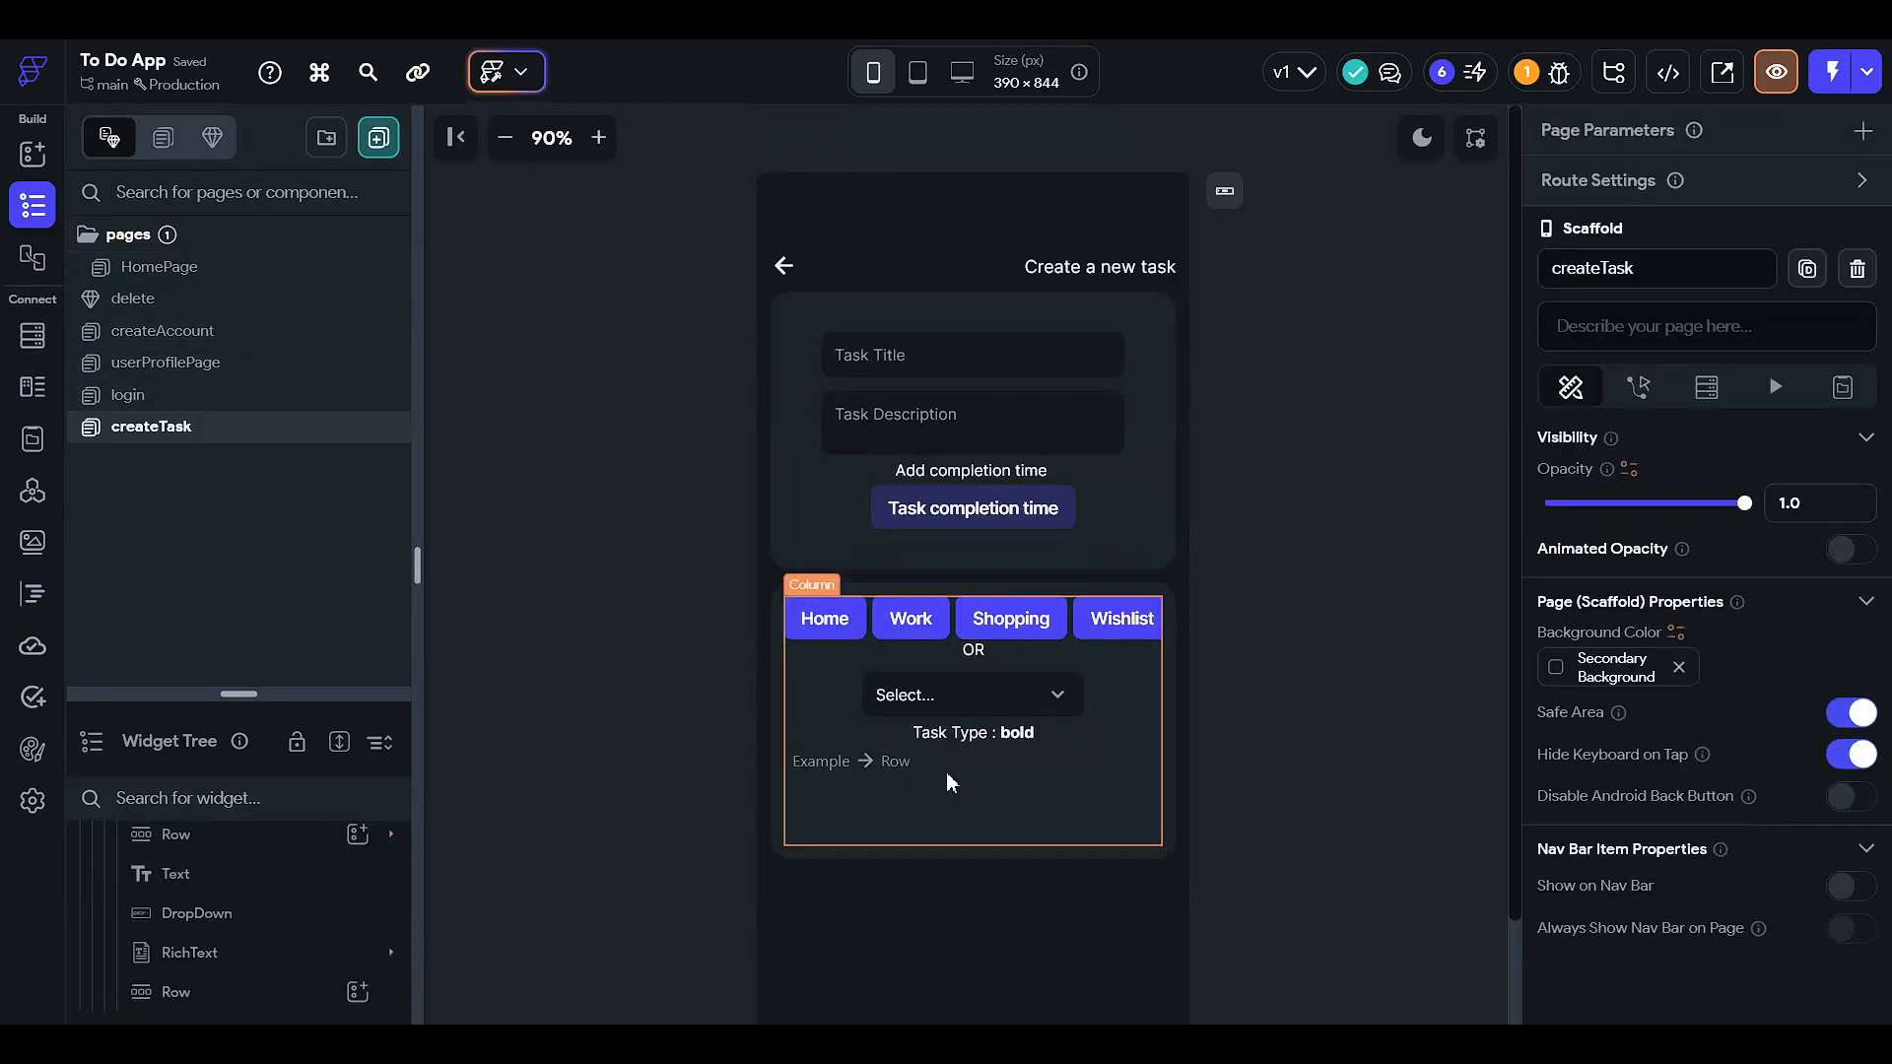
click(949, 778)
key(ctrl+v)
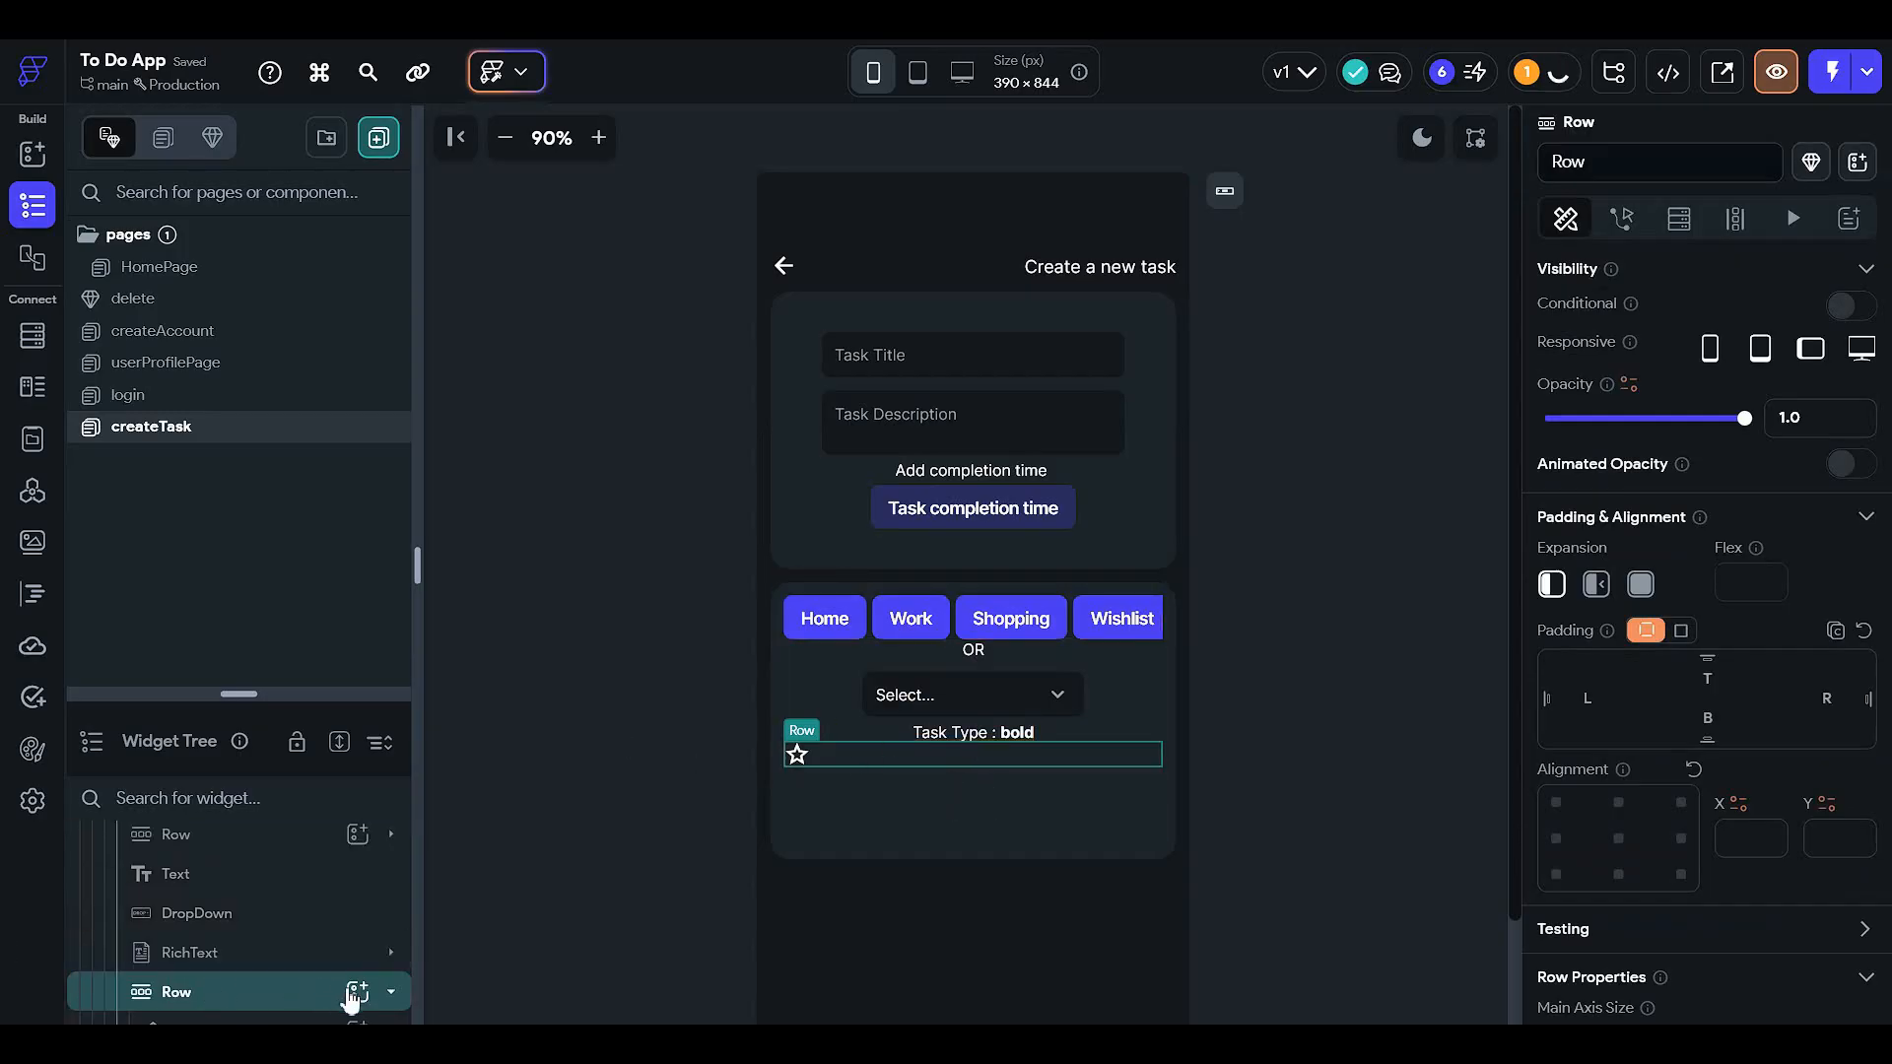
- Add a Text before the star reading 'Is the task important ?'
click(357, 991)
click(483, 621)
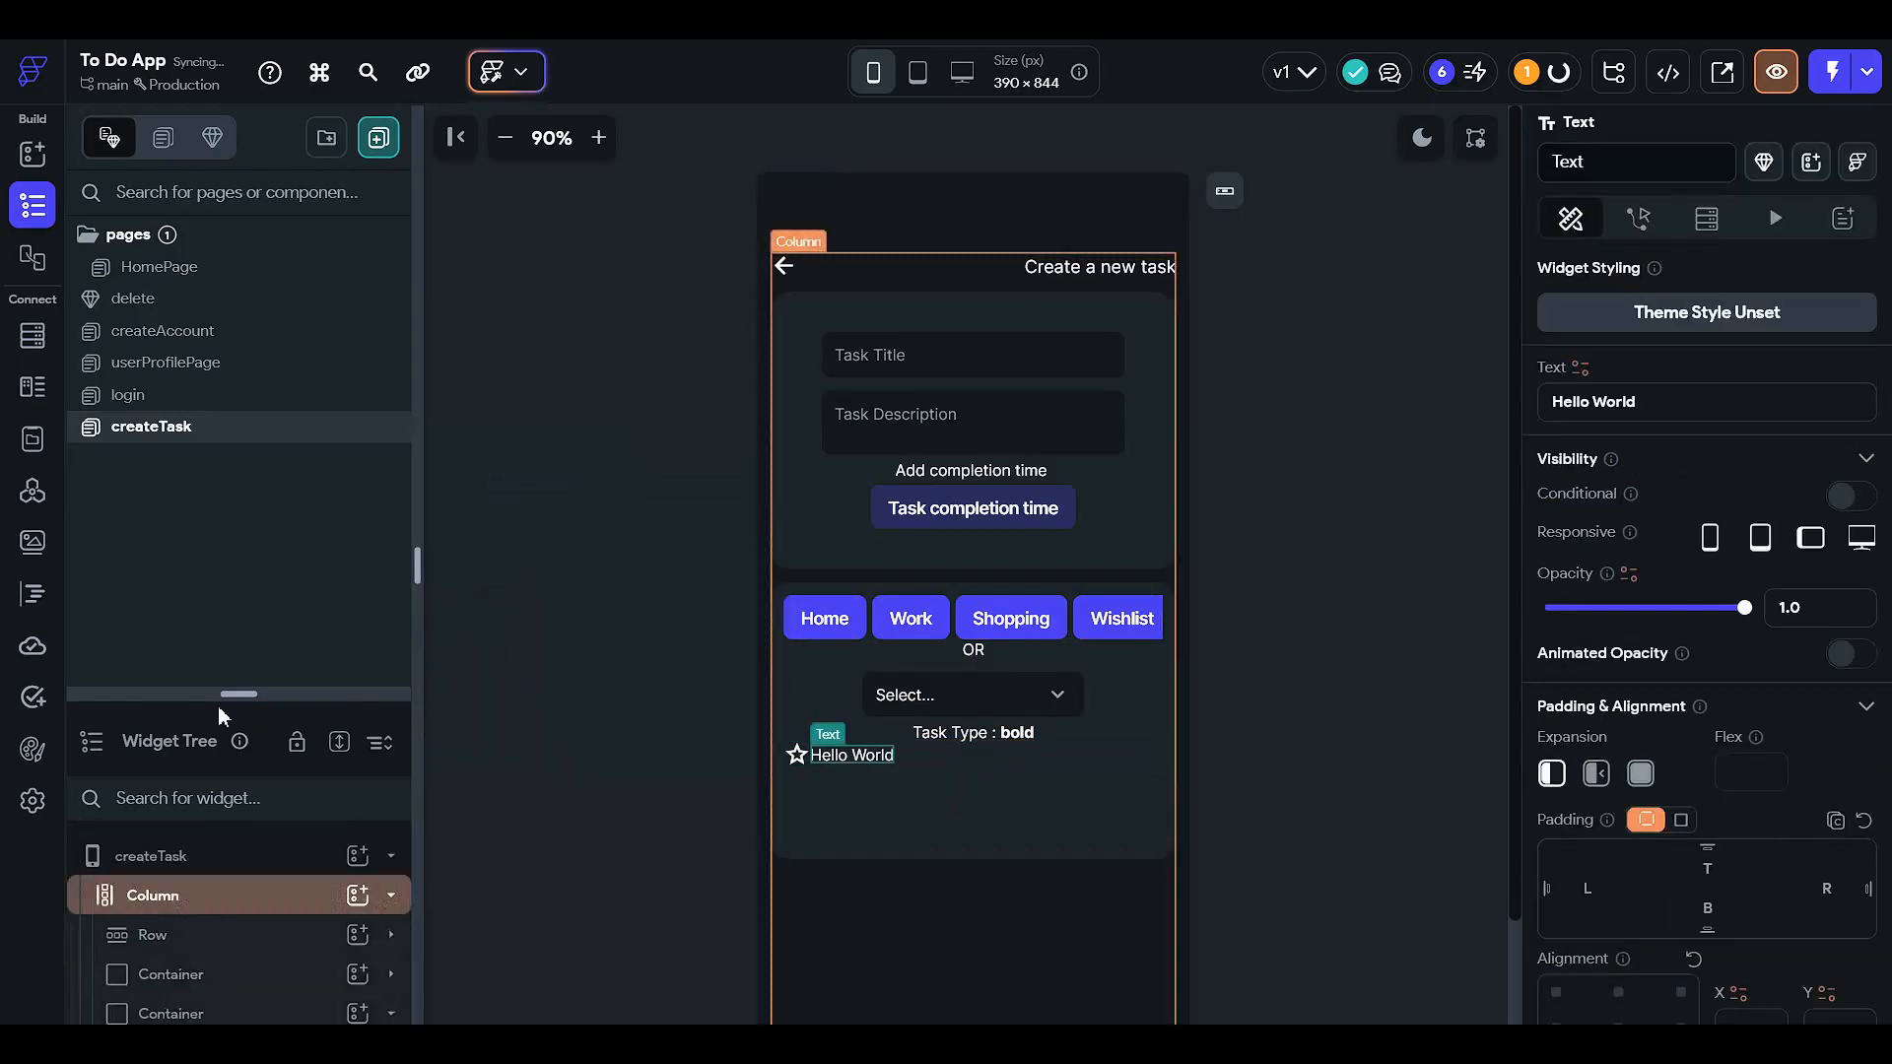
drag(241, 693, 295, 356)
scroll(221, 847, down, 1)
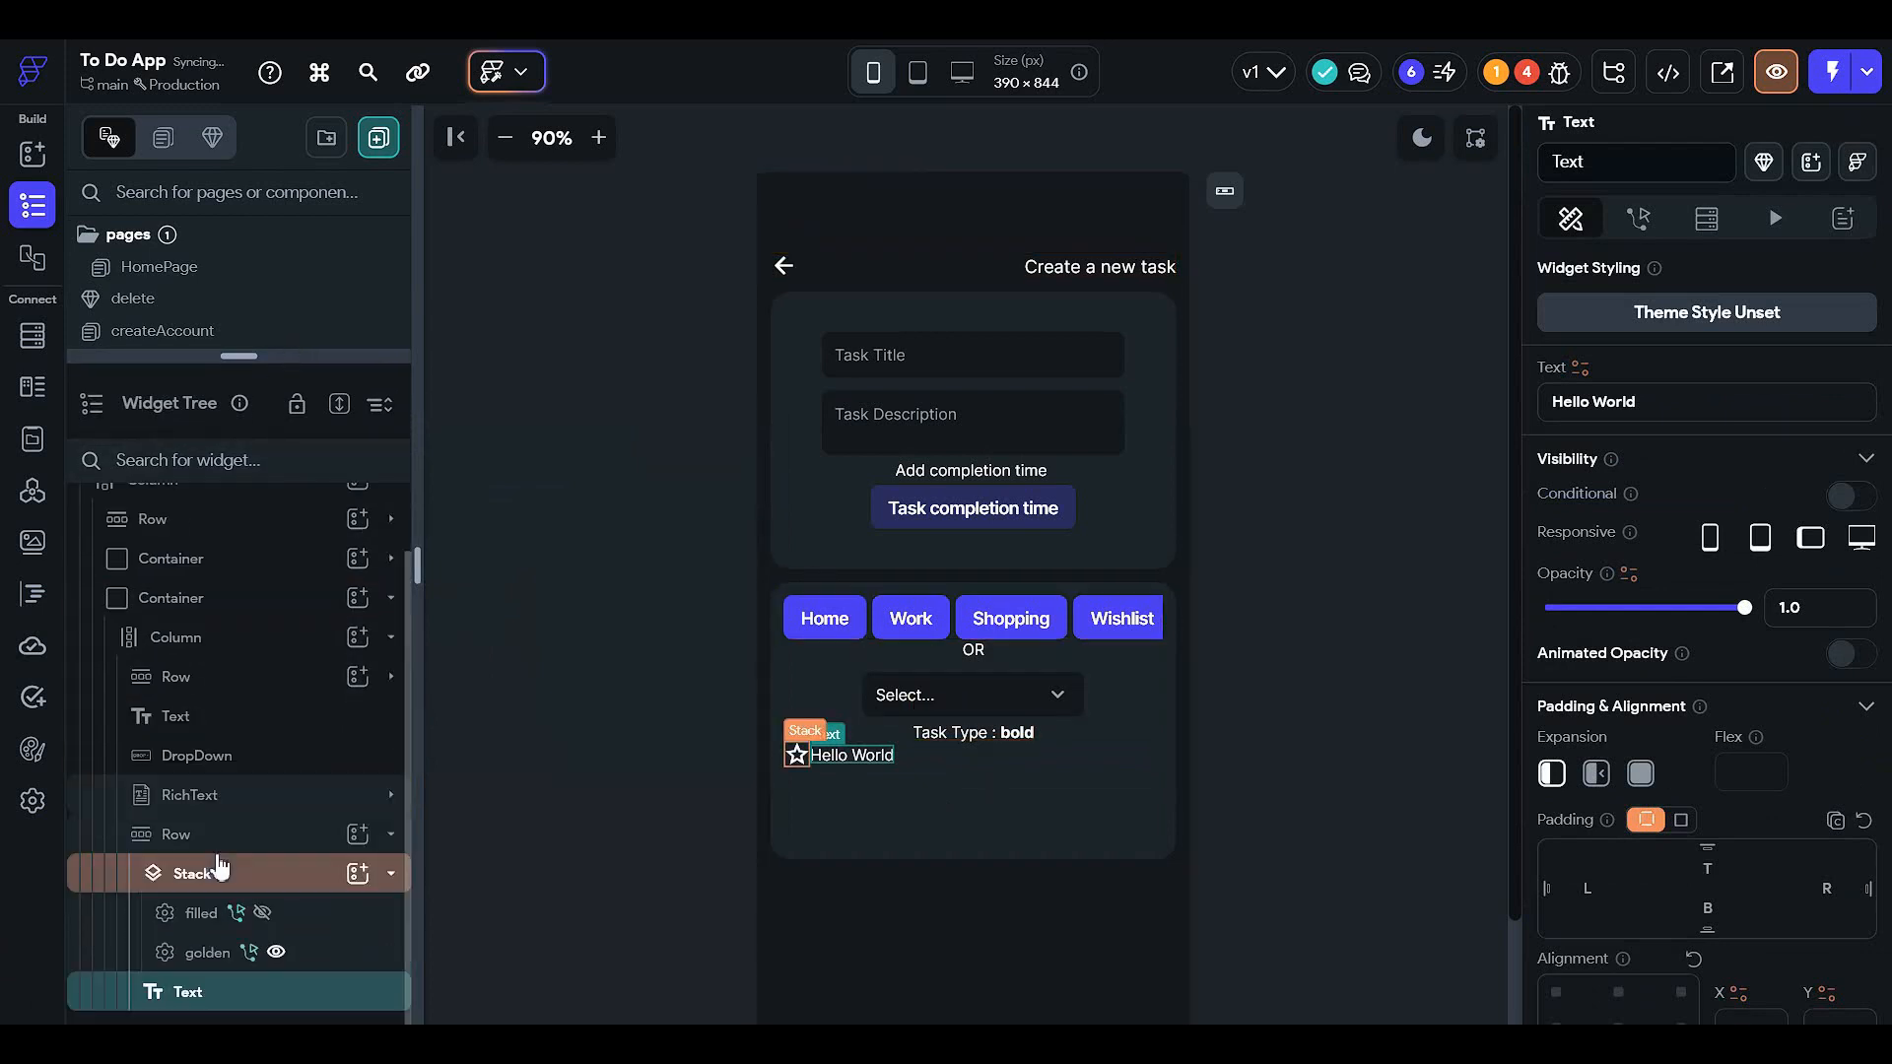
click(109, 875)
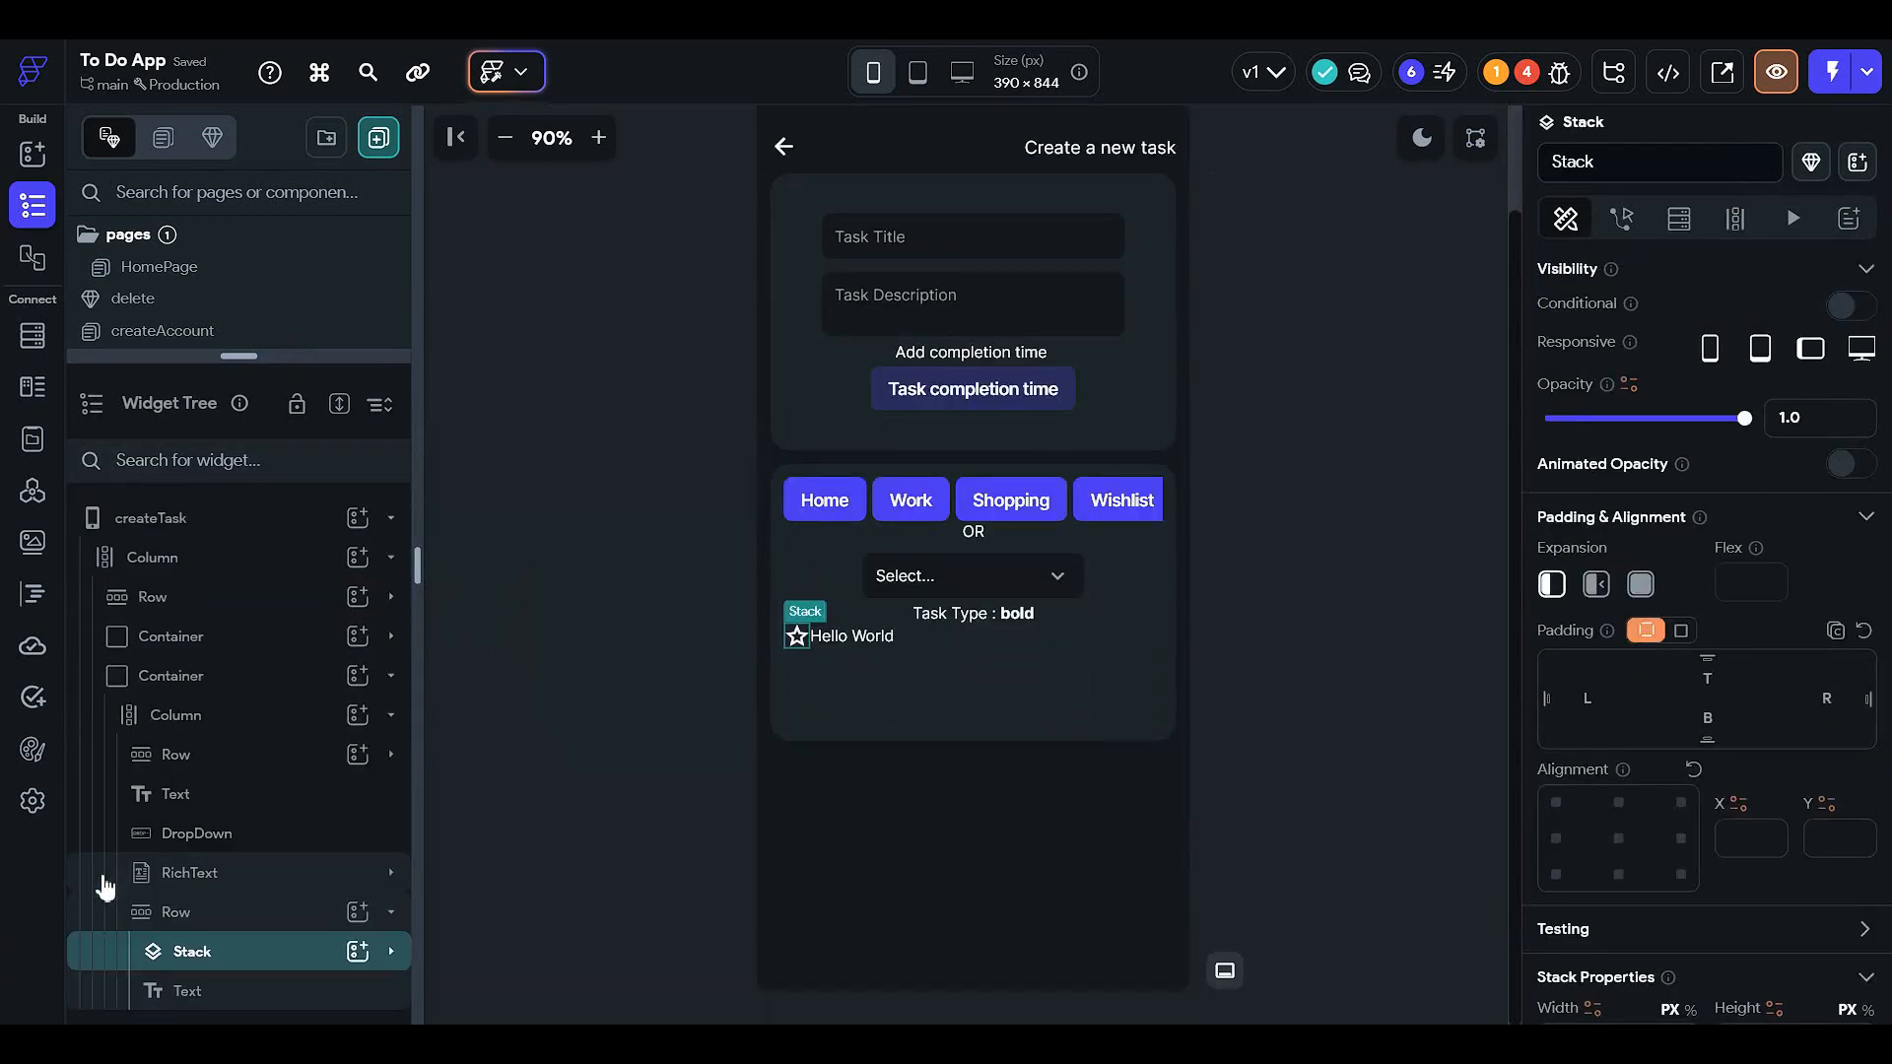
drag(116, 988, 292, 950)
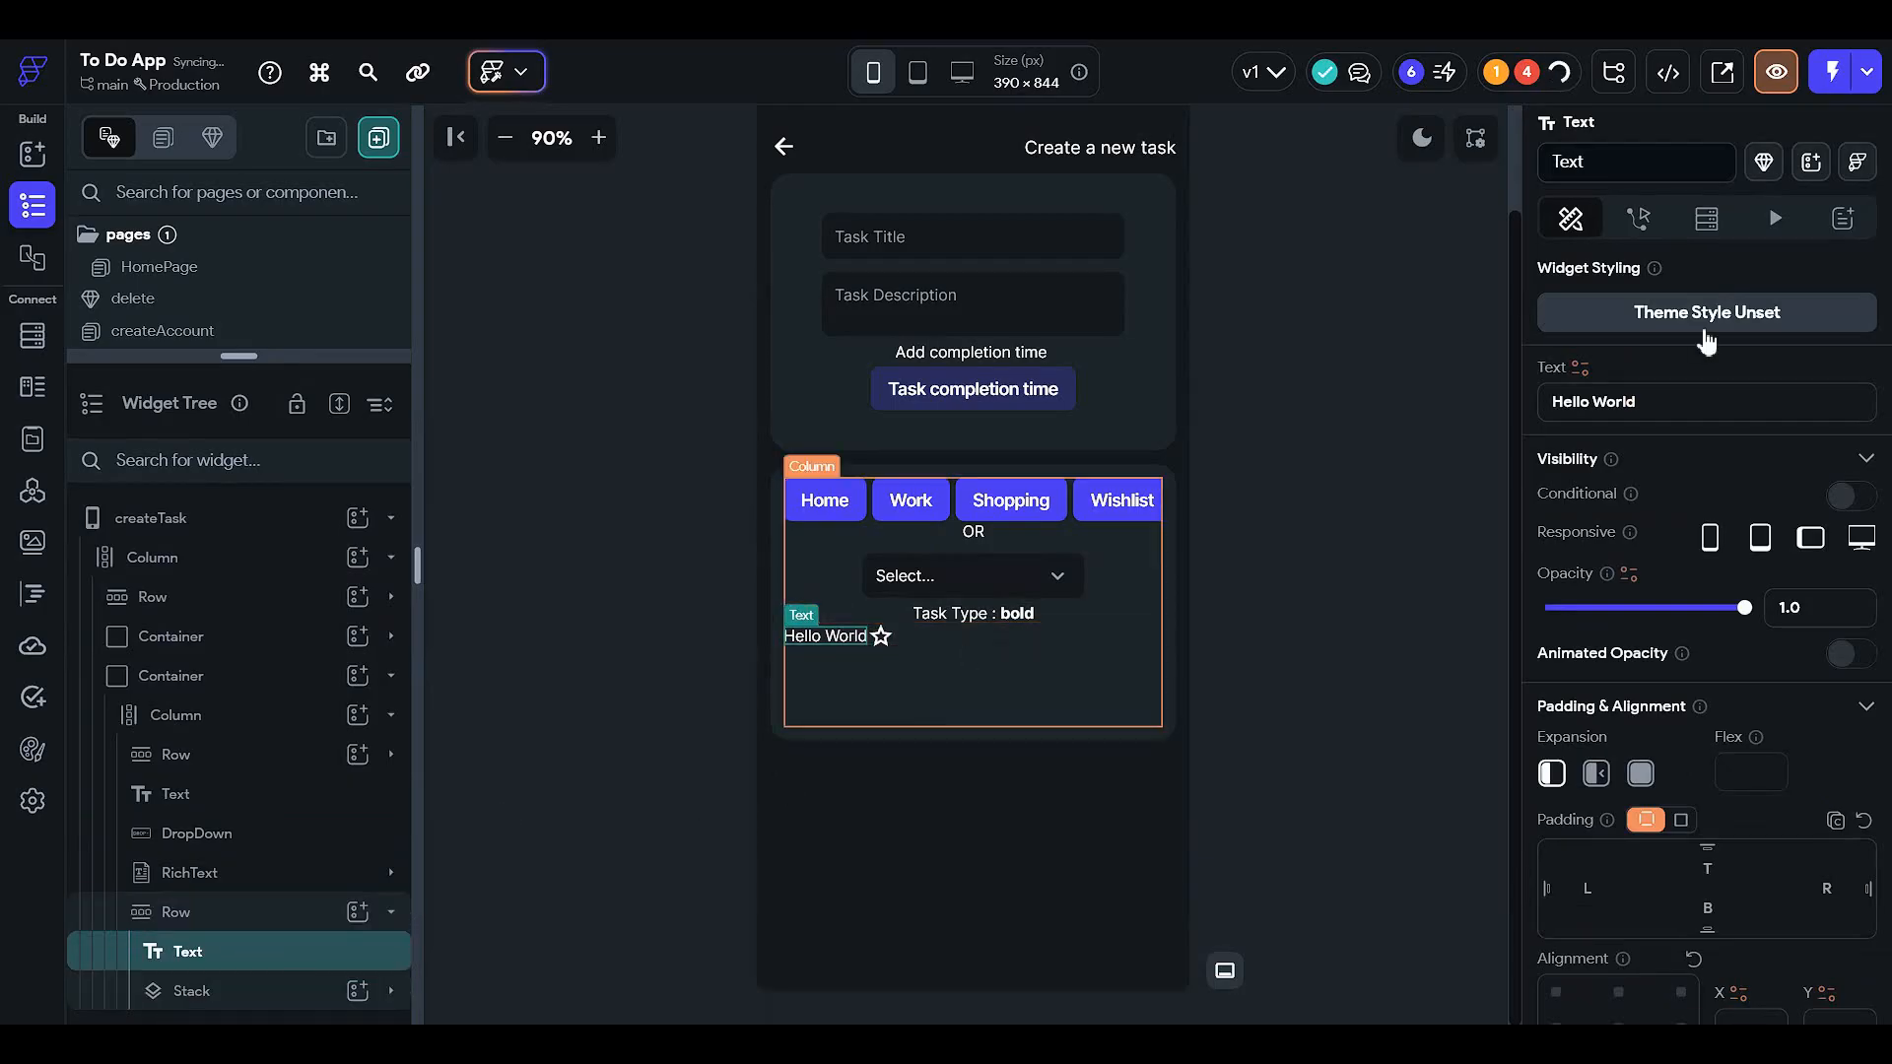
click(1648, 412)
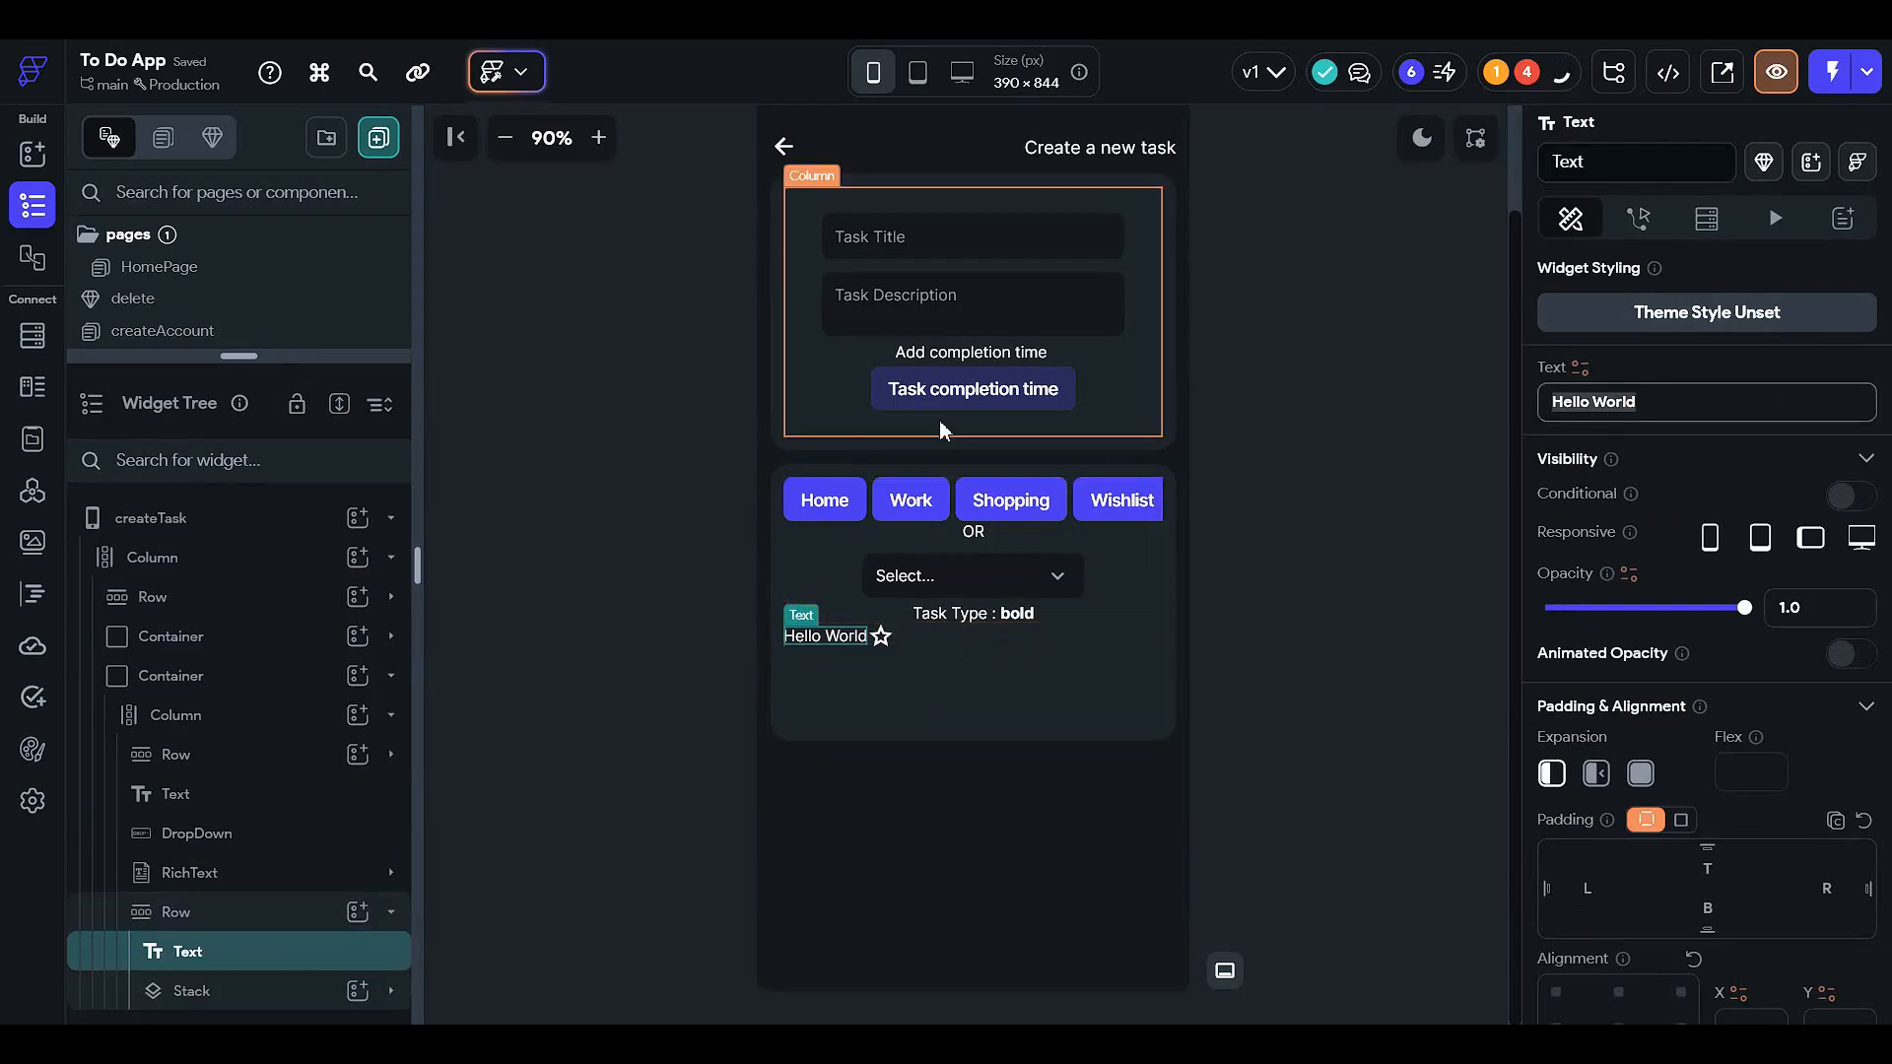
text(Is the )
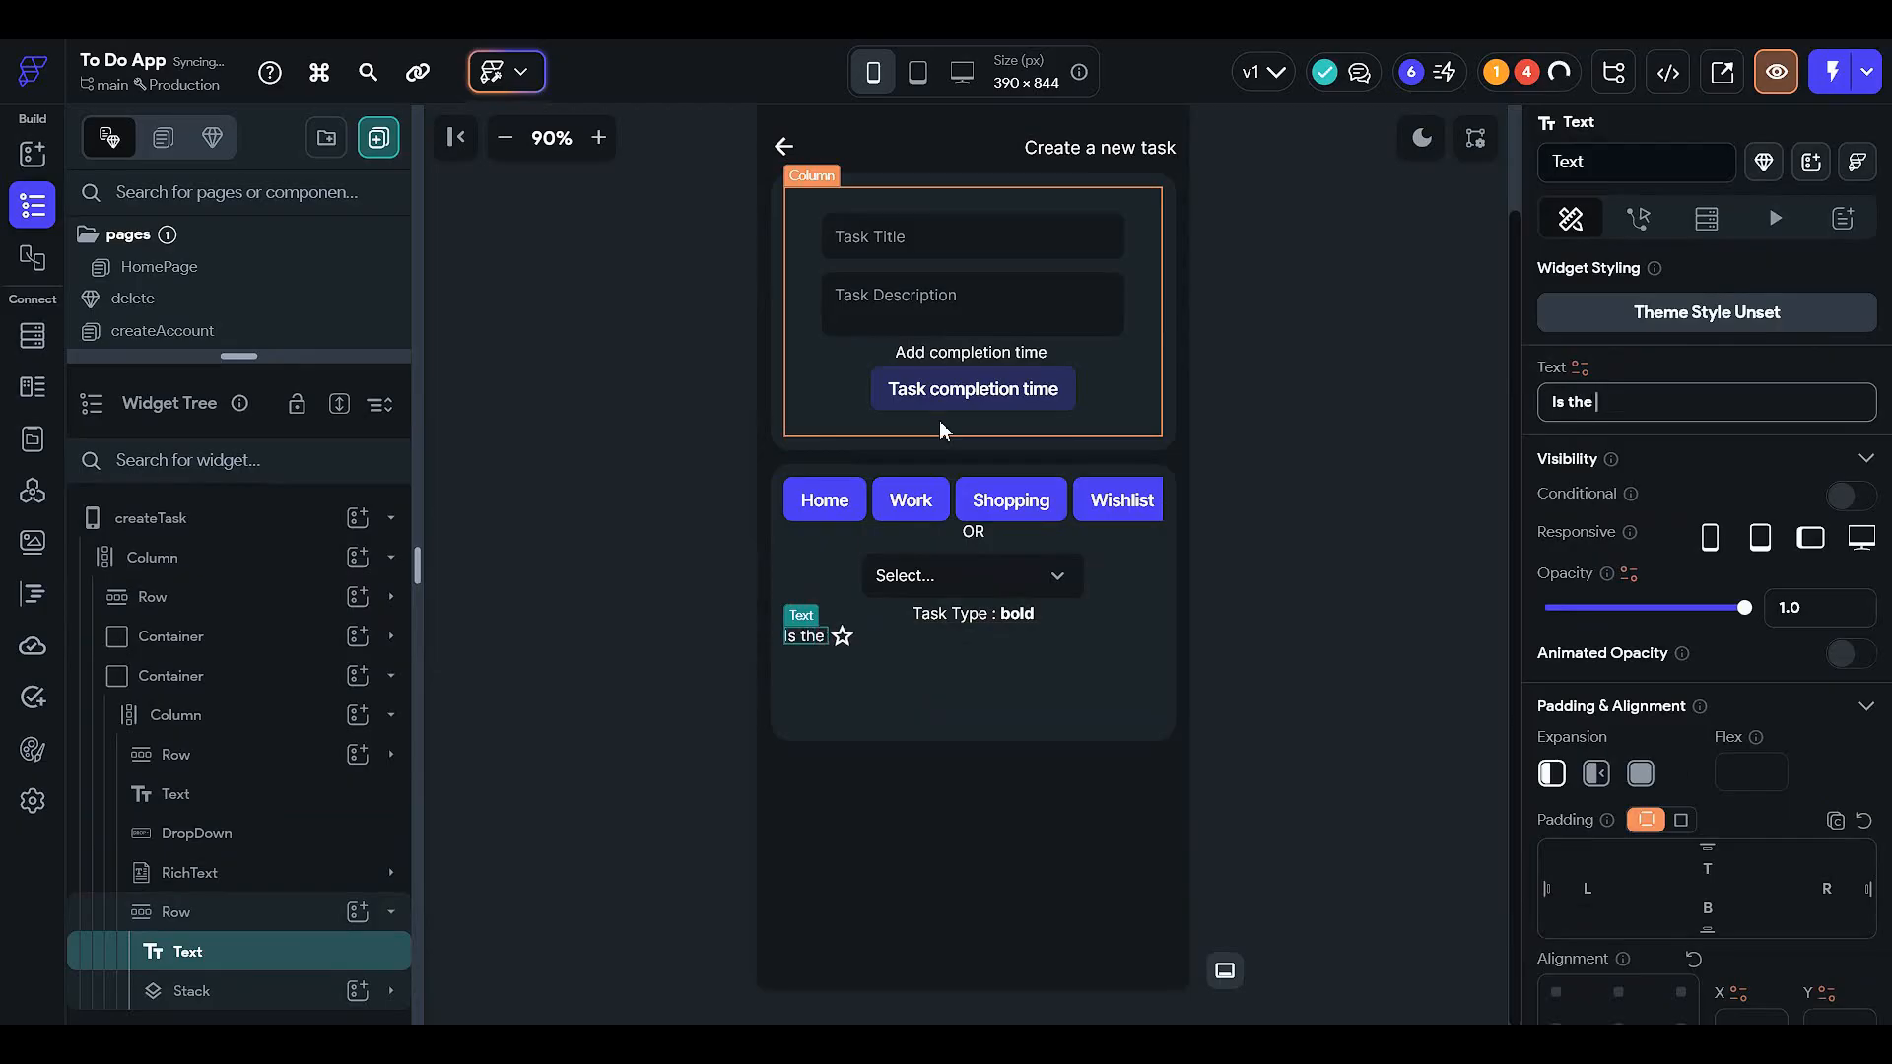
text(task important)
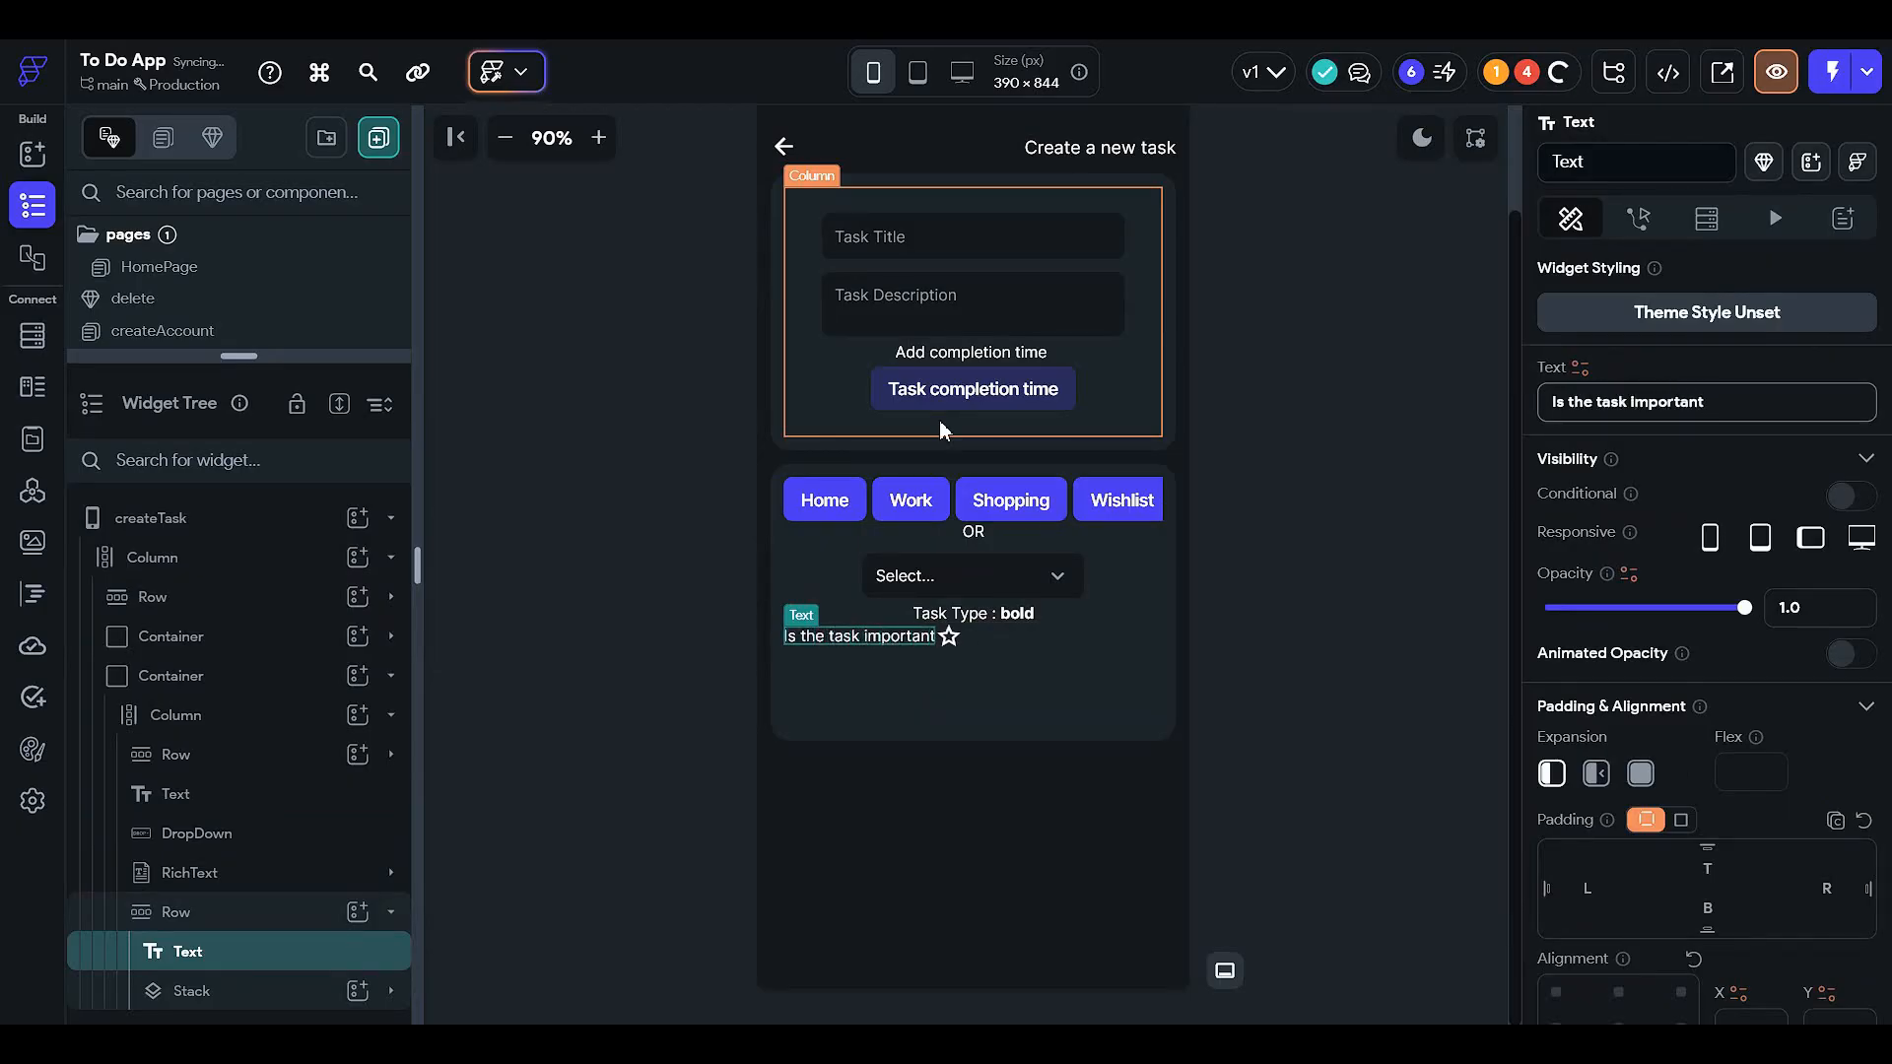
text( ?)
- Give the importance row 12 top padding and Space Between main-axis alignment
click(1054, 639)
scroll(1656, 665, down, 2)
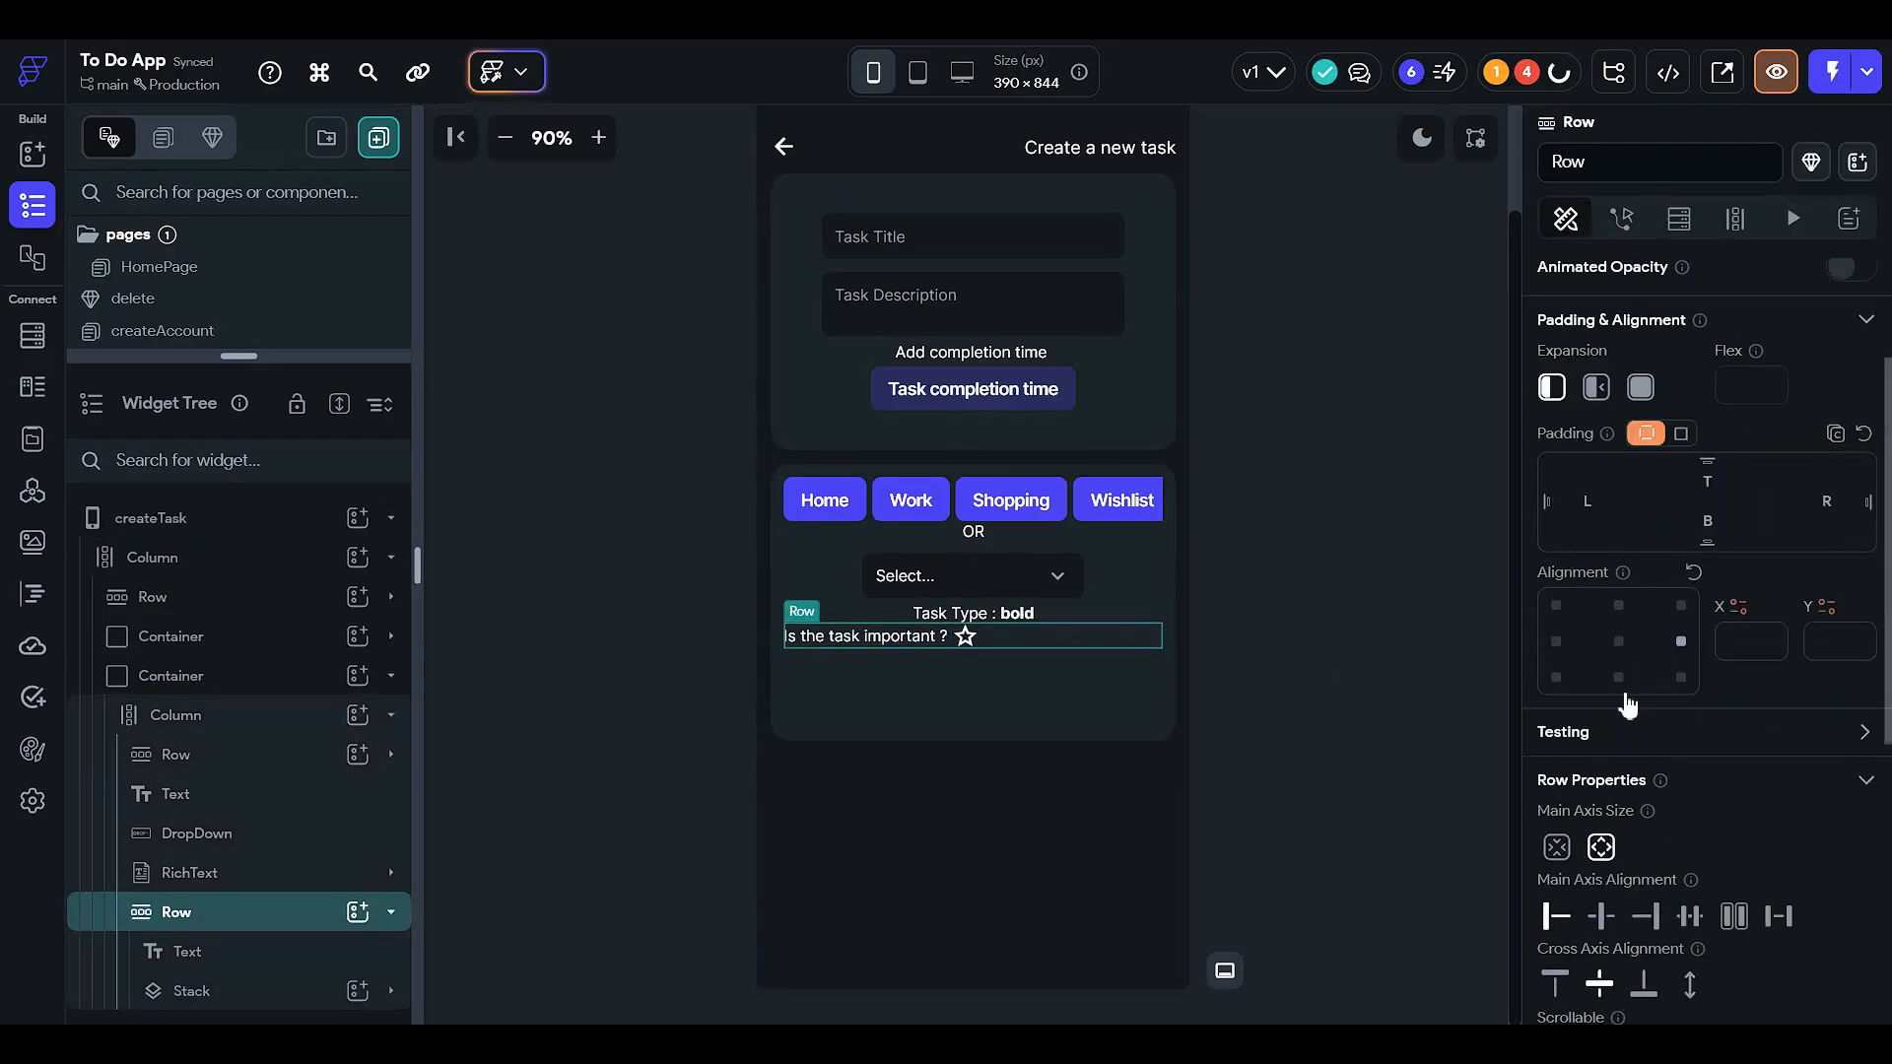
text(12)
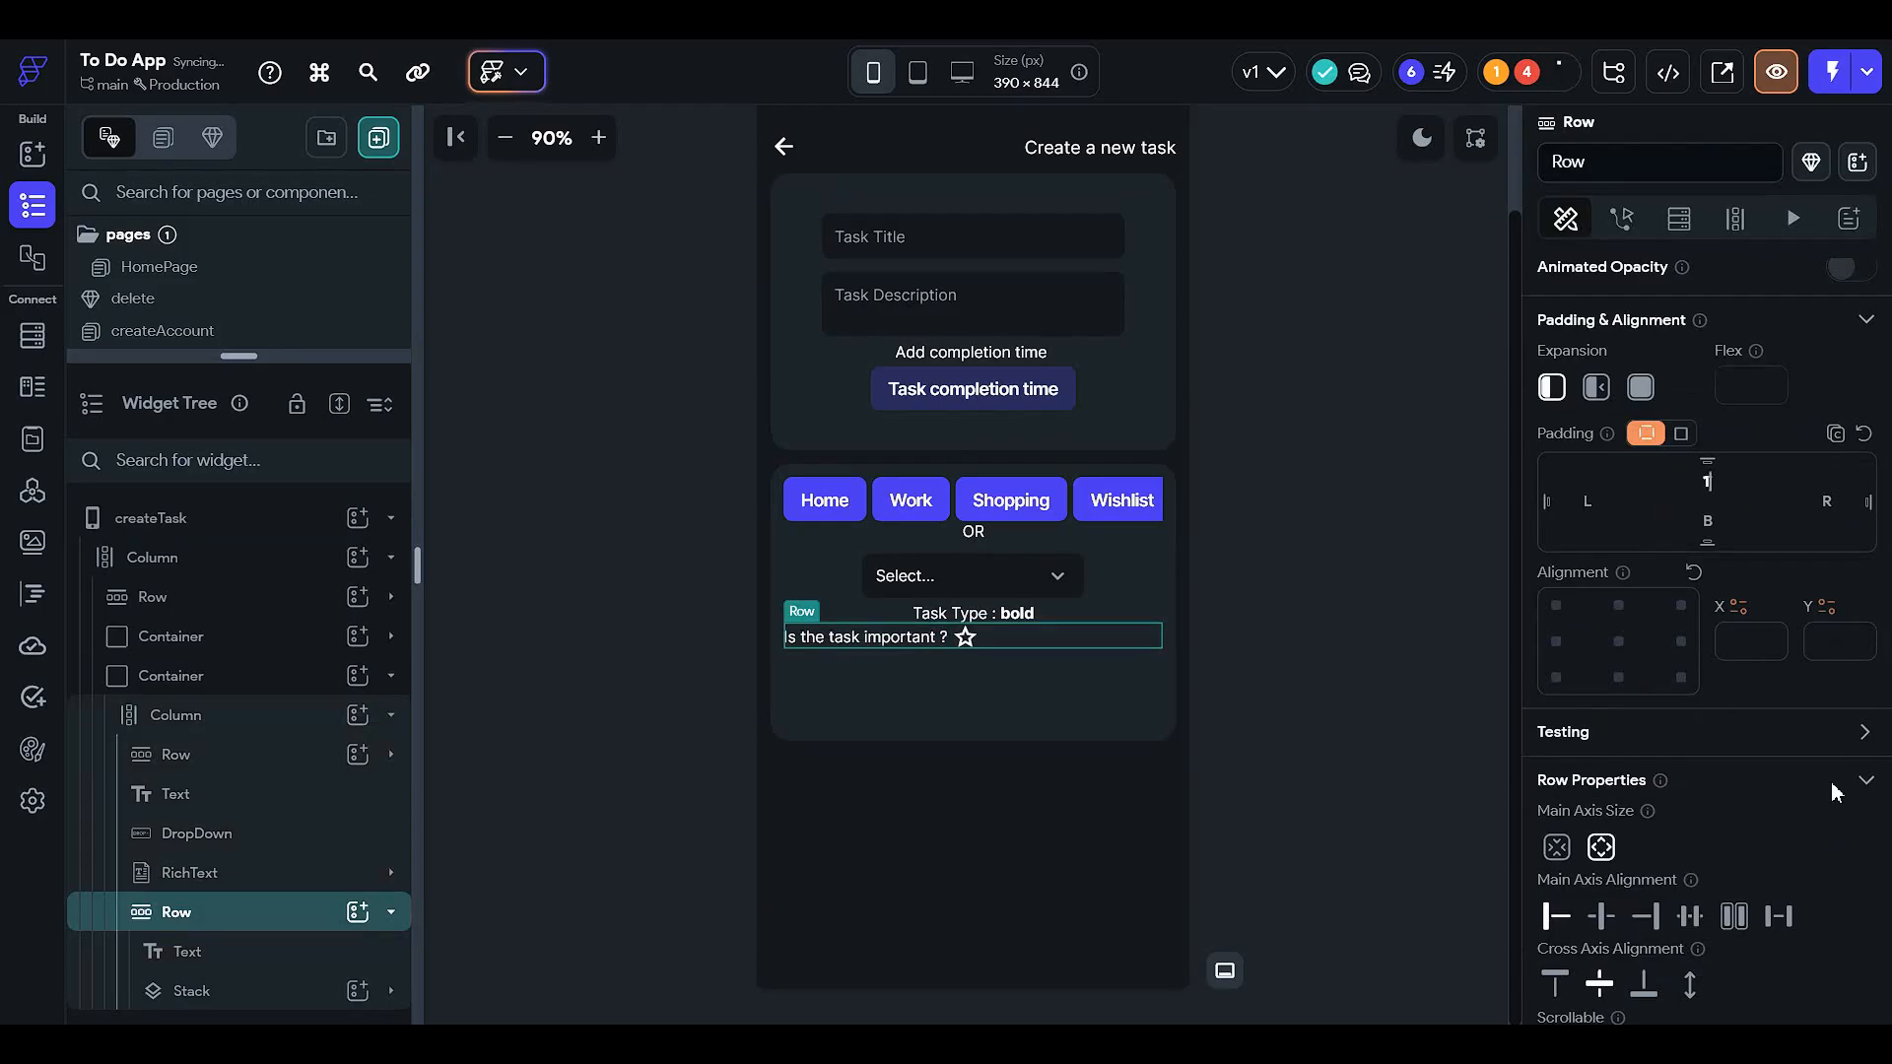
click(1292, 790)
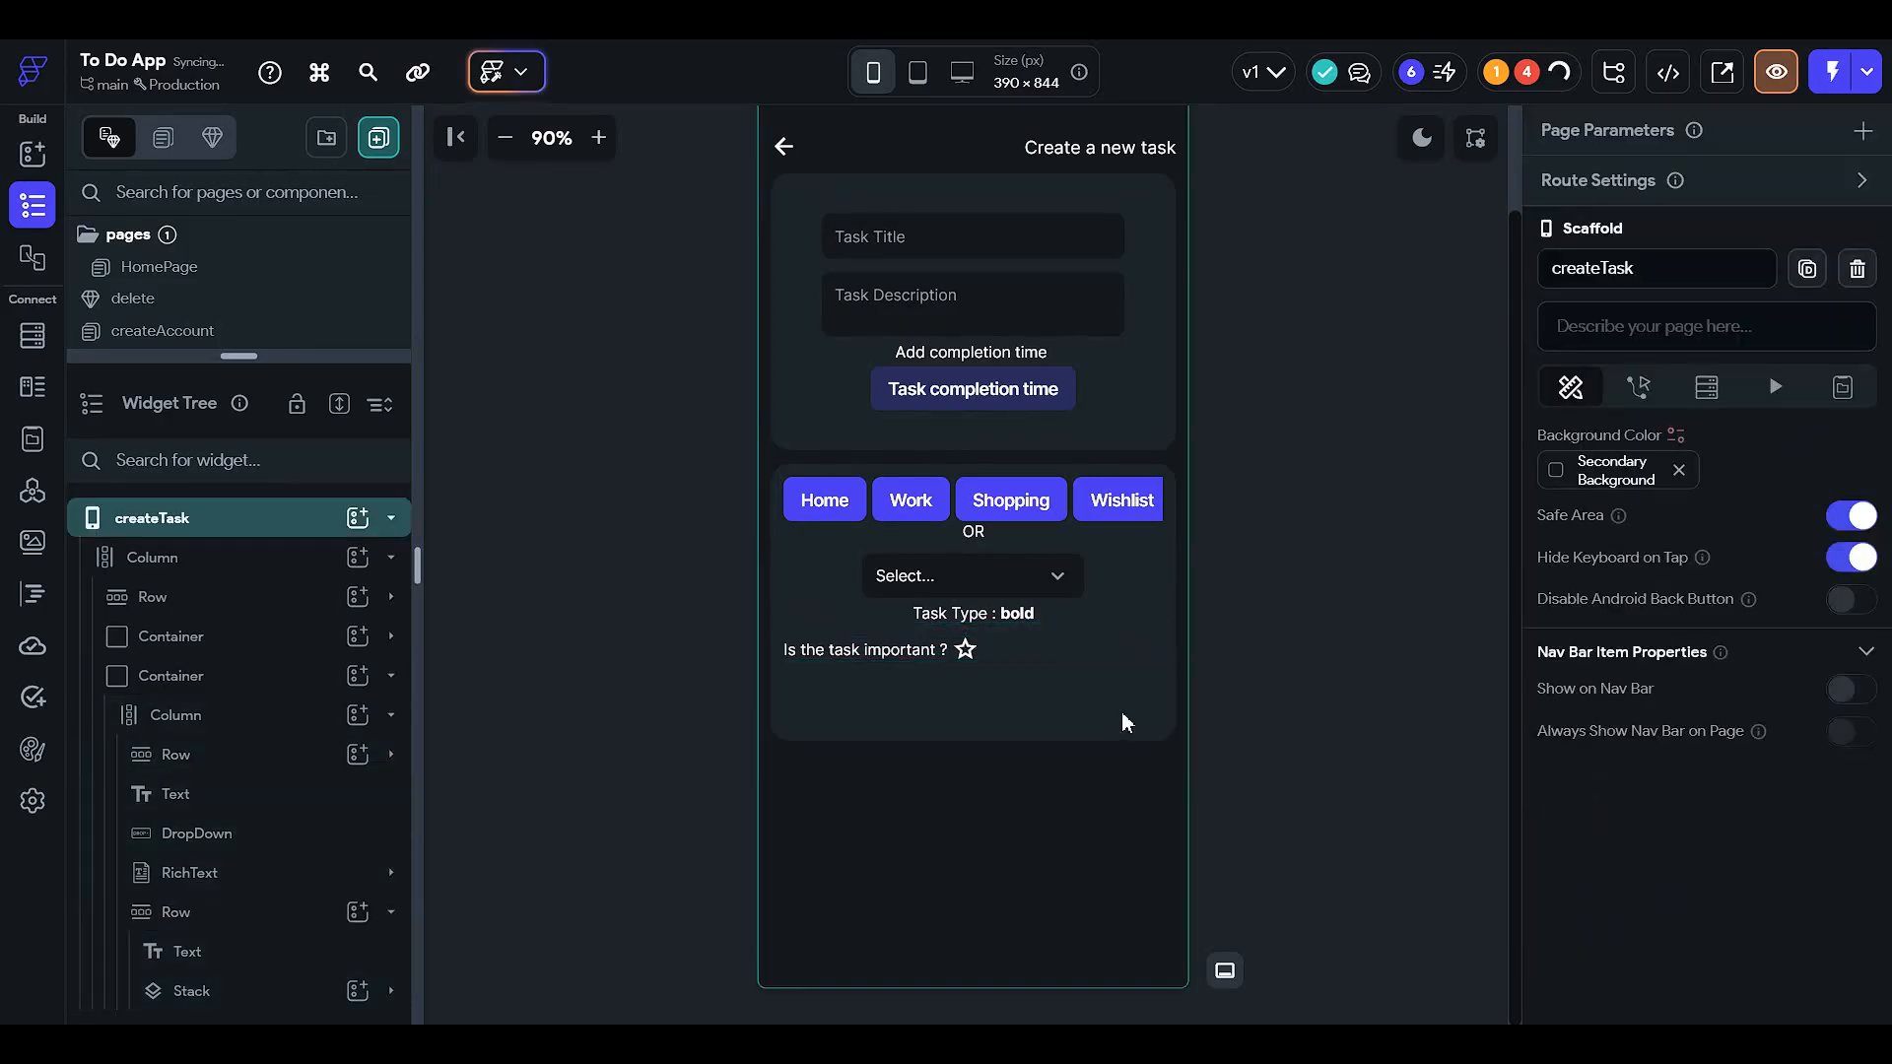
click(1026, 636)
click(1044, 649)
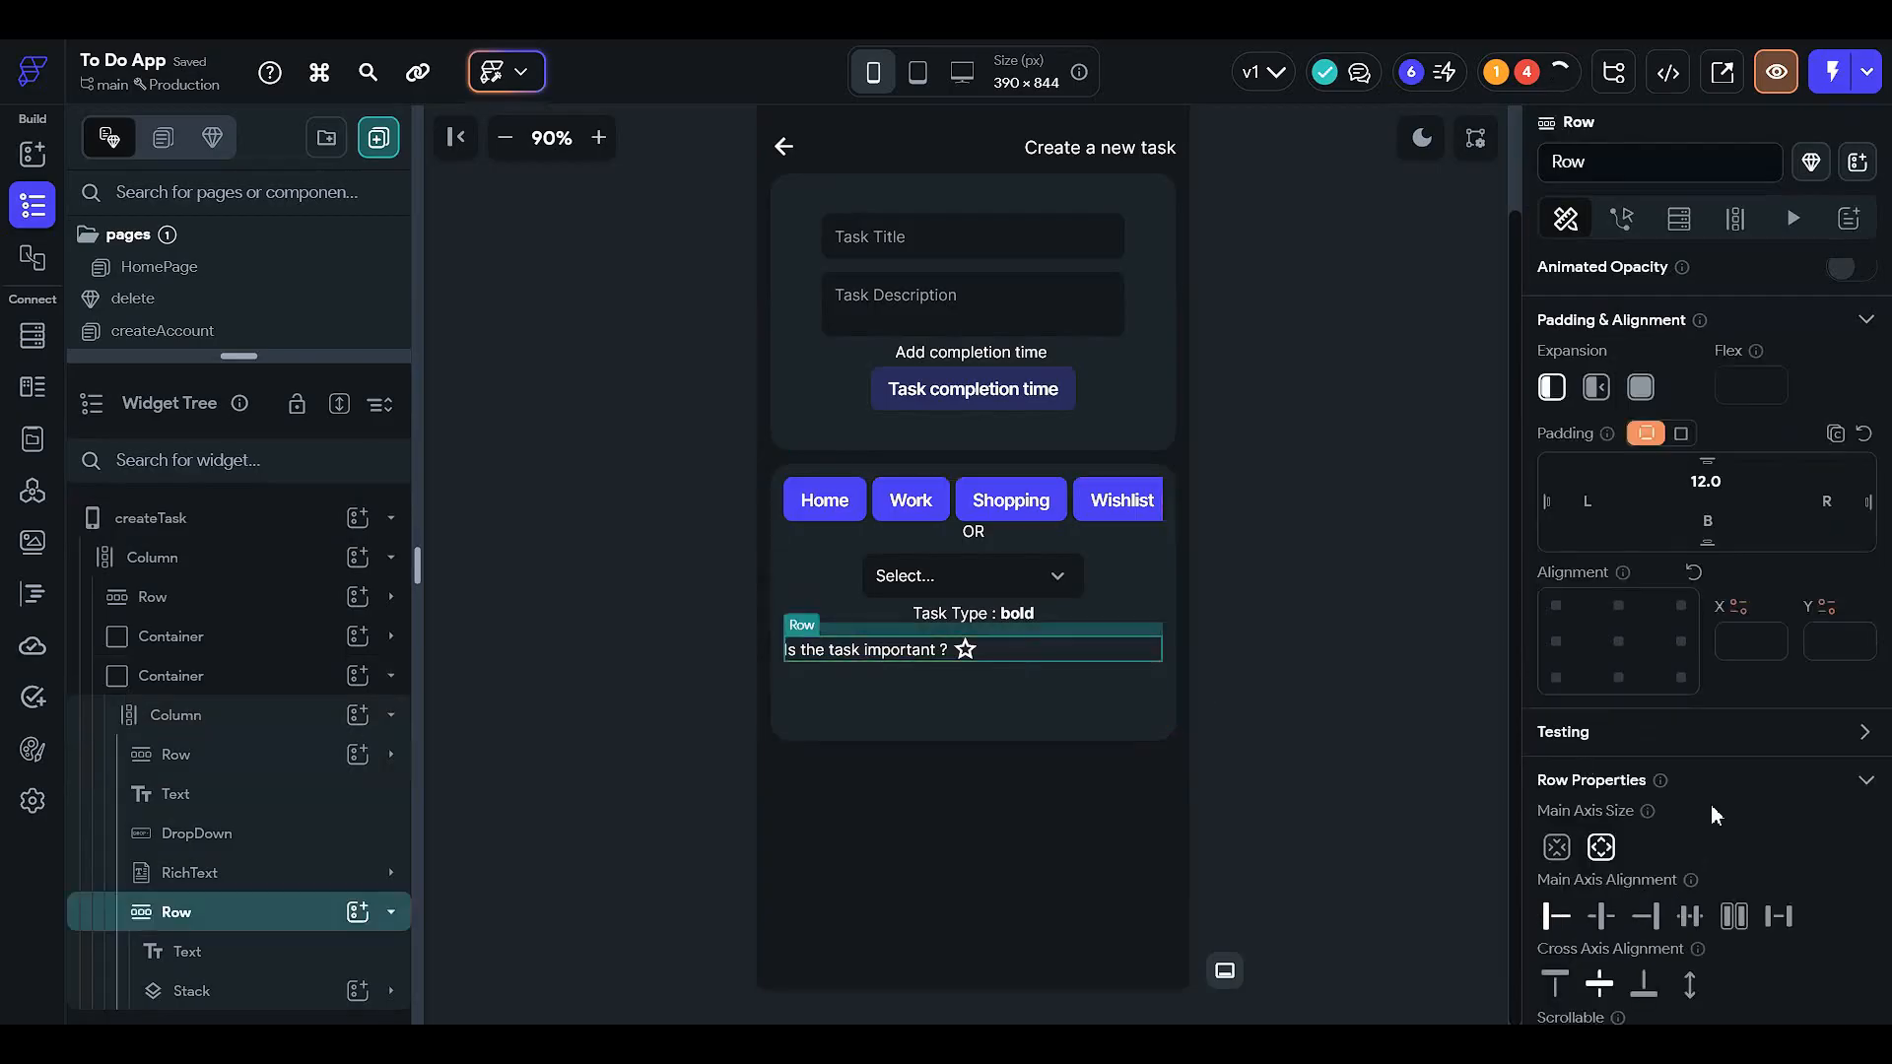
scroll(1764, 823, down, 1)
click(1782, 818)
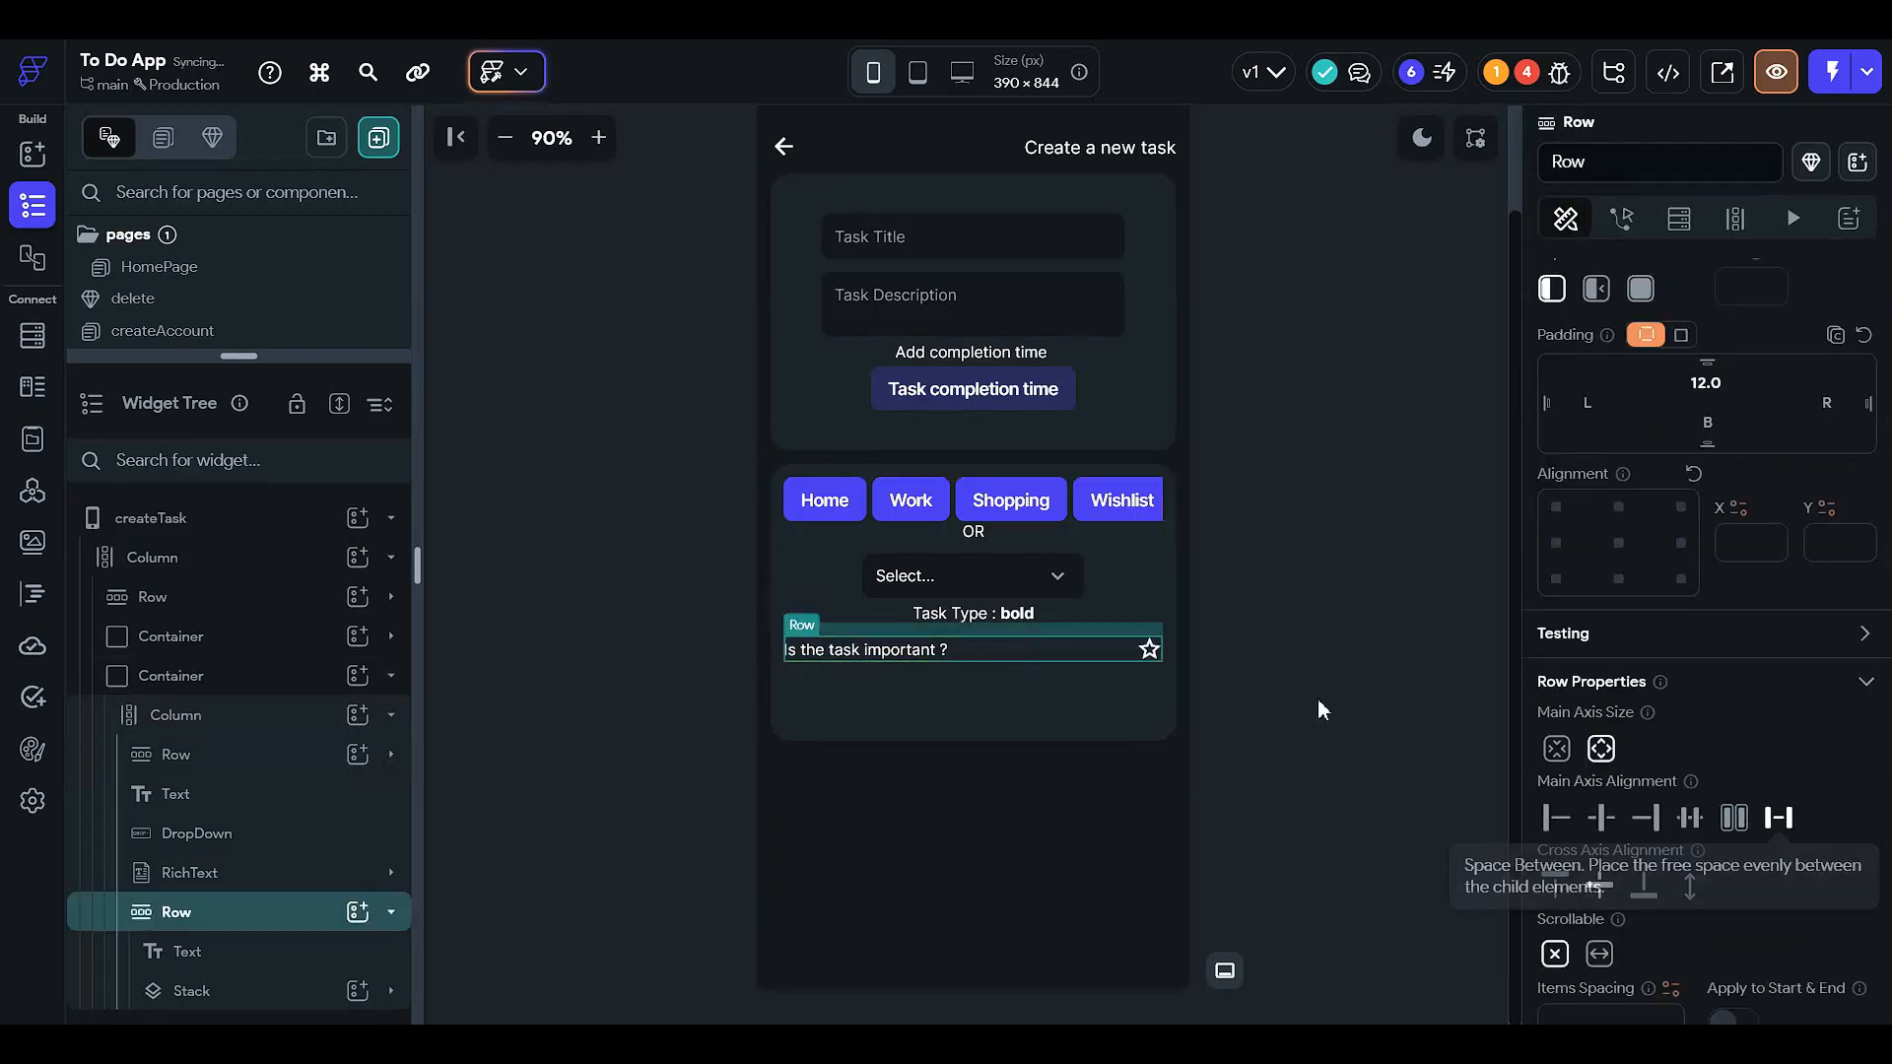
click(1321, 708)
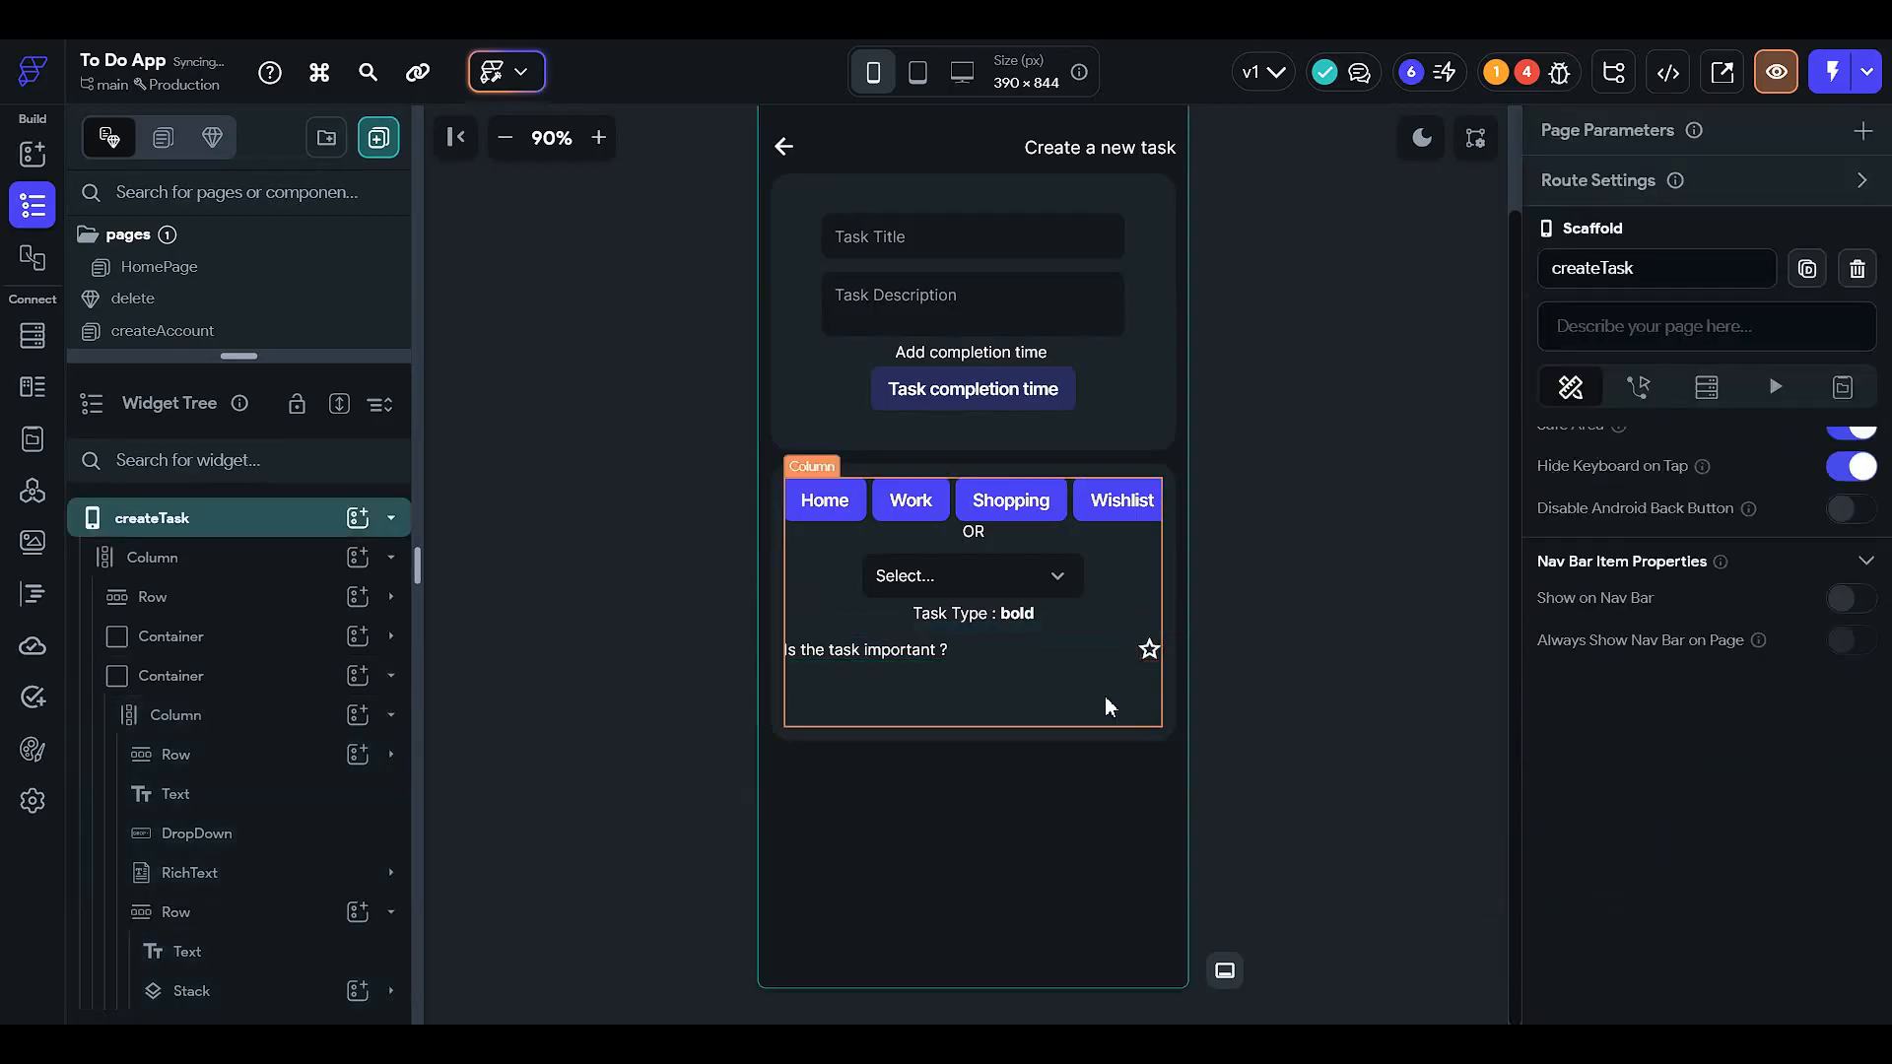
- Duplicate the row and change the copy's text to 'Do you want to flag the task ?'
right_click(1032, 658)
click(1149, 342)
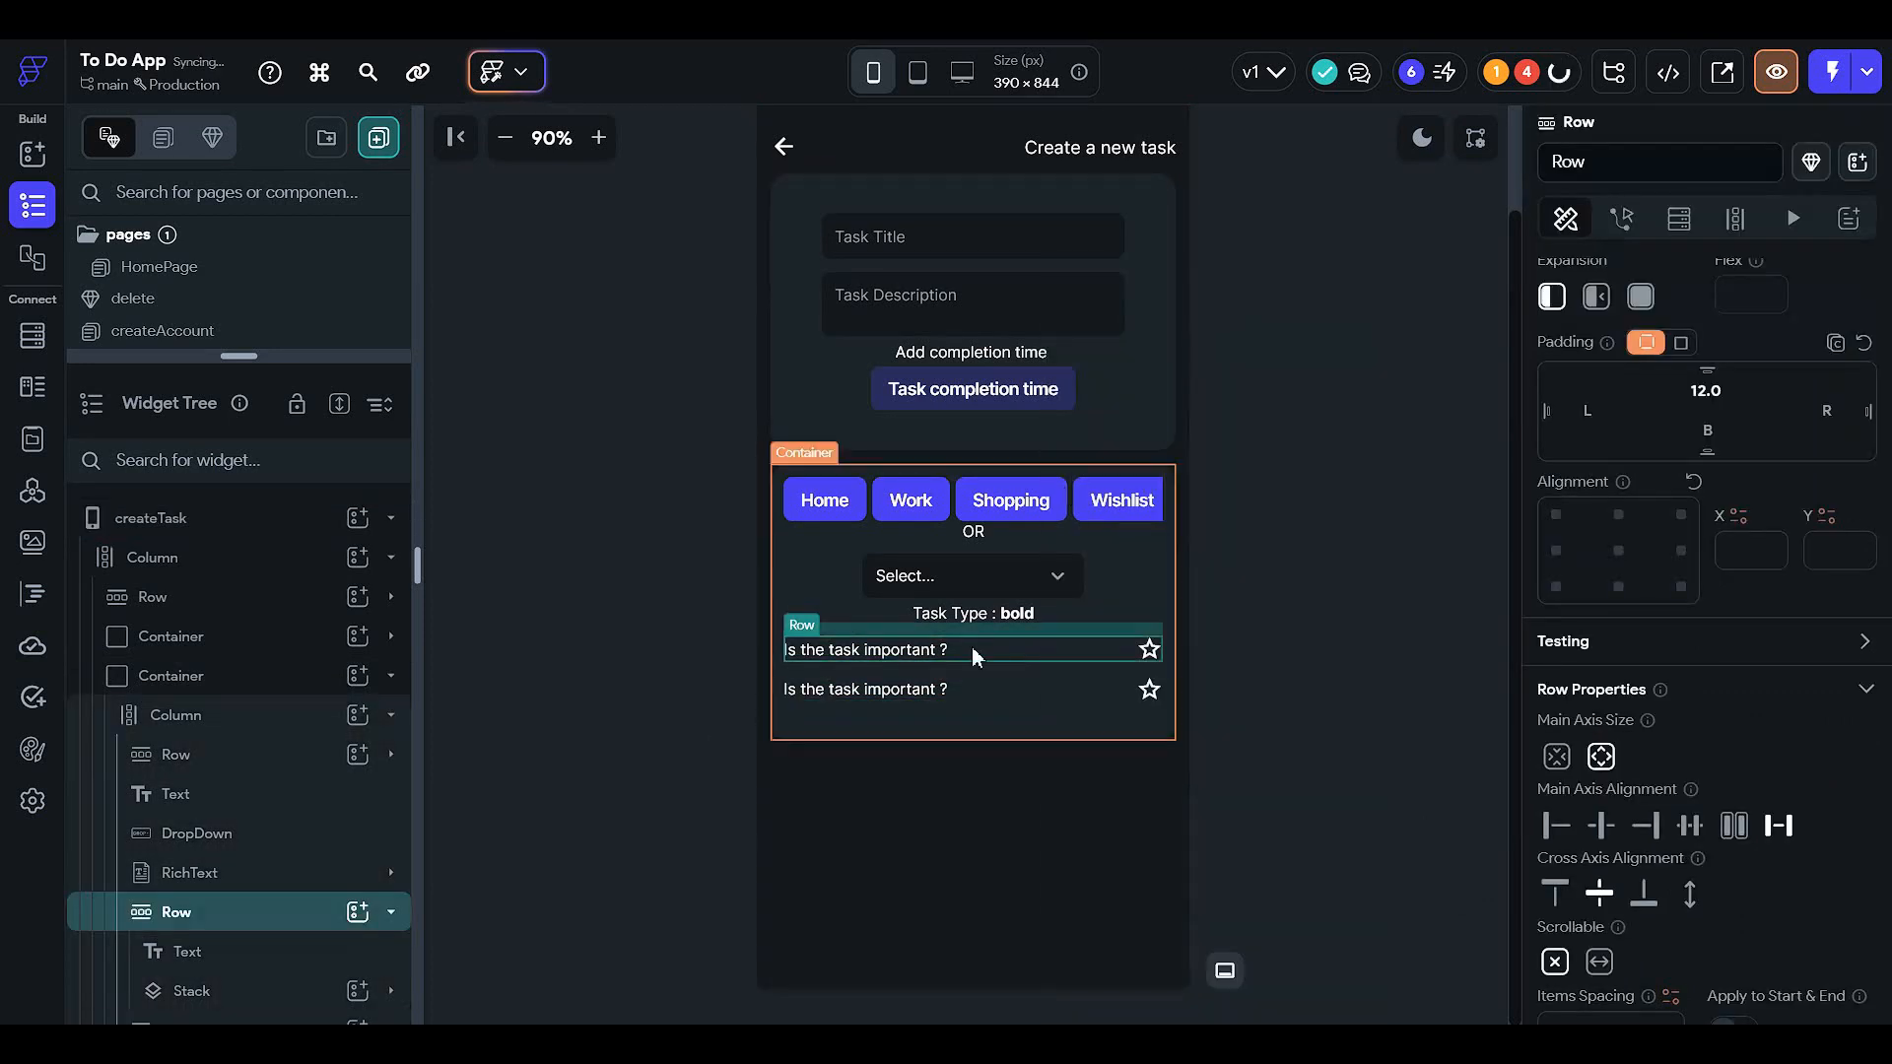
click(879, 692)
scroll(1785, 399, up, 3)
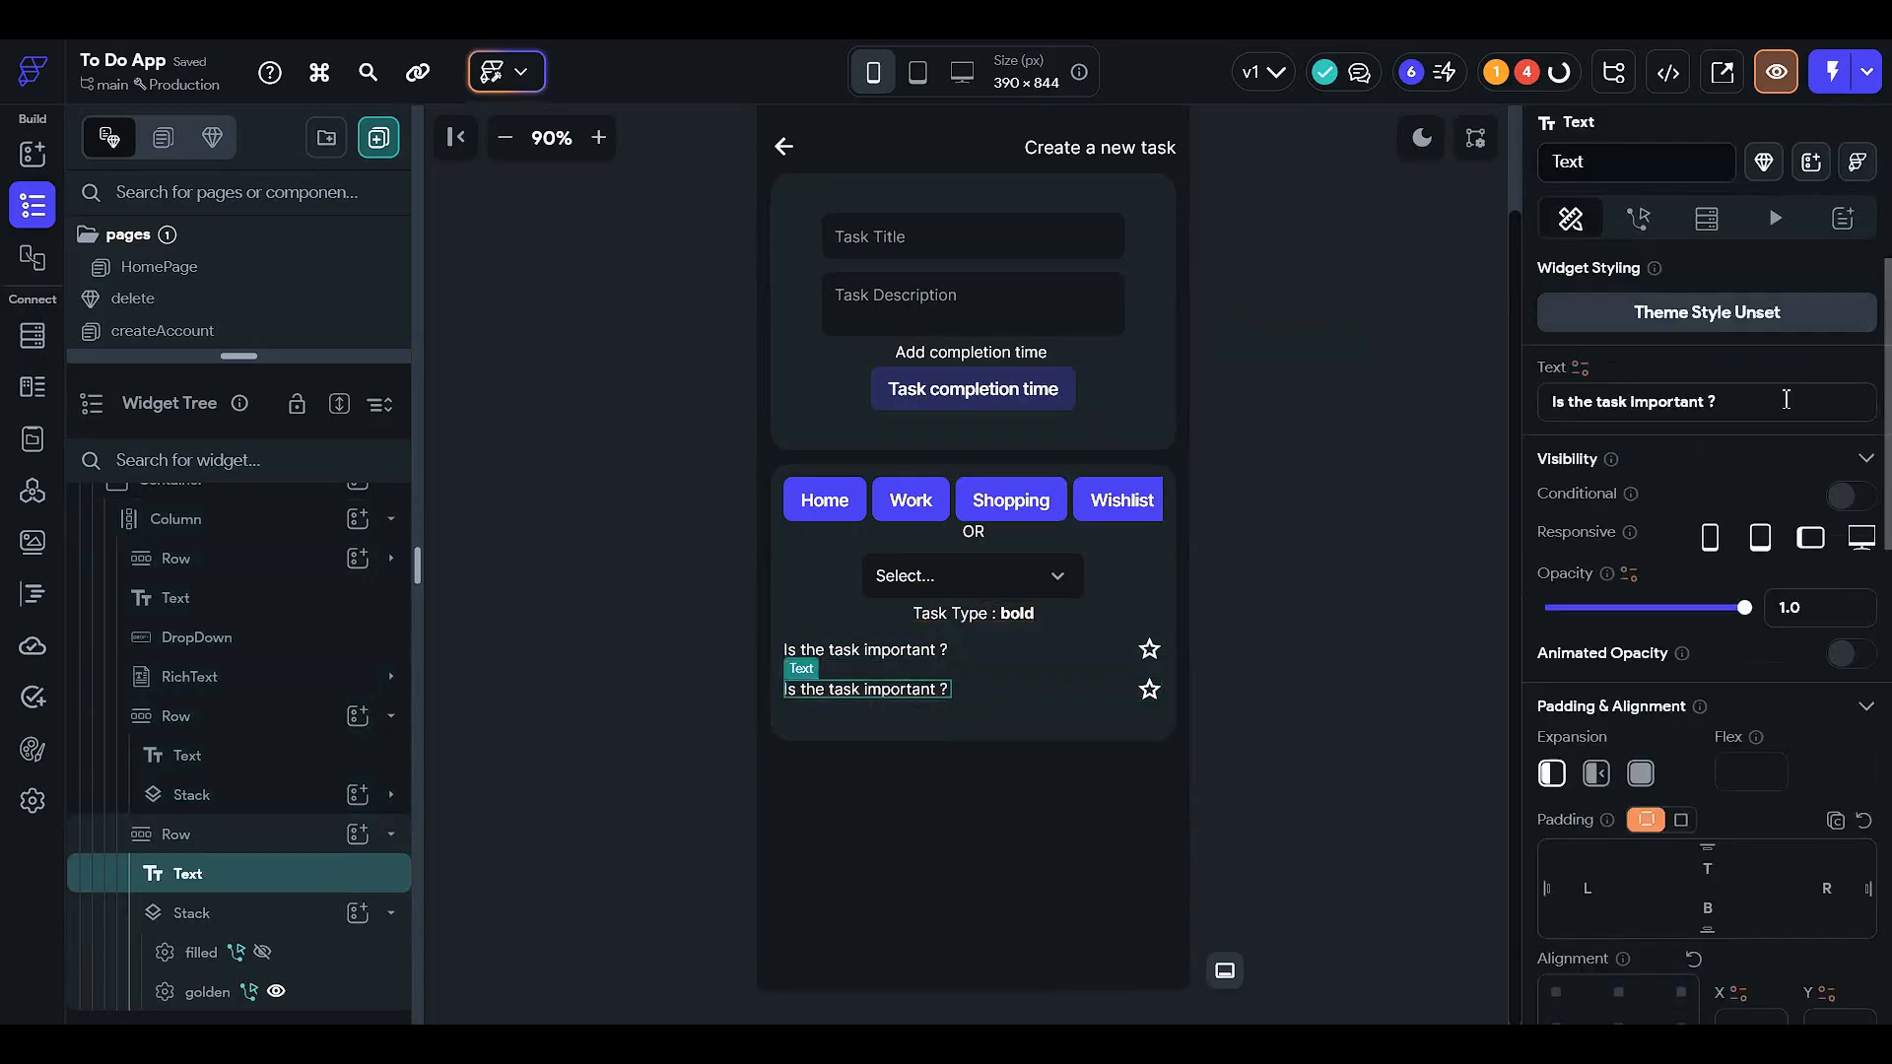
click(1726, 404)
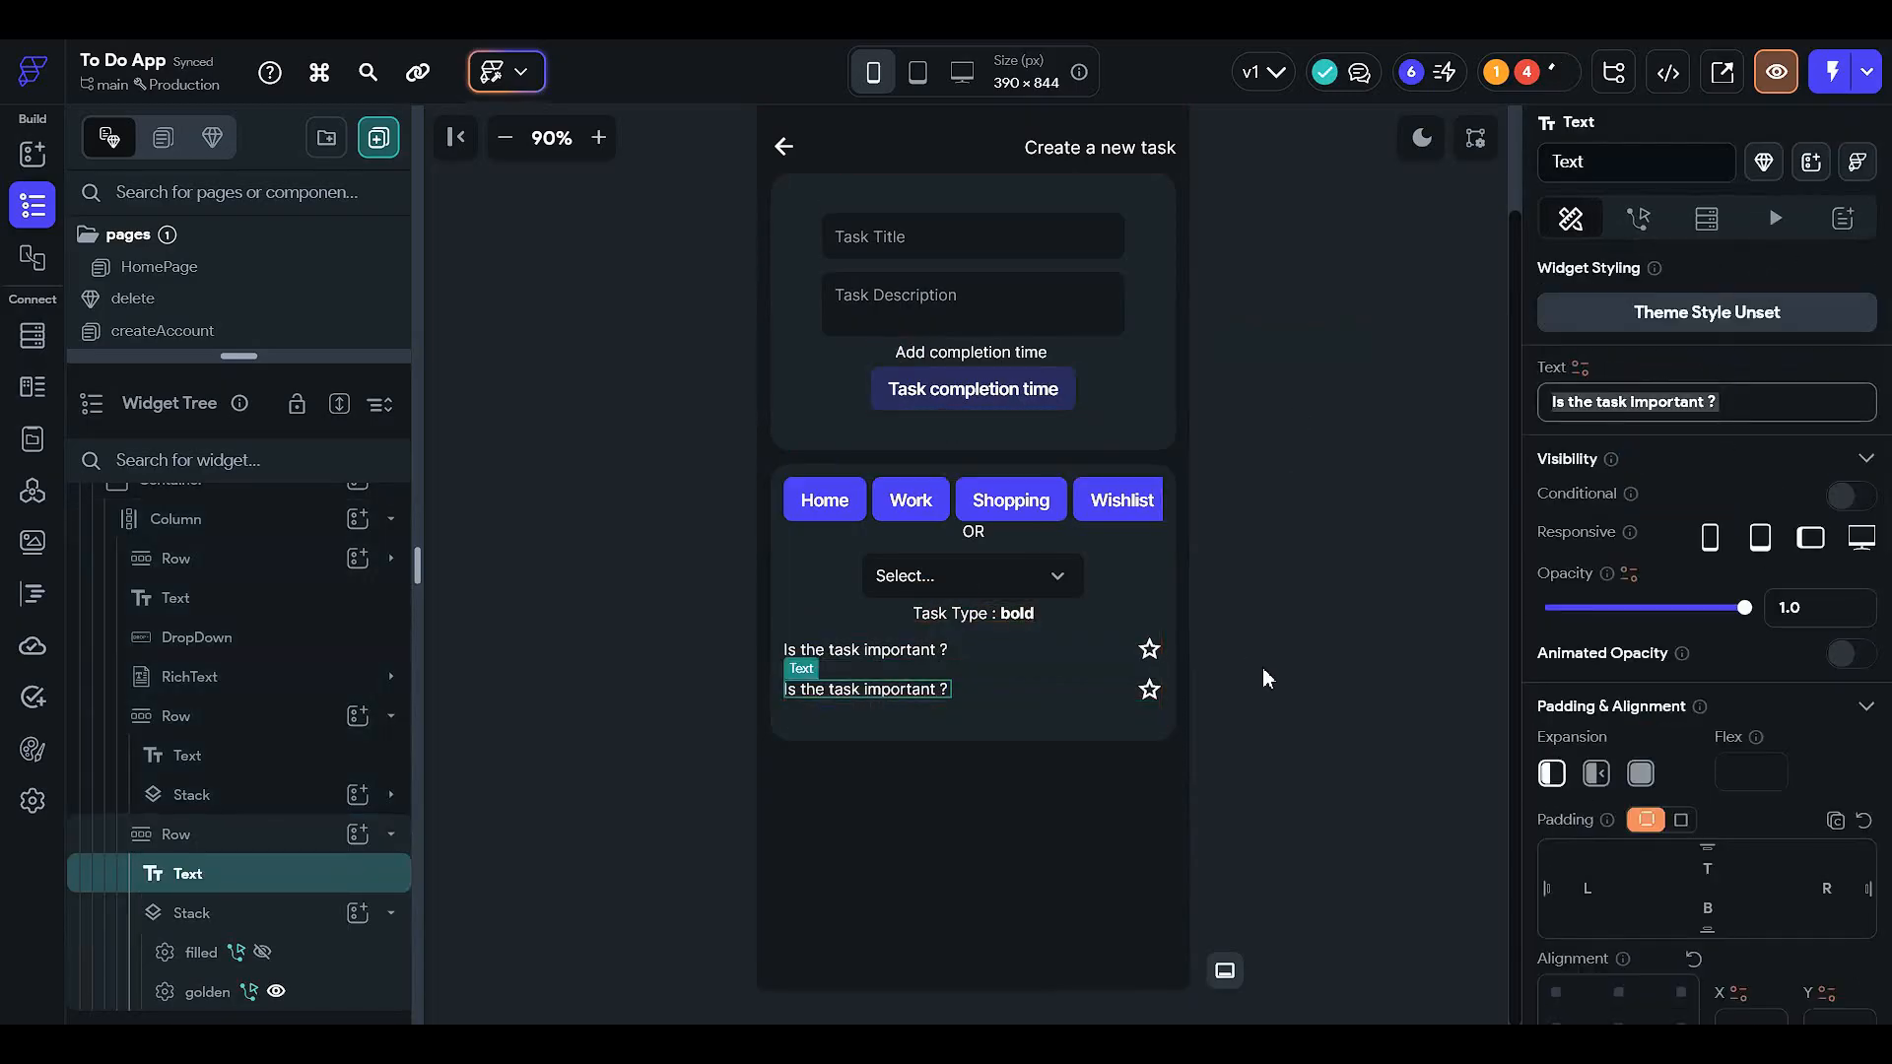
text(Do y)
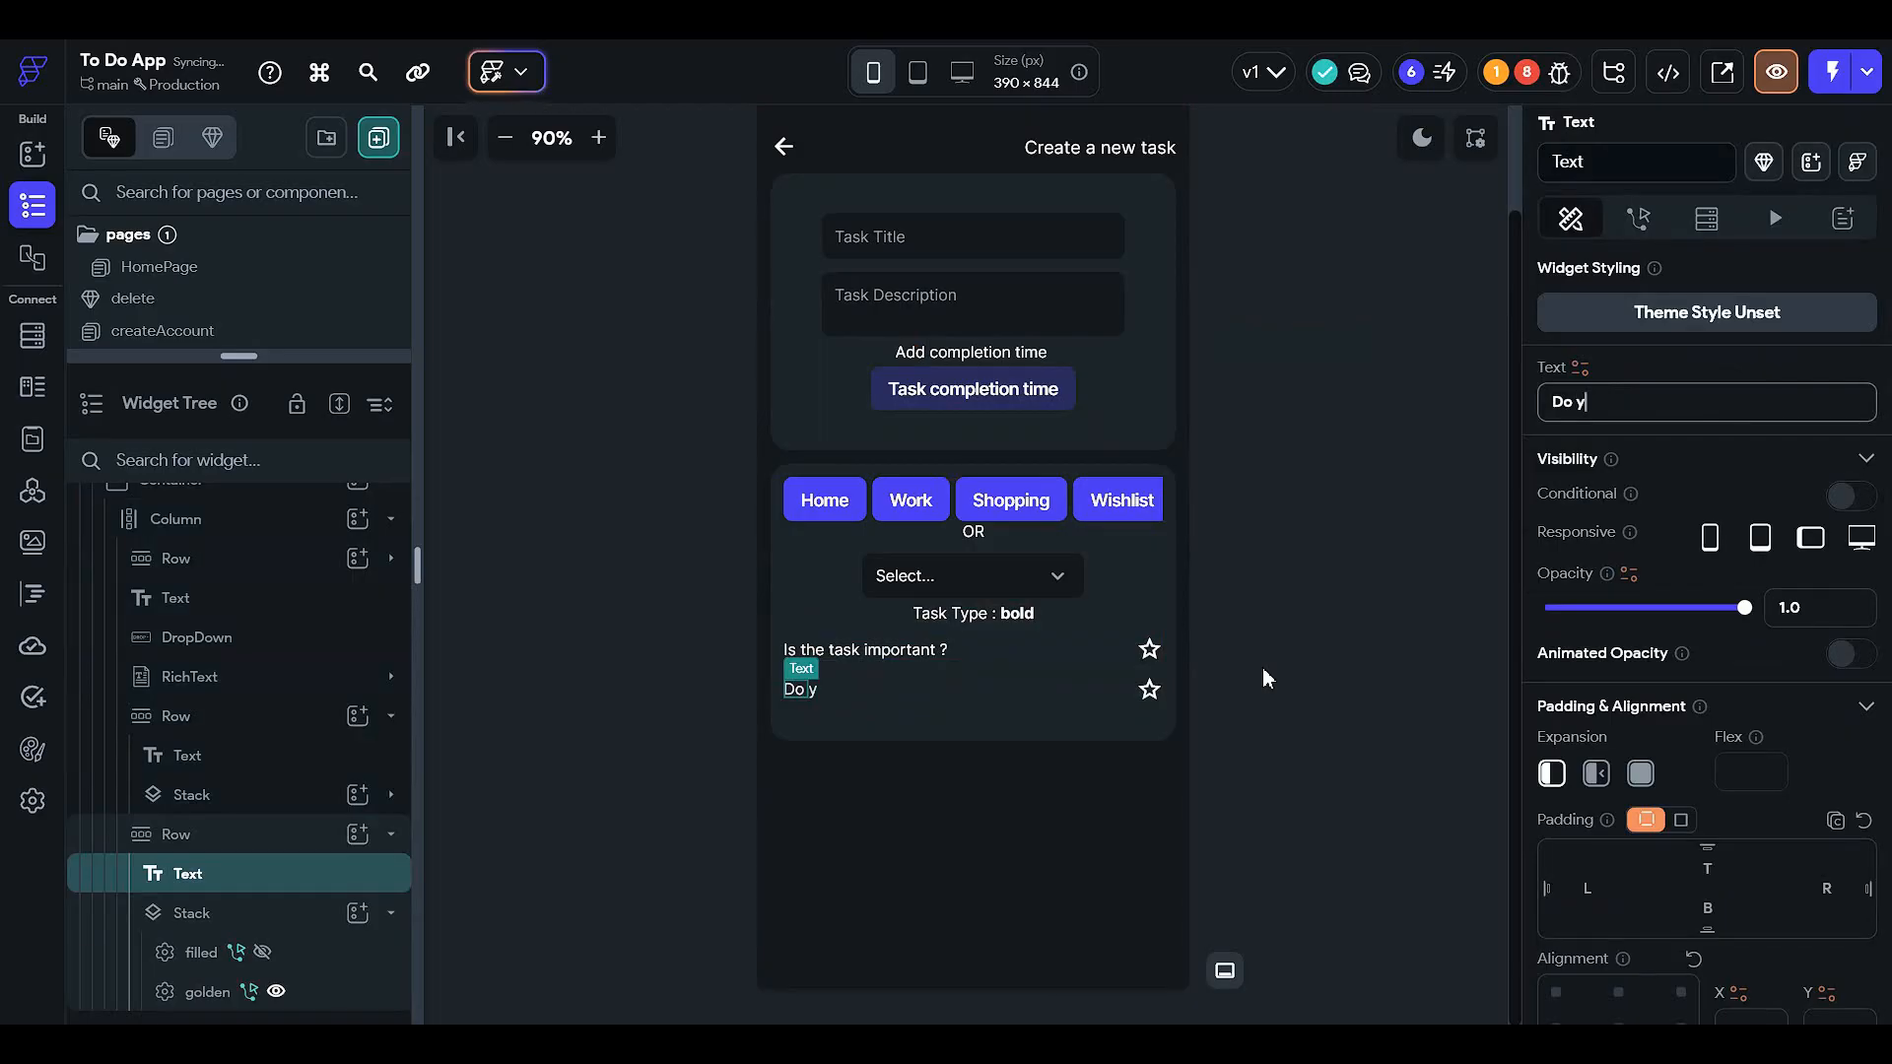
text(ou want to flag the)
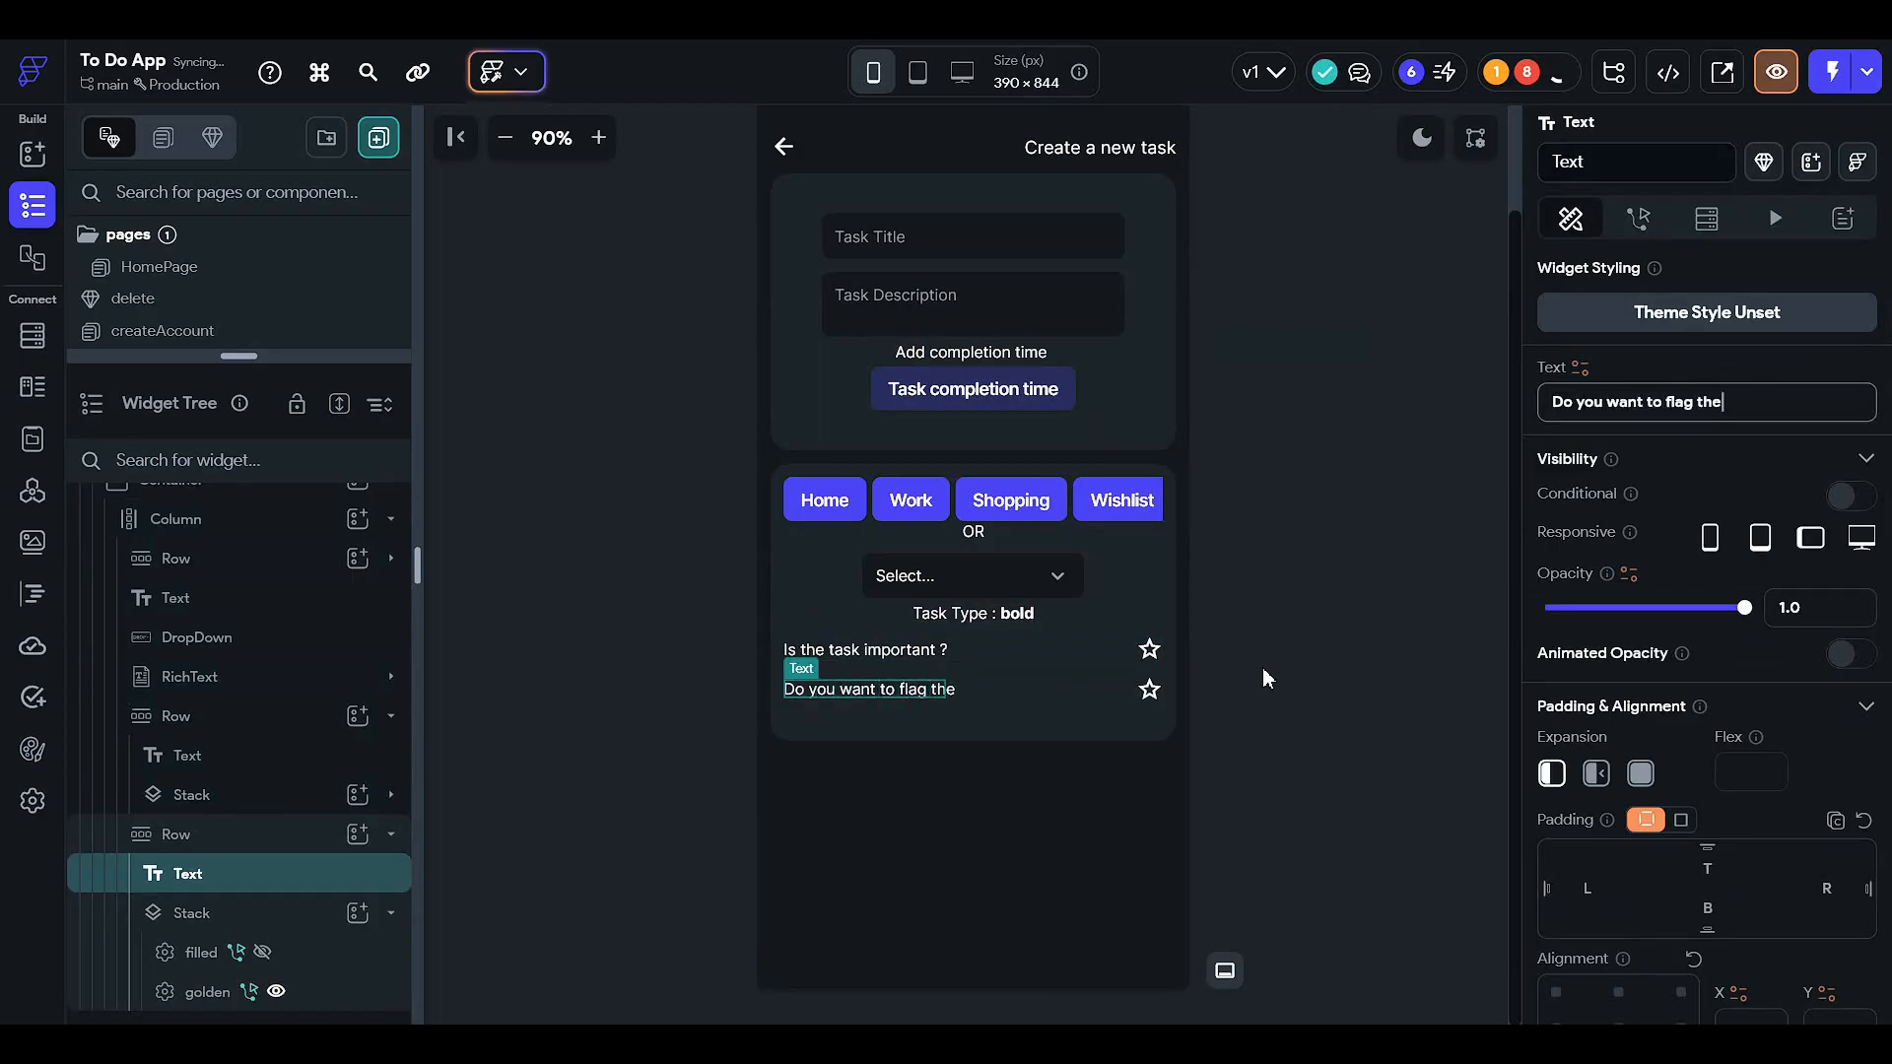
text( task ?)
click(1263, 669)
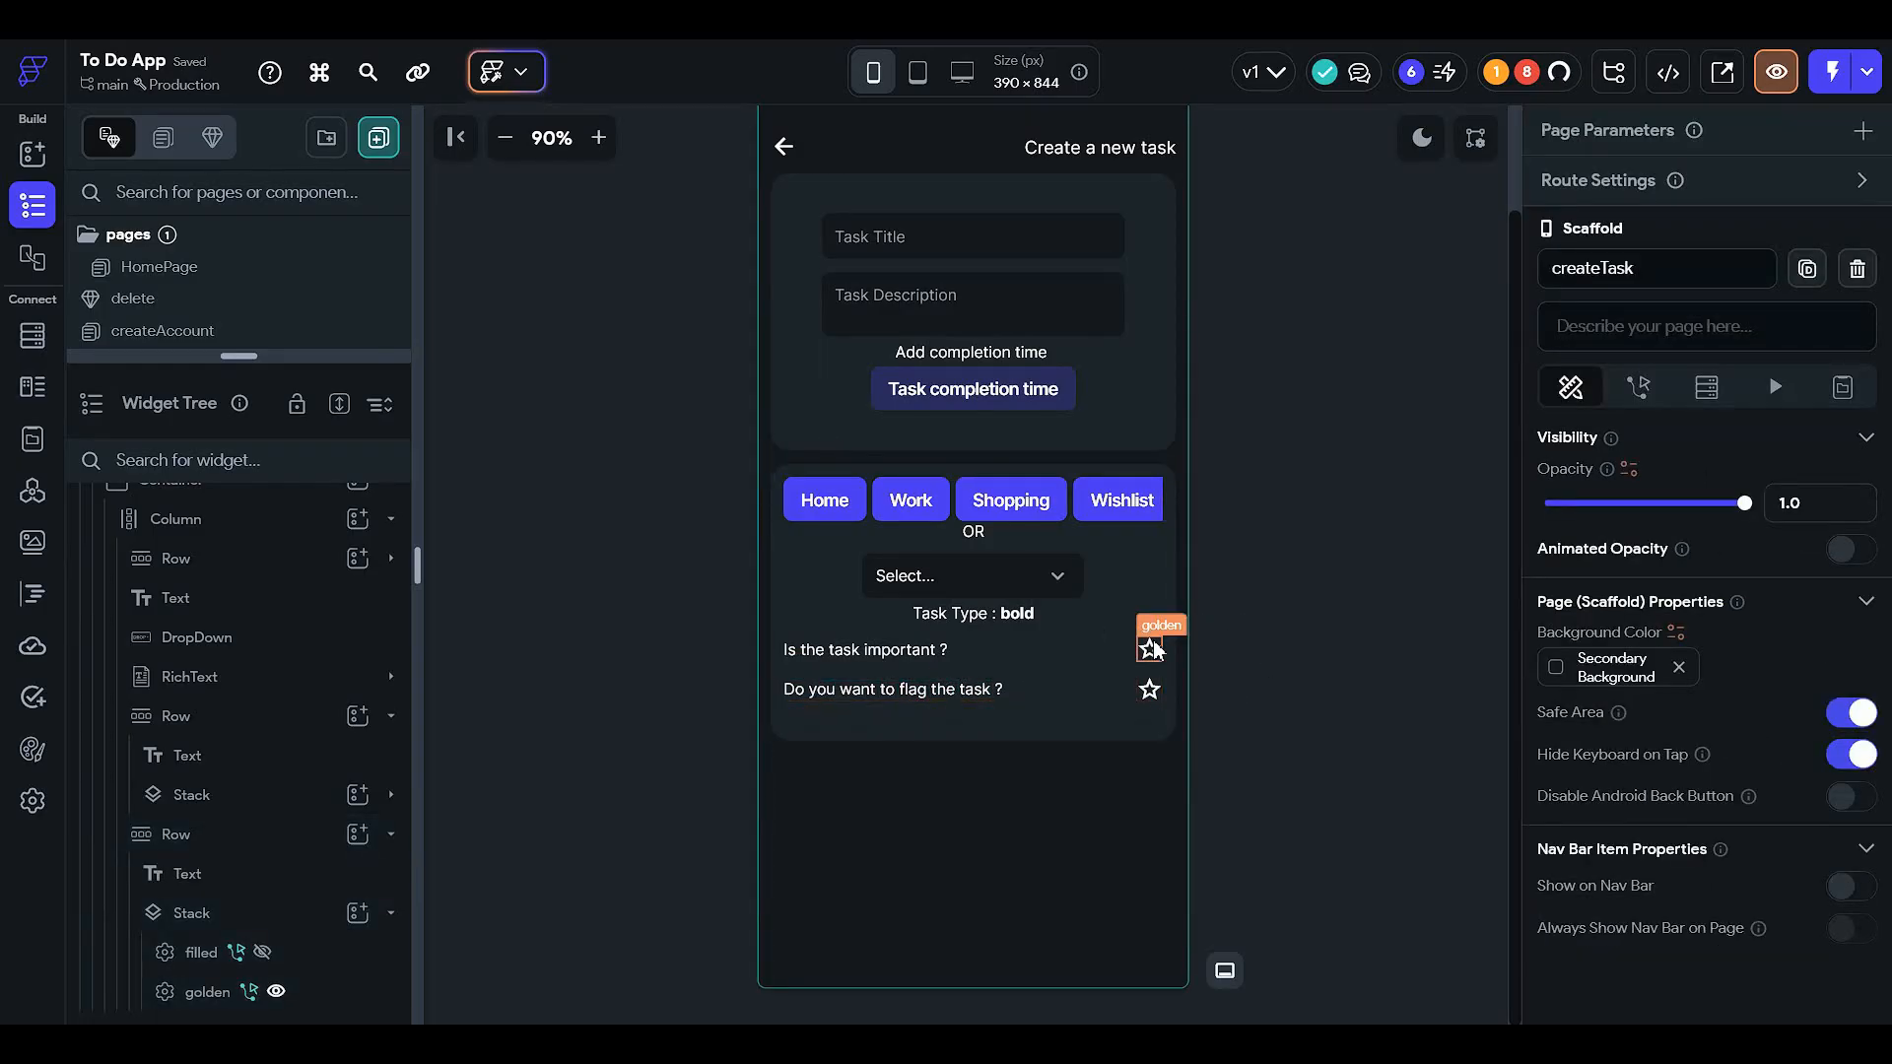
- Turn off the golden star's conditional visibility and delete its On Tap action trigger
click(1153, 648)
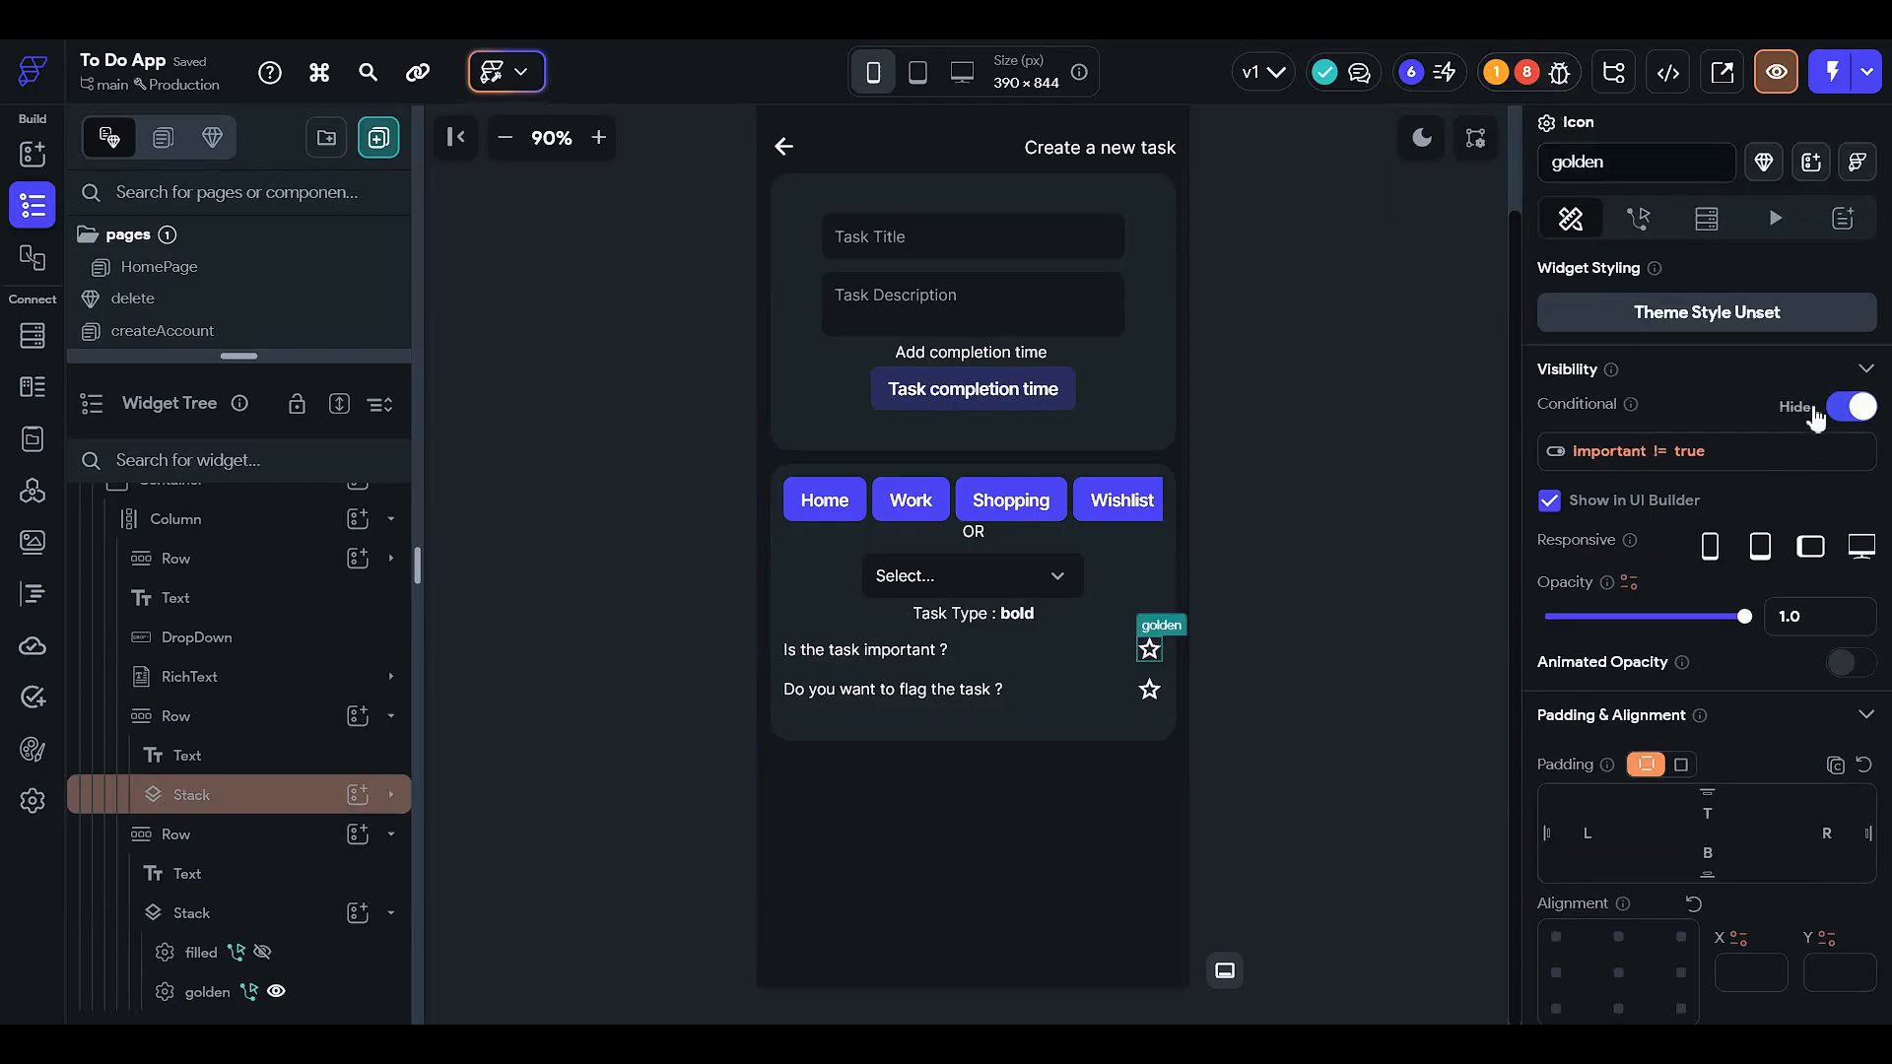
click(1852, 407)
click(1638, 218)
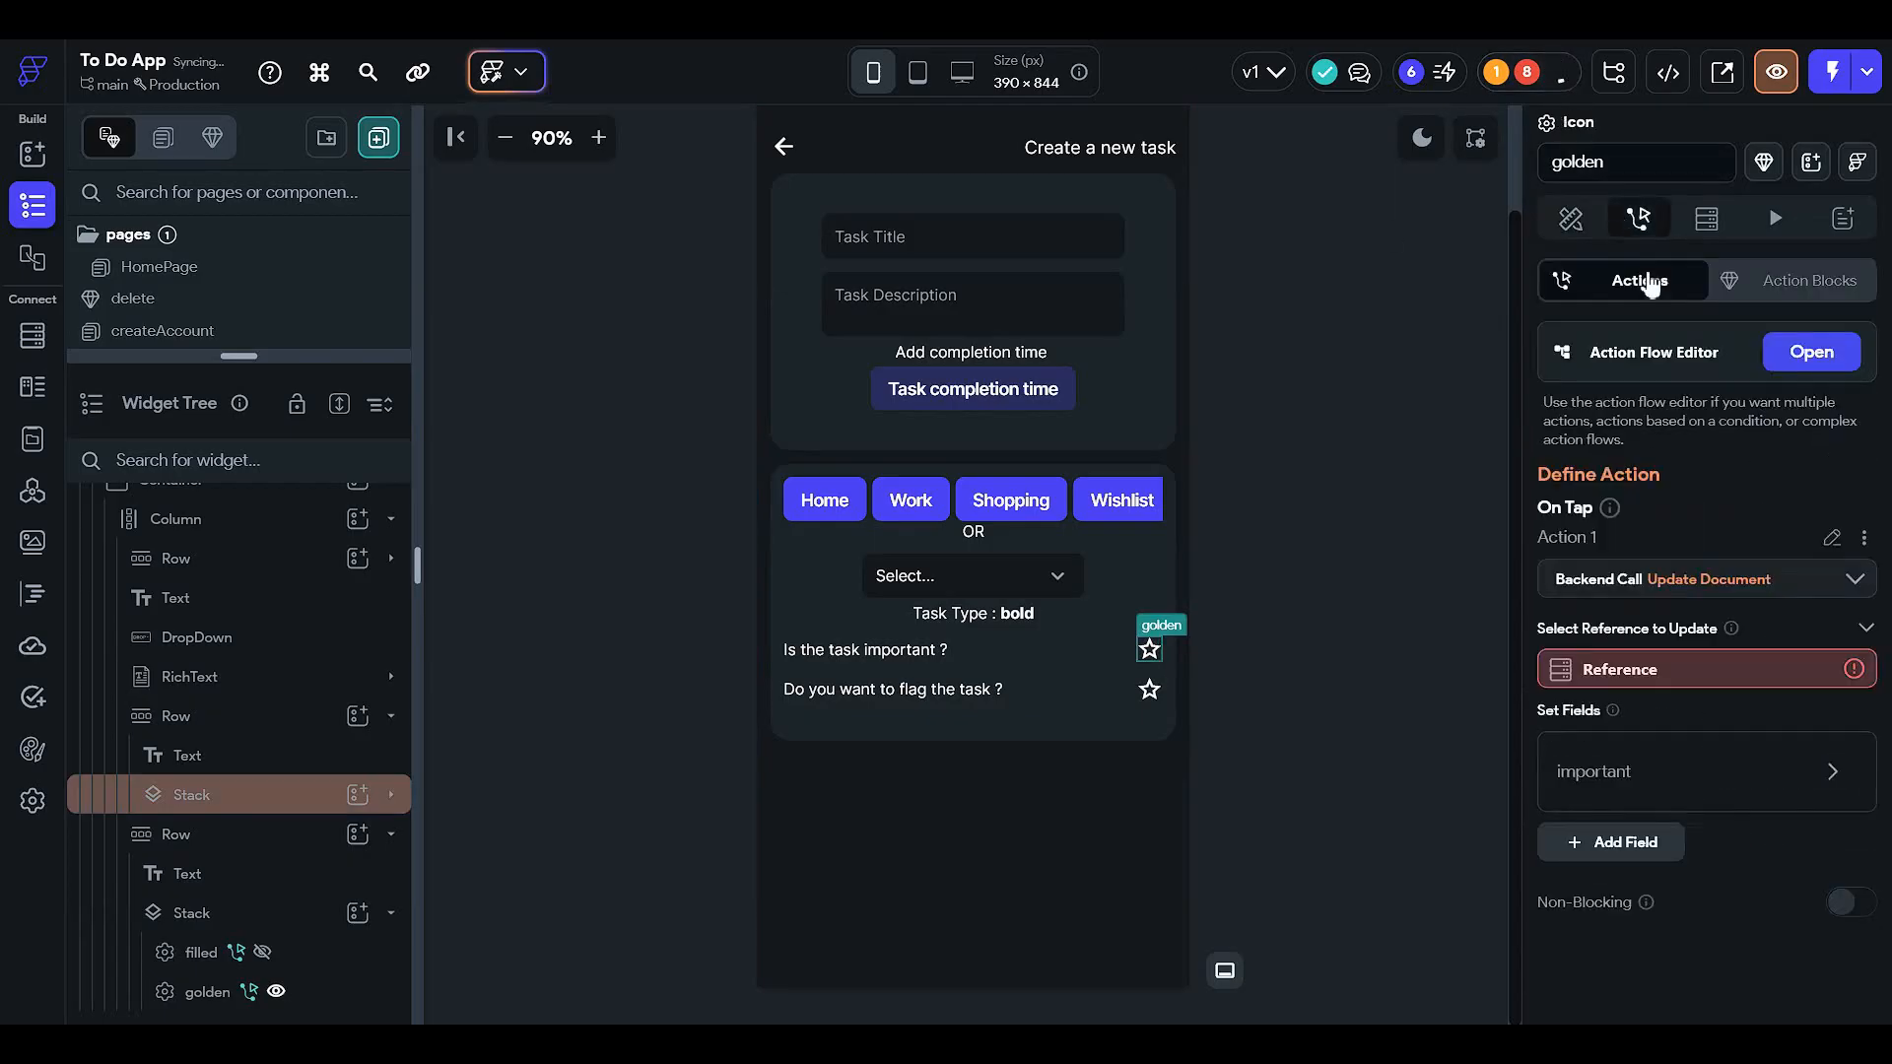
click(1818, 359)
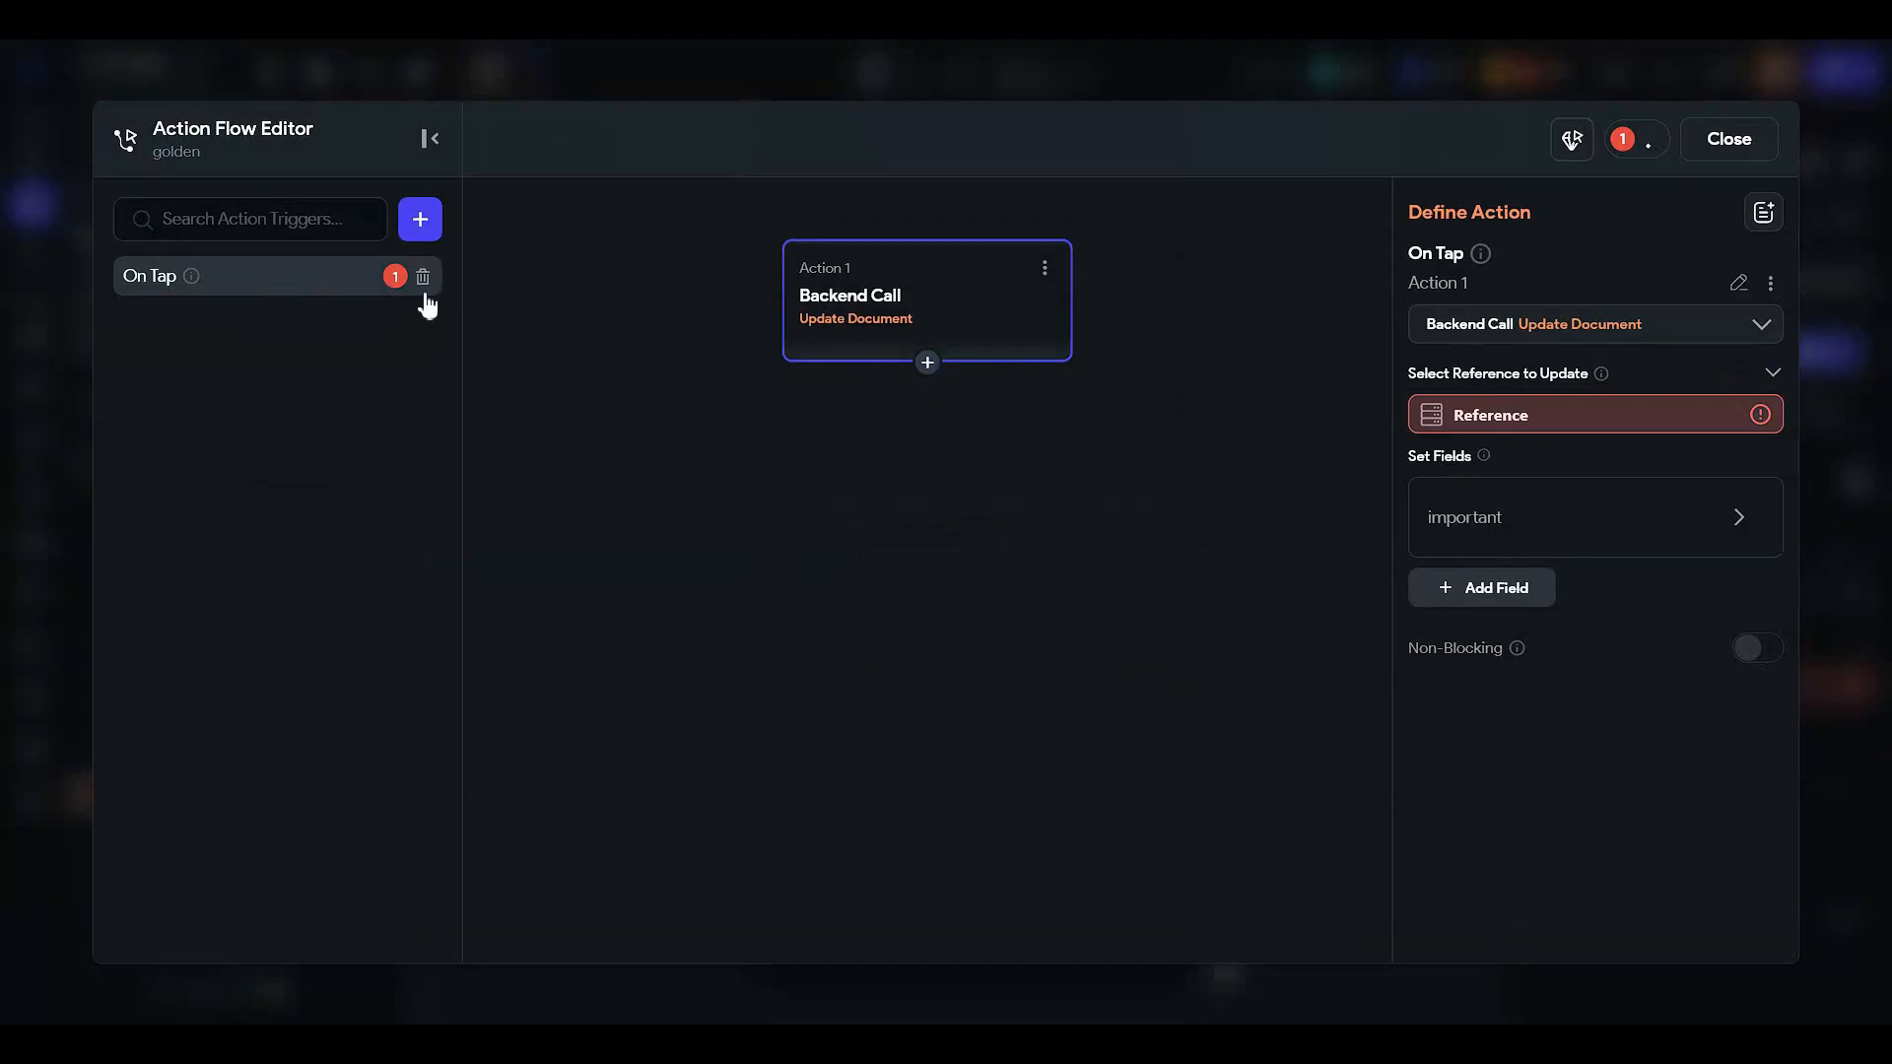
click(423, 278)
click(1730, 138)
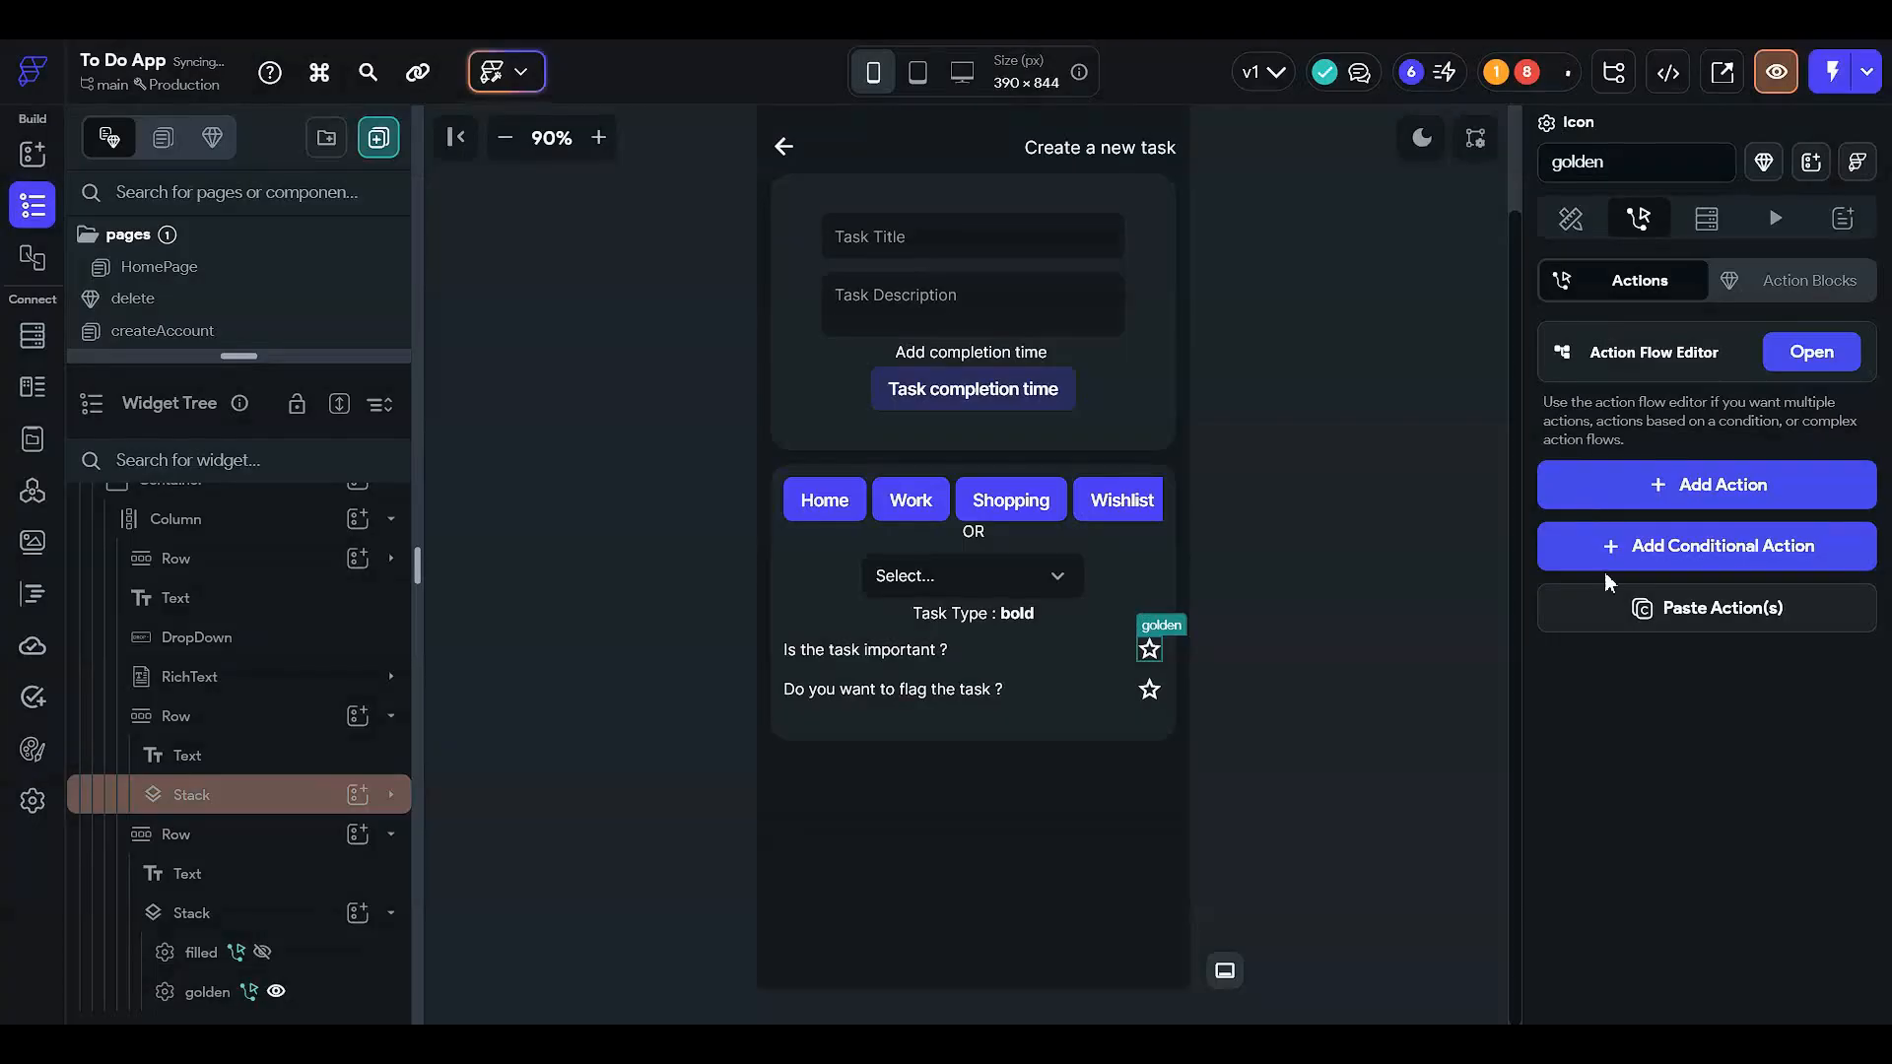
- Turn off the filled star's conditional visibility and delete its On Tap action trigger
click(255, 759)
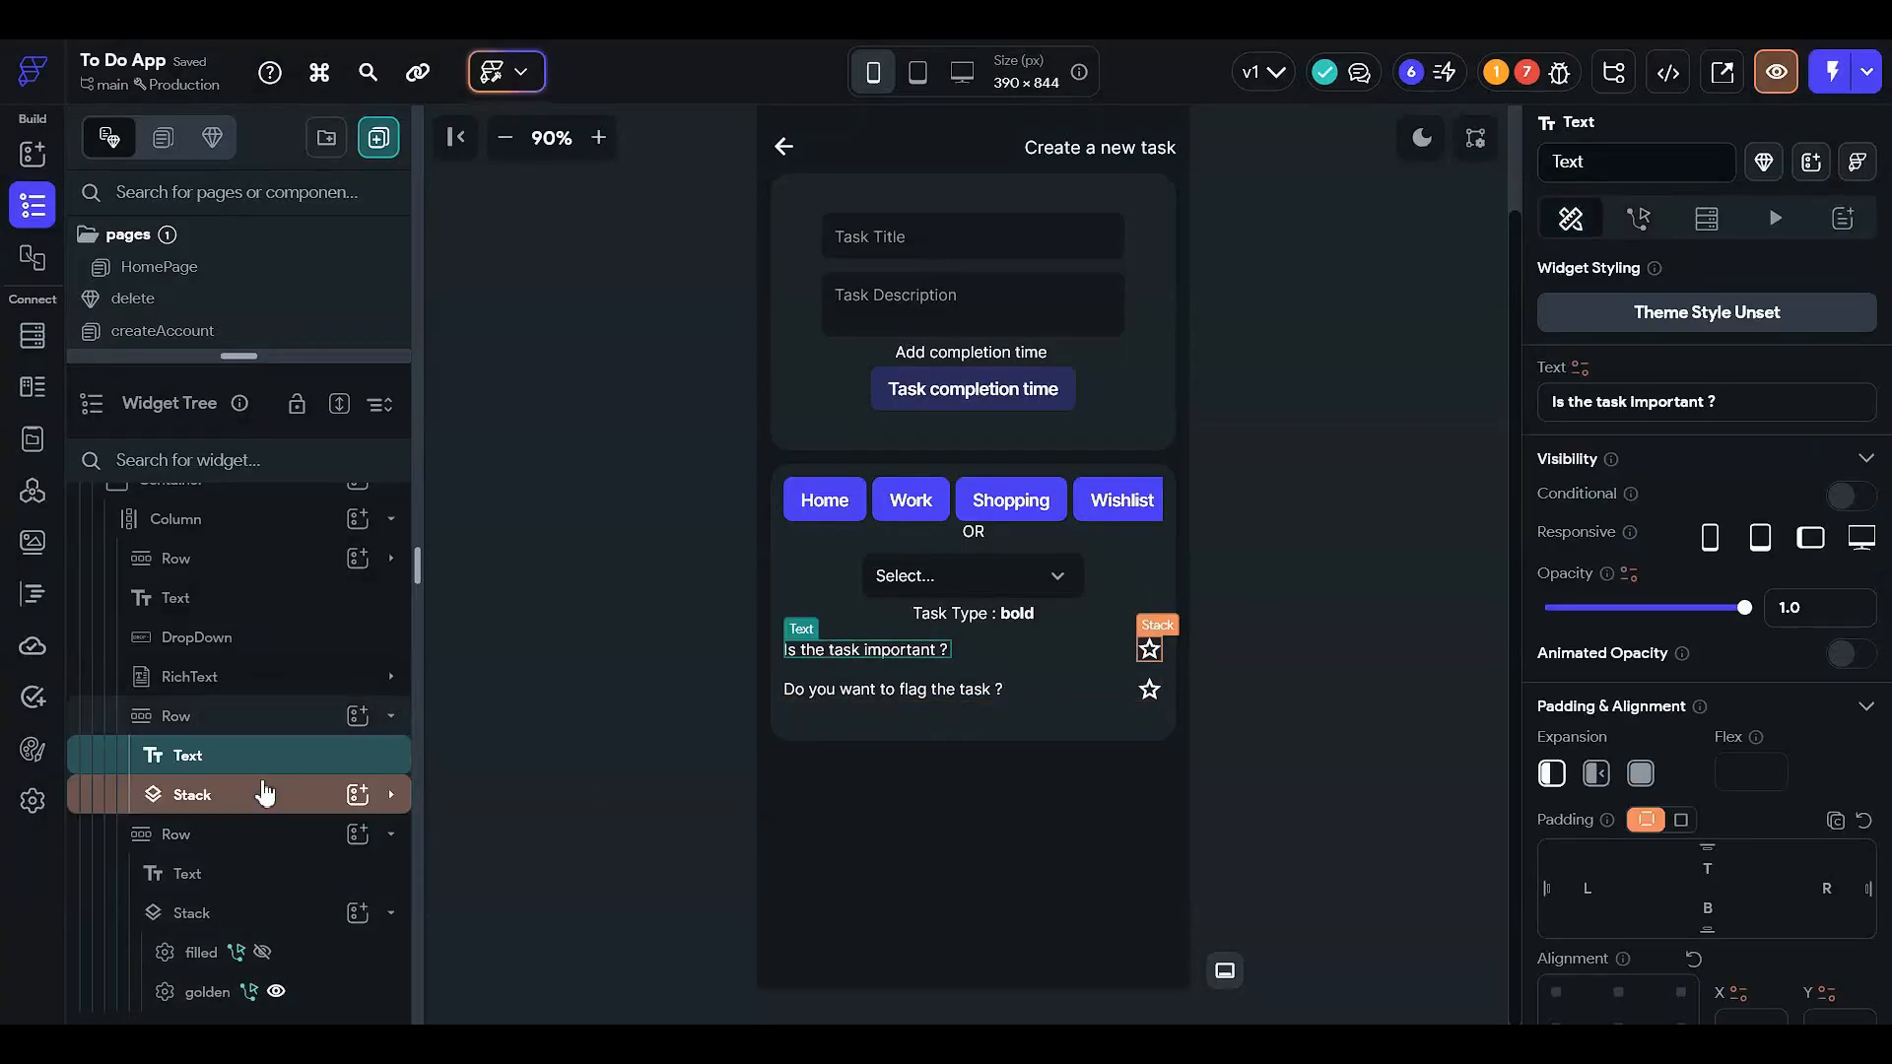
click(264, 791)
click(264, 792)
click(269, 801)
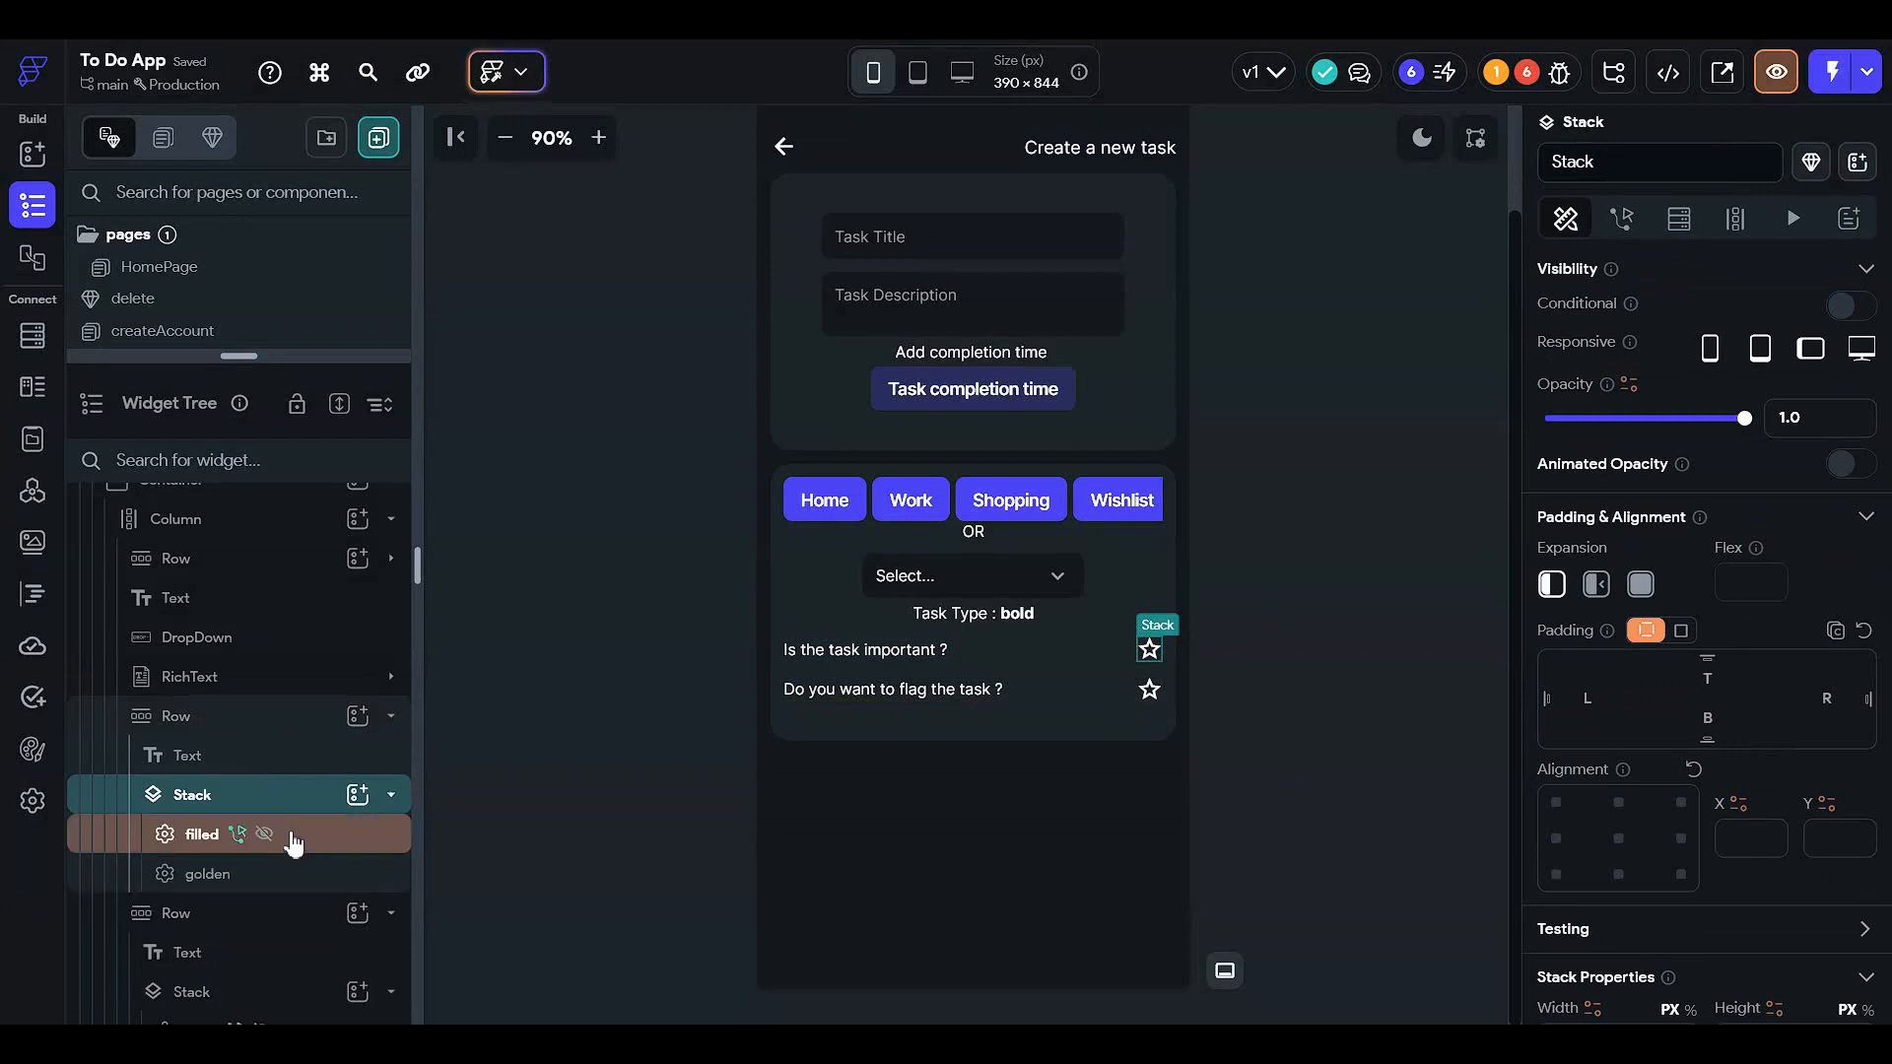
click(294, 842)
click(1845, 405)
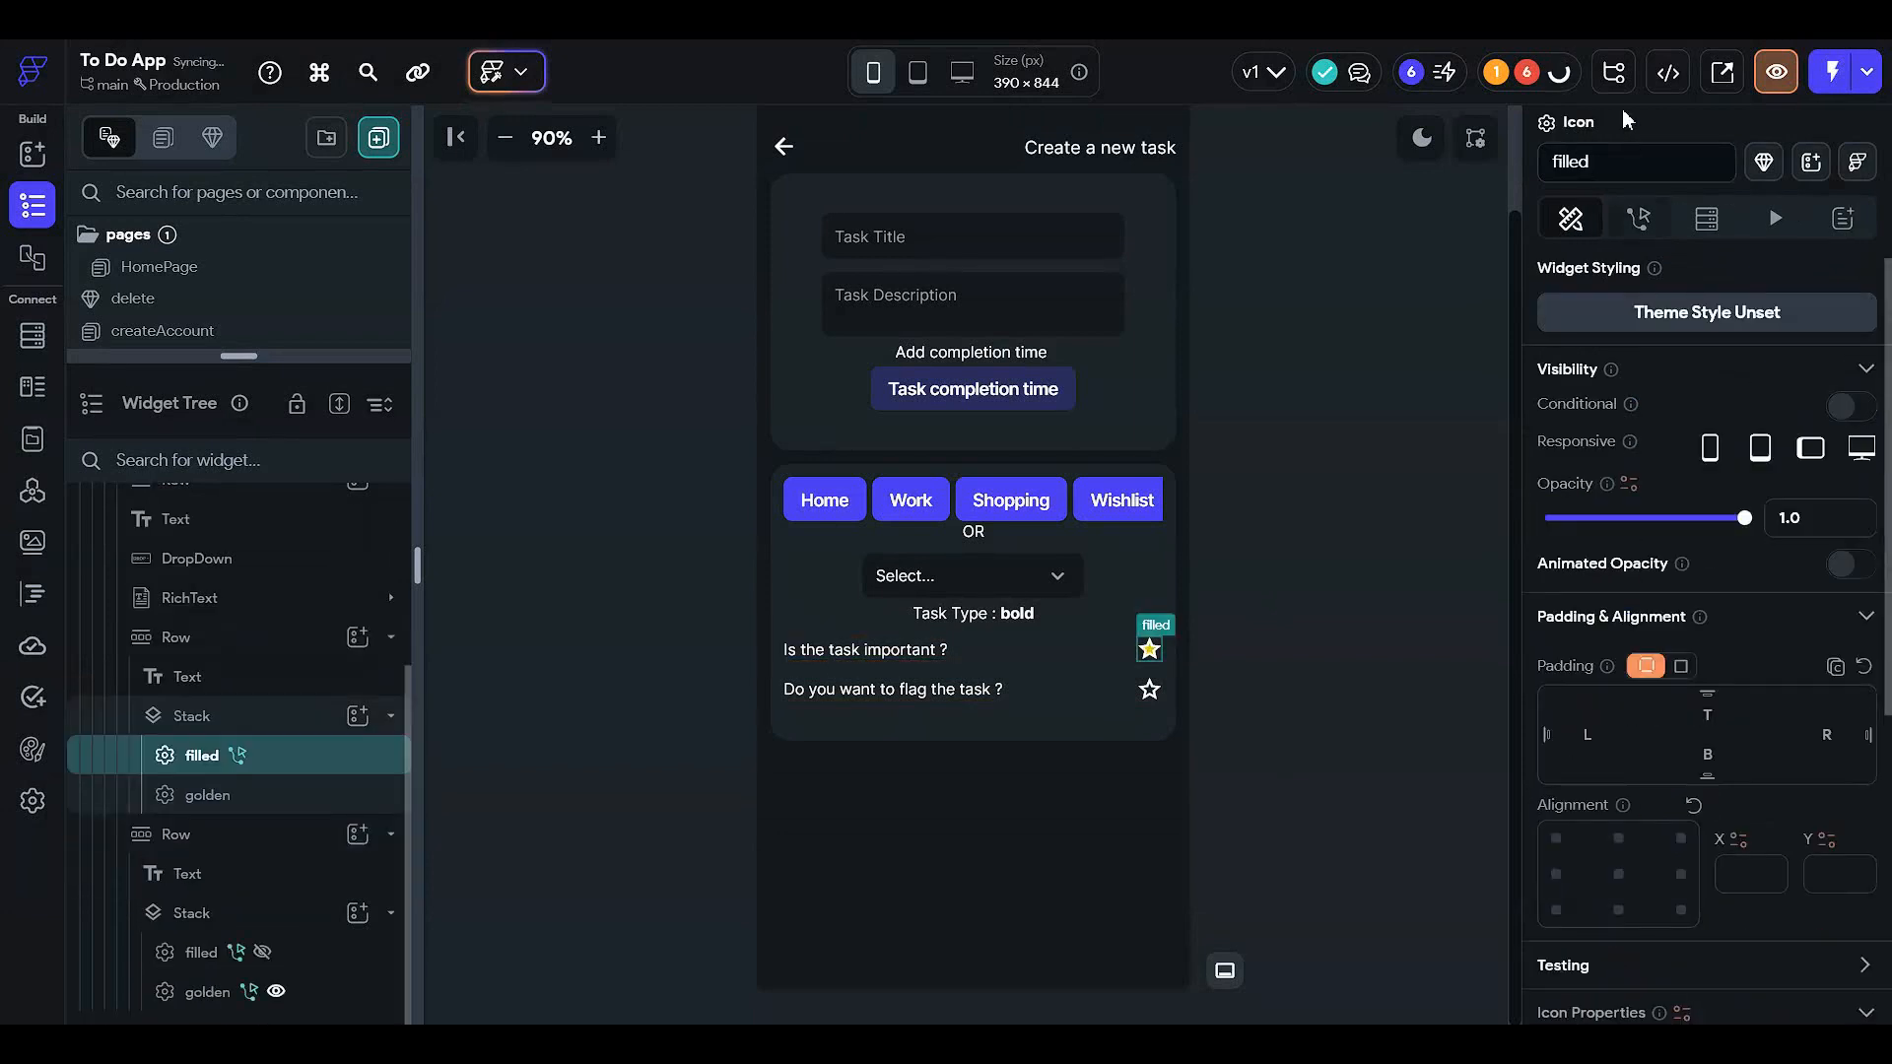
click(1630, 225)
click(1808, 352)
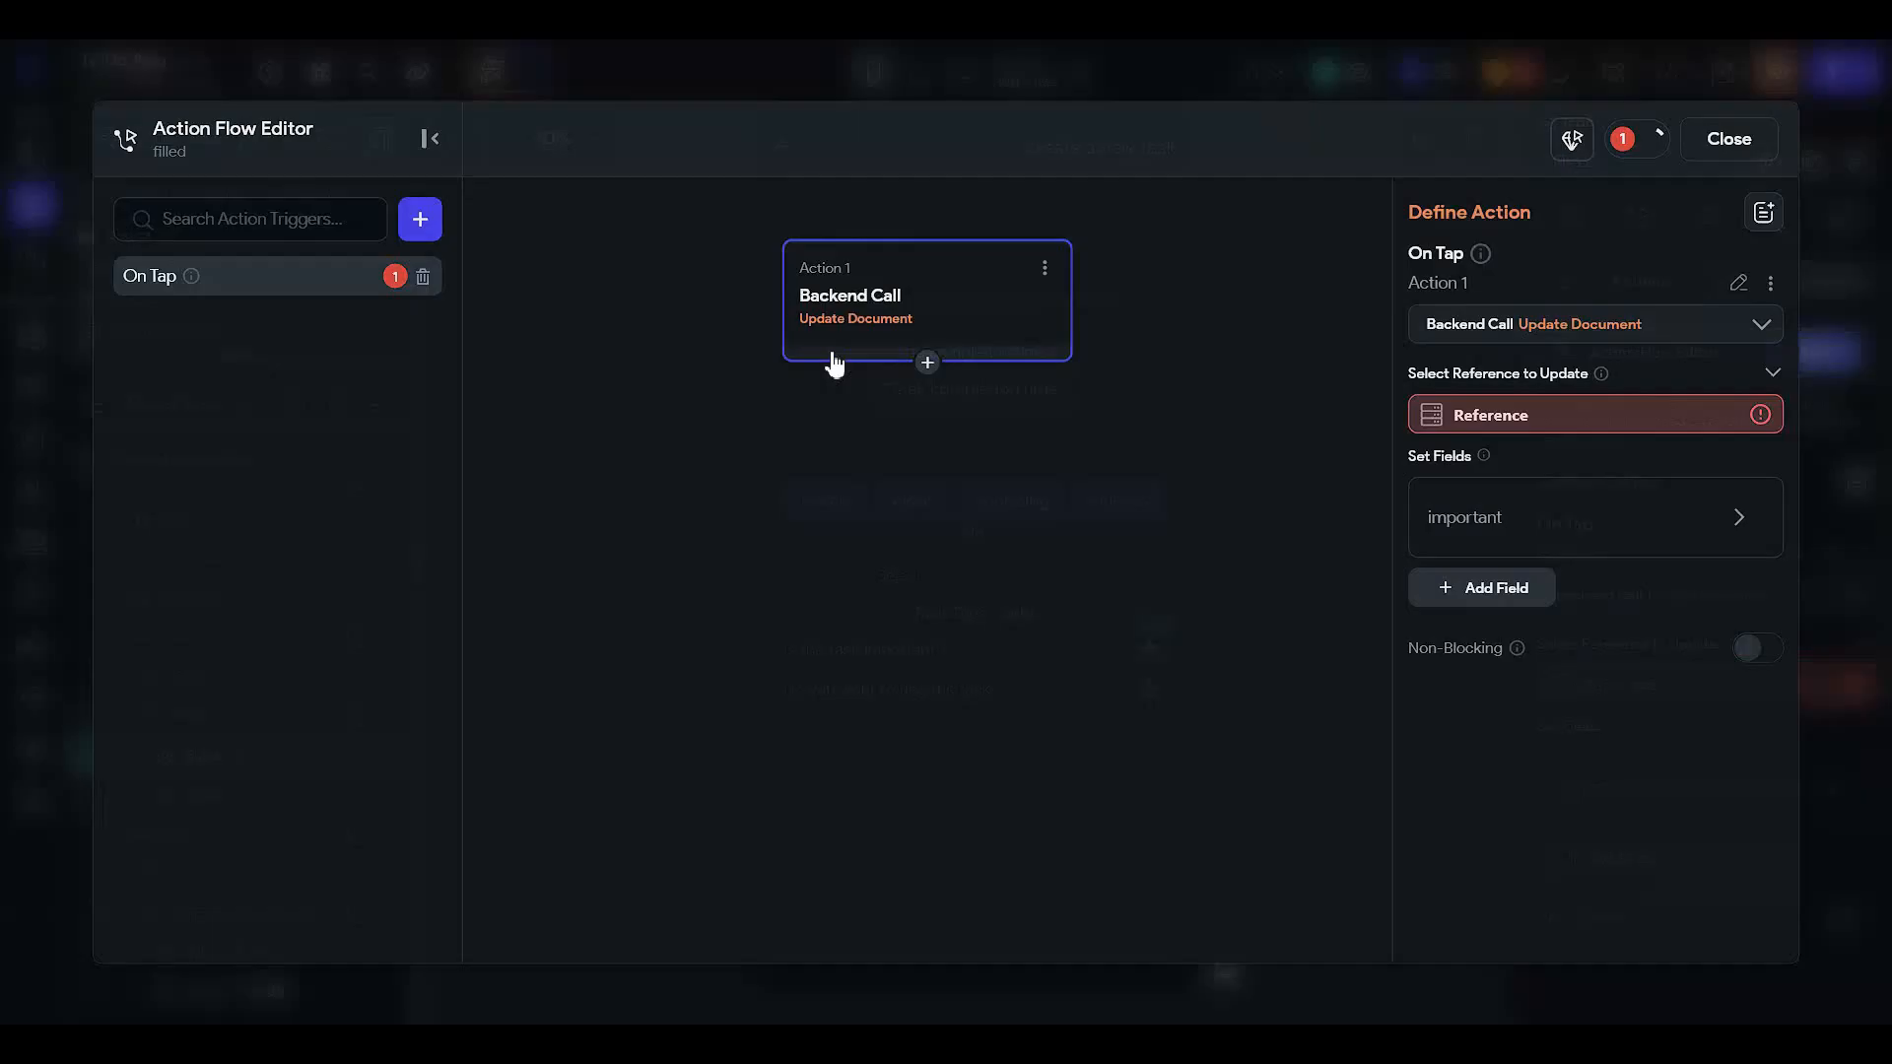
click(423, 277)
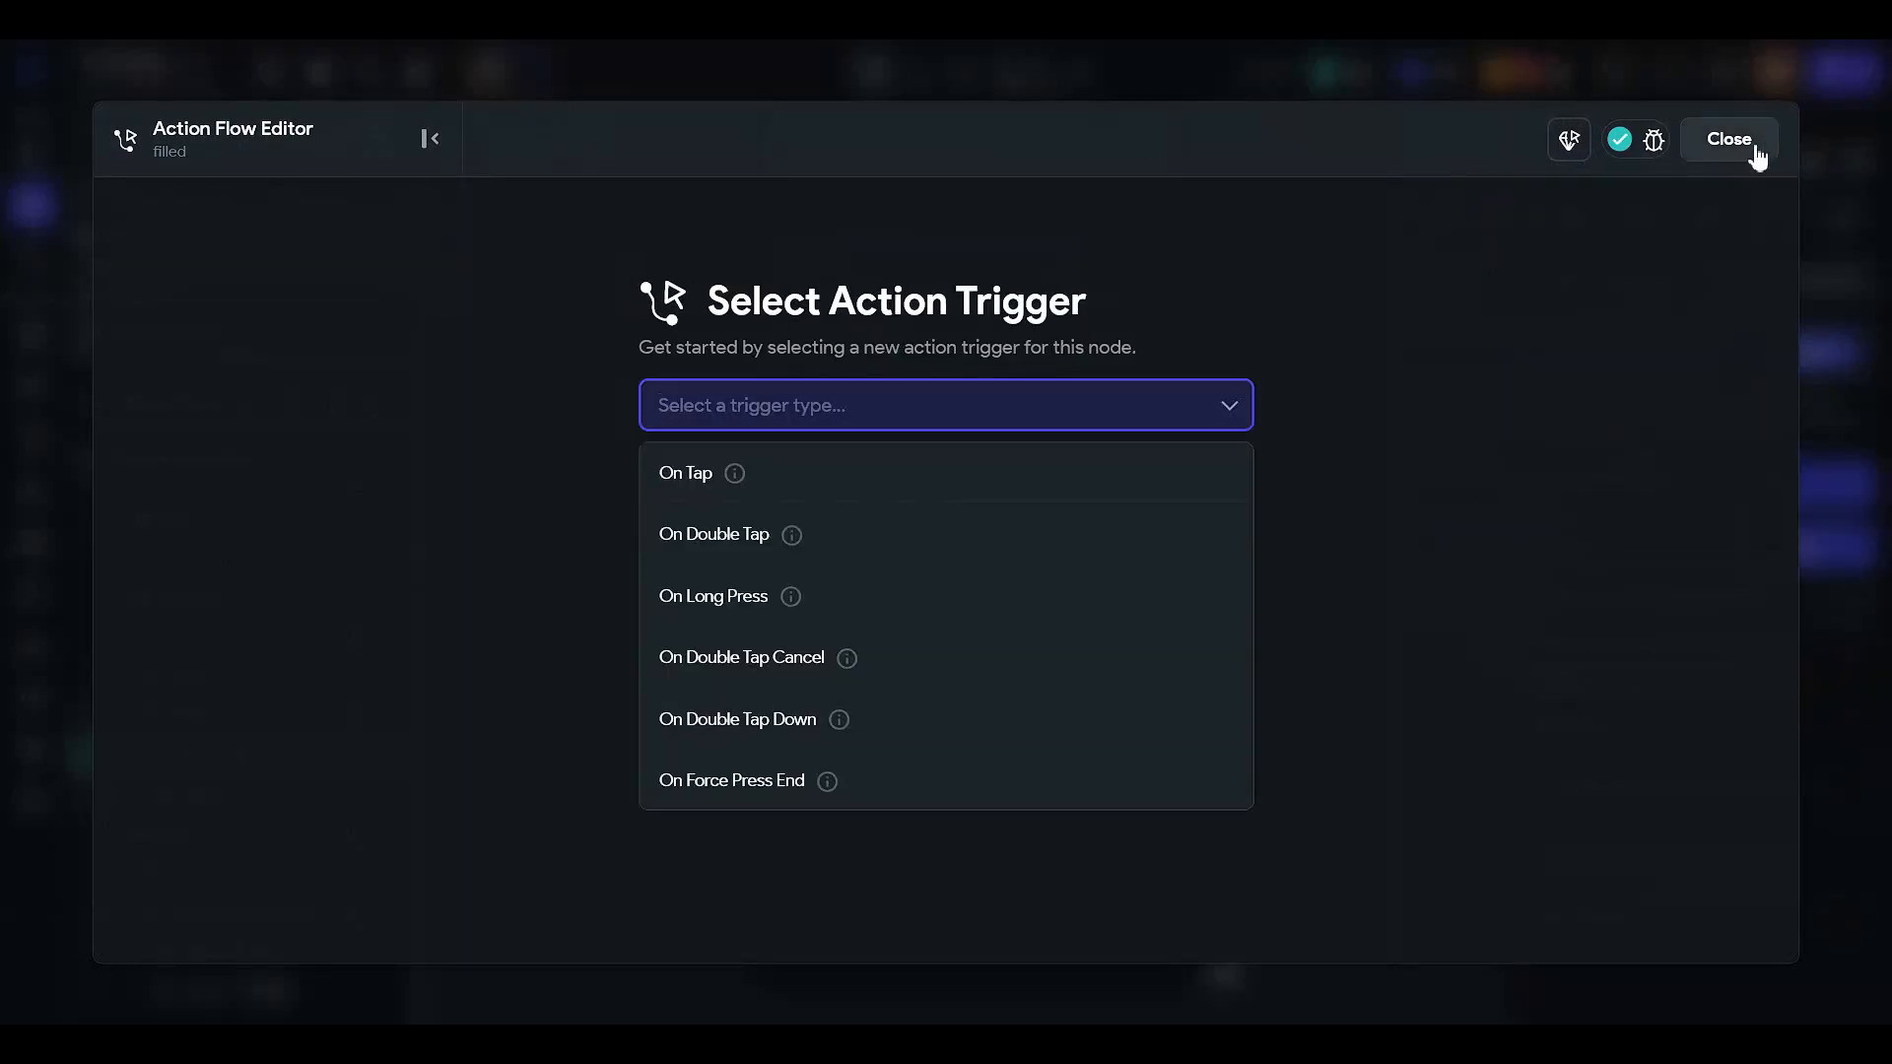
click(1754, 153)
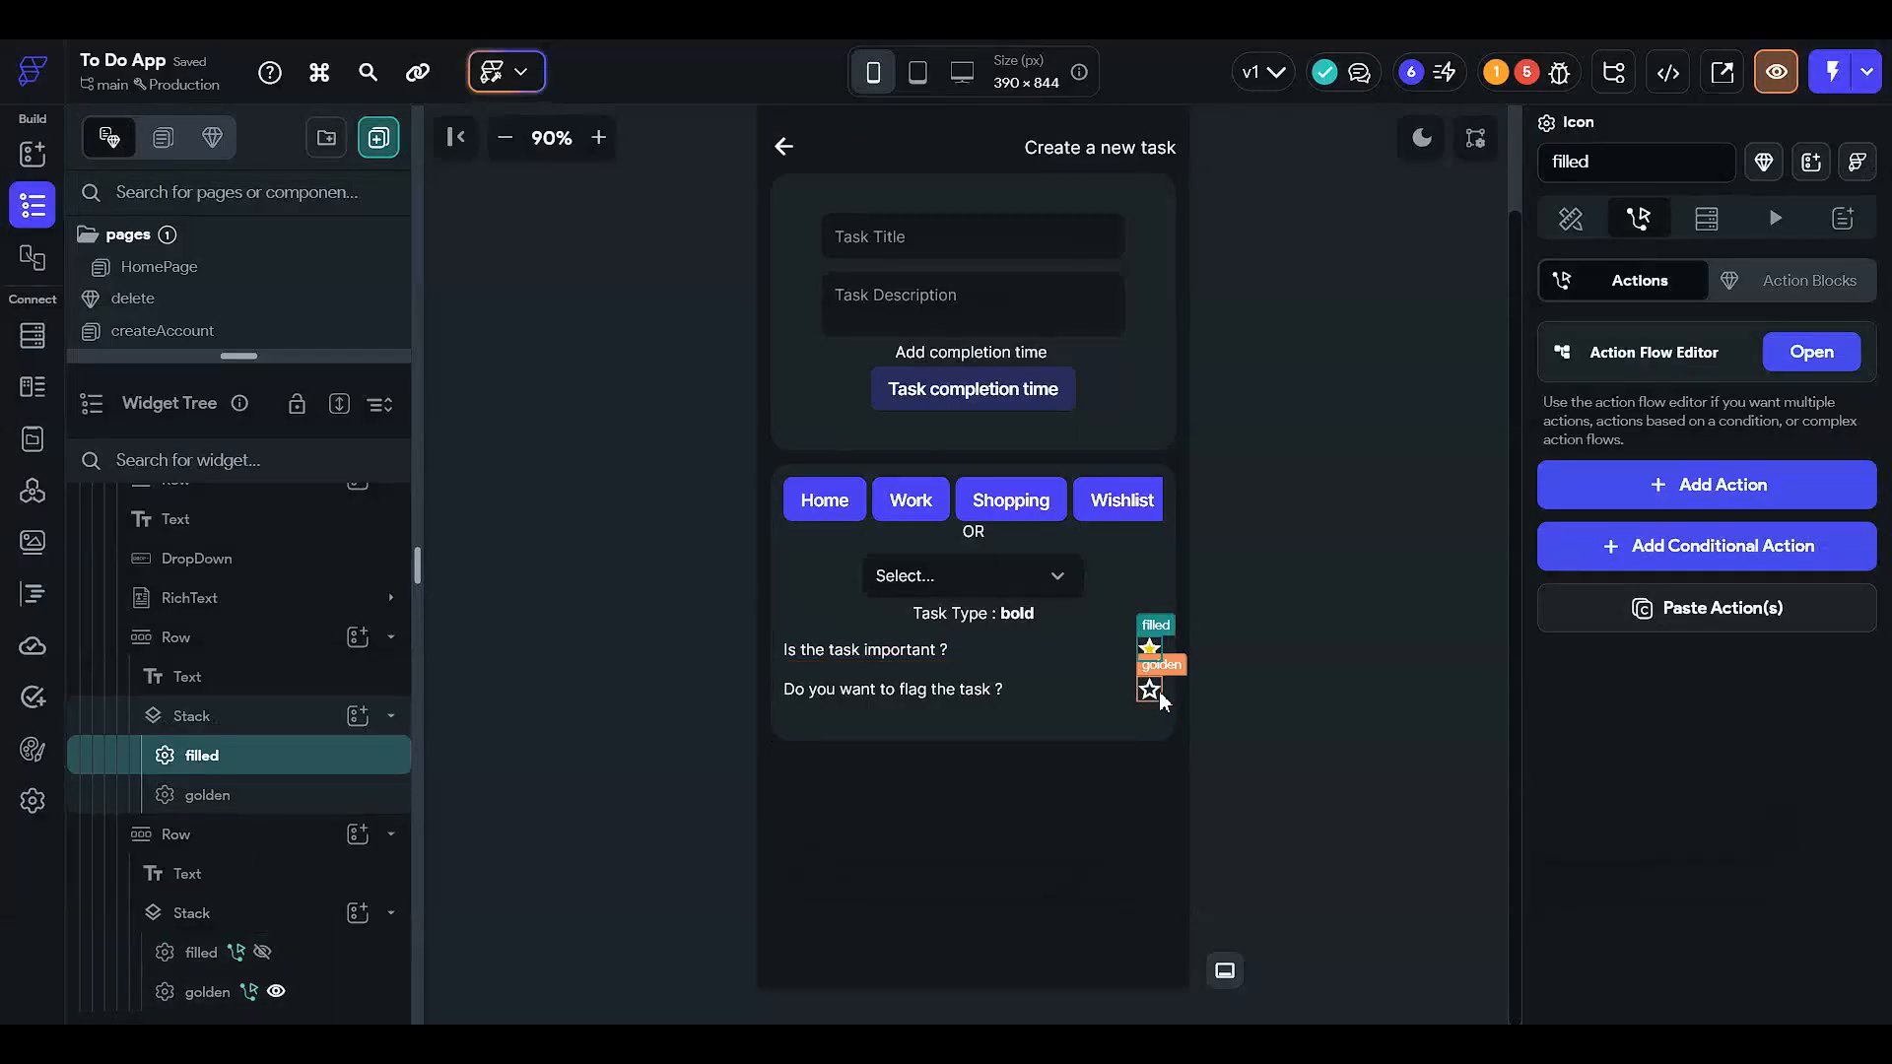
- Delete the star Stack from the flag question row
click(1159, 695)
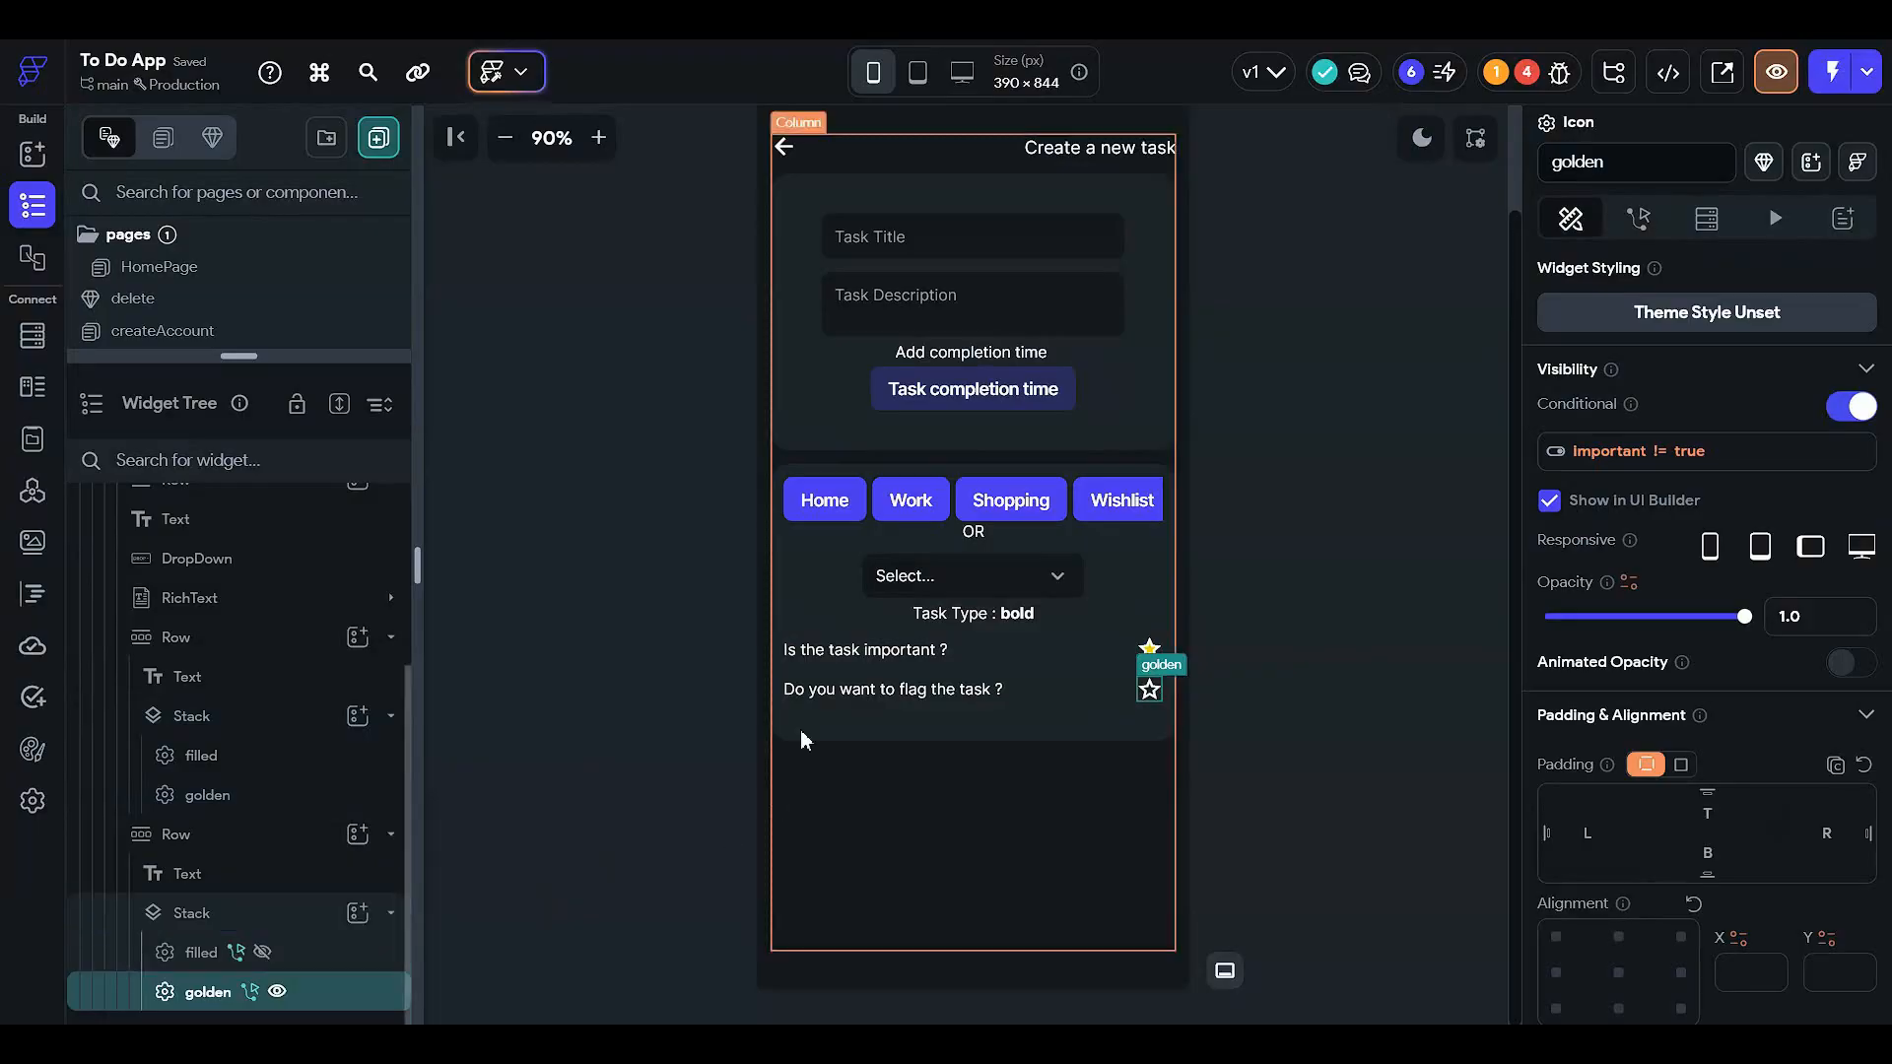
click(157, 924)
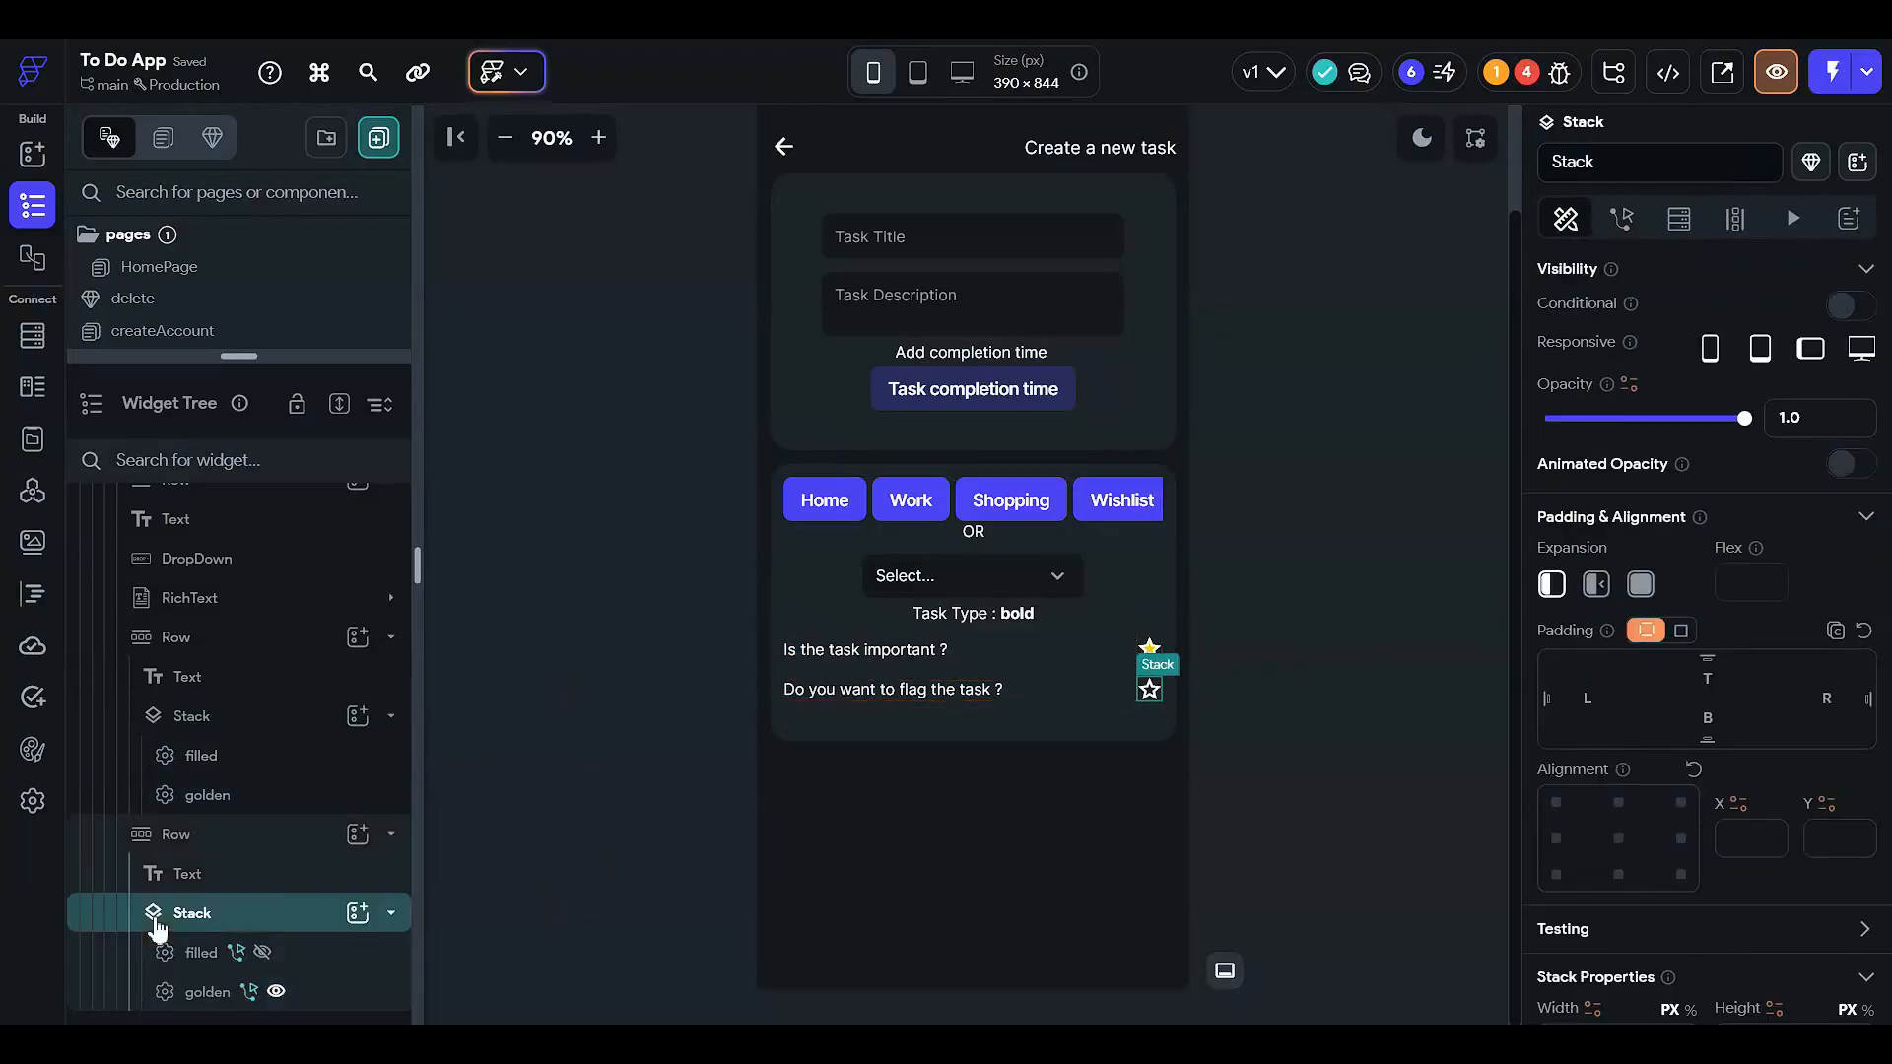
key(Delete)
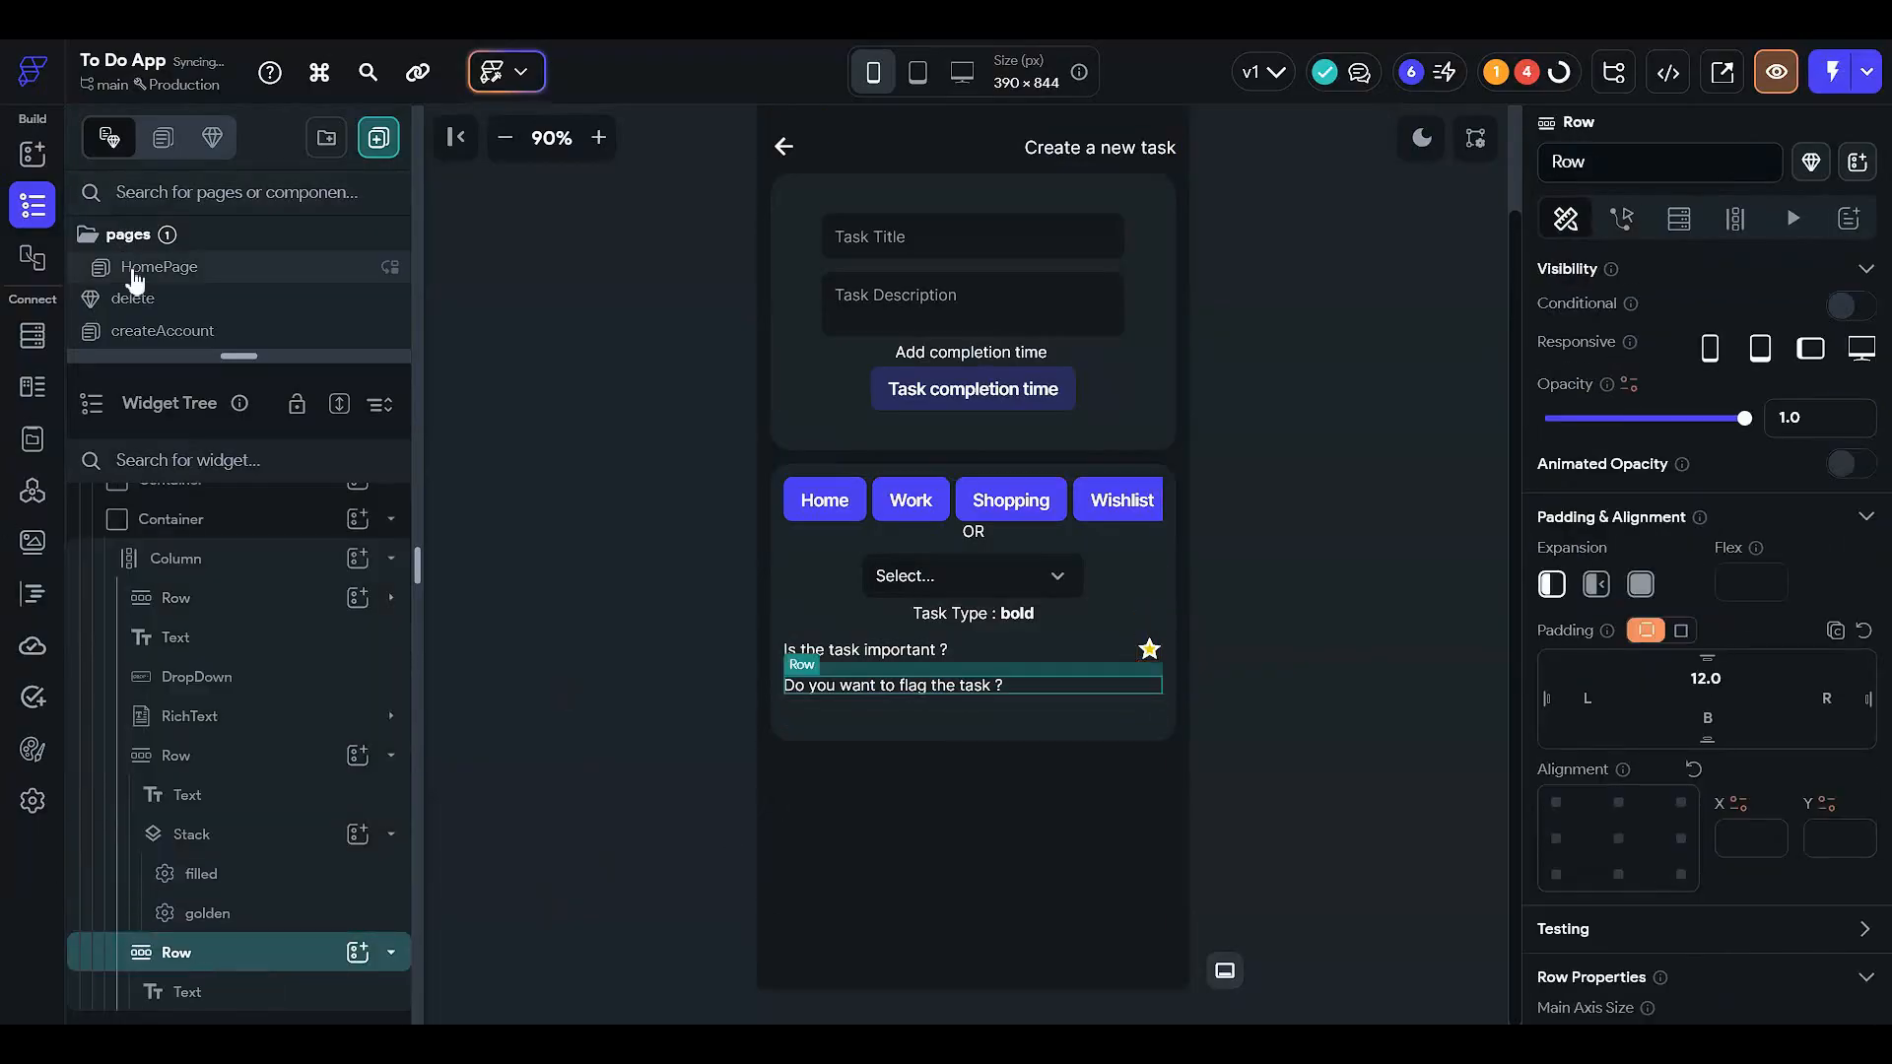
- Copy HomePage's flag icon Stack into the flag row and un-condition the unflagged icon
click(135, 272)
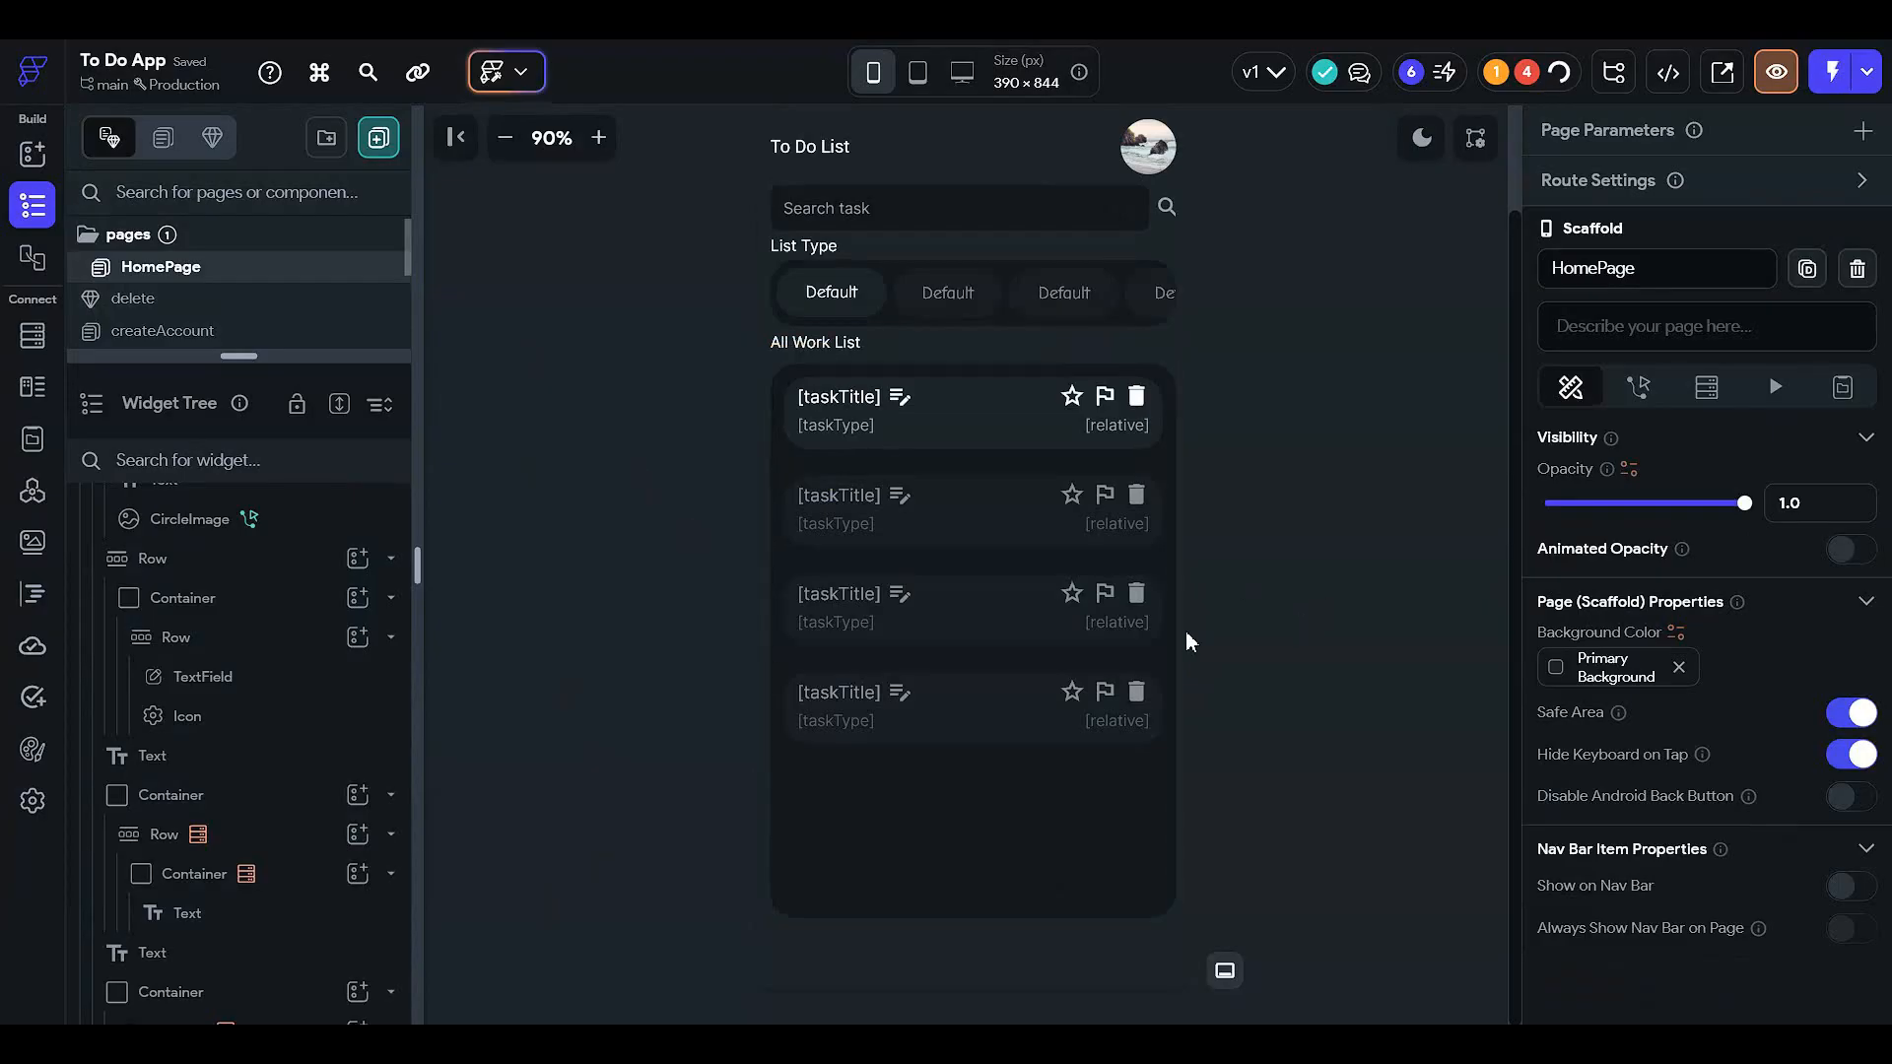
click(1104, 395)
click(167, 770)
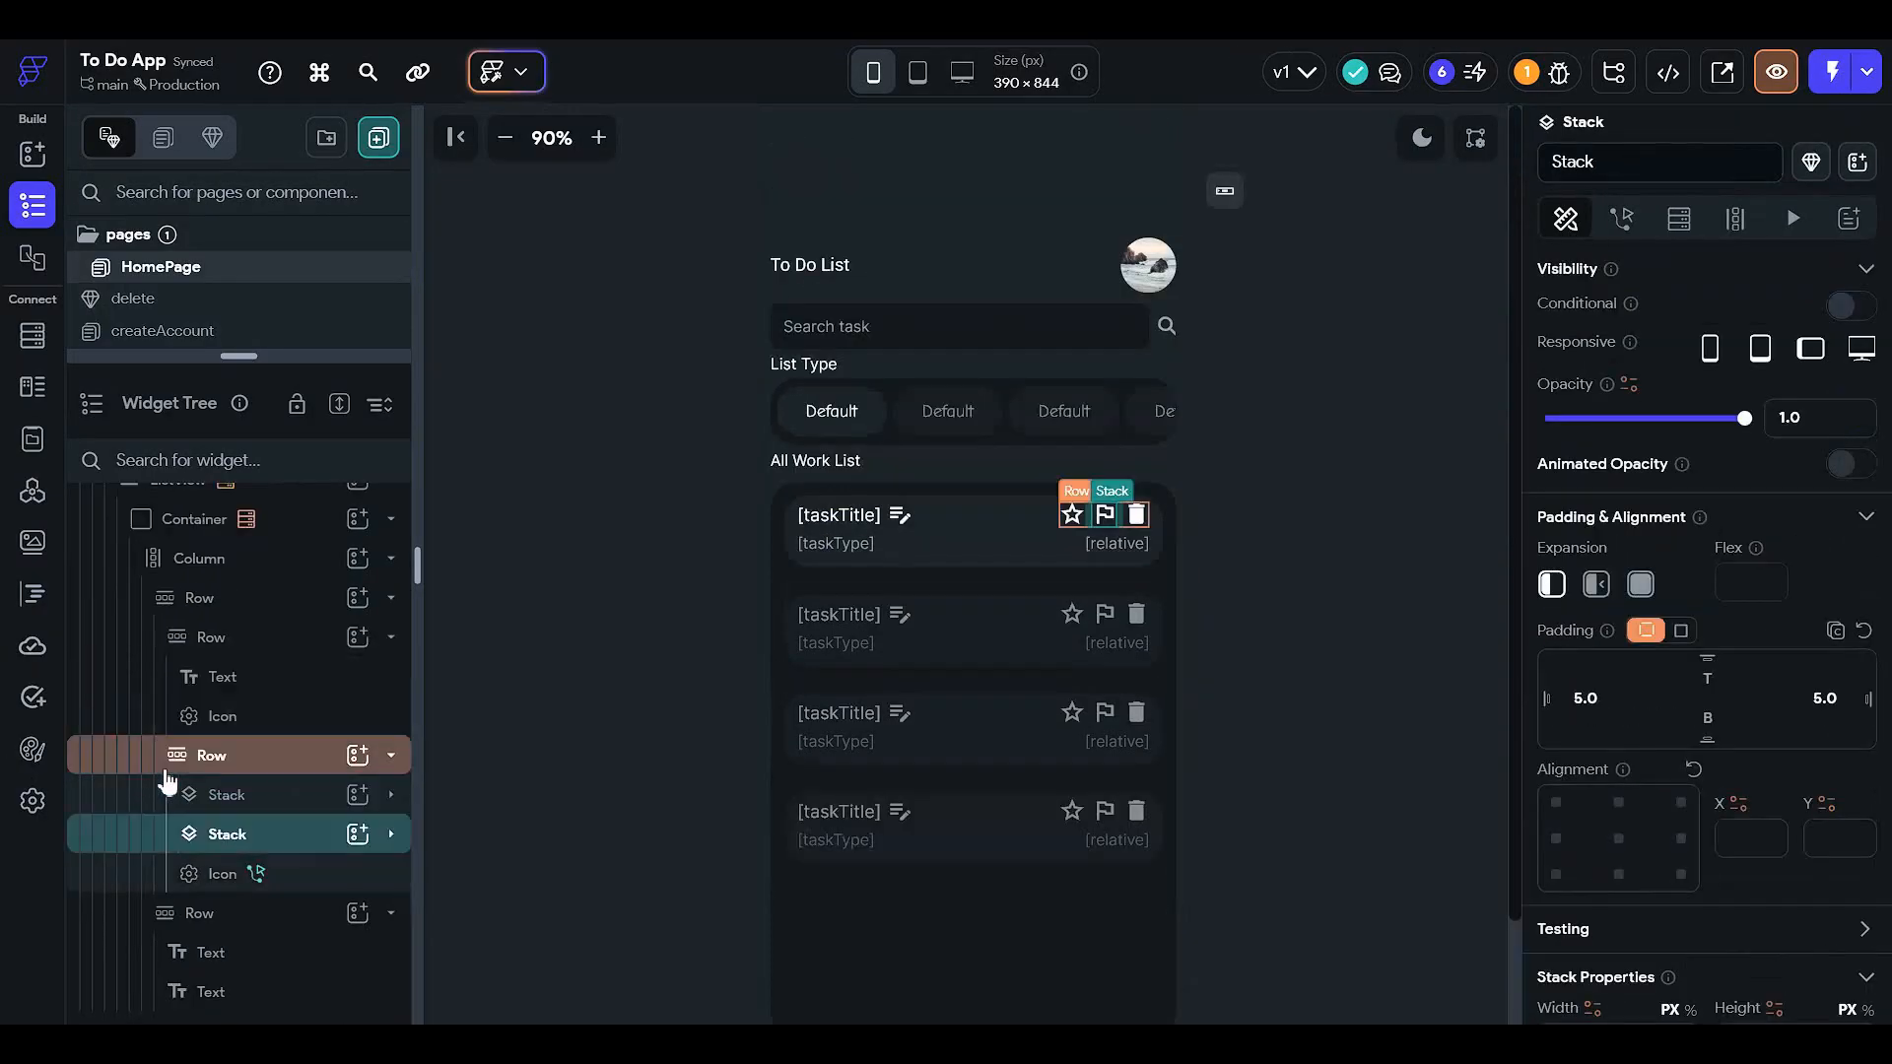
key(ctrl+c)
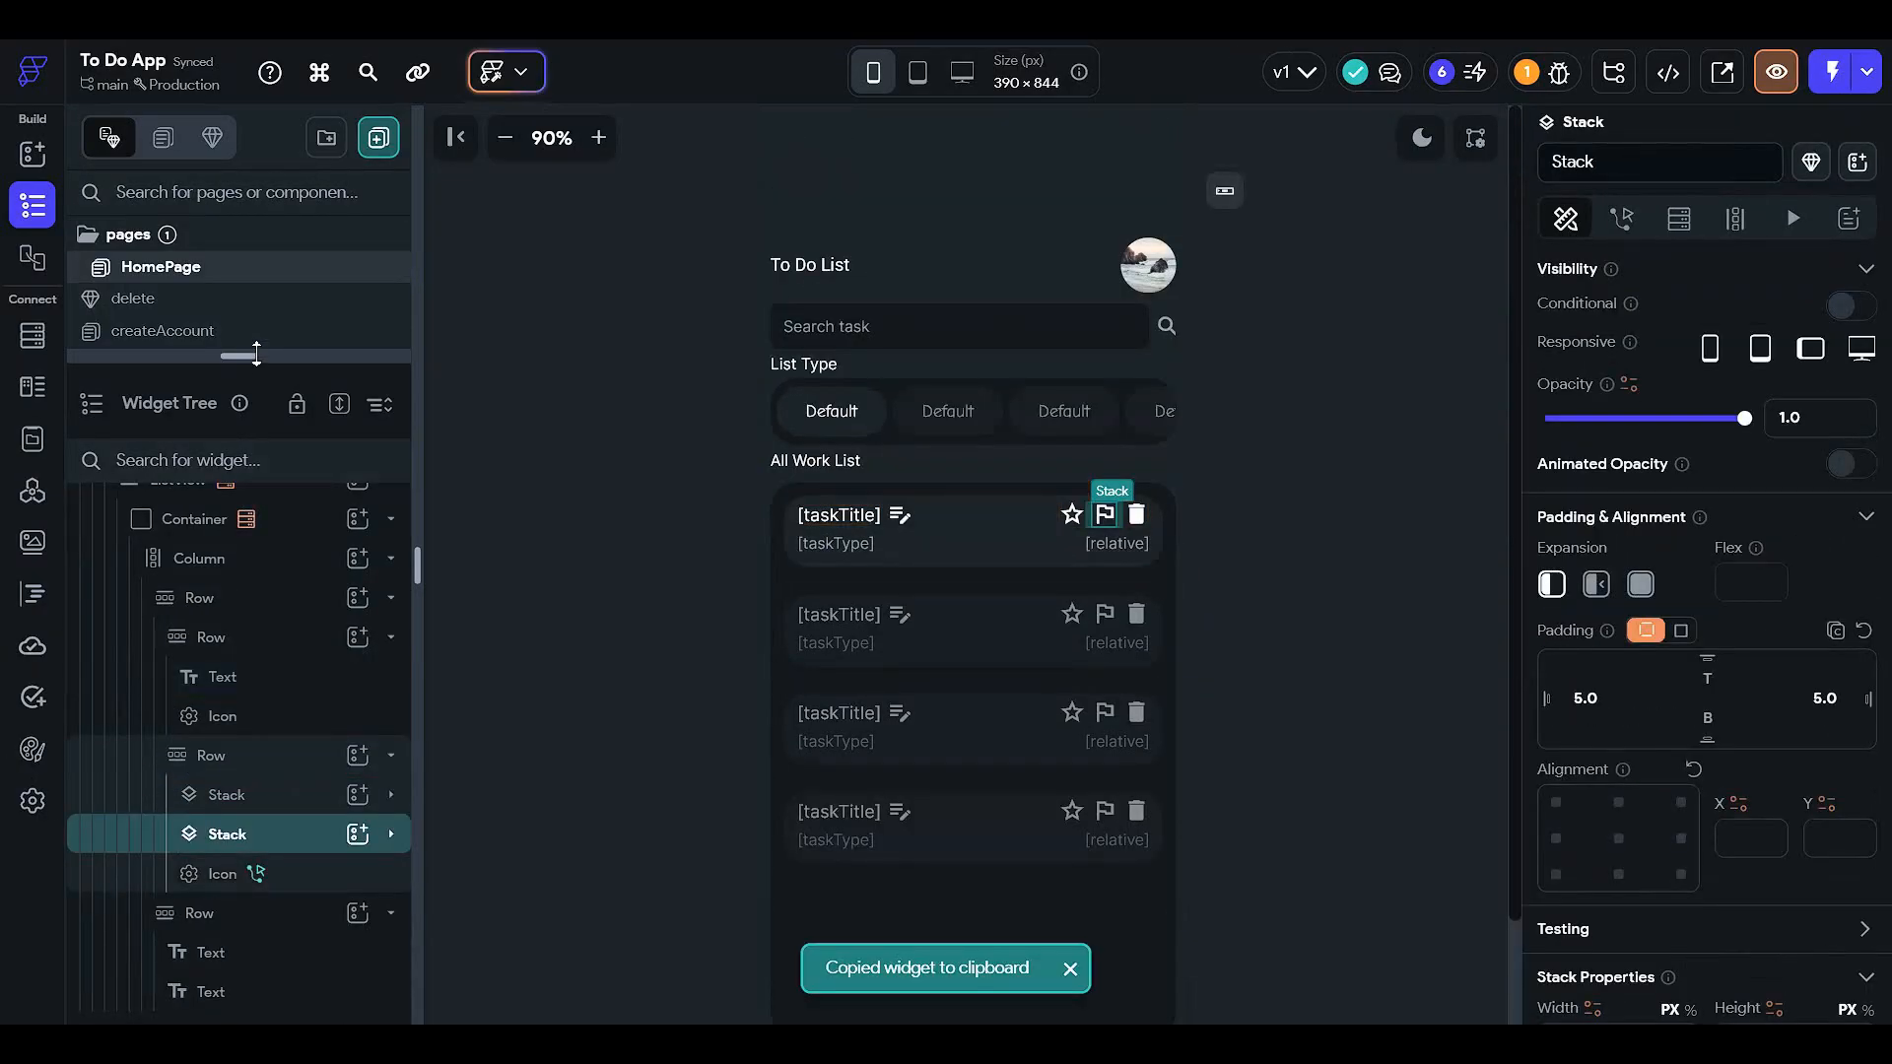
drag(241, 355, 234, 684)
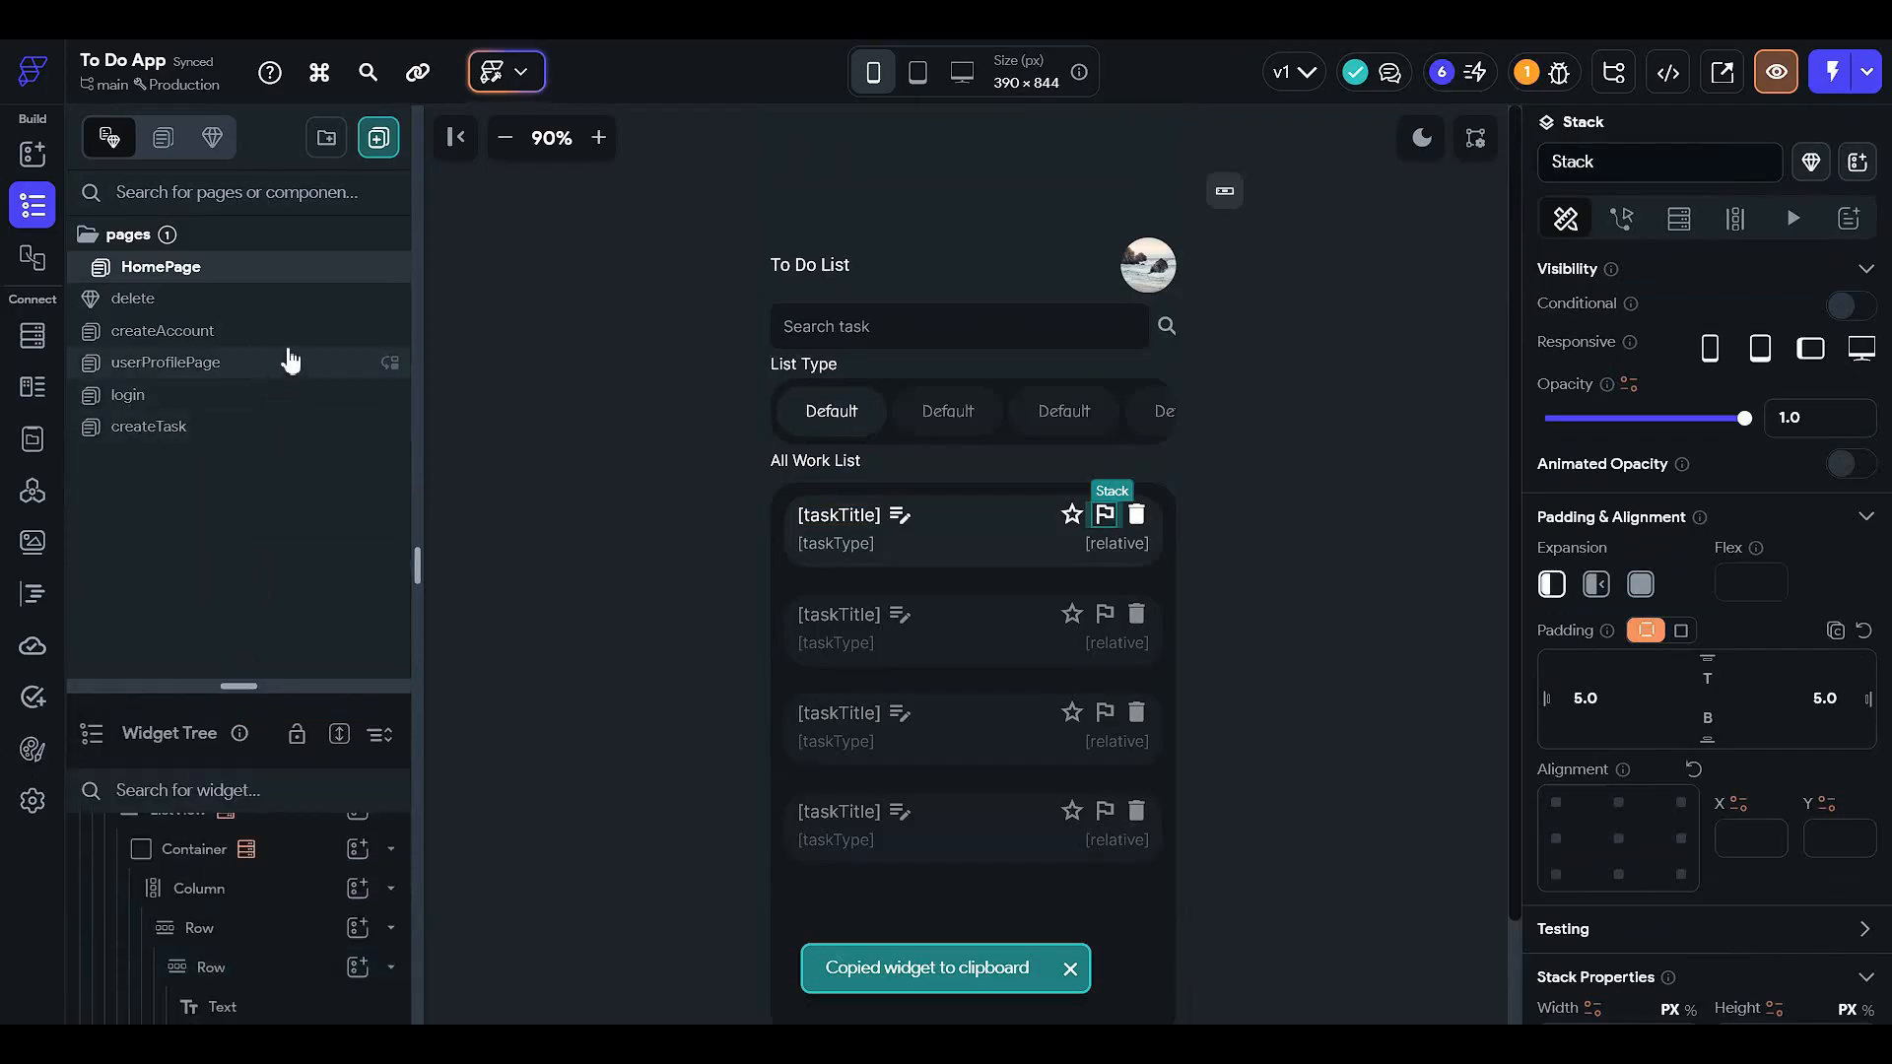
click(264, 425)
click(1112, 812)
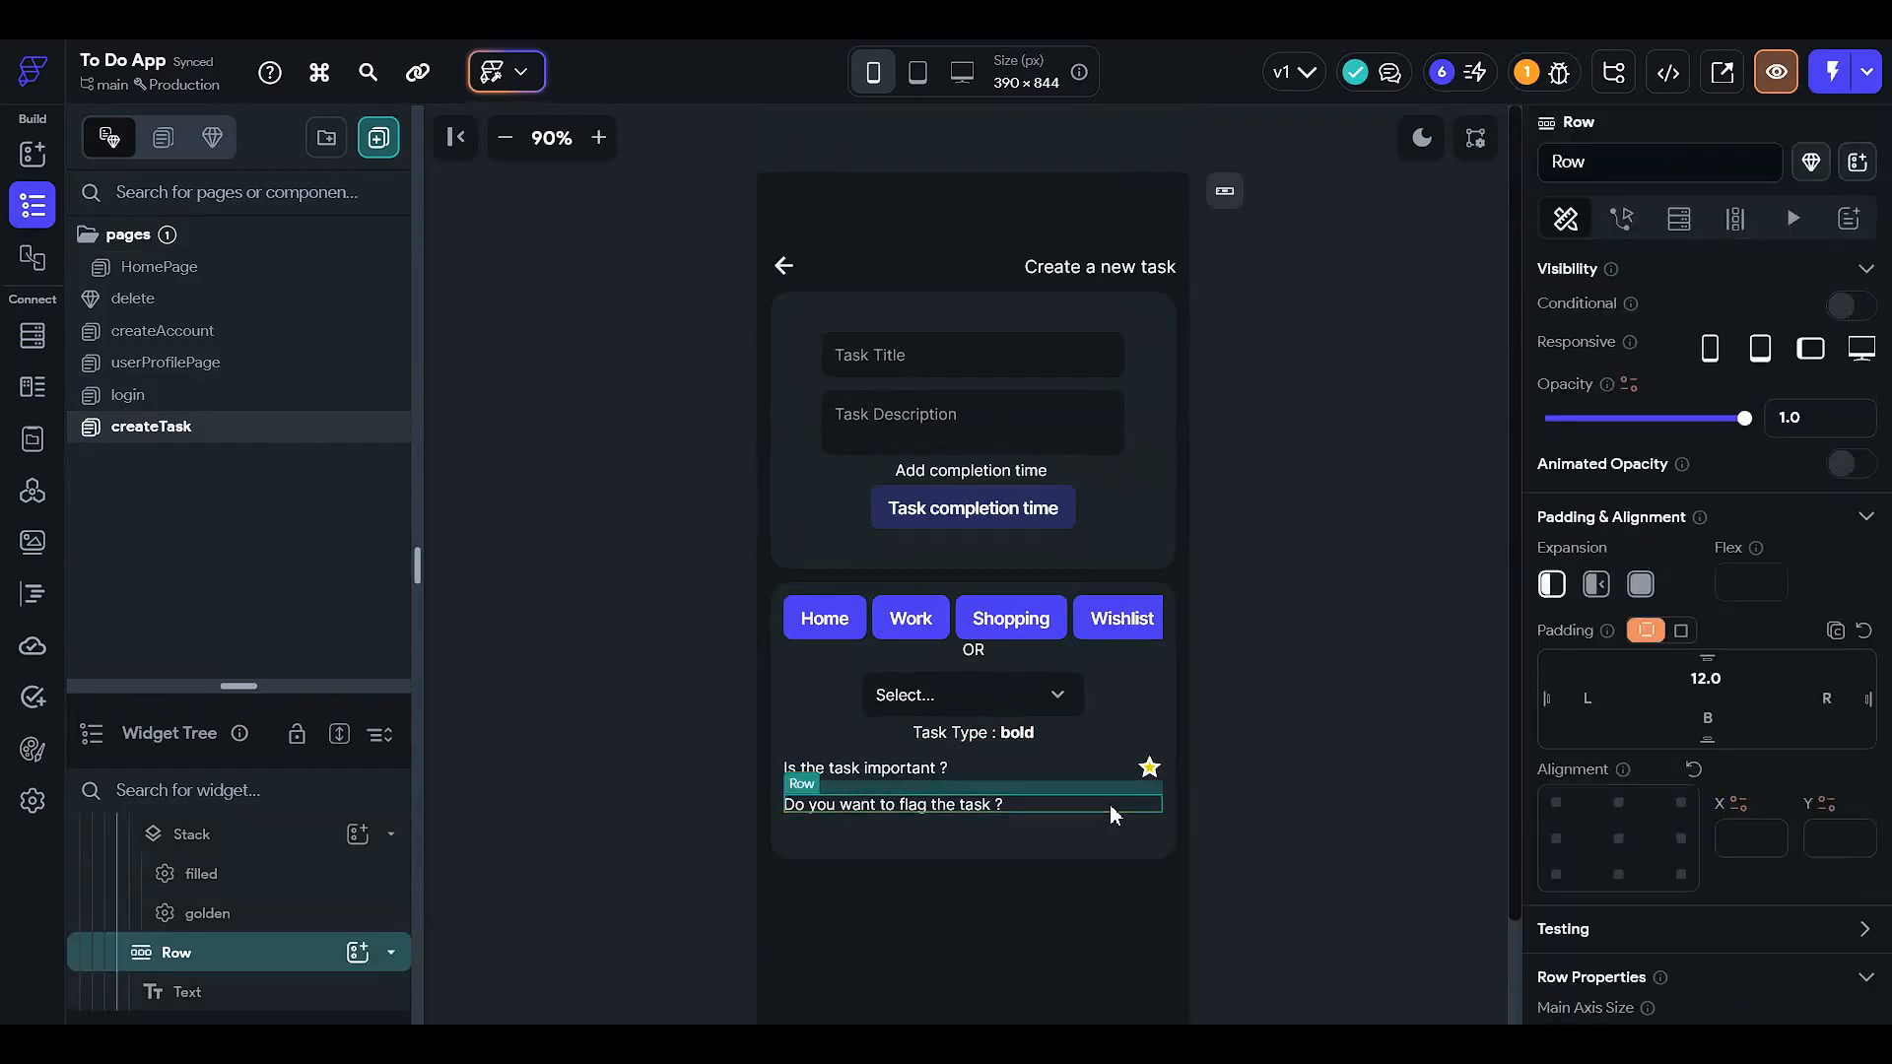
click(1143, 808)
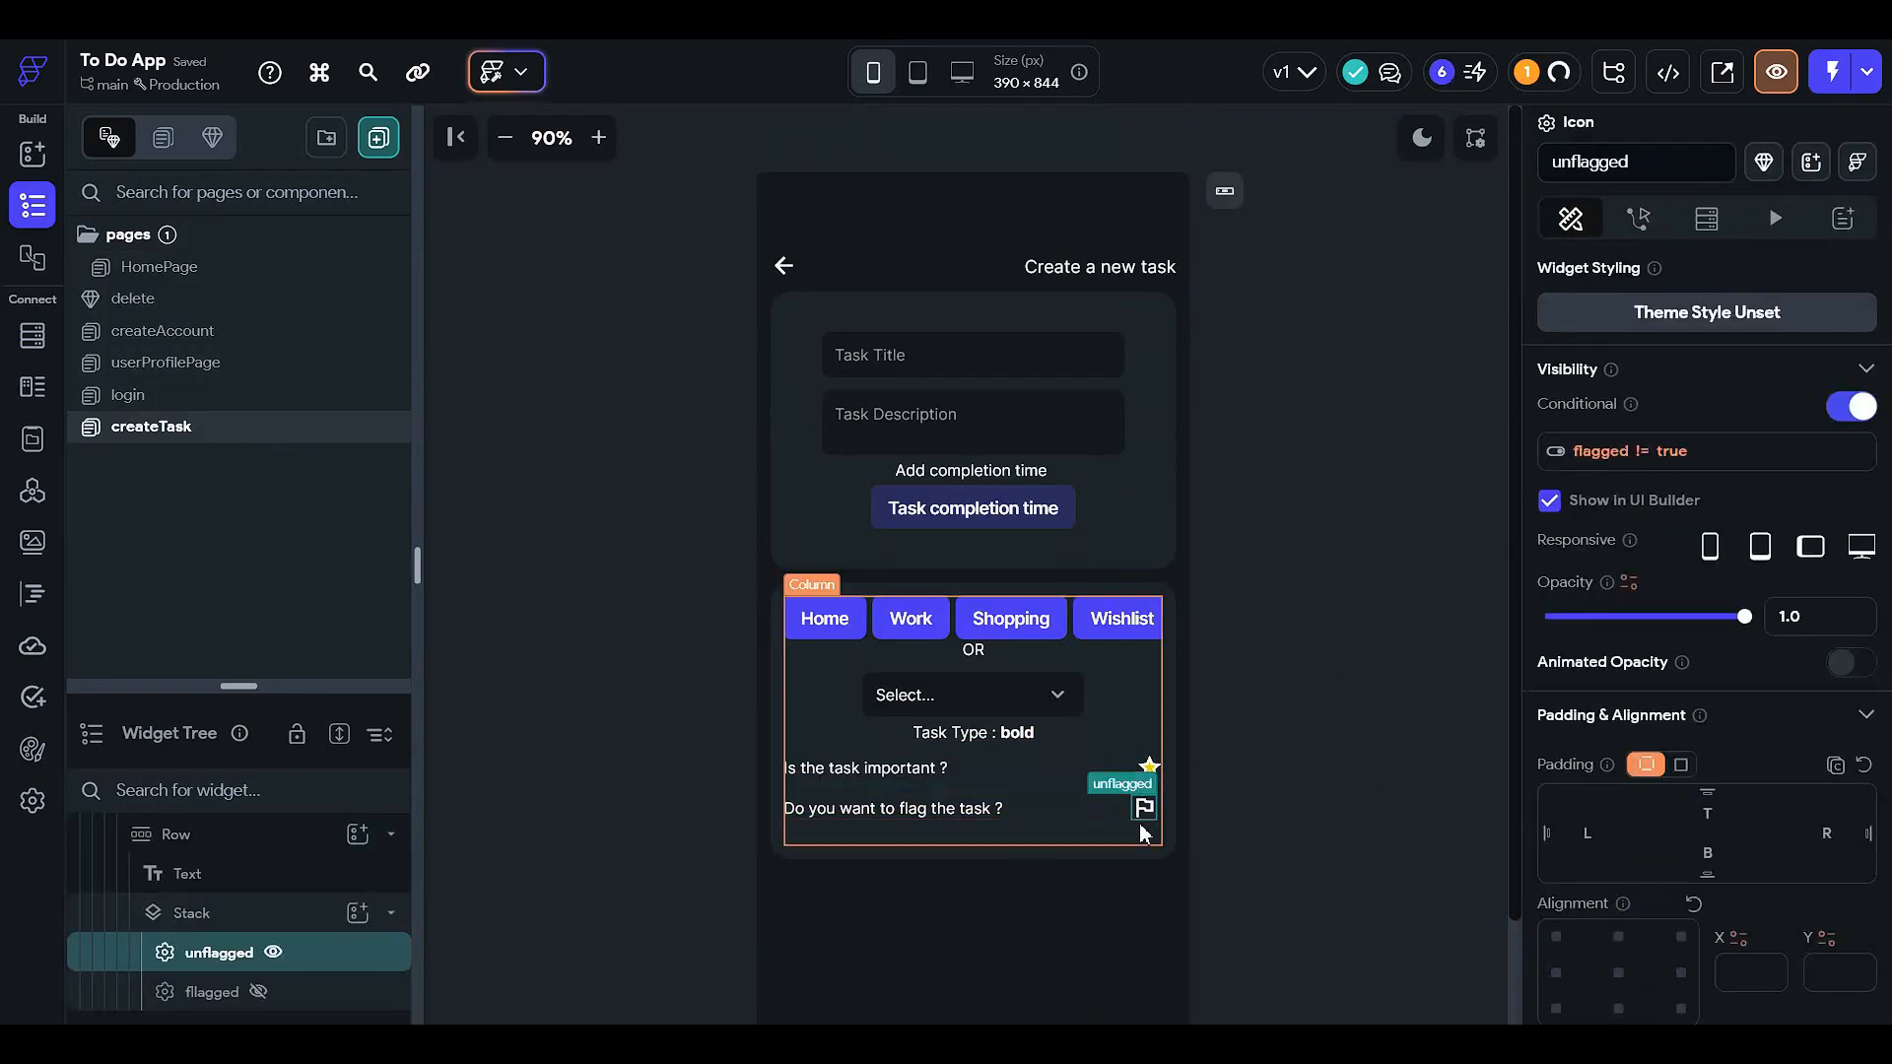
click(1857, 407)
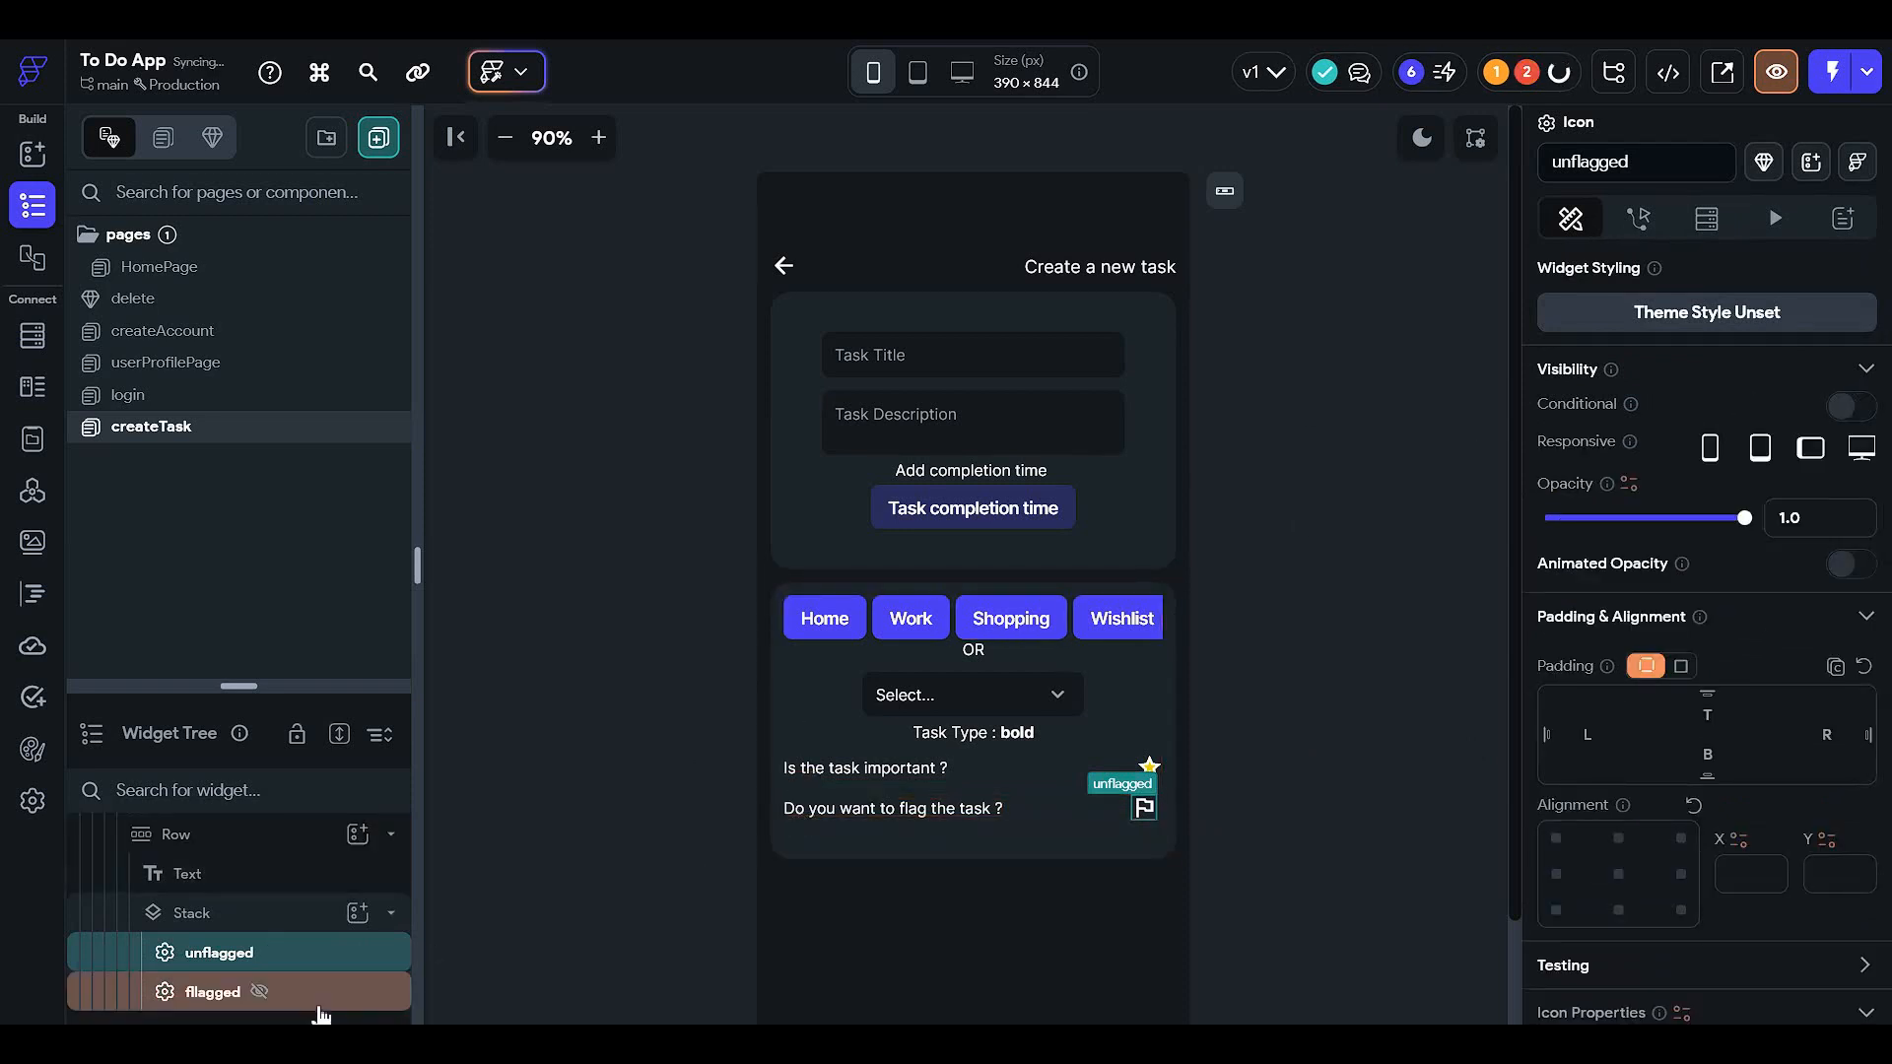
- Turn off conditional visibility on the flagged icon
click(211, 991)
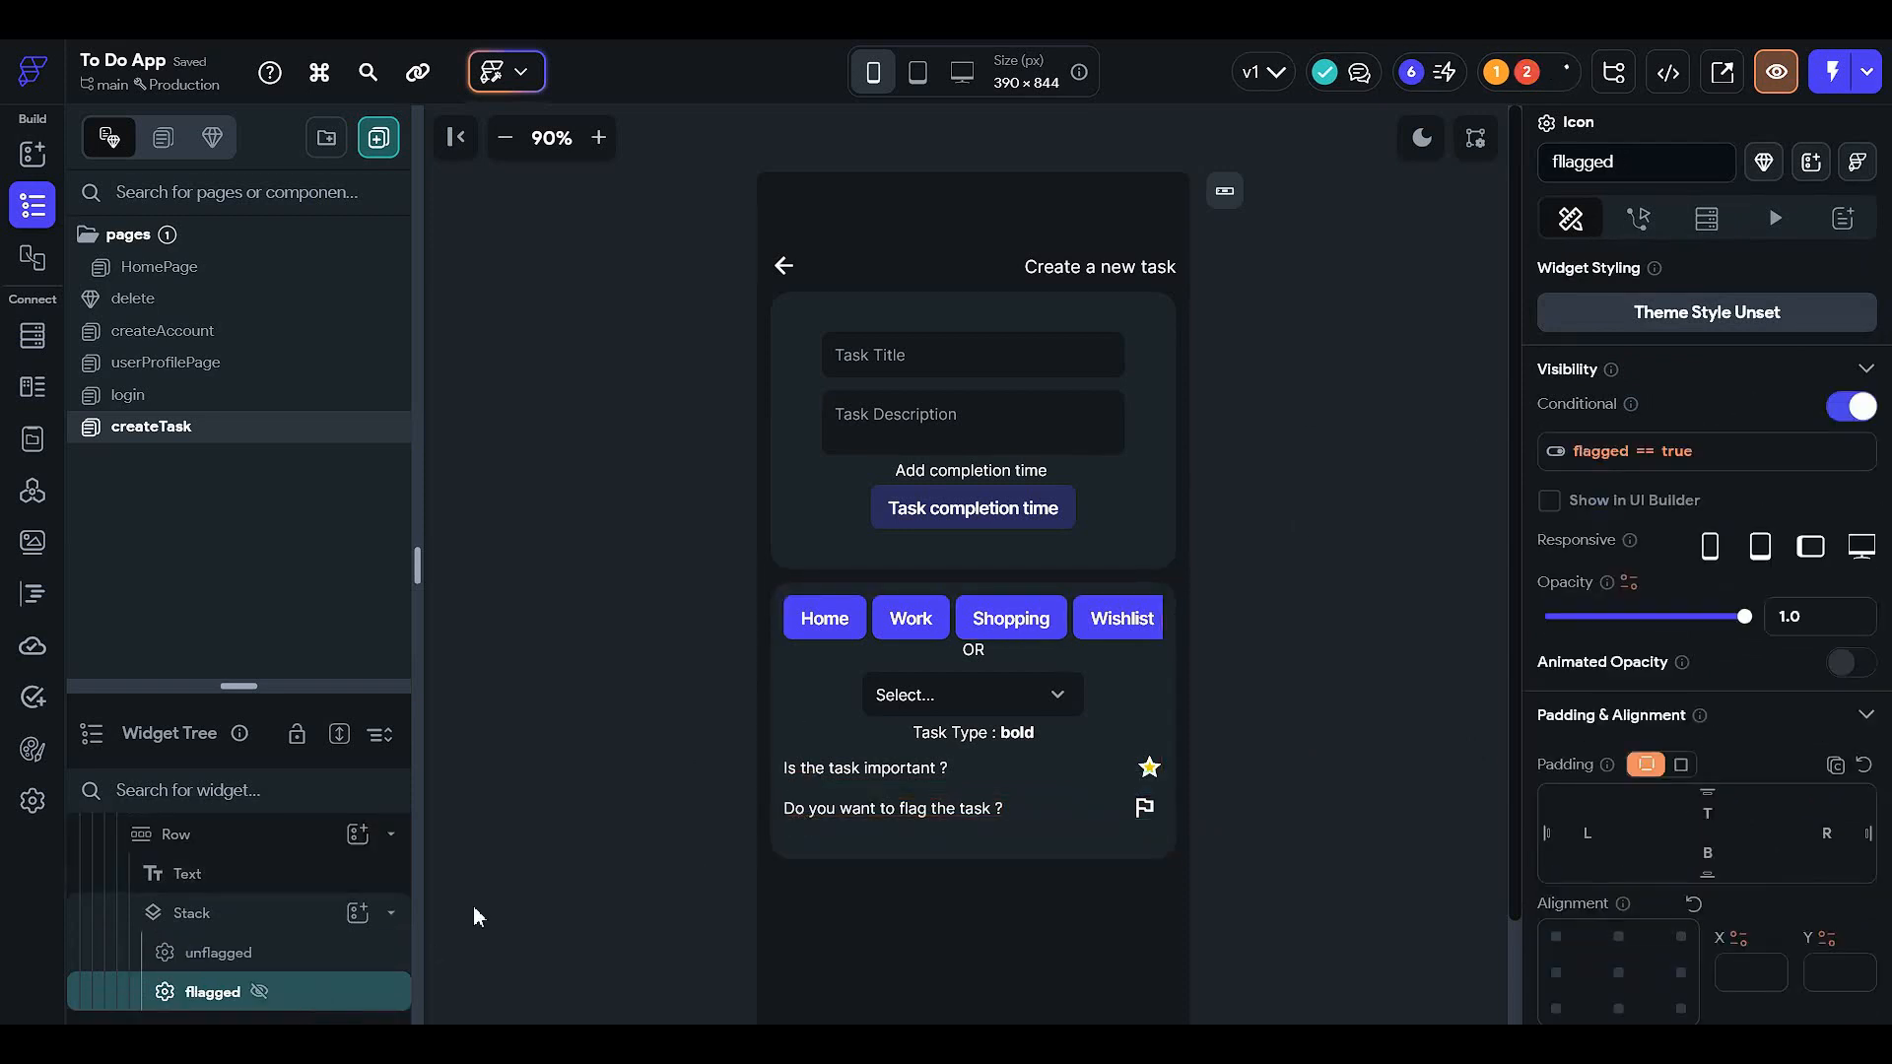
click(1857, 407)
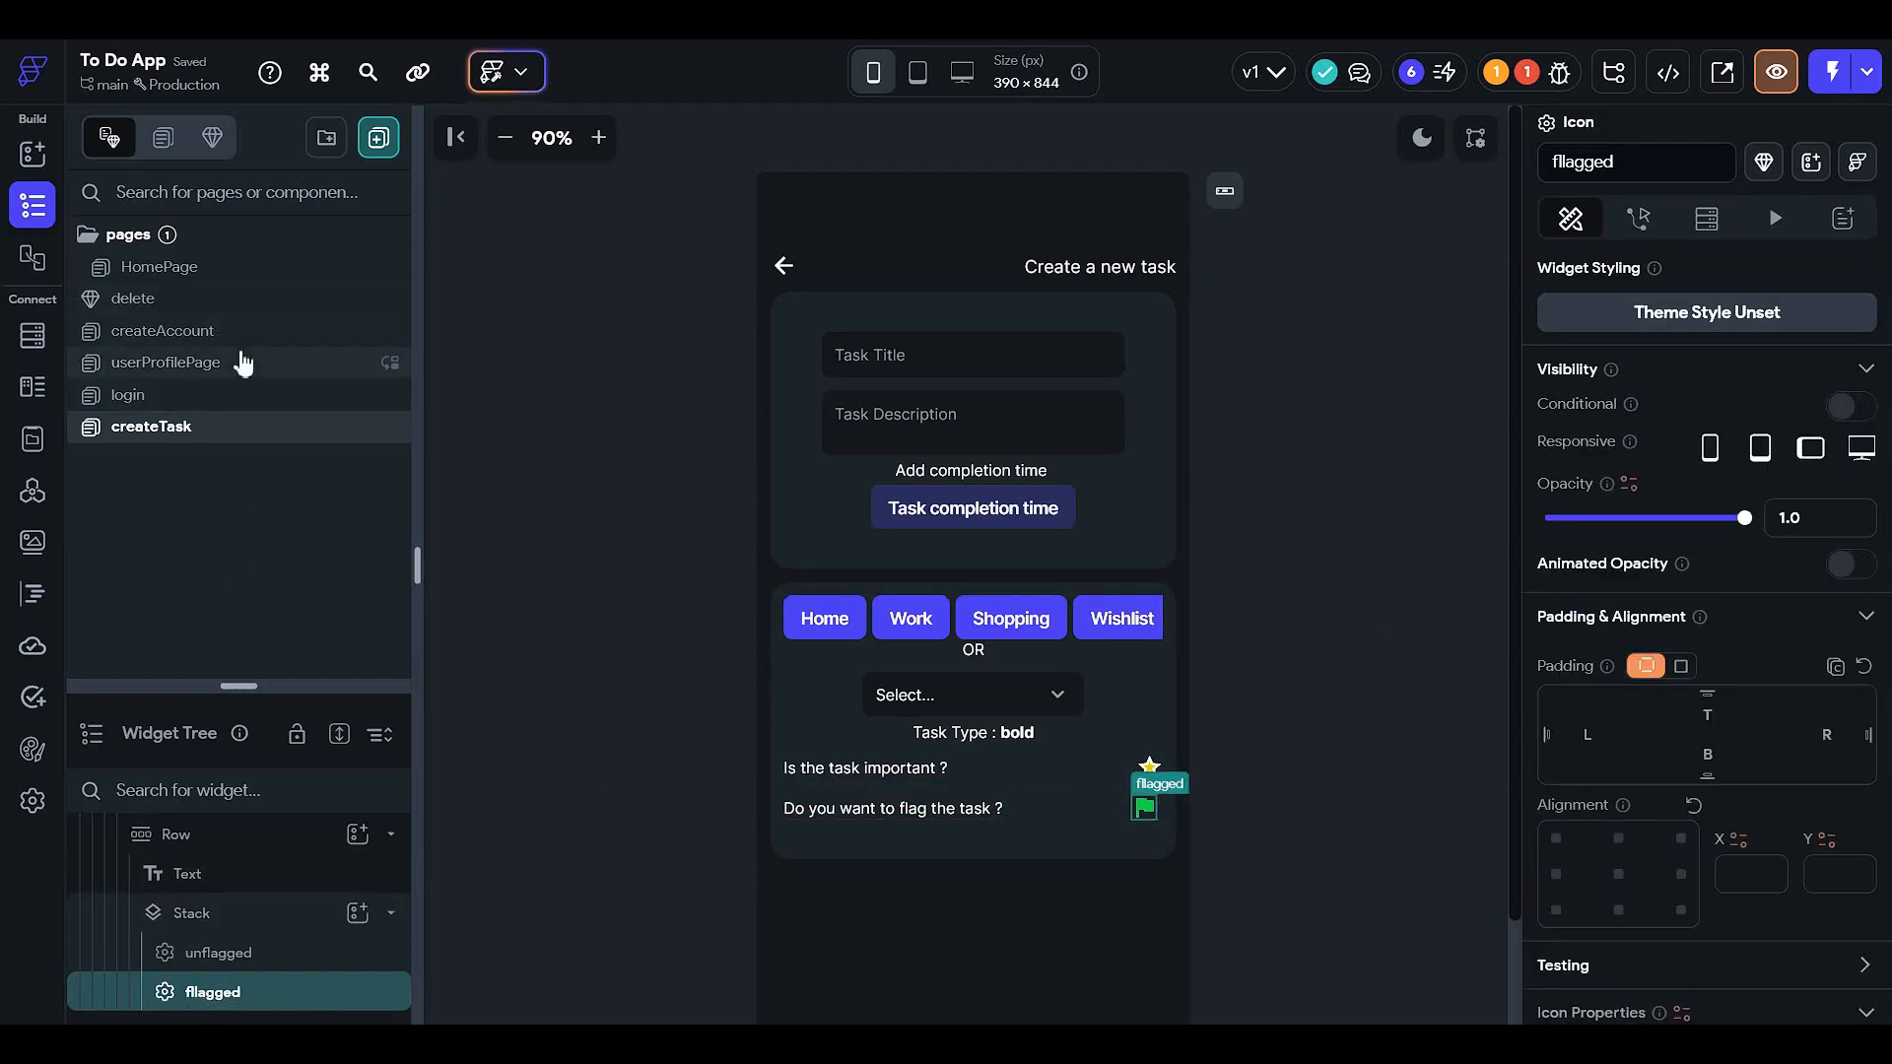
click(259, 295)
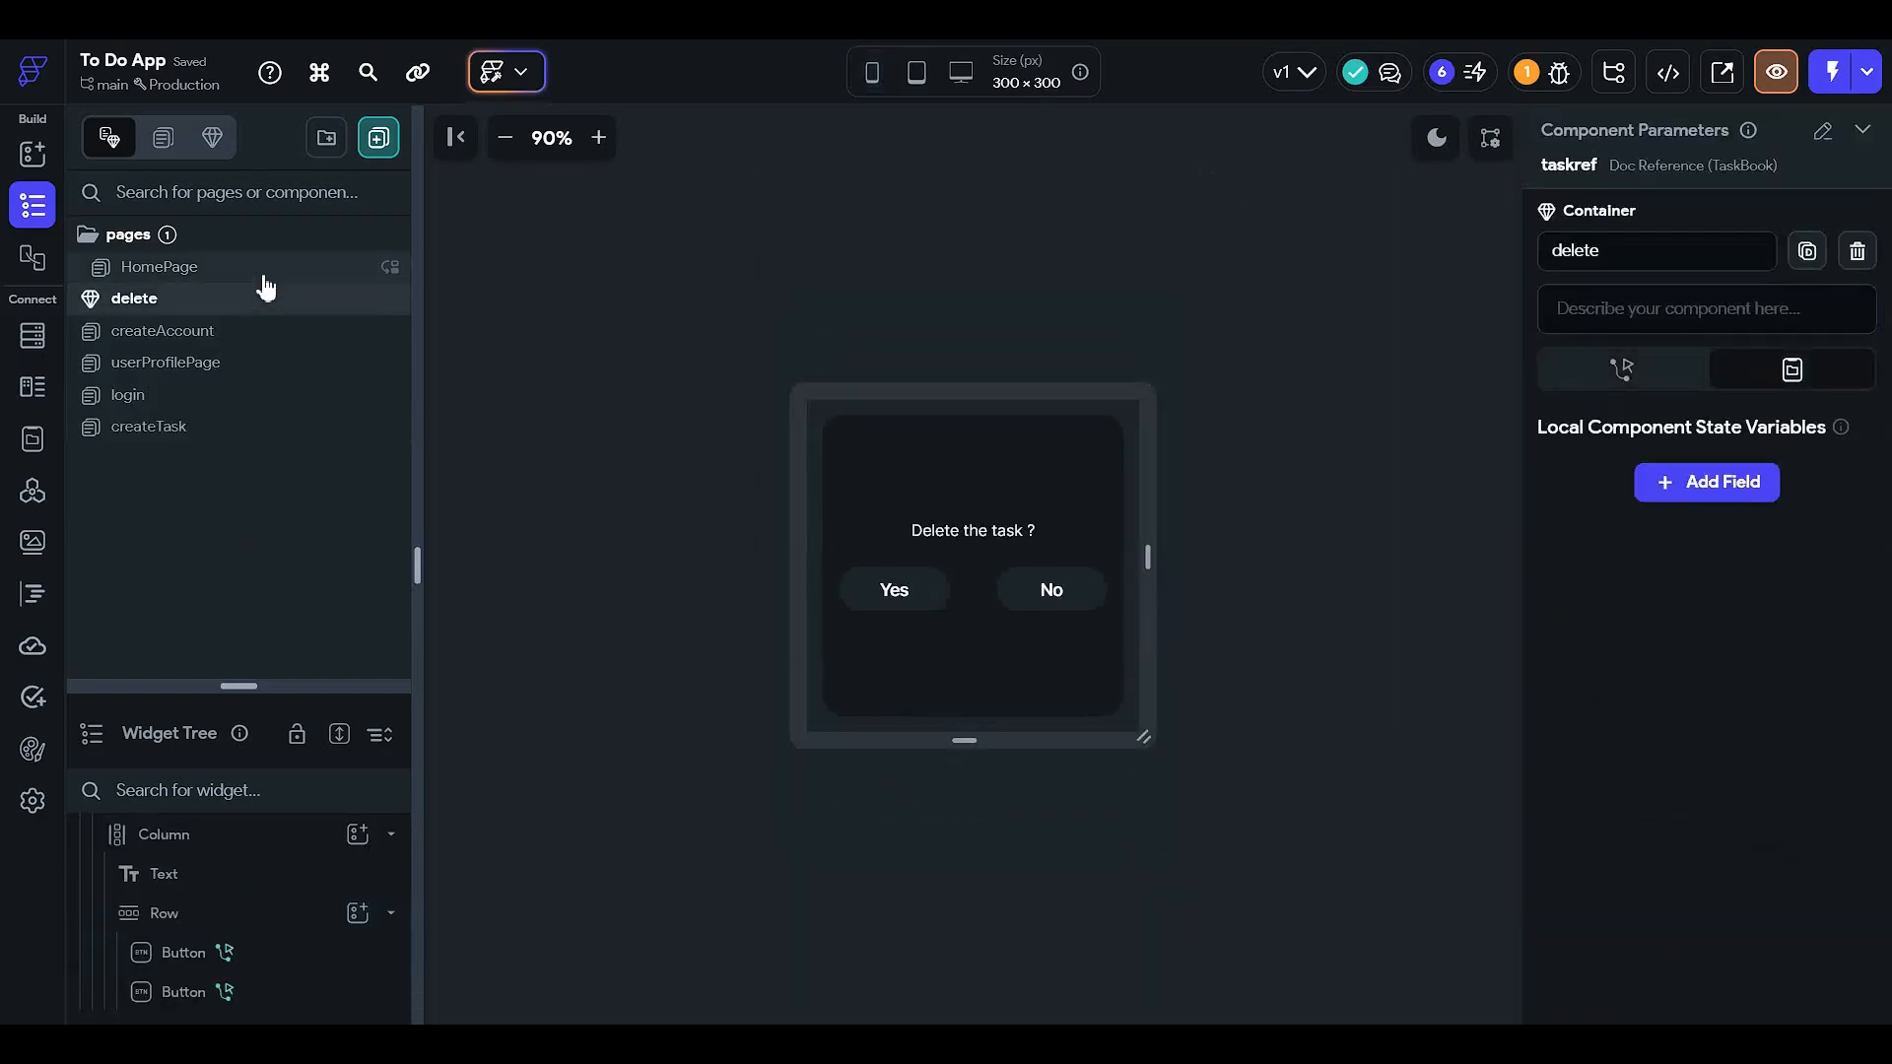
- On HomePage, inspect the task card's unflagged icon visibility condition (flagged != true)
click(297, 271)
click(1104, 514)
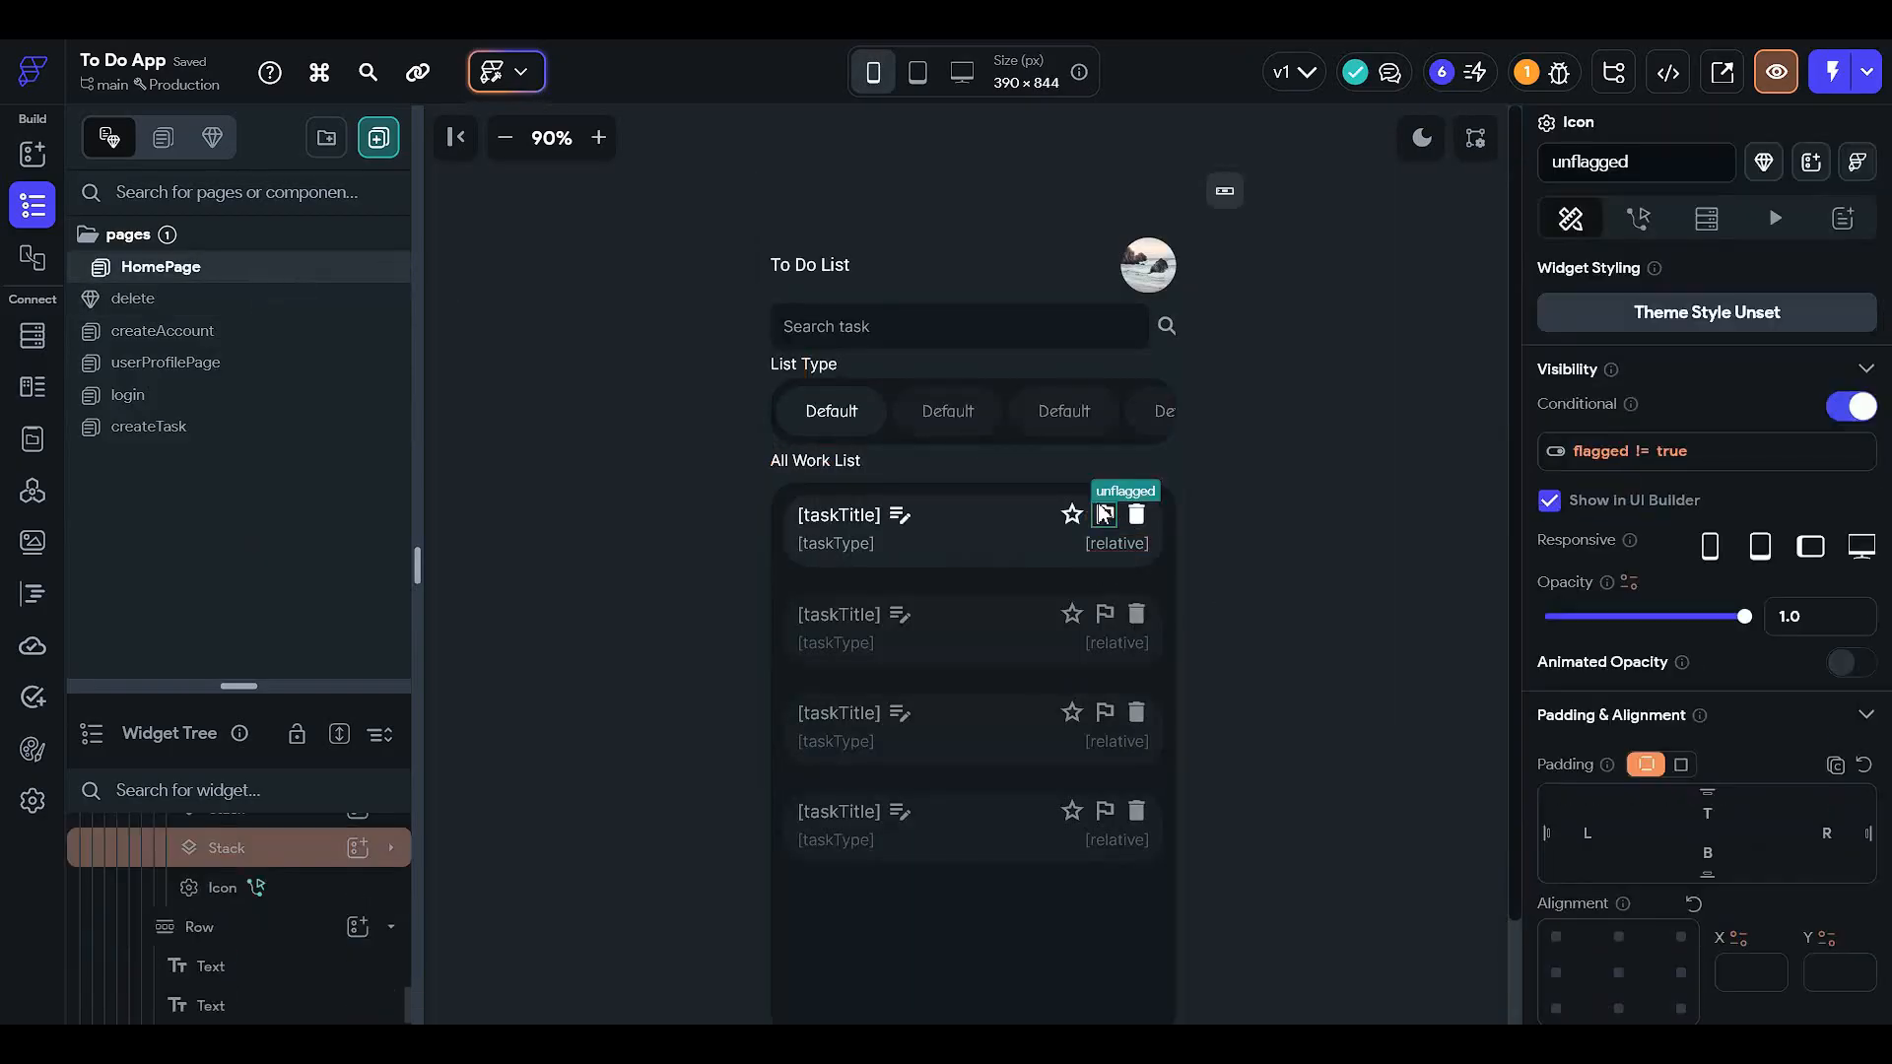
click(270, 845)
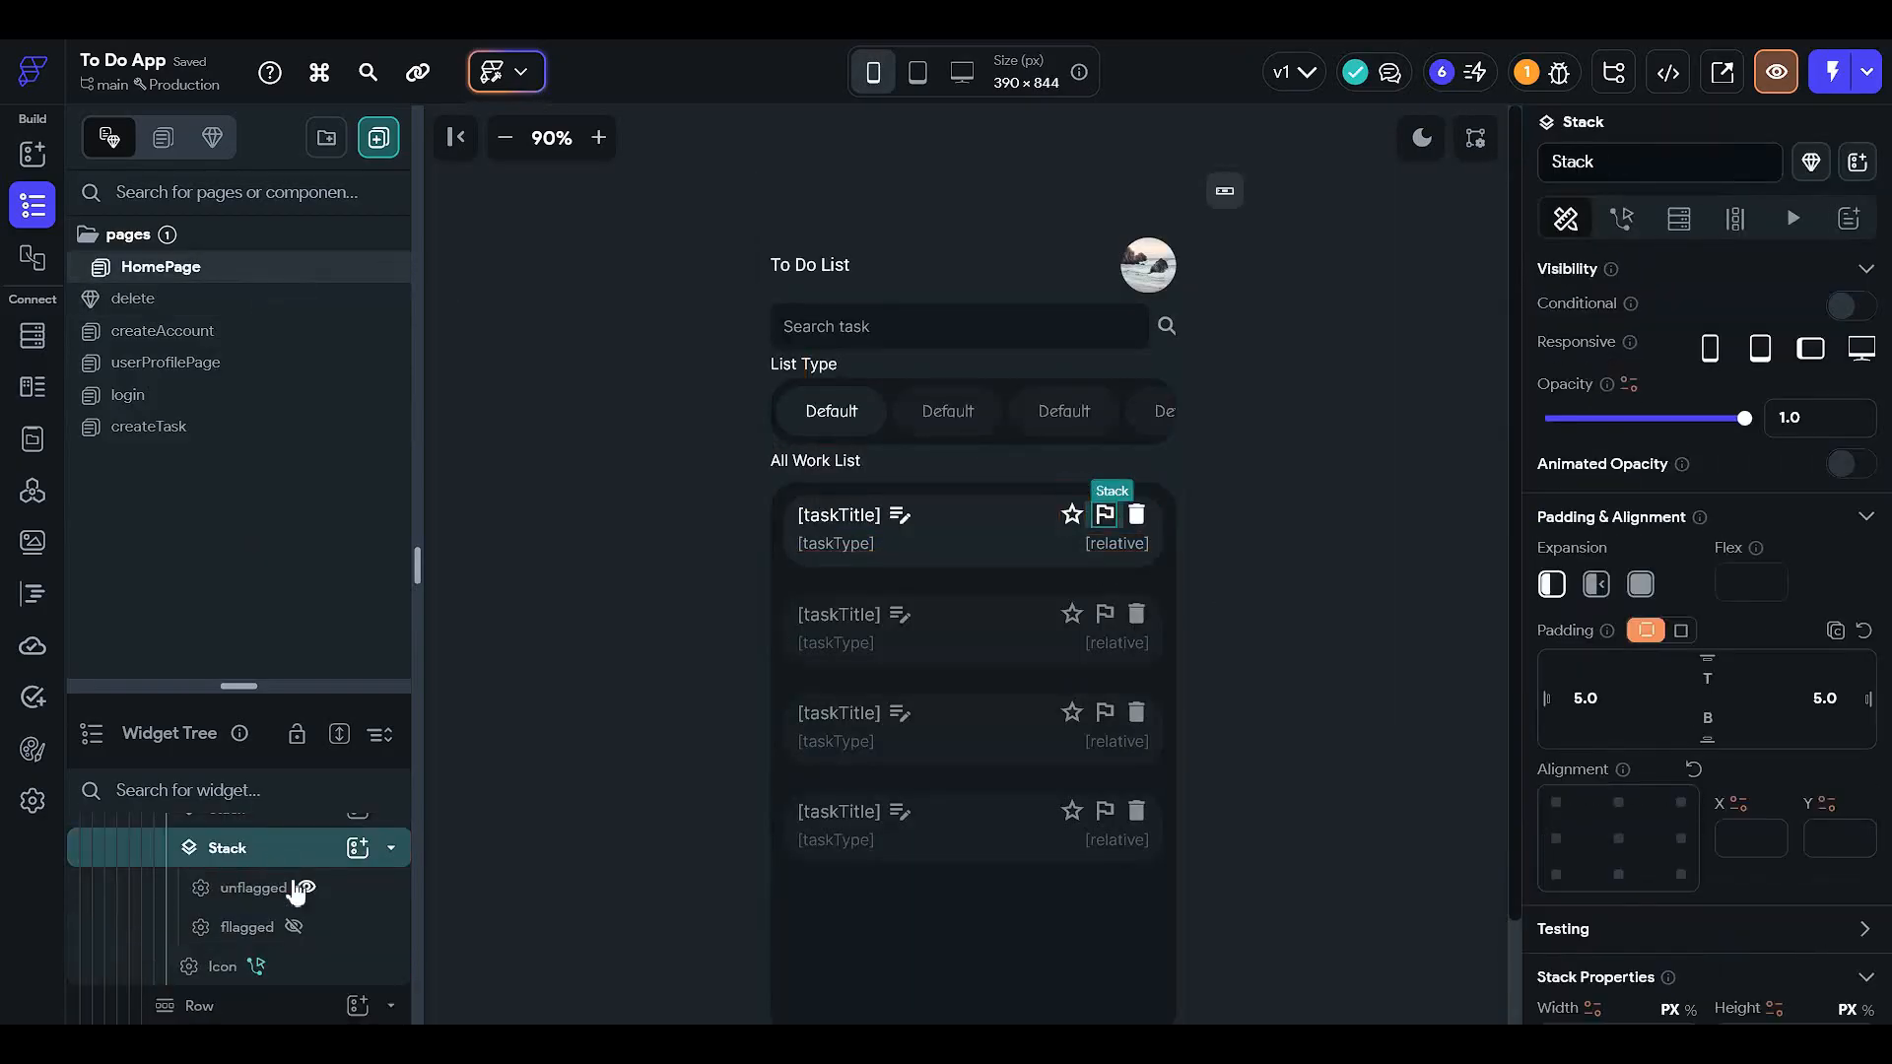
click(350, 891)
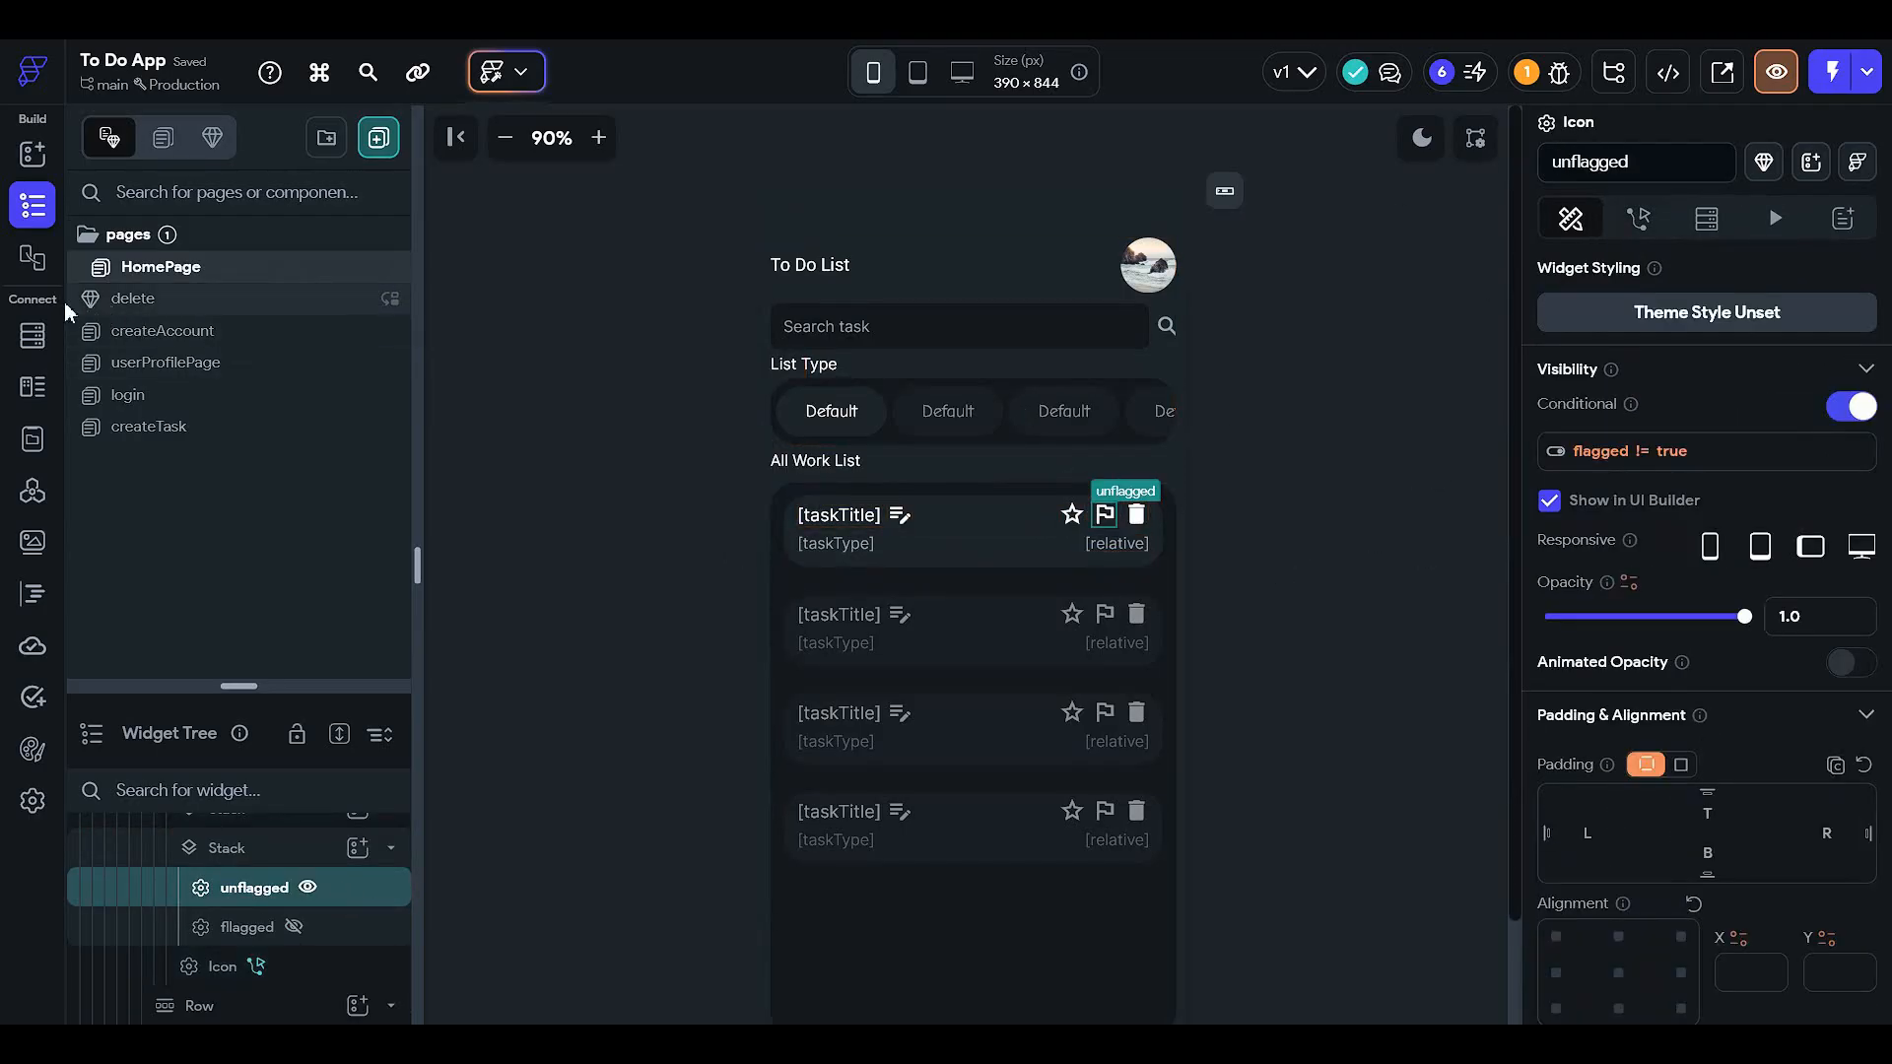
- Back on createTask, review the flag row's icons and zoom the canvas from 90% to 80%
click(261, 430)
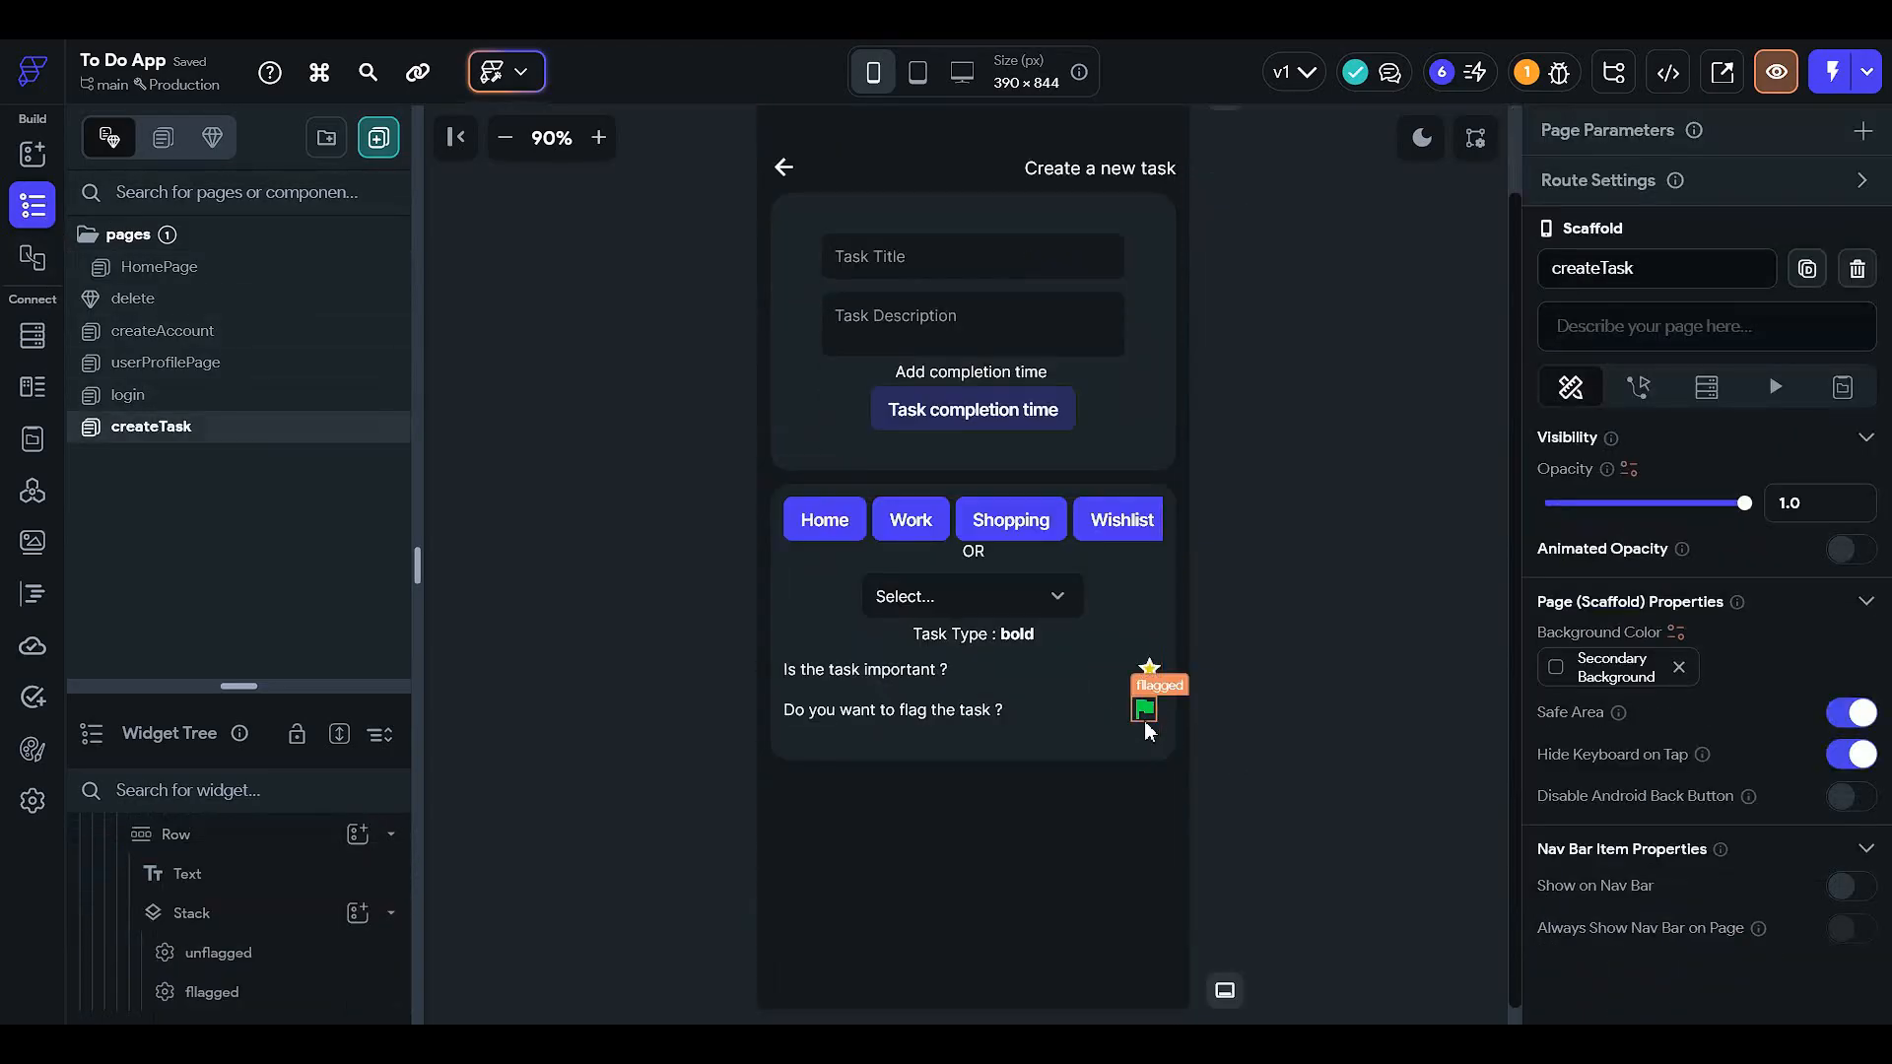
click(1088, 705)
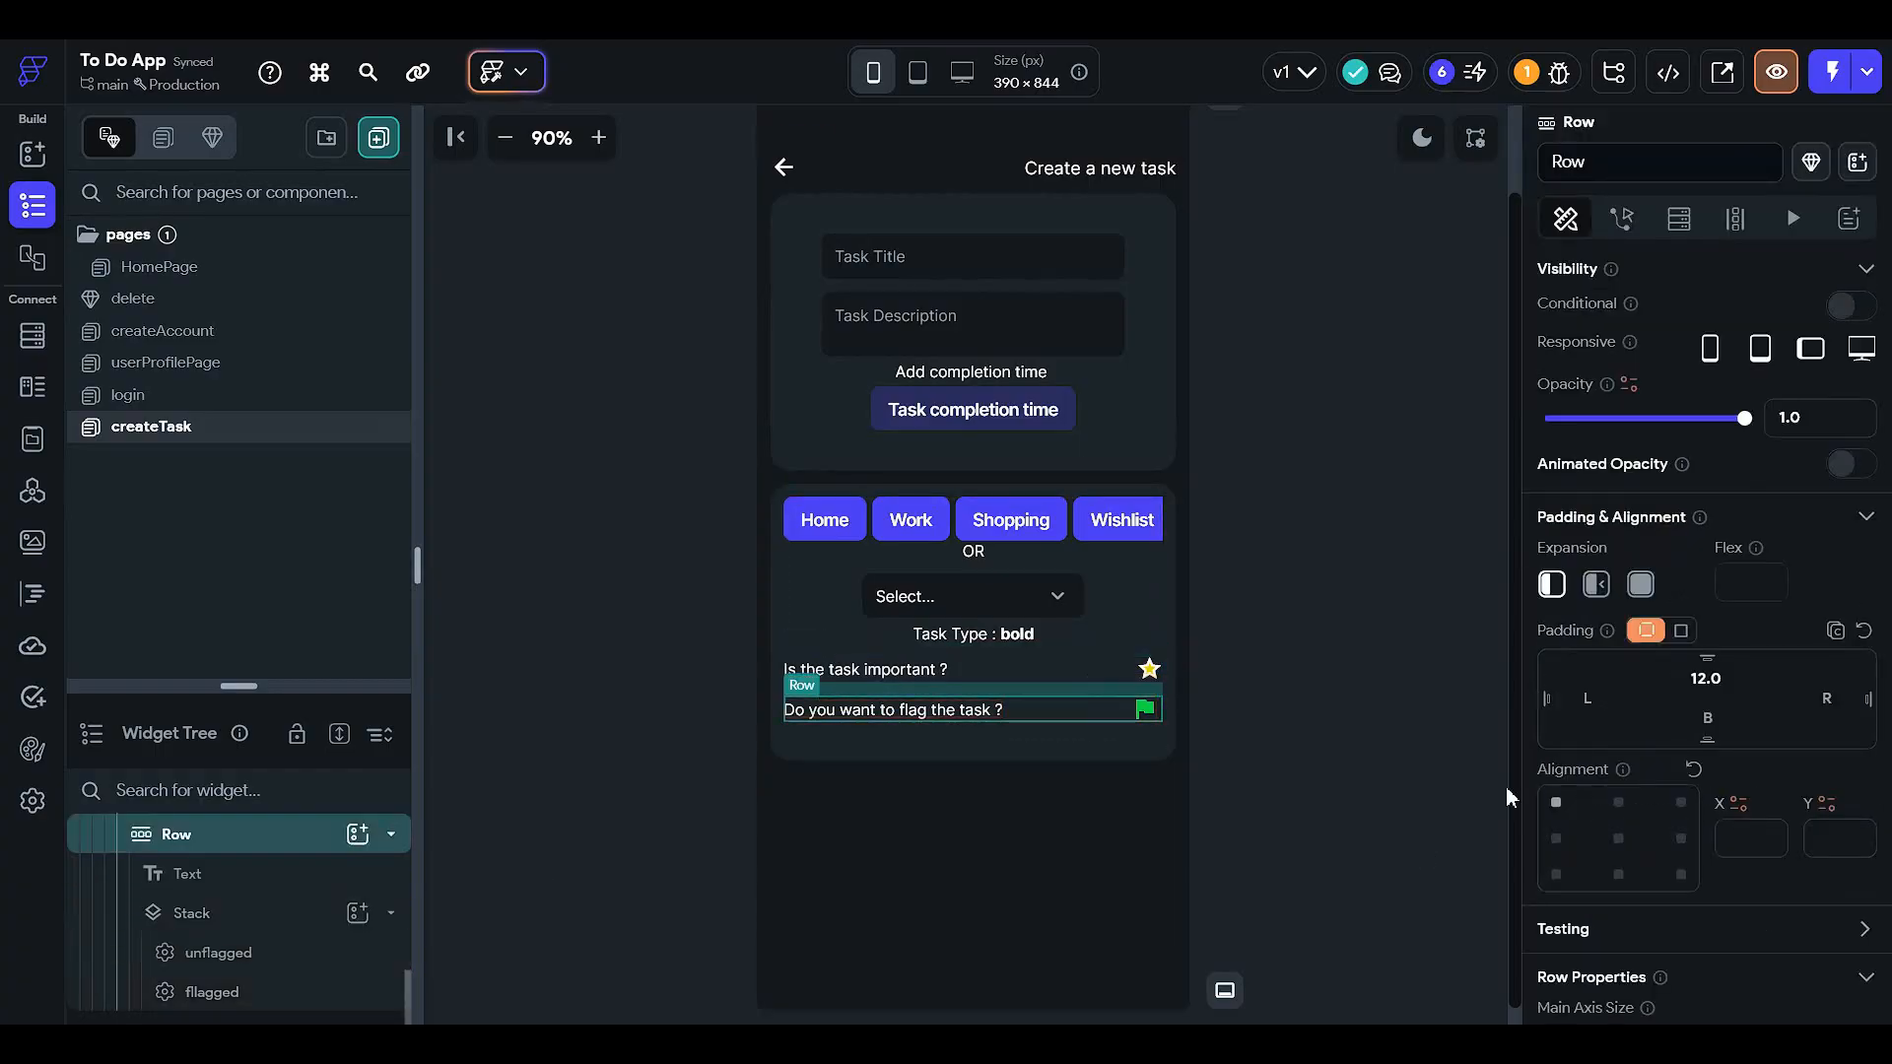
click(1145, 711)
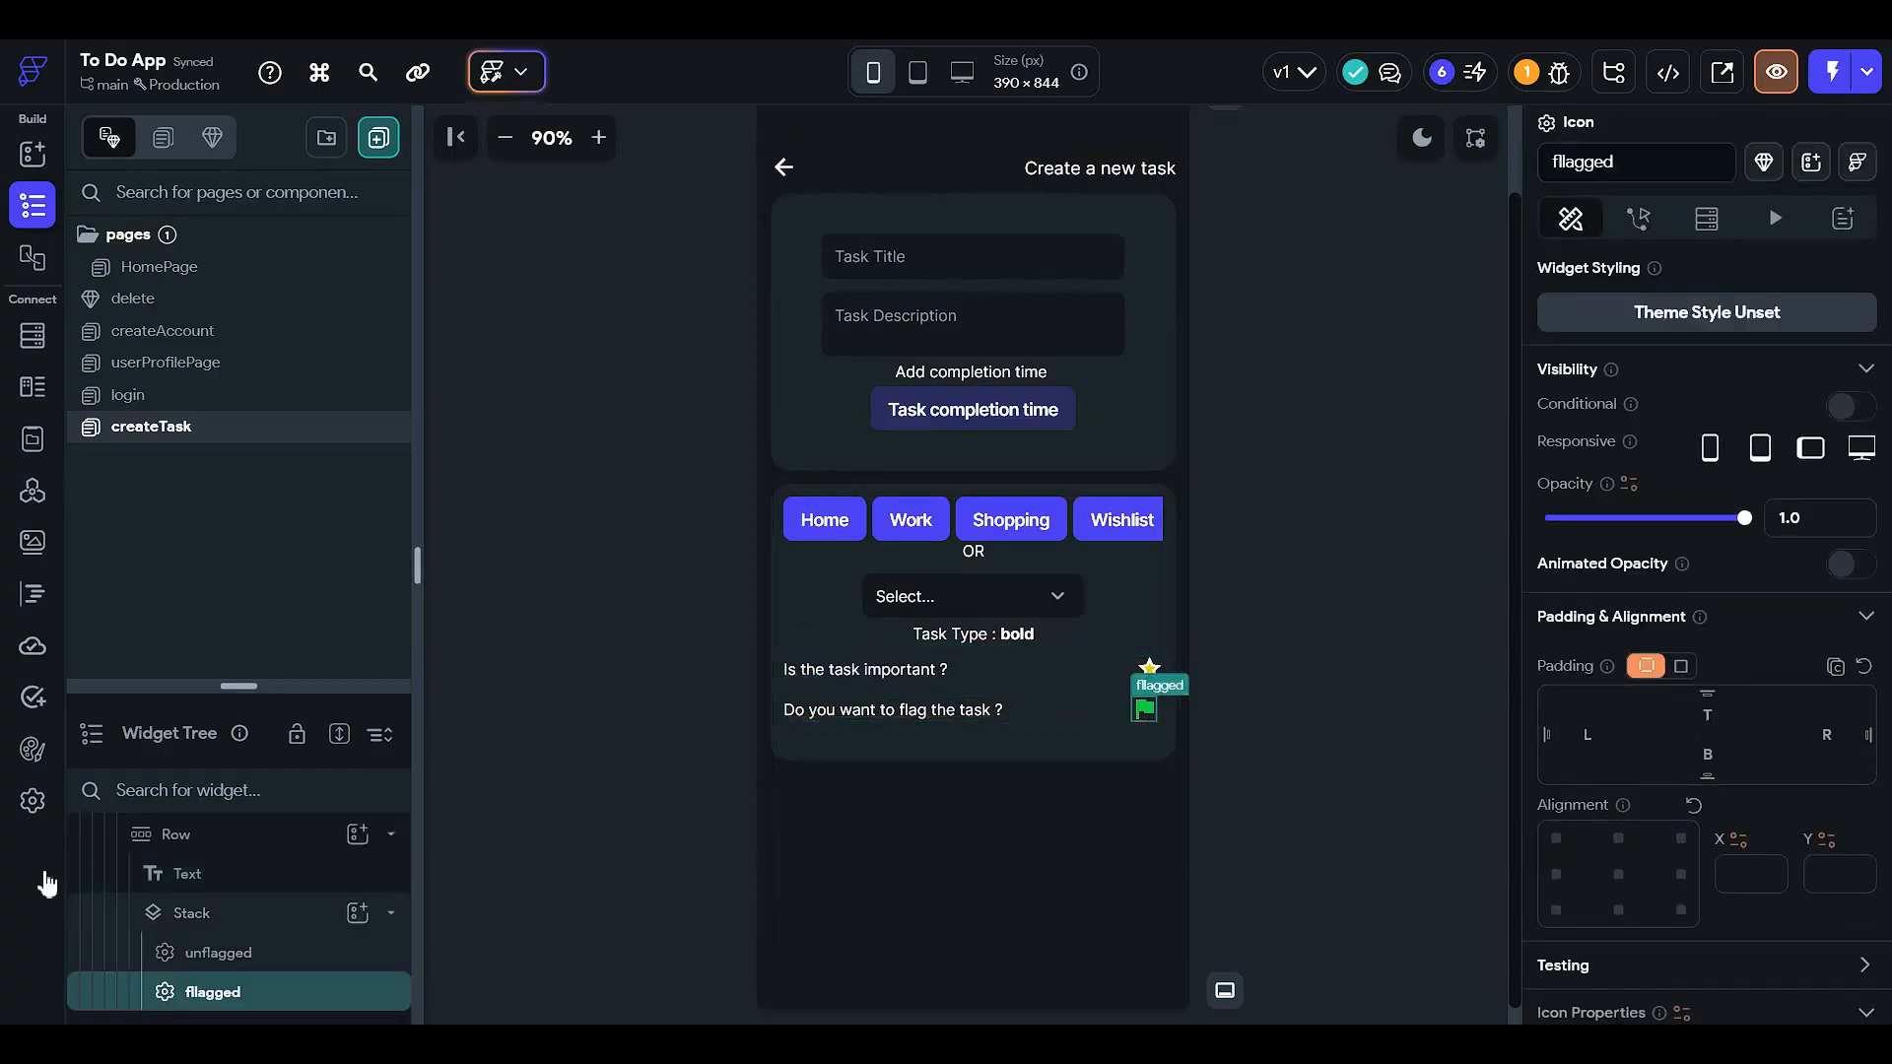
click(263, 924)
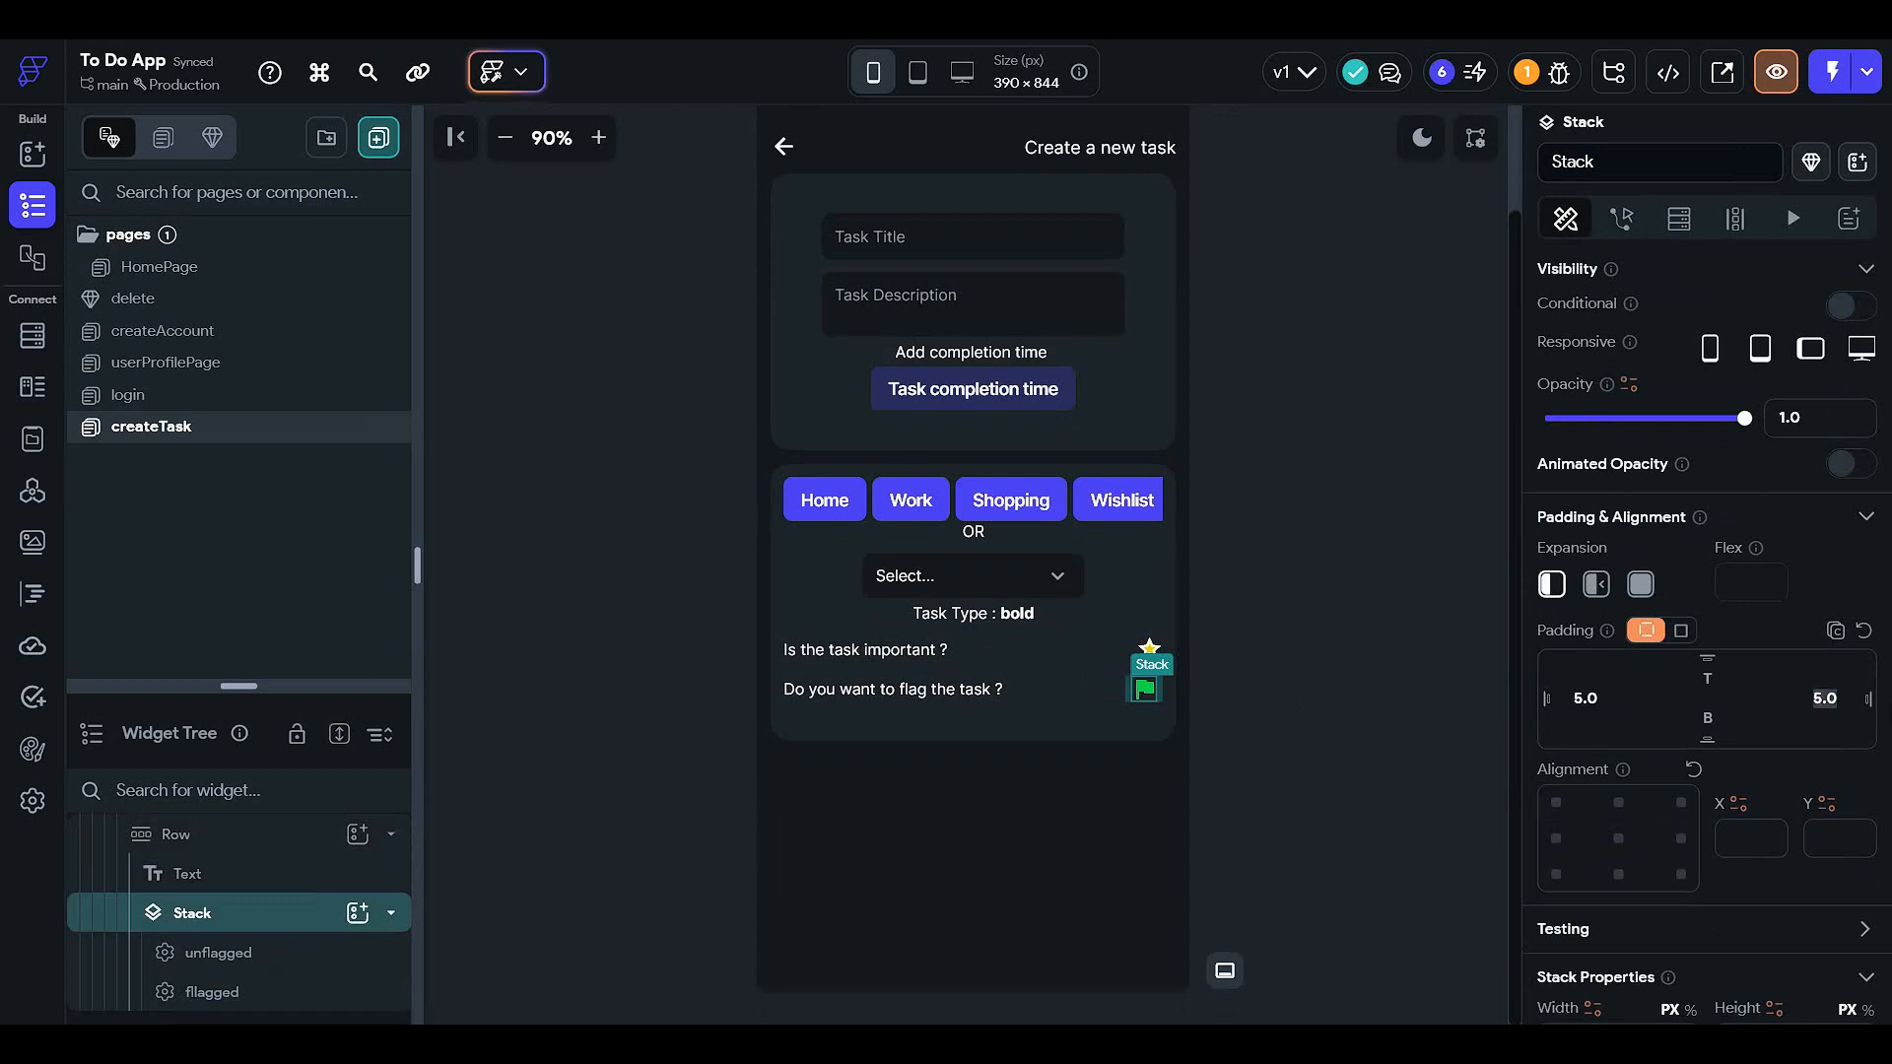
click(1468, 806)
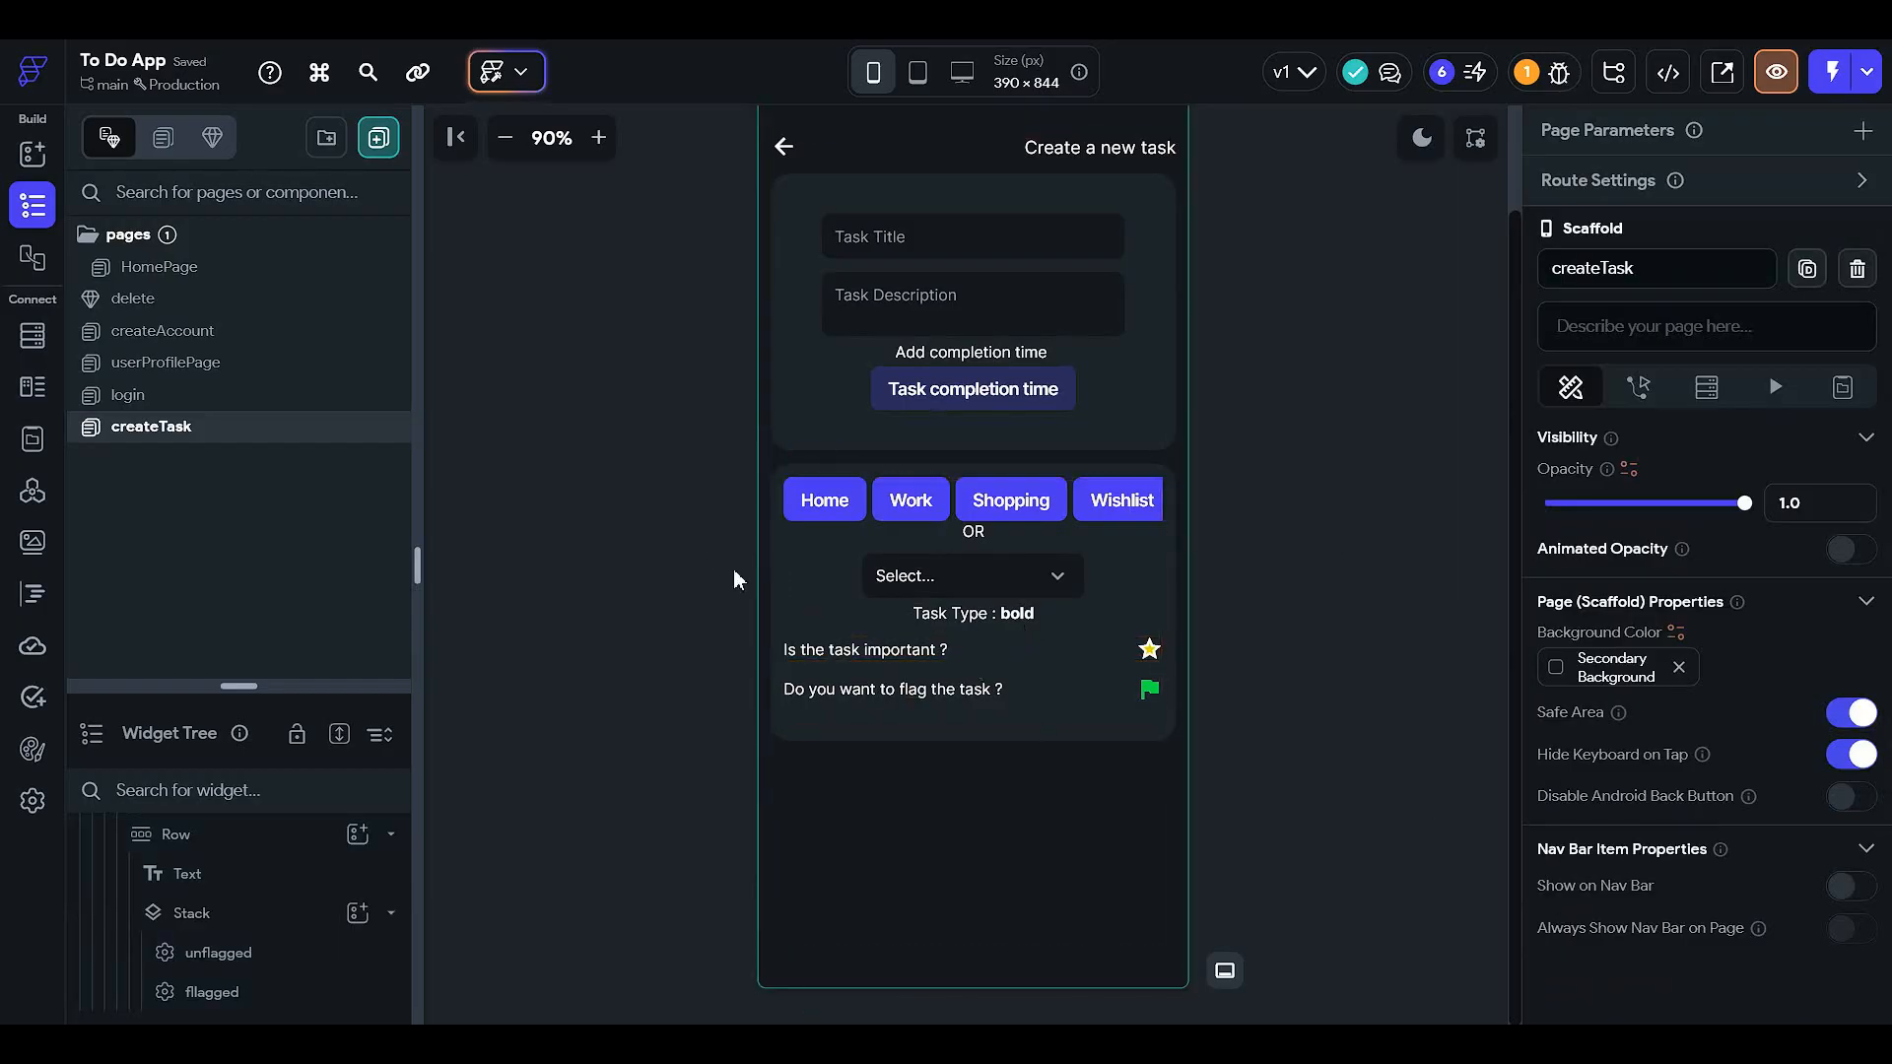
scroll(1303, 585, up, 2)
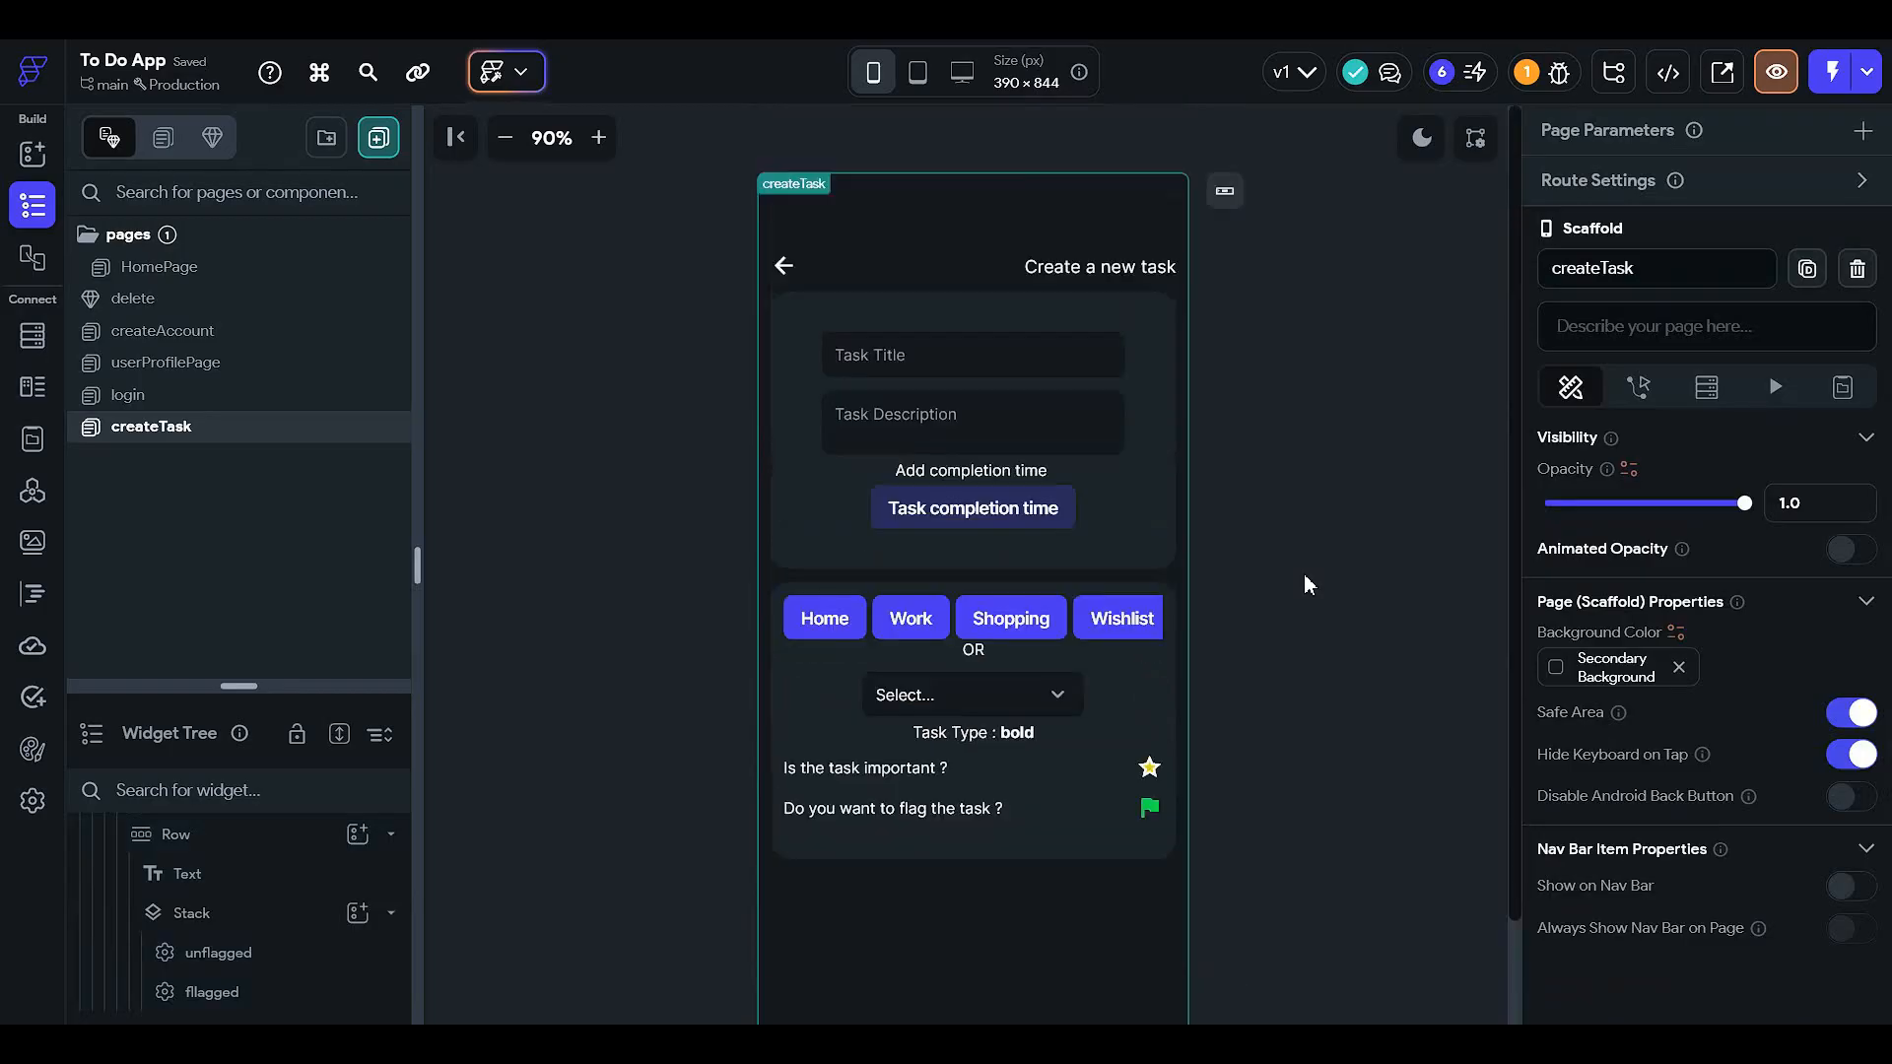
click(504, 139)
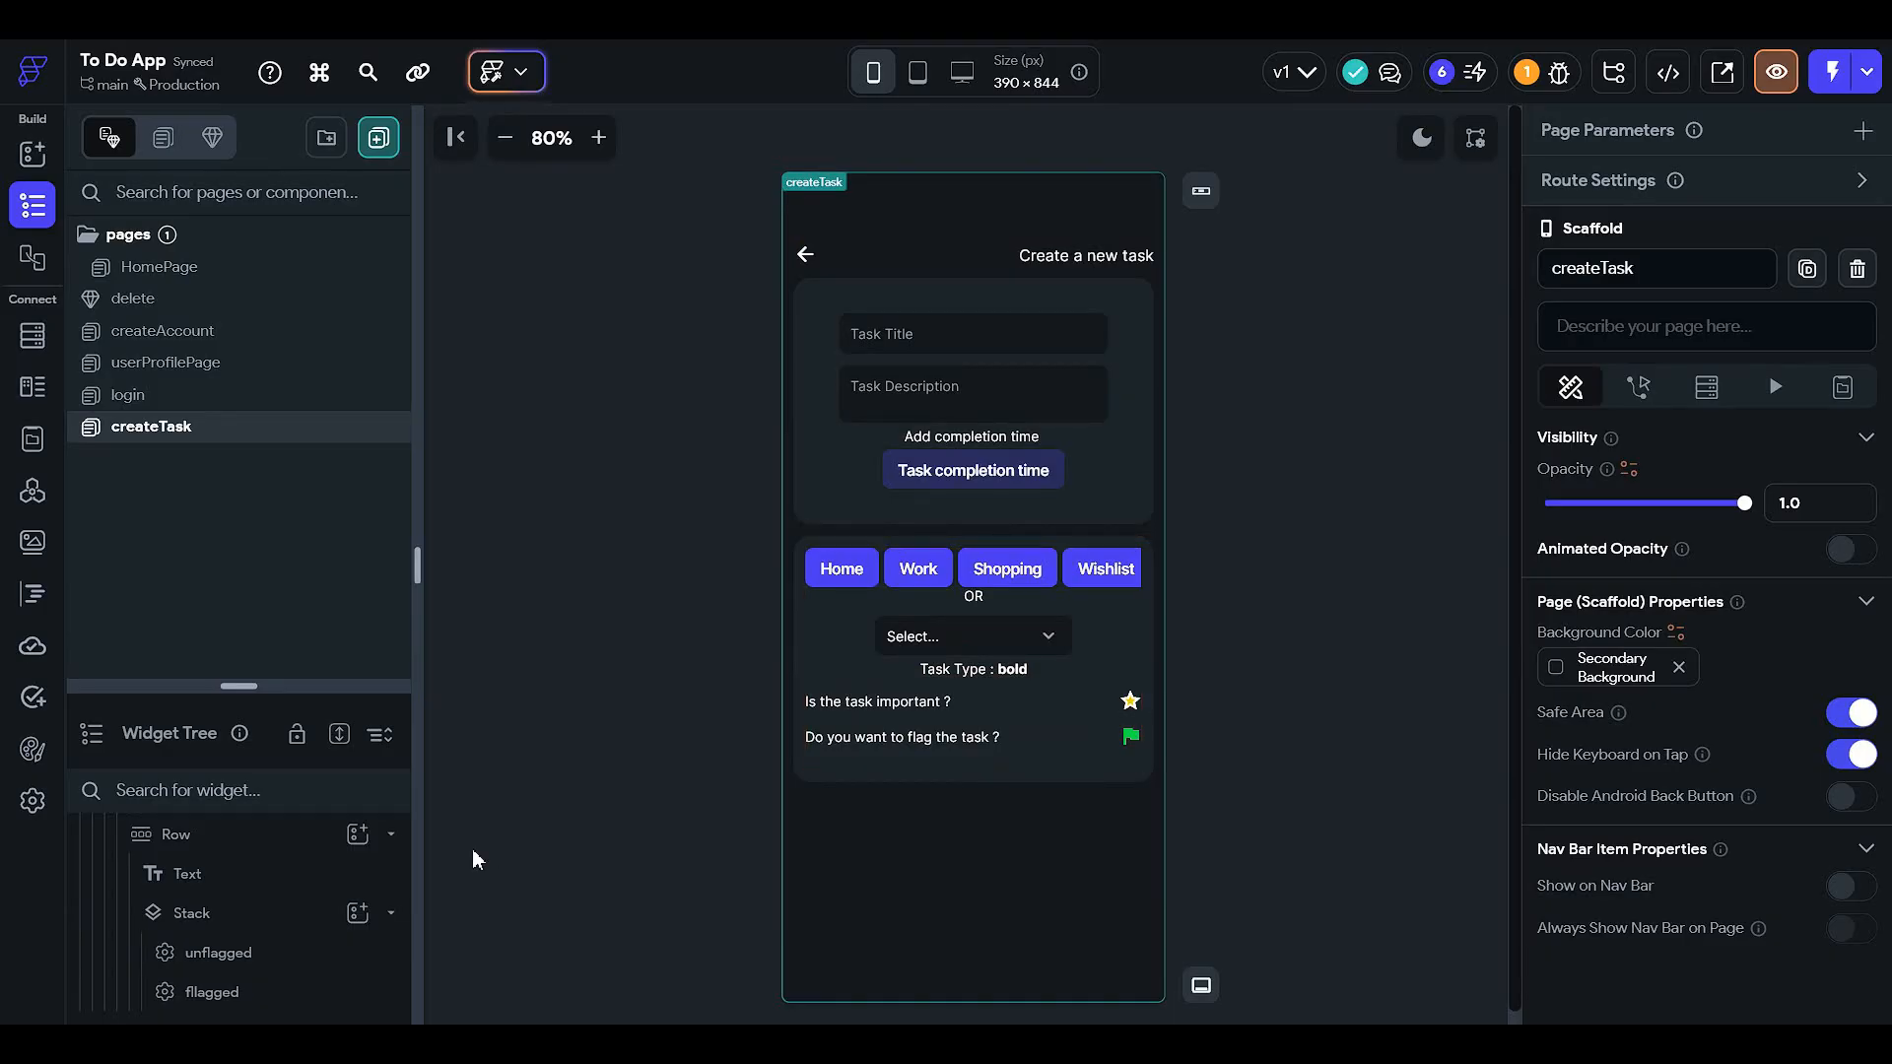
- Set the filled and golden star icons' size to 27
click(1131, 701)
drag(304, 681, 329, 279)
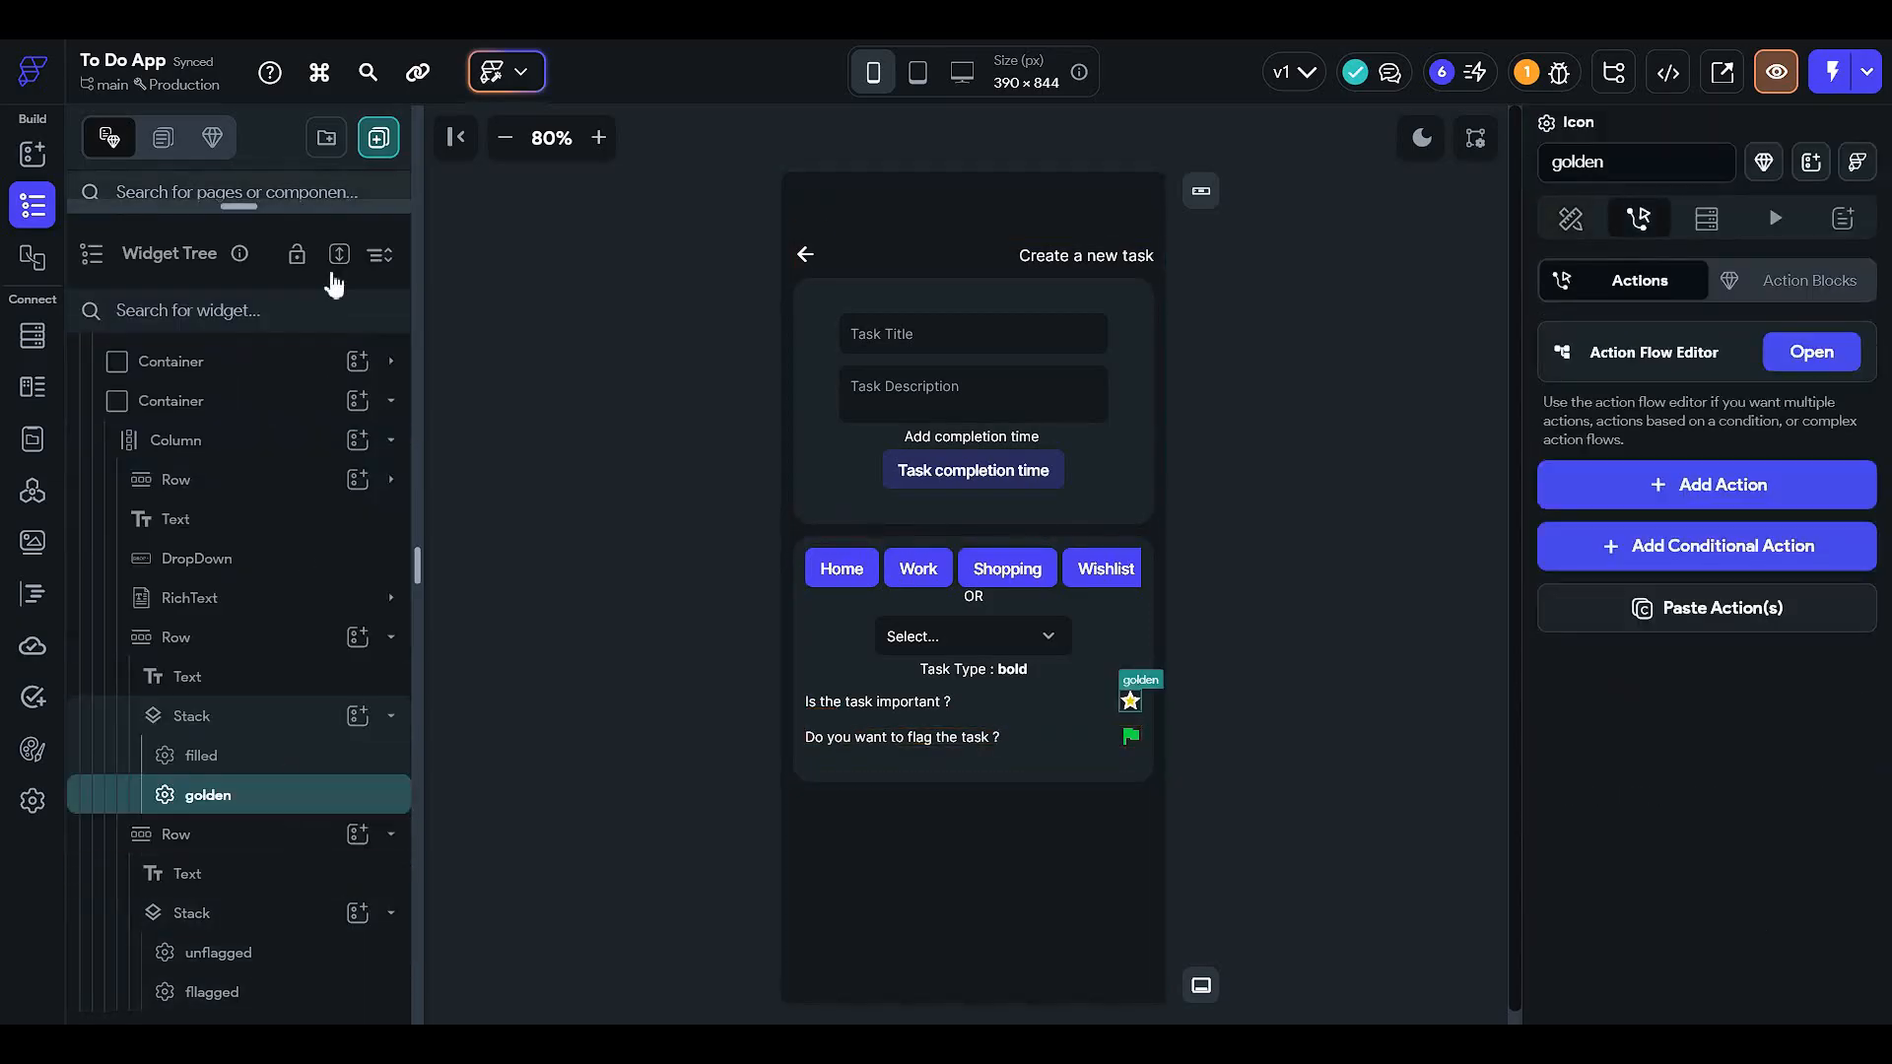
click(329, 756)
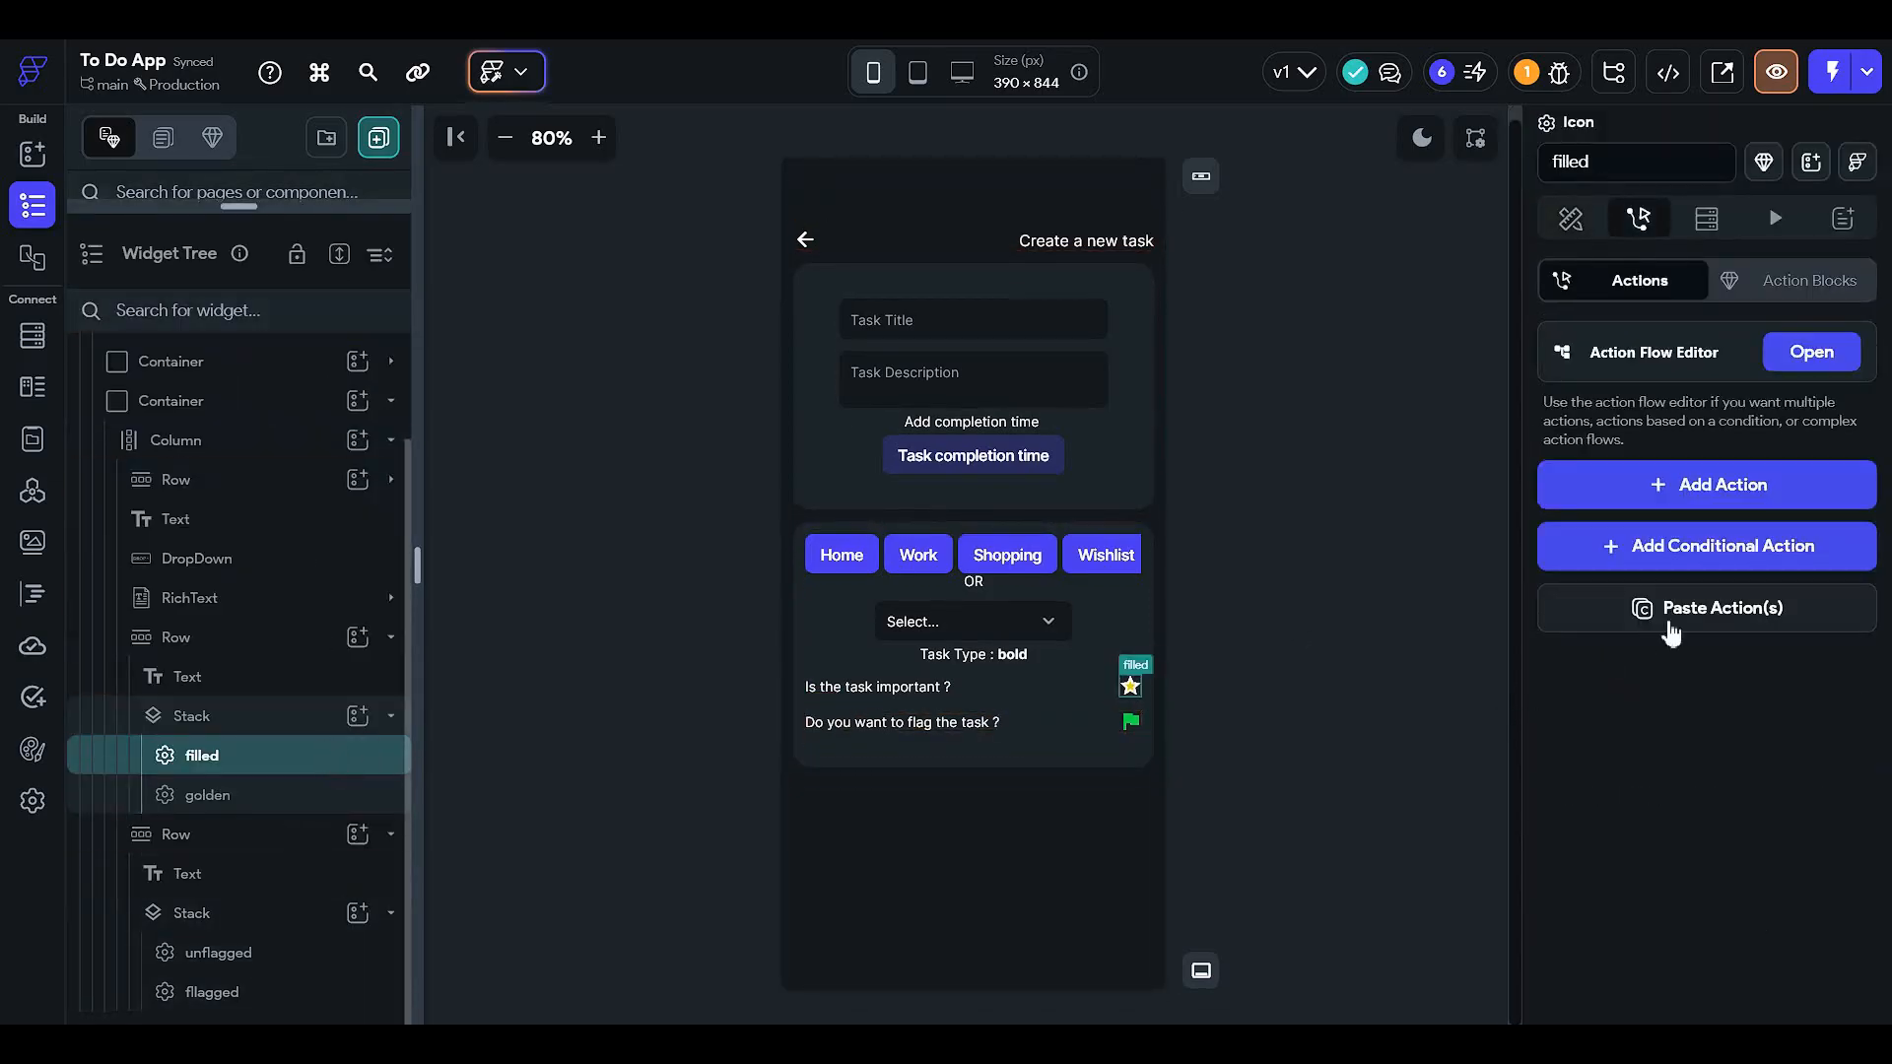
click(1576, 222)
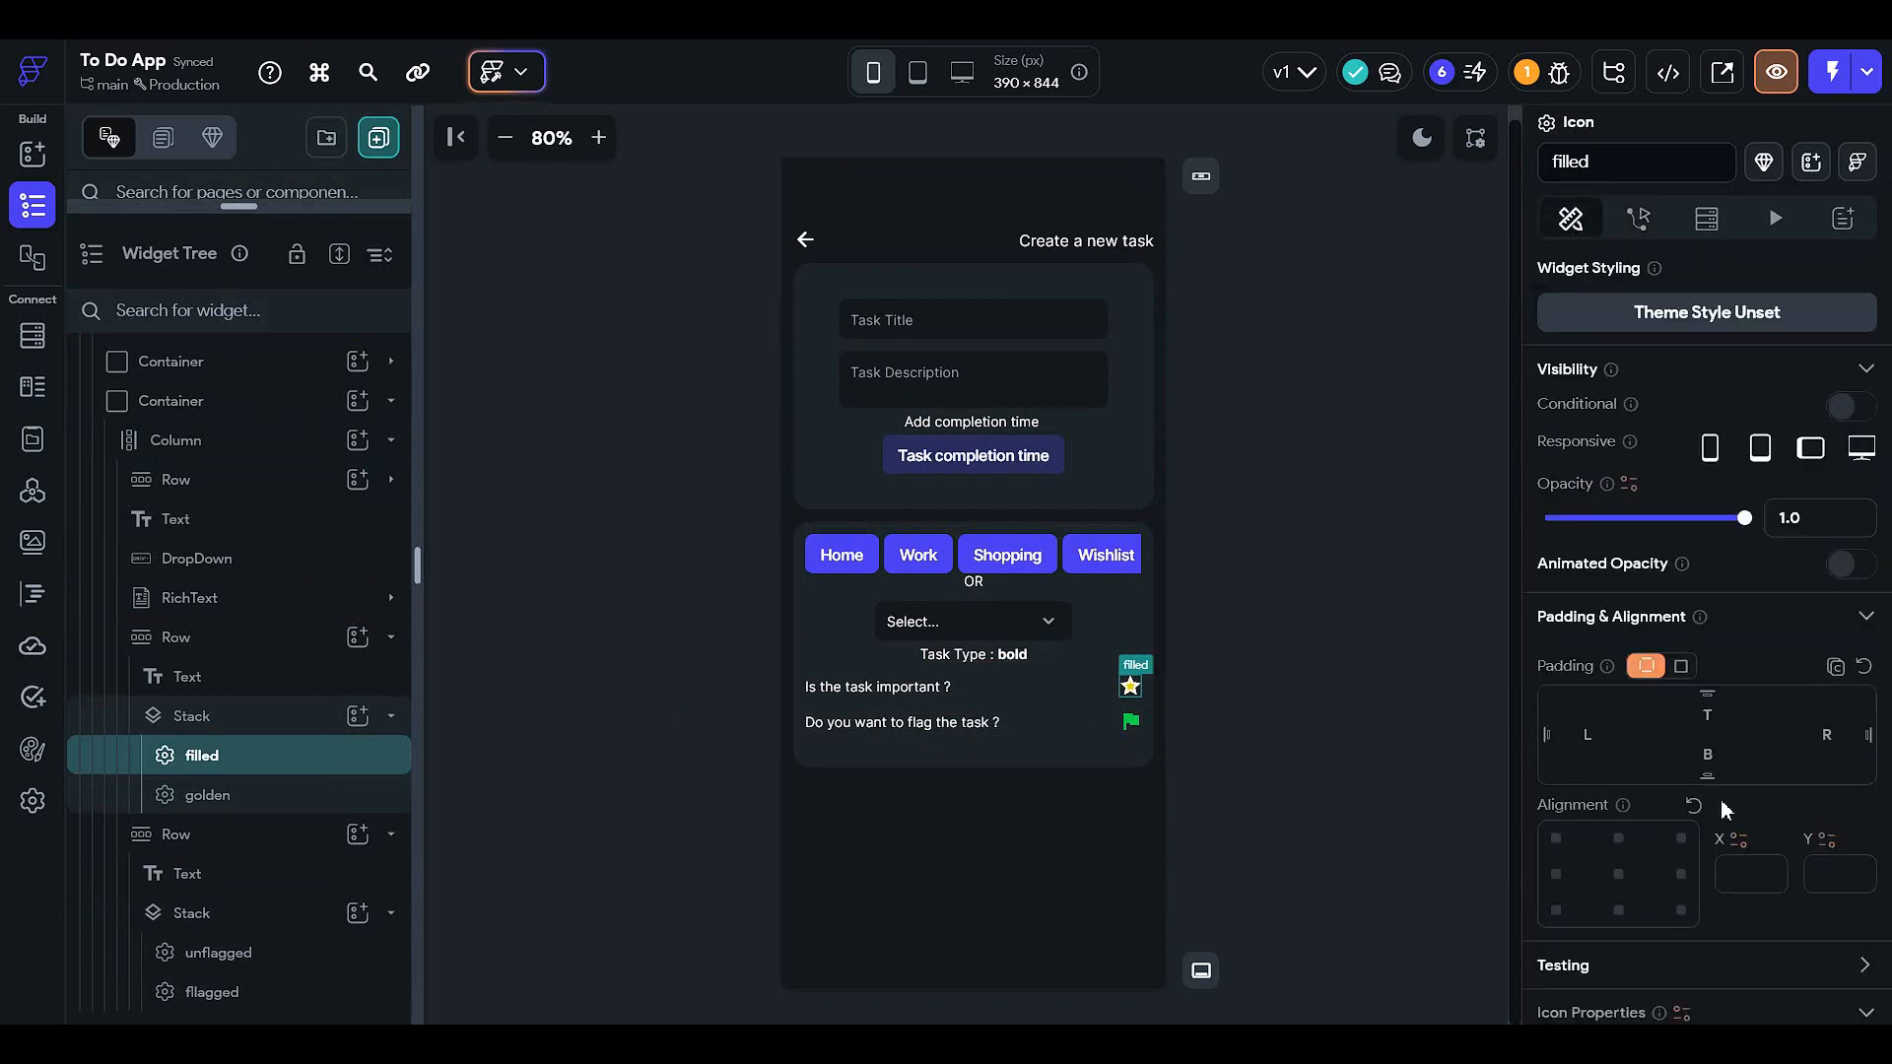
scroll(1721, 822, down, 3)
scroll(1722, 842, down, 2)
click(1613, 654)
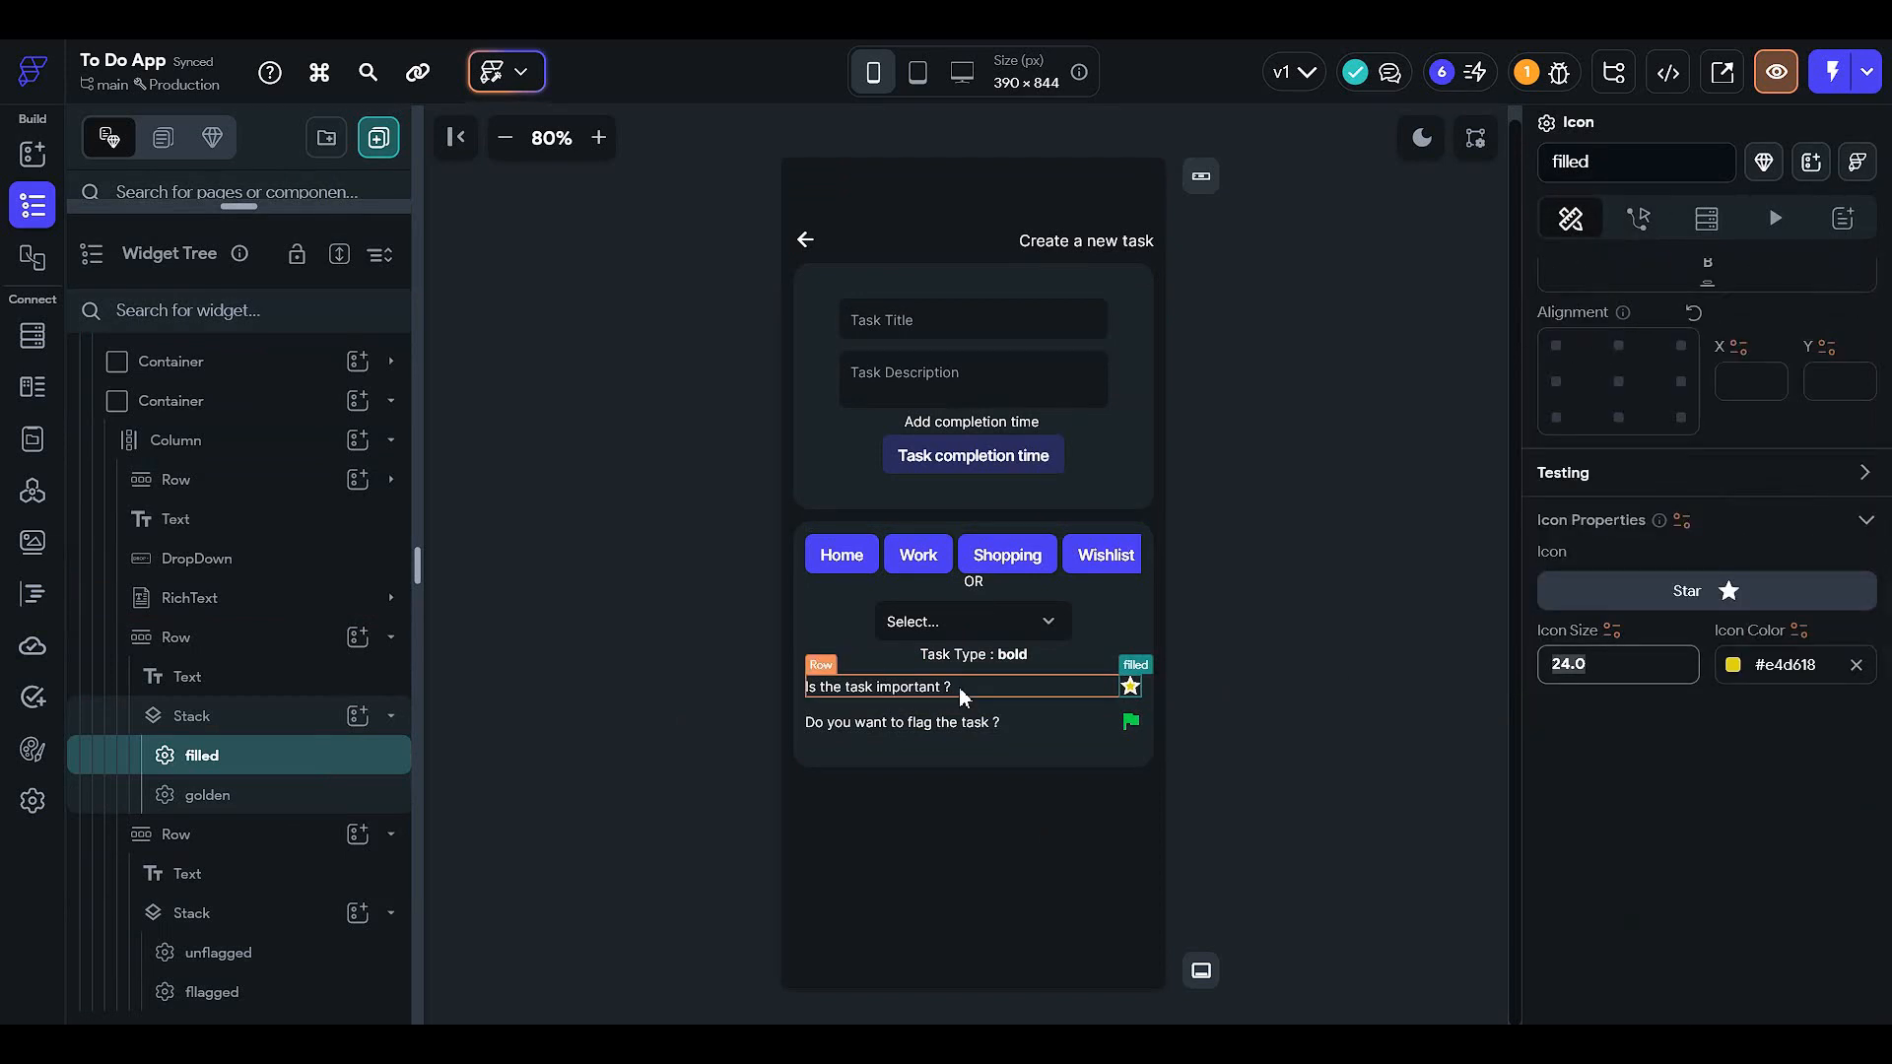
text(27)
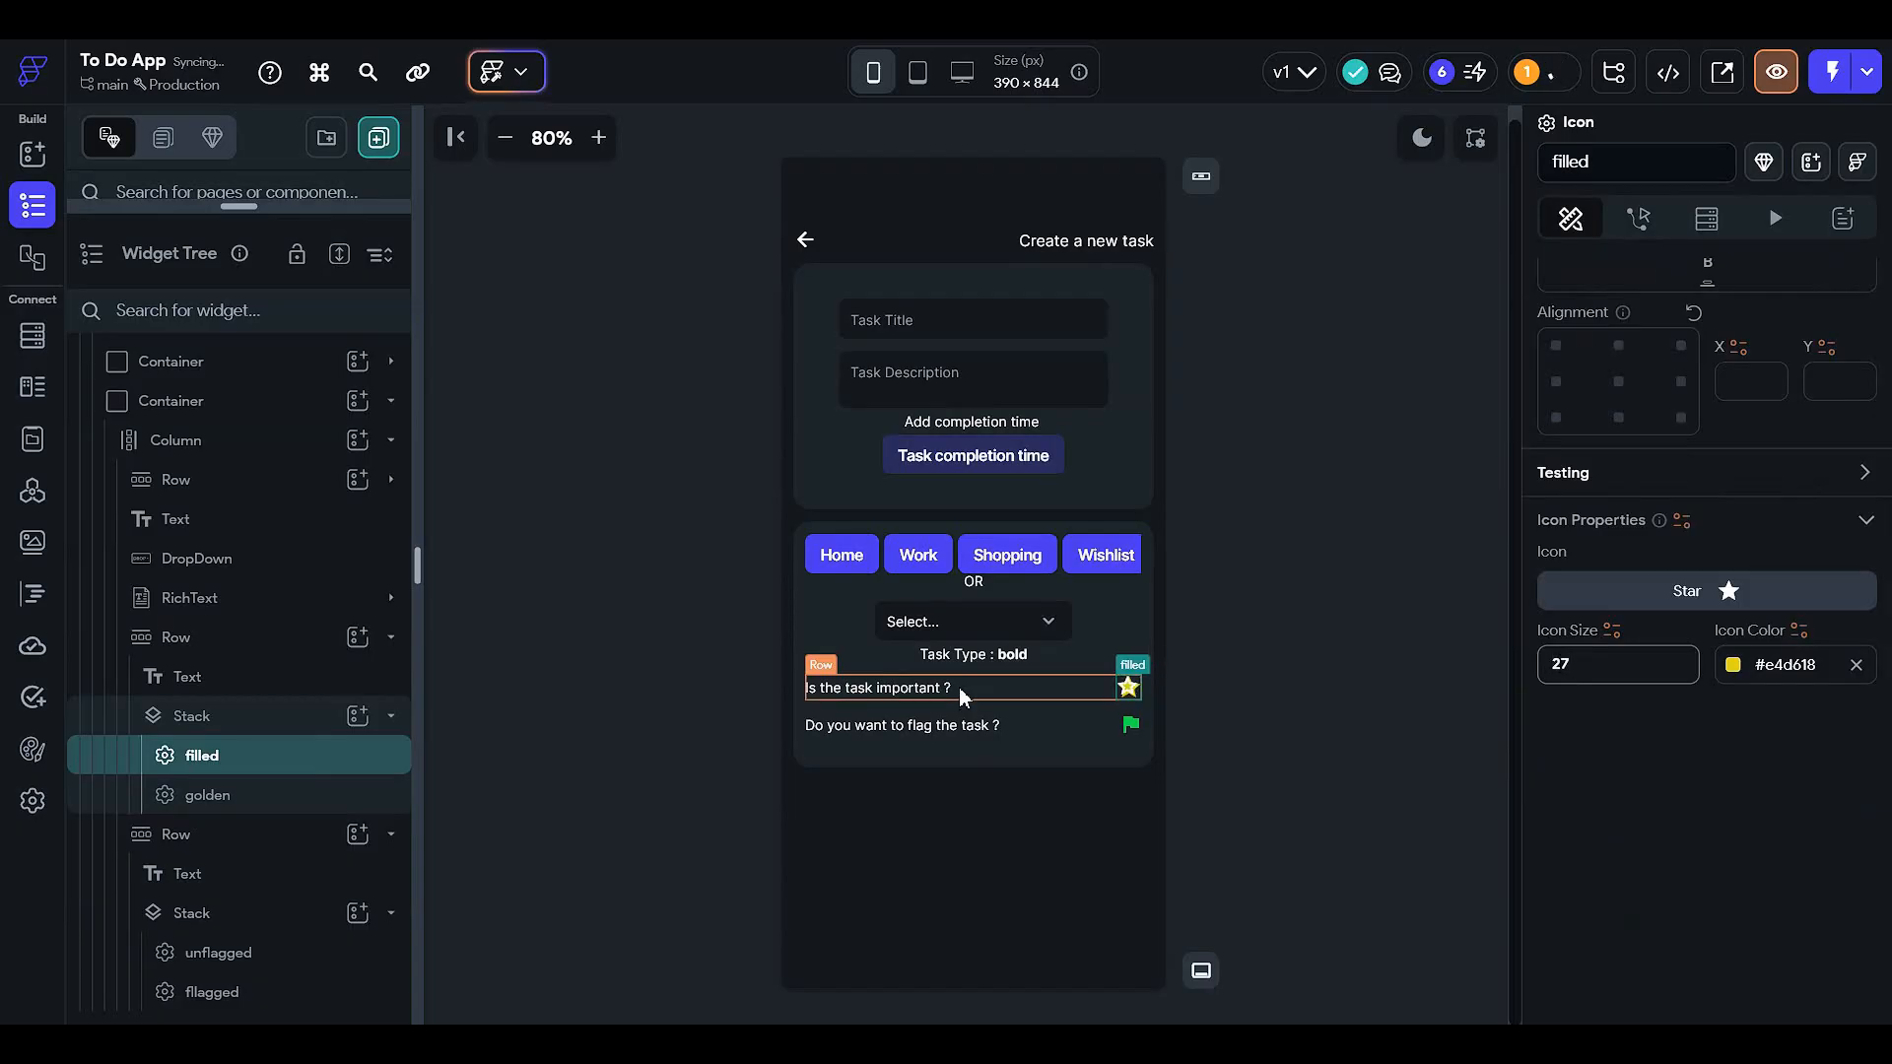
click(372, 793)
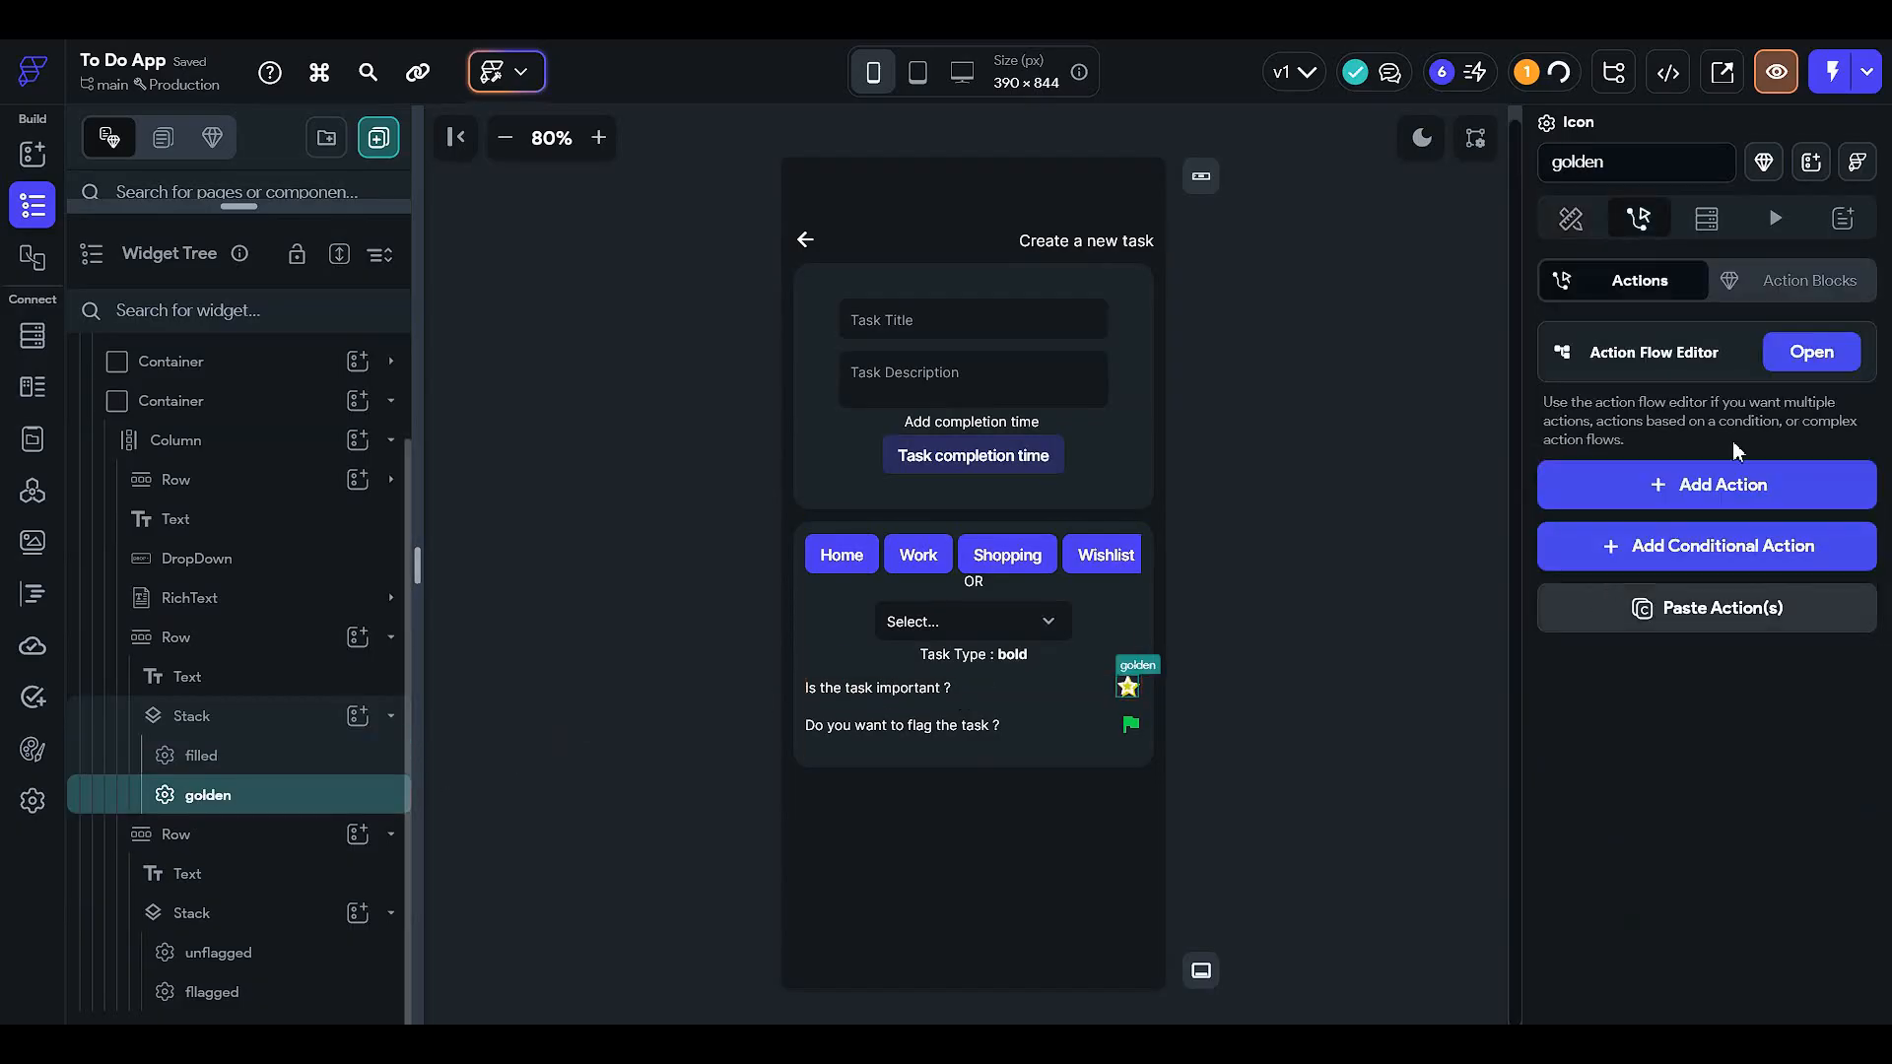
click(1571, 217)
scroll(1680, 749, down, 5)
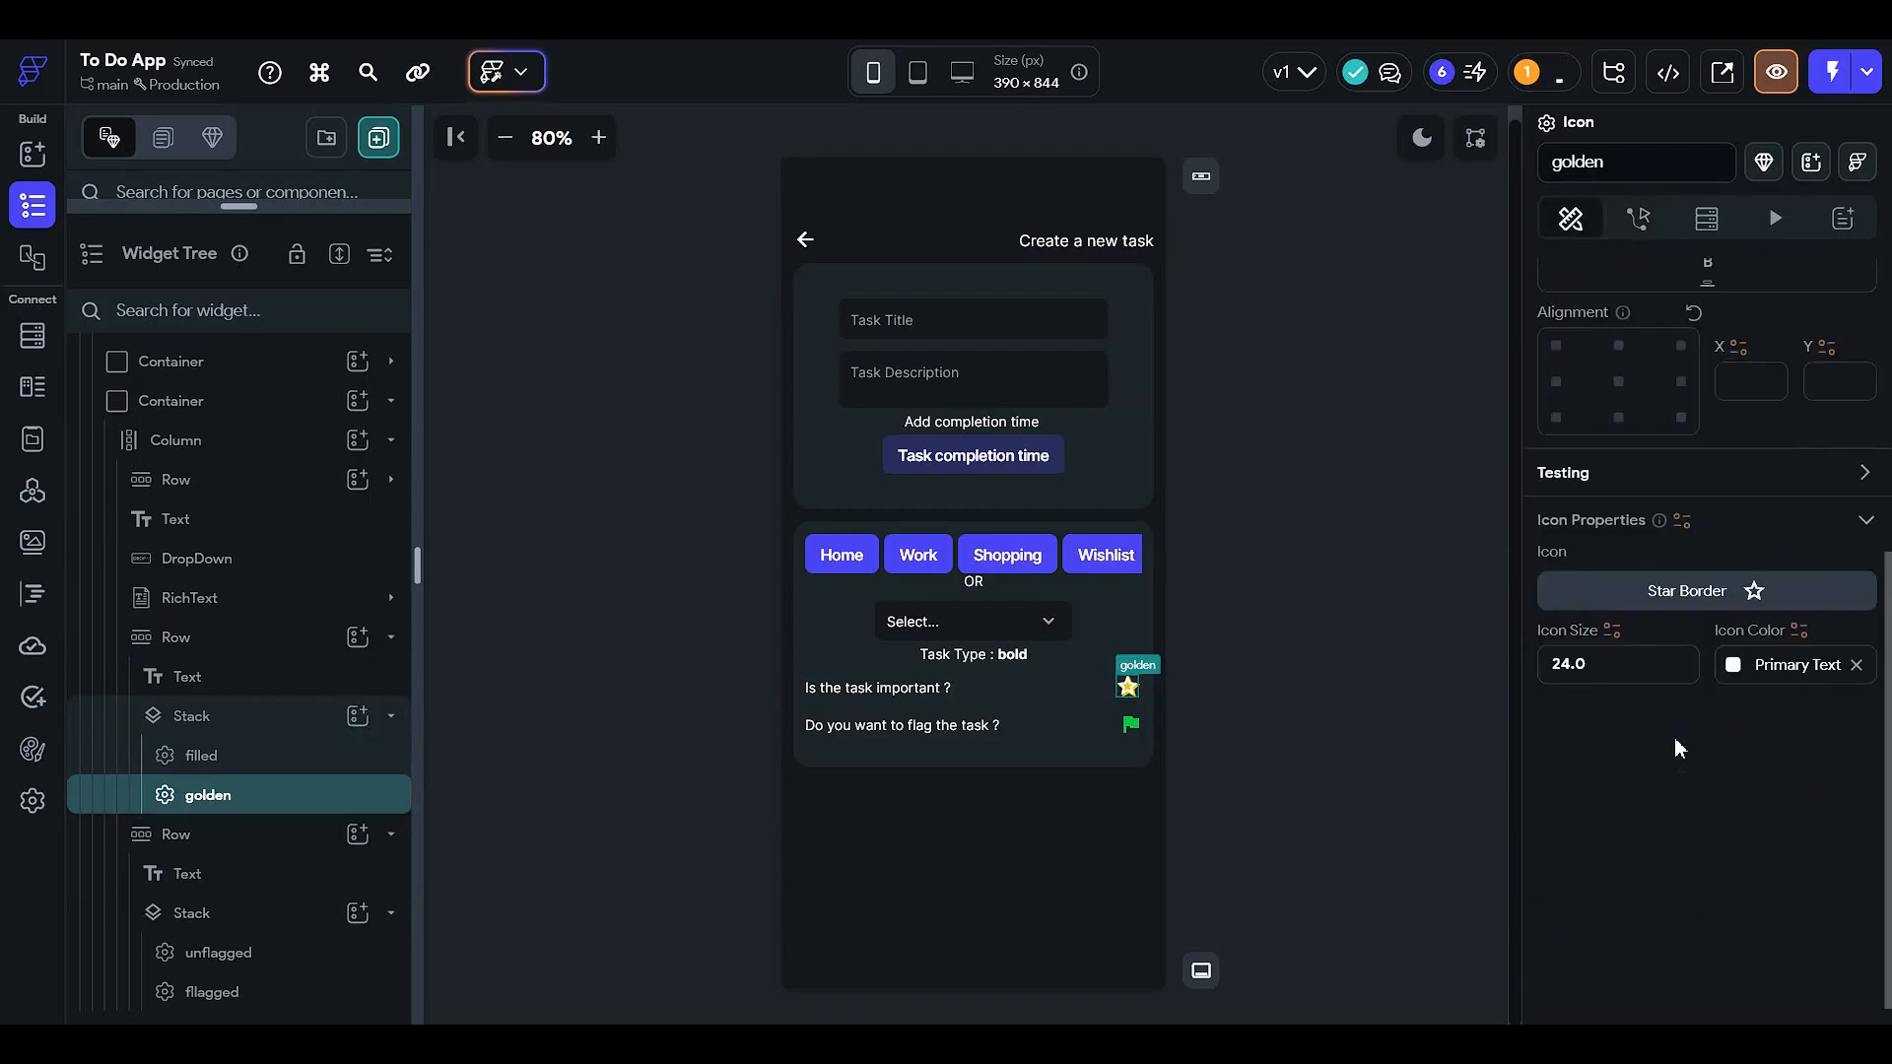
drag(1632, 637, 1300, 663)
text(27)
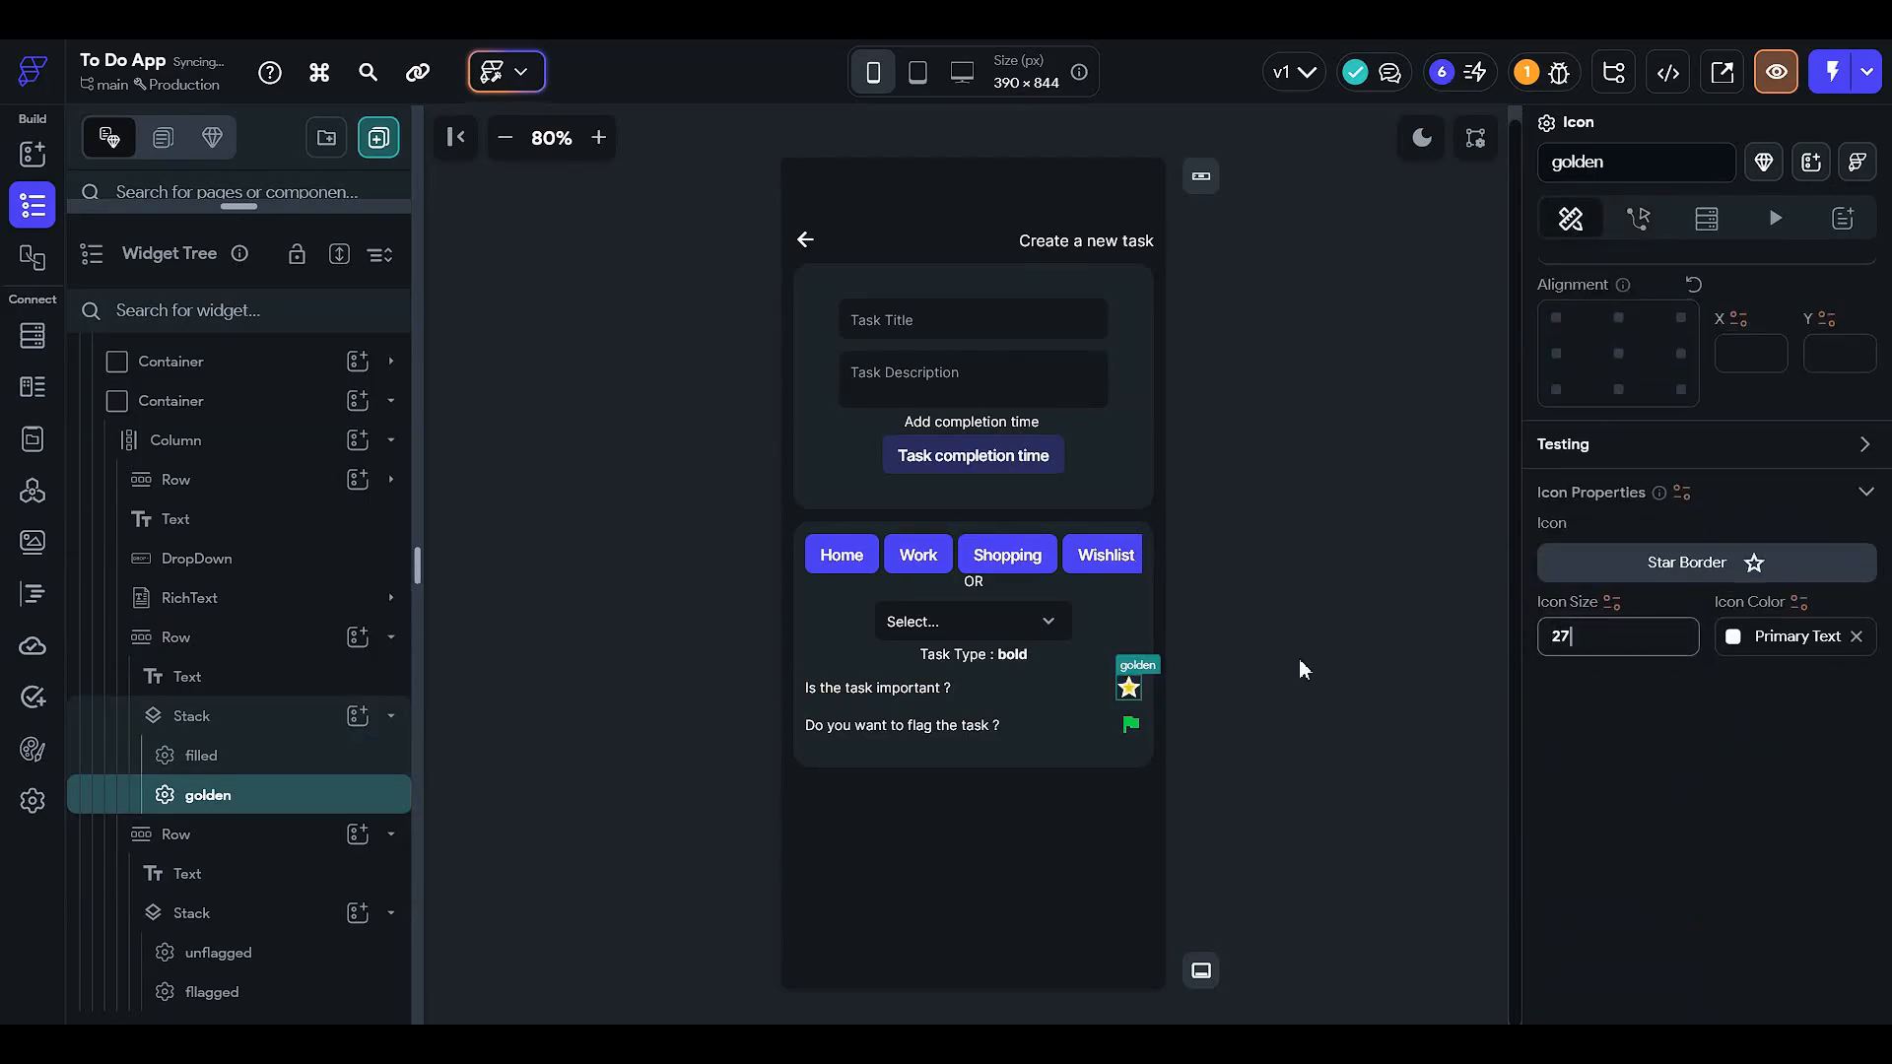
- Set the flagged and unflagged flag icons' size to 27
click(262, 992)
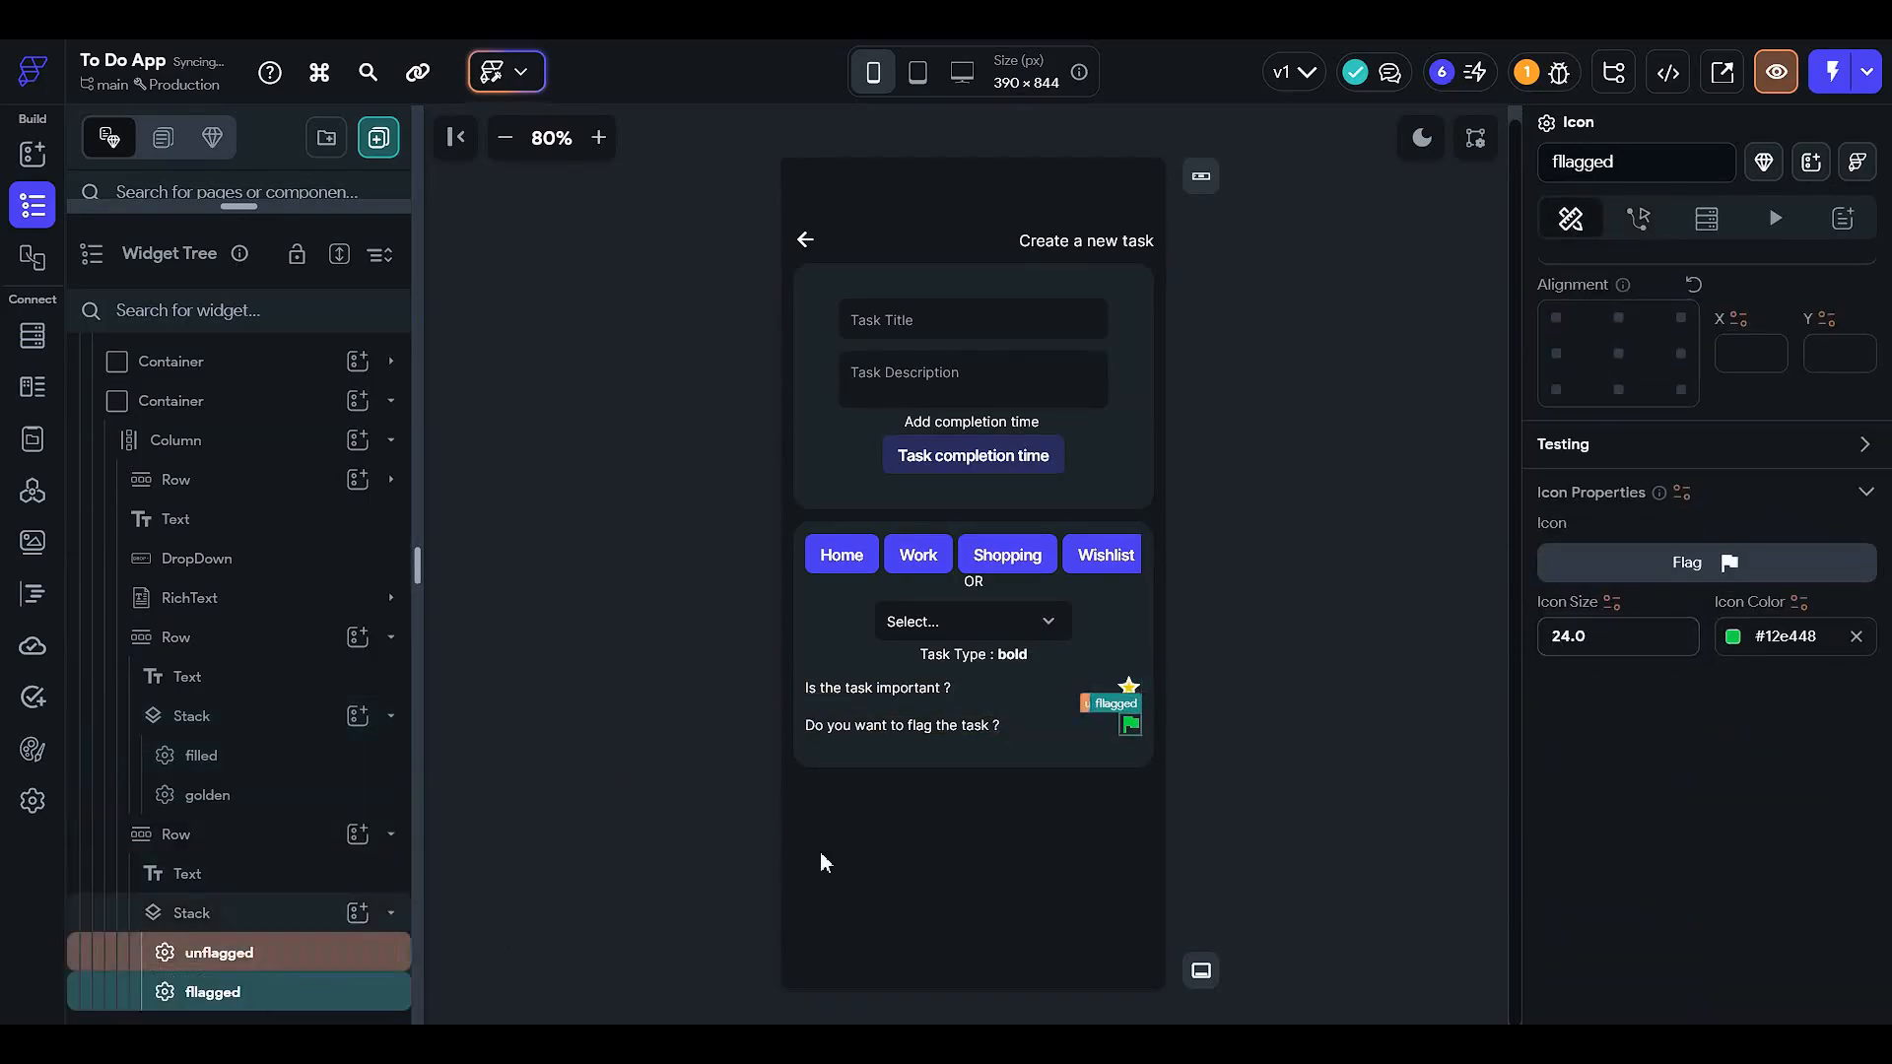
drag(1588, 640, 1279, 650)
text(27)
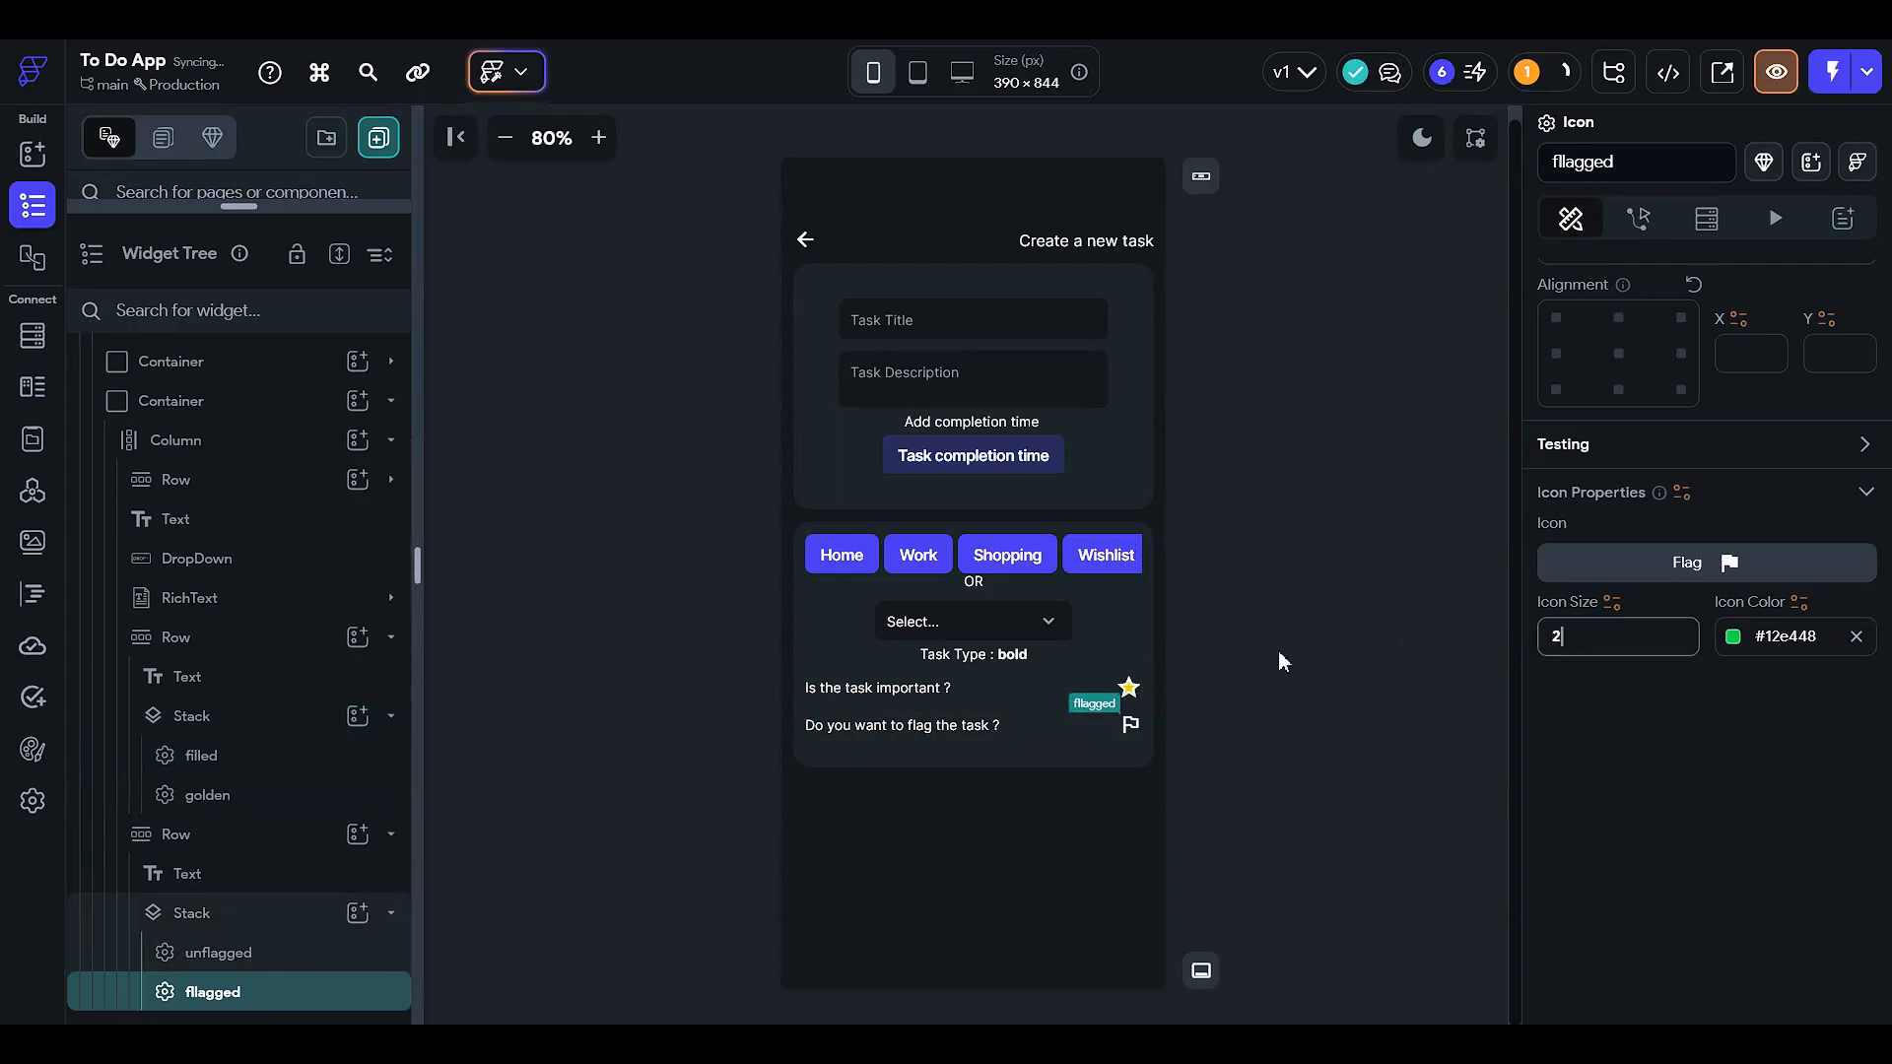
click(396, 952)
drag(1604, 640, 1243, 654)
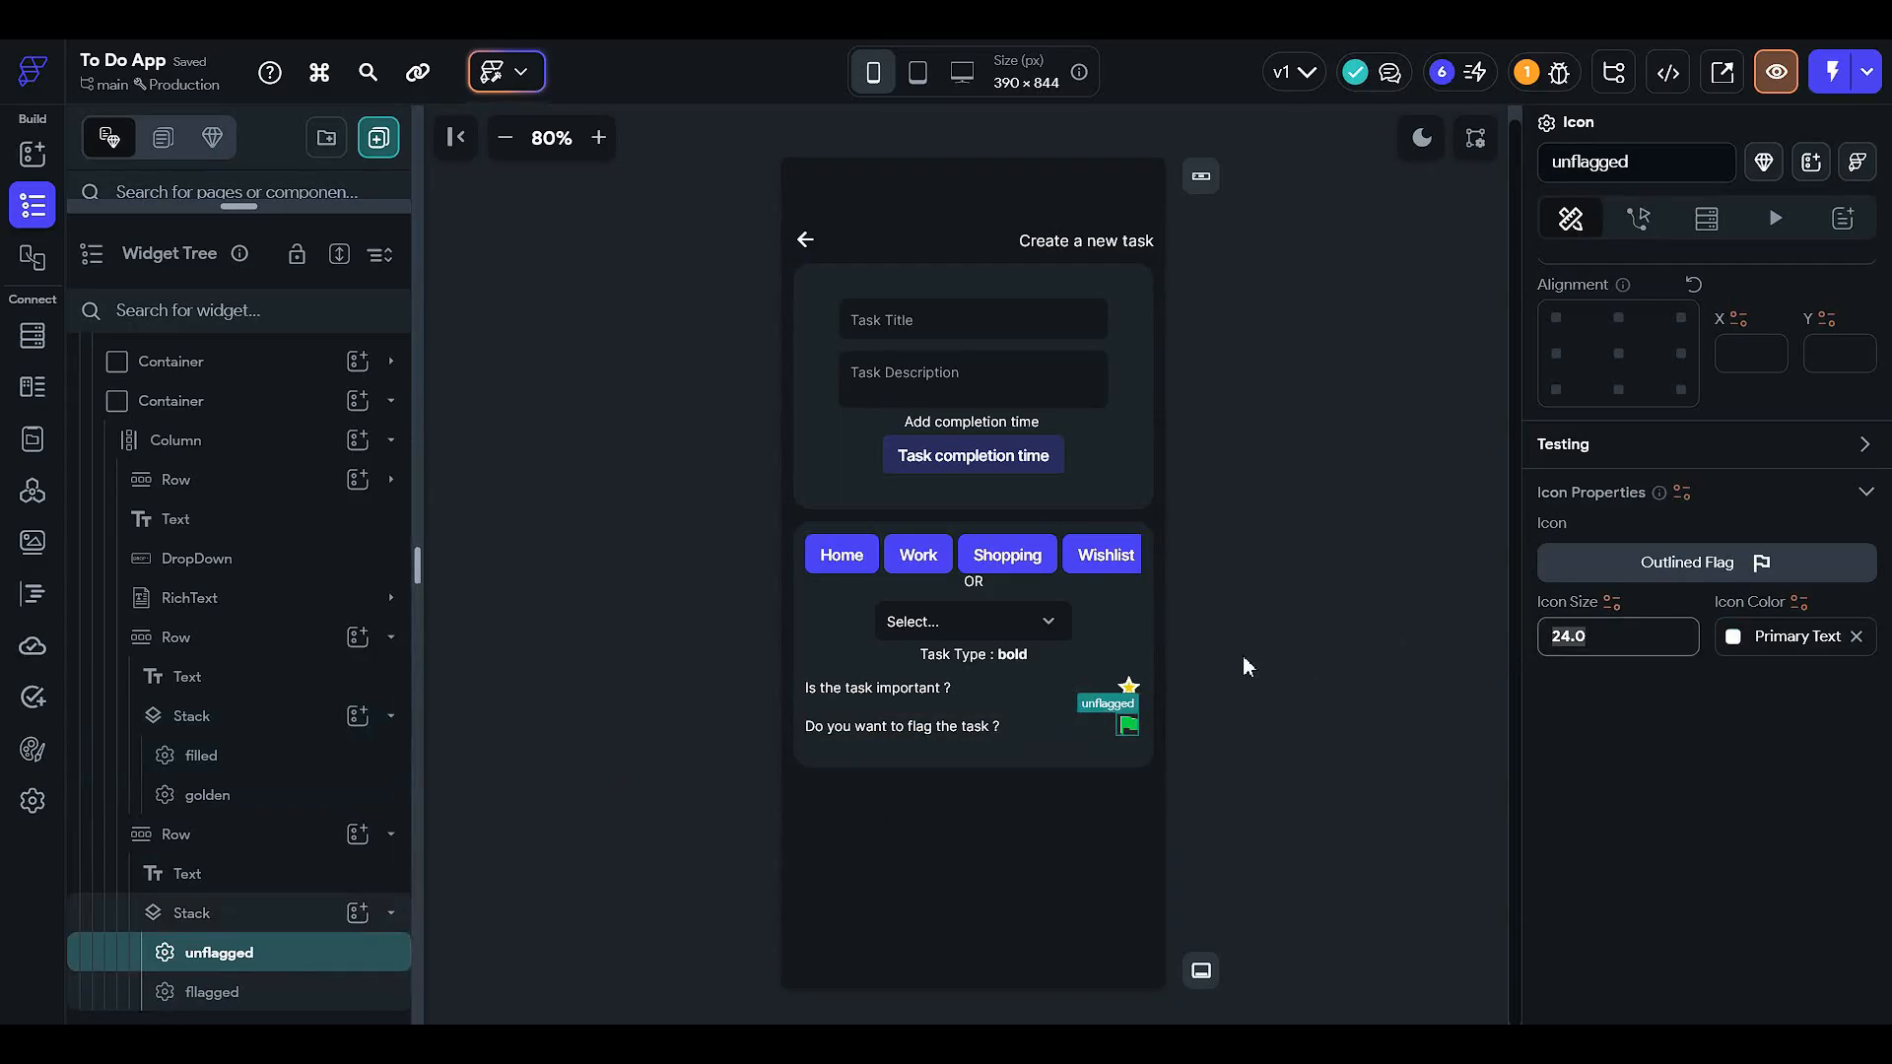
text(27)
click(1243, 658)
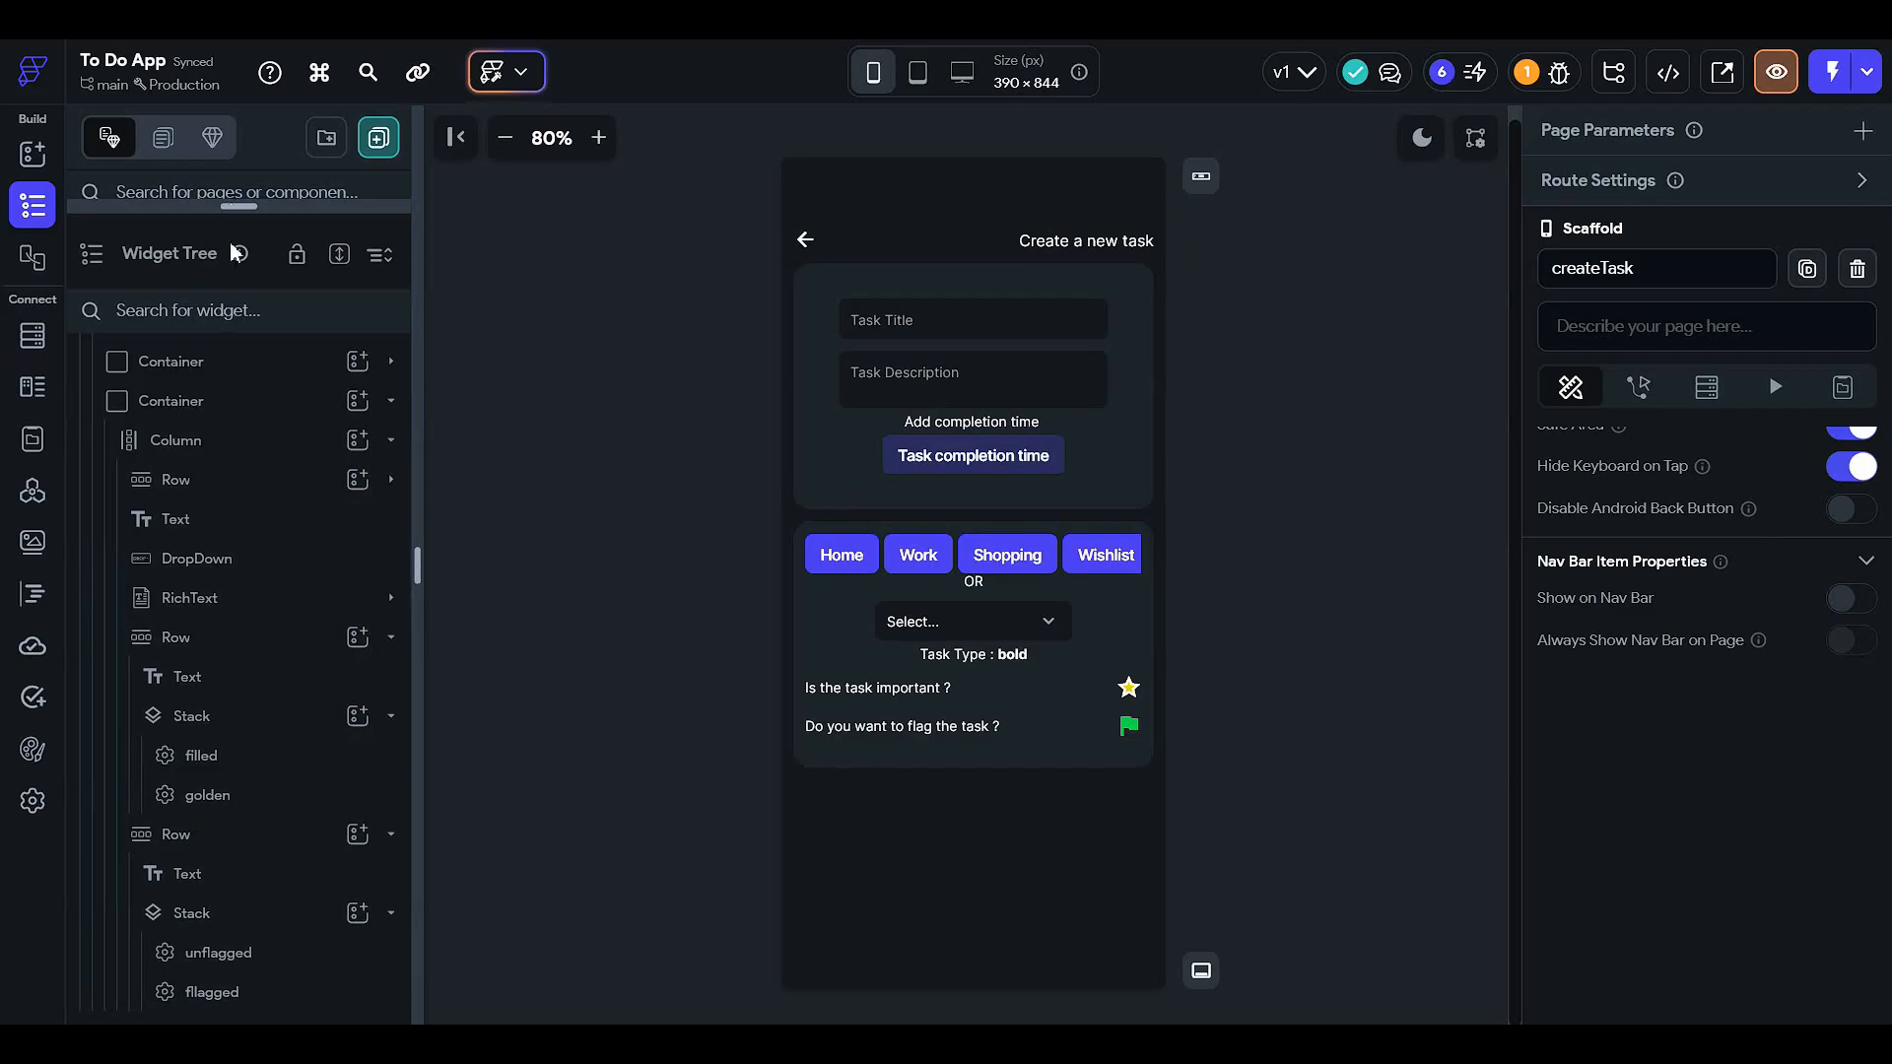
drag(237, 208, 234, 676)
- Add a new Column inside the main Column and move both Containers into it
click(268, 397)
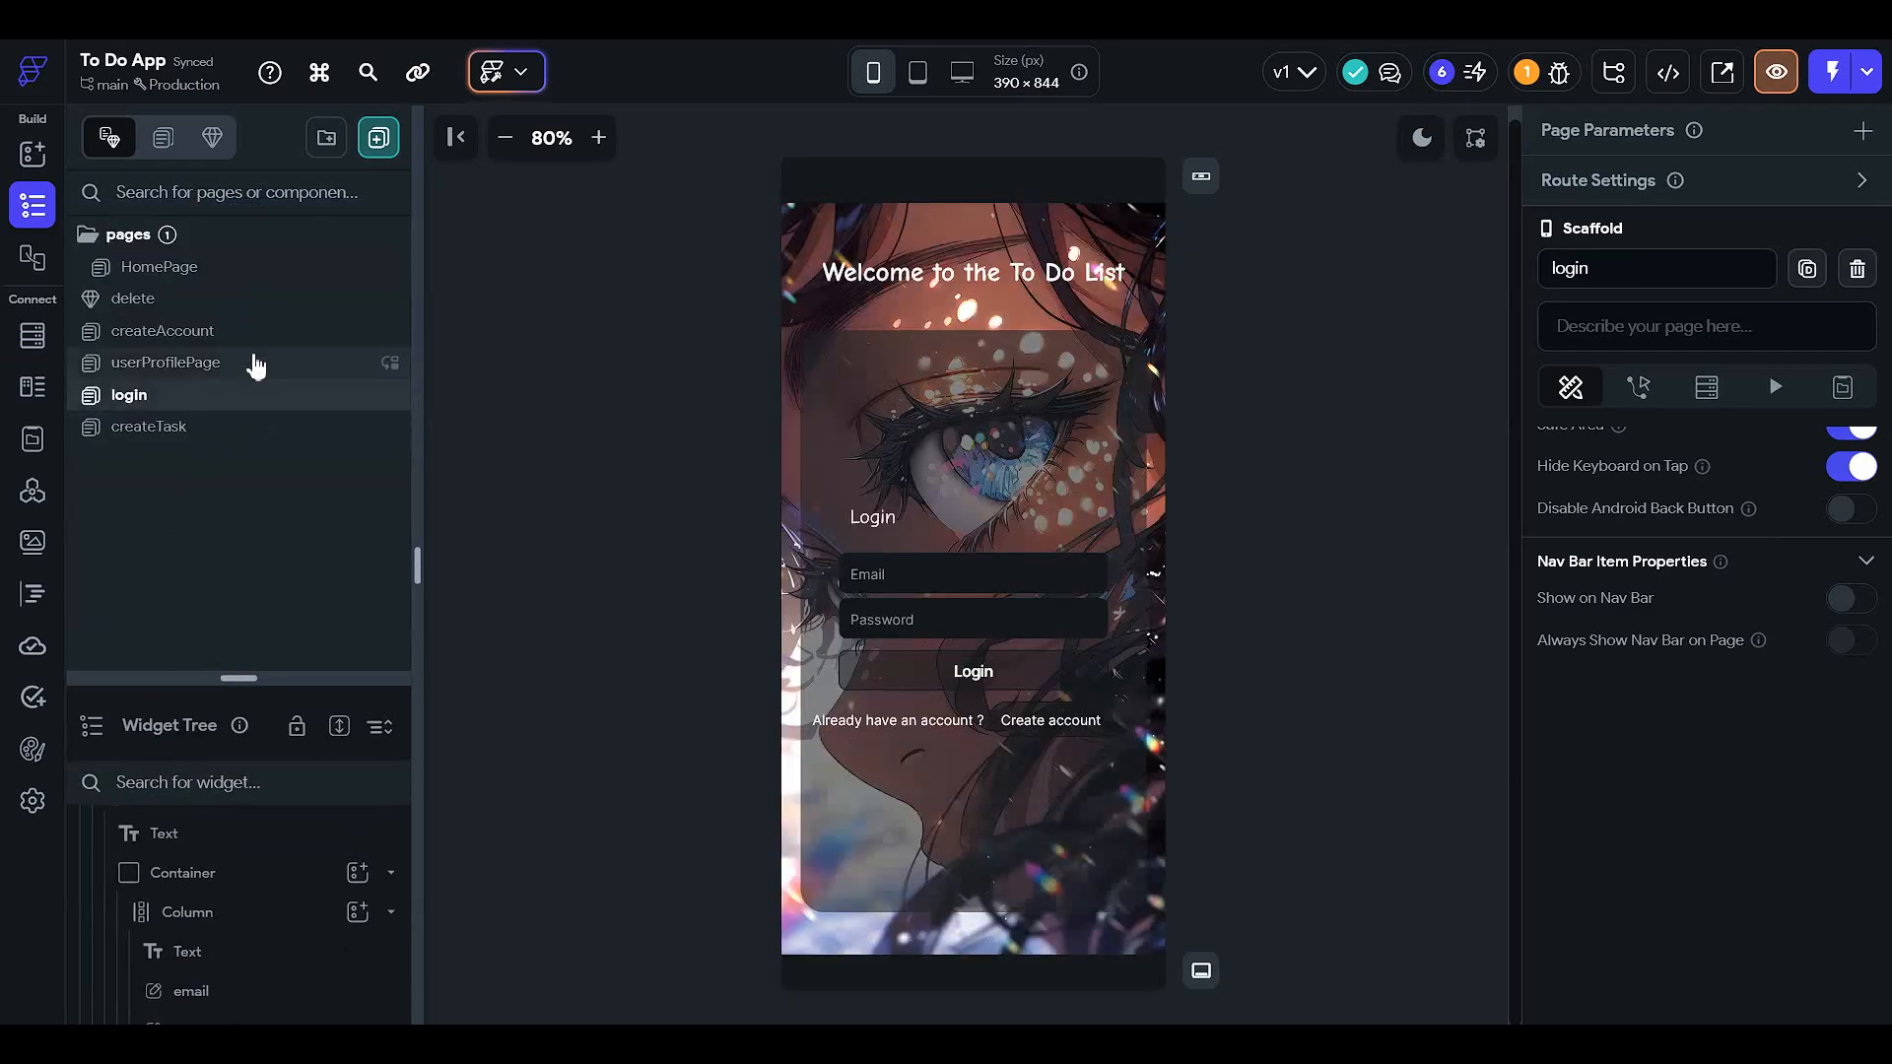
click(253, 365)
click(340, 394)
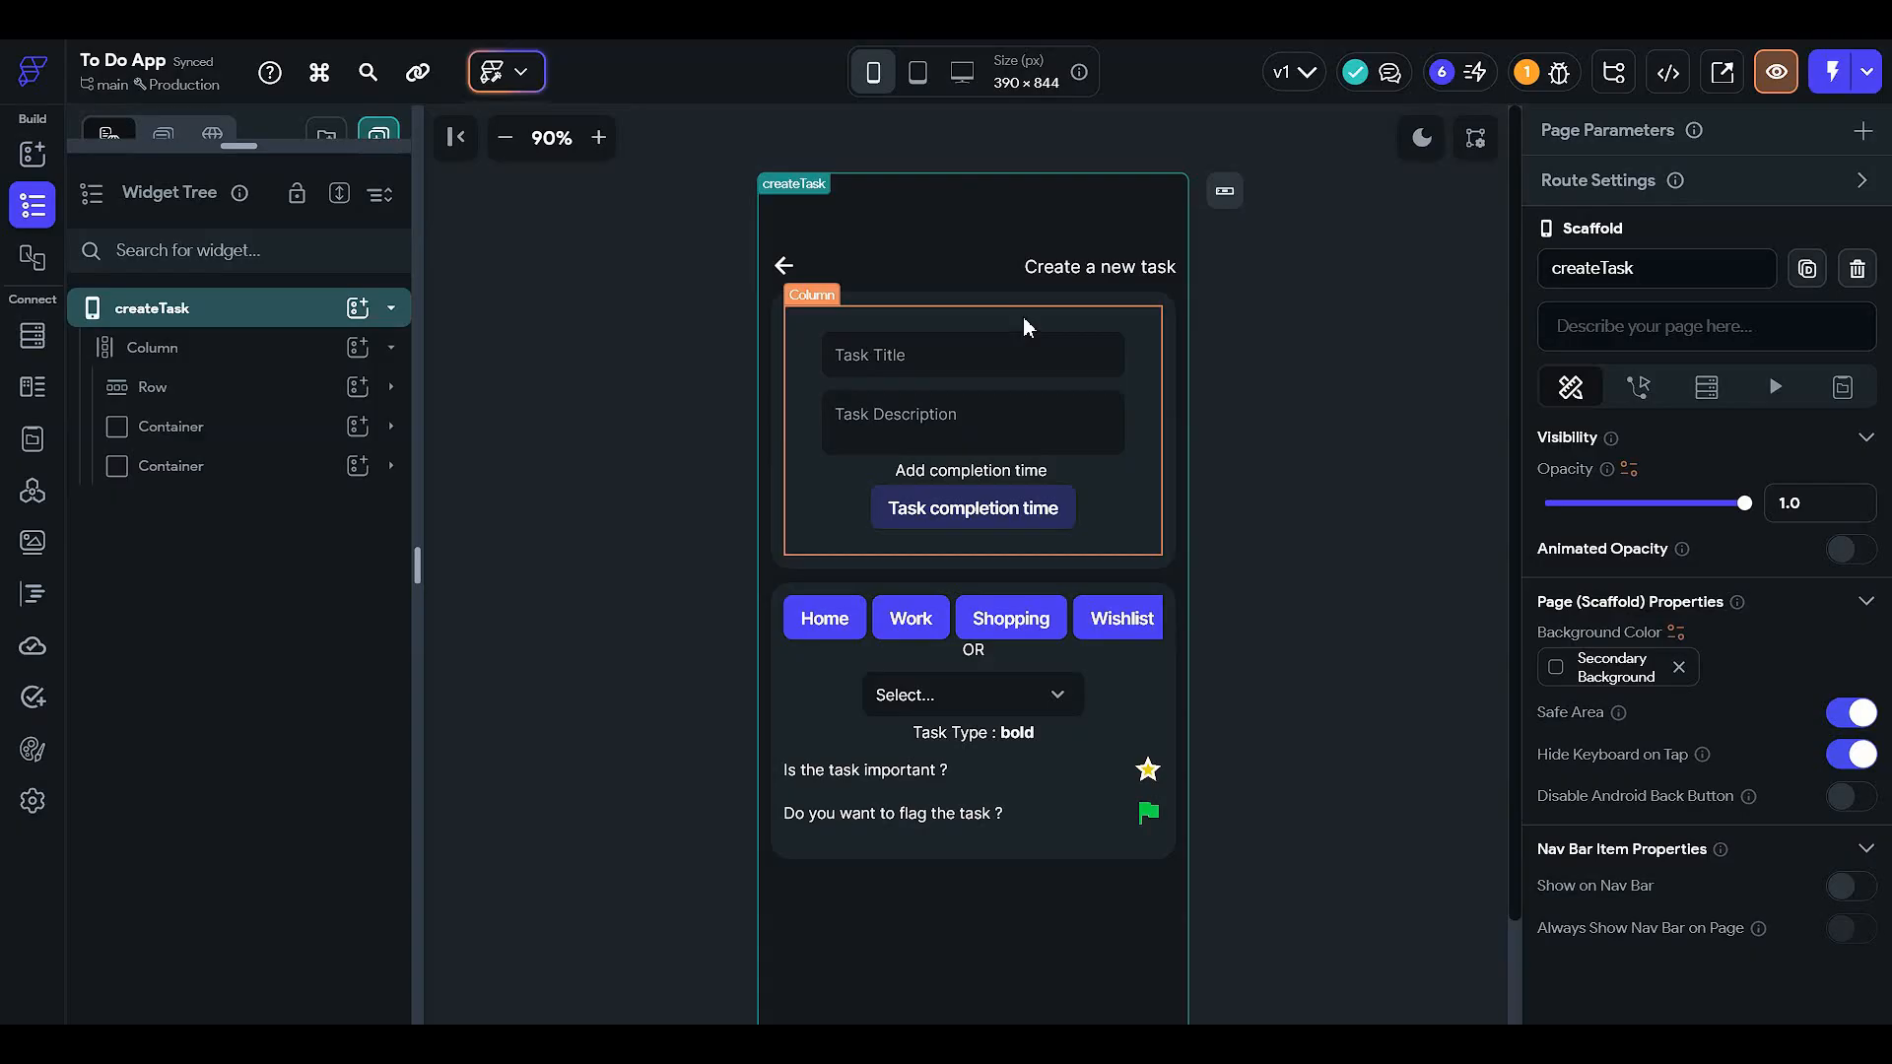
click(1110, 264)
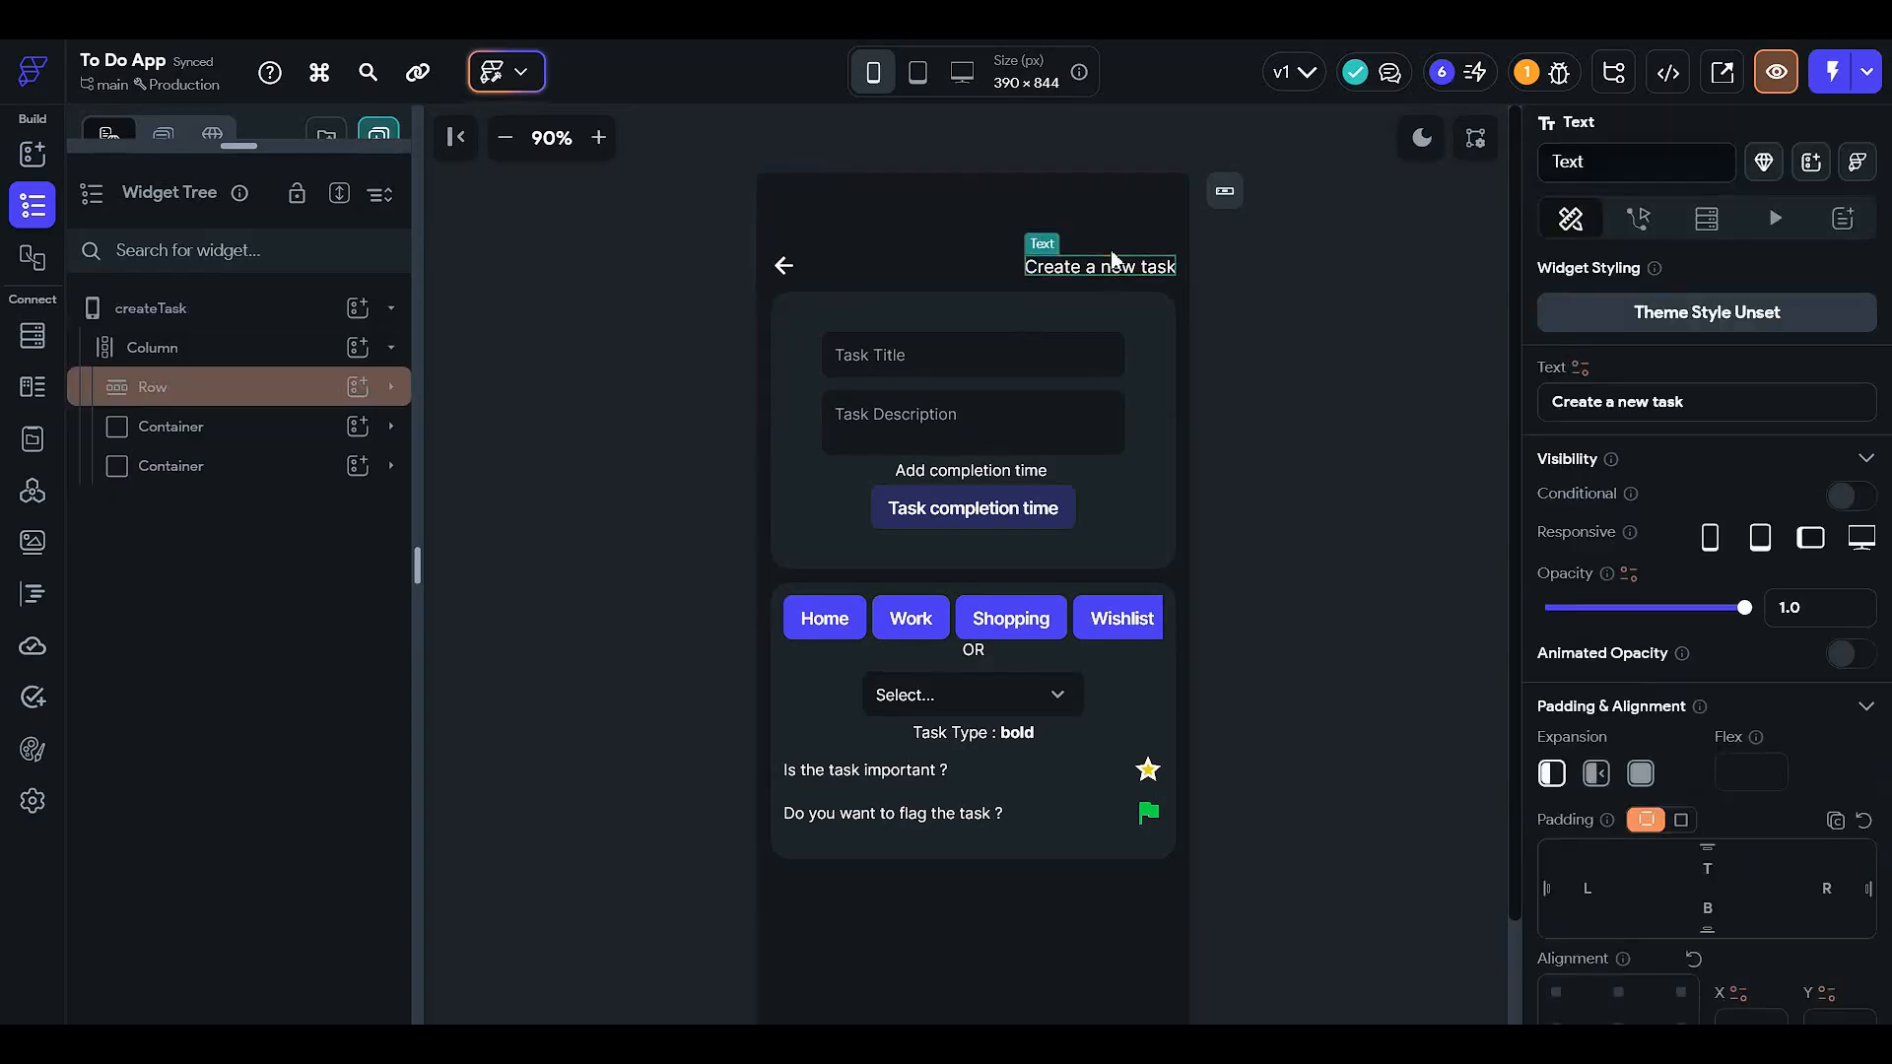
click(337, 384)
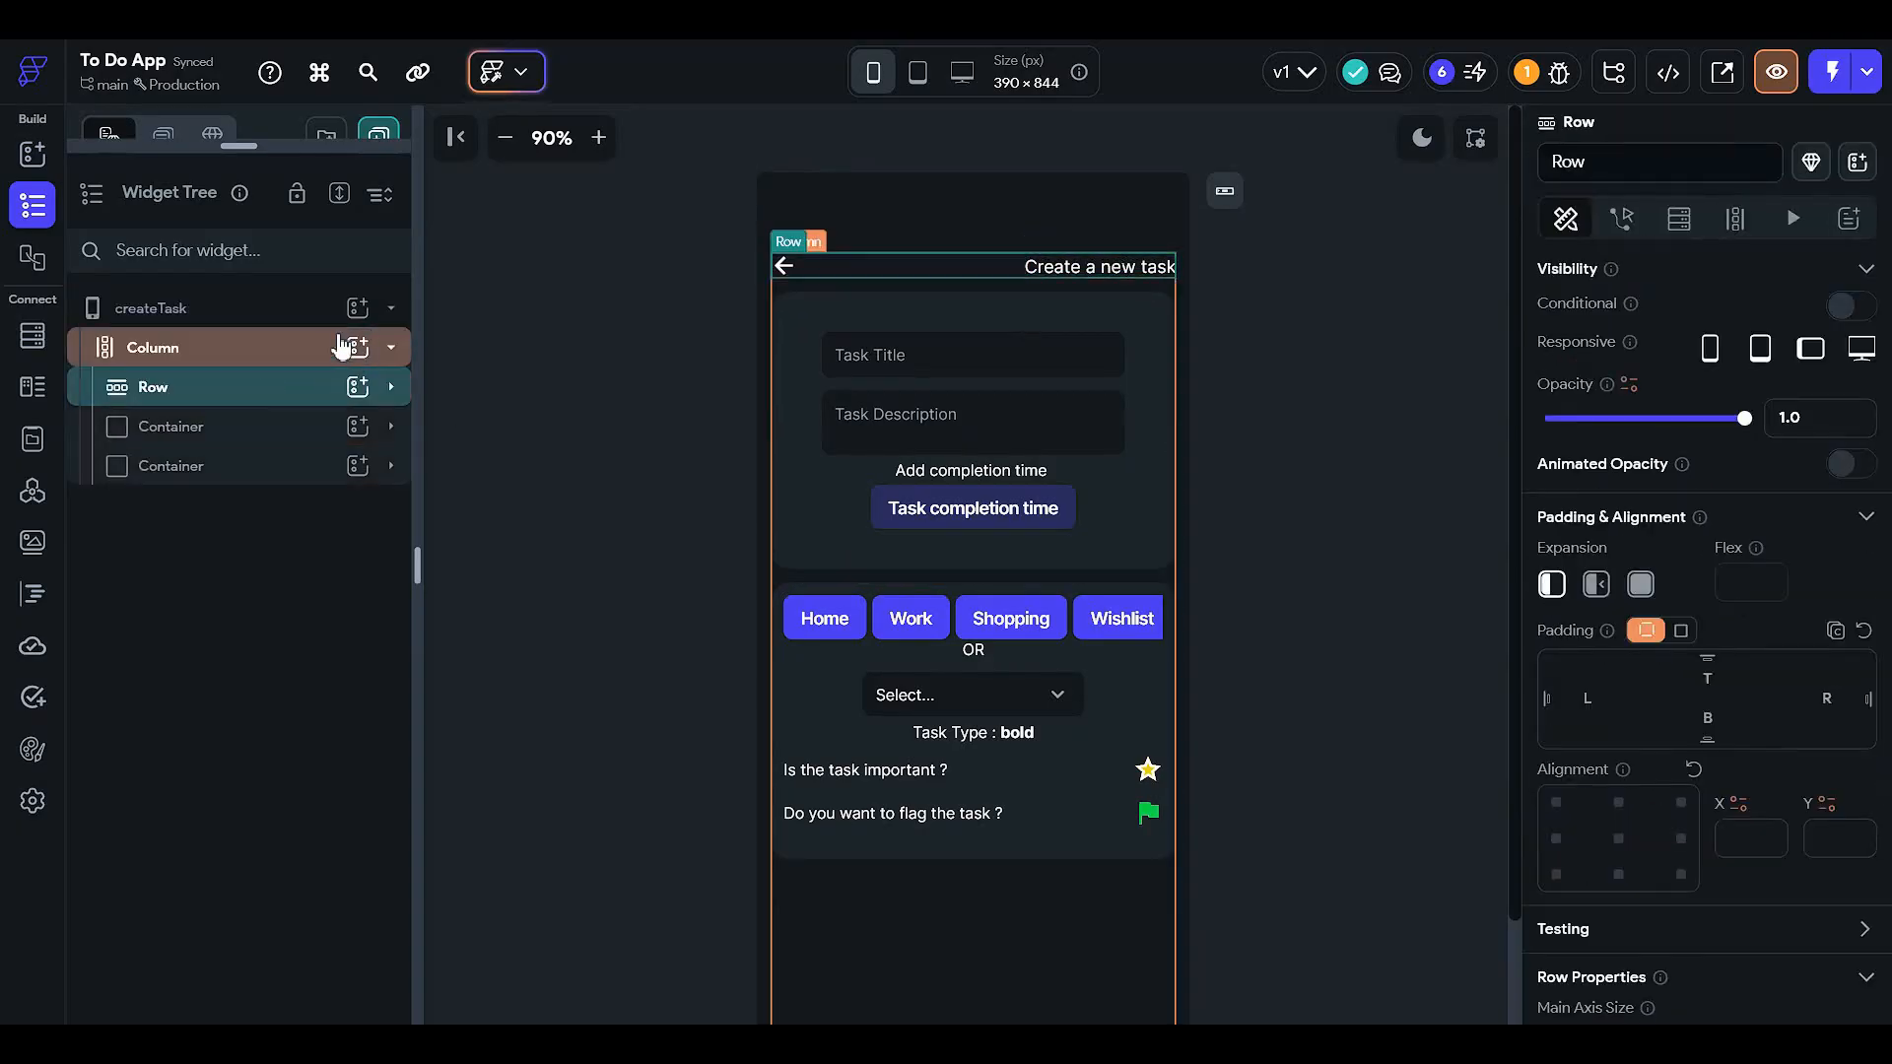
click(384, 346)
click(357, 349)
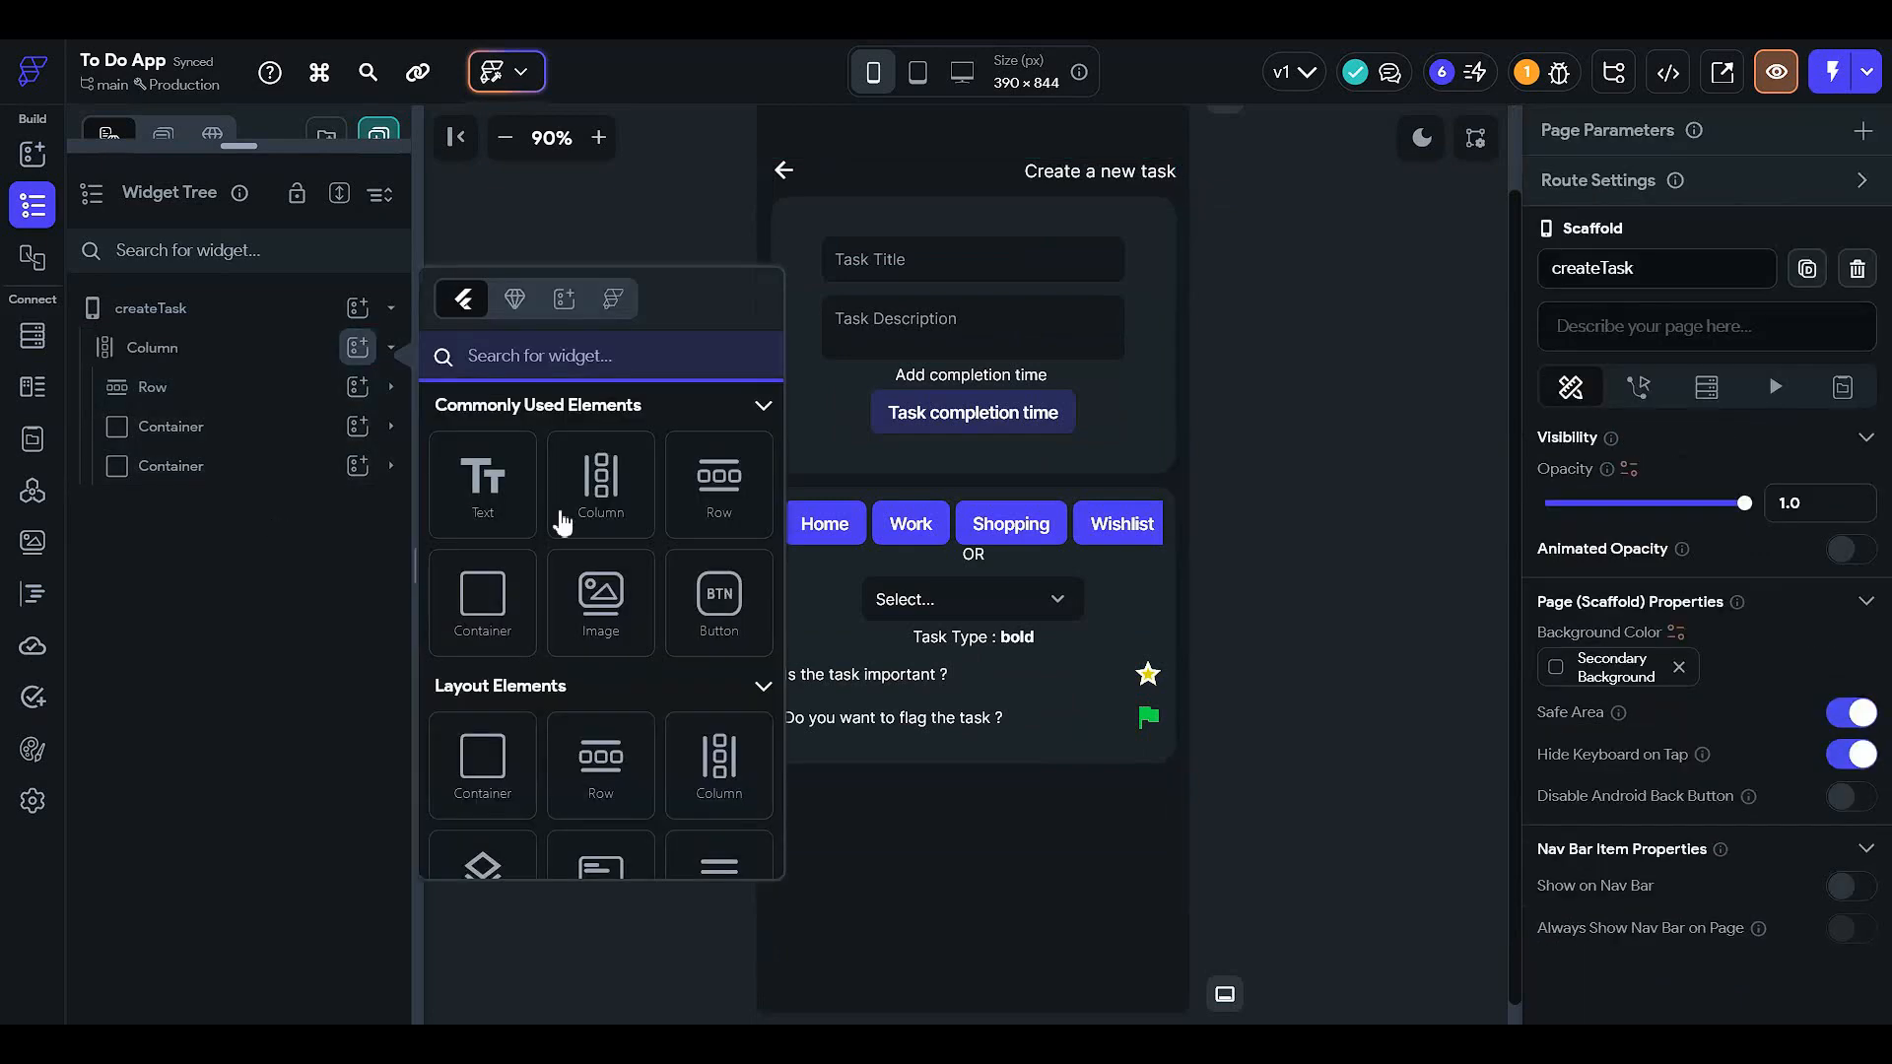
click(613, 490)
drag(260, 467, 278, 515)
drag(271, 445, 264, 481)
- Center the inner Column's children vertically
click(232, 428)
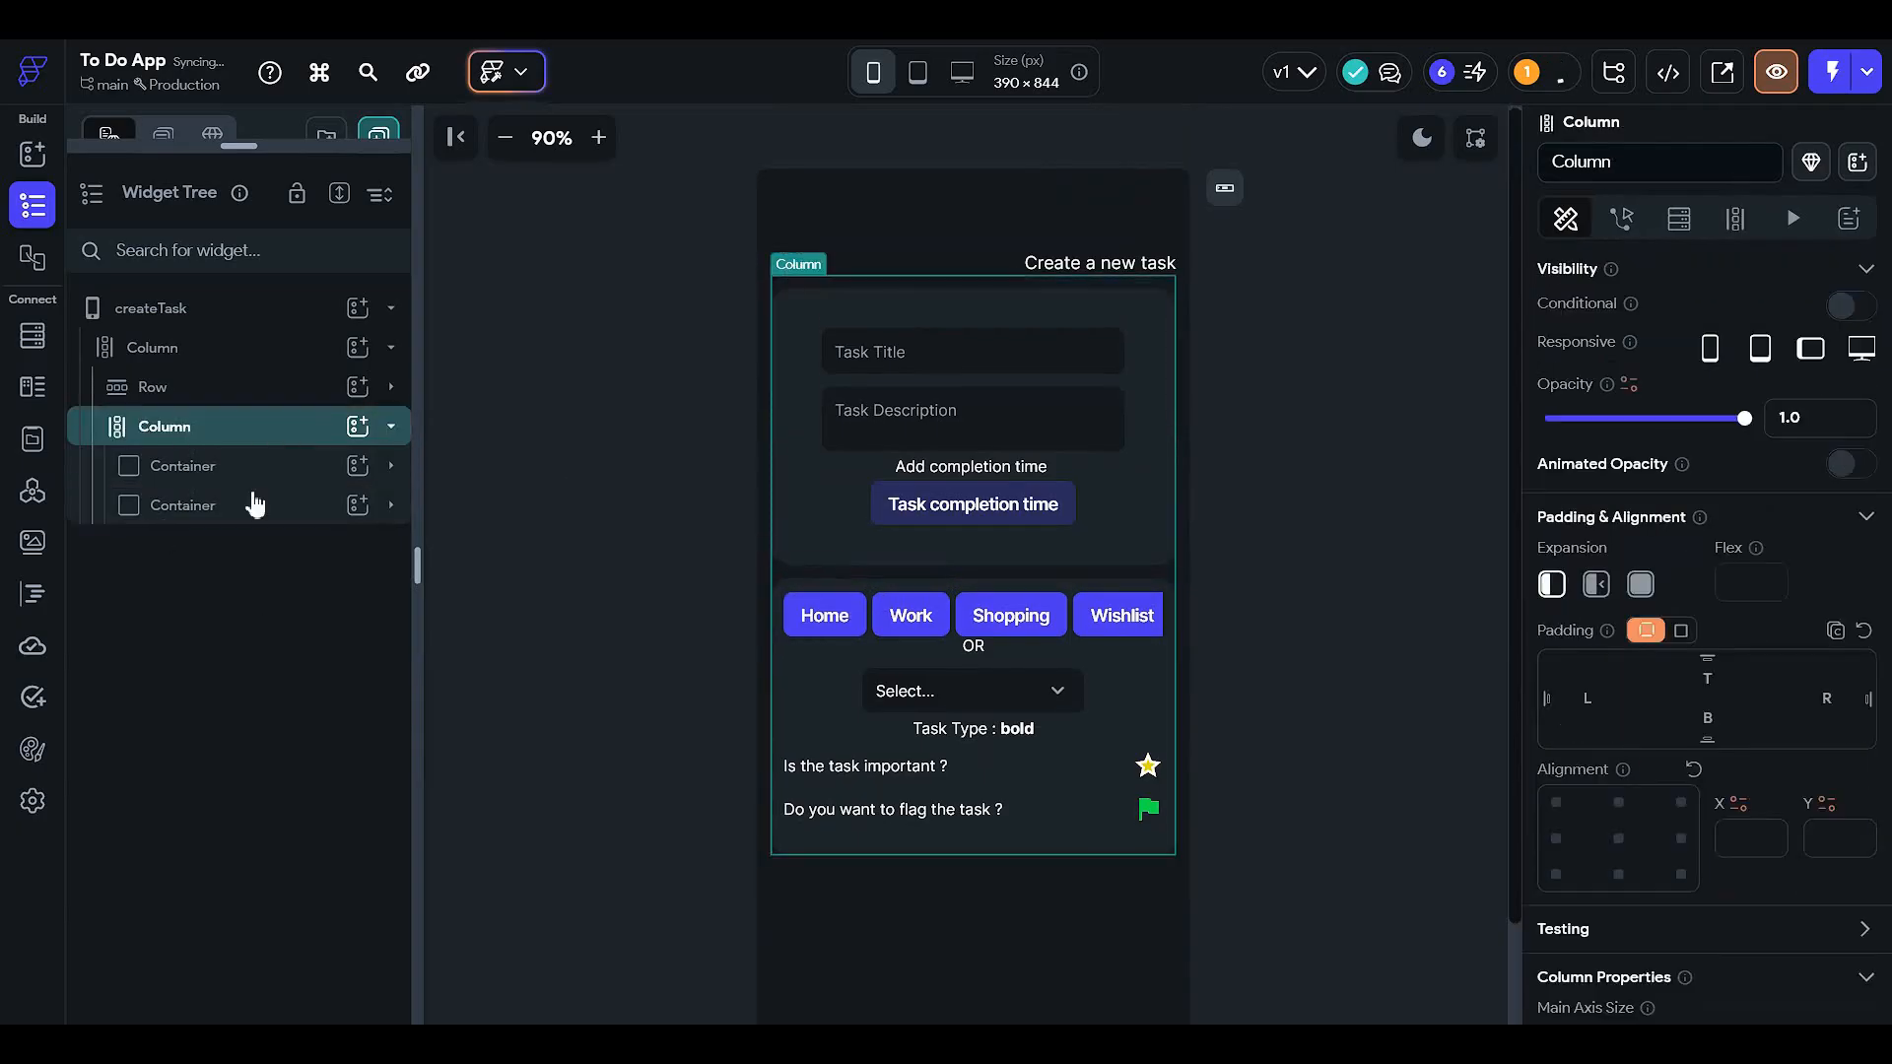
scroll(1663, 904, down, 4)
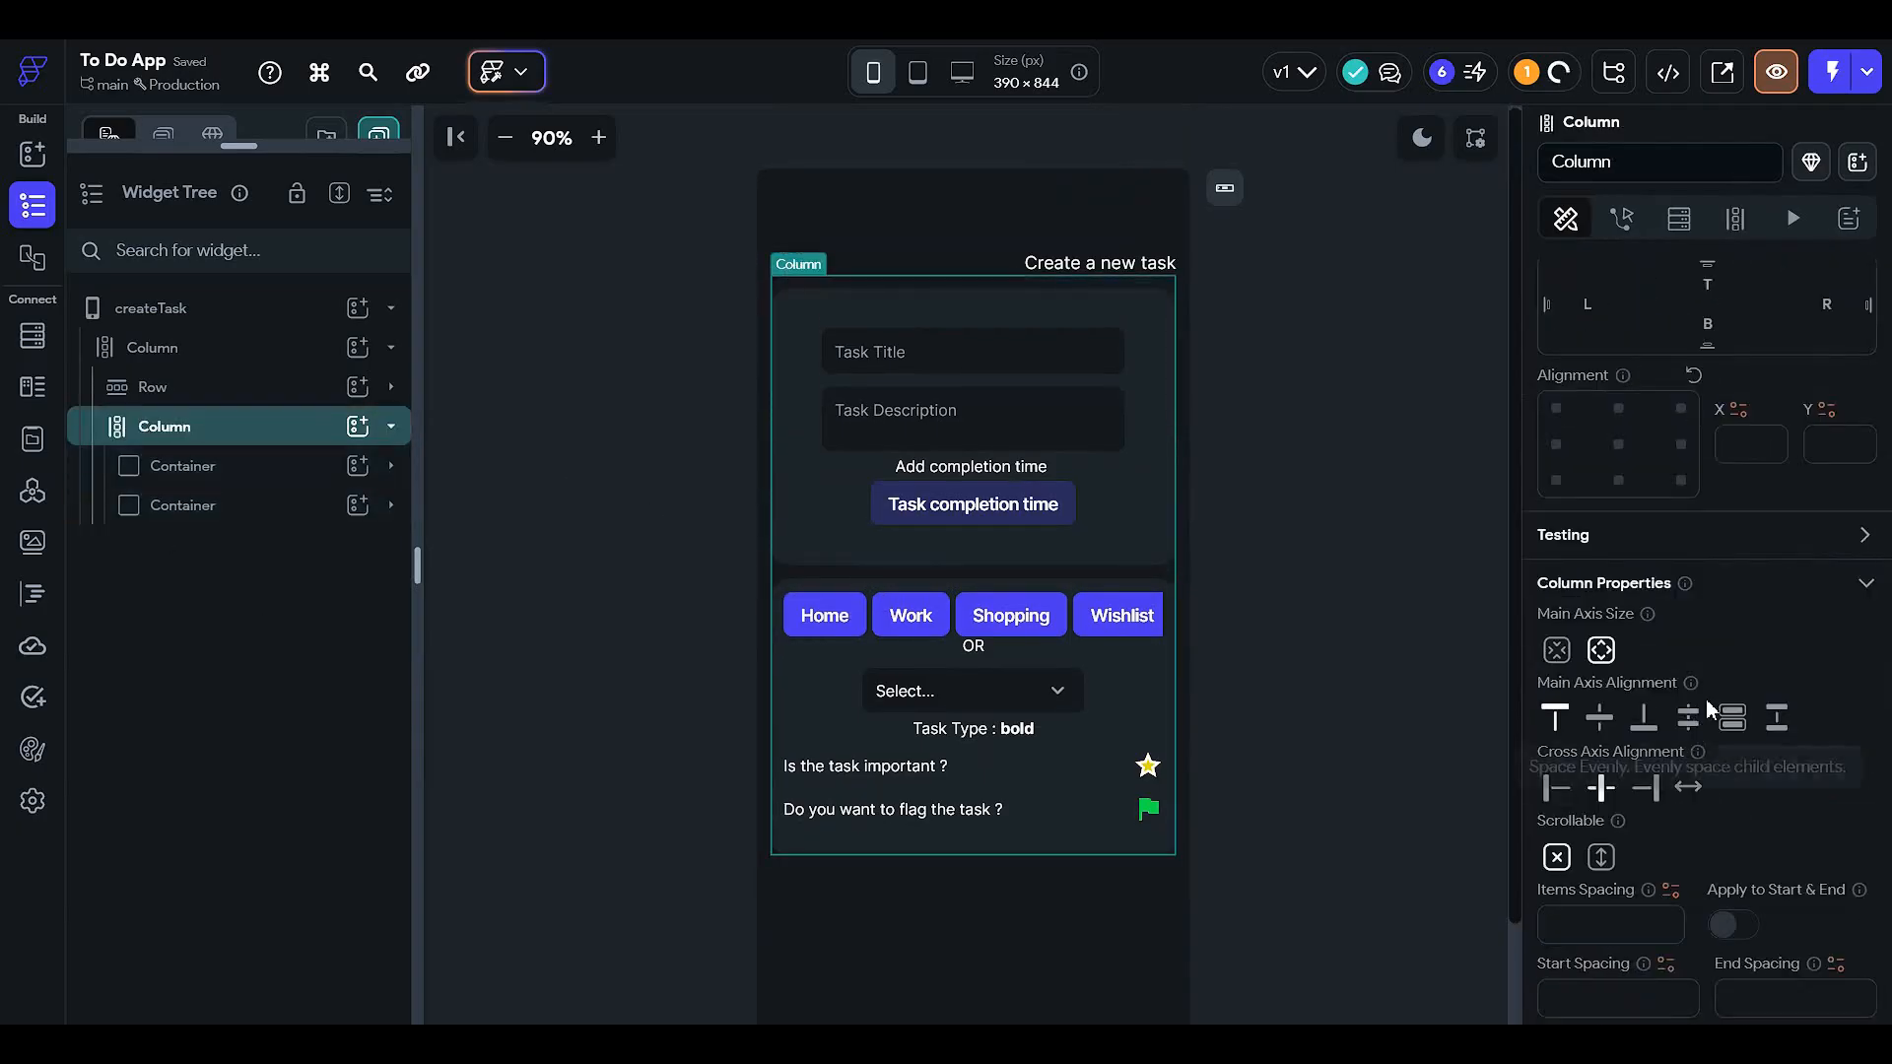
click(1600, 722)
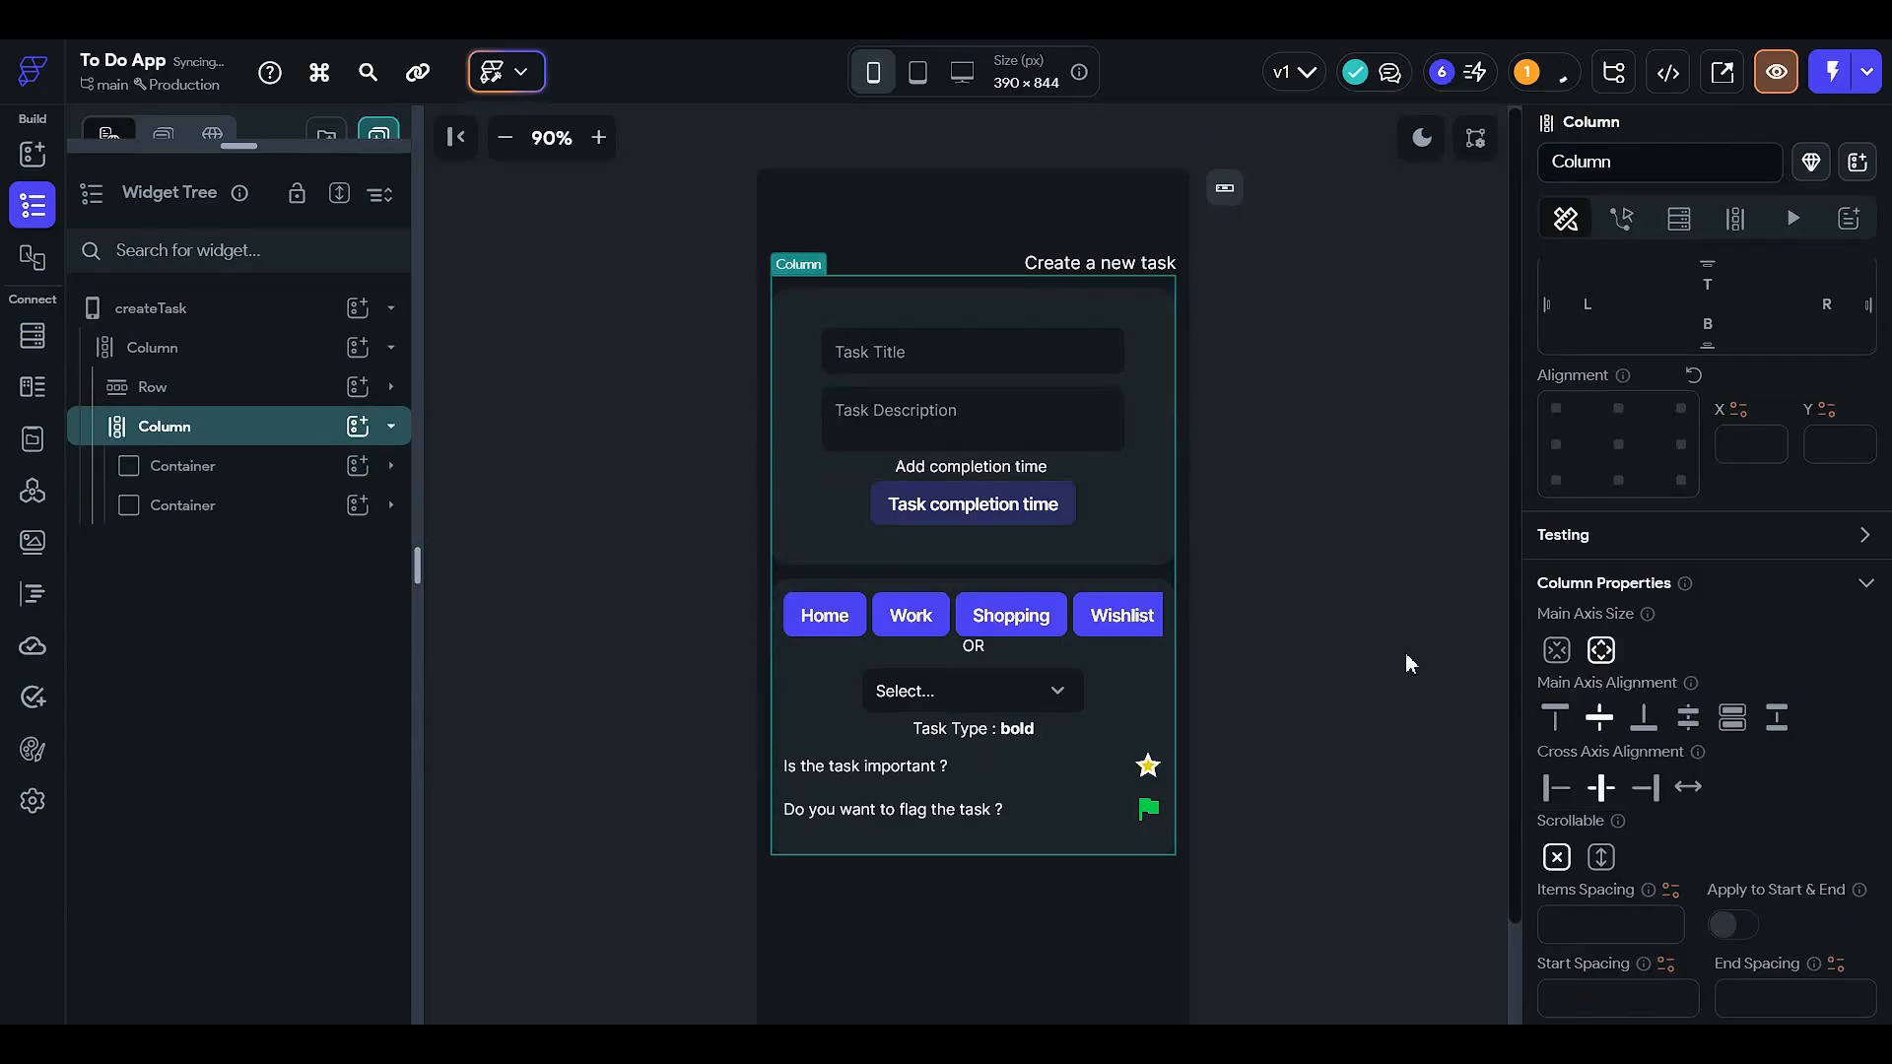
scroll(1385, 674, down, 2)
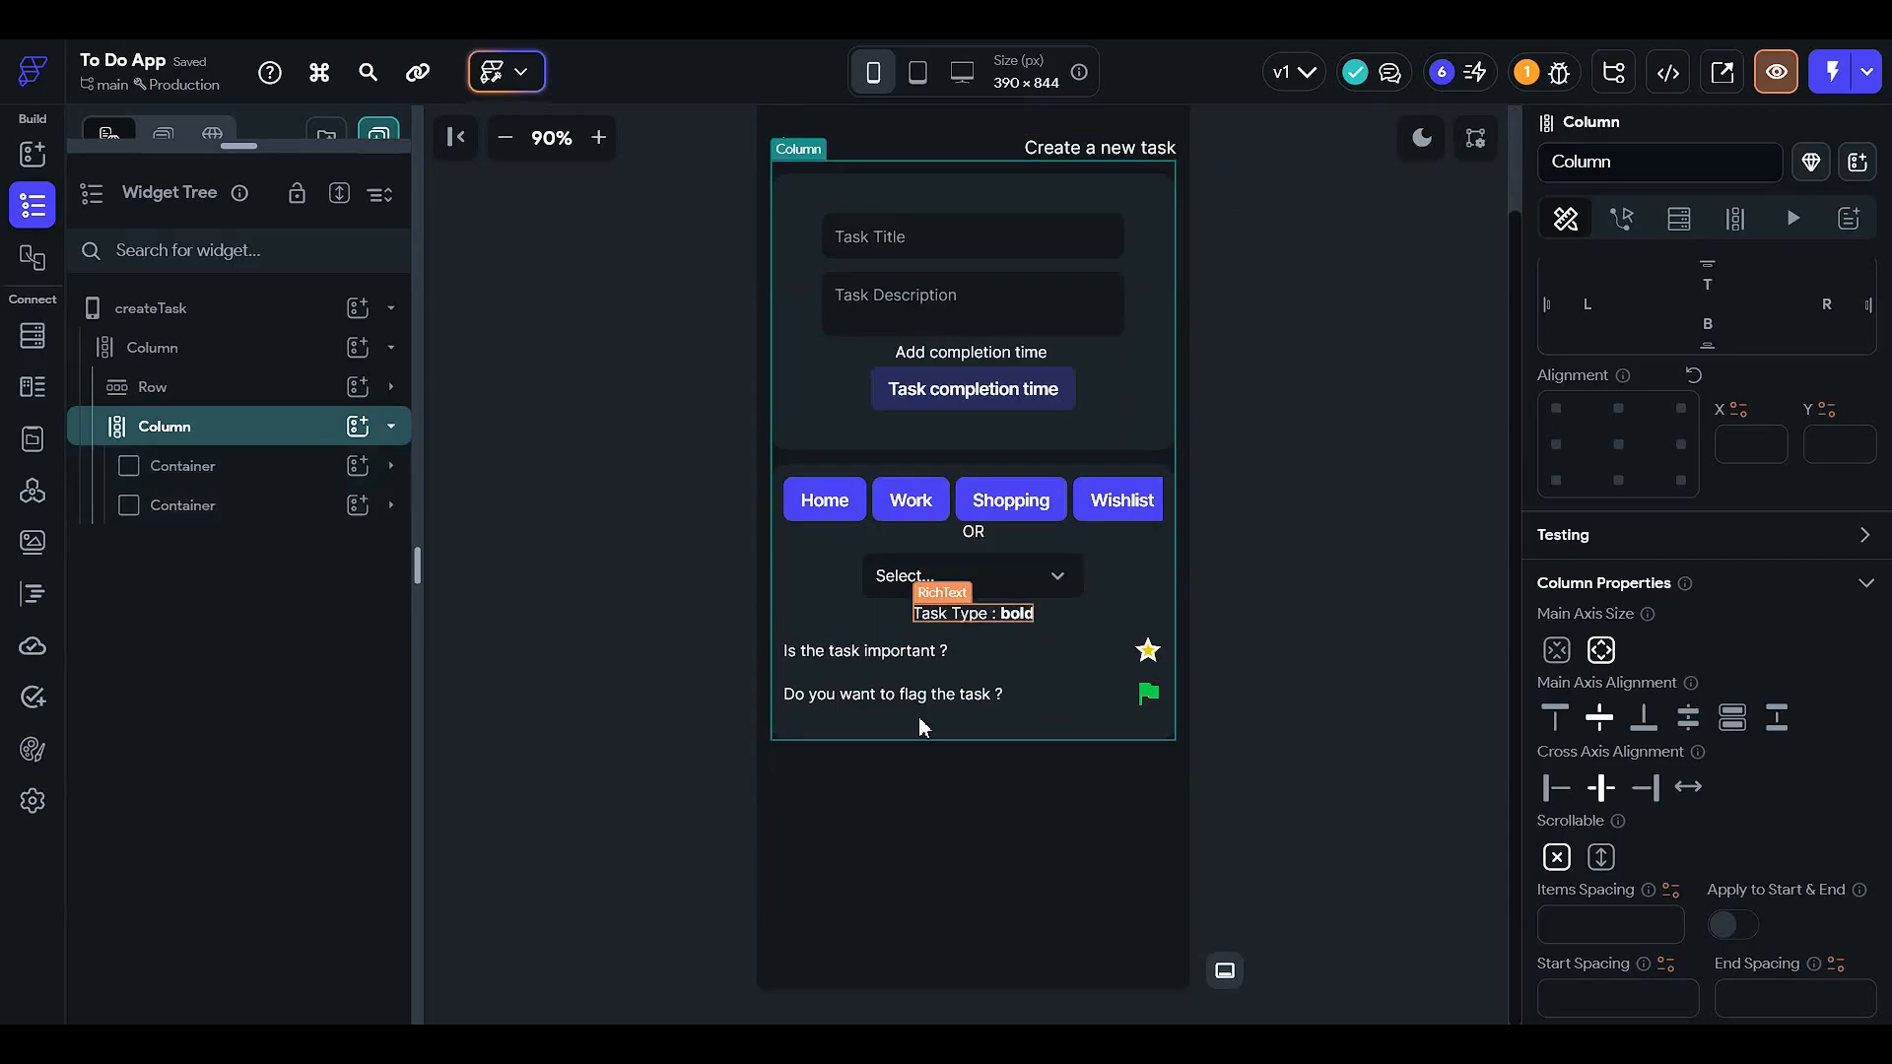
click(595, 494)
scroll(1383, 727, up, 2)
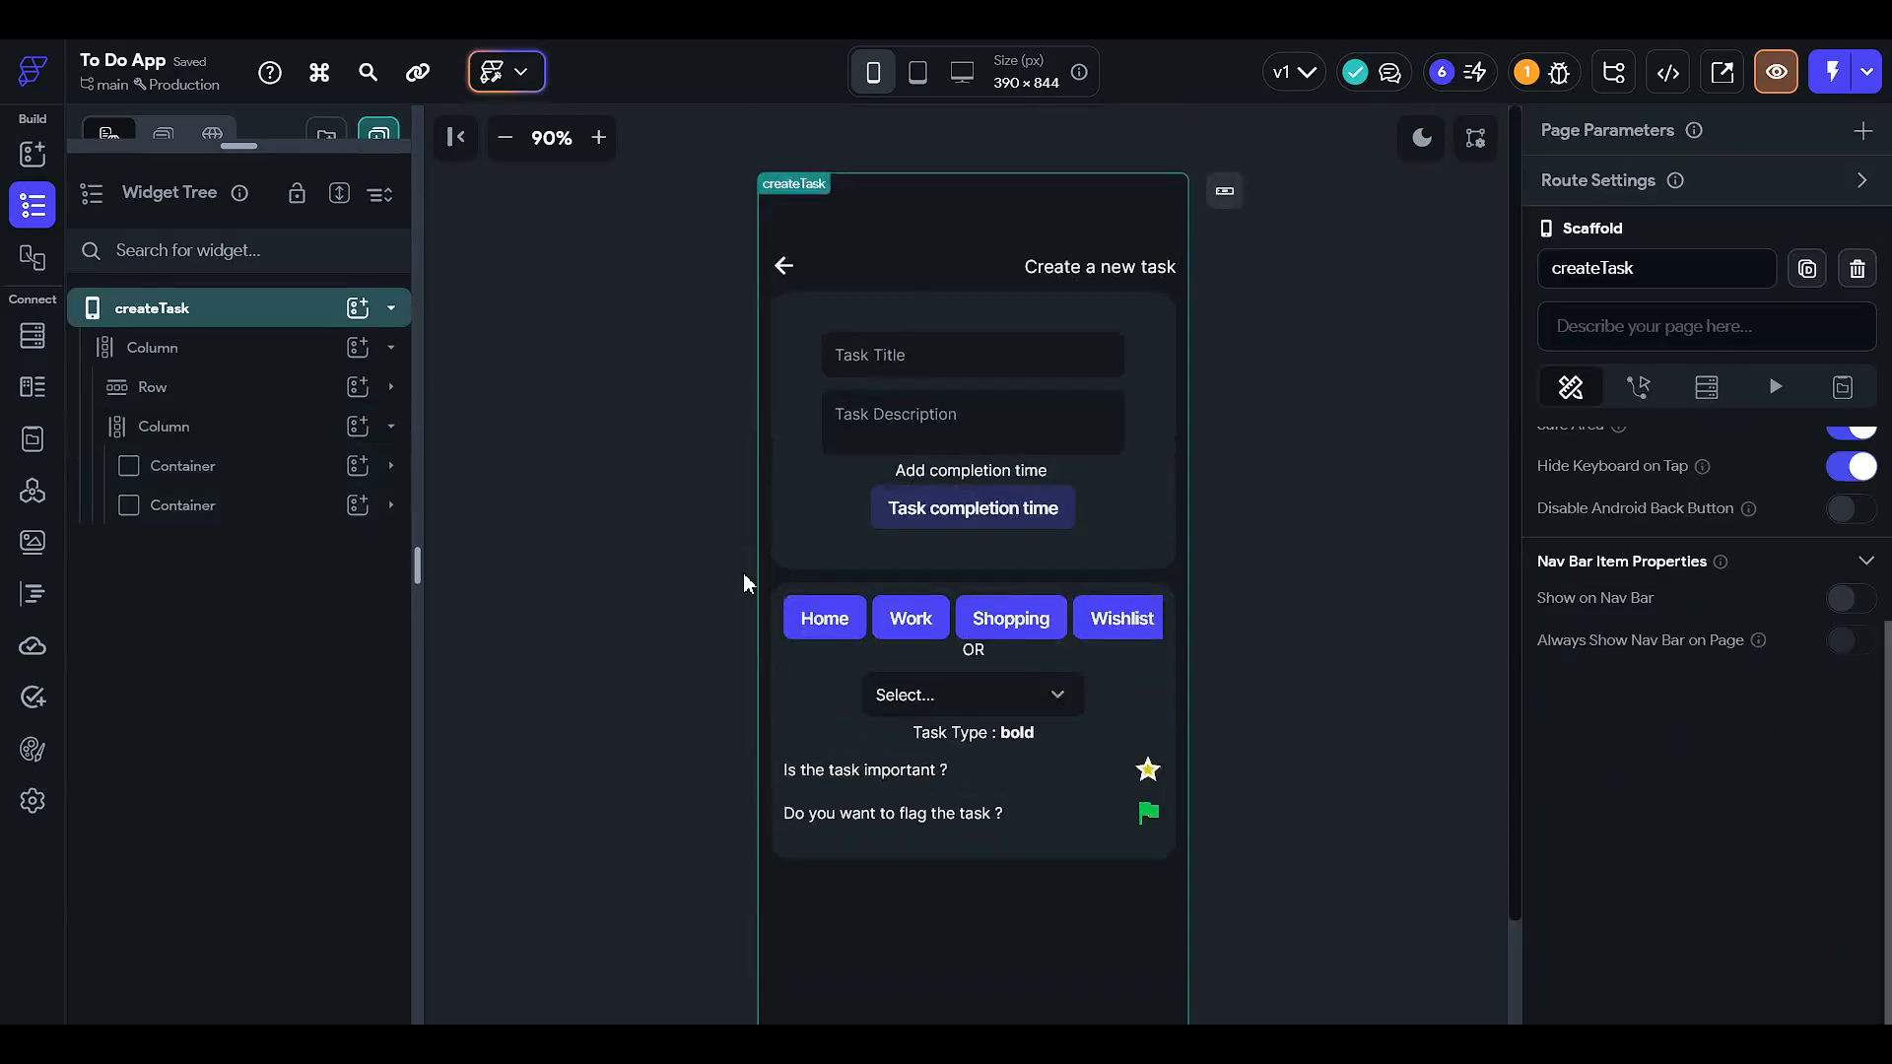
scroll(757, 532, down, 2)
- Wrap the inner Column in a Container with 100% height, then undo the wrap
click(208, 431)
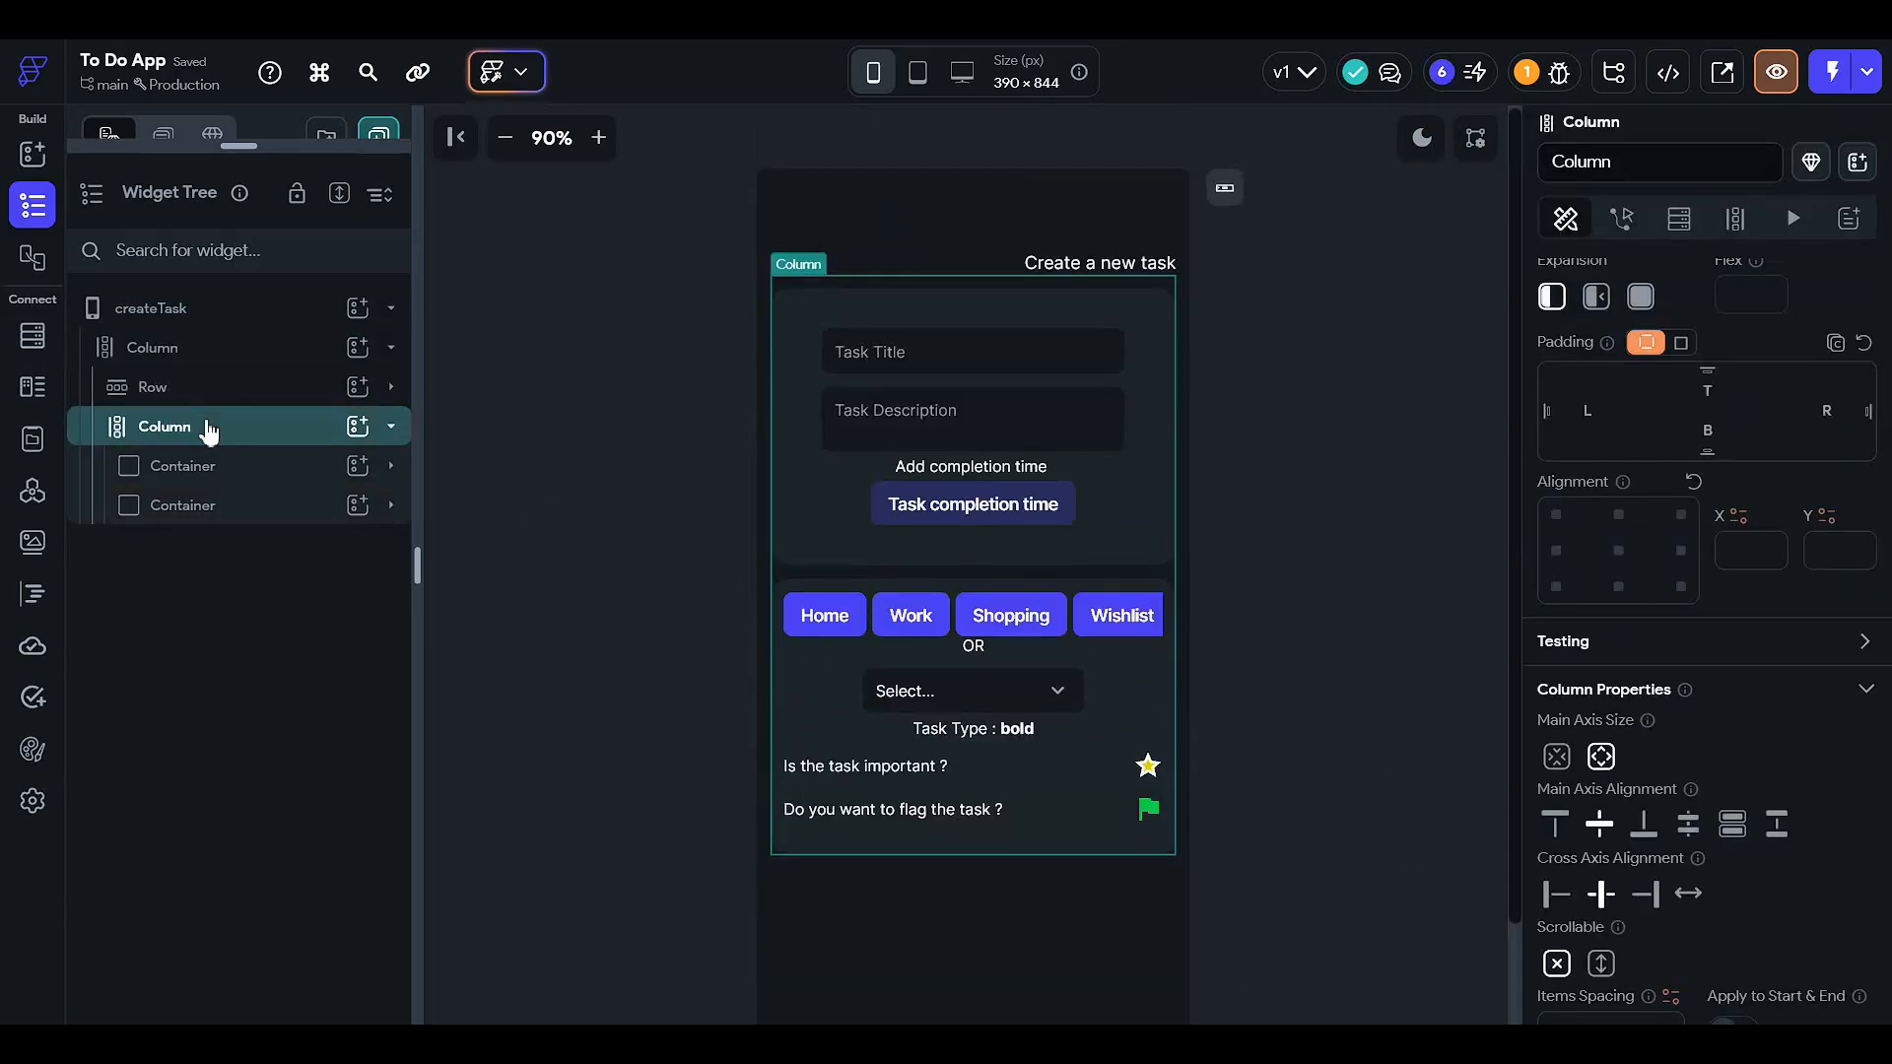
right_click(212, 427)
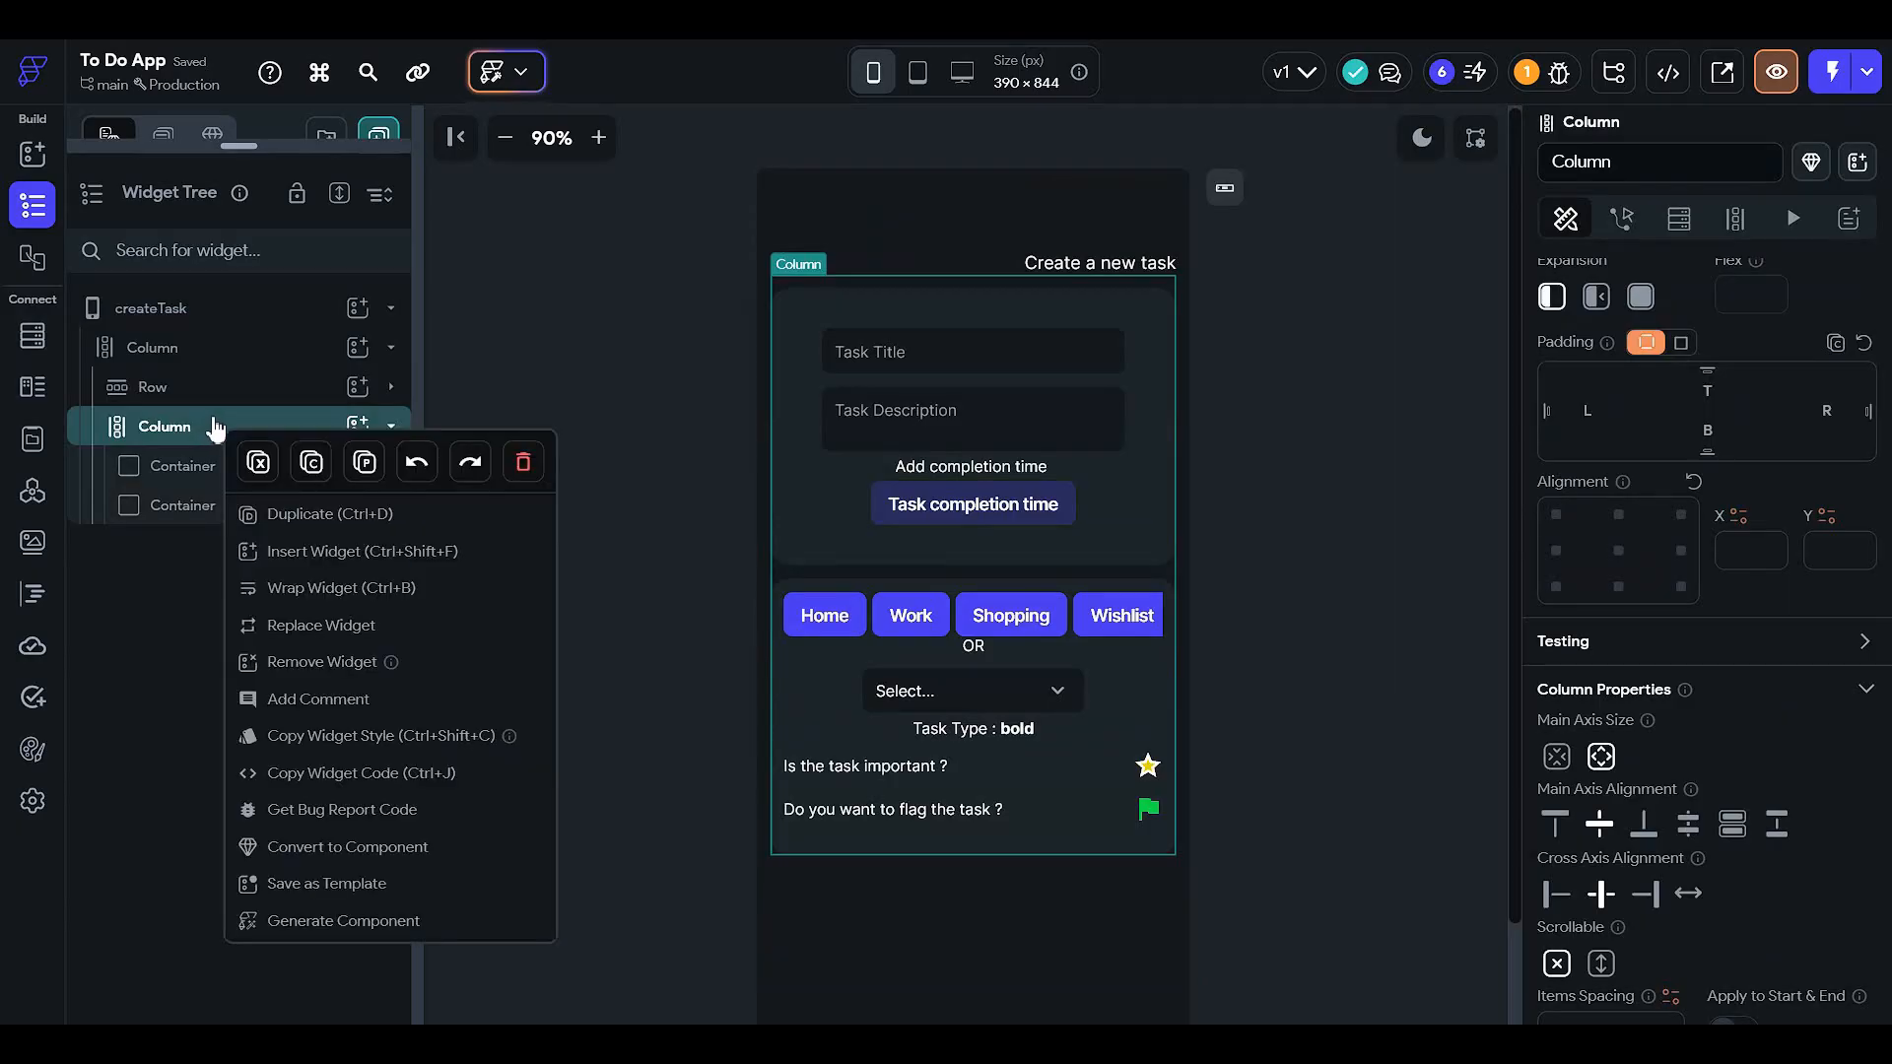
click(380, 588)
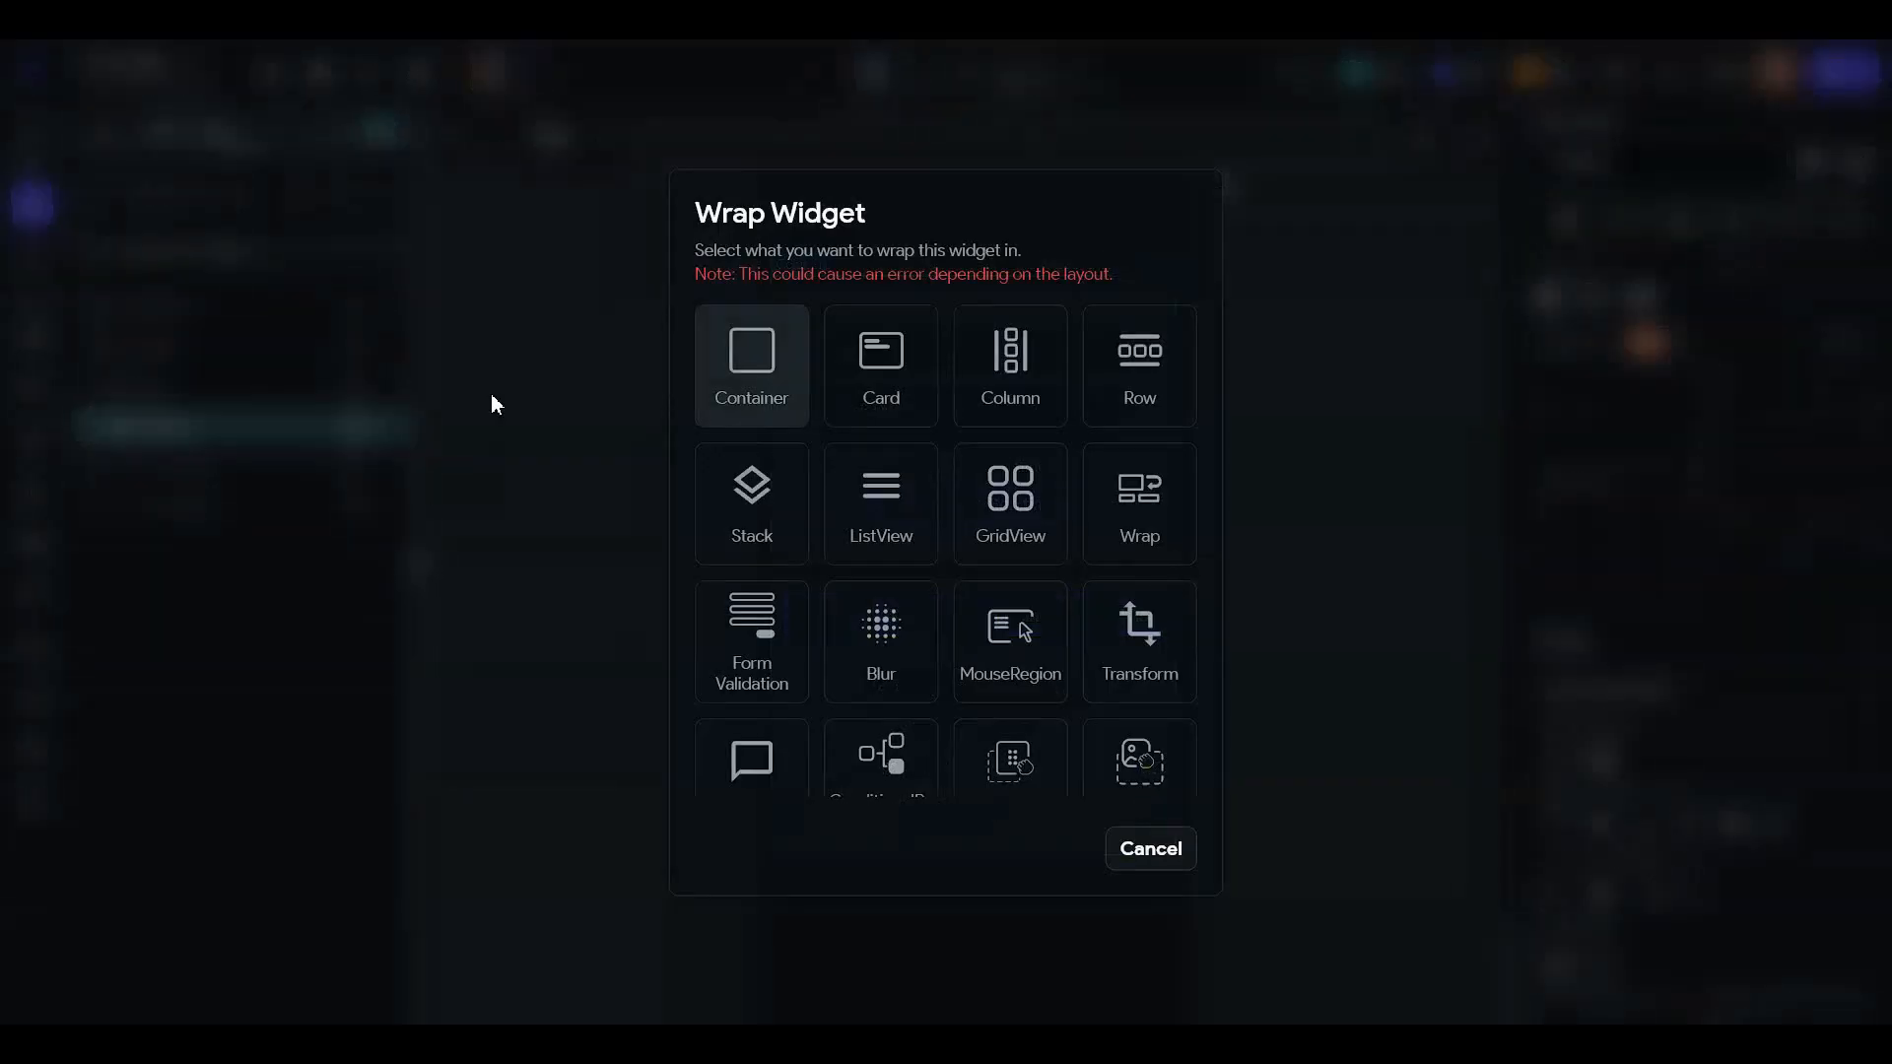
click(780, 378)
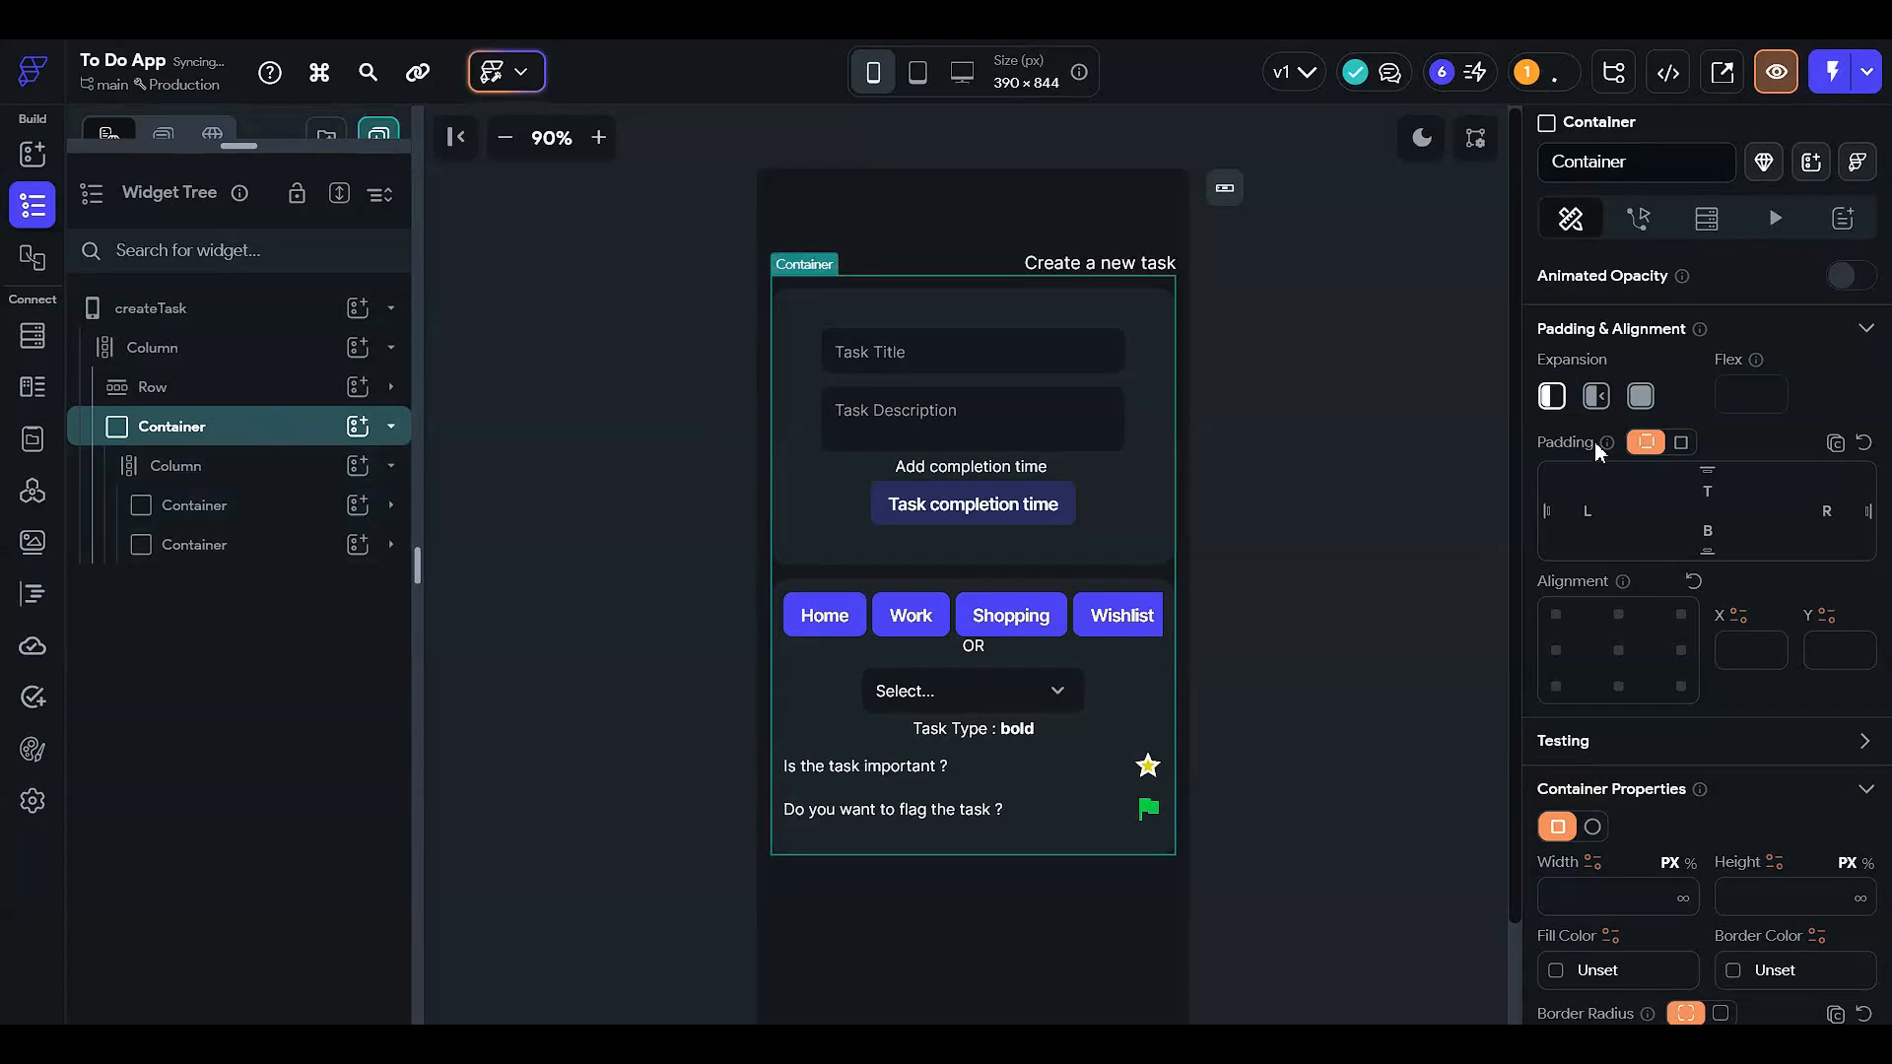
scroll(1774, 659, down, 3)
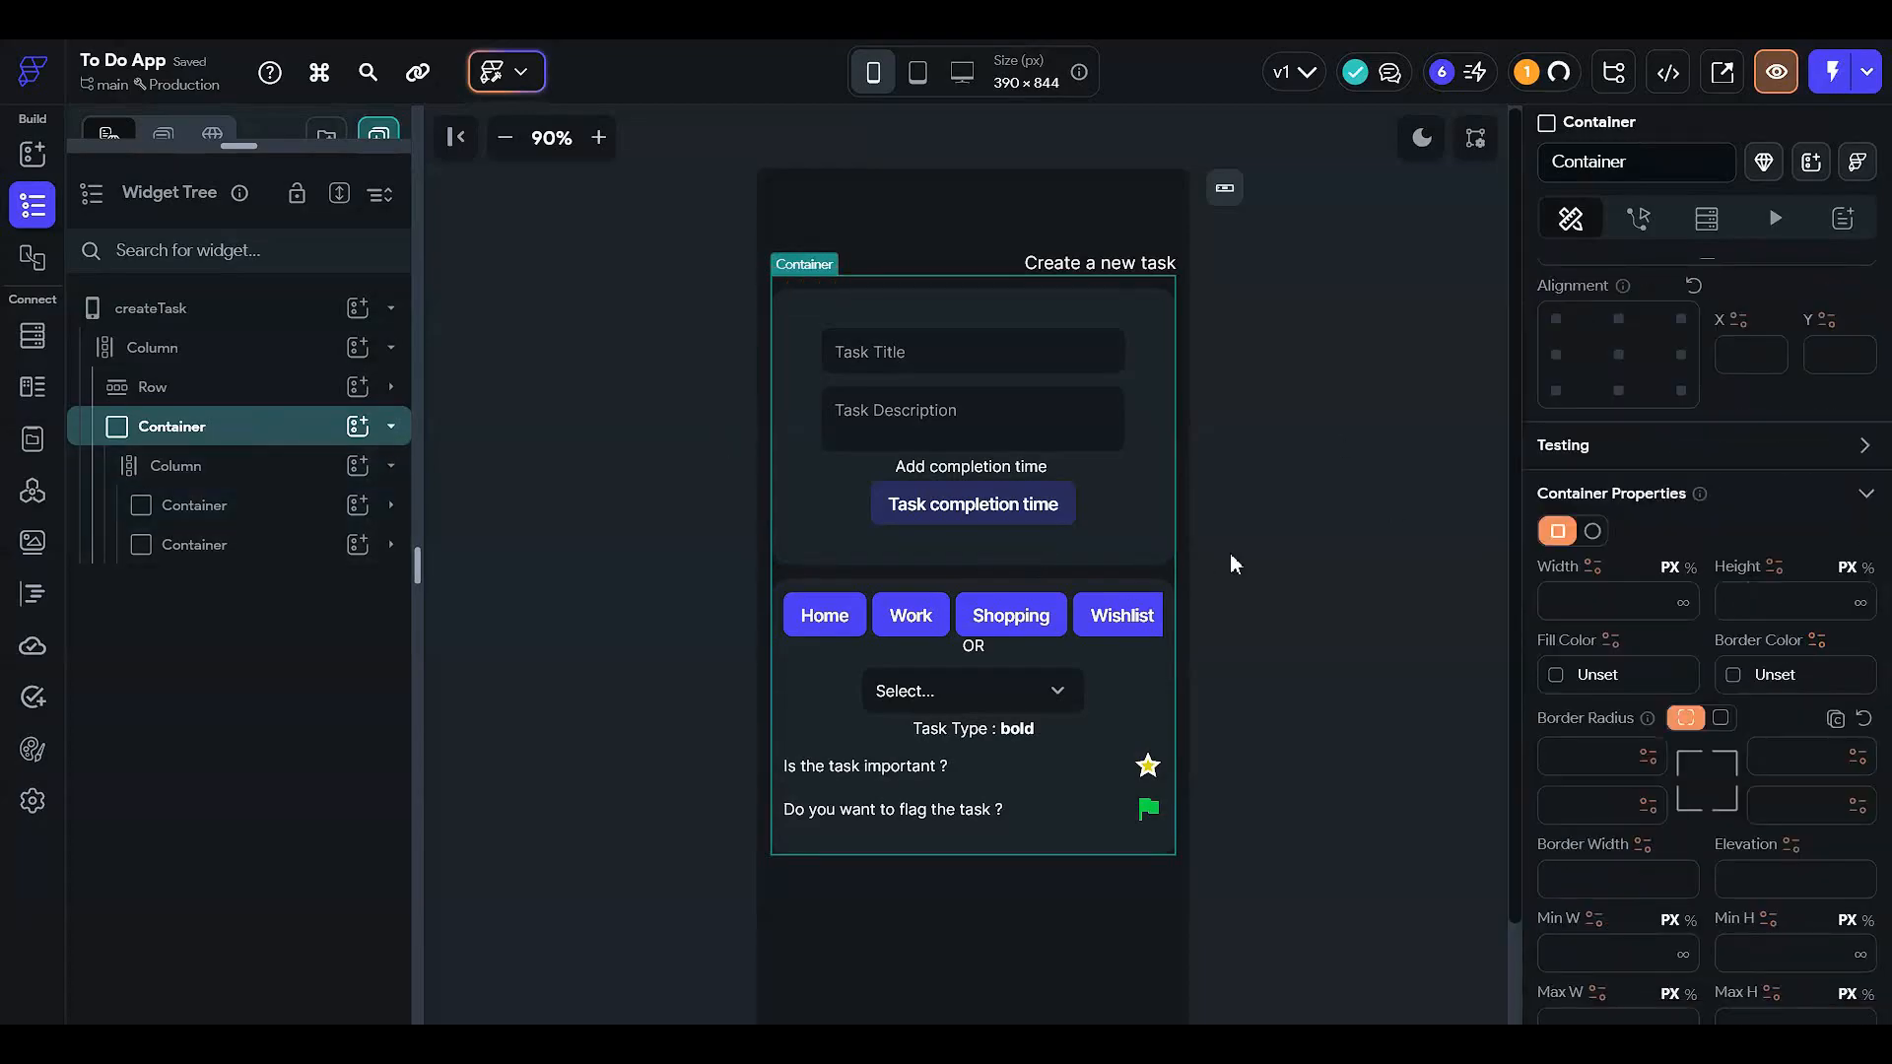
scroll(911, 482, down, 2)
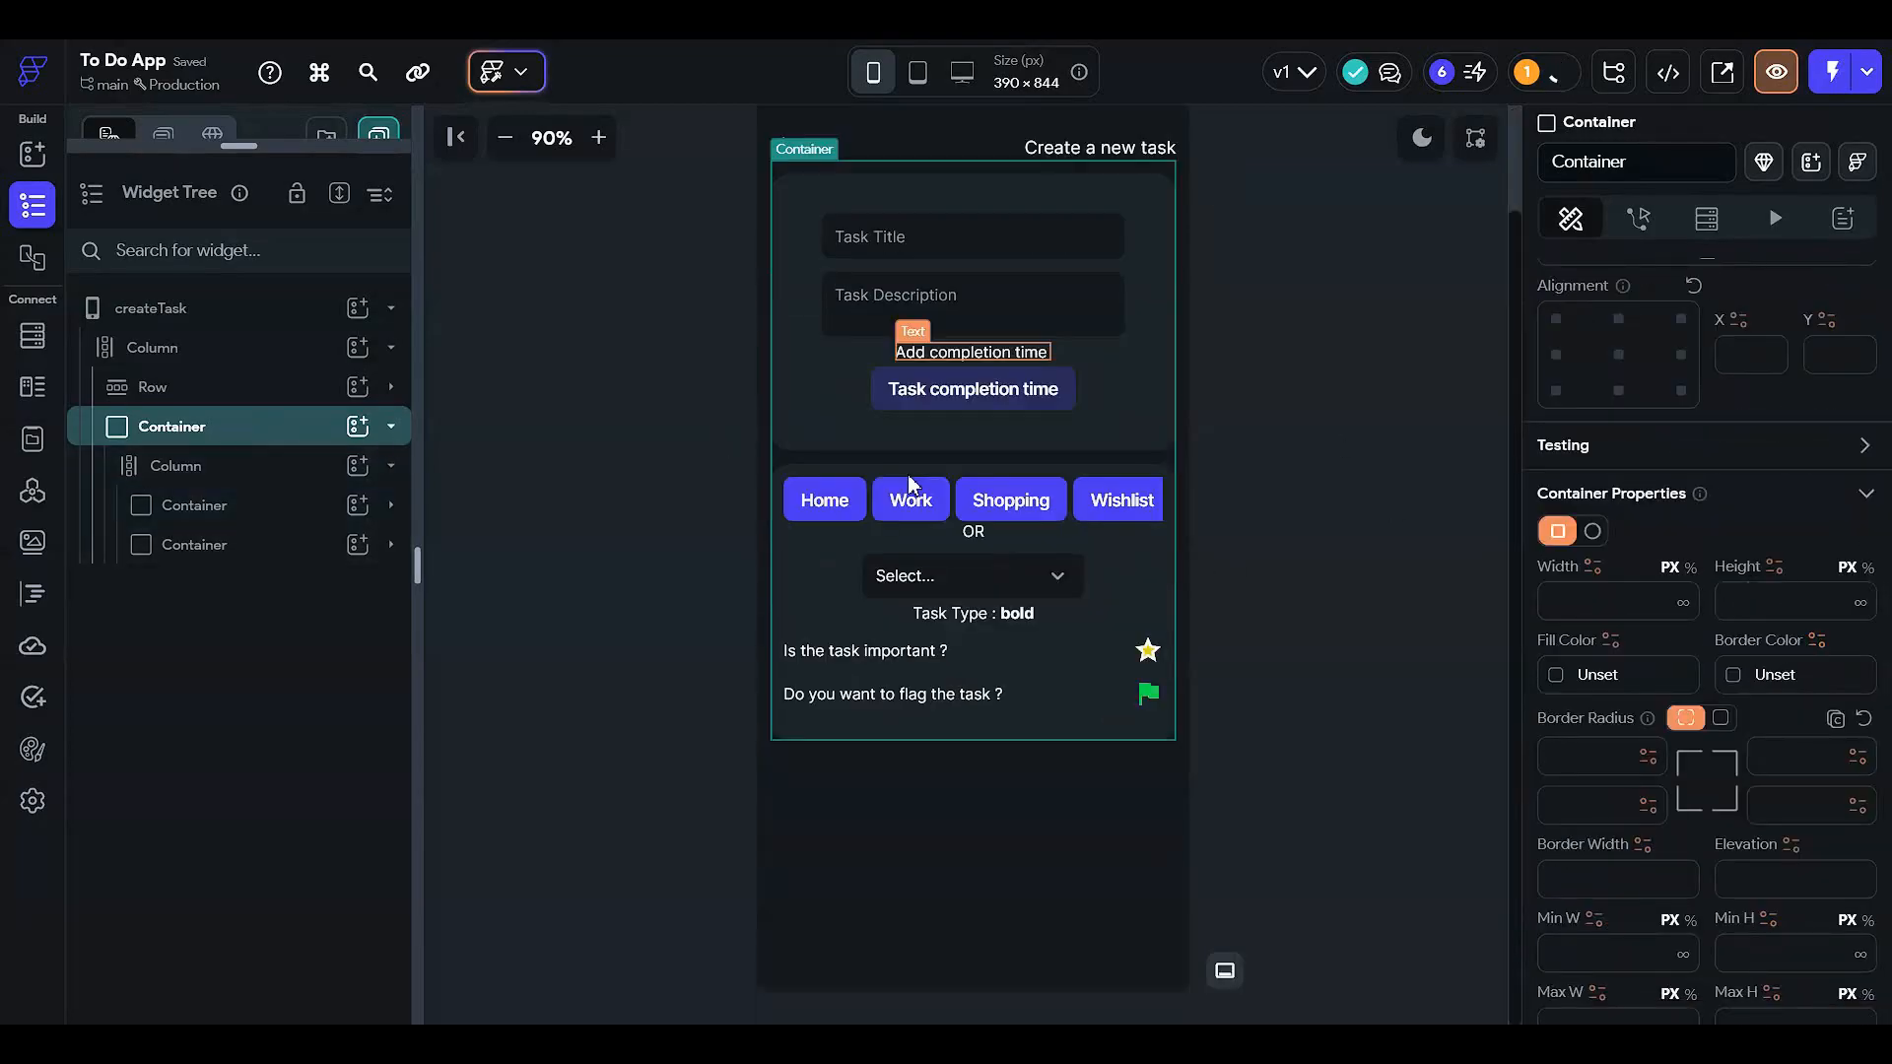
click(1865, 569)
click(1808, 594)
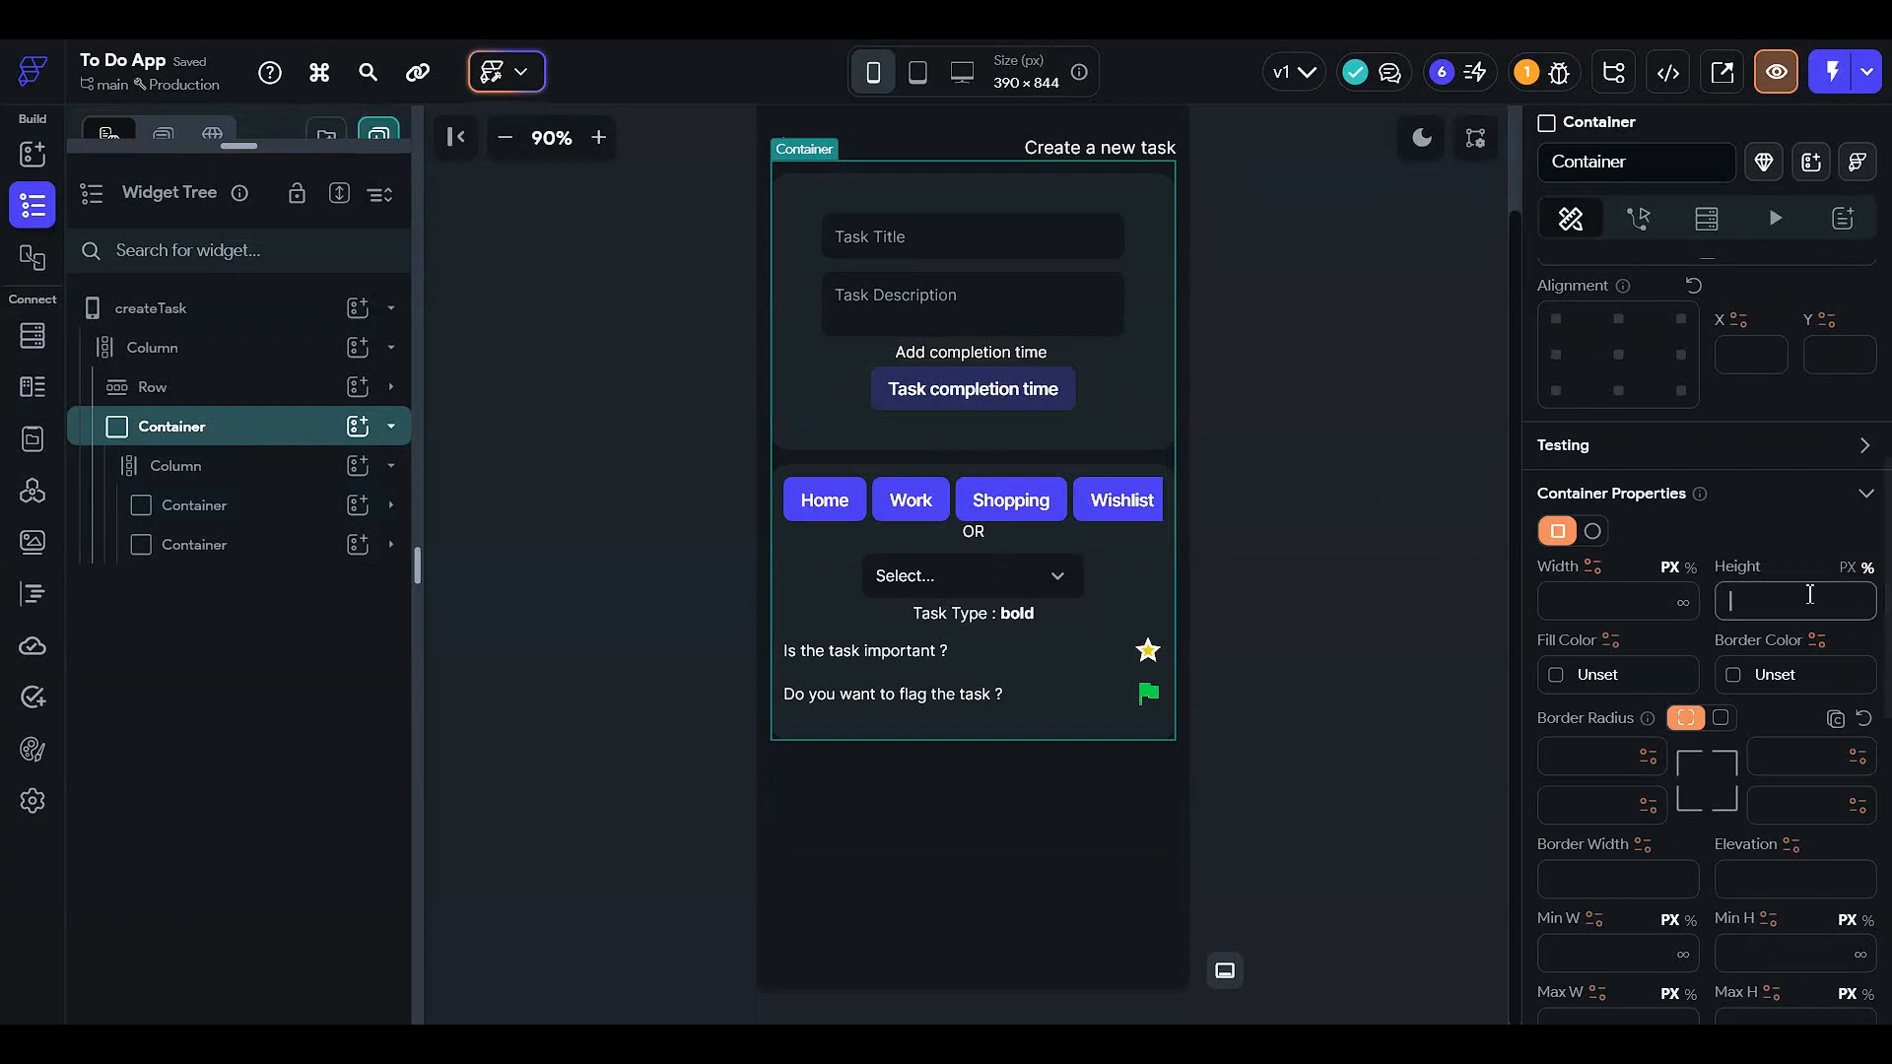
text(100)
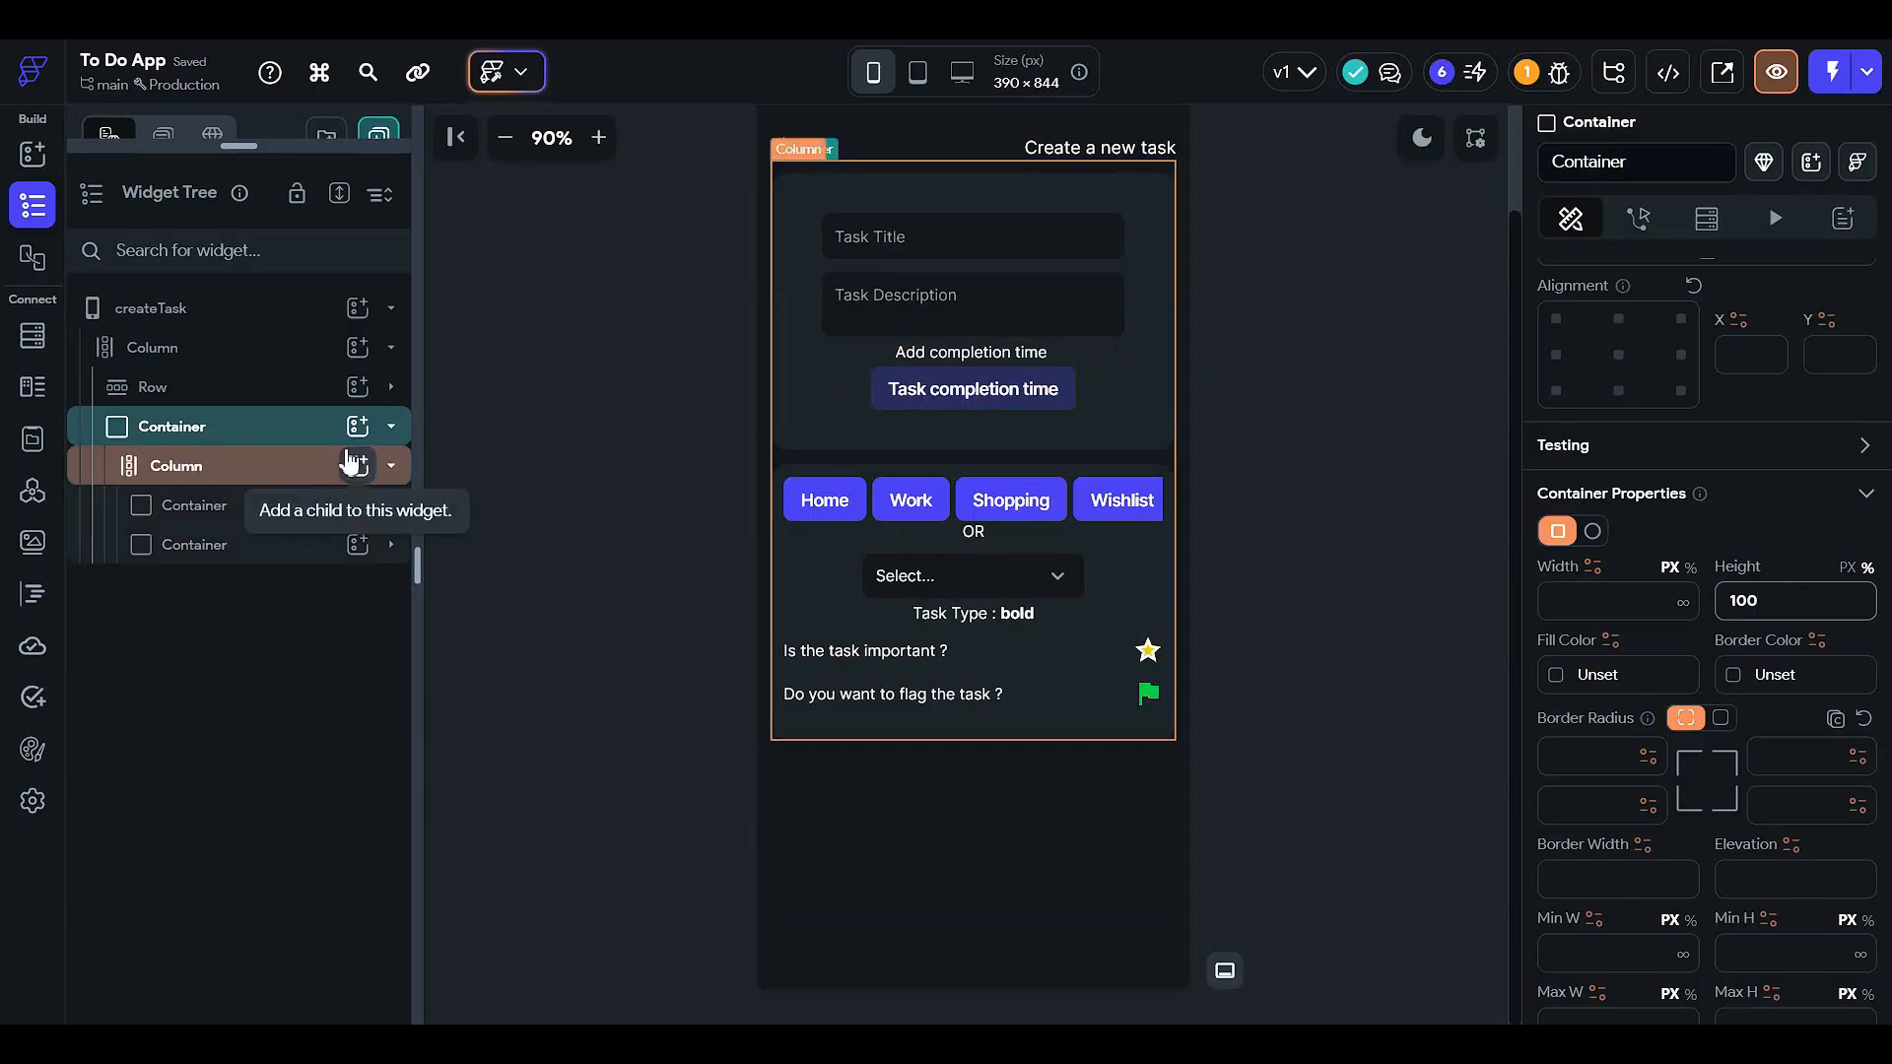
key(ctrl+z)
- Give the inner Column a top padding of 20
click(512, 340)
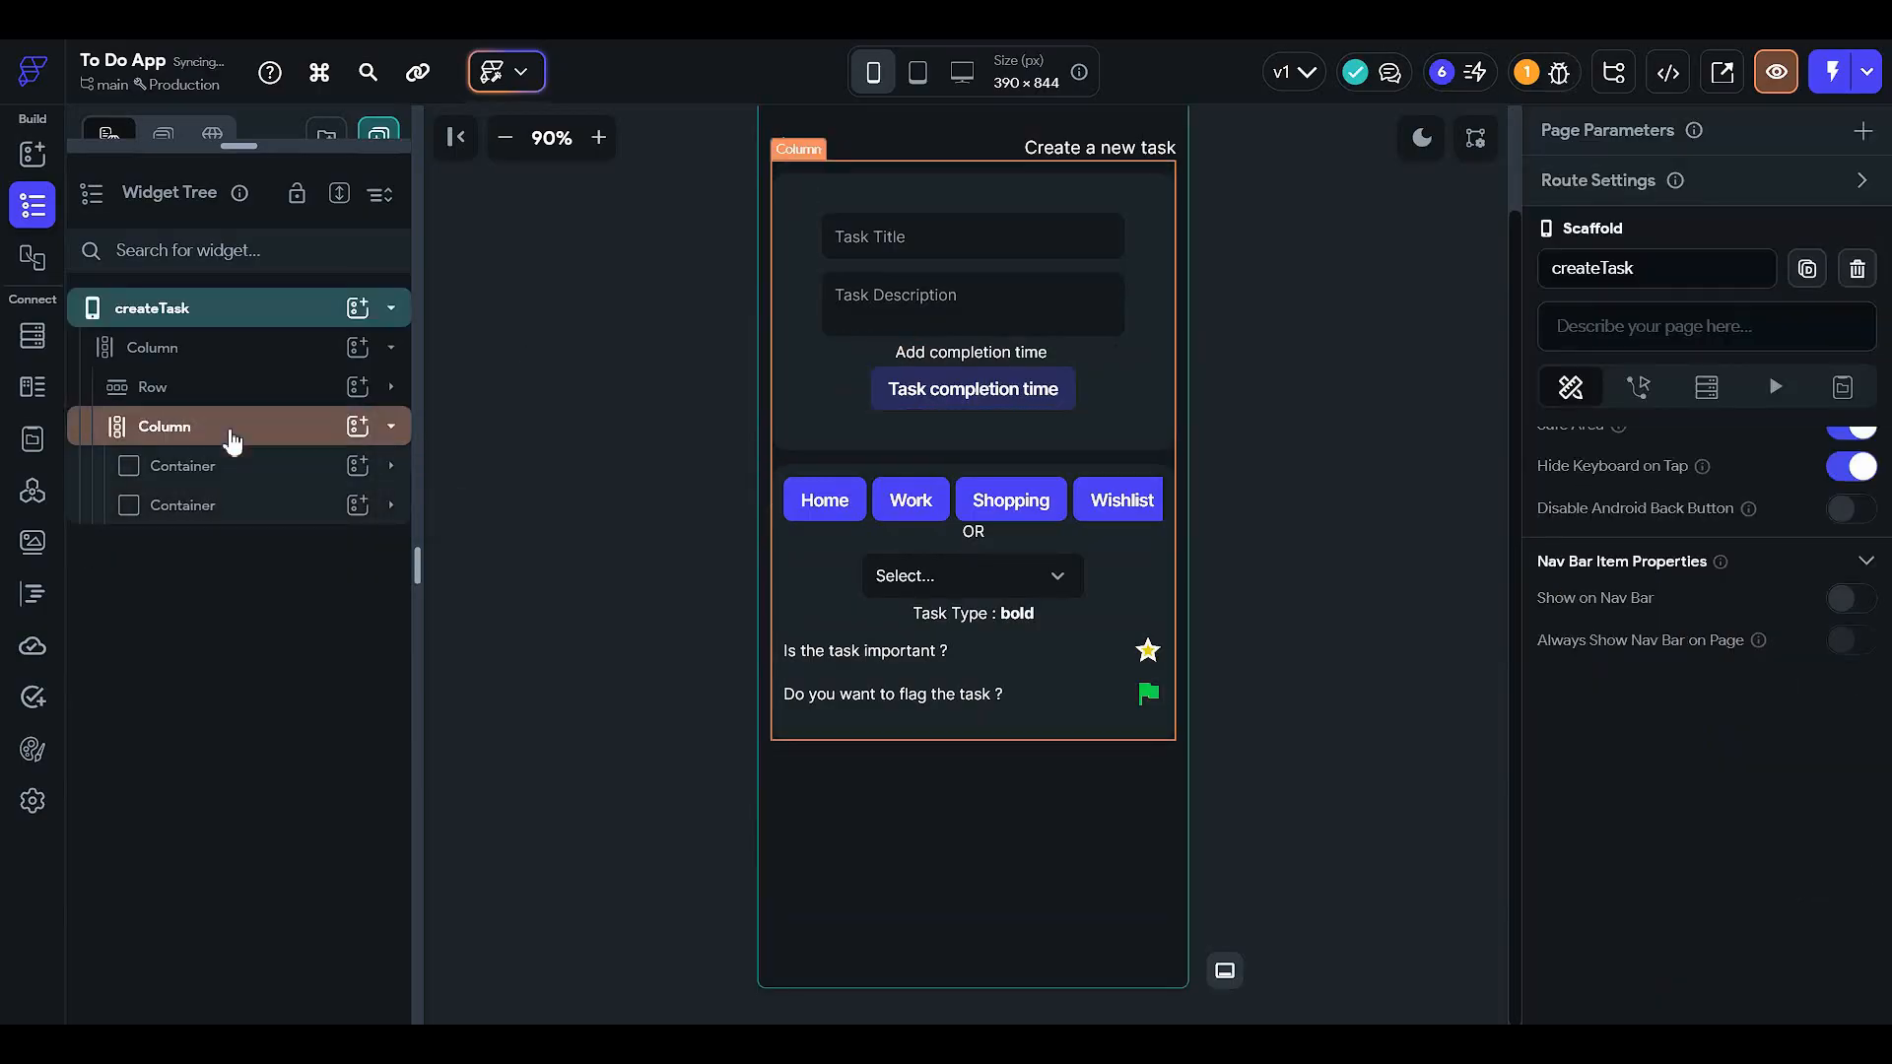
click(232, 440)
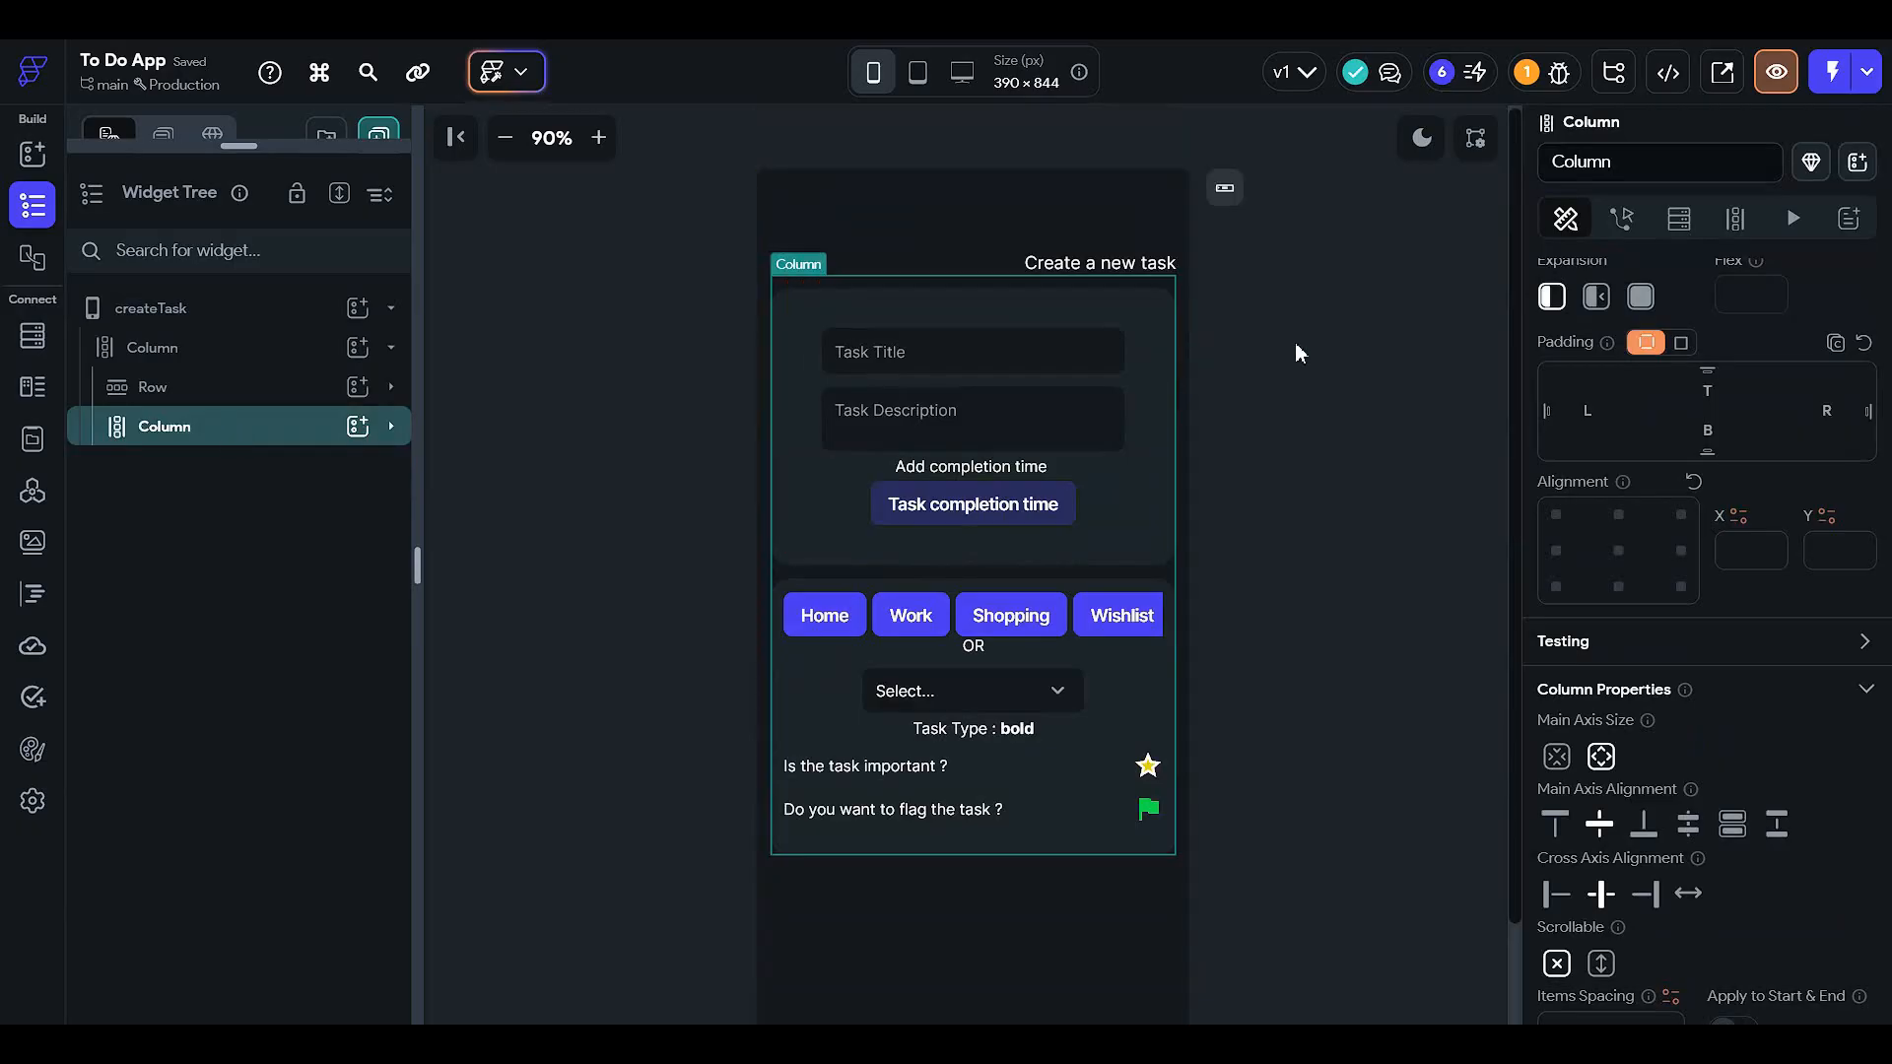
click(1705, 393)
text(20)
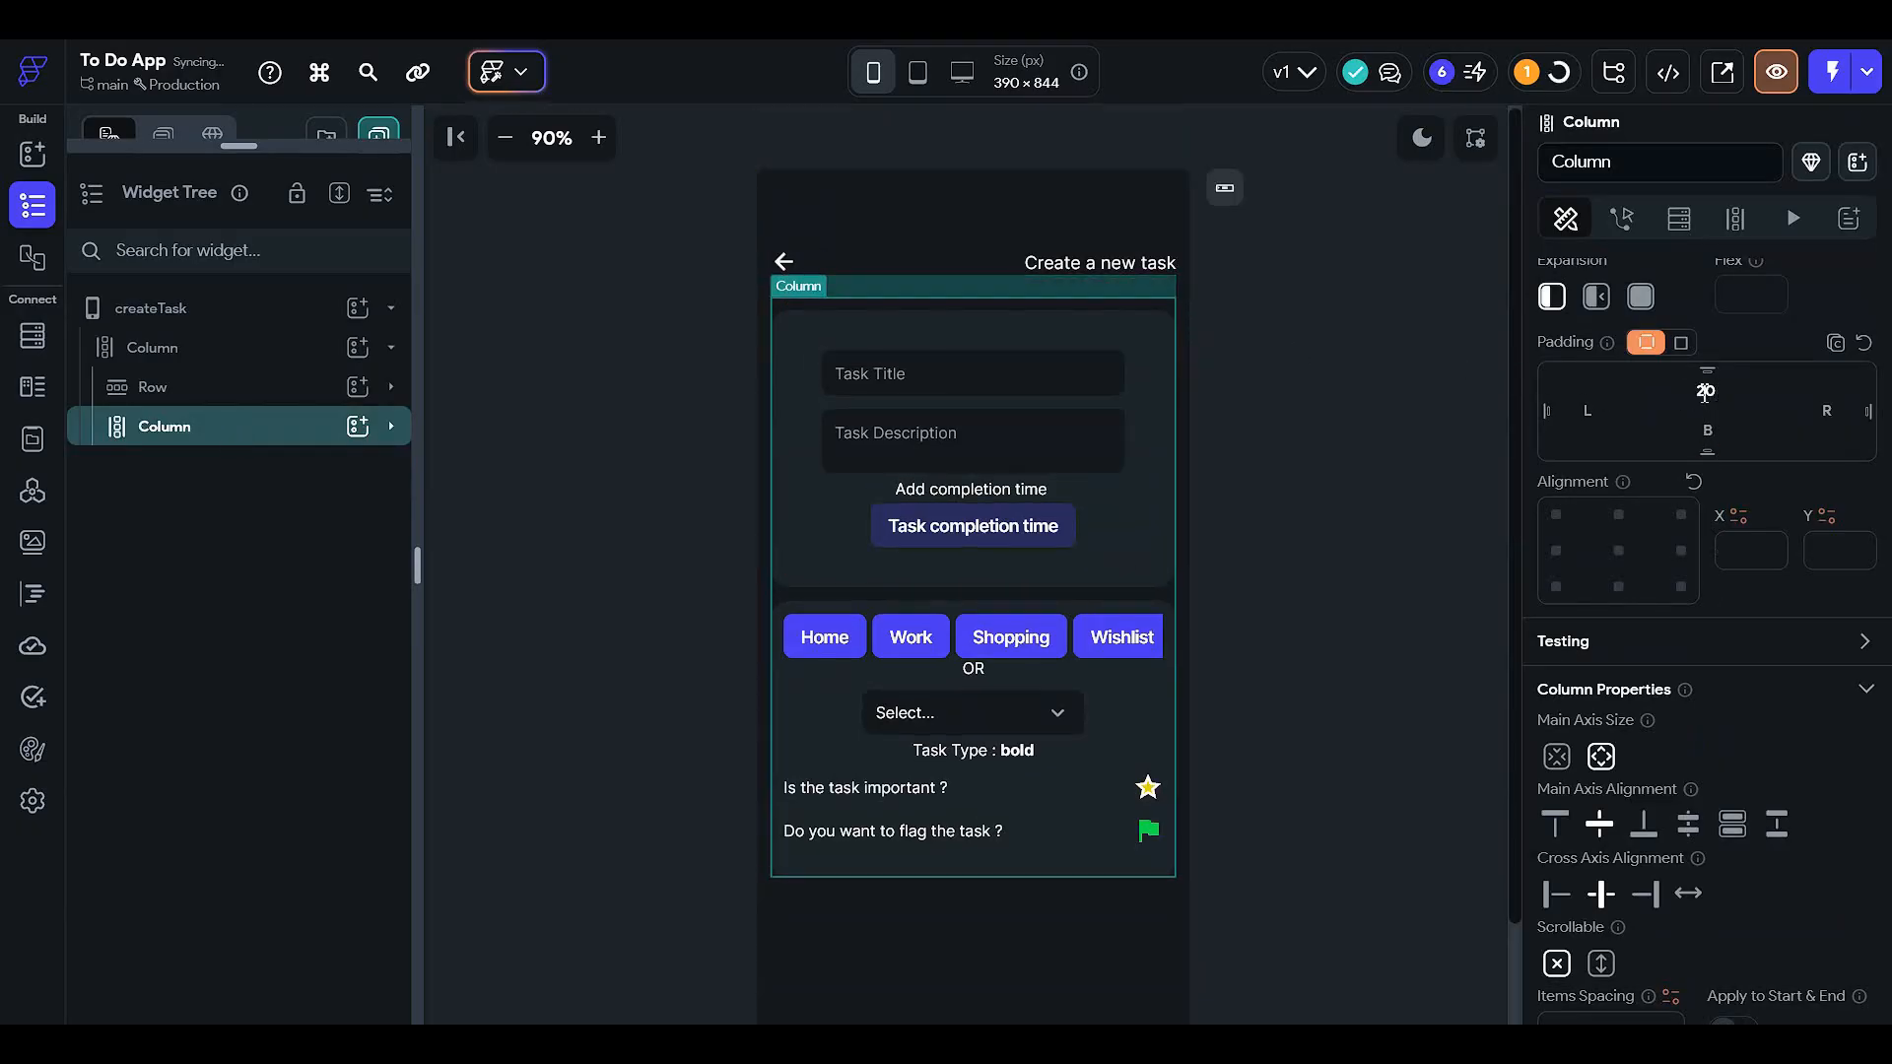
click(1283, 465)
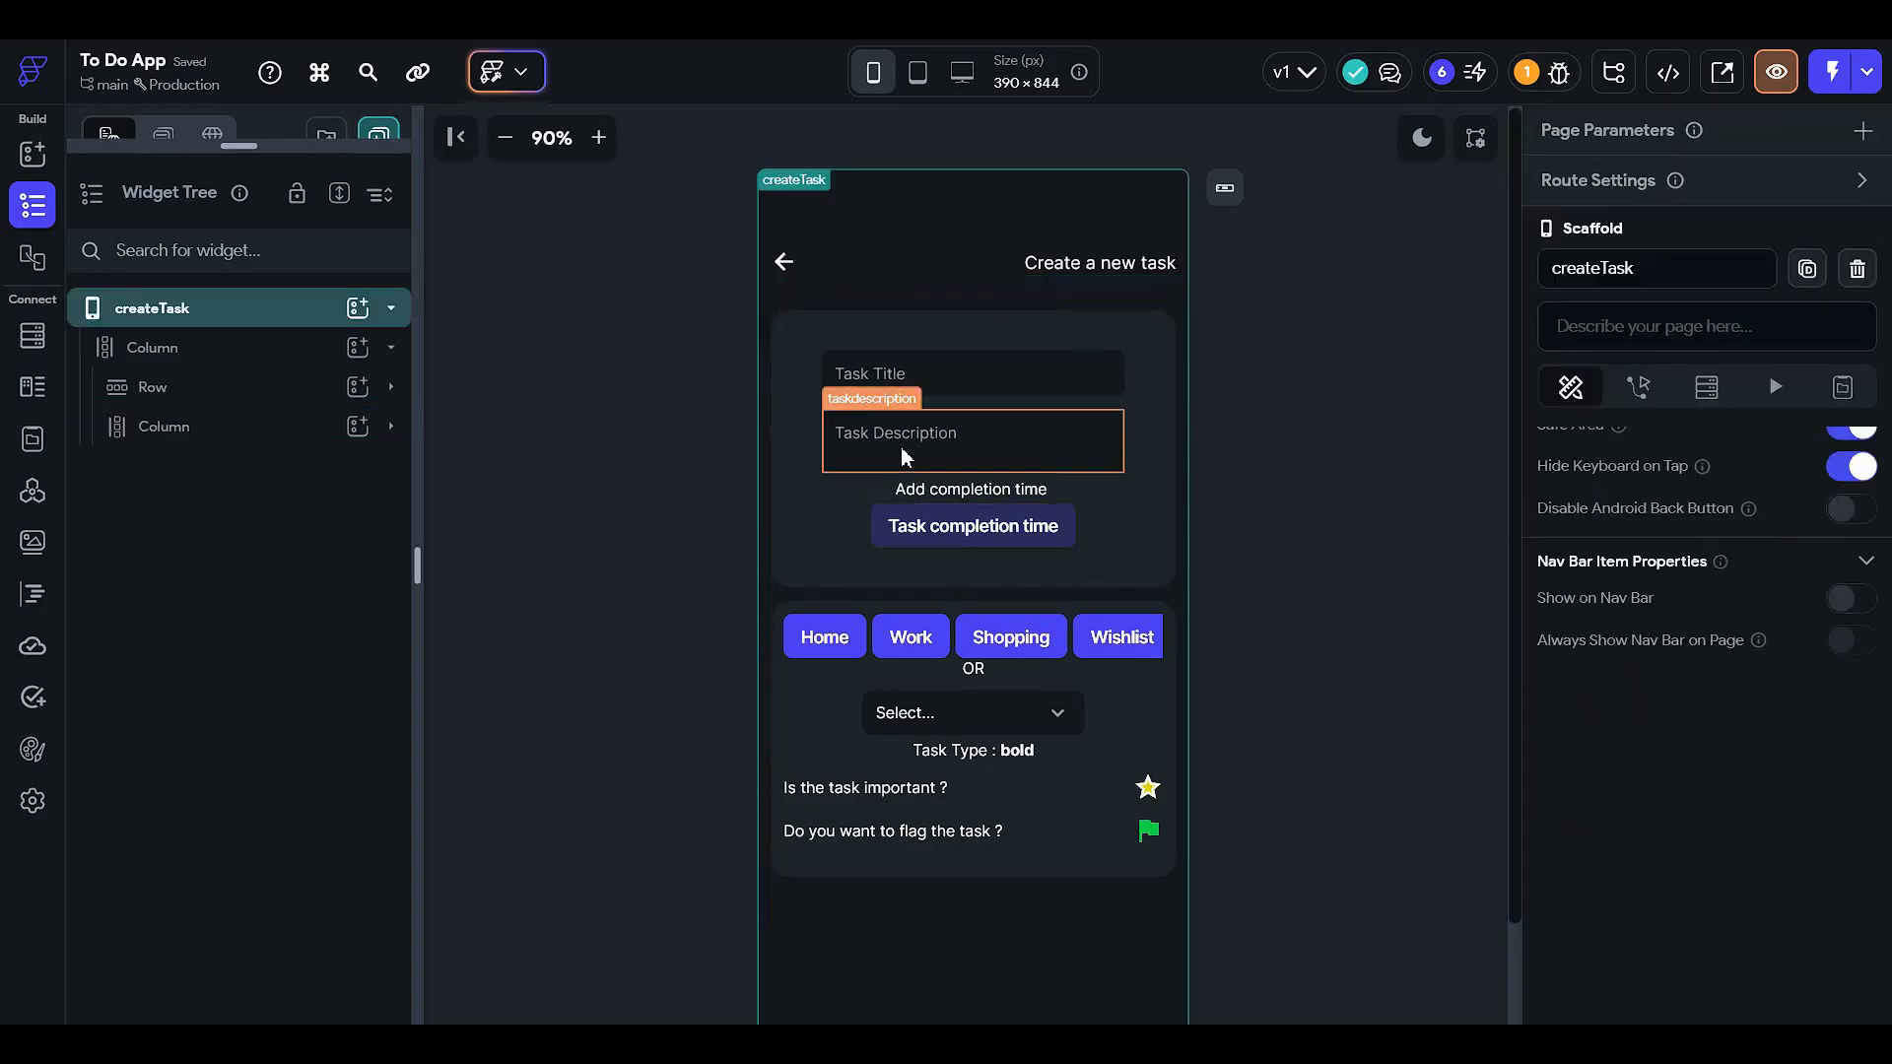
- Reveal the project pages list below the widget tree
scroll(901, 447, down, 2)
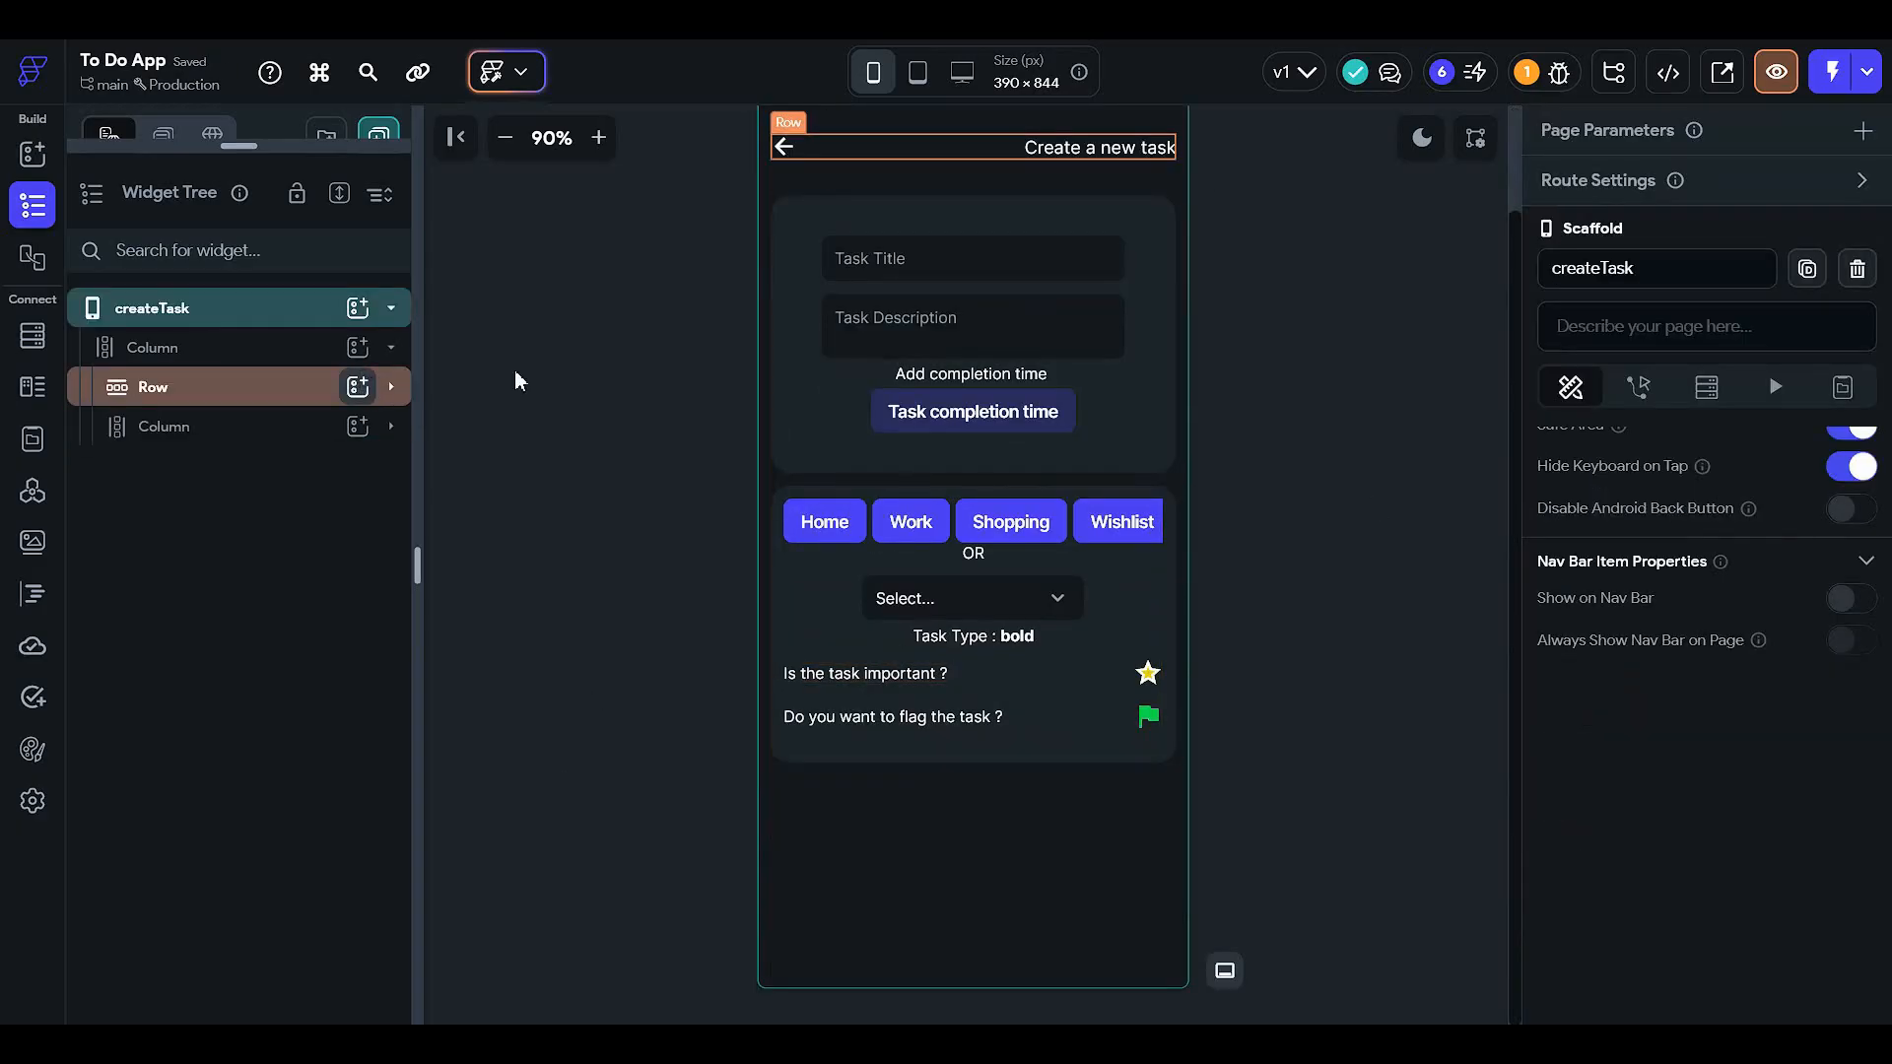
click(246, 349)
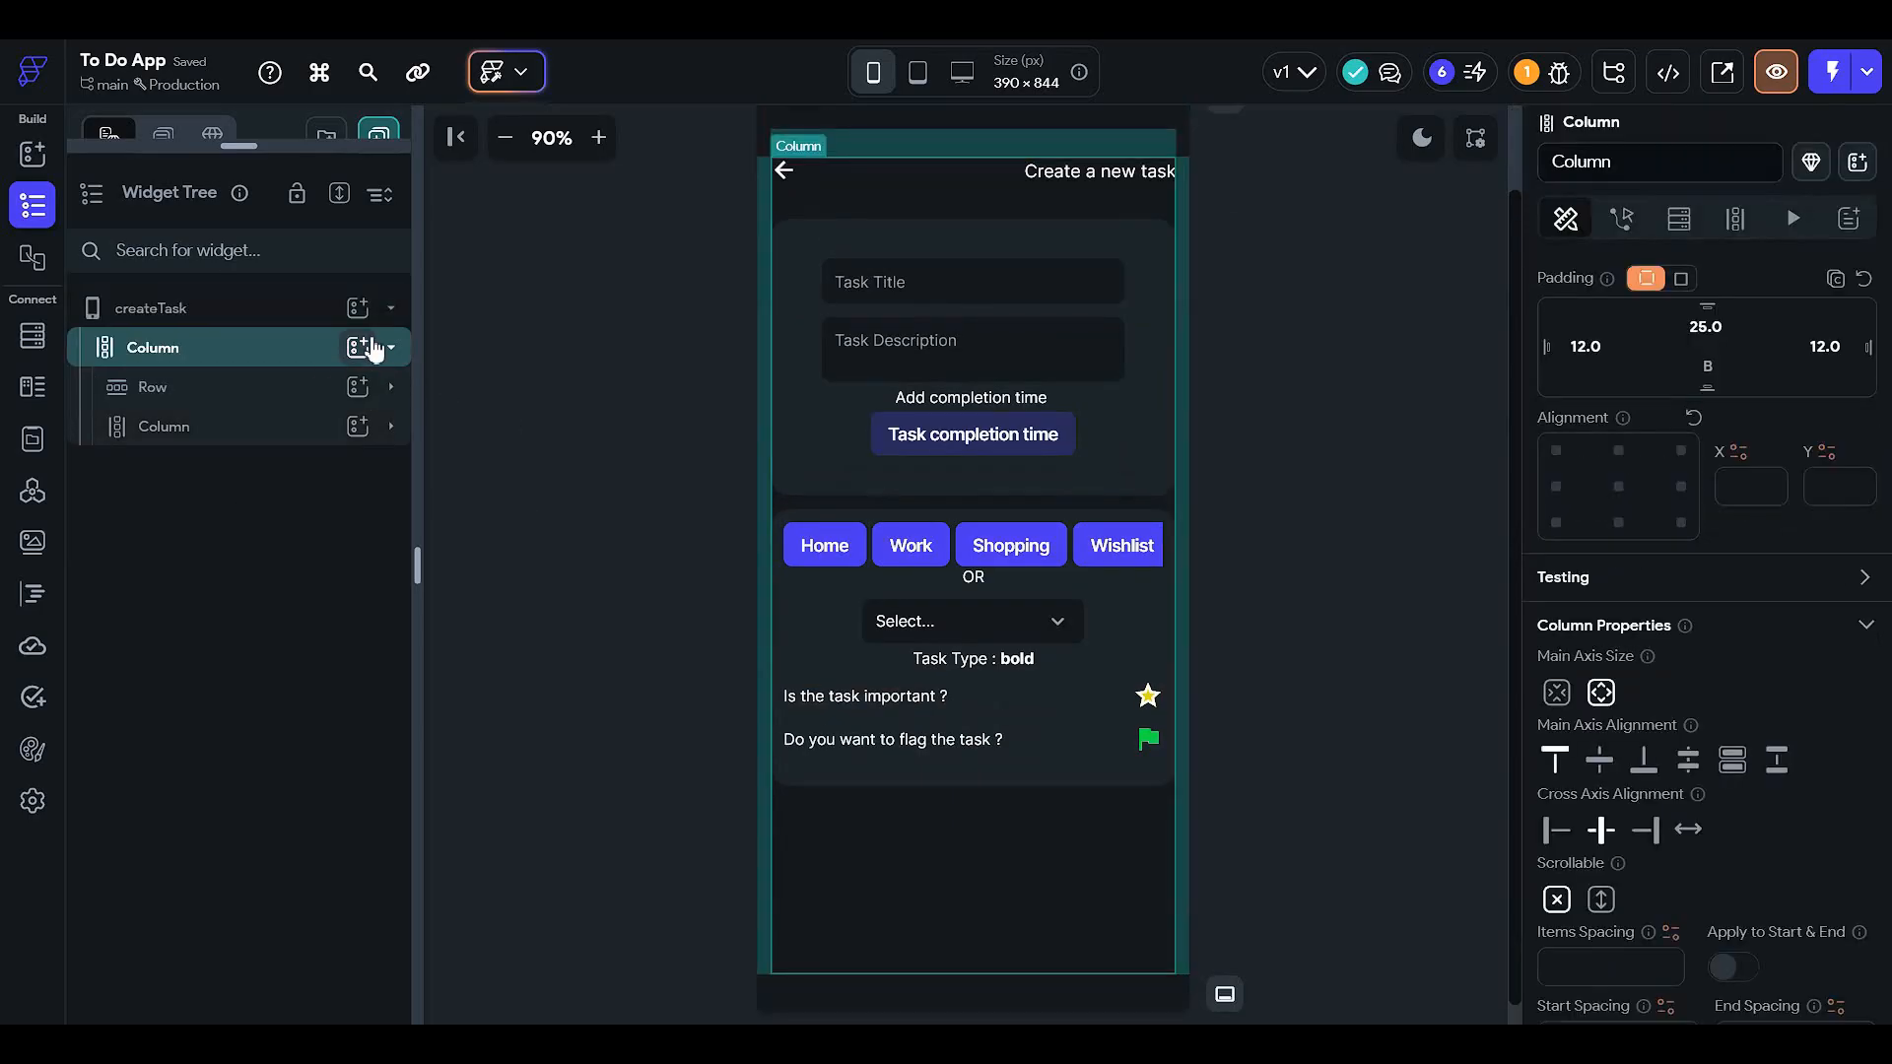
click(372, 342)
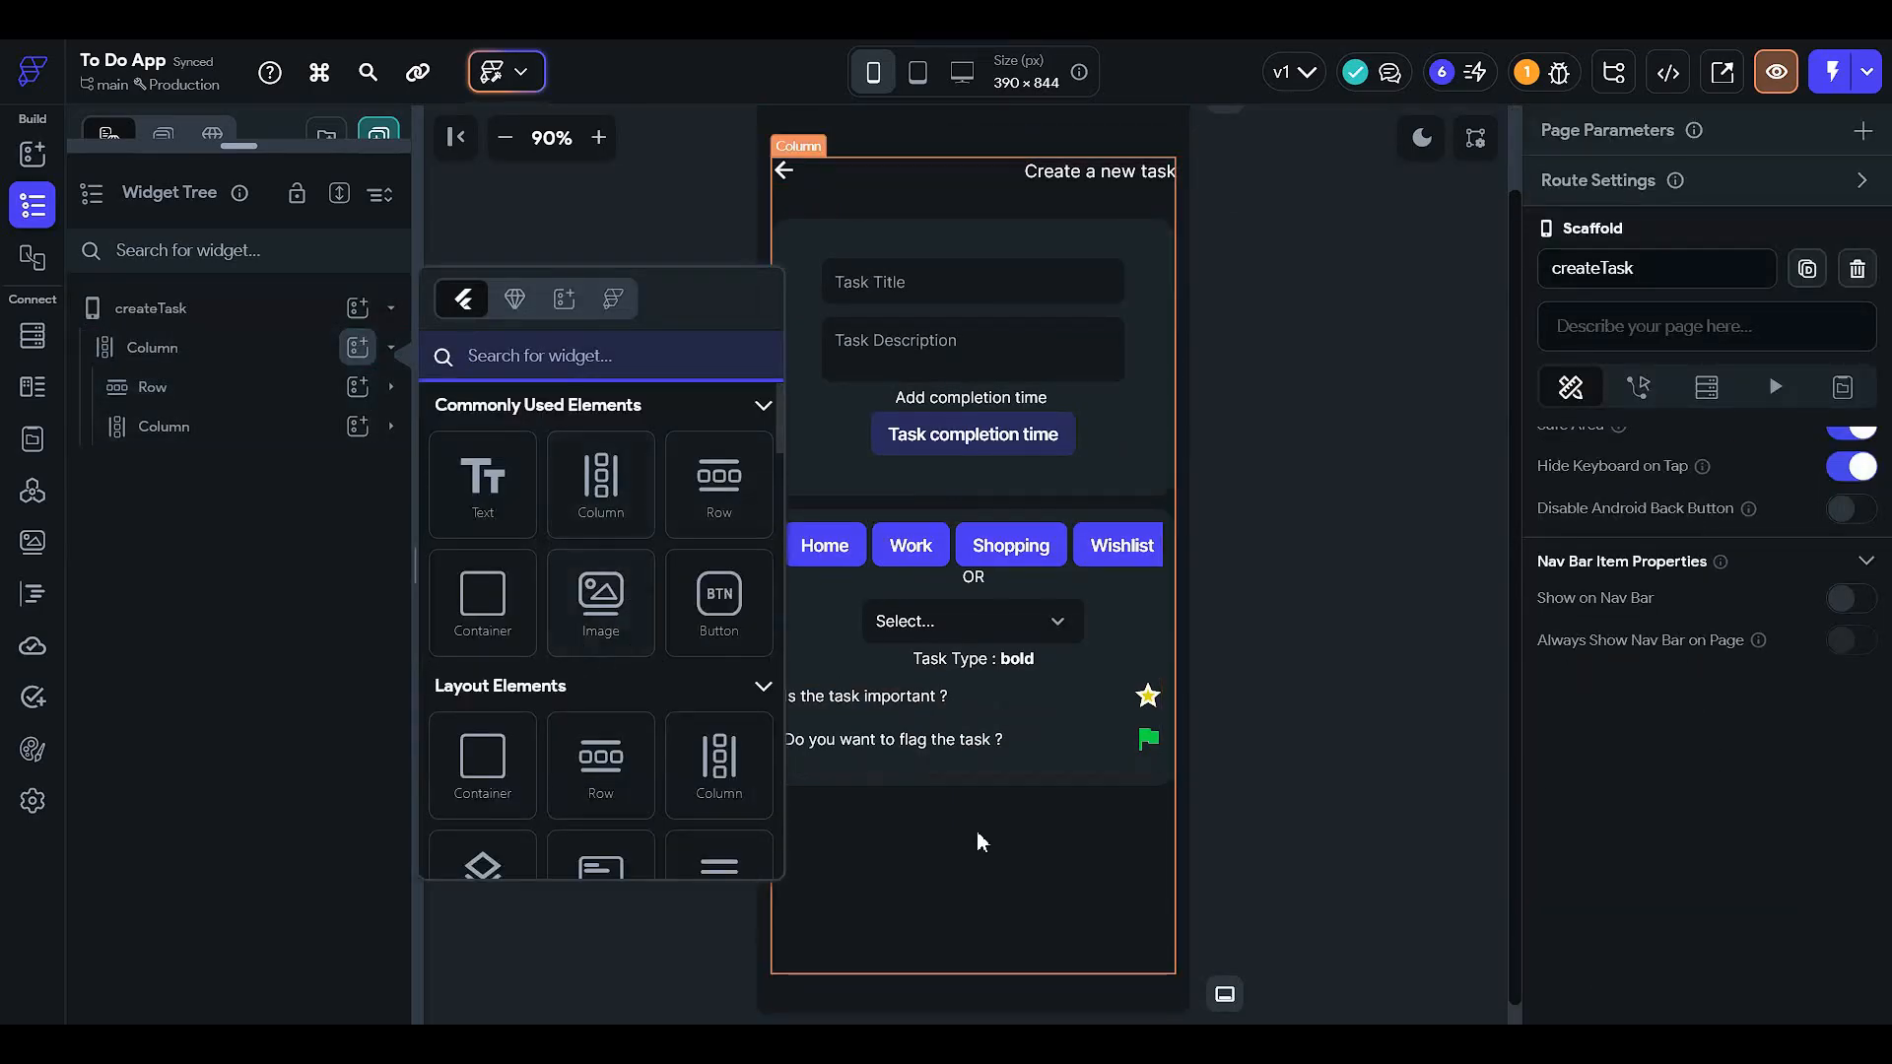
click(1338, 507)
mouse_move(198, 148)
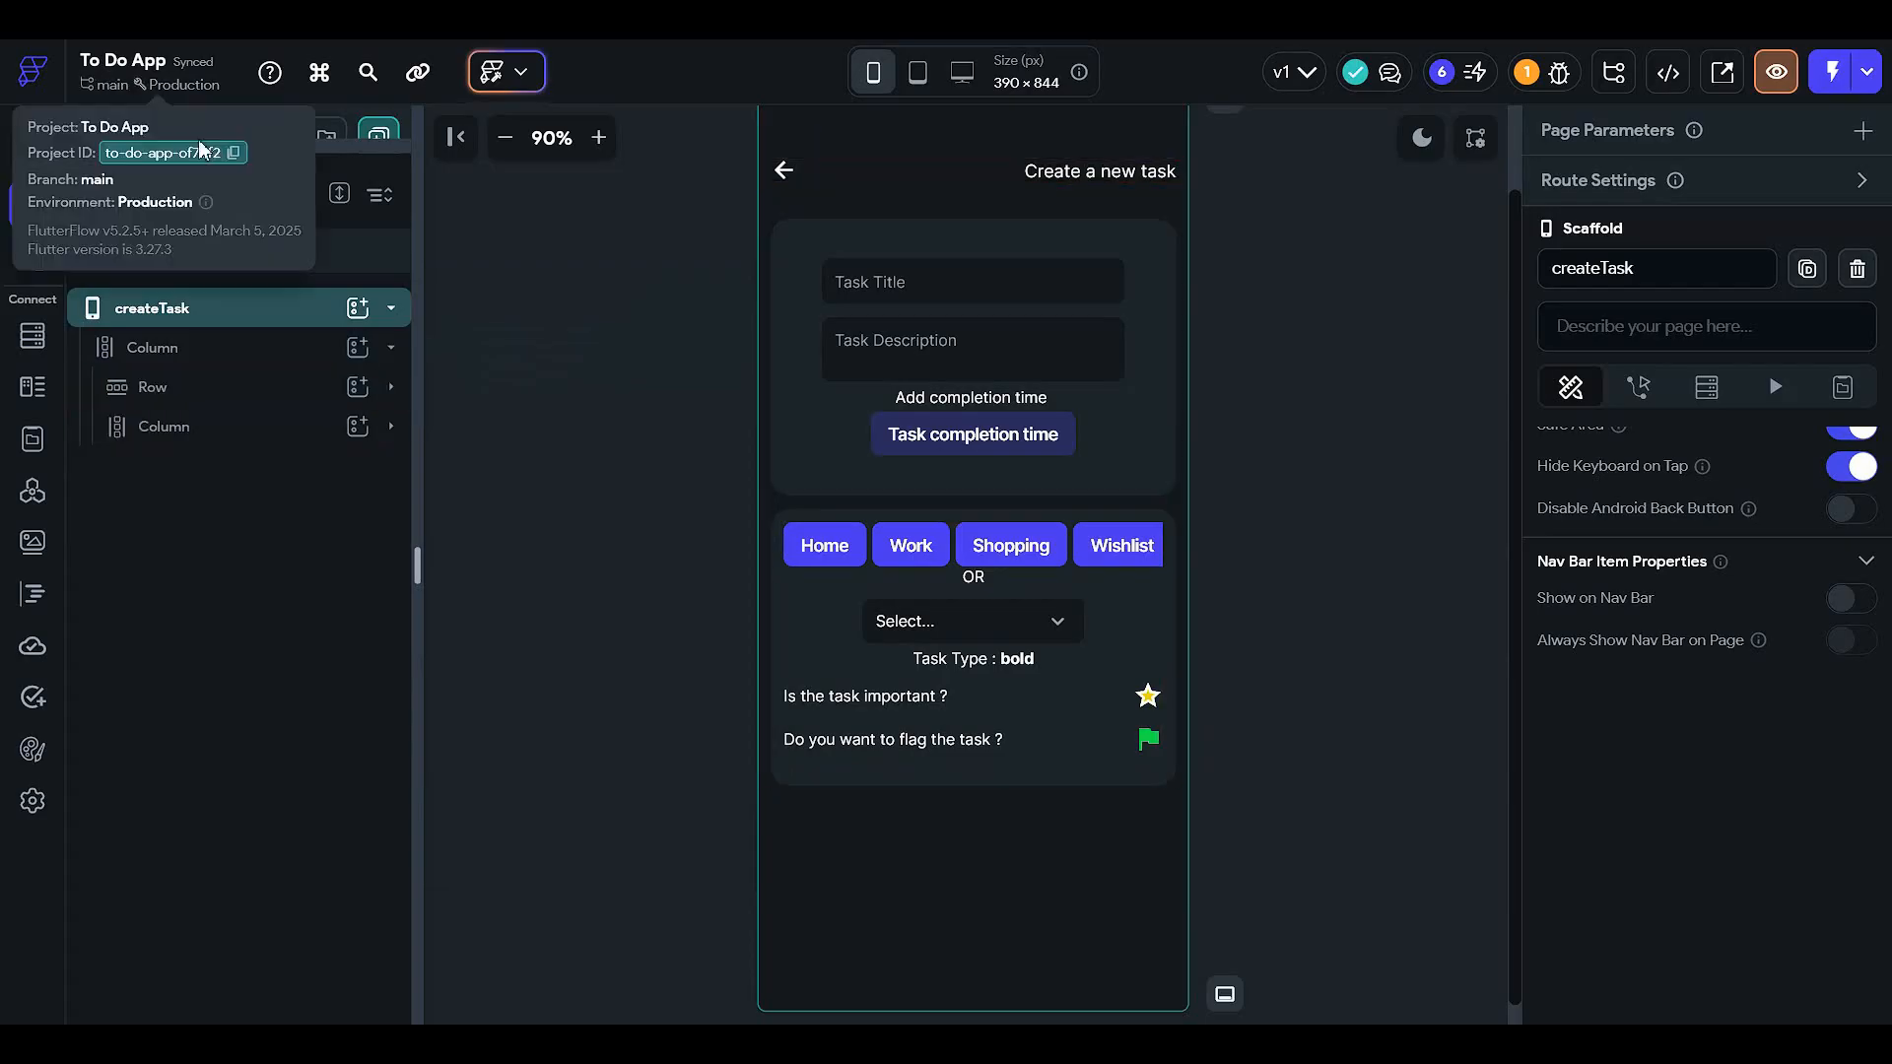
drag(313, 150, 306, 506)
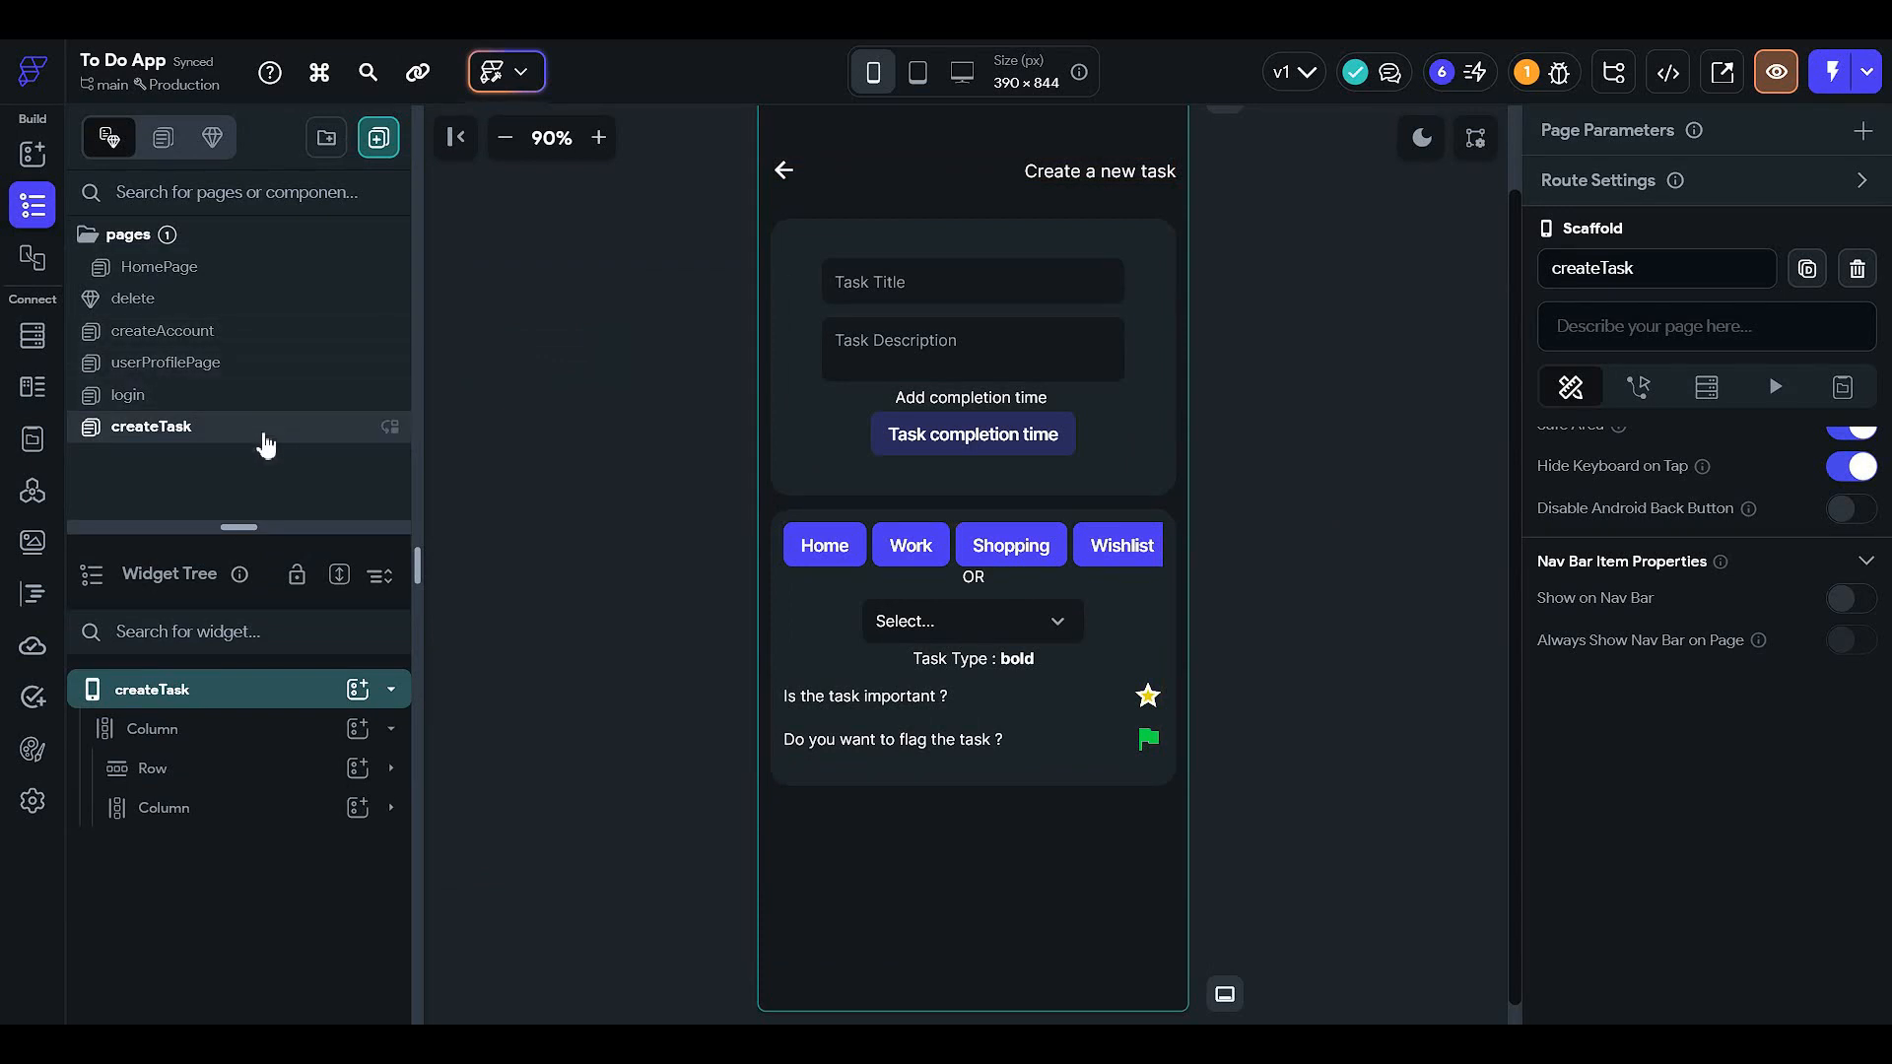
- Copy the Login button from the login page
click(258, 400)
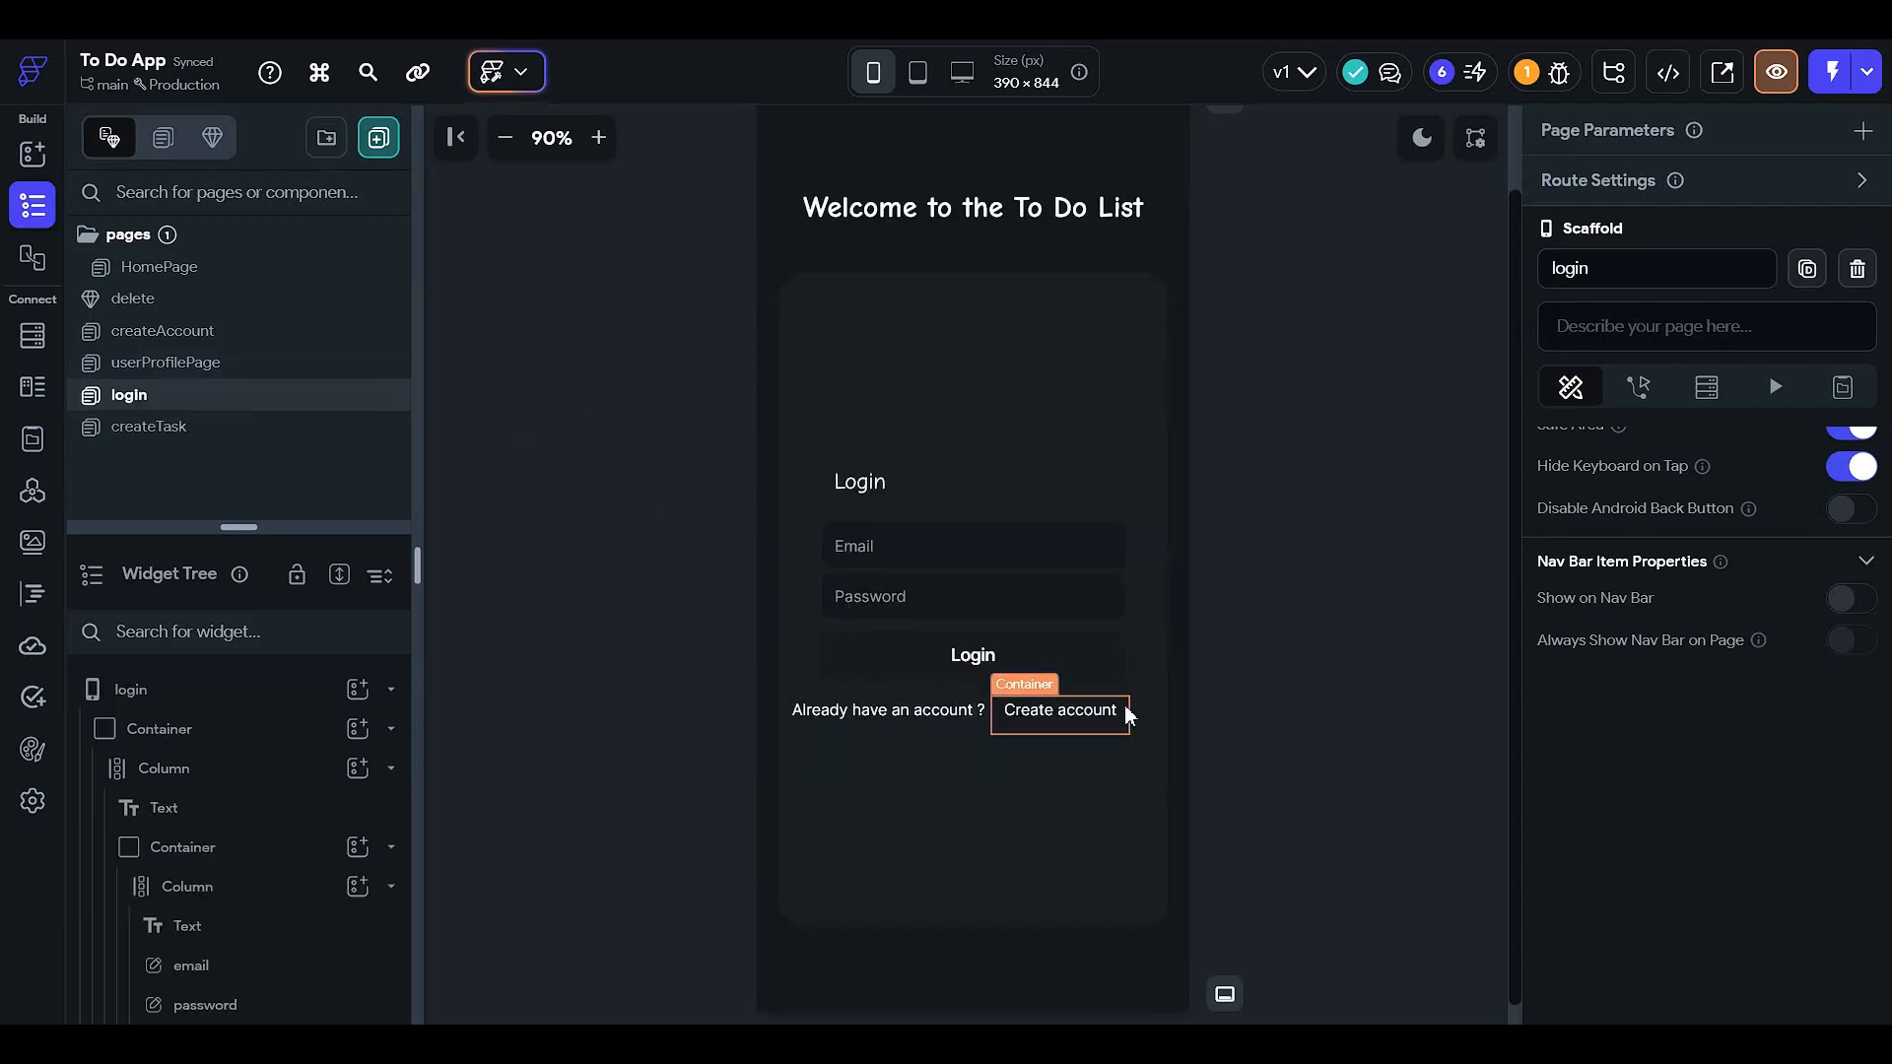
click(1104, 659)
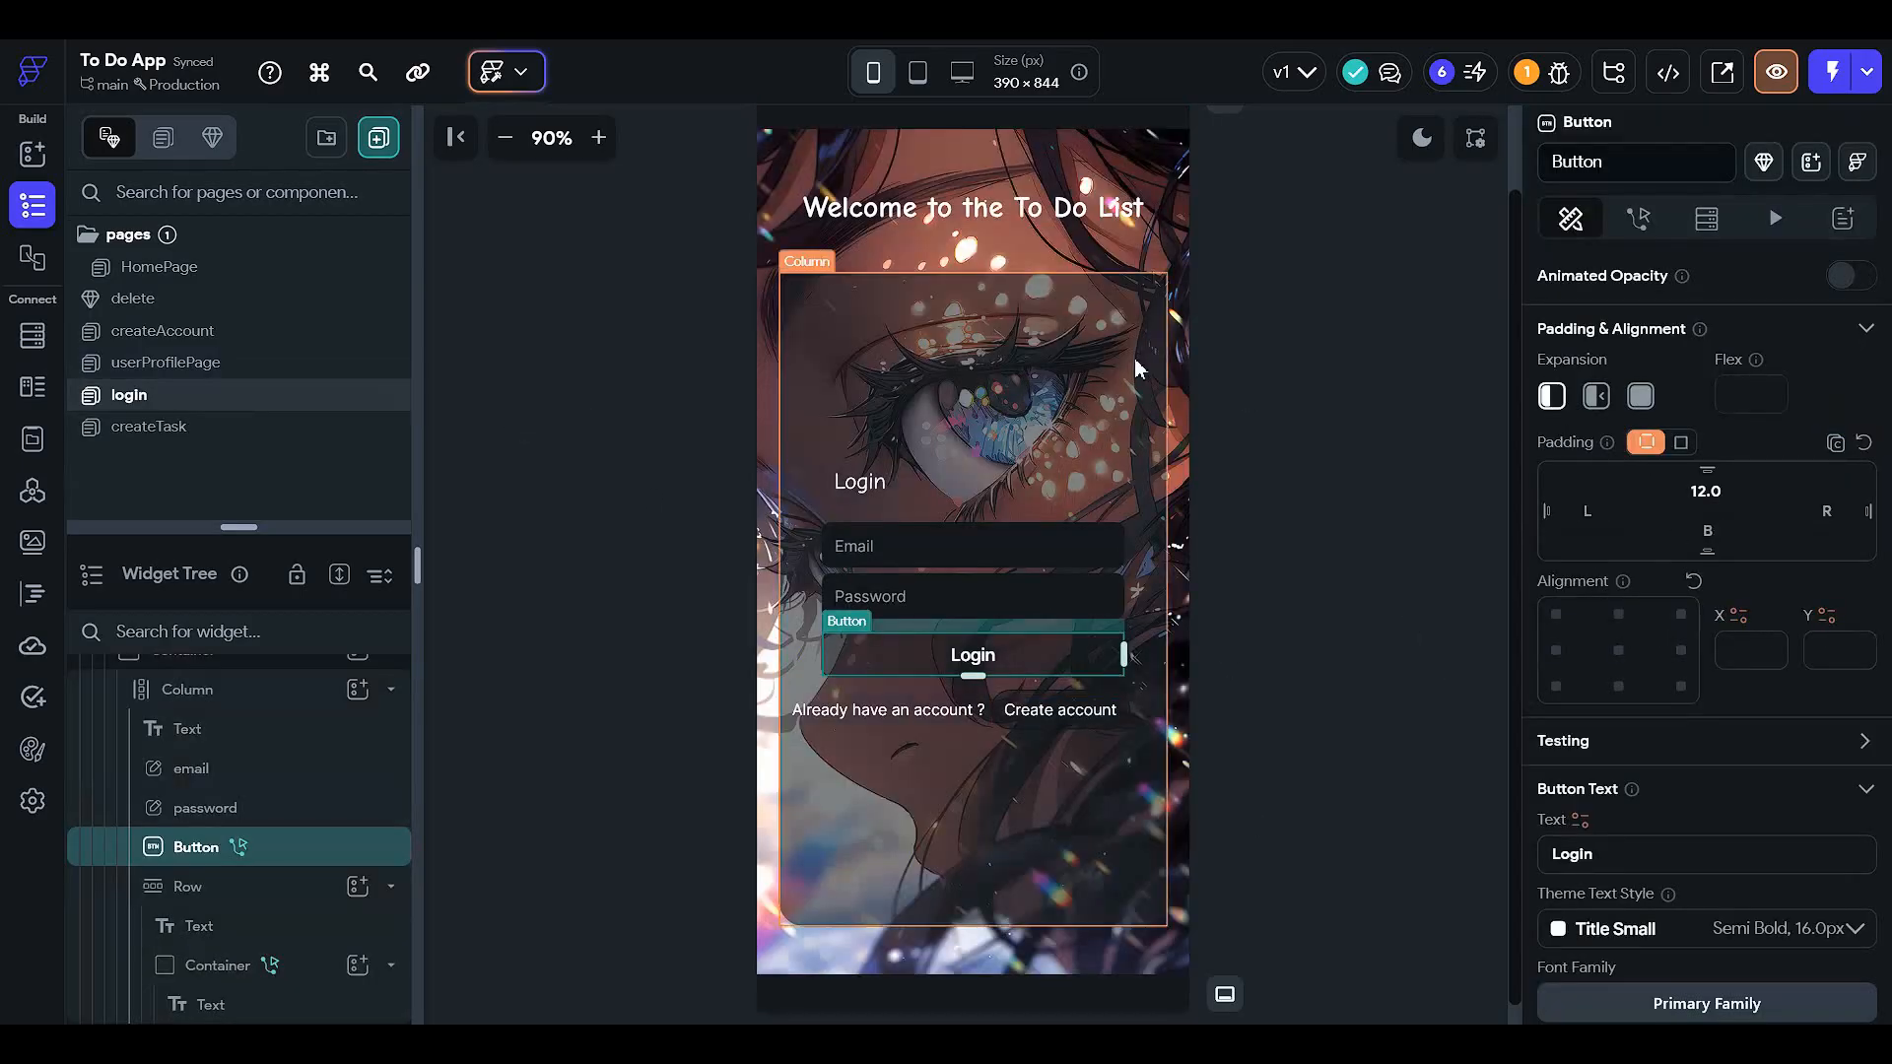
click(1330, 587)
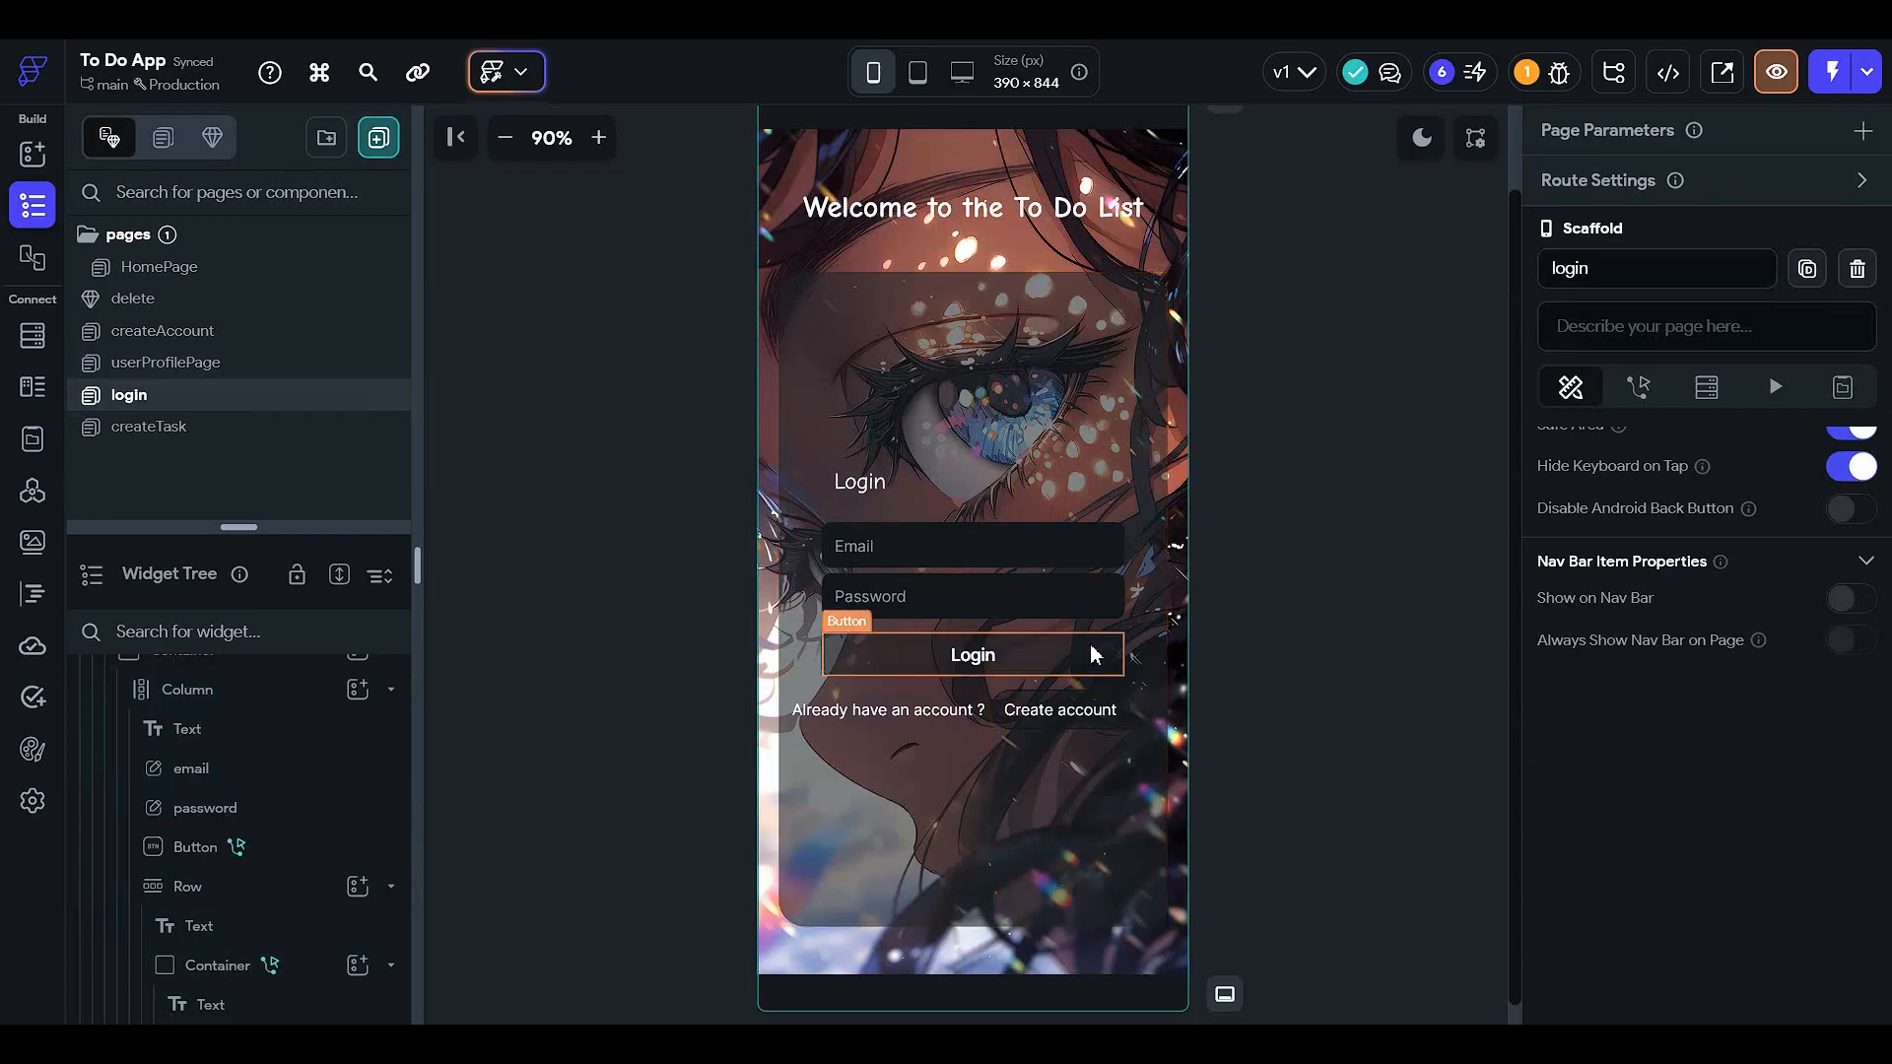
click(1090, 654)
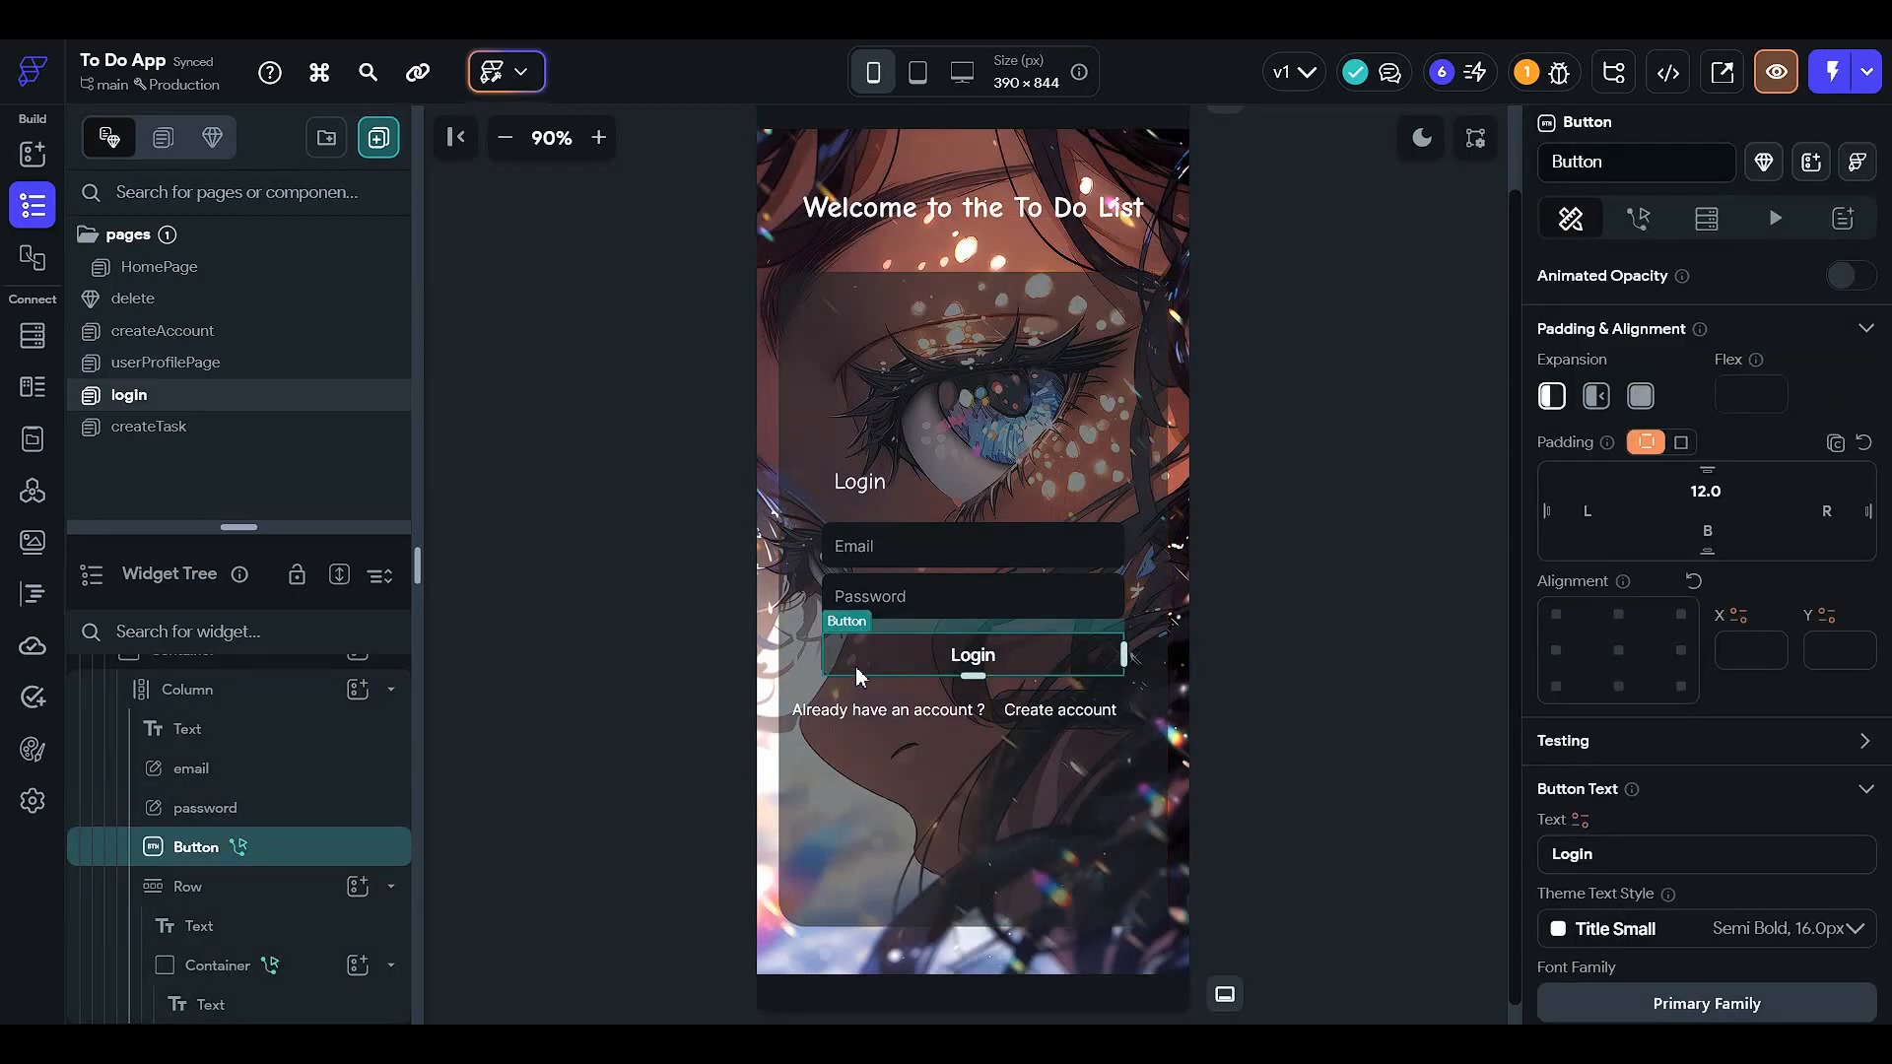
click(268, 364)
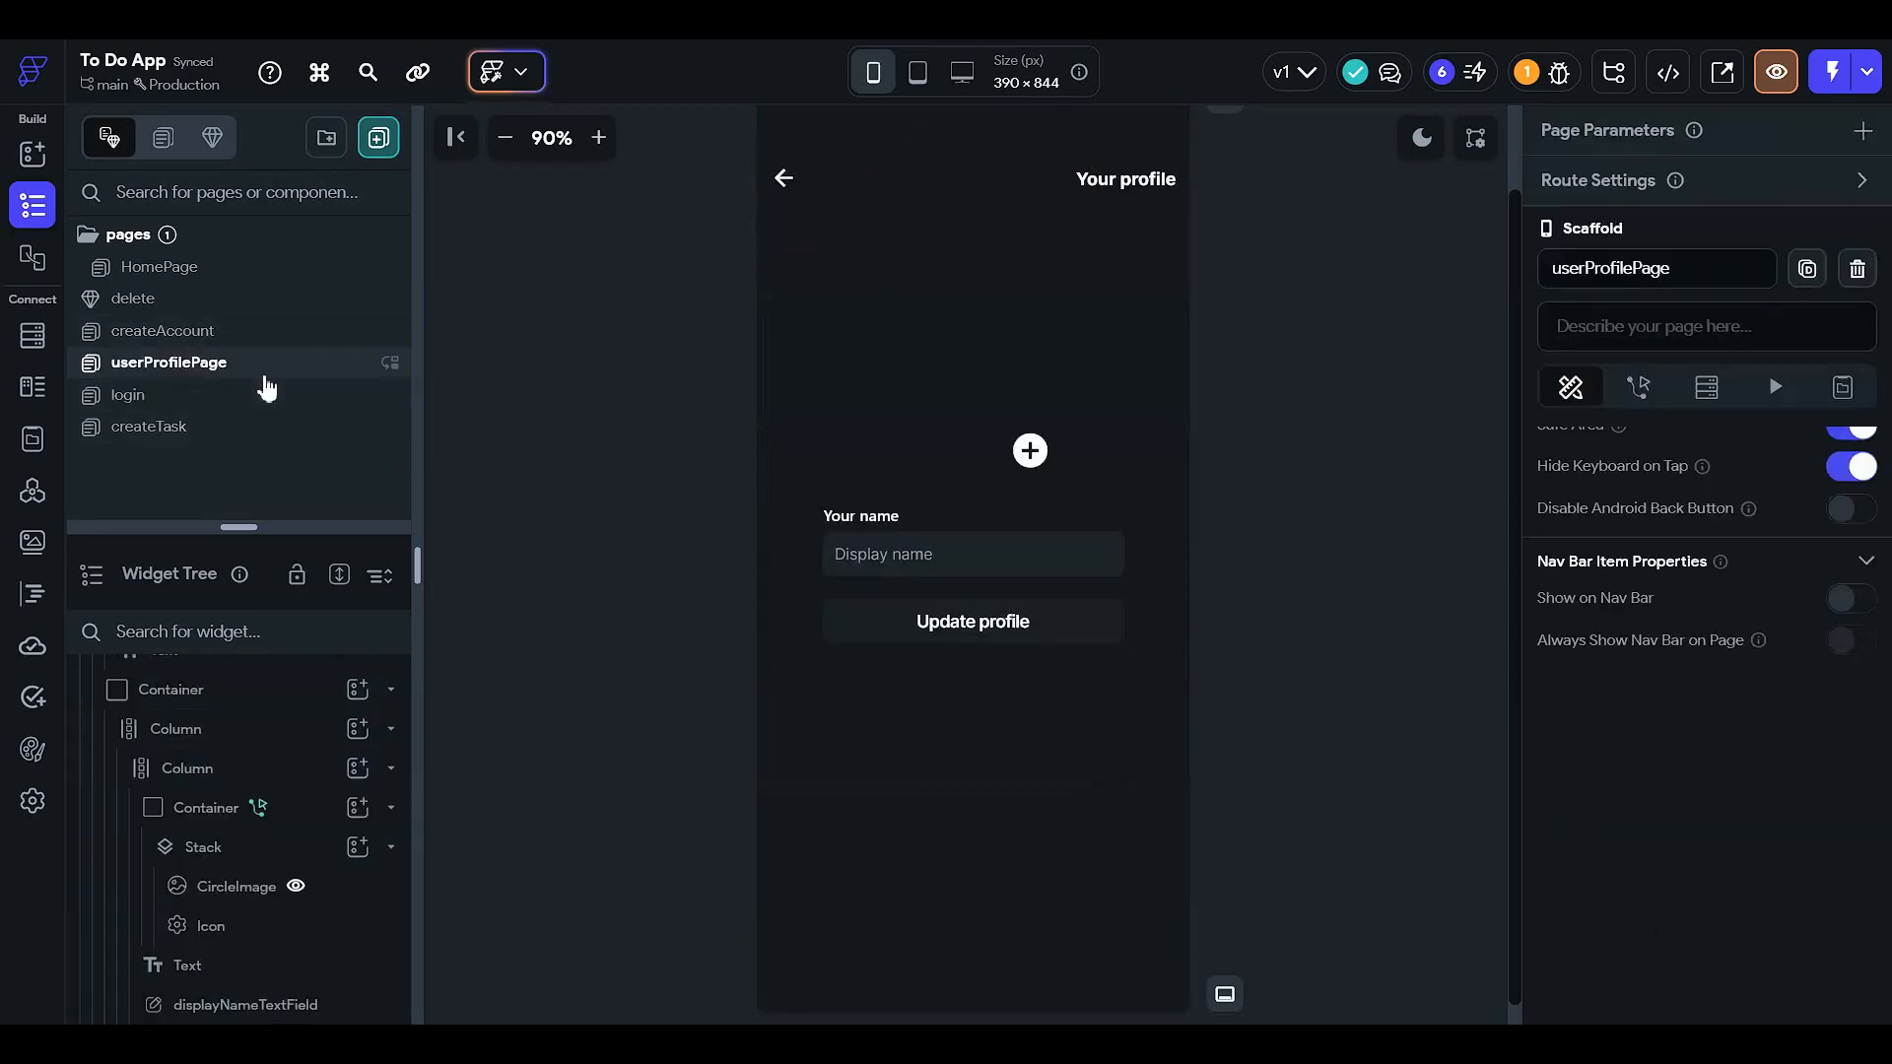
click(264, 333)
click(262, 302)
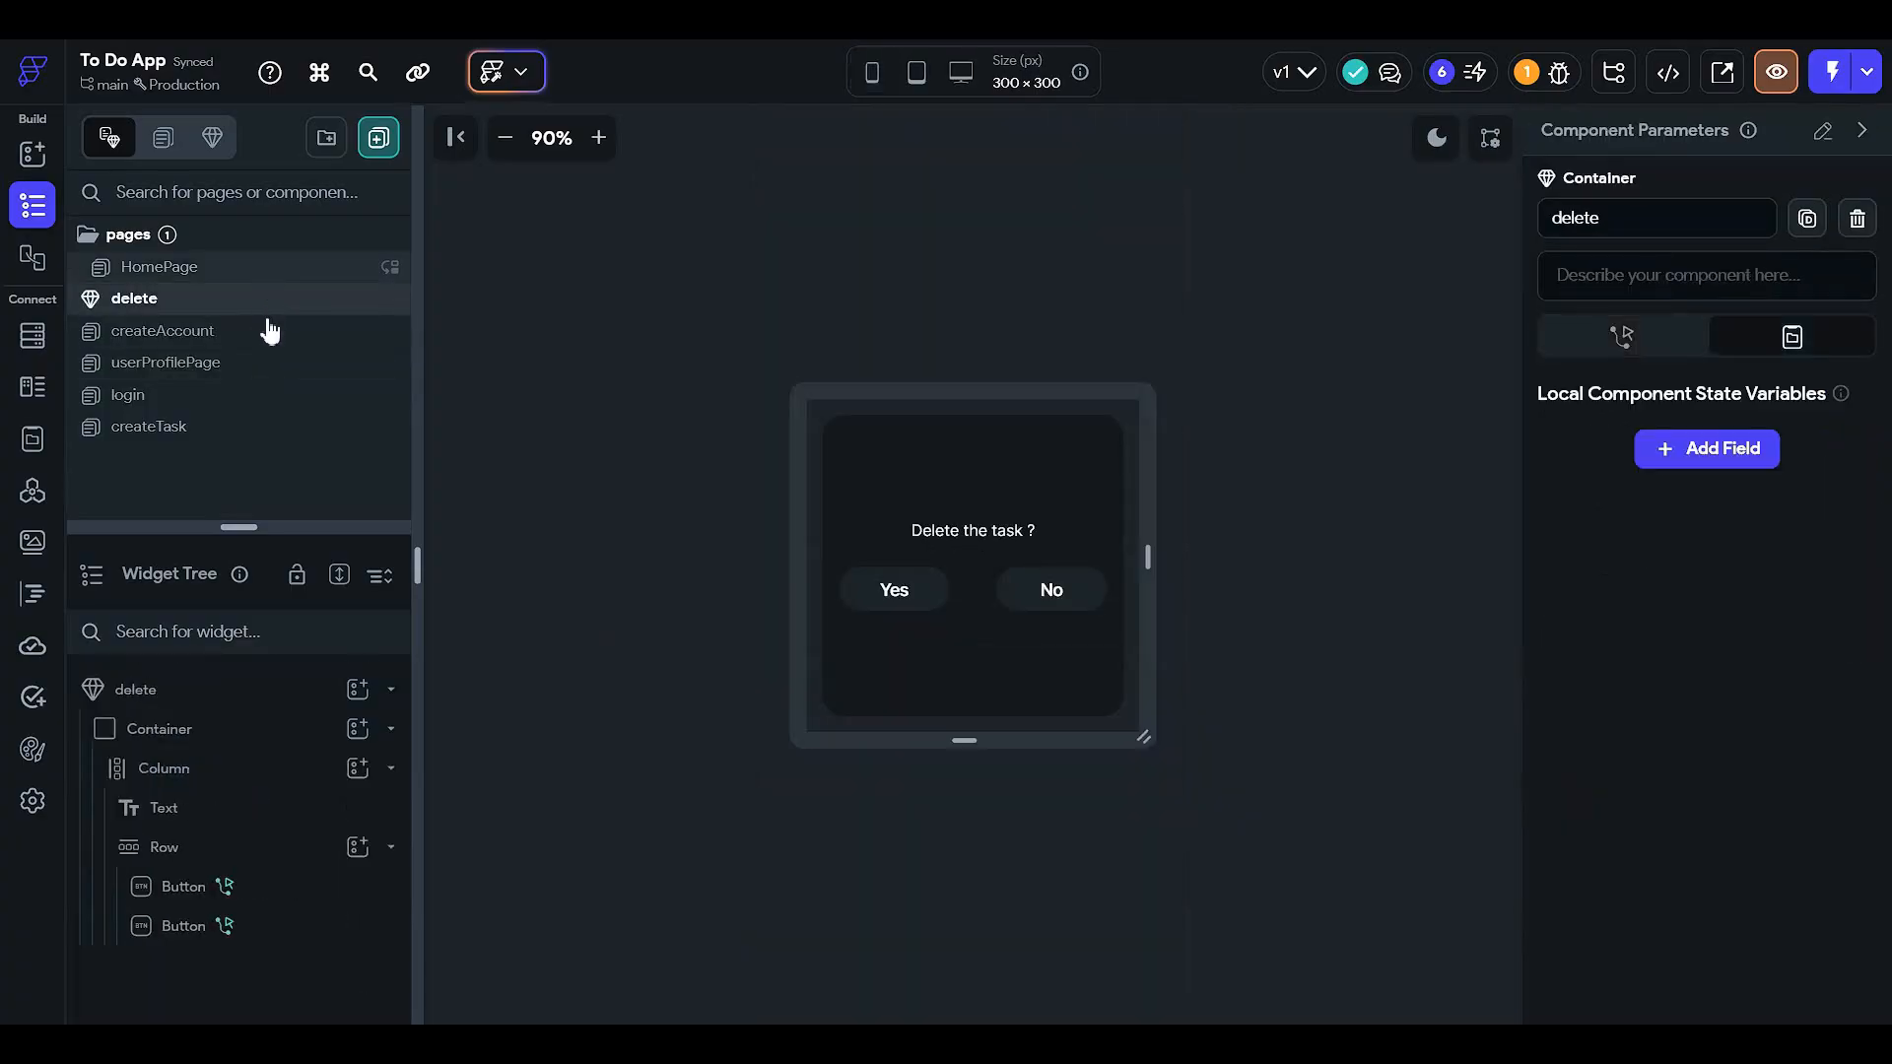
click(262, 363)
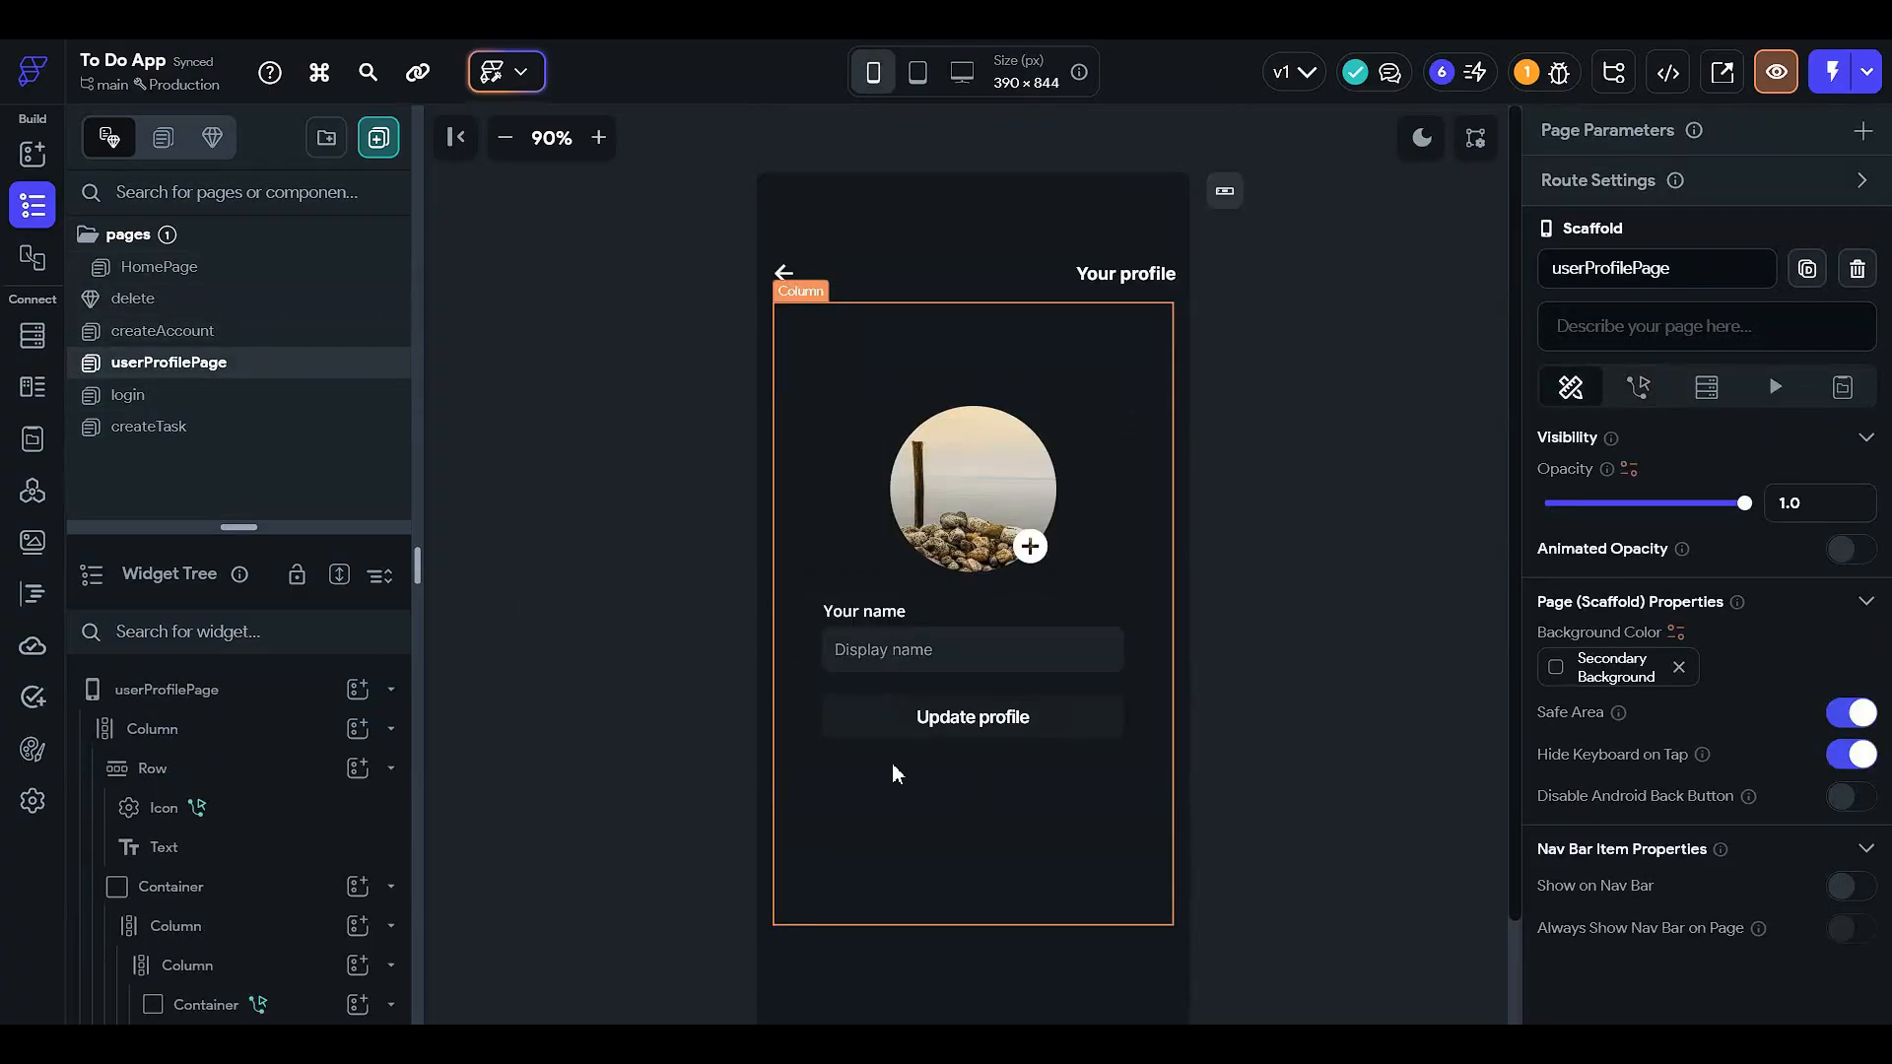
click(207, 395)
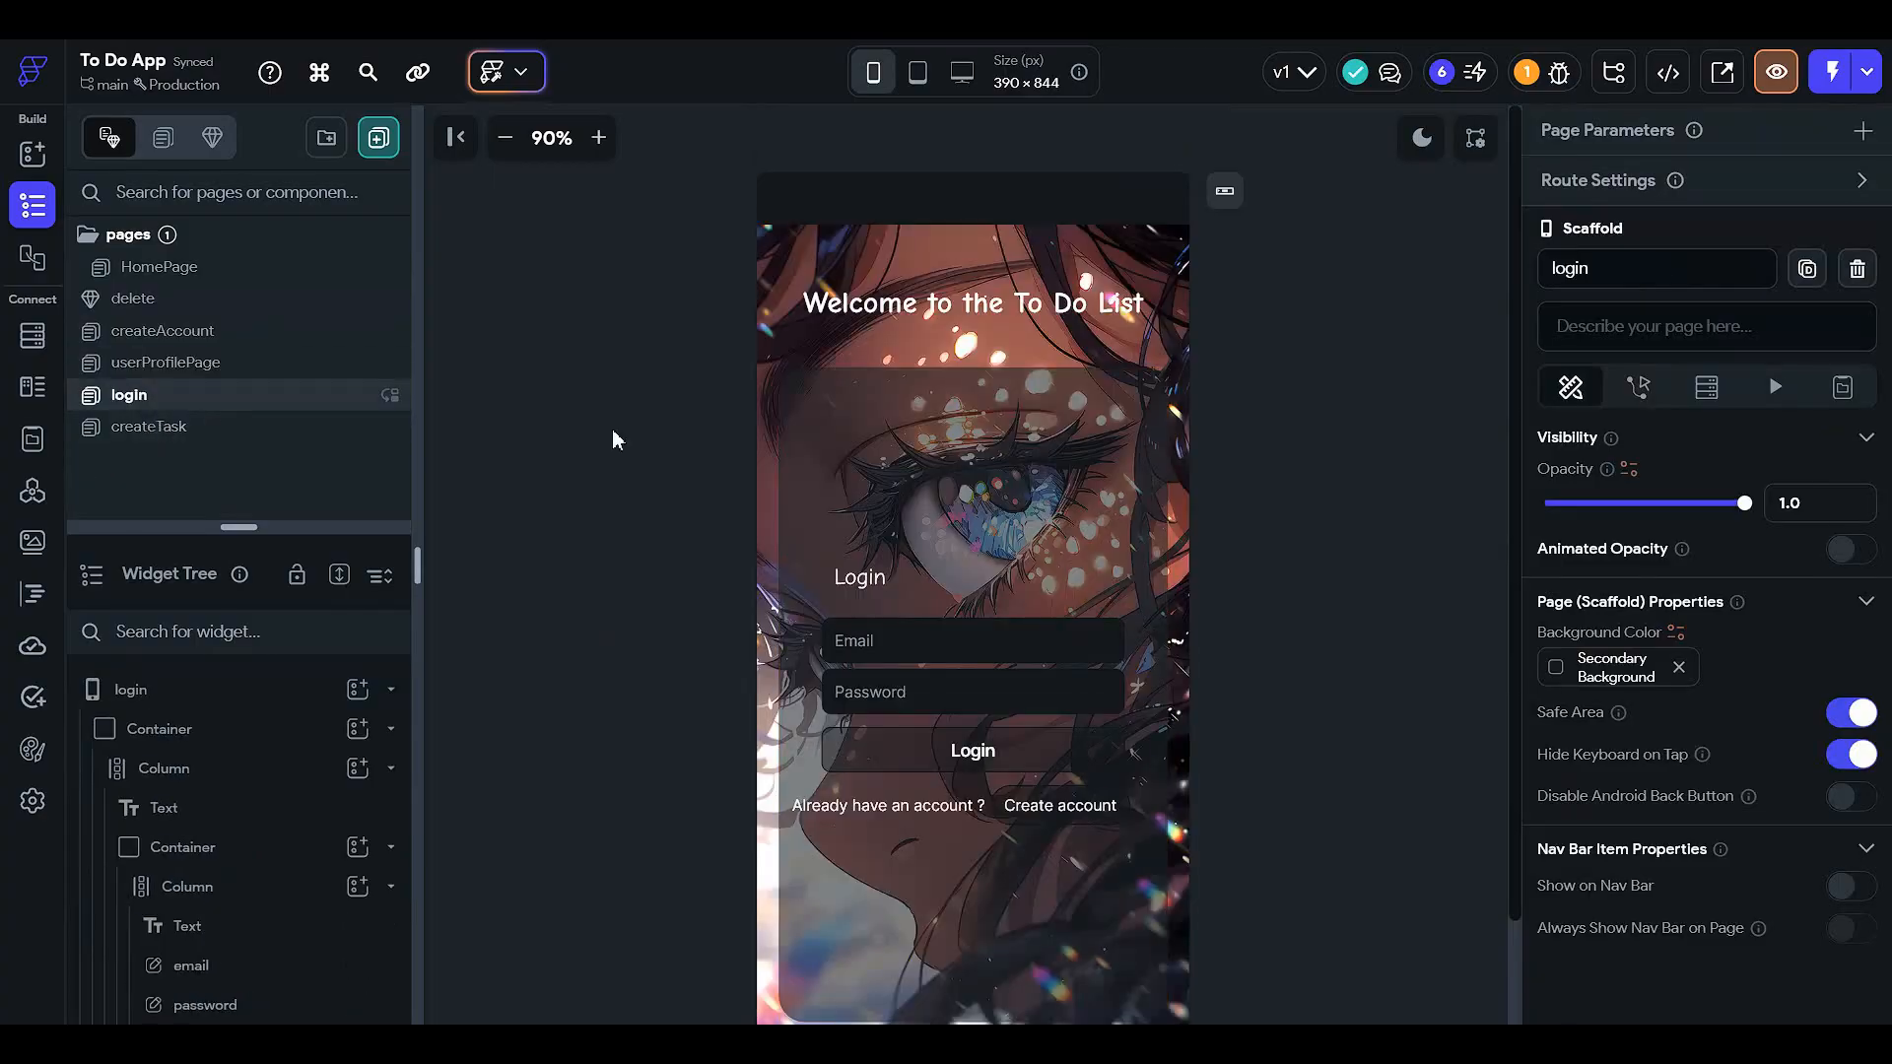
click(921, 754)
key(ctrl+c)
- Paste the Login button into the createTask inner Column
click(635, 643)
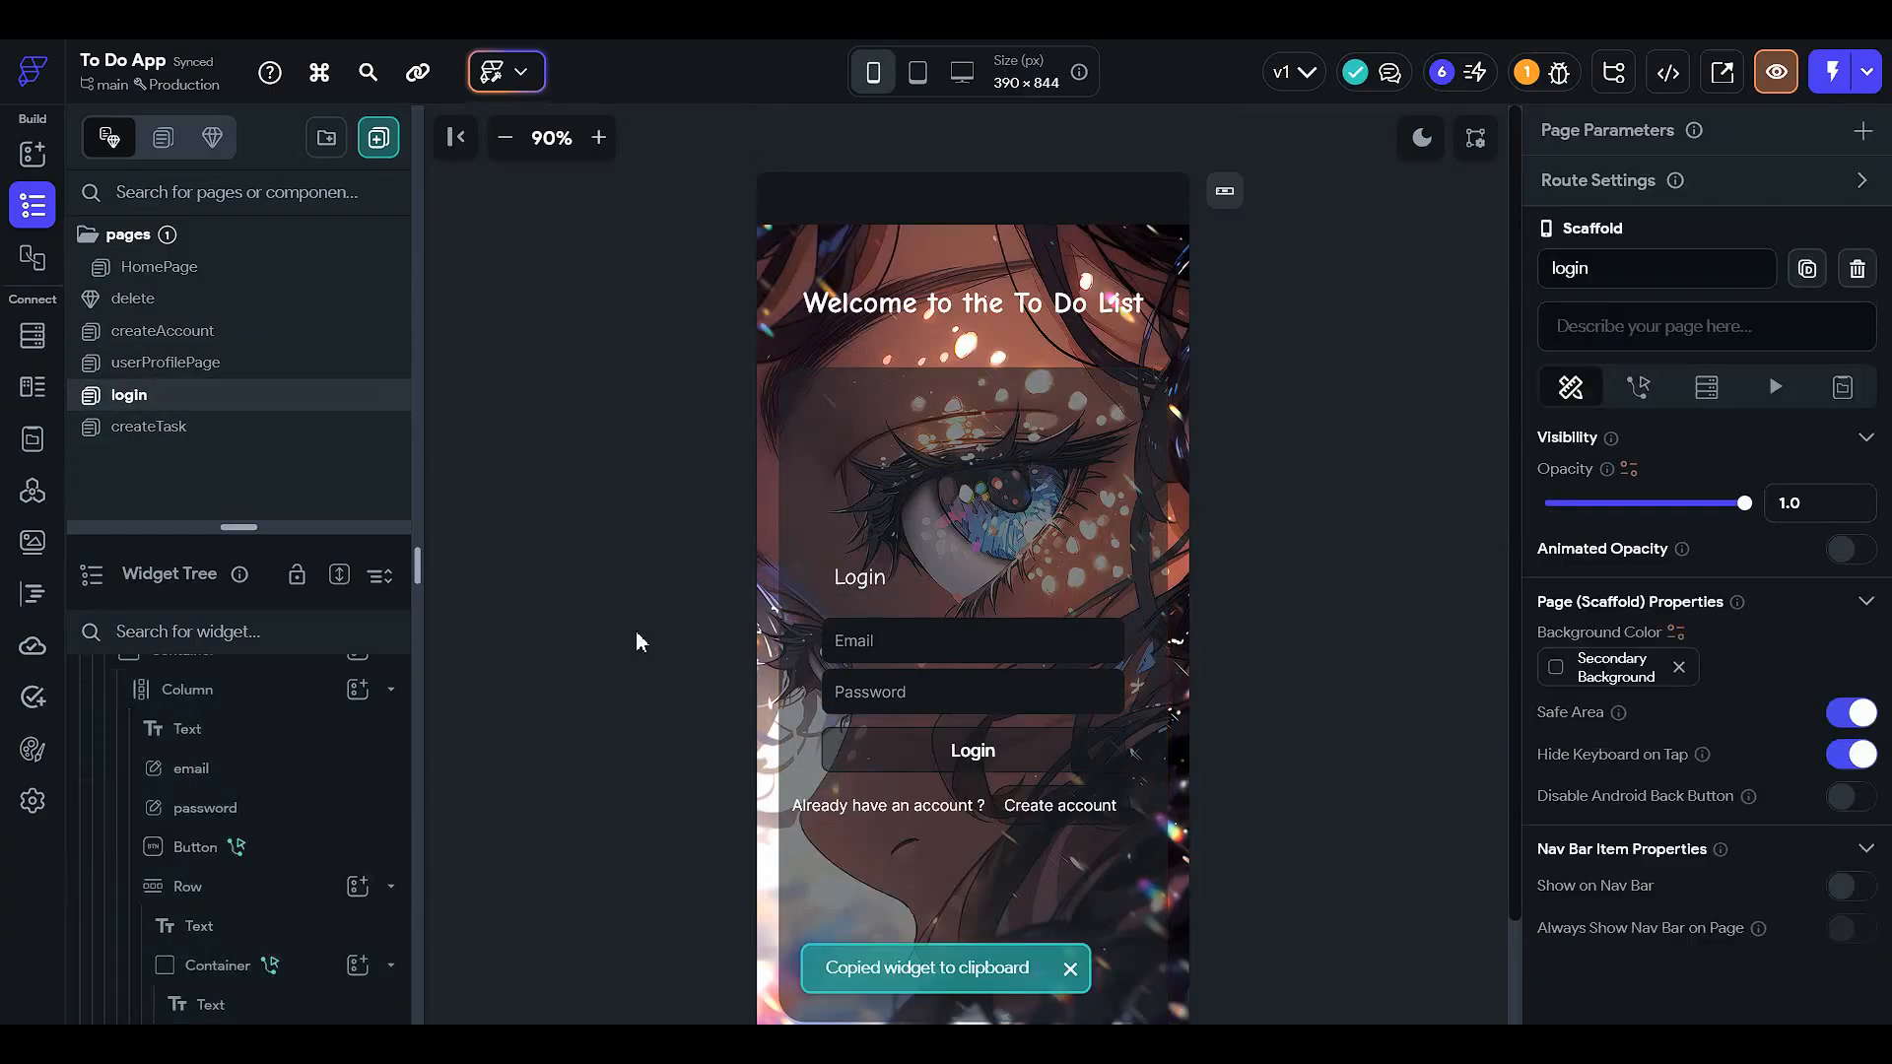
click(190, 426)
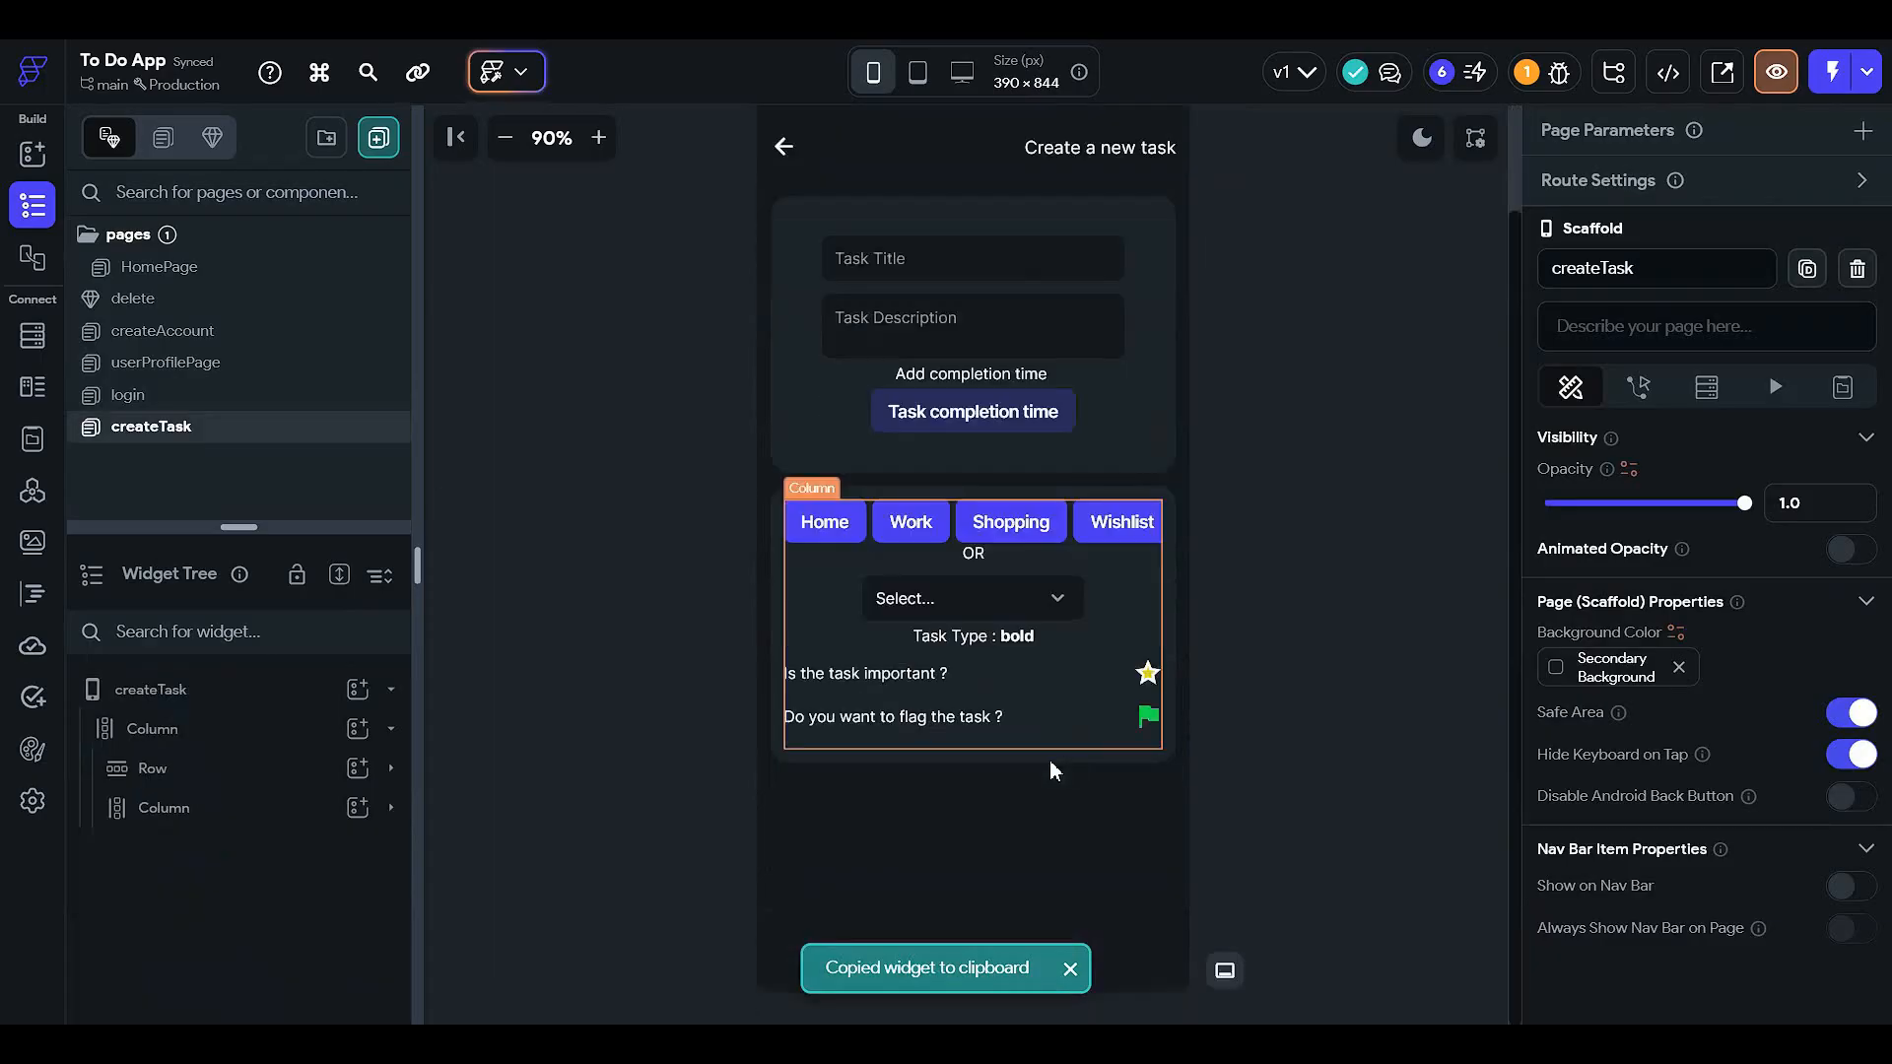
click(967, 784)
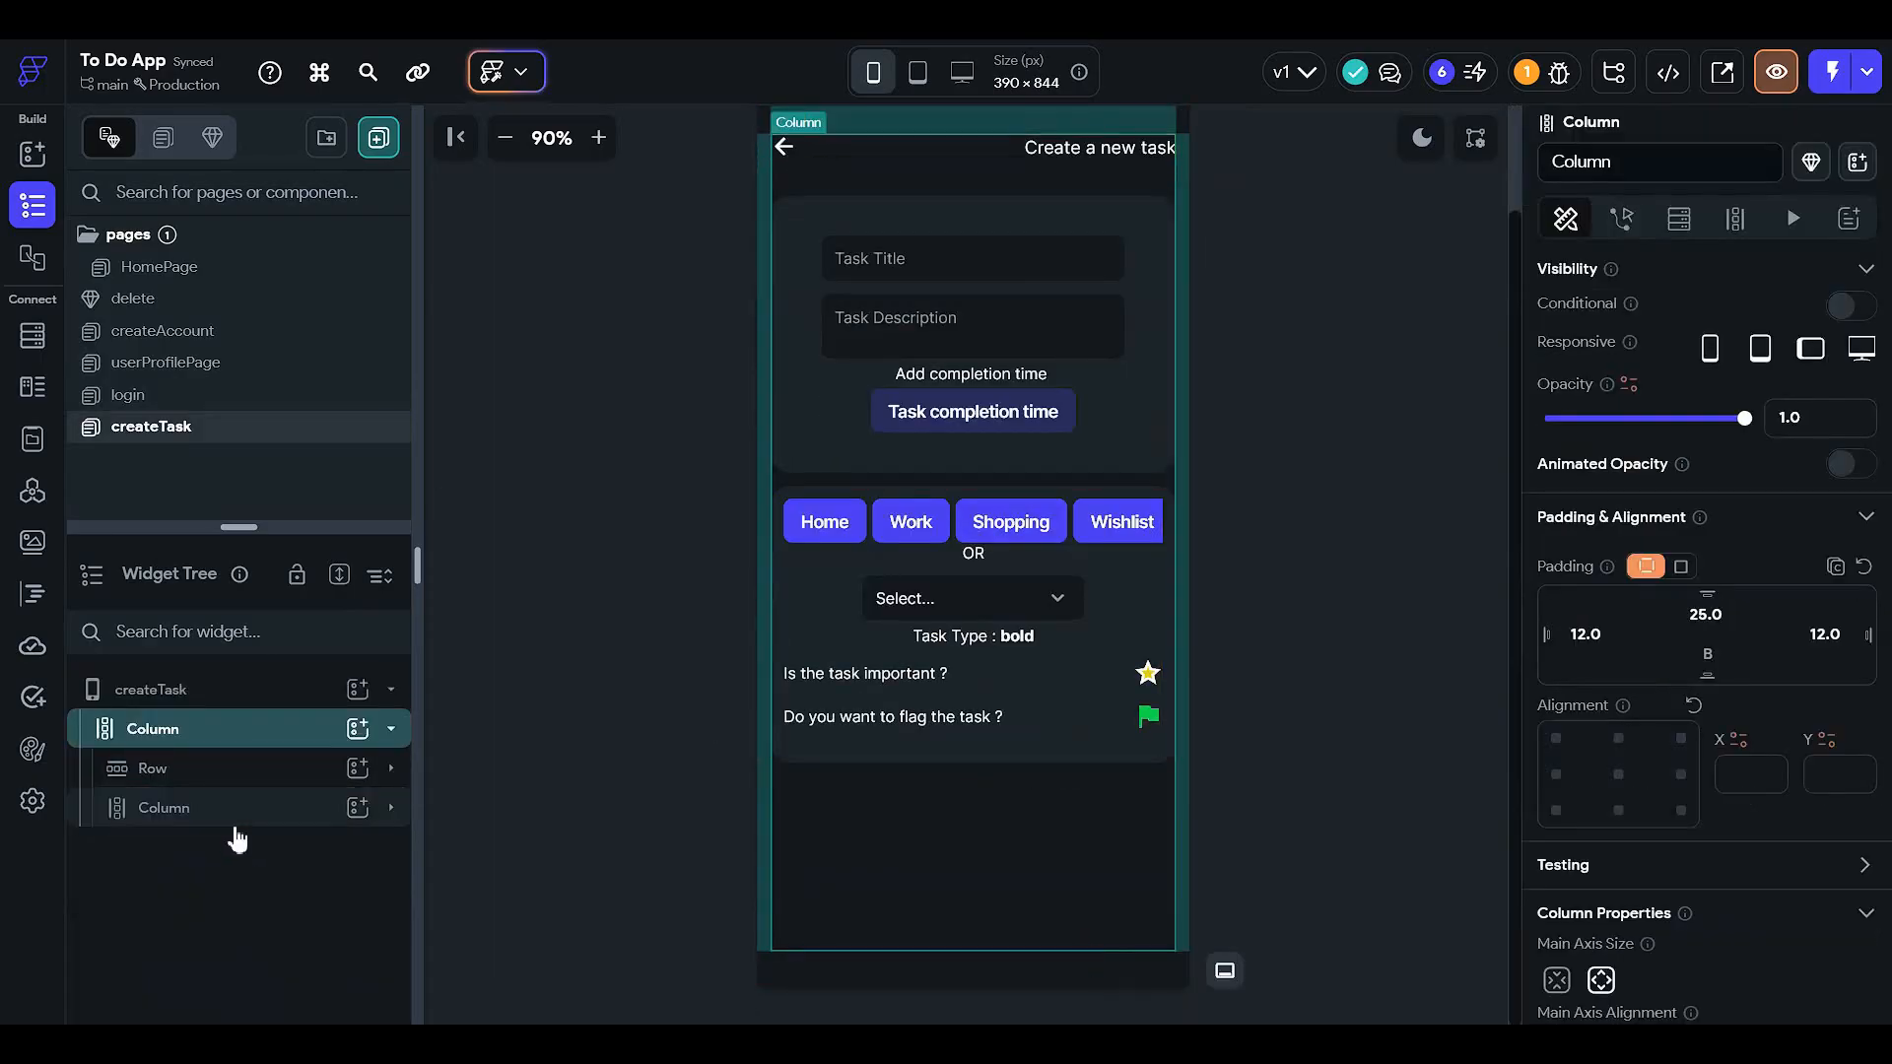
click(237, 806)
key(ctrl+v)
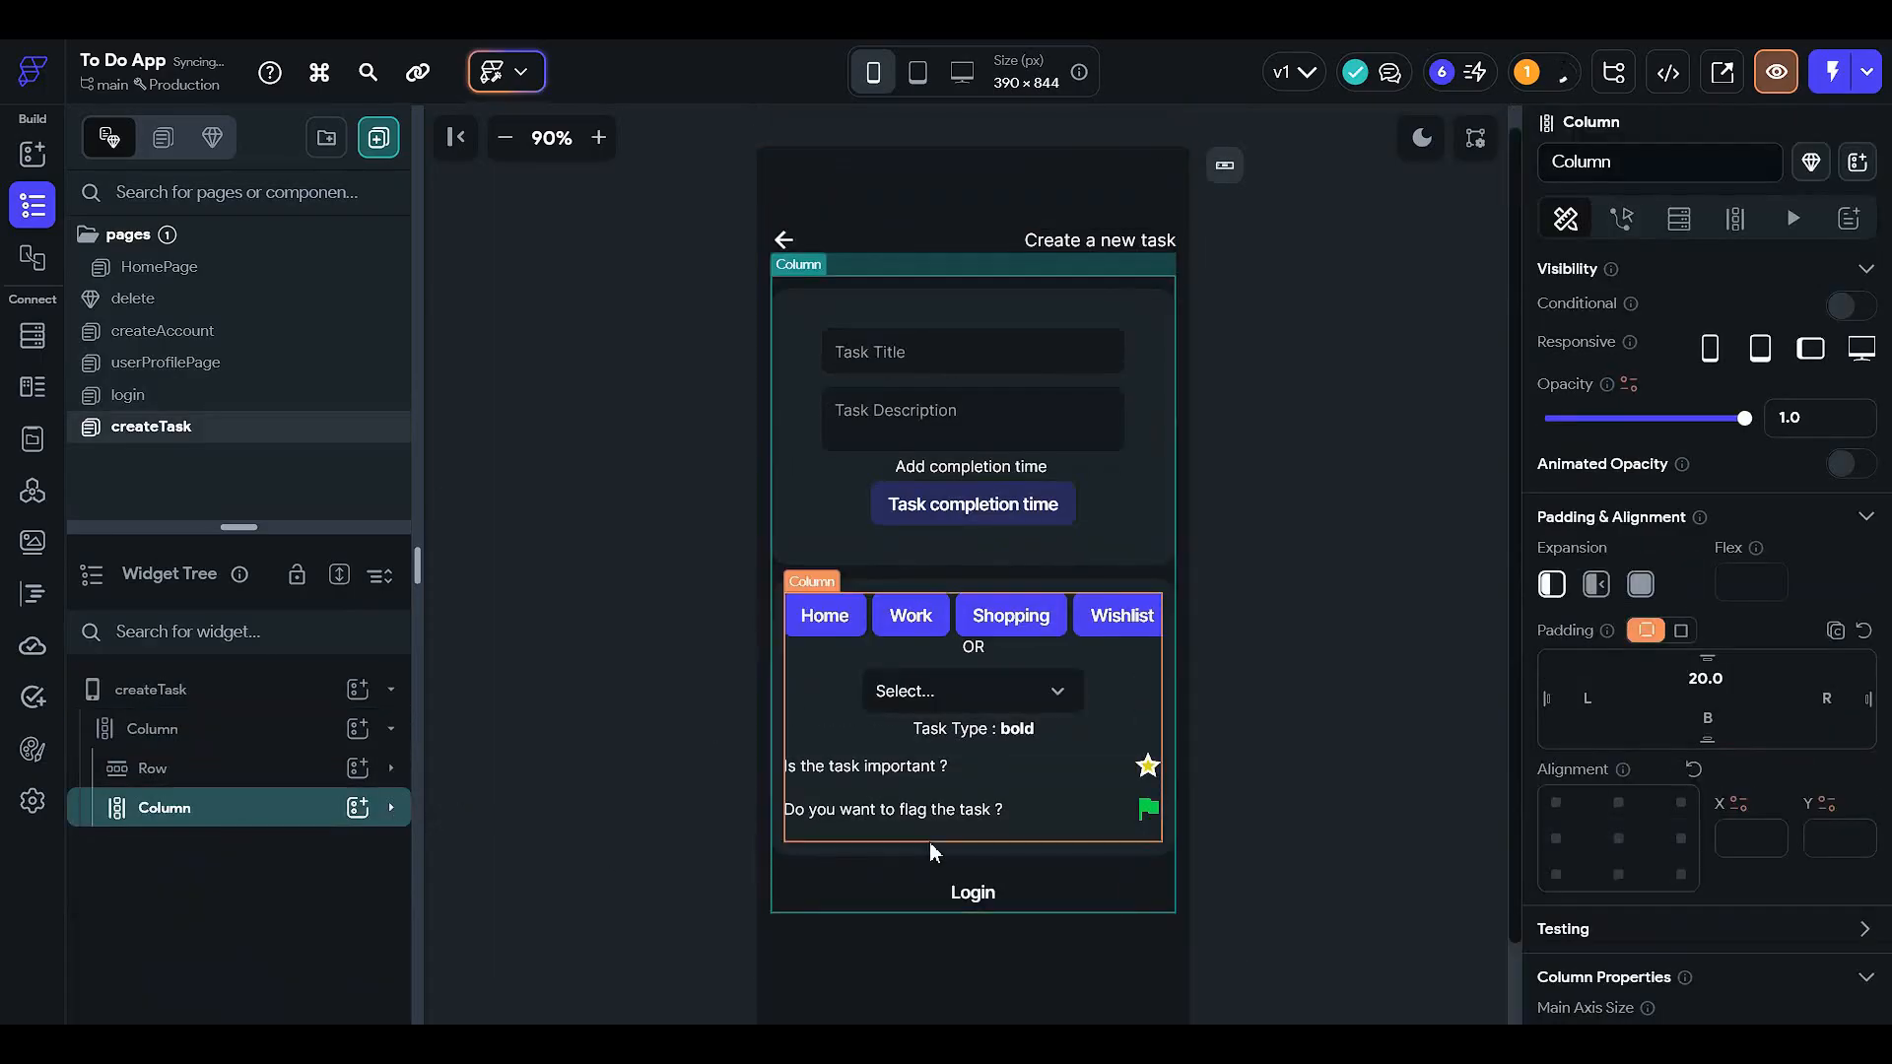
click(902, 887)
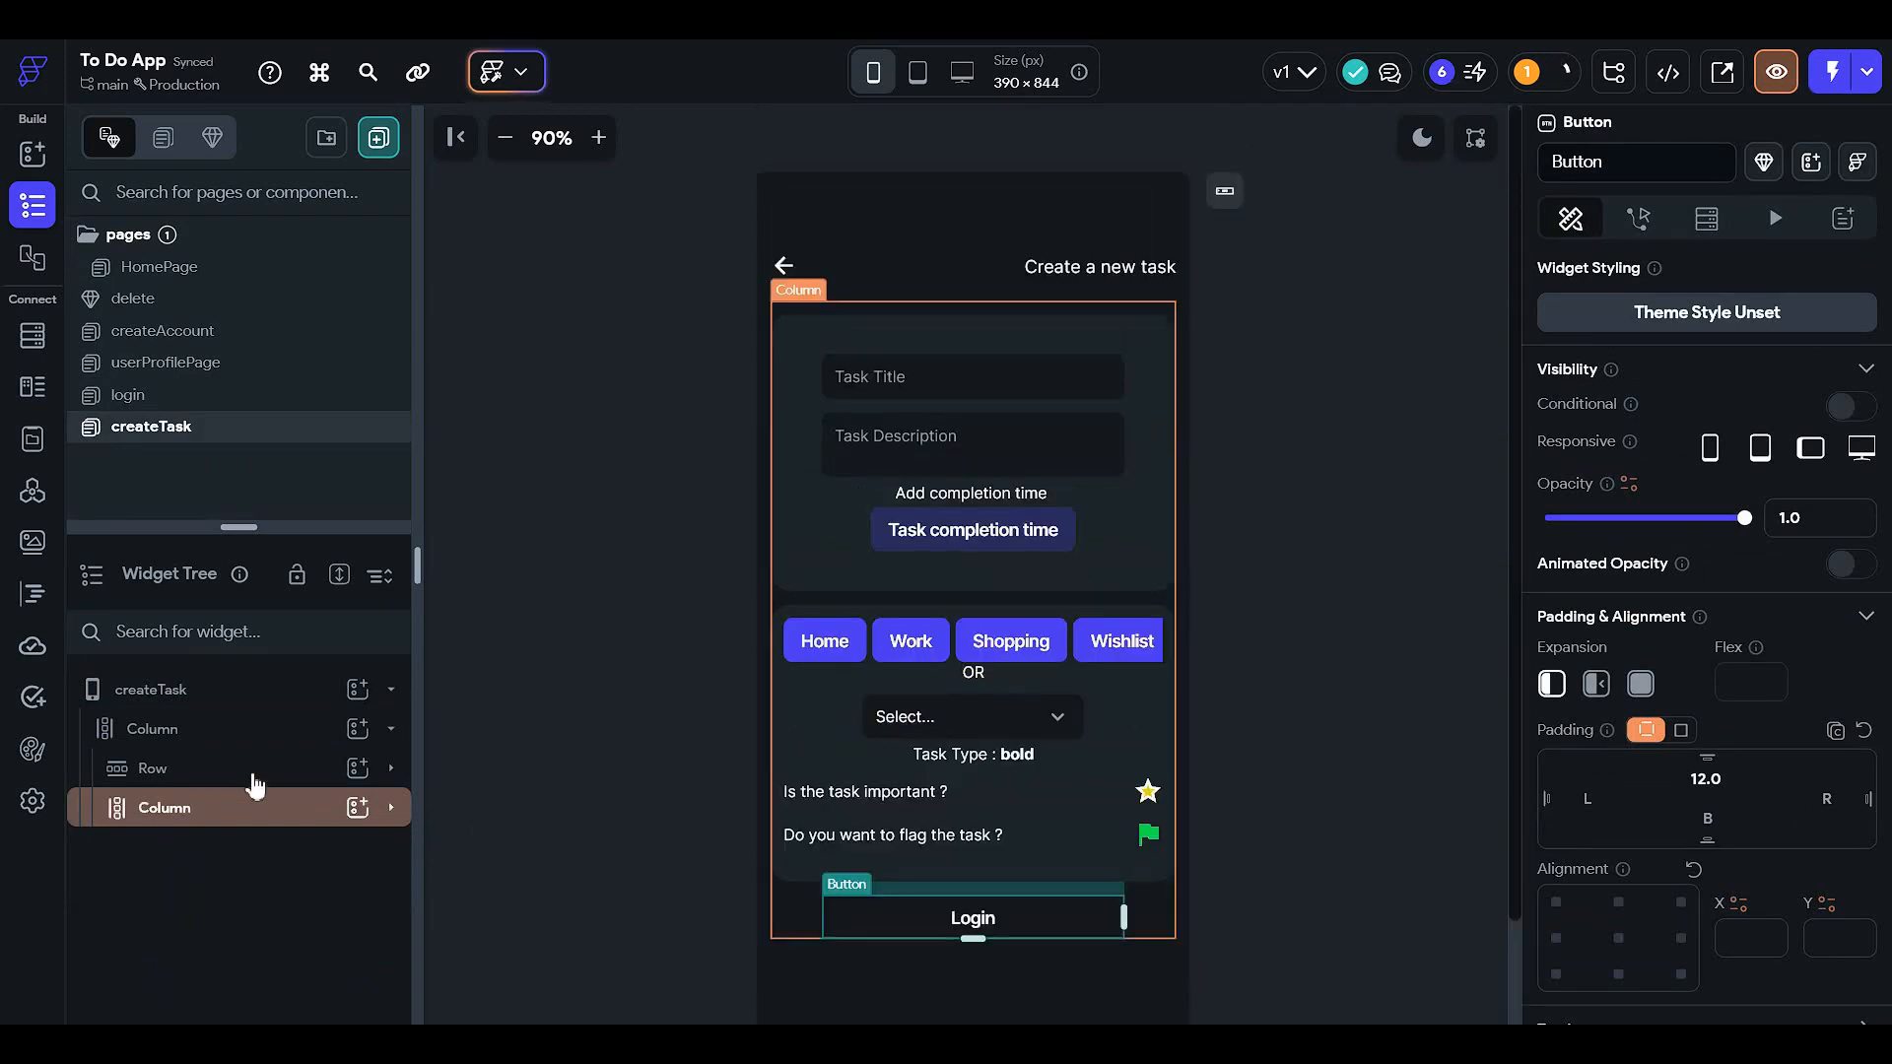
- Make the createTask outer Column scrollable
click(271, 728)
scroll(1681, 621, down, 3)
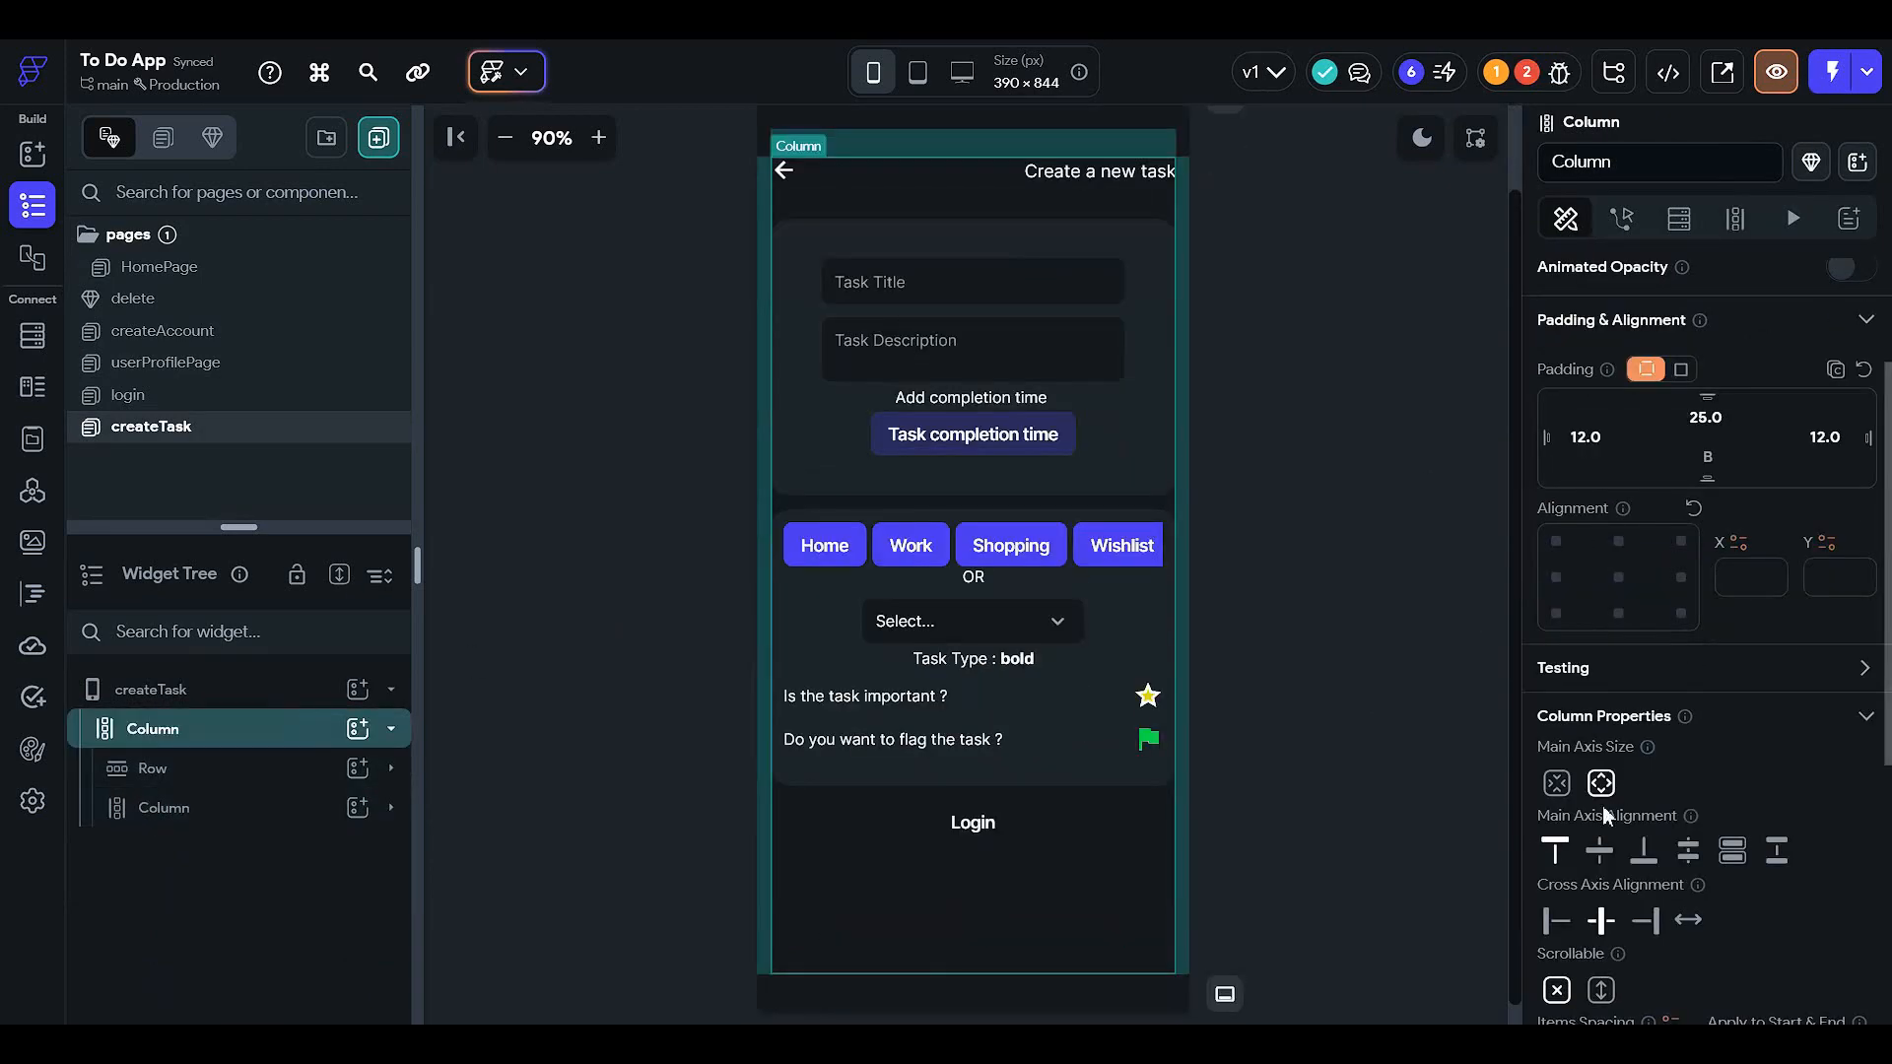
click(1603, 991)
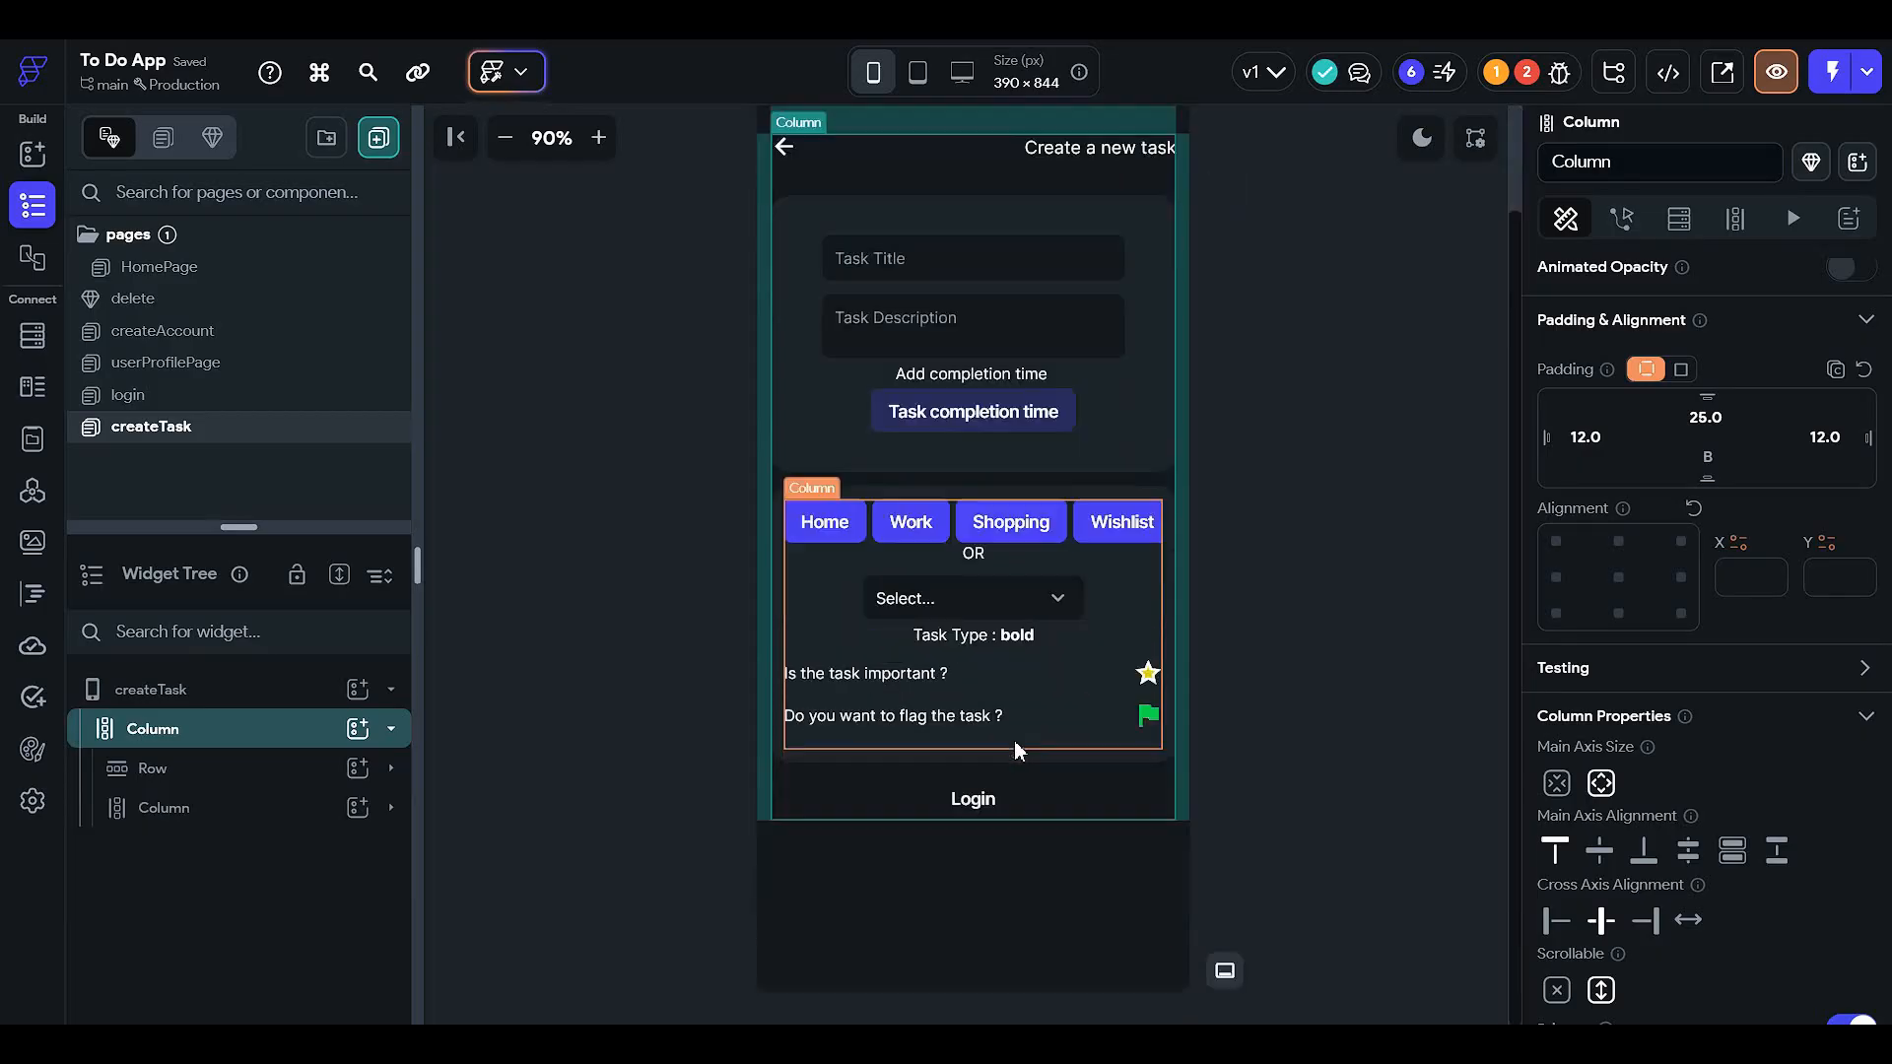
click(1082, 778)
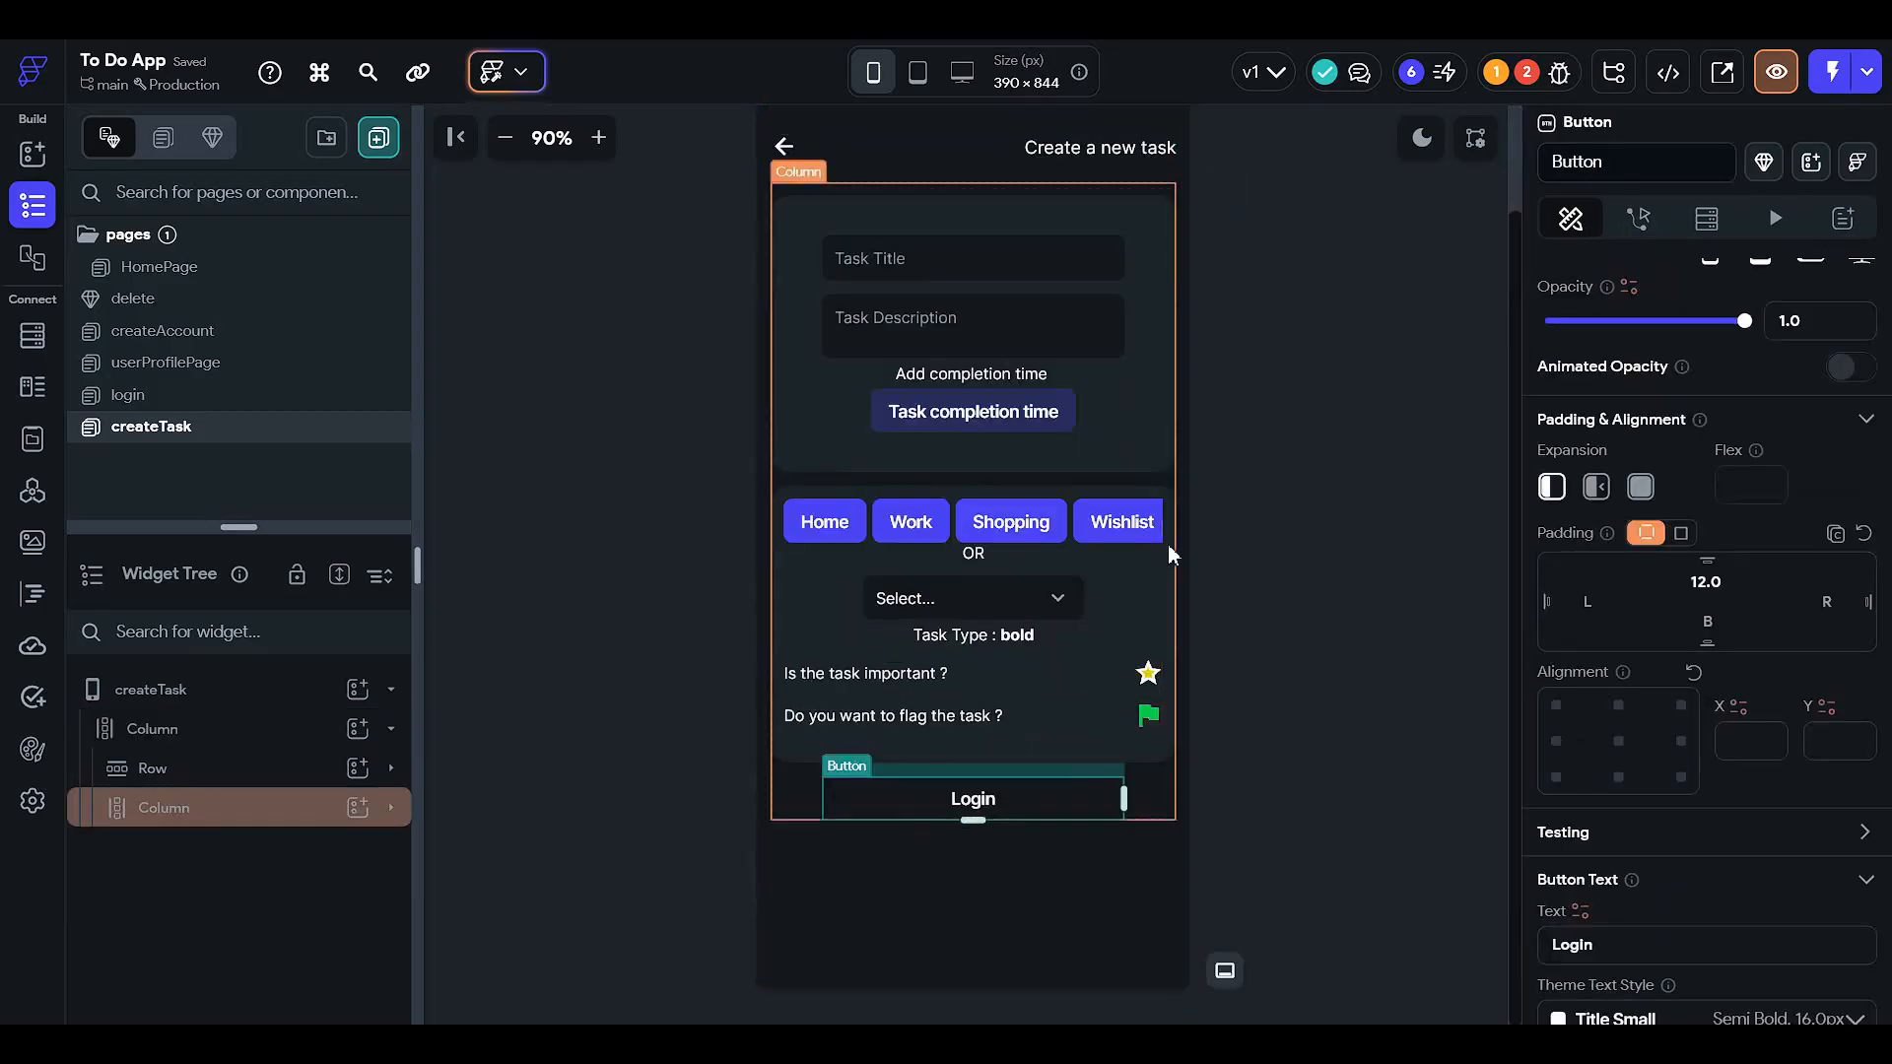
scroll(1541, 295, down, 4)
- In light mode, set the Task completion time button's fill to Primary Text
click(1424, 140)
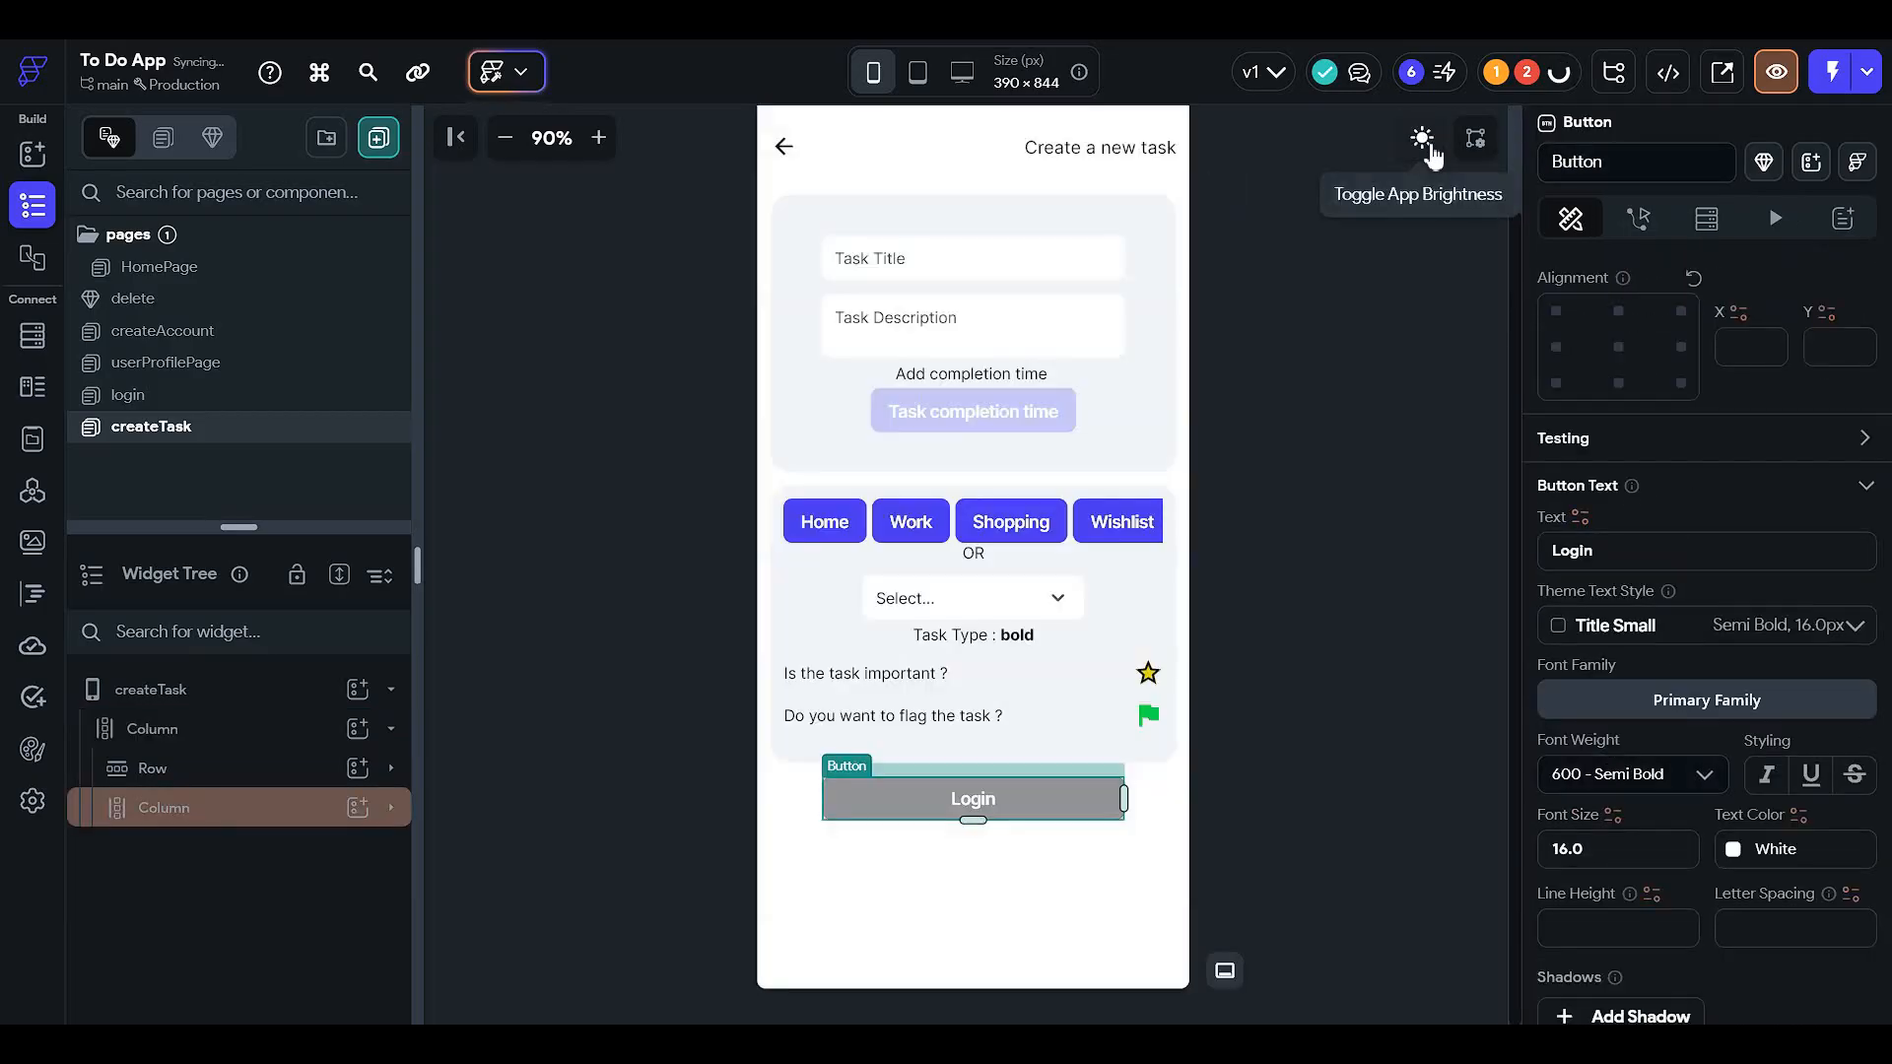
click(1333, 645)
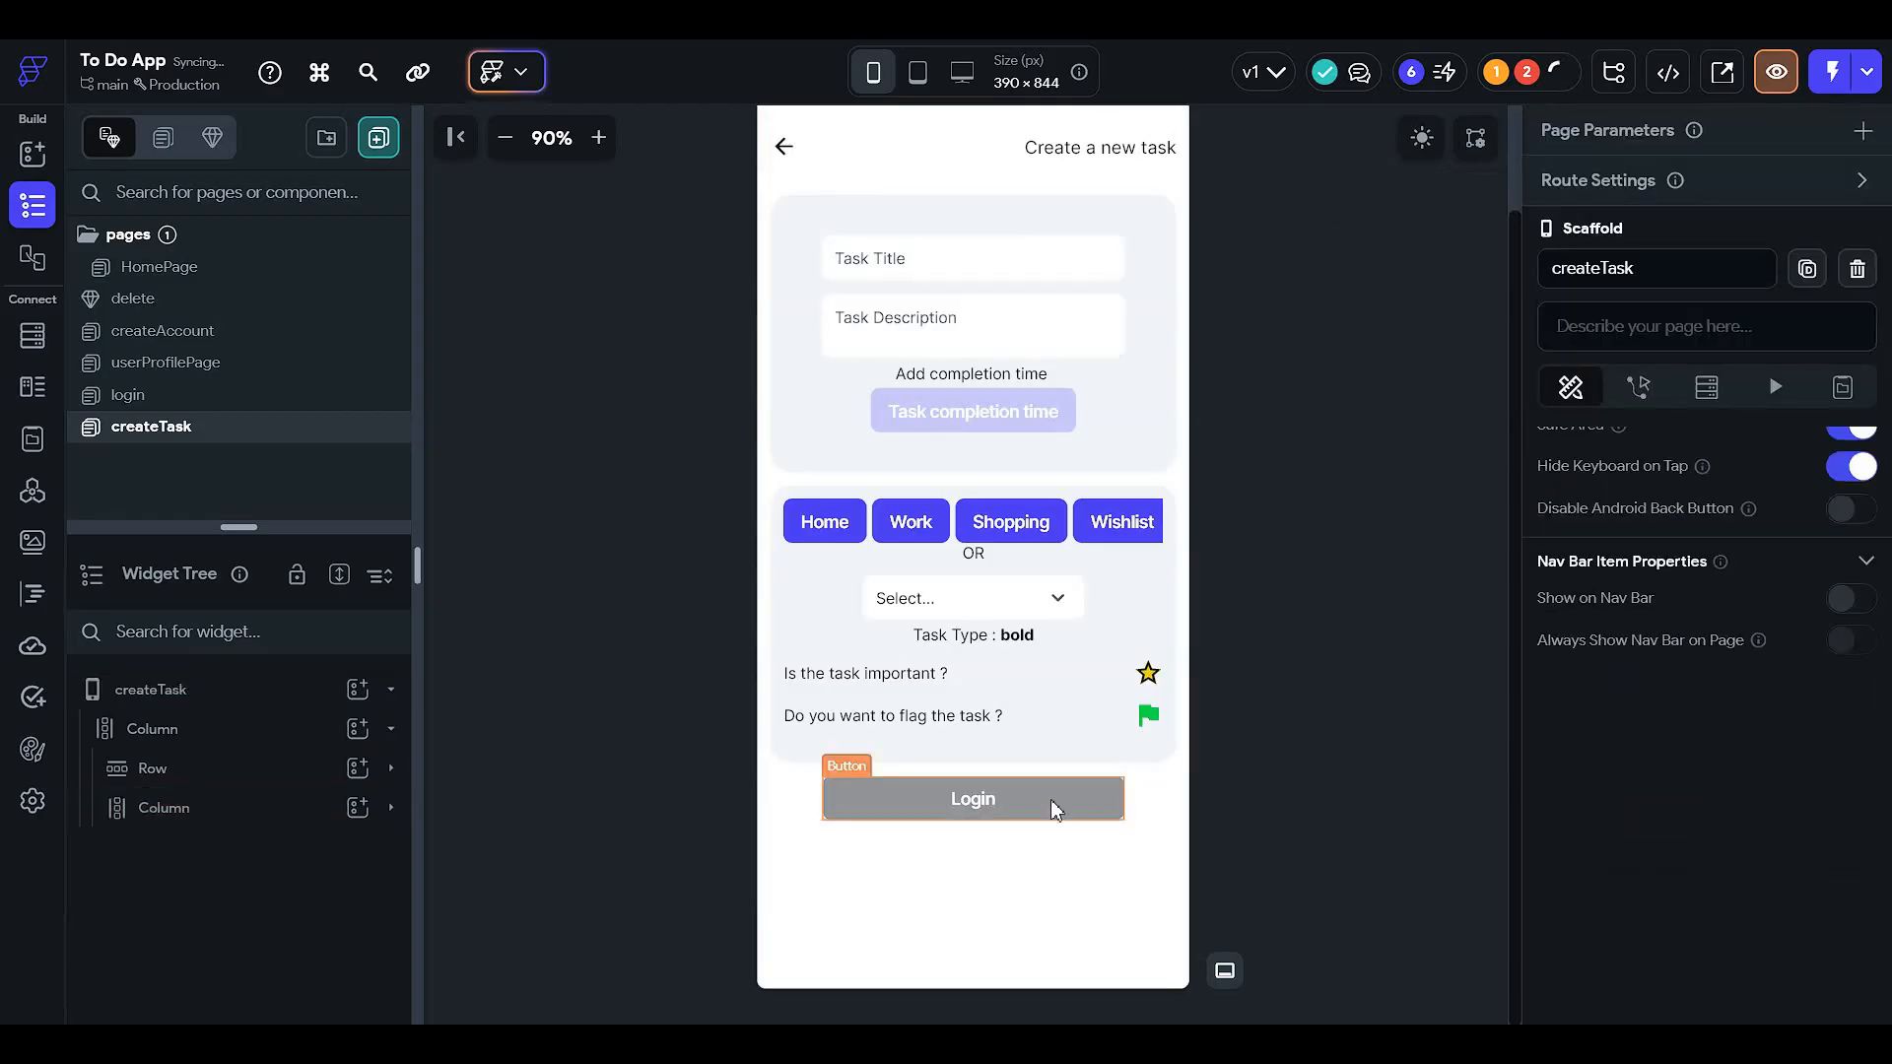
click(960, 406)
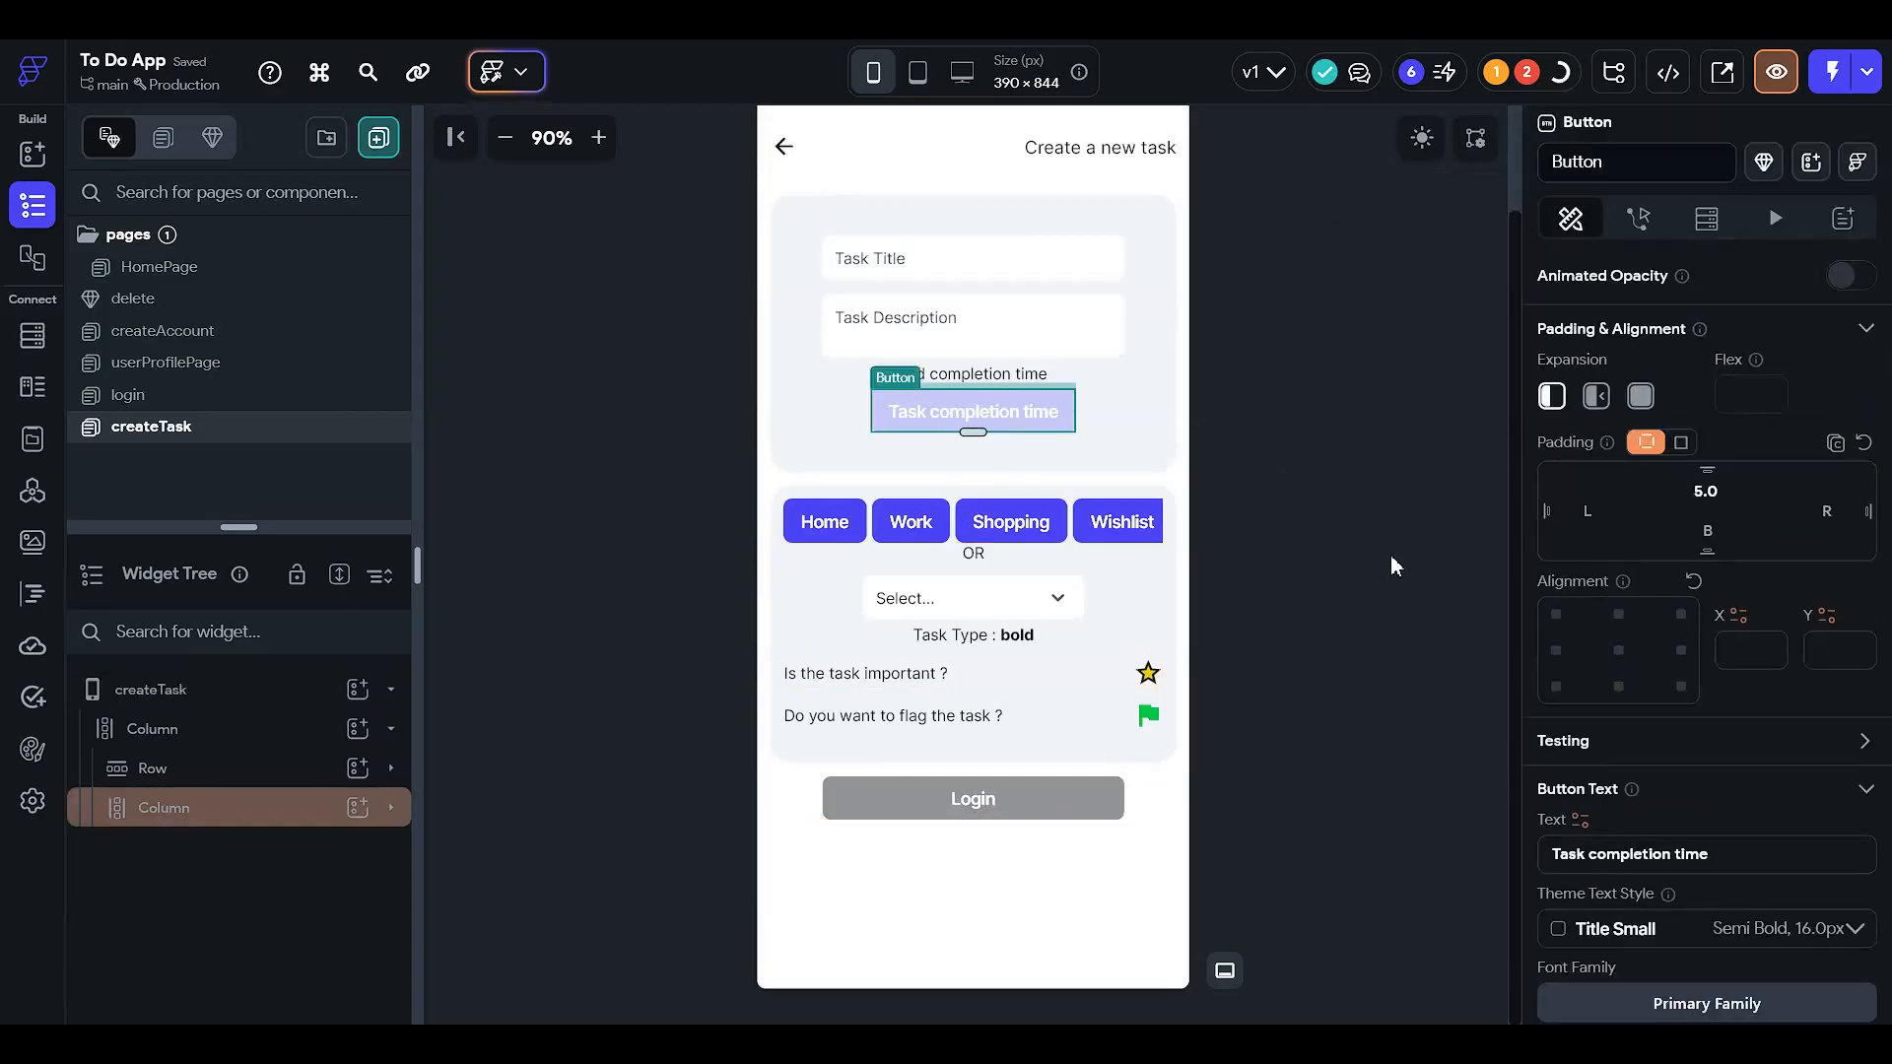
scroll(1601, 579, down, 6)
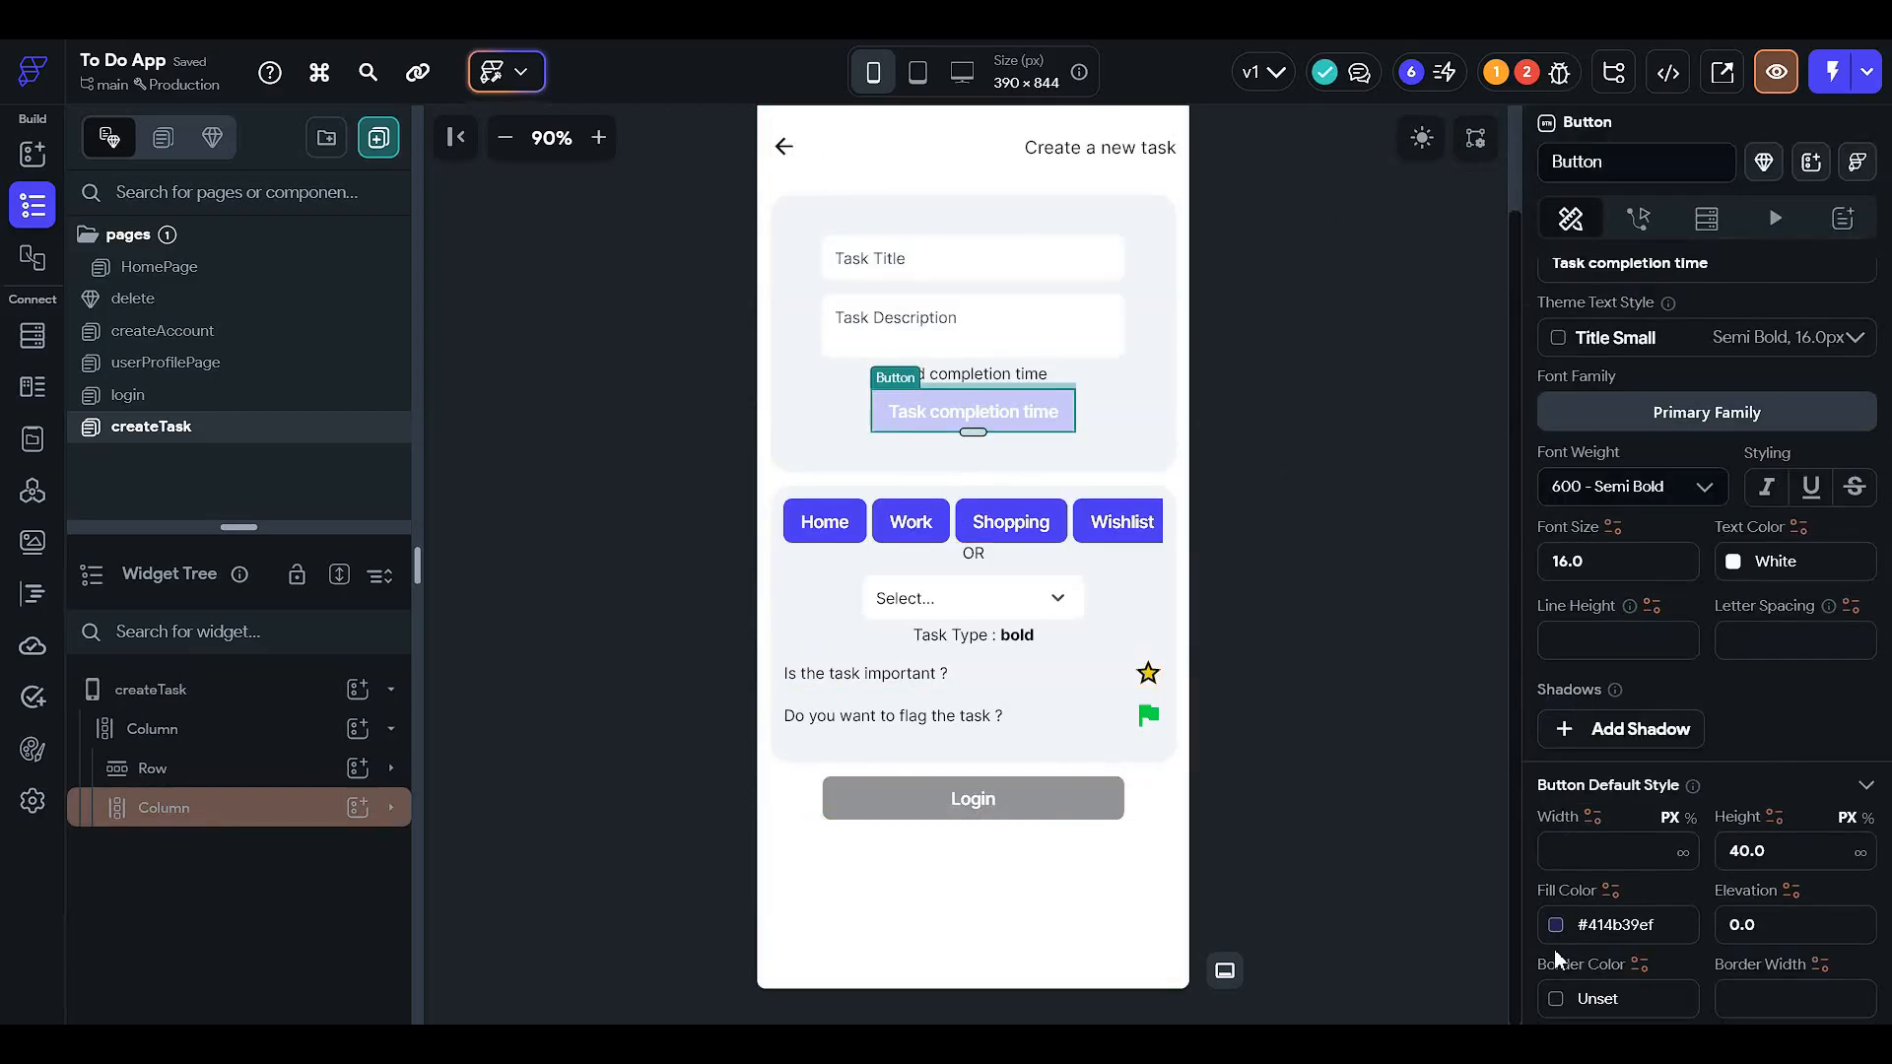
click(1554, 925)
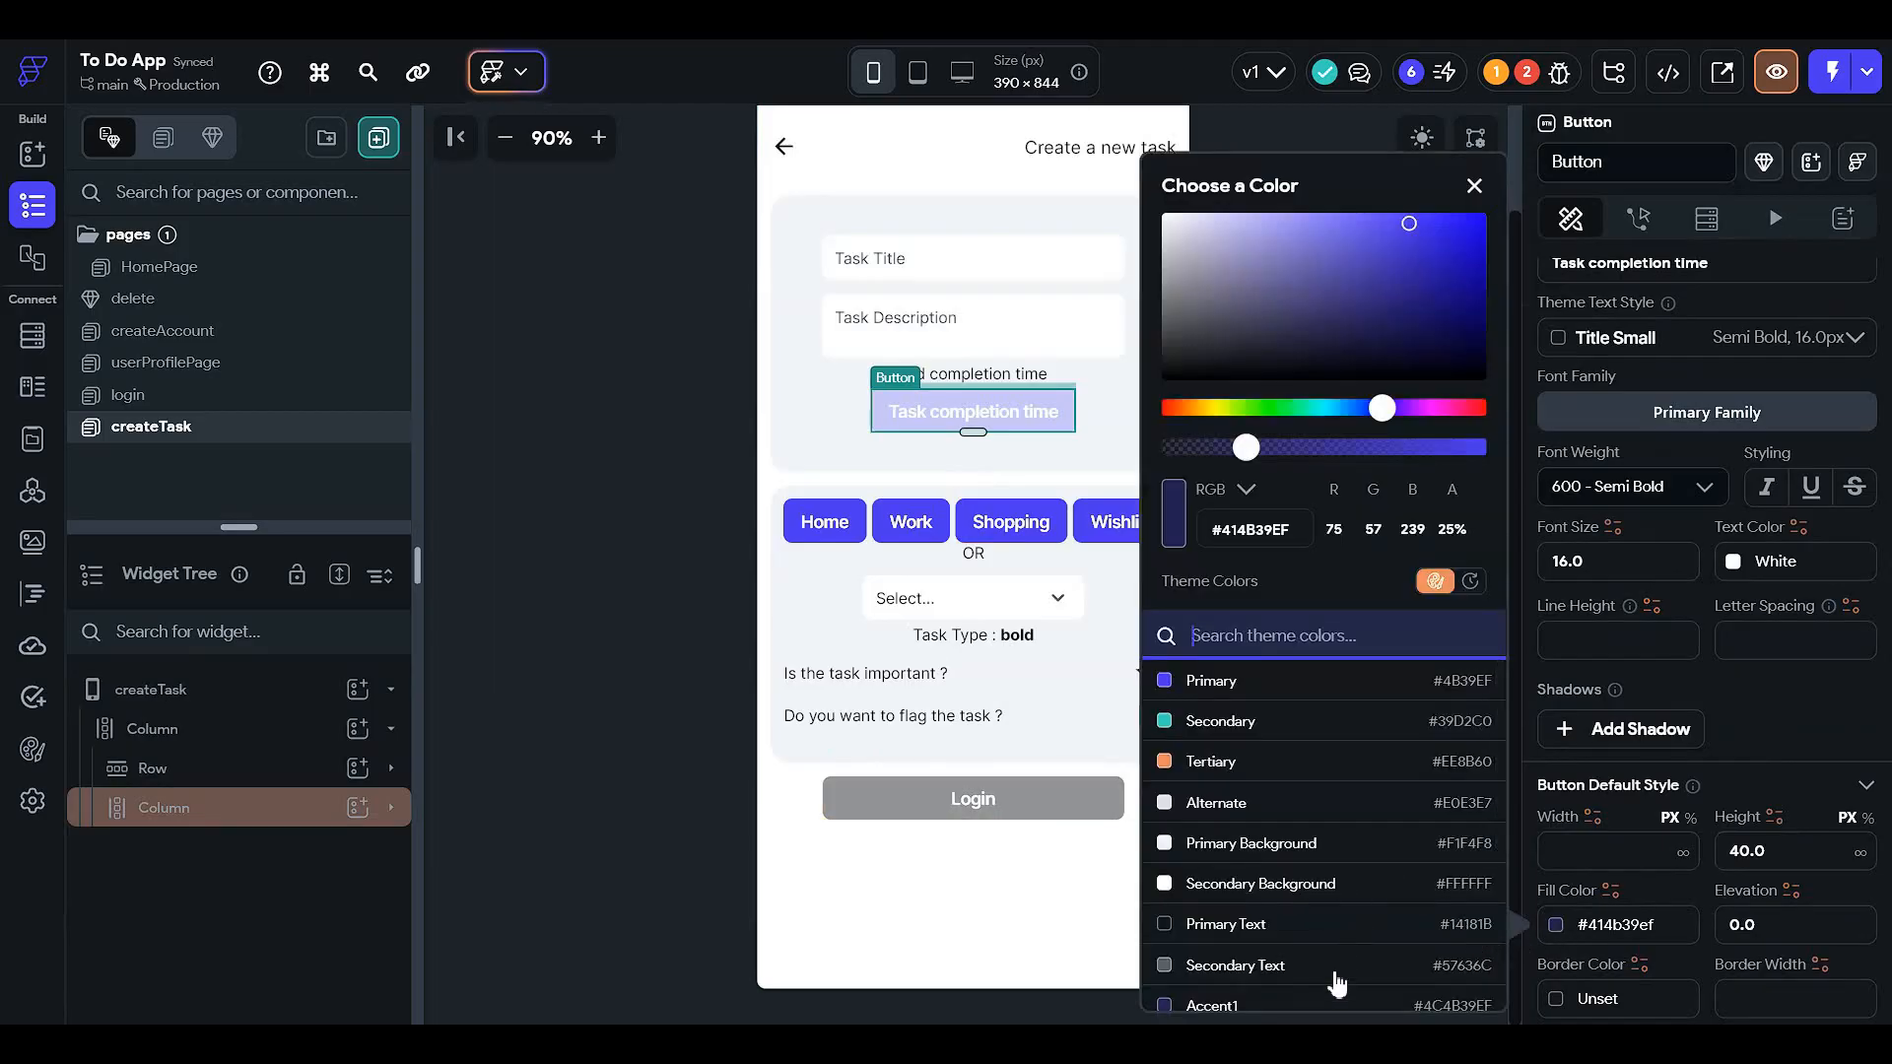
click(1339, 924)
click(557, 498)
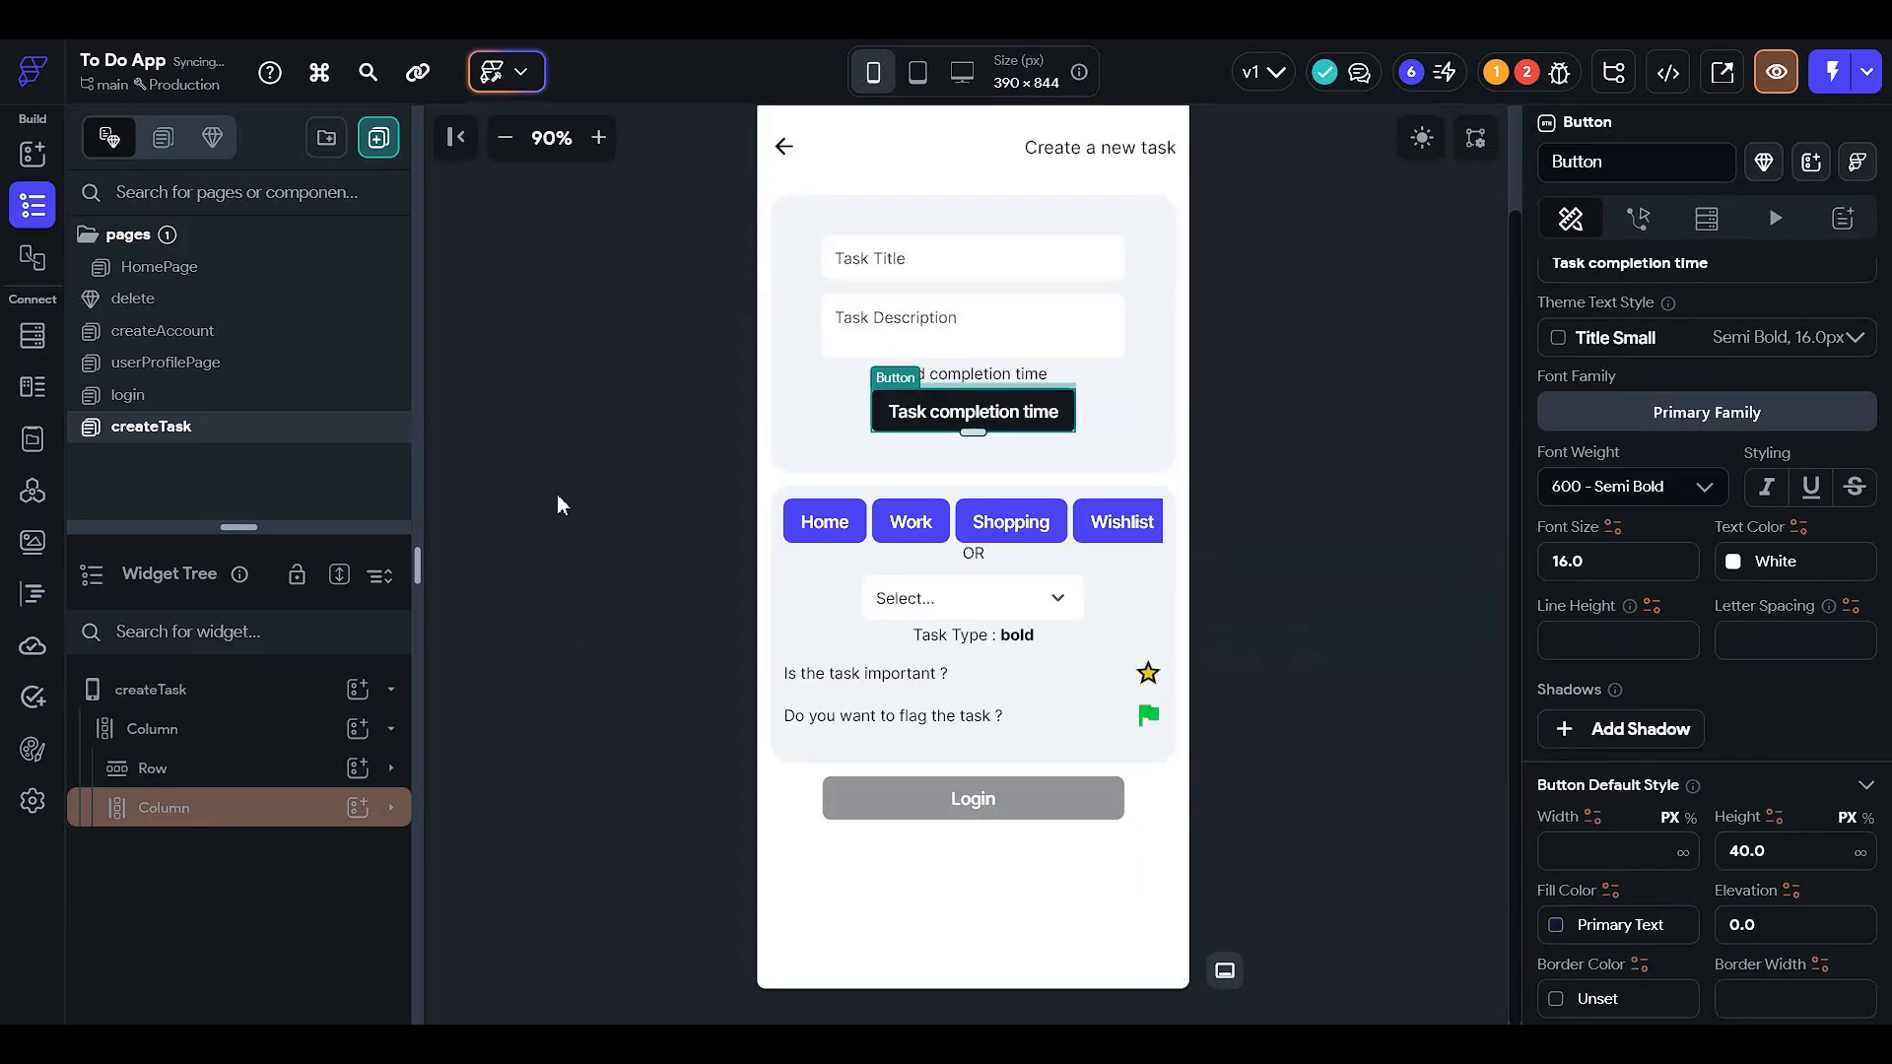
- In dark mode, change the completion-time button's fill to Secondary Background
click(1423, 140)
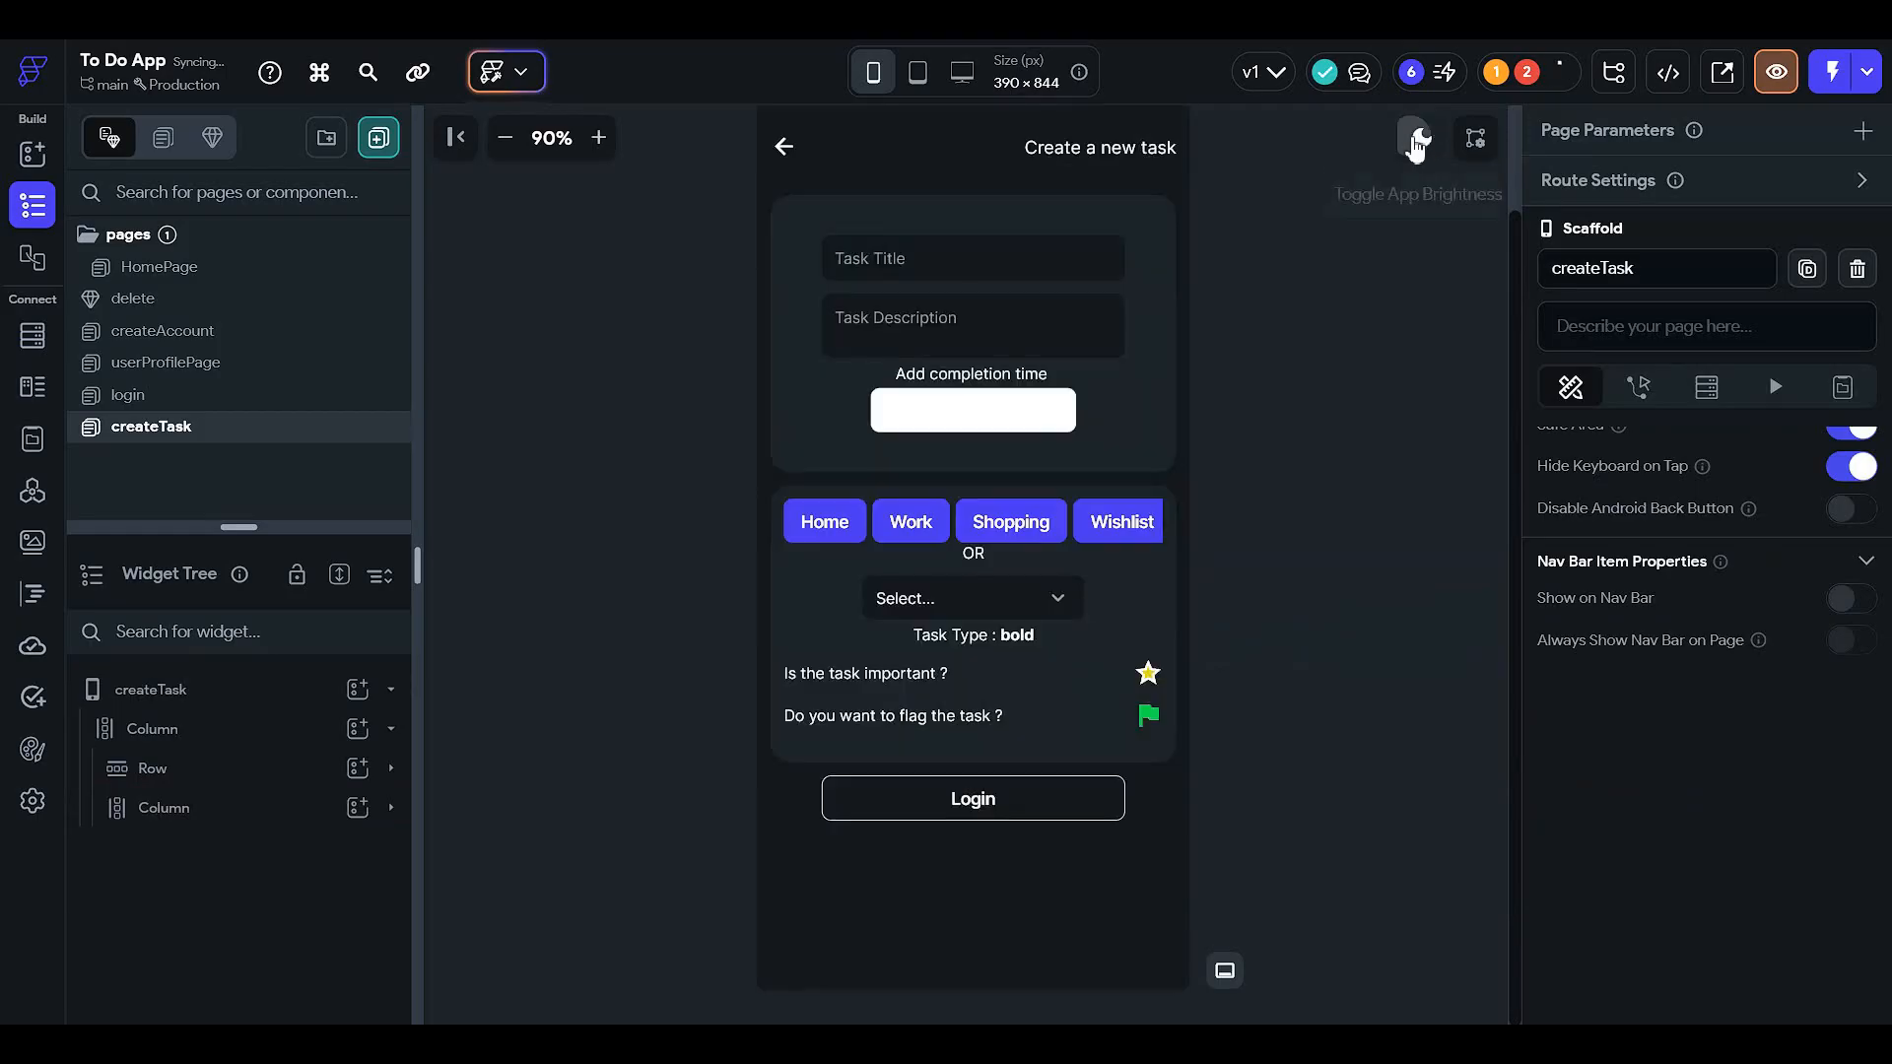
click(1062, 419)
scroll(1629, 609, down, 4)
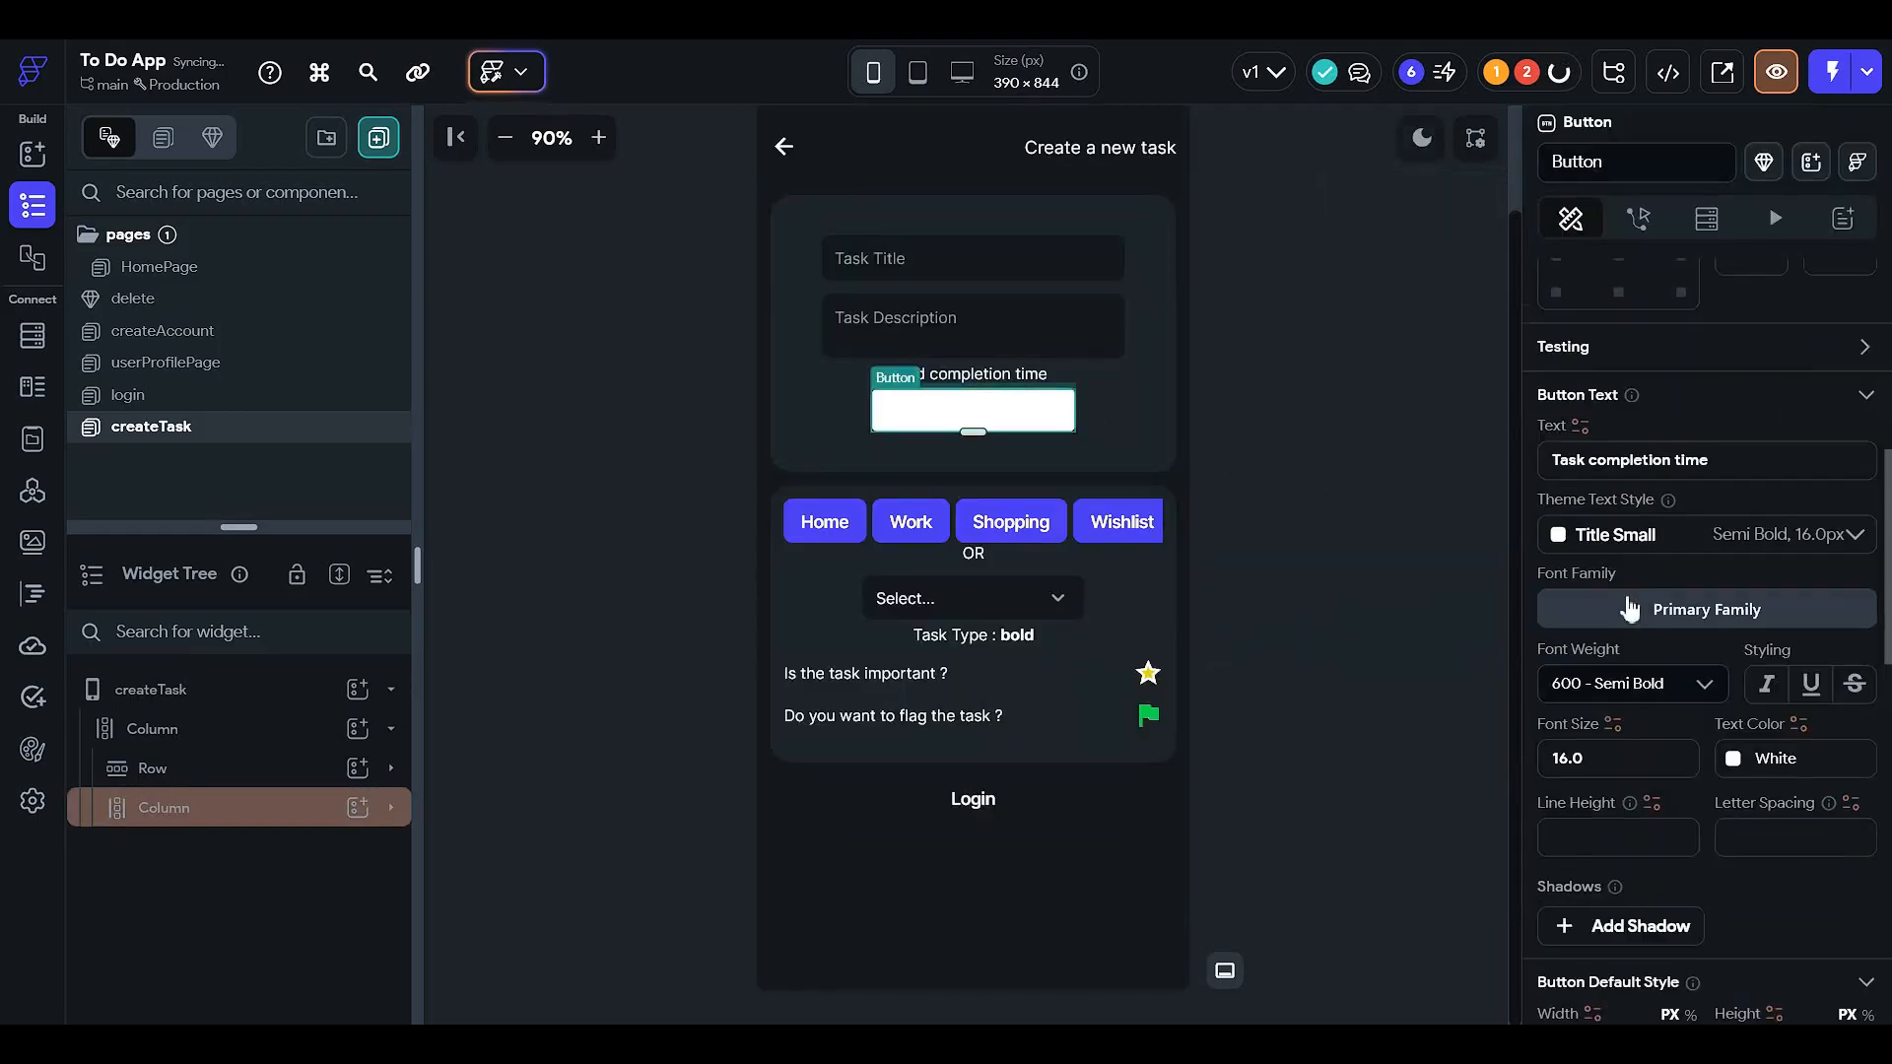
scroll(1576, 769, down, 3)
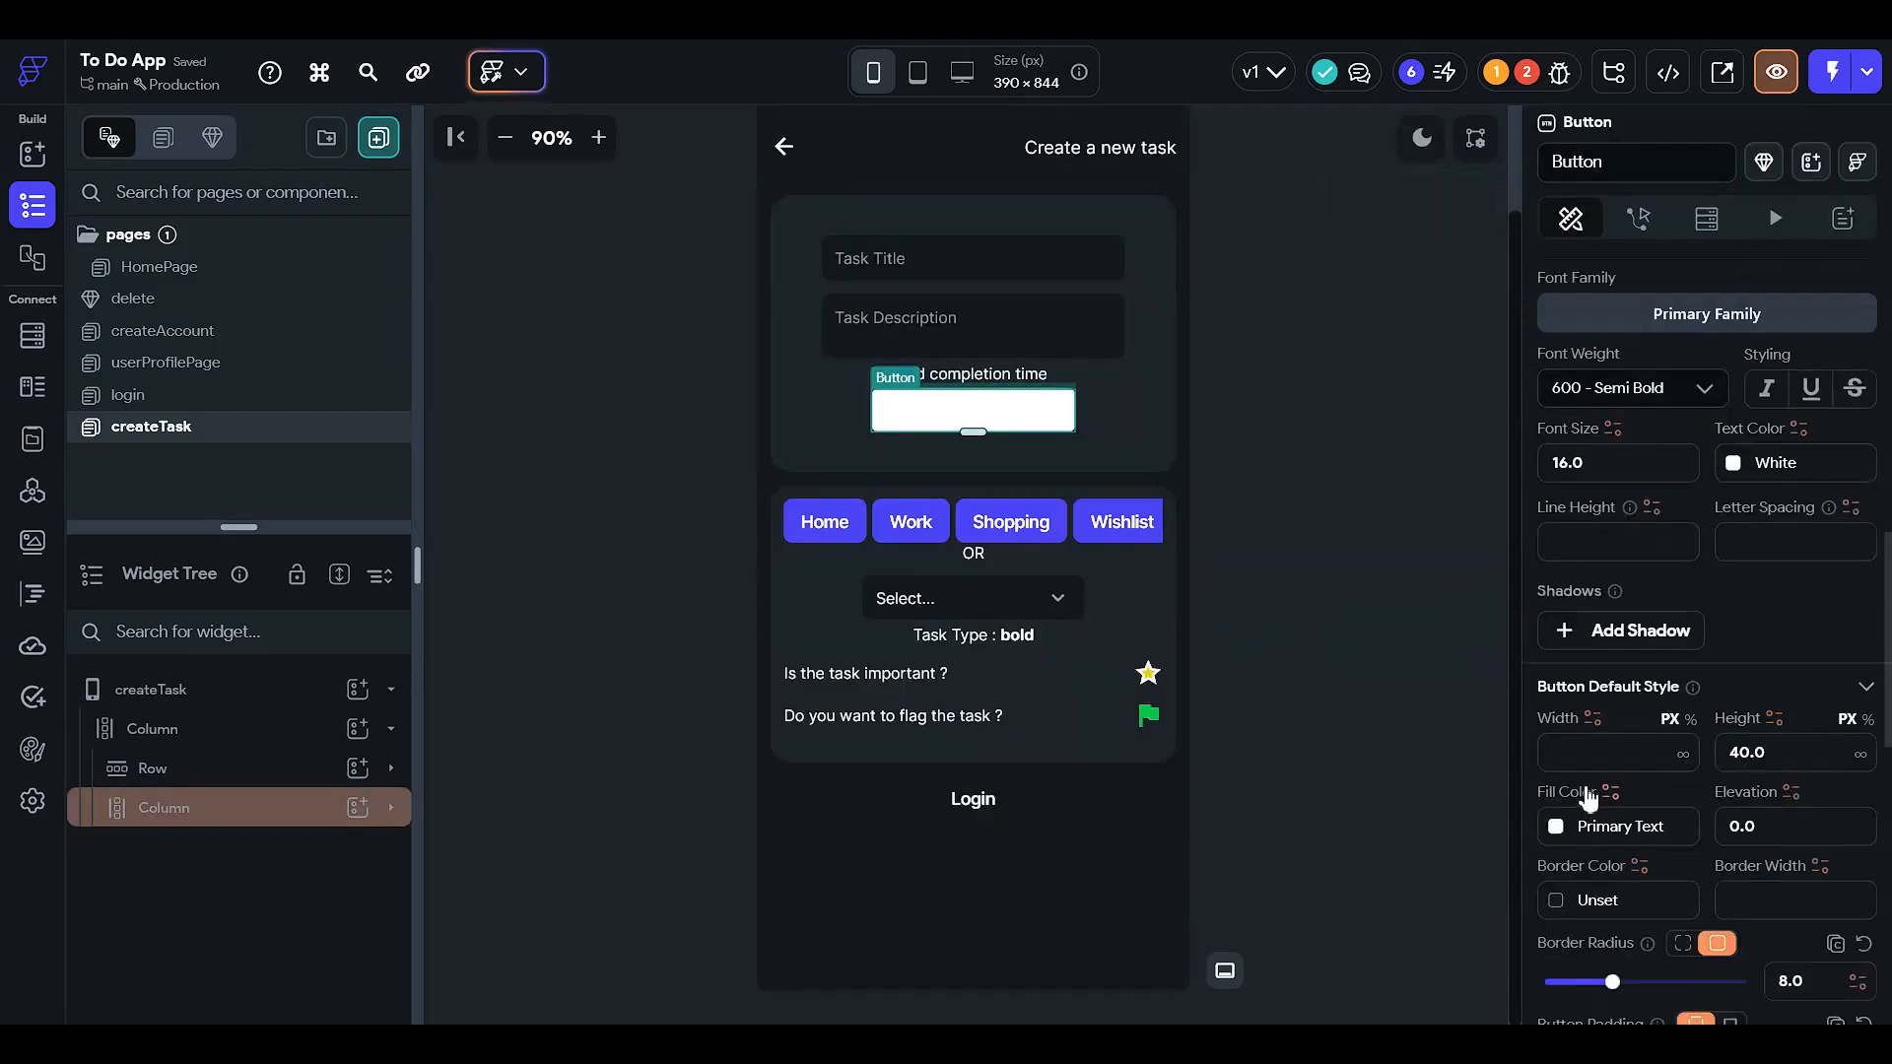
click(1557, 844)
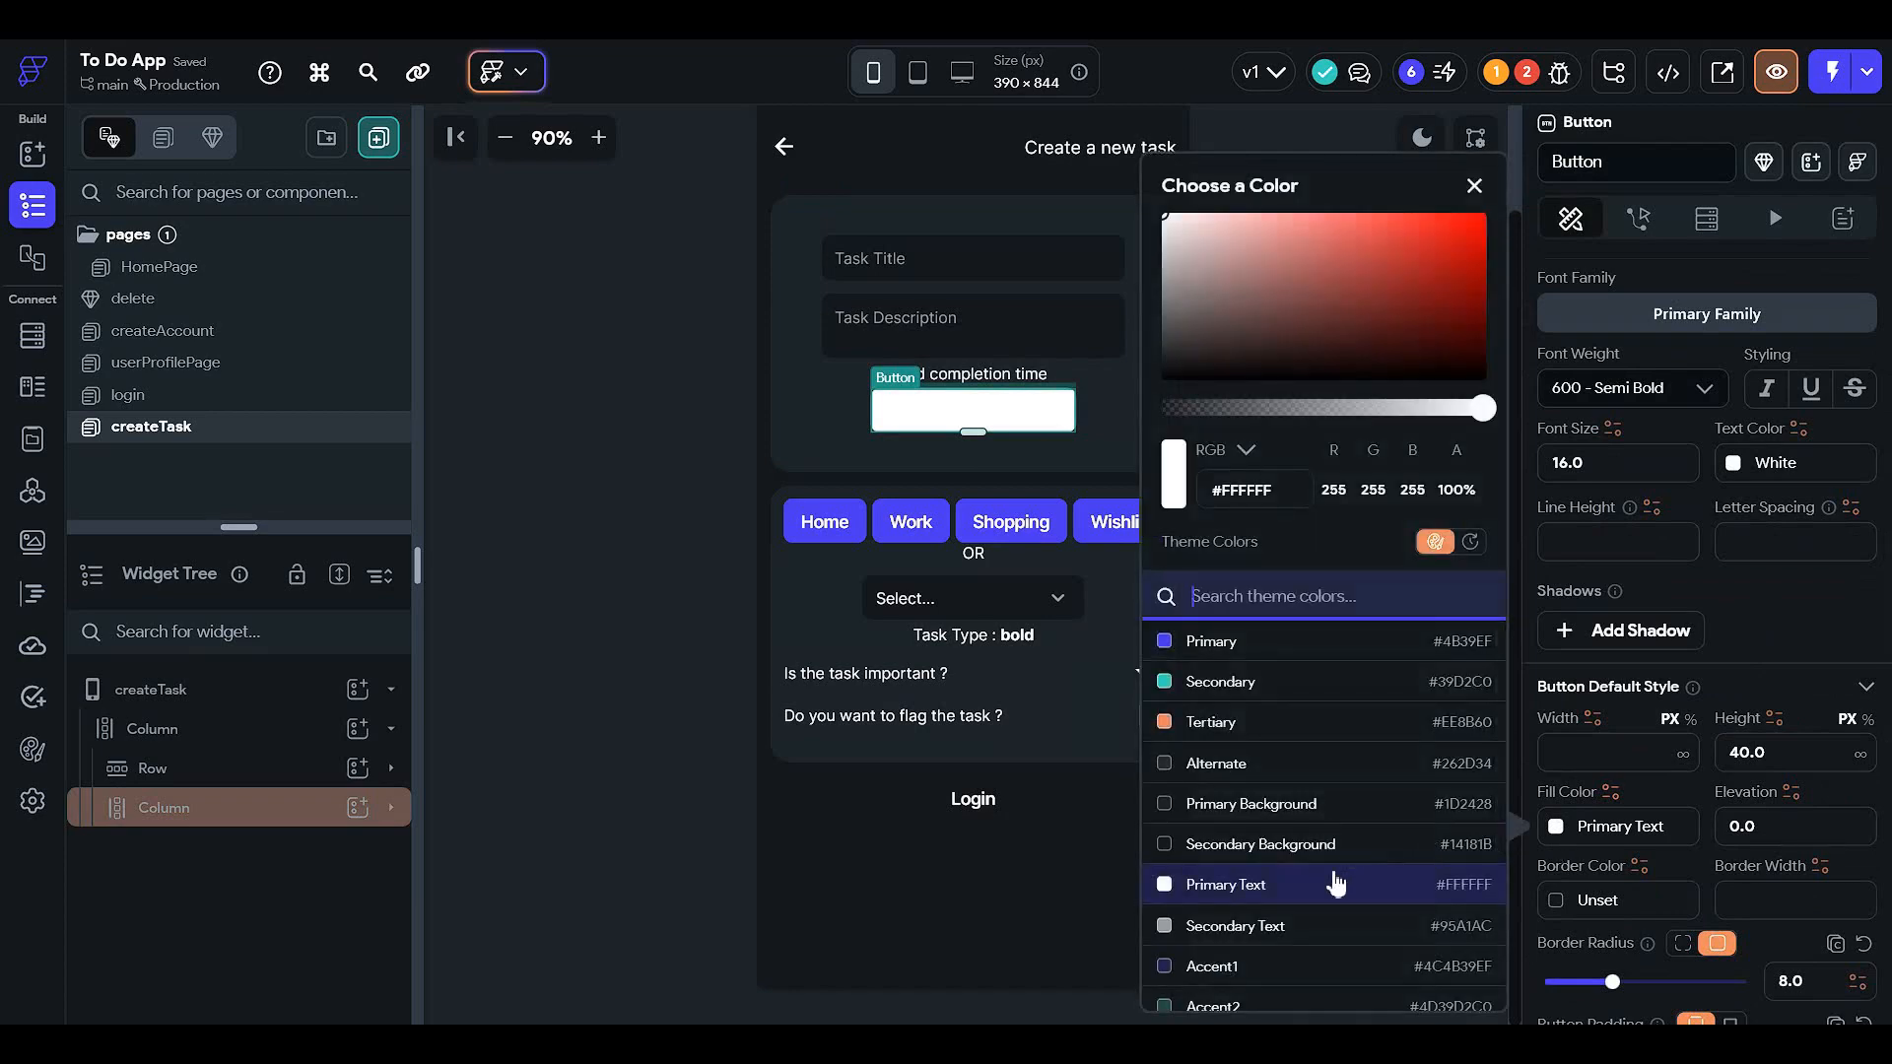
click(1293, 843)
click(613, 516)
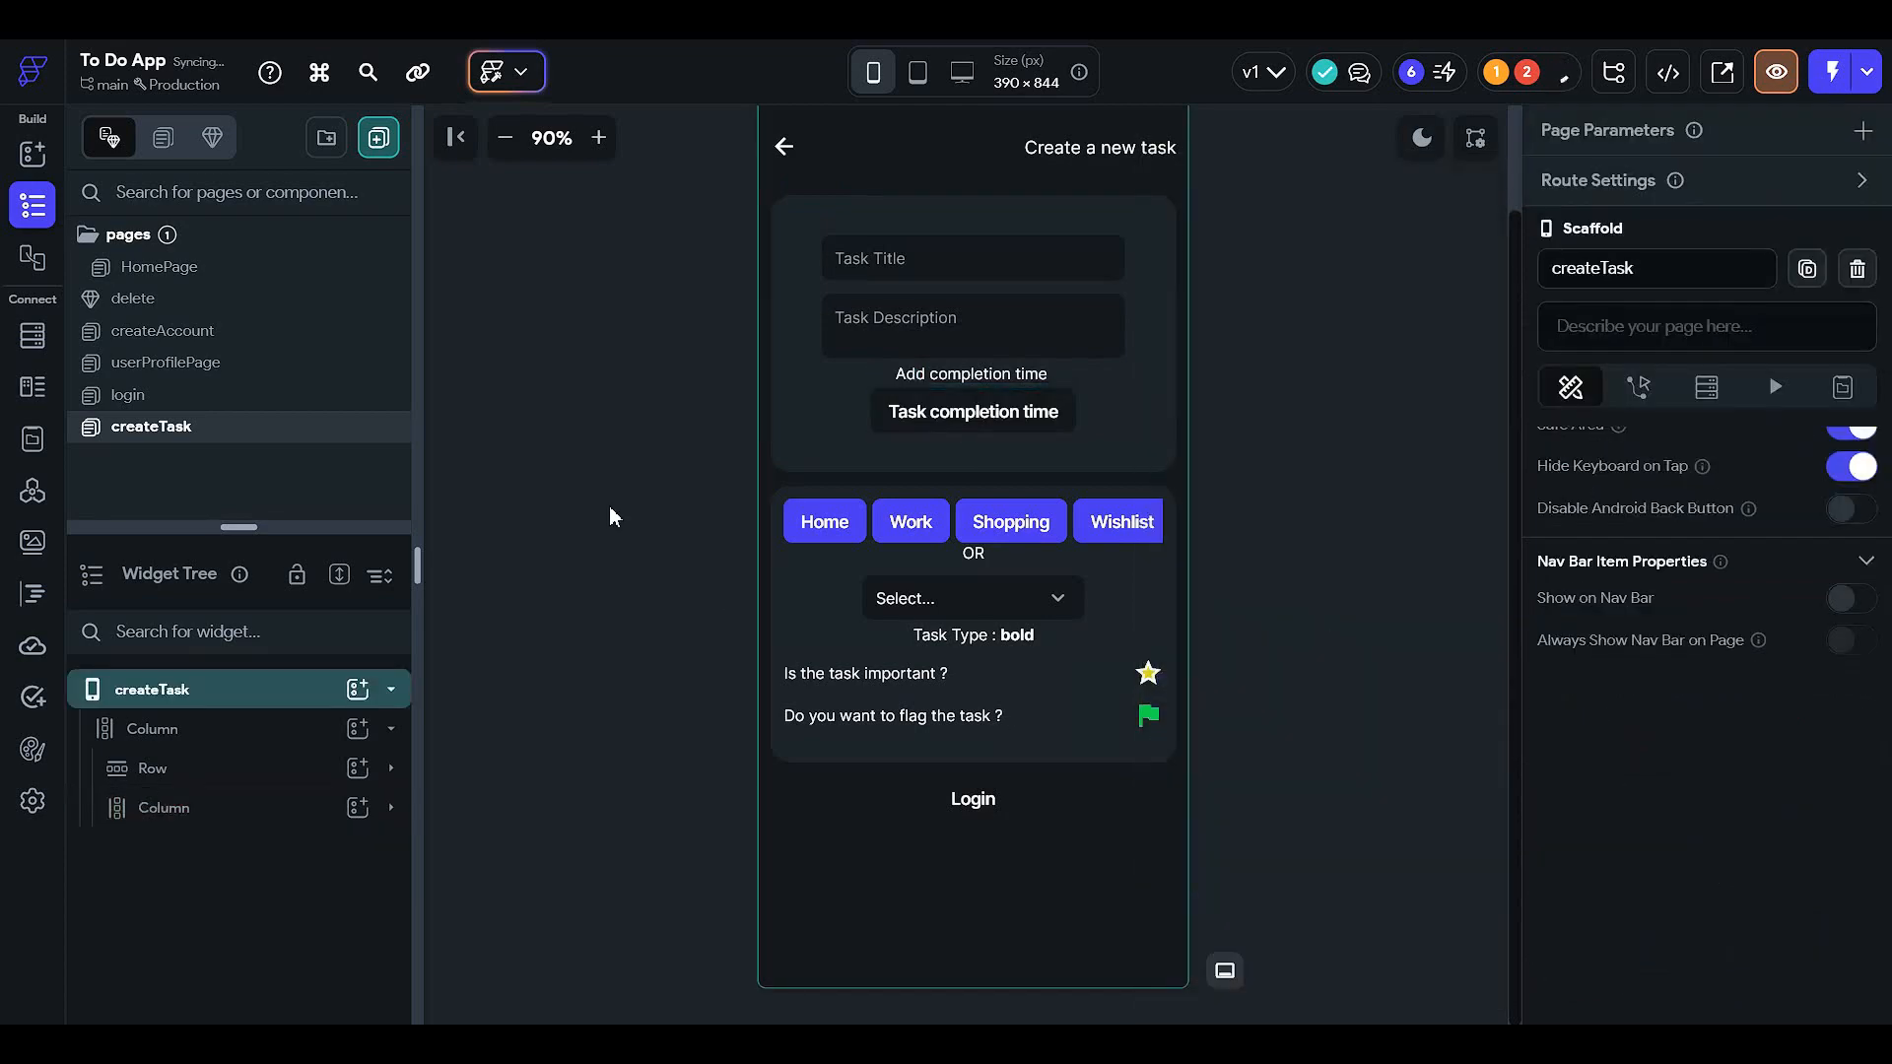
- Toggle the preview brightness and review the completion-time button's label colour
click(1422, 138)
click(1422, 138)
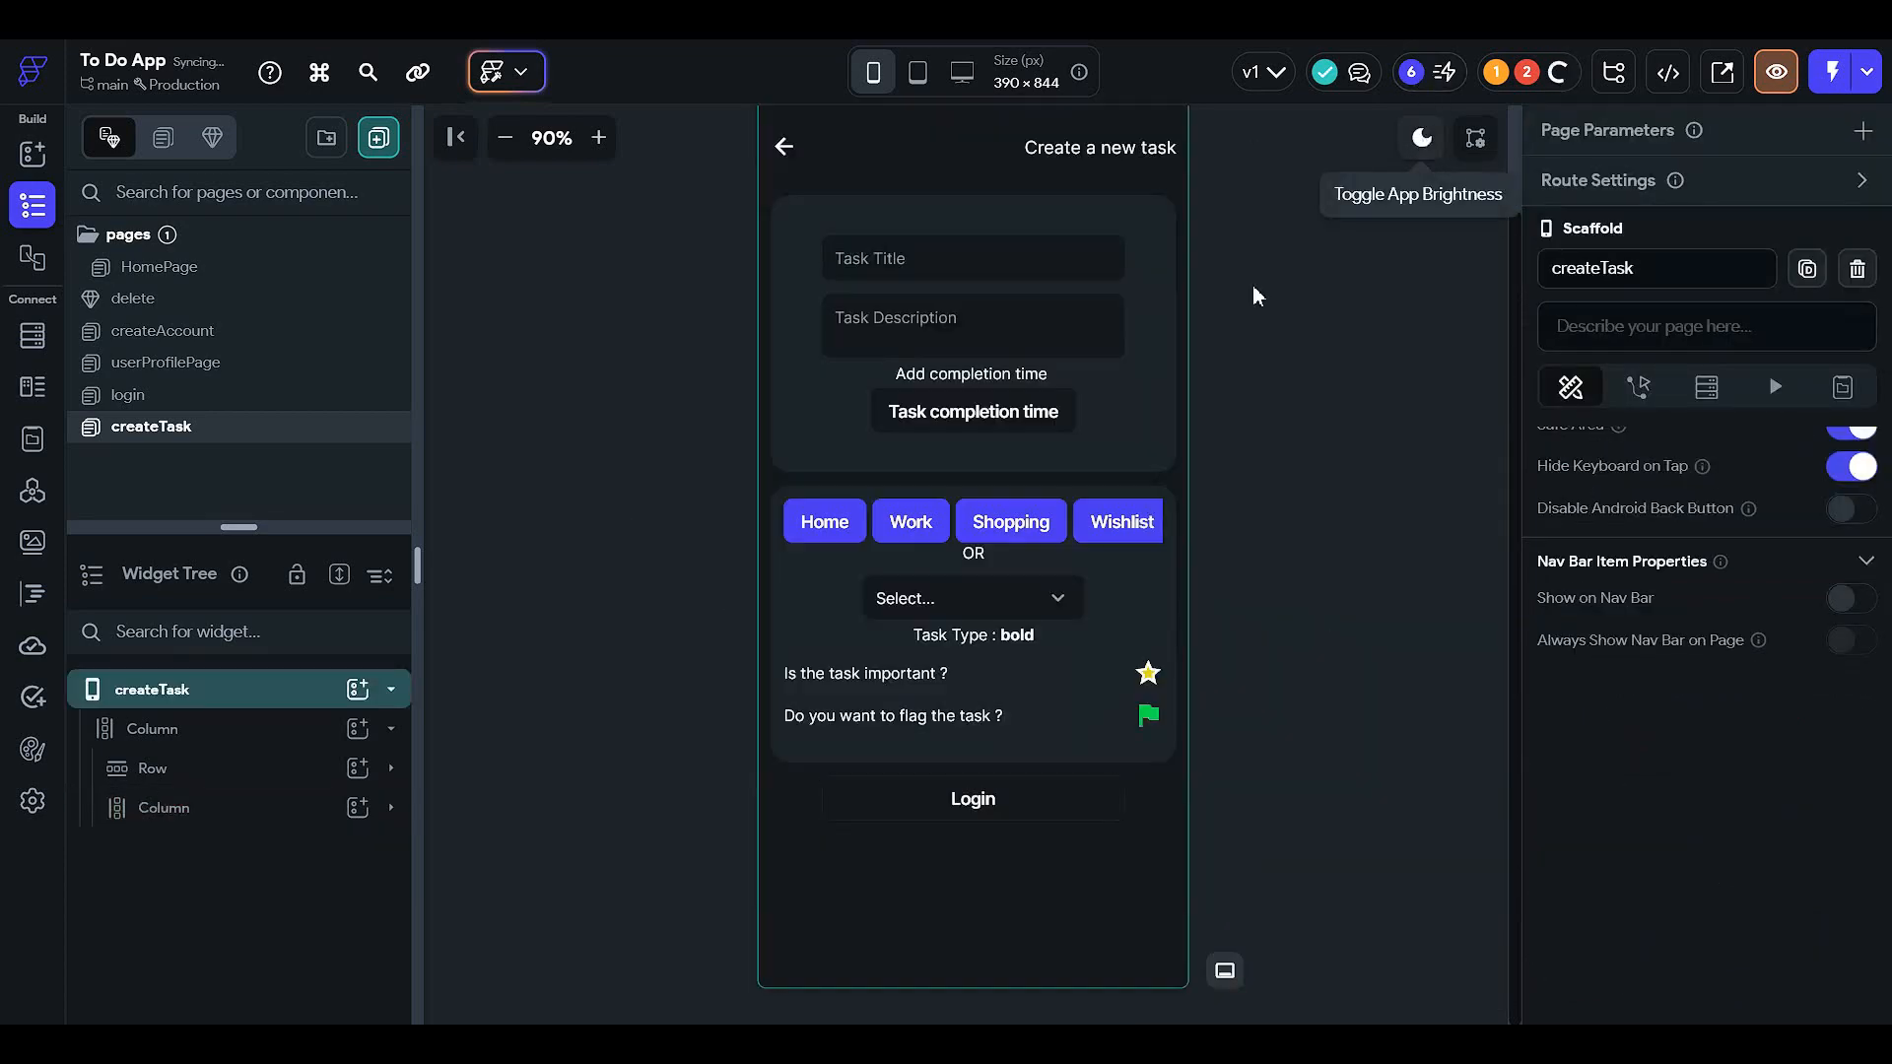
click(961, 416)
scroll(1718, 658, down, 10)
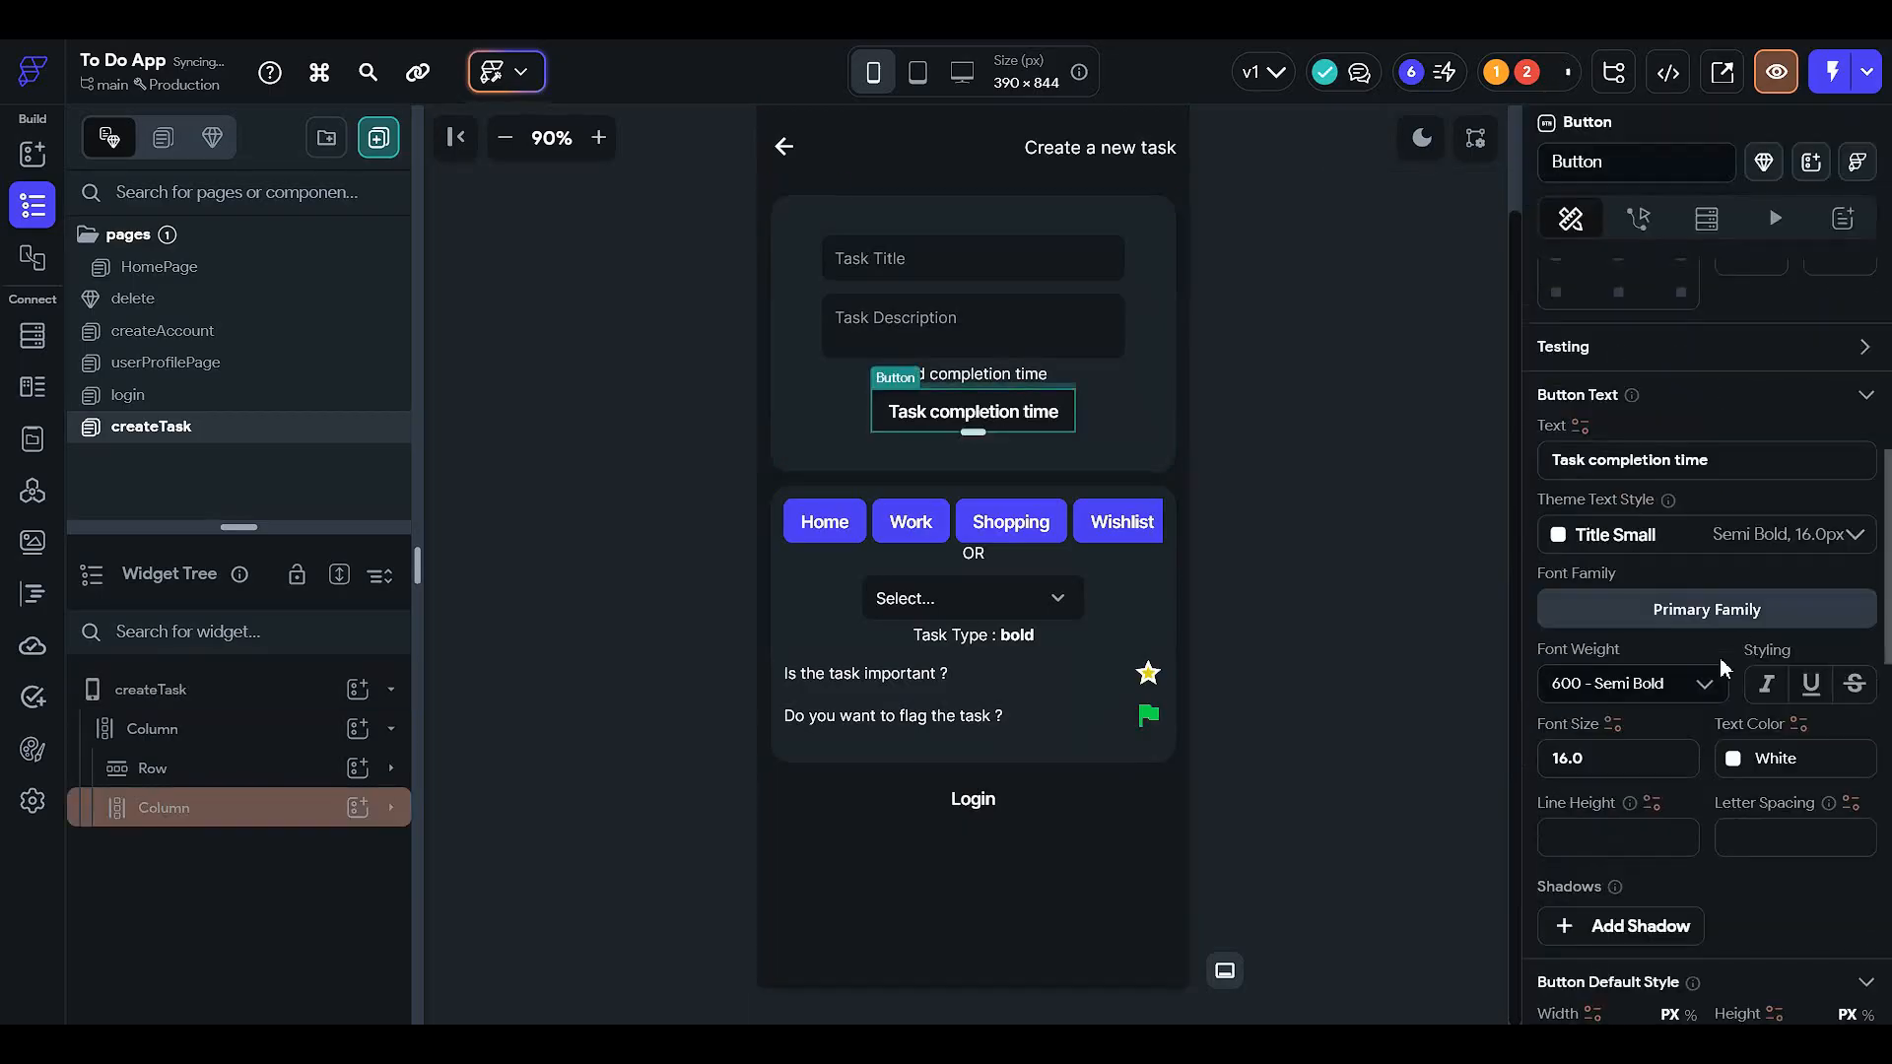
click(1740, 463)
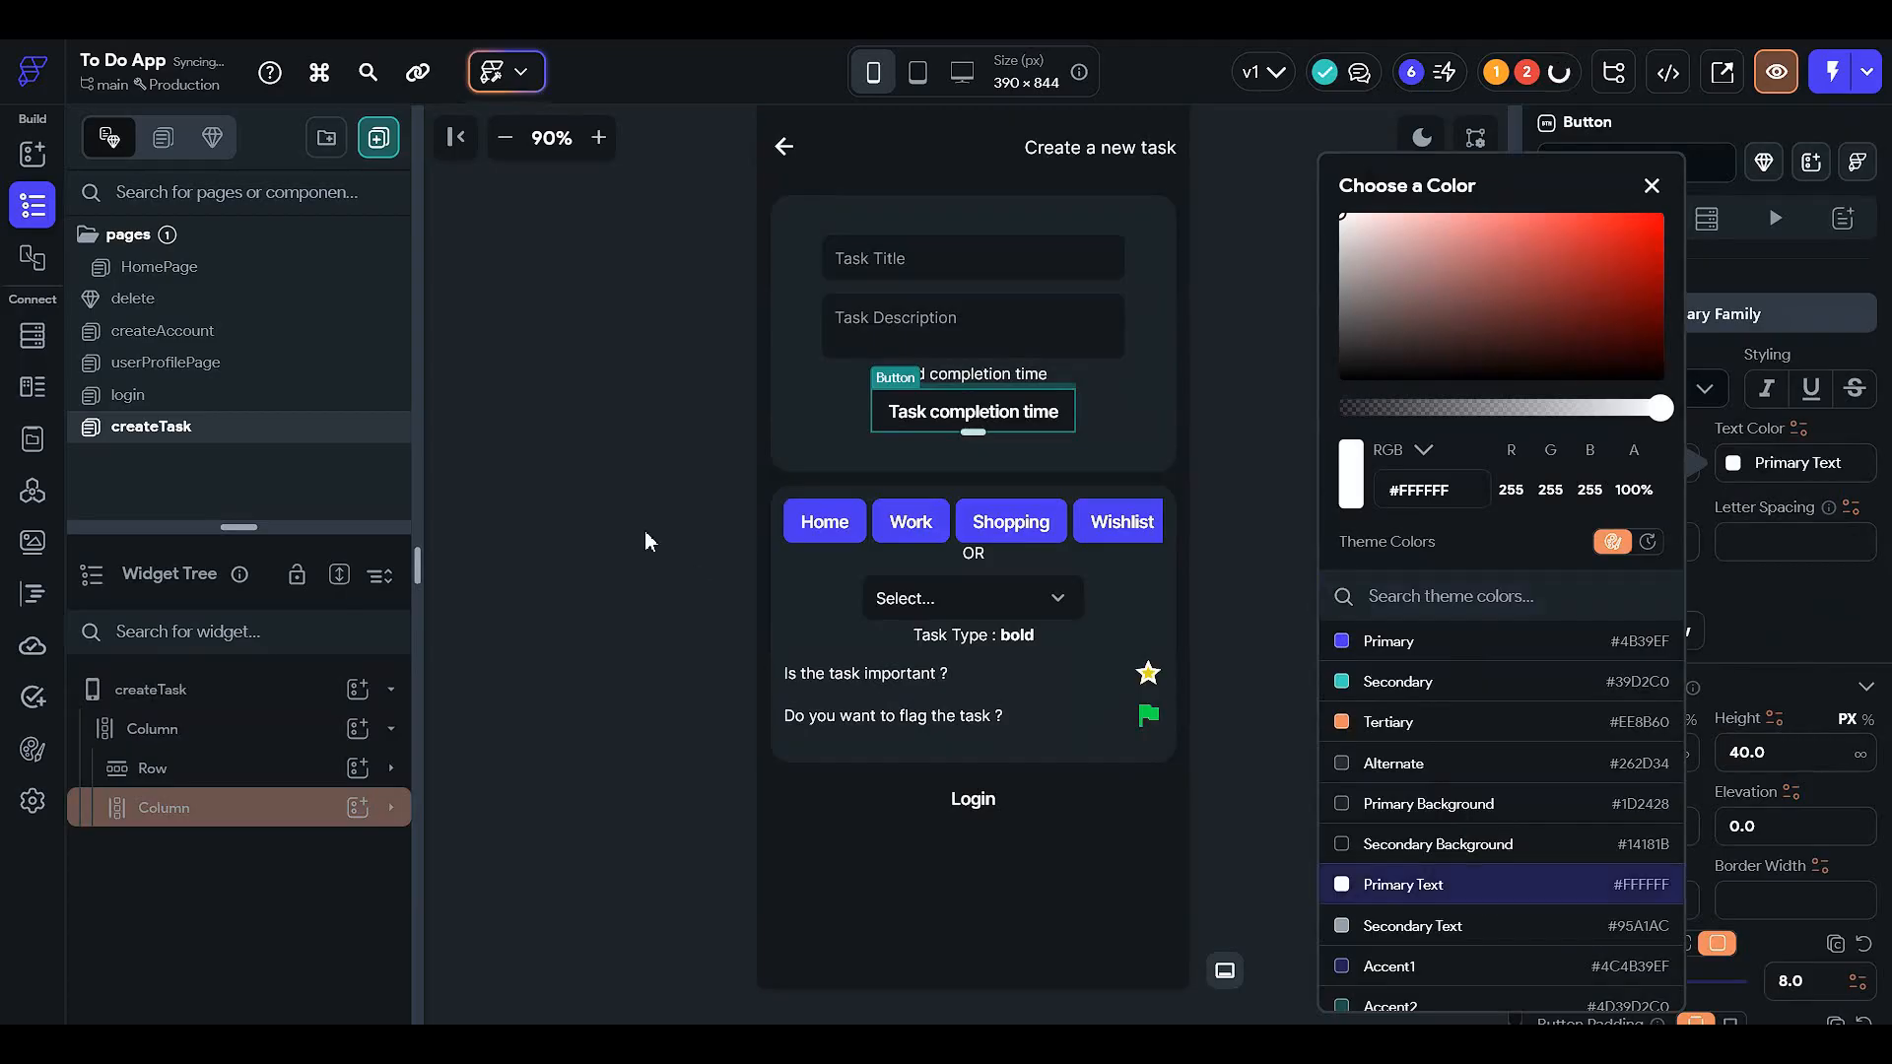
click(656, 505)
- In light mode, set the Login button's fill to Secondary Background
click(1422, 135)
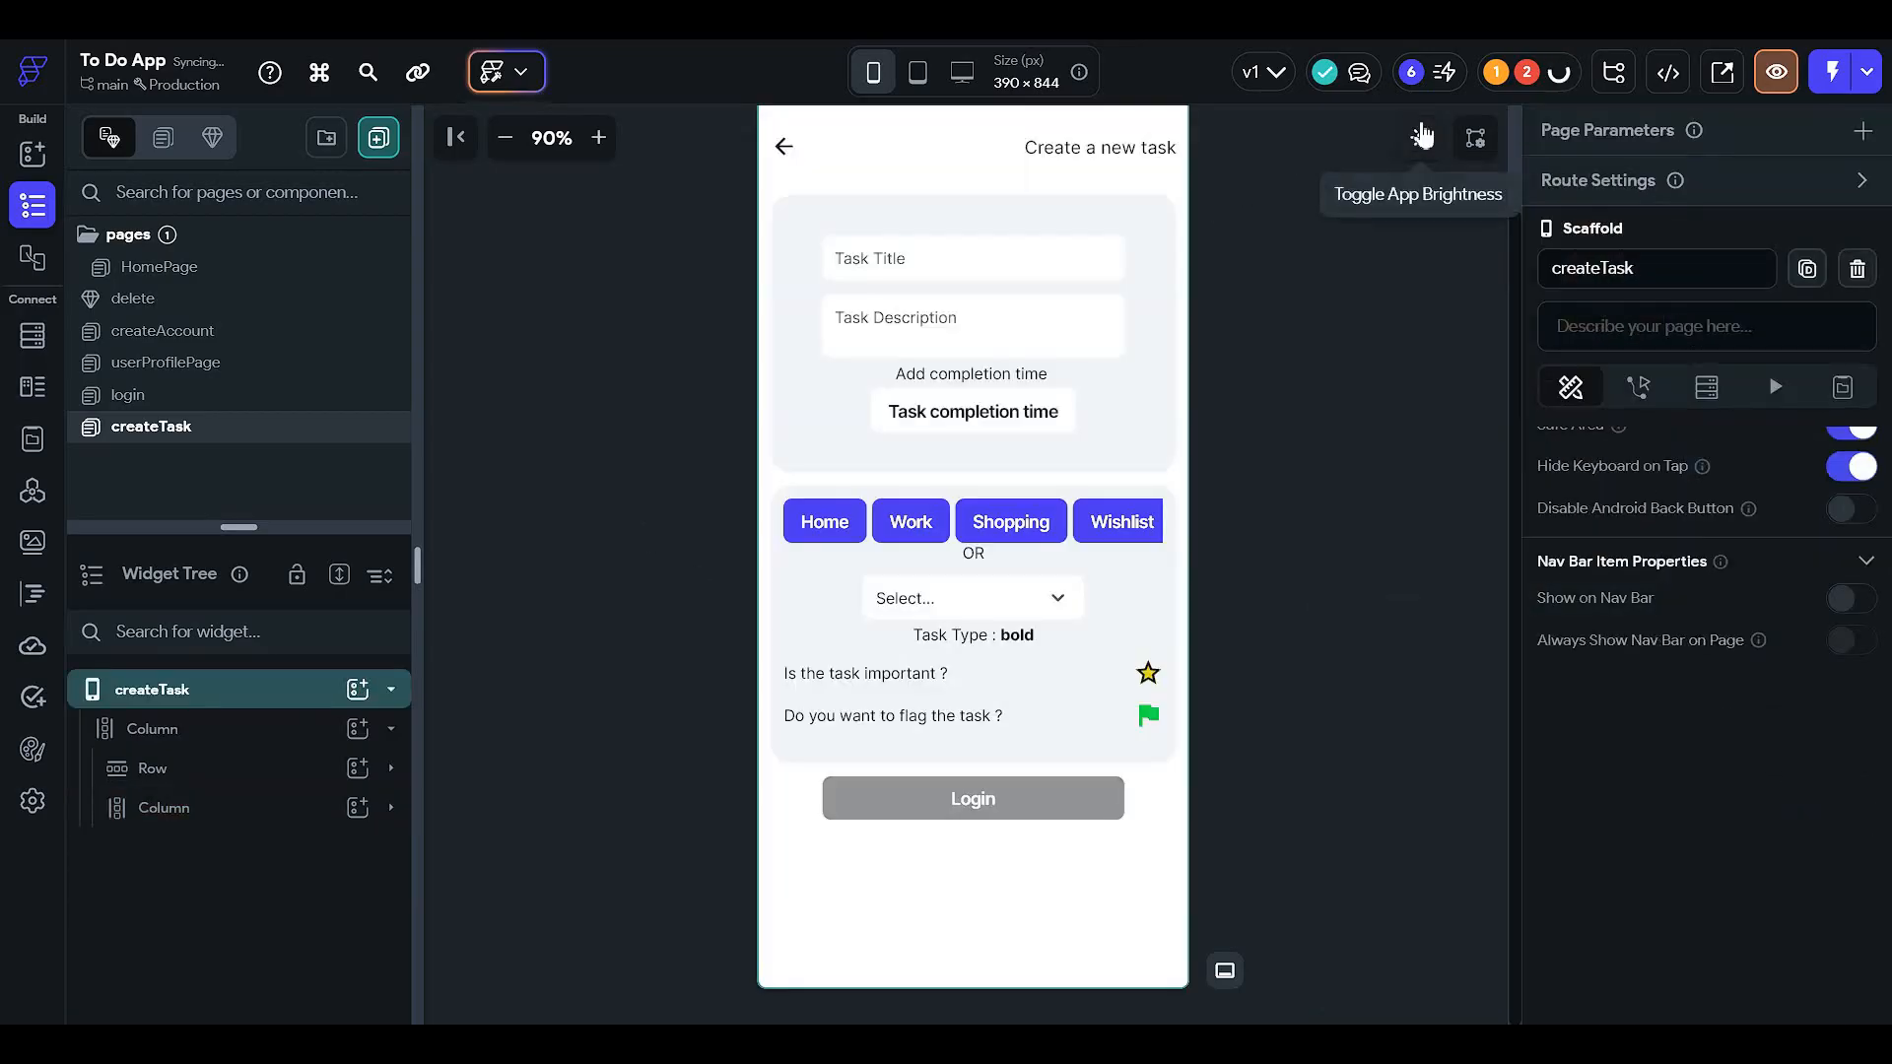
scroll(1383, 571, up, 1)
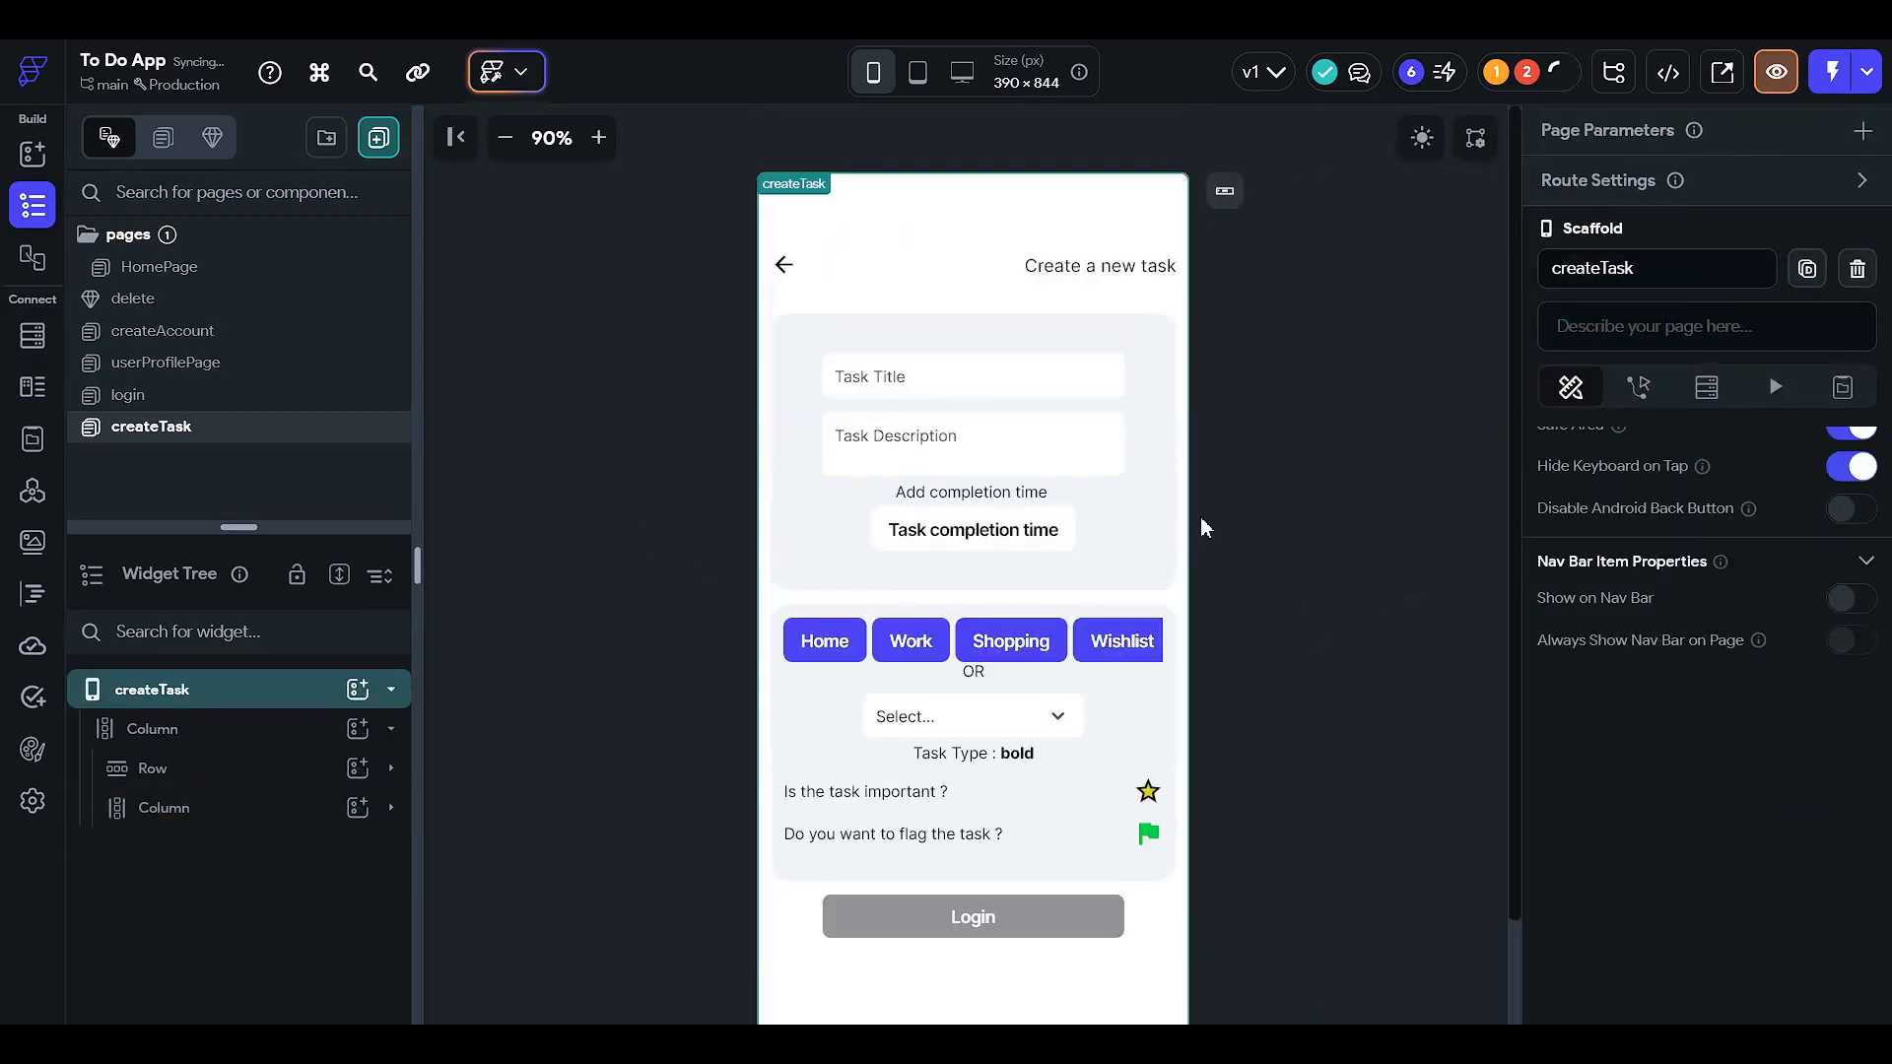
scroll(1060, 563, down, 1)
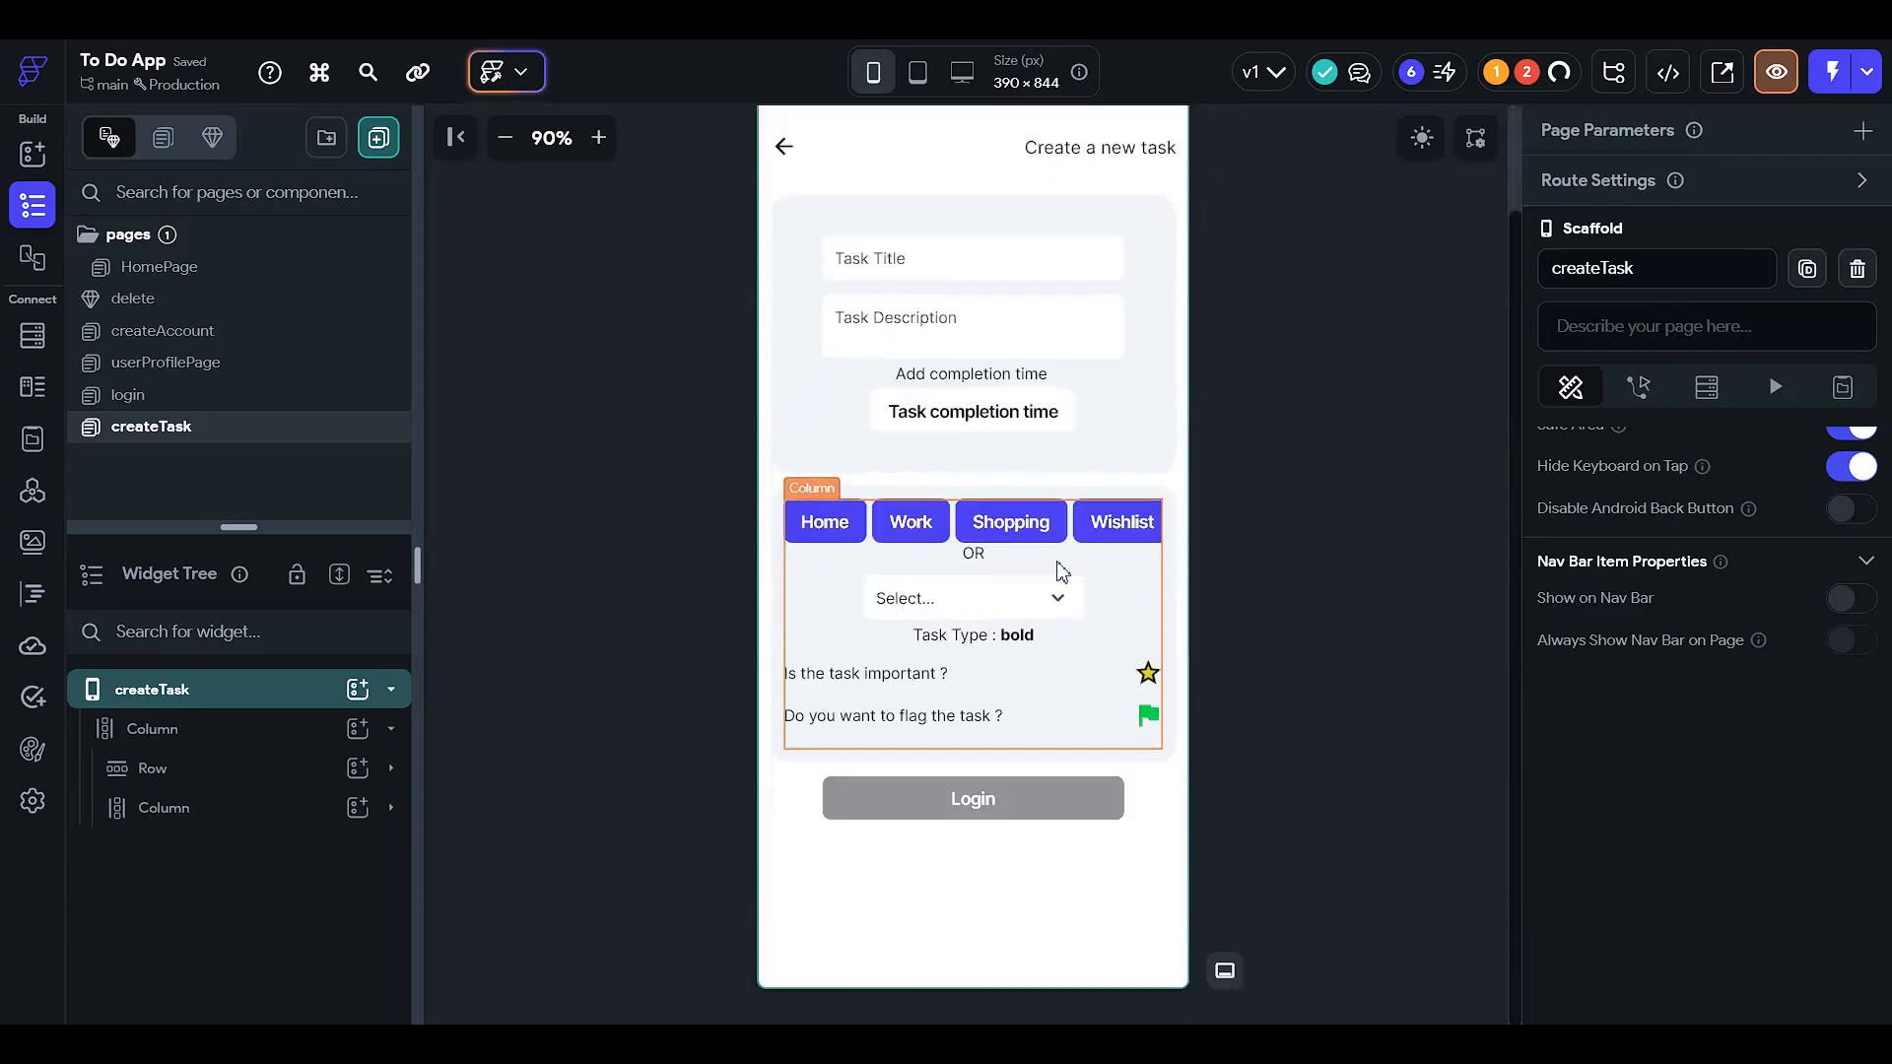
click(982, 821)
scroll(1614, 556, down, 5)
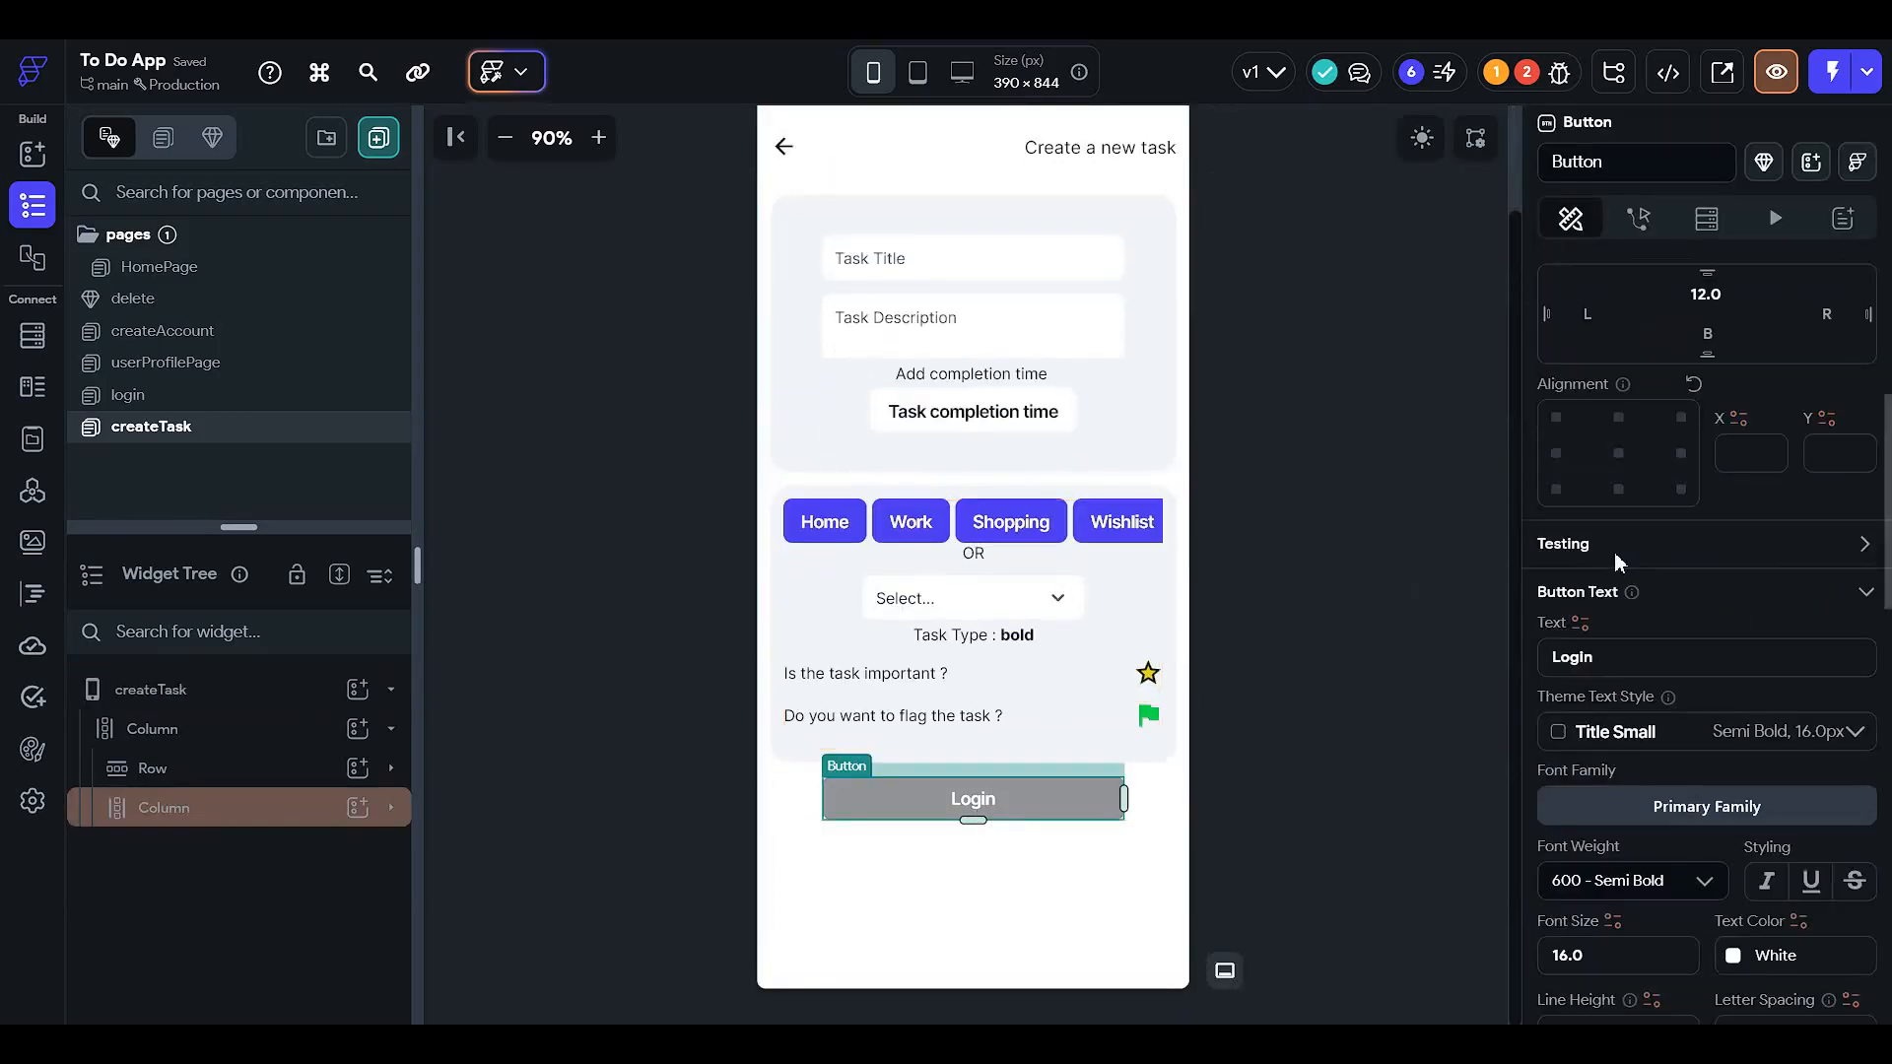
scroll(1589, 558, down, 1)
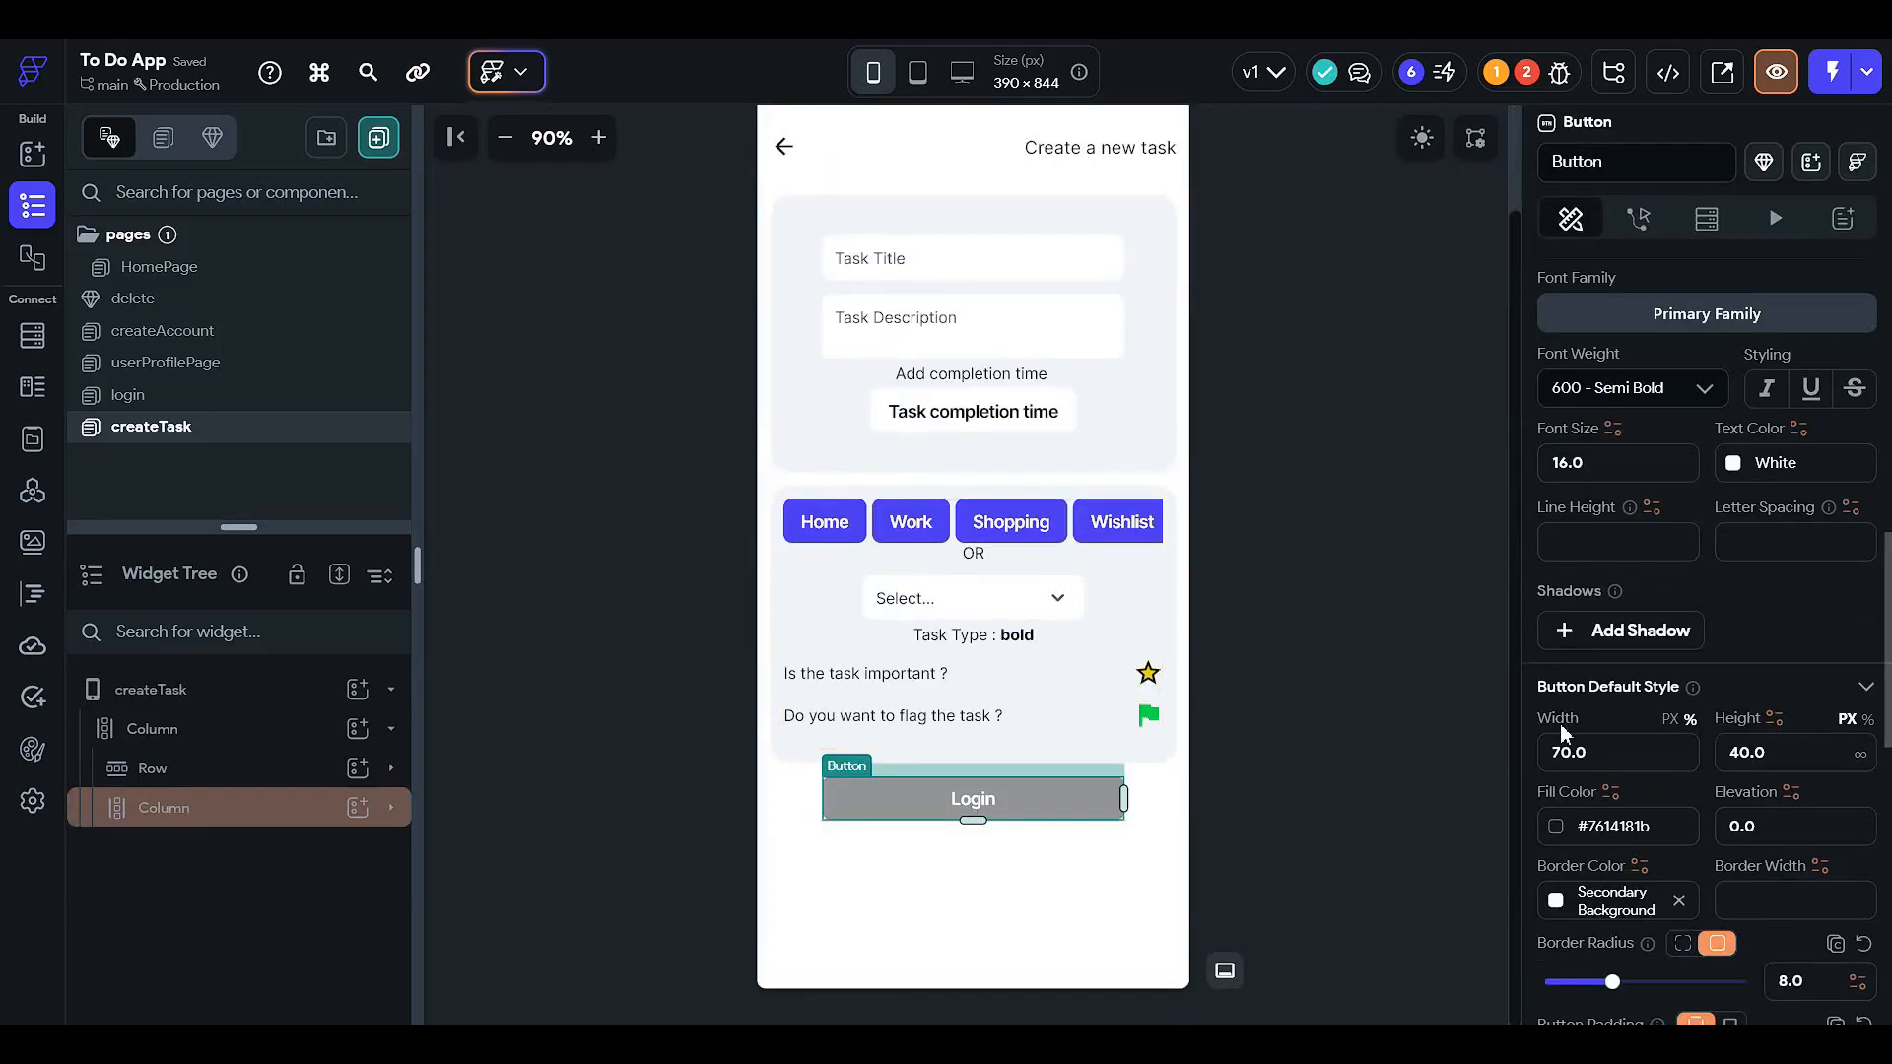
scroll(1560, 723, down, 2)
click(1556, 632)
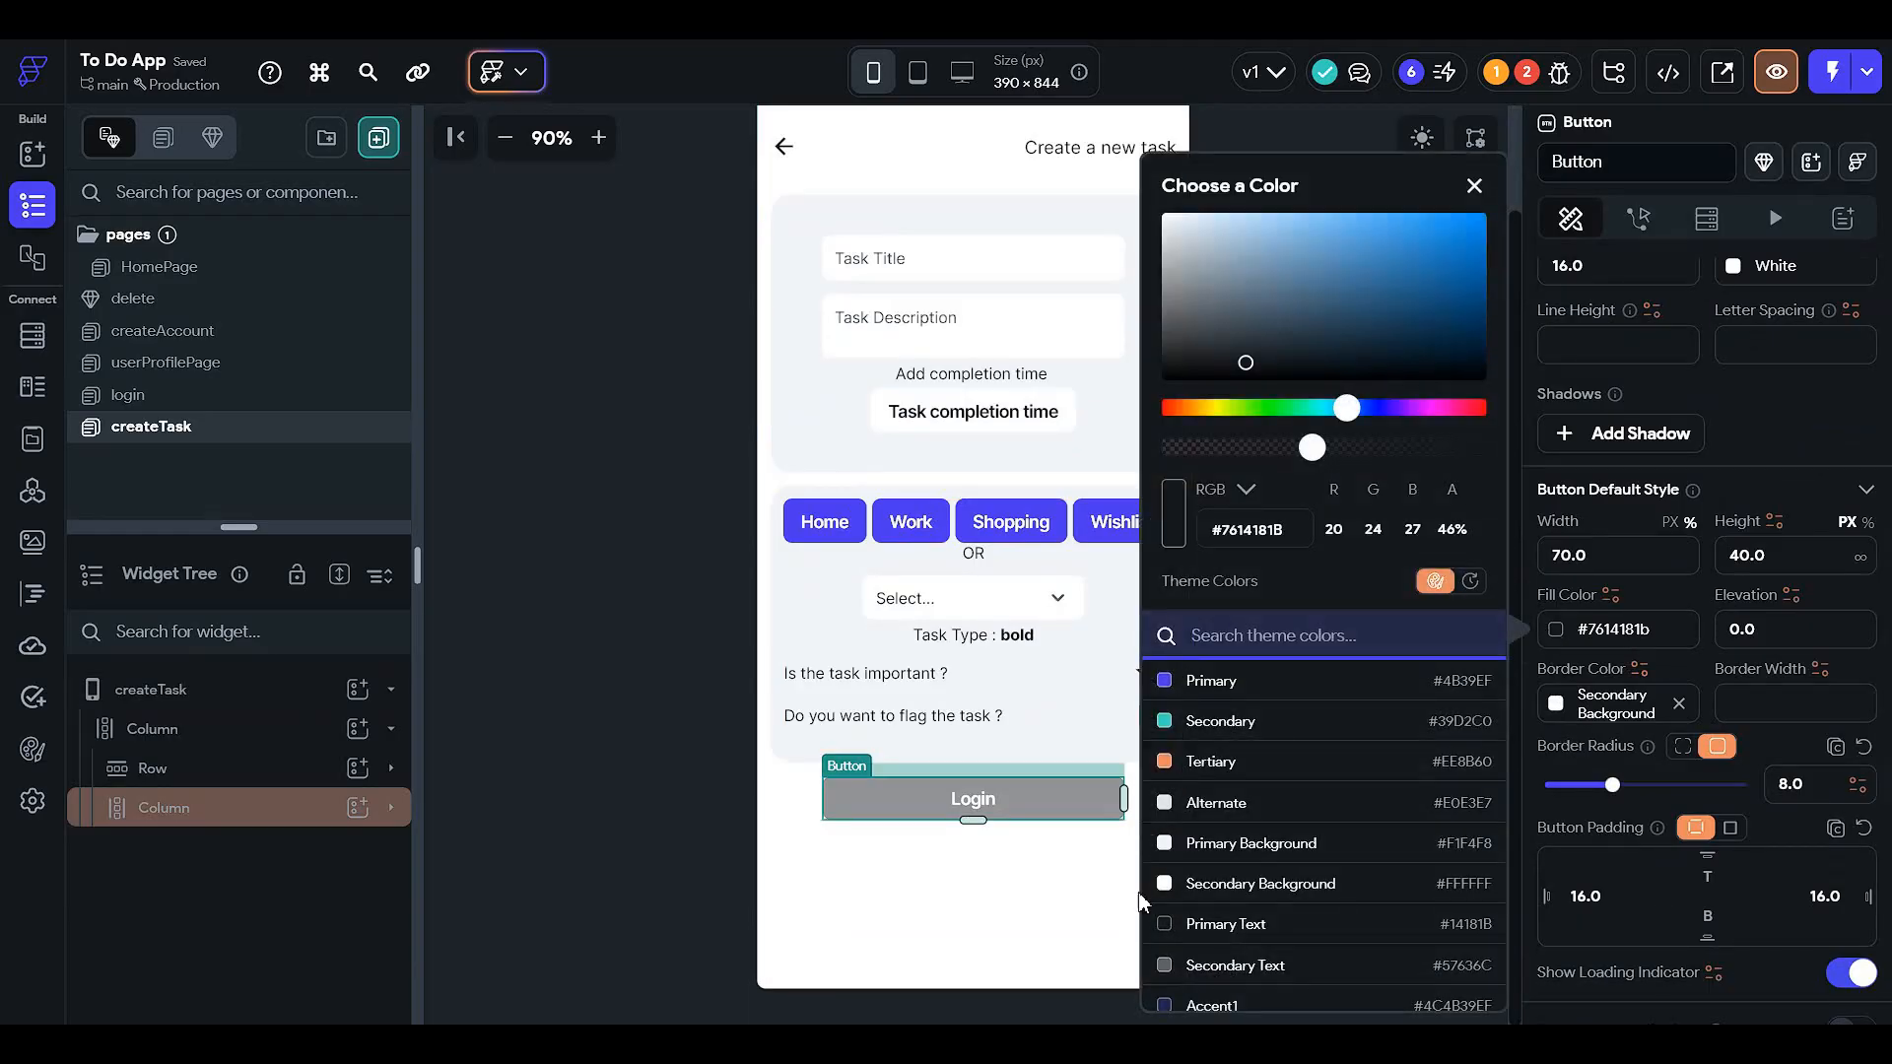
scroll(1325, 936, down, 2)
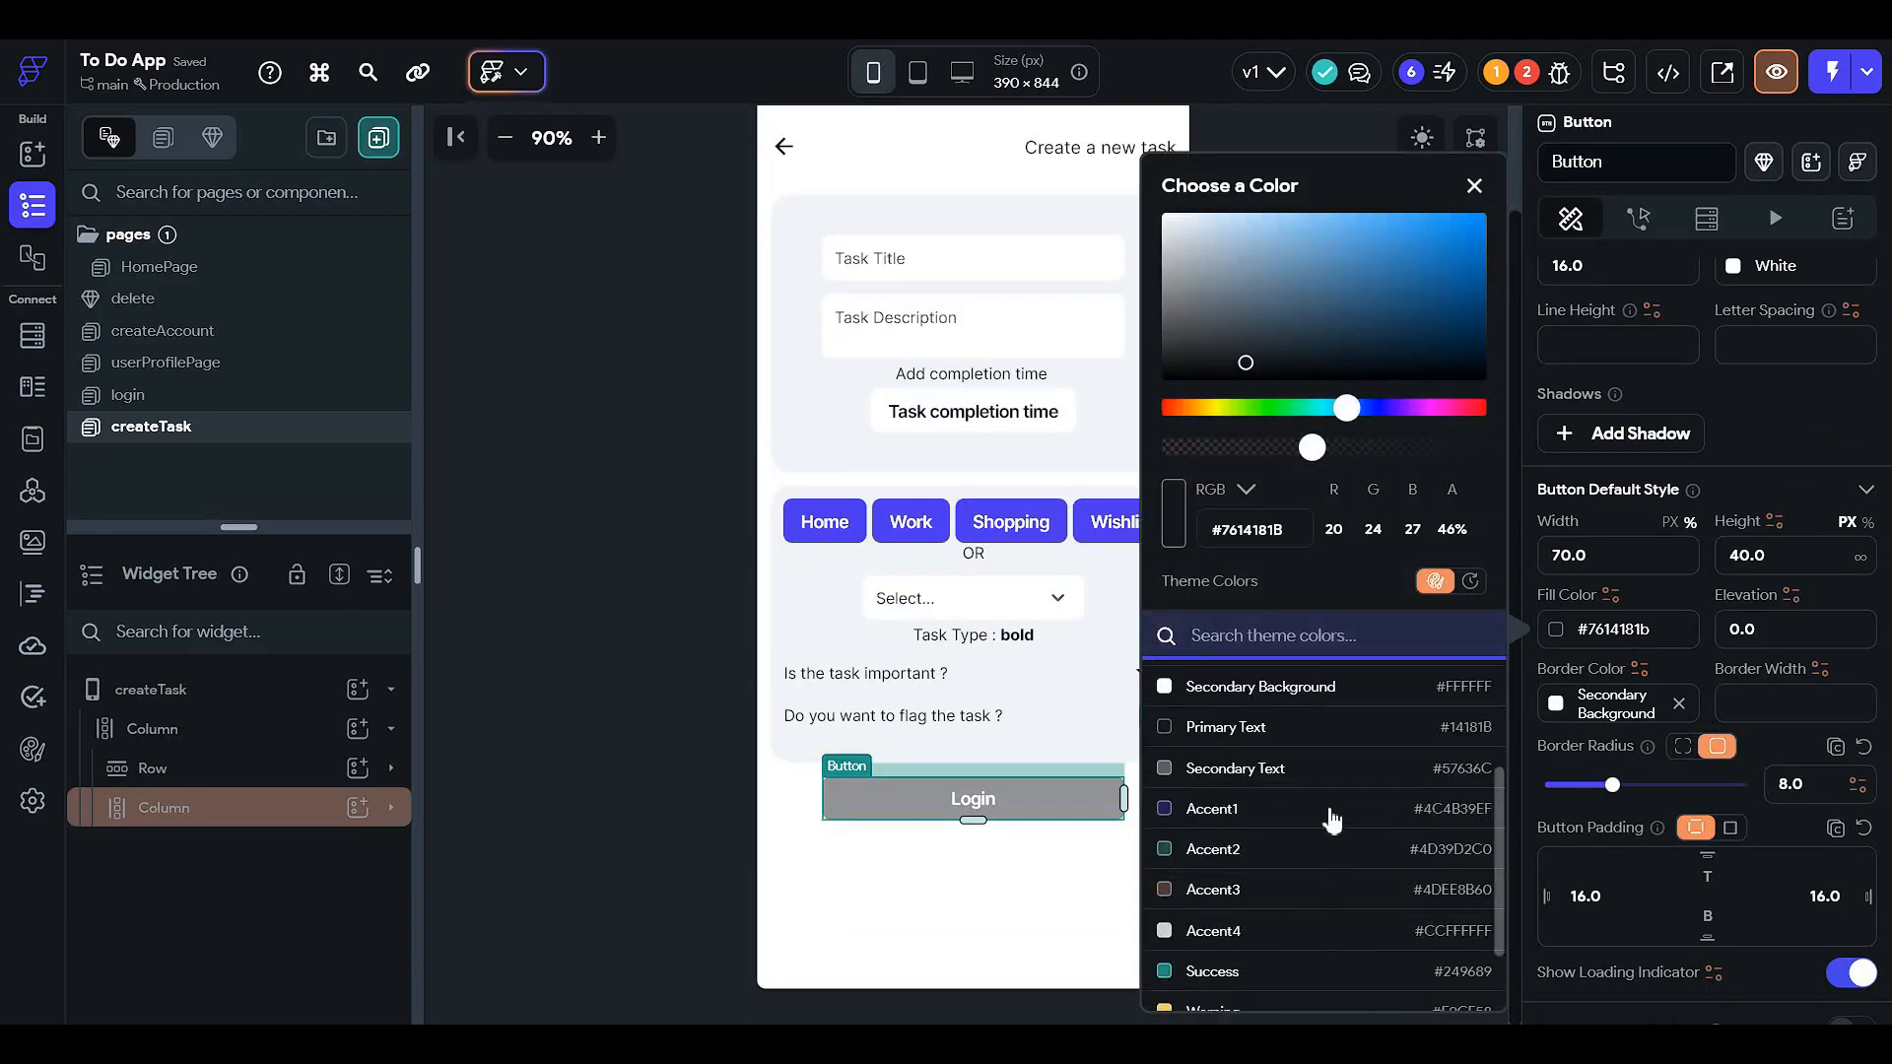
scroll(1330, 803, up, 1)
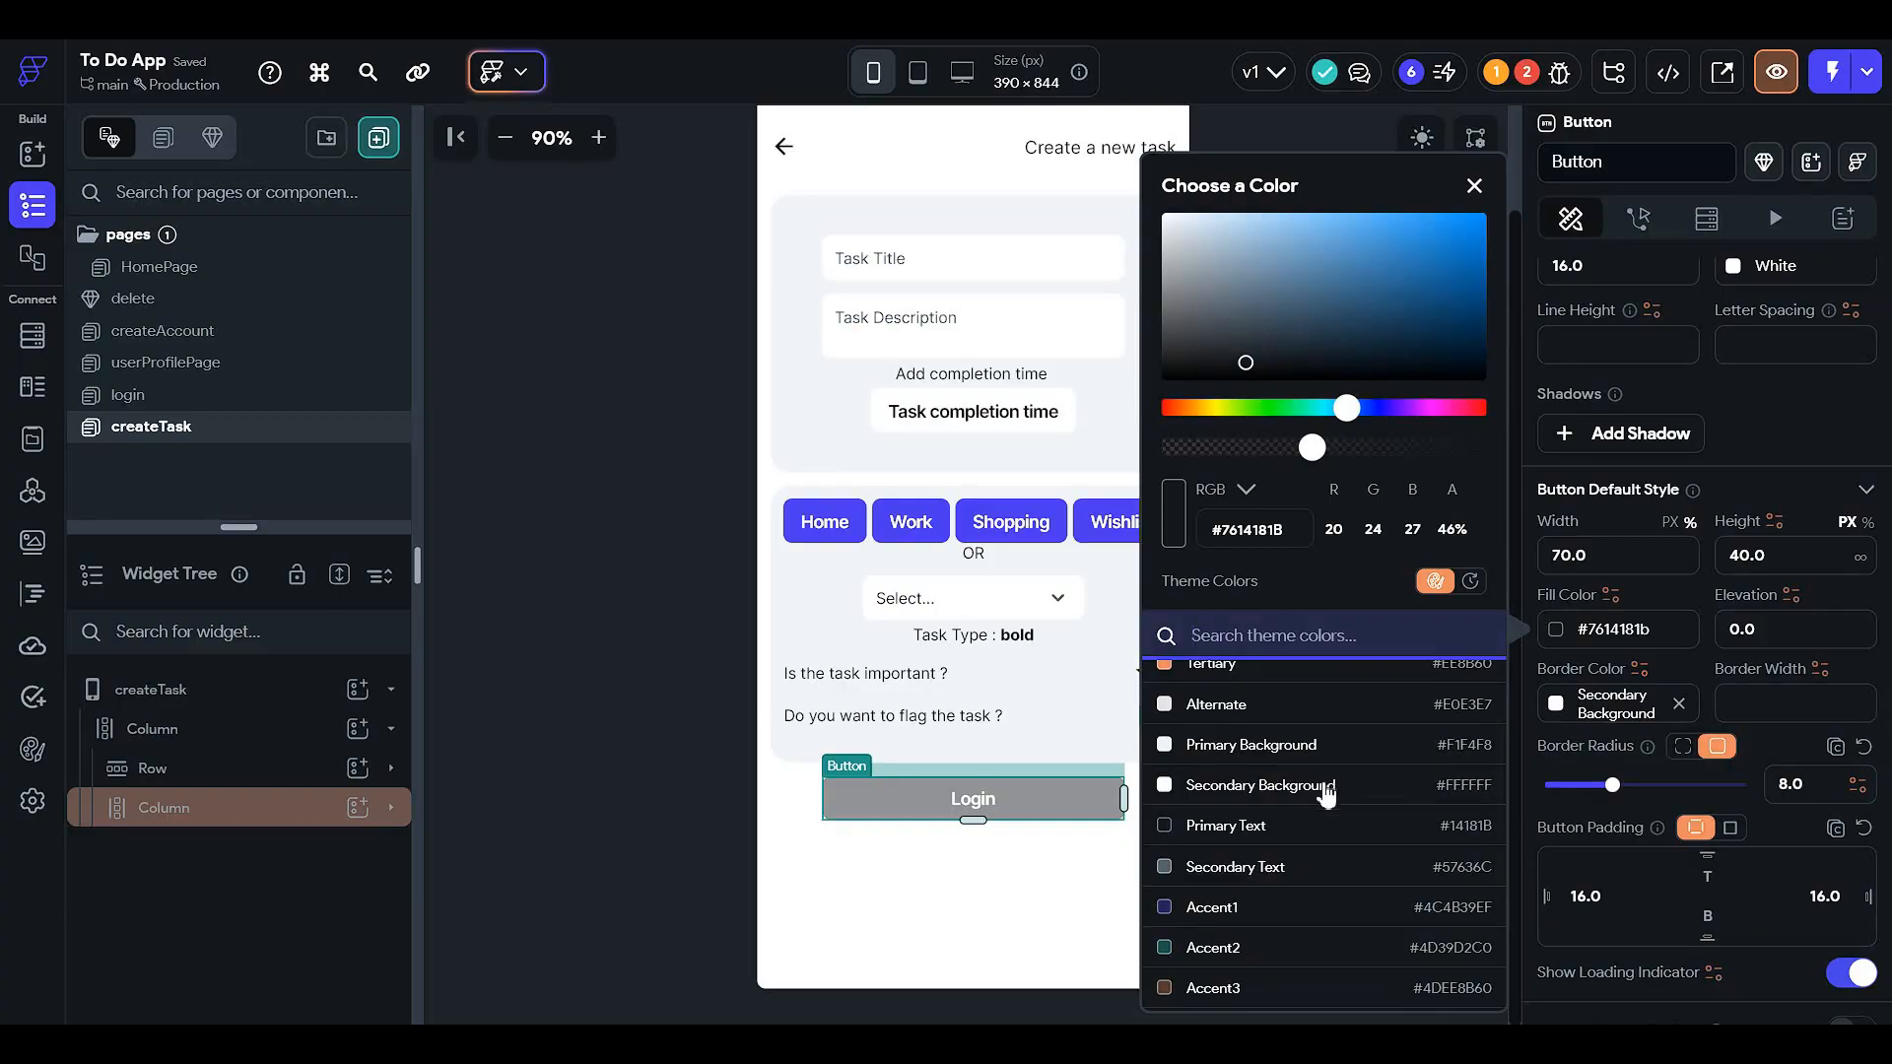
click(1356, 788)
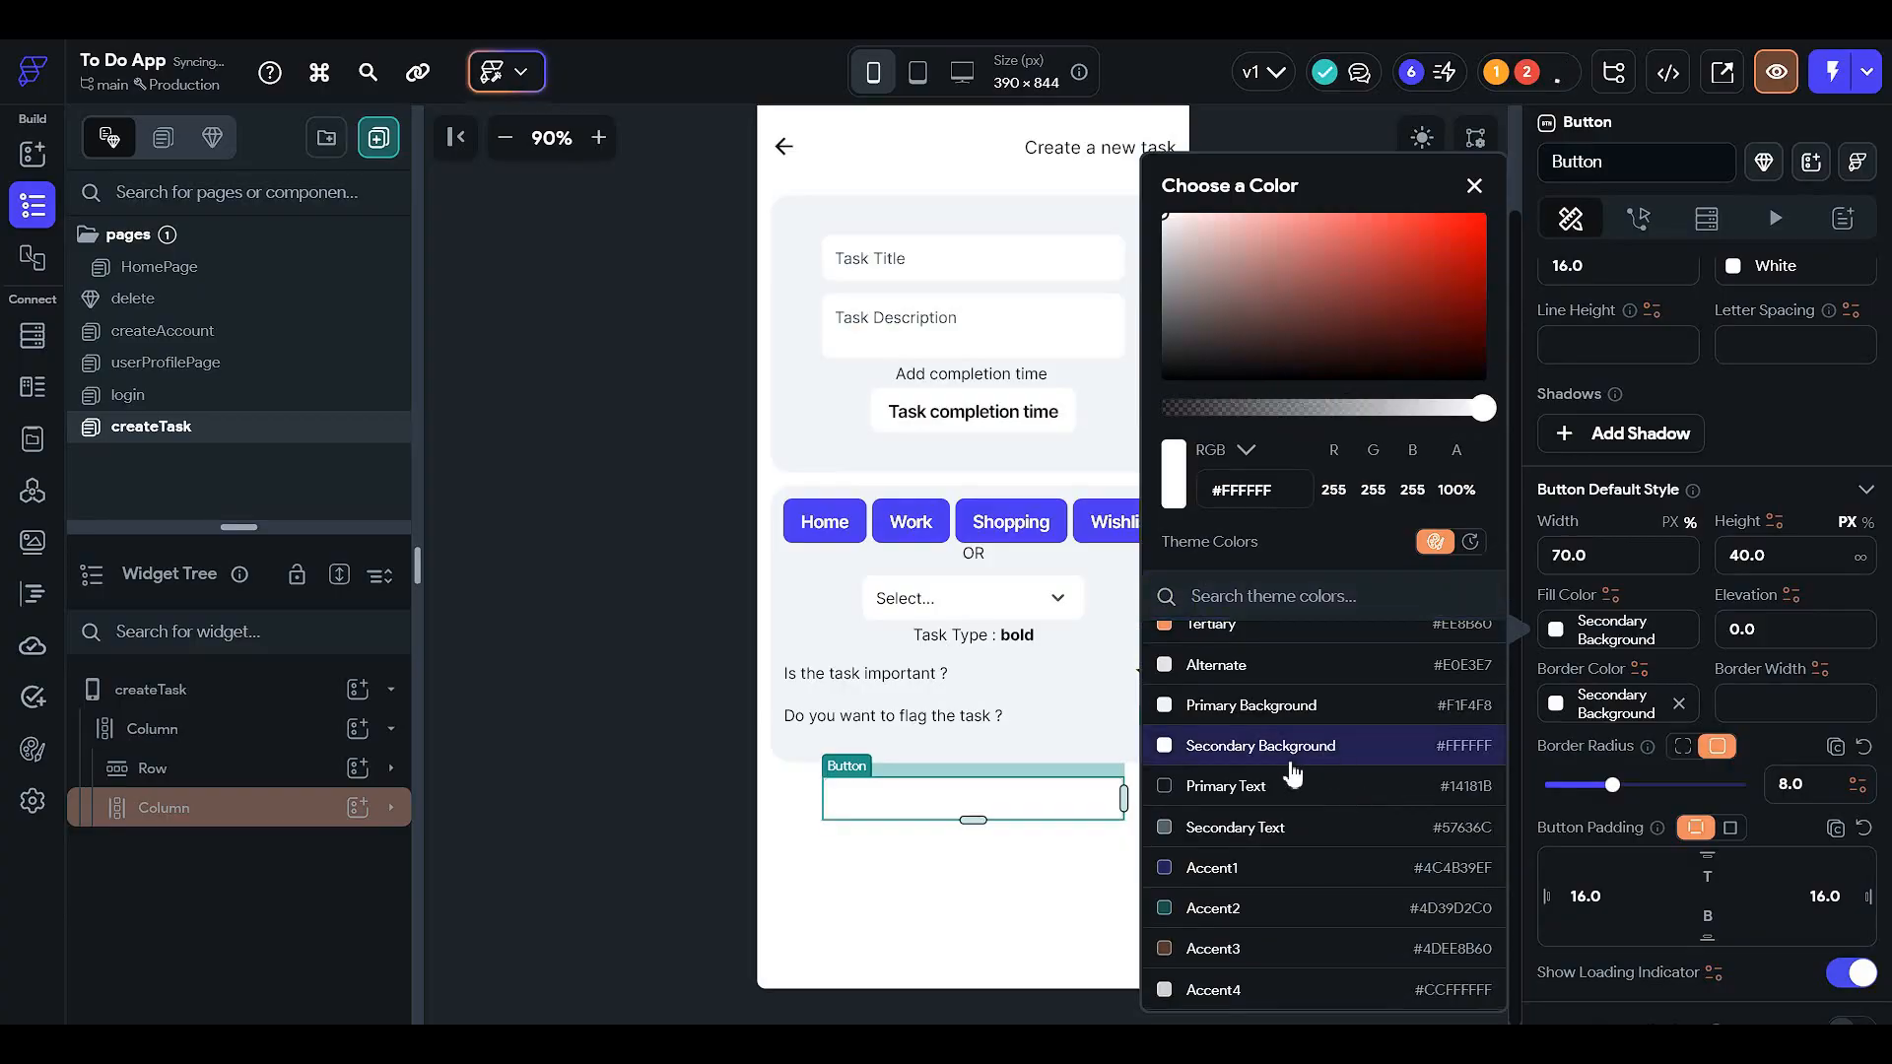
click(1741, 594)
- Make the Login button's label Primary Text
scroll(1750, 579, up, 3)
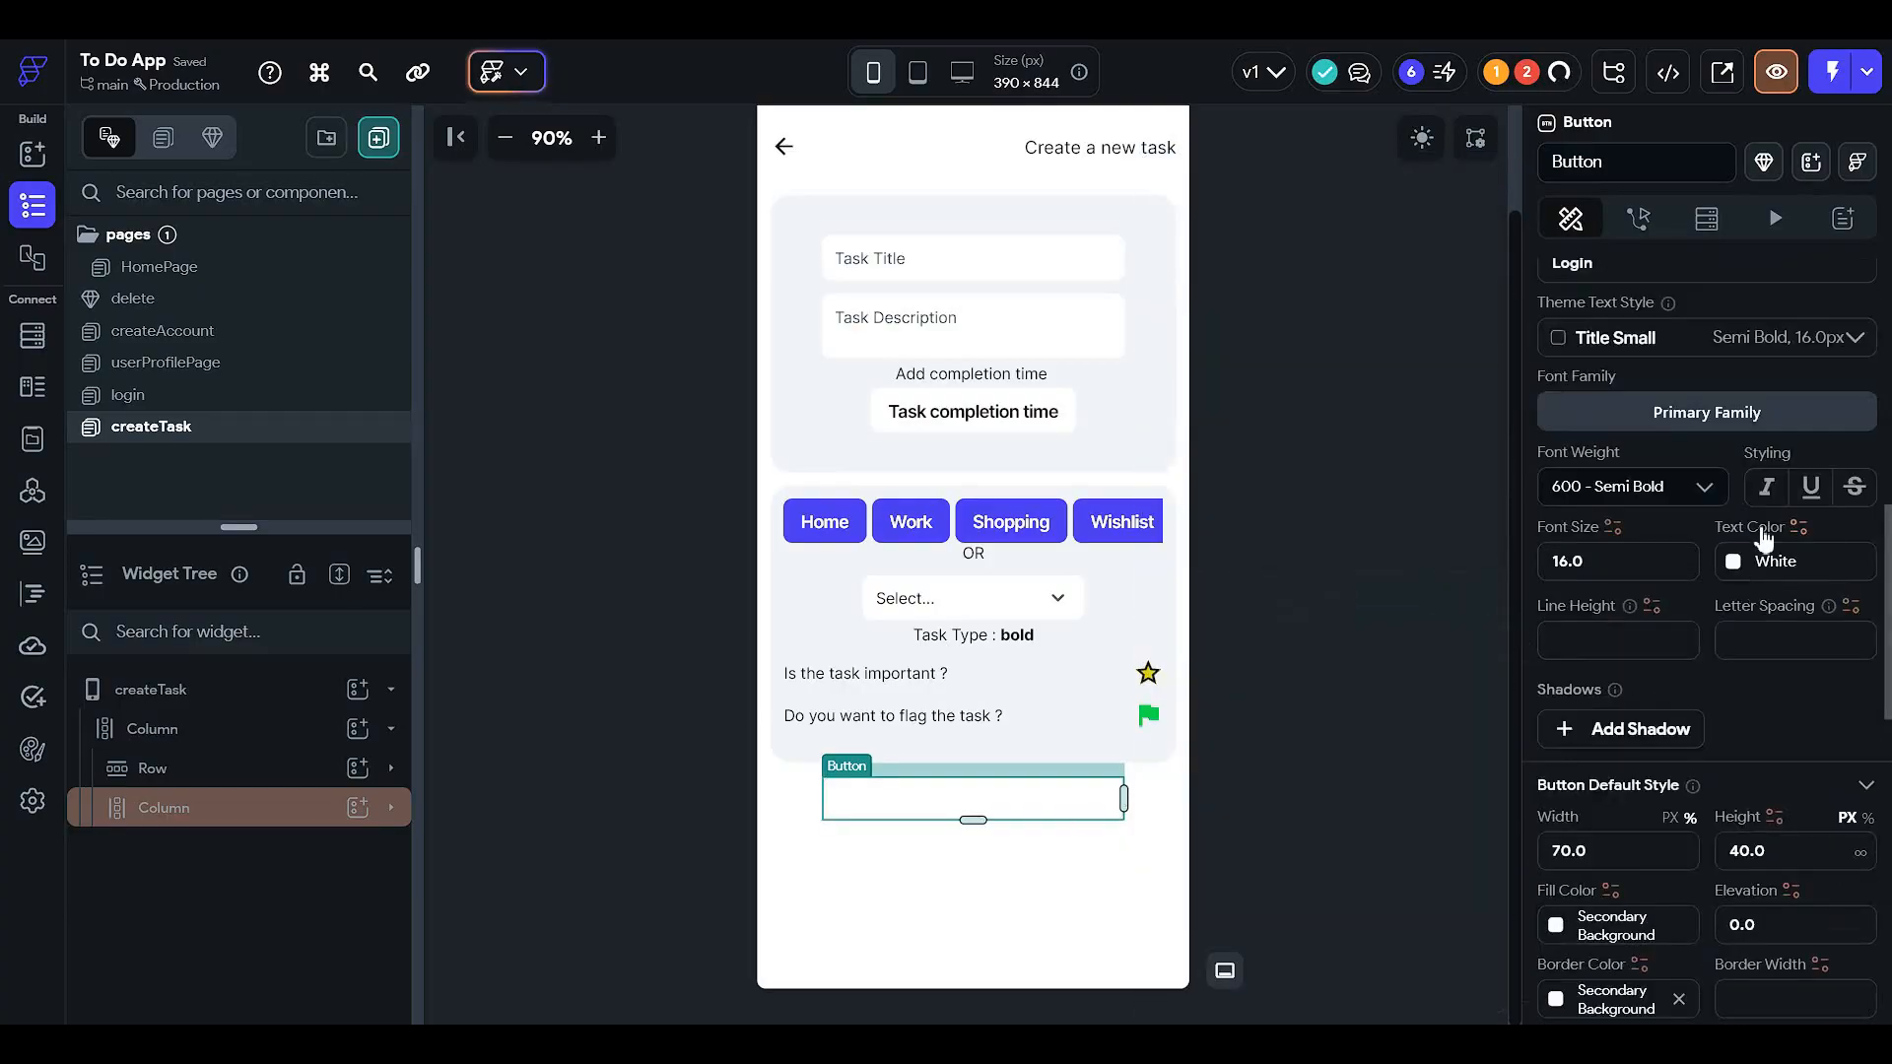
click(1734, 568)
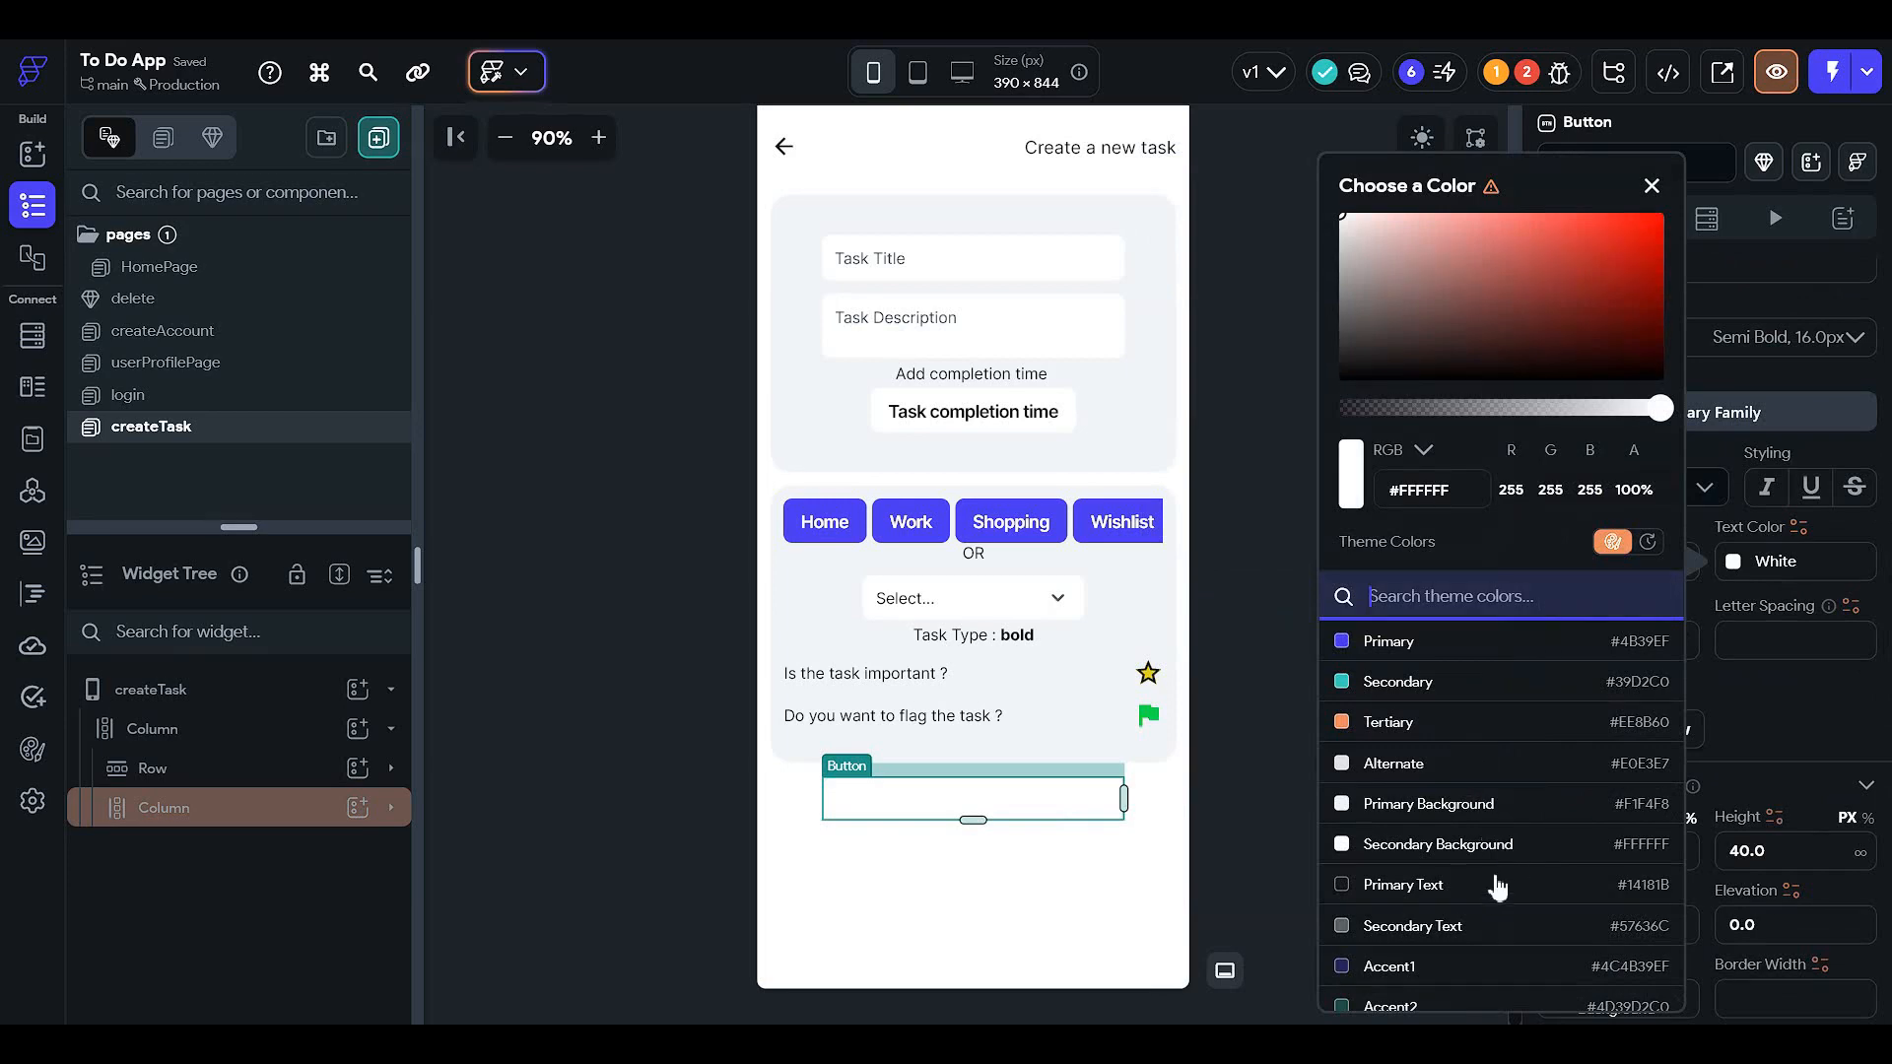
click(1374, 882)
click(1237, 776)
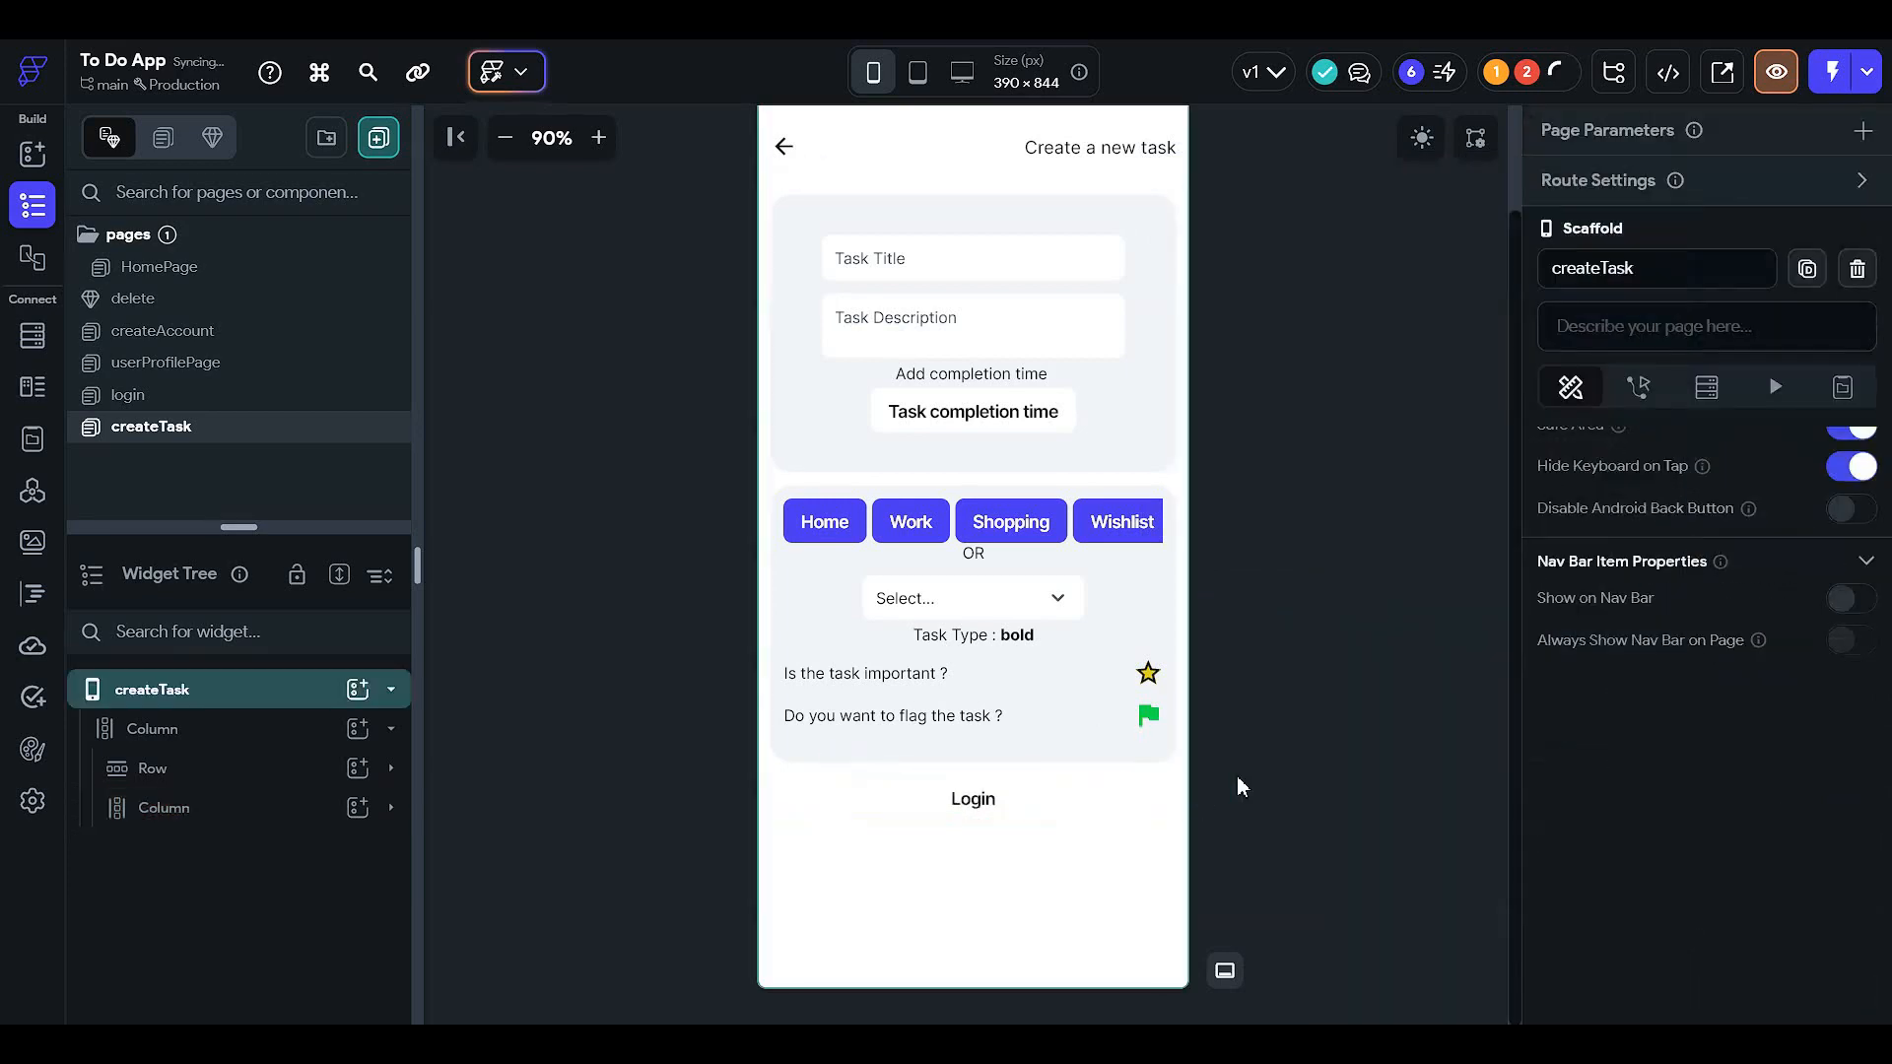
- Change the Login fill to Primary Background and preview it in dark mode
click(1007, 810)
scroll(1611, 651, down, 3)
scroll(1612, 645, down, 5)
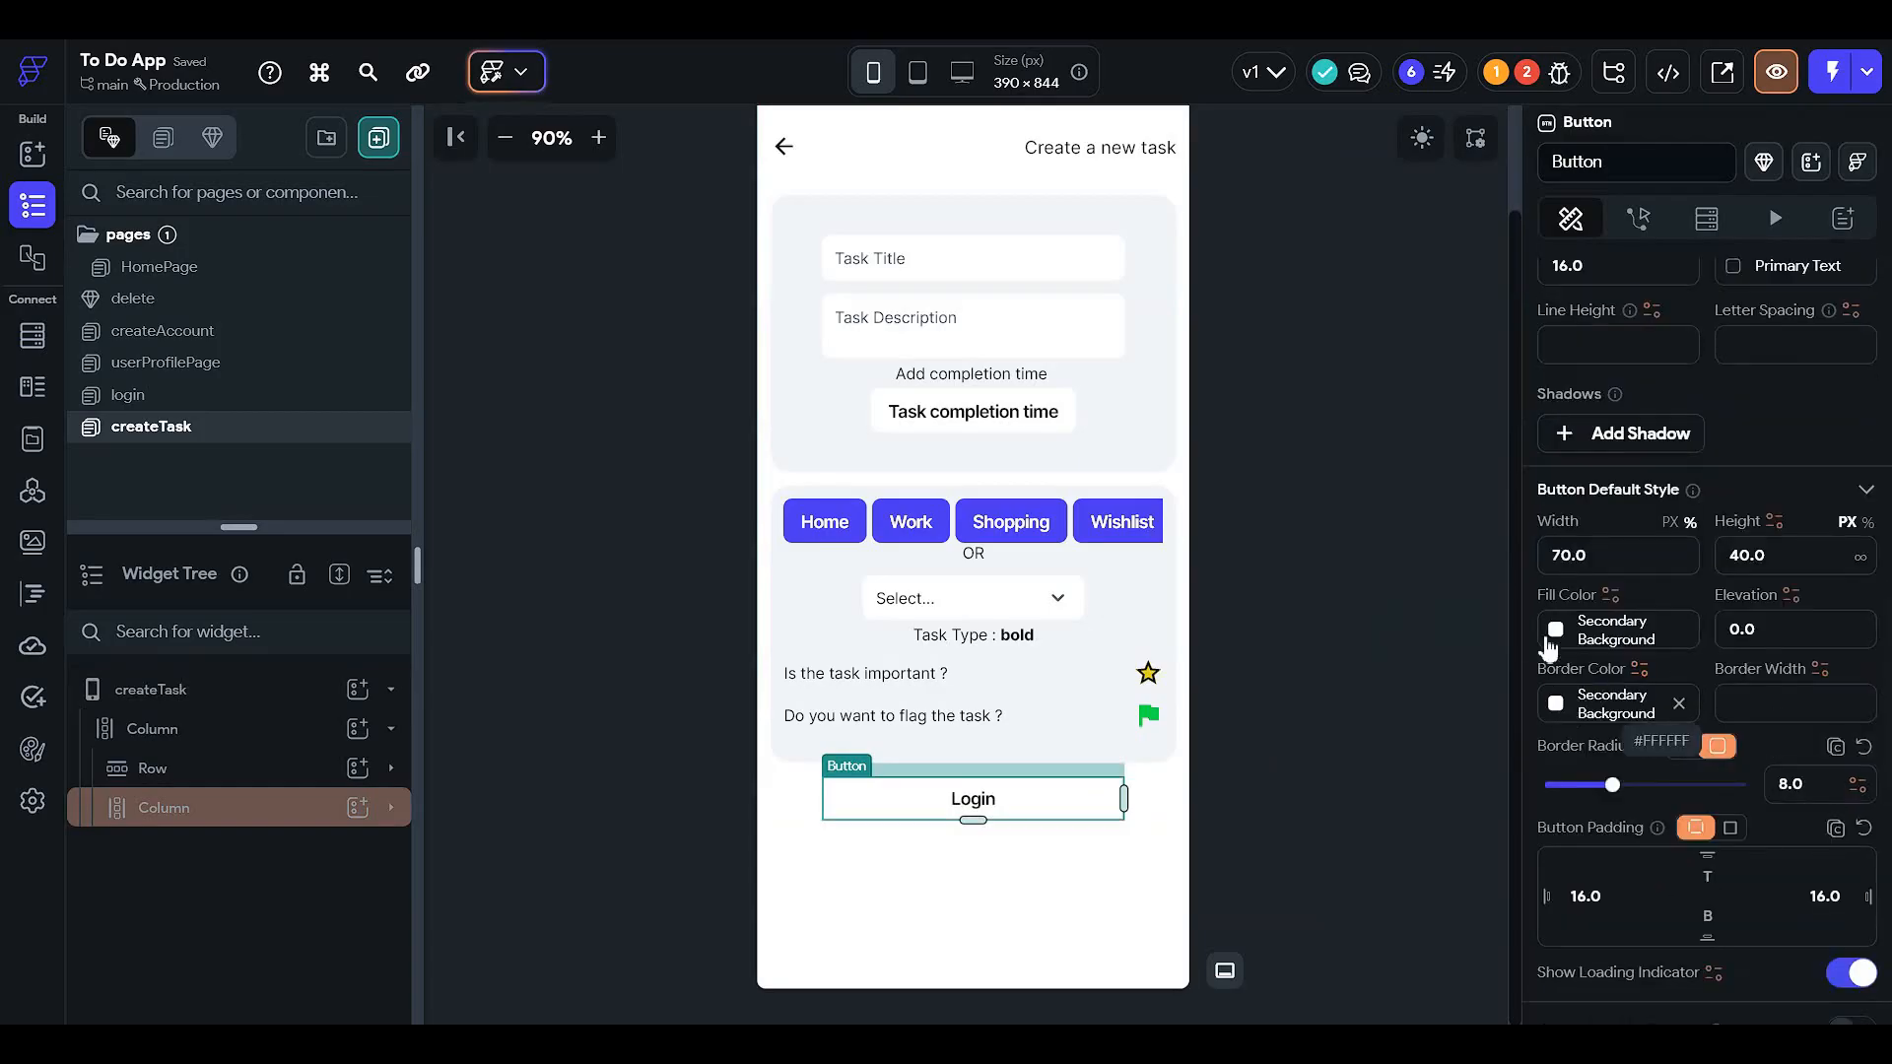
click(1556, 628)
click(1317, 802)
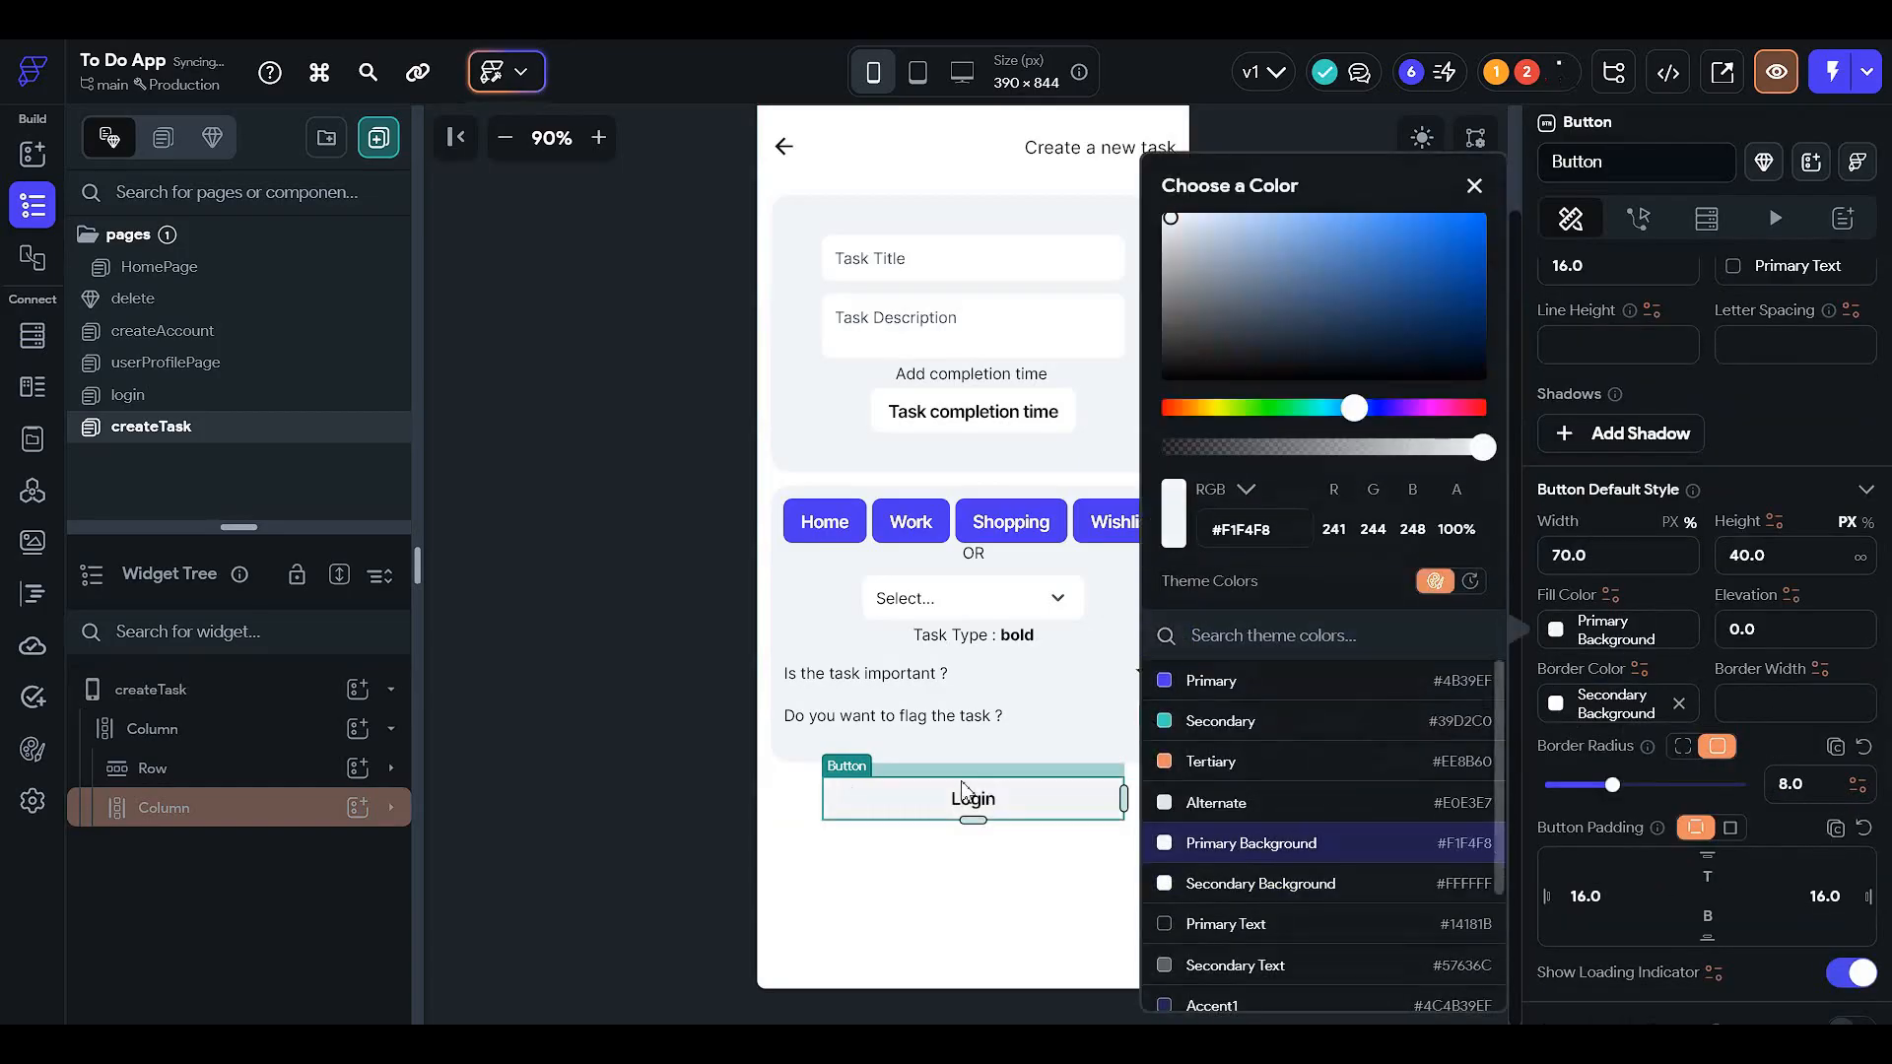
click(678, 745)
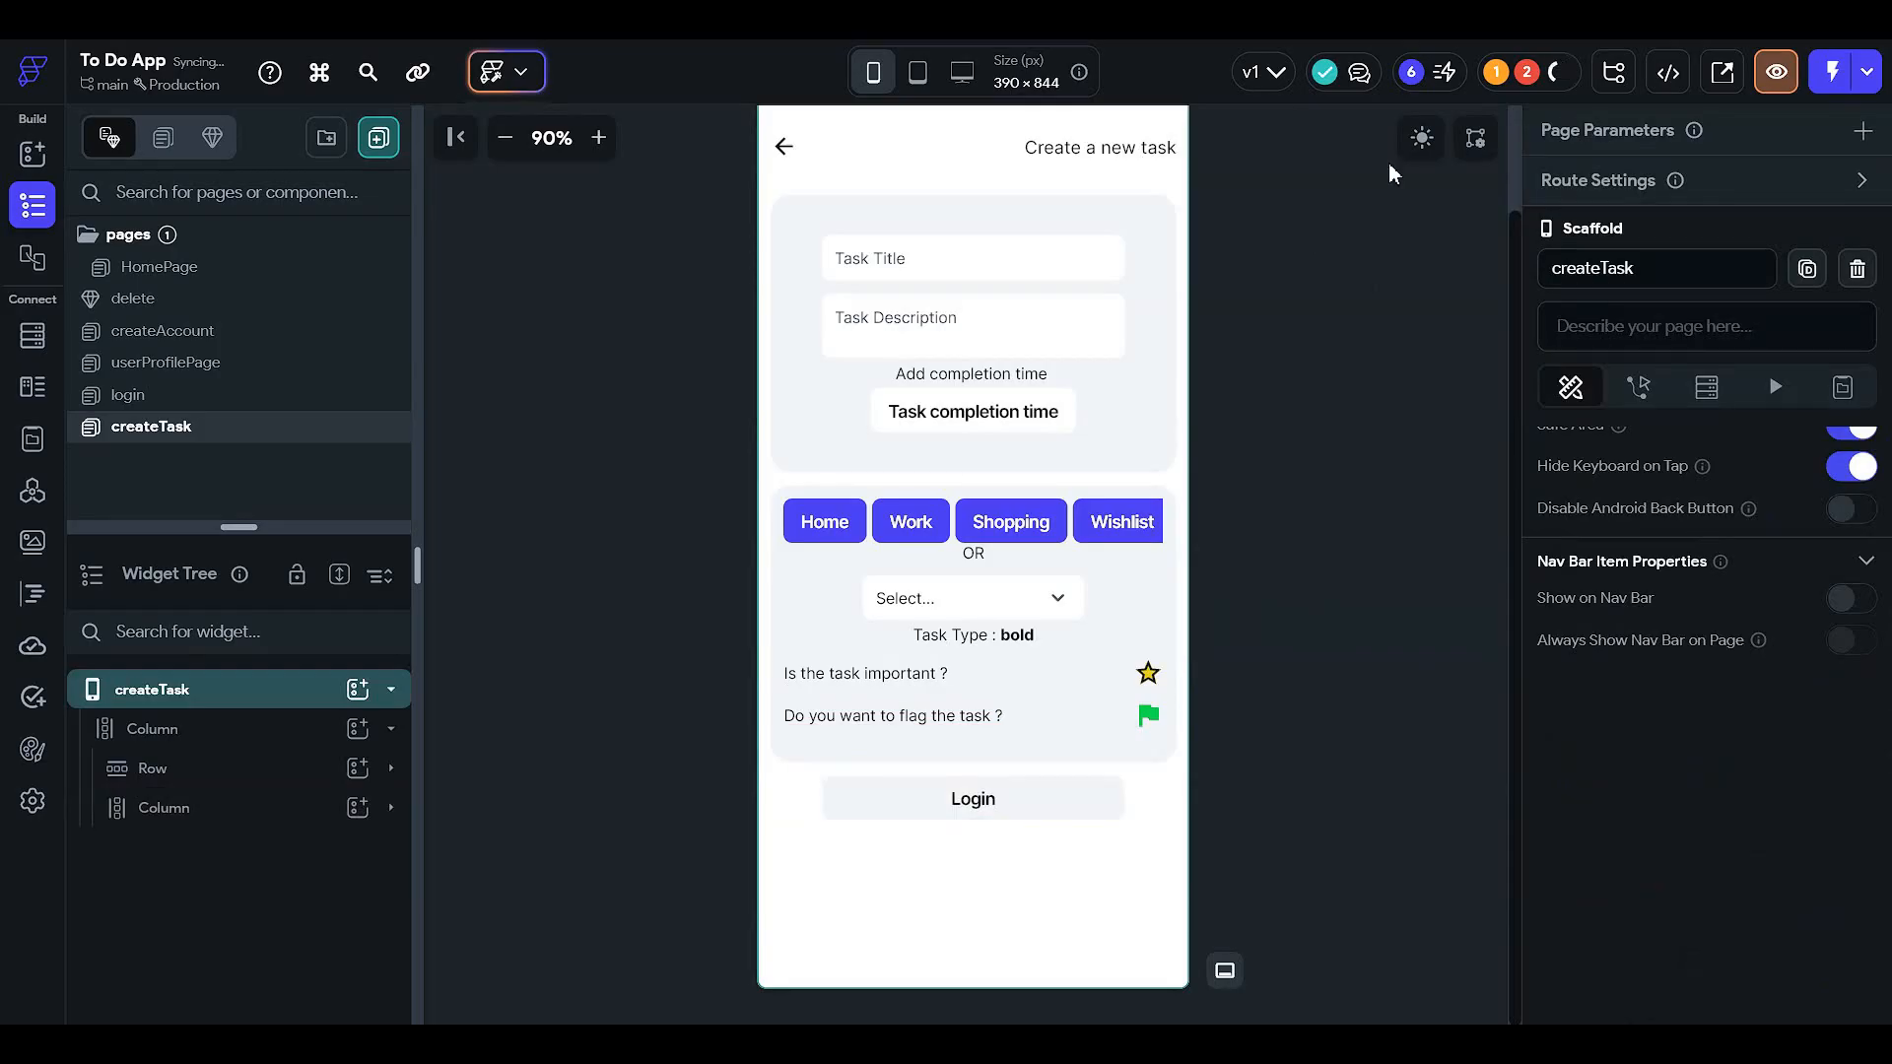
click(1421, 140)
- Set the Login button's width to 90
scroll(1190, 836, up, 2)
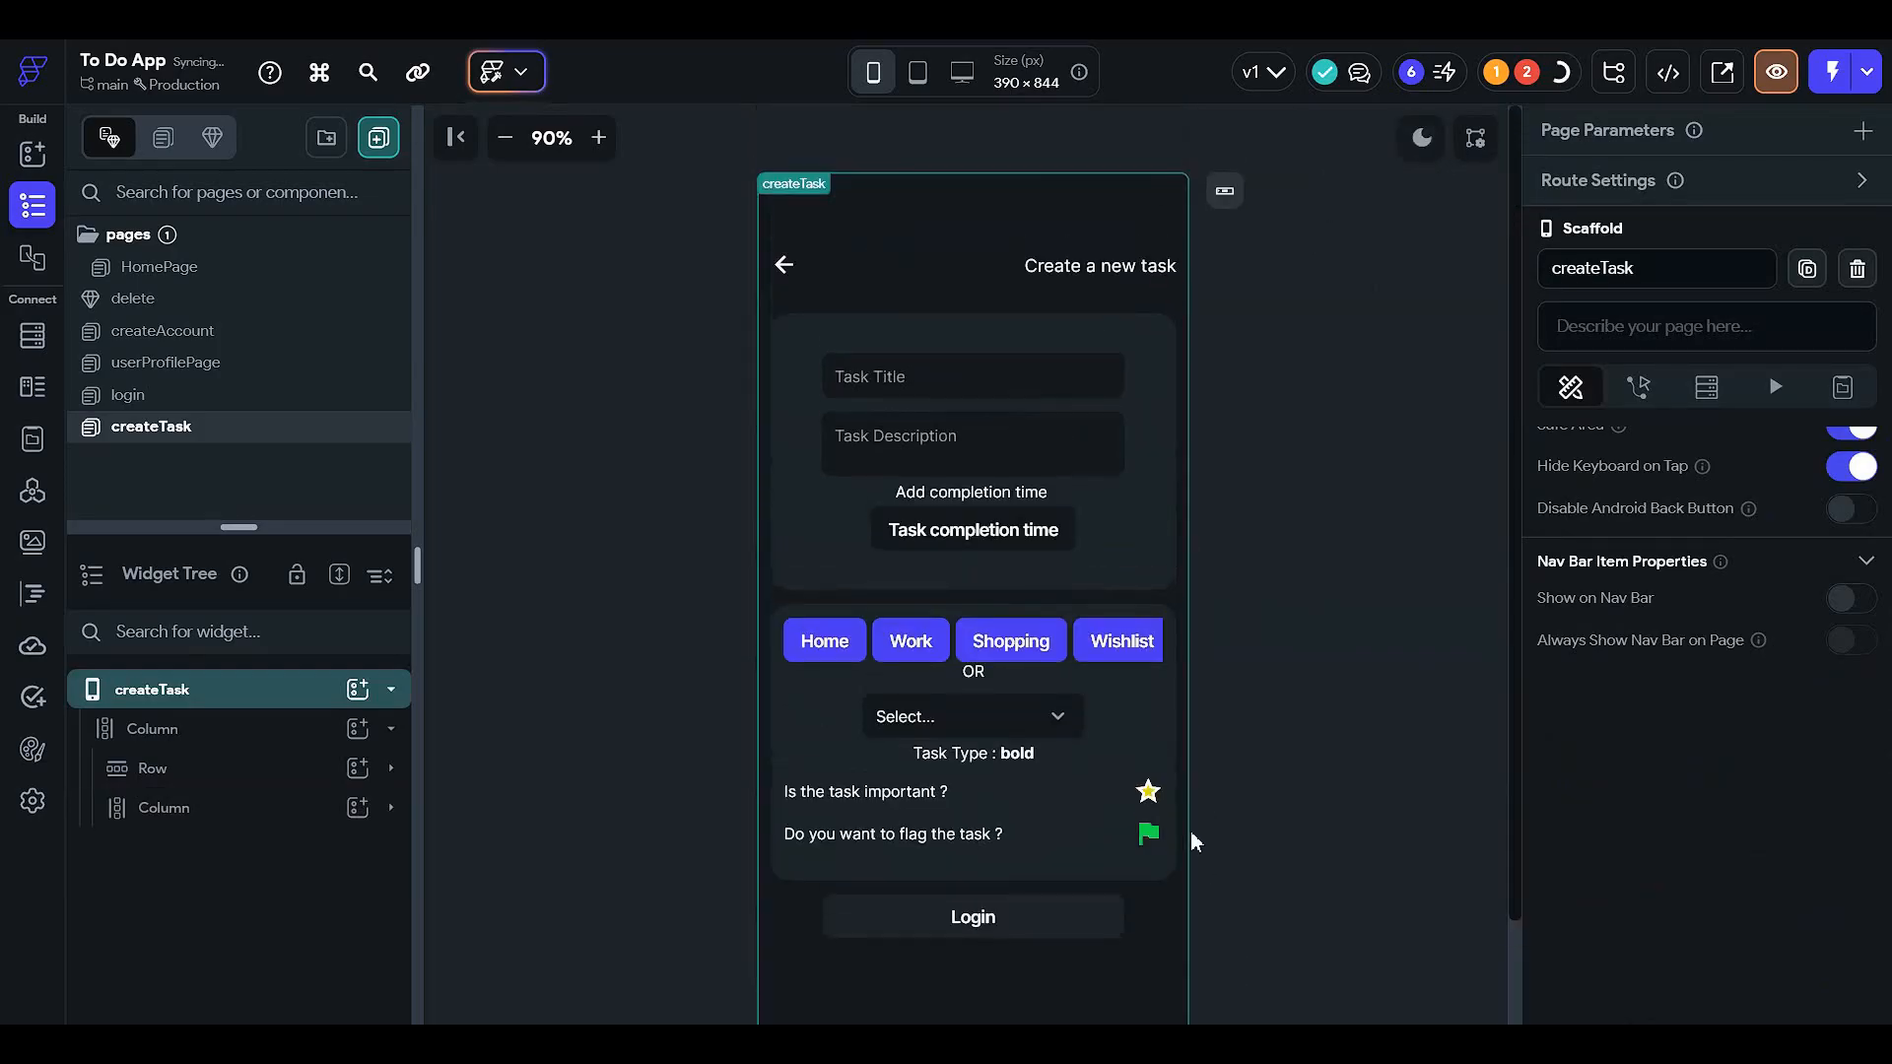
scroll(1084, 839, down, 2)
click(1014, 821)
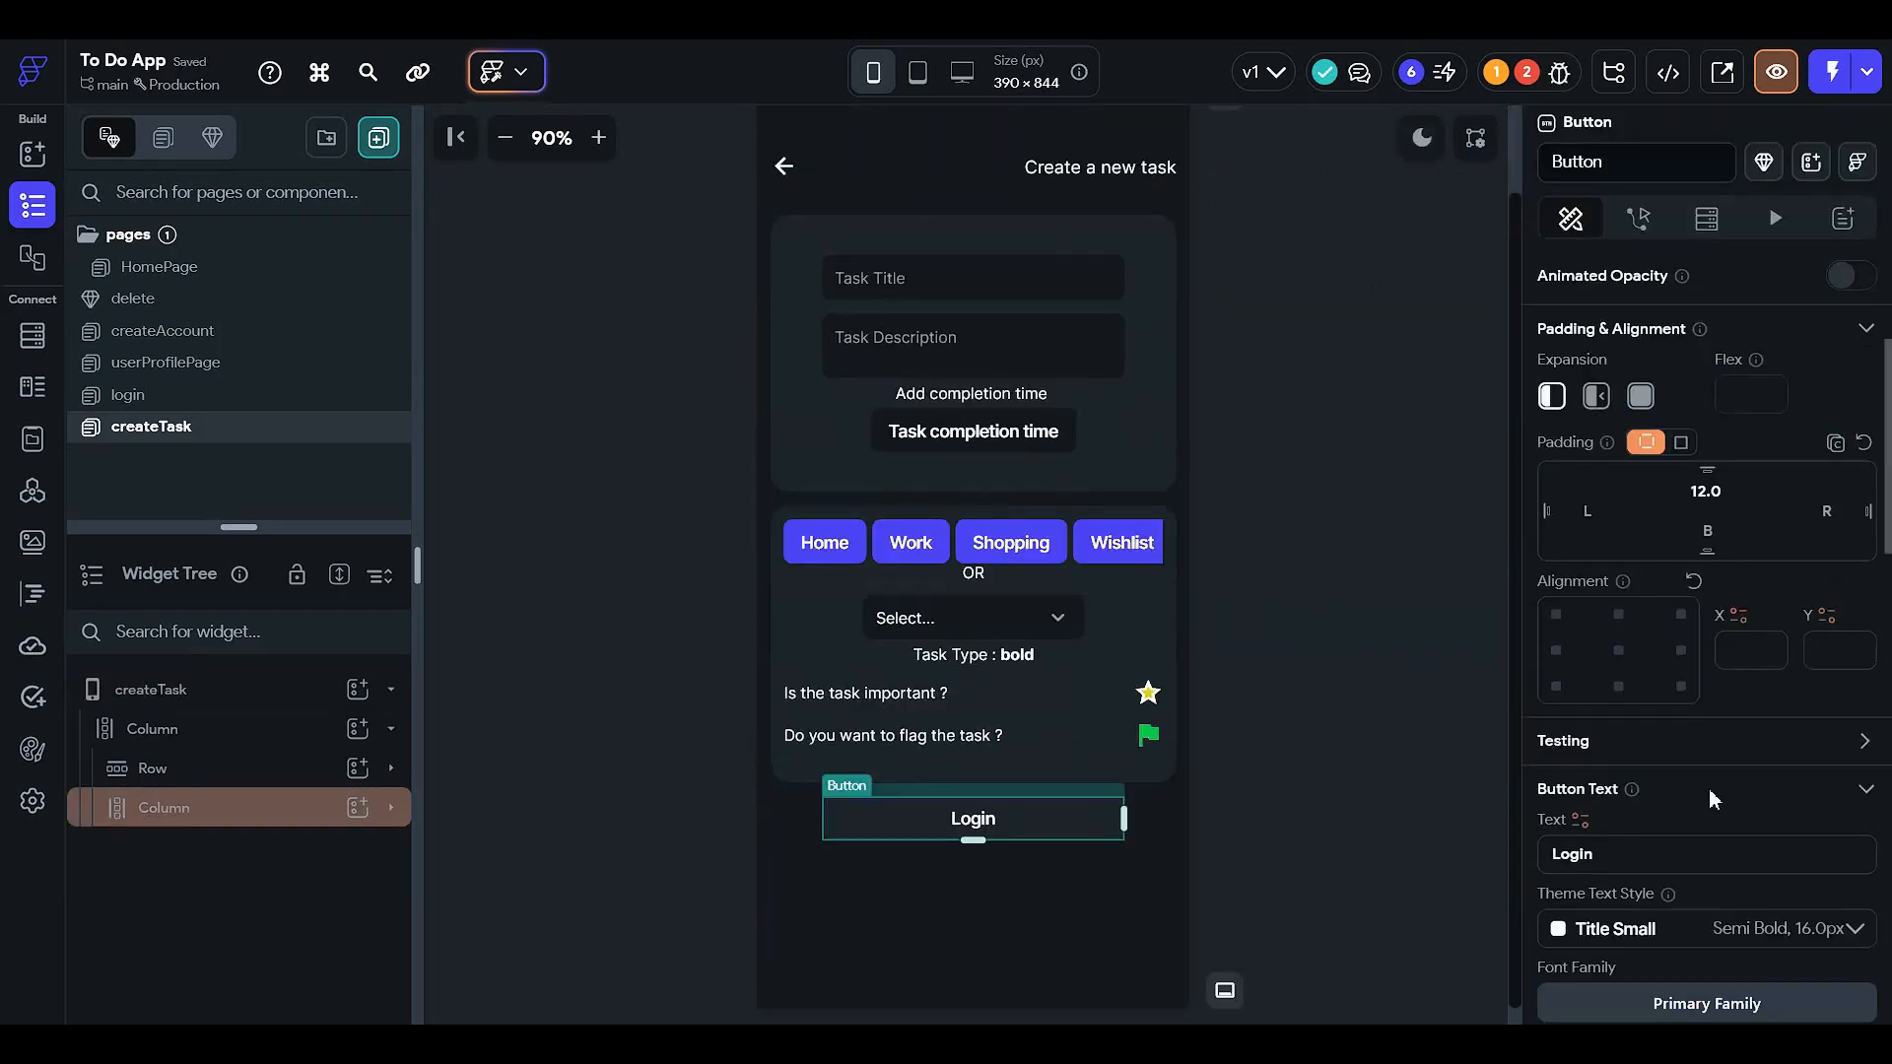
scroll(1708, 788, down, 10)
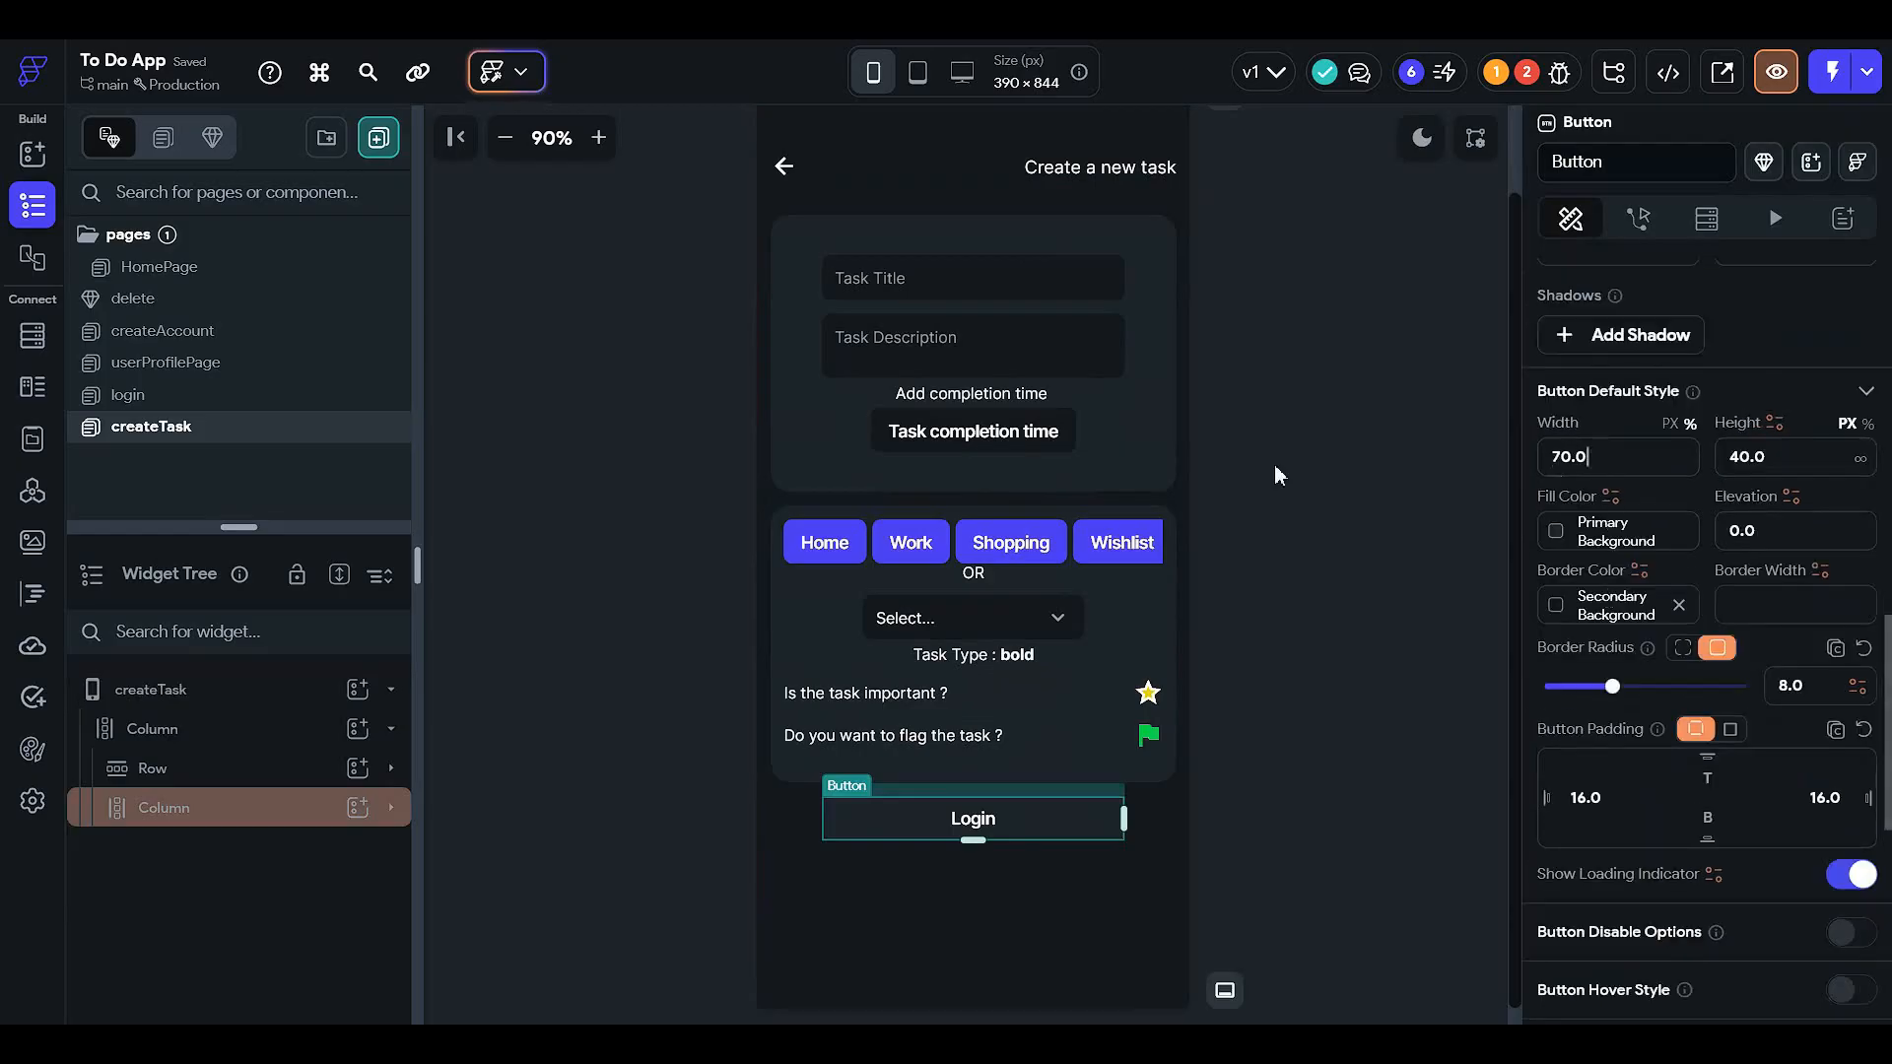
click(1576, 456)
text(90)
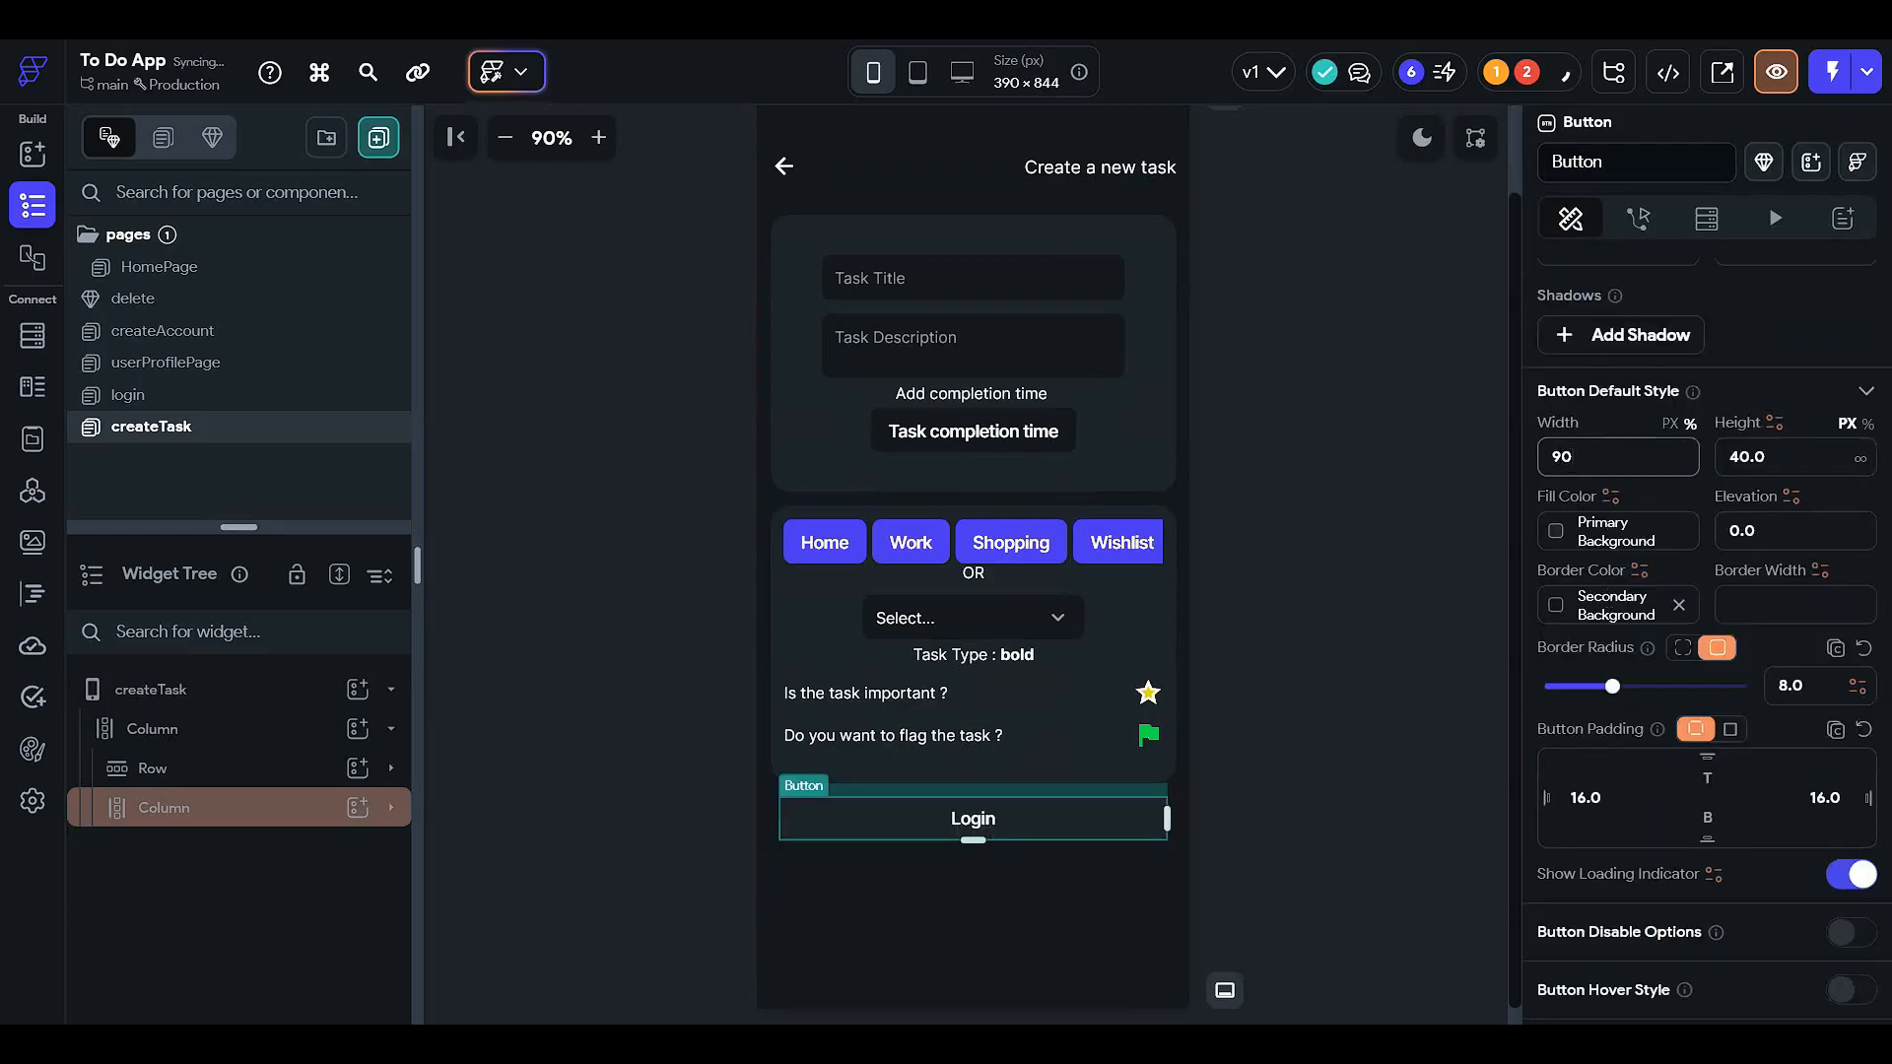
scroll(1433, 550, up, 1)
scroll(1684, 580, down, 2)
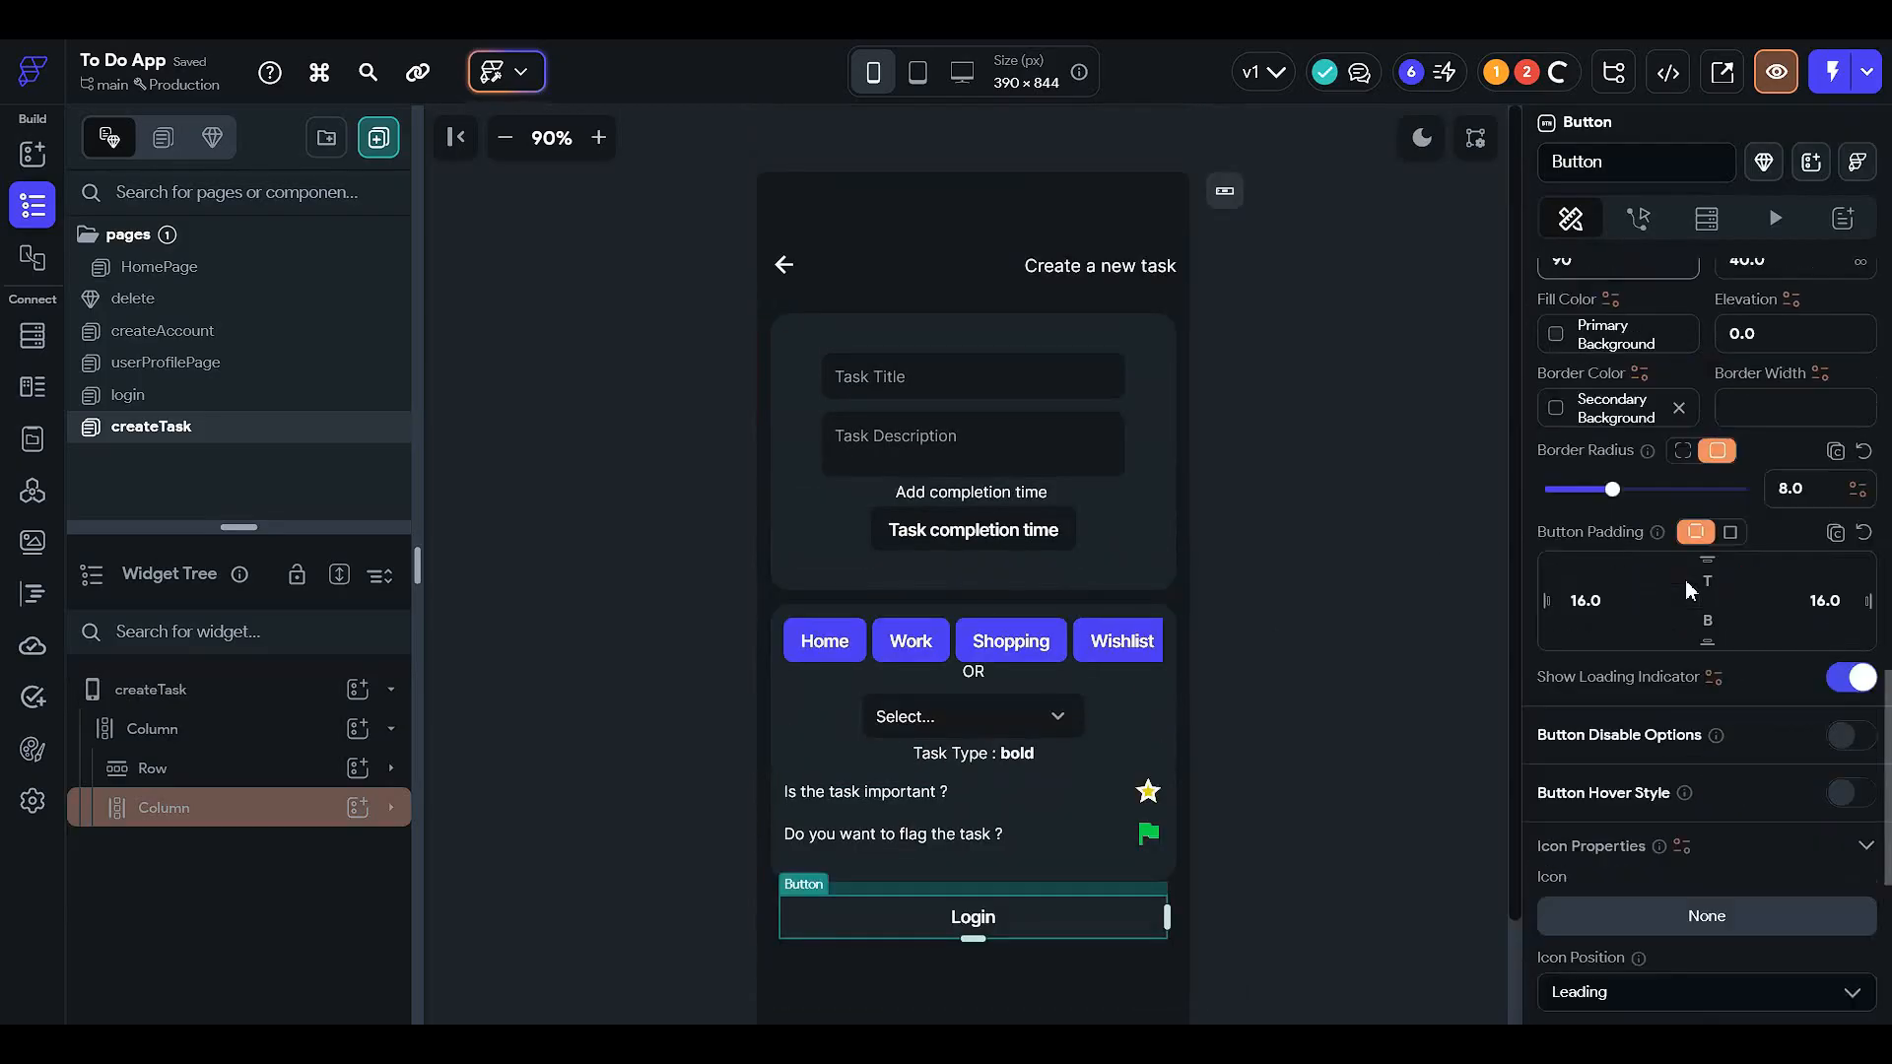
scroll(1665, 493, up, 10)
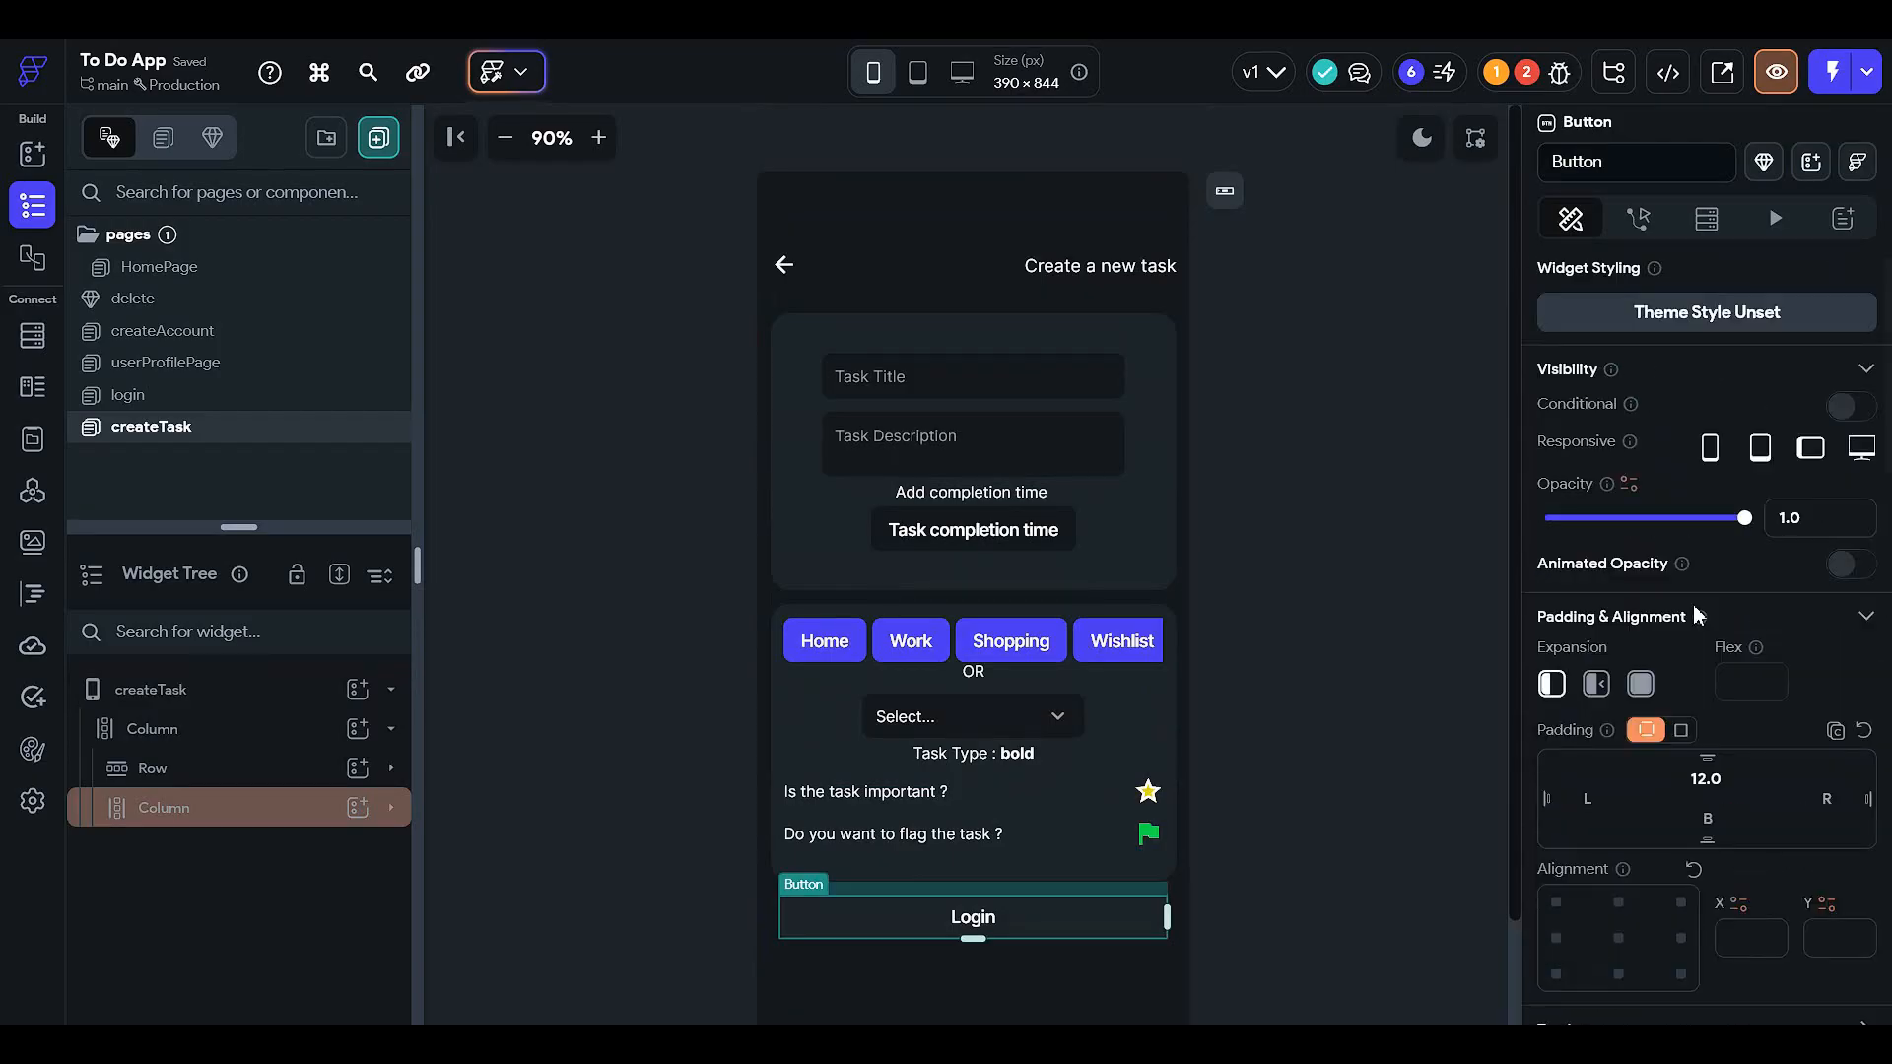
scroll(1655, 414, down, 8)
- Change the button text to 'Create task'
click(1642, 366)
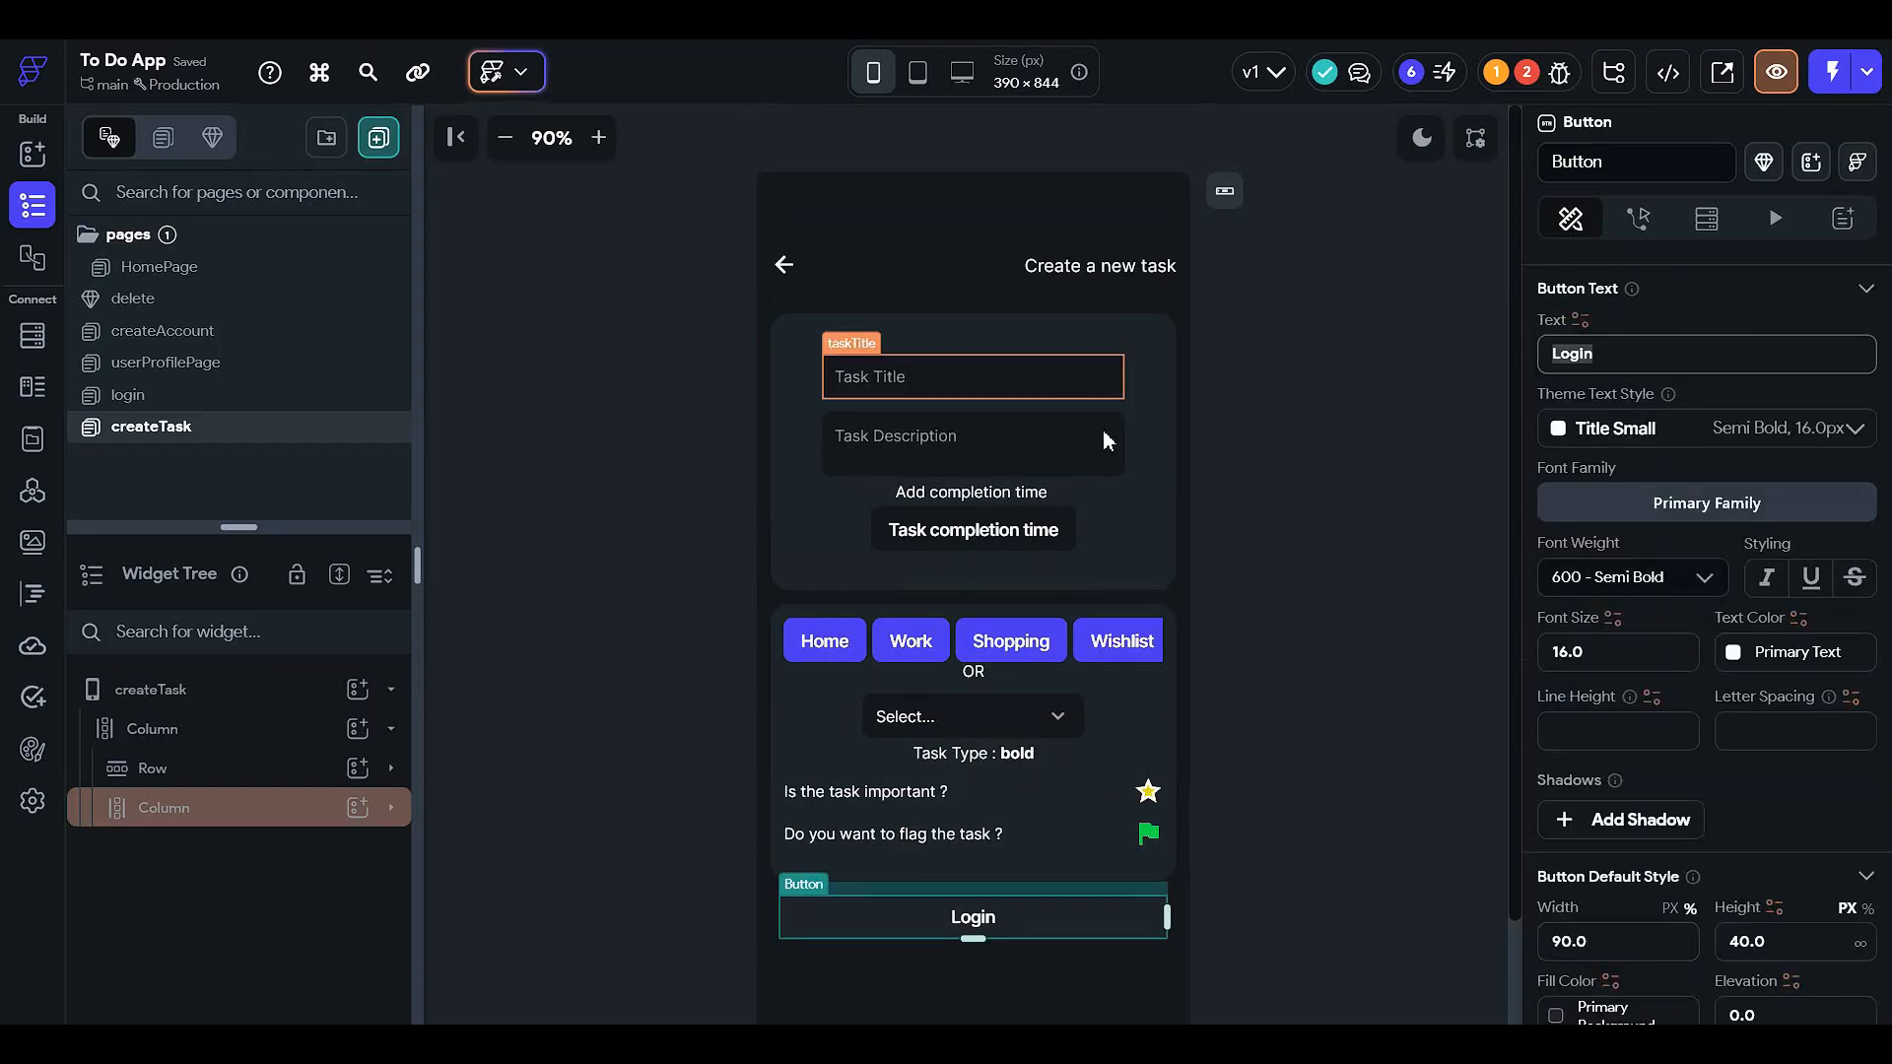
text(Crea)
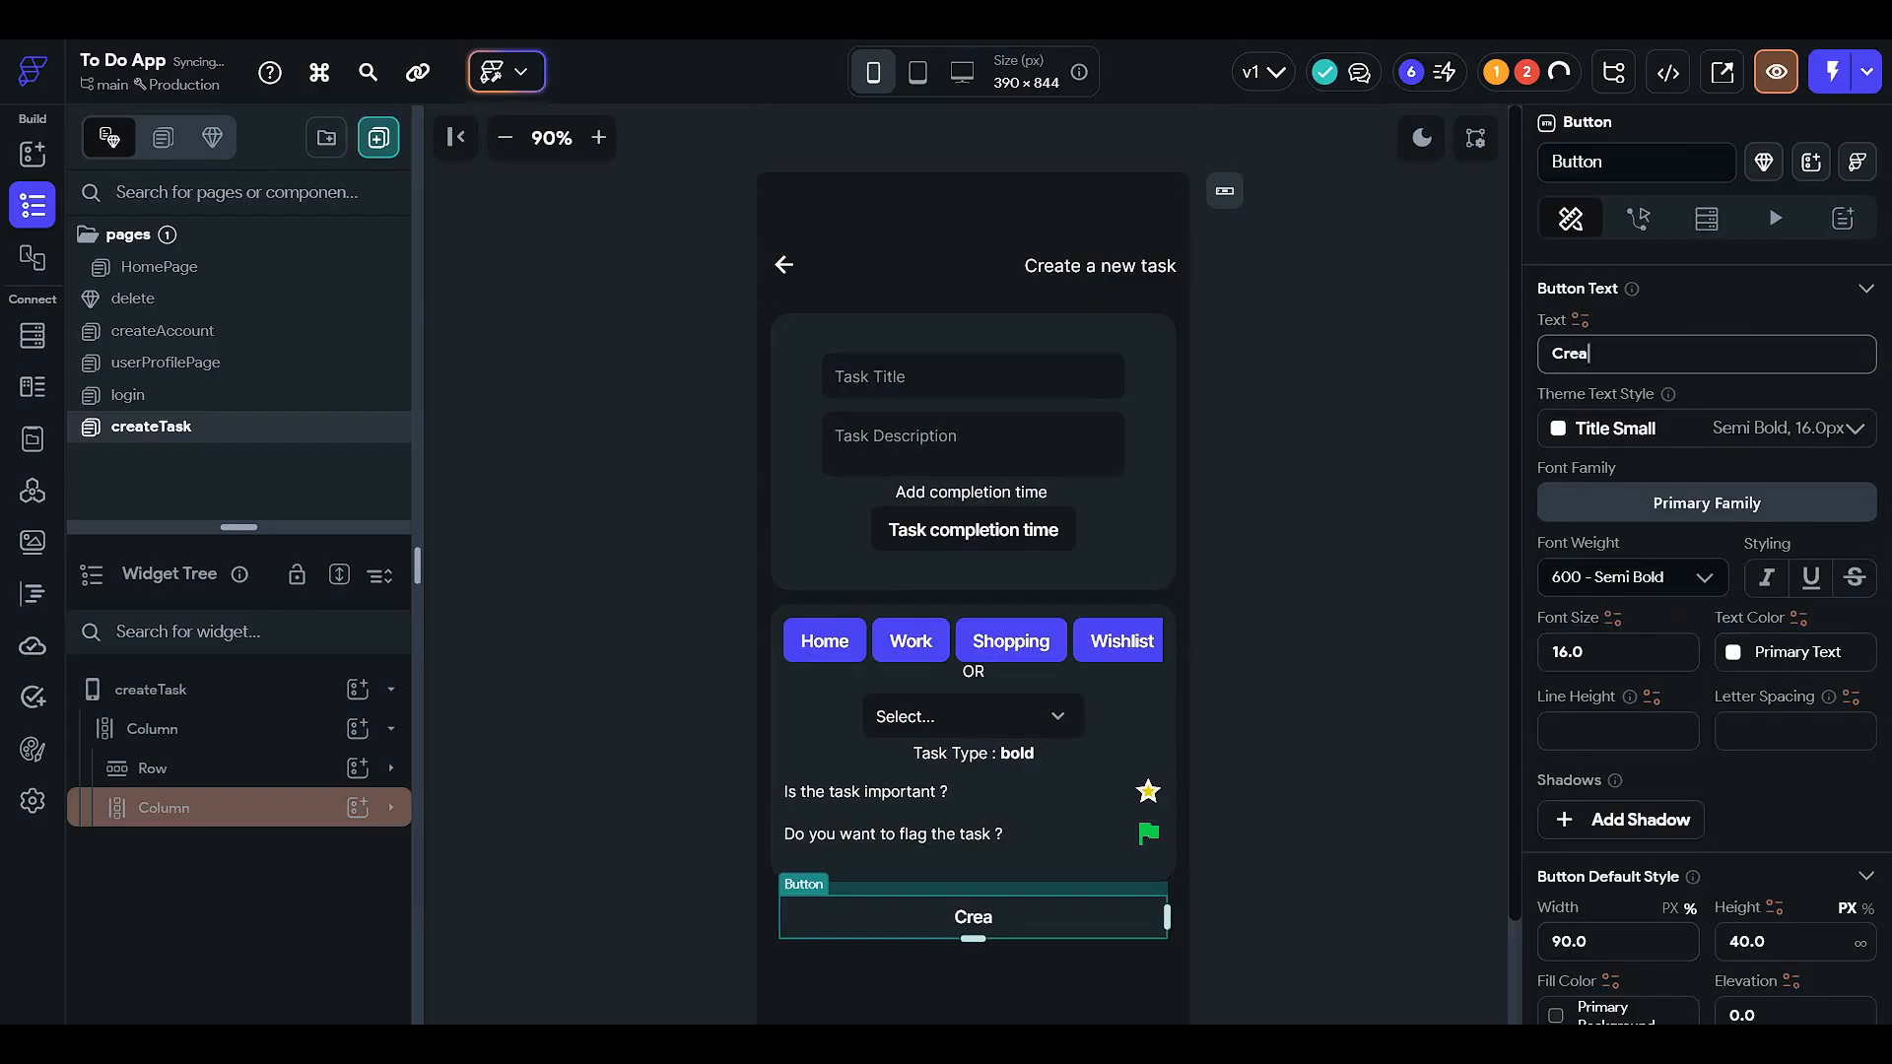
text(te task)
click(1176, 882)
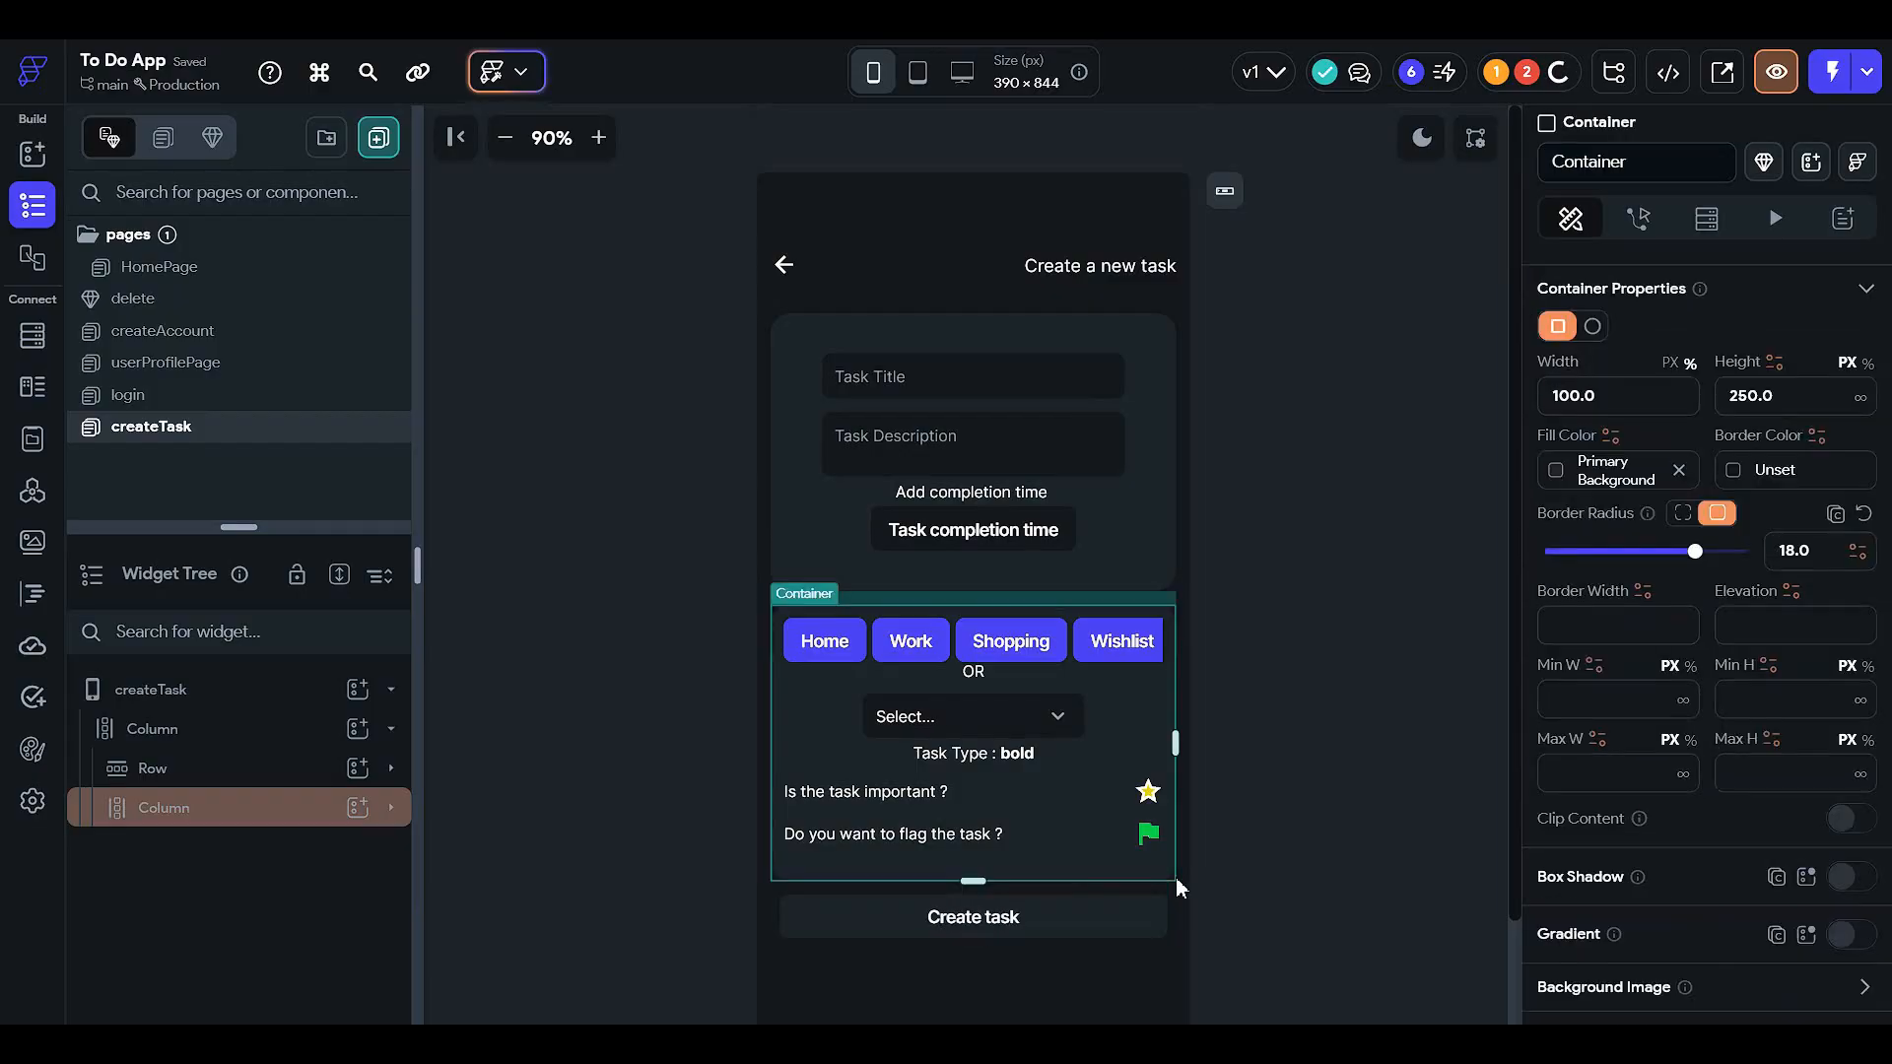
click(1238, 700)
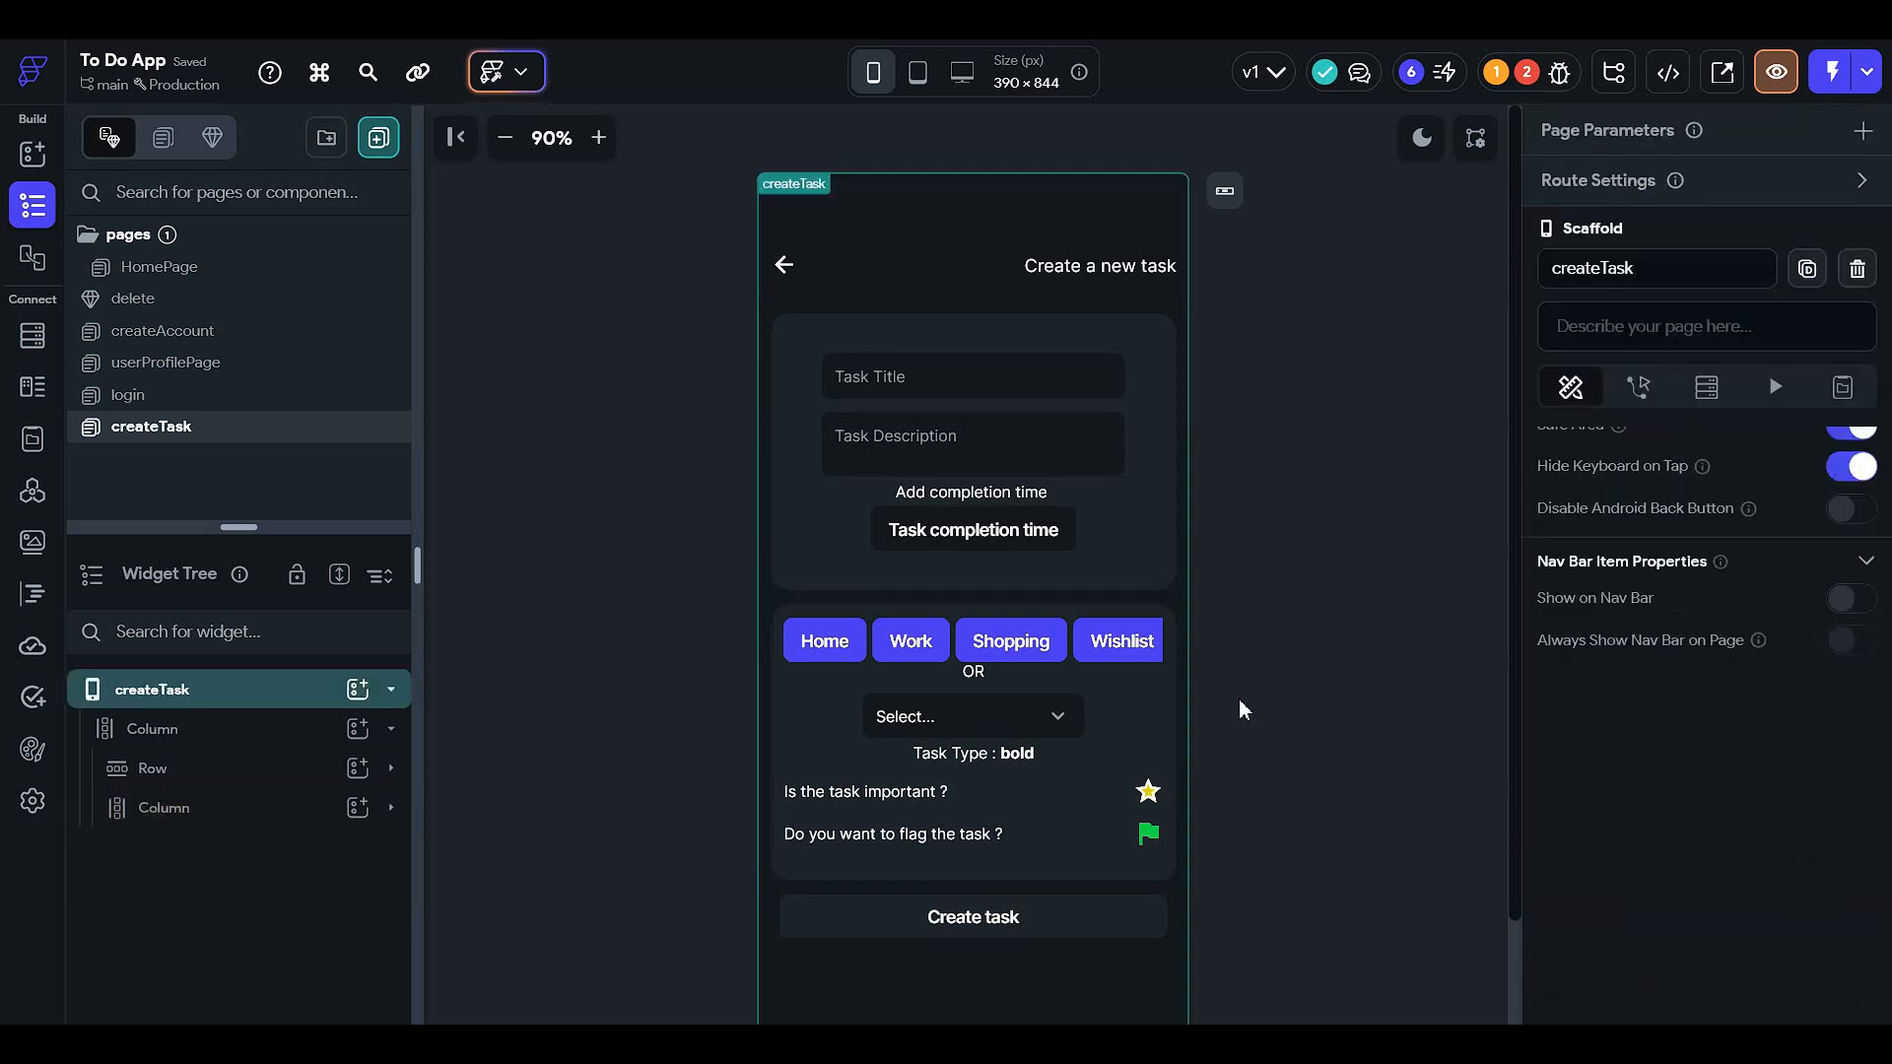
- Inspect the Create task and Task completion time buttons, then open Issues showing two Auth action errors
scroll(969, 796, down, 1)
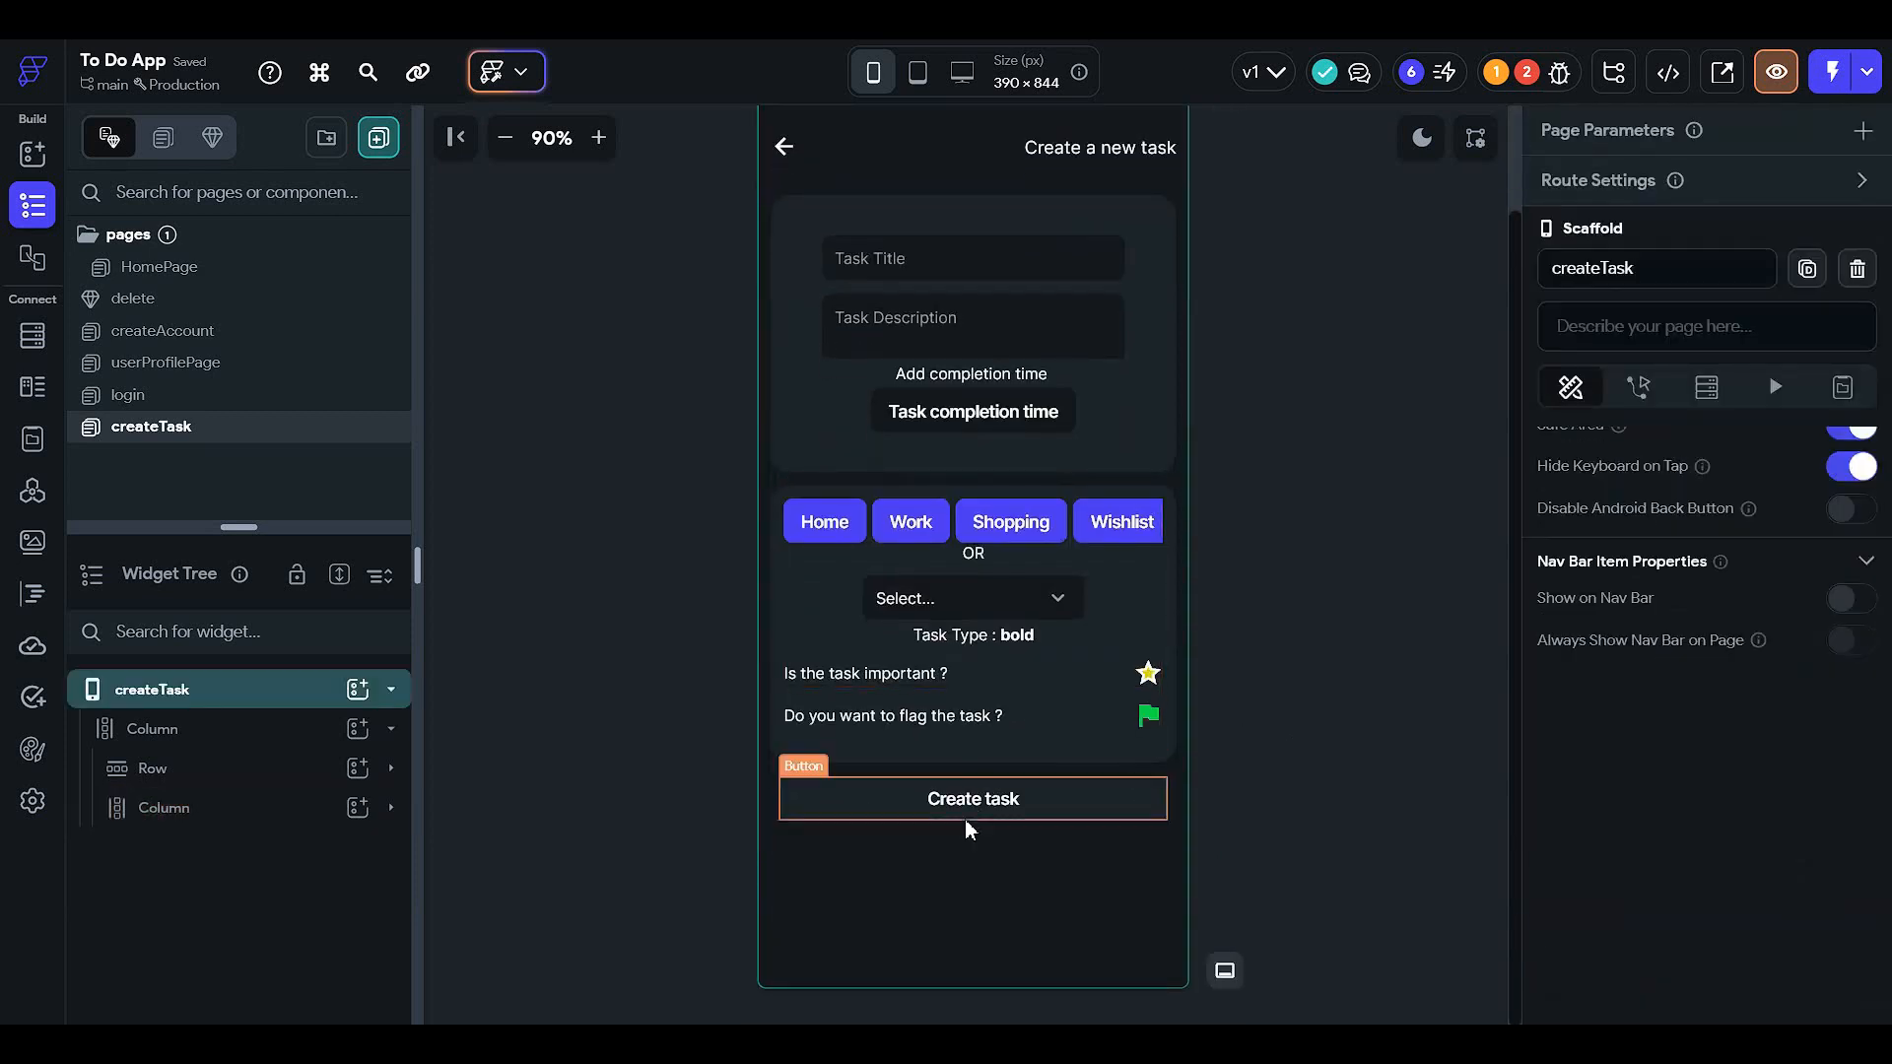
click(965, 819)
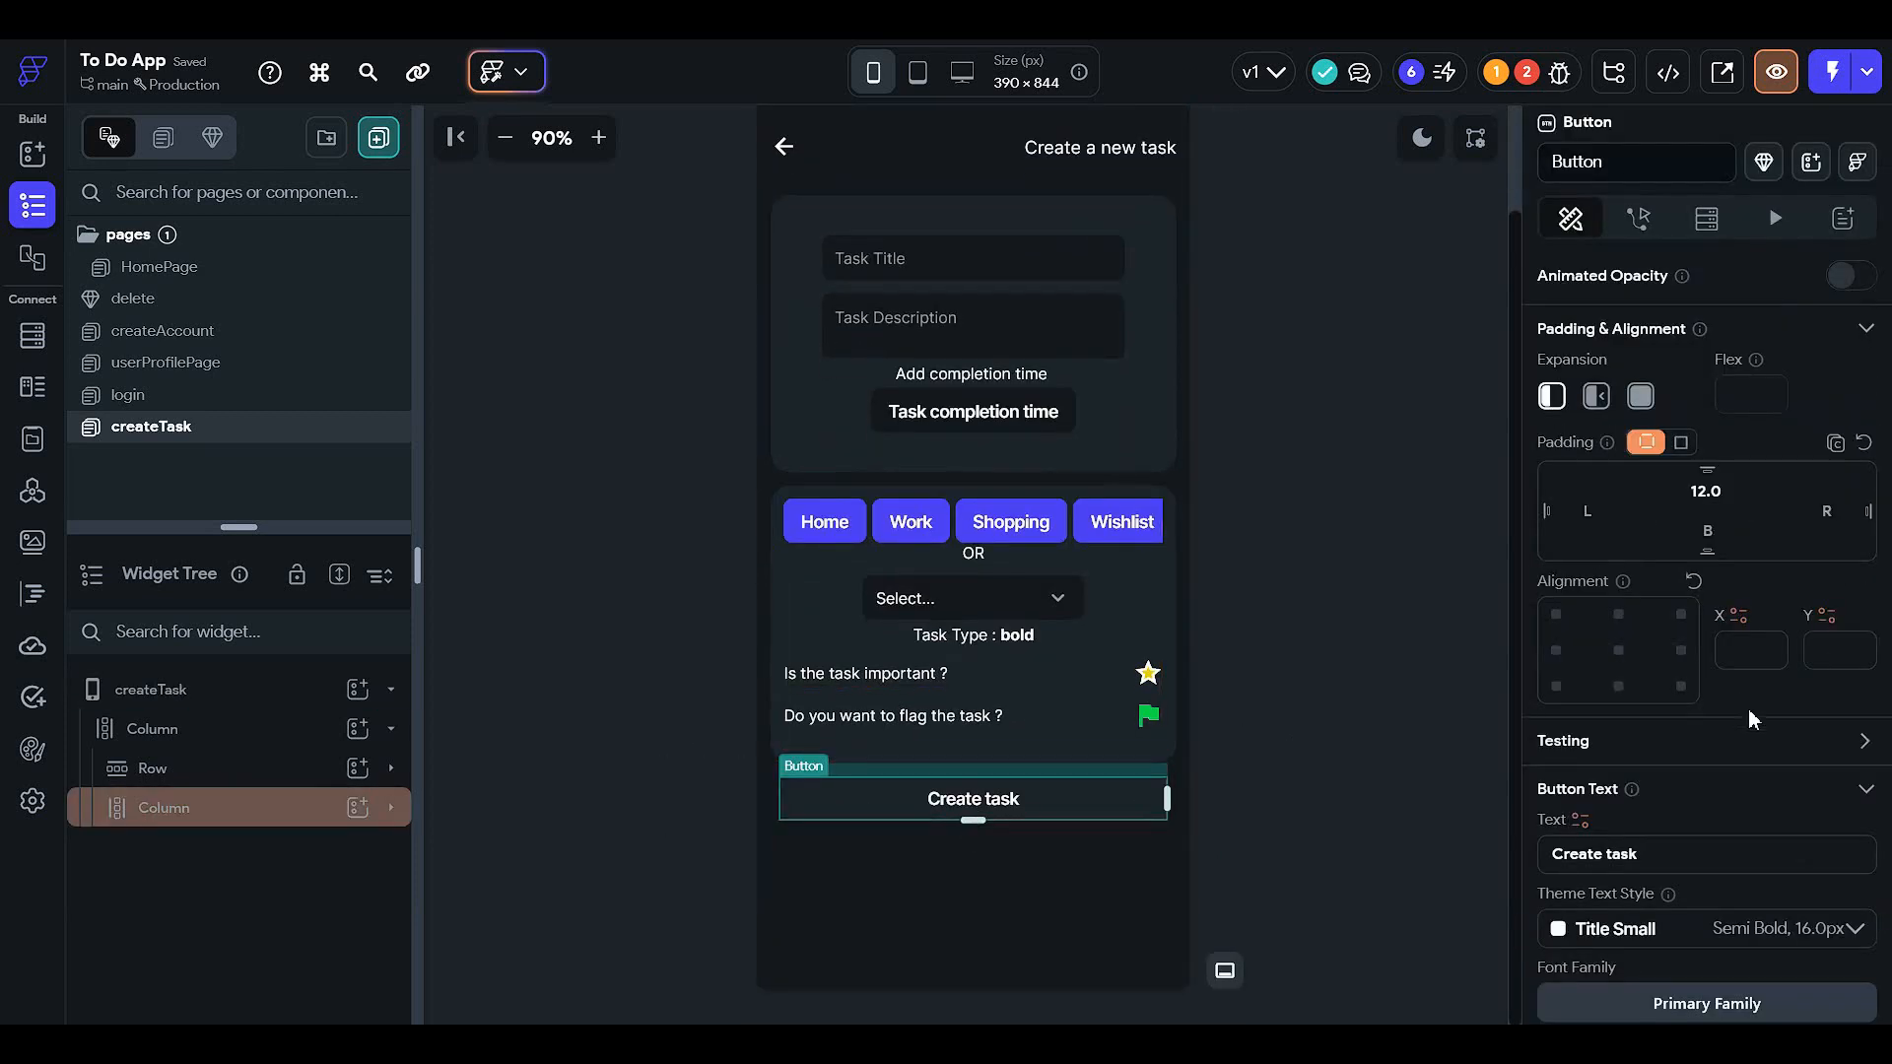
scroll(1733, 724, down, 3)
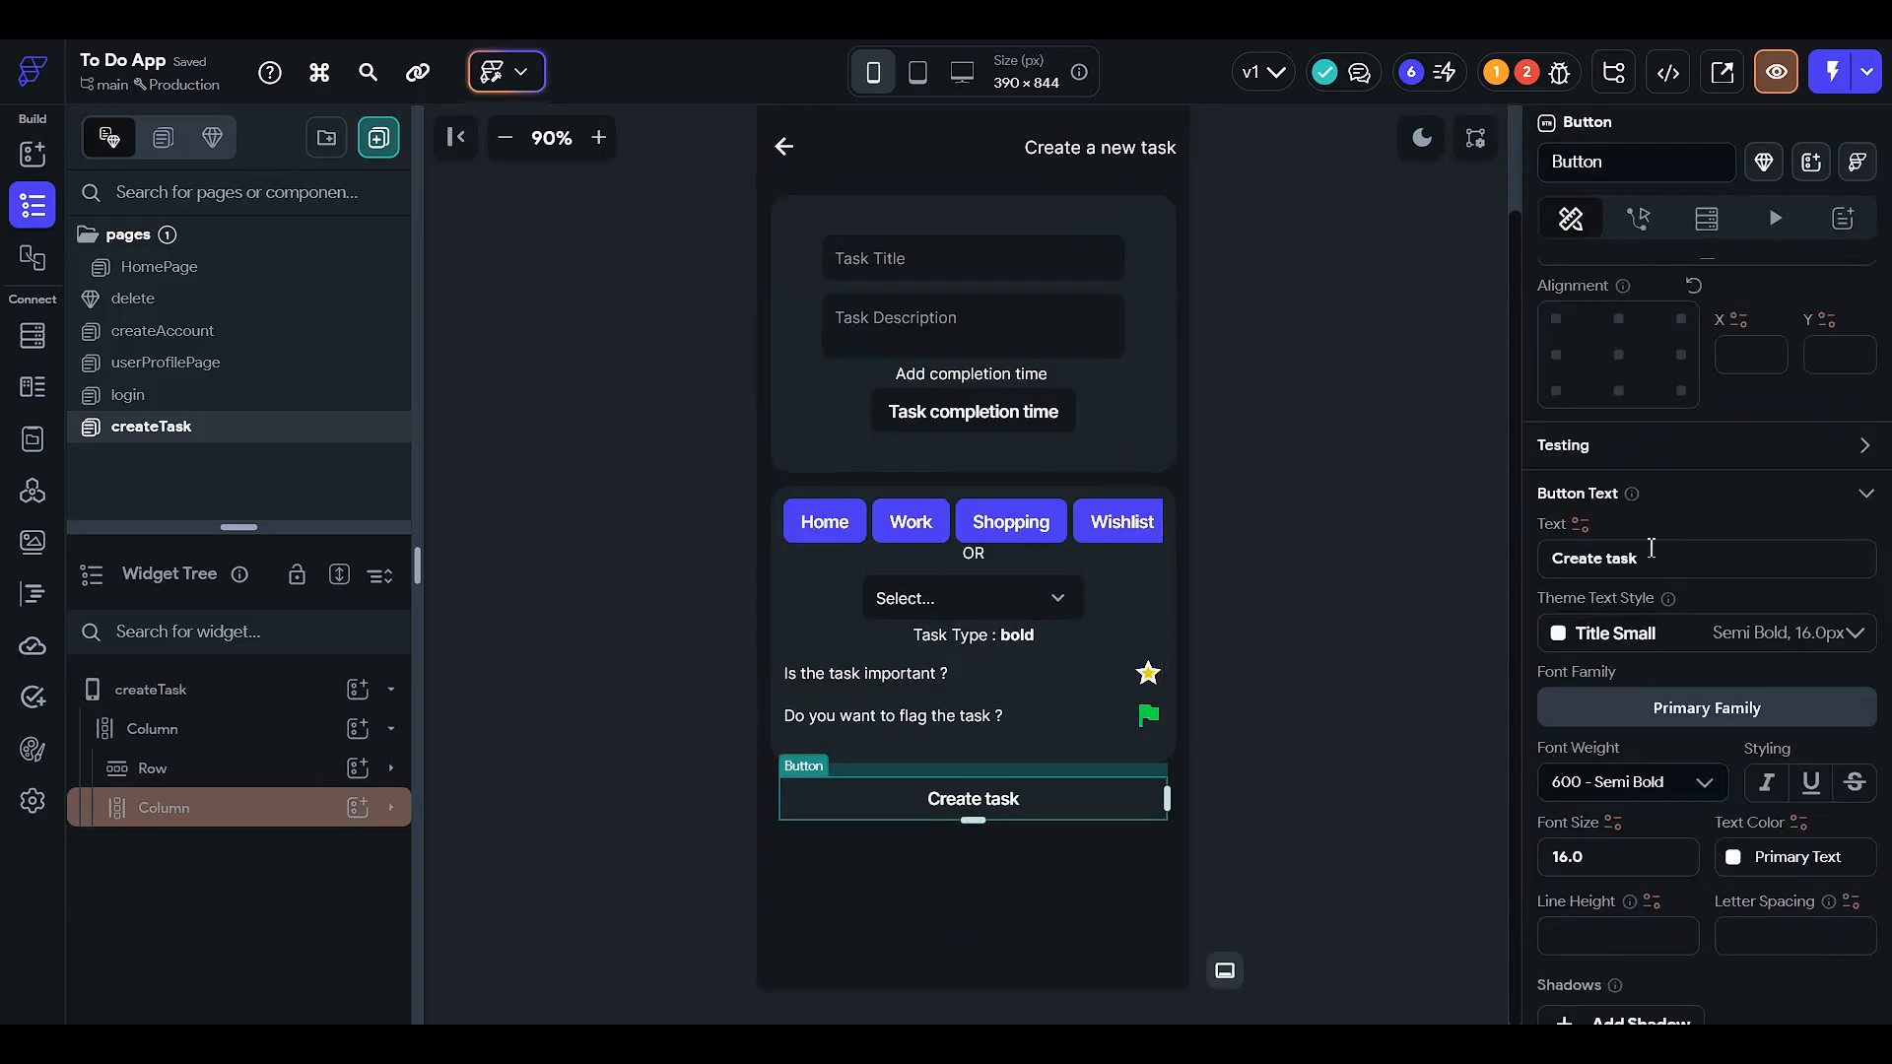
click(1274, 420)
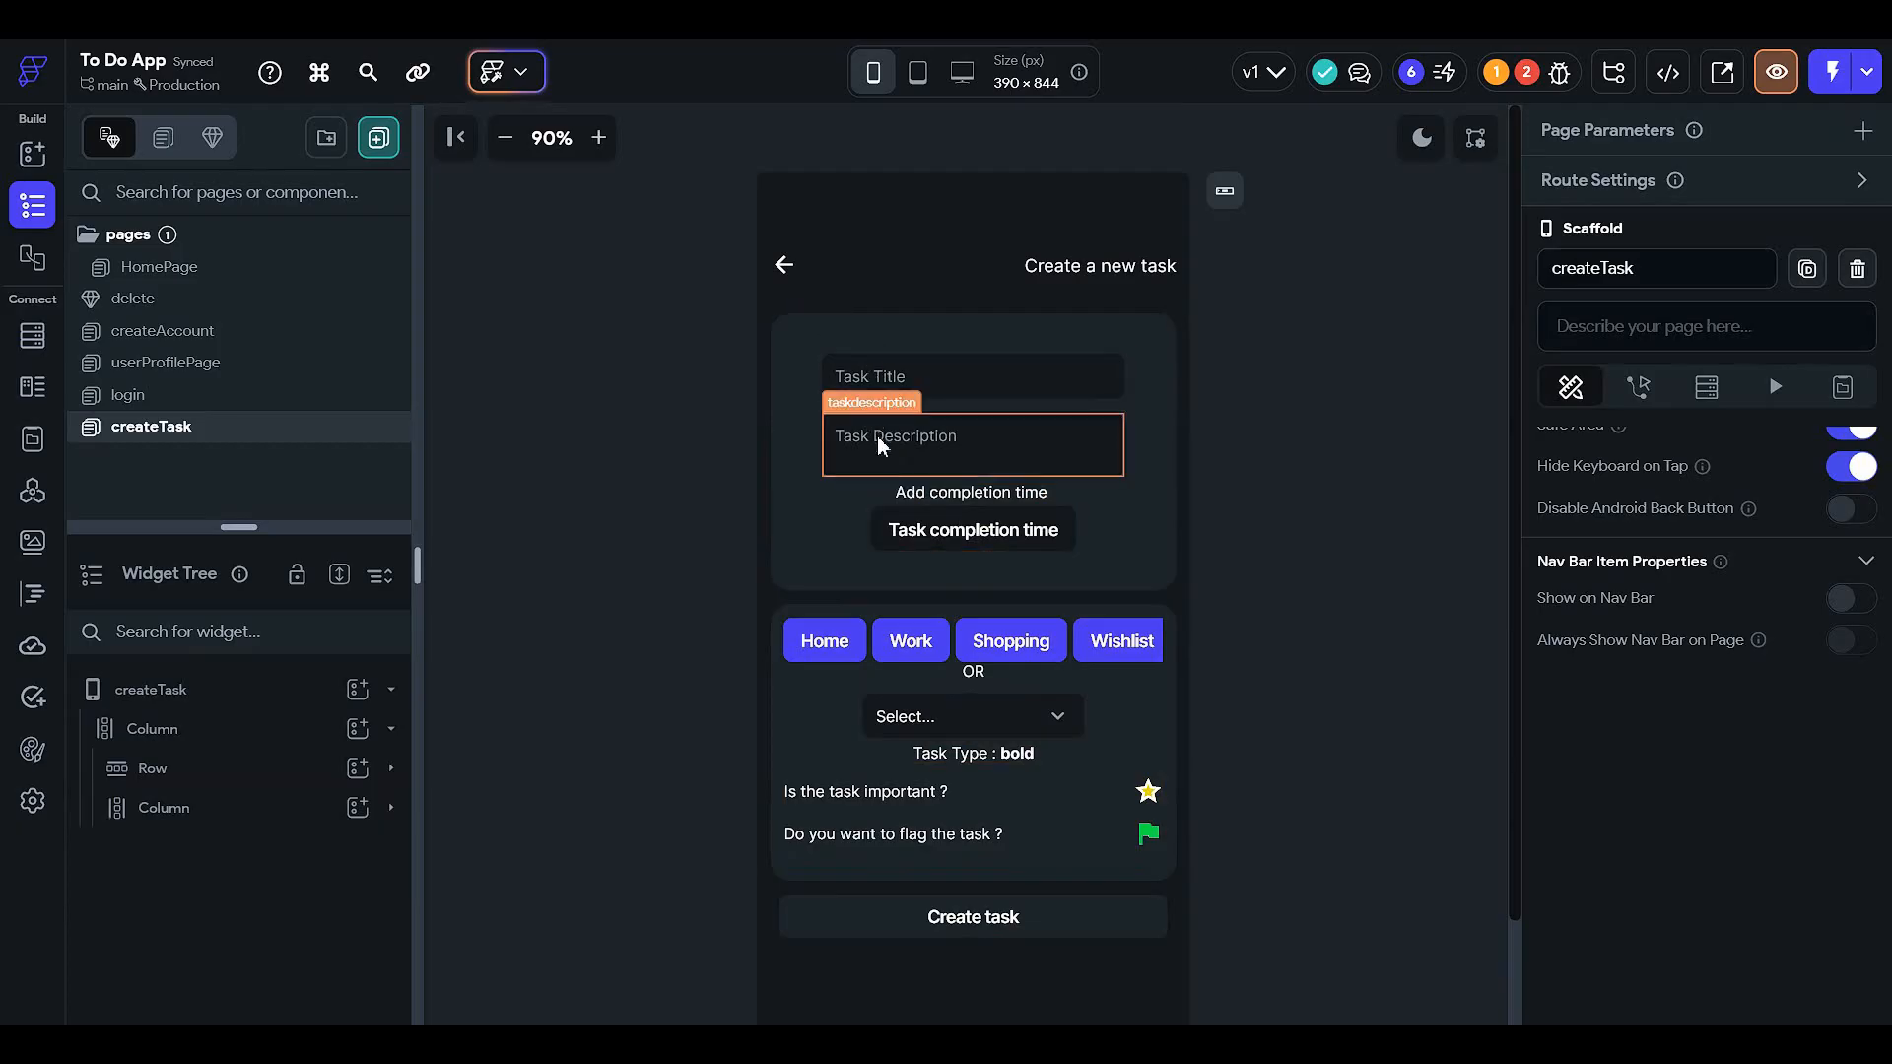
click(956, 532)
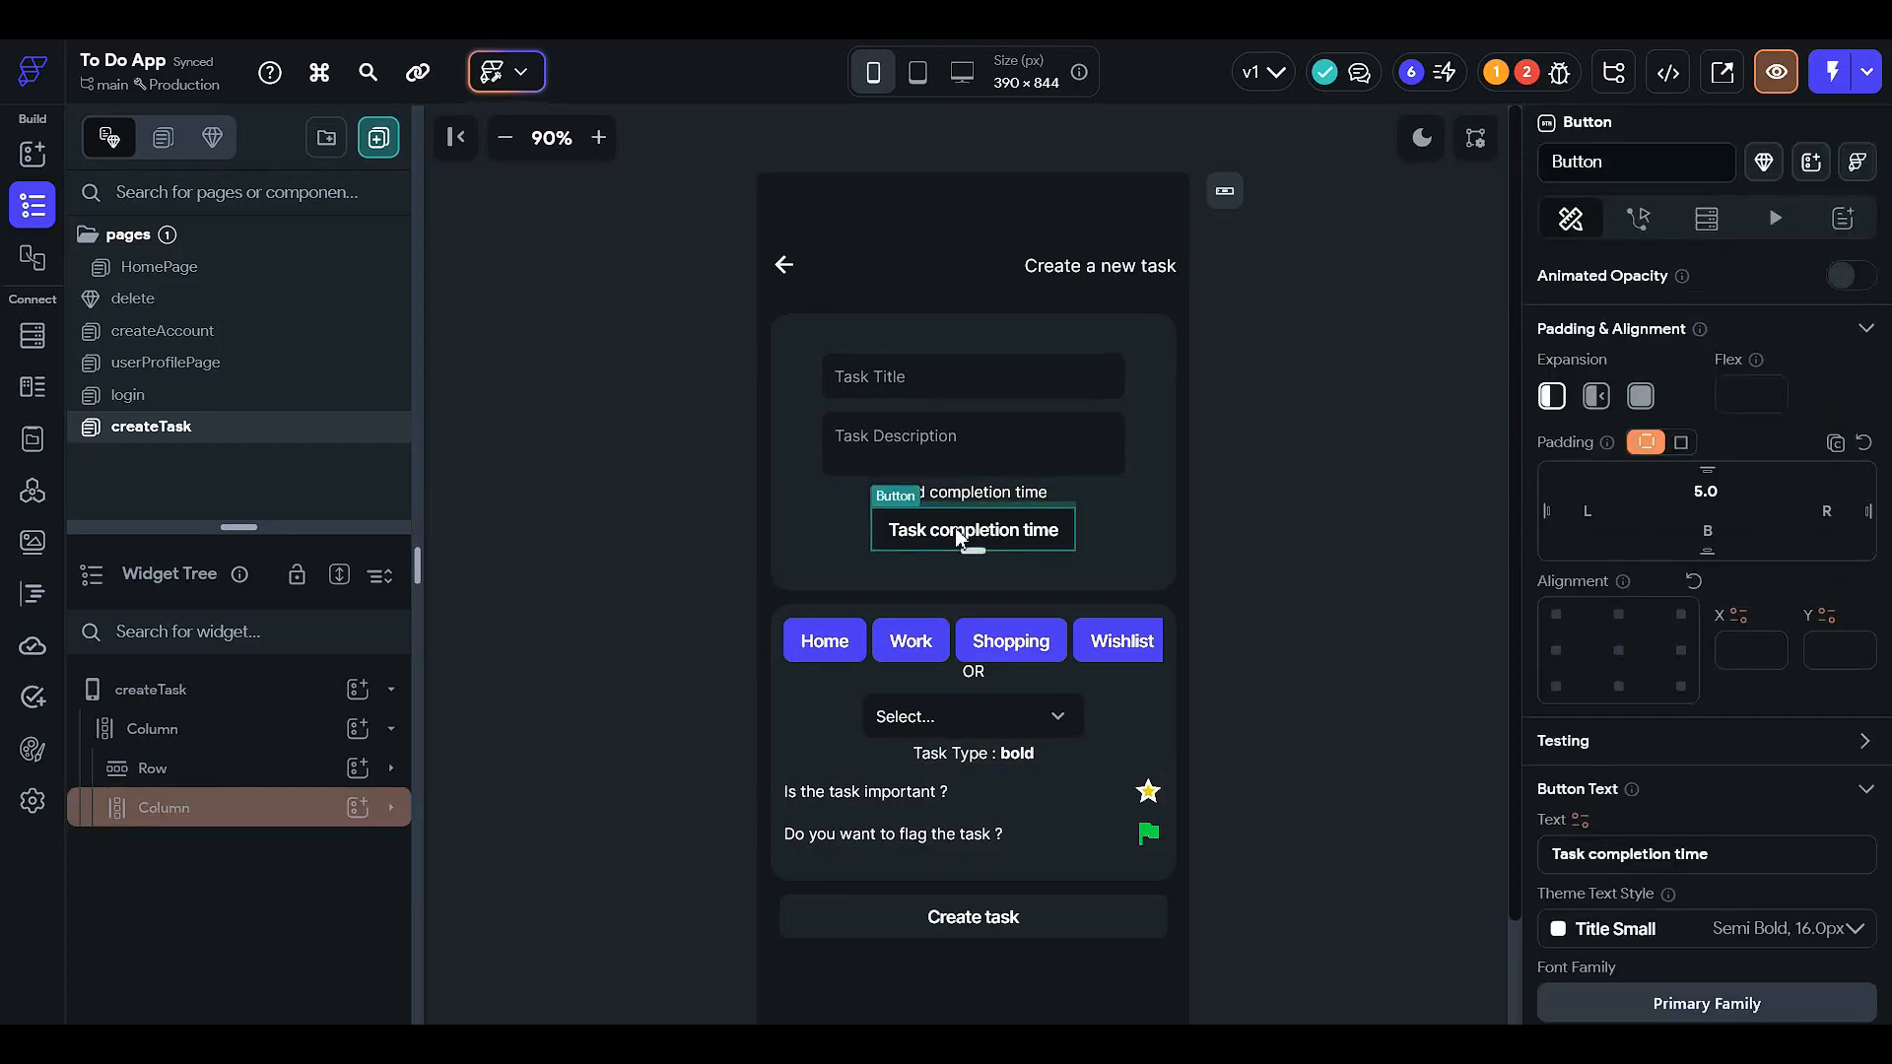
click(1562, 71)
- Delete the faulty On Tap login action from the Create task button
click(1177, 262)
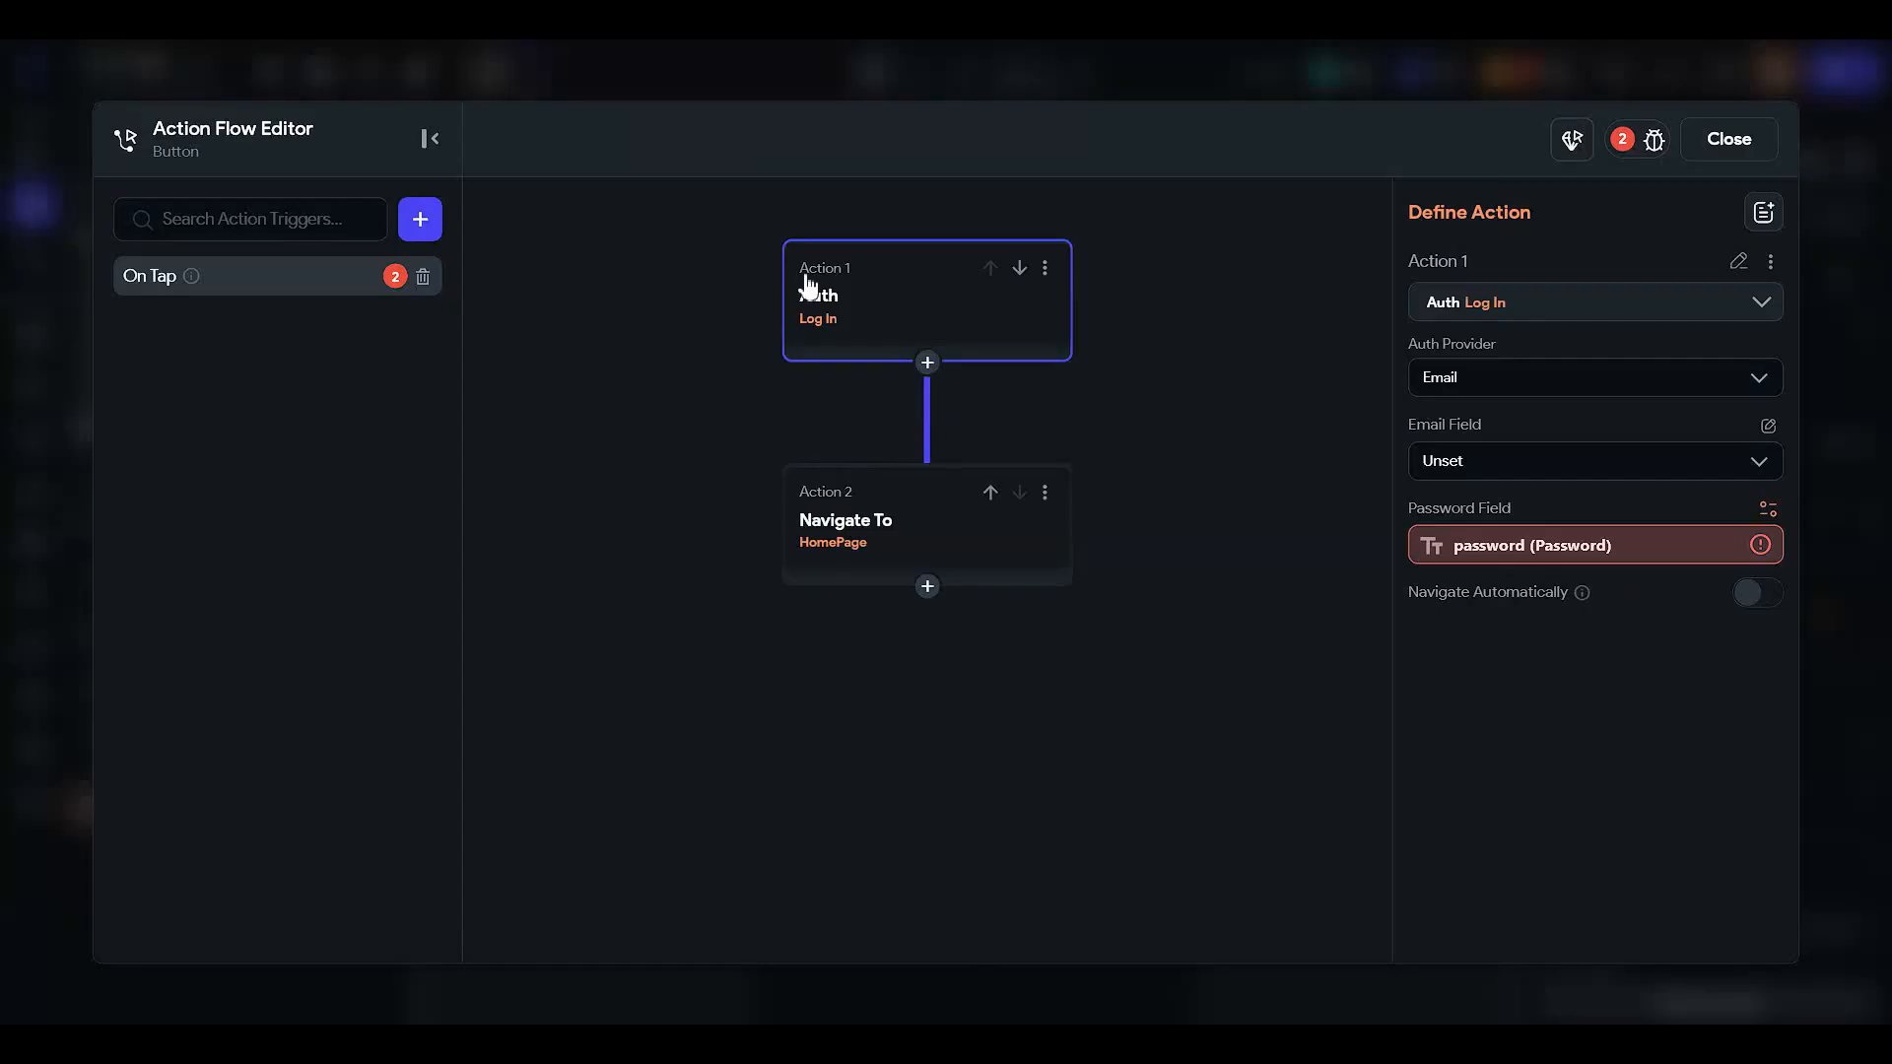
click(423, 277)
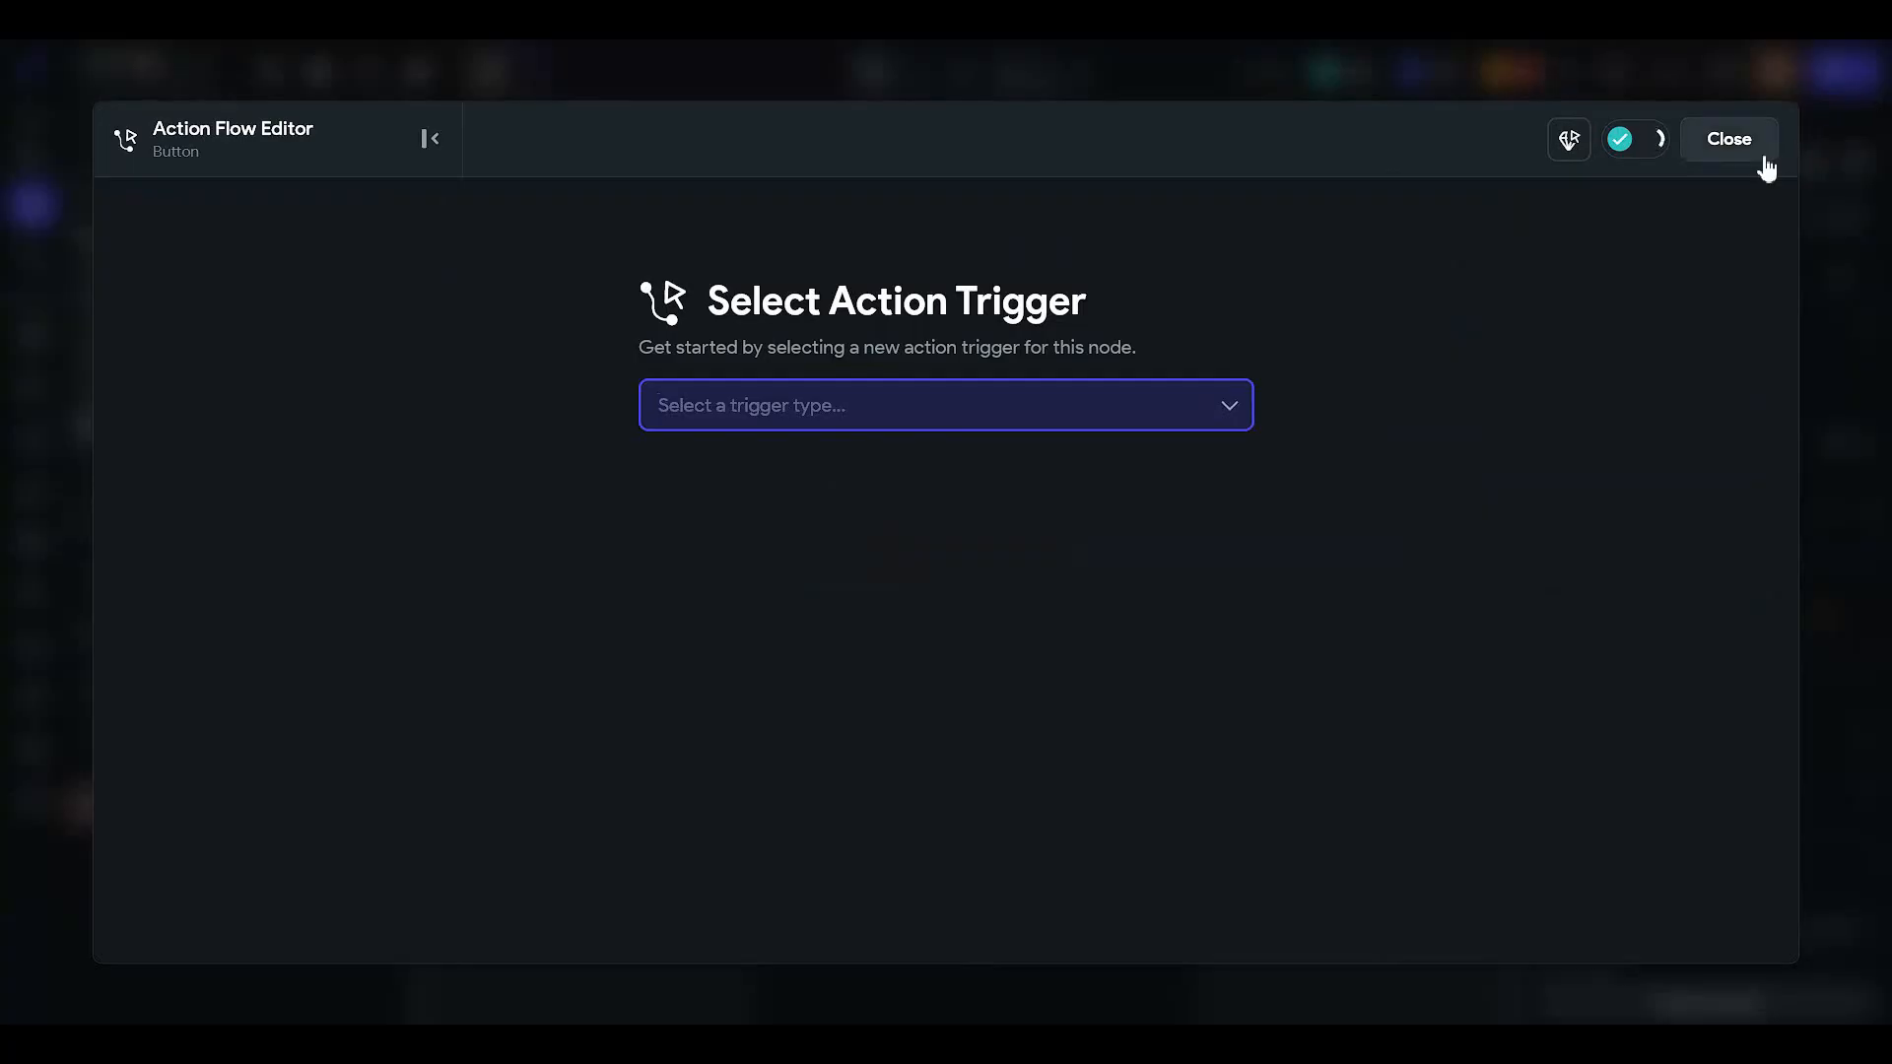
click(1729, 139)
- Give the Task completion time button an On Tap Date/Time Picker action, found by searching 'time'
click(975, 535)
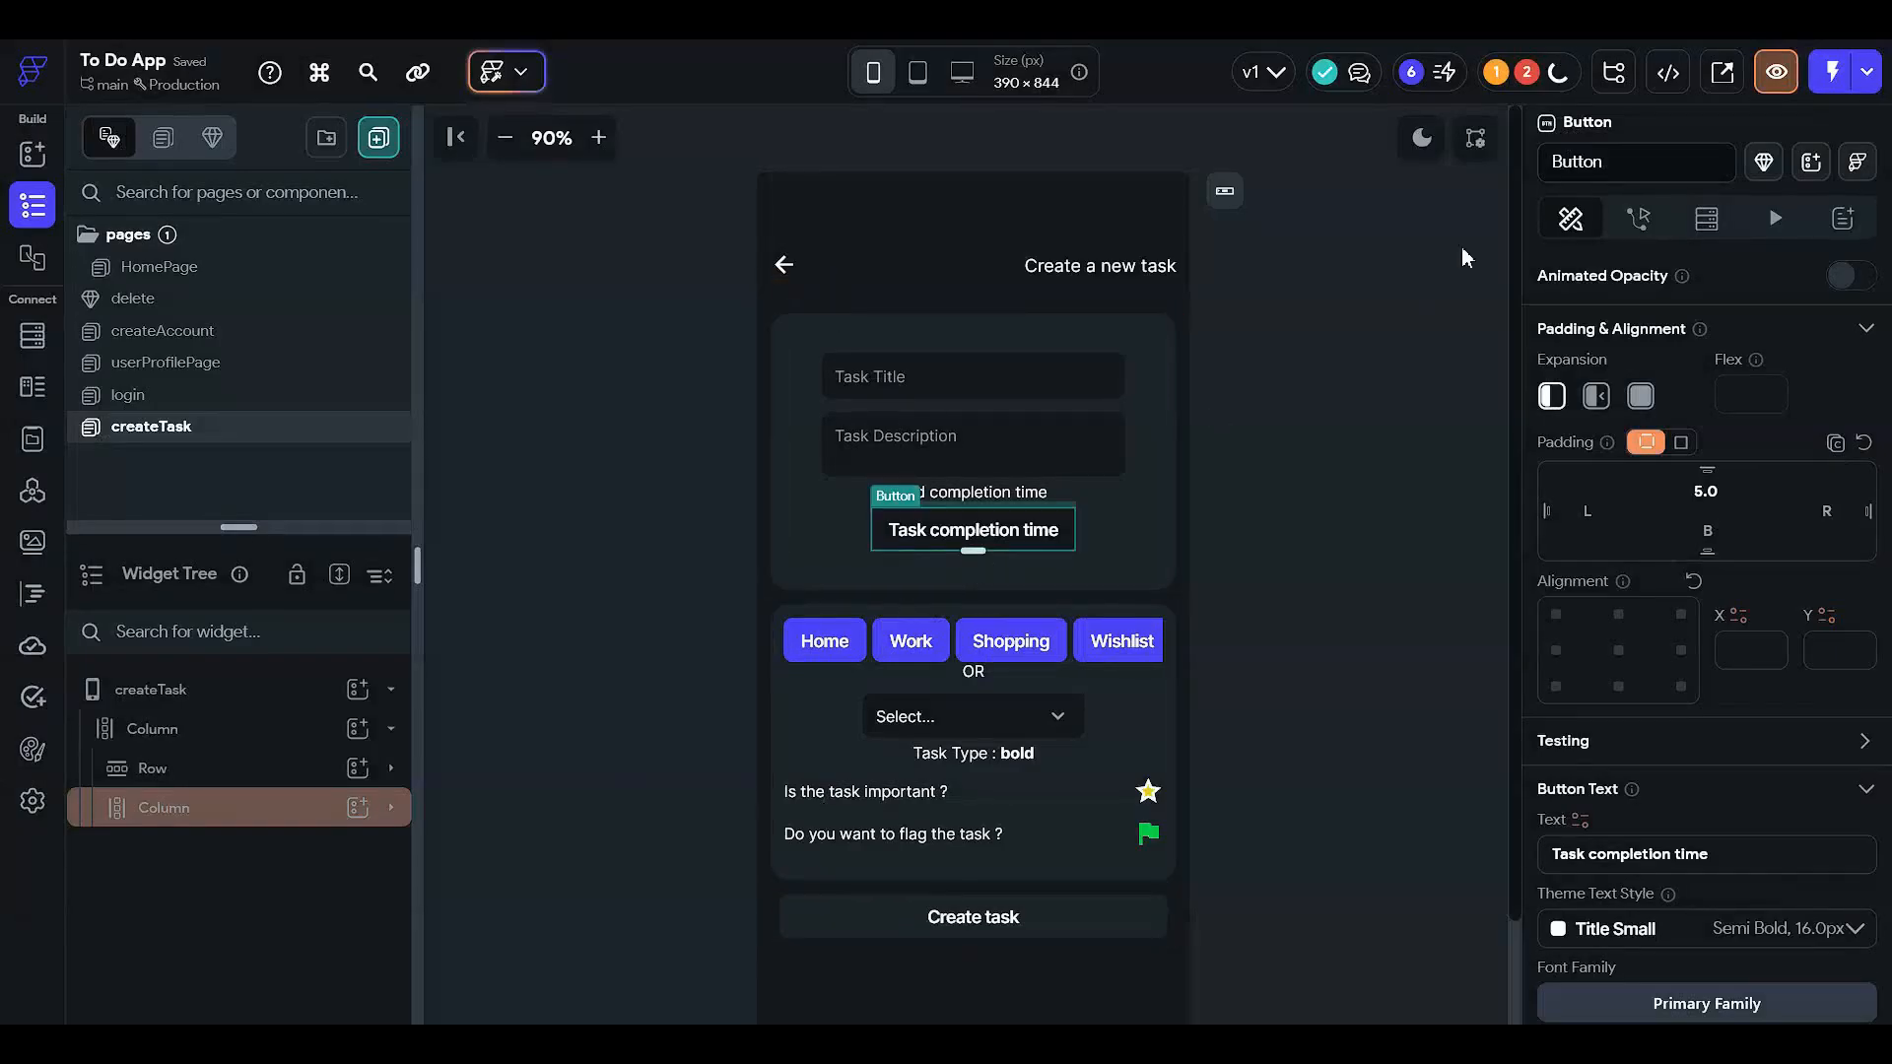
click(1621, 160)
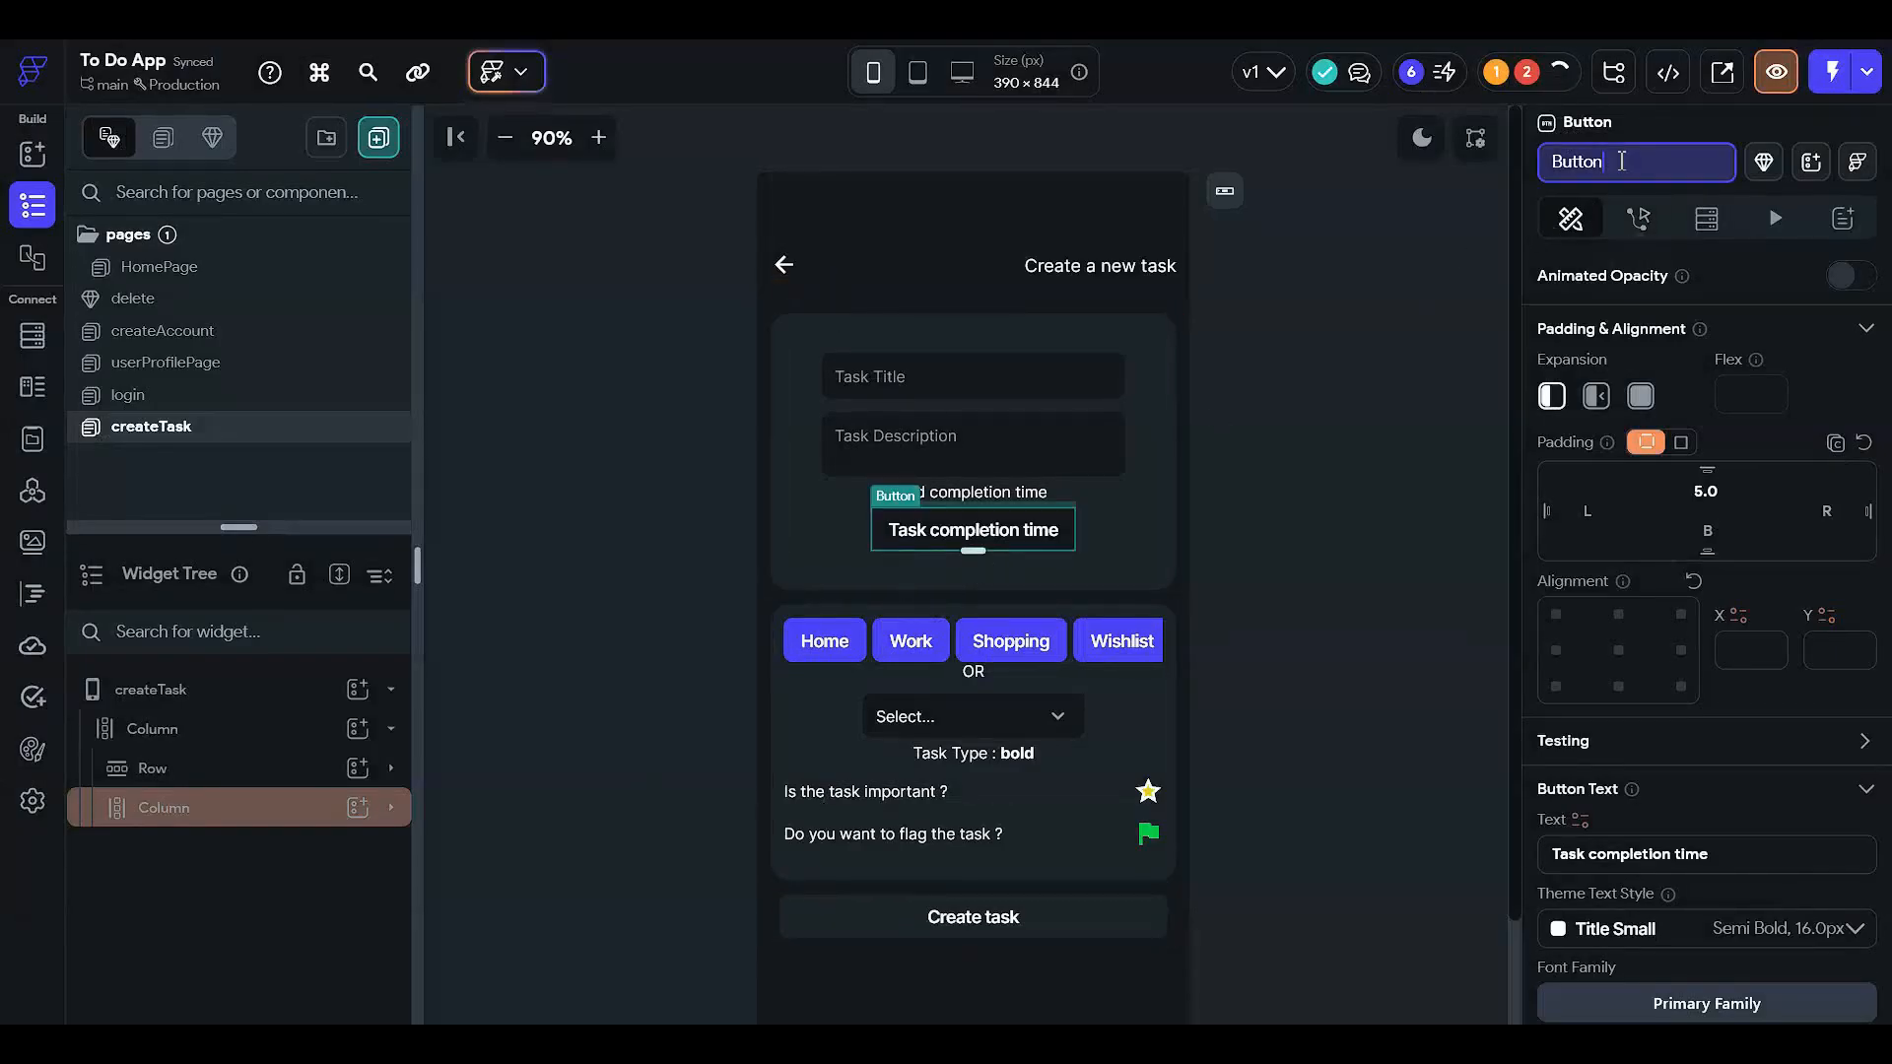
click(1705, 218)
click(1572, 218)
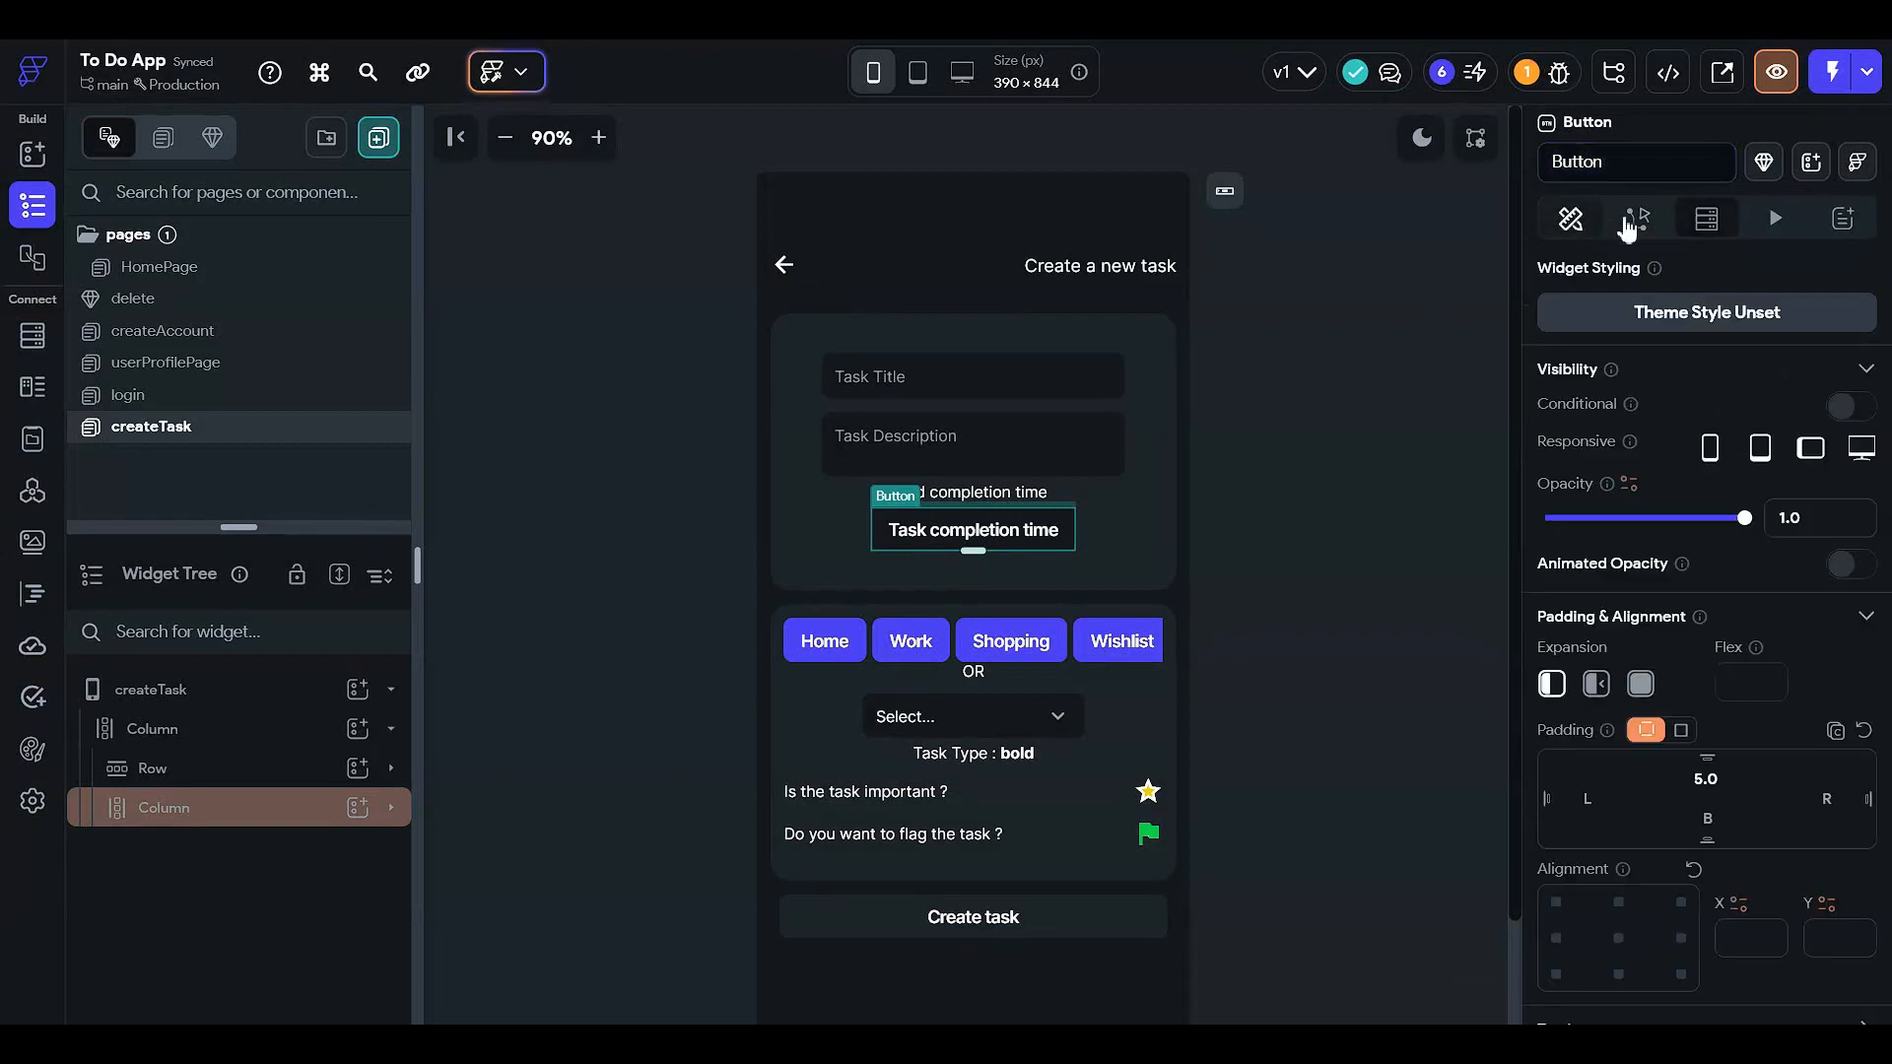
click(1637, 218)
click(1792, 364)
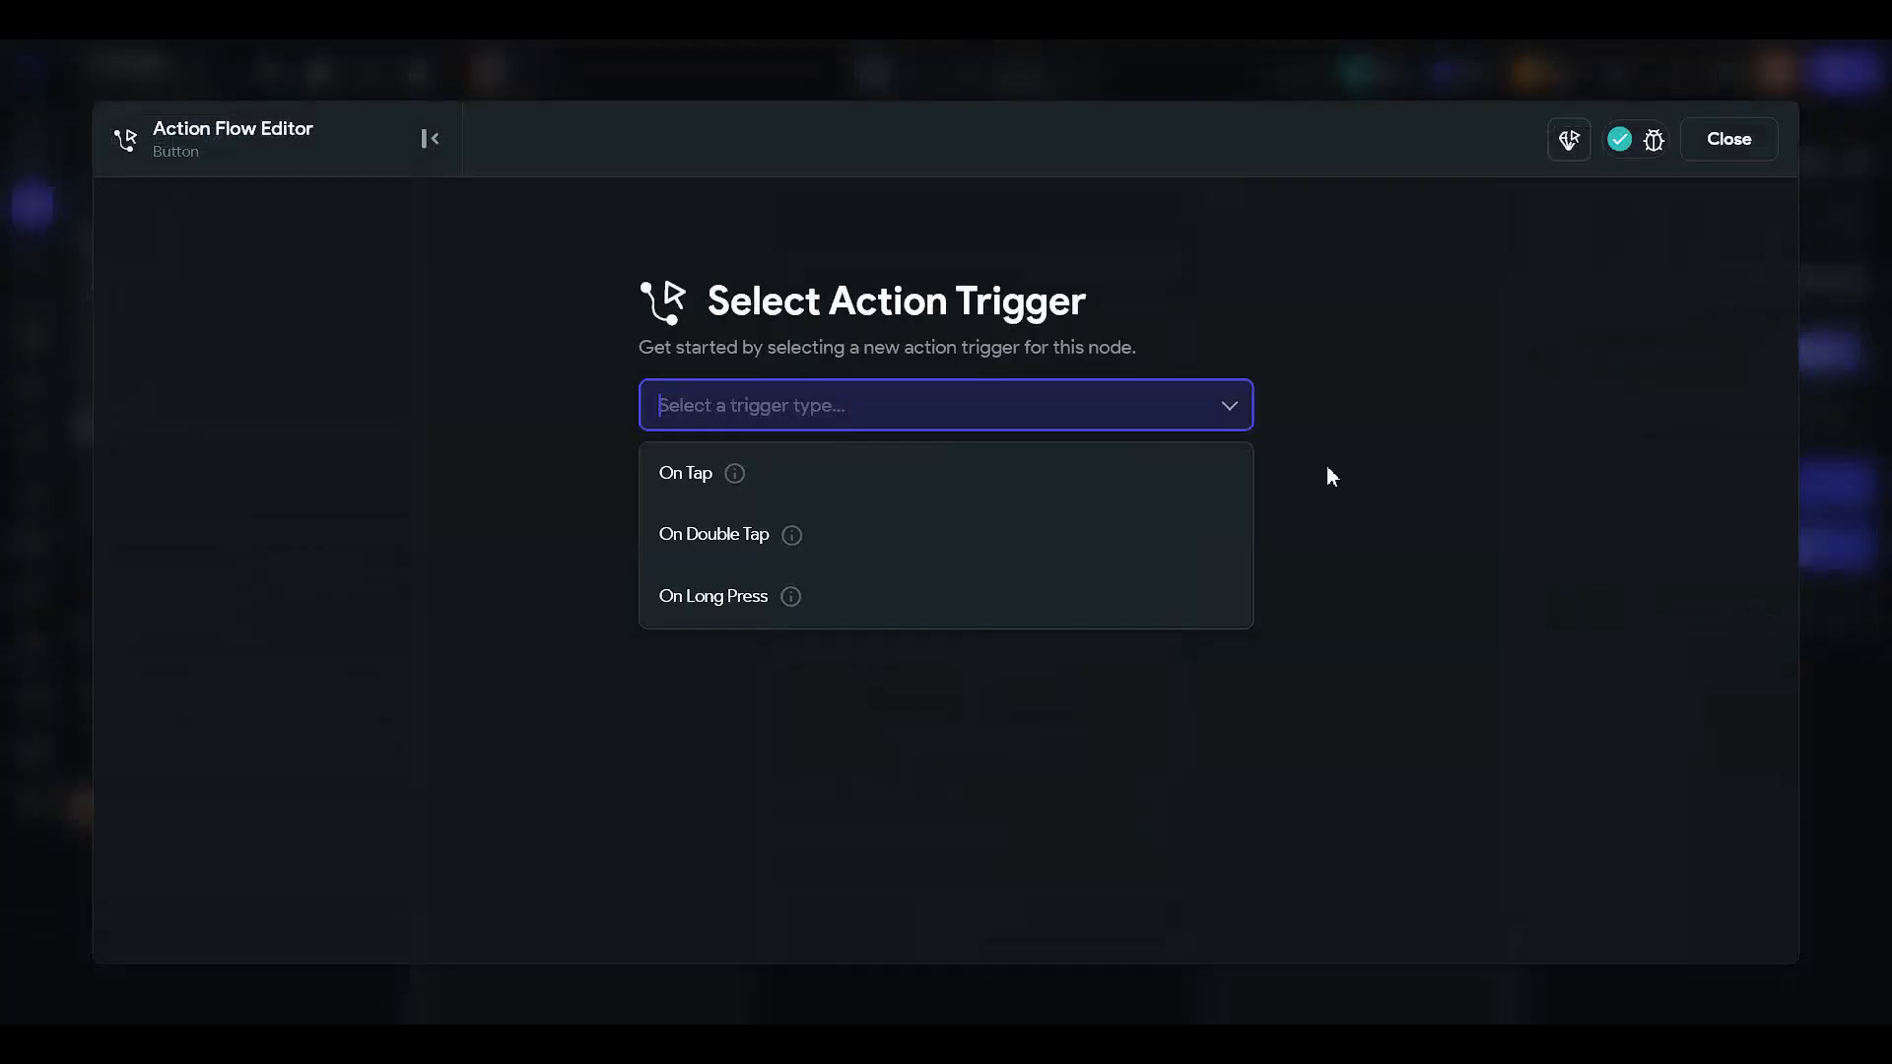
click(1001, 483)
click(1130, 637)
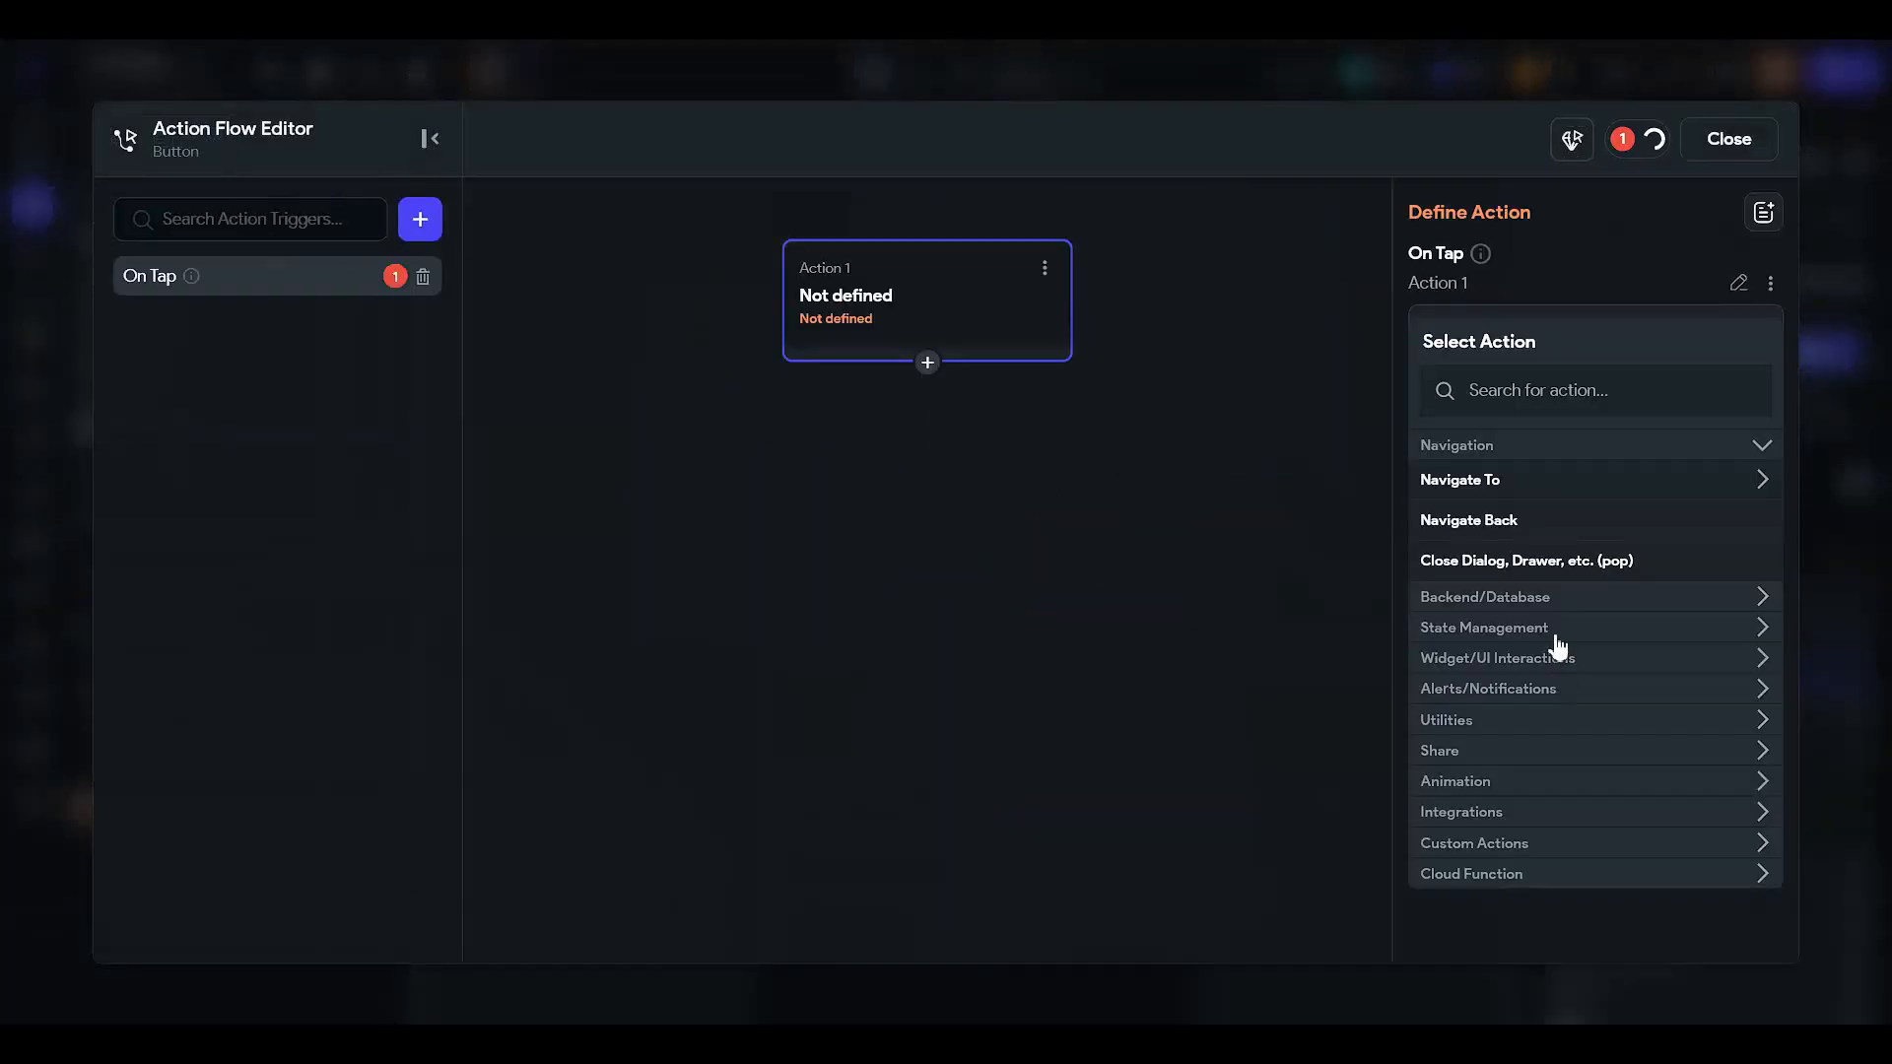
click(1537, 392)
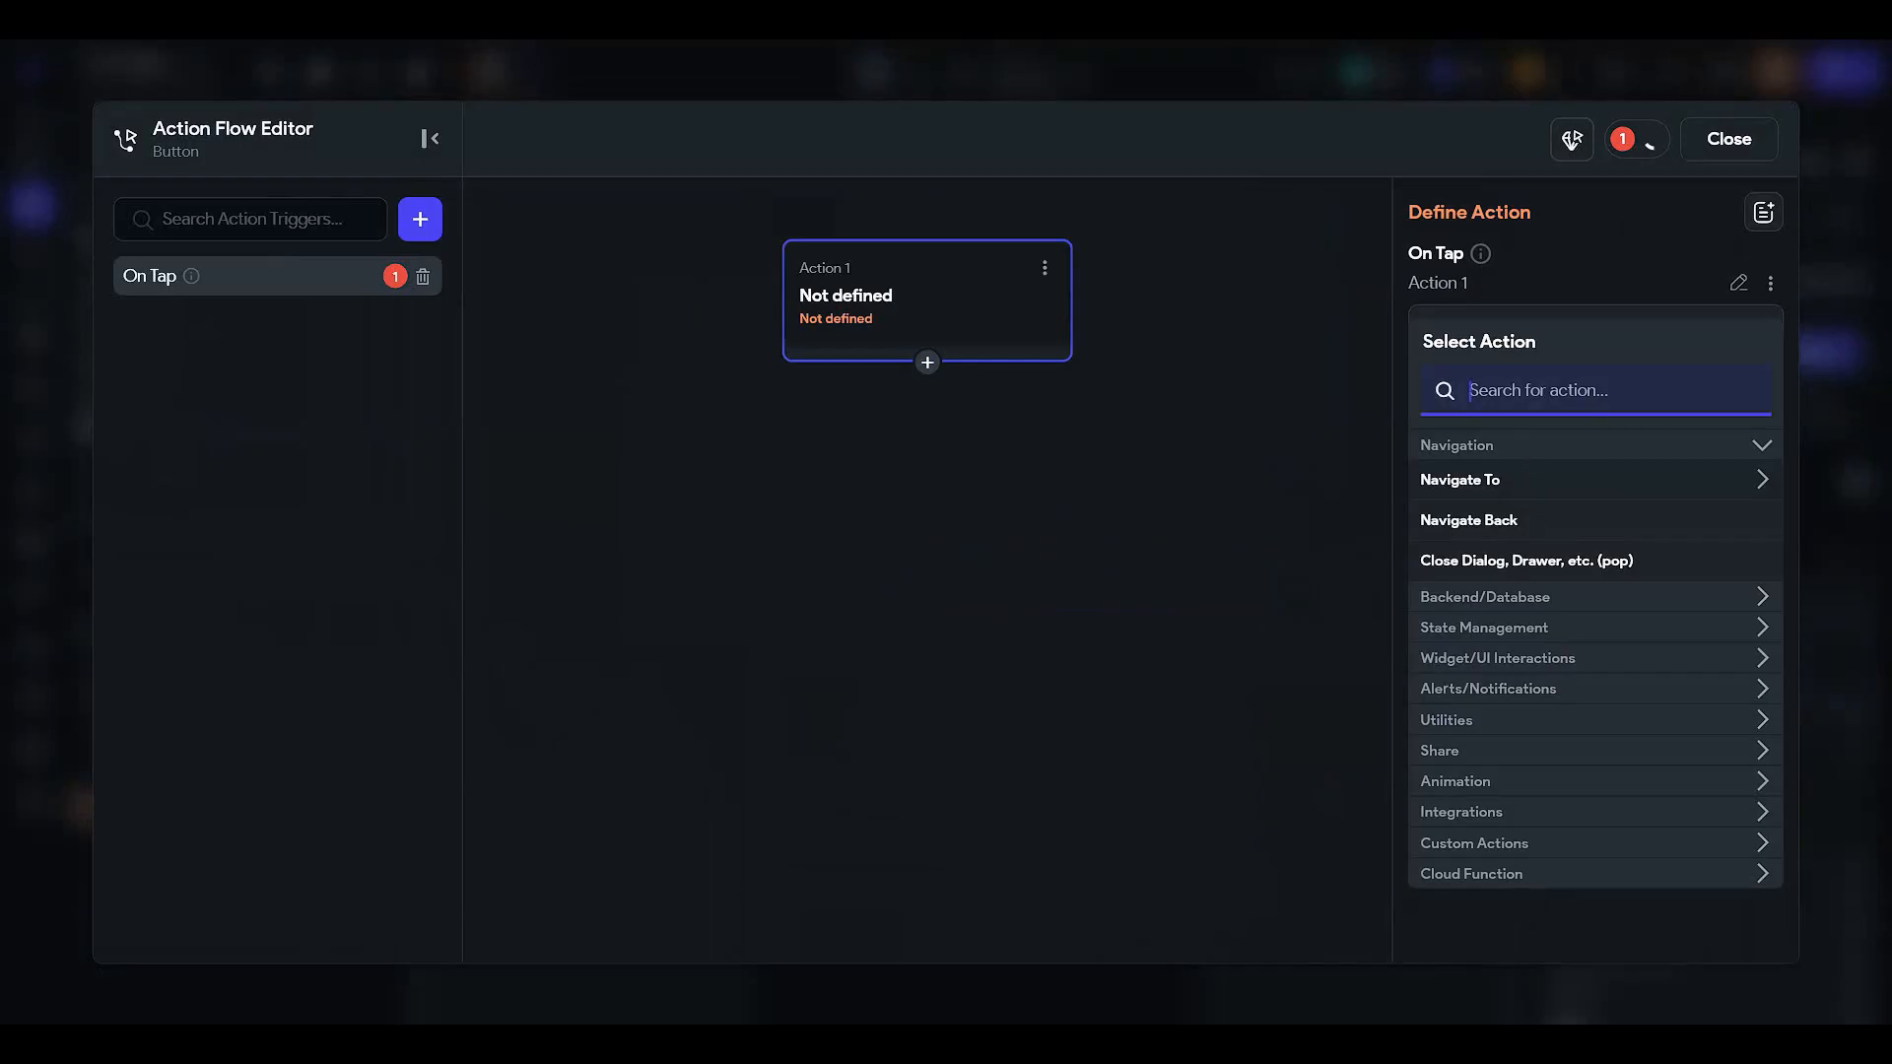
text(time)
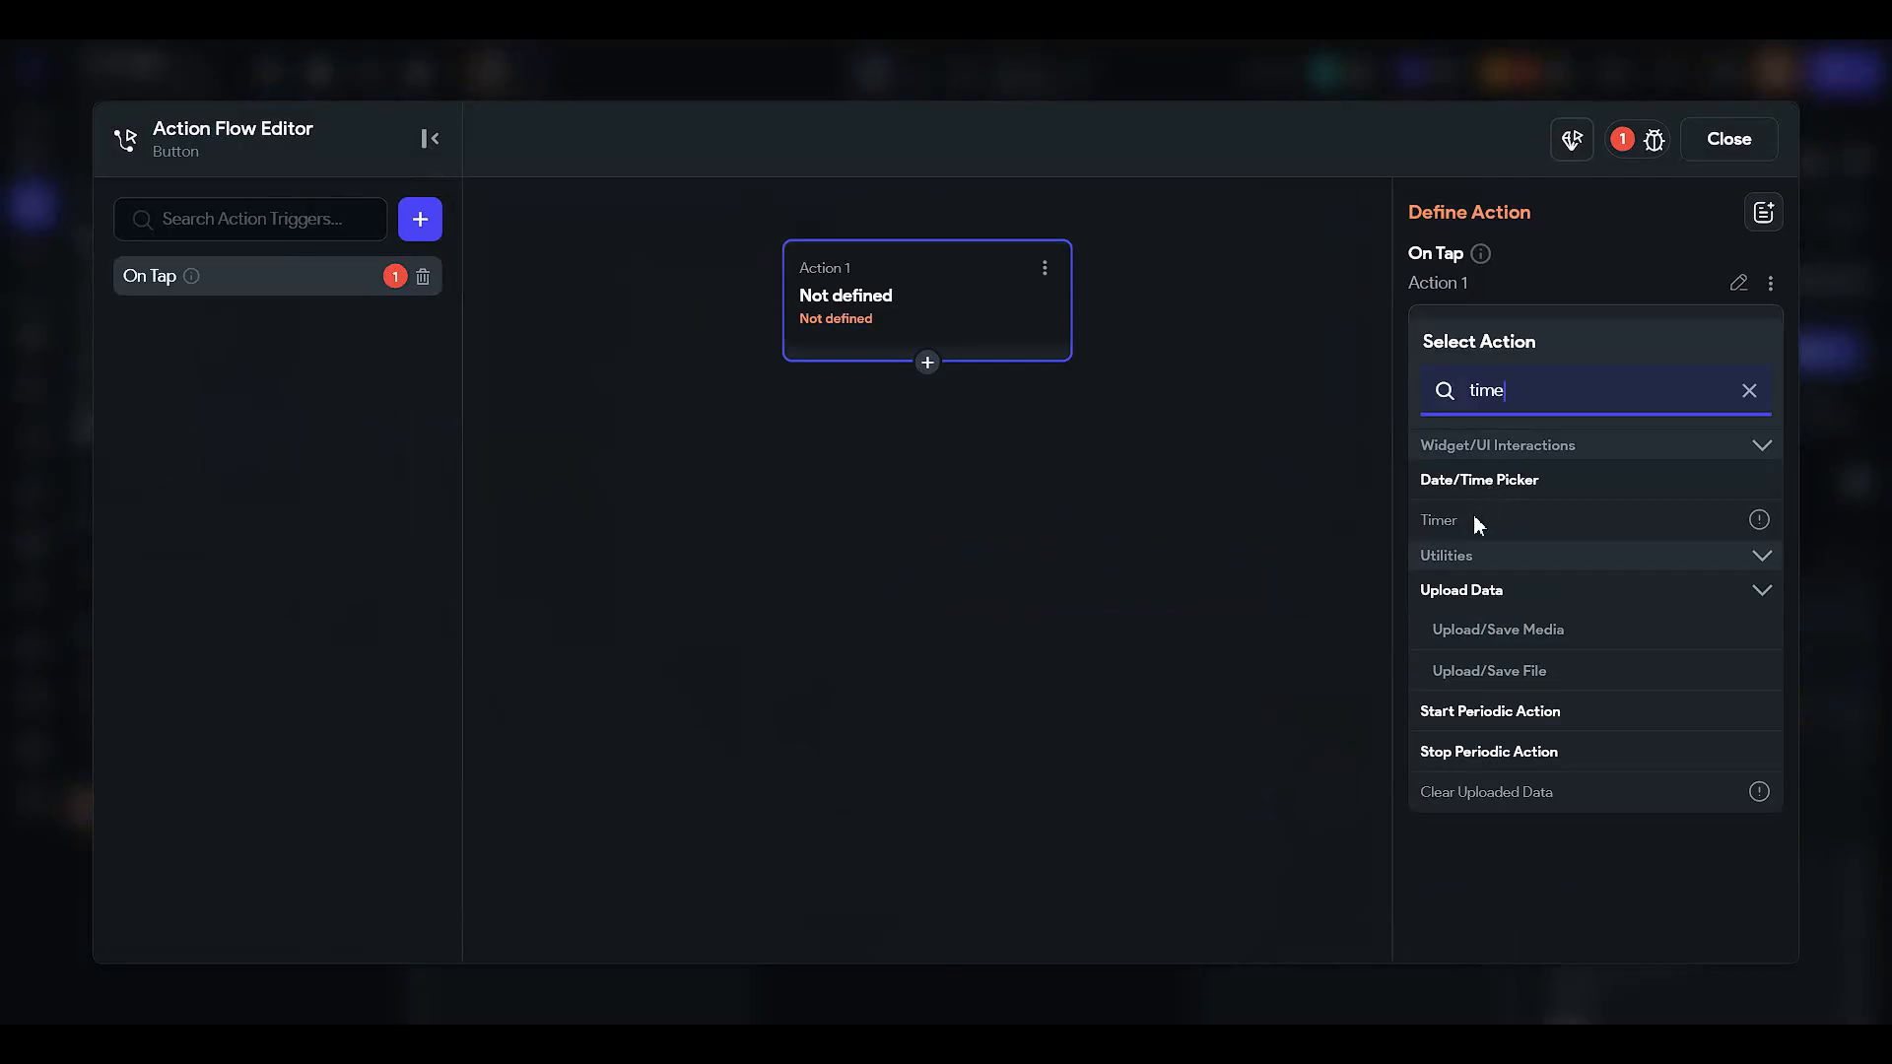
click(1518, 482)
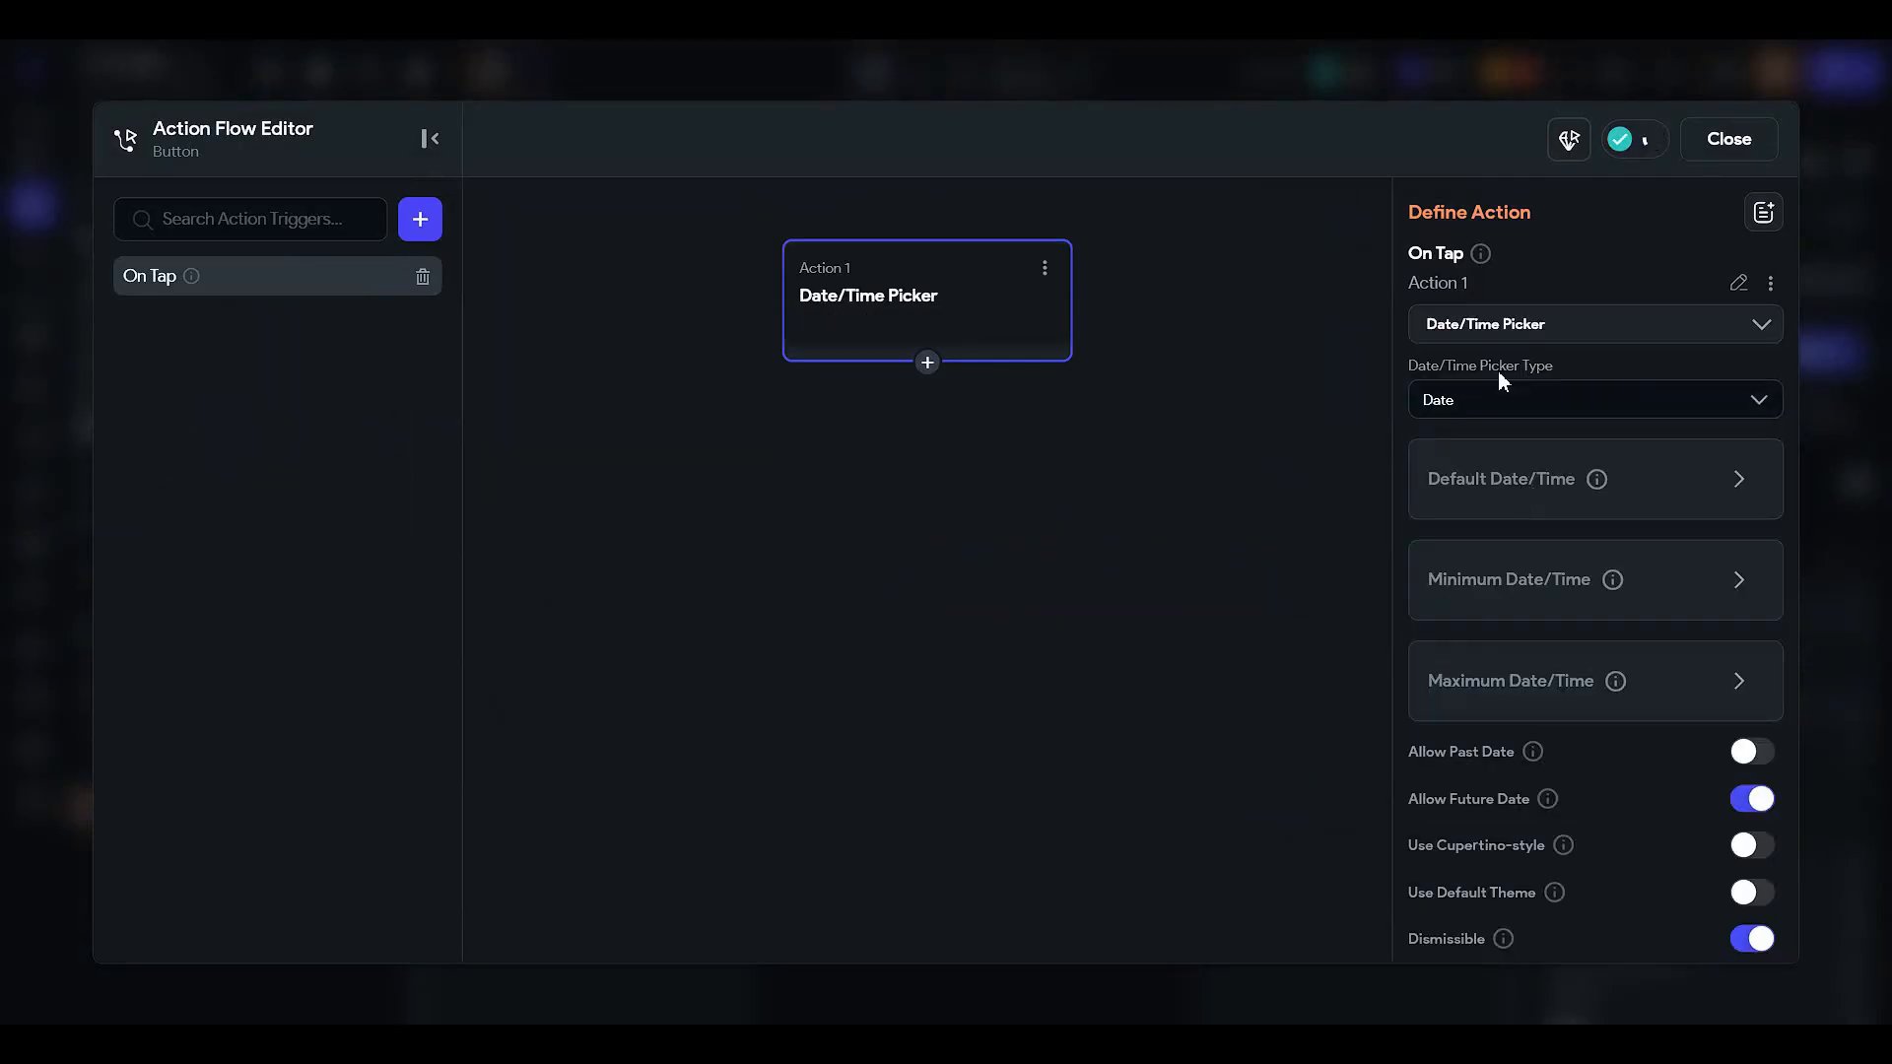
- Set the picker type to Date+Time and review its default, minimum and maximum date-time settings
click(1482, 399)
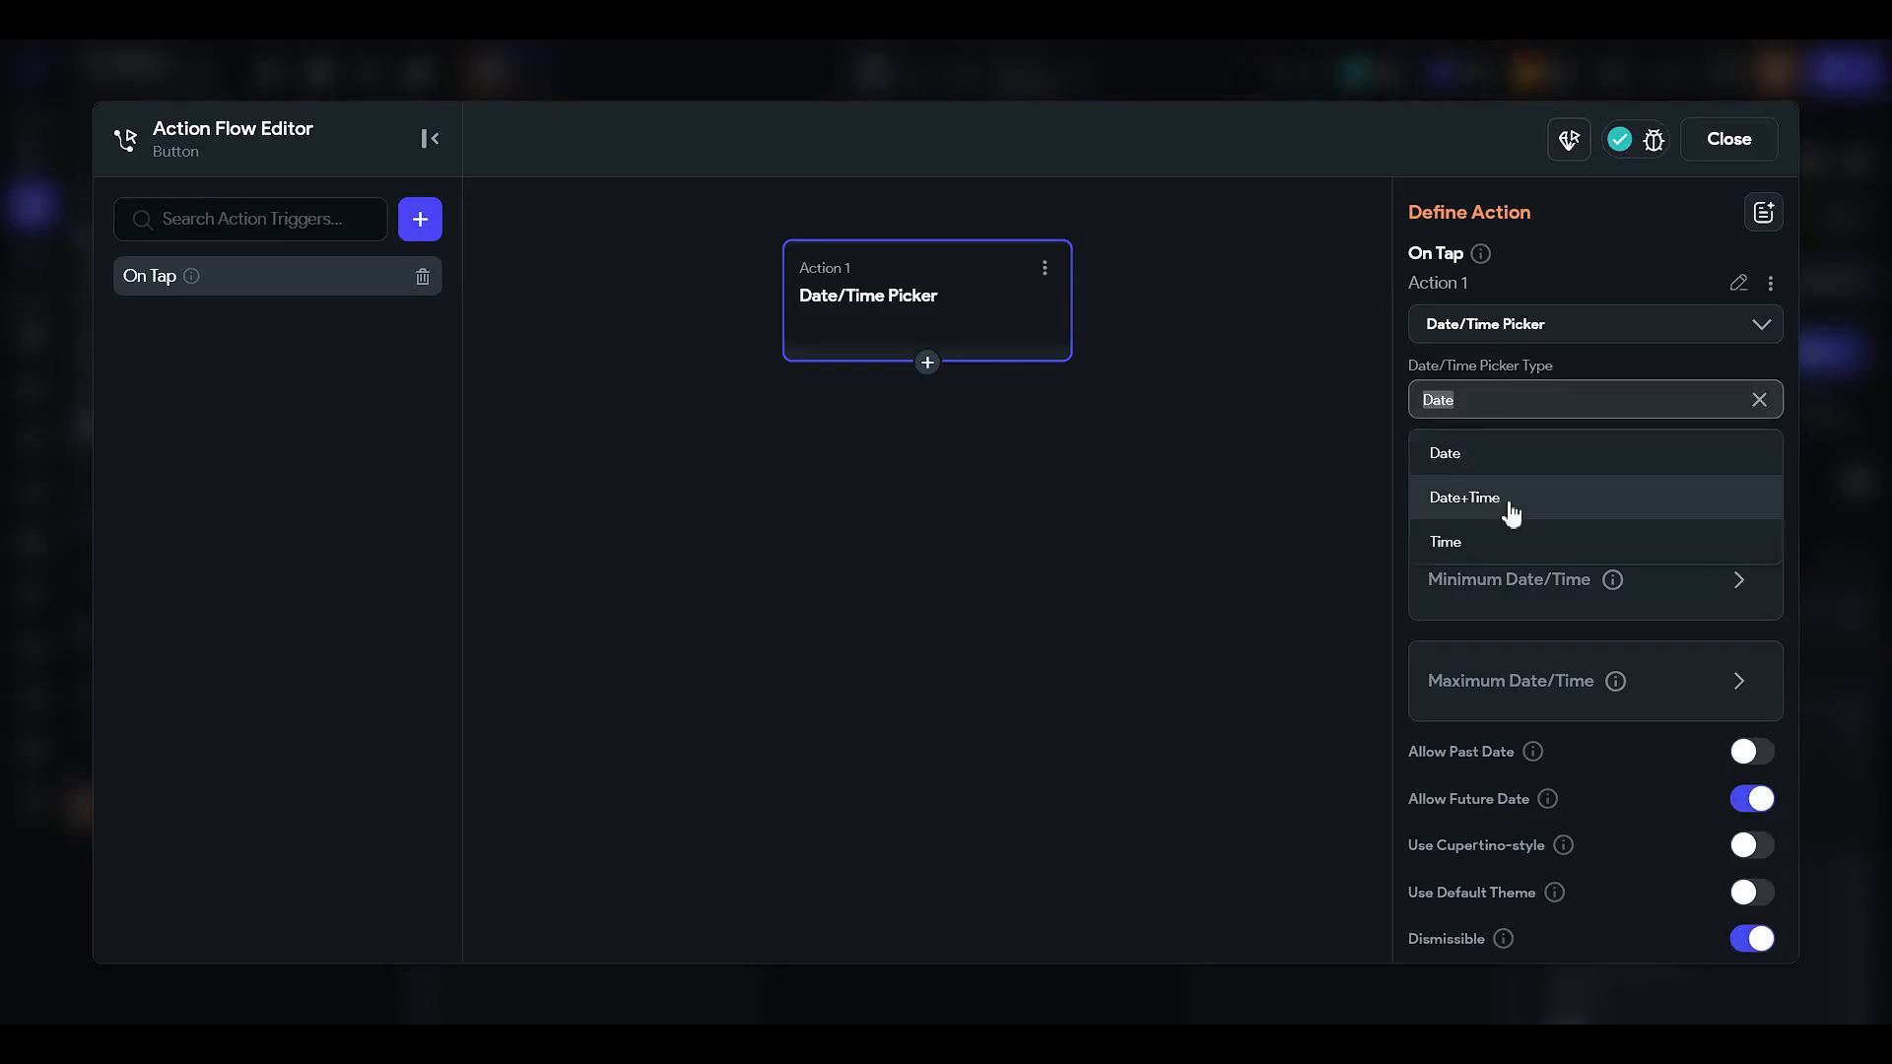
click(1508, 504)
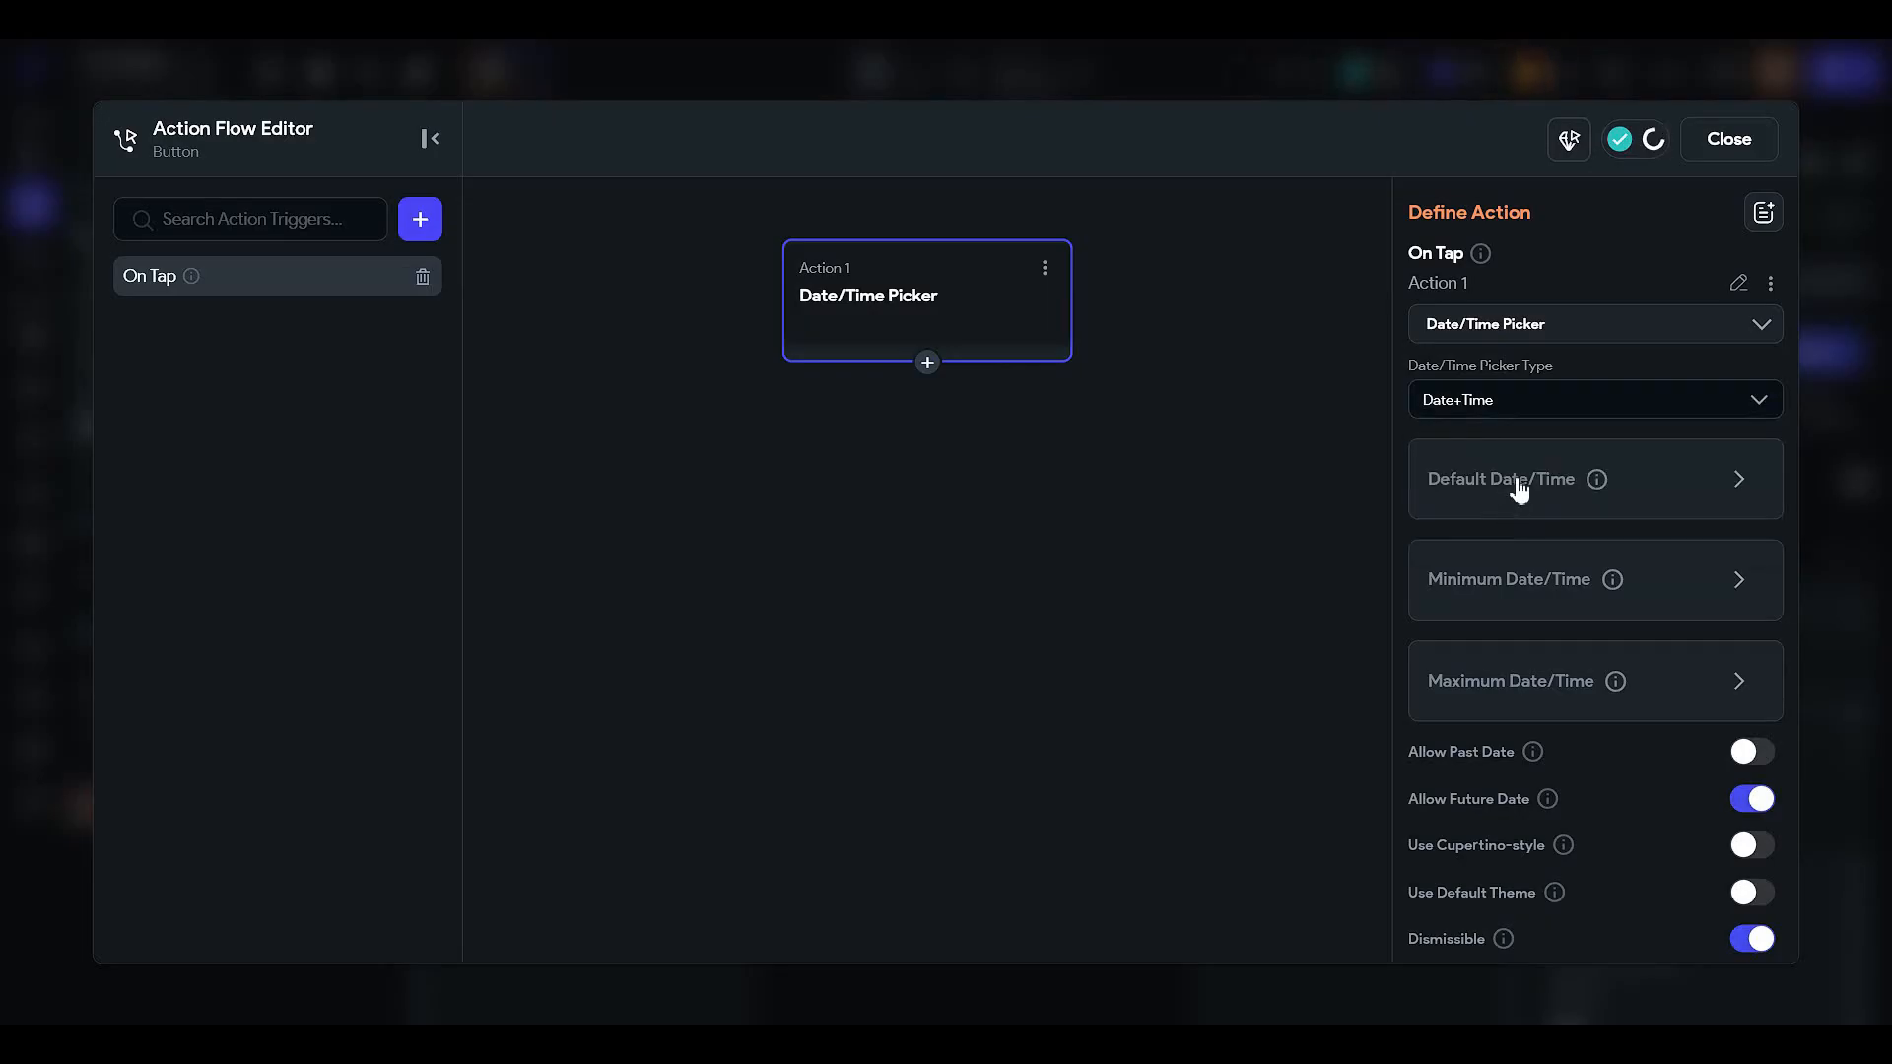
click(1485, 459)
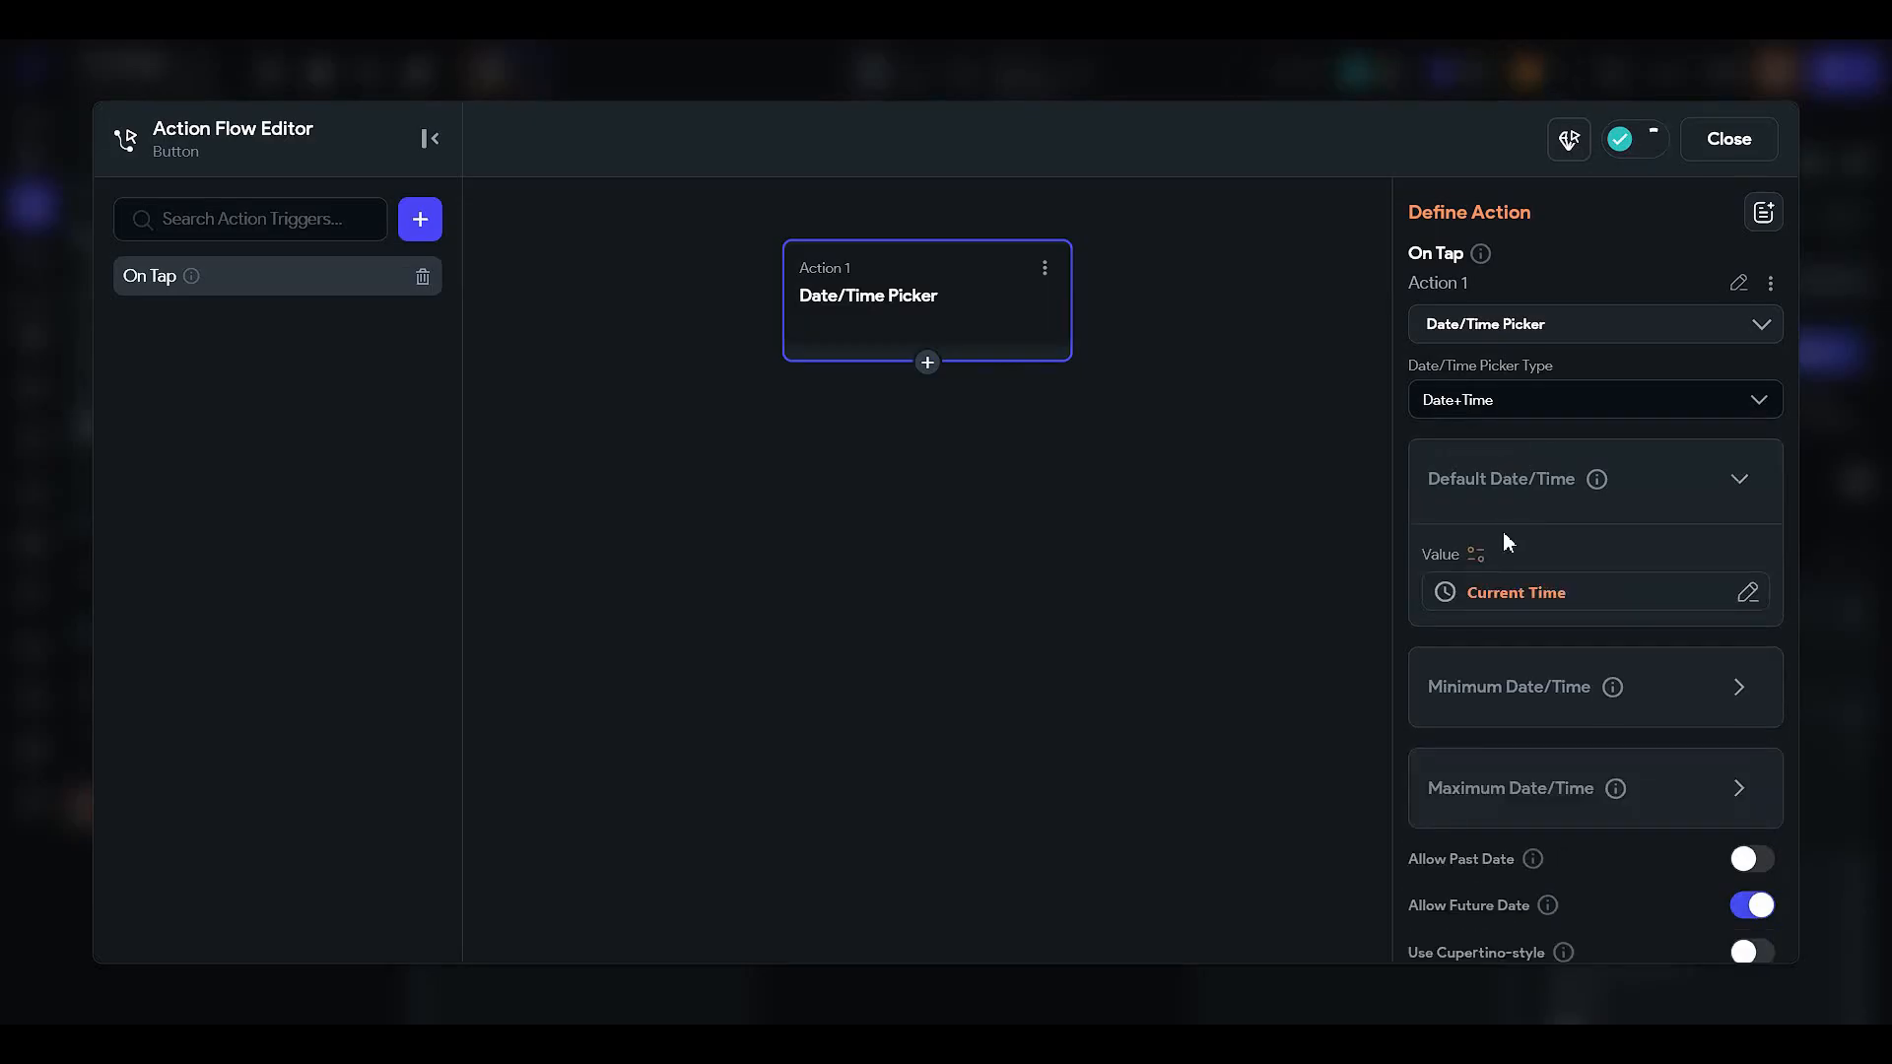
scroll(1503, 537, down, 1)
click(1483, 591)
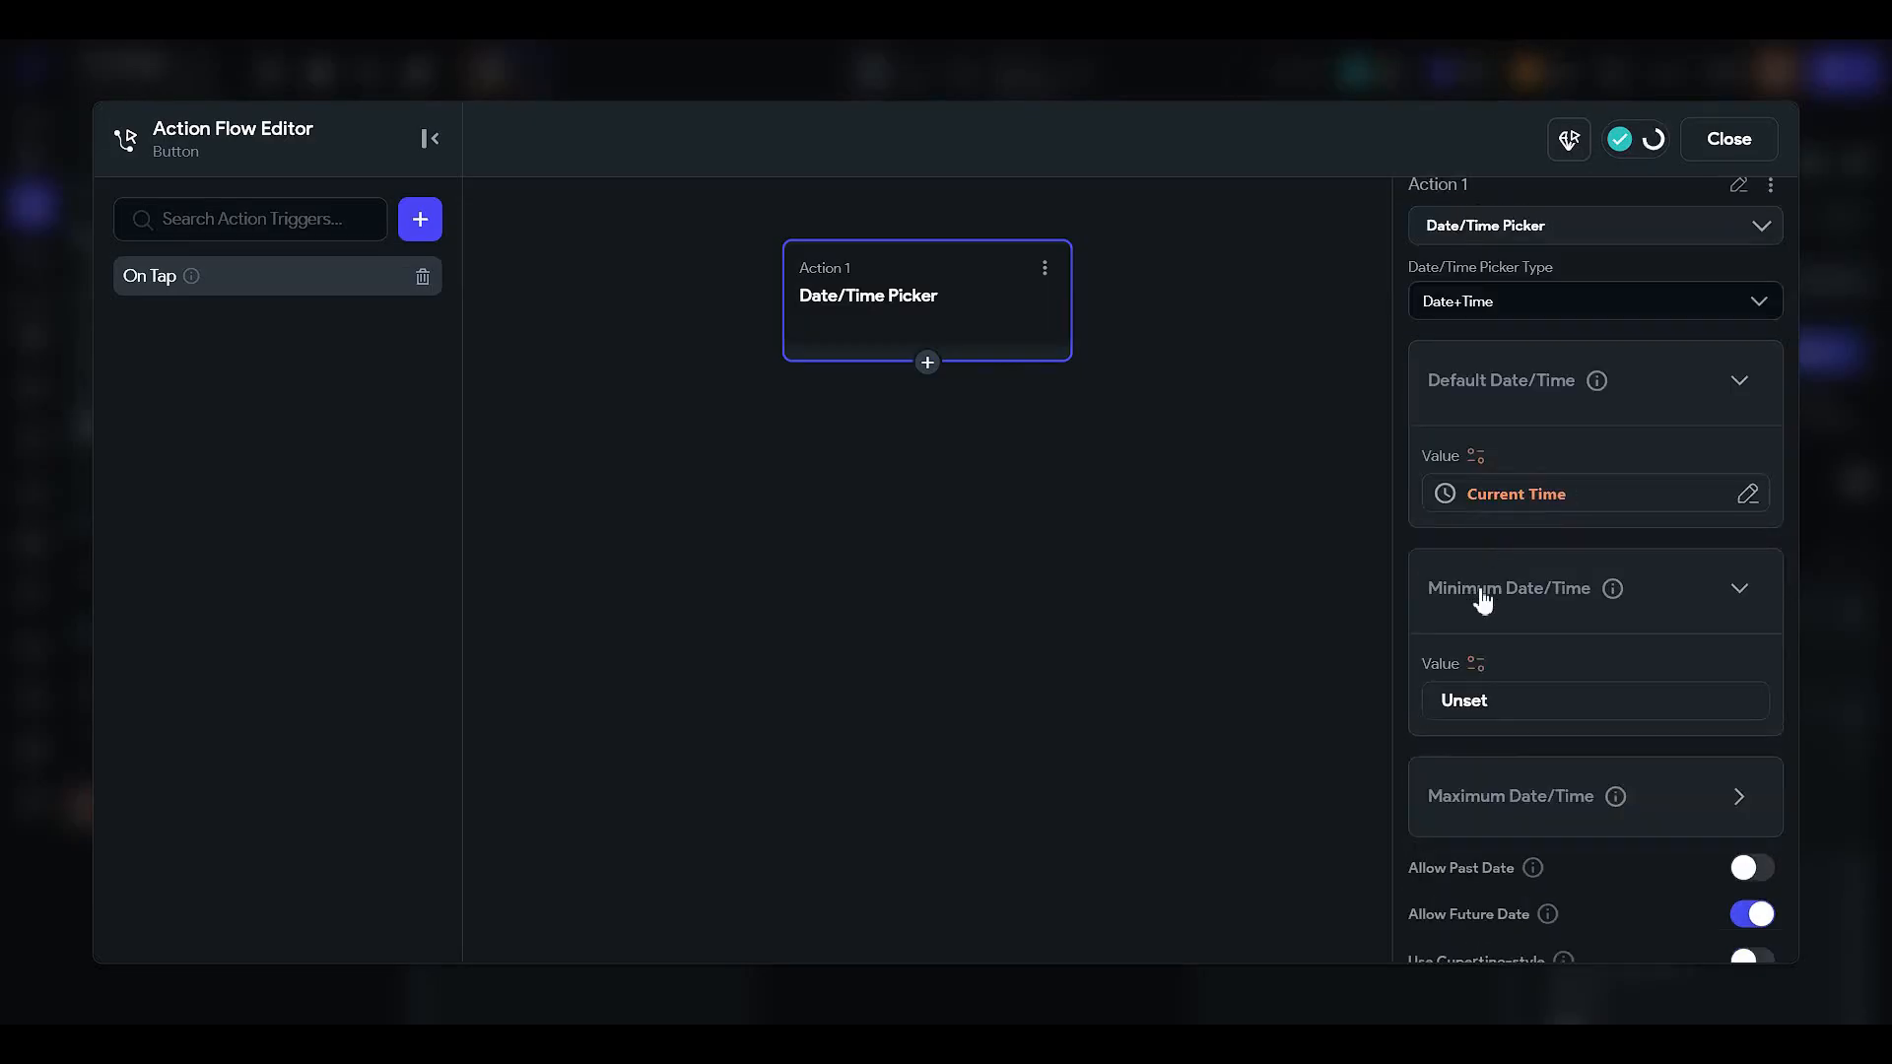
scroll(1533, 645, down, 2)
scroll(1488, 506, up, 2)
scroll(1477, 579, down, 1)
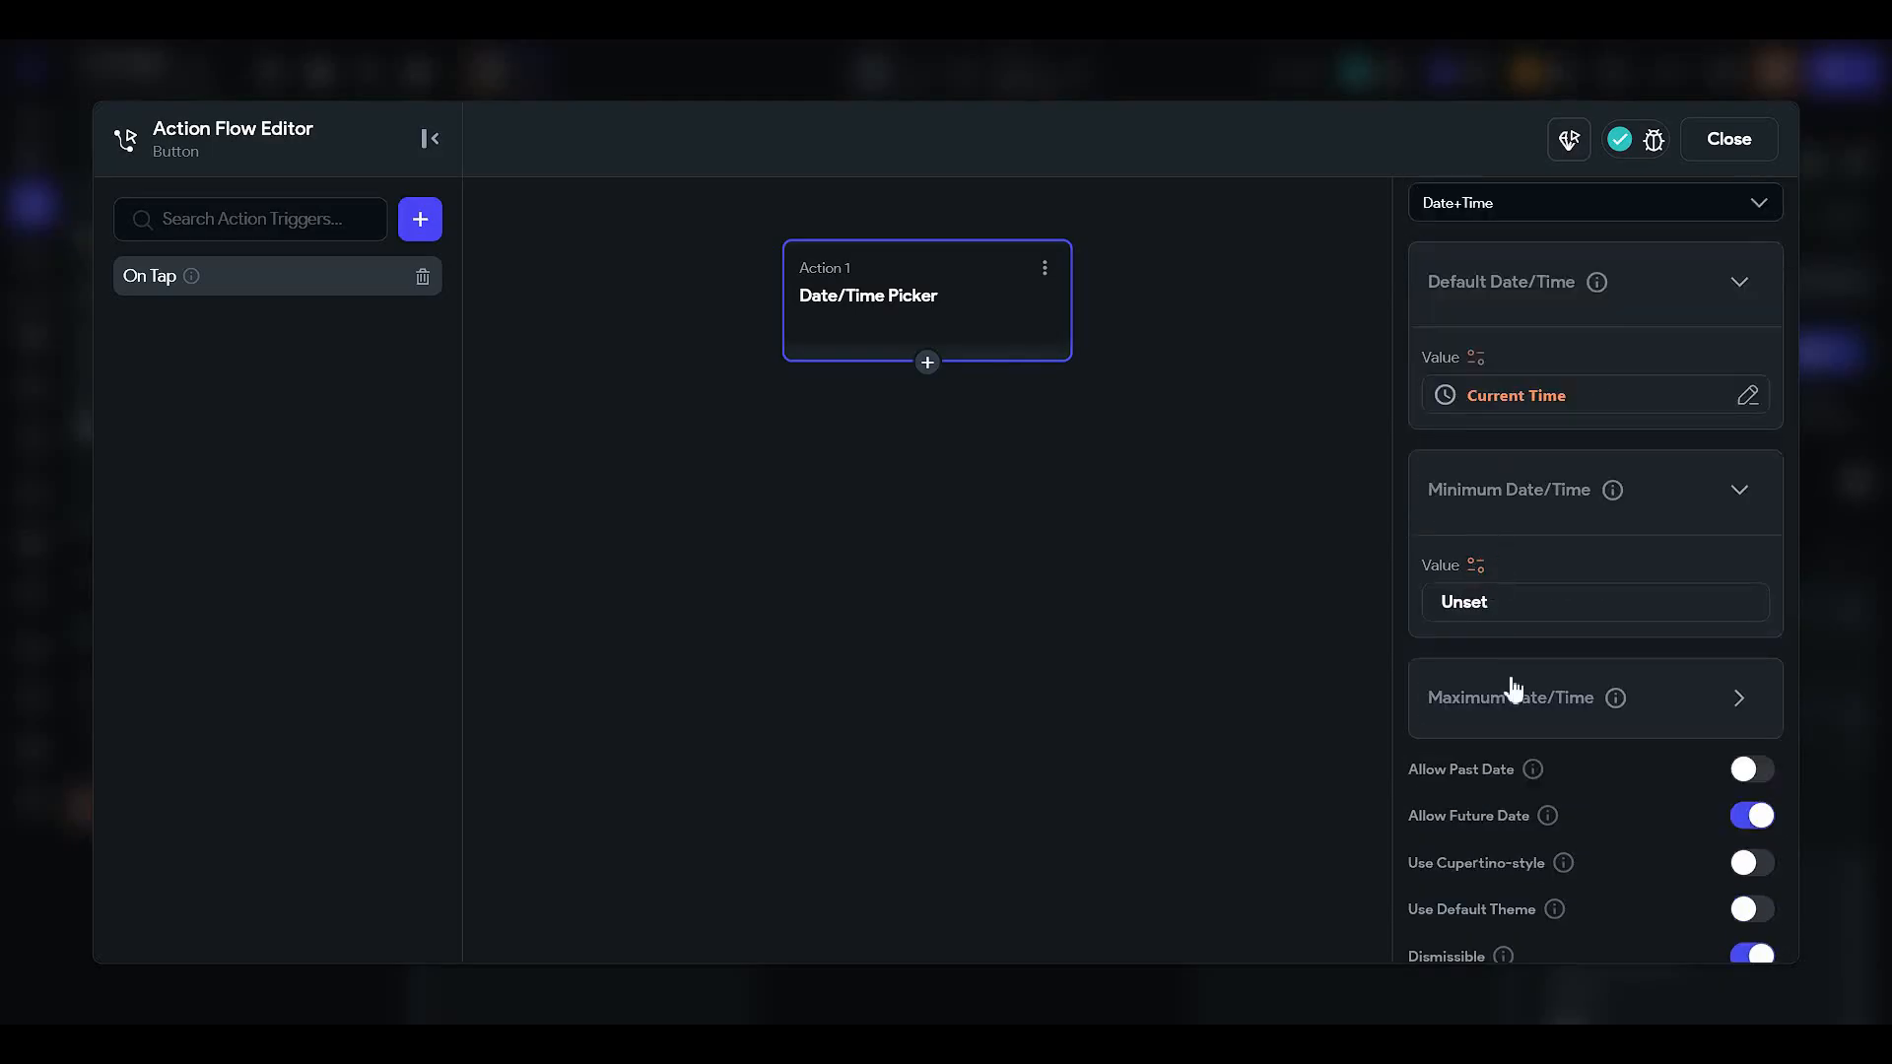
scroll(1514, 689, down, 2)
click(1542, 500)
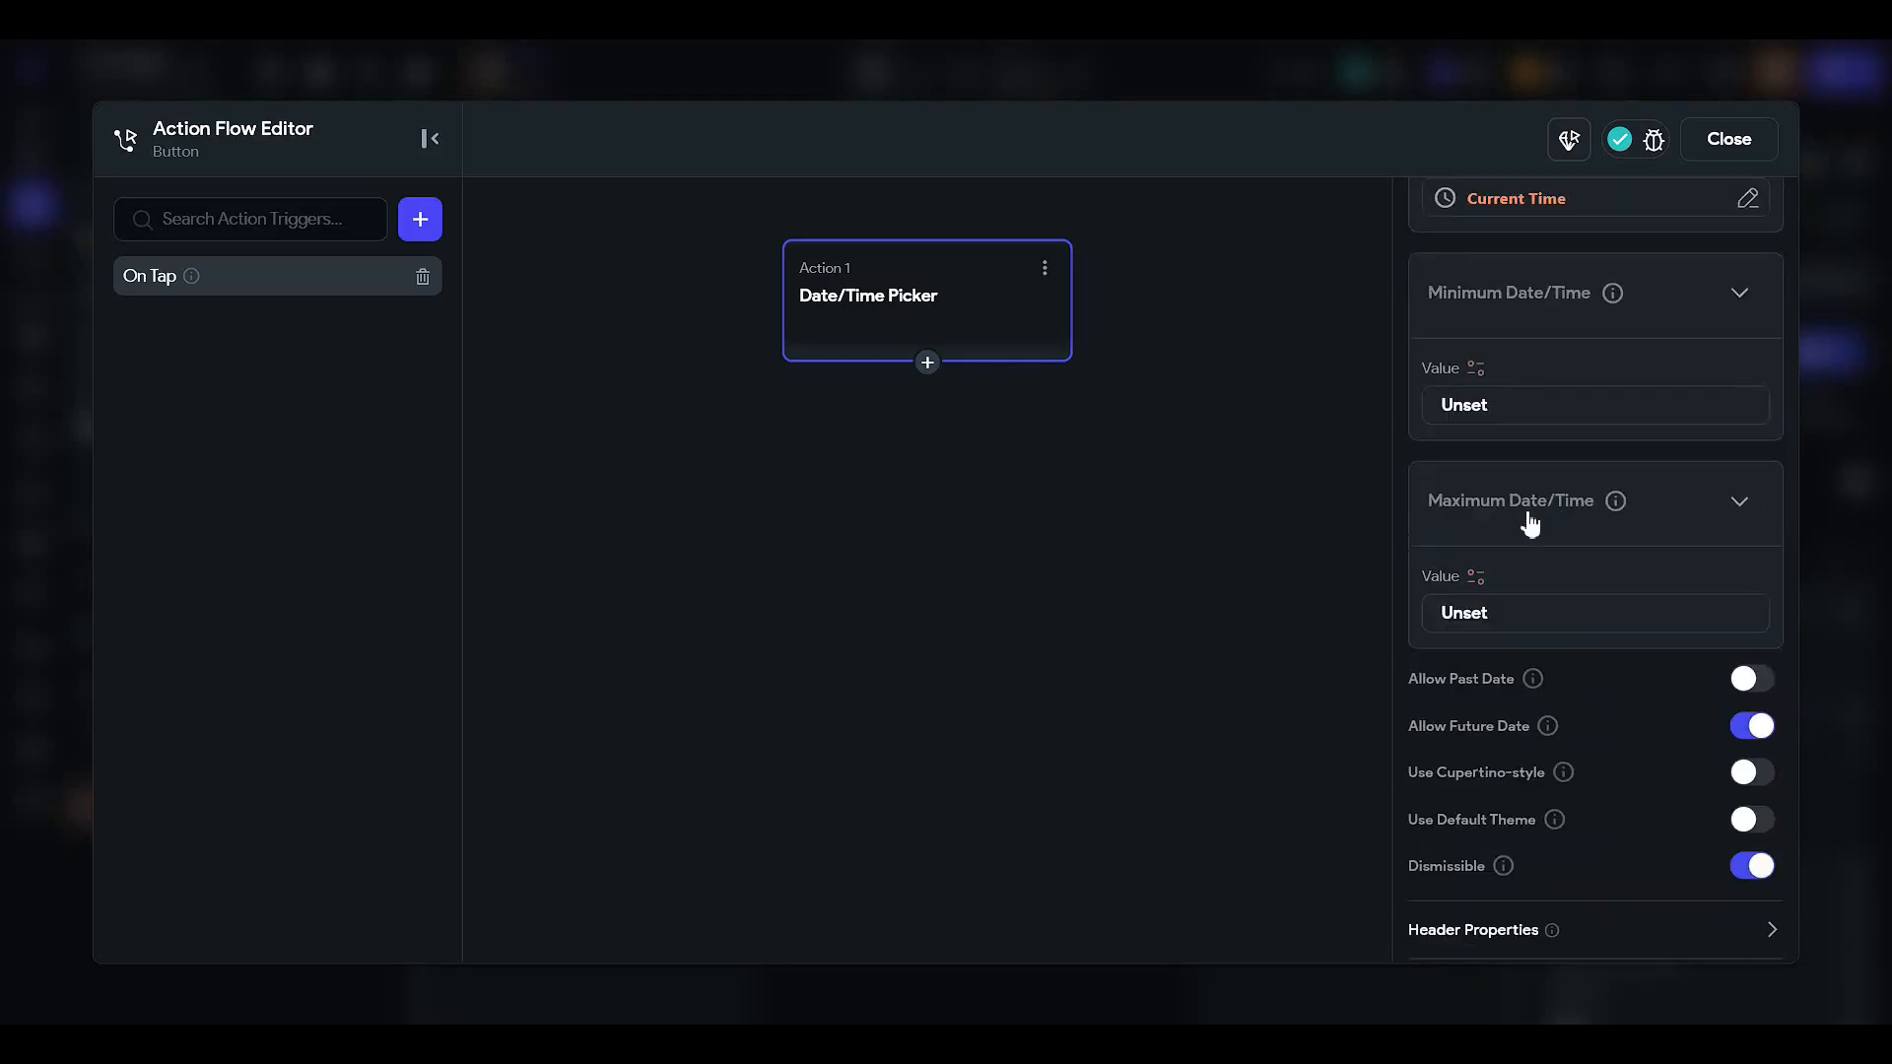
scroll(1675, 505, up, 1)
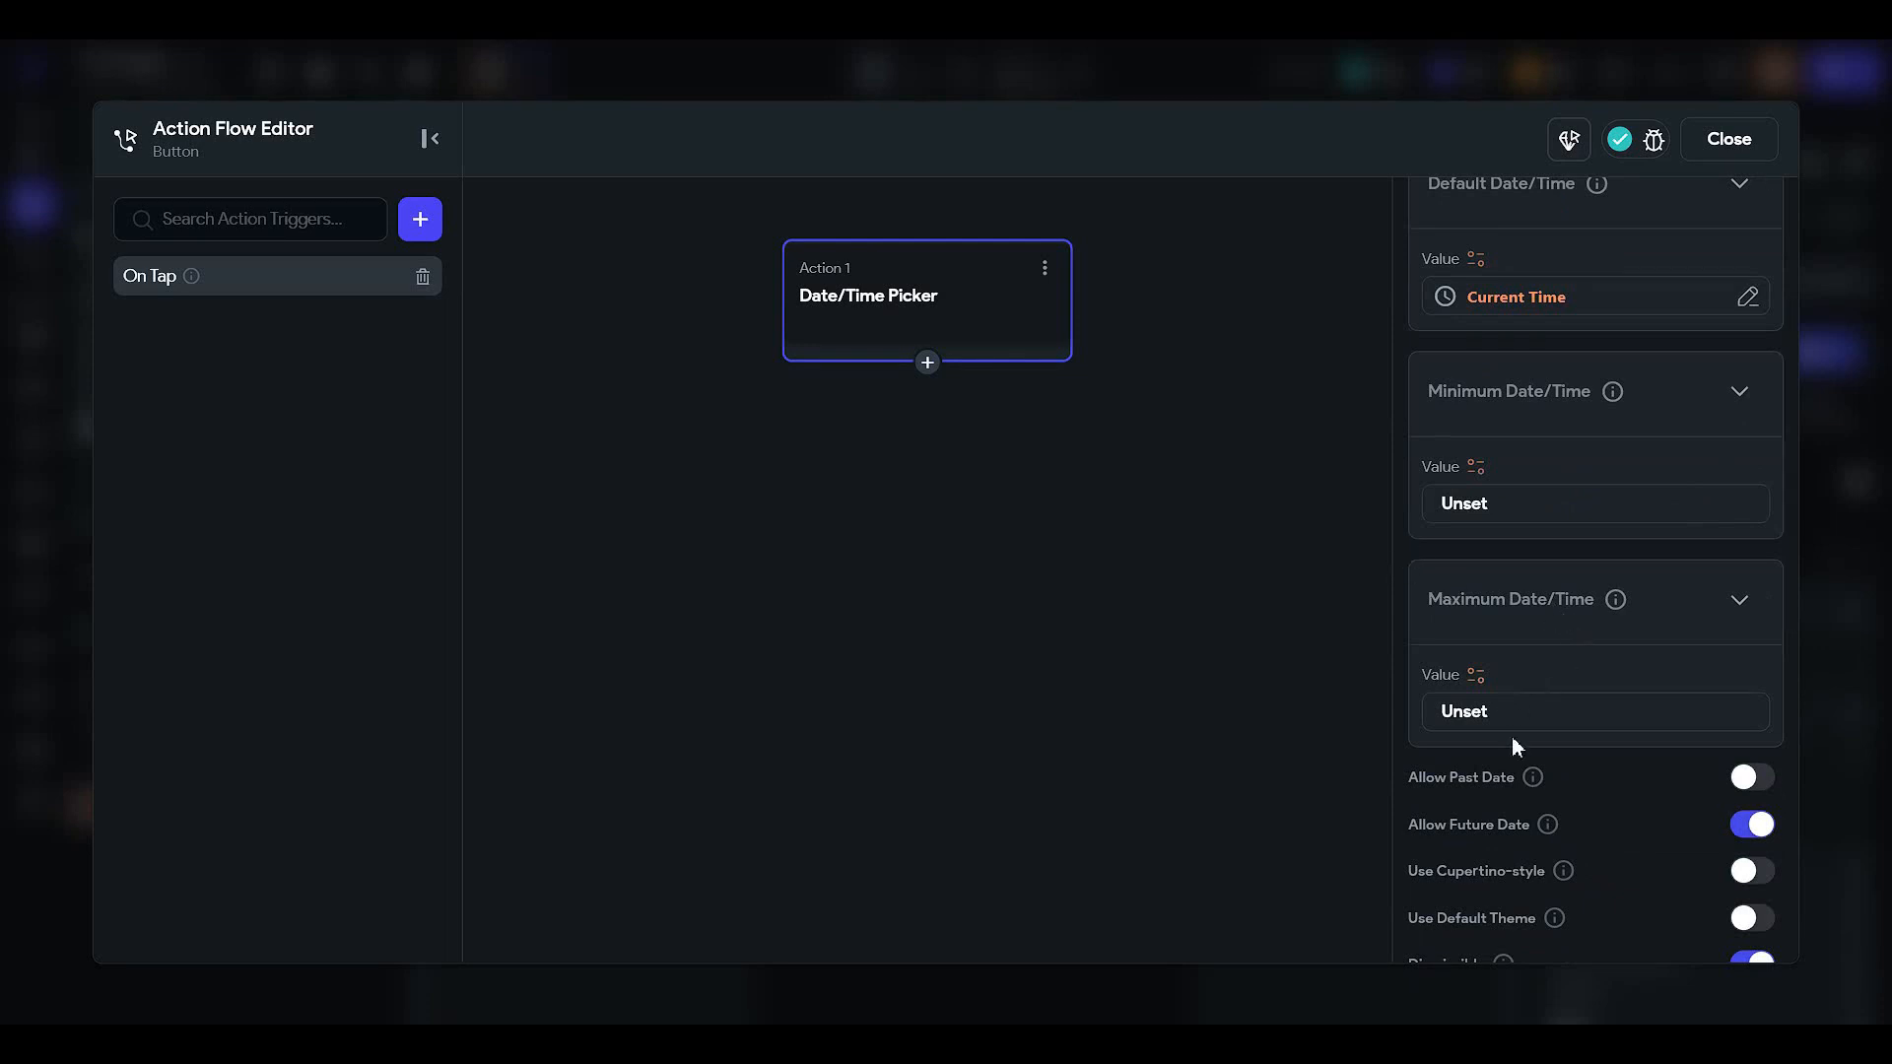
scroll(1516, 745, down, 2)
mouse_move(1561, 645)
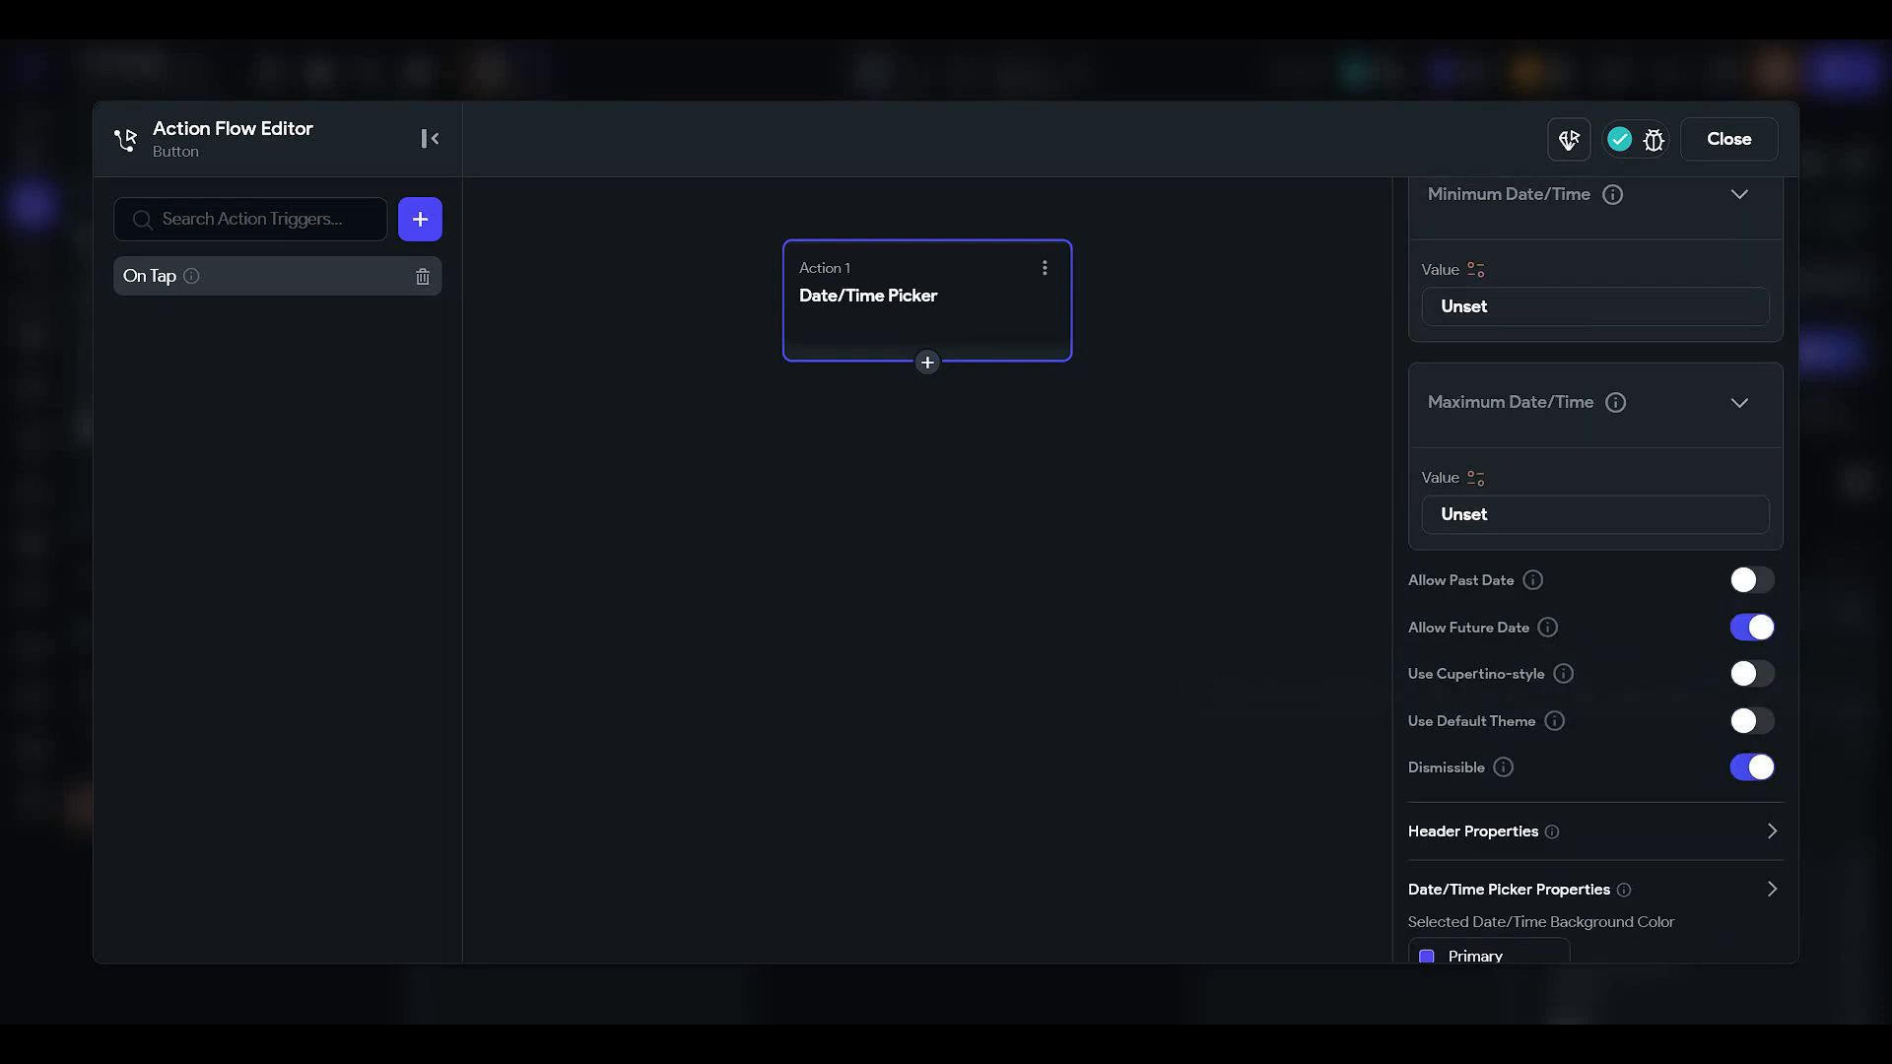
scroll(1338, 725, down, 1)
scroll(1487, 713, down, 2)
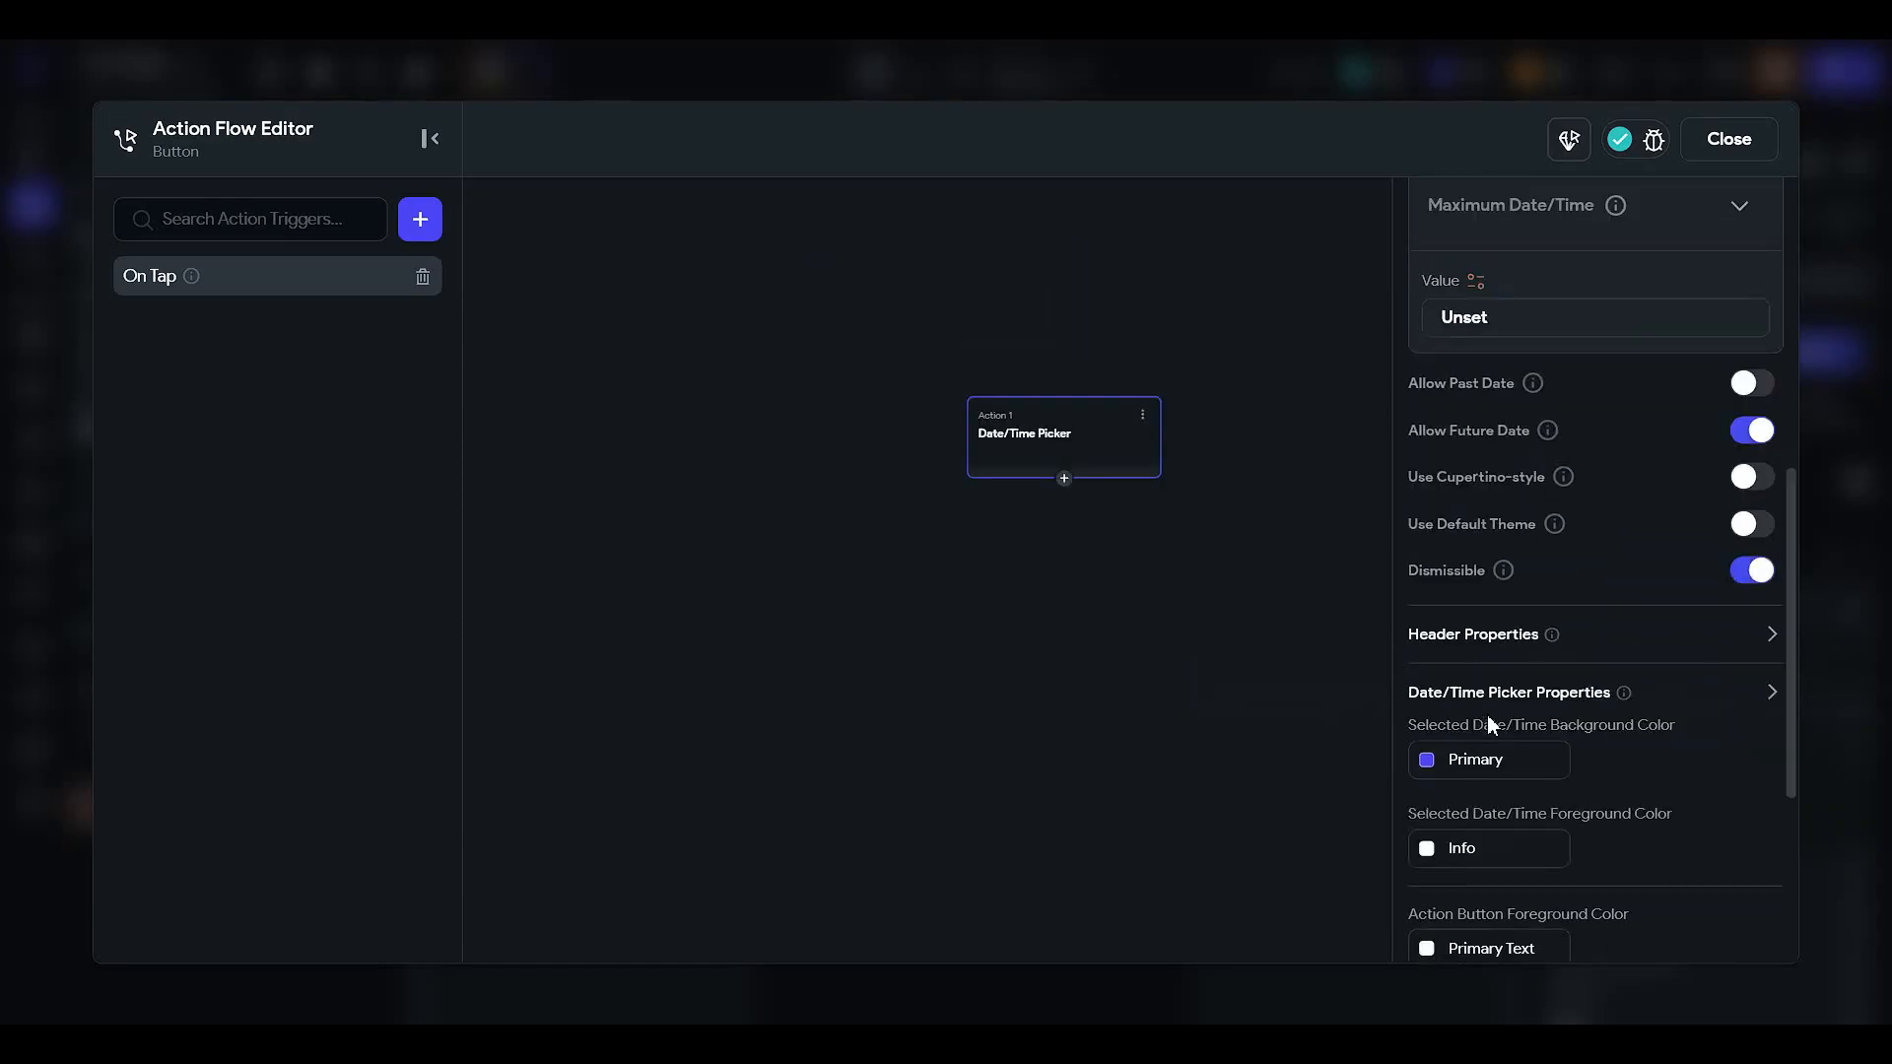
scroll(1514, 696, down, 1)
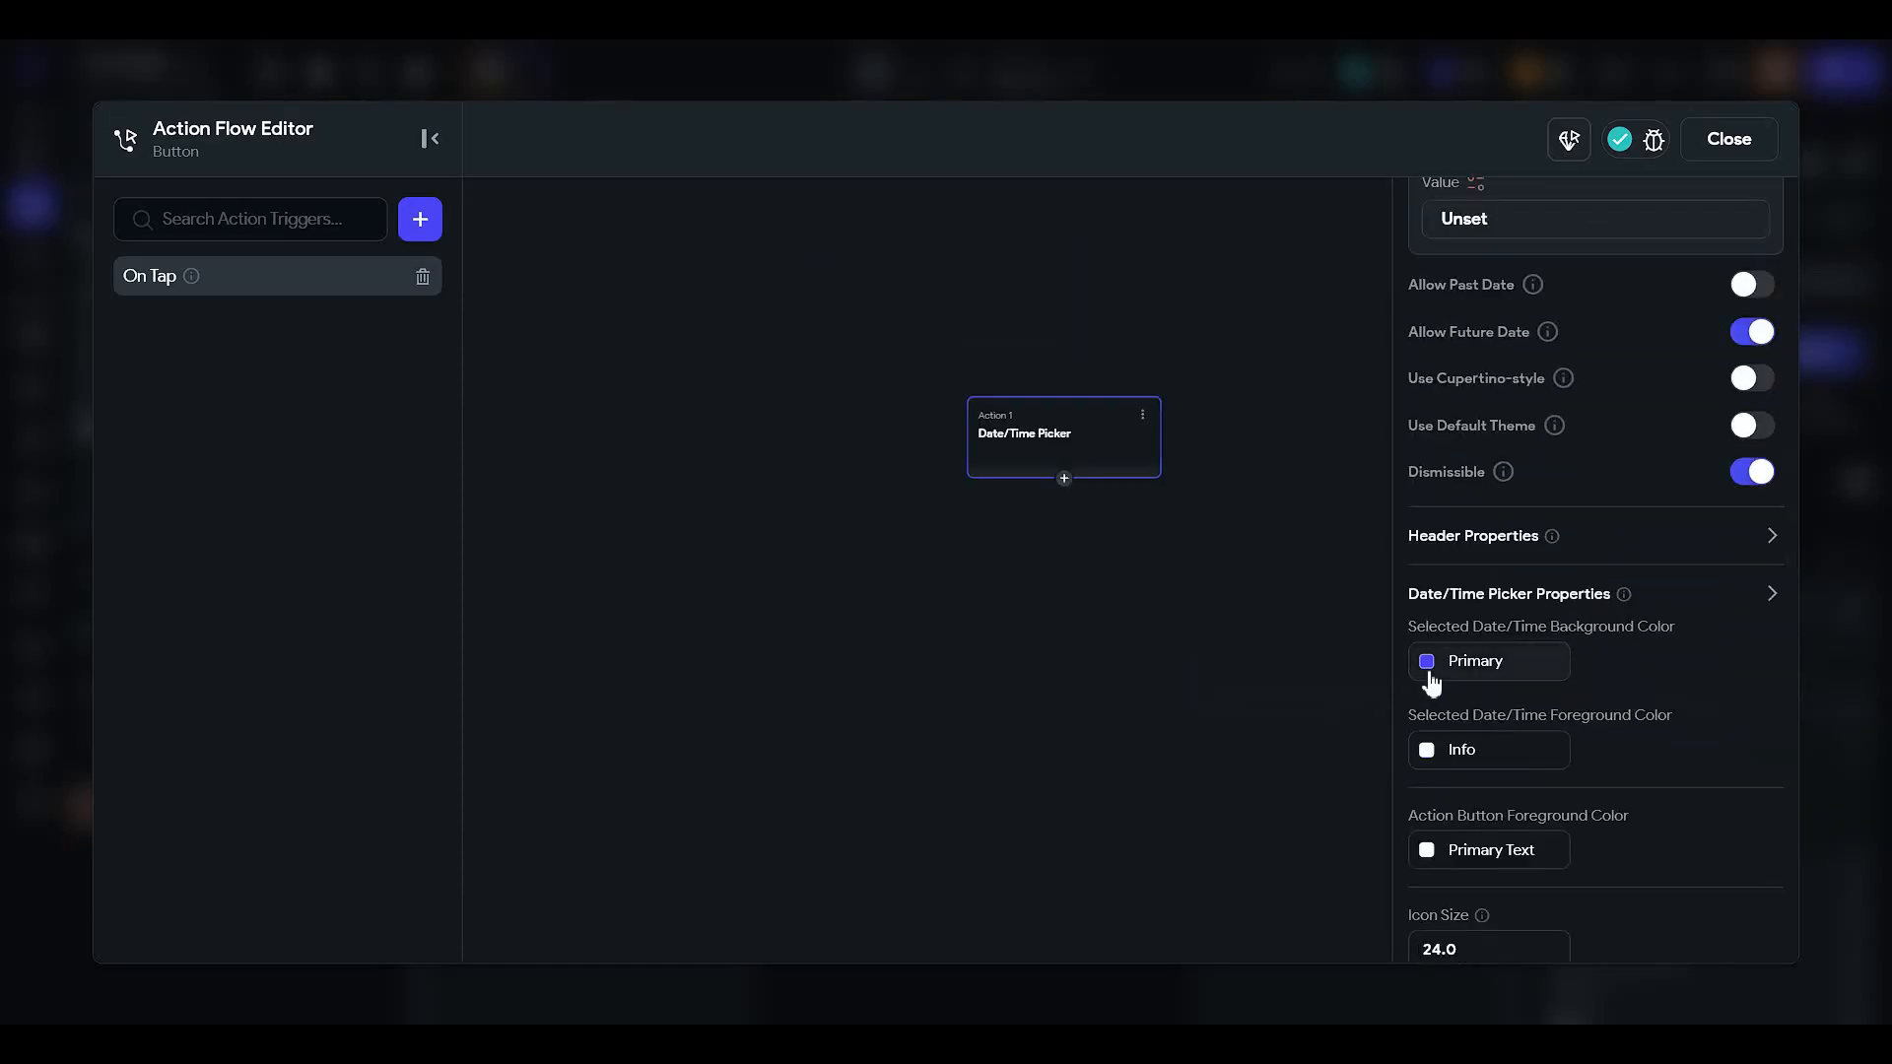
scroll(1431, 680, down, 2)
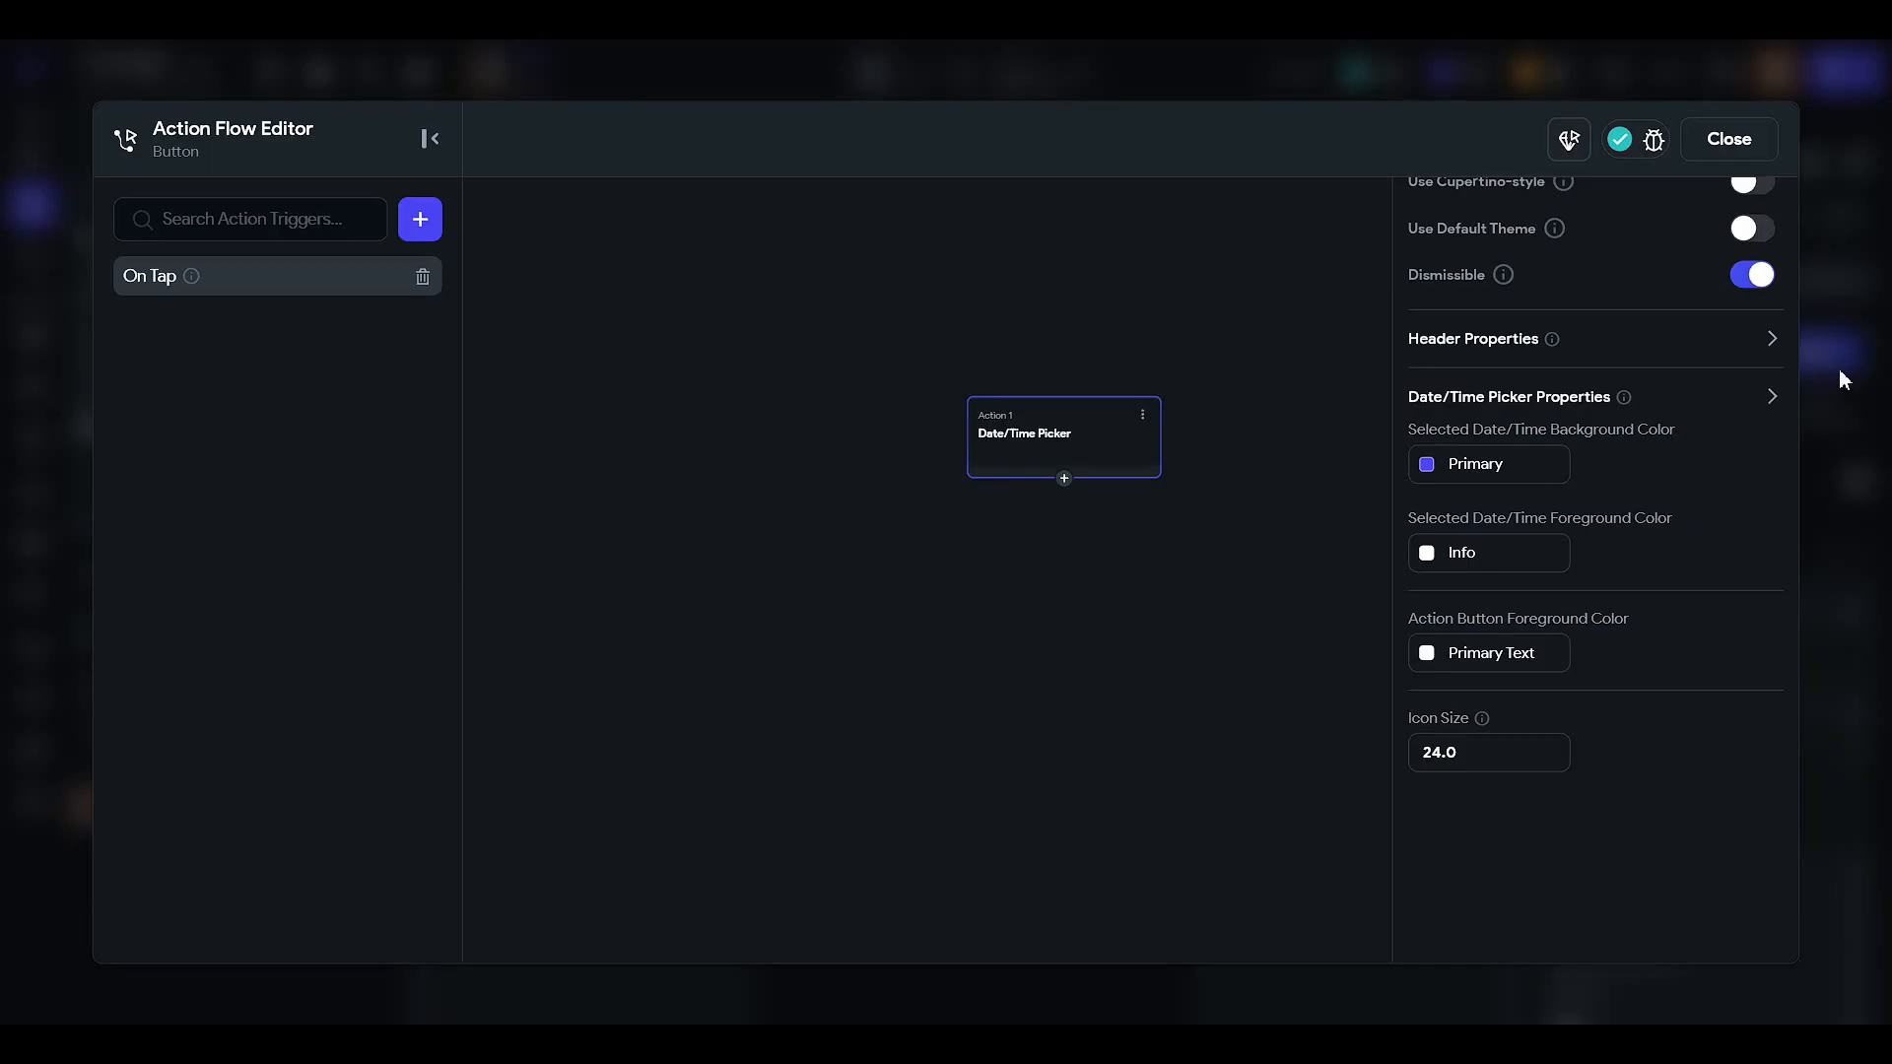
scroll(1145, 446, up, 3)
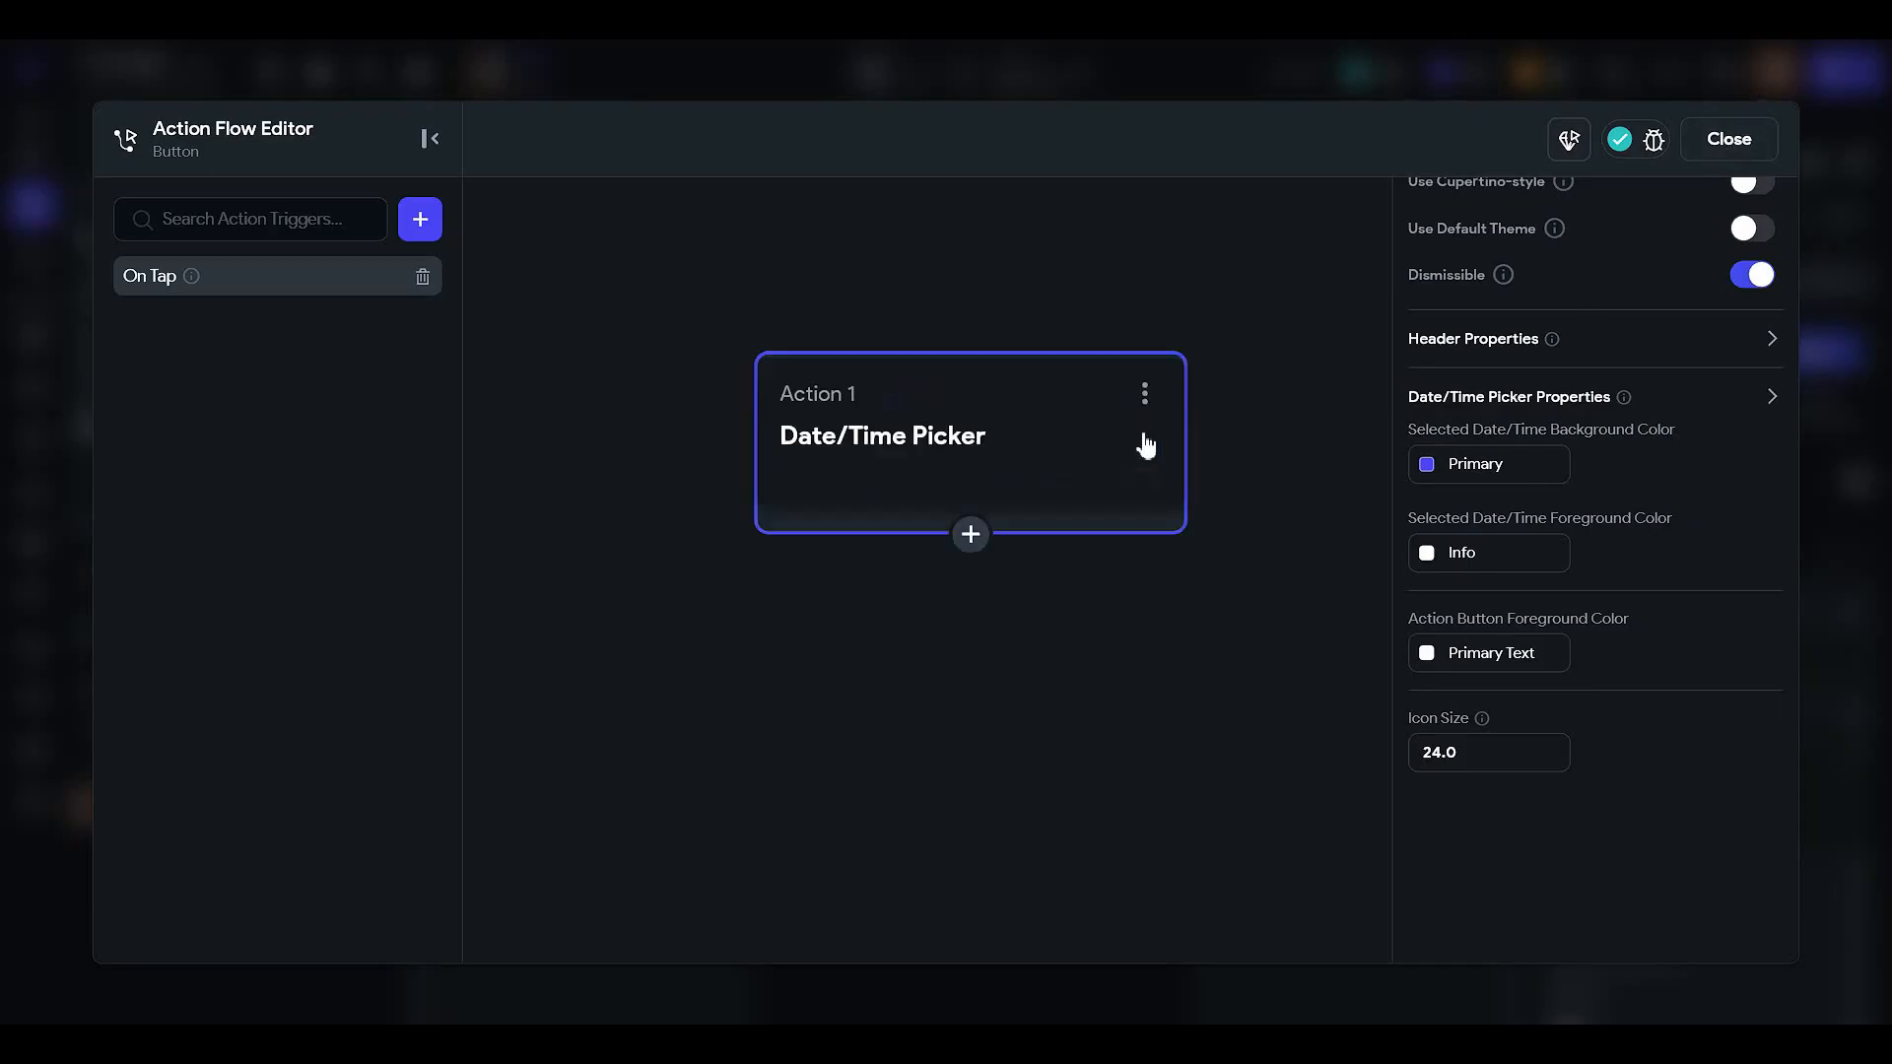
- Walk the createTask widget tree through the Column, its Containers and the task-type chip Row
click(1763, 148)
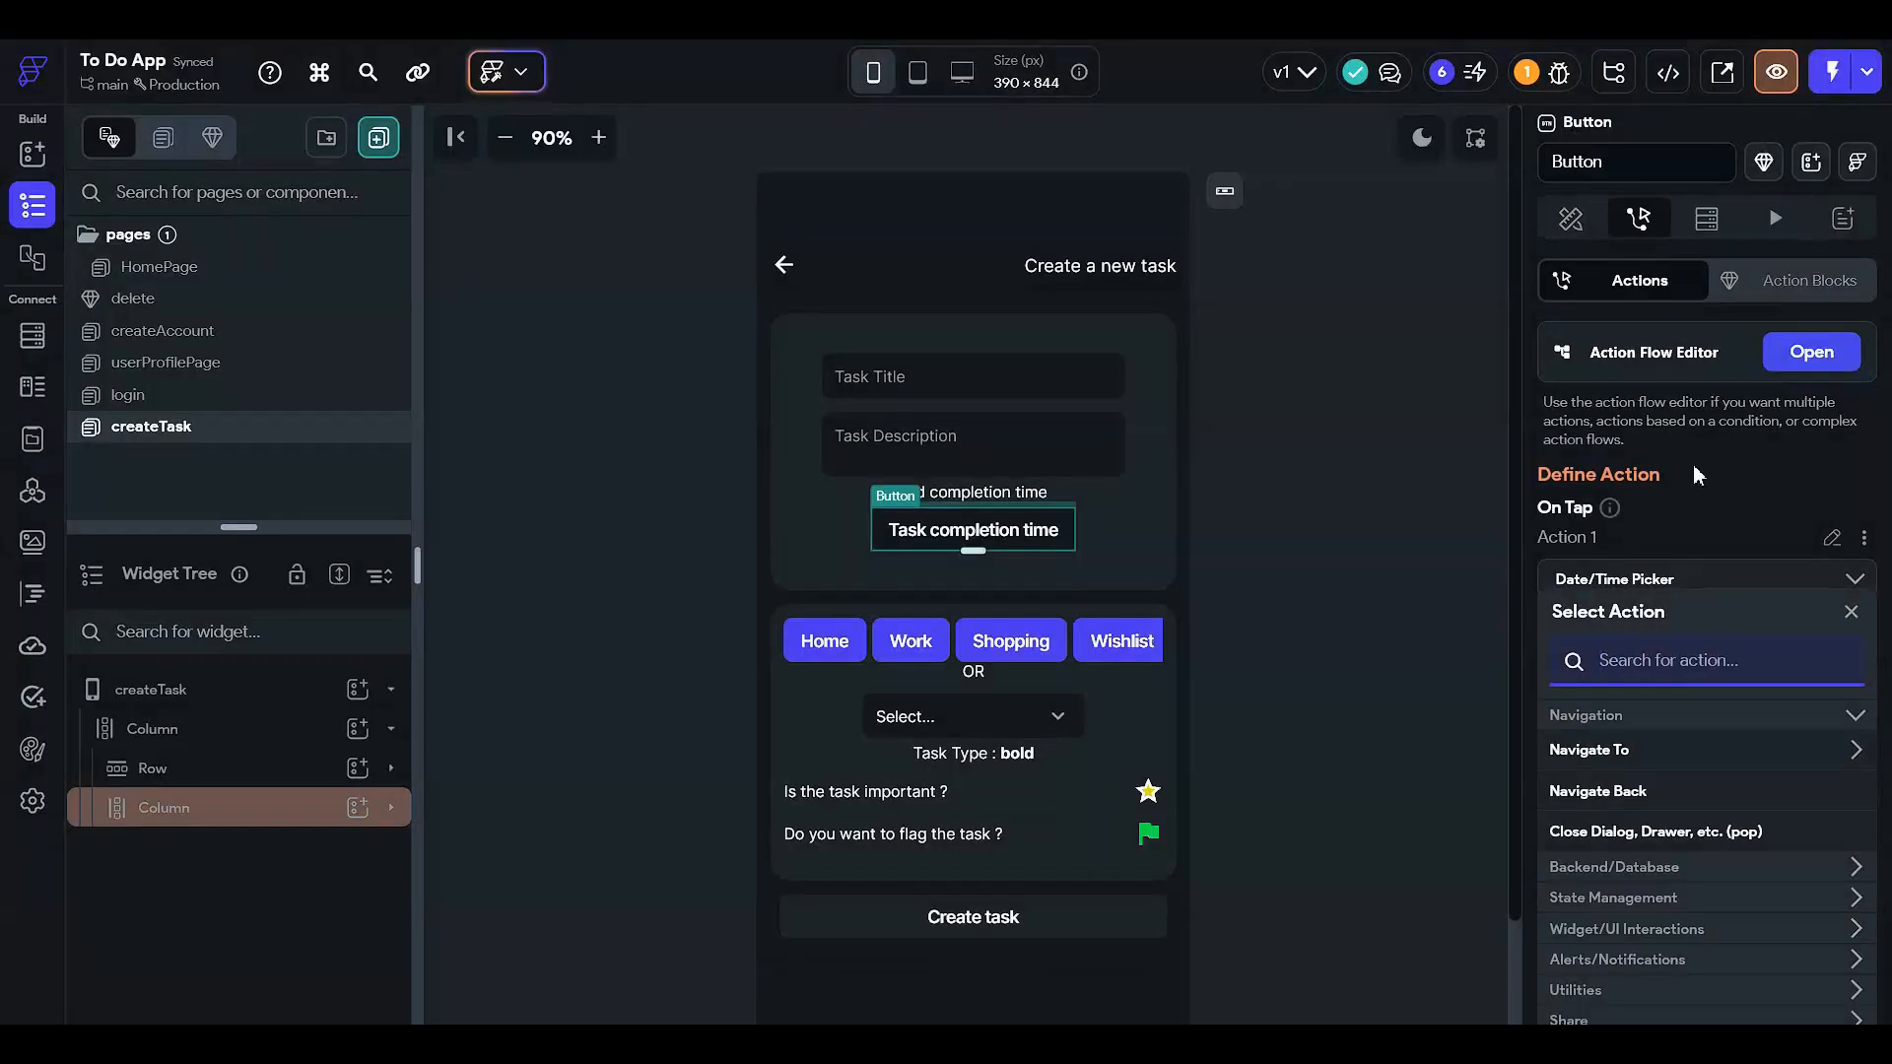
click(1573, 218)
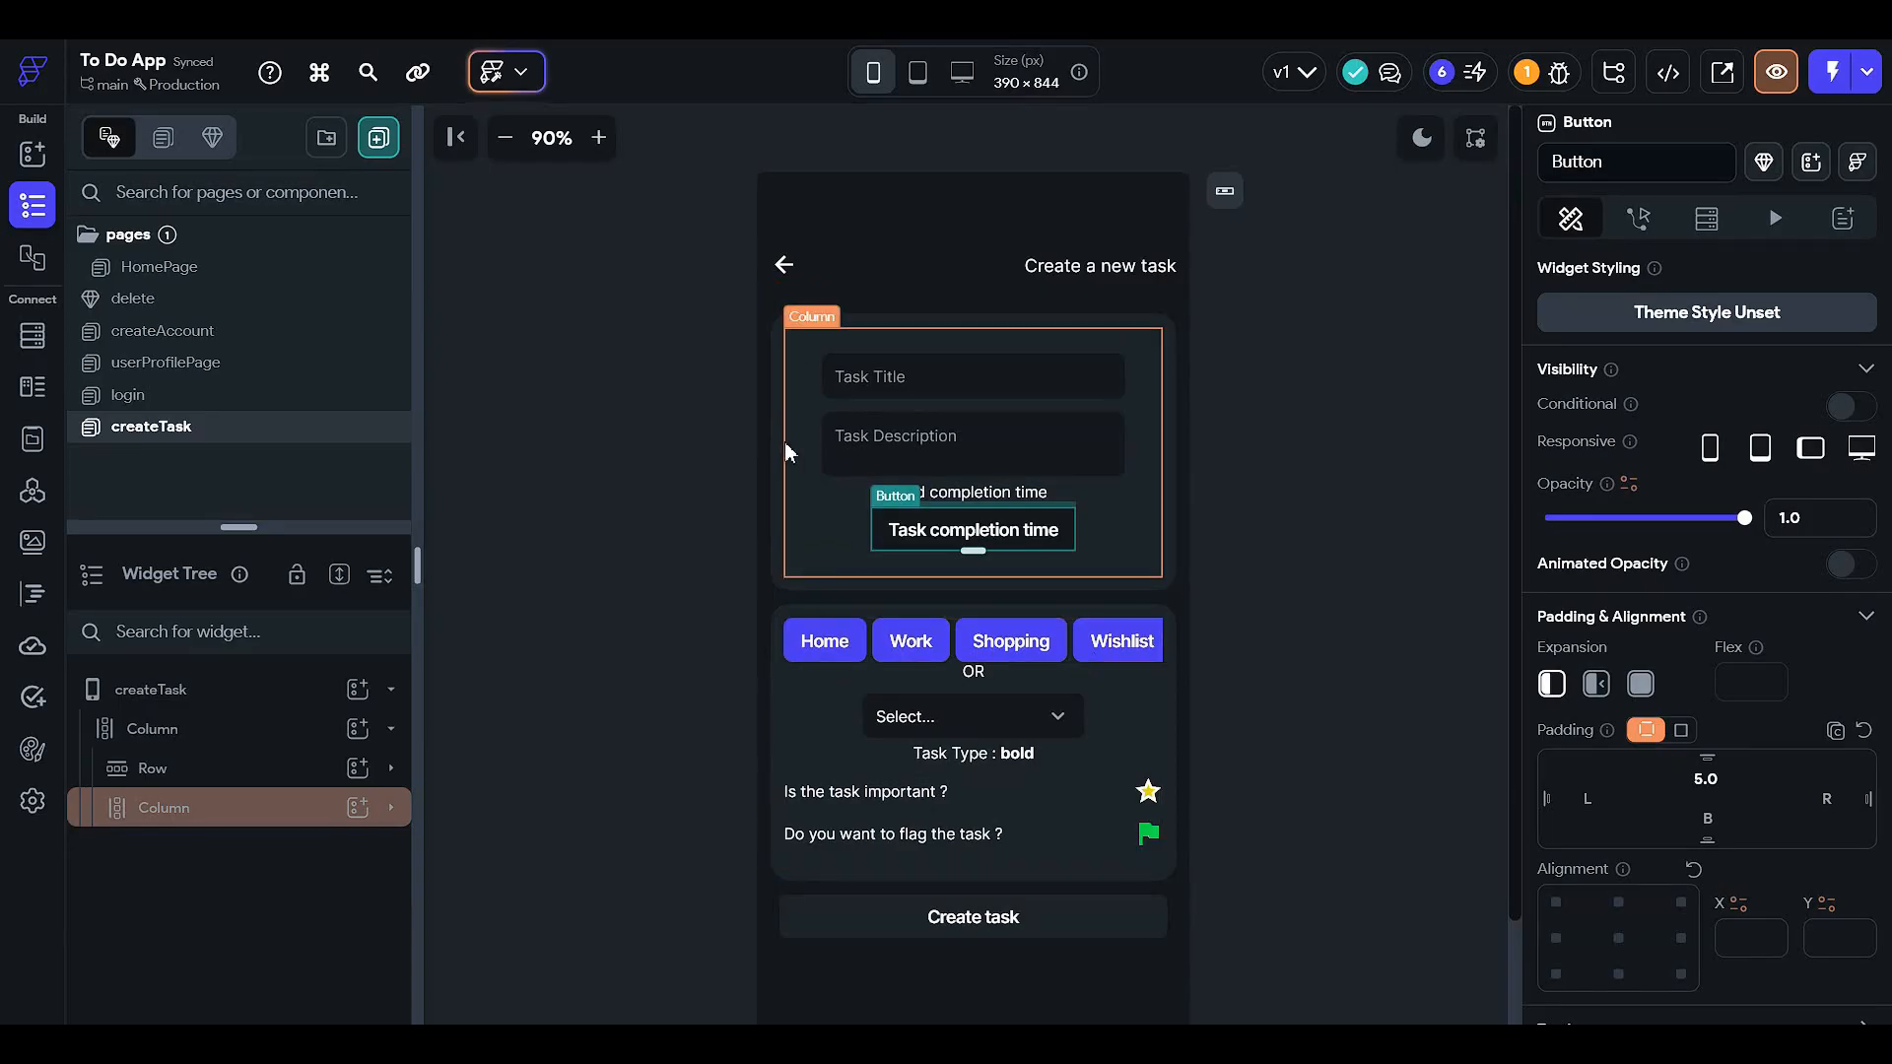
click(1139, 488)
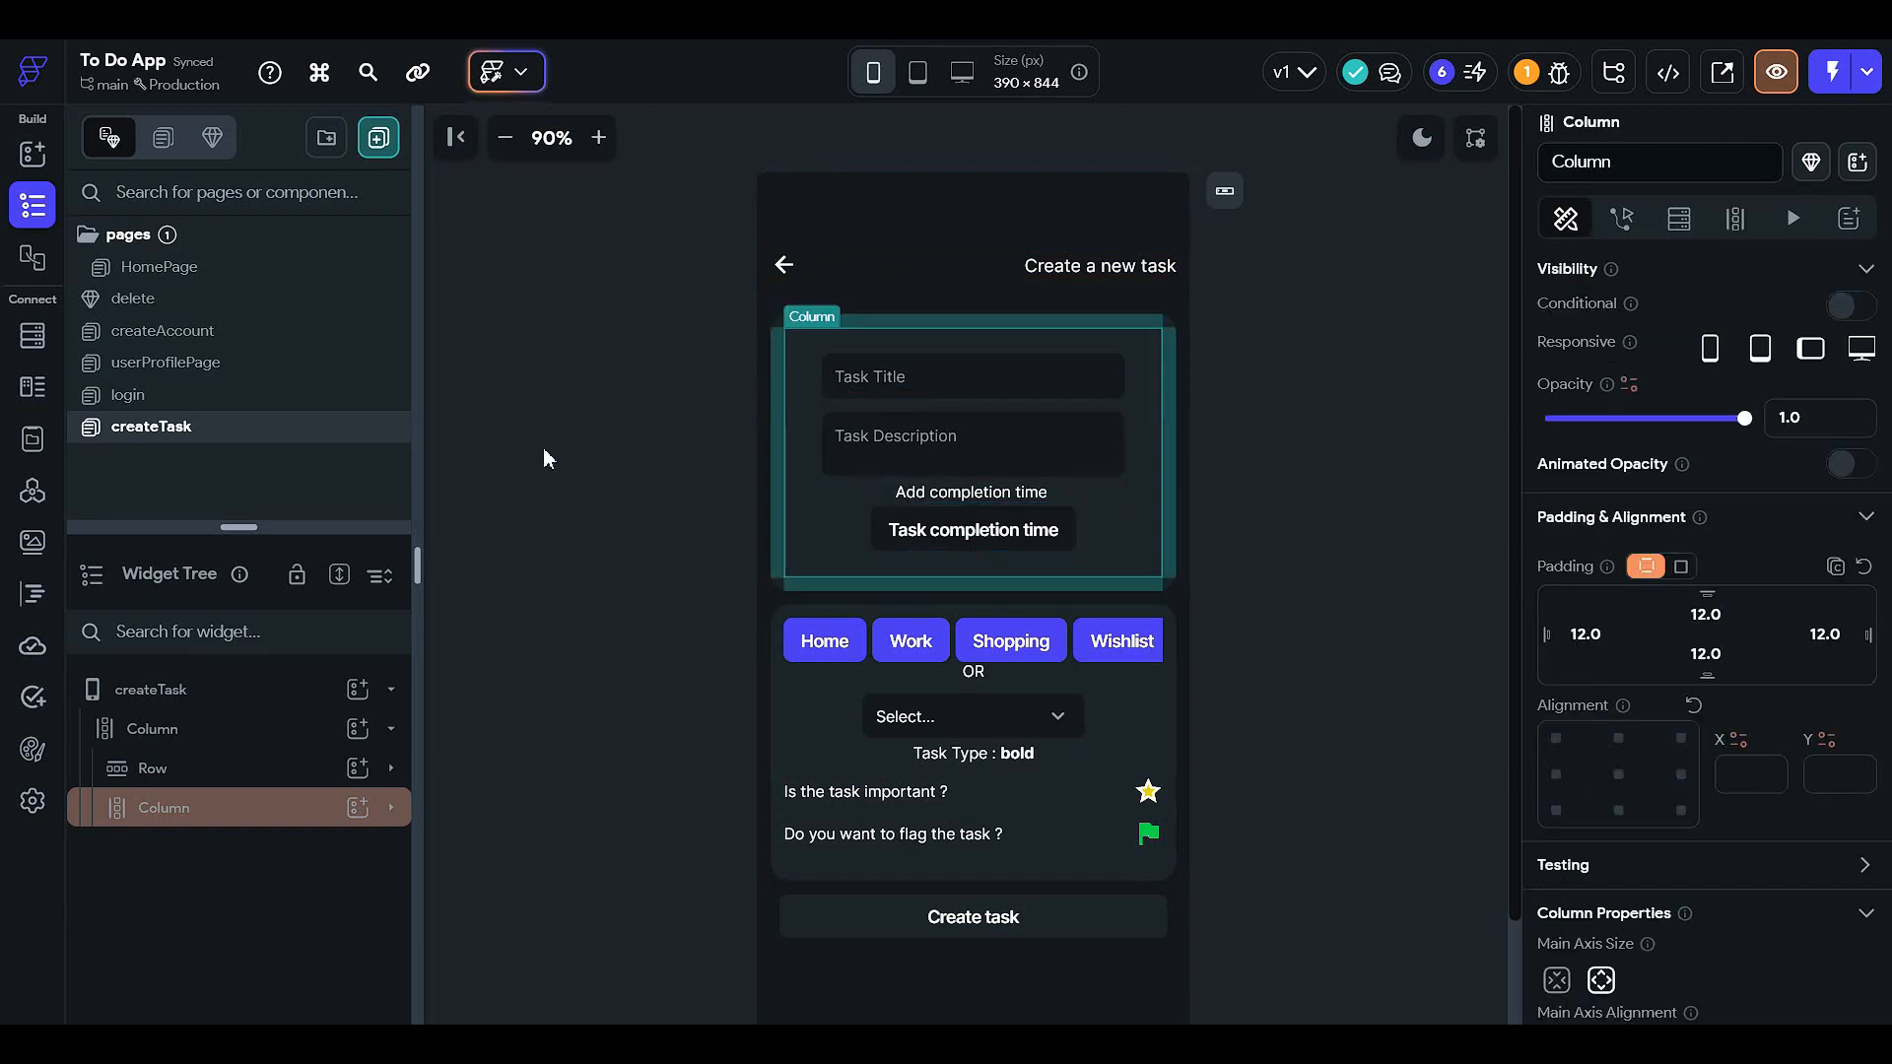
click(288, 820)
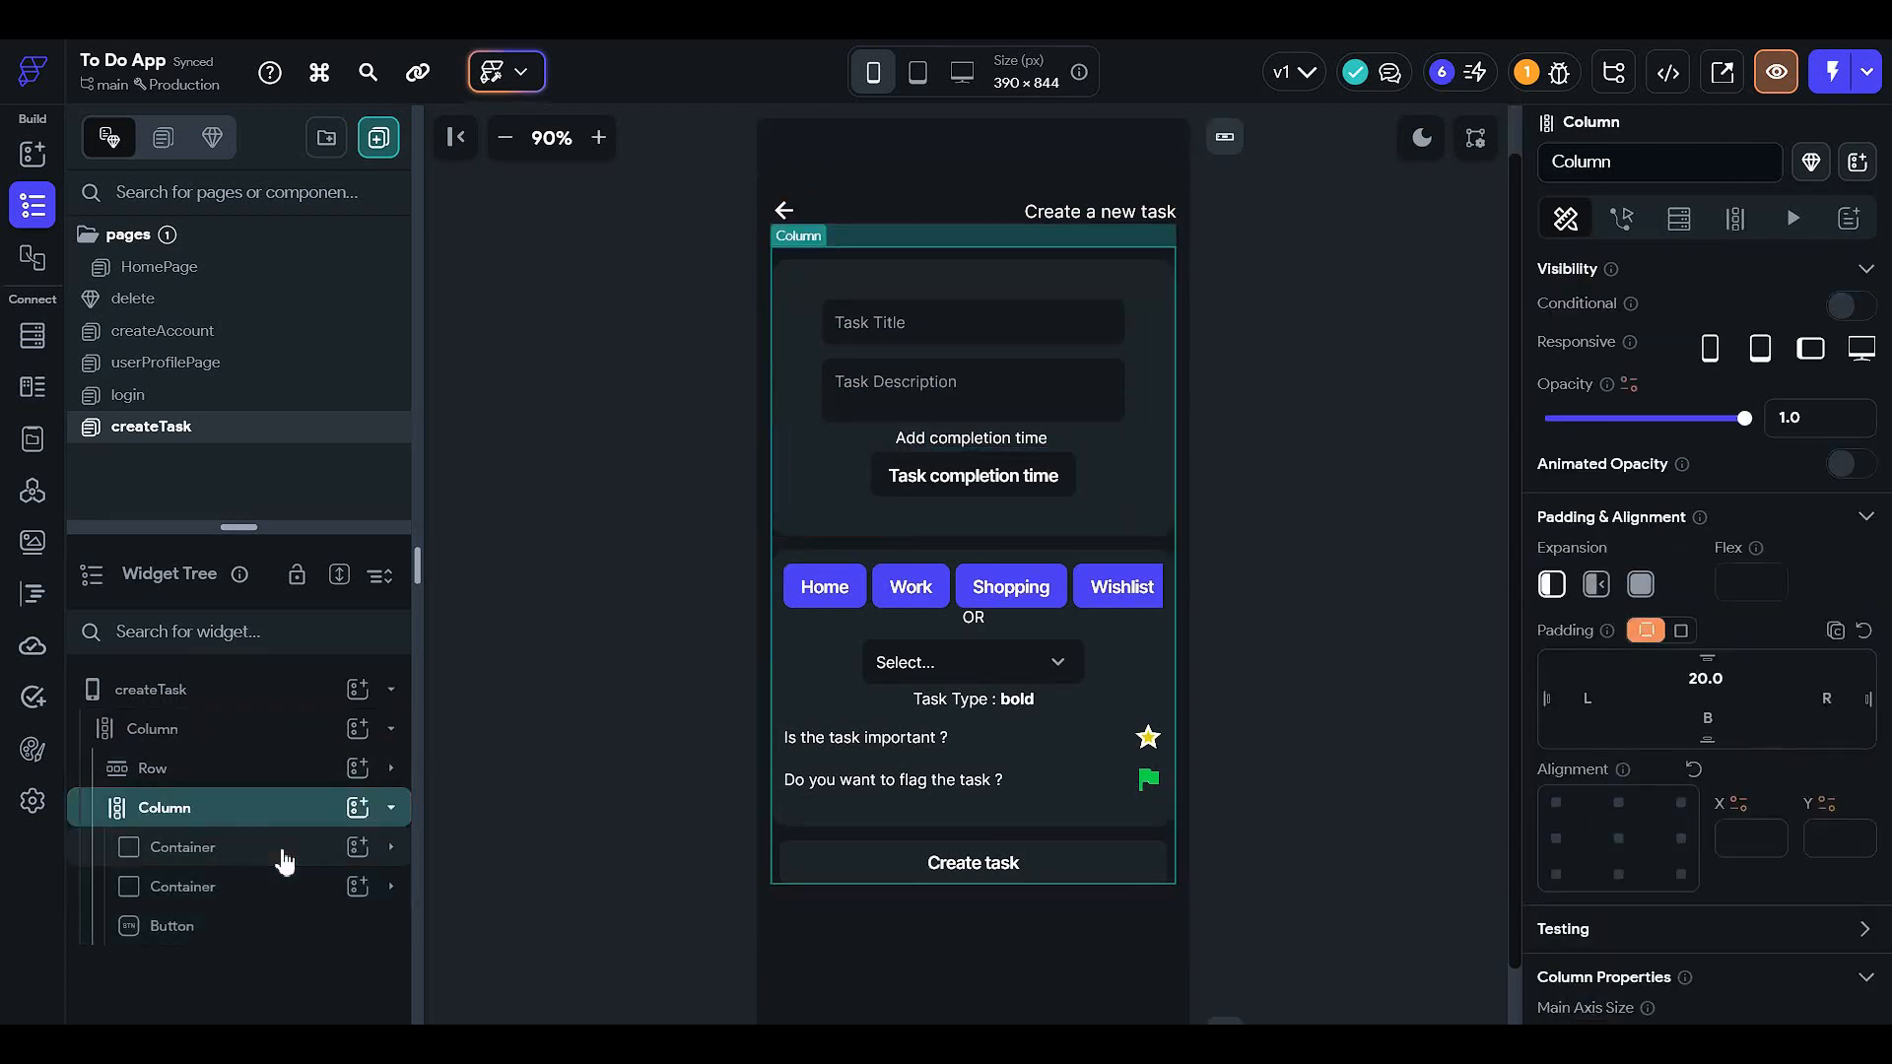
click(284, 853)
scroll(865, 753, down, 2)
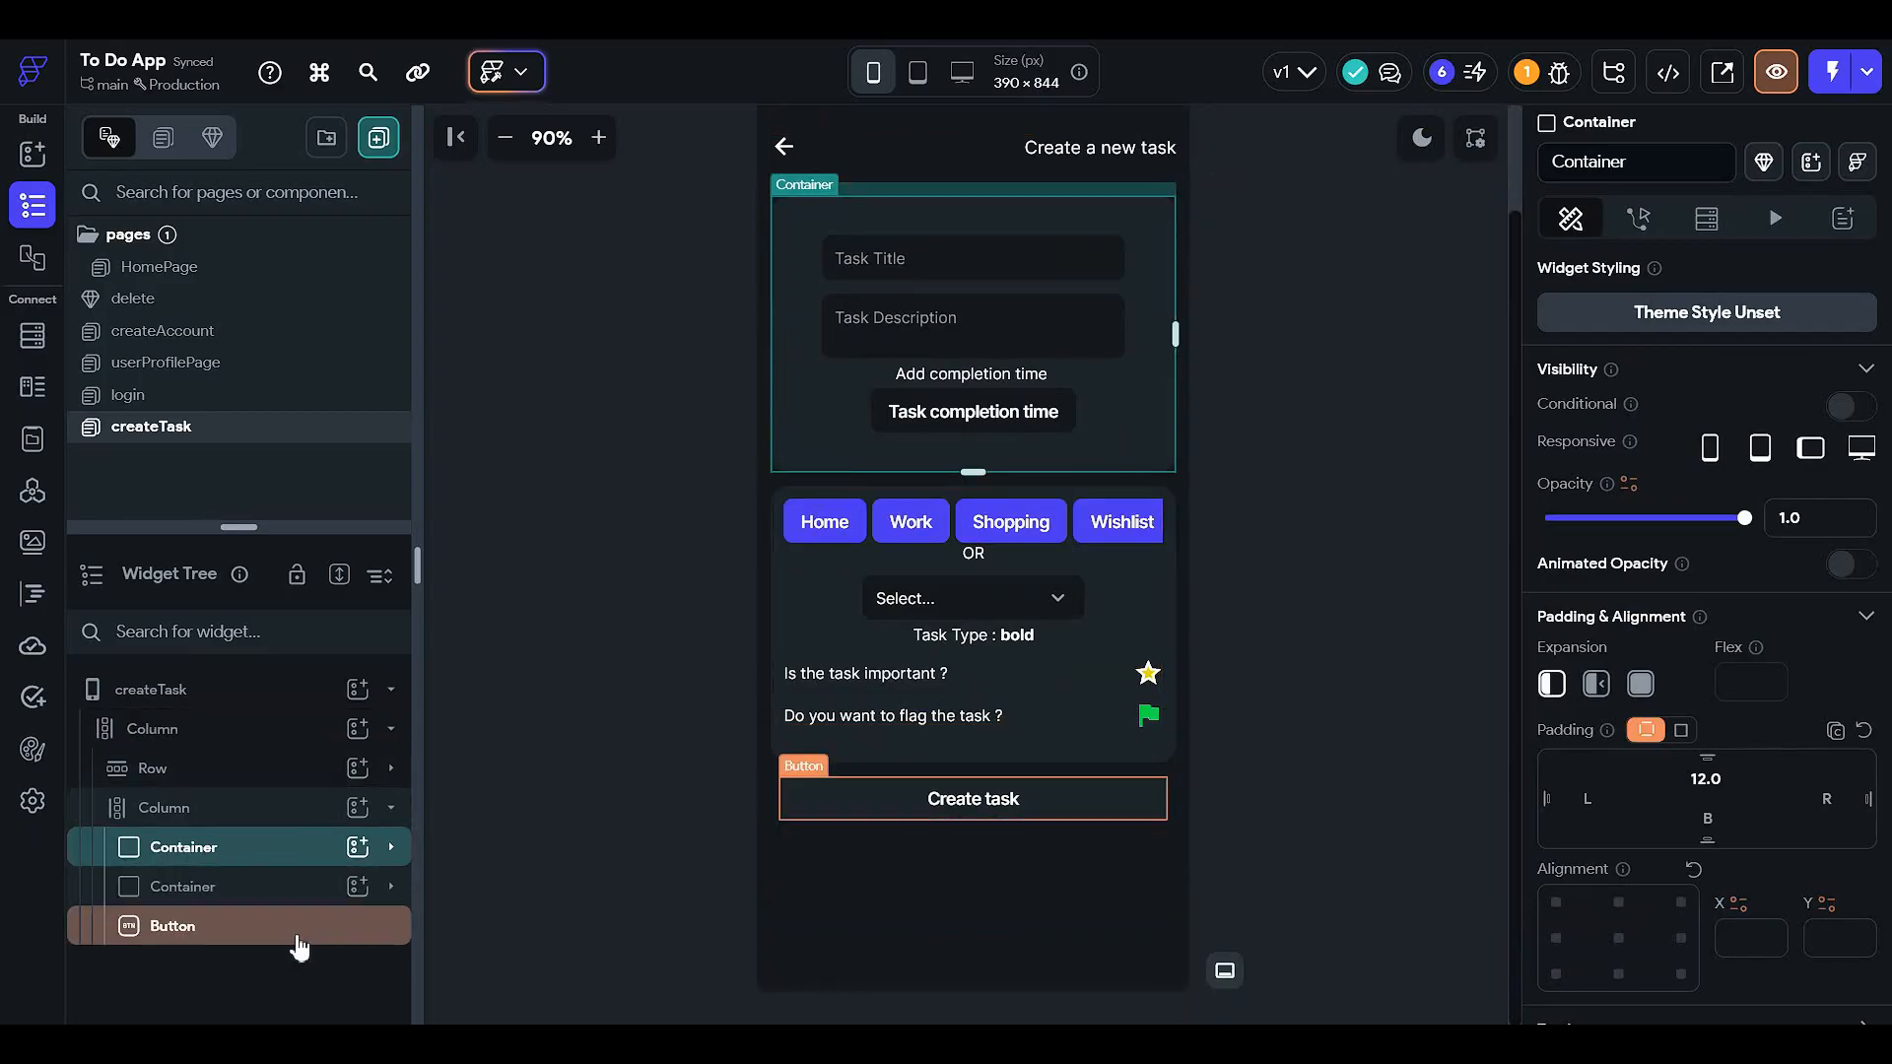
click(300, 887)
scroll(304, 772, down, 2)
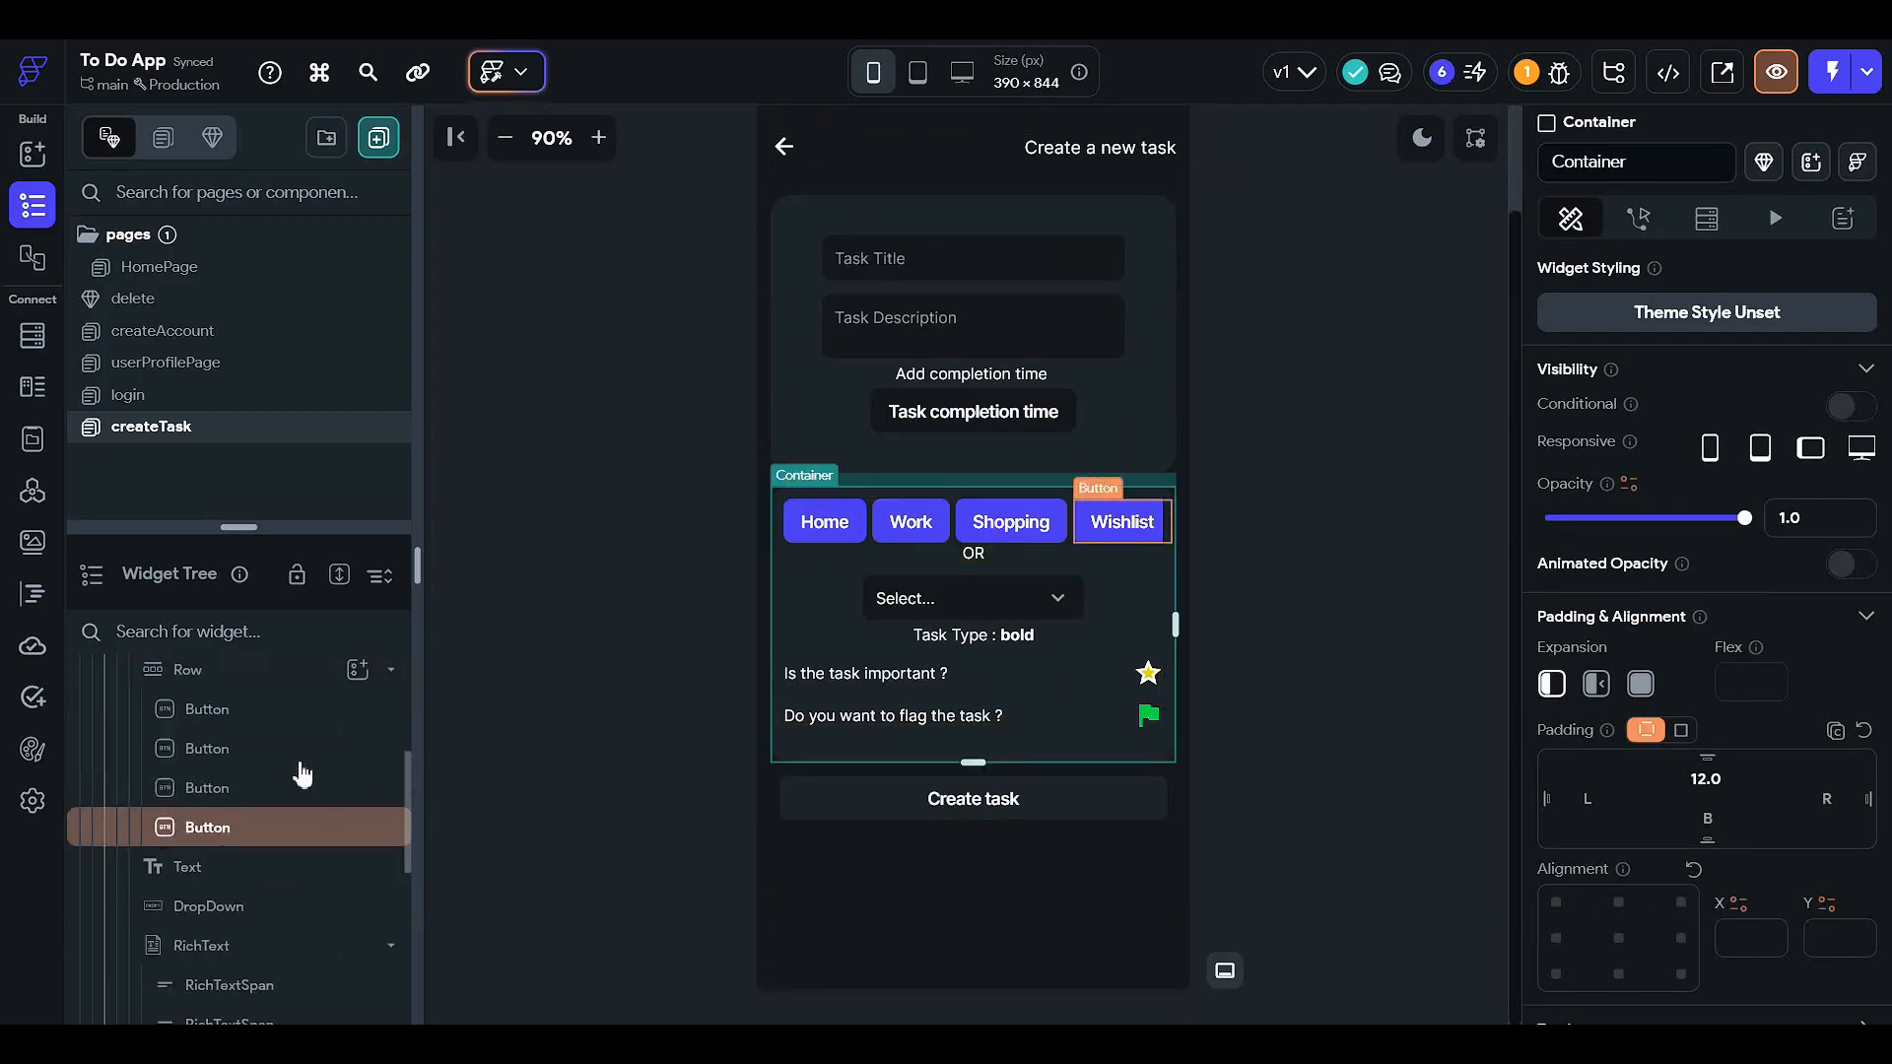
scroll(303, 779, up, 2)
click(286, 775)
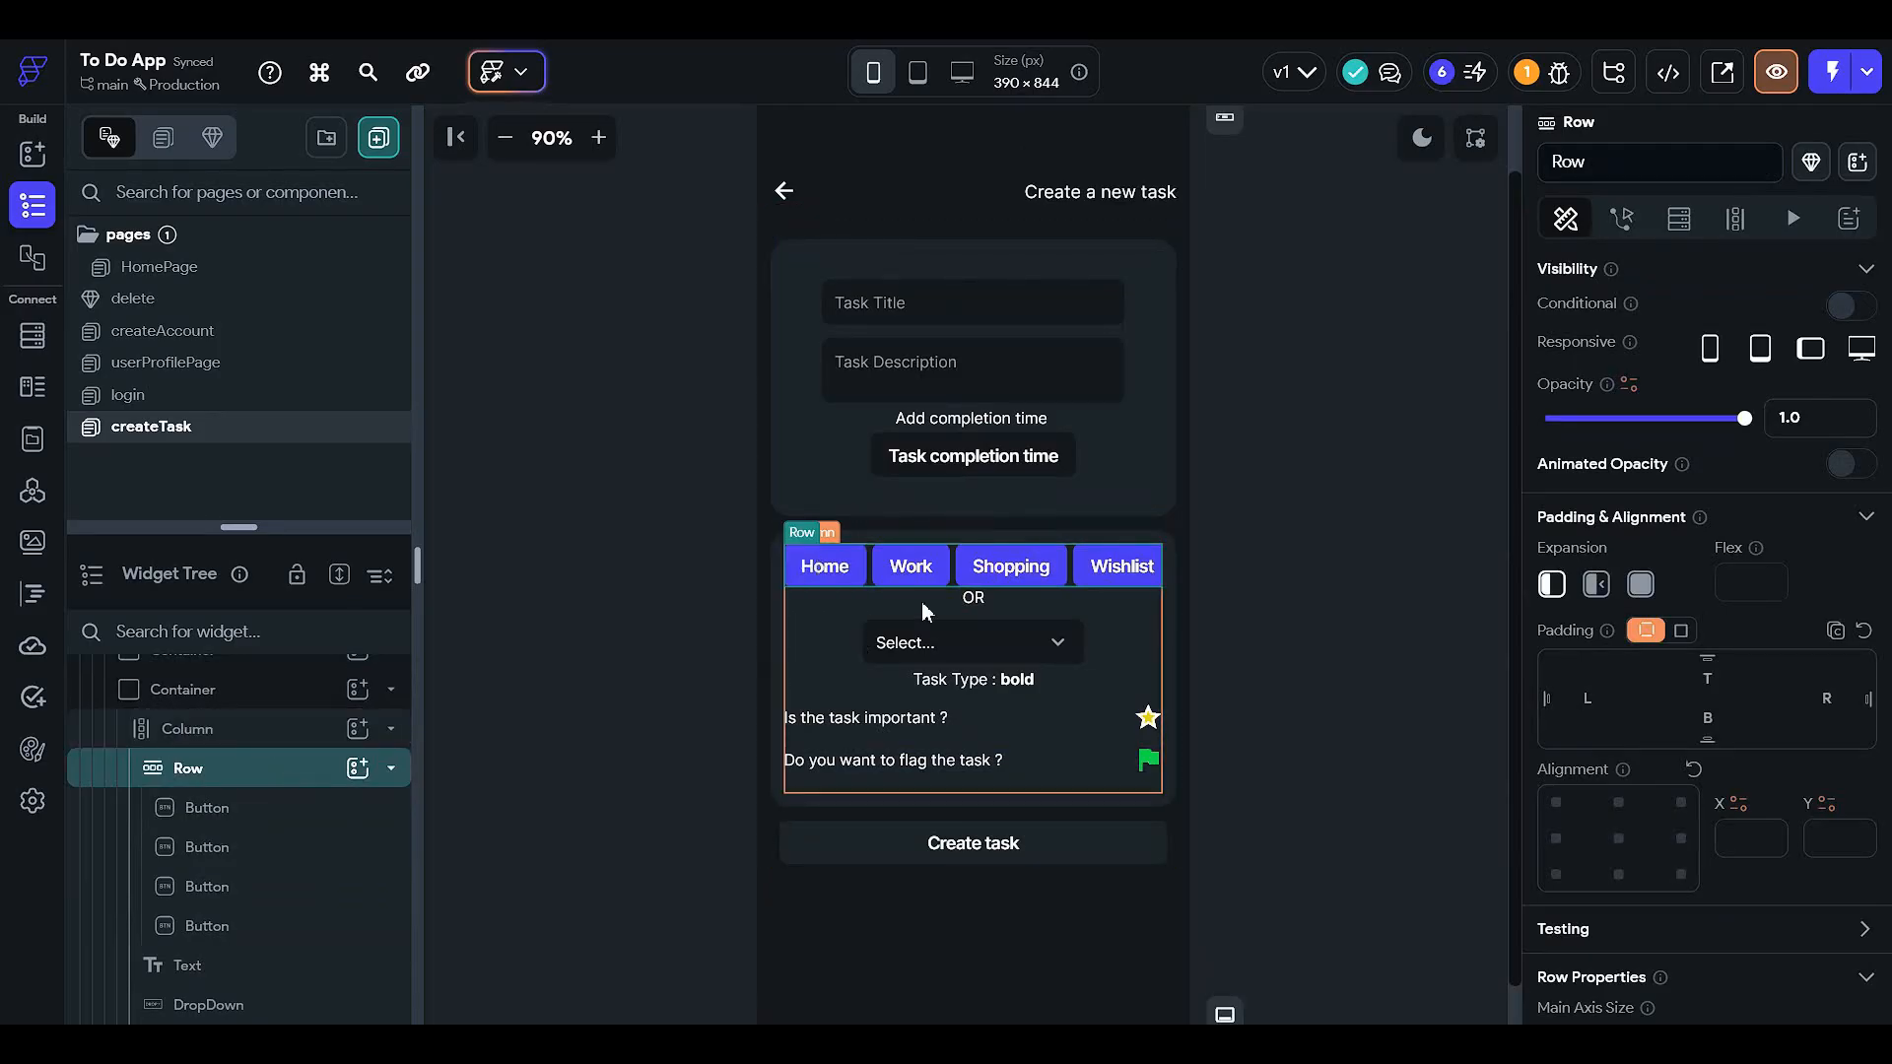
- Select the task-type DropDown and view its Define Options sourced from taskType
click(930, 656)
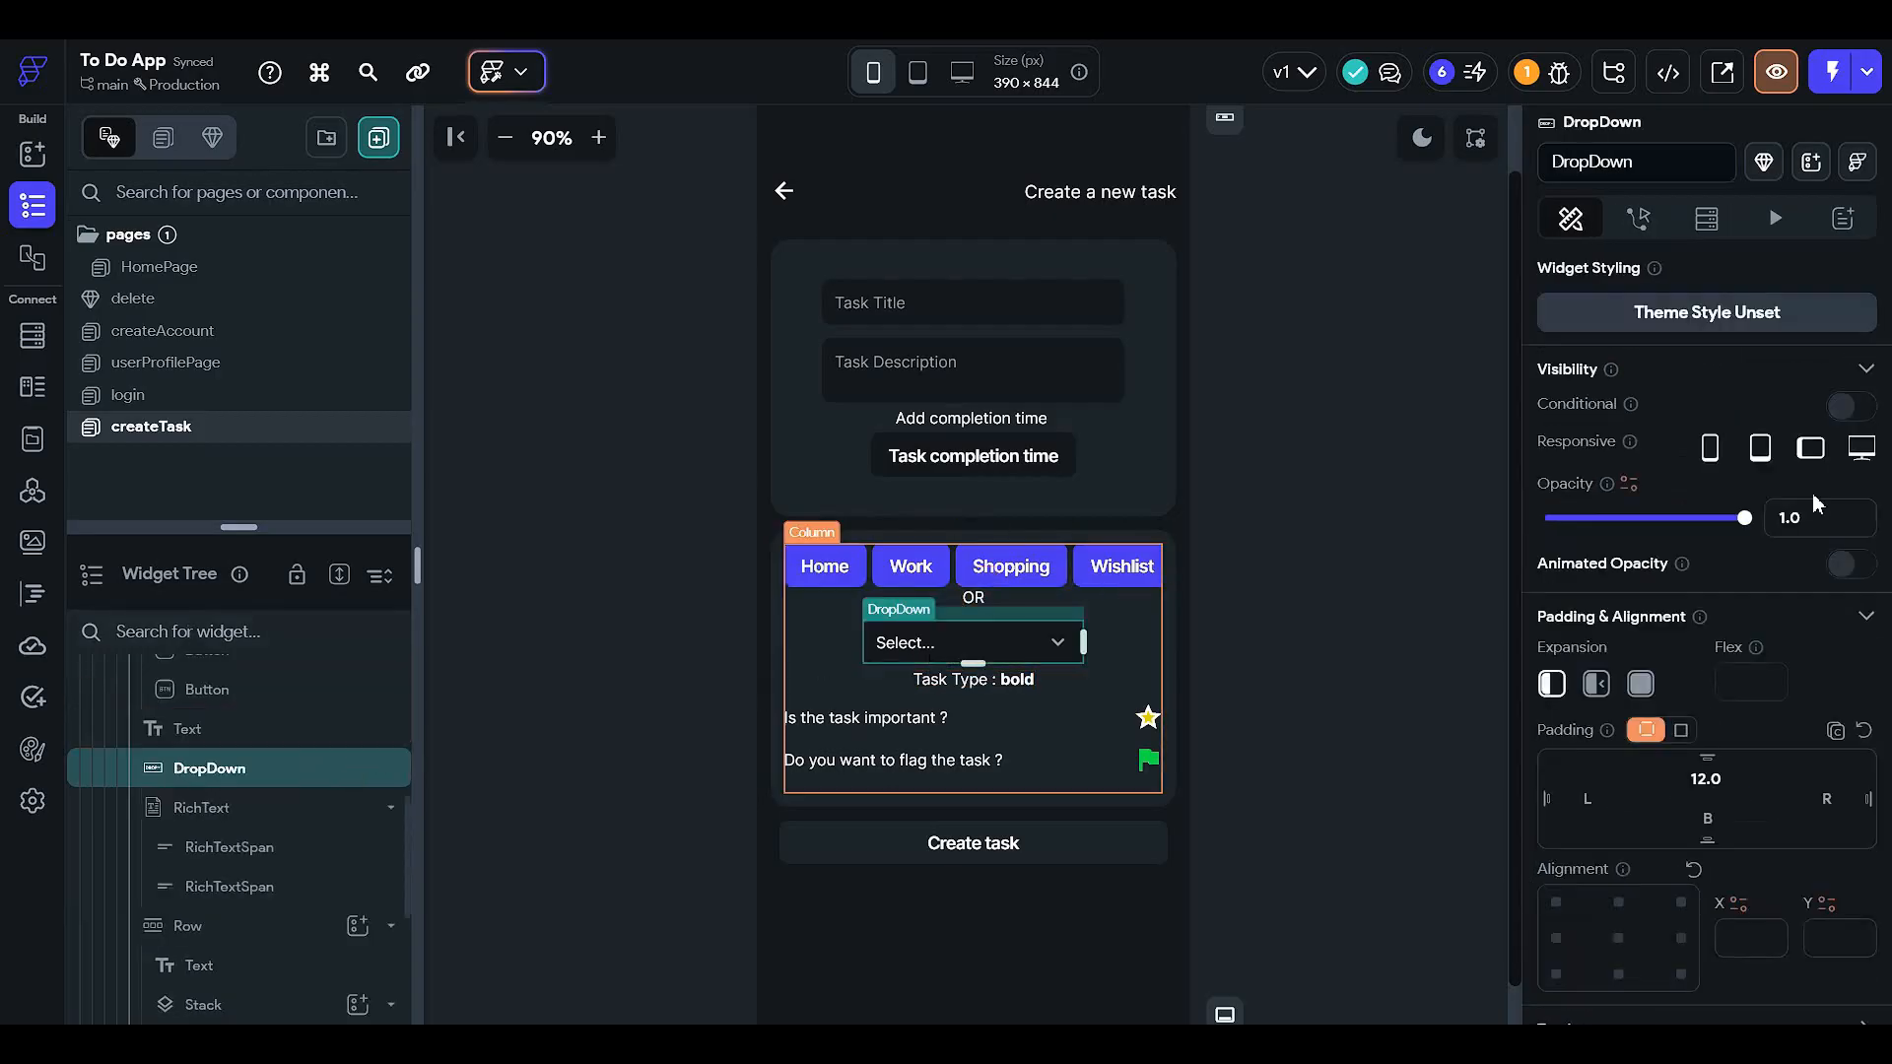
scroll(1791, 690, down, 2)
scroll(1763, 660, down, 3)
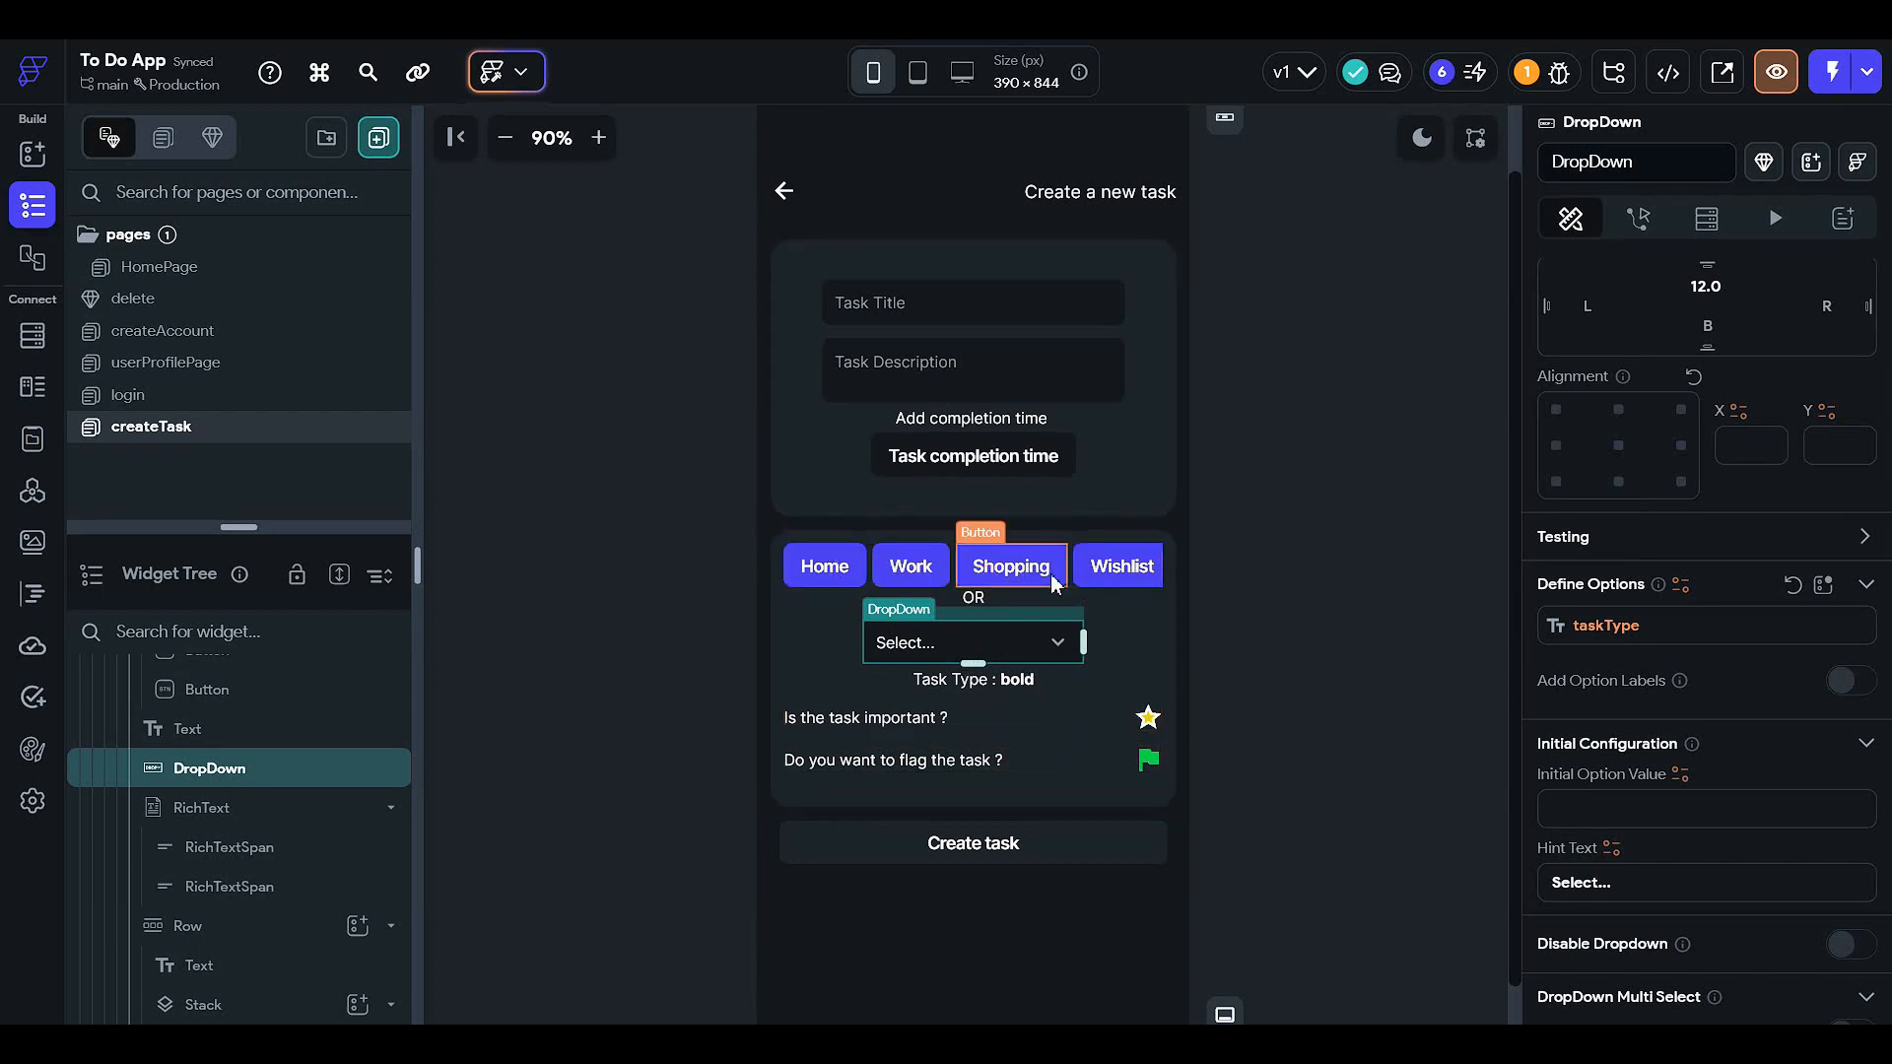
- Inspect the Home chip and the bold 'Task Type :' text settings
click(830, 579)
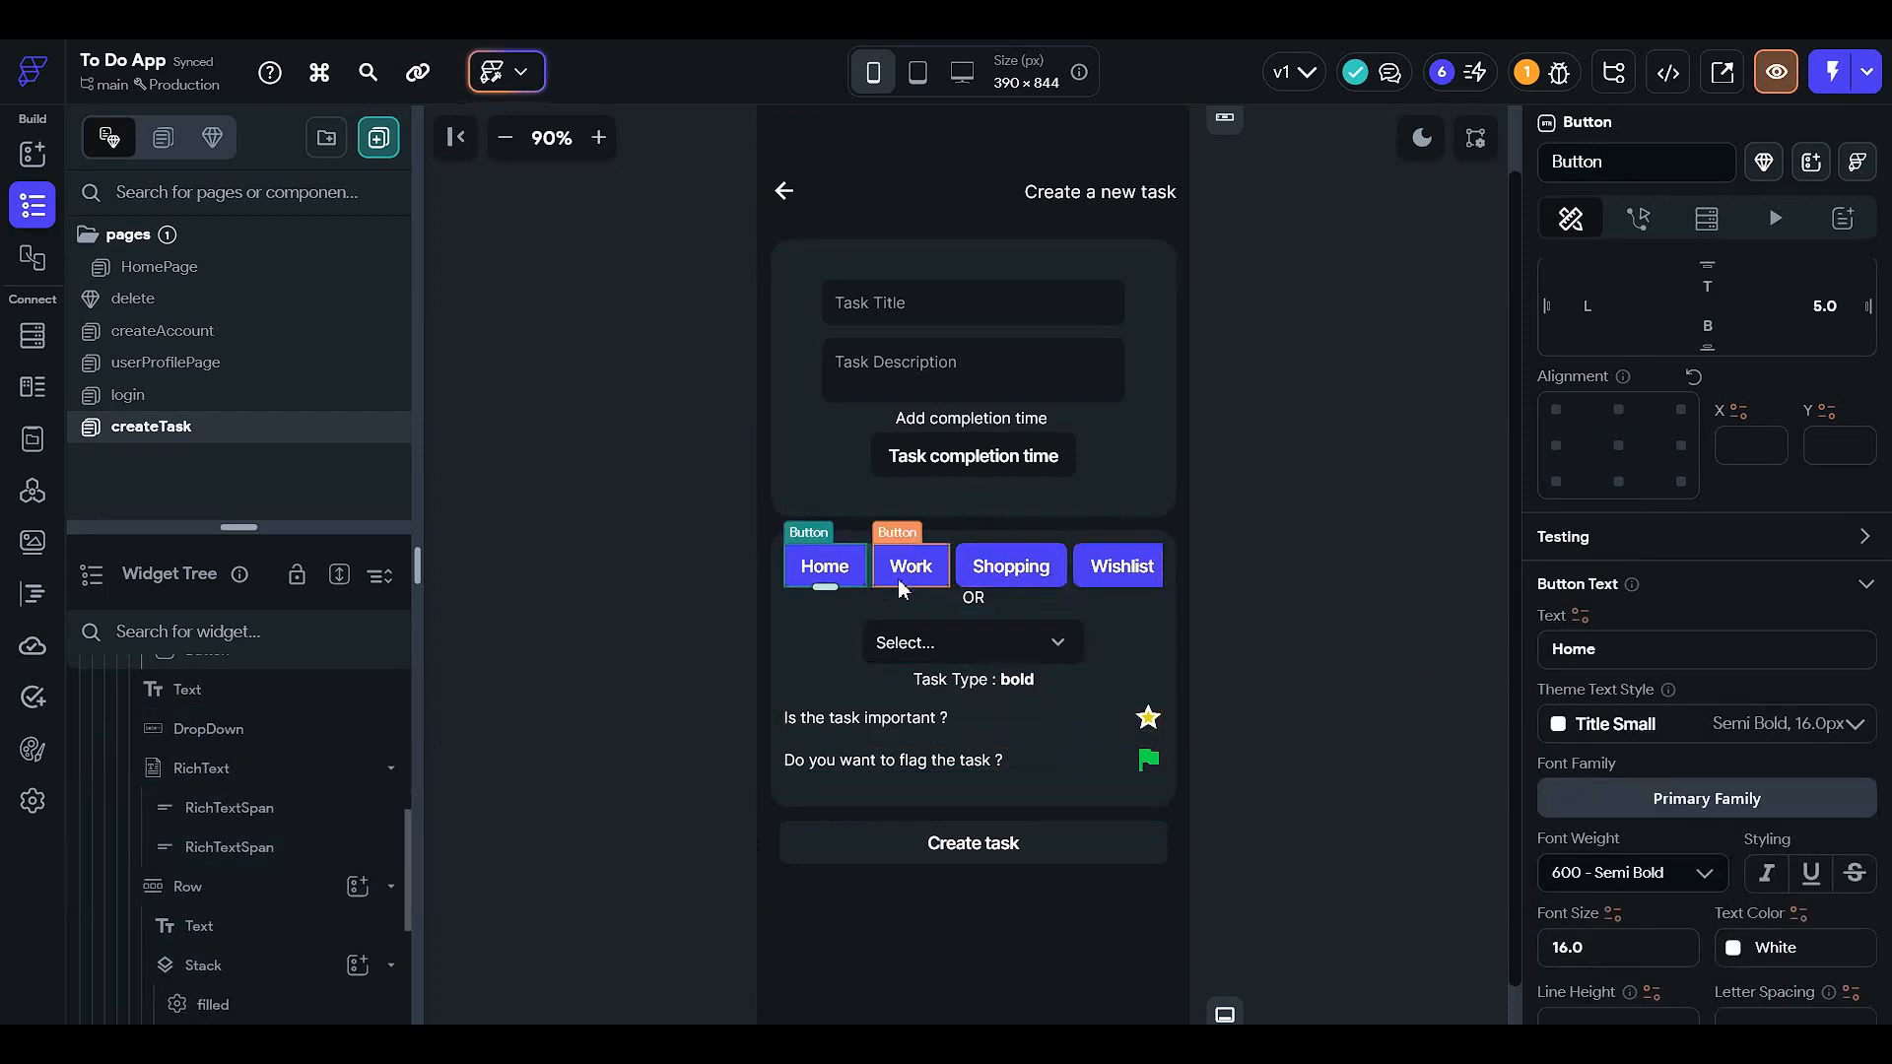
scroll(919, 741, up, 1)
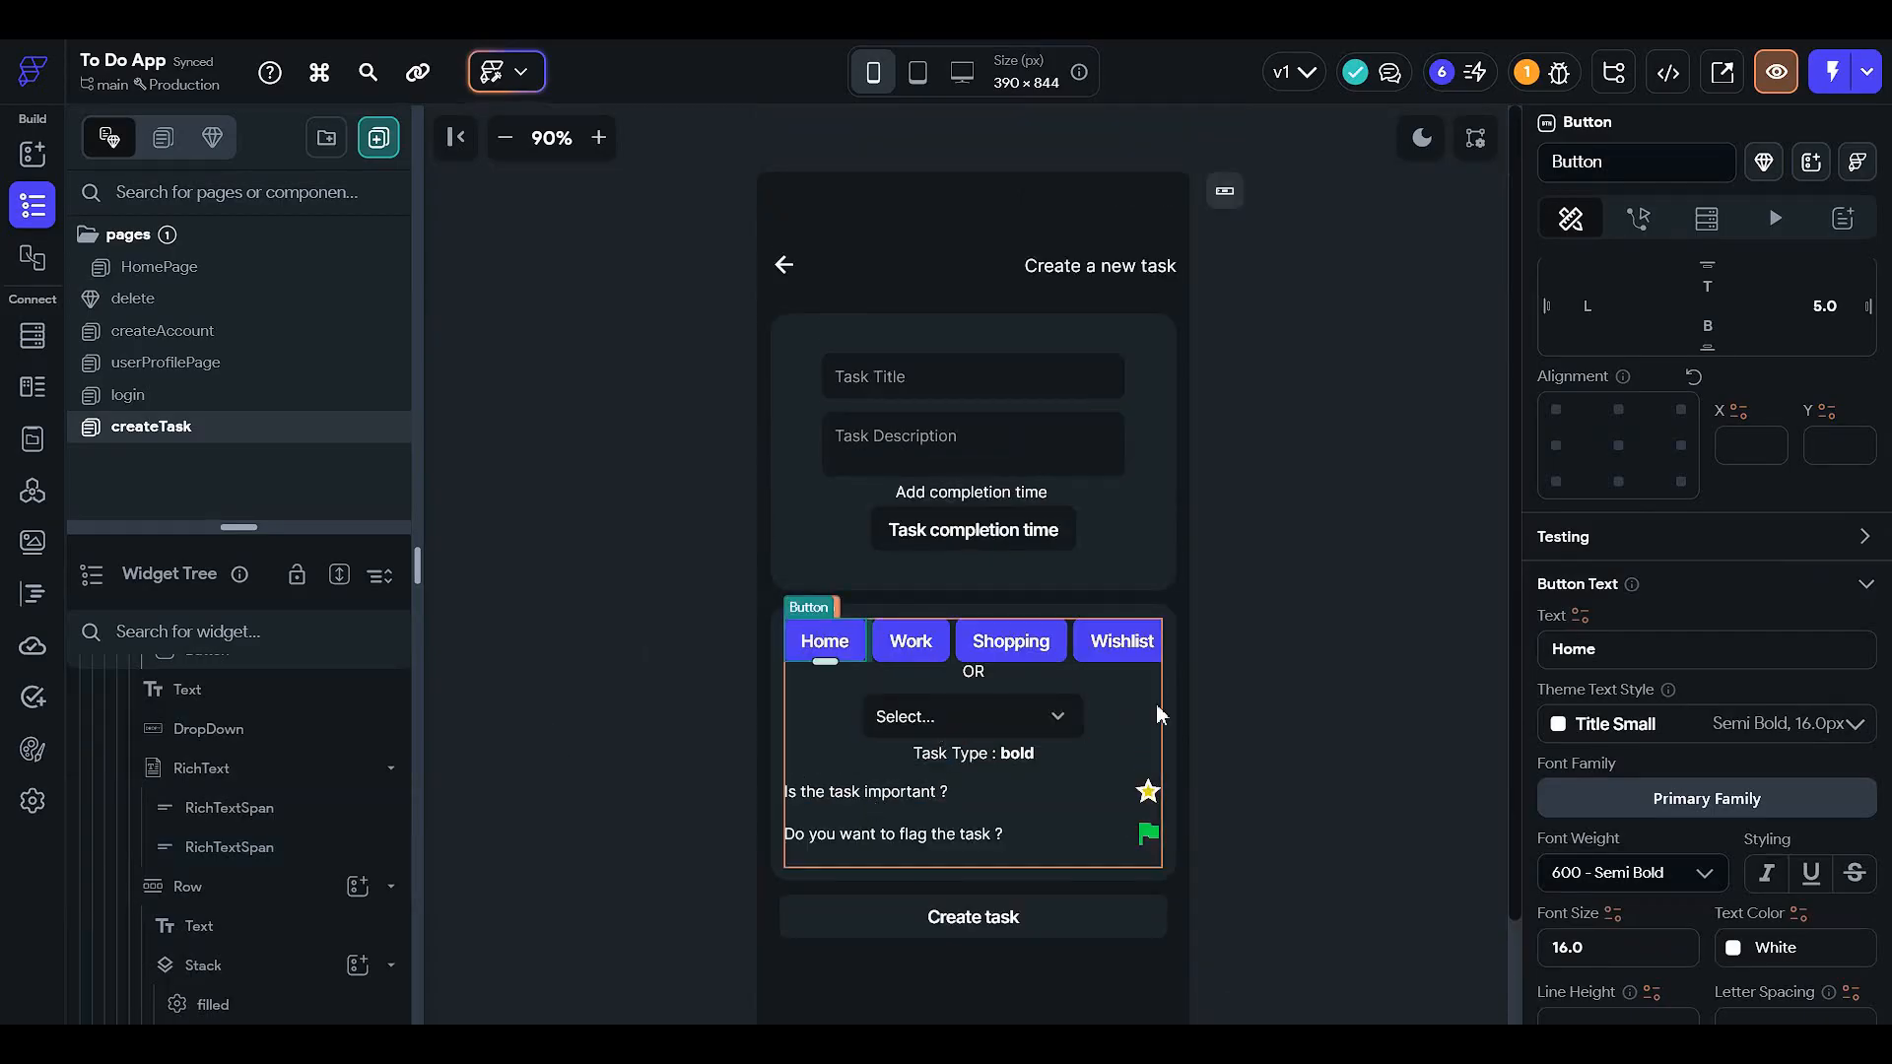
click(1007, 754)
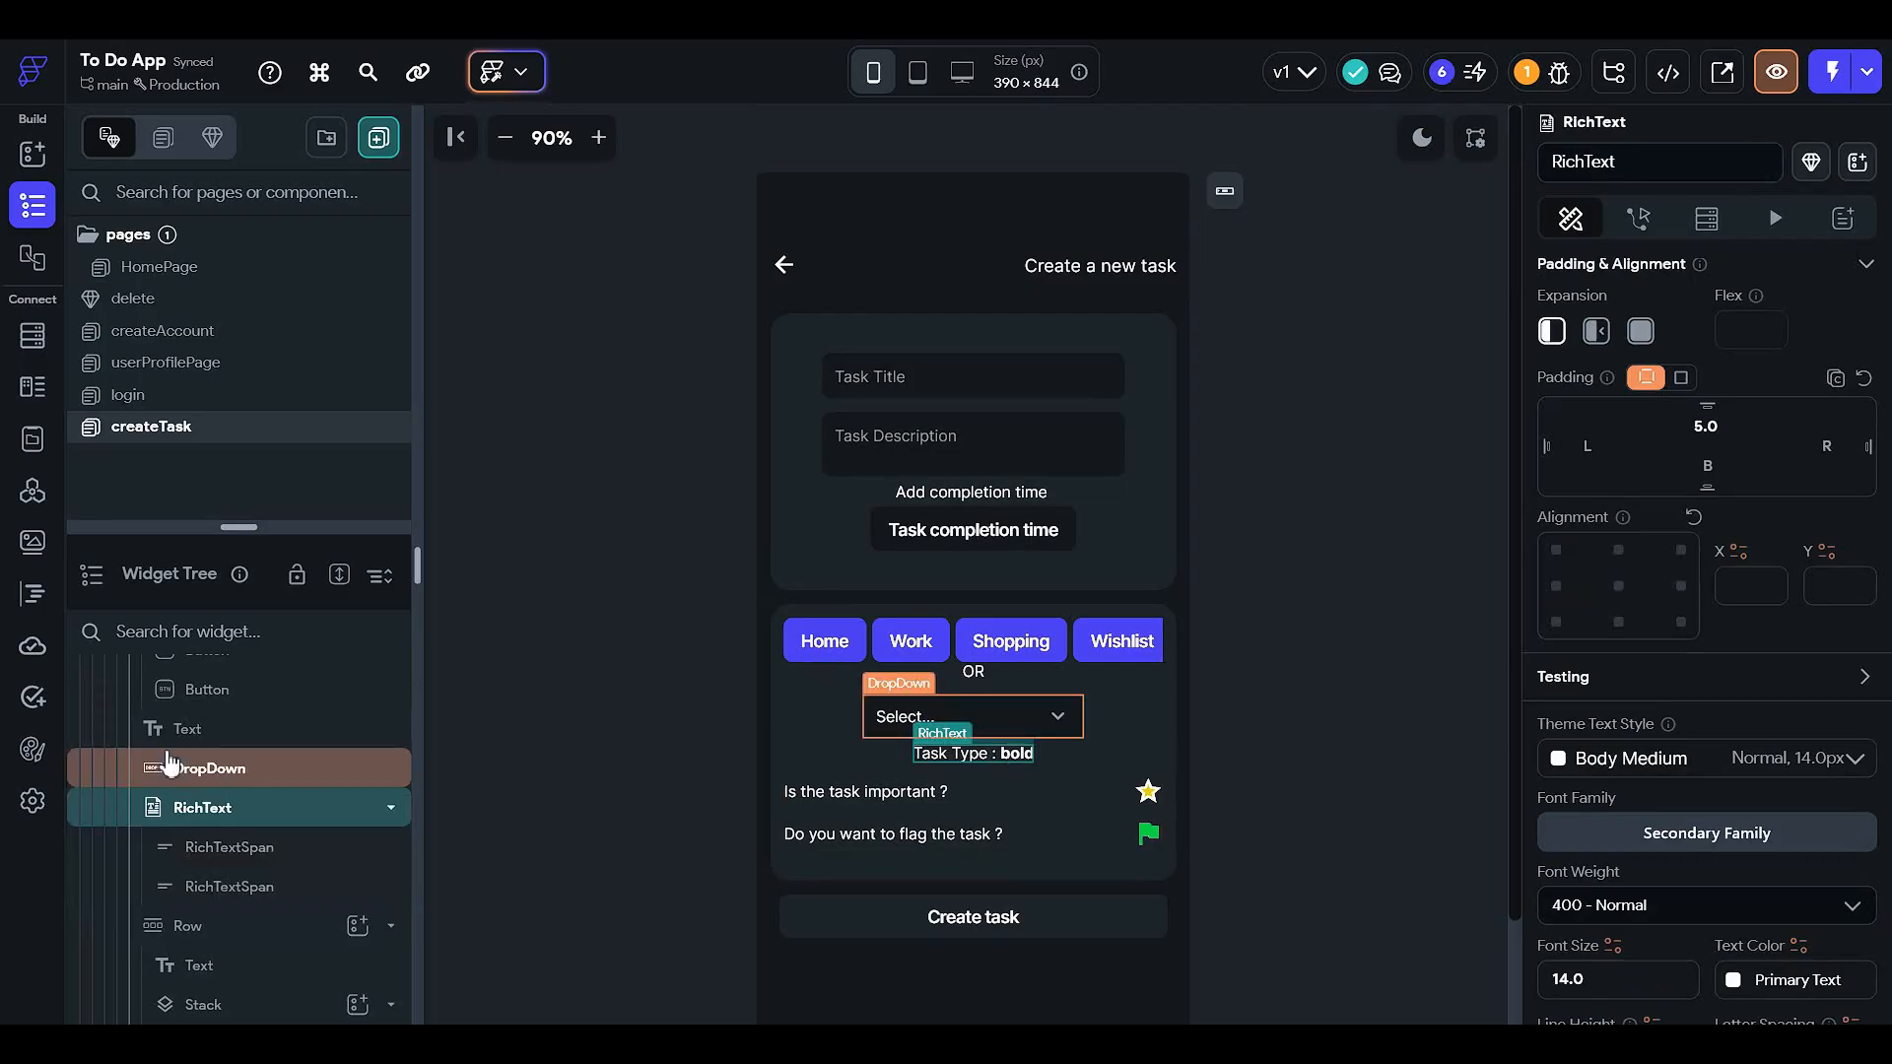
- Drag the divider to enlarge the widget tree panel, then reselect the task-type DropDown's options
drag(213, 525, 270, 309)
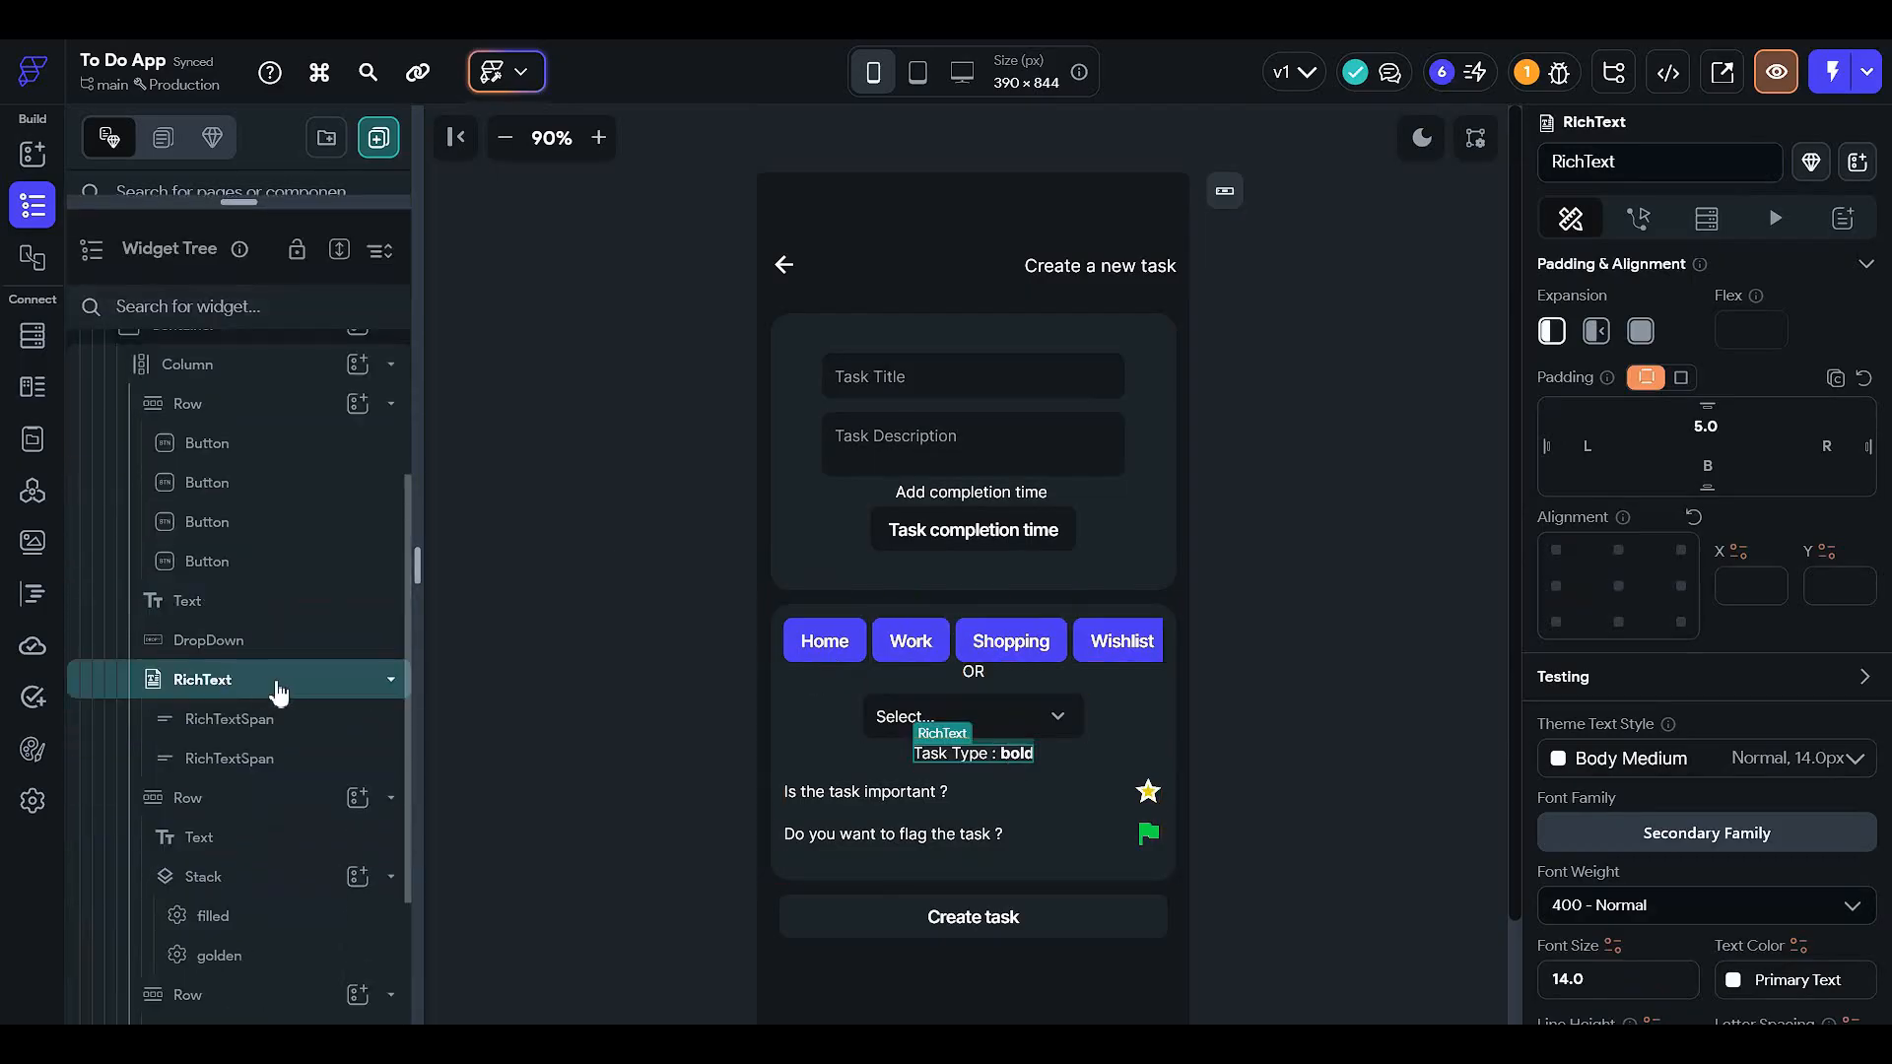
click(912, 716)
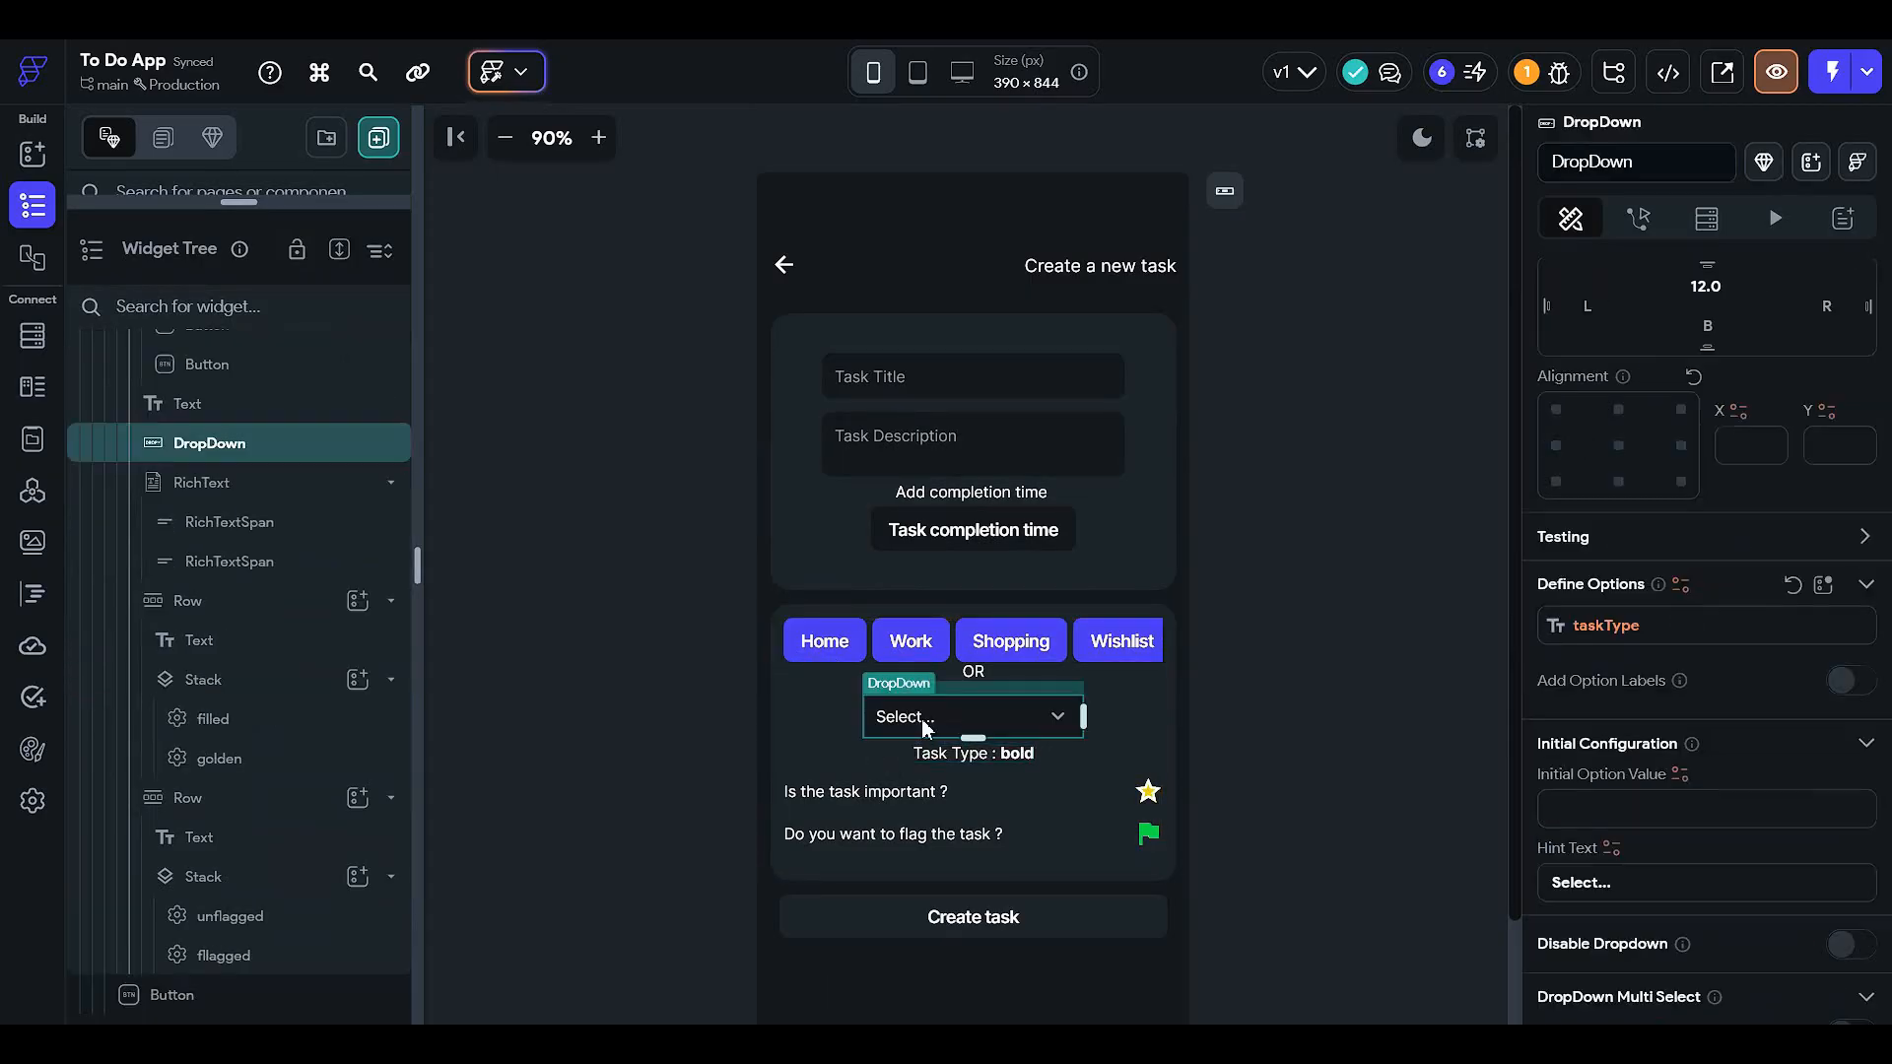
scroll(1692, 508, down, 3)
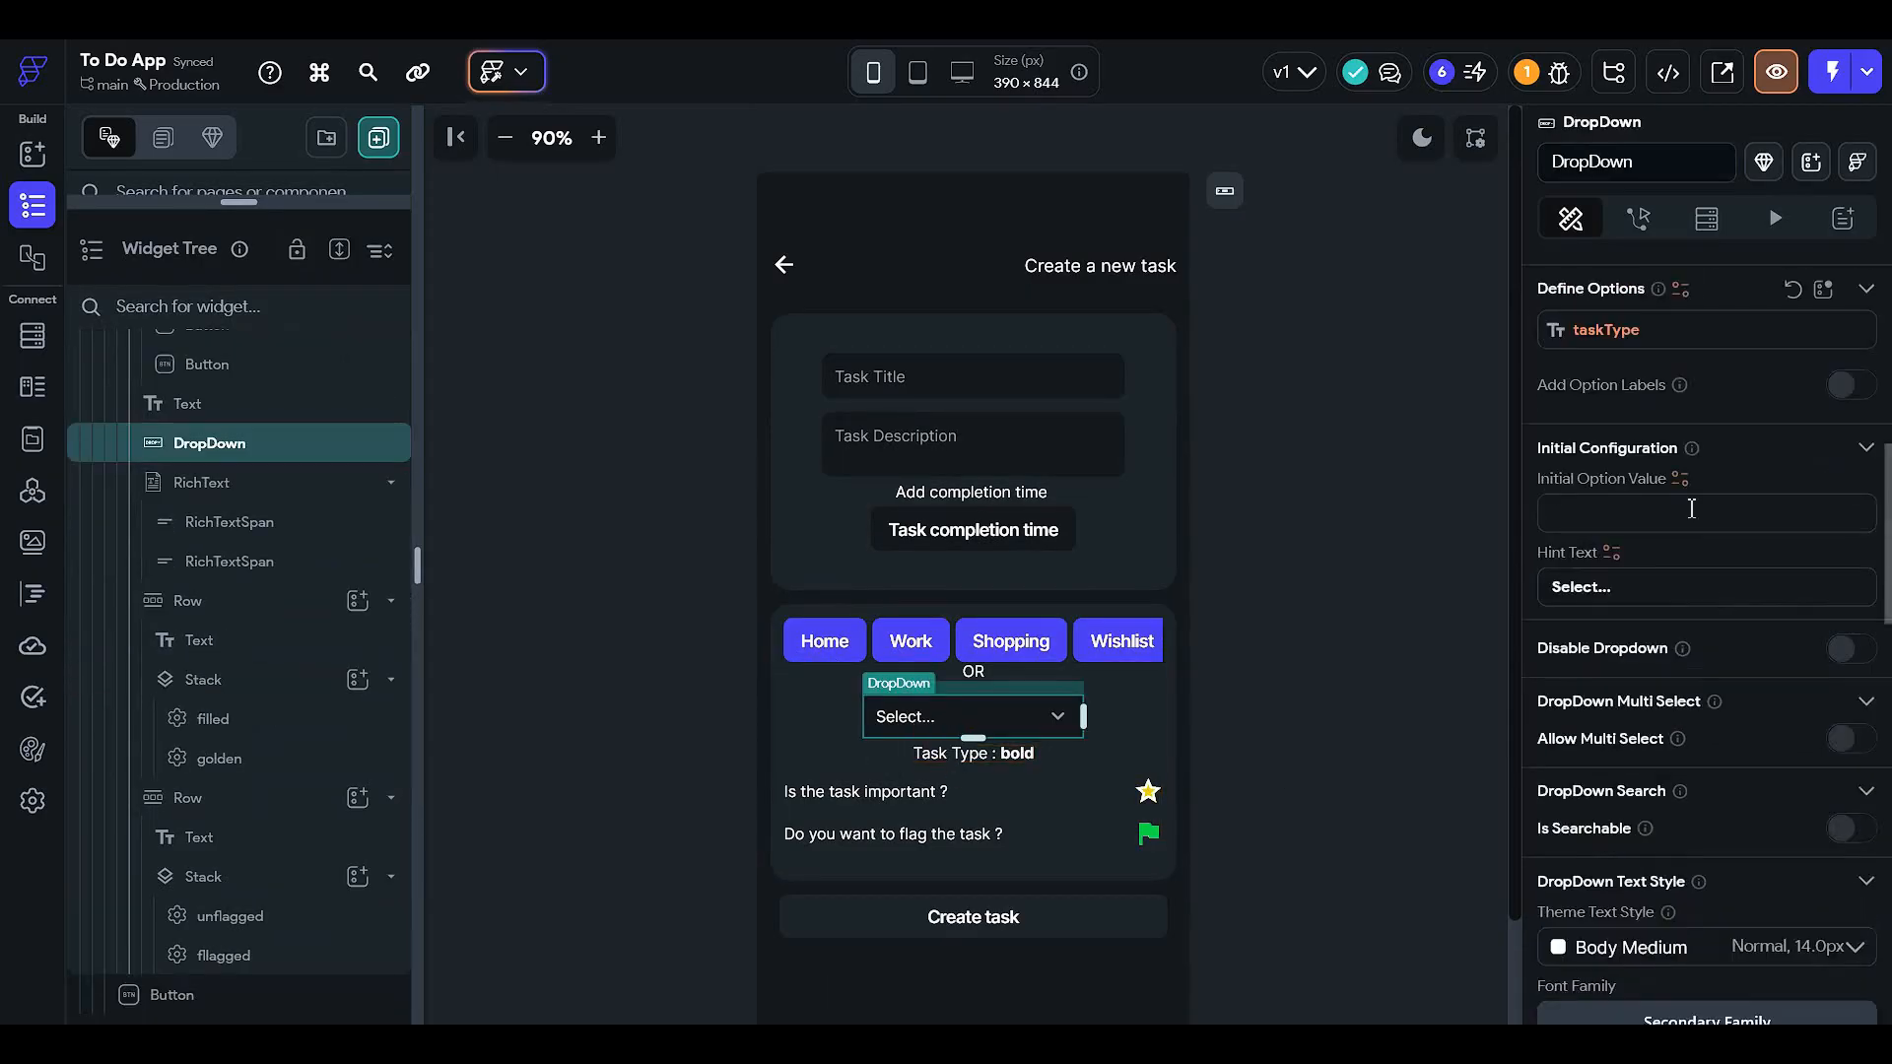
- Bind the DropDown's Define Options to Authenticated User > taskType and confirm
click(1633, 347)
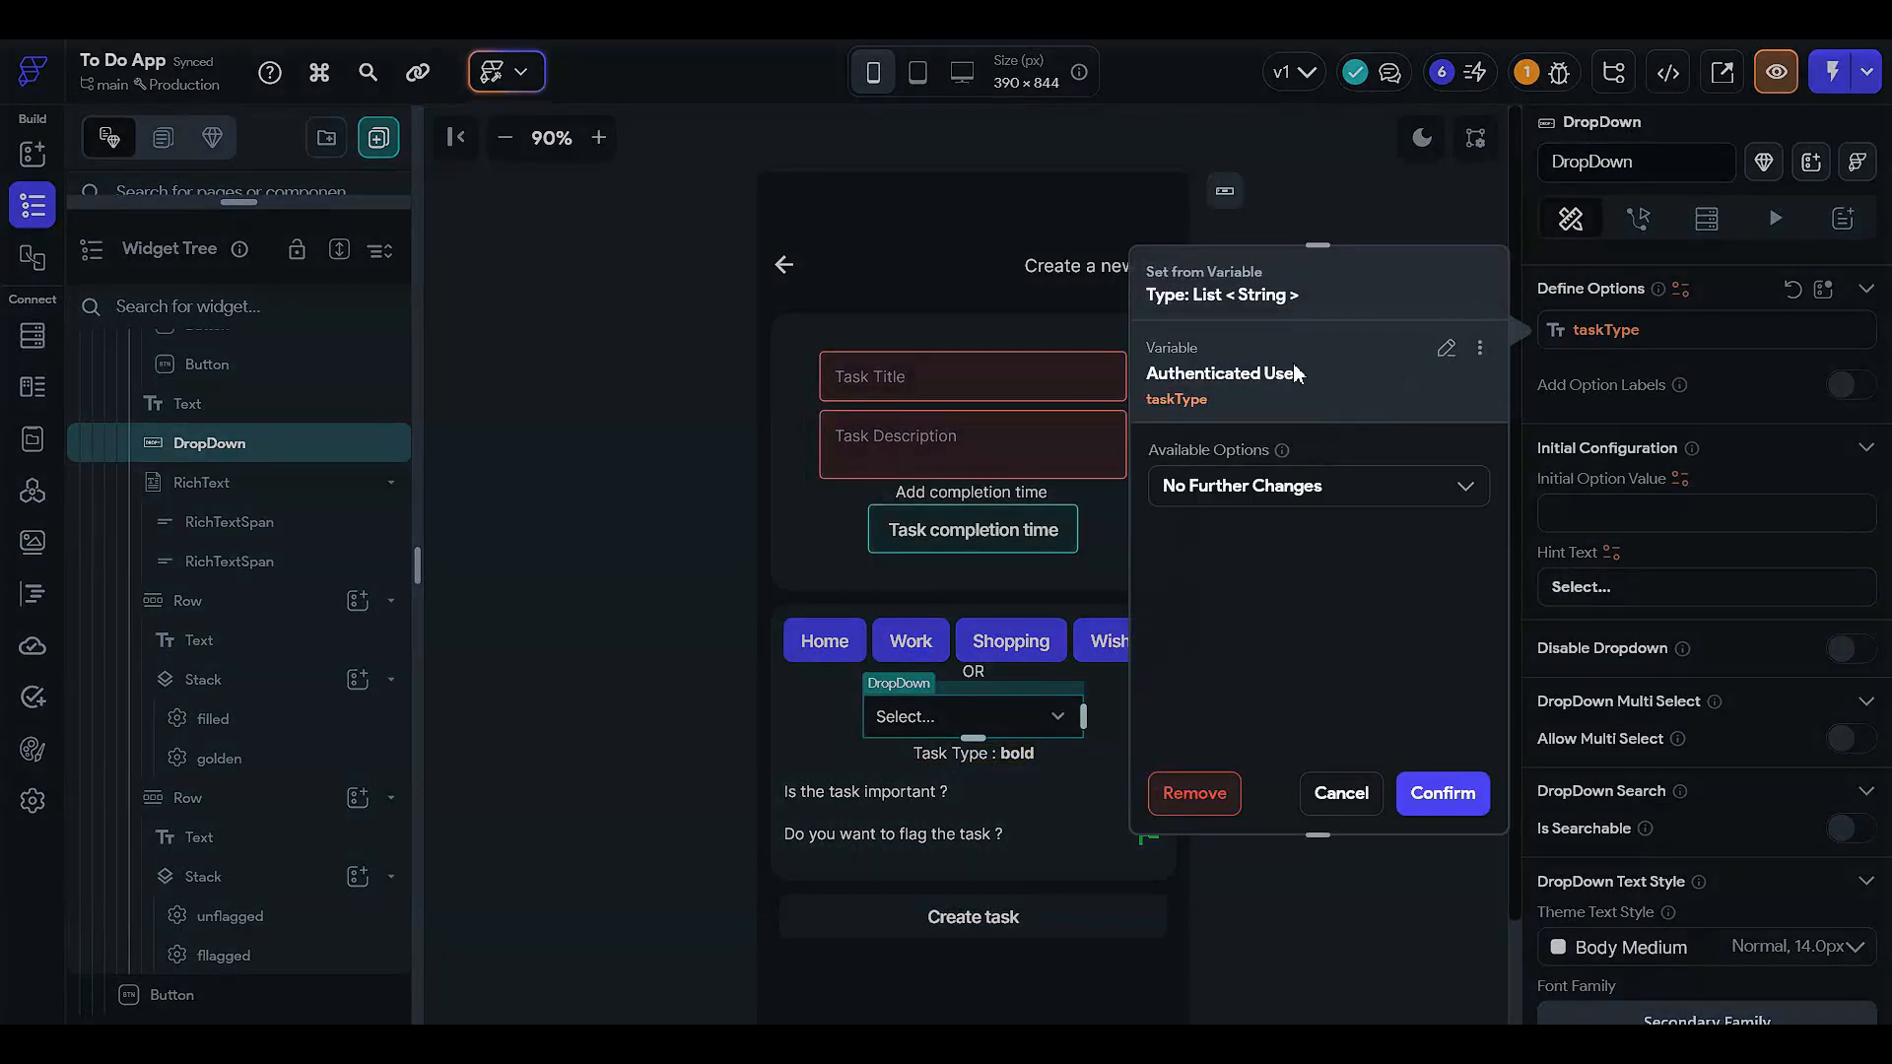
click(1448, 350)
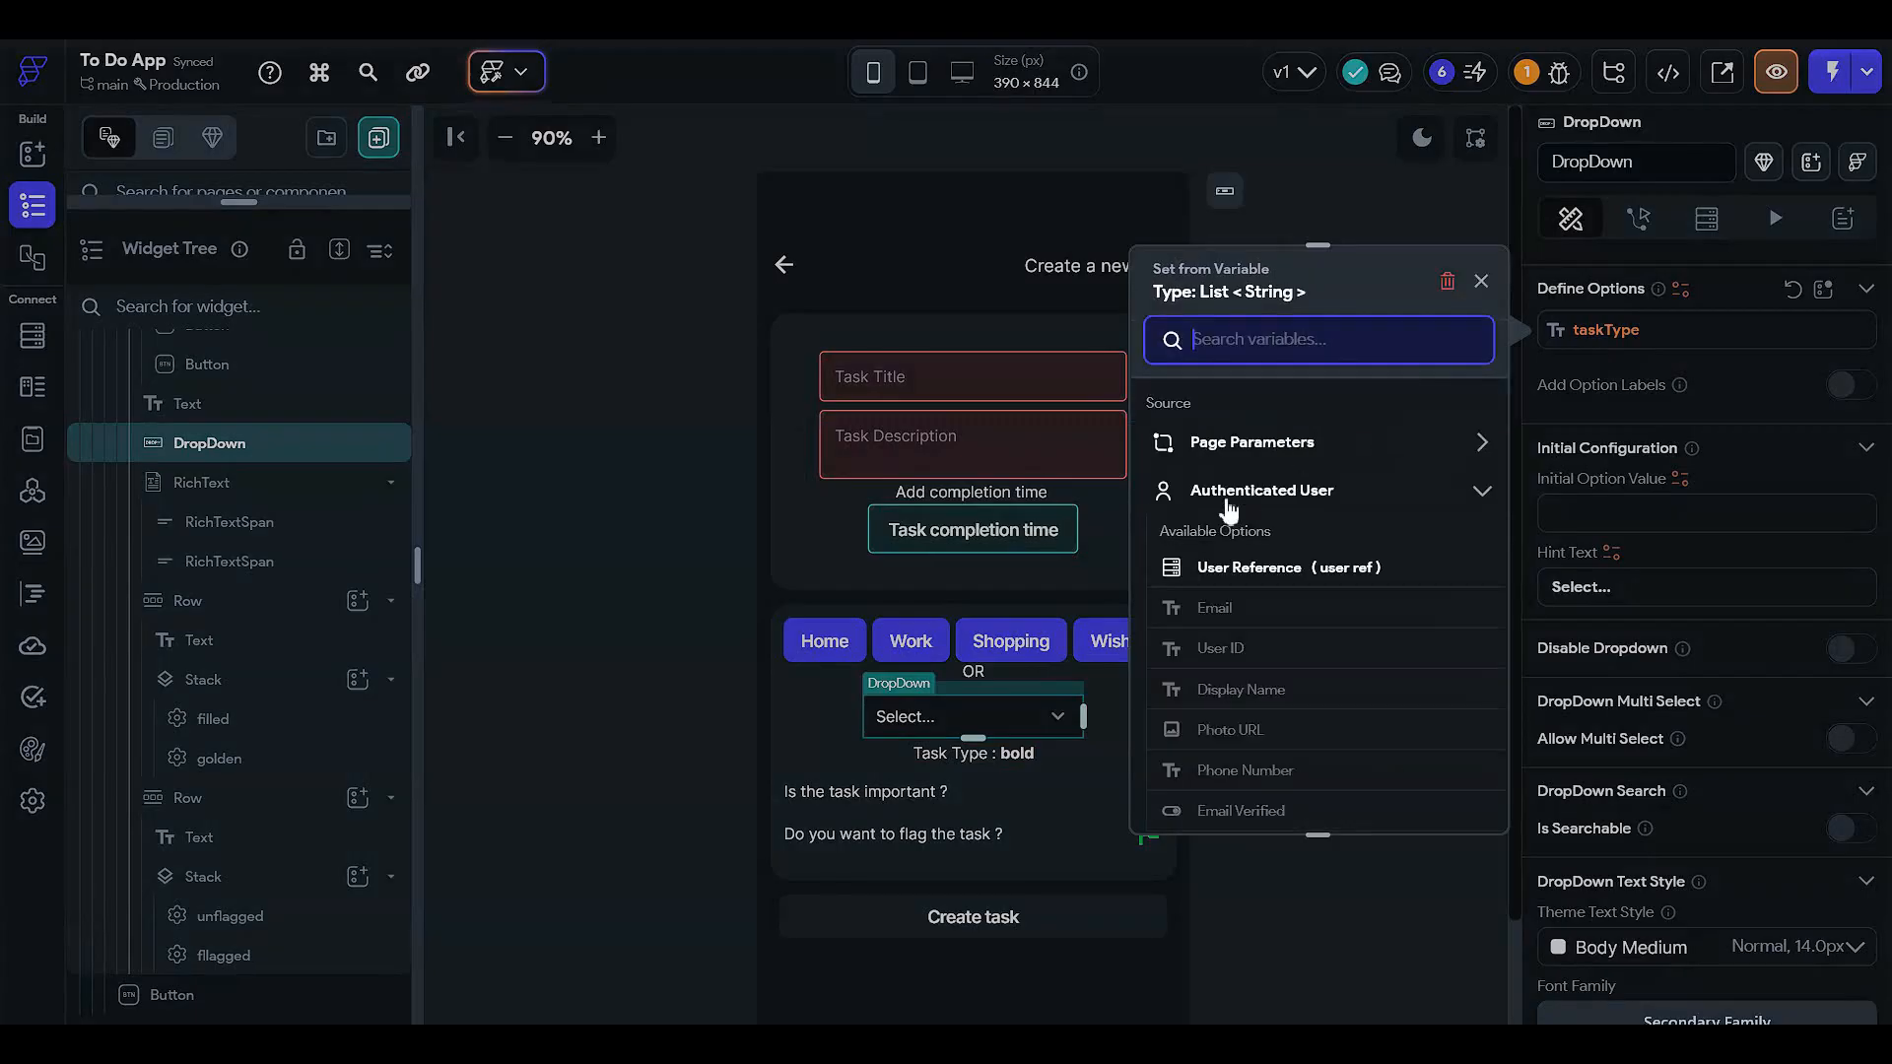
scroll(1214, 589, down, 3)
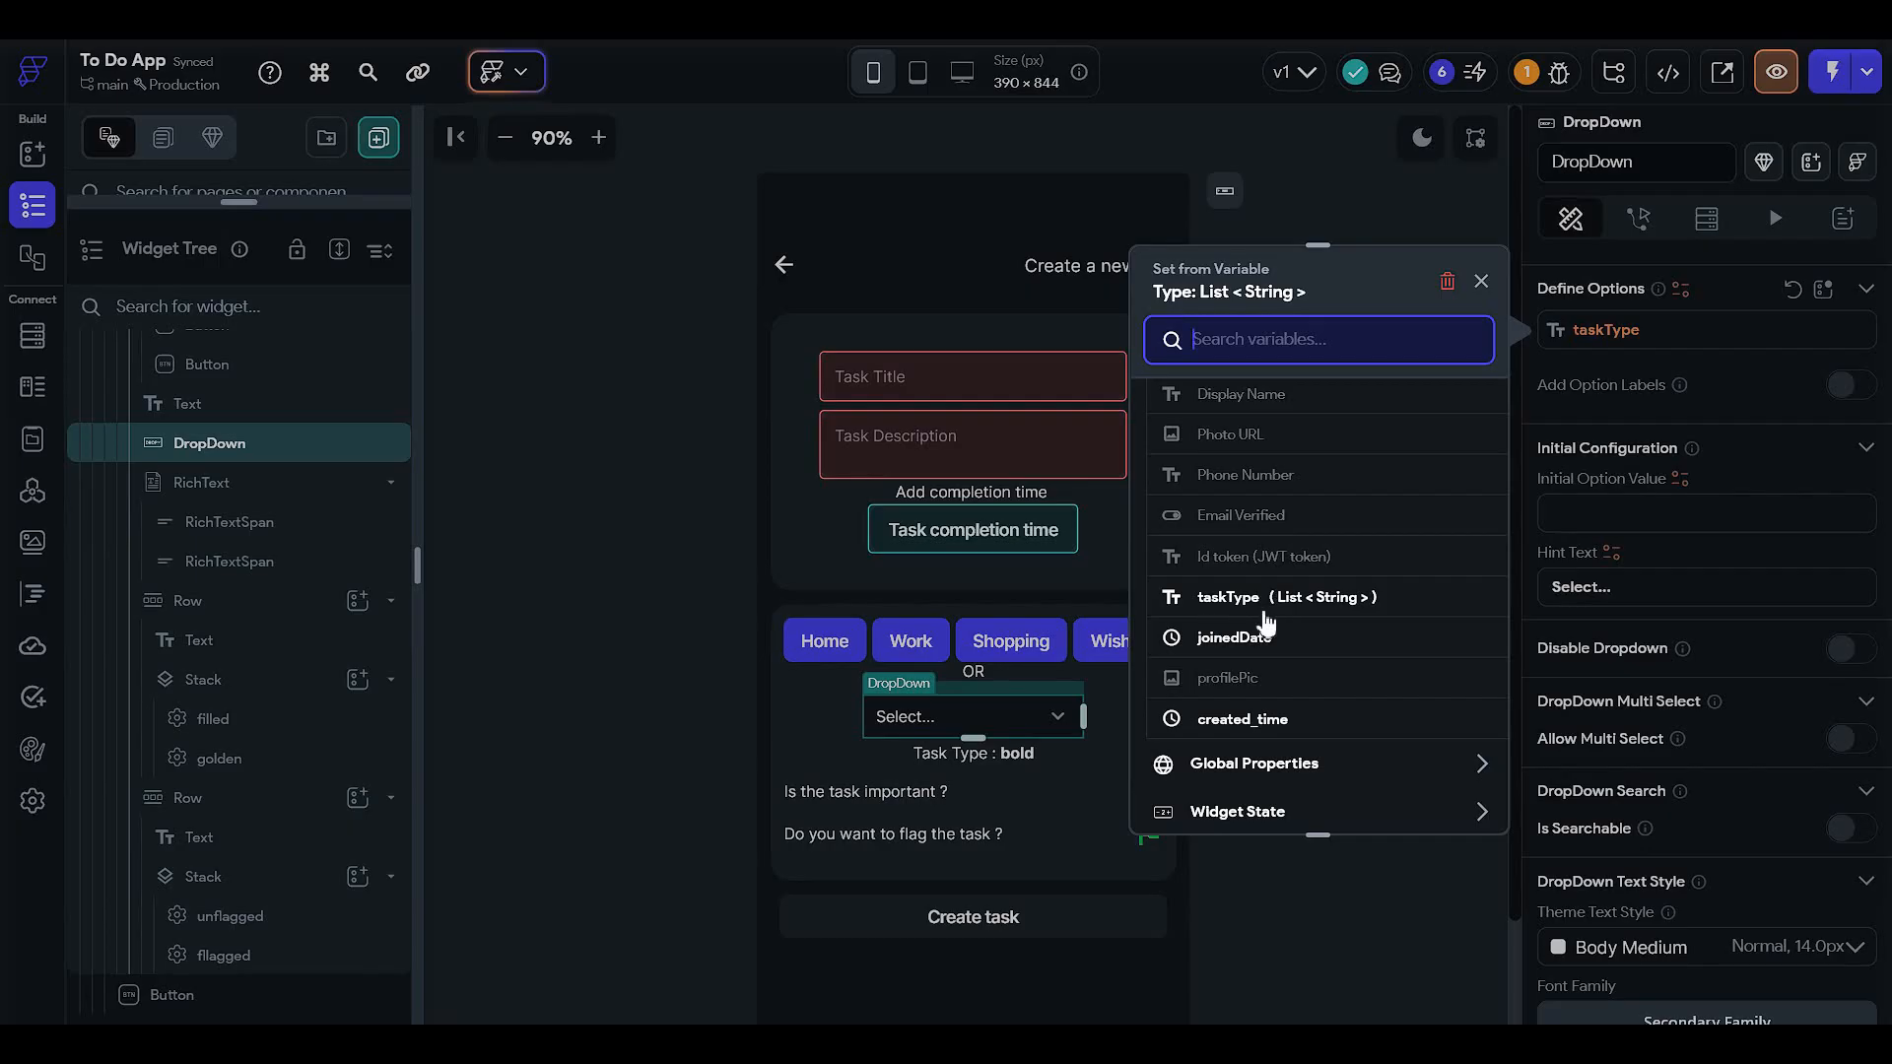
scroll(1271, 611, up, 3)
scroll(1261, 611, down, 3)
click(1241, 598)
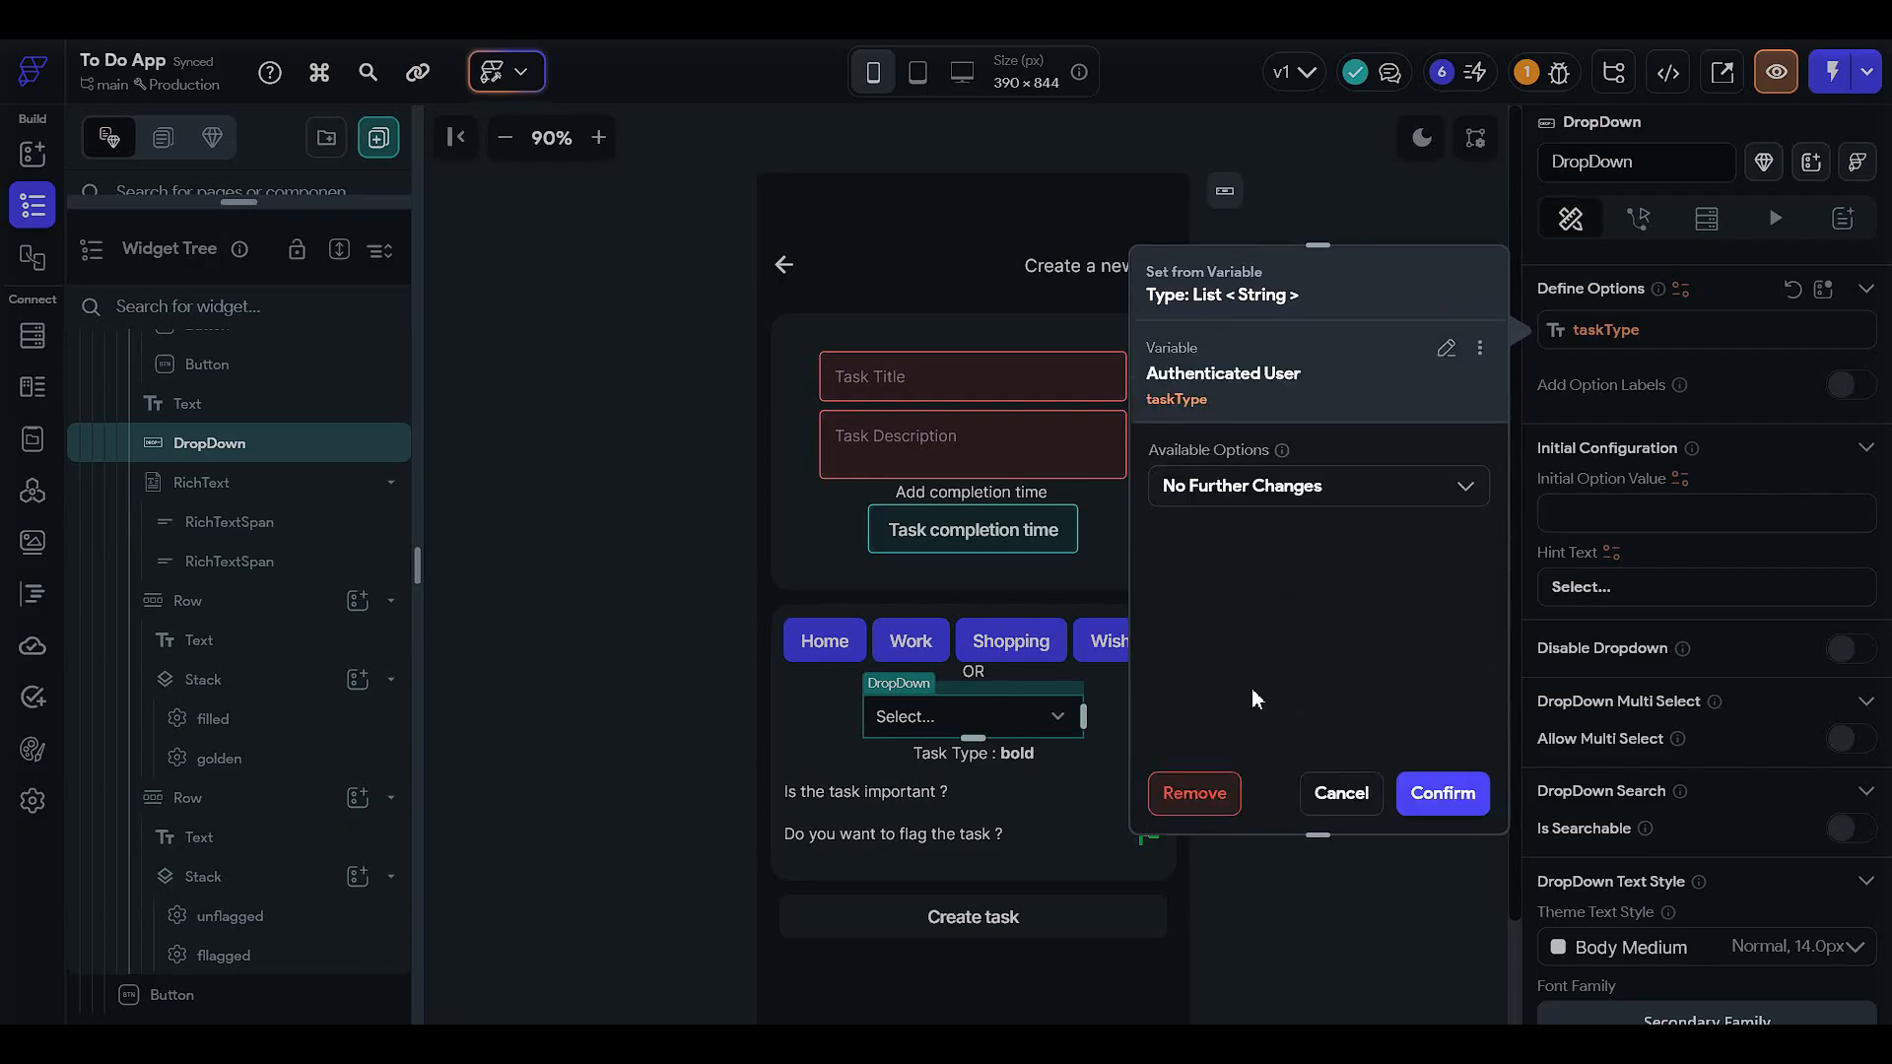
click(1442, 793)
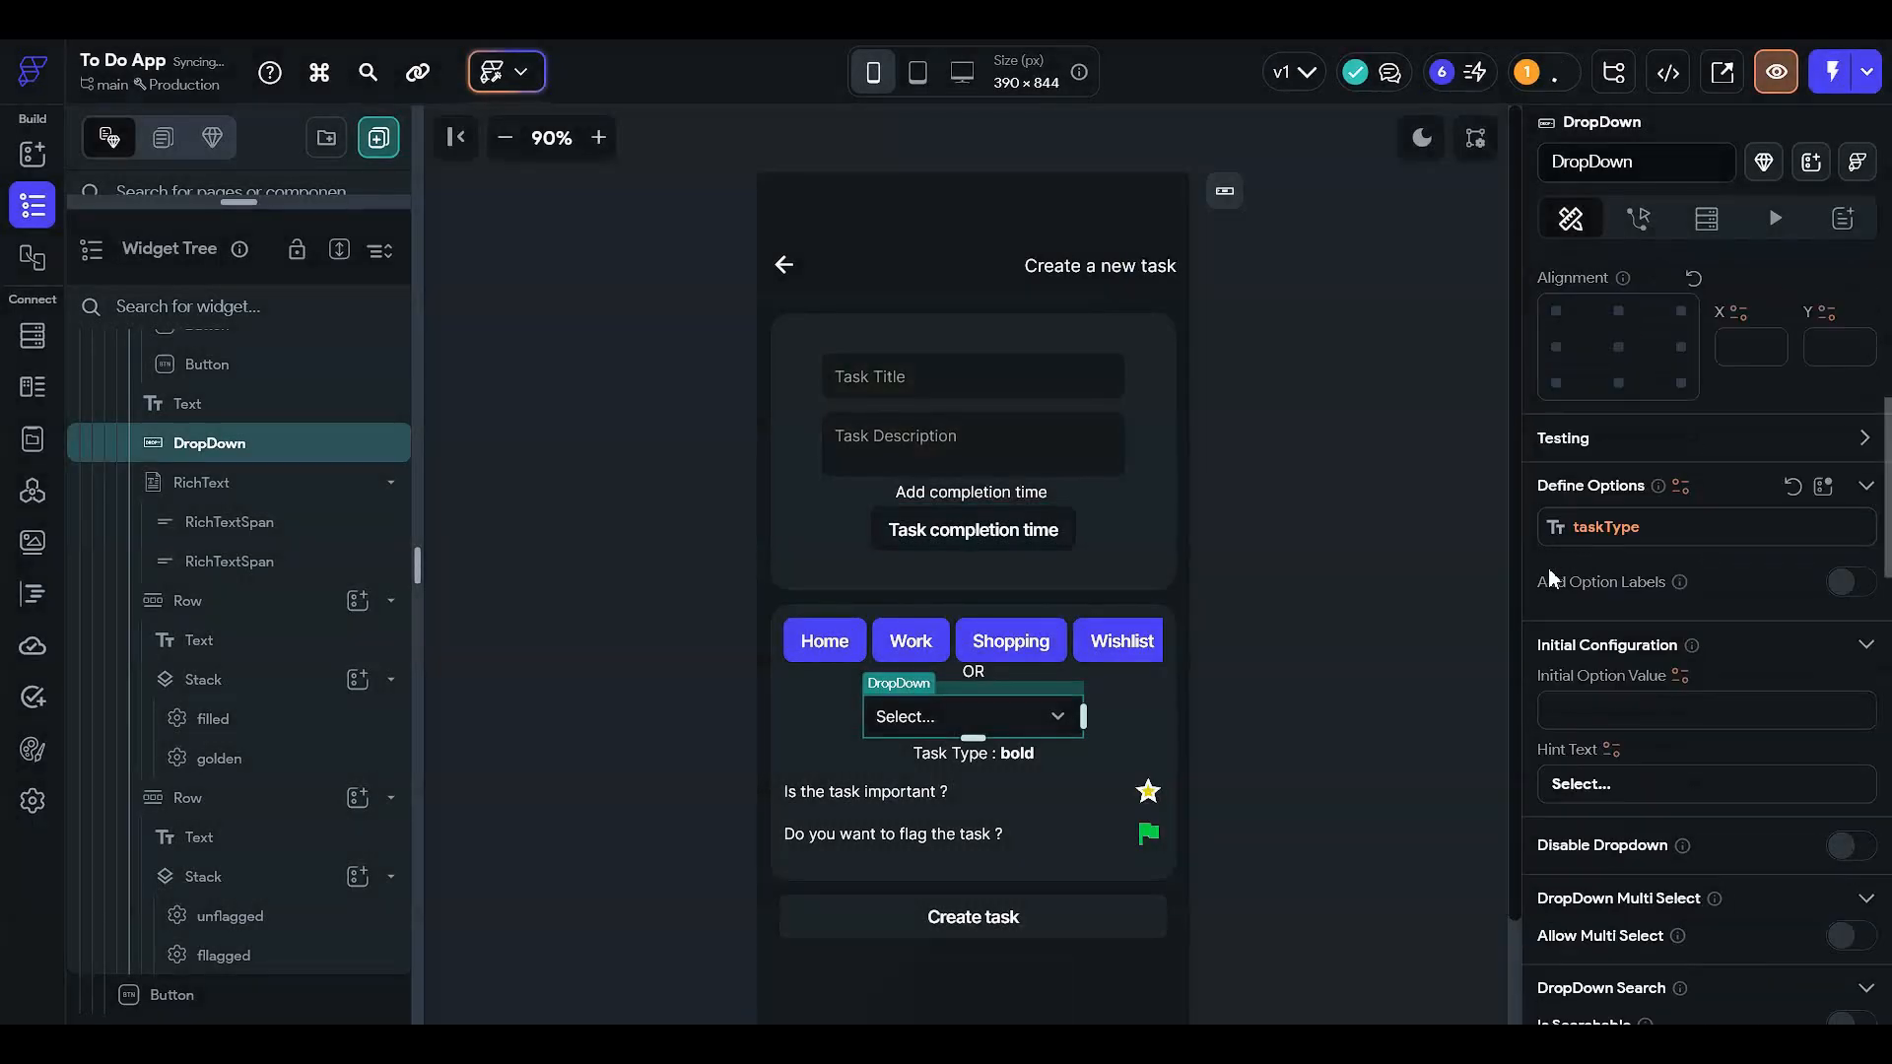
scroll(1587, 743, down, 4)
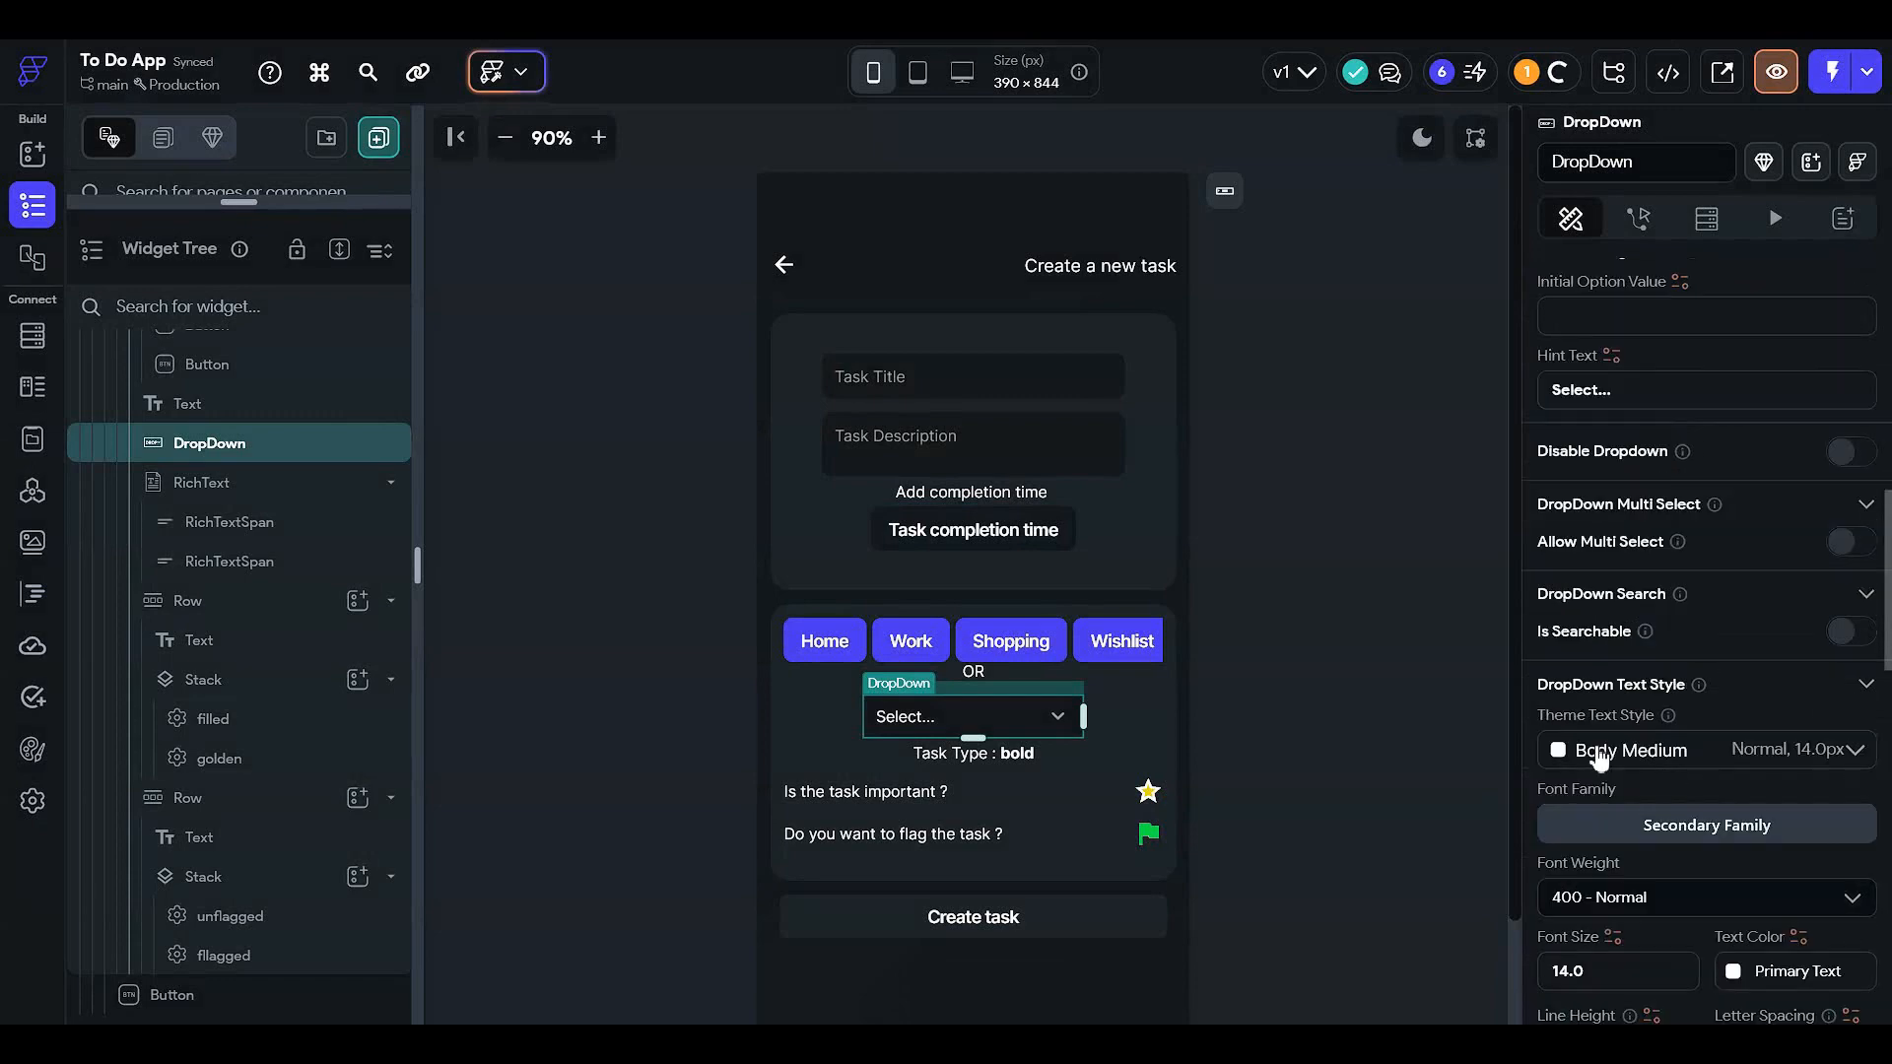
scroll(1594, 744, up, 5)
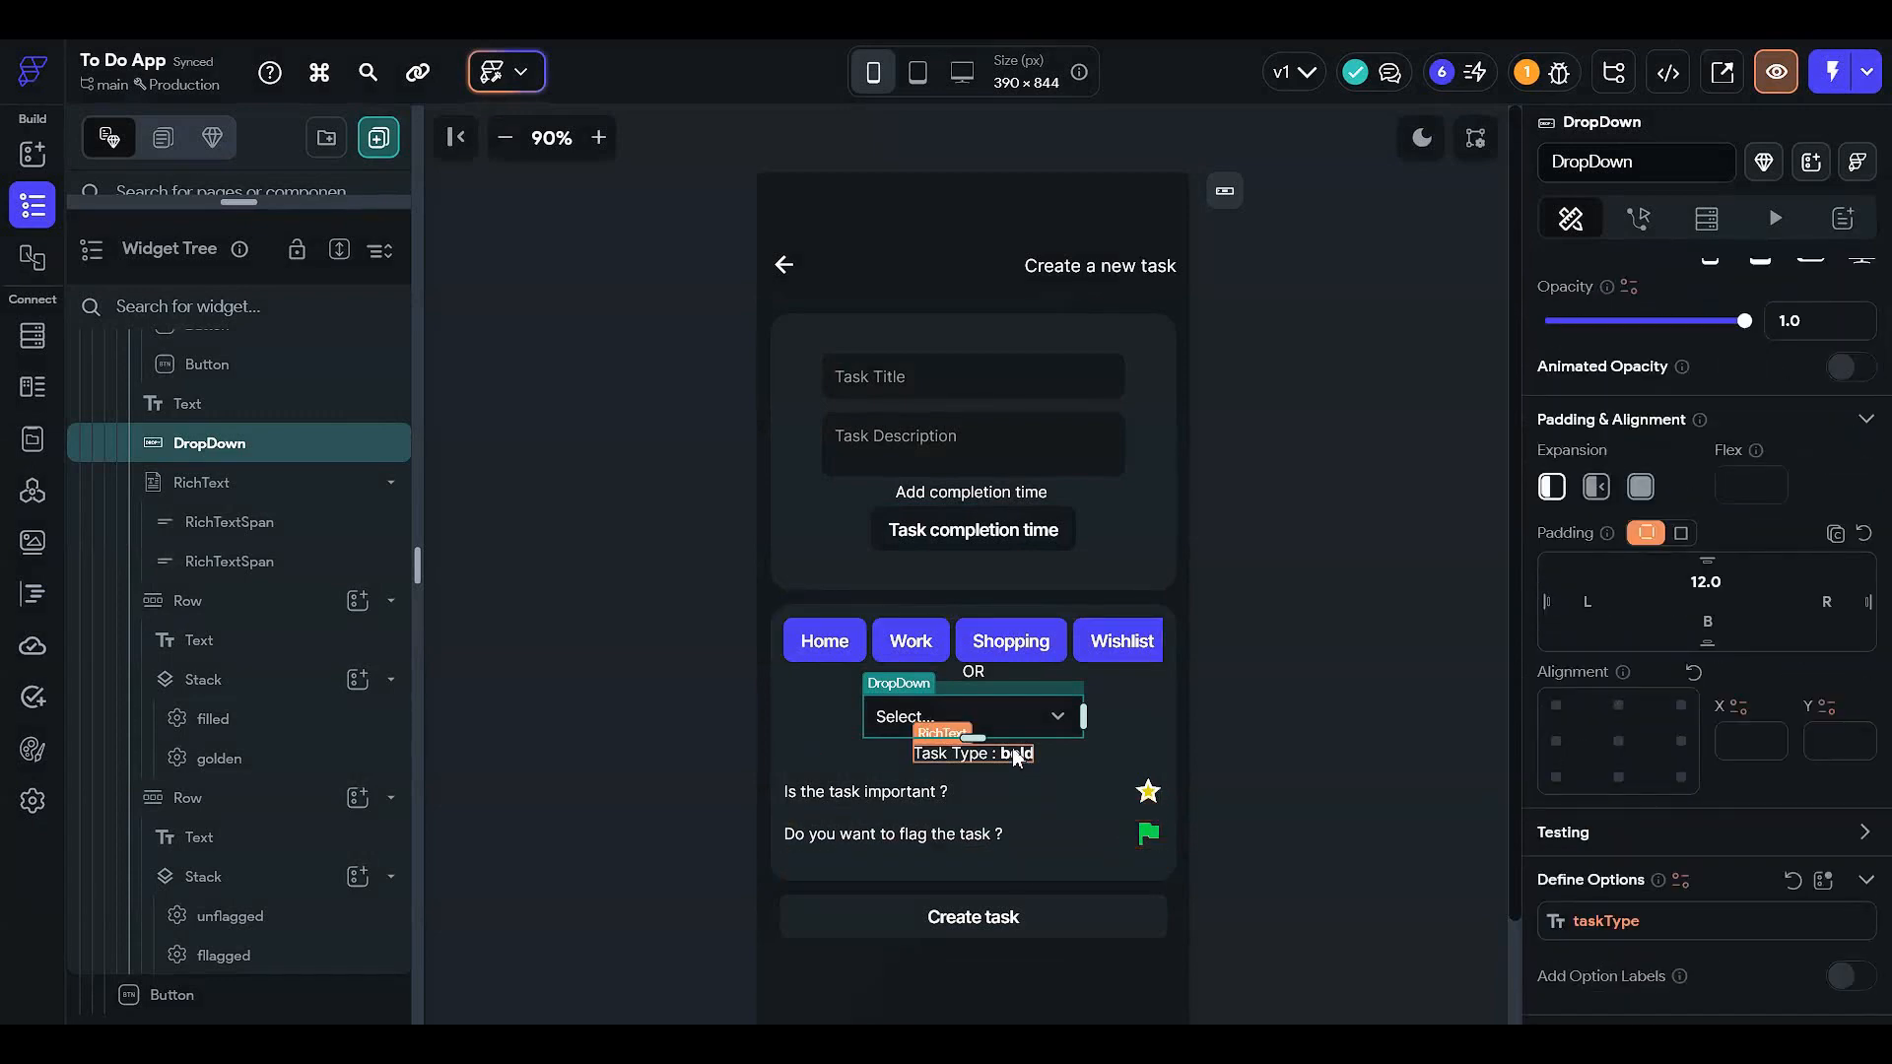
scroll(1804, 534, up, 2)
scroll(1749, 694, down, 3)
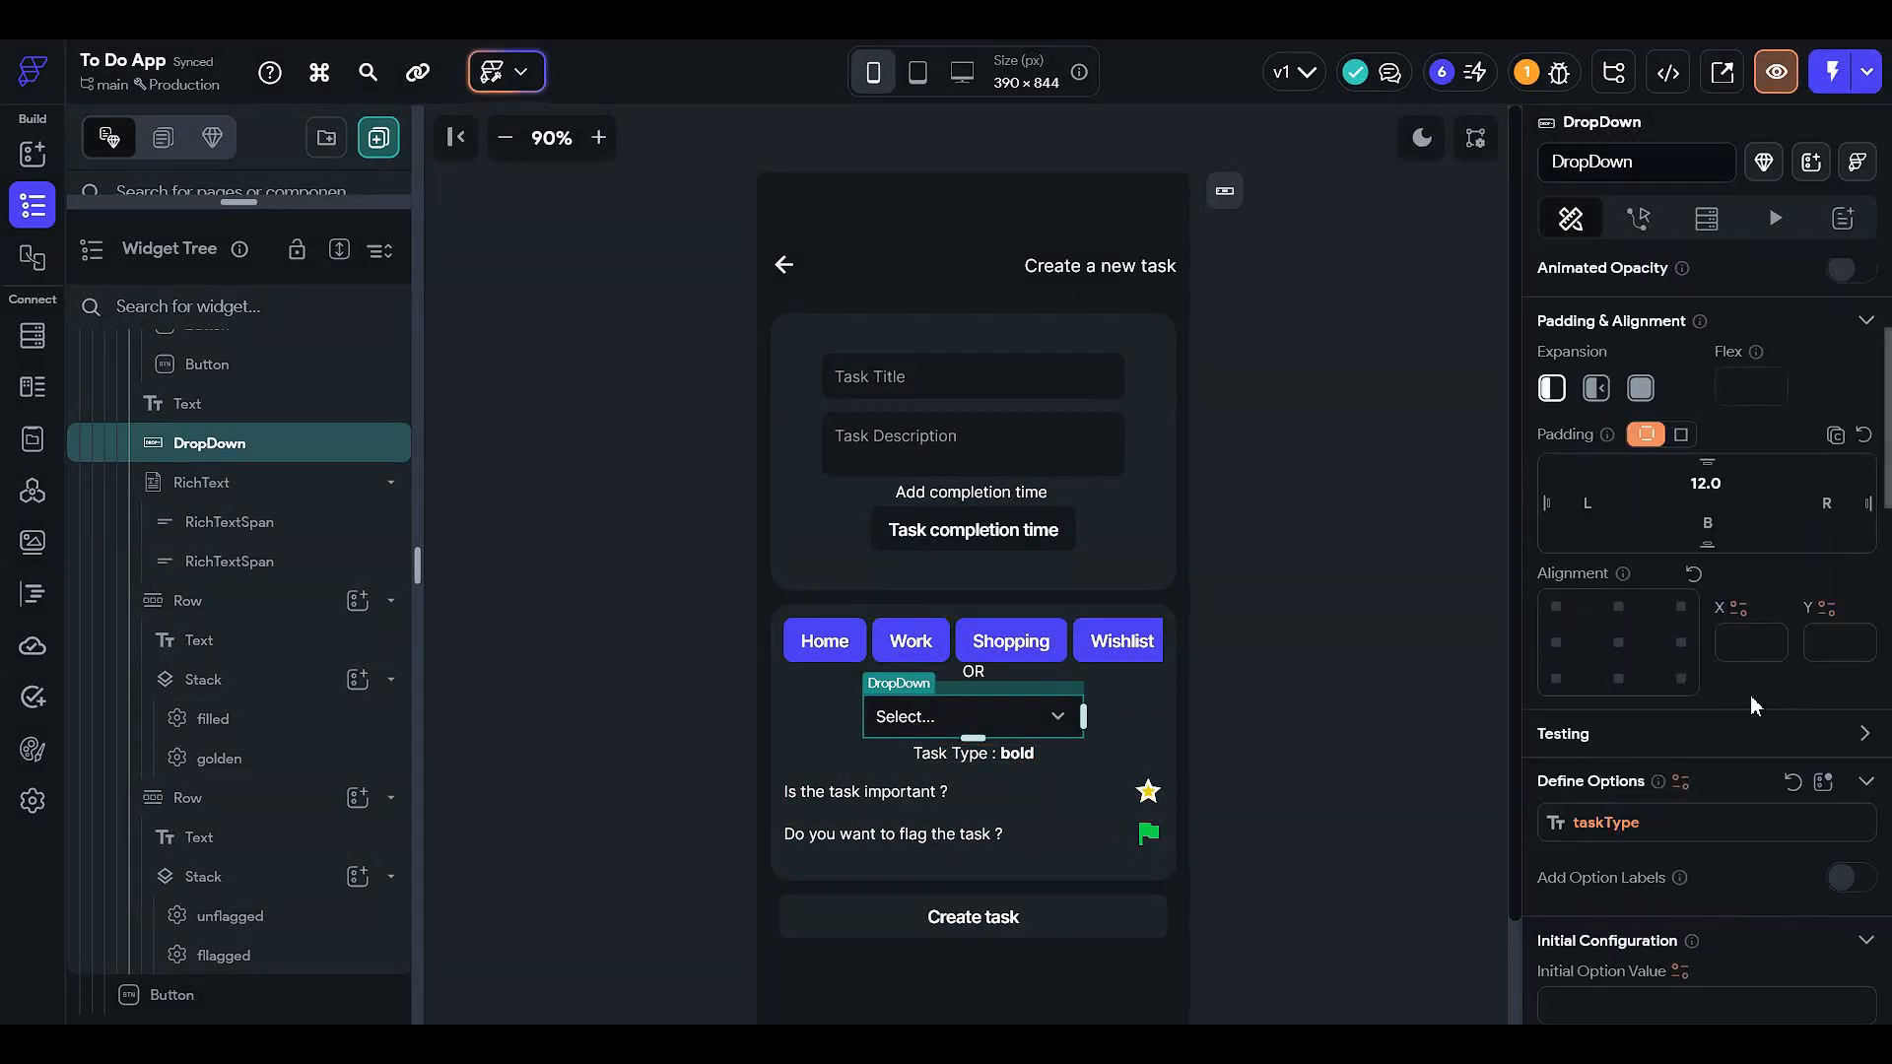
scroll(1698, 743, down, 1)
scroll(1698, 743, up, 3)
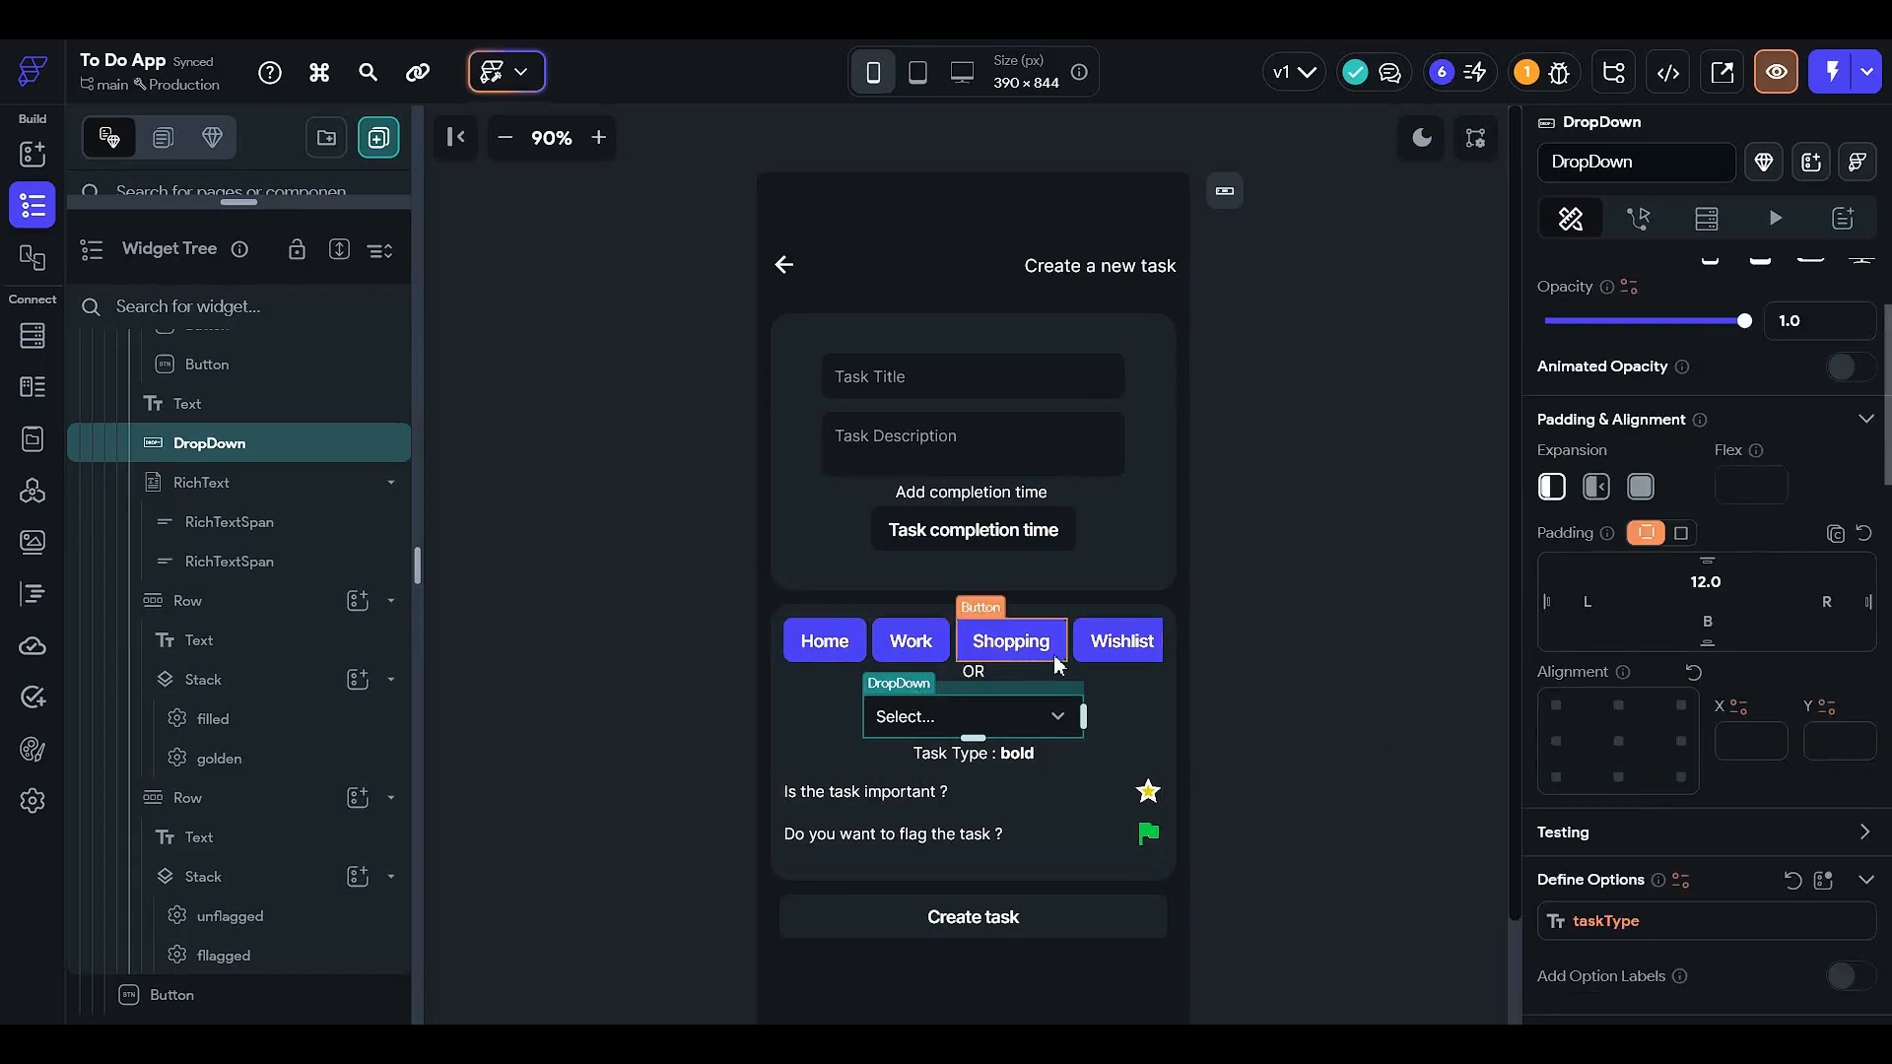
click(900, 641)
scroll(296, 641, up, 5)
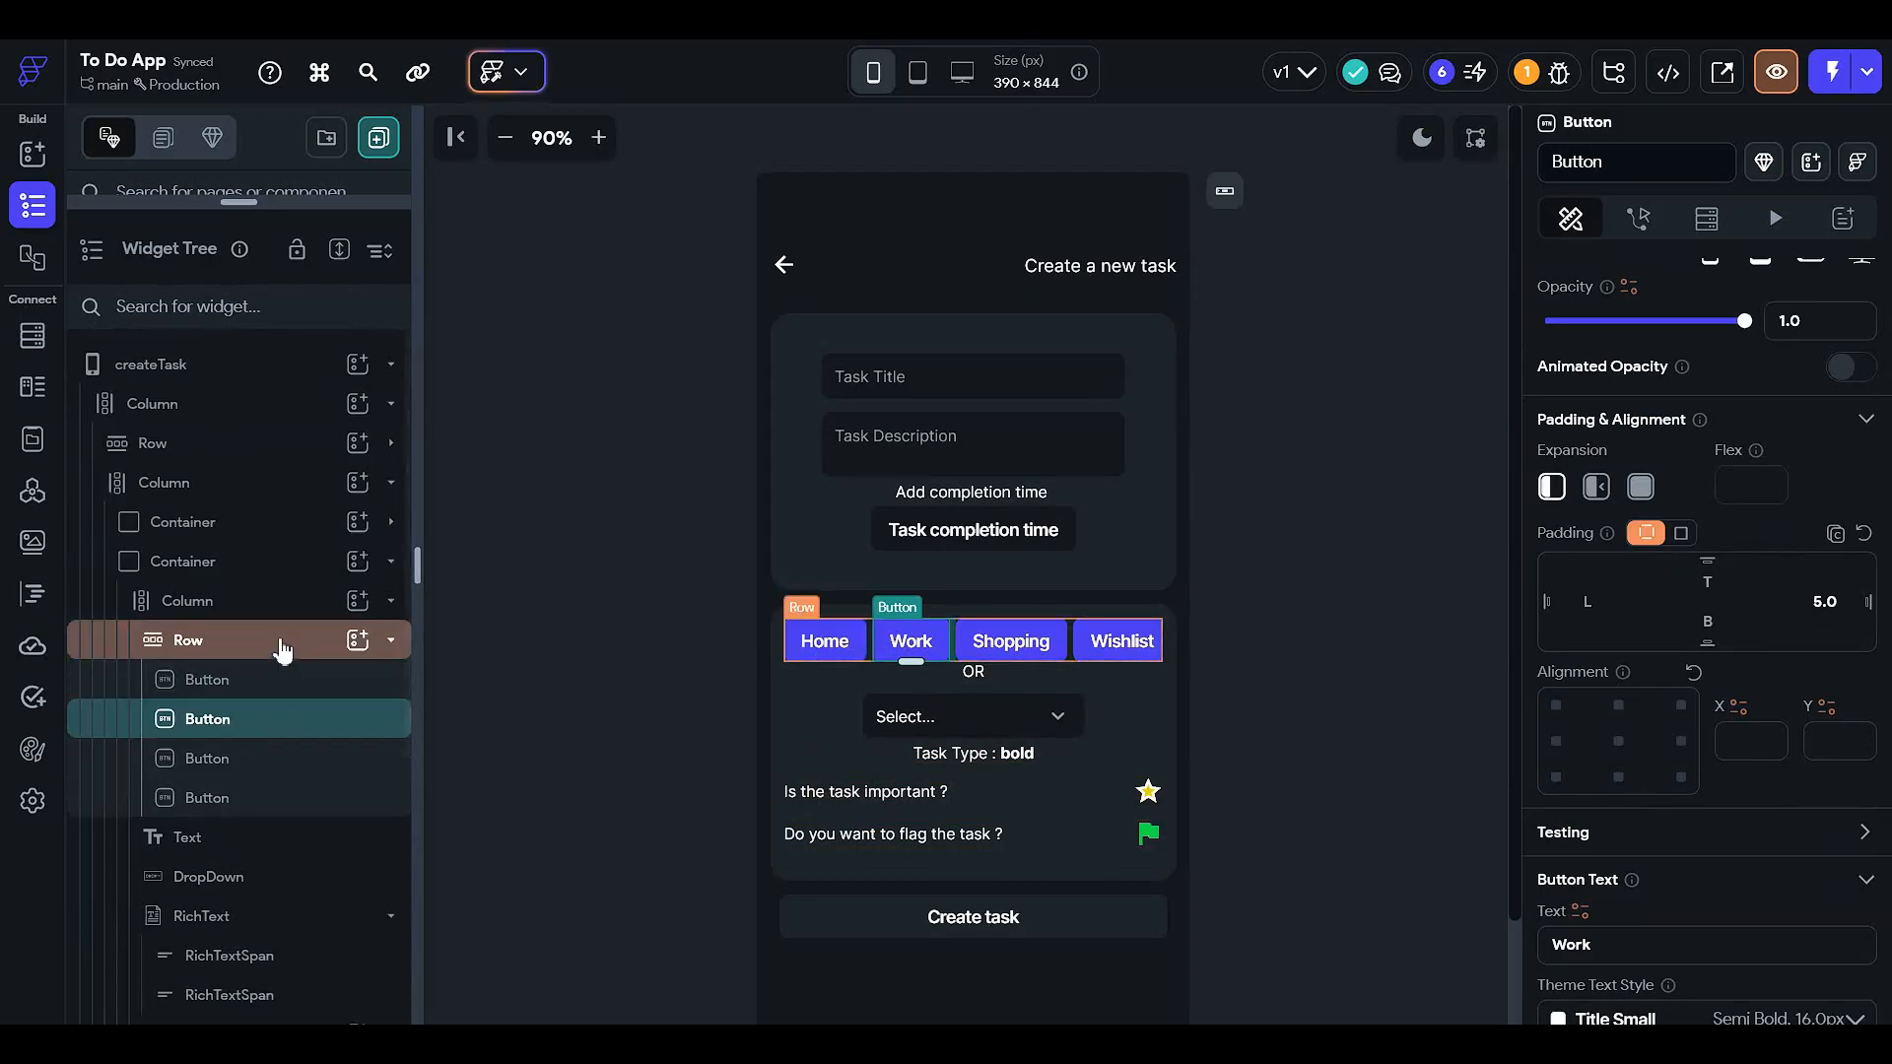
click(283, 646)
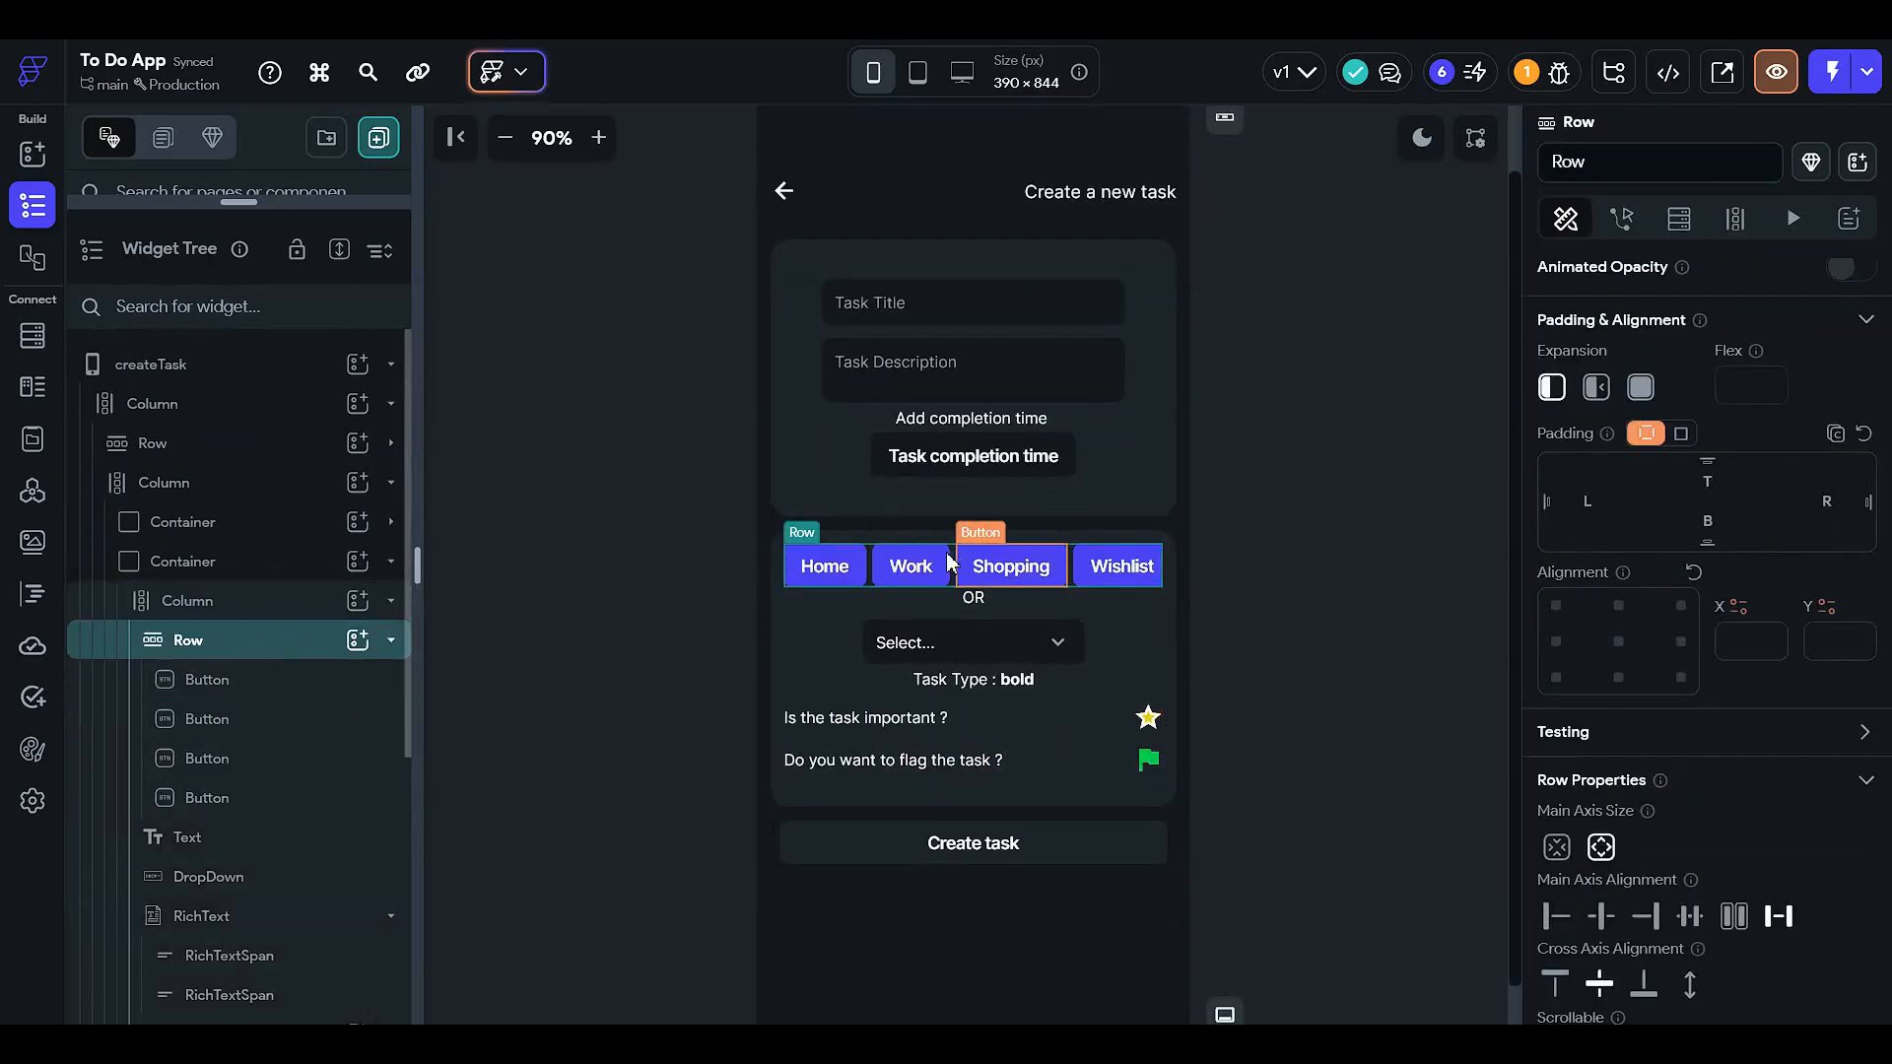
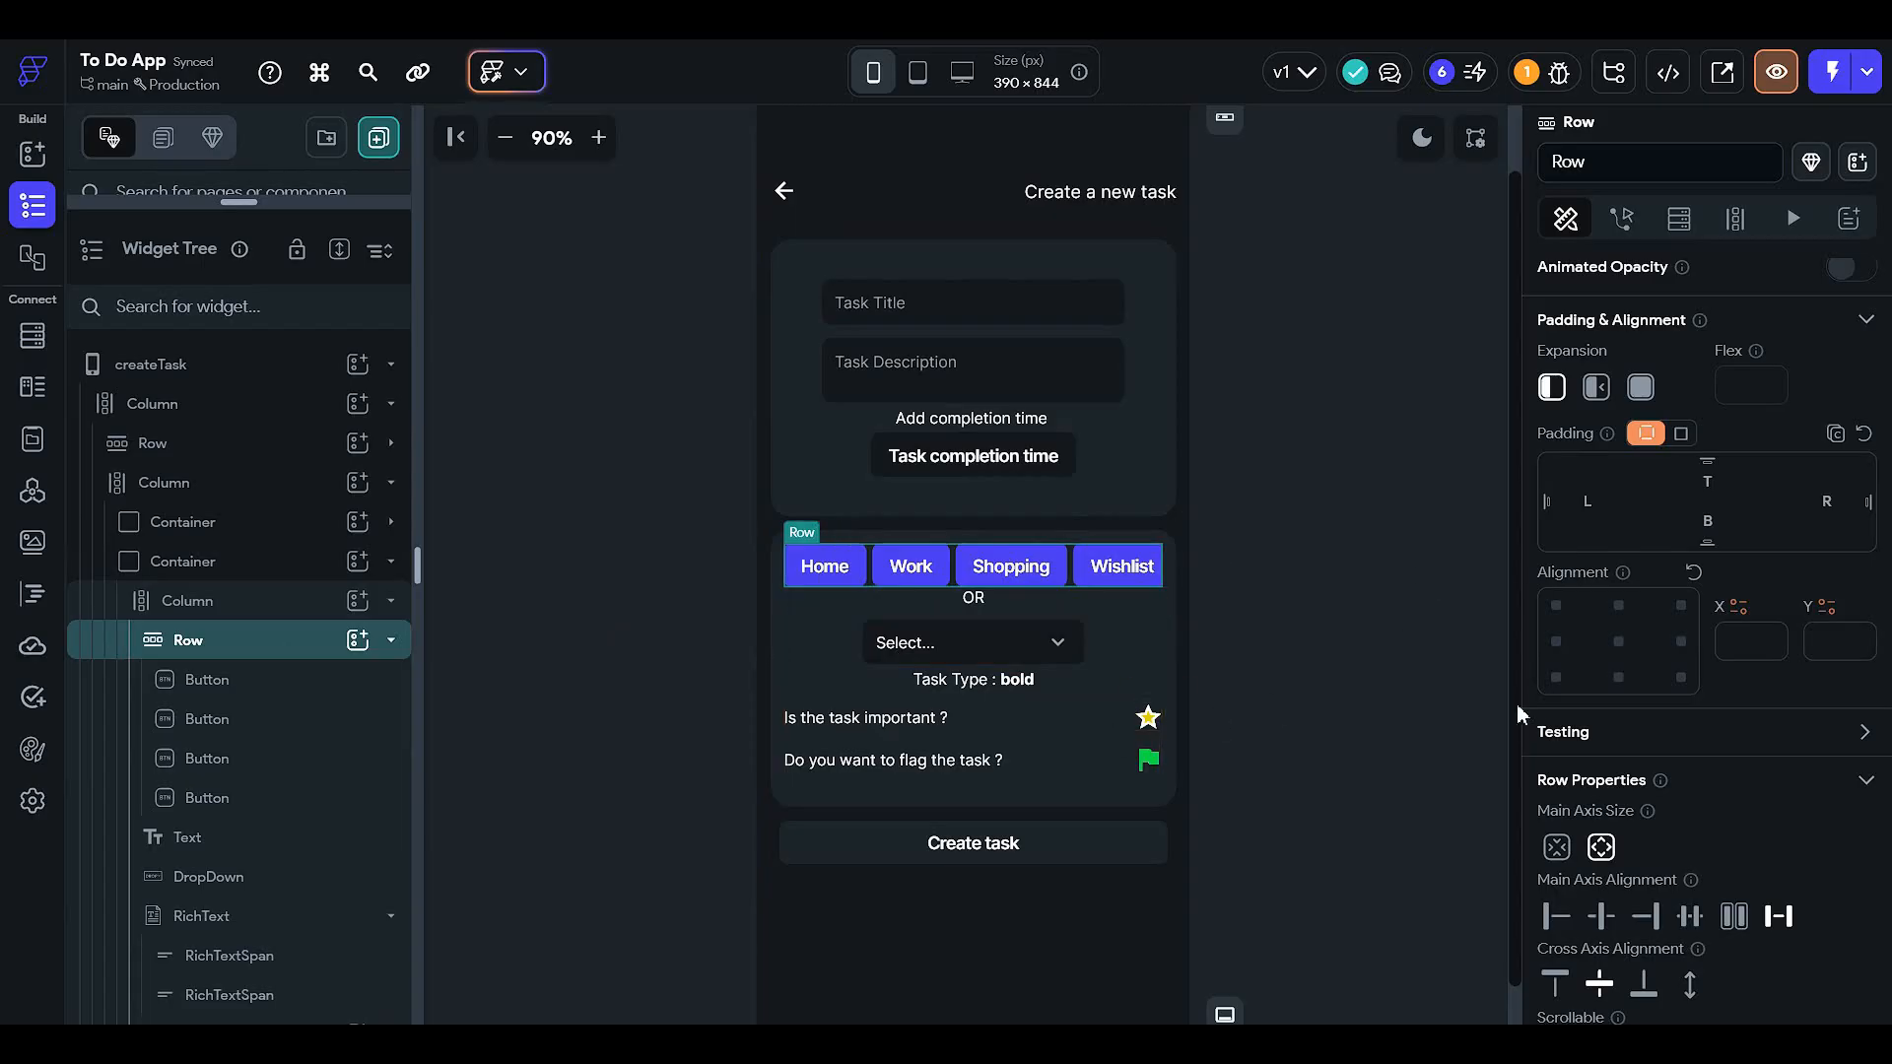
- Select the filled star icon in the Stack beside the importance question and show its properties
click(907, 655)
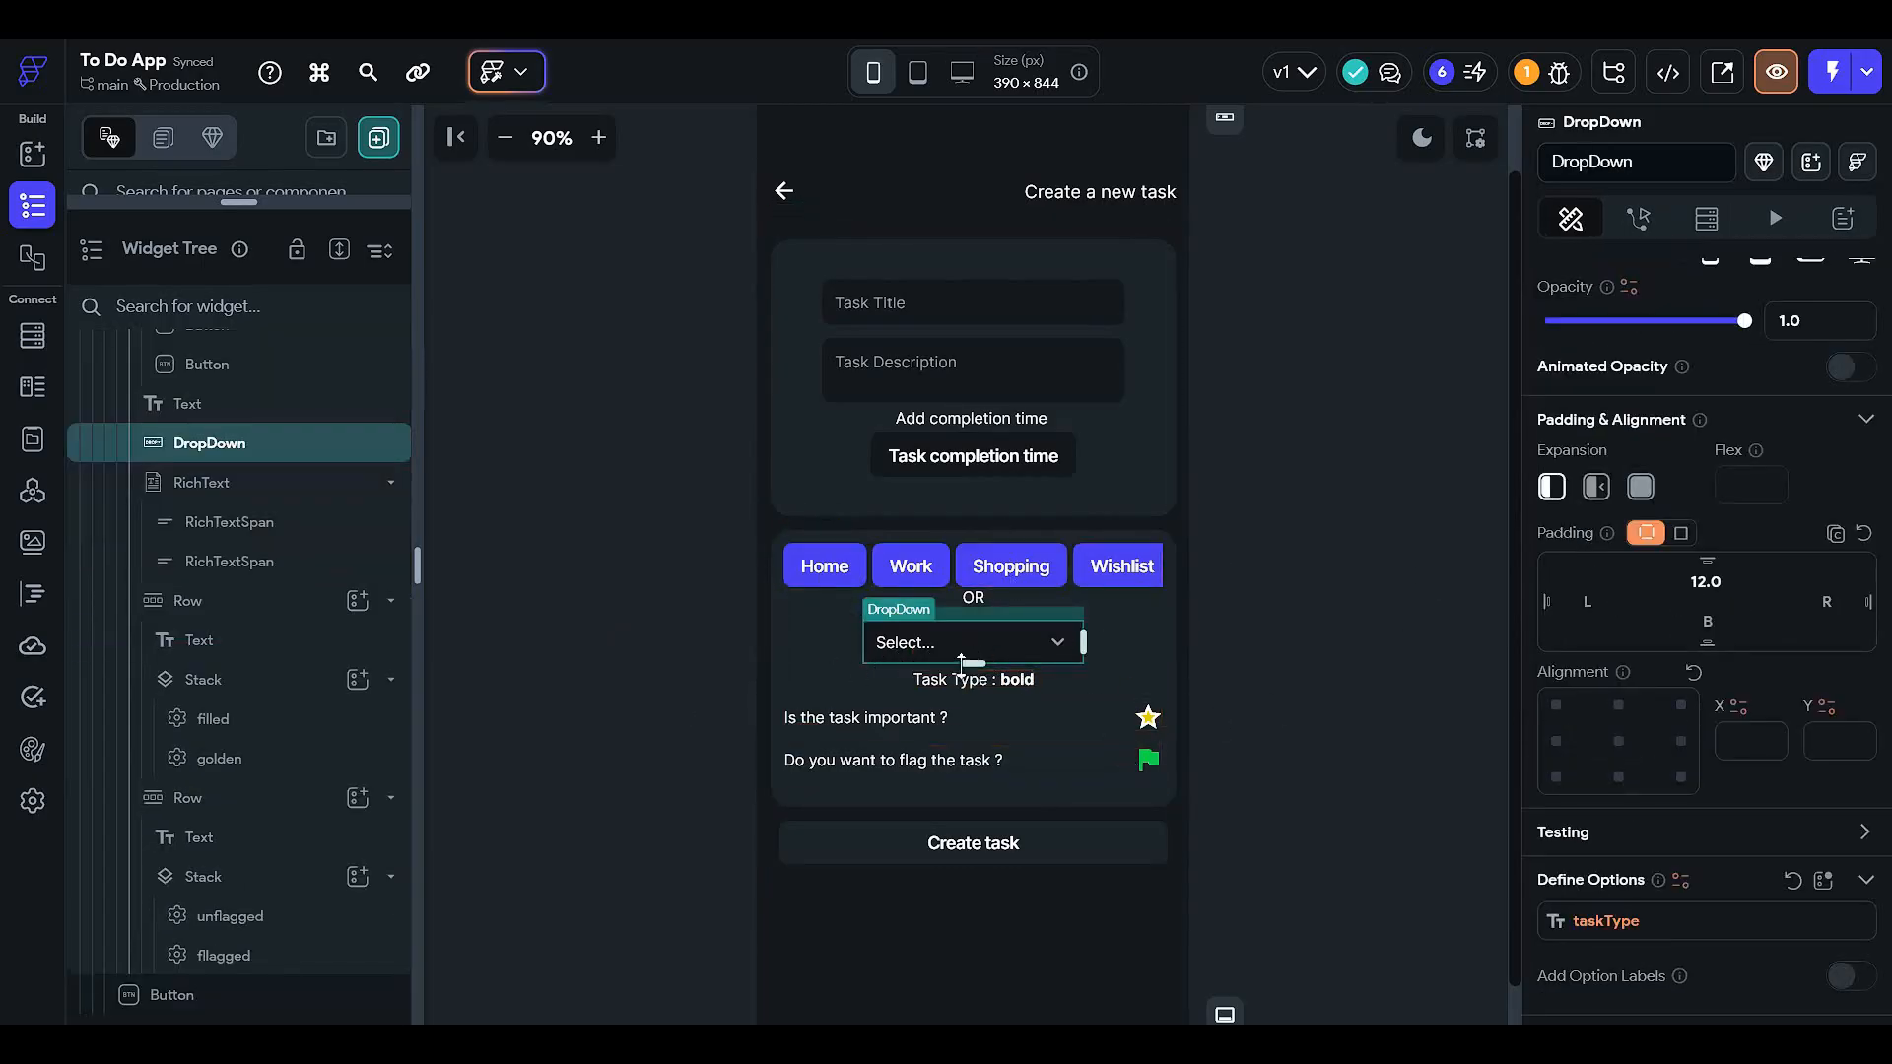
click(1119, 628)
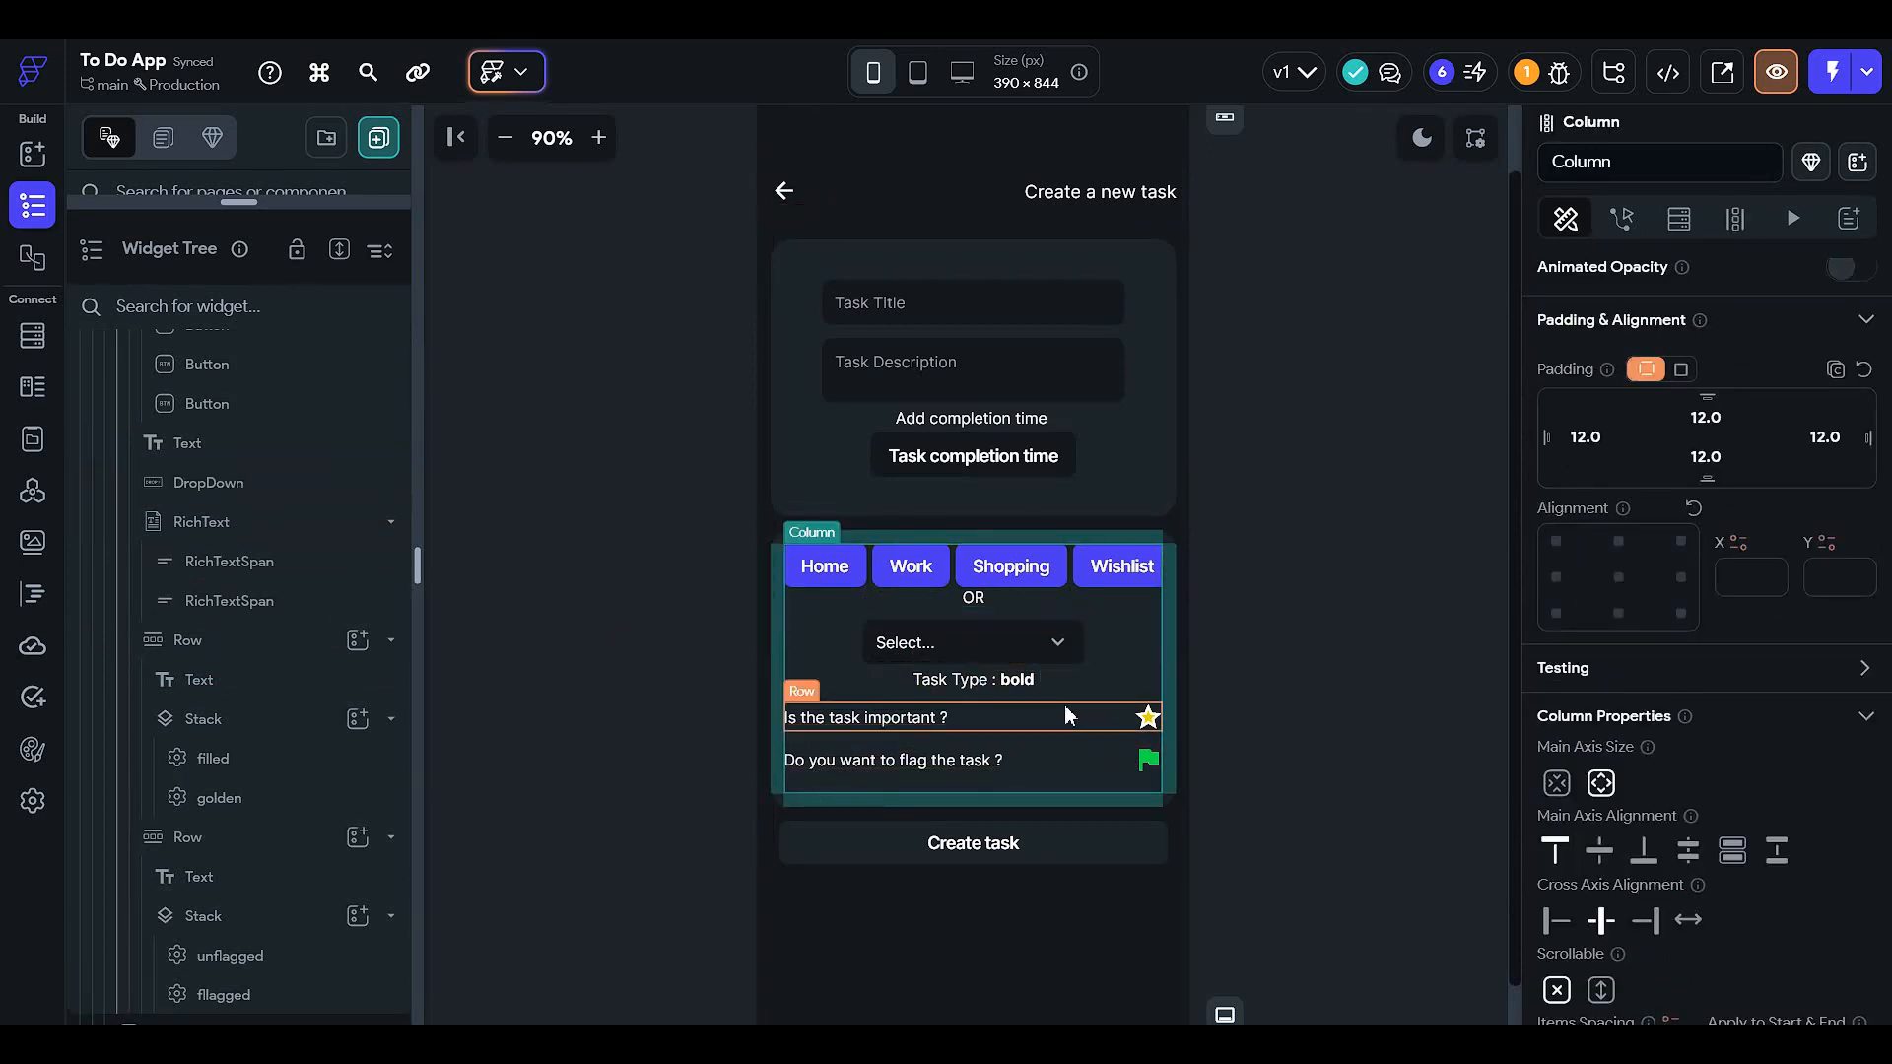
scroll(1064, 706, down, 1)
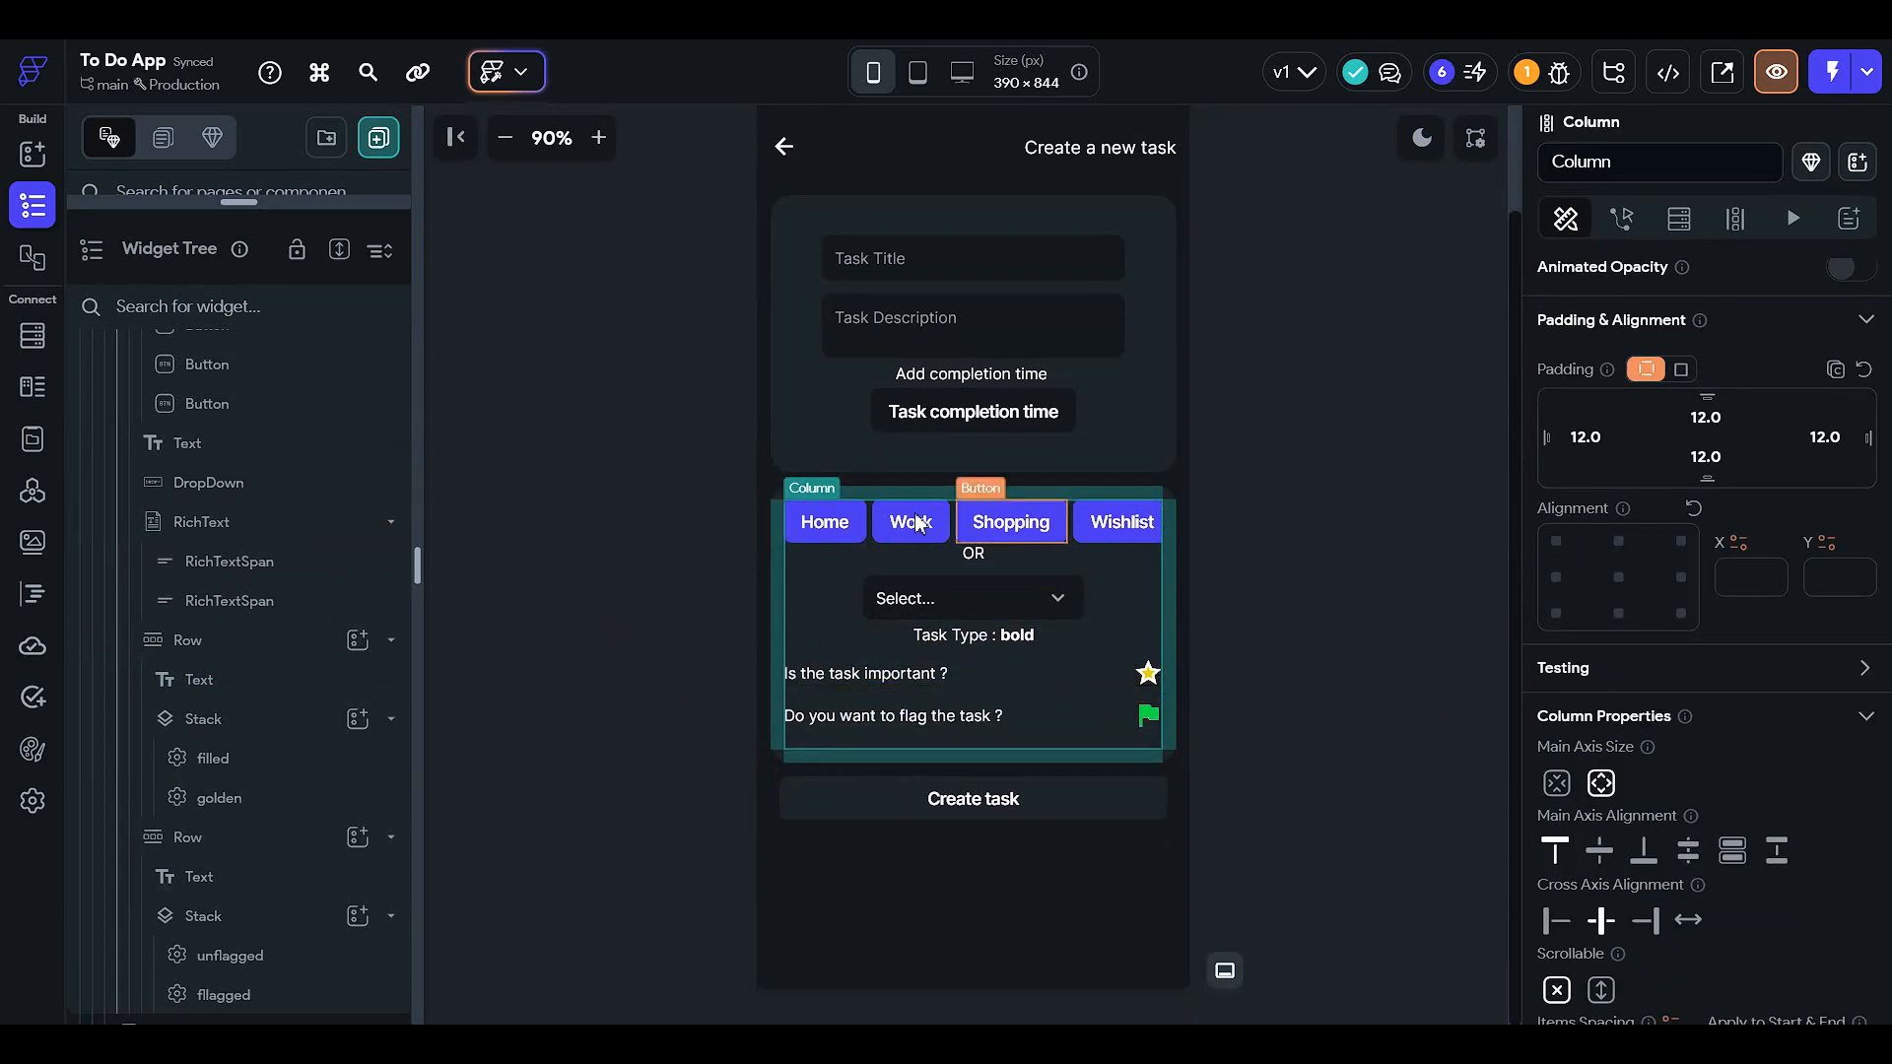
click(1148, 670)
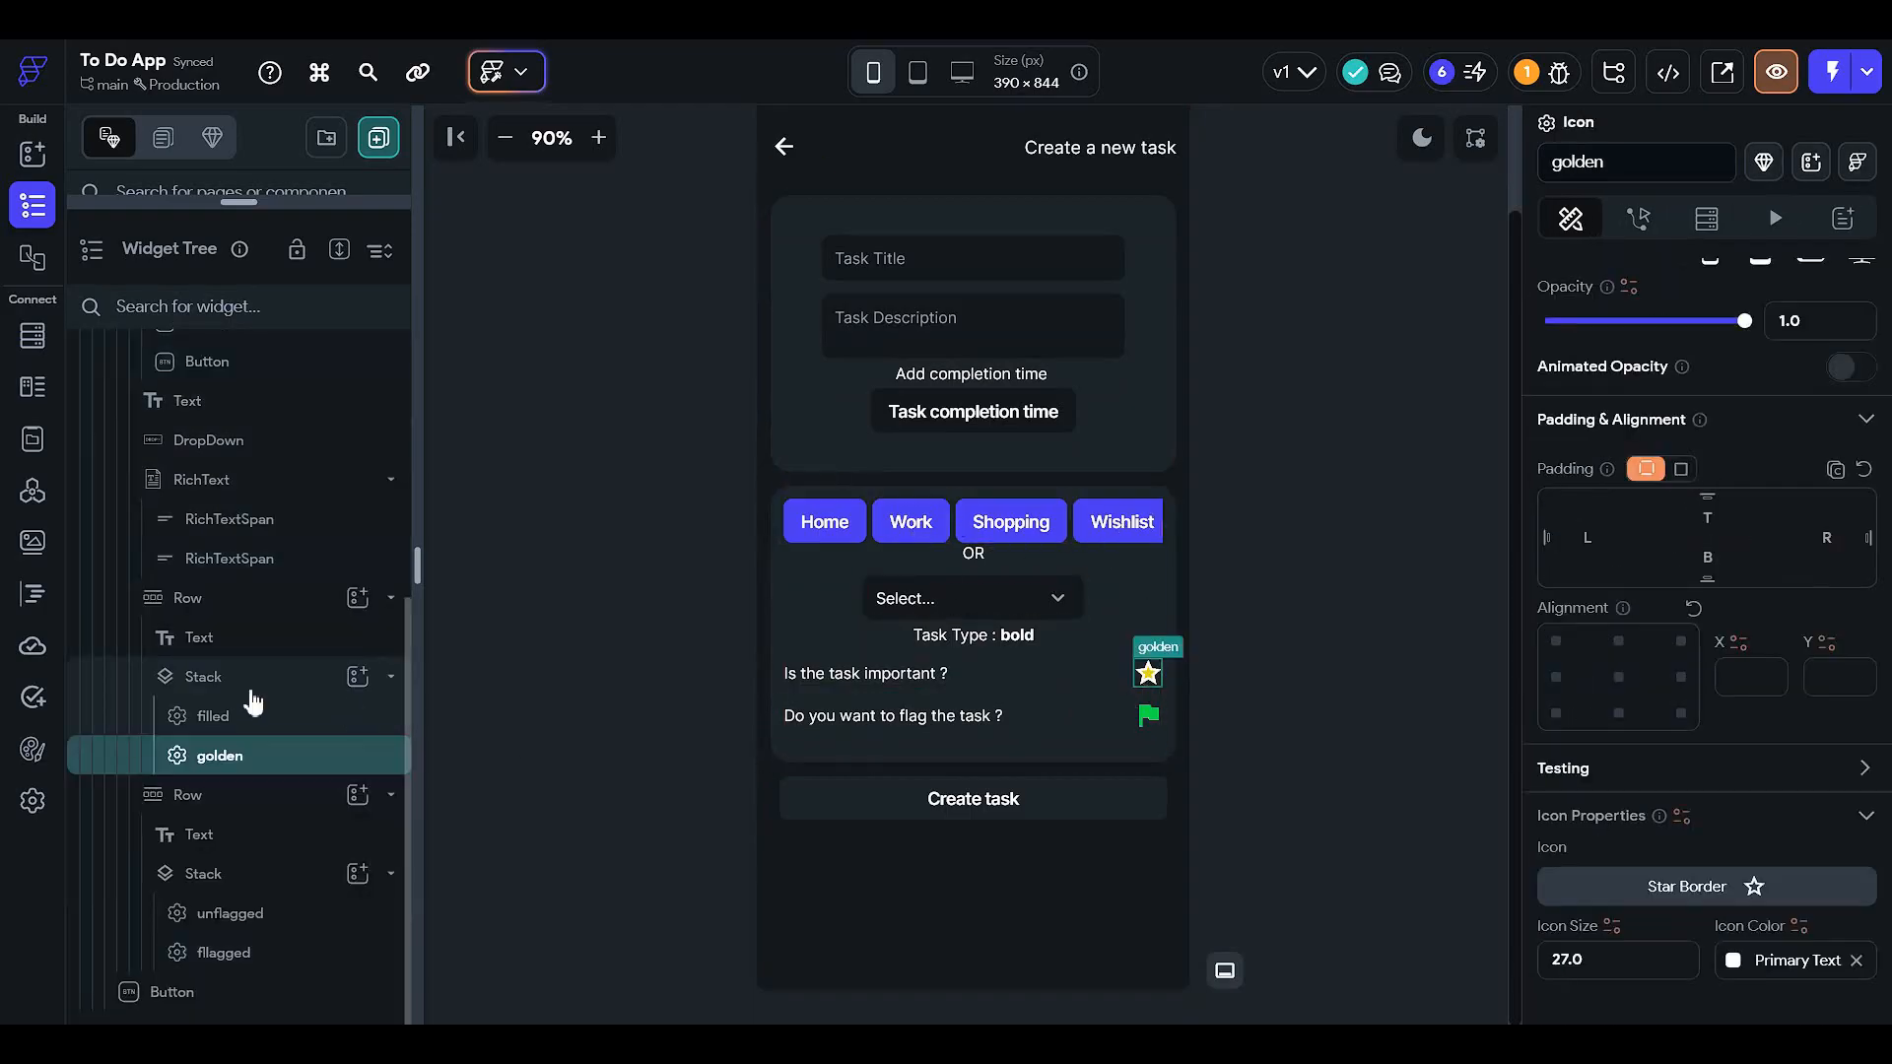
click(281, 720)
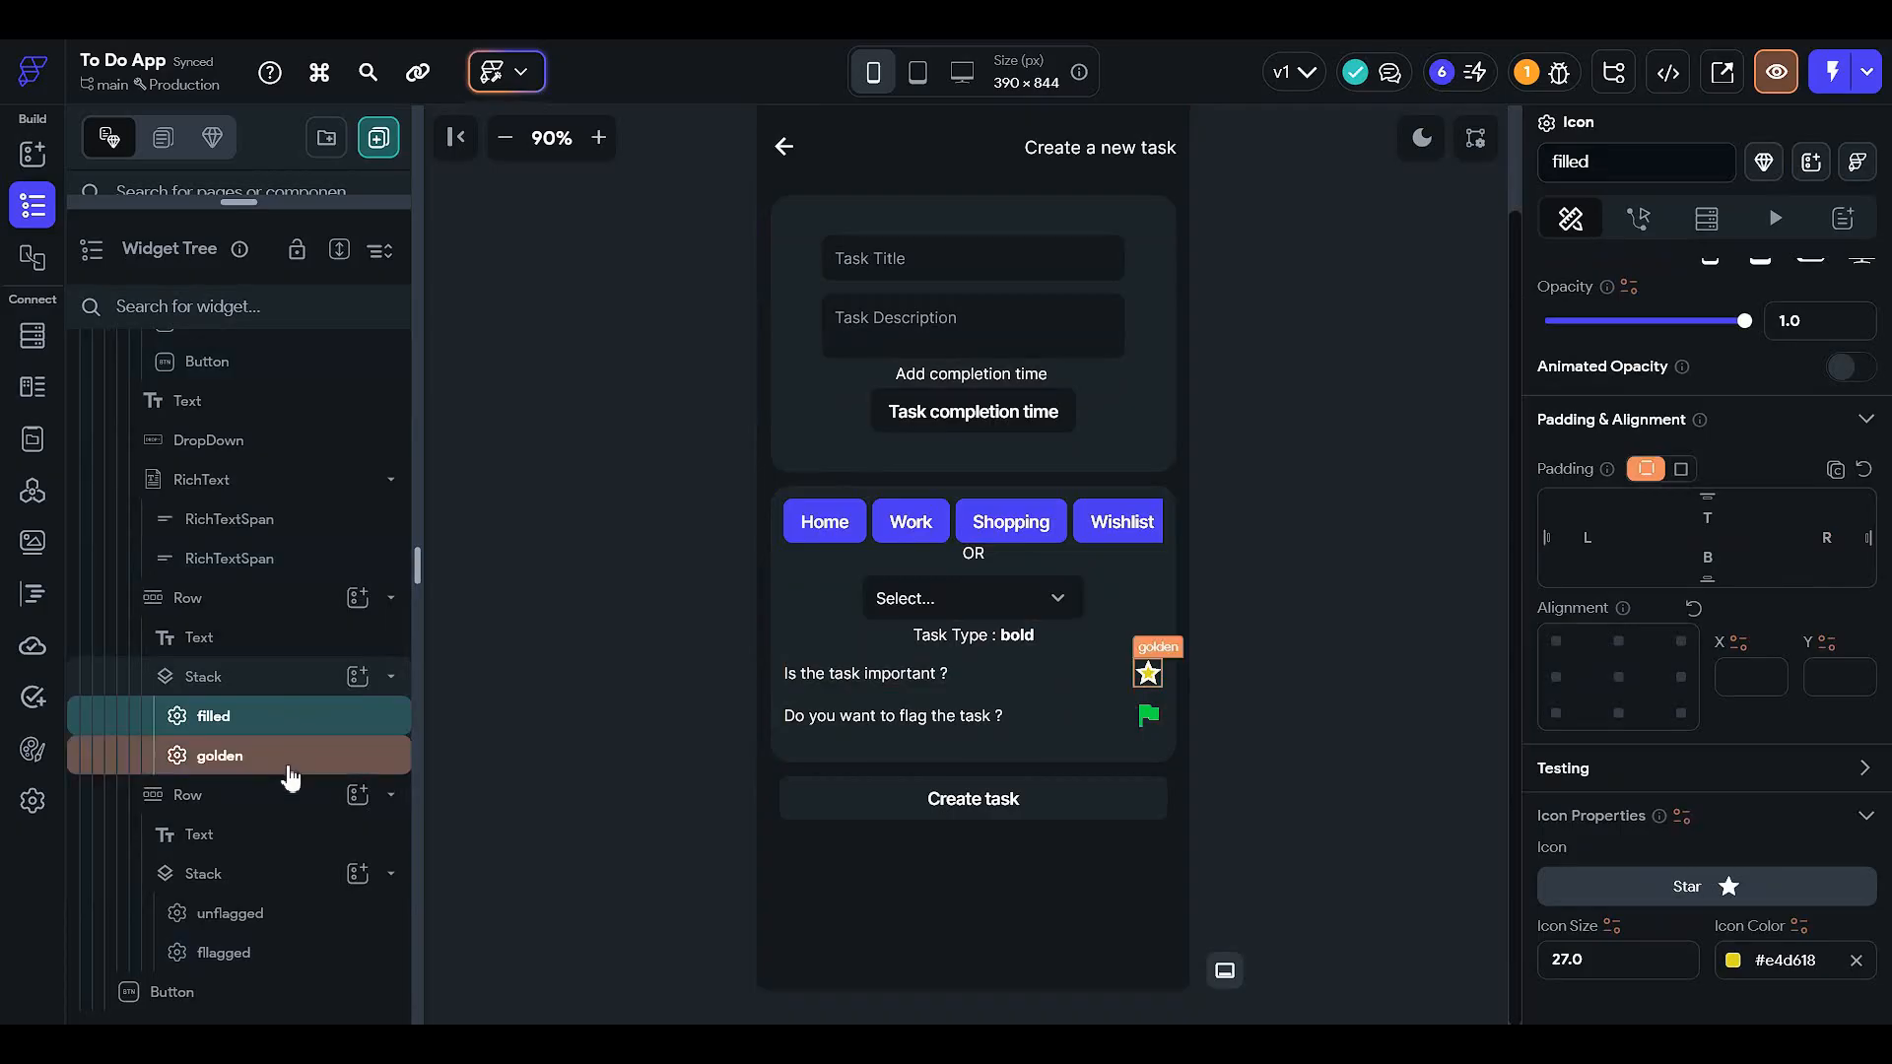
scroll(1853, 453, up, 2)
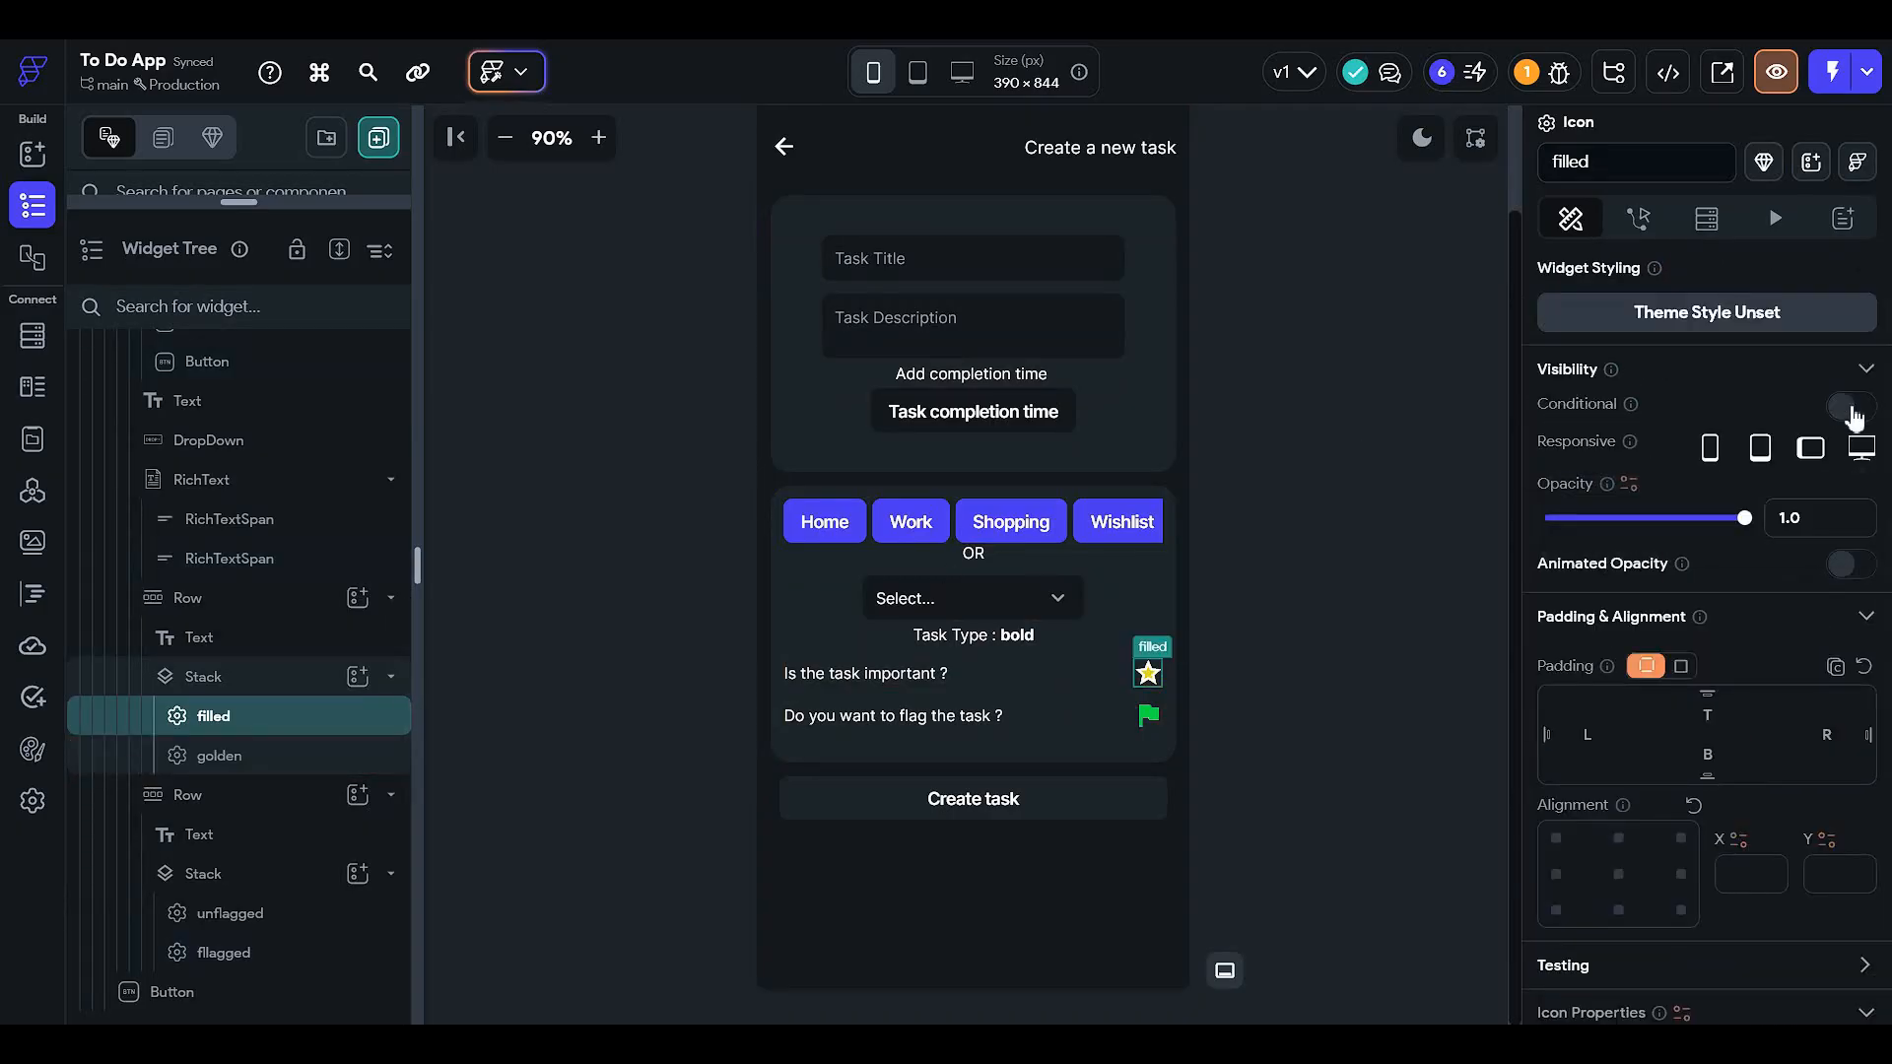
- Turn on conditional visibility for the filled star, cancel the unfinished condition, and select the createTask page
click(1840, 407)
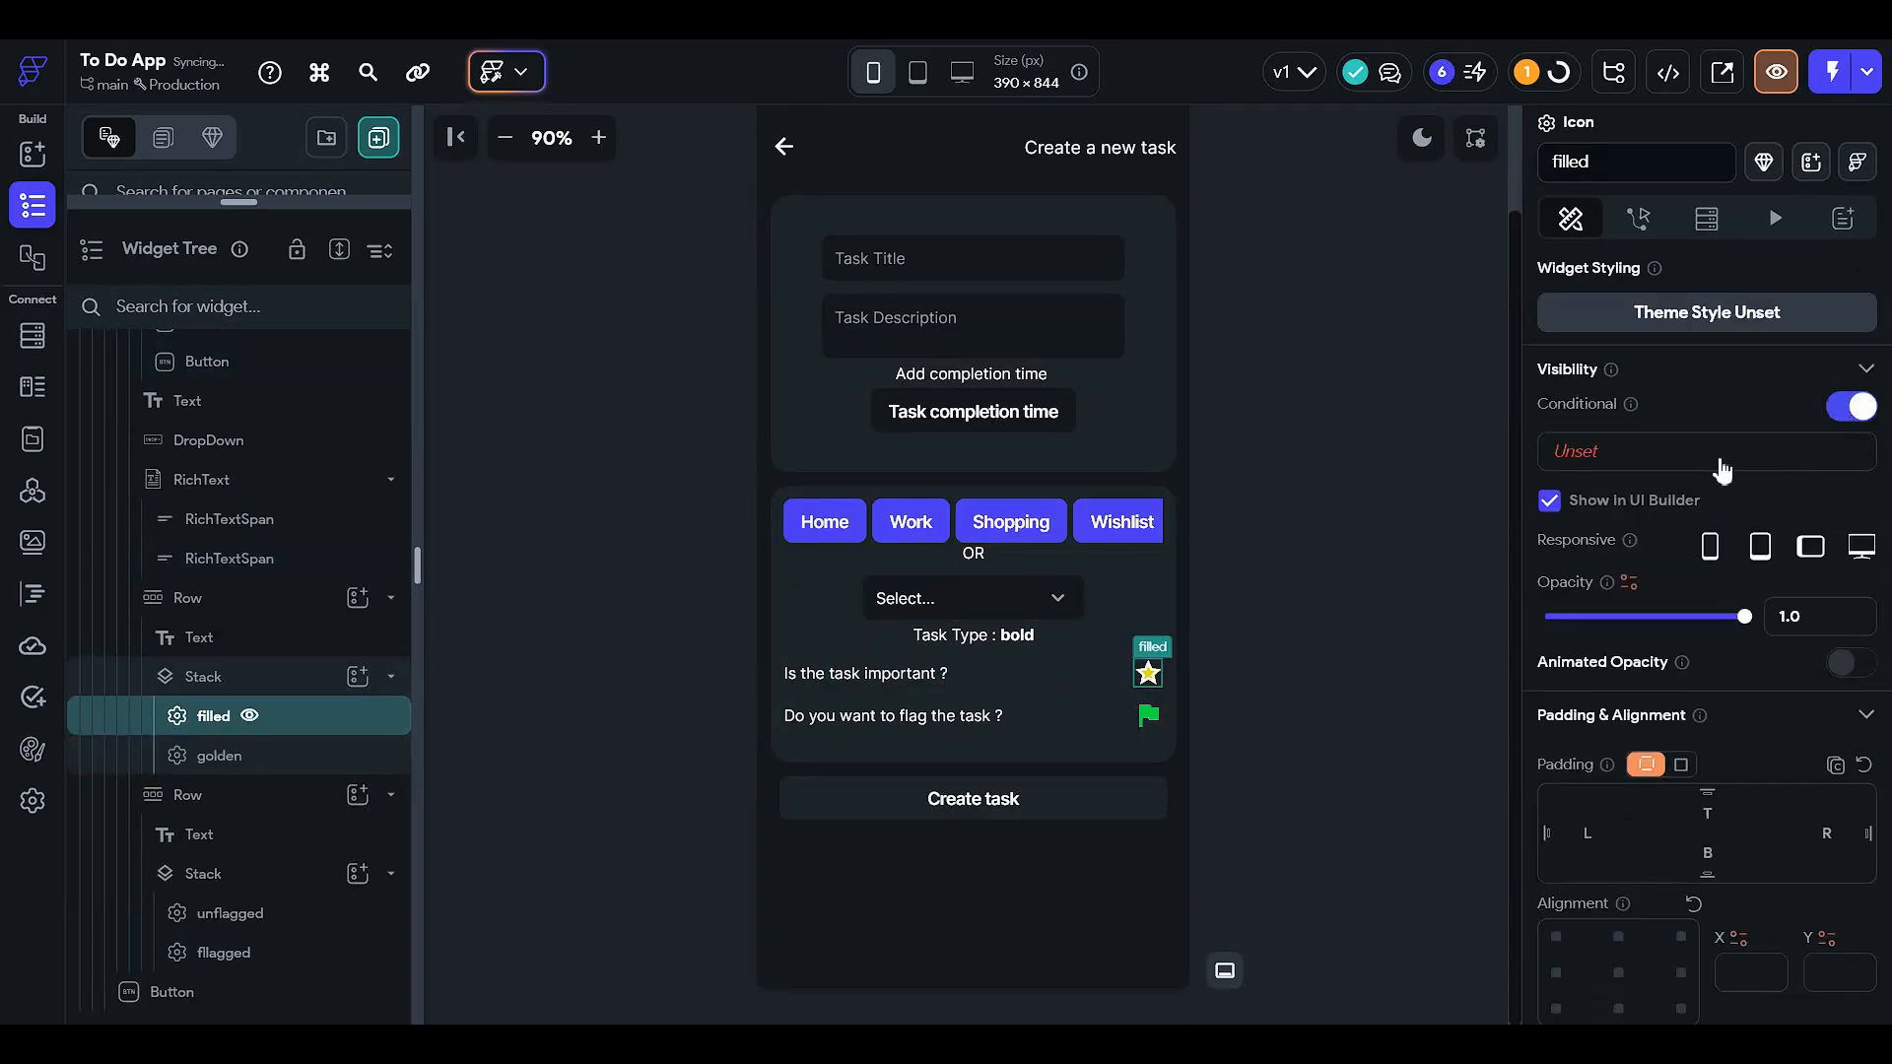
click(1720, 461)
click(1309, 563)
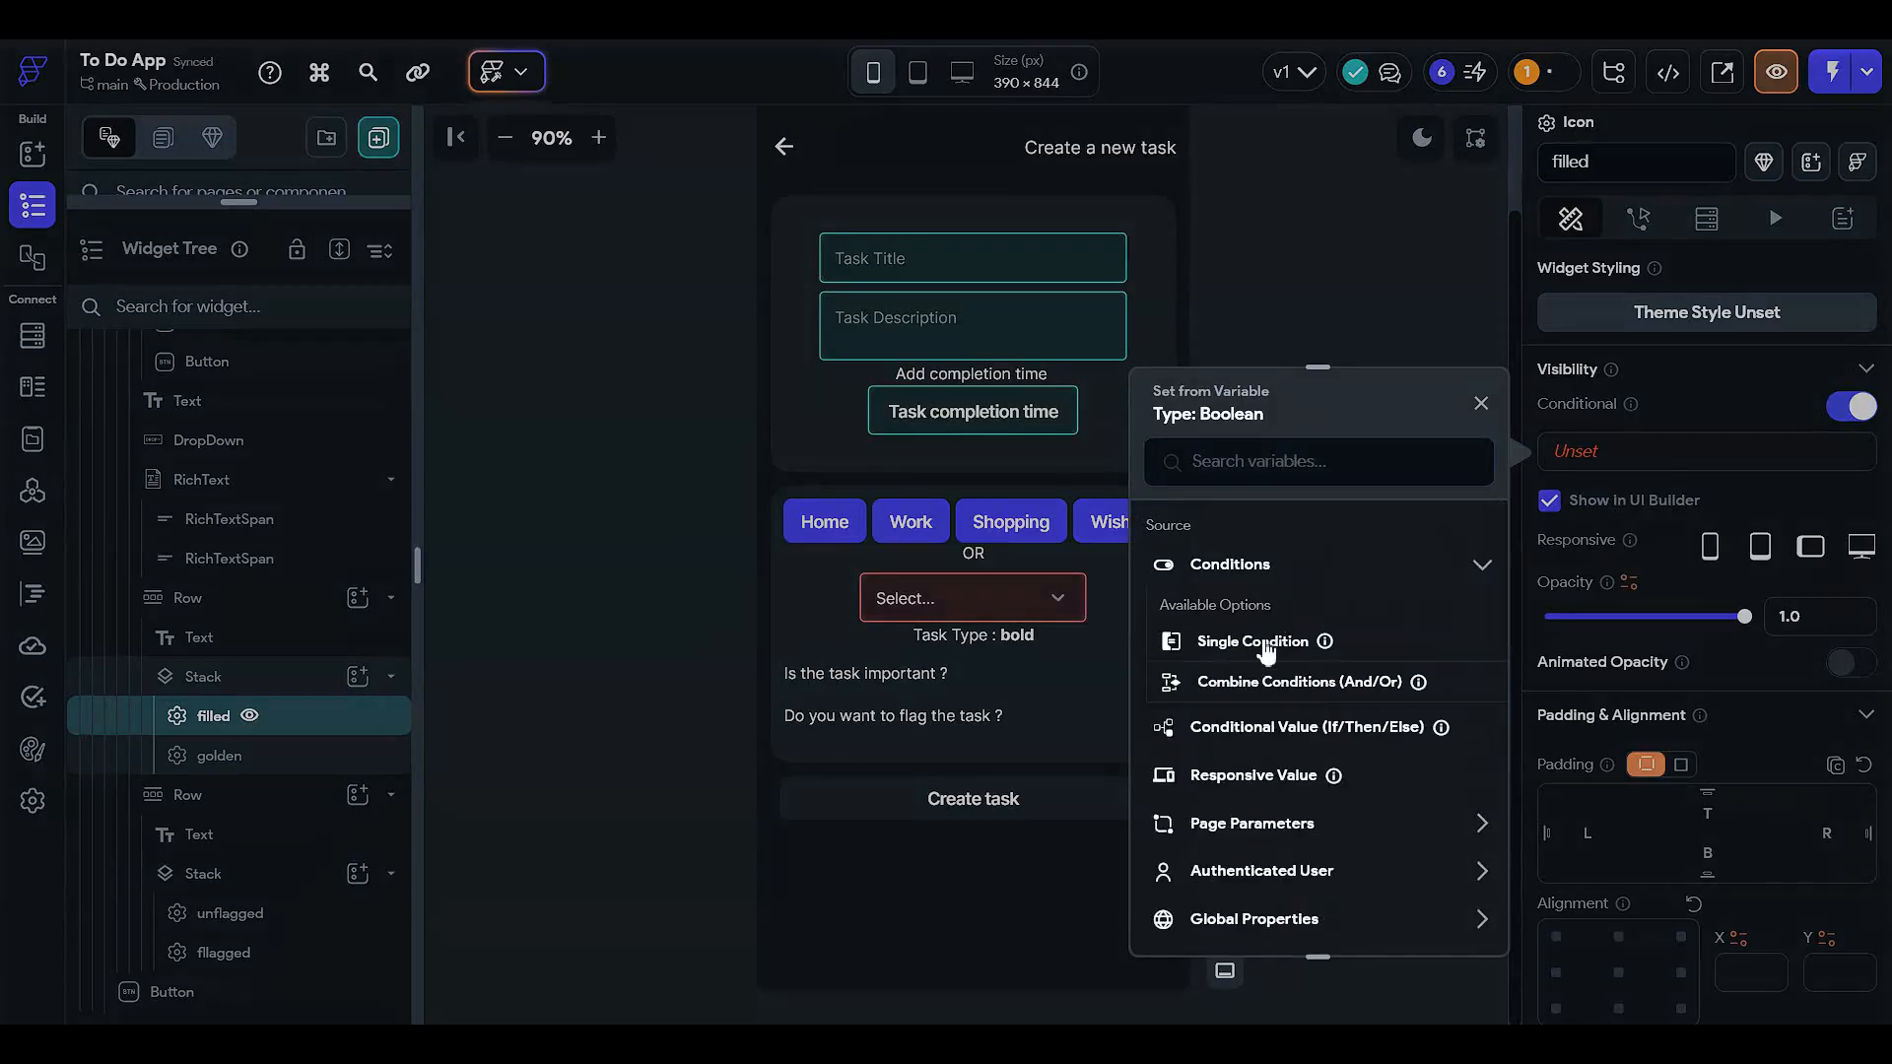
click(1266, 646)
click(1240, 645)
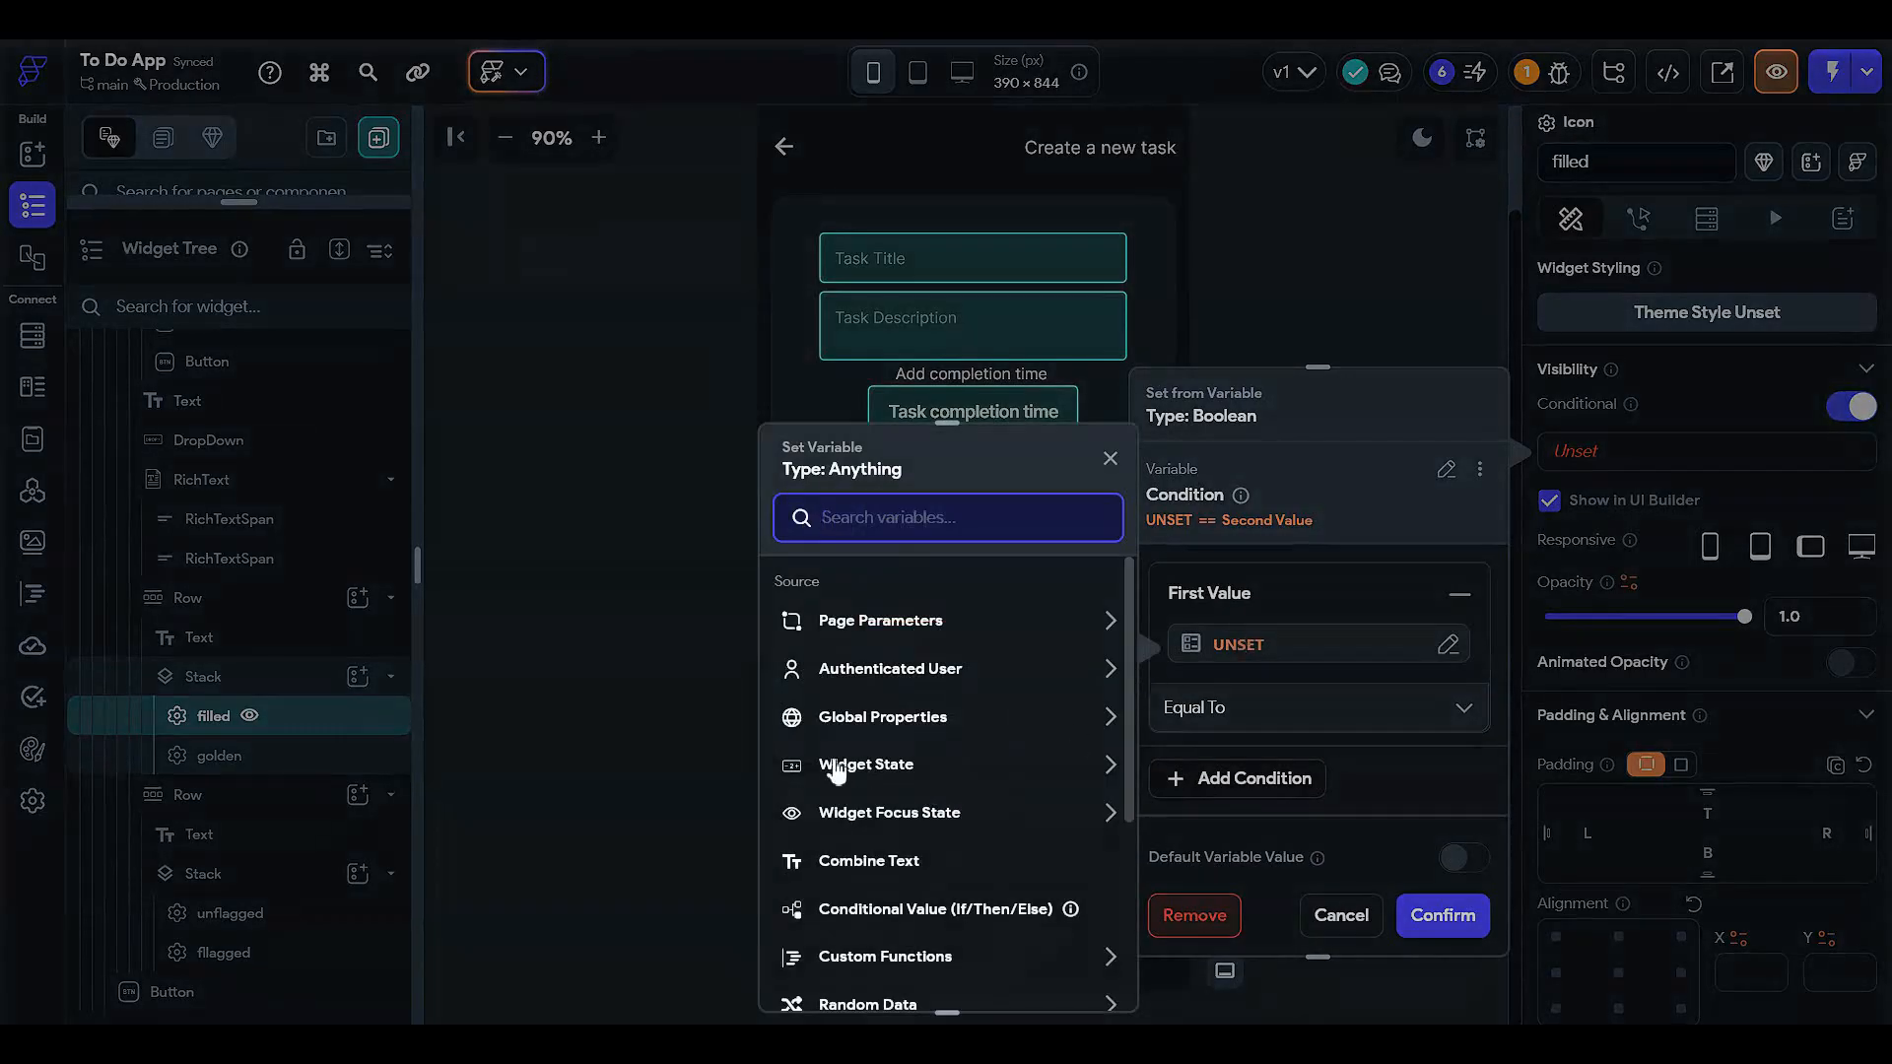
click(897, 674)
click(898, 676)
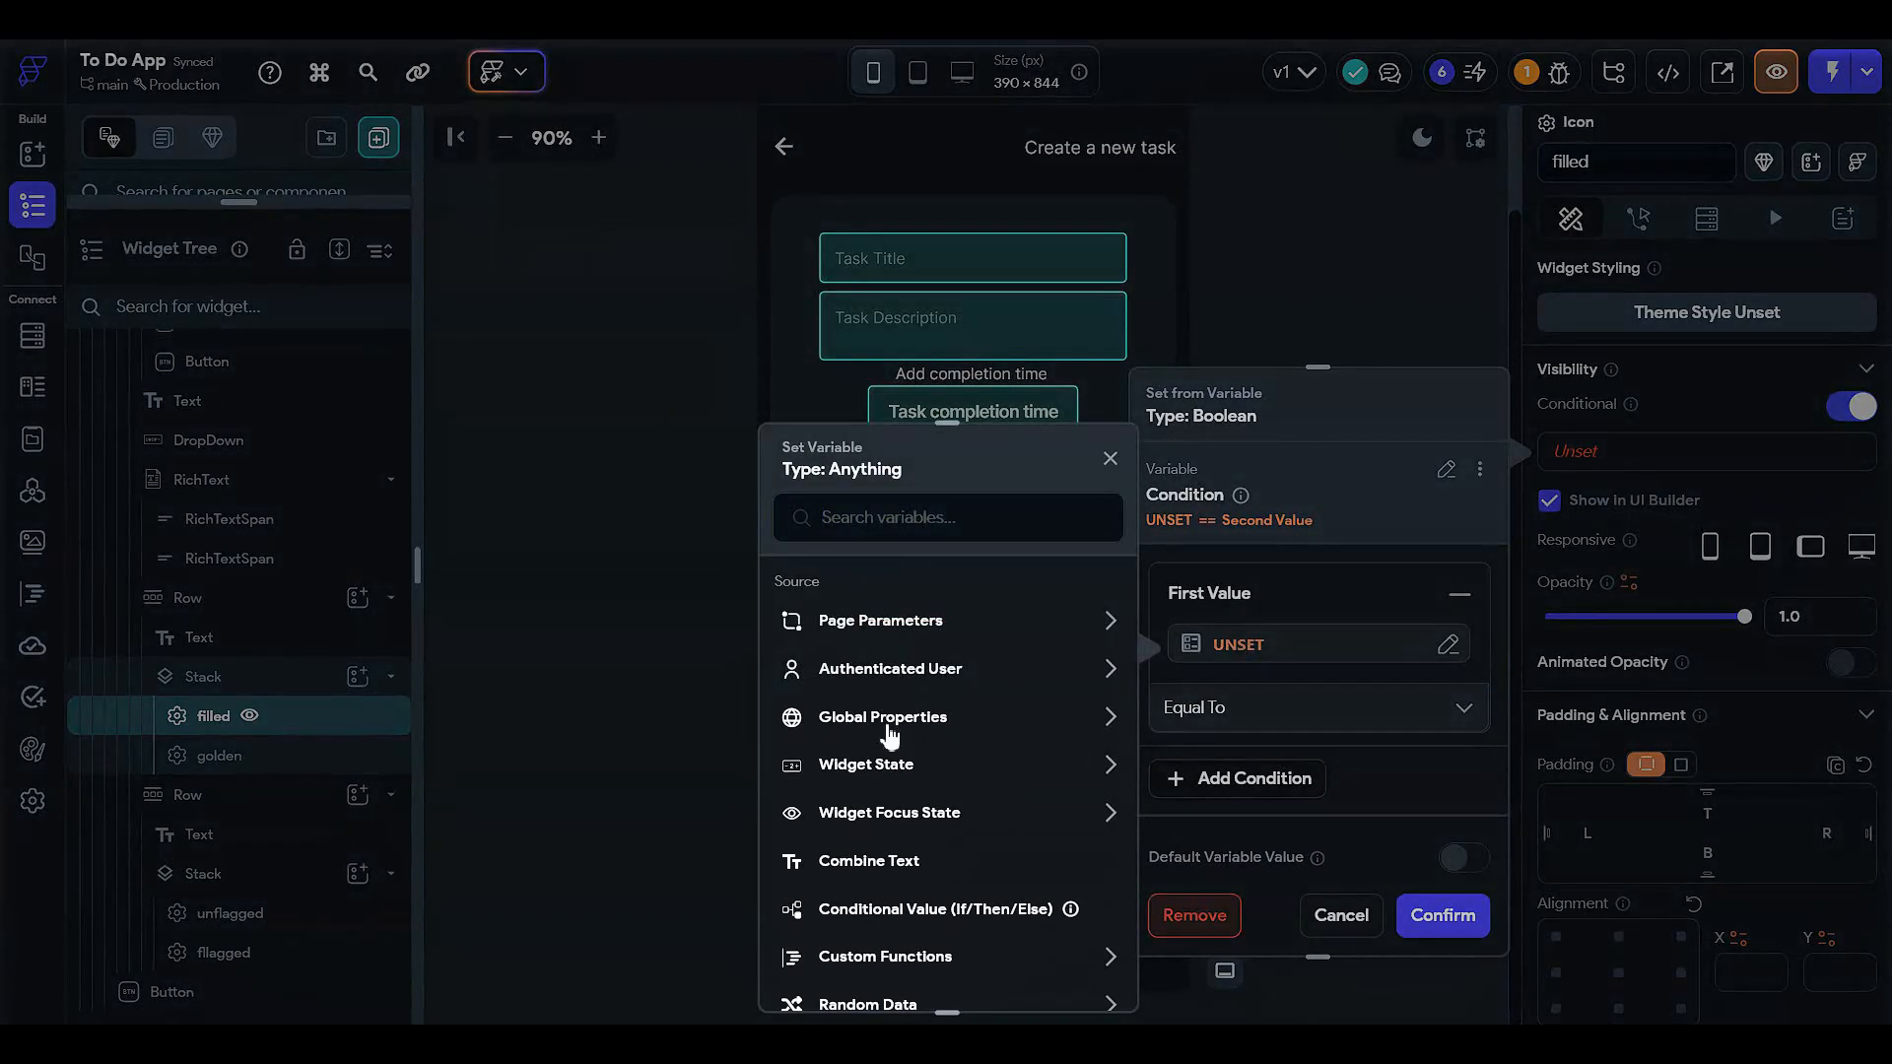
click(1355, 910)
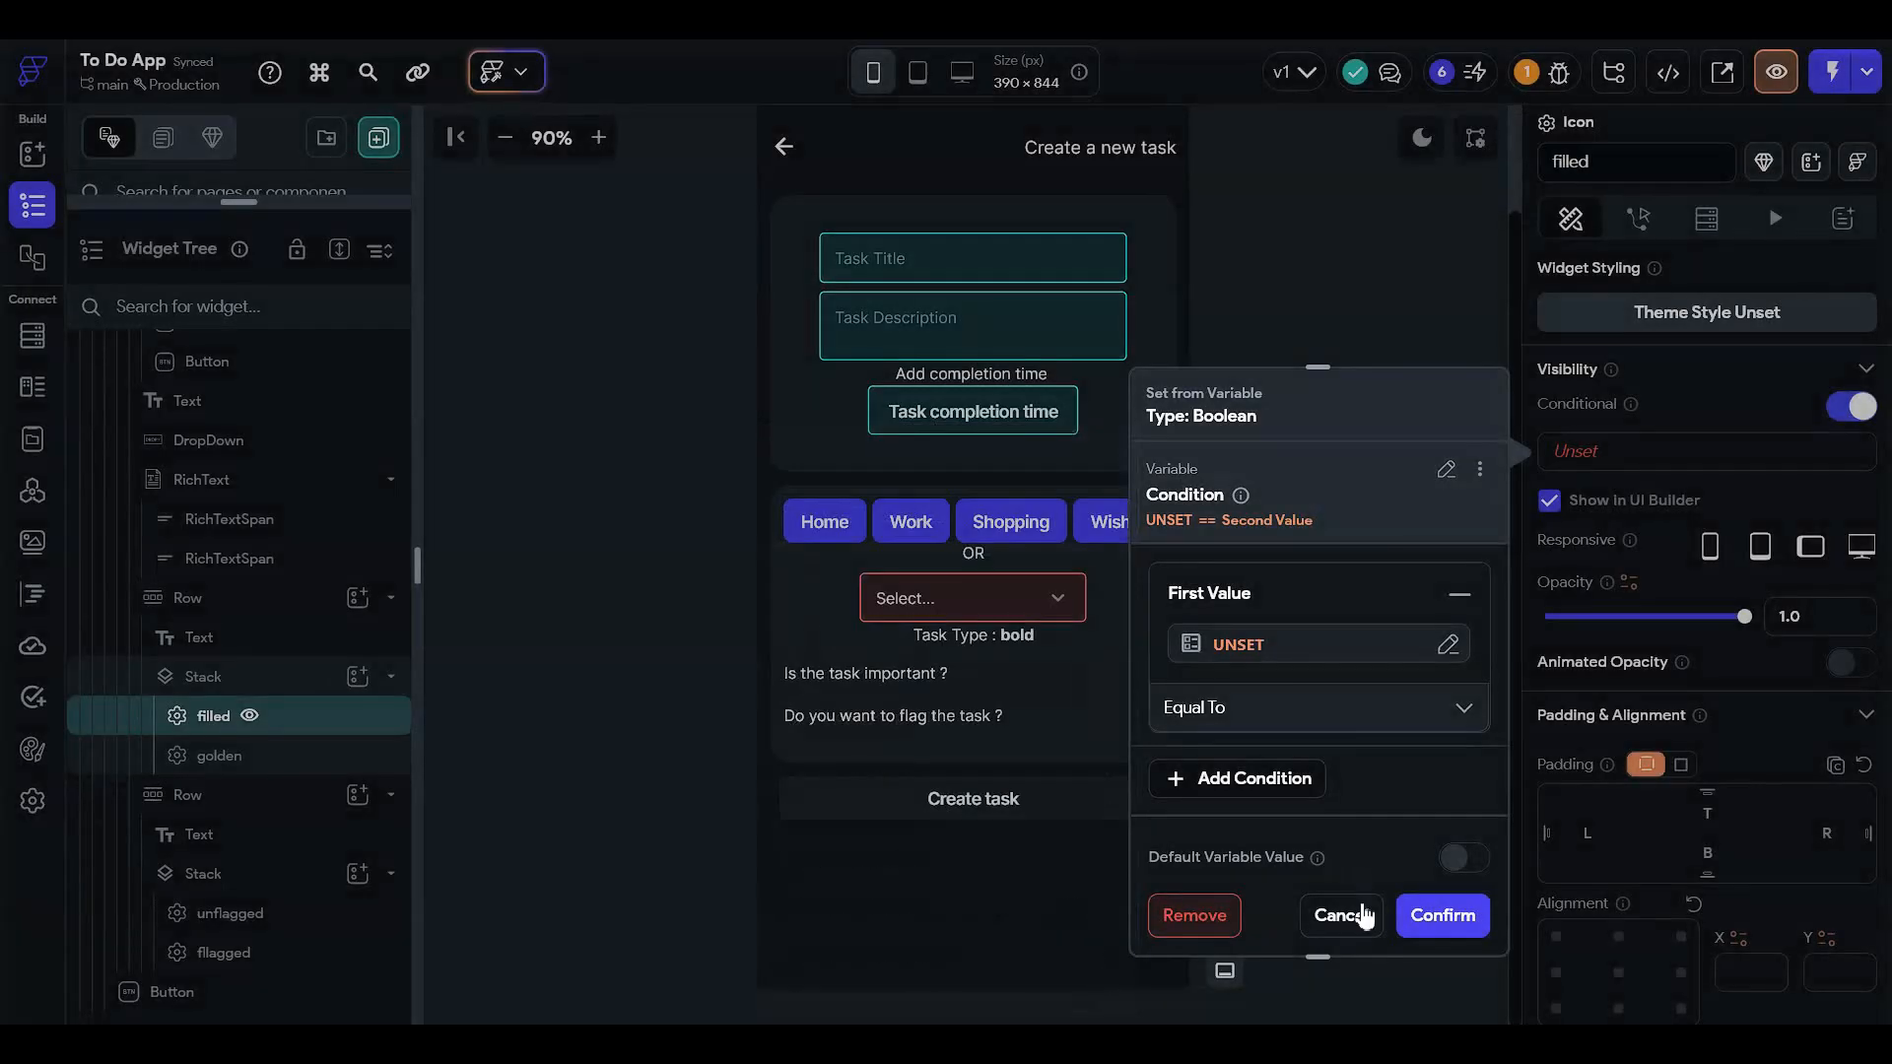
click(1347, 915)
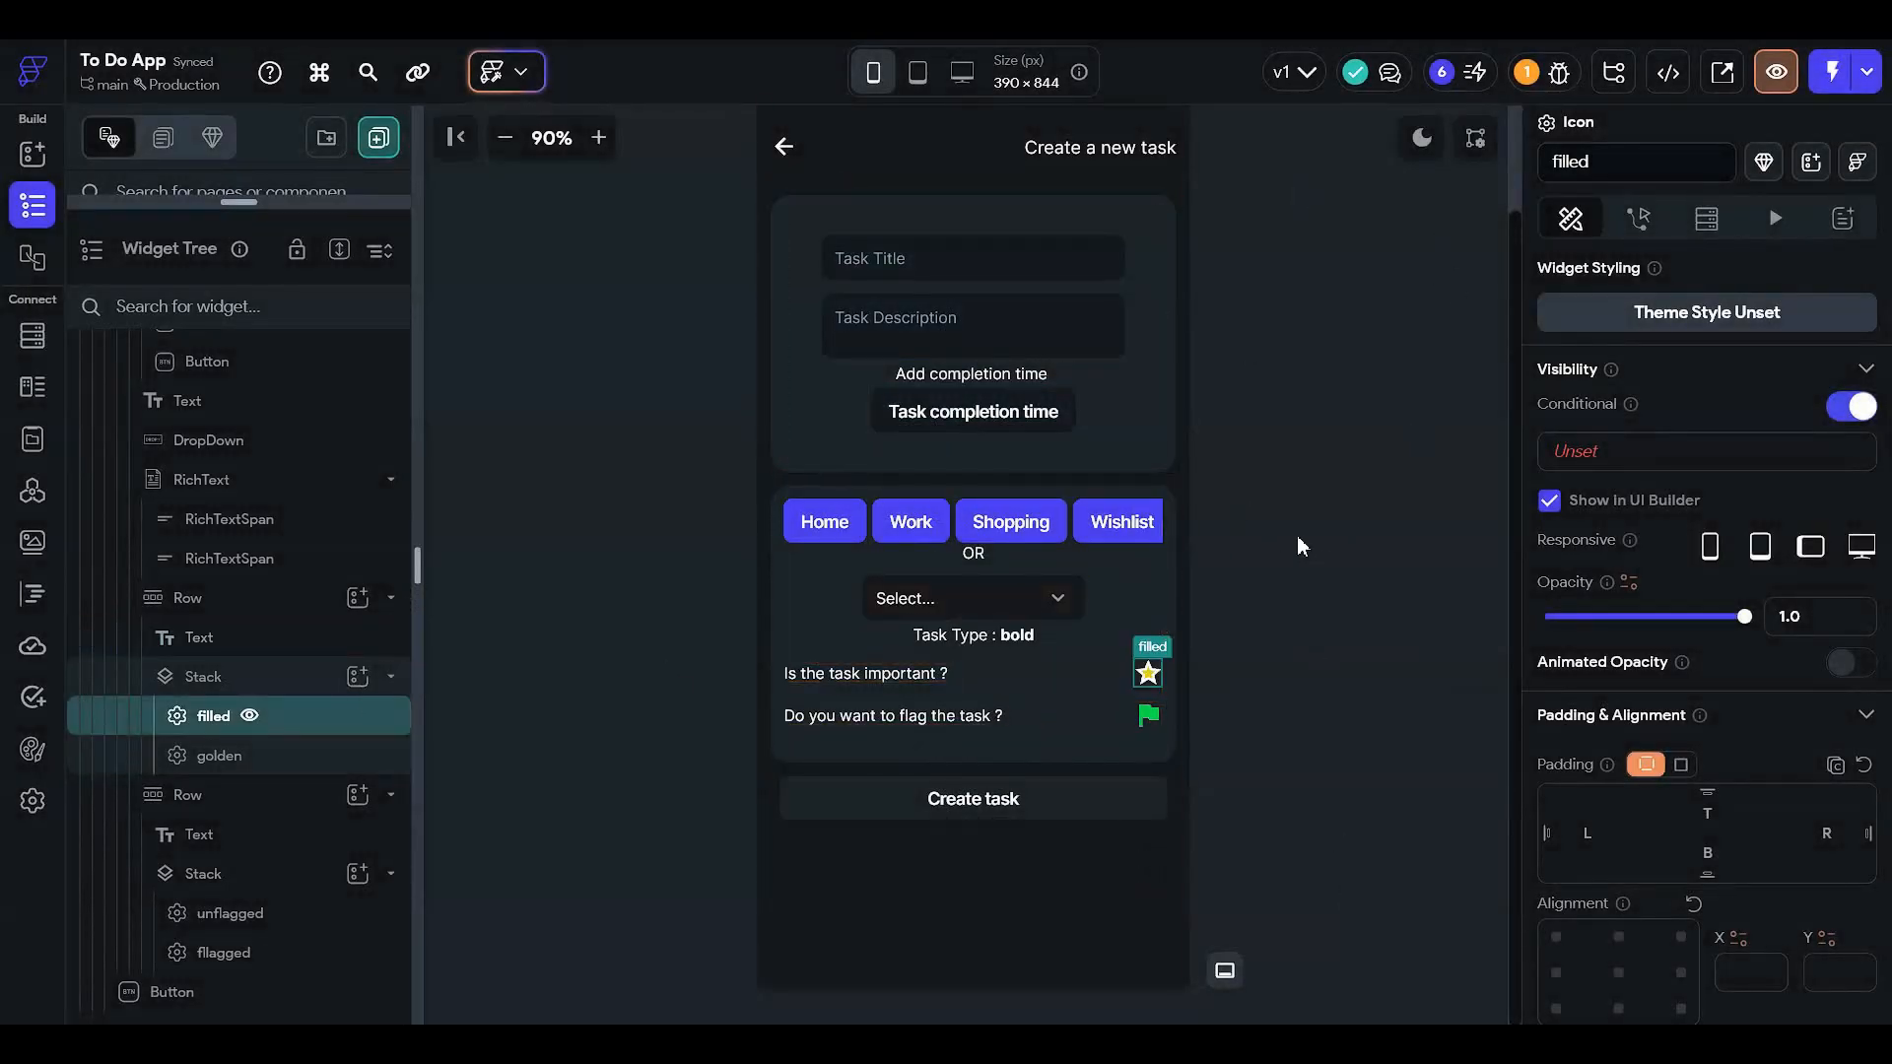
click(1385, 345)
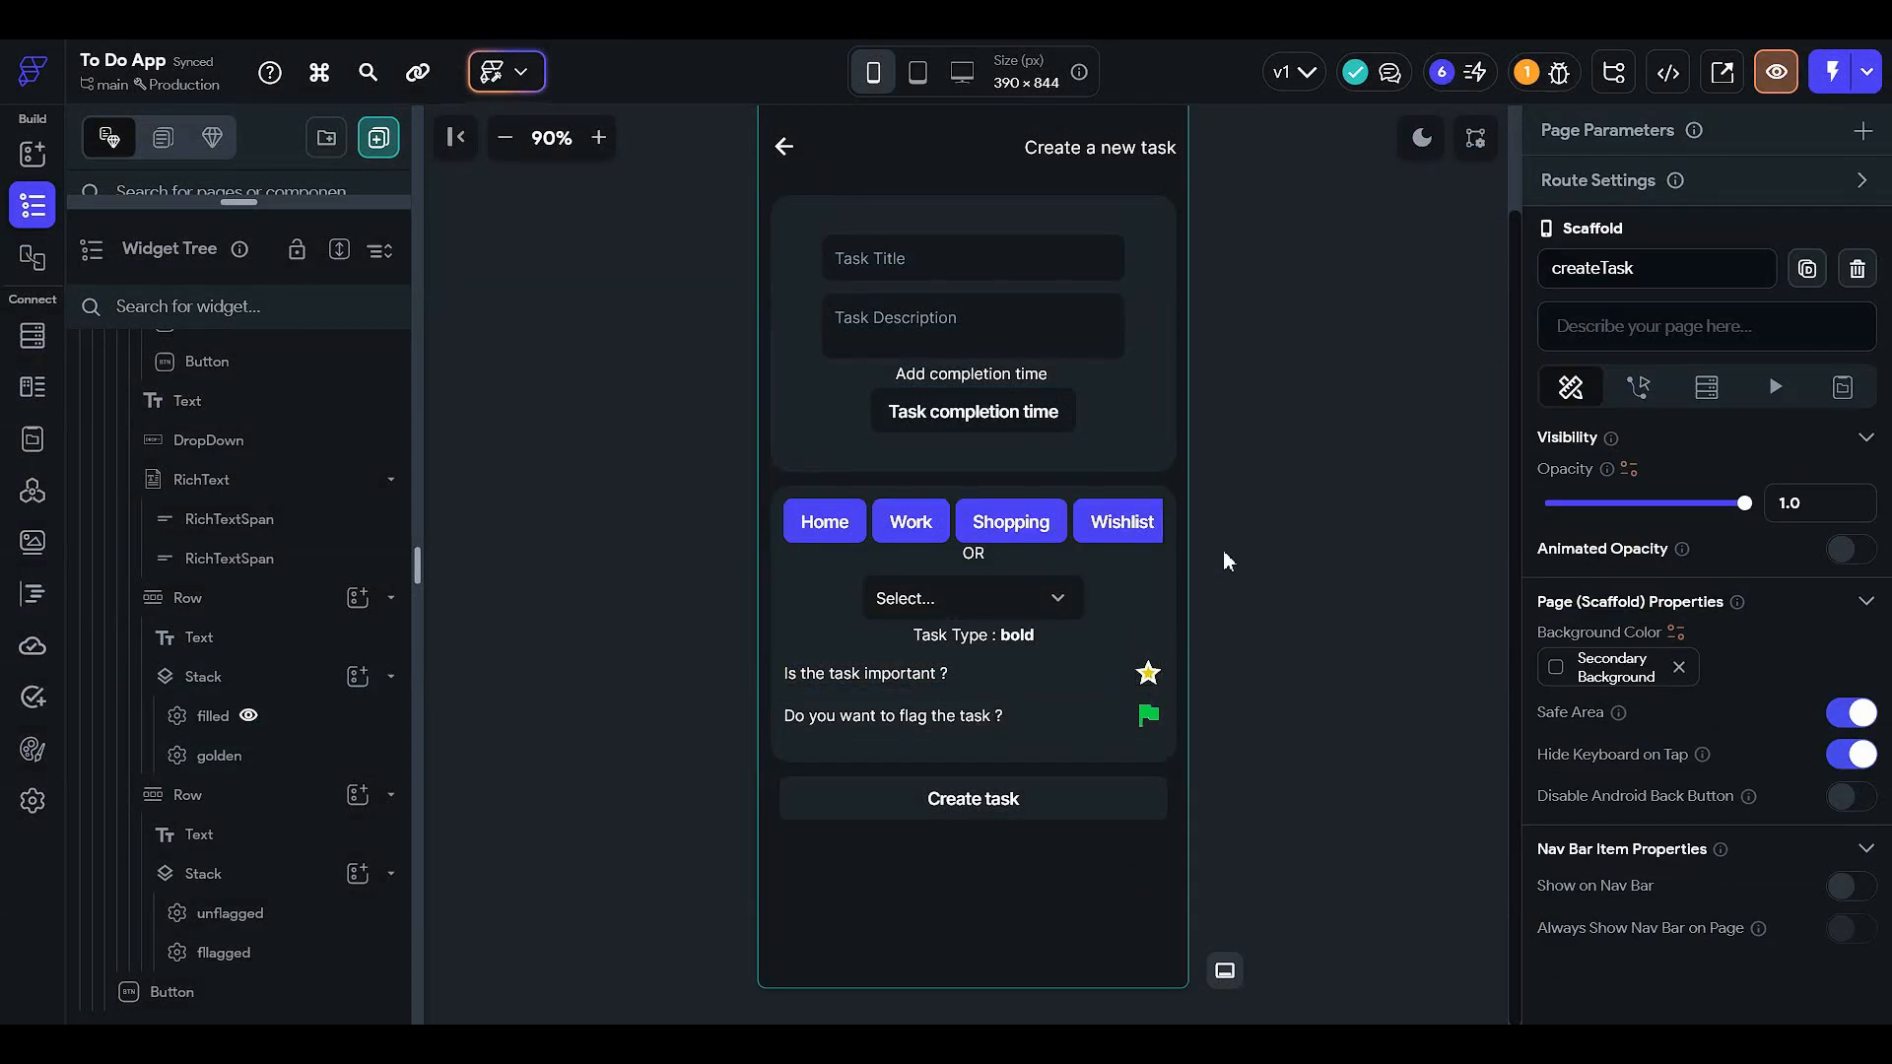
- Add a Boolean page state variable named 'important' to the createTask page
click(1842, 386)
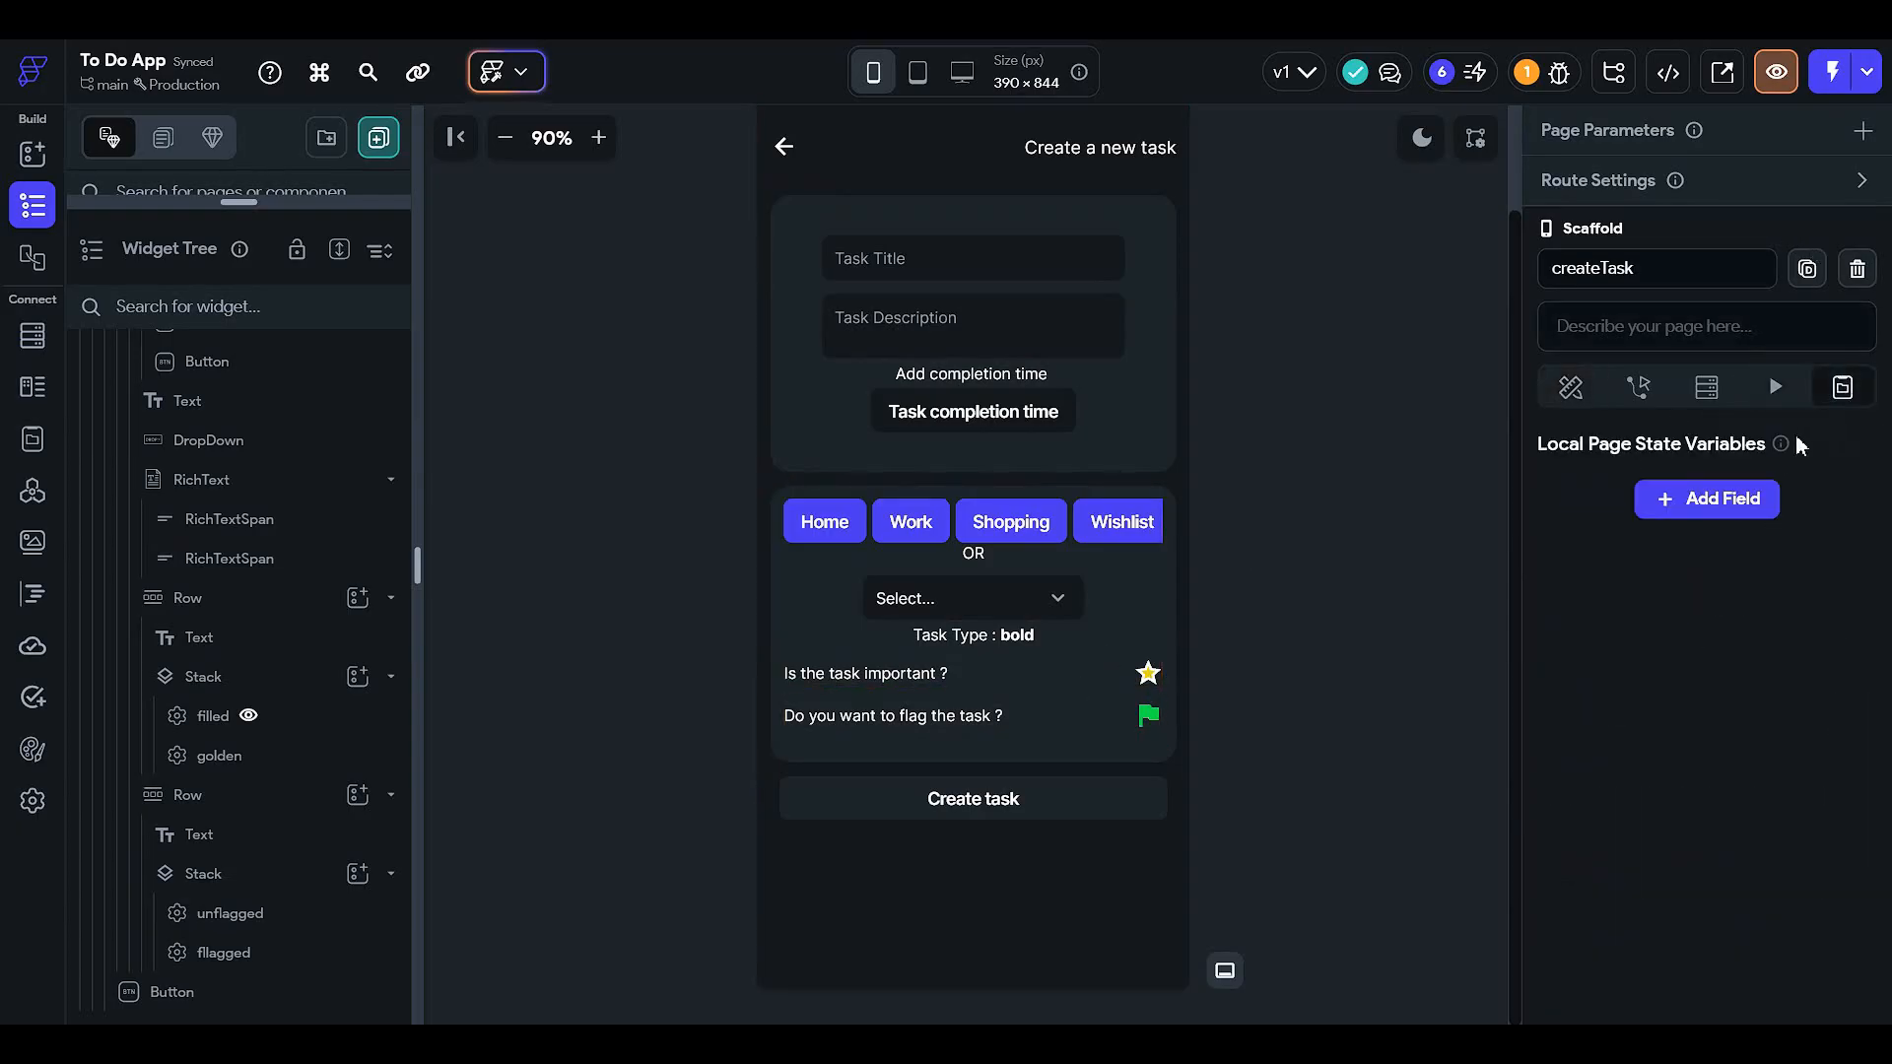
click(1680, 499)
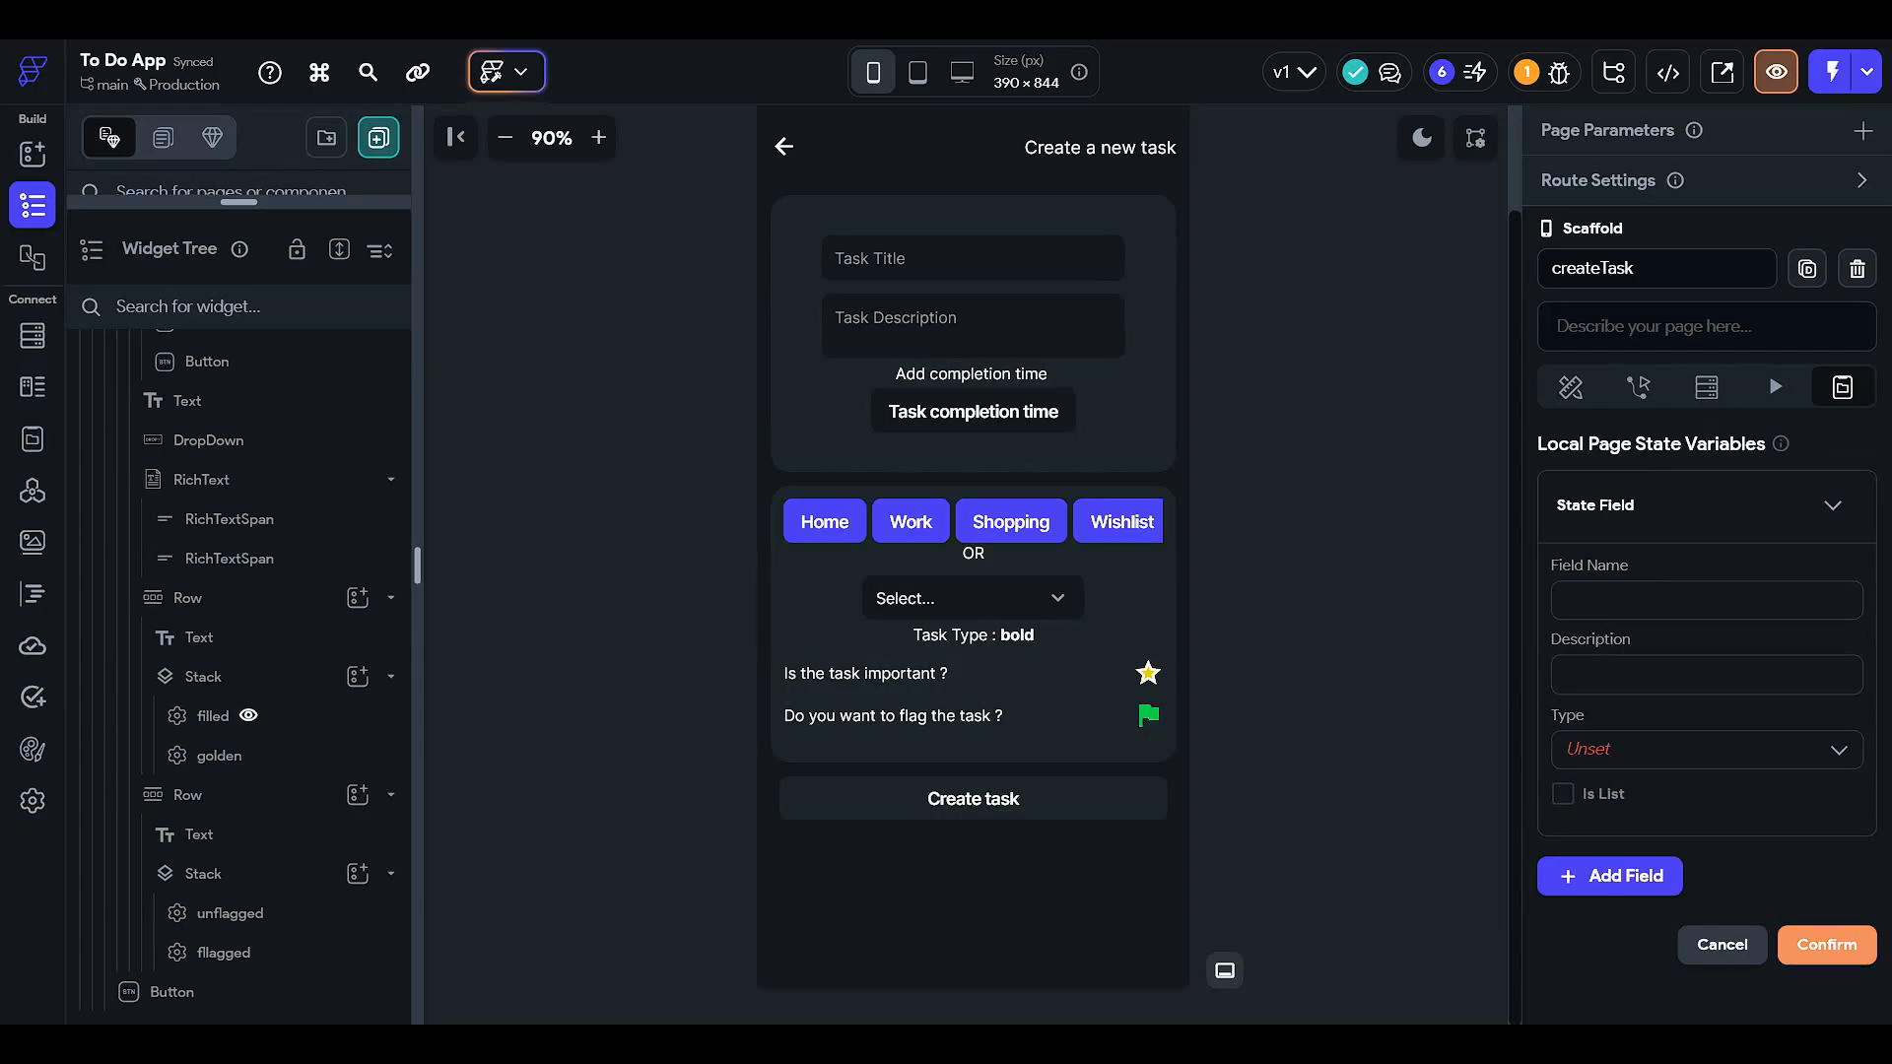
text(importa)
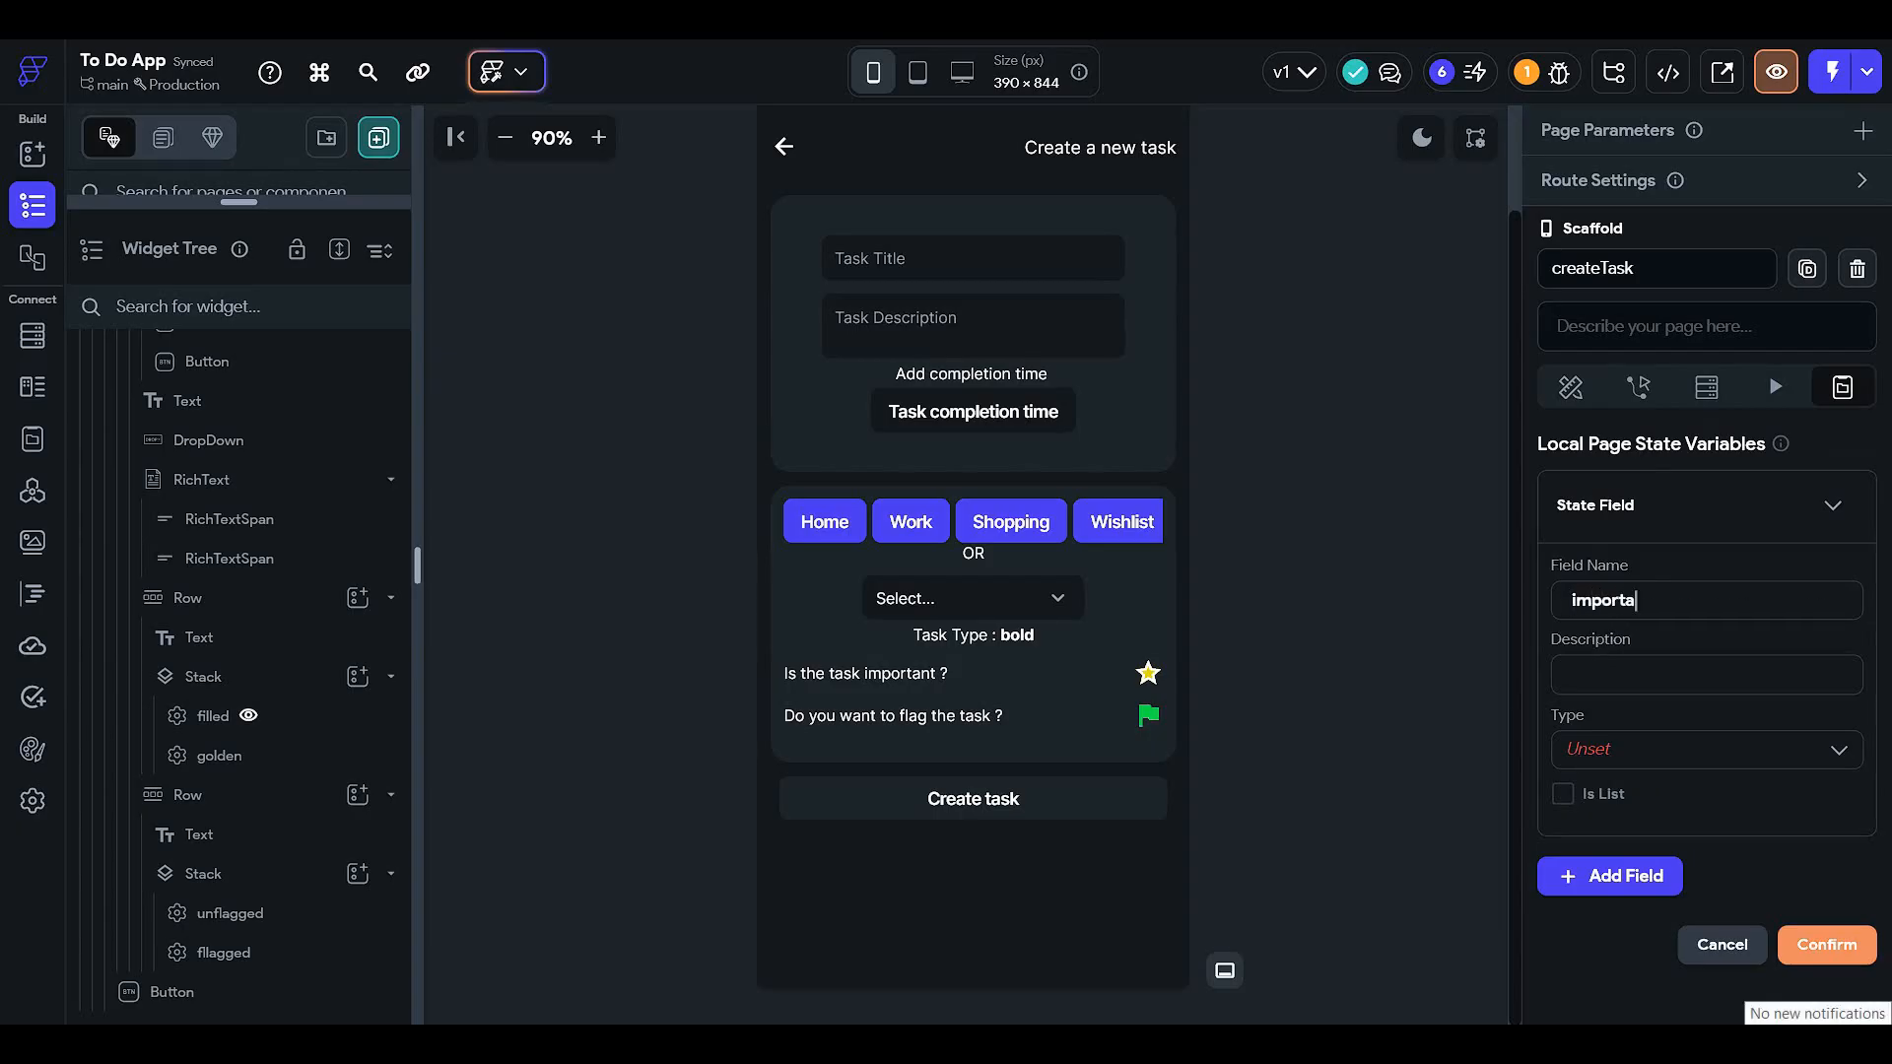
text(nt)
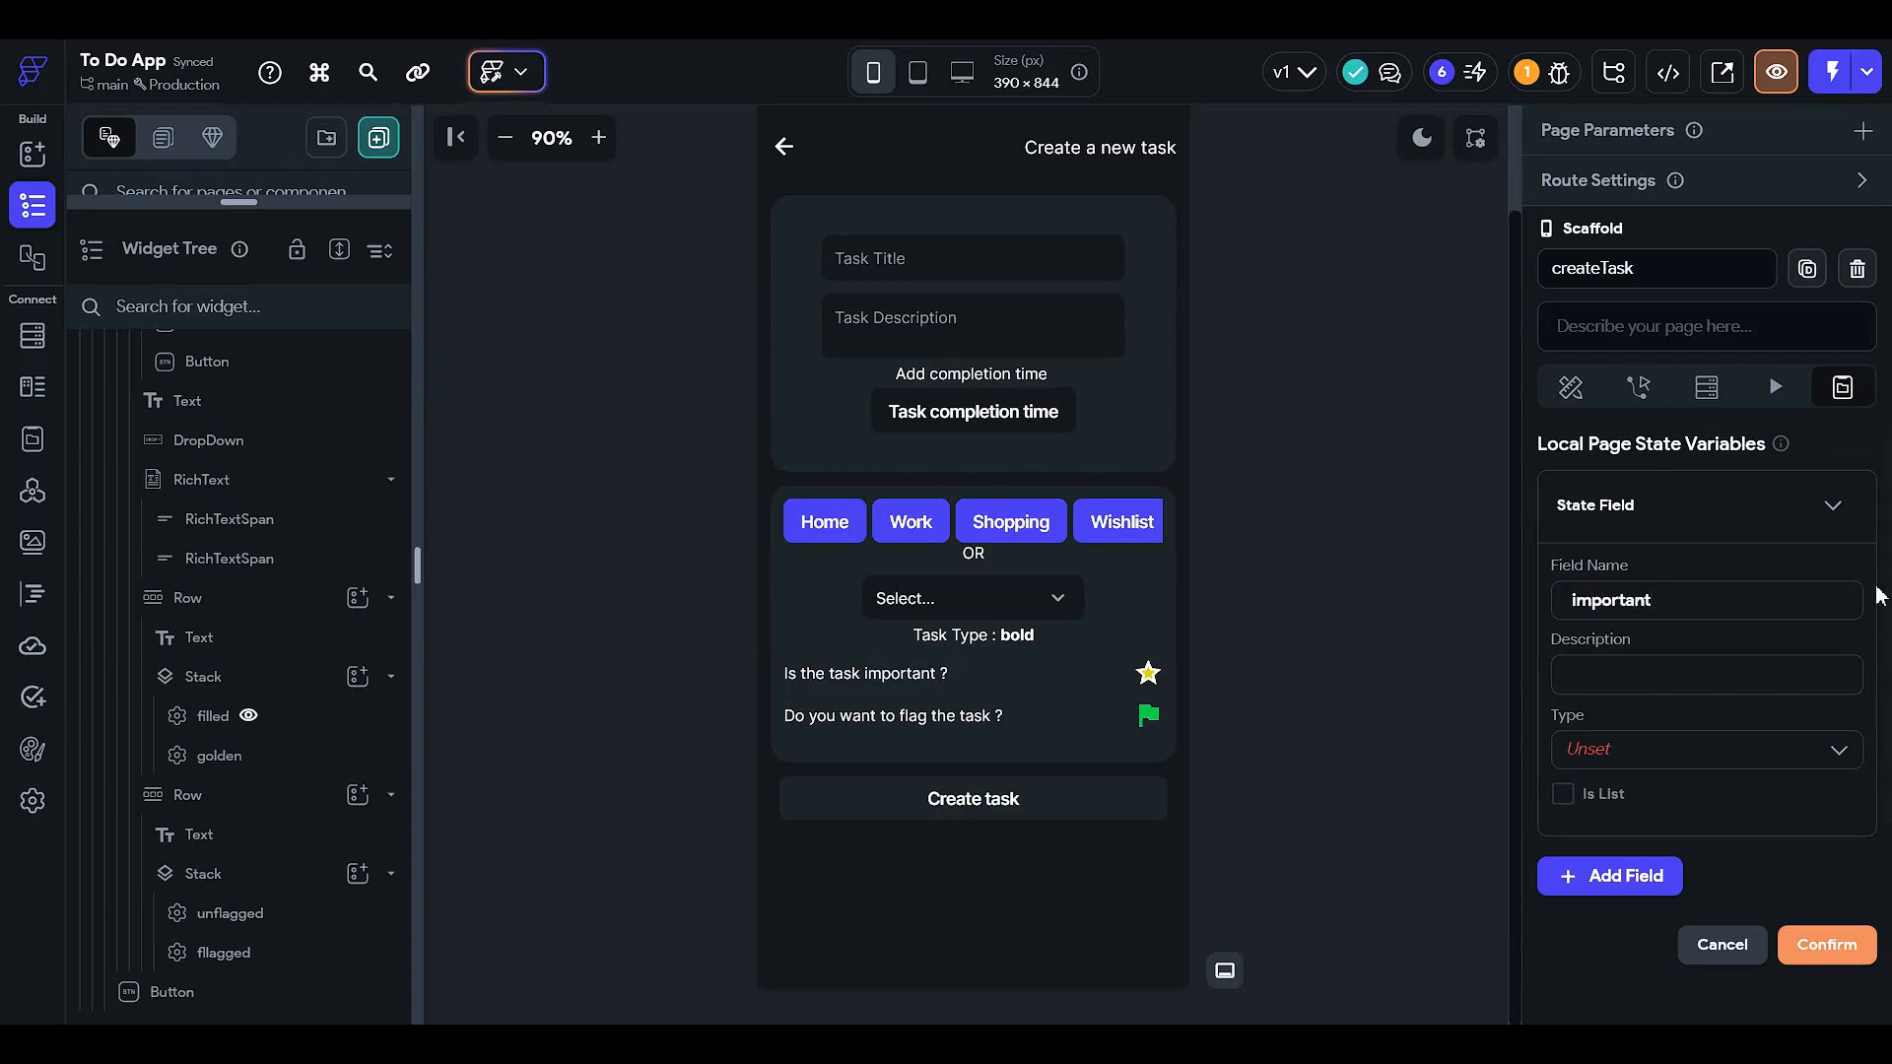
click(1571, 744)
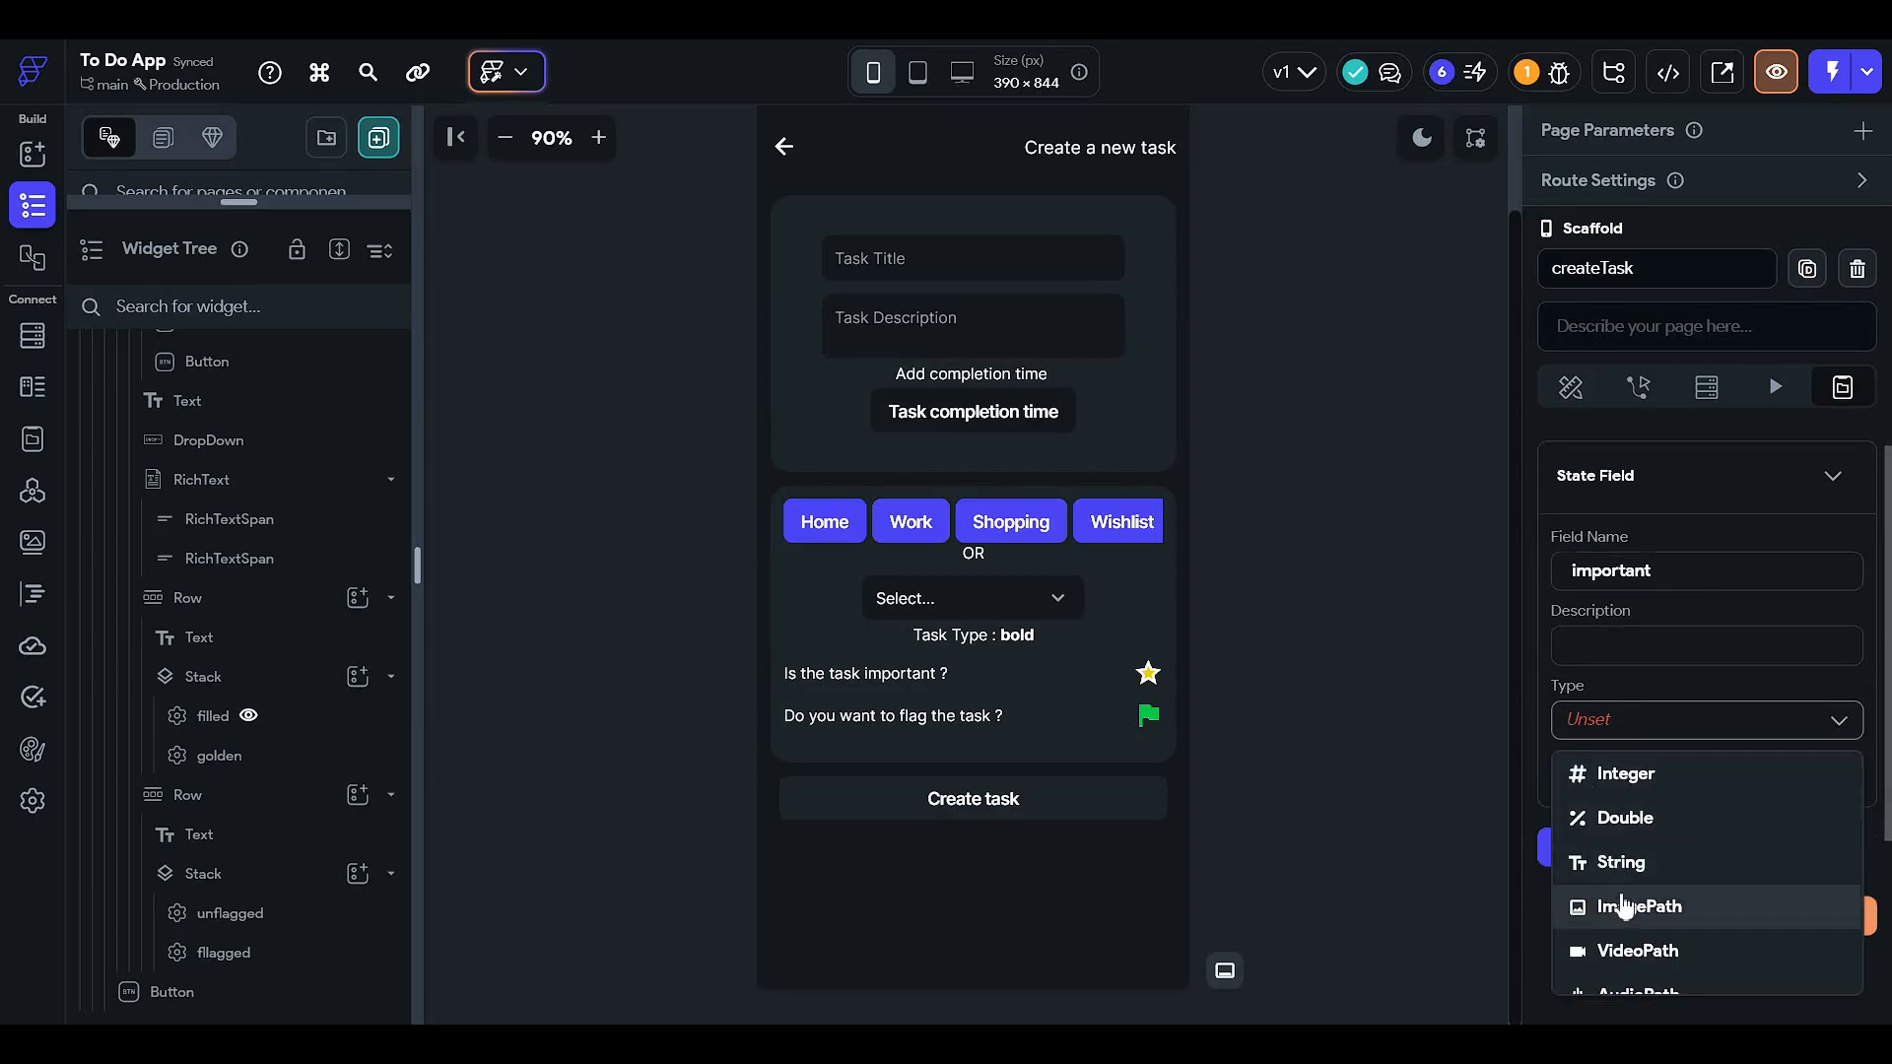
scroll(1639, 857, down, 2)
click(1616, 941)
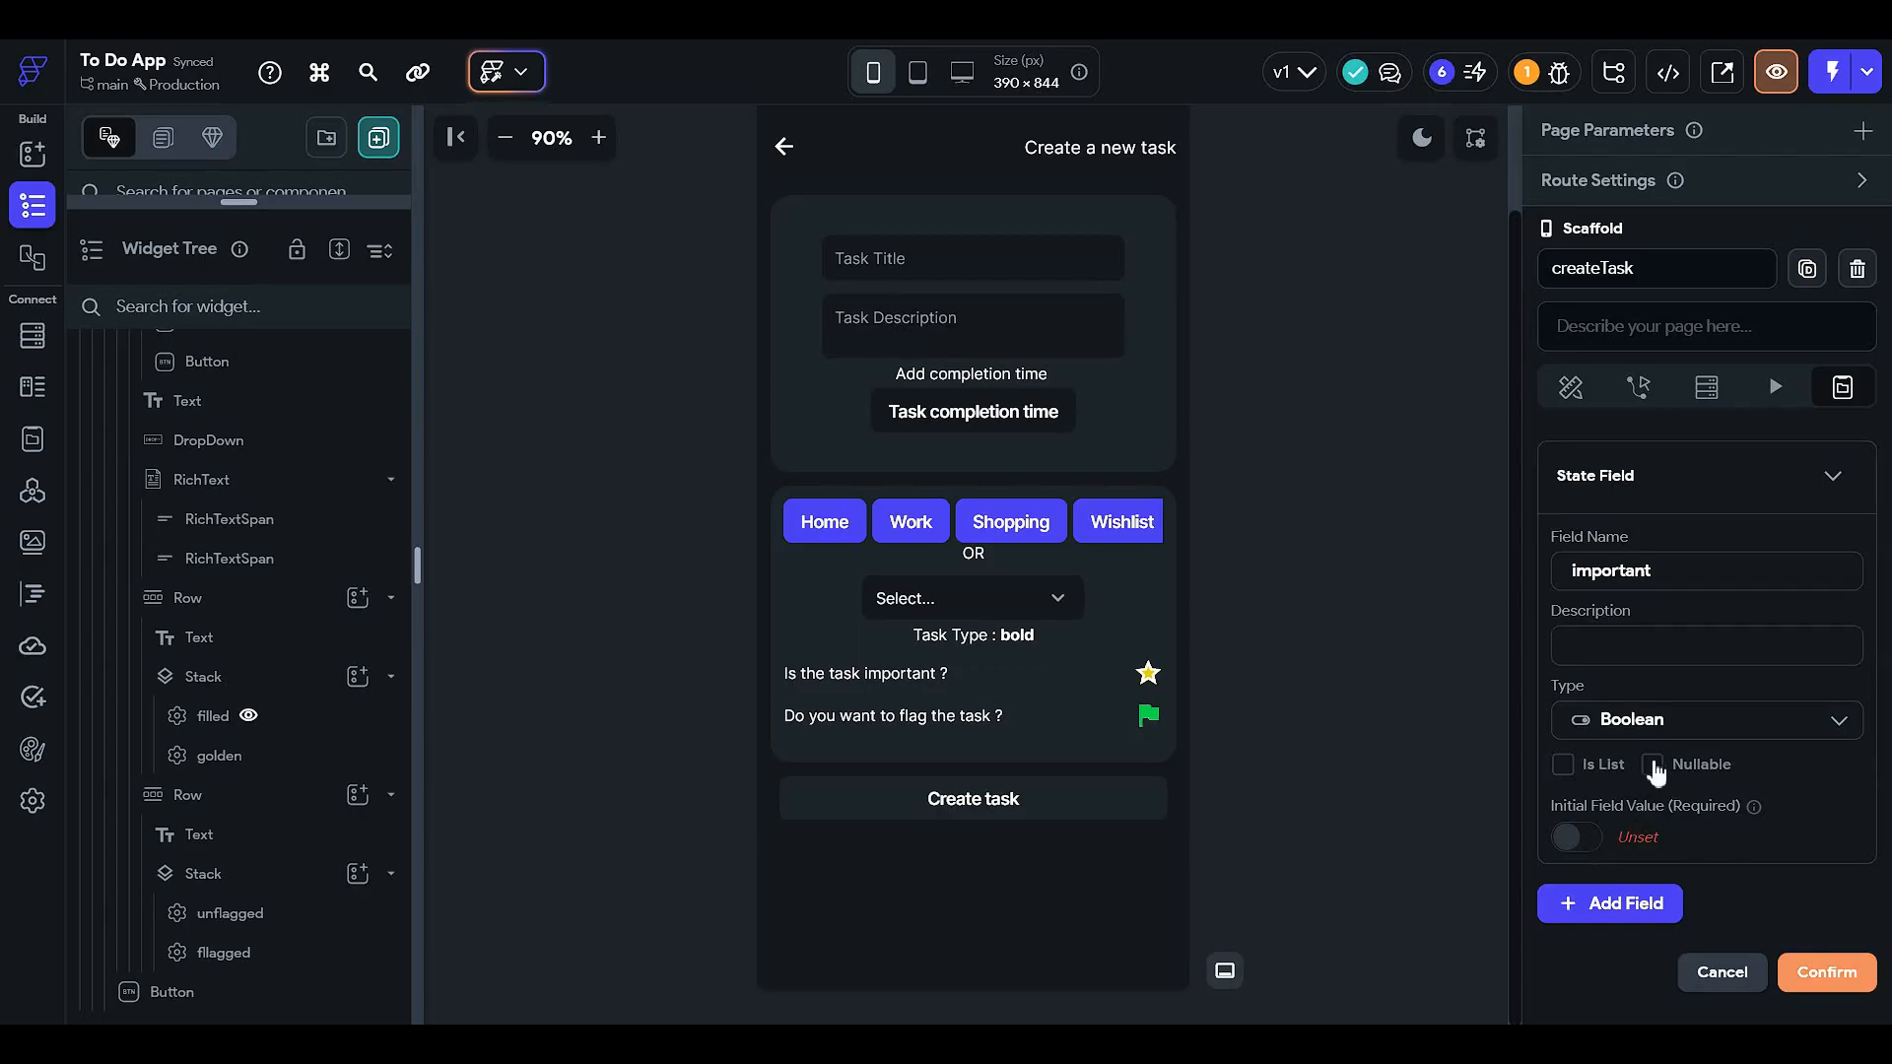
click(1828, 976)
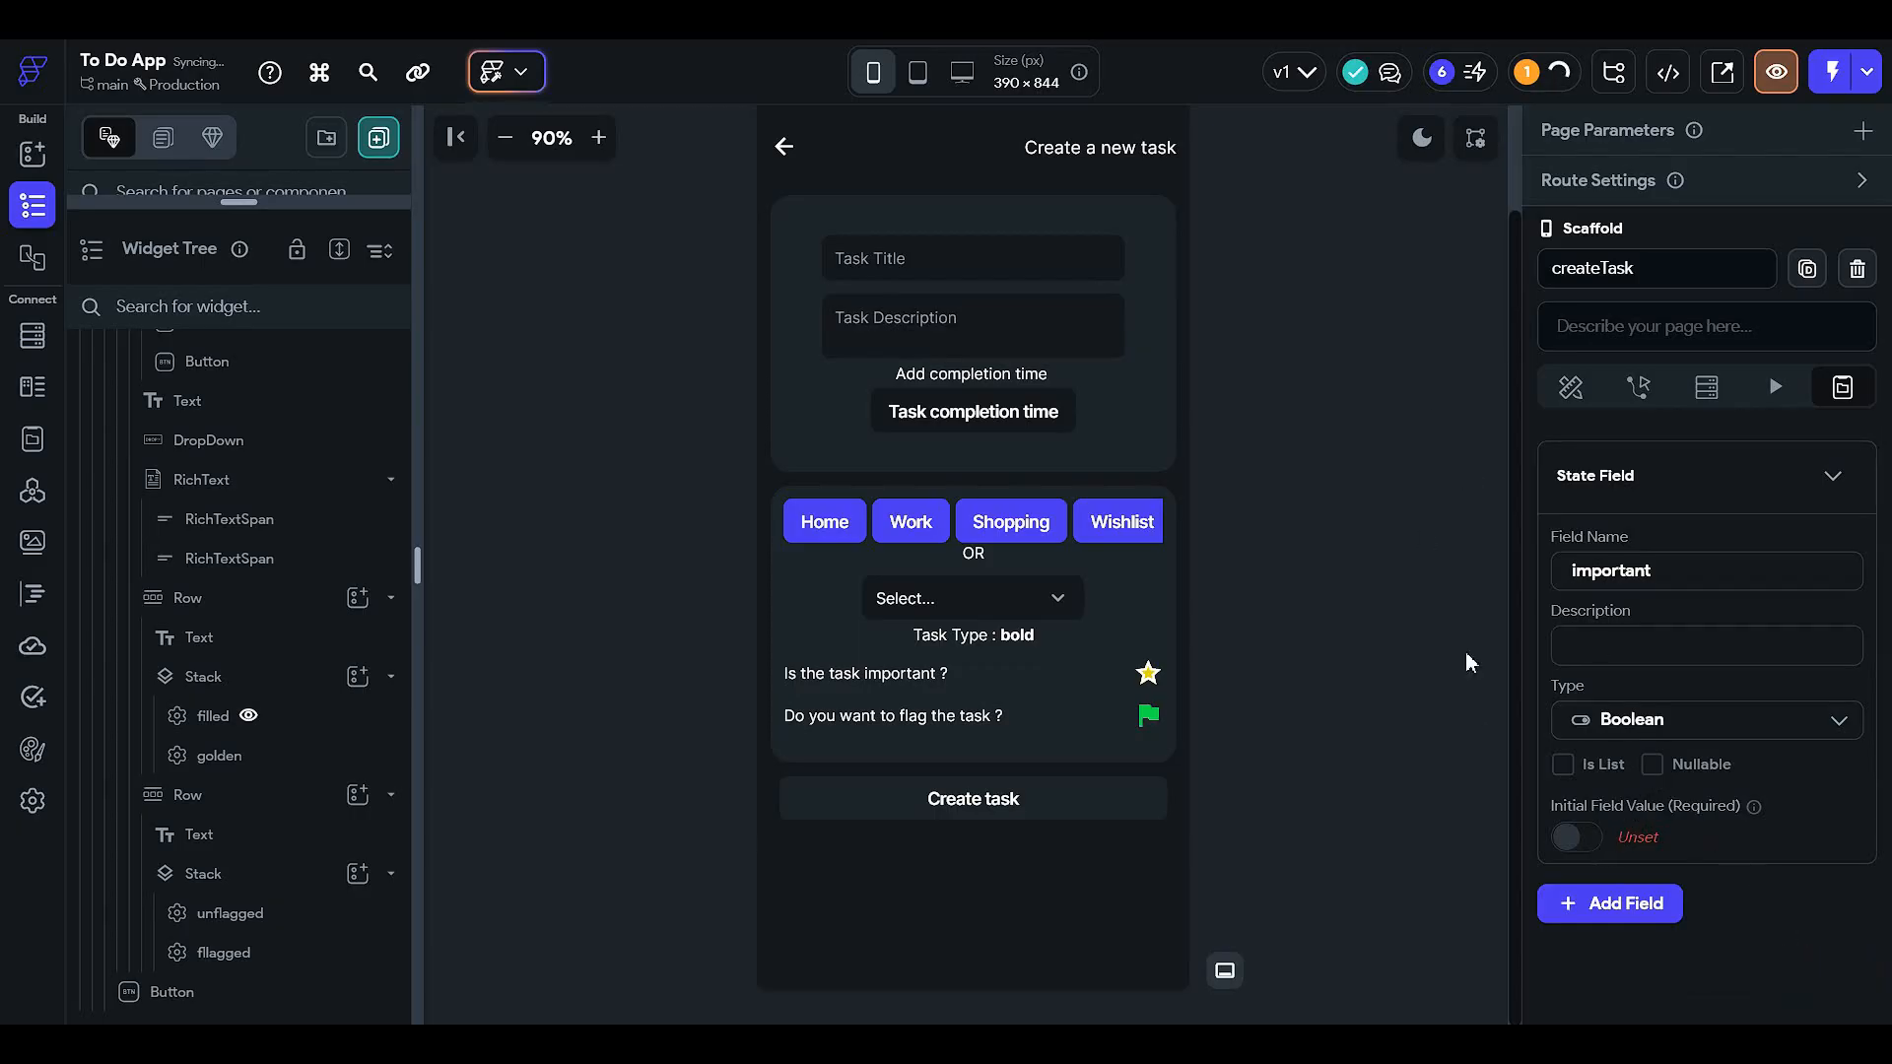
- Add a second Boolean page state variable named 'flag'
click(1583, 902)
scroll(1616, 775, down, 2)
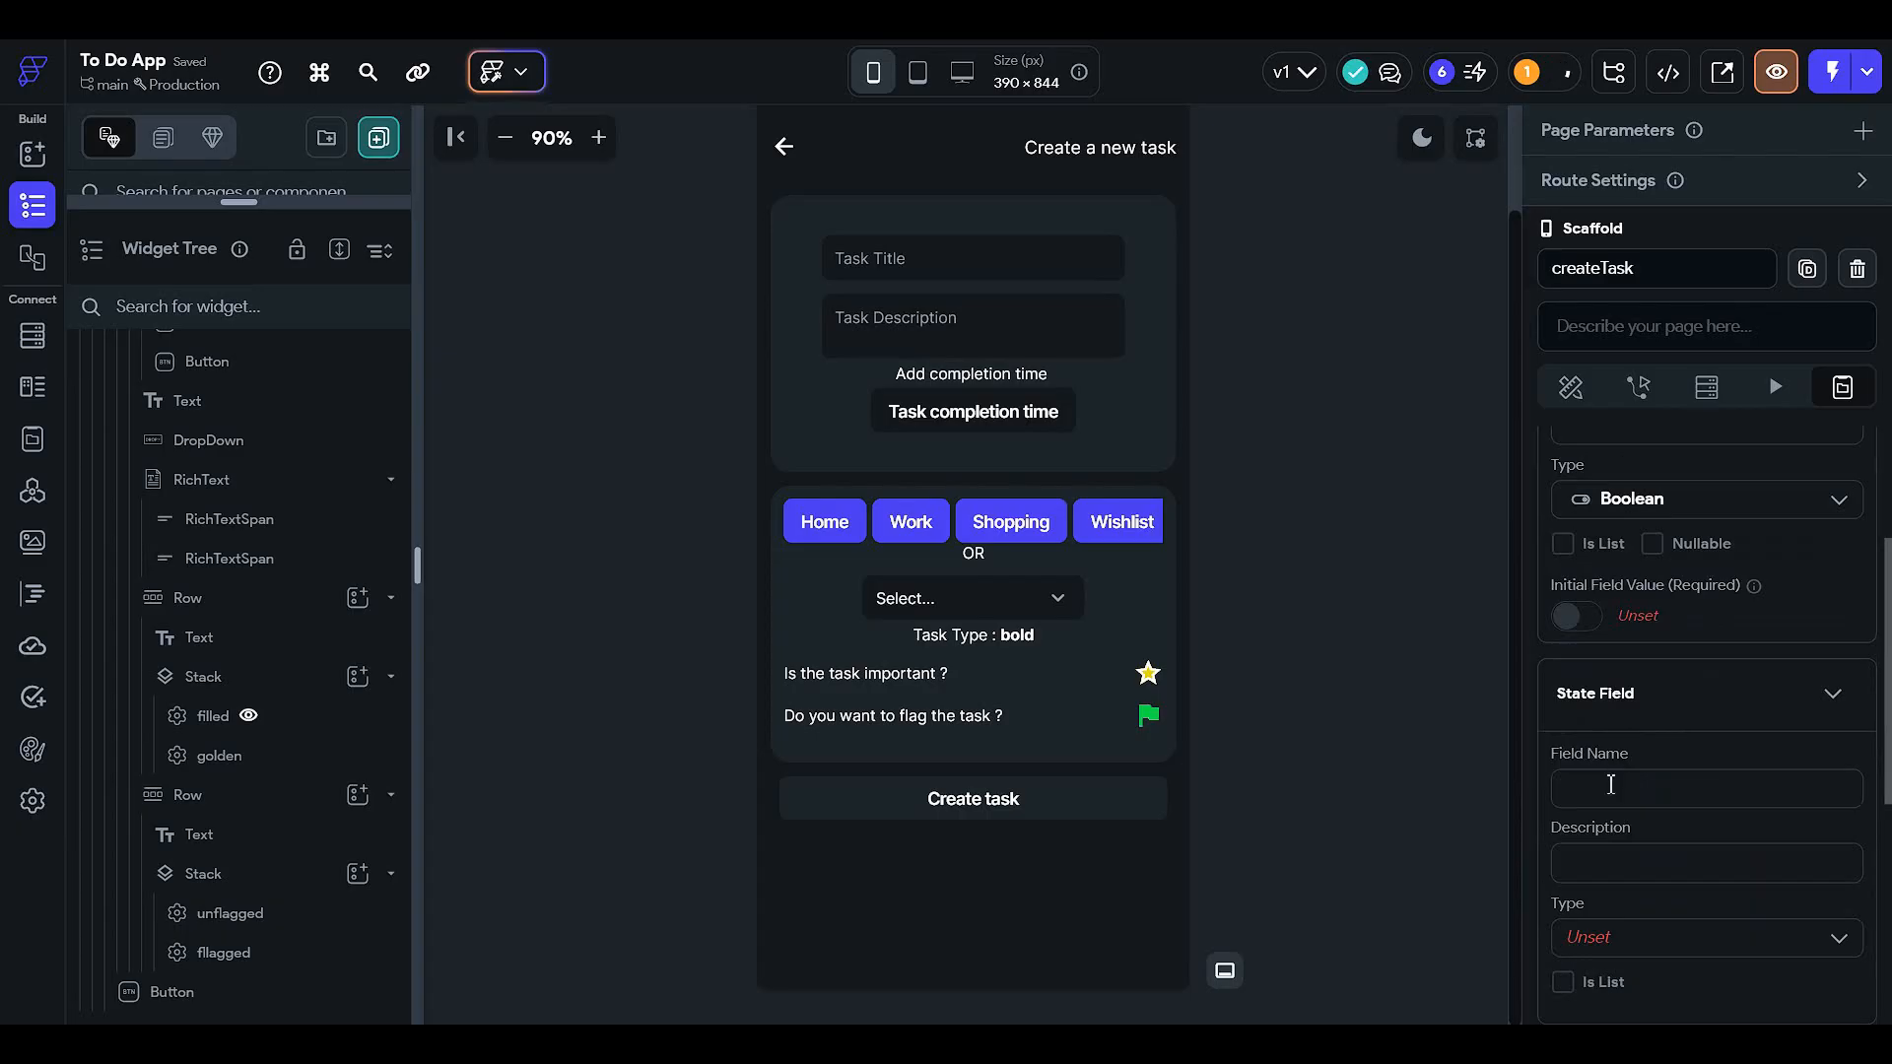
click(1610, 784)
text(f)
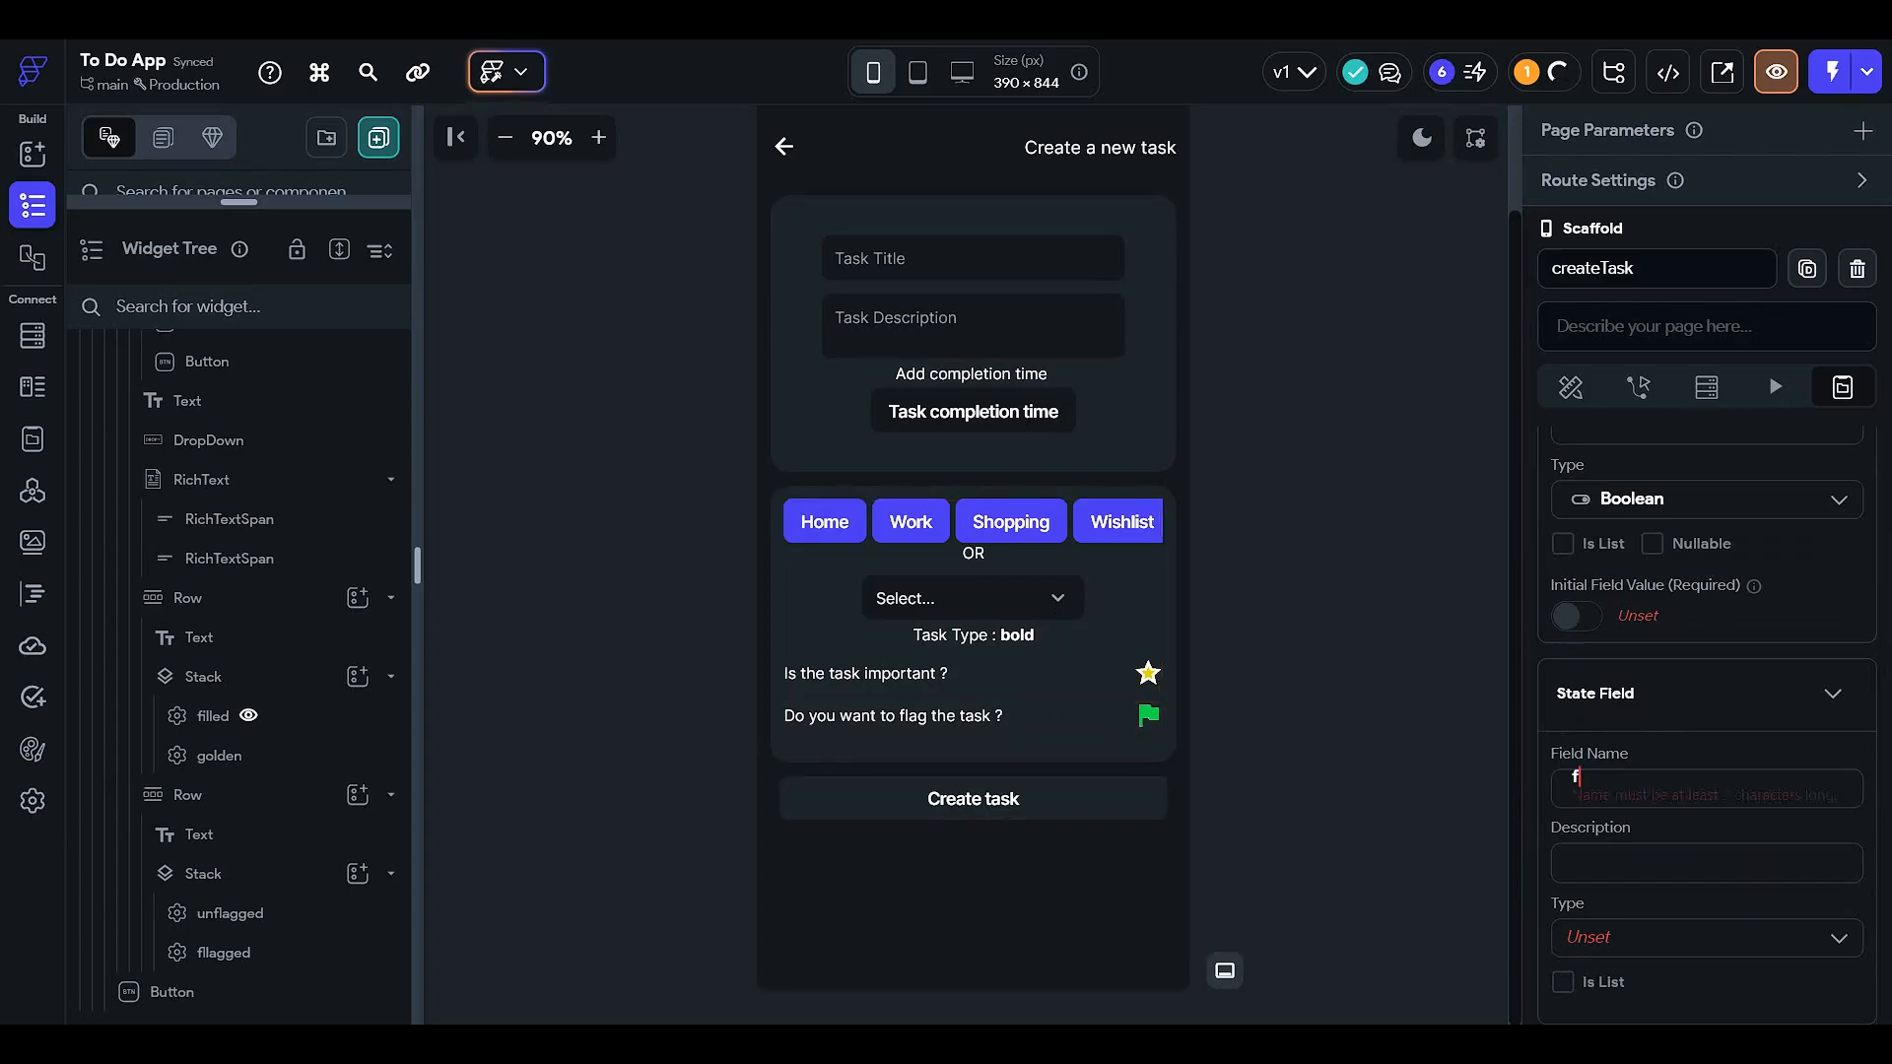
text(lag)
scroll(1735, 777, down, 3)
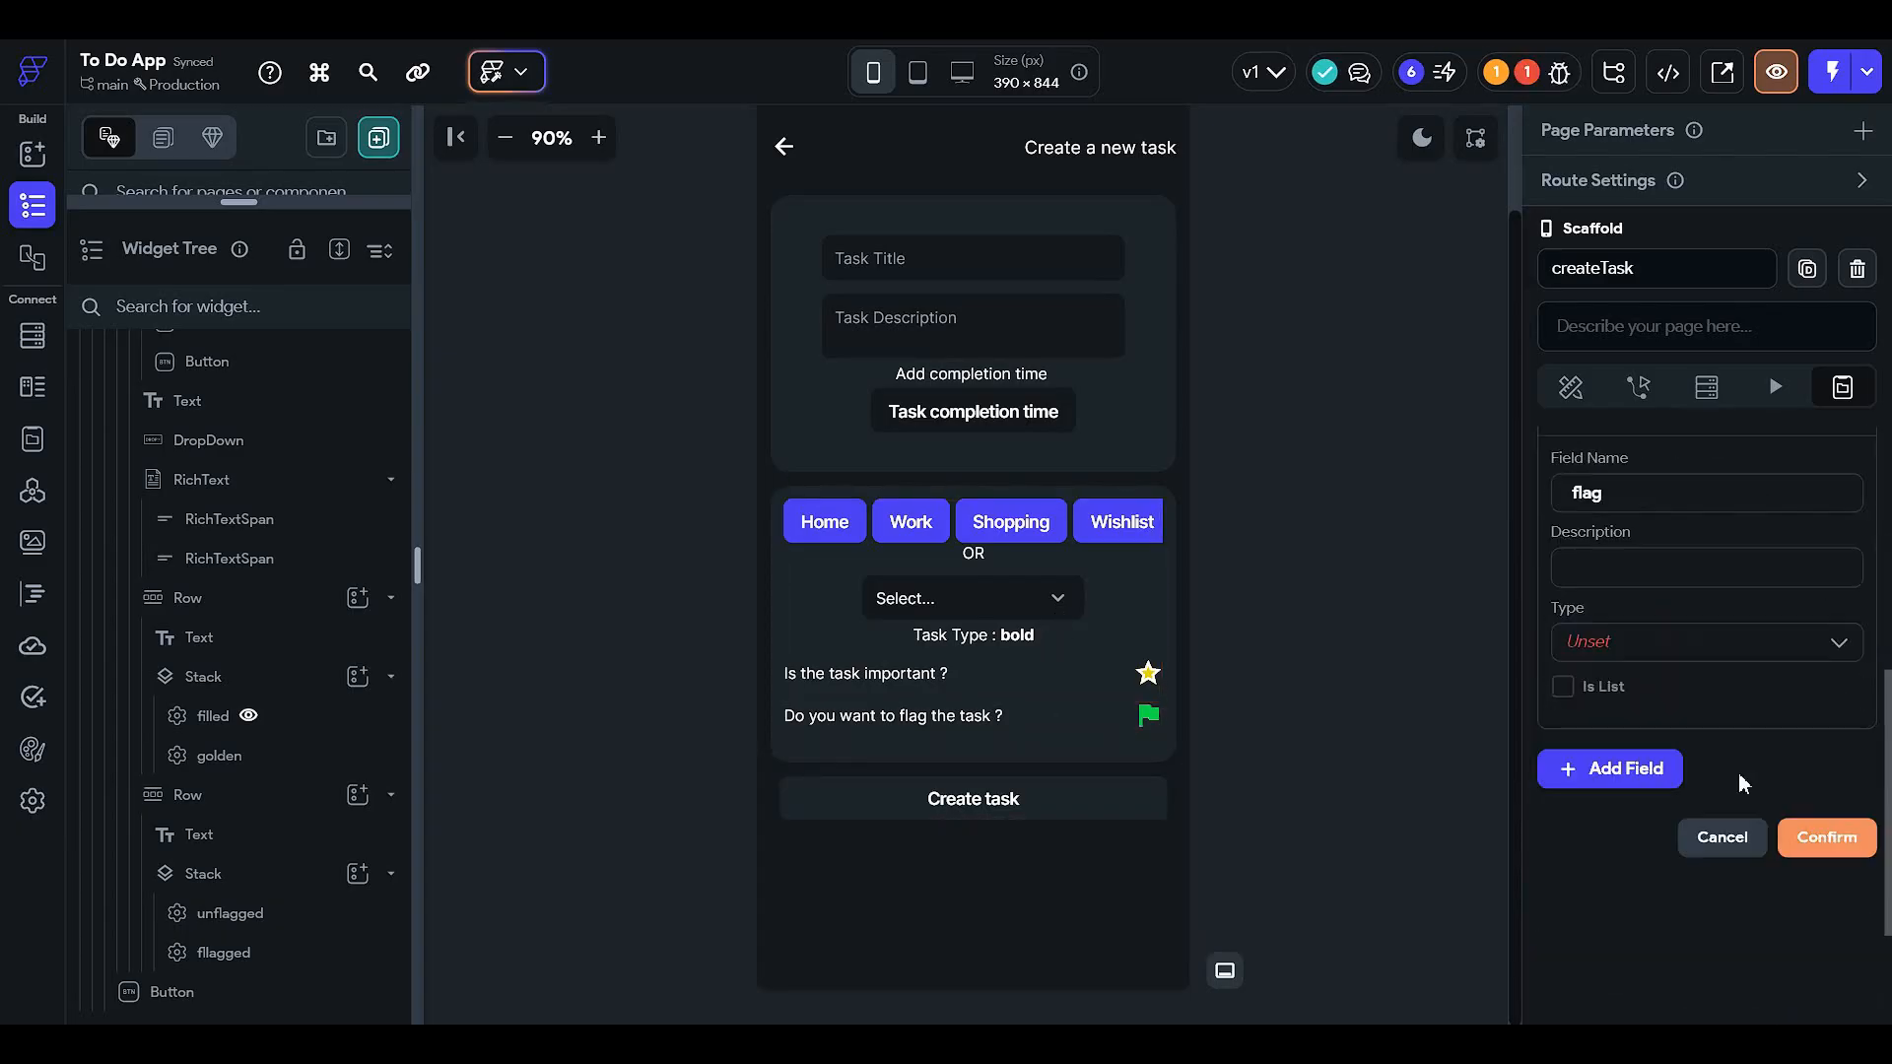
click(1705, 646)
scroll(1657, 793, down, 2)
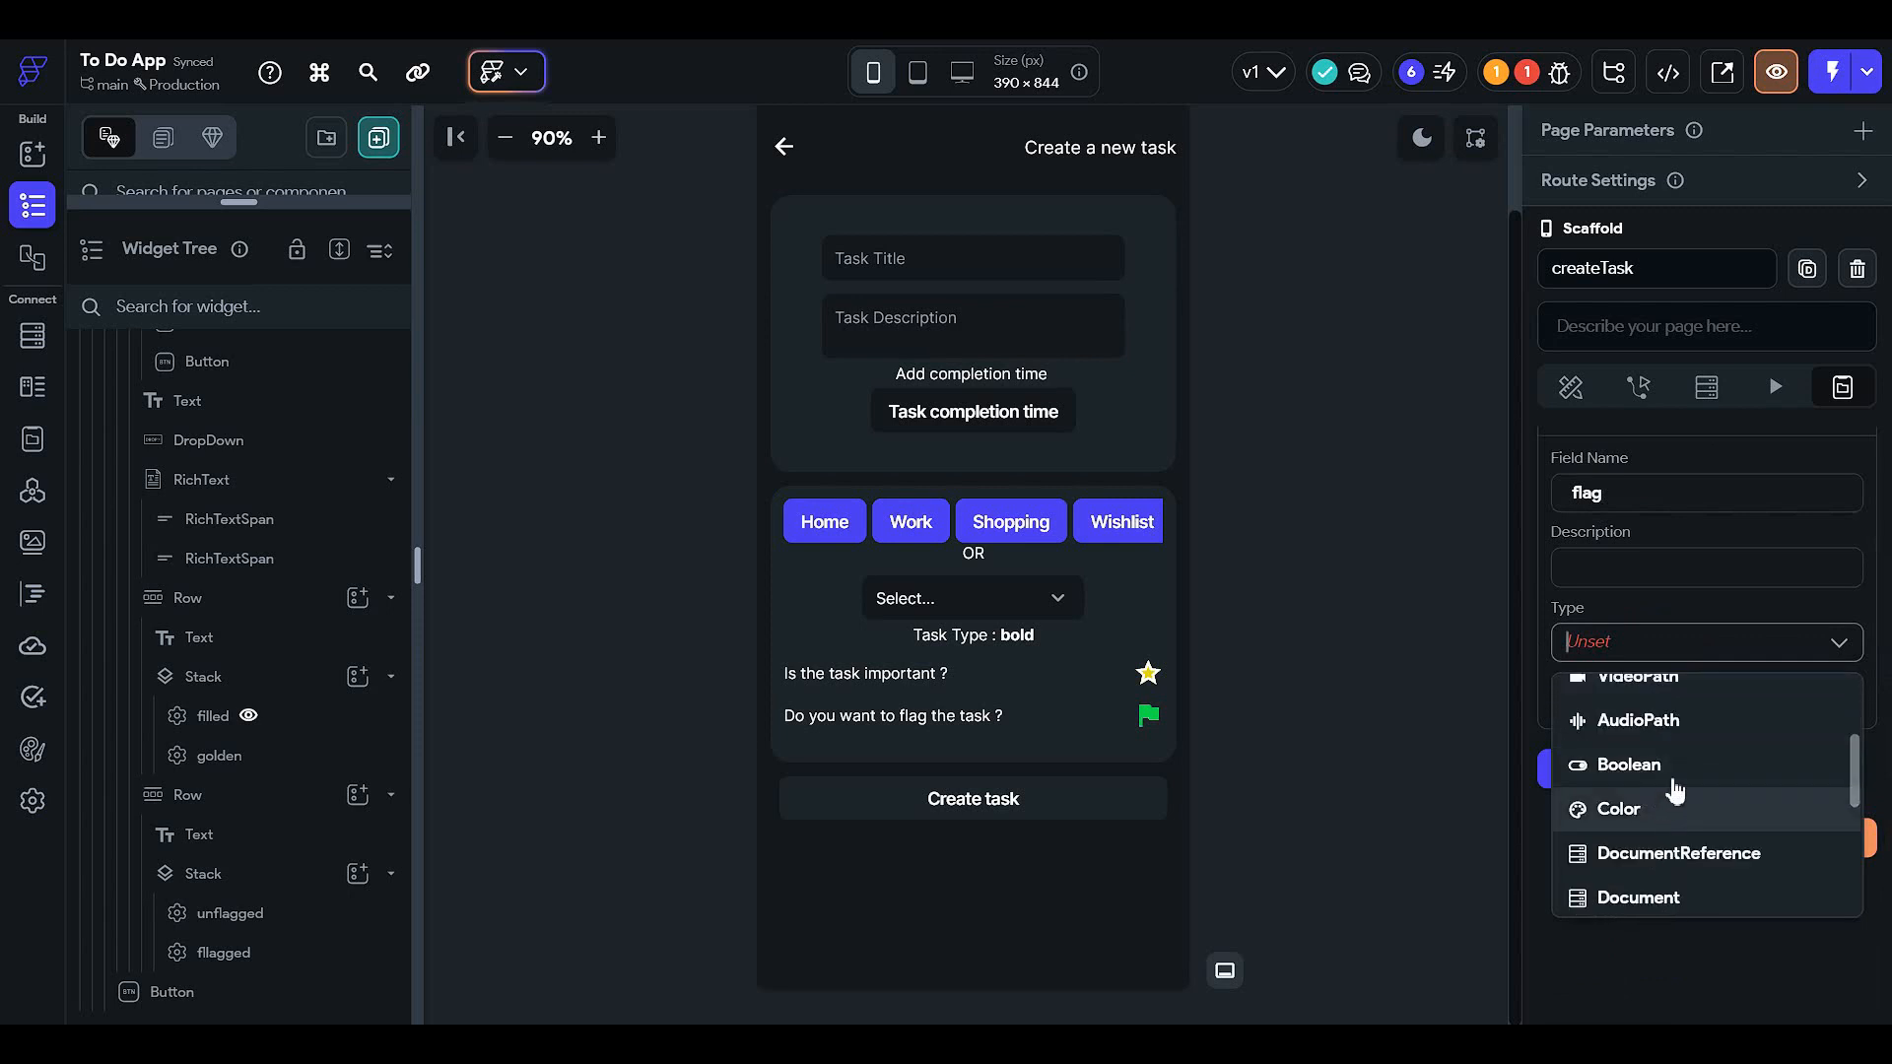
click(1673, 777)
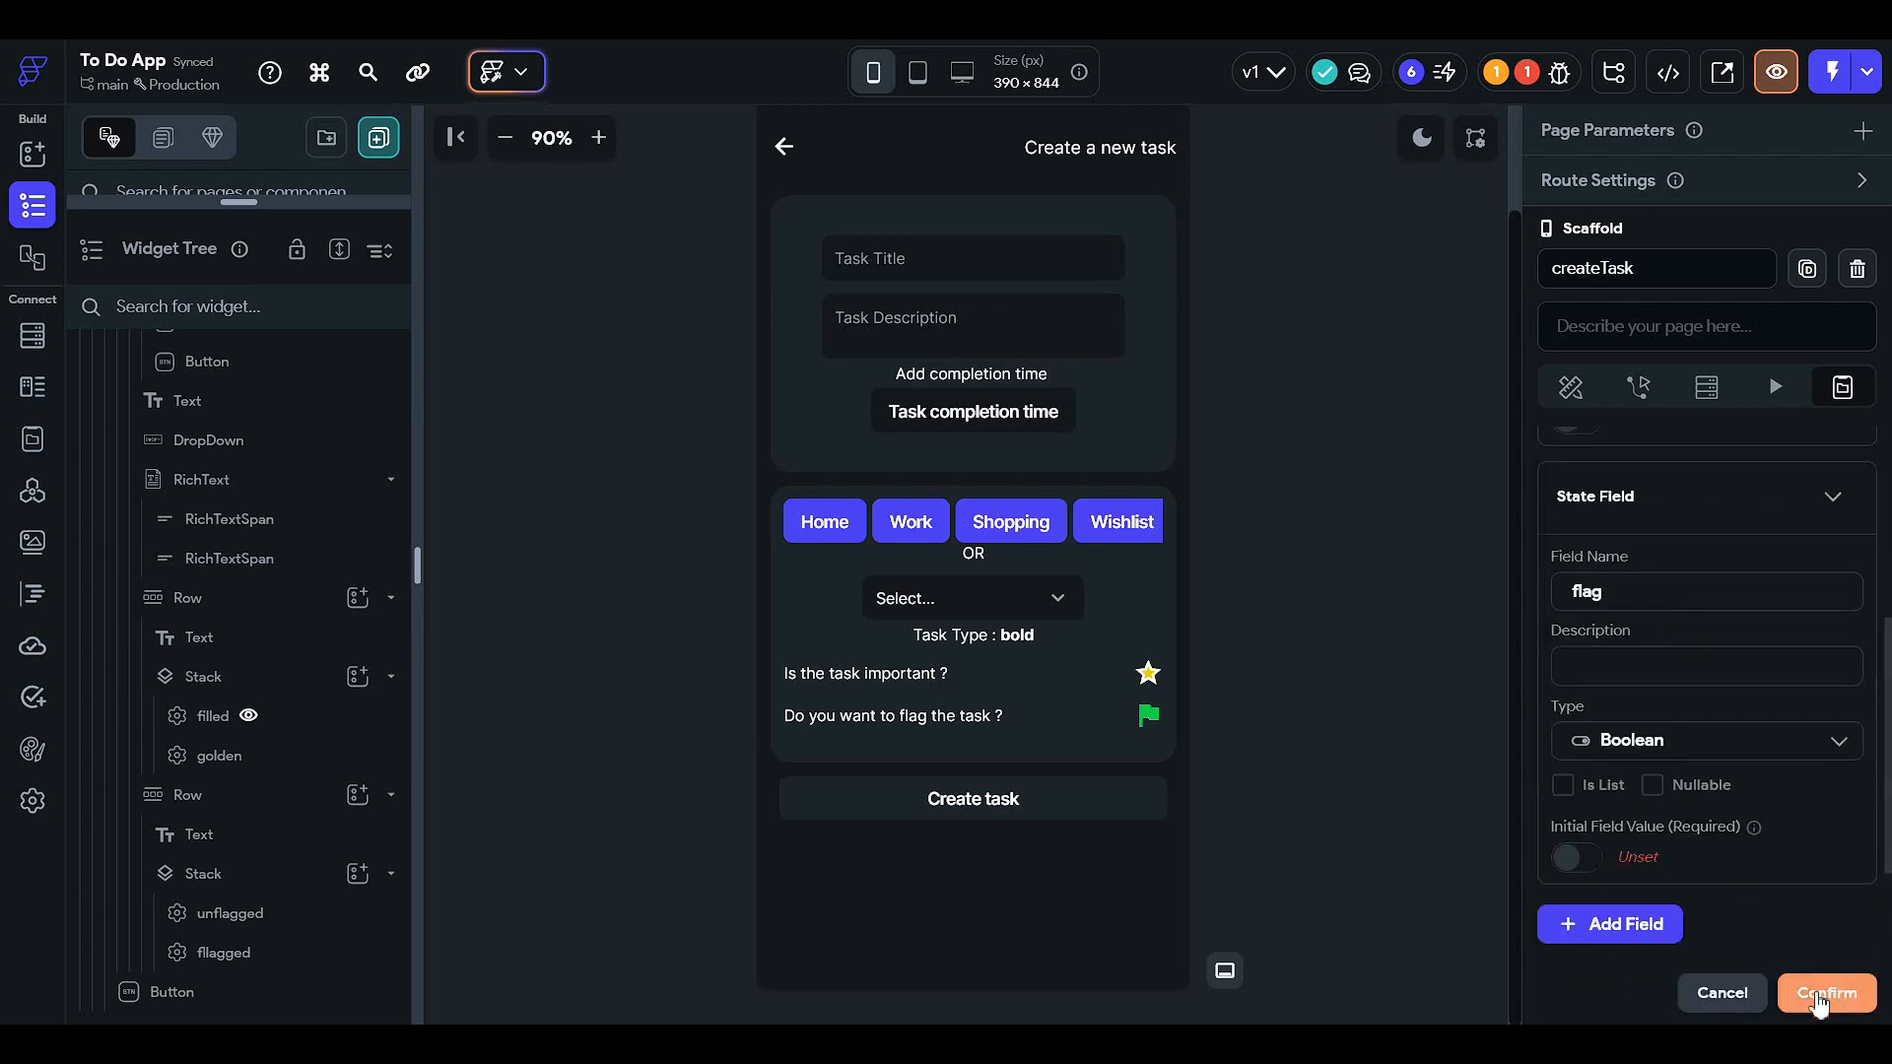
click(1821, 995)
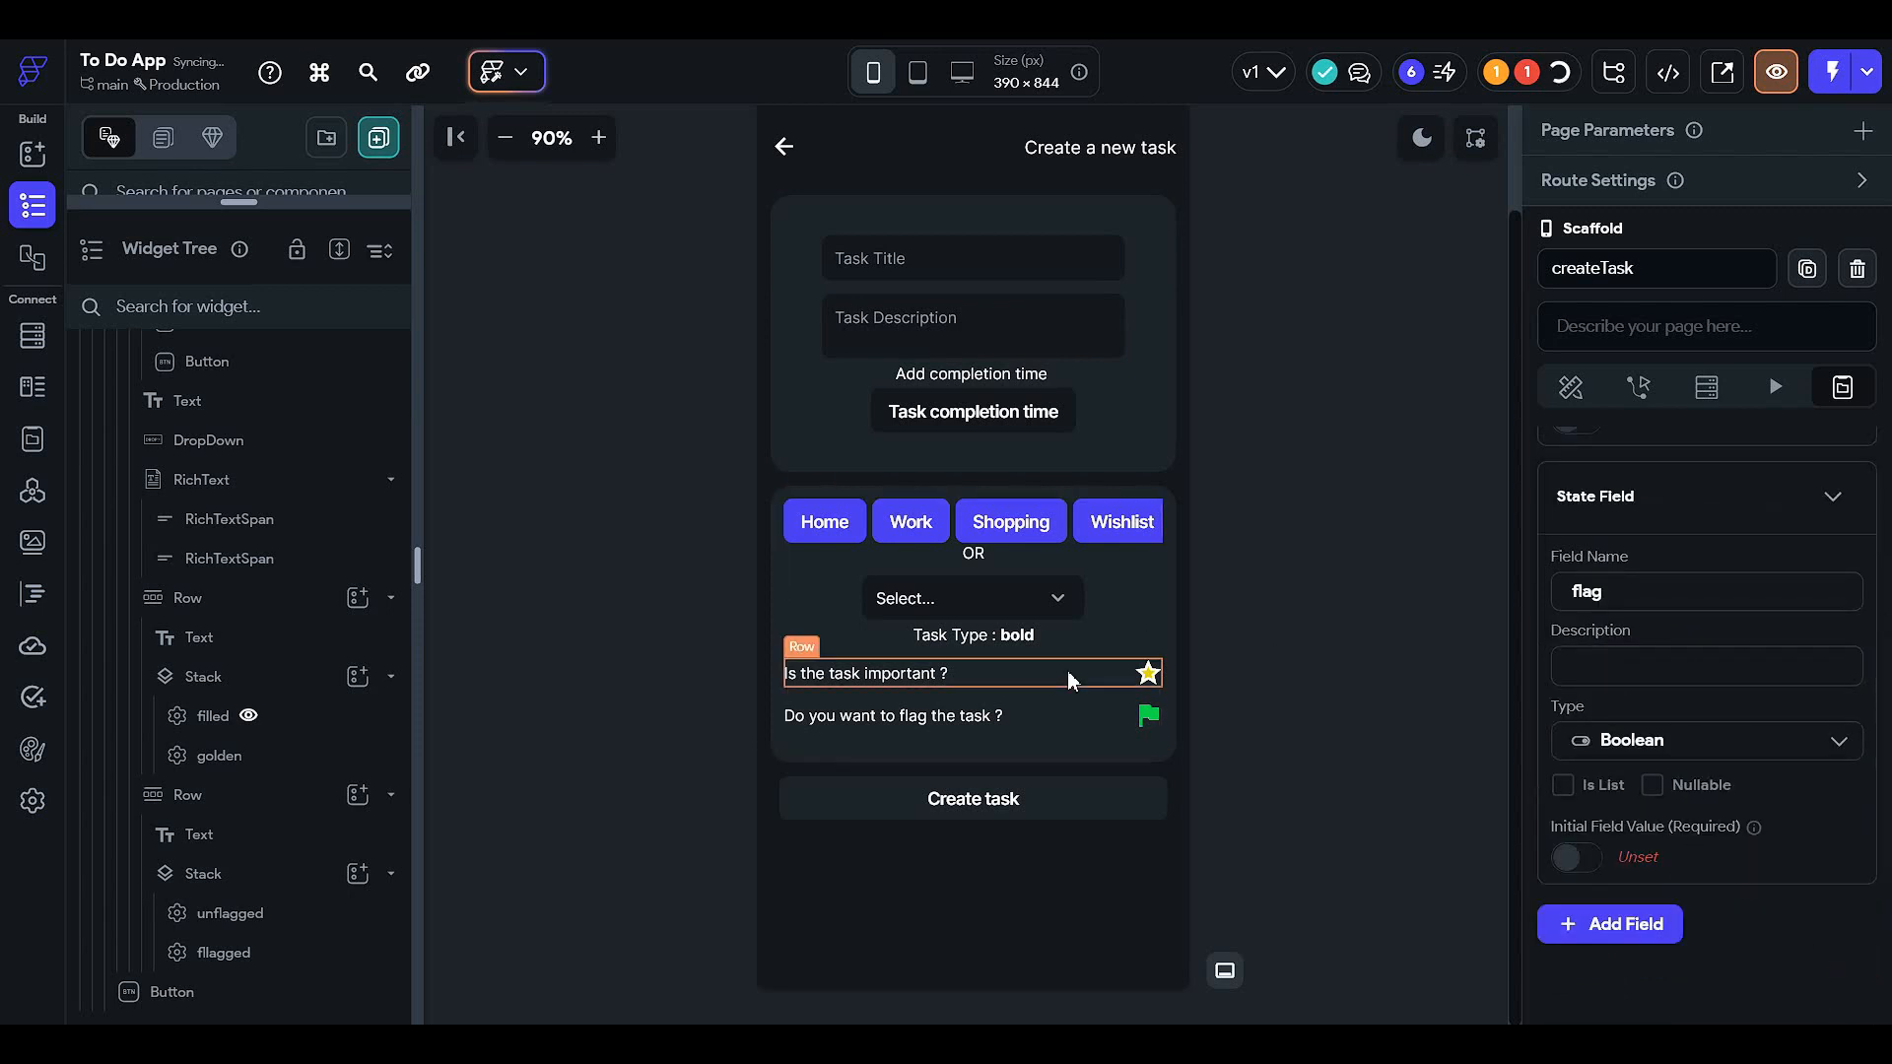
click(1069, 564)
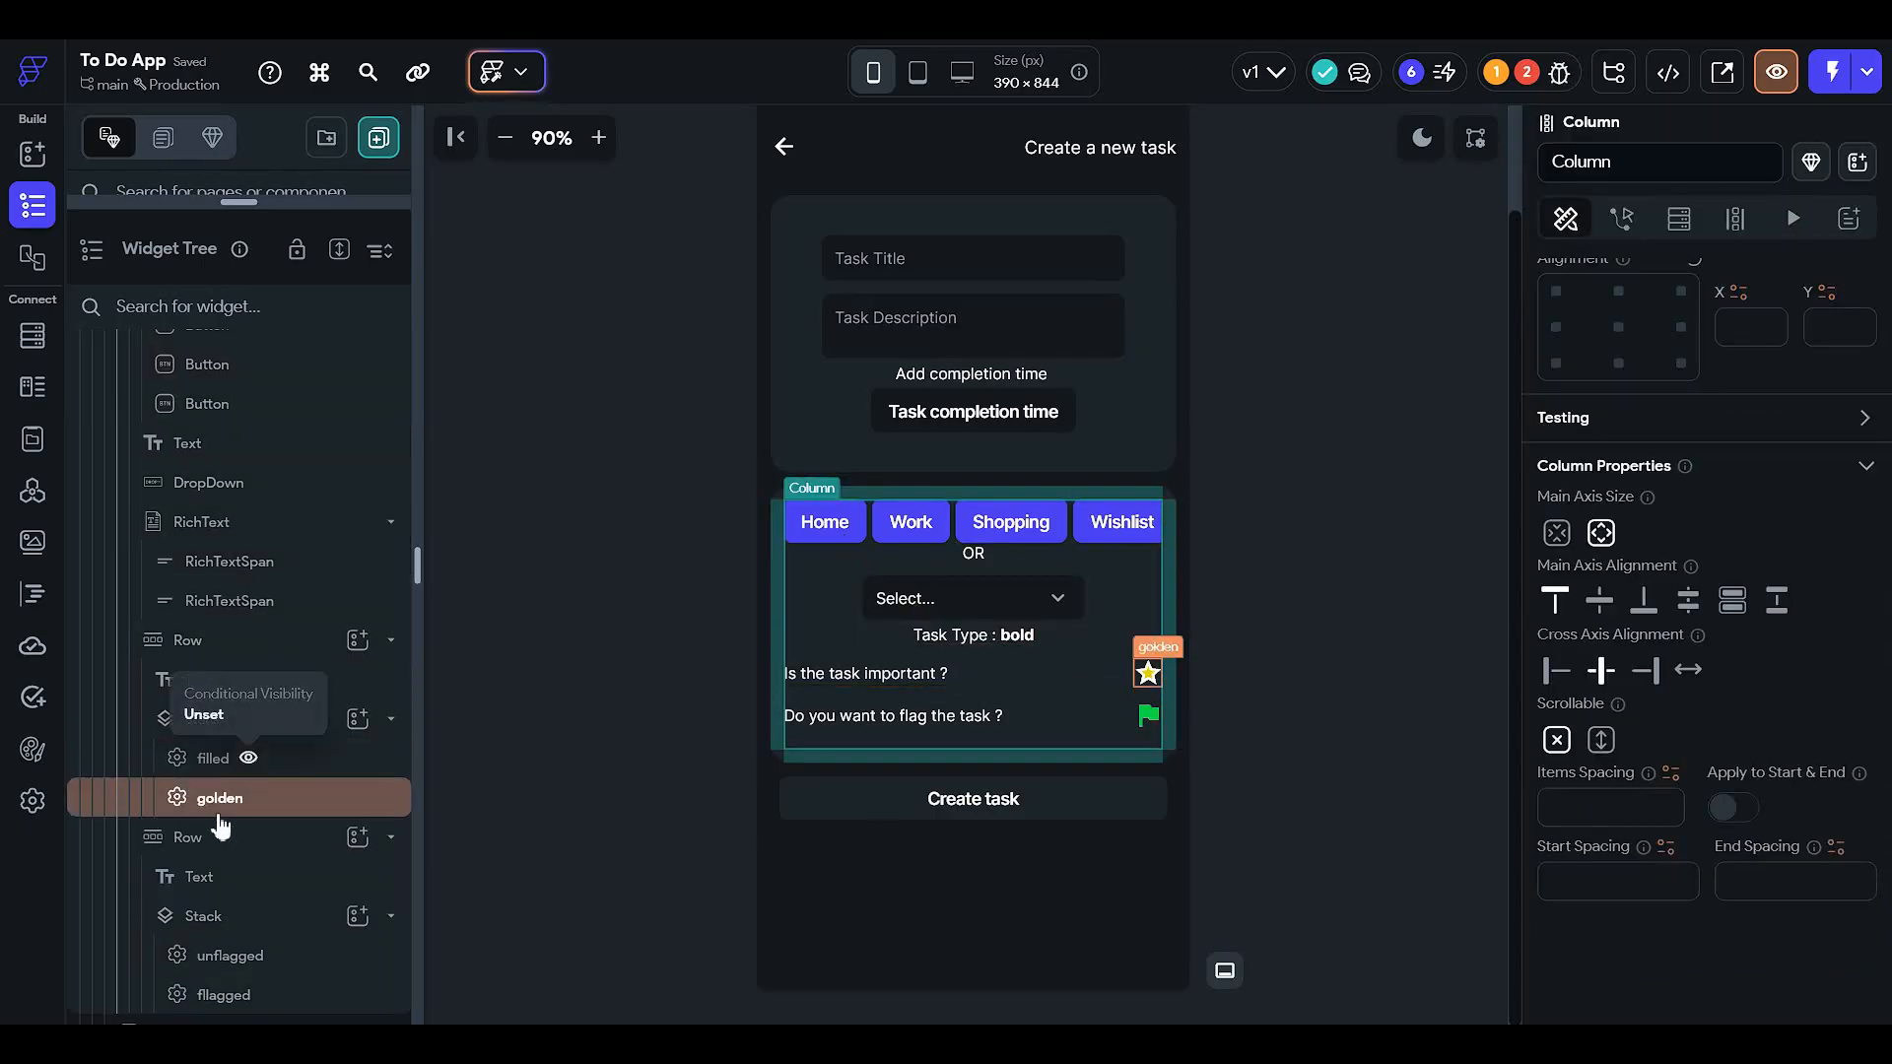
- Start a single visibility condition on the filled star using page state 'important'
click(133, 759)
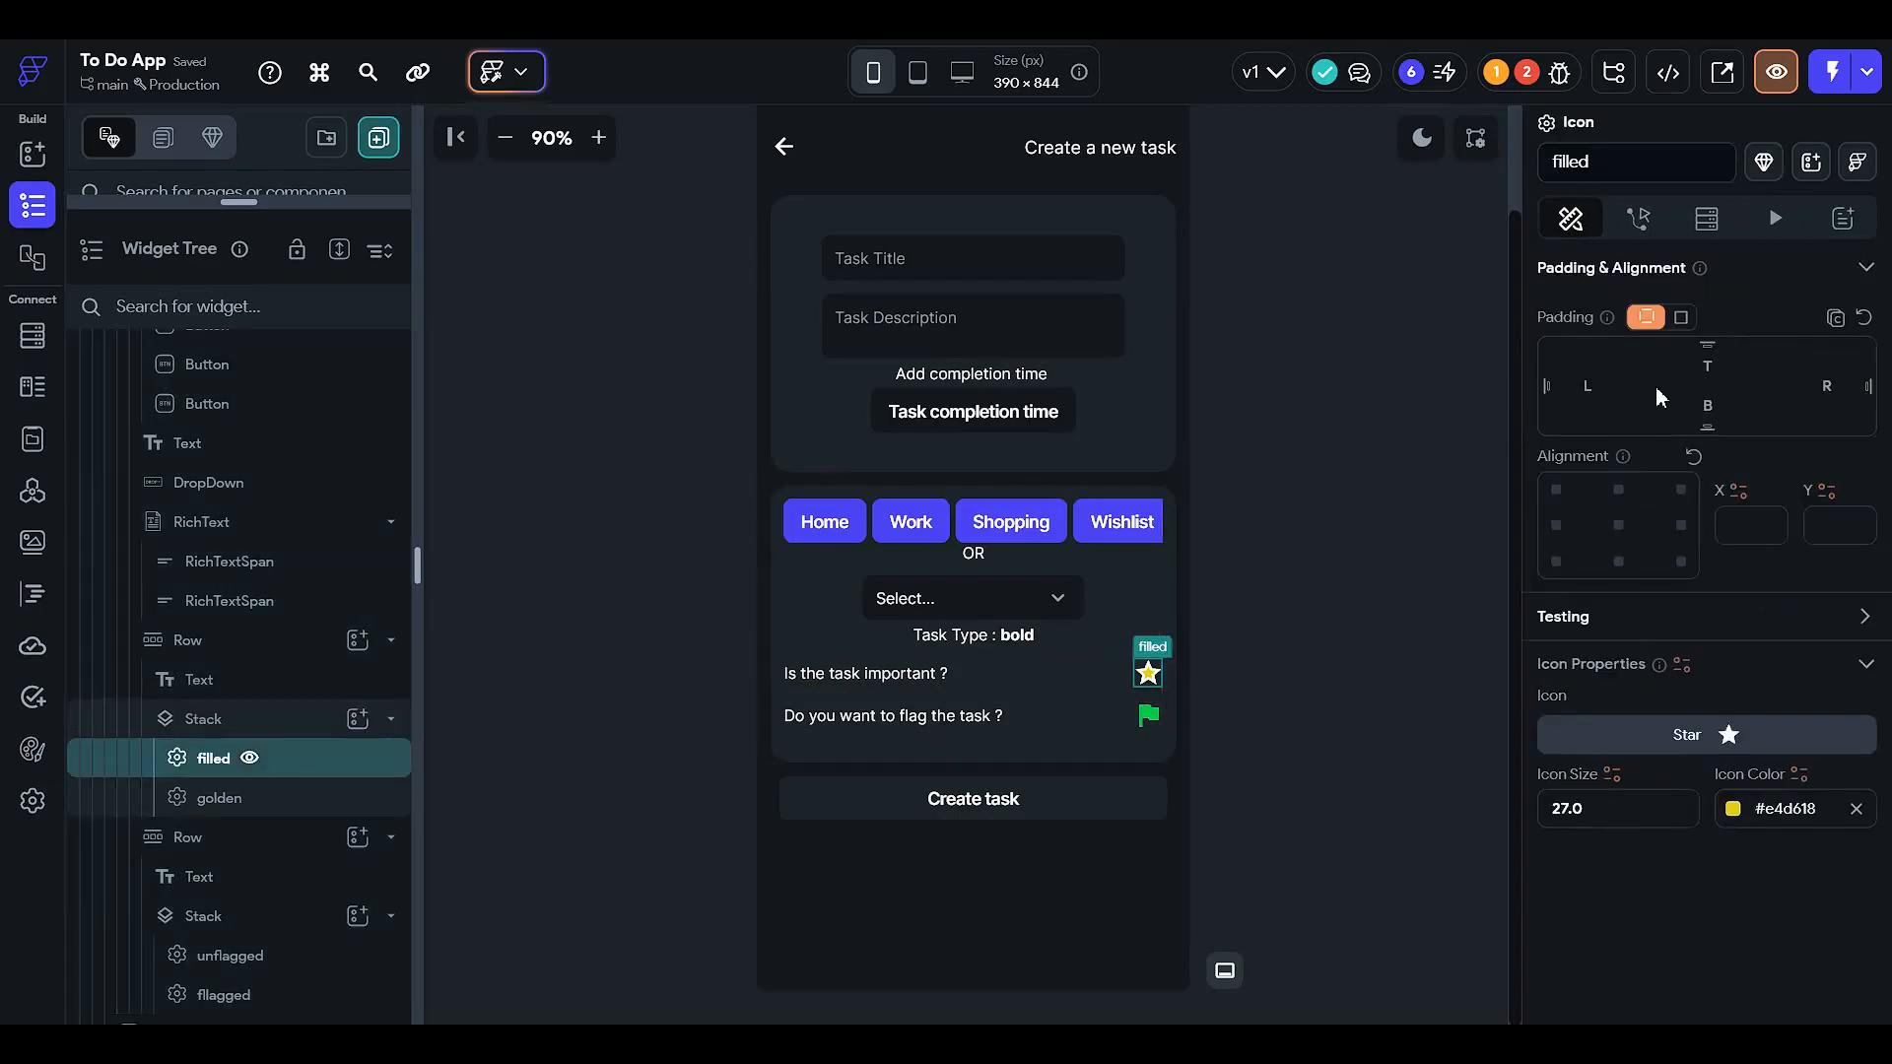
scroll(1675, 380, up, 5)
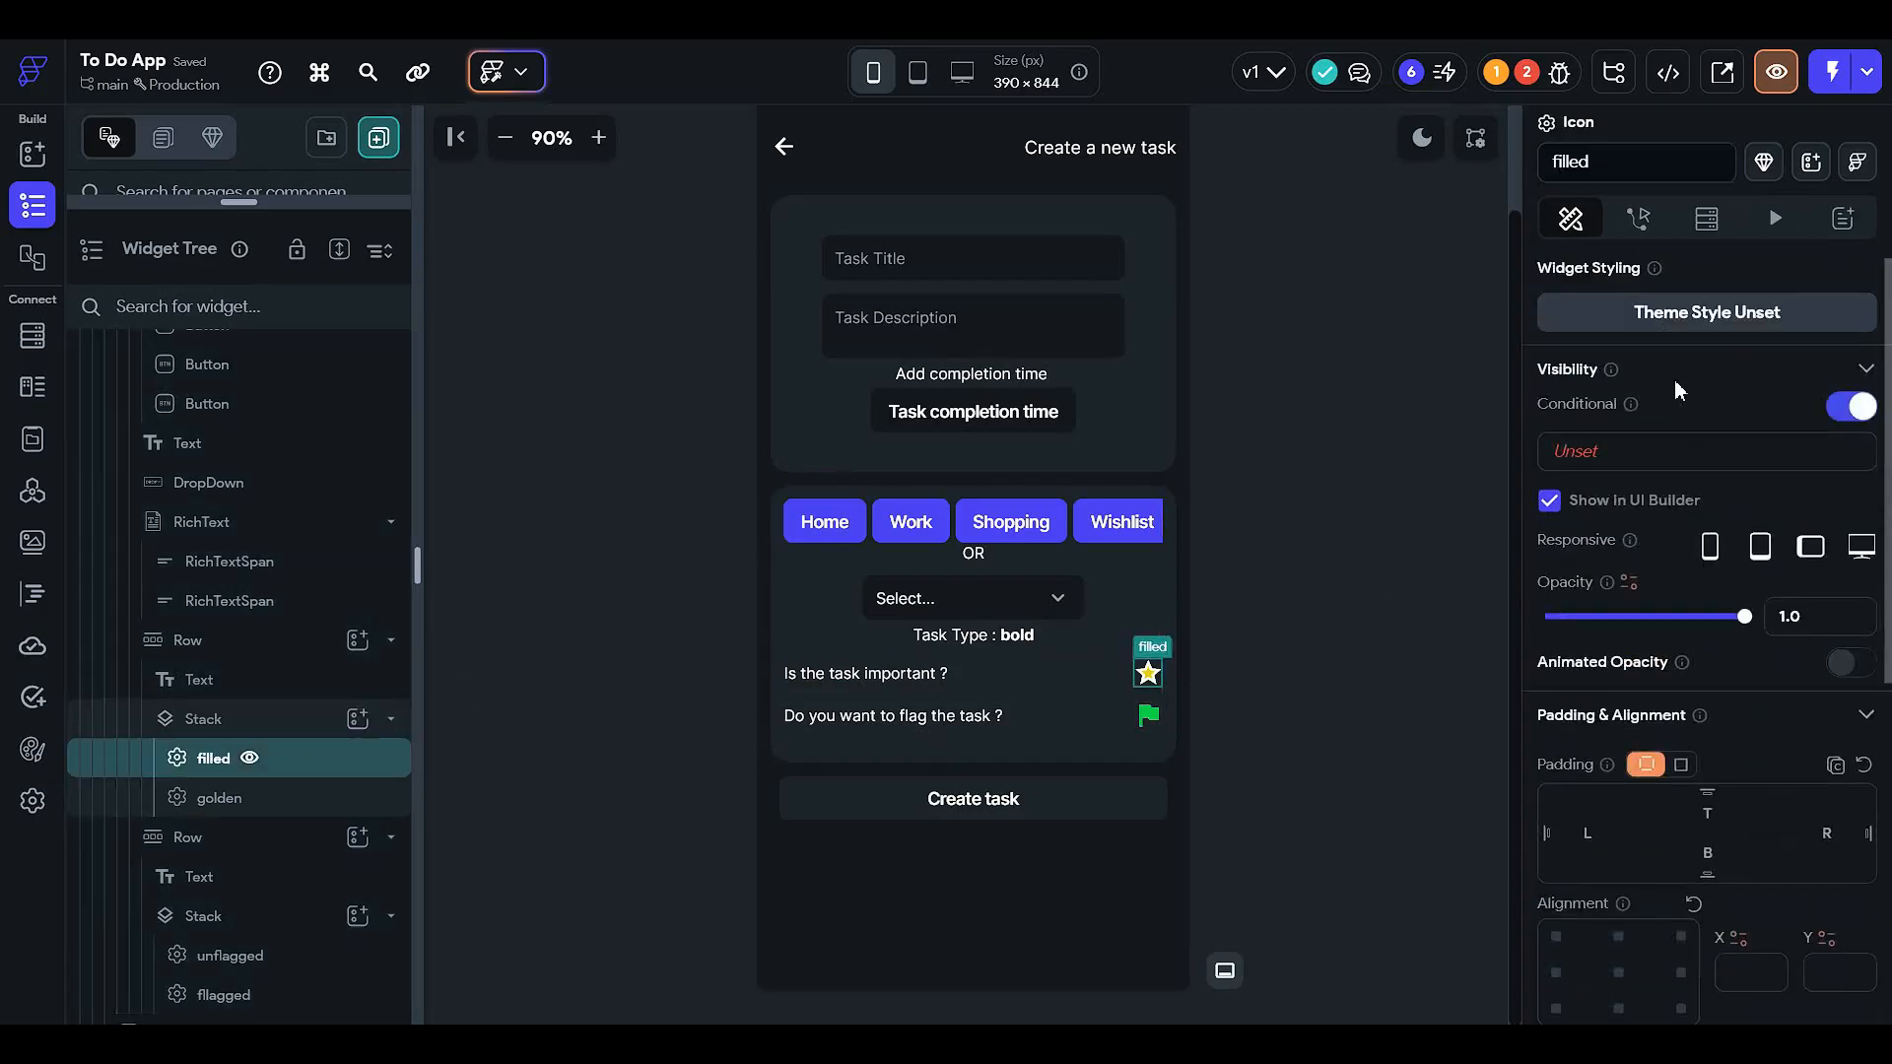
click(1675, 453)
click(1250, 571)
click(1247, 622)
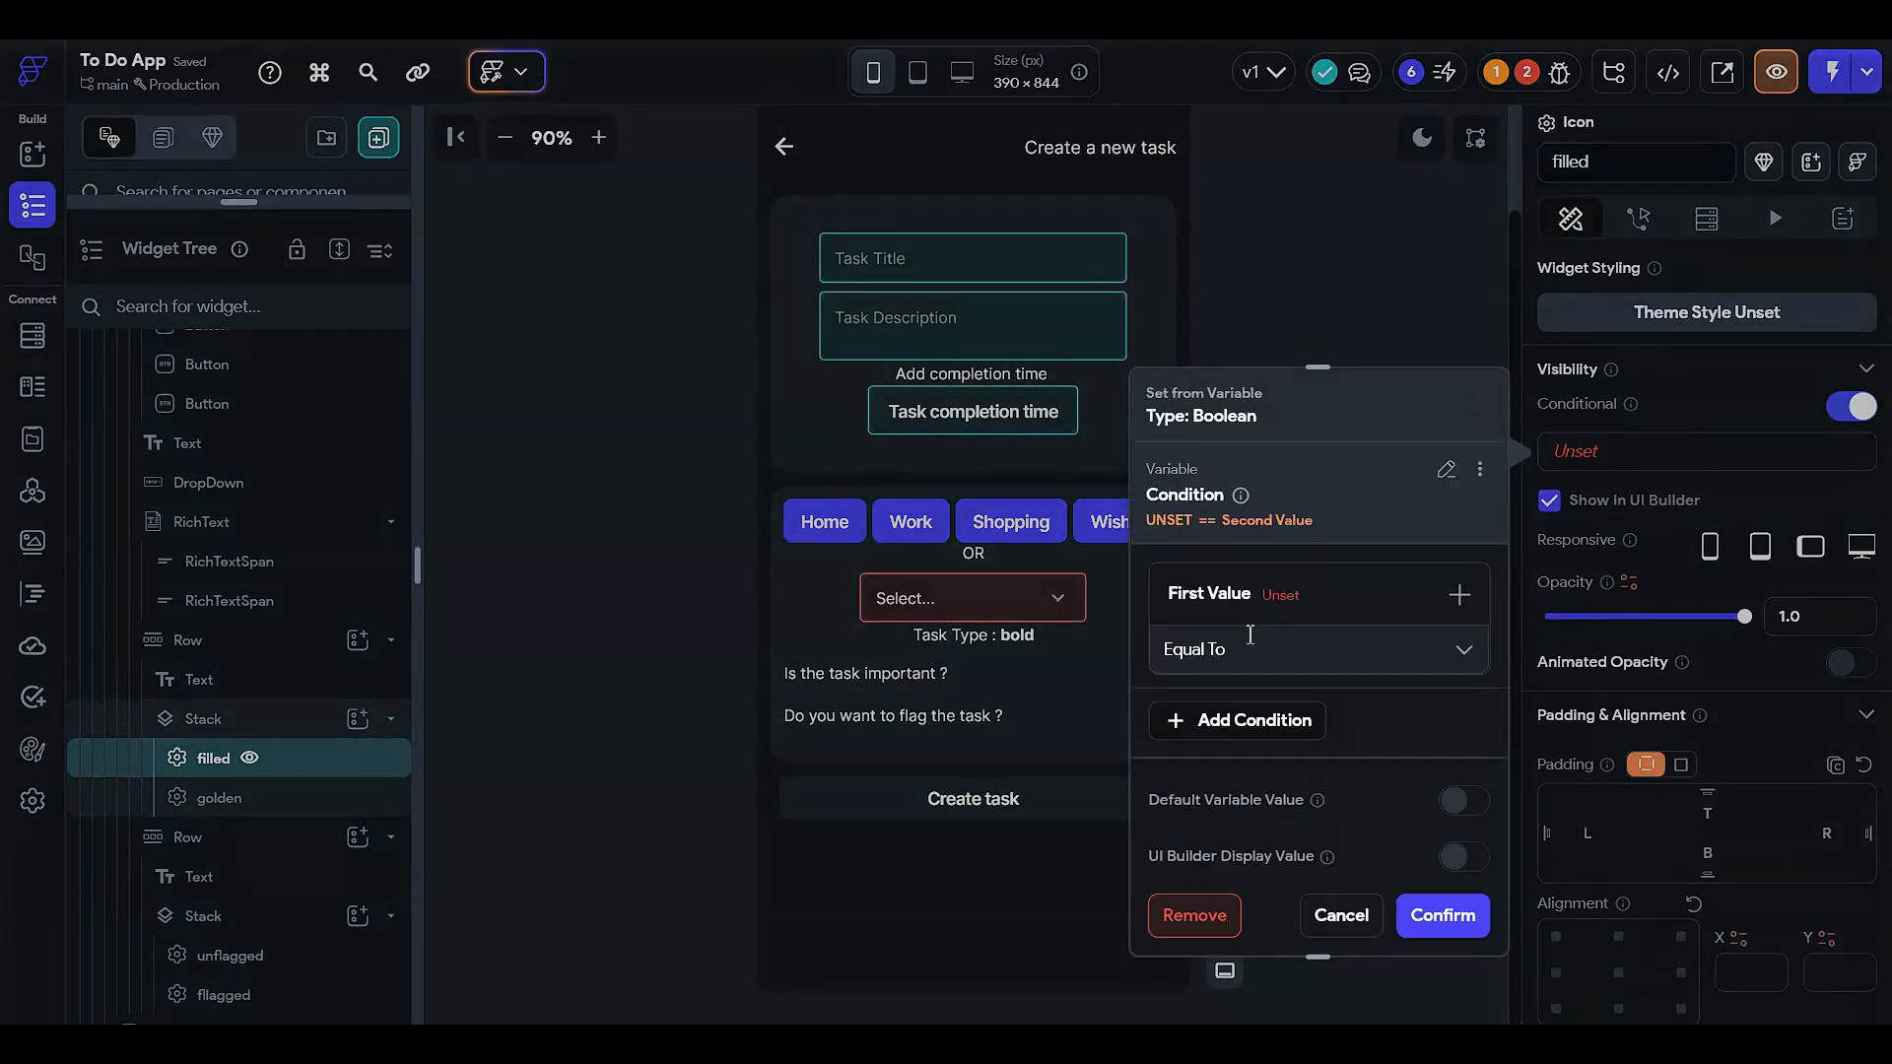
click(1196, 645)
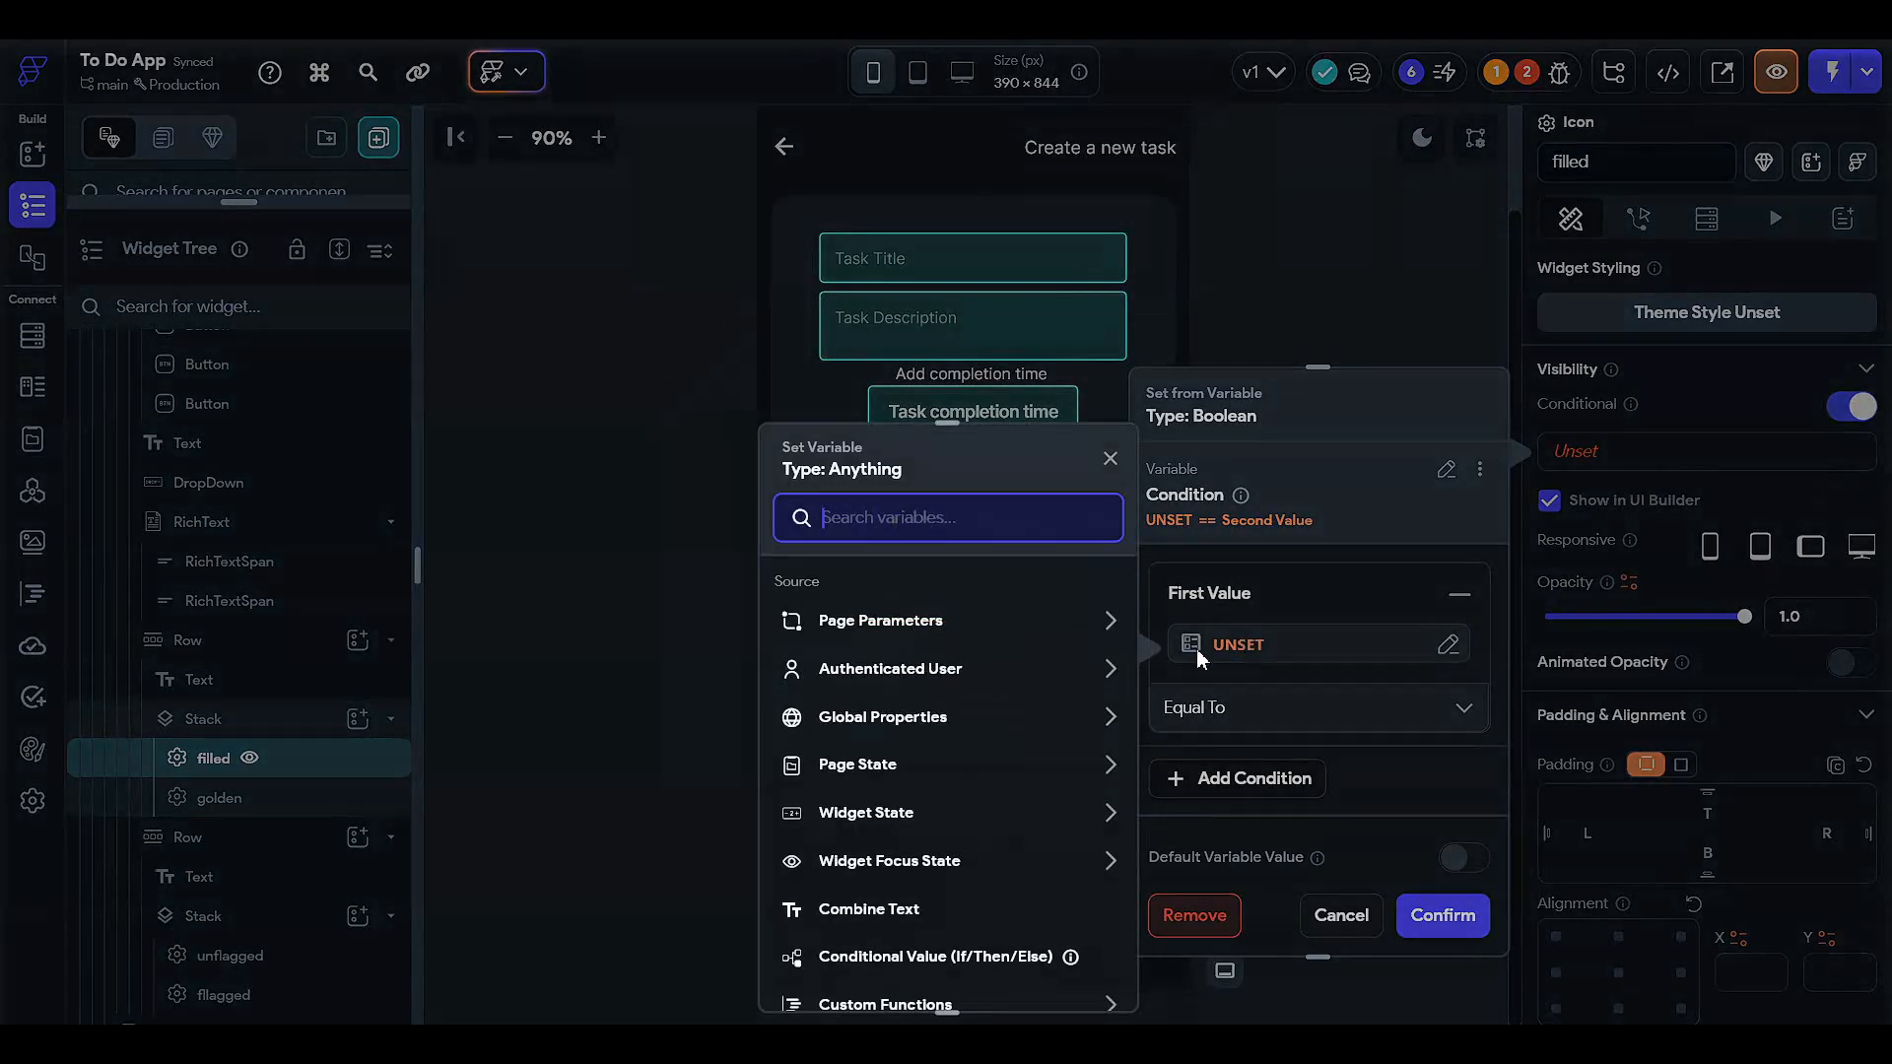
click(887, 778)
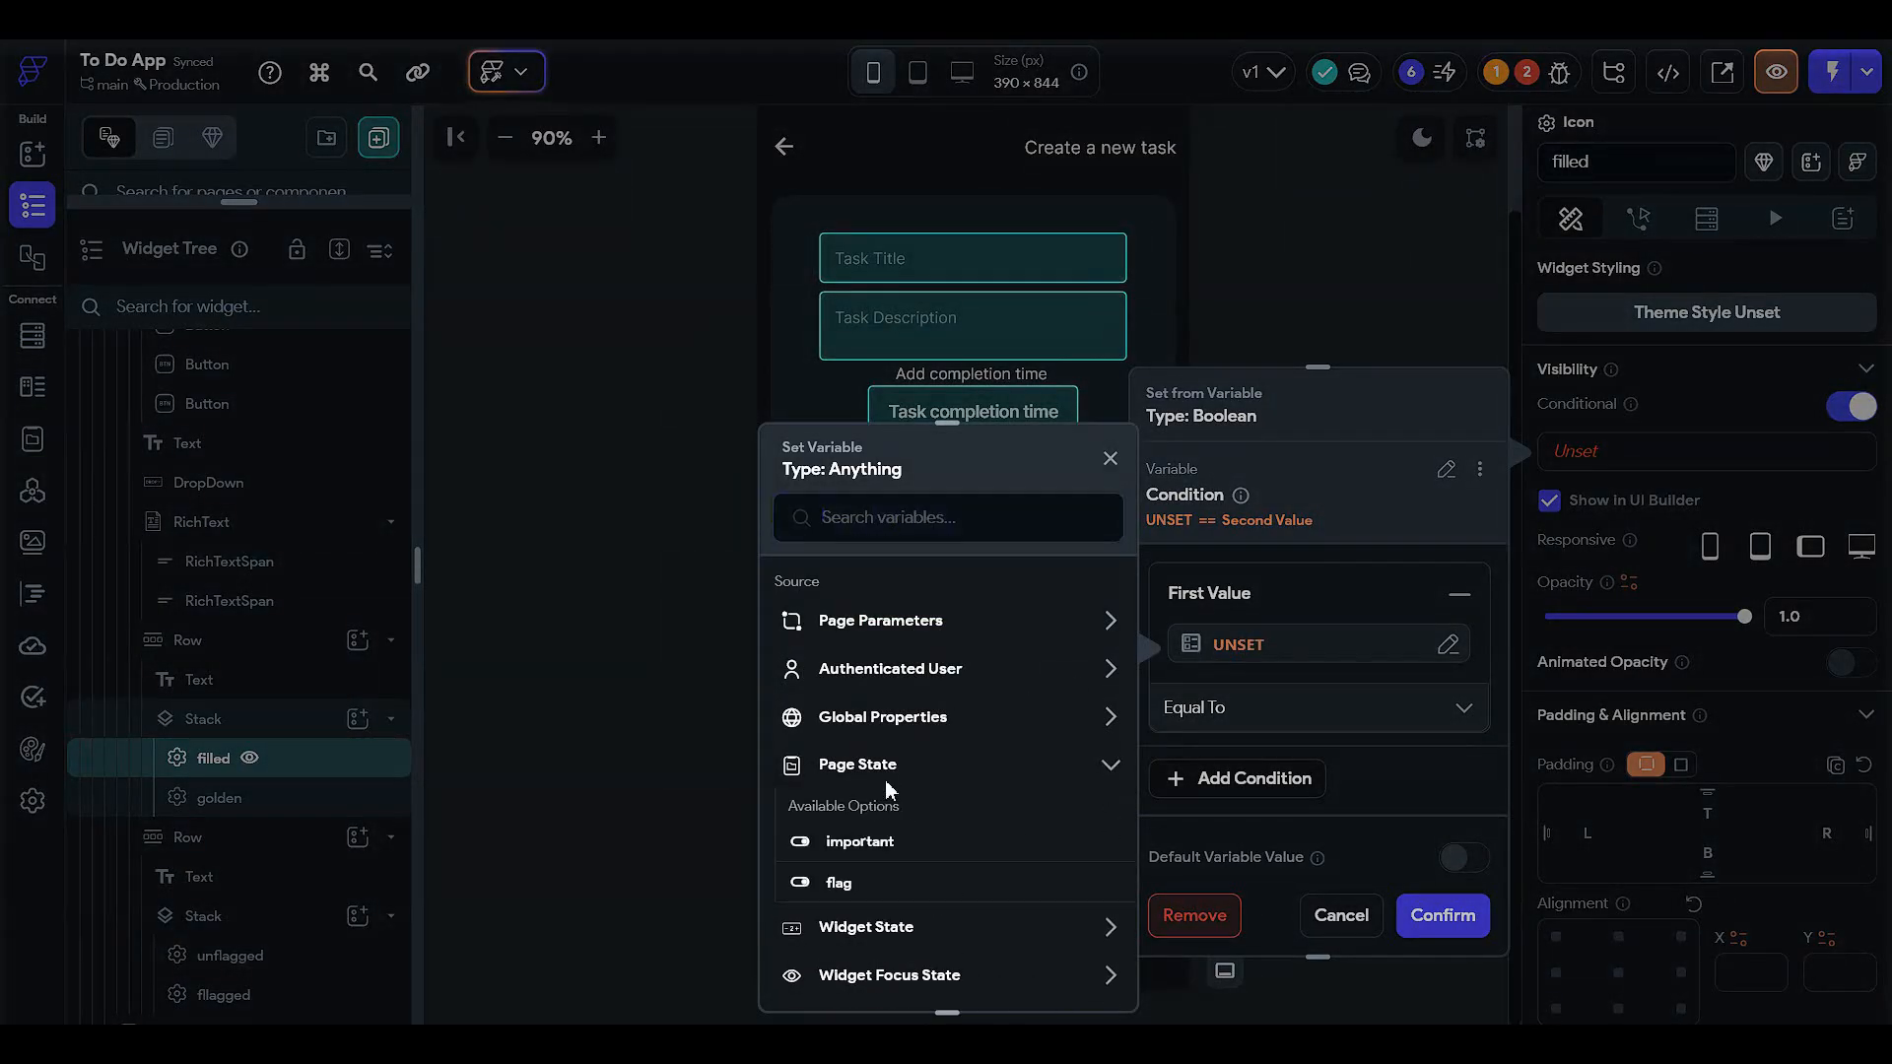
scroll(885, 778, down, 1)
click(859, 744)
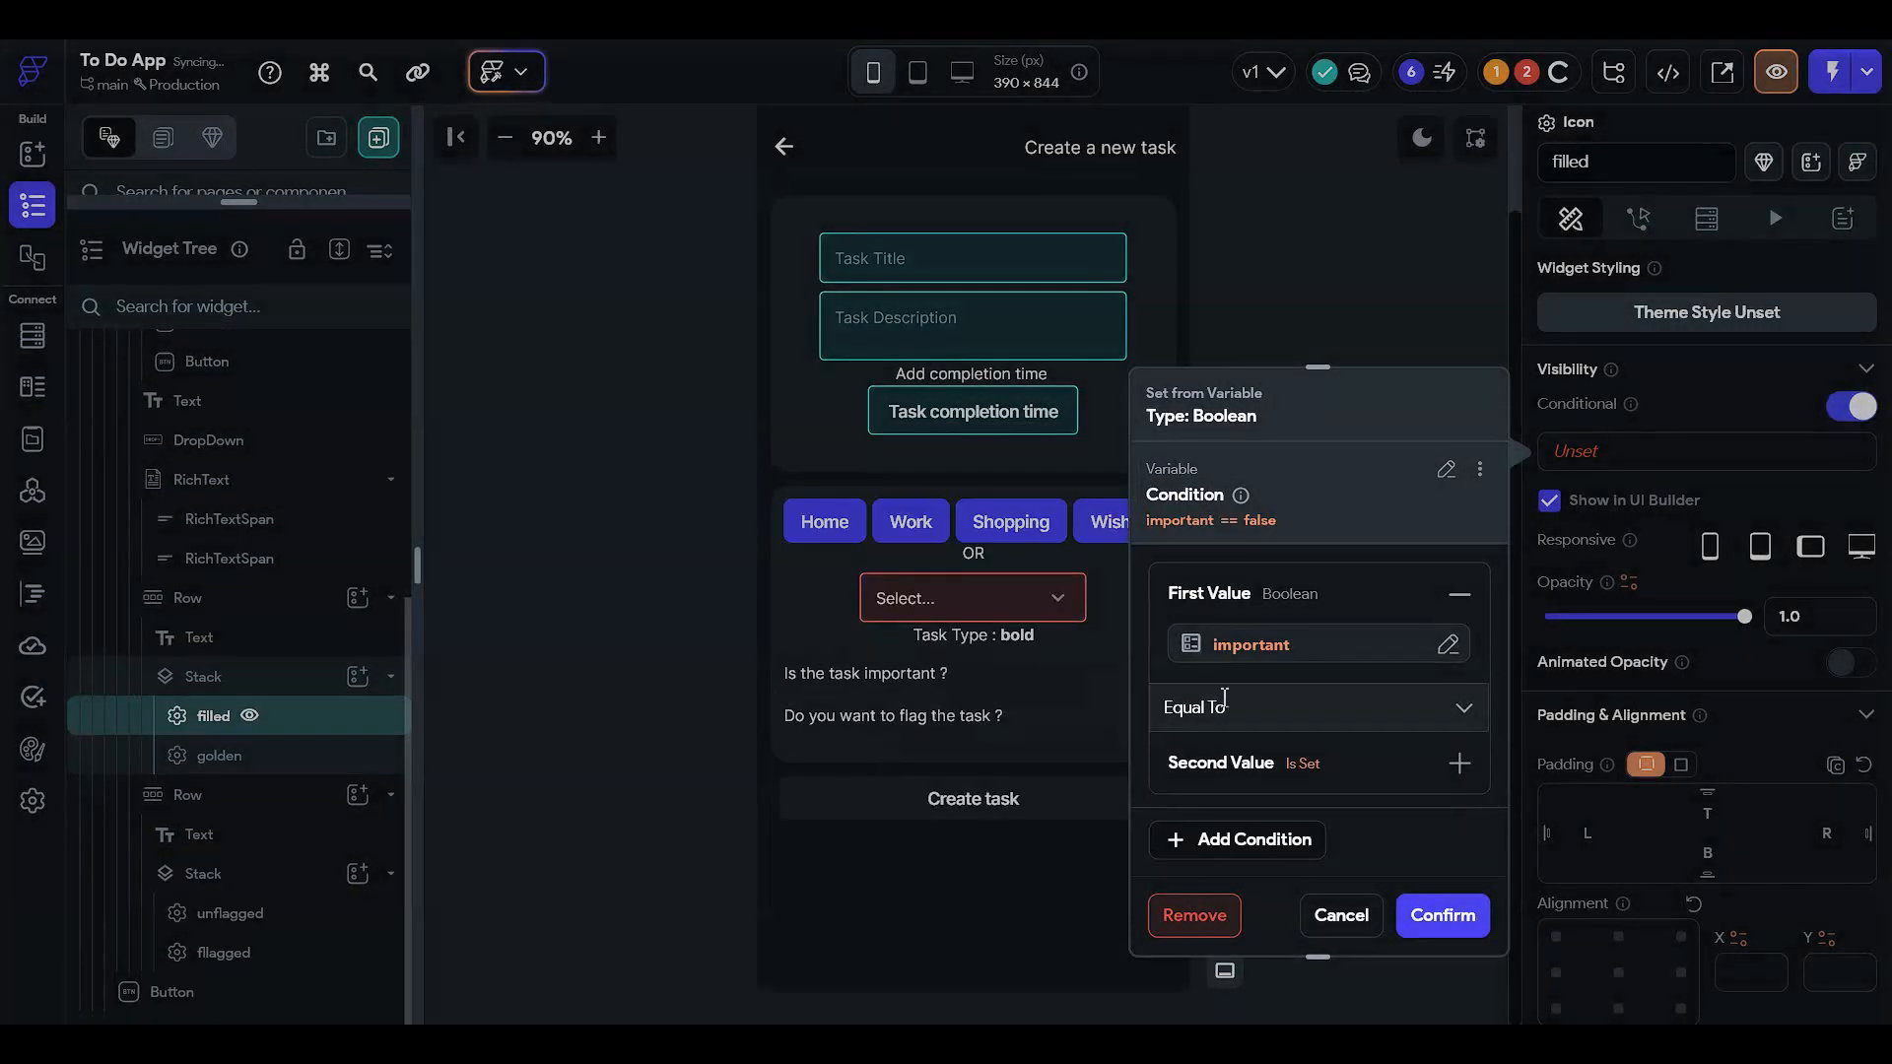
- Finish the condition as important Equal To True, confirm it, and uncheck Show In UI Builder
click(1271, 706)
click(1271, 695)
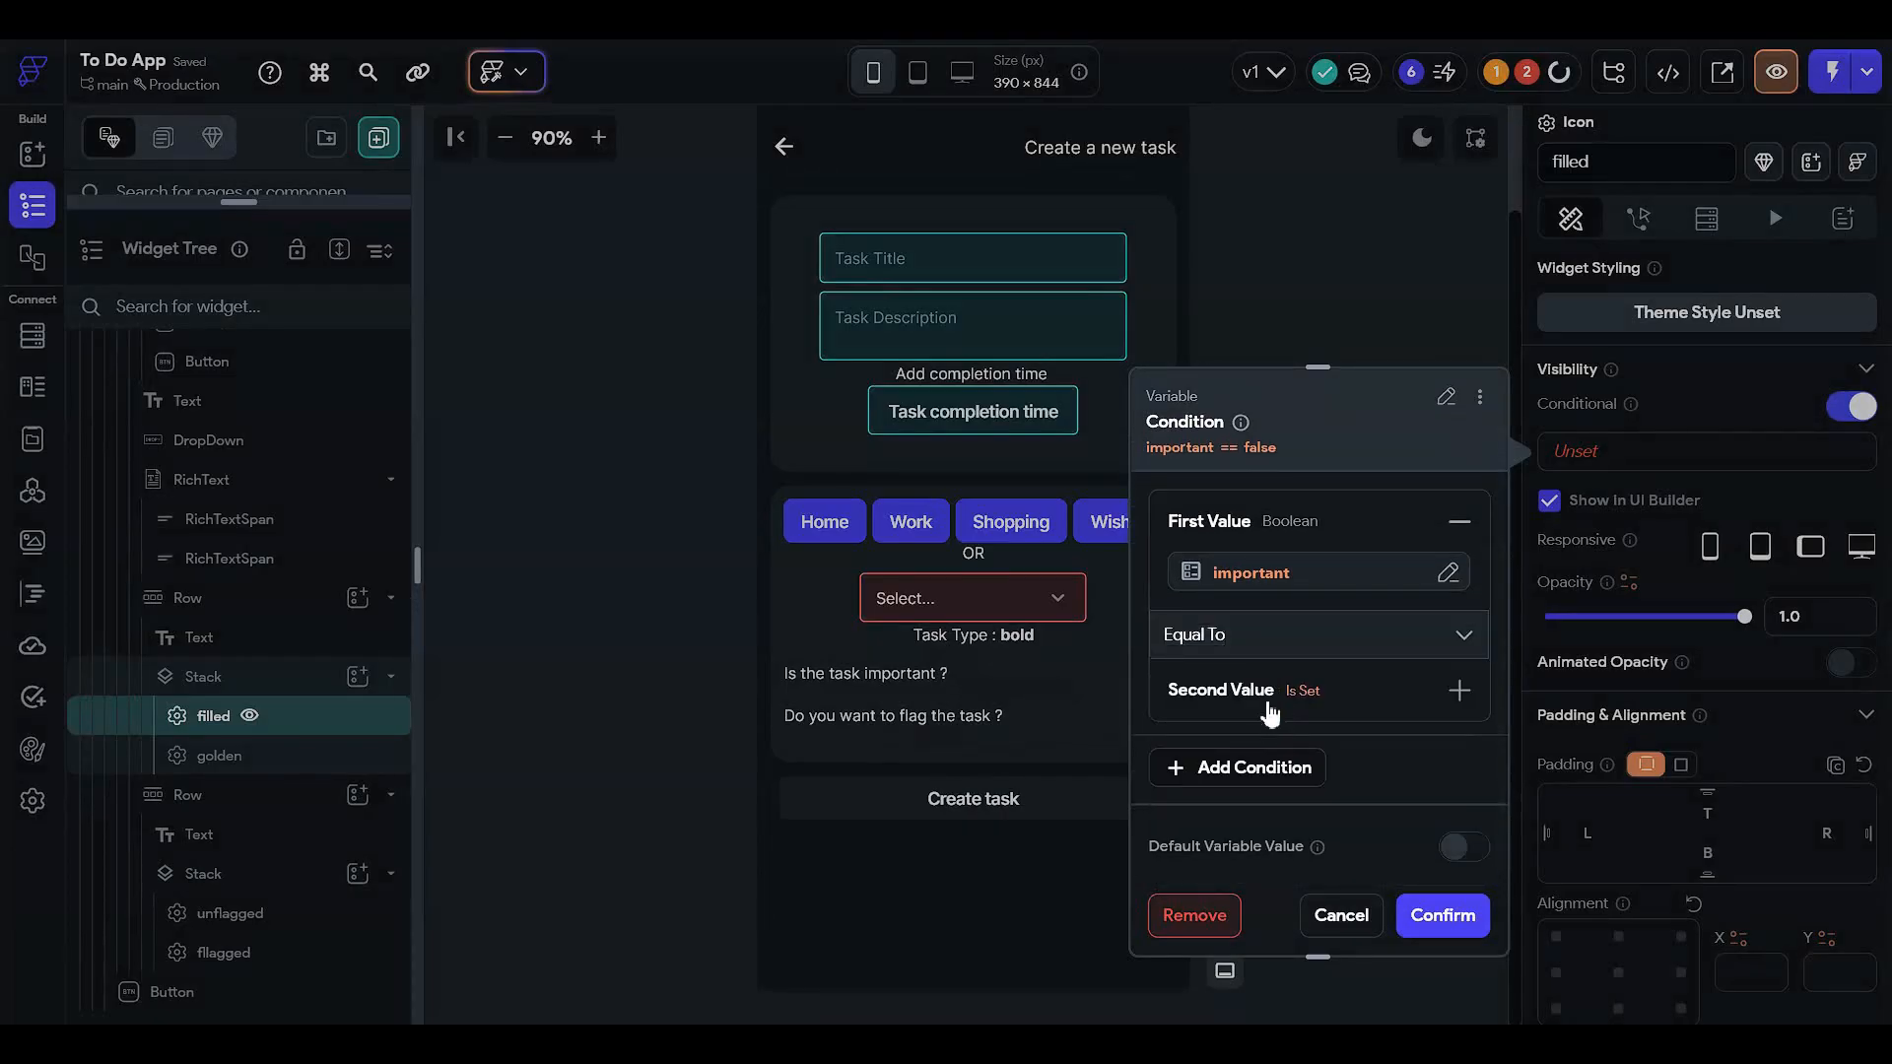
click(1270, 713)
click(1268, 765)
click(1283, 729)
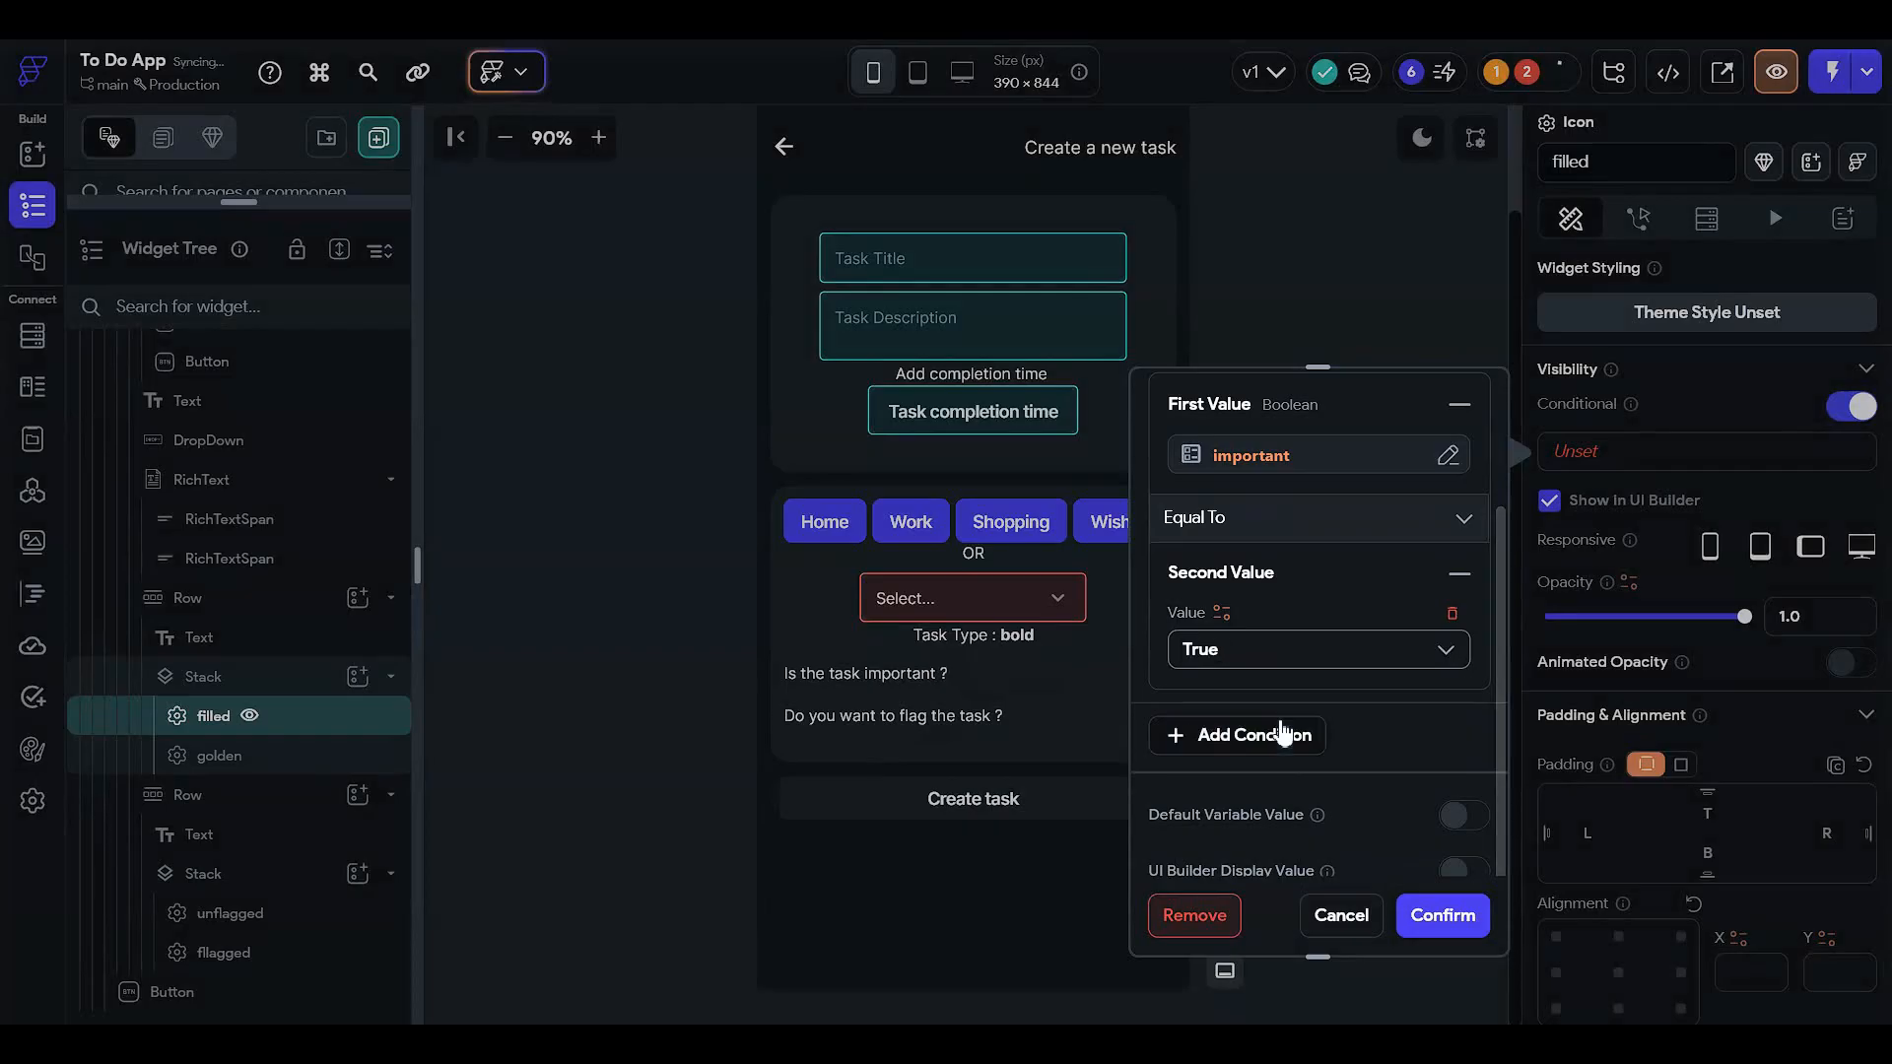
scroll(1389, 827, up, 3)
click(1421, 919)
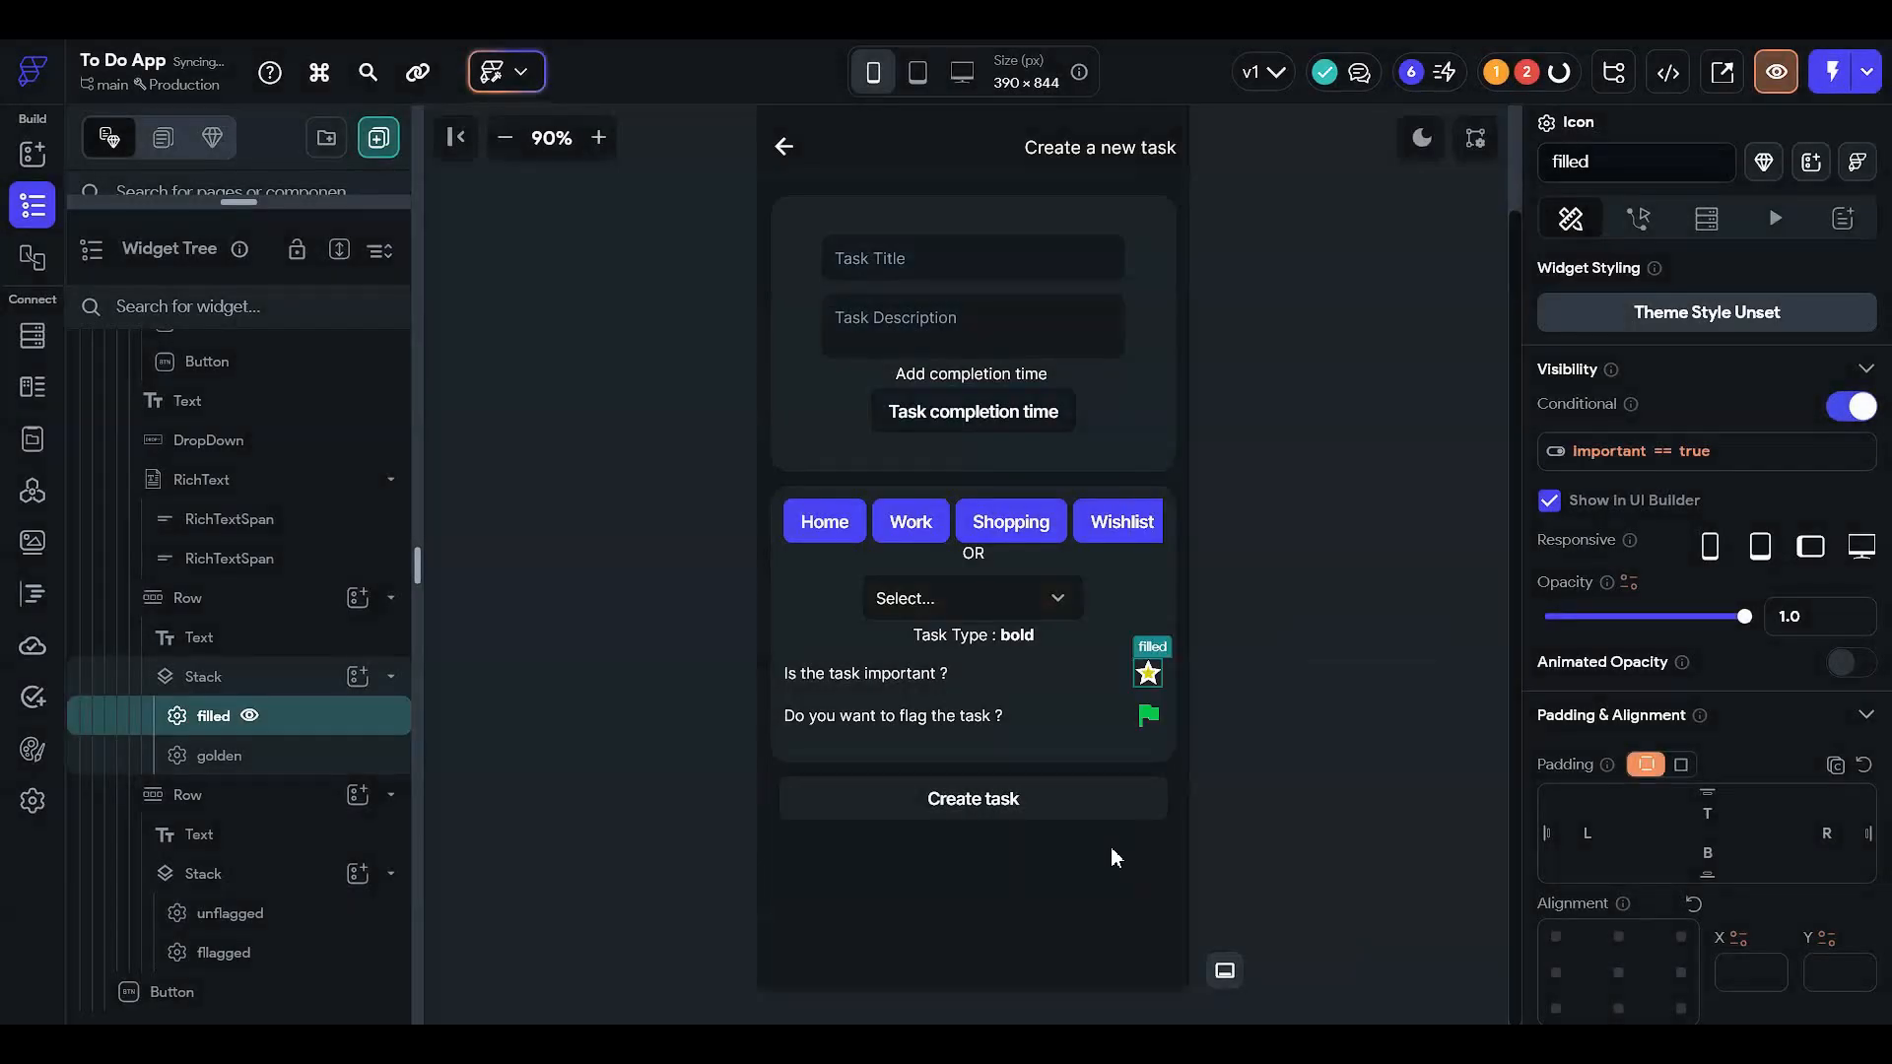
click(1550, 501)
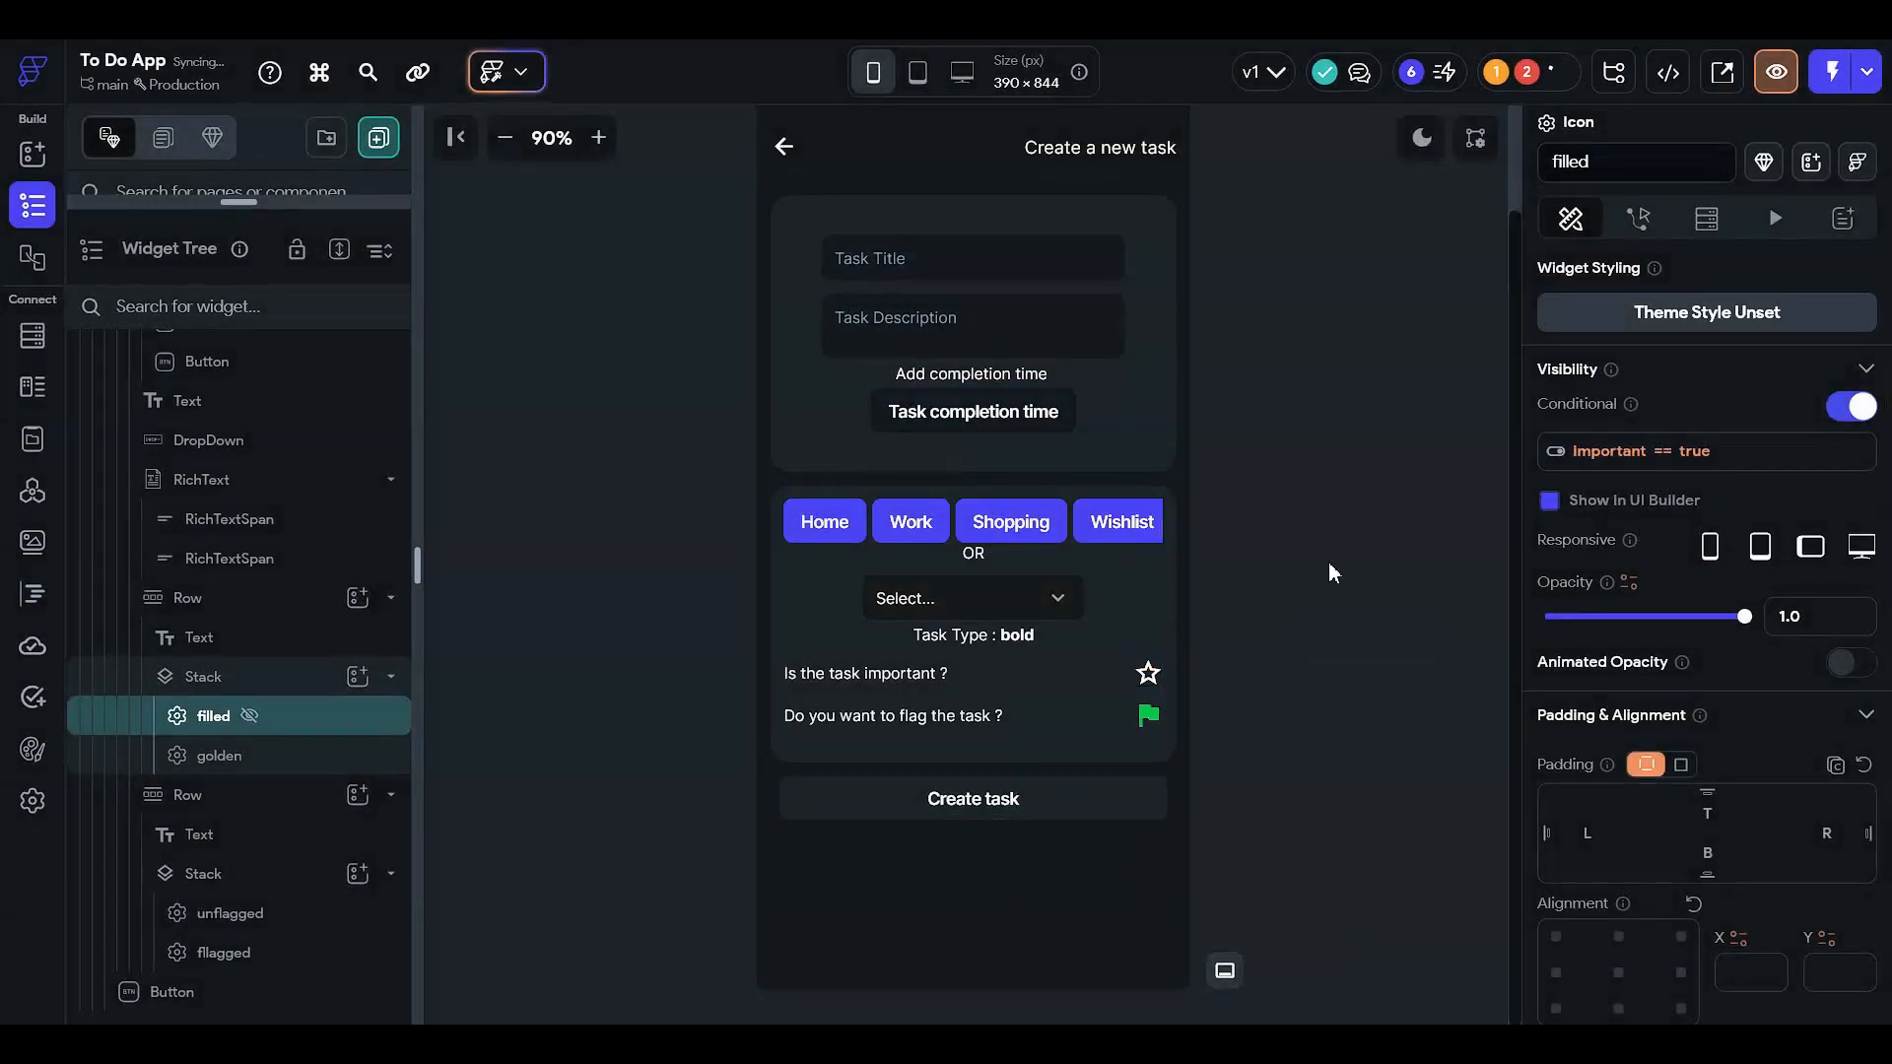
- Make the golden star conditionally visible with a single condition on page state 'important'
click(1148, 674)
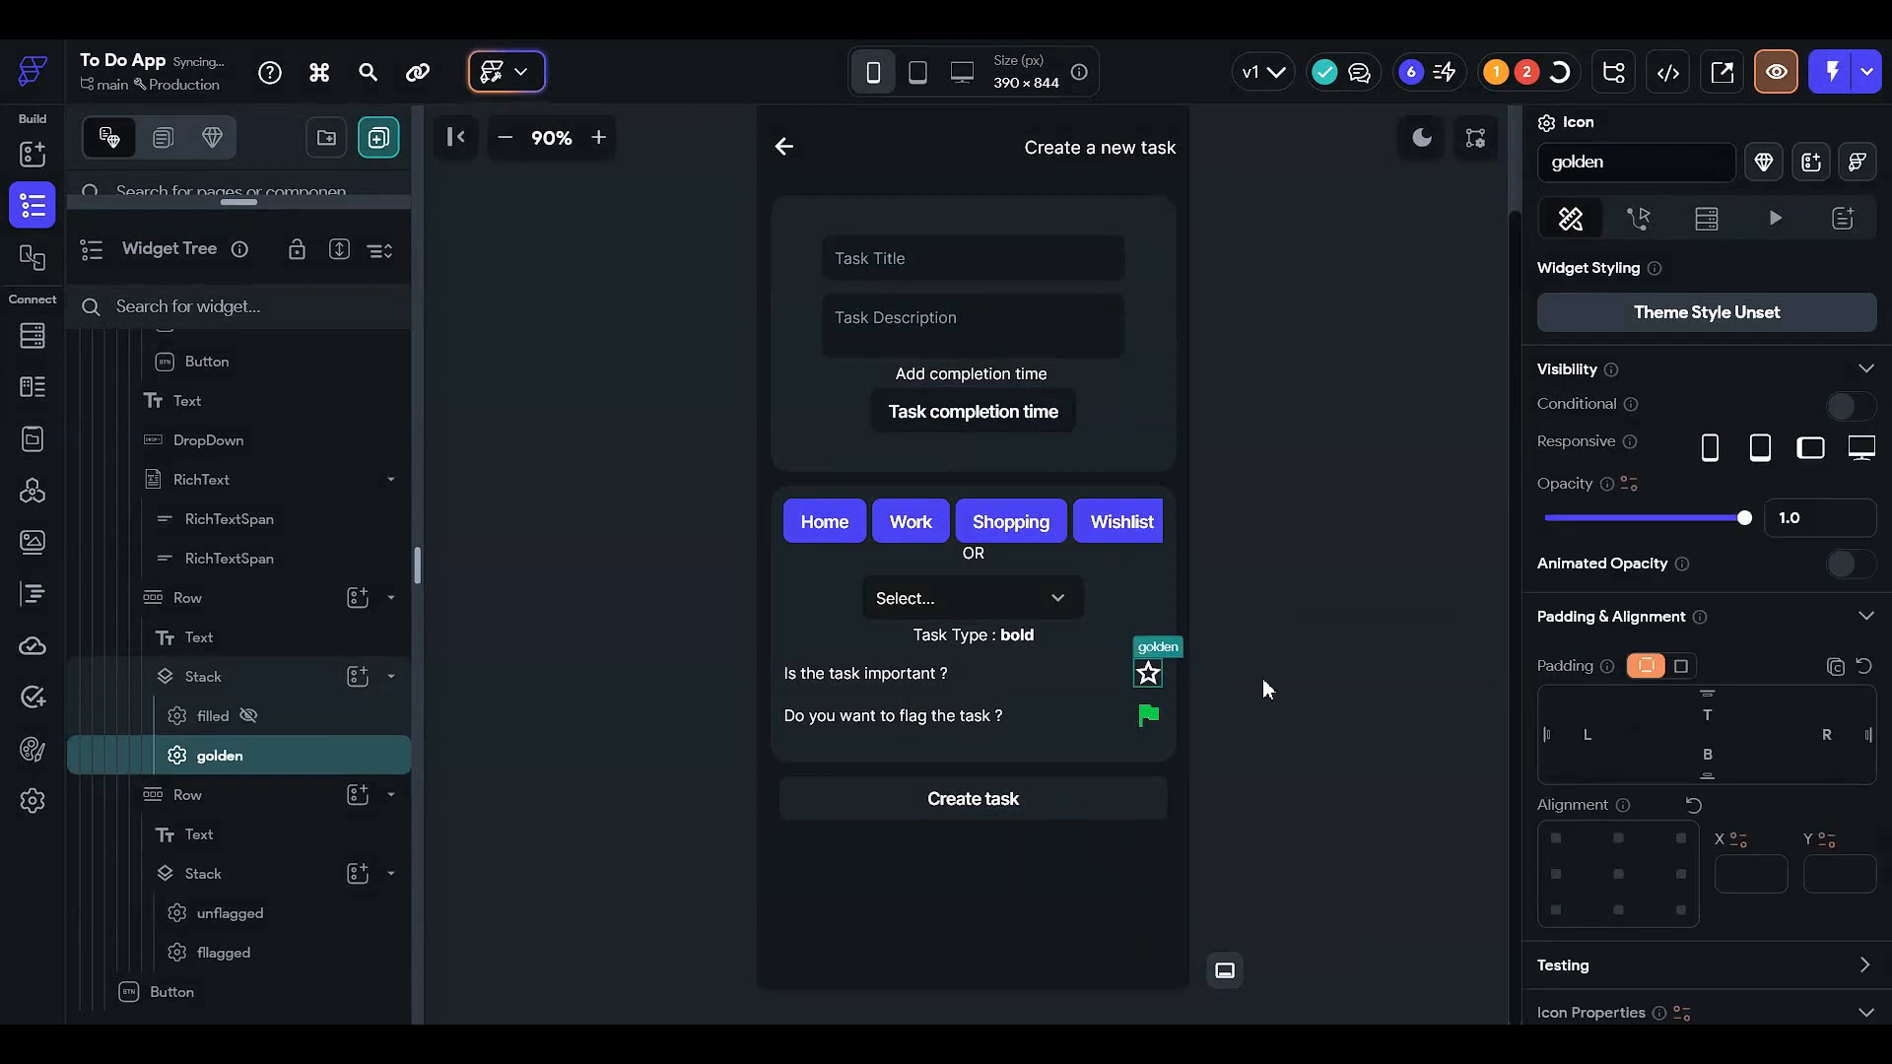
click(1852, 406)
click(1670, 455)
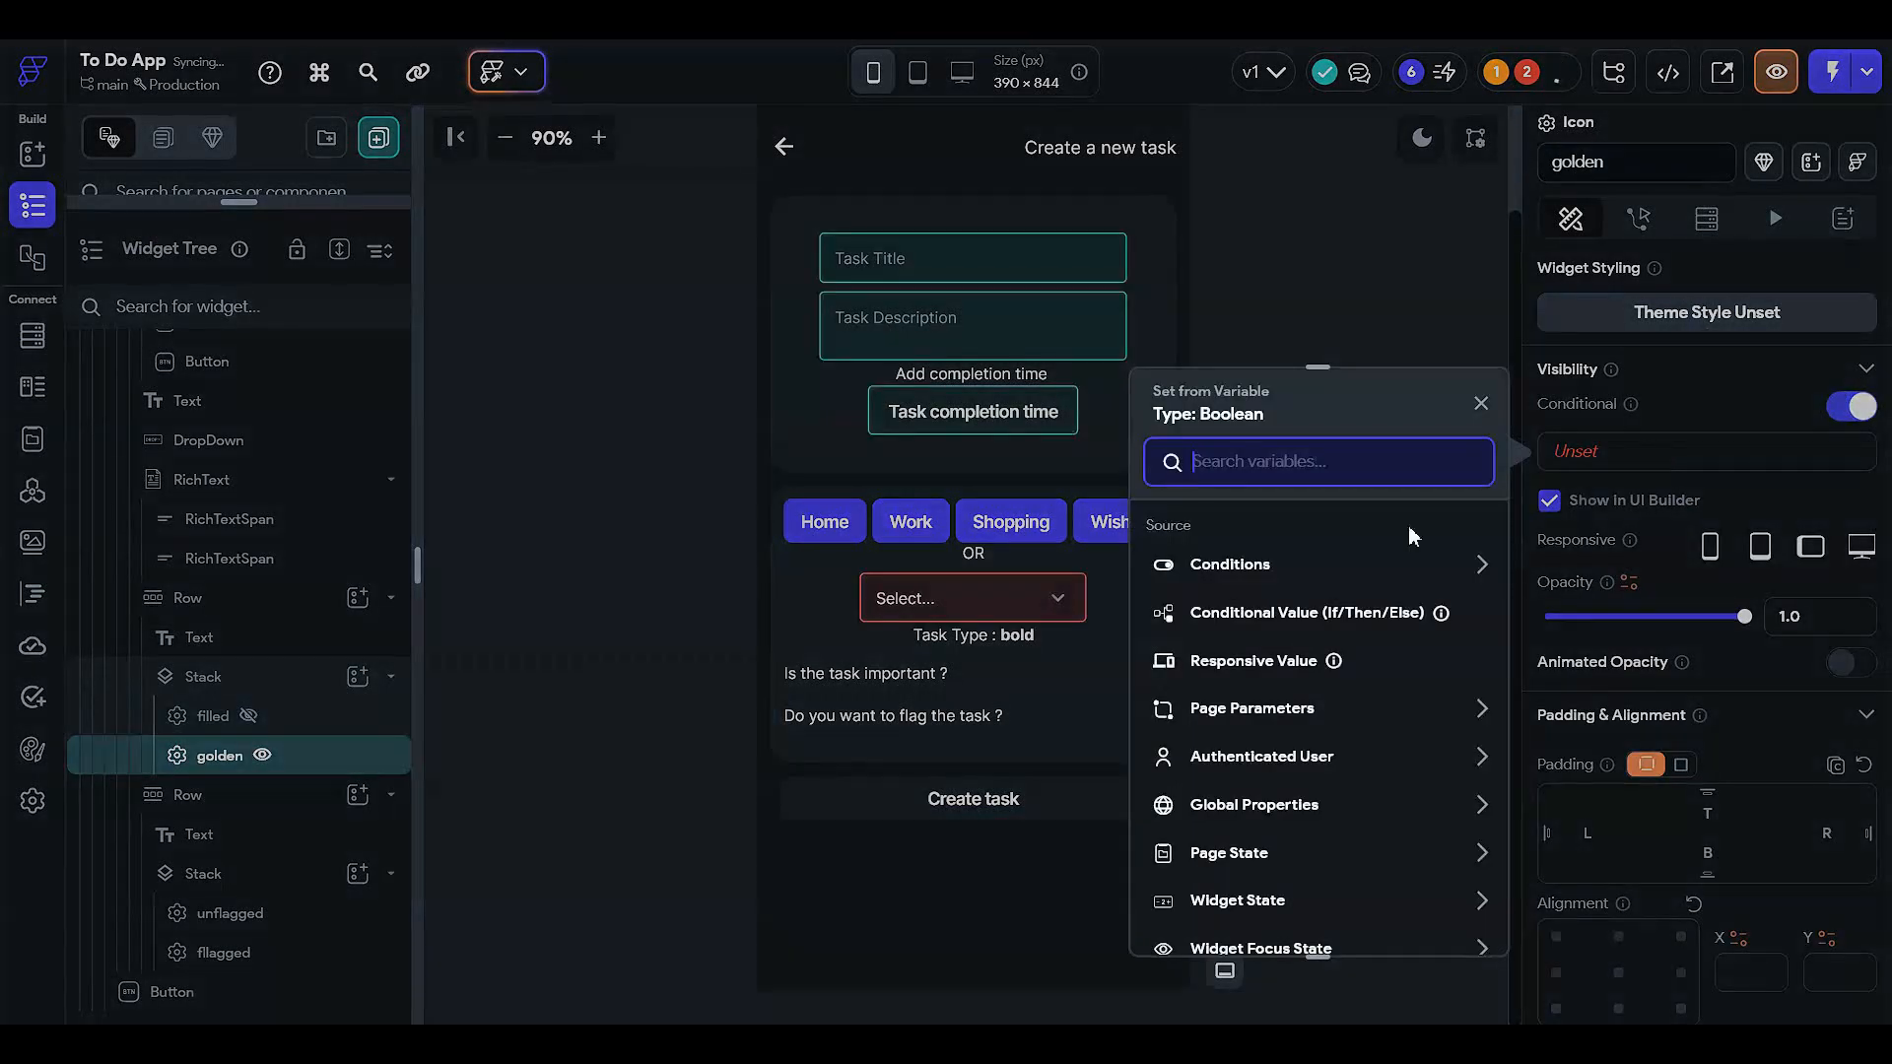
click(1251, 581)
click(1247, 641)
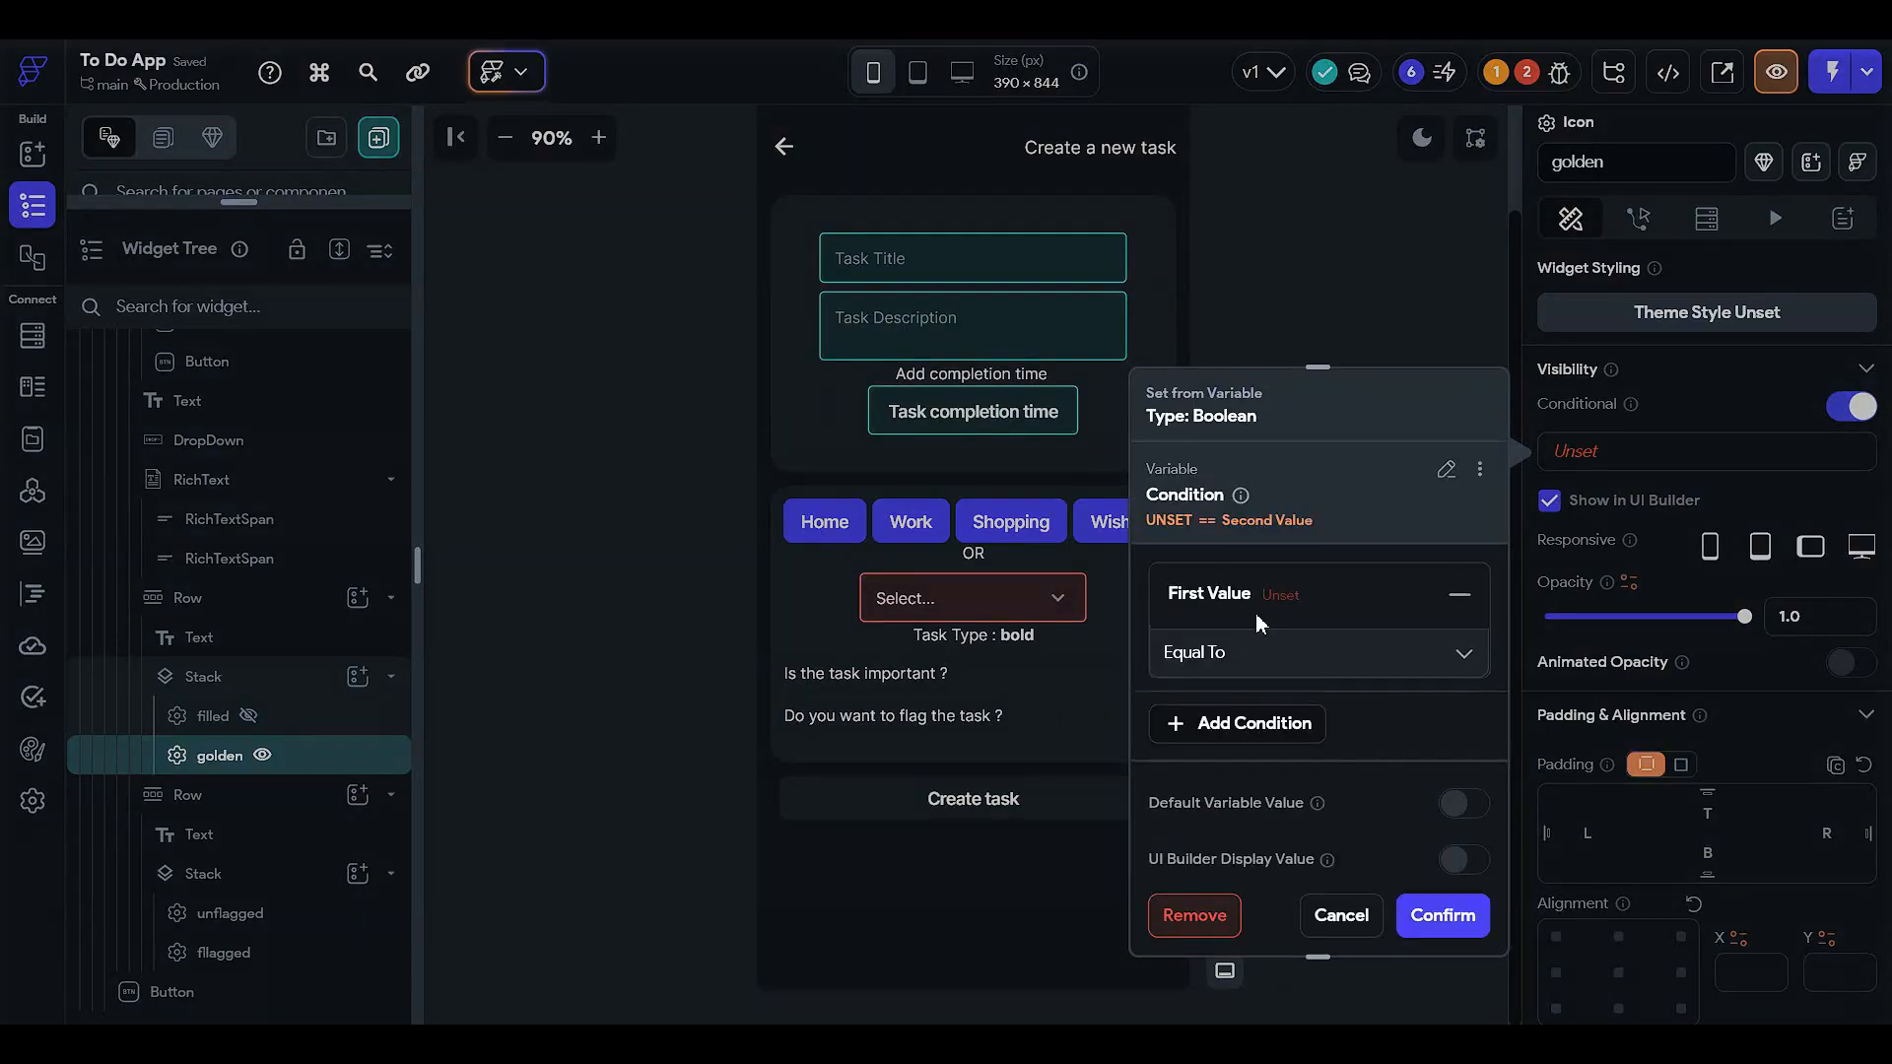
click(1251, 642)
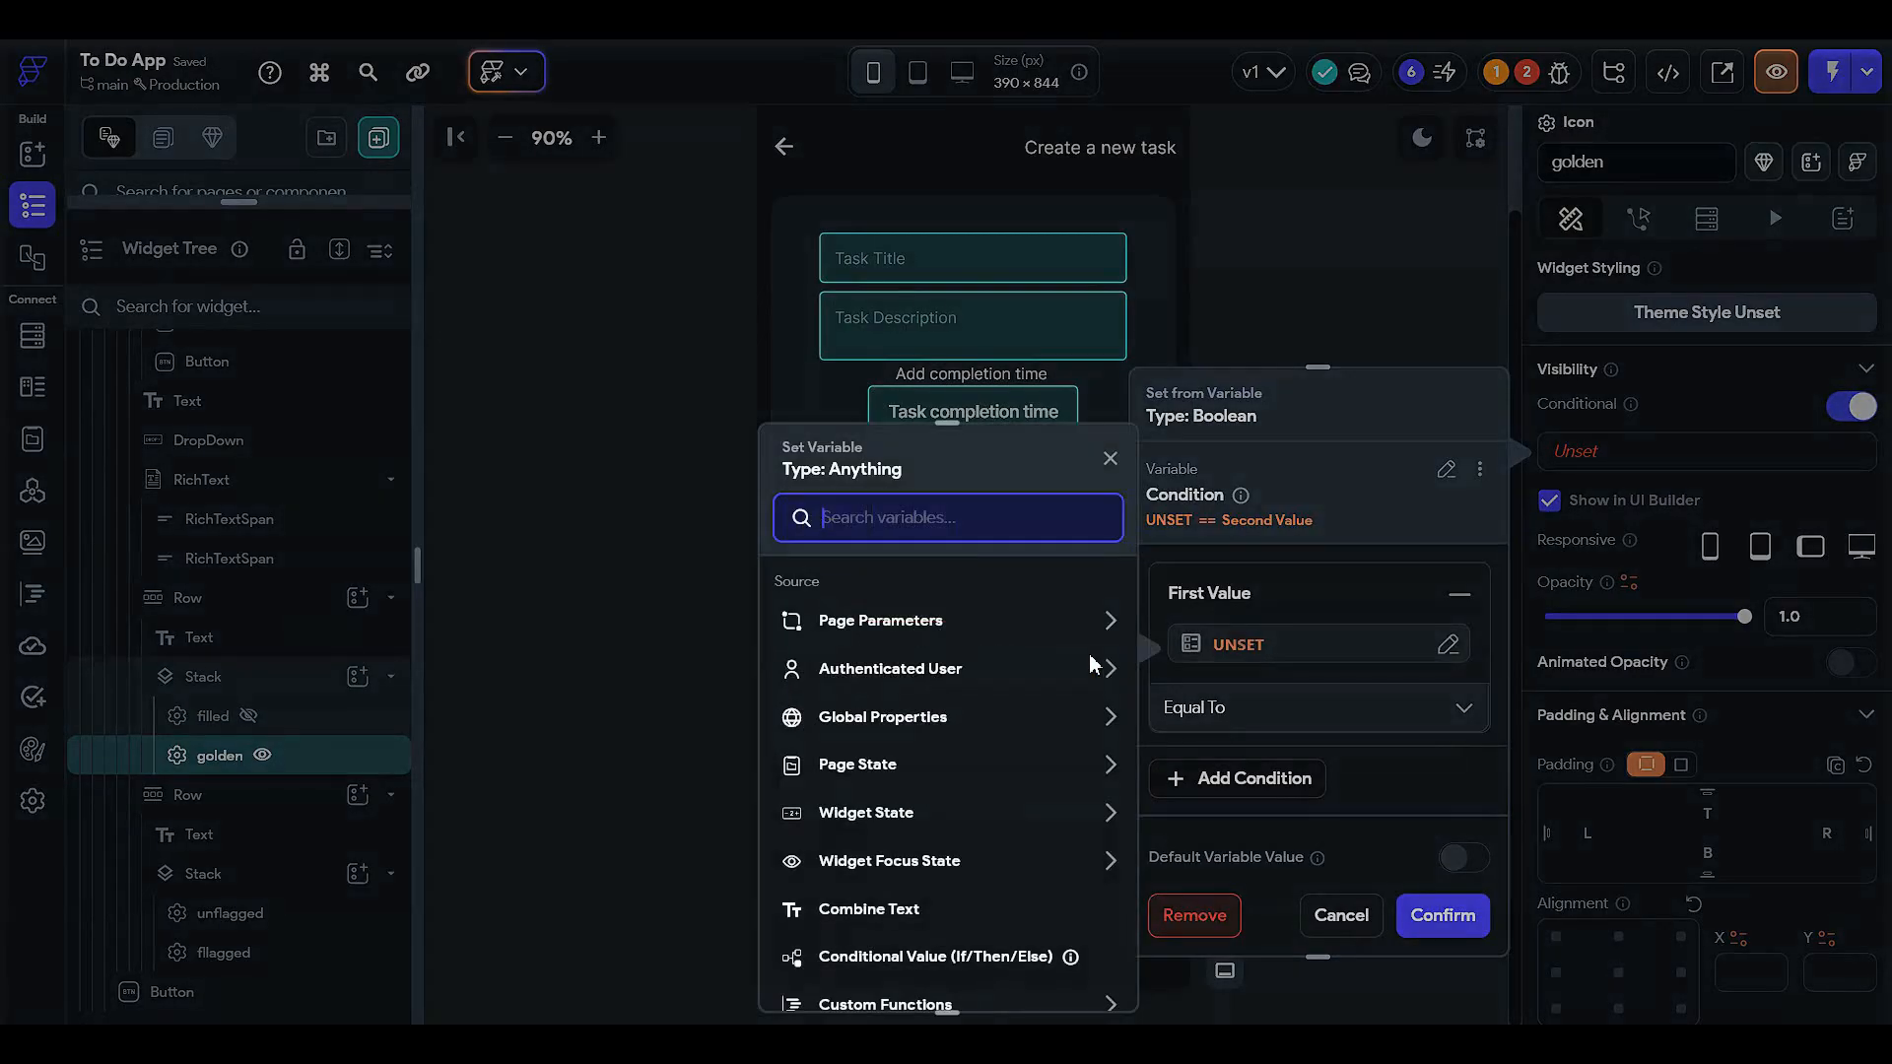
click(882, 778)
click(867, 841)
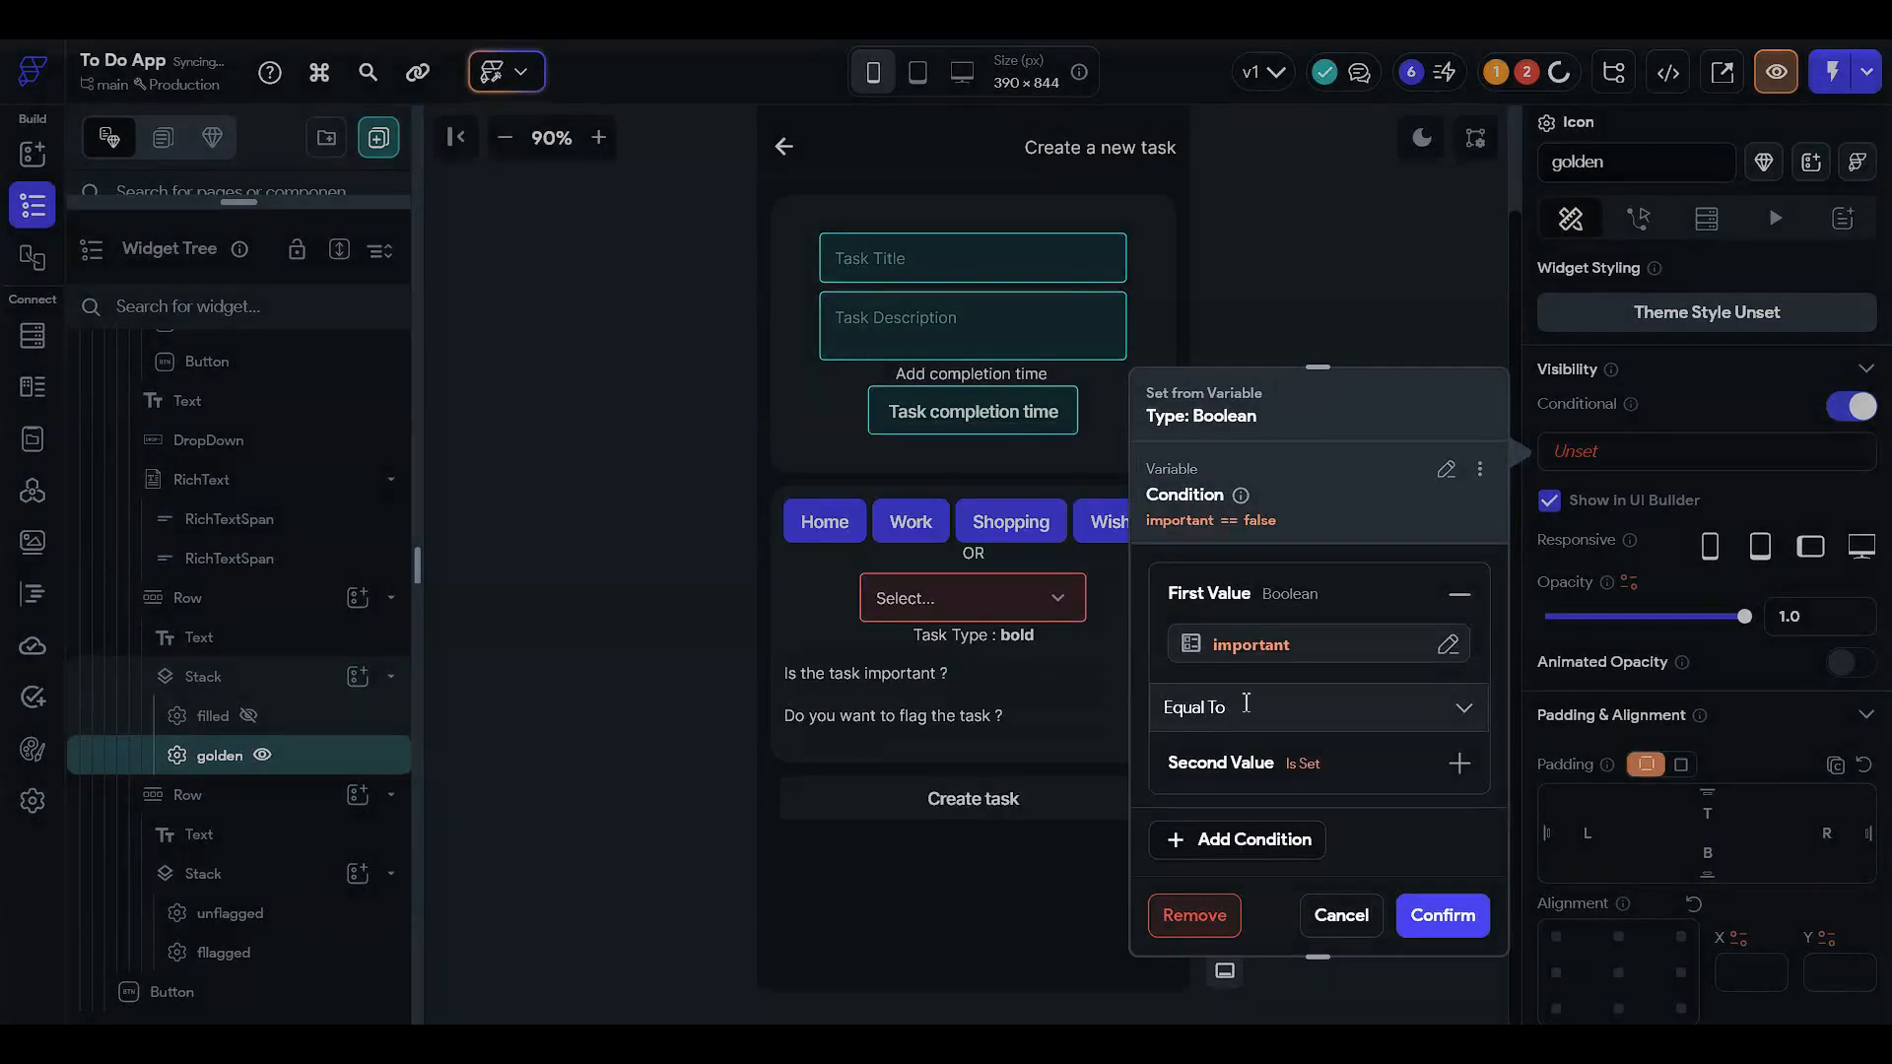
- Complete the golden star condition as important Not Equal To True and confirm it
click(1246, 707)
click(1250, 735)
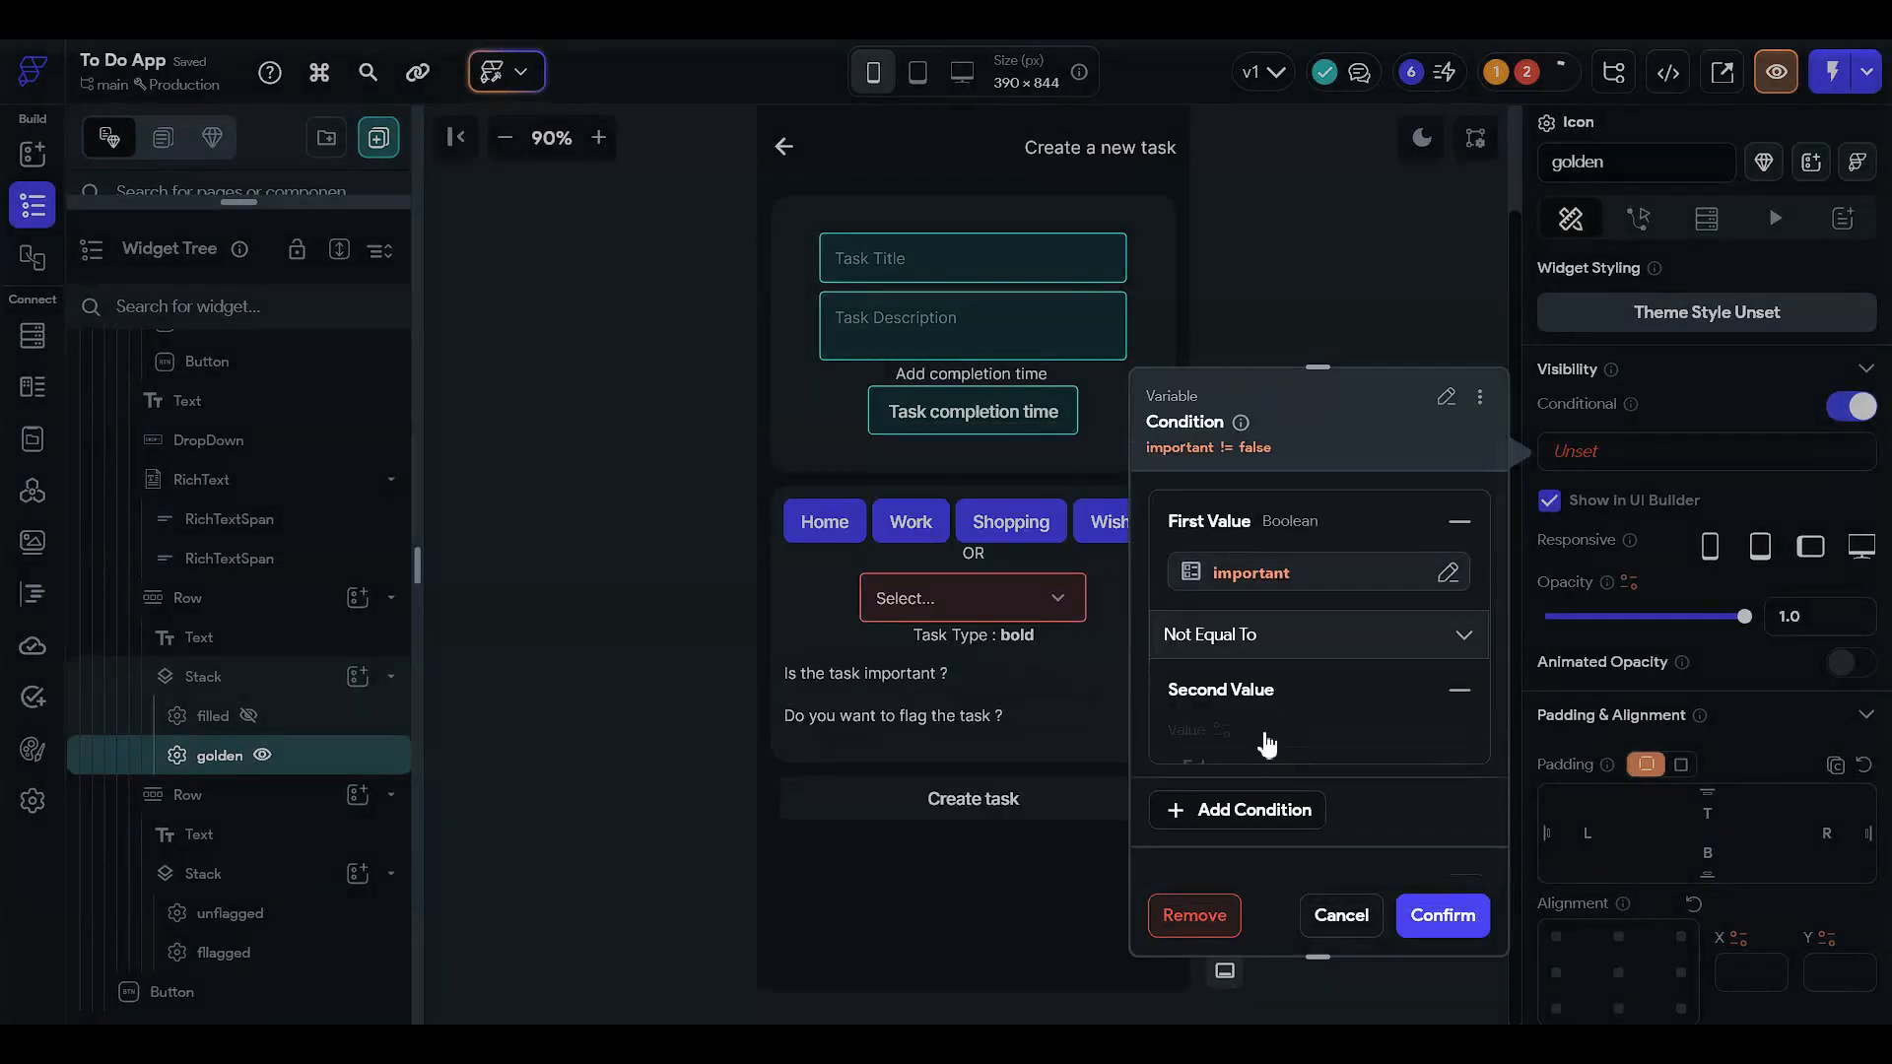
click(1266, 778)
click(1222, 702)
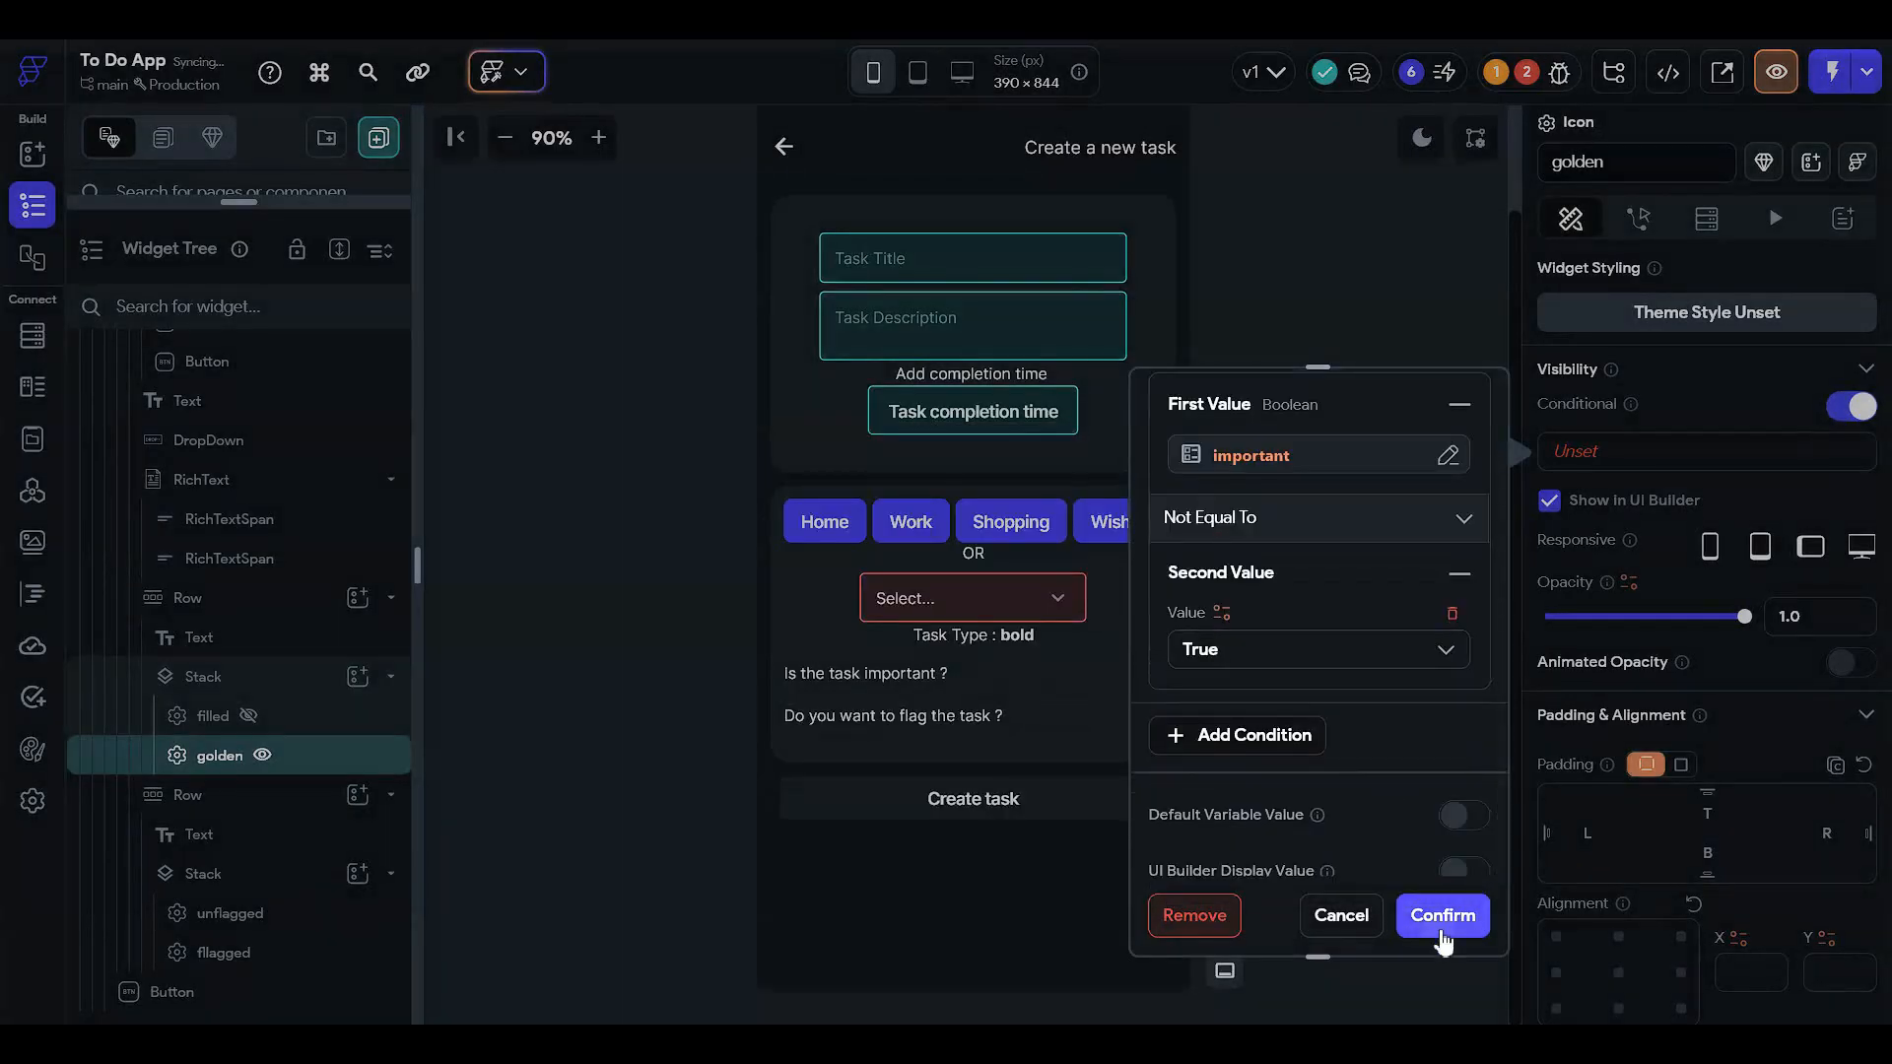
click(1441, 914)
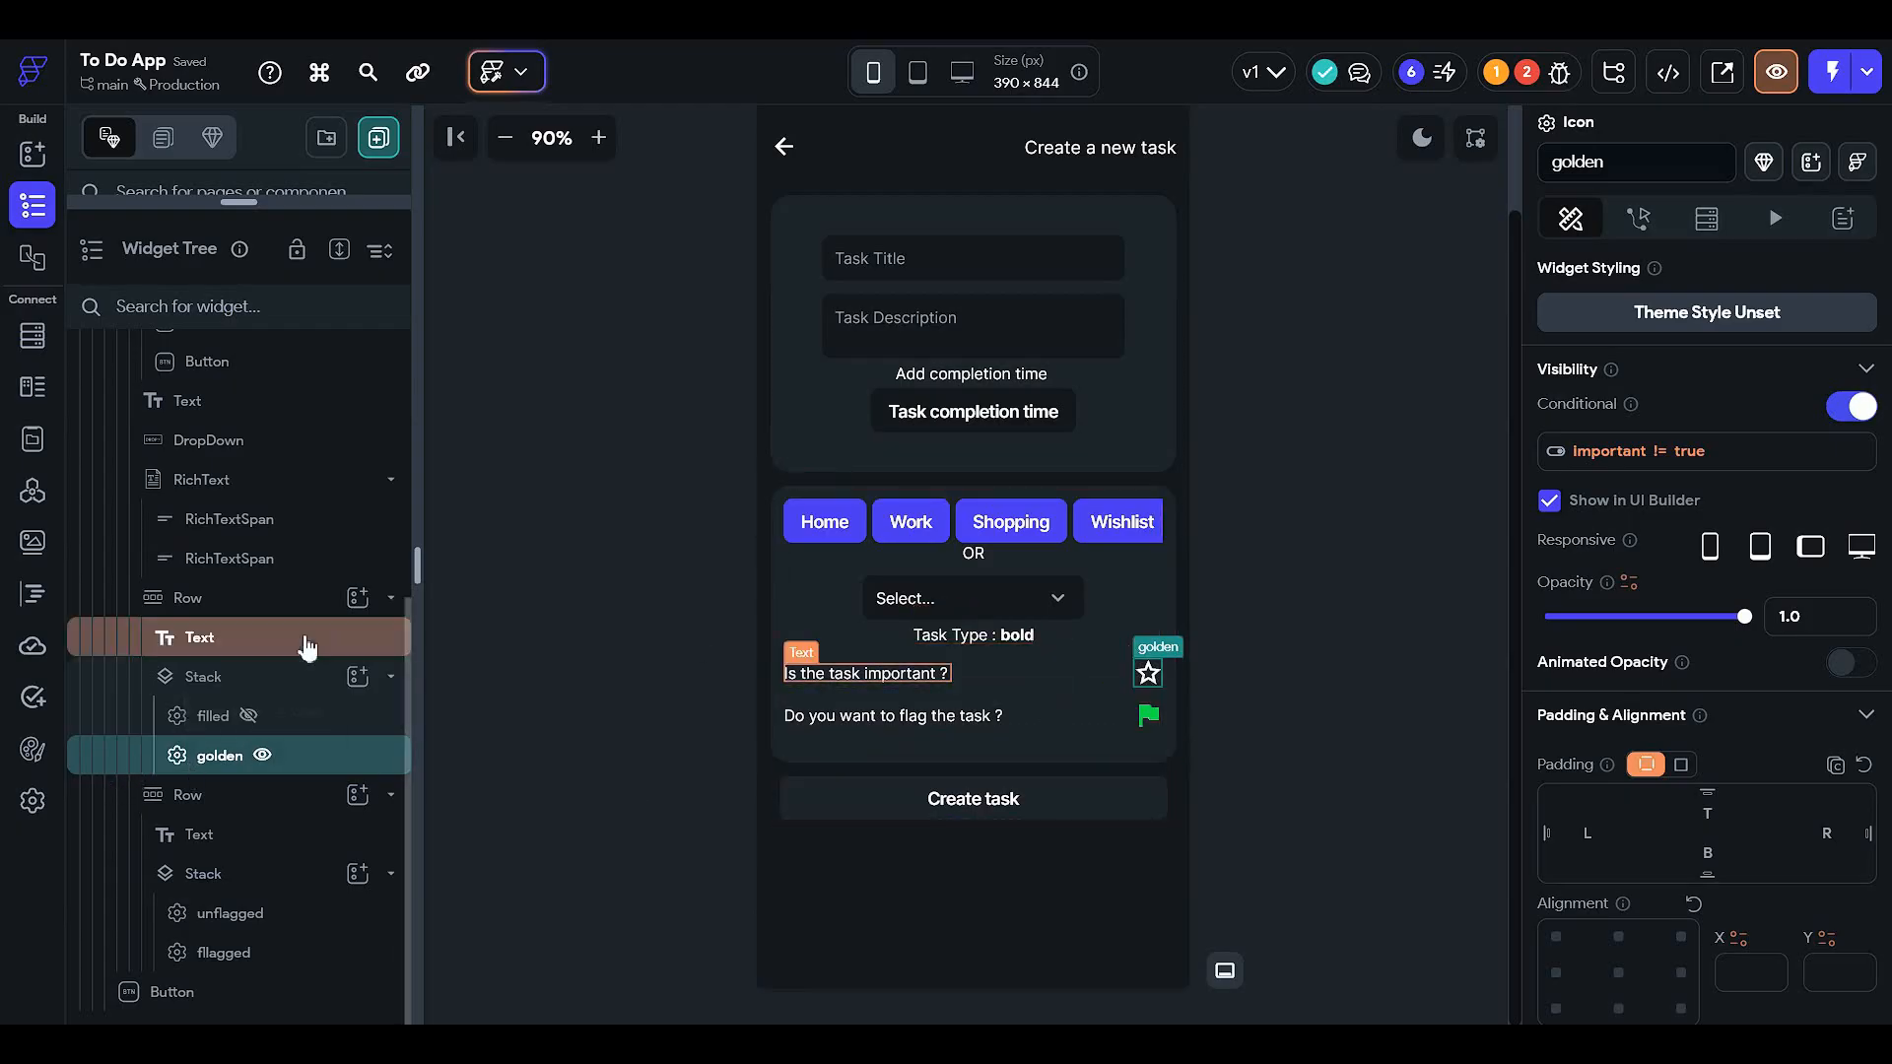
click(305, 676)
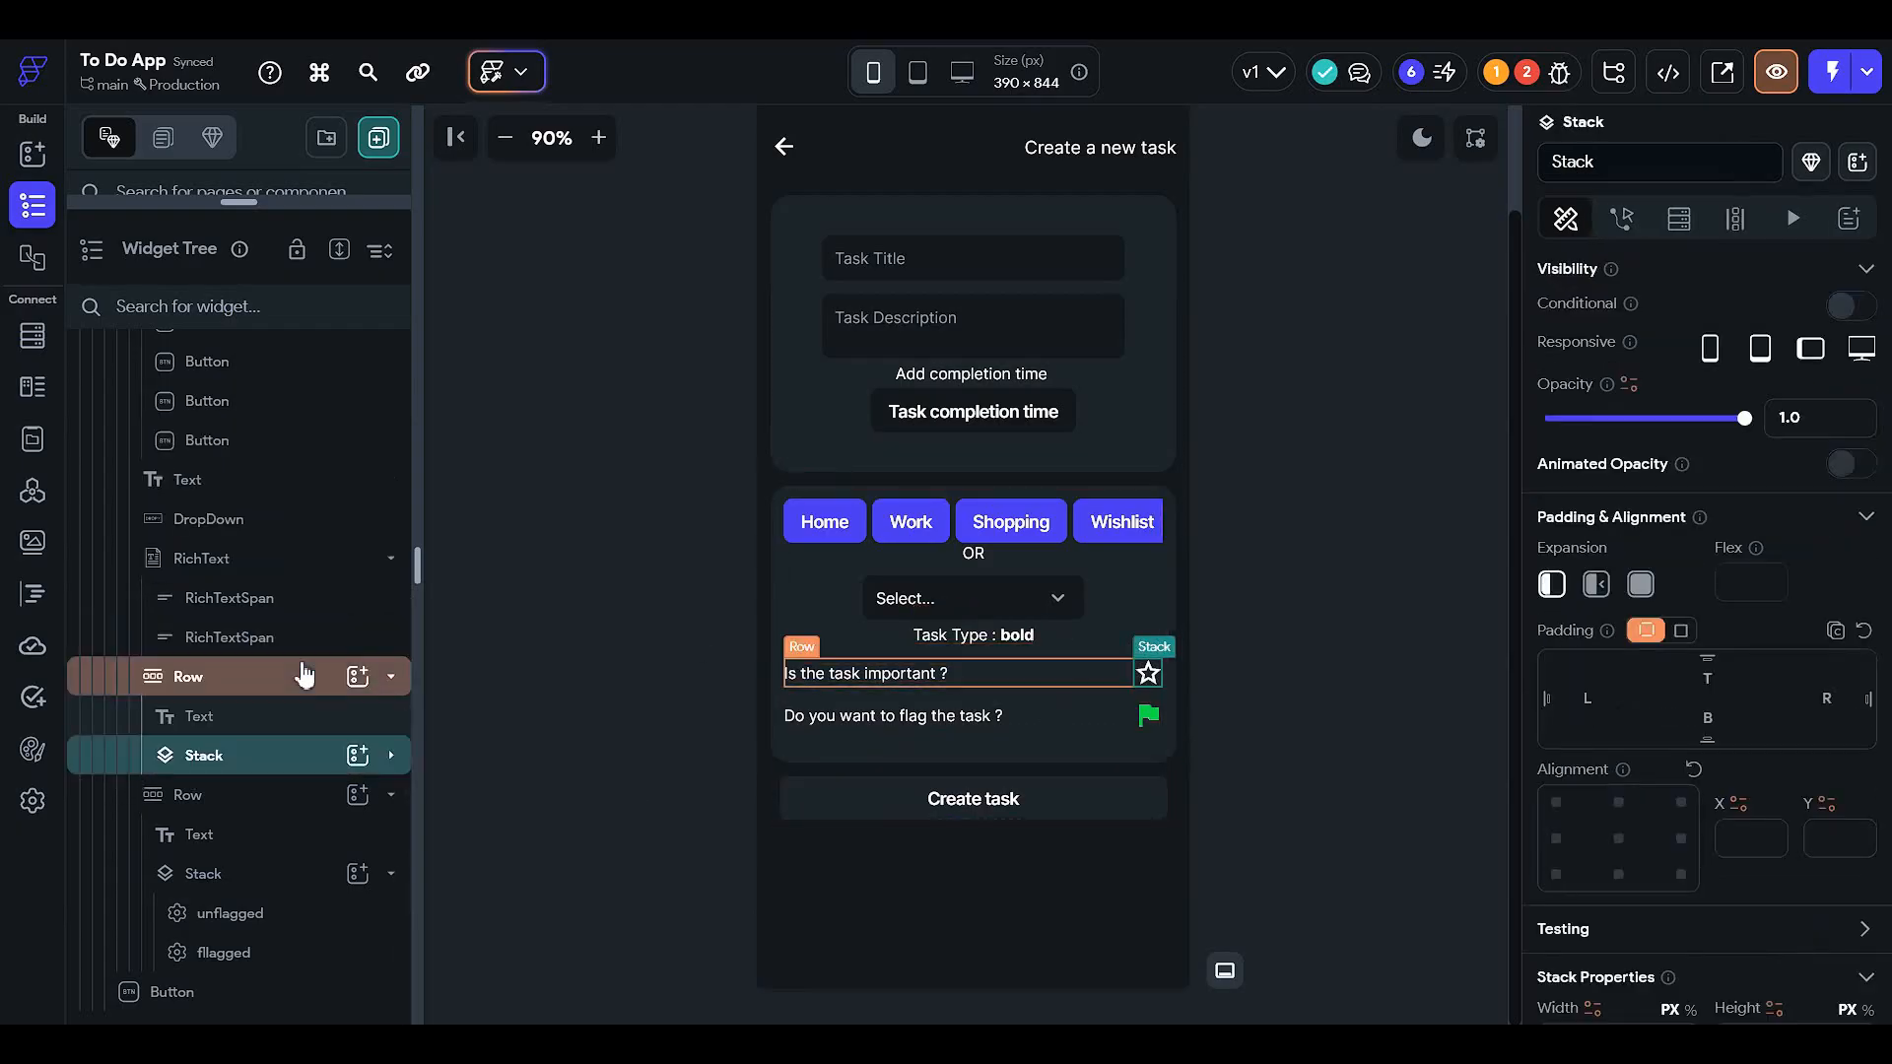
- Make the flagged icon conditionally visible with a single condition on page state 'flag'
click(315, 916)
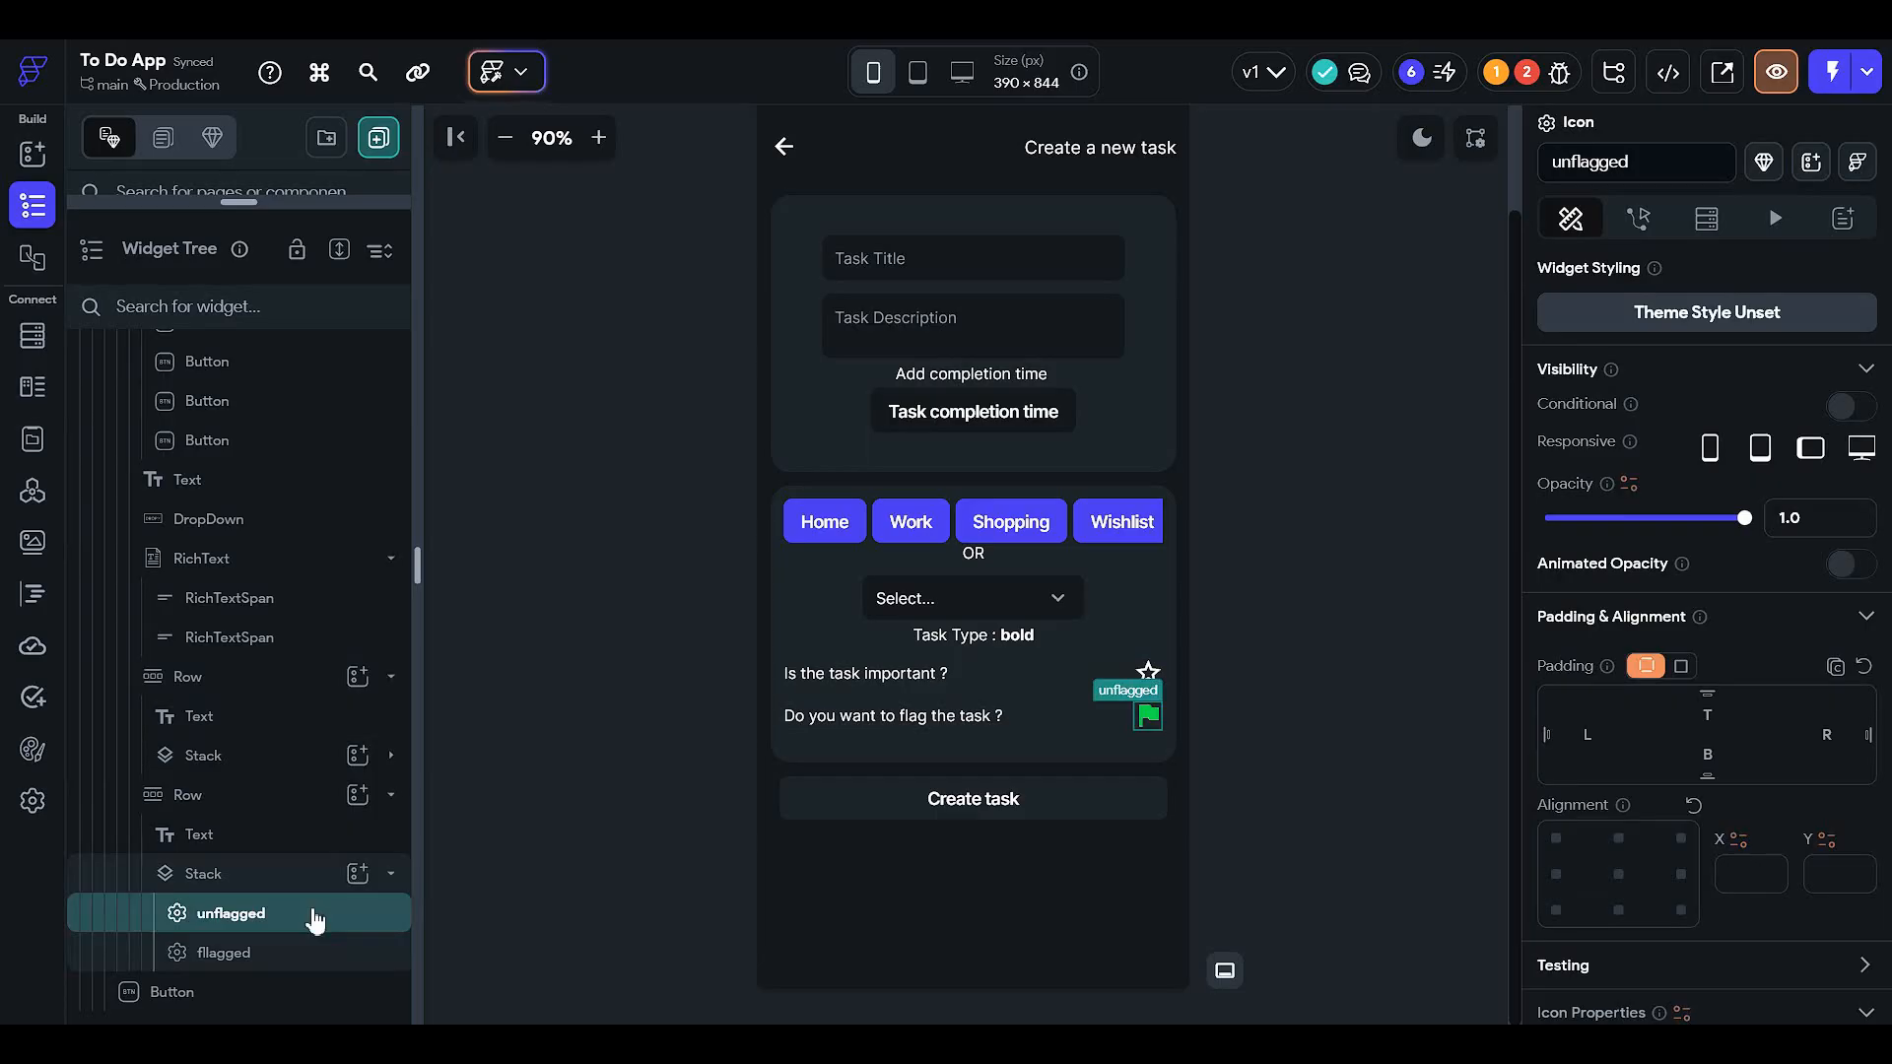
click(313, 955)
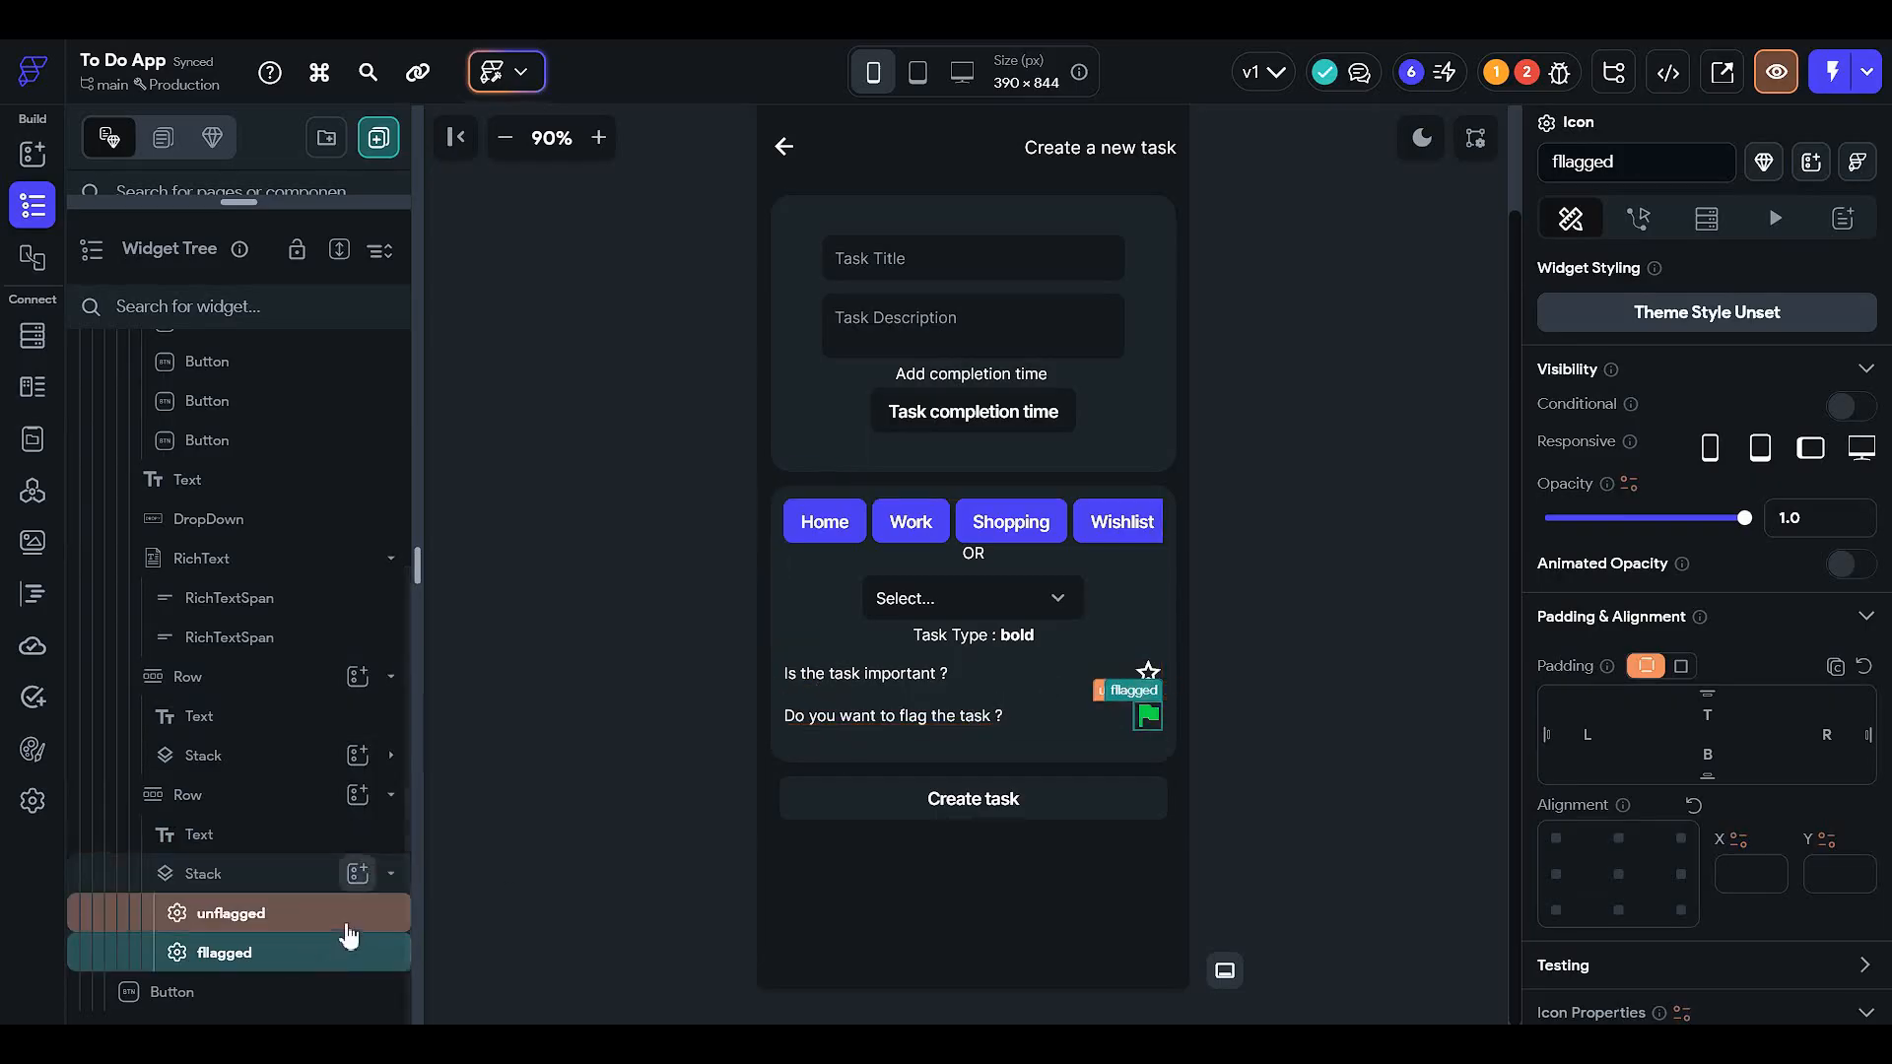
click(1840, 408)
click(1619, 463)
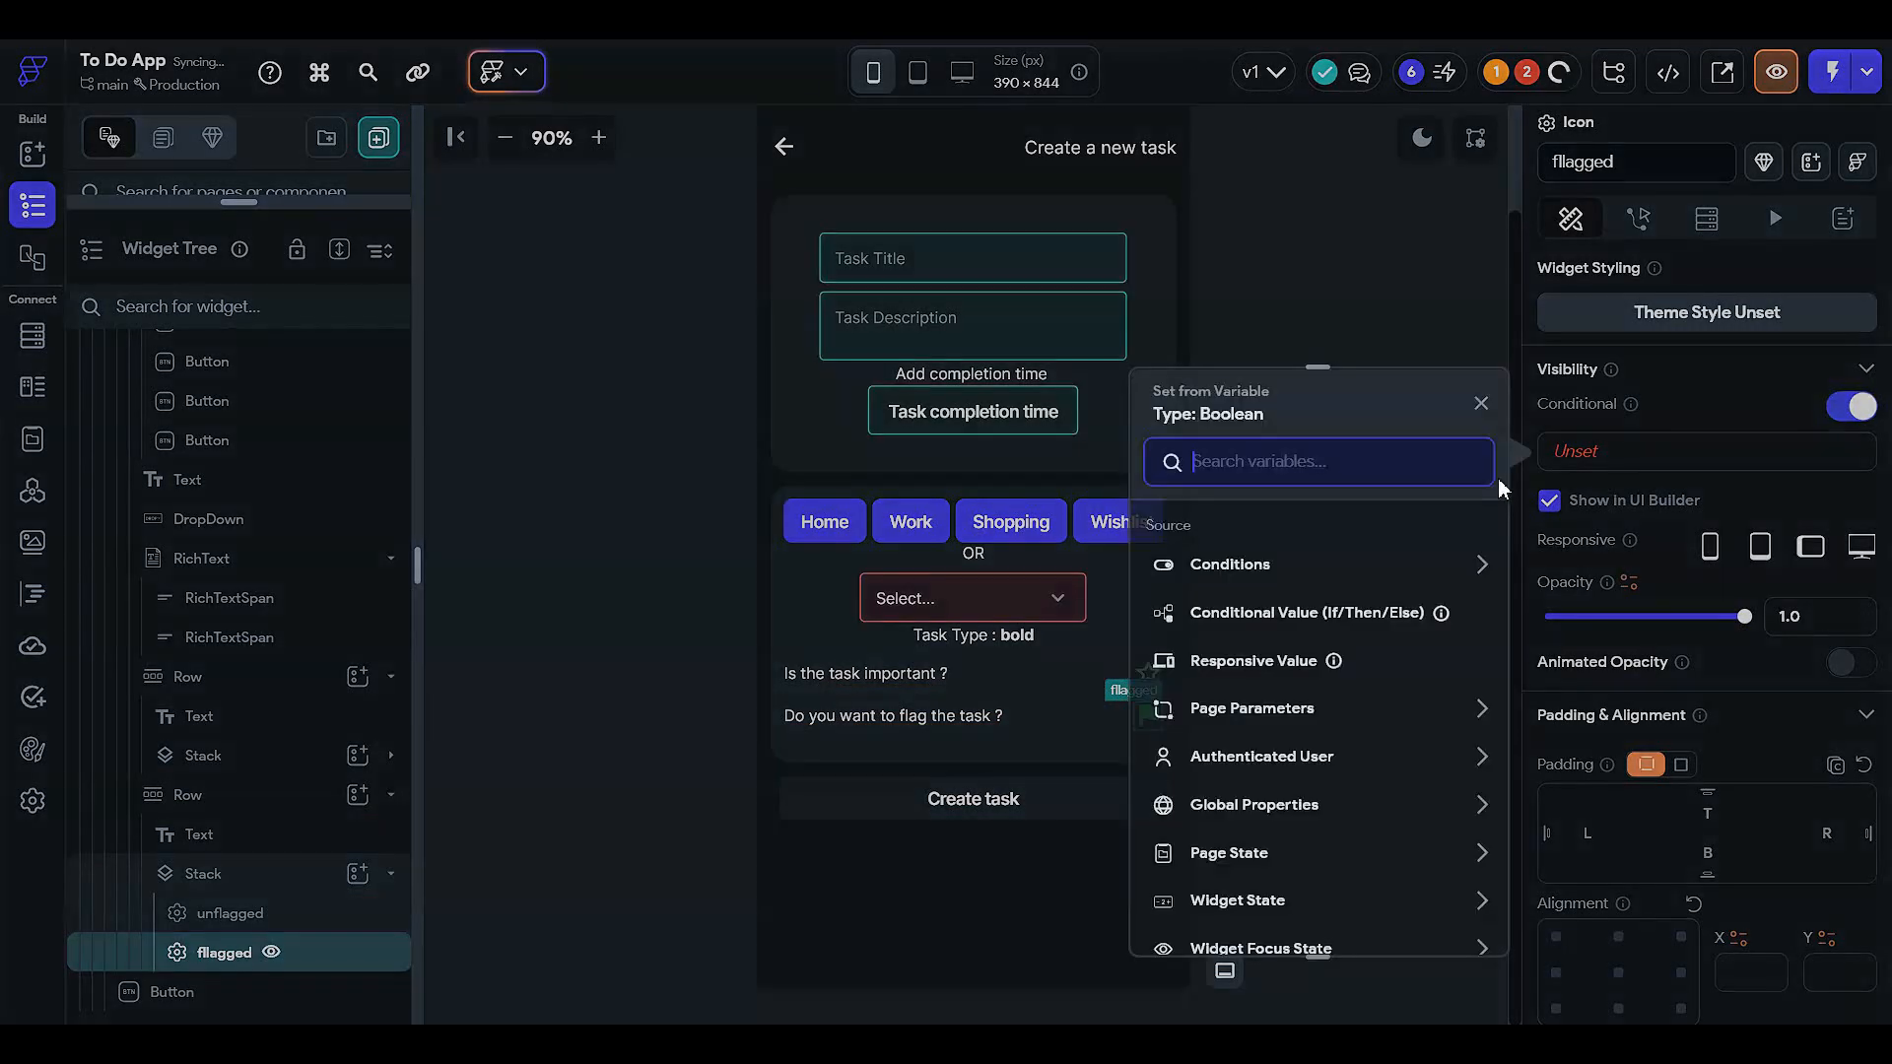
click(1310, 567)
click(1252, 642)
click(1292, 618)
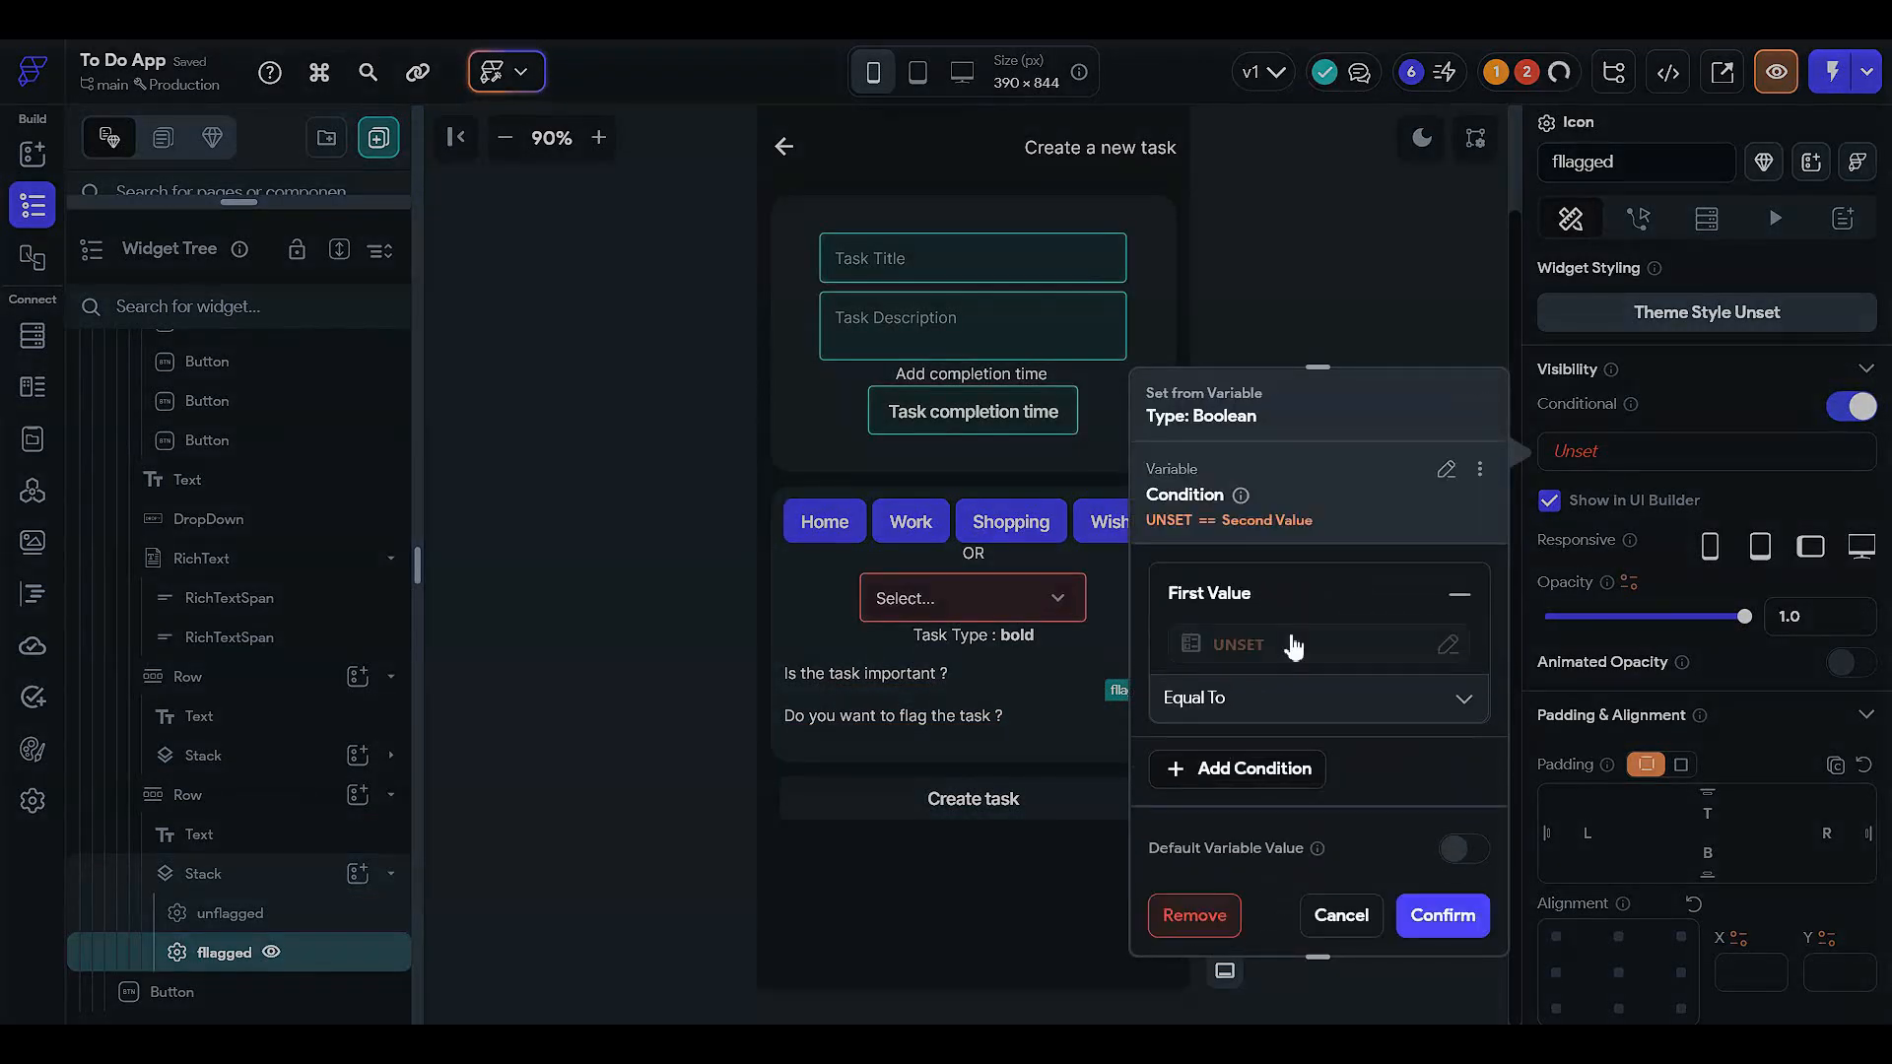
click(1281, 642)
click(884, 778)
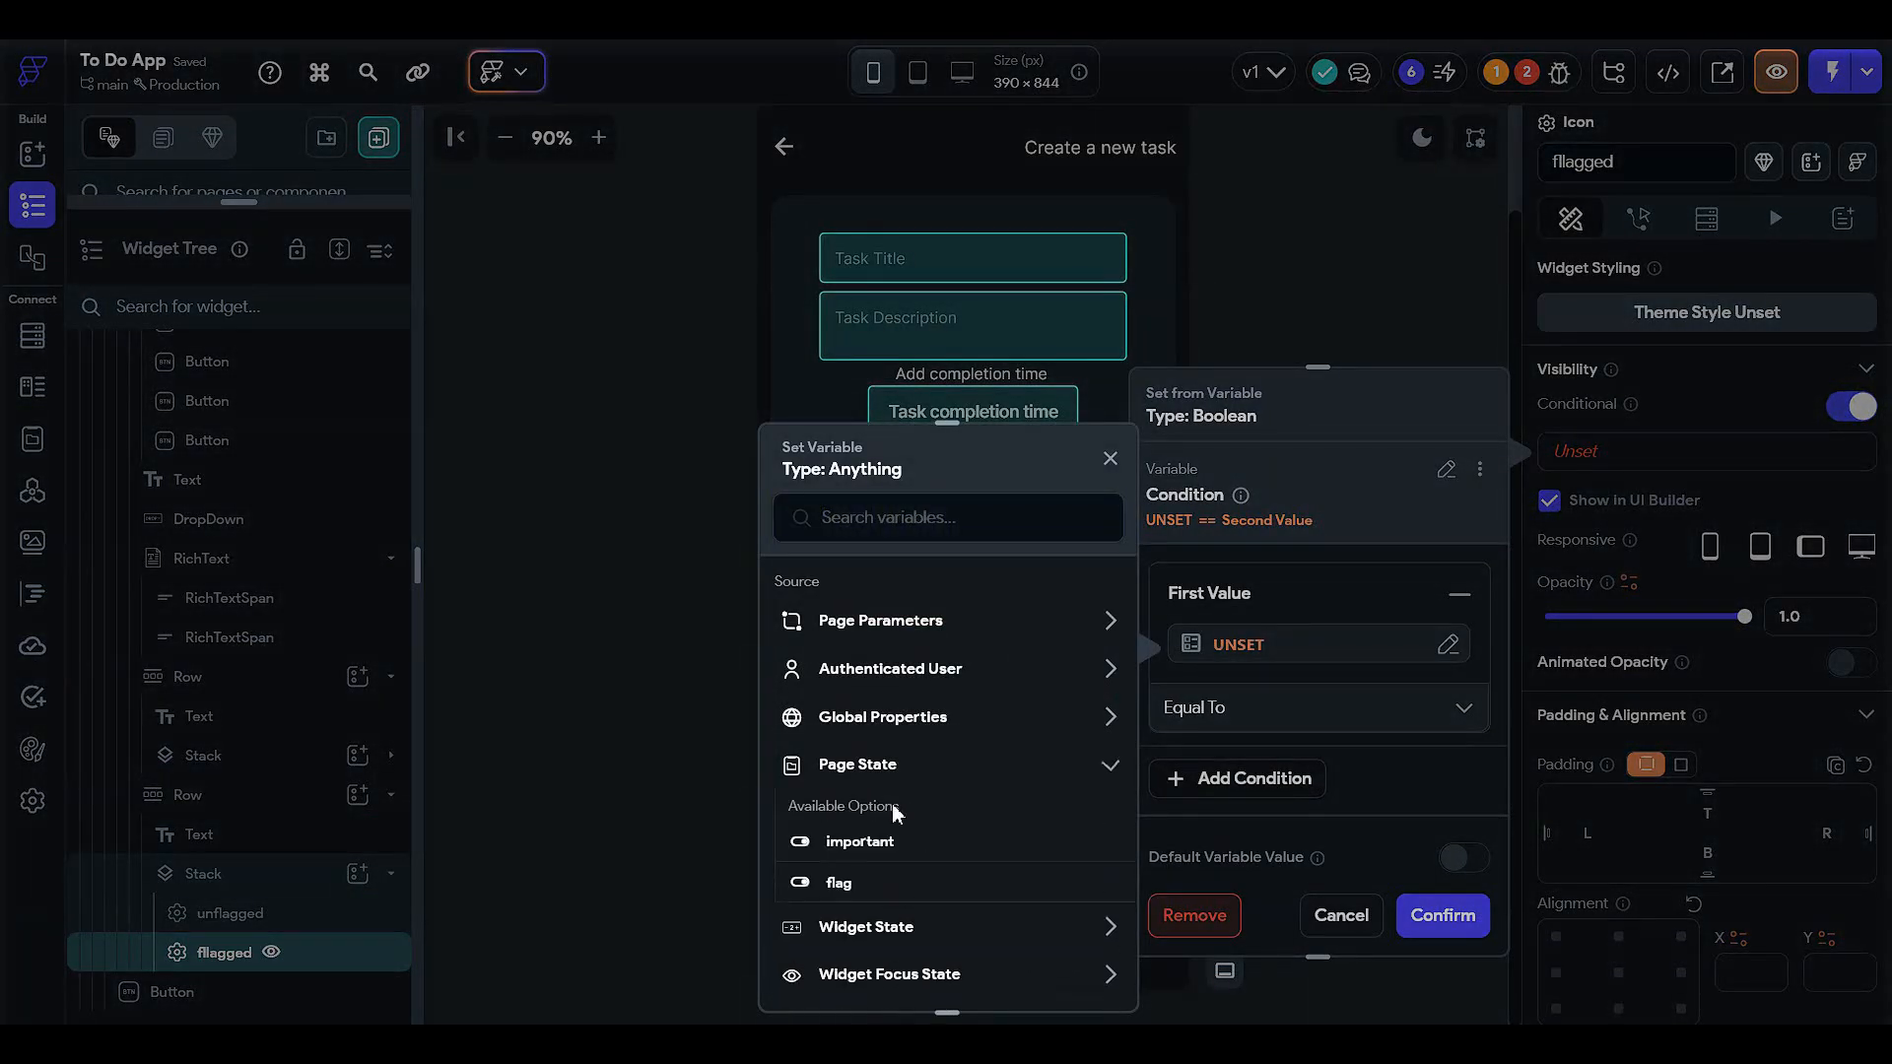
click(867, 879)
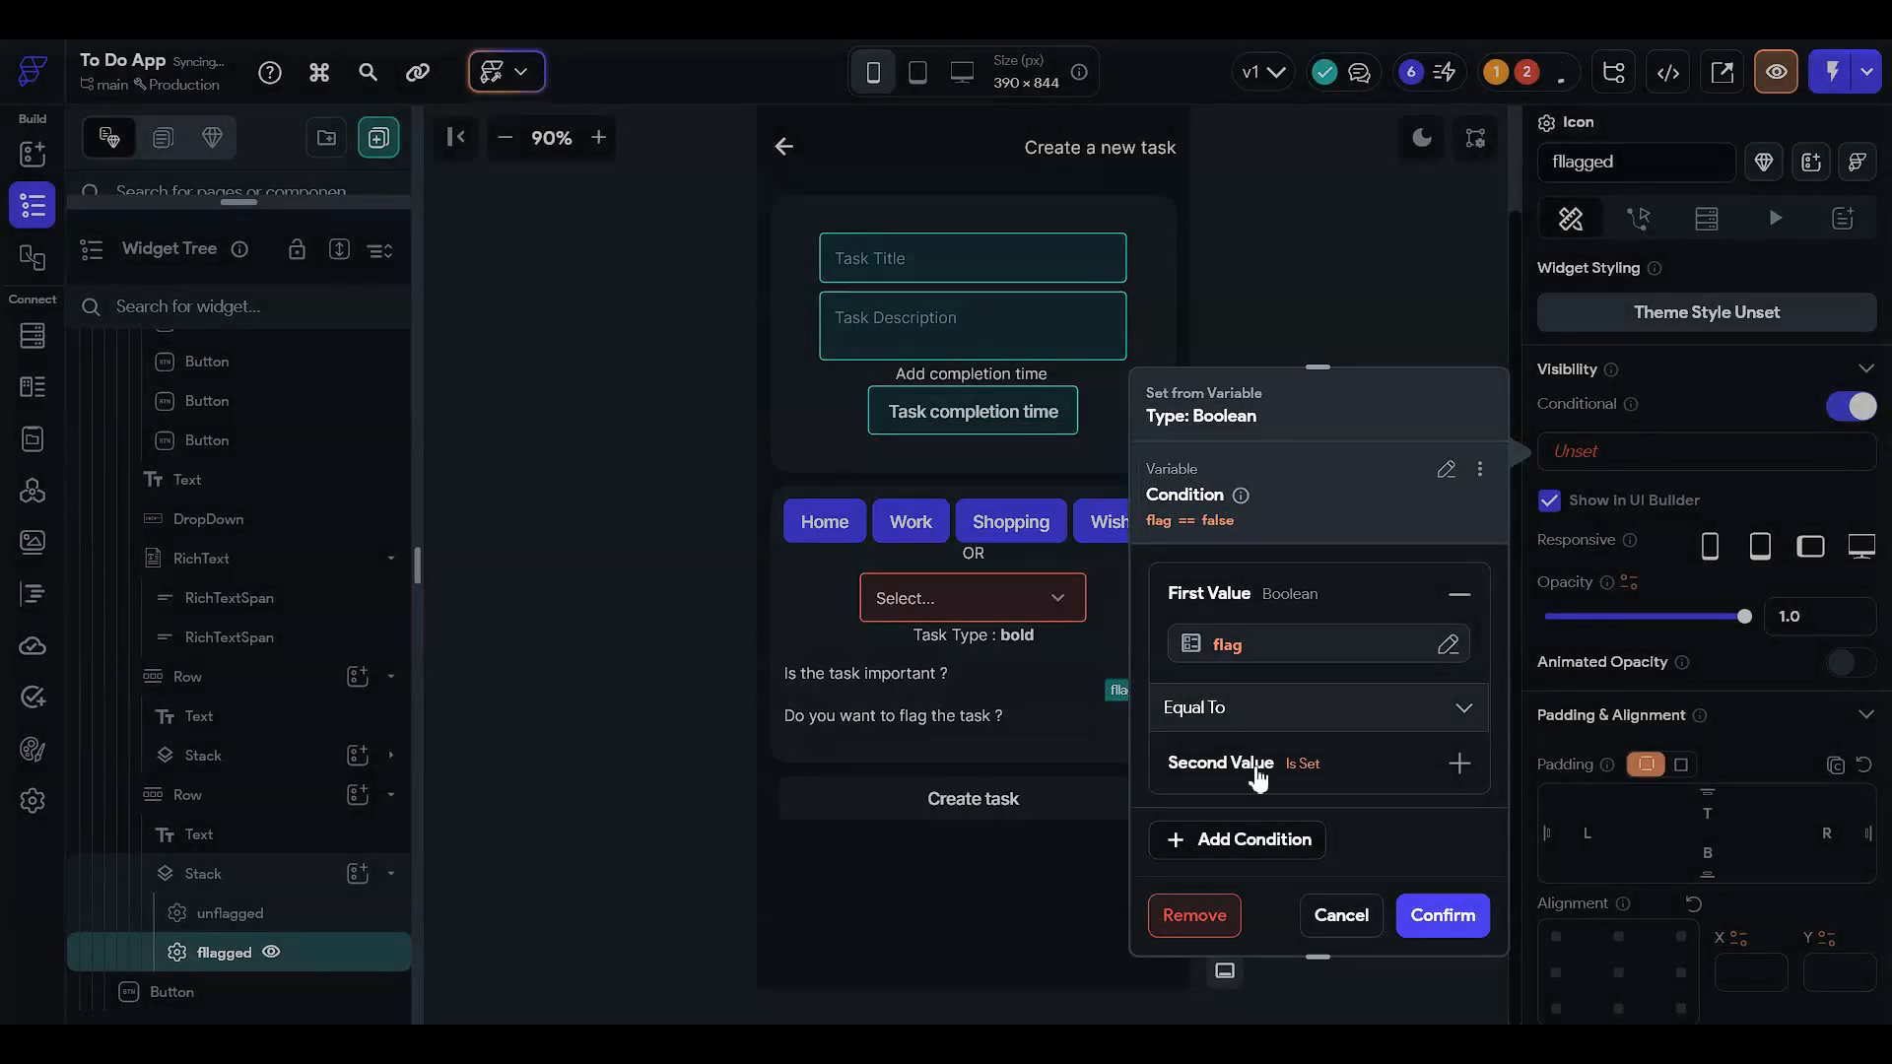
- Complete the condition as flag Equal To True, confirm, and uncheck Show In UI Builder
click(1259, 778)
click(1261, 826)
click(1266, 714)
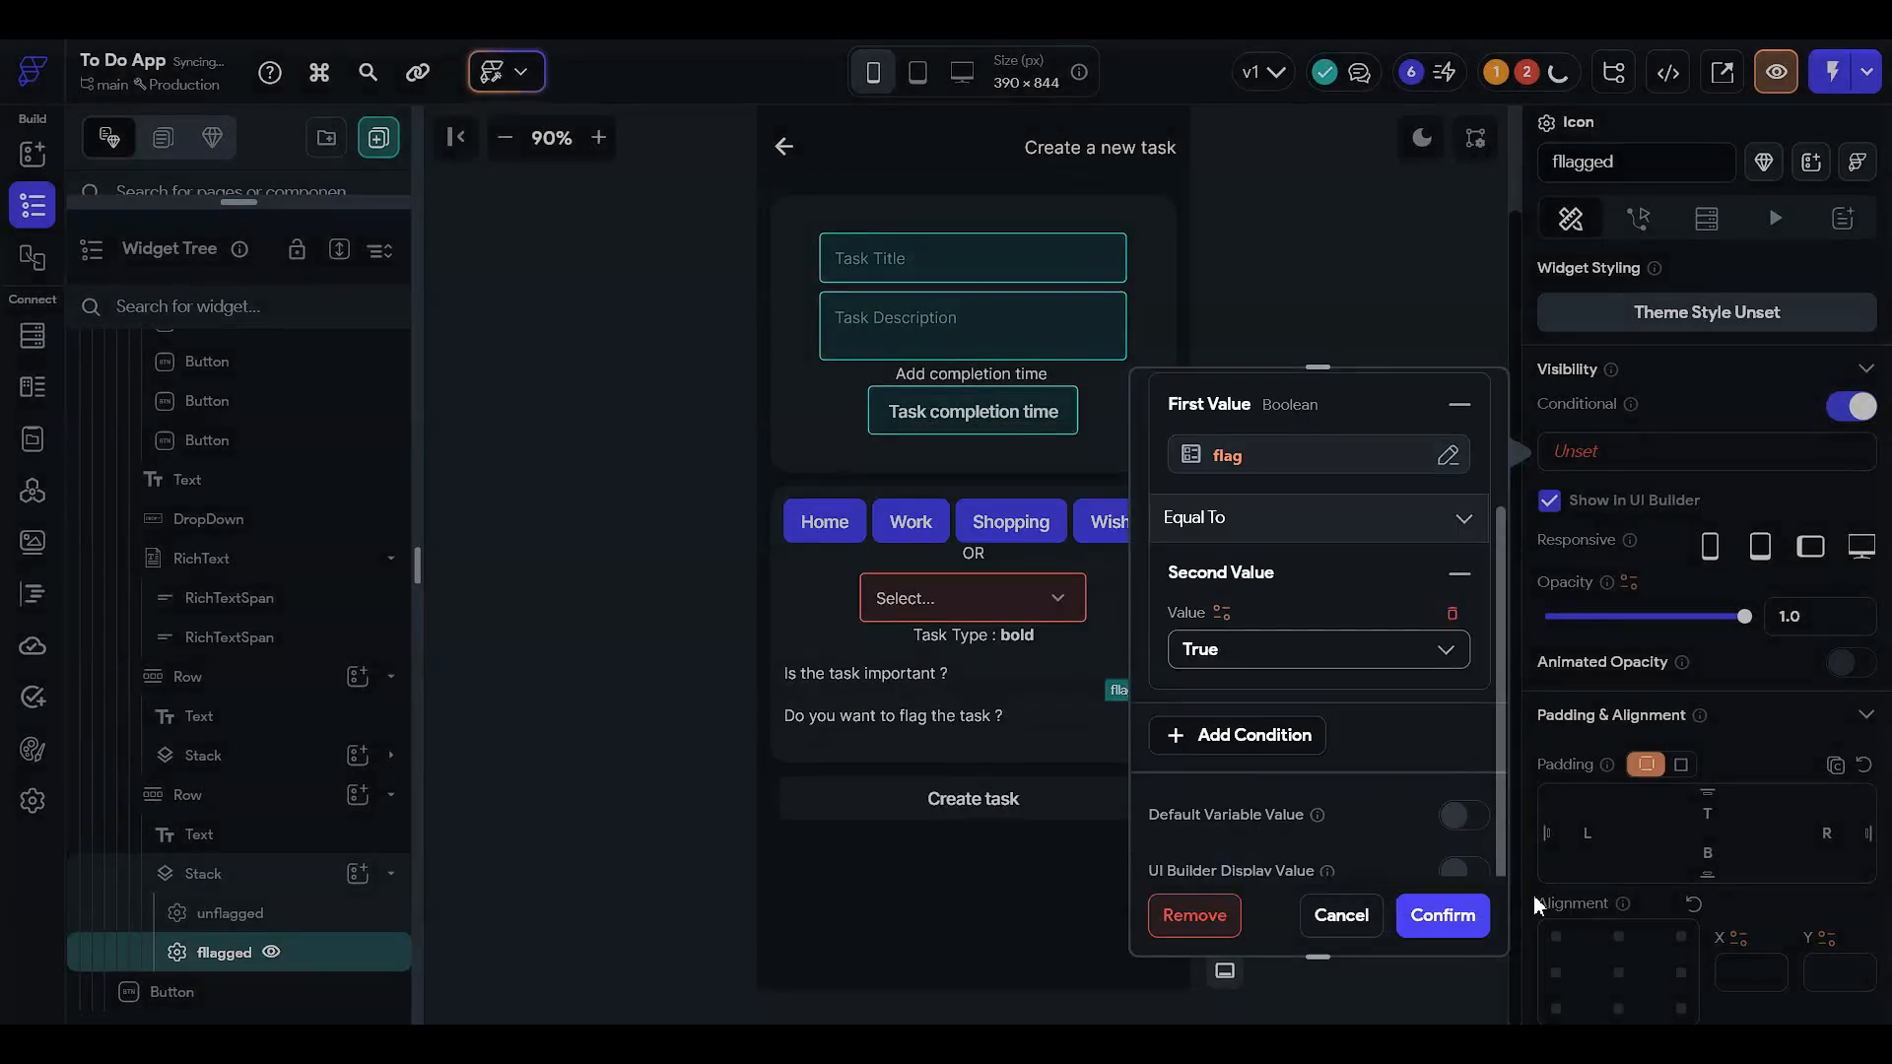
click(1442, 915)
click(1550, 502)
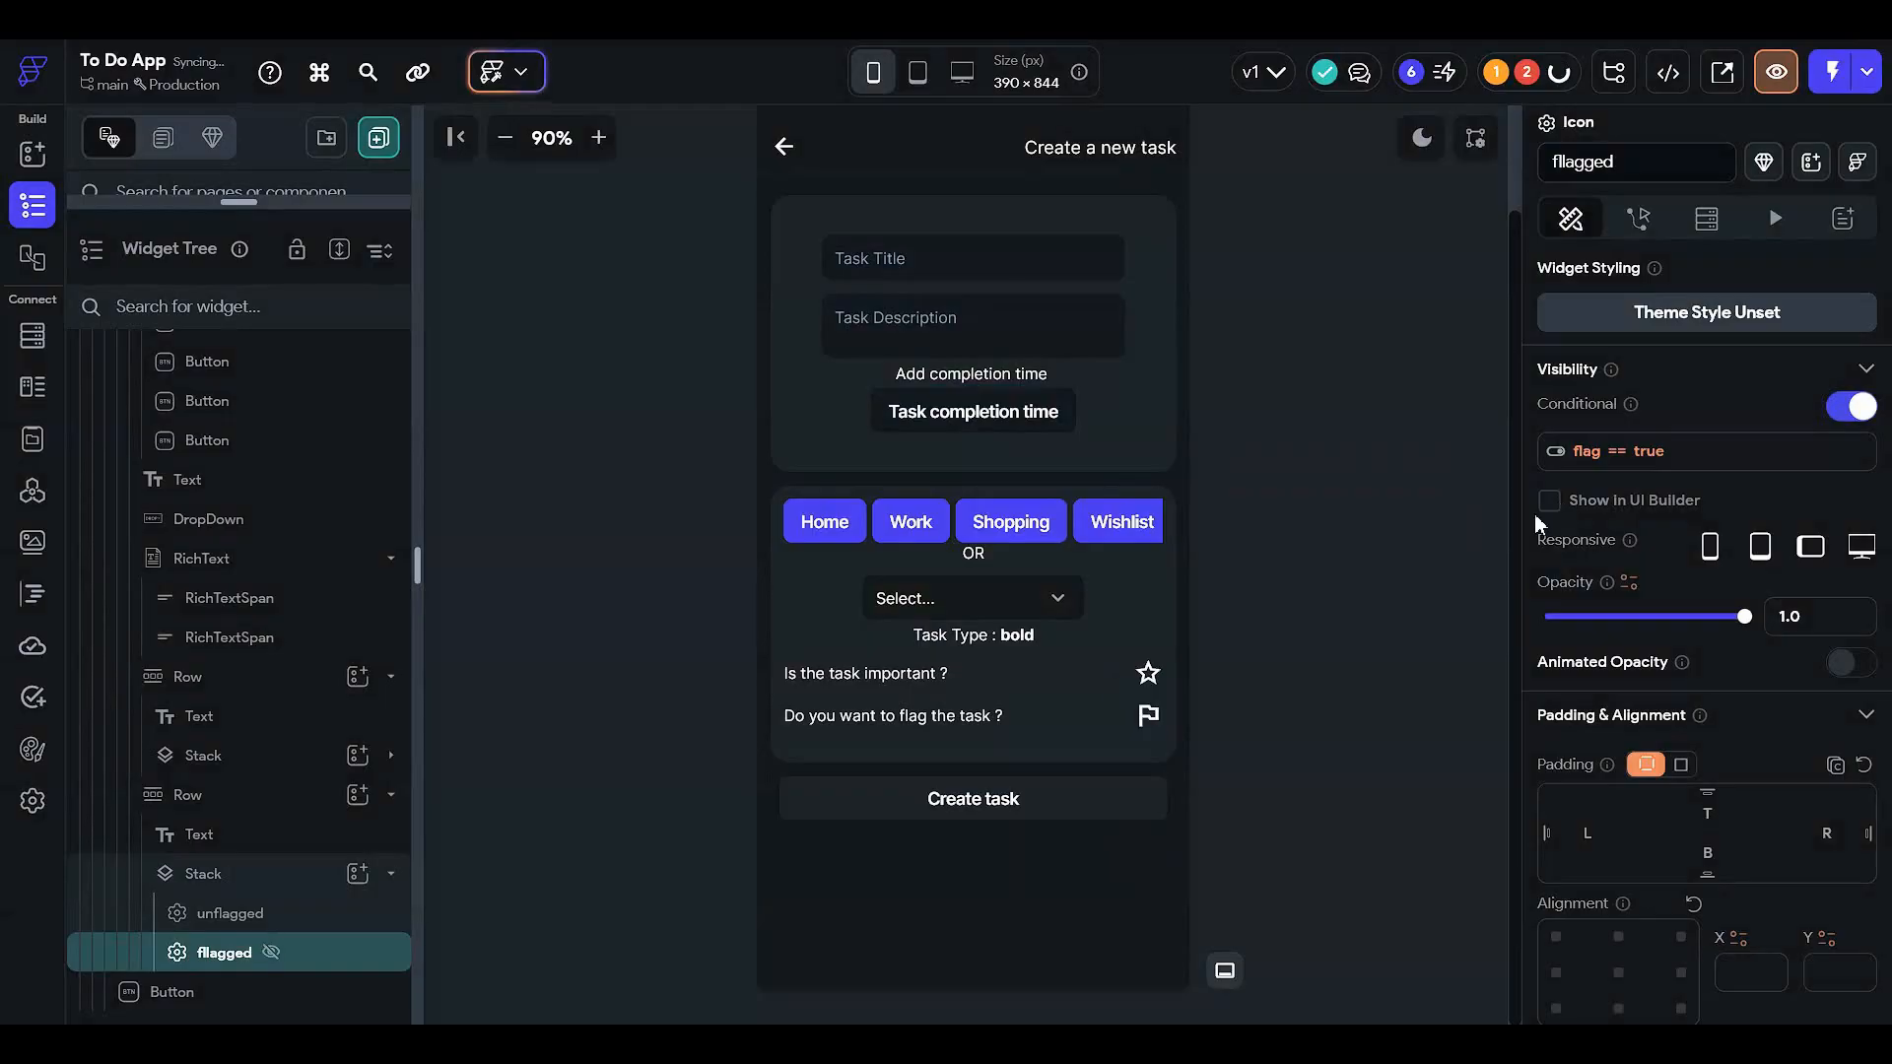
click(340, 911)
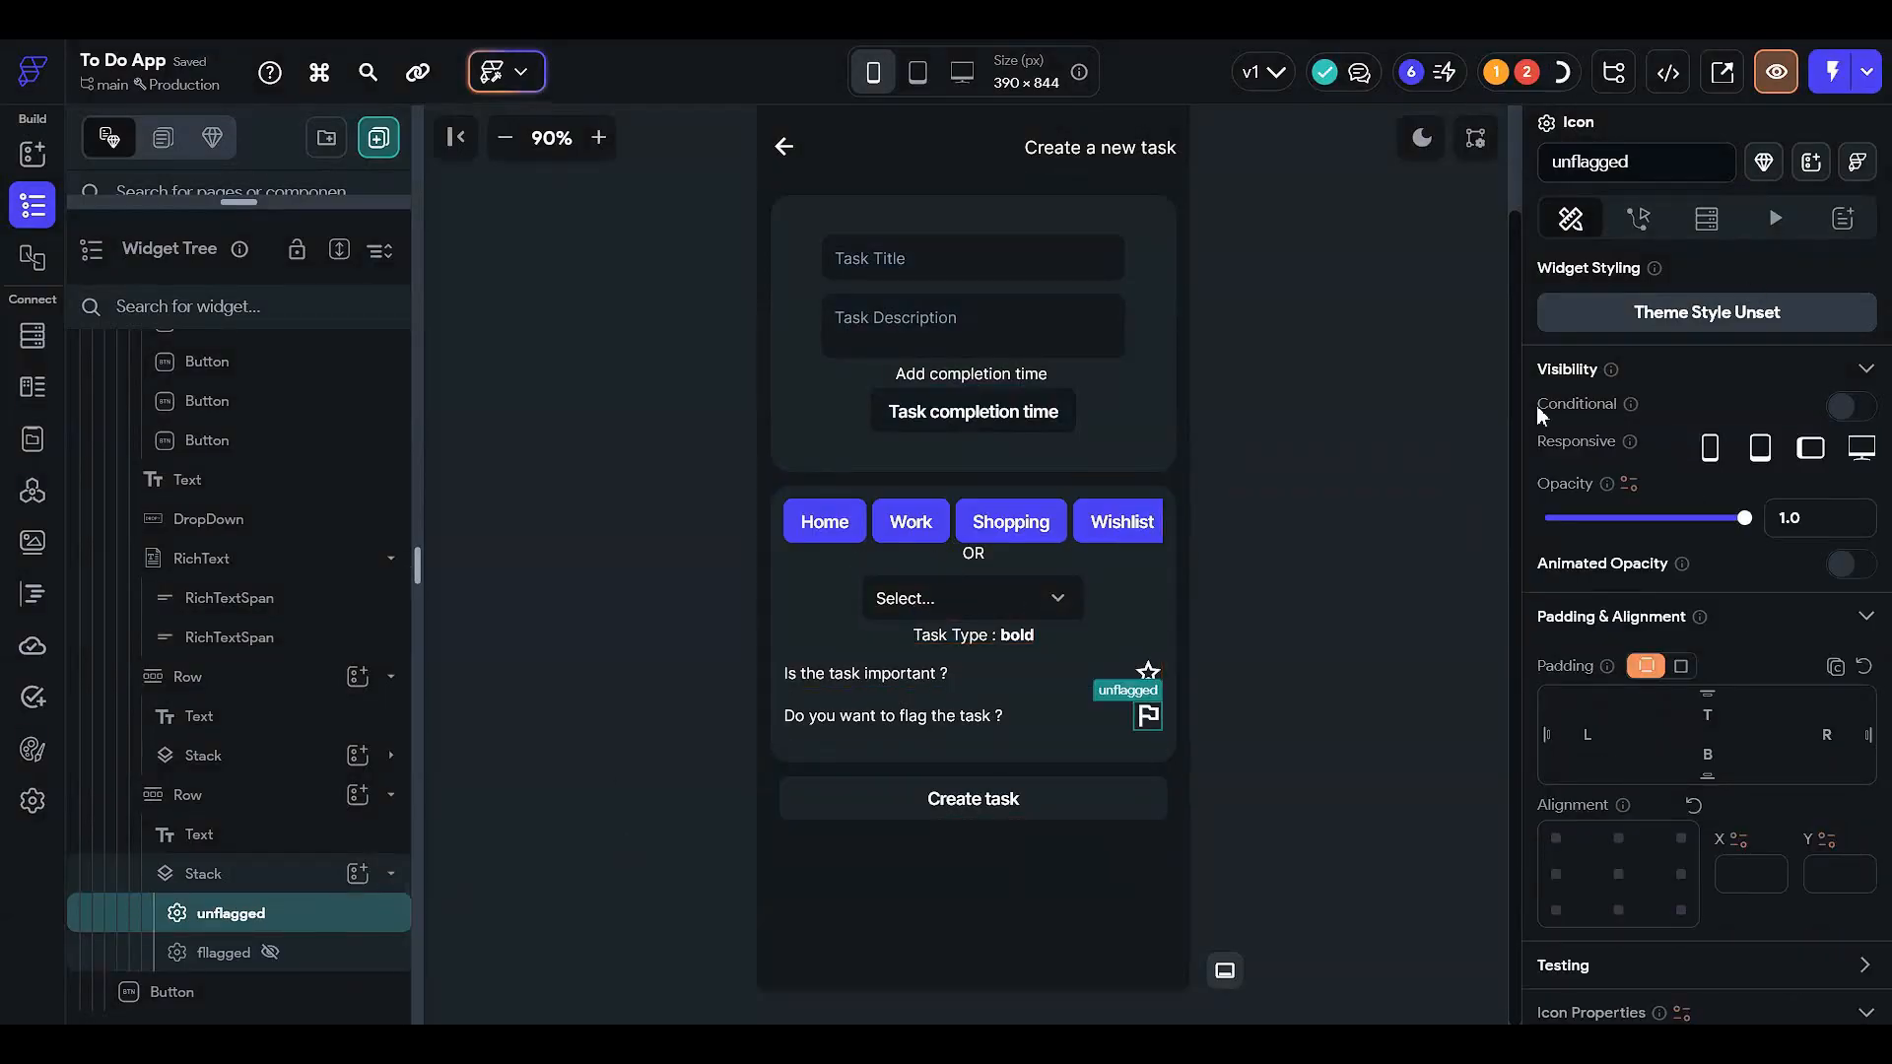
- Make the unflagged icon conditionally visible with a single condition on page state 'flag'
click(1842, 406)
click(1688, 453)
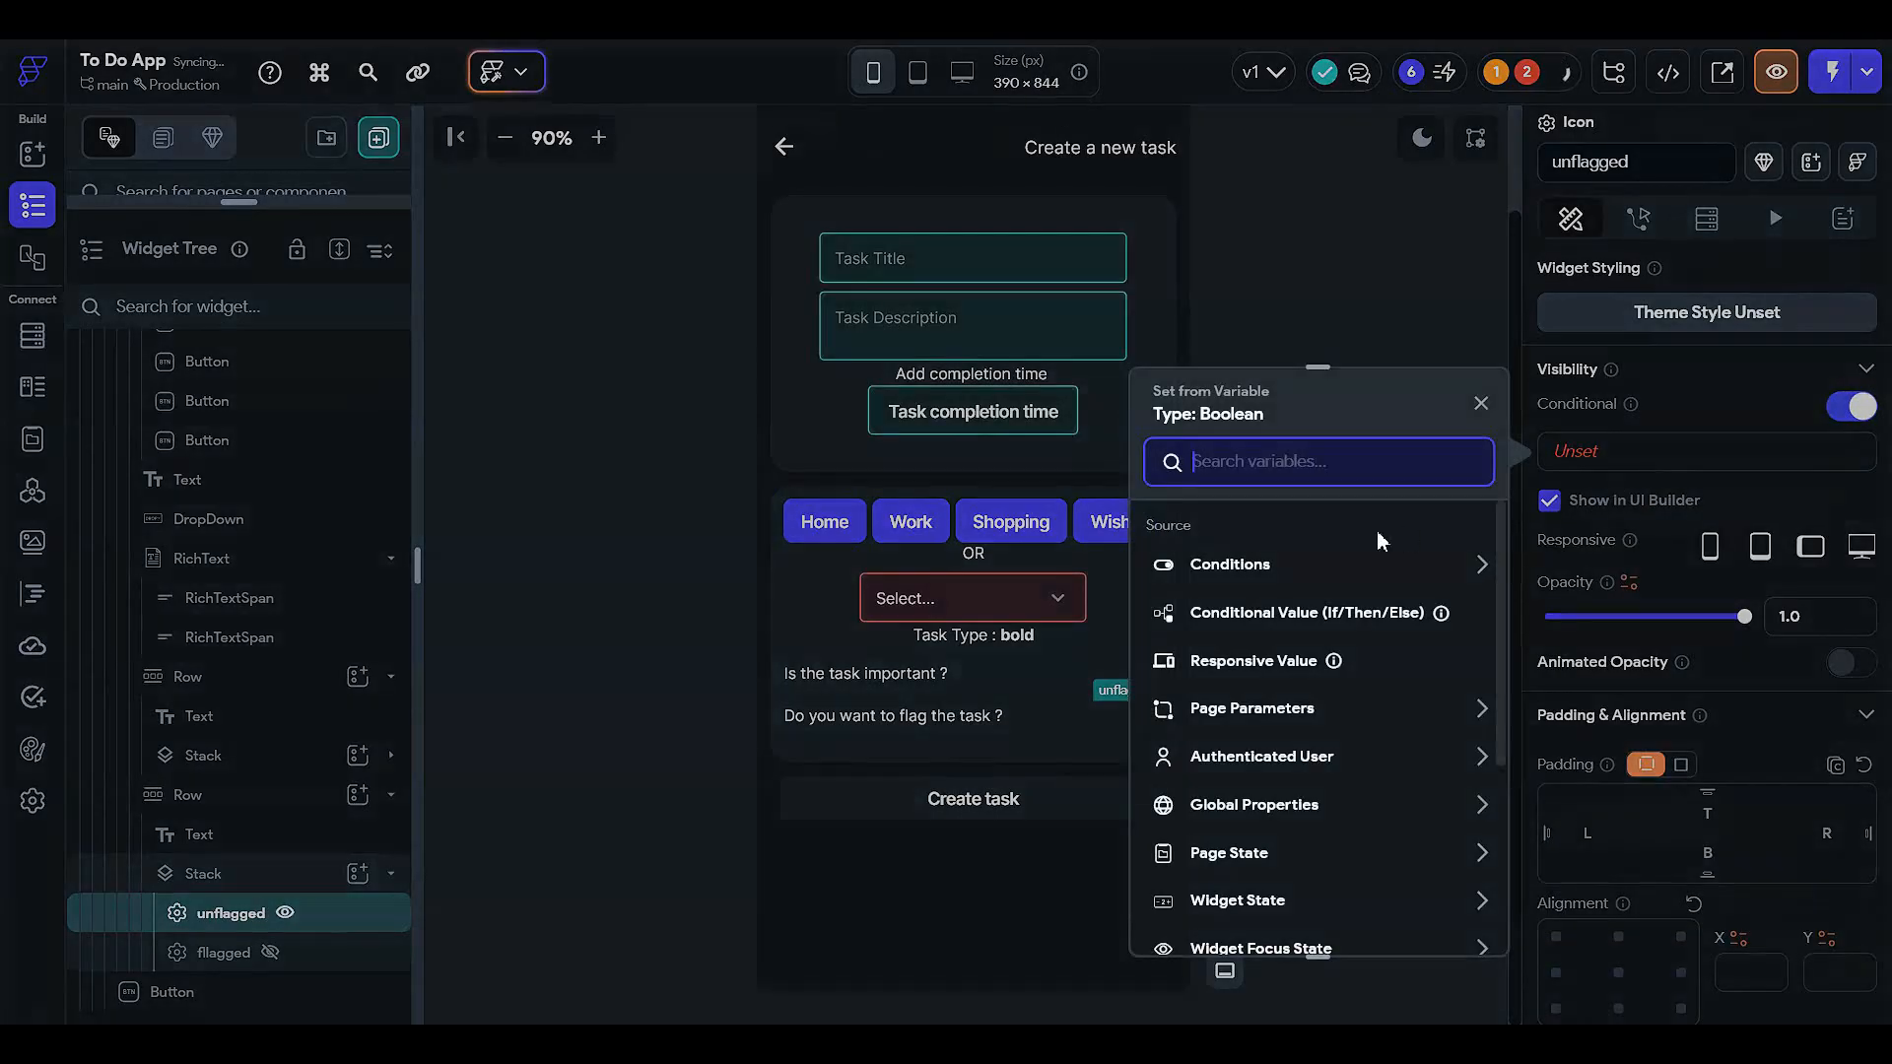
click(1349, 564)
click(1256, 642)
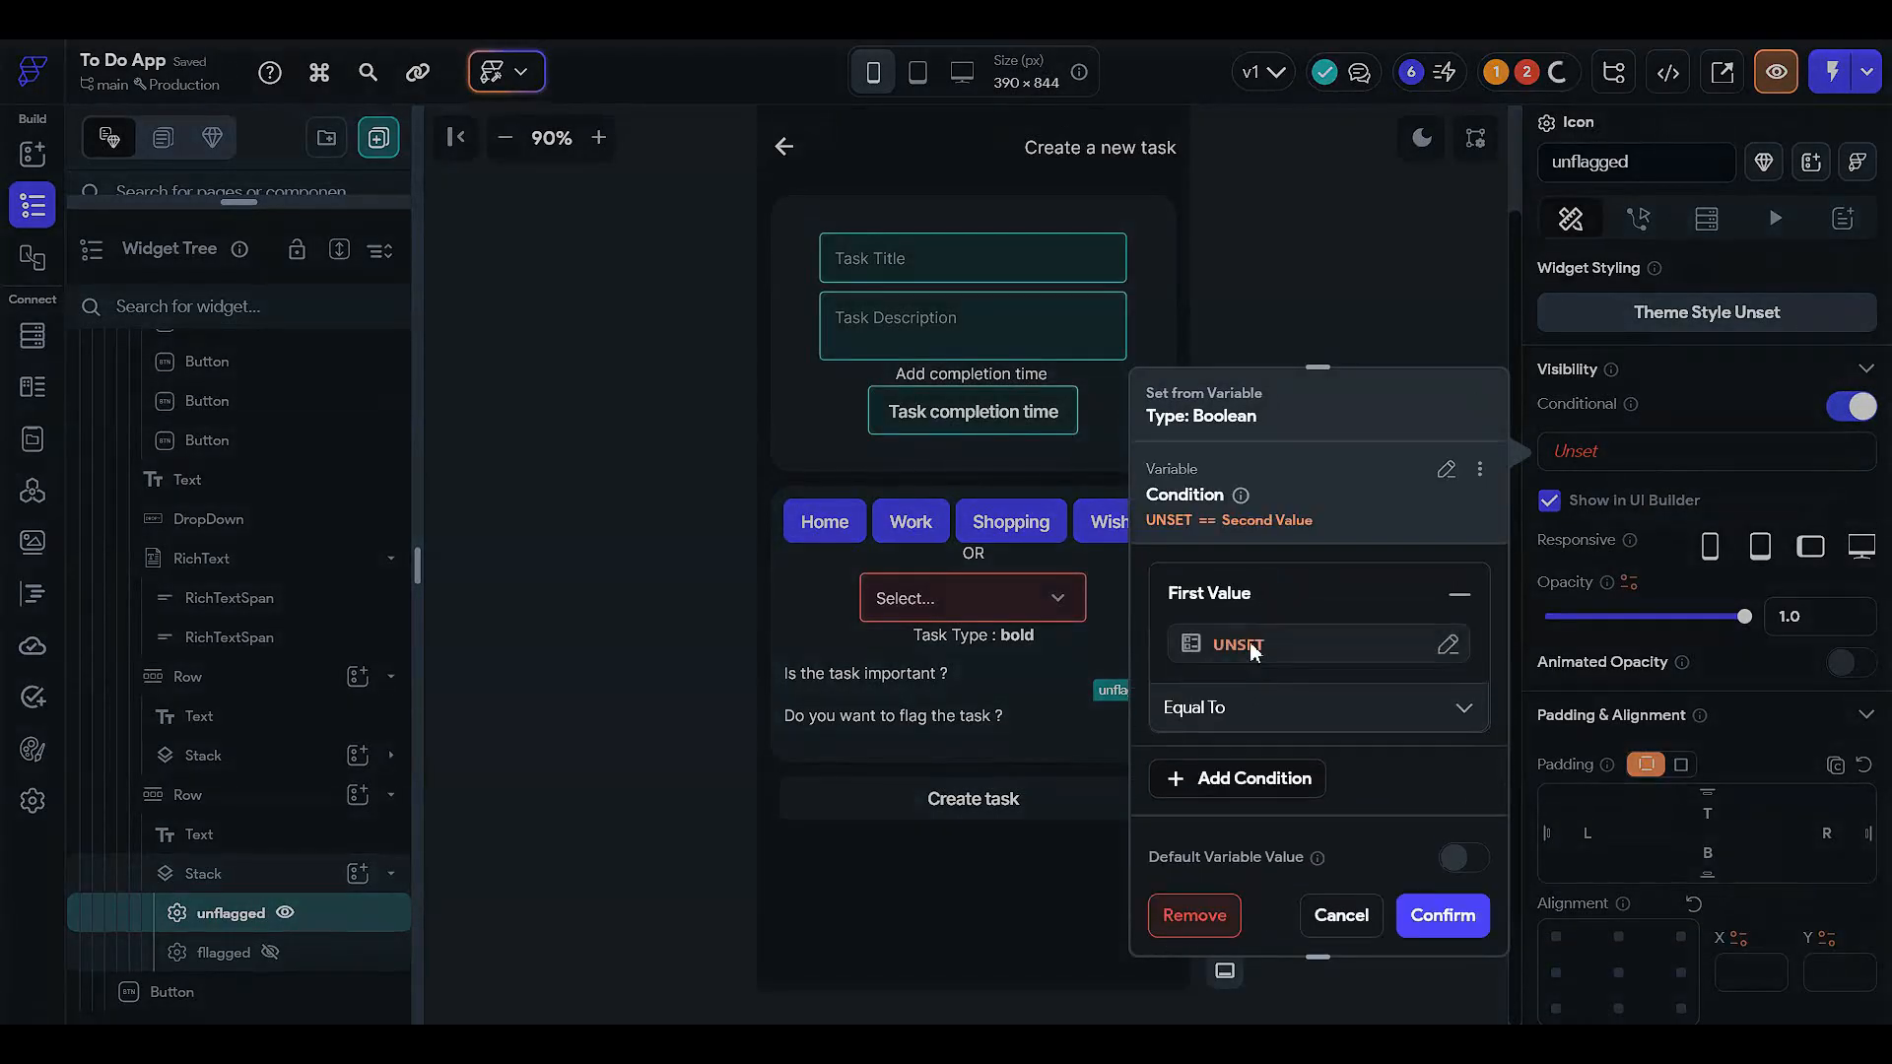
click(1249, 642)
click(835, 771)
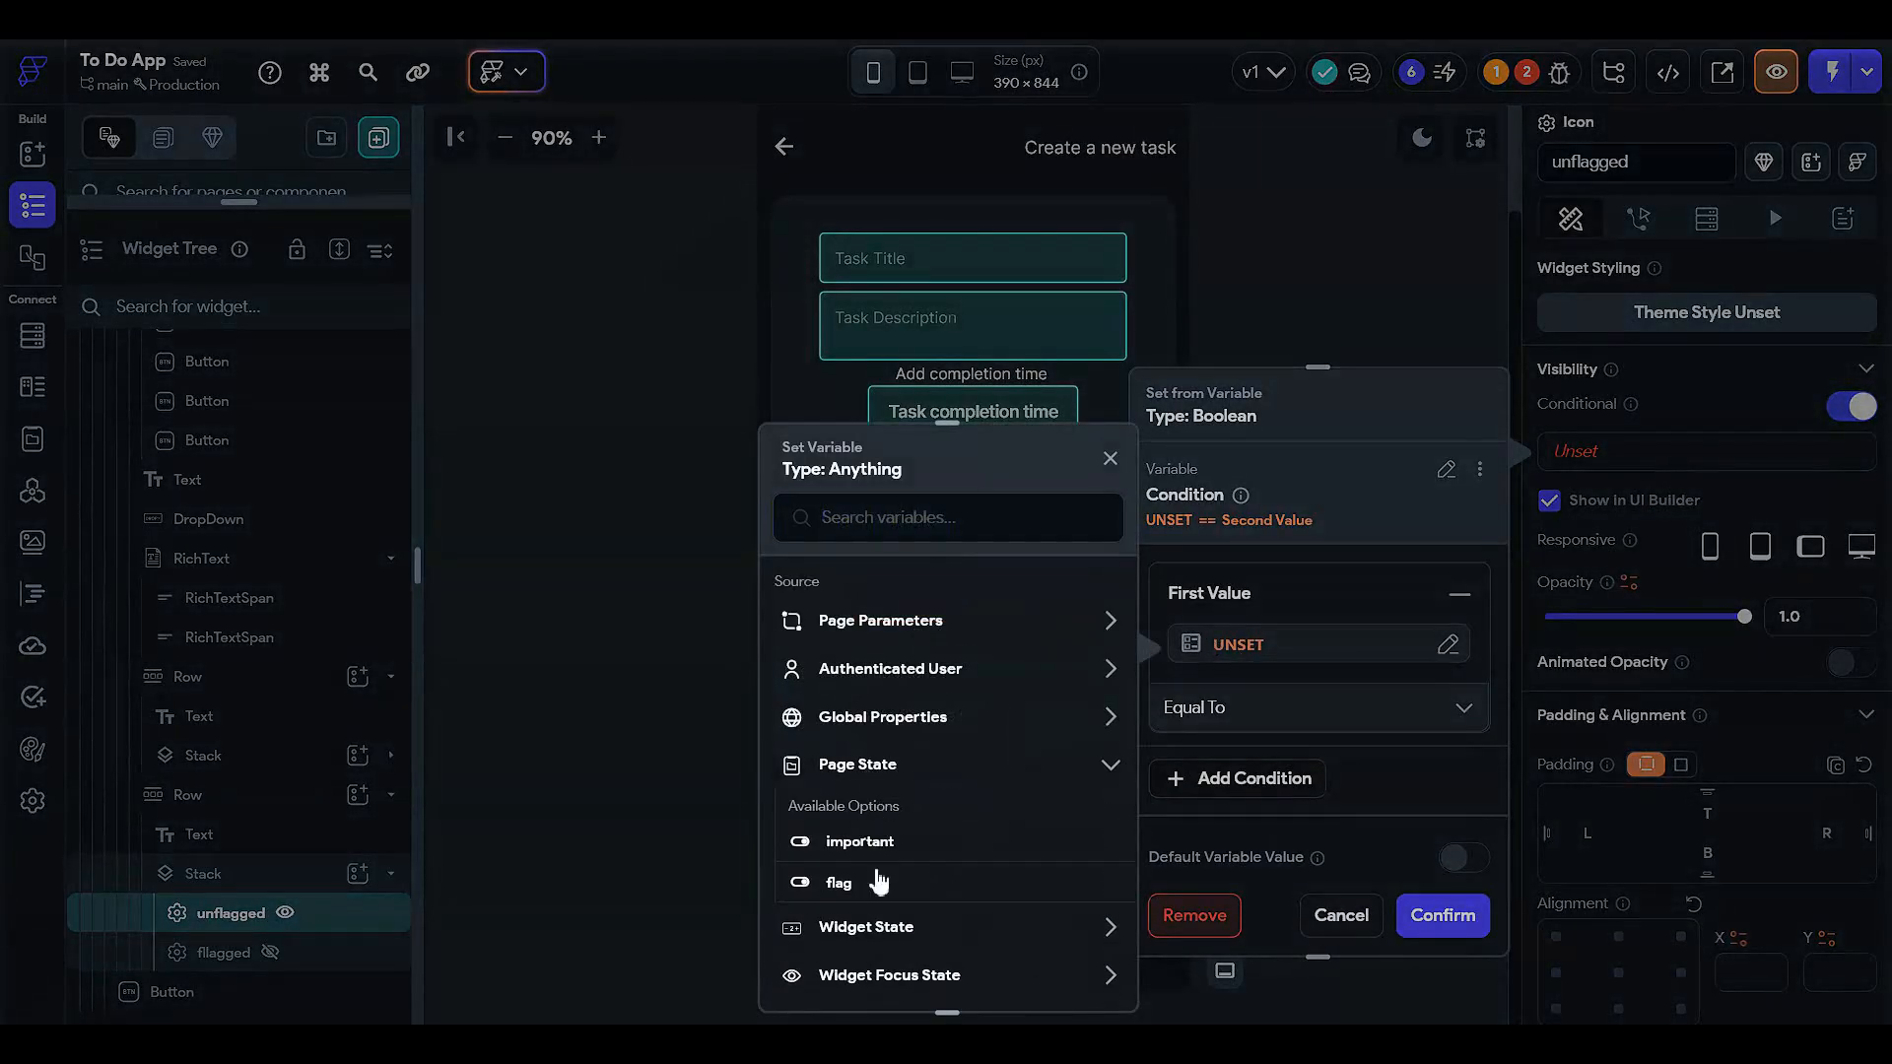
click(877, 884)
- Complete the unflagged icon condition as flag Not Equal To True and confirm it
click(1211, 634)
click(1187, 732)
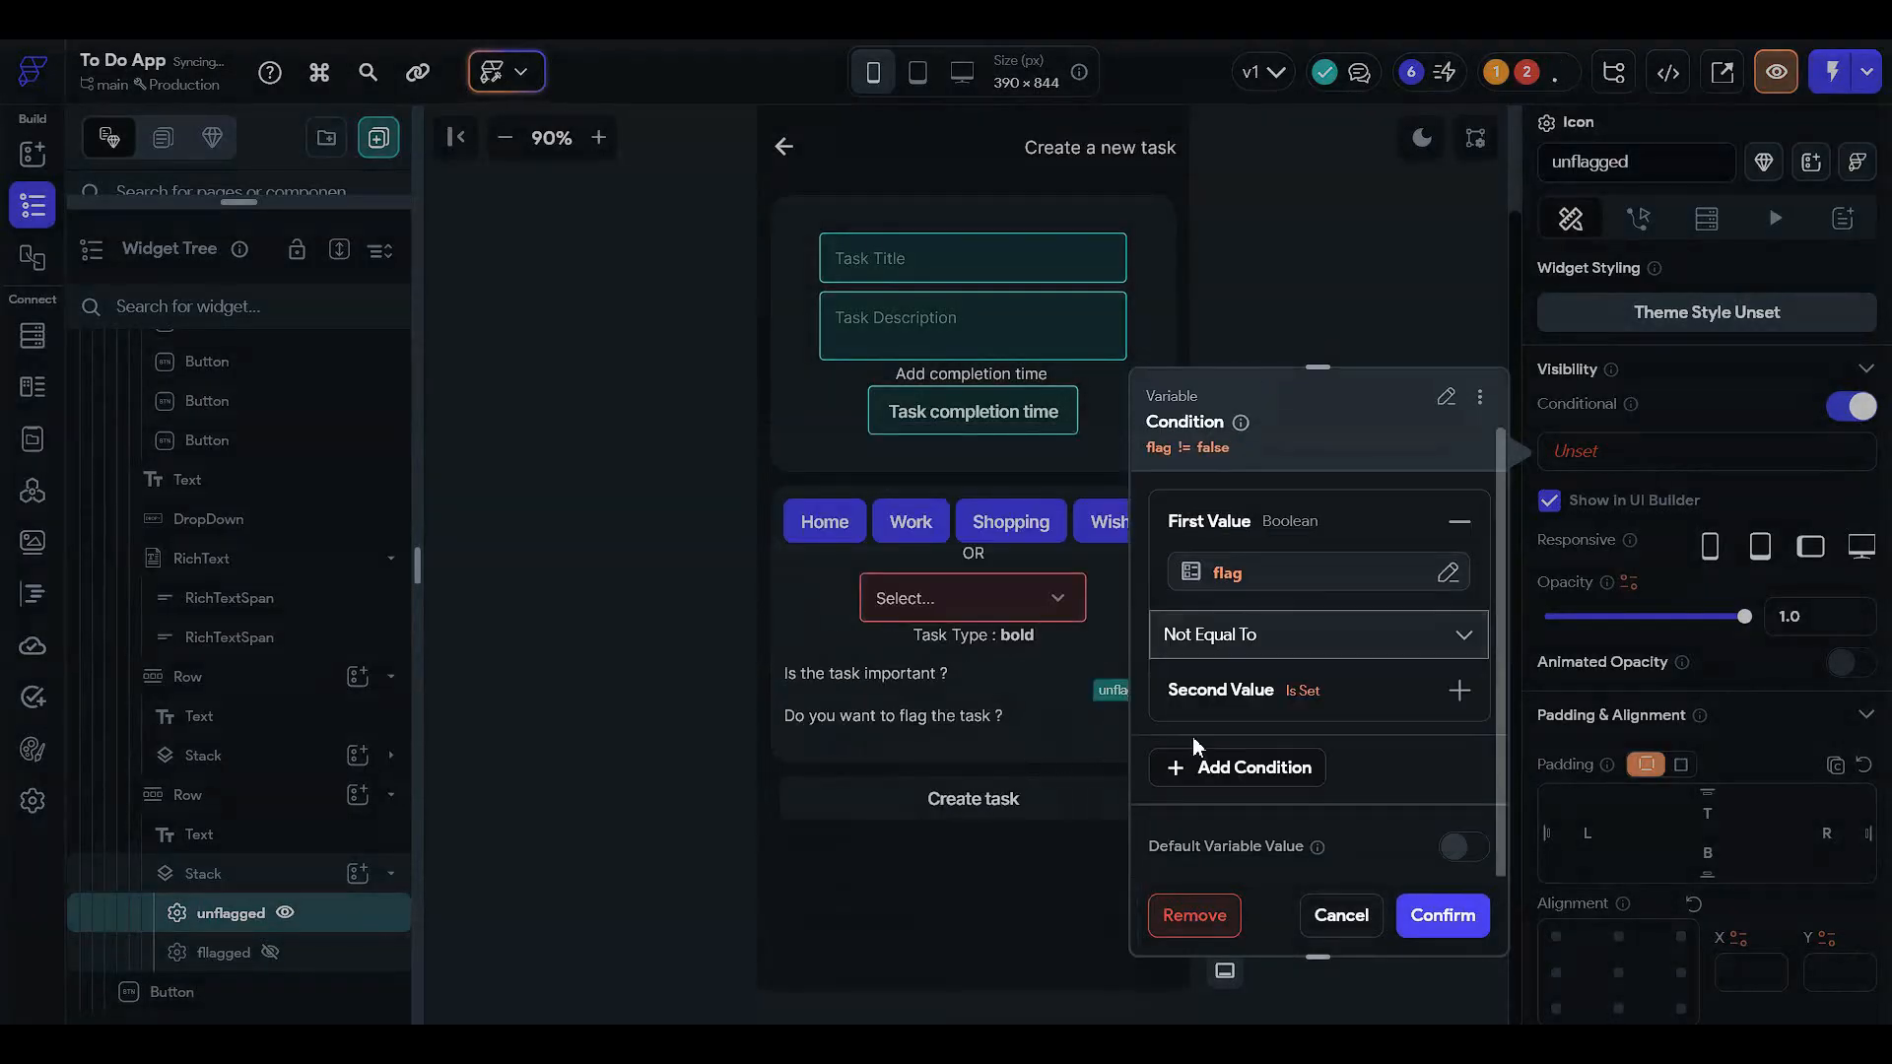
click(1278, 707)
click(1257, 767)
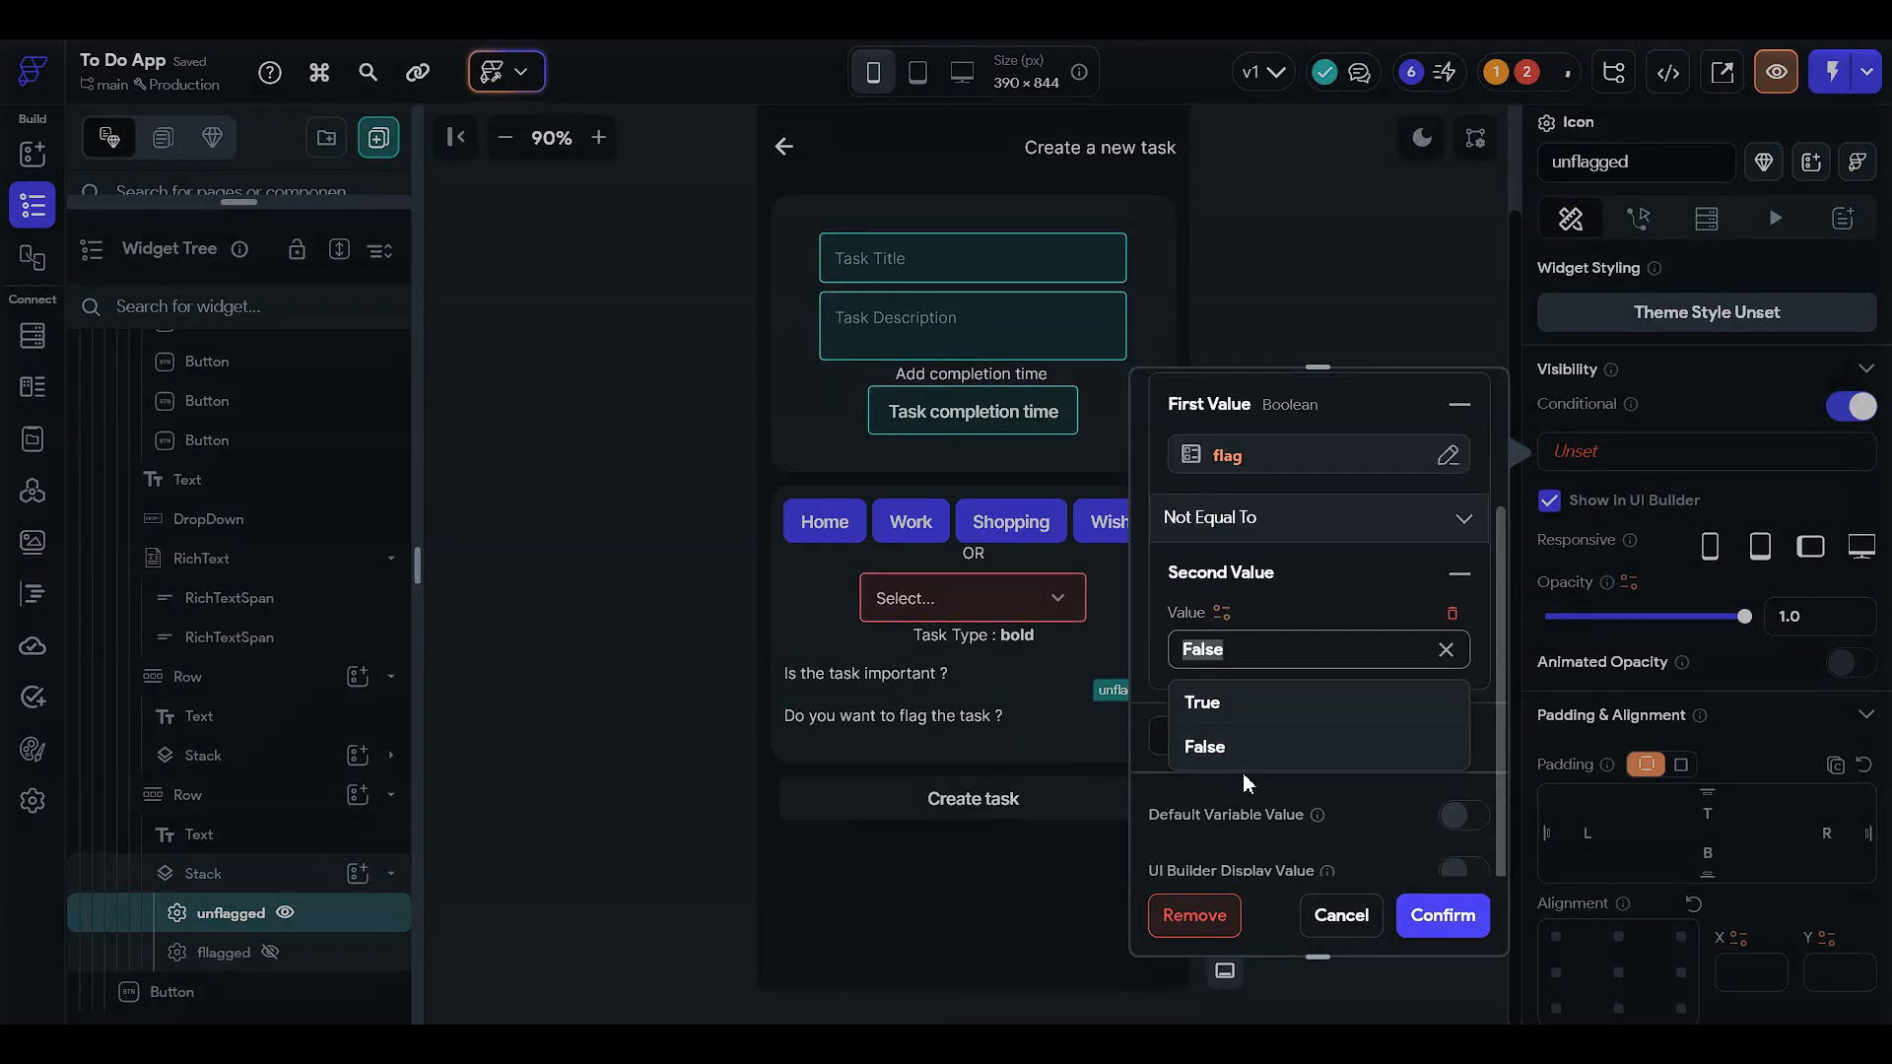
click(1222, 700)
click(1419, 914)
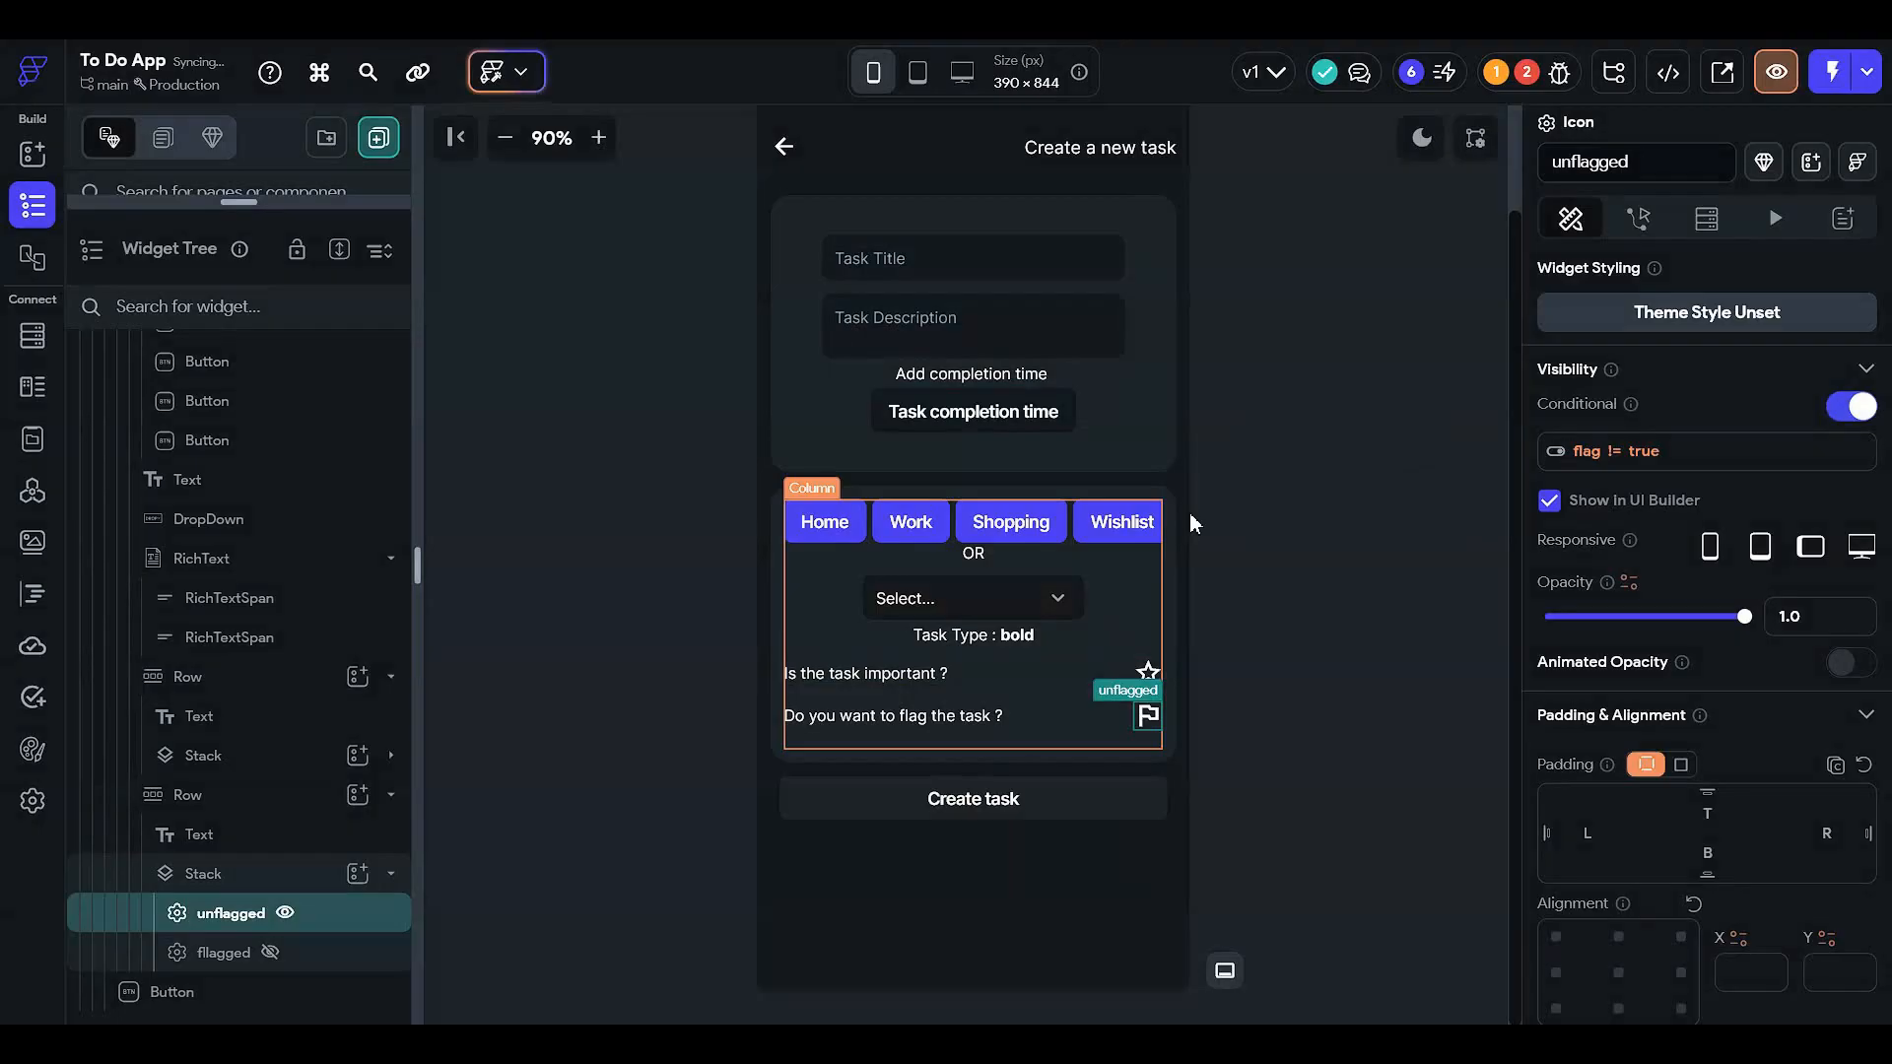
click(1237, 480)
click(1078, 682)
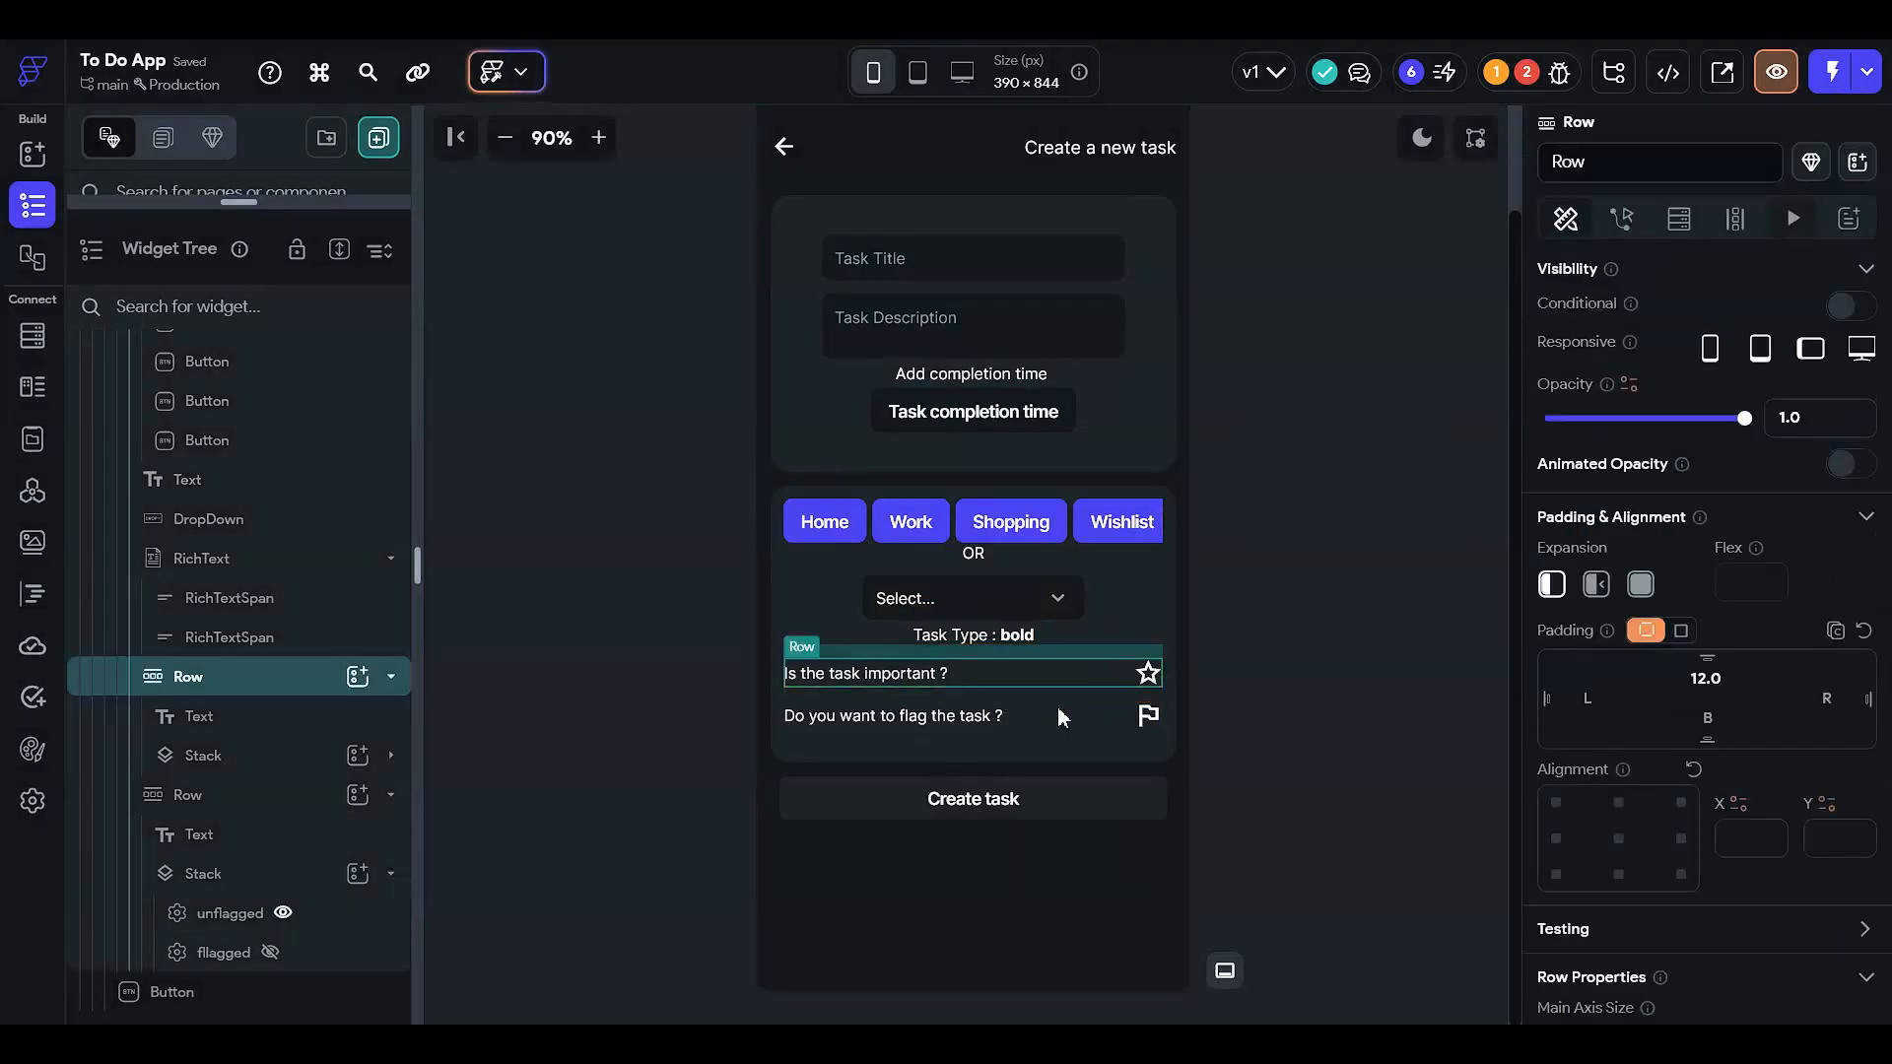
- Select the flag-task row, then inspect the task type dropdown widget
click(1052, 725)
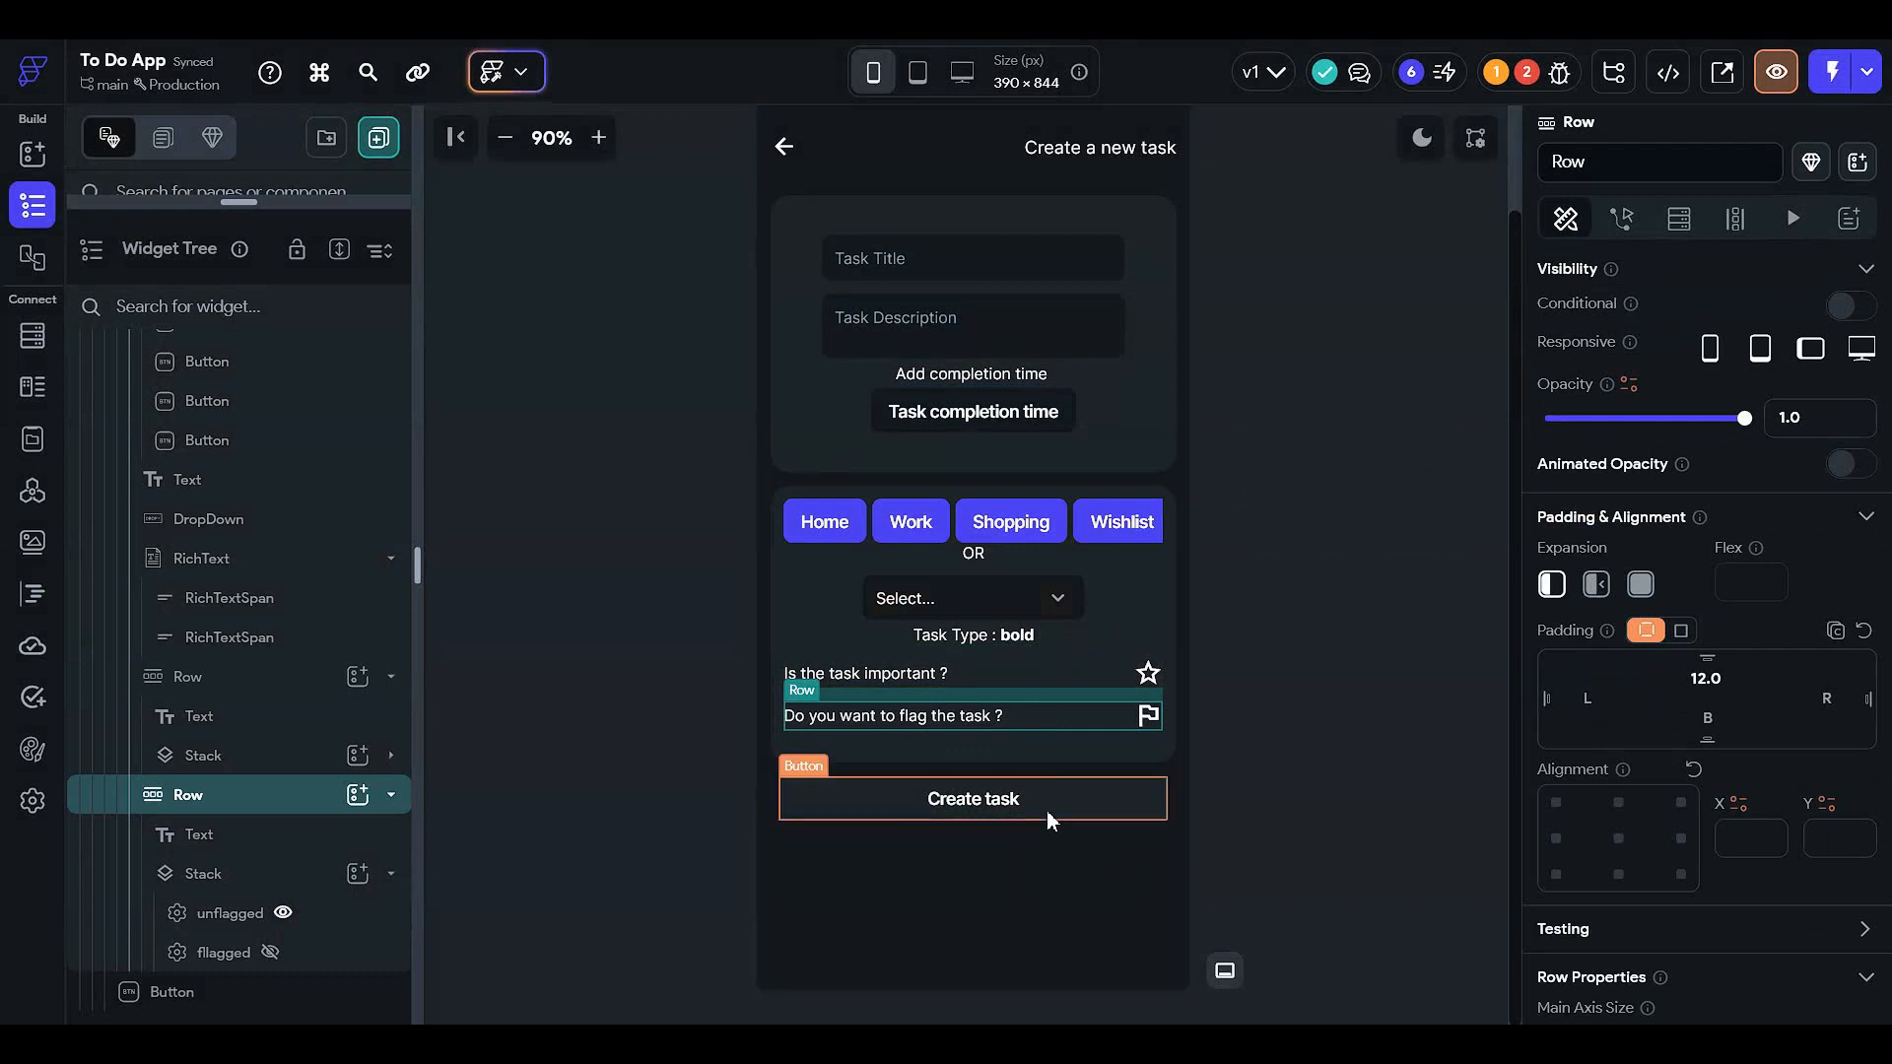
scroll(1078, 750, up, 2)
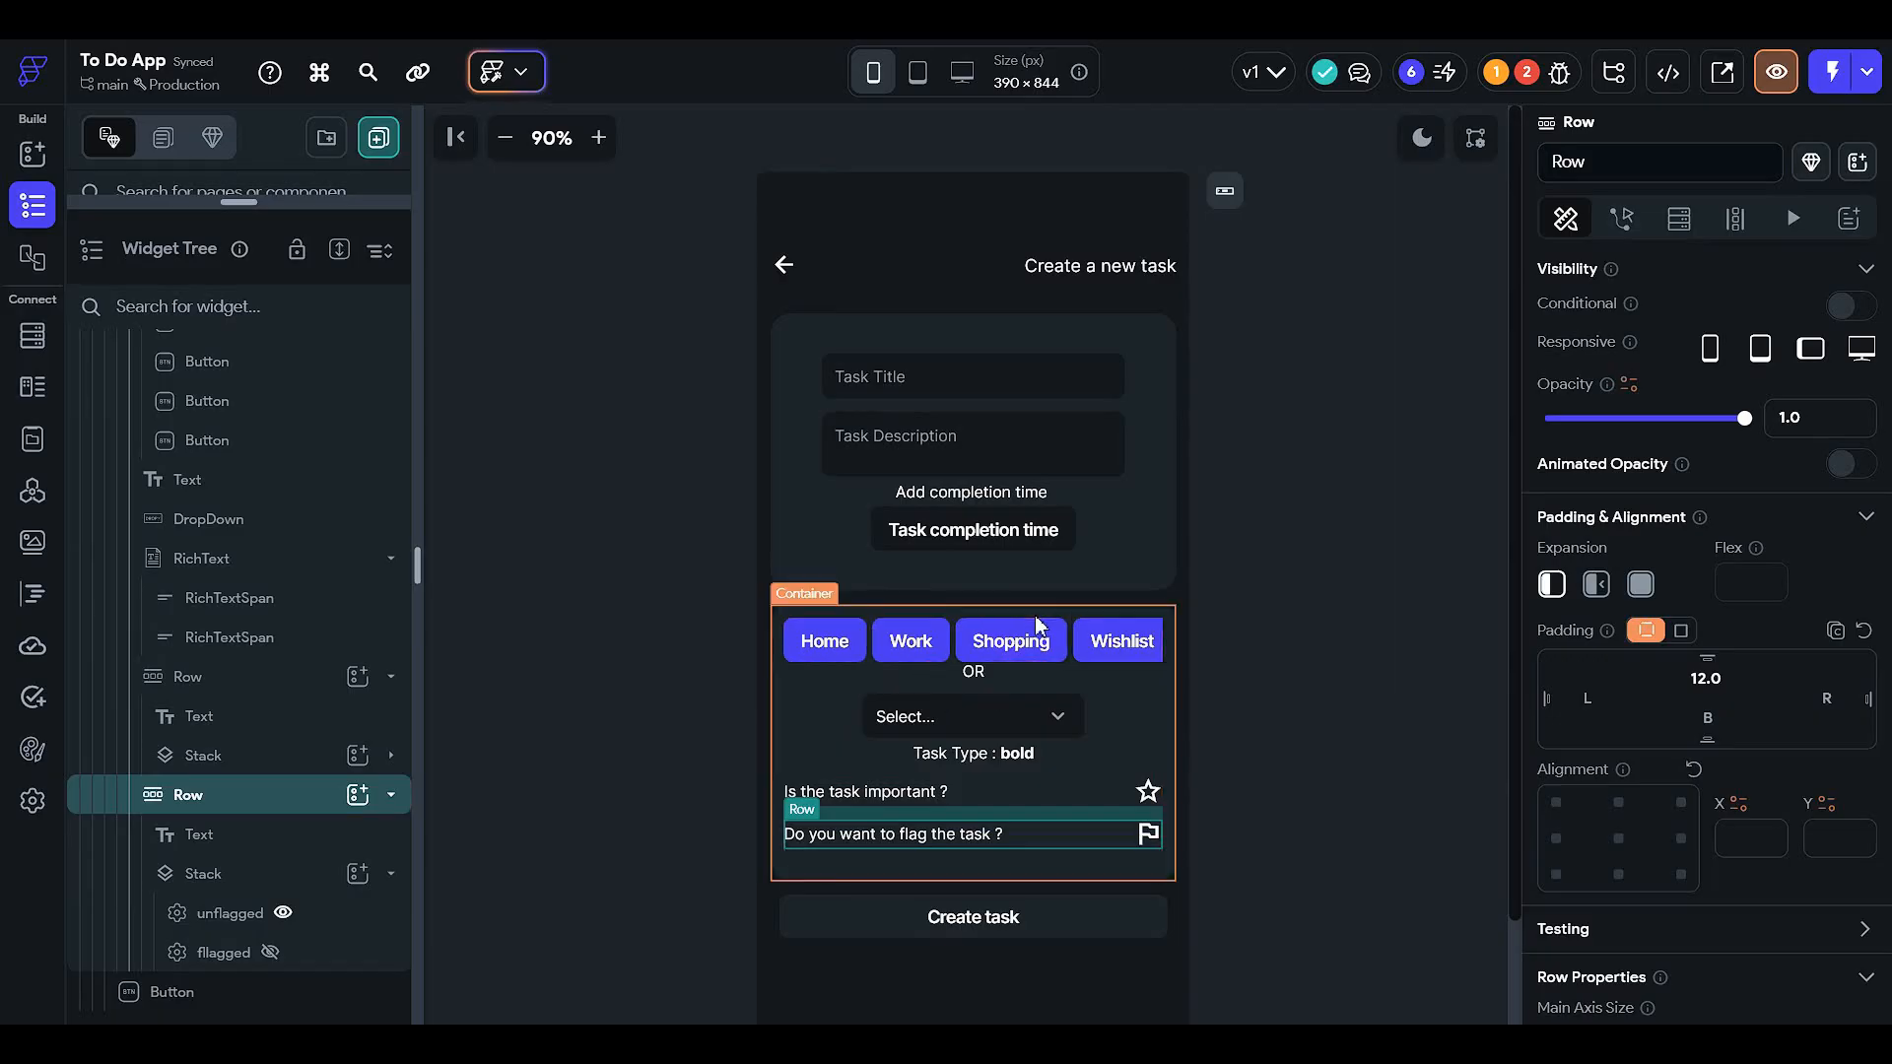
click(986, 714)
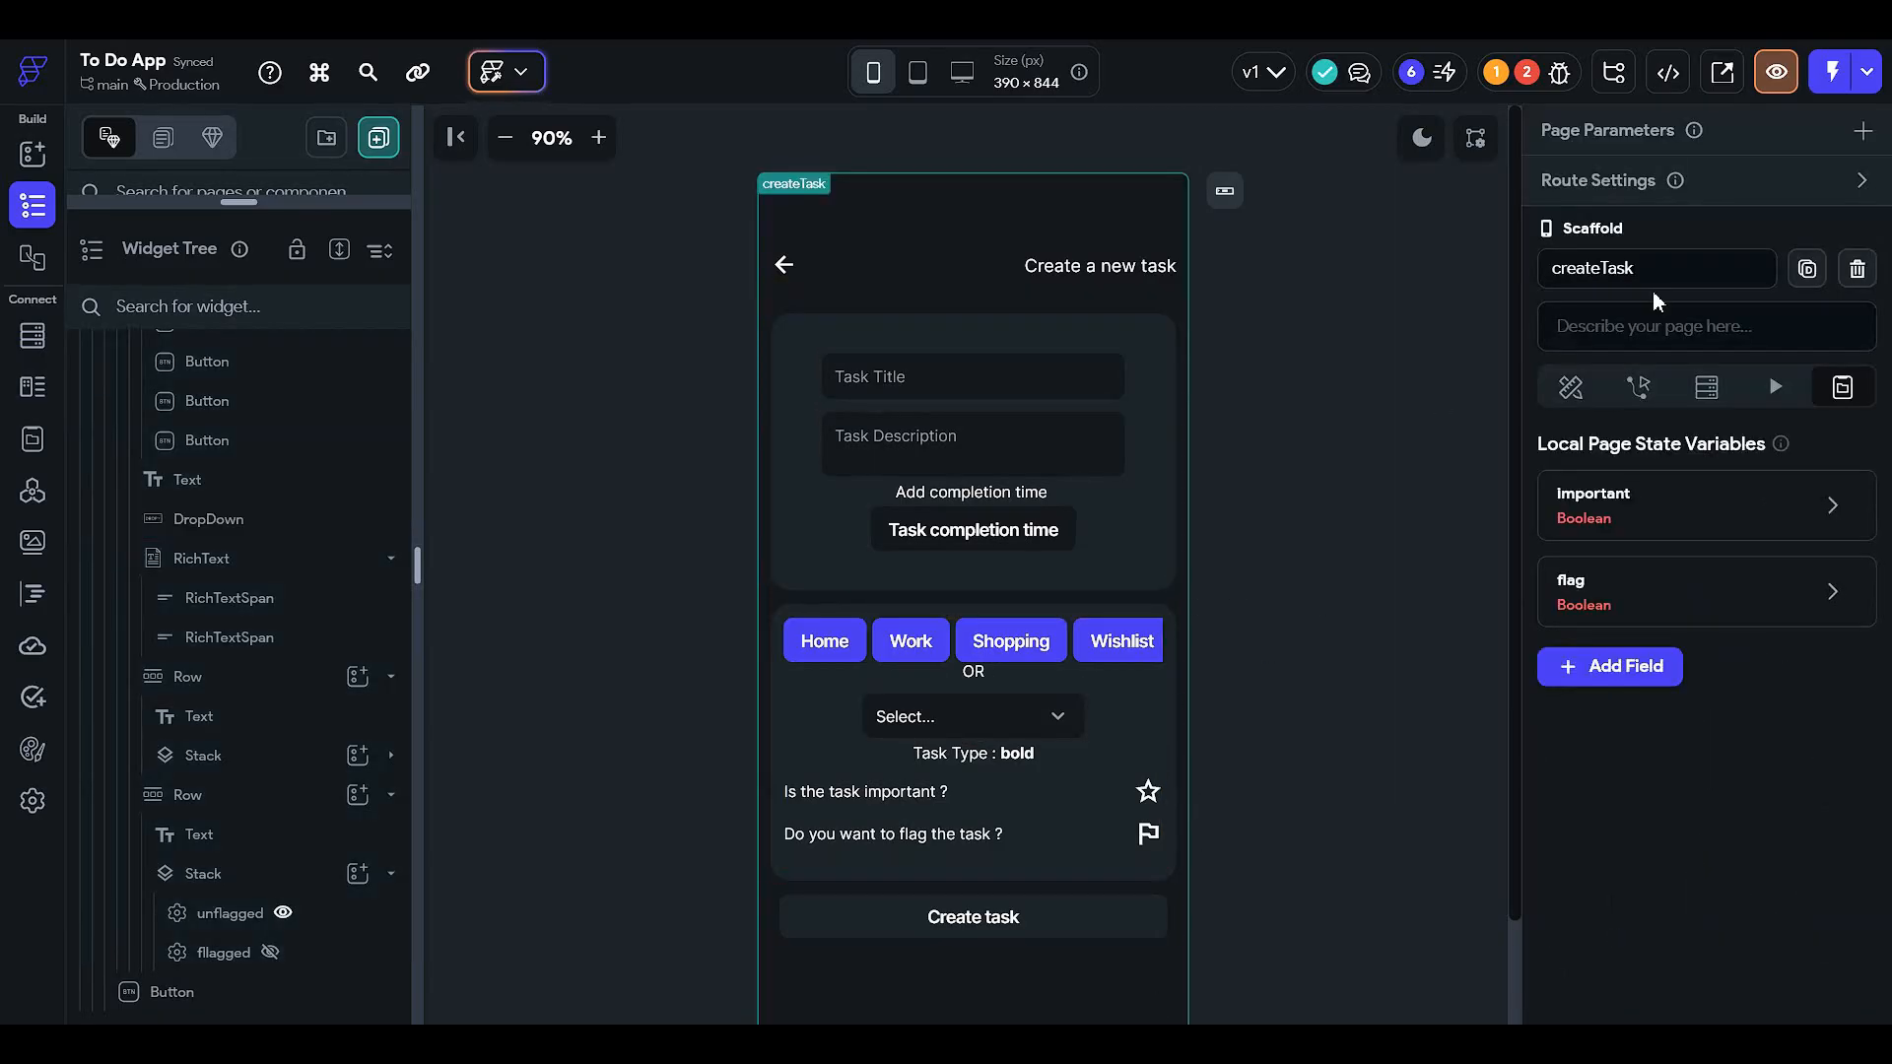
- Open the Issues list and jump to the 'important' state variable error
click(1707, 387)
click(1639, 386)
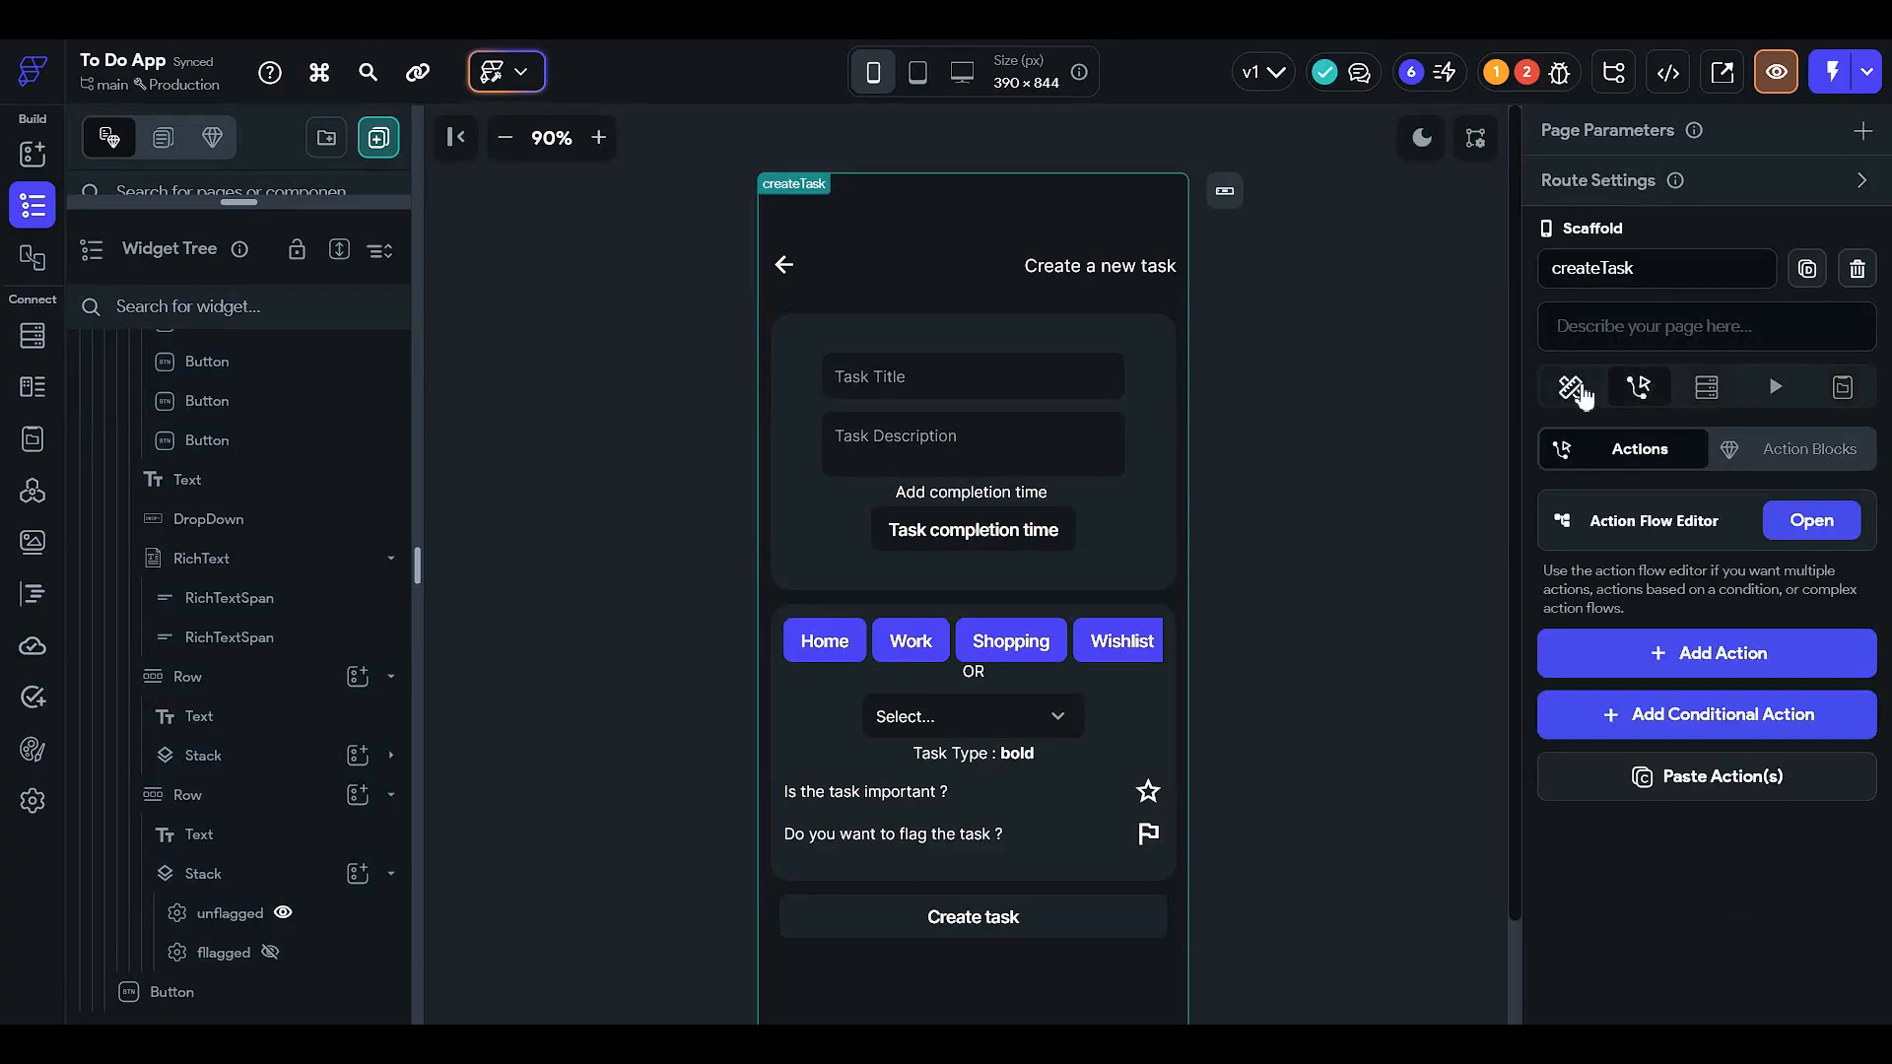
click(1570, 386)
click(1558, 72)
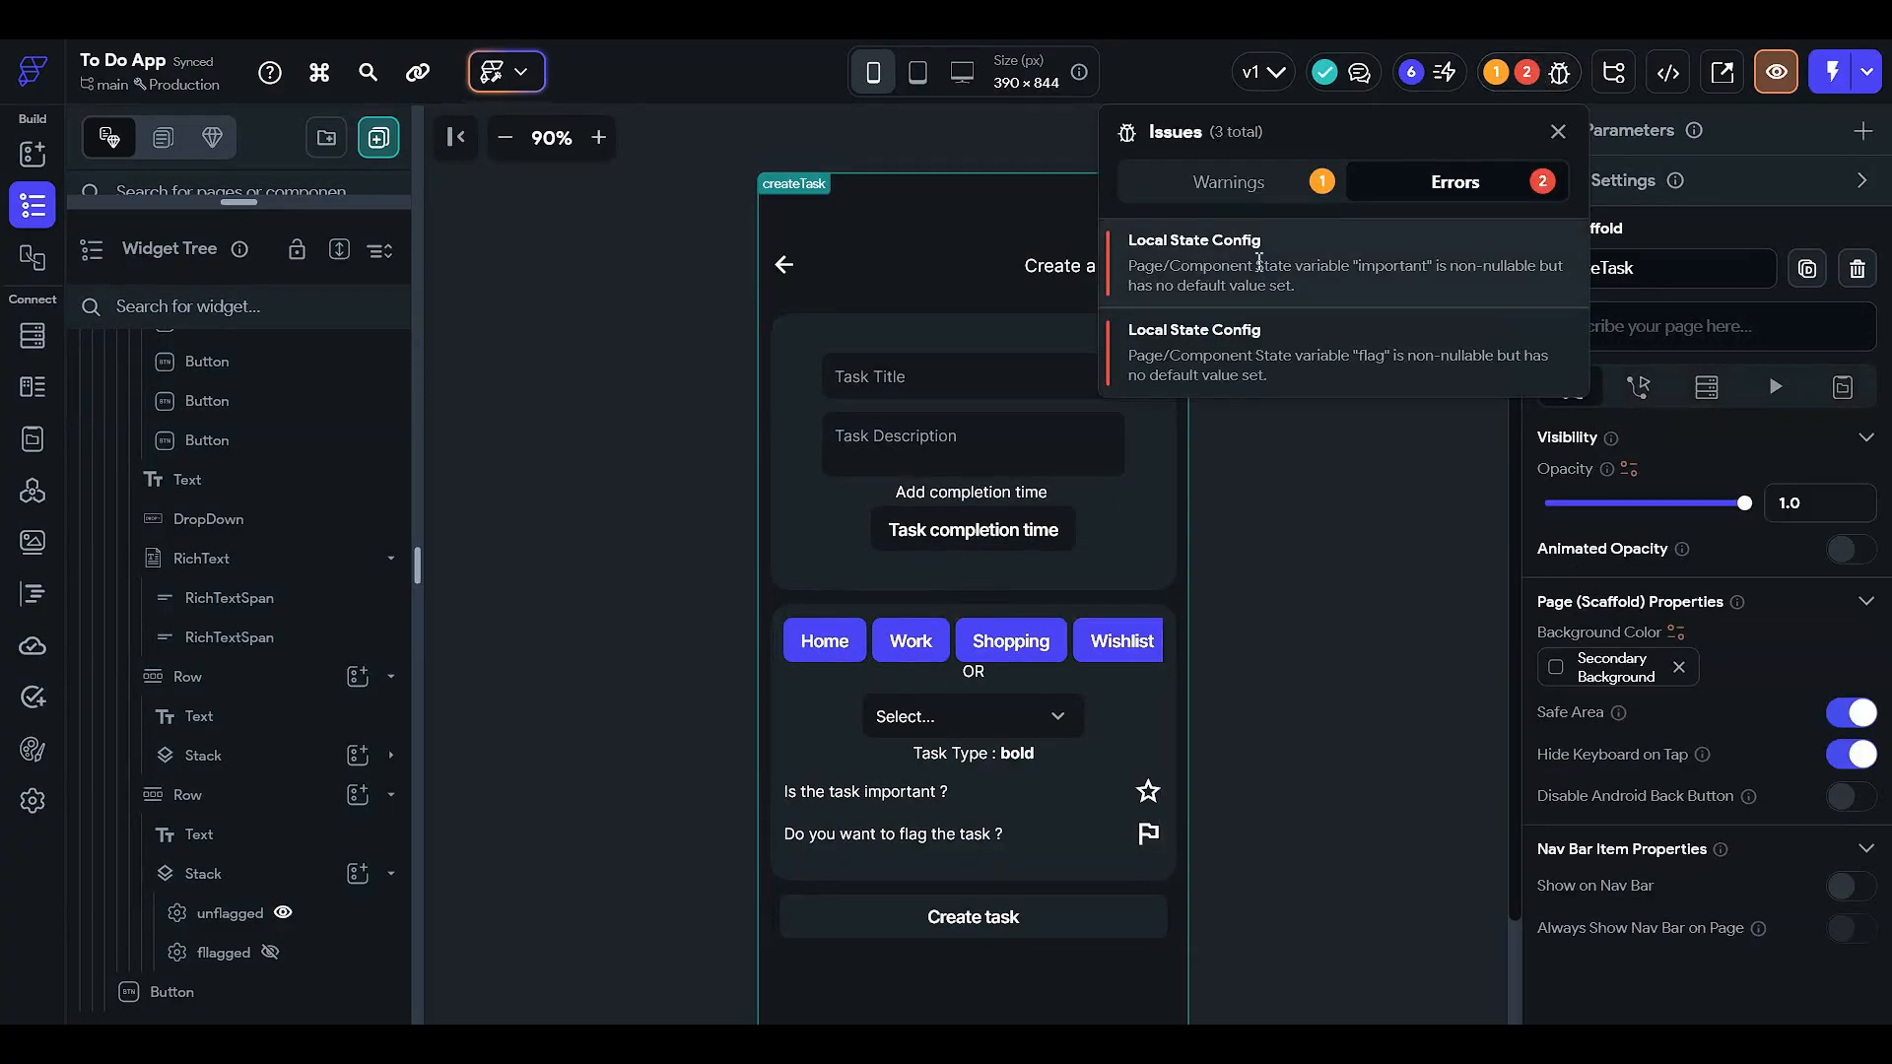
click(1265, 265)
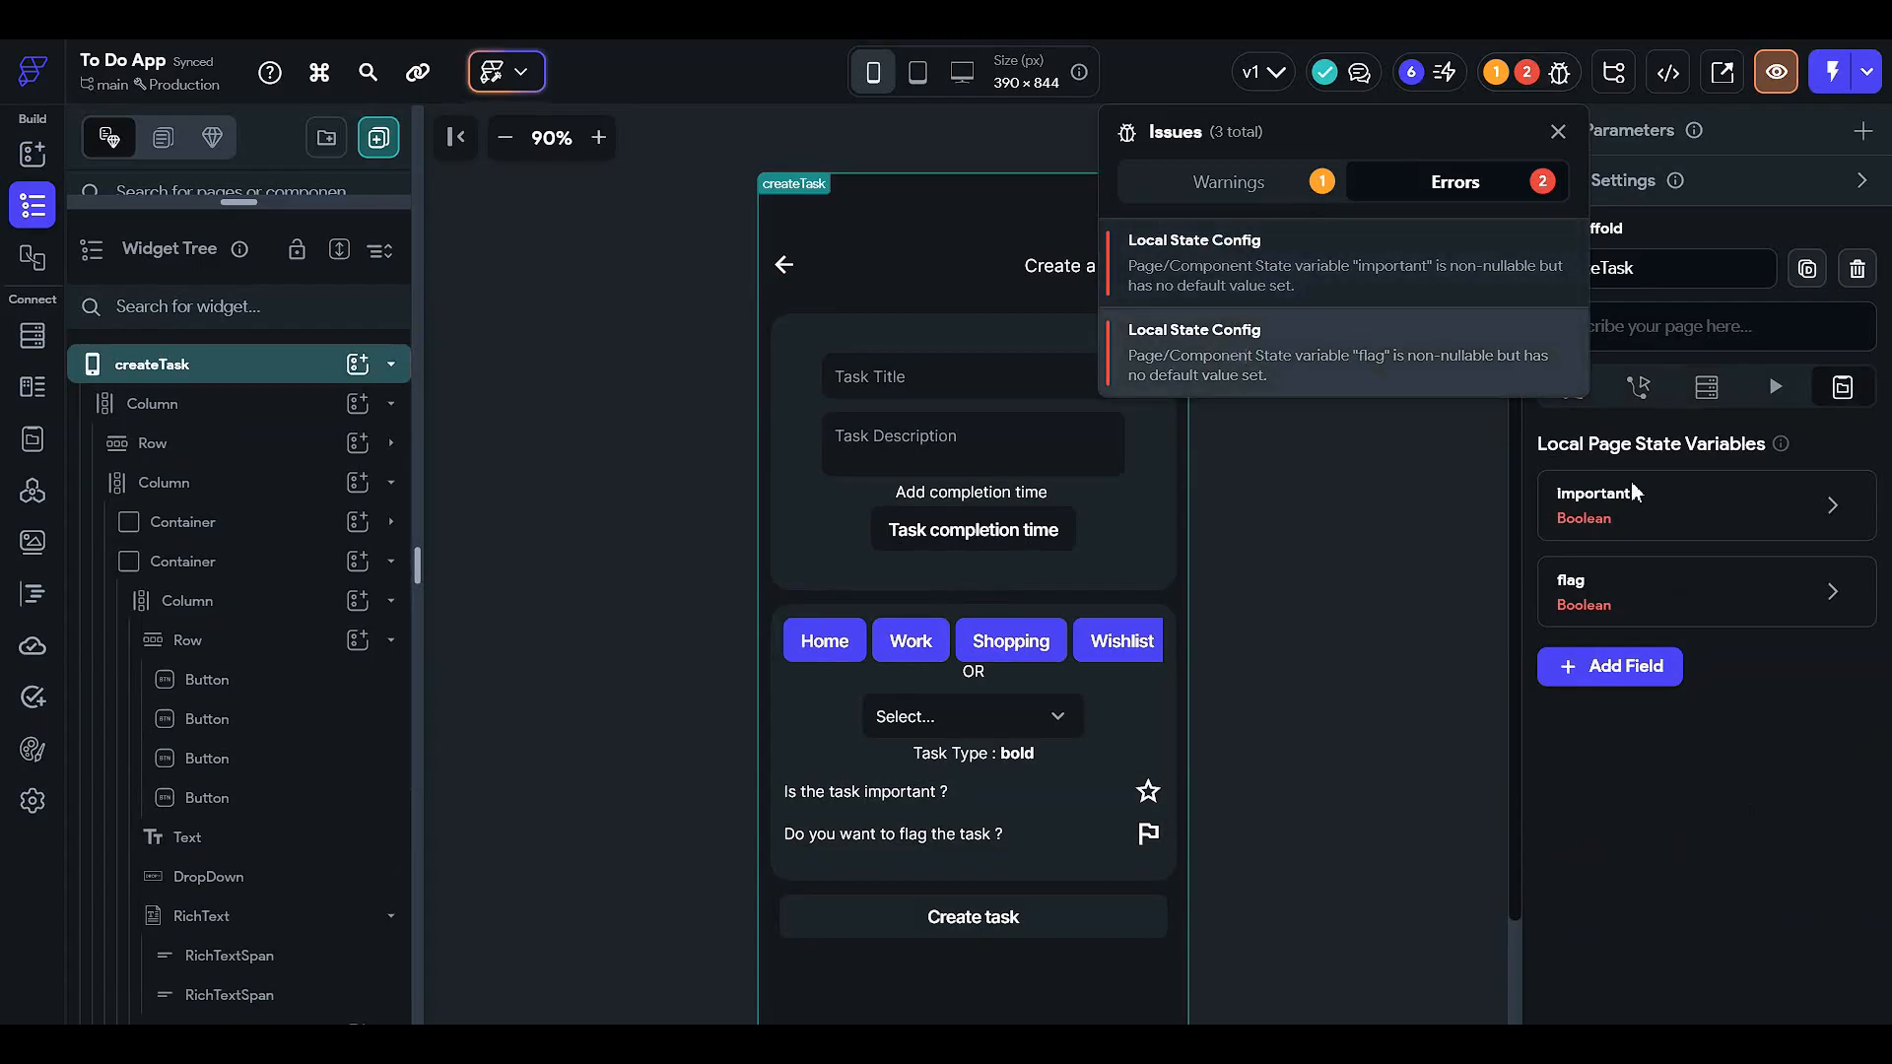
click(1650, 522)
- Mark the 'important' and 'flag' page state variables as Nullable and confirm
click(1650, 523)
scroll(1745, 773, down, 1)
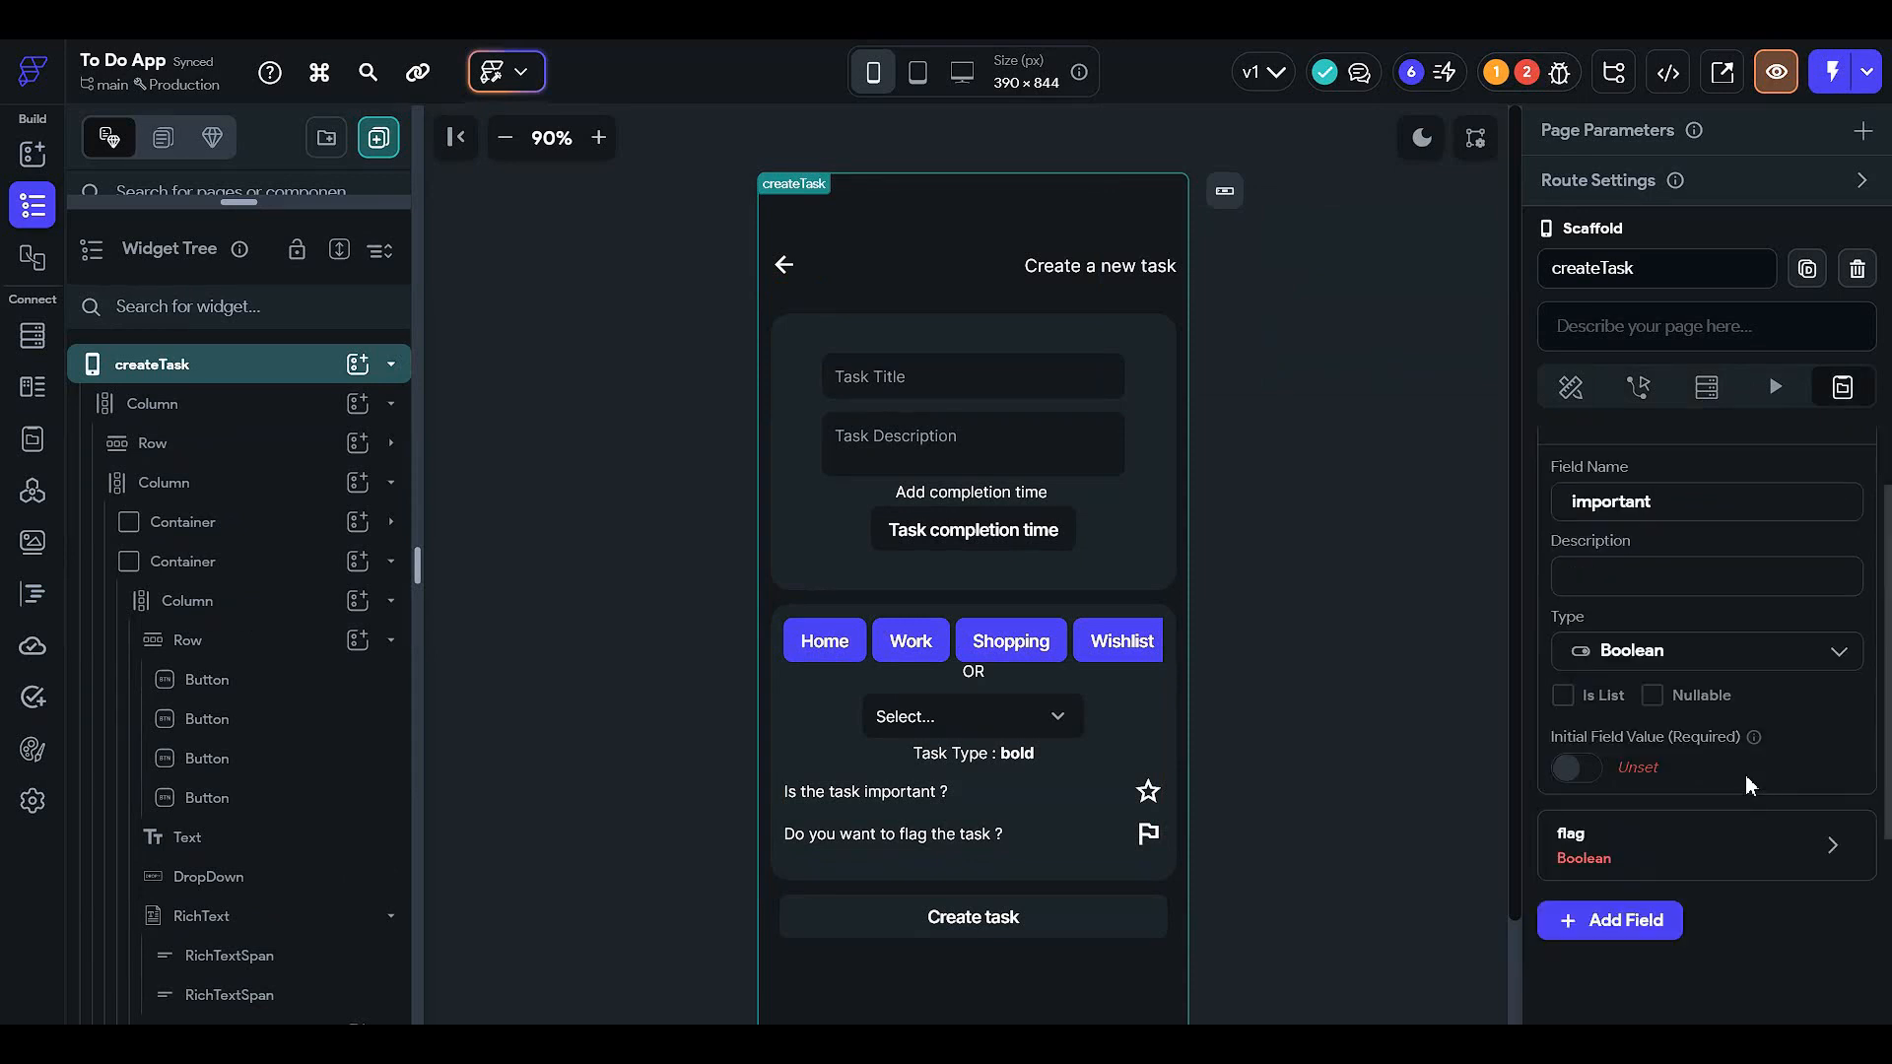
click(1652, 695)
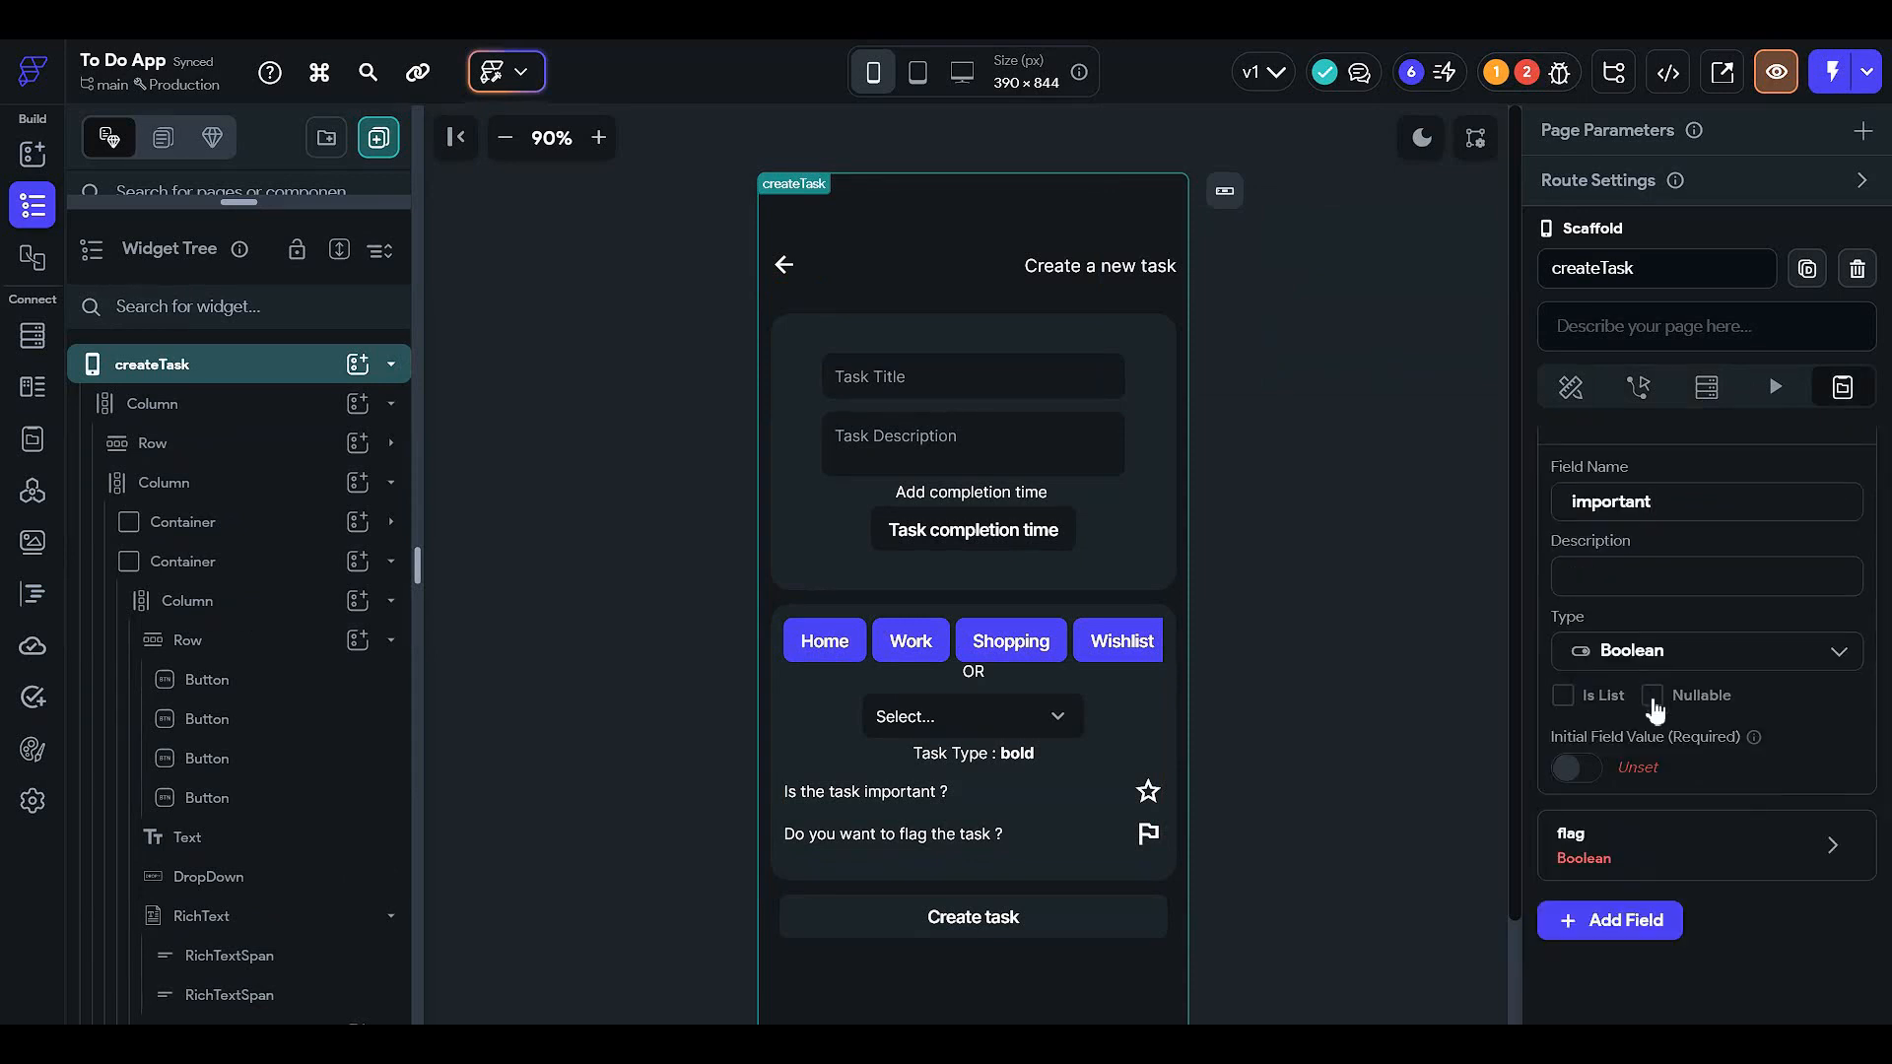
click(1590, 769)
click(1583, 773)
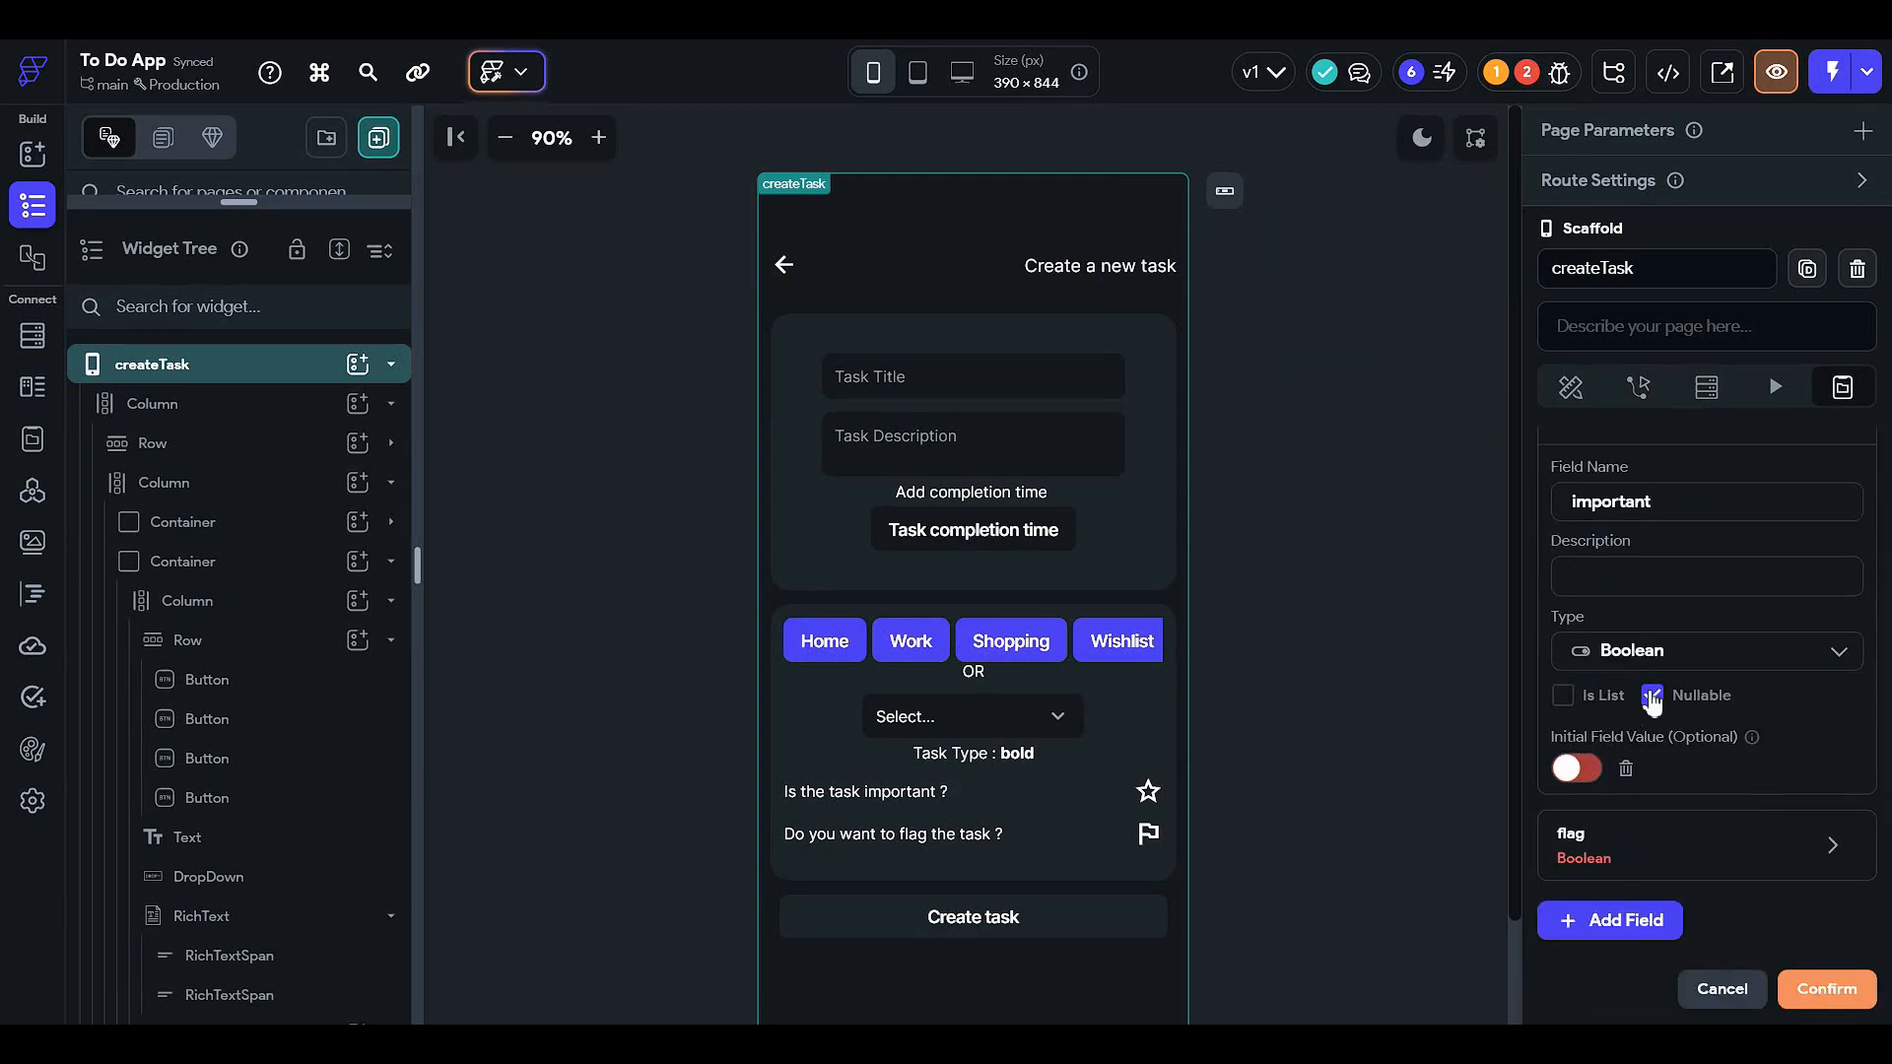
scroll(1660, 793, down, 2)
click(1641, 651)
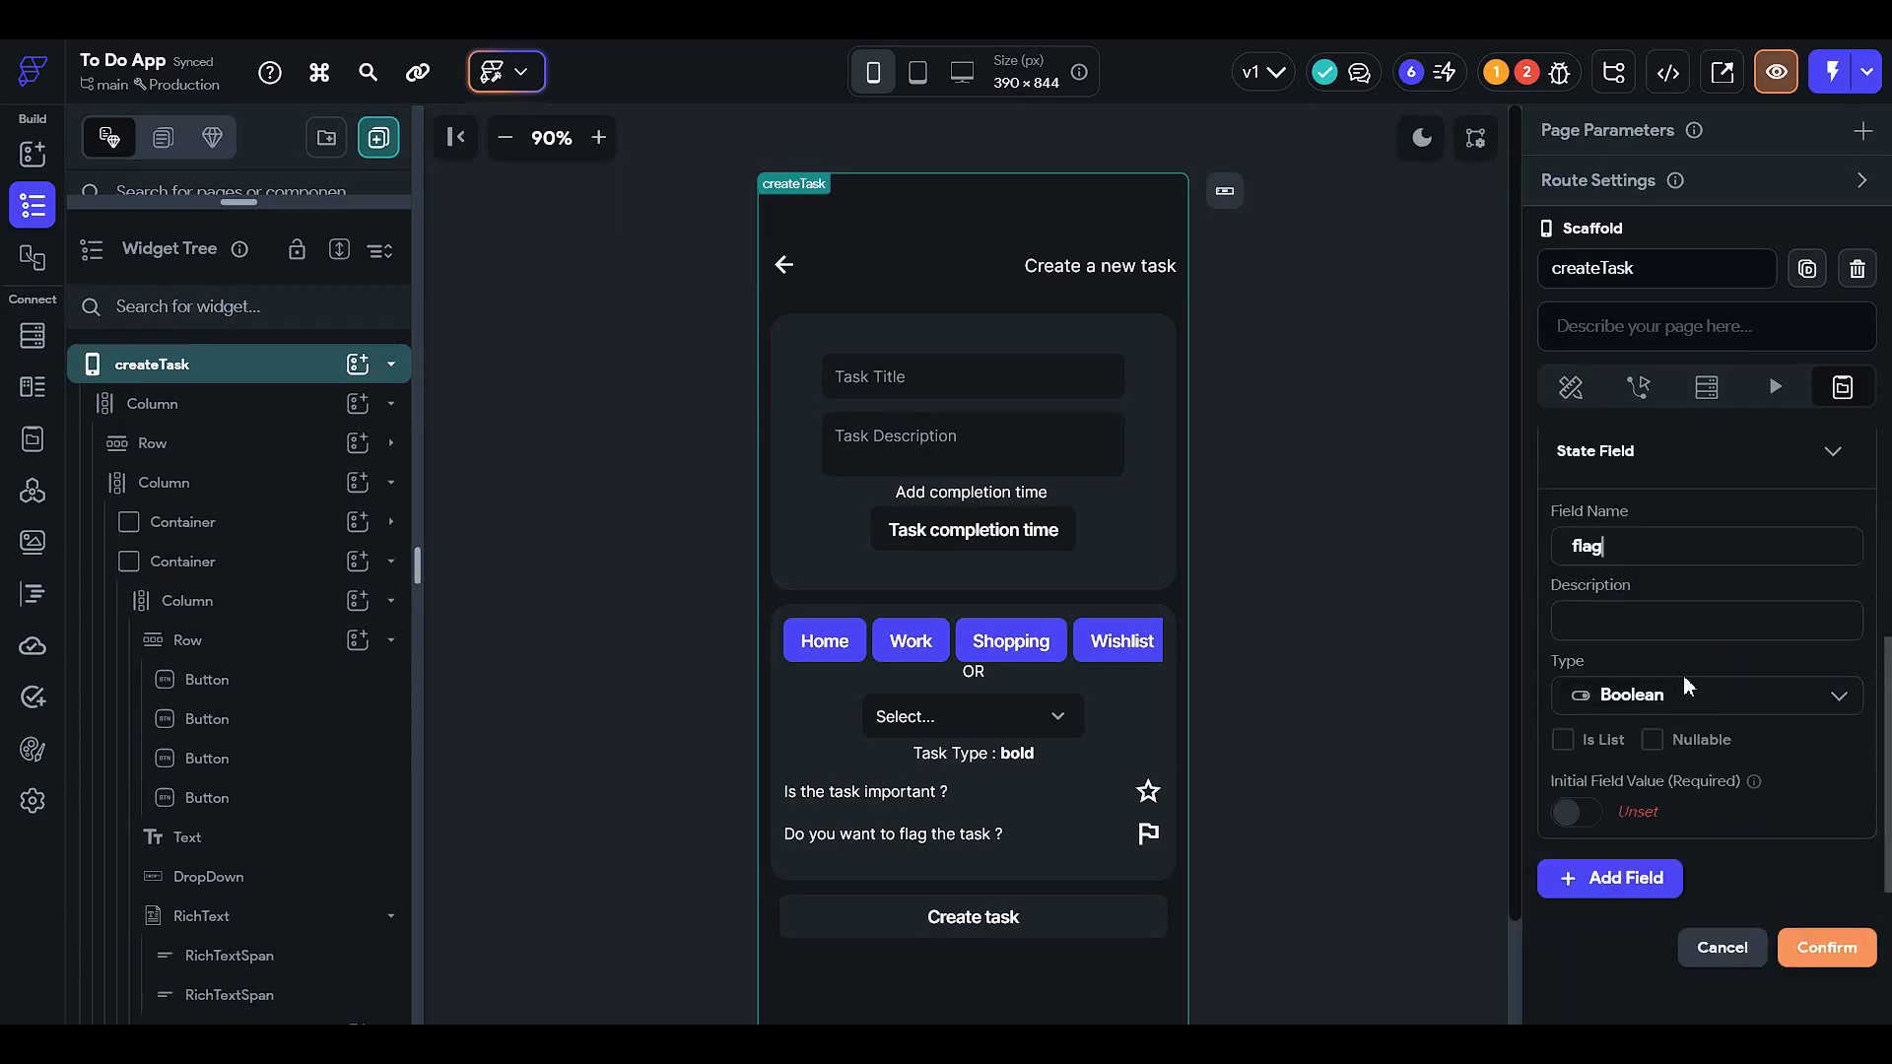
click(1651, 741)
click(1813, 955)
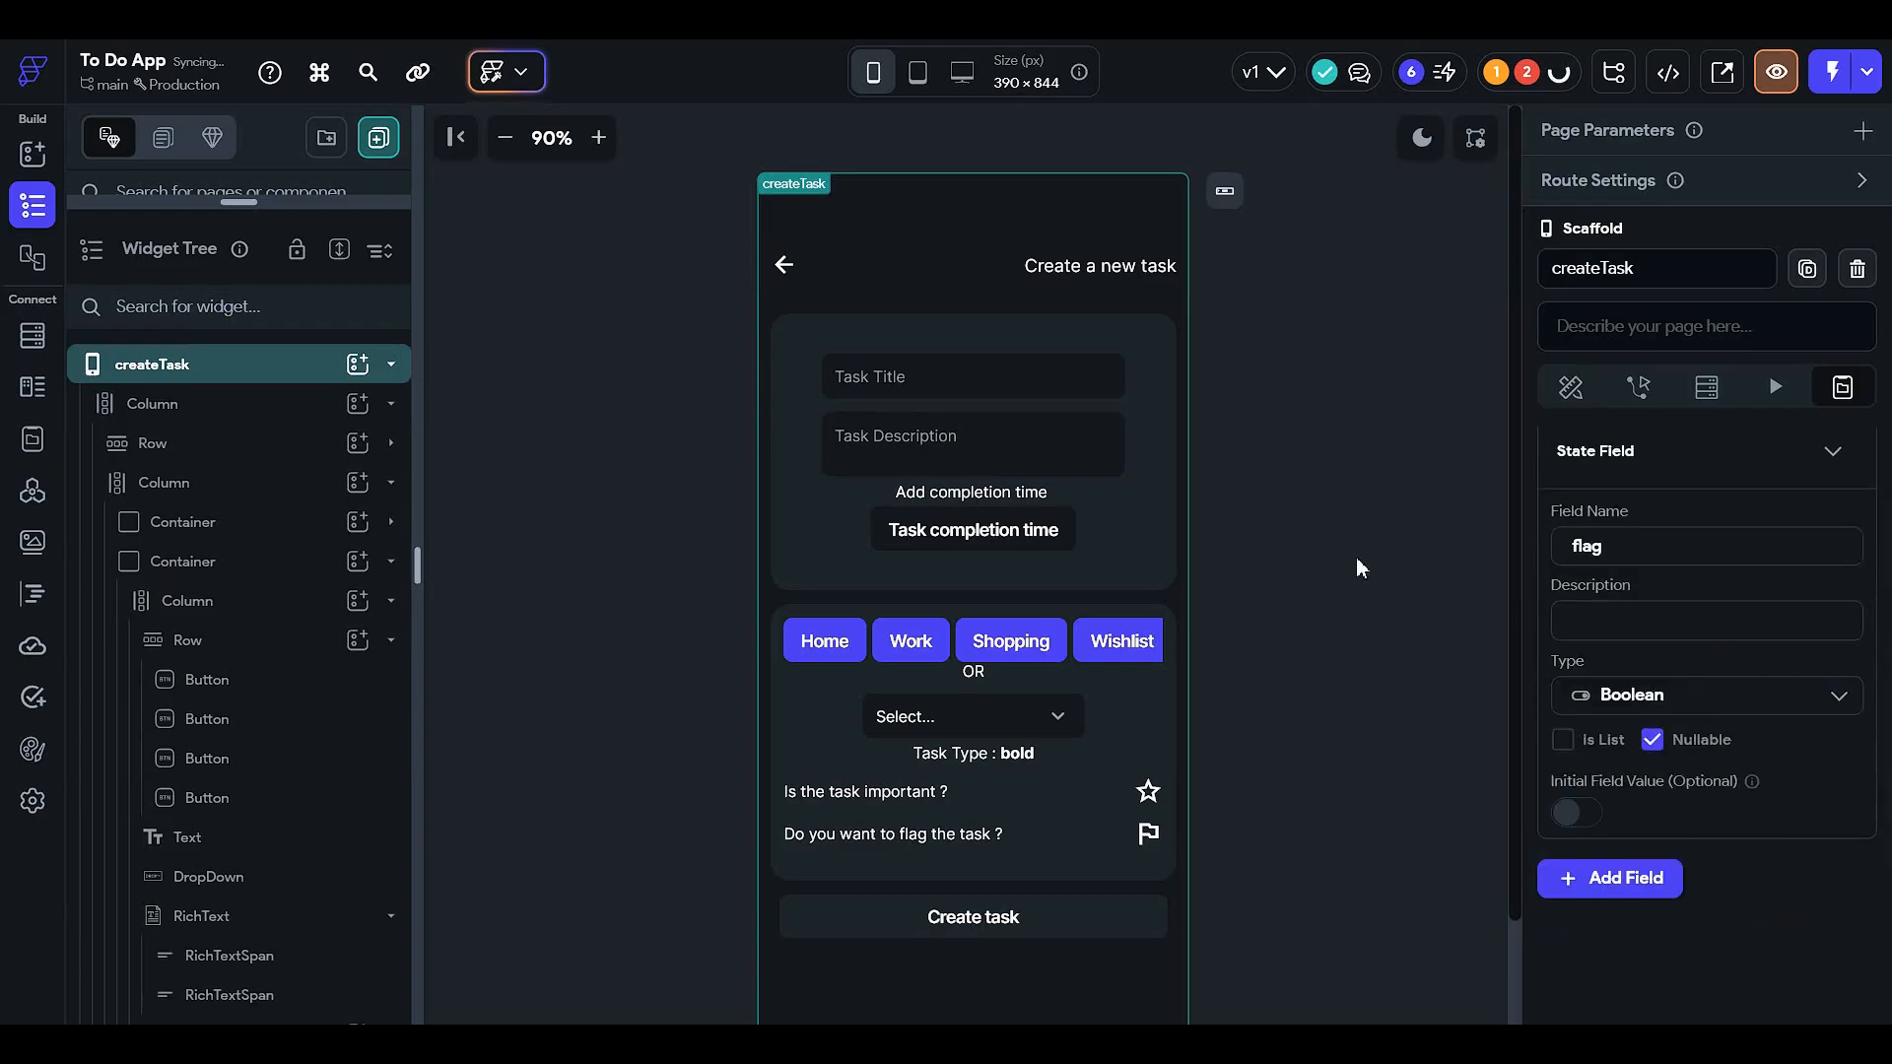
- Review the page's settings and widgets, then enlarge the panel to show the app's Pages list
click(1706, 387)
click(1637, 387)
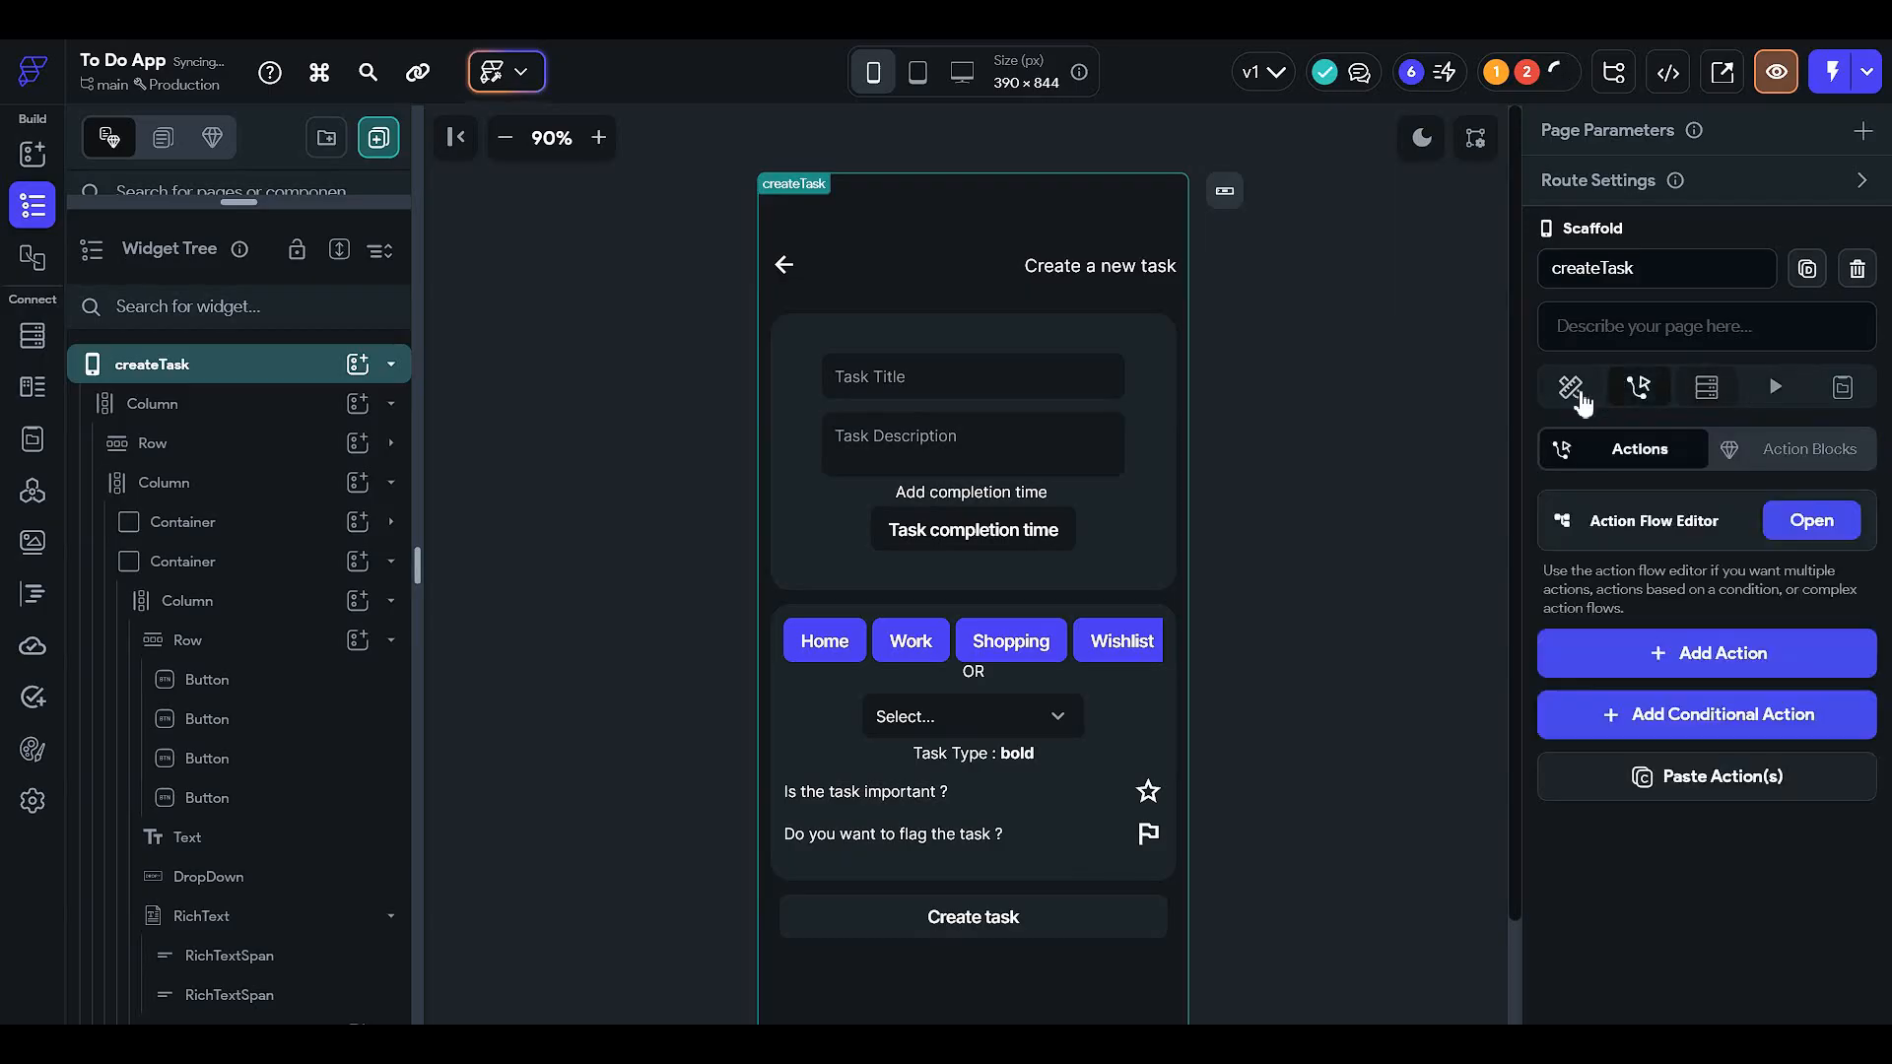
click(1570, 387)
click(1170, 493)
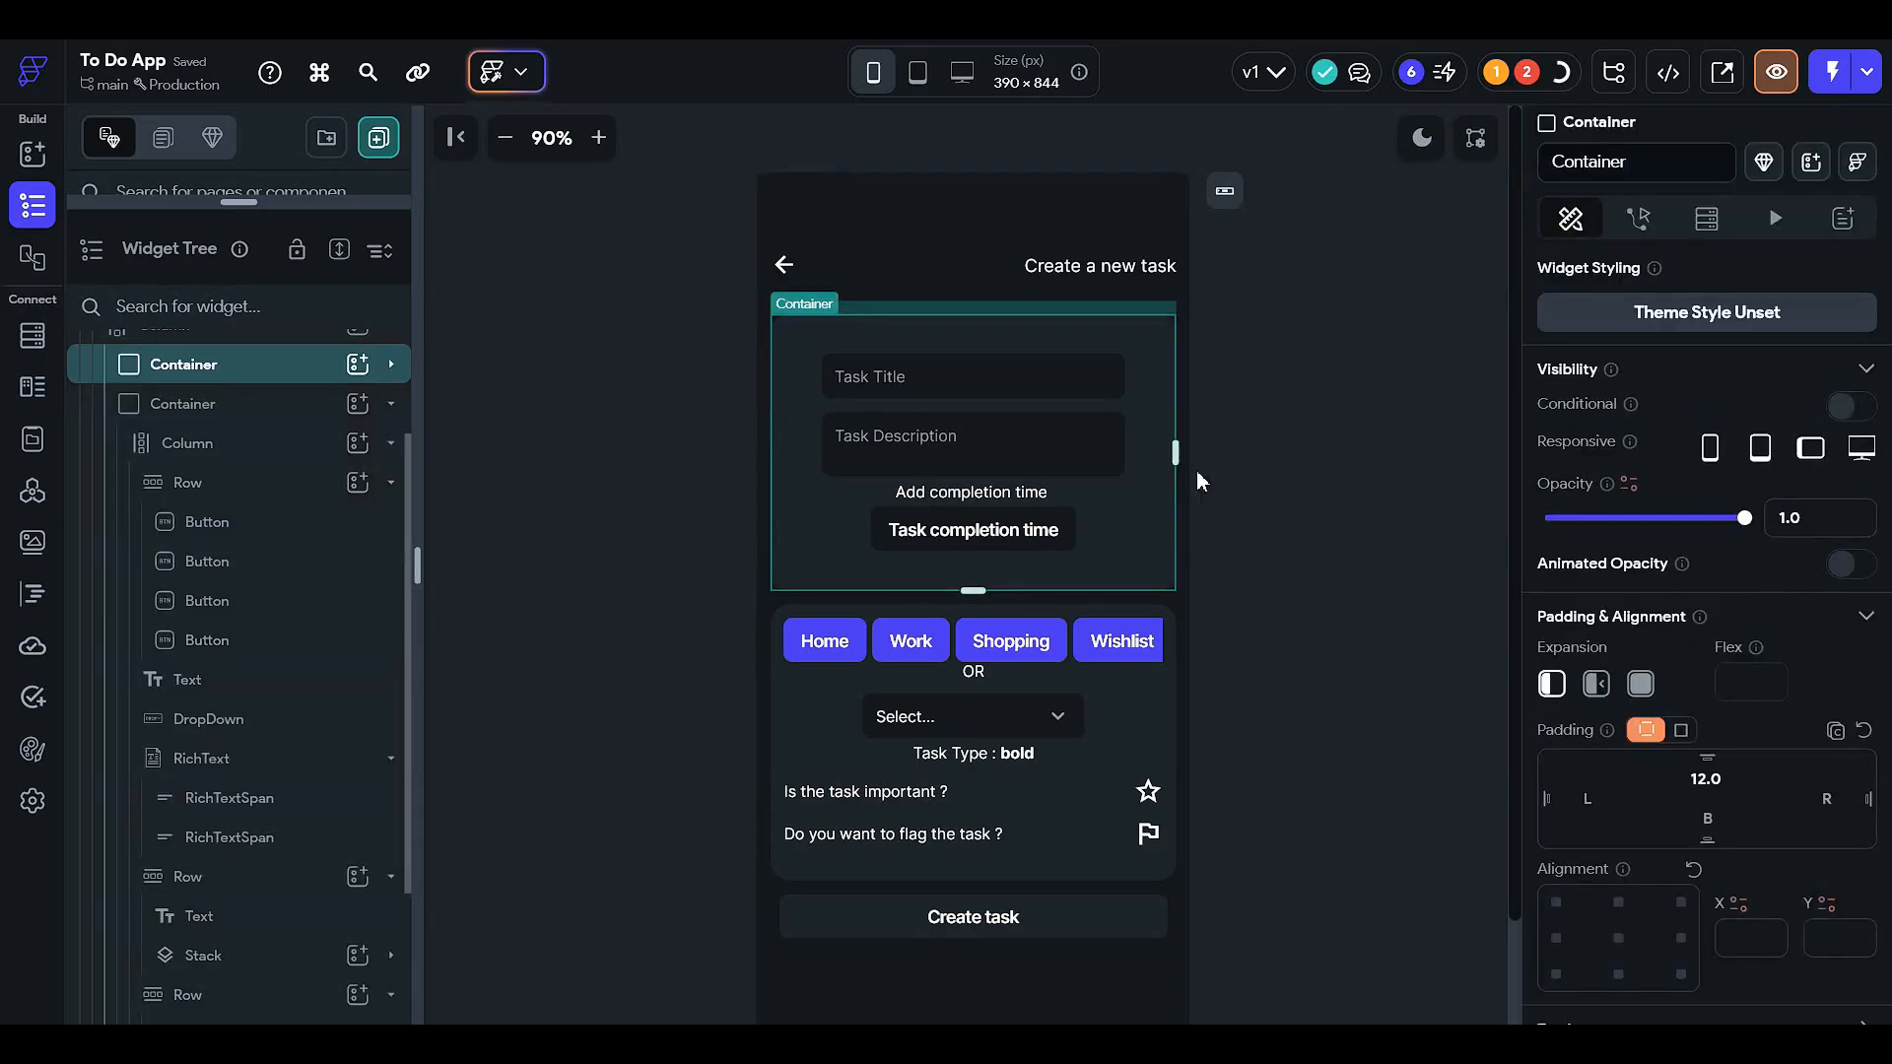
click(1198, 470)
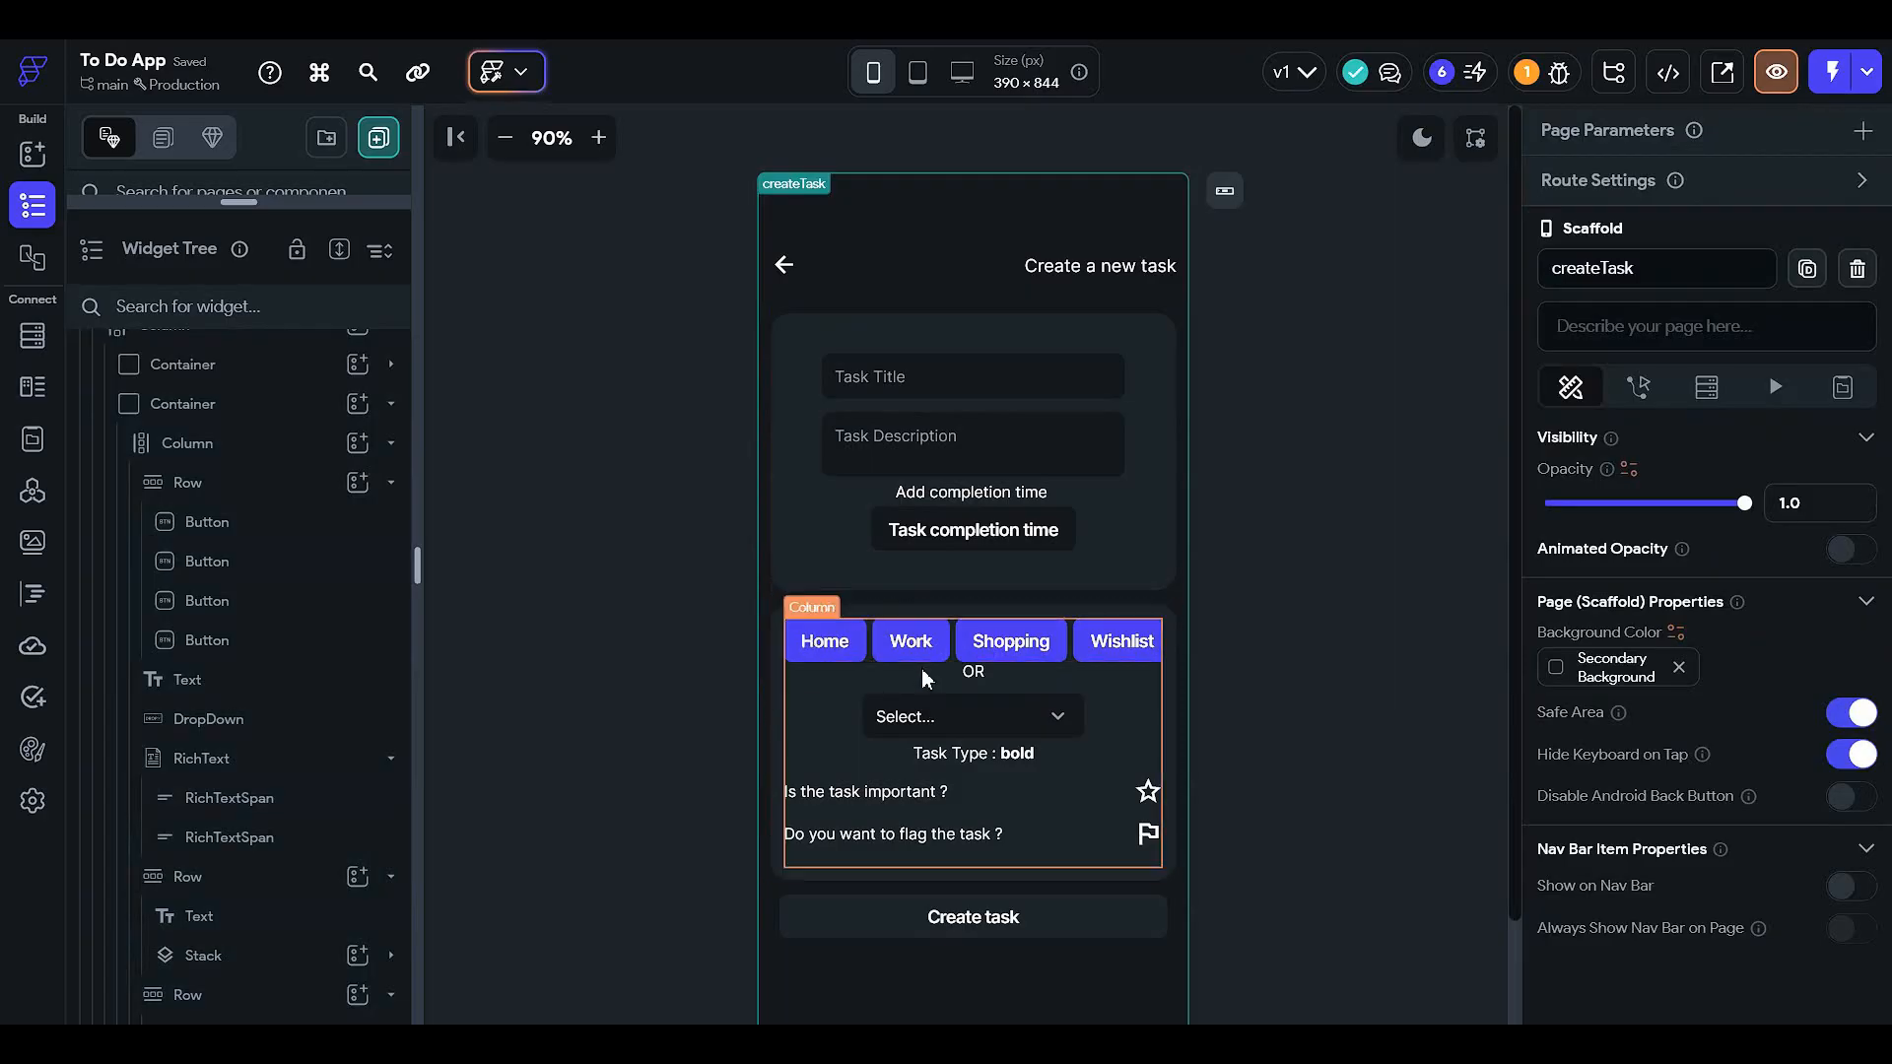
click(900, 646)
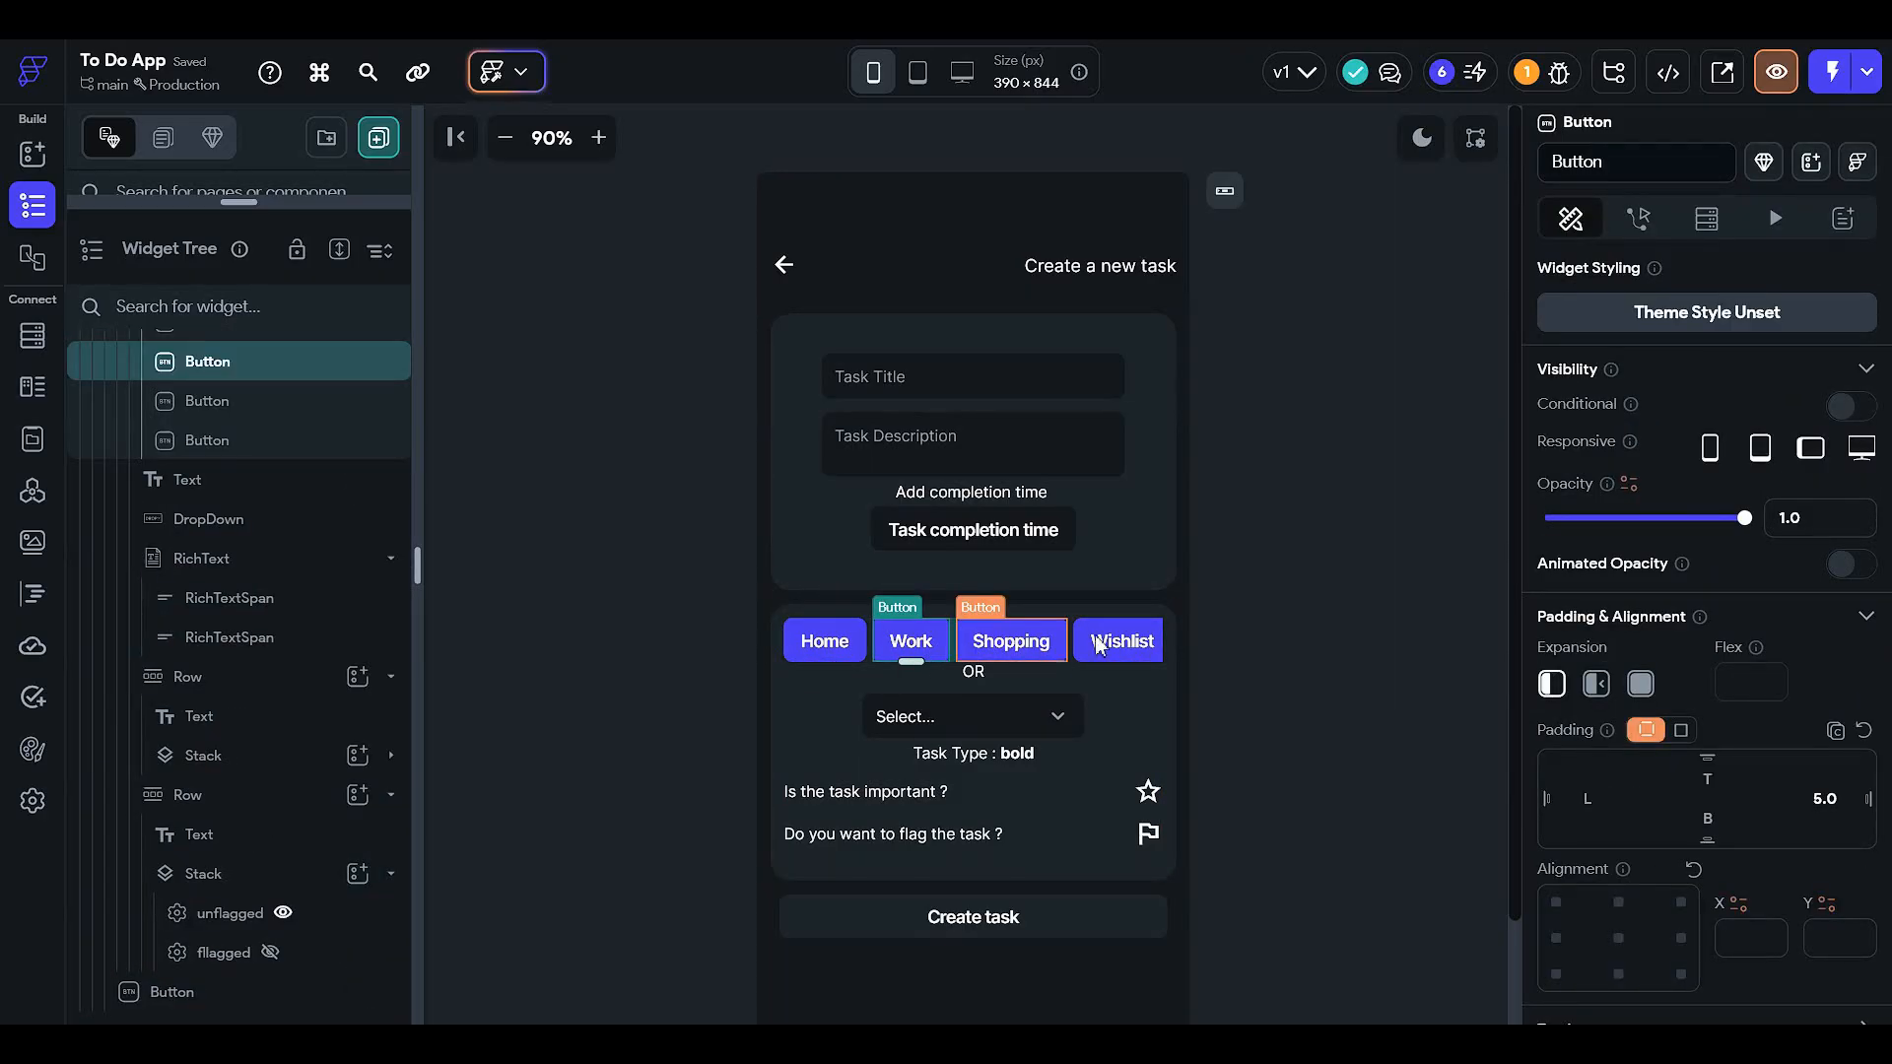
click(648, 546)
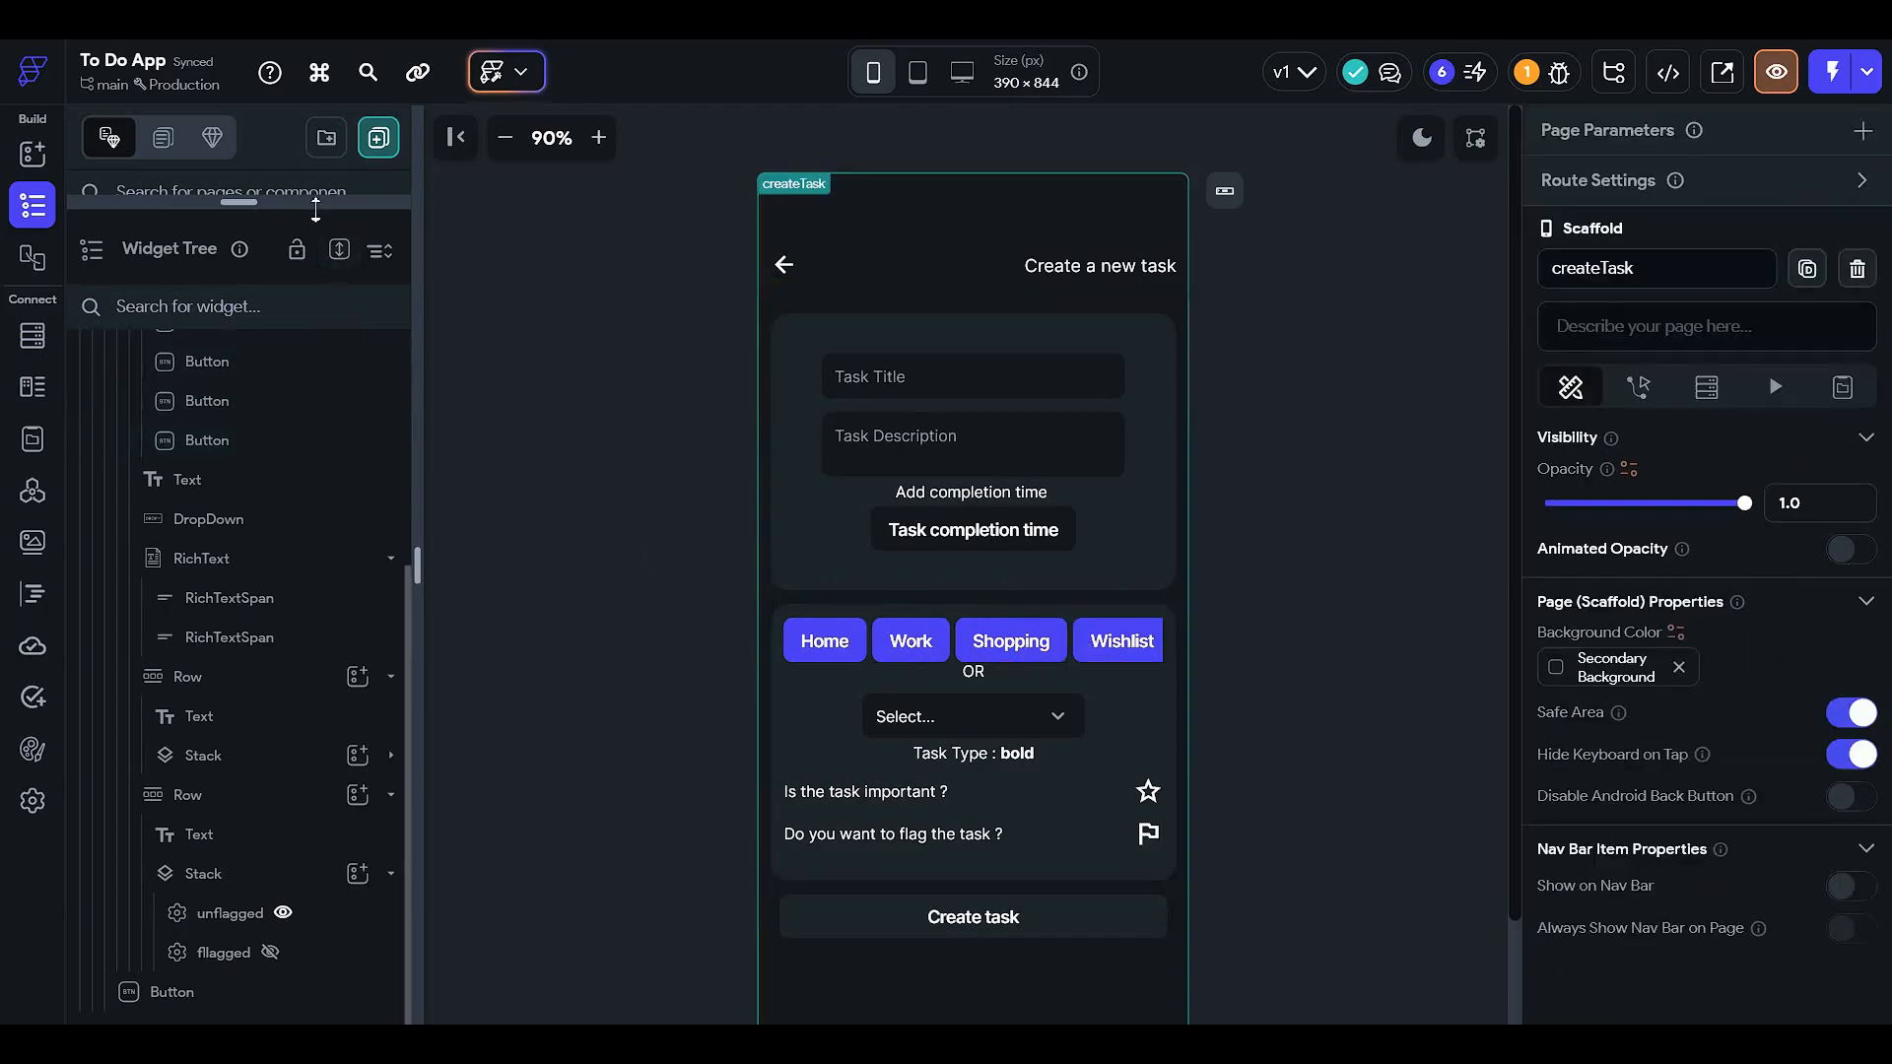
drag(316, 209, 237, 652)
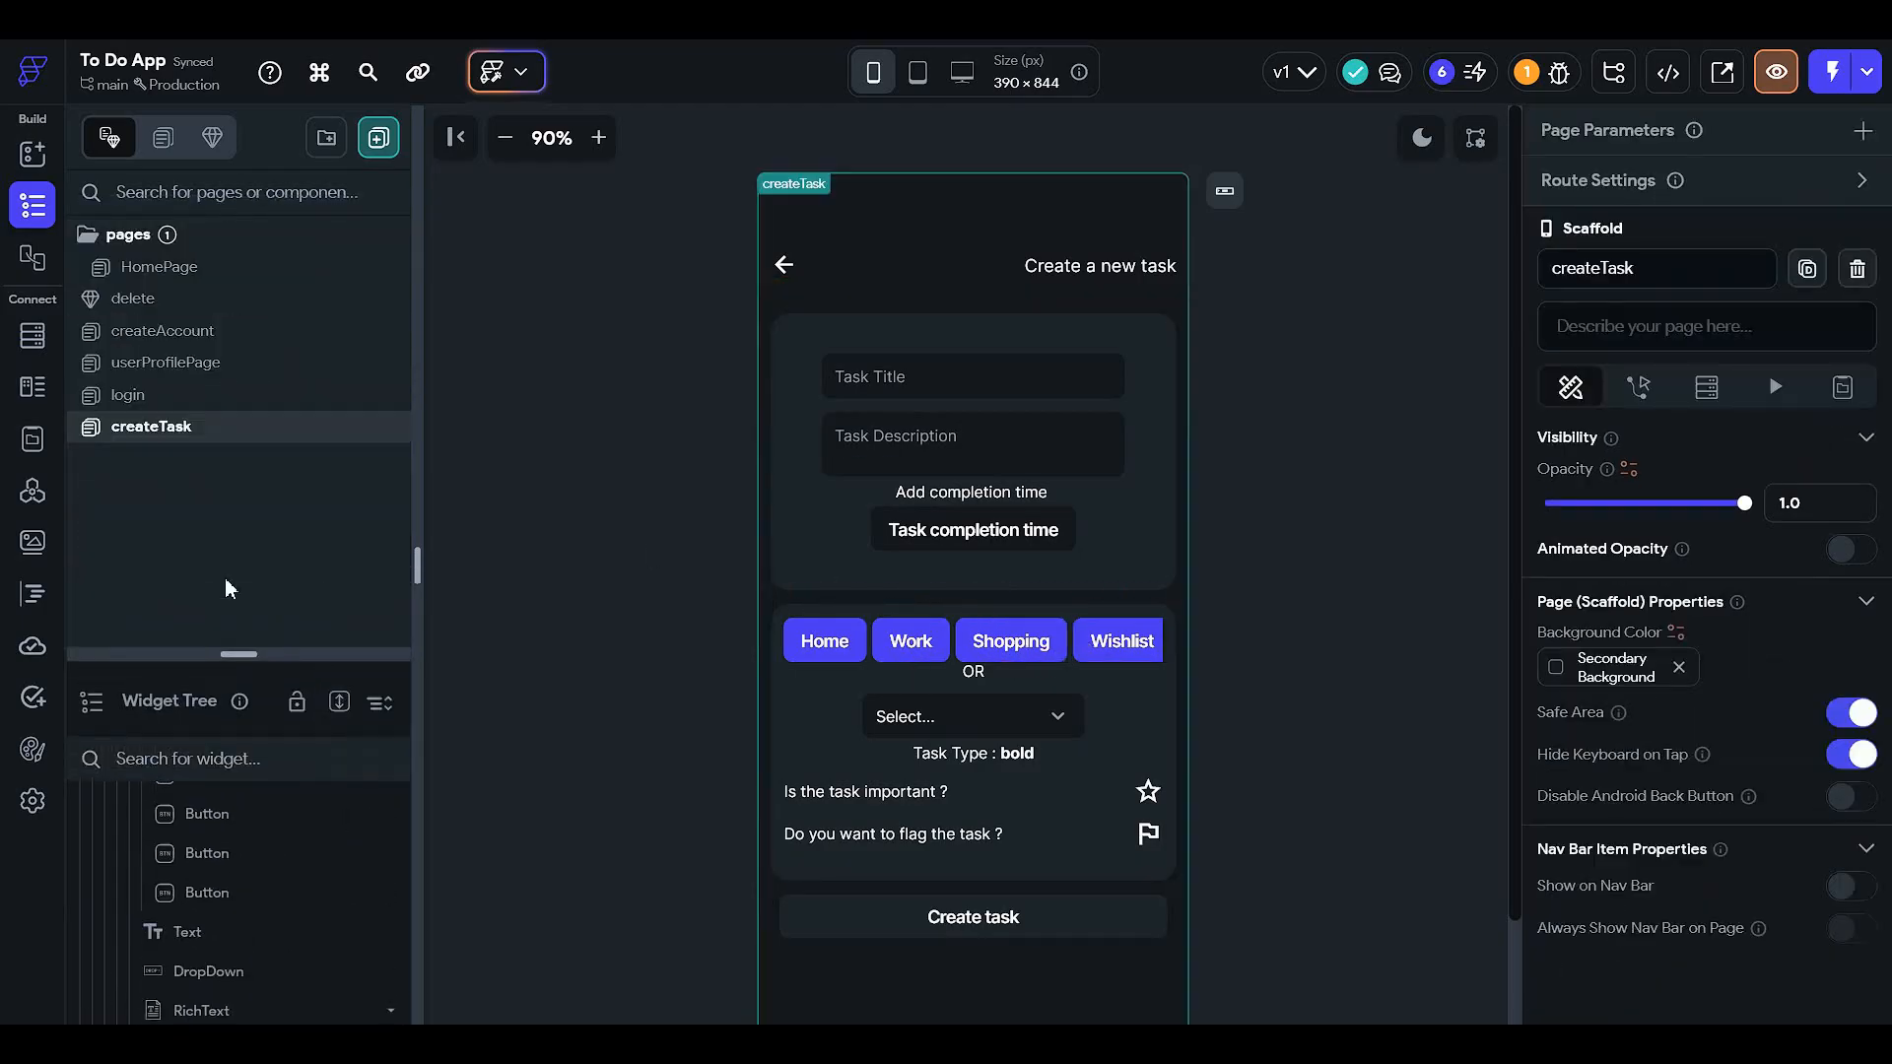
- On createAccount, insert a new action after Auth in the Create account button's On Tap flow
click(308, 337)
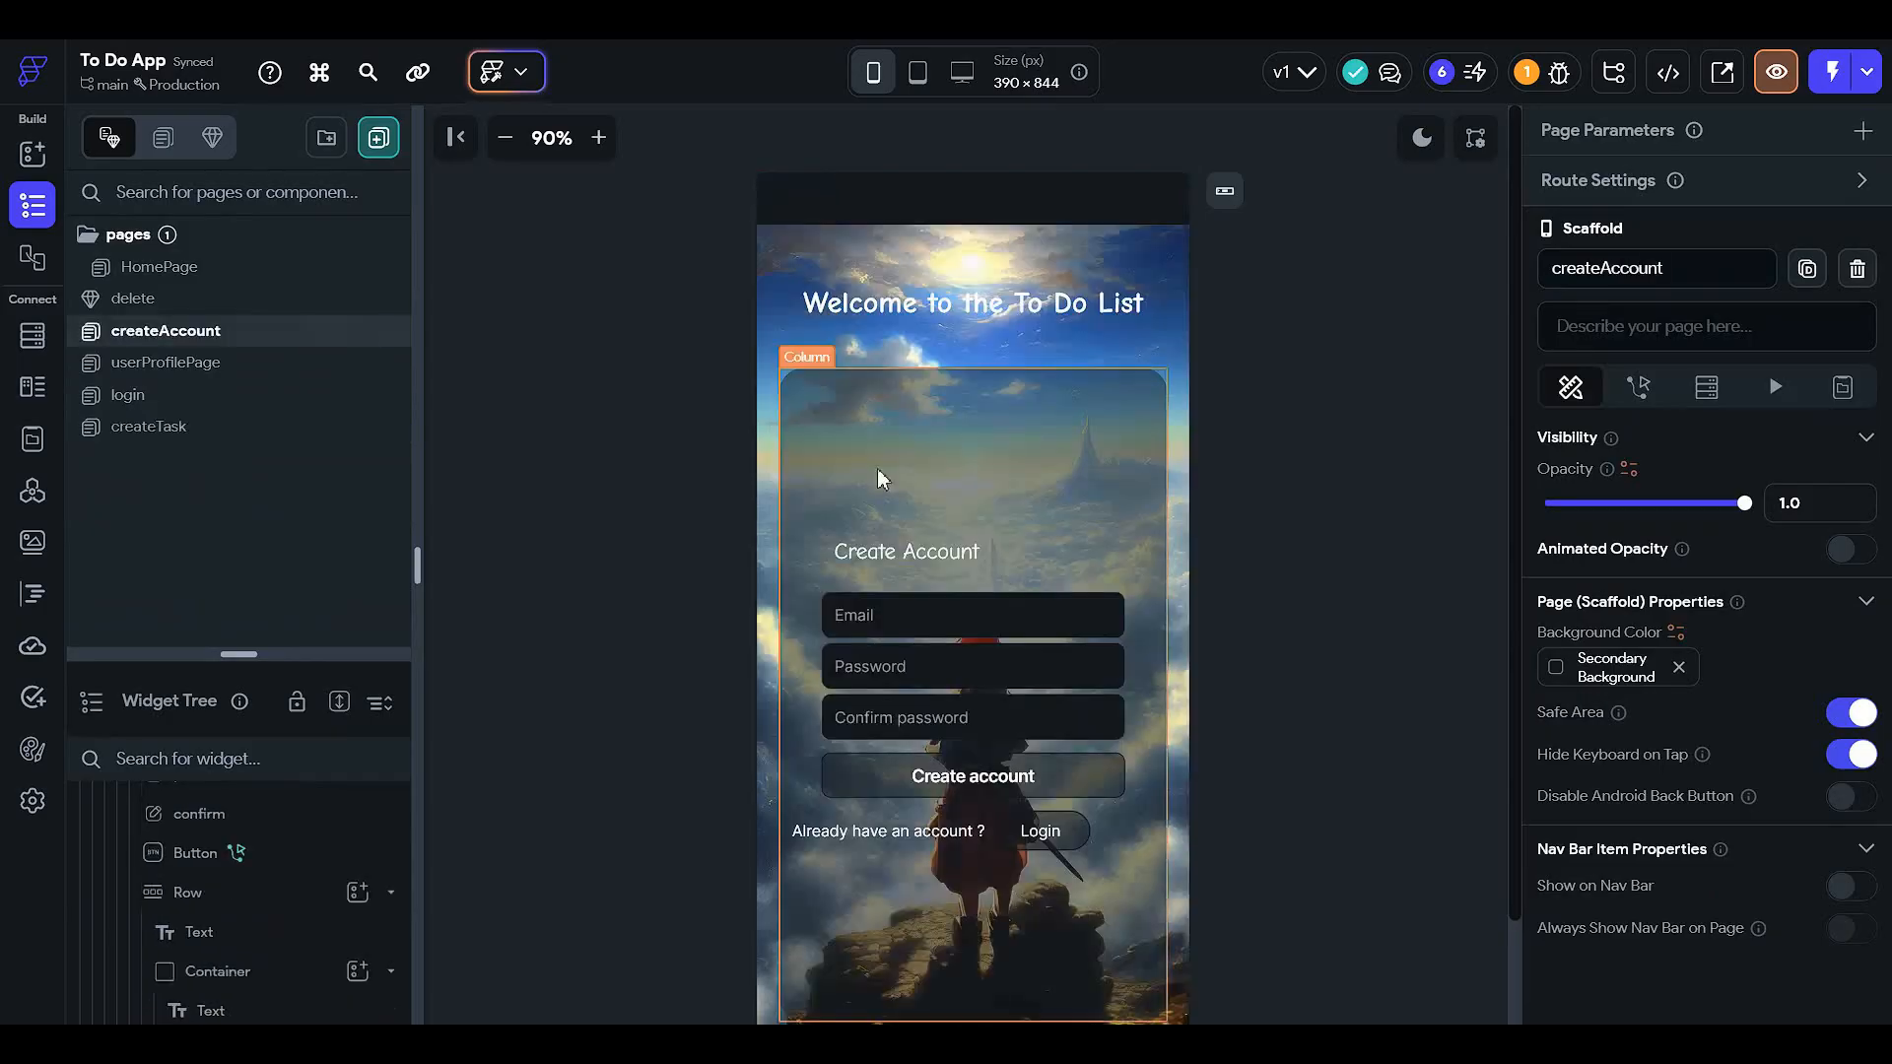
click(907, 658)
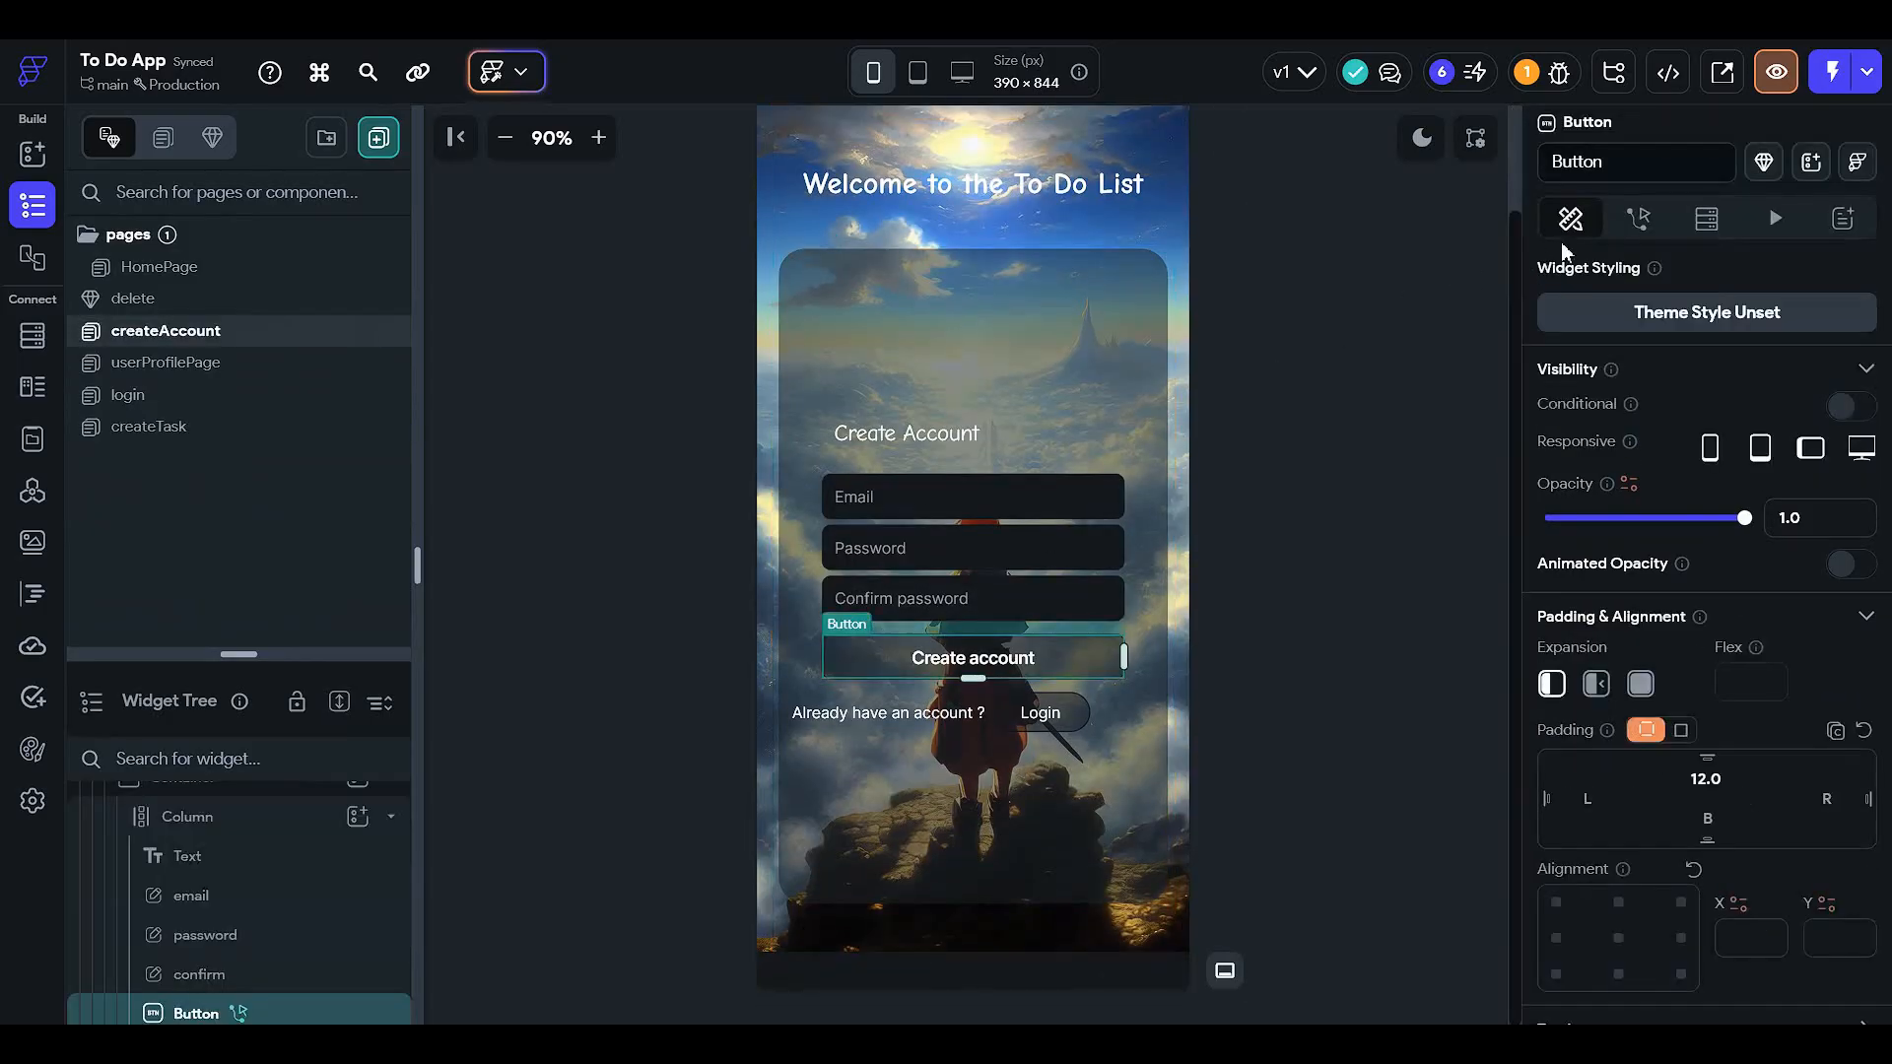
click(1637, 217)
click(1741, 386)
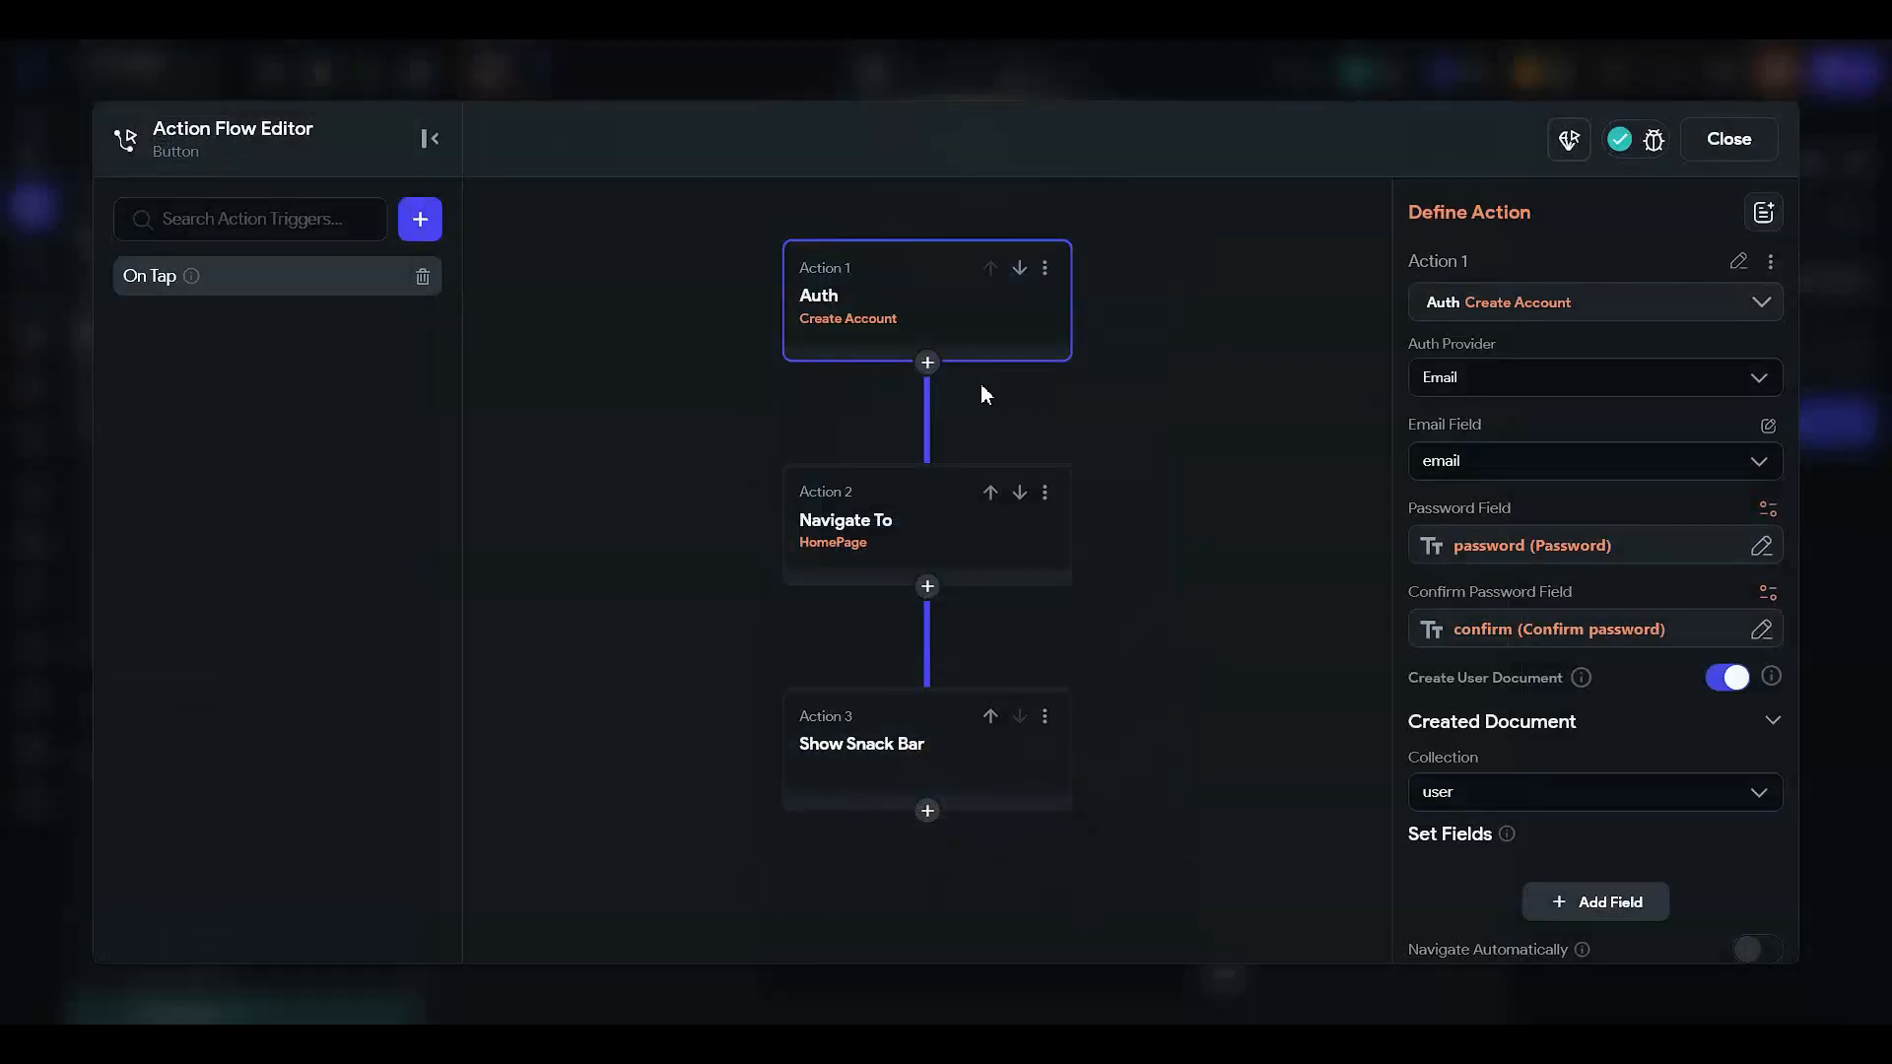
click(884, 545)
click(934, 364)
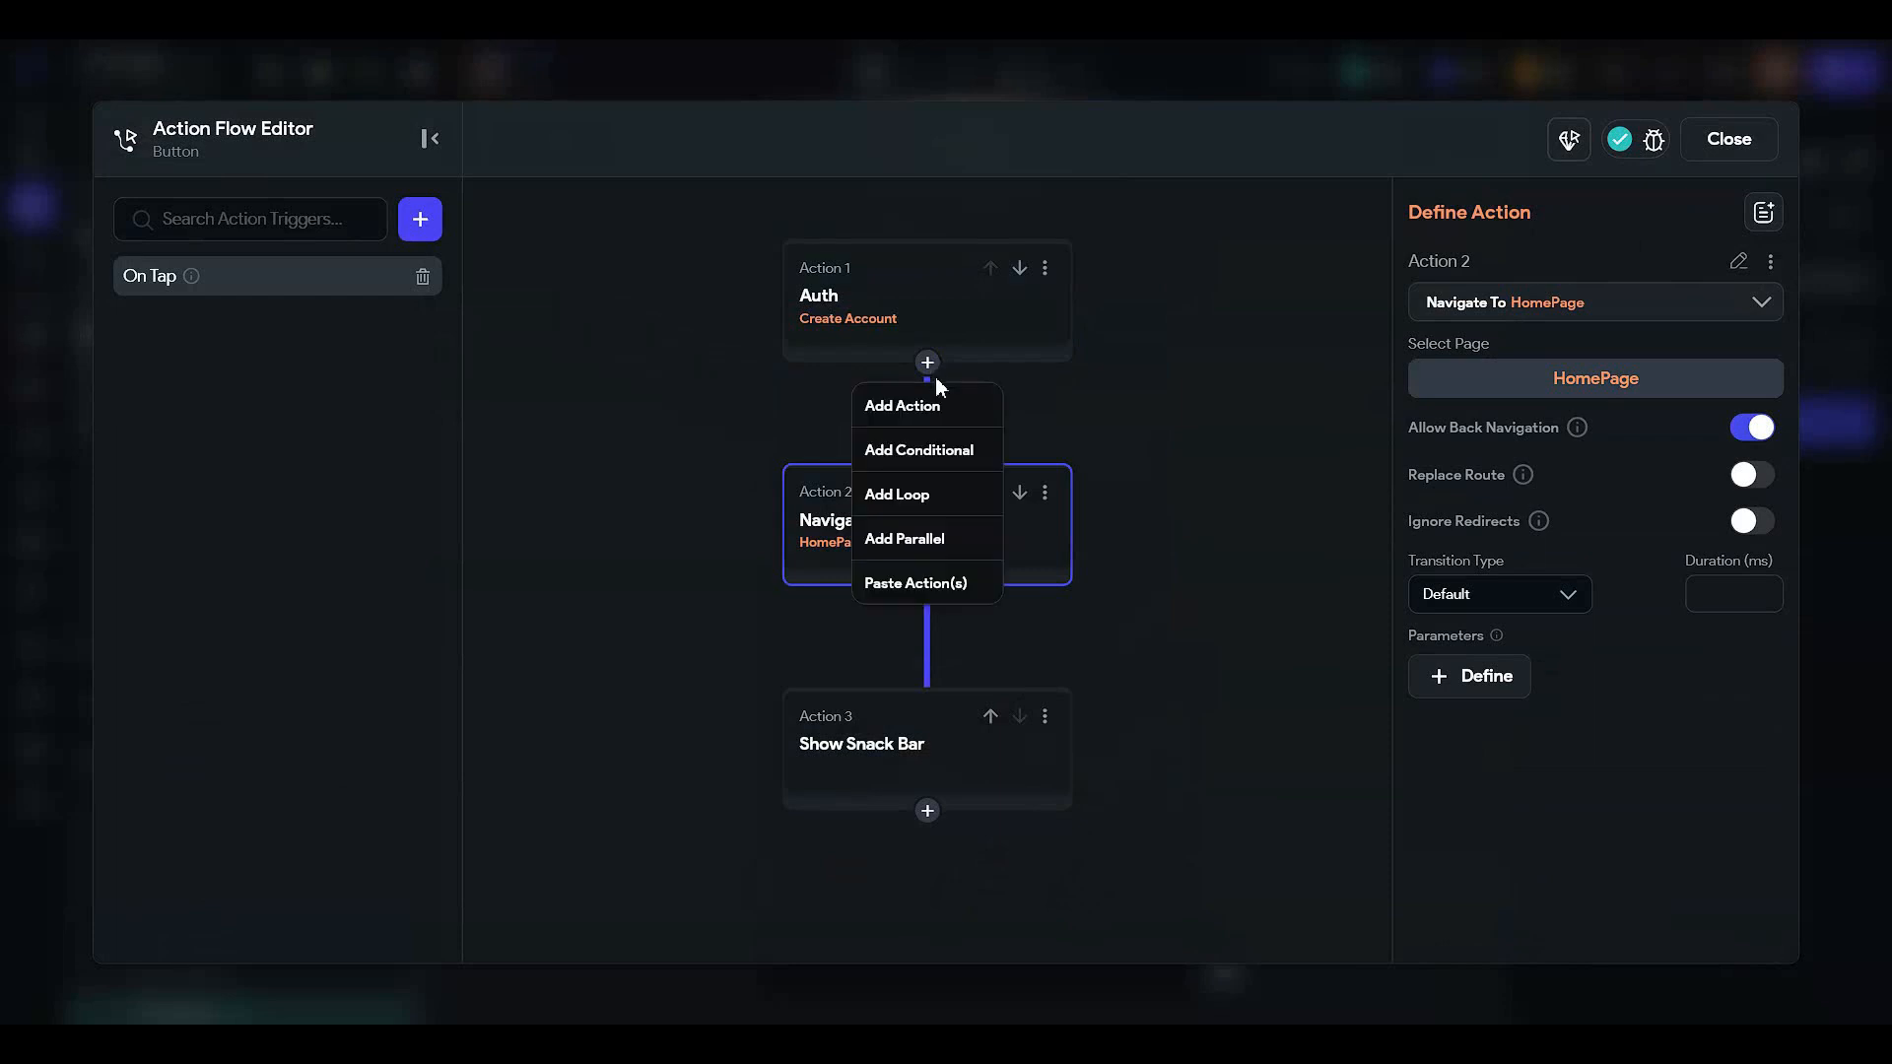
click(975, 410)
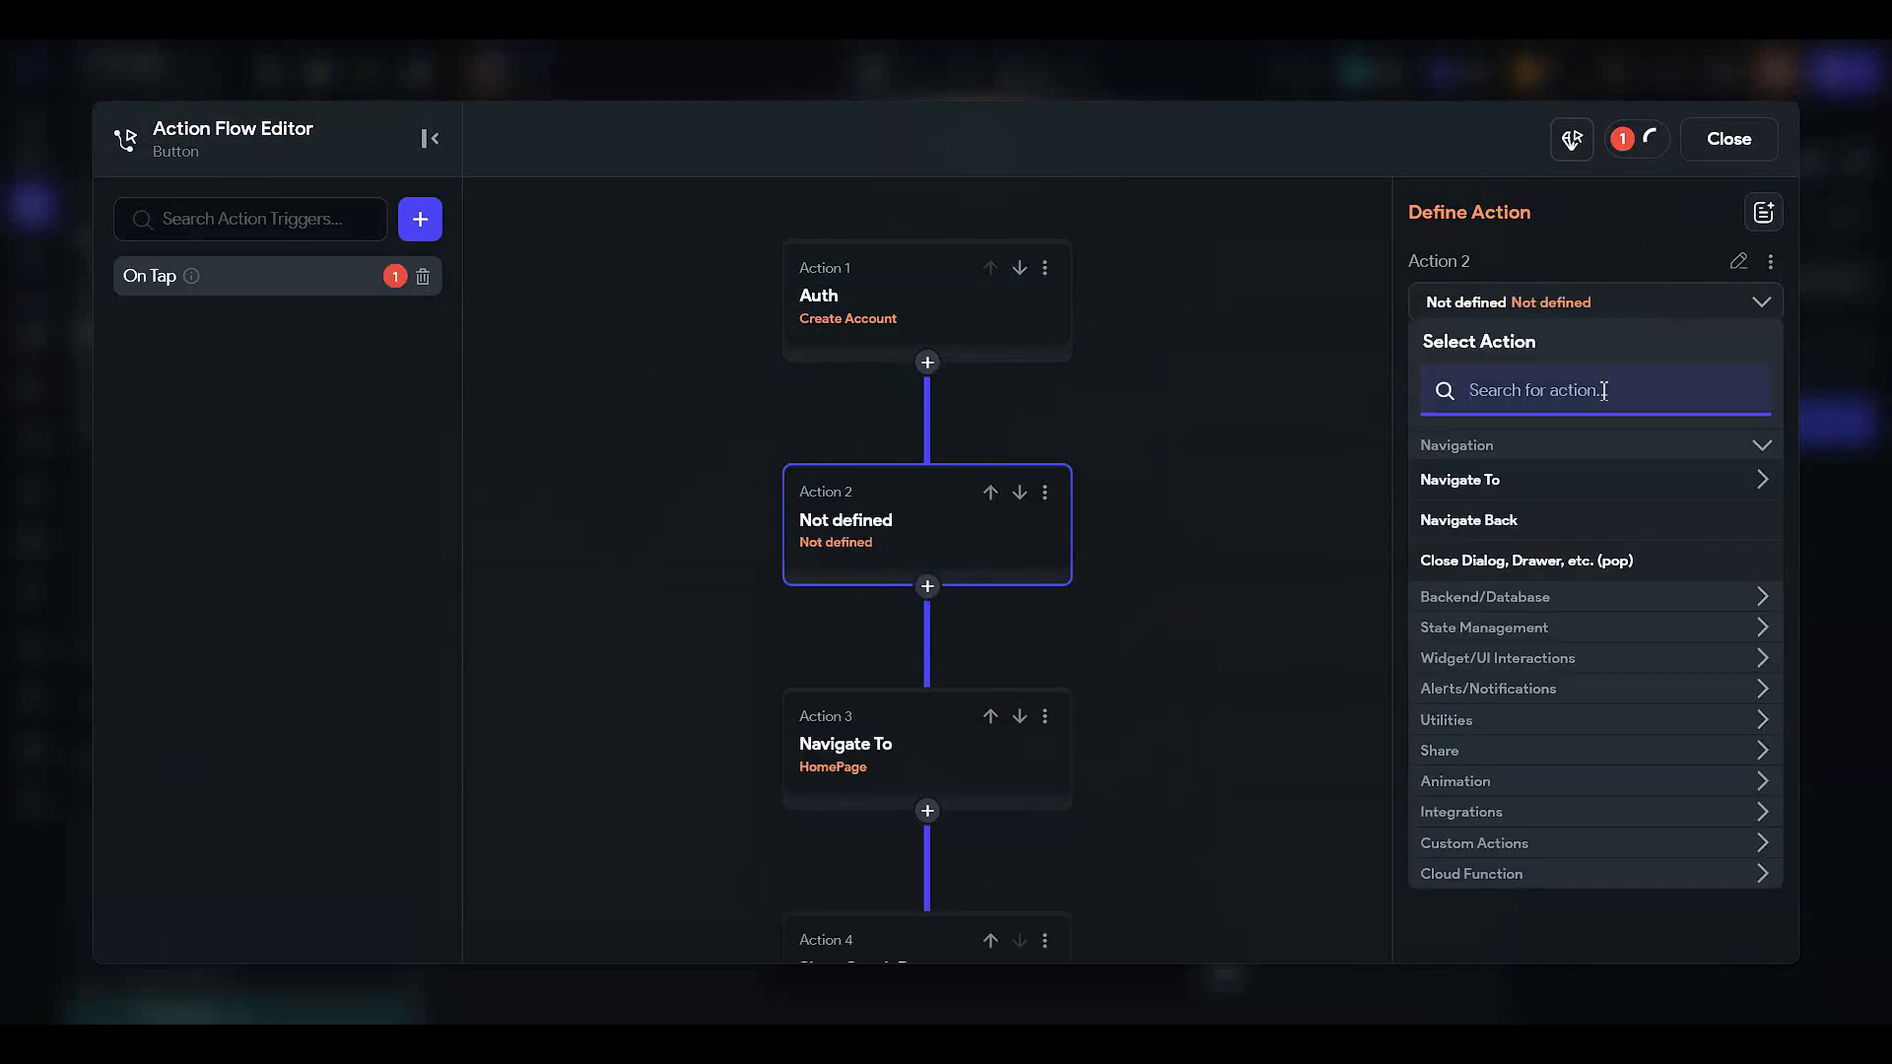
- Make the new action an Update Document on the Authenticated User's reference
text(update)
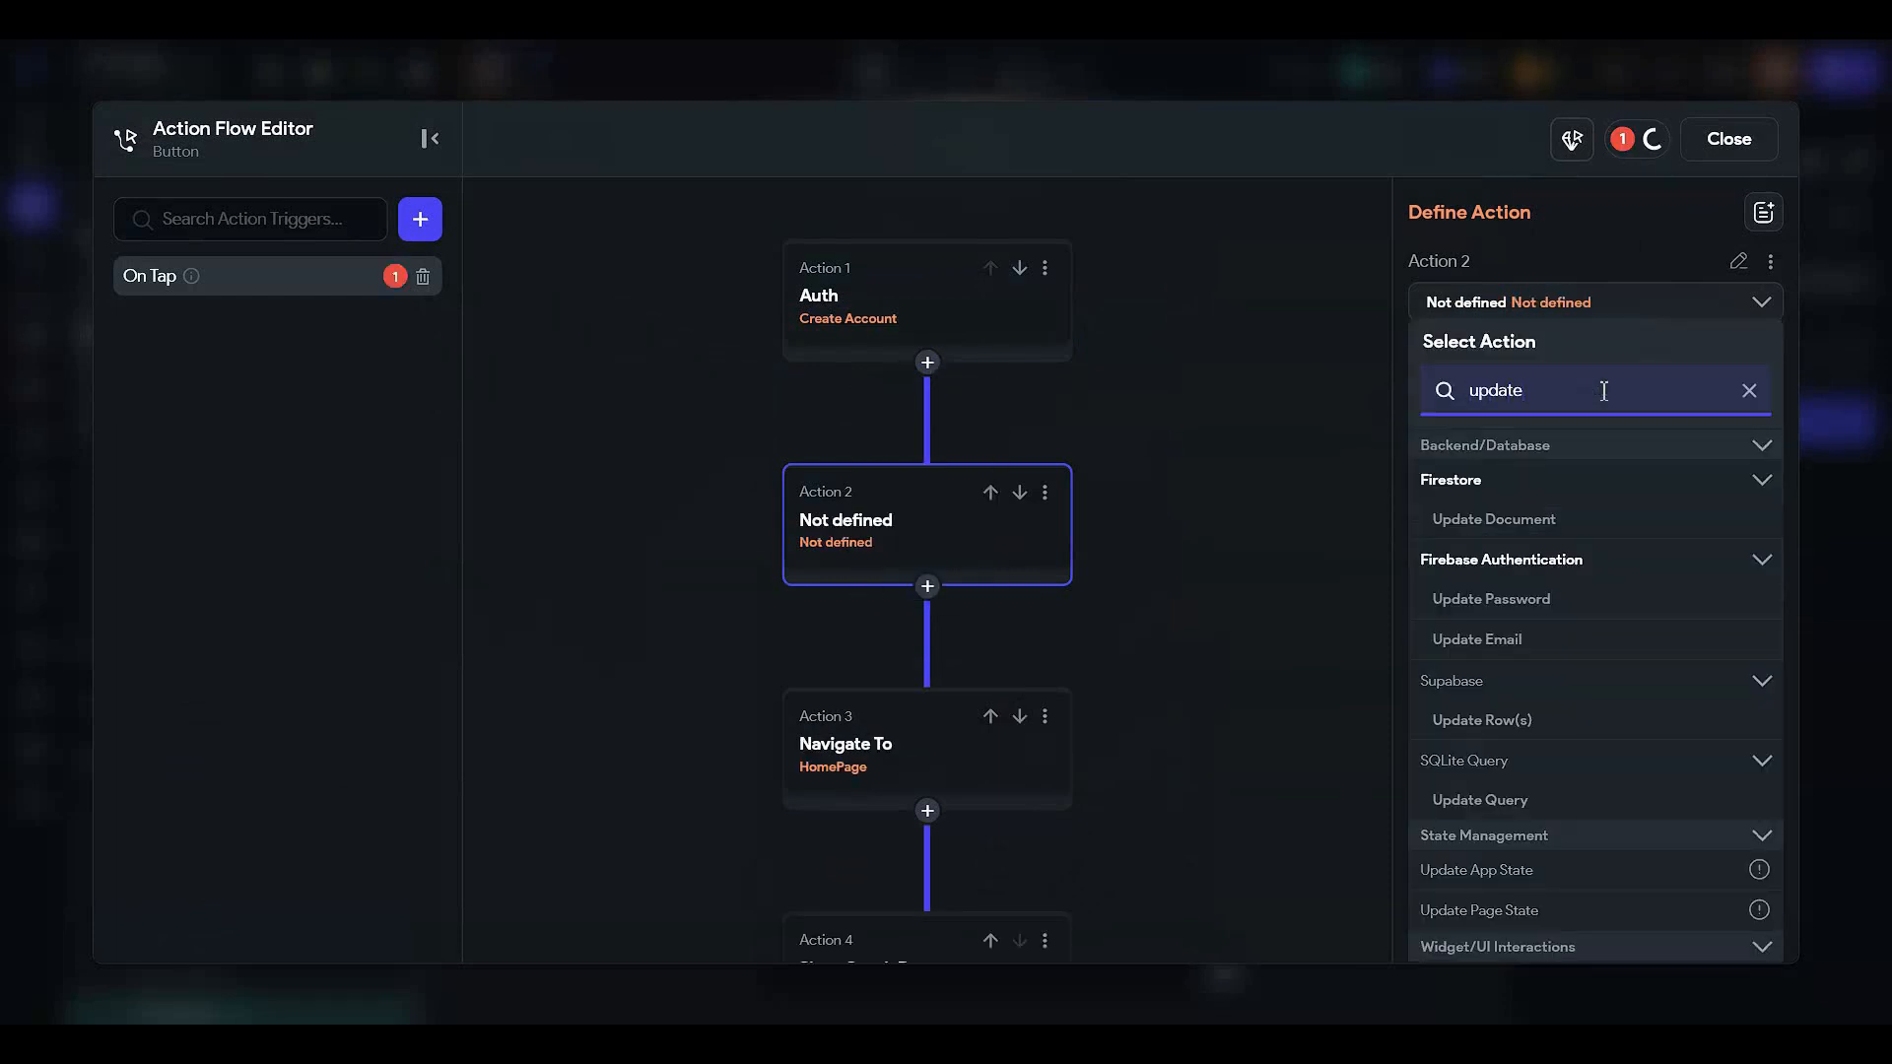
click(1546, 515)
click(1521, 394)
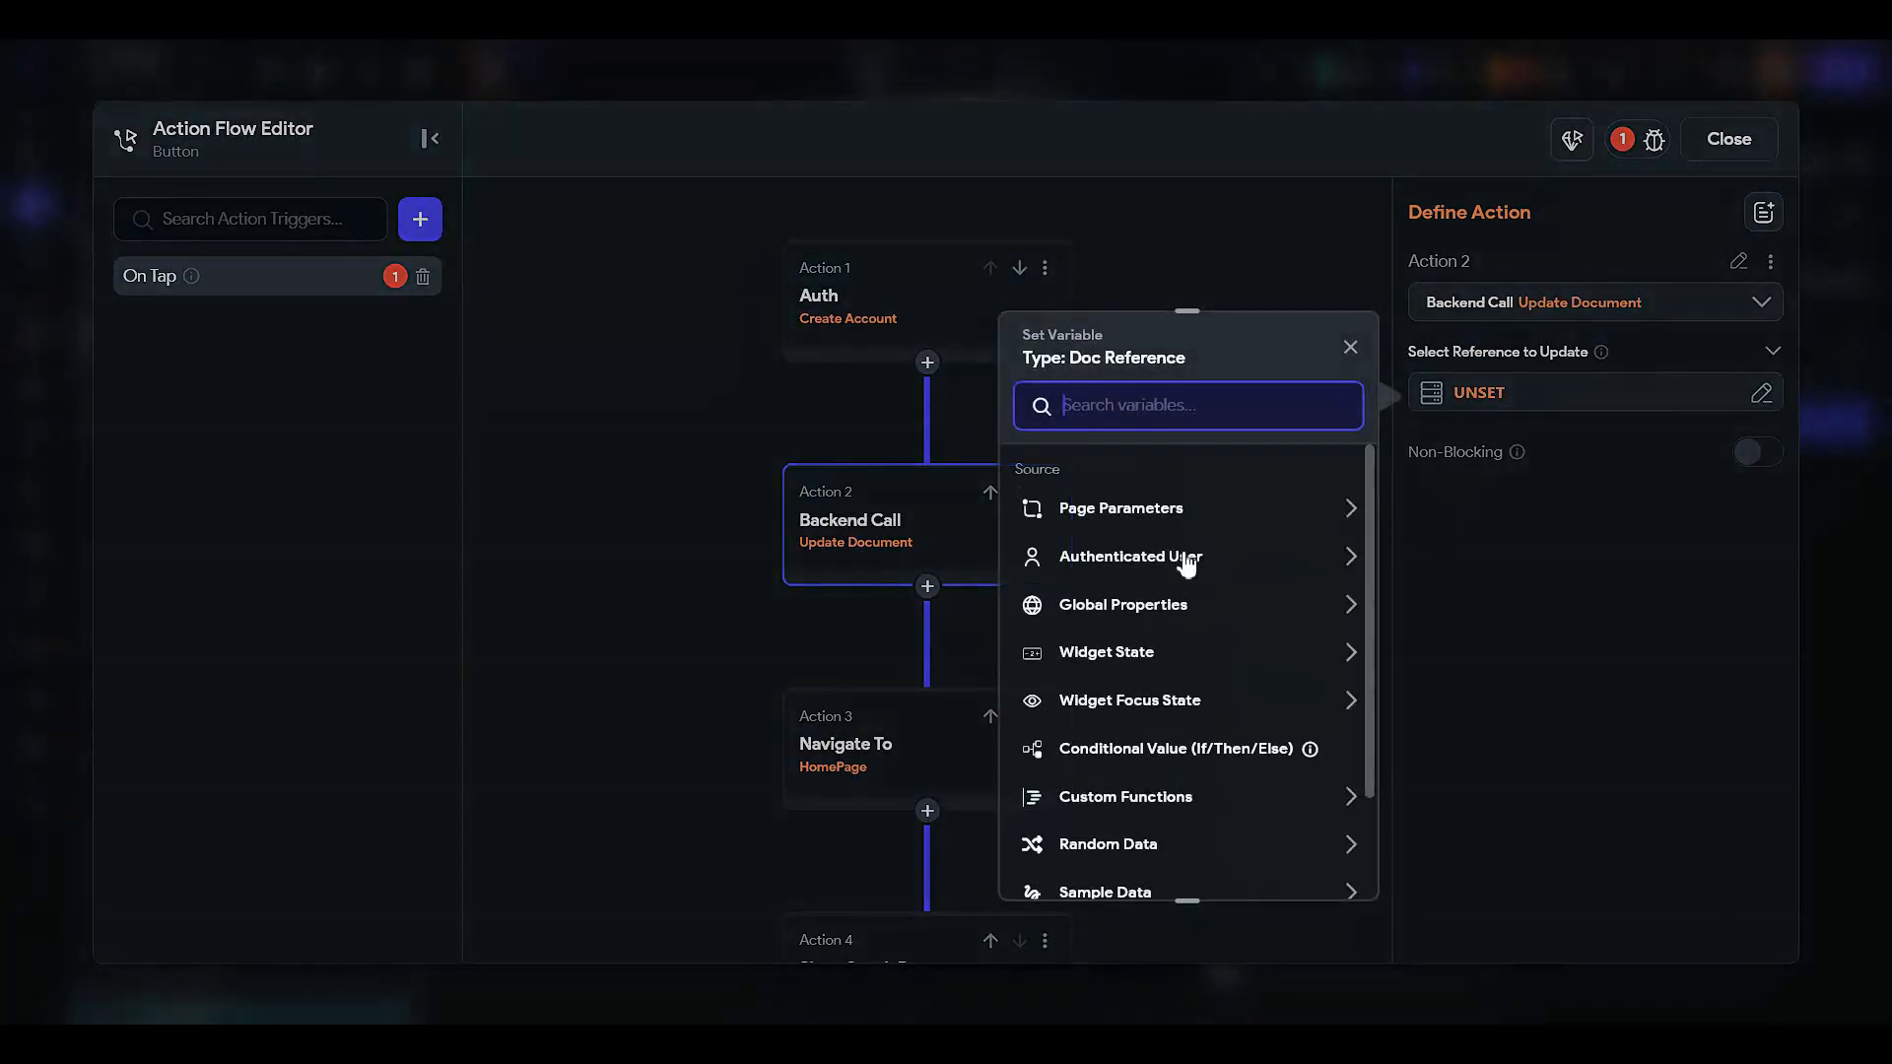
click(1064, 559)
click(1142, 639)
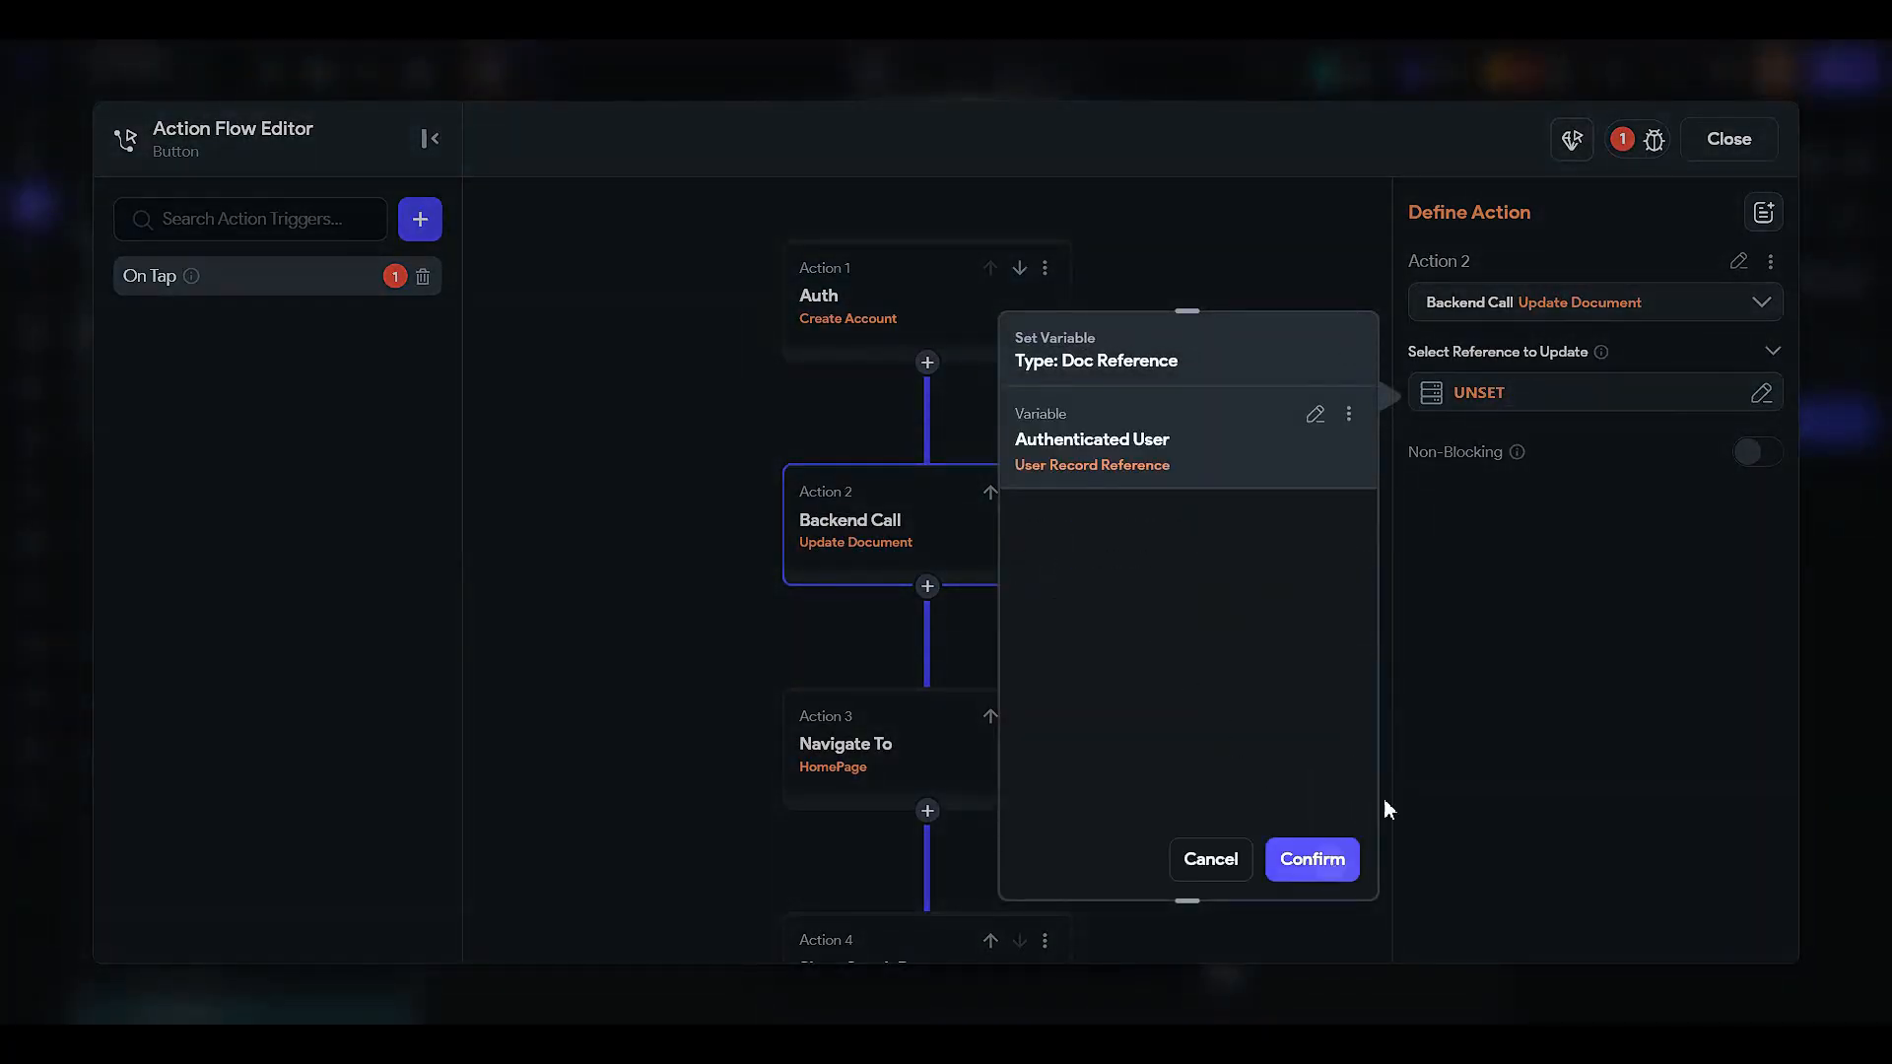
click(1313, 859)
- Update taskType with Add to Set using the specific value 'Home', and remove the joinedDate field
click(1498, 478)
click(1508, 493)
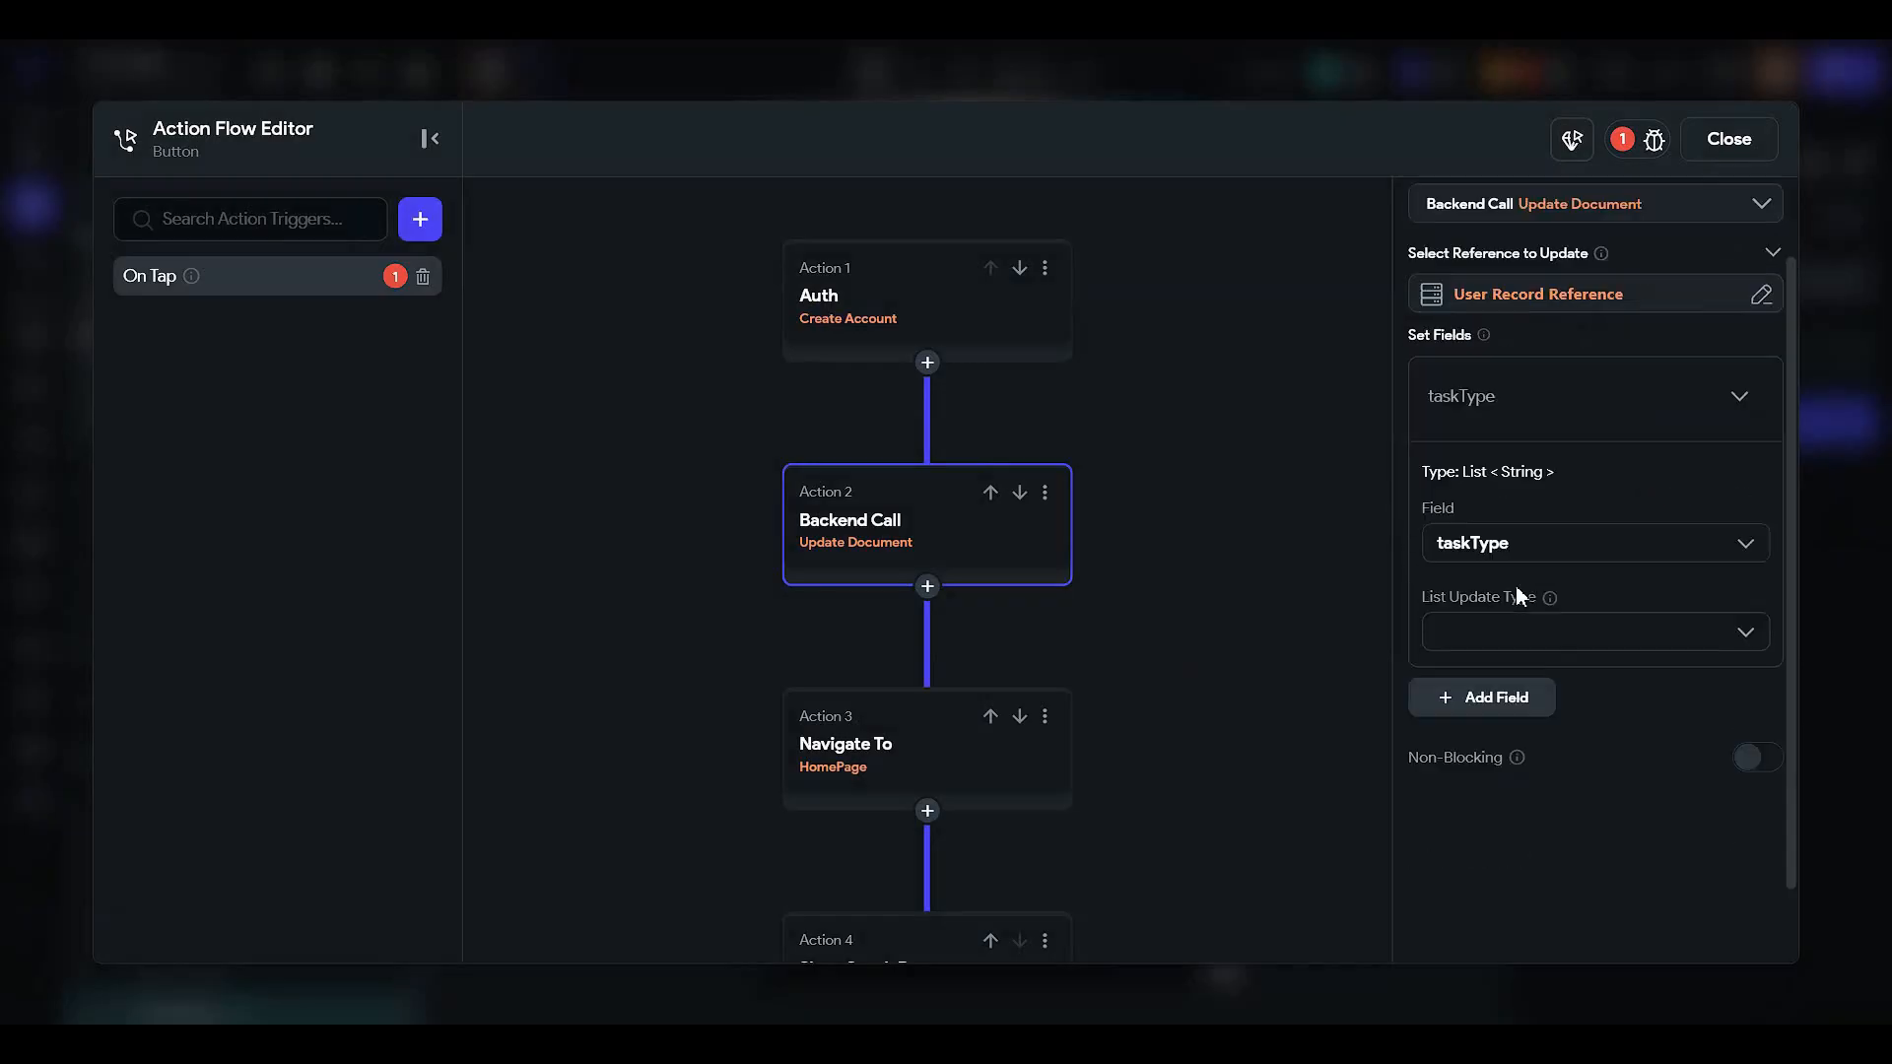
click(1542, 632)
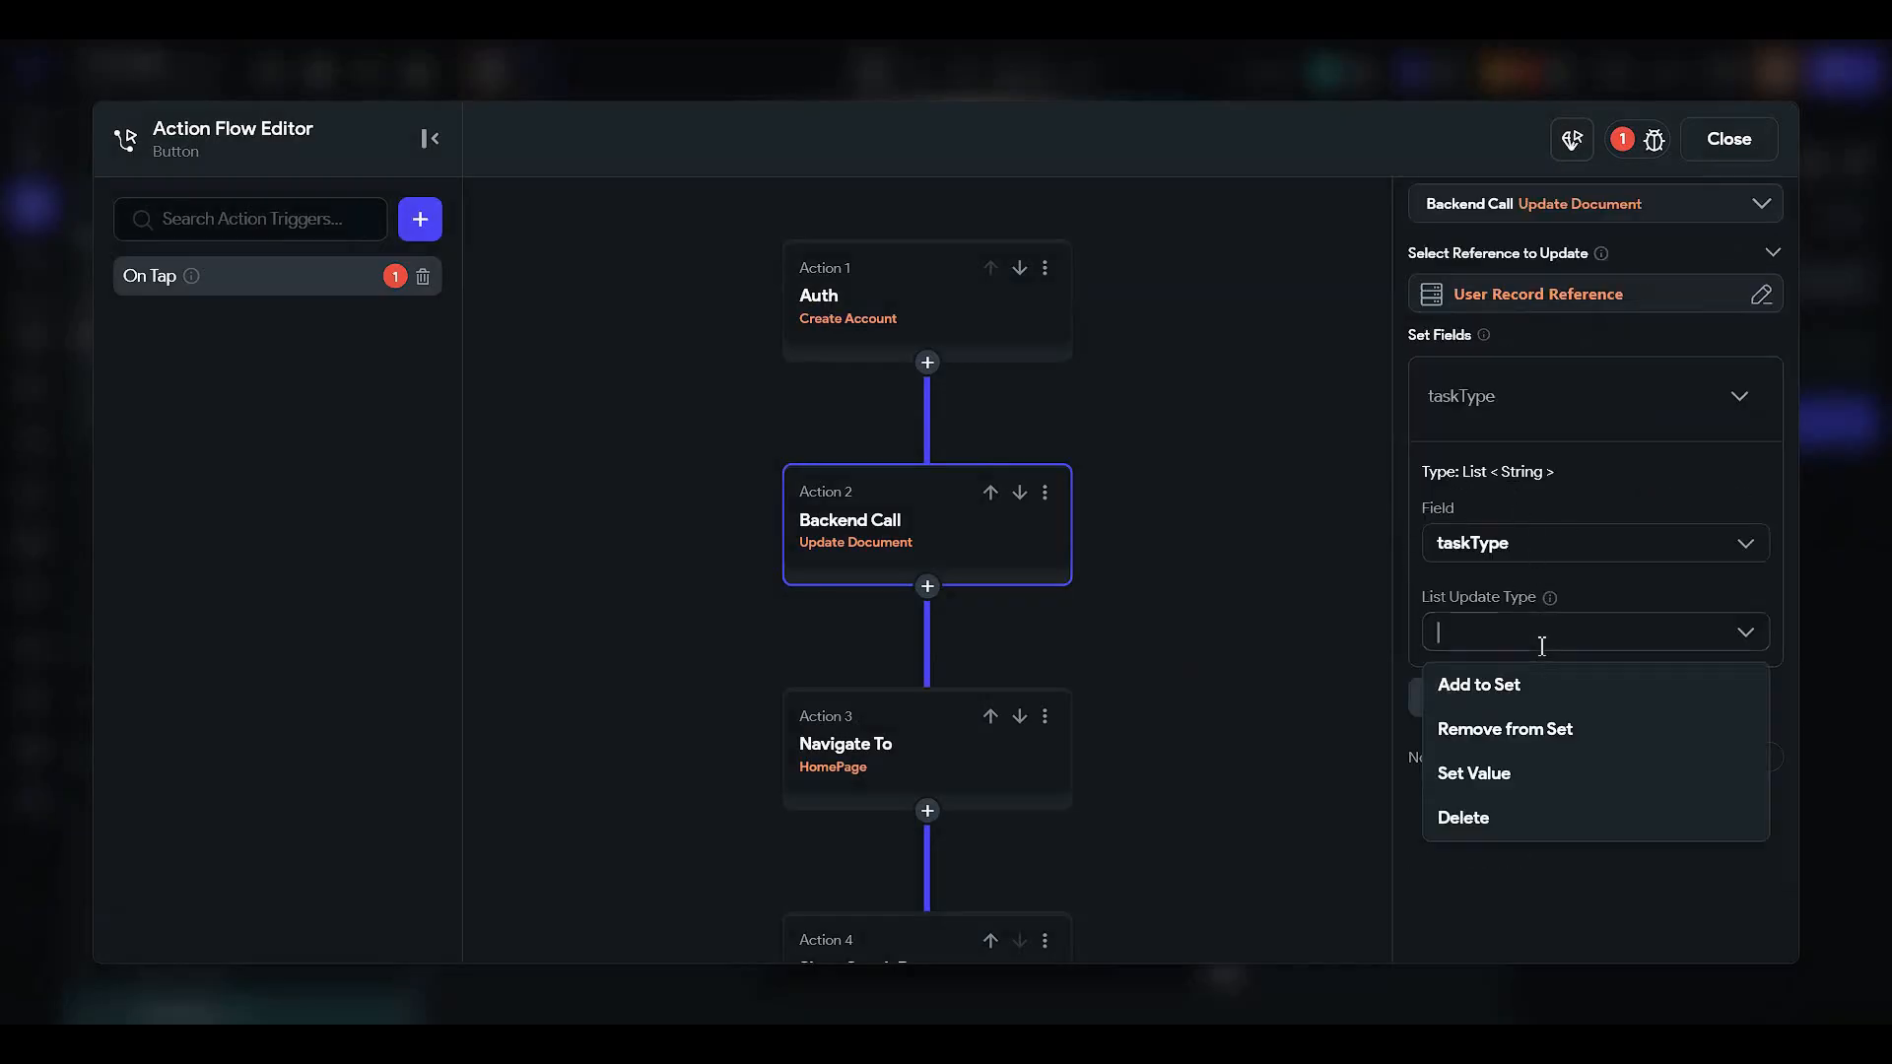
click(1534, 690)
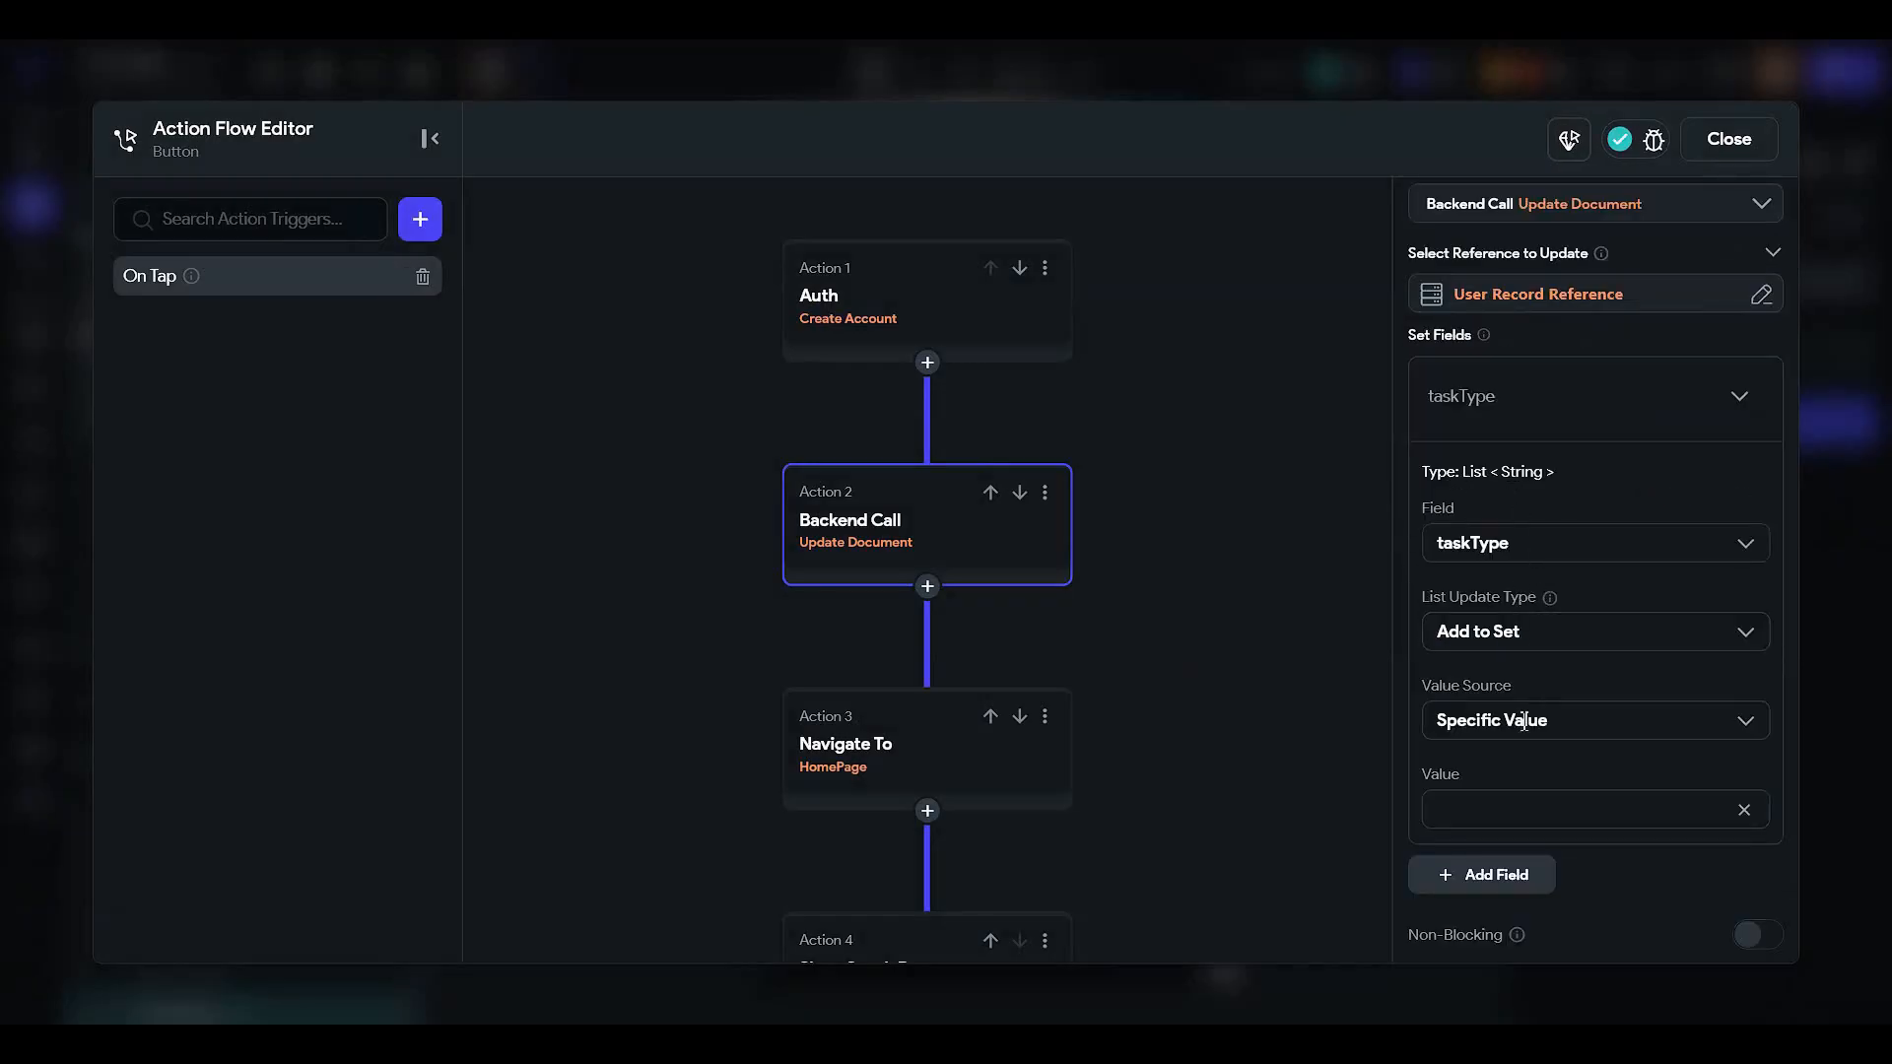
click(1528, 719)
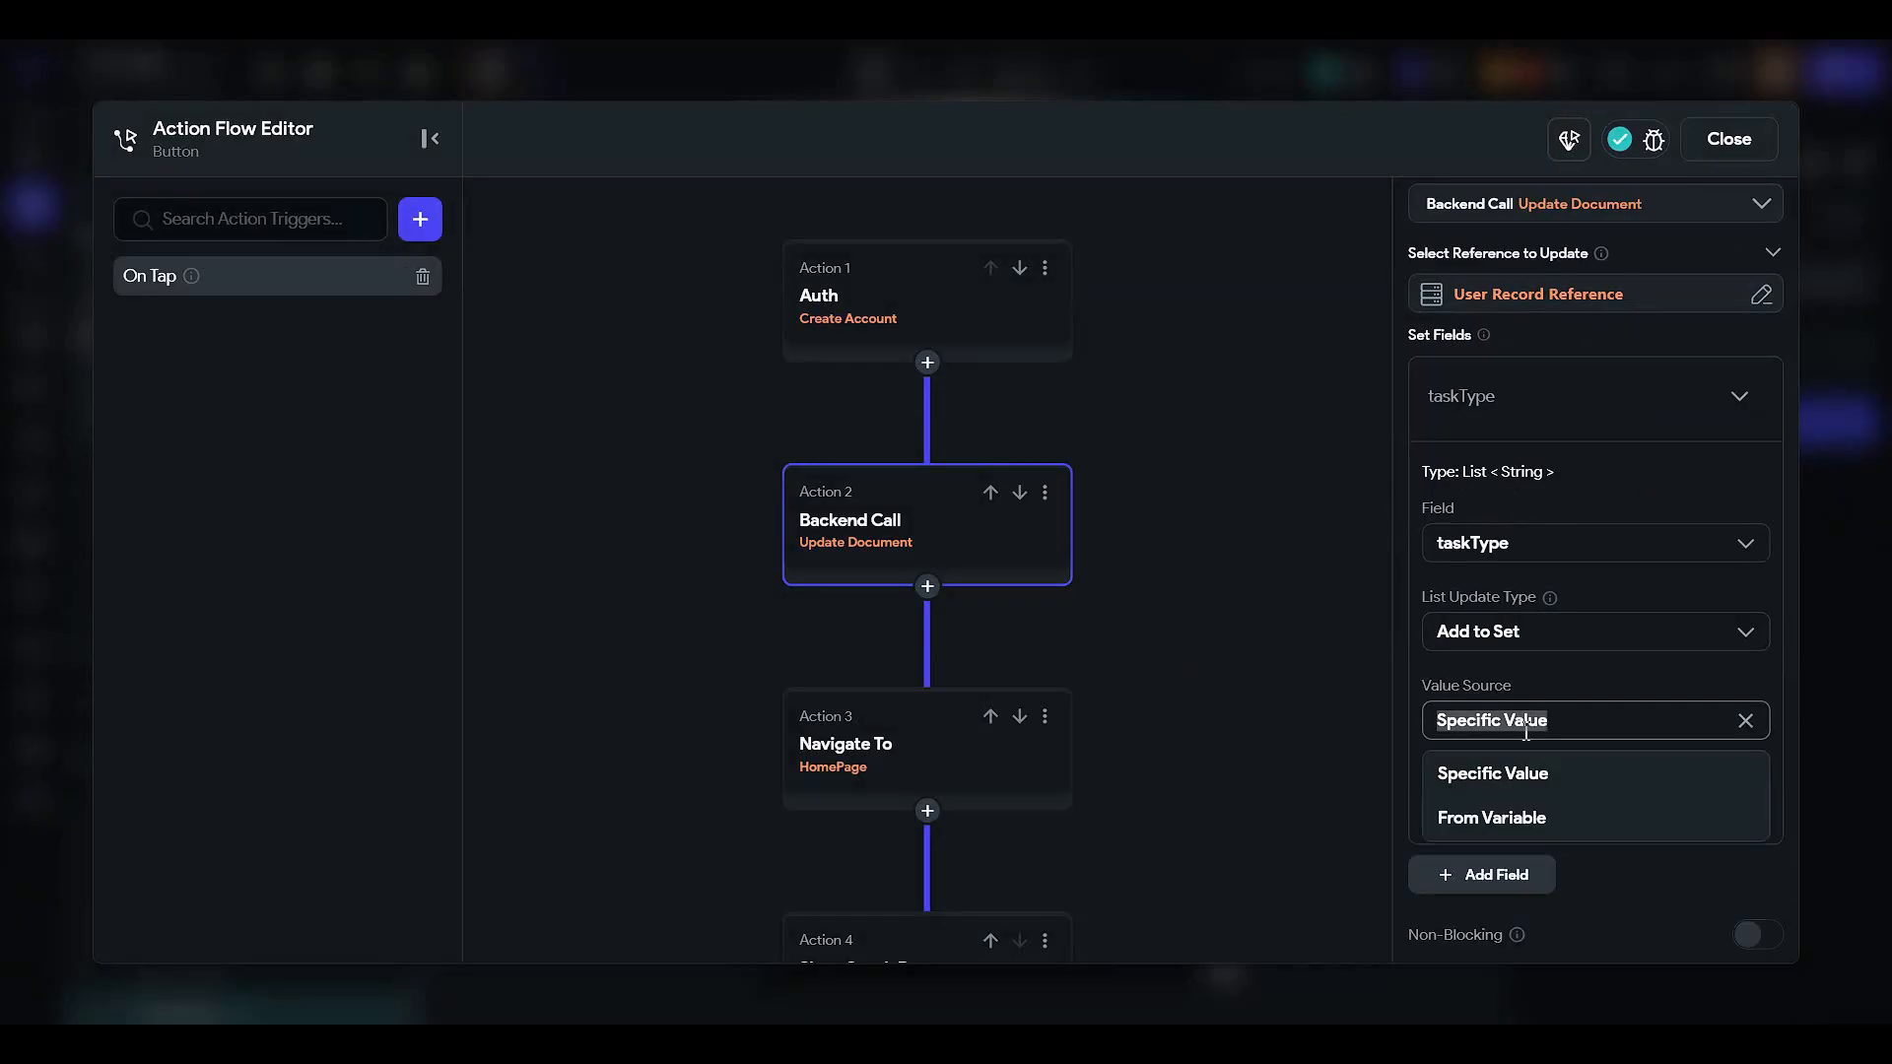
click(1571, 767)
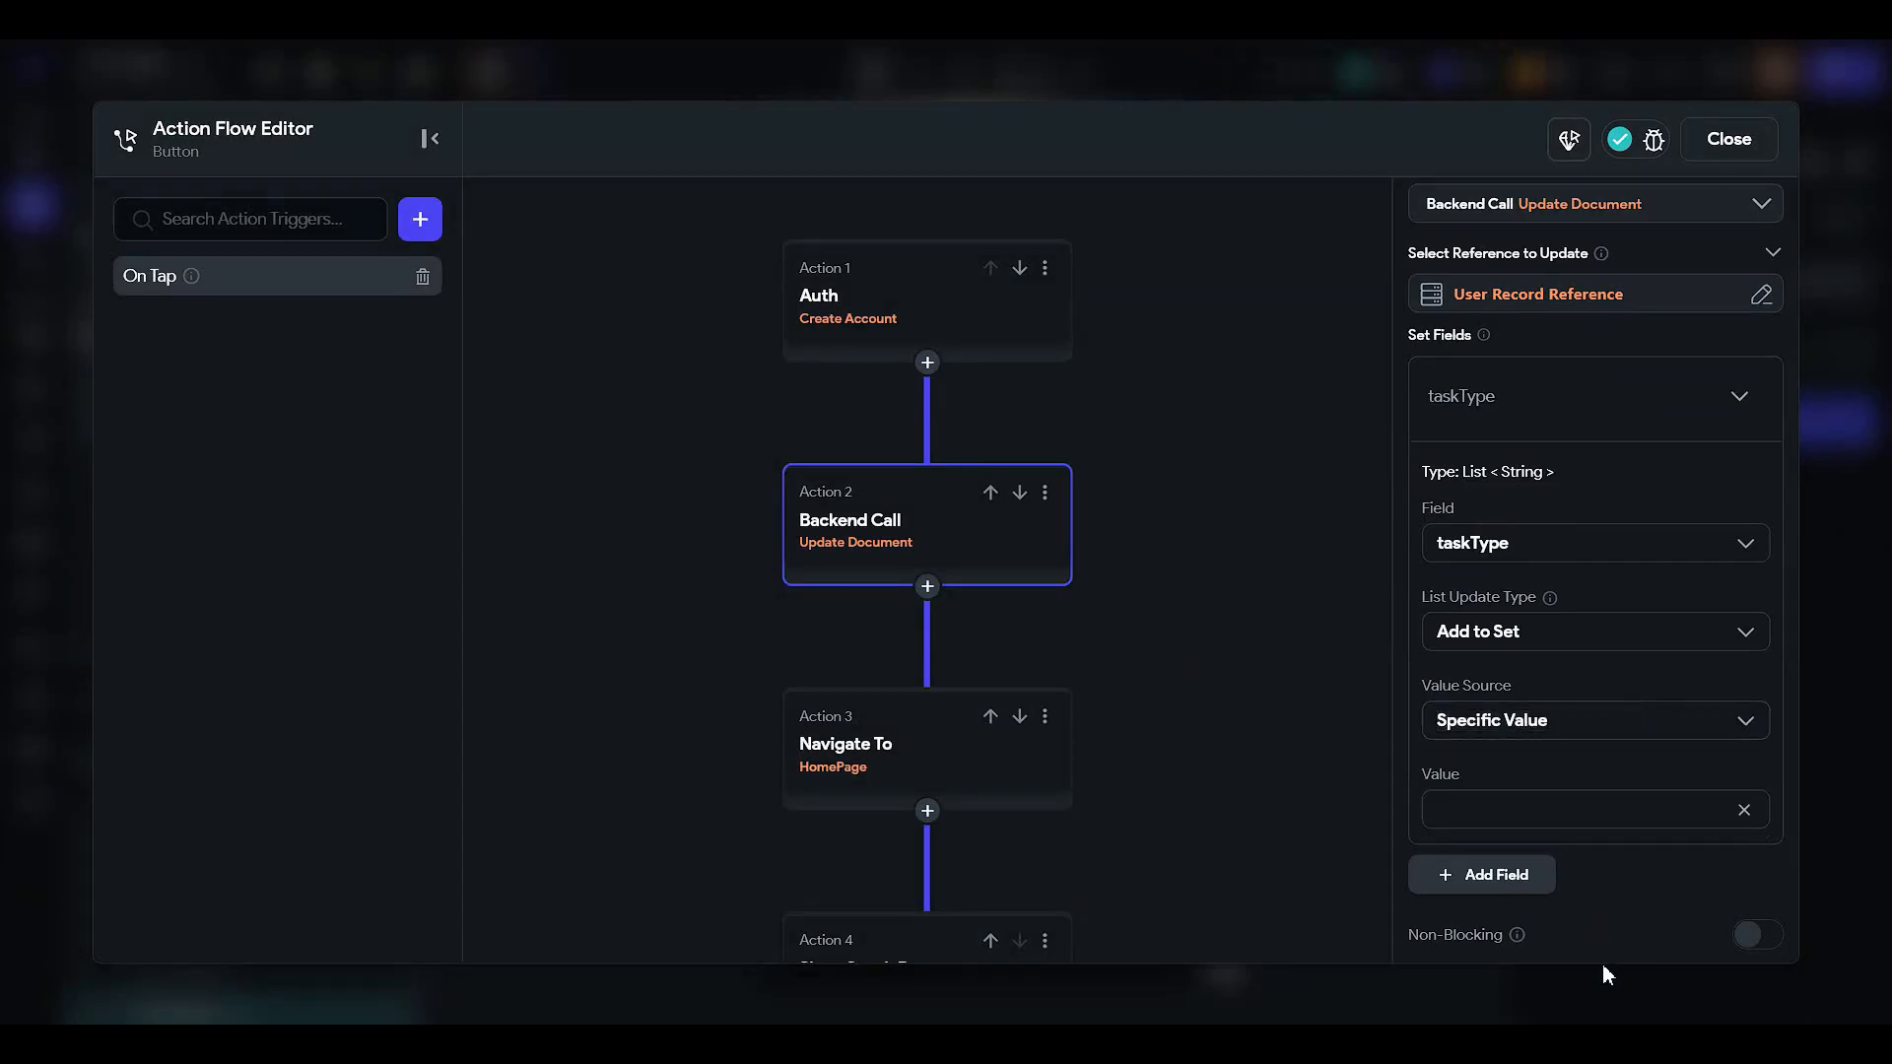
text(Home)
click(1456, 882)
scroll(1504, 647, down, 2)
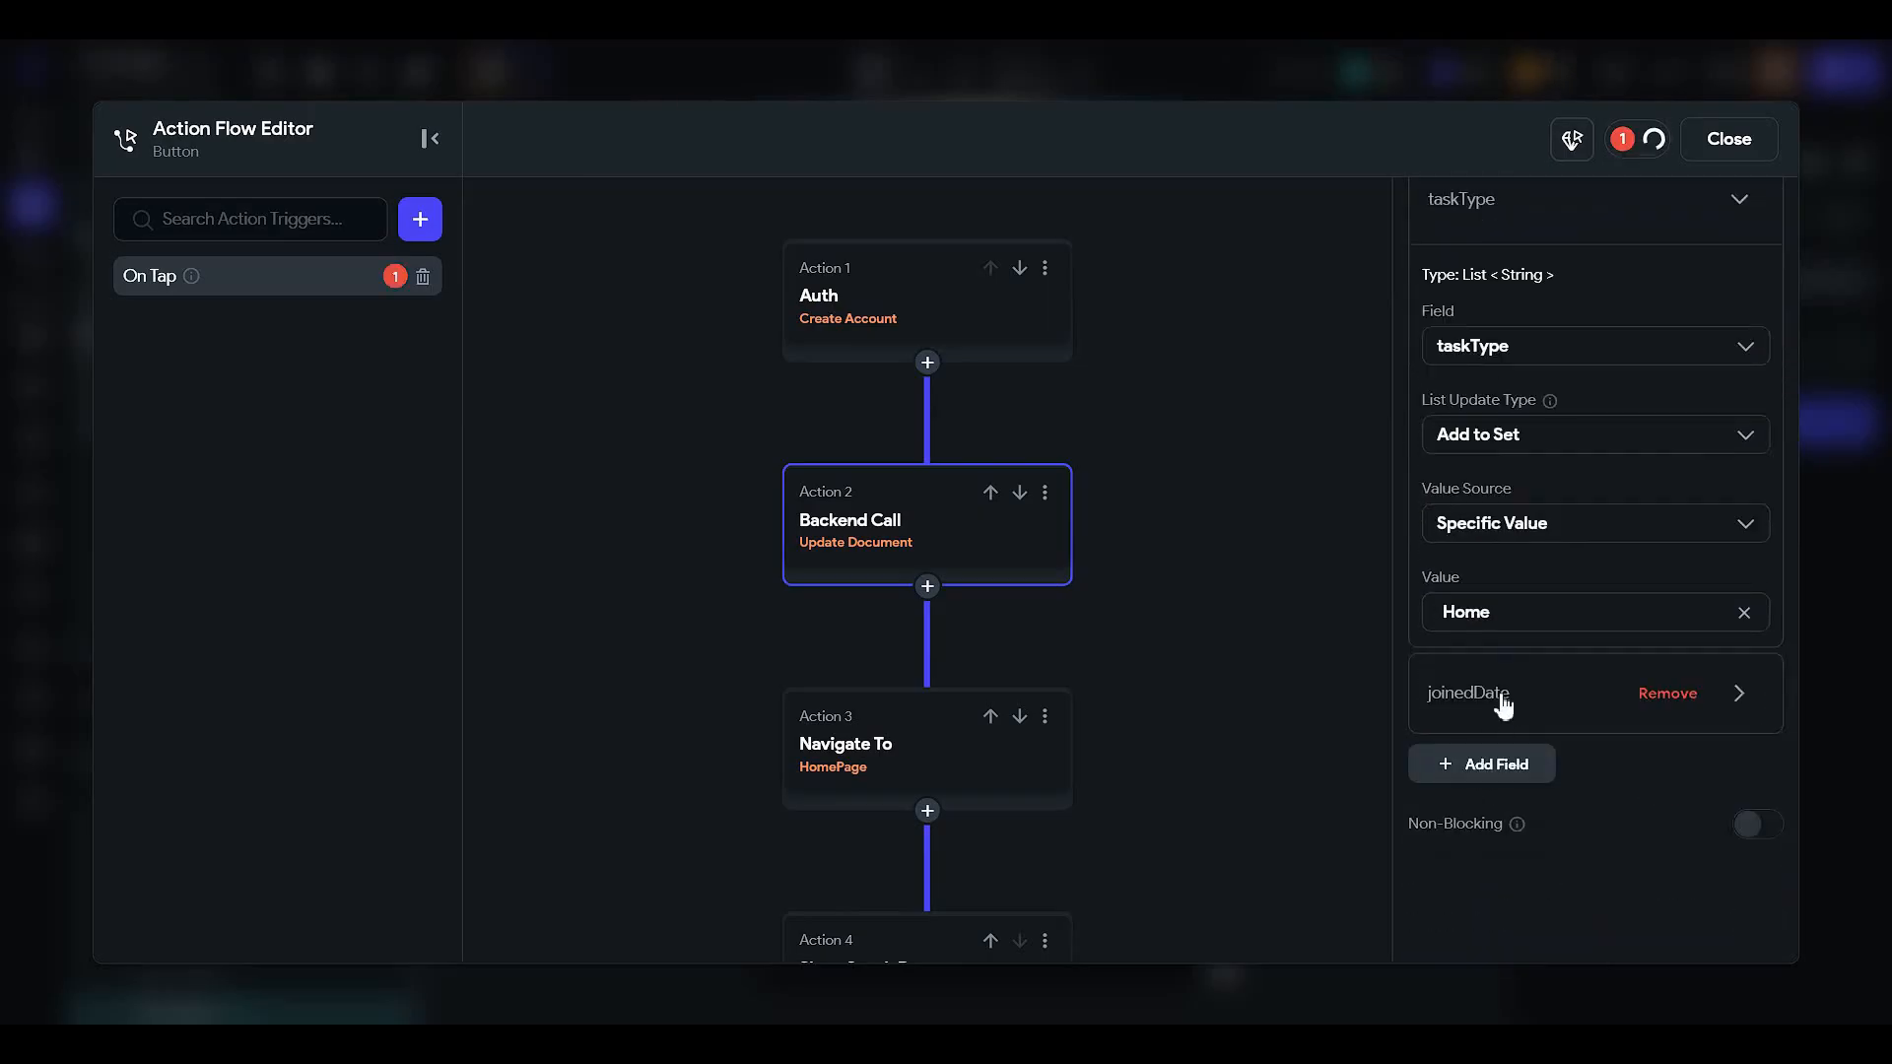
click(1661, 695)
scroll(1505, 522, up, 3)
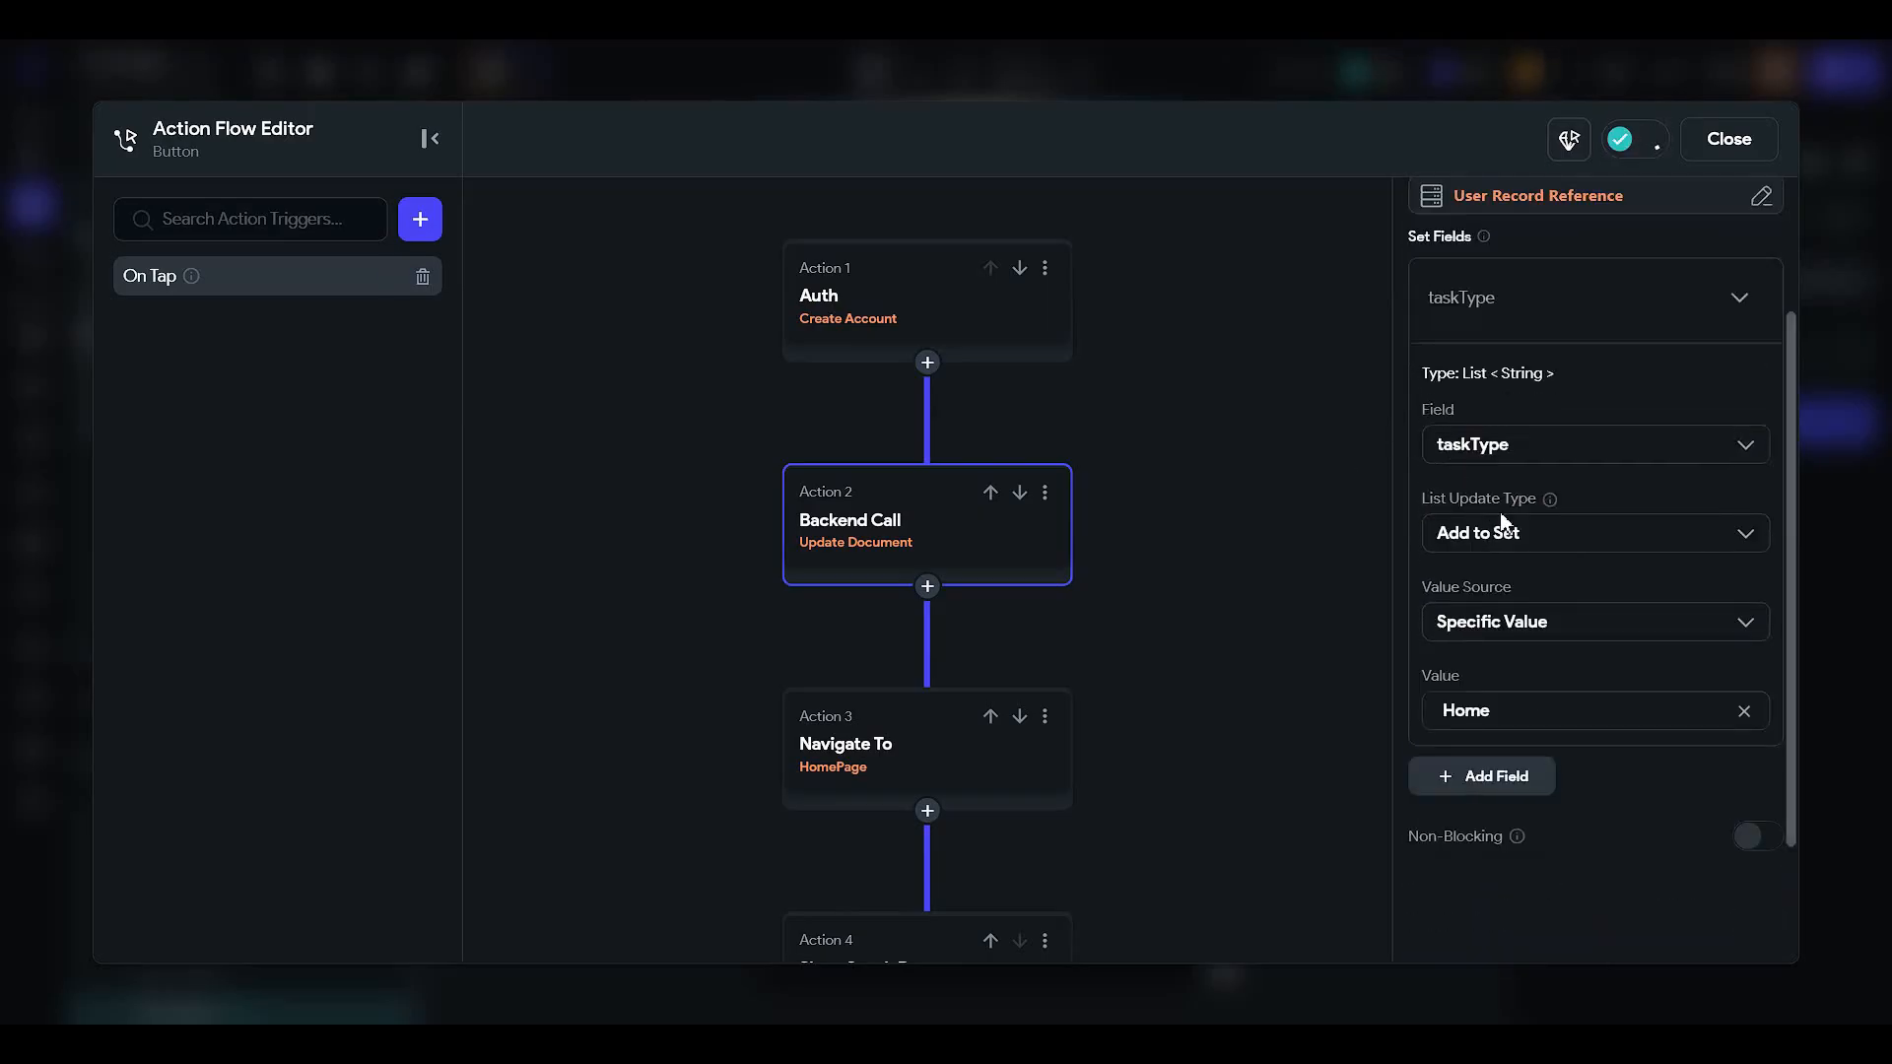
click(1508, 513)
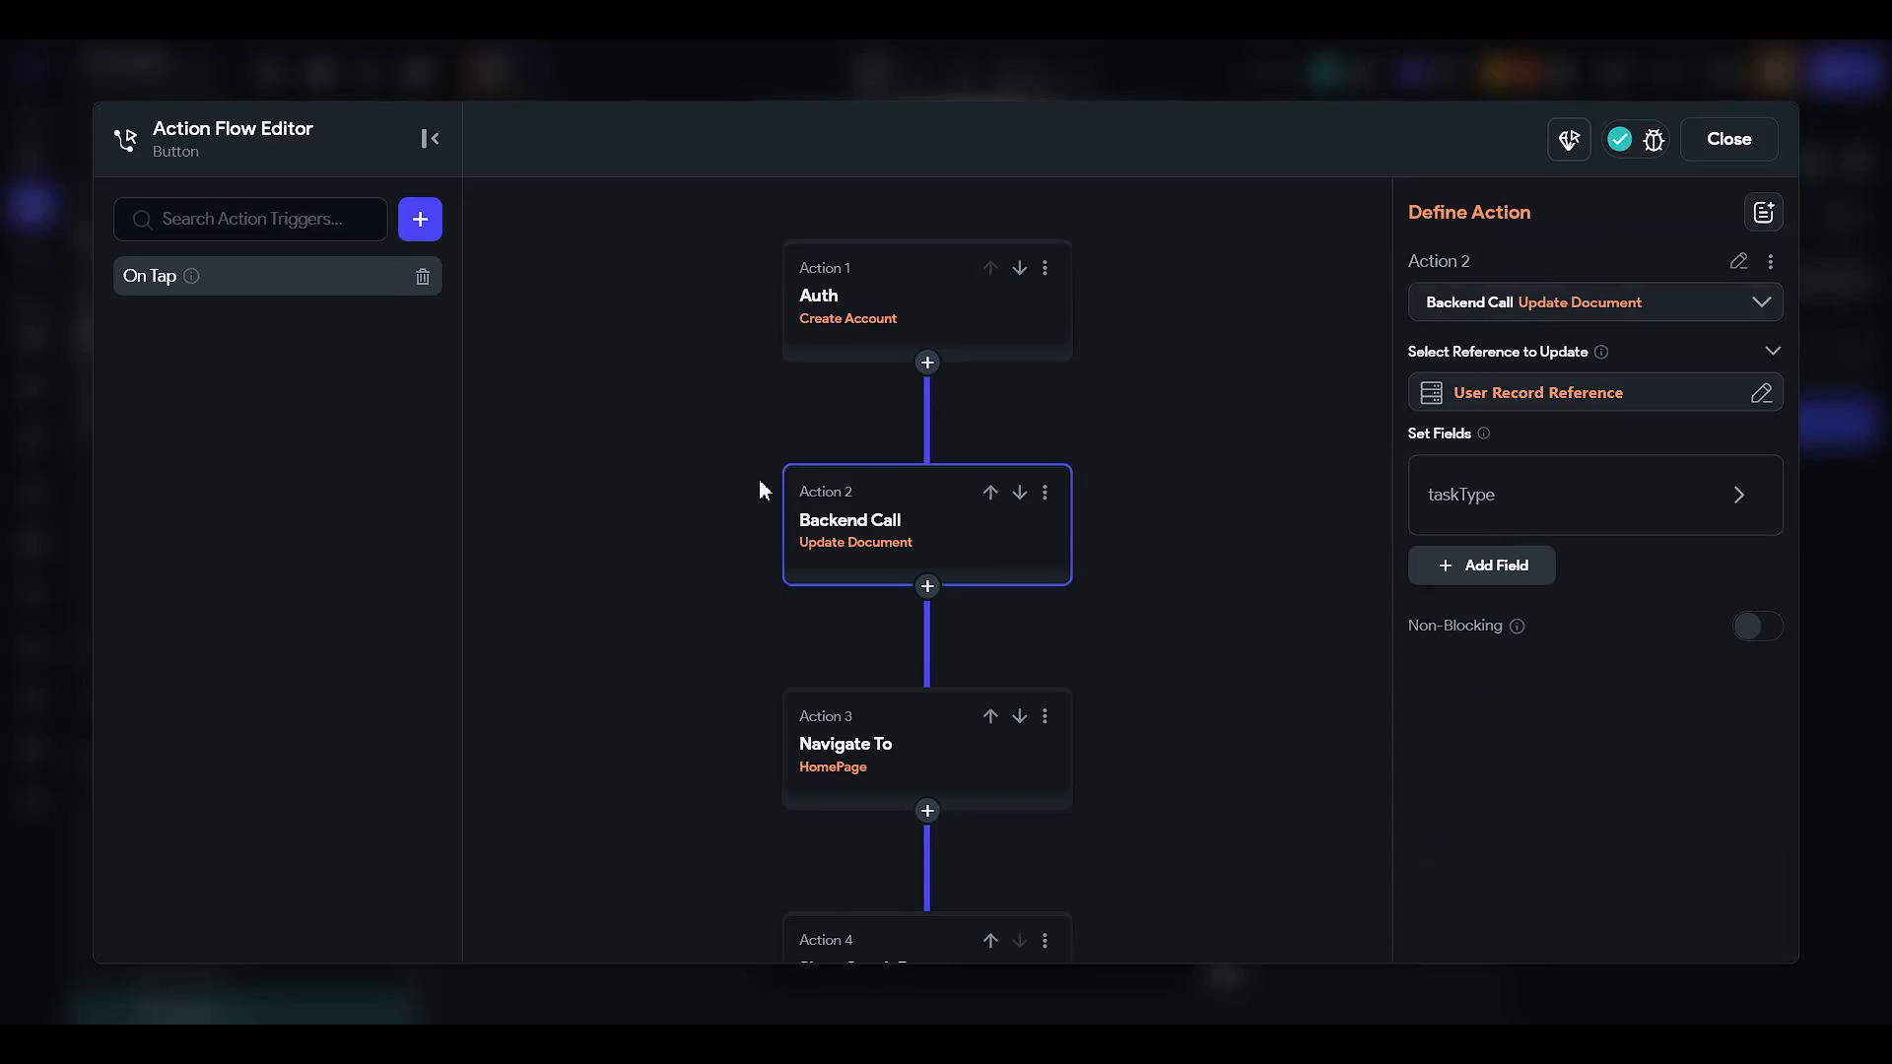
- Copy the Update Document action and paste it in as Action 3
click(932, 595)
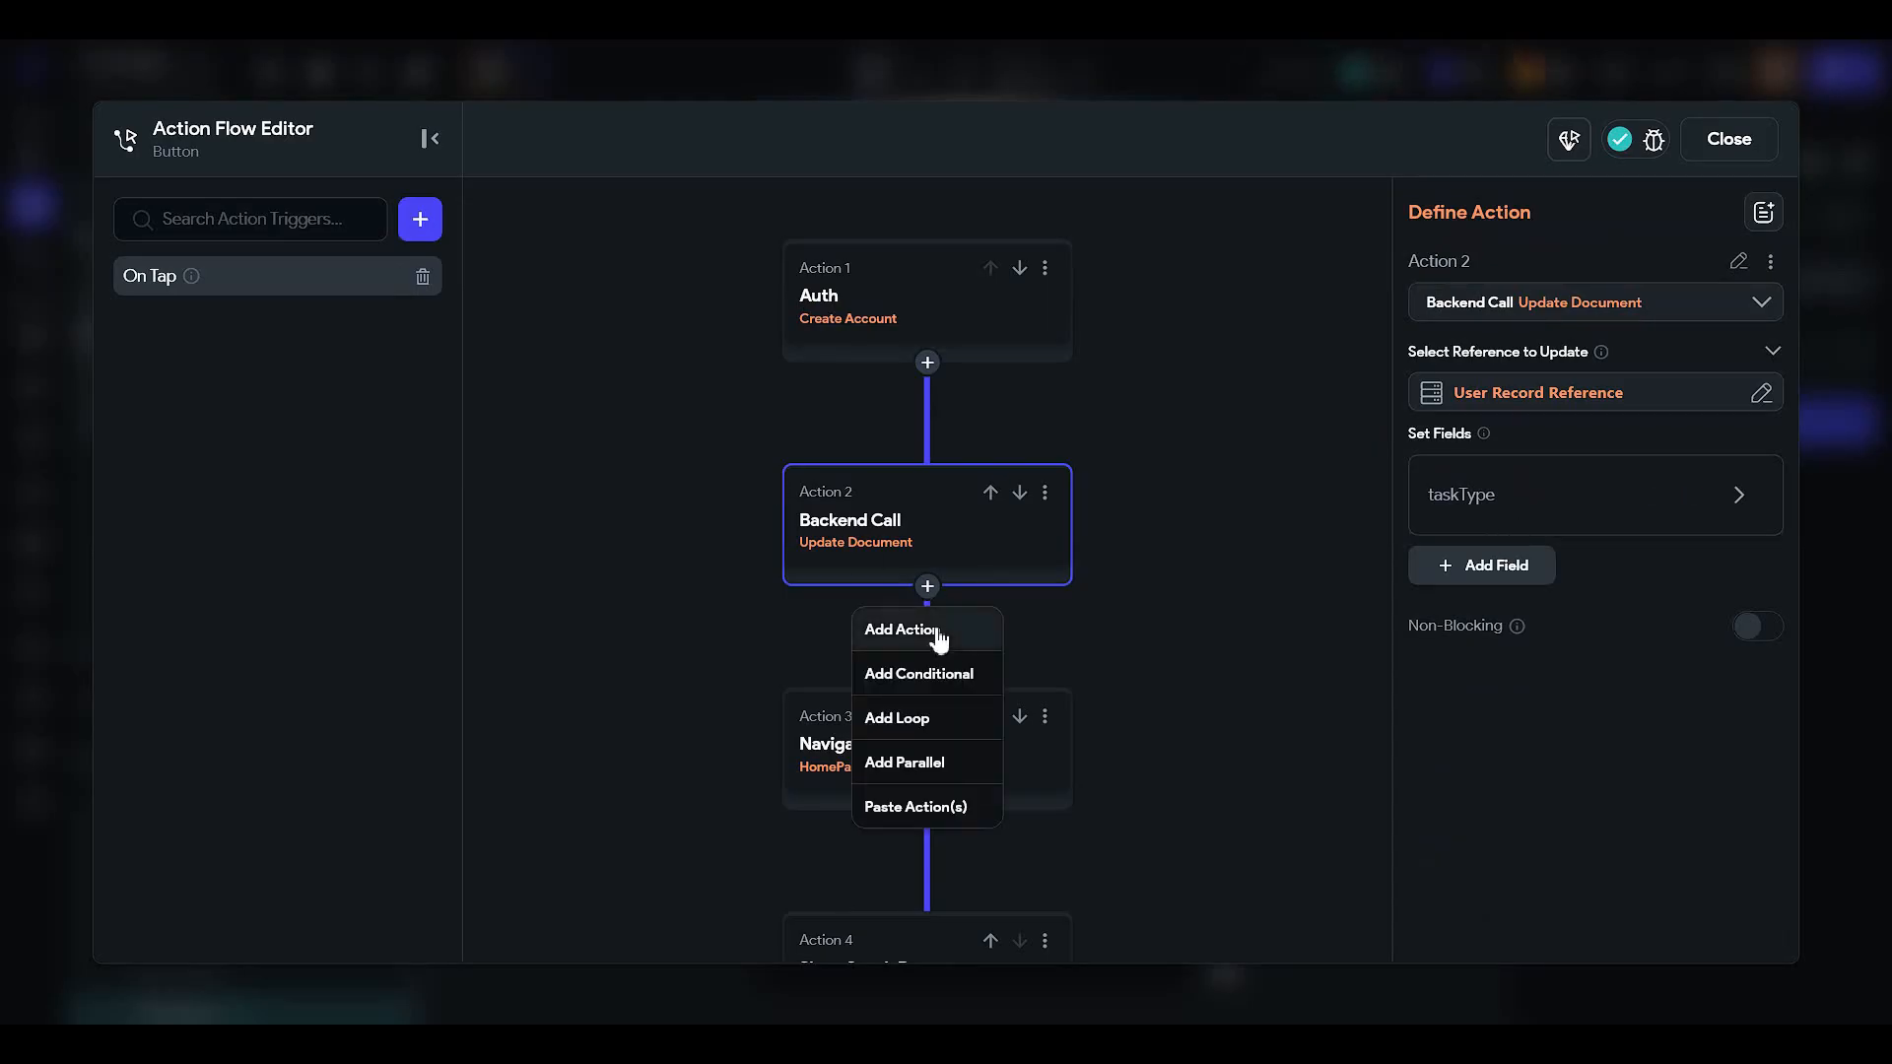
click(933, 625)
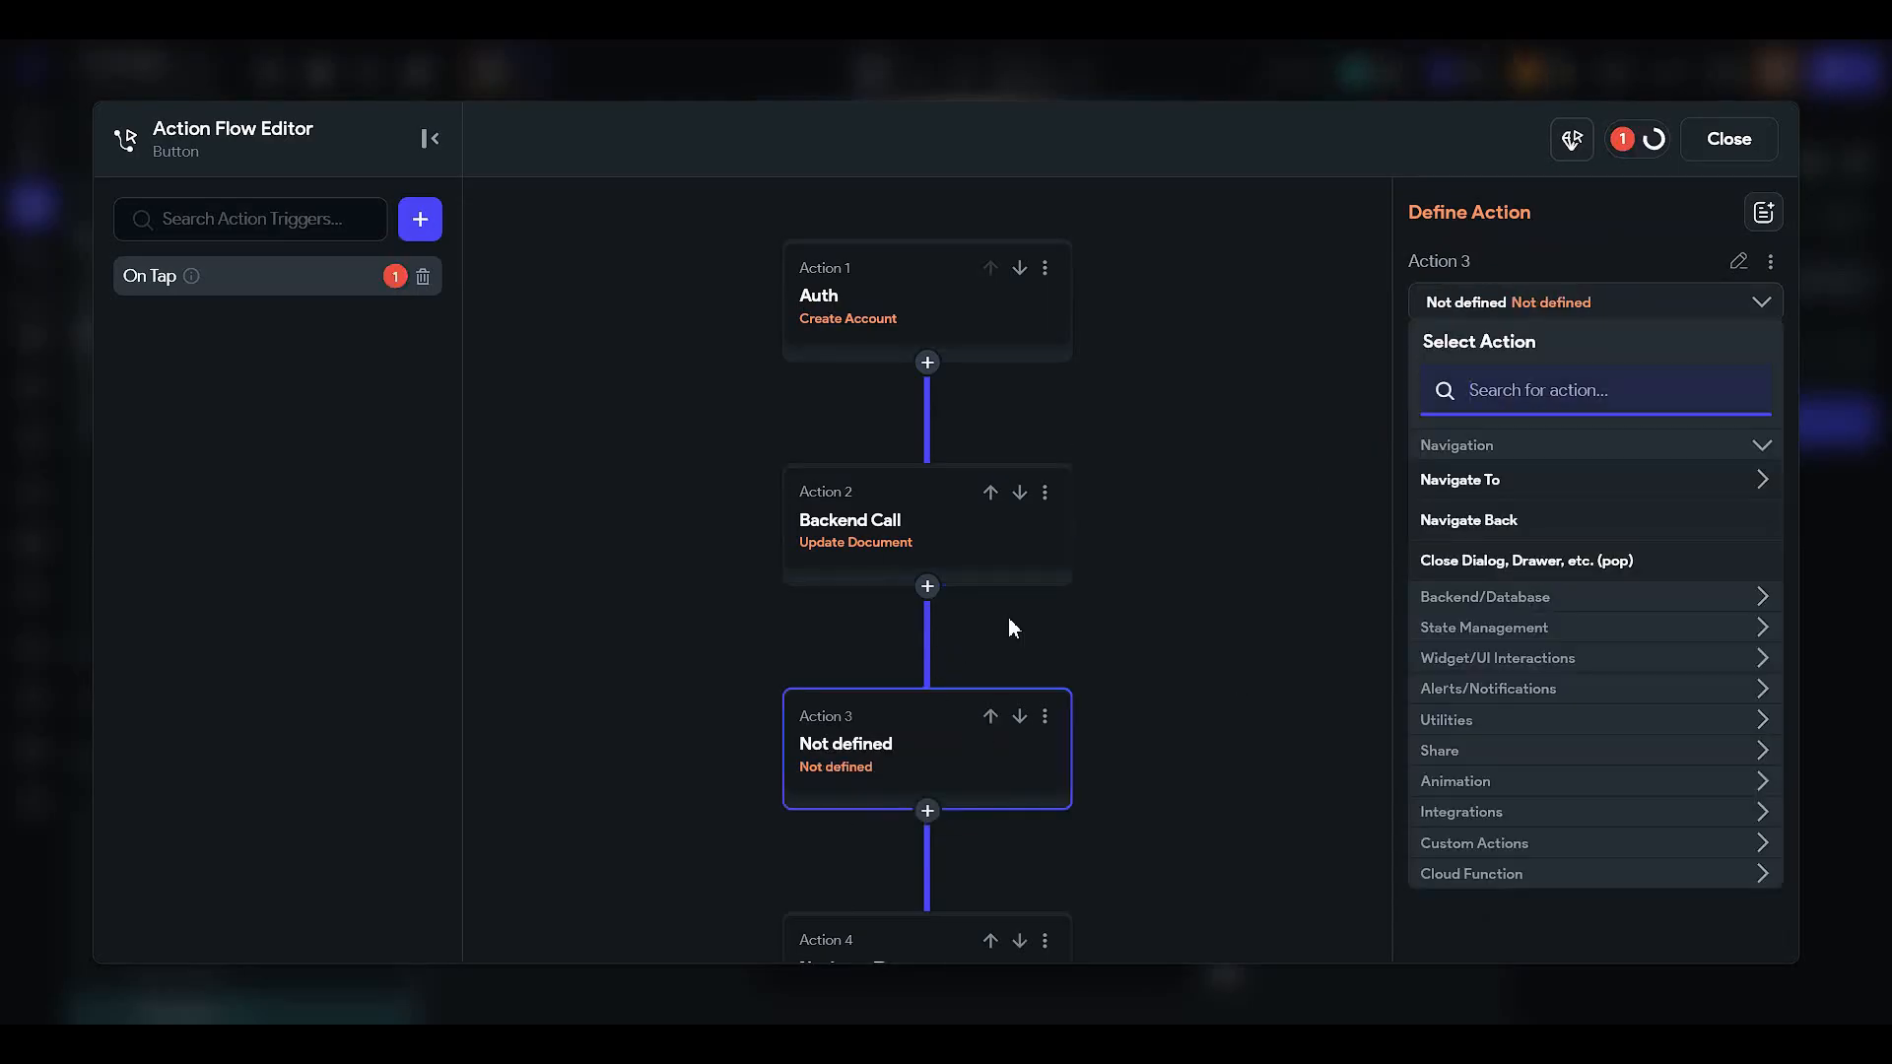
click(1044, 493)
click(961, 537)
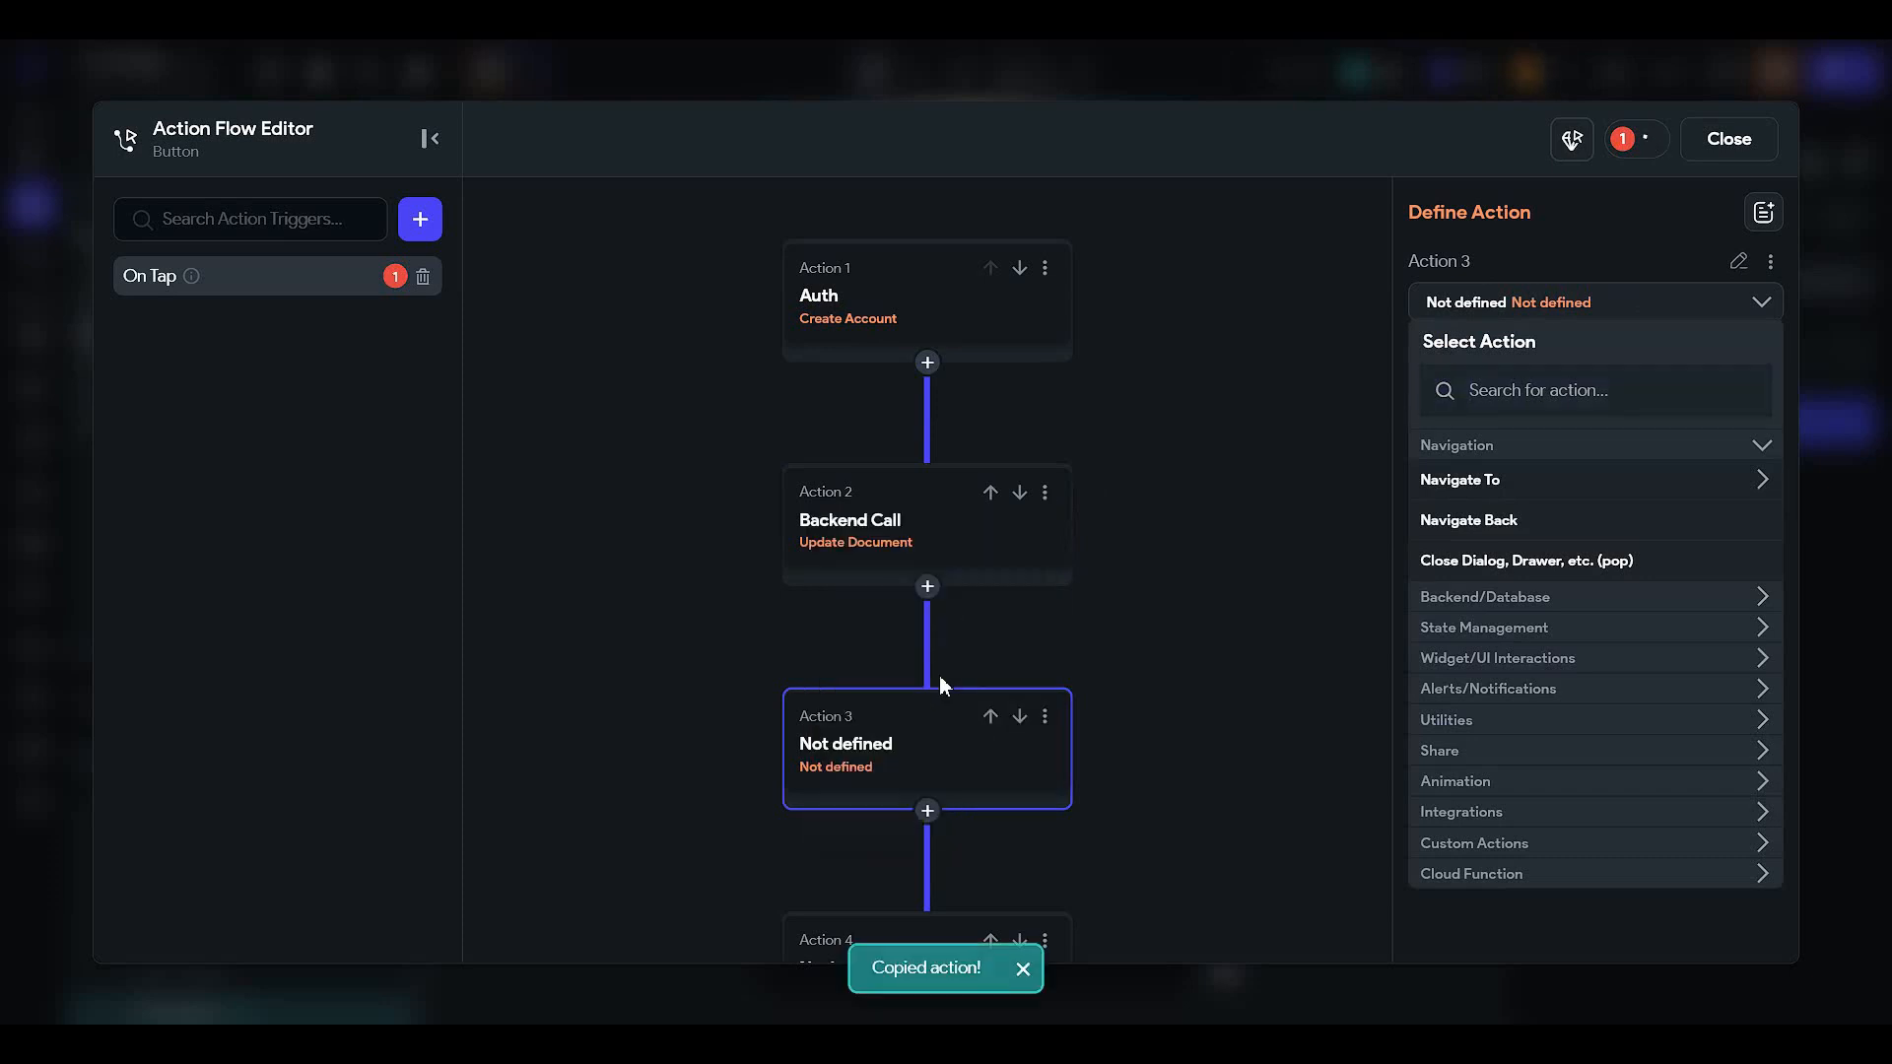
click(933, 595)
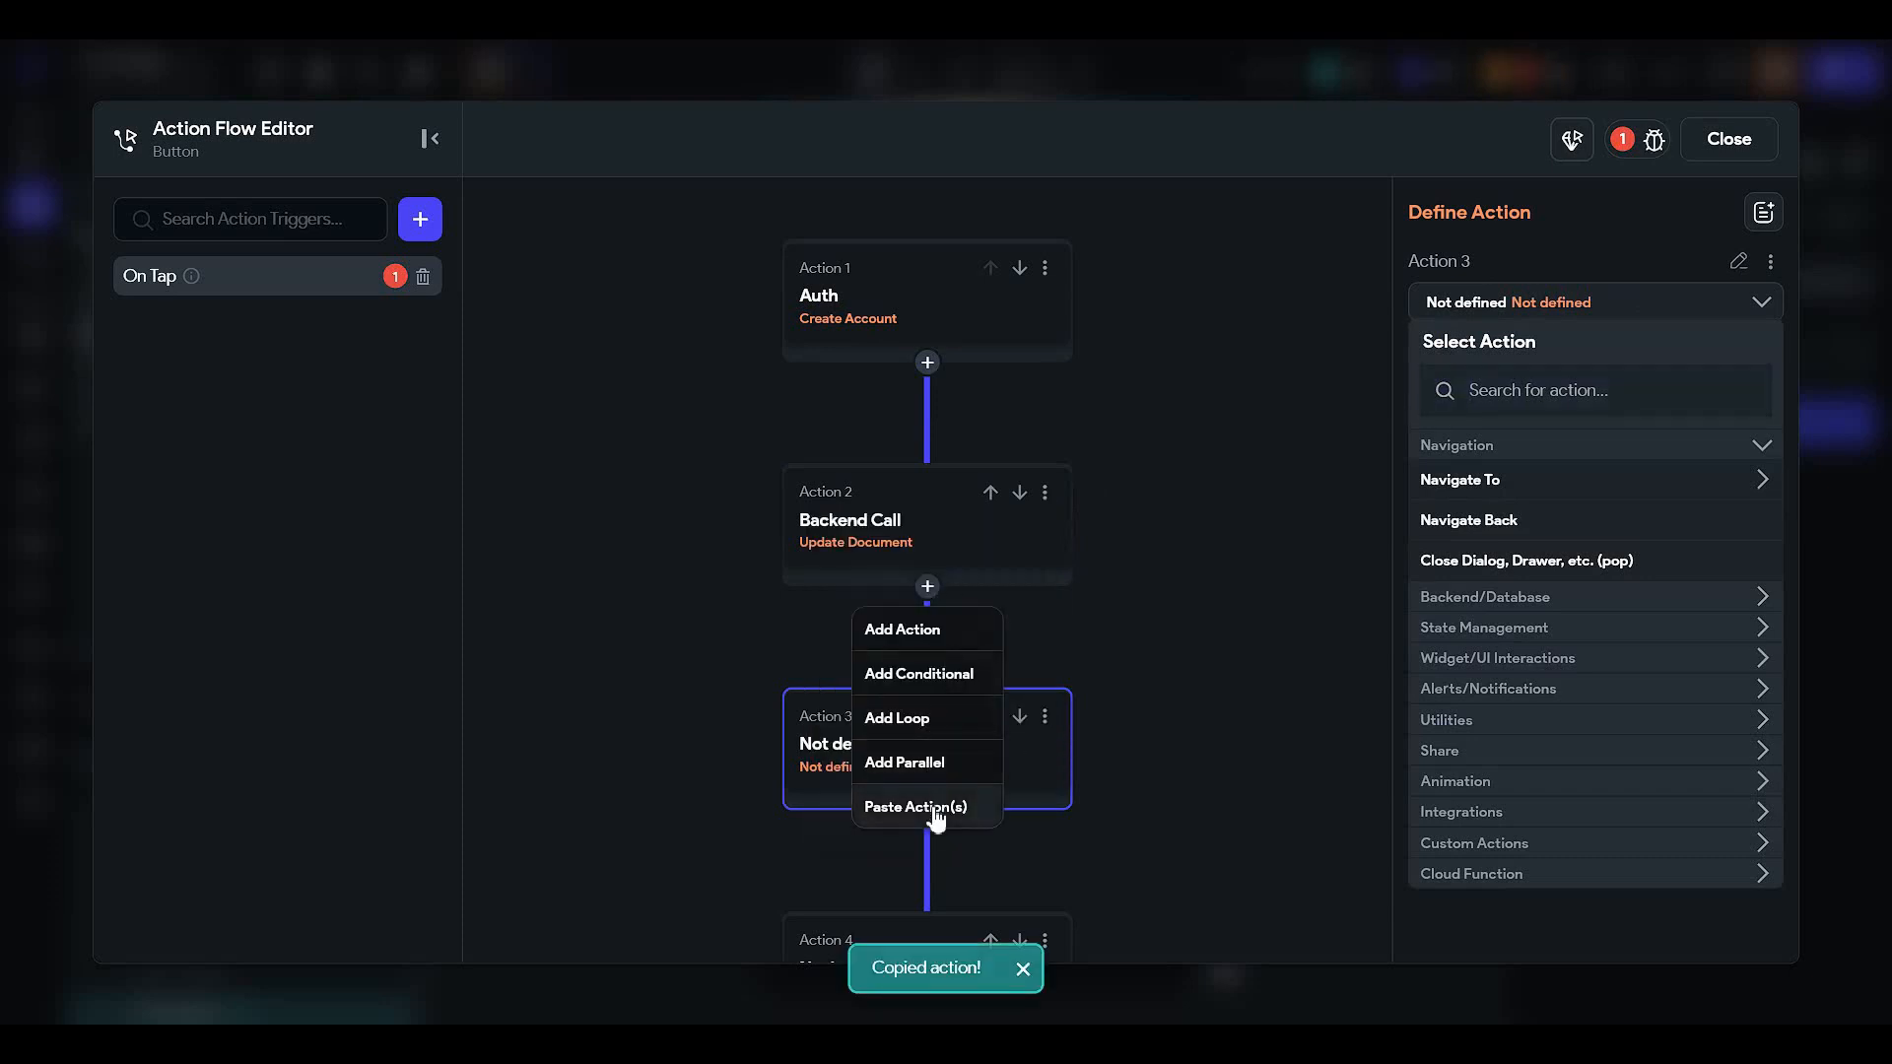
click(936, 804)
- Cut the empty Not defined action out of the flow
scroll(925, 747, down, 3)
scroll(958, 680, up, 2)
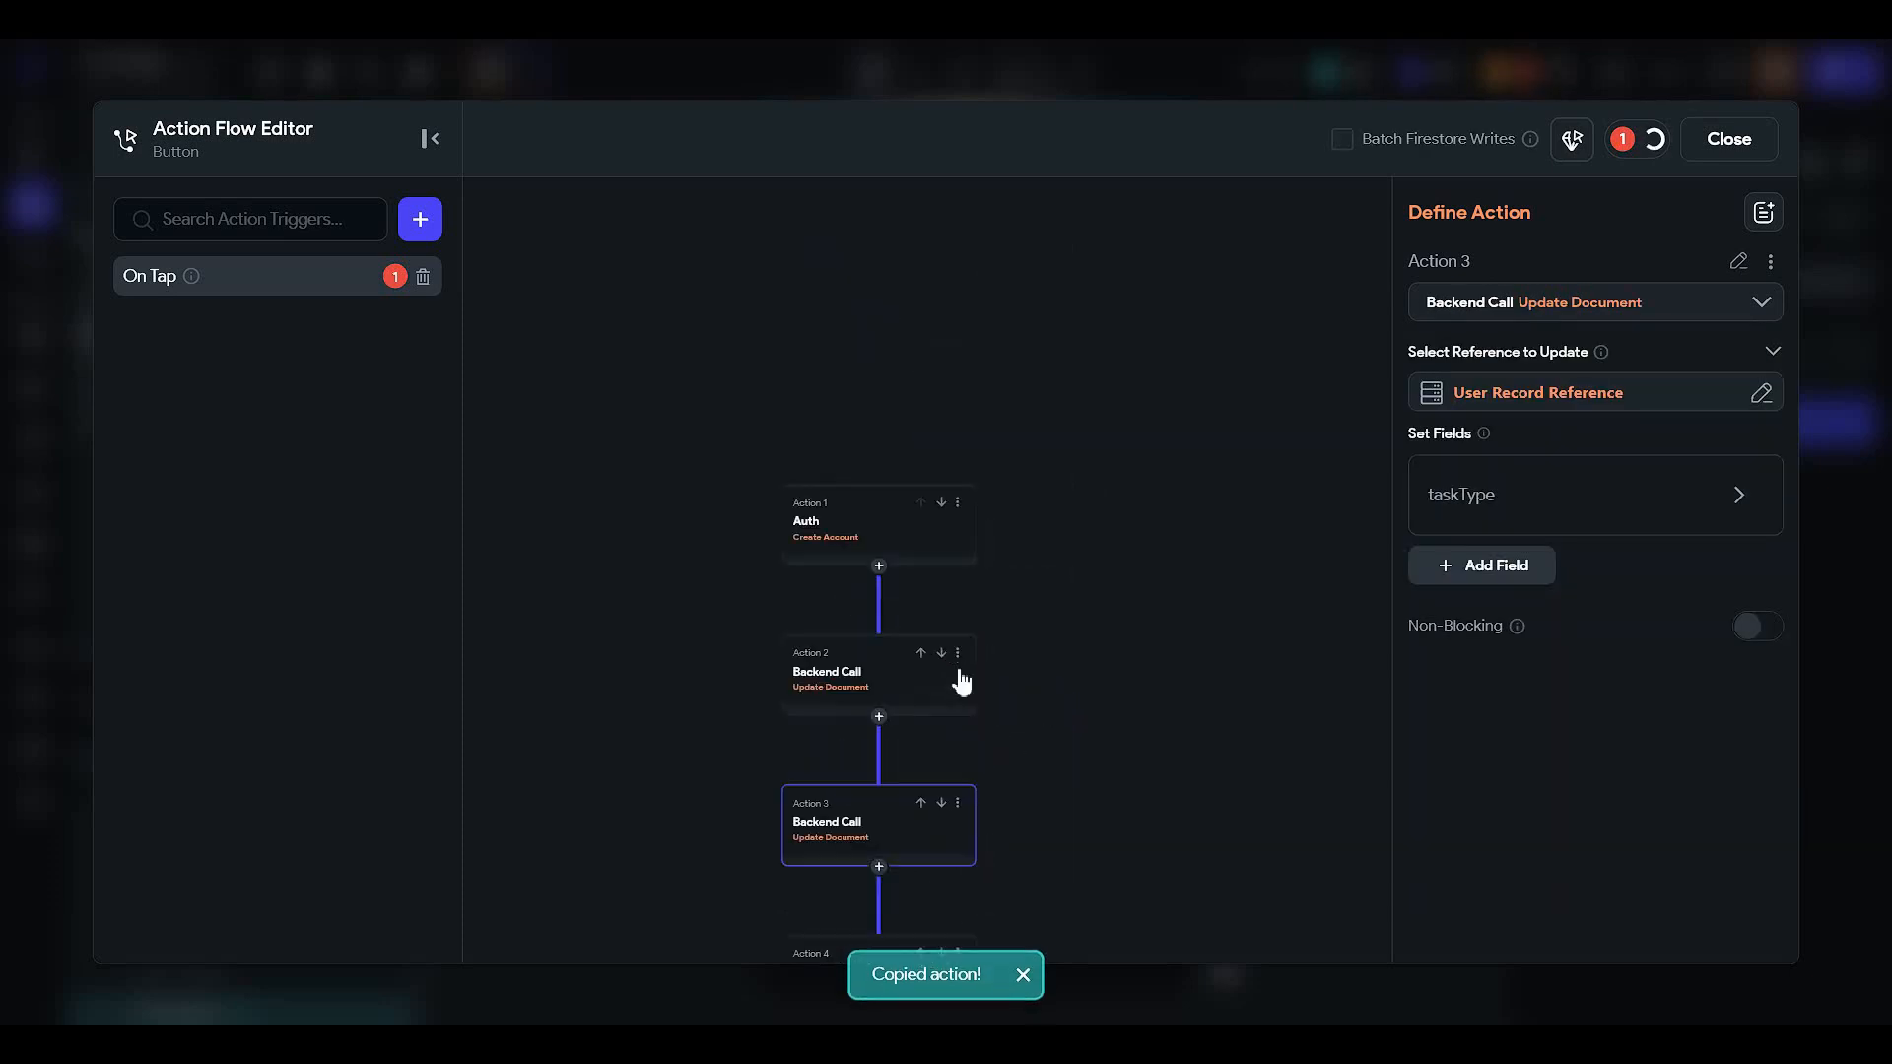
drag(1220, 738, 1216, 687)
scroll(829, 565, up, 3)
scroll(1133, 582, down, 2)
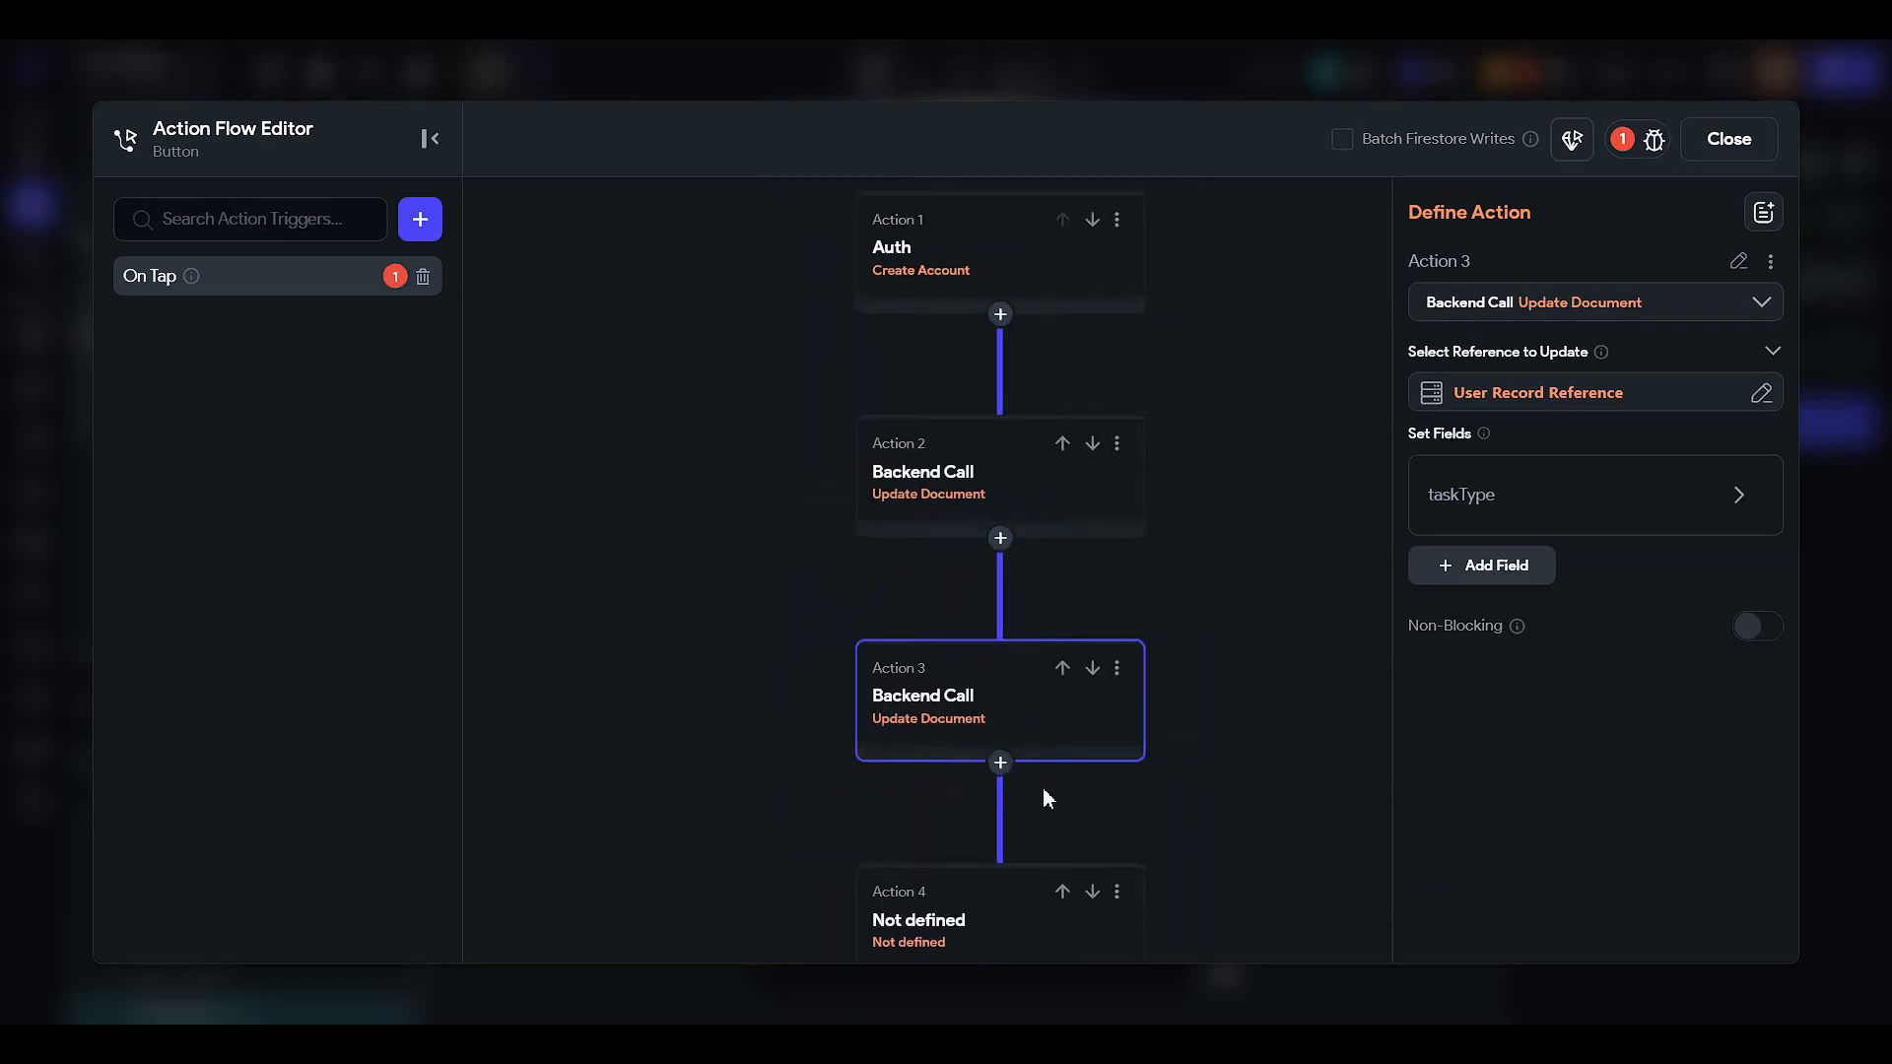
drag(1042, 794, 1090, 647)
click(984, 811)
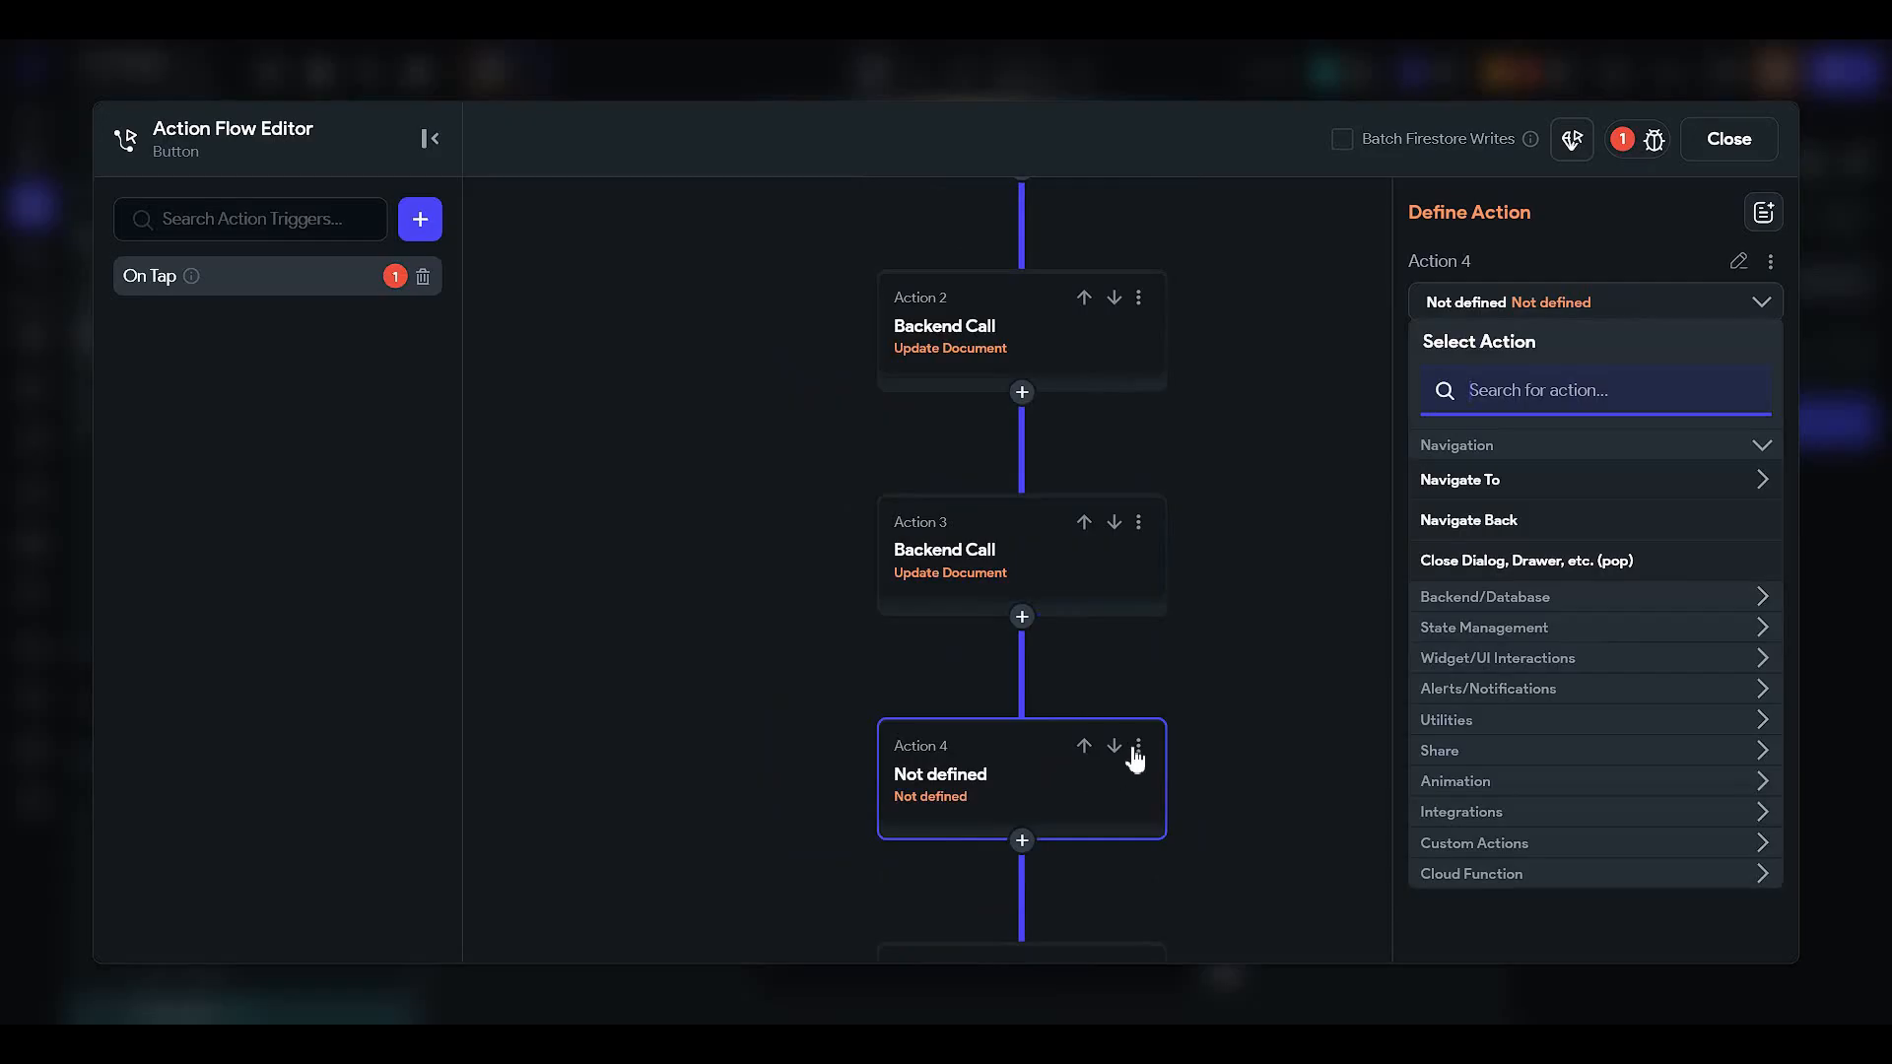
click(1138, 745)
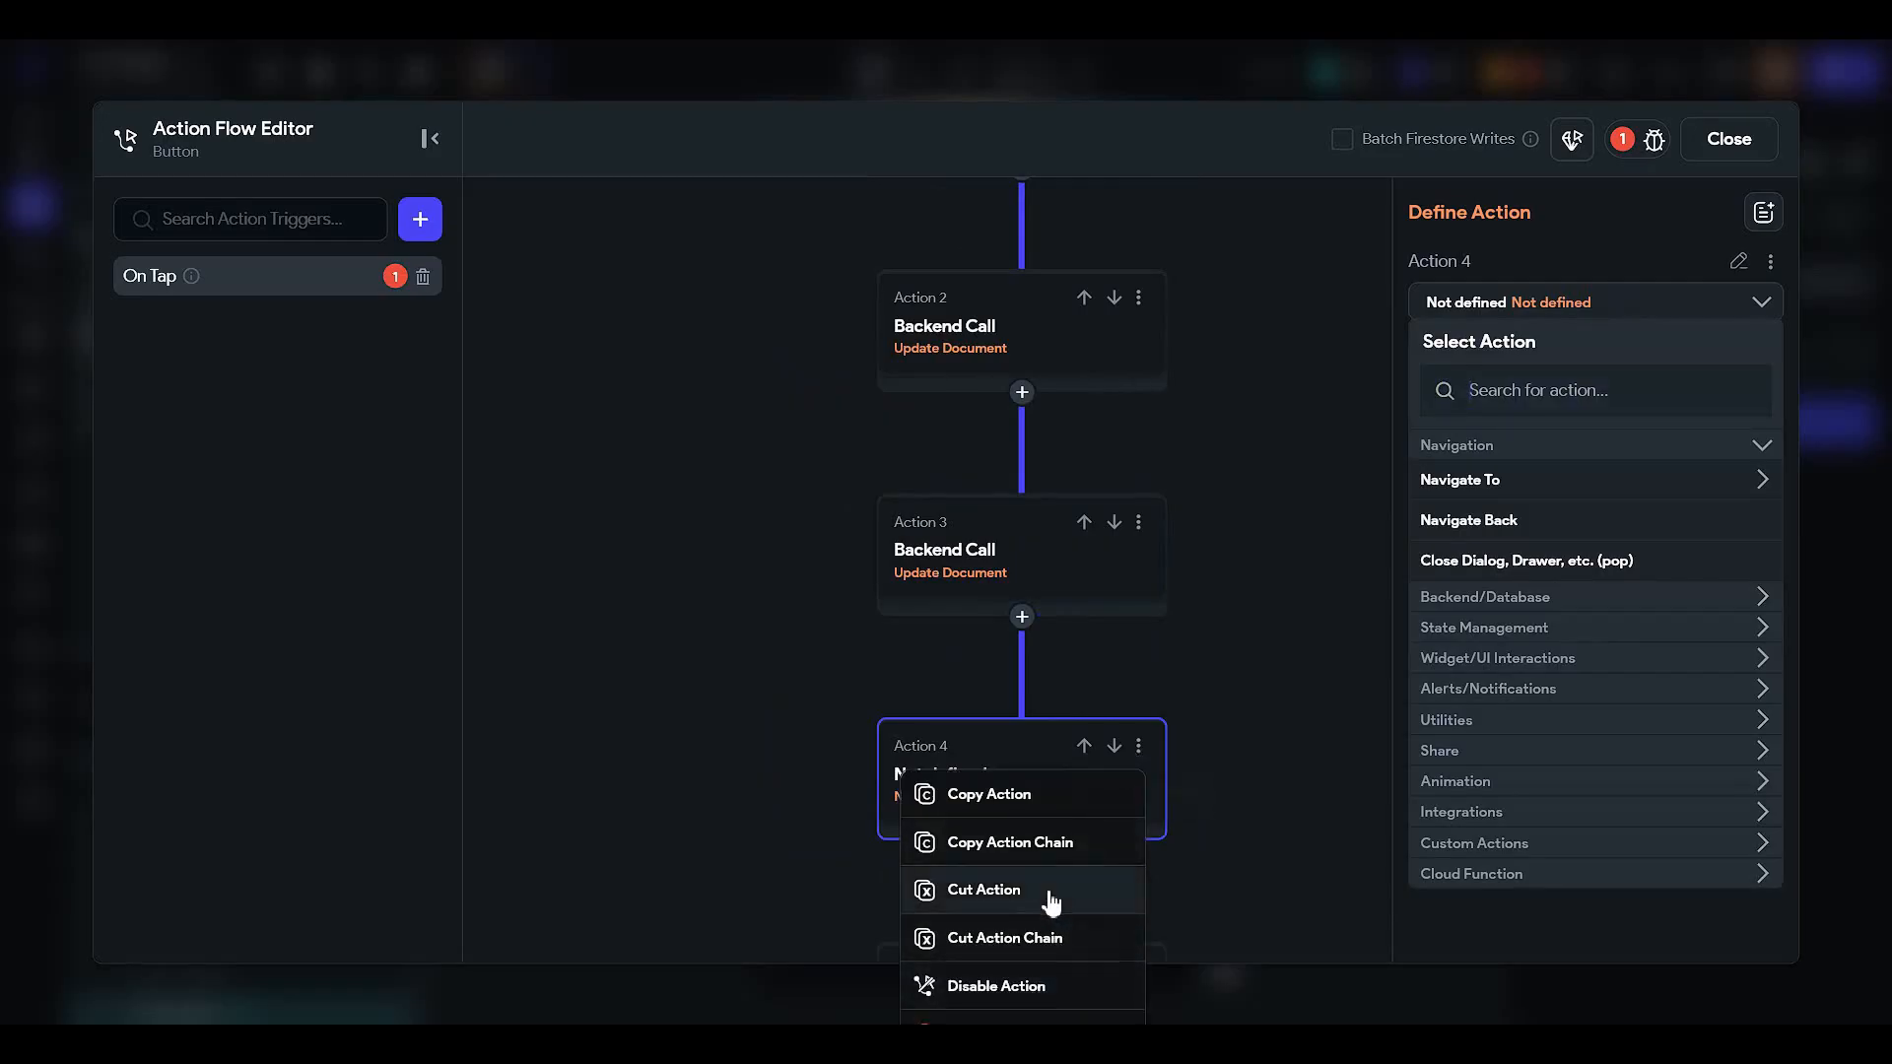
click(983, 890)
- Change the duplicated Action 3's taskType value to 'Work'
drag(1385, 695, 1052, 766)
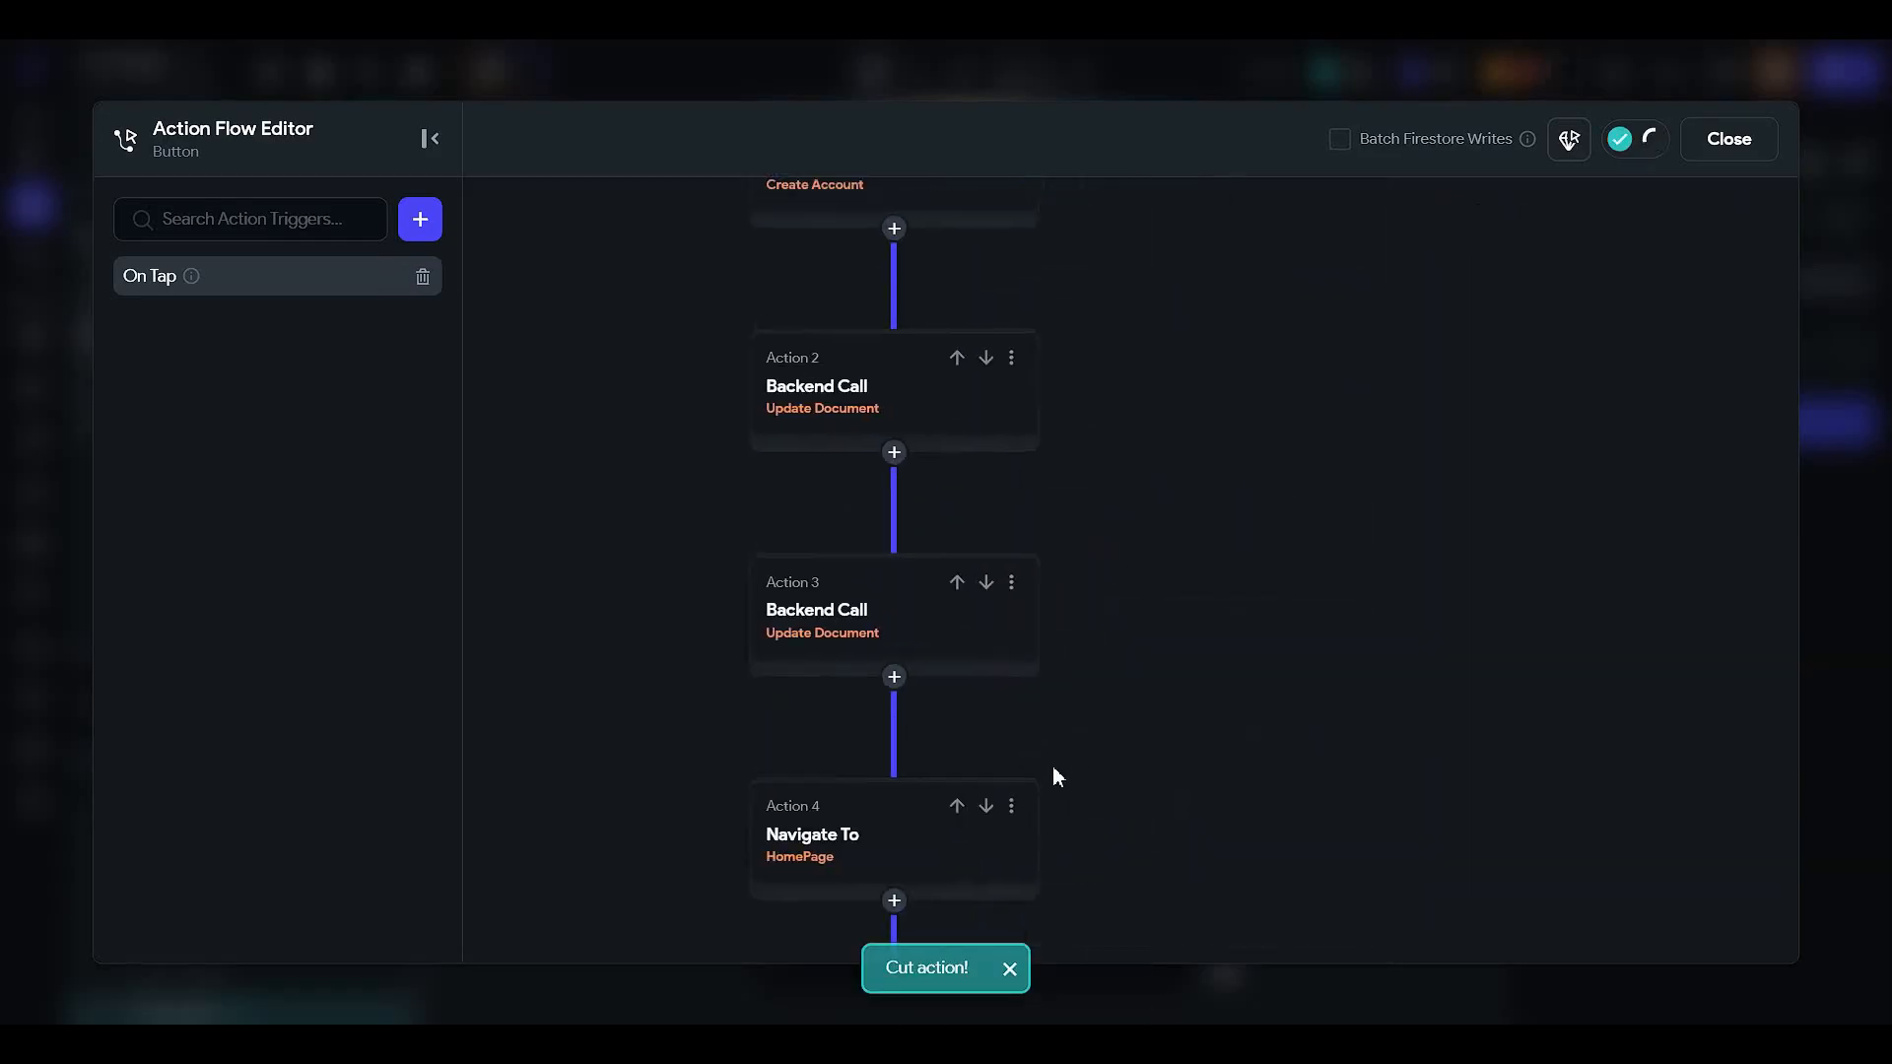
click(882, 608)
click(1478, 494)
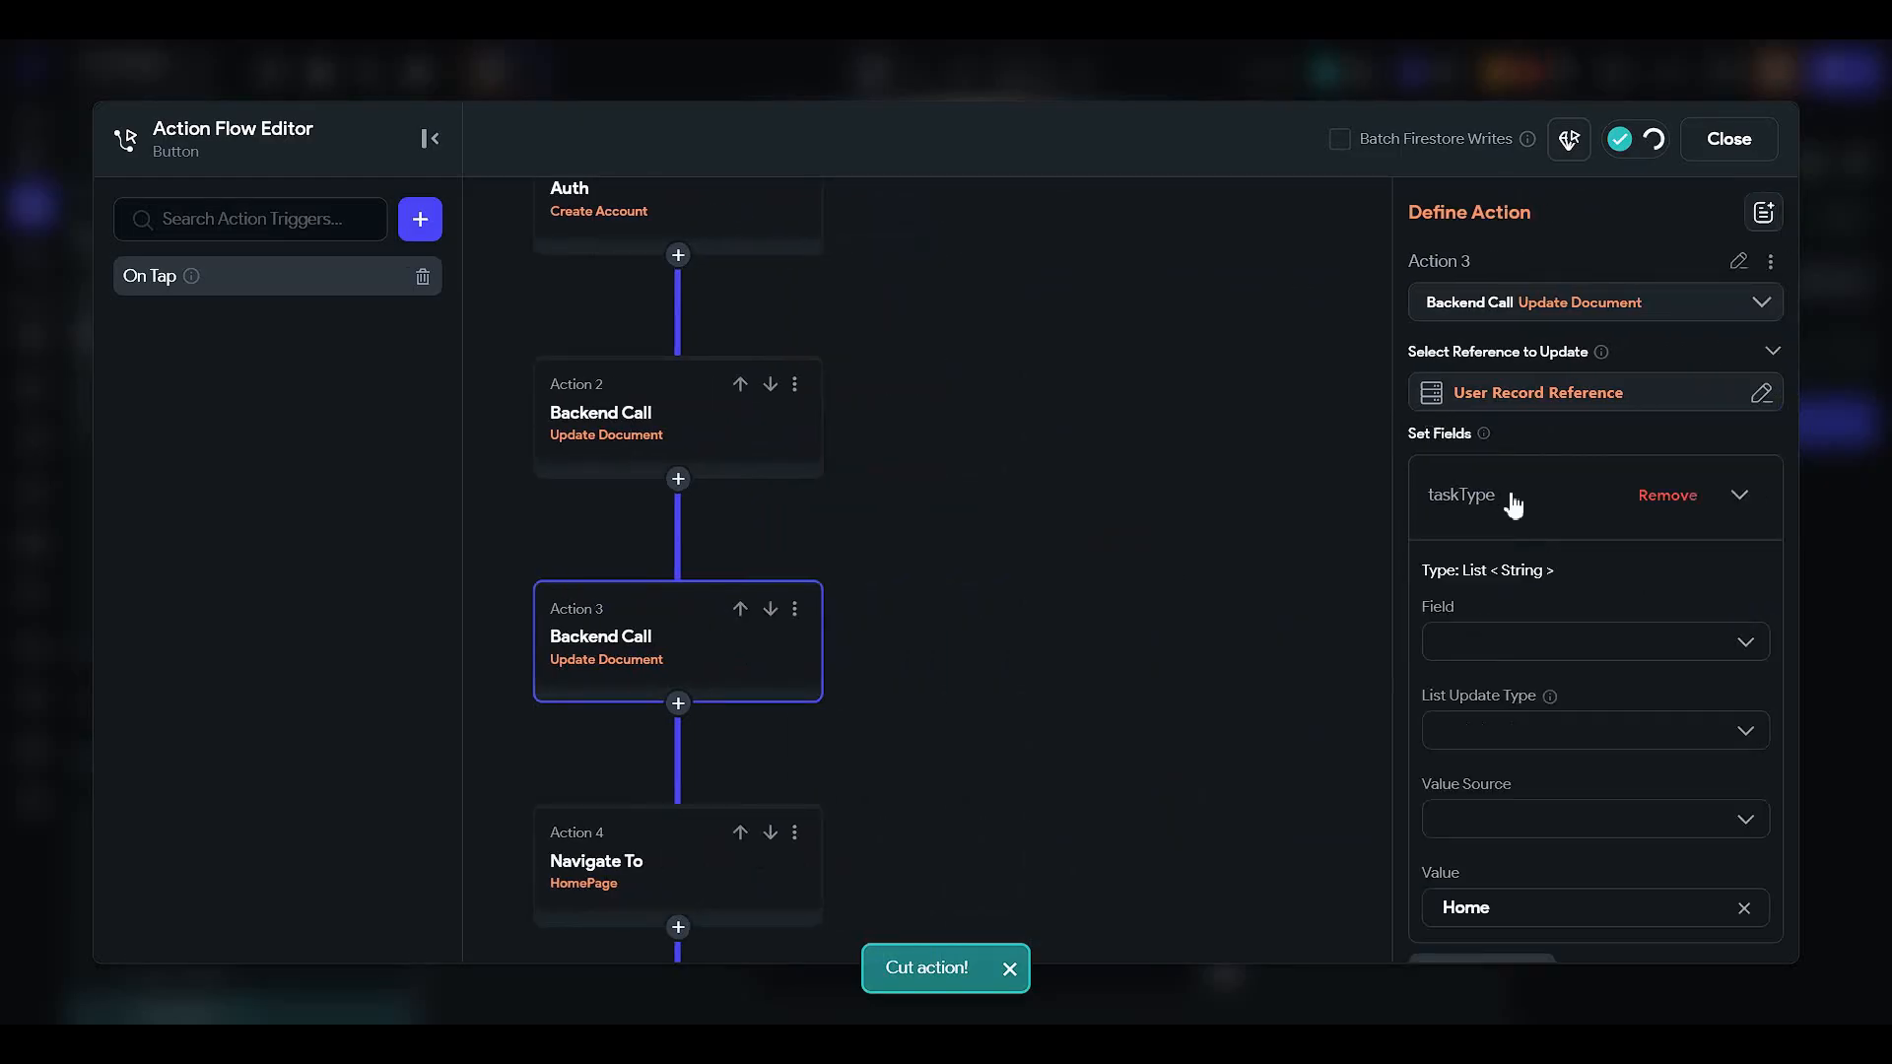
scroll(1531, 576, down, 2)
drag(1511, 709, 1348, 711)
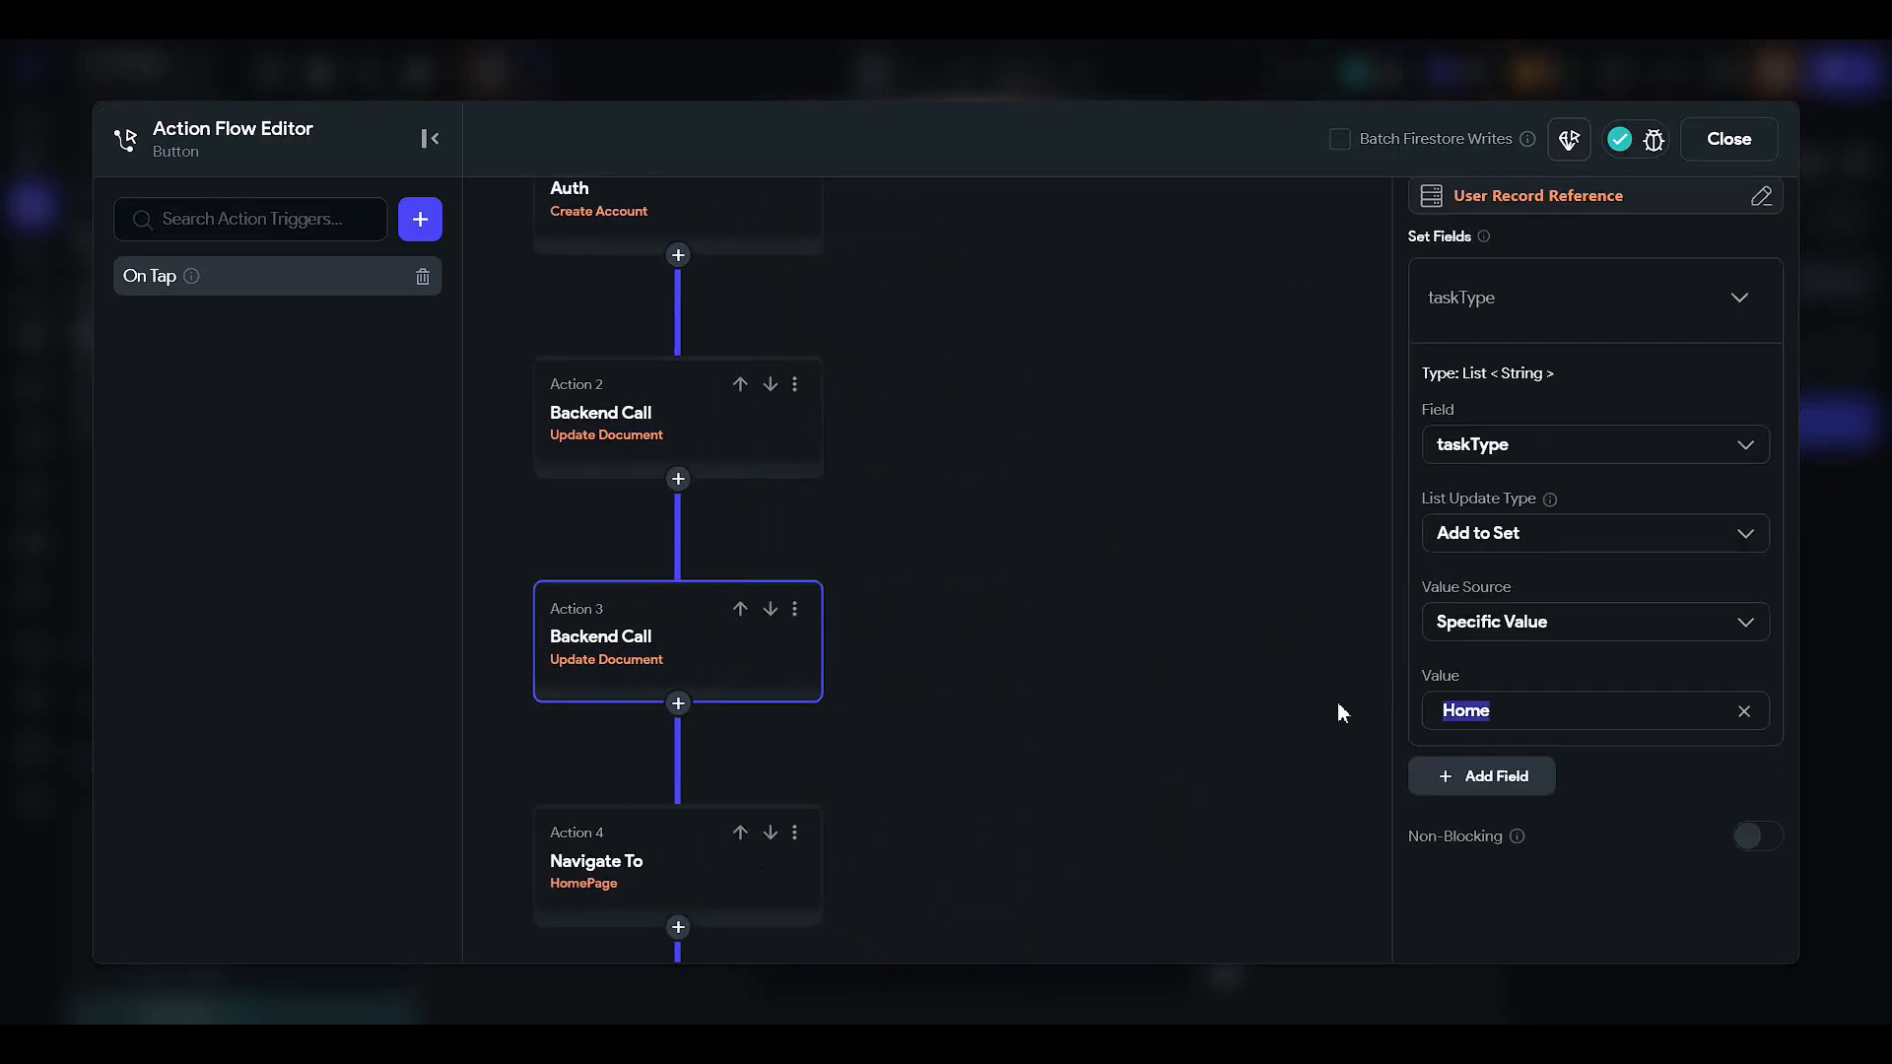
text(Work)
- Delete another empty action after Action 3 and copy Action 3's Update Document call
drag(981, 616, 1226, 347)
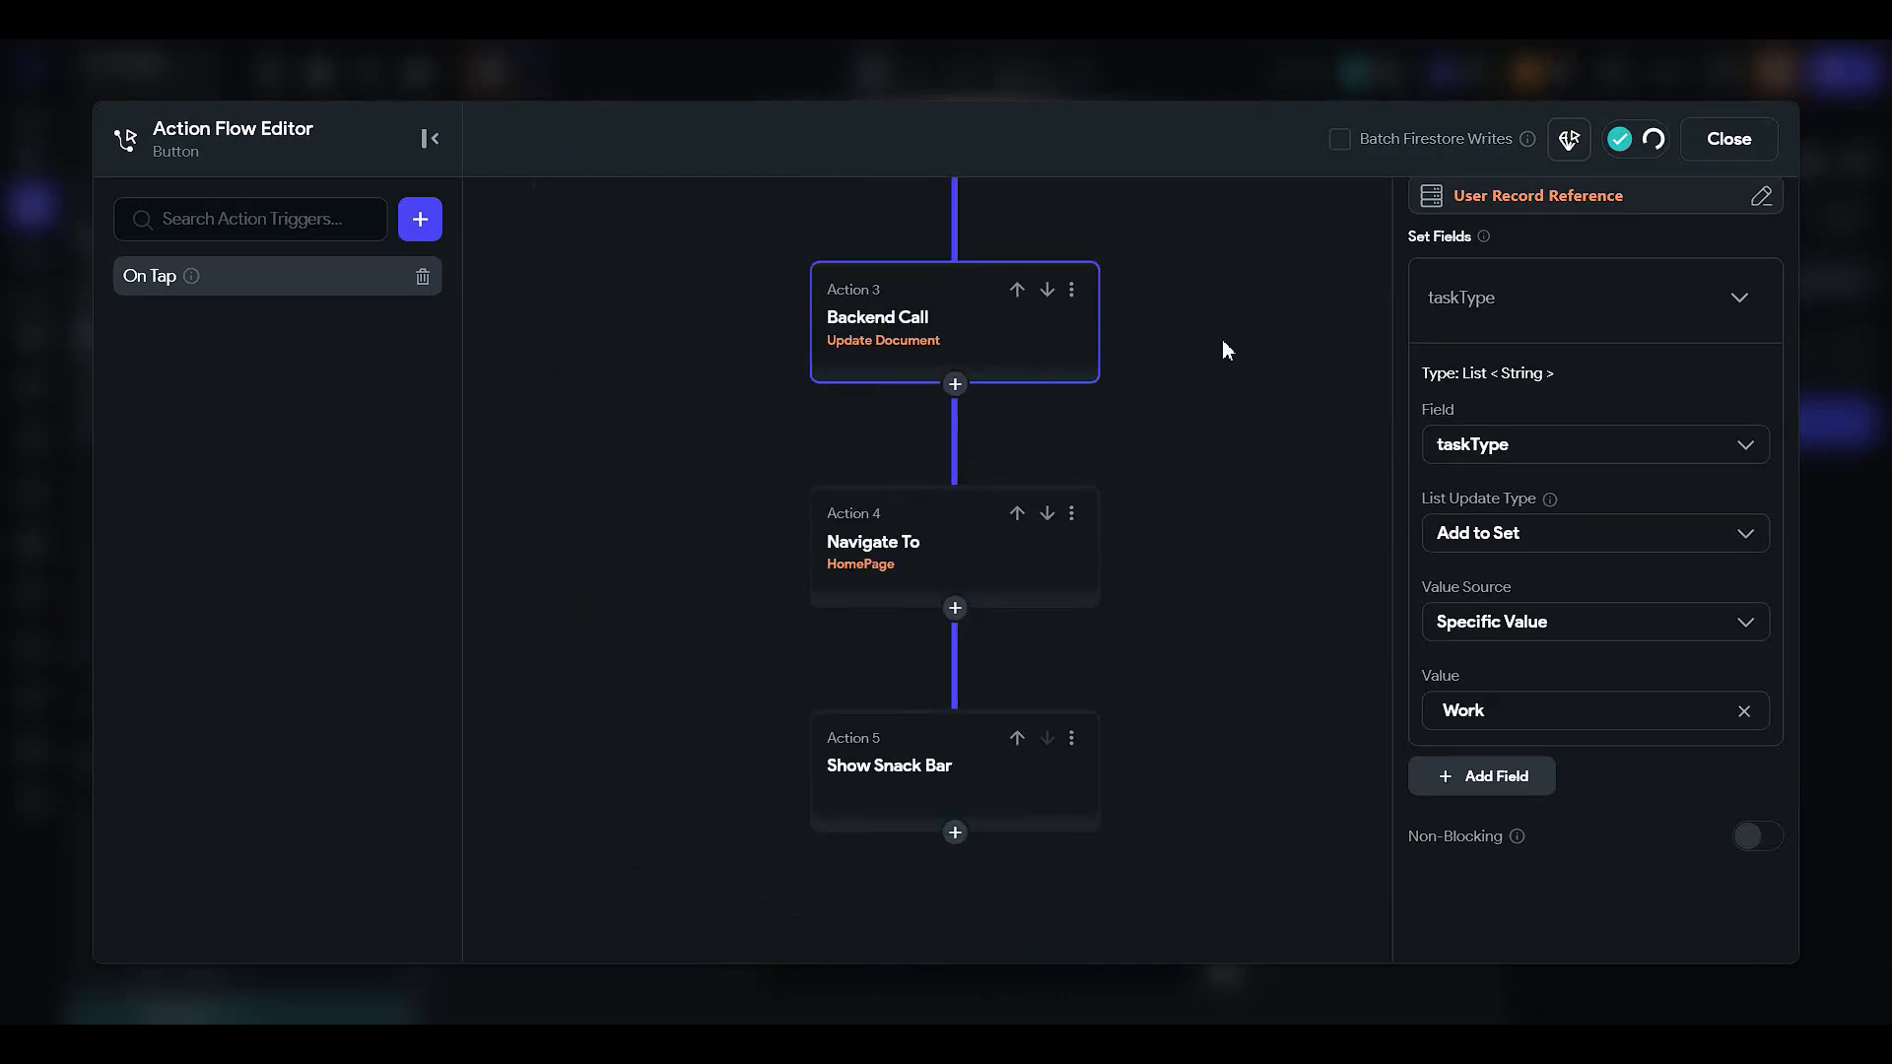
click(955, 386)
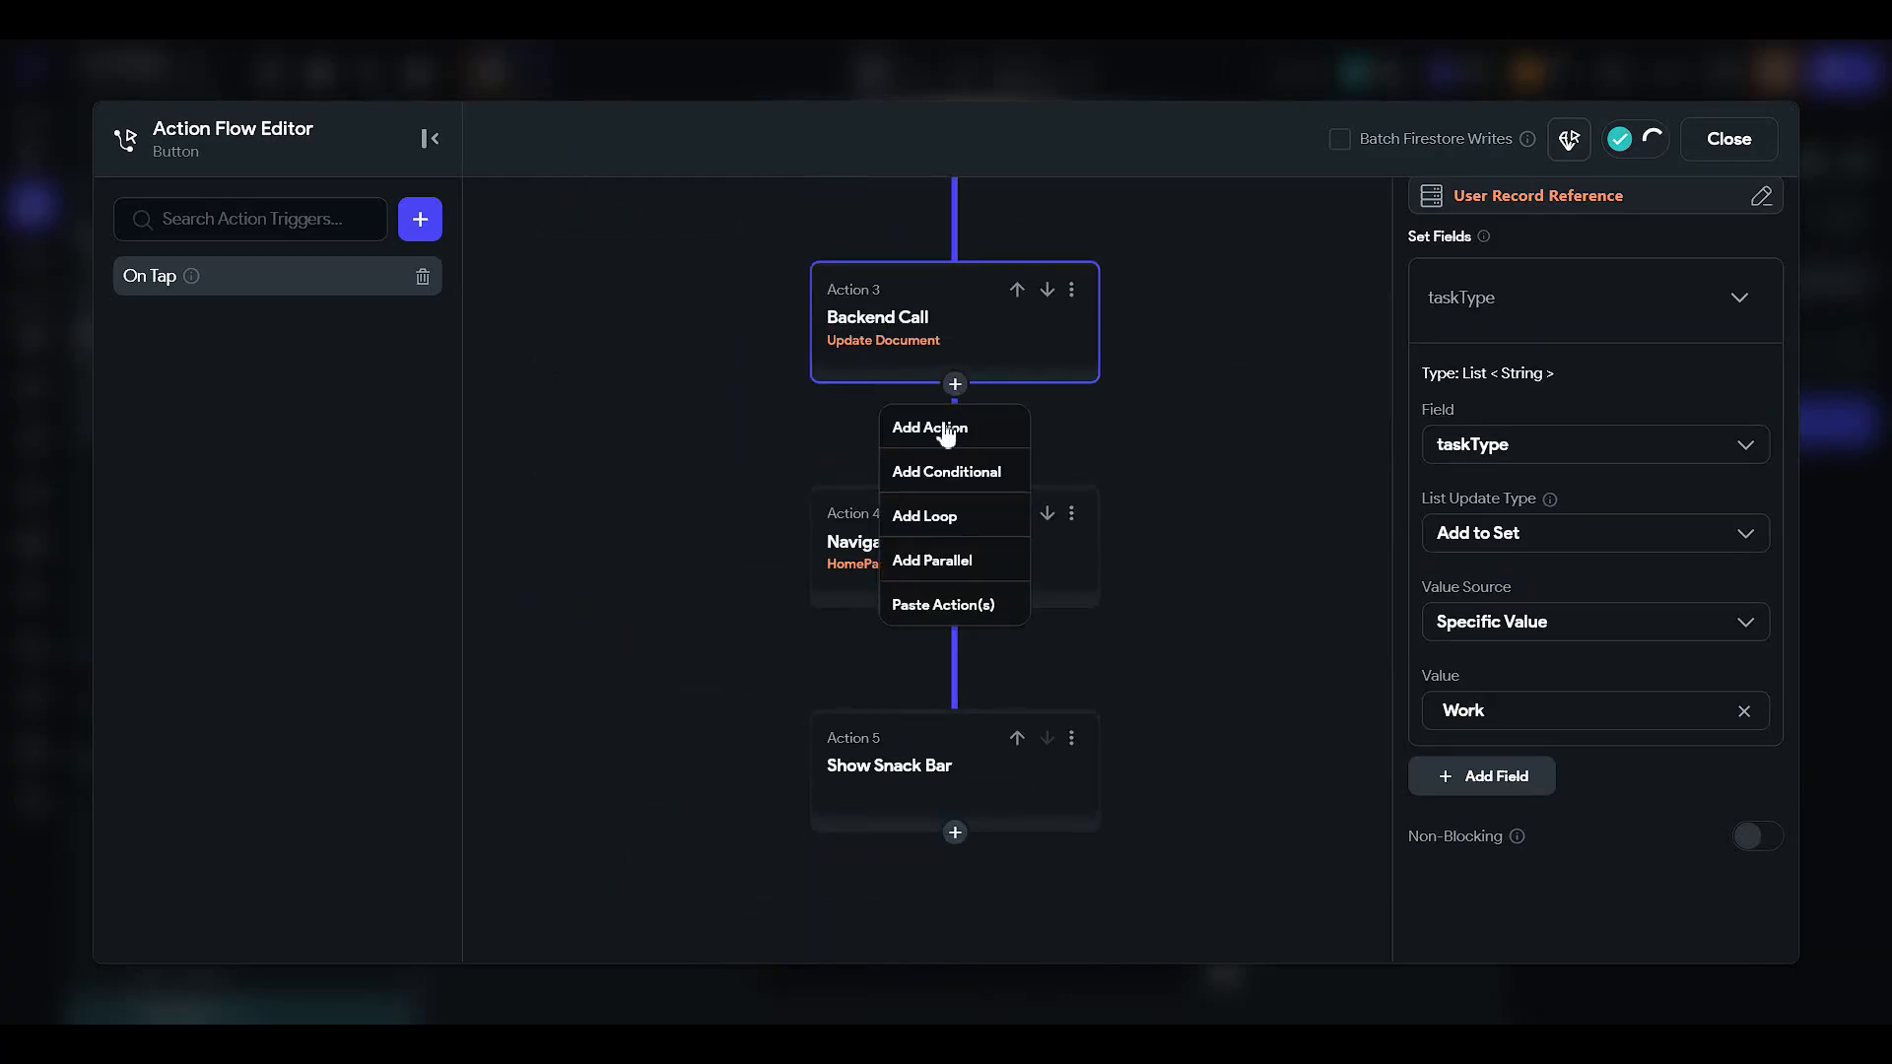
click(947, 429)
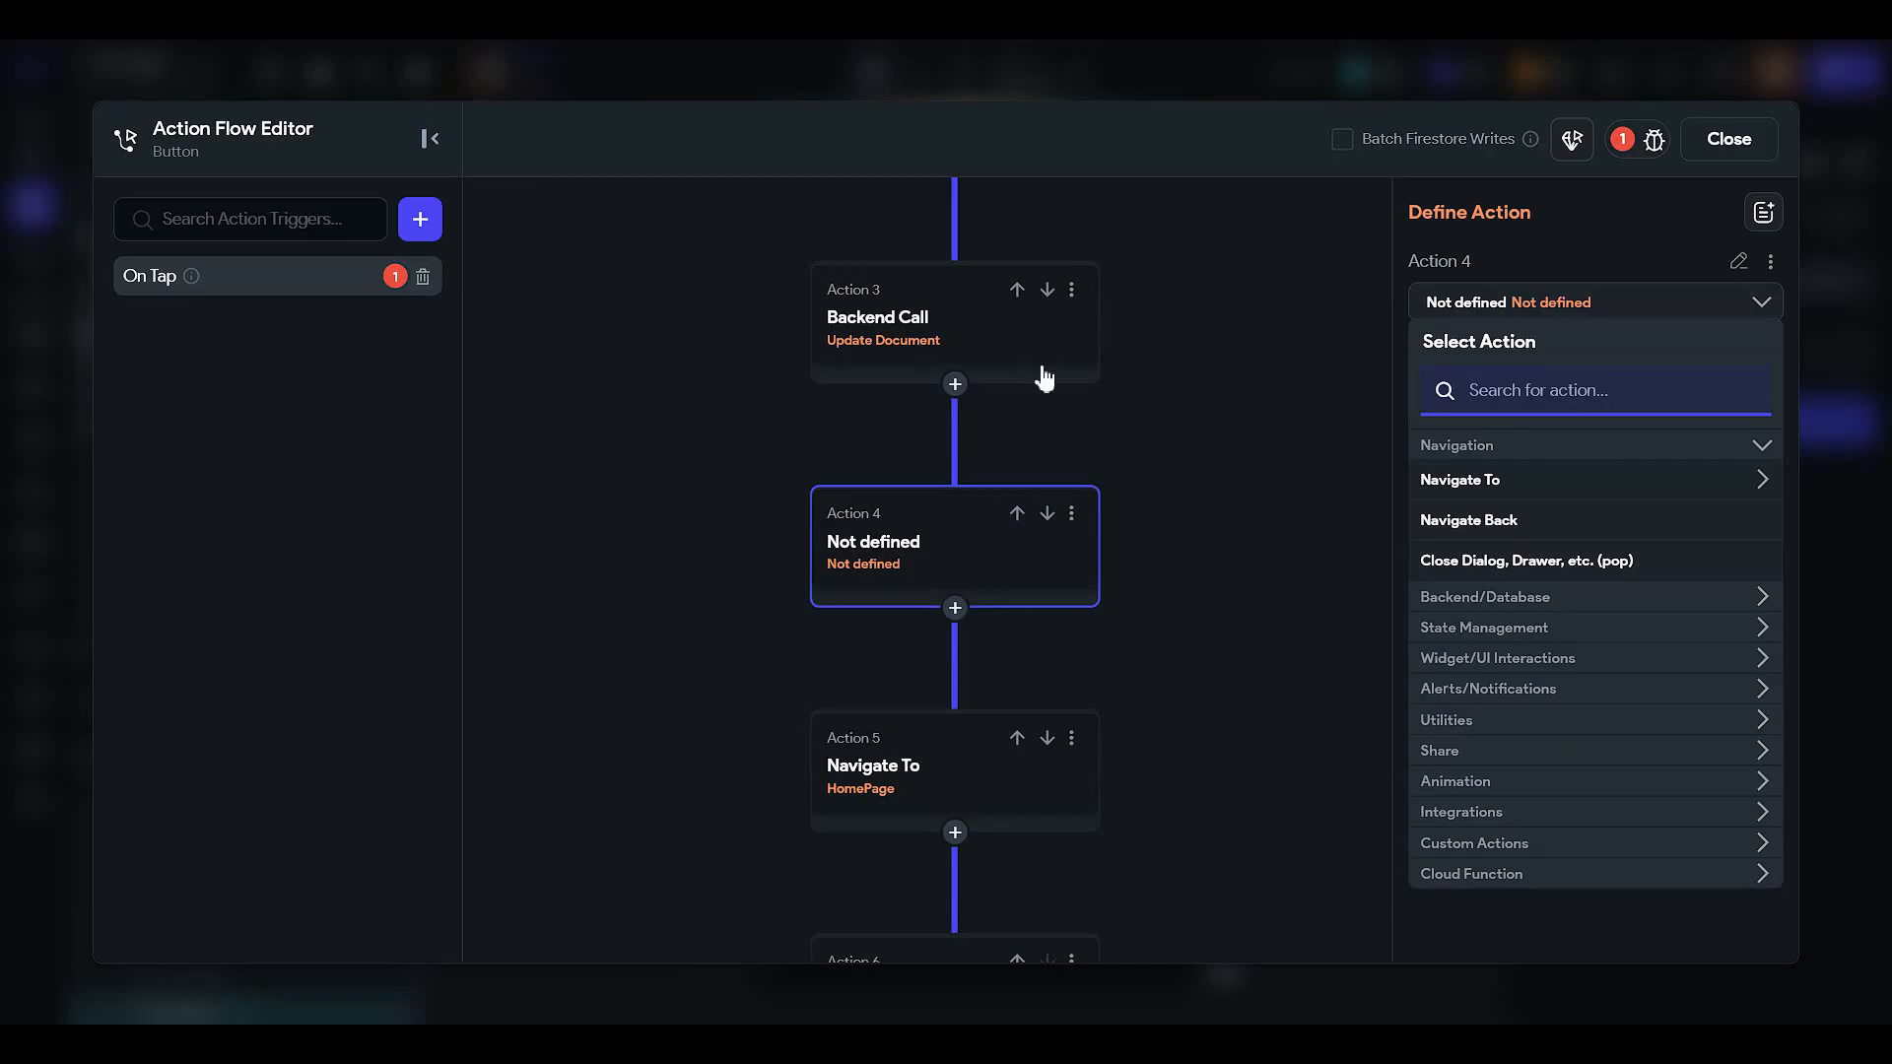
click(1071, 513)
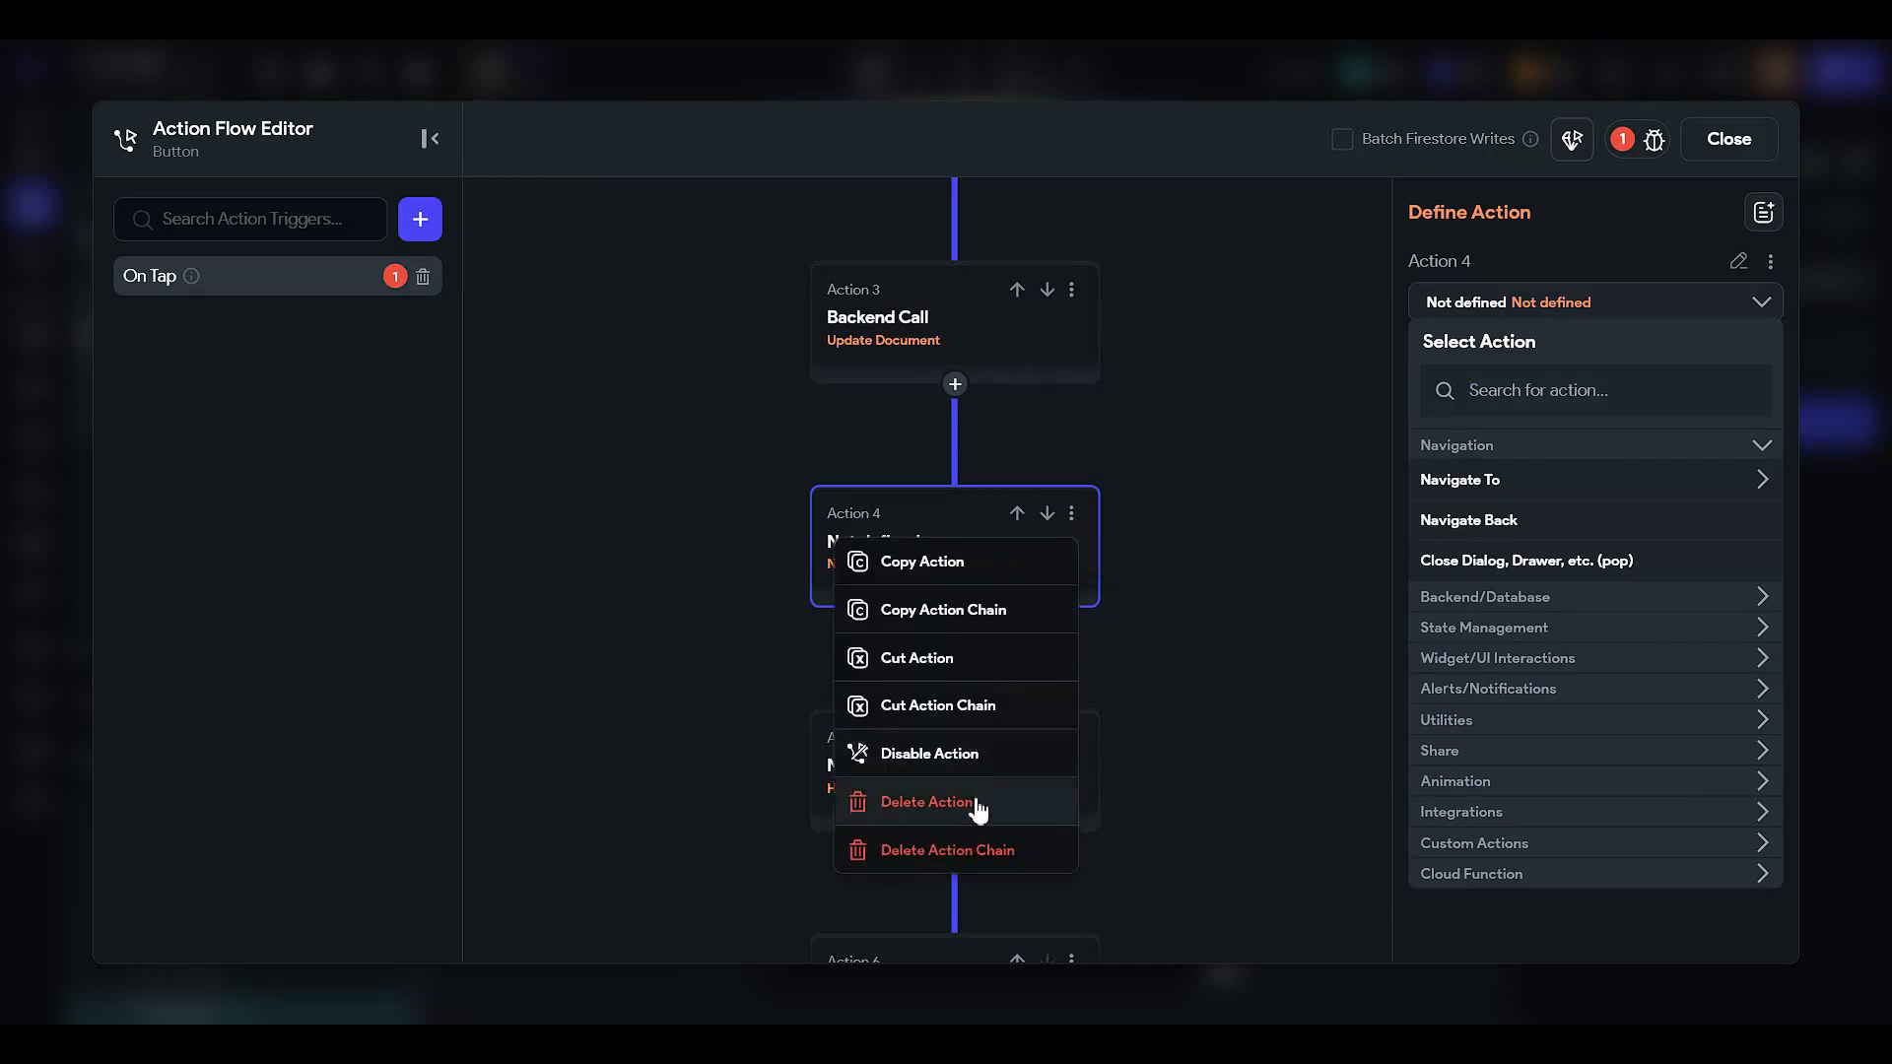
click(927, 801)
drag(1015, 404, 899, 683)
click(899, 679)
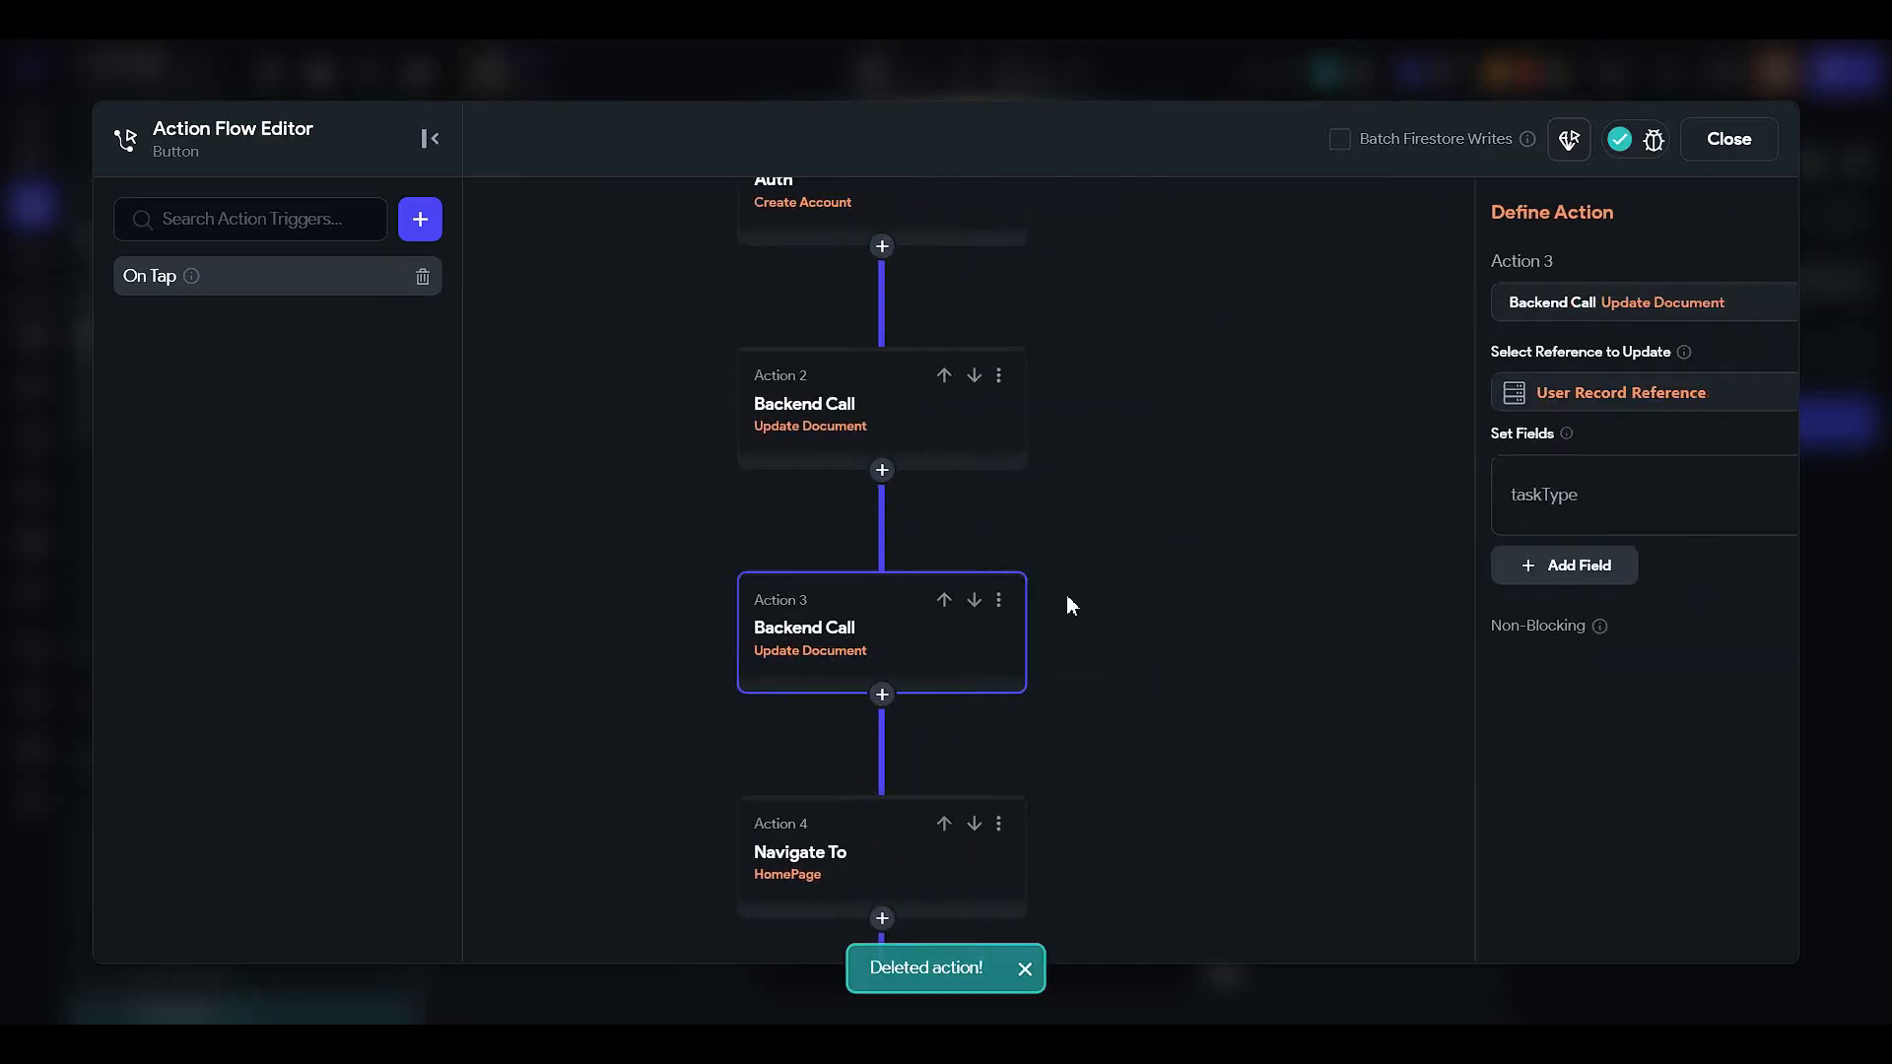
click(916, 599)
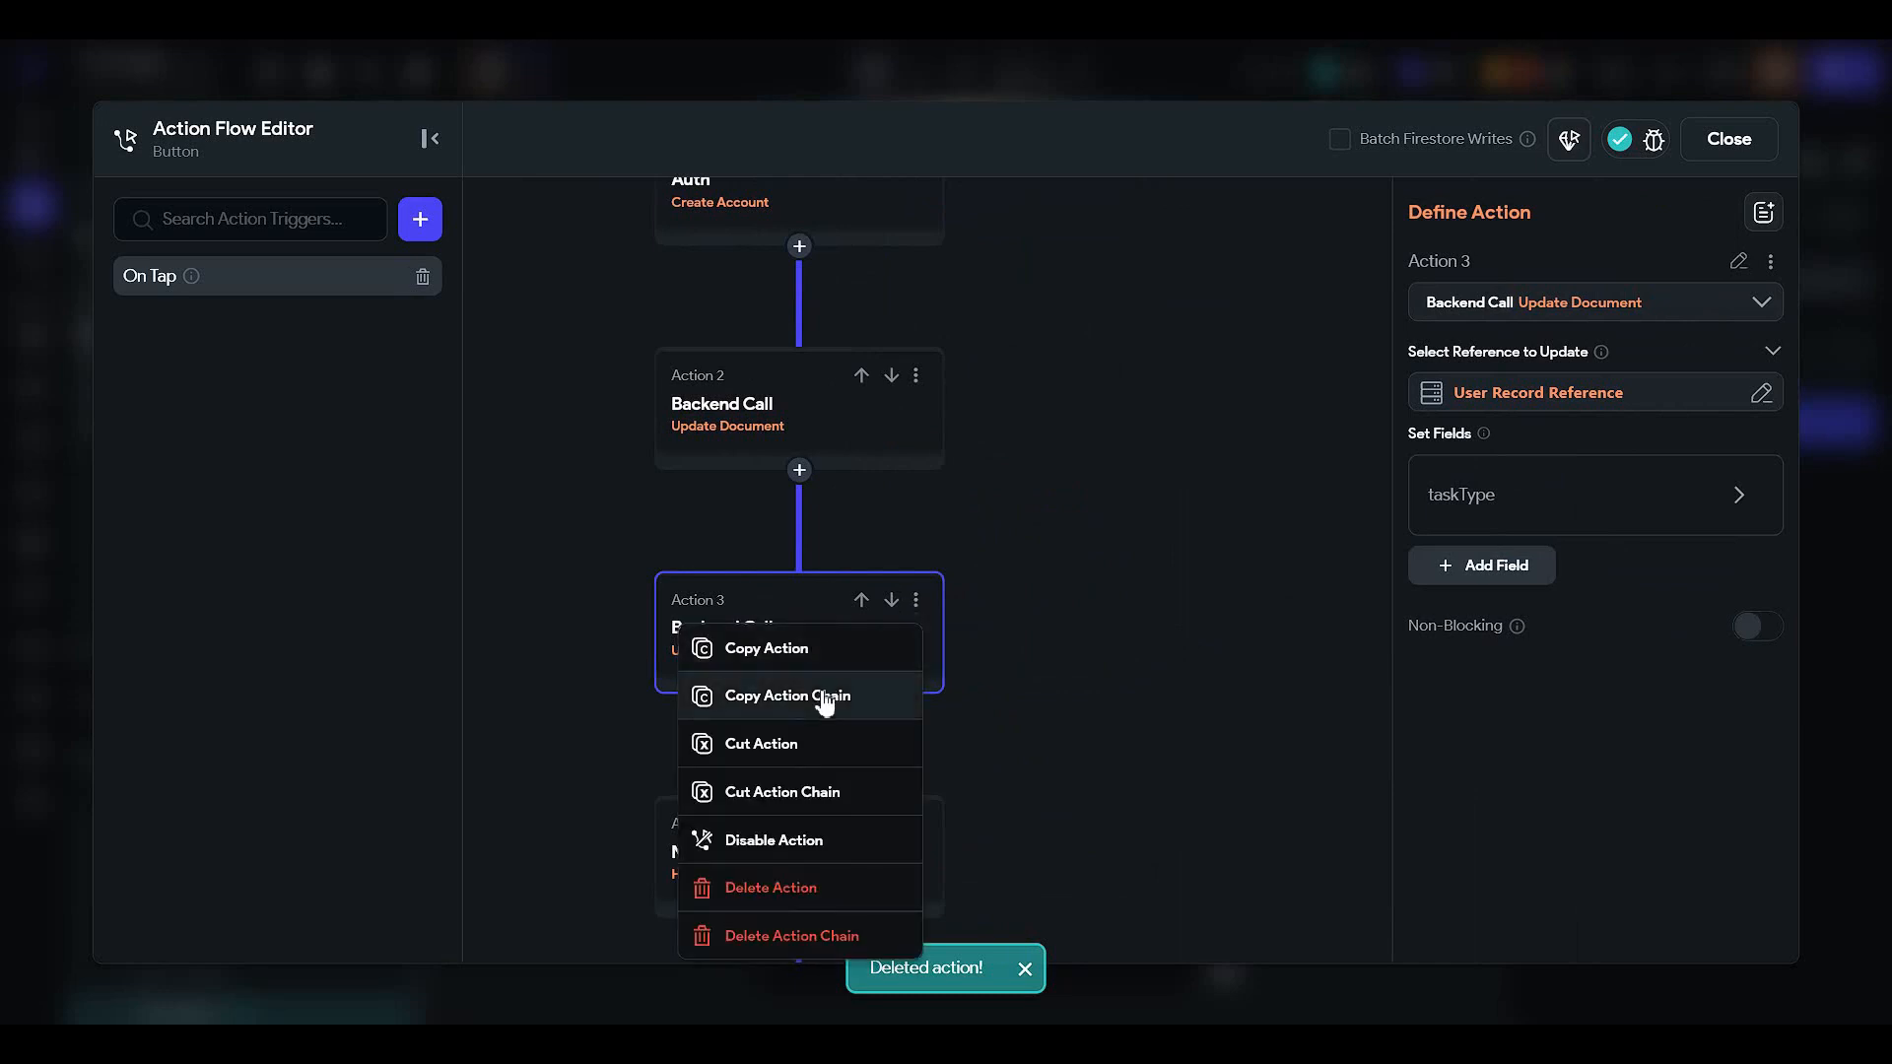
click(831, 650)
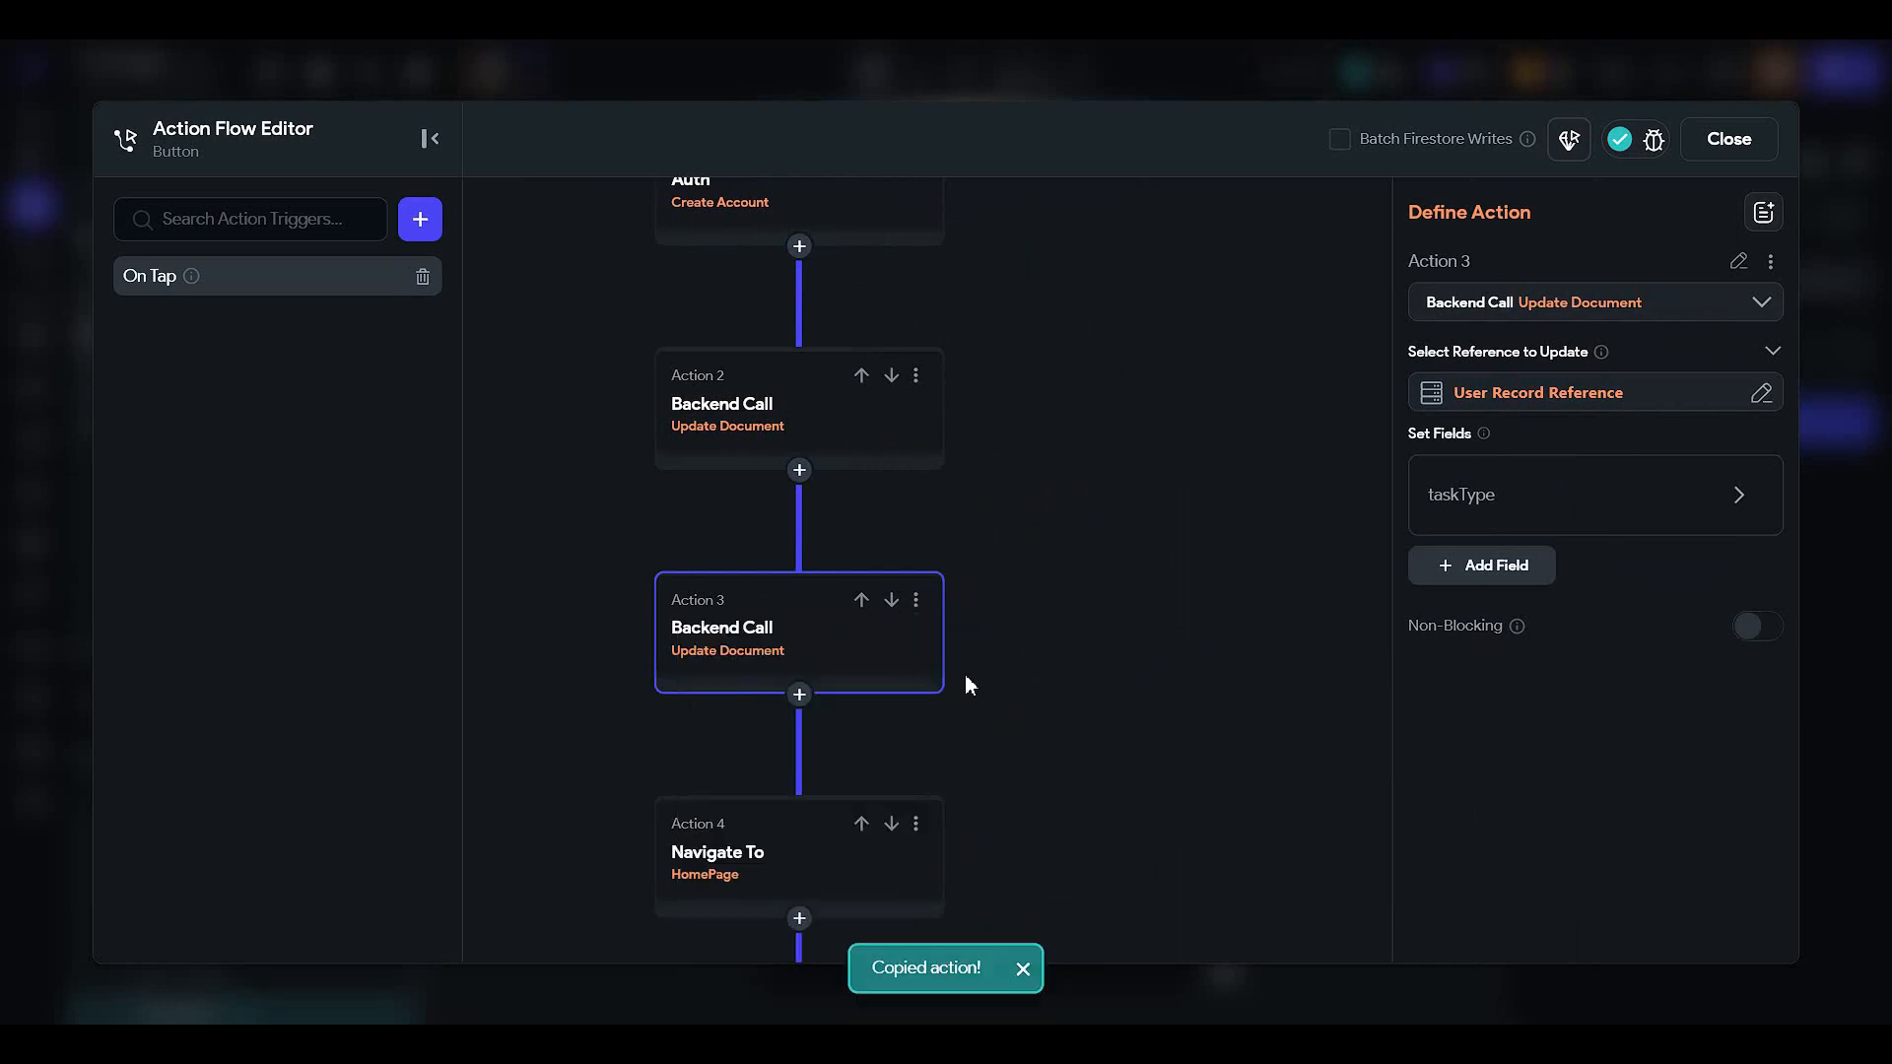
drag(1085, 561, 1178, 714)
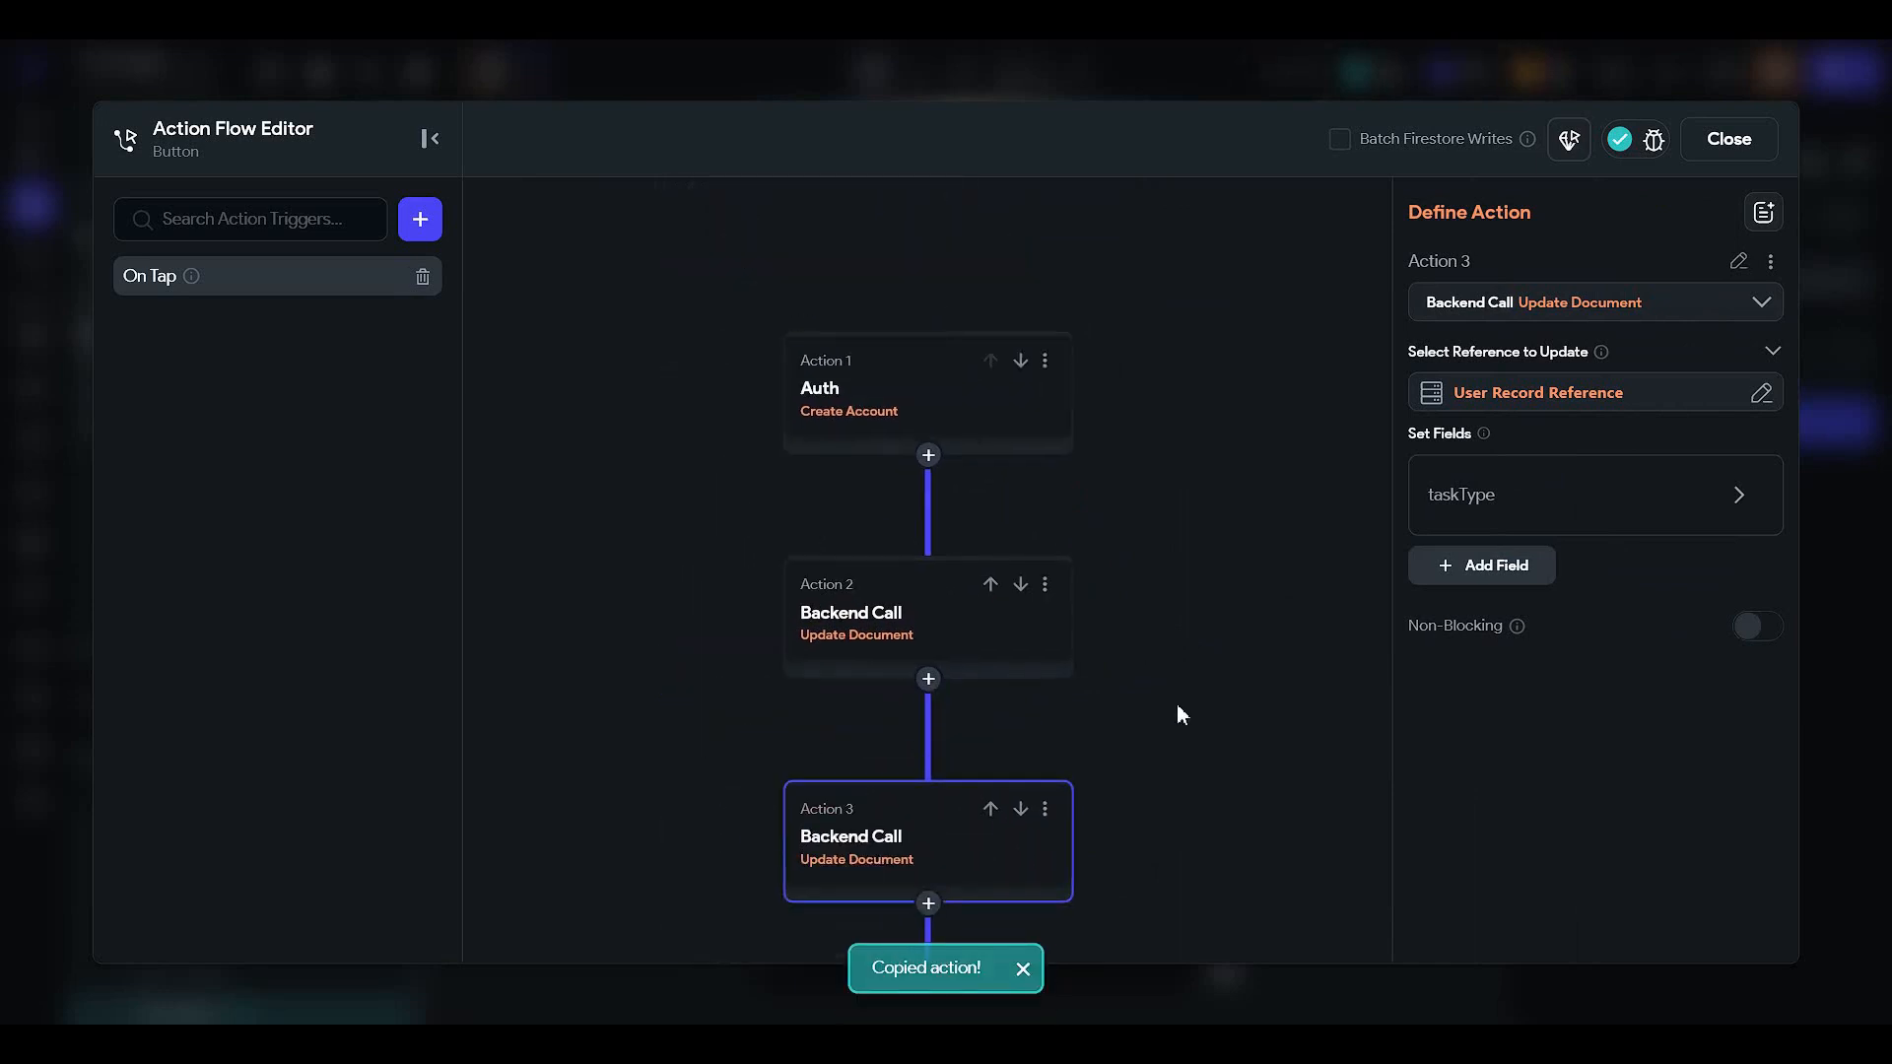
- Insert a Parallel Actions block after Auth and move both Update Document calls into its first two branches
click(928, 456)
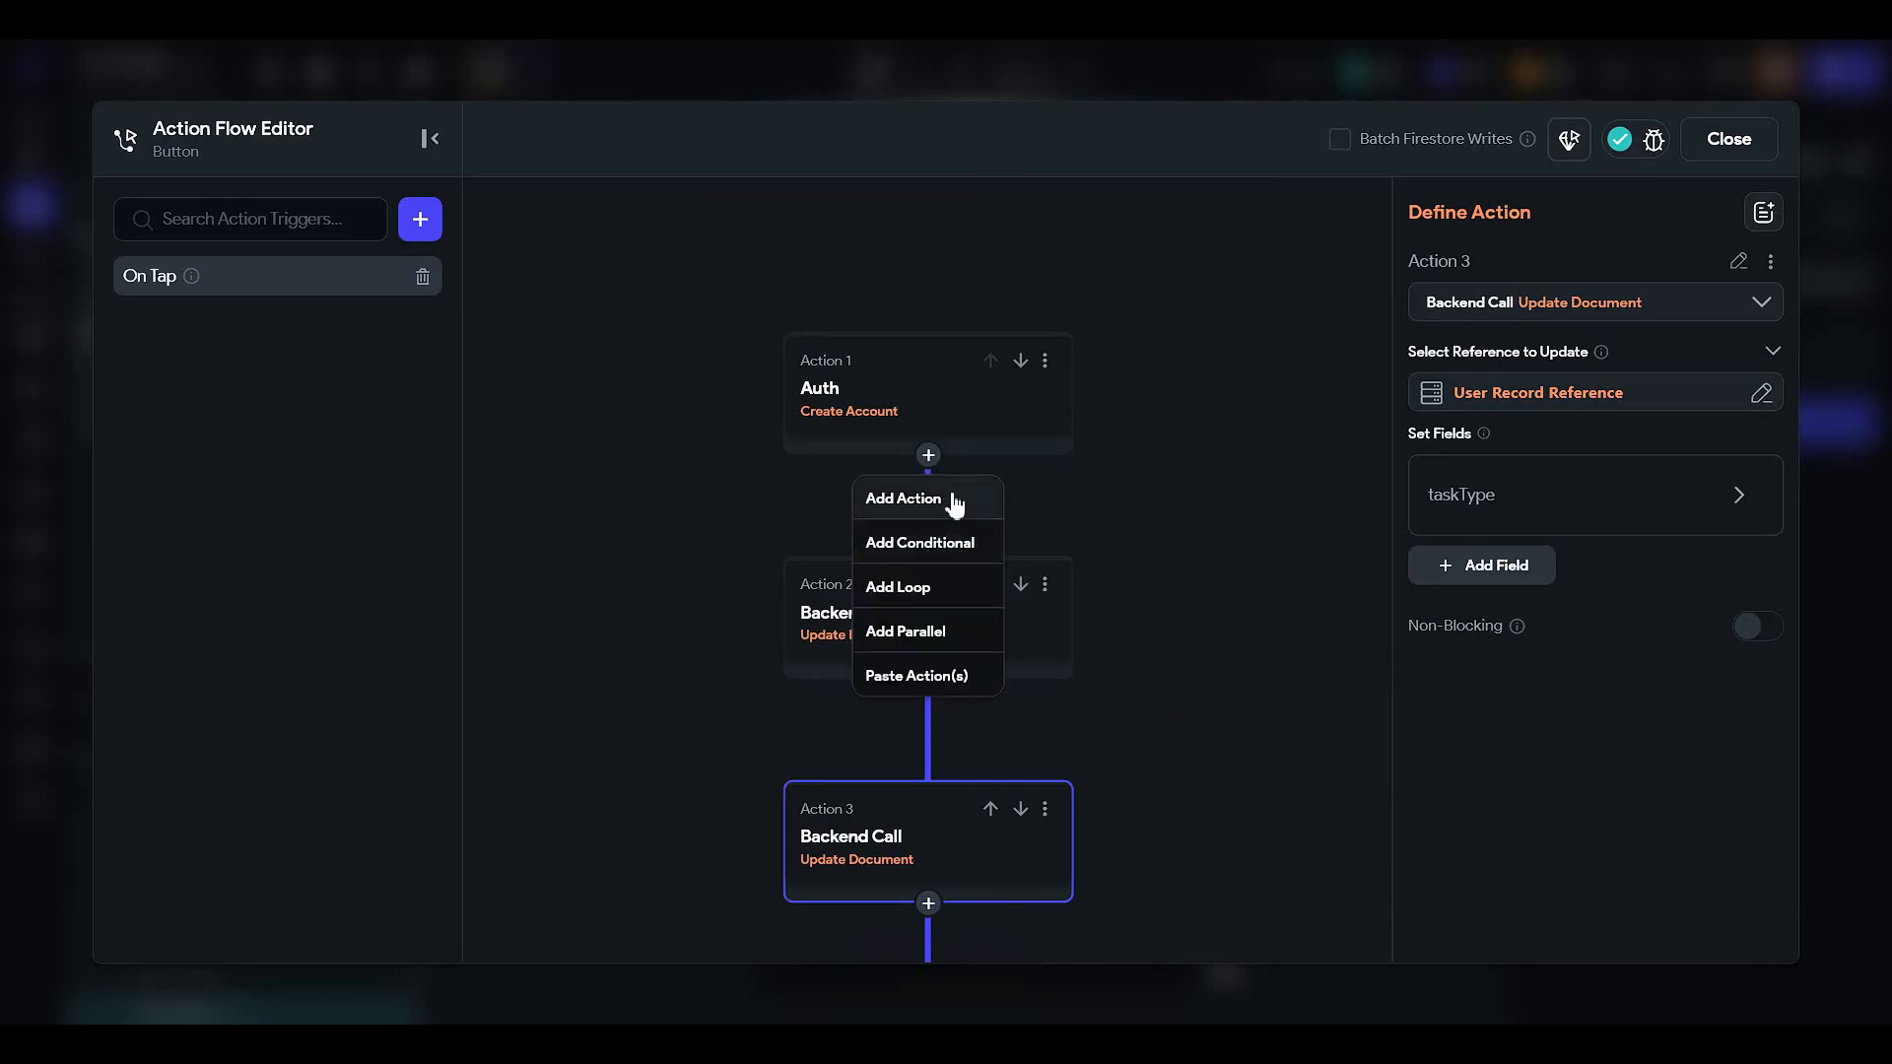
click(963, 642)
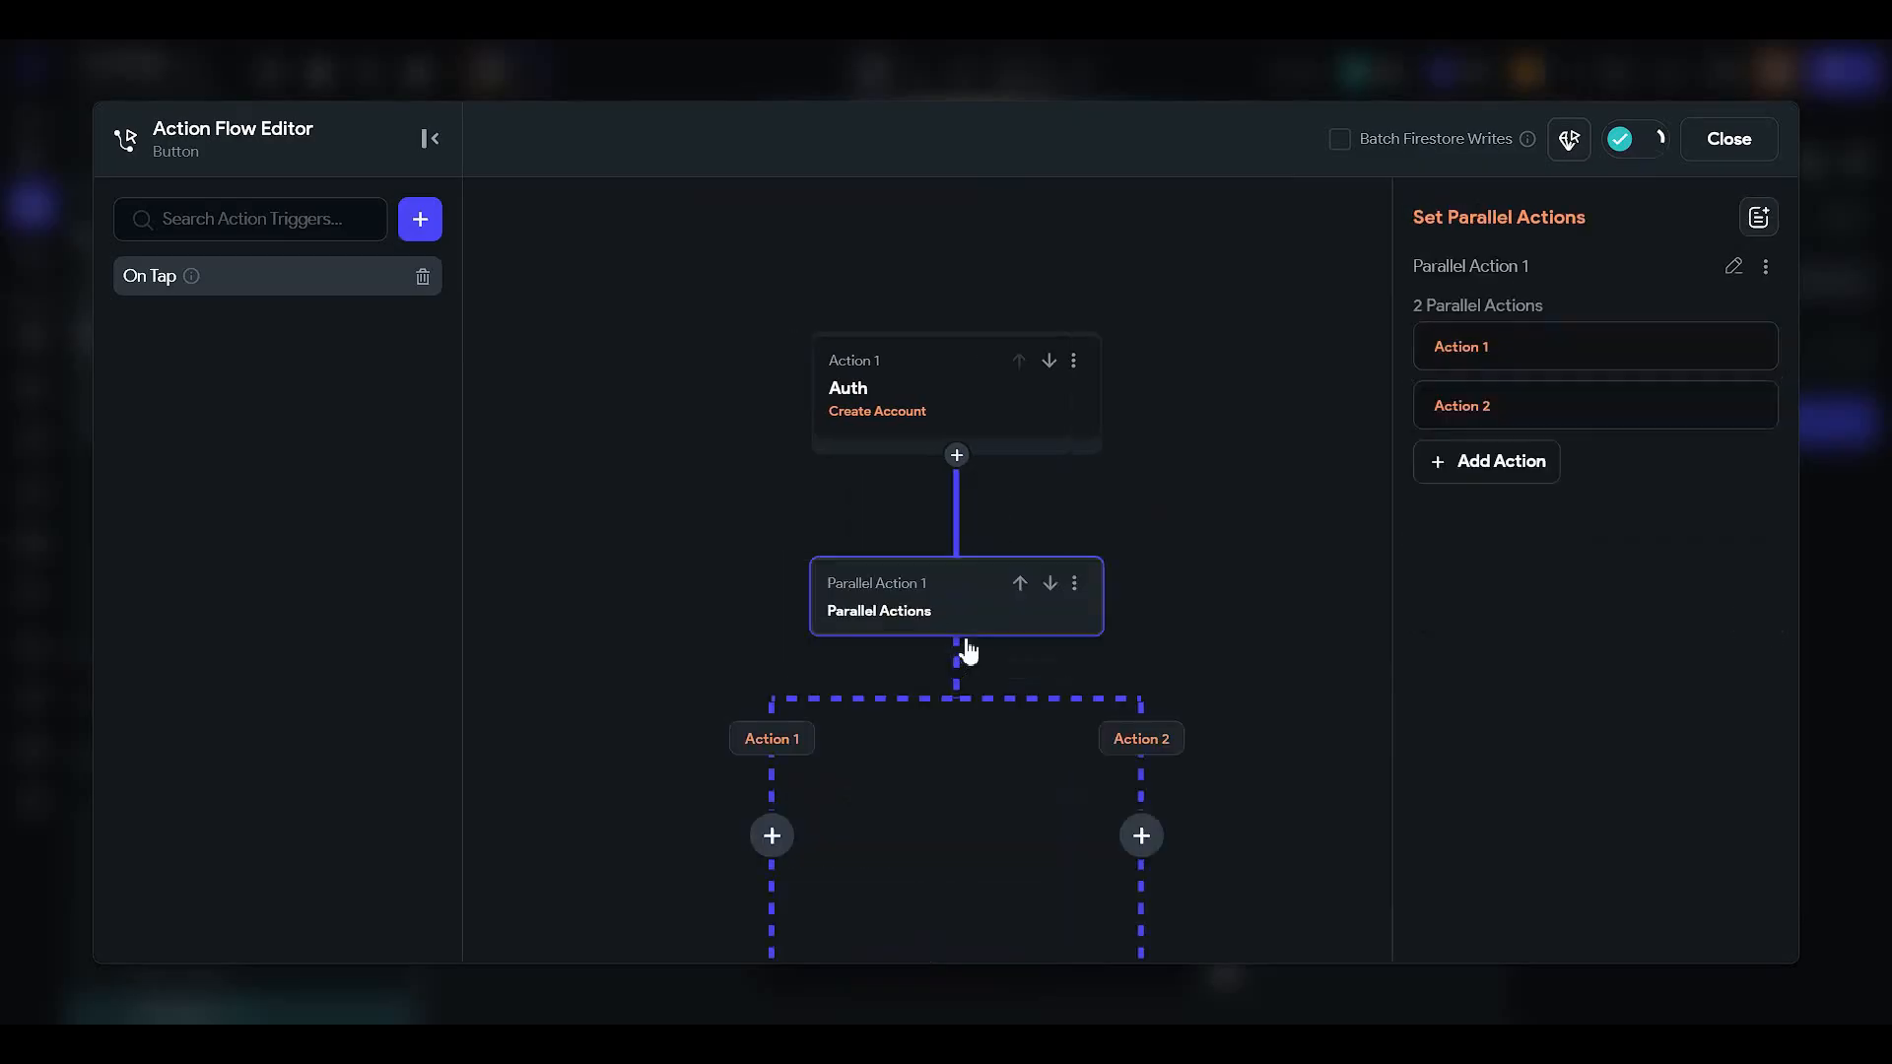
scroll(983, 765, down, 5)
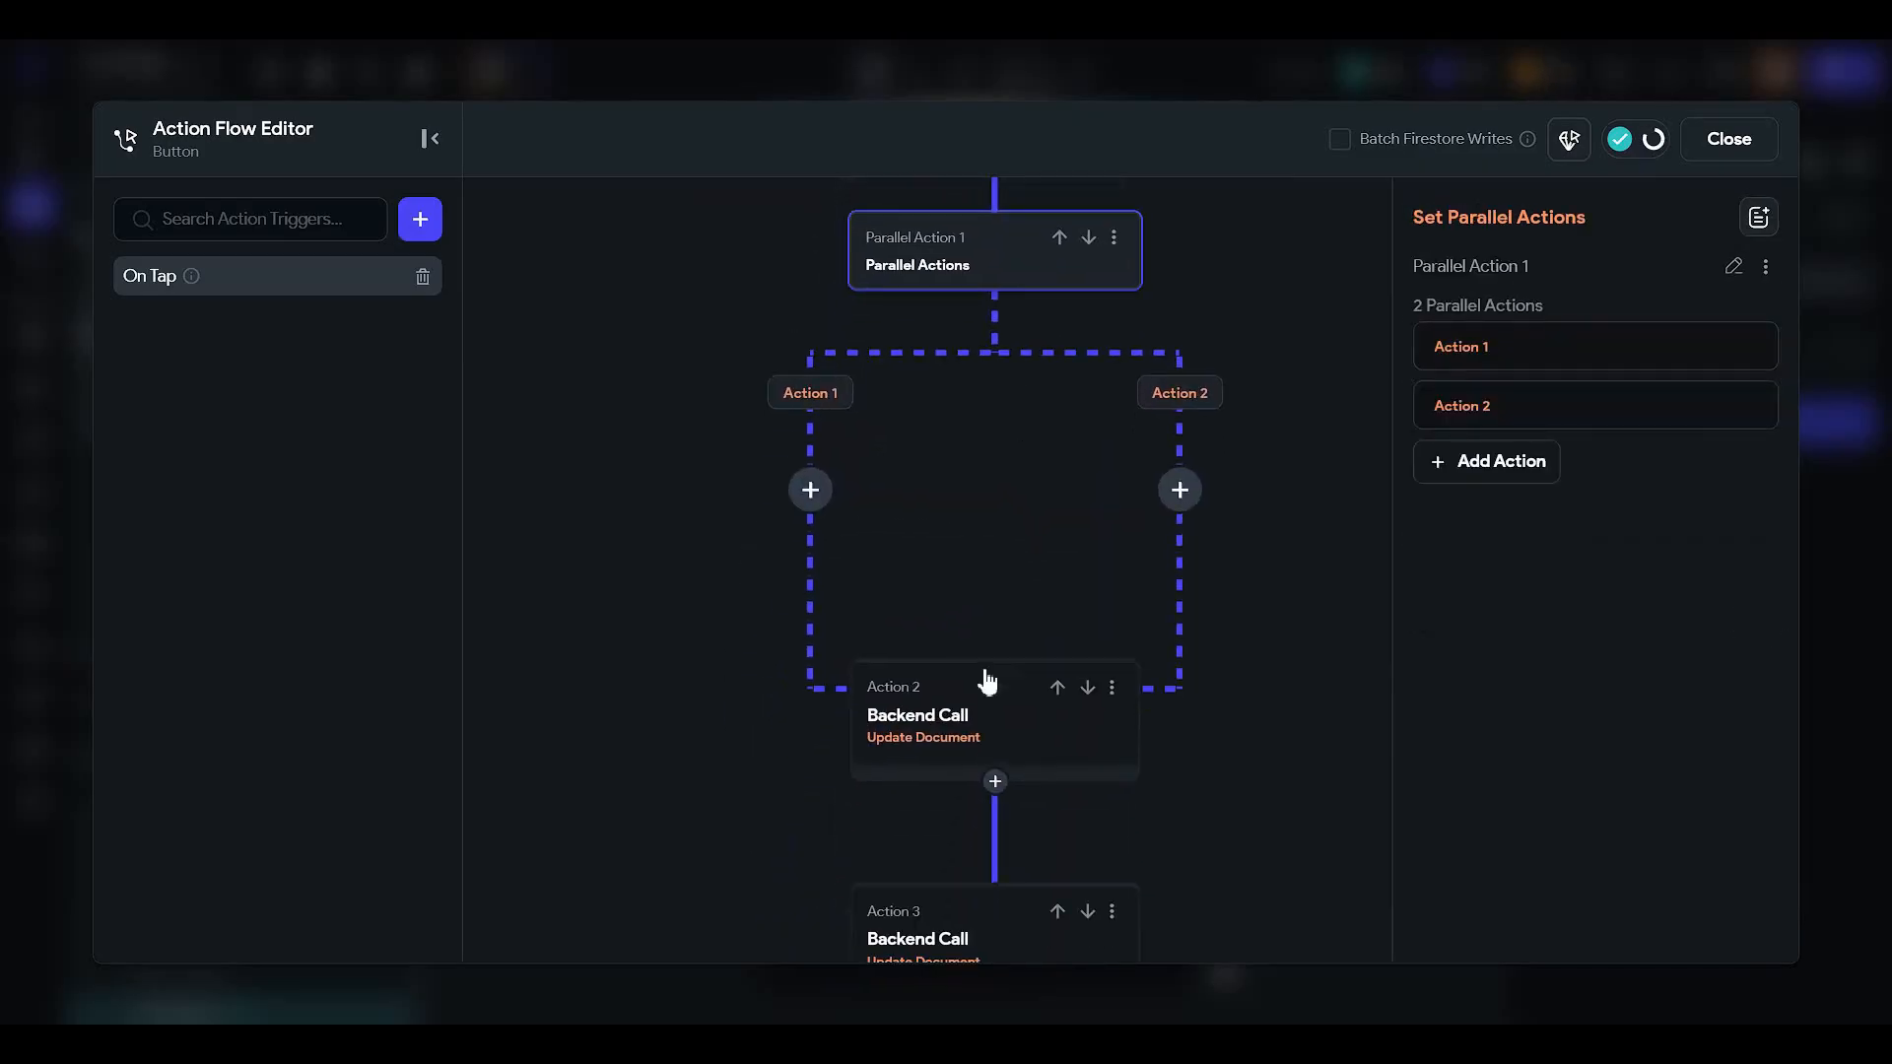
click(1111, 687)
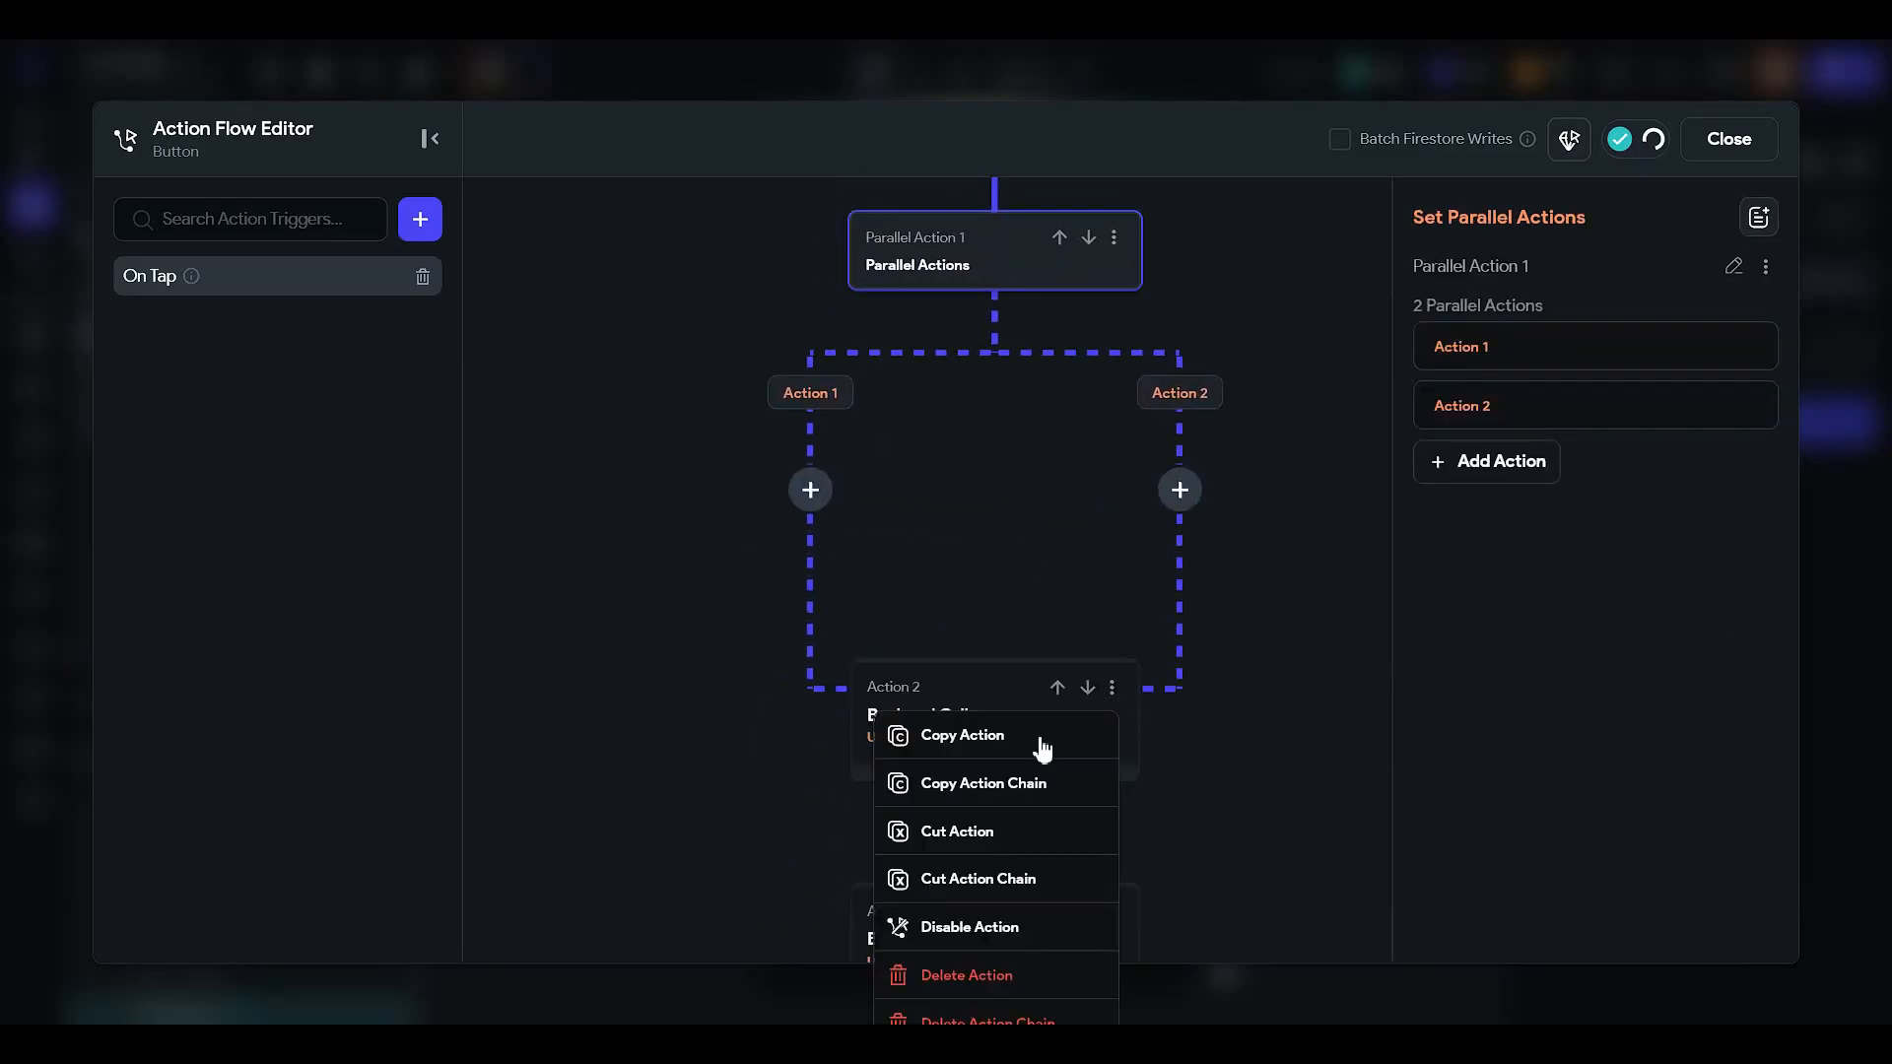
click(1018, 833)
click(810, 490)
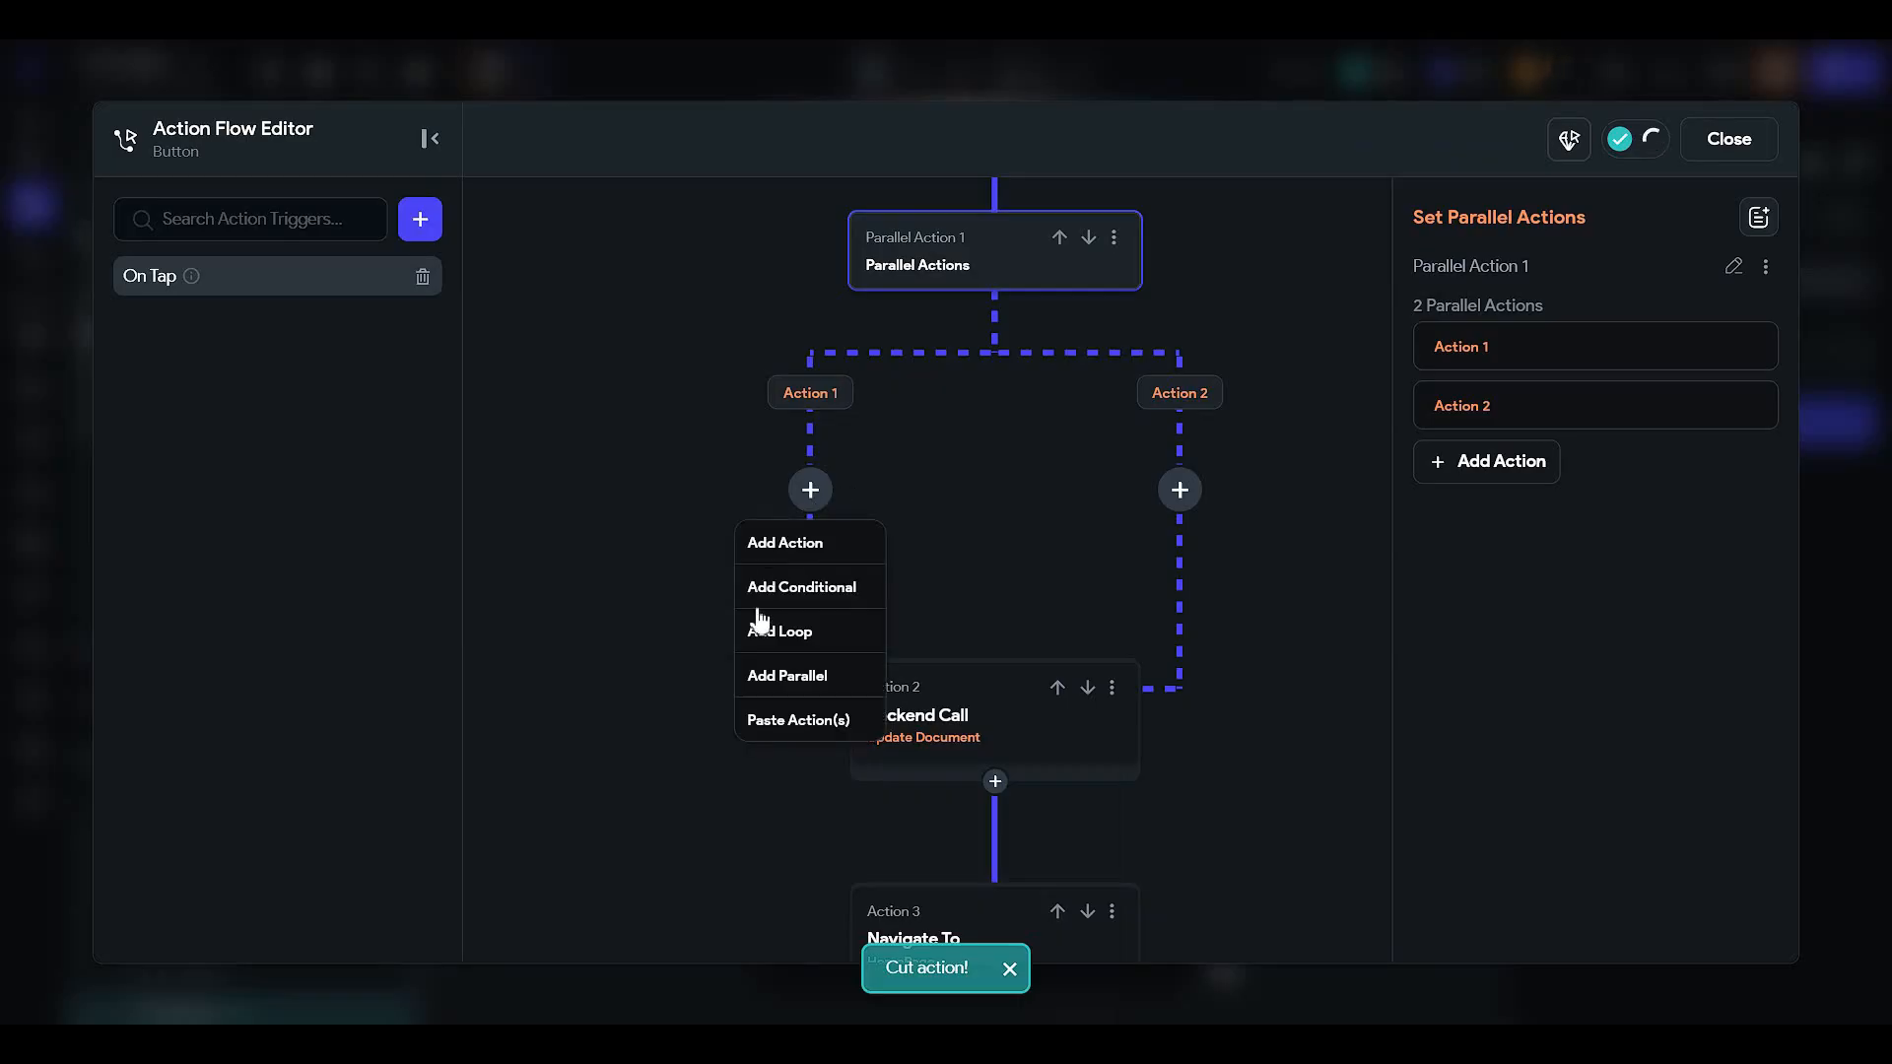
click(781, 729)
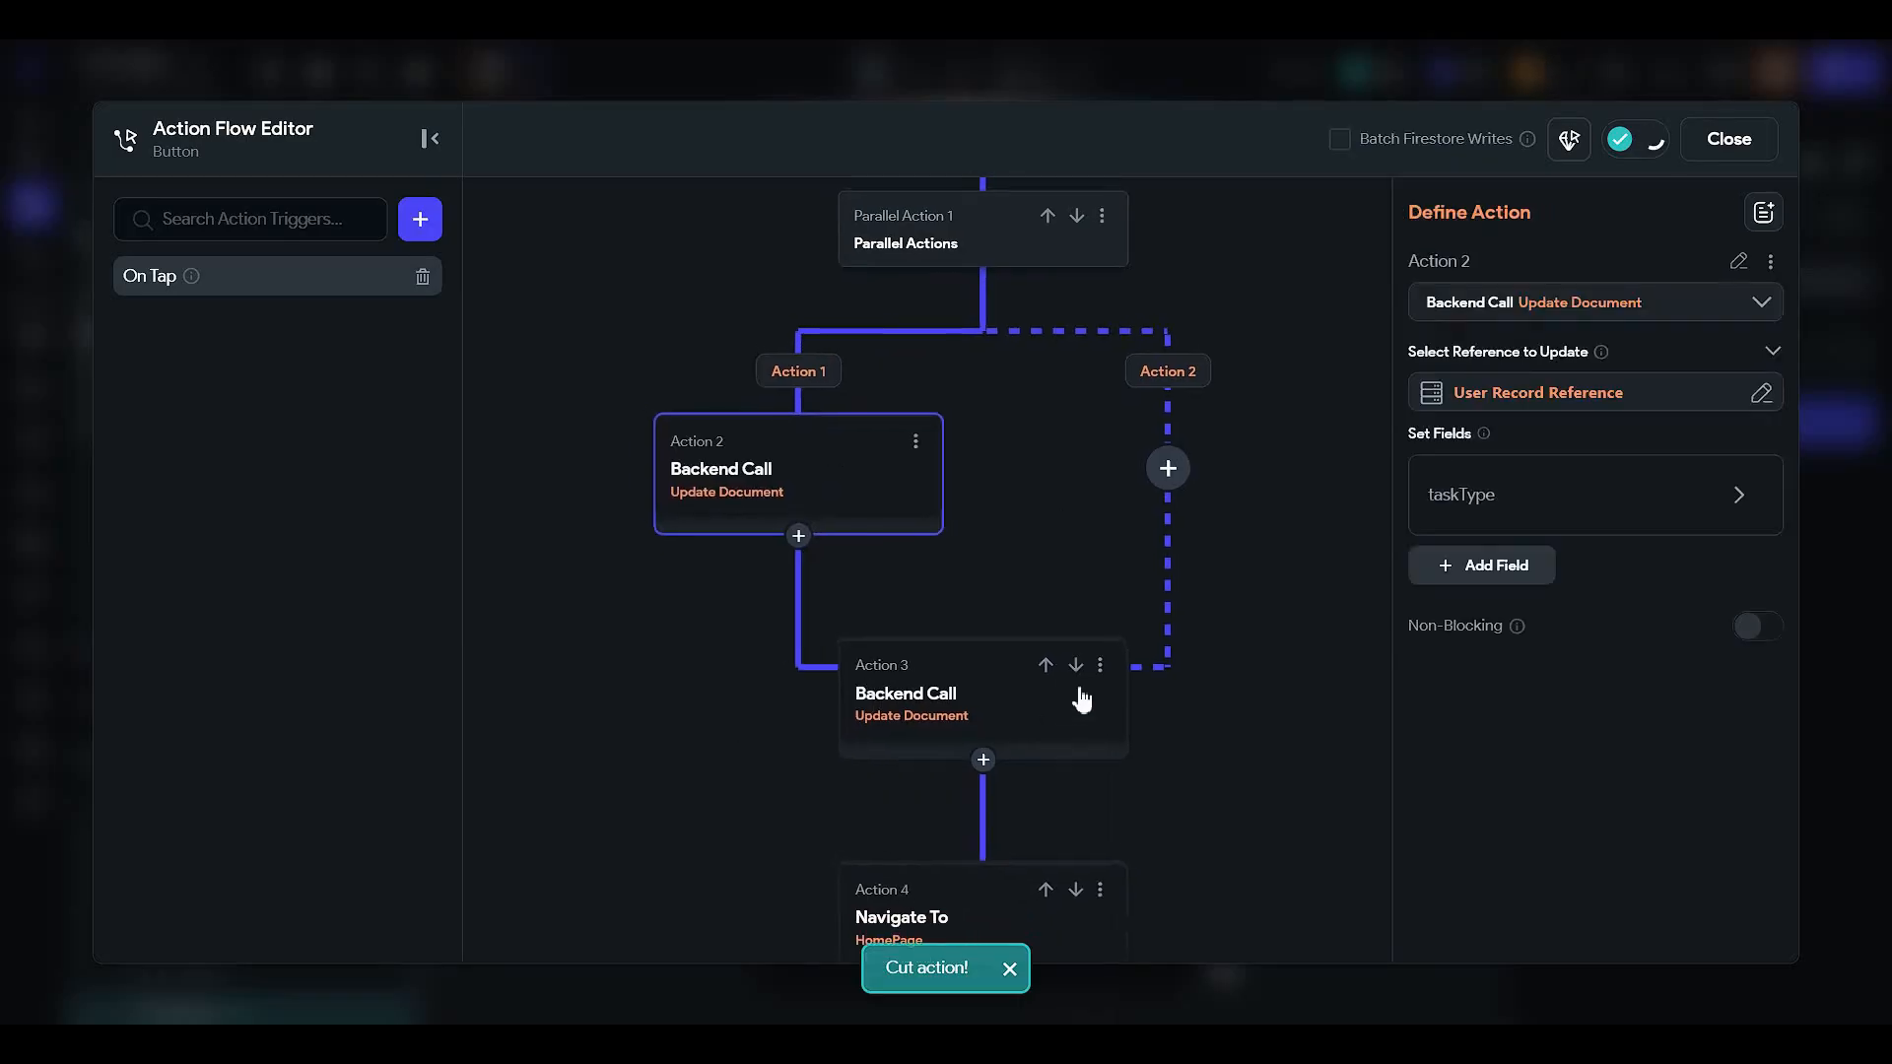
click(1099, 665)
click(997, 808)
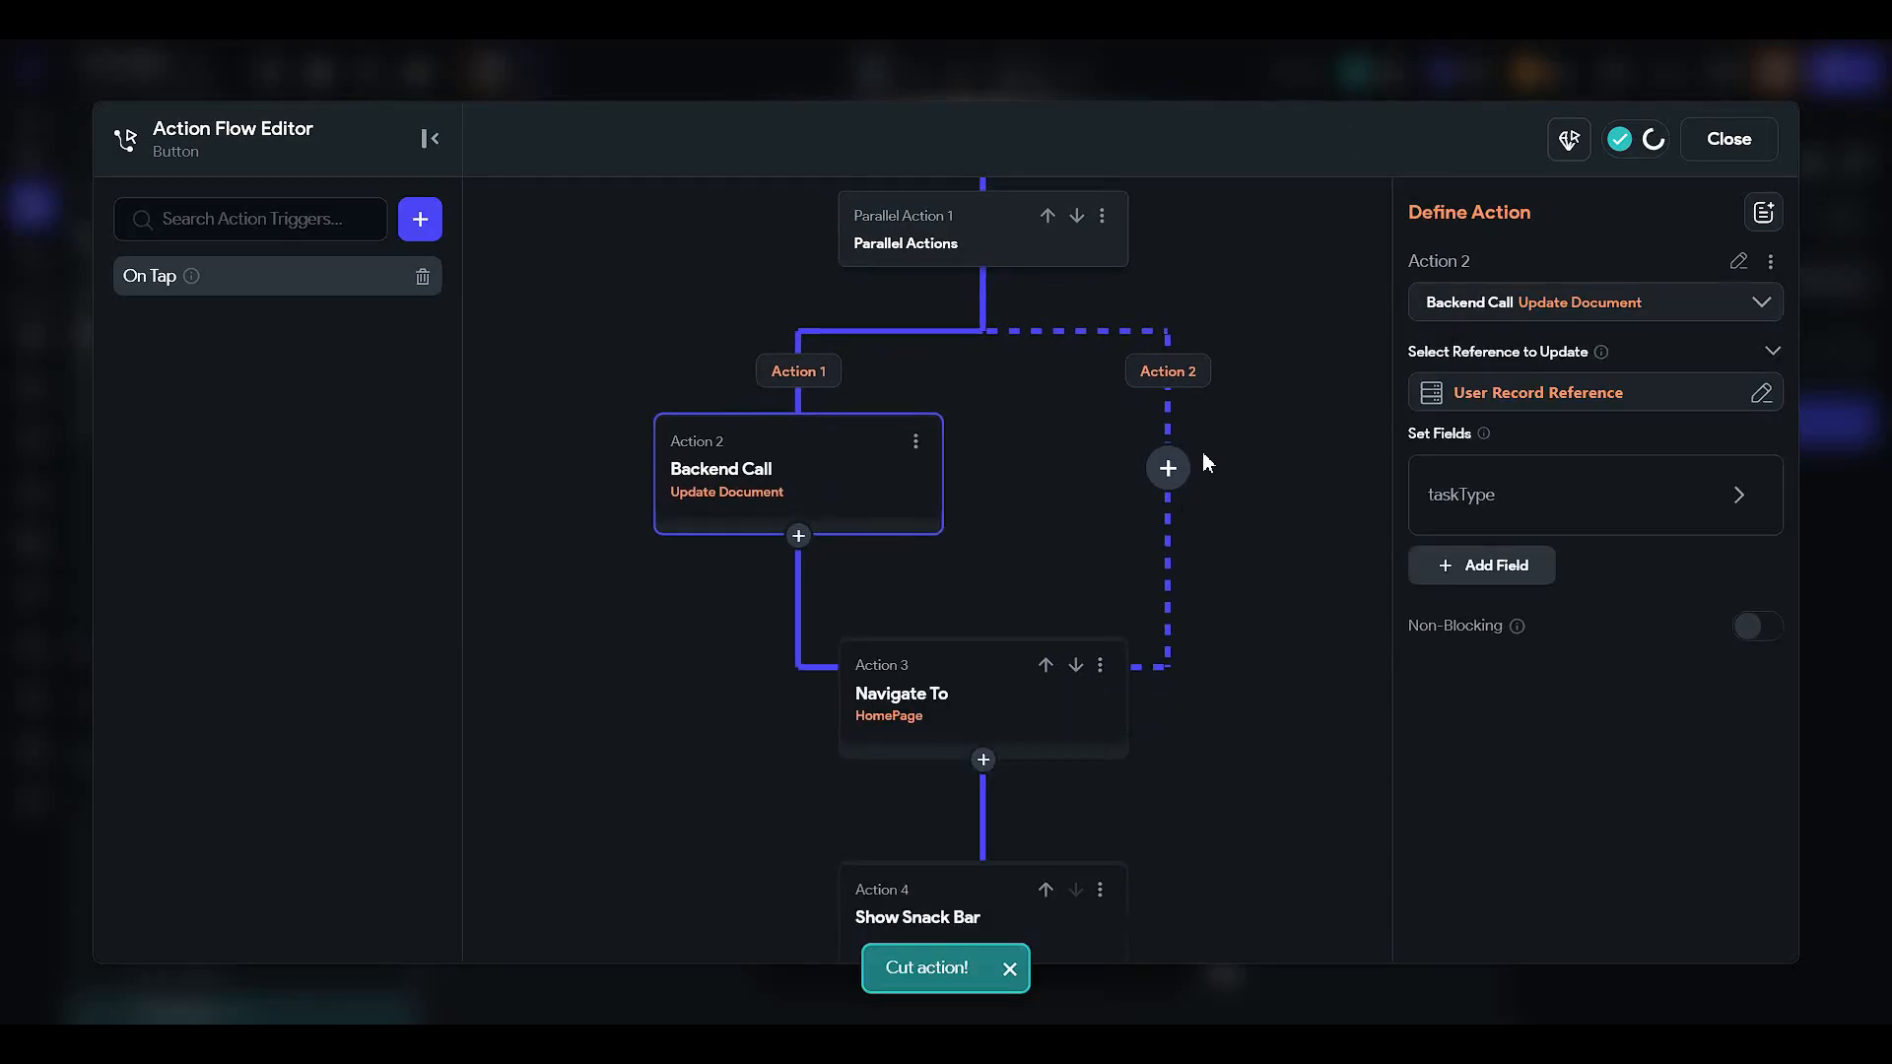
click(1168, 468)
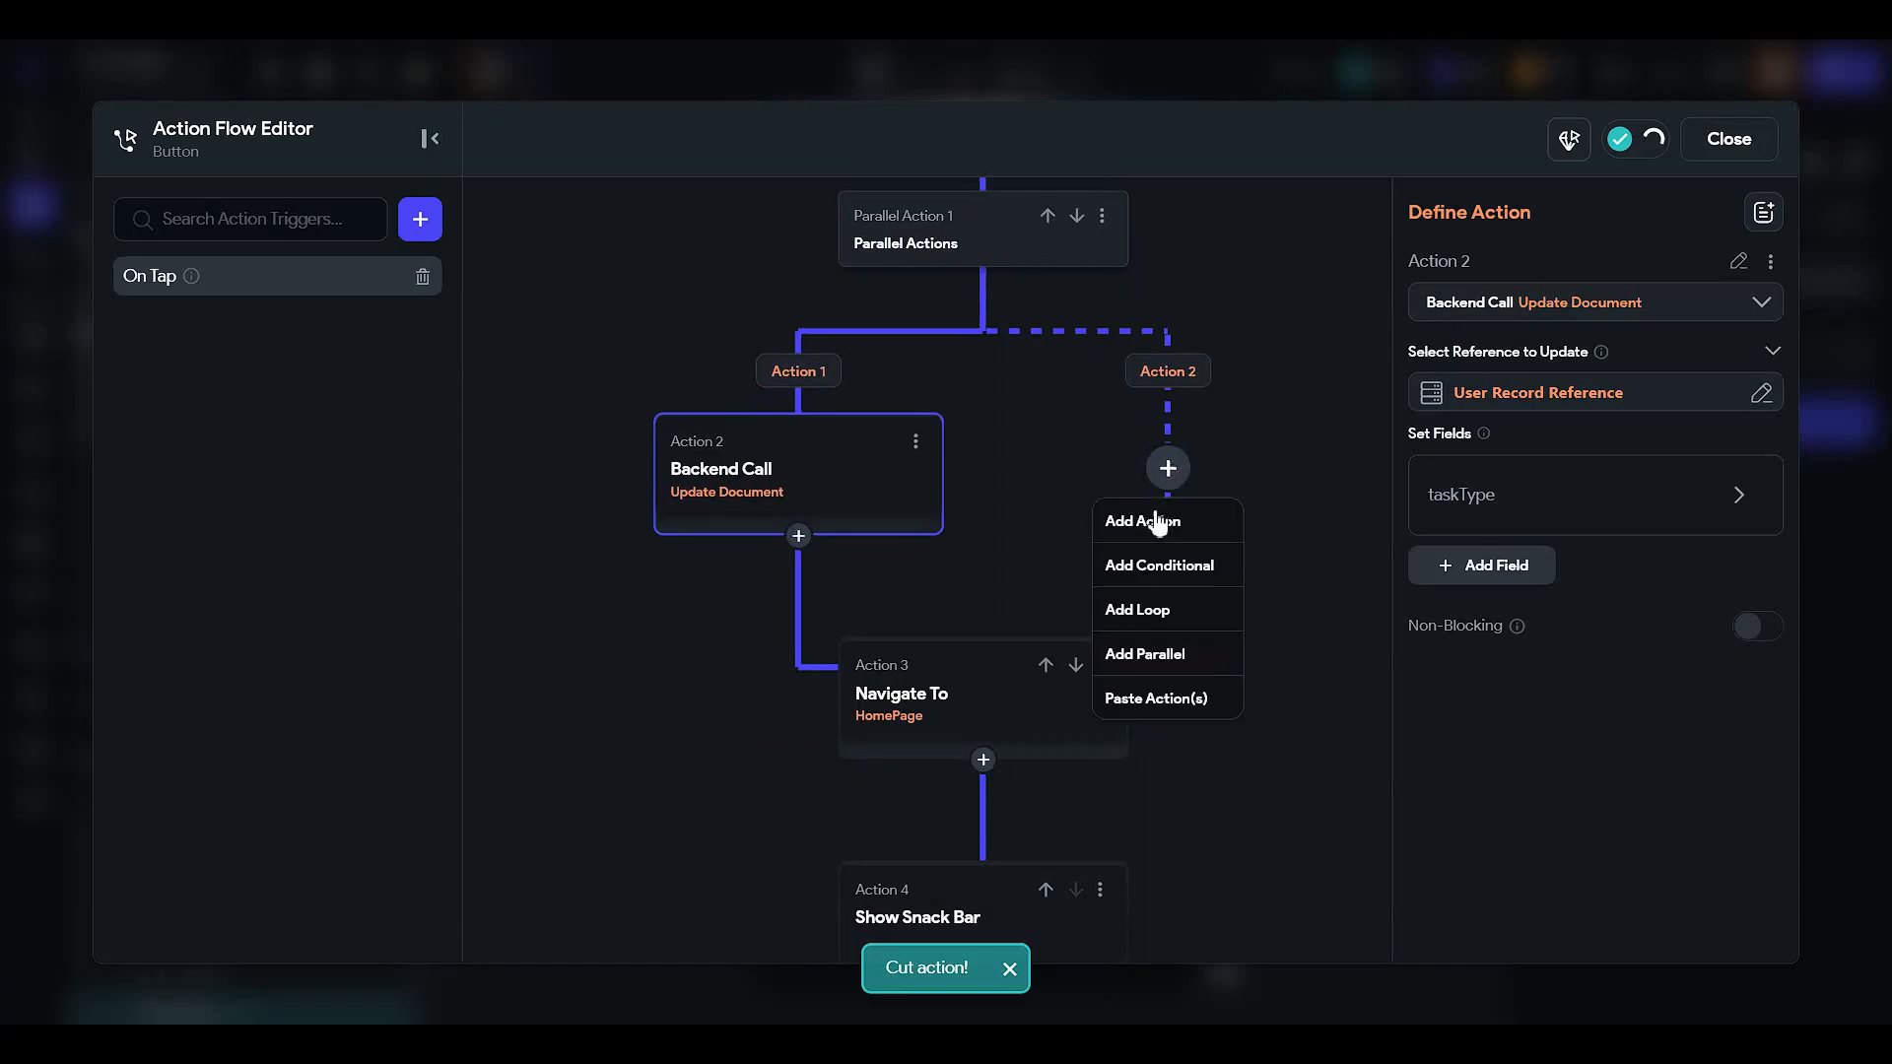
click(1195, 702)
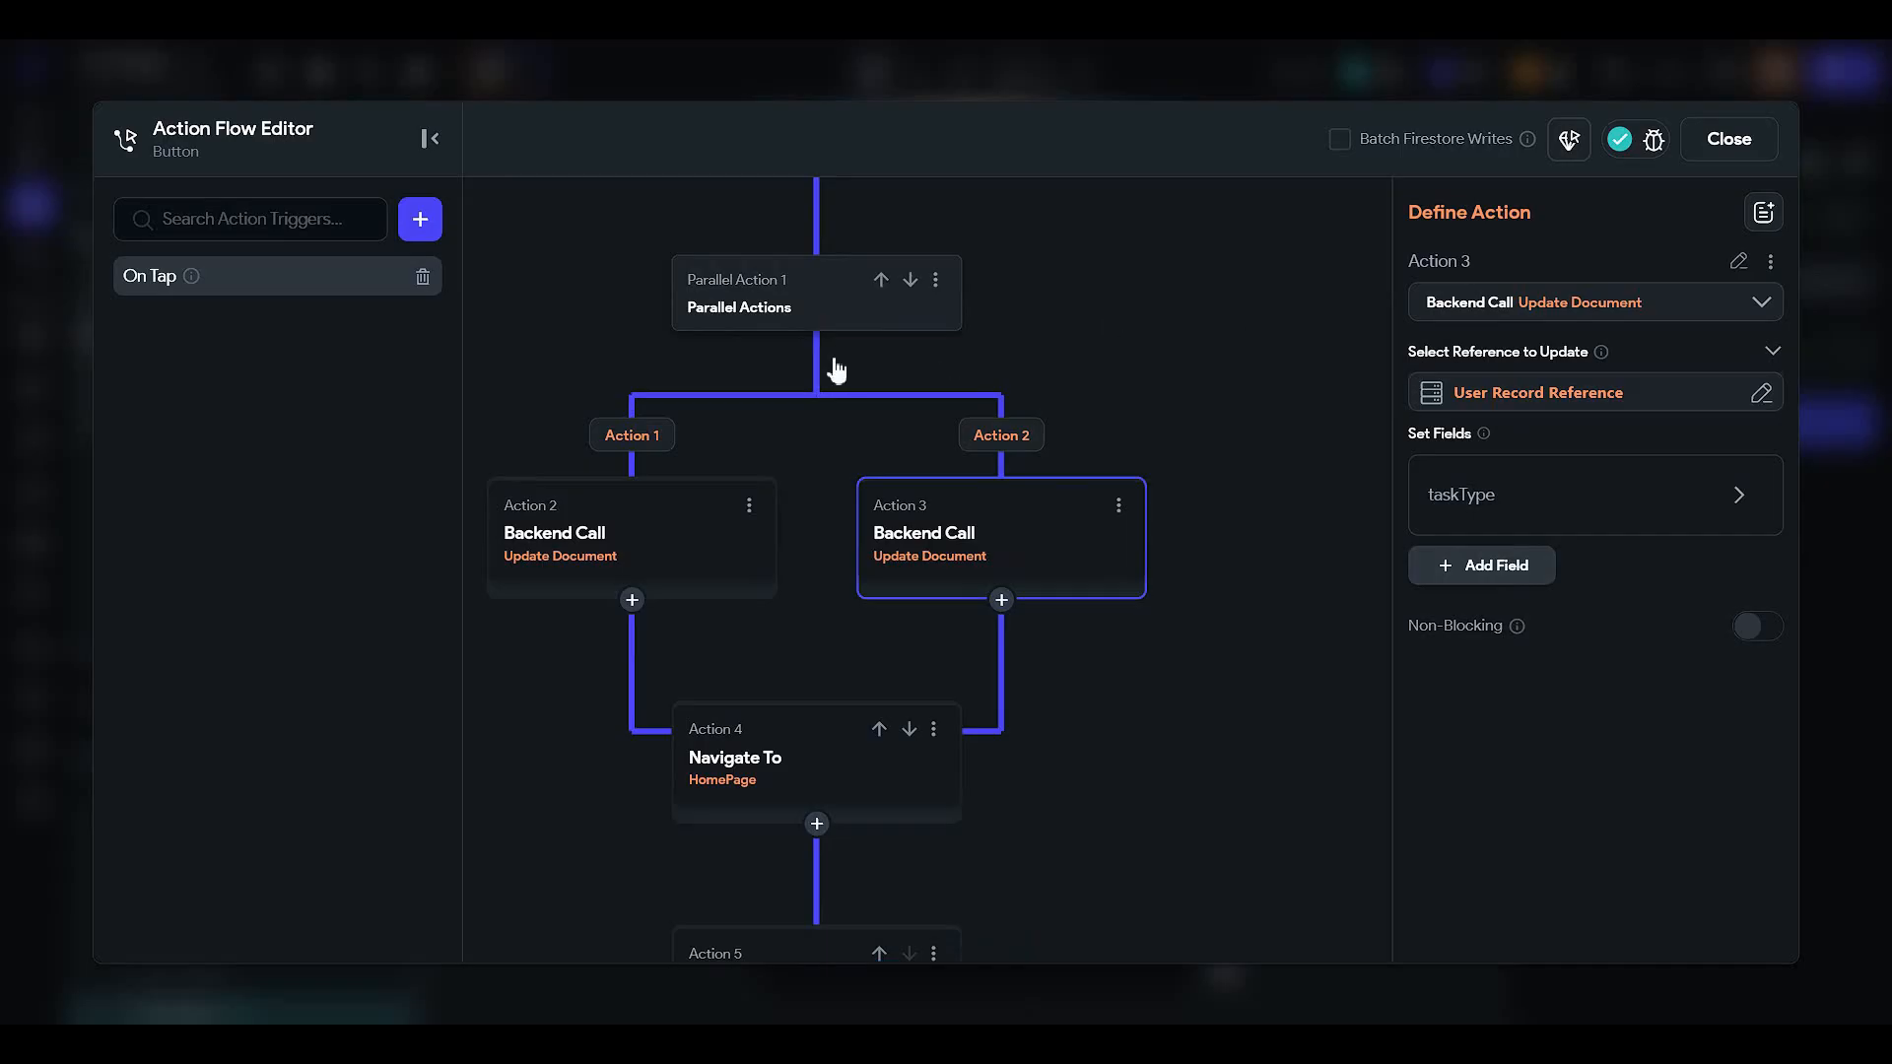
- Add third and fourth parallel branches, pasting an update into the third with taskType value Shopping
scroll(837, 365, up, 1)
click(788, 368)
click(1478, 463)
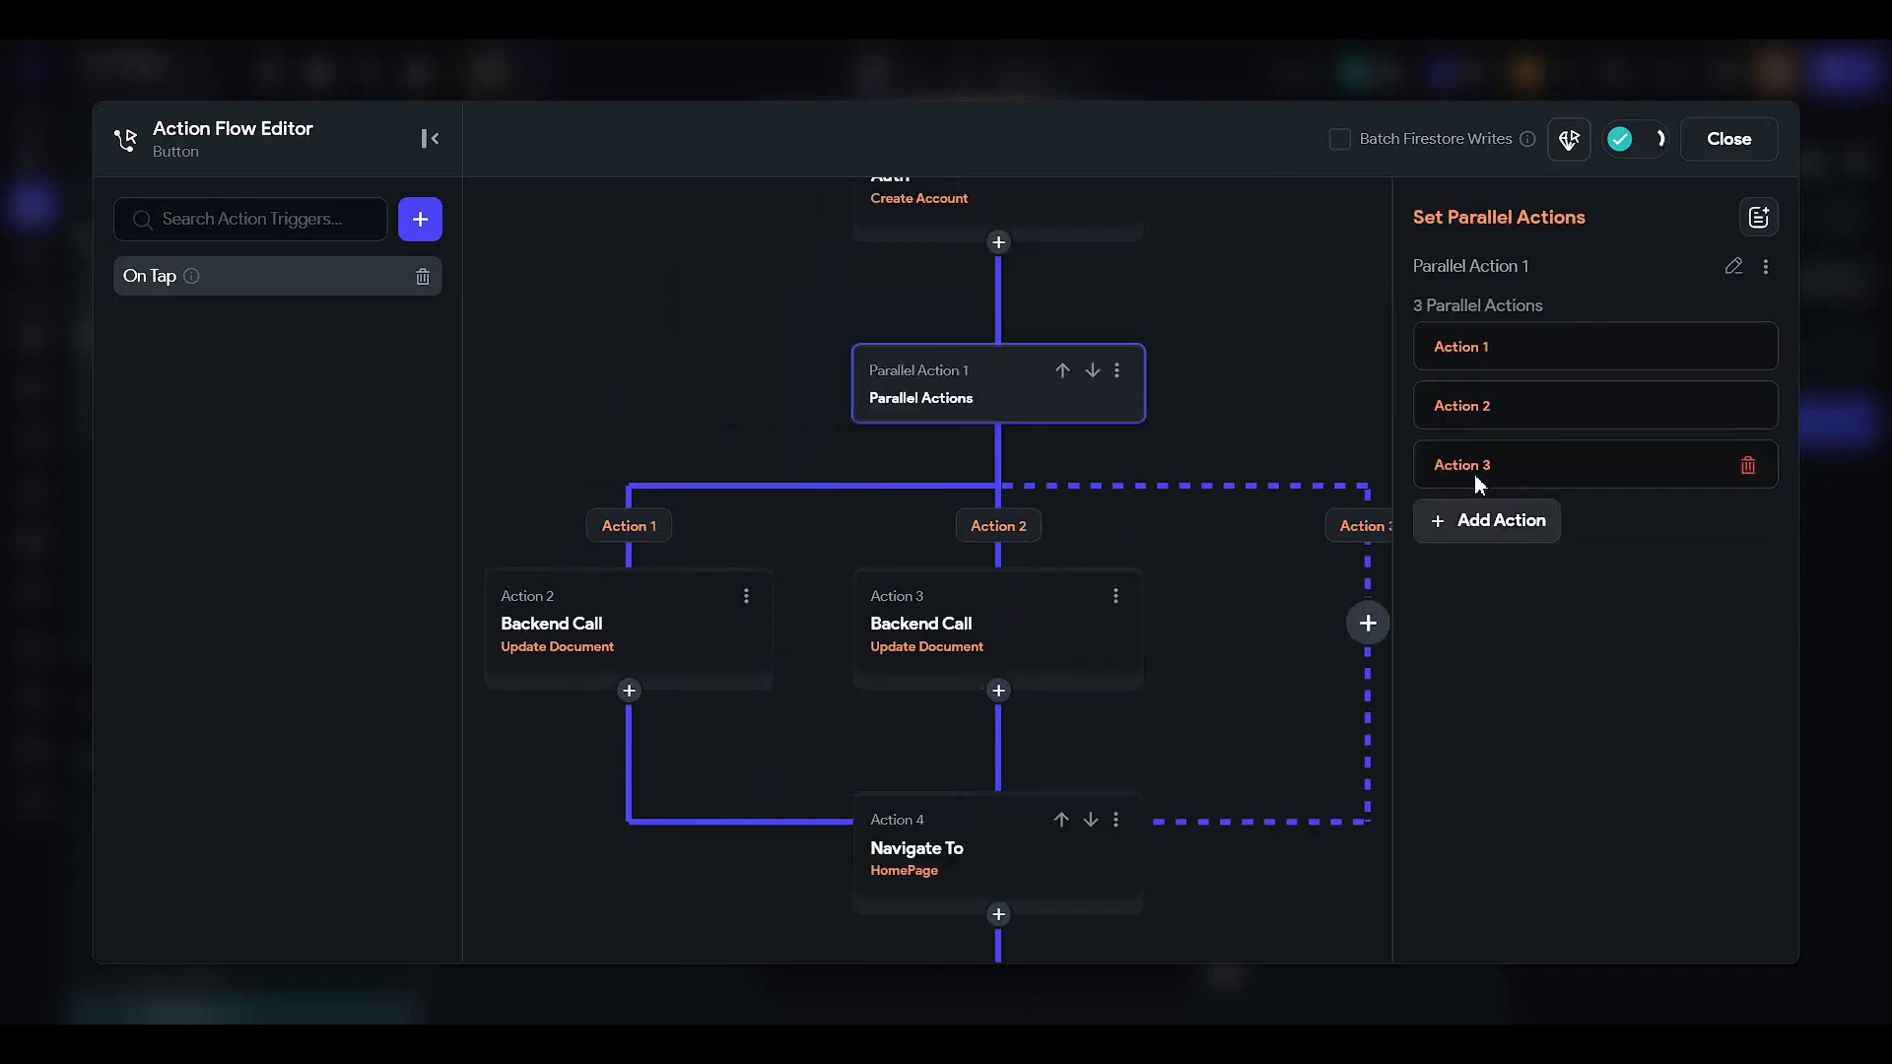
click(1424, 532)
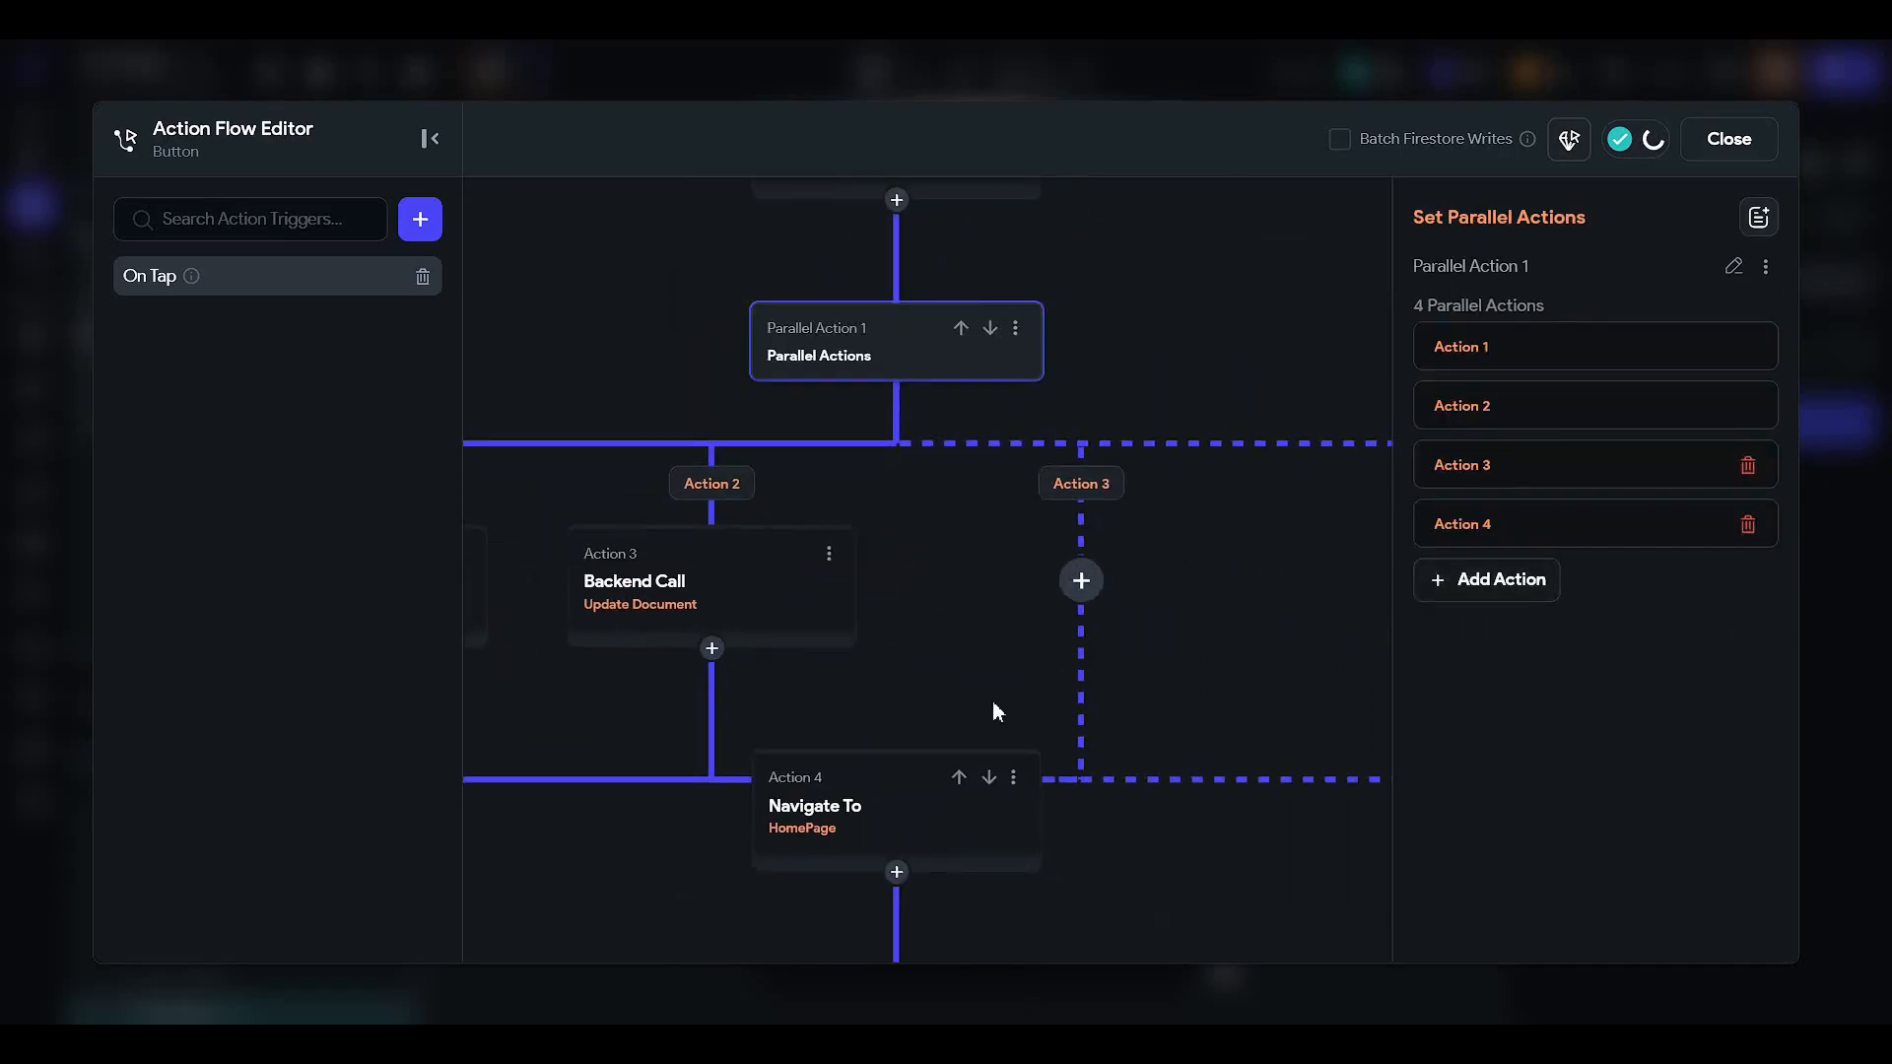
click(829, 552)
click(829, 554)
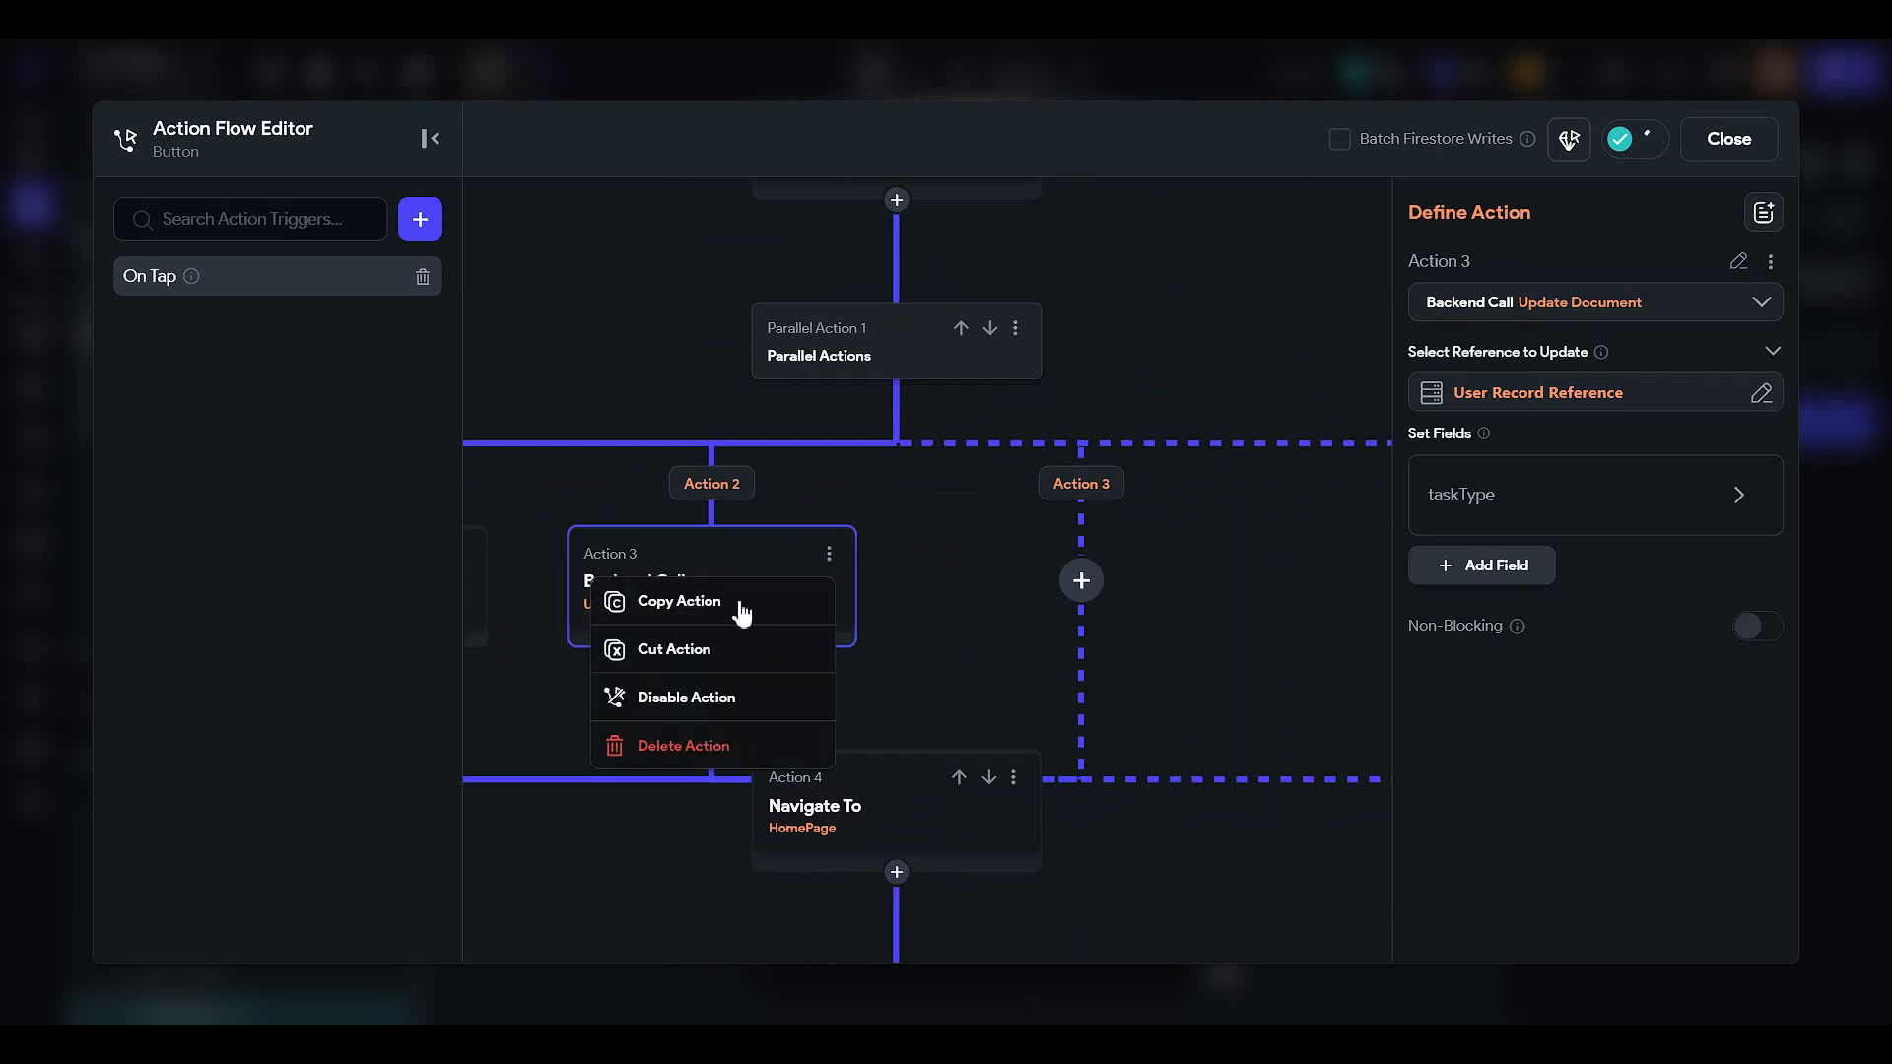
click(738, 600)
click(1081, 580)
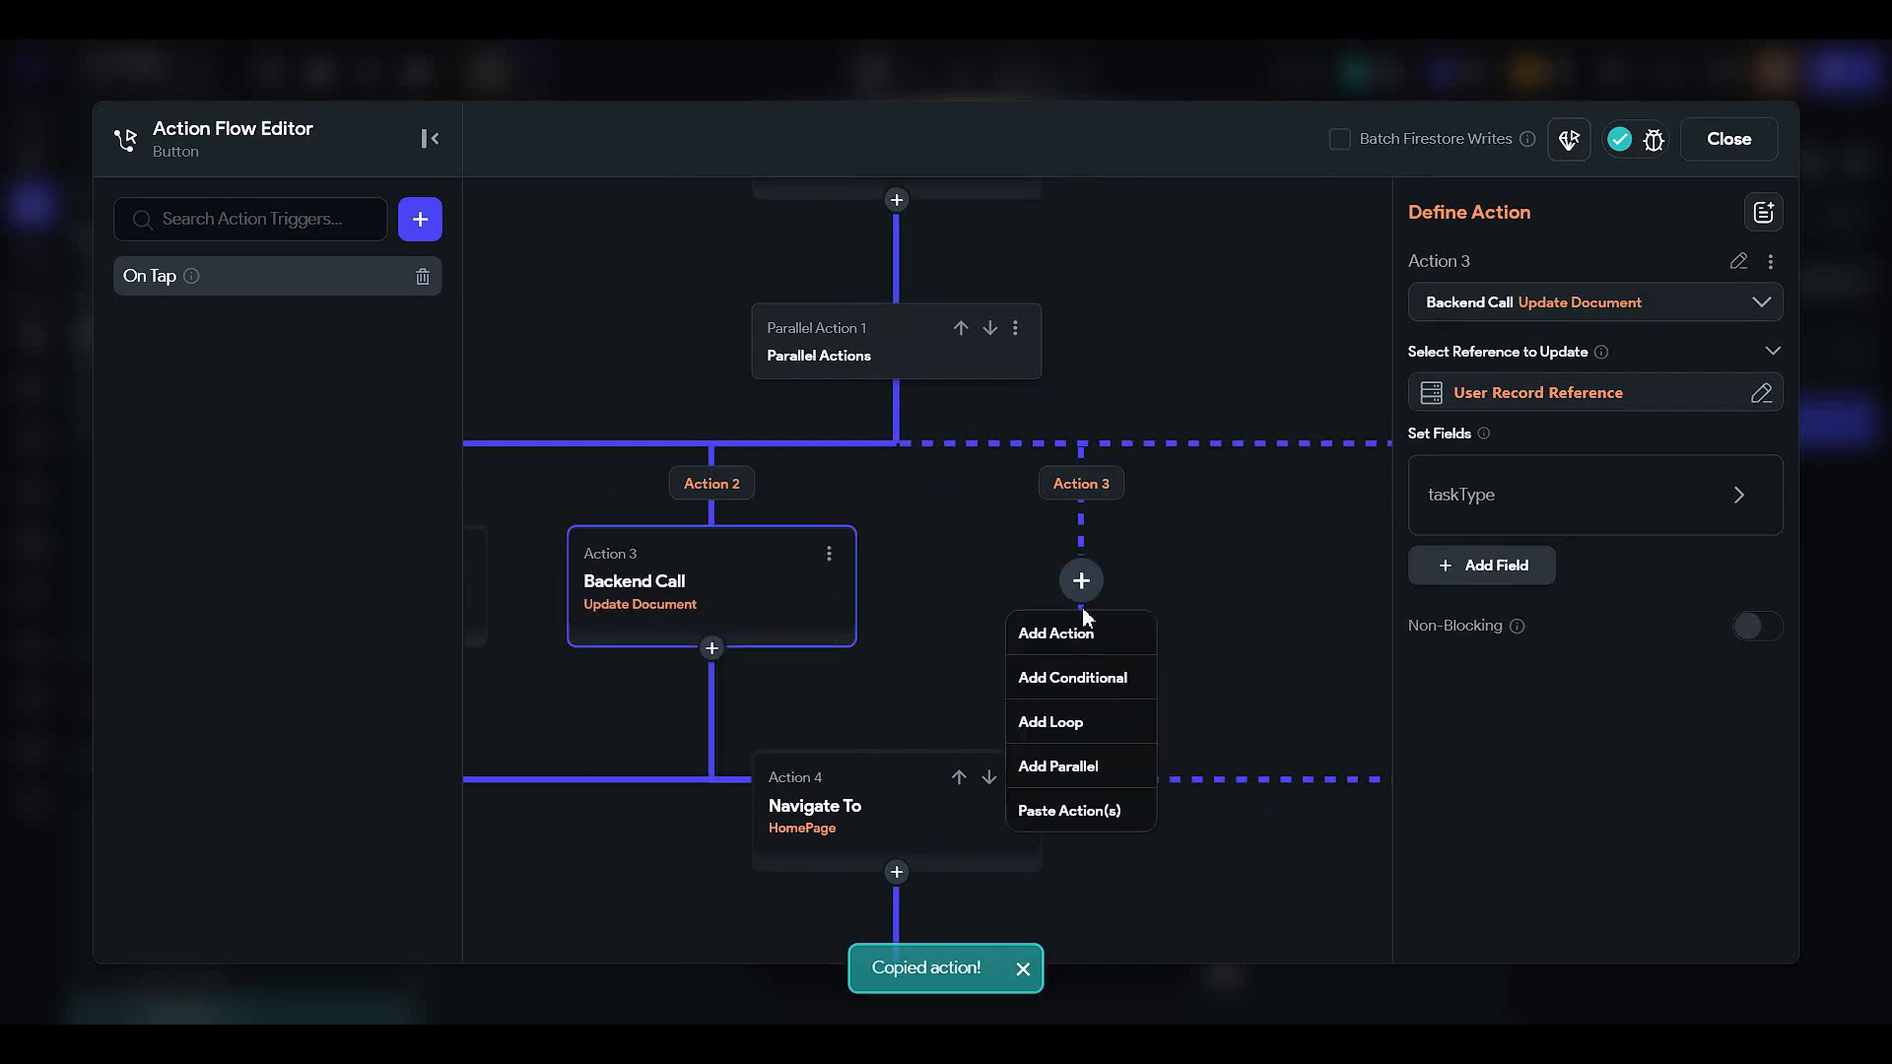
click(1081, 814)
click(1458, 494)
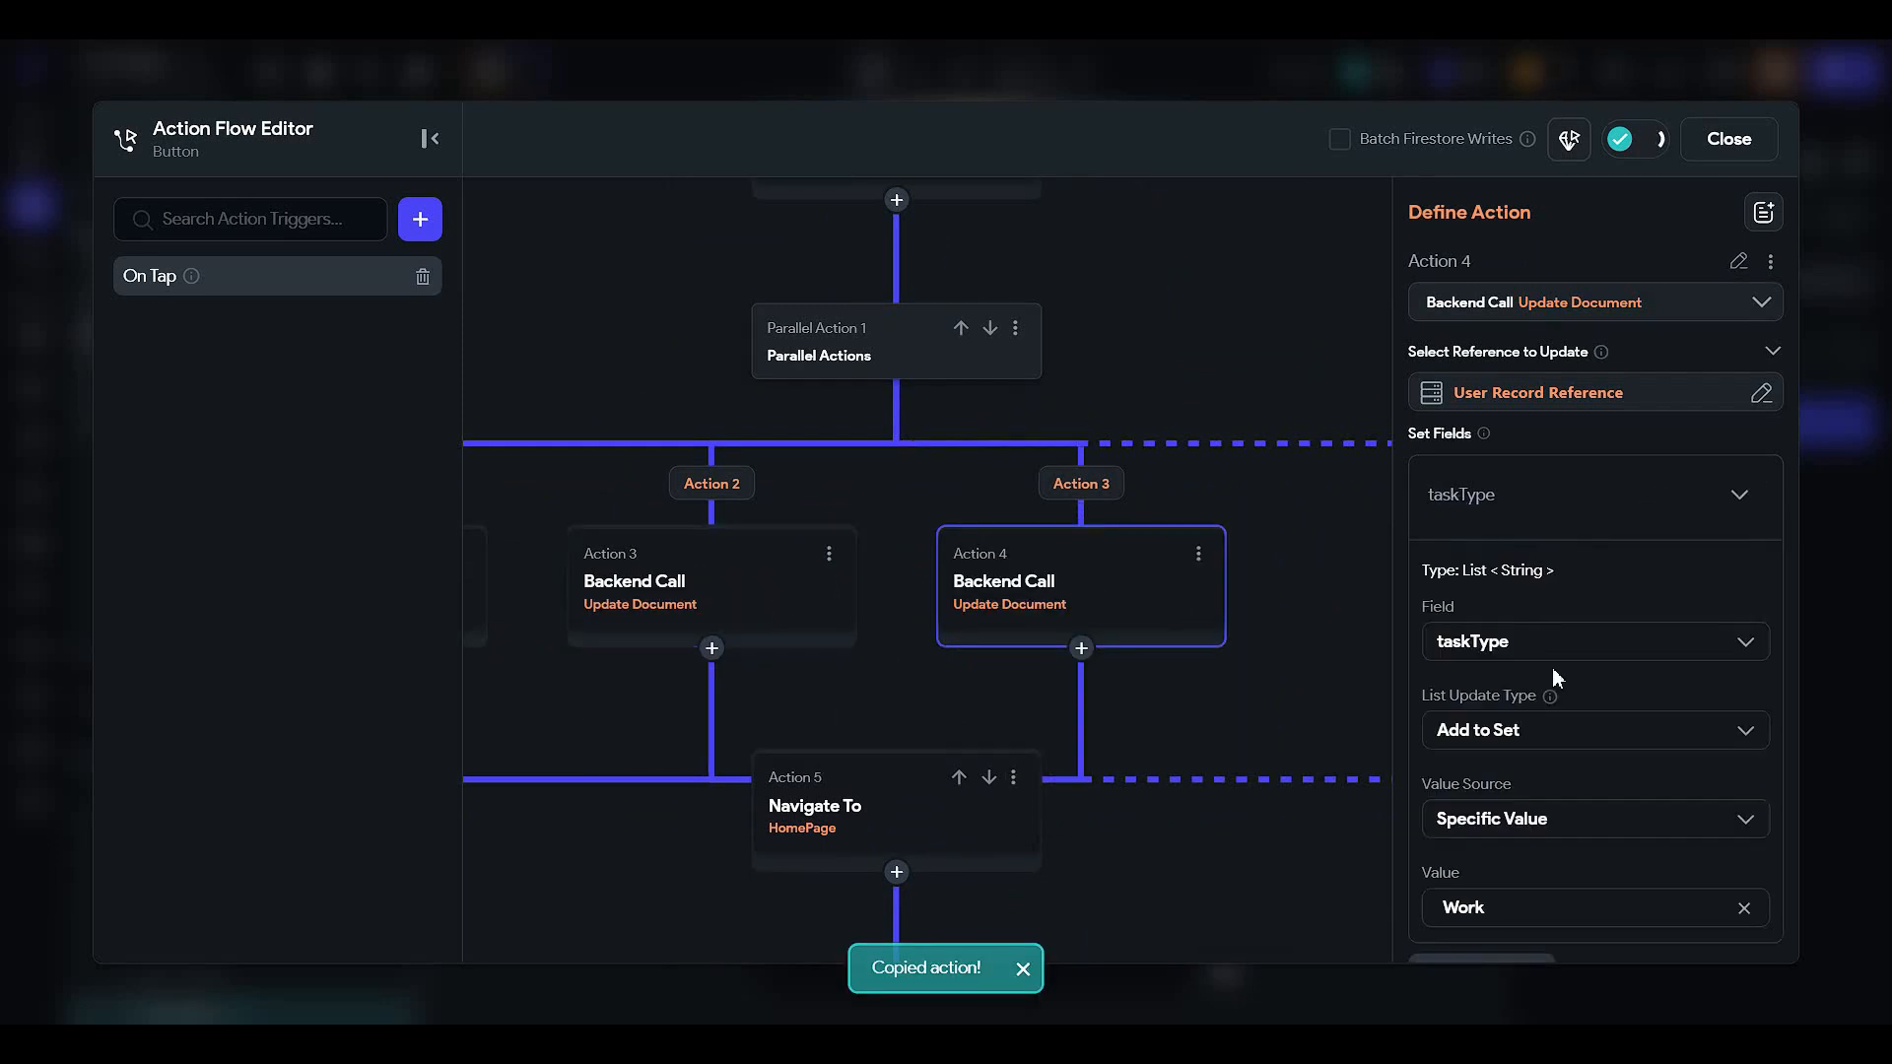
key(ctrl+a)
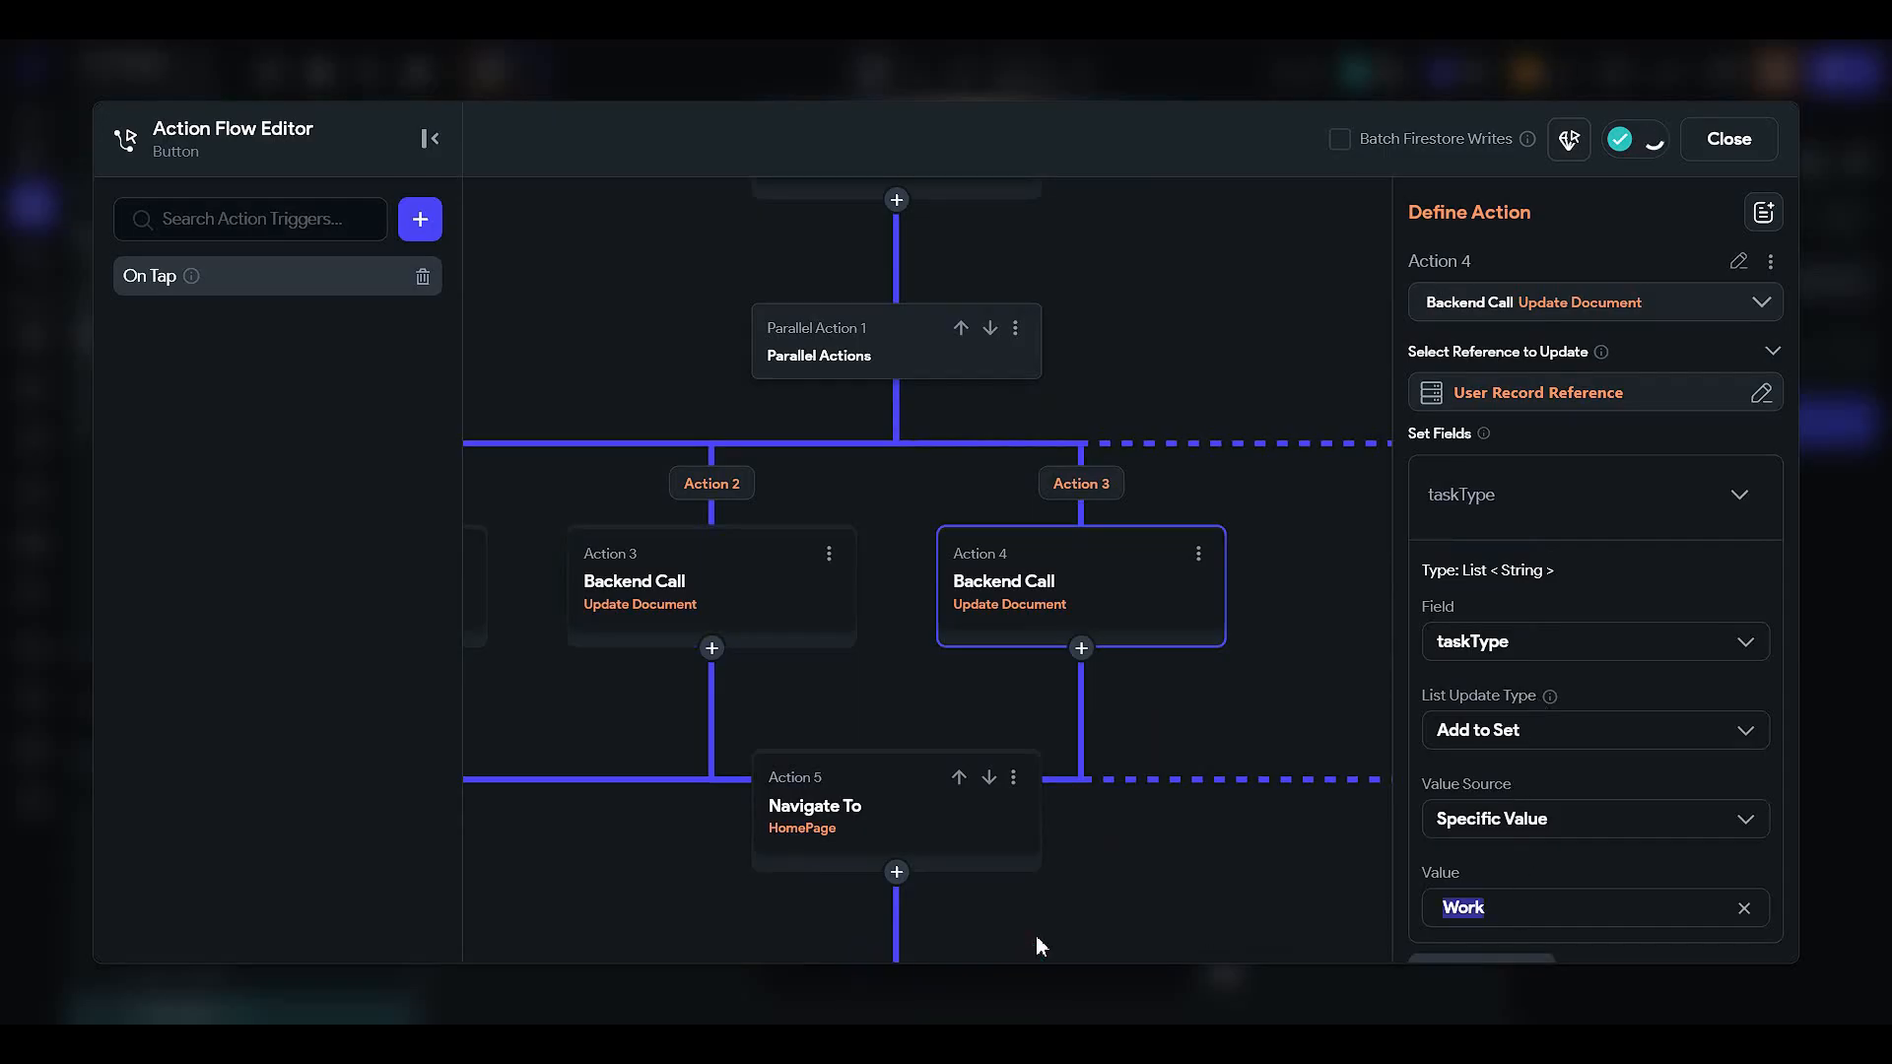
text(Shopping)
- Paste the update into the fourth branch, check each branch's taskType value, and close the editor
drag(1301, 648, 1084, 707)
click(1241, 634)
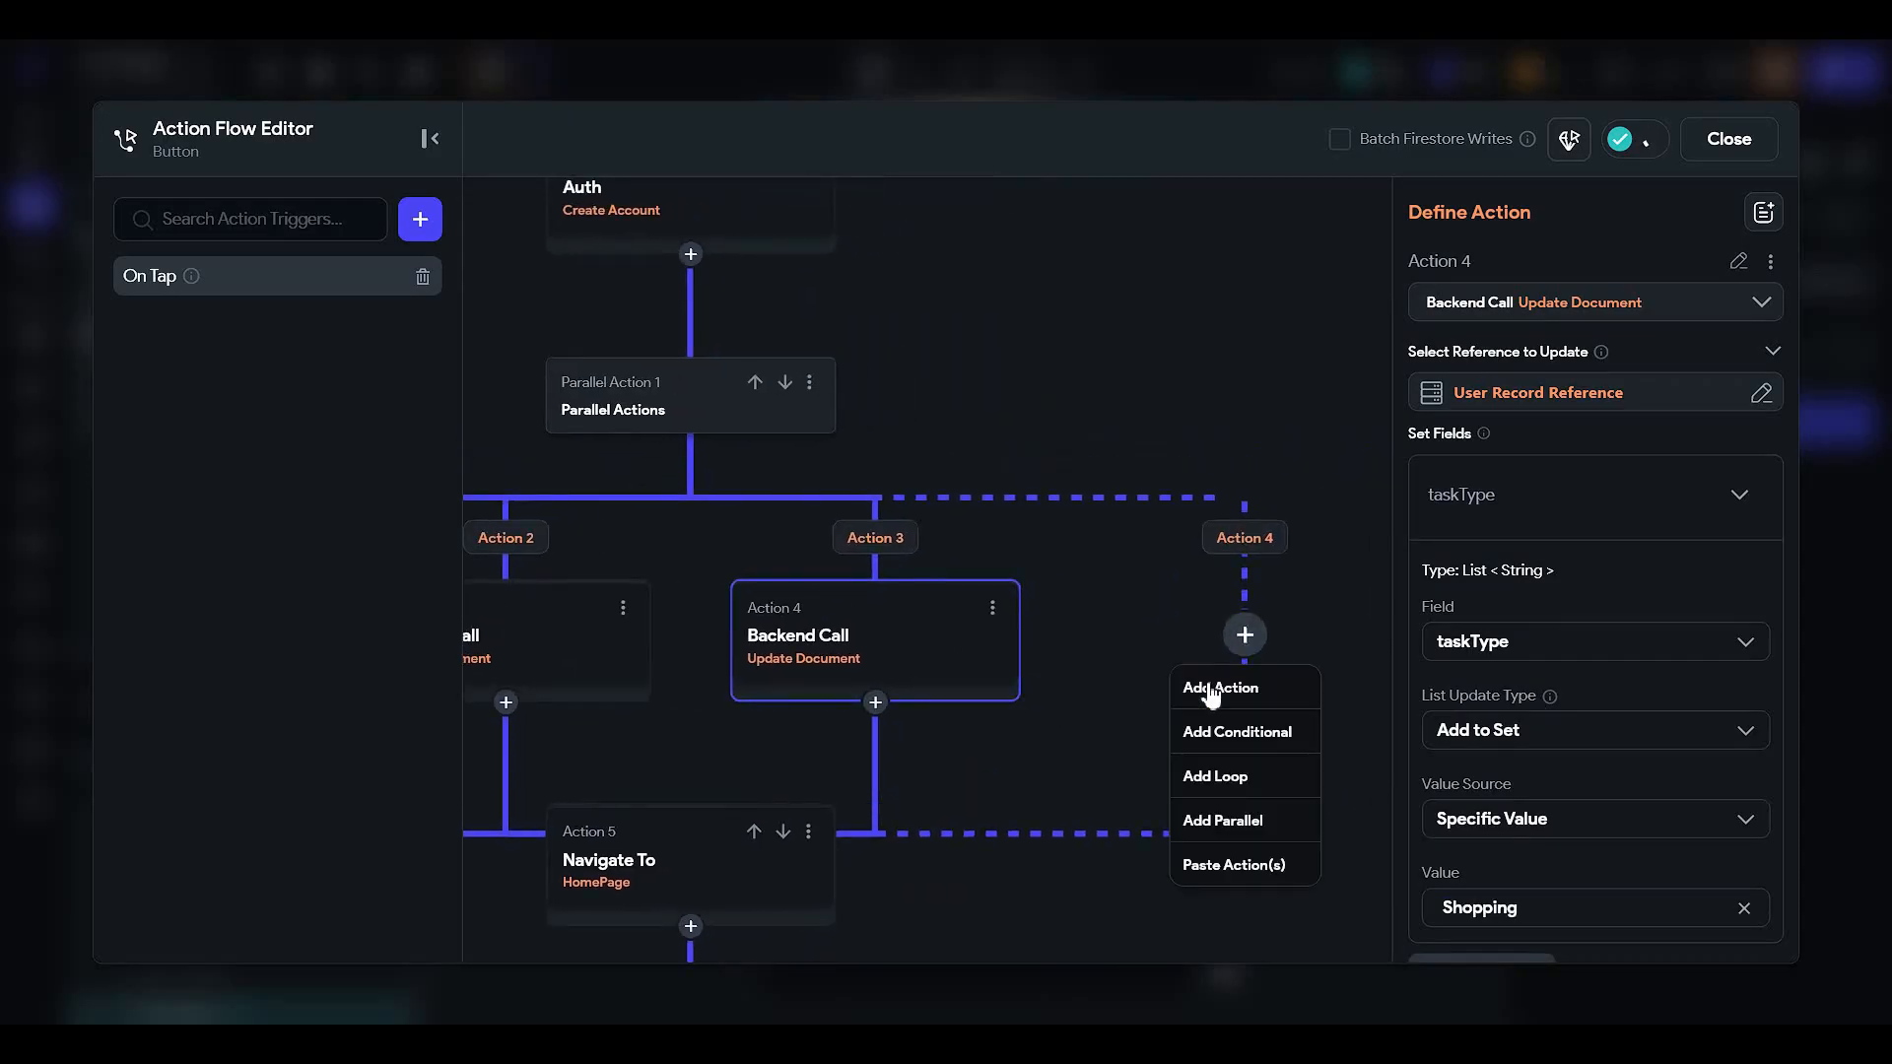
click(1200, 863)
drag(995, 674, 1259, 628)
click(491, 617)
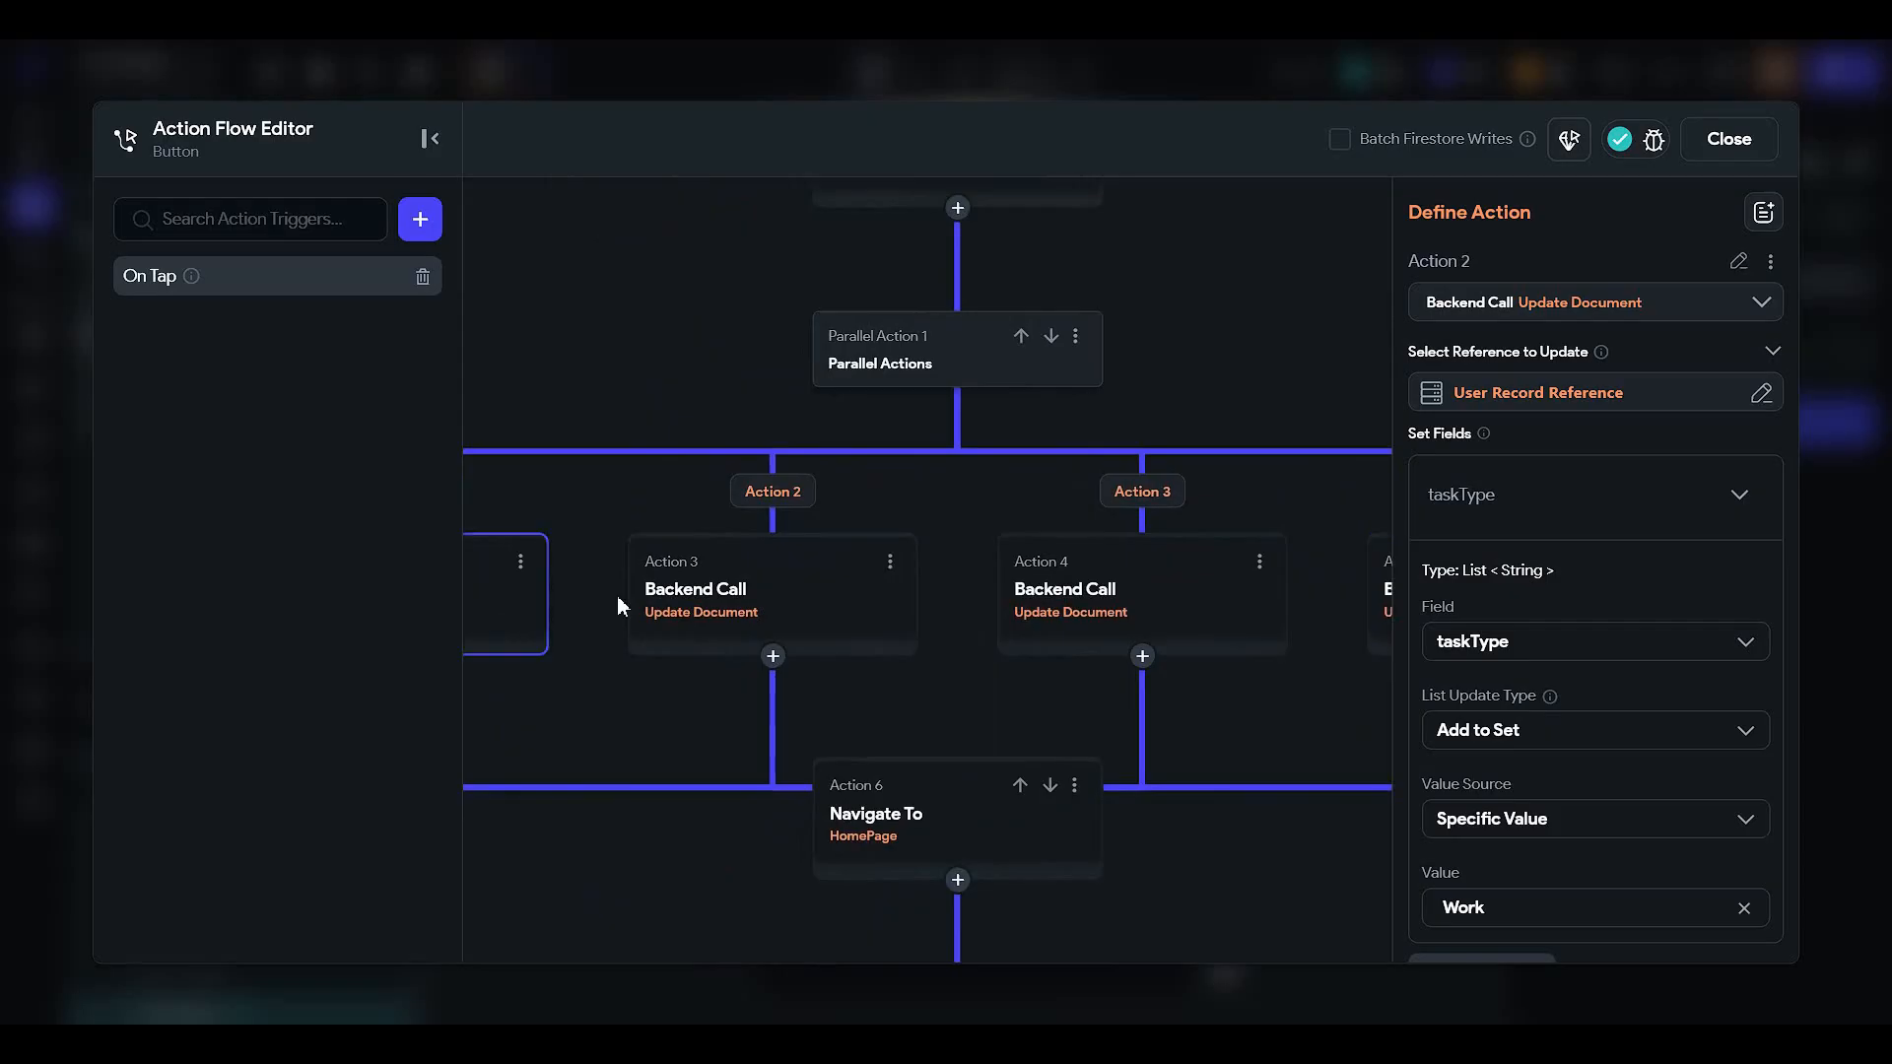
click(696, 601)
click(1165, 608)
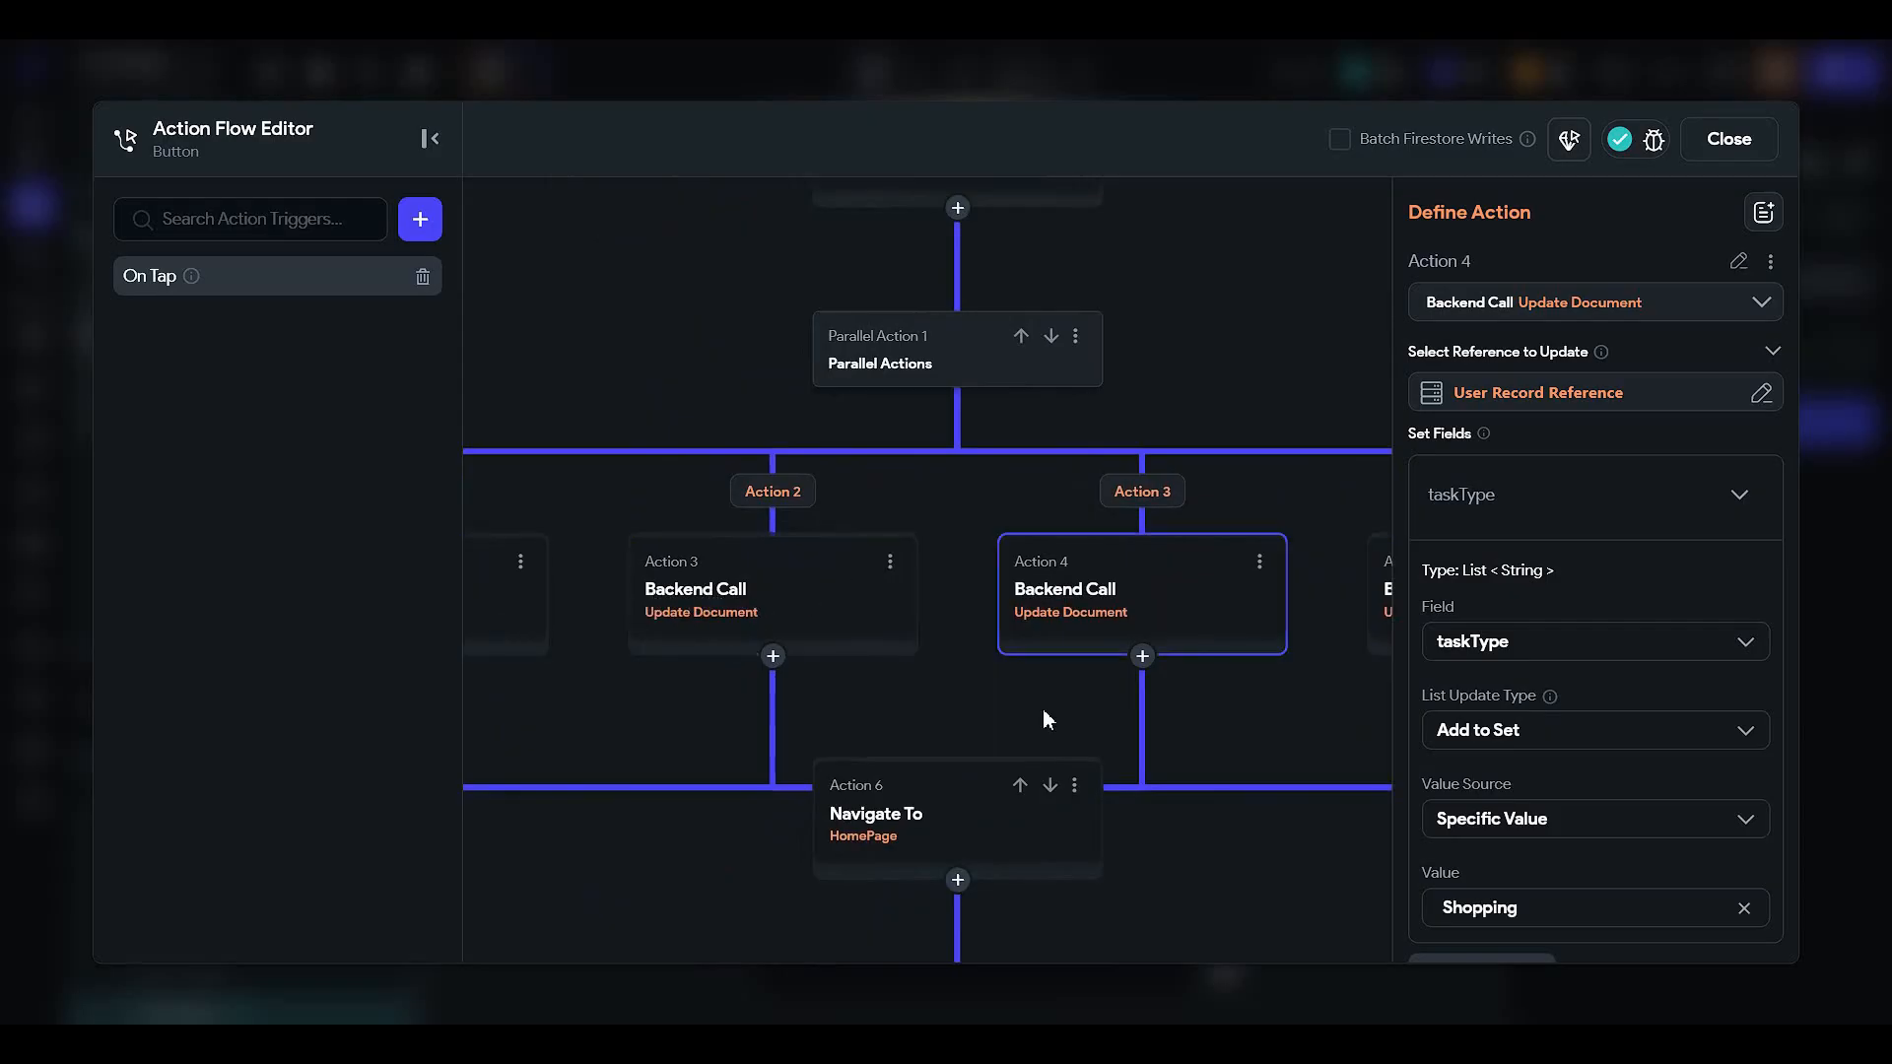
scroll(1042, 707, right, 3)
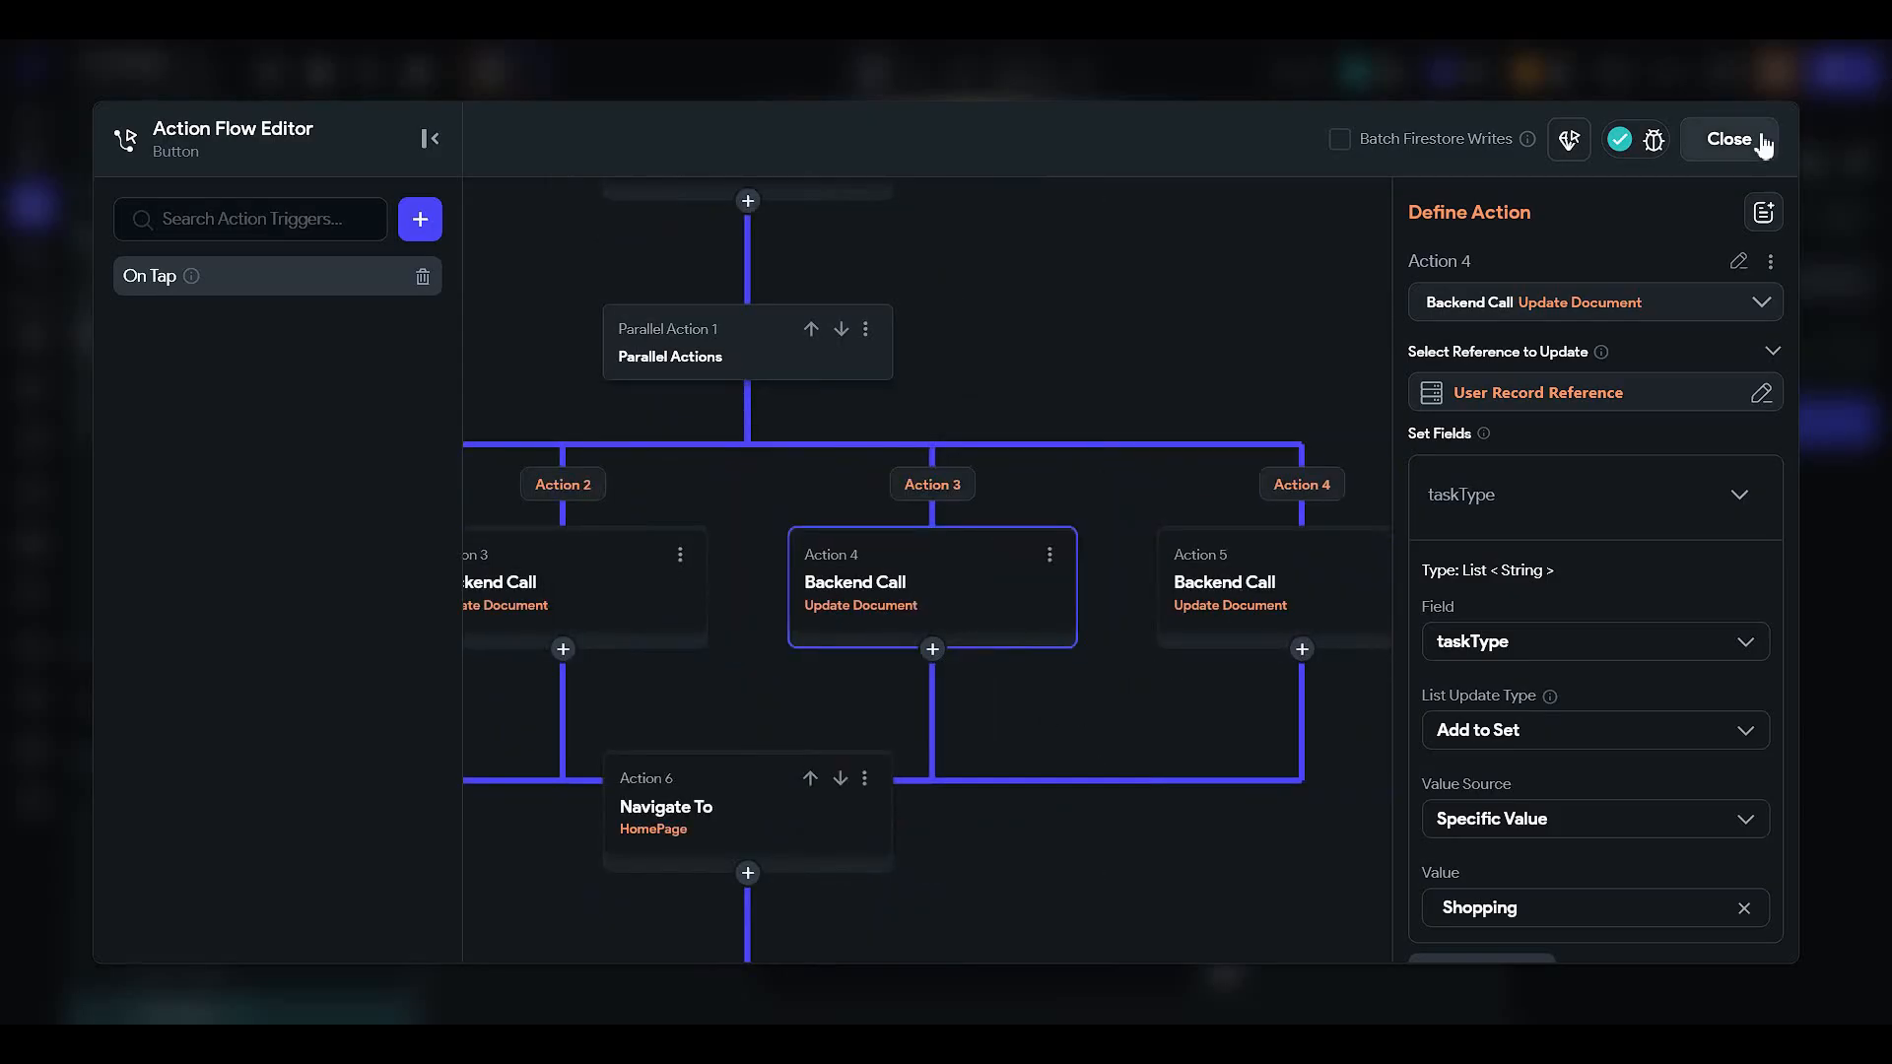
click(1762, 145)
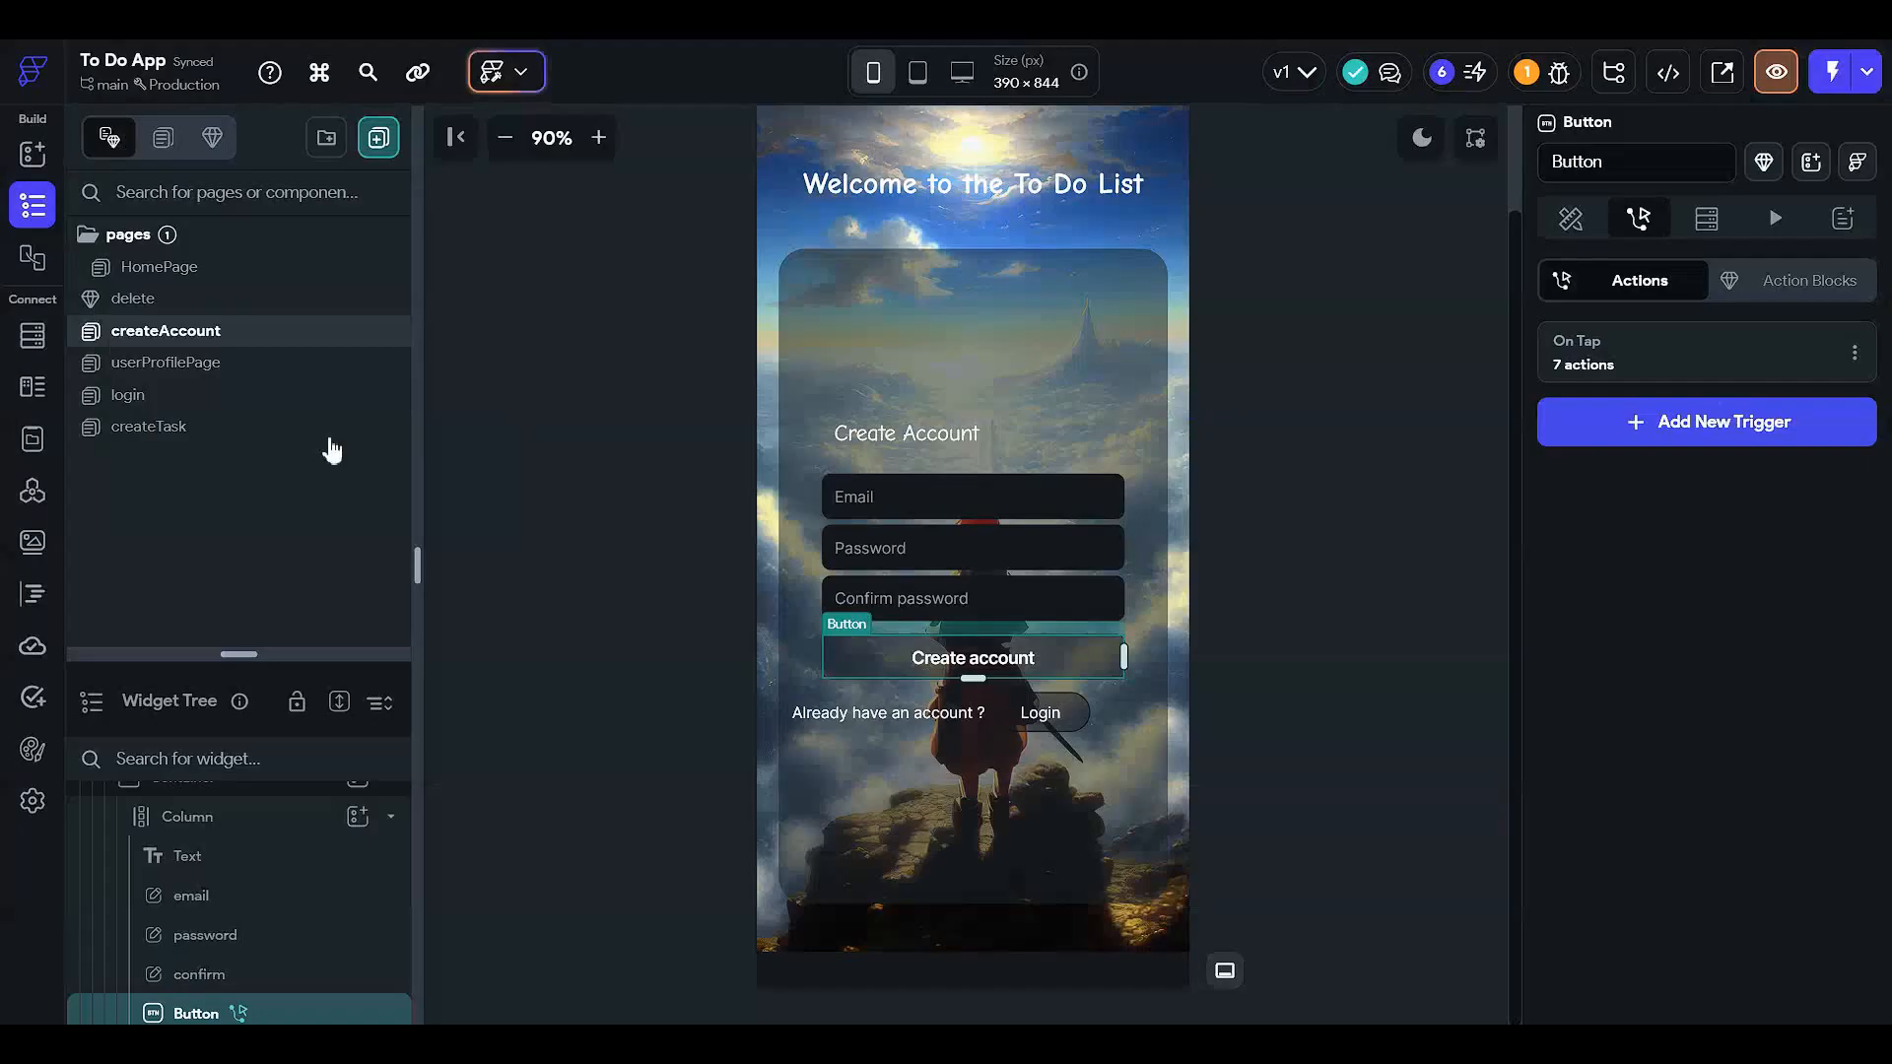
- Return to createAccount and reopen the Create account button's On Tap action flow
click(238, 426)
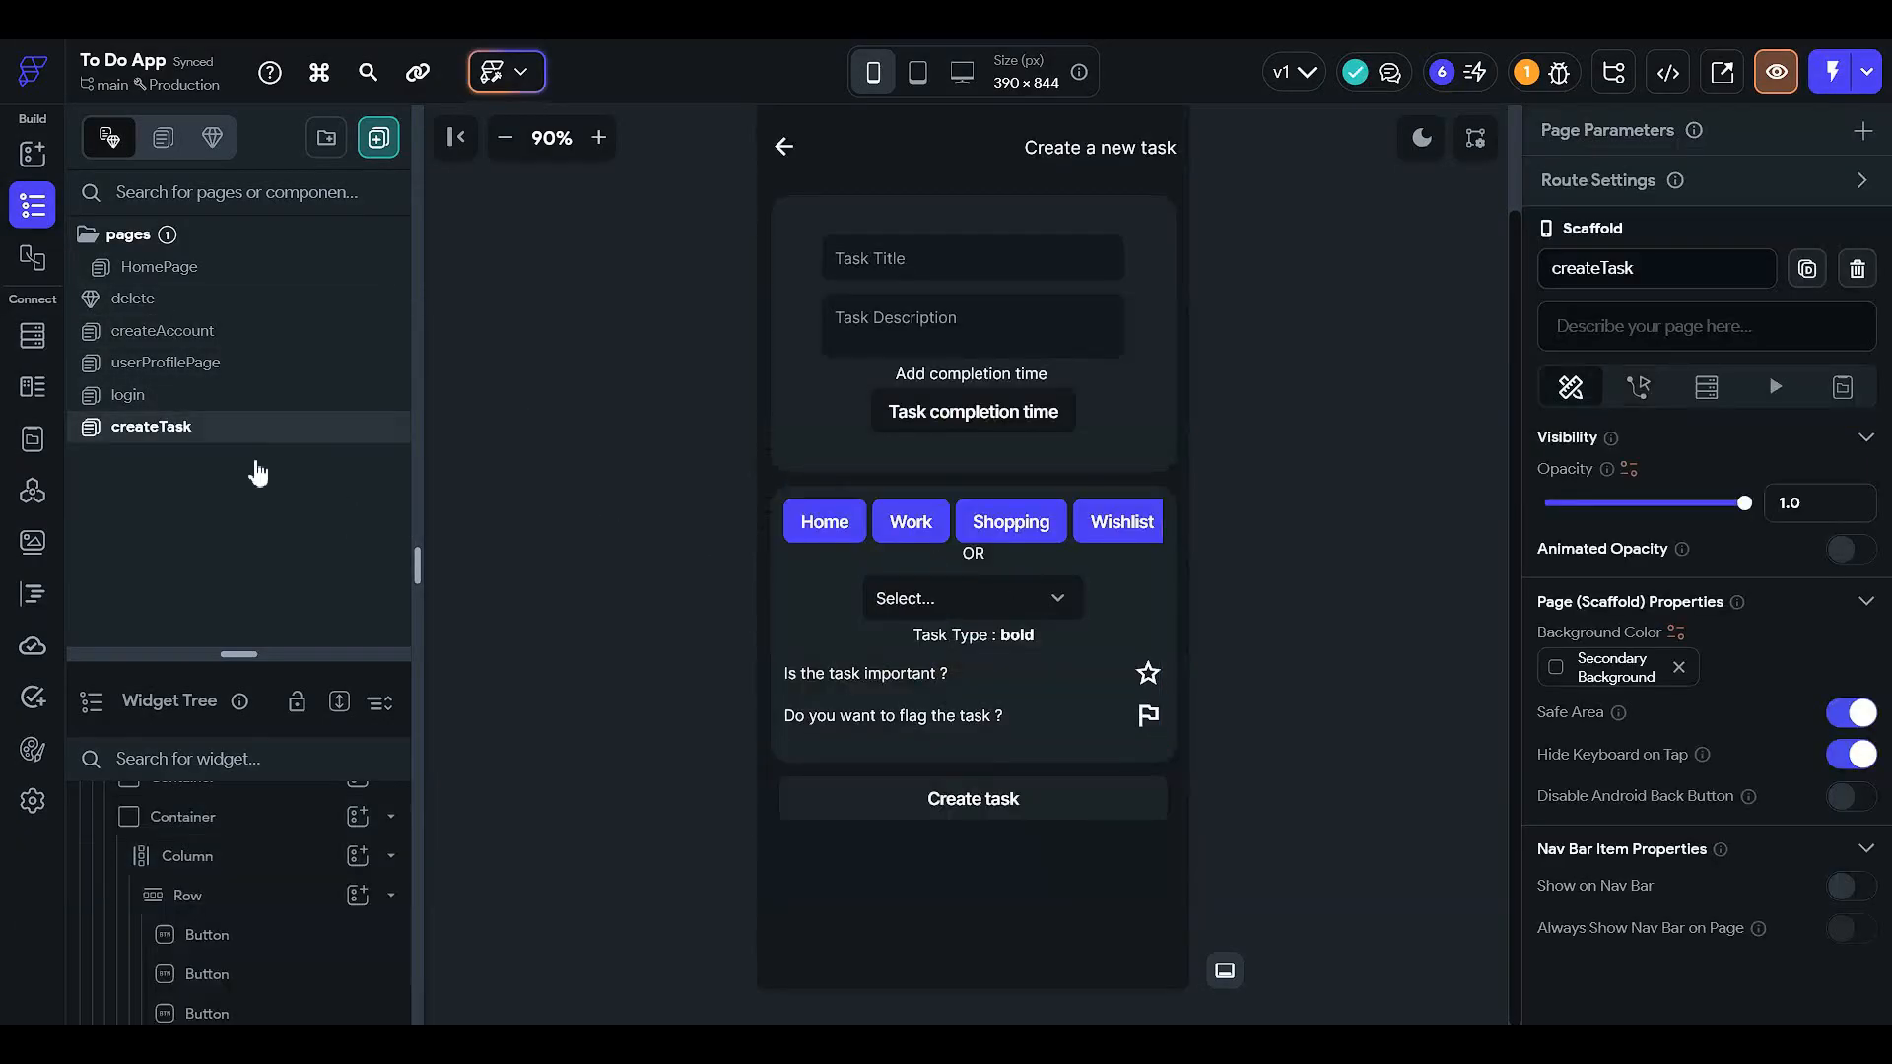
click(245, 362)
click(264, 297)
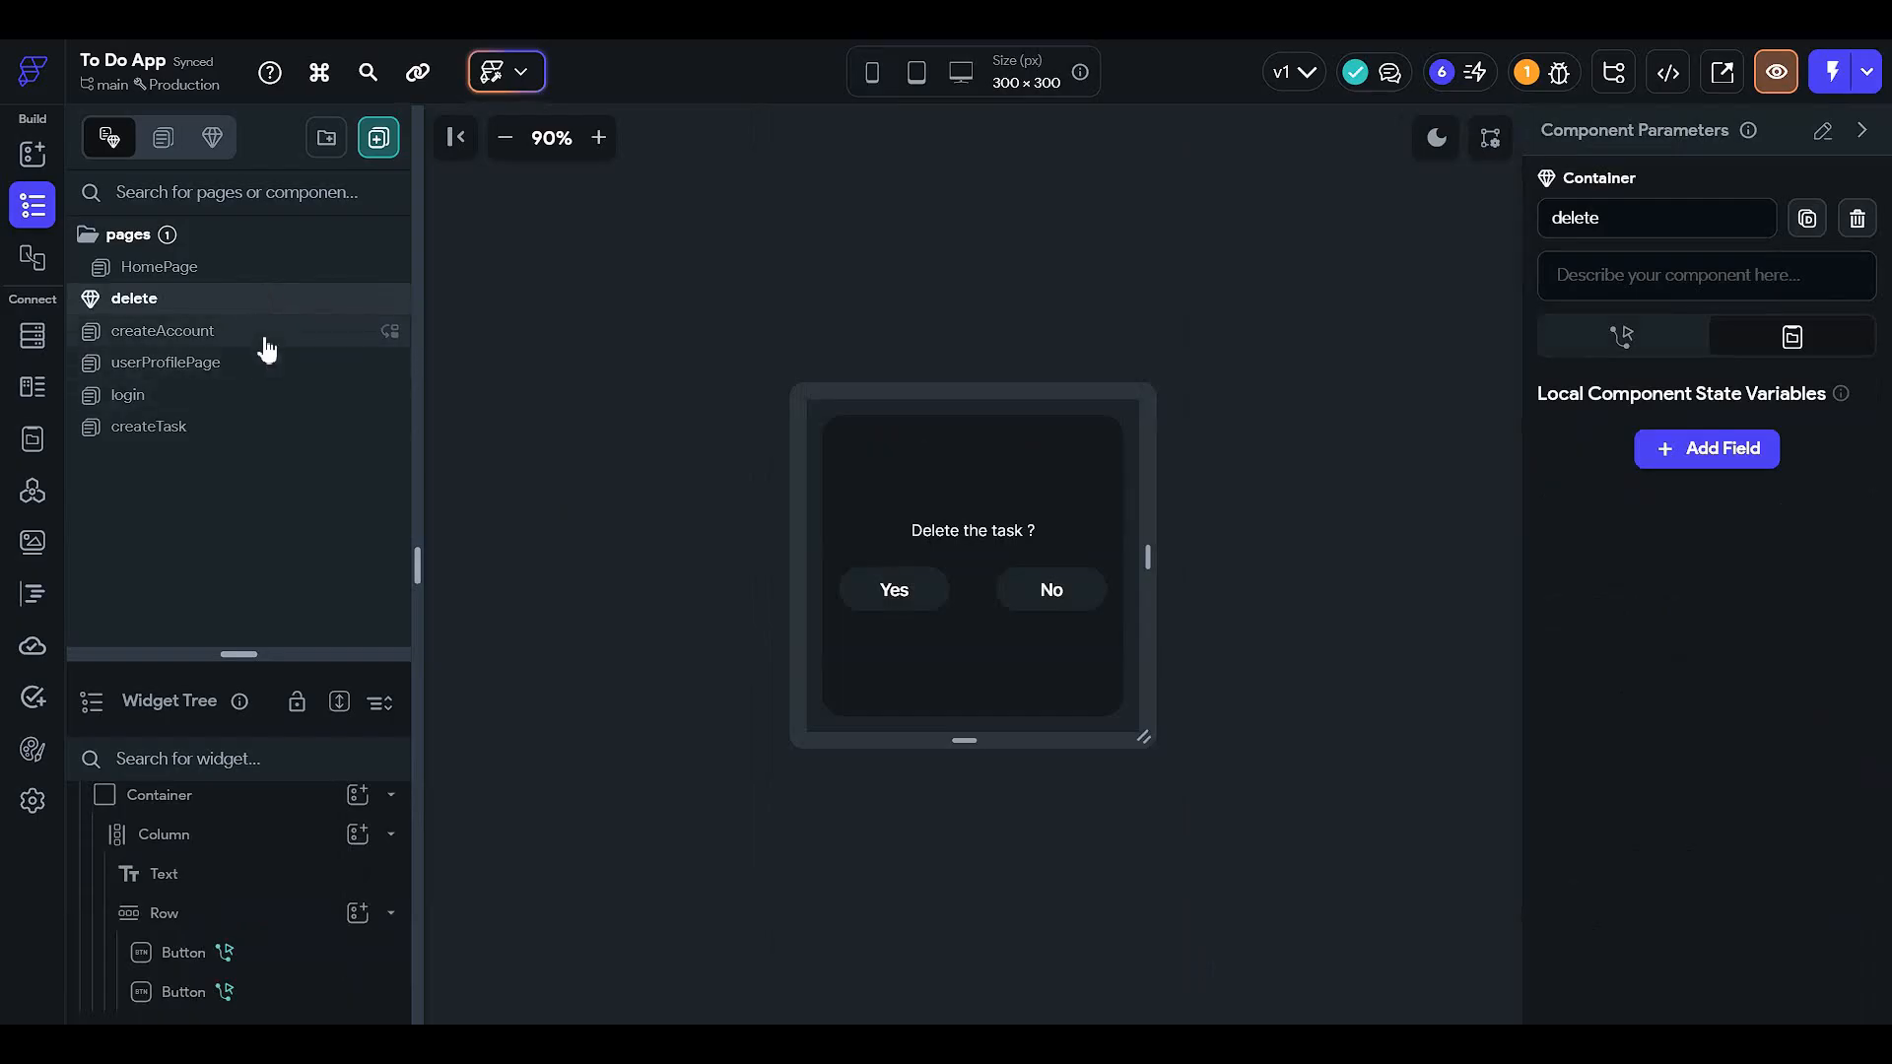
click(261, 335)
click(1024, 776)
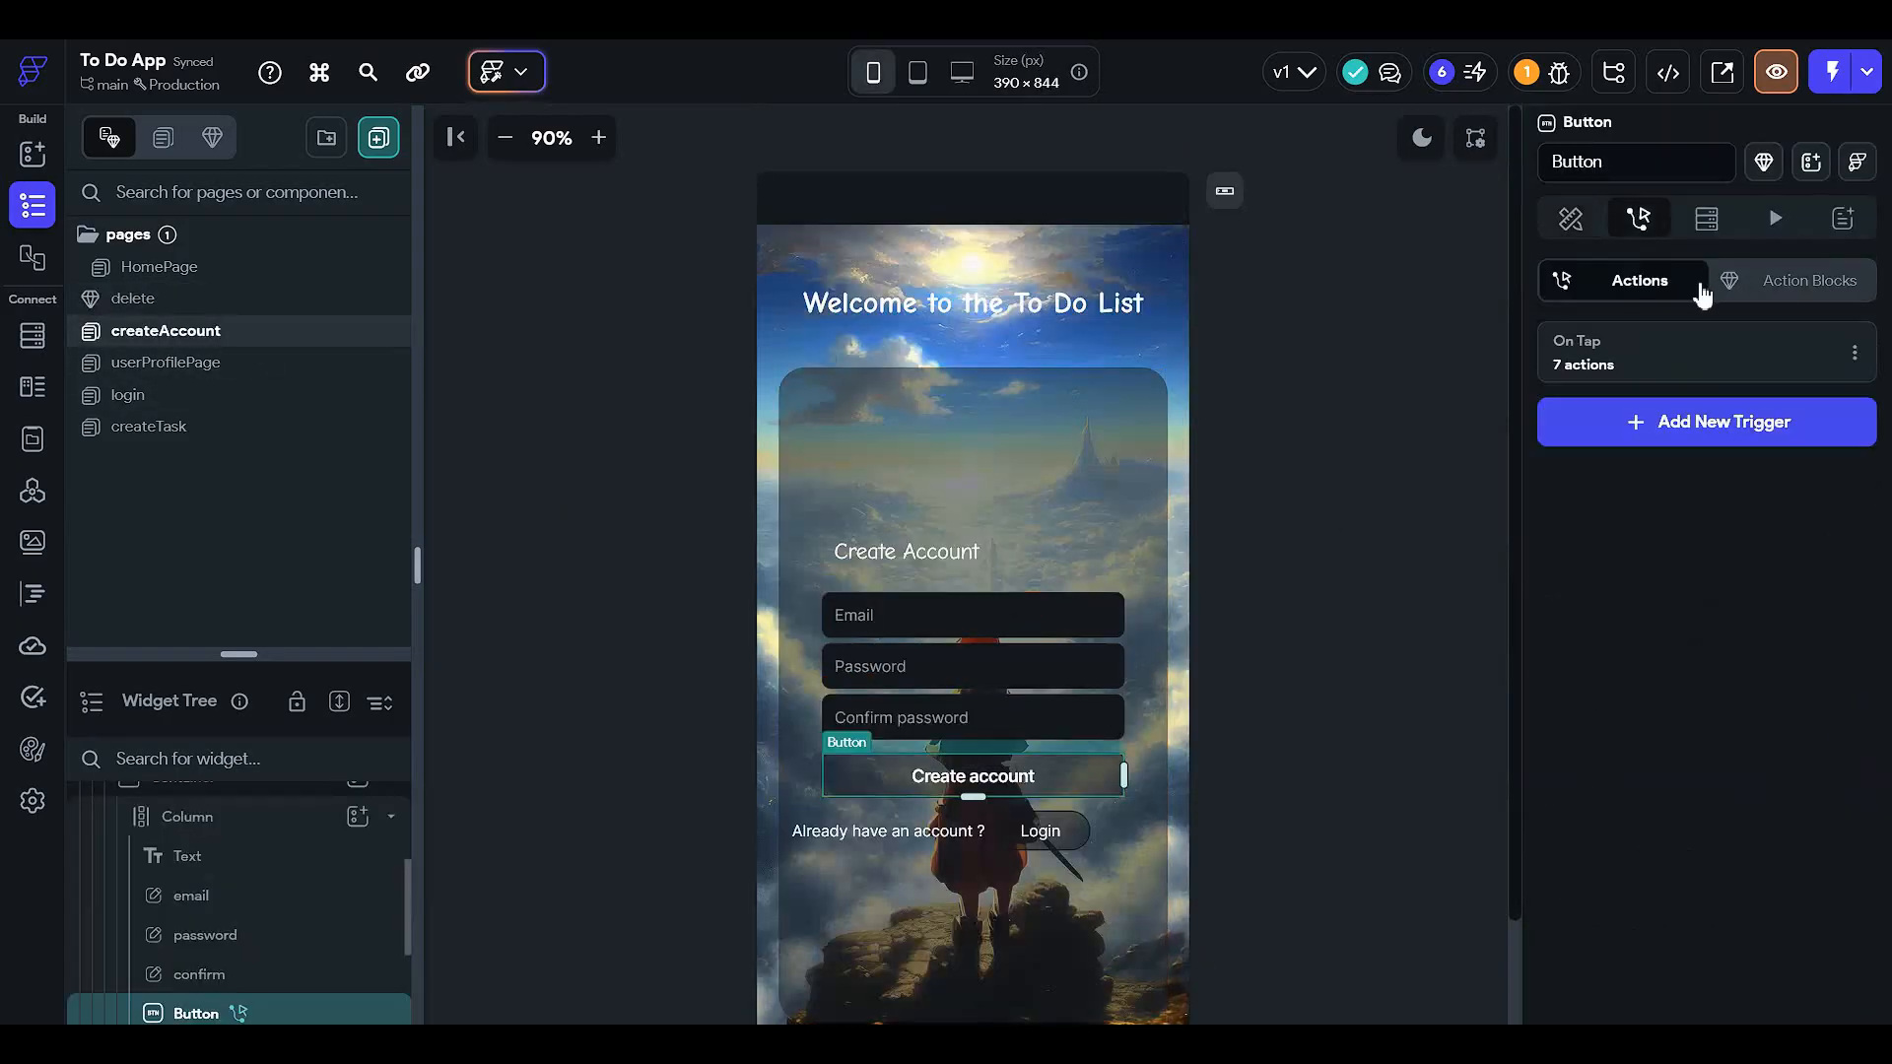
click(1676, 345)
- Change Action 5's taskType value to 'Wish' and close the action flow editor
scroll(1216, 861, right, 3)
click(1224, 709)
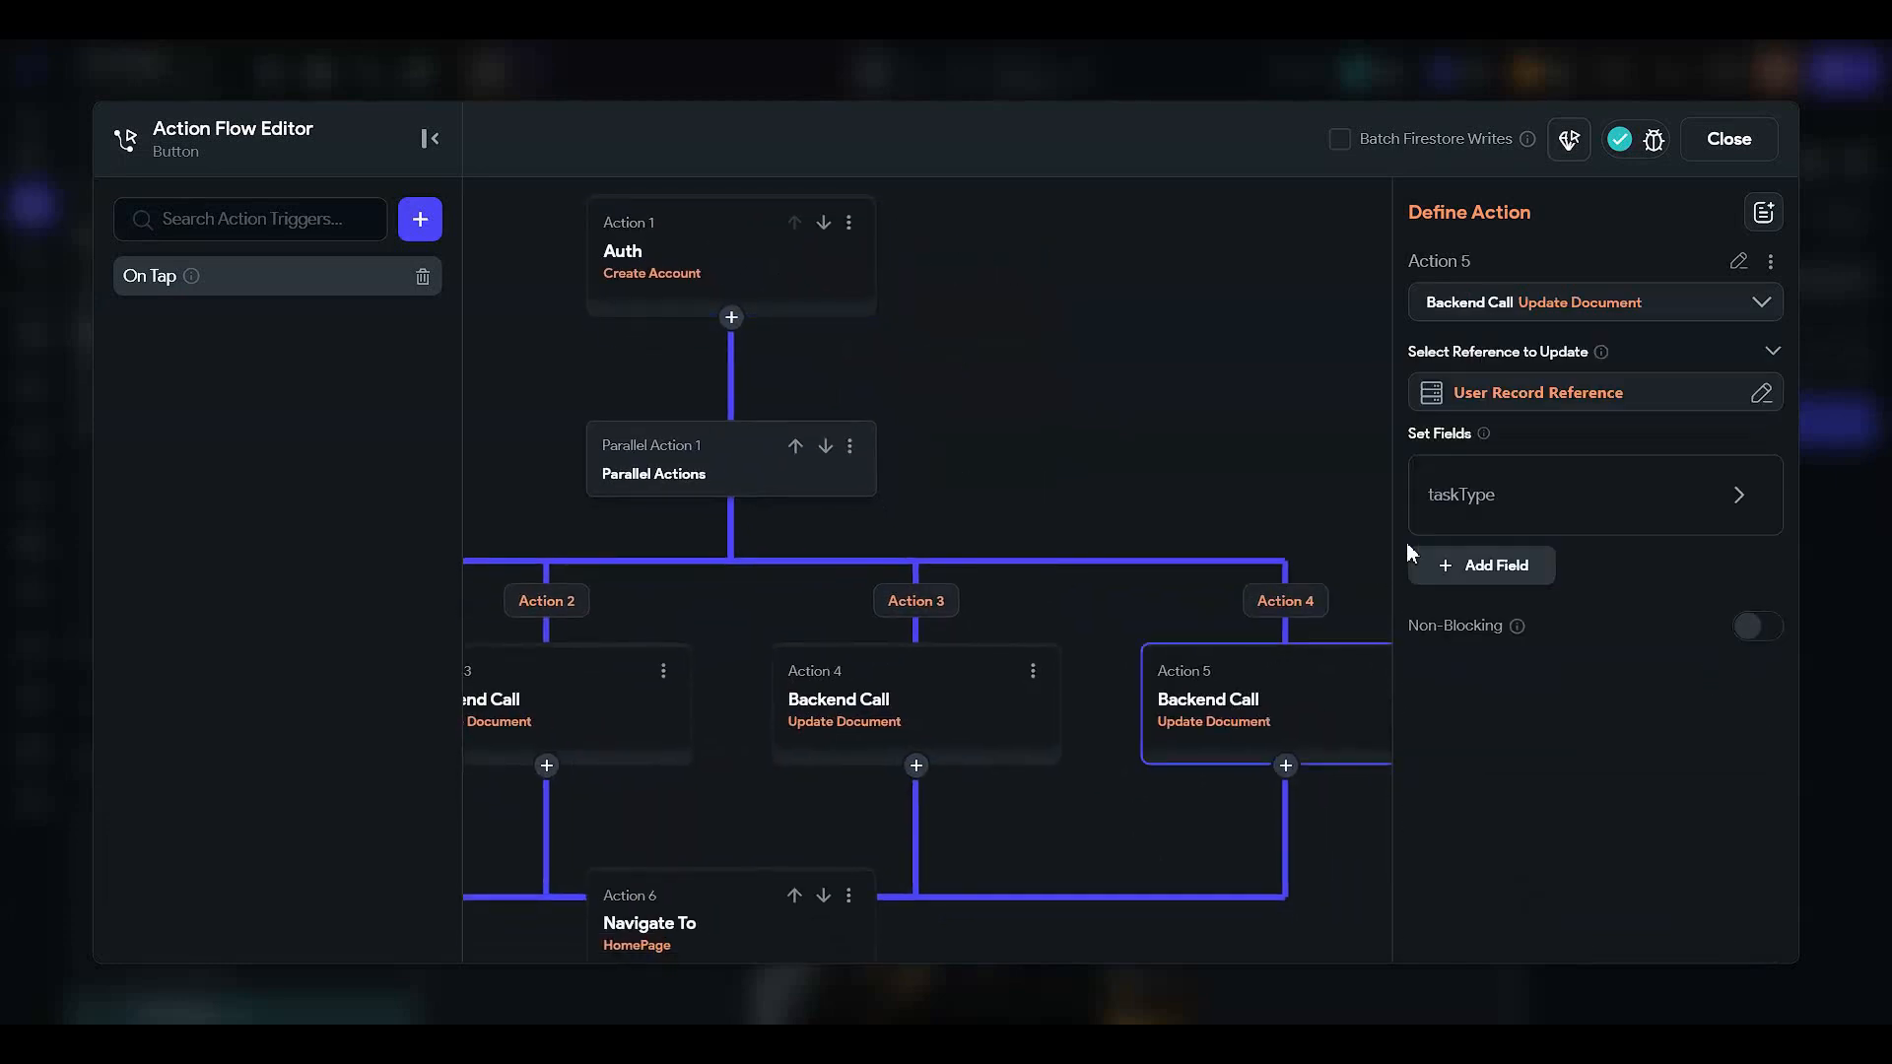
click(1475, 501)
scroll(1494, 709, down, 2)
drag(1495, 709, 1362, 729)
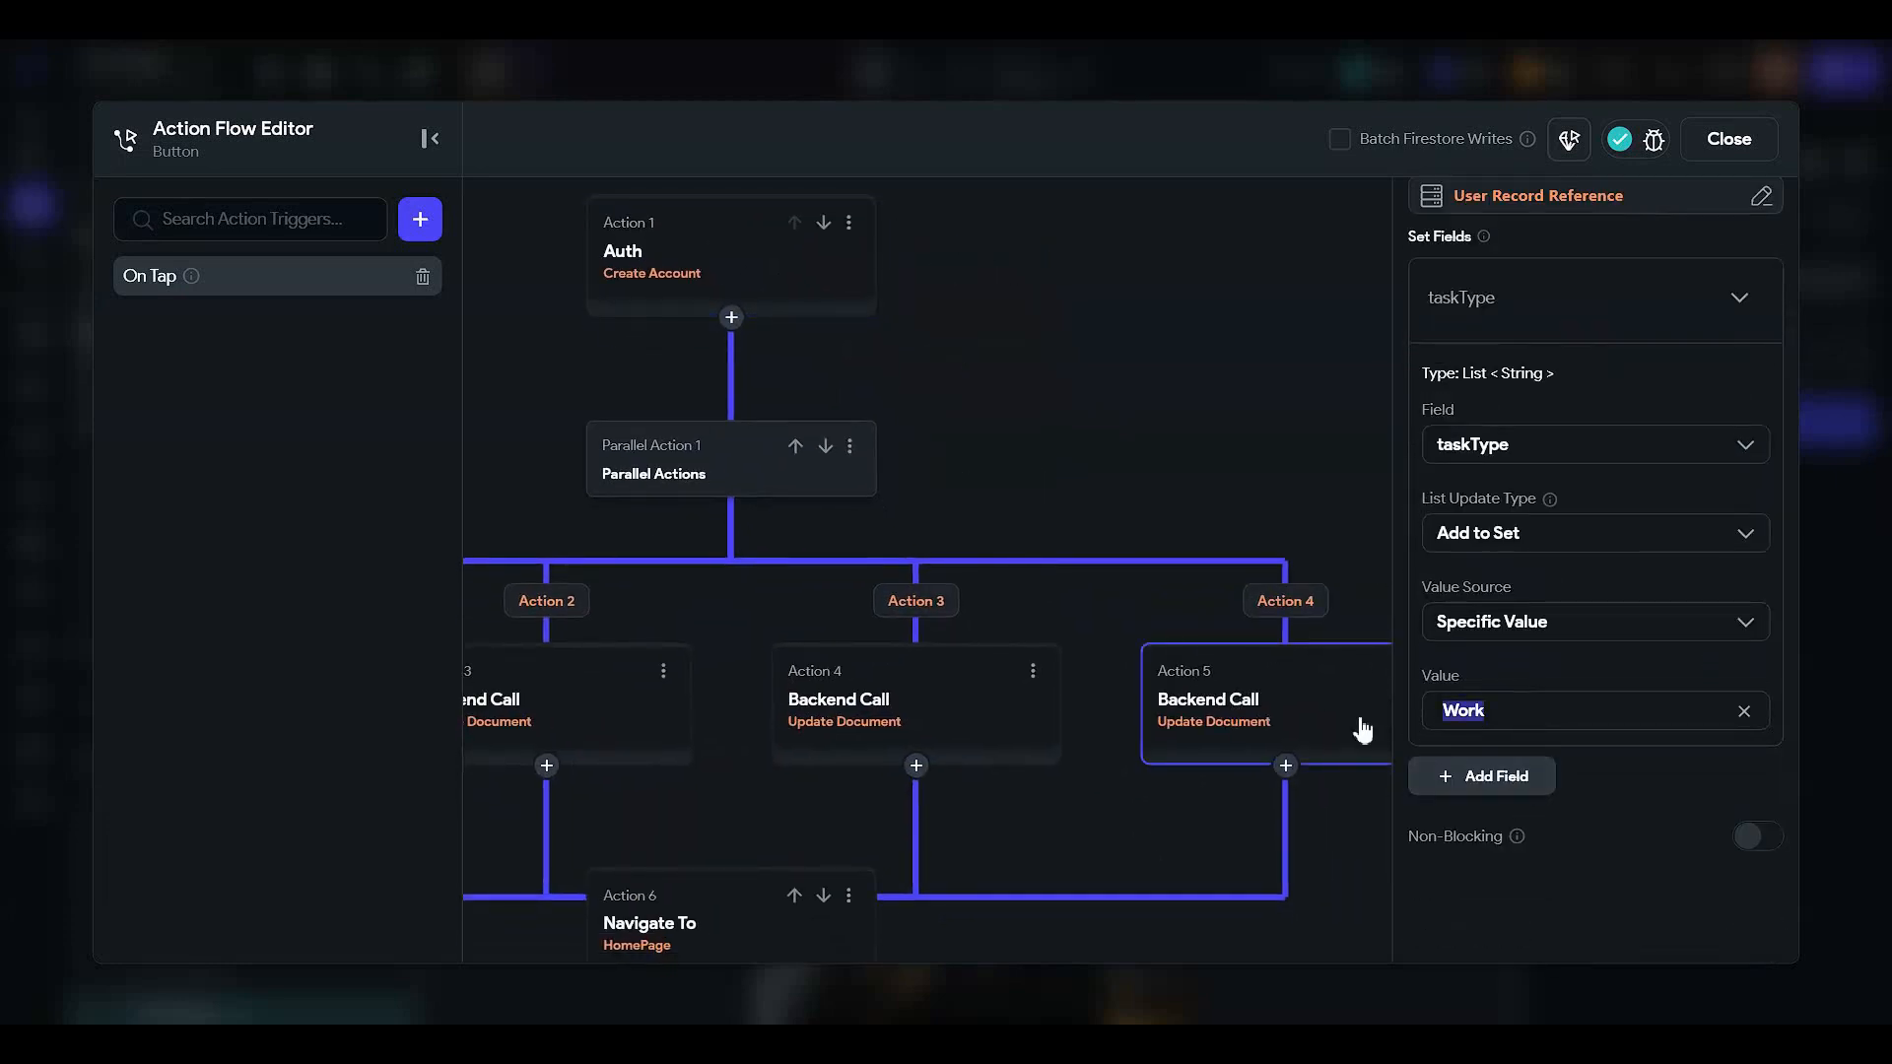
text(Wishlist)
click(990, 321)
drag(1148, 354, 1623, 473)
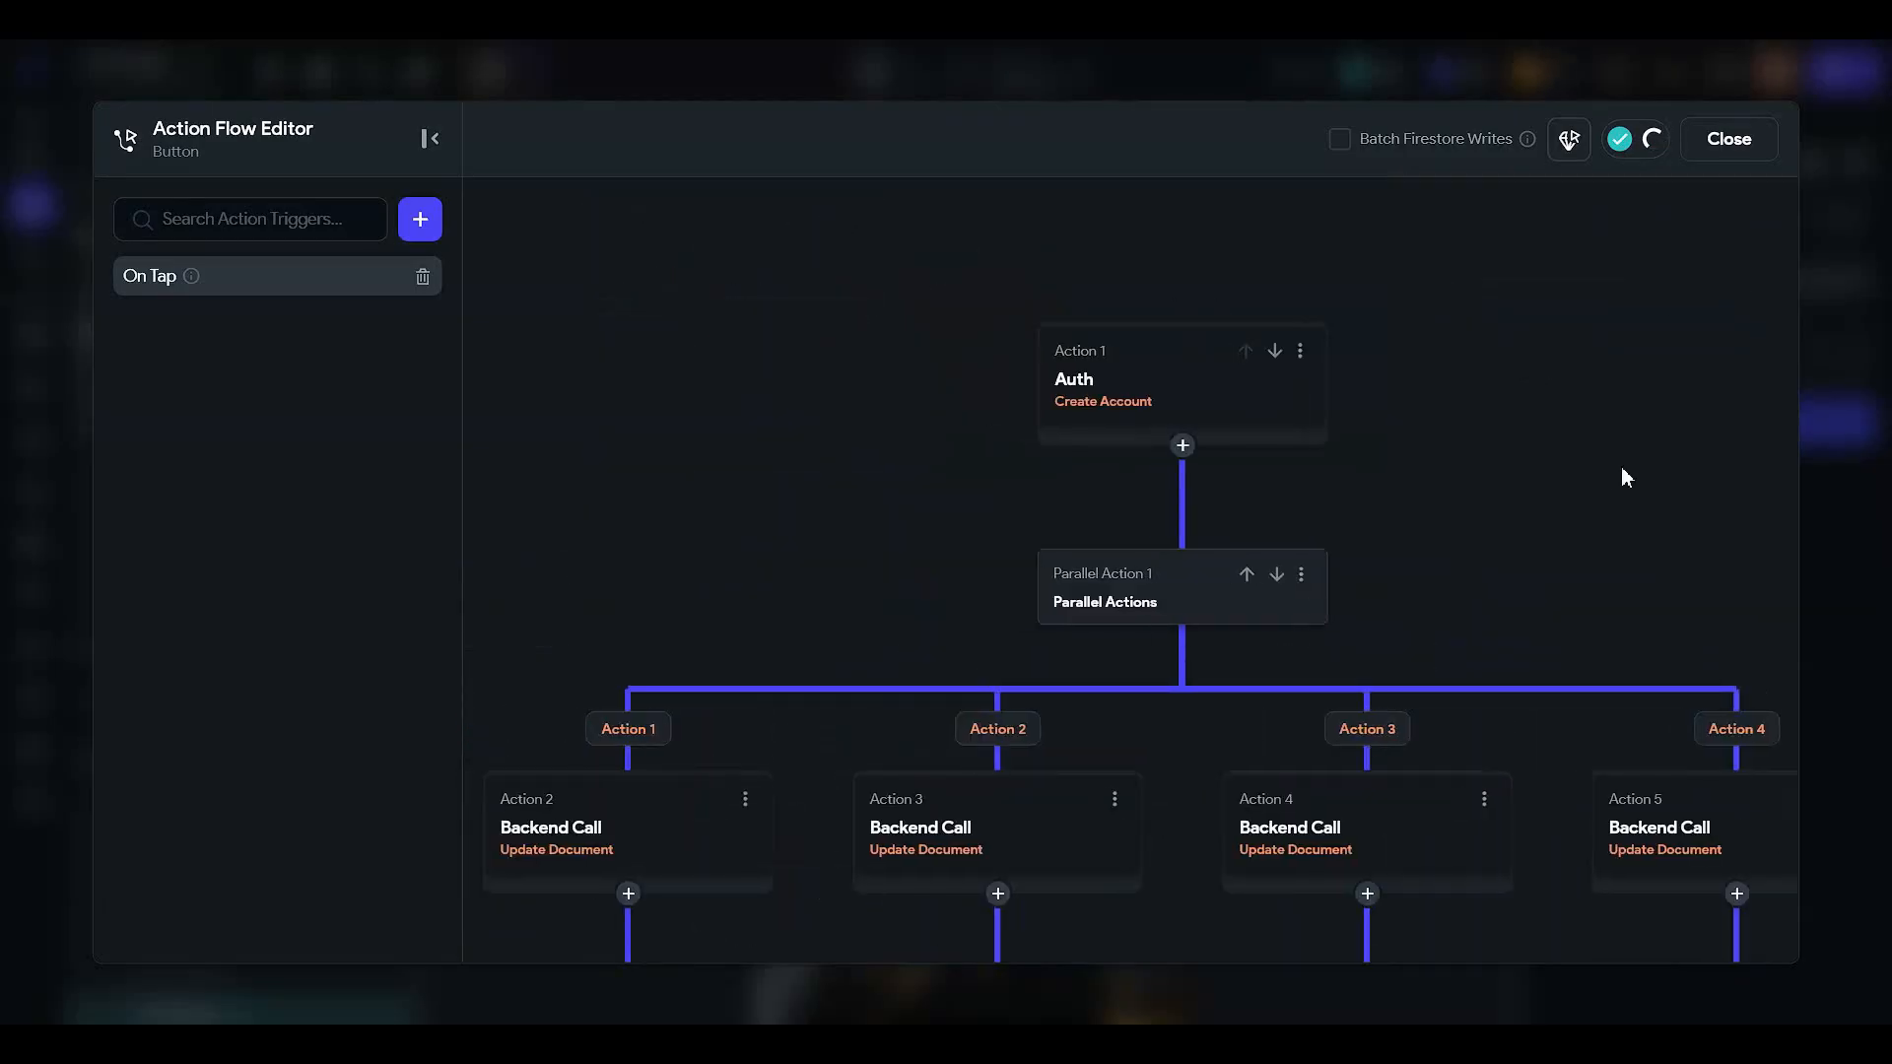
click(1747, 129)
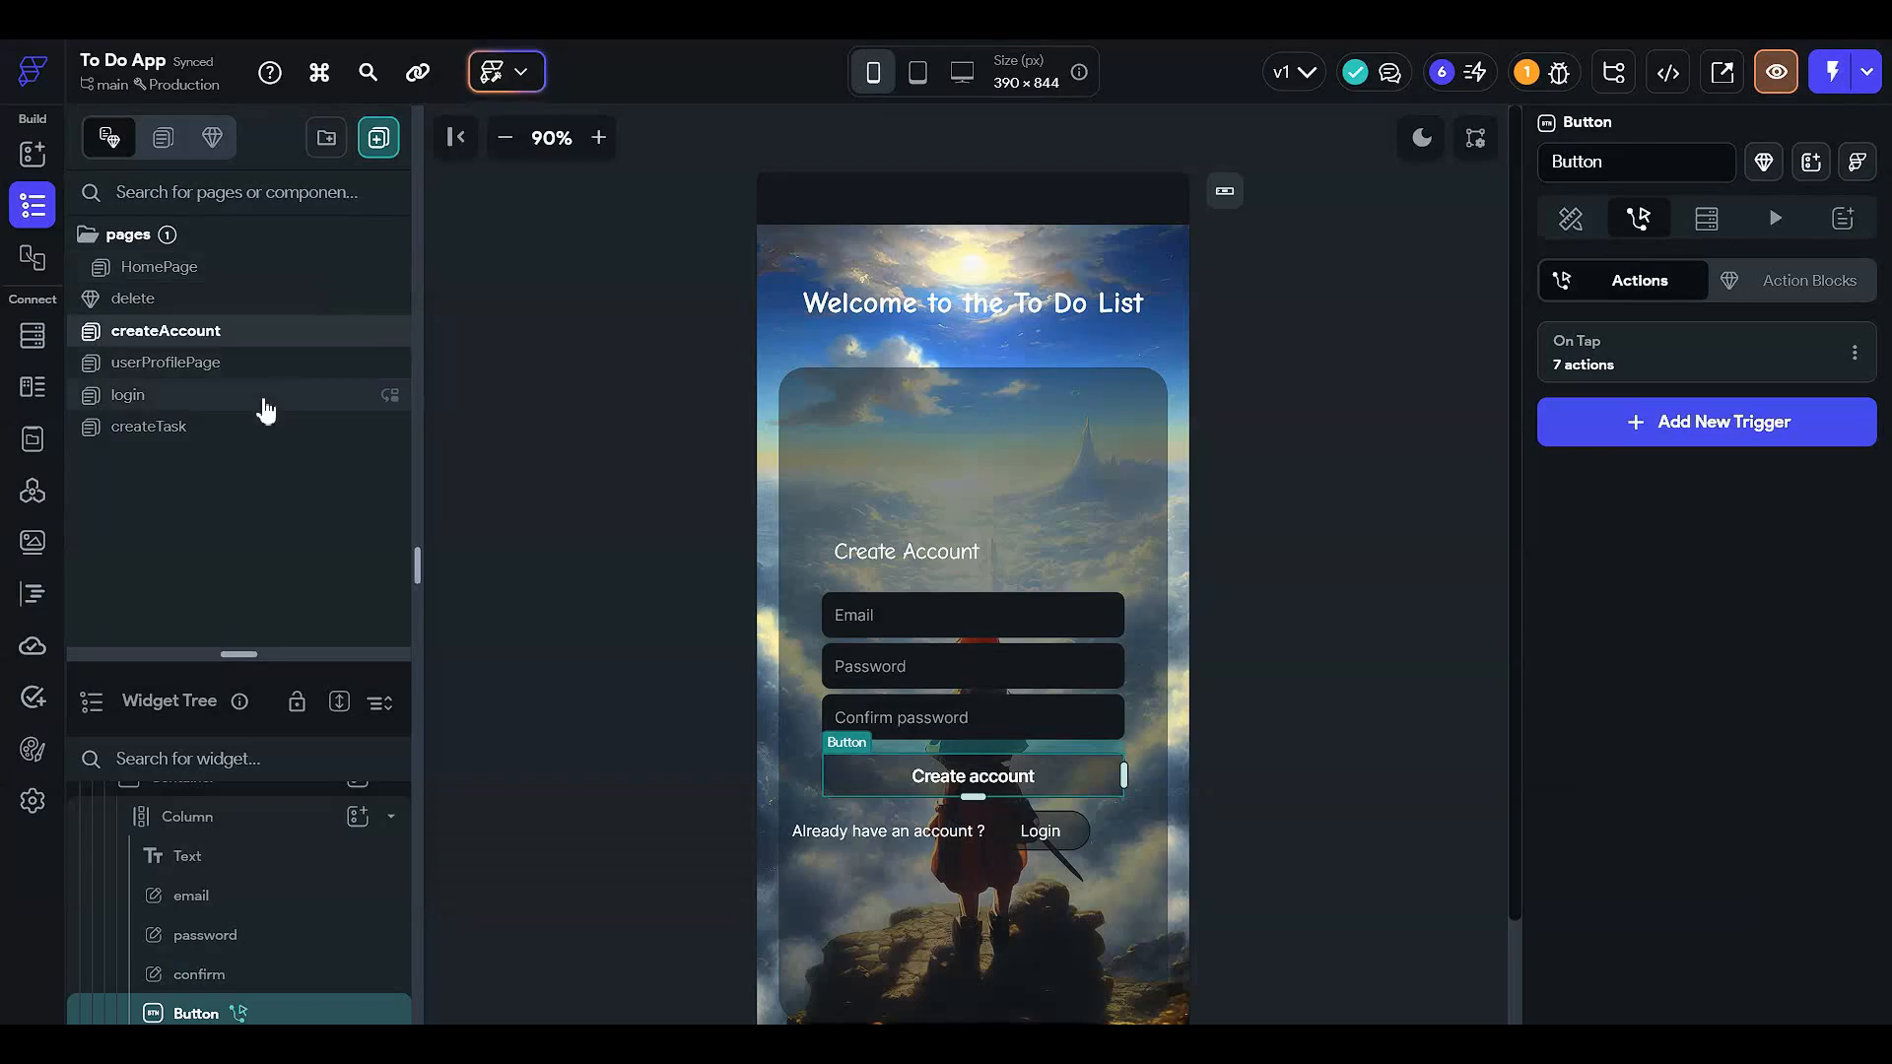
click(265, 399)
- On createTask, delete the row of four task type buttons and the OR text
click(262, 425)
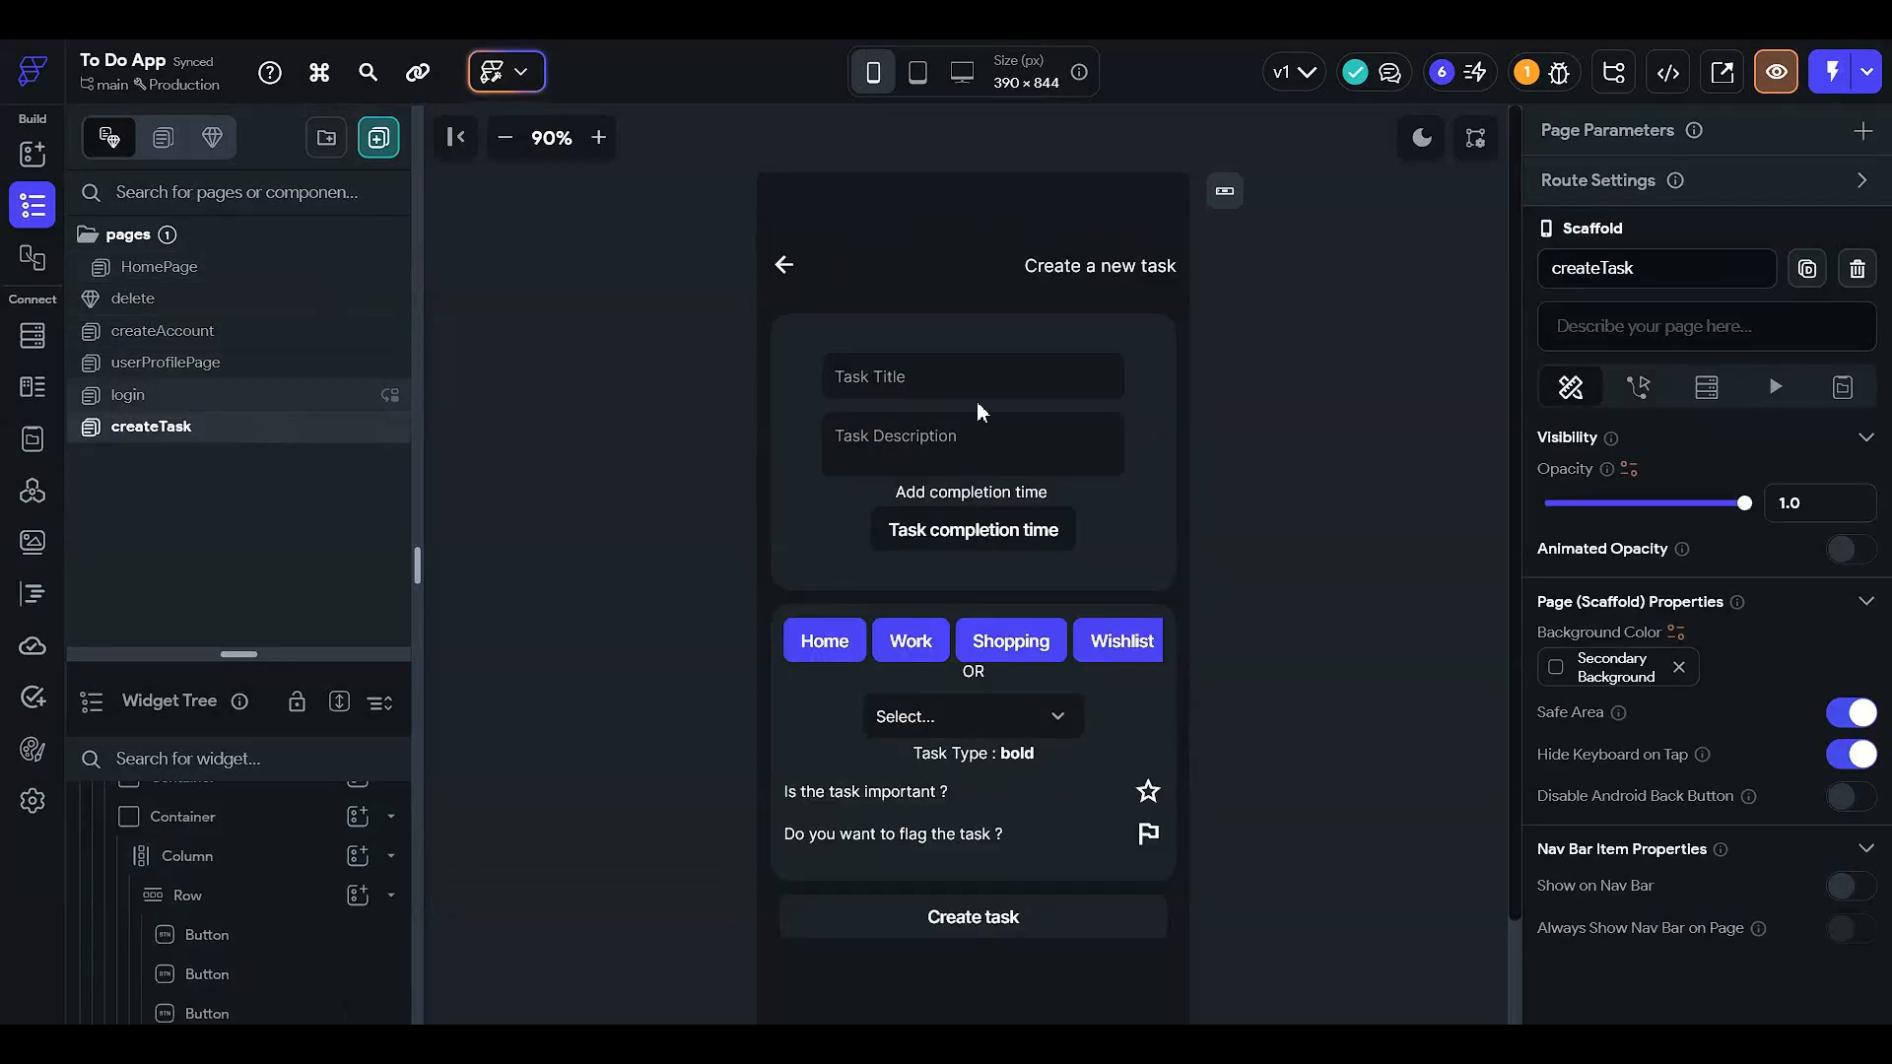
scroll(1024, 424, down, 2)
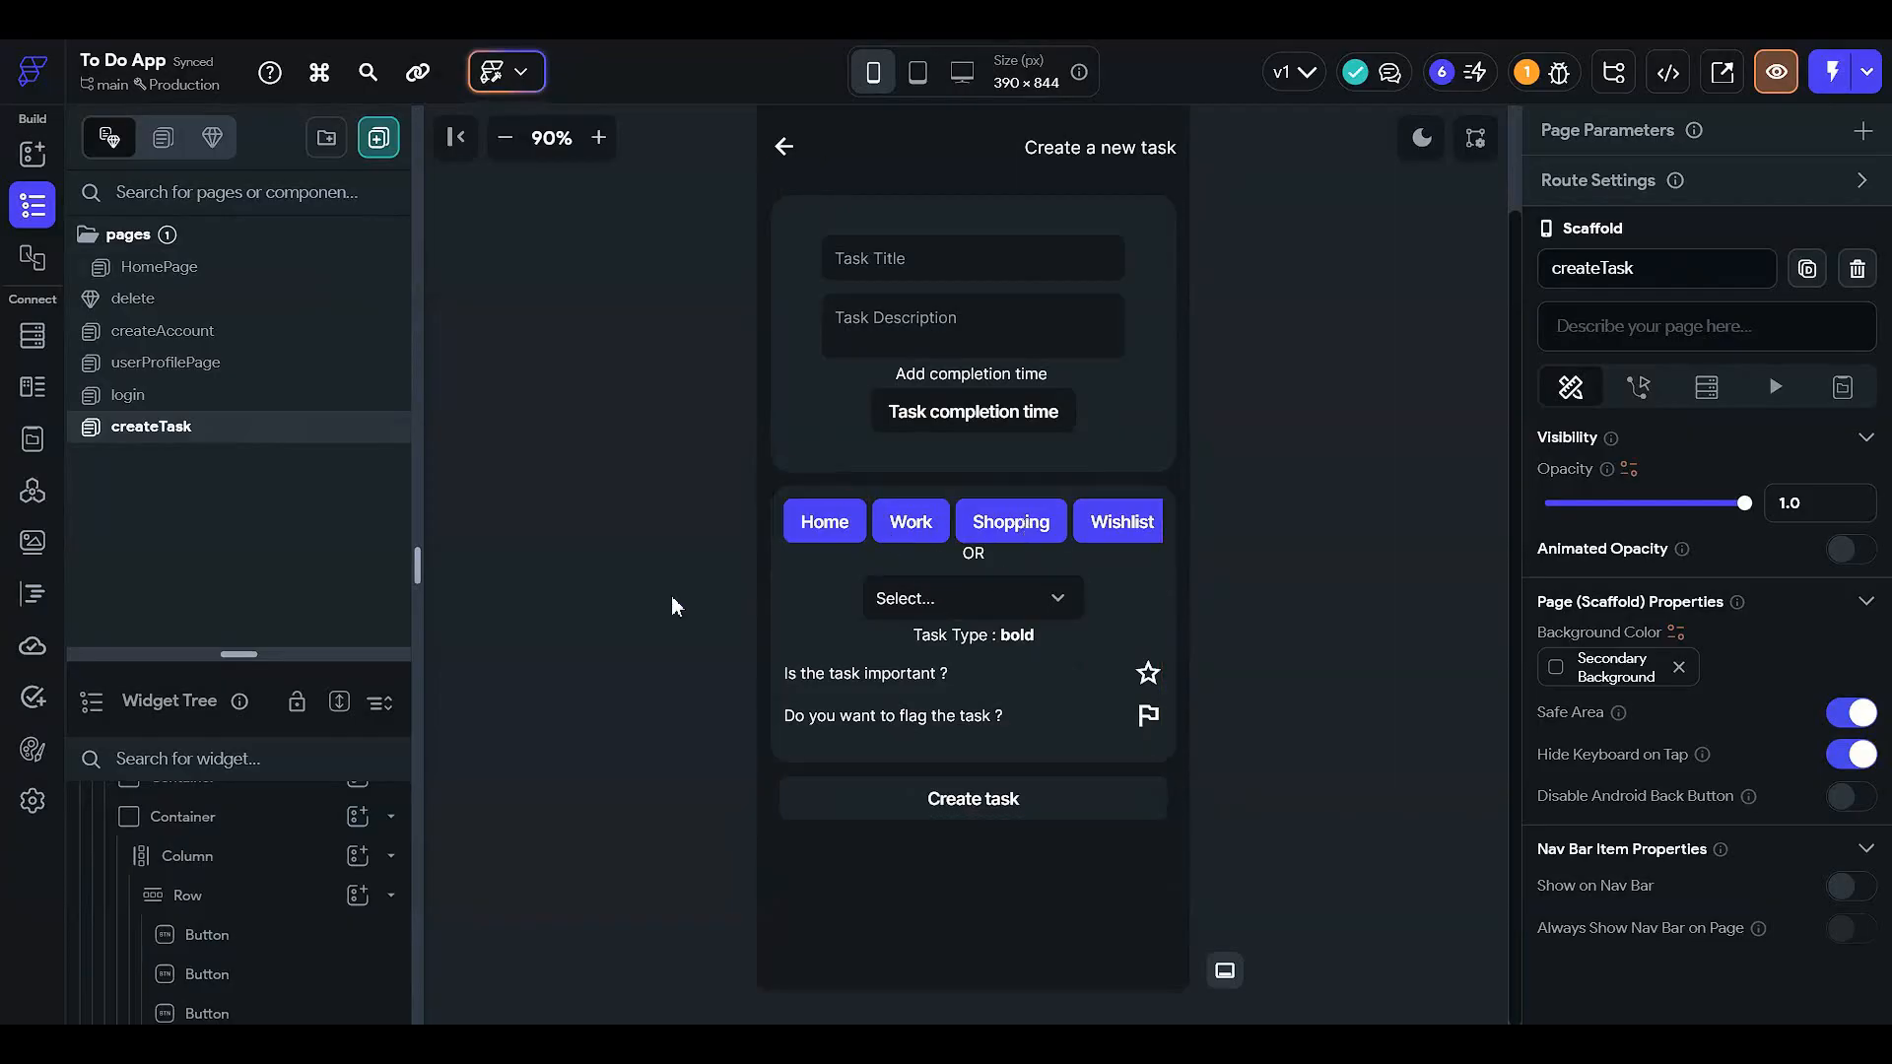
drag(266, 654, 266, 300)
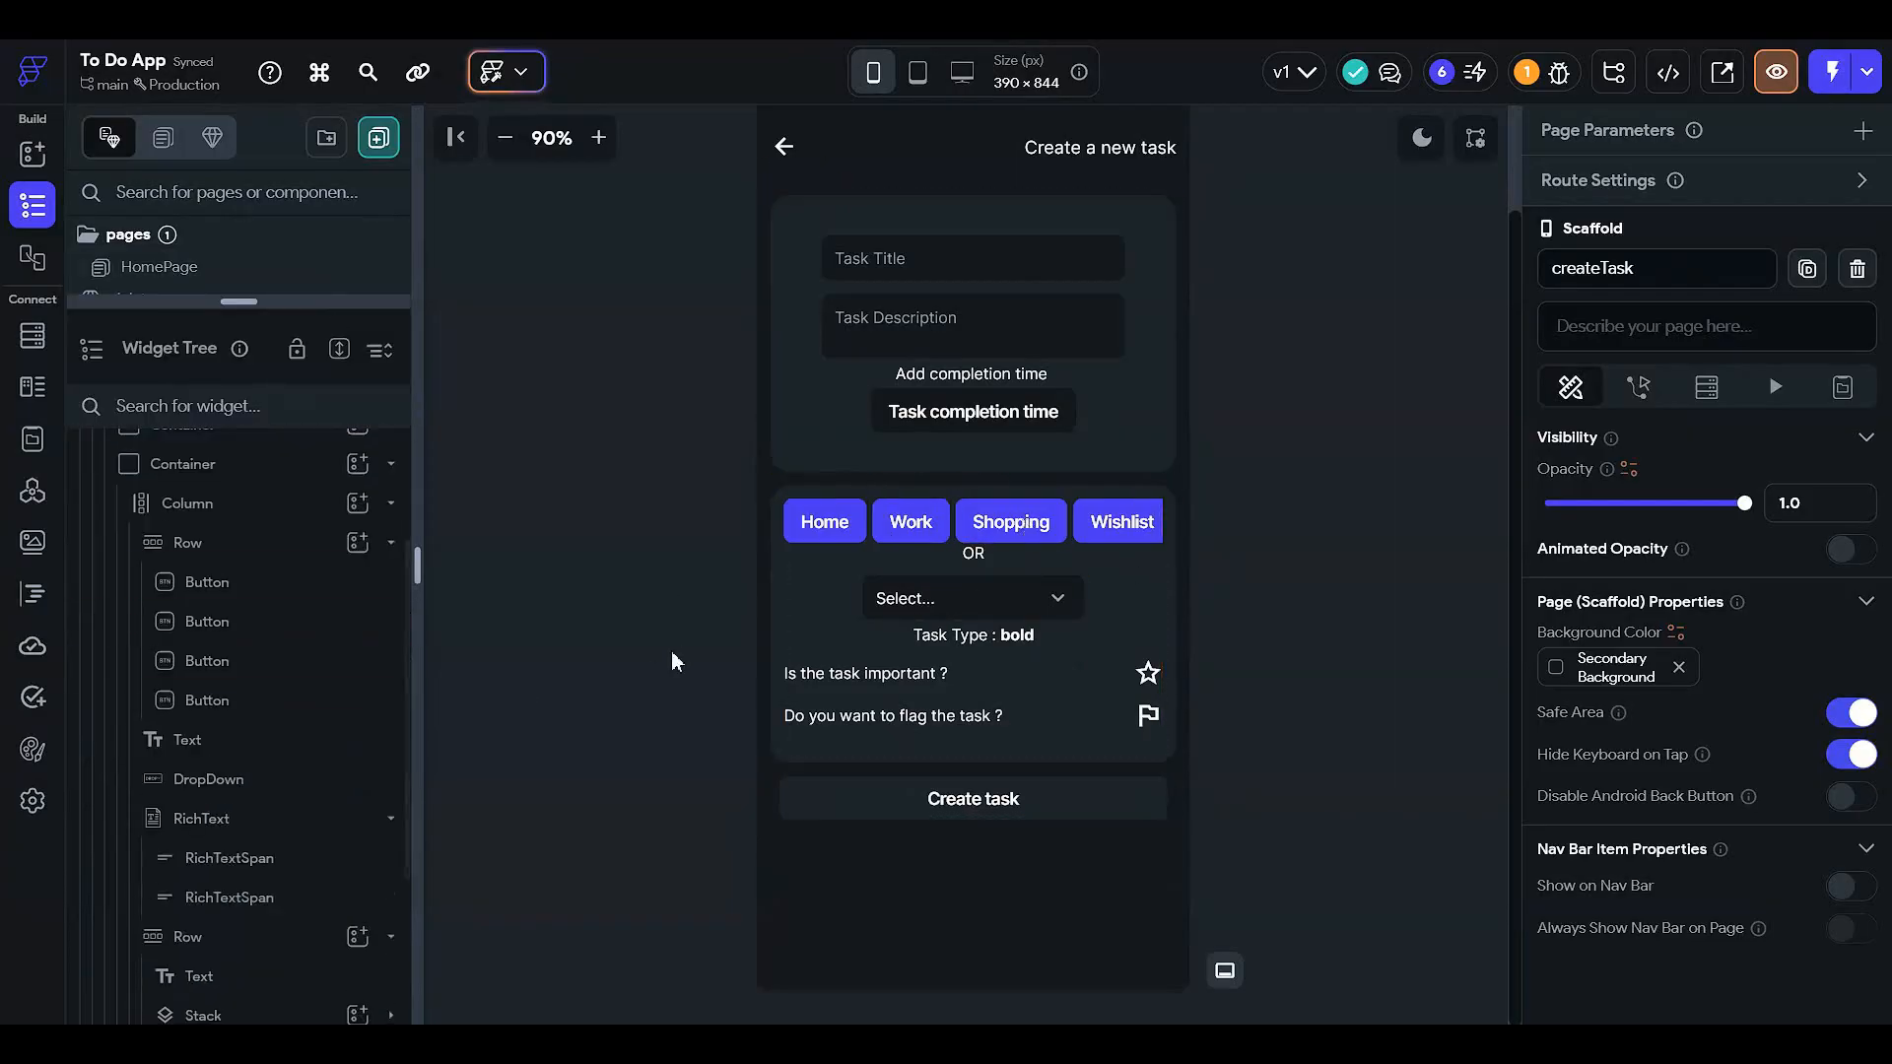
click(274, 557)
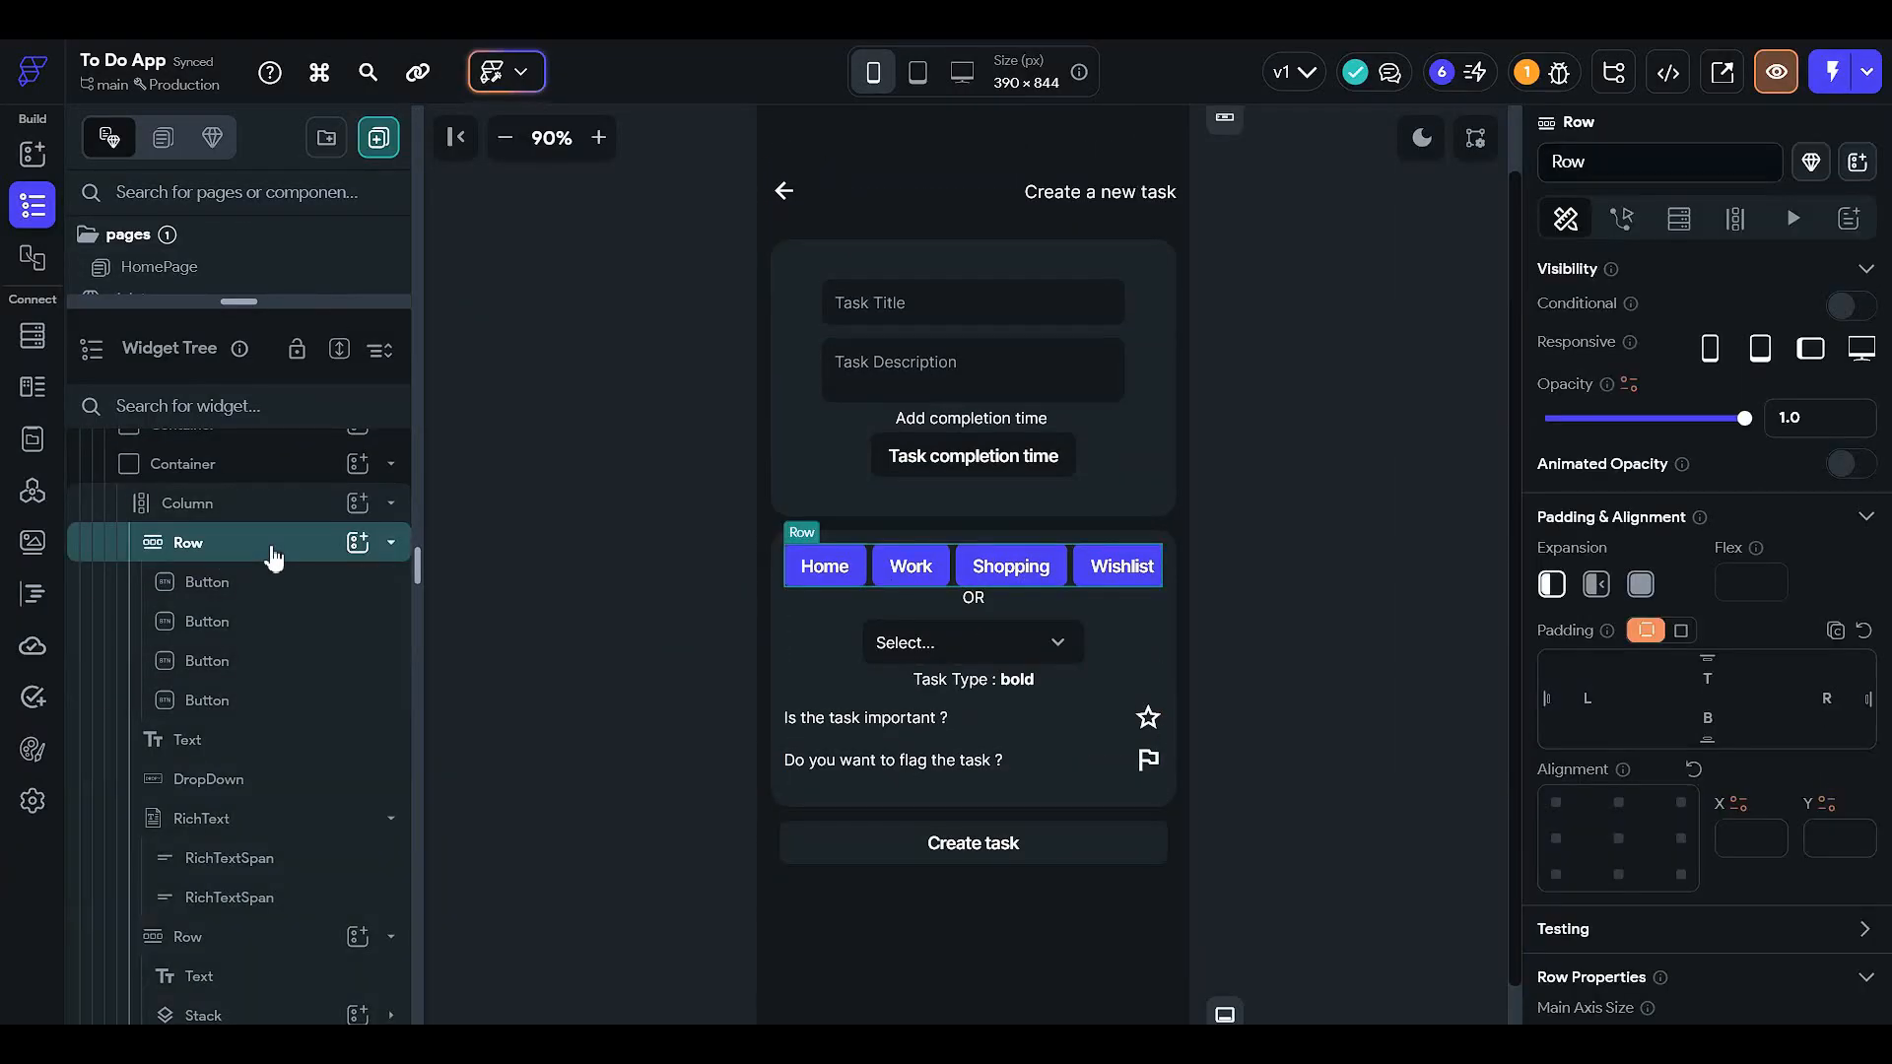
key(Delete)
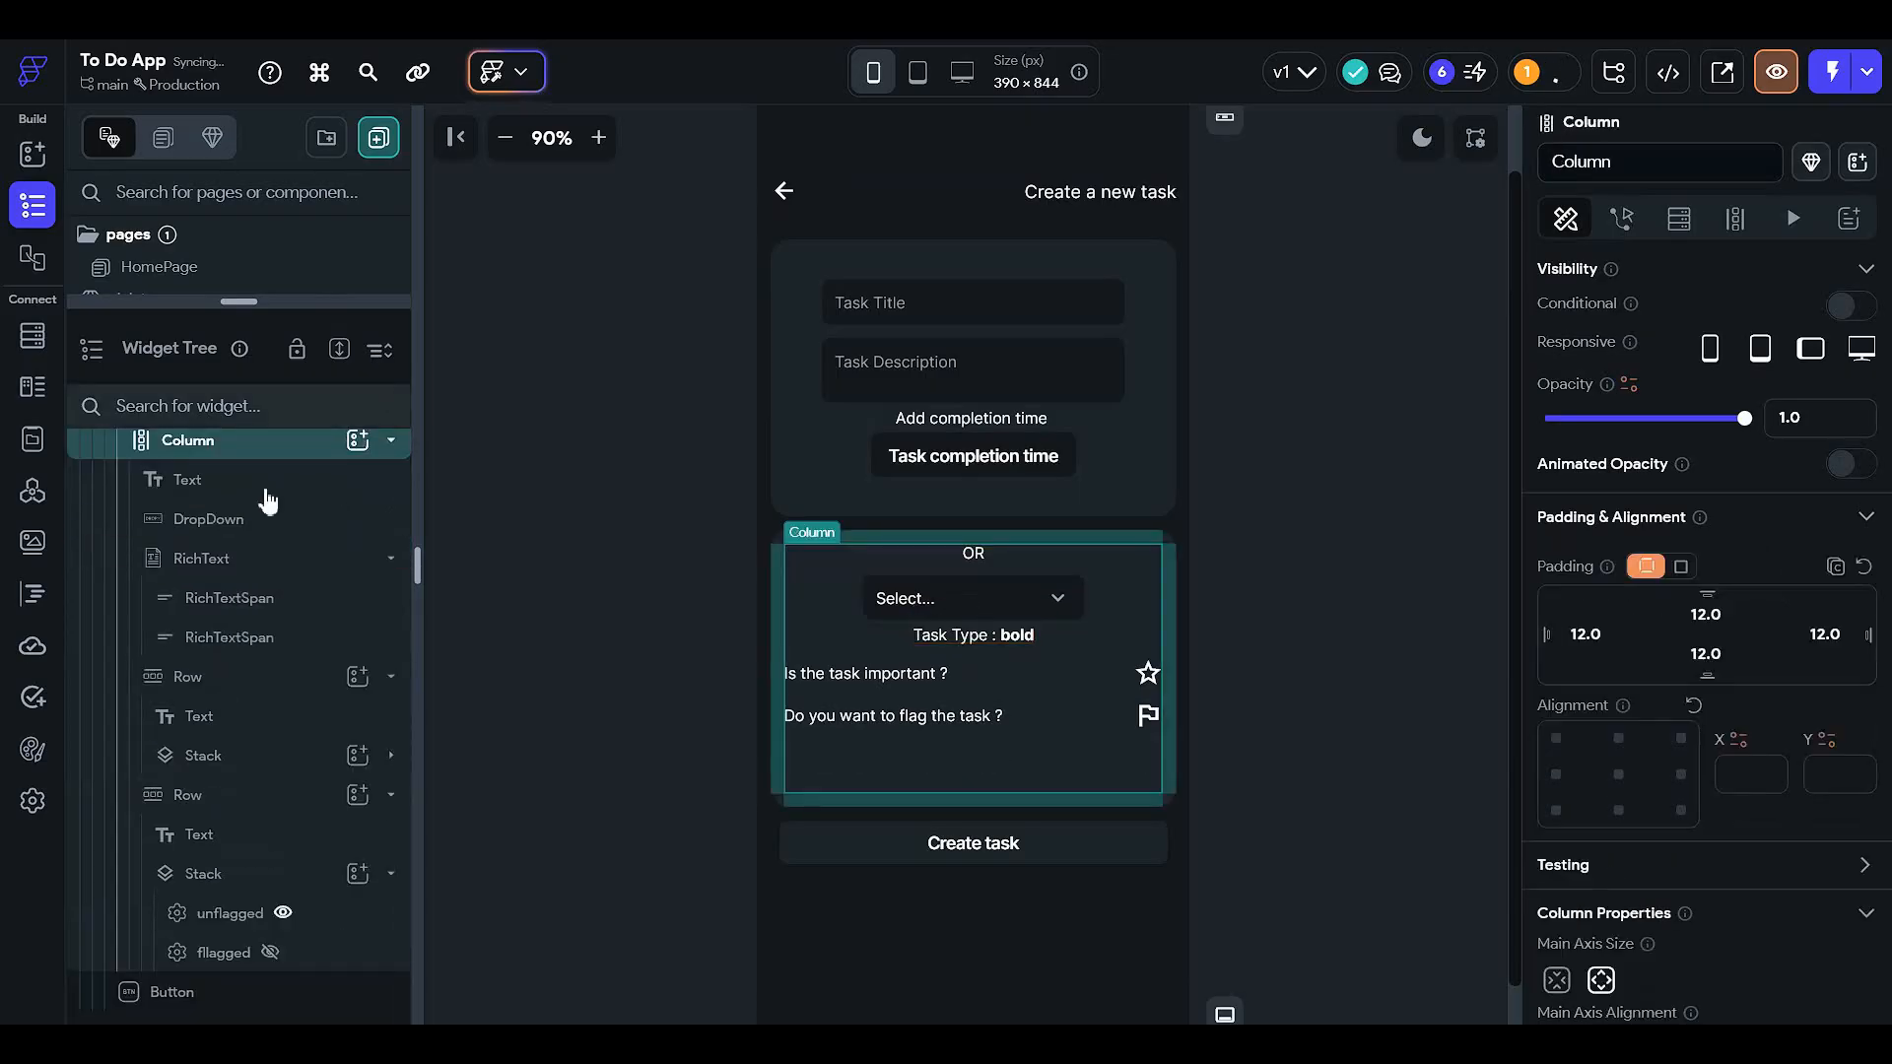
click(973, 556)
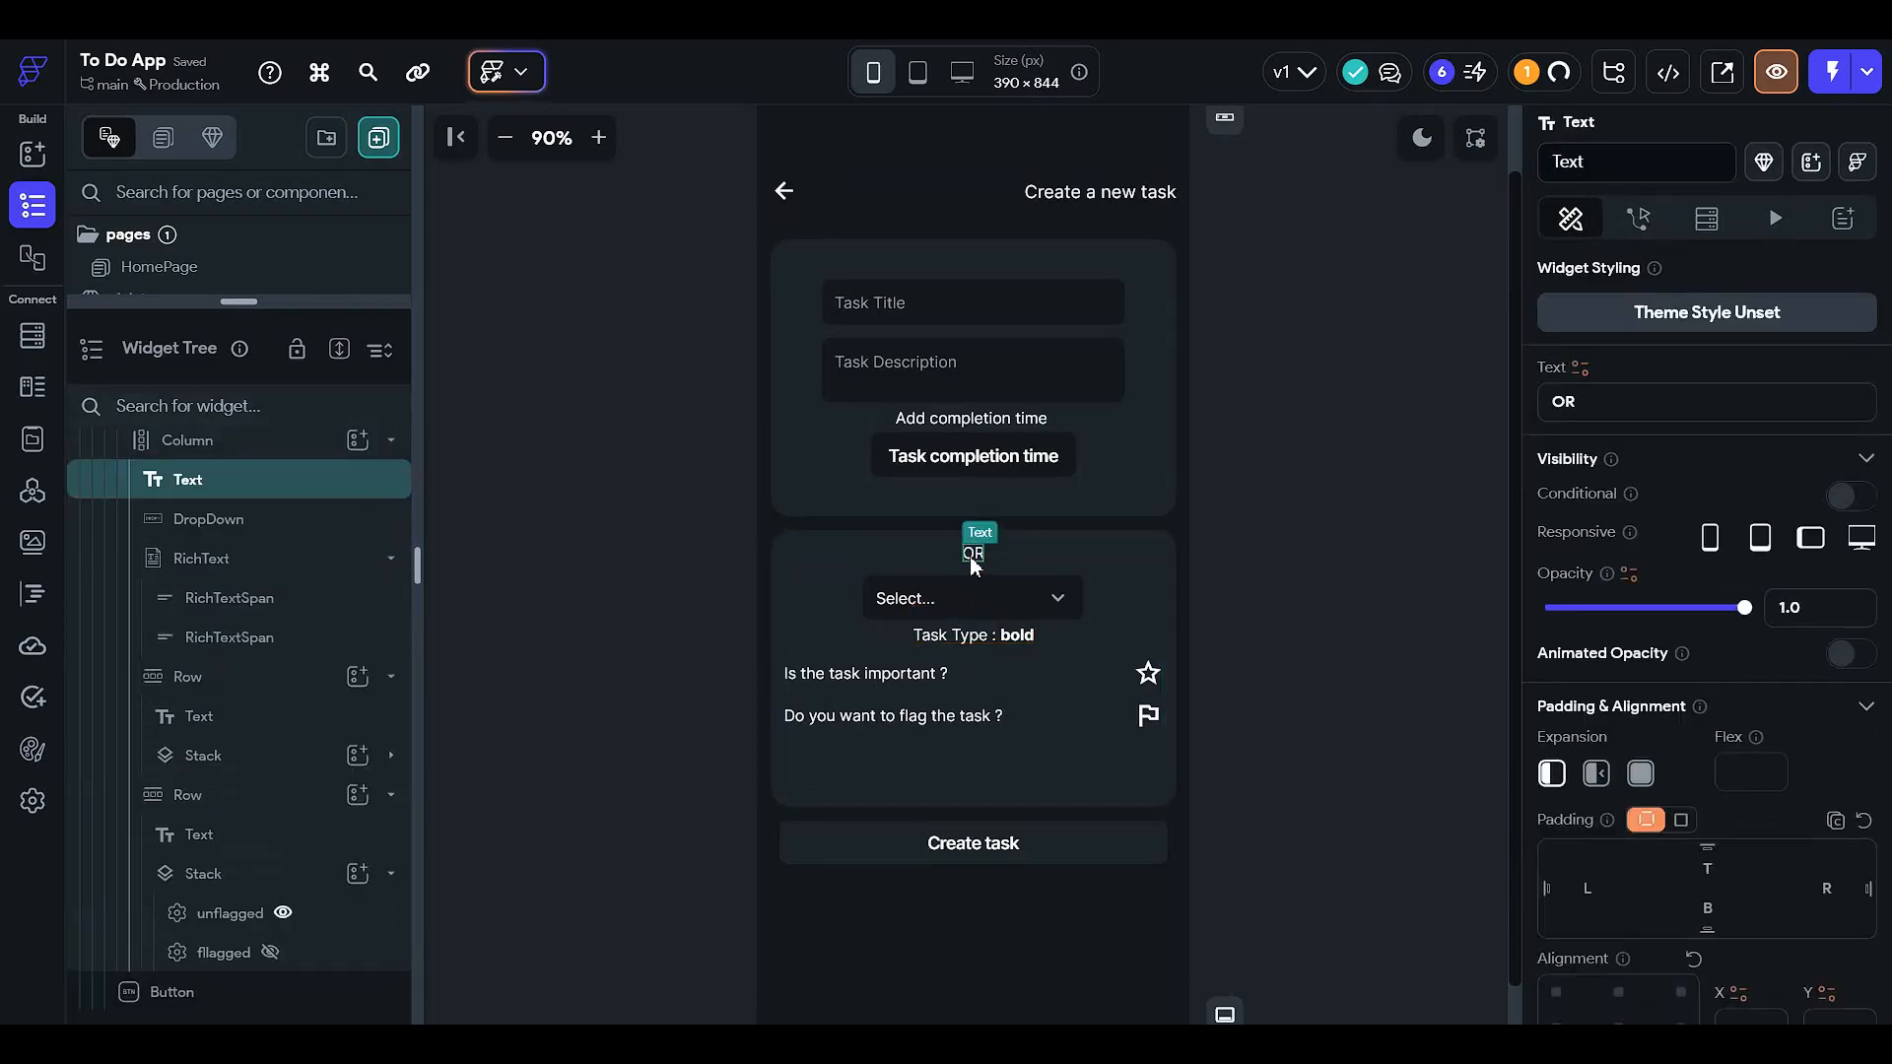
key(Delete)
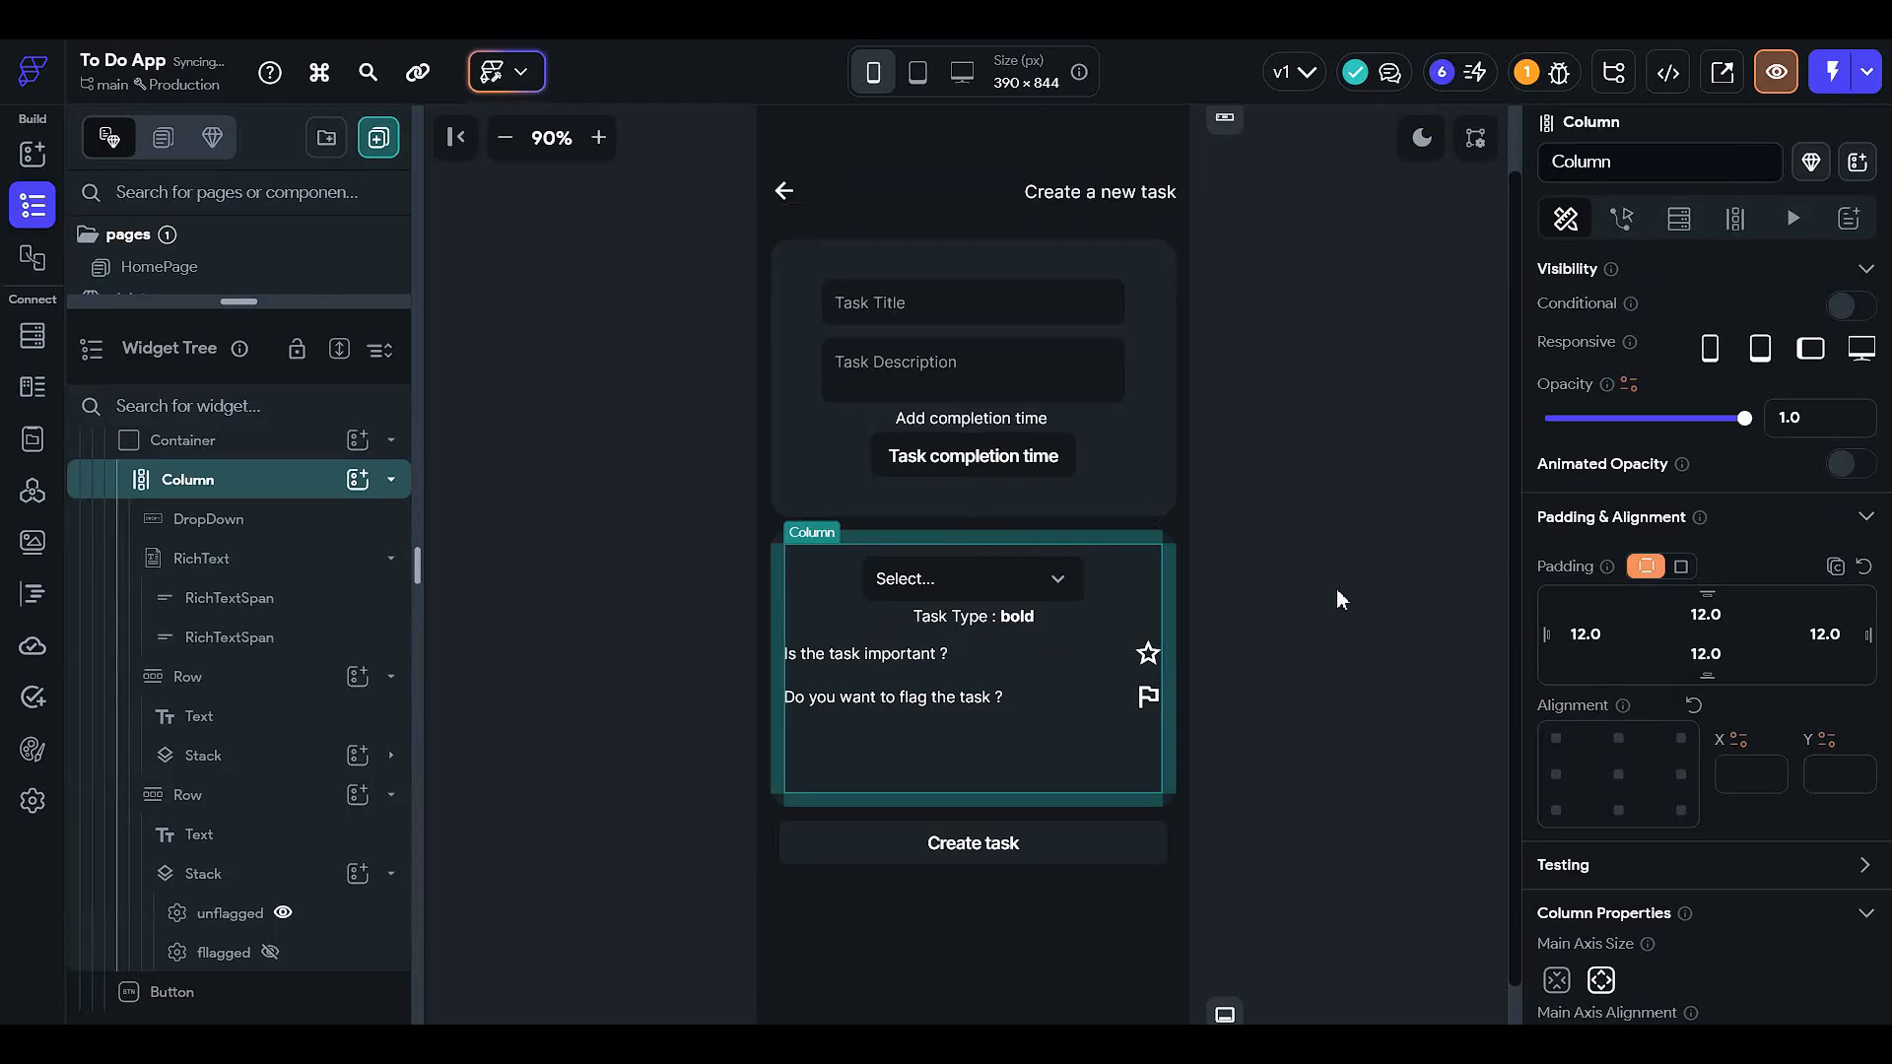
- Set the task type dropdown's width to 70 percent
click(1335, 591)
click(993, 595)
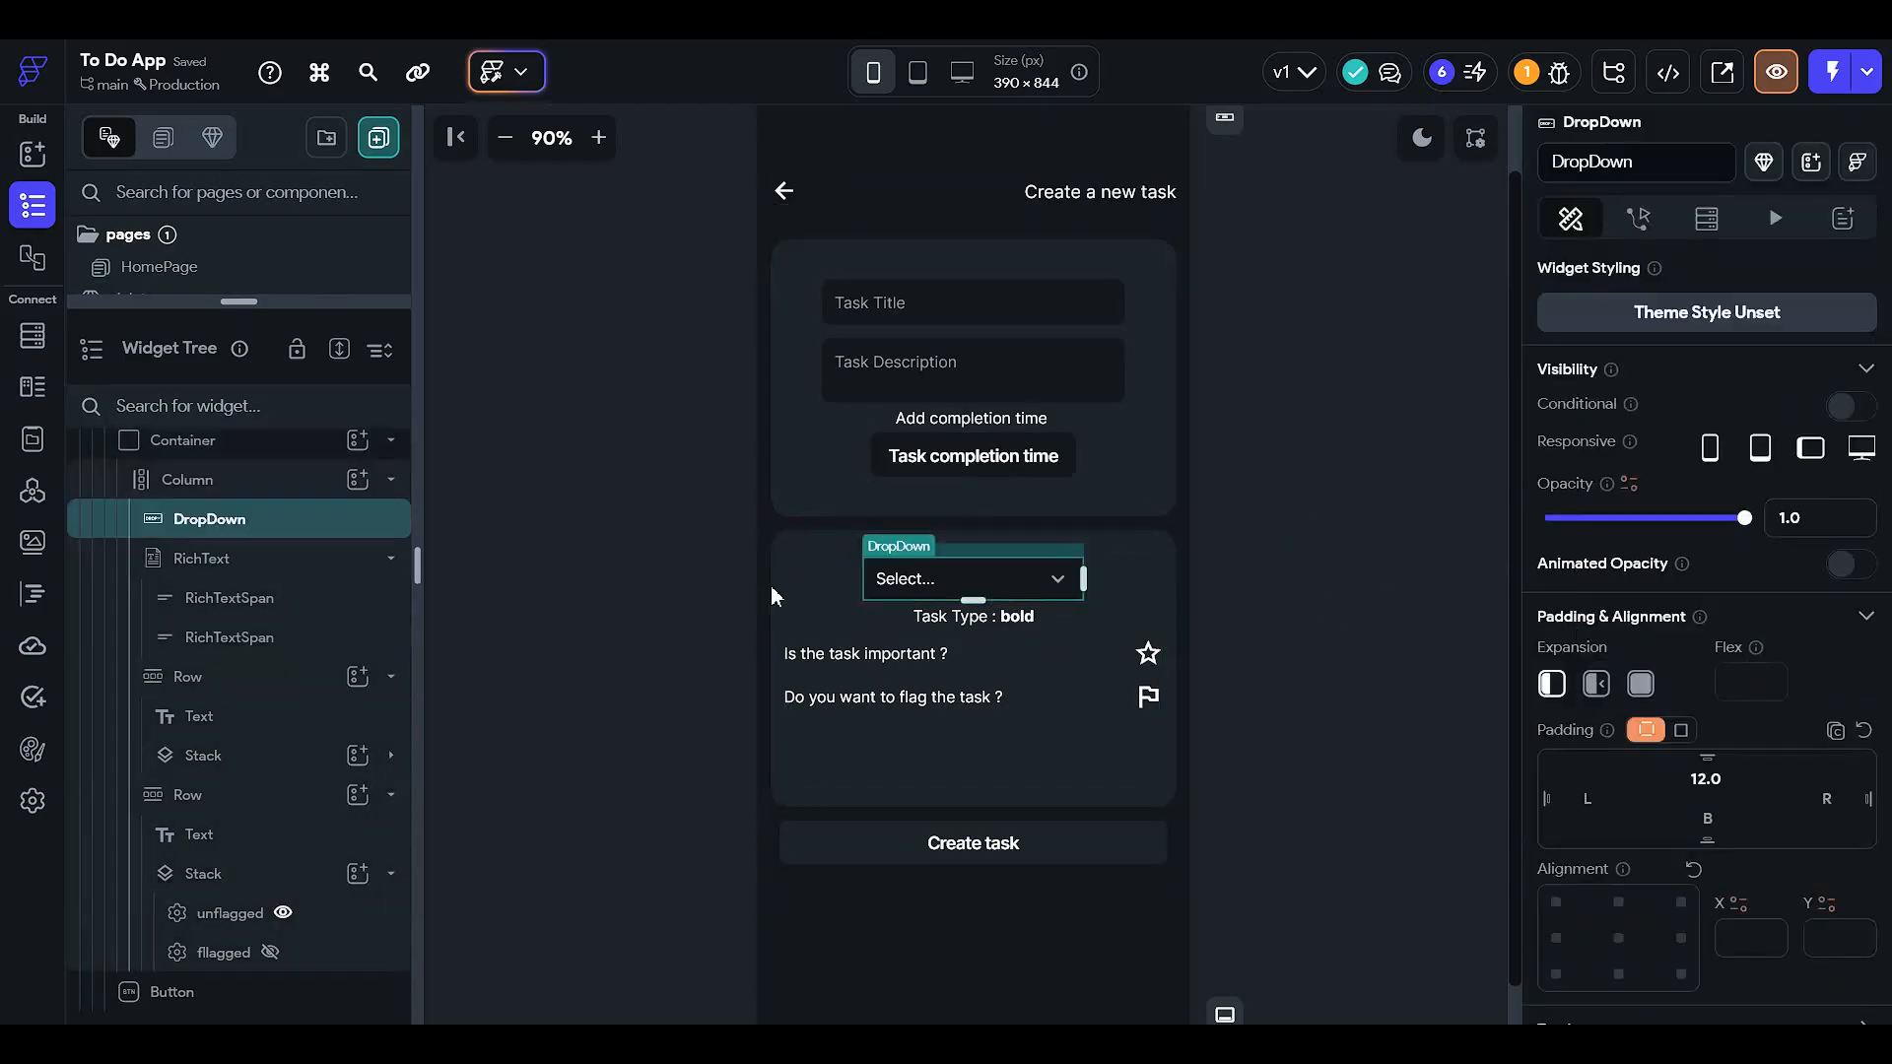
click(1369, 610)
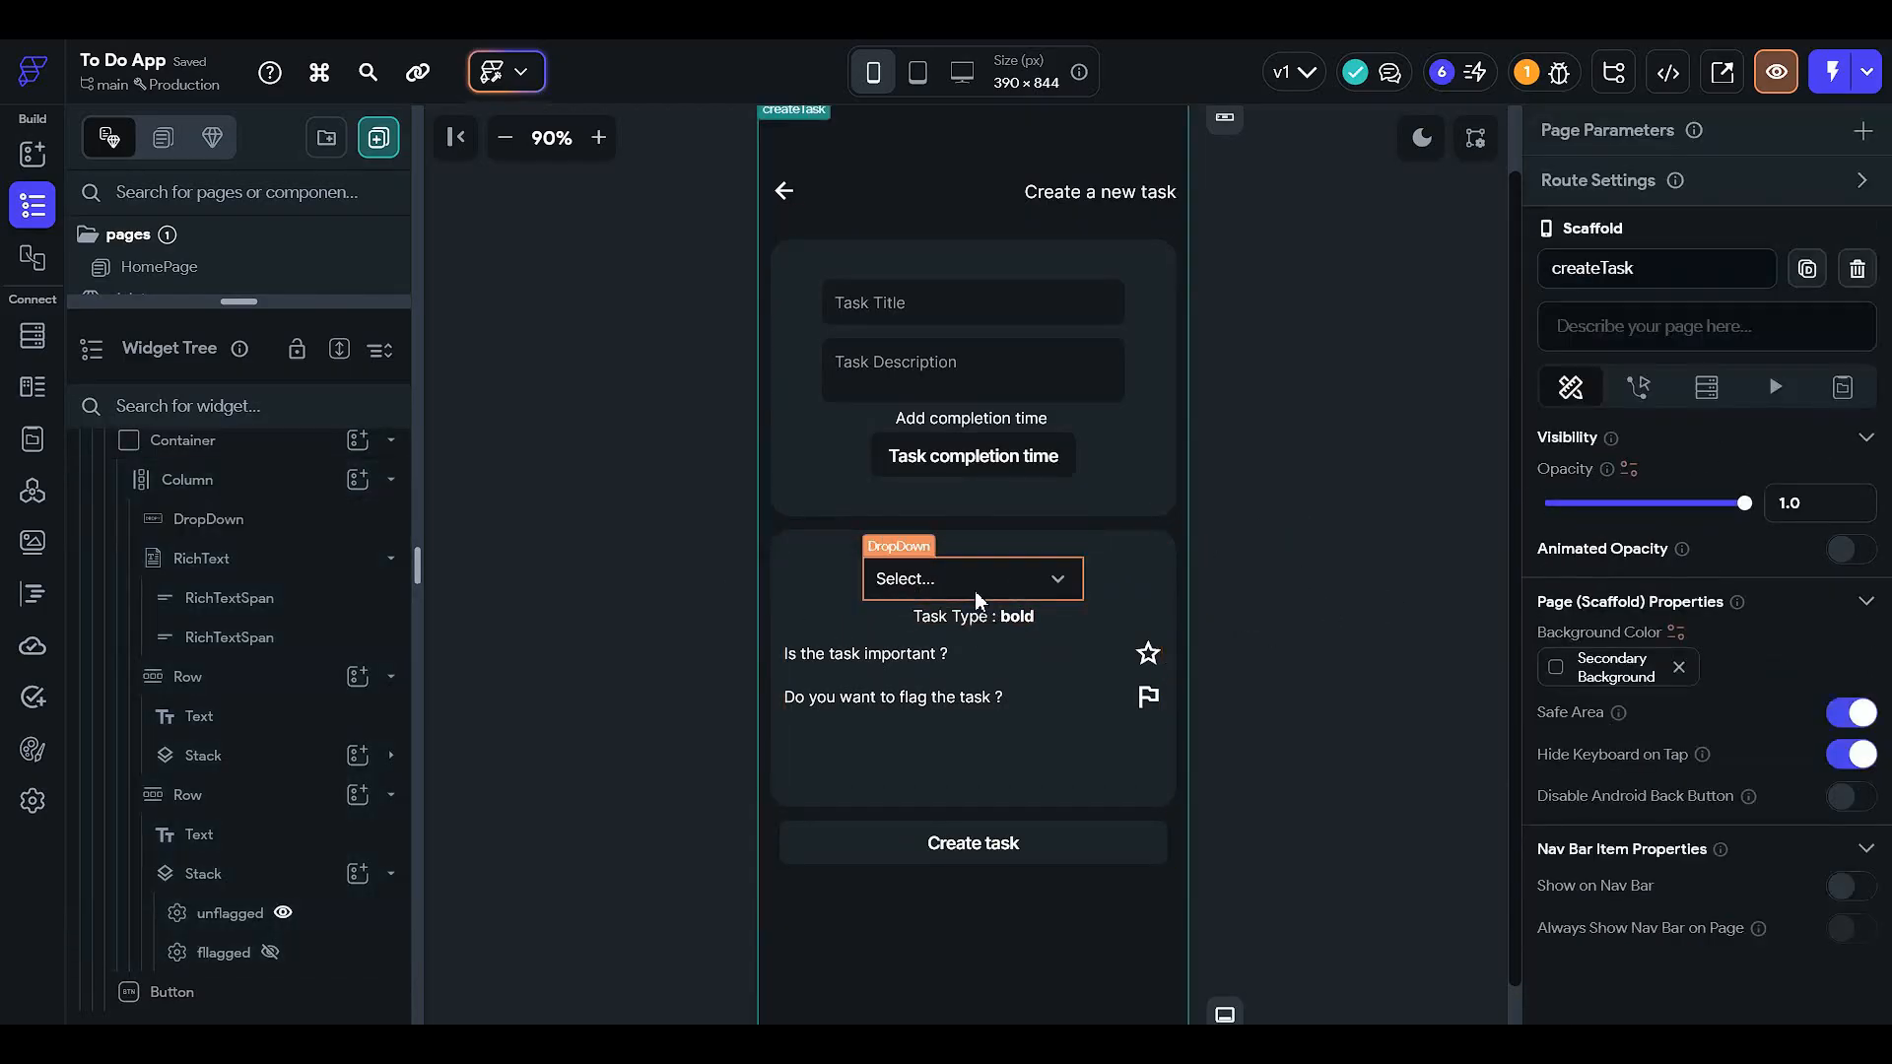
click(985, 320)
scroll(1722, 686, down, 10)
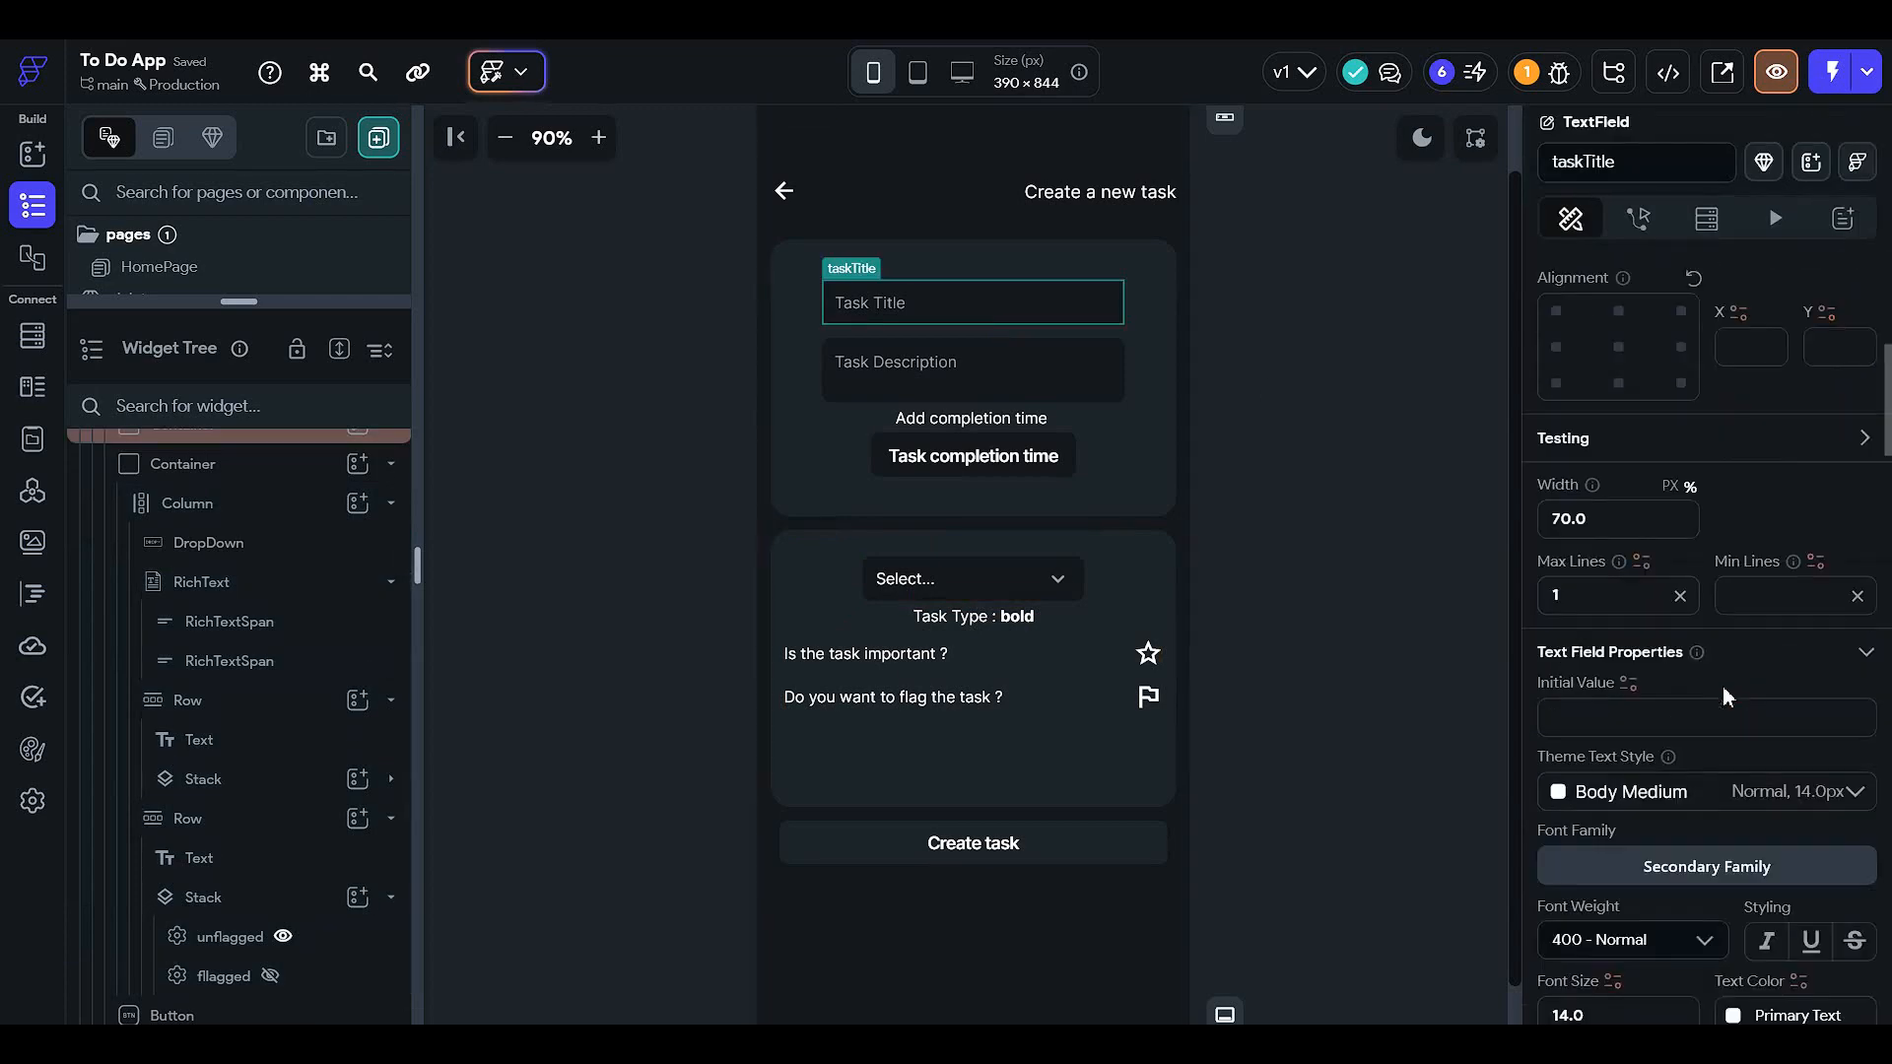
scroll(1604, 567, up, 6)
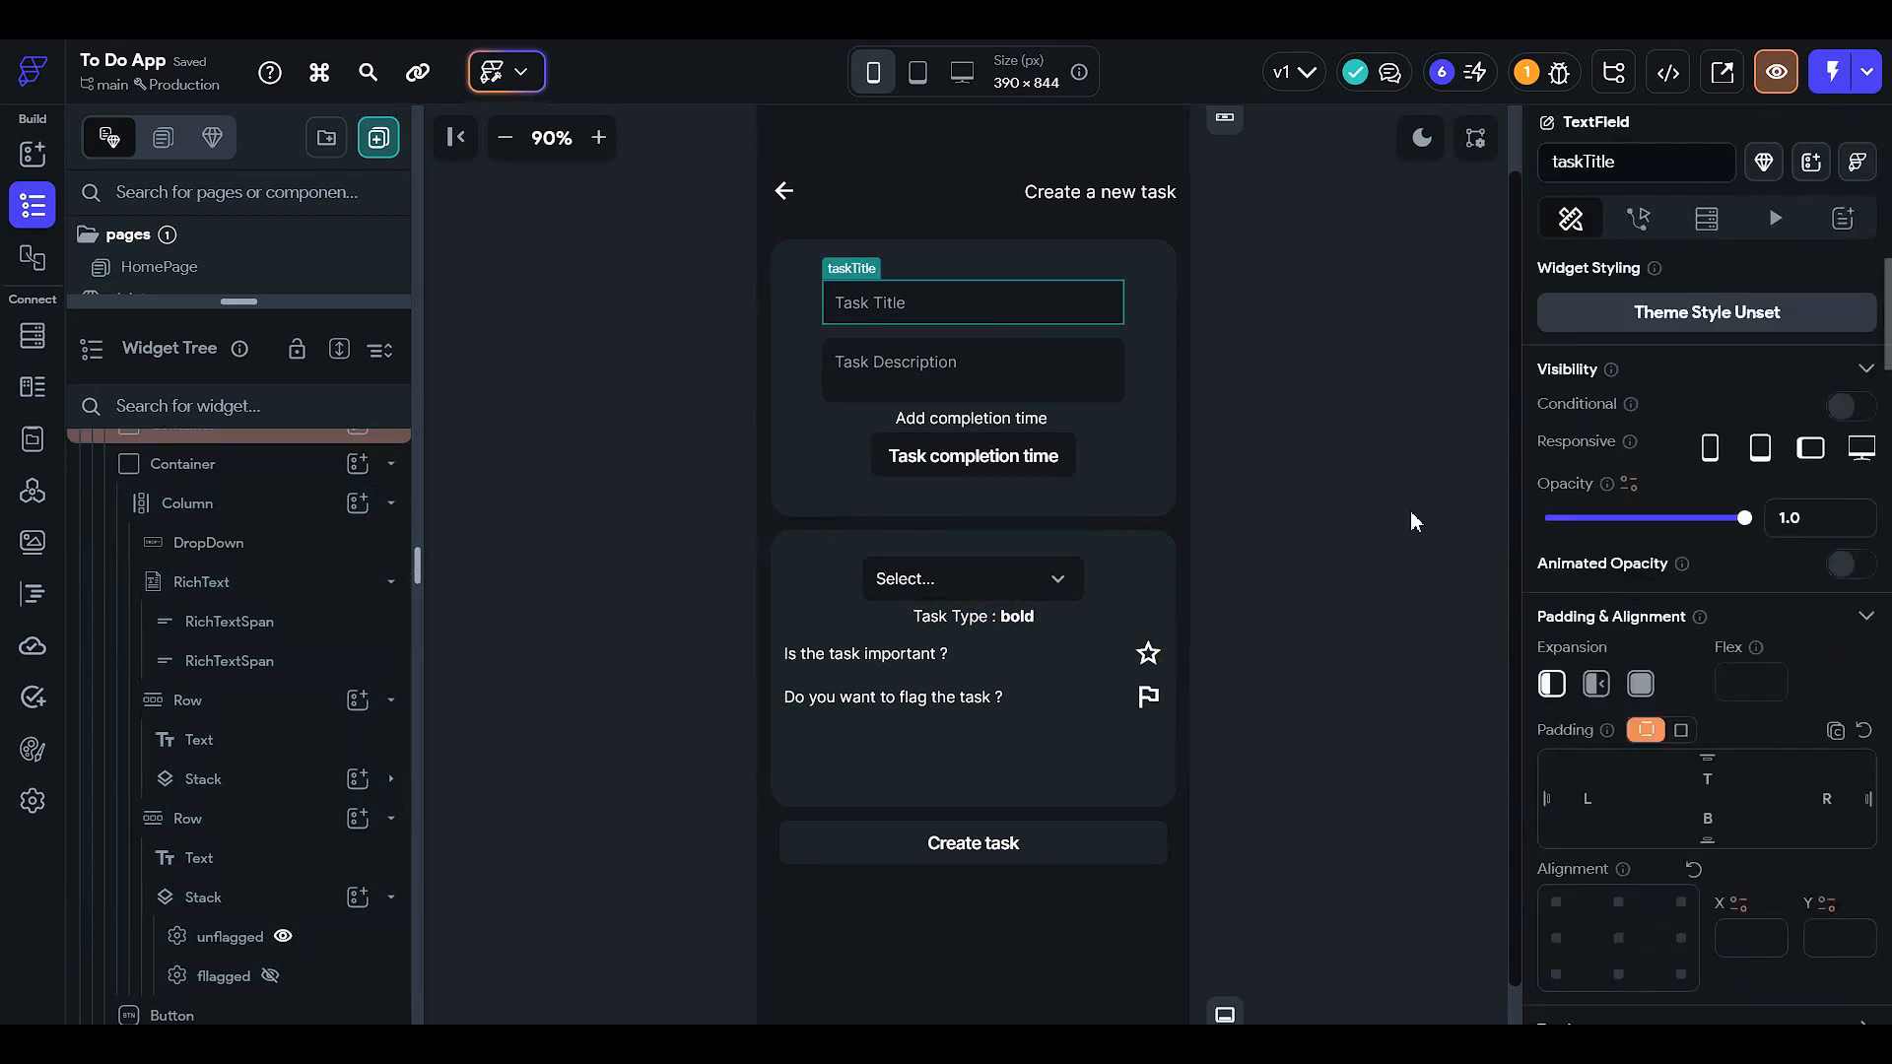
click(1074, 595)
scroll(1668, 705, down, 5)
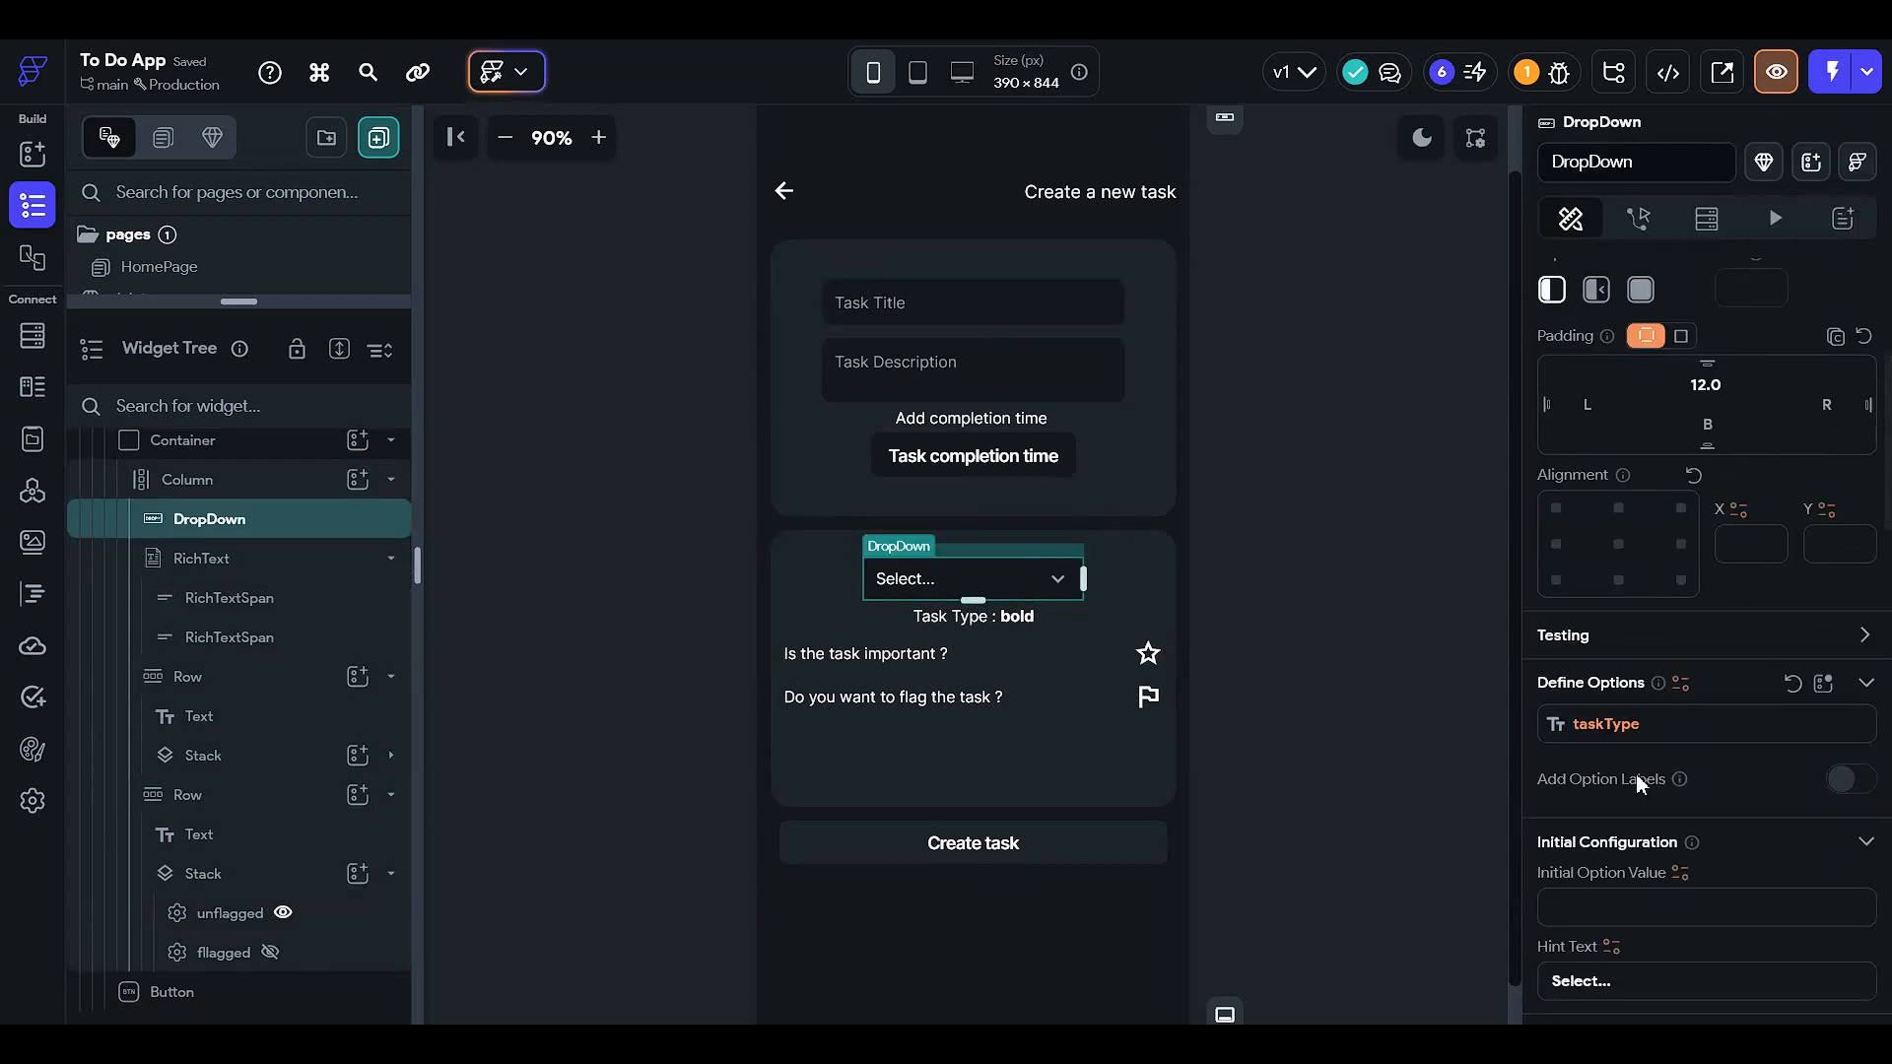
scroll(1635, 772, down, 10)
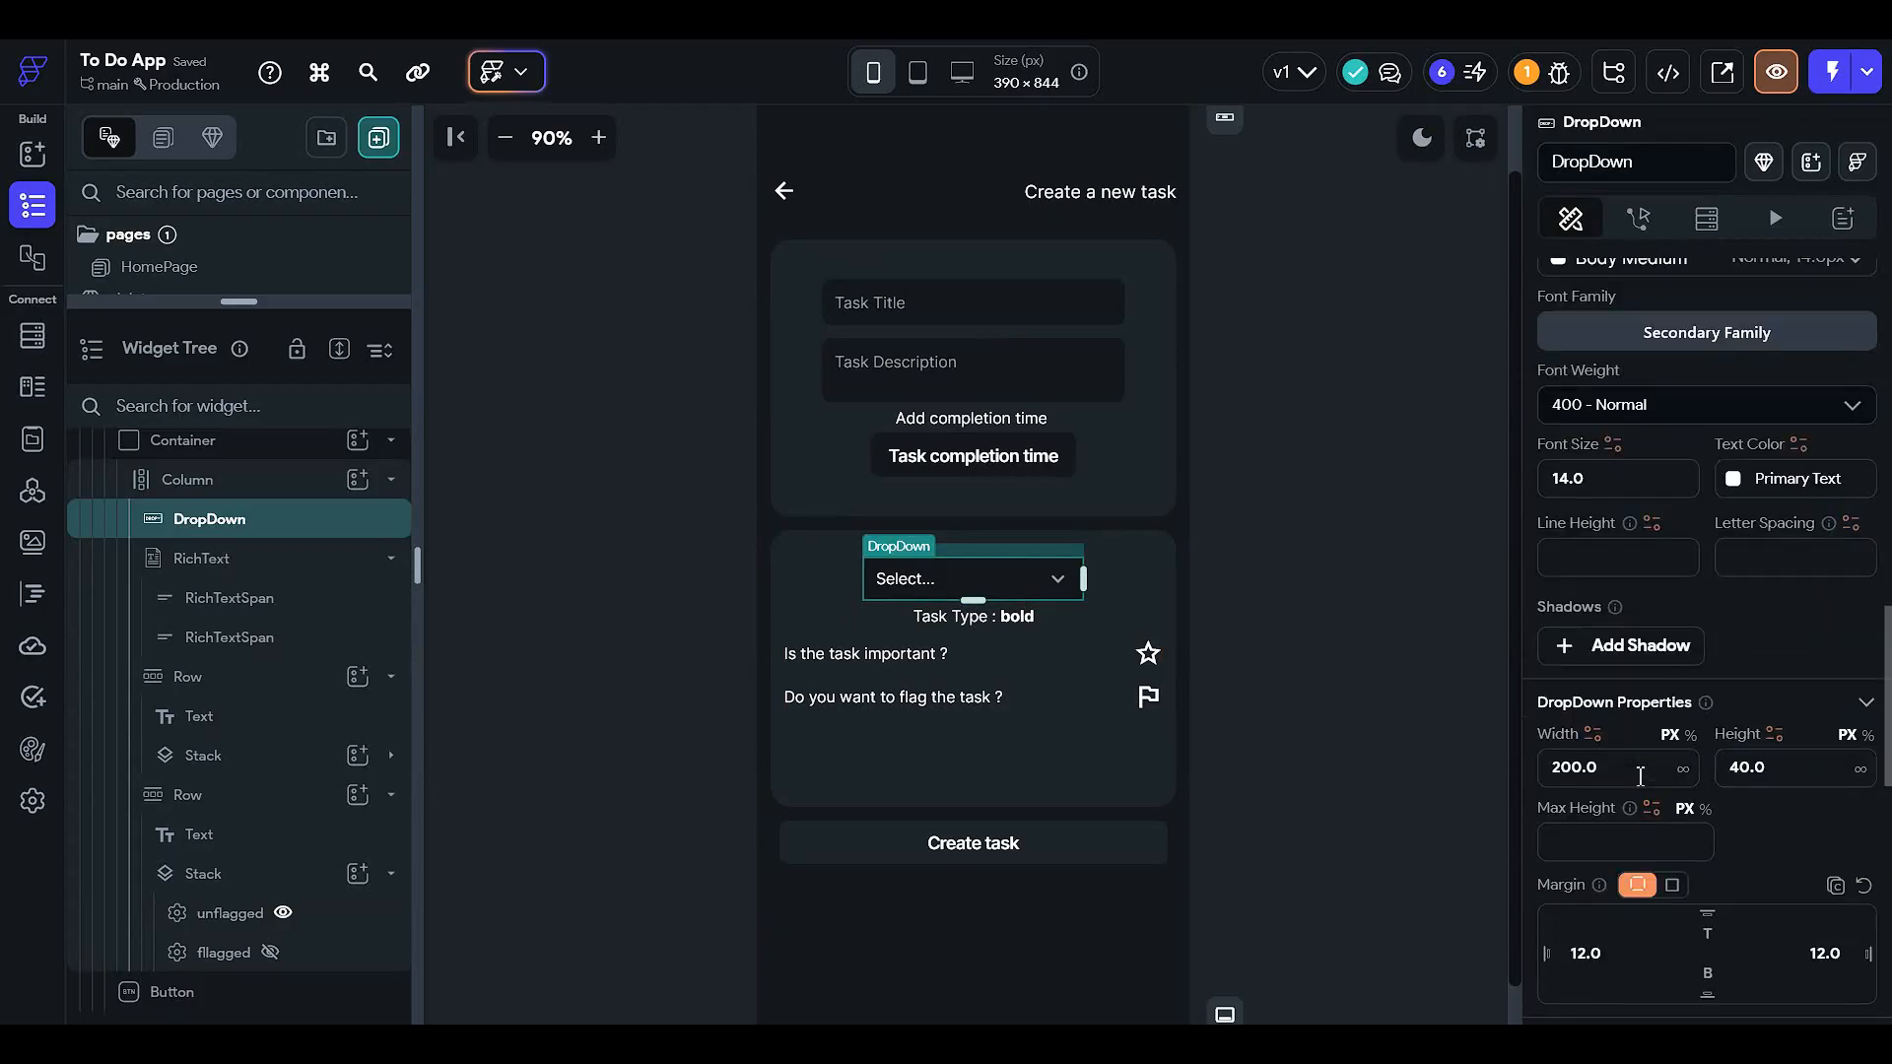
click(1690, 735)
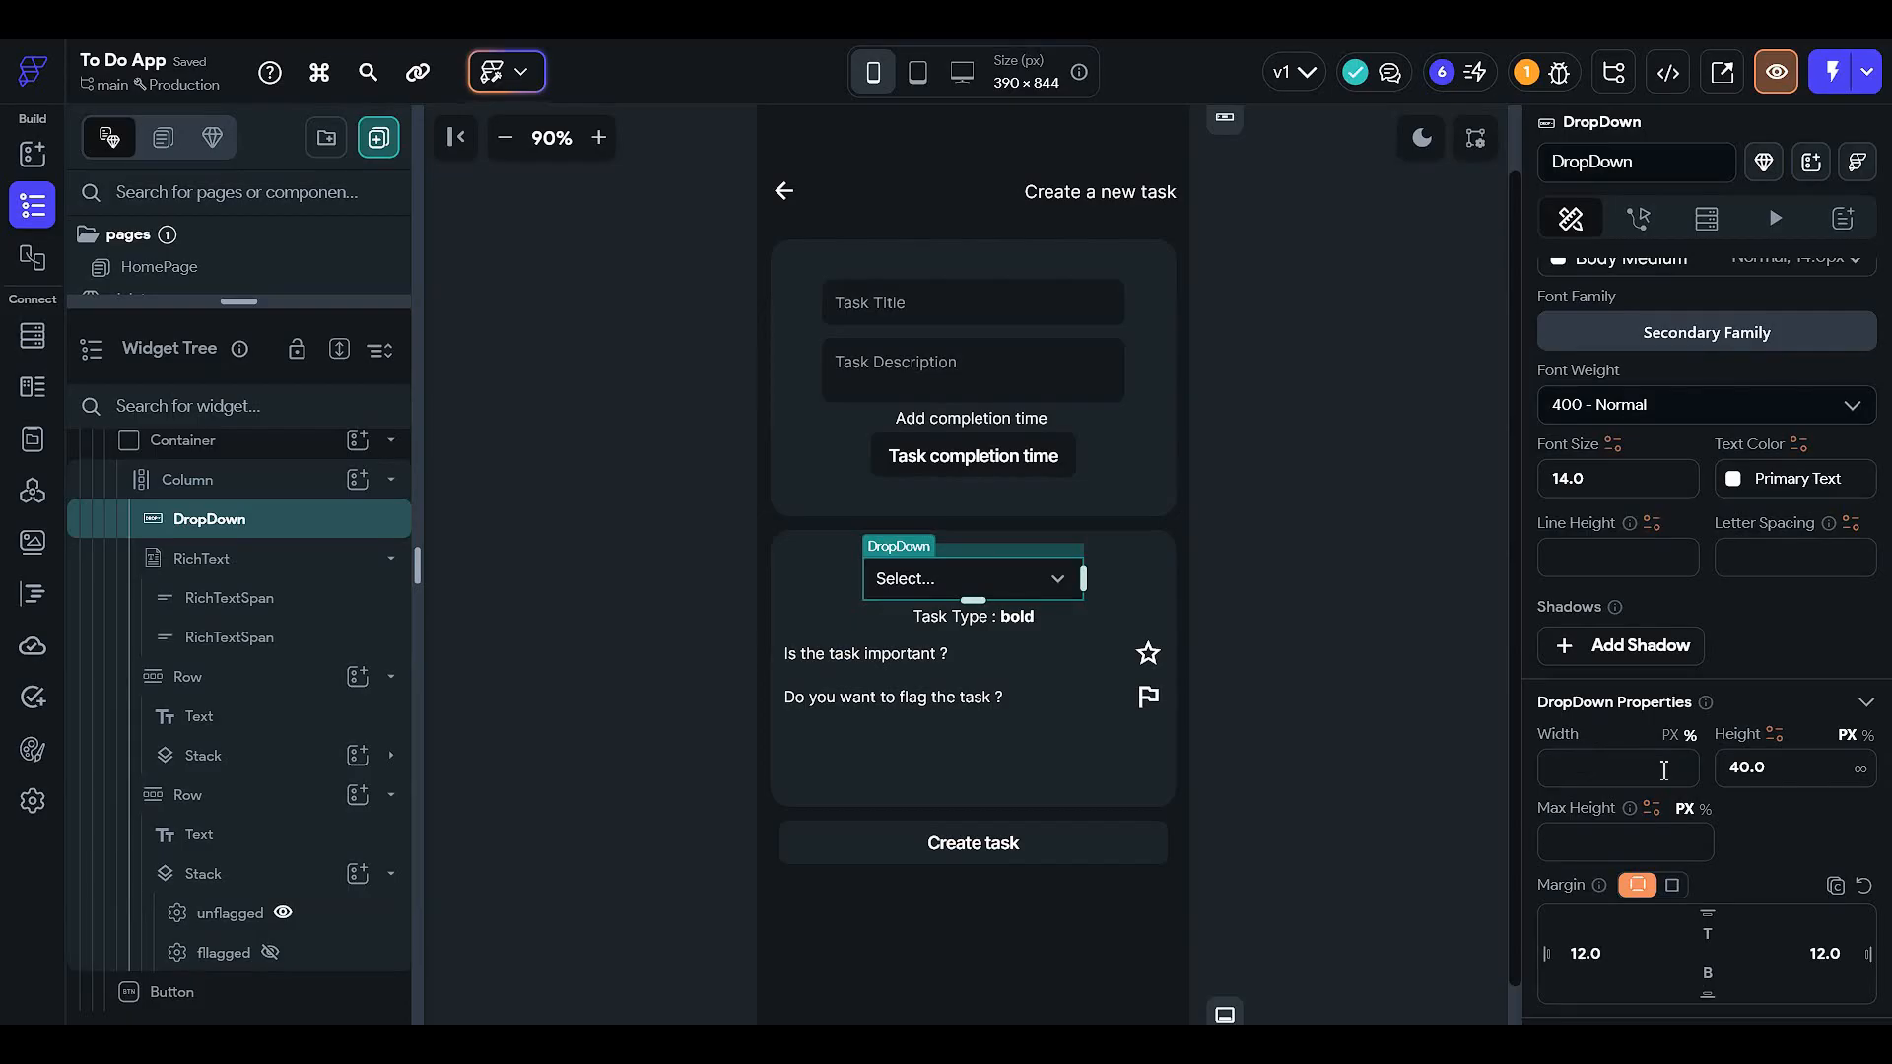
click(1609, 754)
text(70)
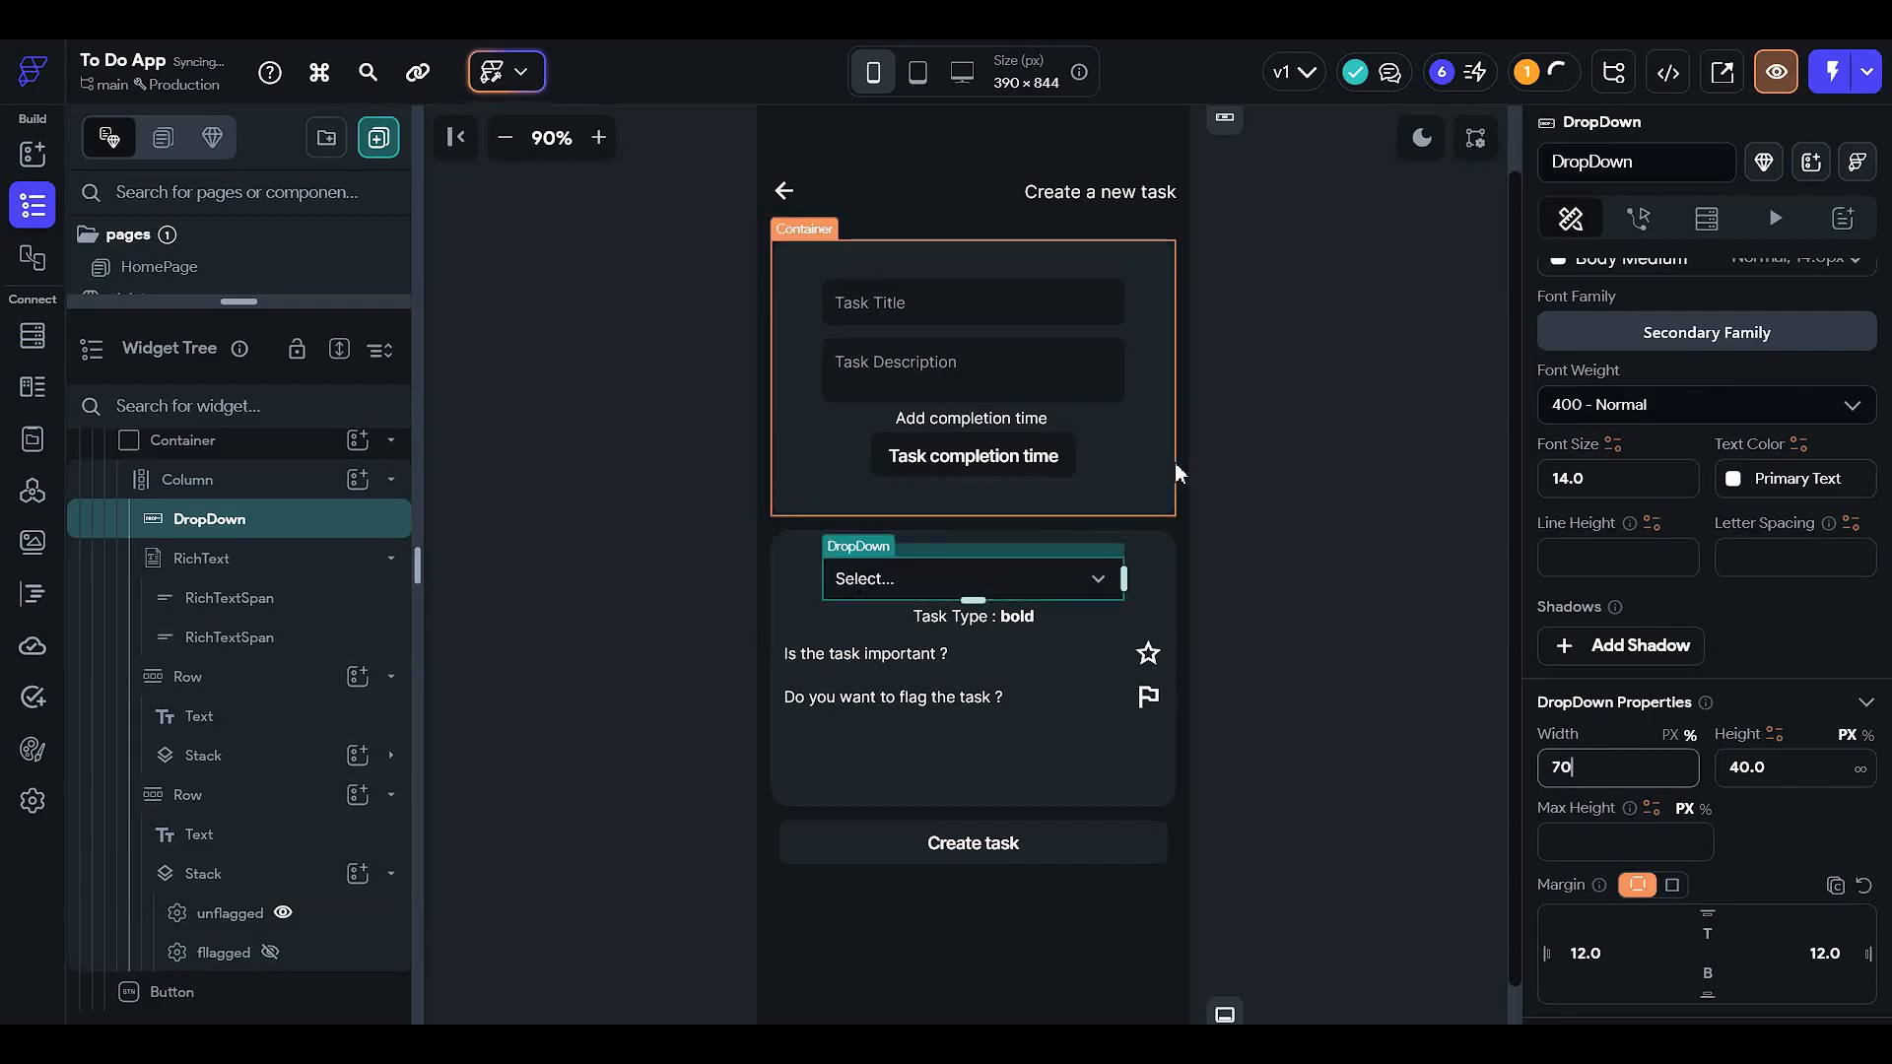
click(1313, 520)
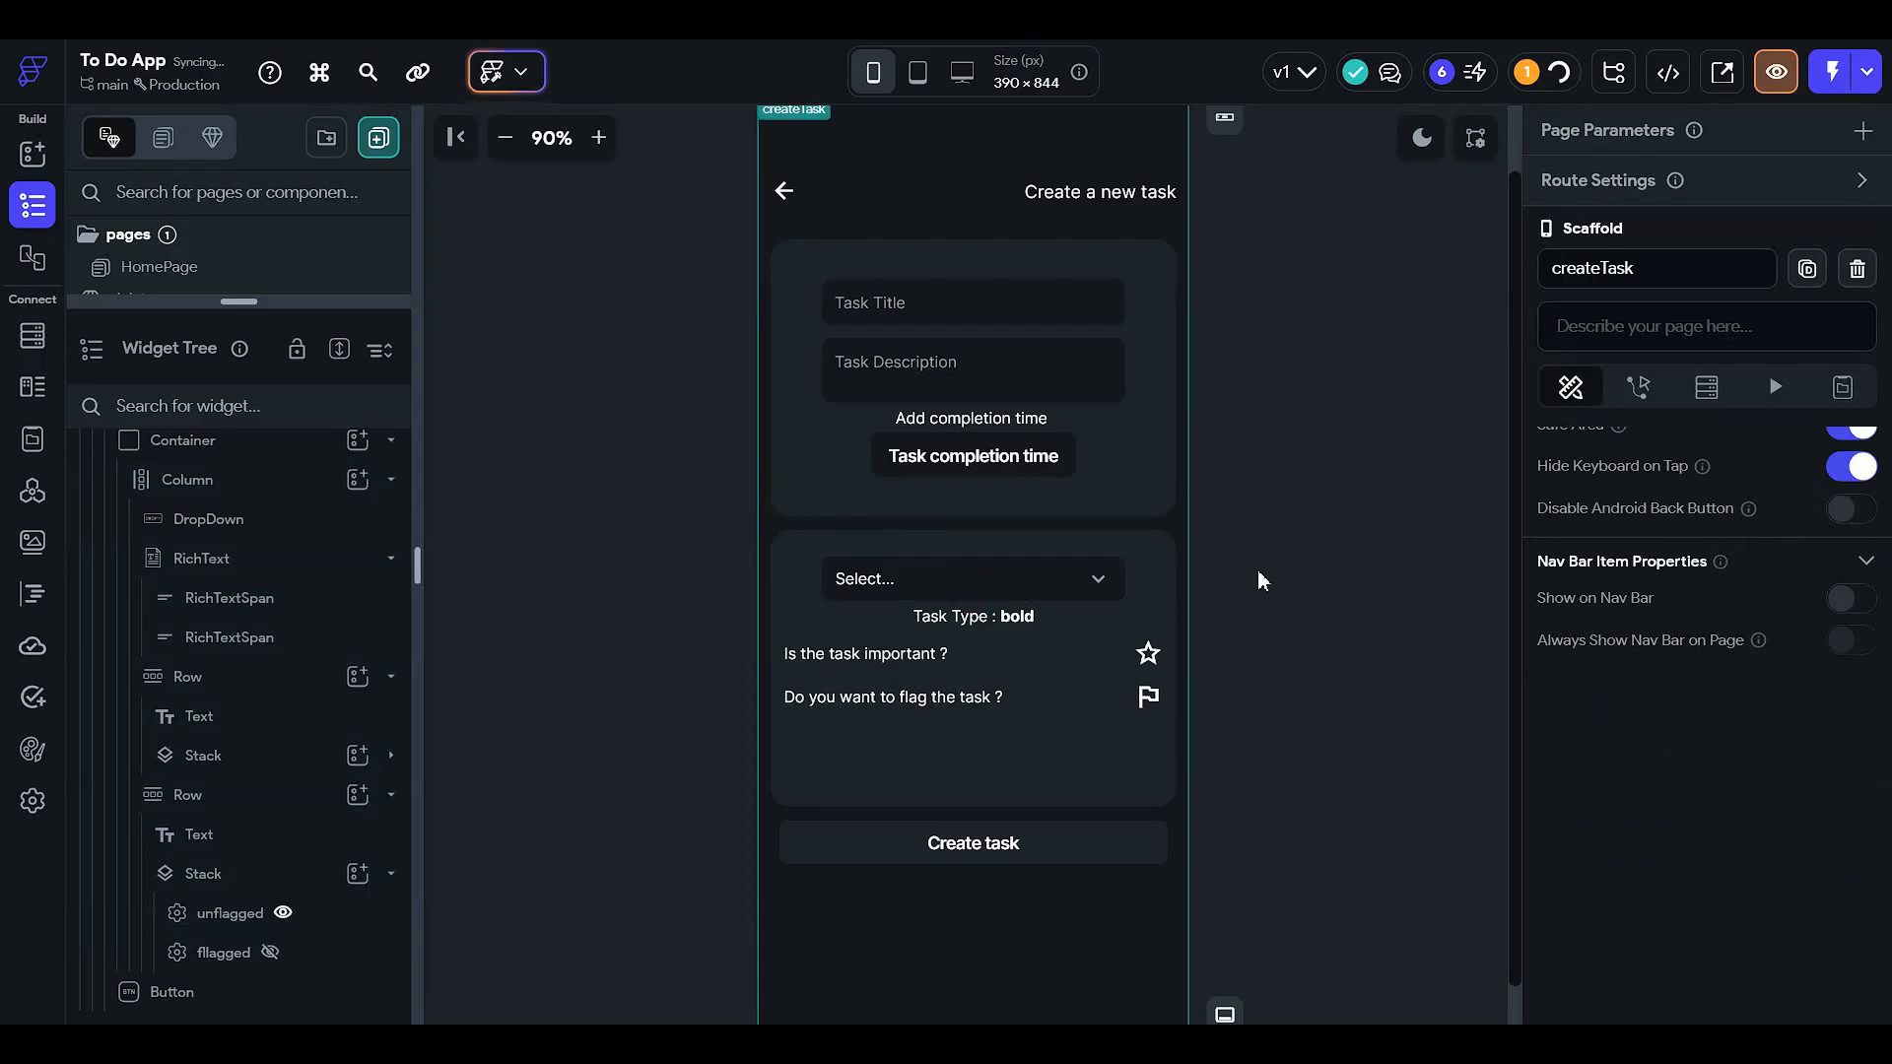
- Select the task type dropdown and review its properties from Define Options to DropDown Style
click(1027, 626)
click(1054, 589)
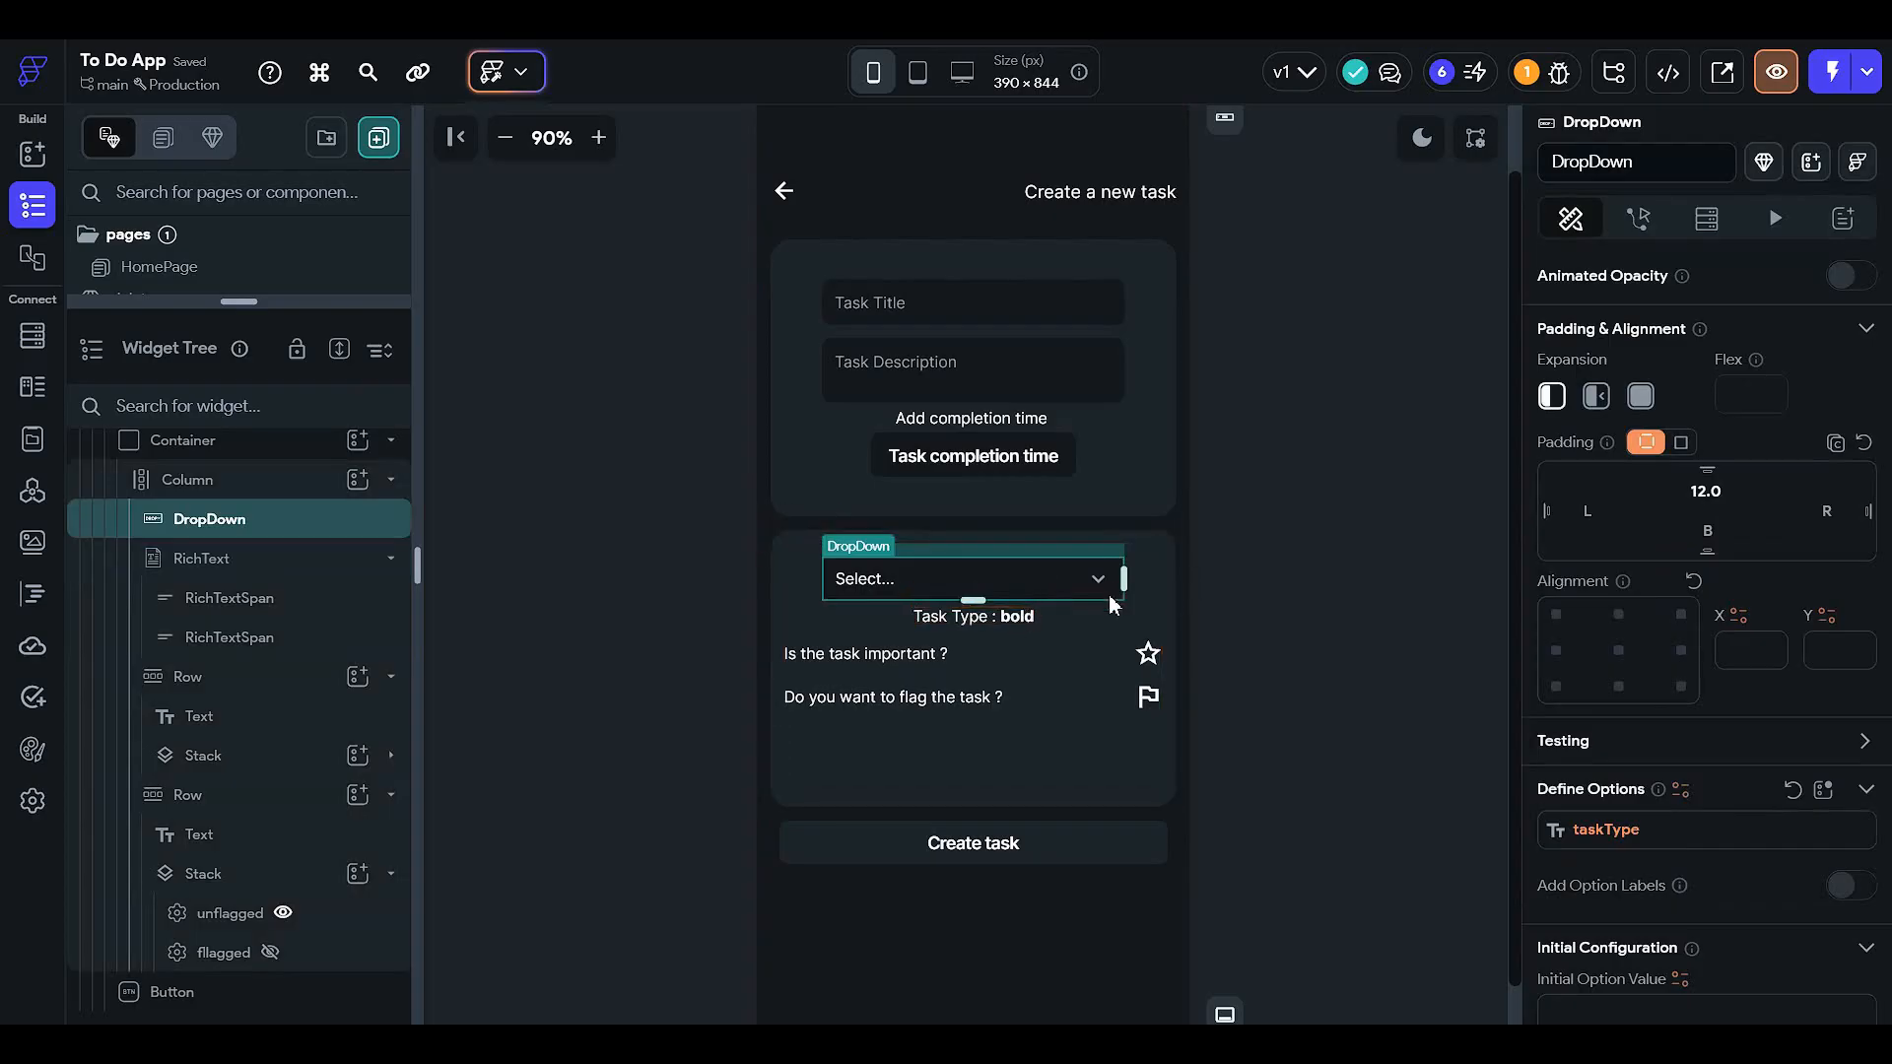
click(1391, 451)
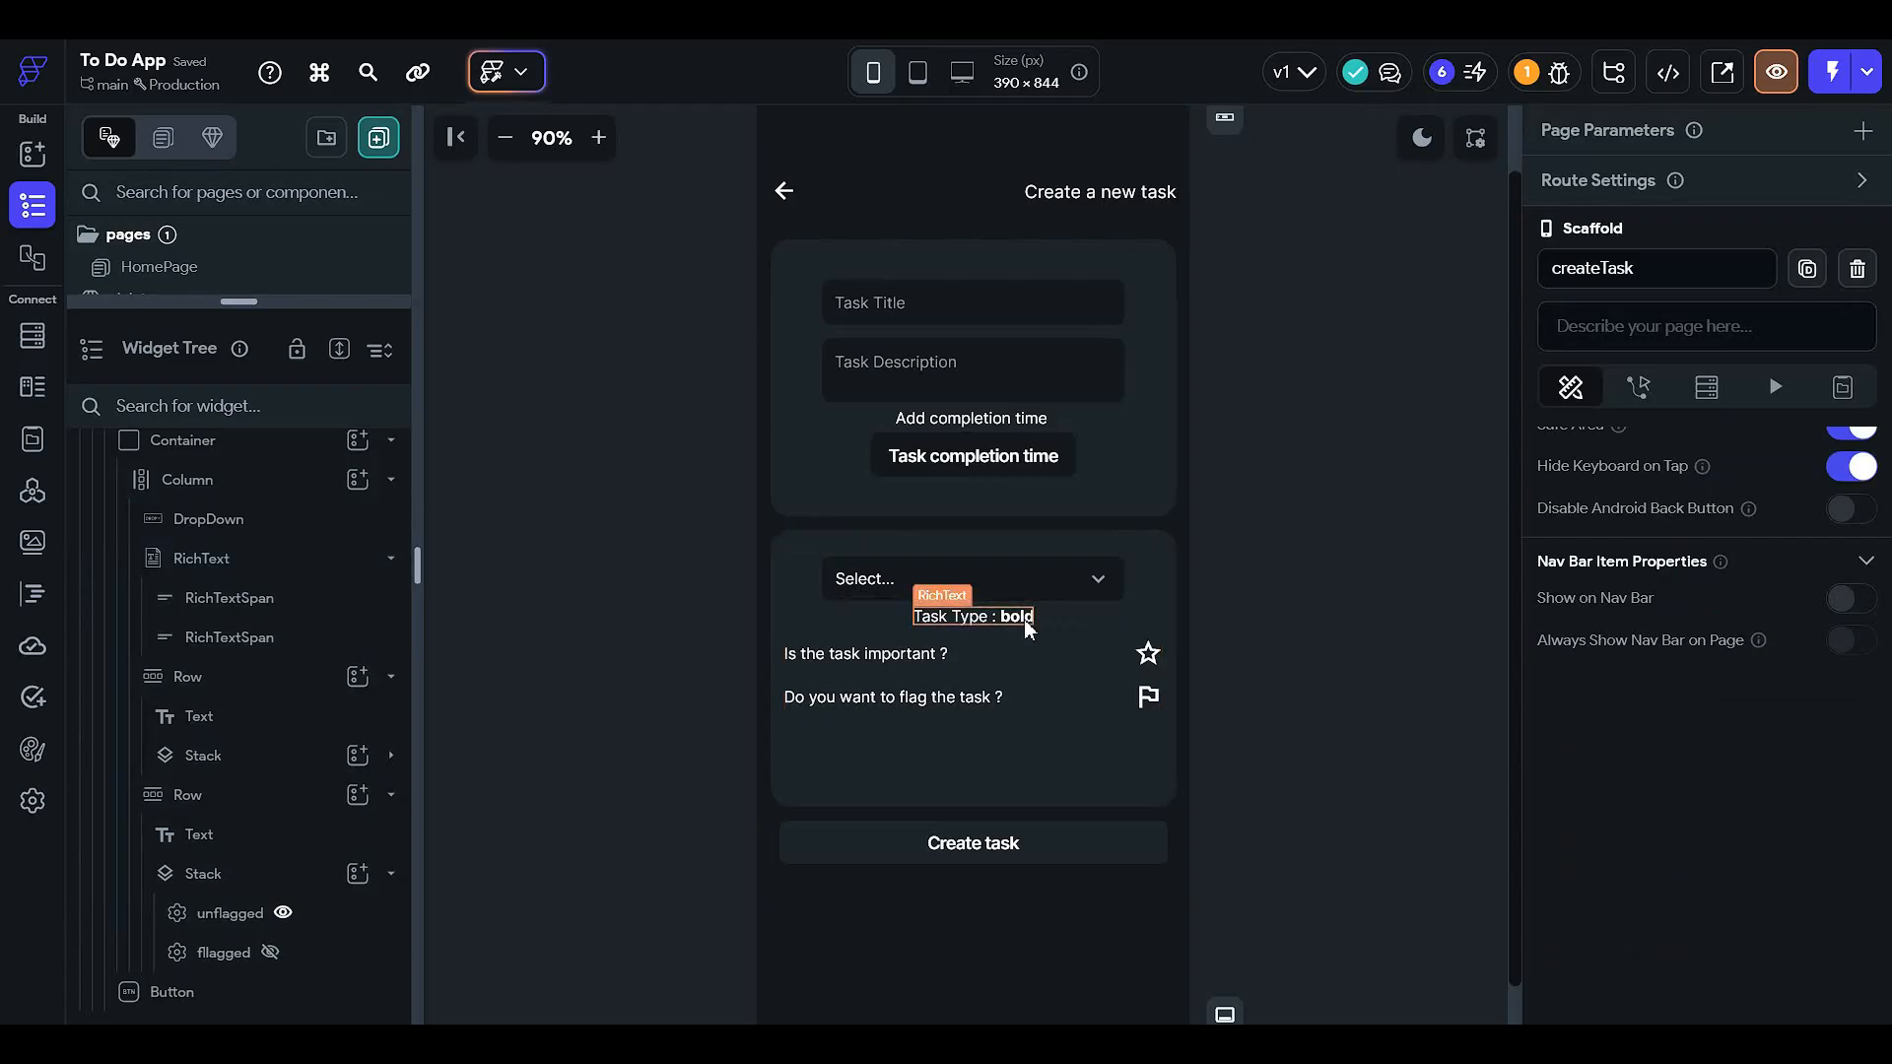
click(1060, 587)
scroll(1799, 576, down, 3)
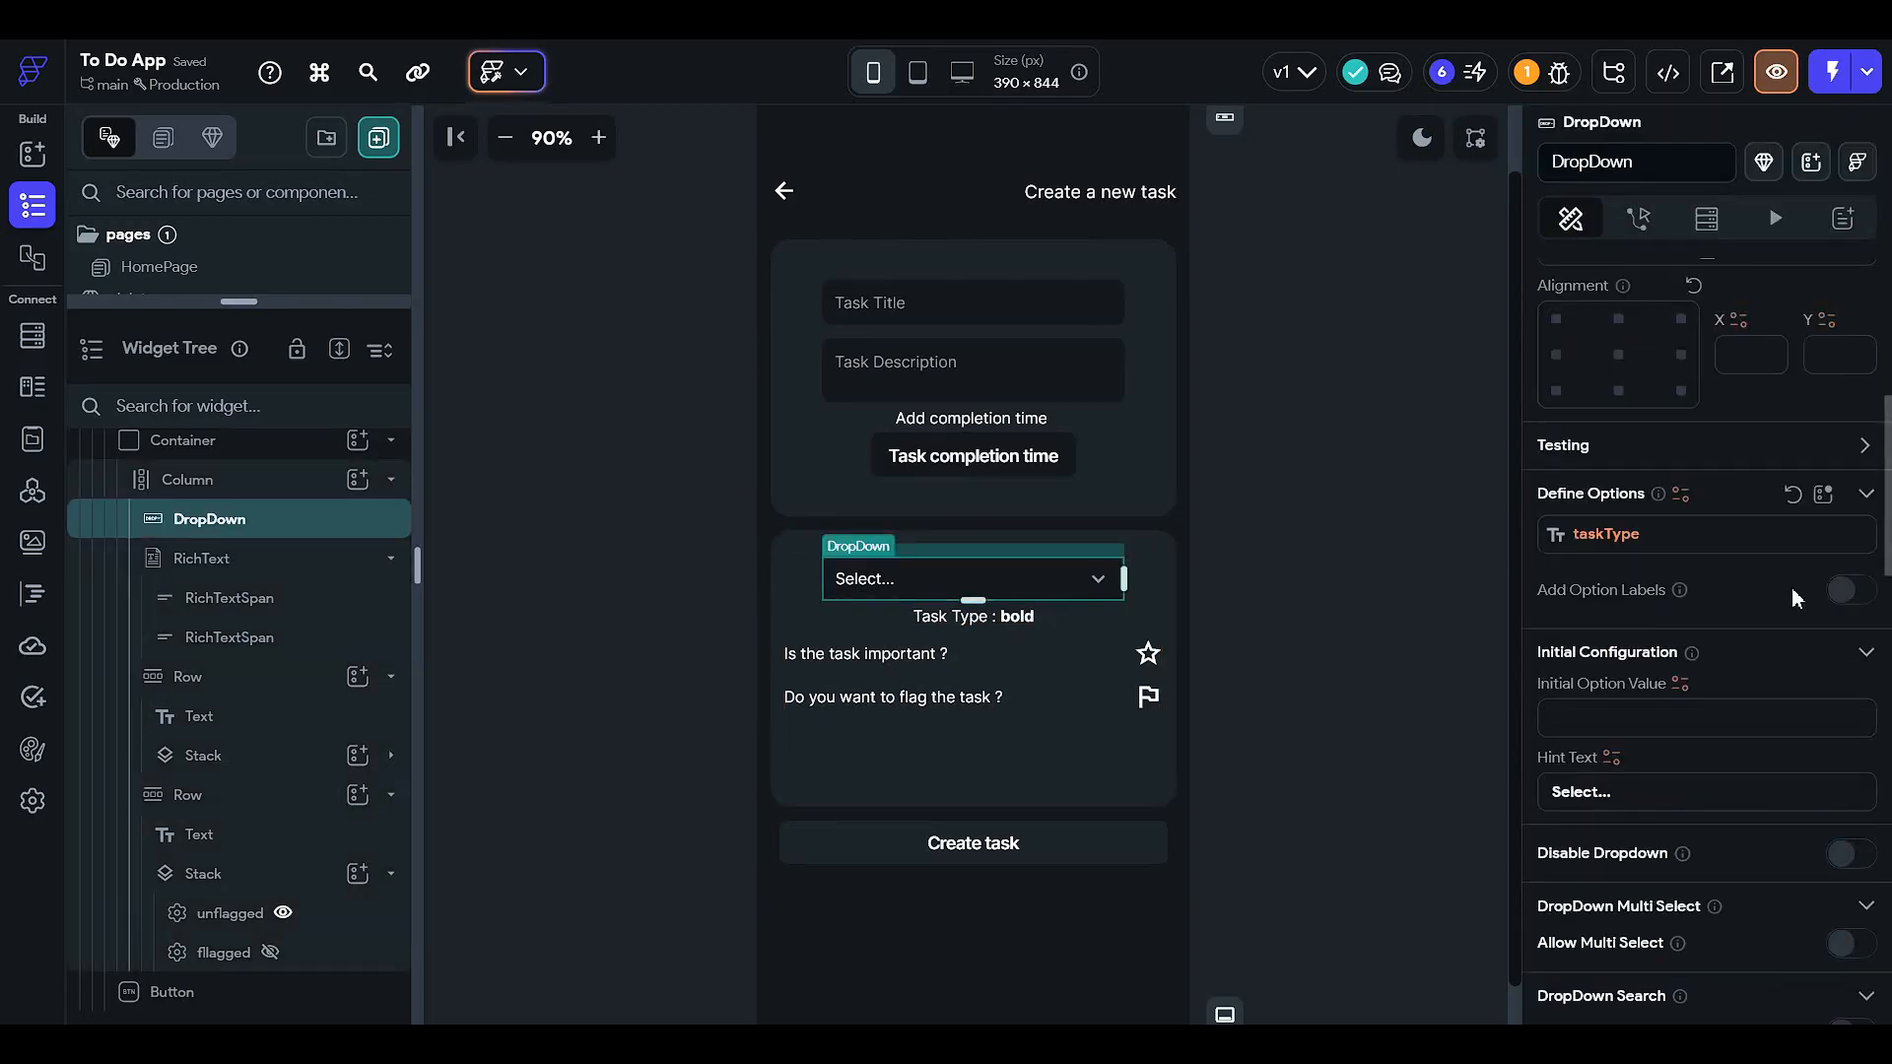
scroll(1712, 605, down, 2)
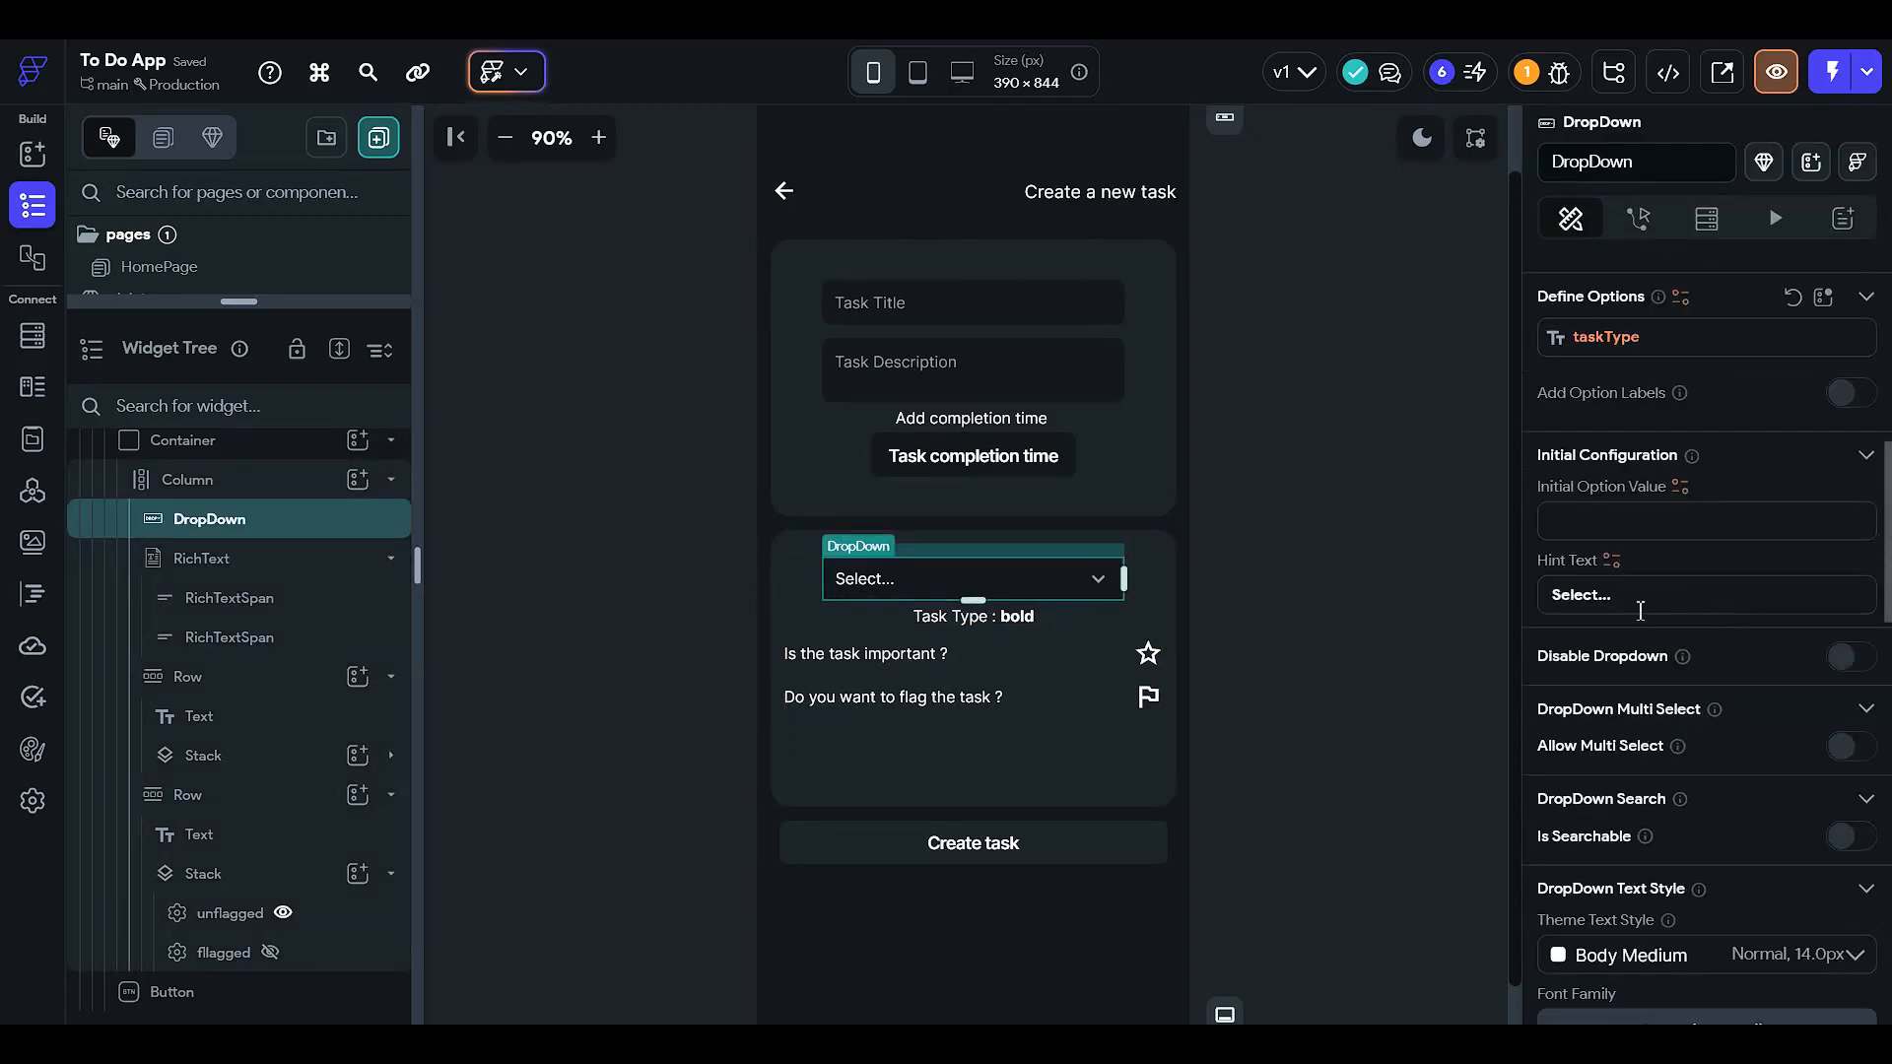
scroll(1665, 534, down, 2)
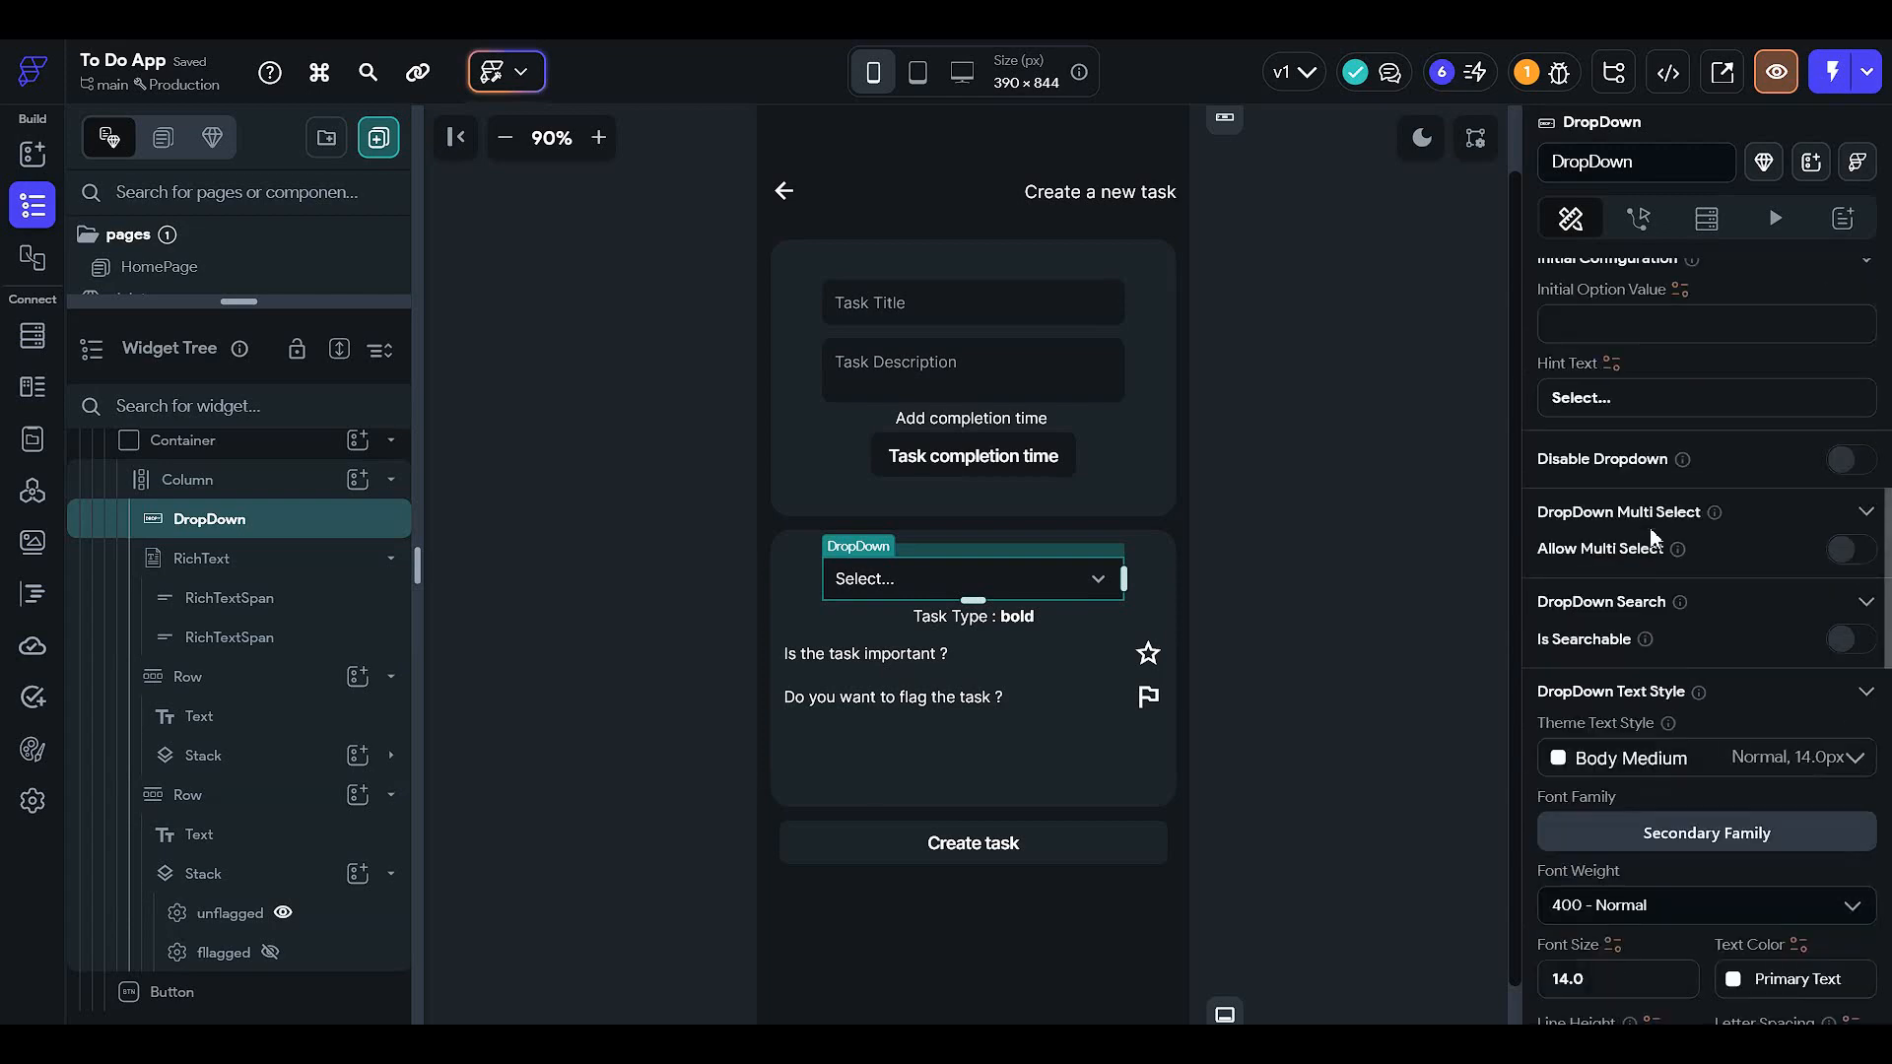
scroll(1687, 636, down, 7)
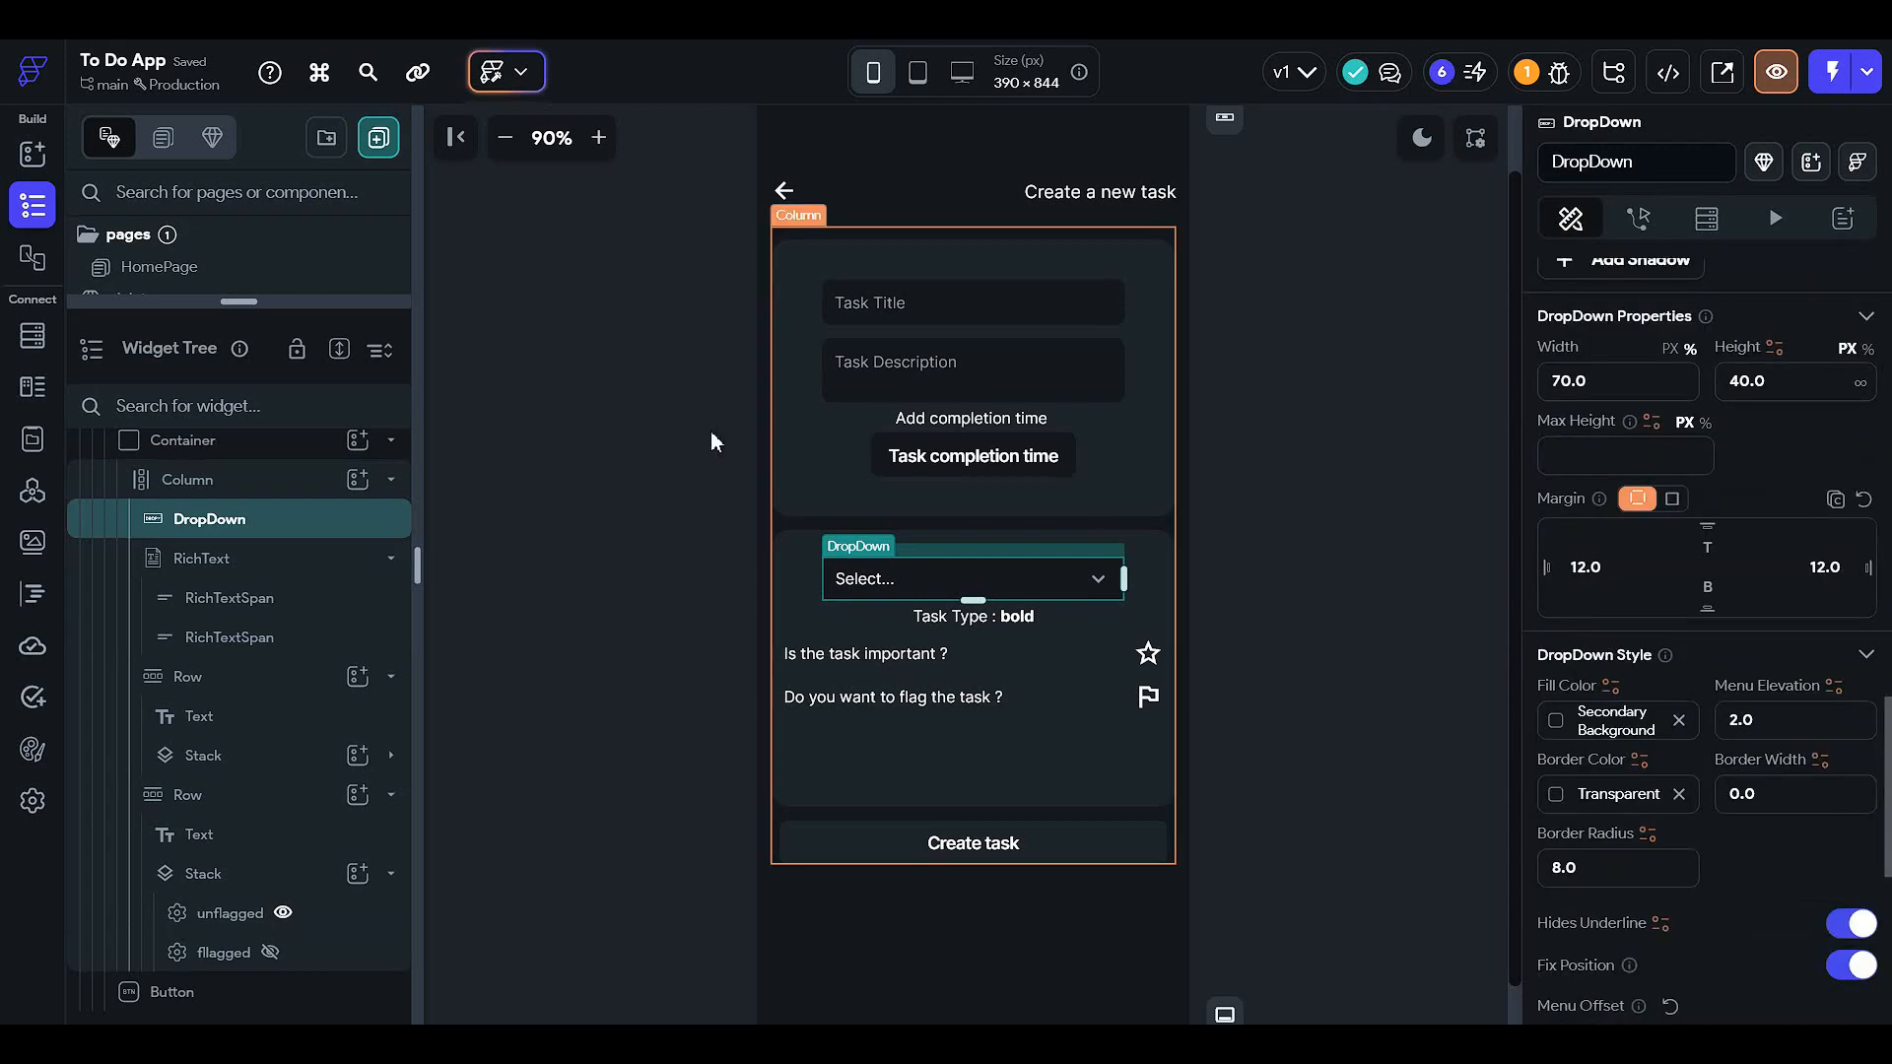
- Bind the Task Type line's bold text span to the DropDown's selected value
click(1009, 630)
click(1025, 631)
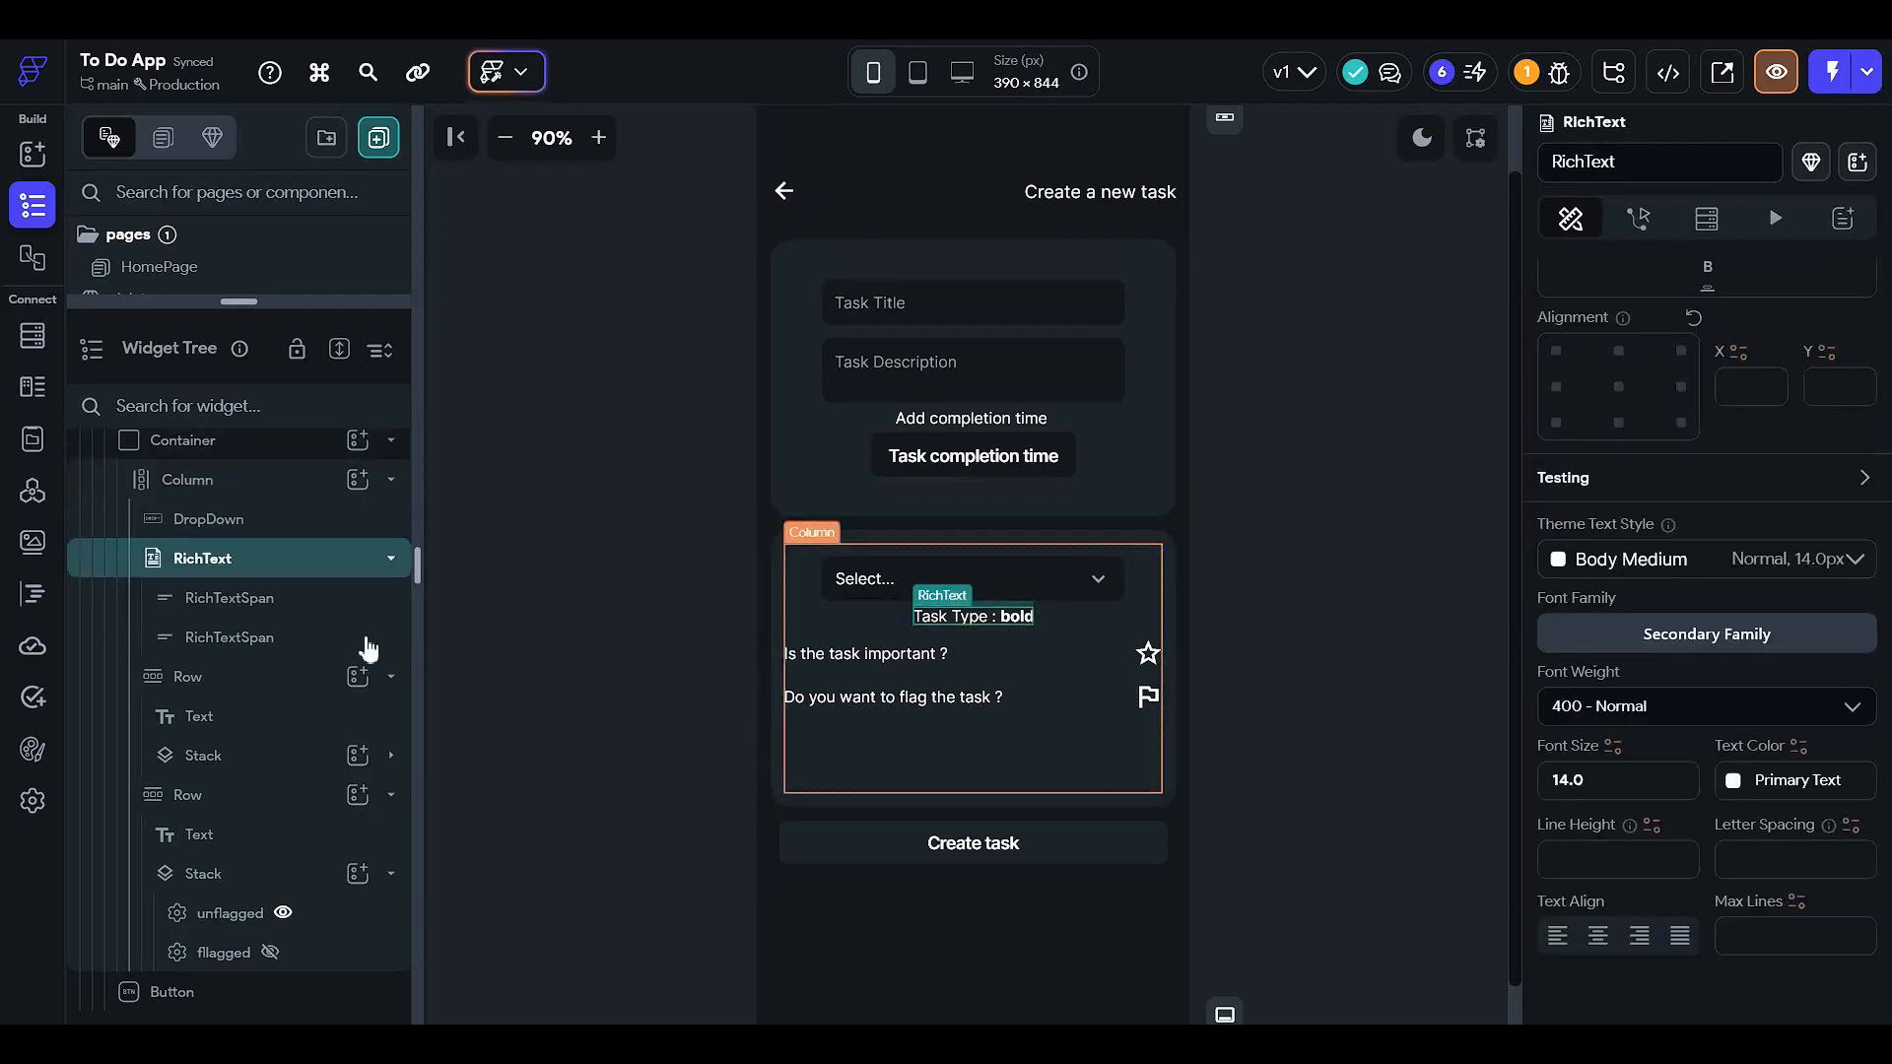
click(286, 635)
scroll(1624, 519, up, 1)
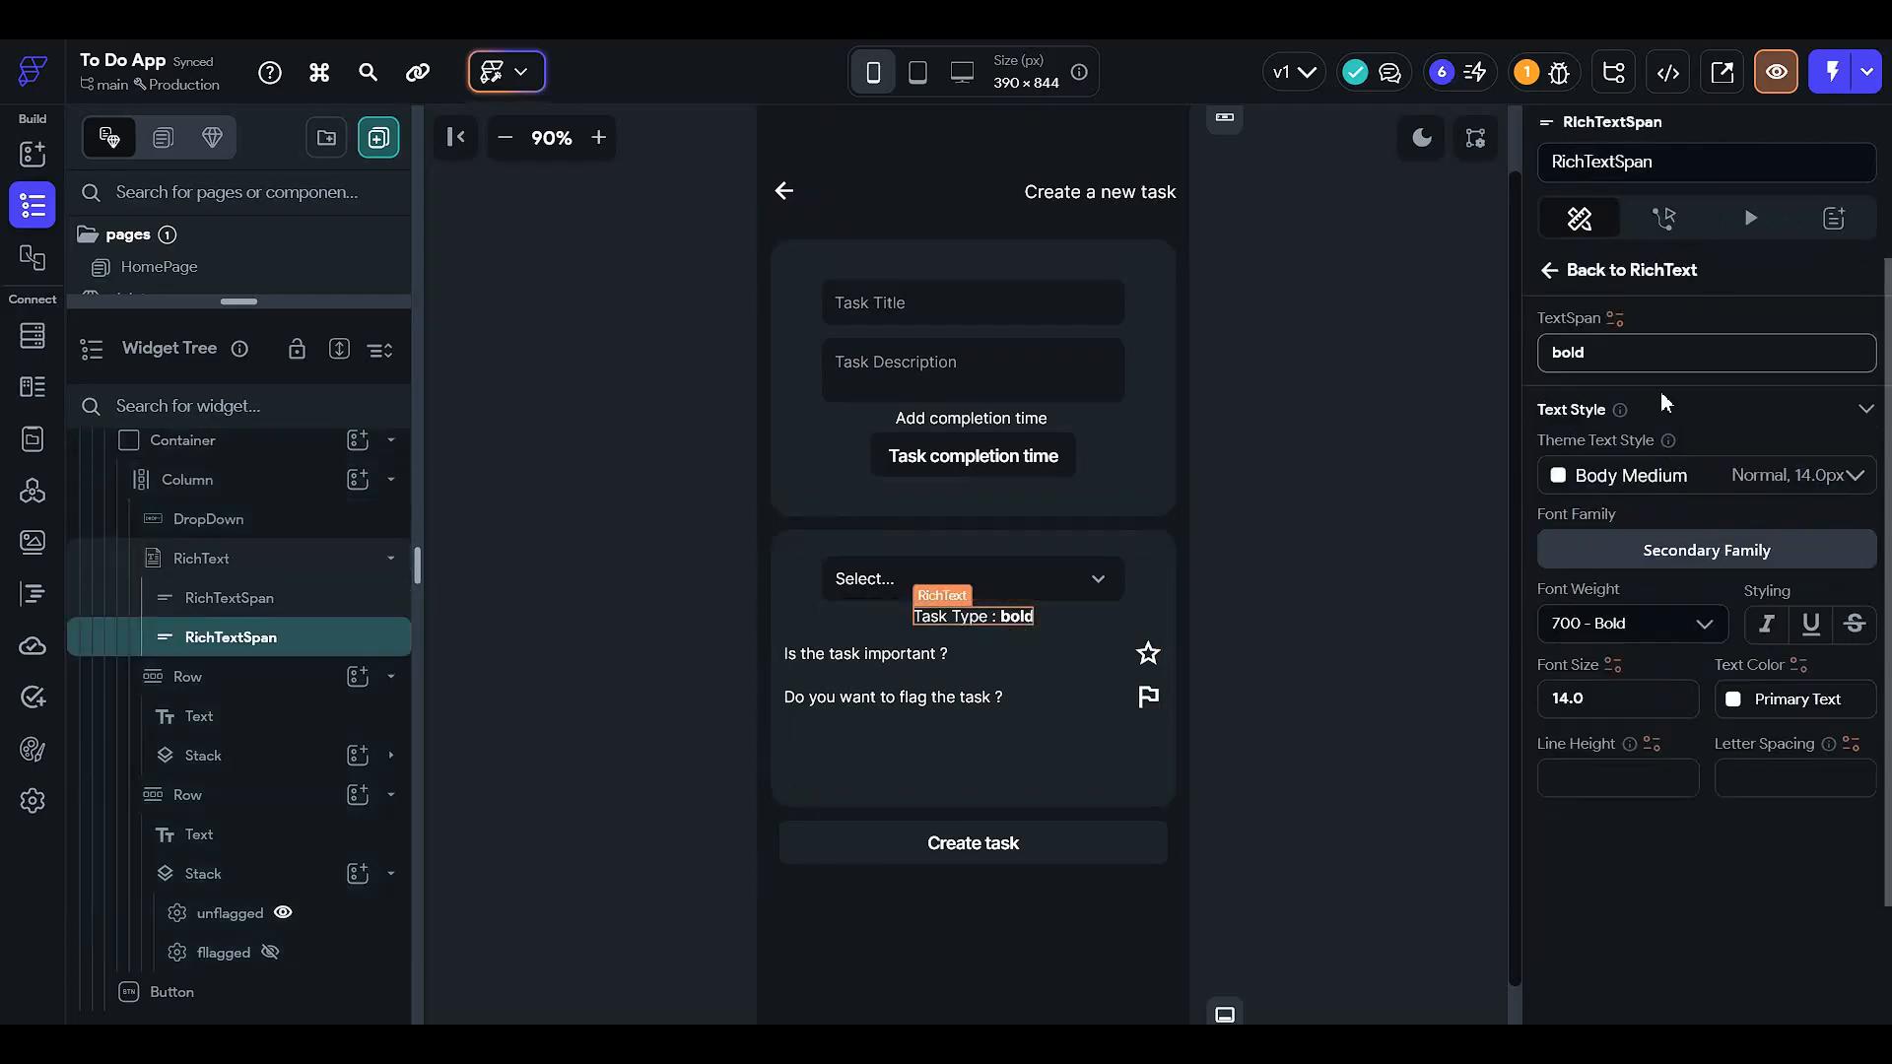
click(1614, 317)
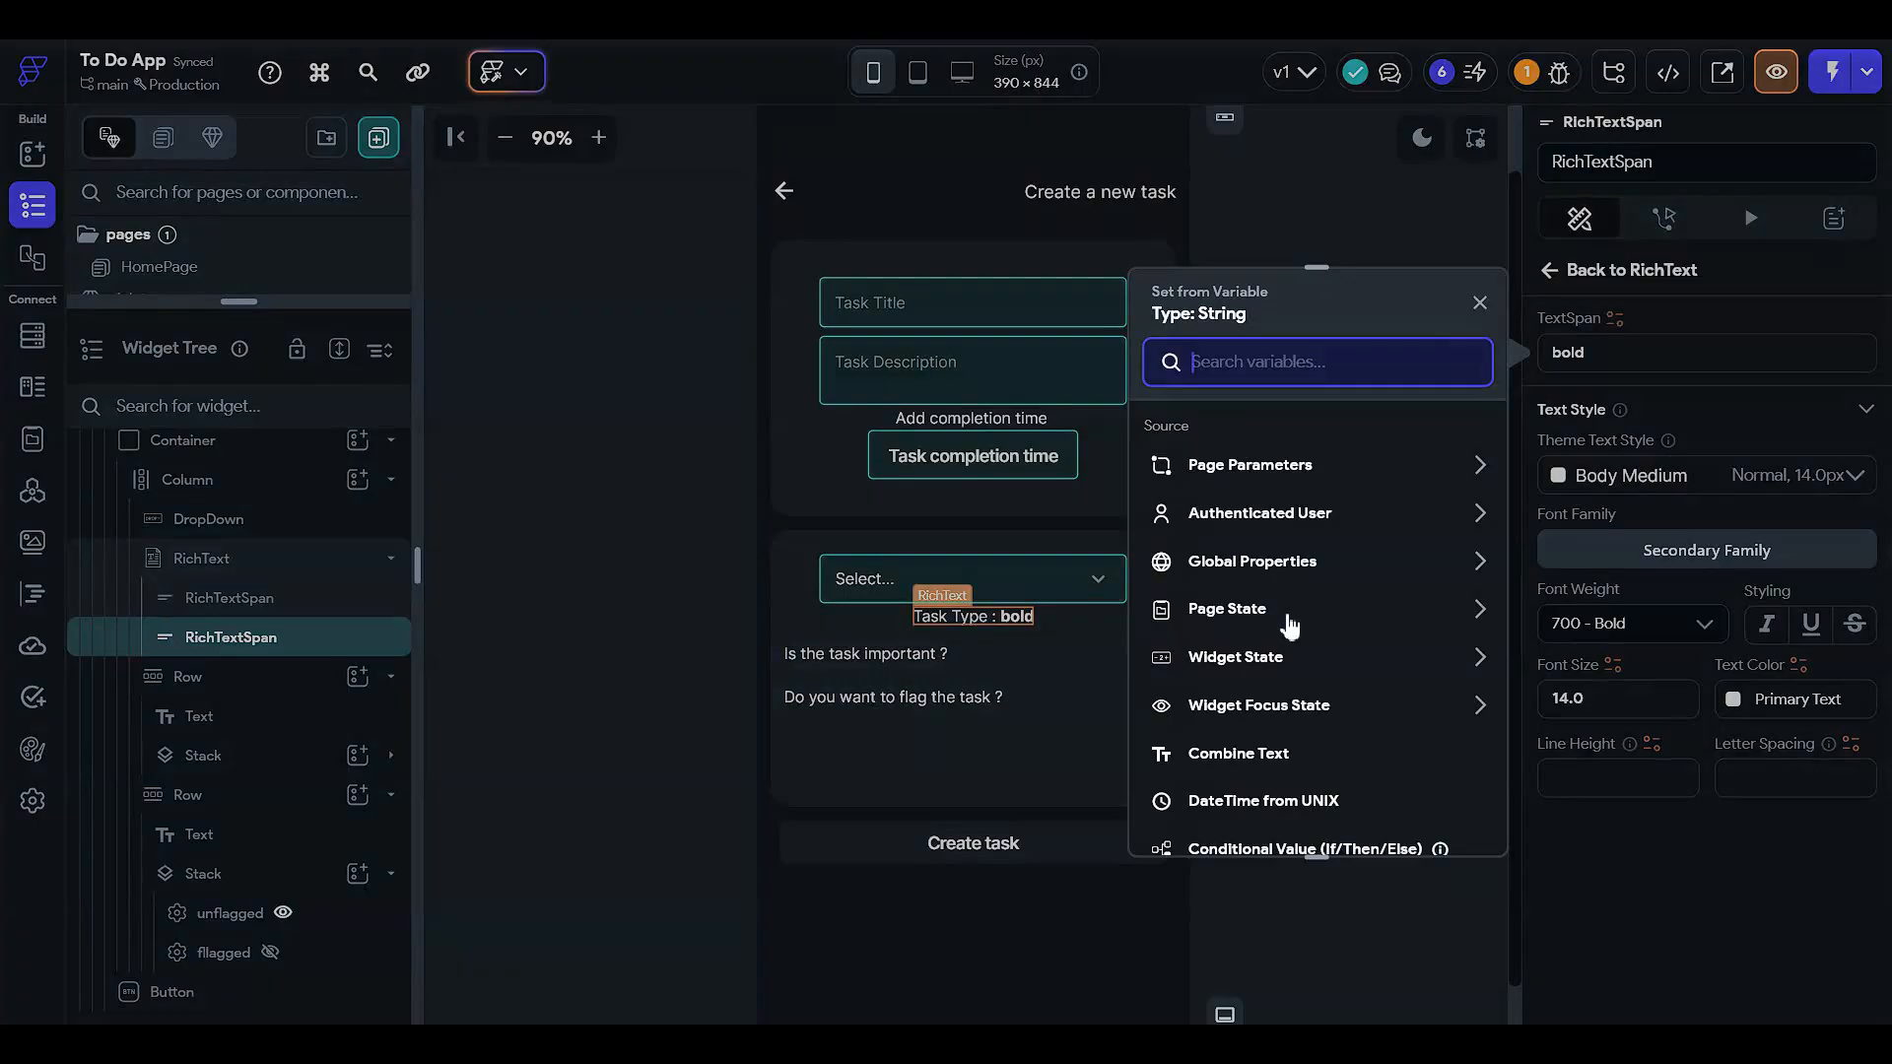
click(1268, 663)
scroll(1268, 663, down, 1)
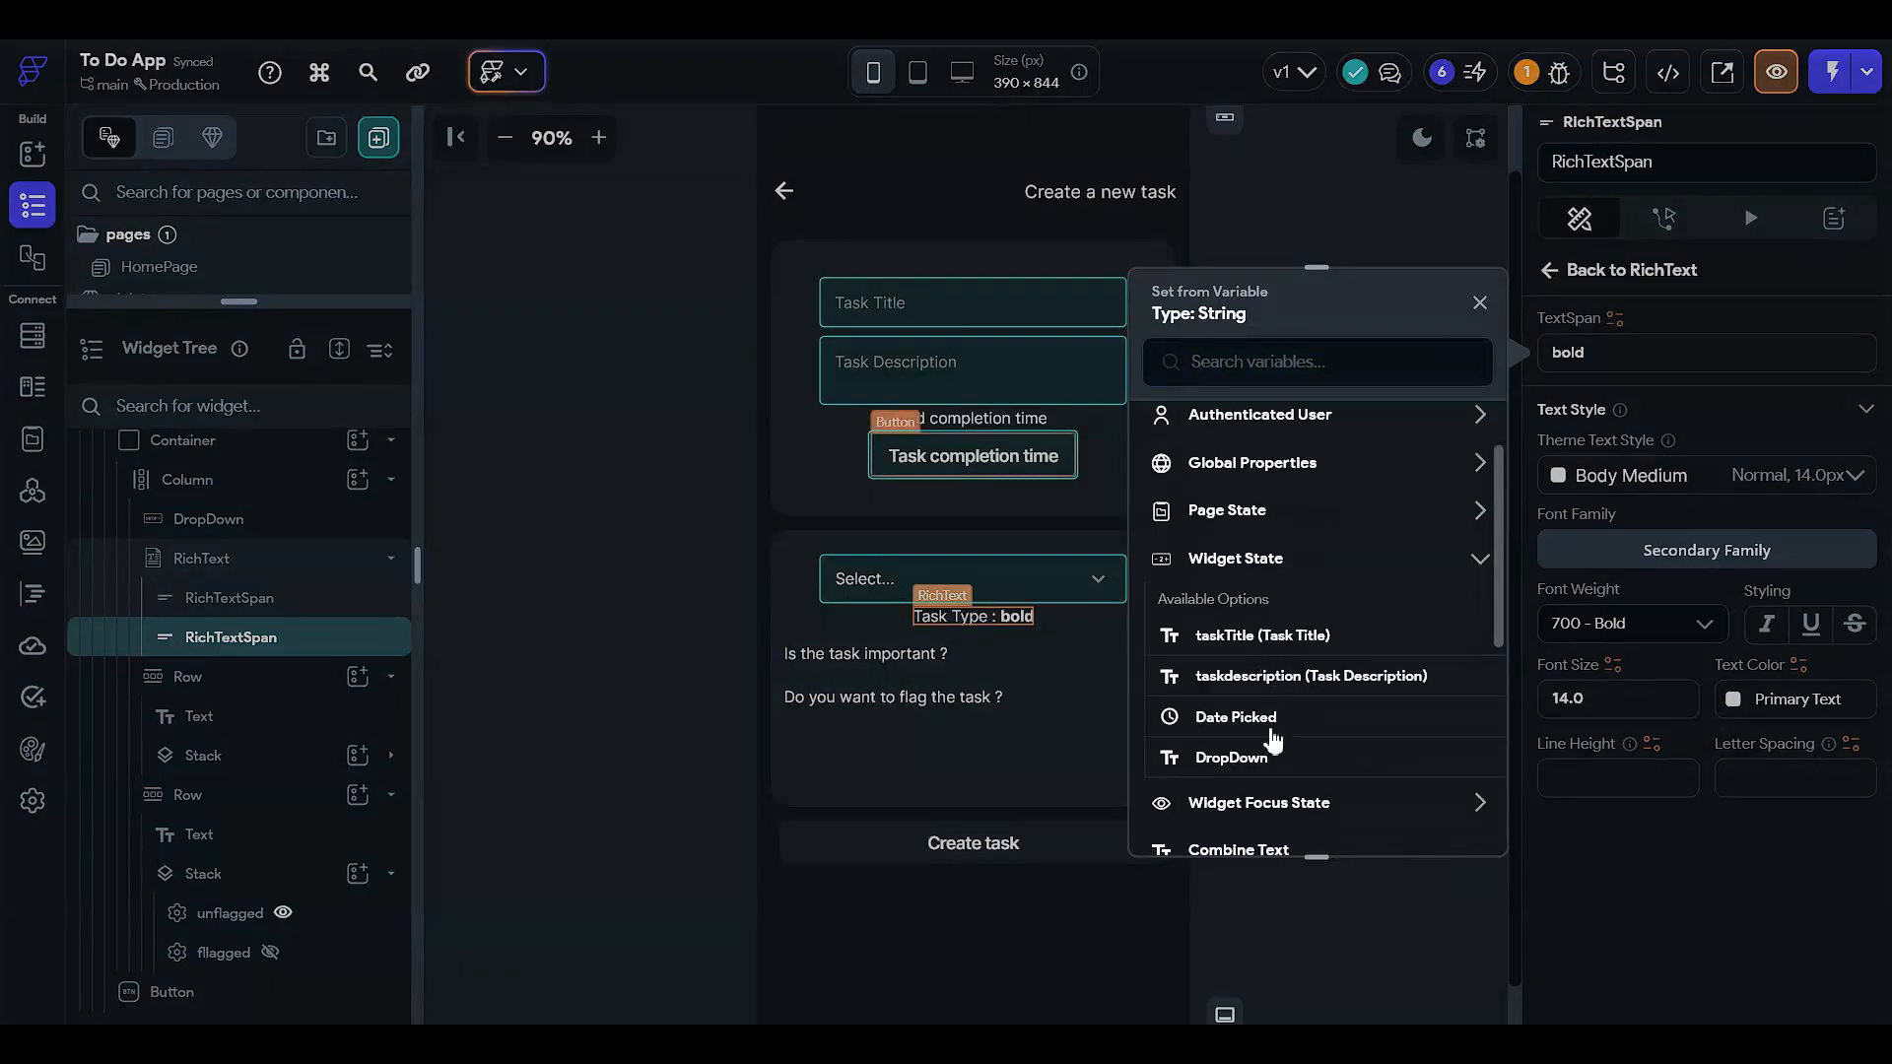
click(1232, 758)
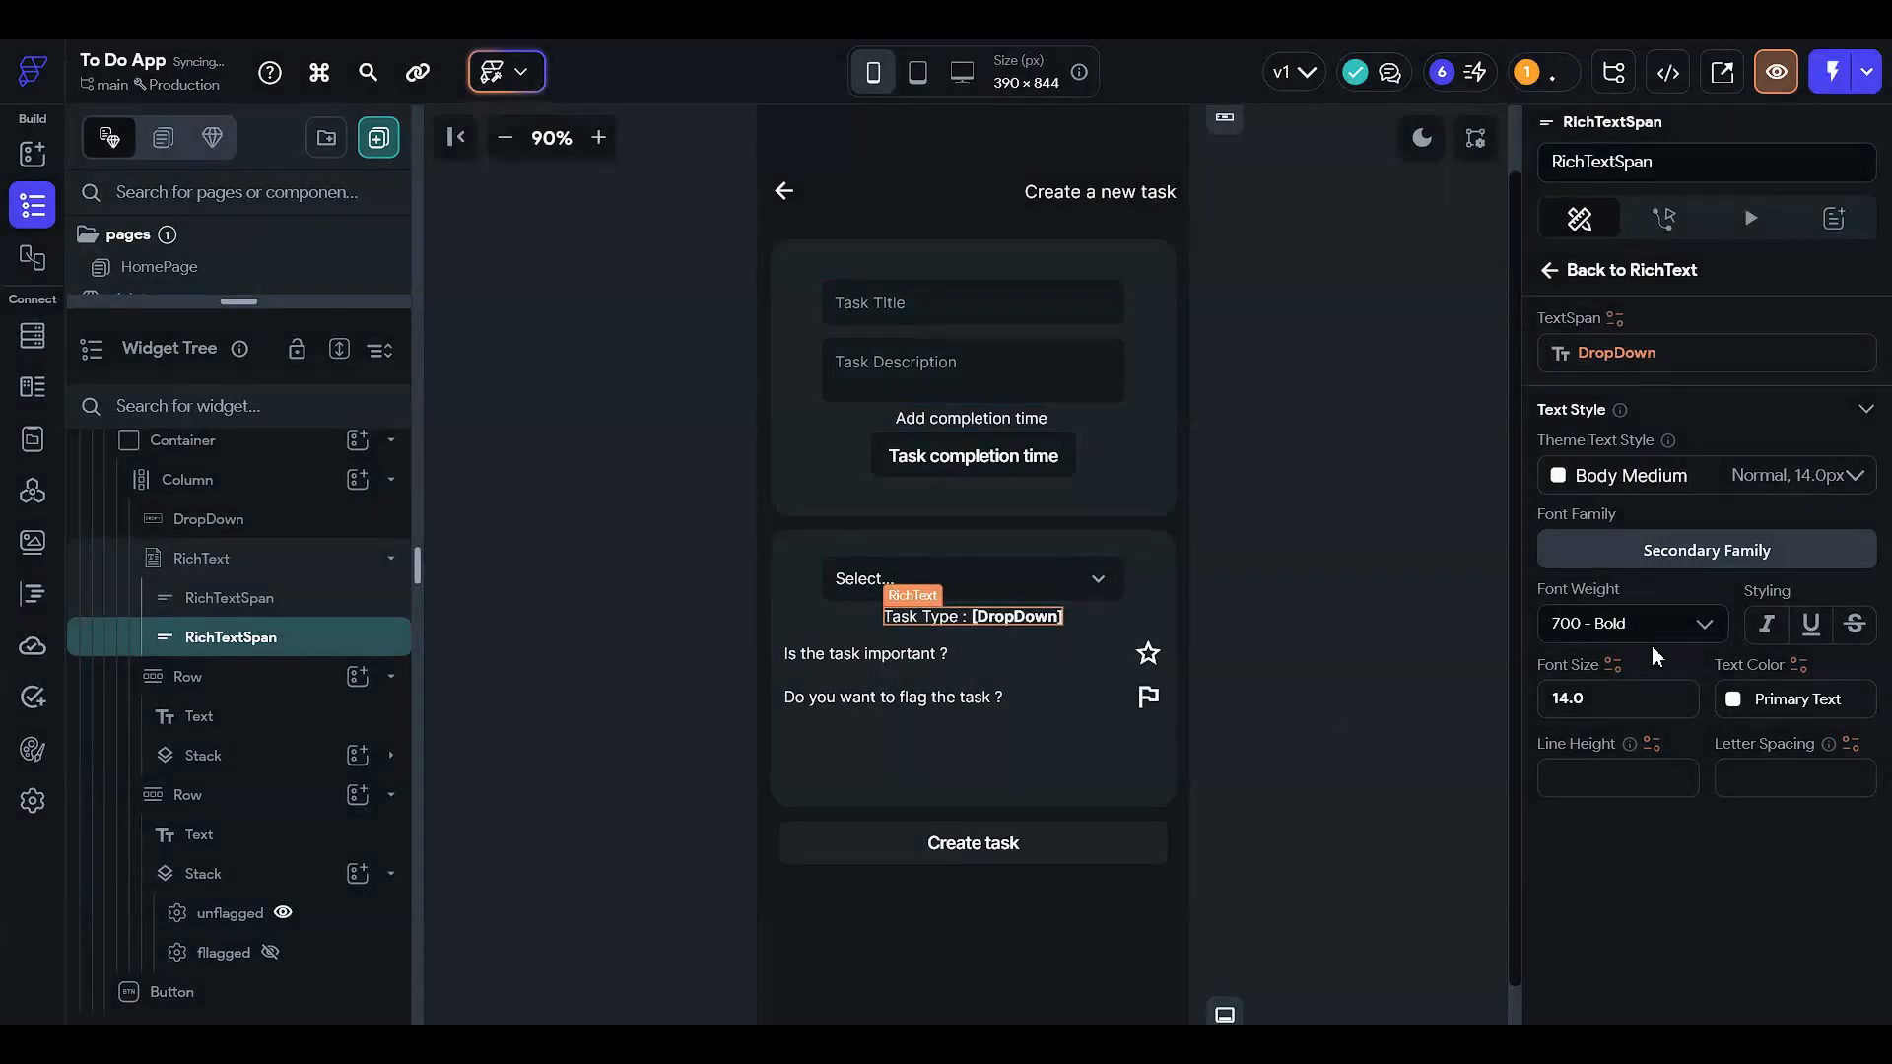
- Cut the outer Column off the createTask page, leaving the page empty
click(1322, 657)
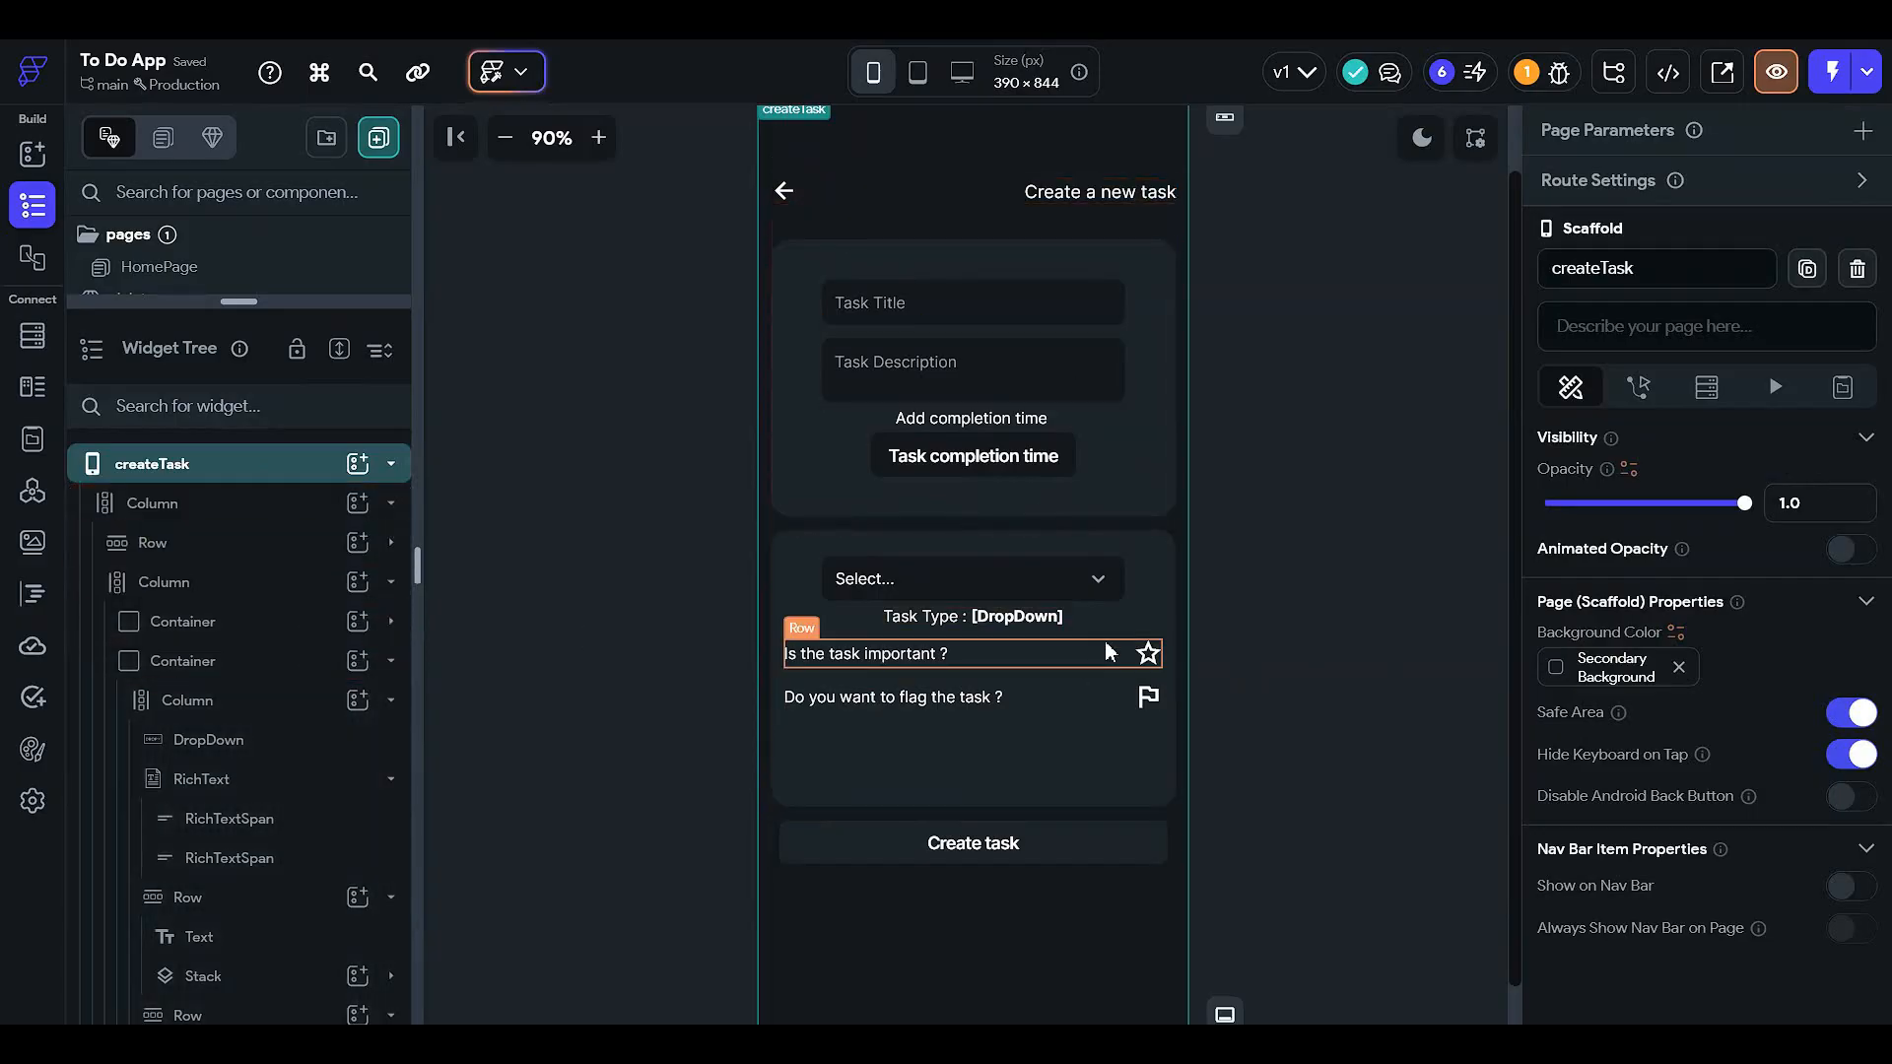
click(295, 515)
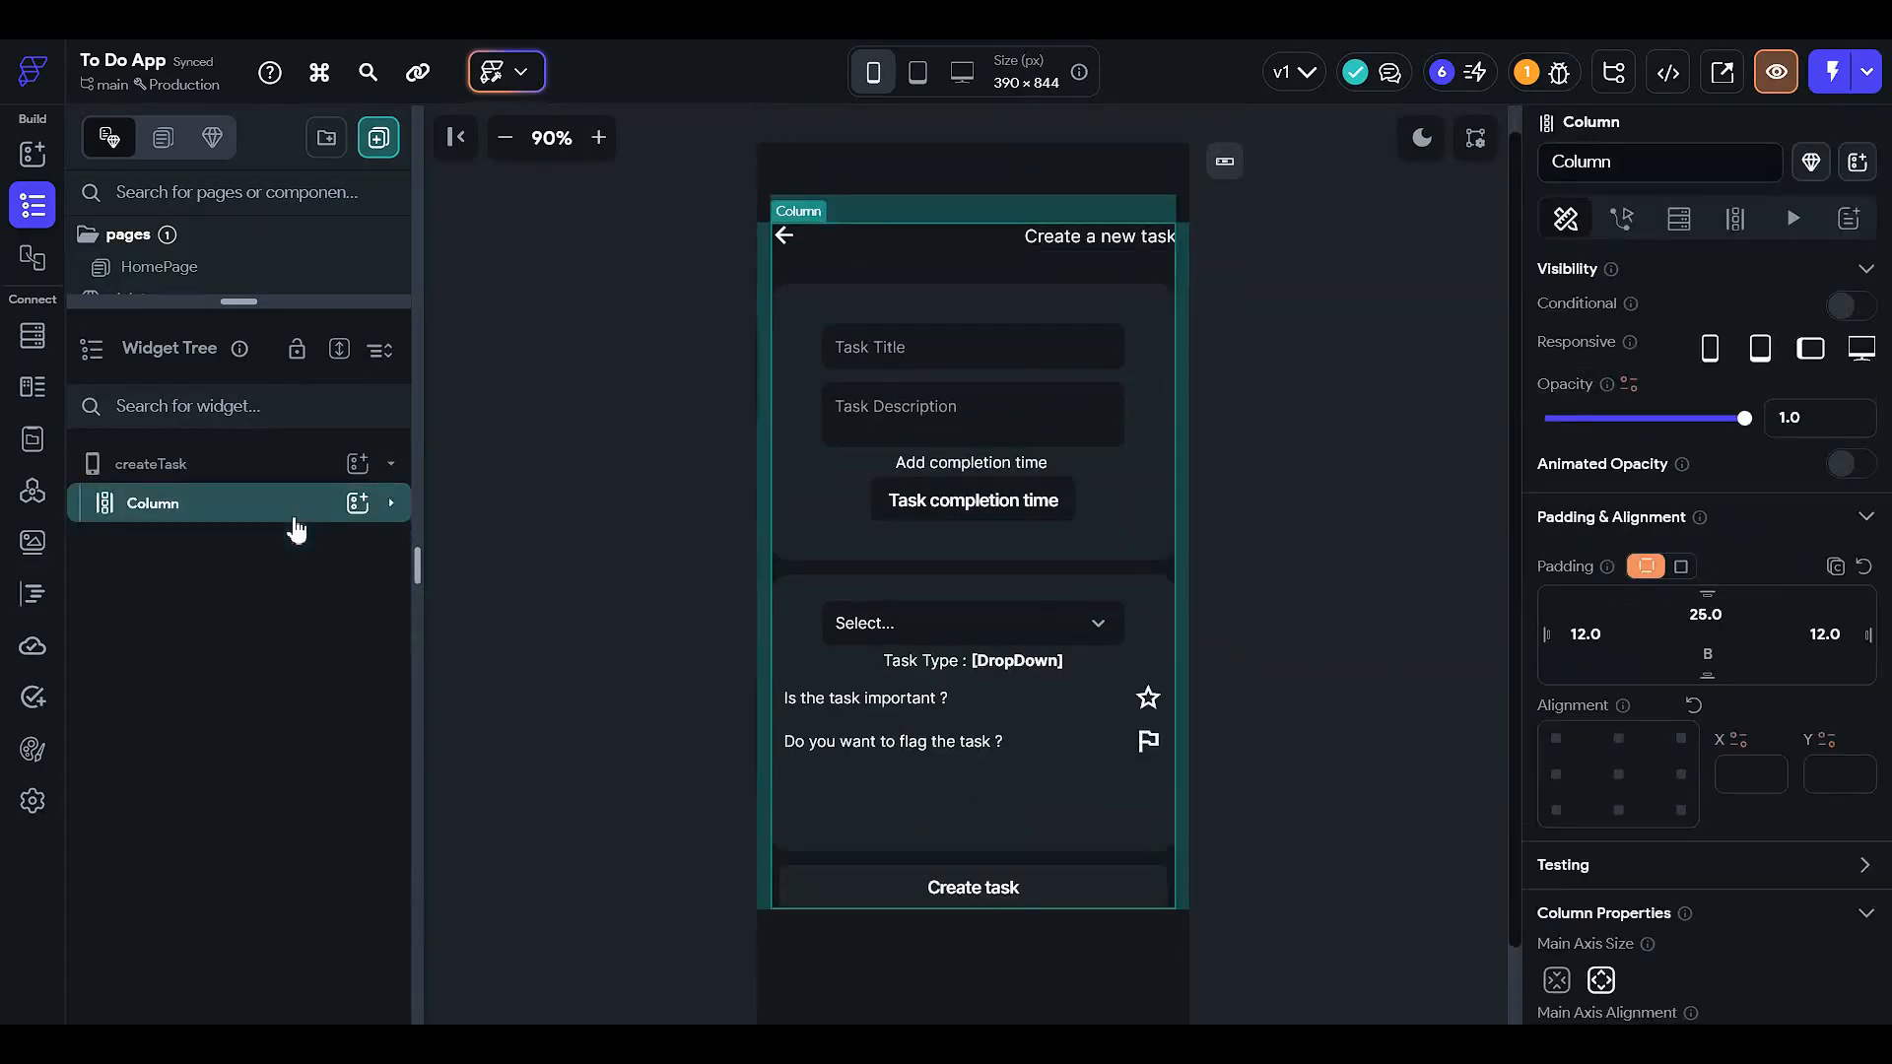
right_click(295, 529)
click(352, 569)
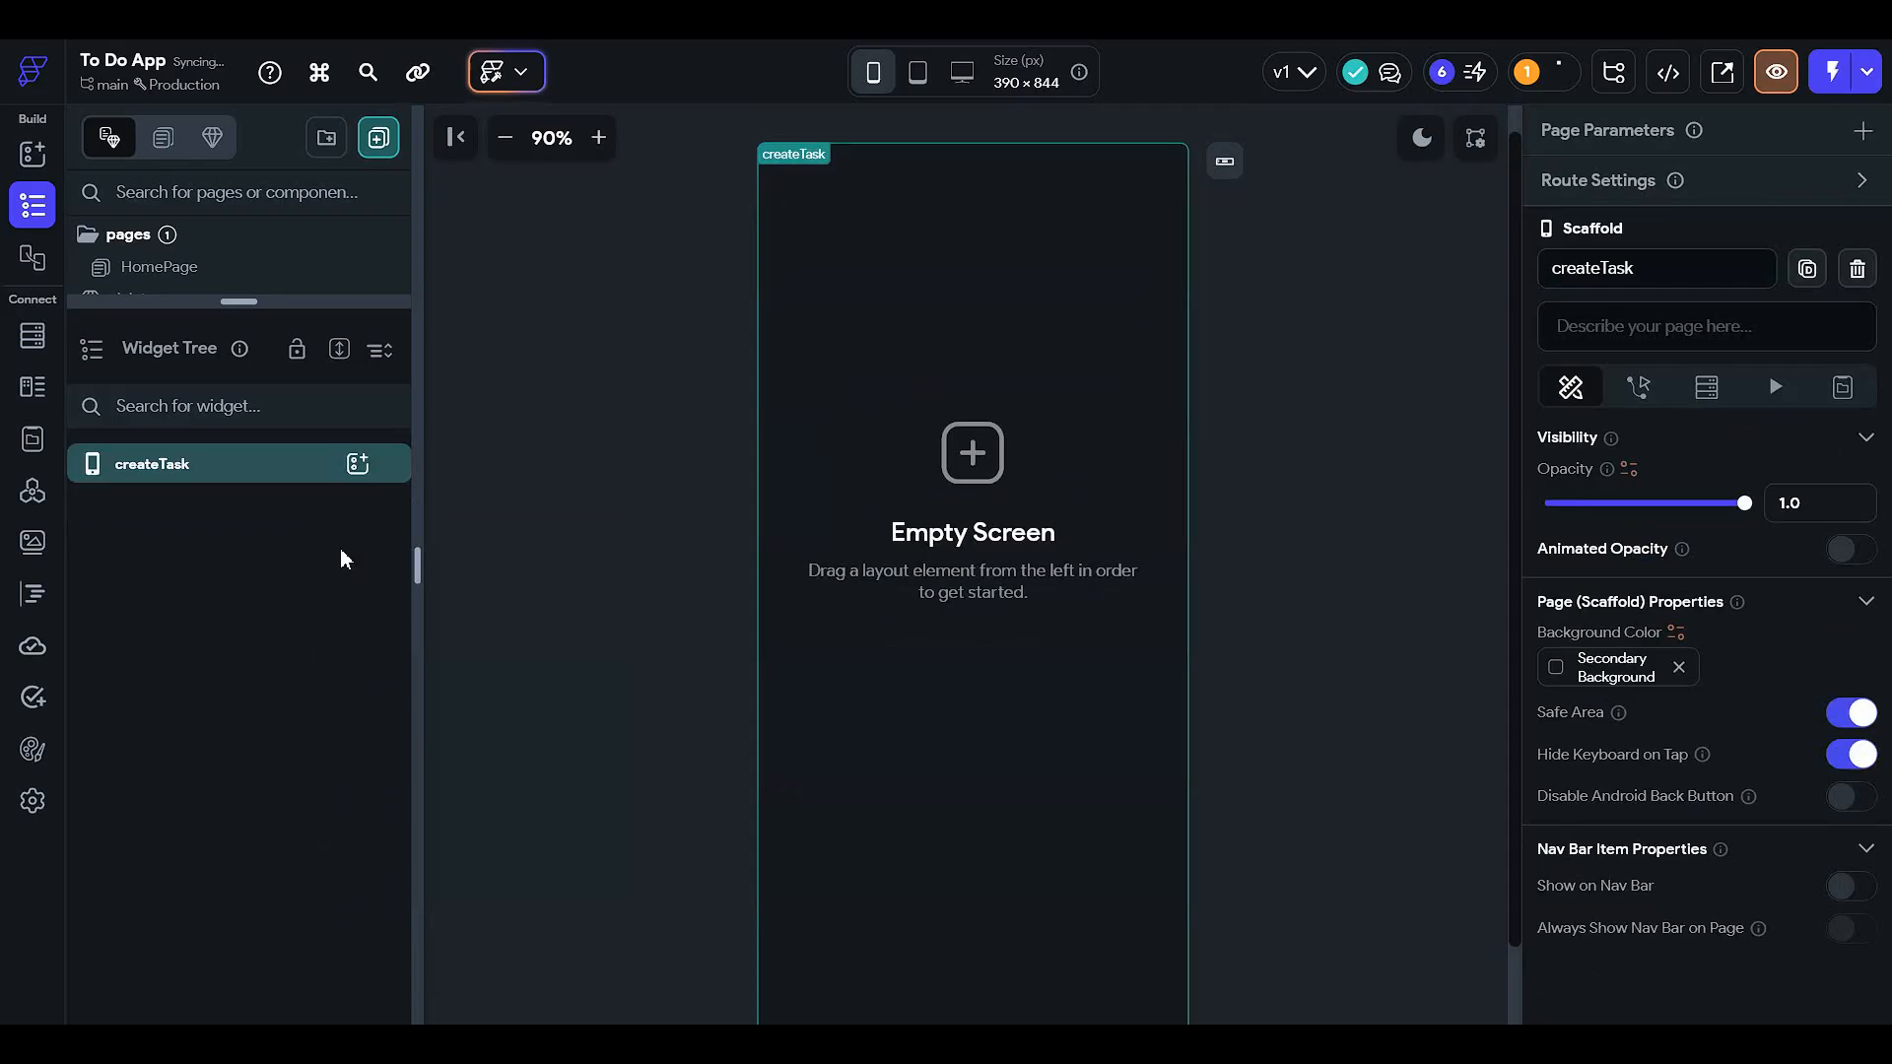
click(358, 463)
- Add a Container sized 100% width by 100% height and paste the task form Column into it
click(493, 754)
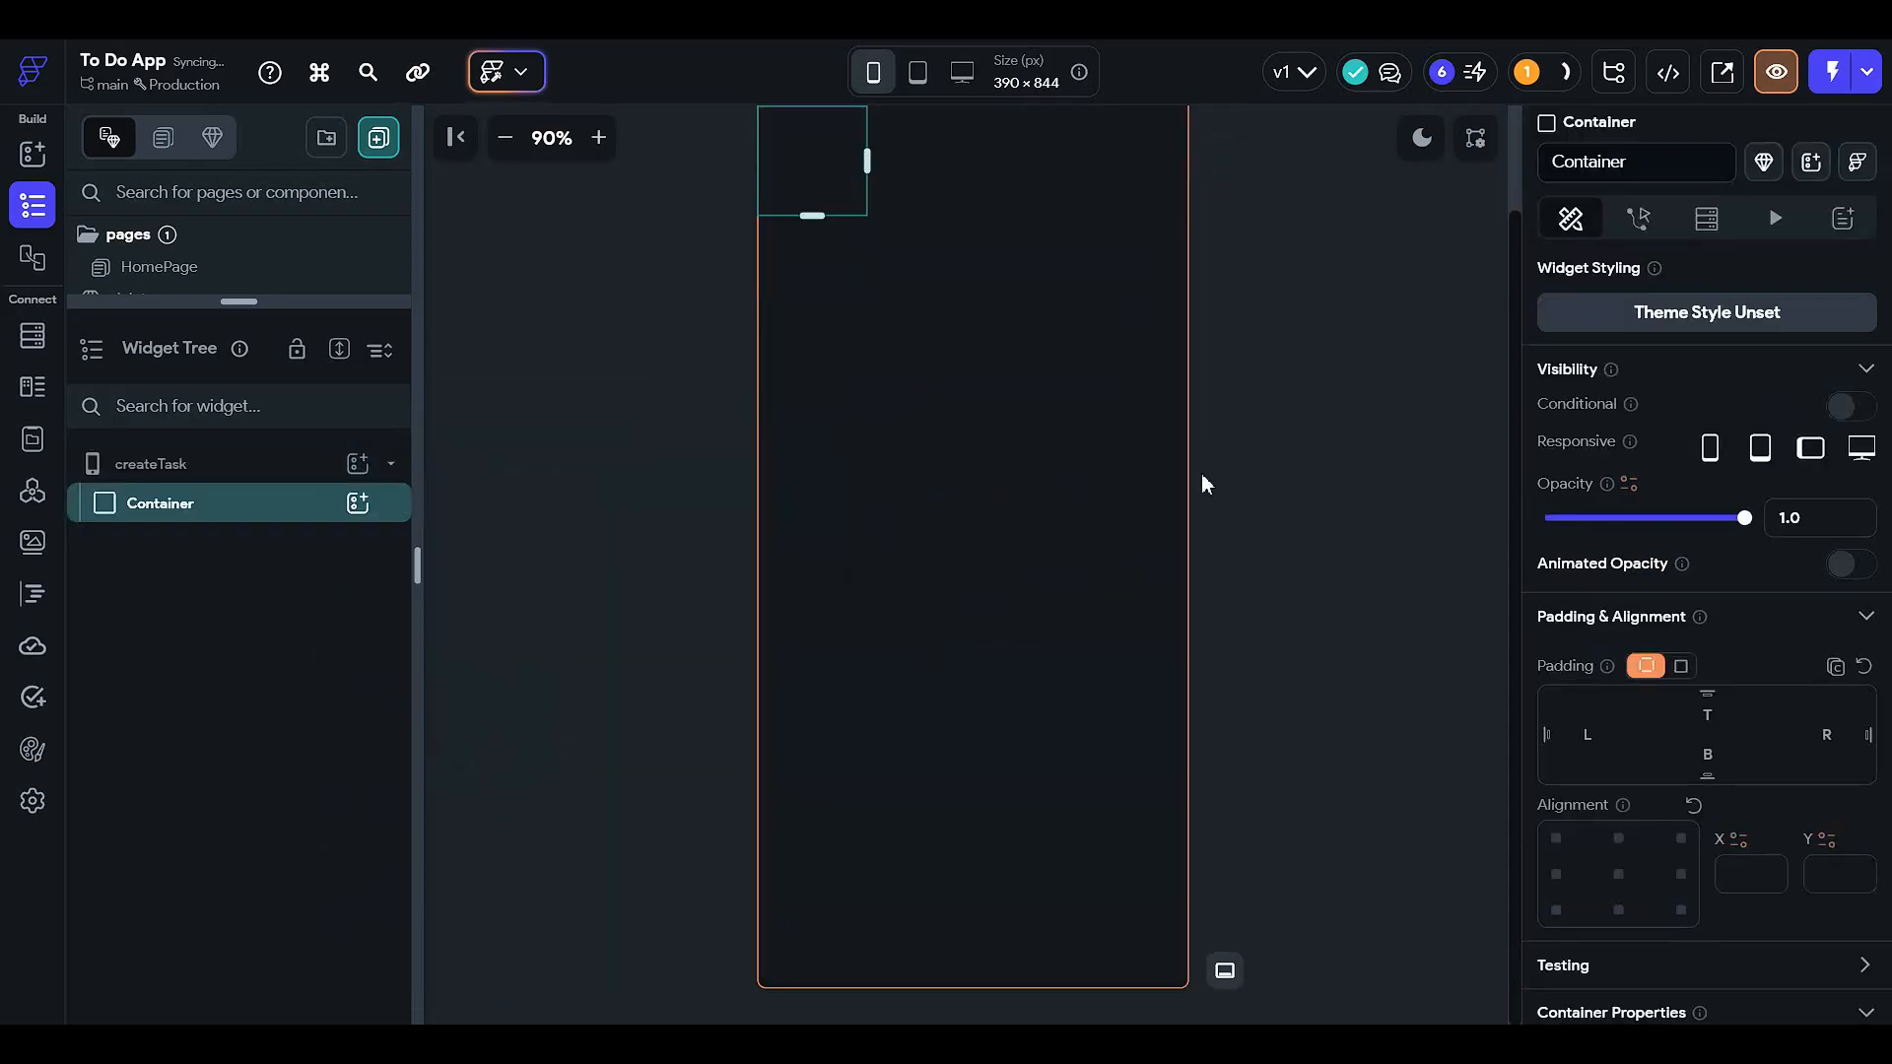
scroll(1693, 617, down, 3)
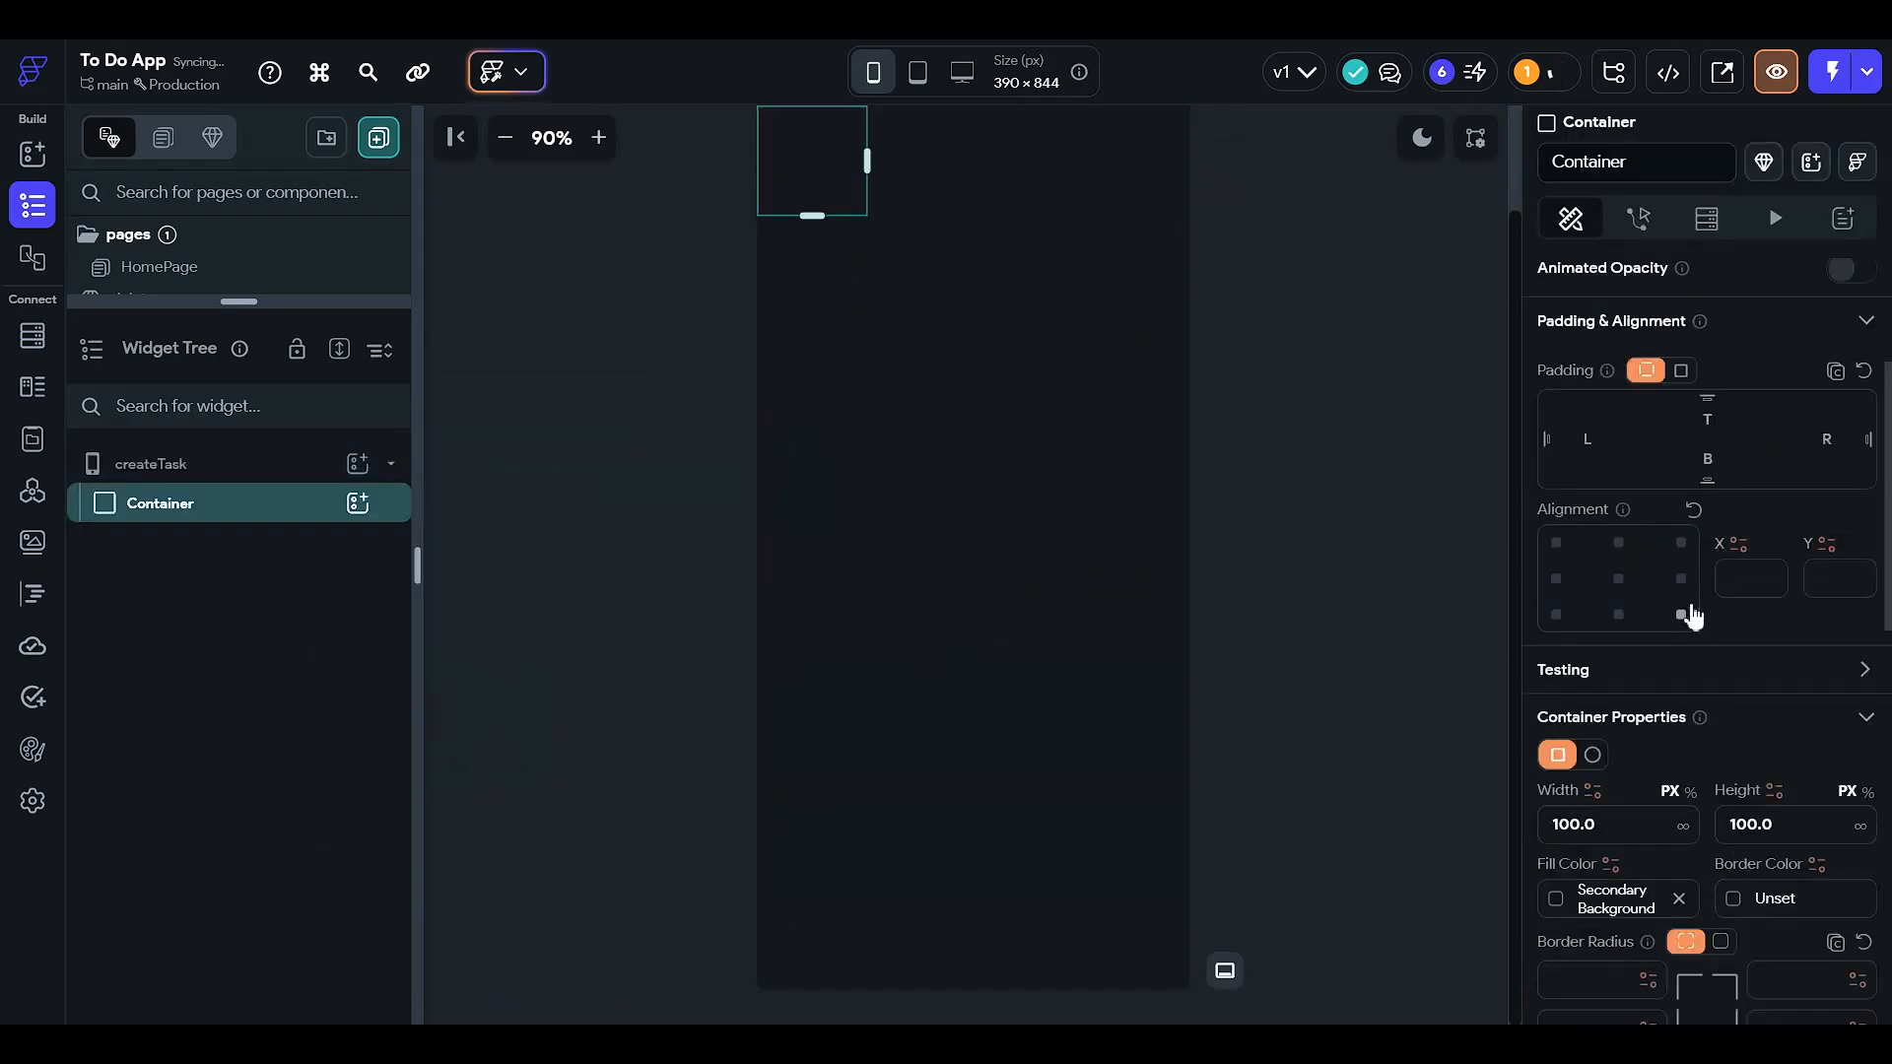
click(1689, 795)
click(1631, 823)
text(10)
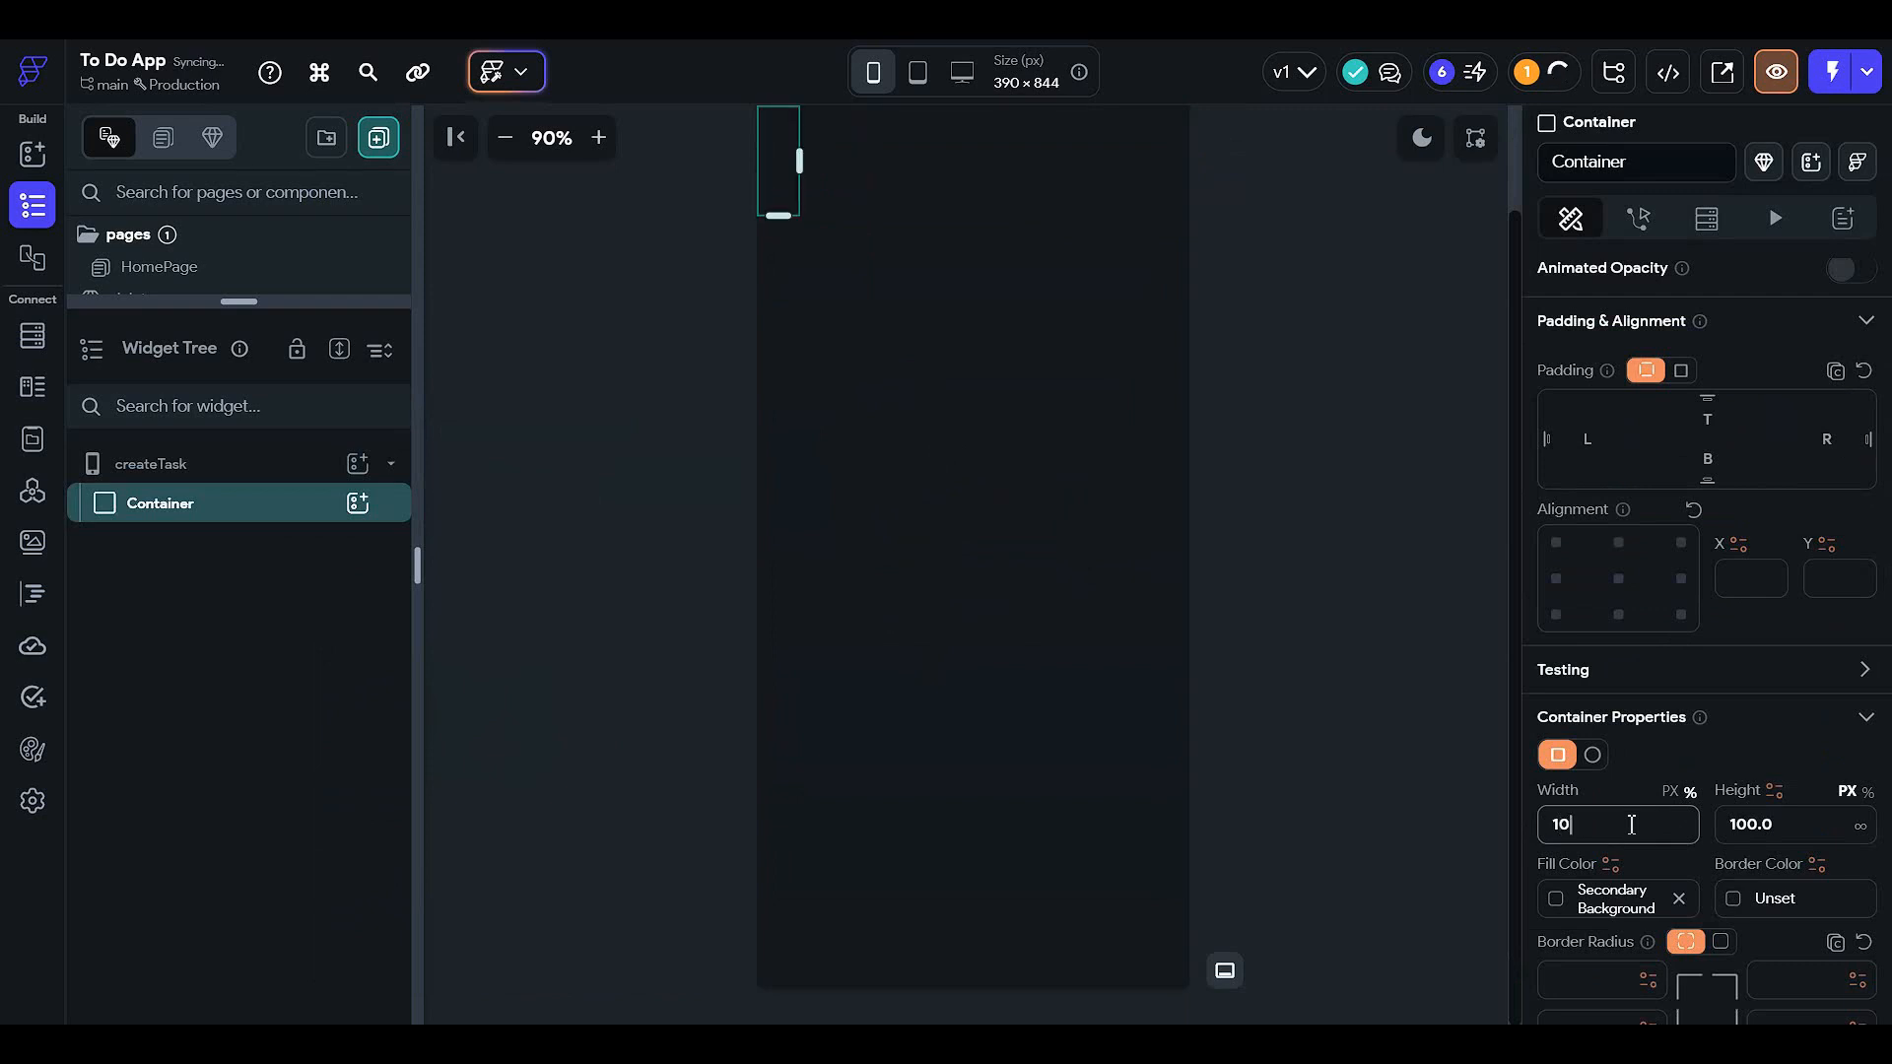
text(0)
click(1865, 792)
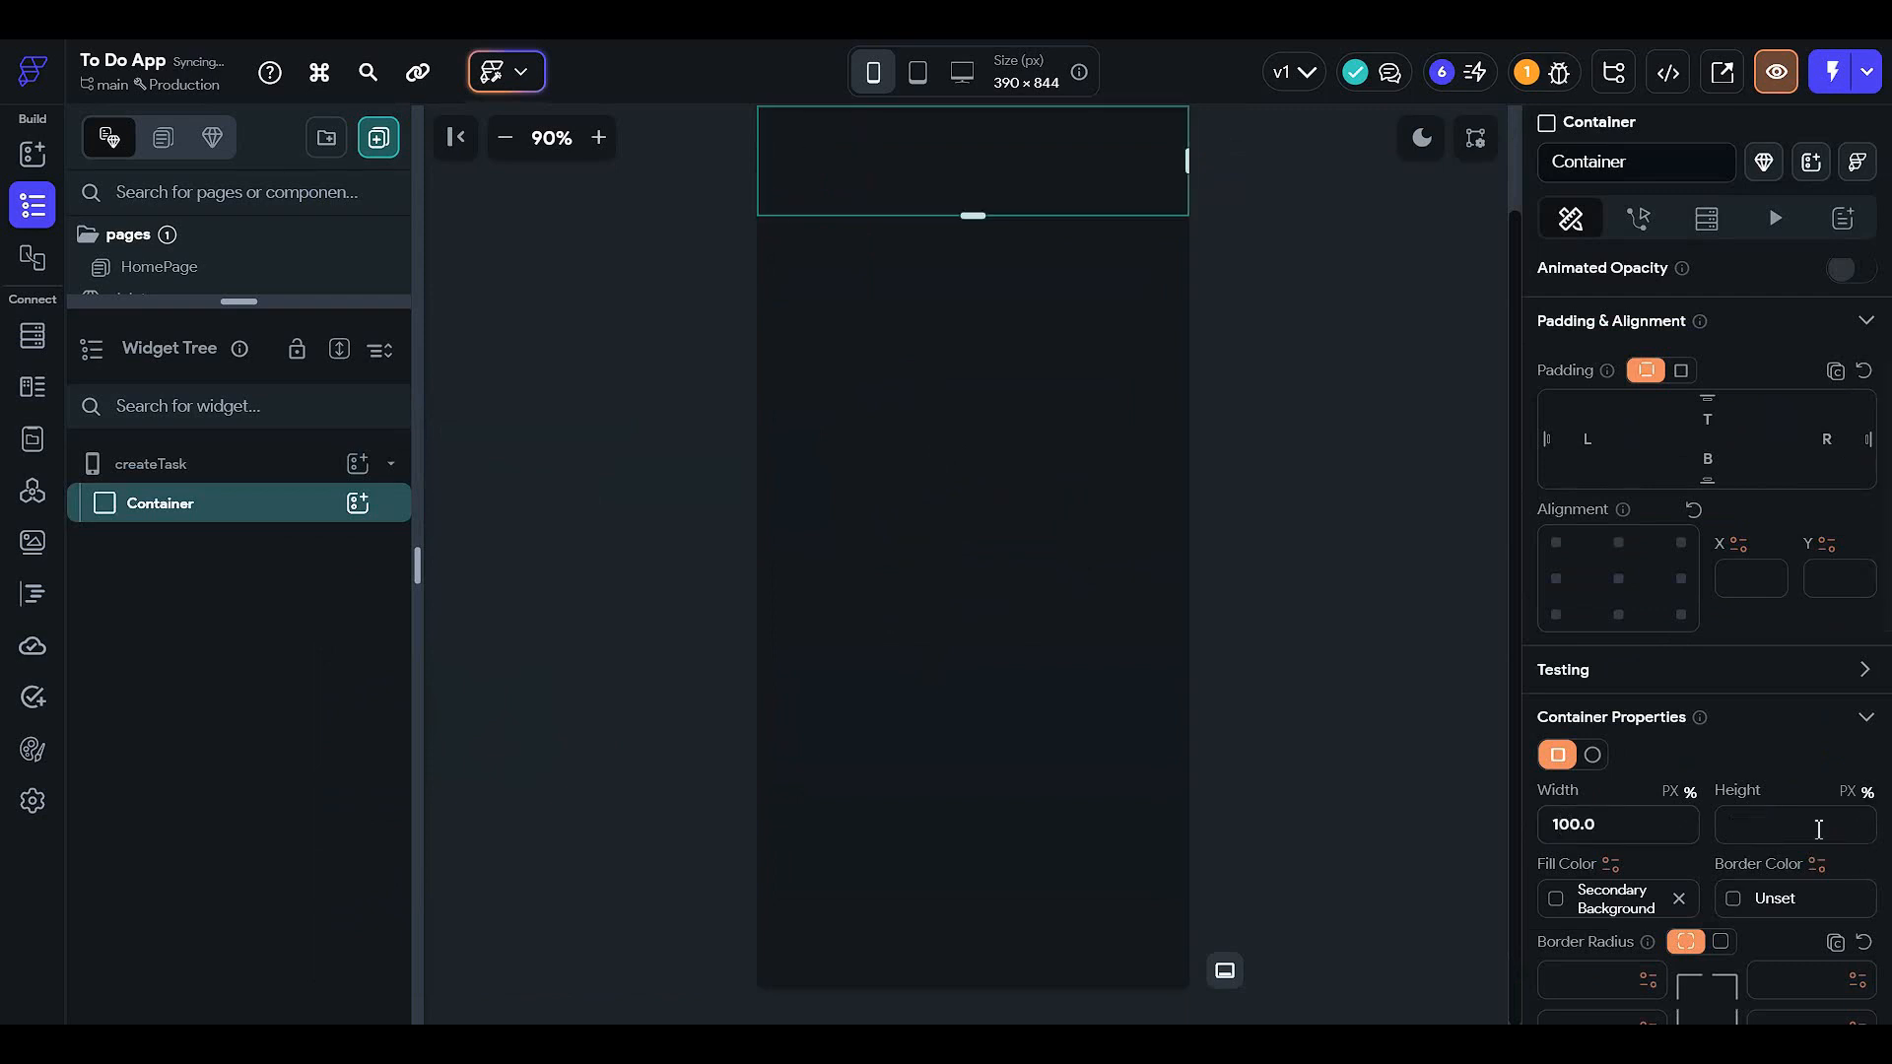
click(1812, 825)
text(100)
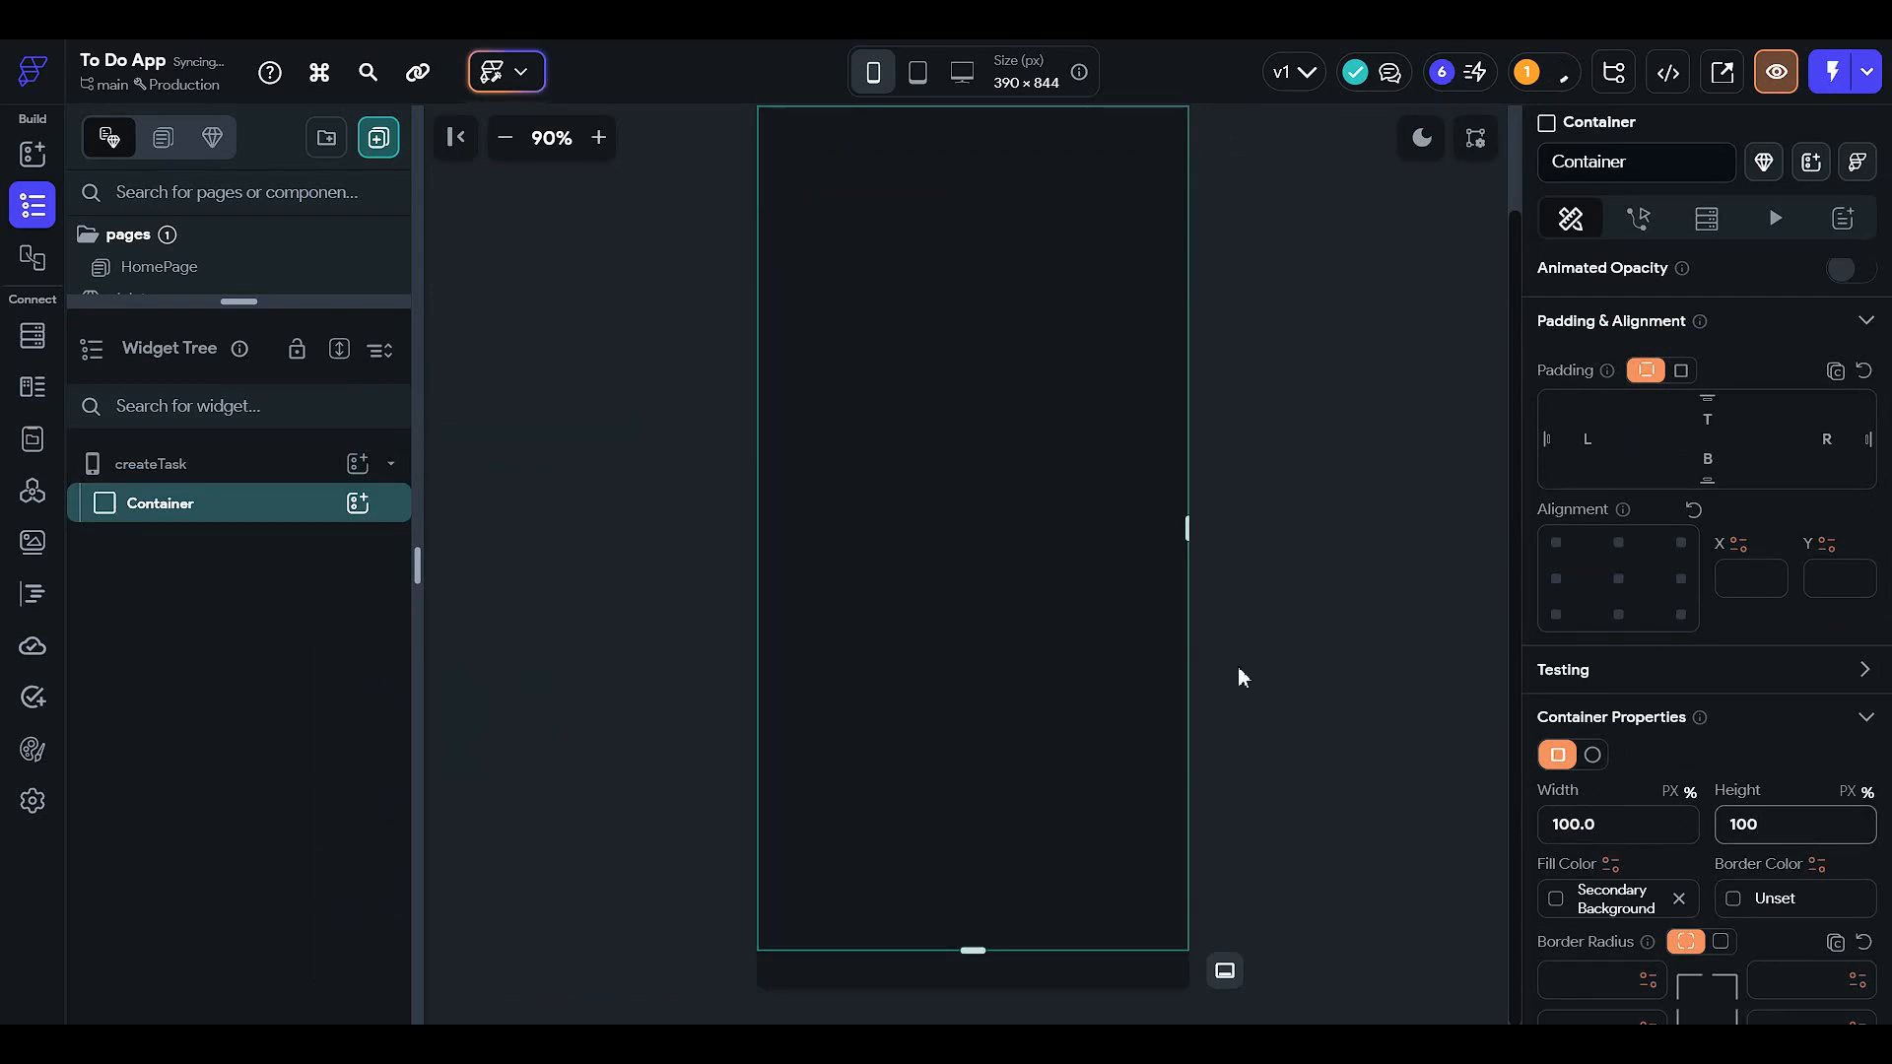
click(286, 514)
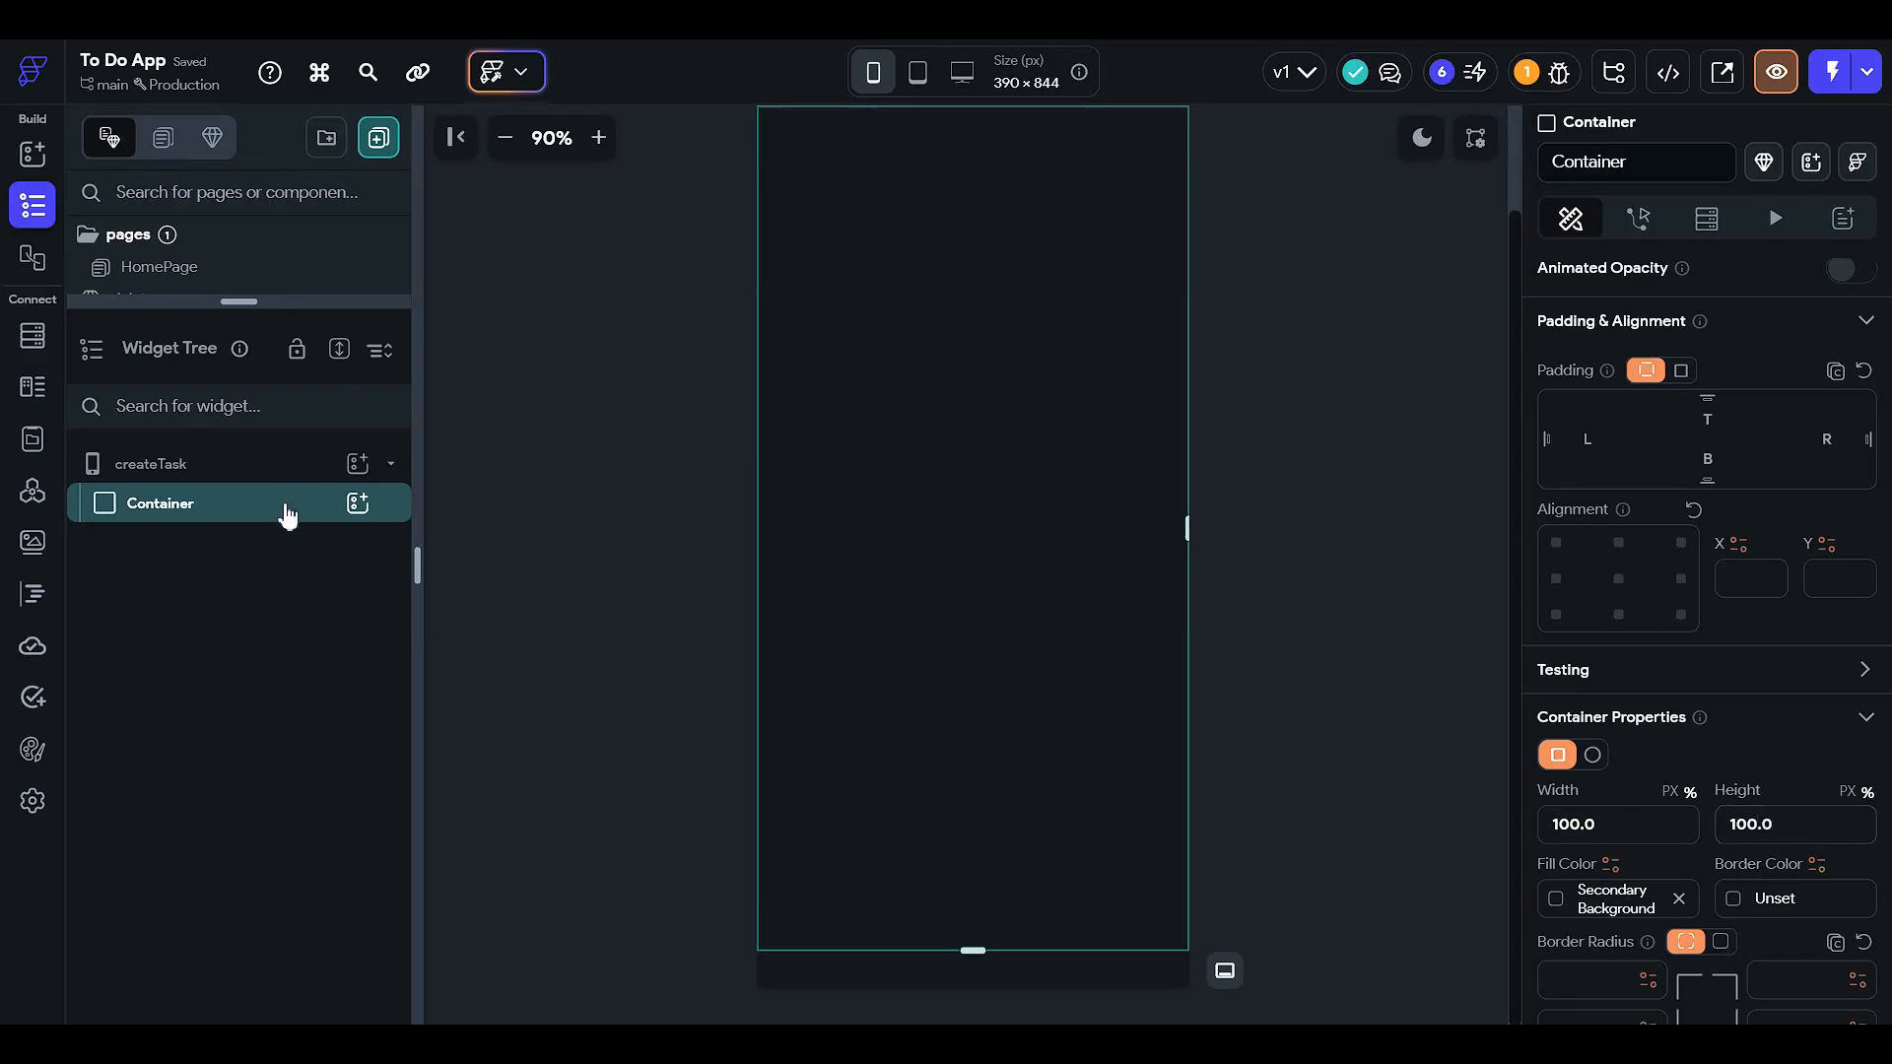
key(ctrl+v)
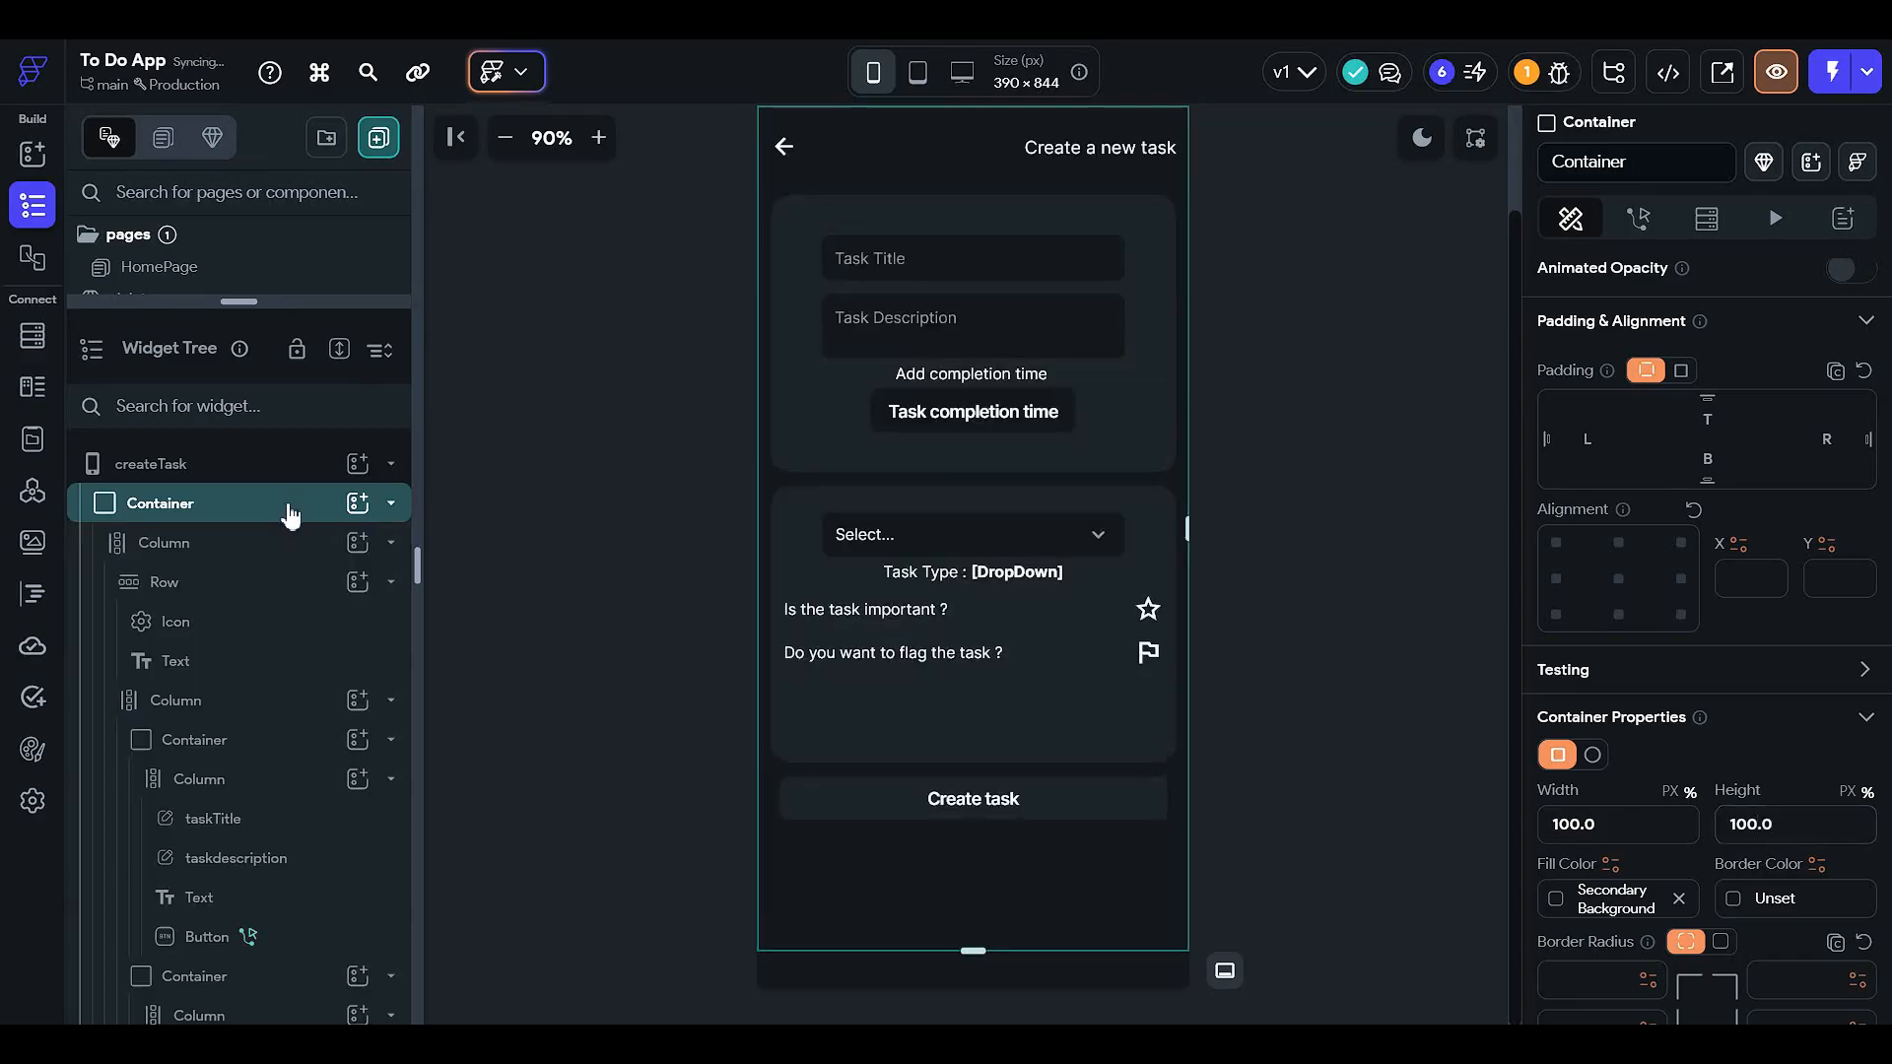
scroll(1801, 683, down, 8)
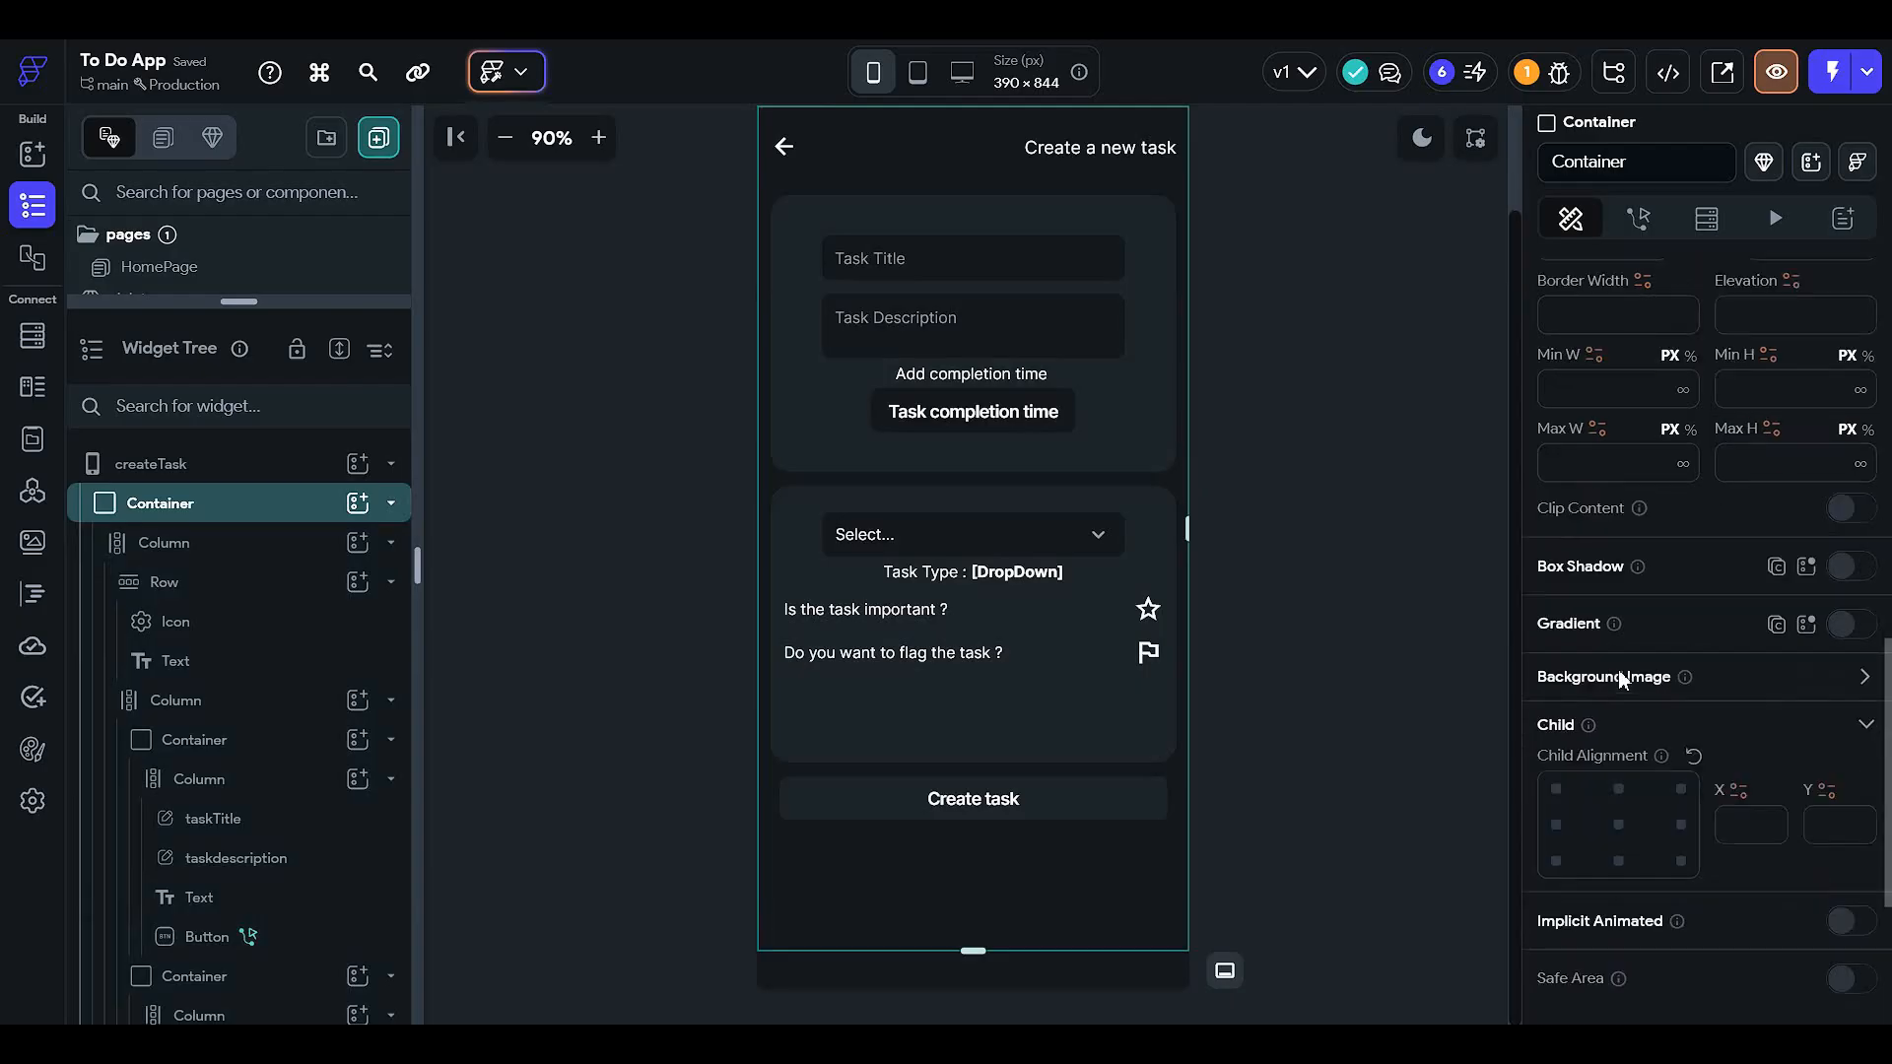
- Set the Container's background to the uploaded asset image ai-generated-8294138_1280 from Downloads
click(1864, 674)
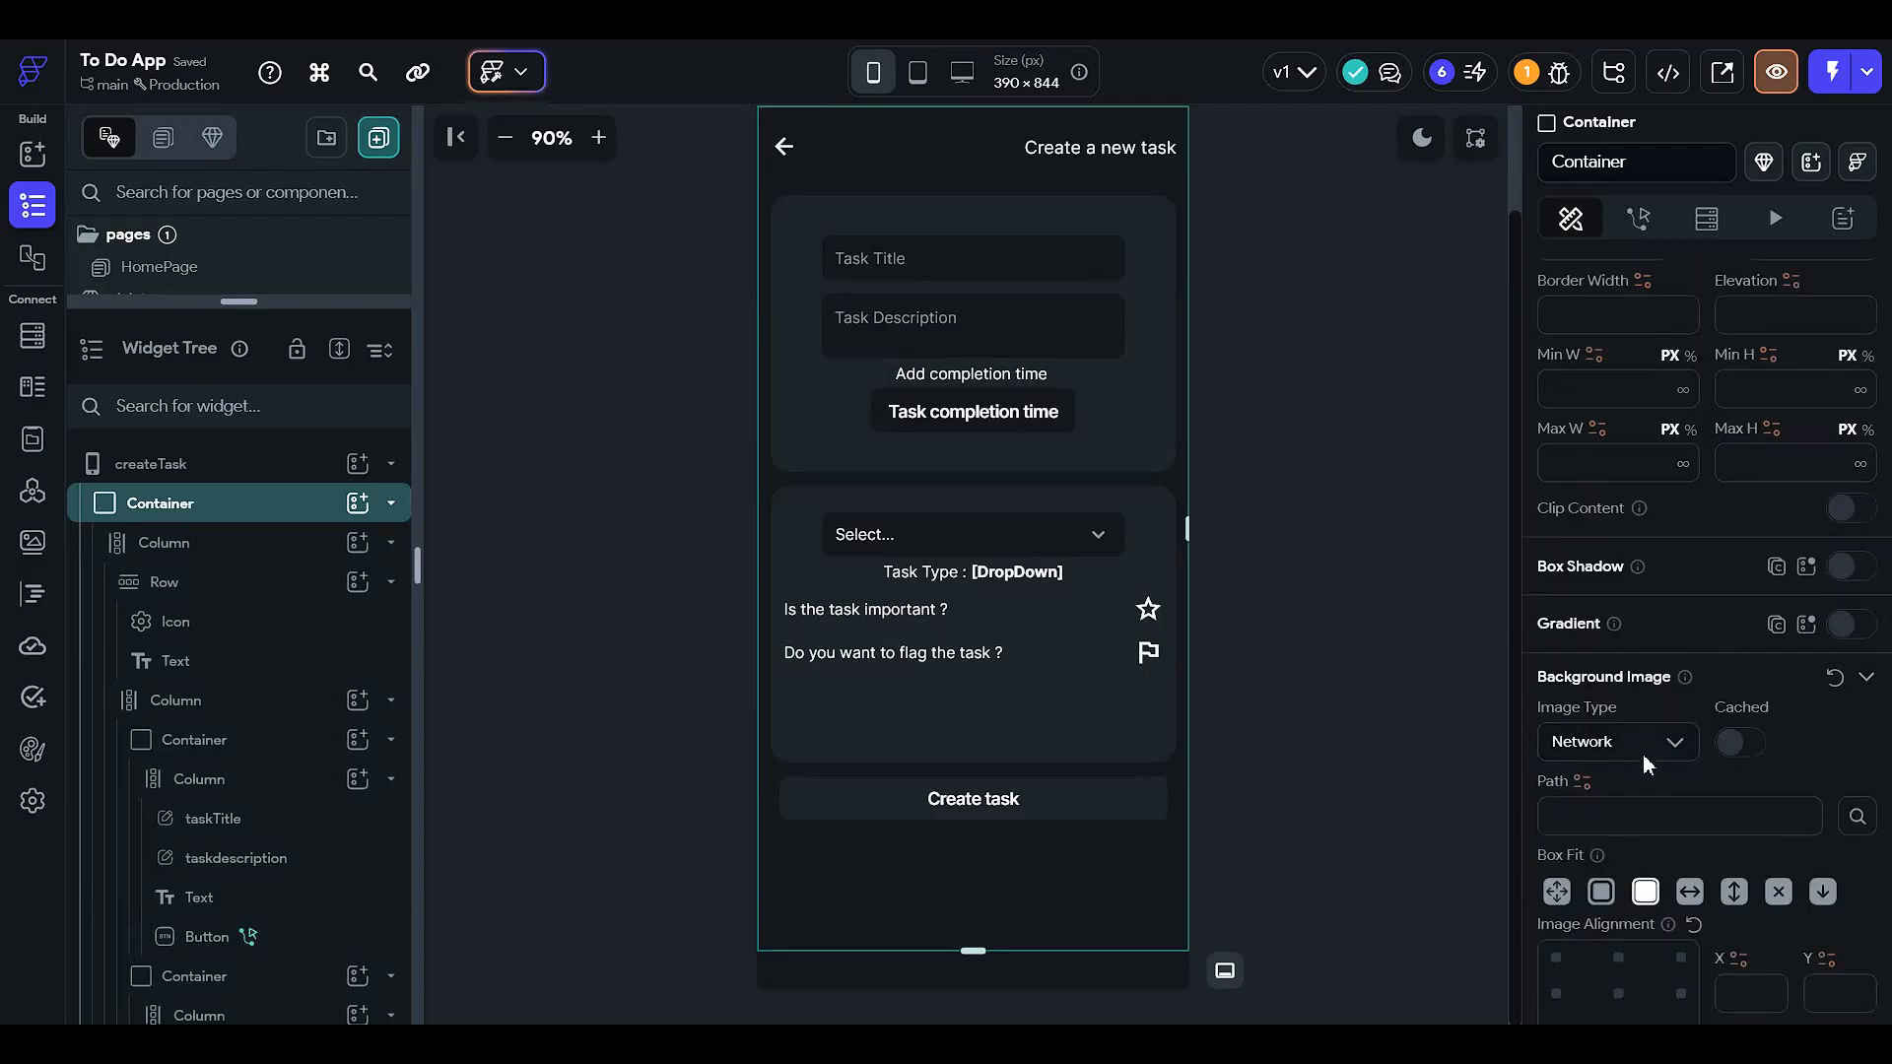
click(1641, 743)
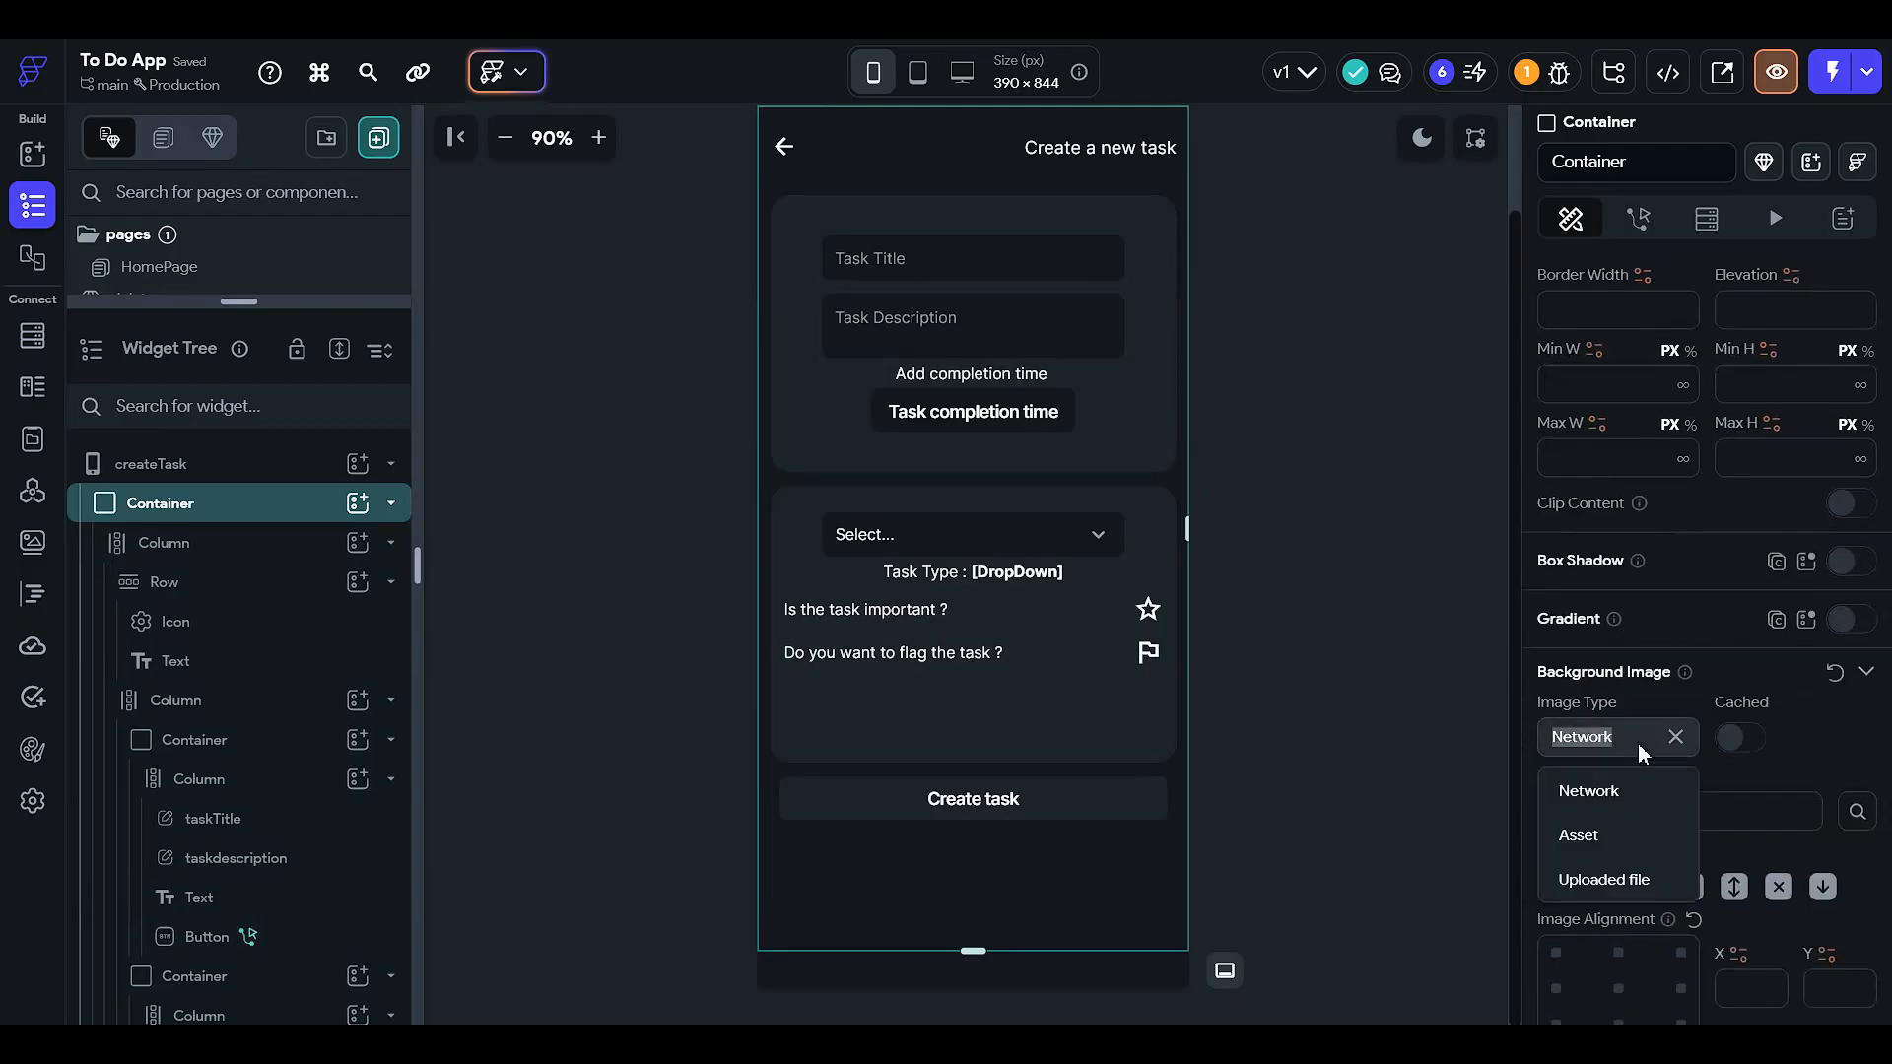
click(1635, 823)
click(1669, 808)
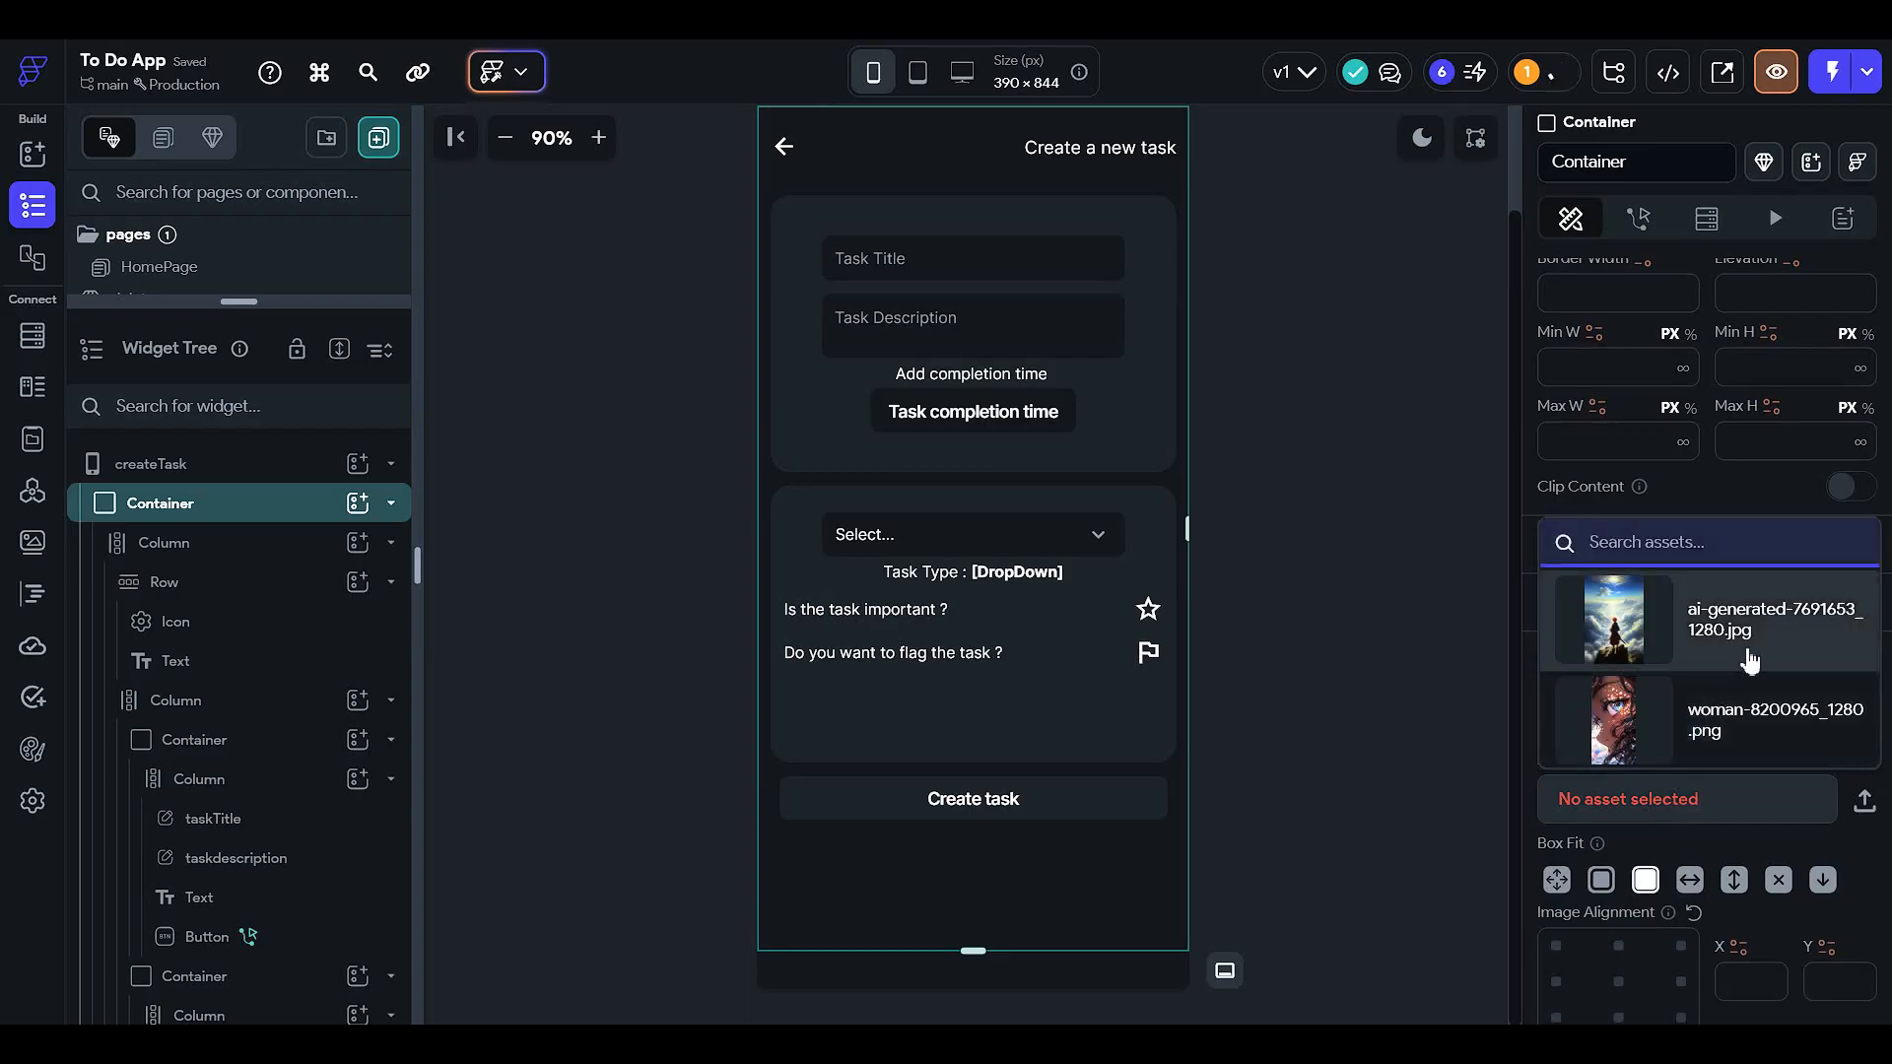
click(1865, 808)
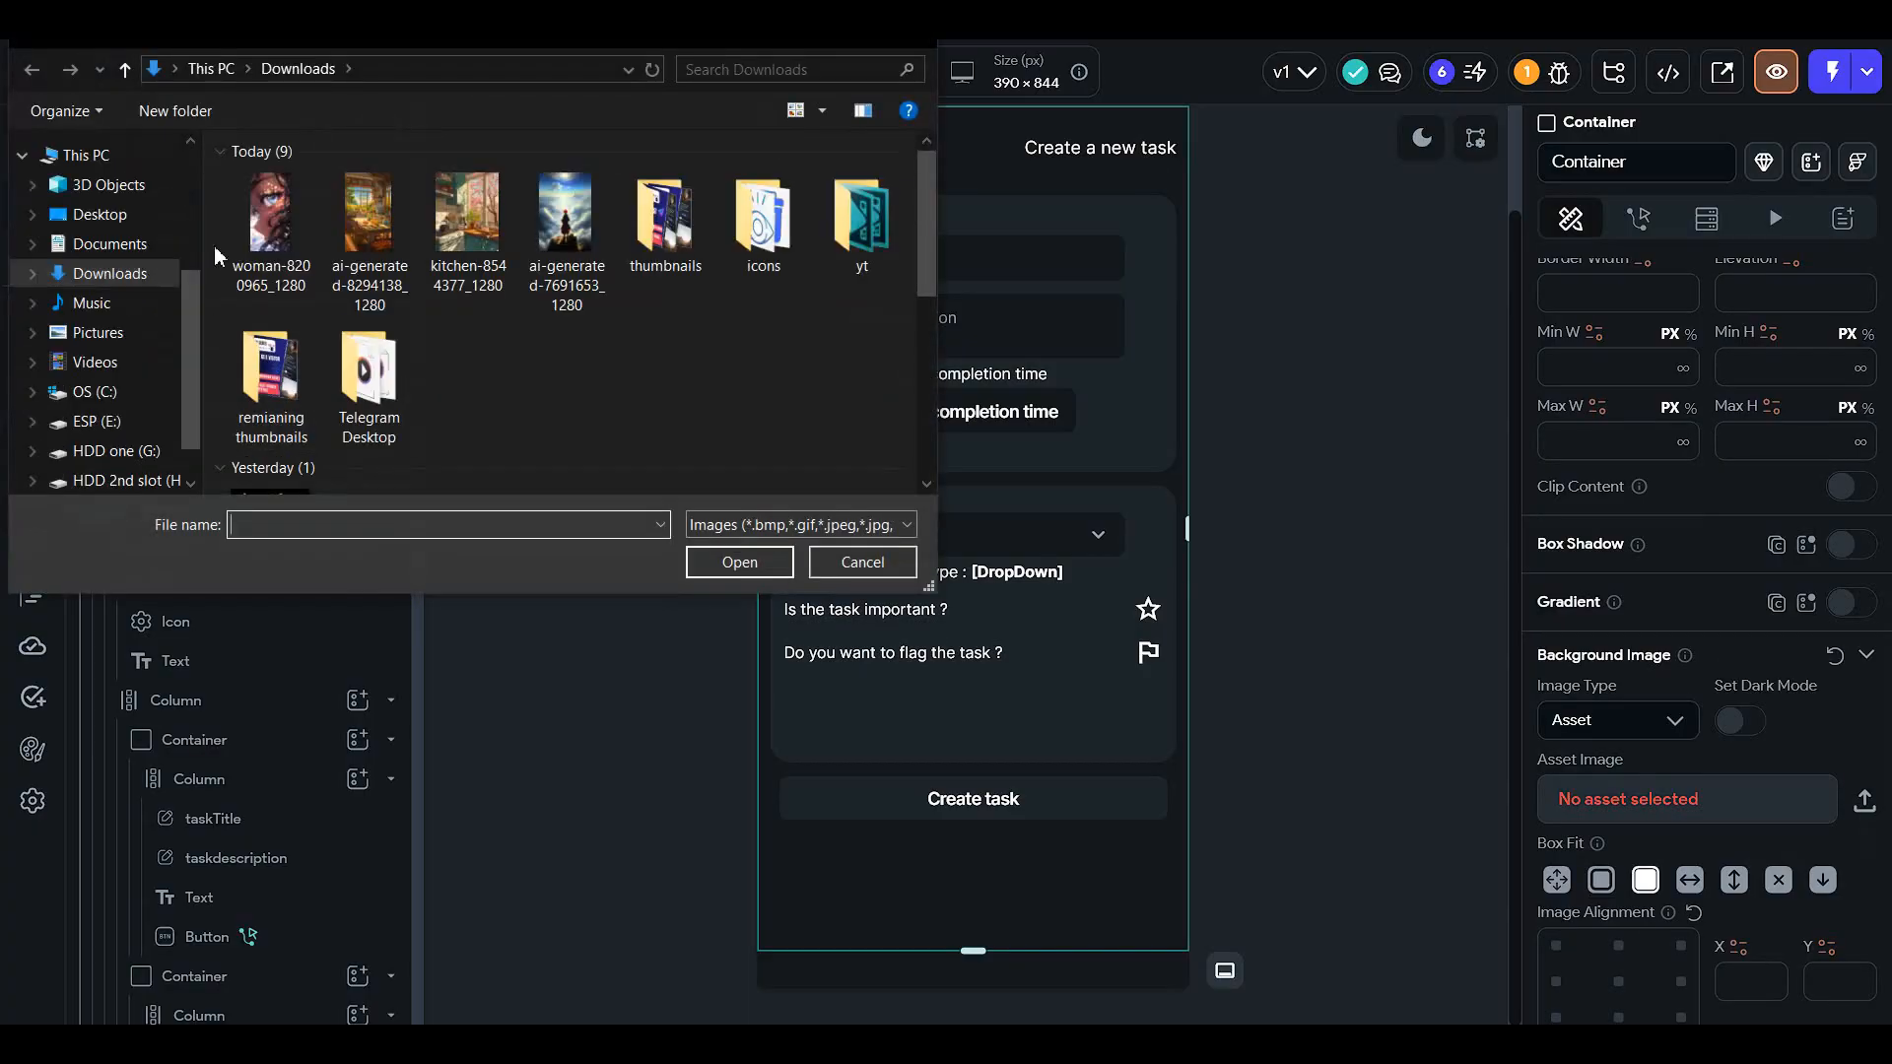
click(390, 234)
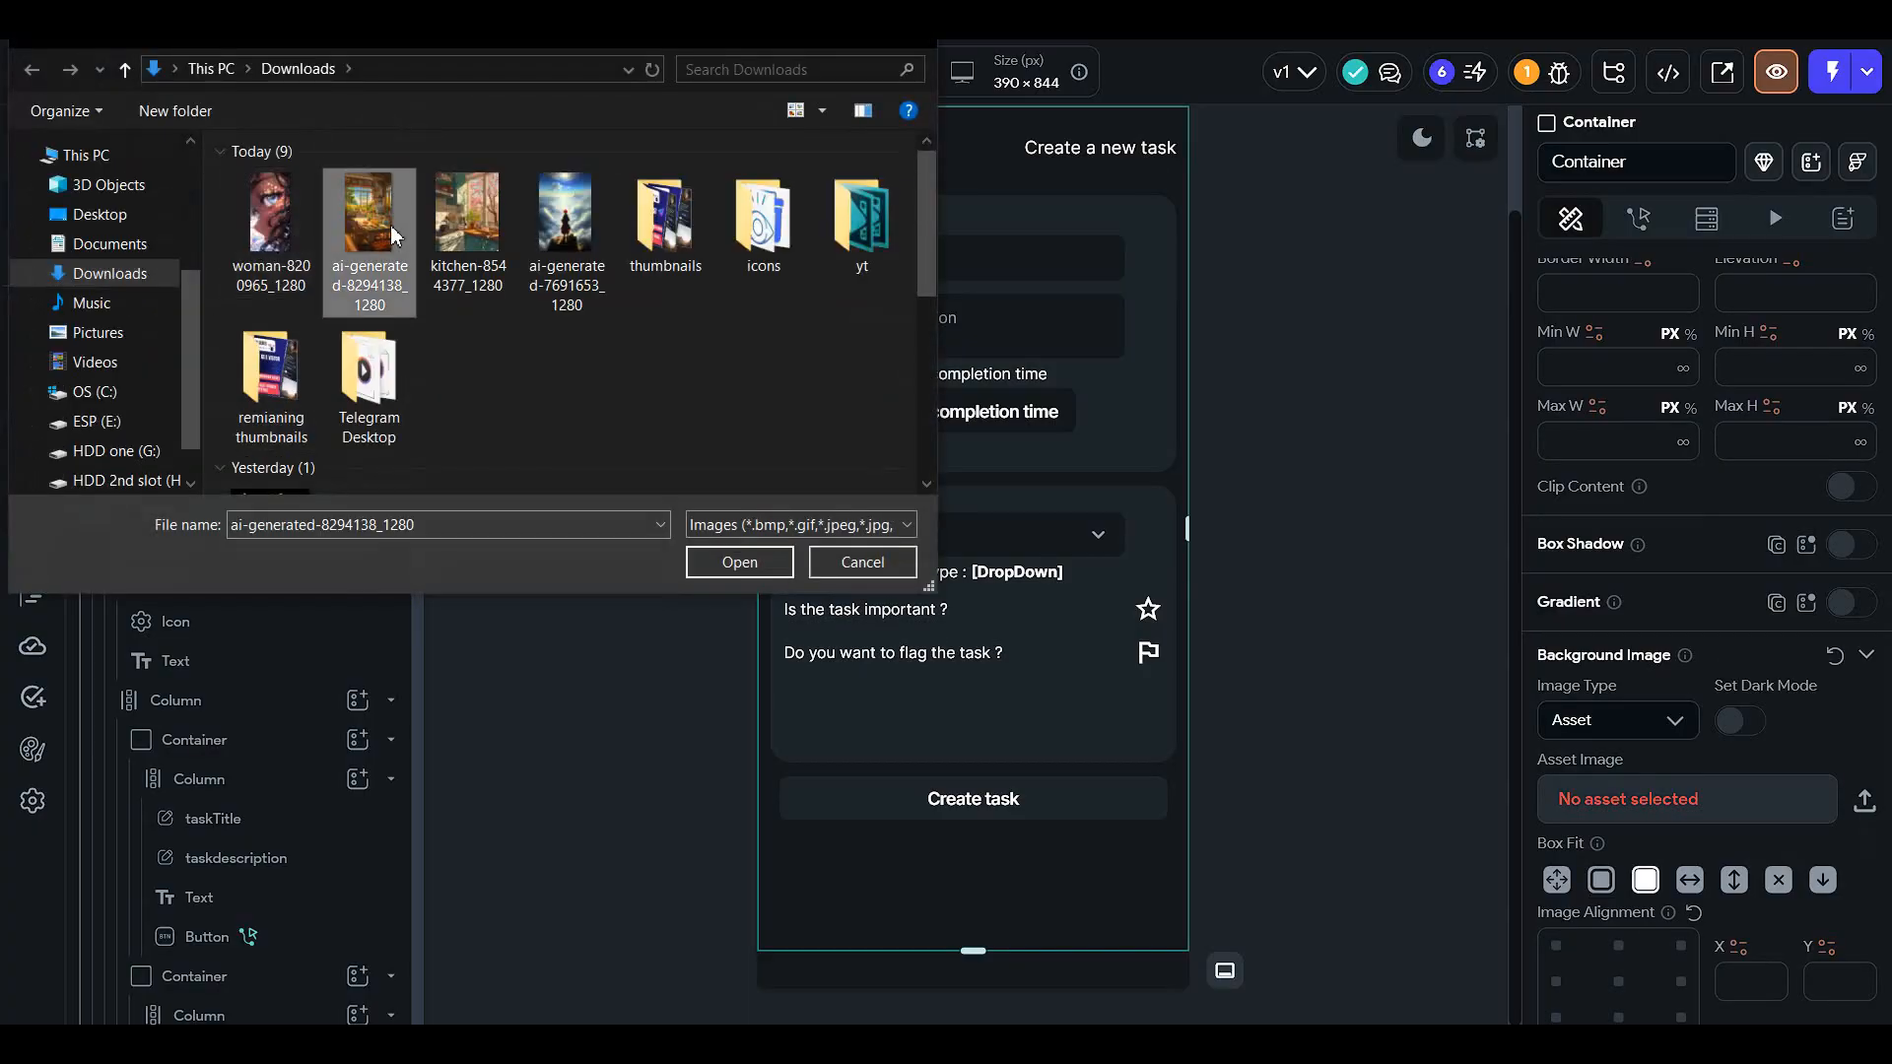
double_click(390, 225)
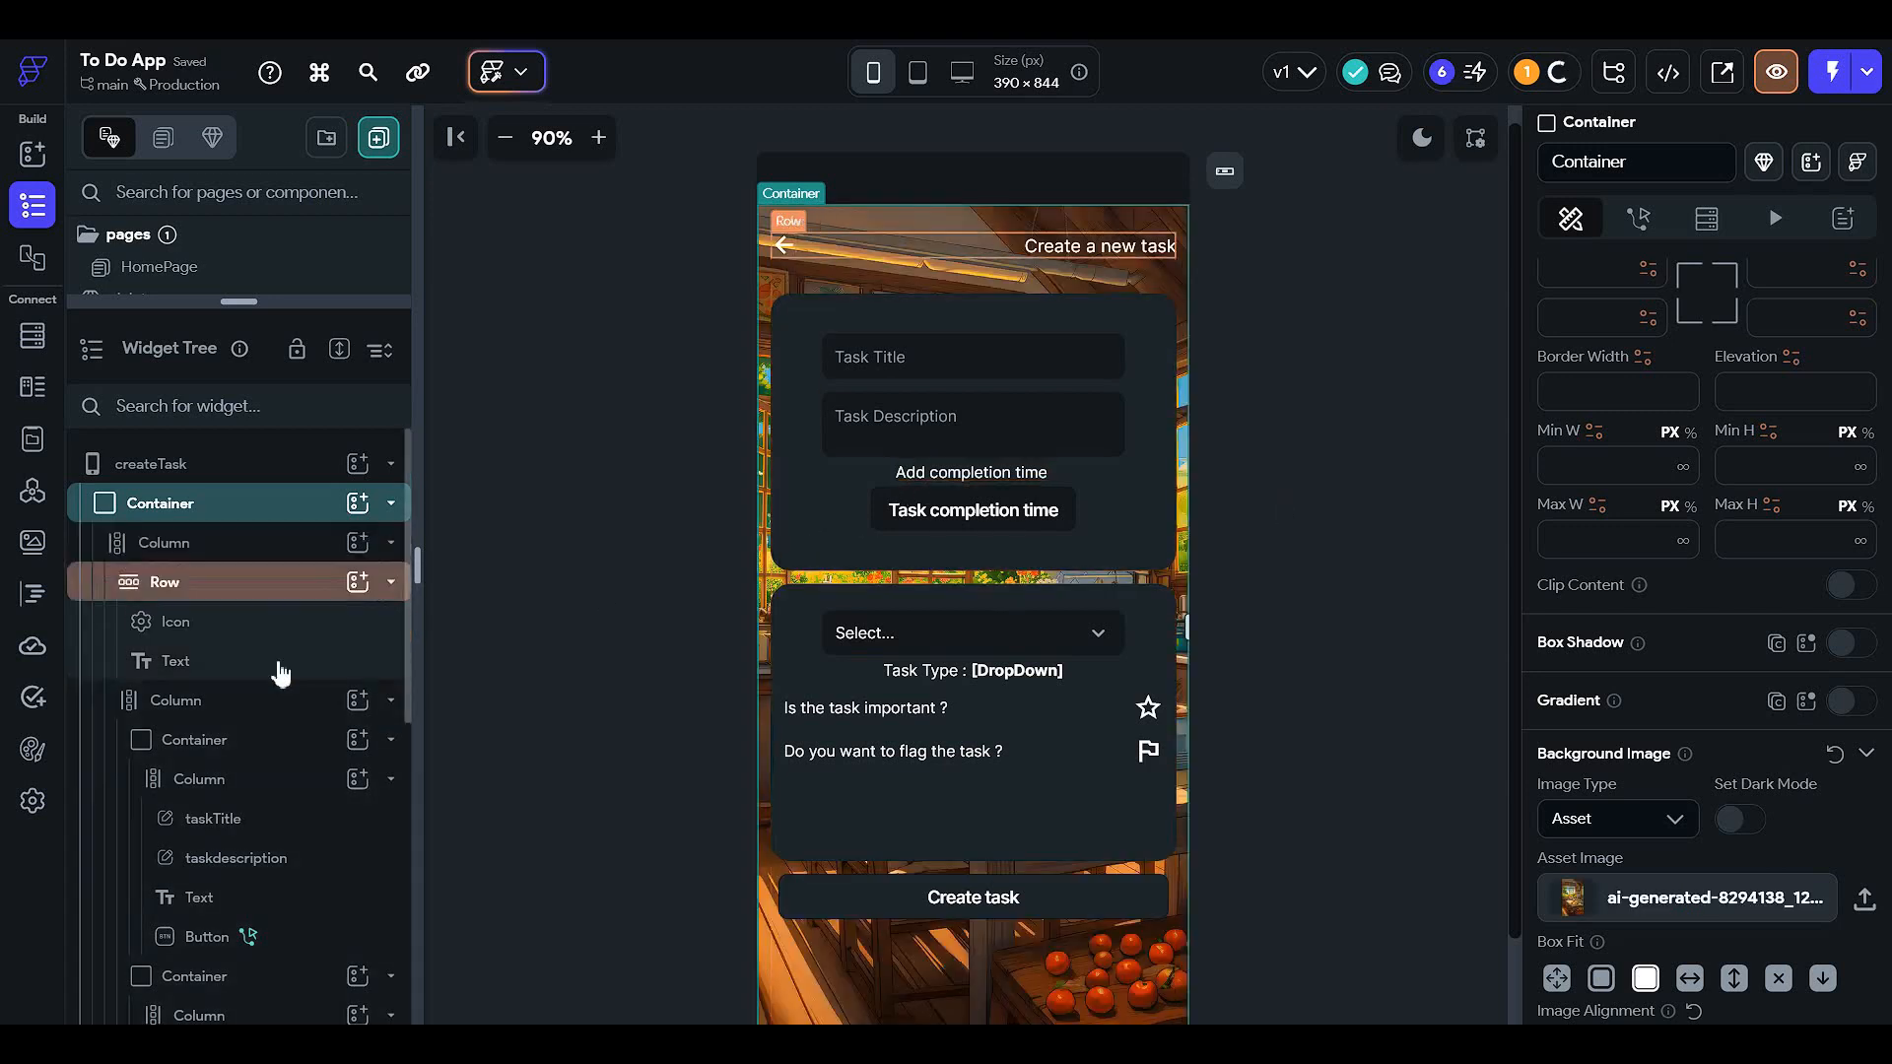
click(287, 706)
- Give the task title card and task type card dark fills at about 55% and 53% opacity
click(292, 741)
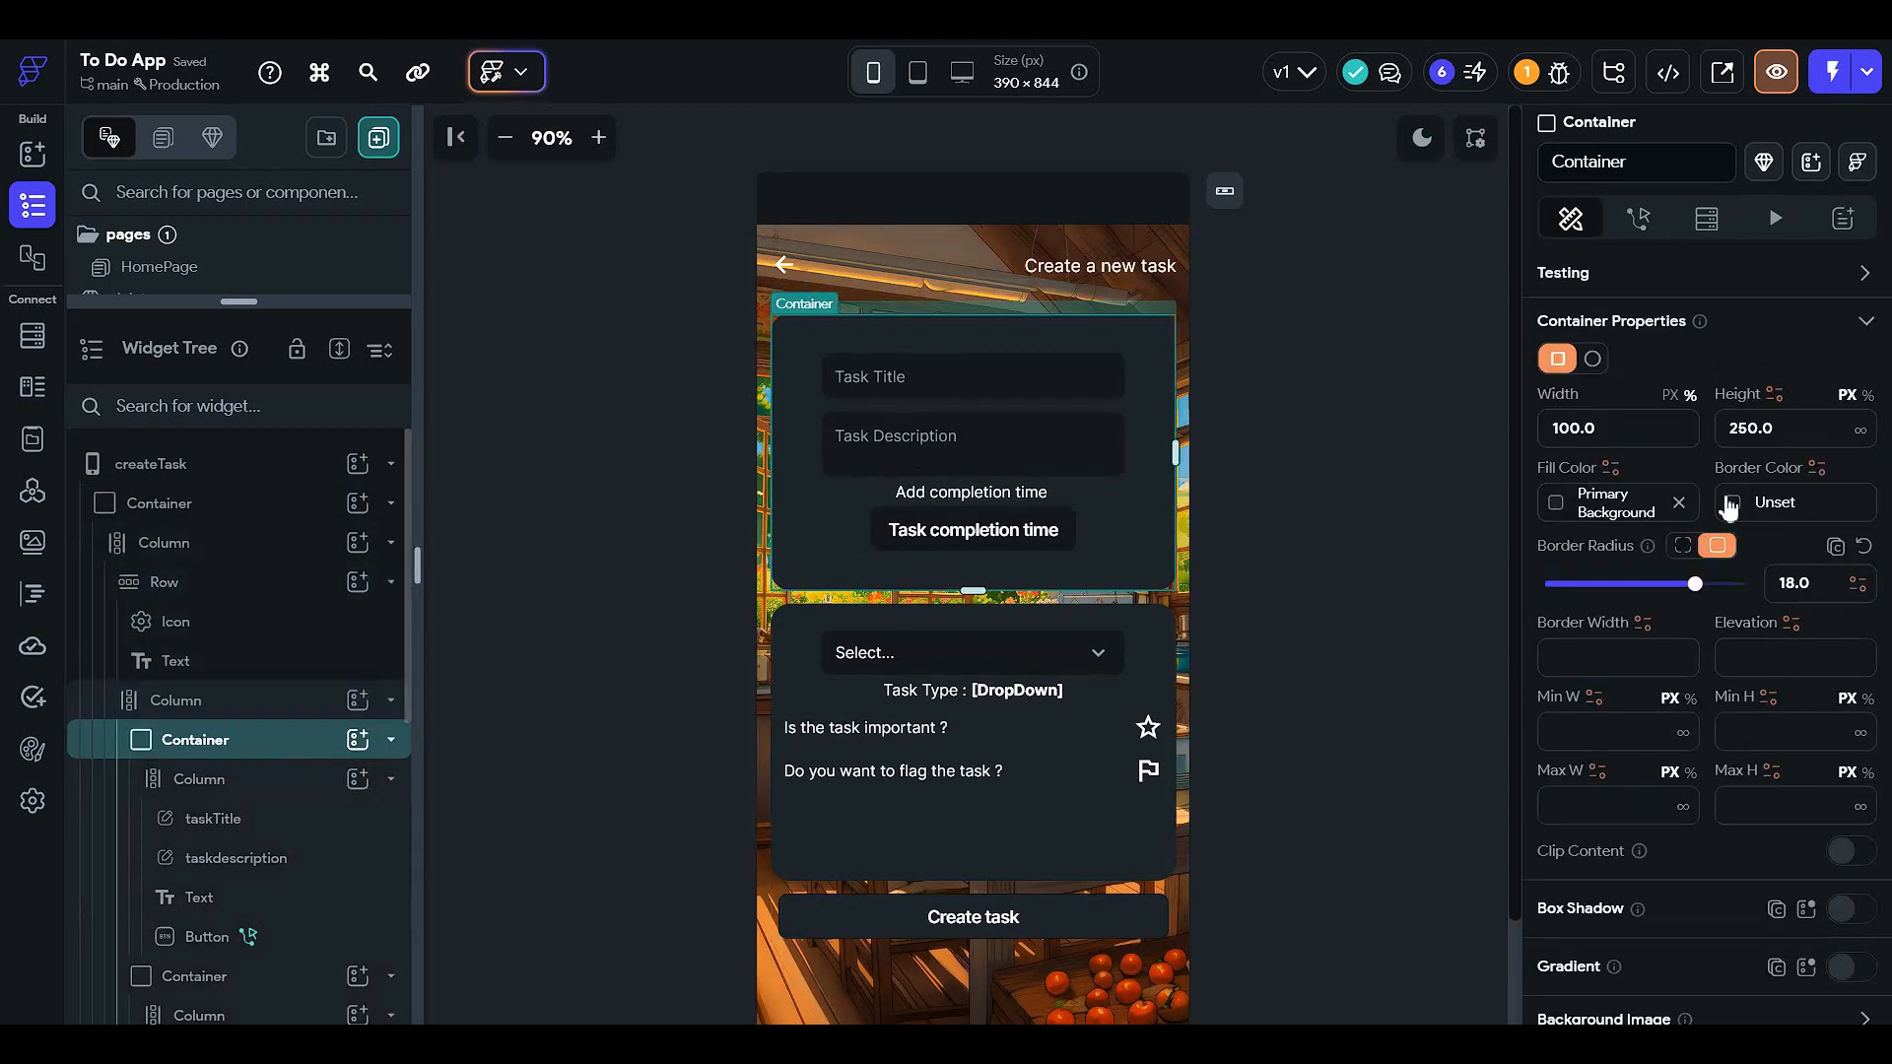
scroll(1712, 534, down, 3)
scroll(1653, 467, up, 3)
scroll(1653, 467, down, 5)
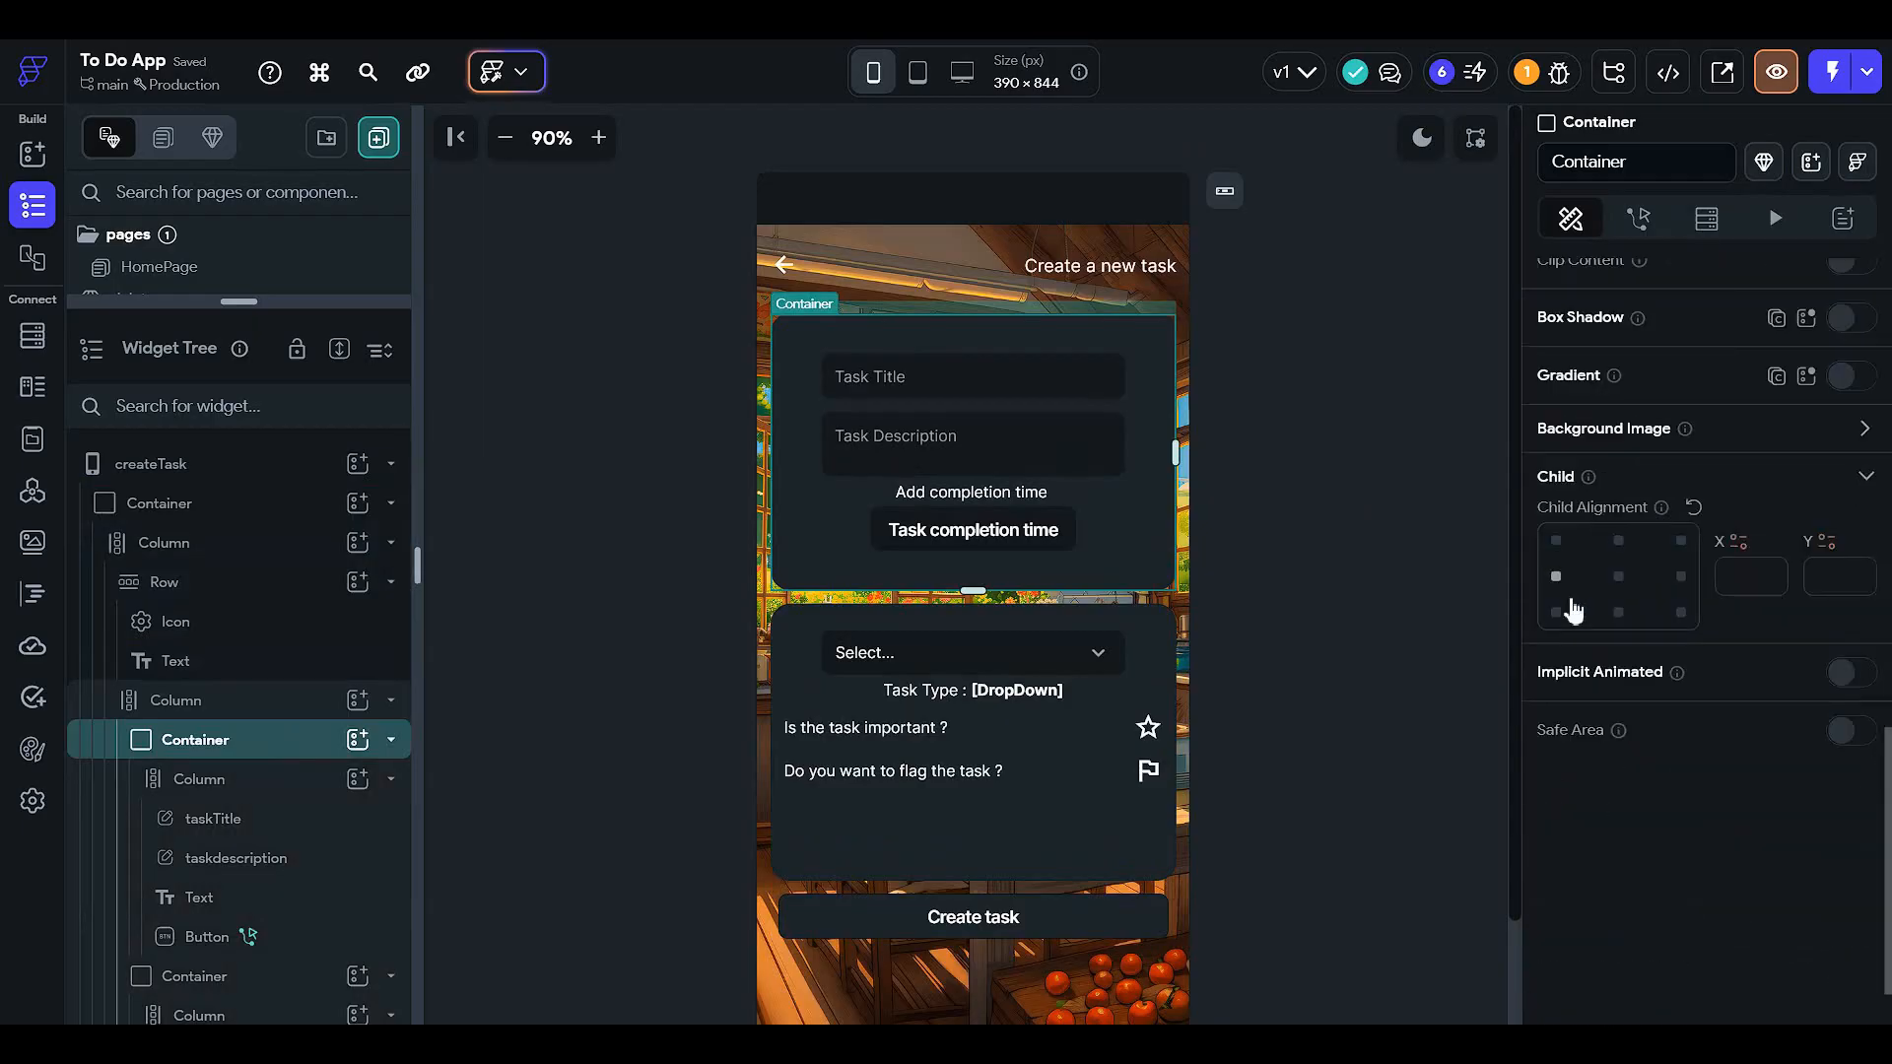
scroll(1571, 604, up, 5)
scroll(1584, 520, up, 2)
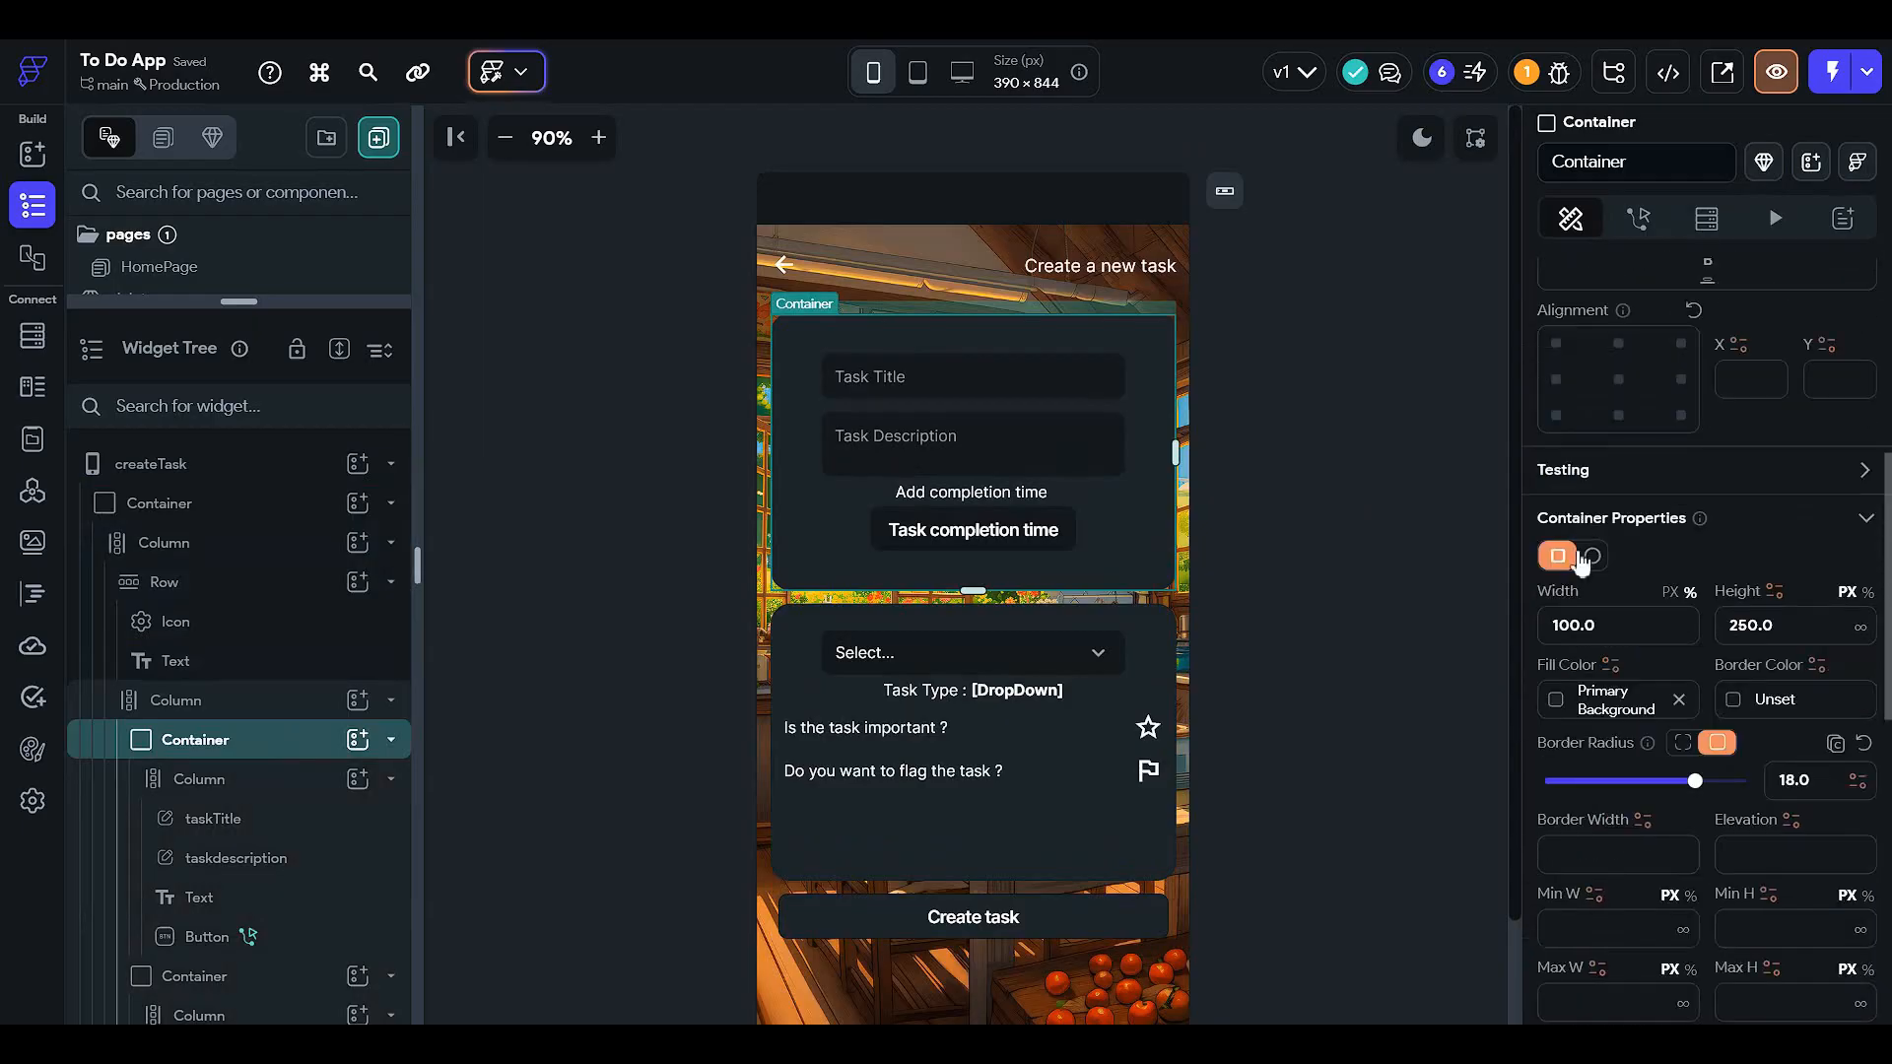
click(1568, 719)
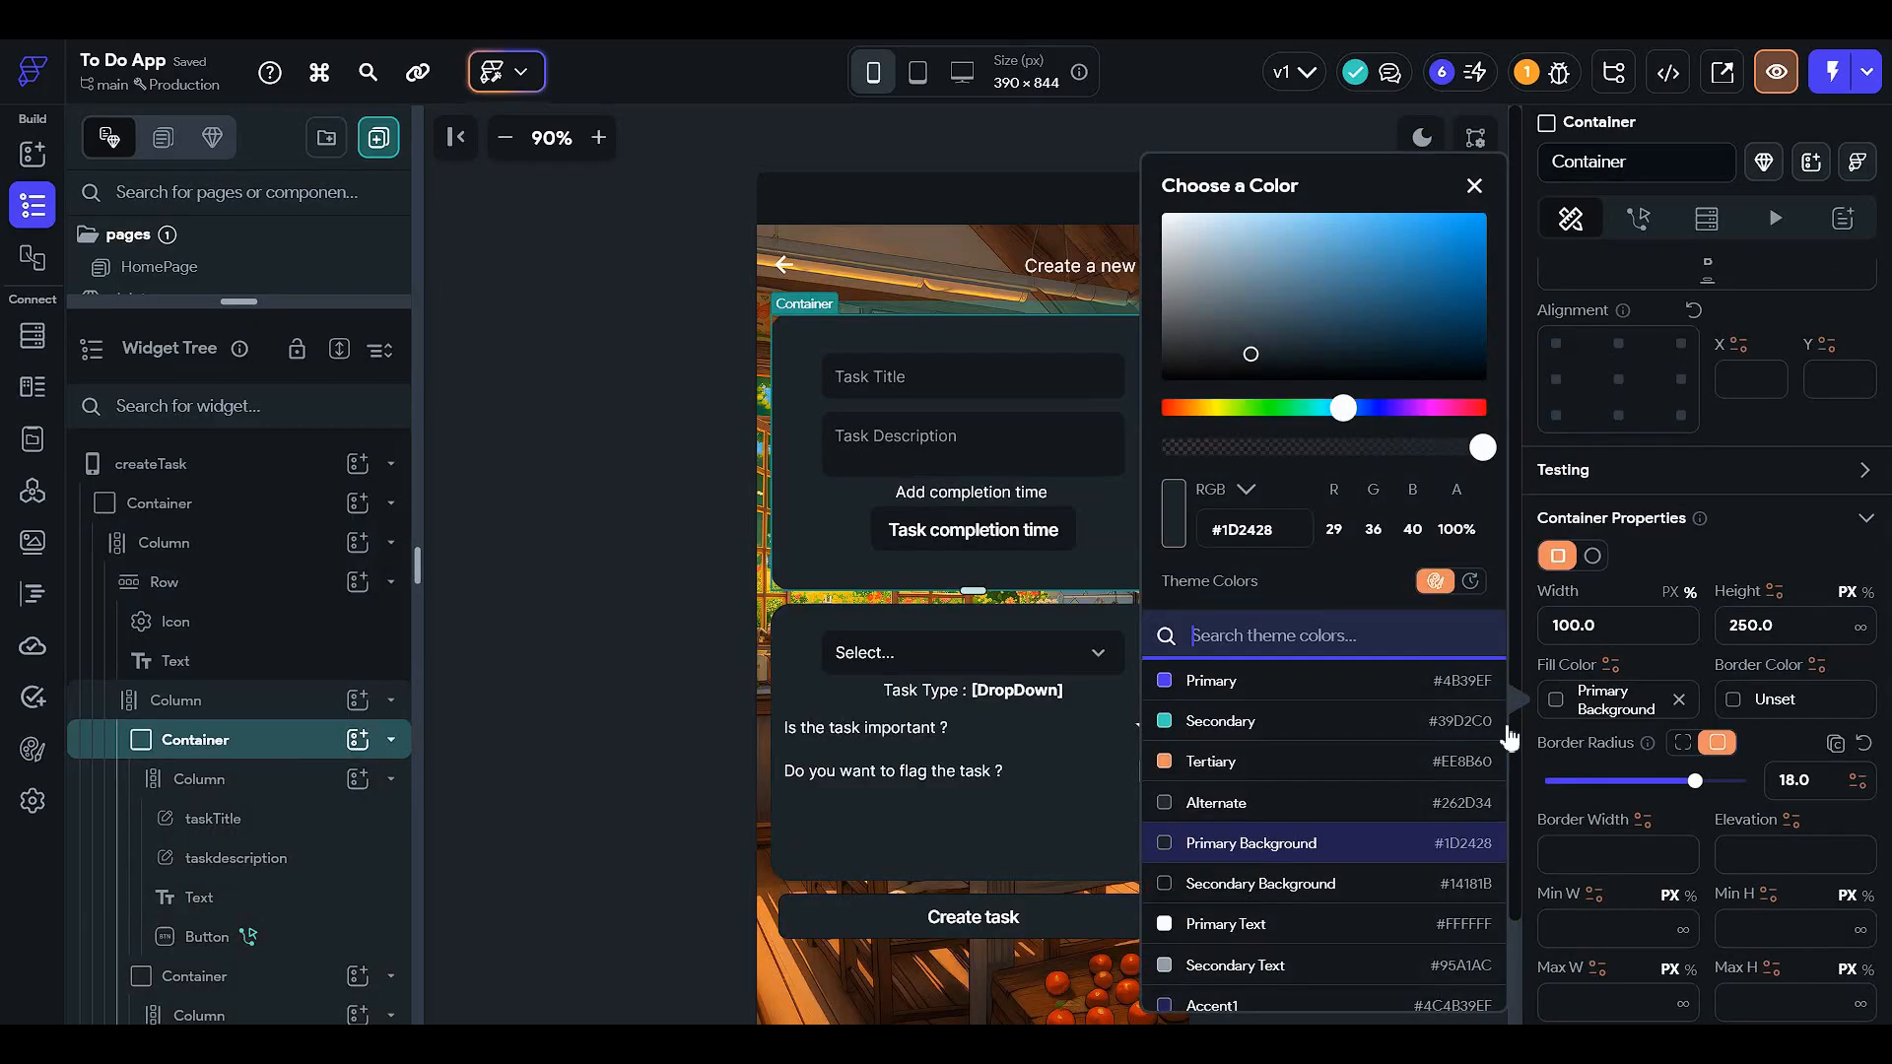
click(1341, 448)
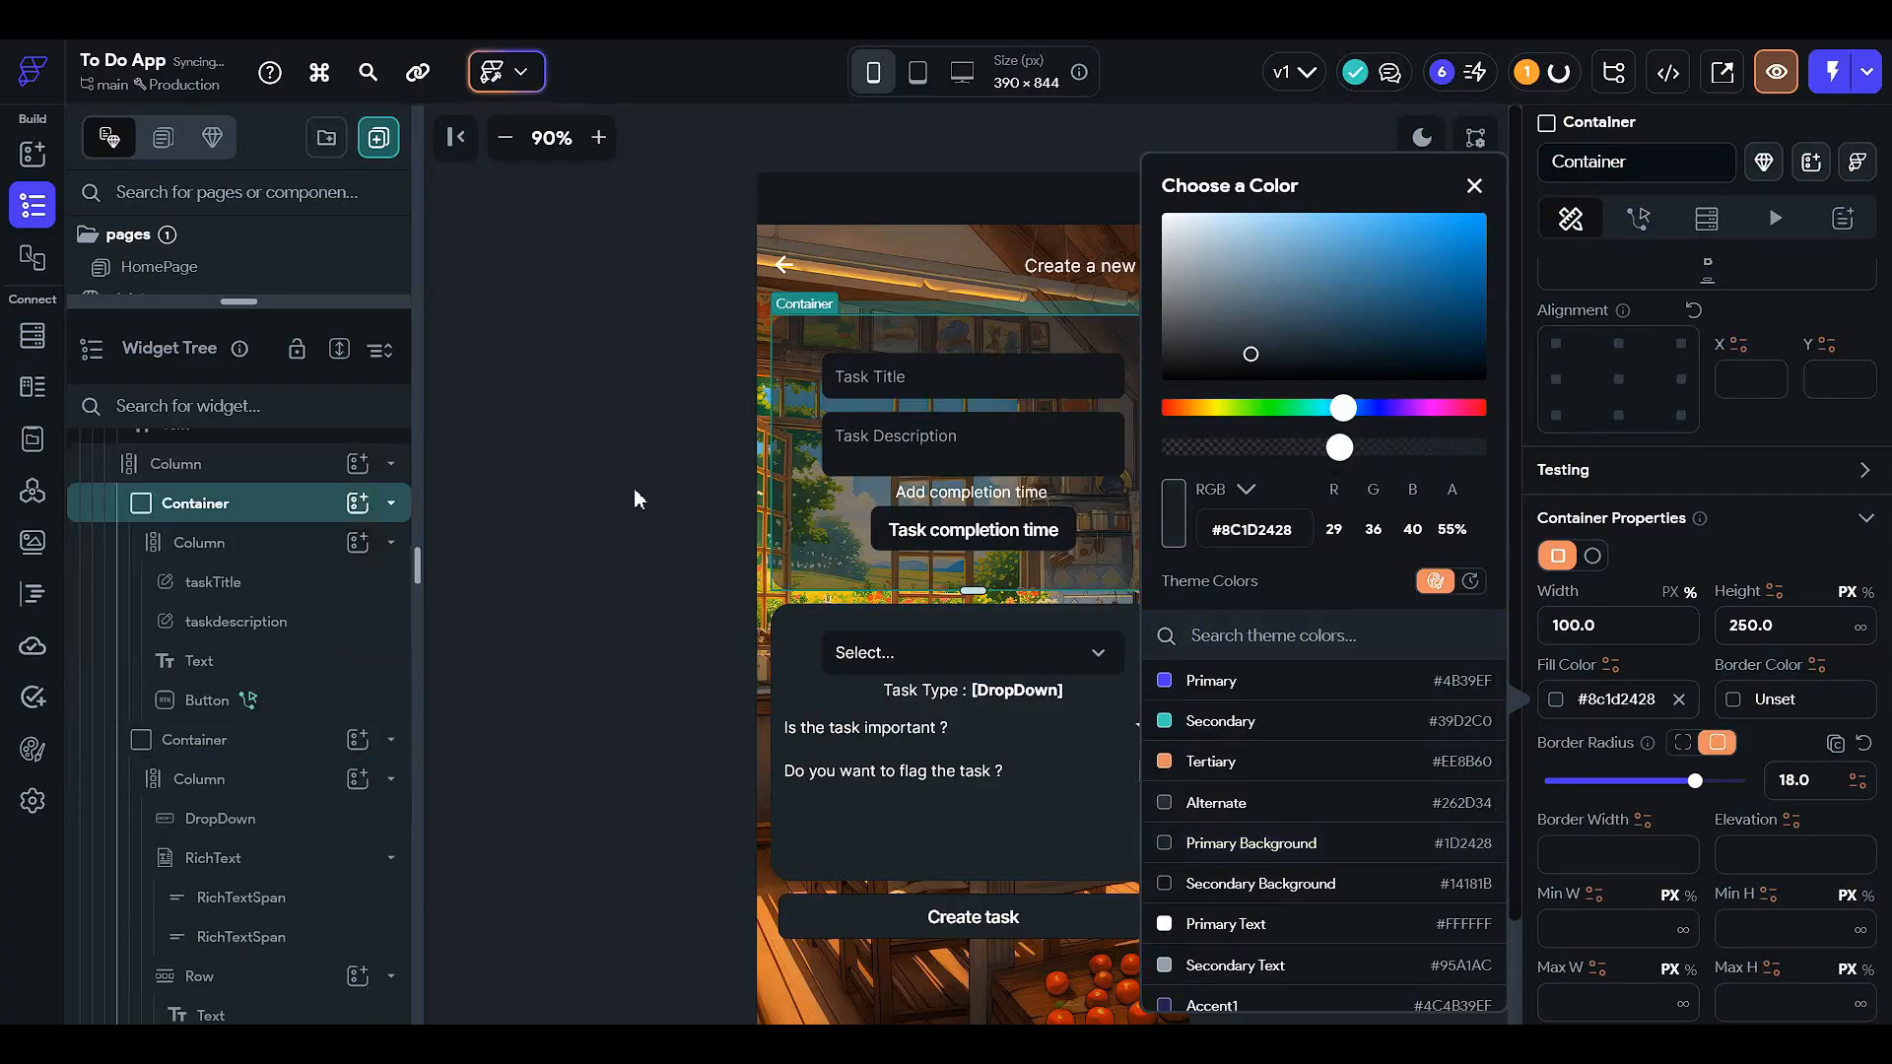
click(267, 755)
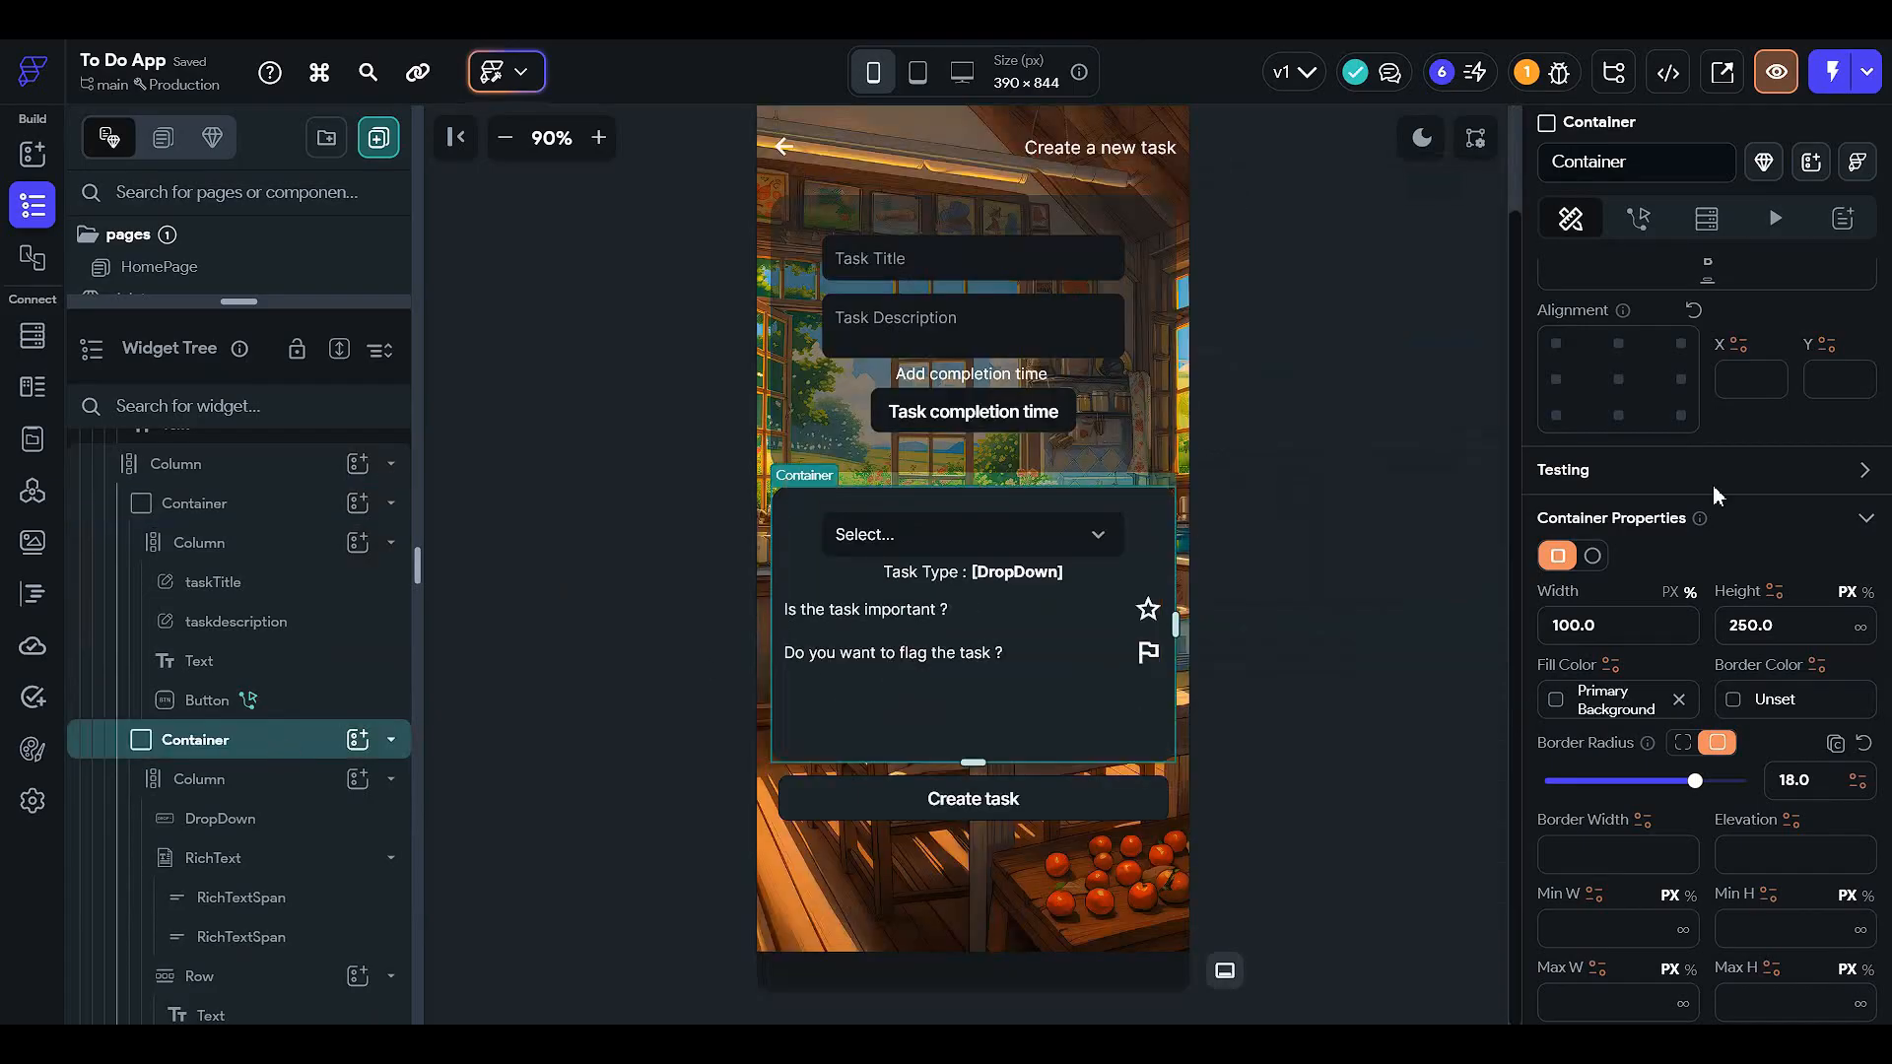
click(1558, 717)
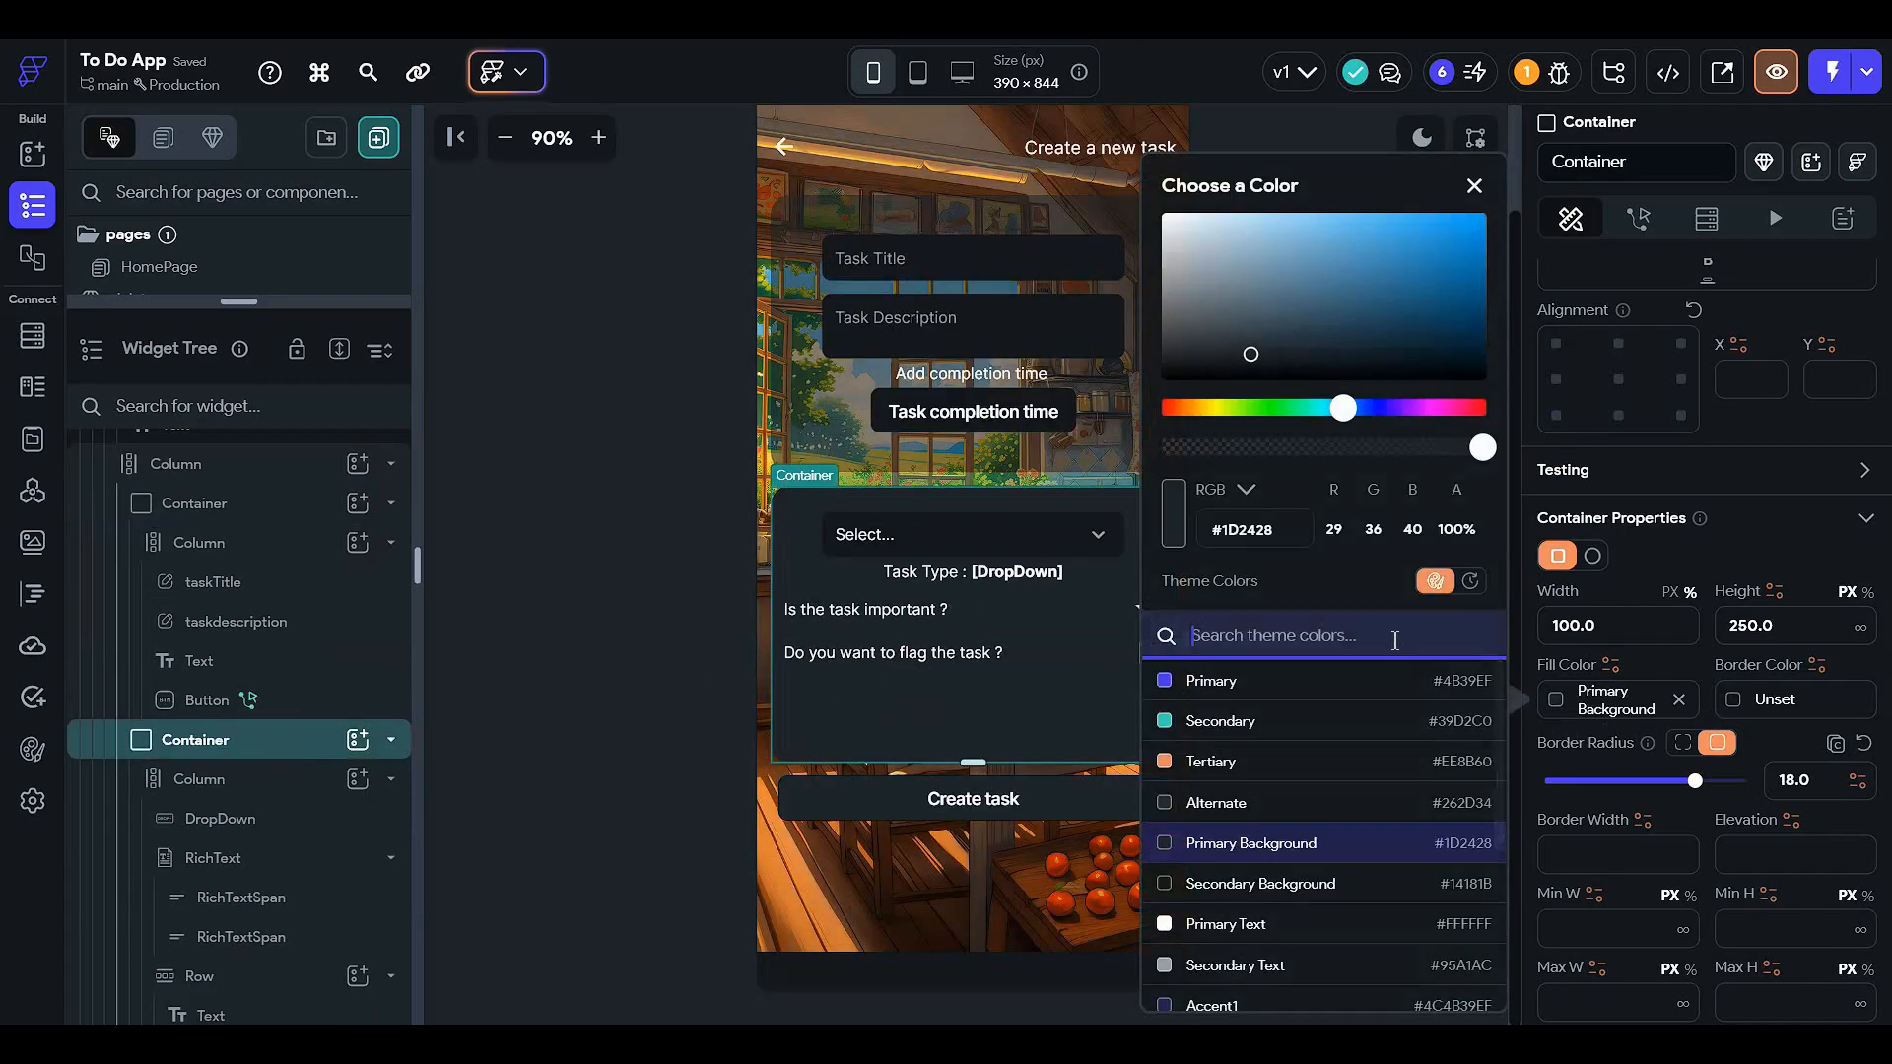
click(1336, 448)
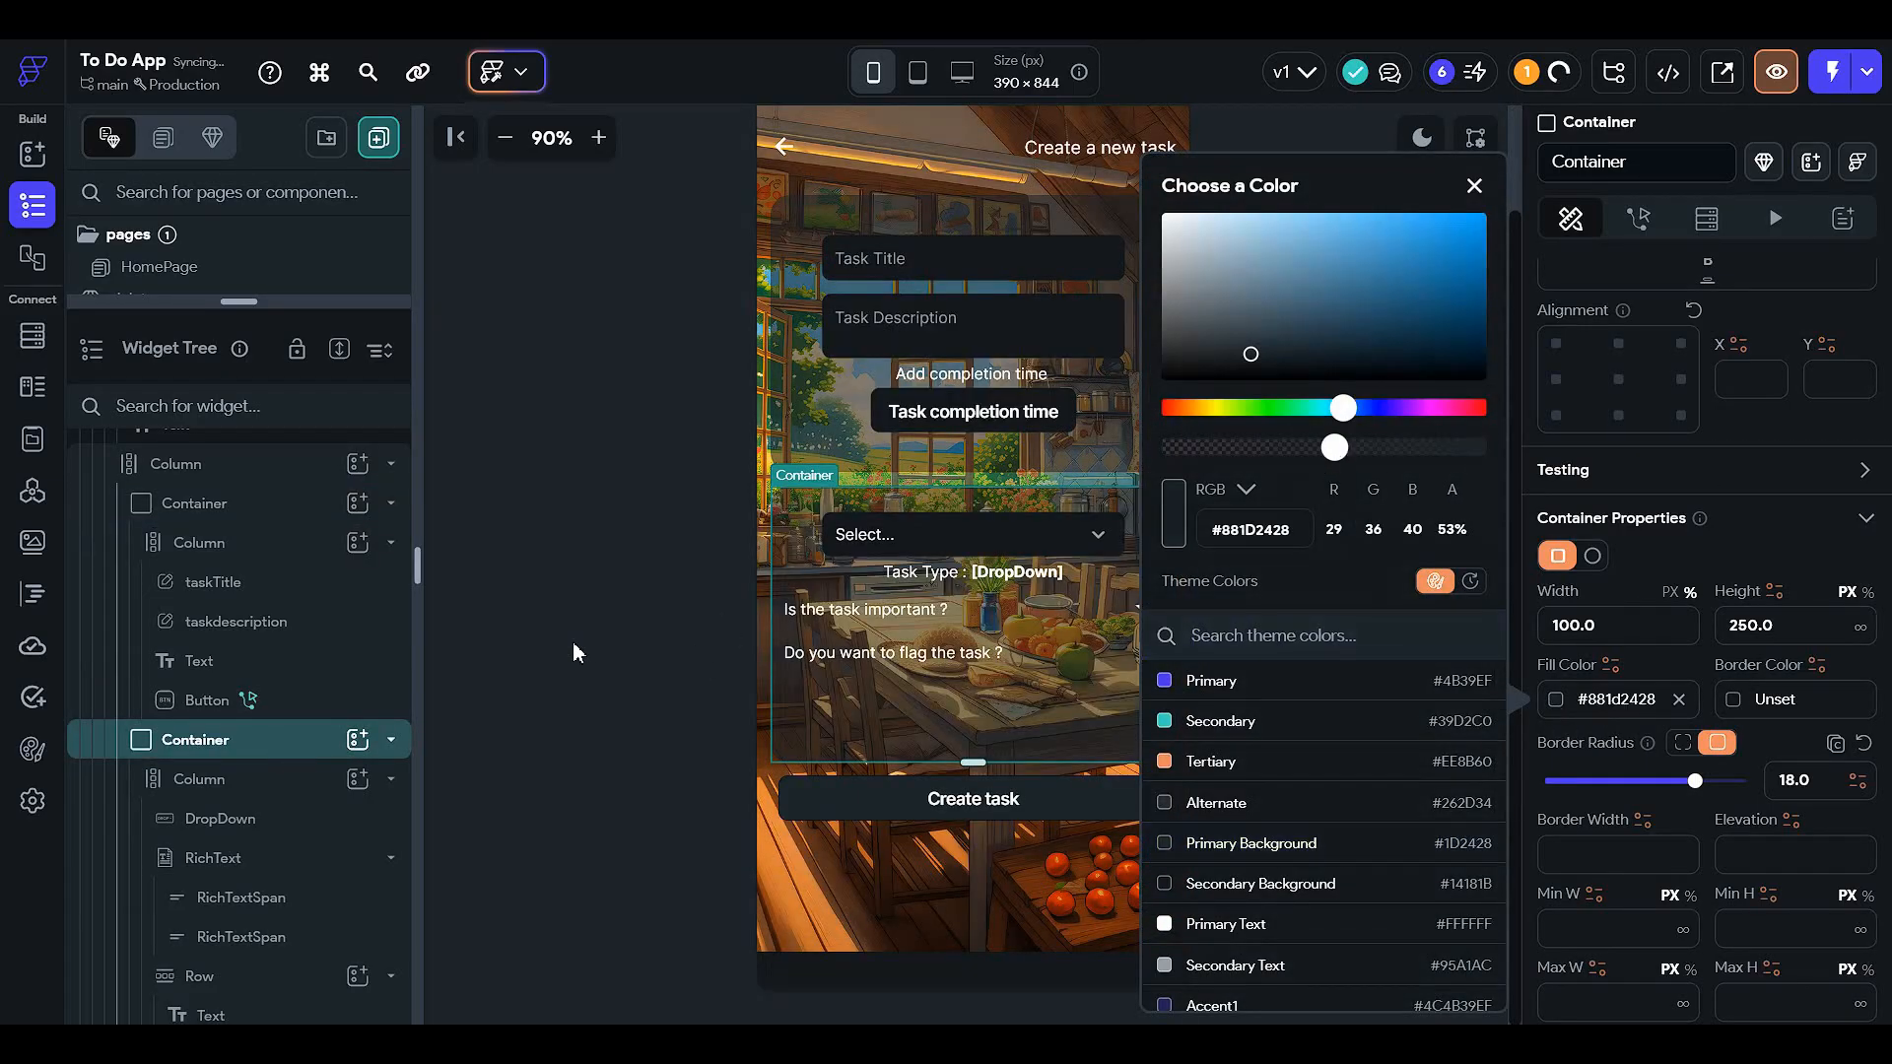
click(576, 653)
scroll(907, 630, up, 2)
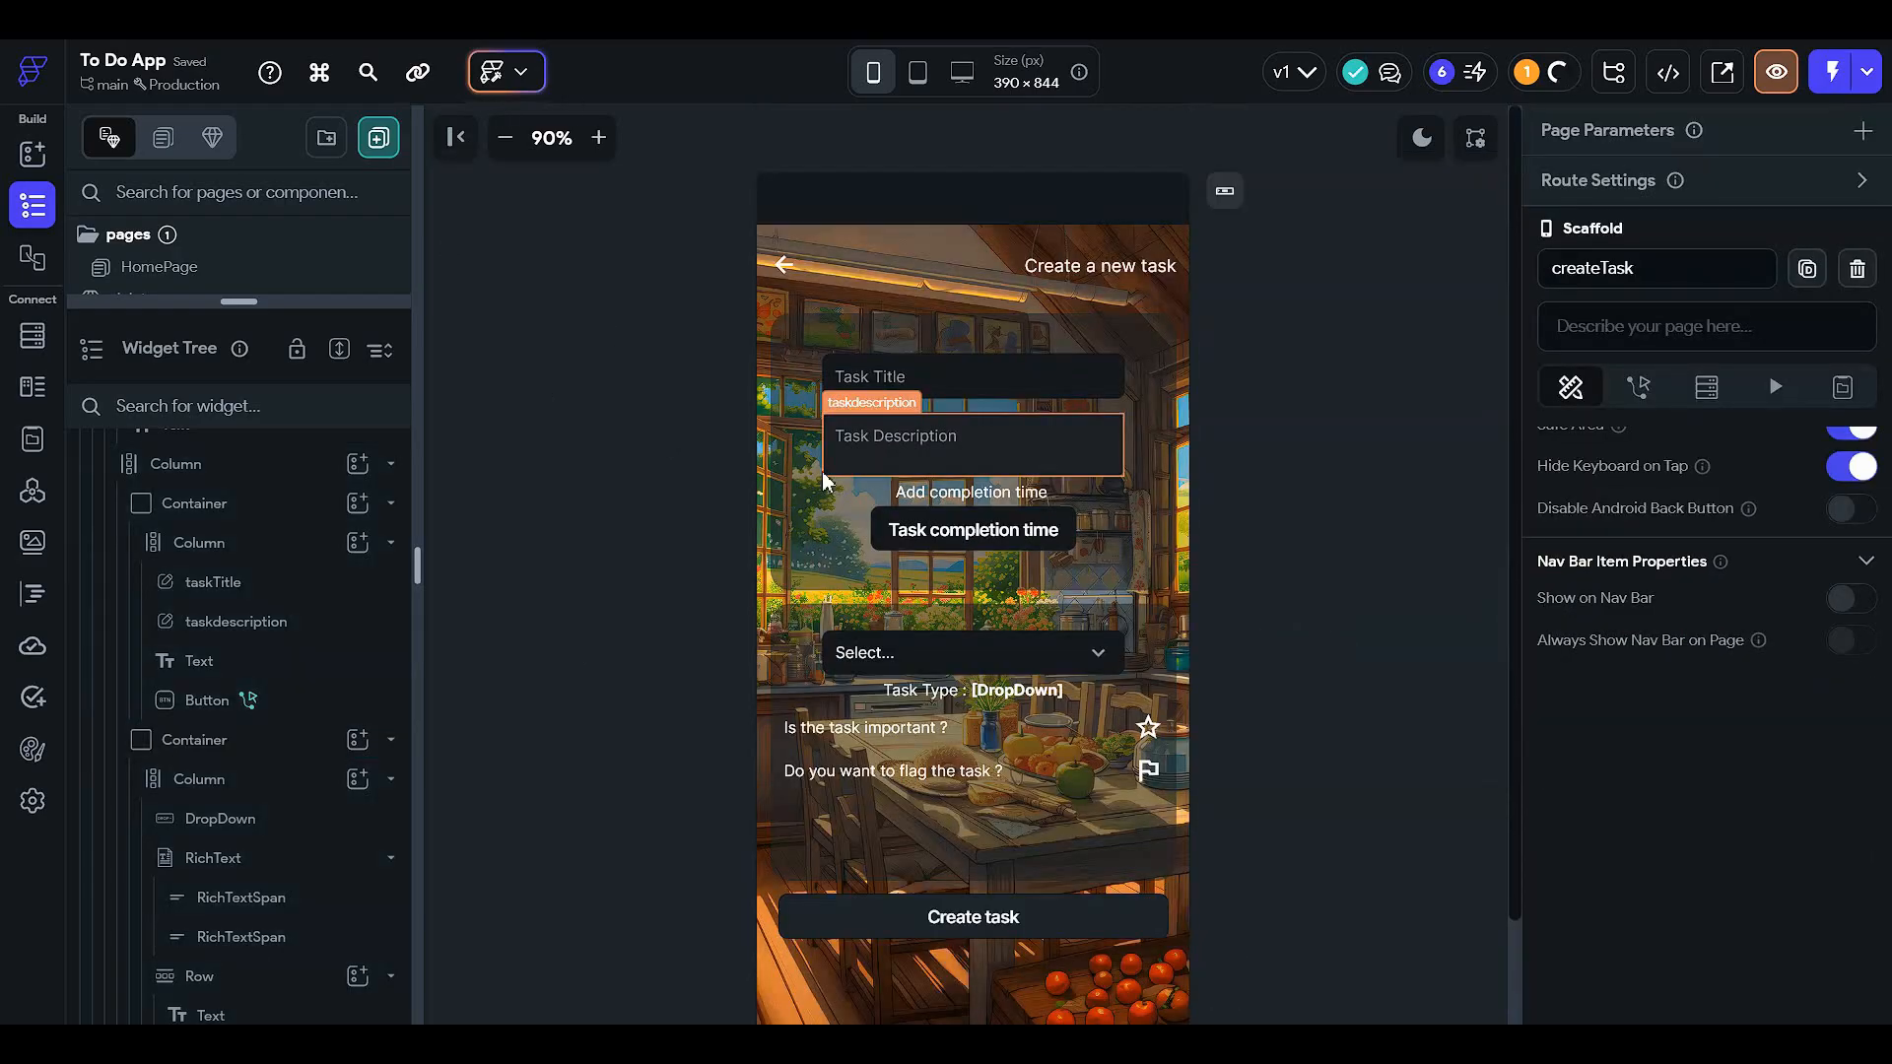
- Raise the title/description card fill to 71% and the task type card fill to 65% opacity
click(502, 140)
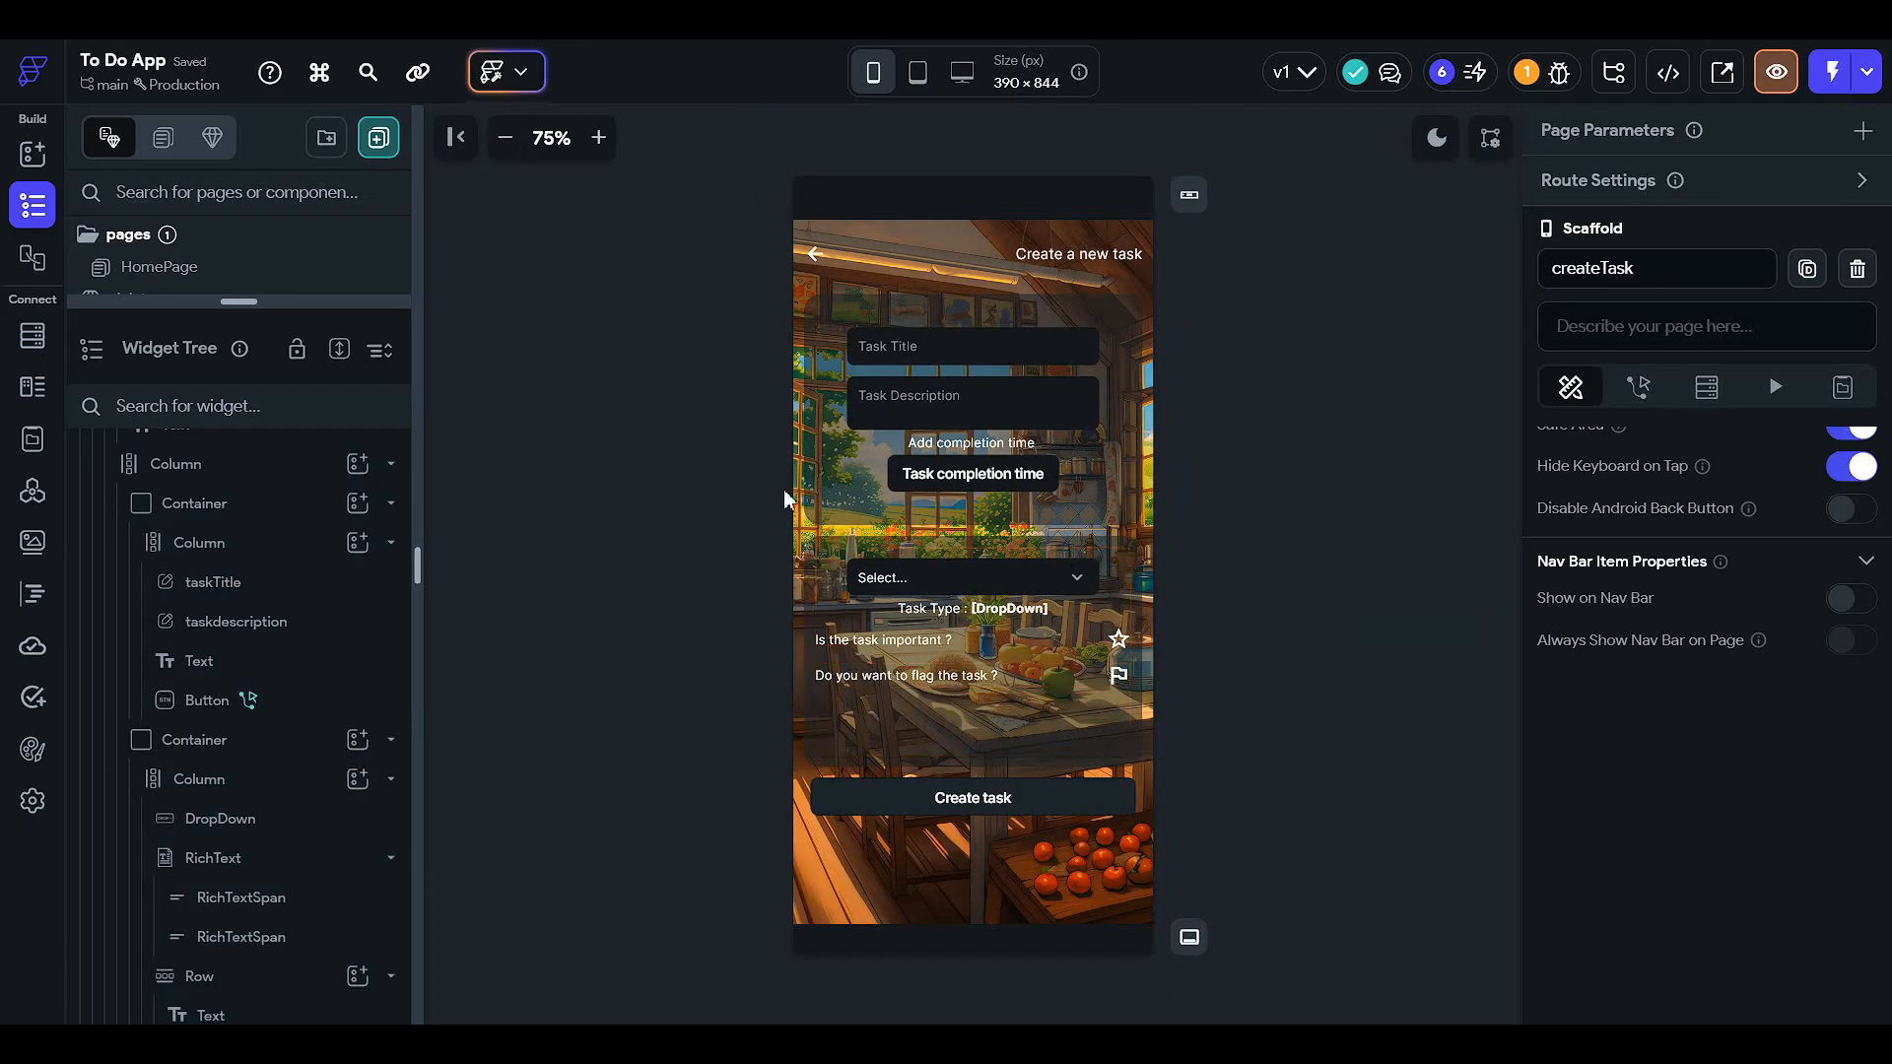
click(281, 749)
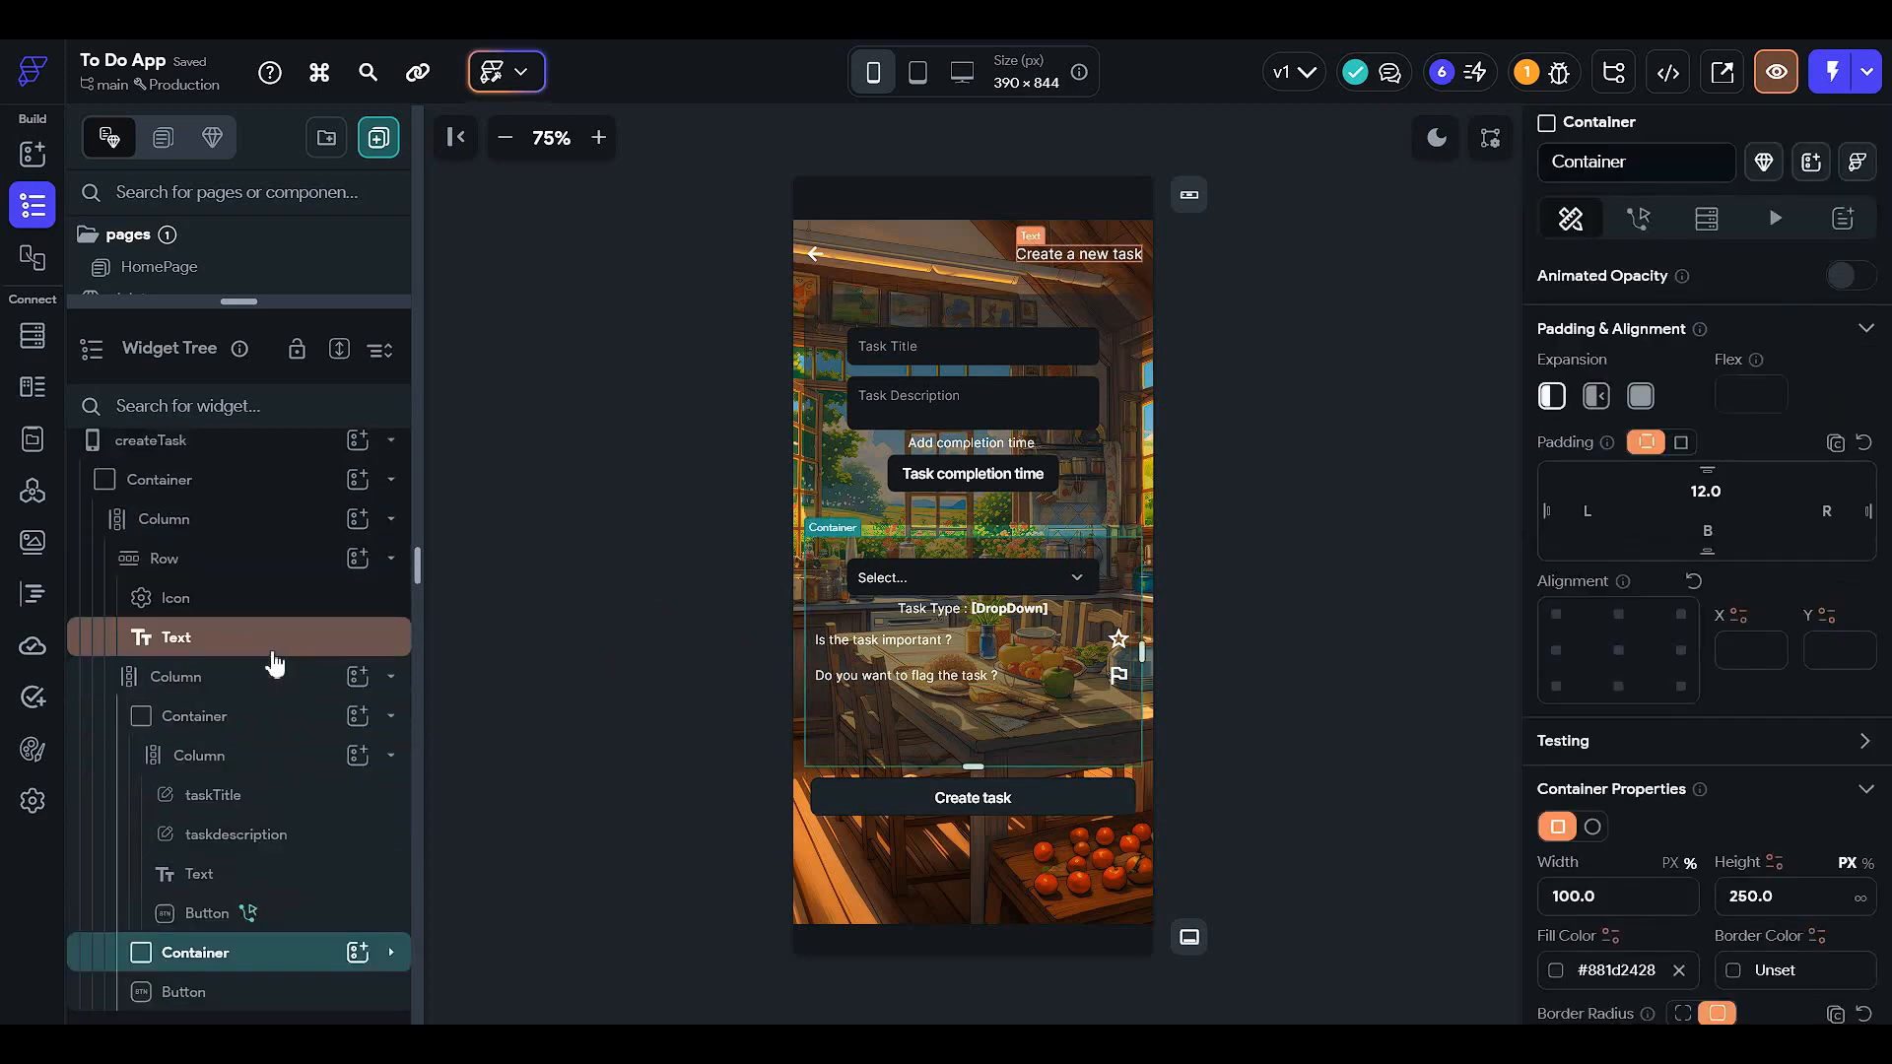
scroll(1820, 591, down, 3)
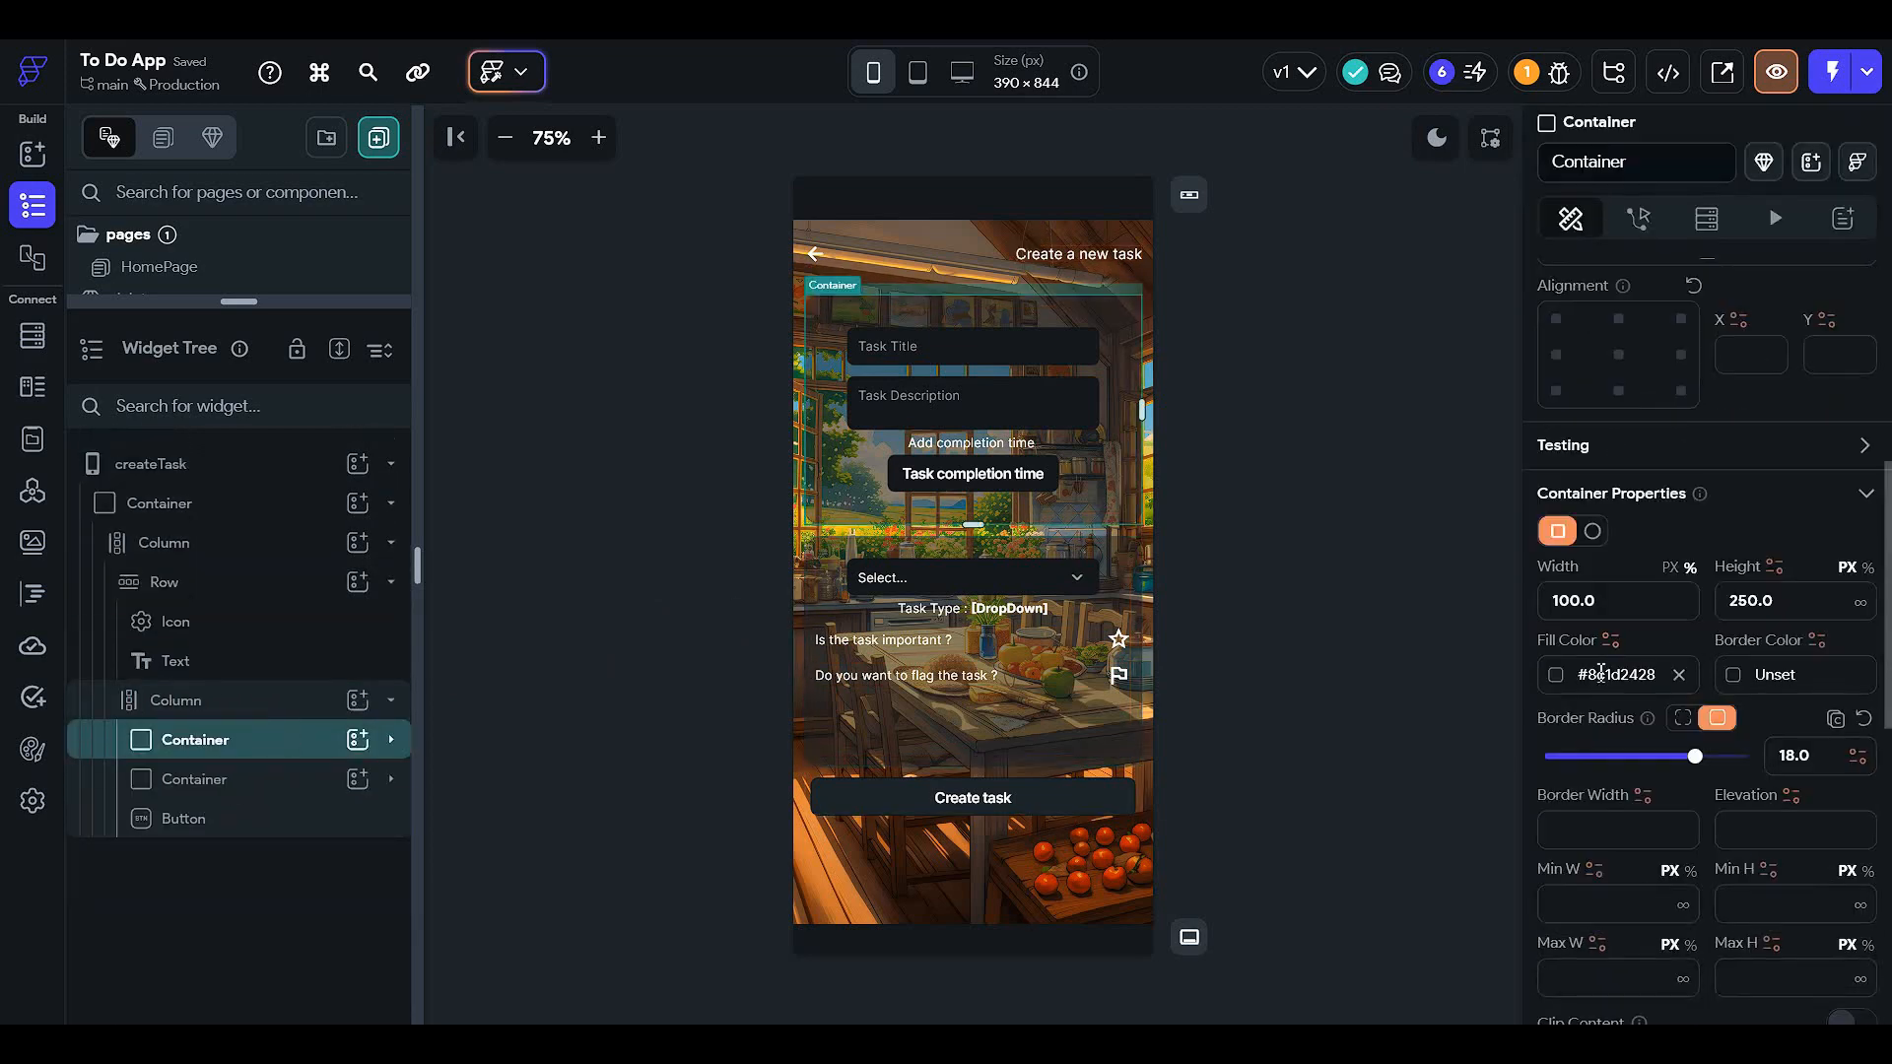
click(1555, 675)
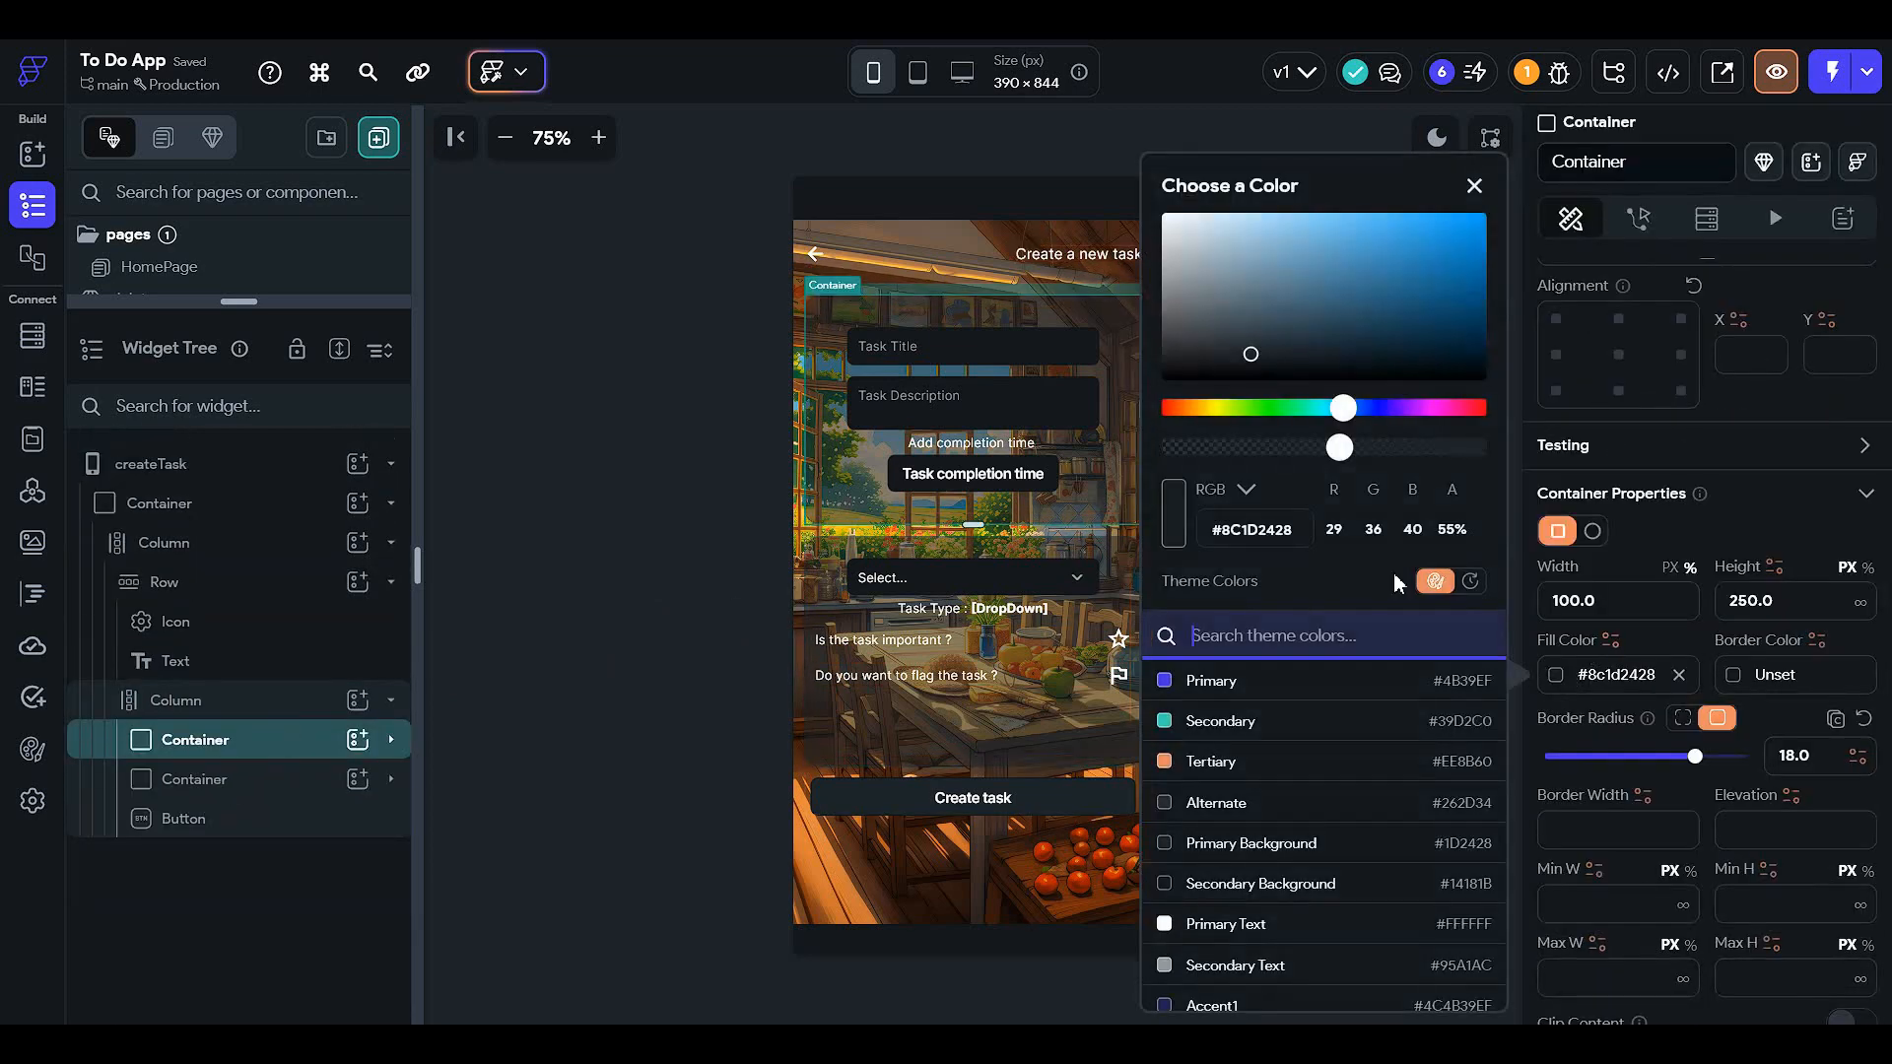
click(1393, 448)
click(286, 796)
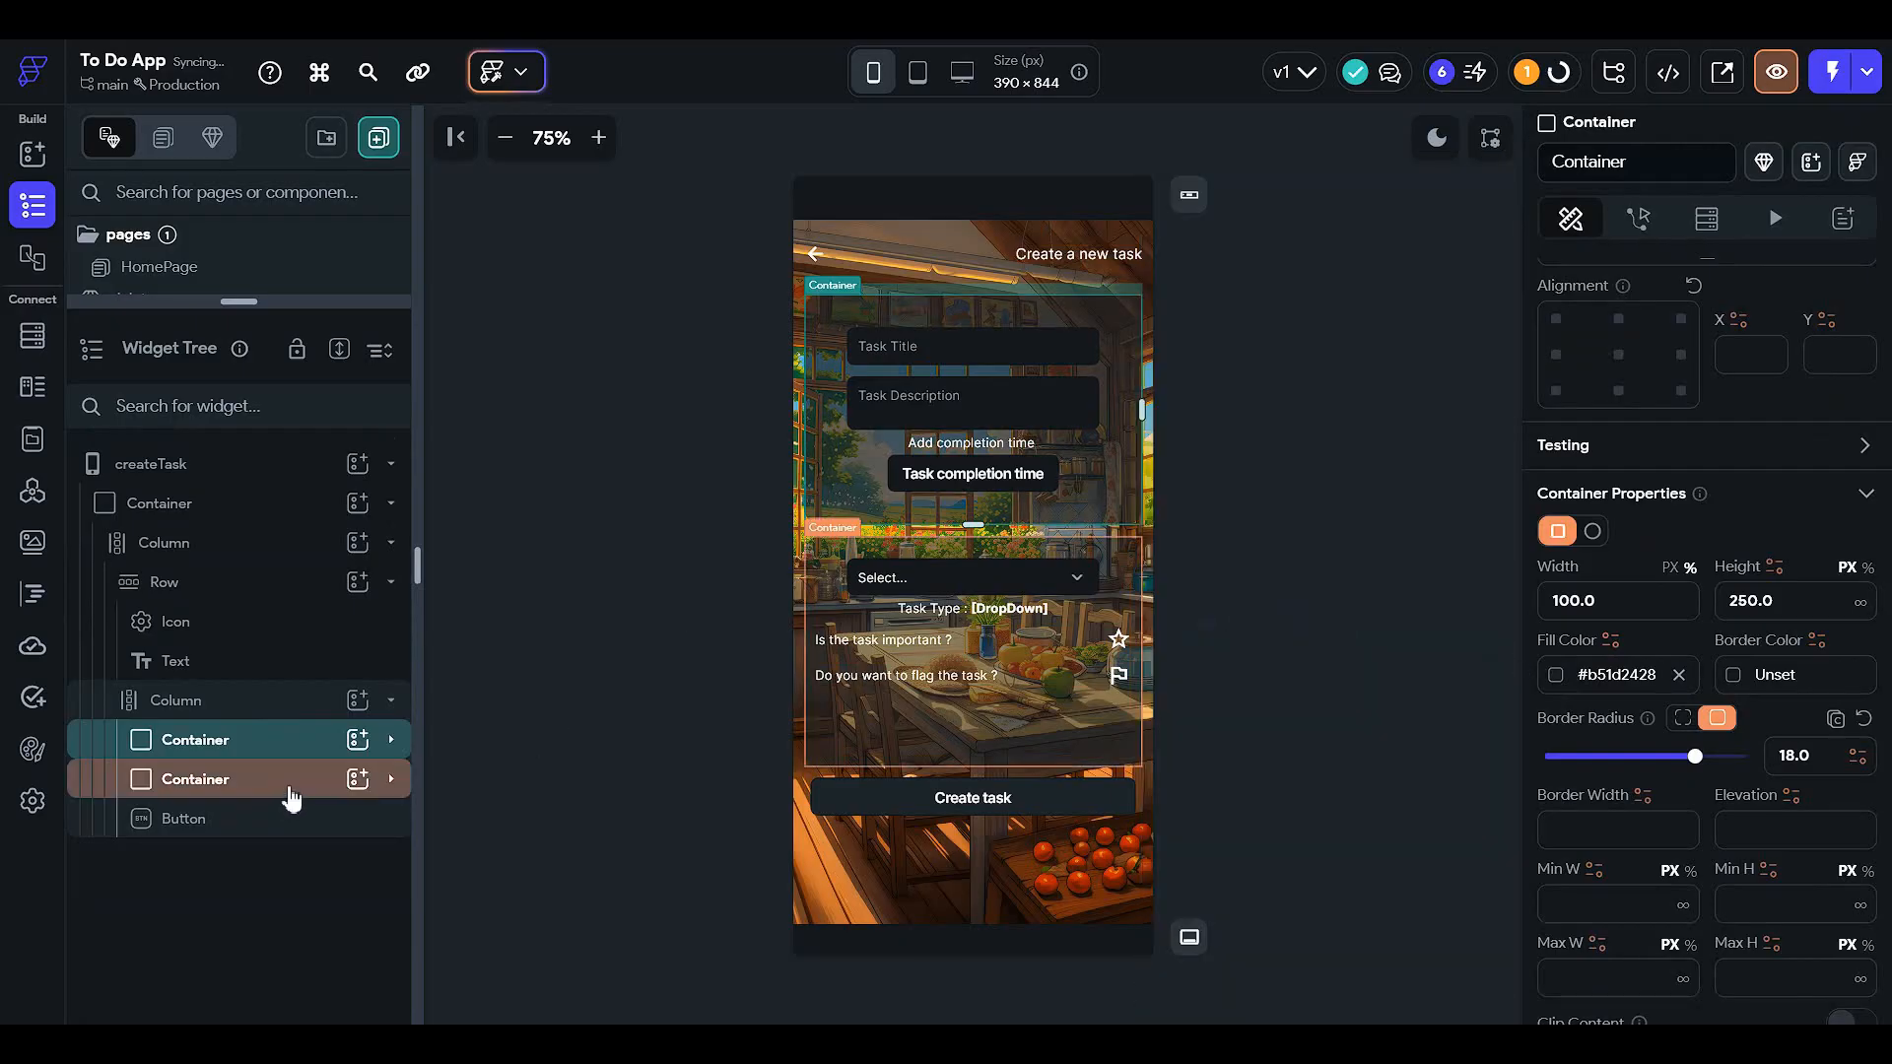
click(287, 788)
click(1575, 678)
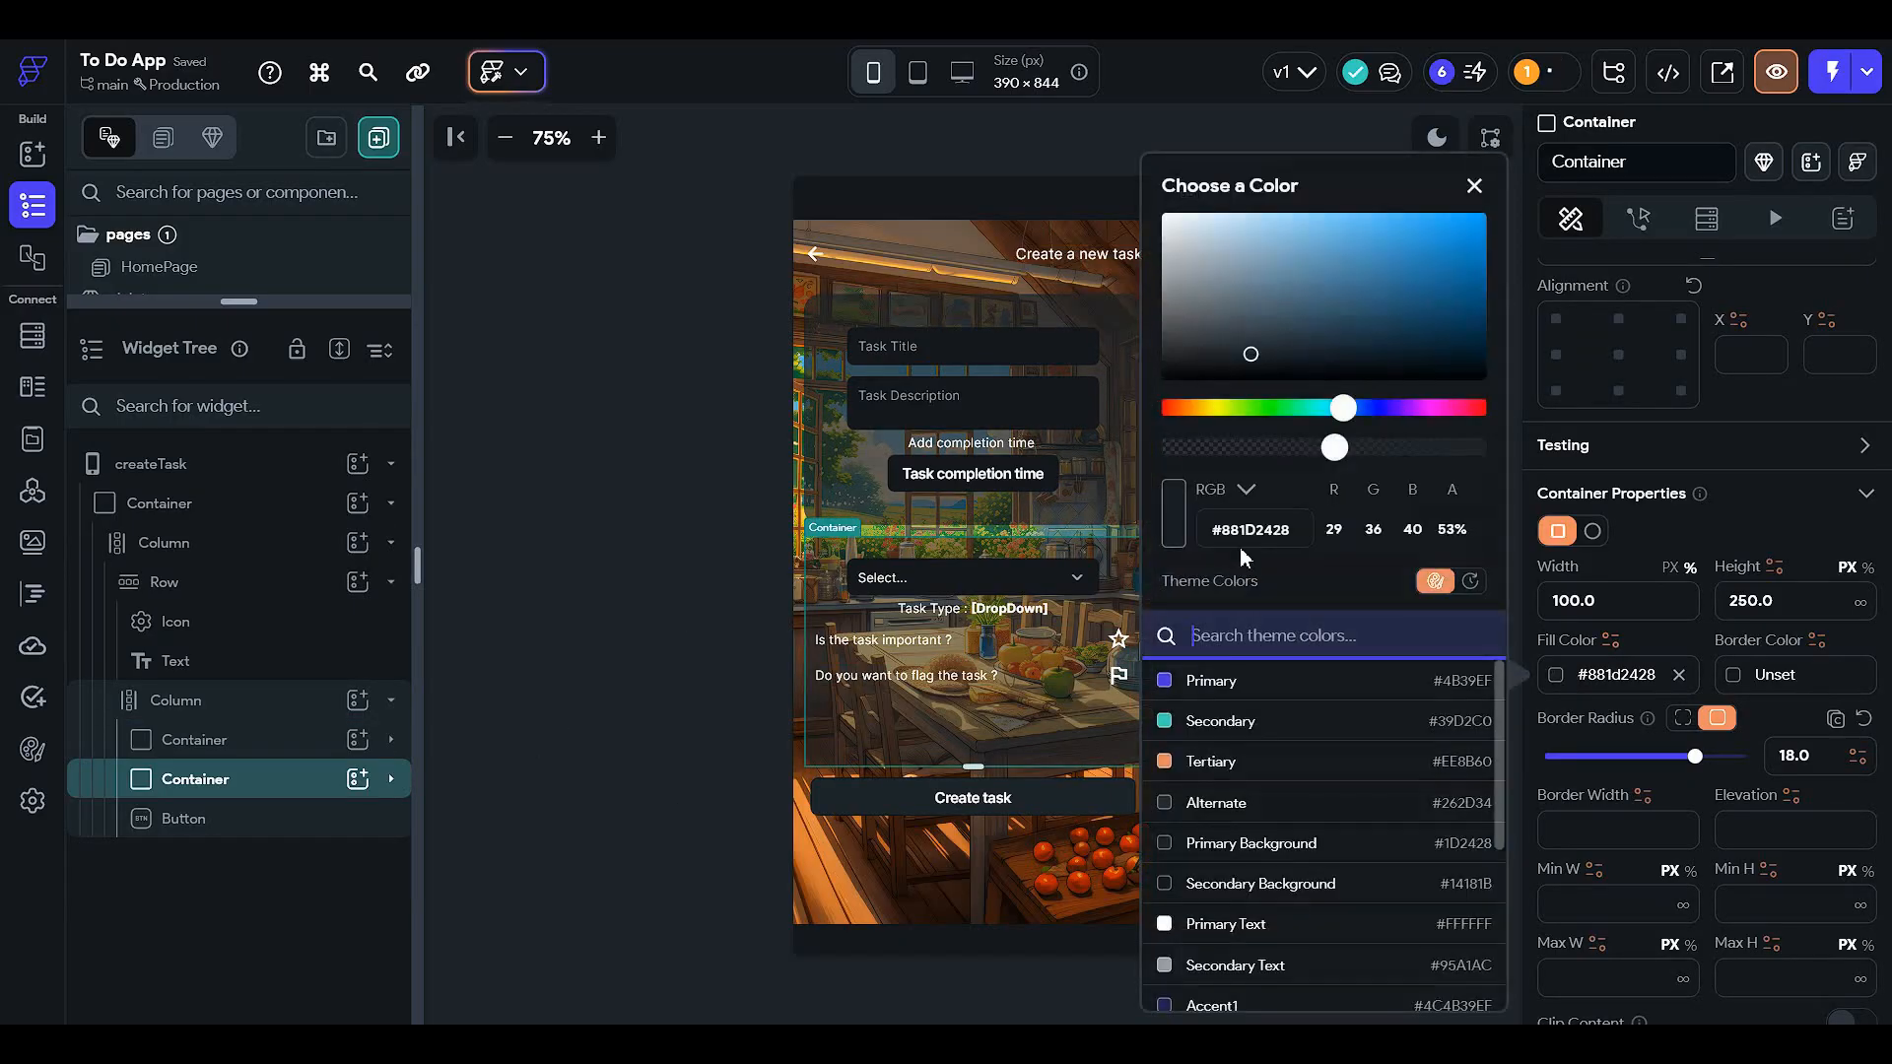
click(1372, 448)
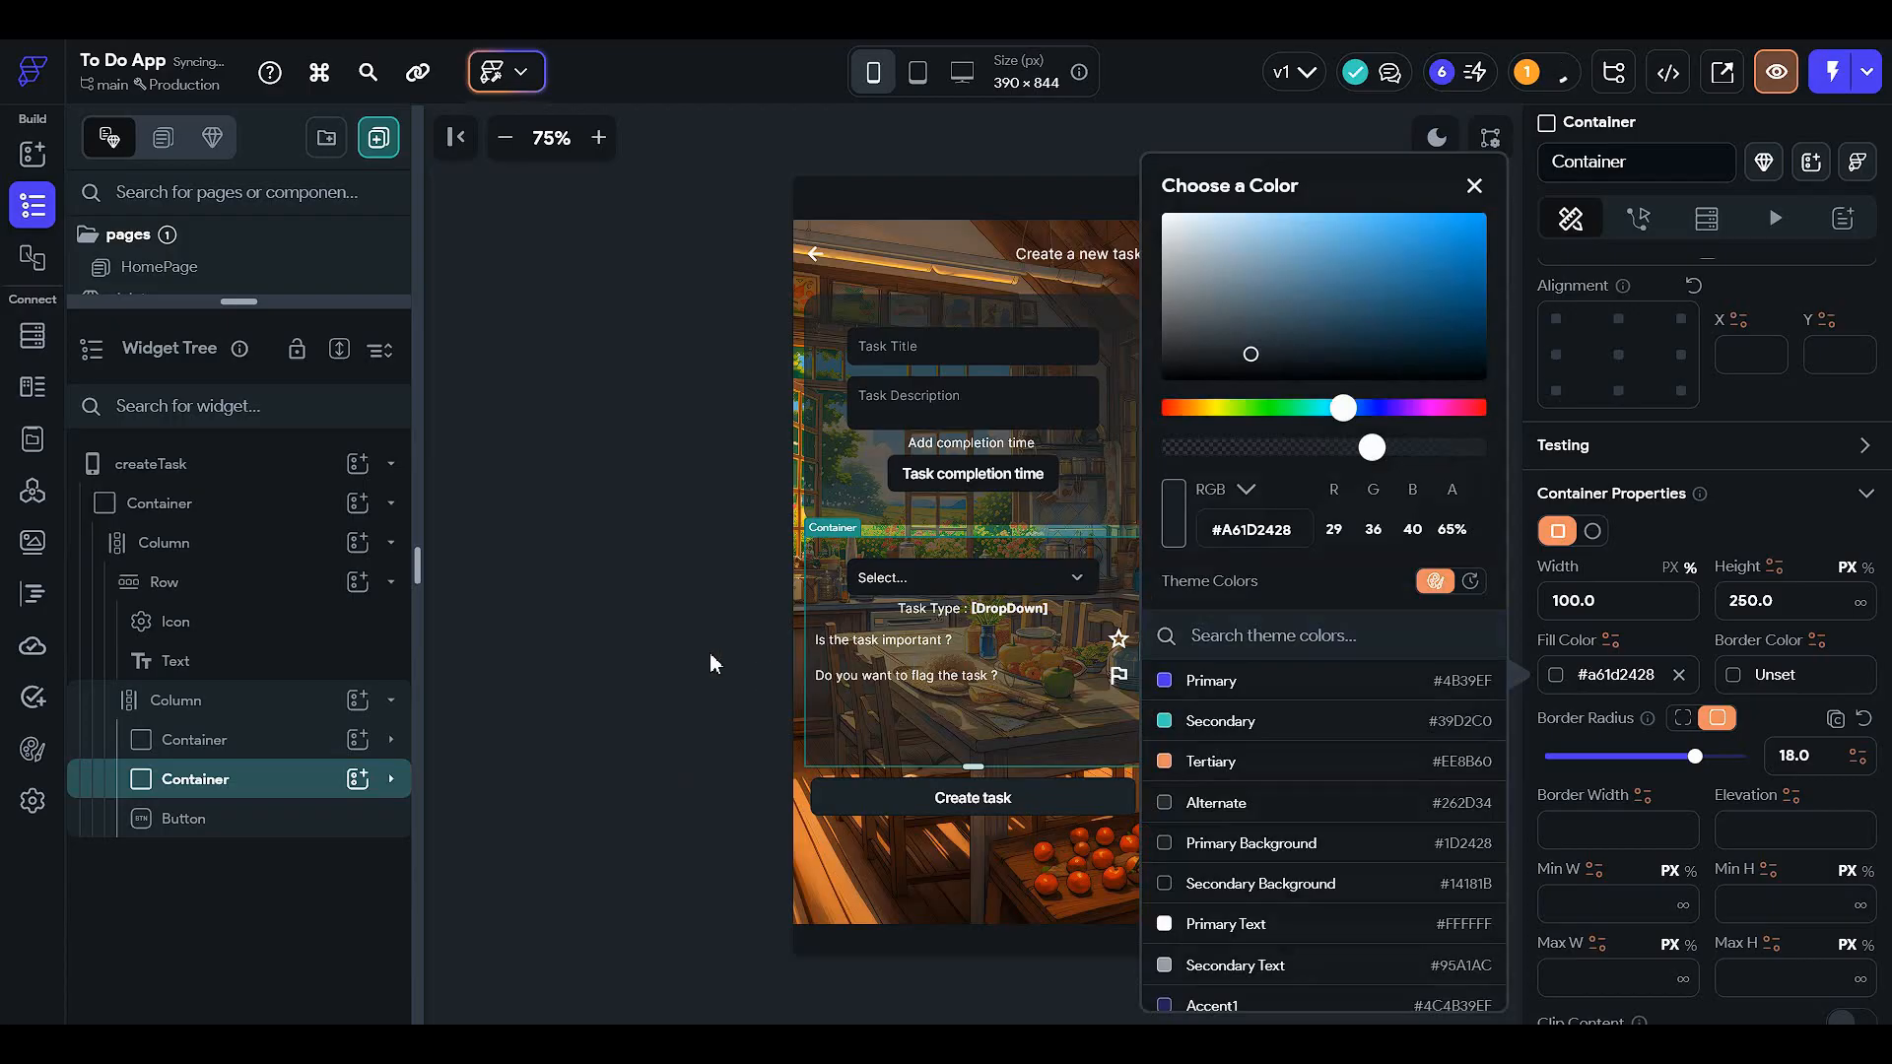
click(714, 663)
click(941, 788)
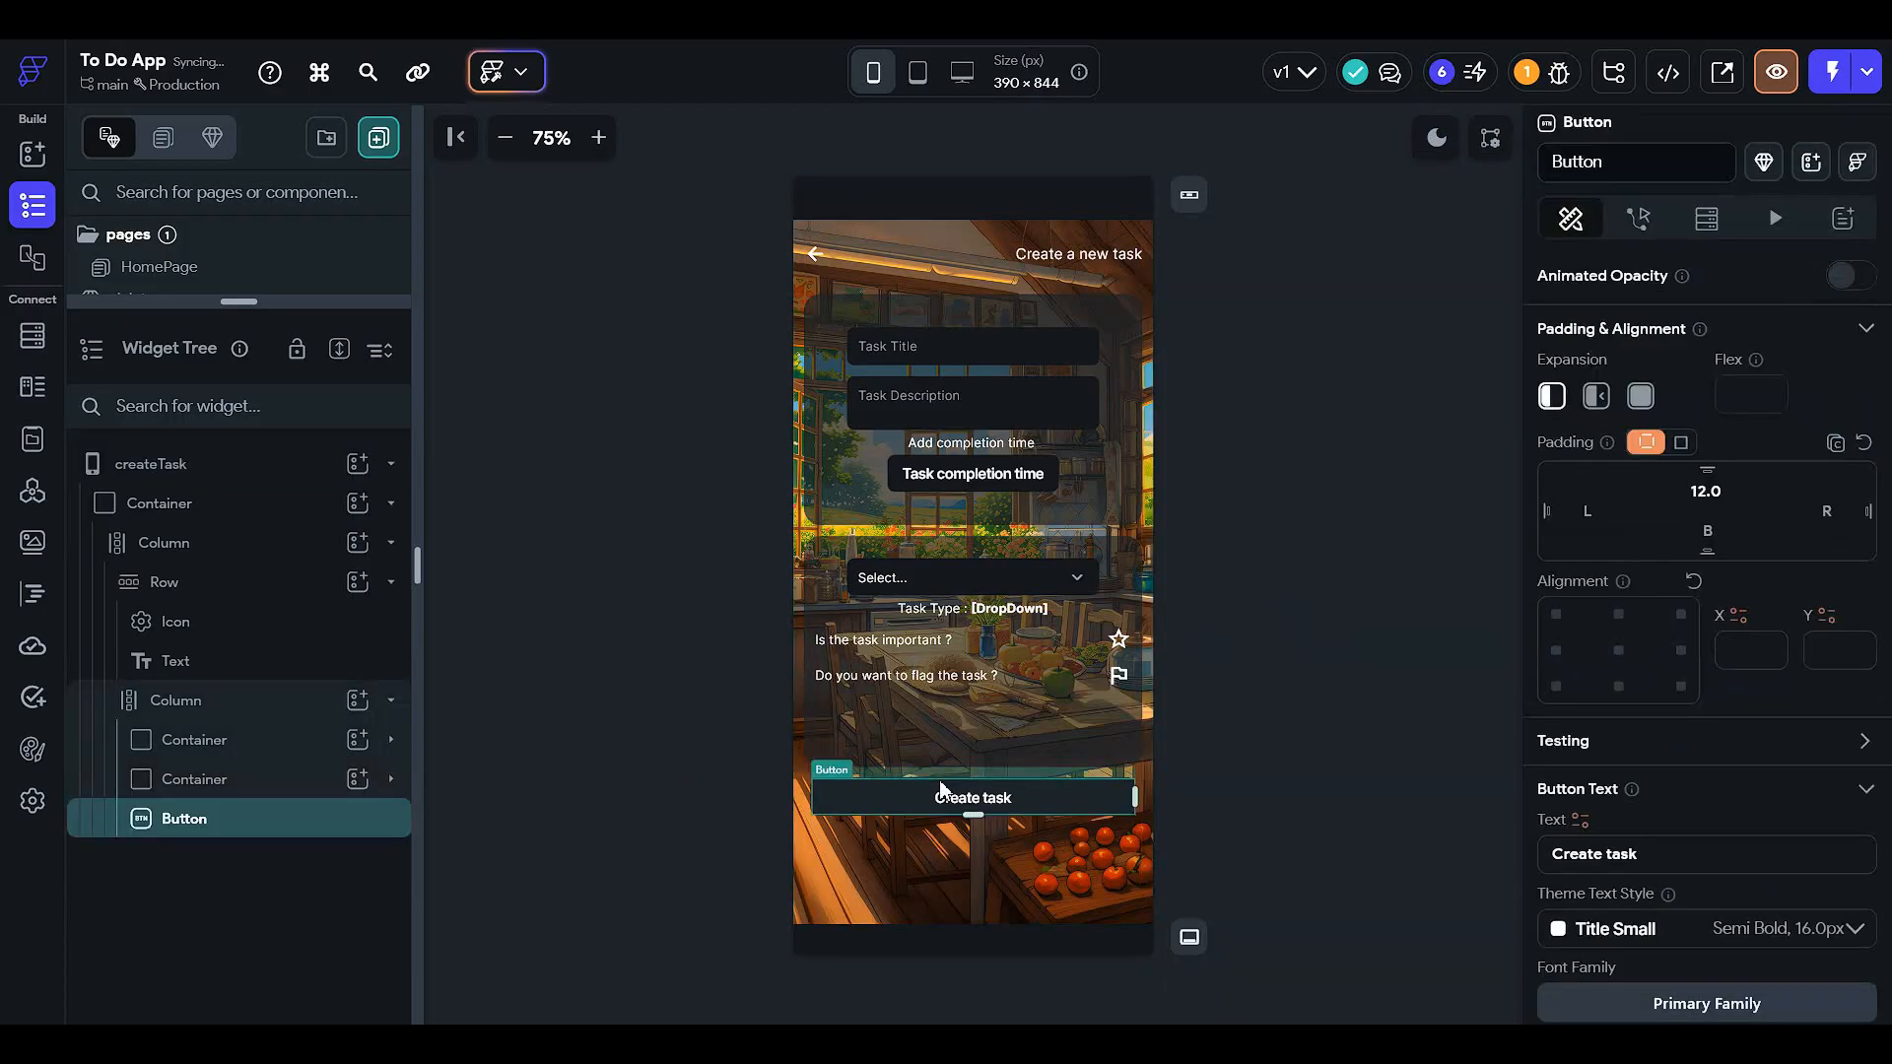
- Set the Create task button's dark fill opacity to about 73%
scroll(1577, 741, down, 3)
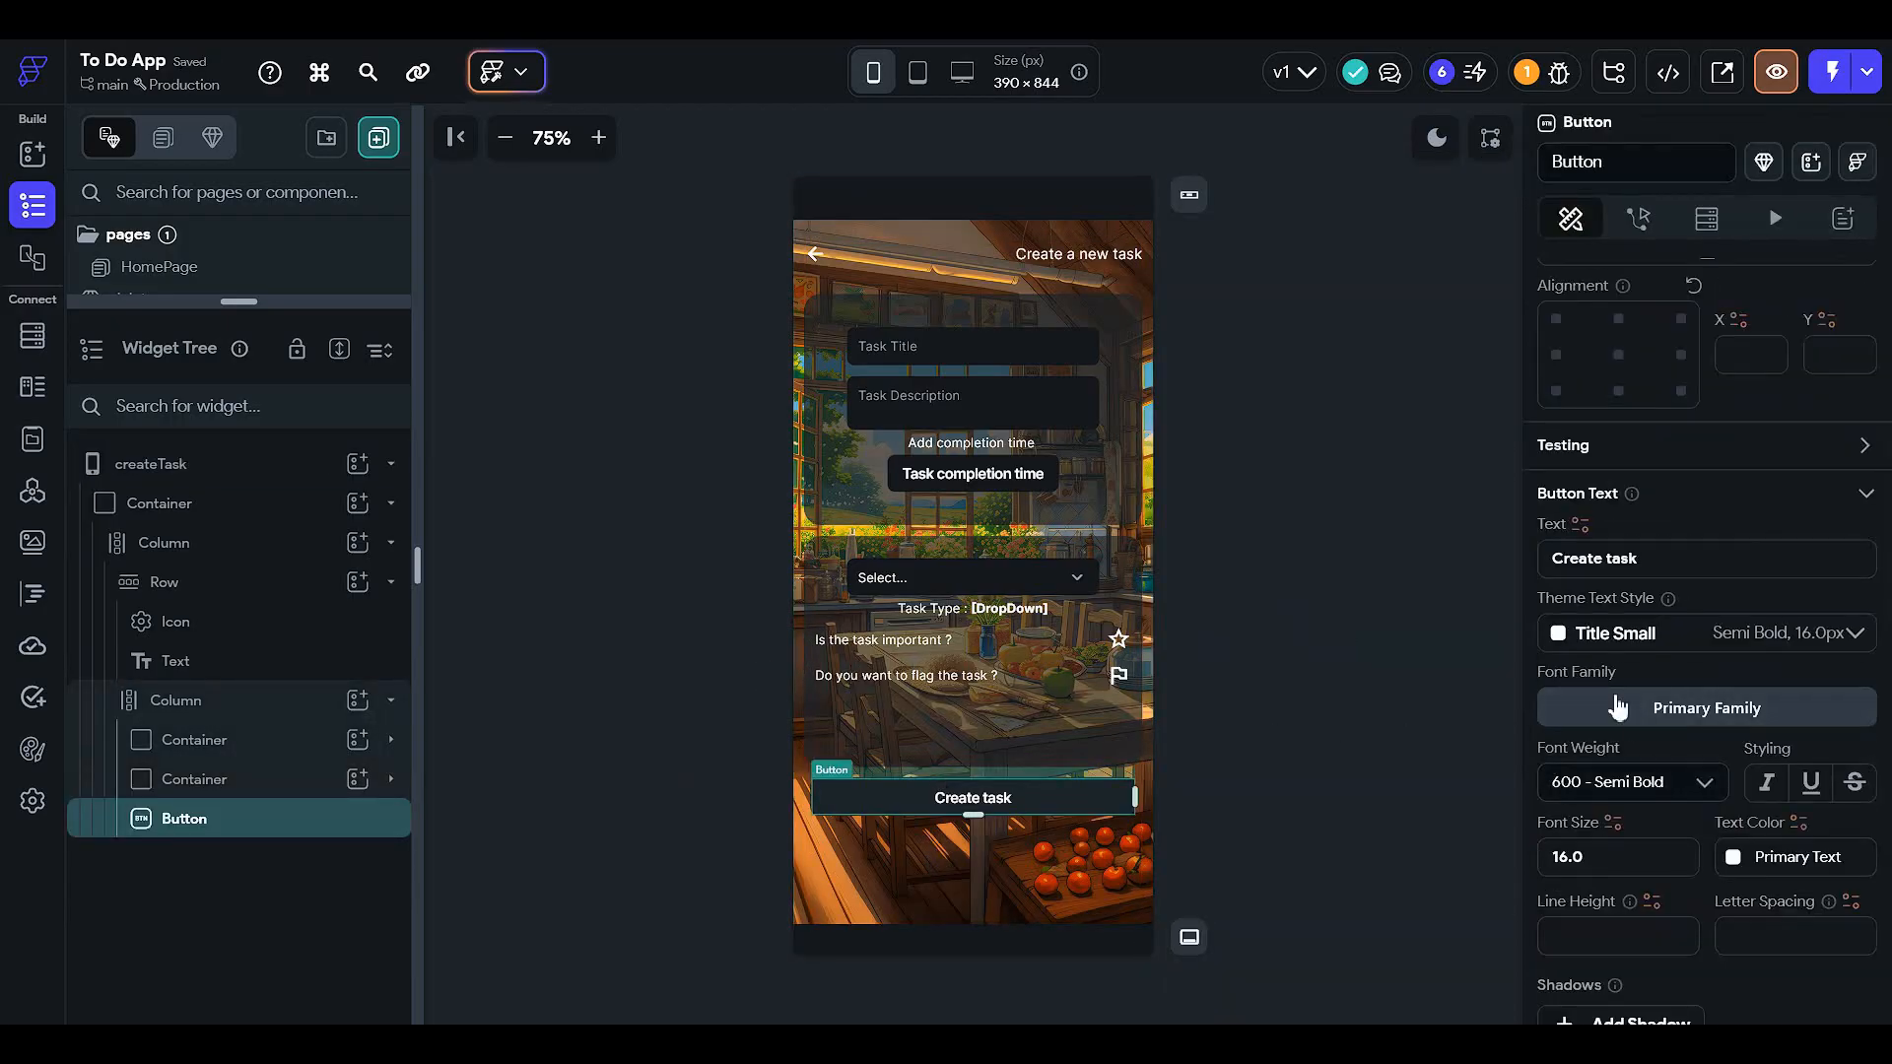
scroll(1618, 660, down, 3)
click(1571, 926)
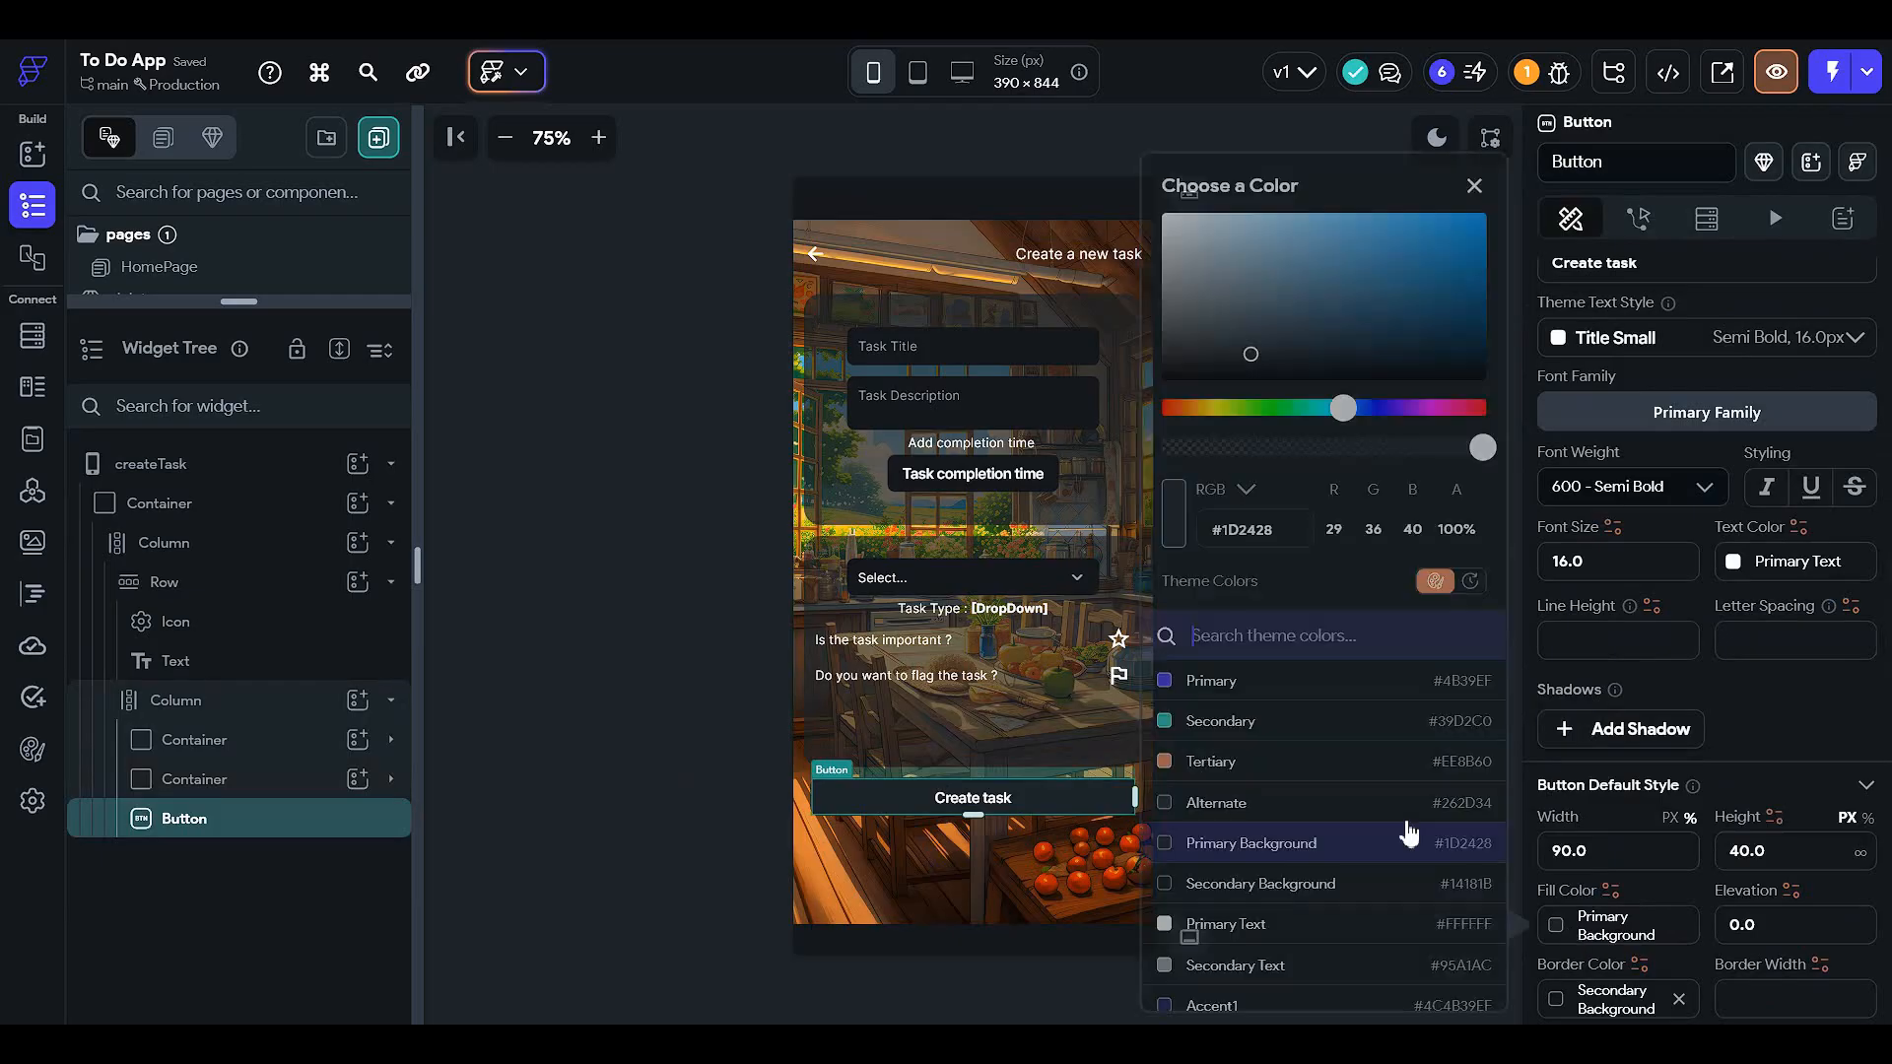
click(1339, 448)
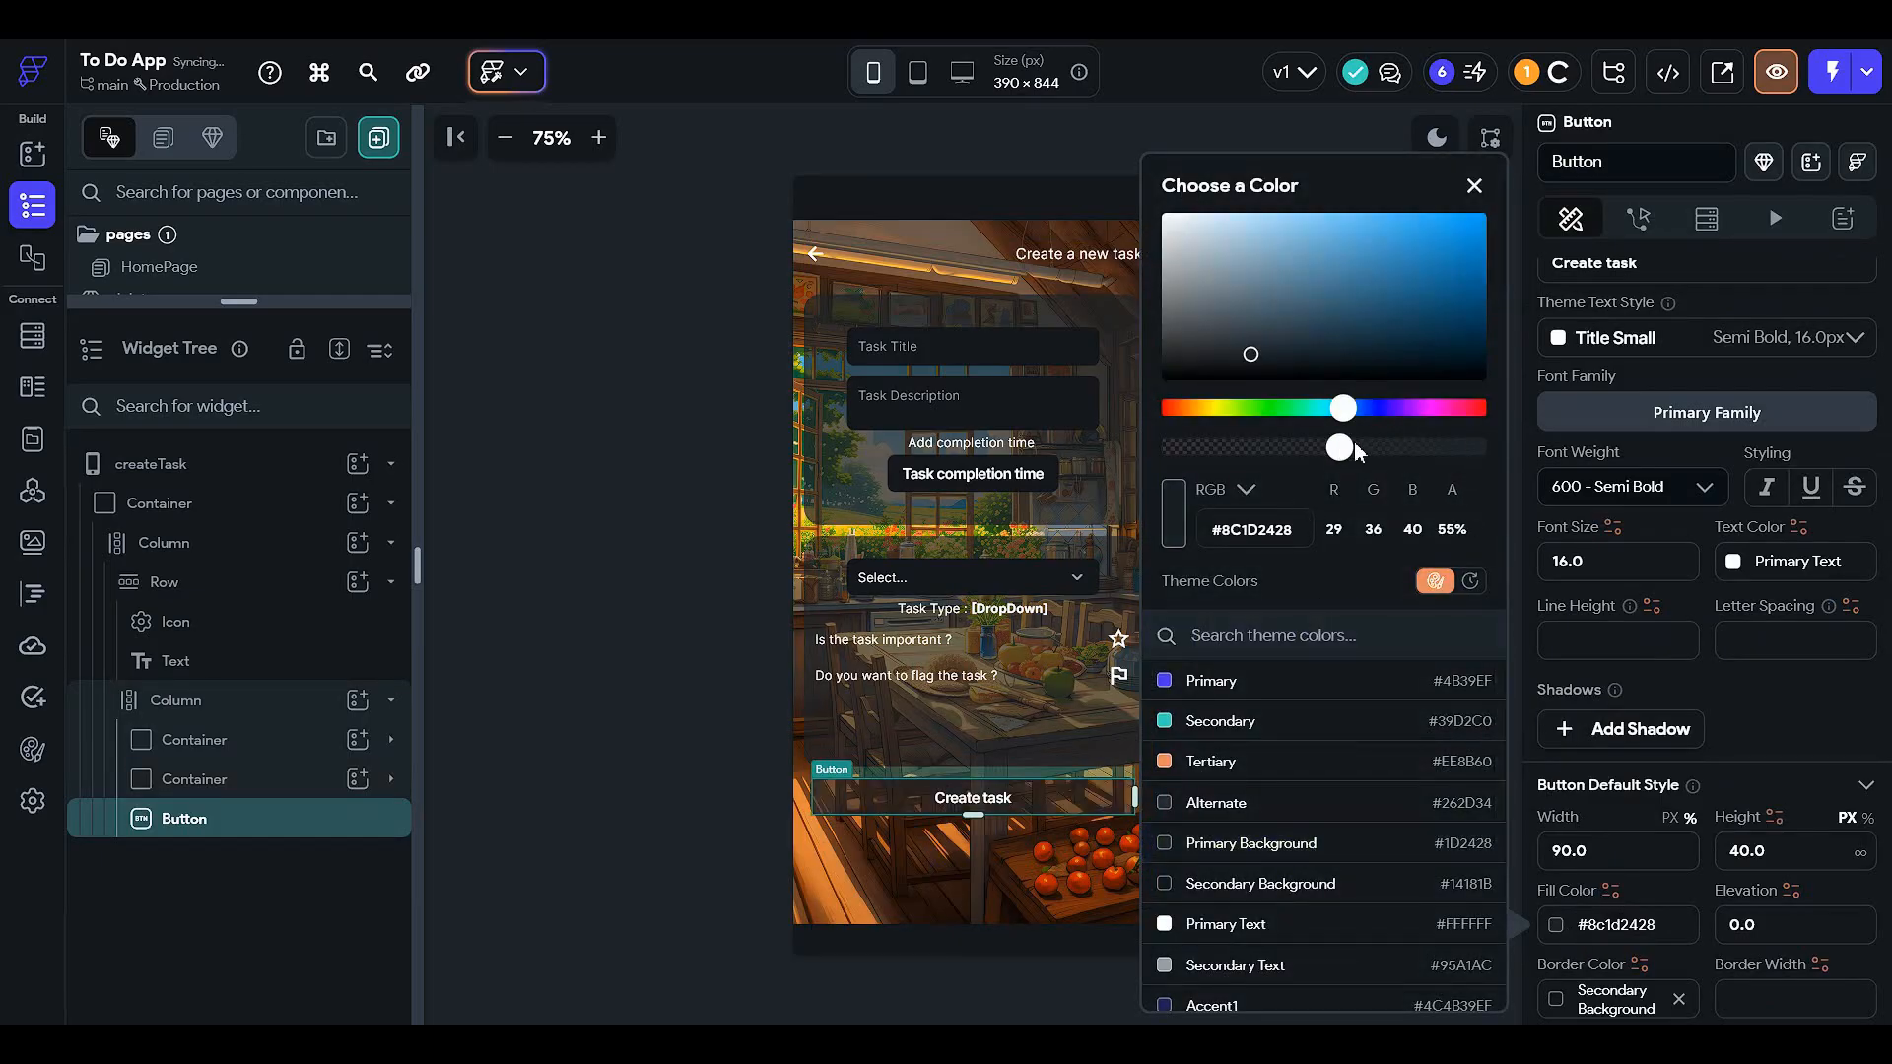
click(1395, 448)
click(772, 591)
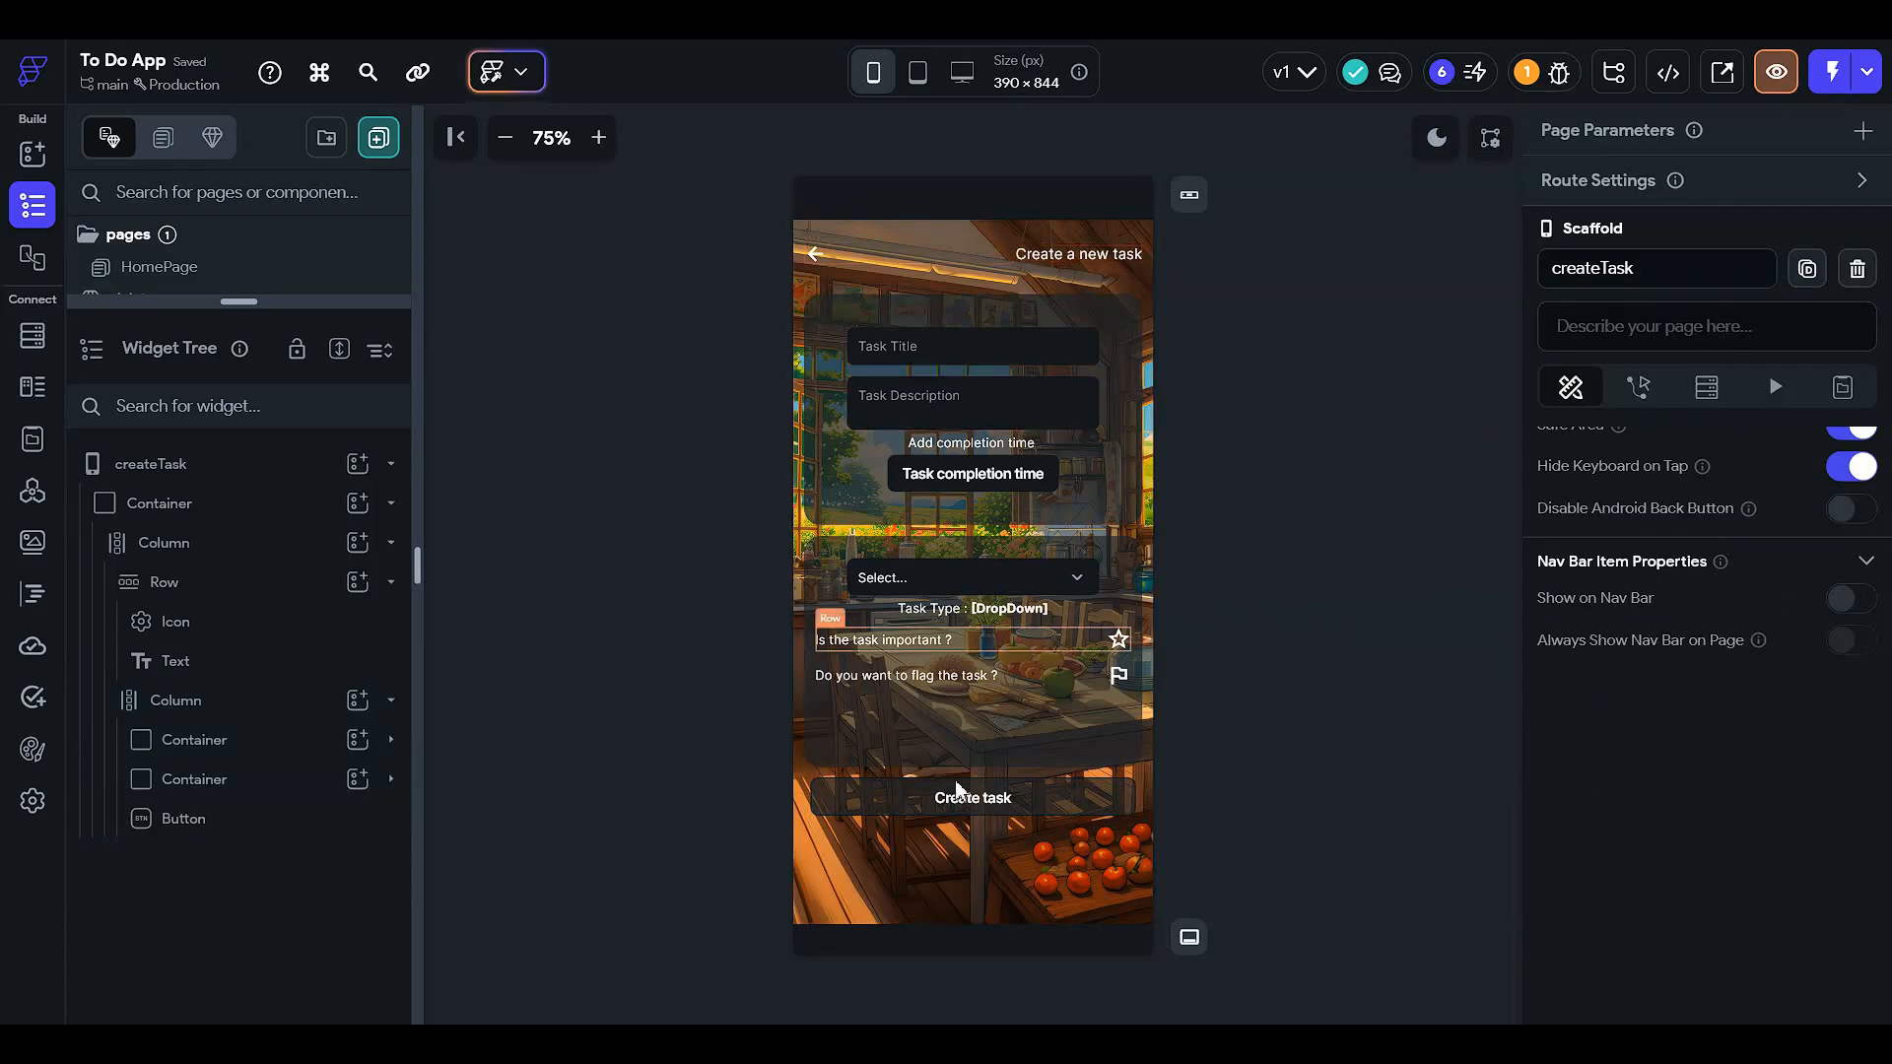
click(963, 794)
- Add an On Tap Create Document action on the TaskBook collection to the button
click(1692, 219)
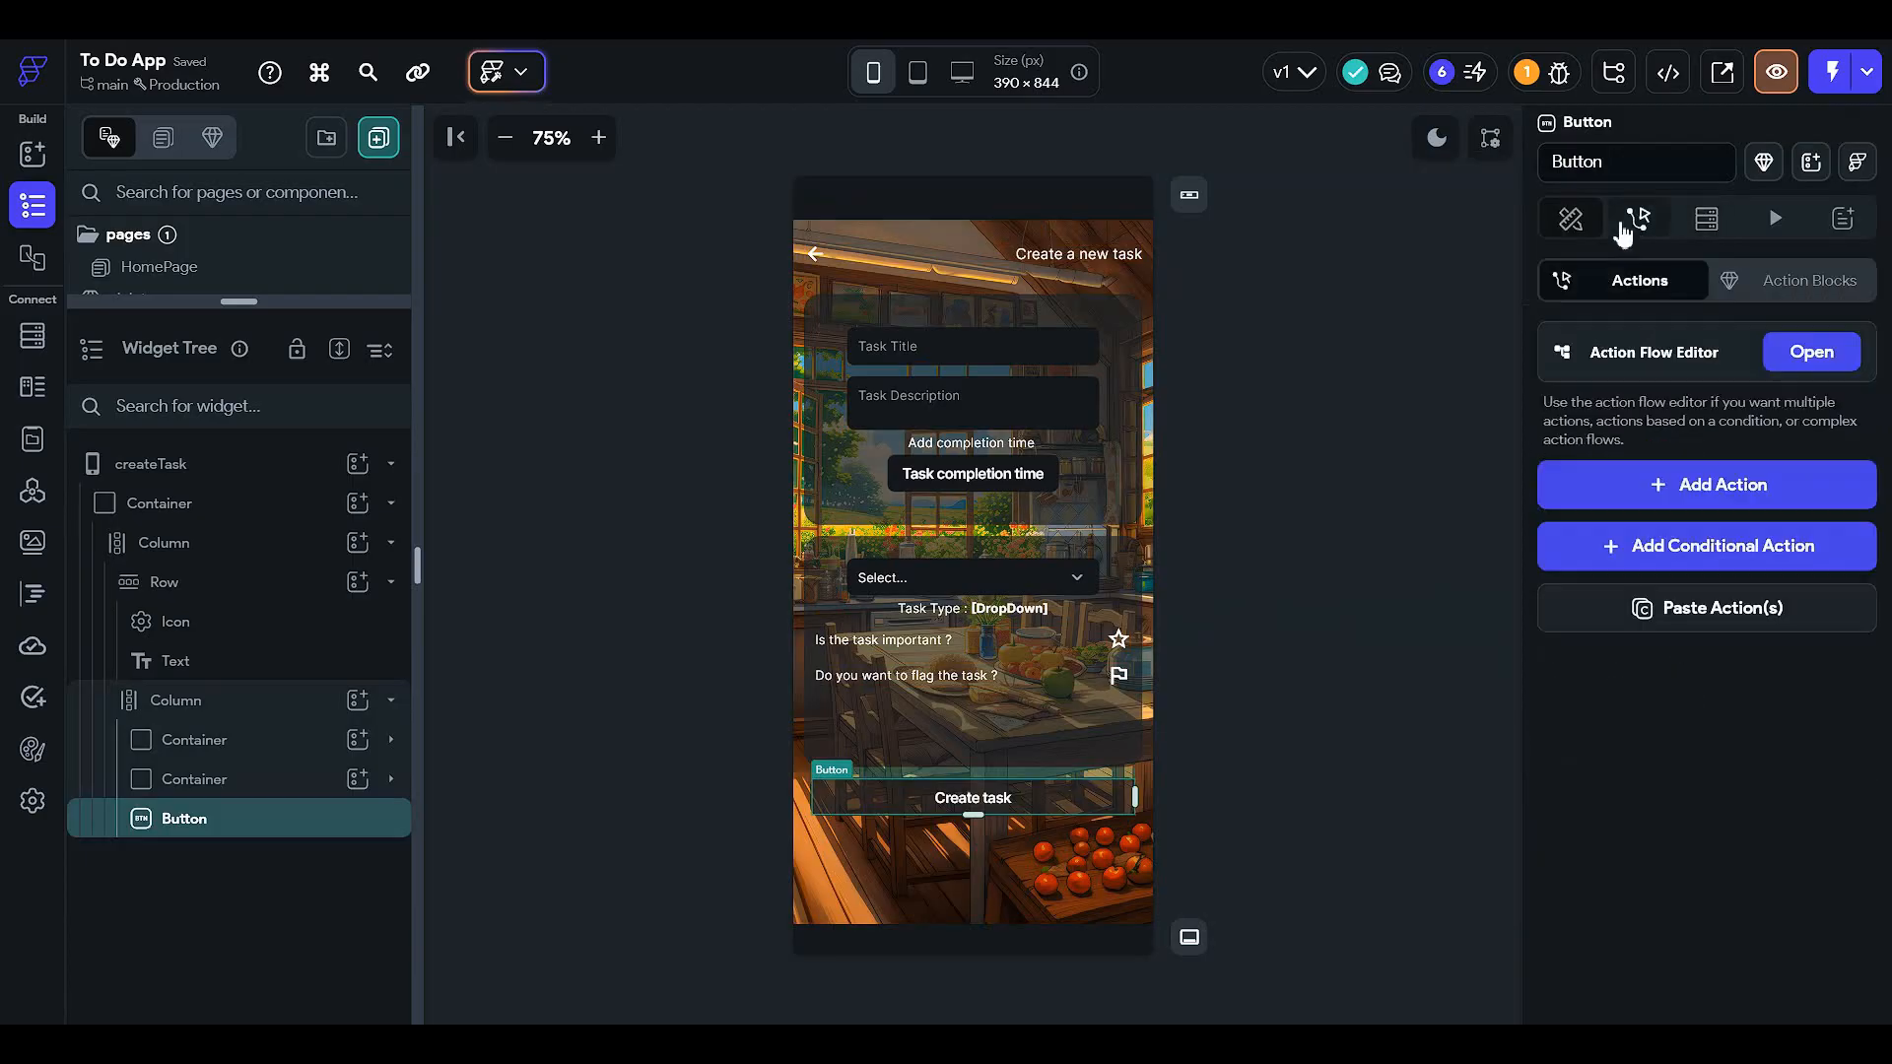
click(1825, 351)
click(1091, 472)
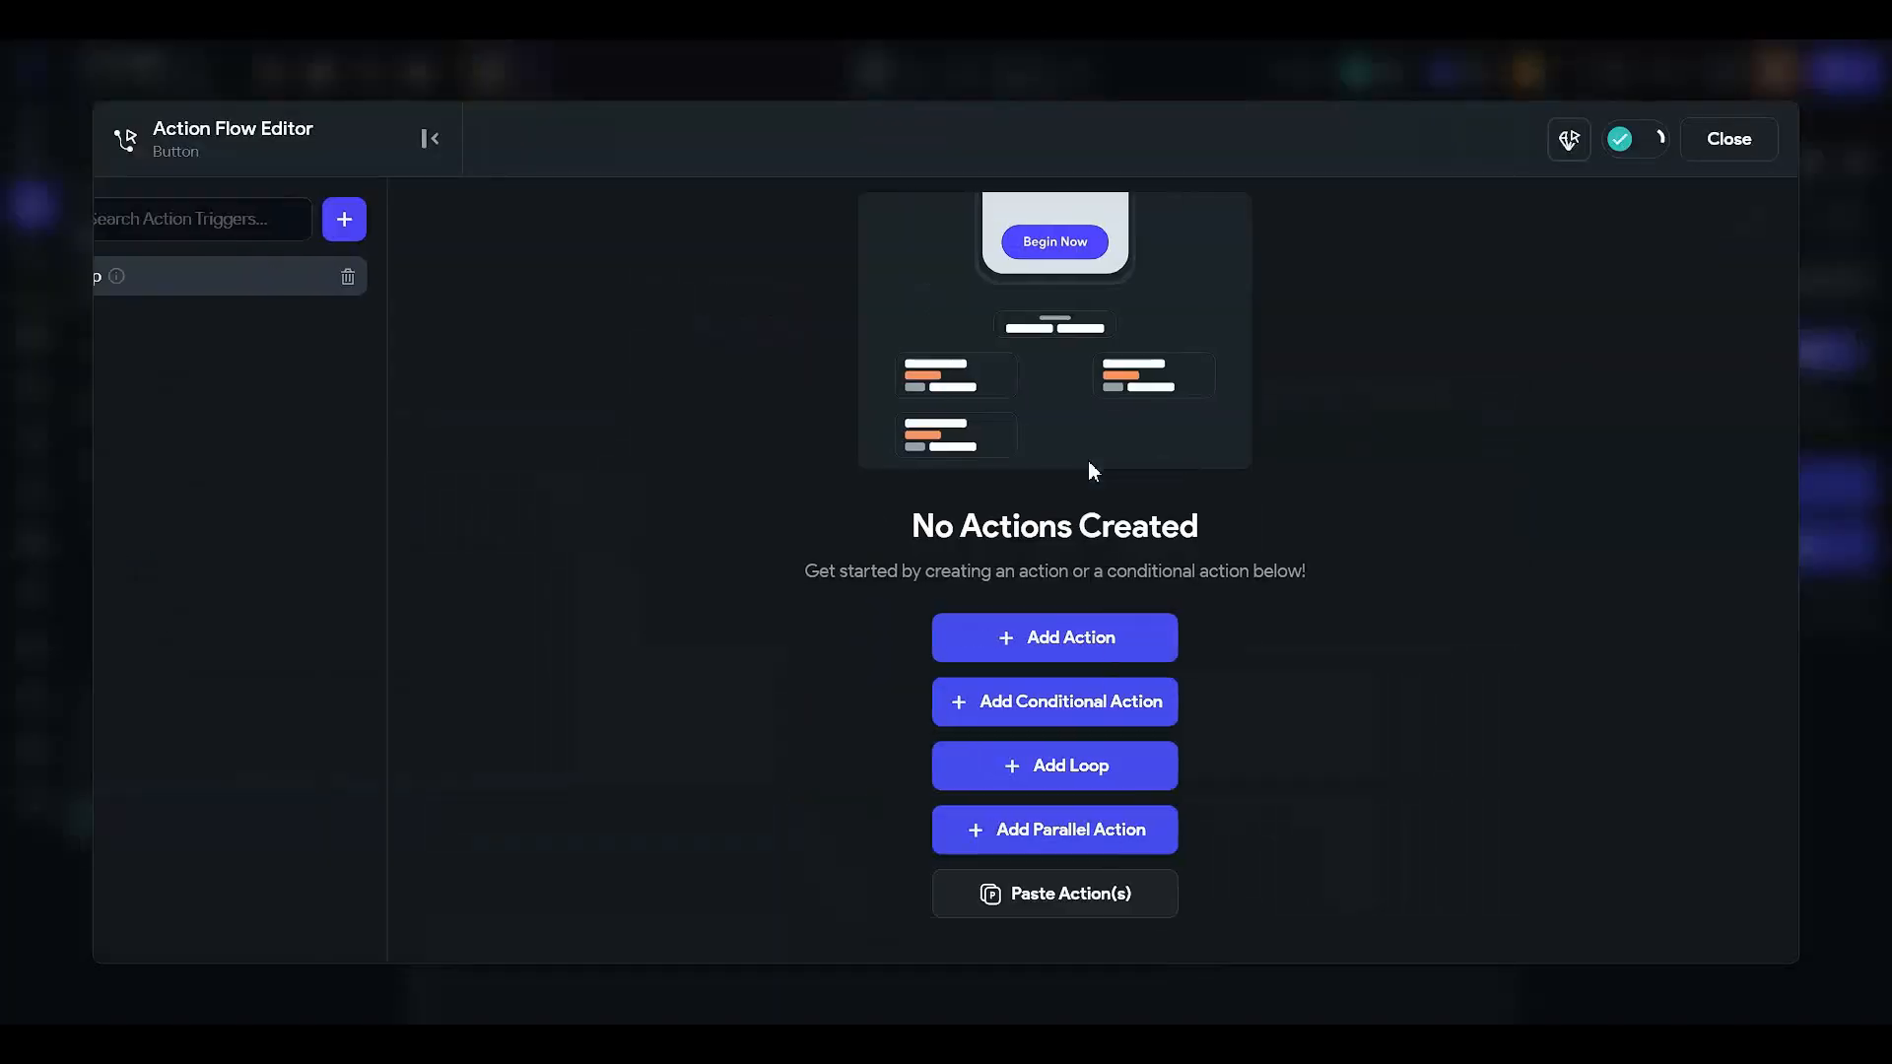
click(1133, 640)
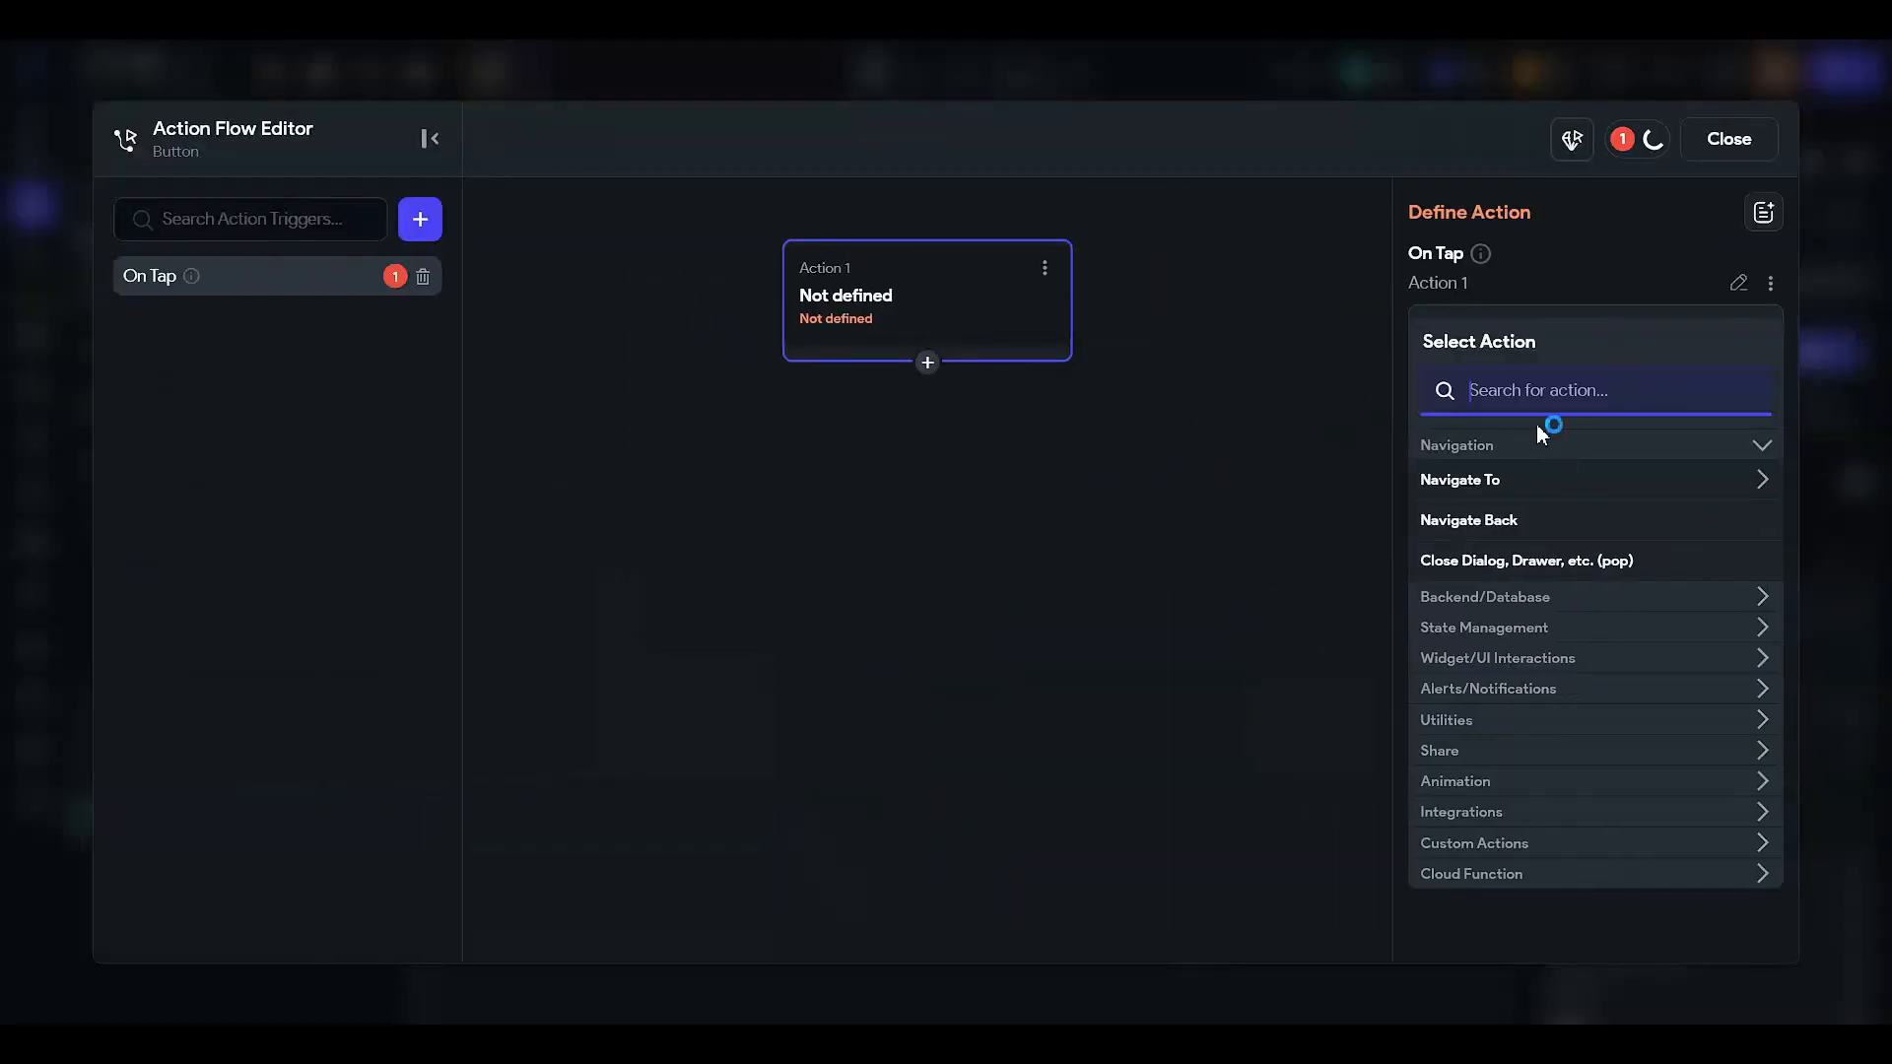
text(up)
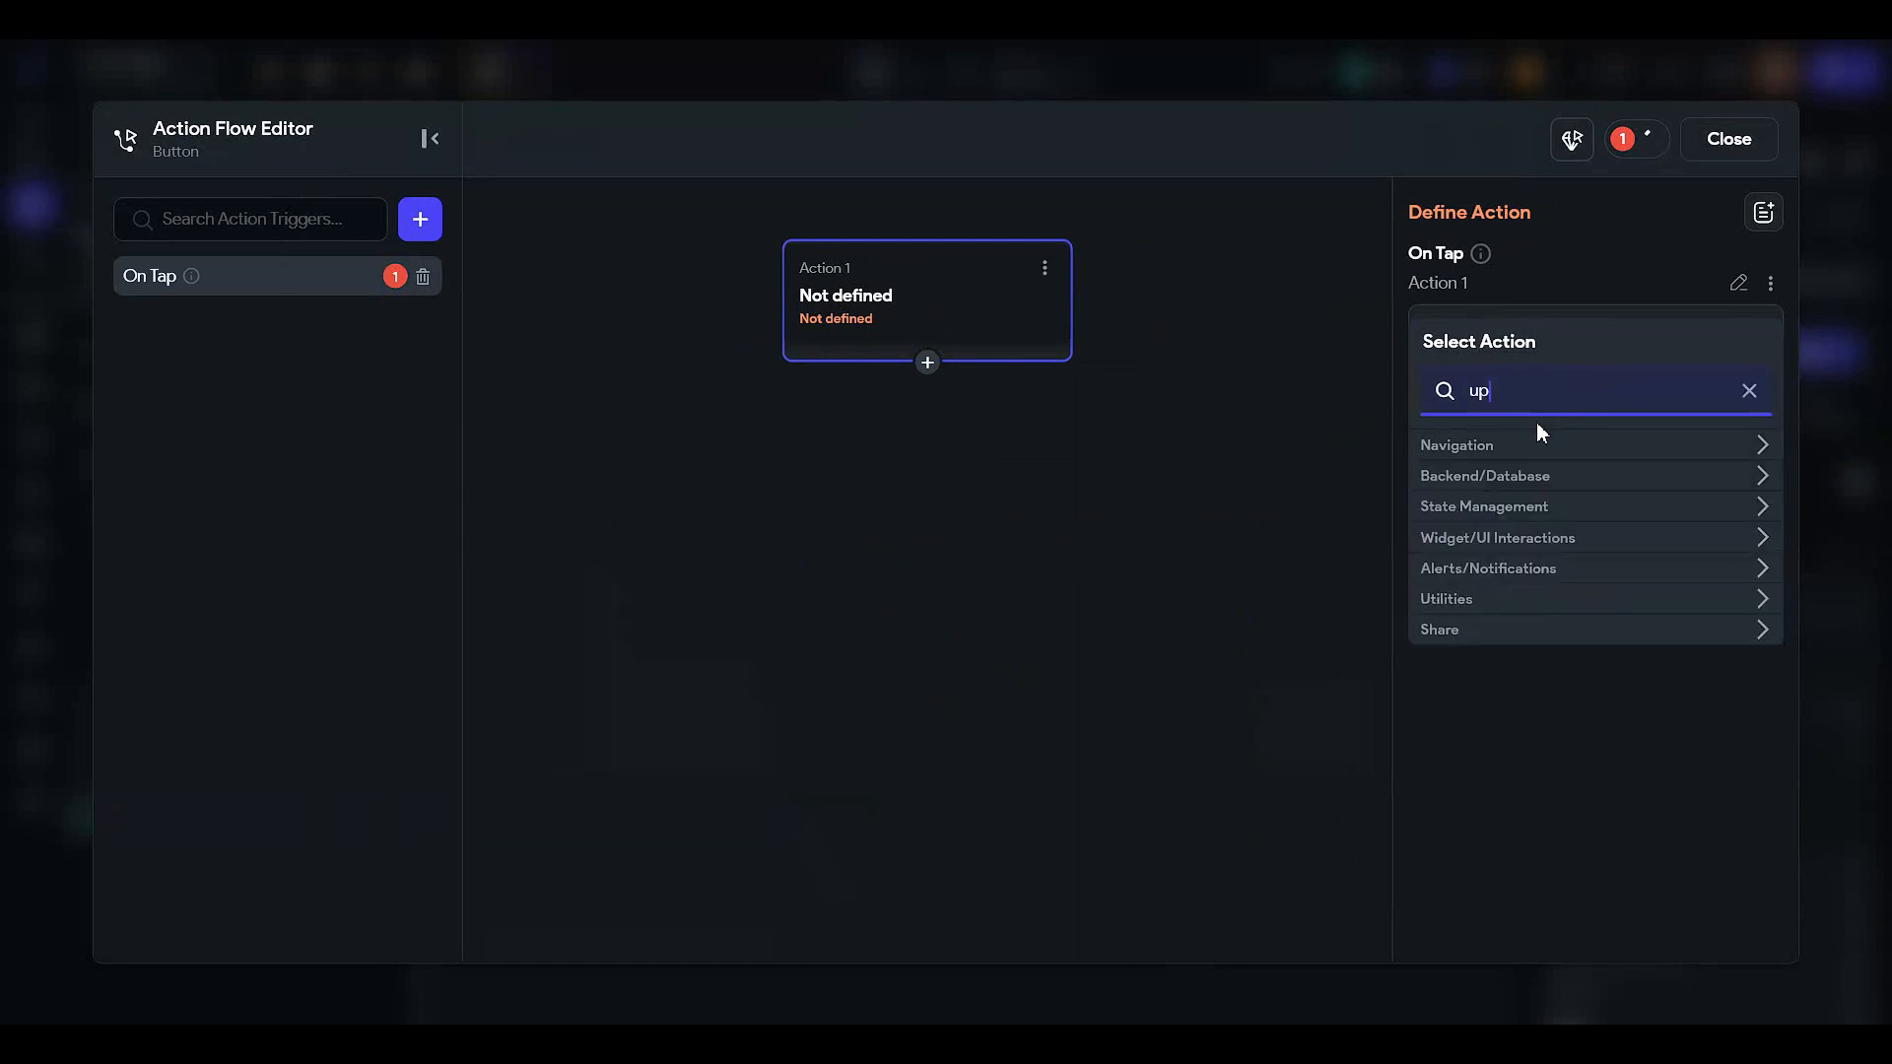
key(BackSpace)
key(BackSpace)
text(cret)
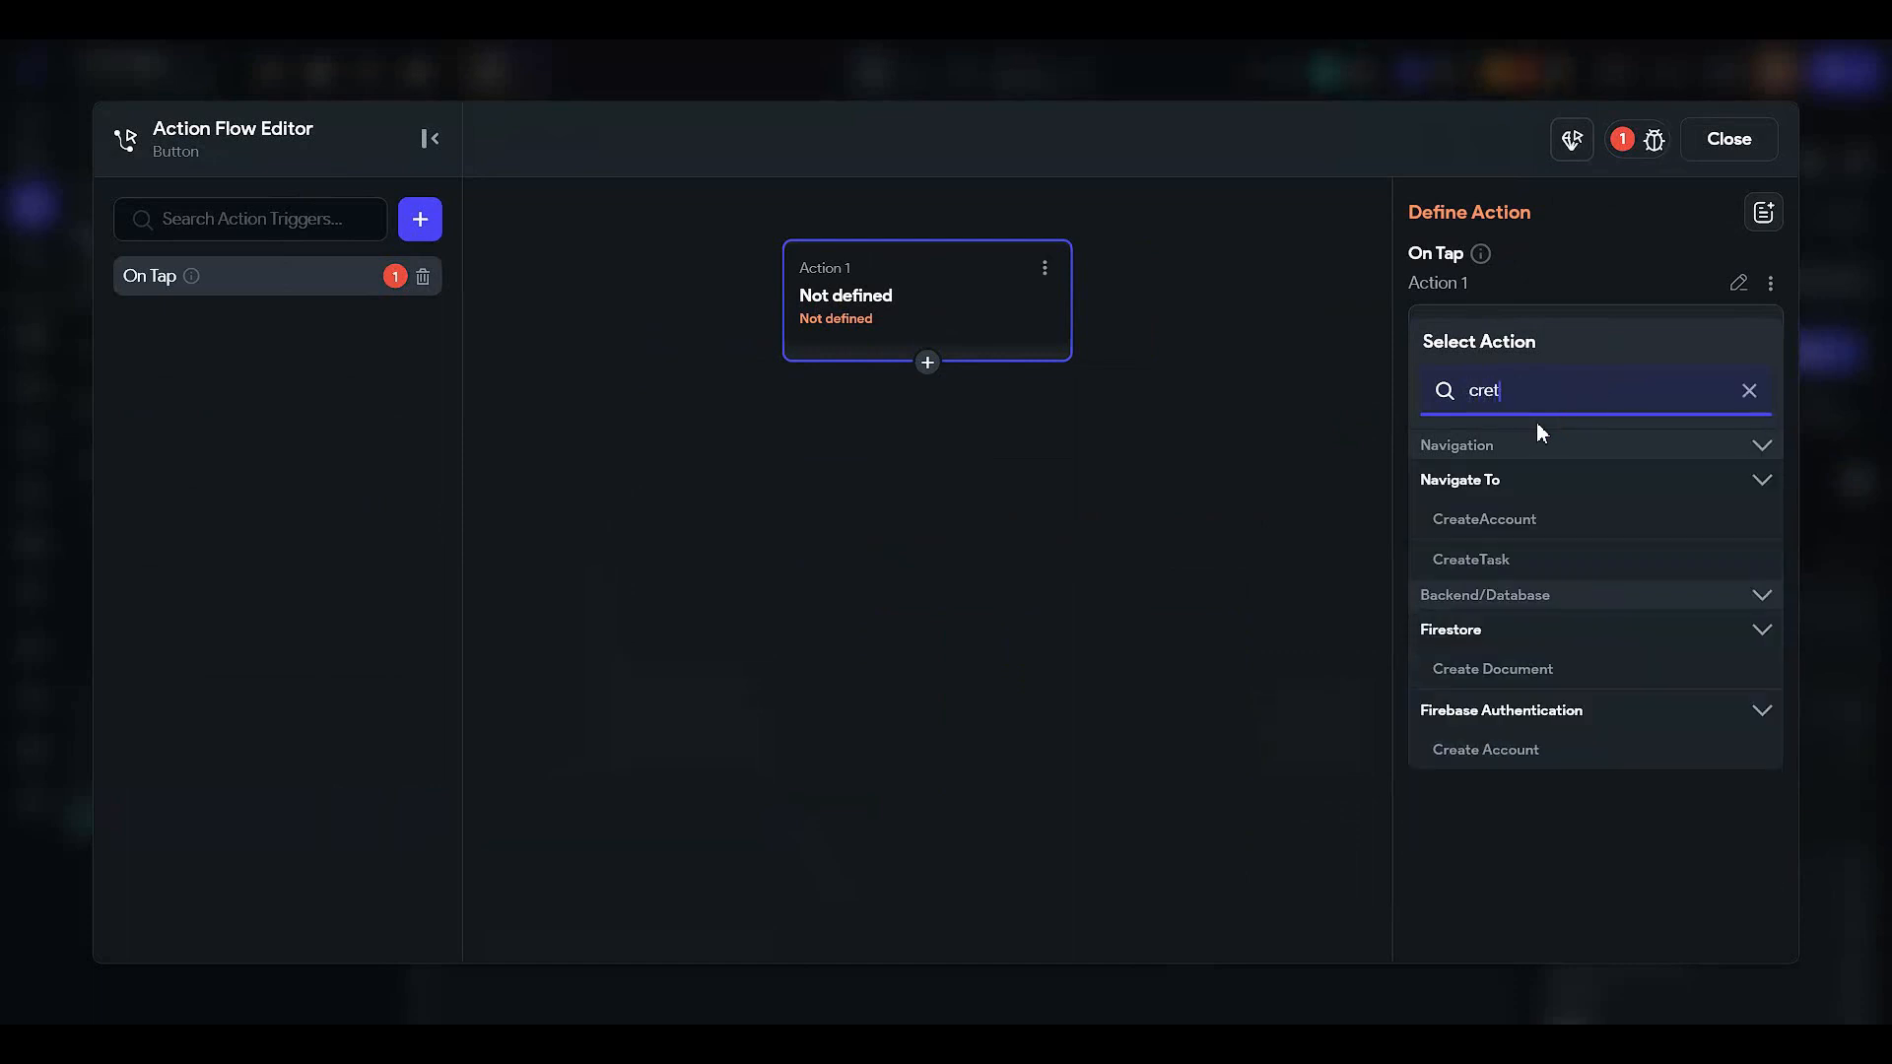
key(BackSpace)
text(ate)
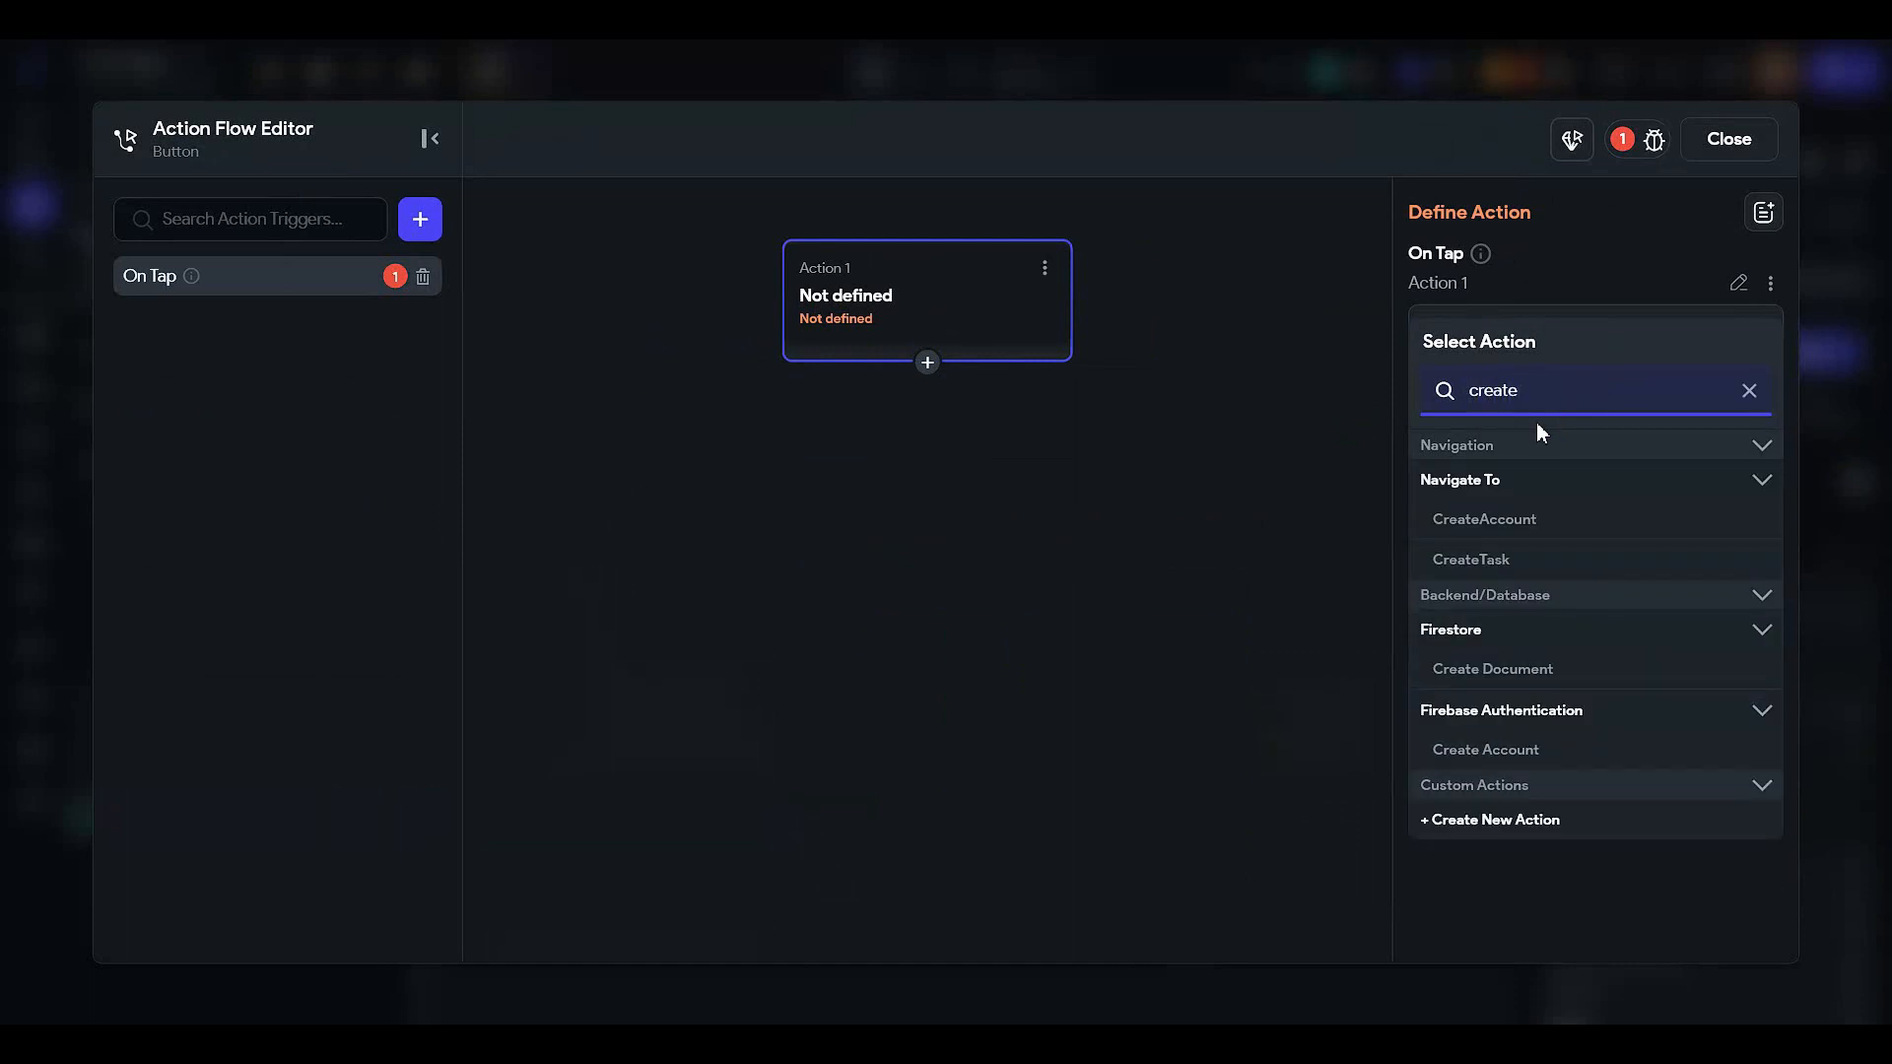
click(1485, 670)
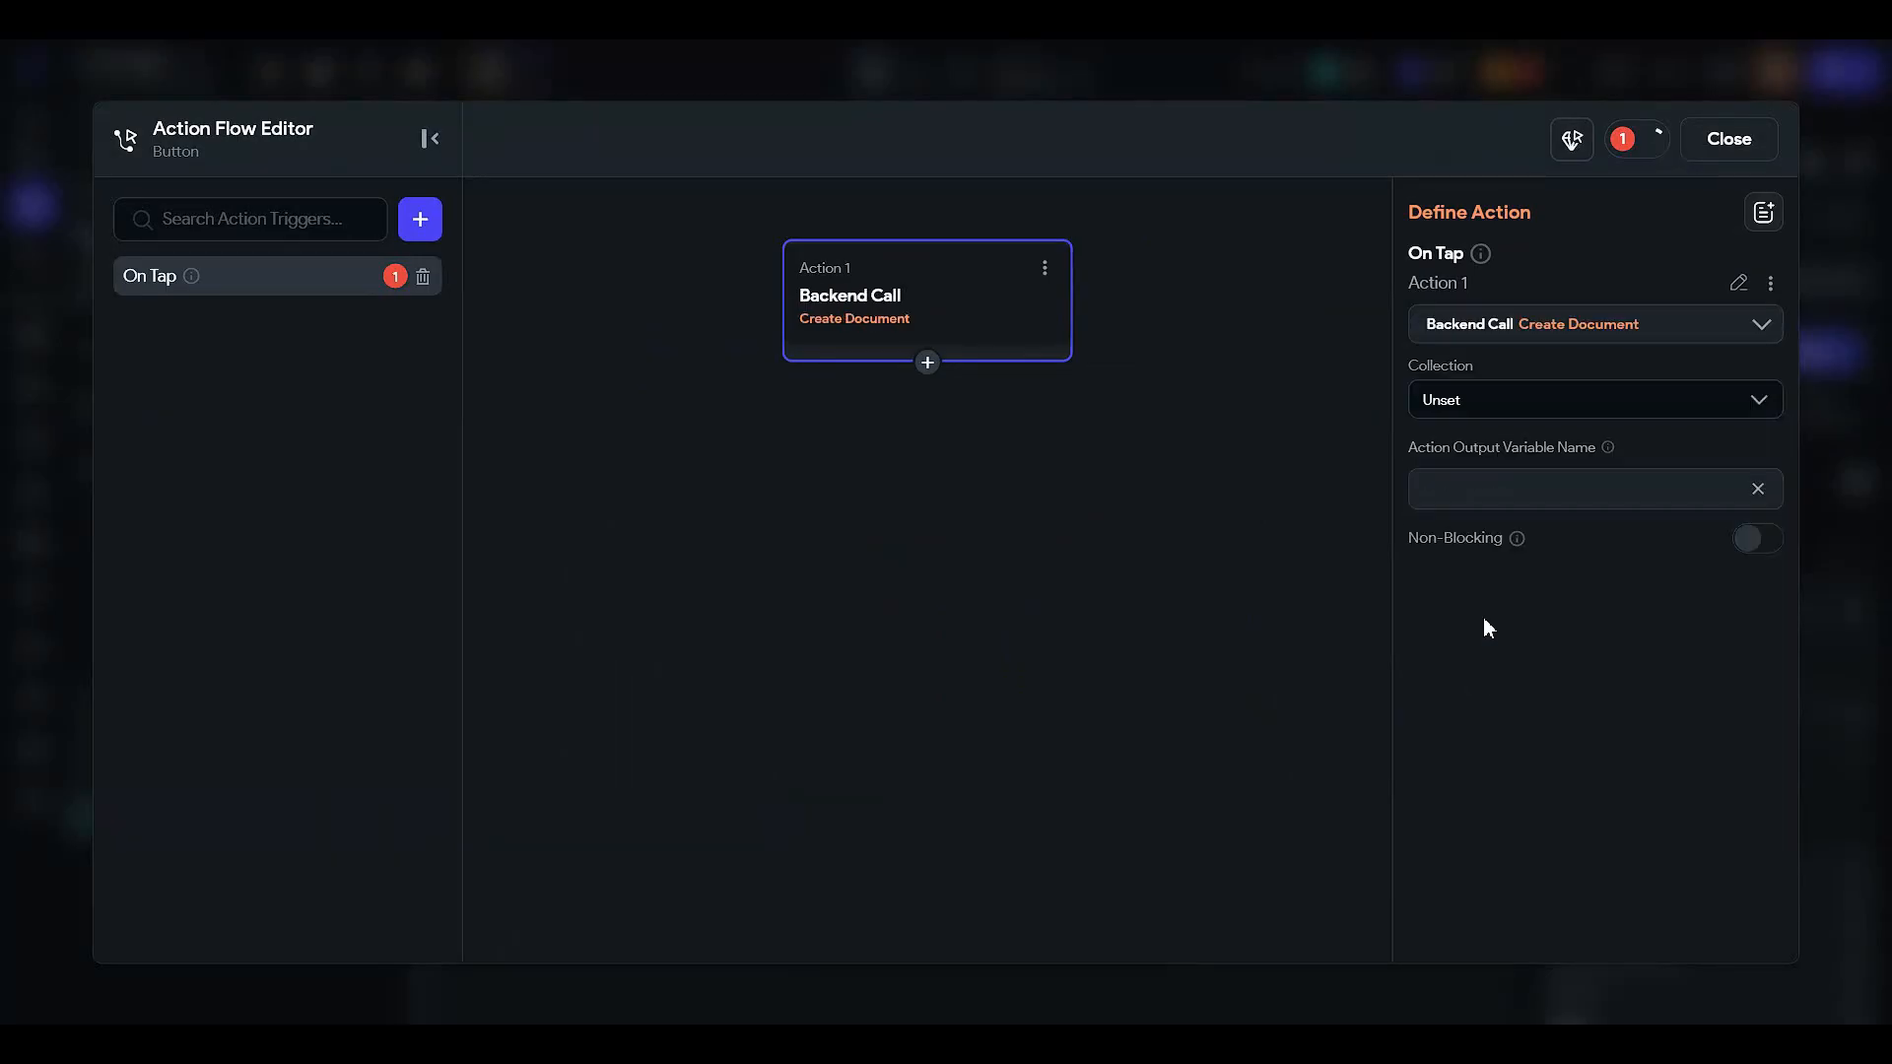
click(1483, 394)
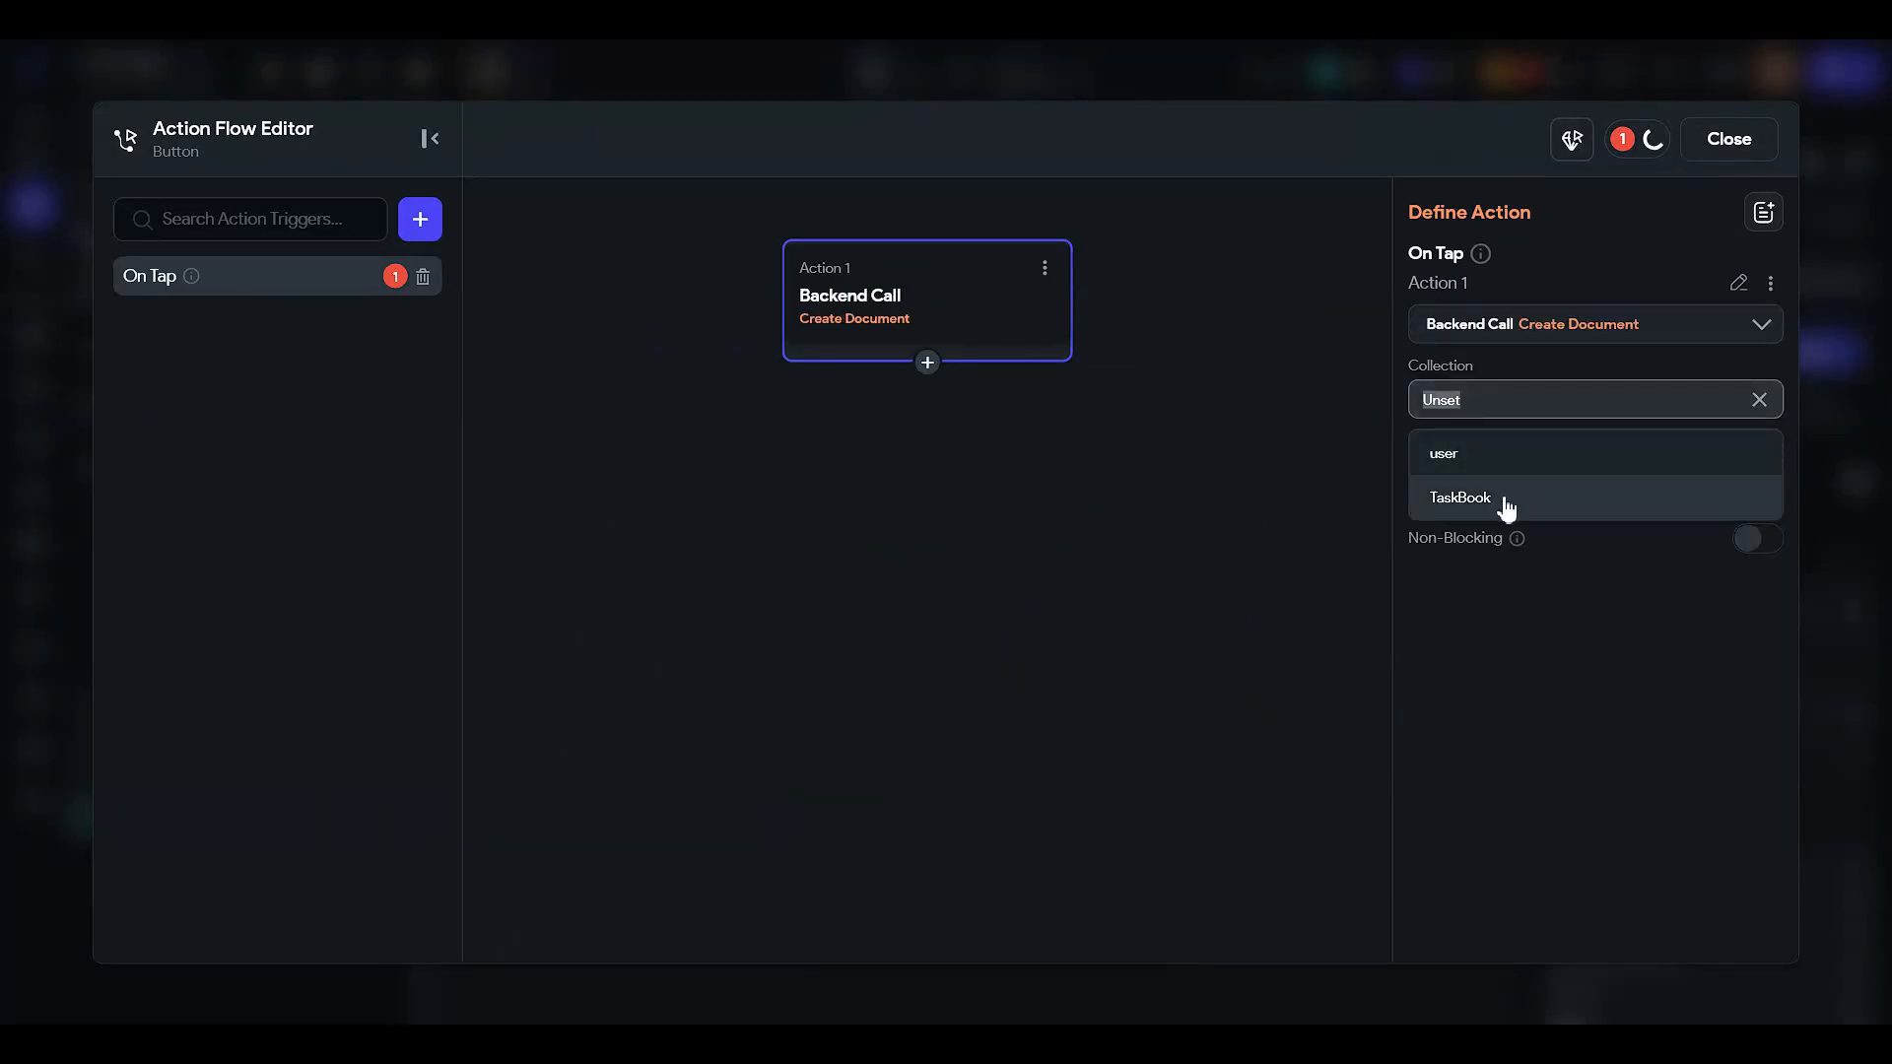
click(1506, 506)
- Set the document's taskTitle field from the Task Title input's widget state
click(1482, 490)
click(1482, 500)
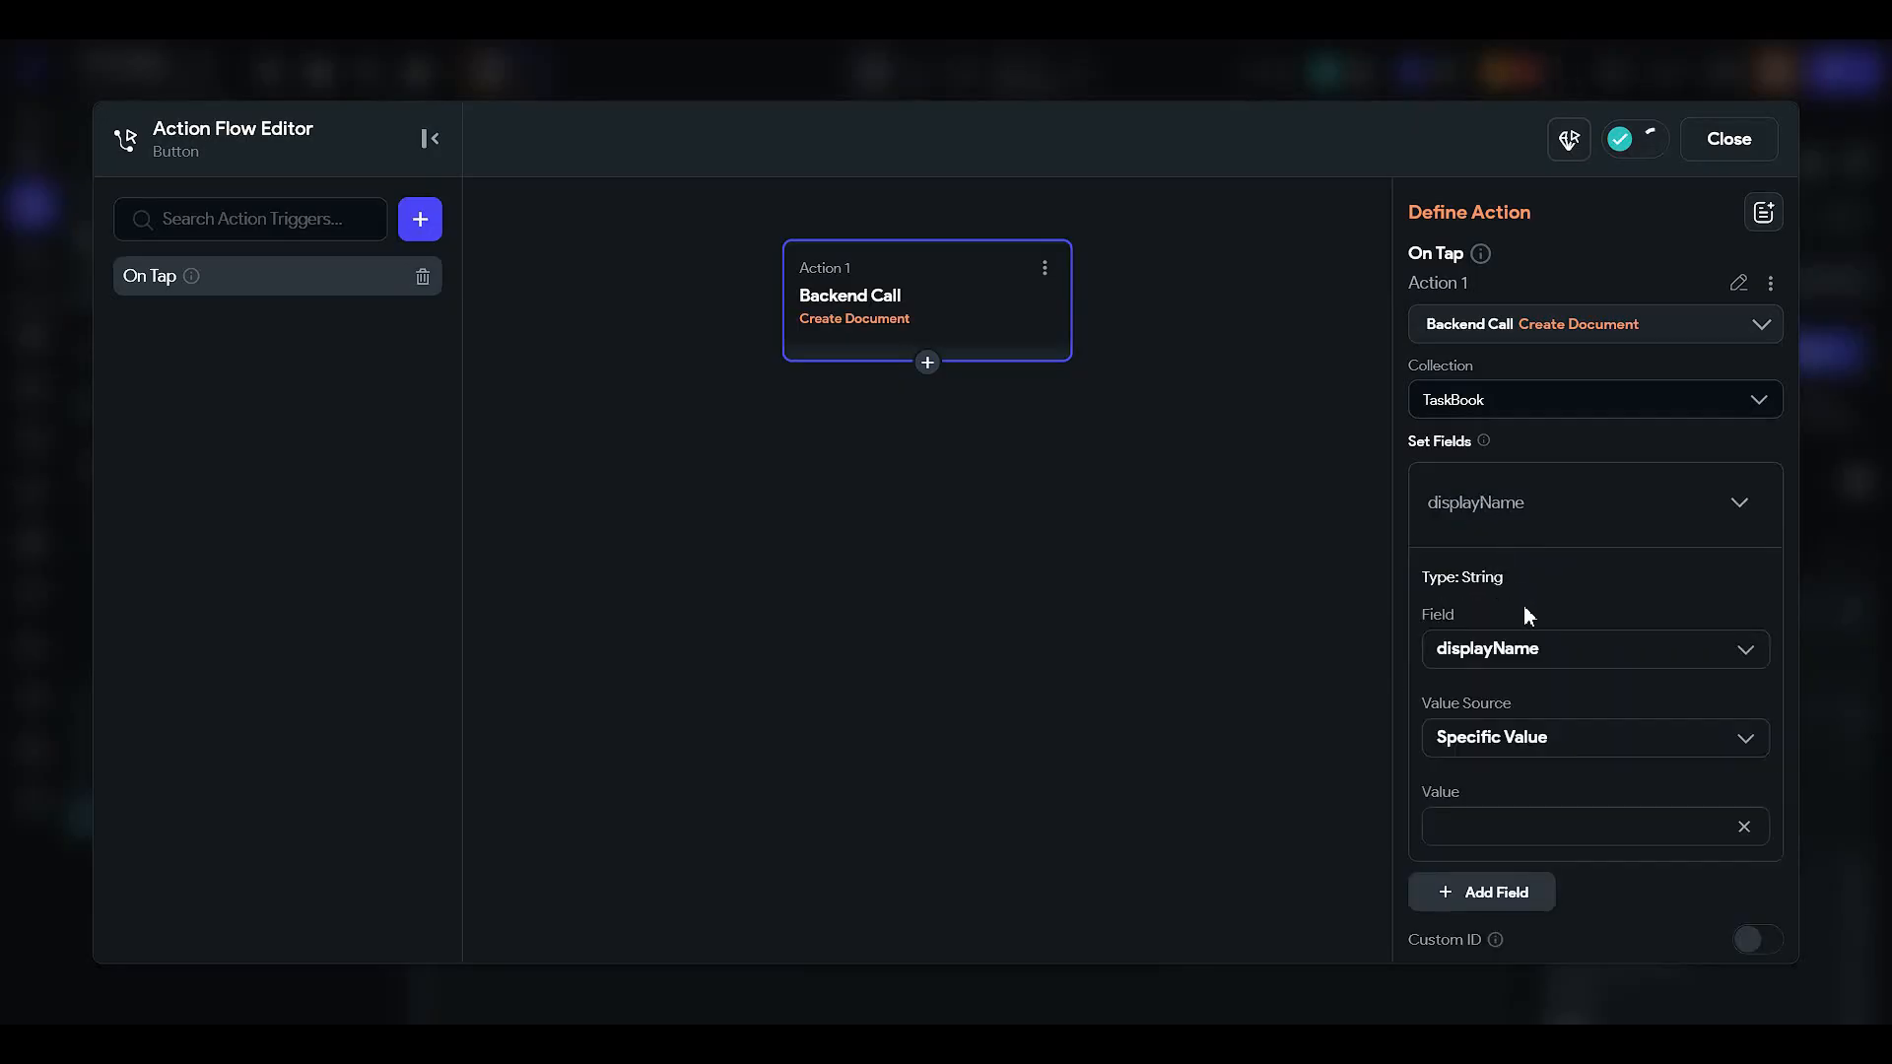
scroll(1481, 610, down, 1)
click(1502, 554)
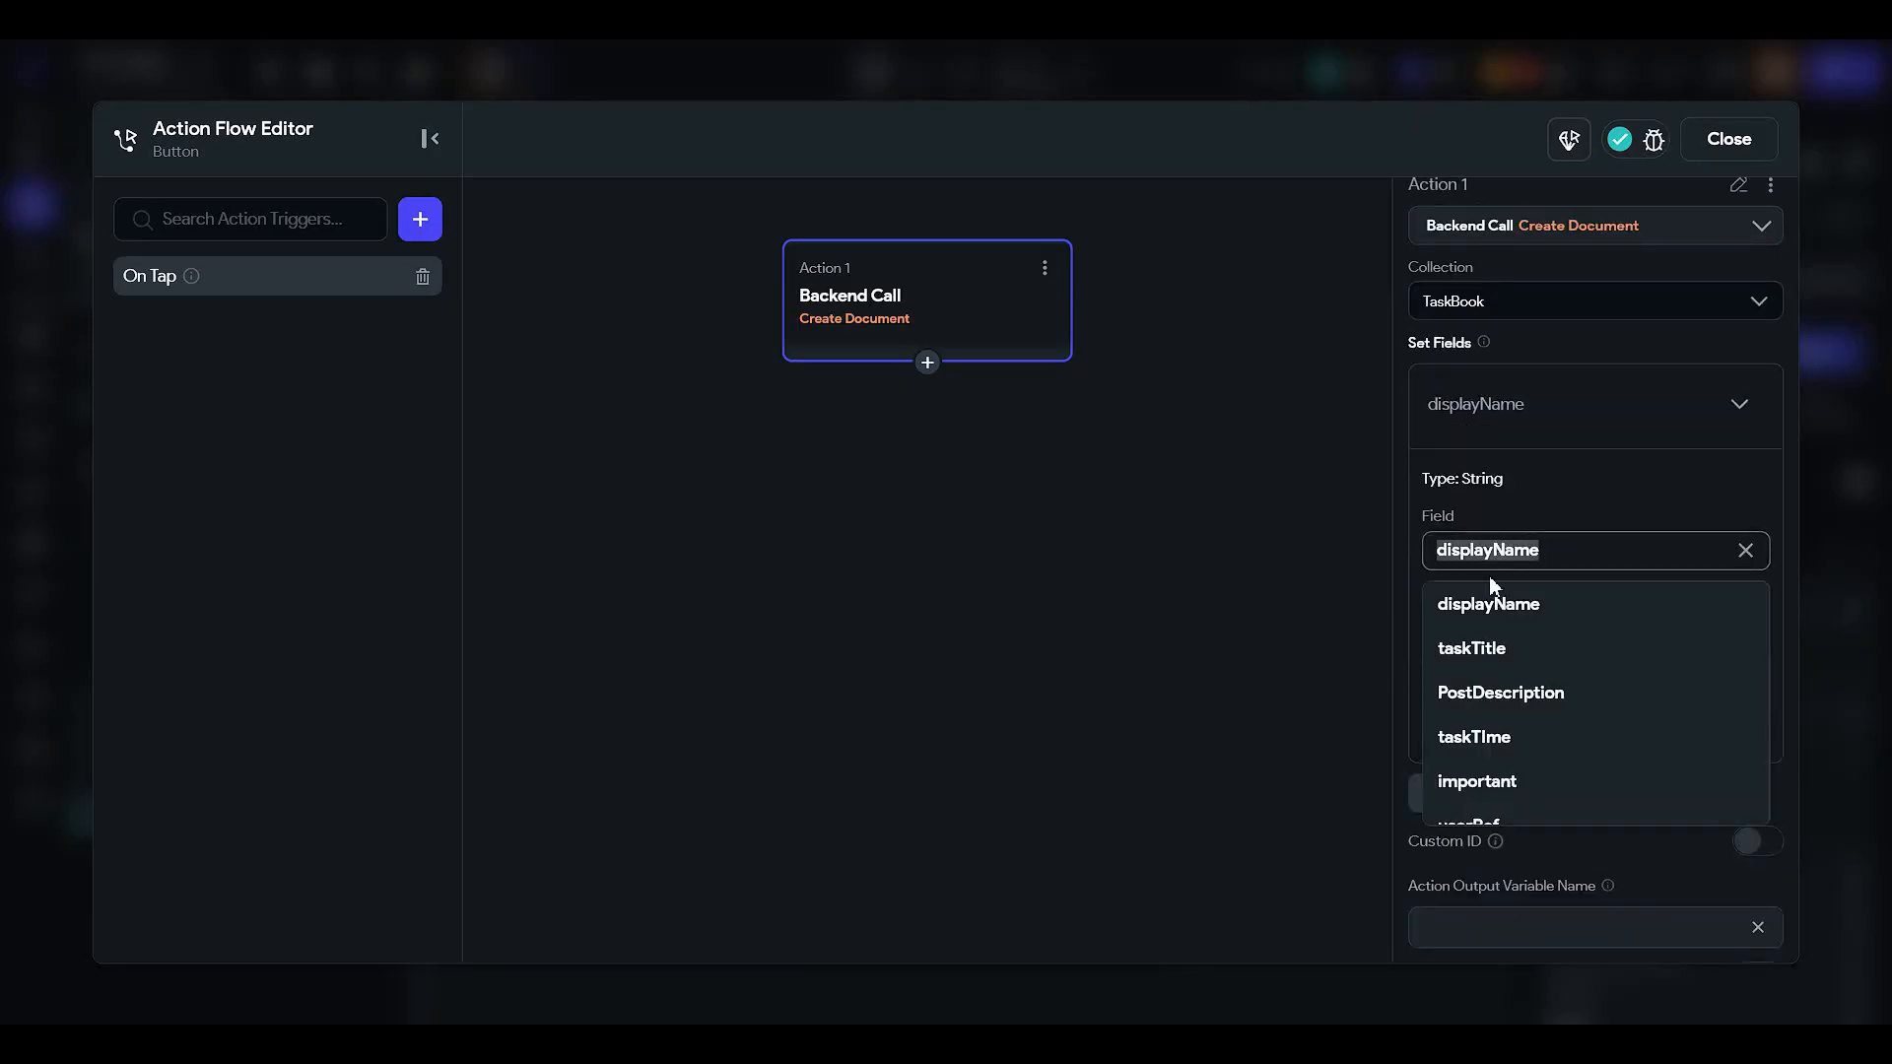
click(1466, 651)
click(1488, 640)
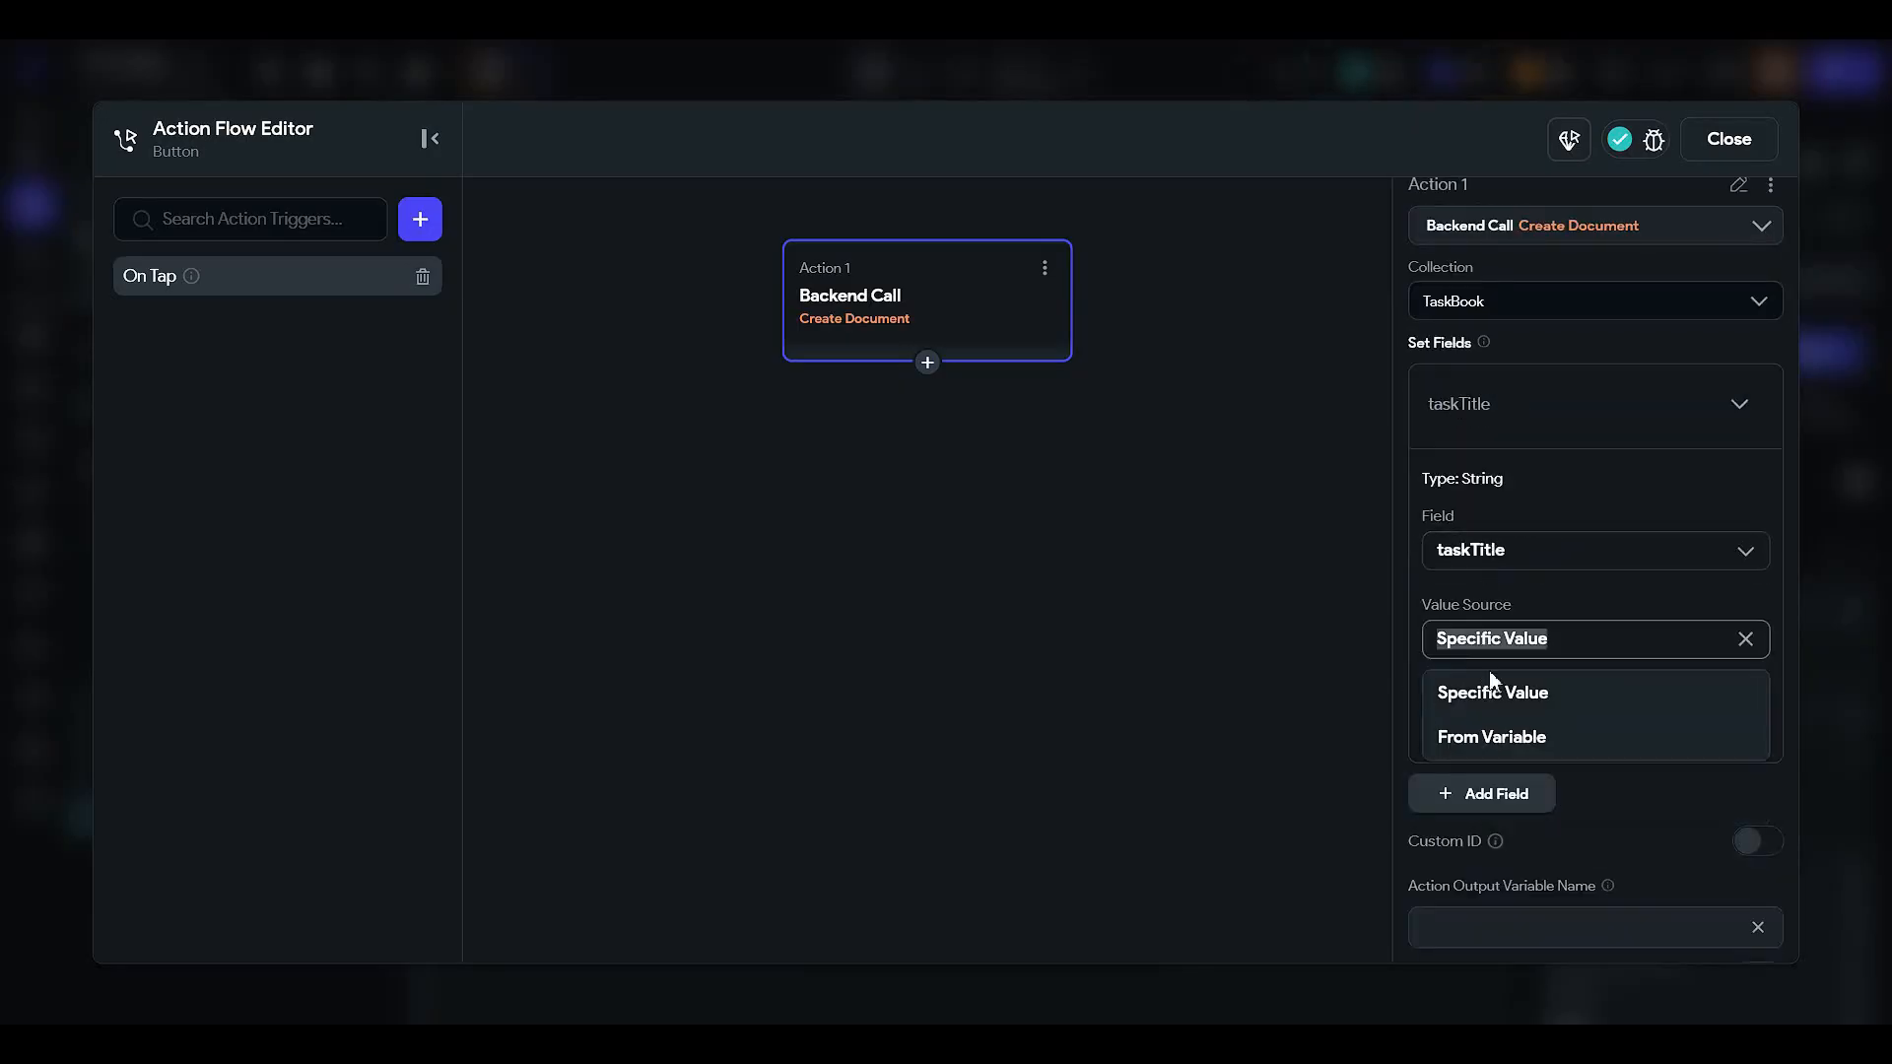
click(1498, 736)
click(1491, 704)
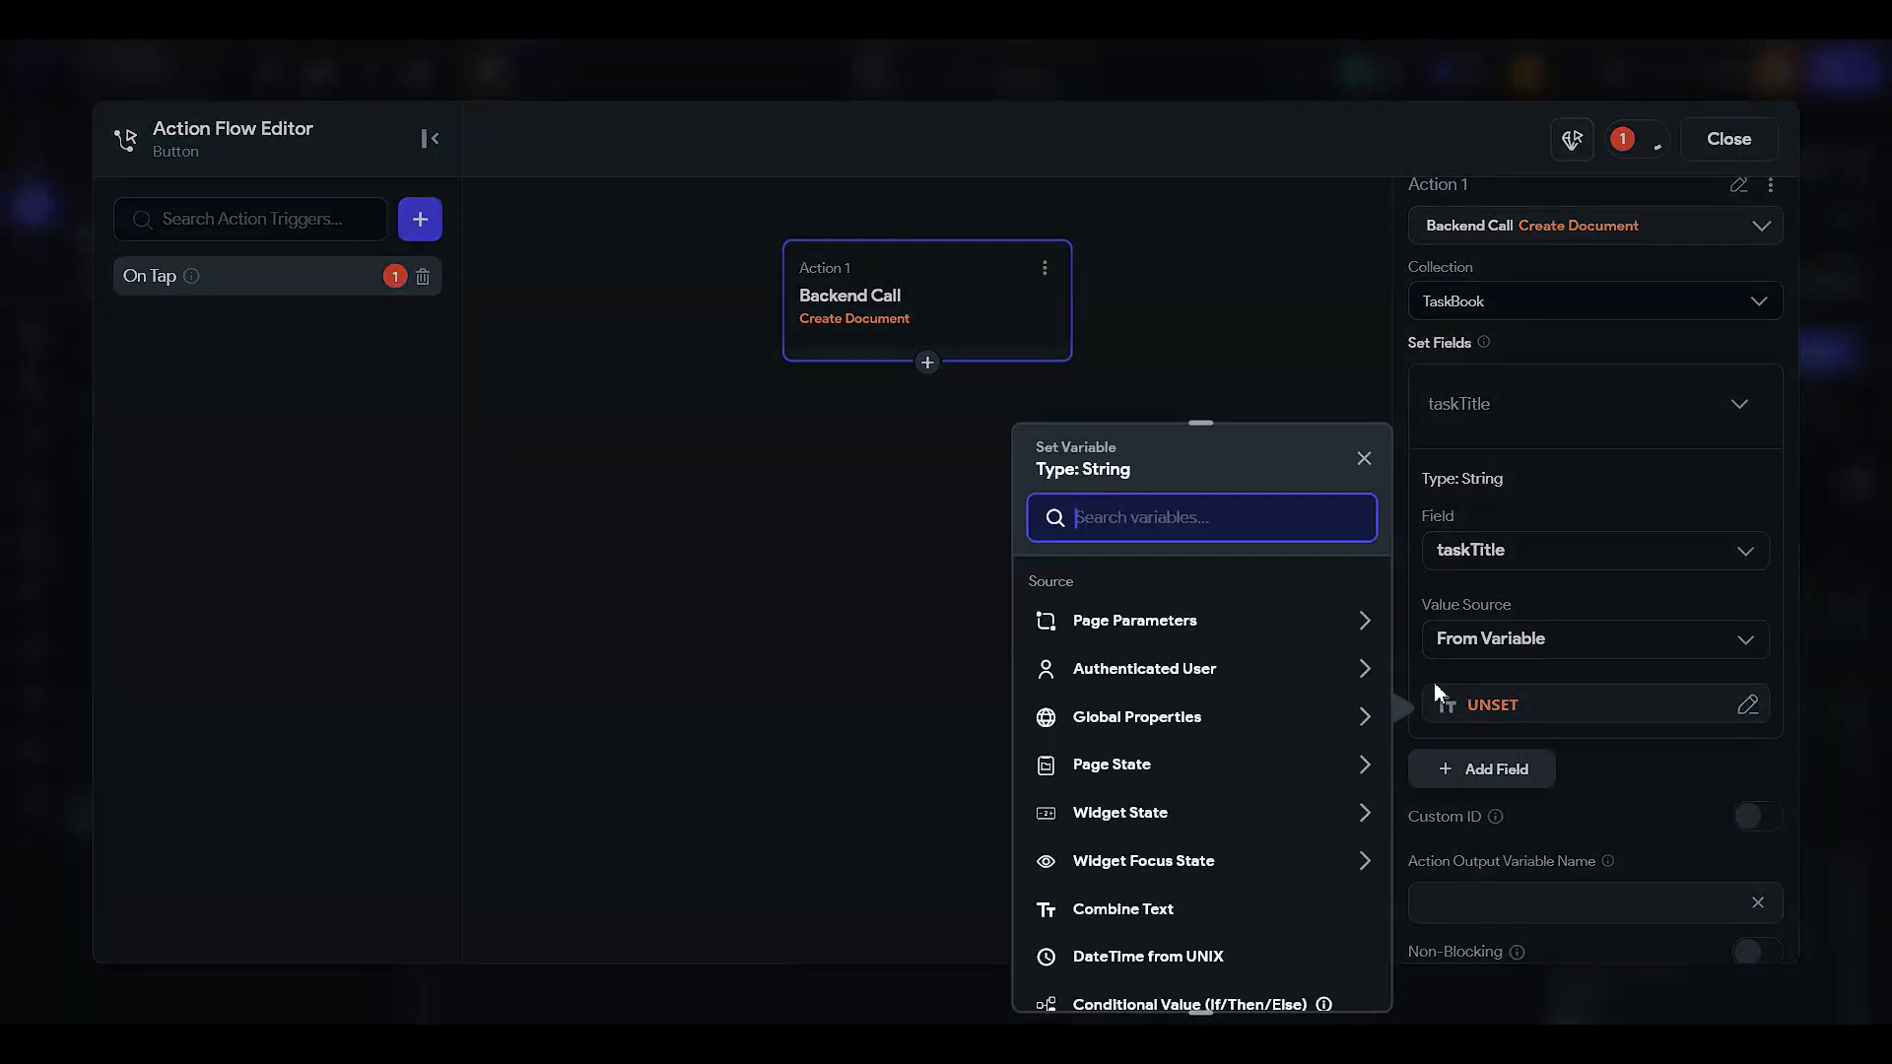
click(1153, 814)
scroll(1195, 724, down, 2)
click(1187, 694)
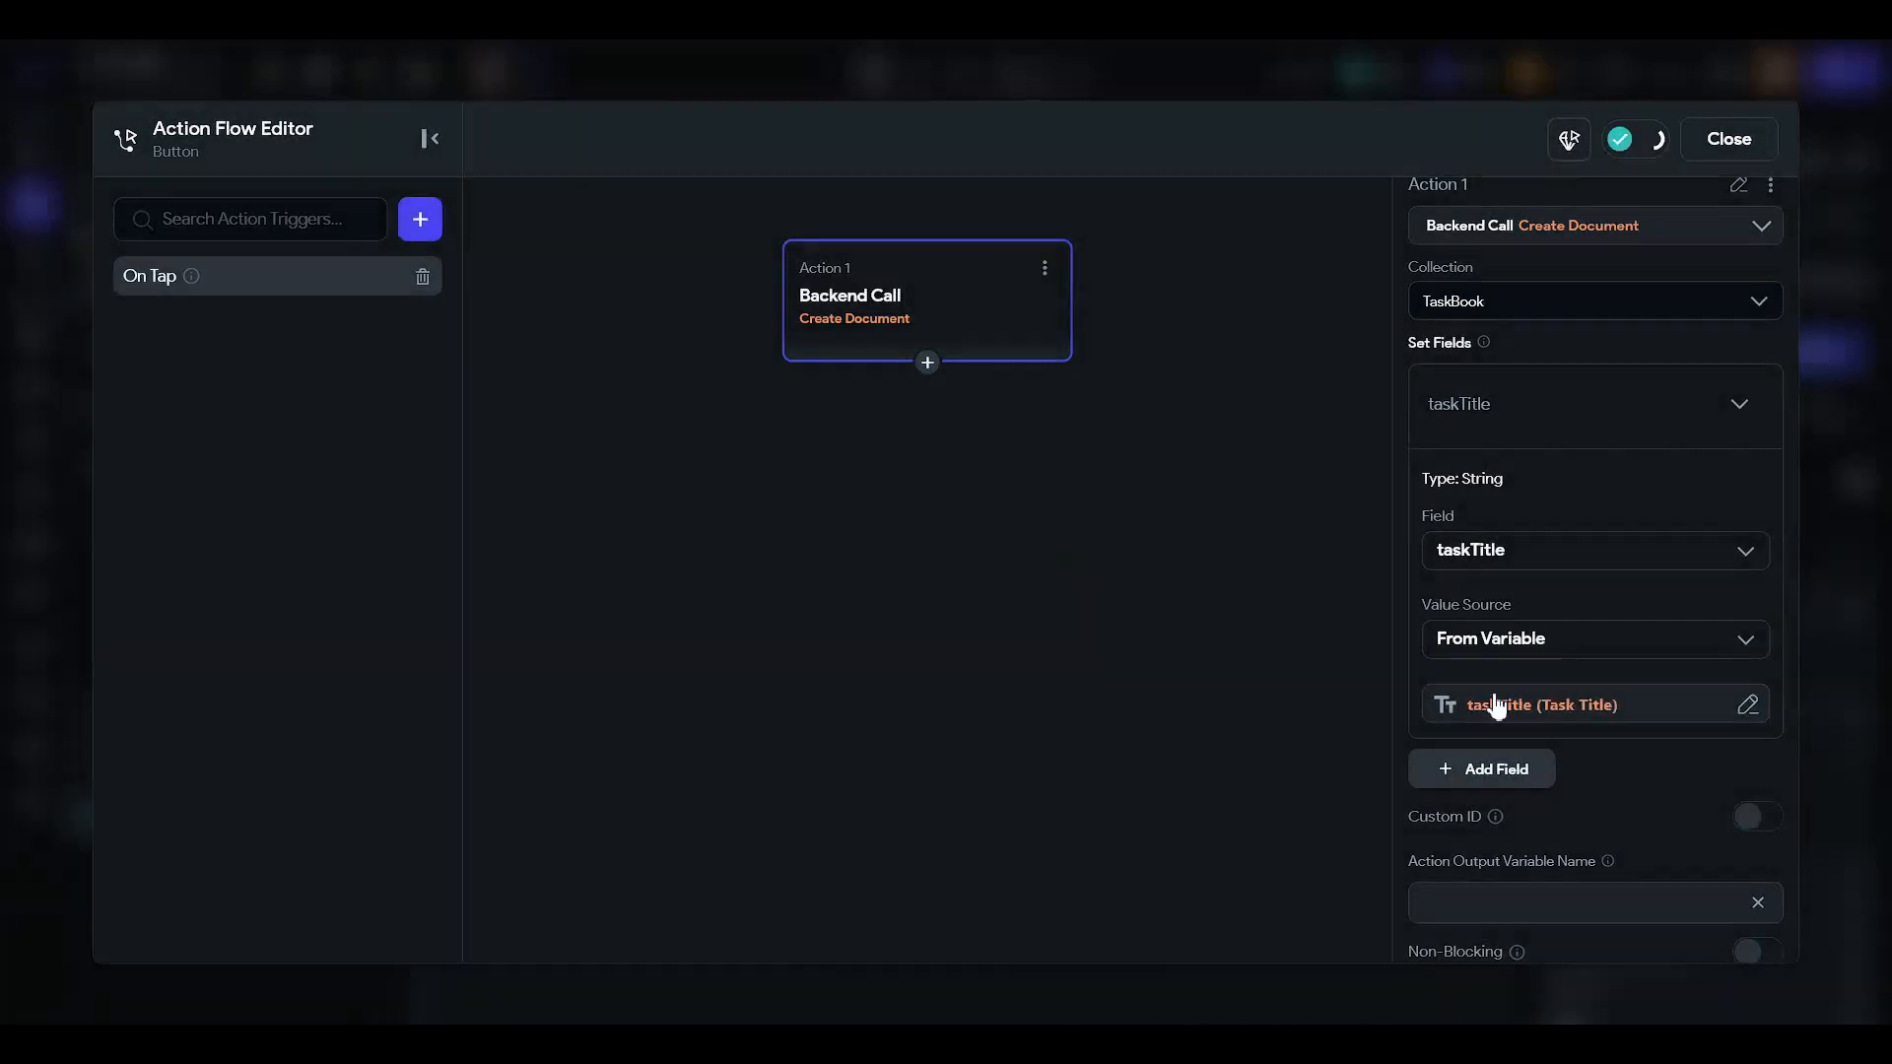
- Set PostDescription from the taskdescription (Task Description) widget state
click(1486, 773)
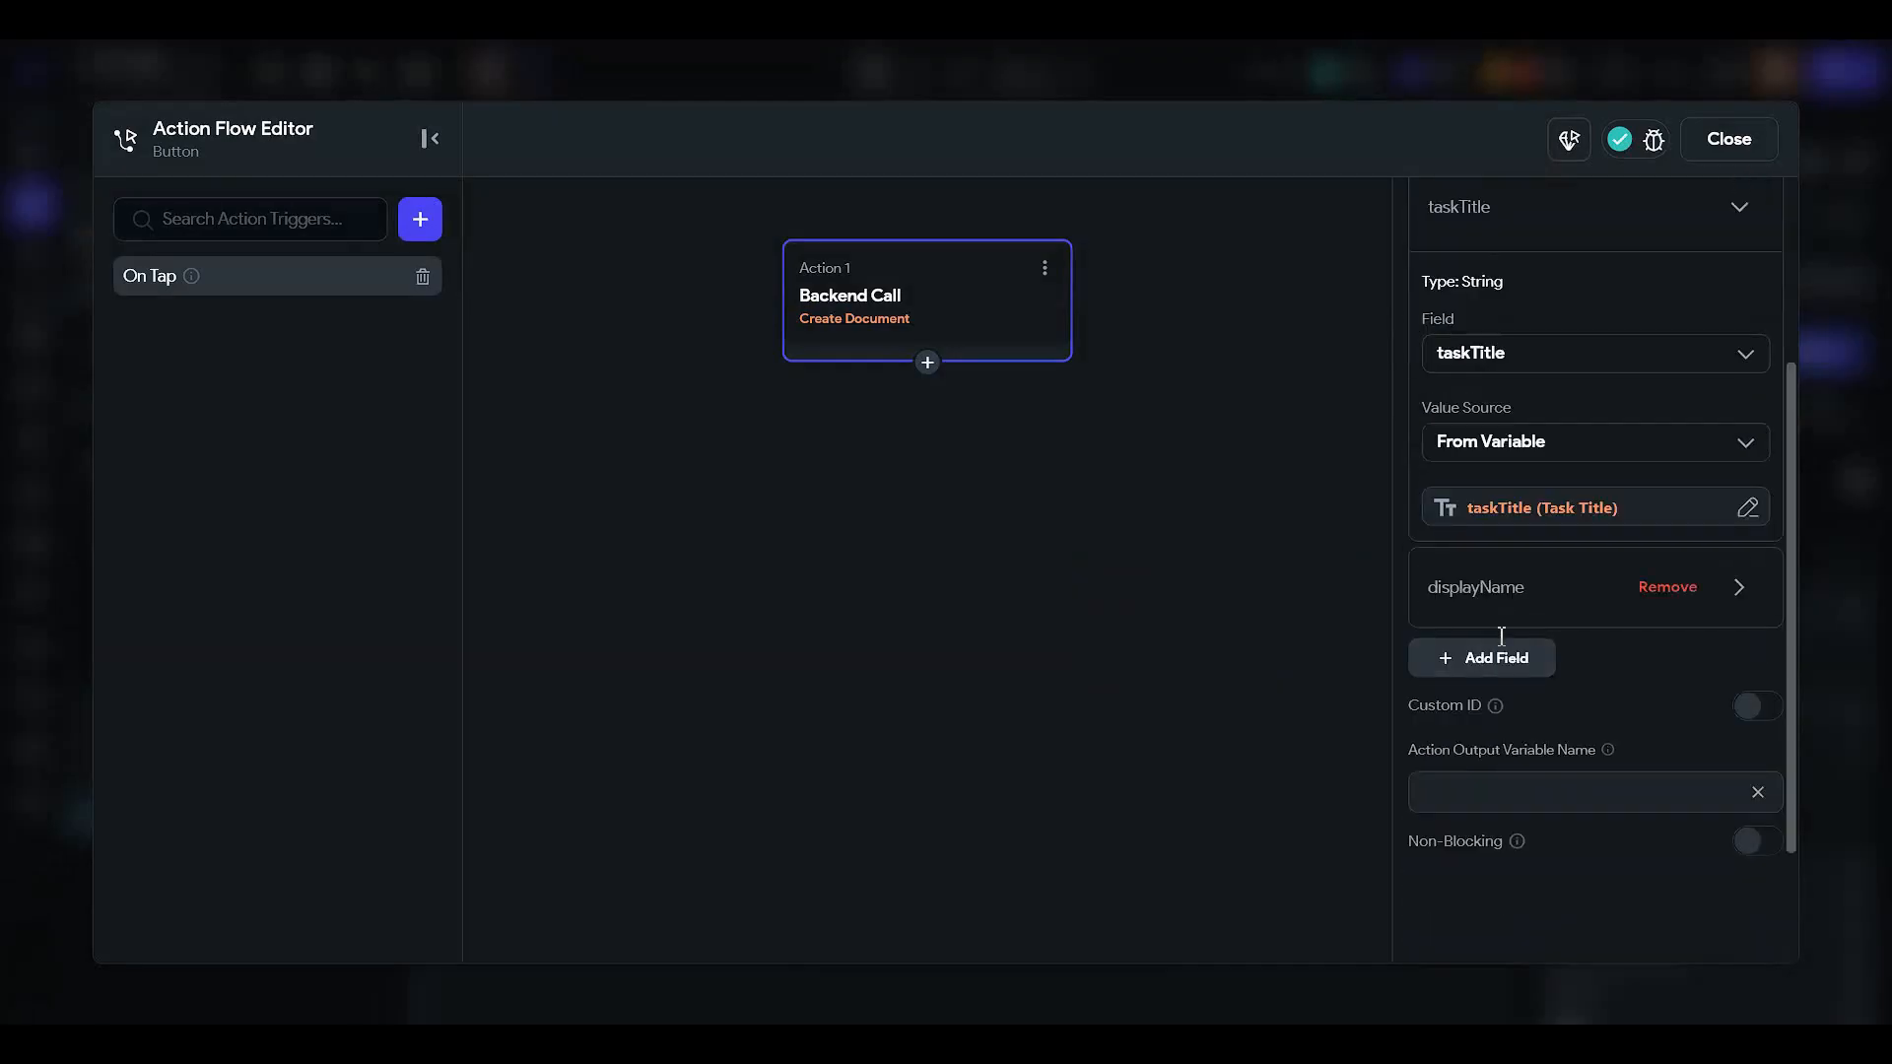
click(1483, 591)
click(1507, 560)
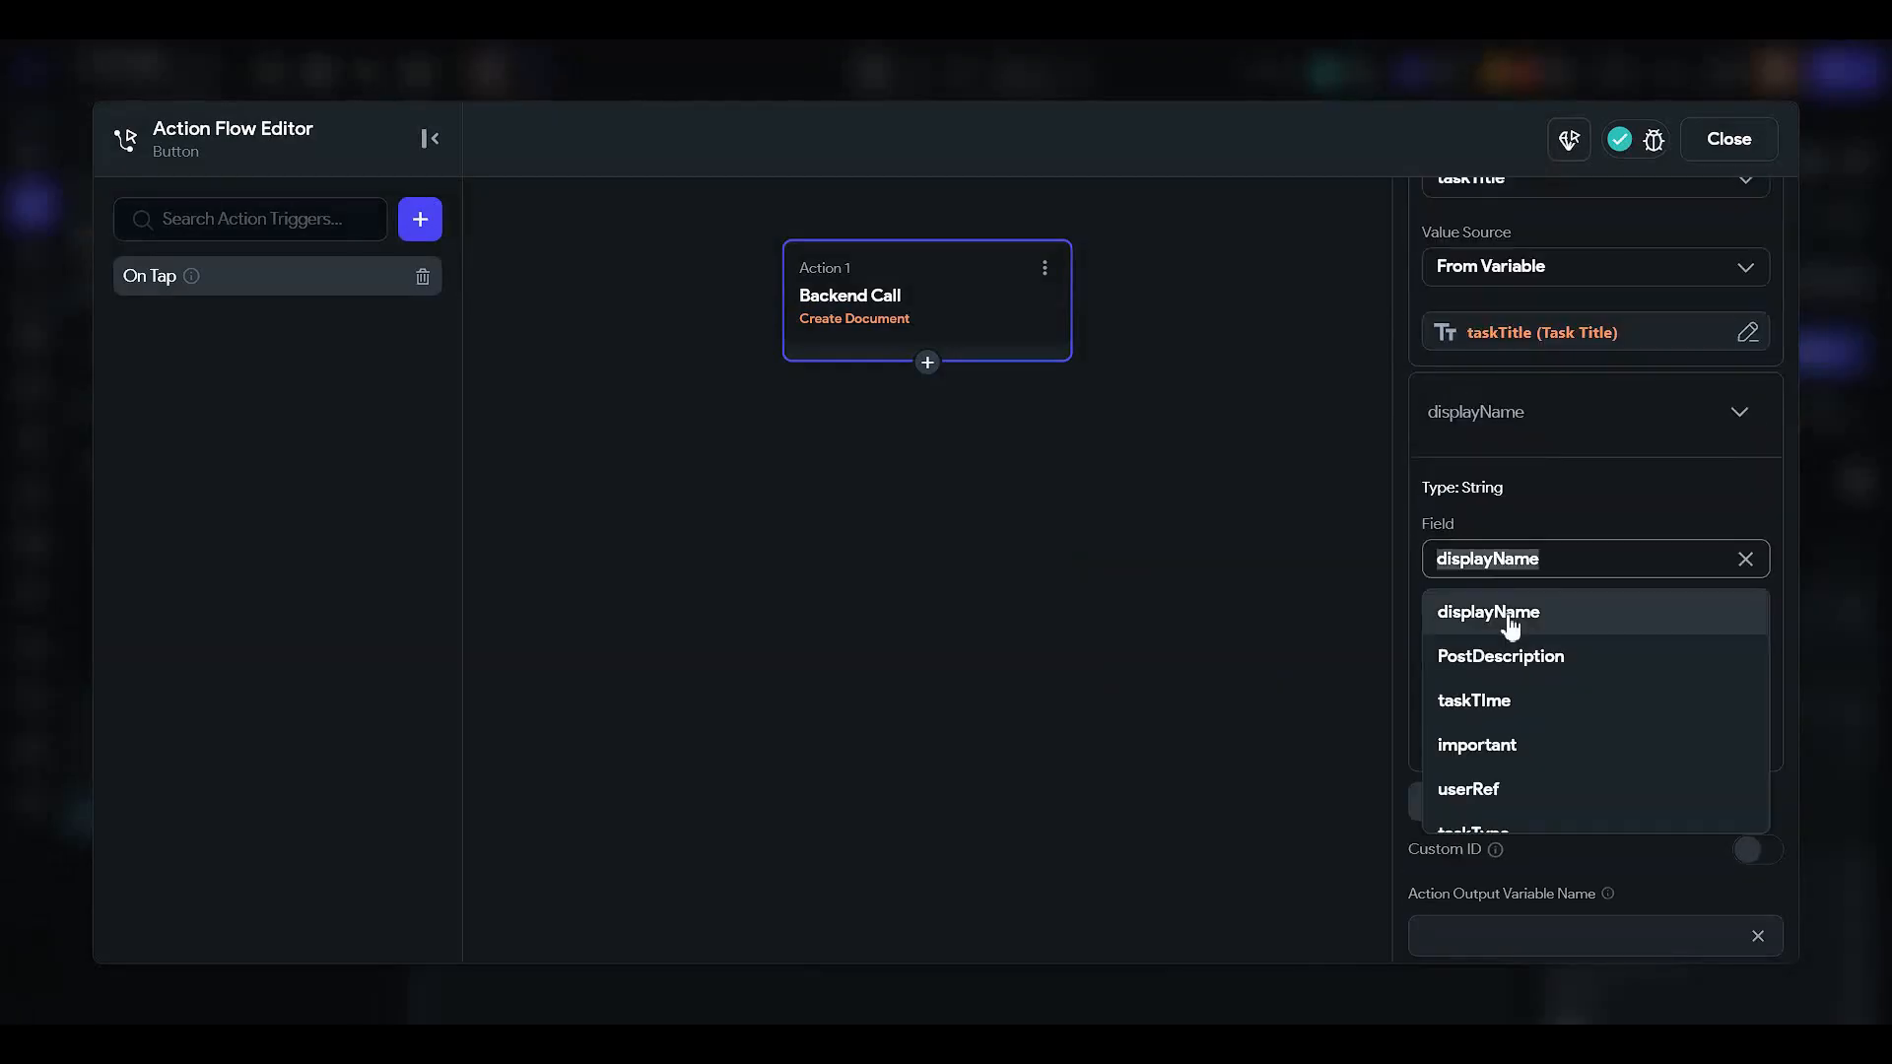
click(1501, 658)
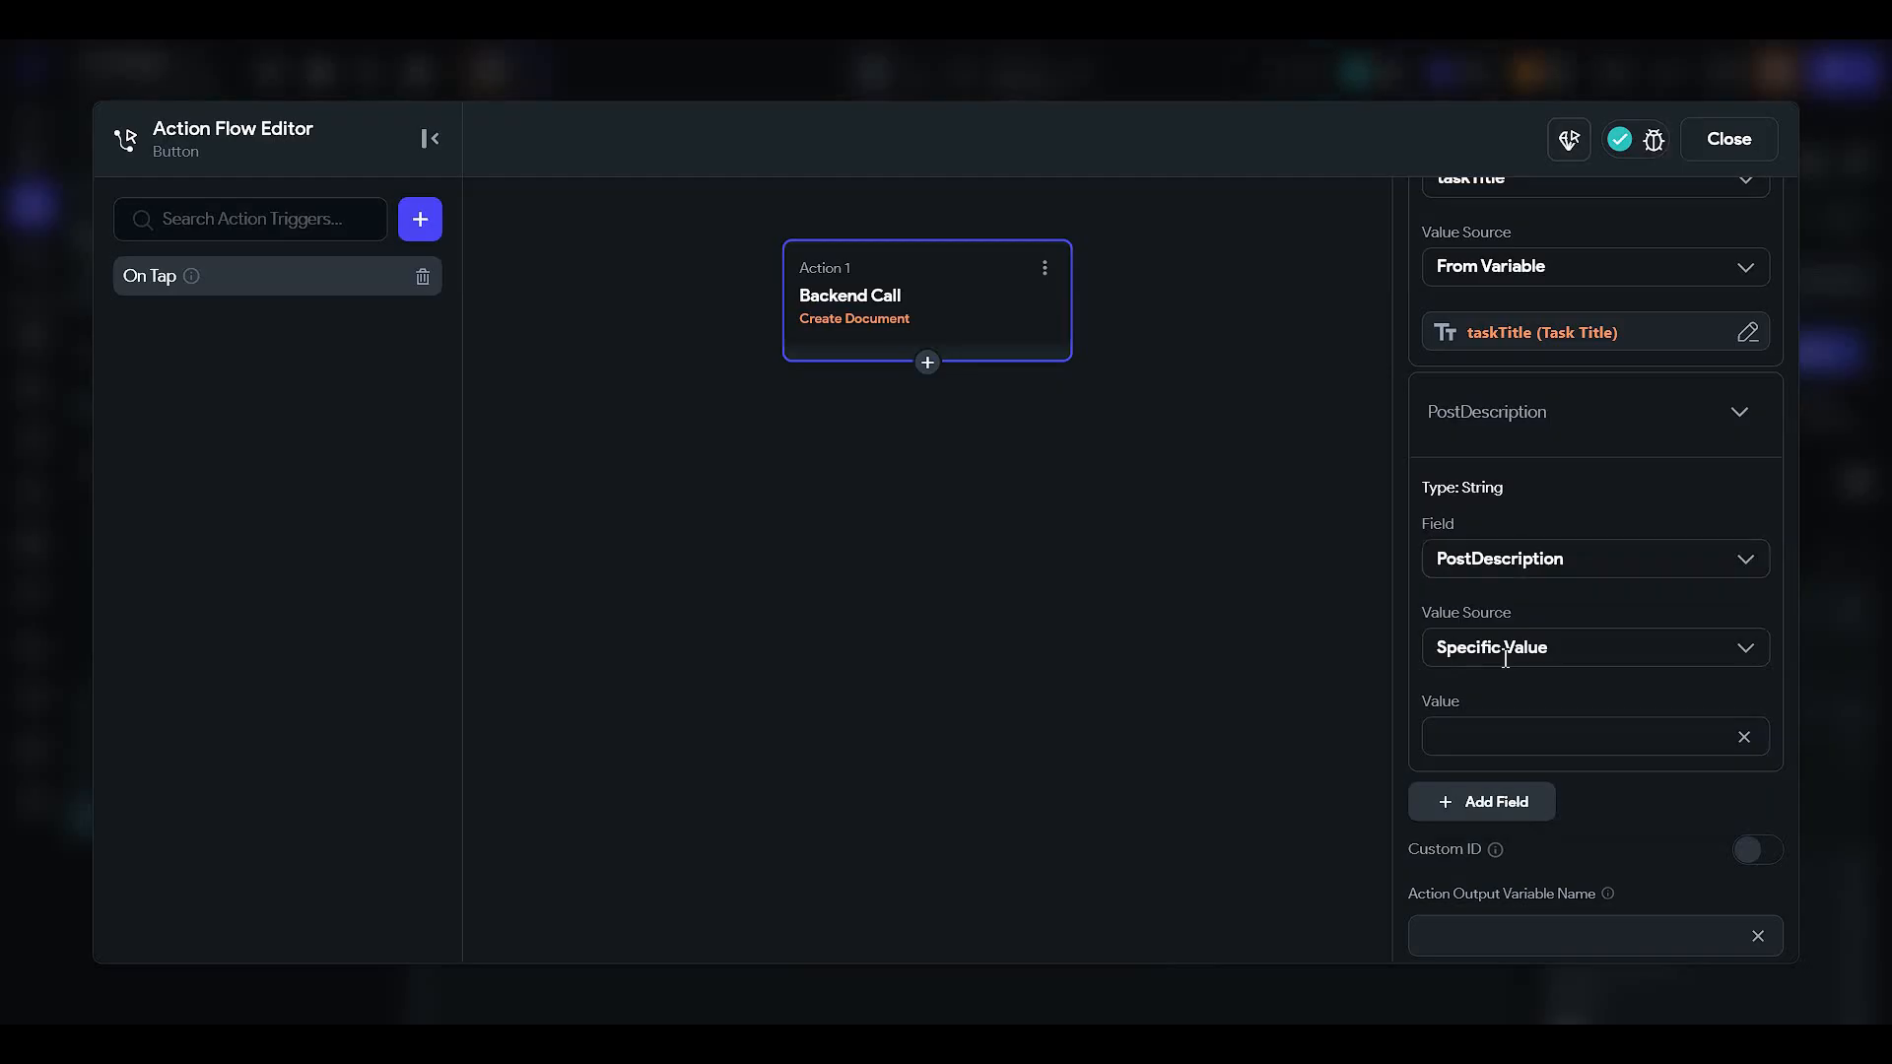
click(1504, 650)
click(1505, 748)
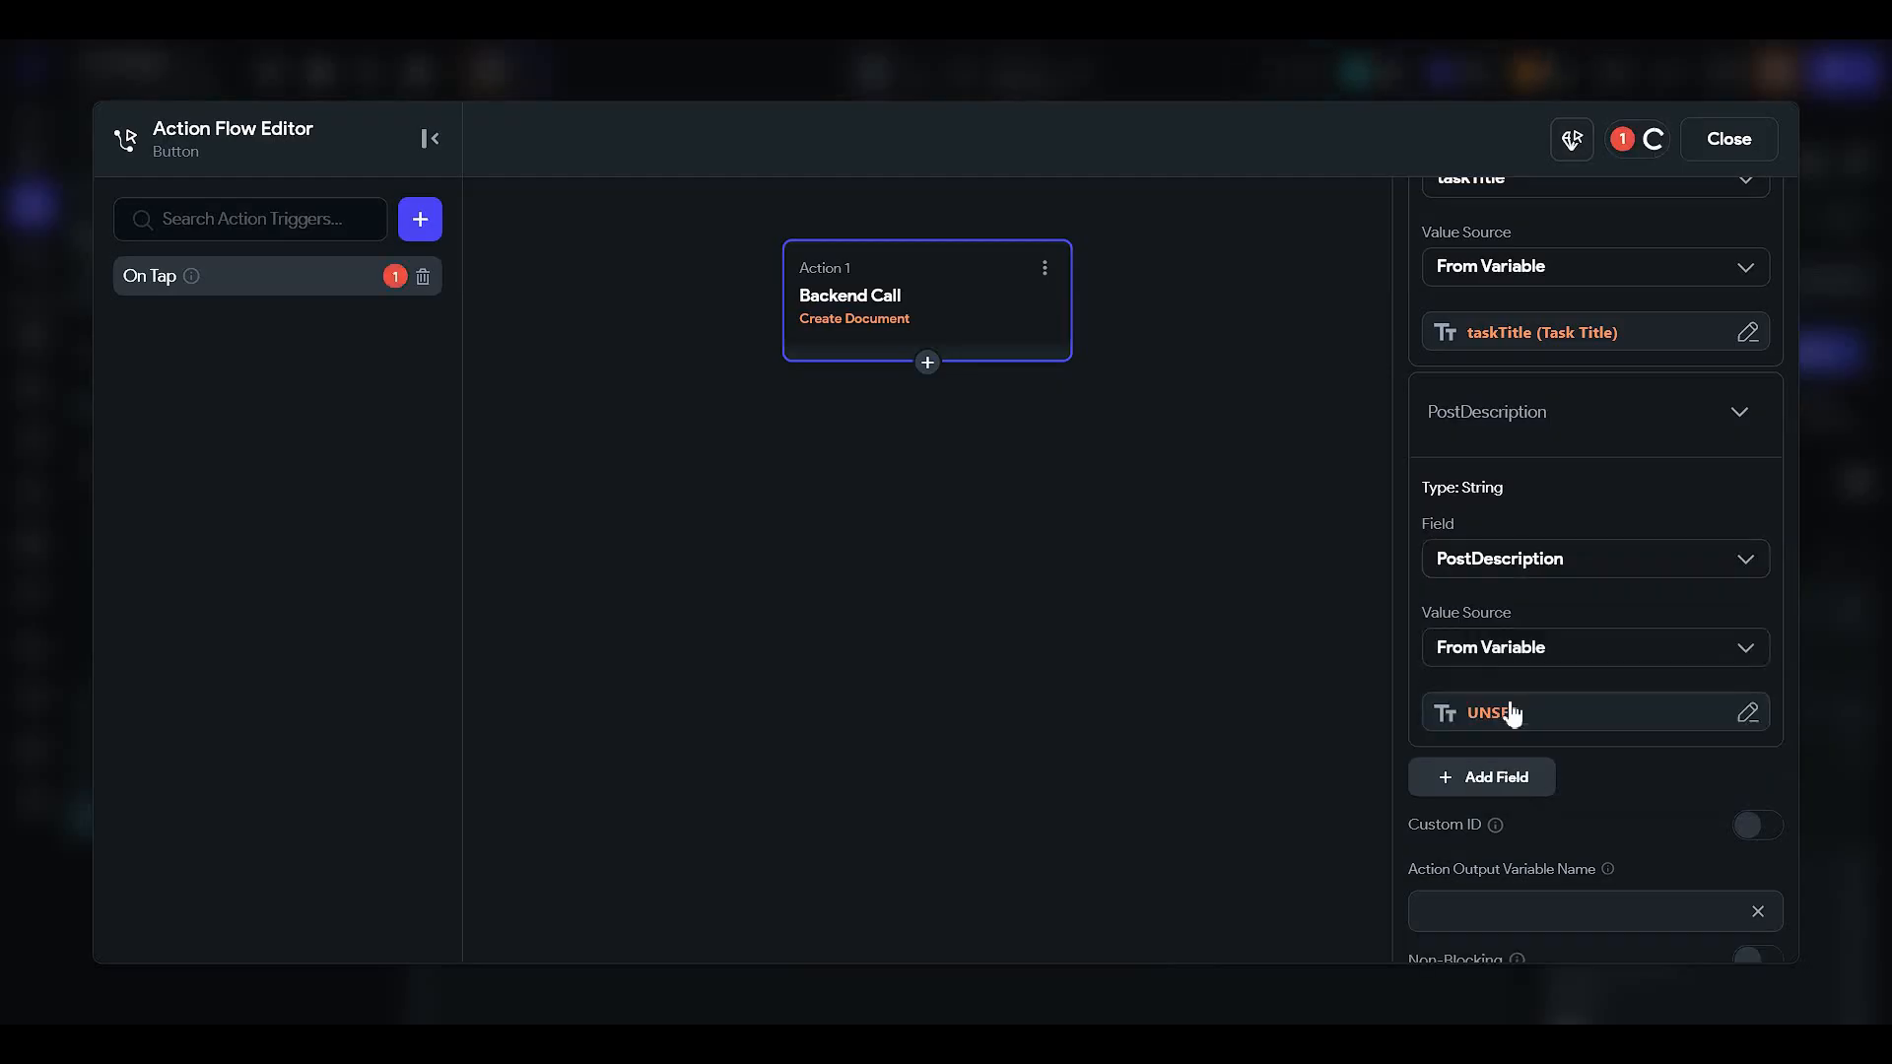
click(1513, 713)
click(1139, 813)
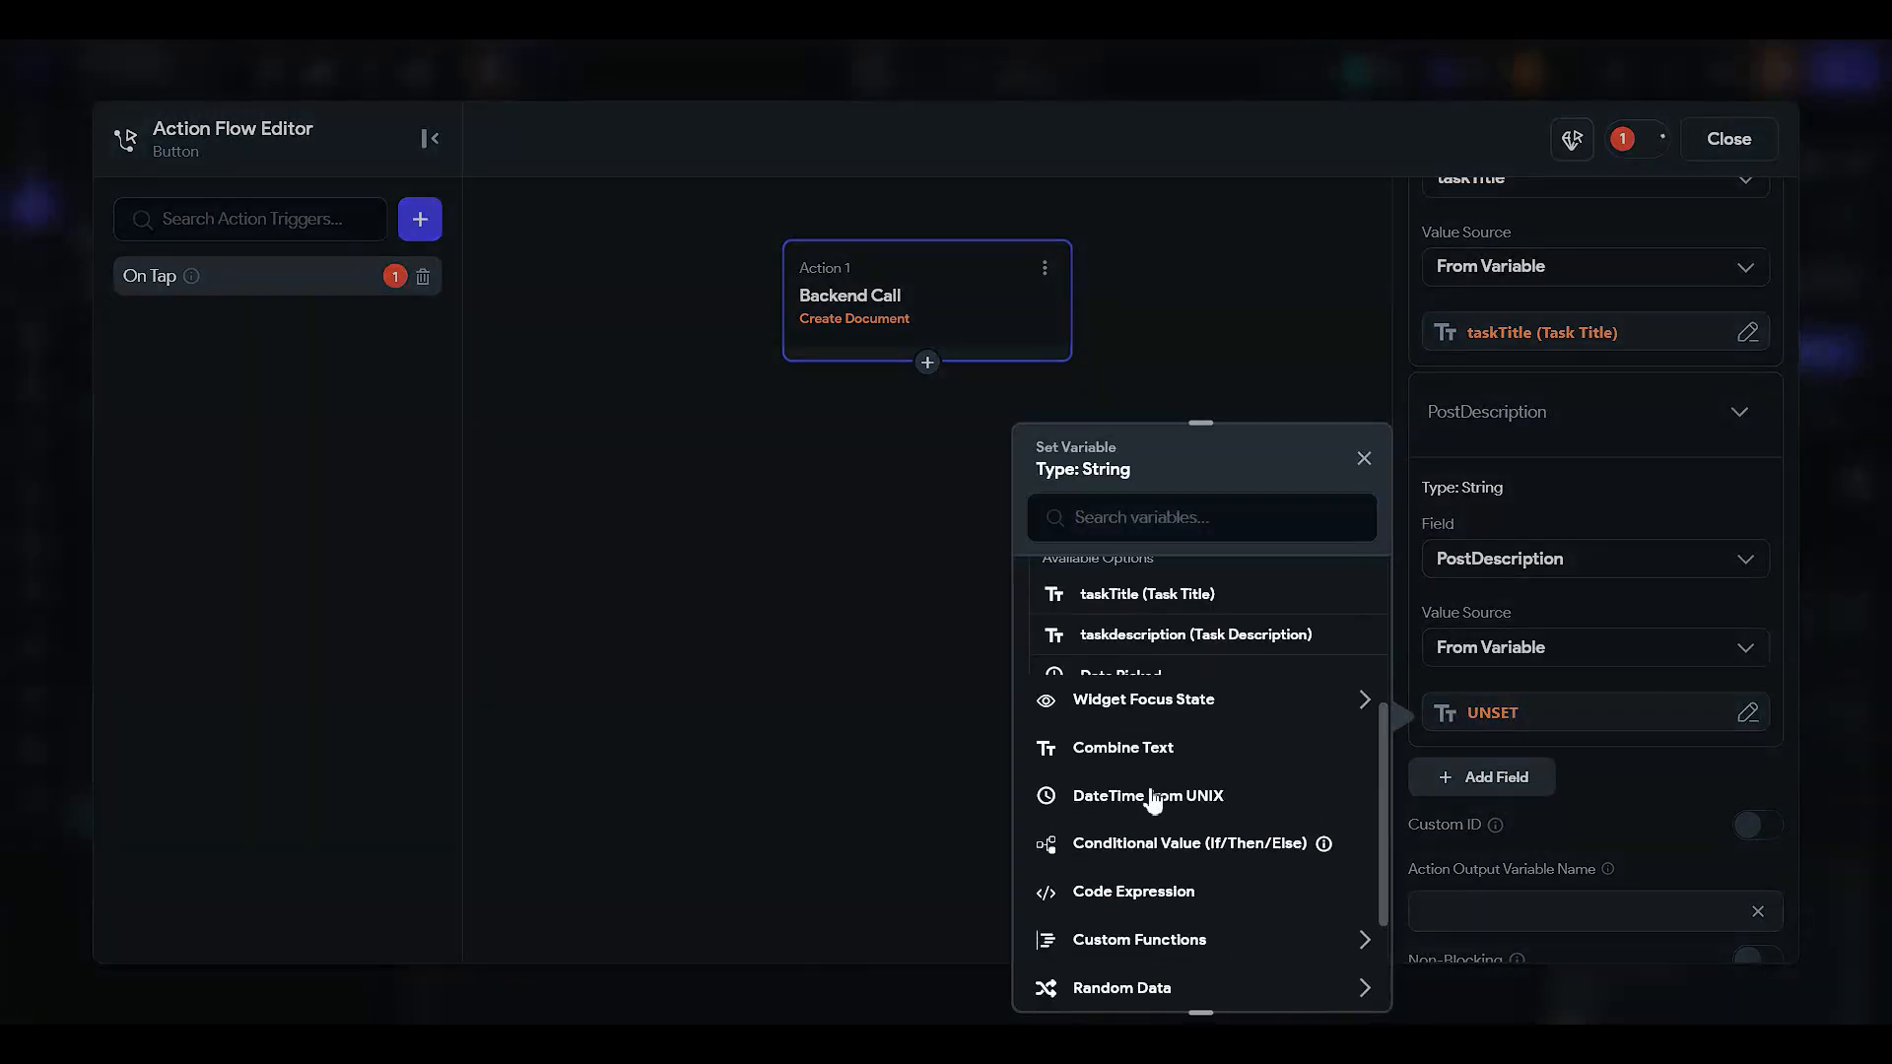
click(1340, 641)
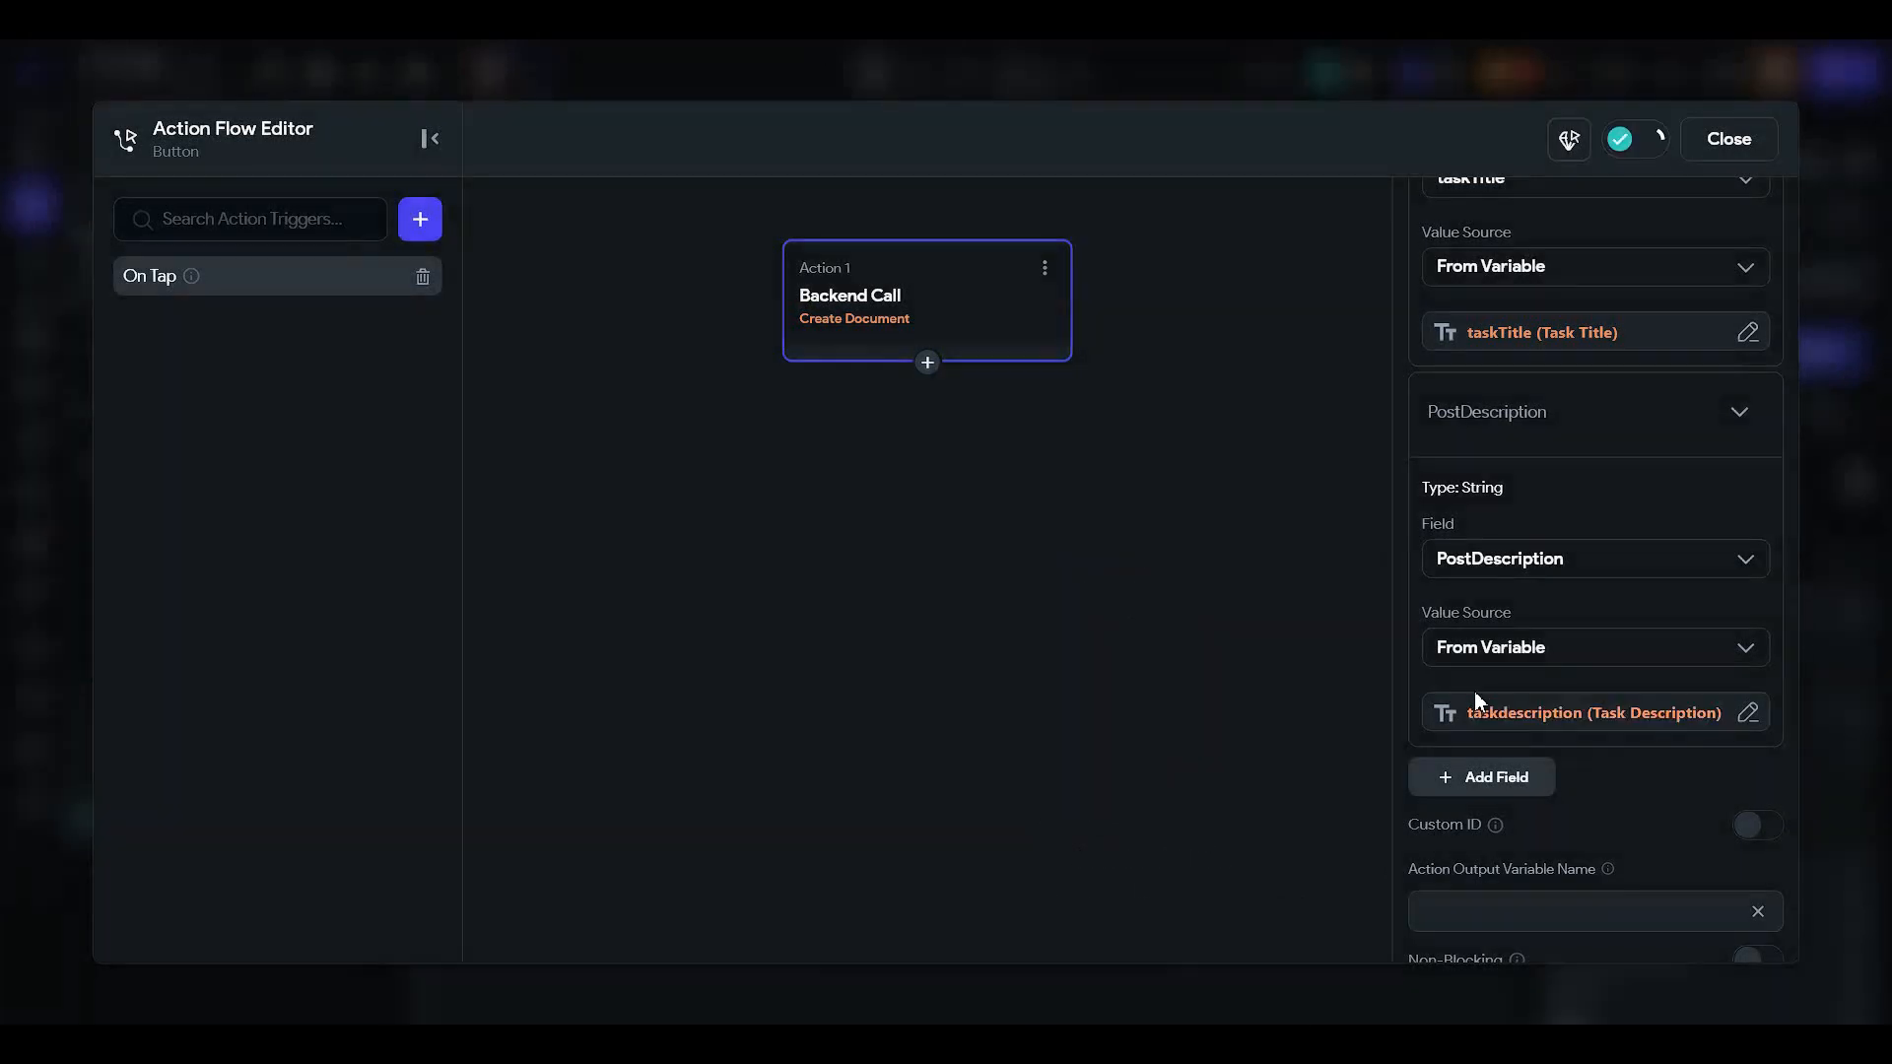
click(1509, 794)
- Set the taskTIme field from the Date Picked widget state
click(1508, 796)
scroll(1507, 796, down, 2)
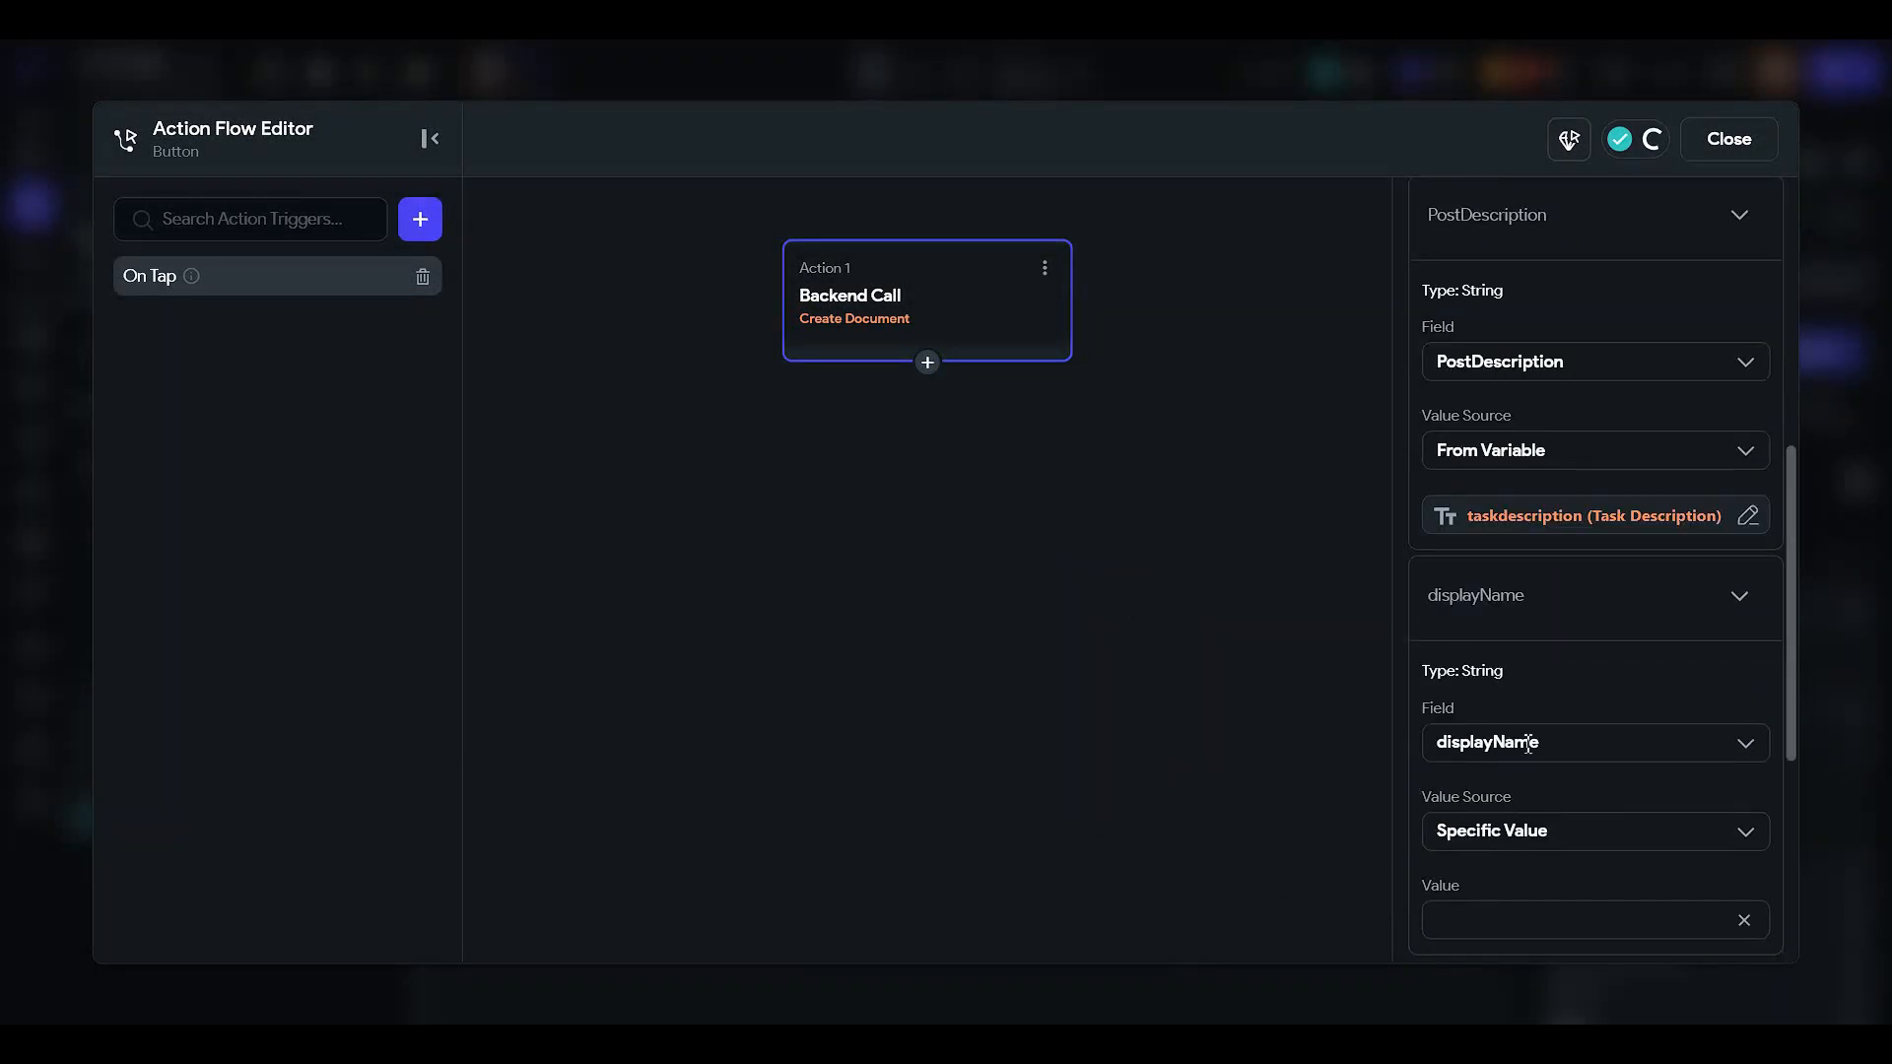
click(1526, 745)
scroll(1522, 808, down, 1)
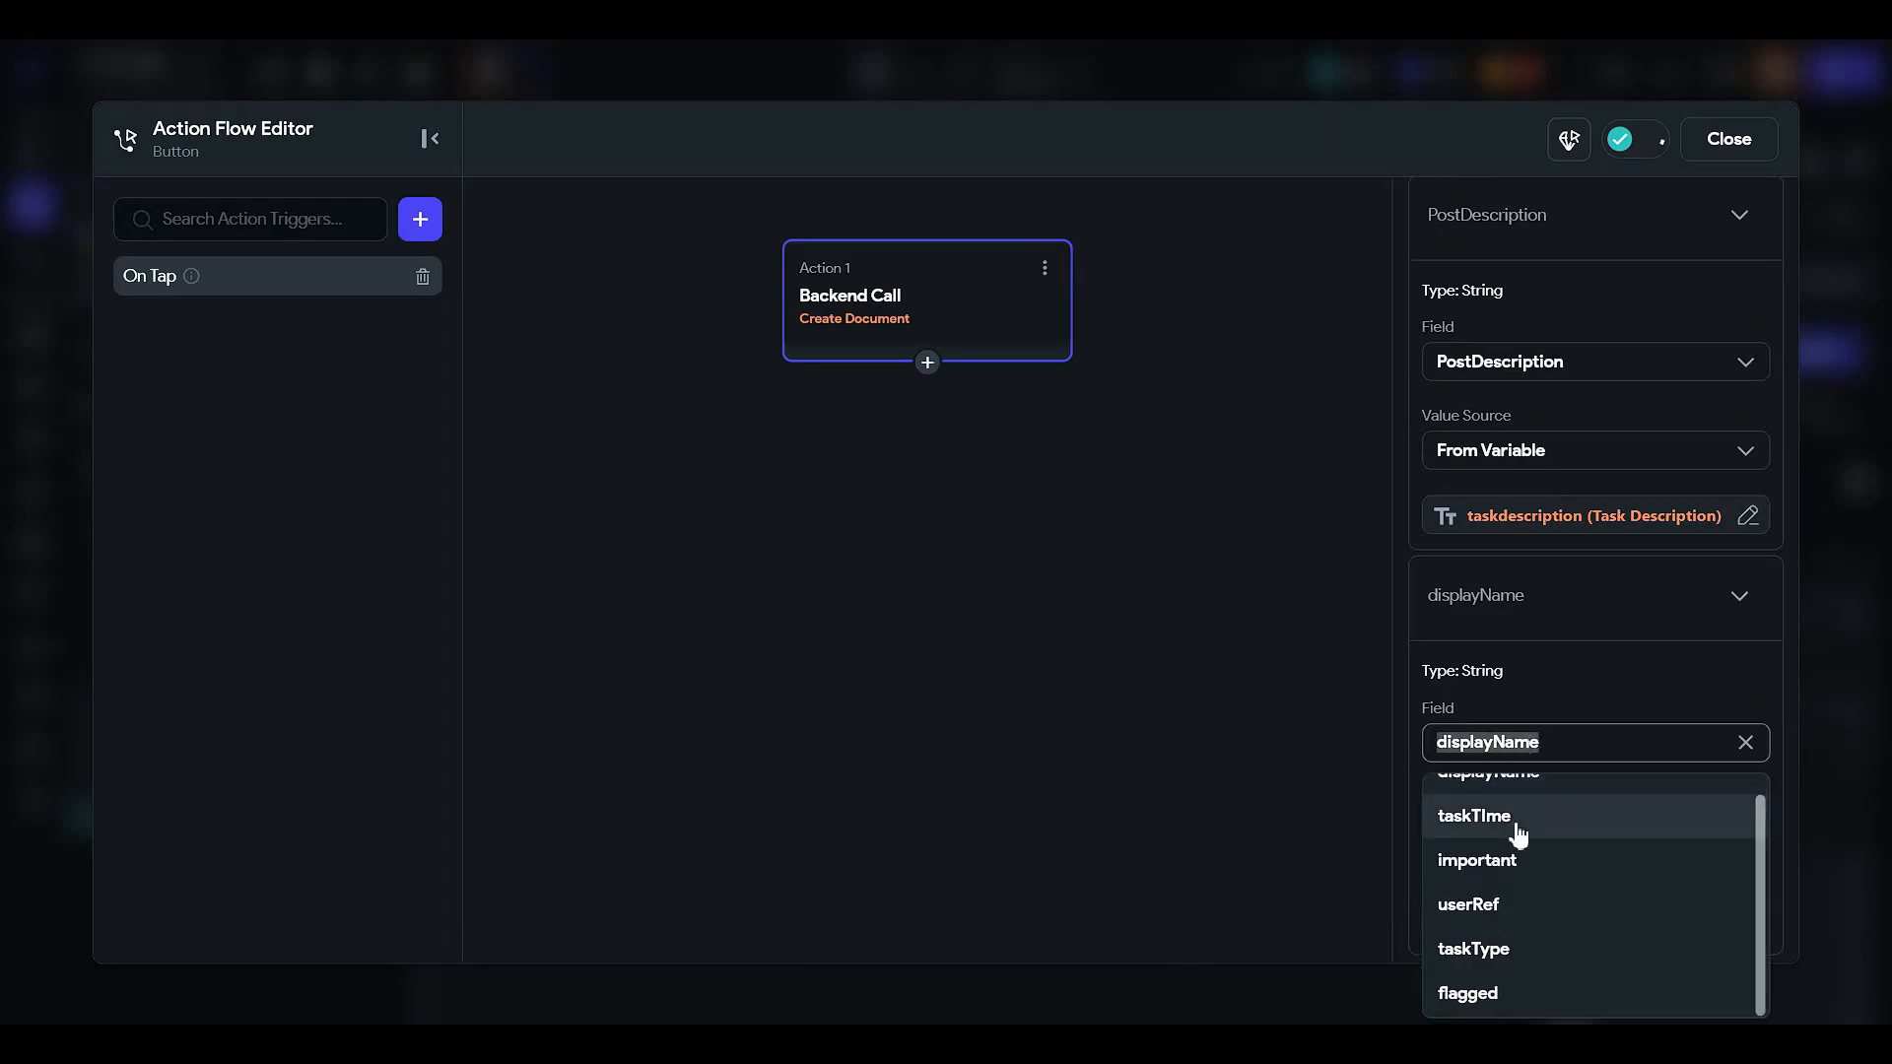
click(1517, 832)
click(1493, 836)
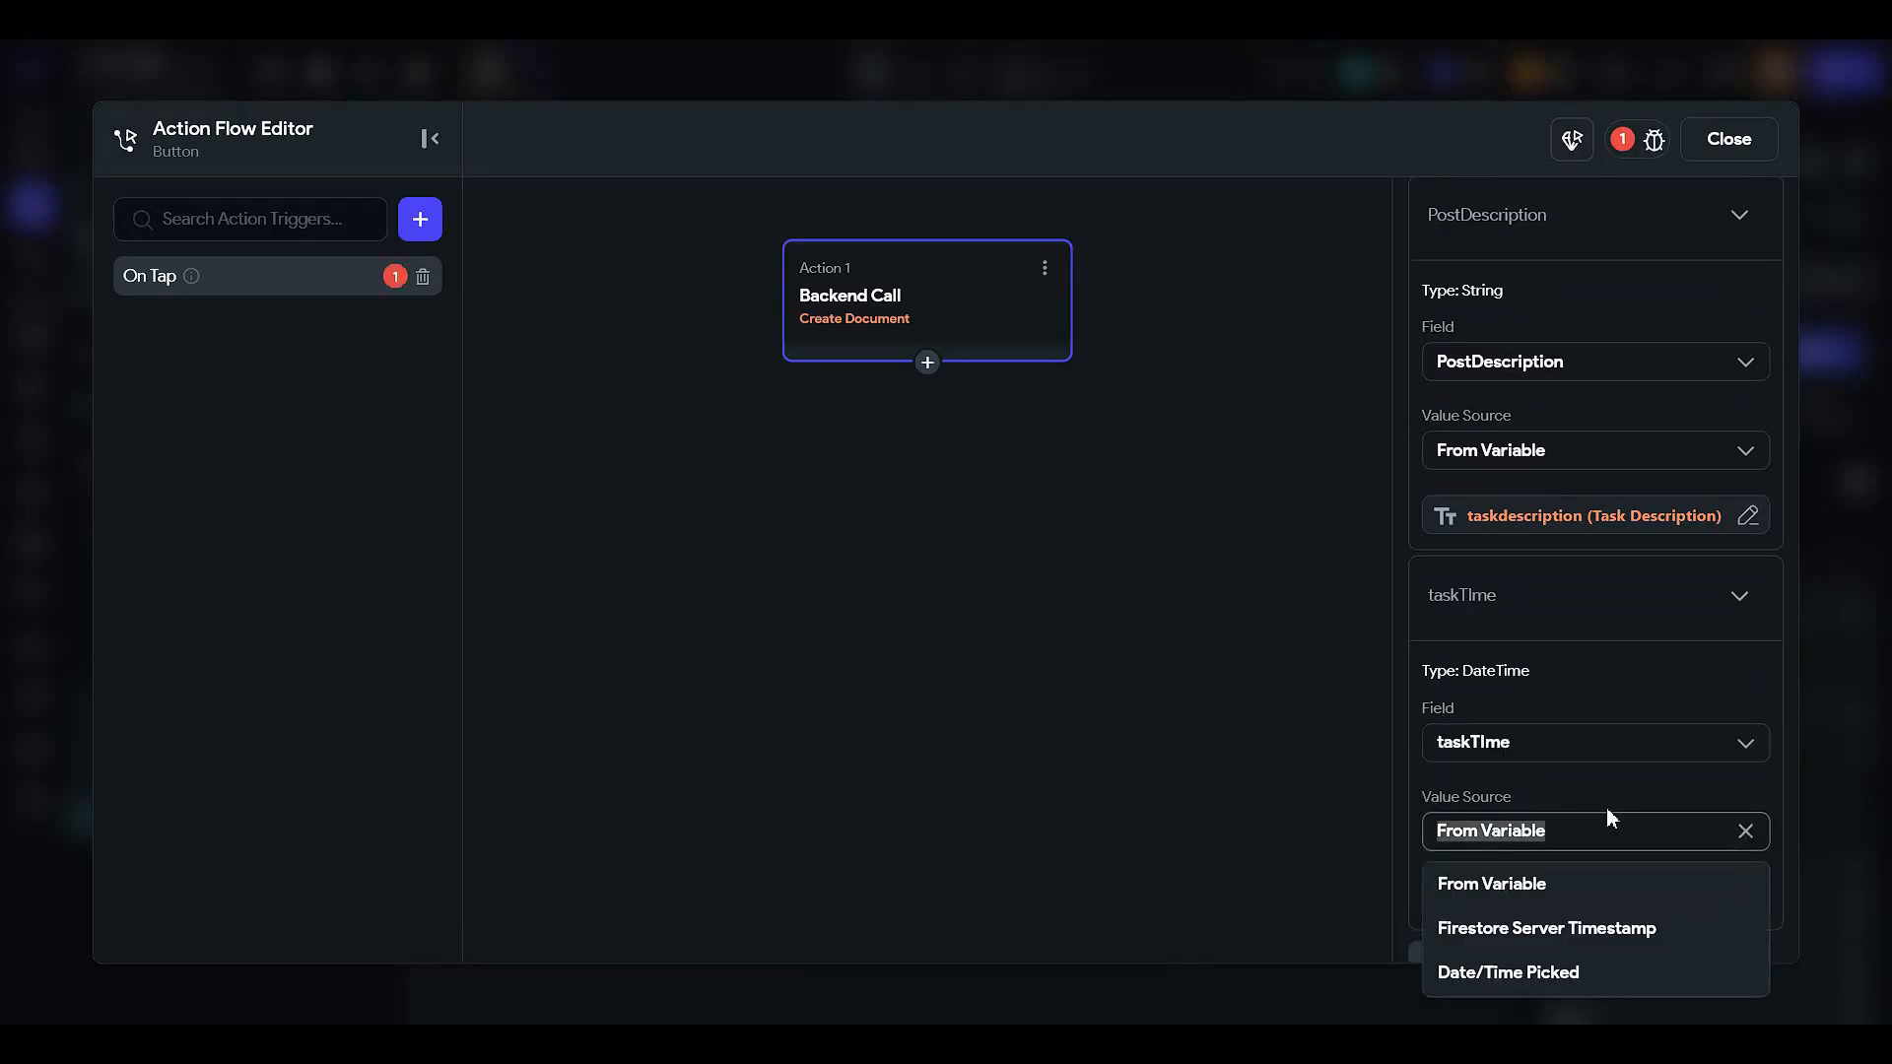
click(1523, 872)
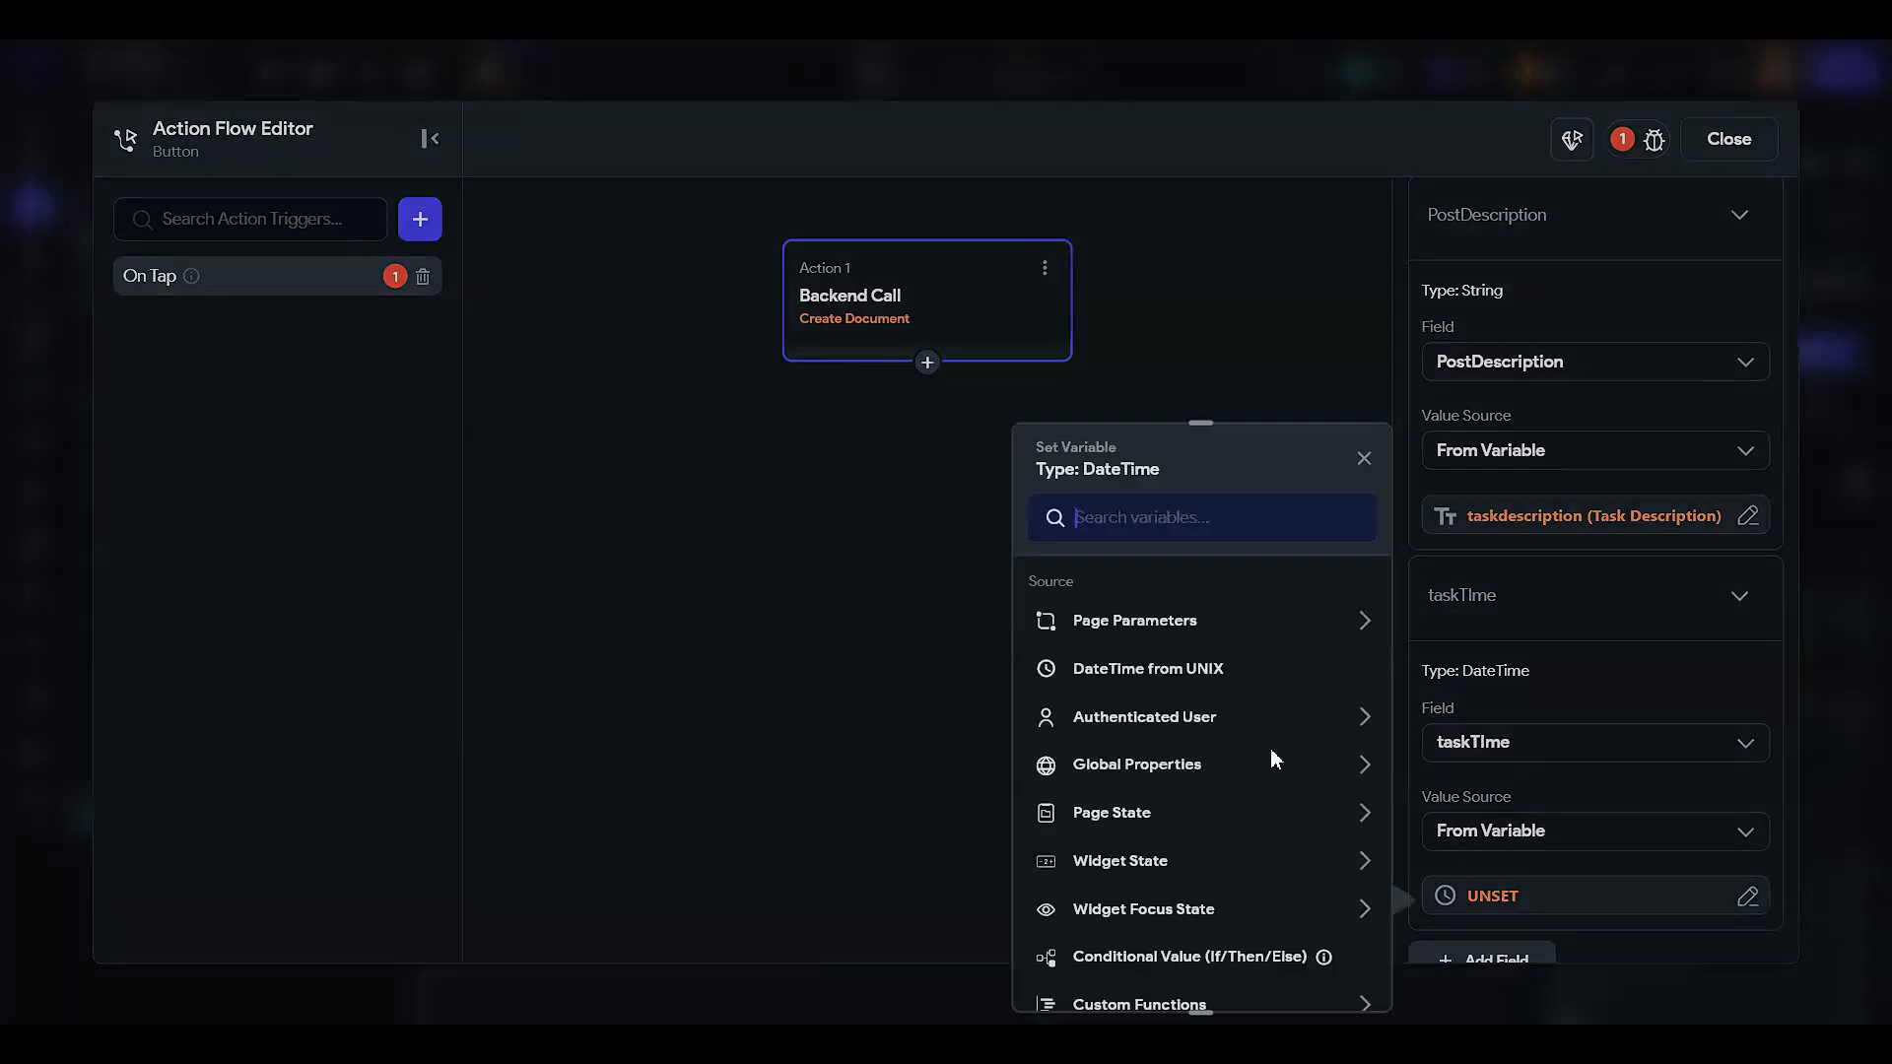
click(1143, 867)
scroll(1151, 839, down, 2)
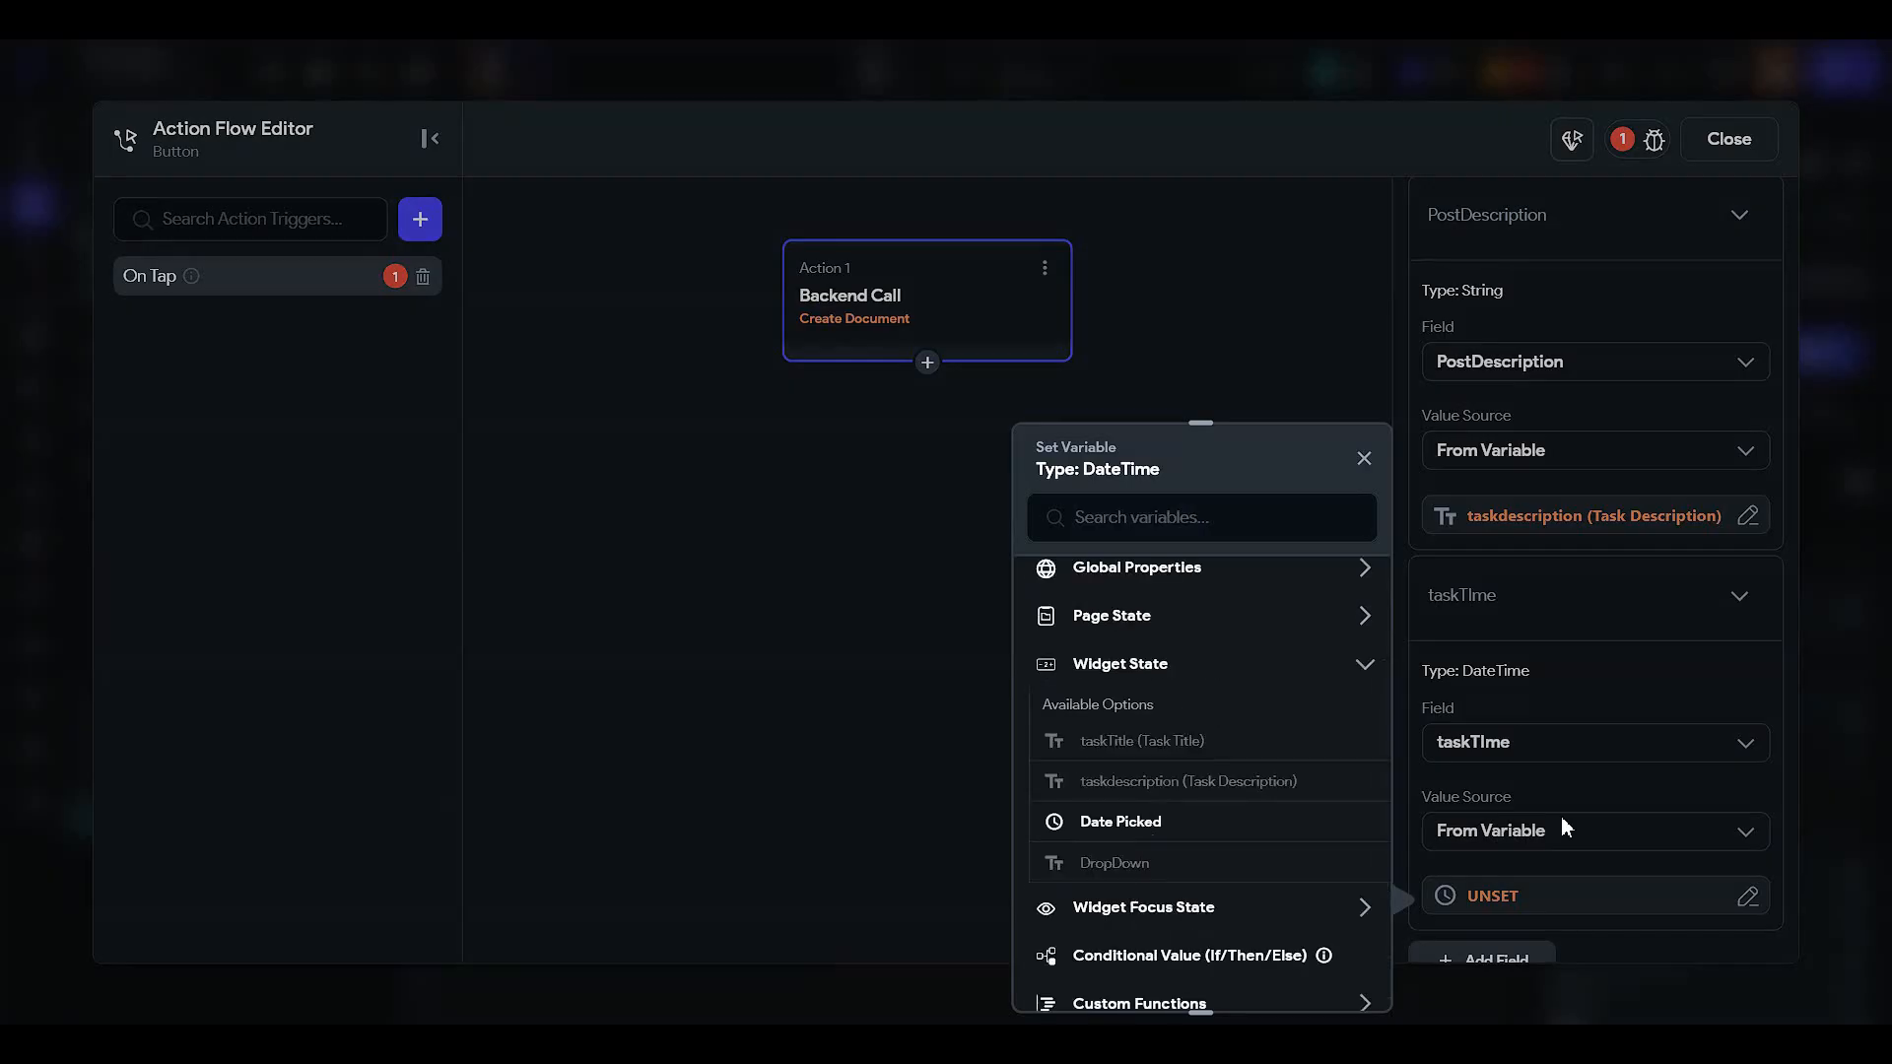
click(1120, 821)
click(1310, 973)
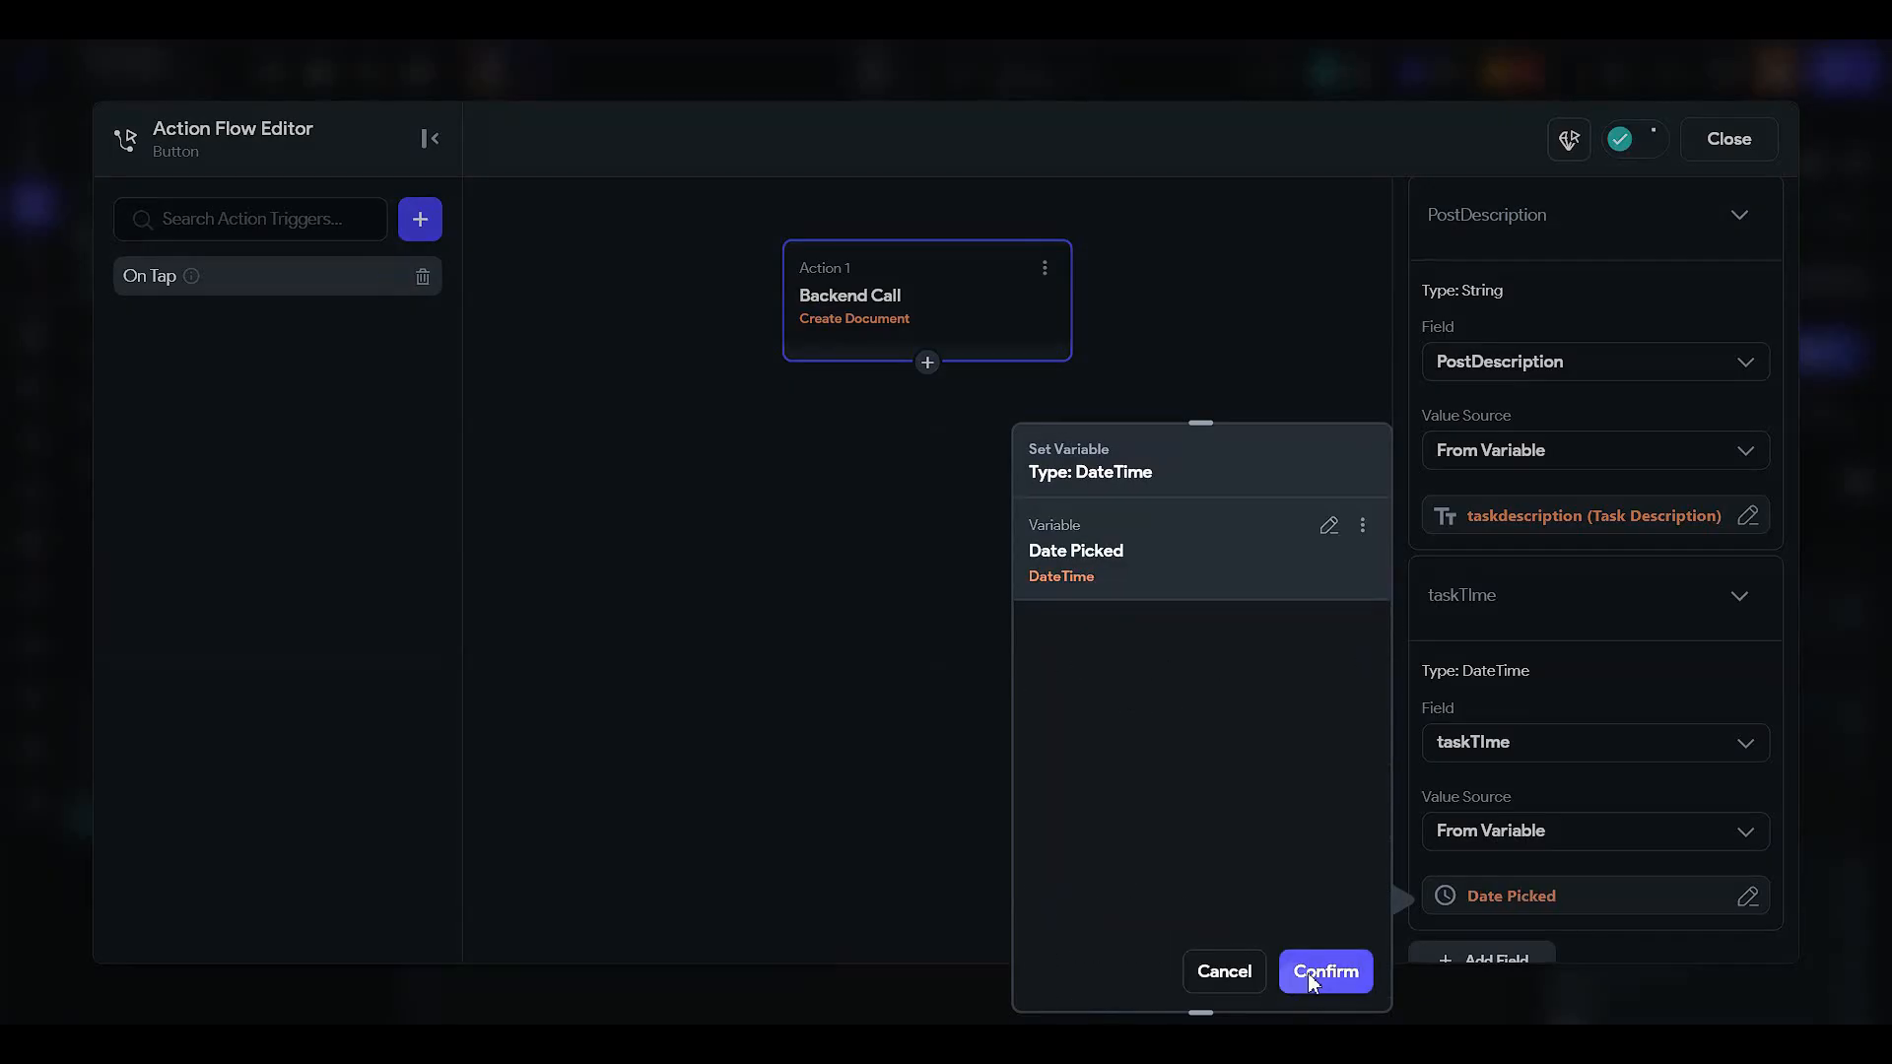
scroll(1509, 766, down, 3)
- Add the important field, filled from the important page state variable
click(1484, 666)
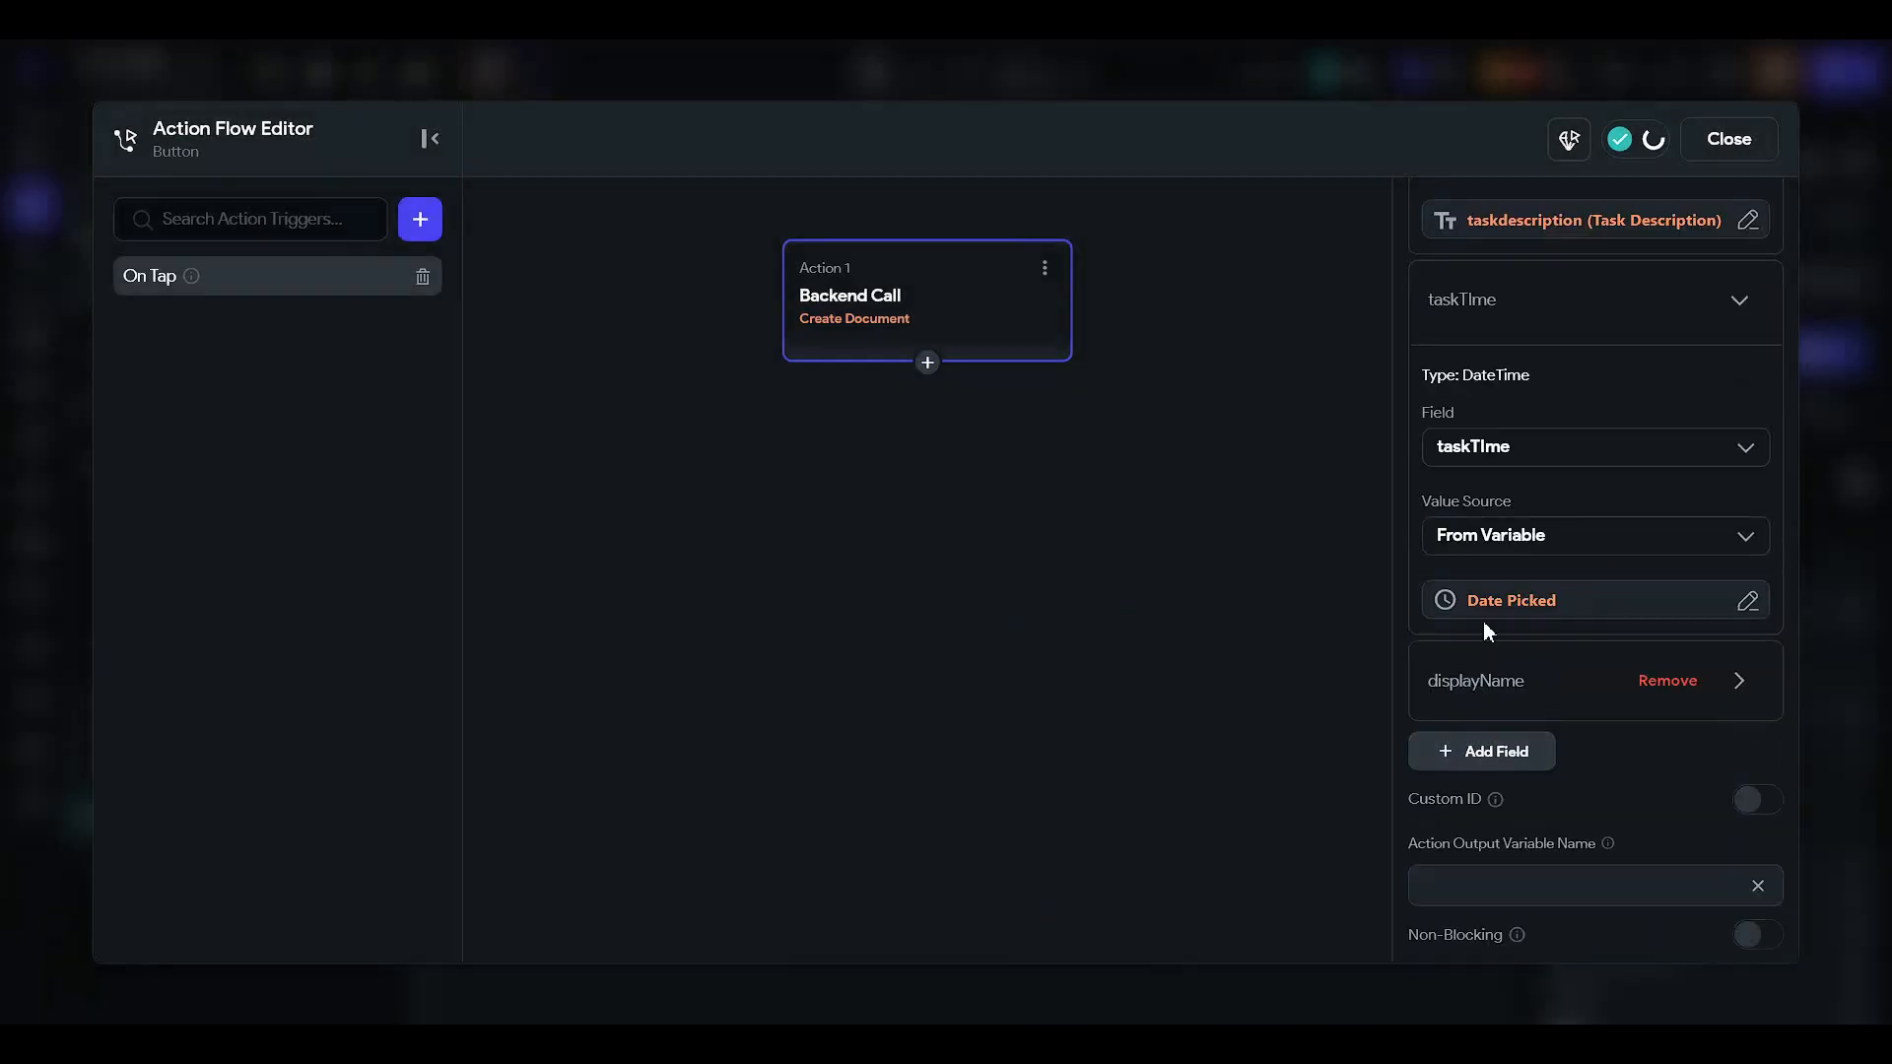
scroll(1485, 623, down, 2)
click(1463, 493)
scroll(1502, 550, down, 1)
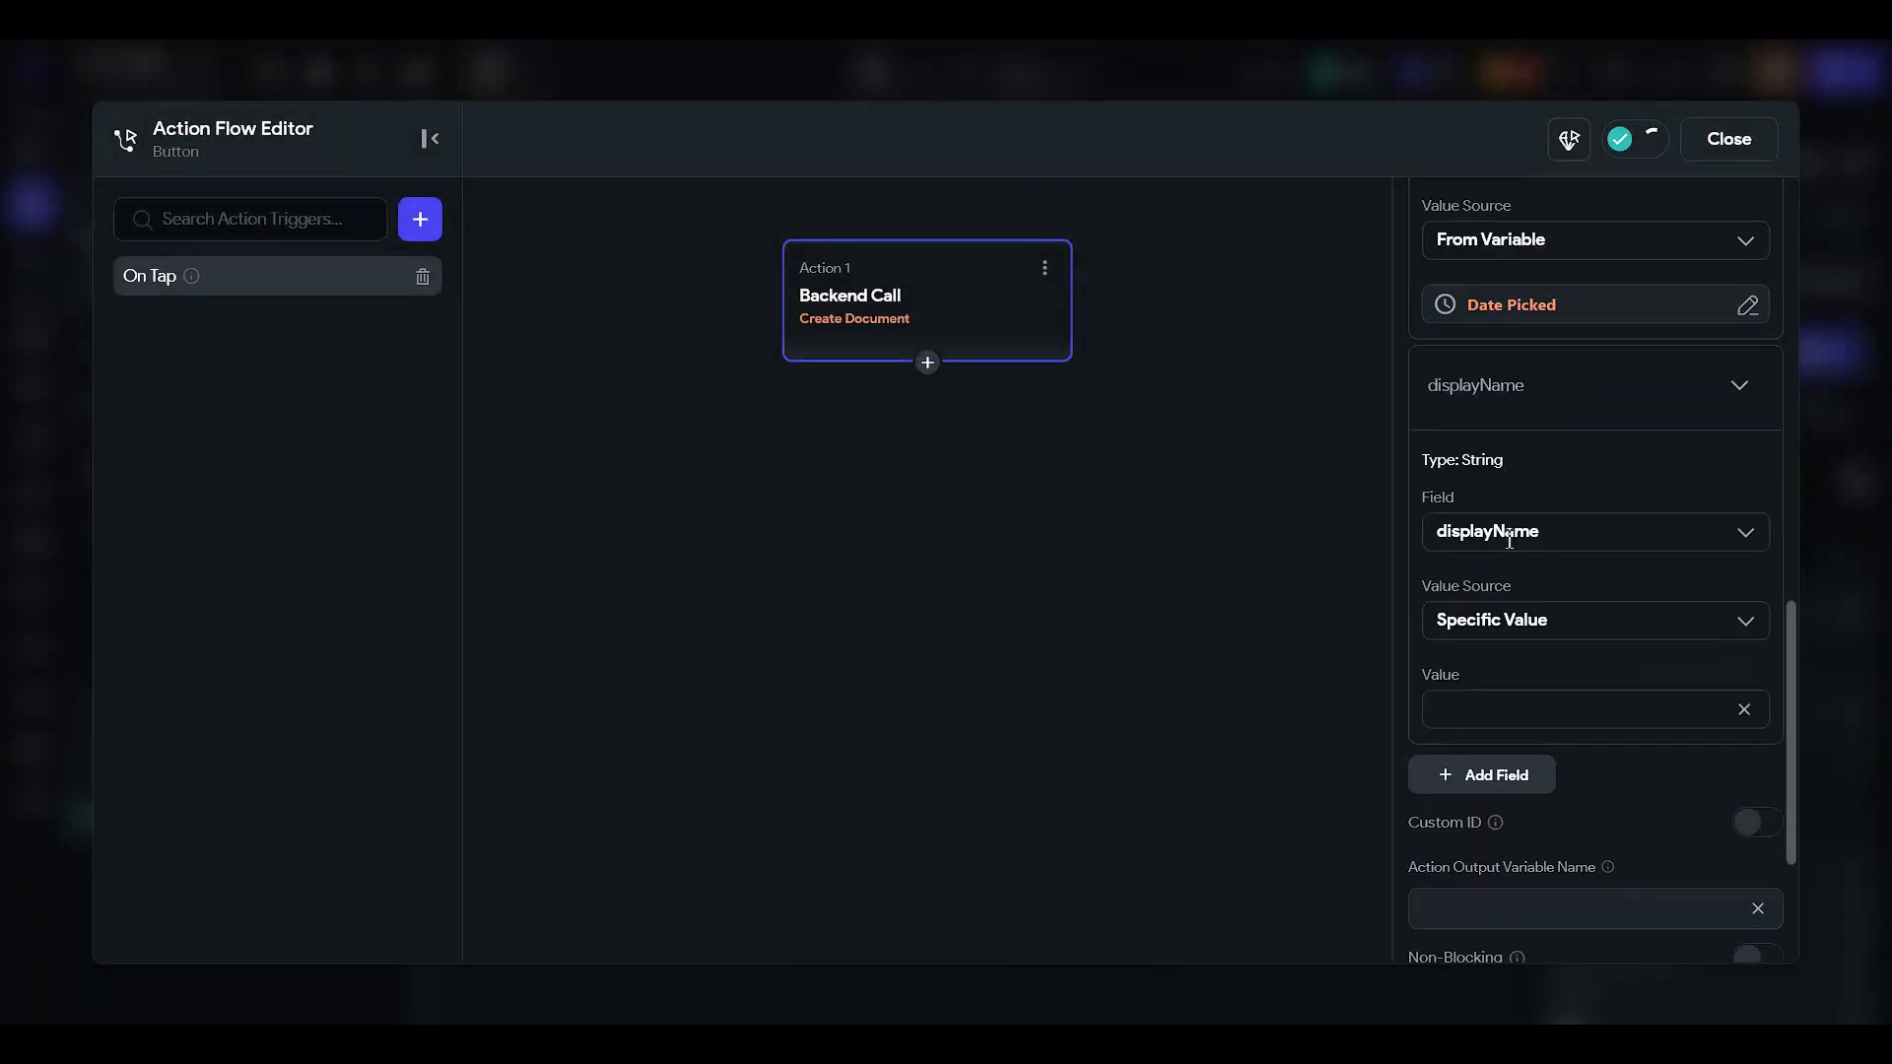
click(1508, 540)
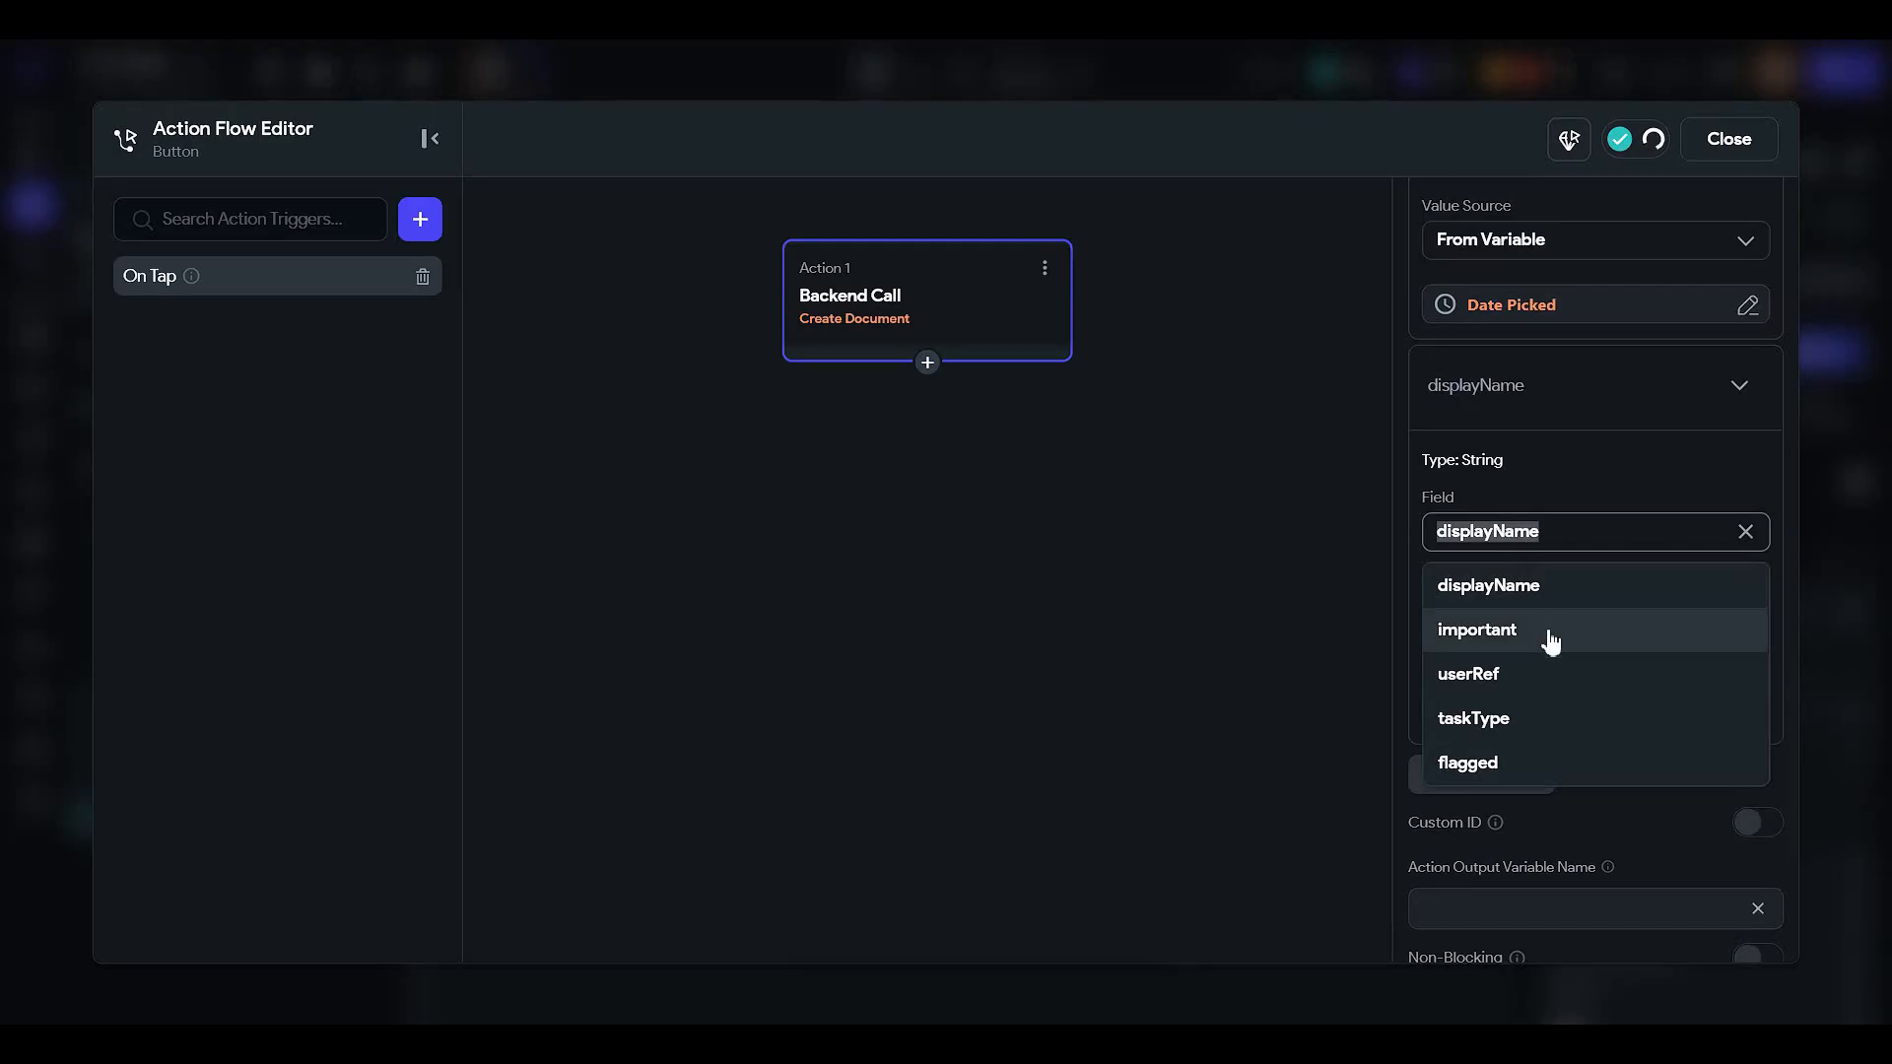
click(1532, 658)
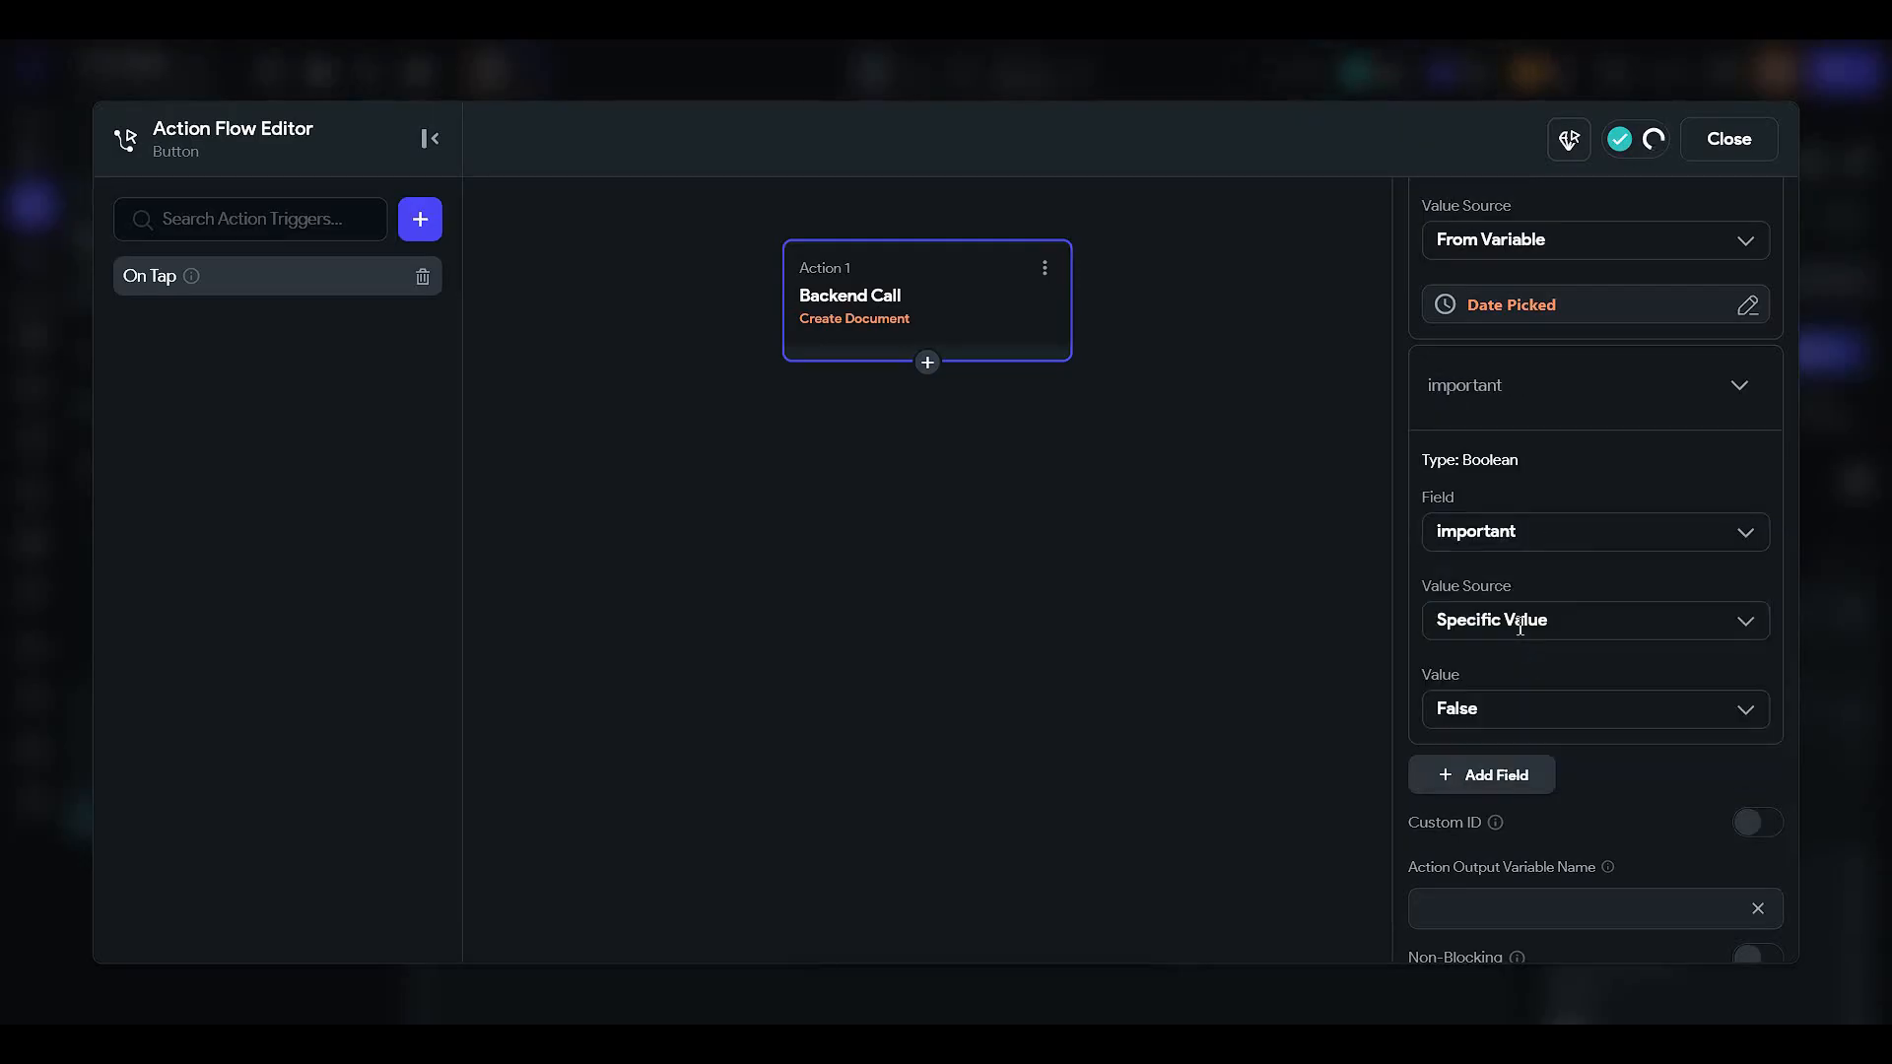
click(1520, 626)
click(1484, 715)
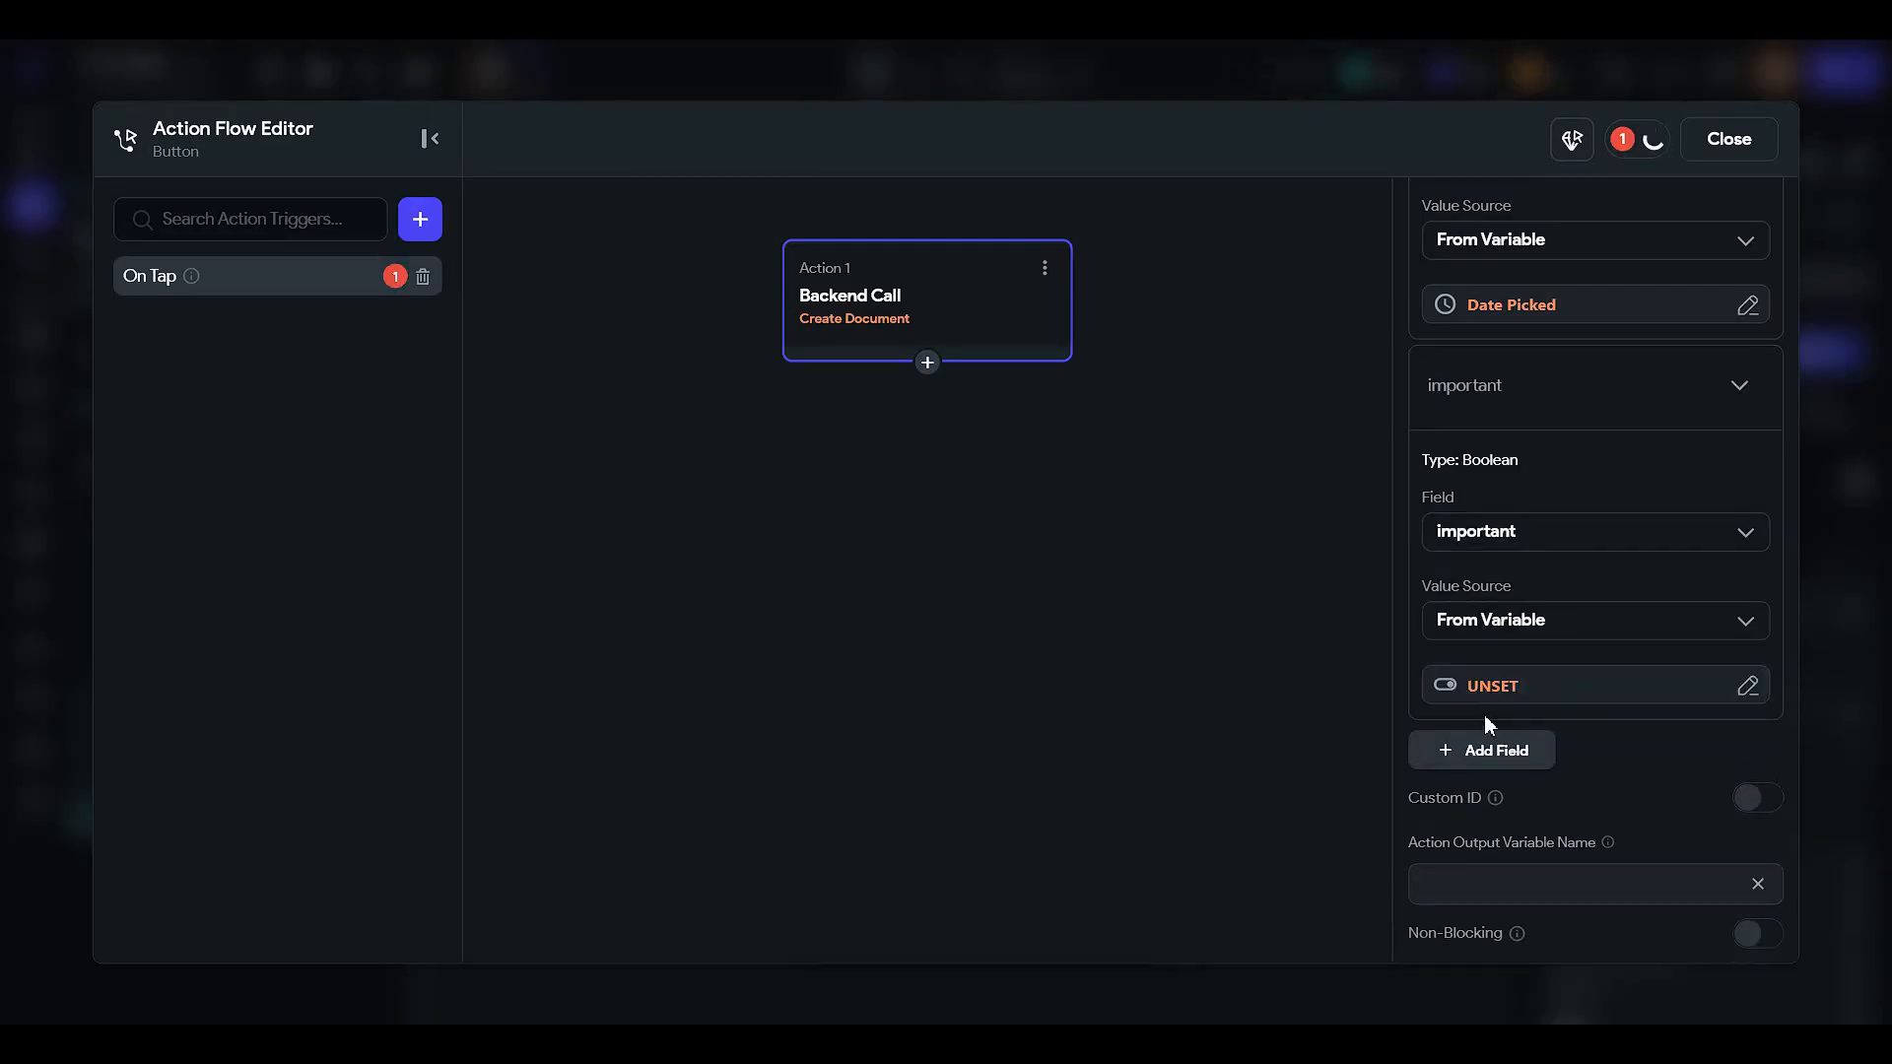
click(1486, 691)
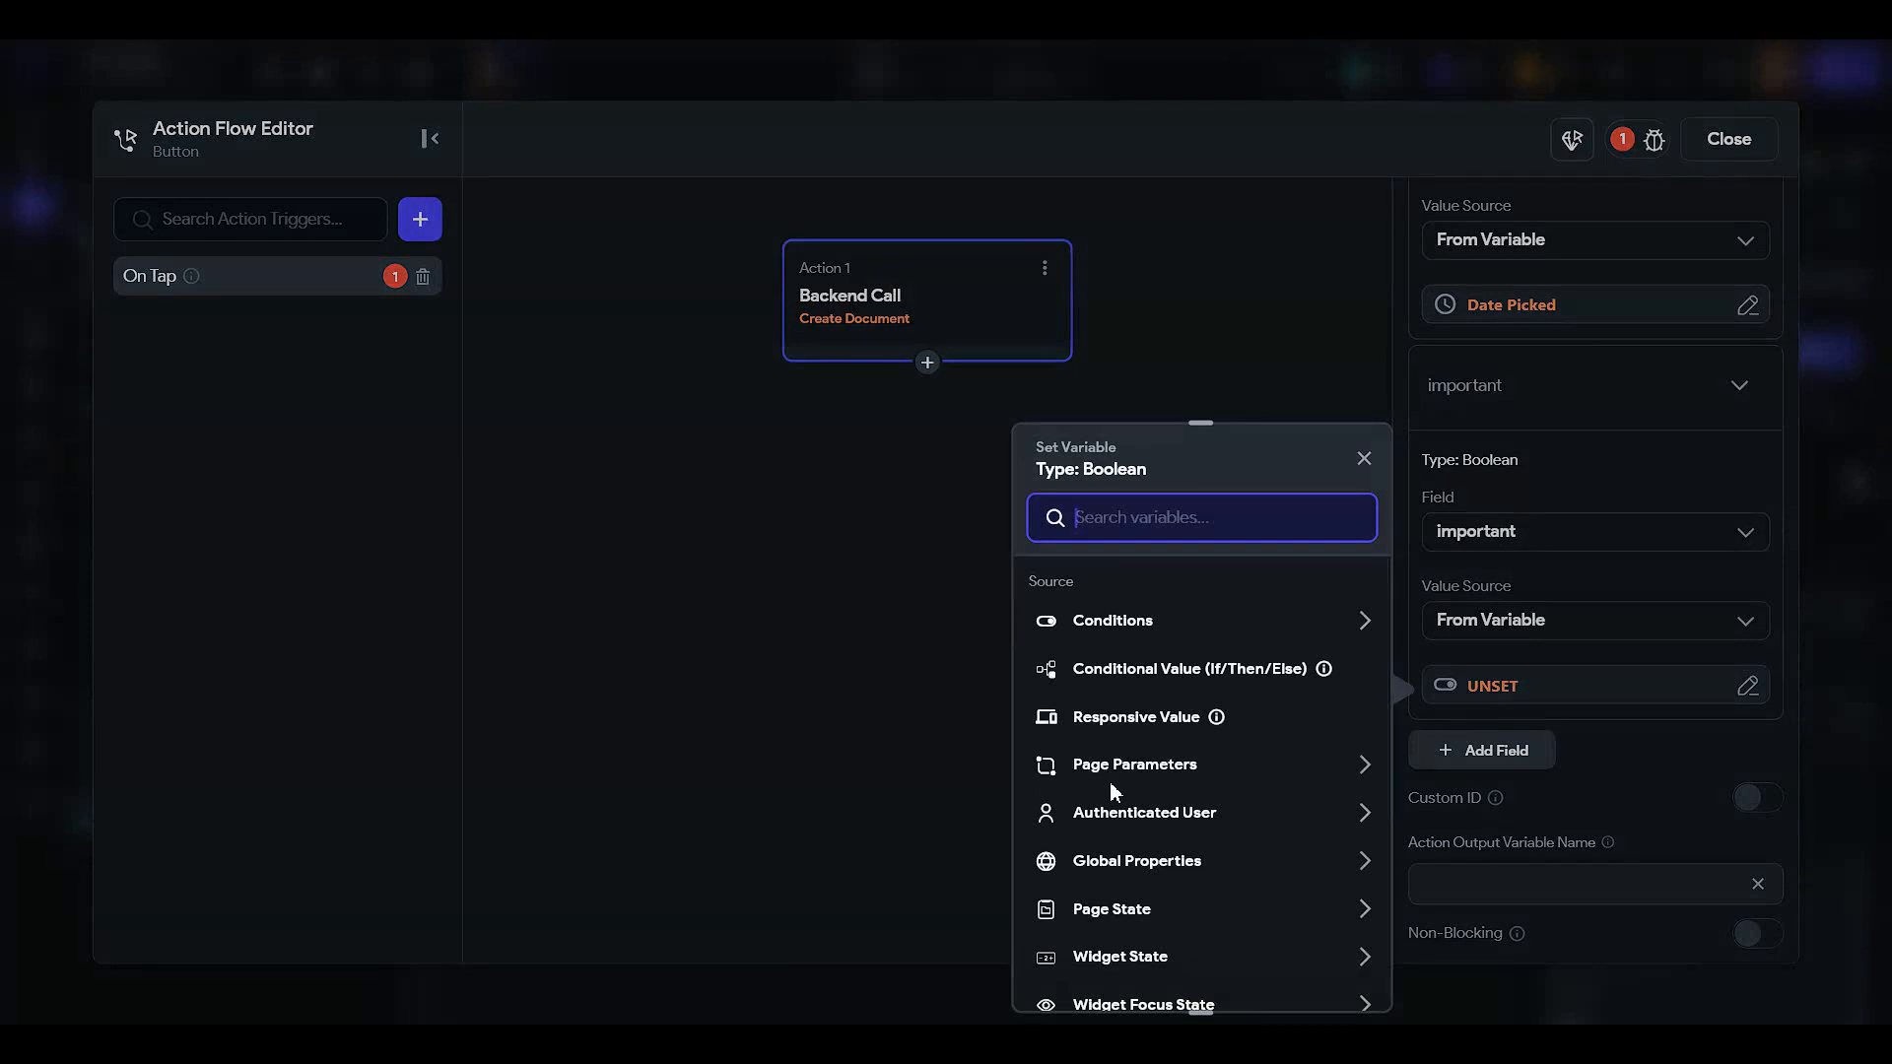
scroll(1113, 803, down, 1)
click(1116, 812)
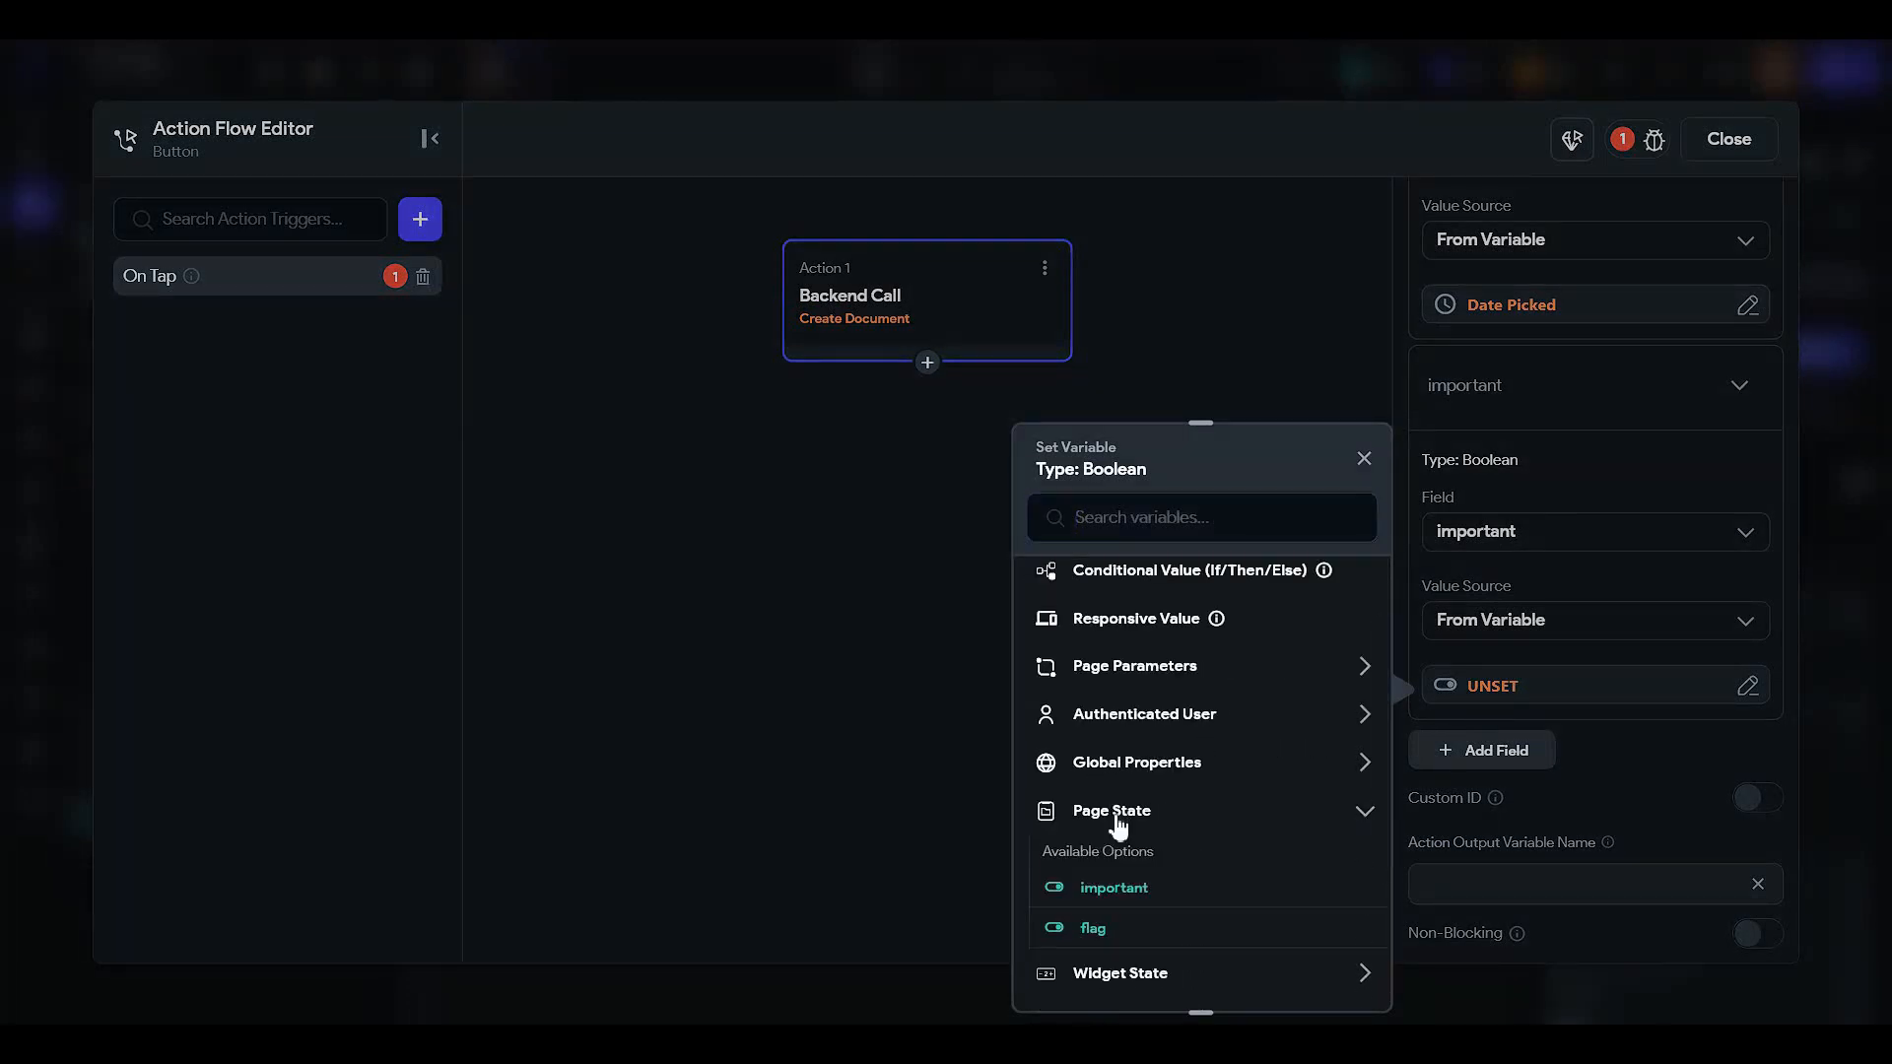
click(1110, 888)
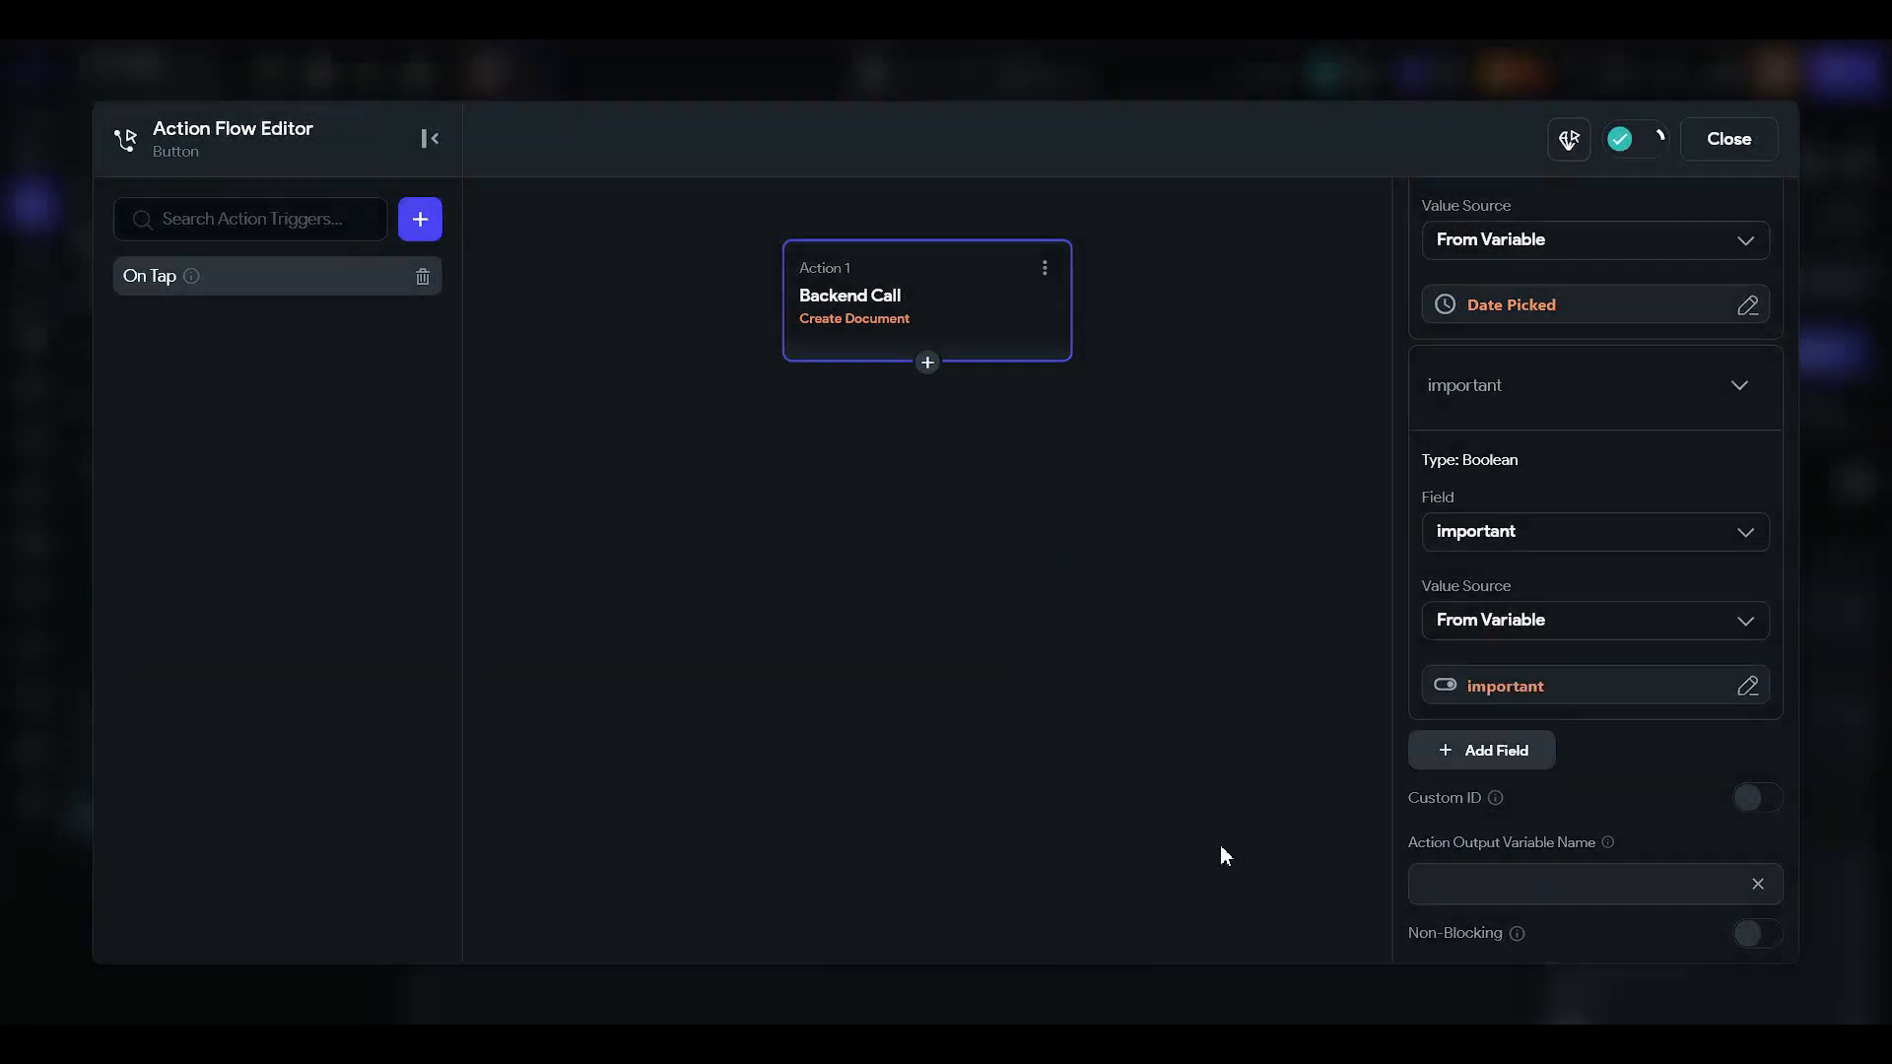
click(1465, 759)
- Set the document's flagged field from the flag page state variable
click(1495, 729)
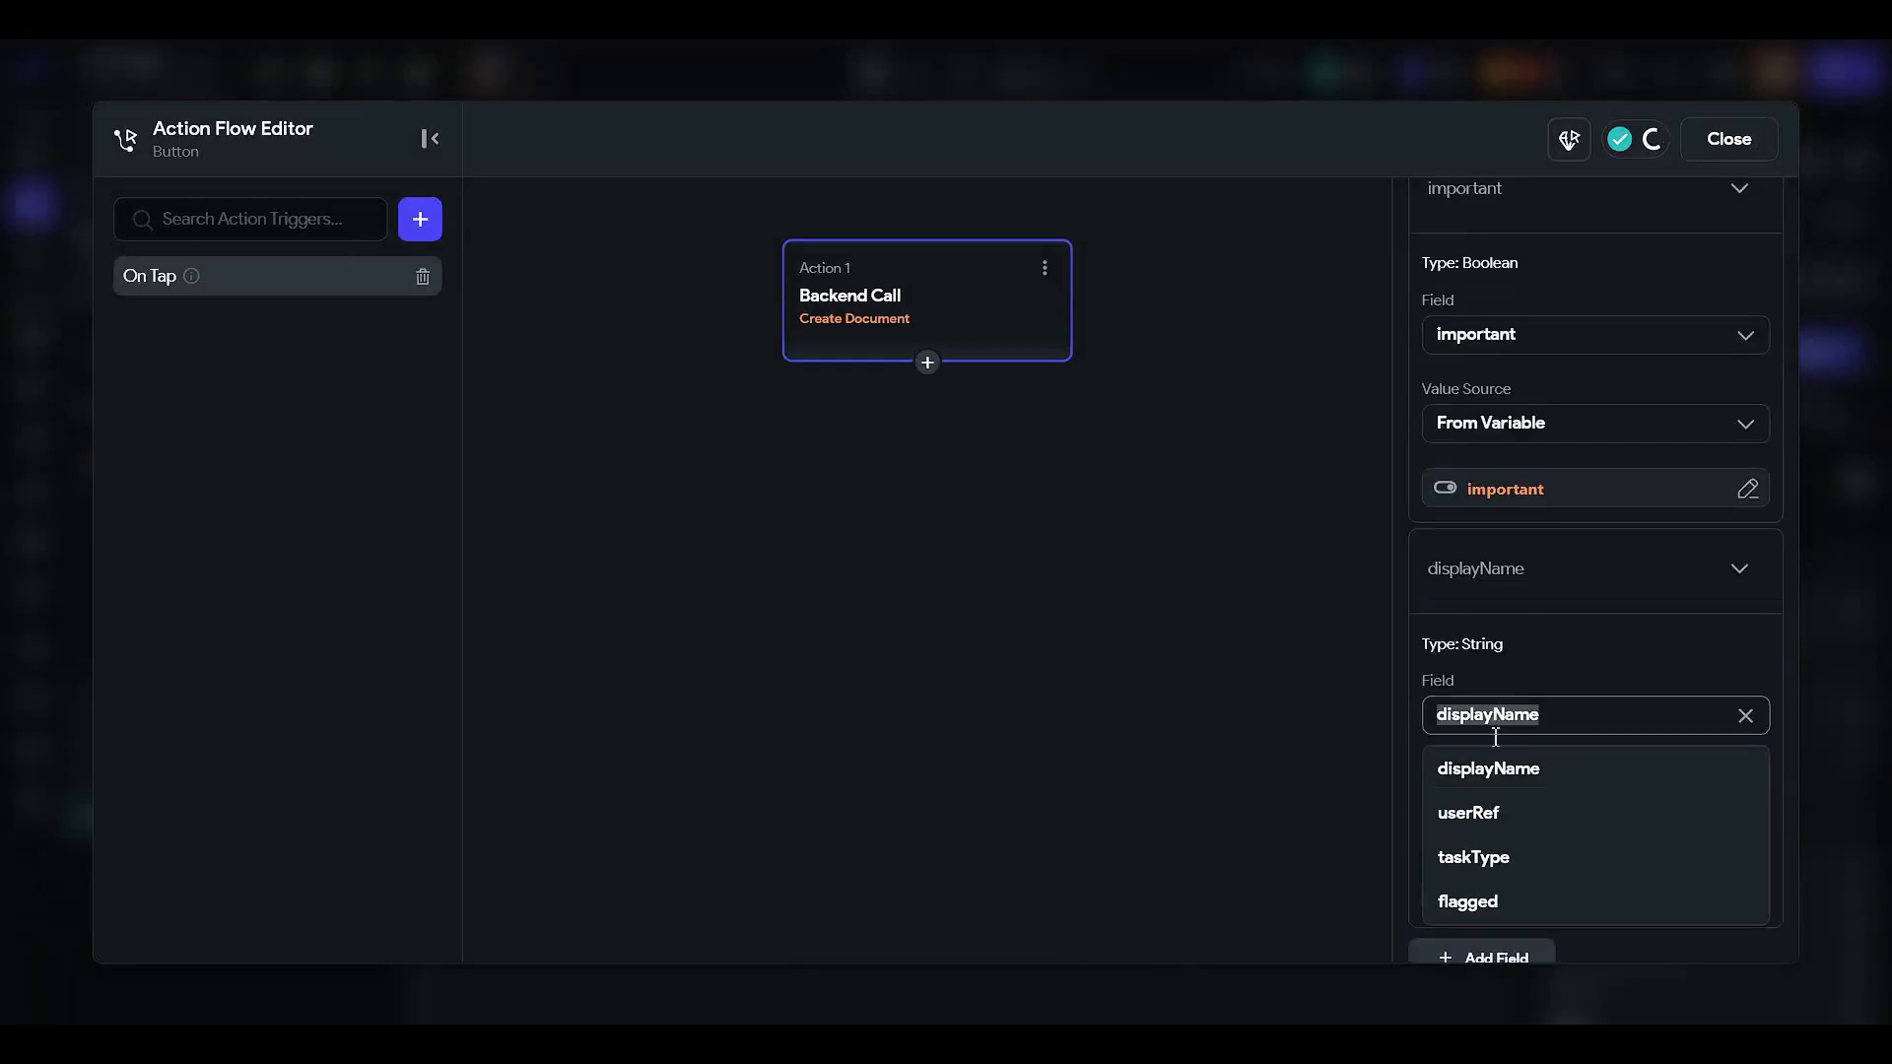
click(1468, 901)
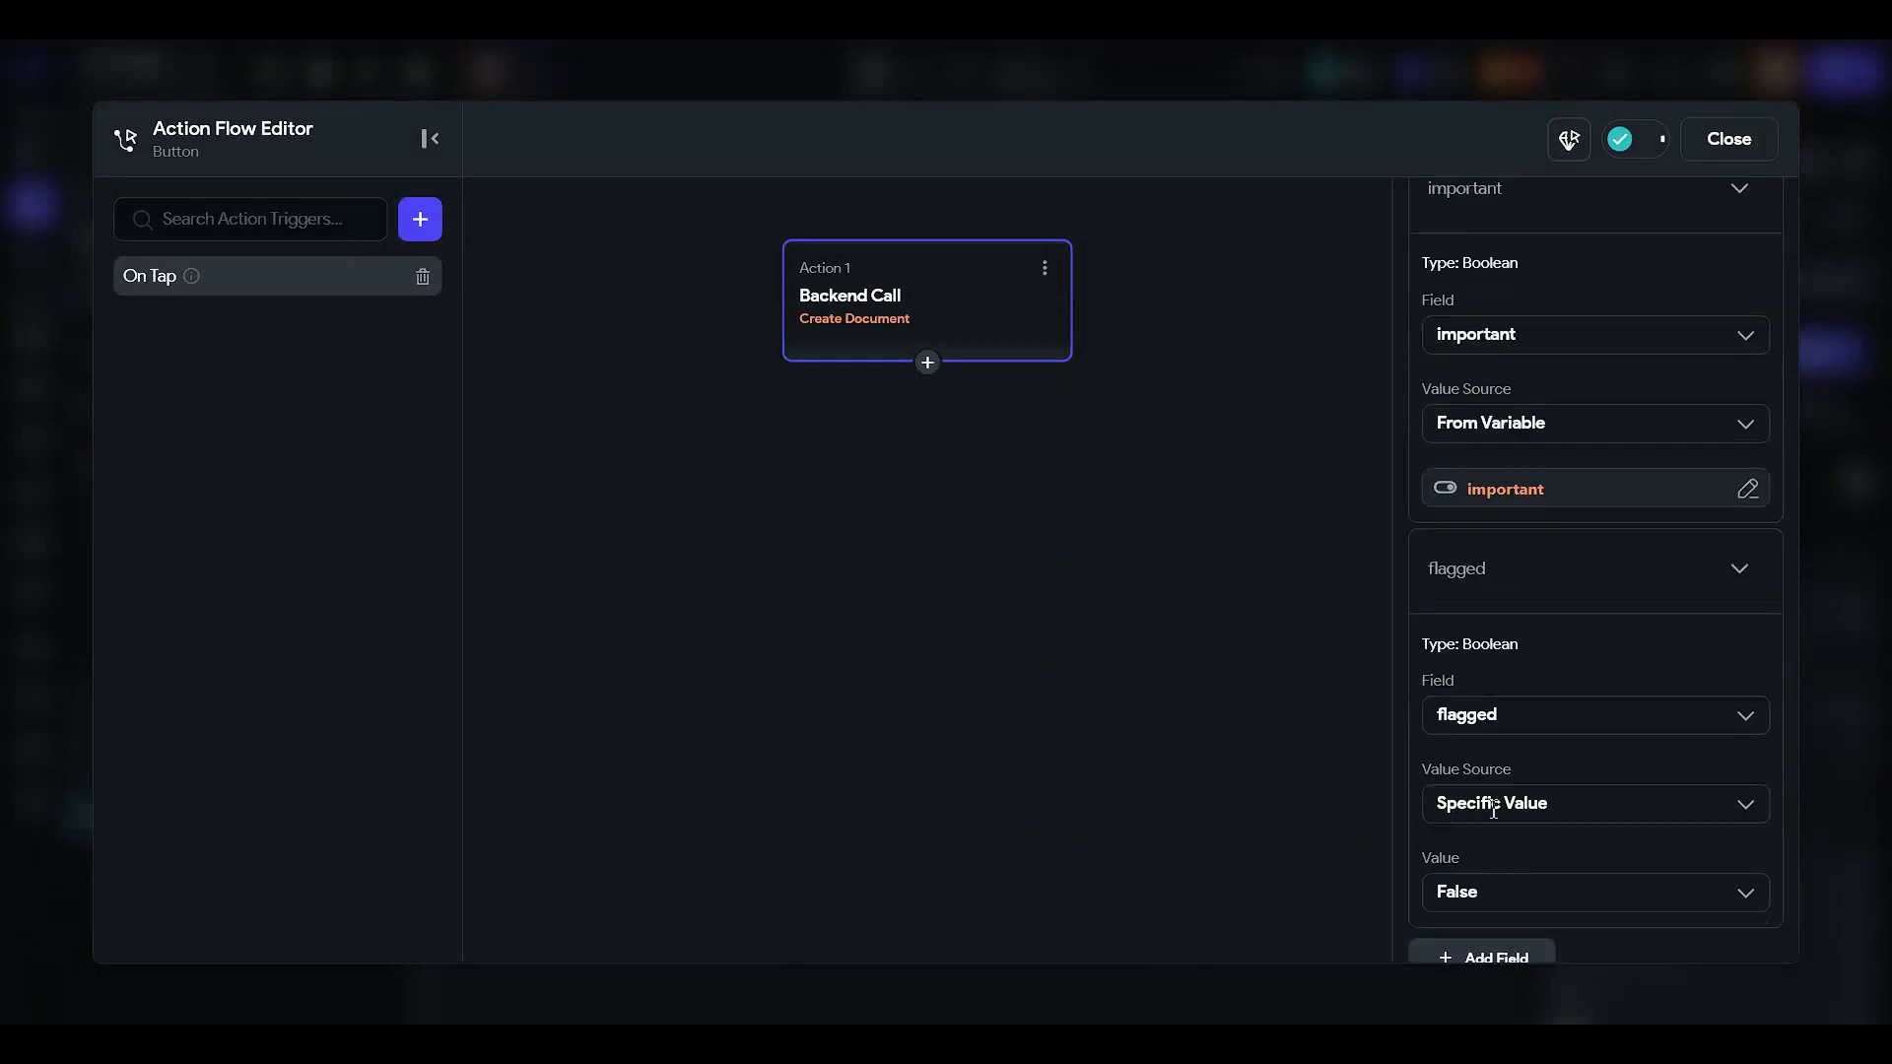
click(1493, 803)
click(1438, 900)
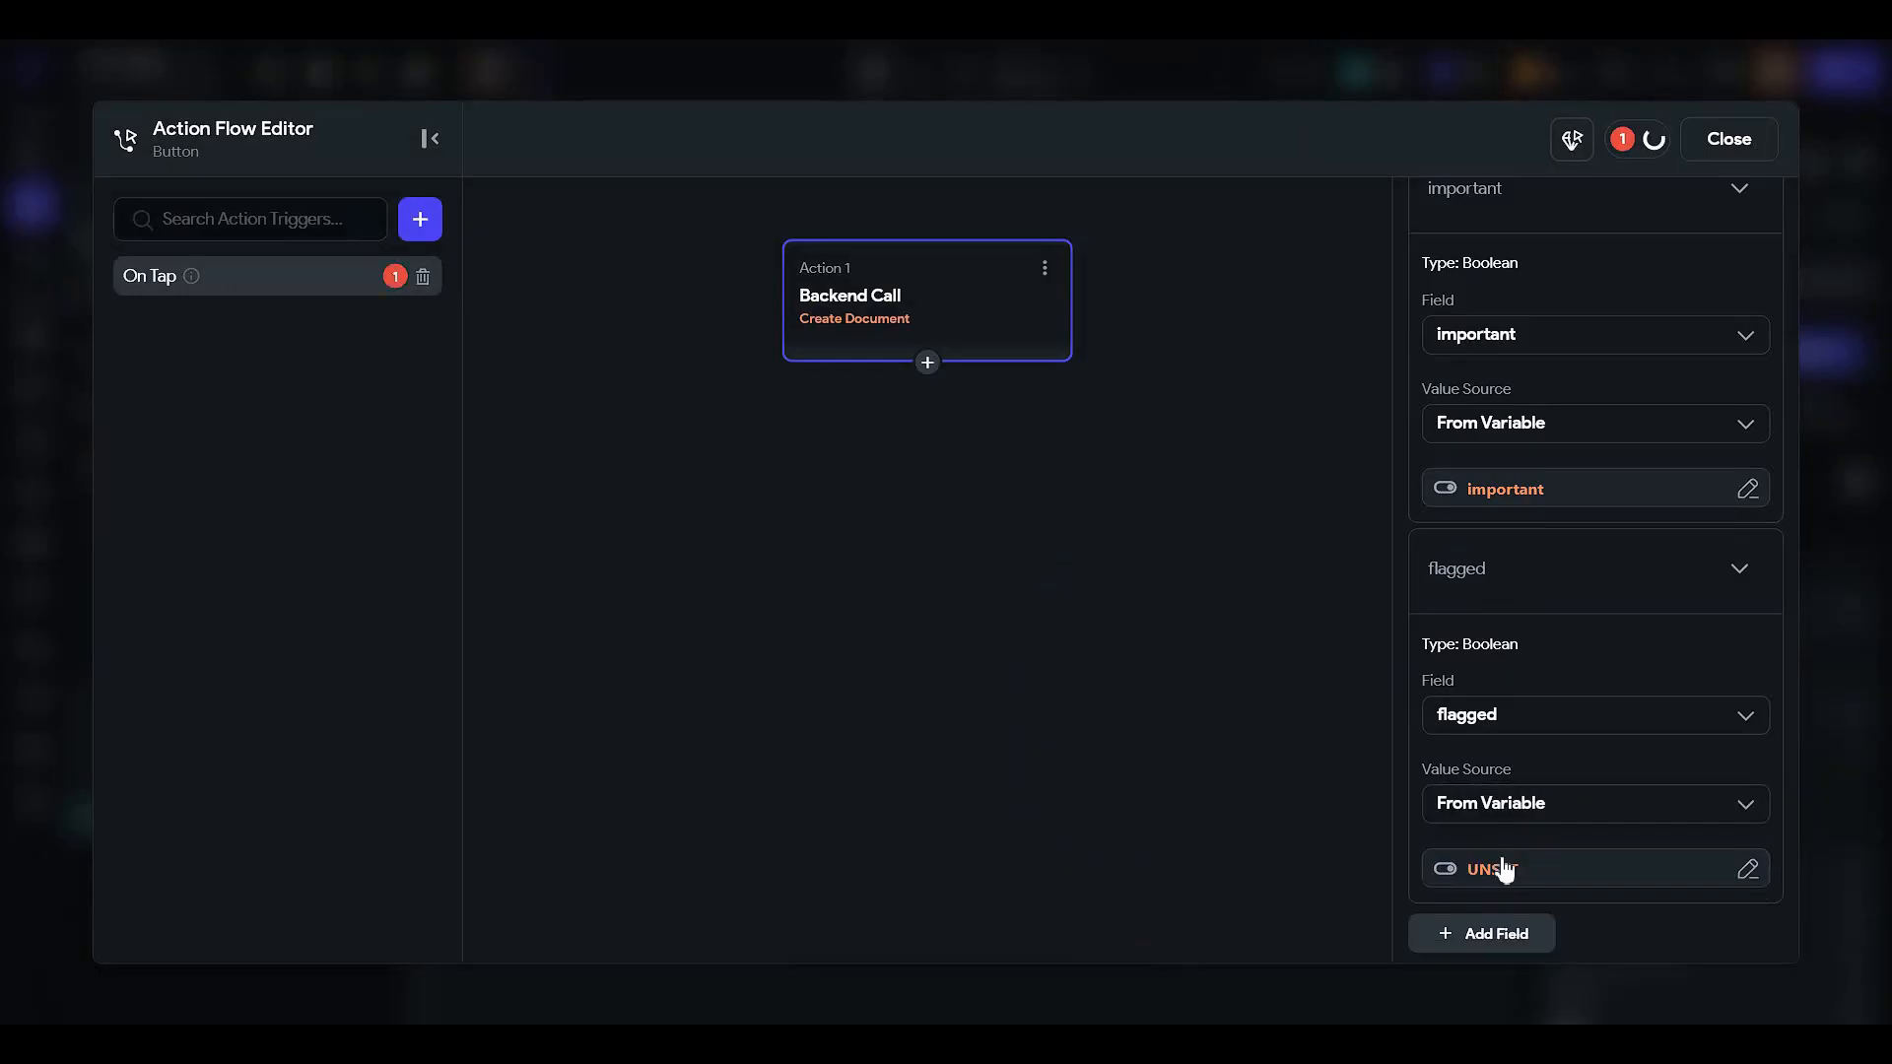
click(1499, 867)
click(1111, 911)
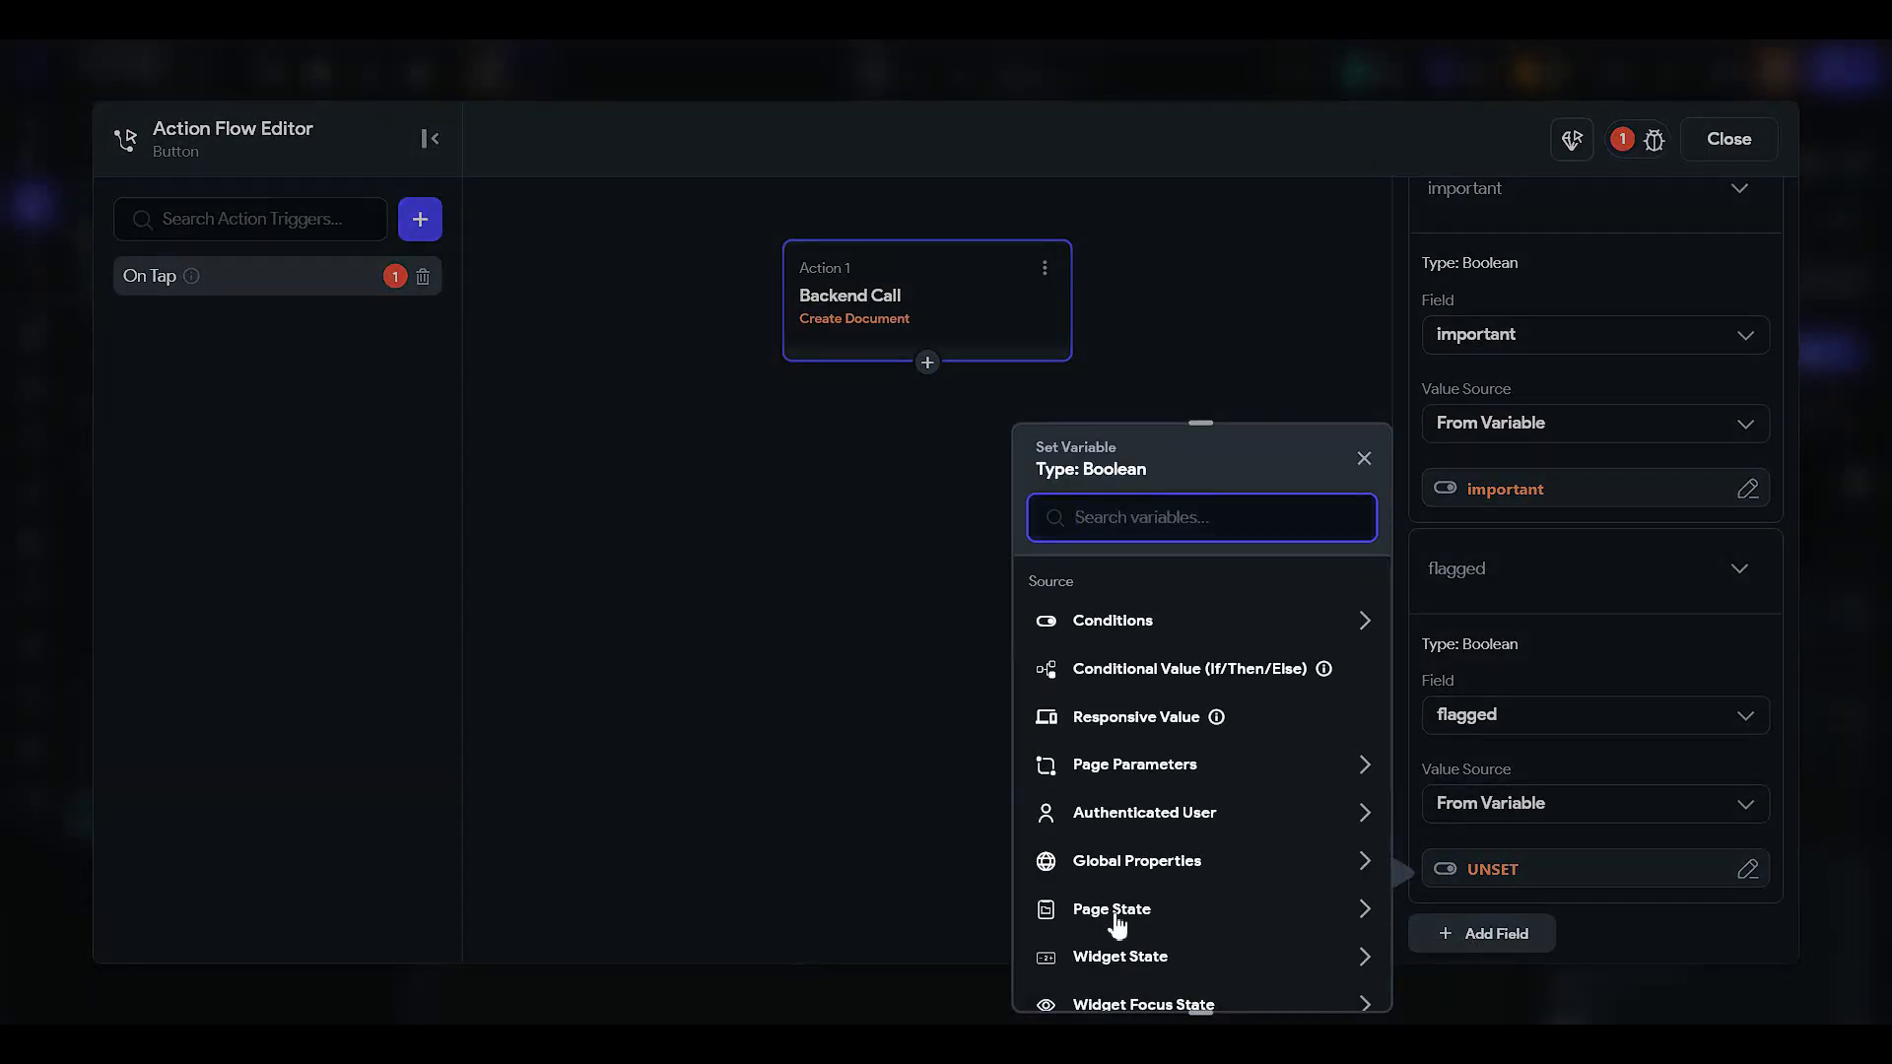
click(1114, 926)
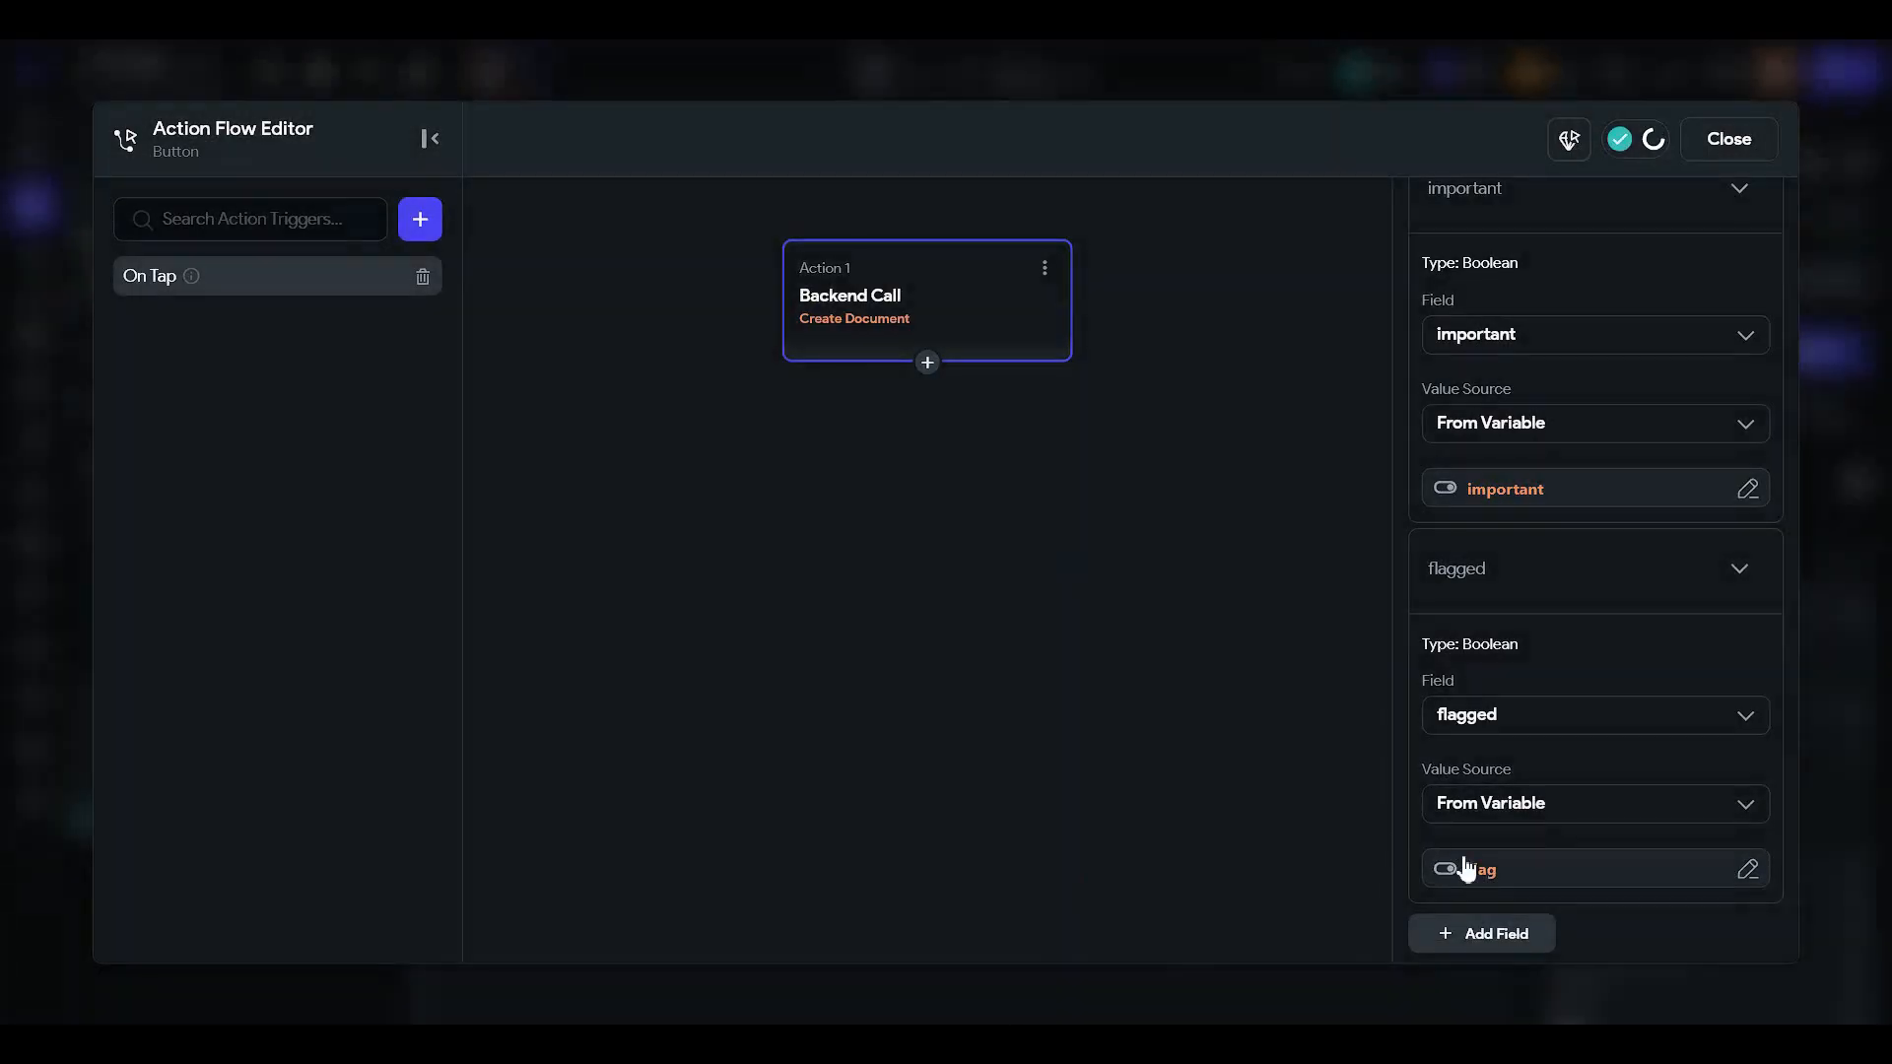
- Add a taskType field to the document, with its value taken from a variable
click(1495, 936)
click(1456, 655)
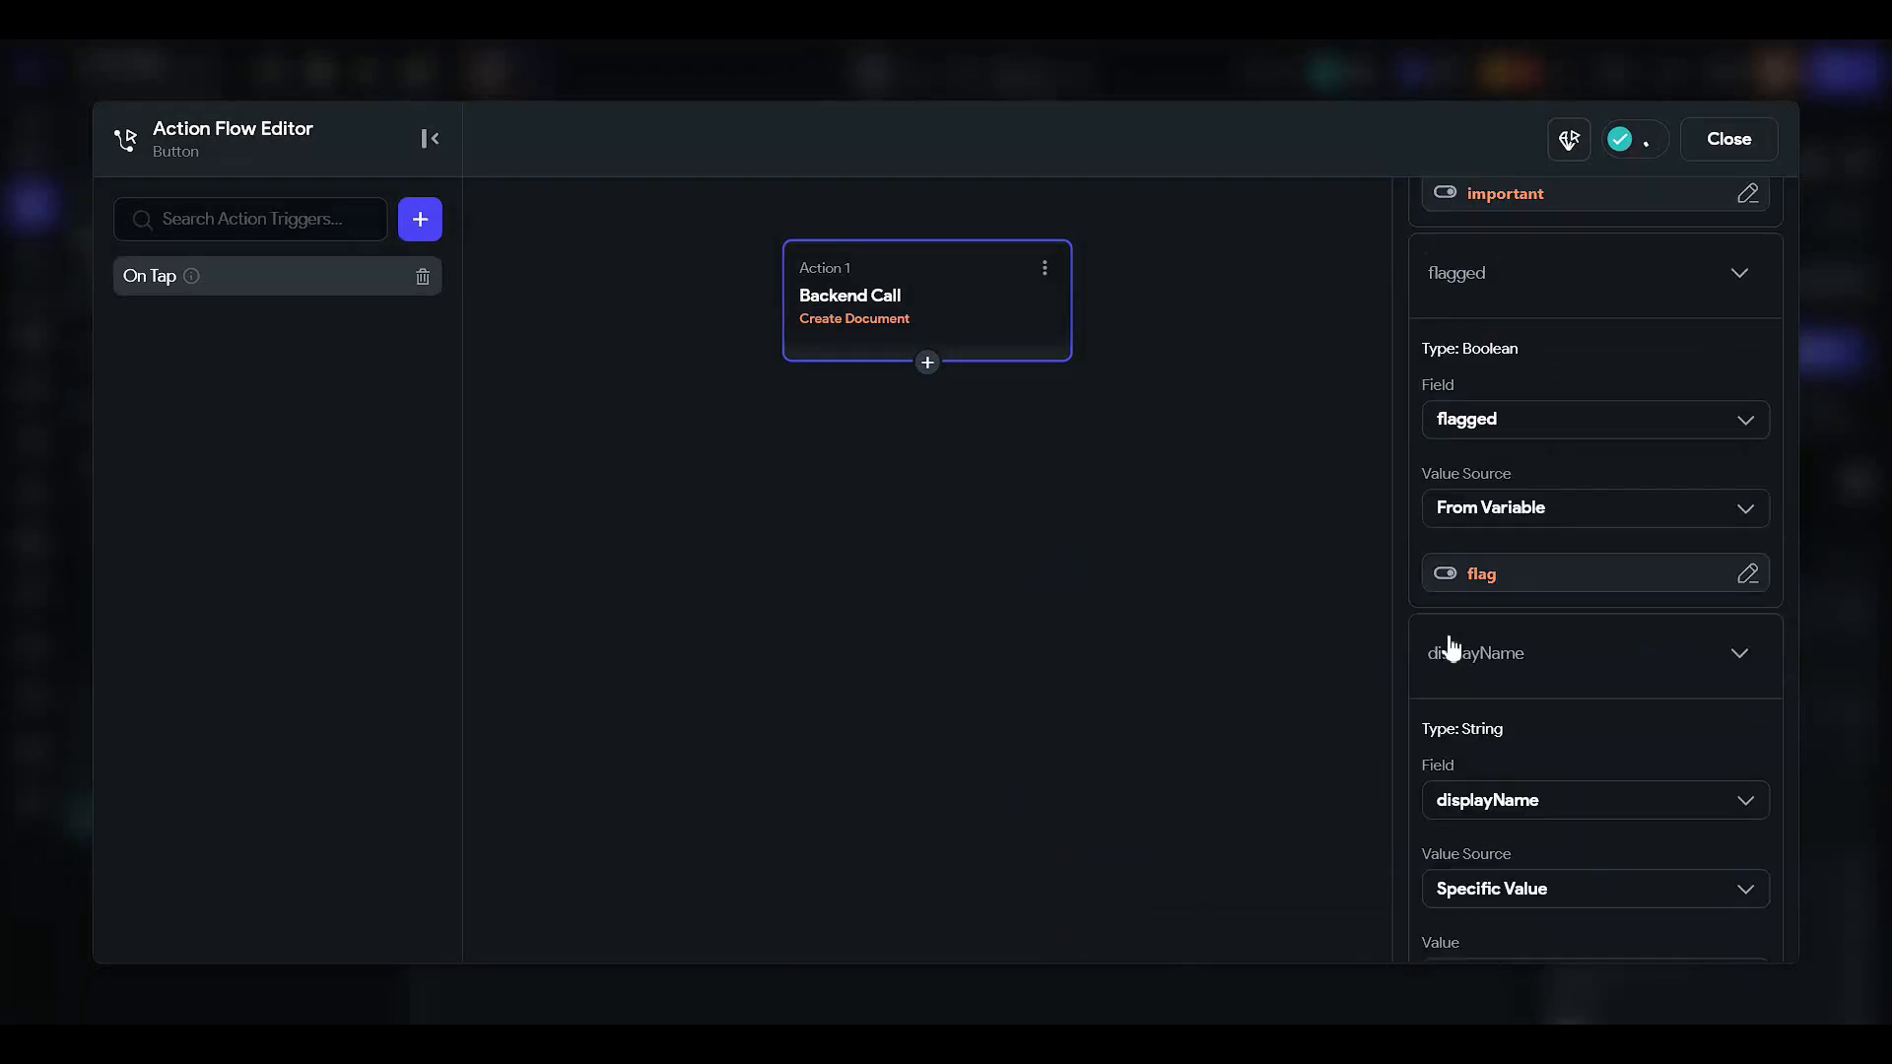
scroll(1493, 763, down, 2)
click(1498, 603)
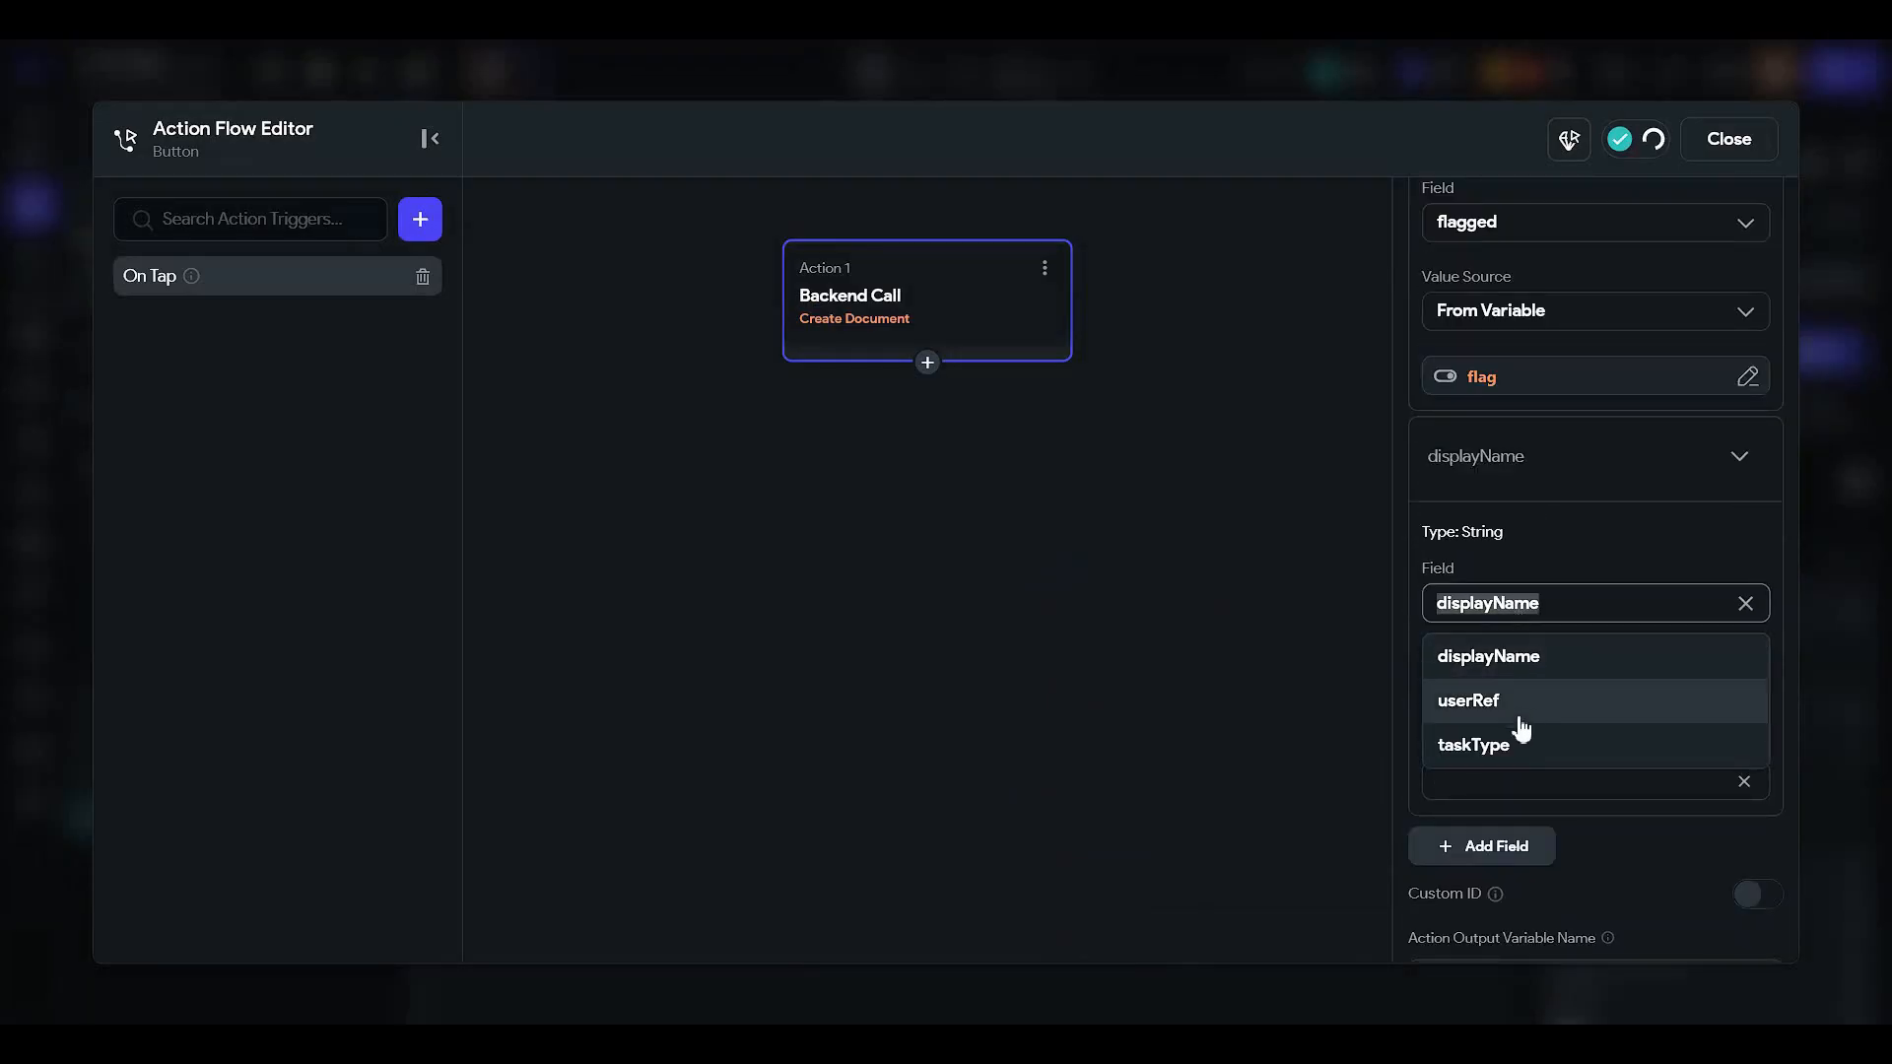
click(1513, 746)
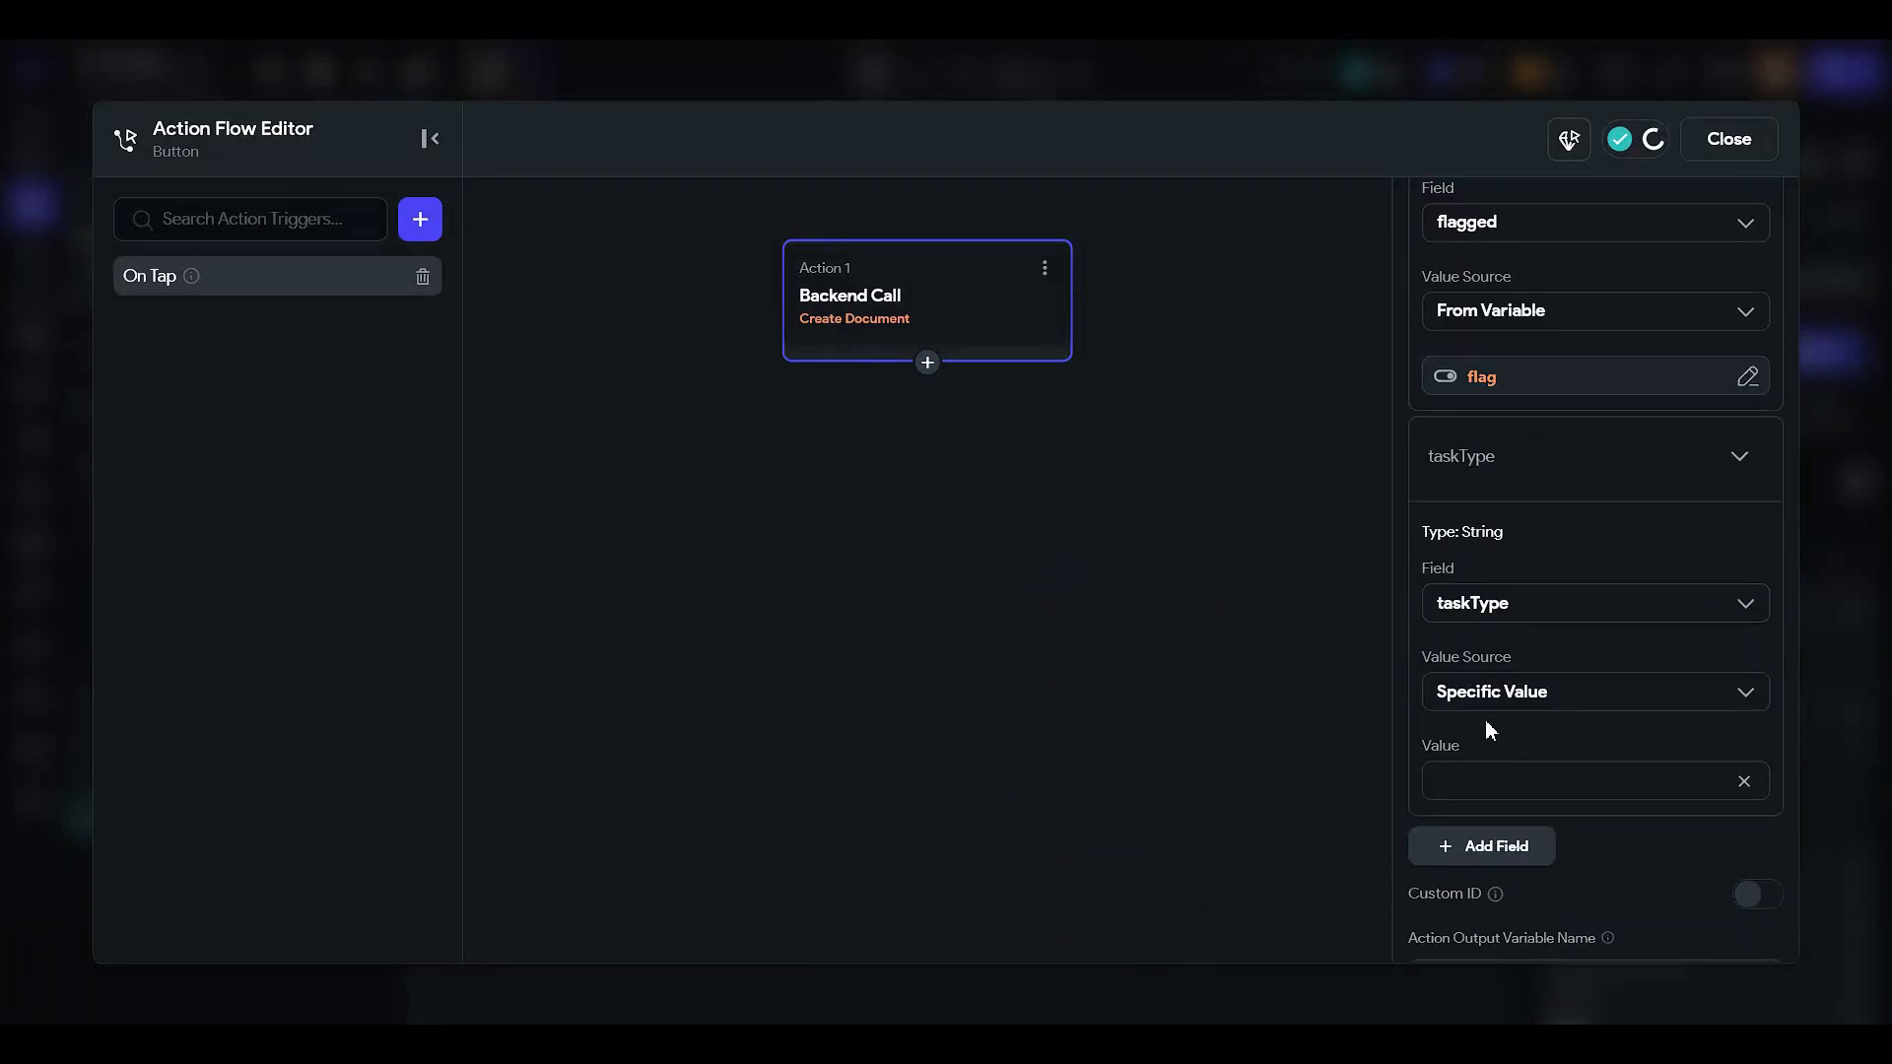
click(1493, 703)
click(1503, 787)
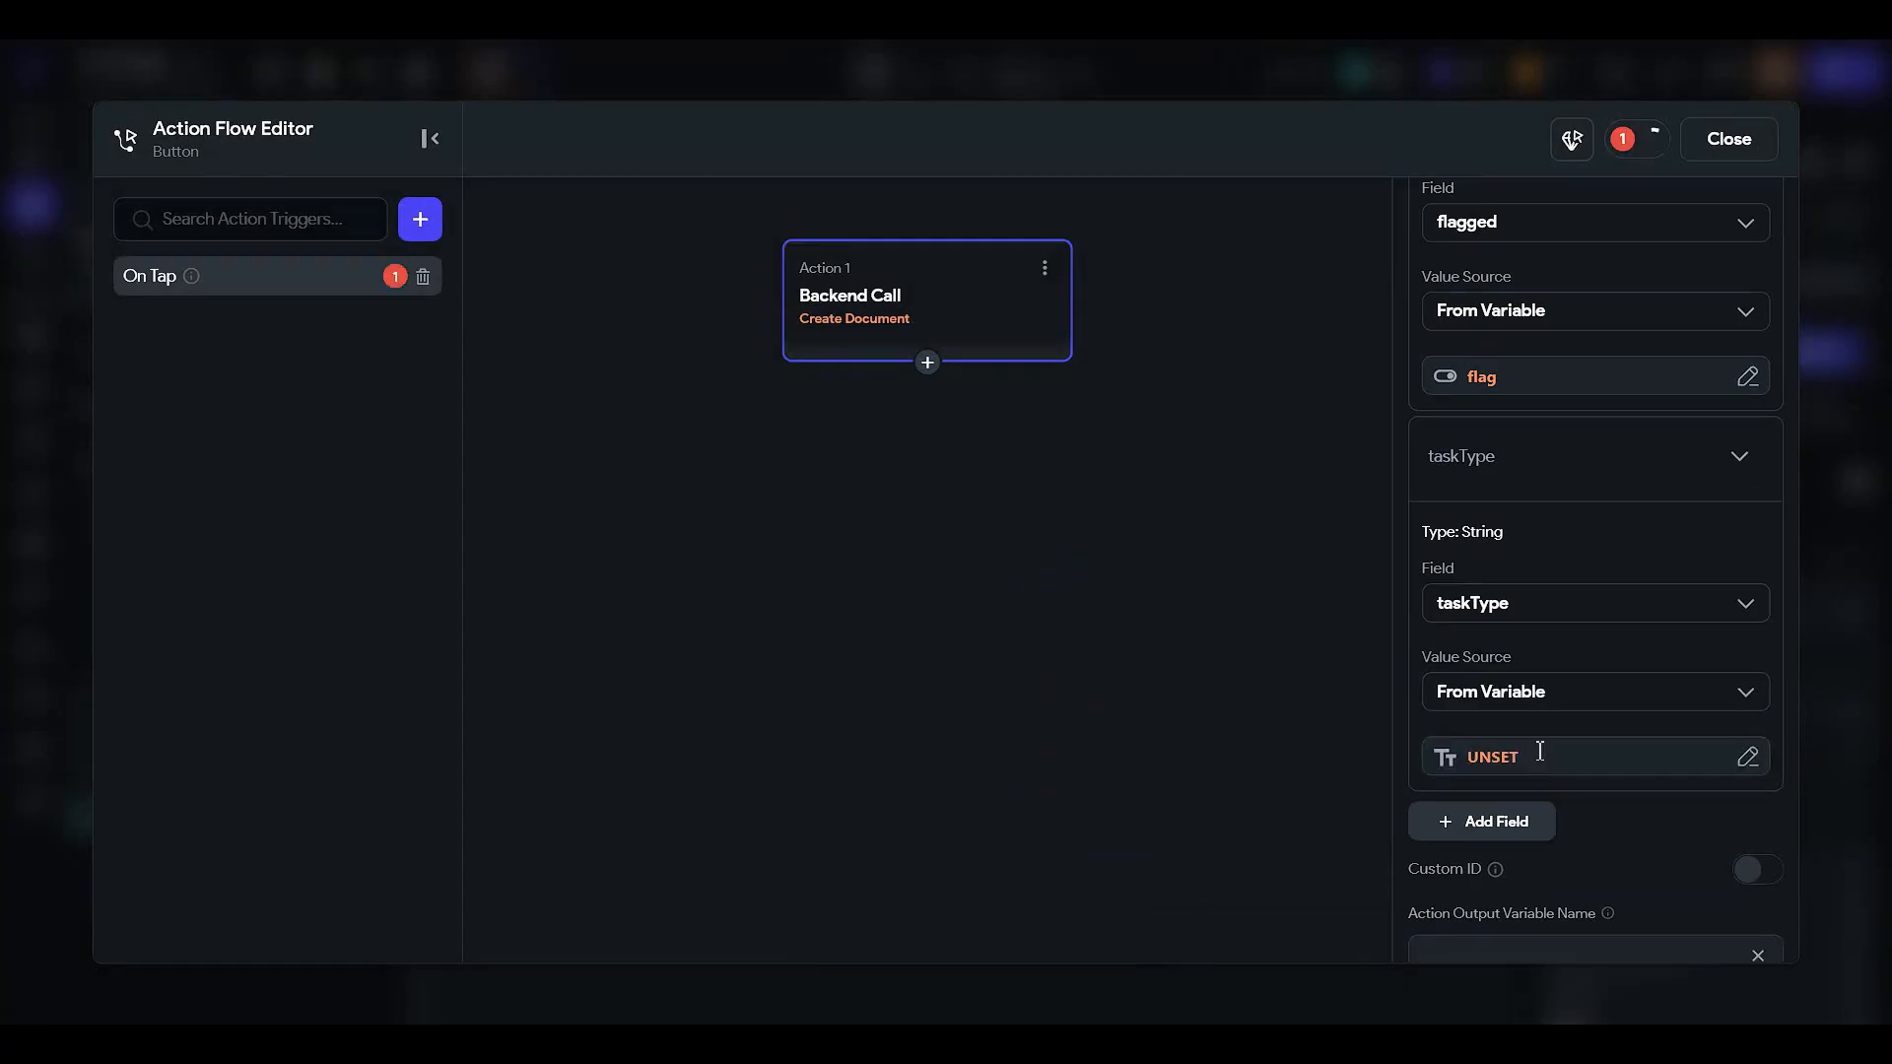
- Fill taskType from the DropDown widget's value
scroll(1462, 573, down, 2)
click(1461, 563)
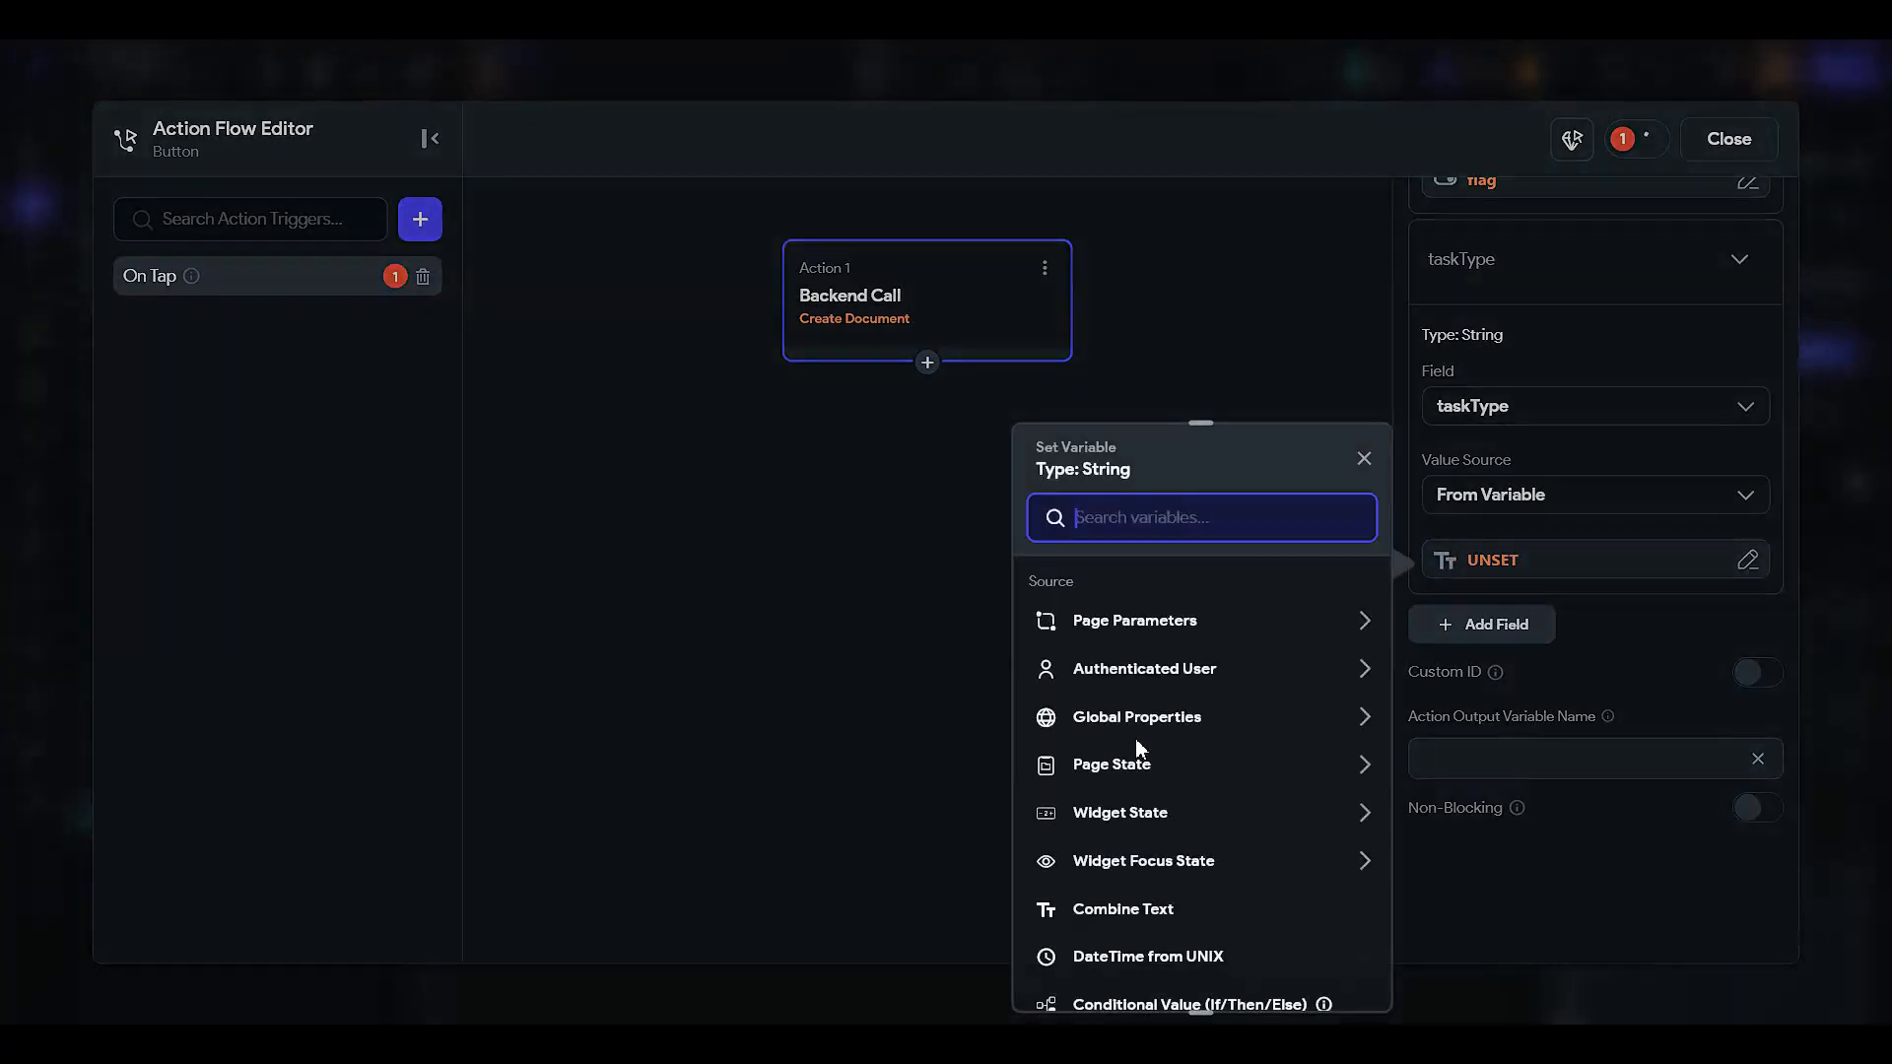
click(1123, 809)
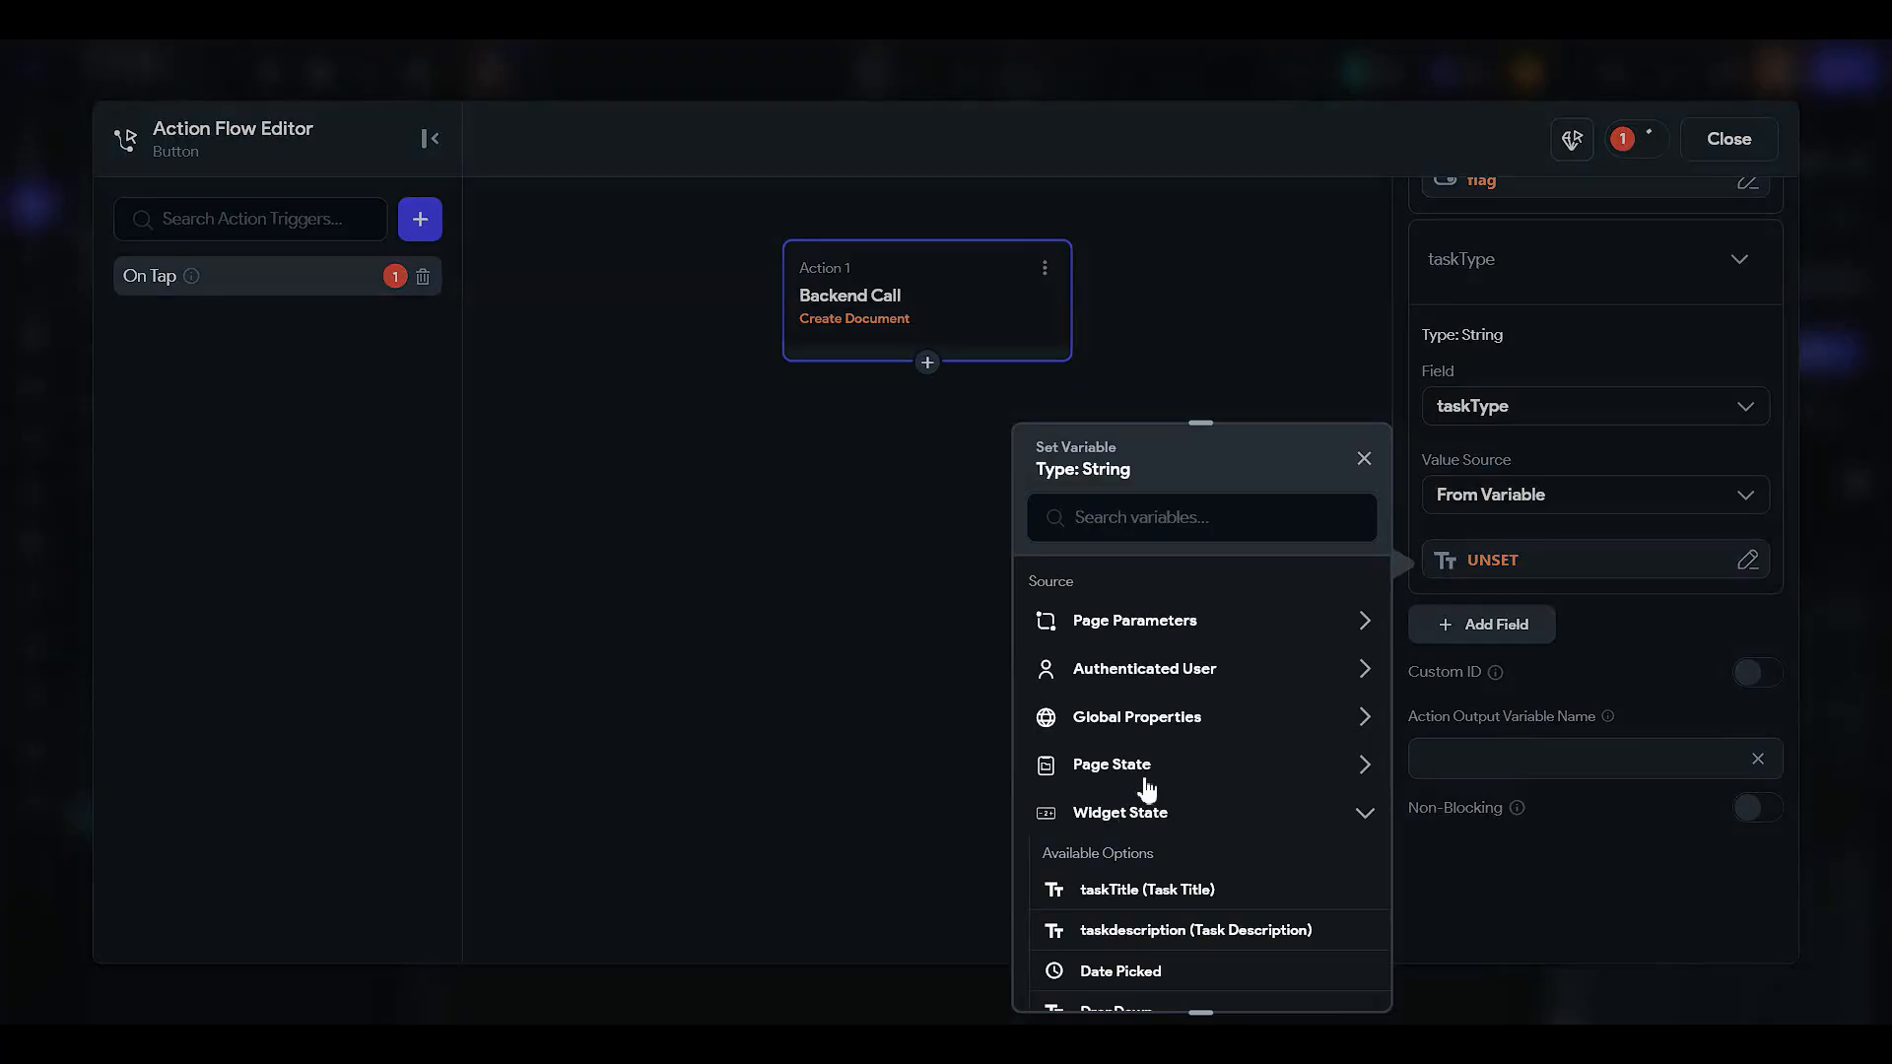
click(1145, 791)
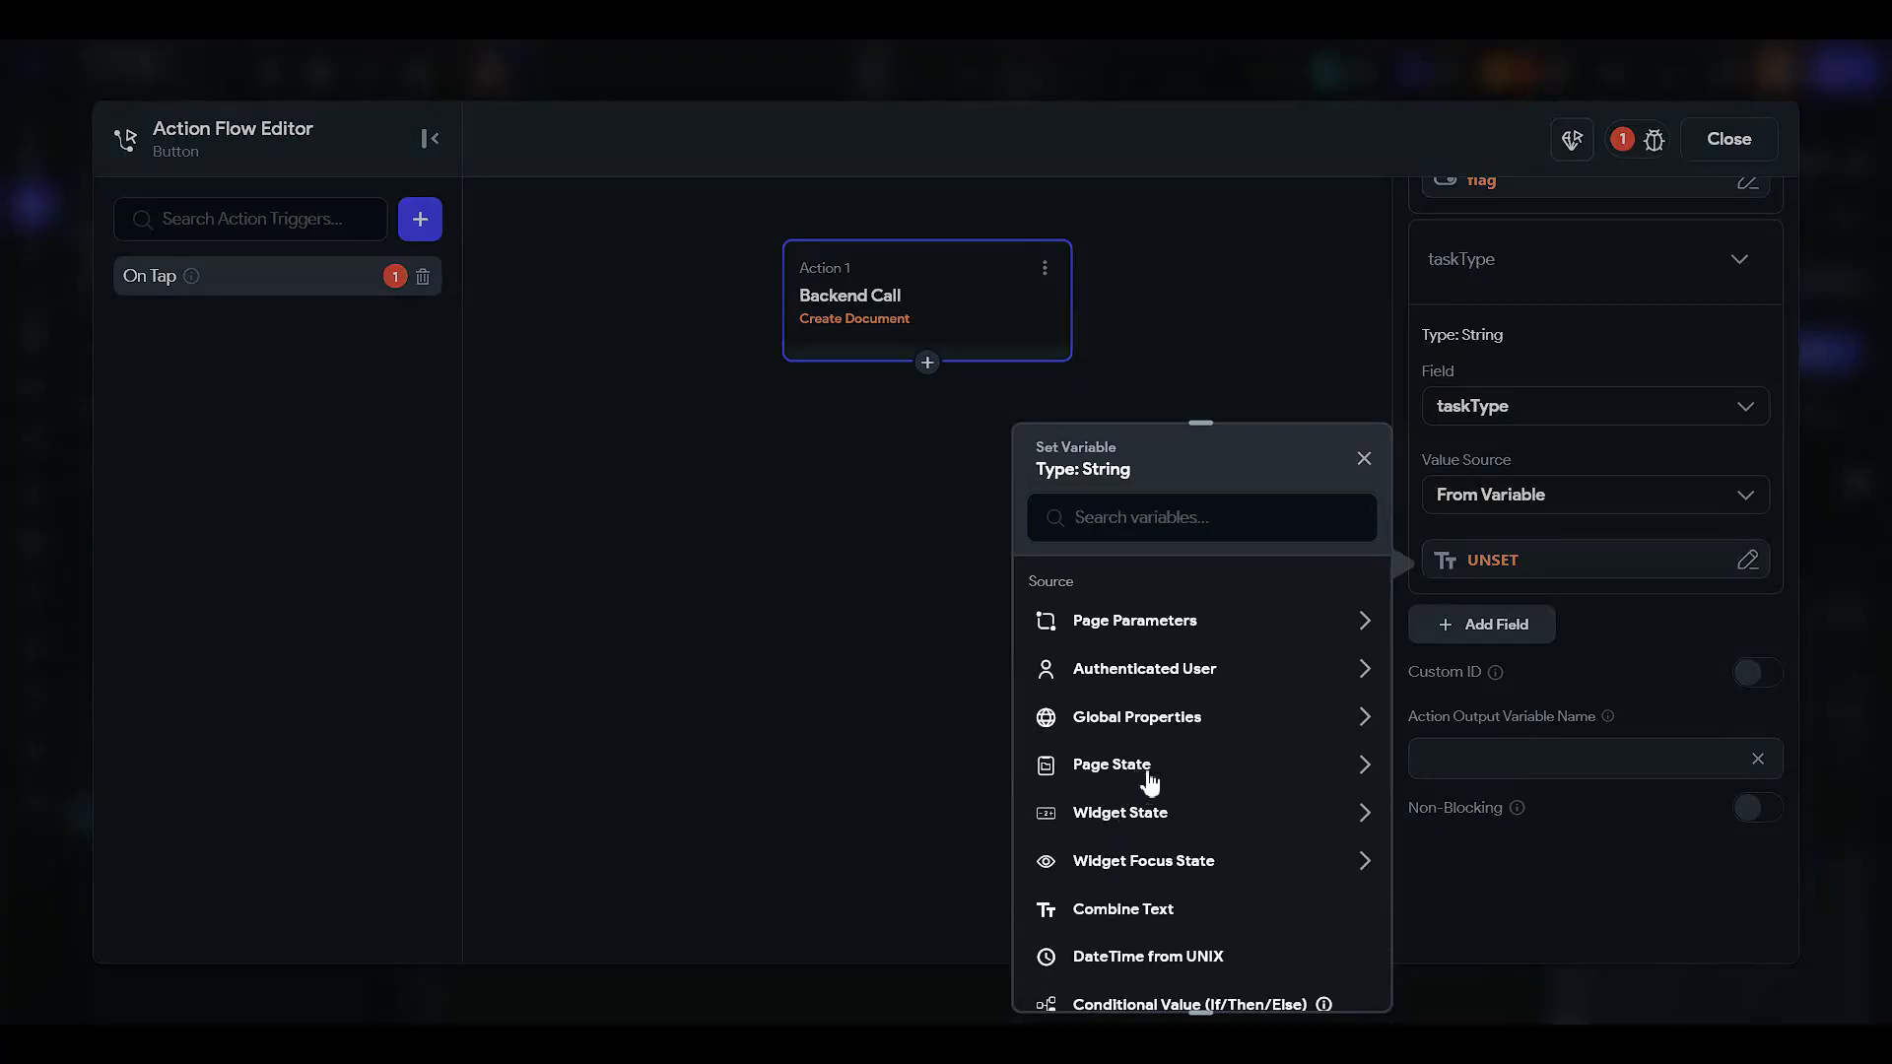
click(1149, 779)
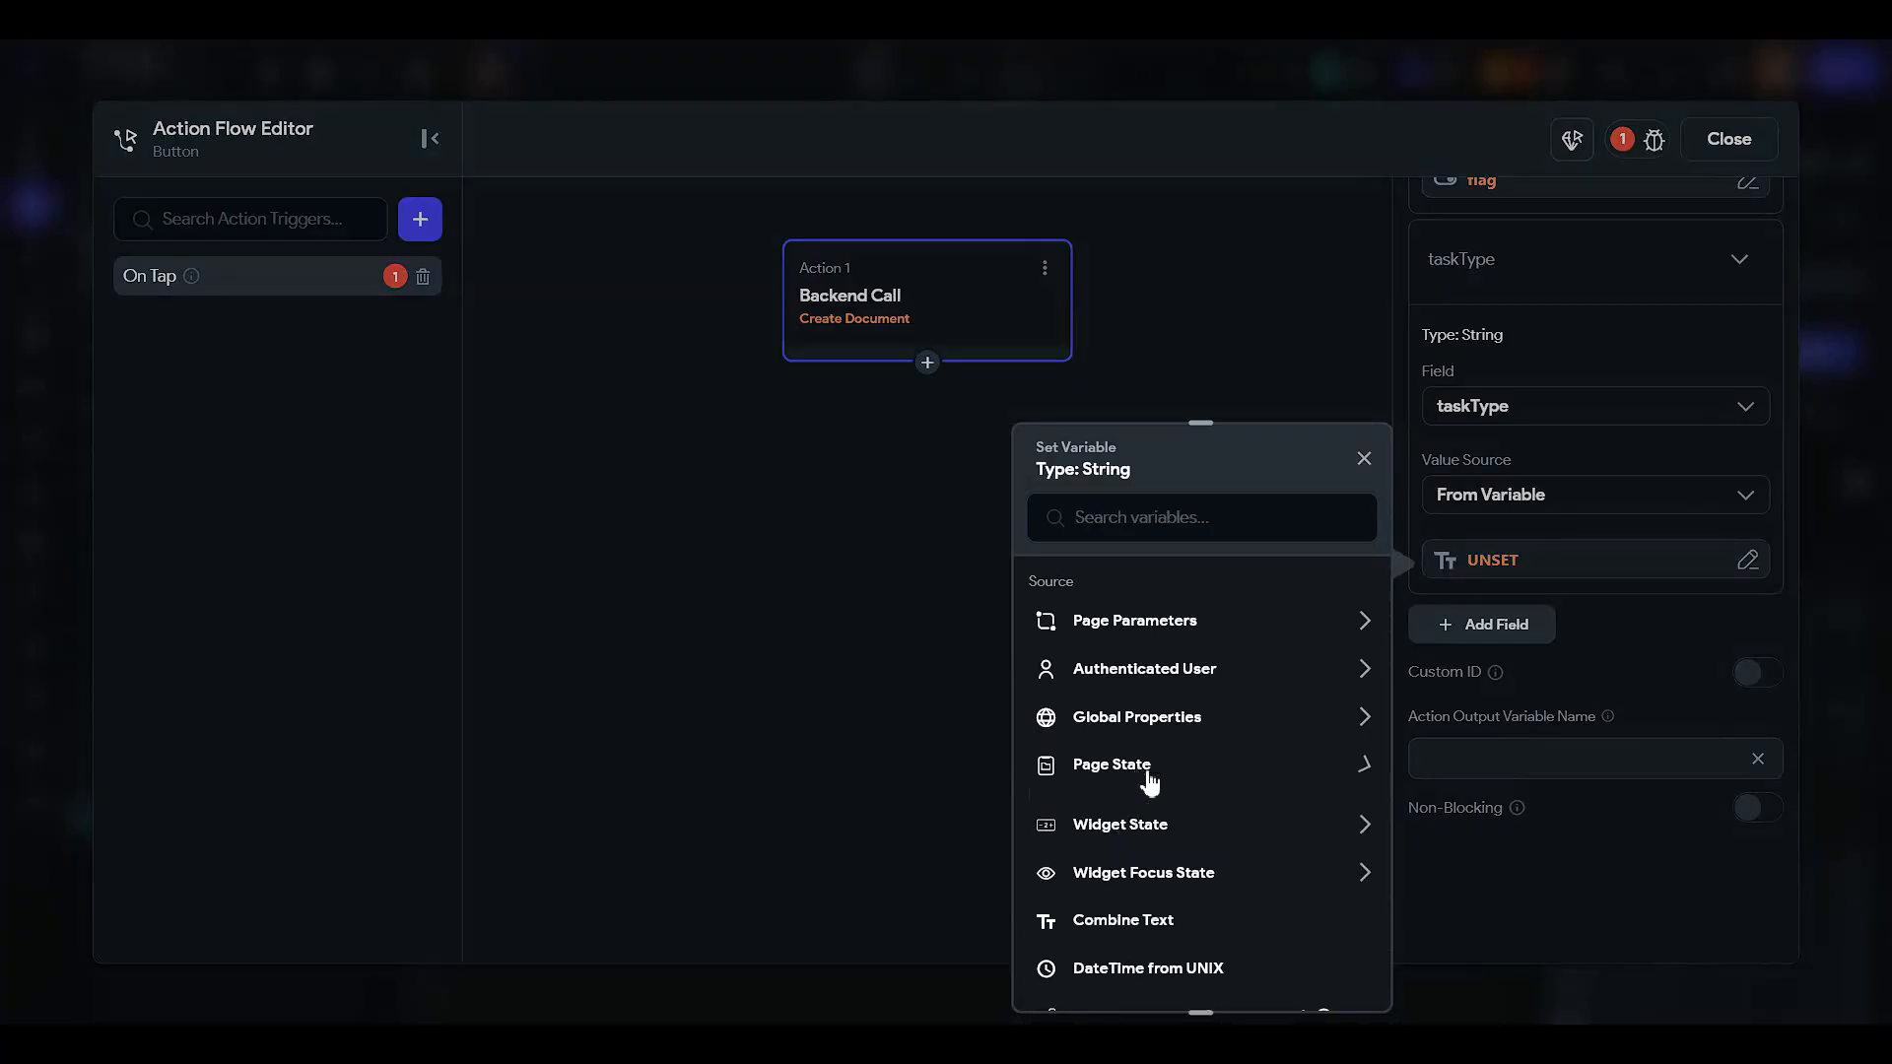
click(1140, 783)
click(1140, 816)
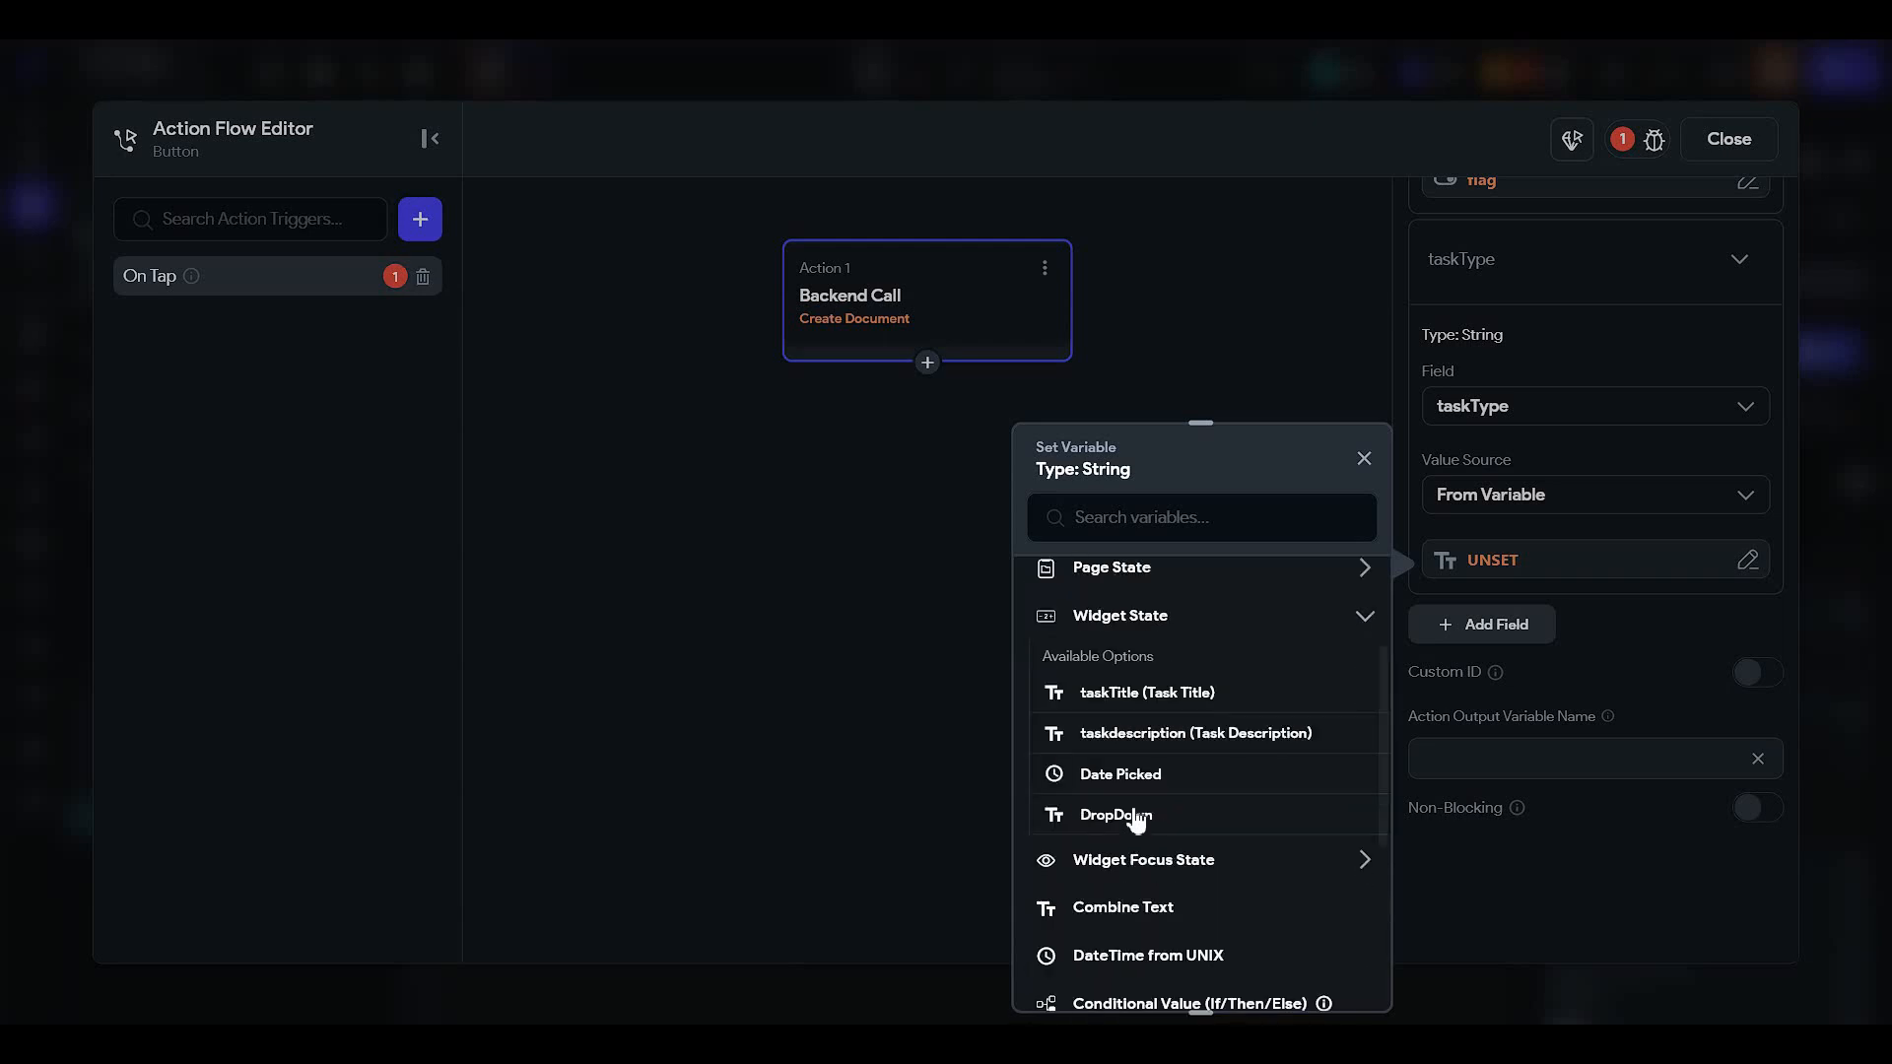
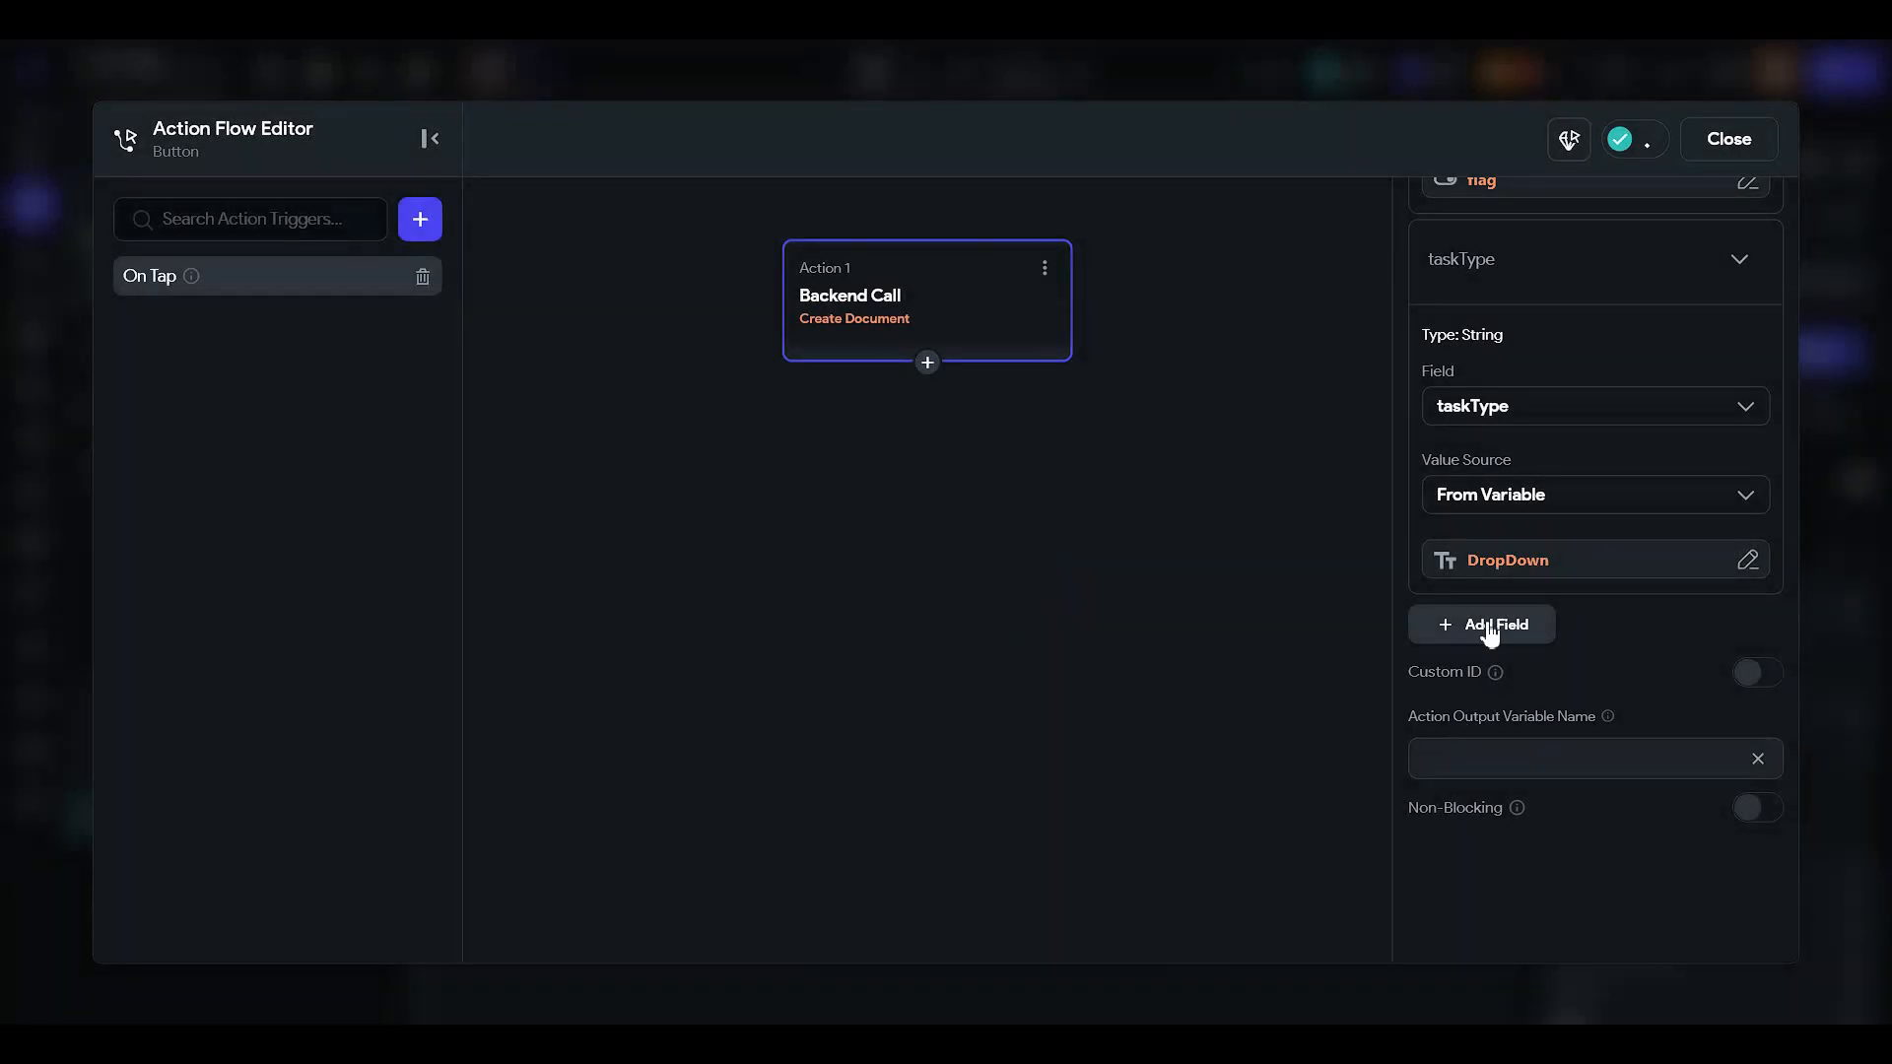
- Add a userRef field to the new task document, set to the Authenticated User's User Reference
click(1488, 630)
click(1478, 662)
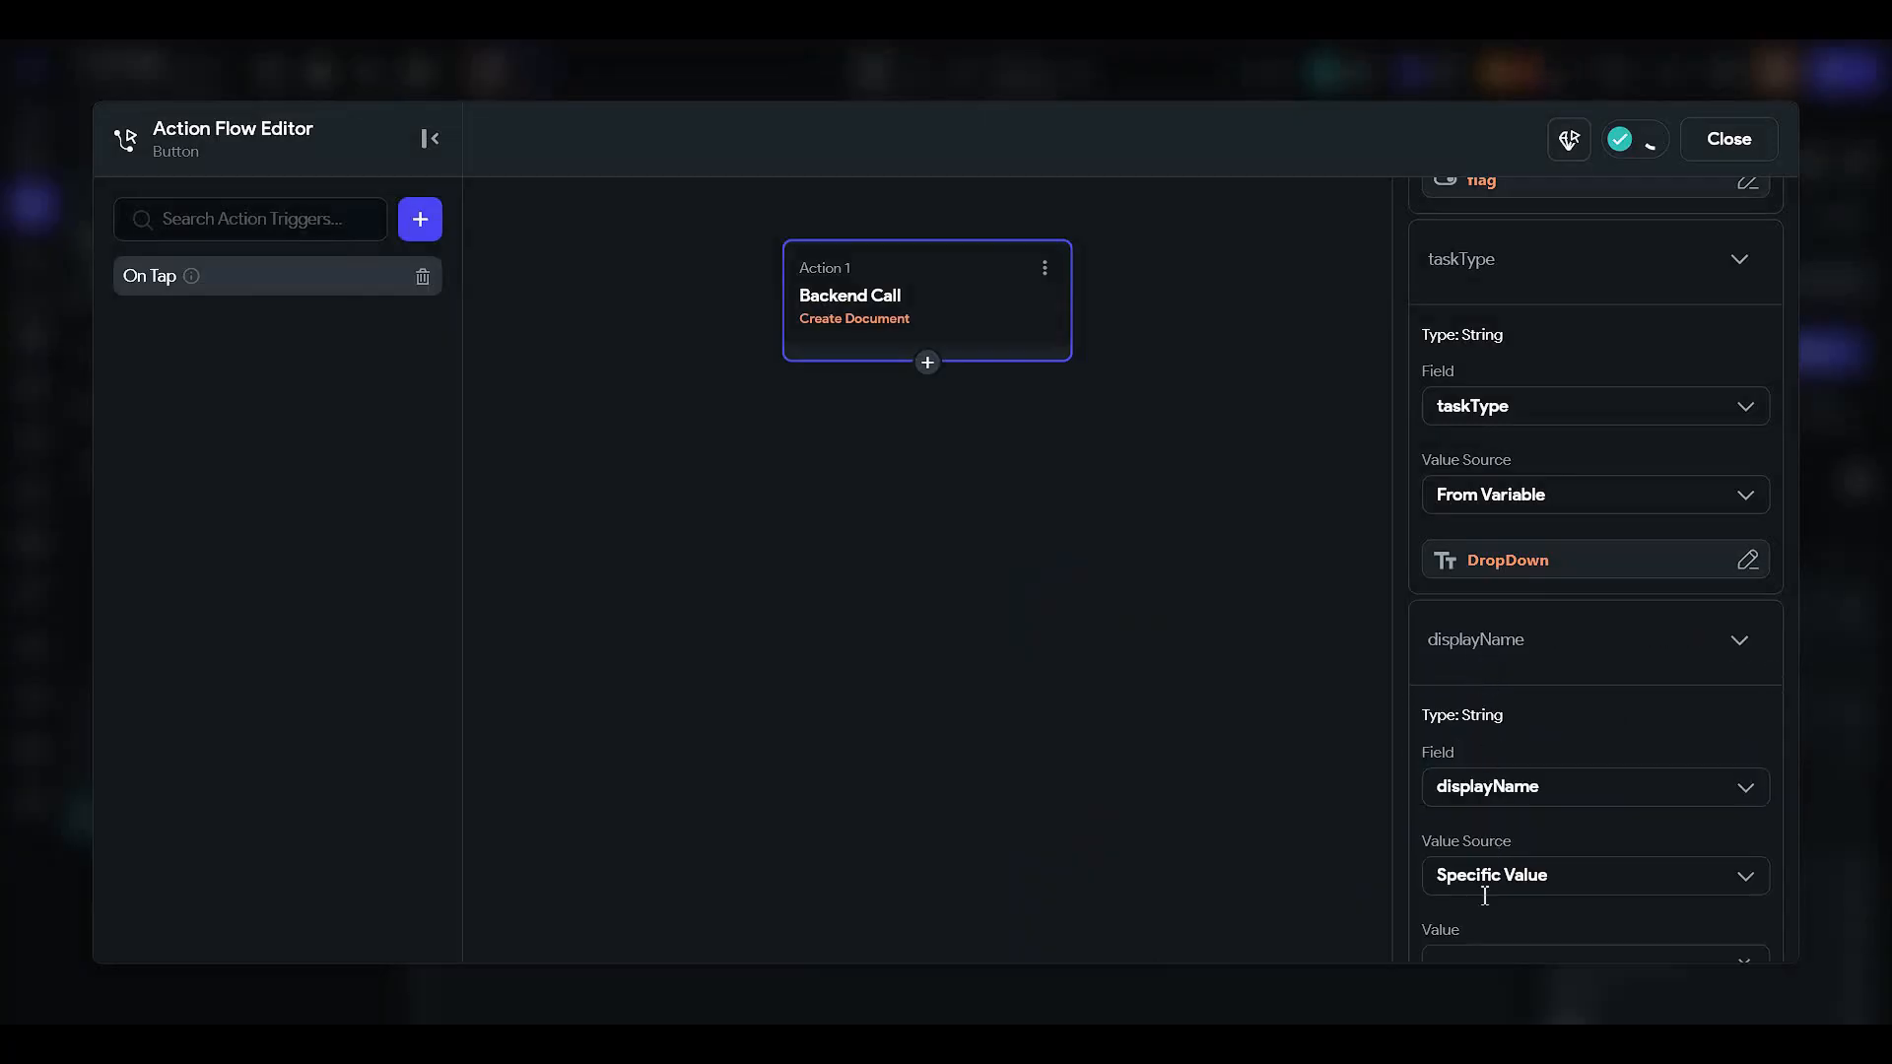
click(1480, 788)
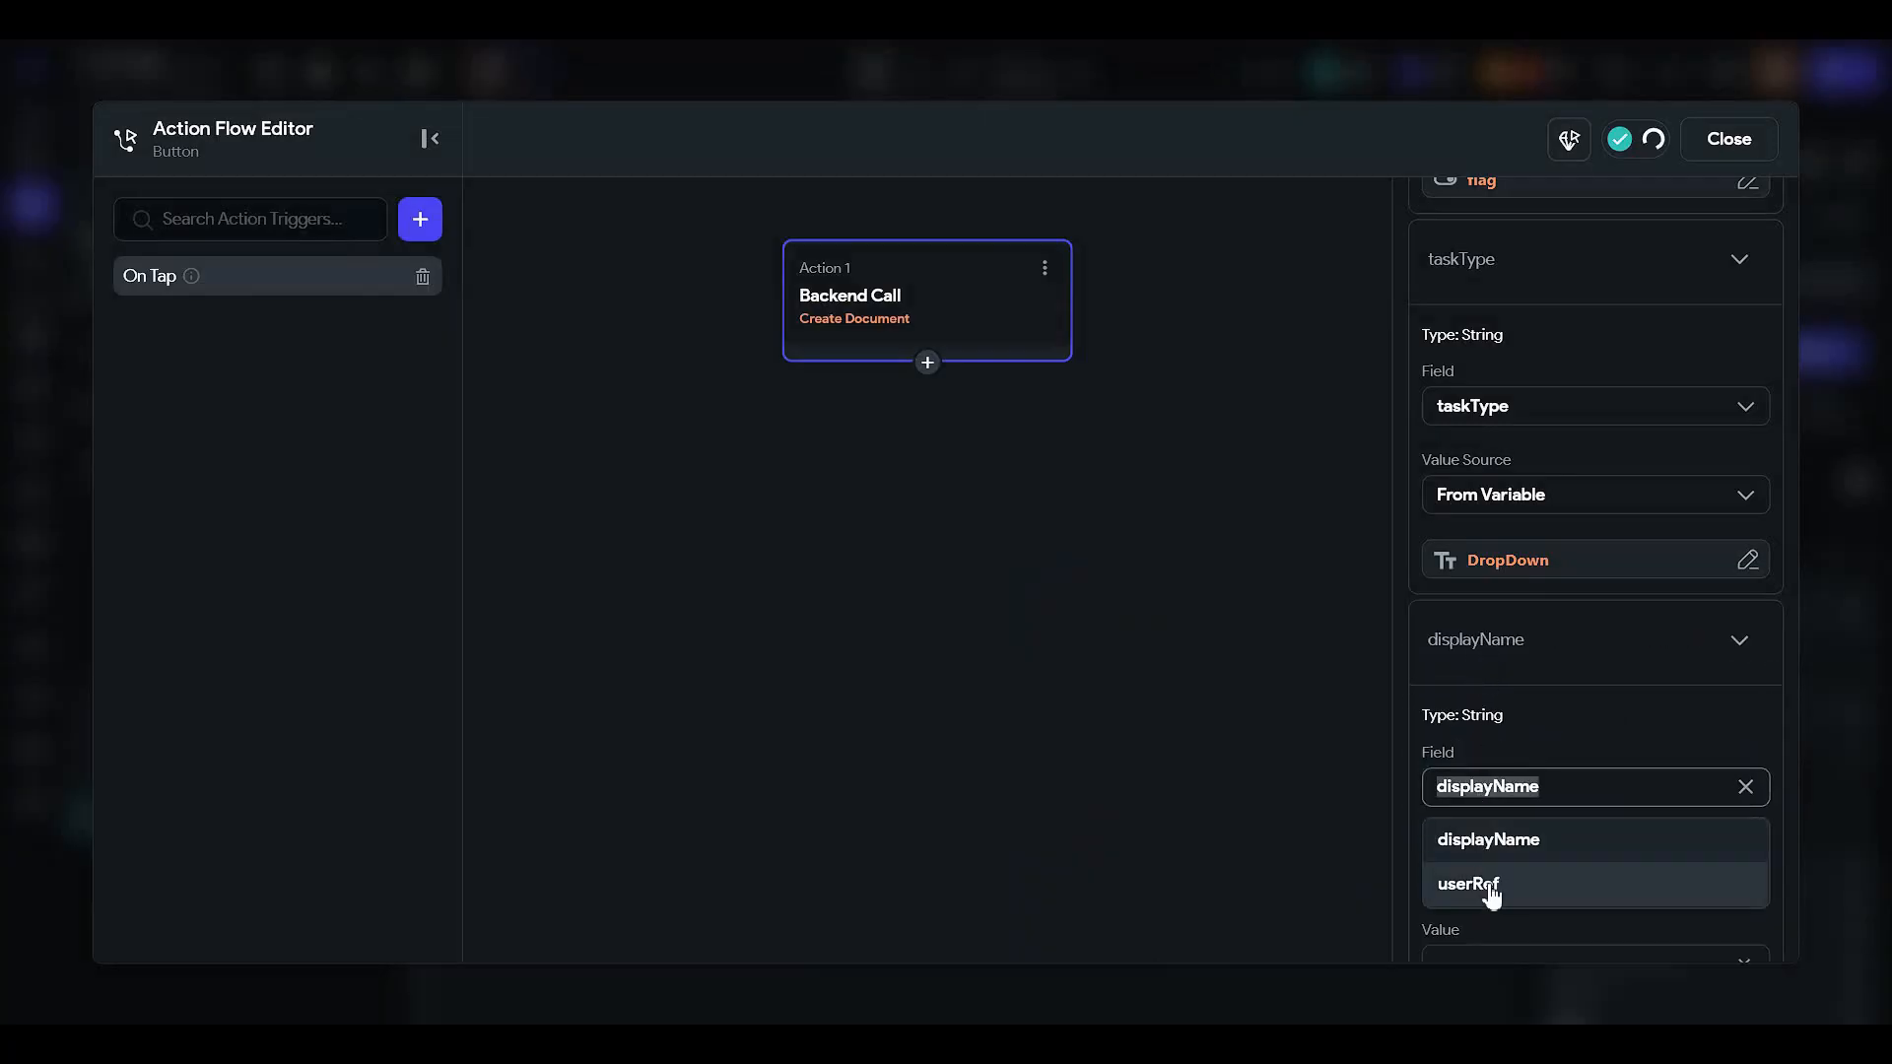
click(1487, 885)
click(1451, 859)
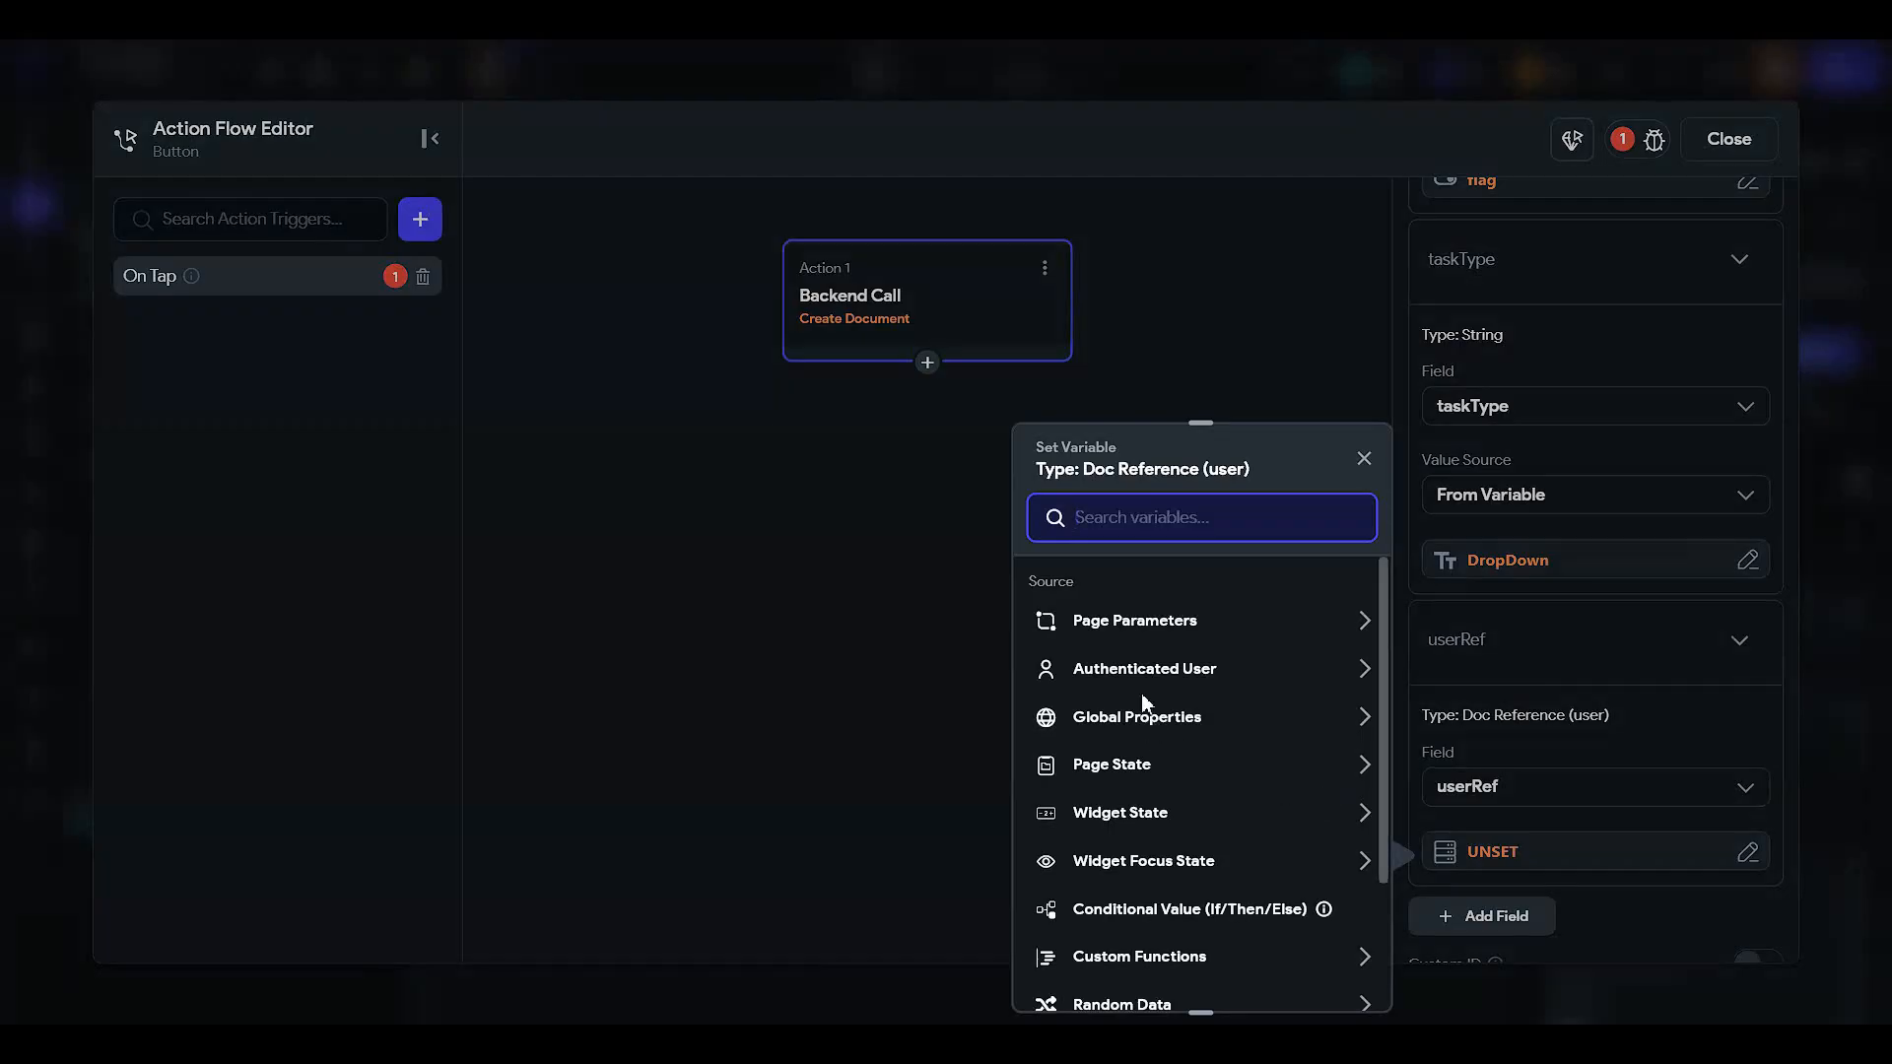
click(1078, 672)
click(1196, 748)
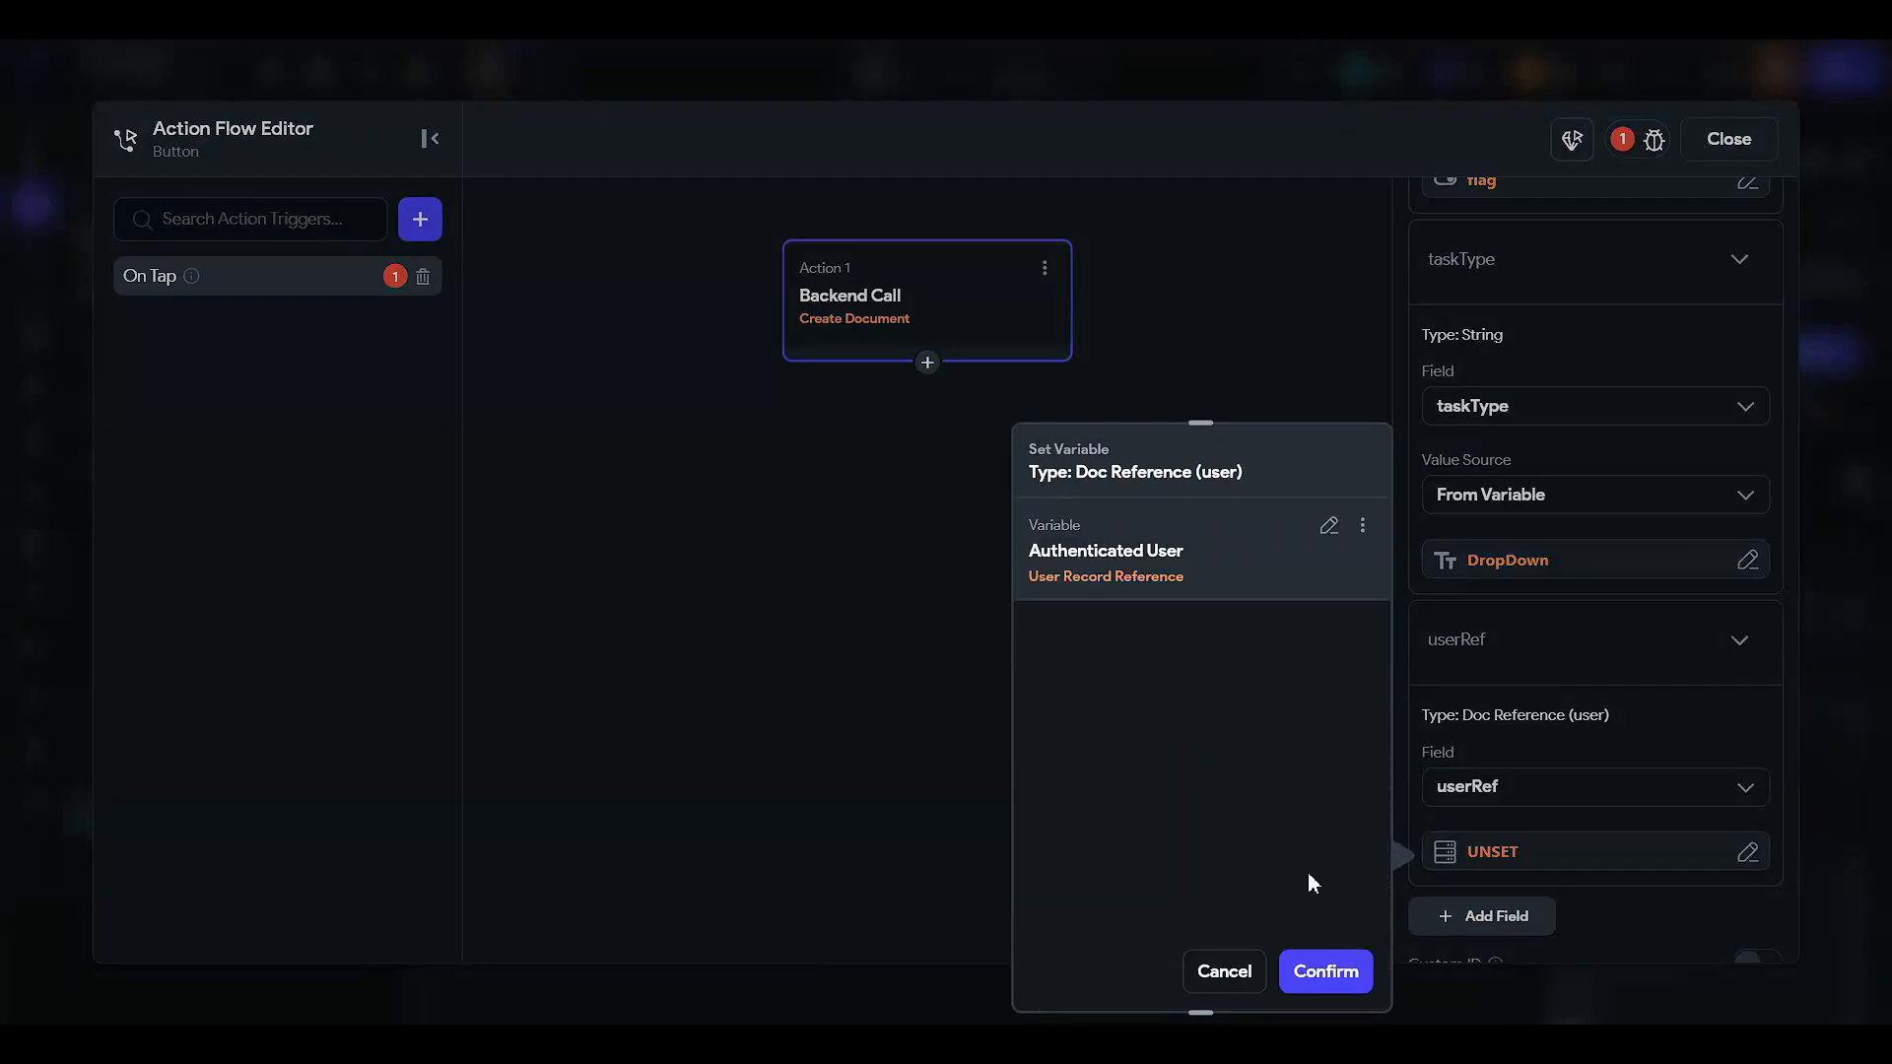
click(1330, 971)
scroll(1476, 534, down, 3)
scroll(1482, 612, up, 5)
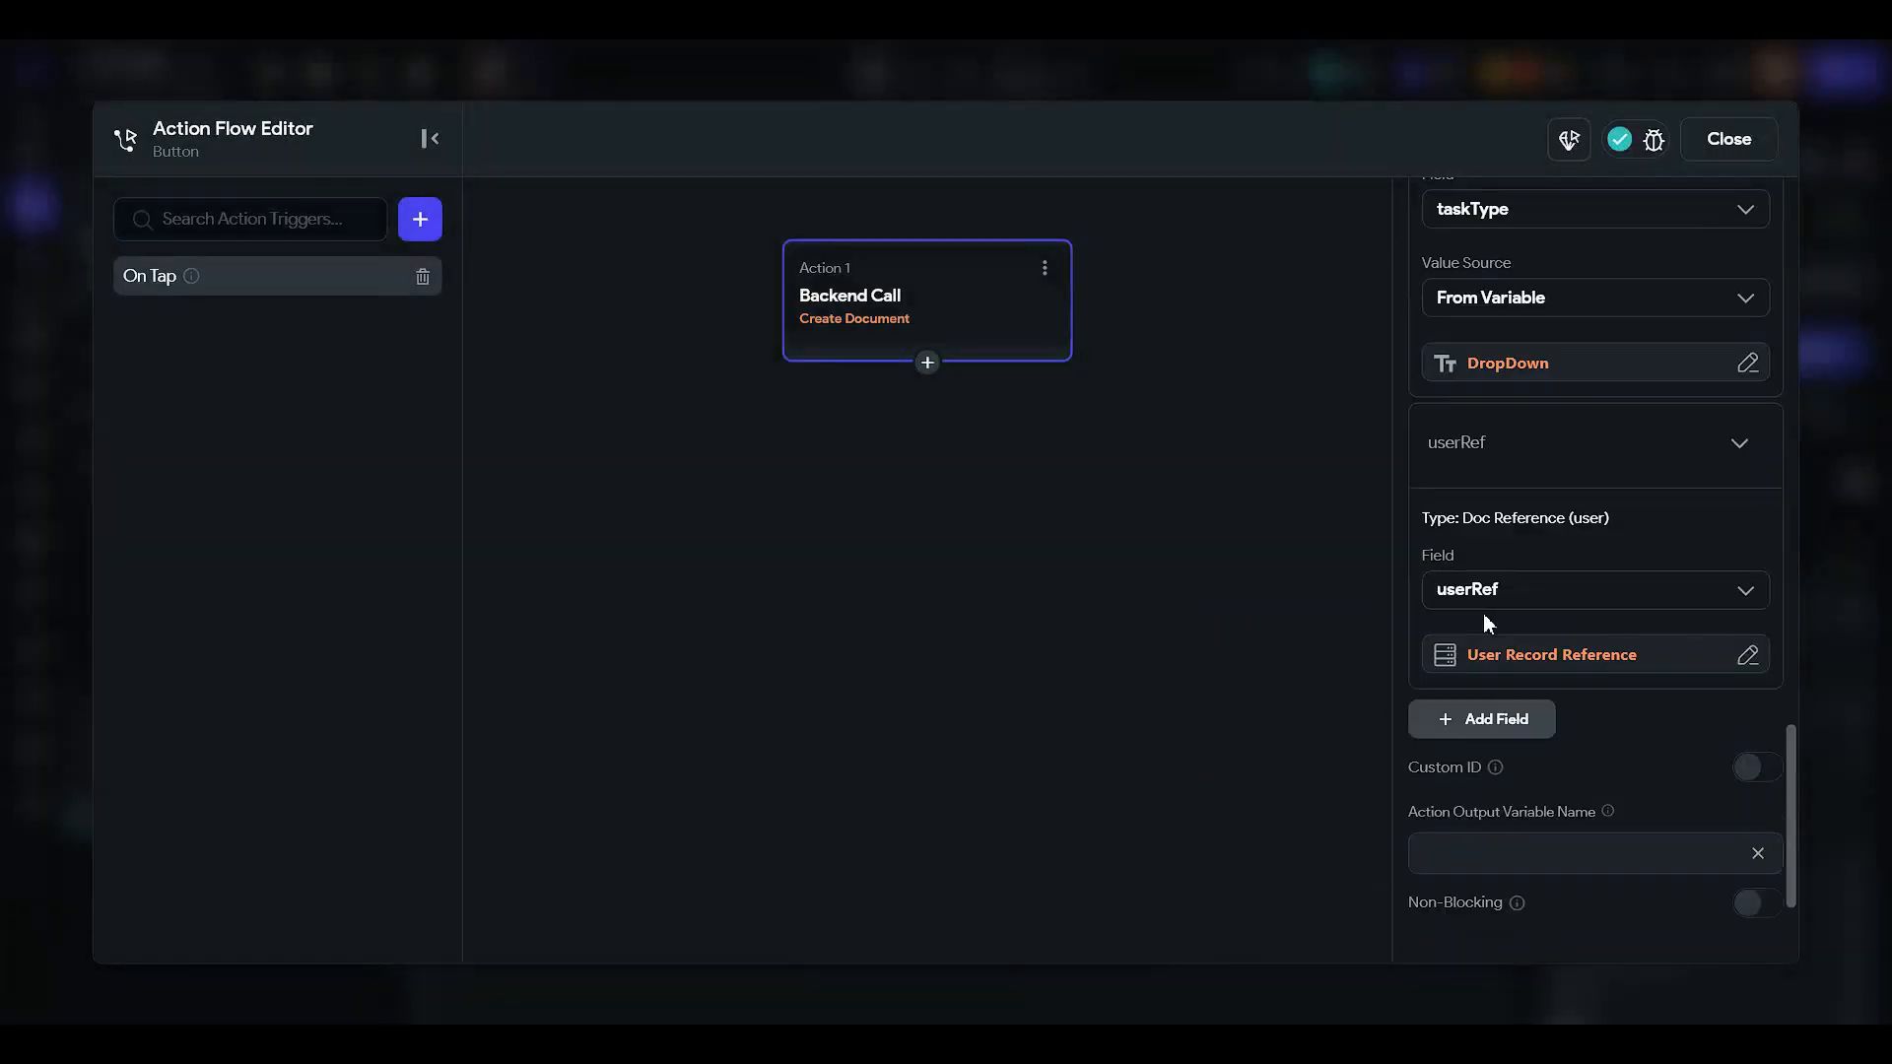
- Add a second Show Snack Bar action reading 'You created a new task', then close the editor
click(927, 363)
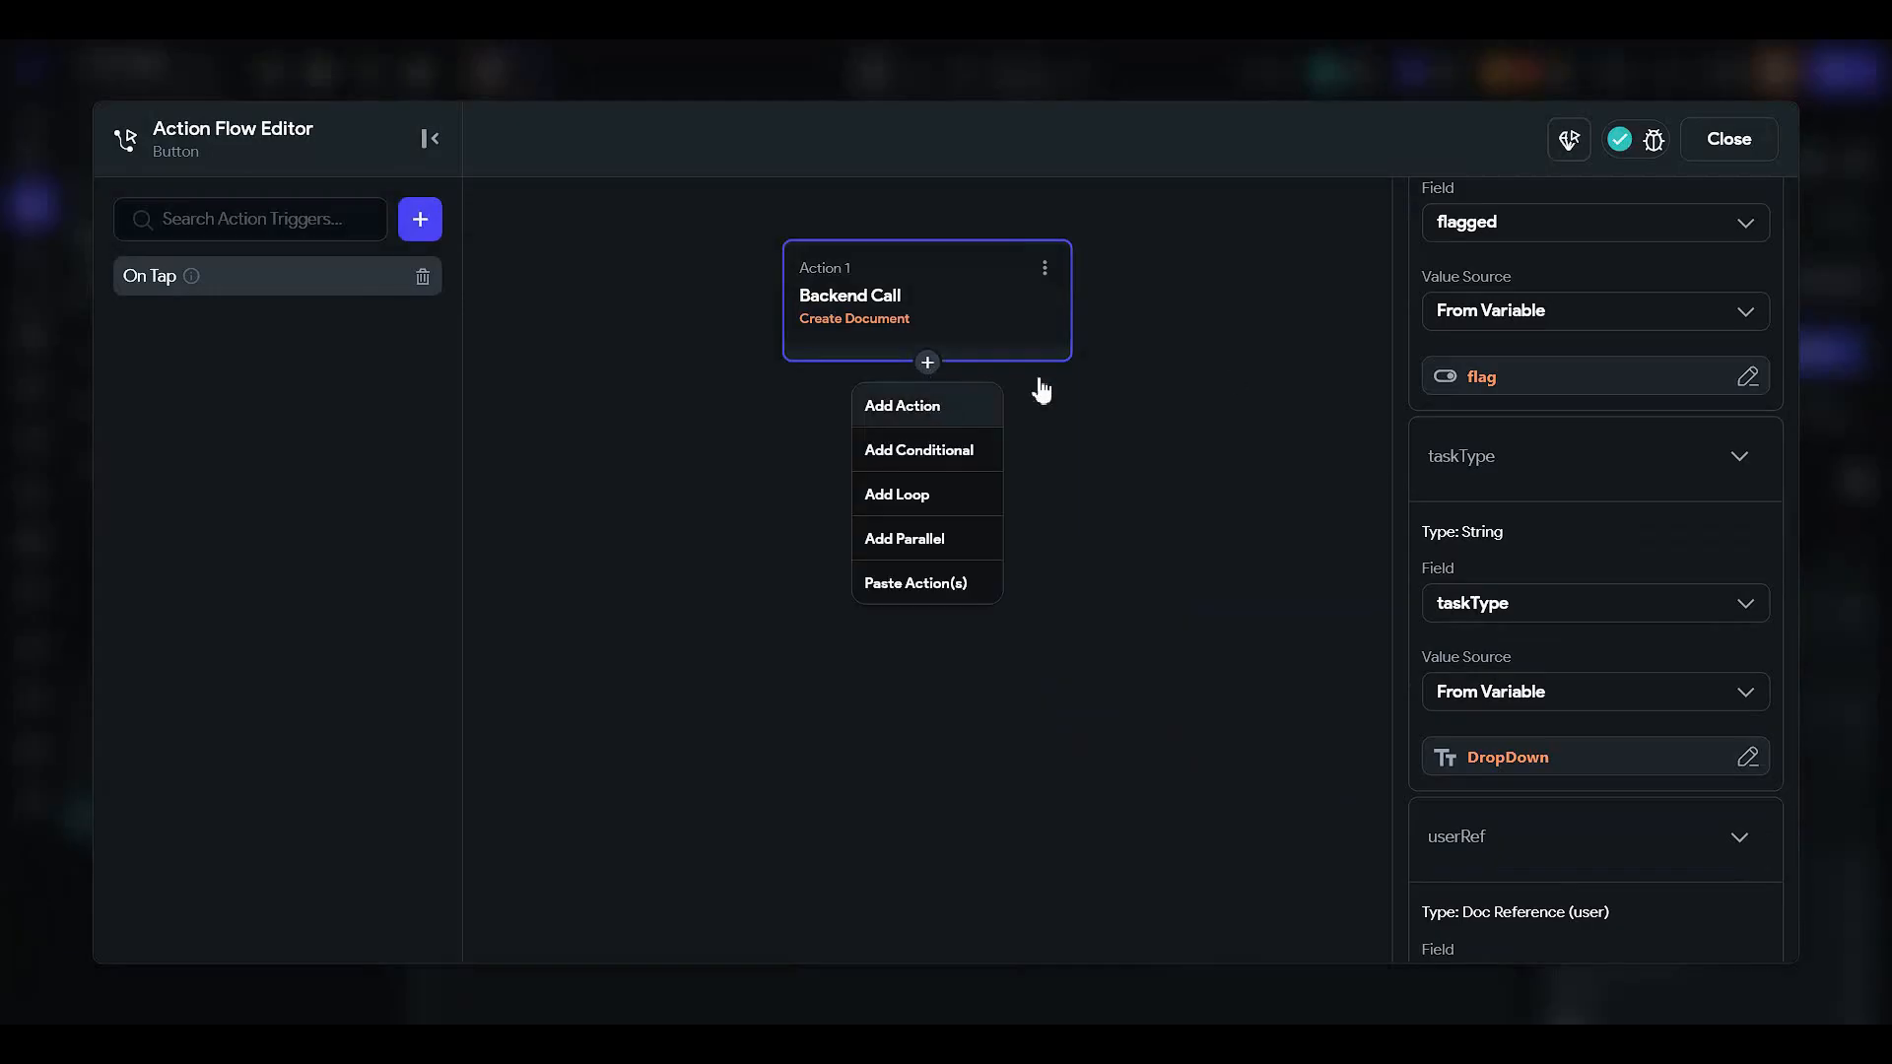
click(899, 401)
text(snack)
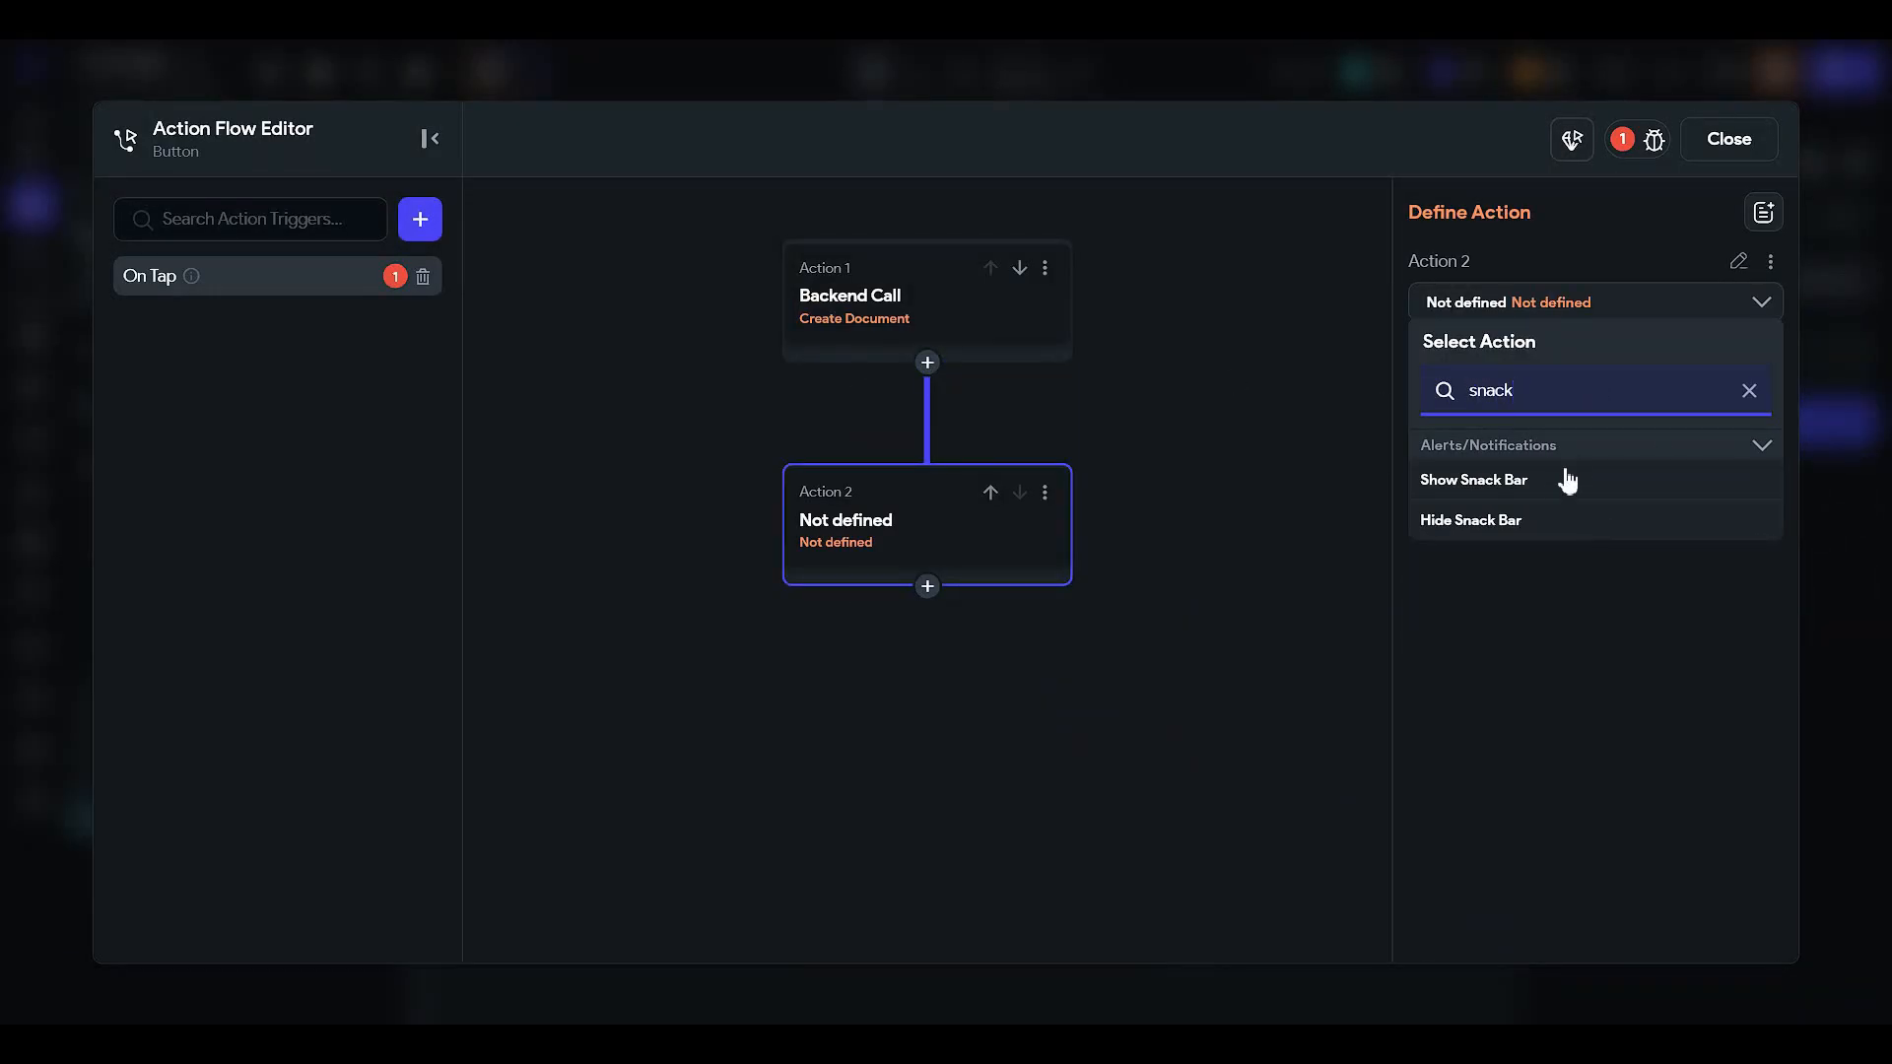
click(1567, 481)
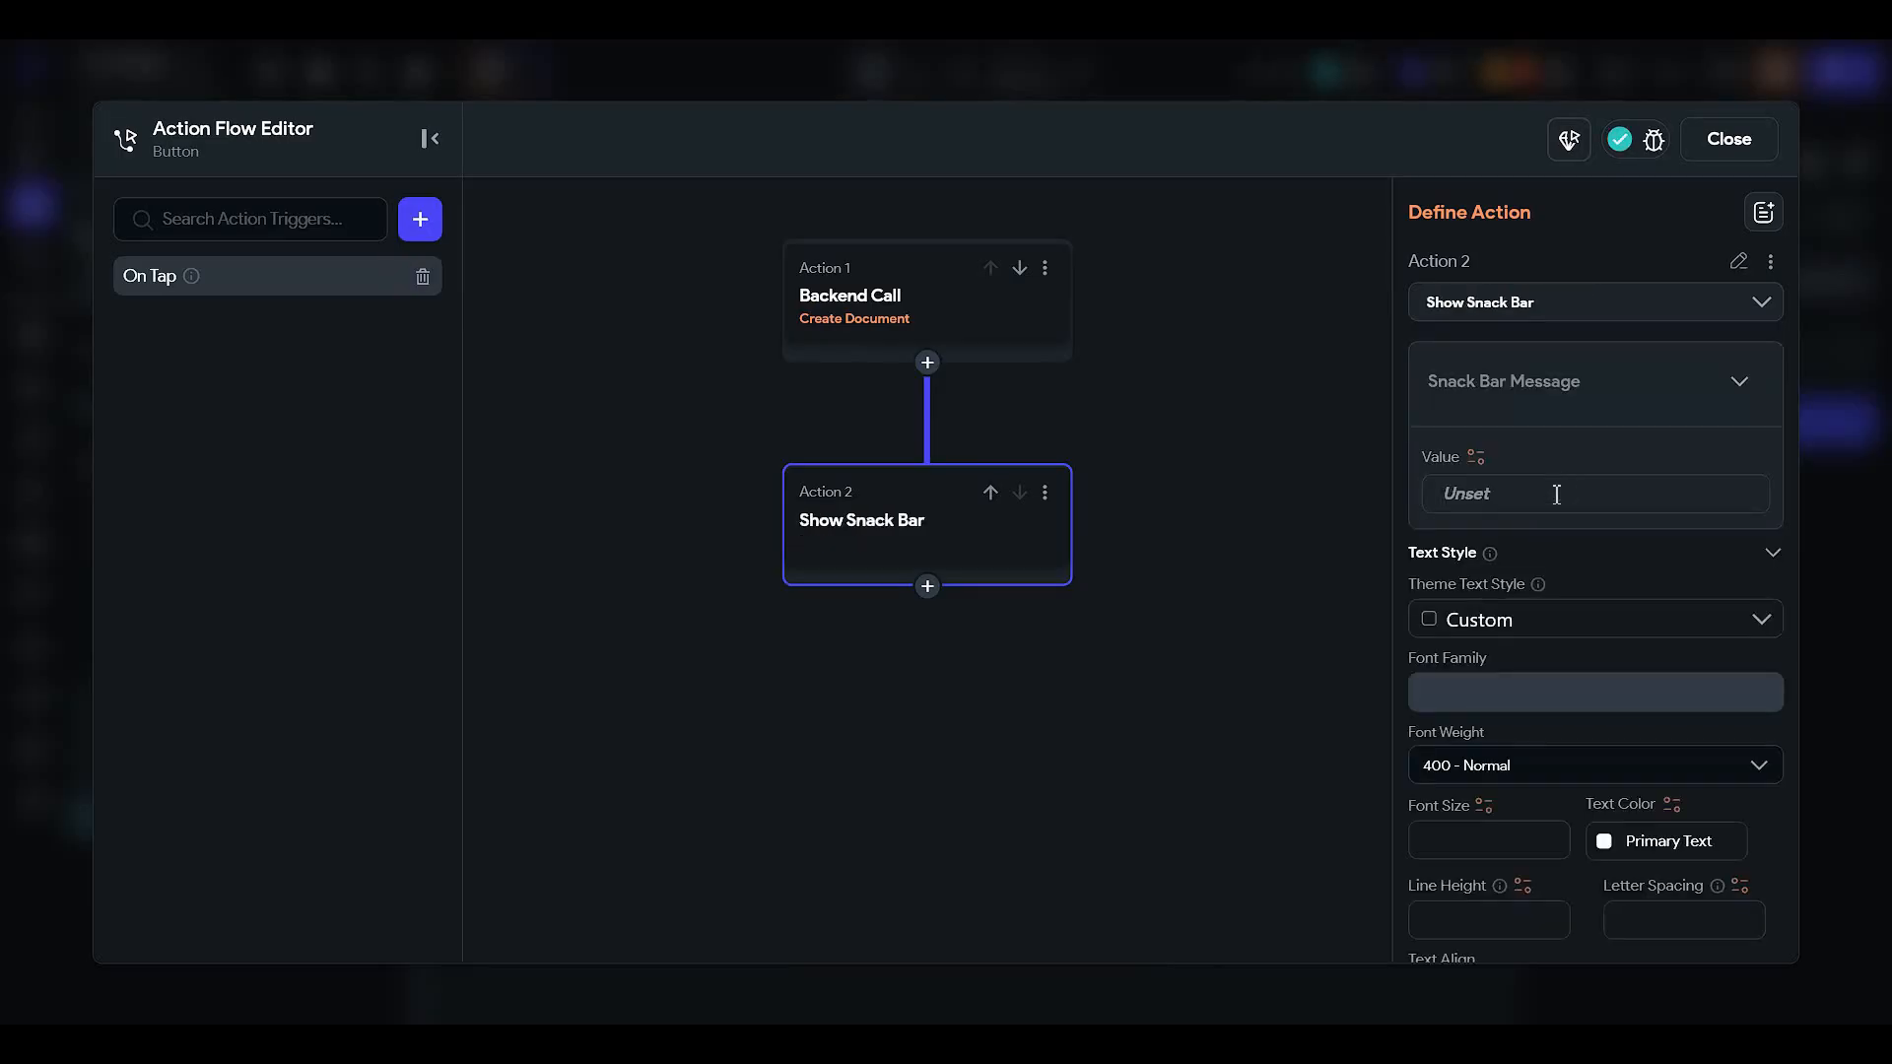
text(You created a ne)
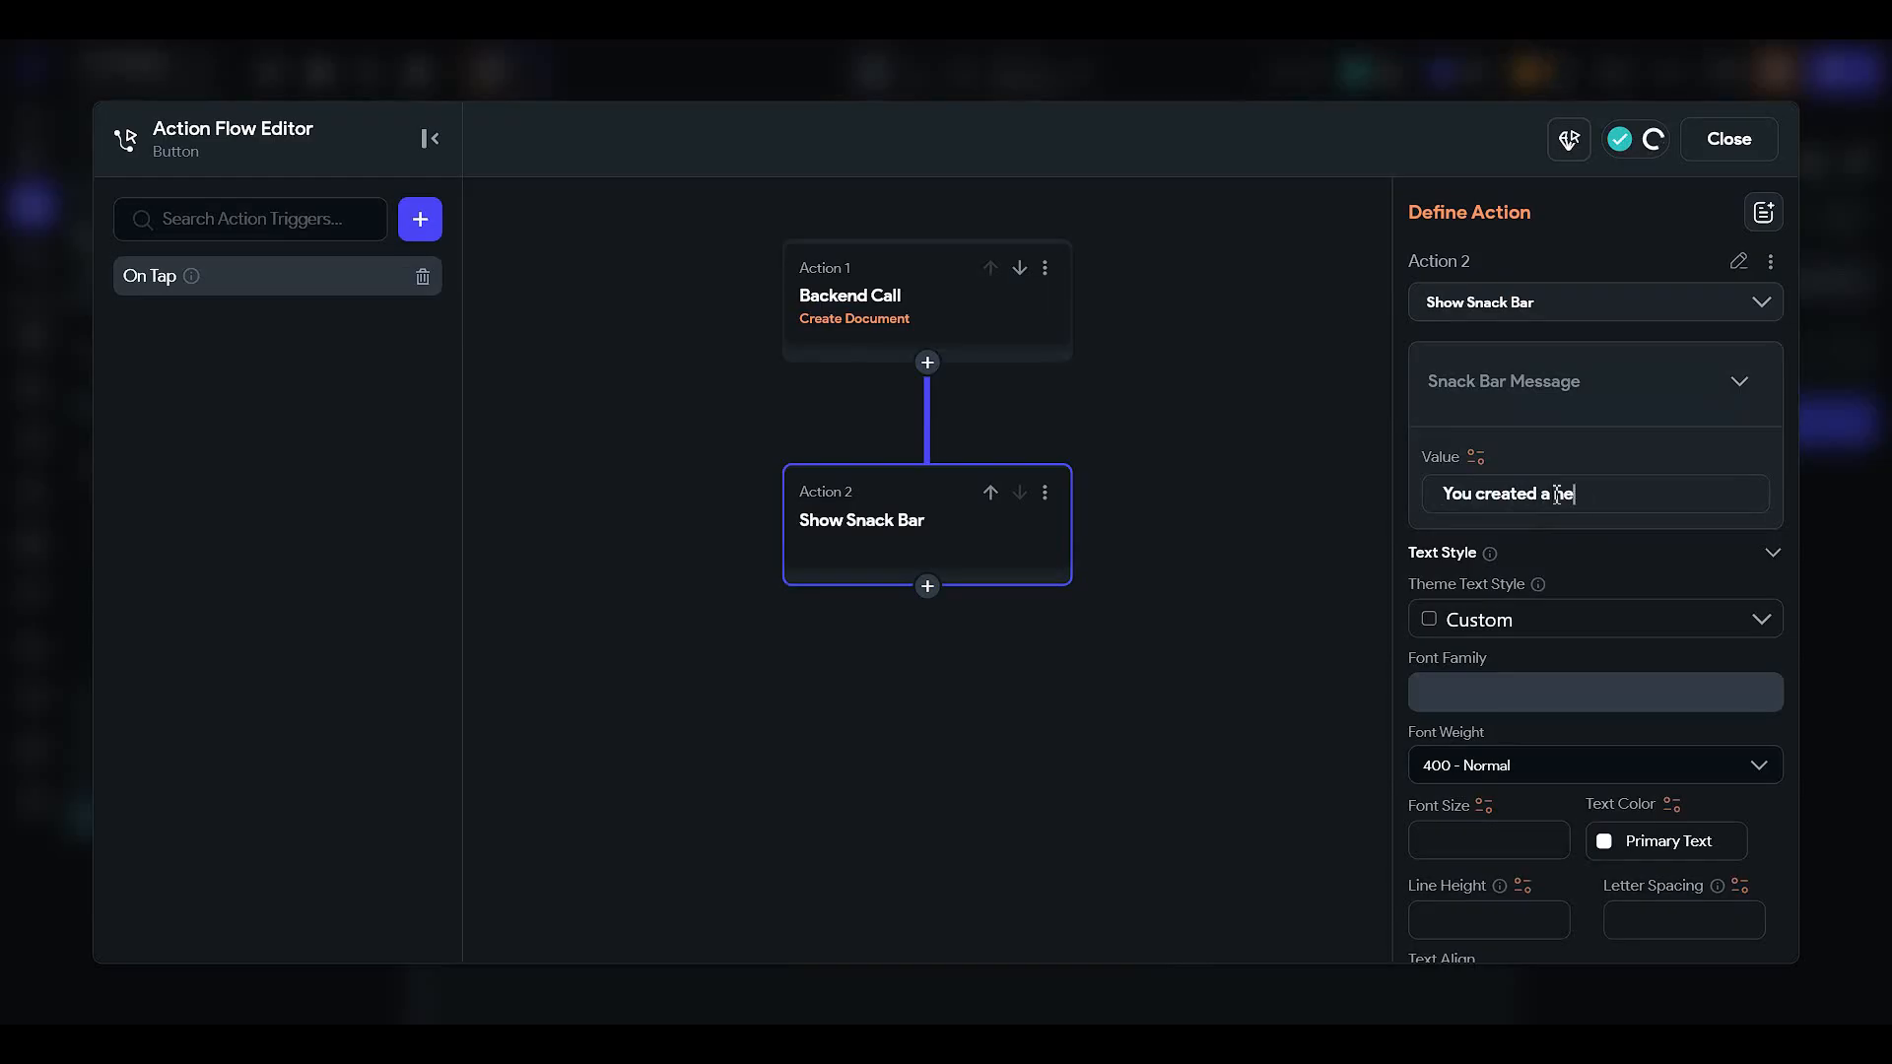
text(w task)
click(1737, 139)
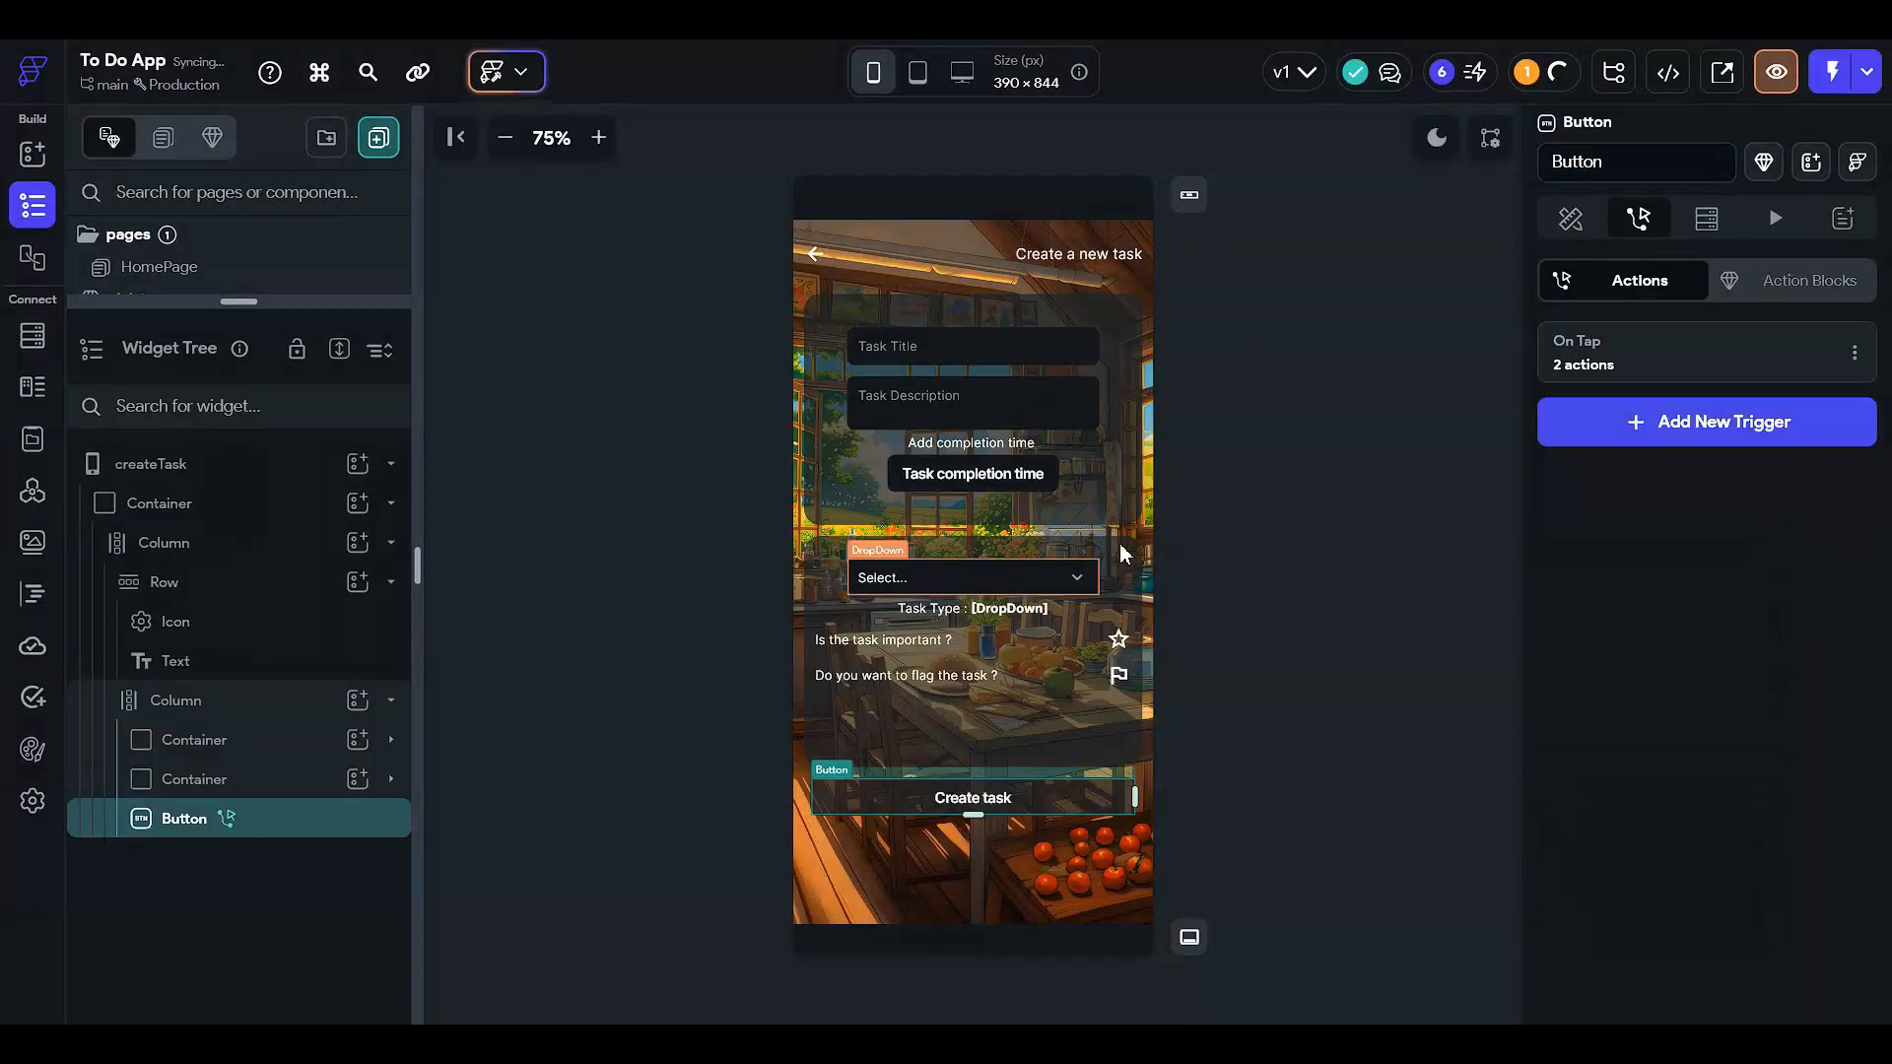
click(1227, 396)
click(558, 414)
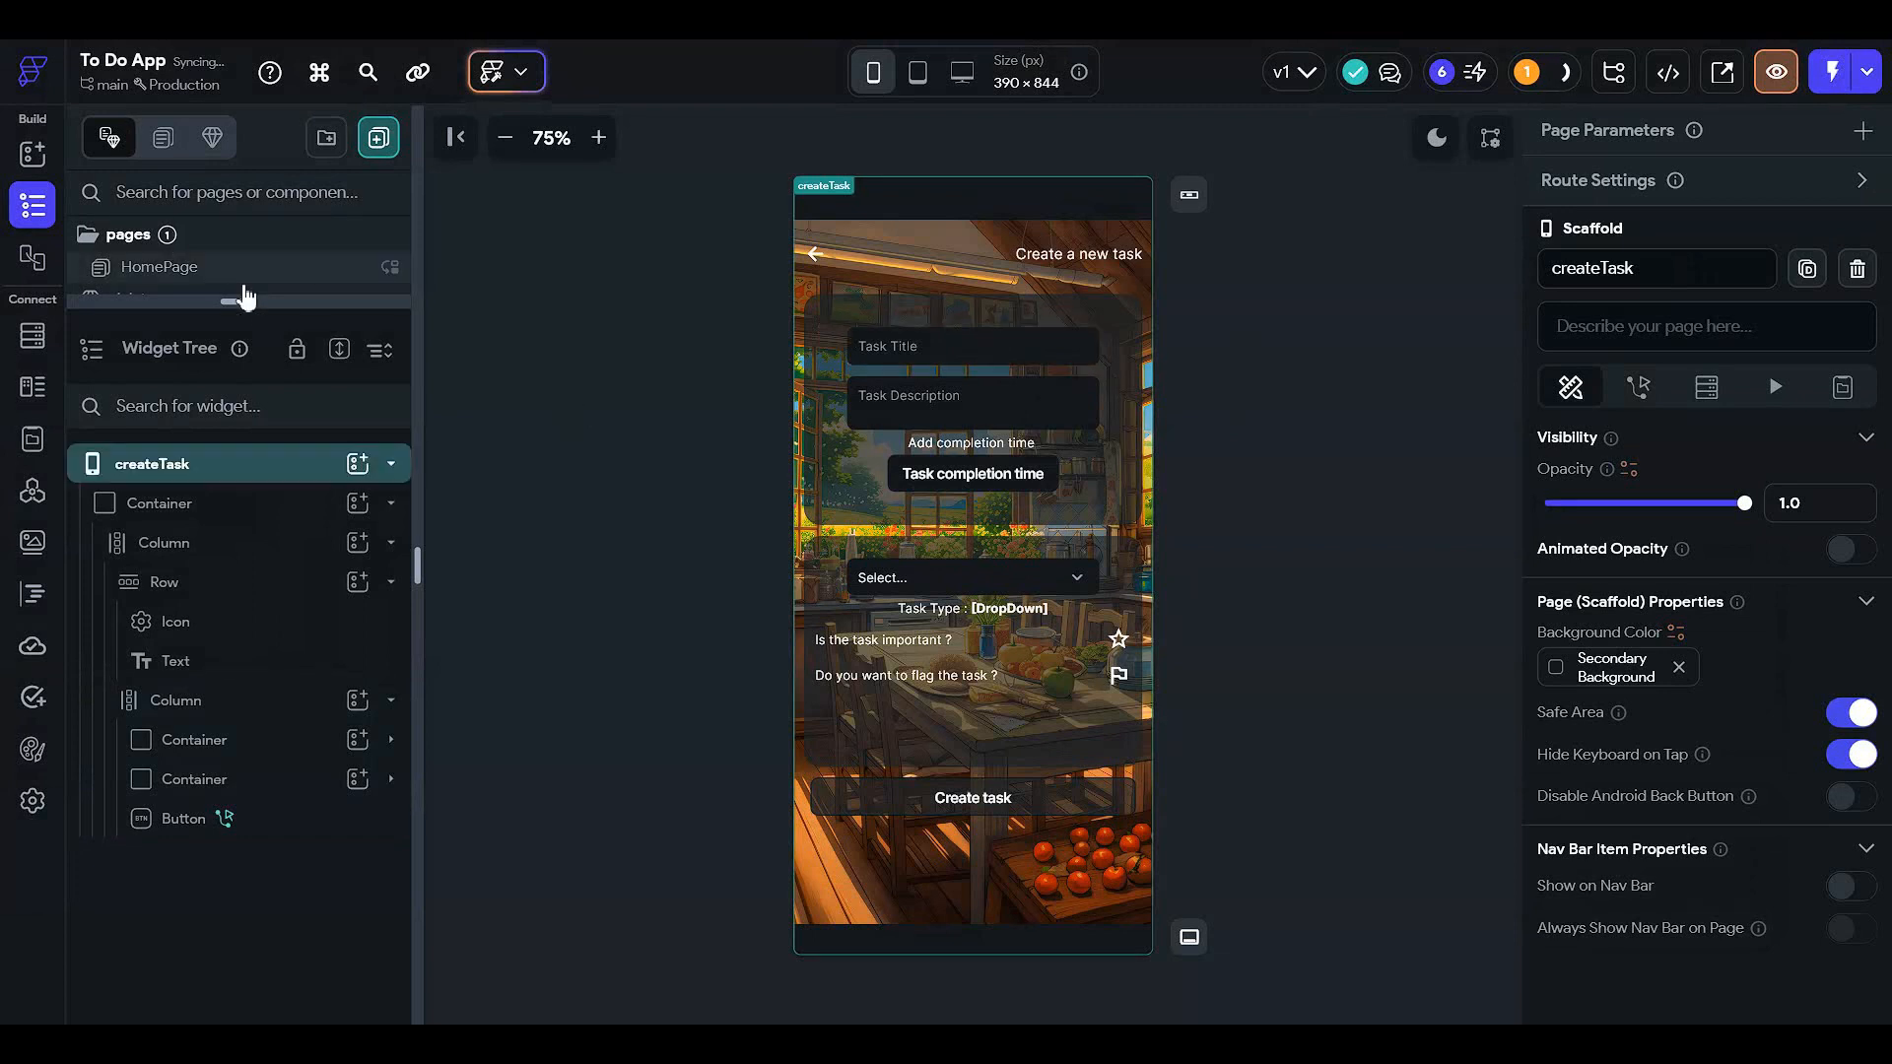
drag(257, 301, 253, 600)
click(261, 277)
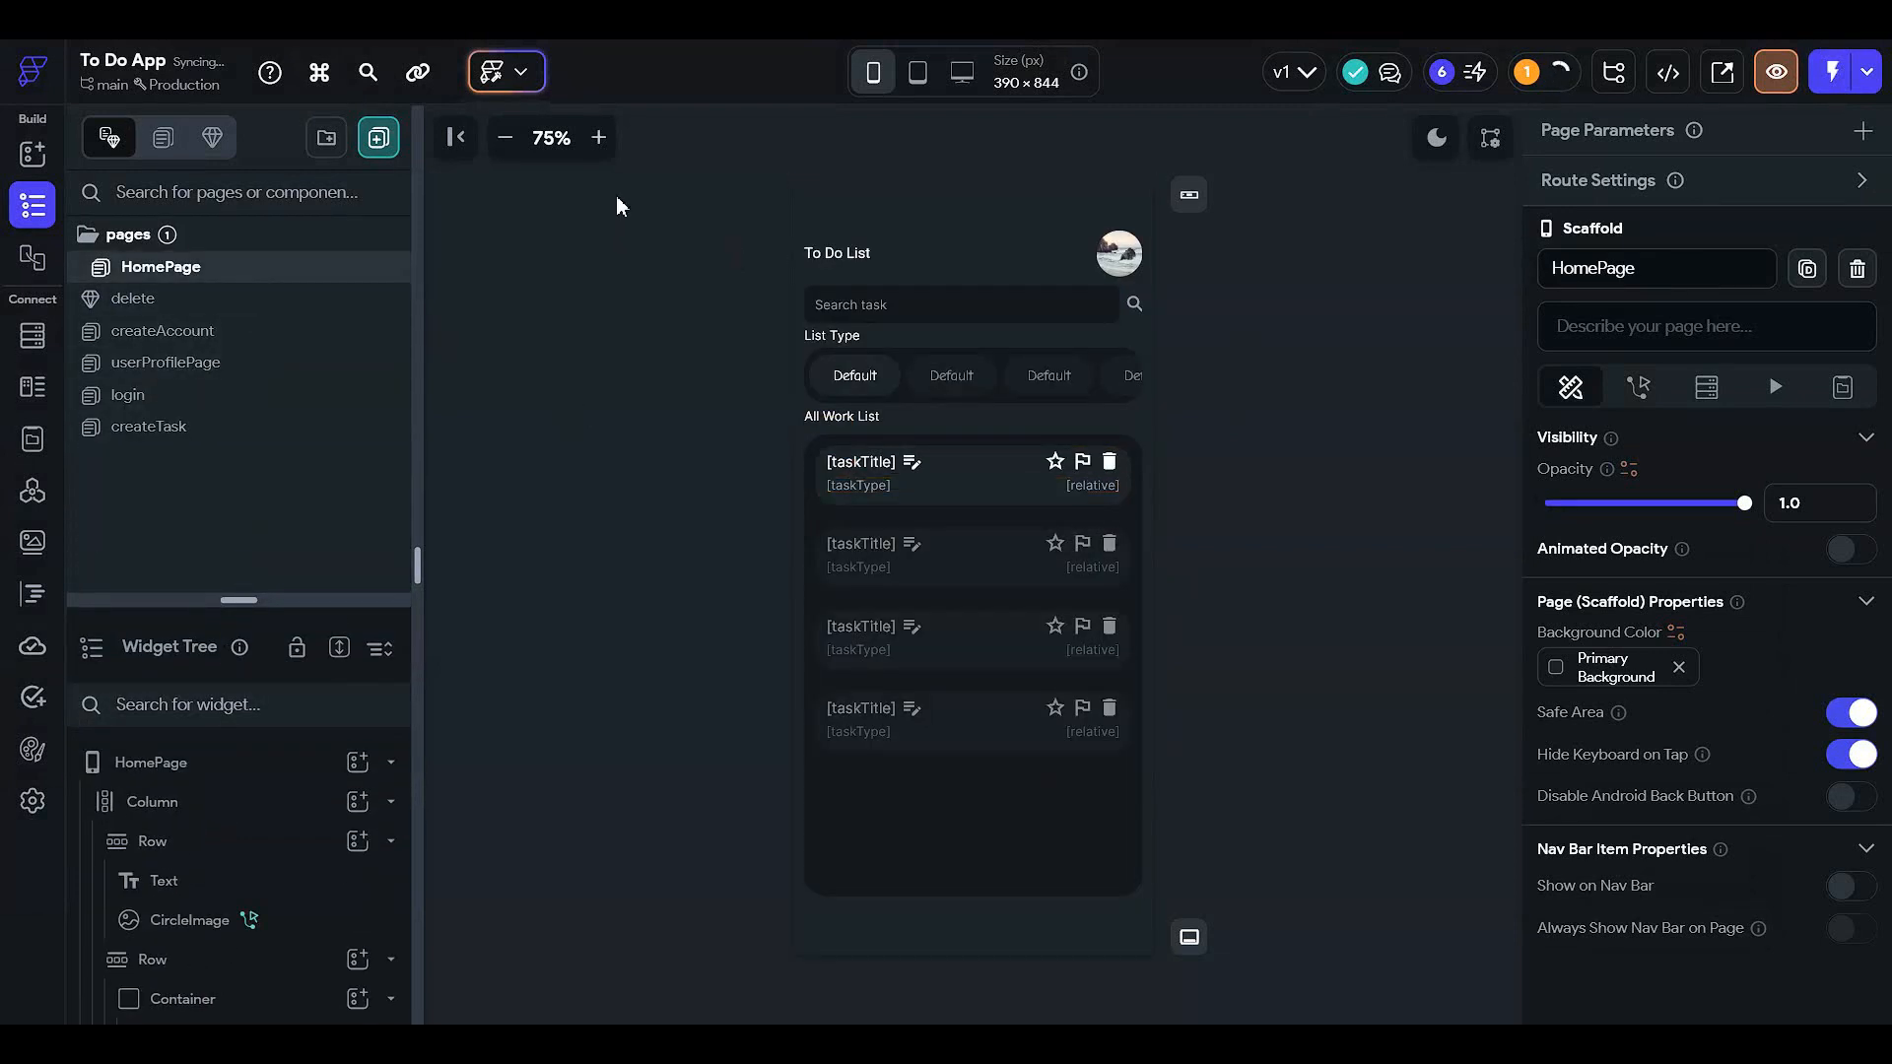
click(598, 138)
click(598, 138)
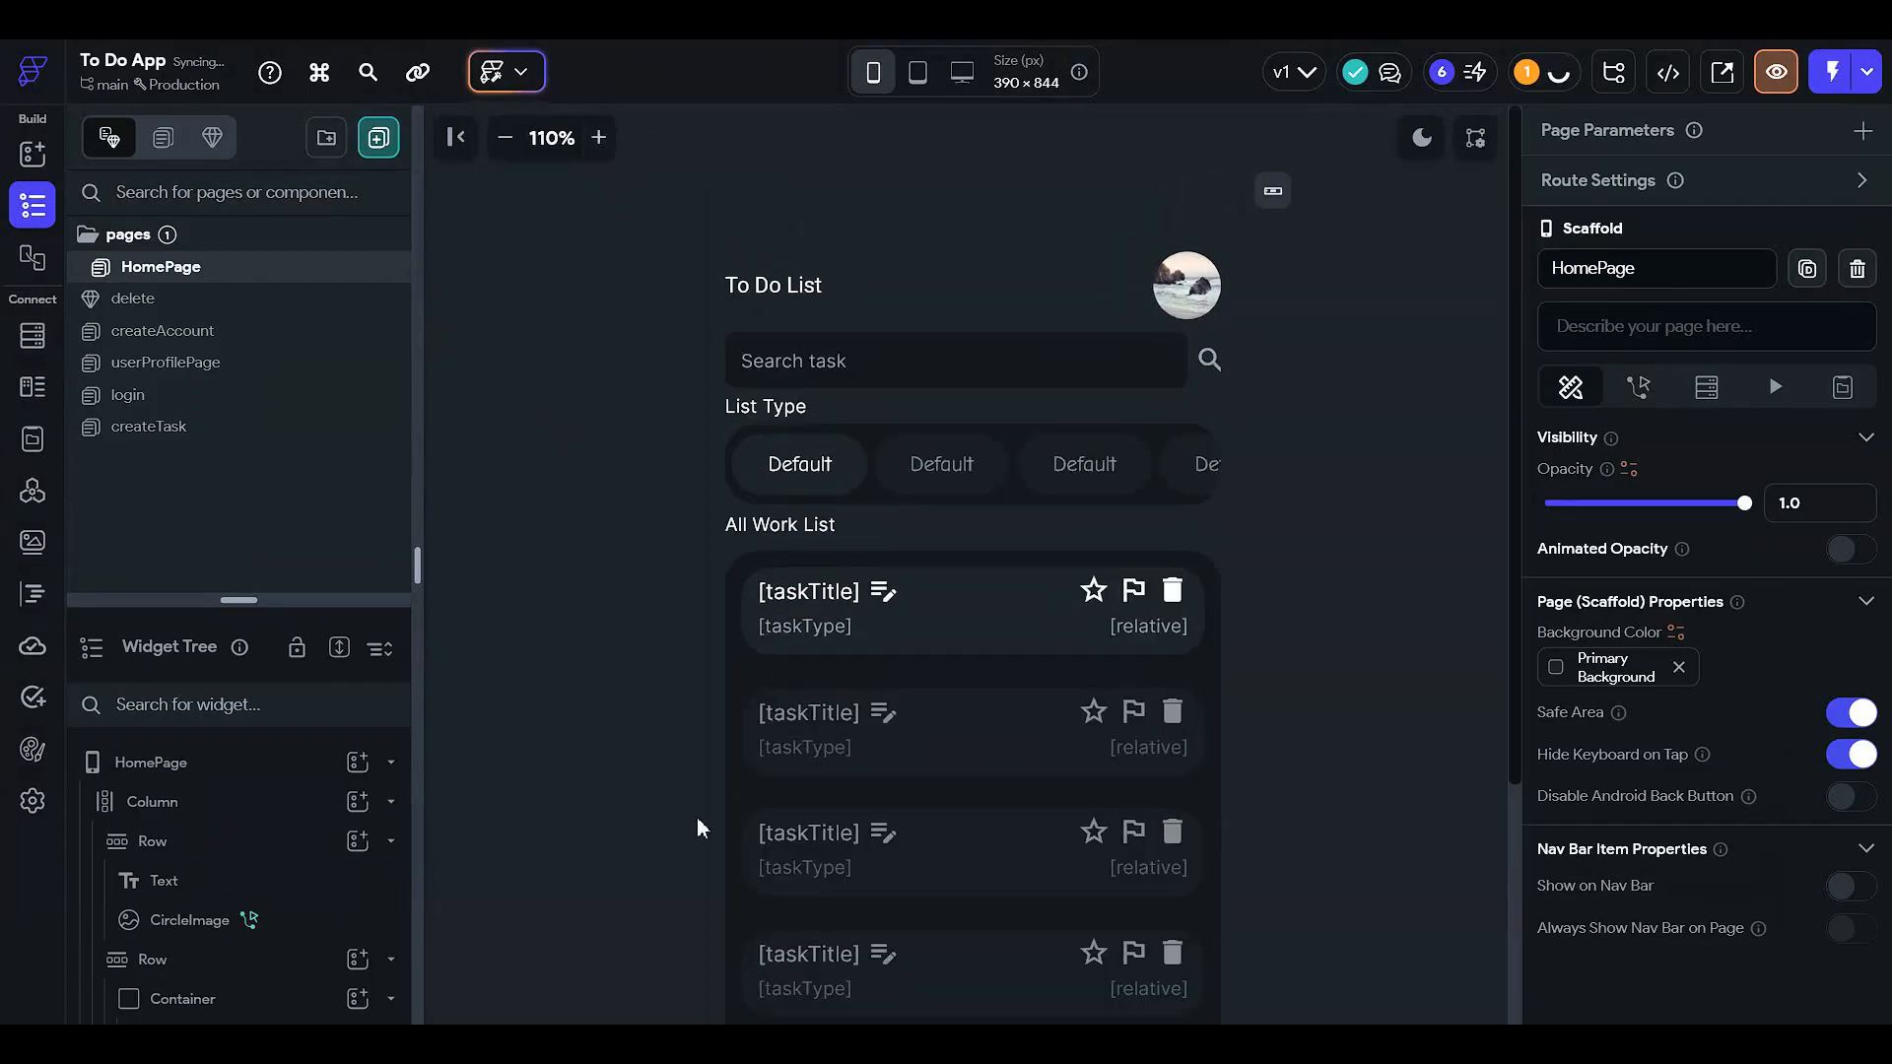
click(833, 628)
click(526, 581)
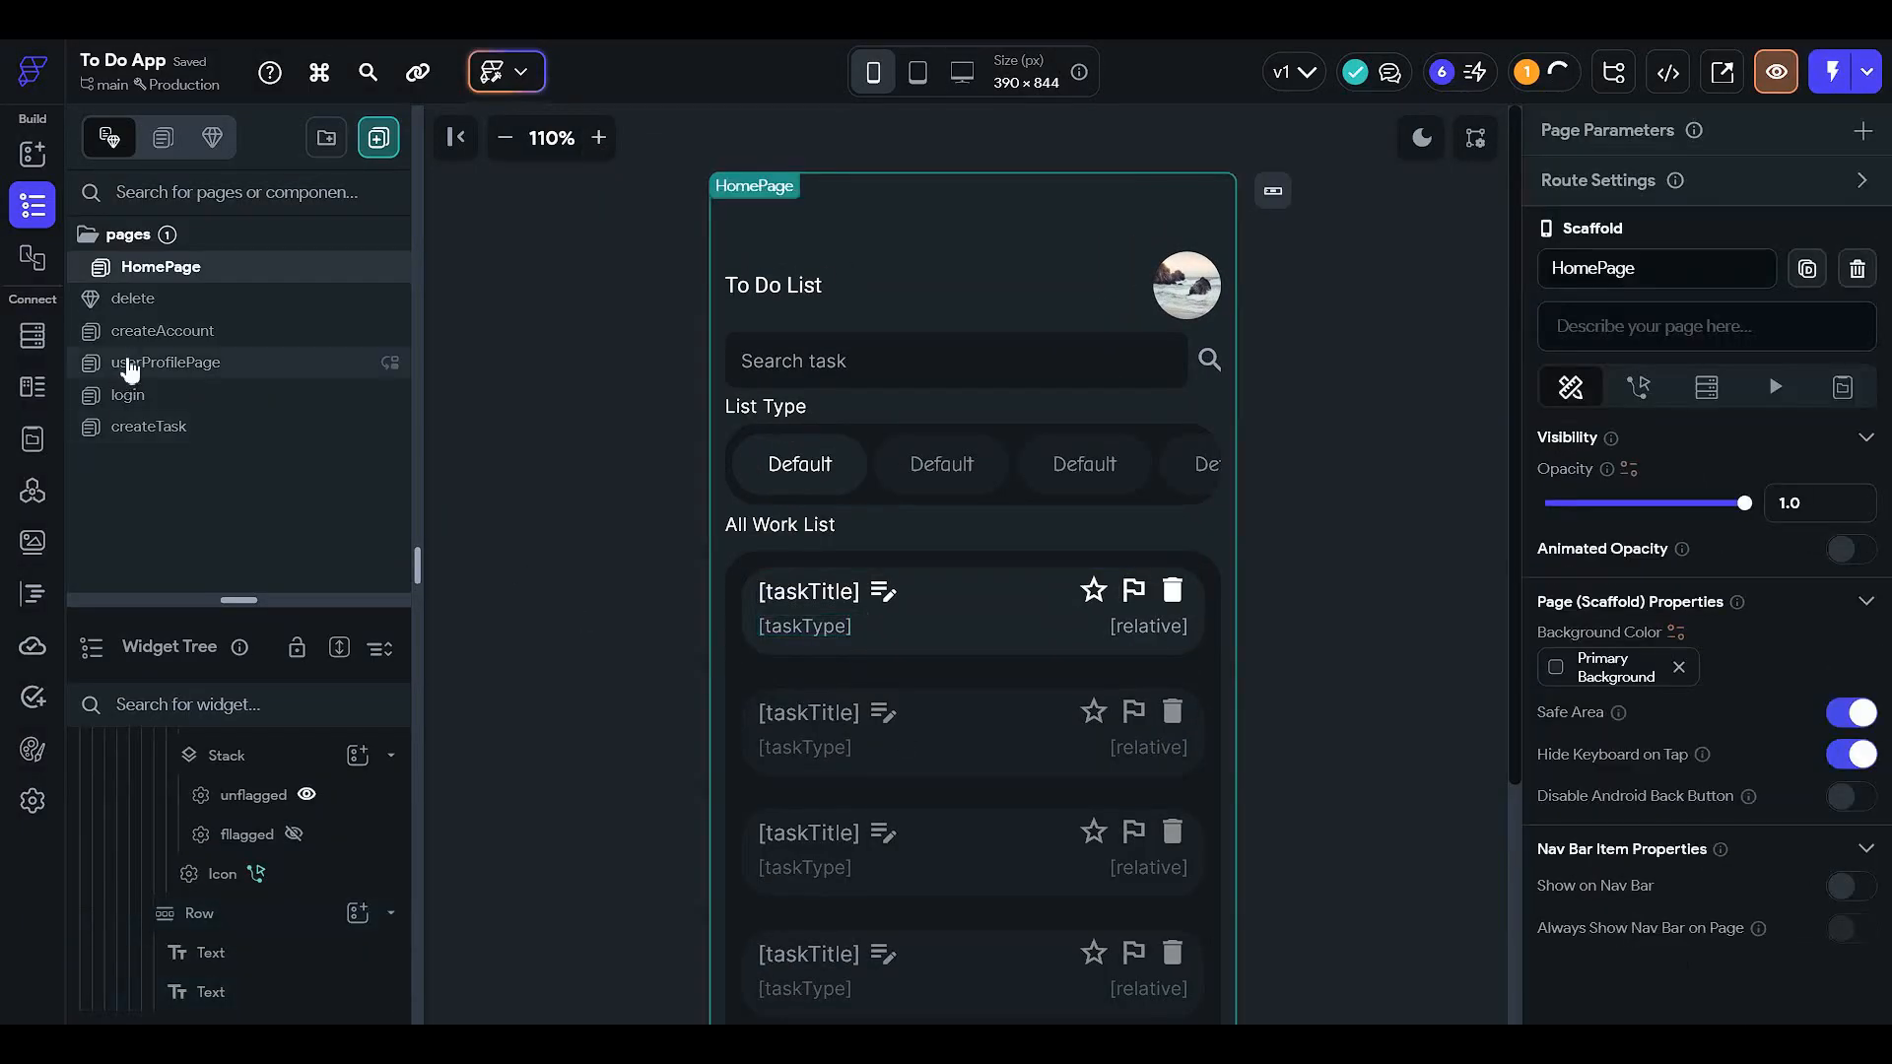
click(232, 426)
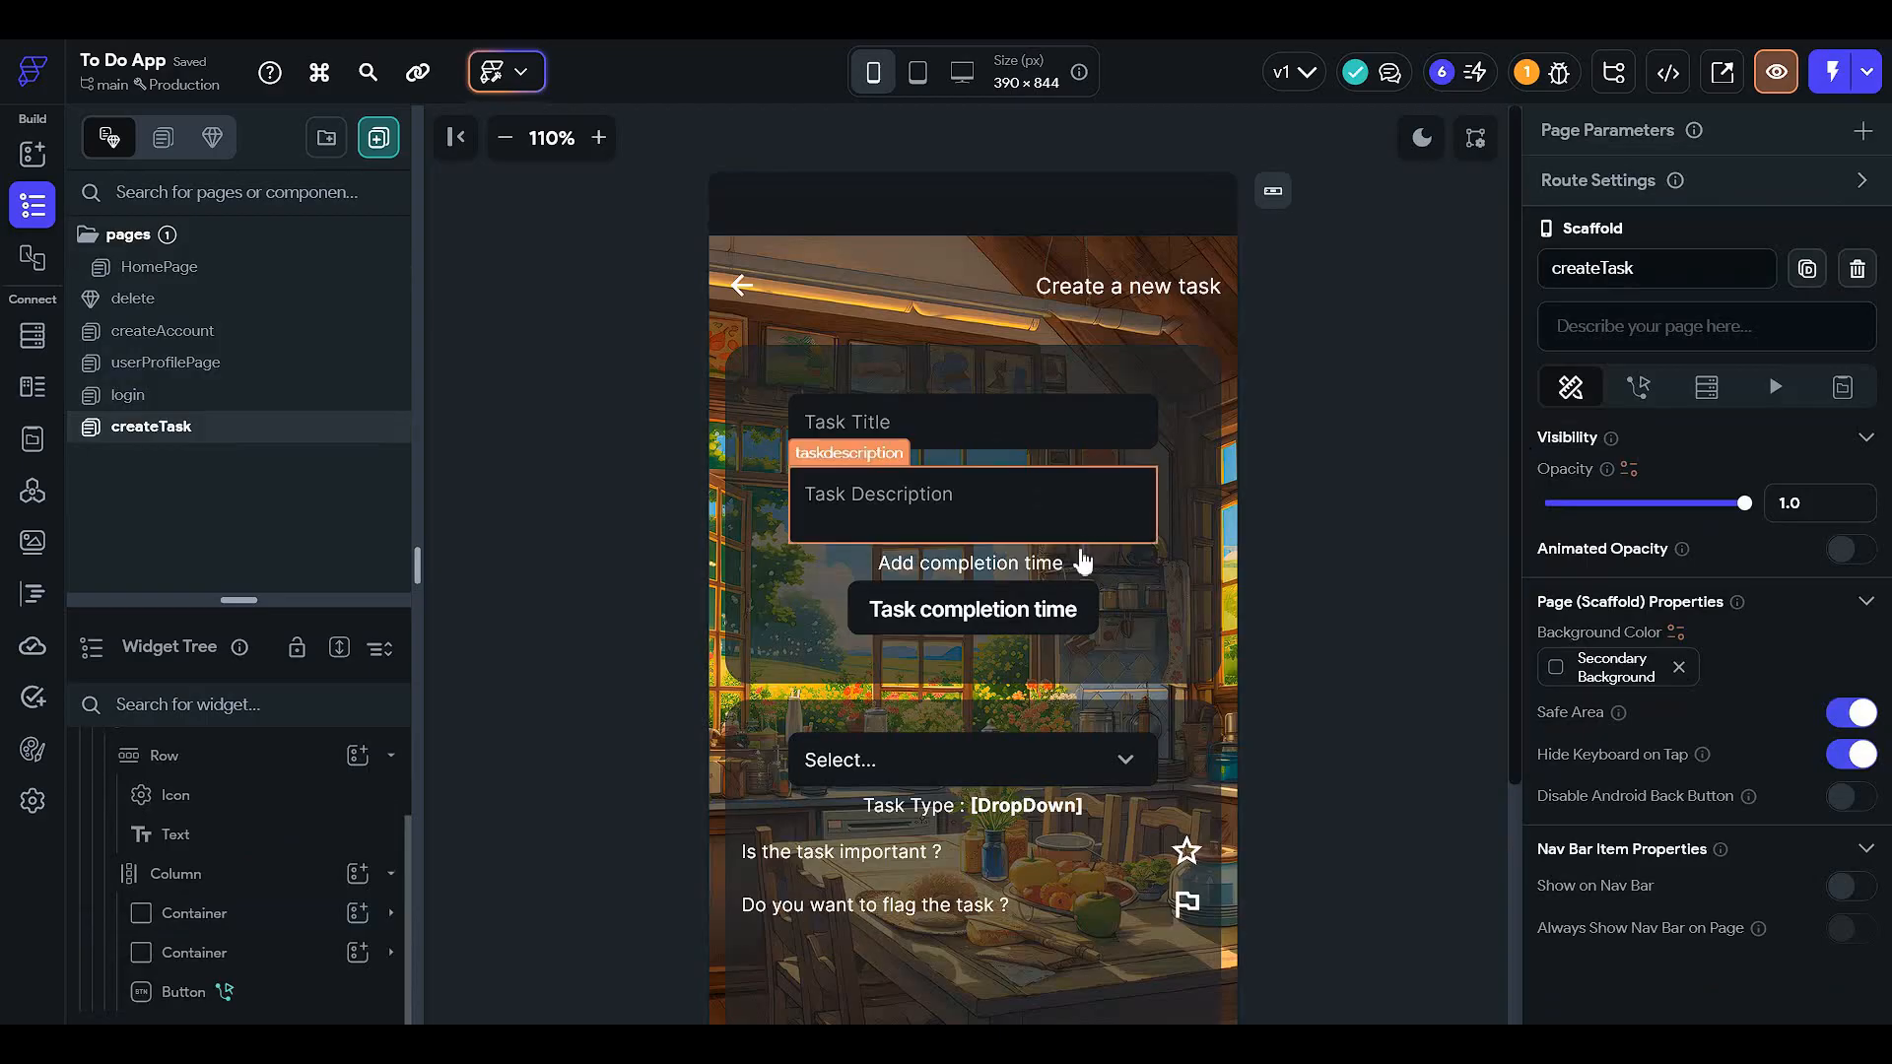
scroll(1081, 558, down, 2)
click(973, 886)
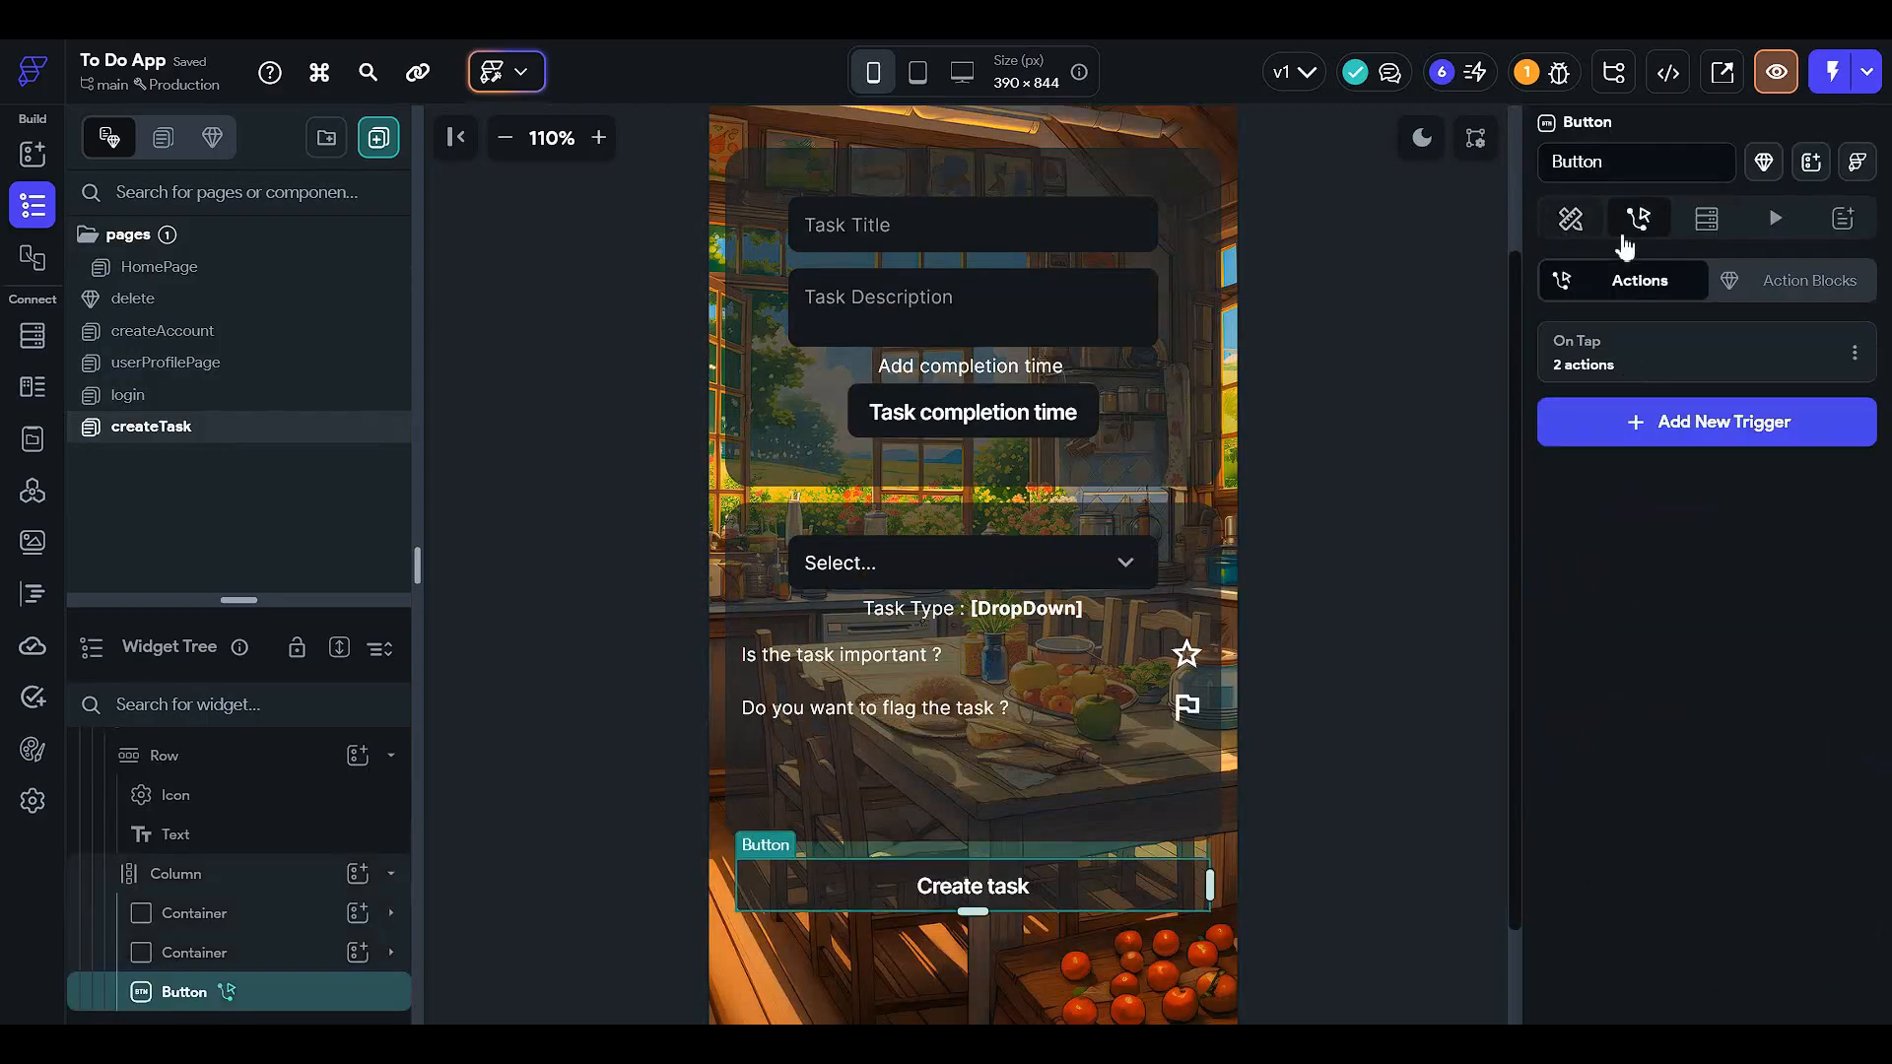
click(1693, 379)
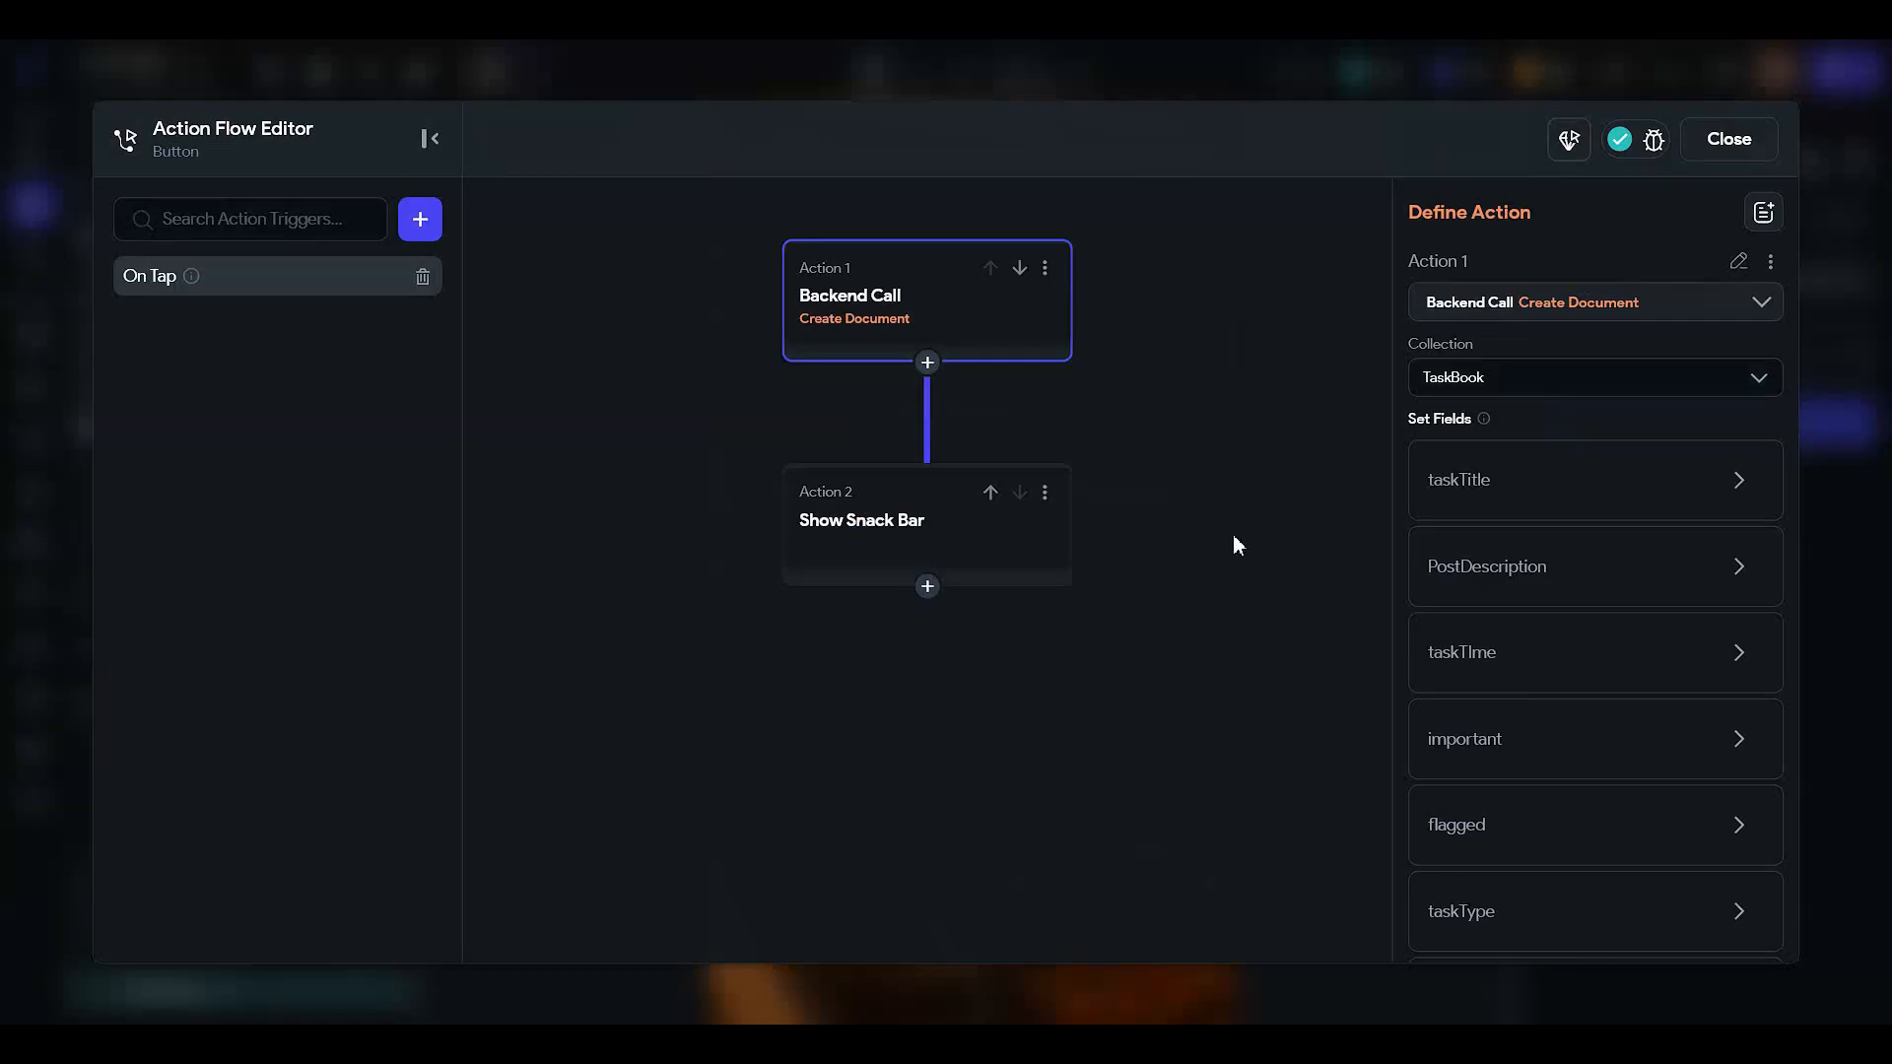
scroll(1566, 626, down, 2)
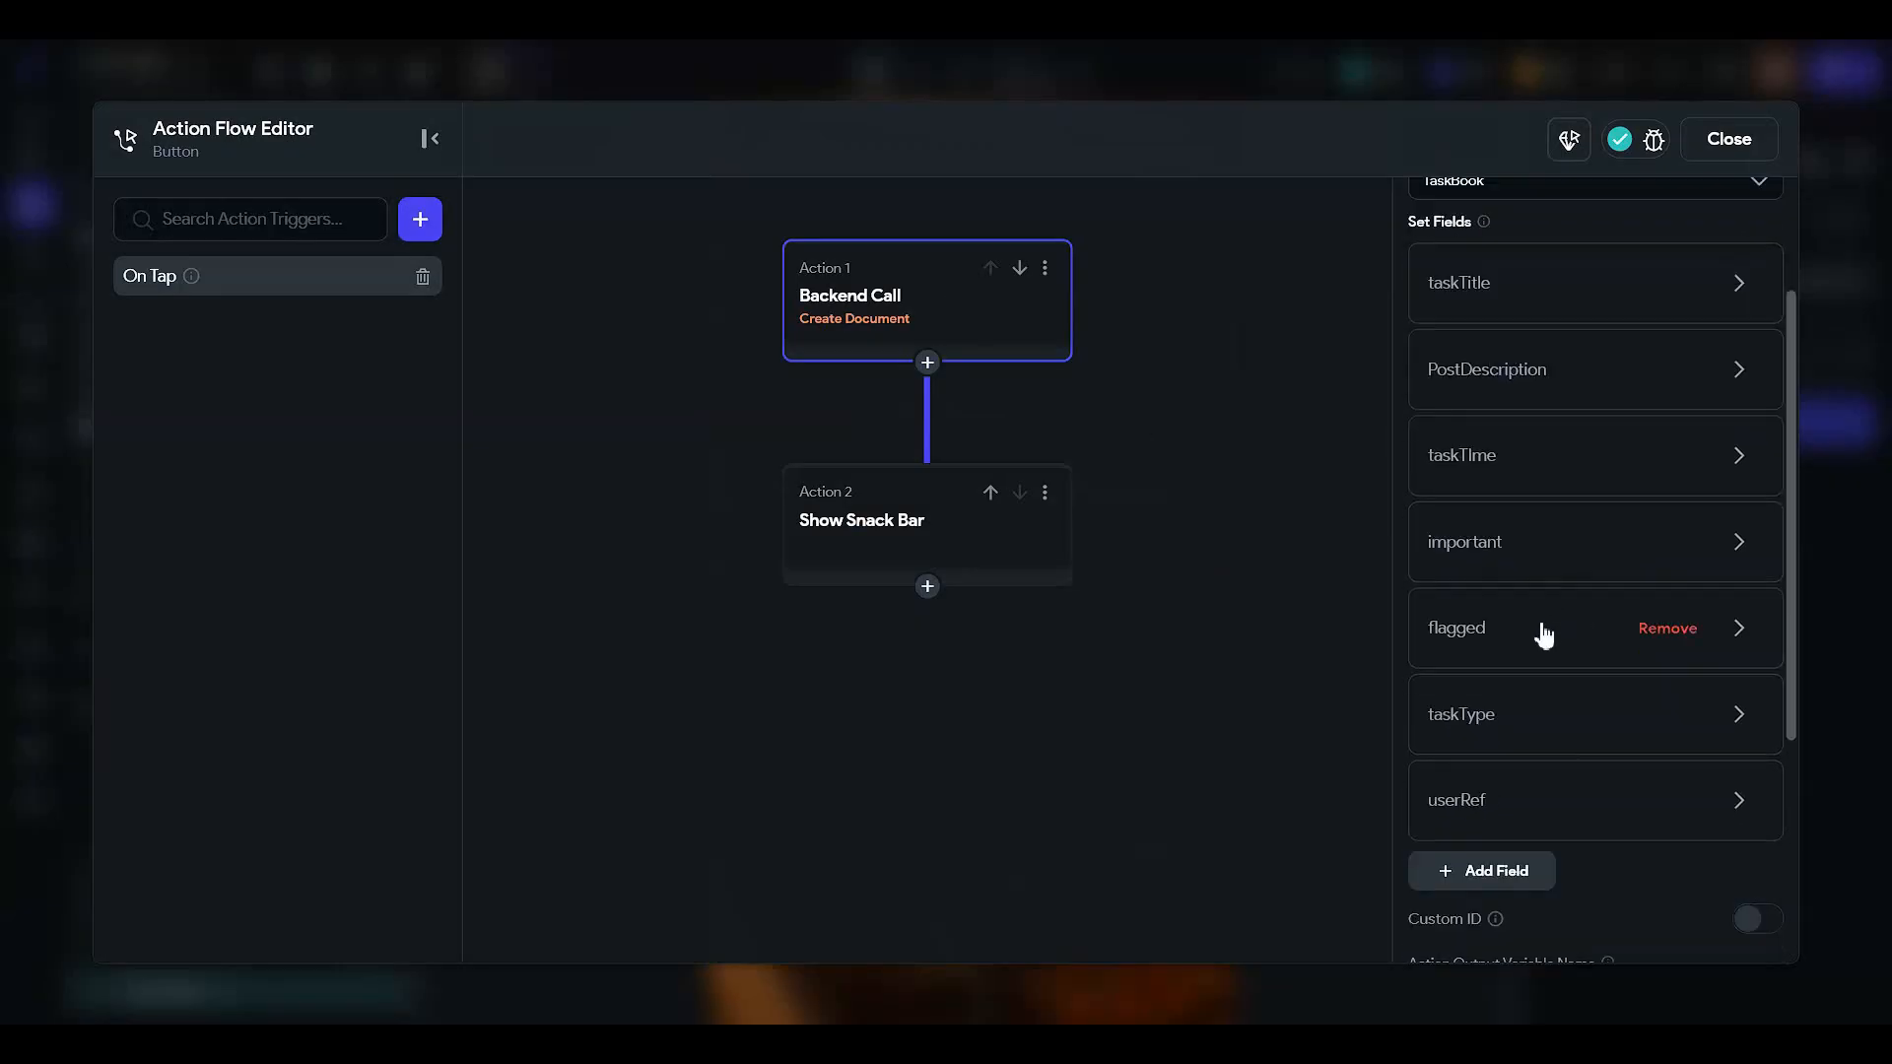
click(1504, 726)
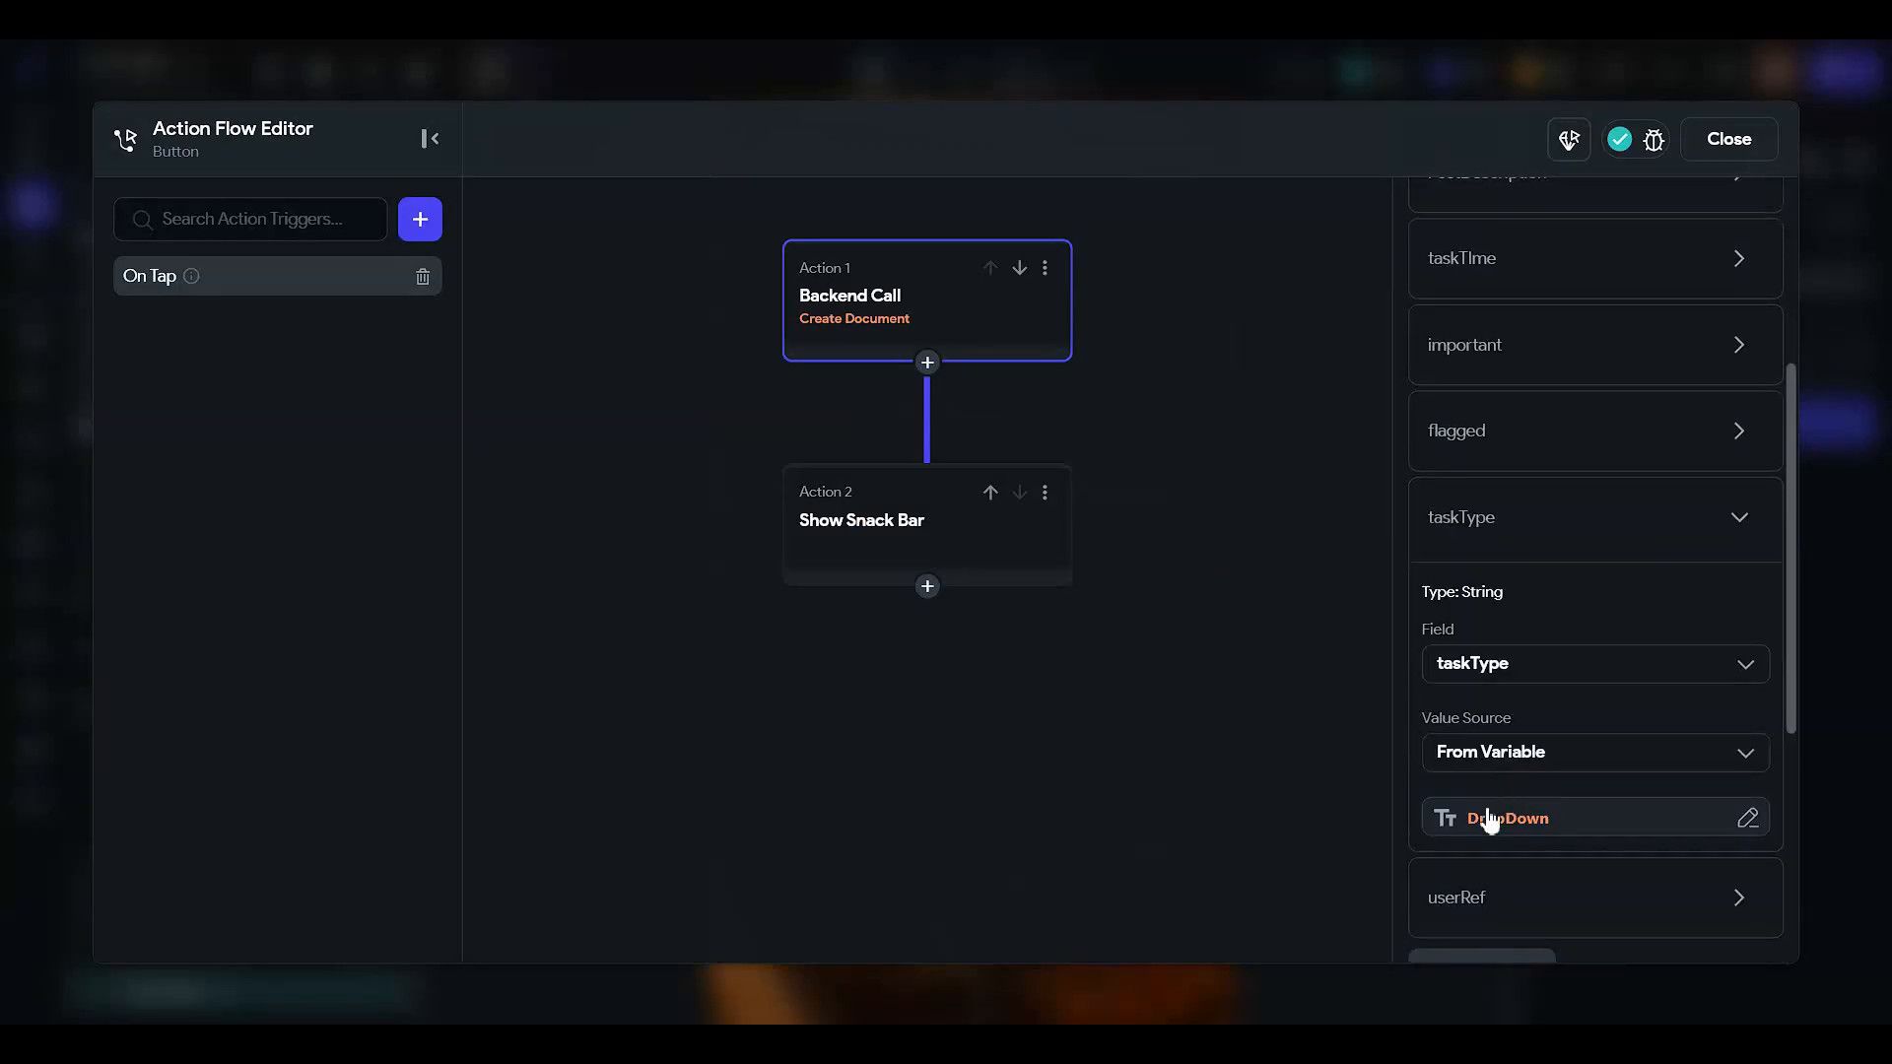
click(1487, 818)
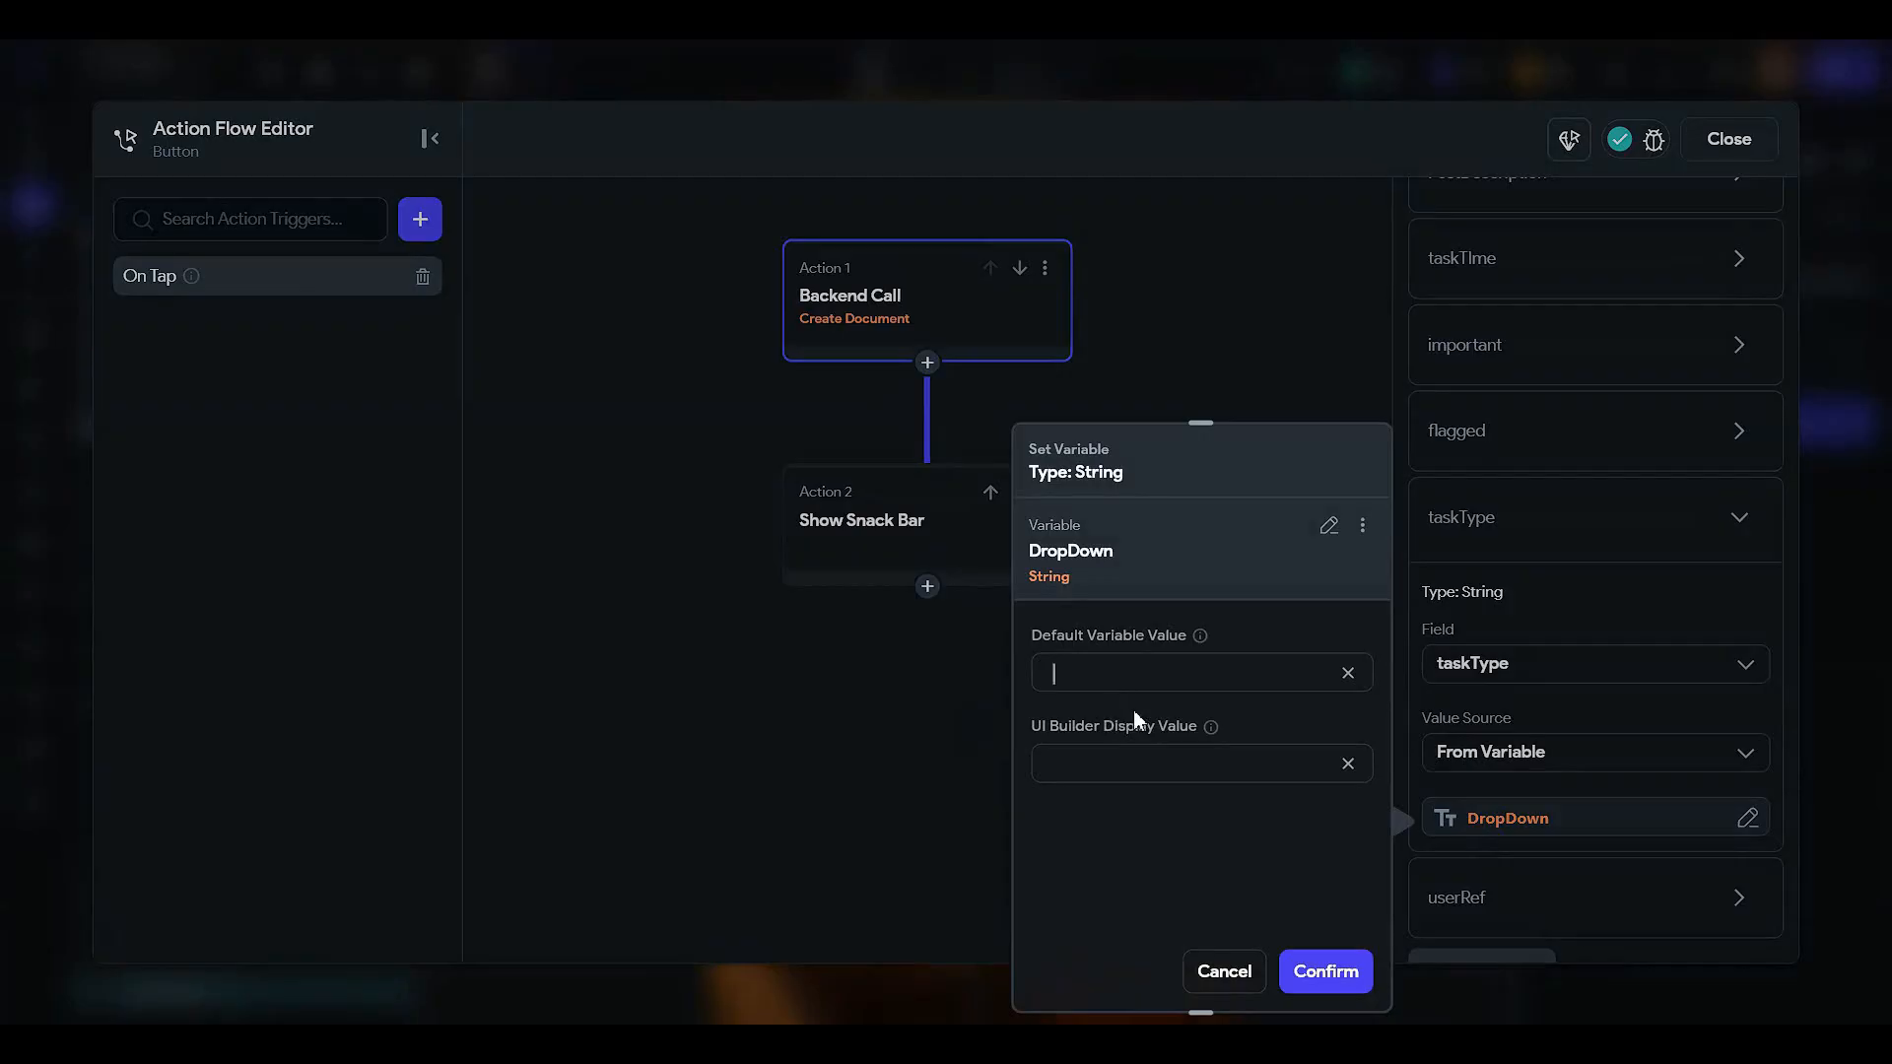
text(Hoe)
click(1326, 972)
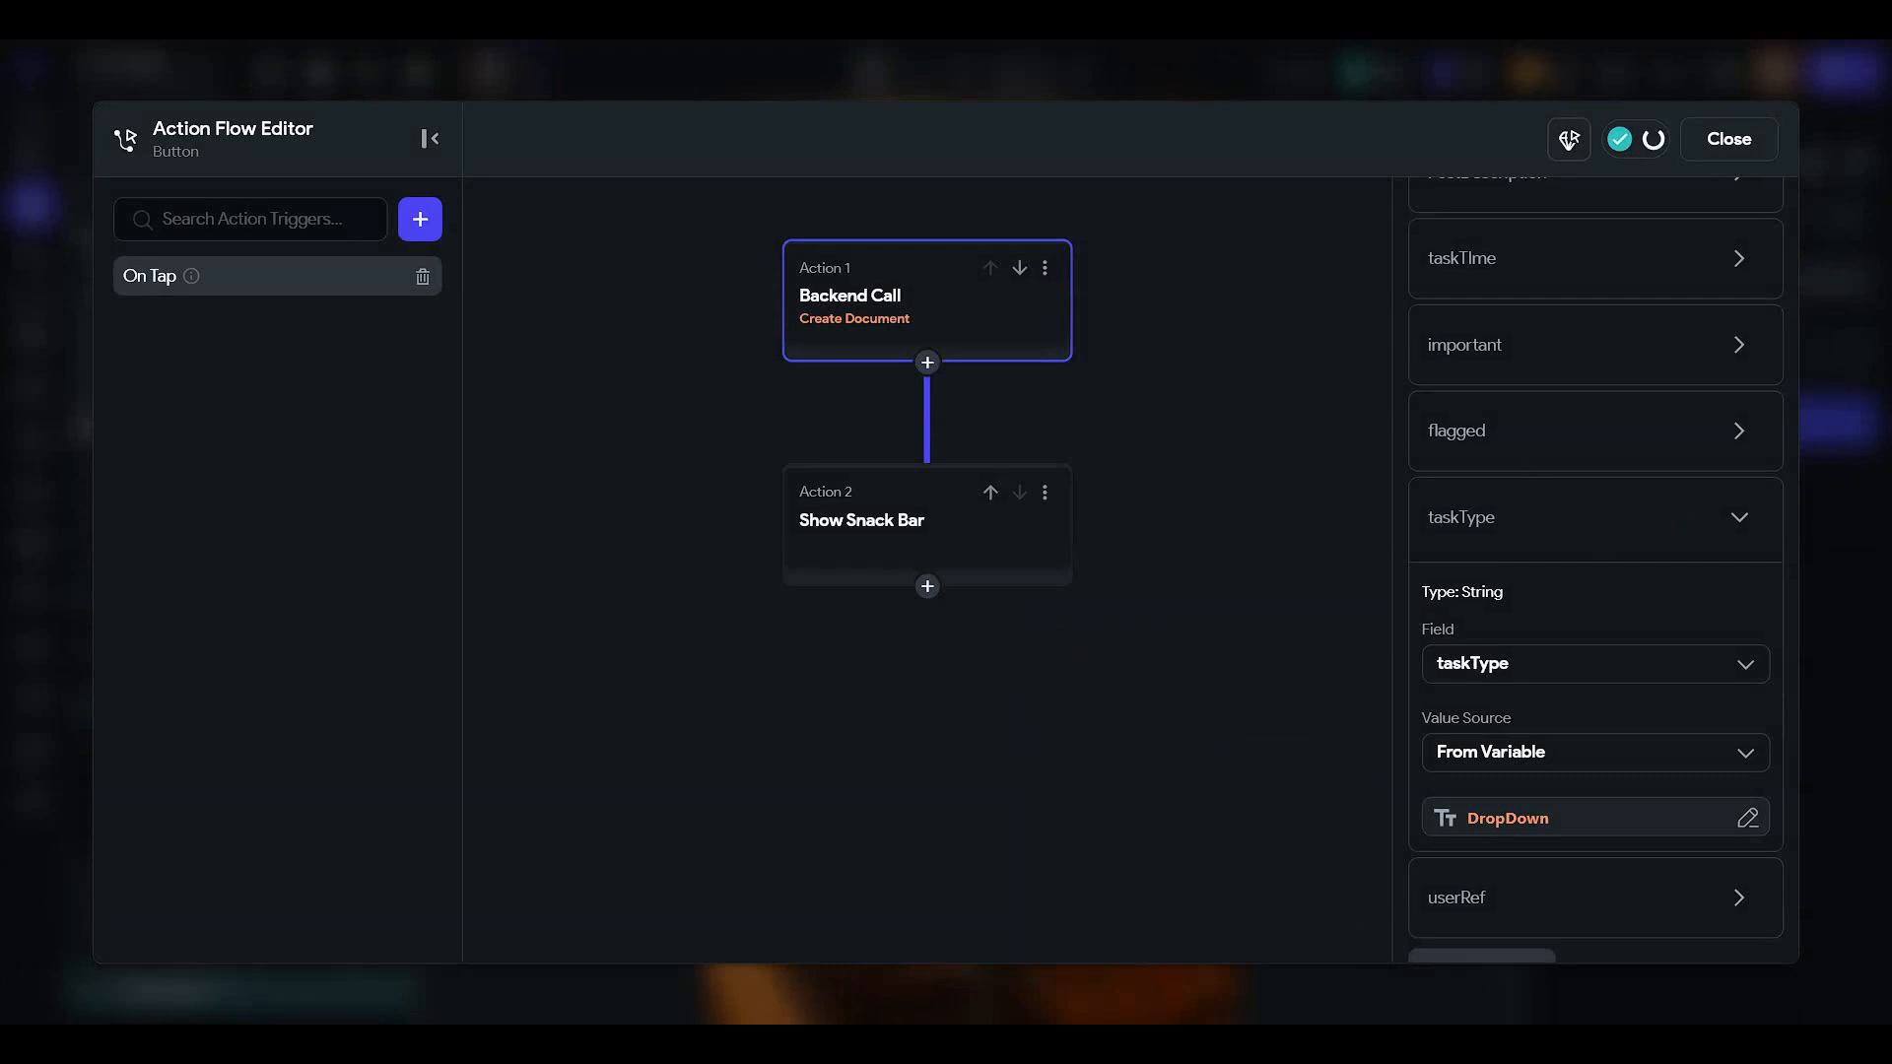
click(1433, 819)
click(1729, 138)
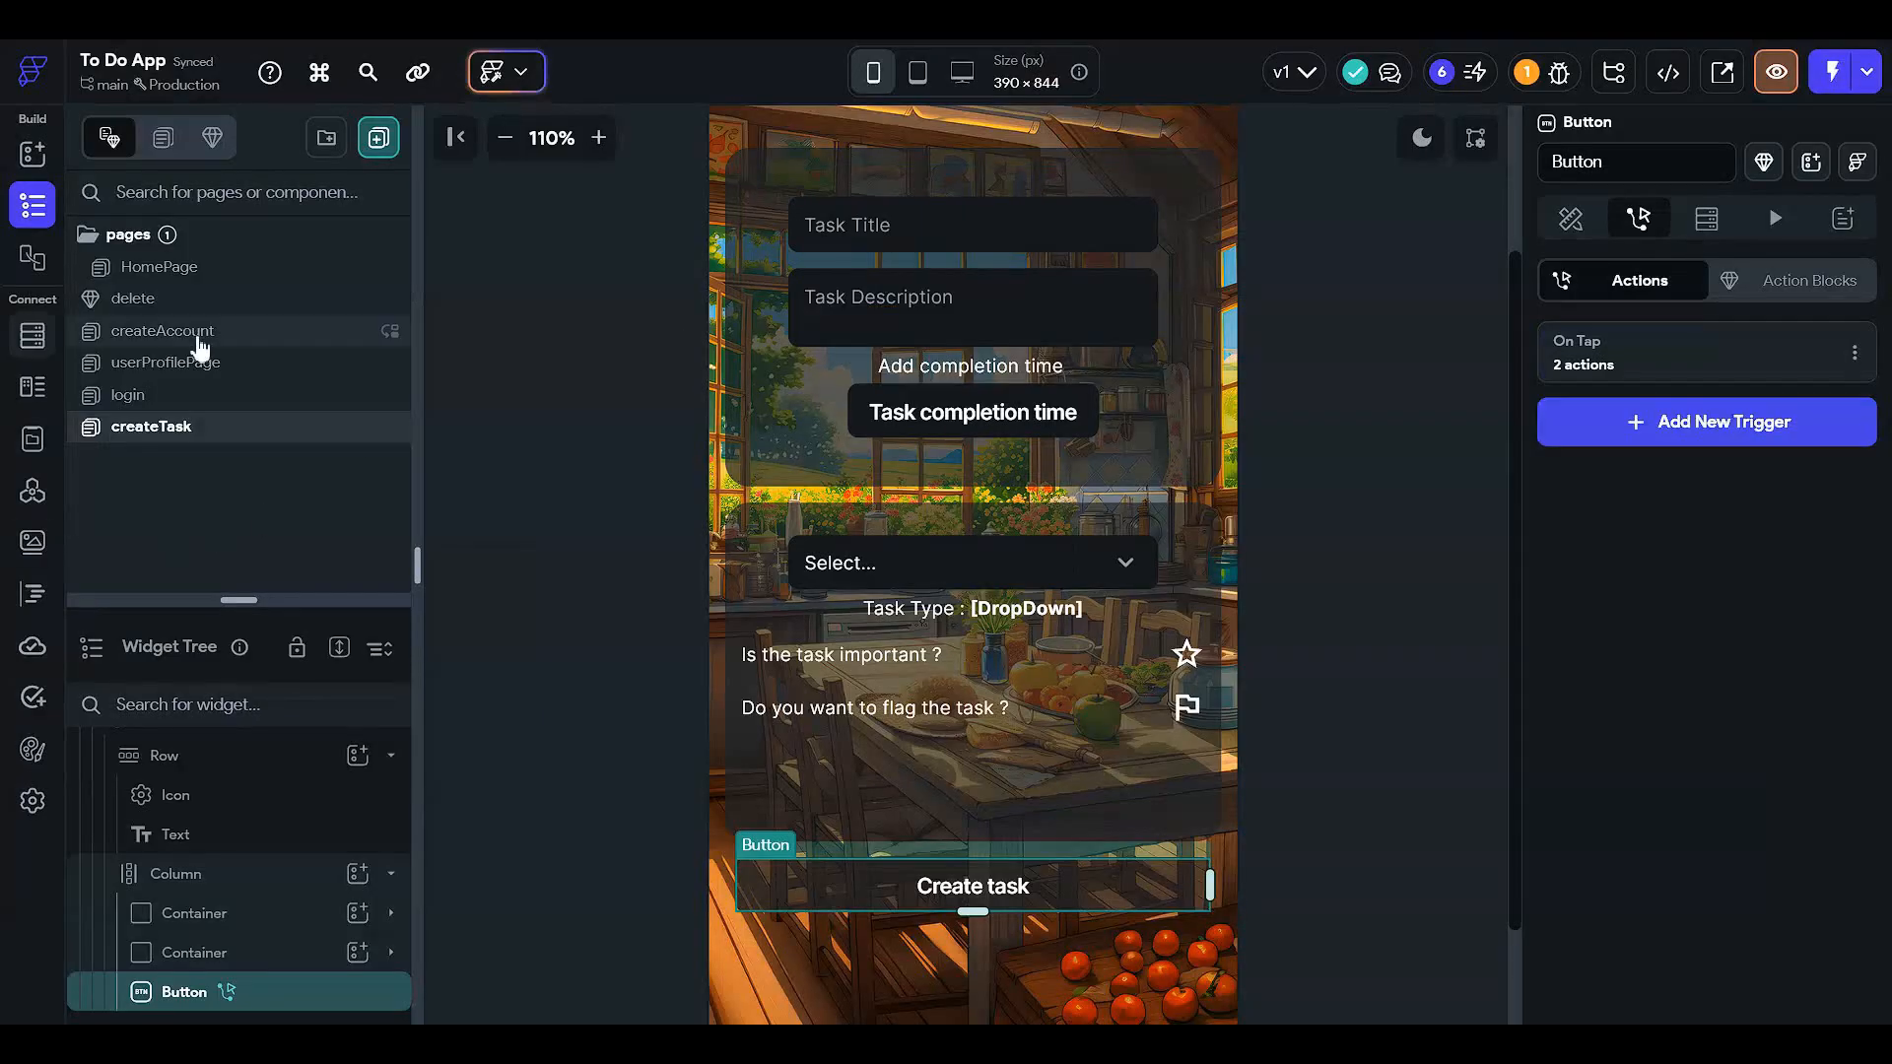
- On createAccount, add a fifth parallel branch to the Create account actions and copy the Action 5 update
click(243, 331)
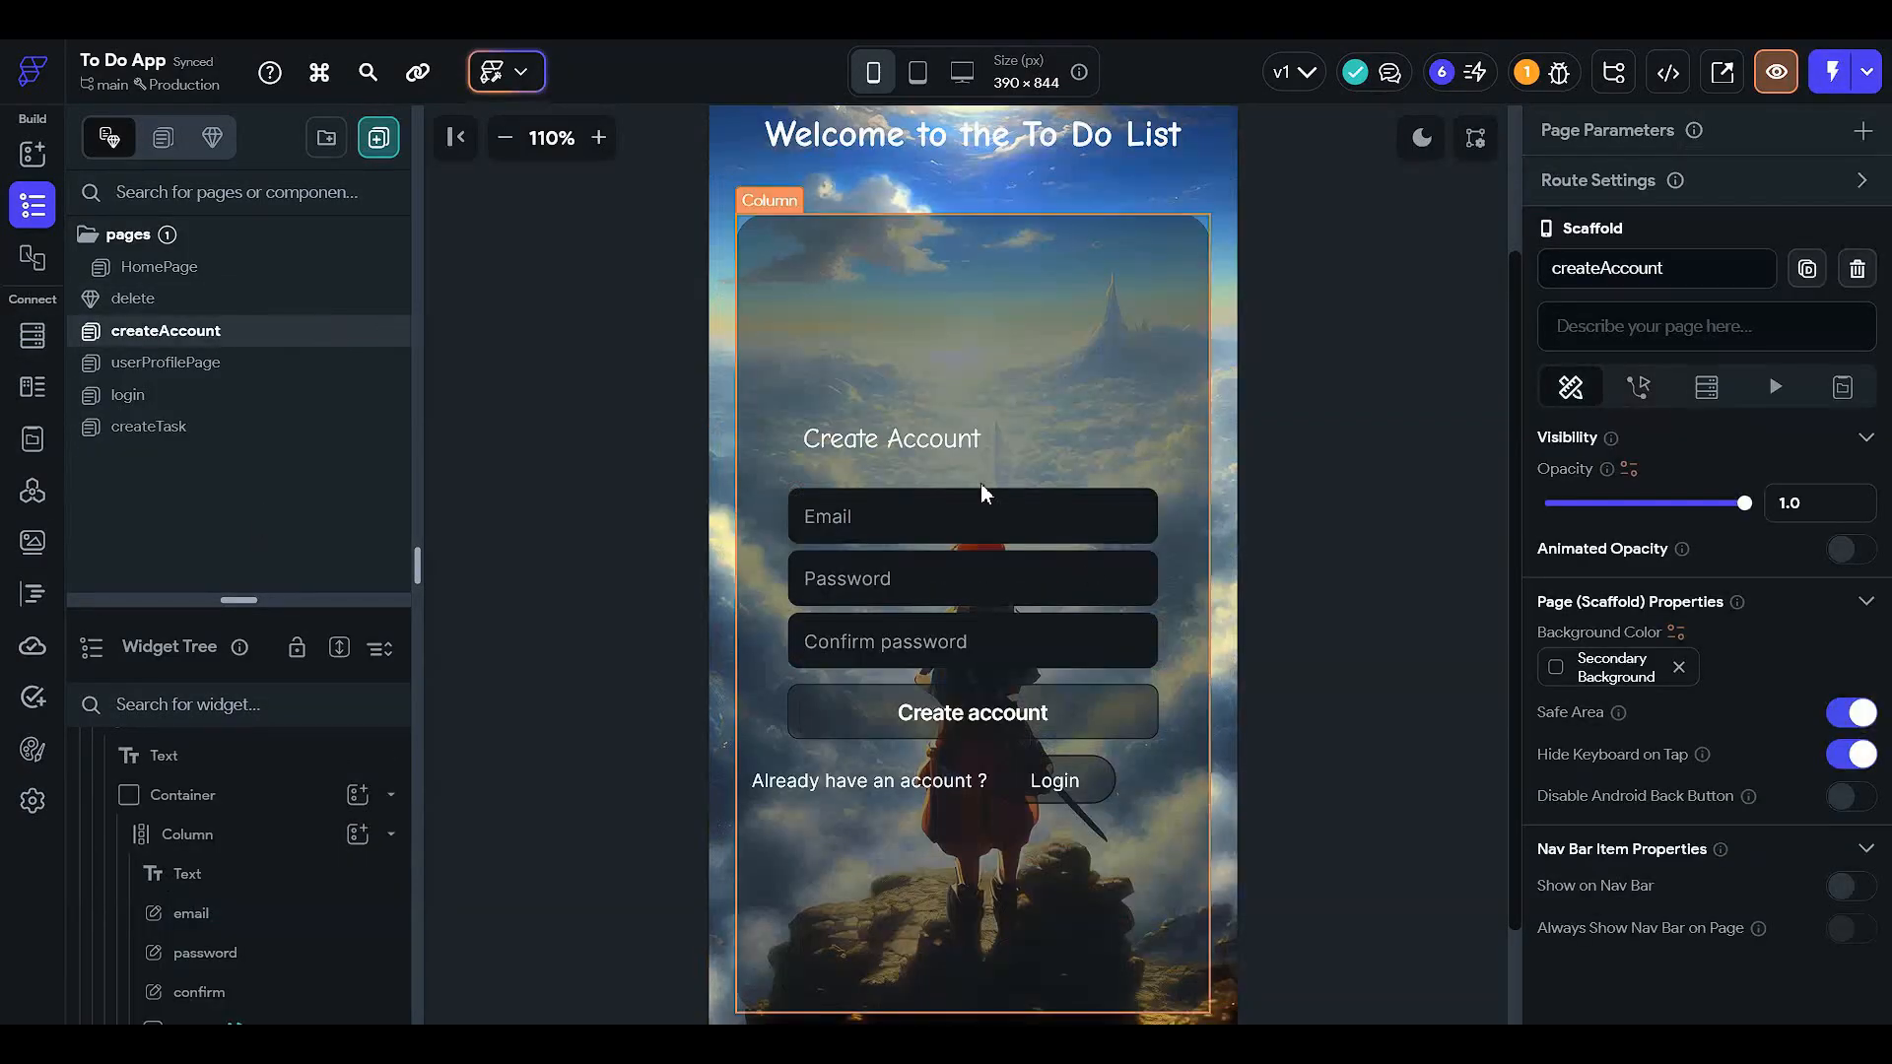
click(1045, 583)
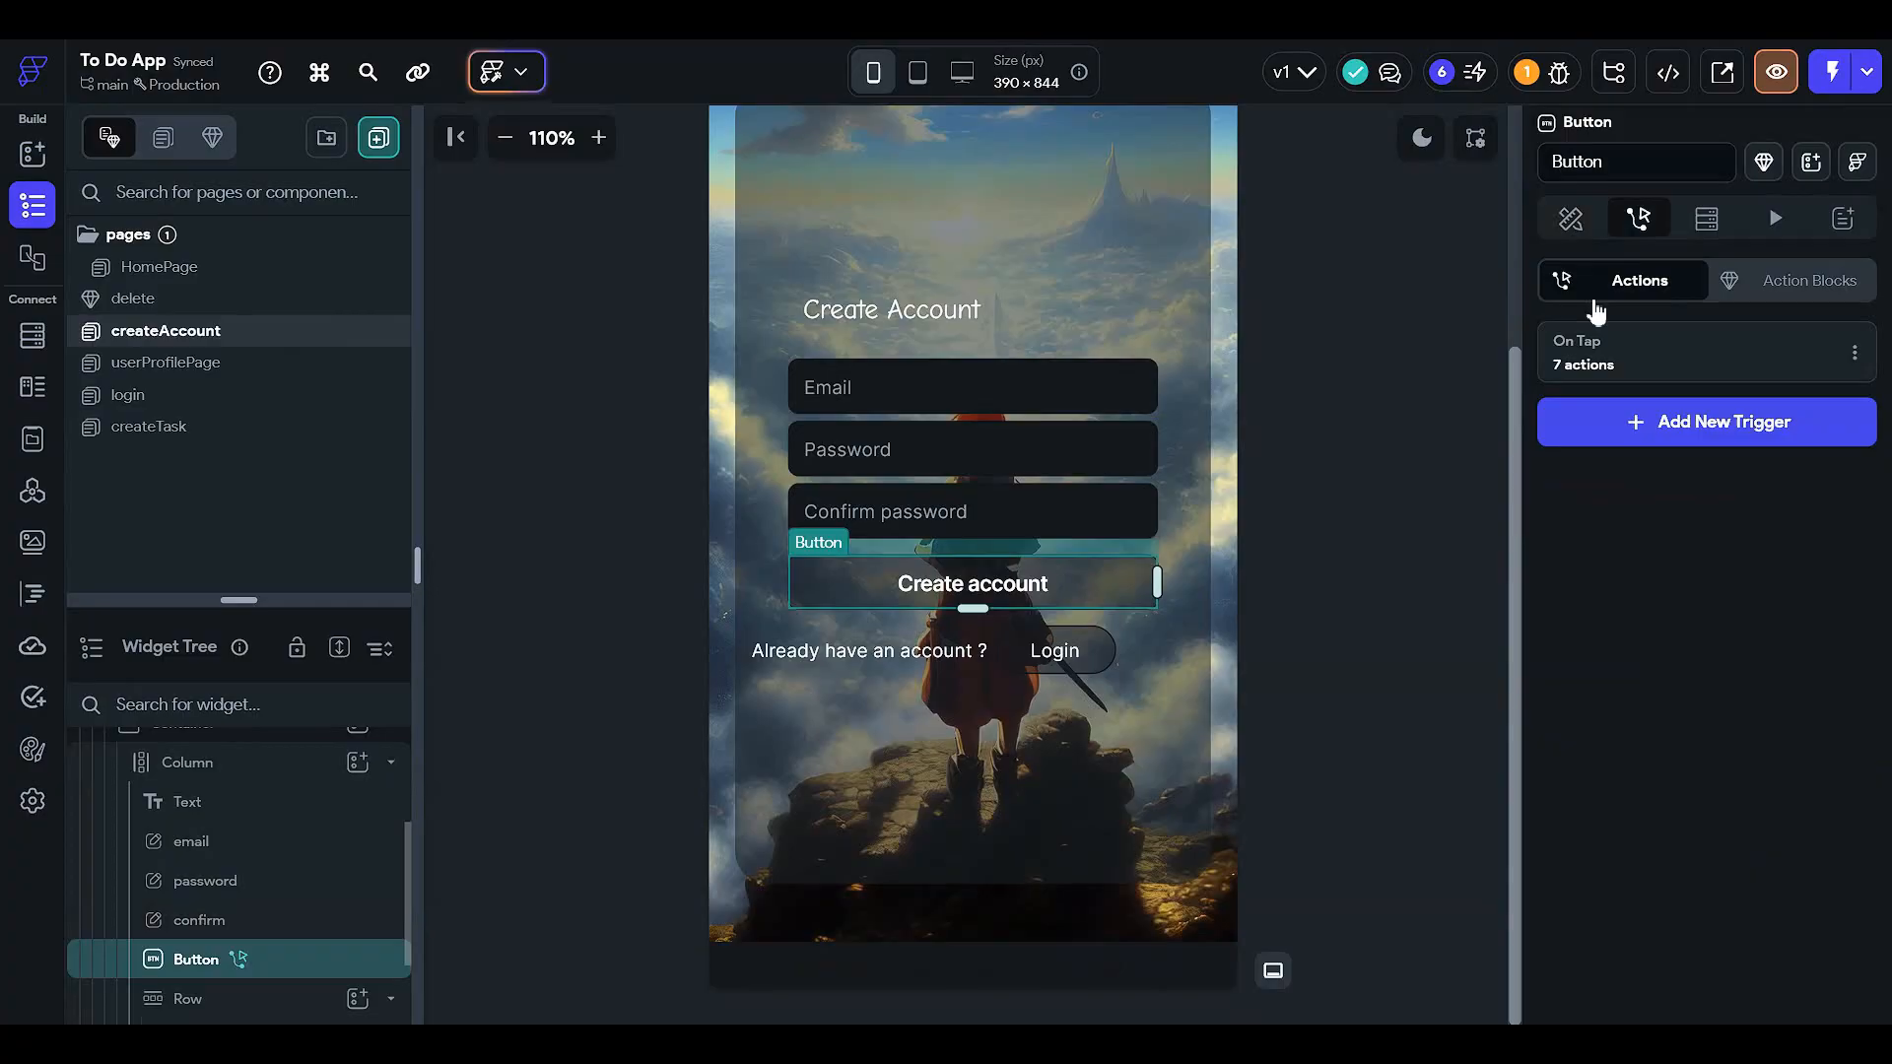
click(1676, 371)
scroll(1137, 409, down, 3)
scroll(1138, 409, right, 5)
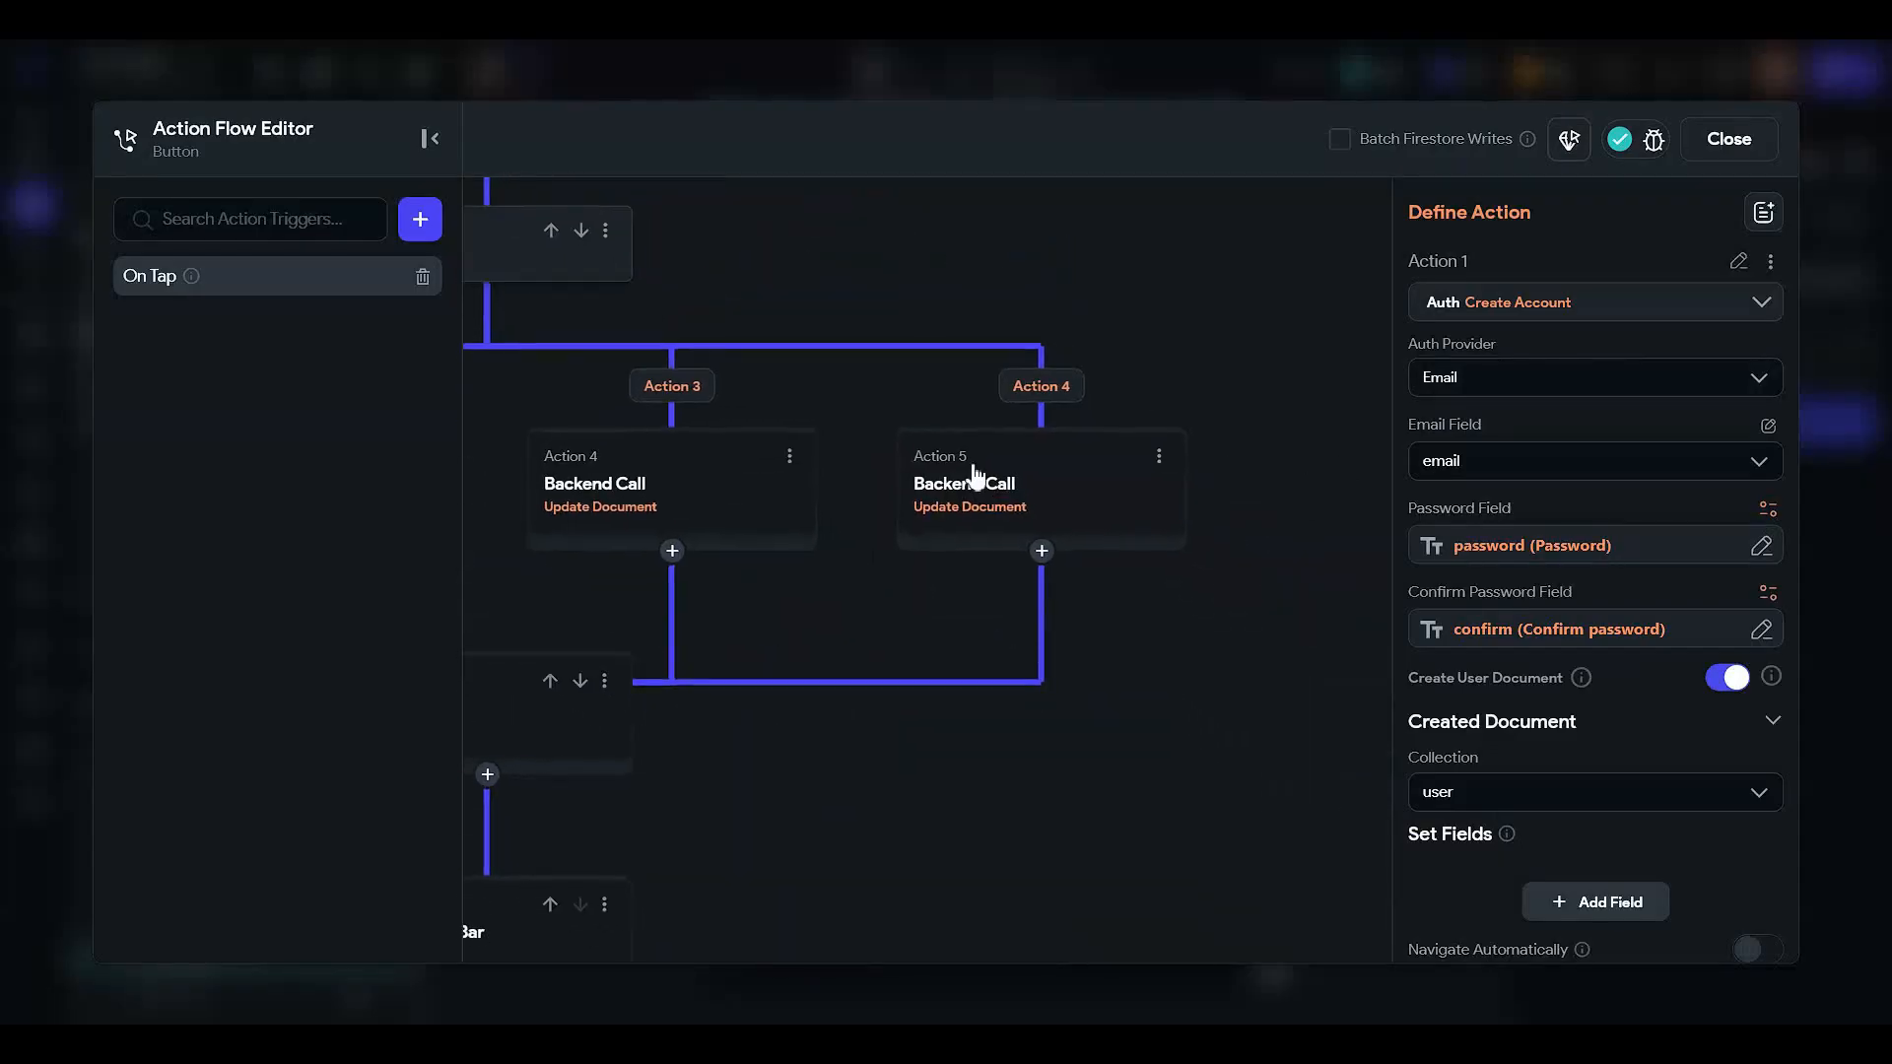
click(1005, 507)
click(547, 257)
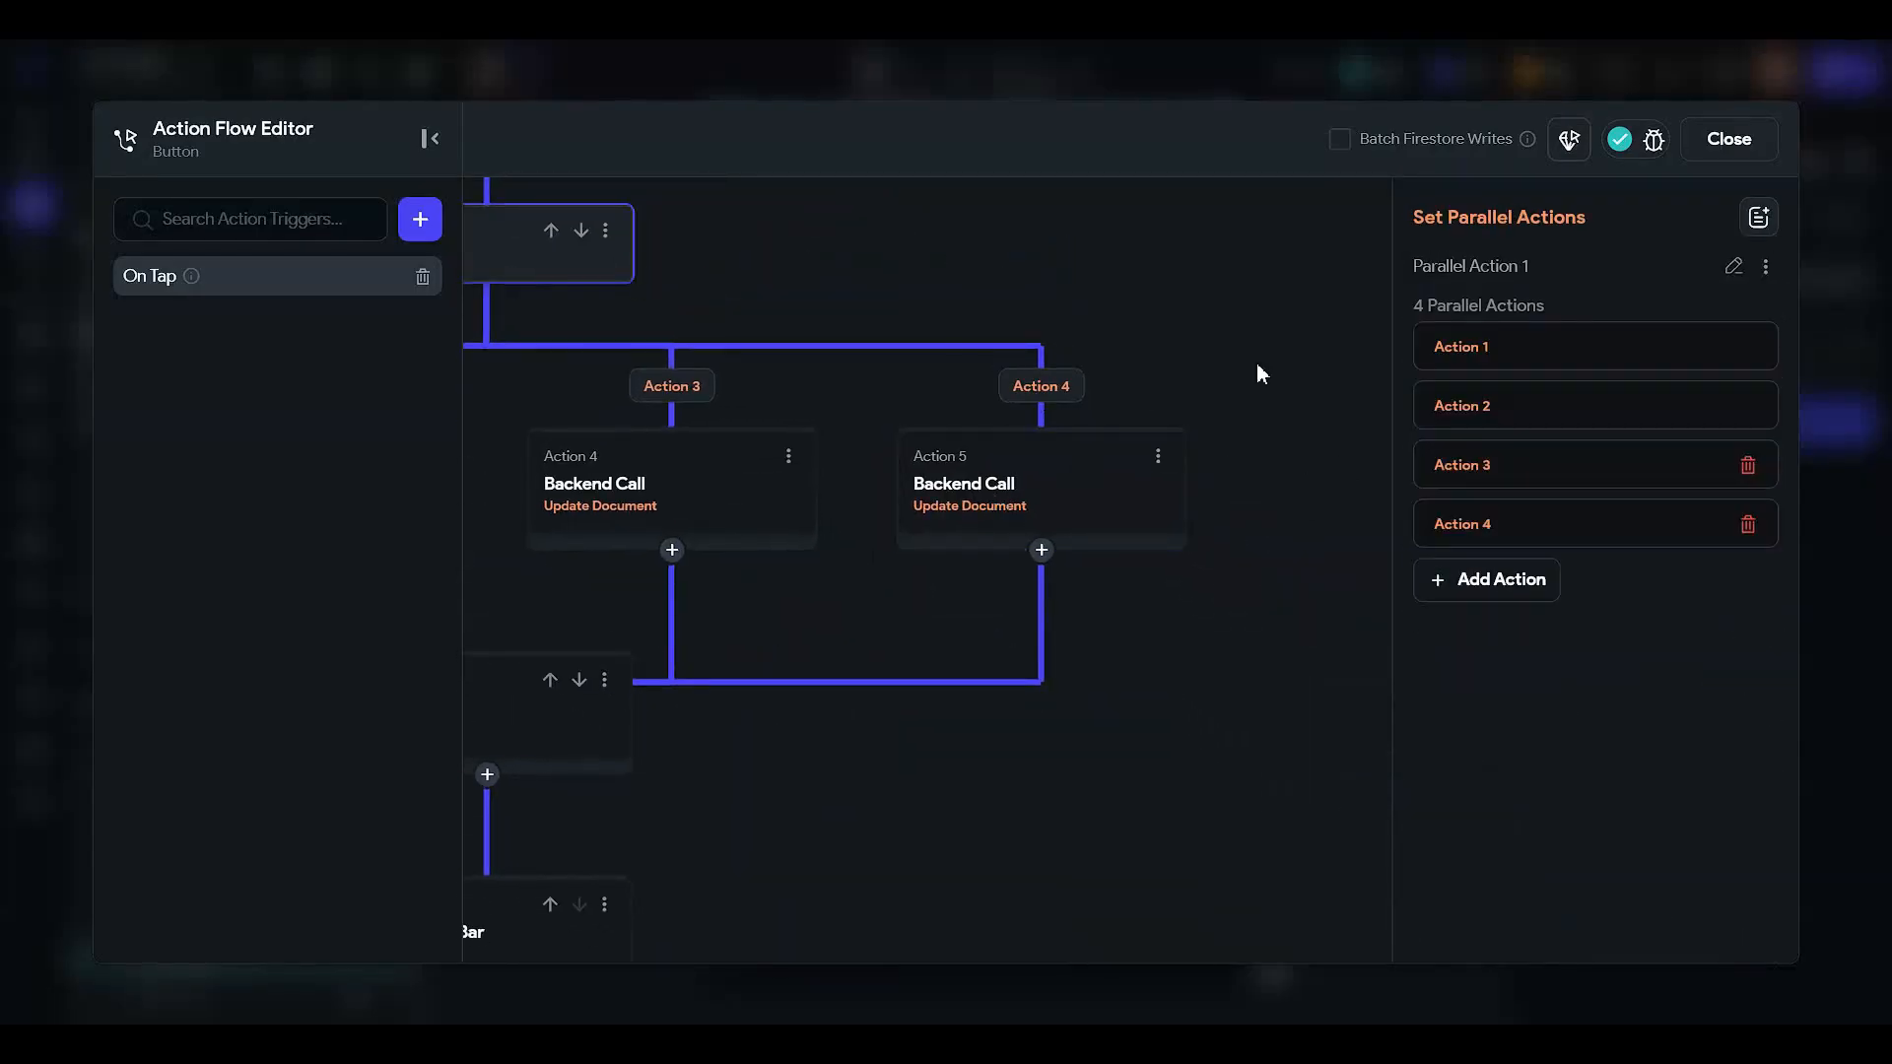
click(1482, 580)
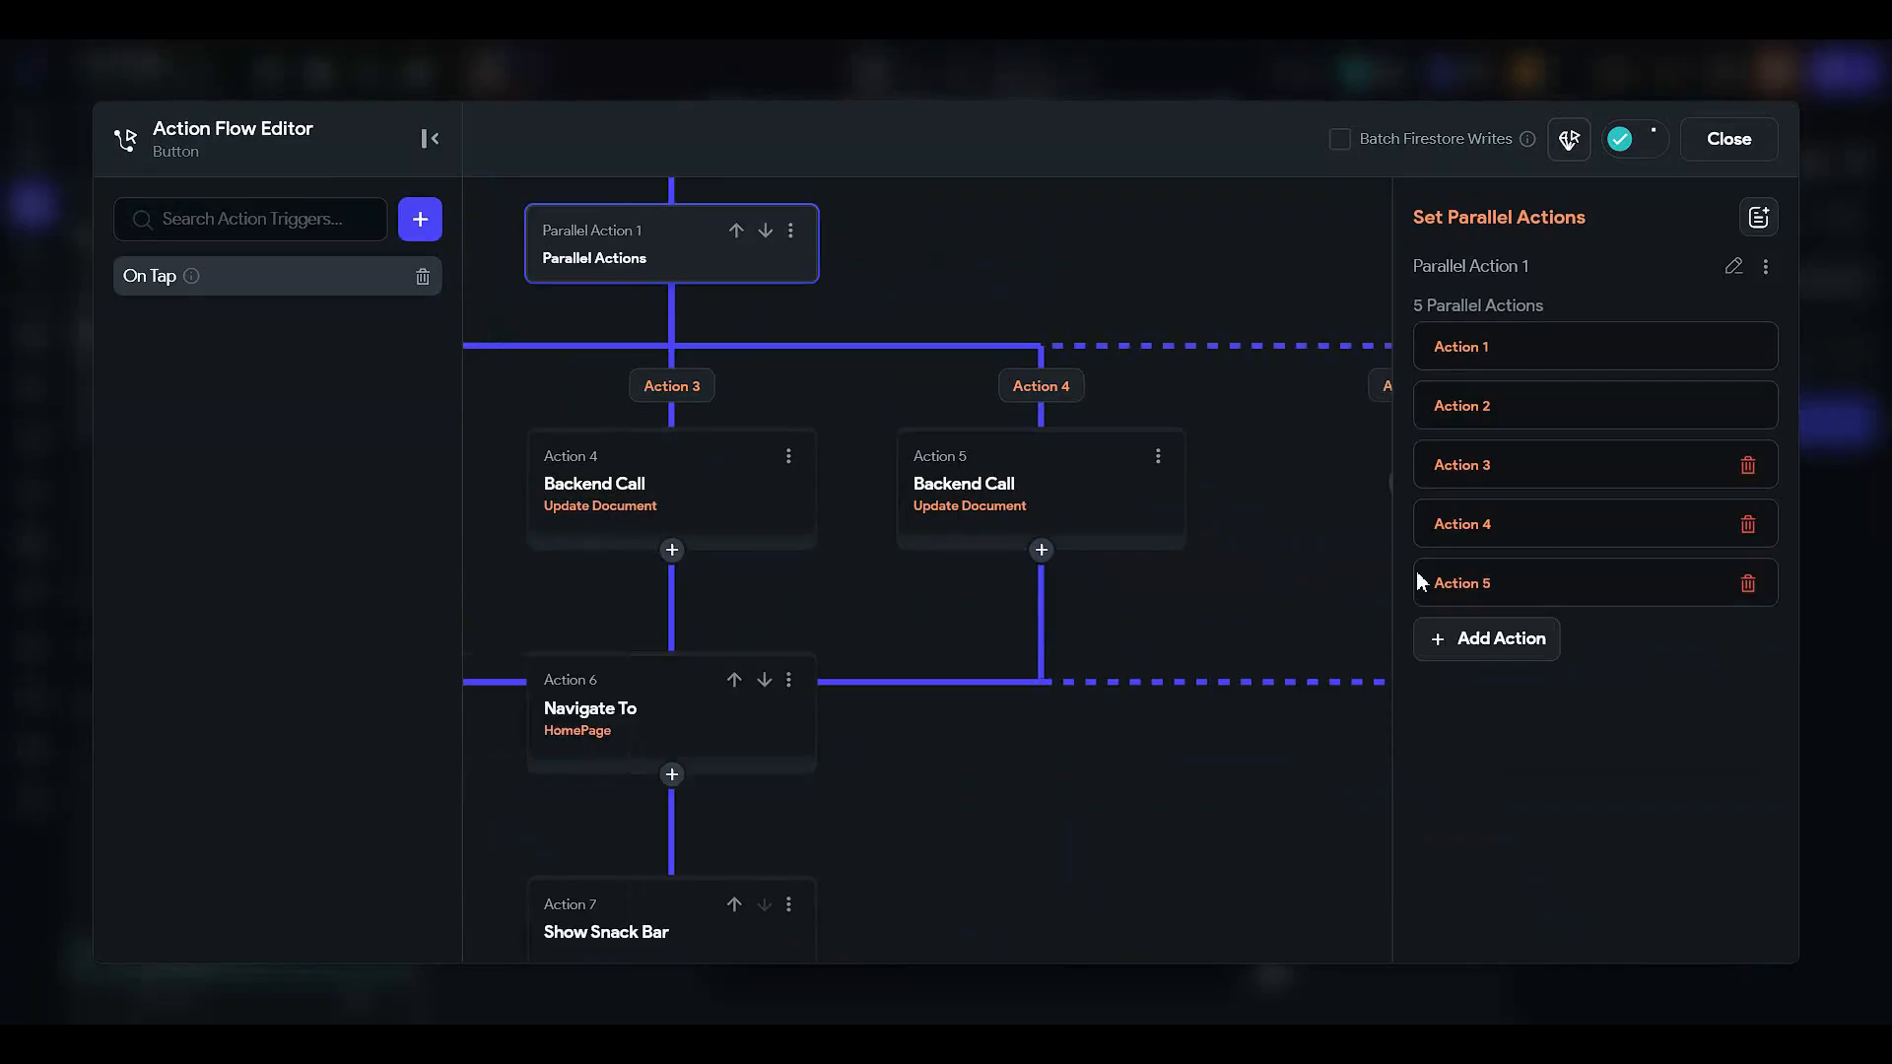
click(1159, 461)
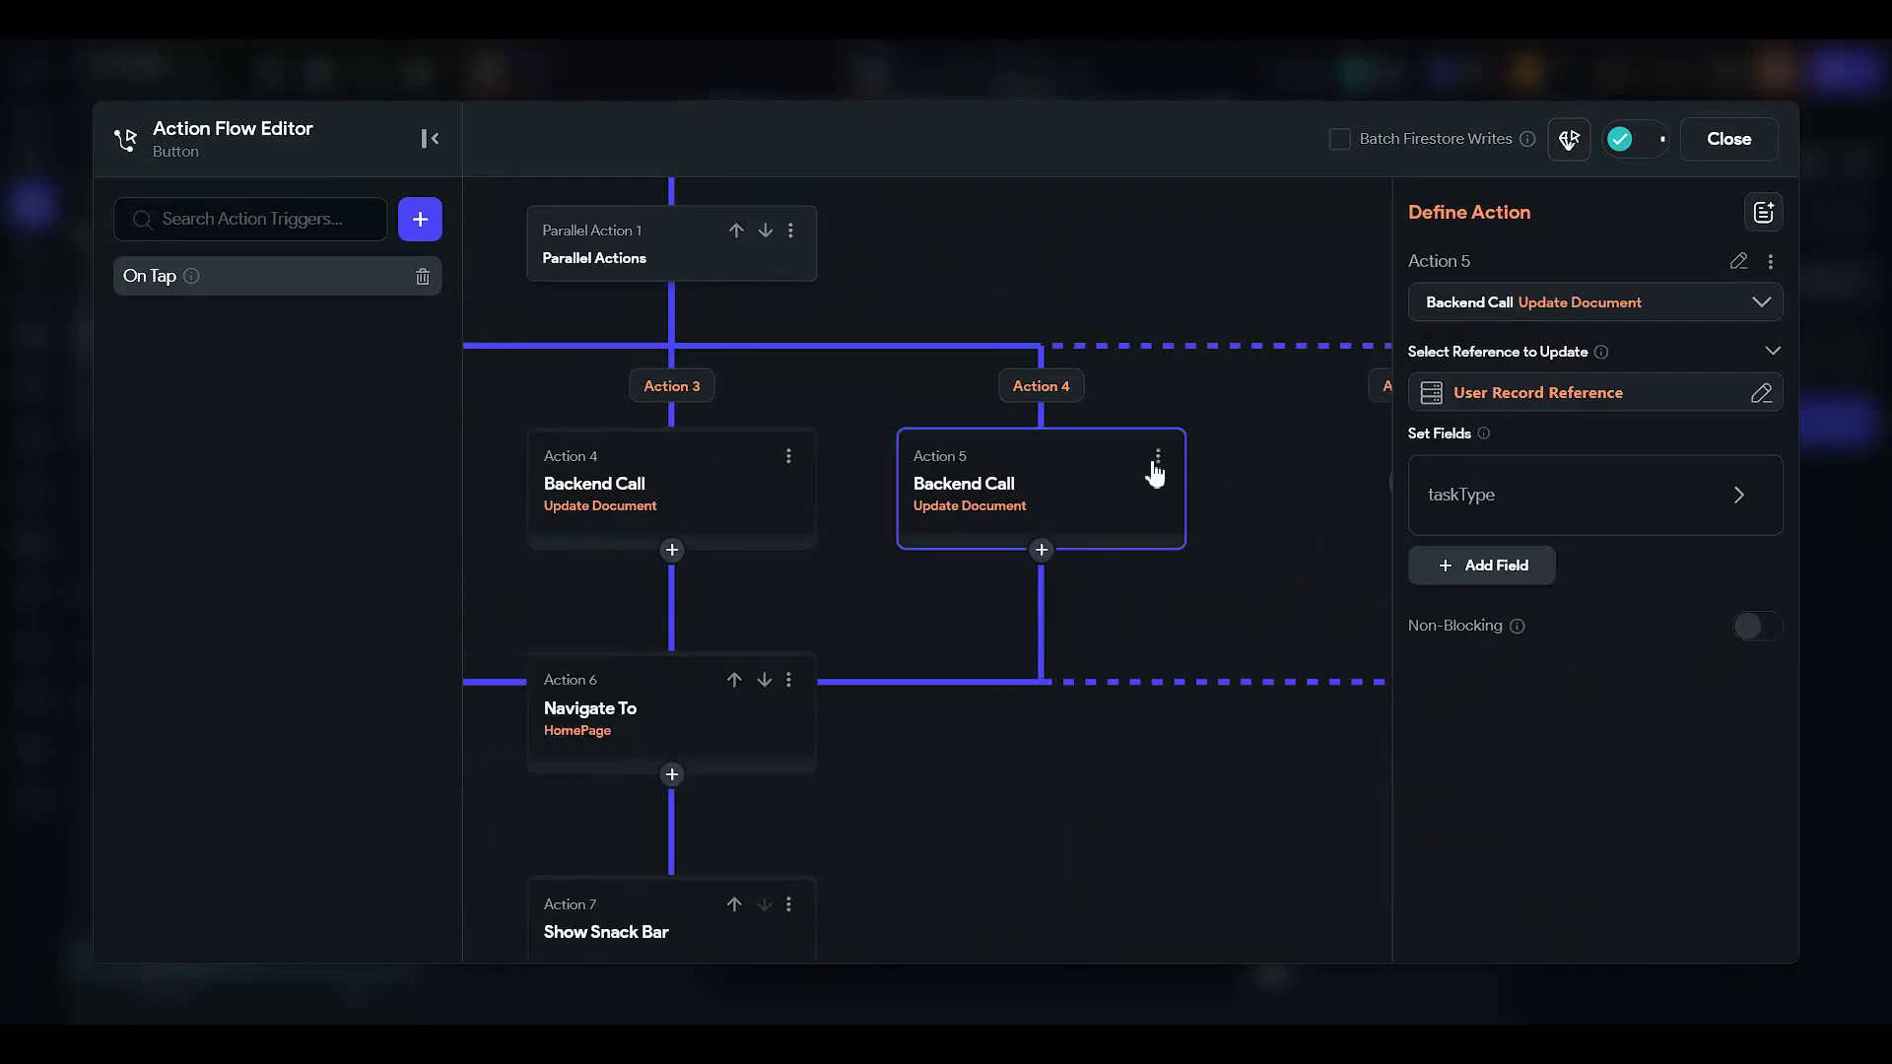
click(1155, 459)
click(1069, 508)
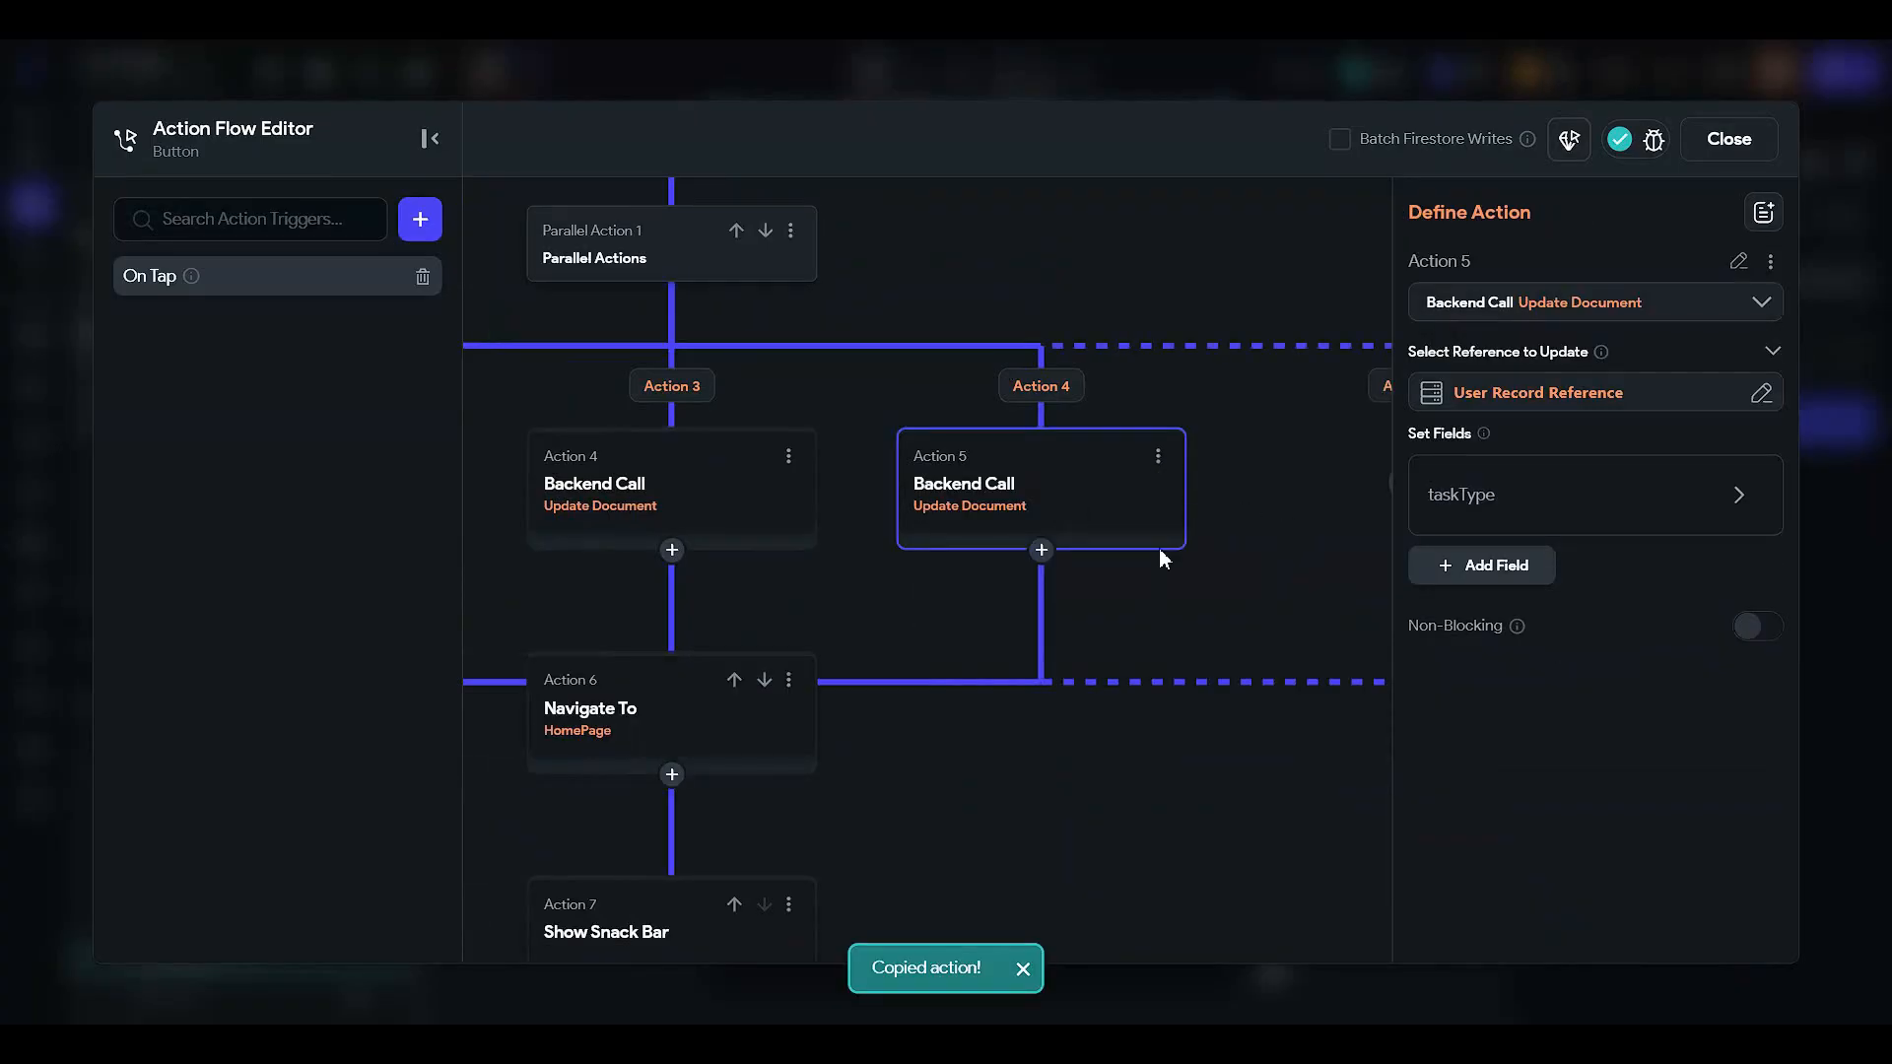
- Paste the update into the new branch and change its taskType value from 'Wishlist' to 'Default'
scroll(1158, 553, right, 5)
click(981, 498)
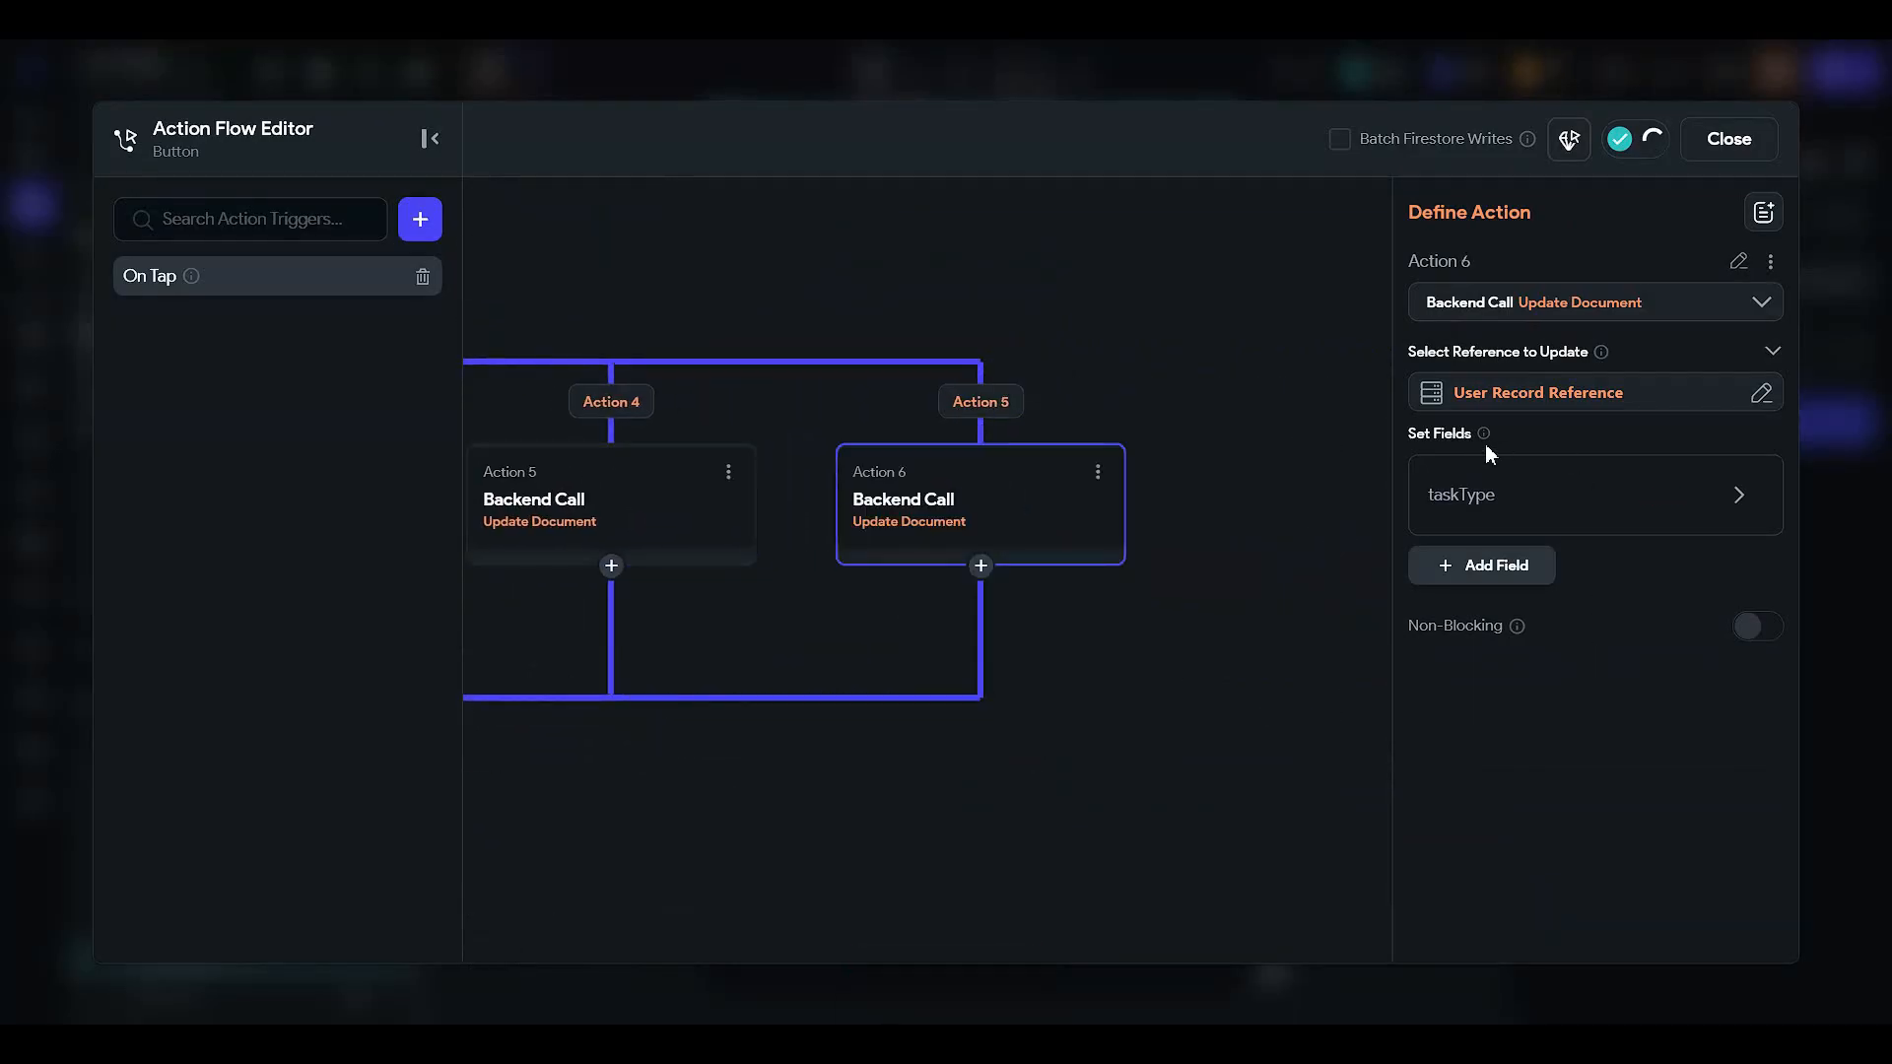
click(1511, 530)
scroll(1510, 537, down, 2)
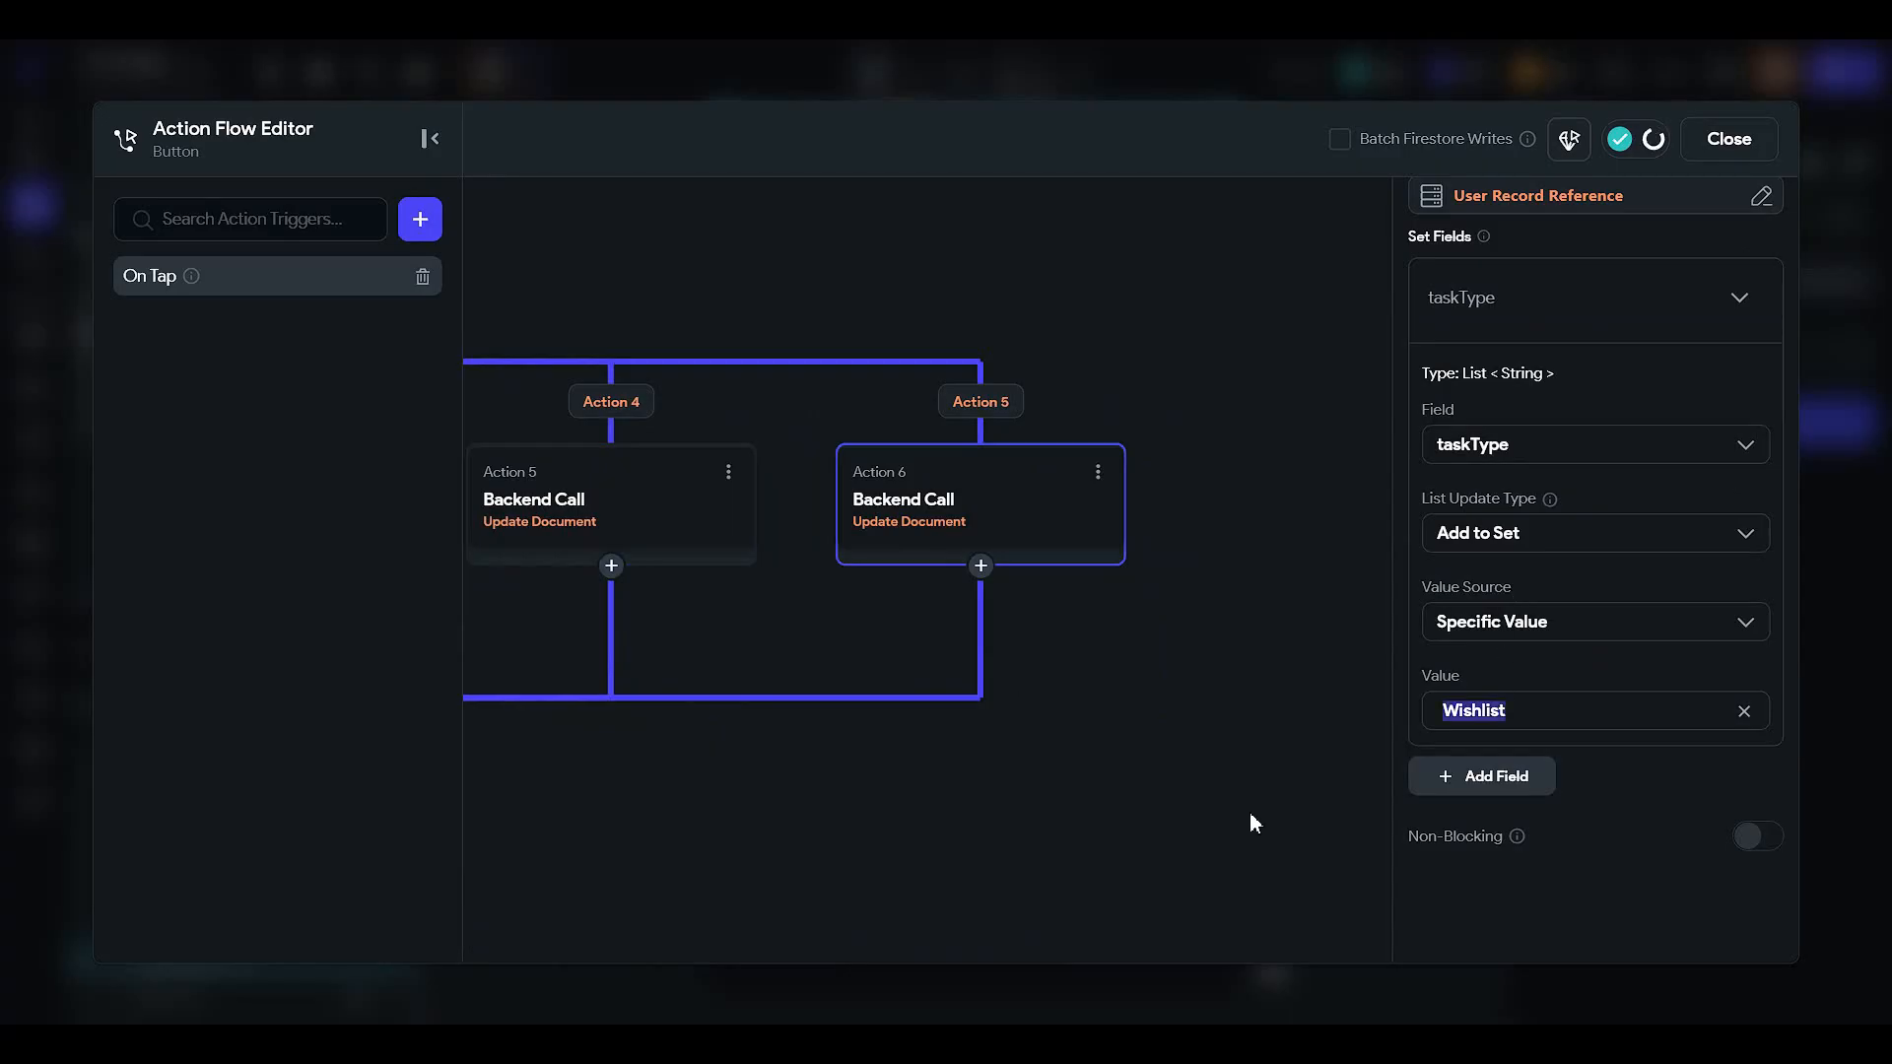
text(Default)
key(Escape)
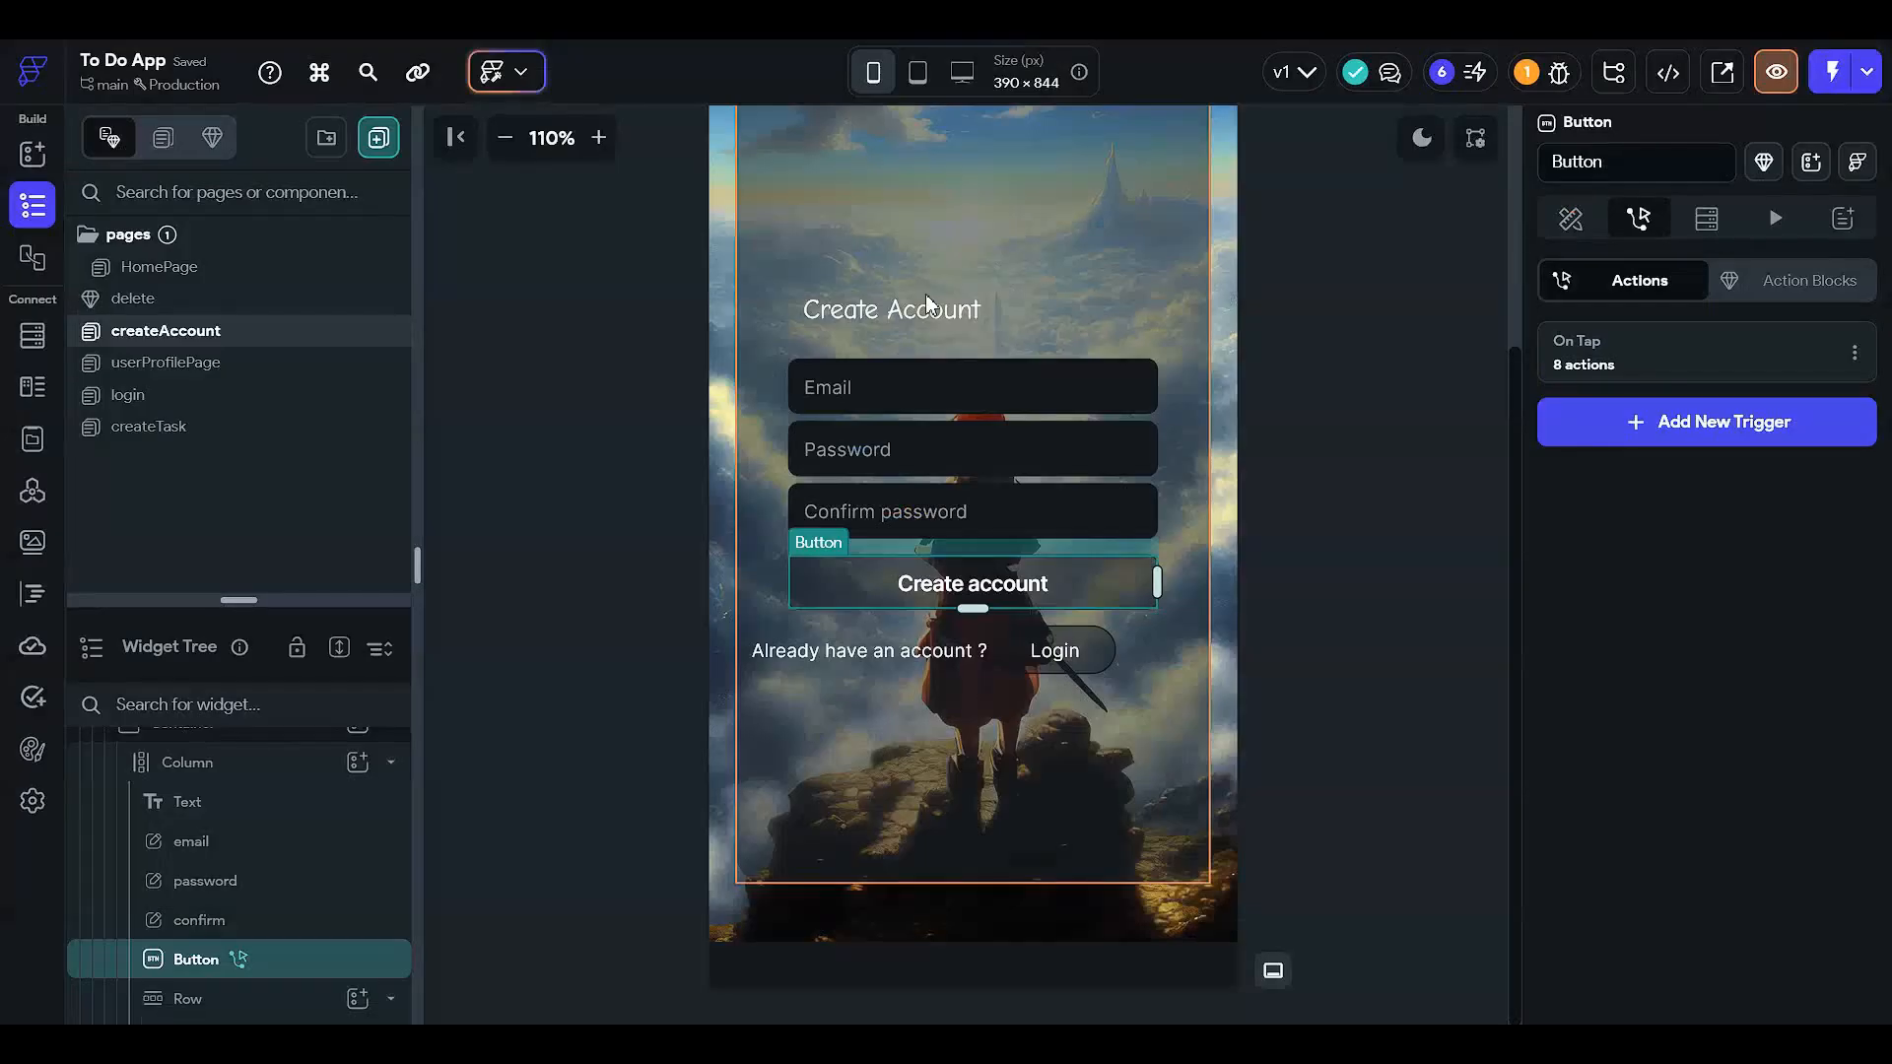
- Open the createTask page and the Create task button's On Tap actions
click(225, 406)
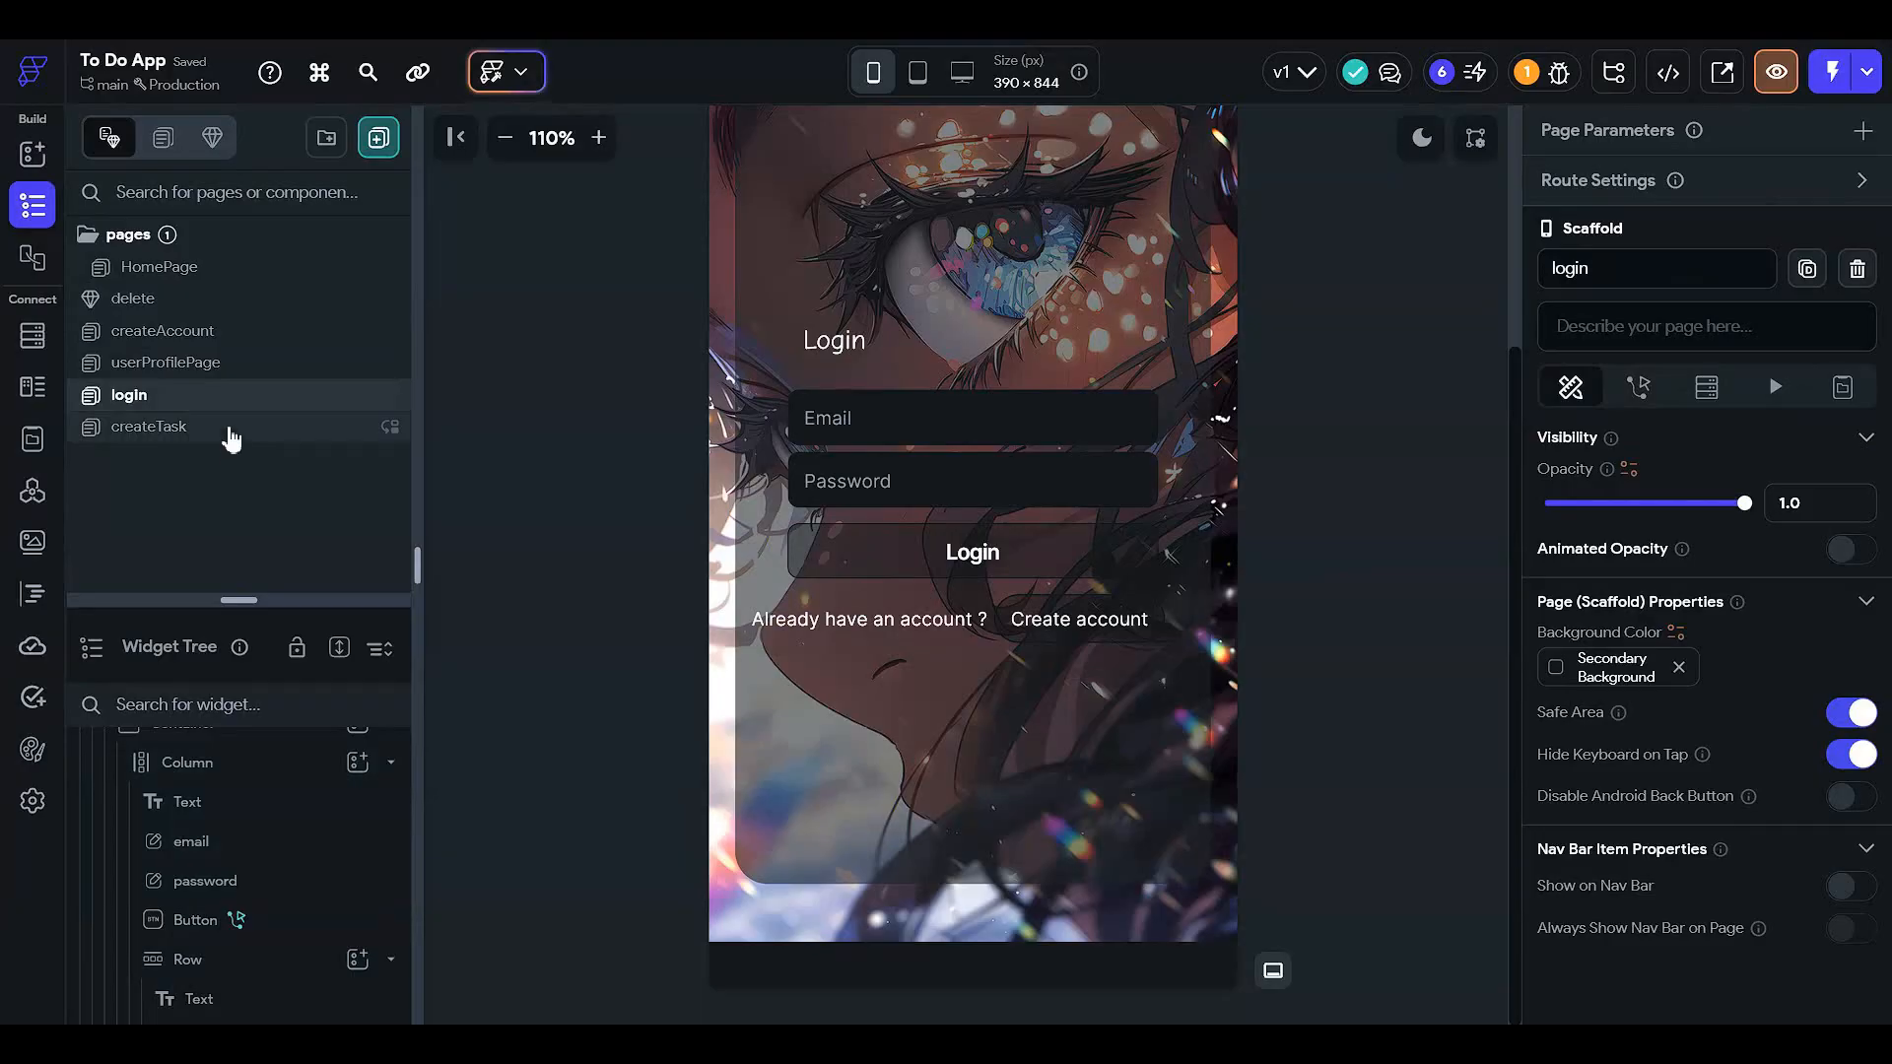
click(231, 432)
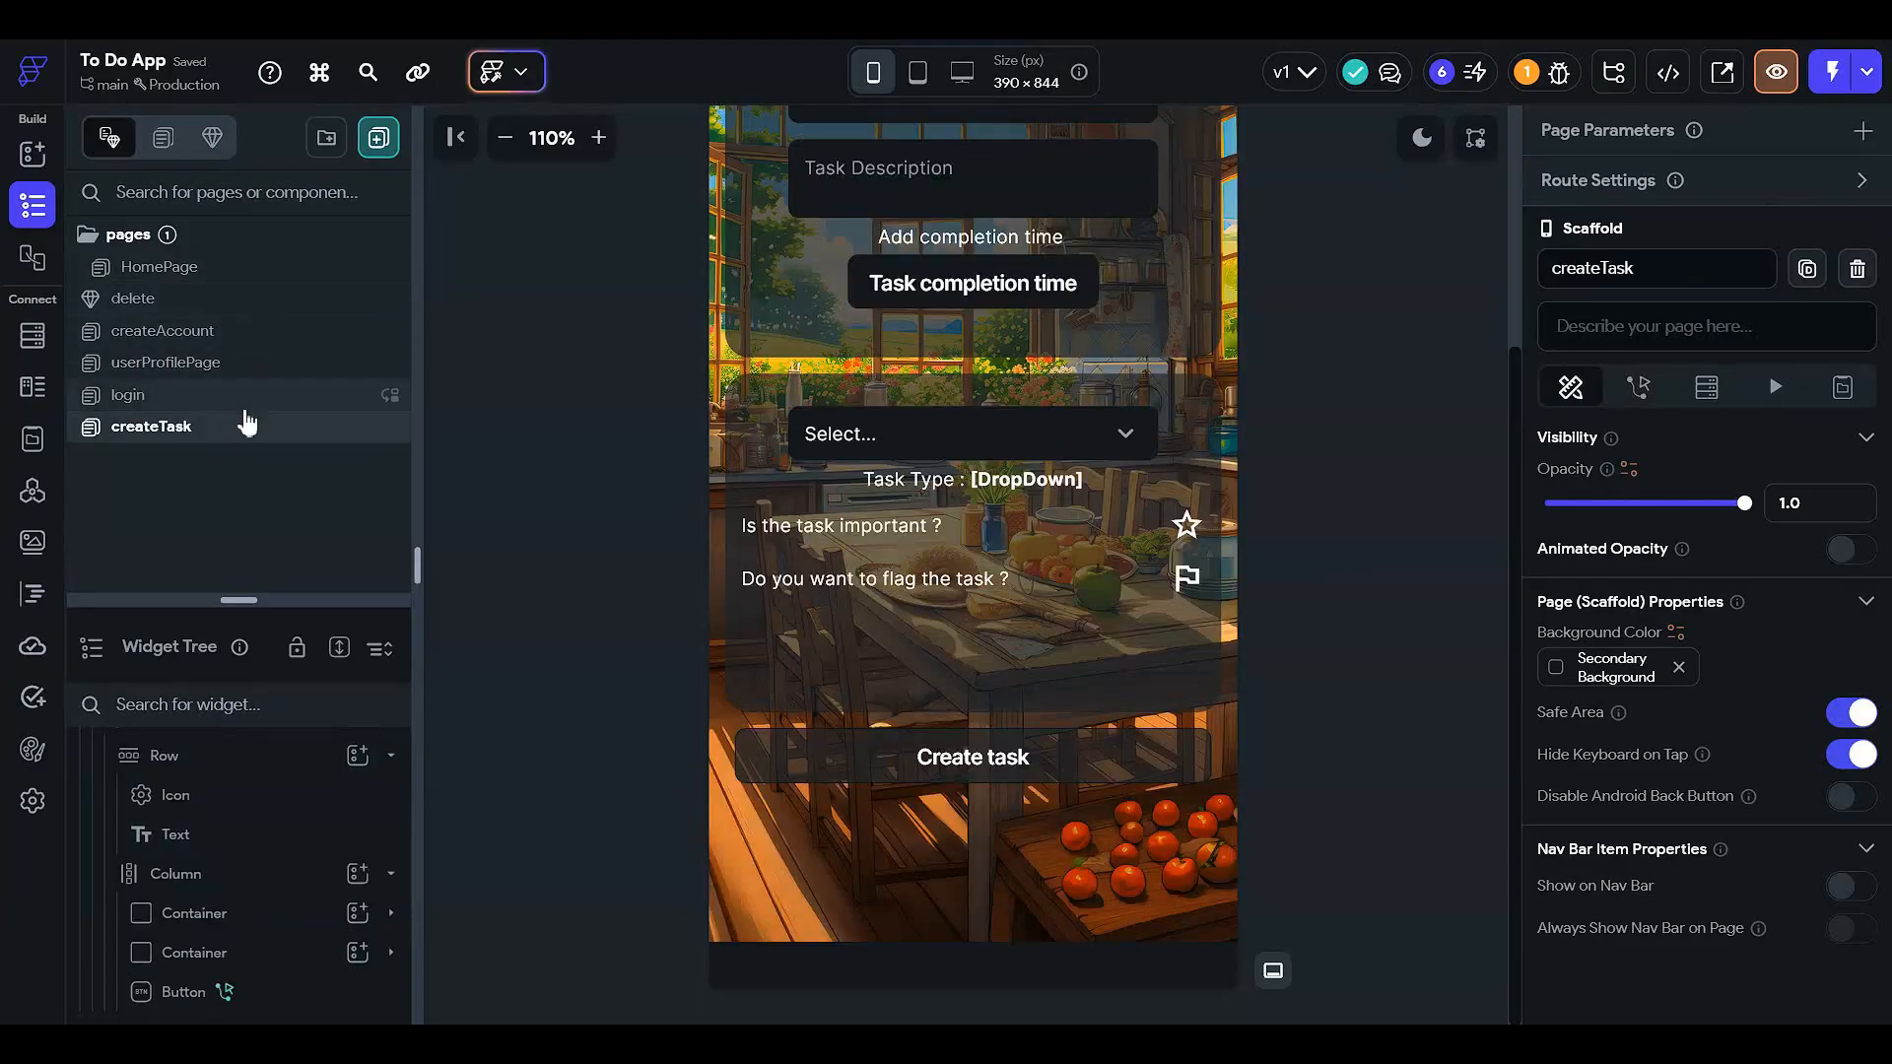
click(1028, 767)
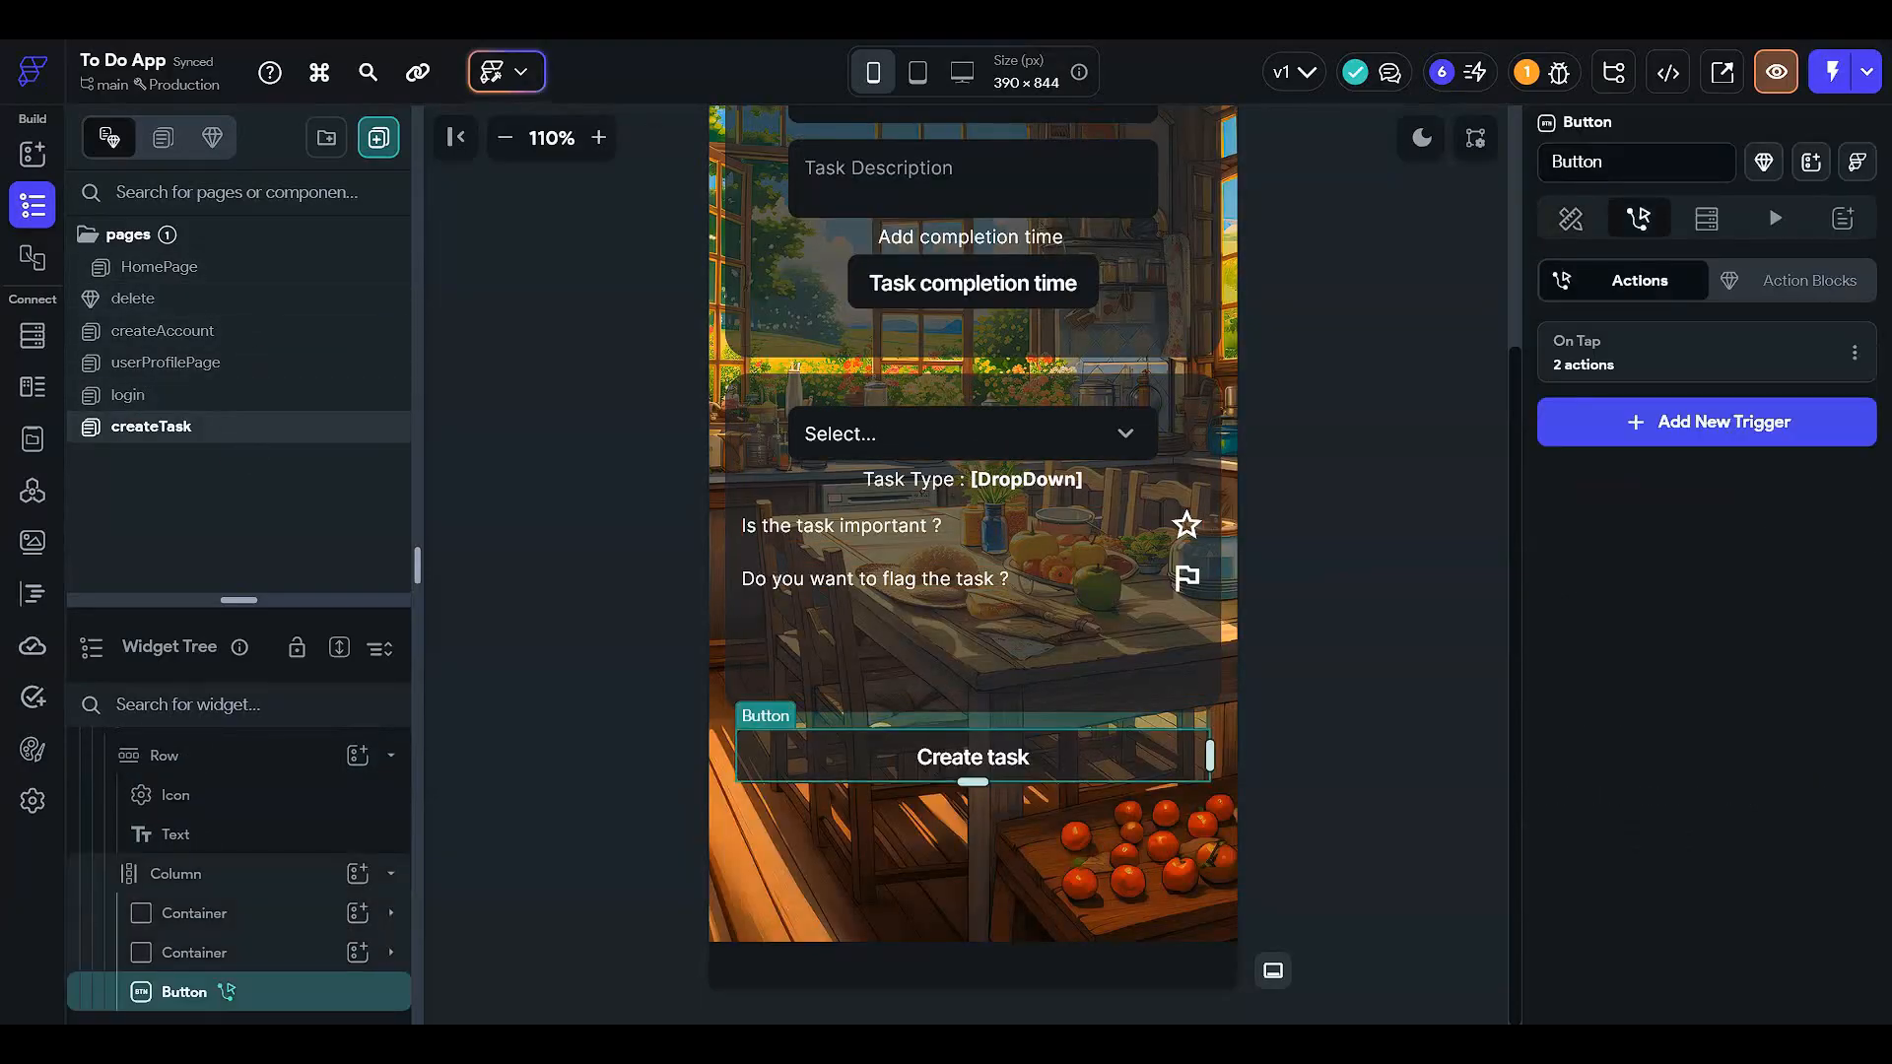
click(1653, 382)
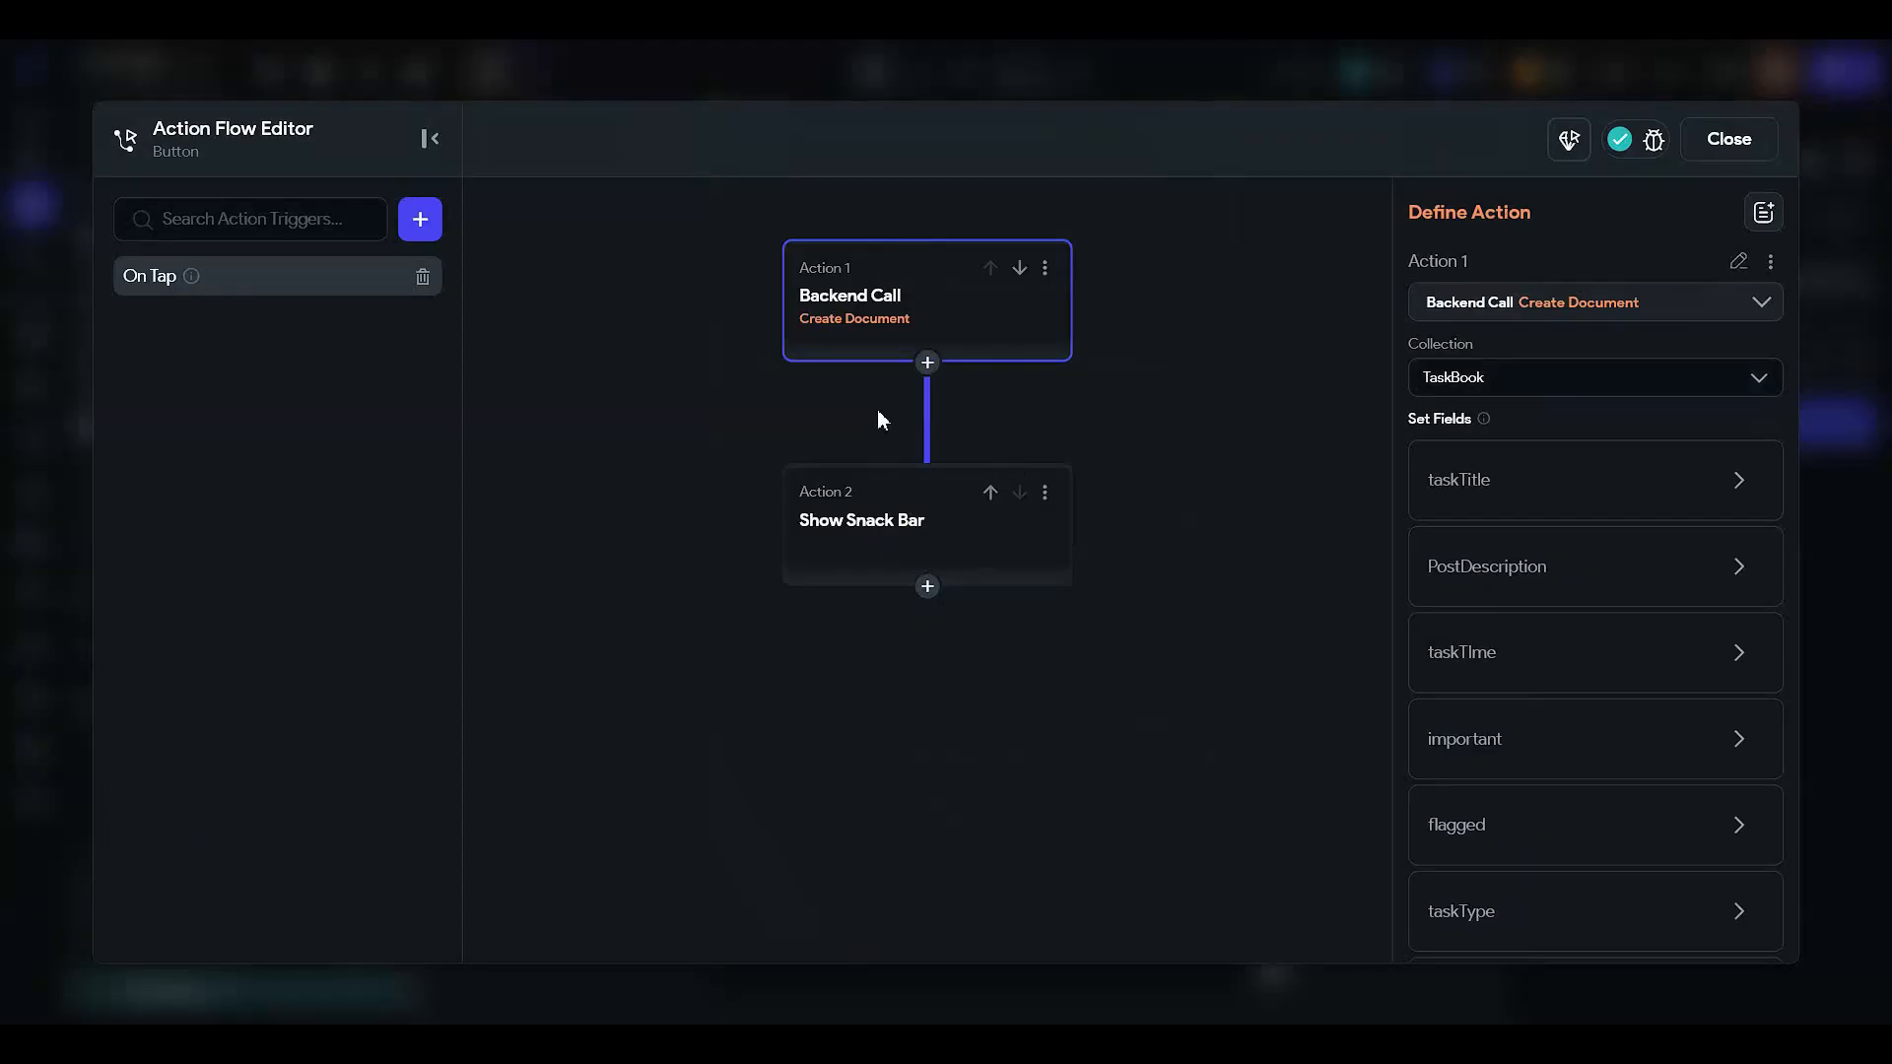
scroll(1512, 751, down, 2)
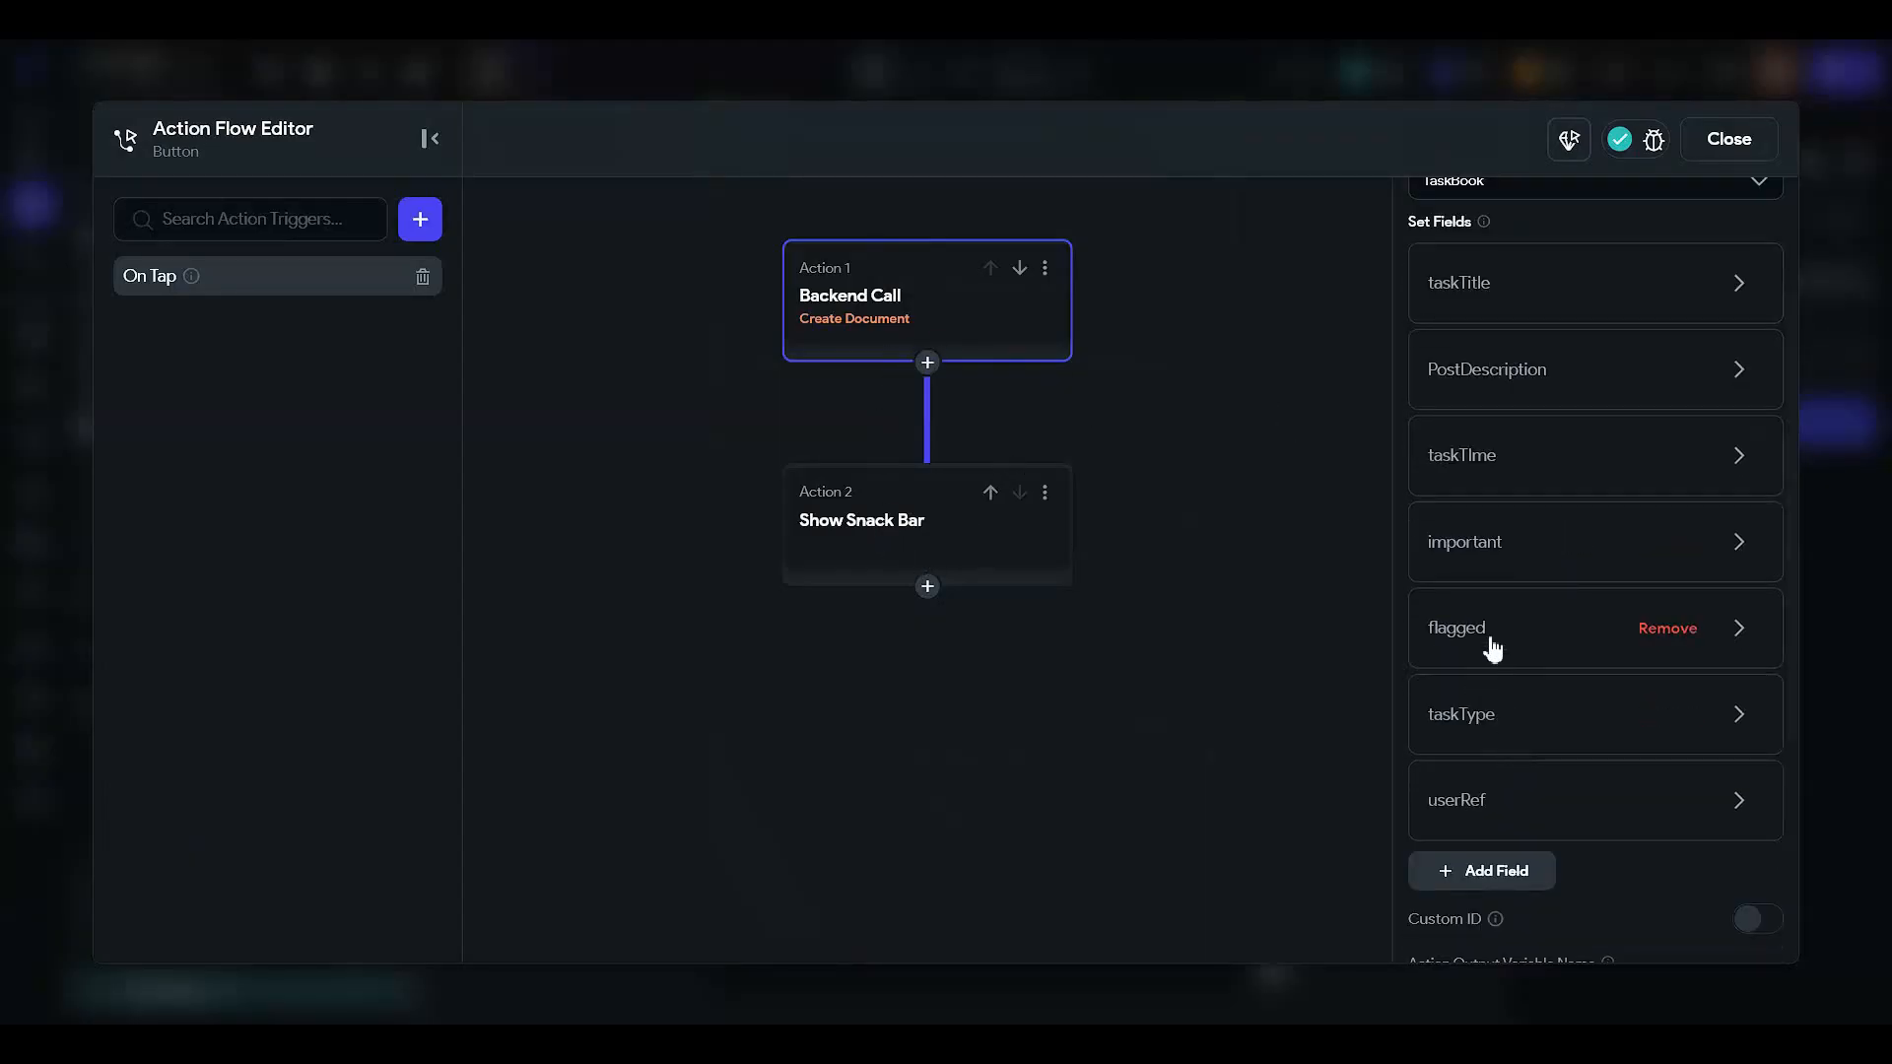
- Change the taskType DropDown variable's default value from 'Home' to 'Default' and close the editor
click(1450, 749)
scroll(1556, 739, down, 2)
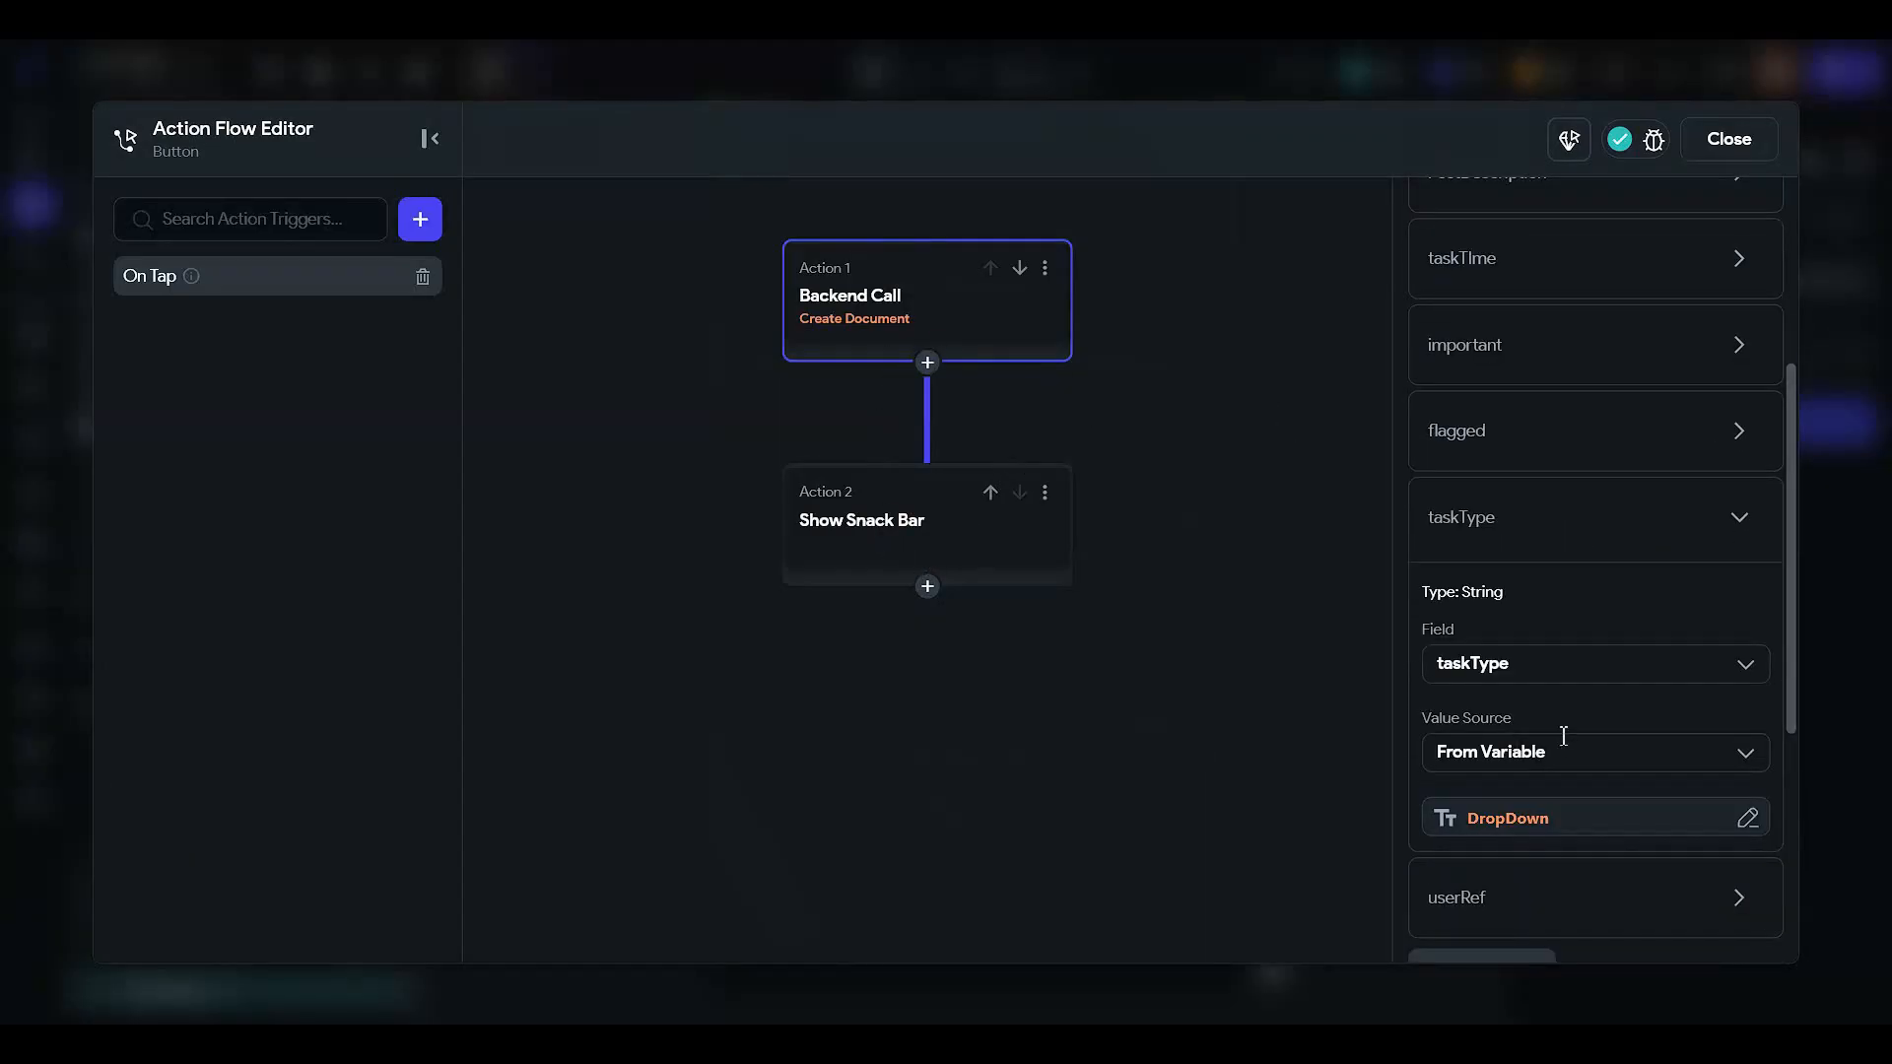
click(1562, 814)
drag(1127, 673, 484, 662)
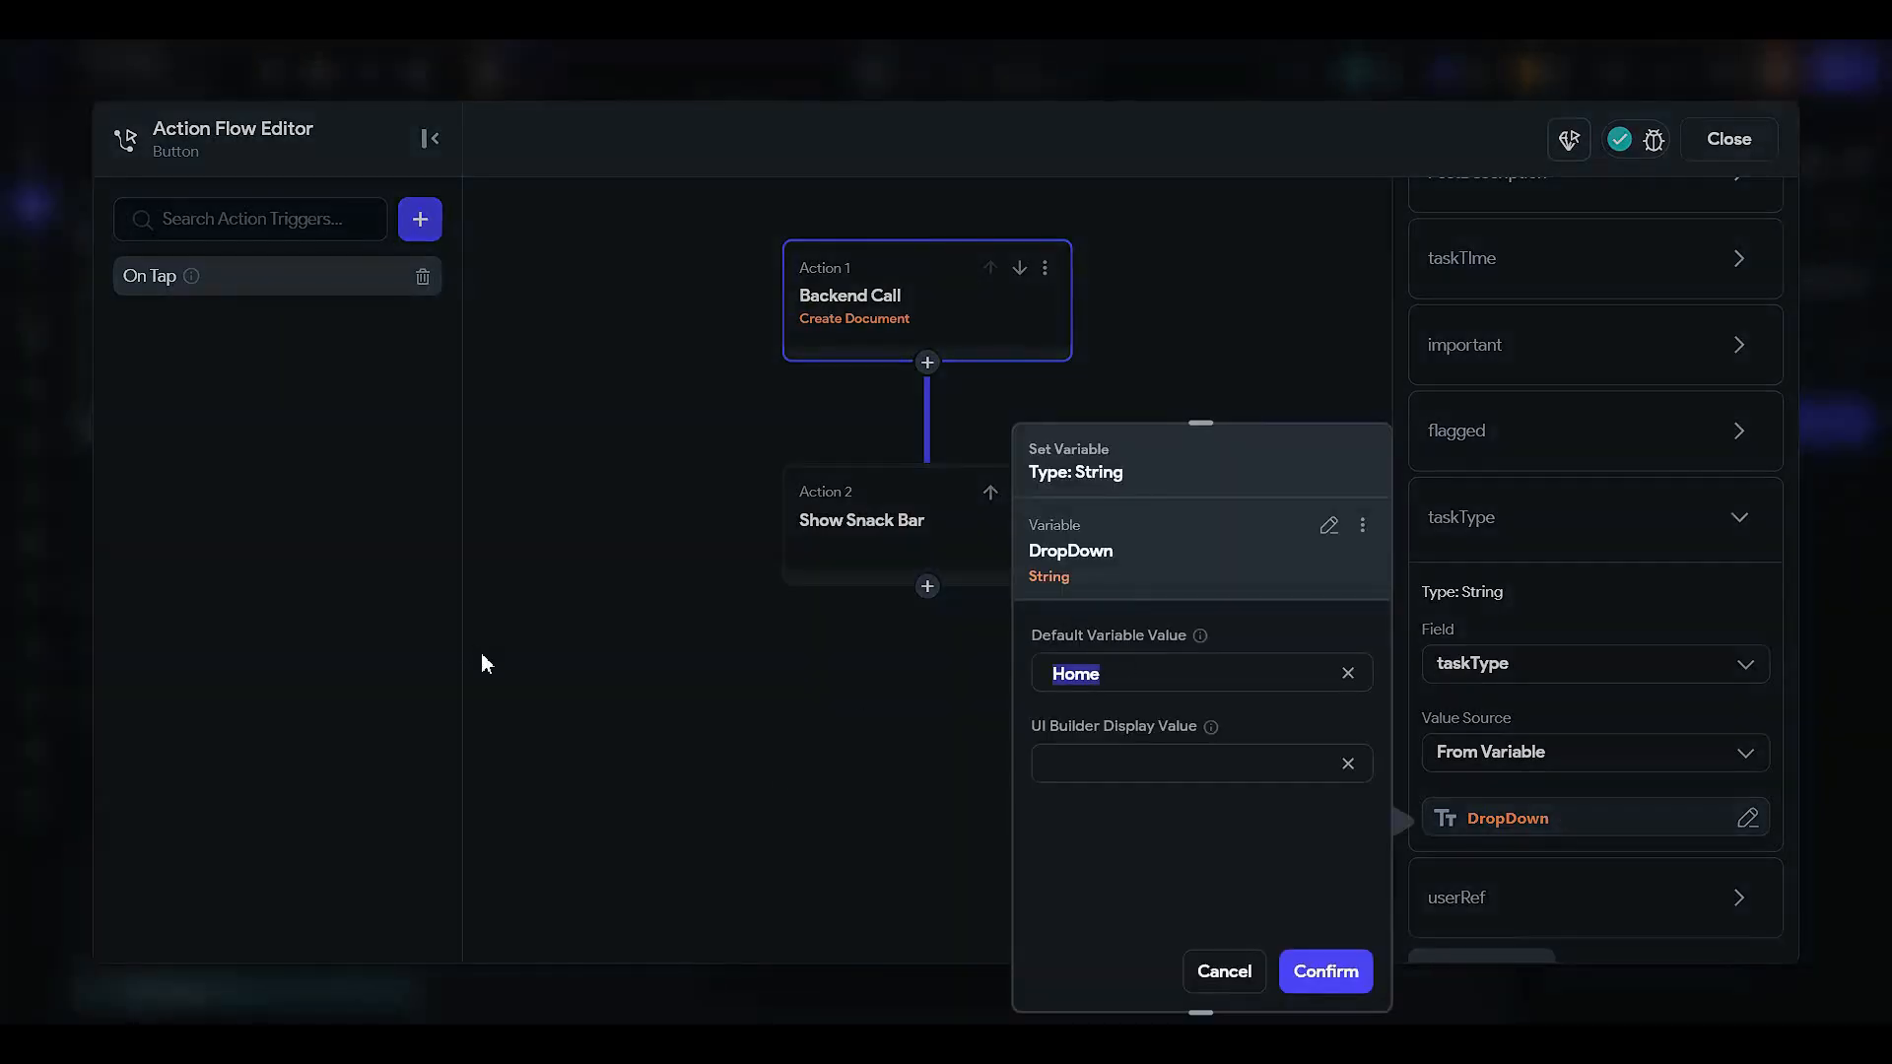
text(Default)
click(1350, 965)
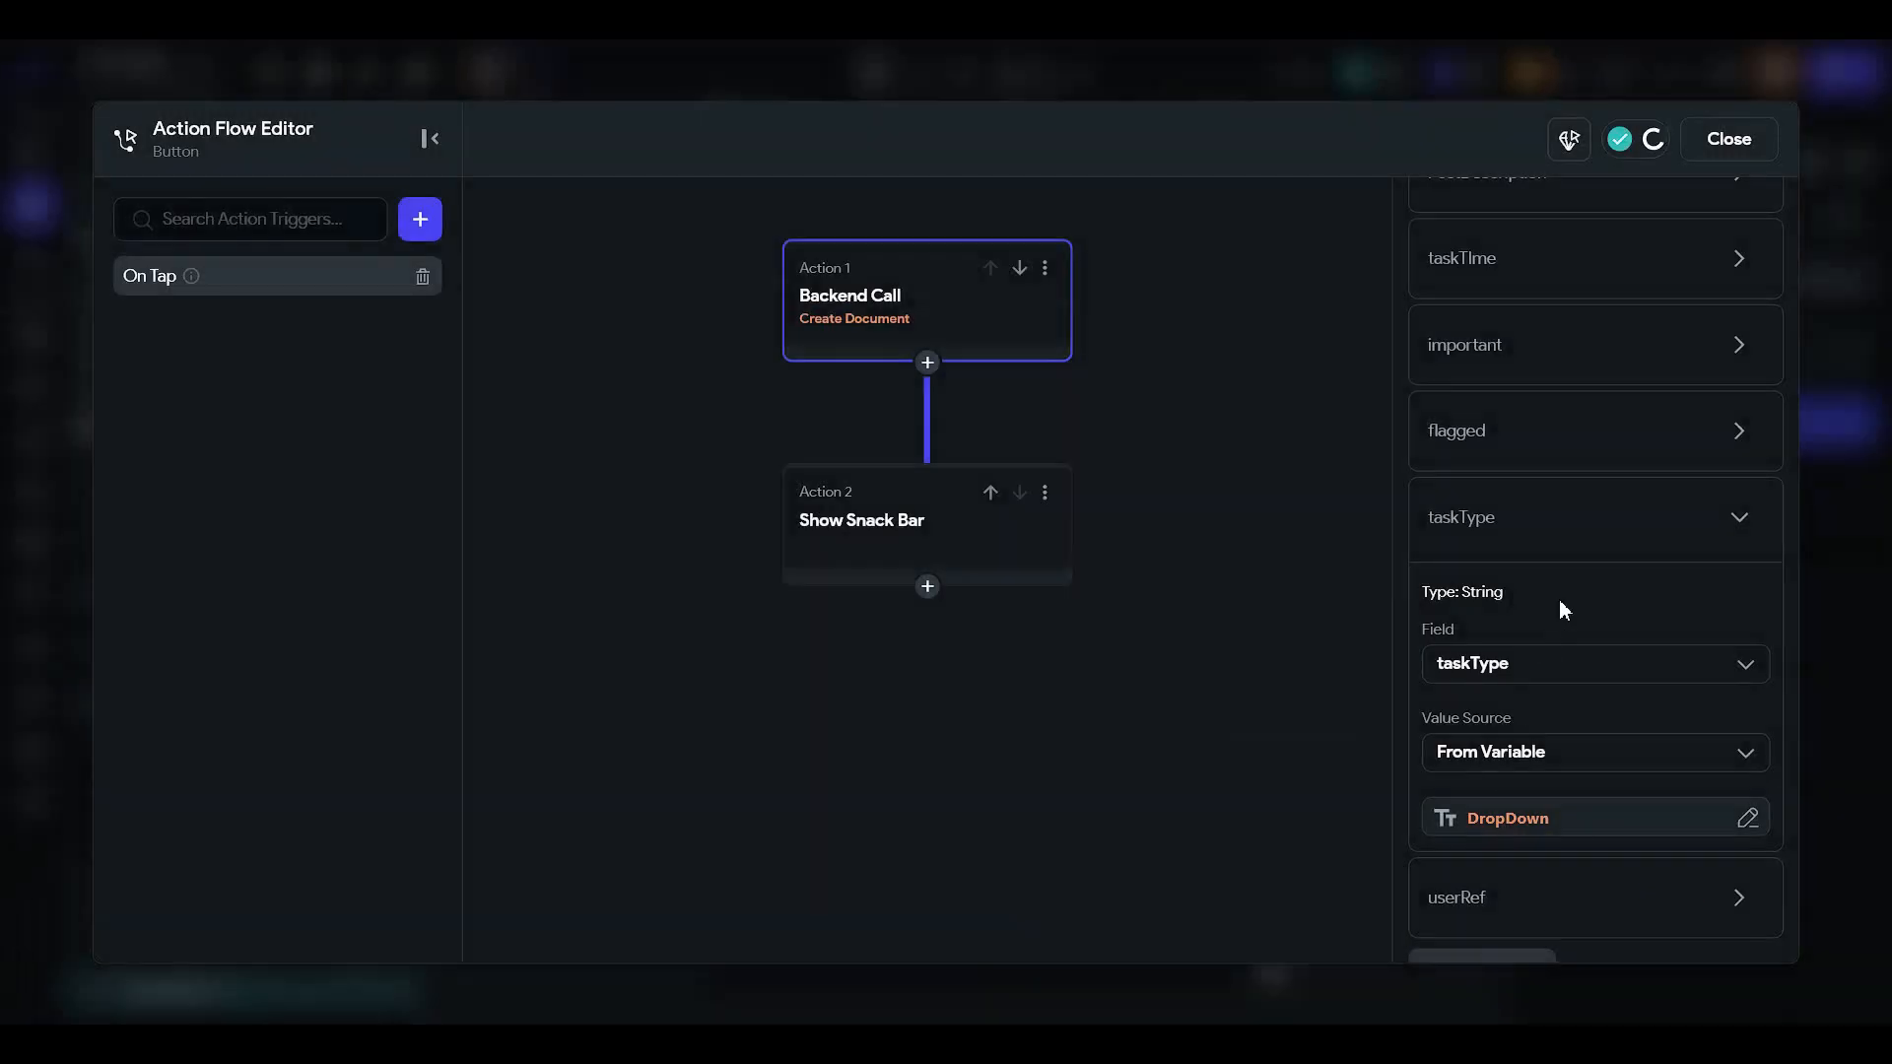
scroll(1559, 599, down, 3)
click(1542, 617)
scroll(1576, 355, down, 1)
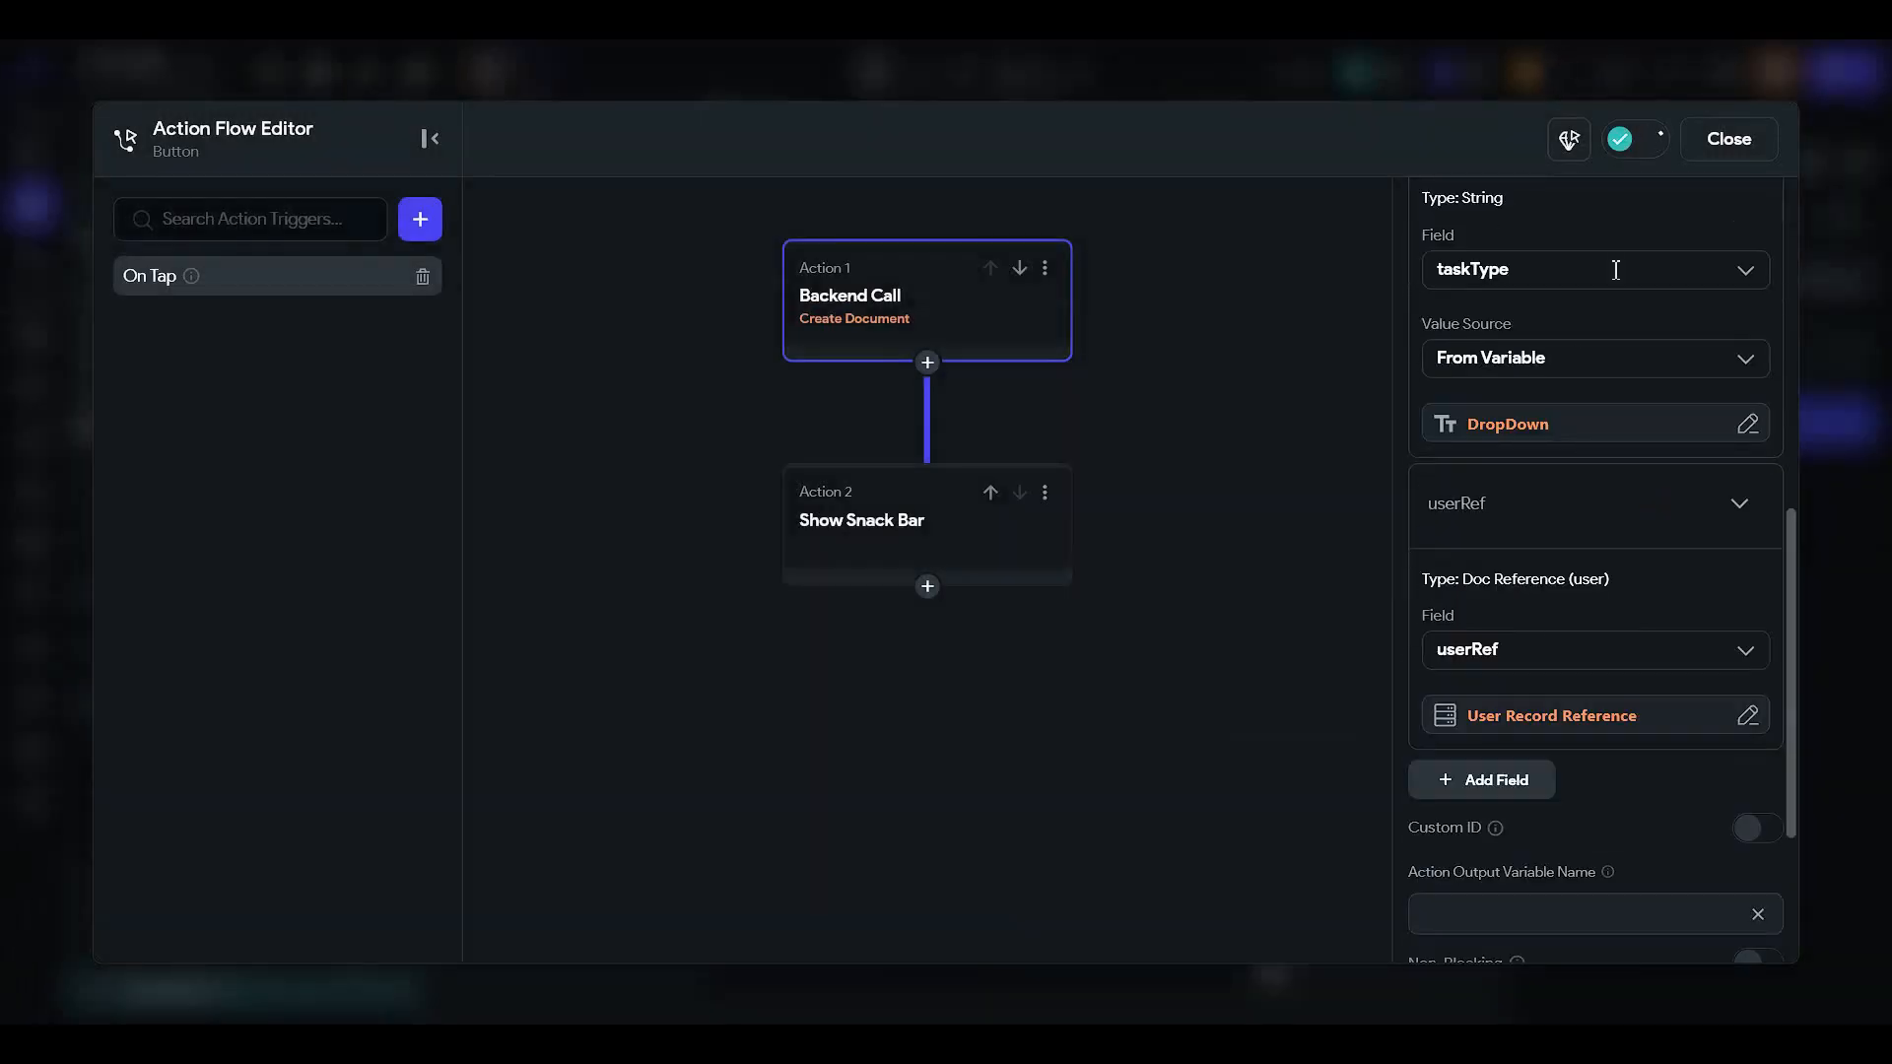
scroll(1537, 335, up, 5)
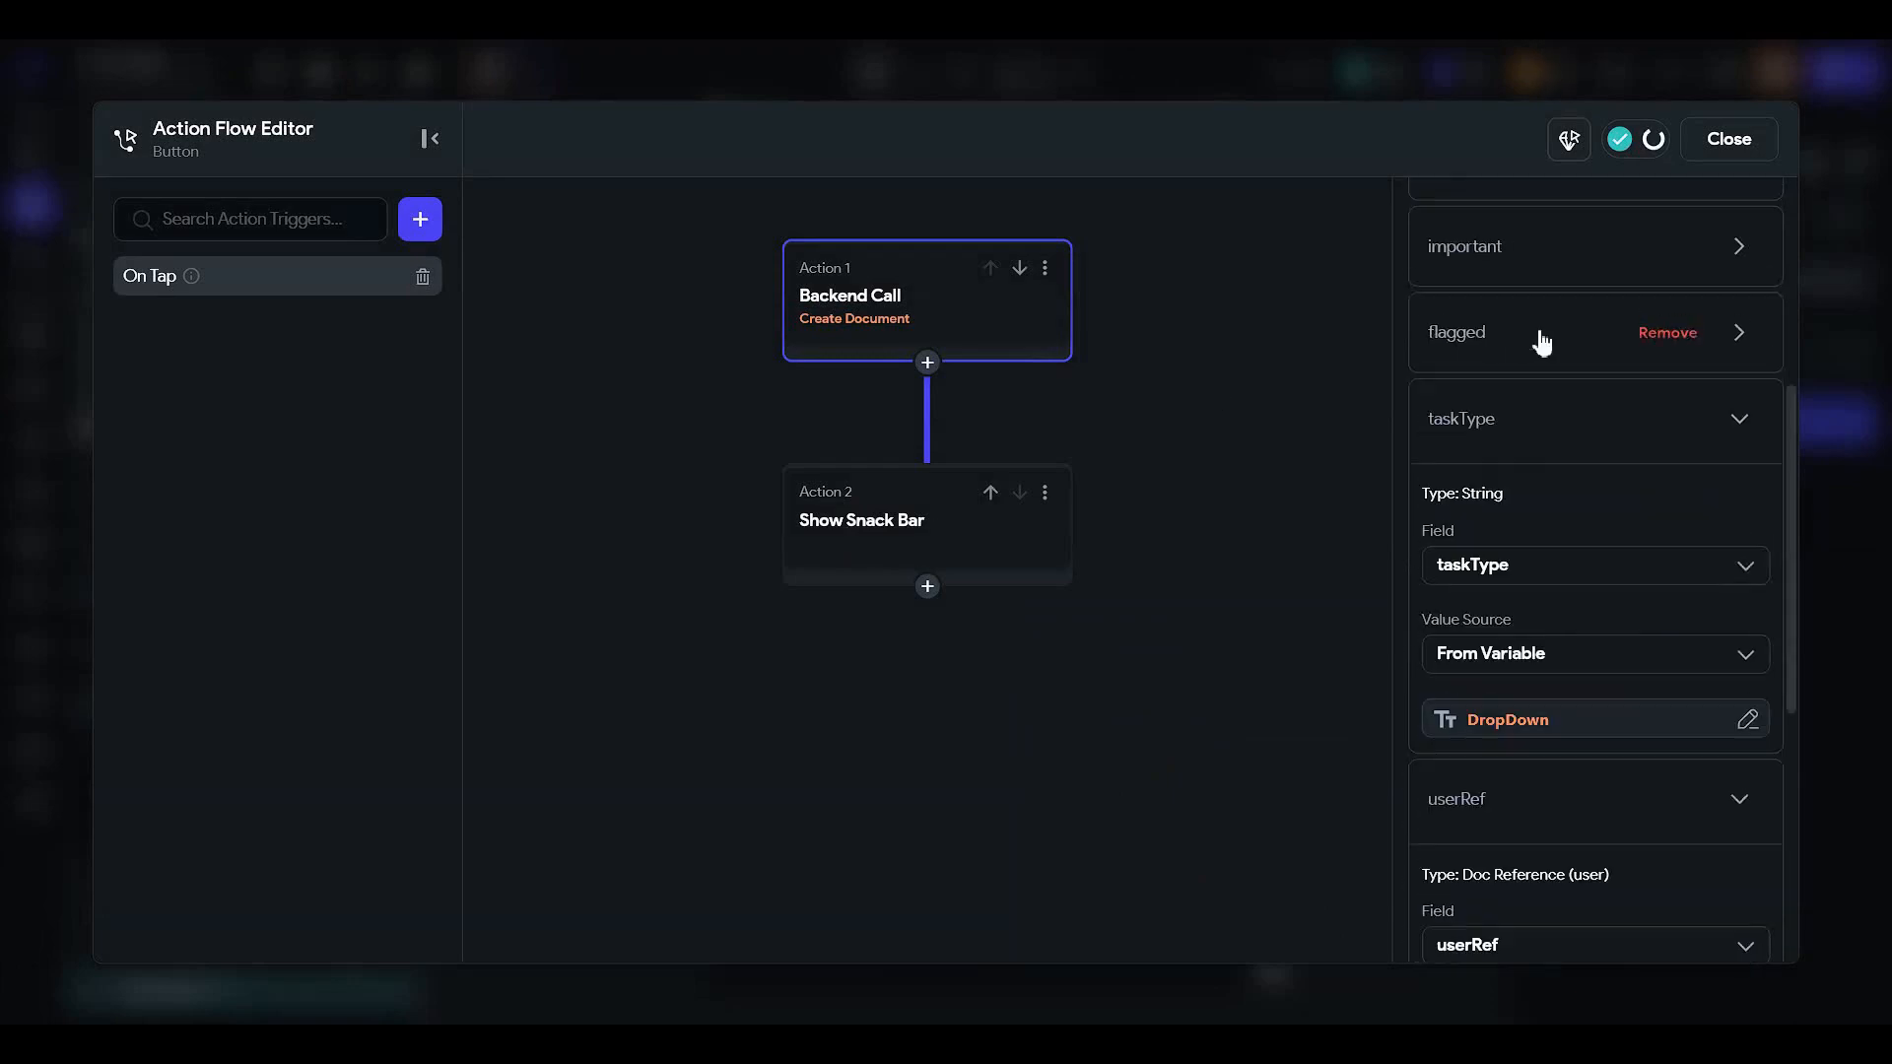
click(1724, 139)
scroll(1291, 573, up, 3)
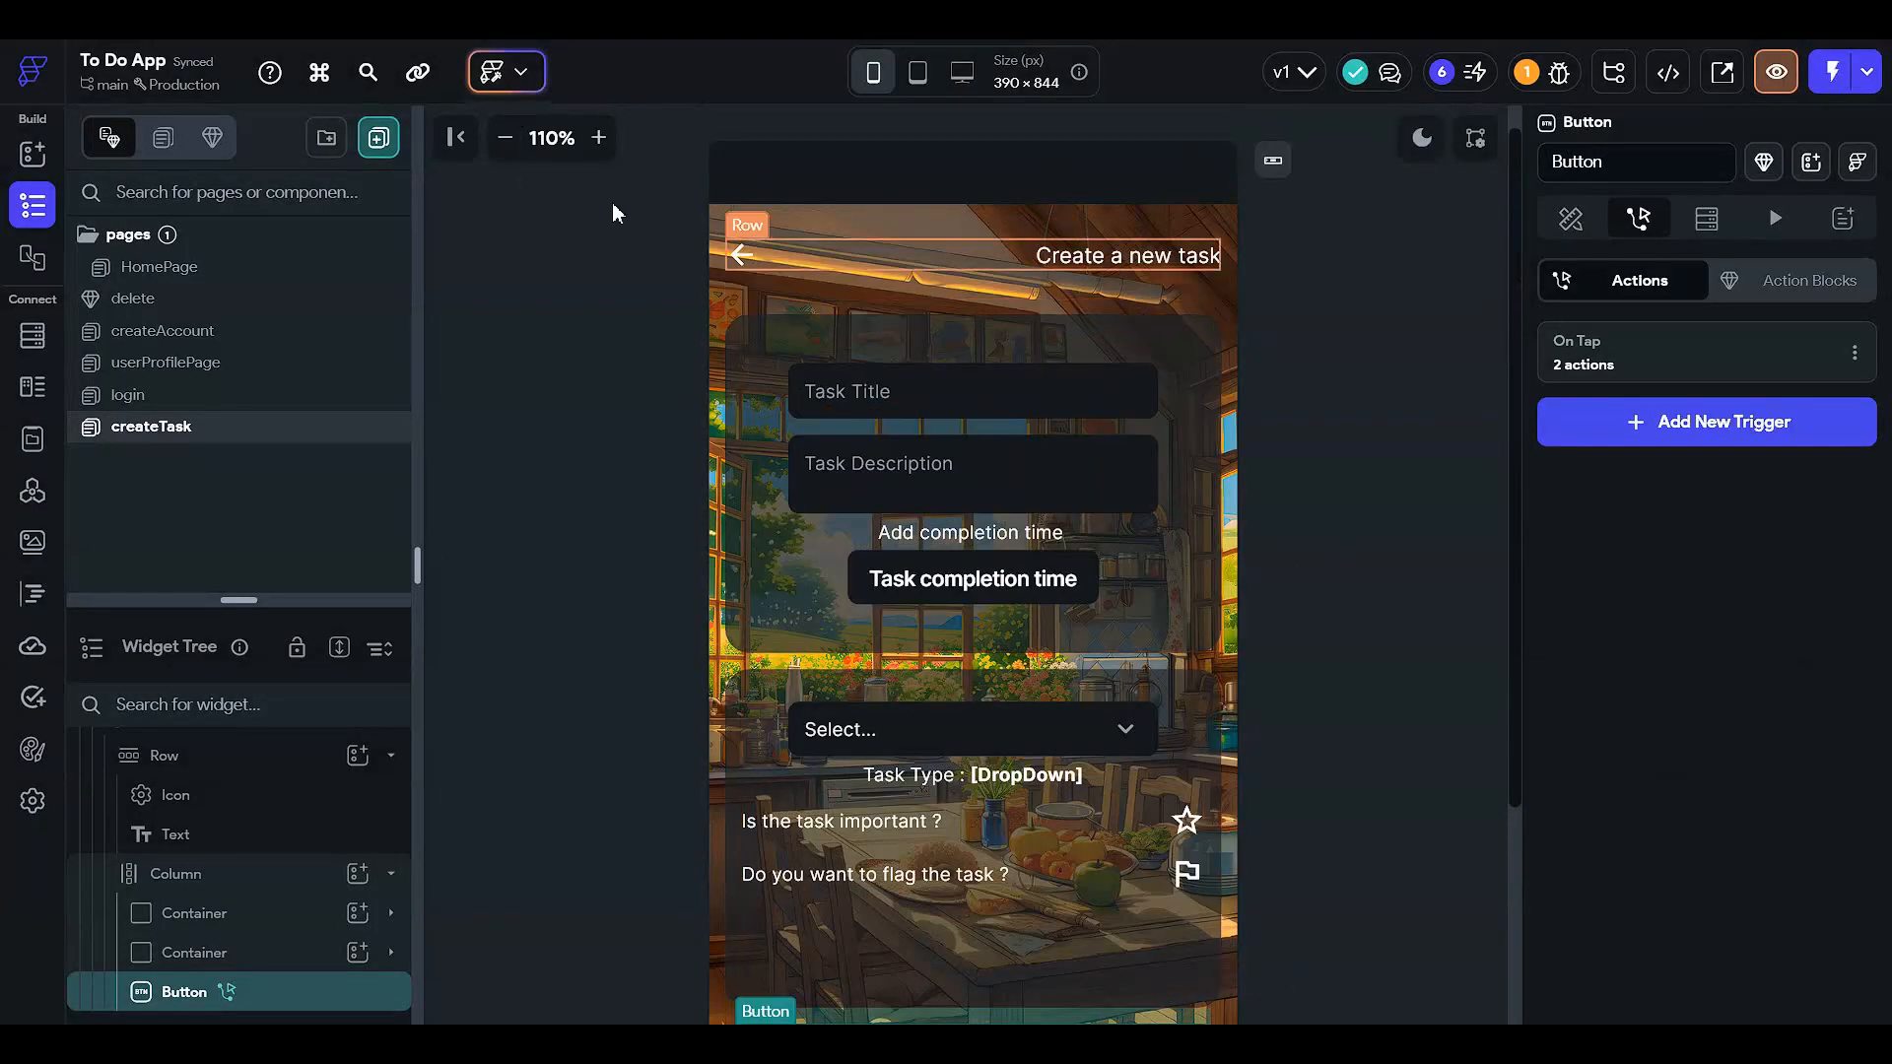
- Zoom out, switch to the HomePage and select its header row with the To Do List title
click(1570, 218)
click(1370, 340)
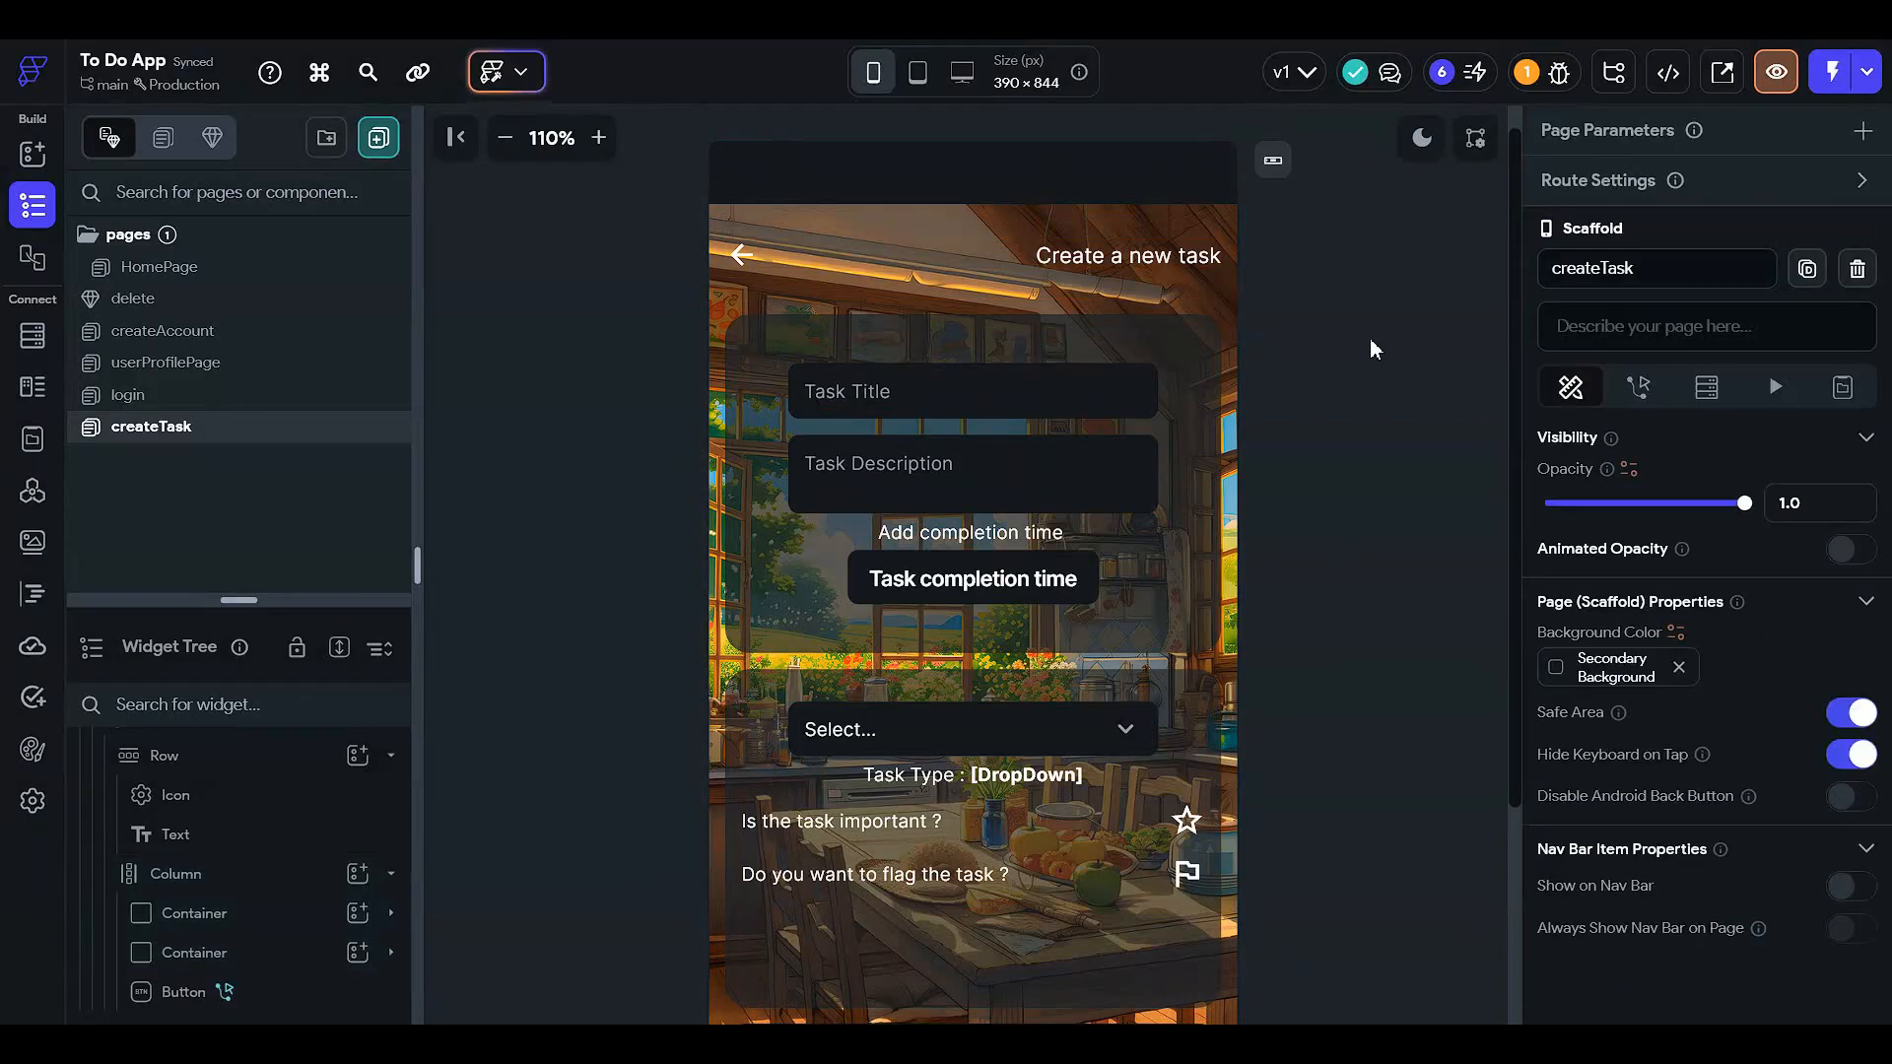
click(506, 140)
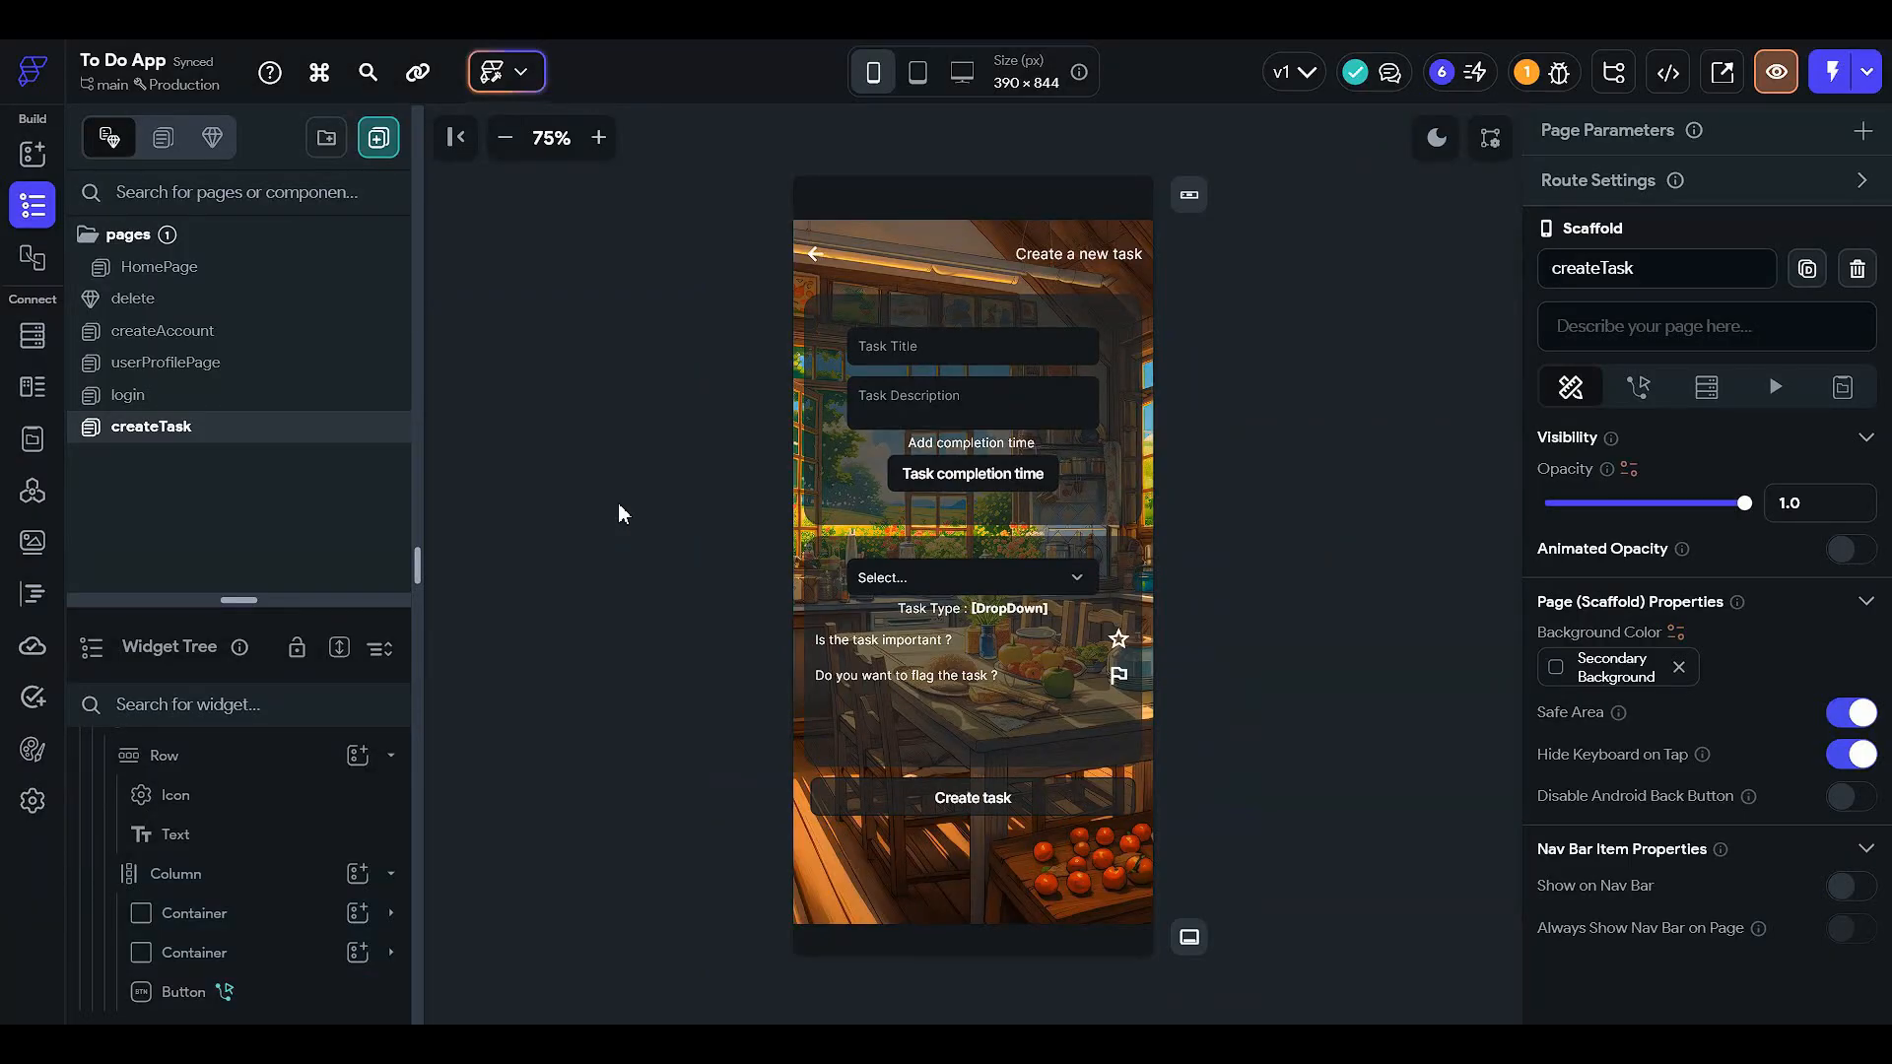
click(232, 277)
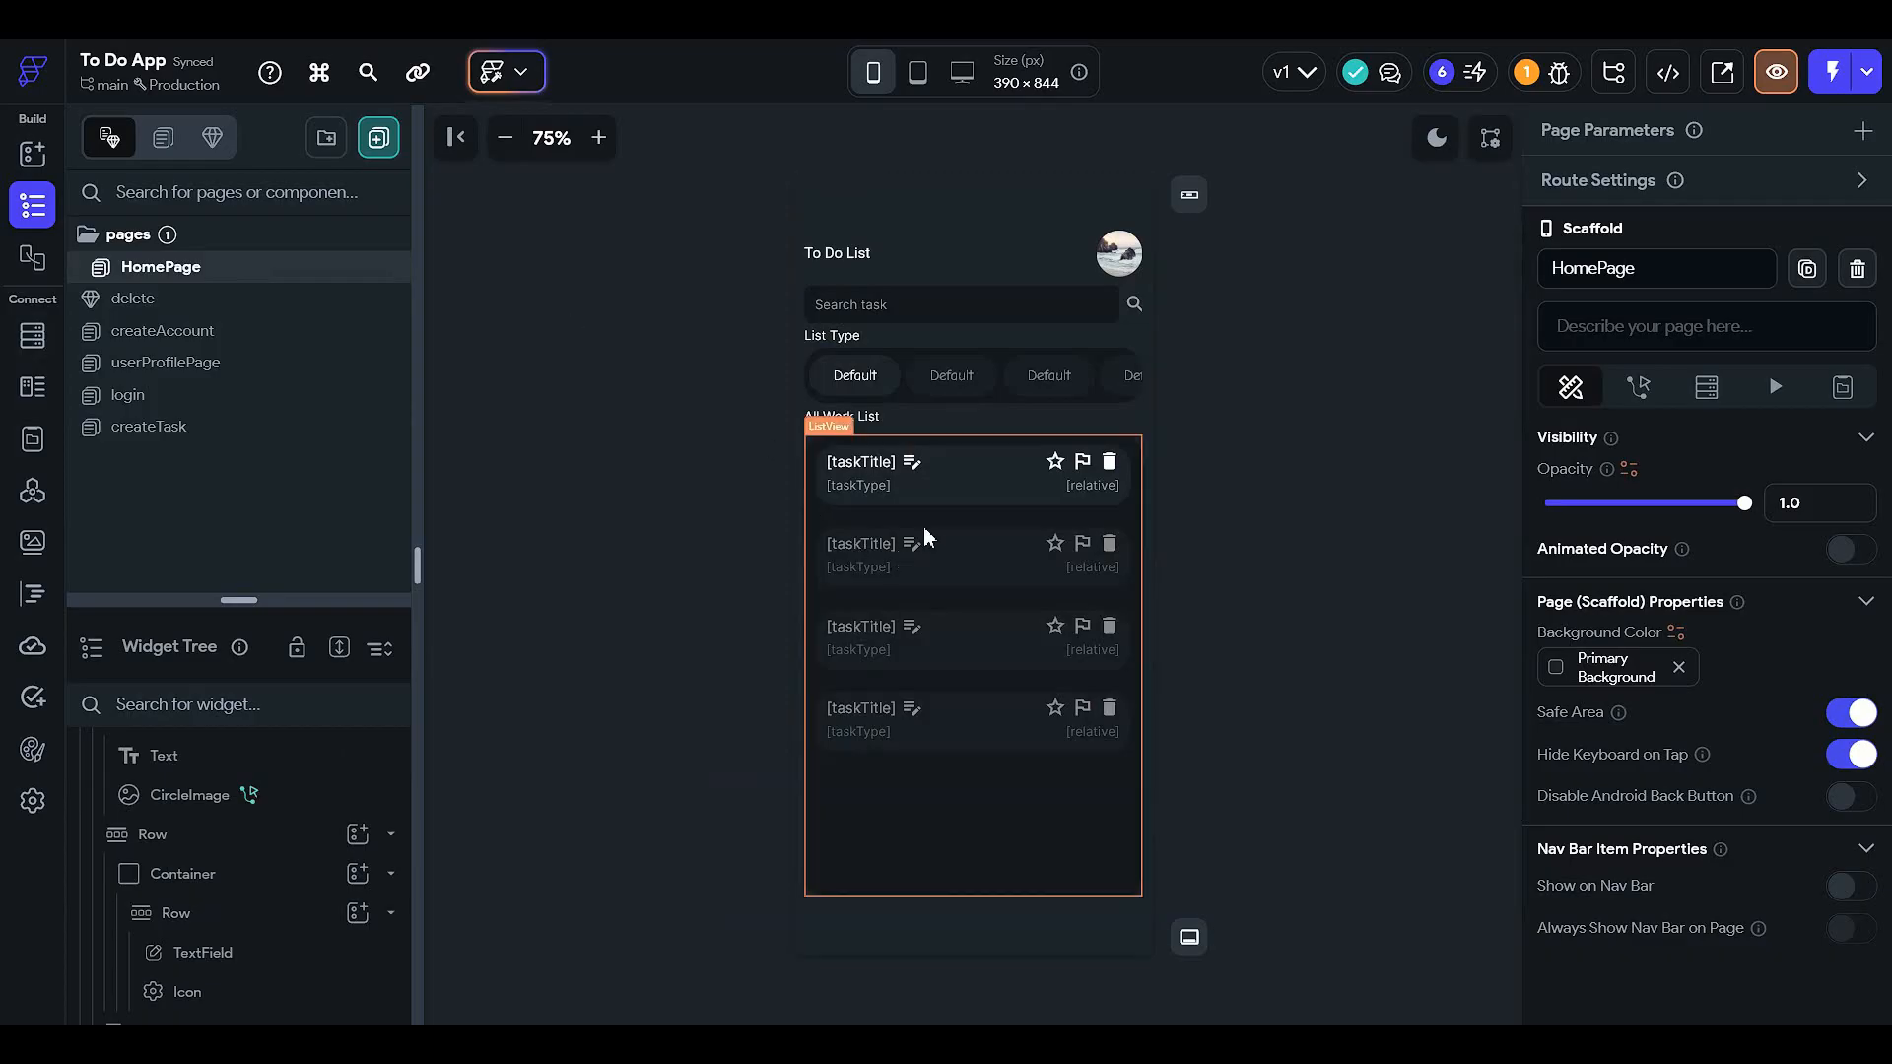
click(961, 433)
click(279, 844)
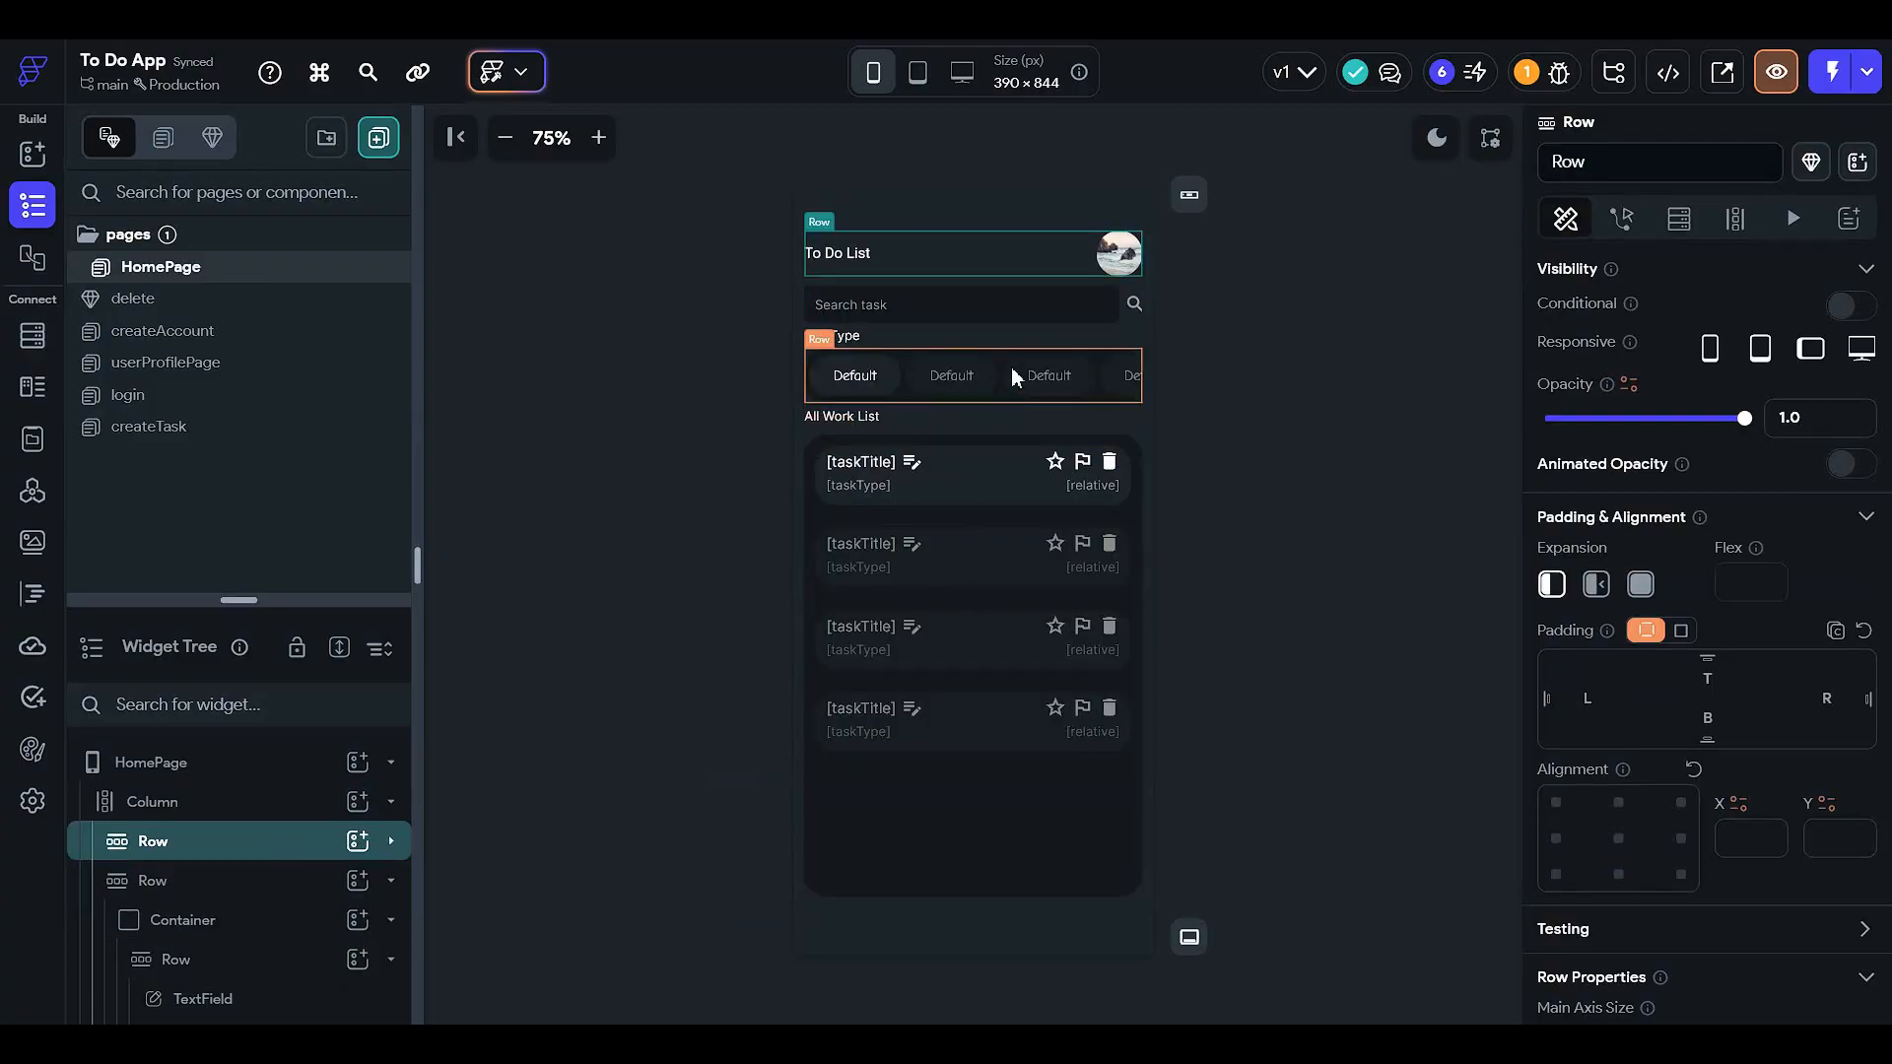
click(950, 268)
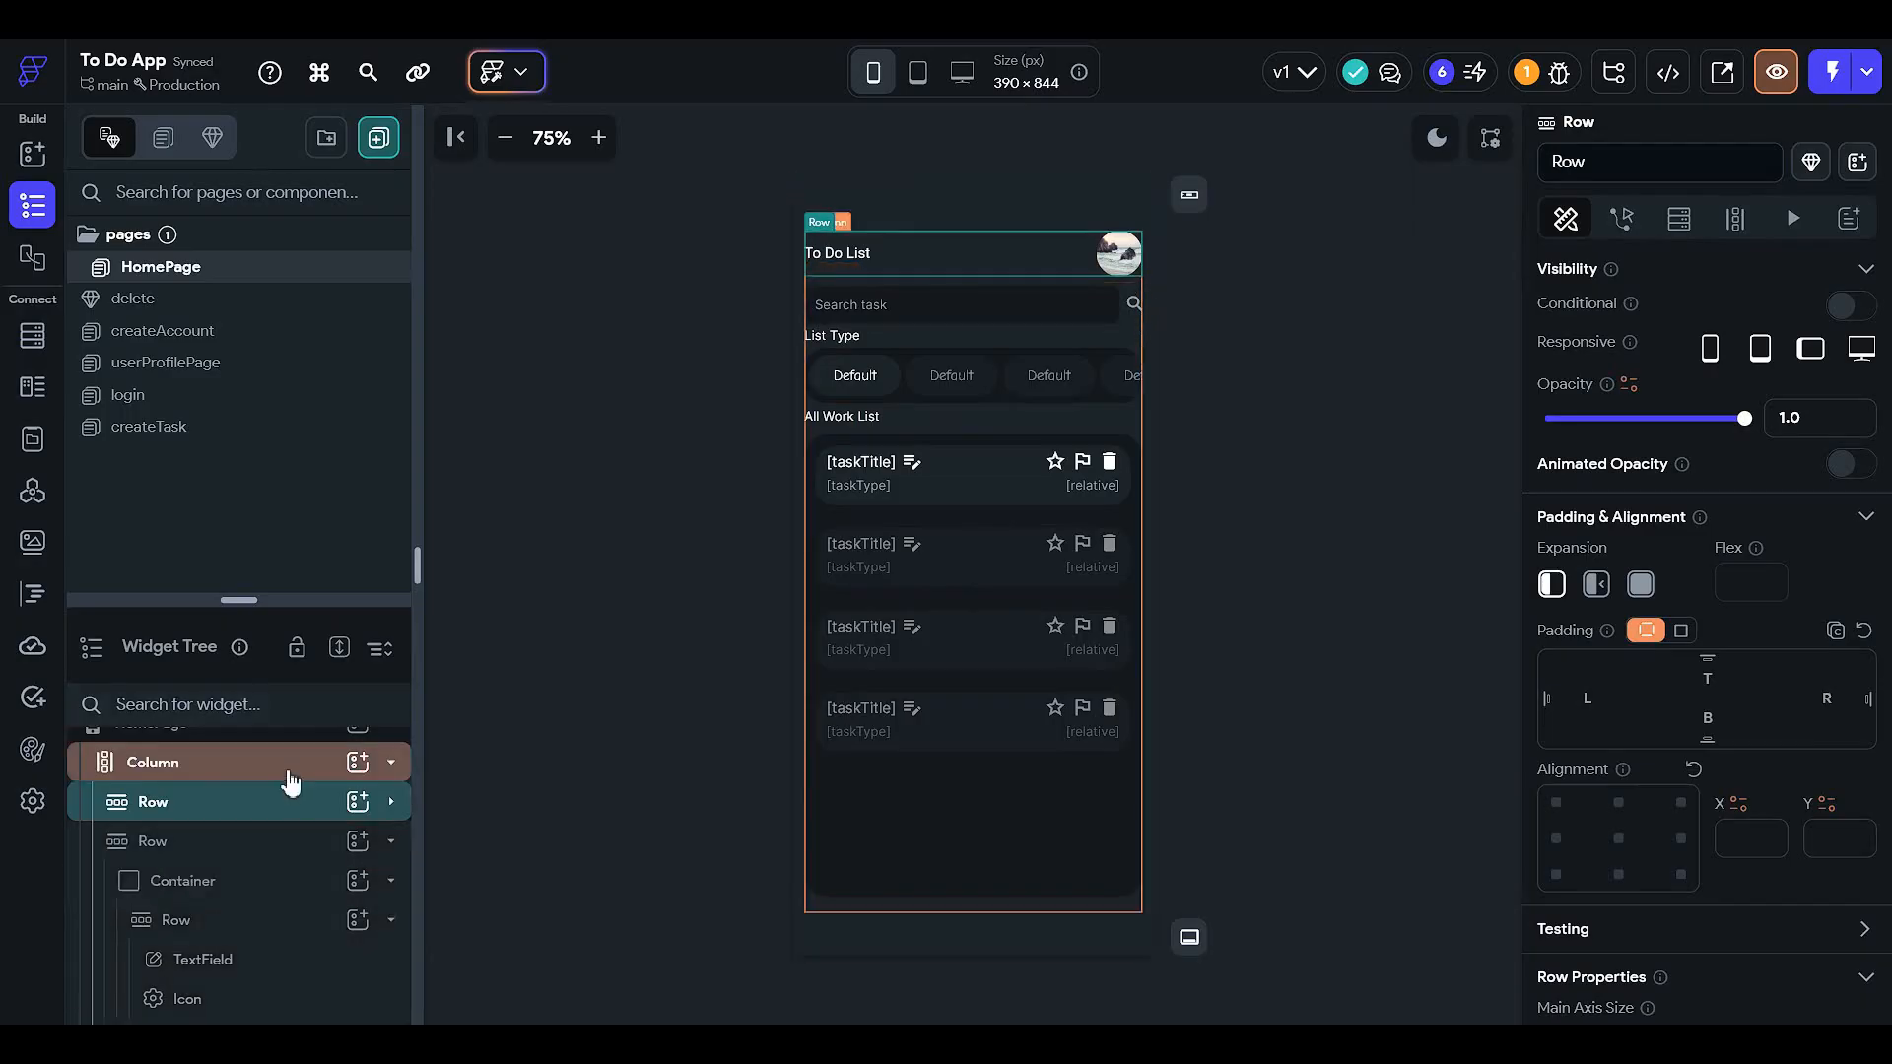
- Add a button to the header row labelled 'Create a task'
click(360, 810)
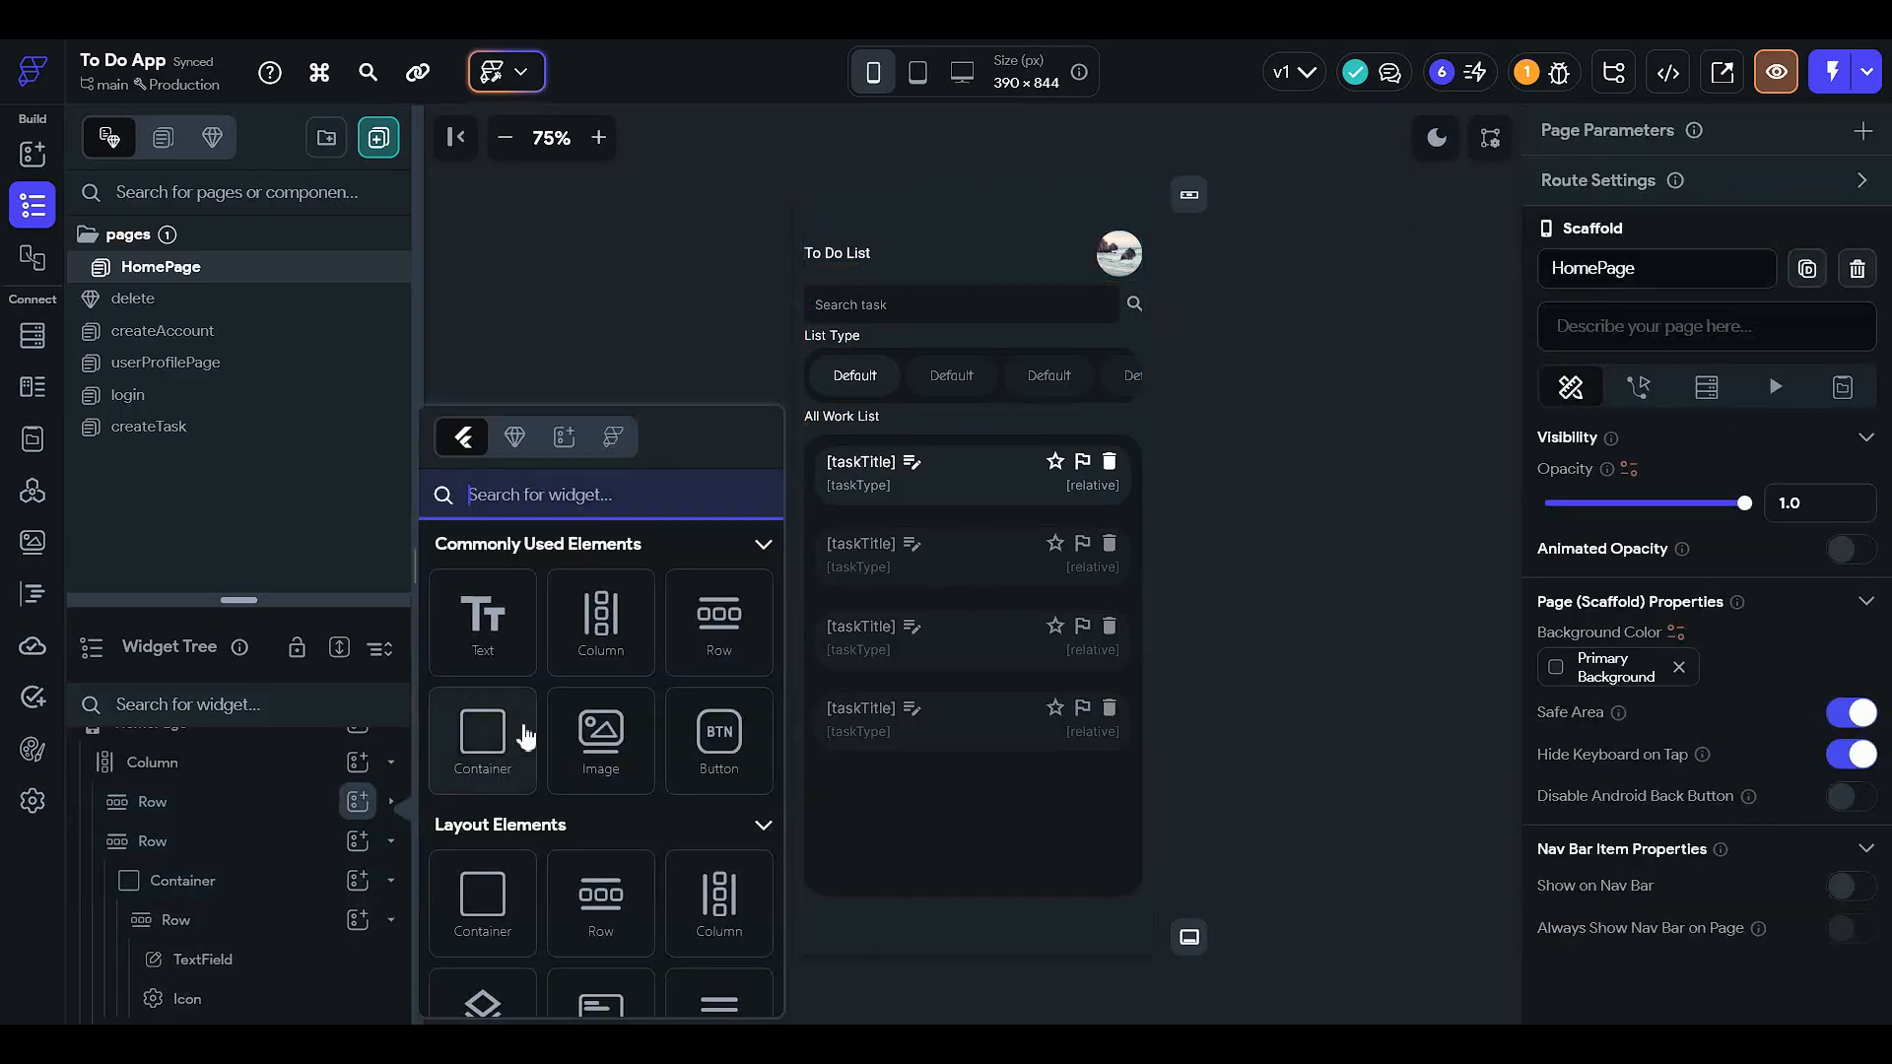
click(687, 734)
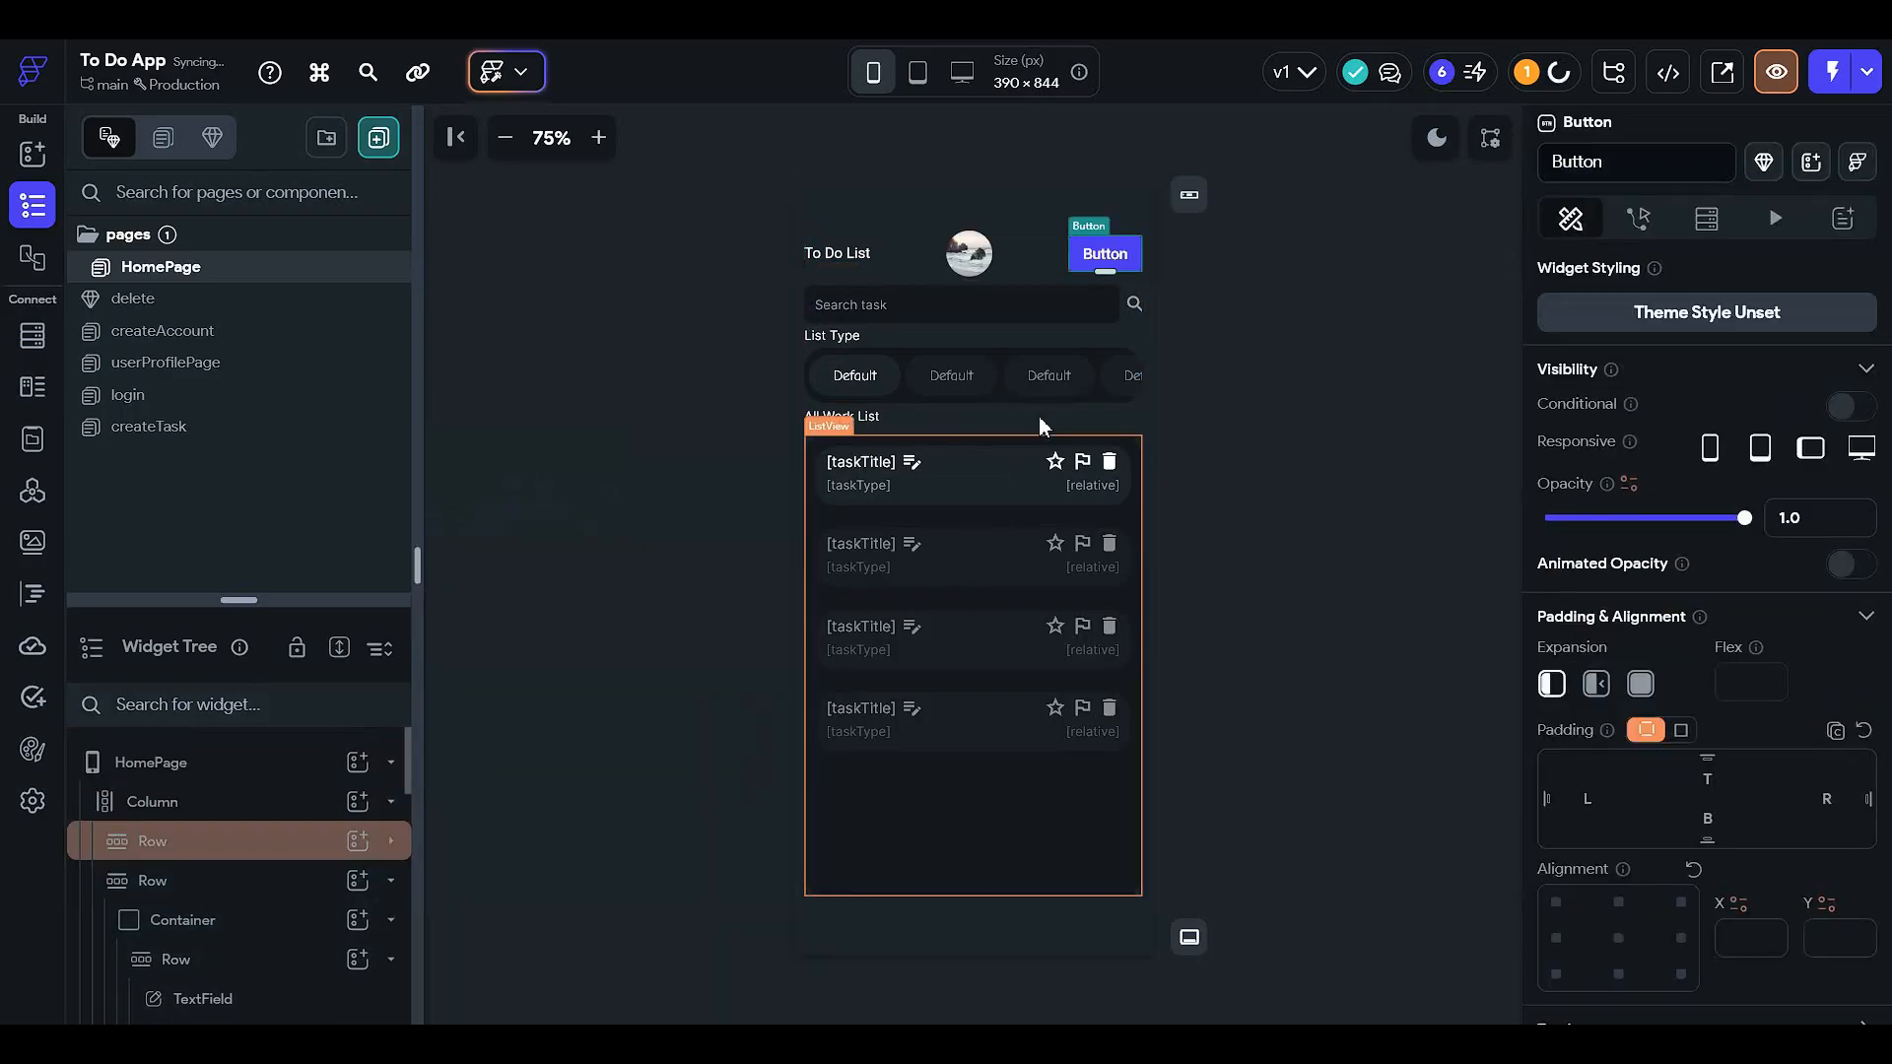
scroll(1596, 749, down, 8)
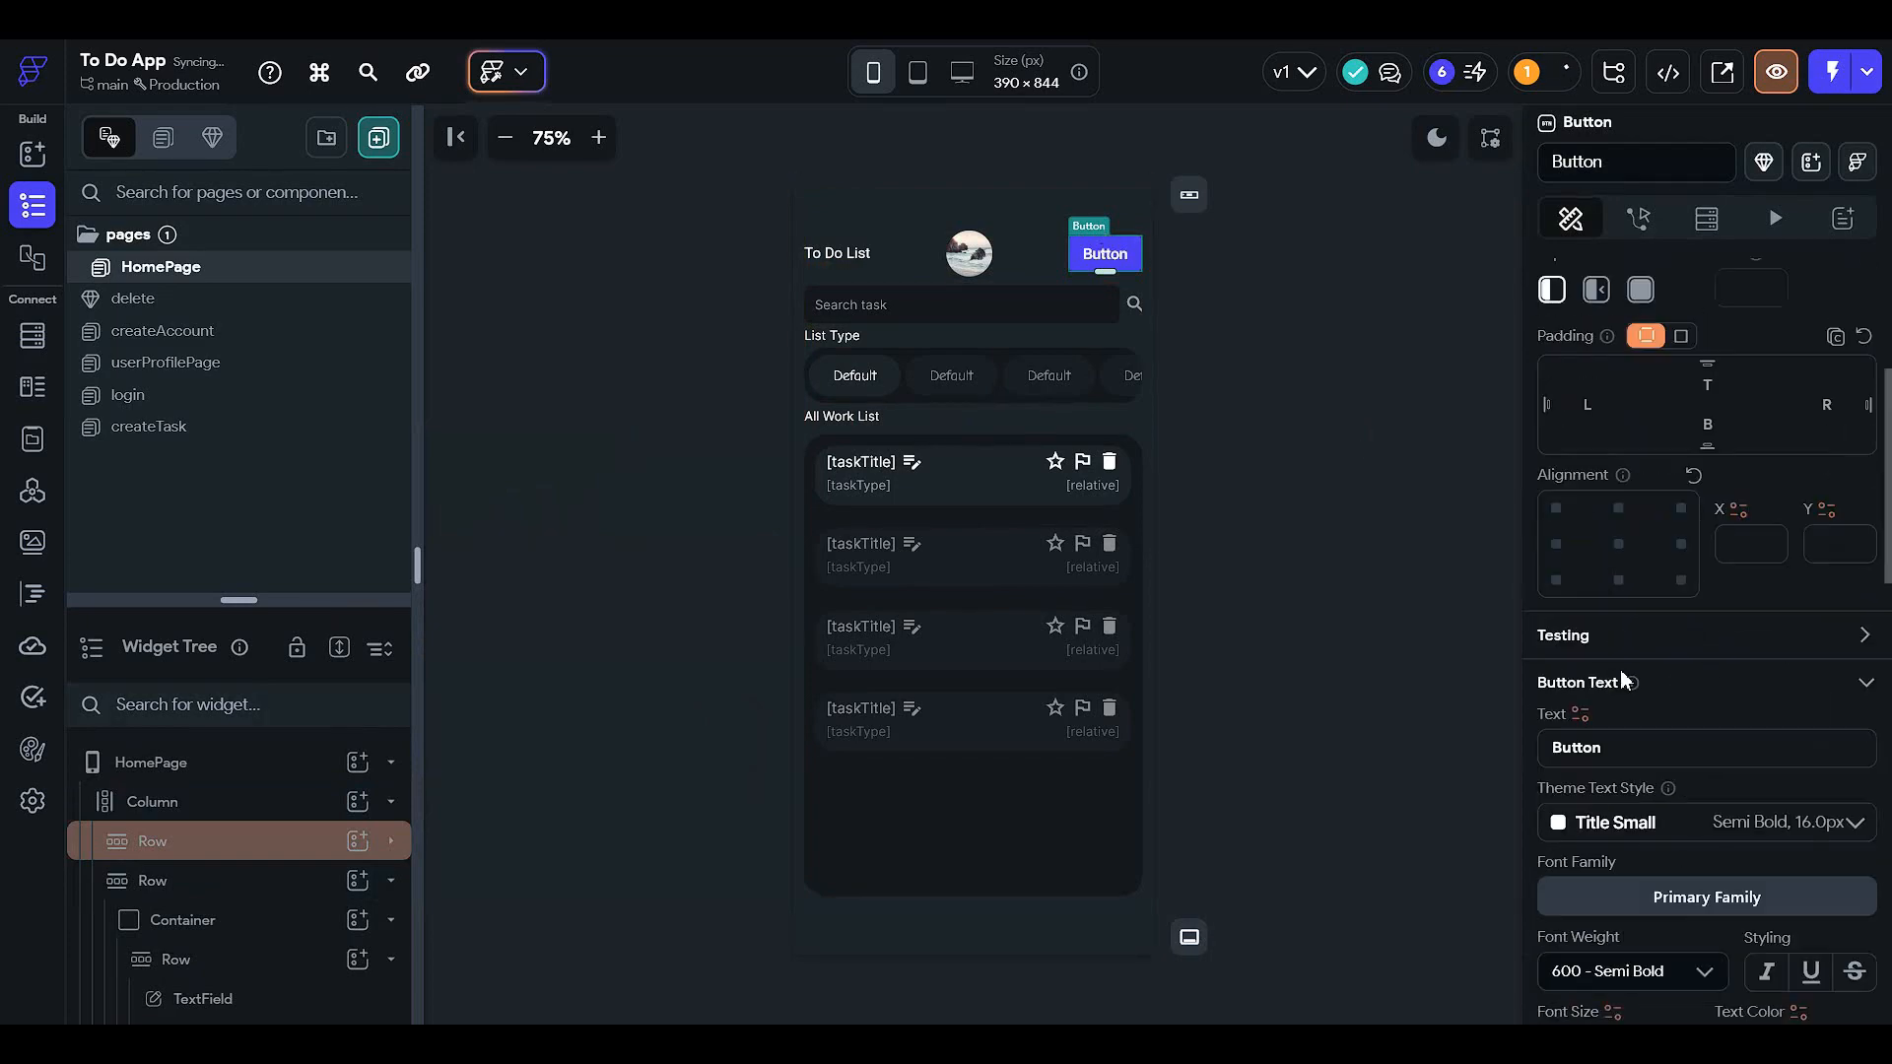
scroll(1596, 749, down, 3)
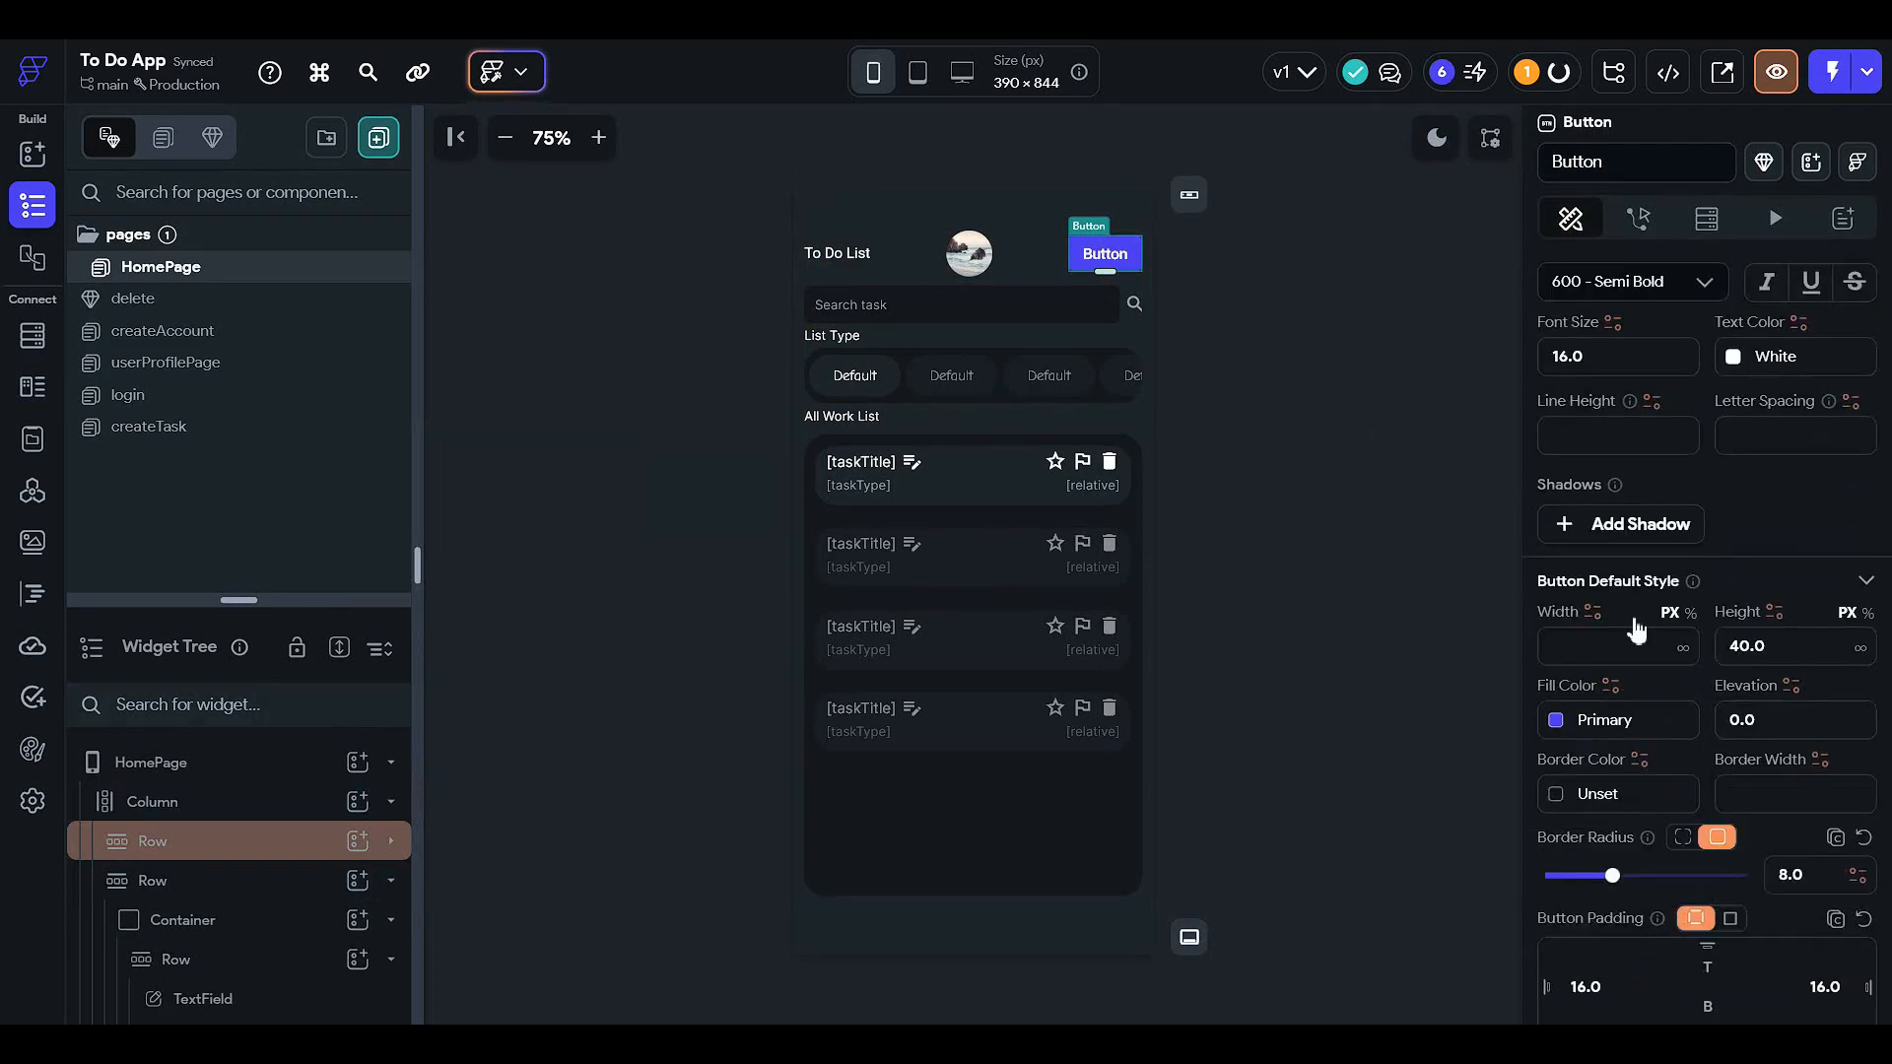
scroll(1626, 679, up, 10)
scroll(1639, 548, down, 10)
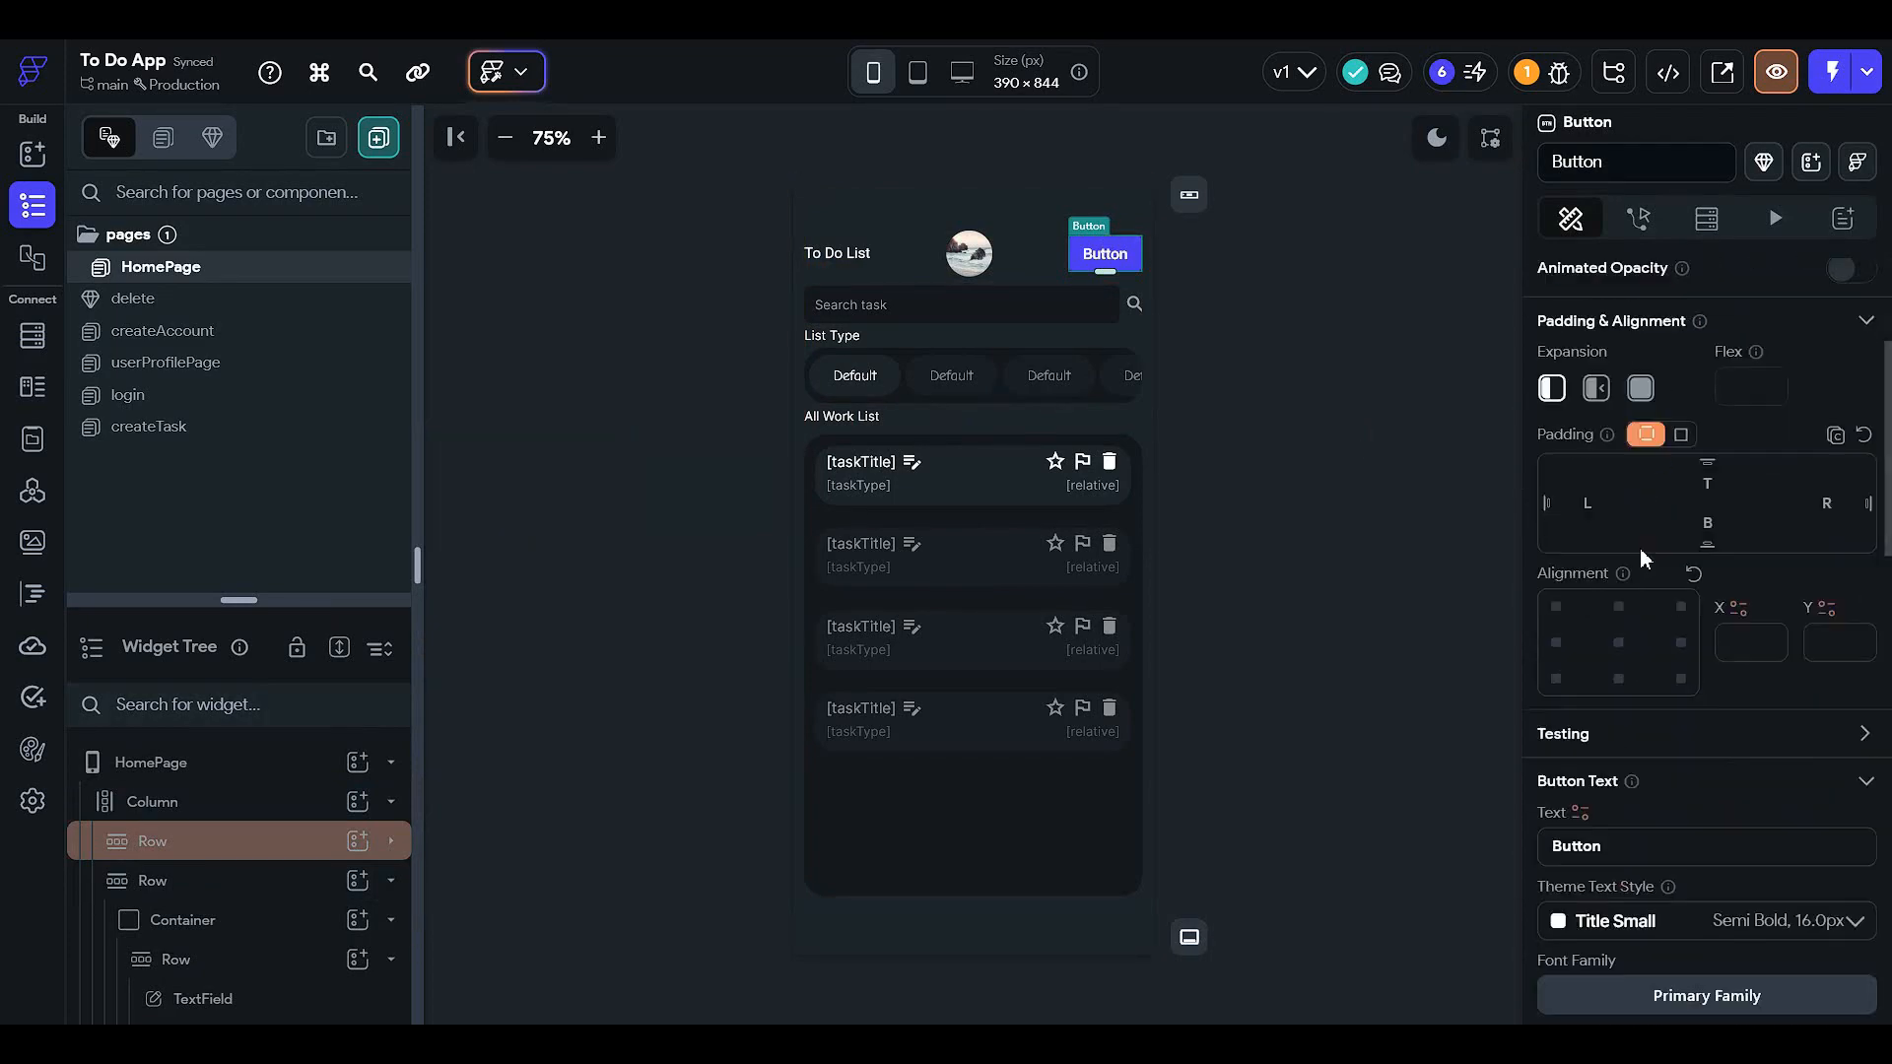
scroll(1624, 601, down, 4)
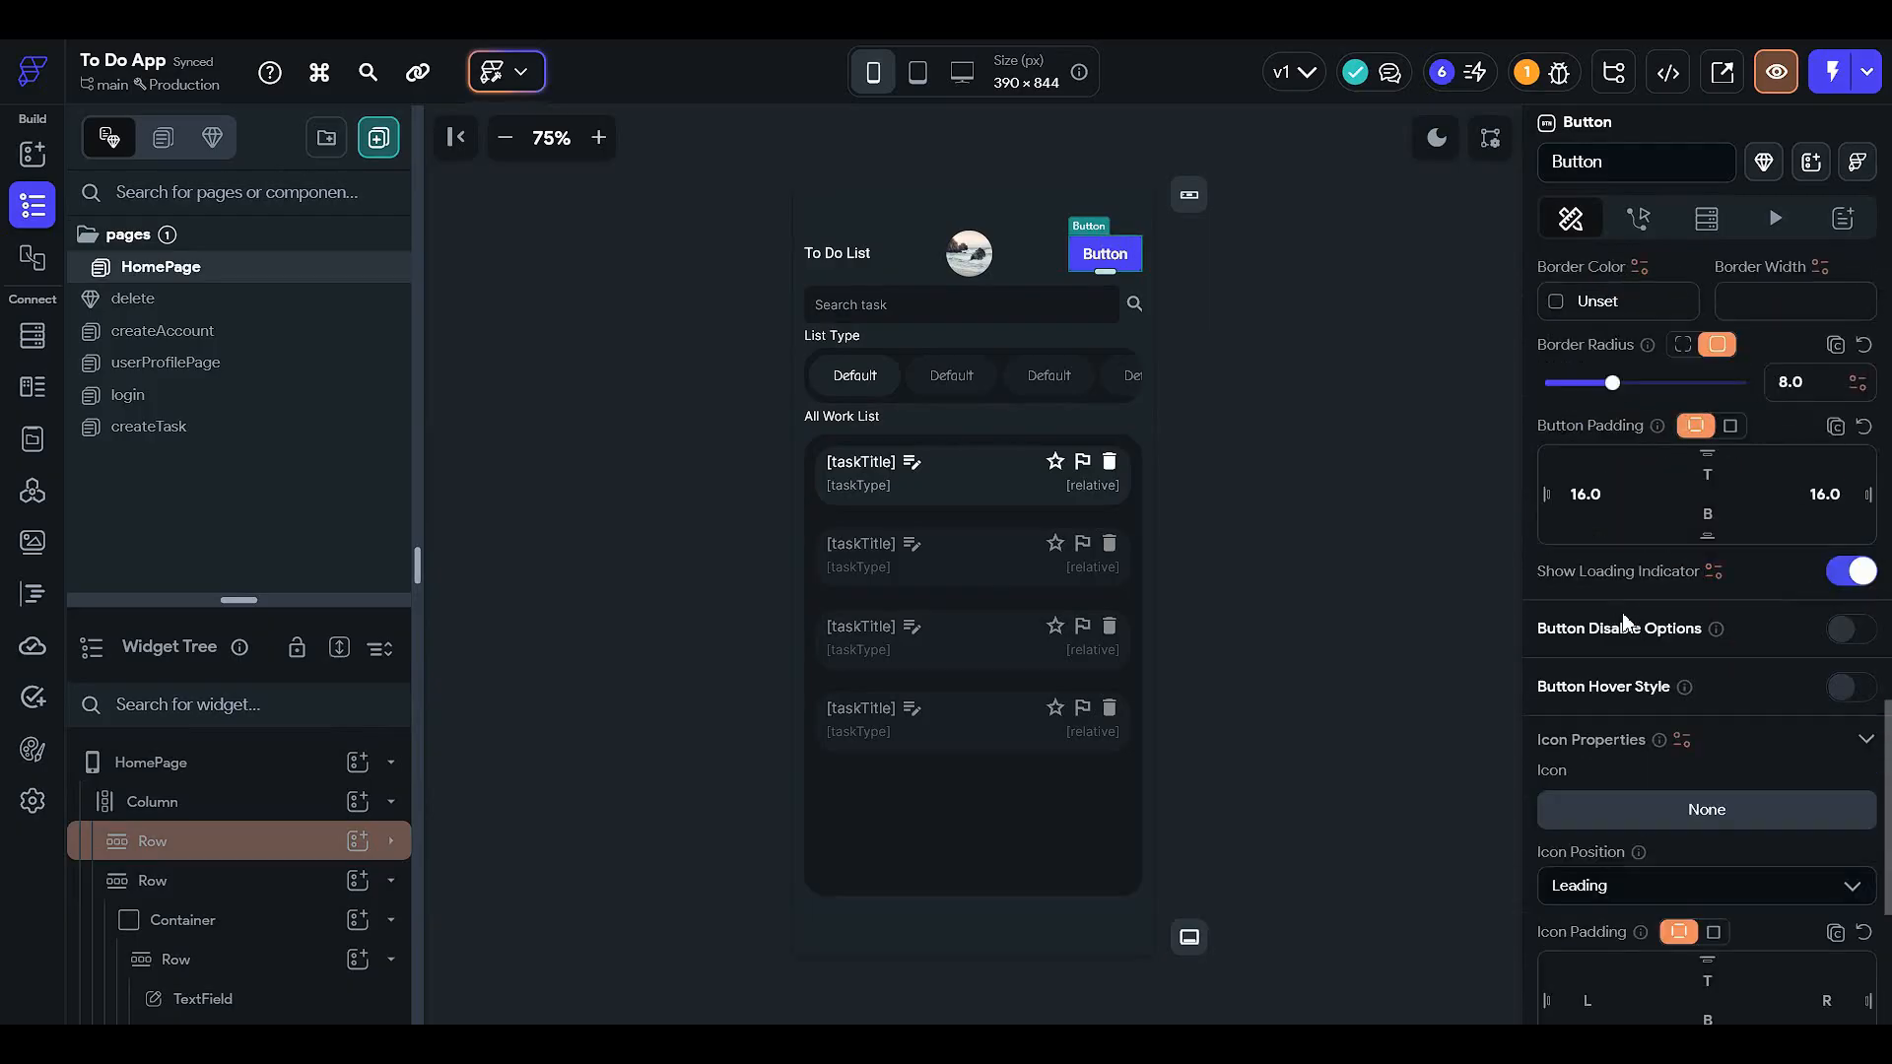
scroll(1621, 662, up, 6)
scroll(1622, 670, up, 5)
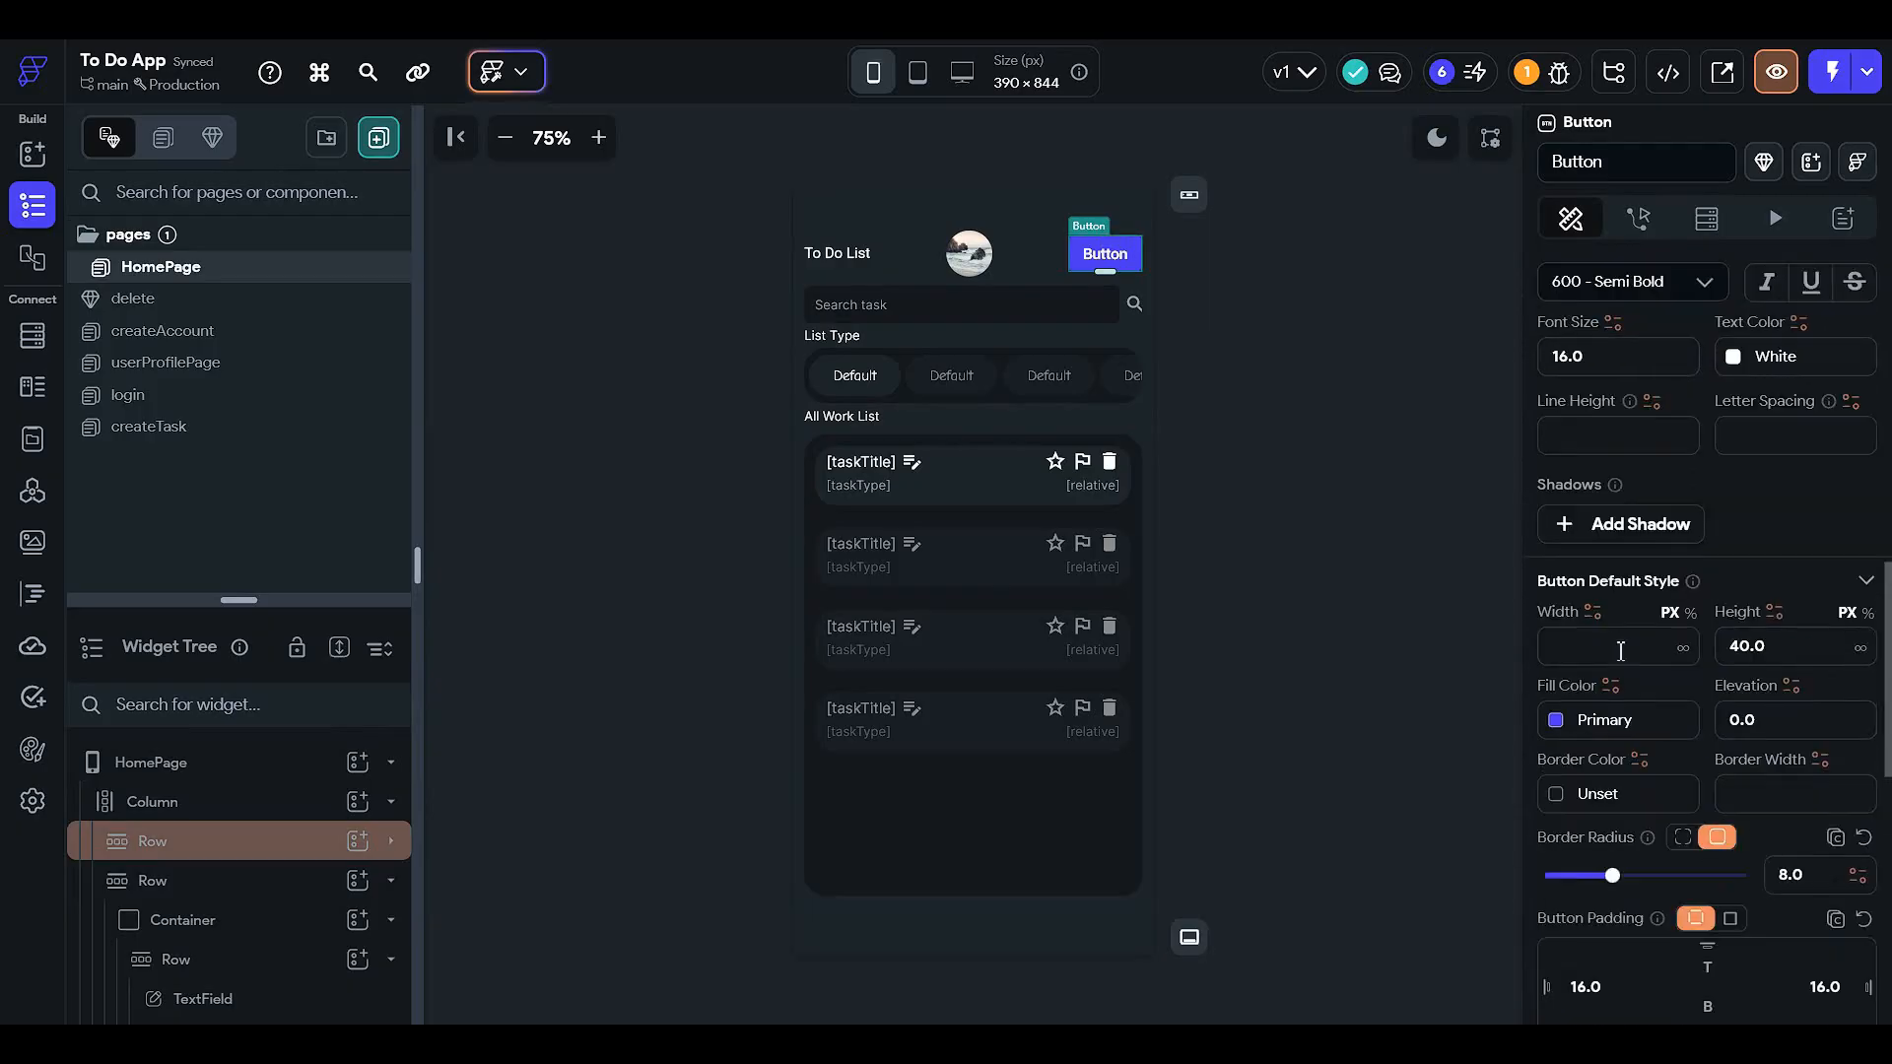
double_click(1618, 451)
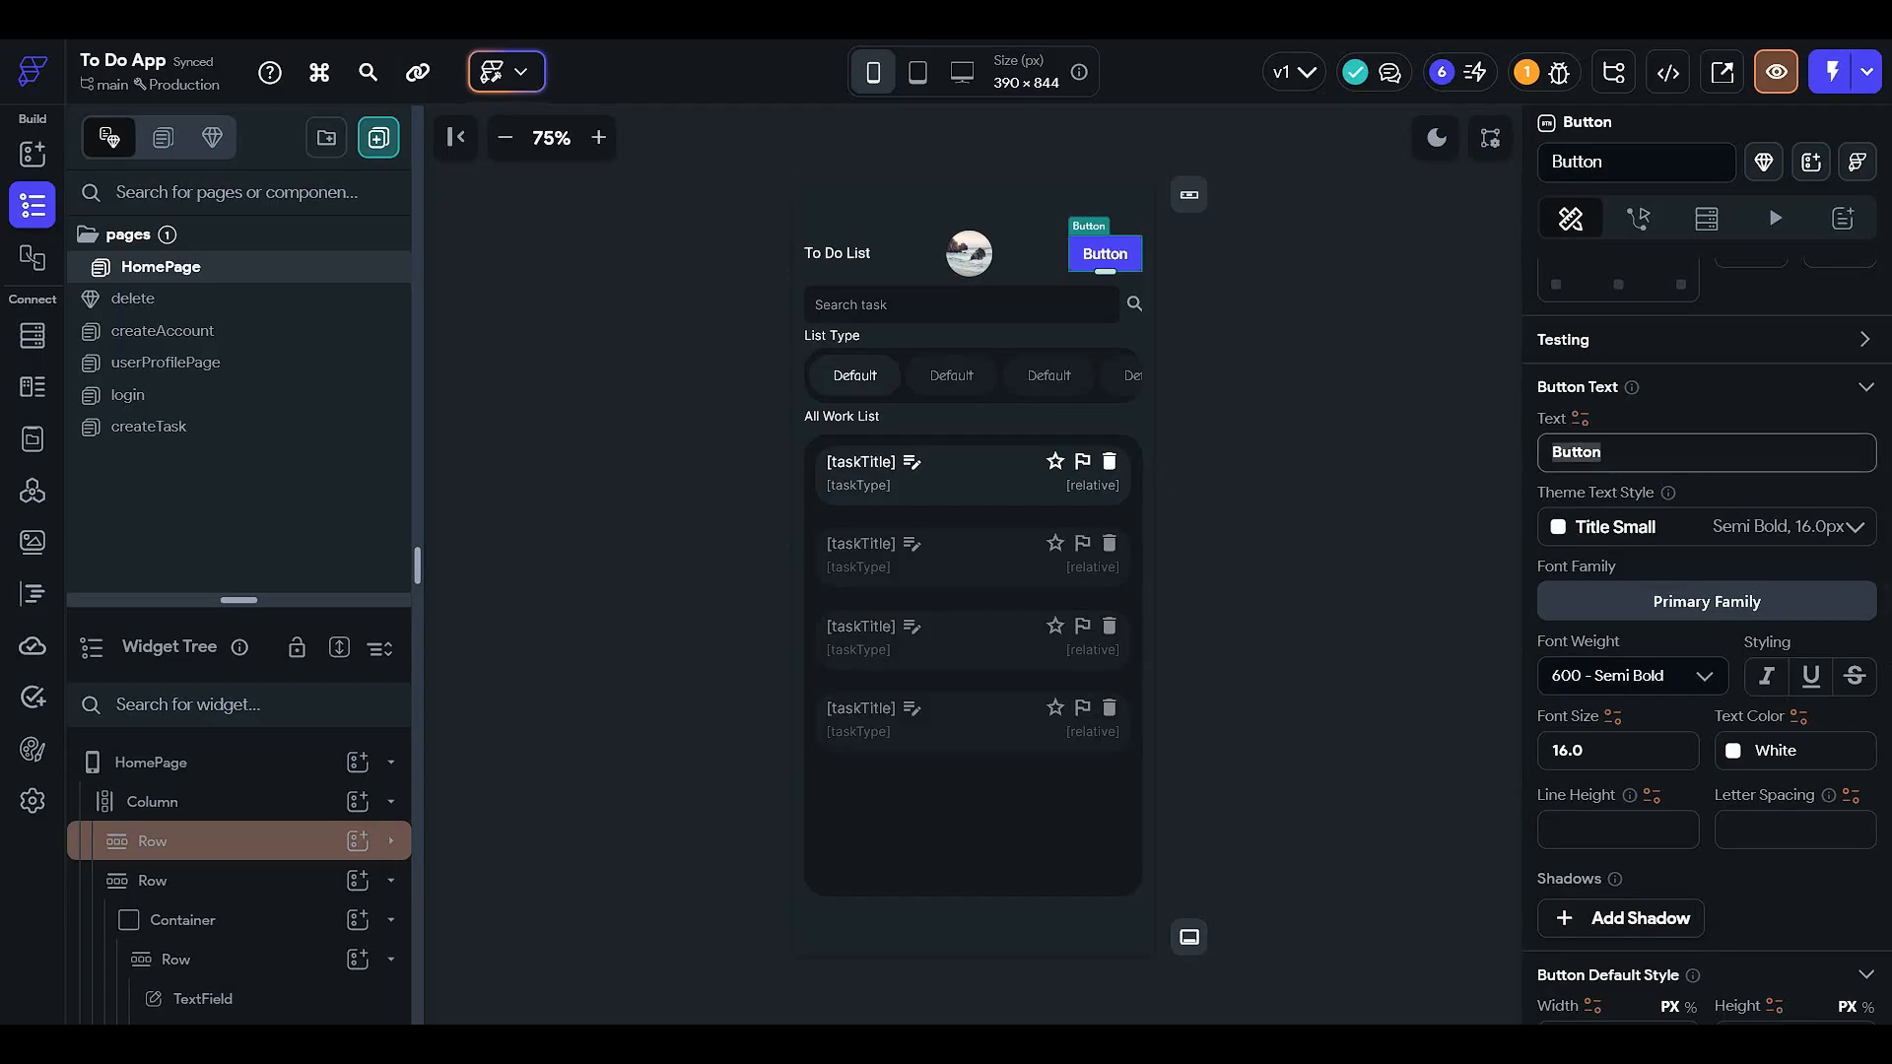
text(Create)
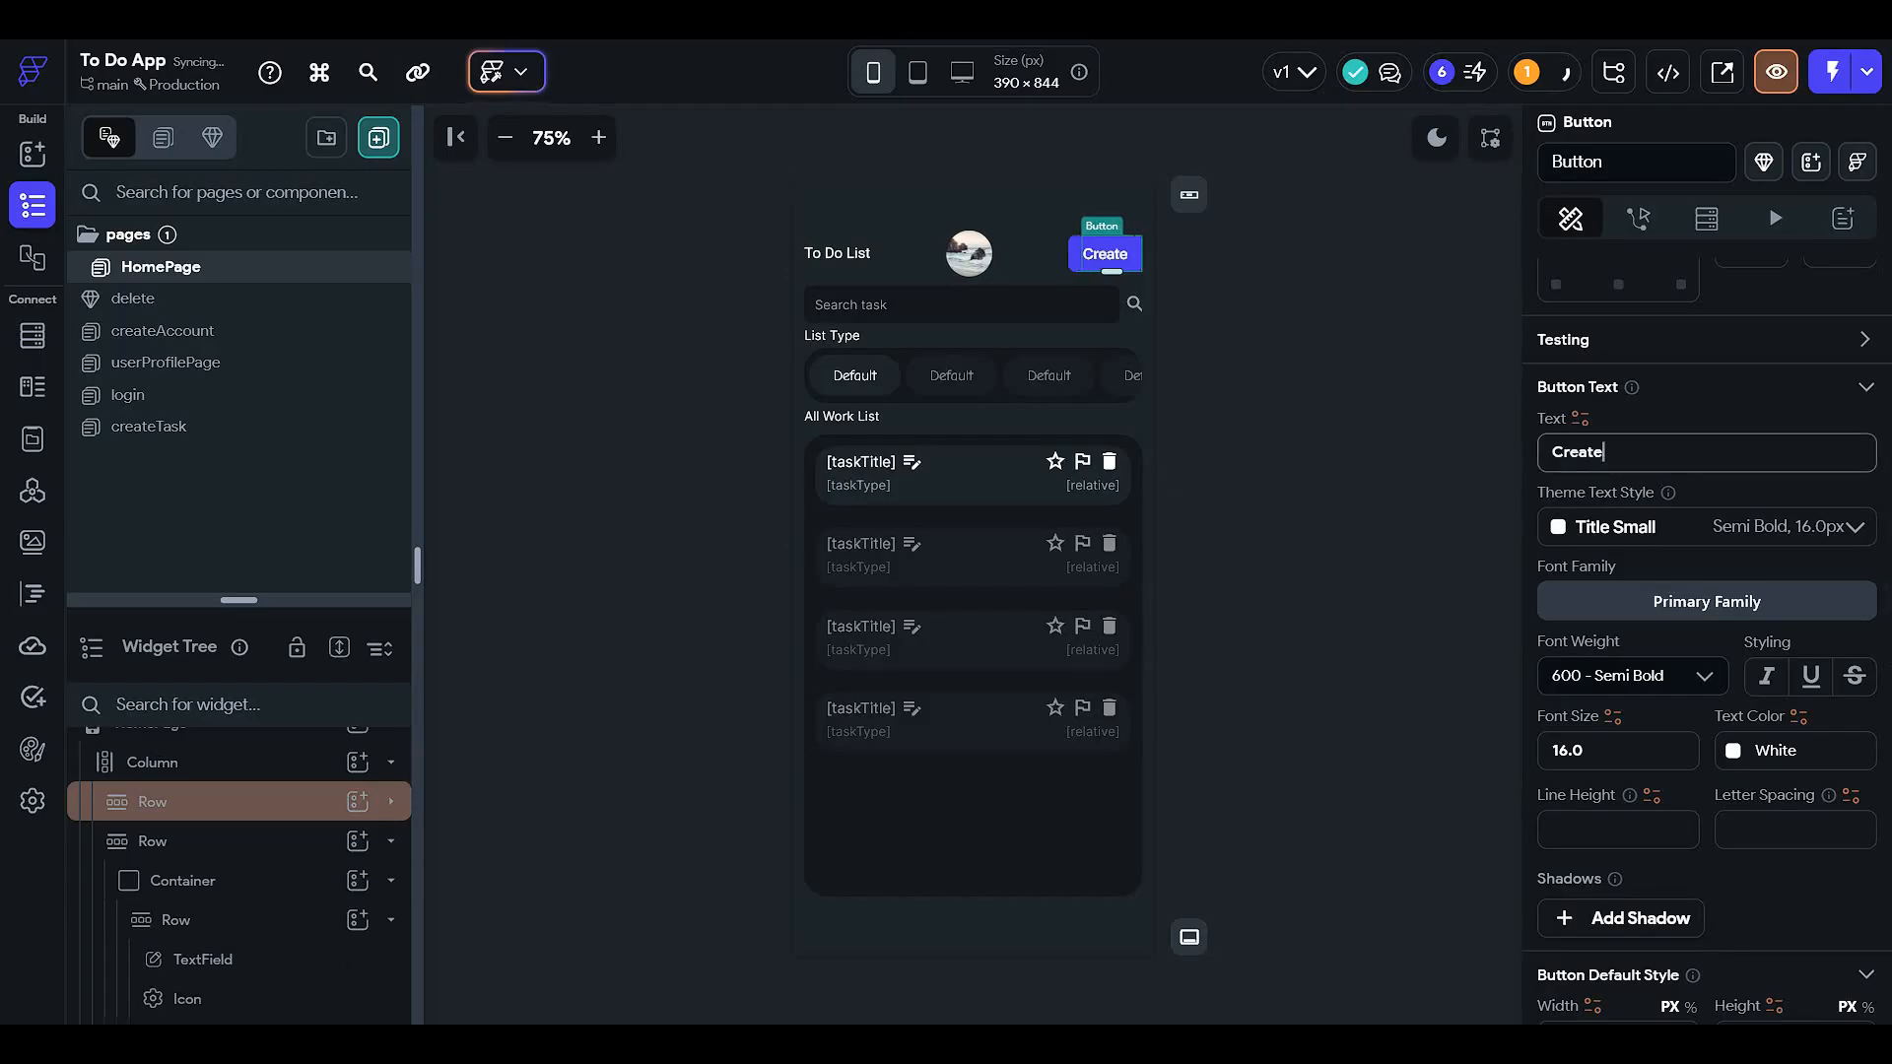
text( a task)
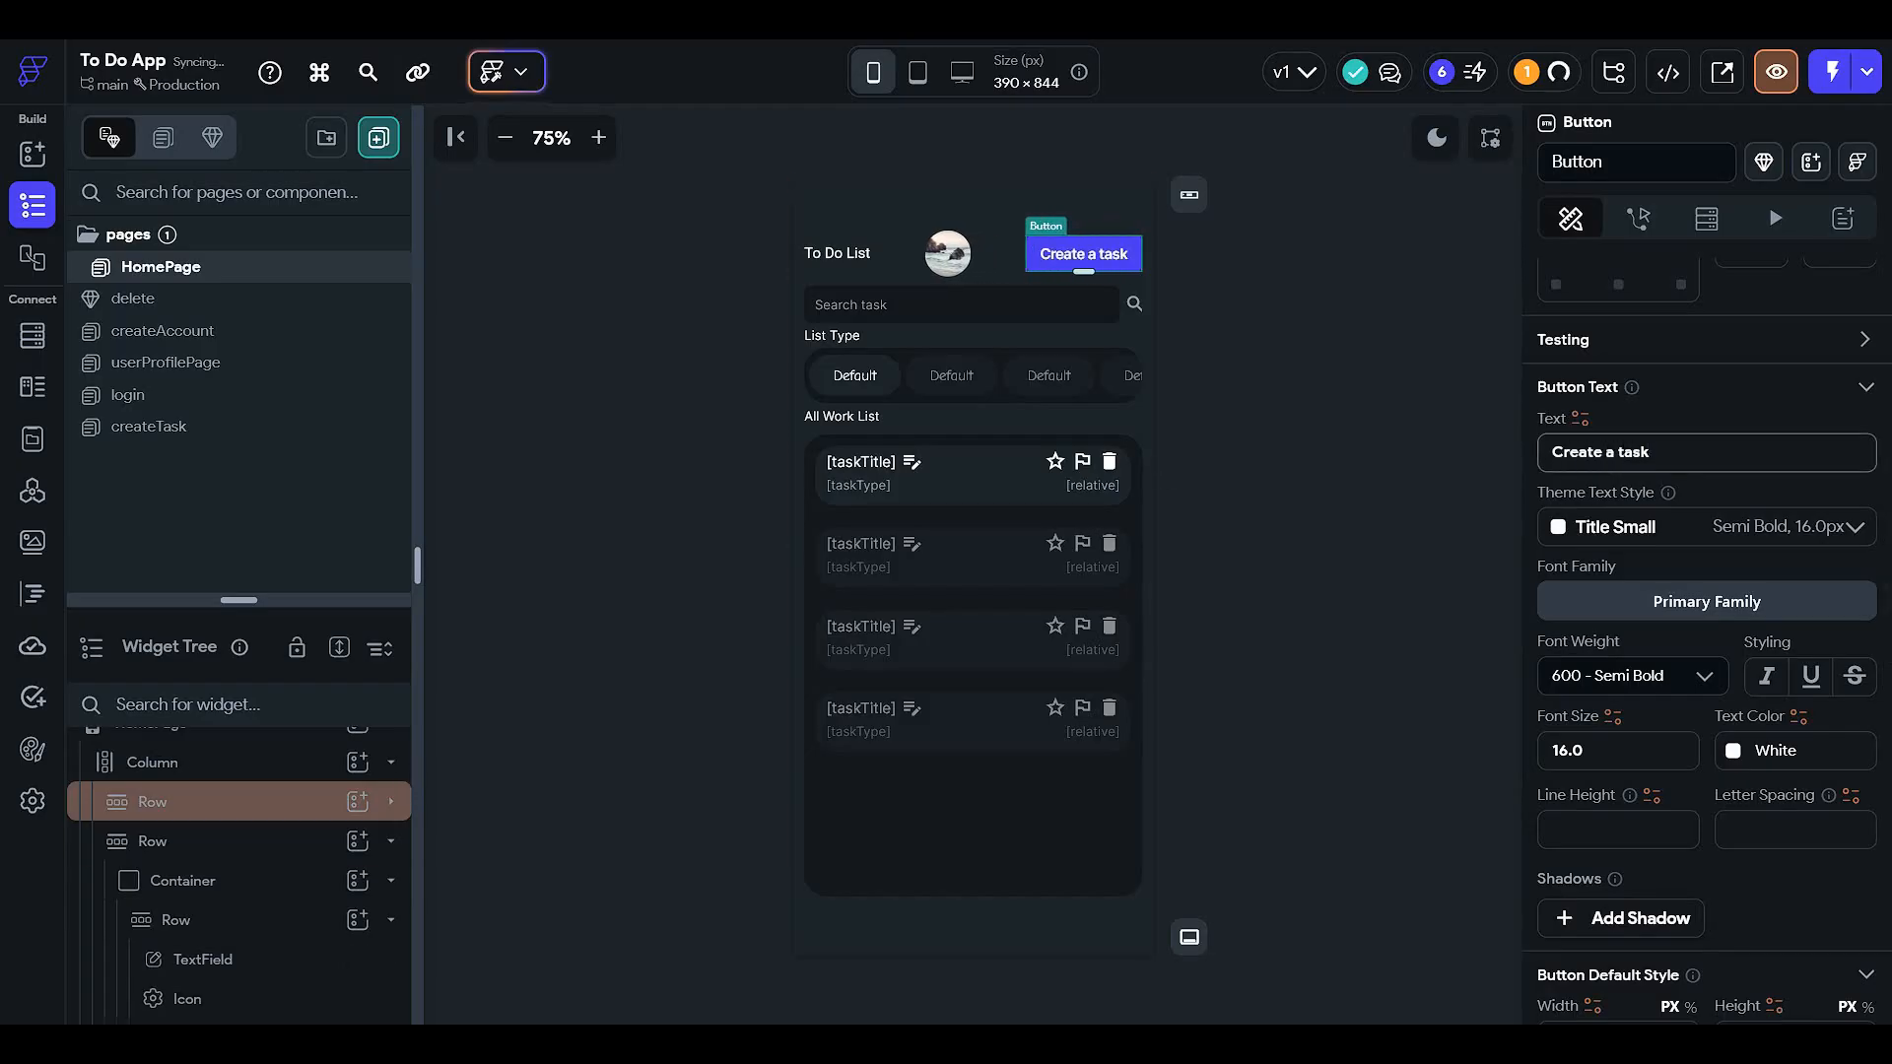
- Give the Create a task button a Secondary Background fill and a border radius of 16
scroll(1734, 729, down, 5)
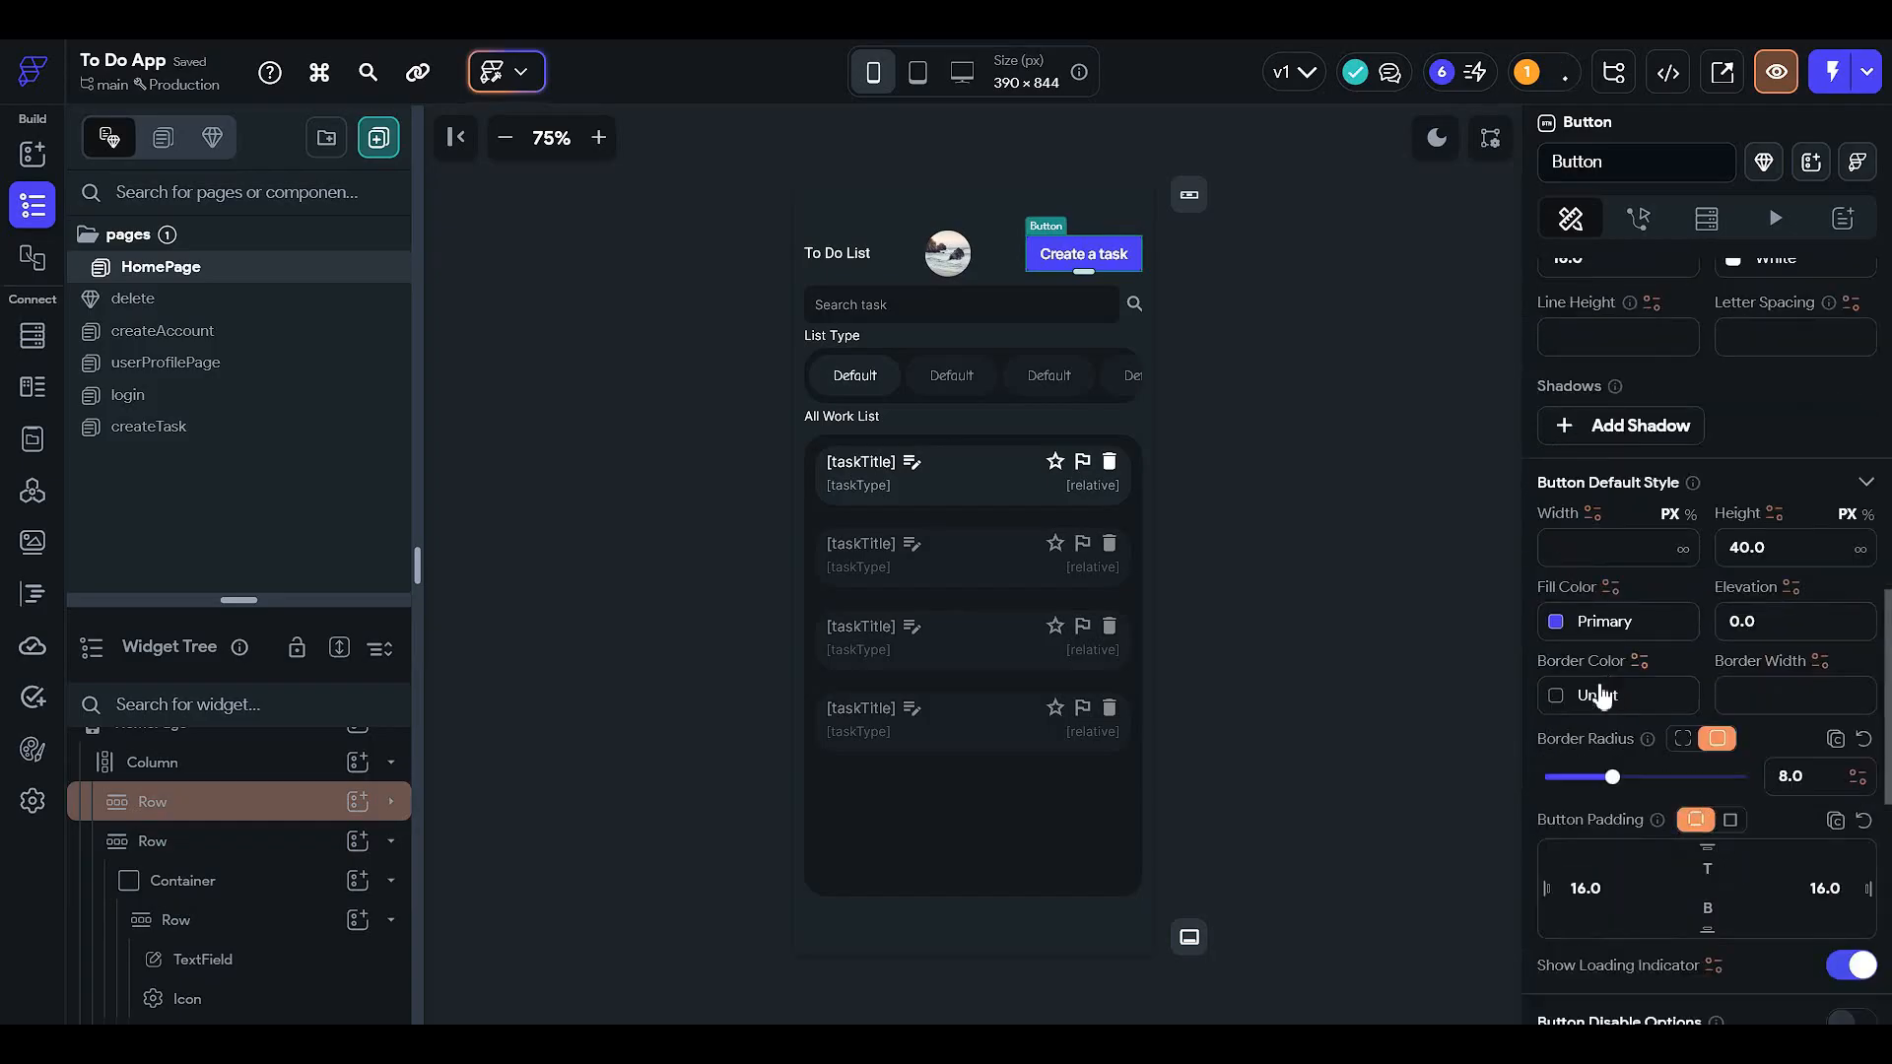
click(1552, 620)
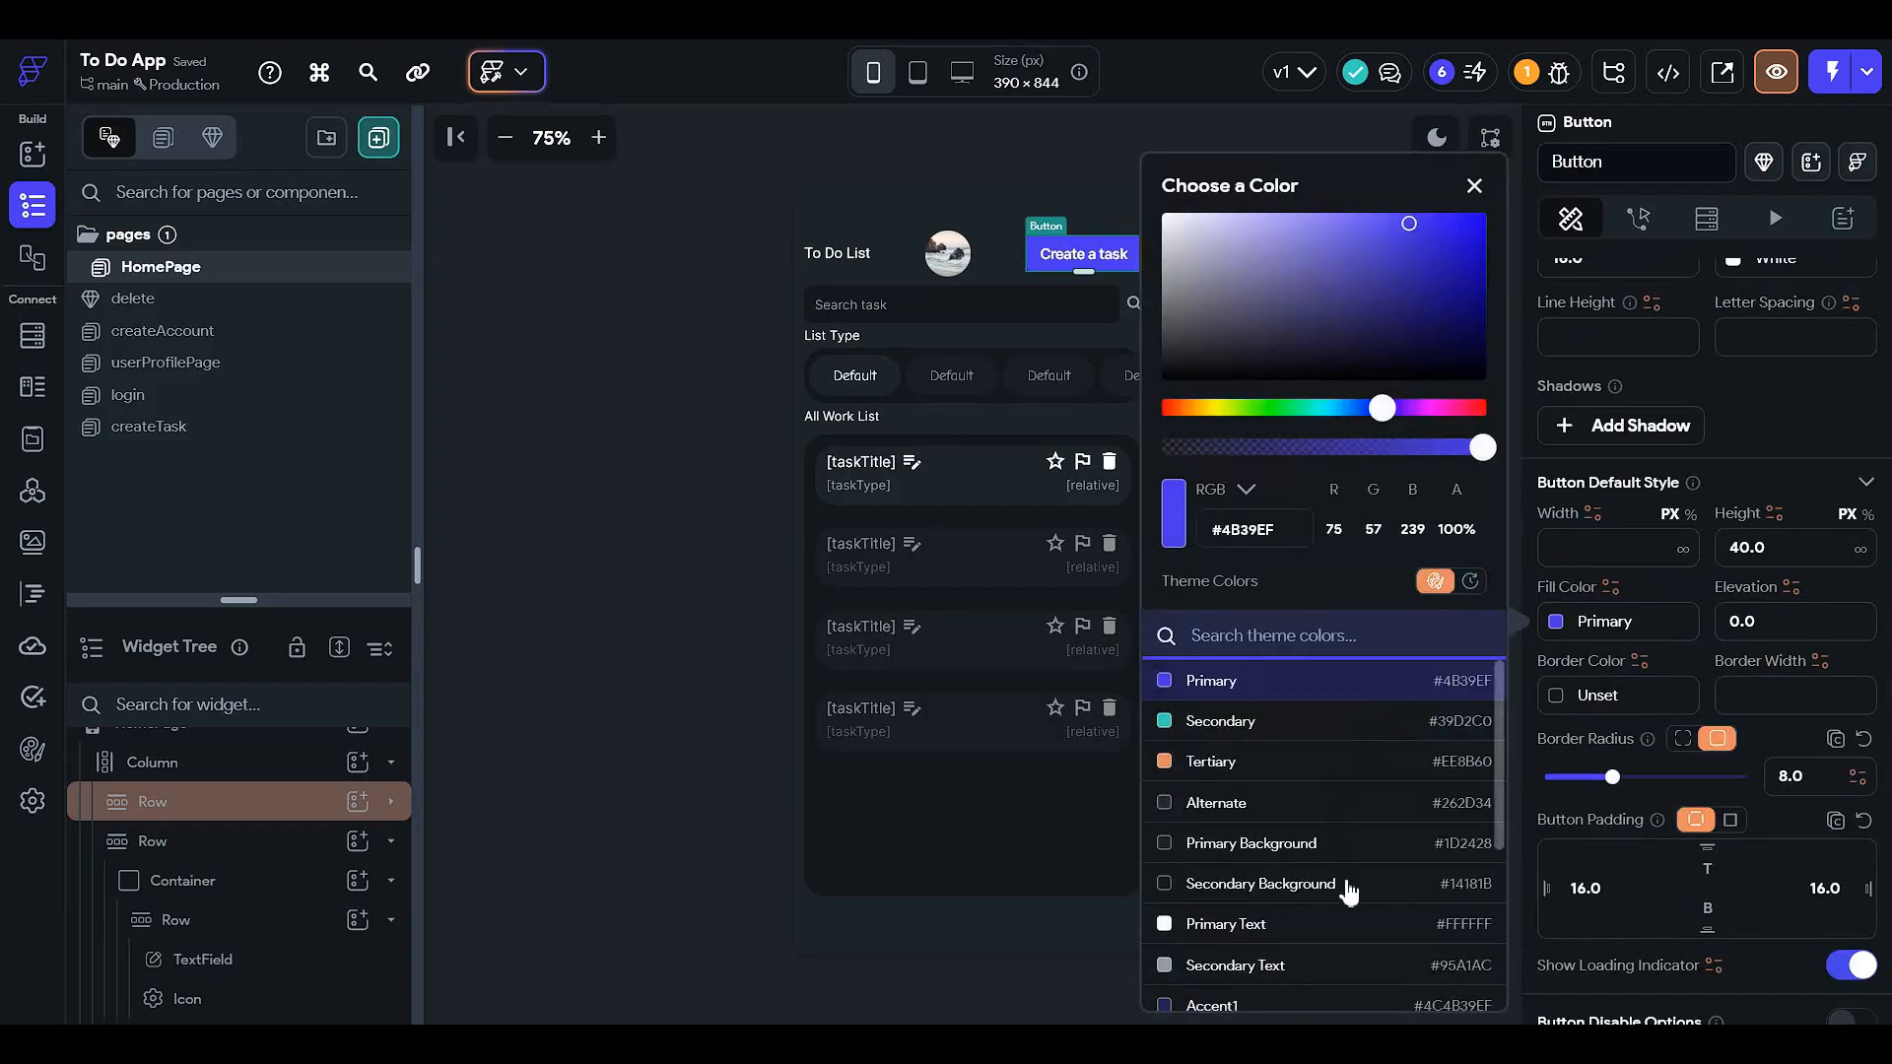
click(1251, 882)
click(587, 532)
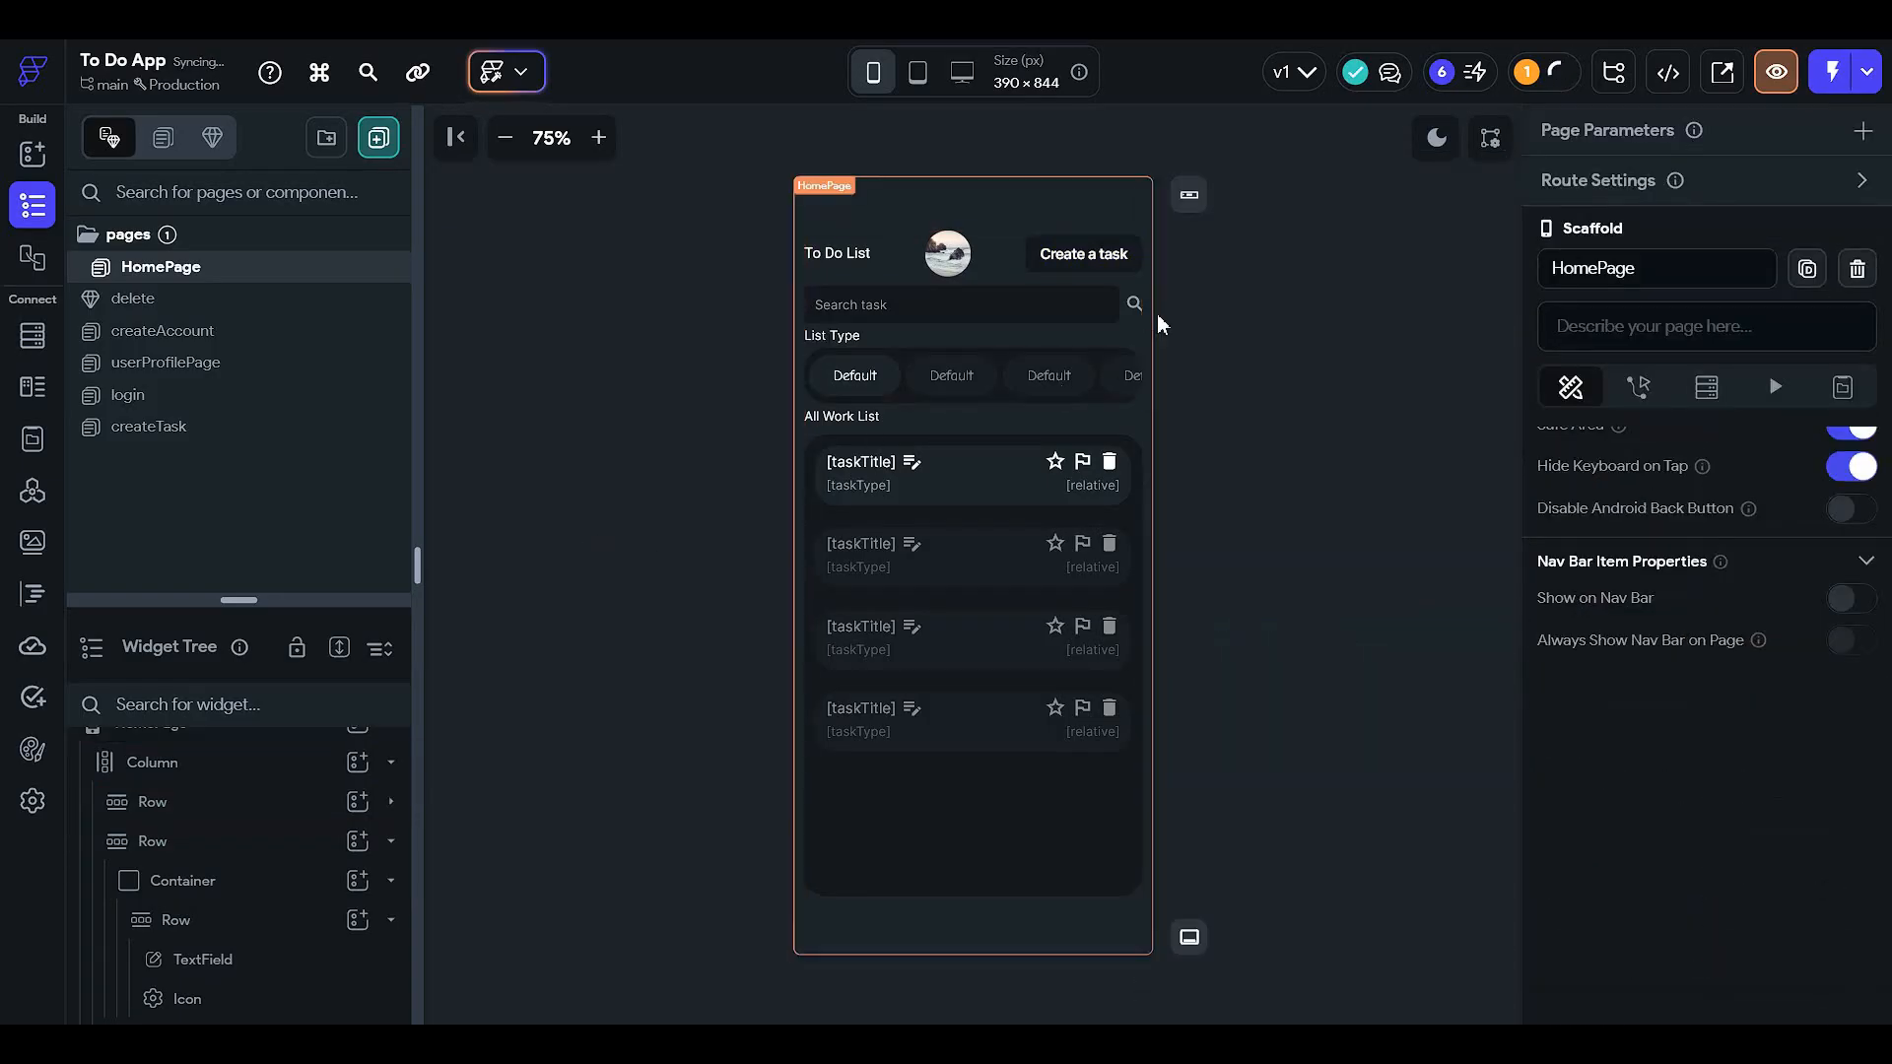
click(1118, 261)
scroll(1663, 741, down, 8)
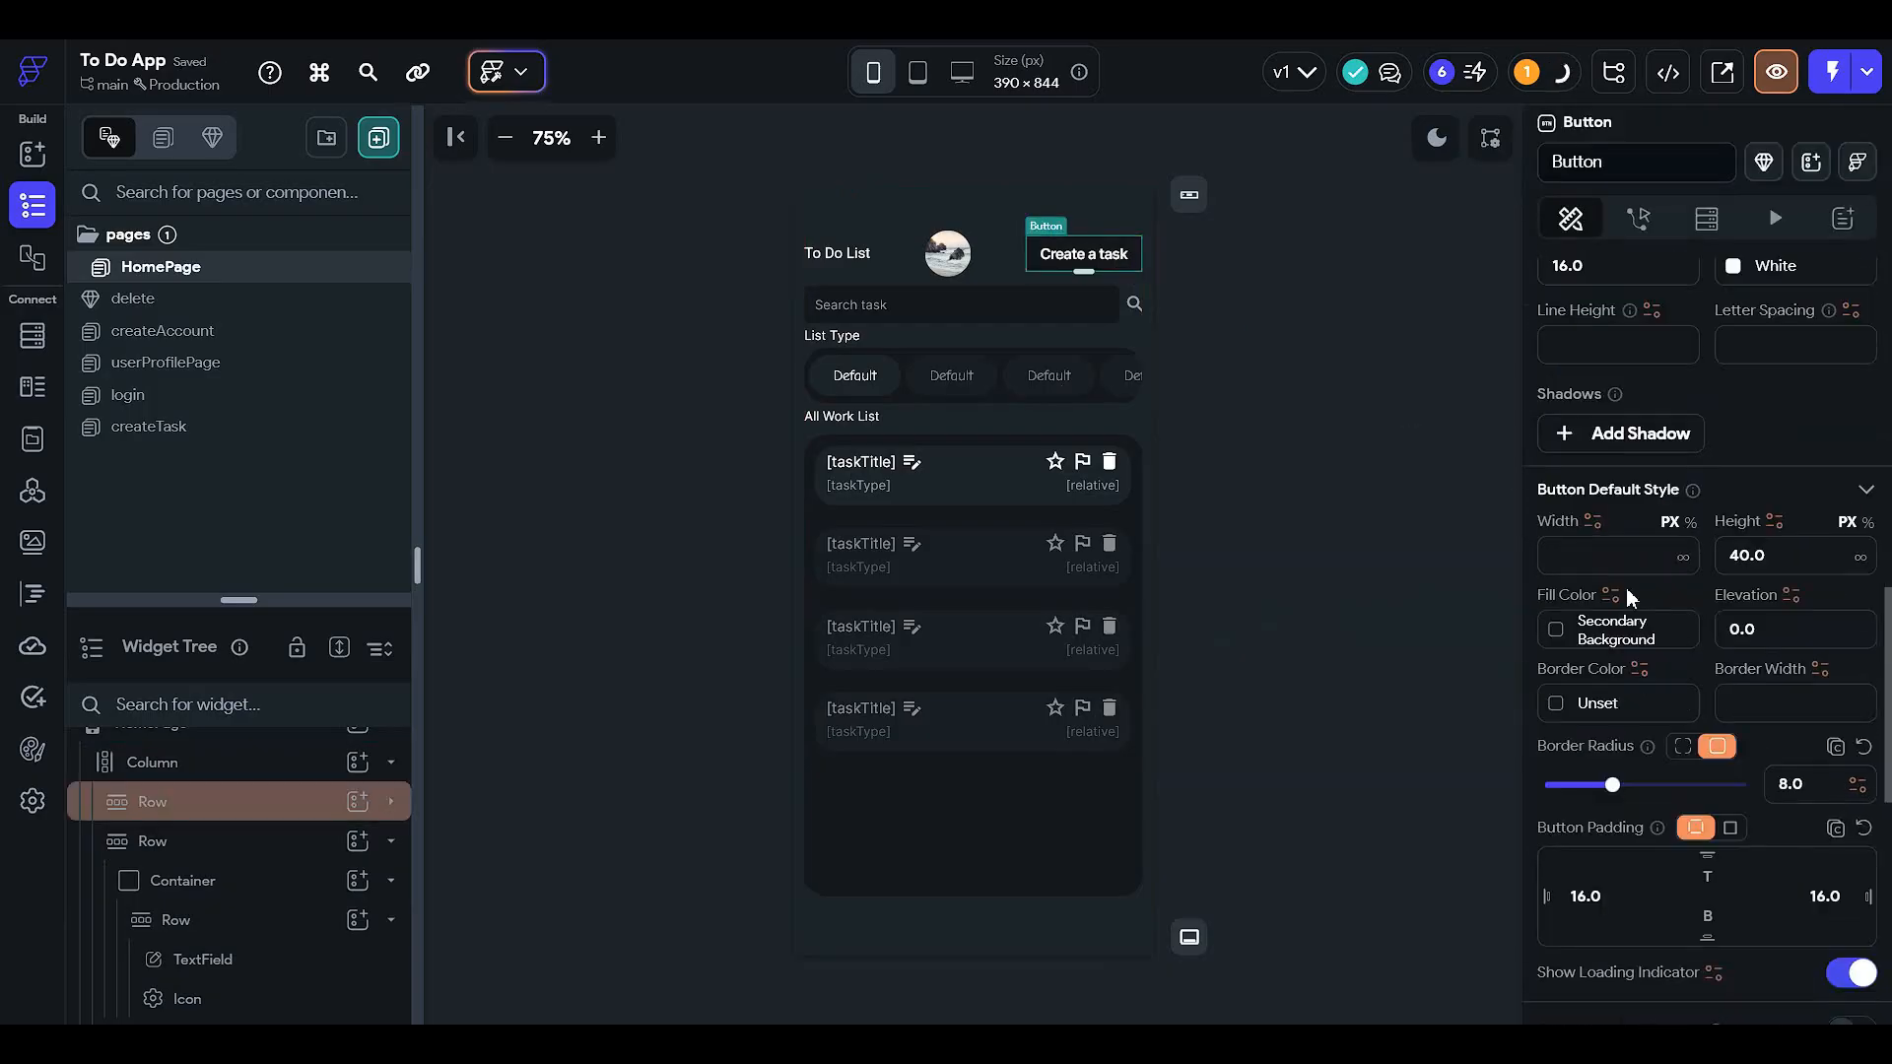
click(1677, 784)
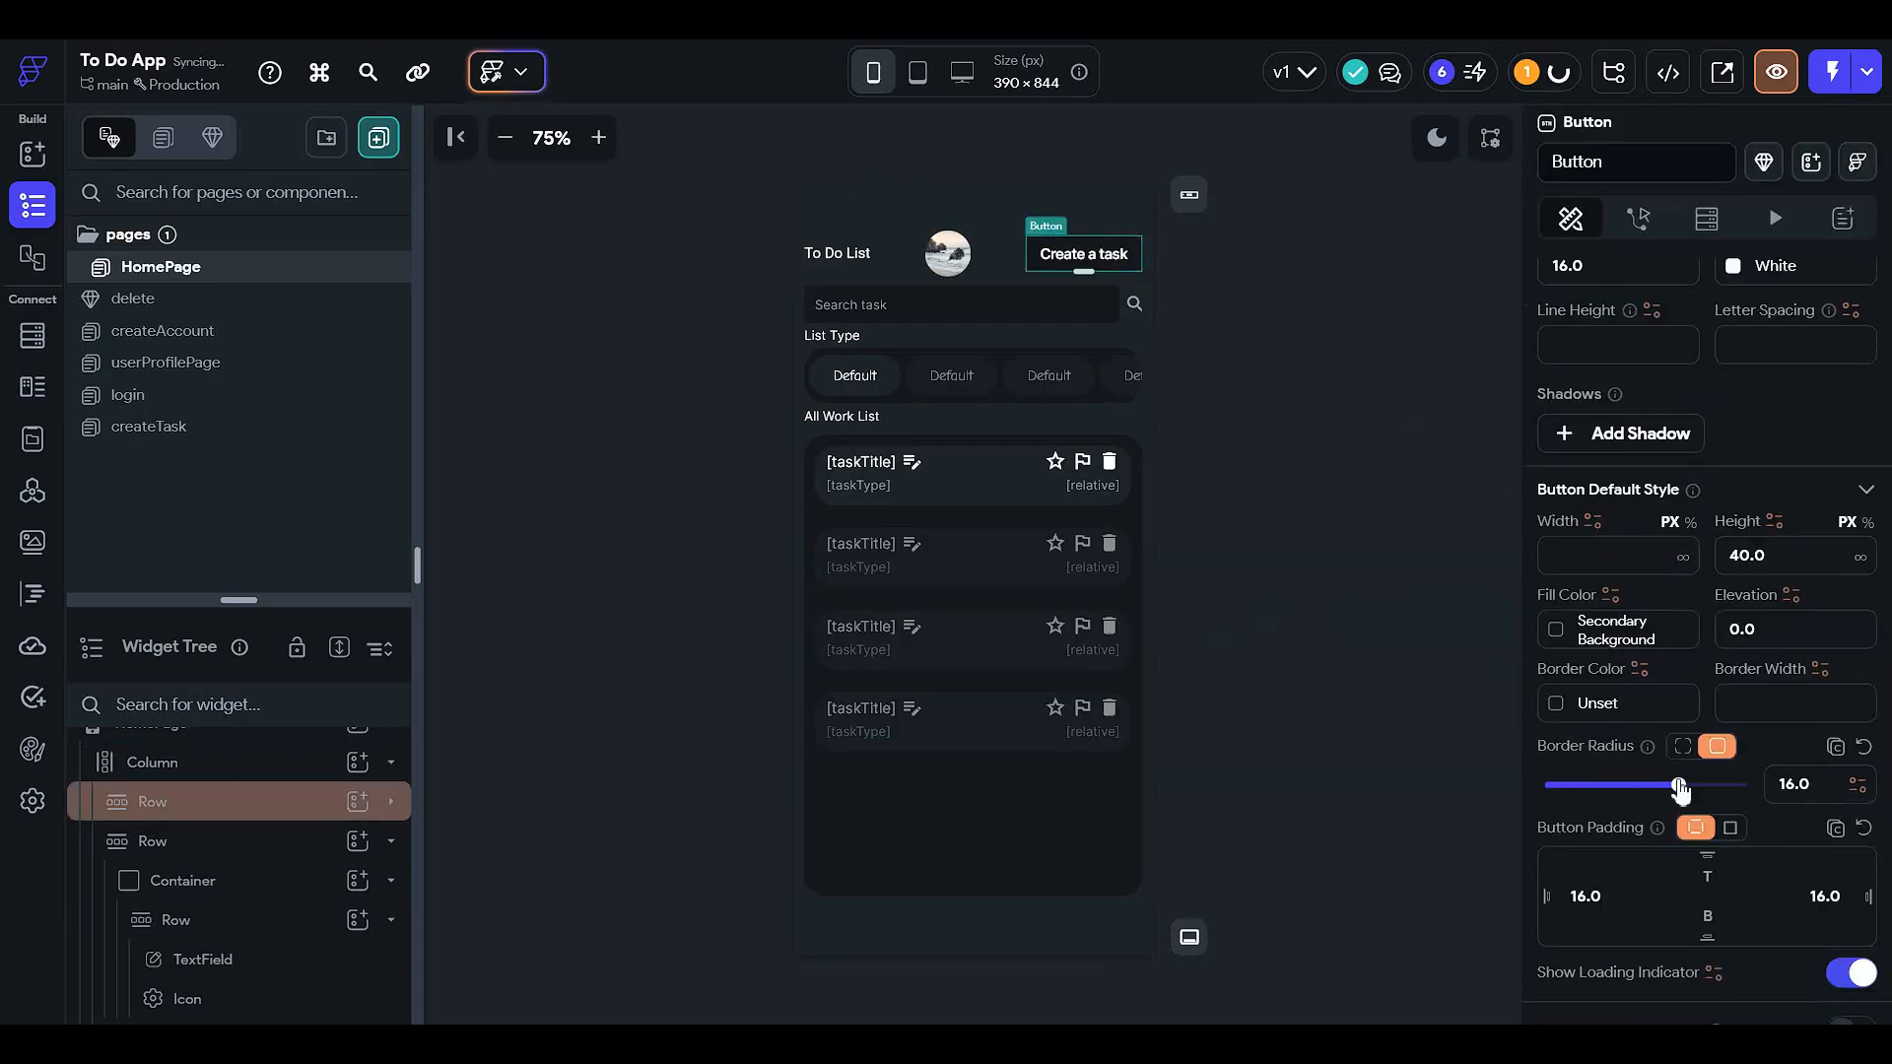
click(1300, 388)
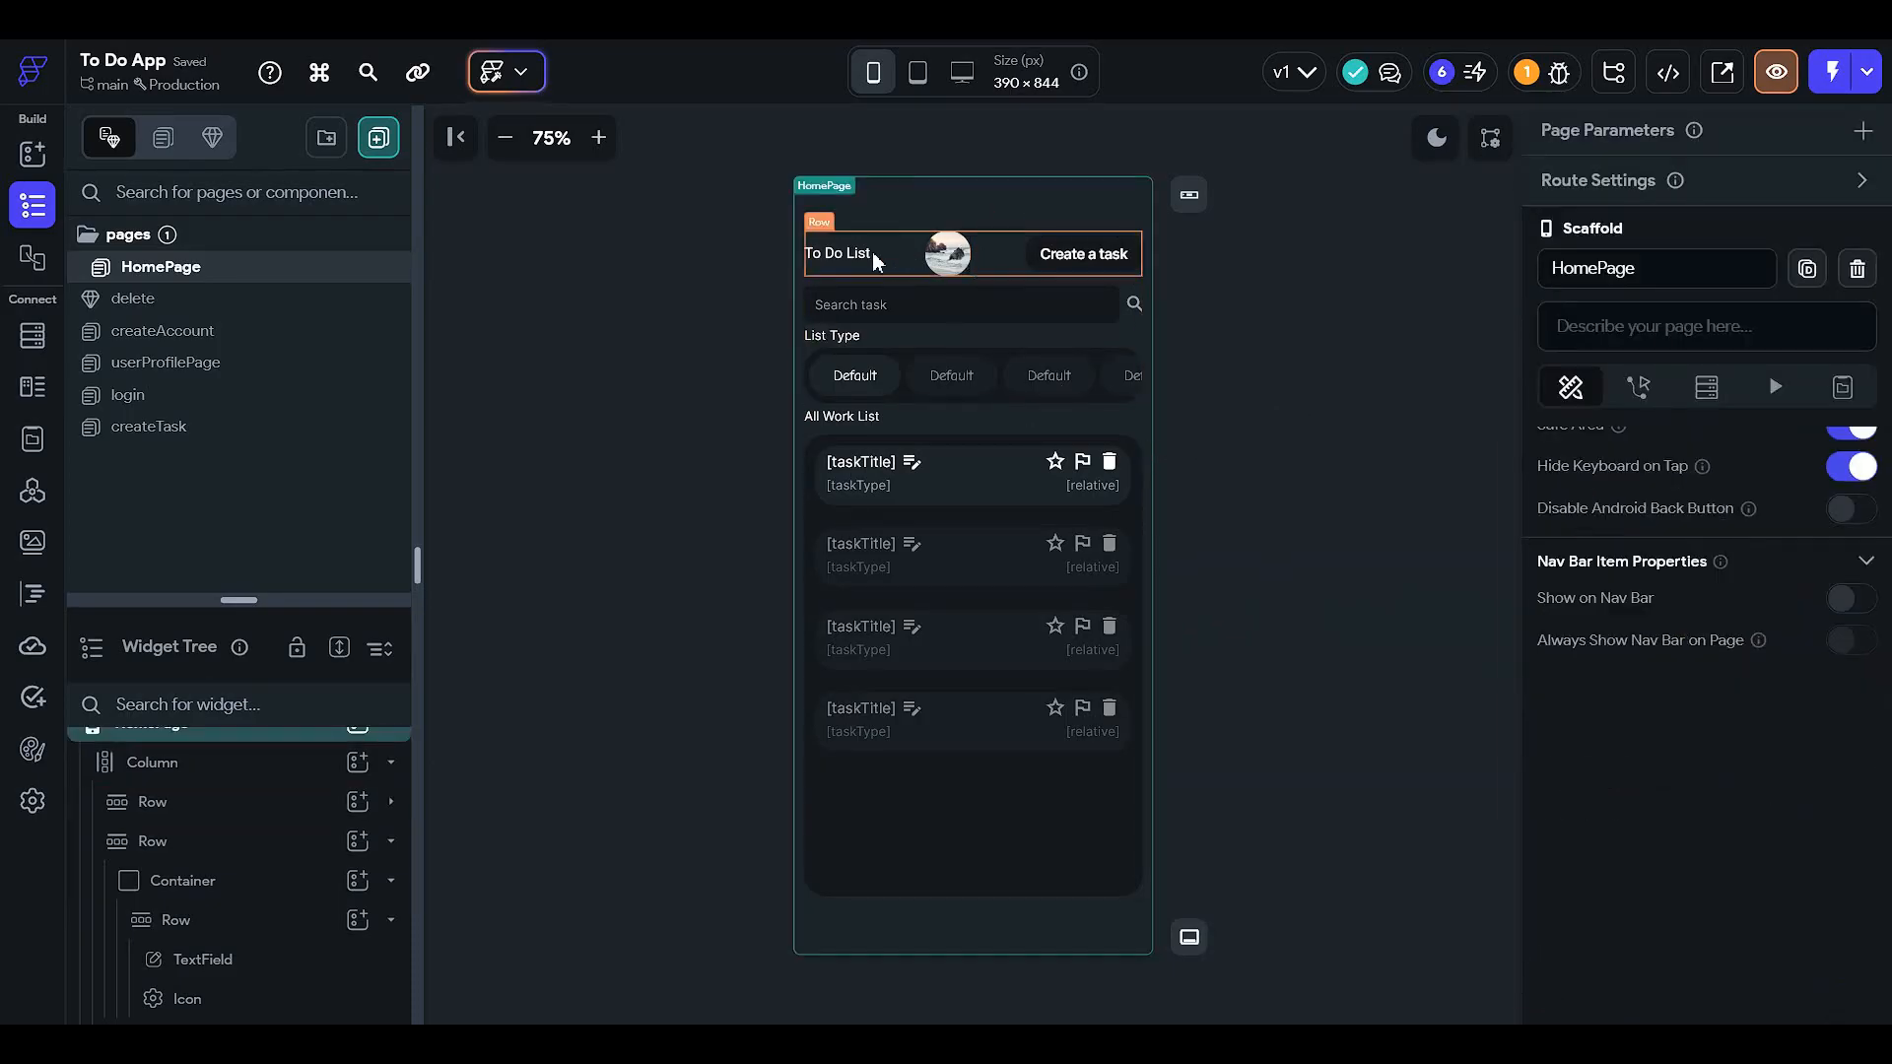
- Delete the To Do List title and move the Create a task button before the profile image
click(847, 256)
key(Delete)
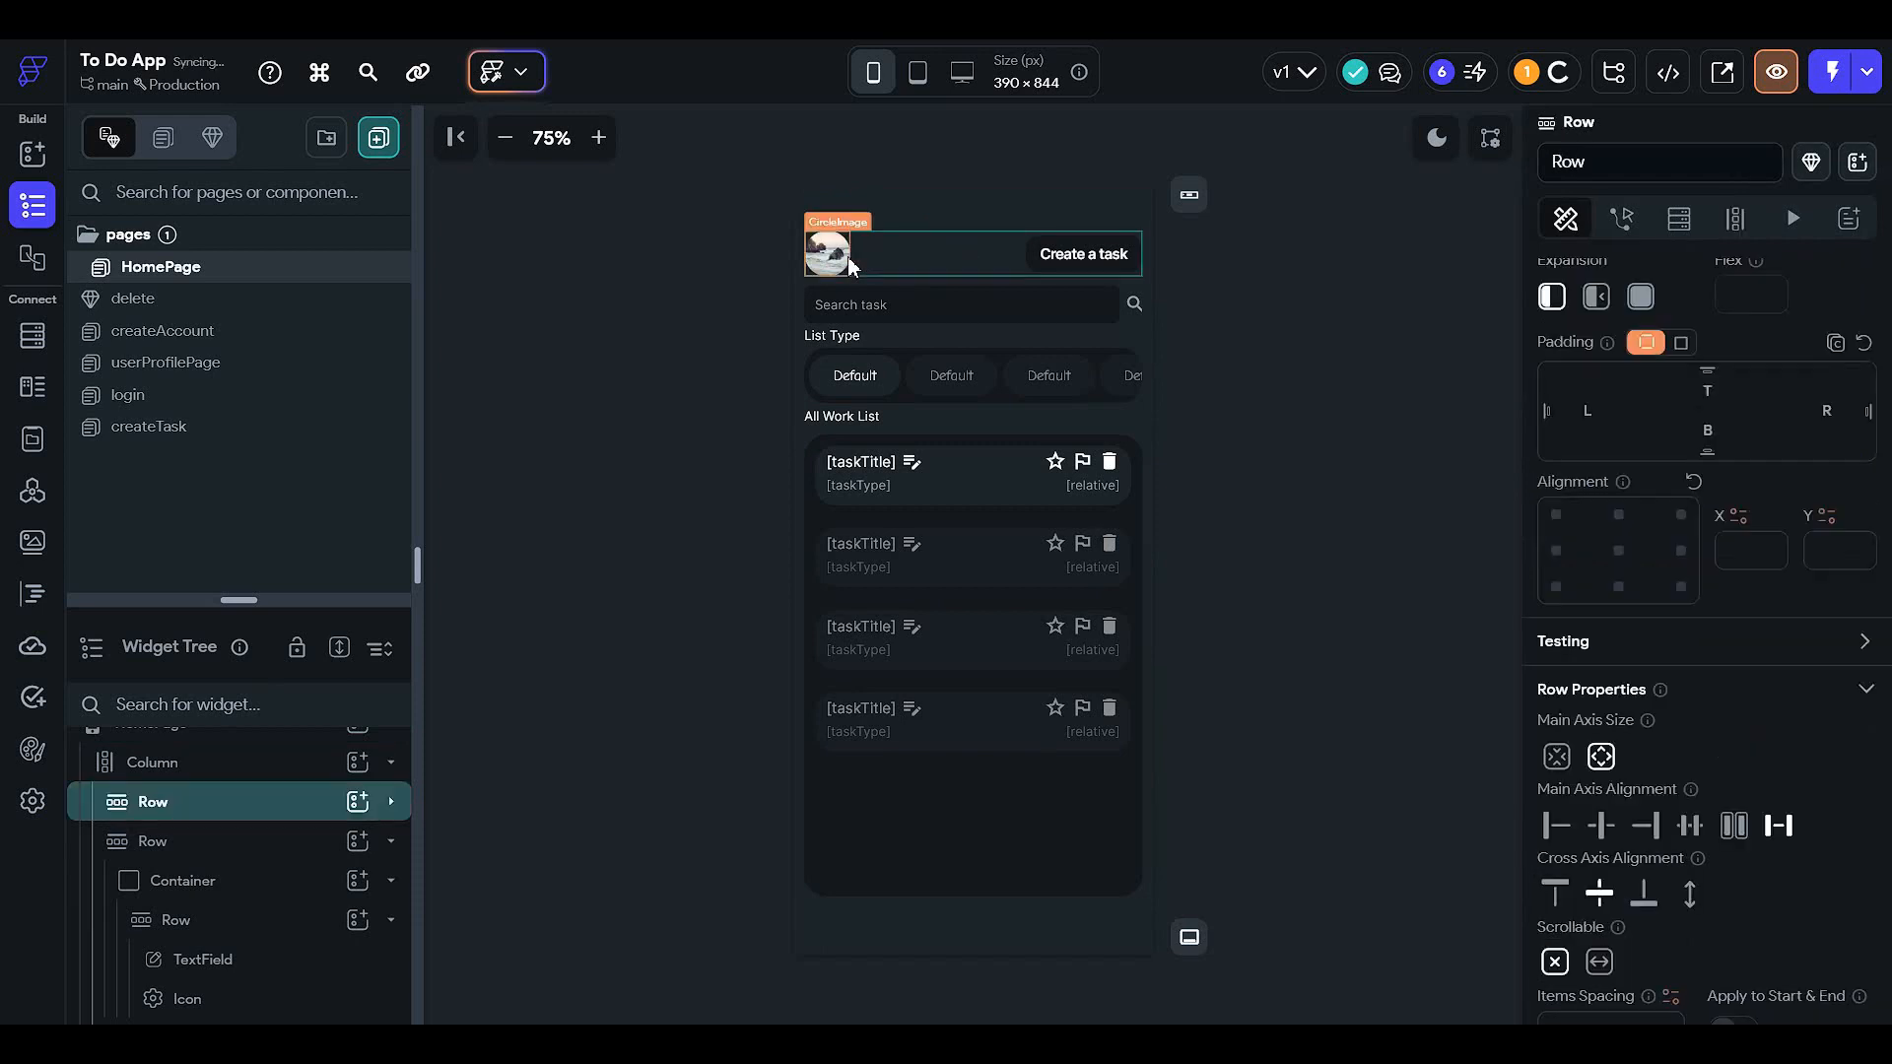
click(1085, 262)
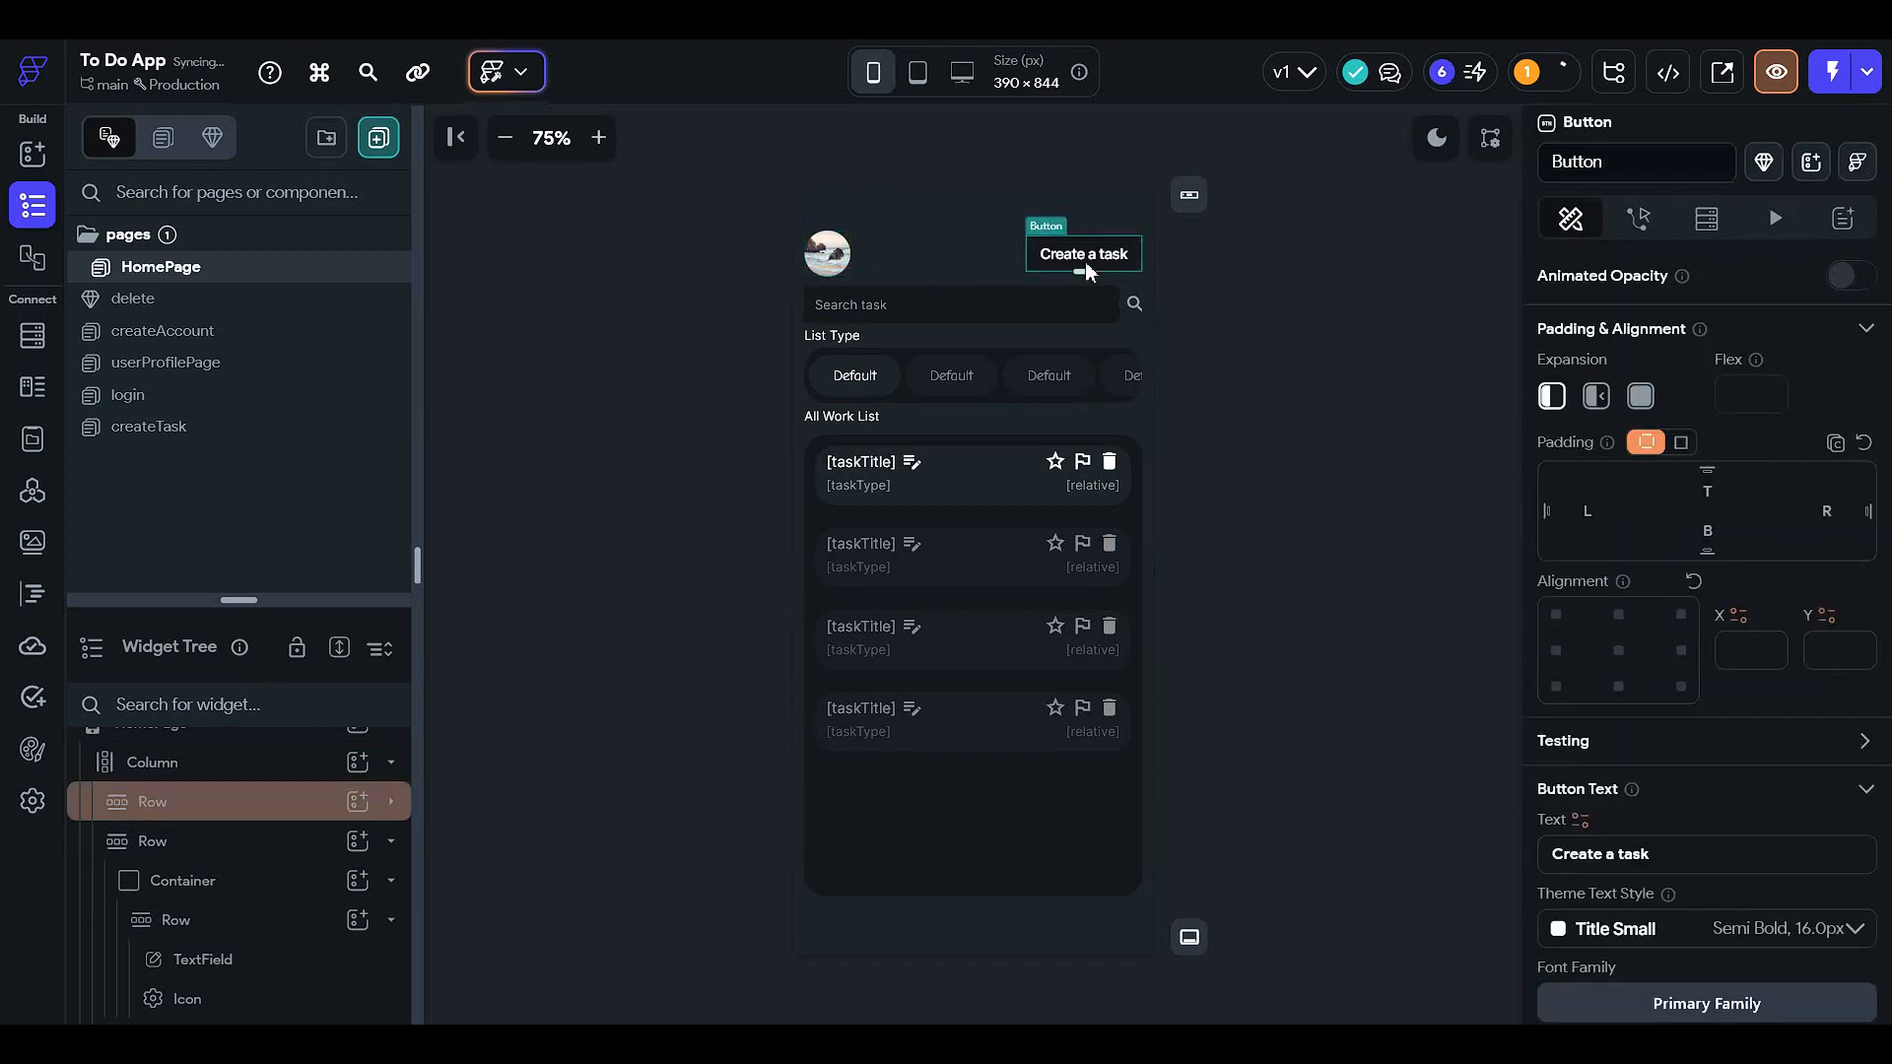
drag(1085, 262, 875, 255)
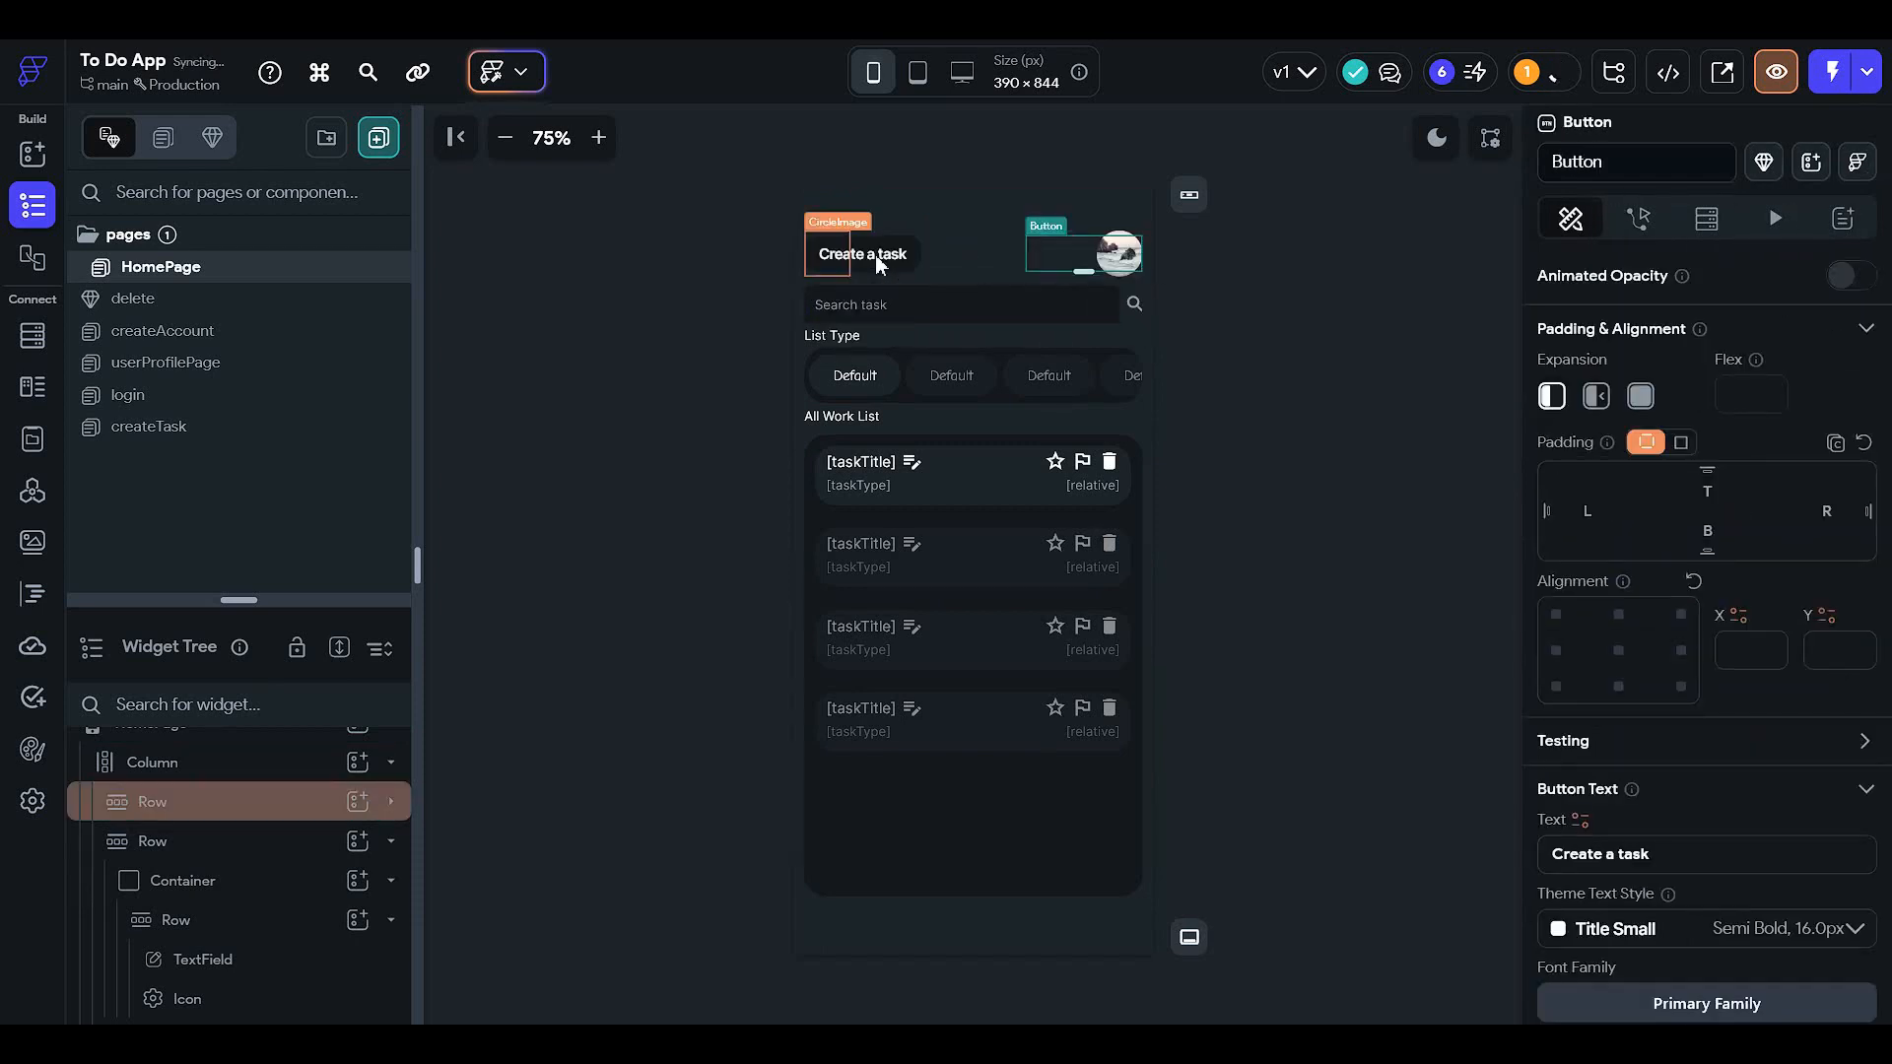
click(1291, 280)
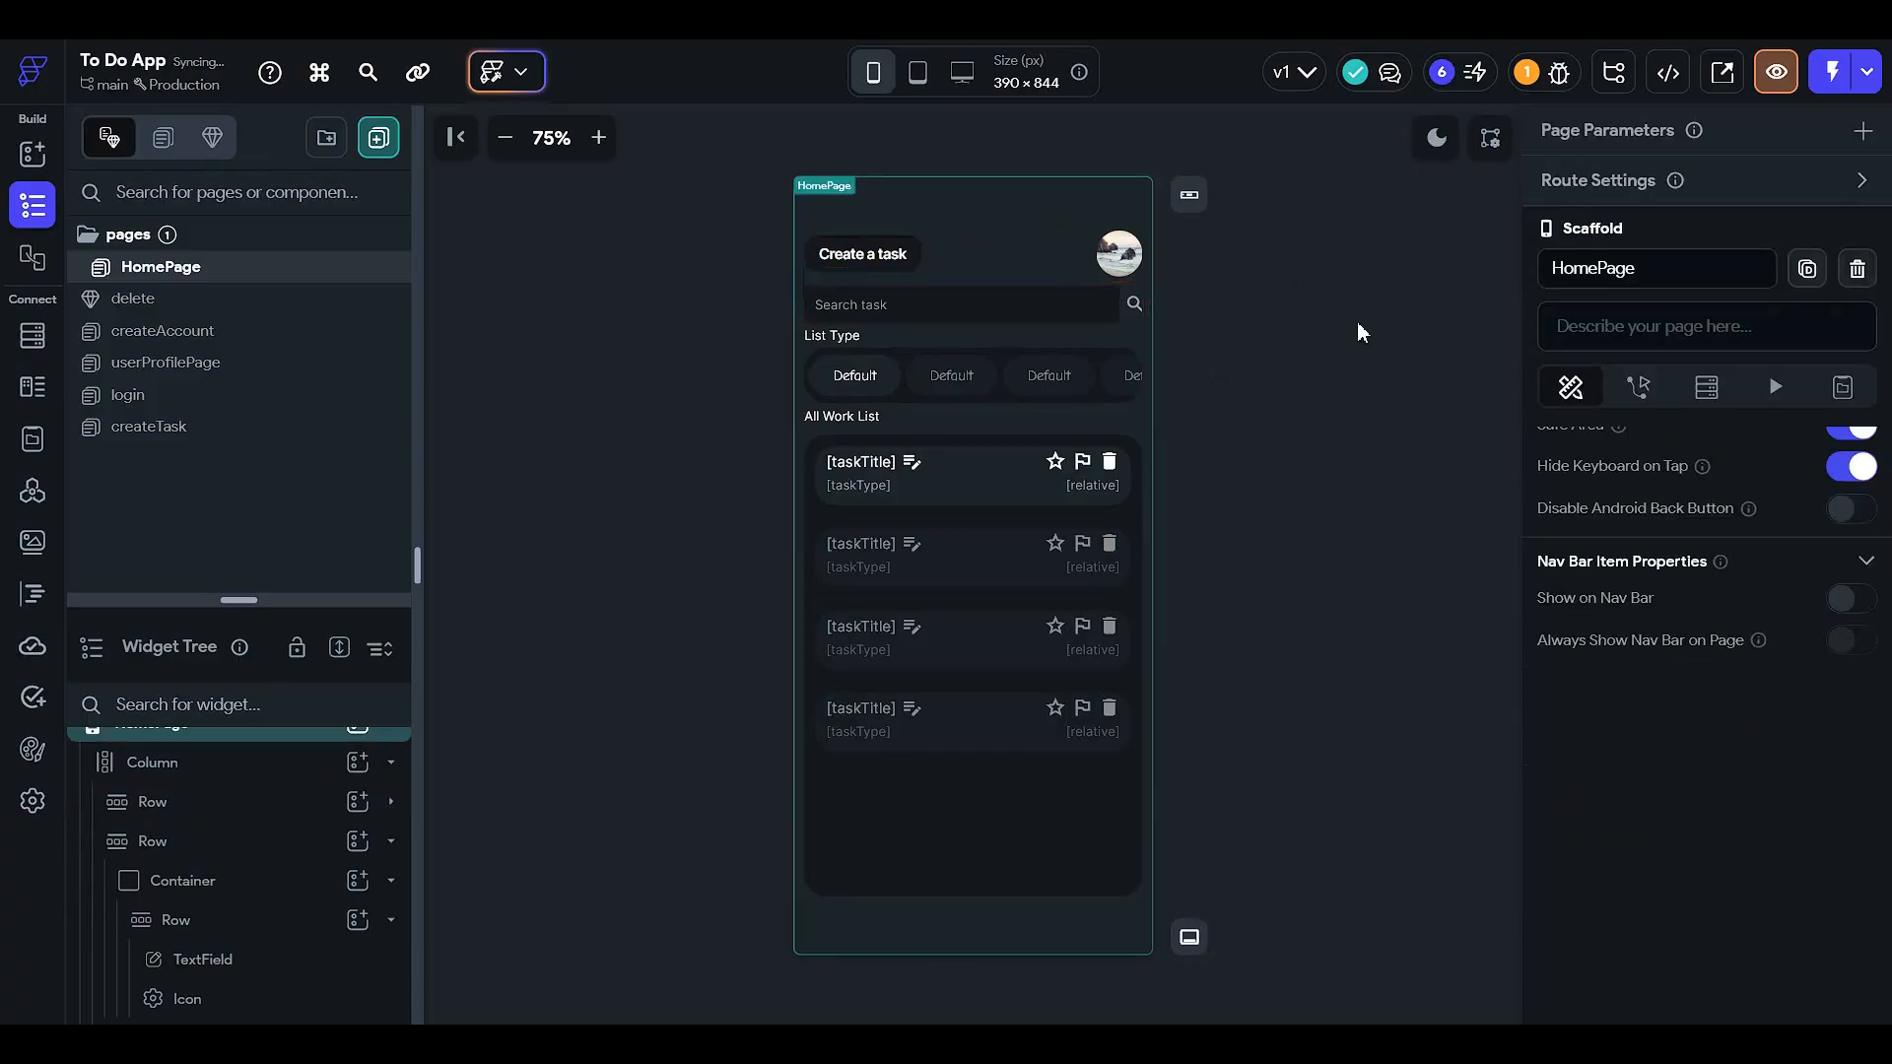
click(863, 253)
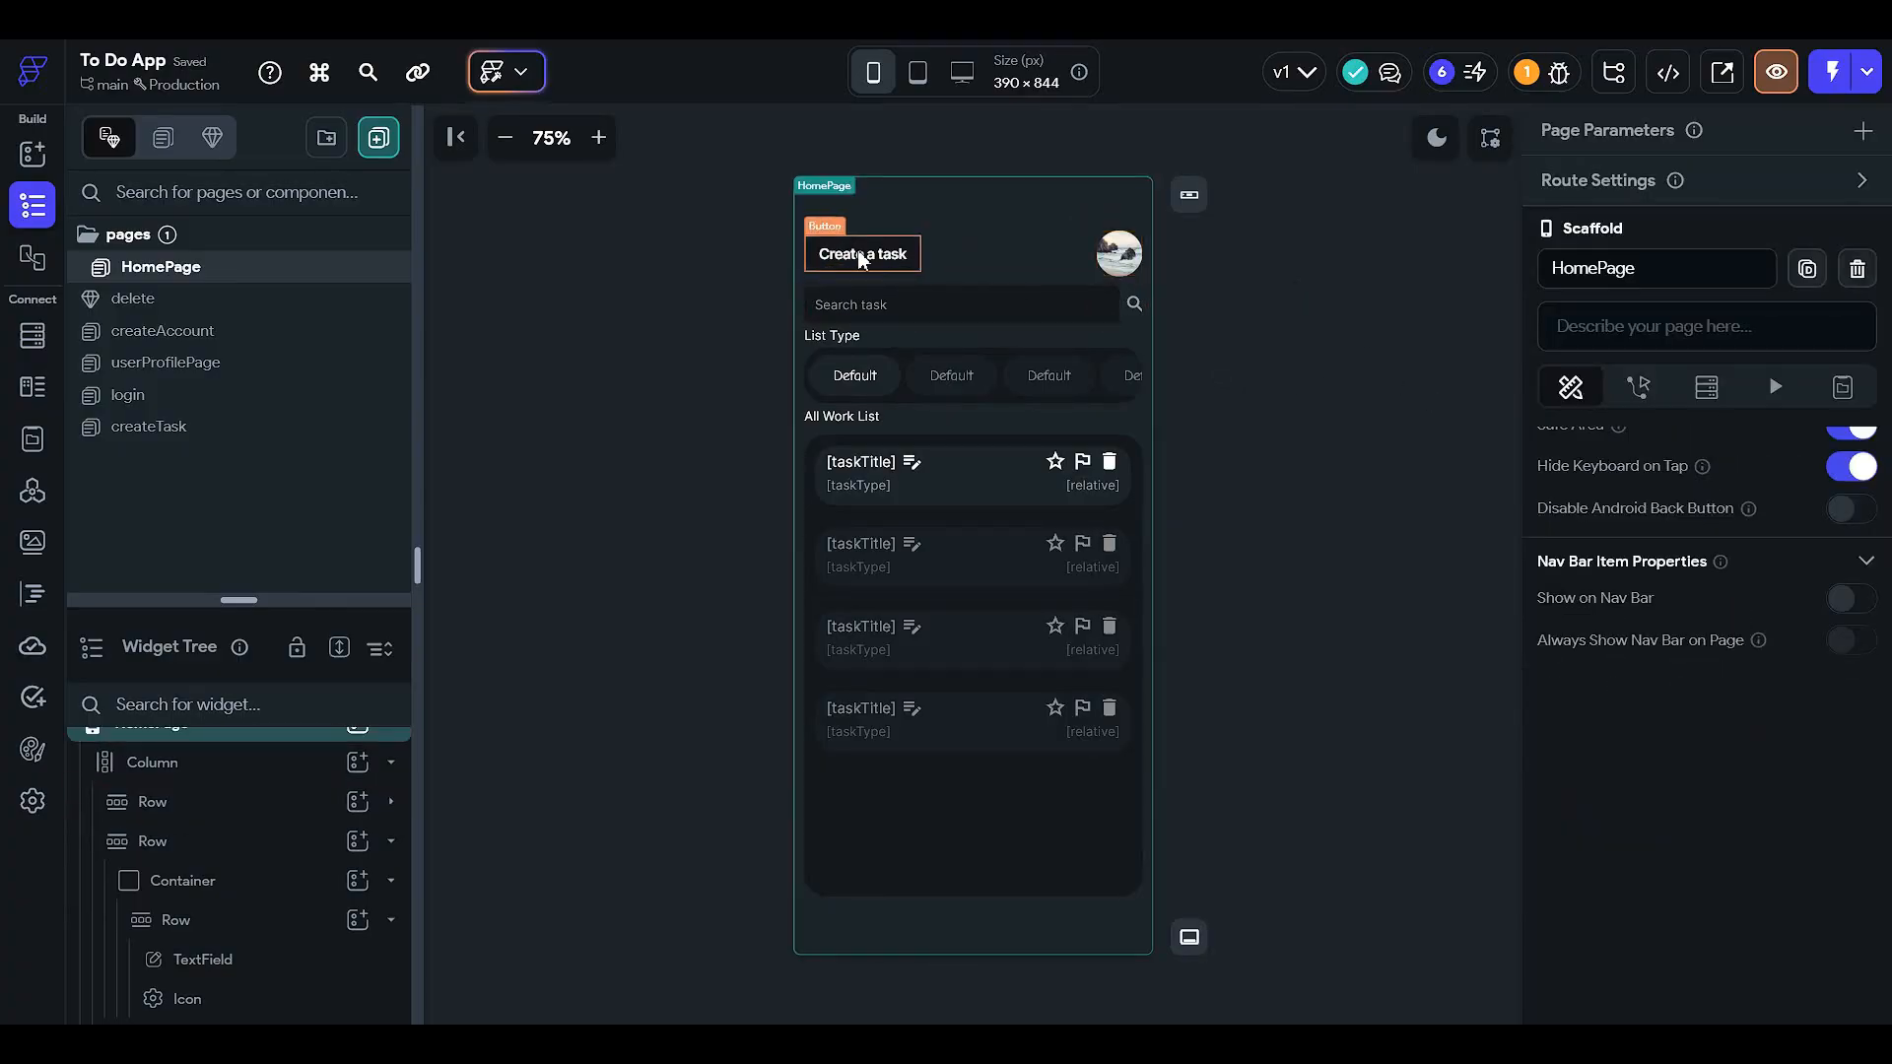
click(1637, 218)
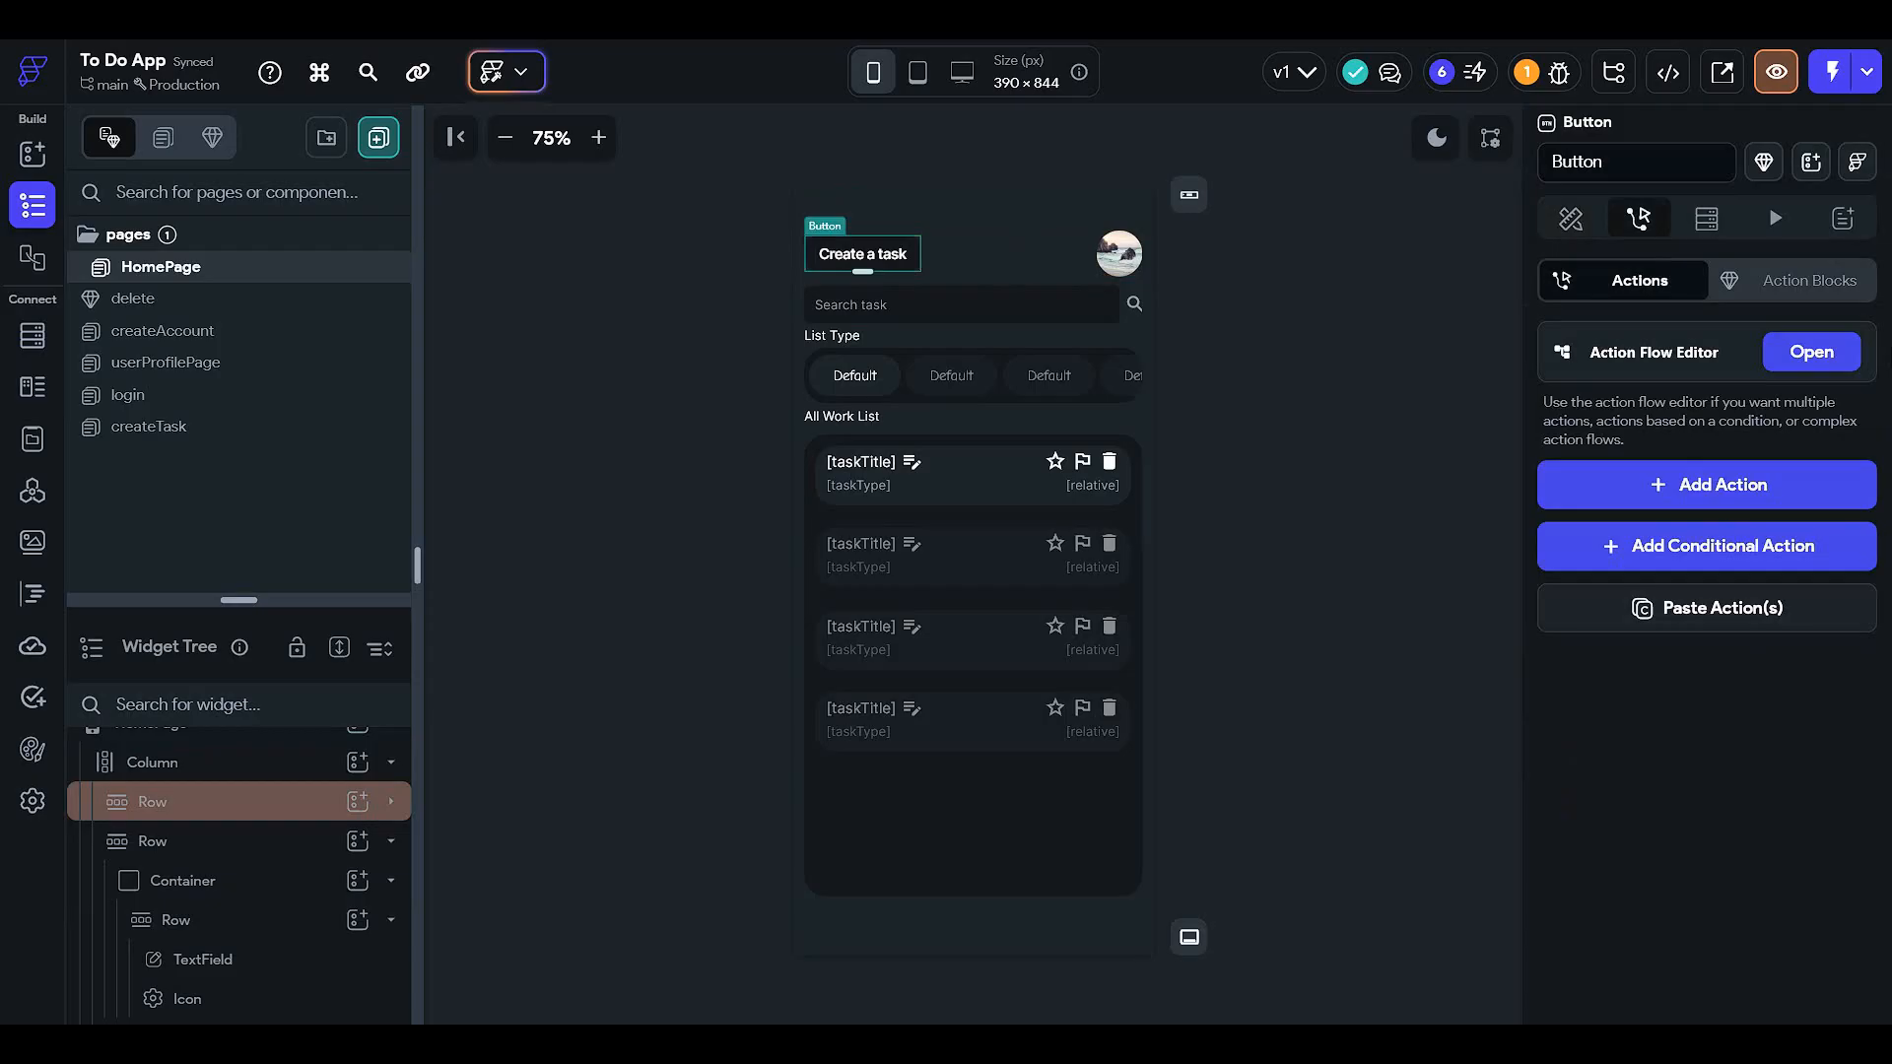
- Give the Create a task button an On Tap Navigate To action targeting the createTask page
click(1829, 359)
click(1097, 475)
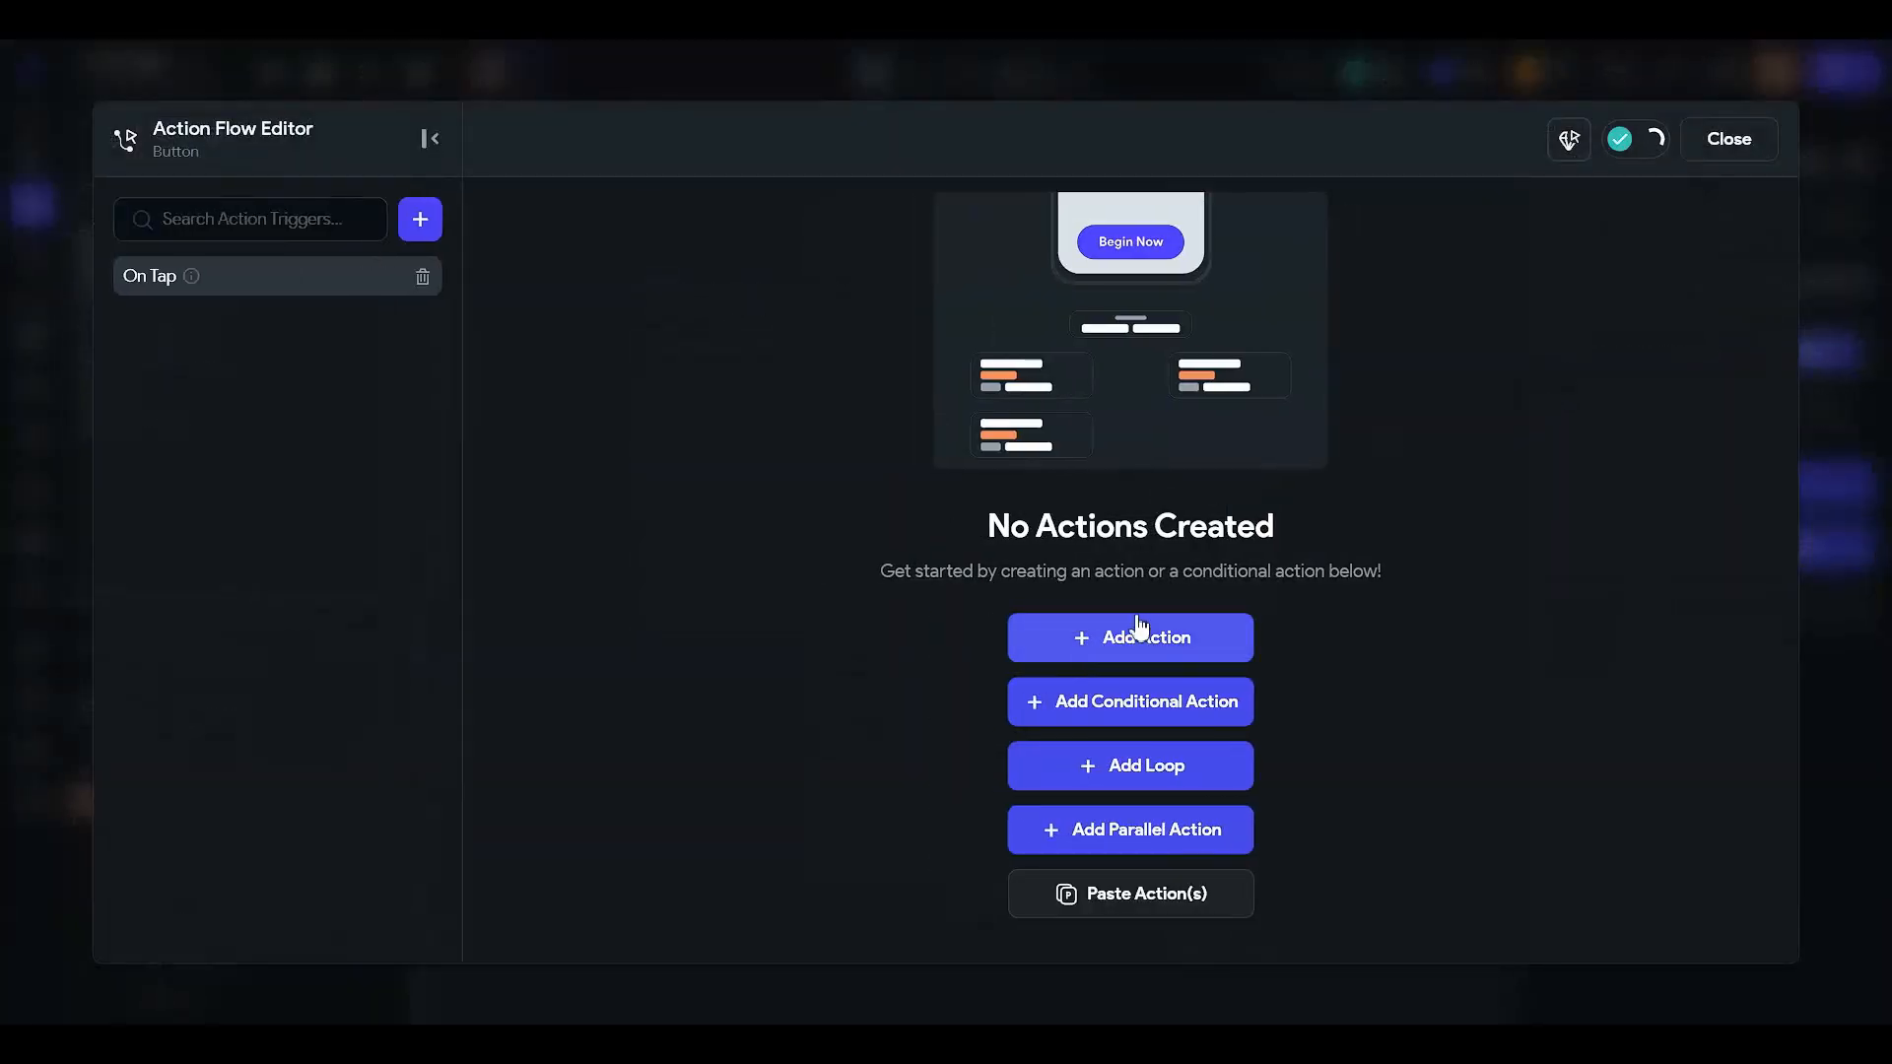
click(1130, 633)
click(1483, 483)
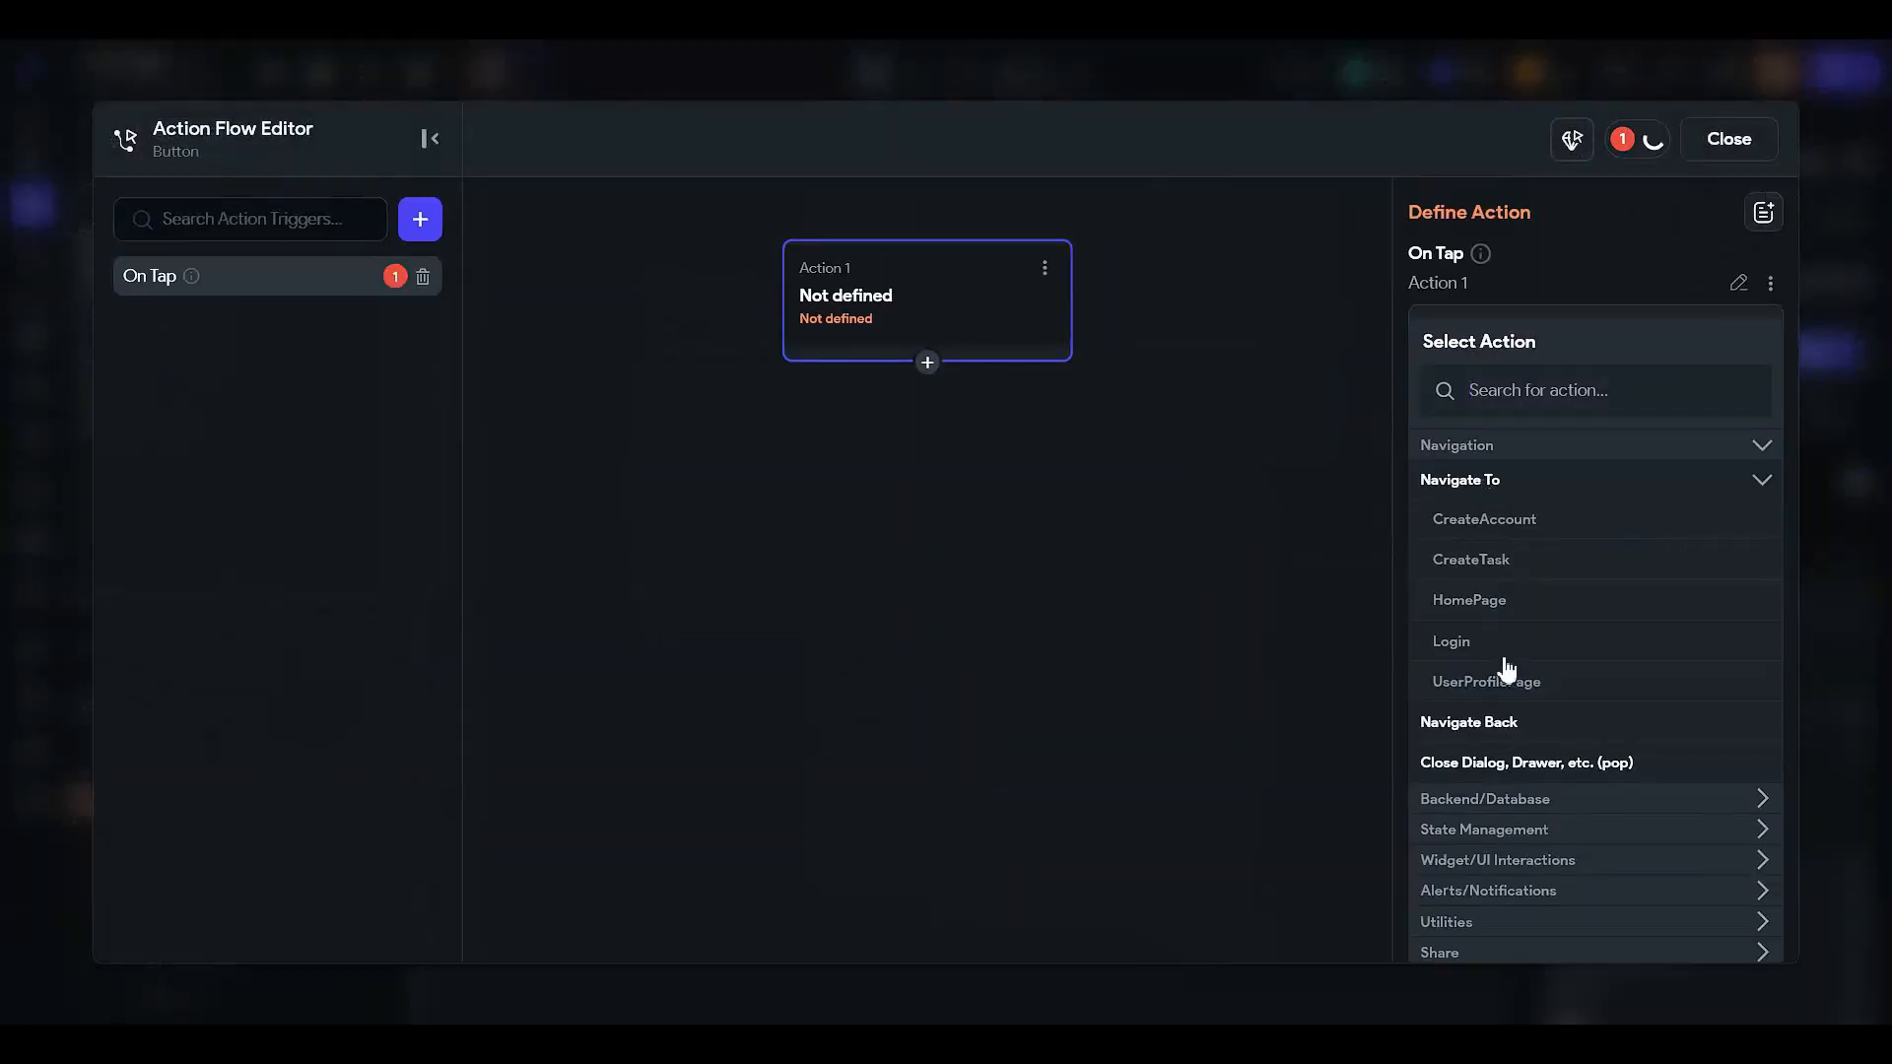
click(1458, 560)
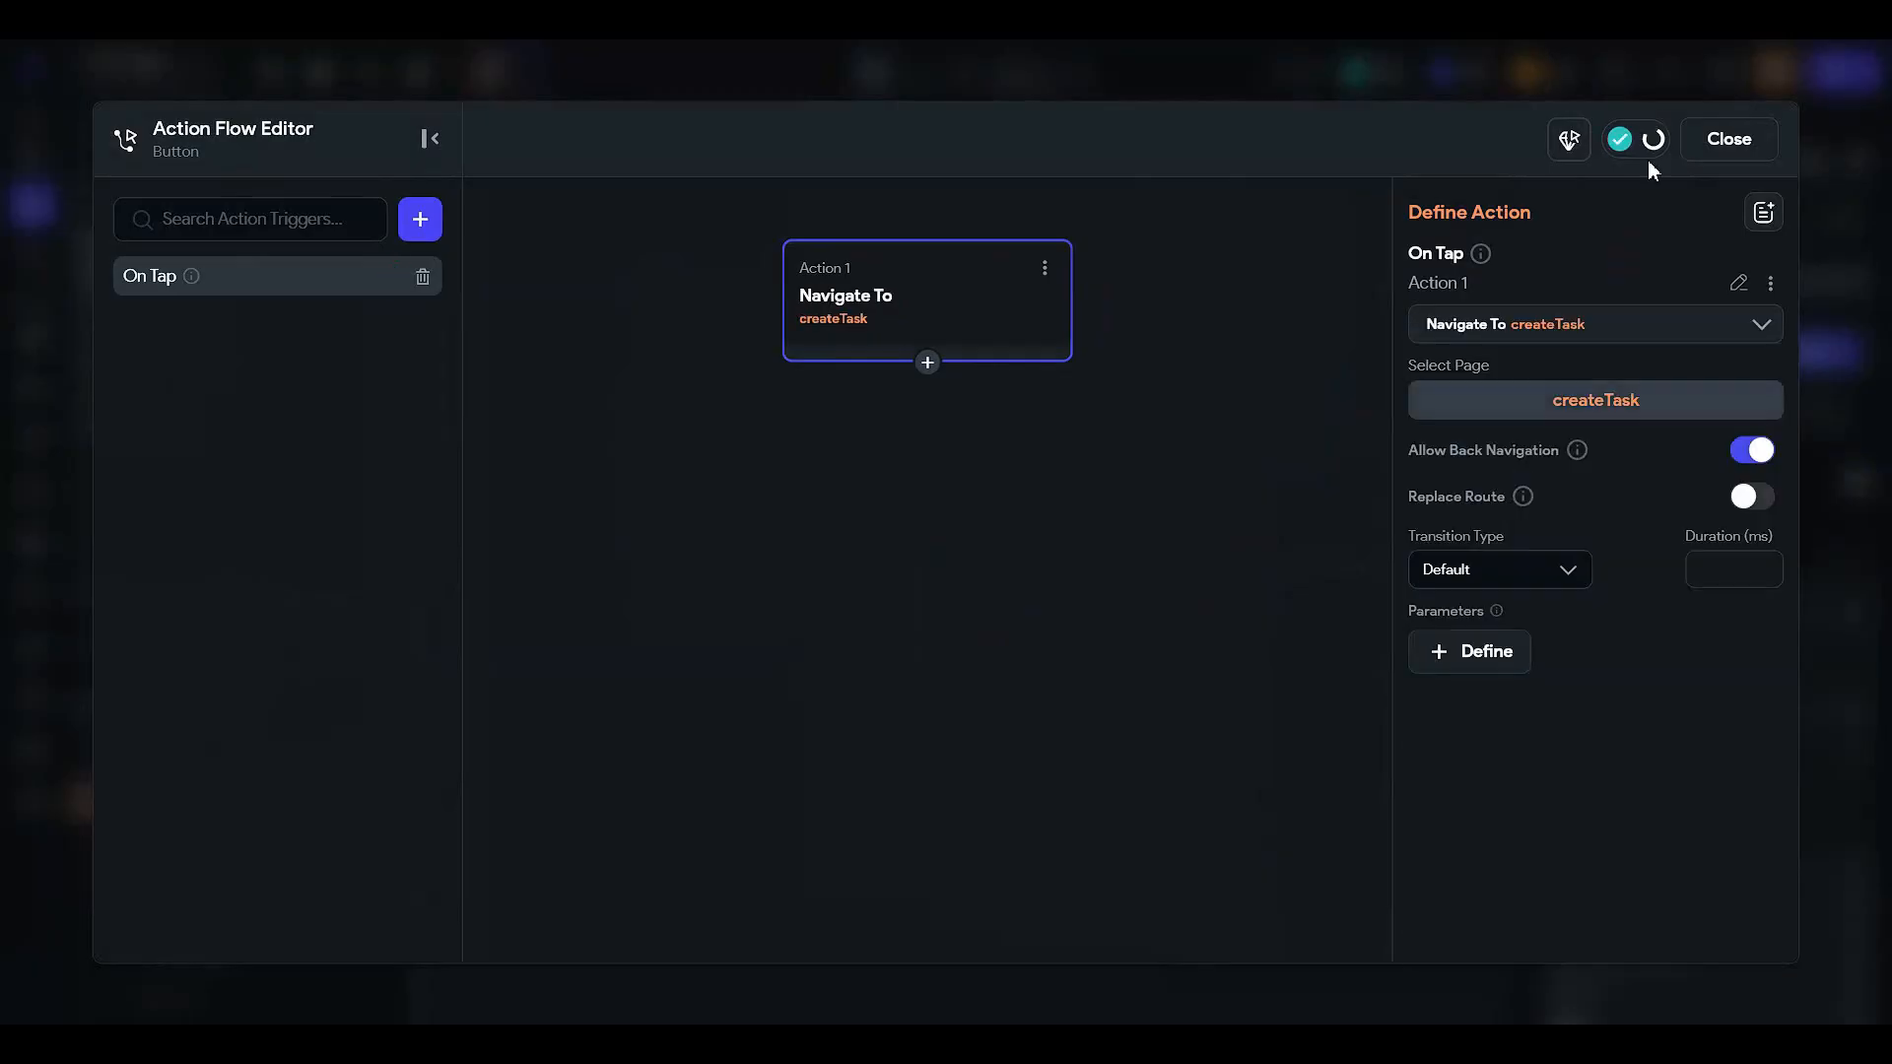
click(1728, 139)
click(1346, 554)
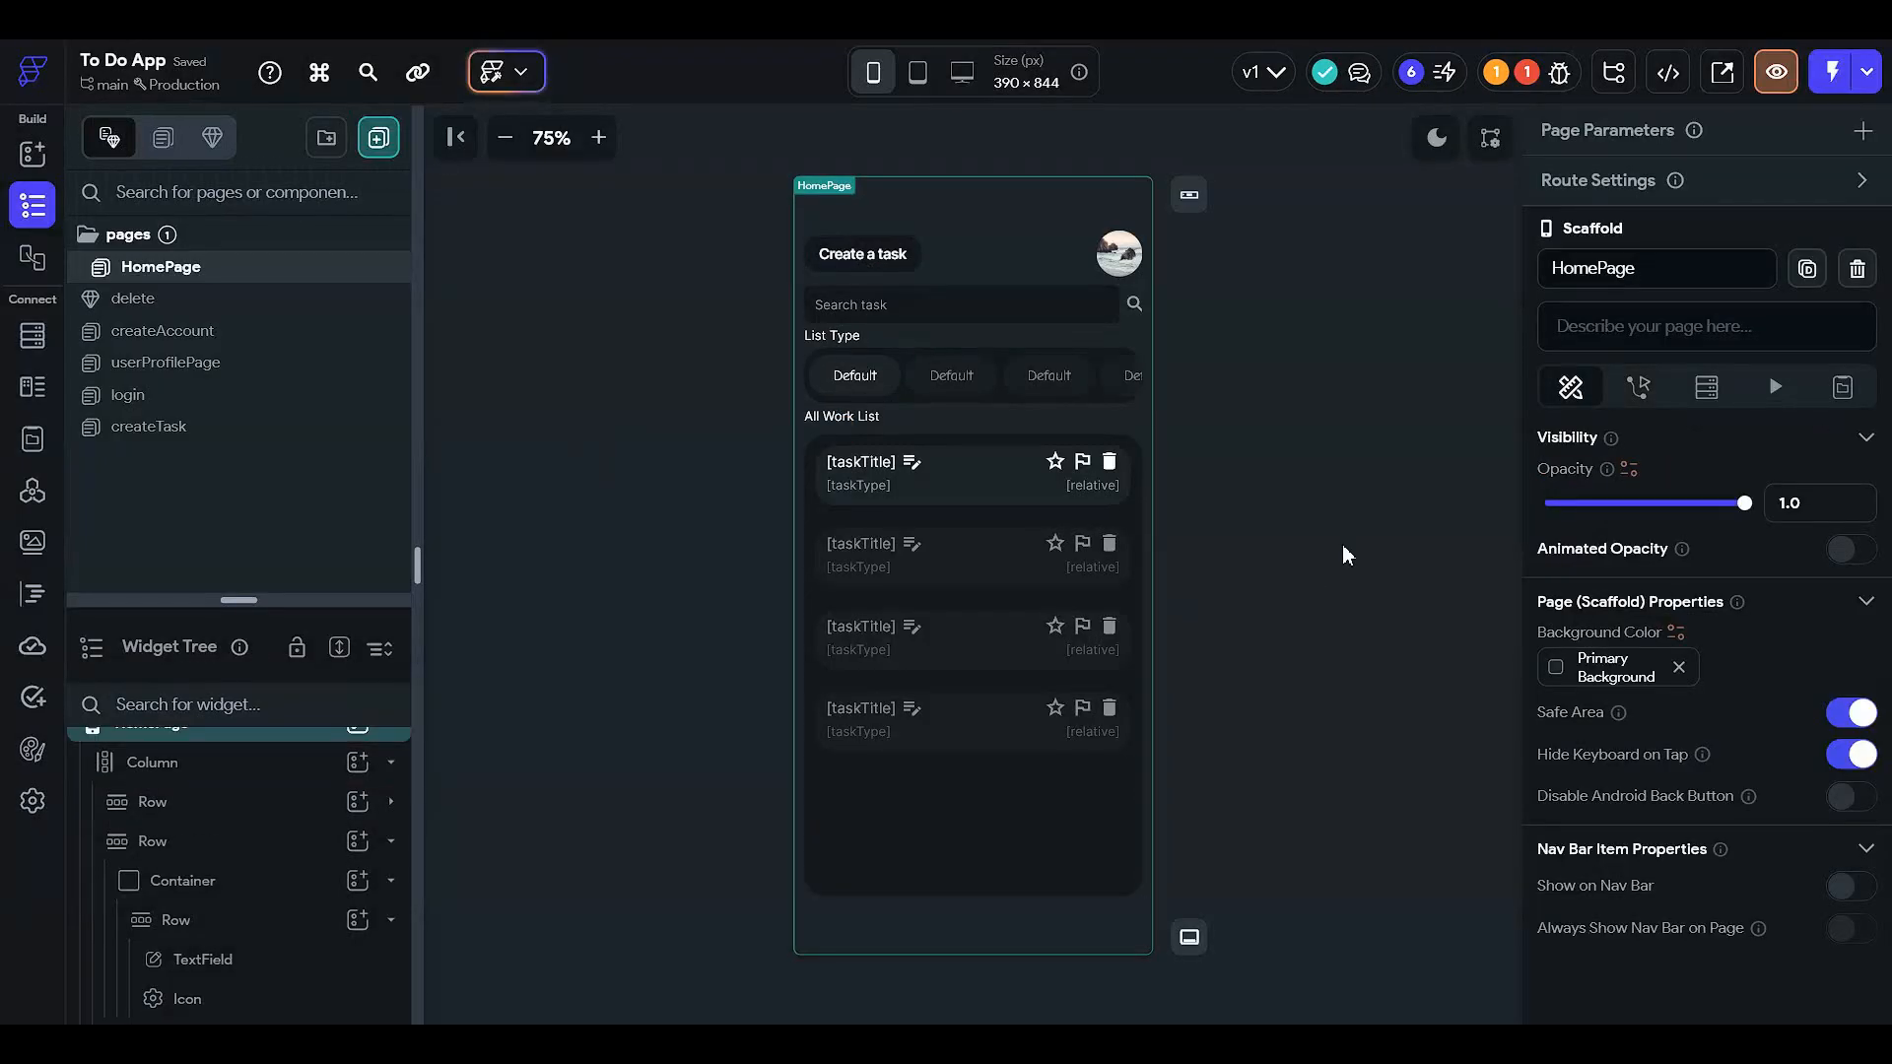
click(1329, 543)
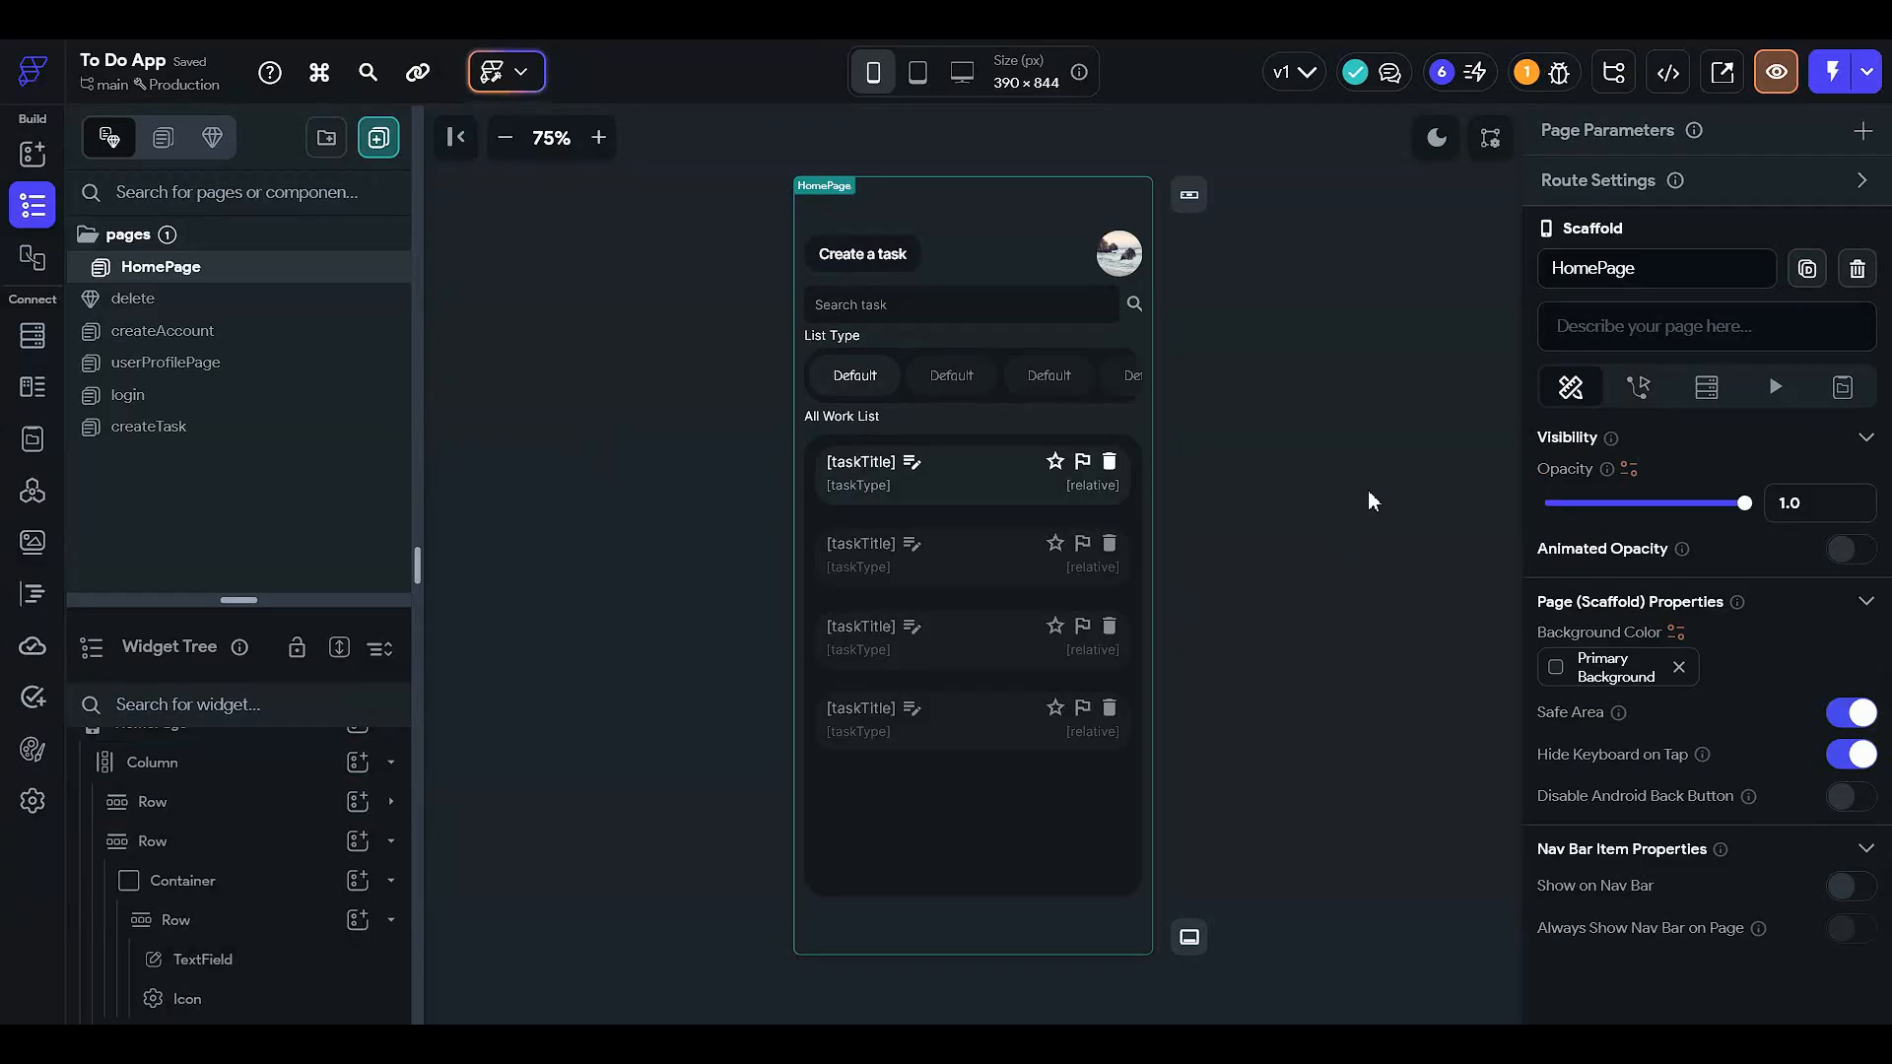
- Clear the selection on the HomePage canvas
click(1412, 616)
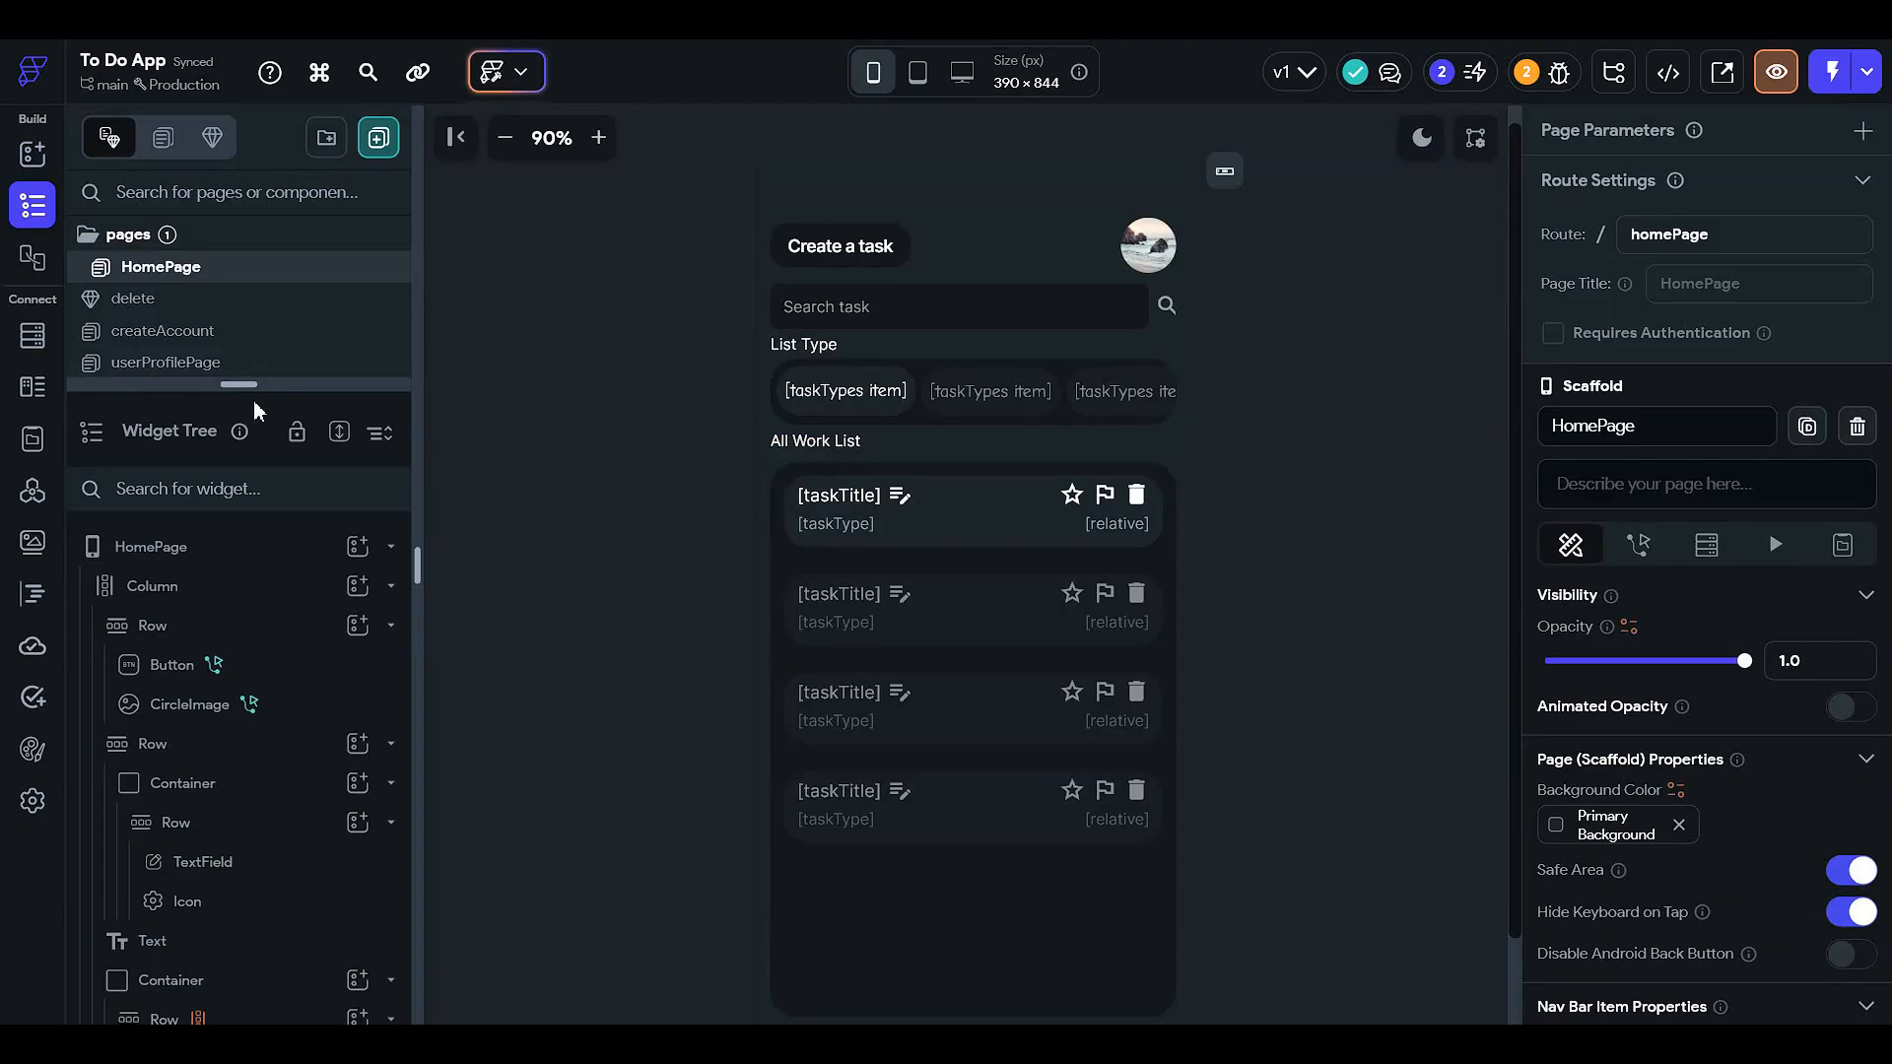
- Collapse the header and search rows in the widget tree, then name the chips container tasktypeList
drag(256, 392, 335, 266)
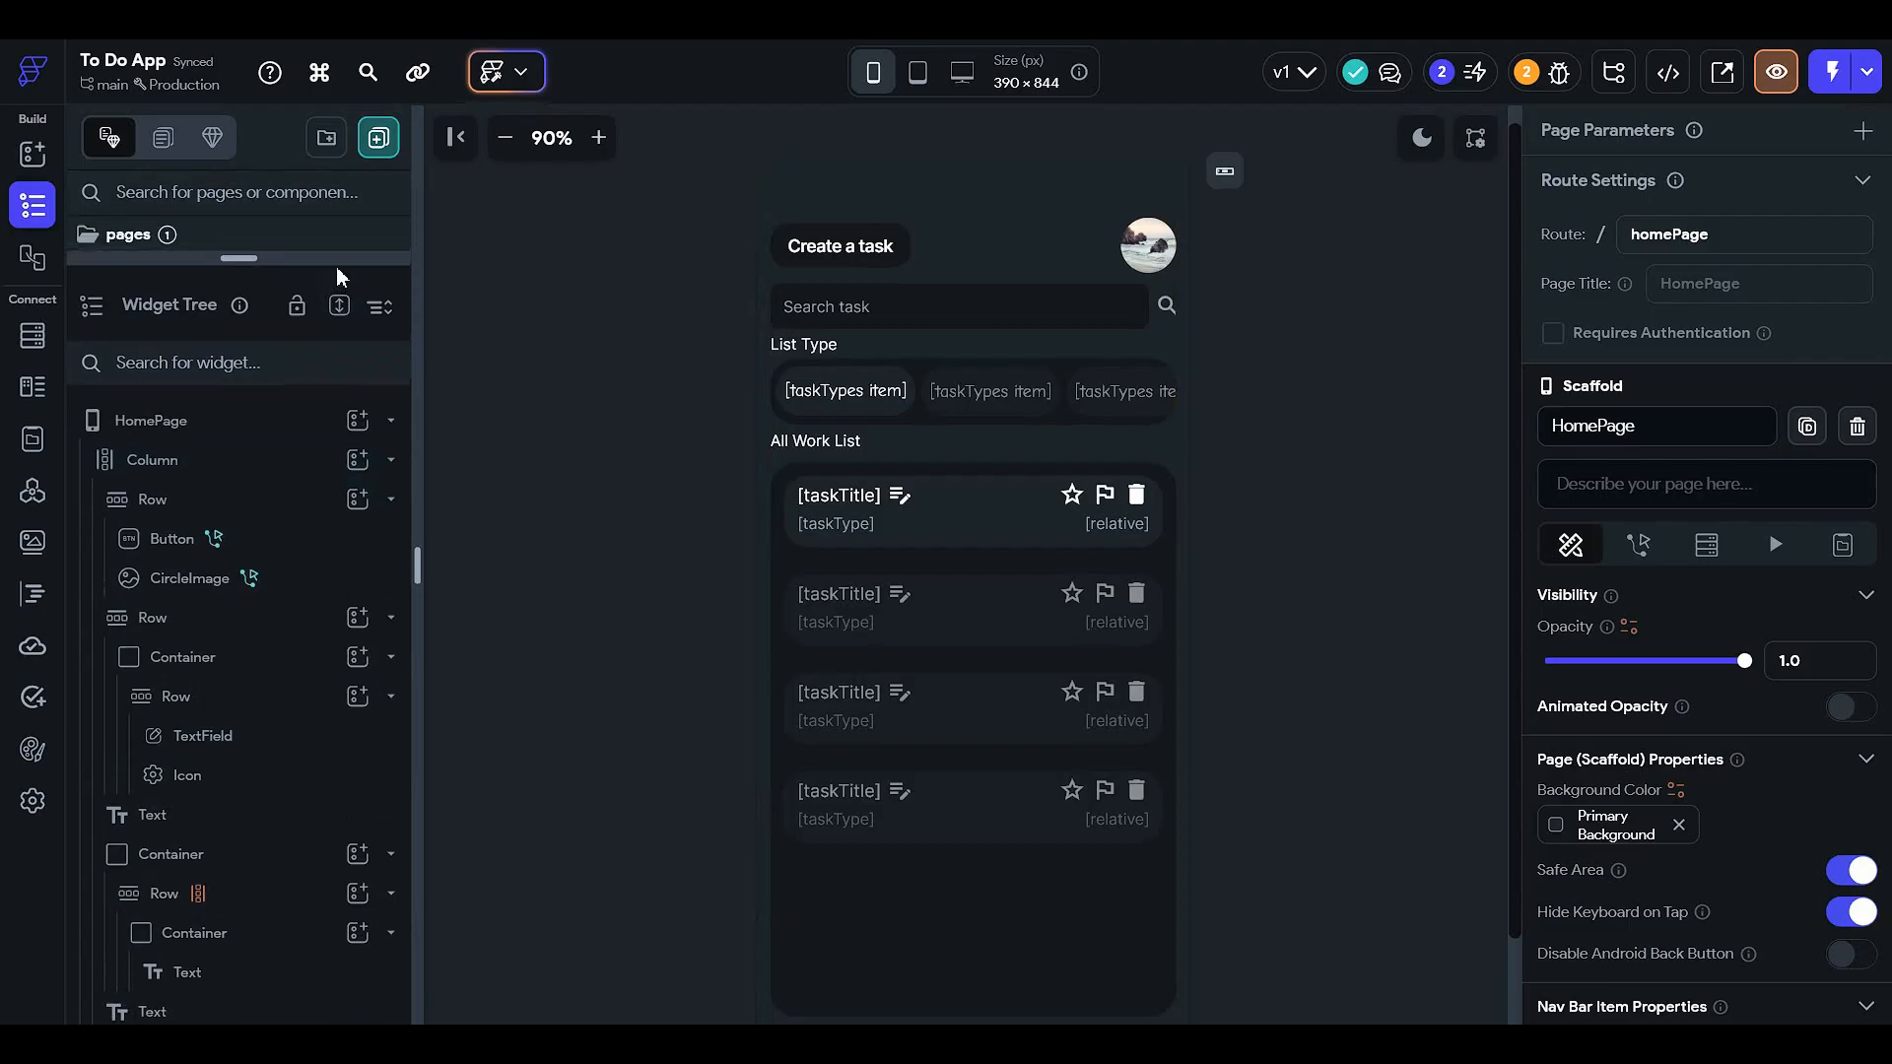
click(310, 492)
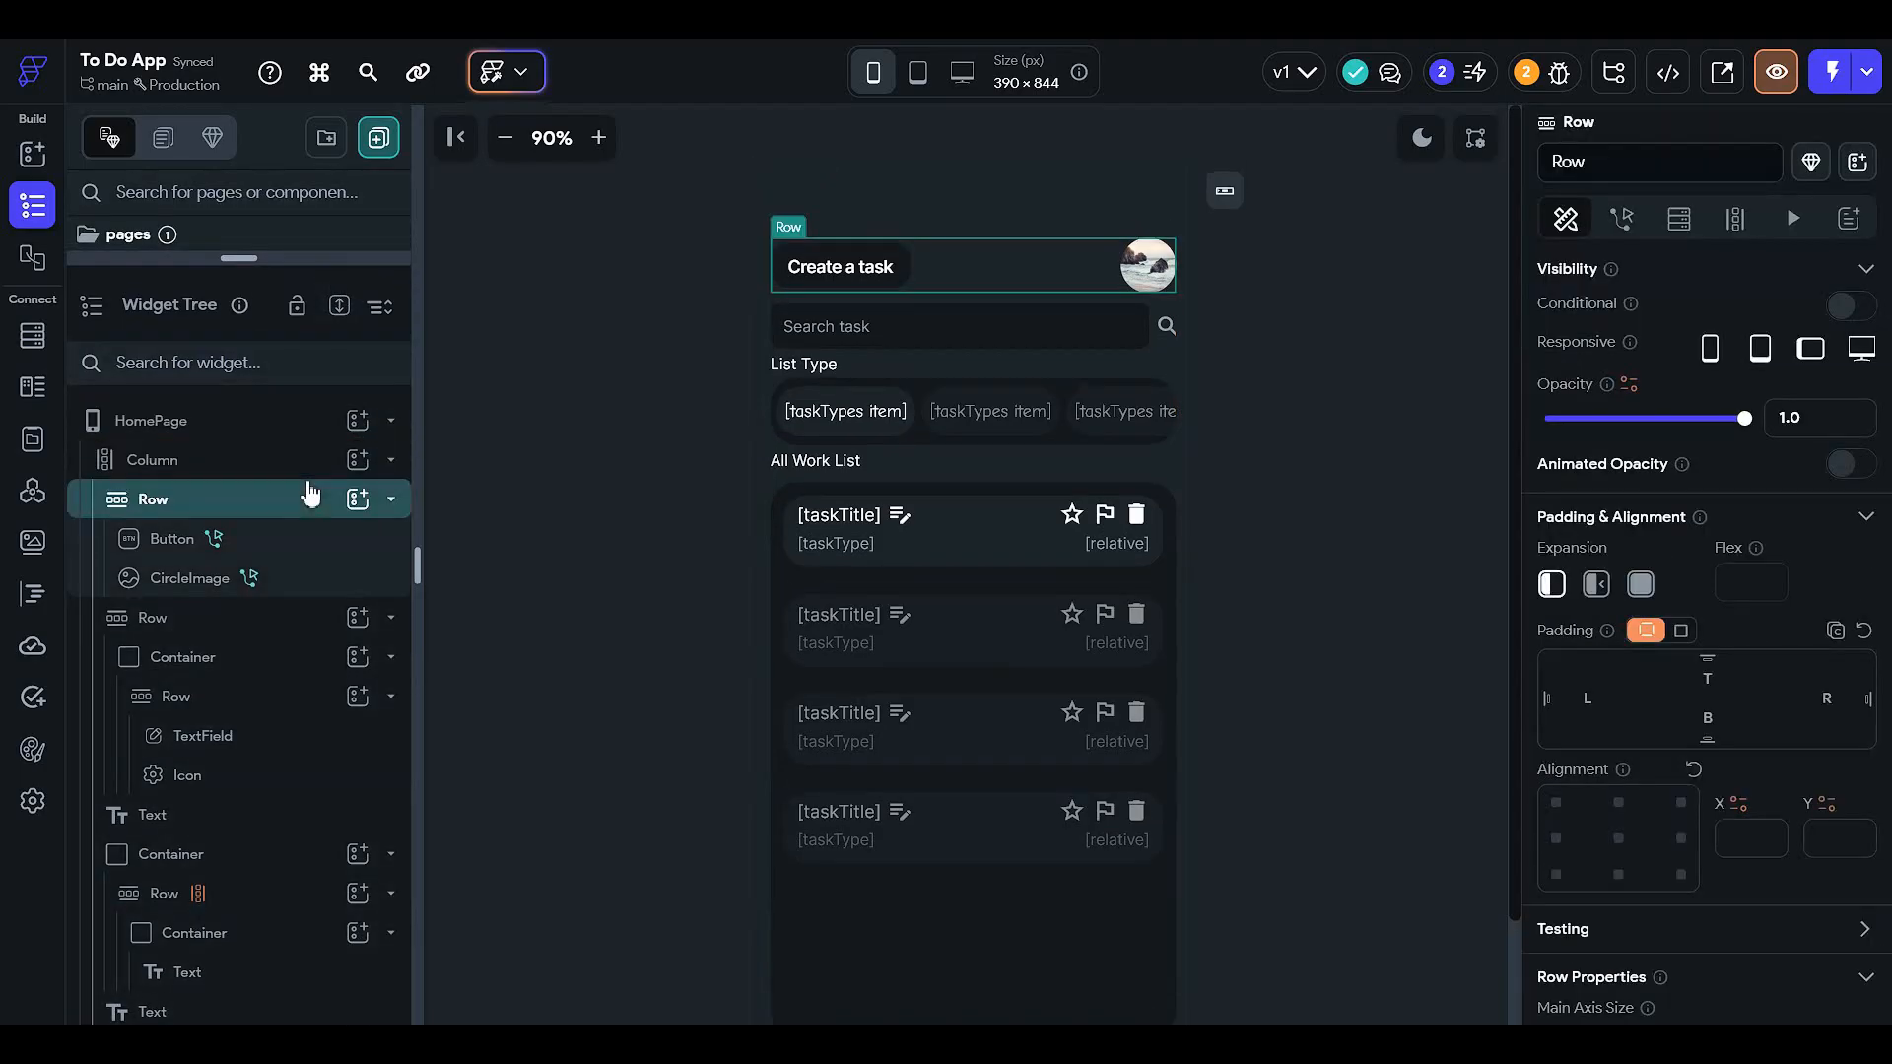
click(310, 492)
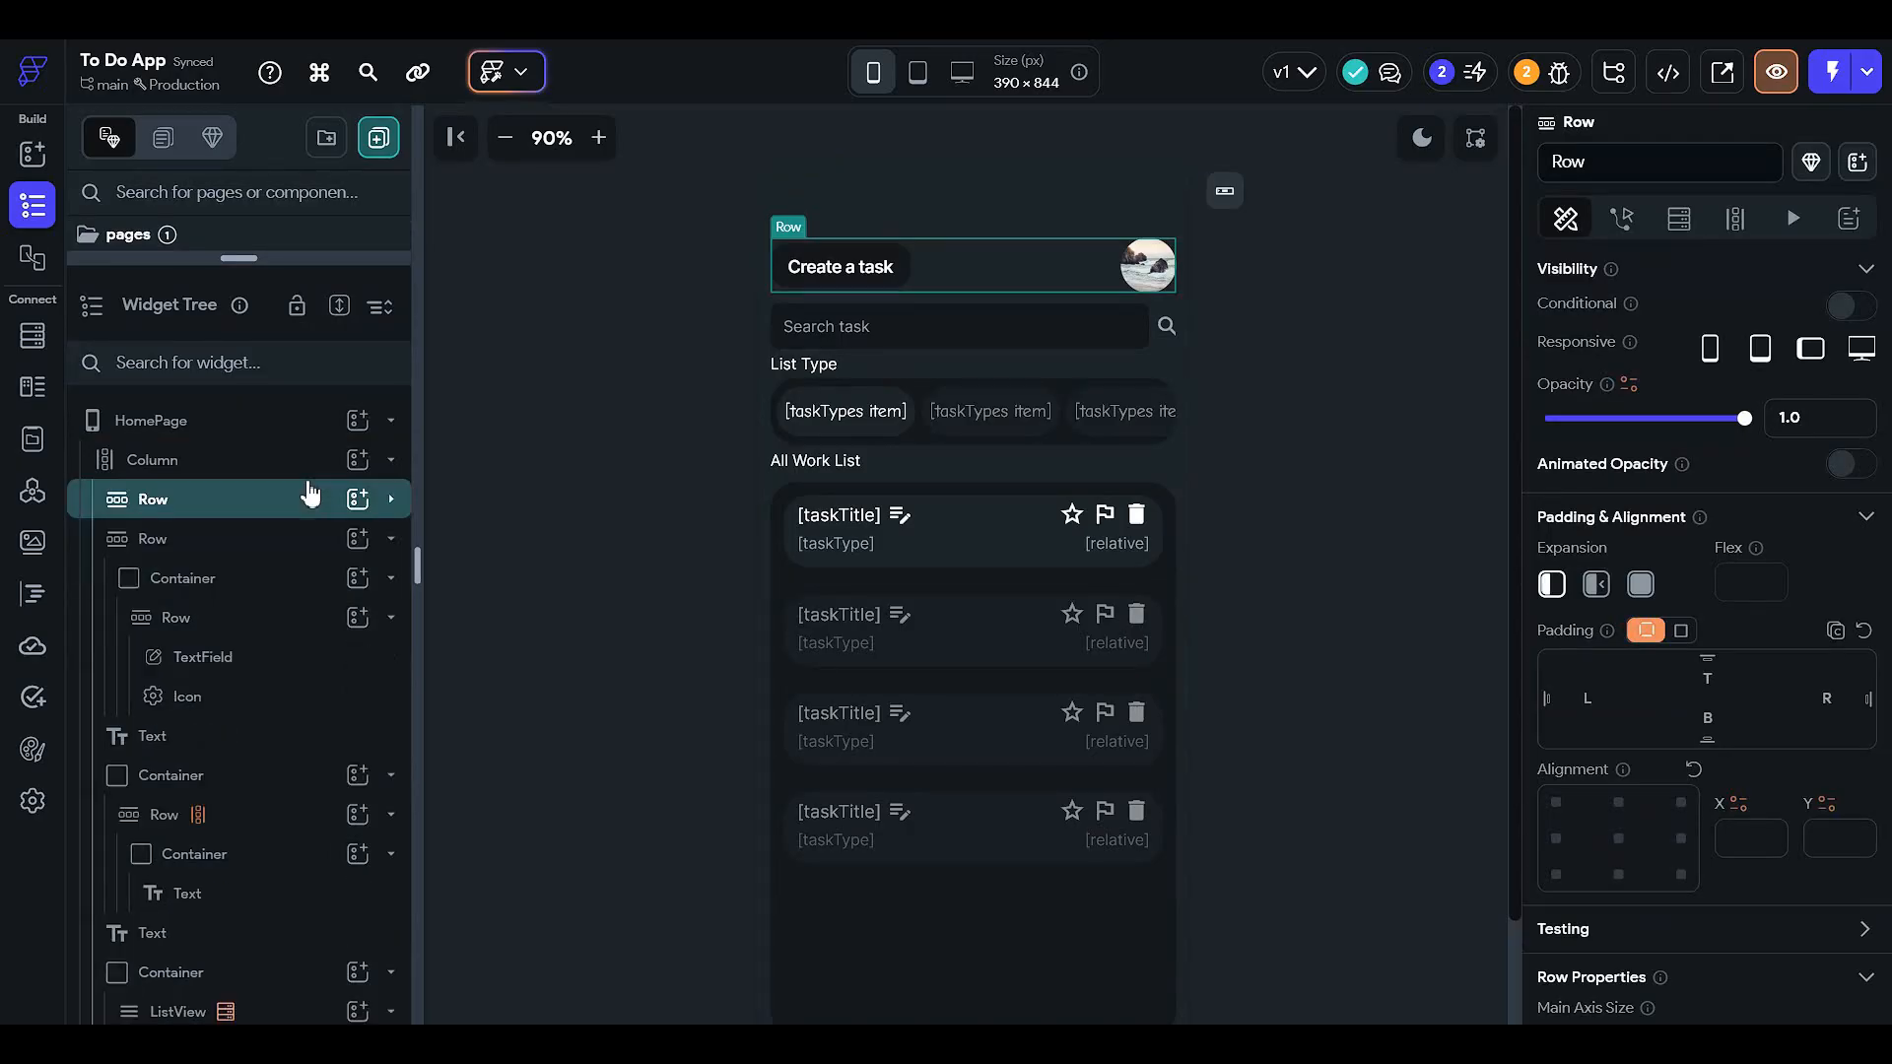
click(289, 537)
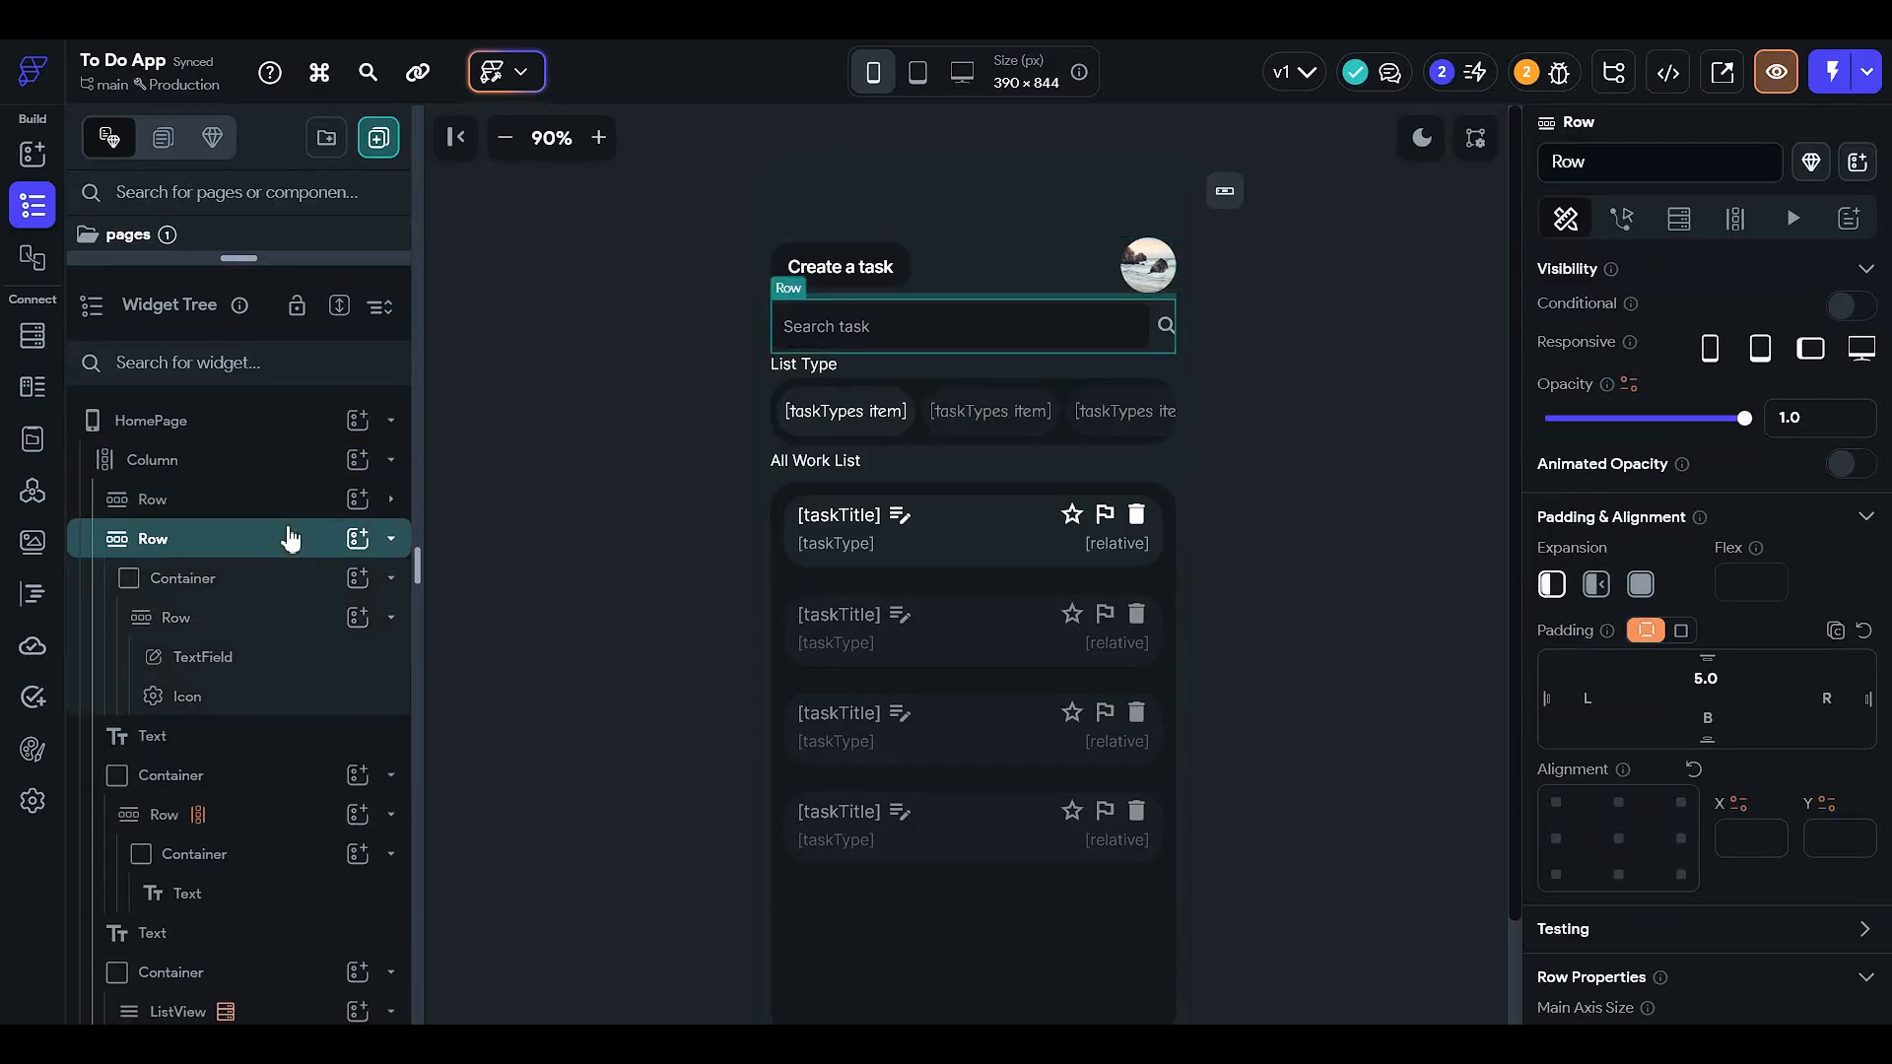
click(289, 537)
click(301, 619)
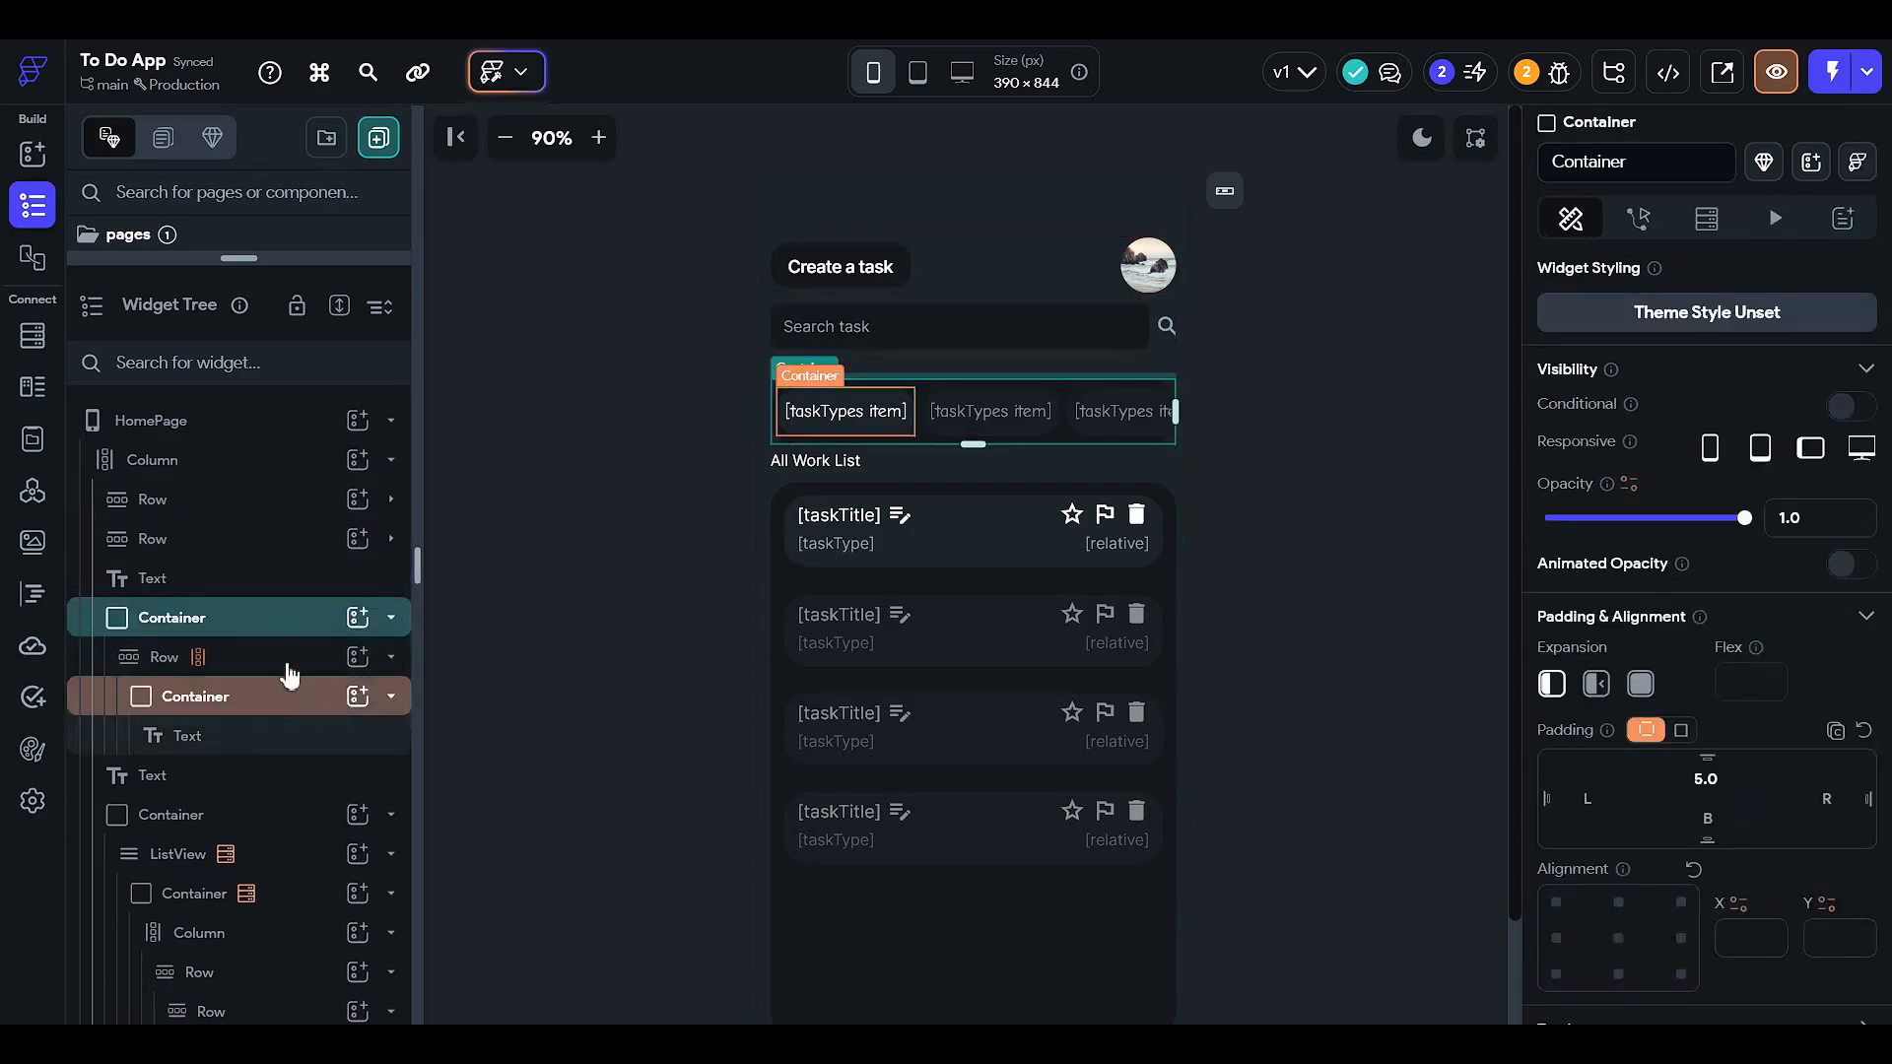
click(1665, 162)
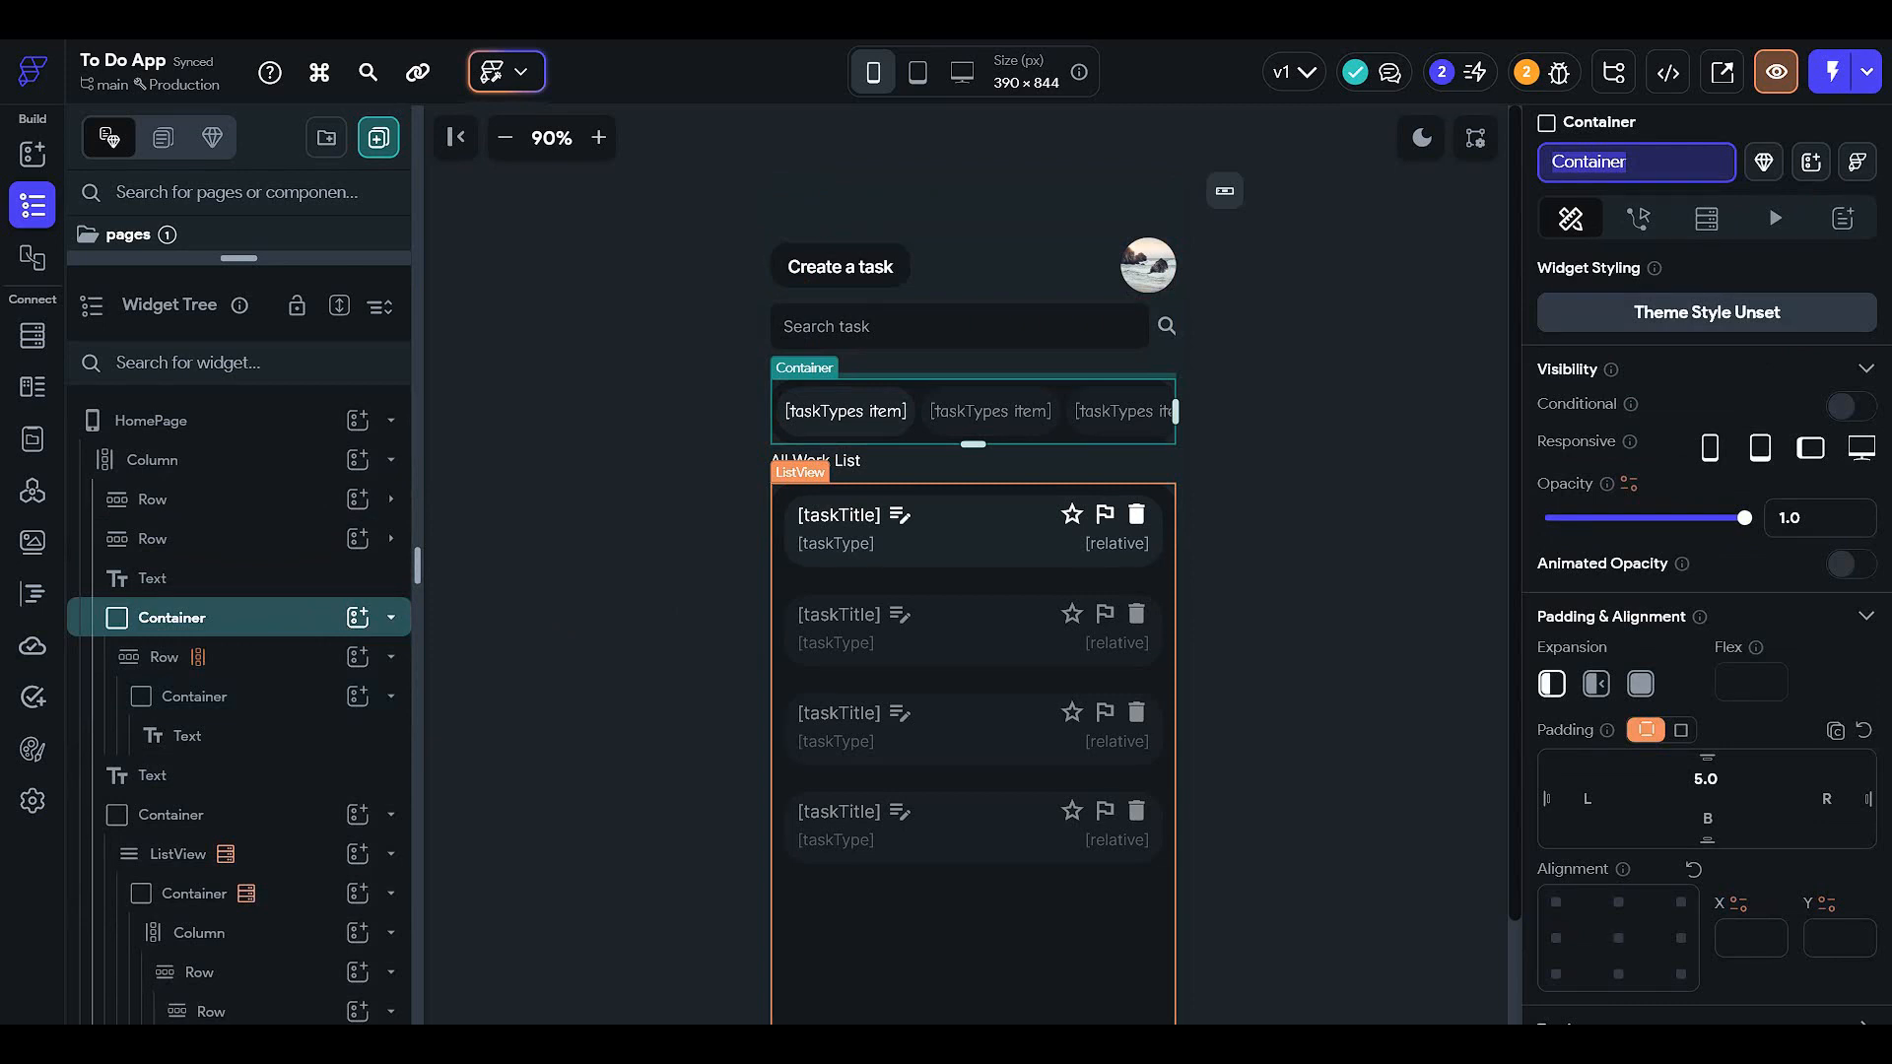
text(tasktype)
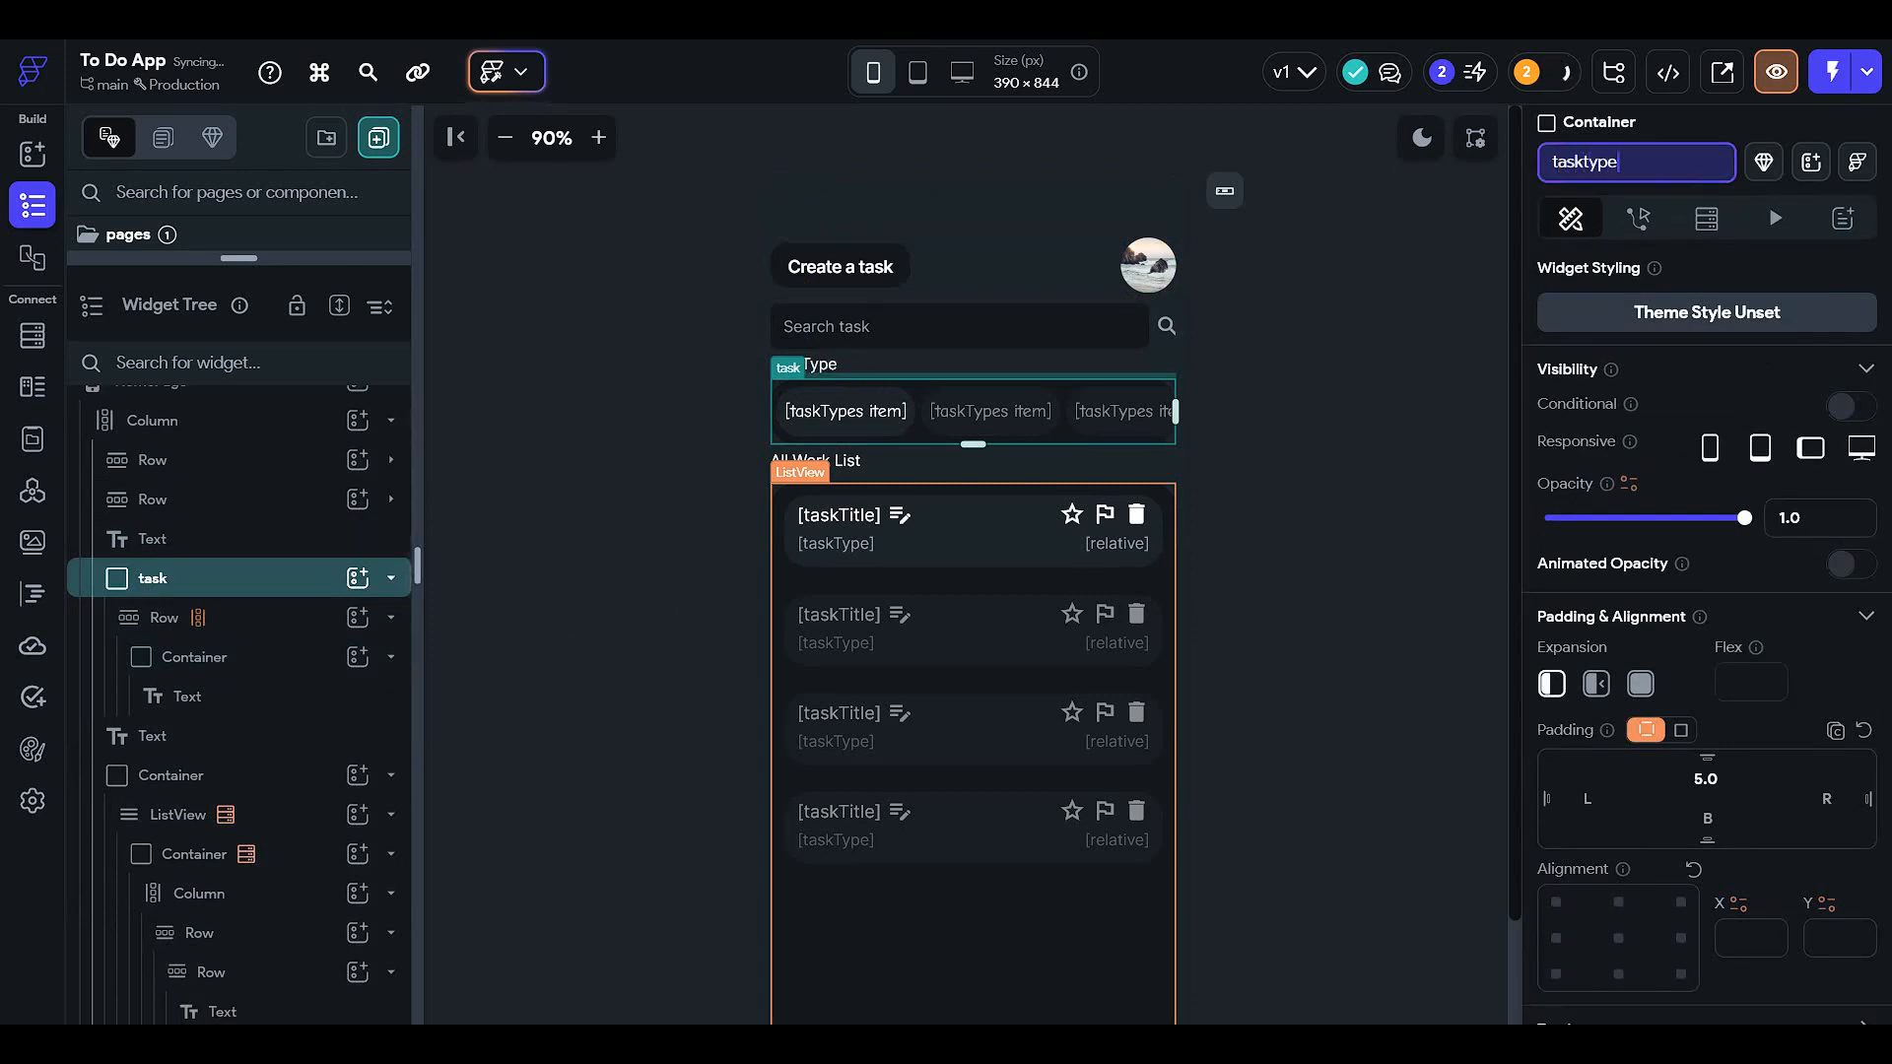
text(List)
key(Return)
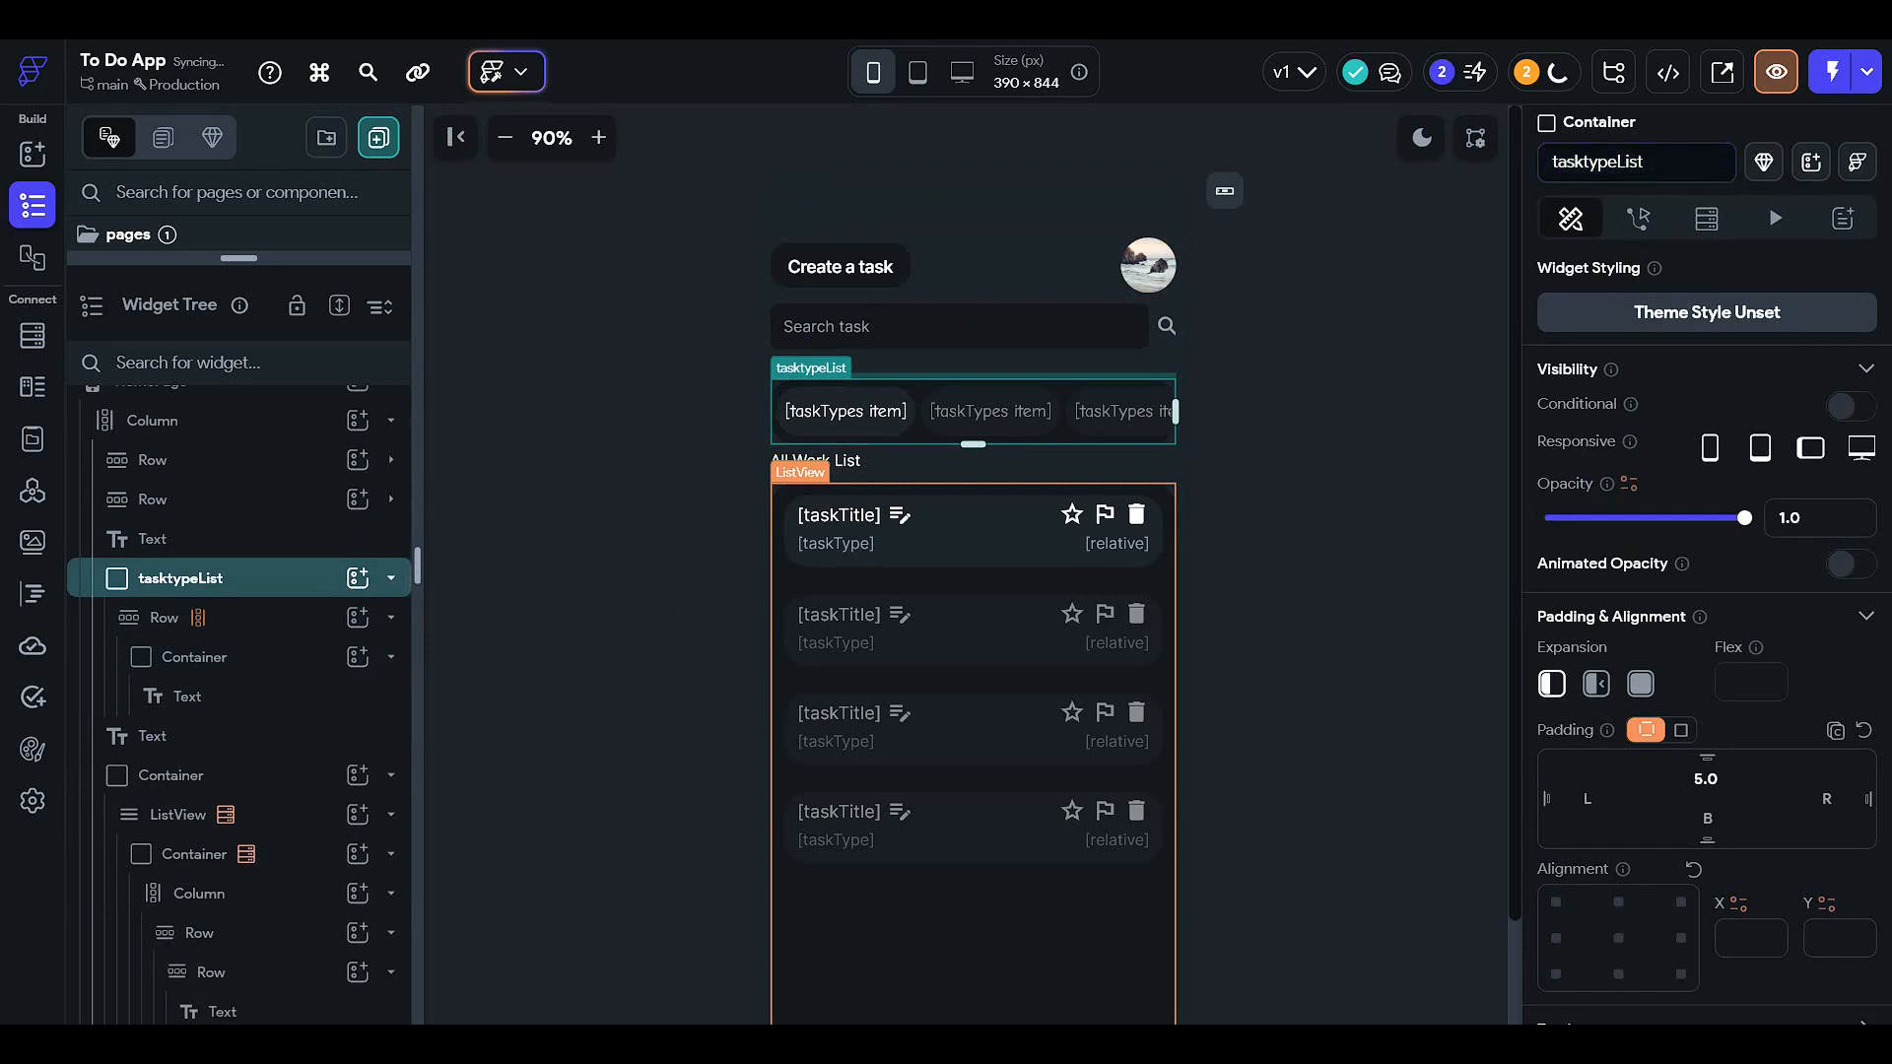
click(241, 618)
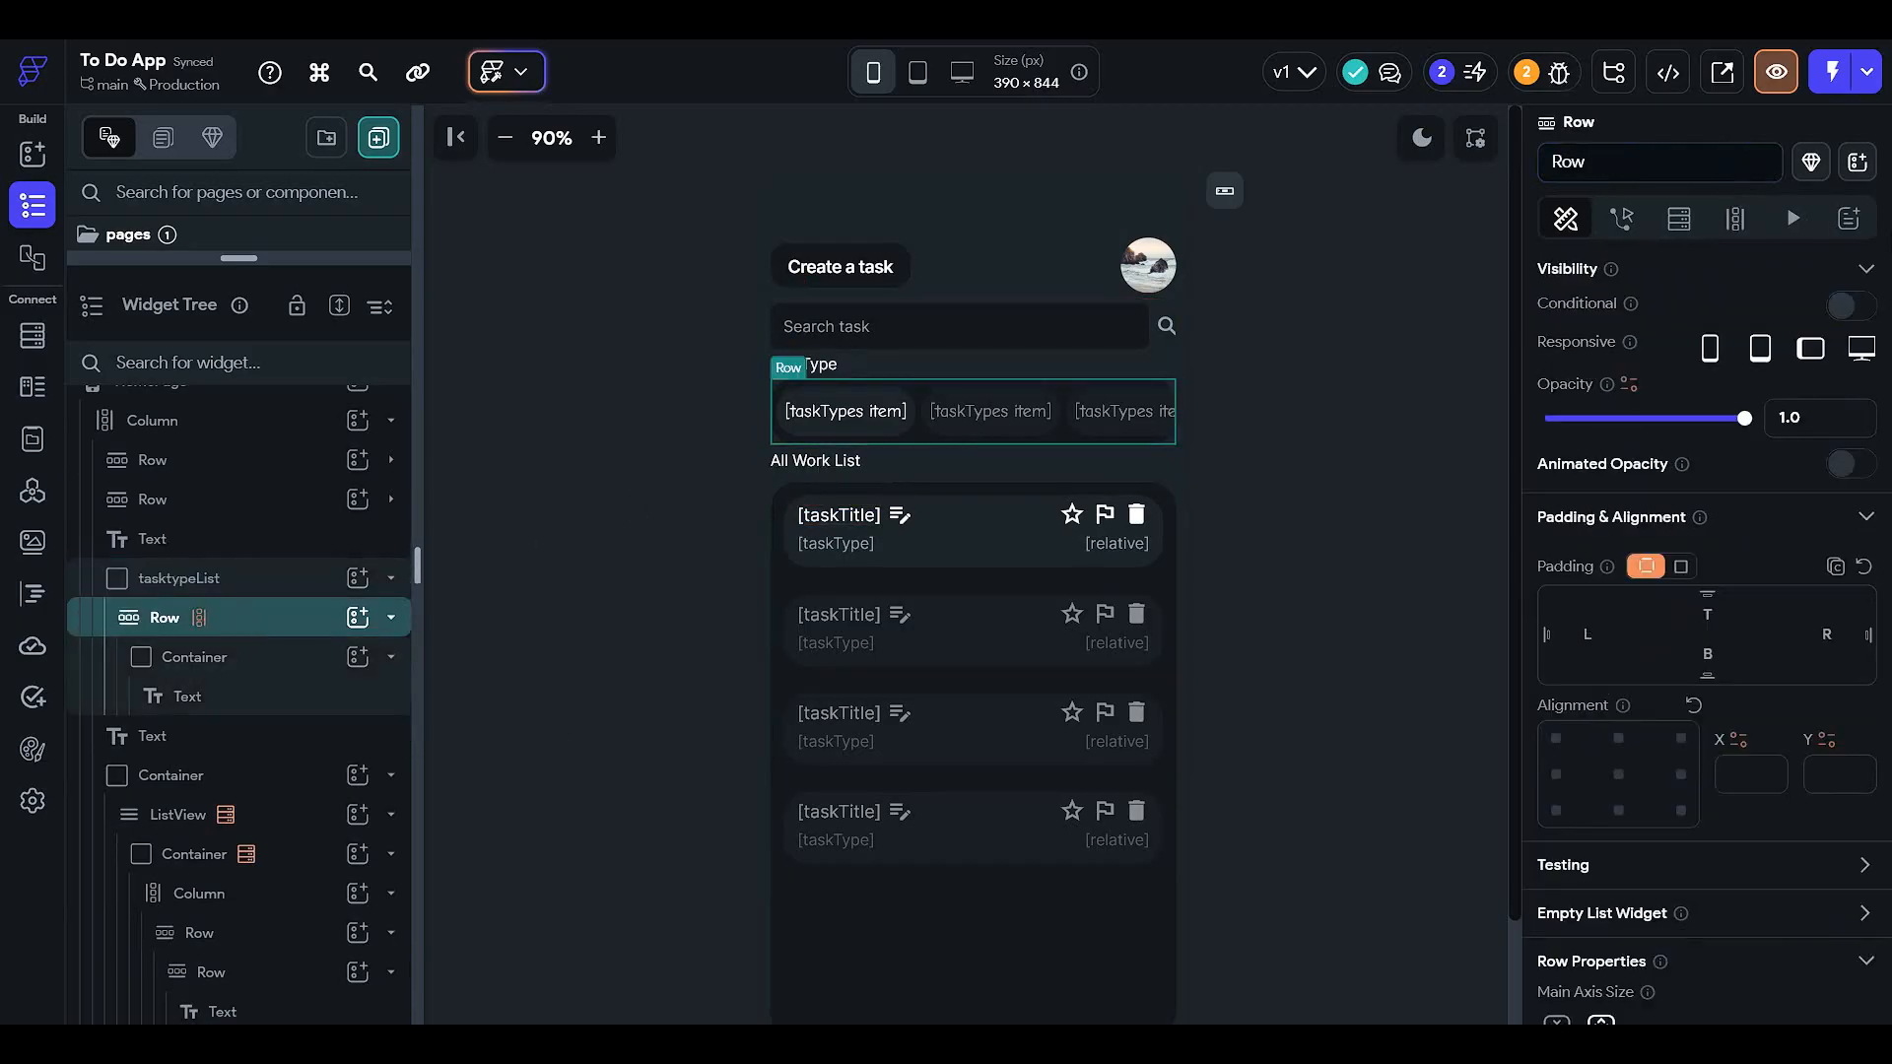
click(1735, 218)
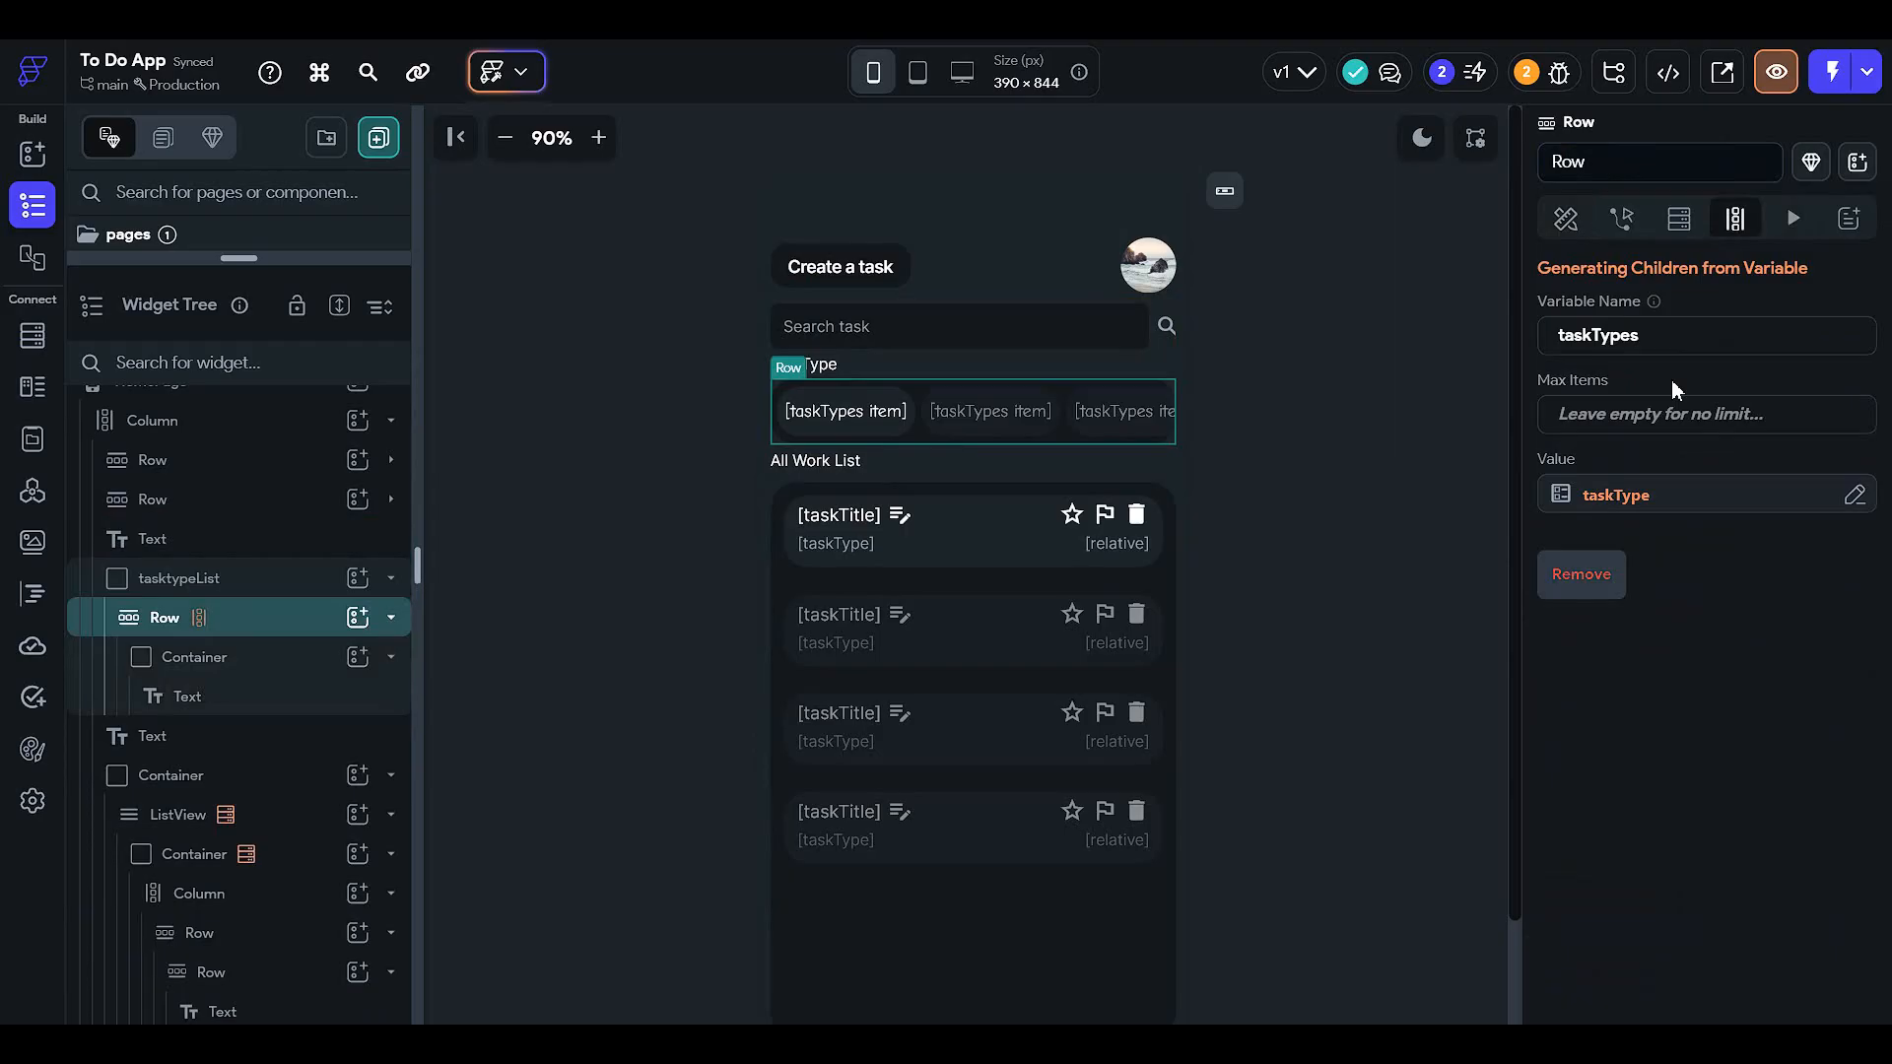
click(1602, 574)
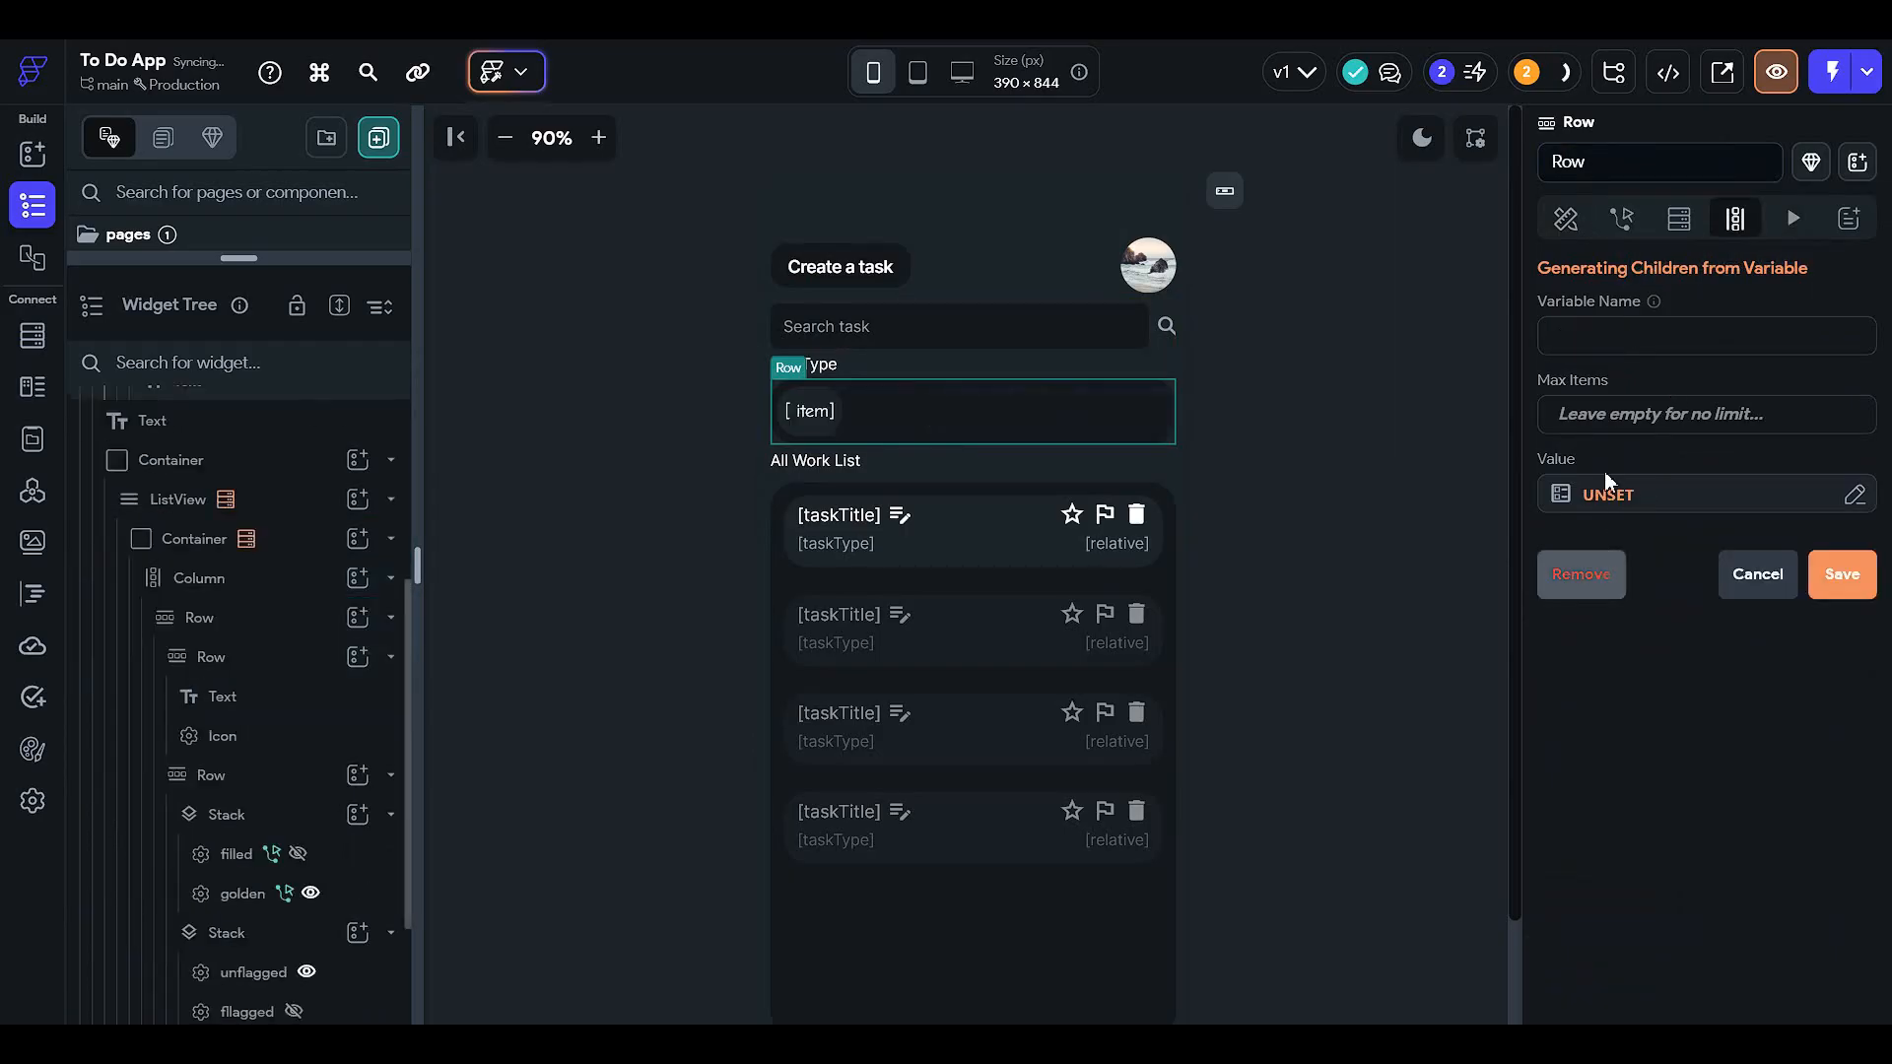
click(1547, 221)
click(807, 411)
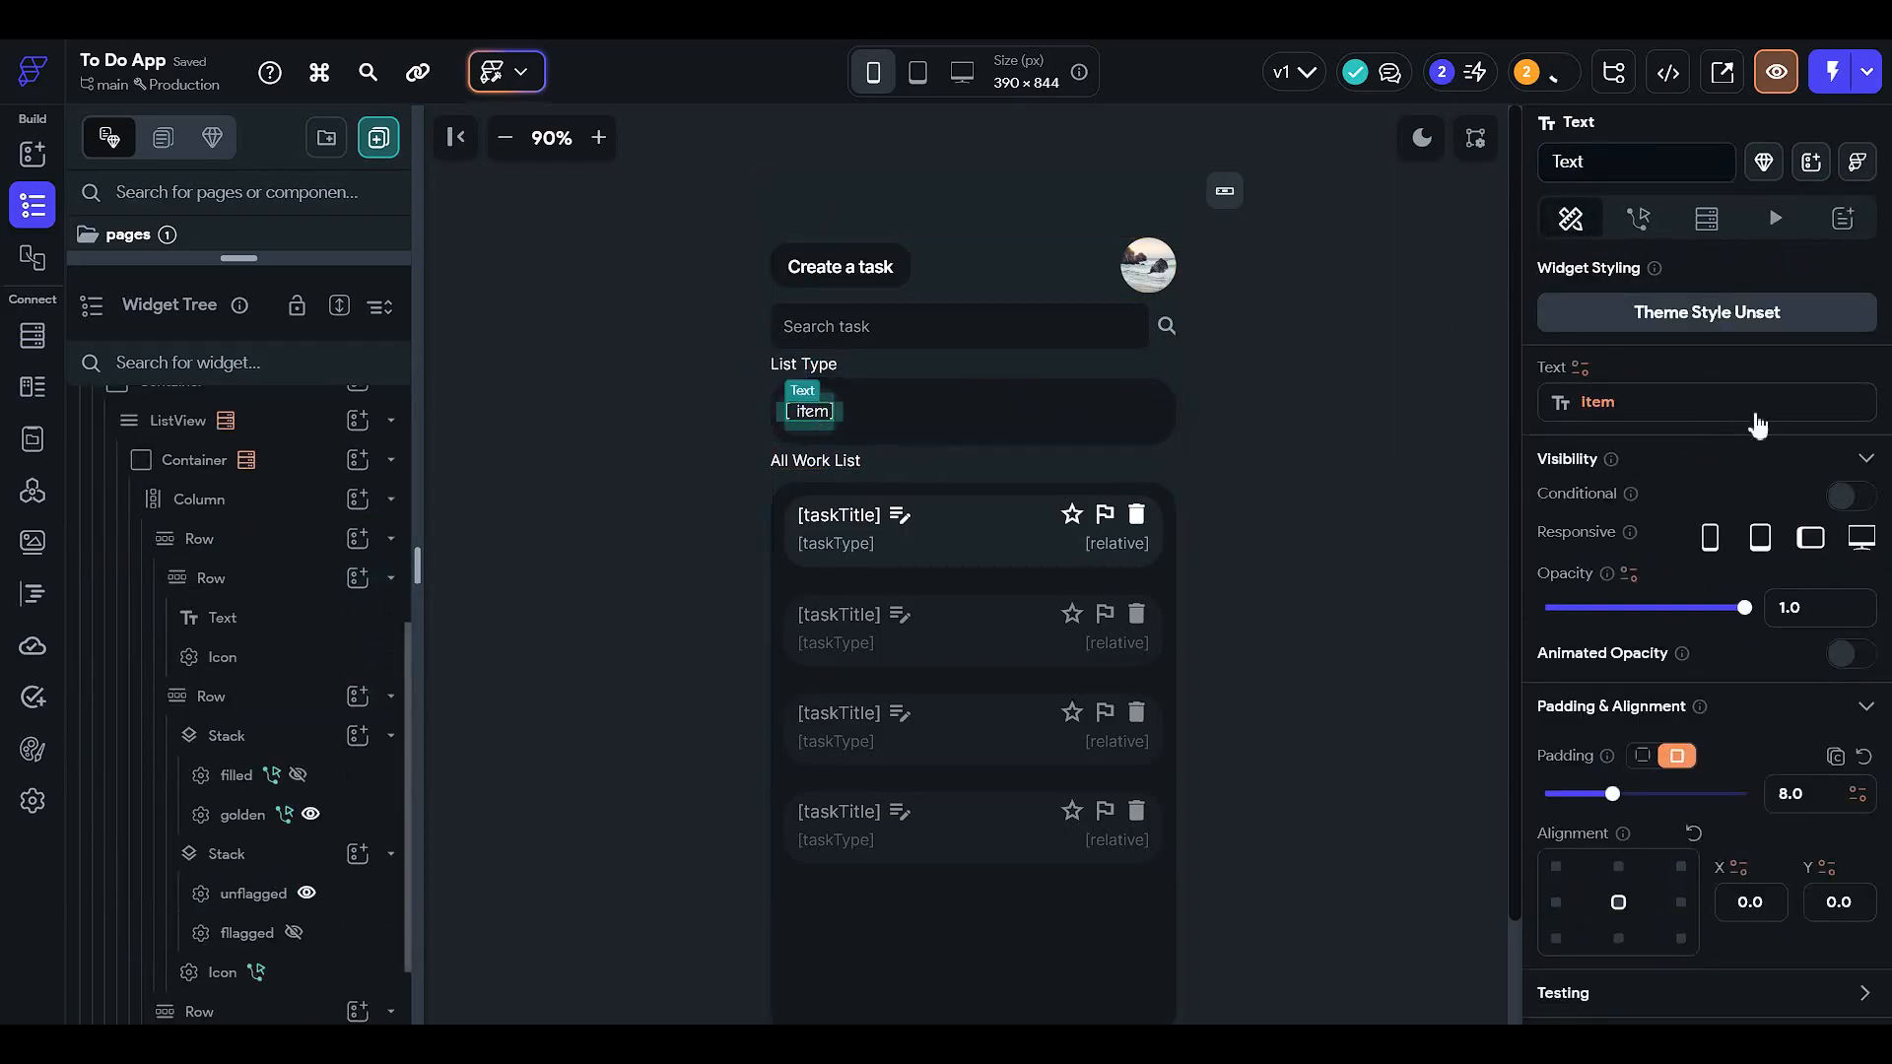
click(1647, 402)
click(1456, 362)
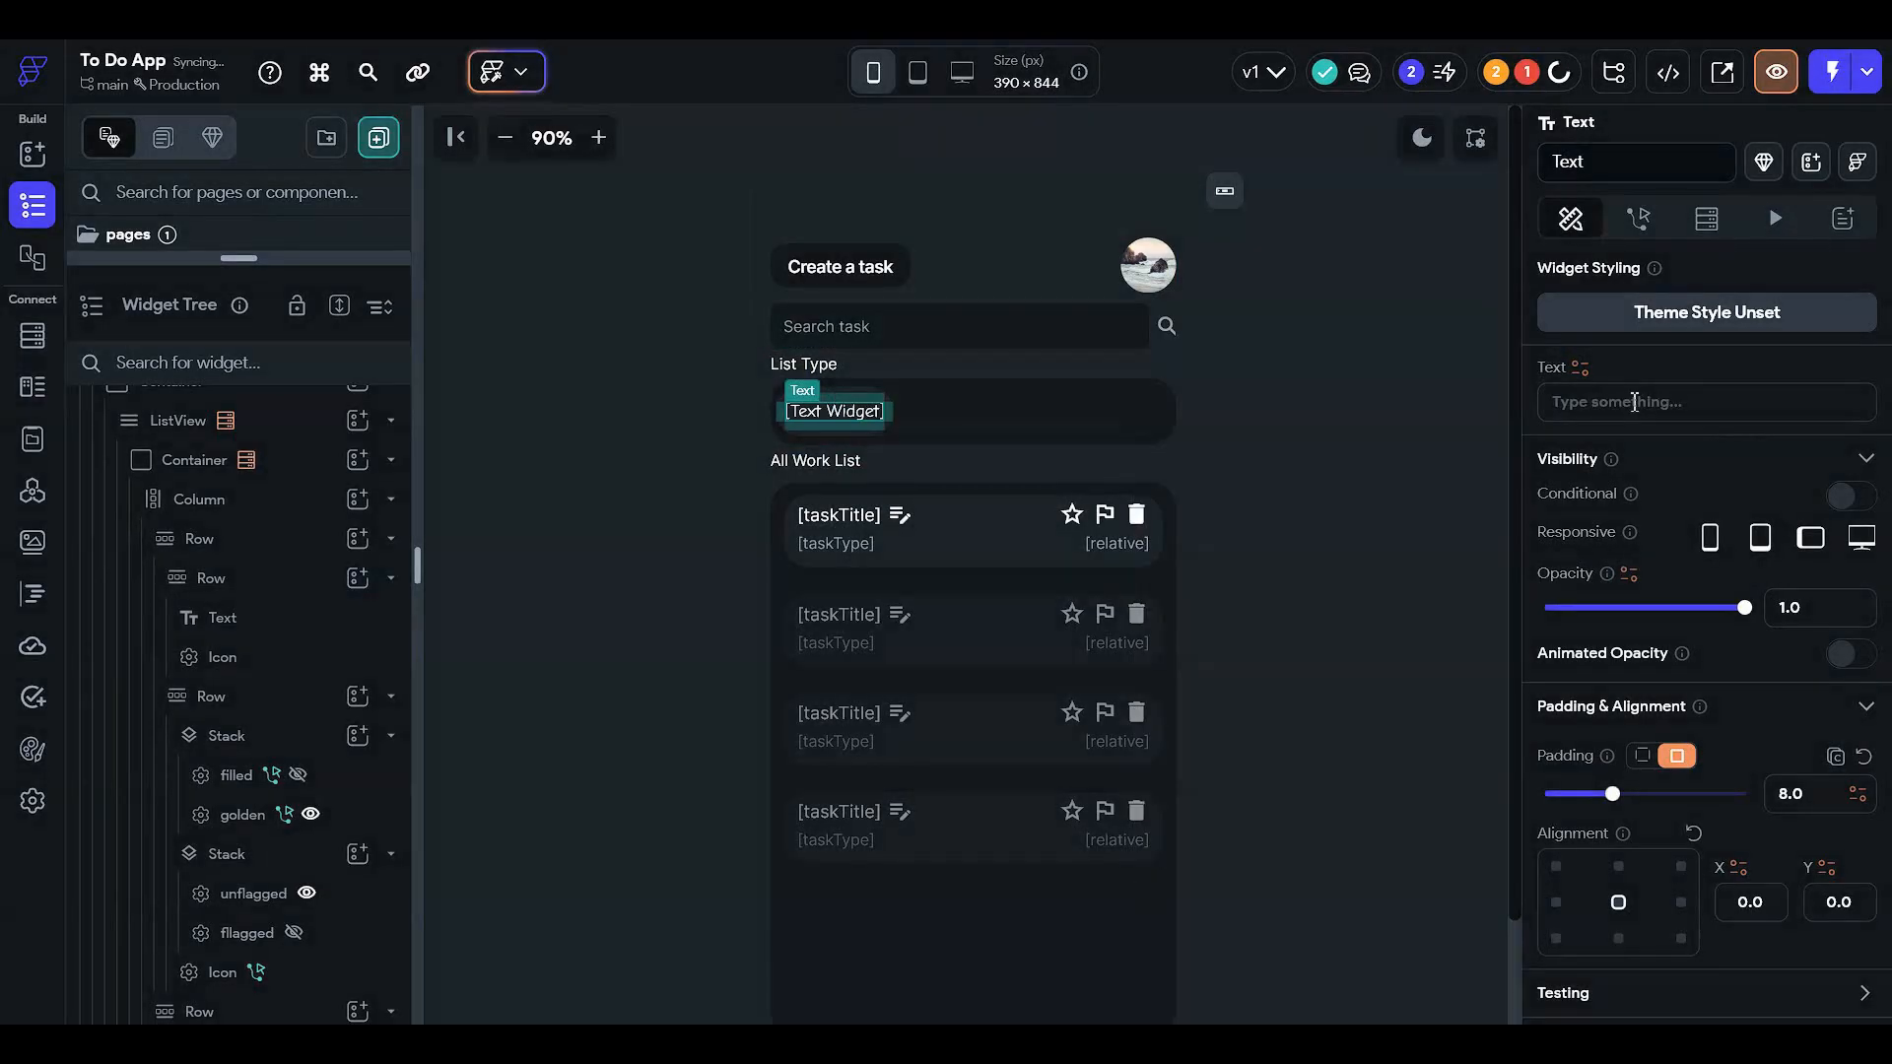
click(1326, 478)
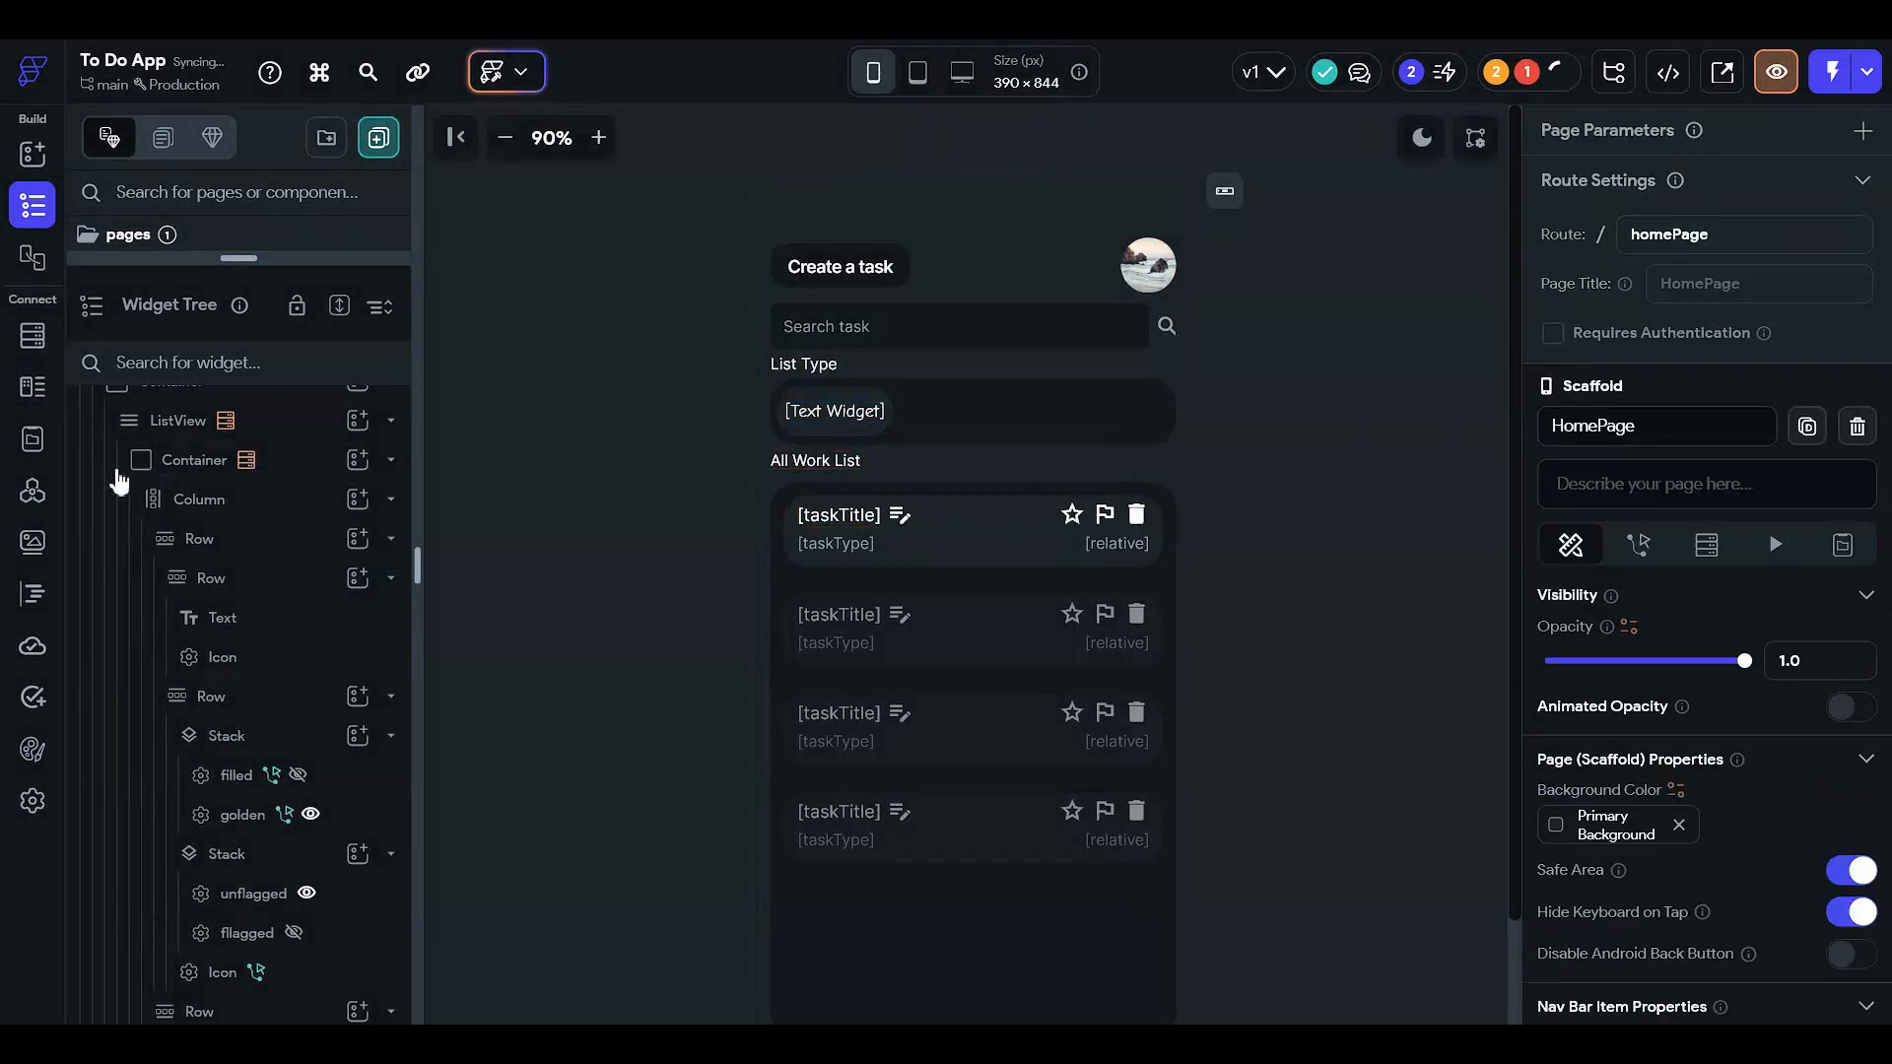
click(1058, 408)
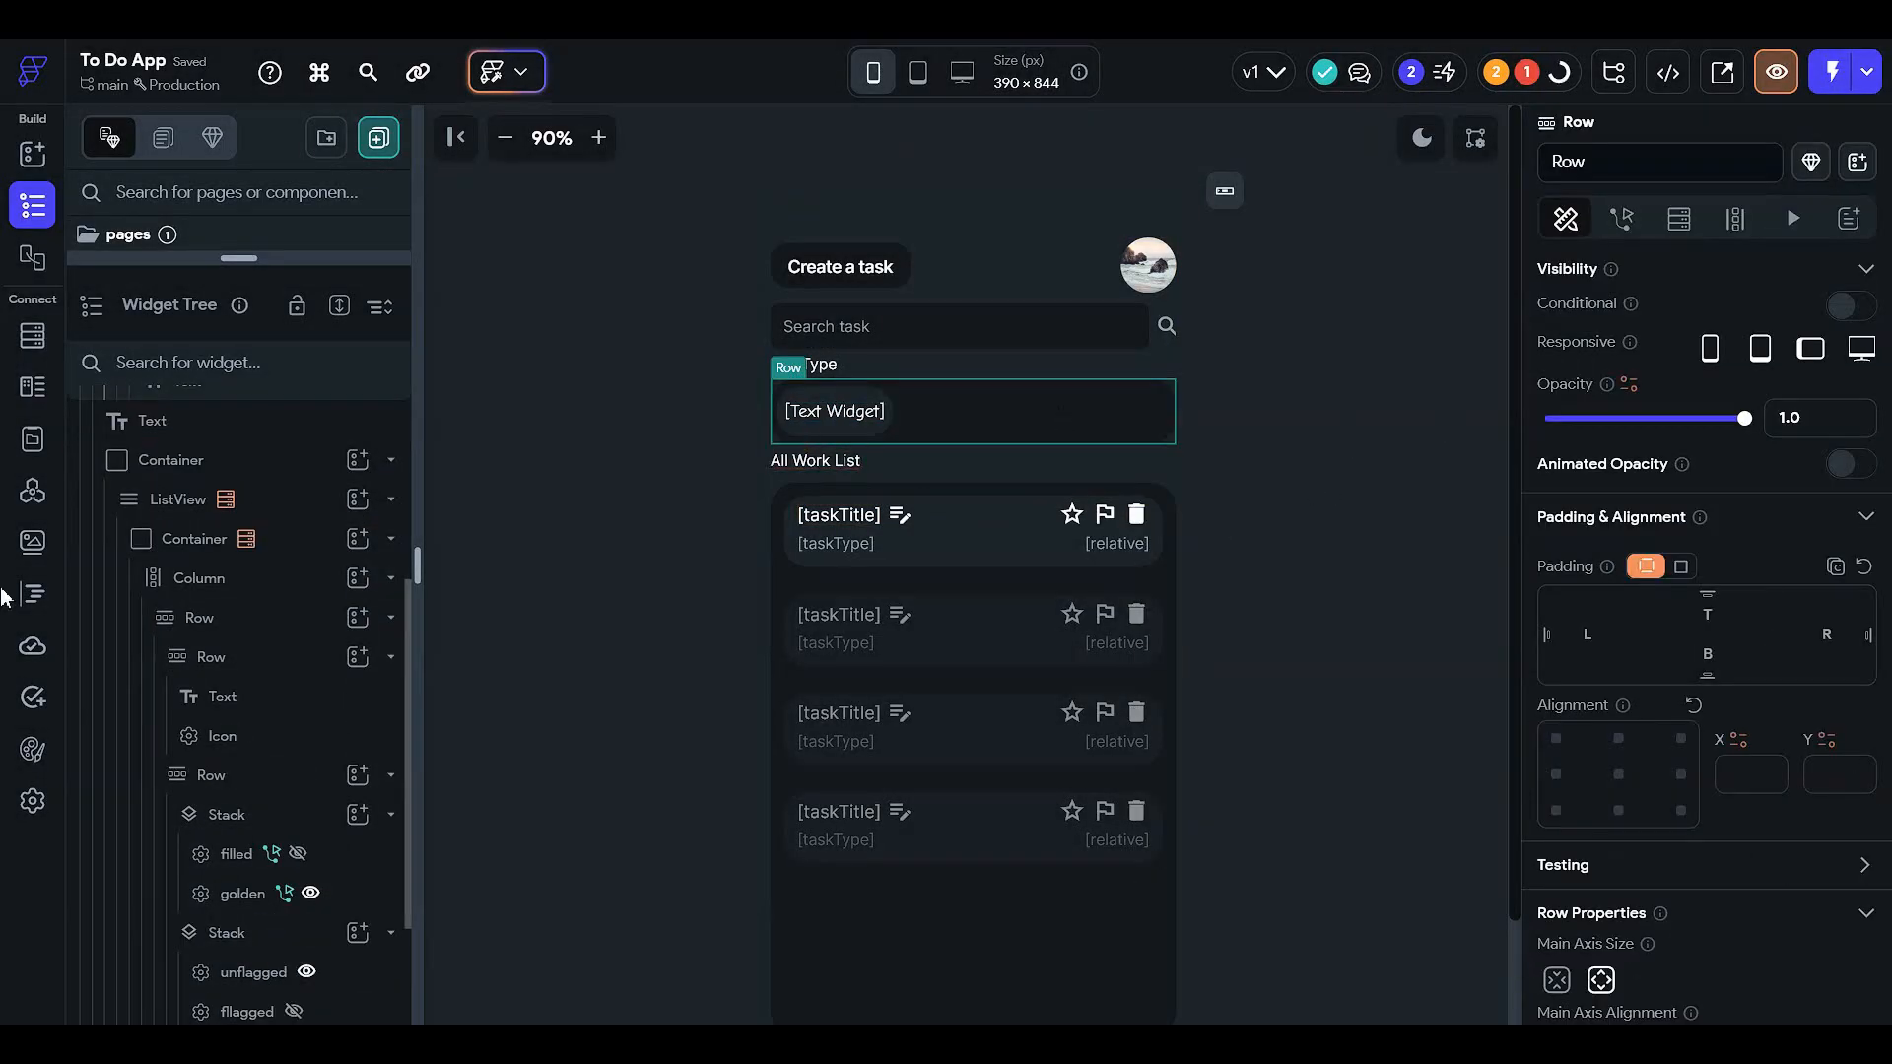
scroll(260, 645, down, 2)
scroll(268, 739, up, 3)
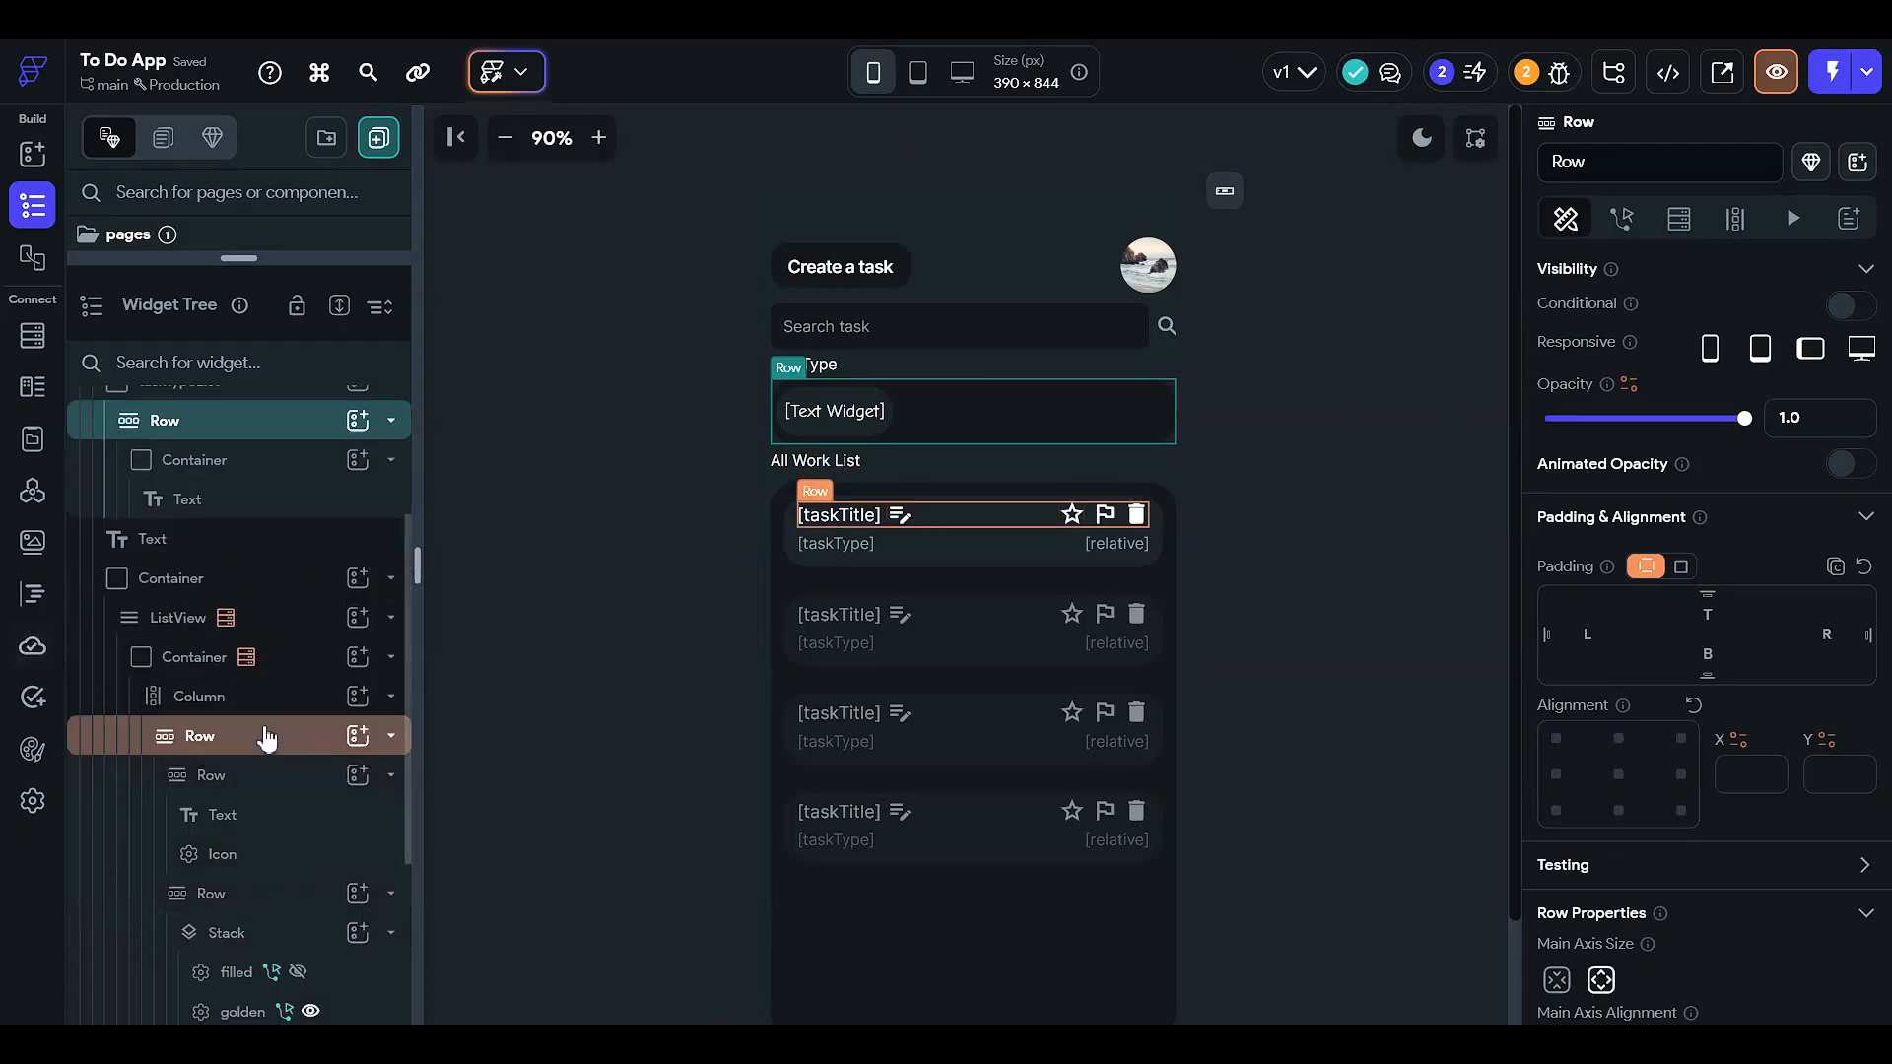
scroll(127, 866, down, 1)
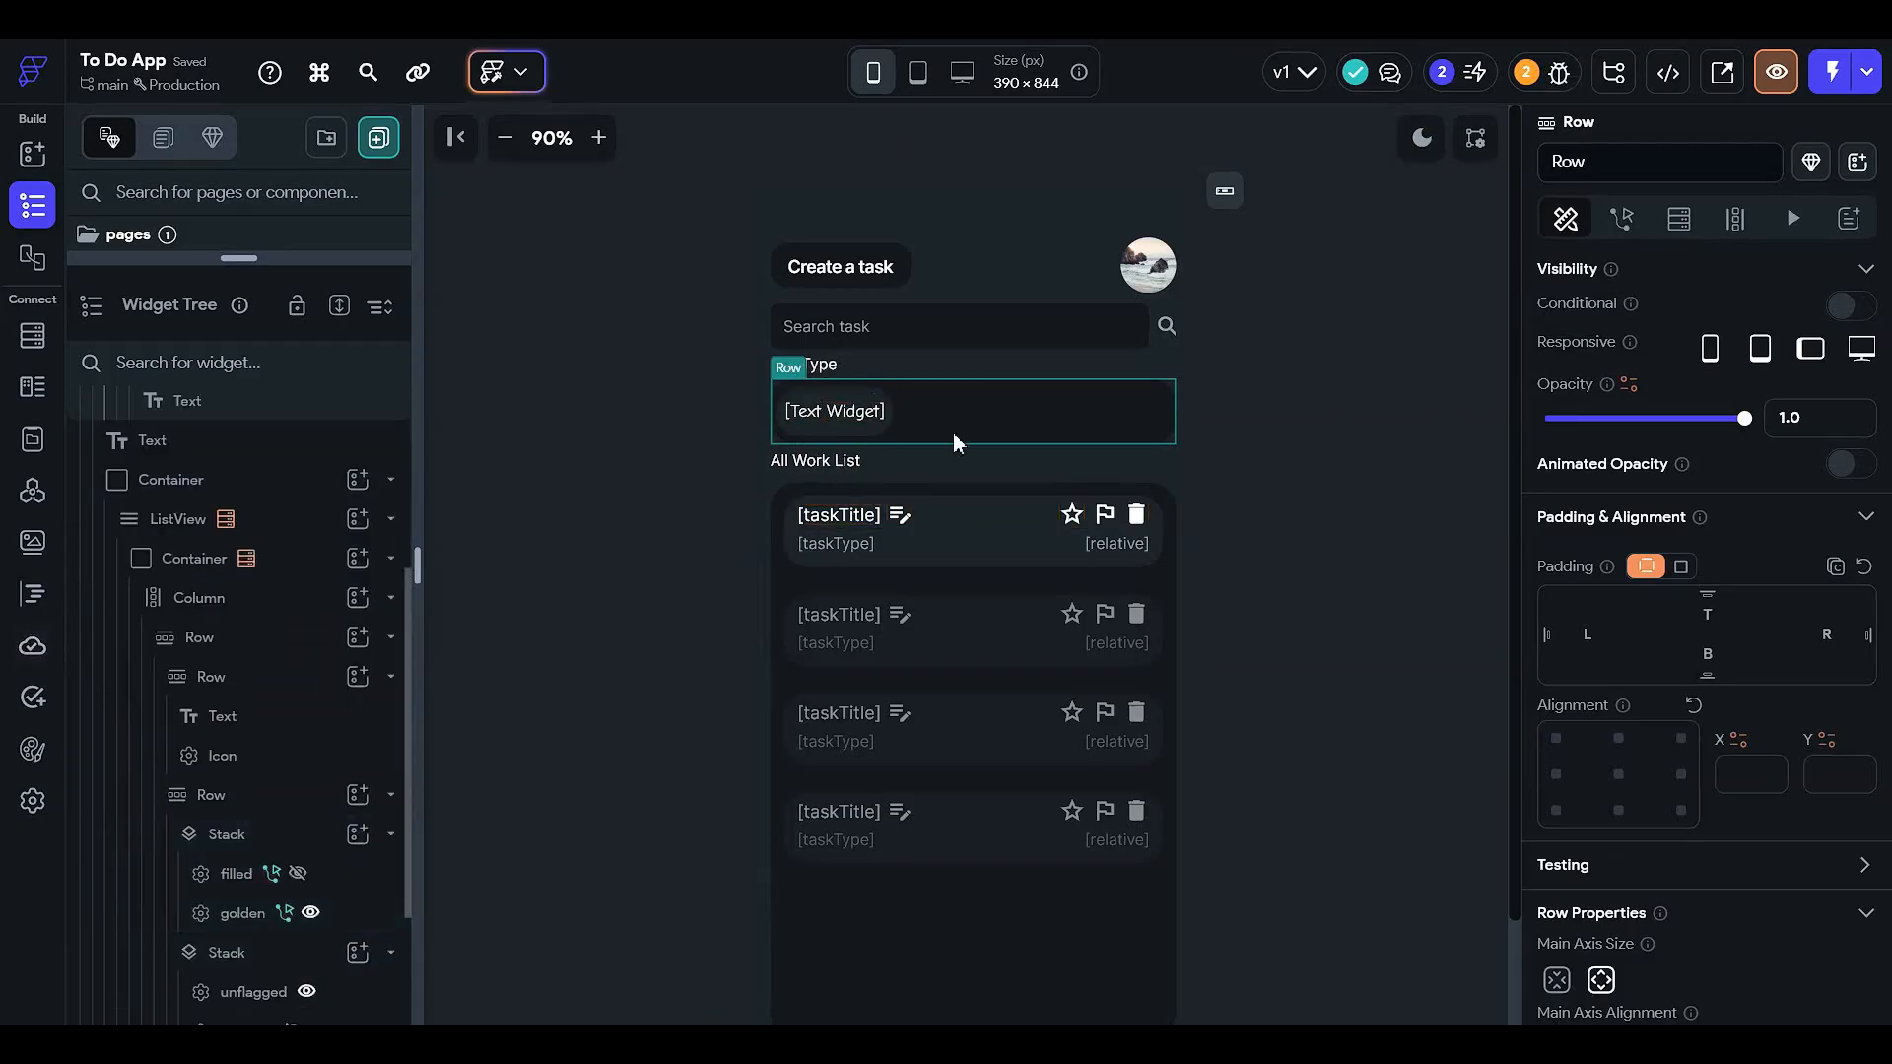
scroll(280, 605, up, 1)
click(303, 583)
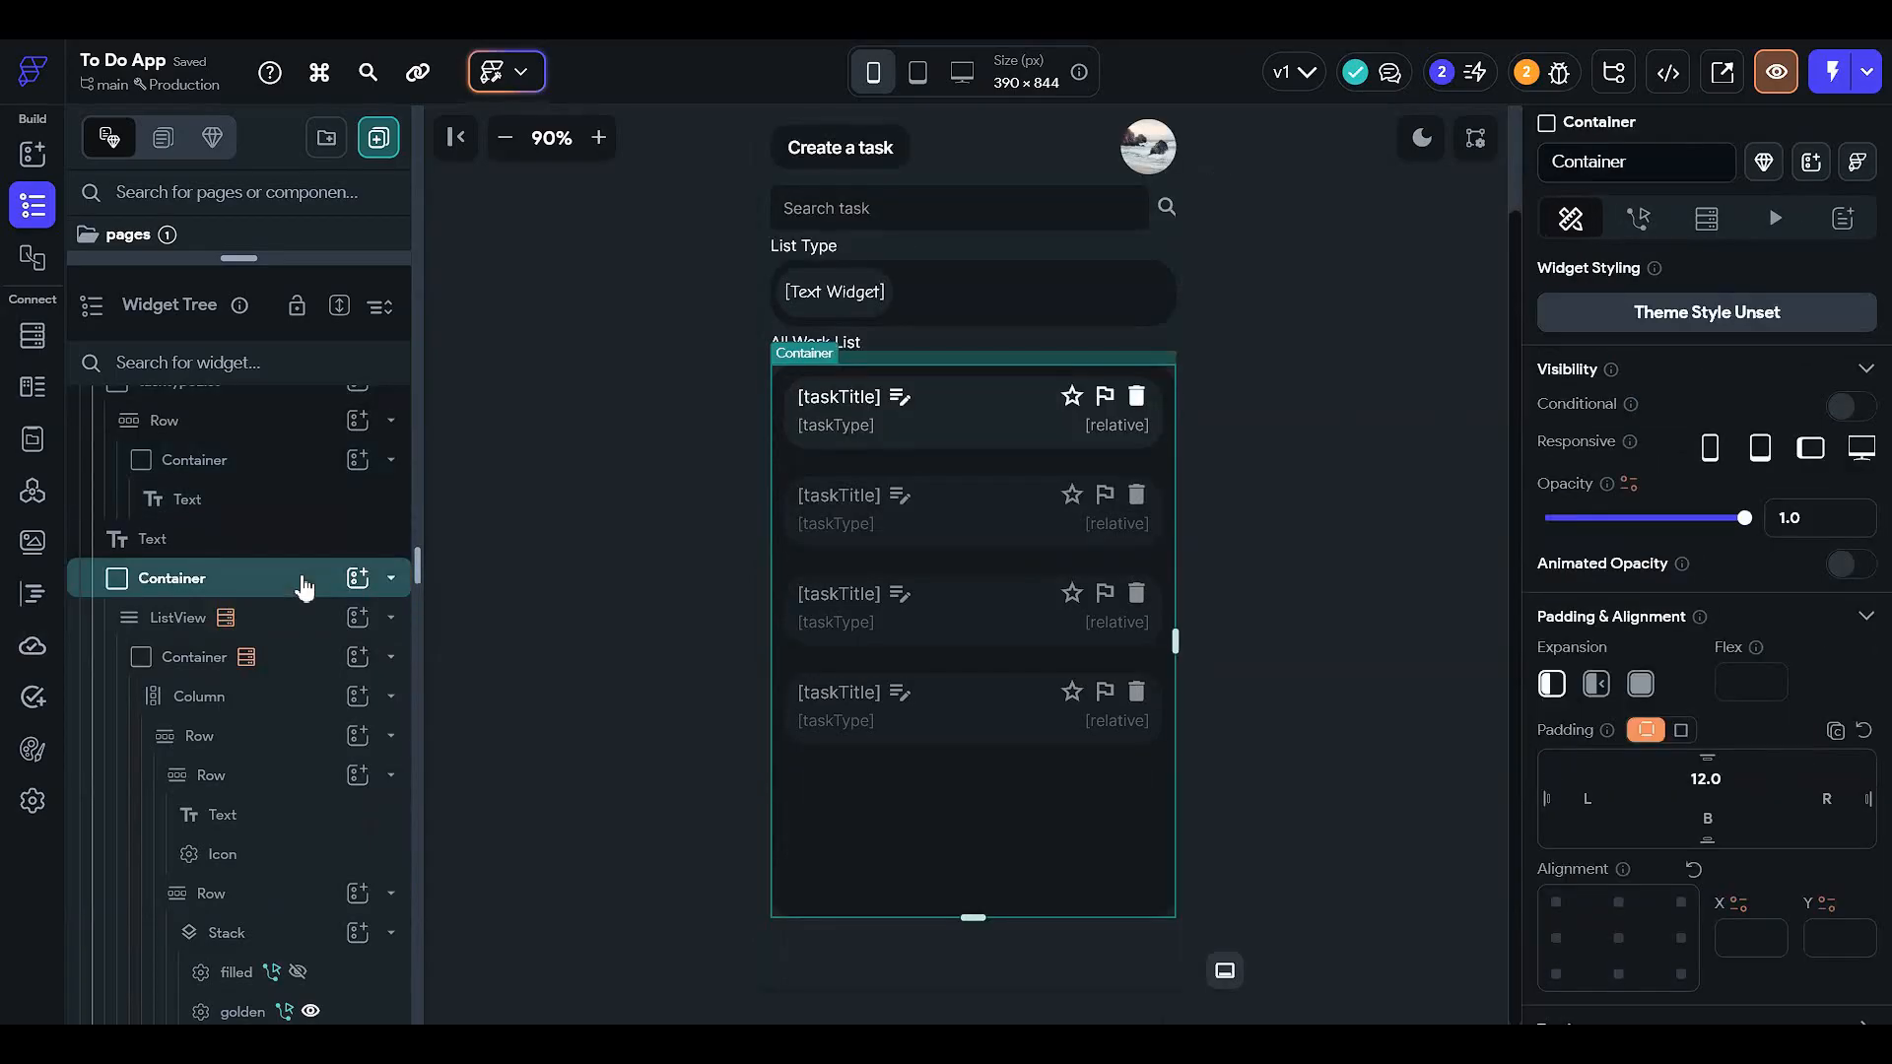
click(303, 586)
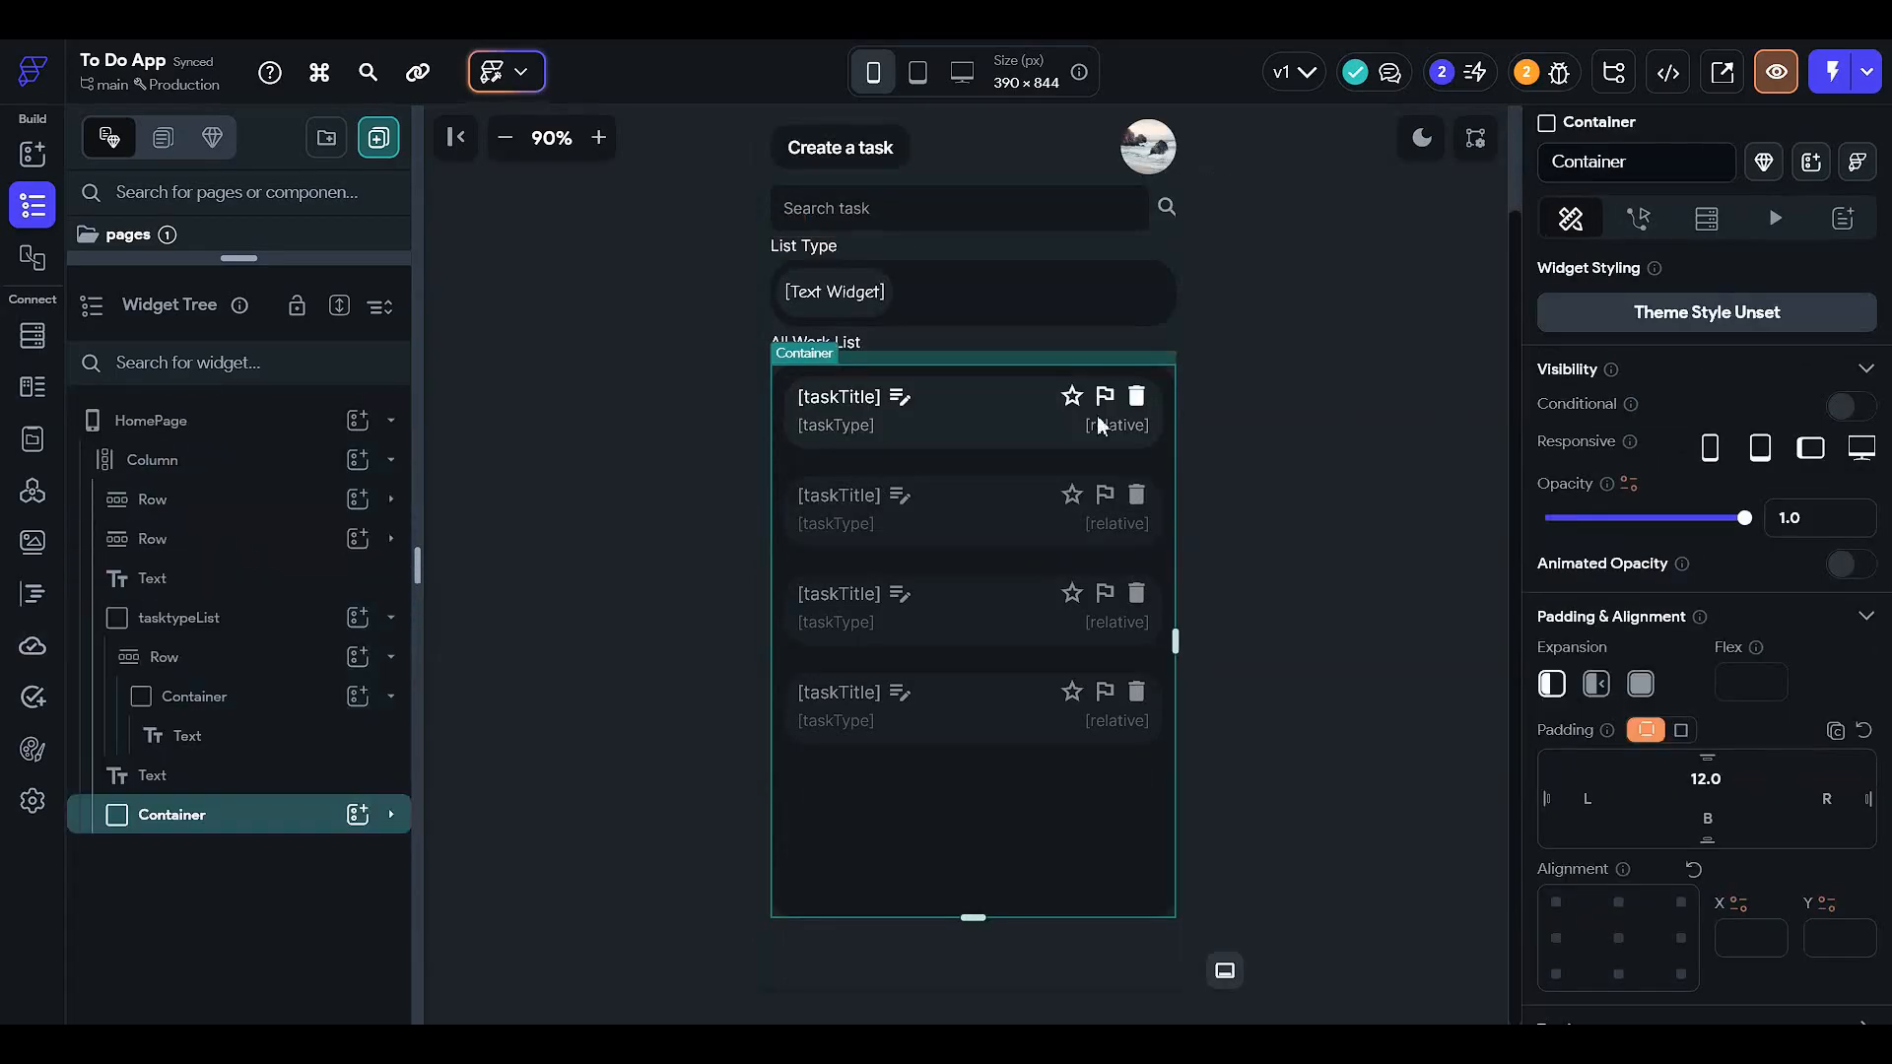
click(950, 294)
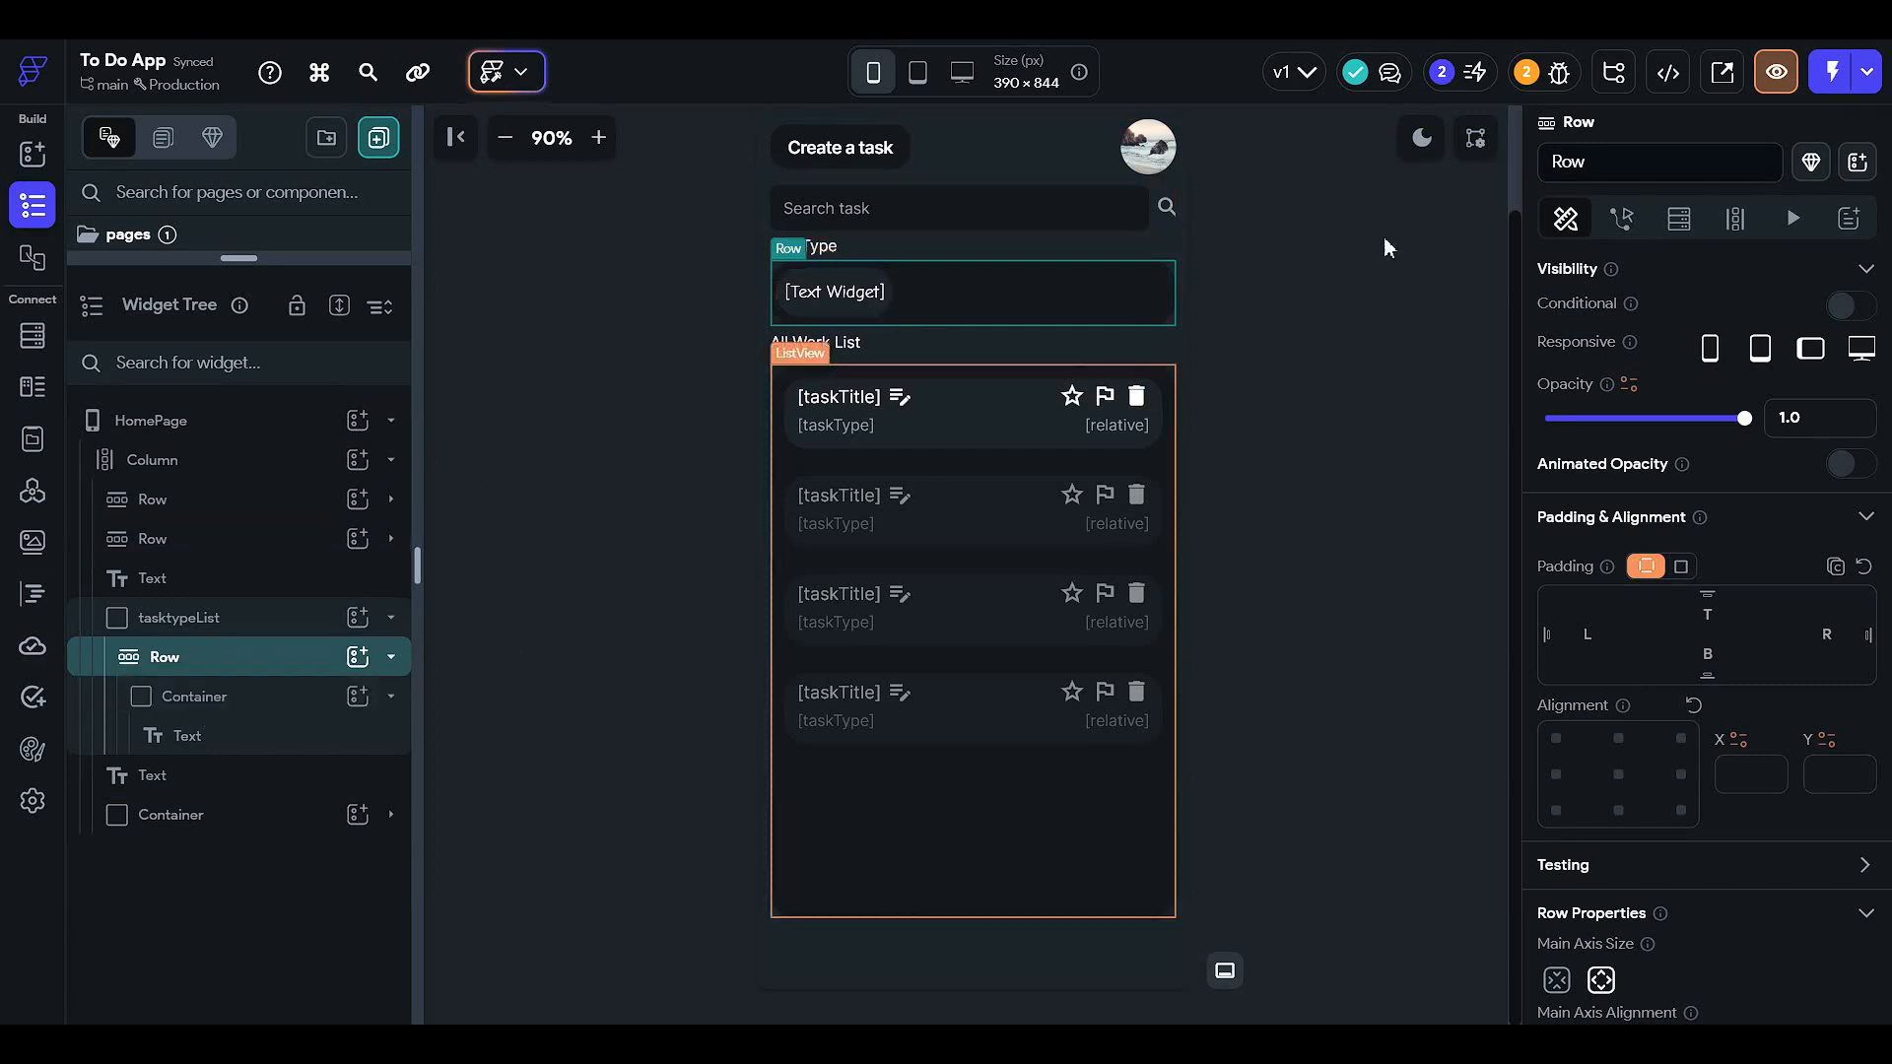
- Generate the row's children as taskType from Authenticated User > taskType, and save the settings
click(1734, 219)
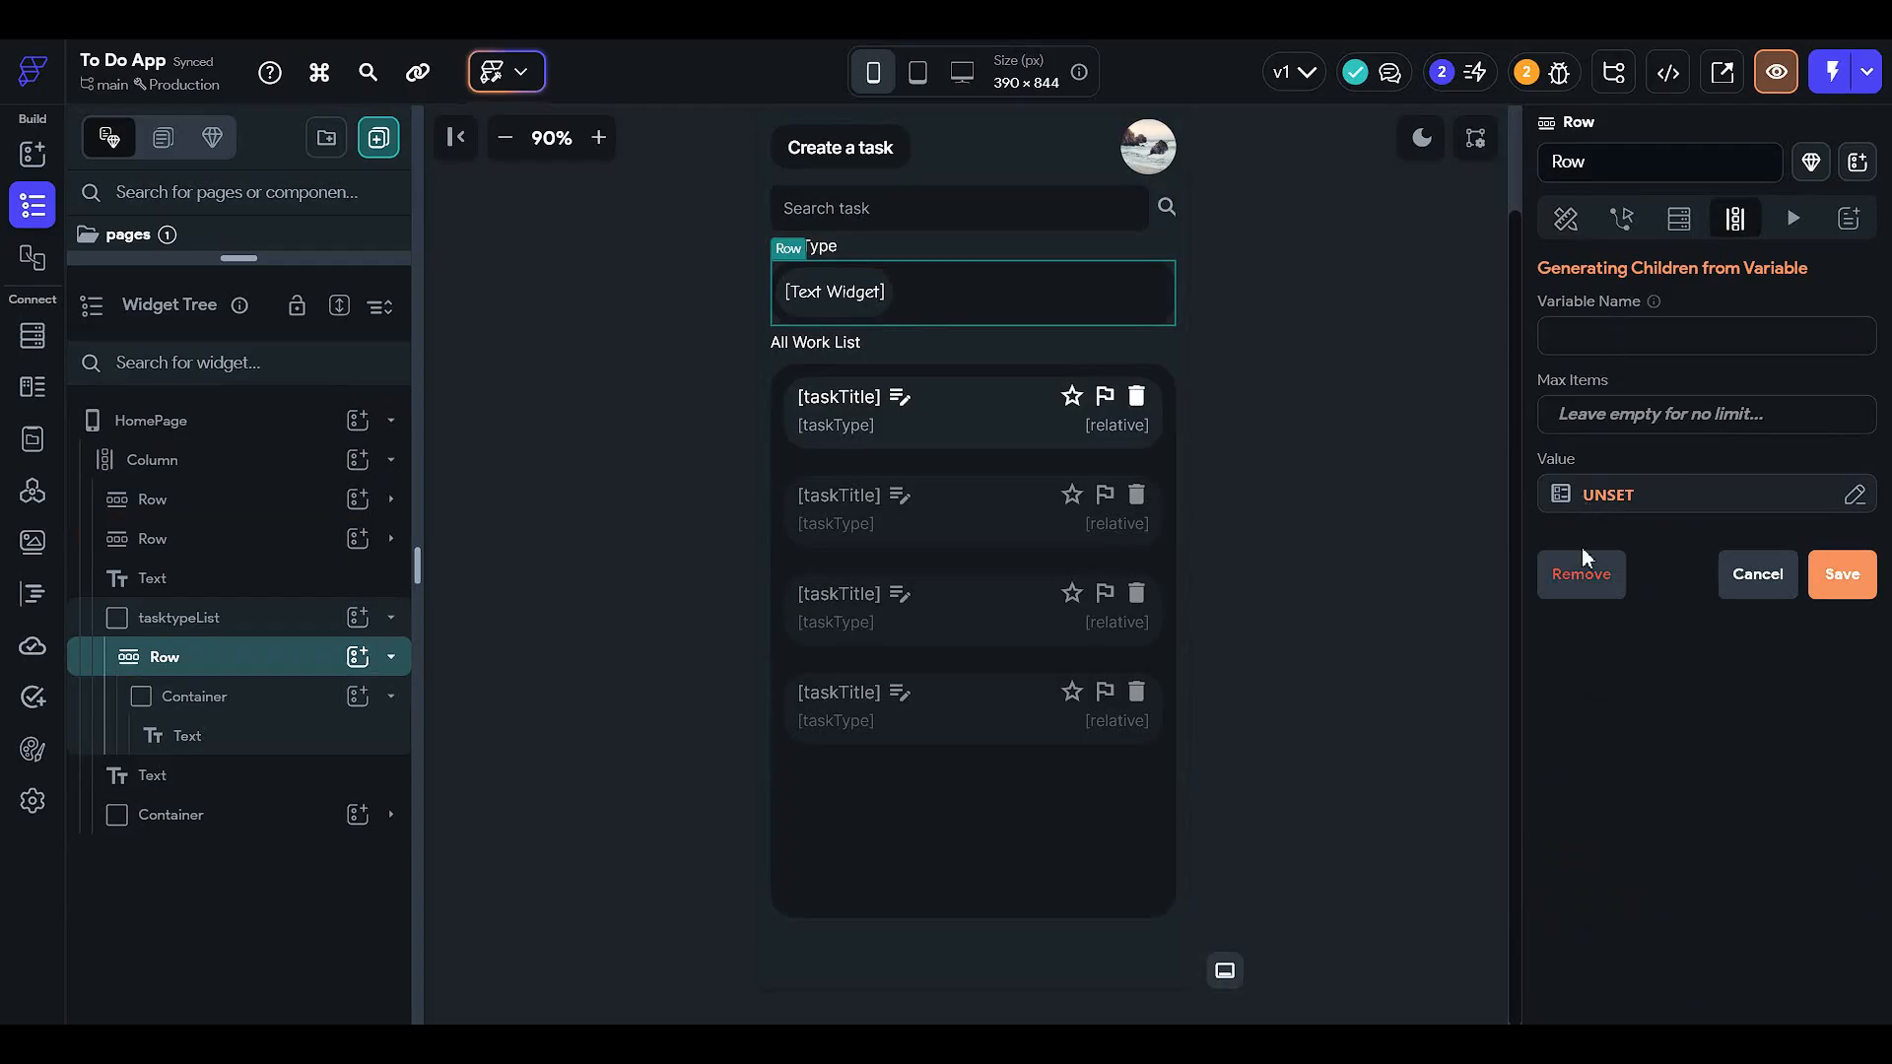
click(1684, 227)
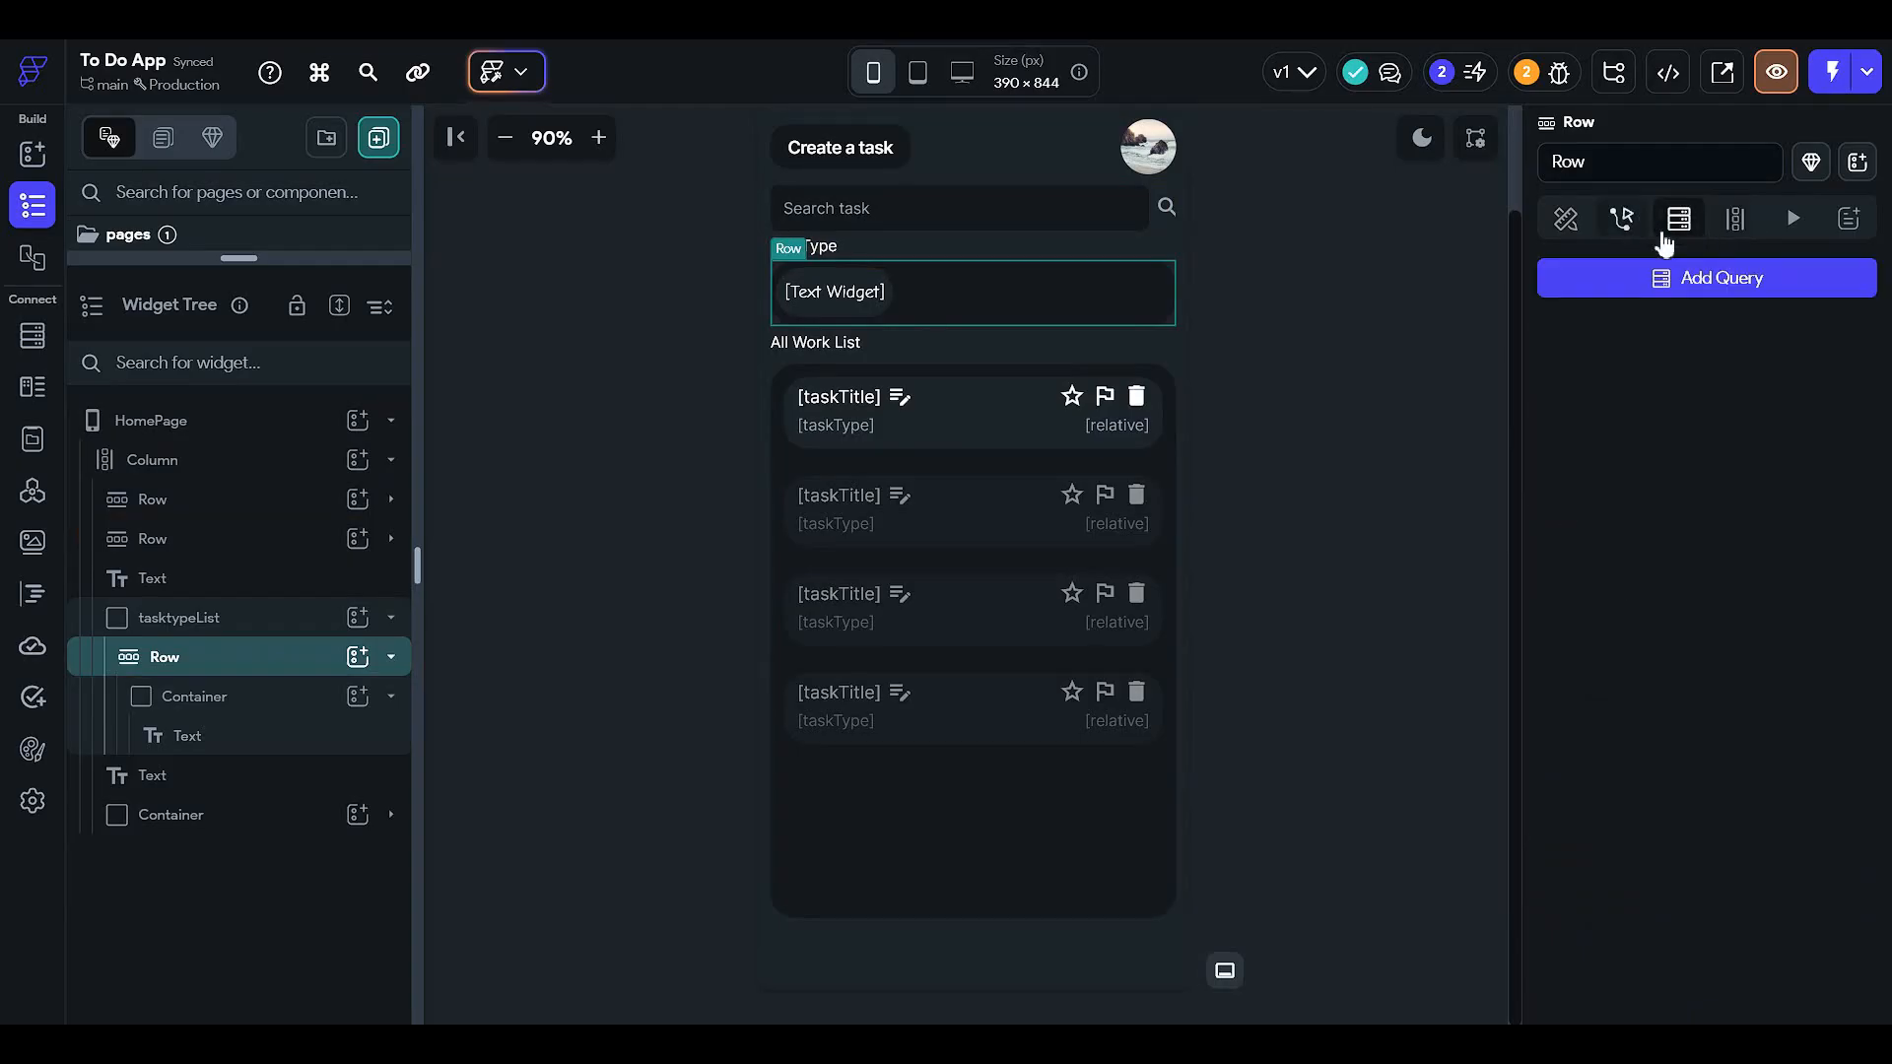
click(1734, 218)
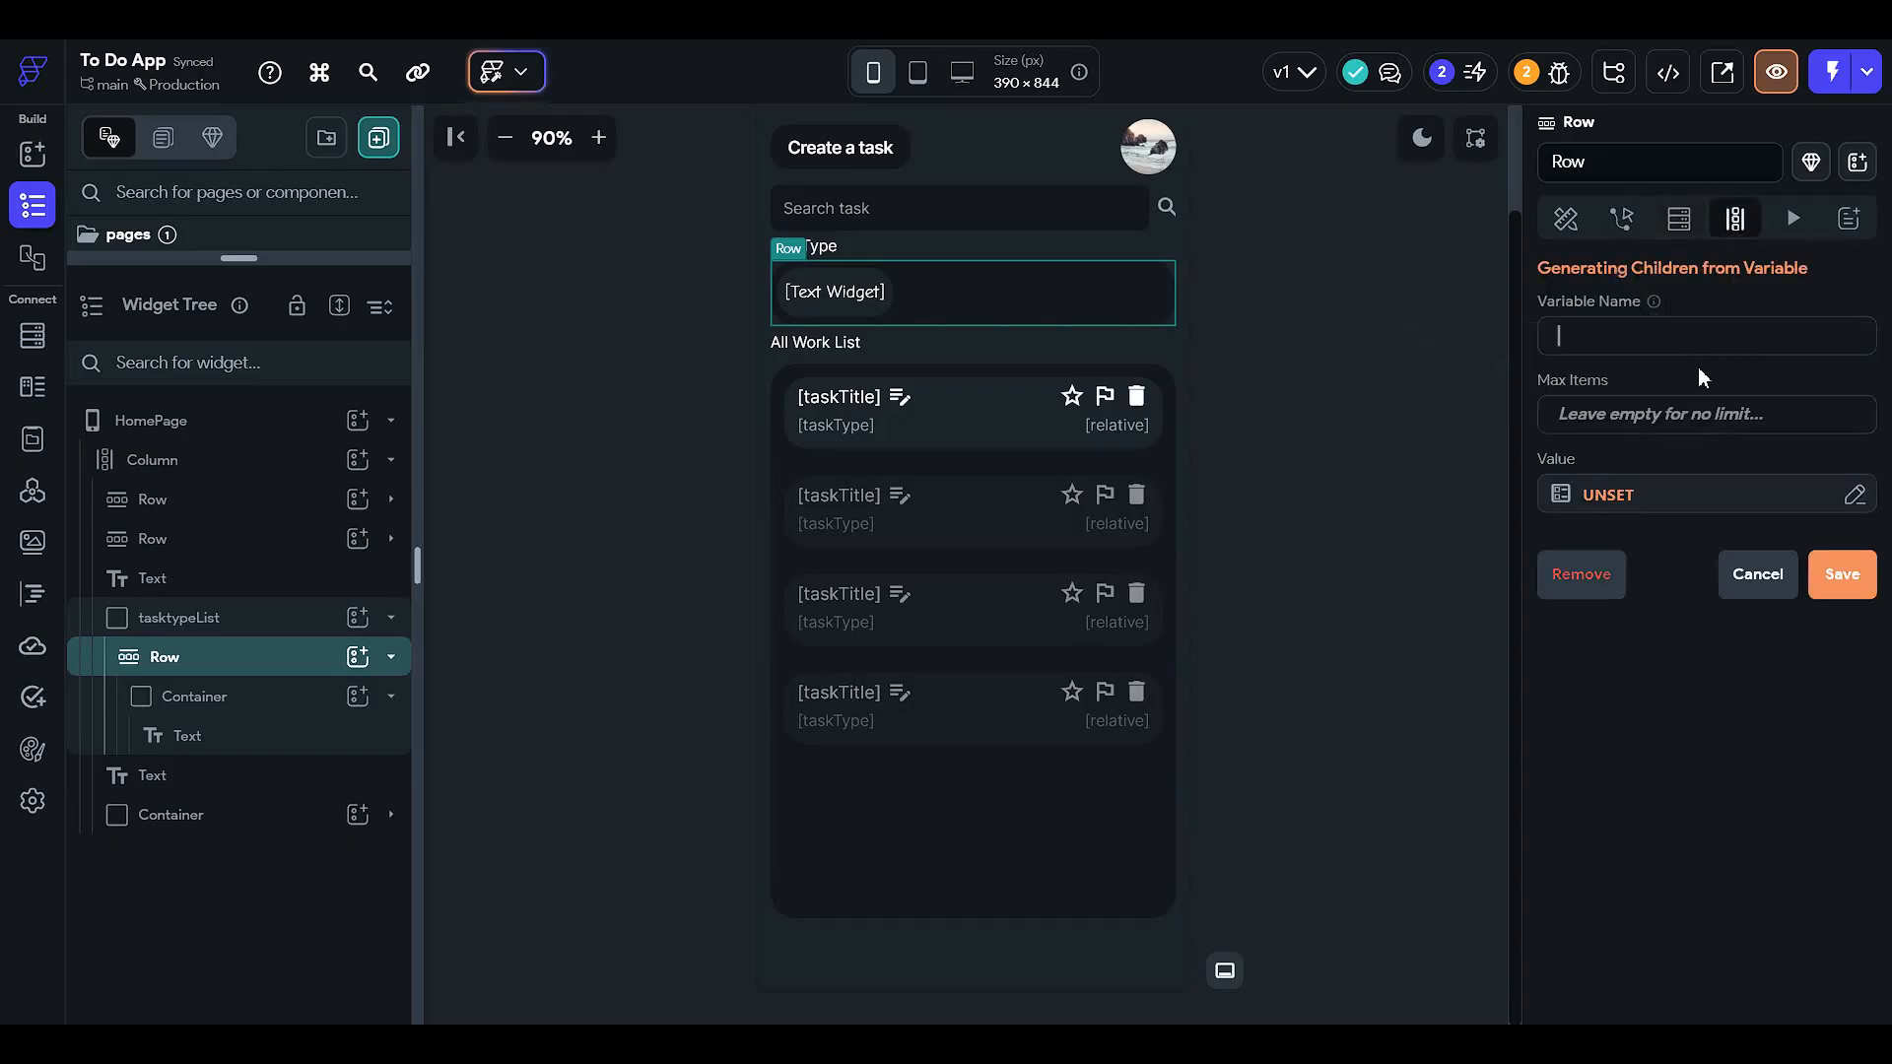
text(taskType)
click(1612, 495)
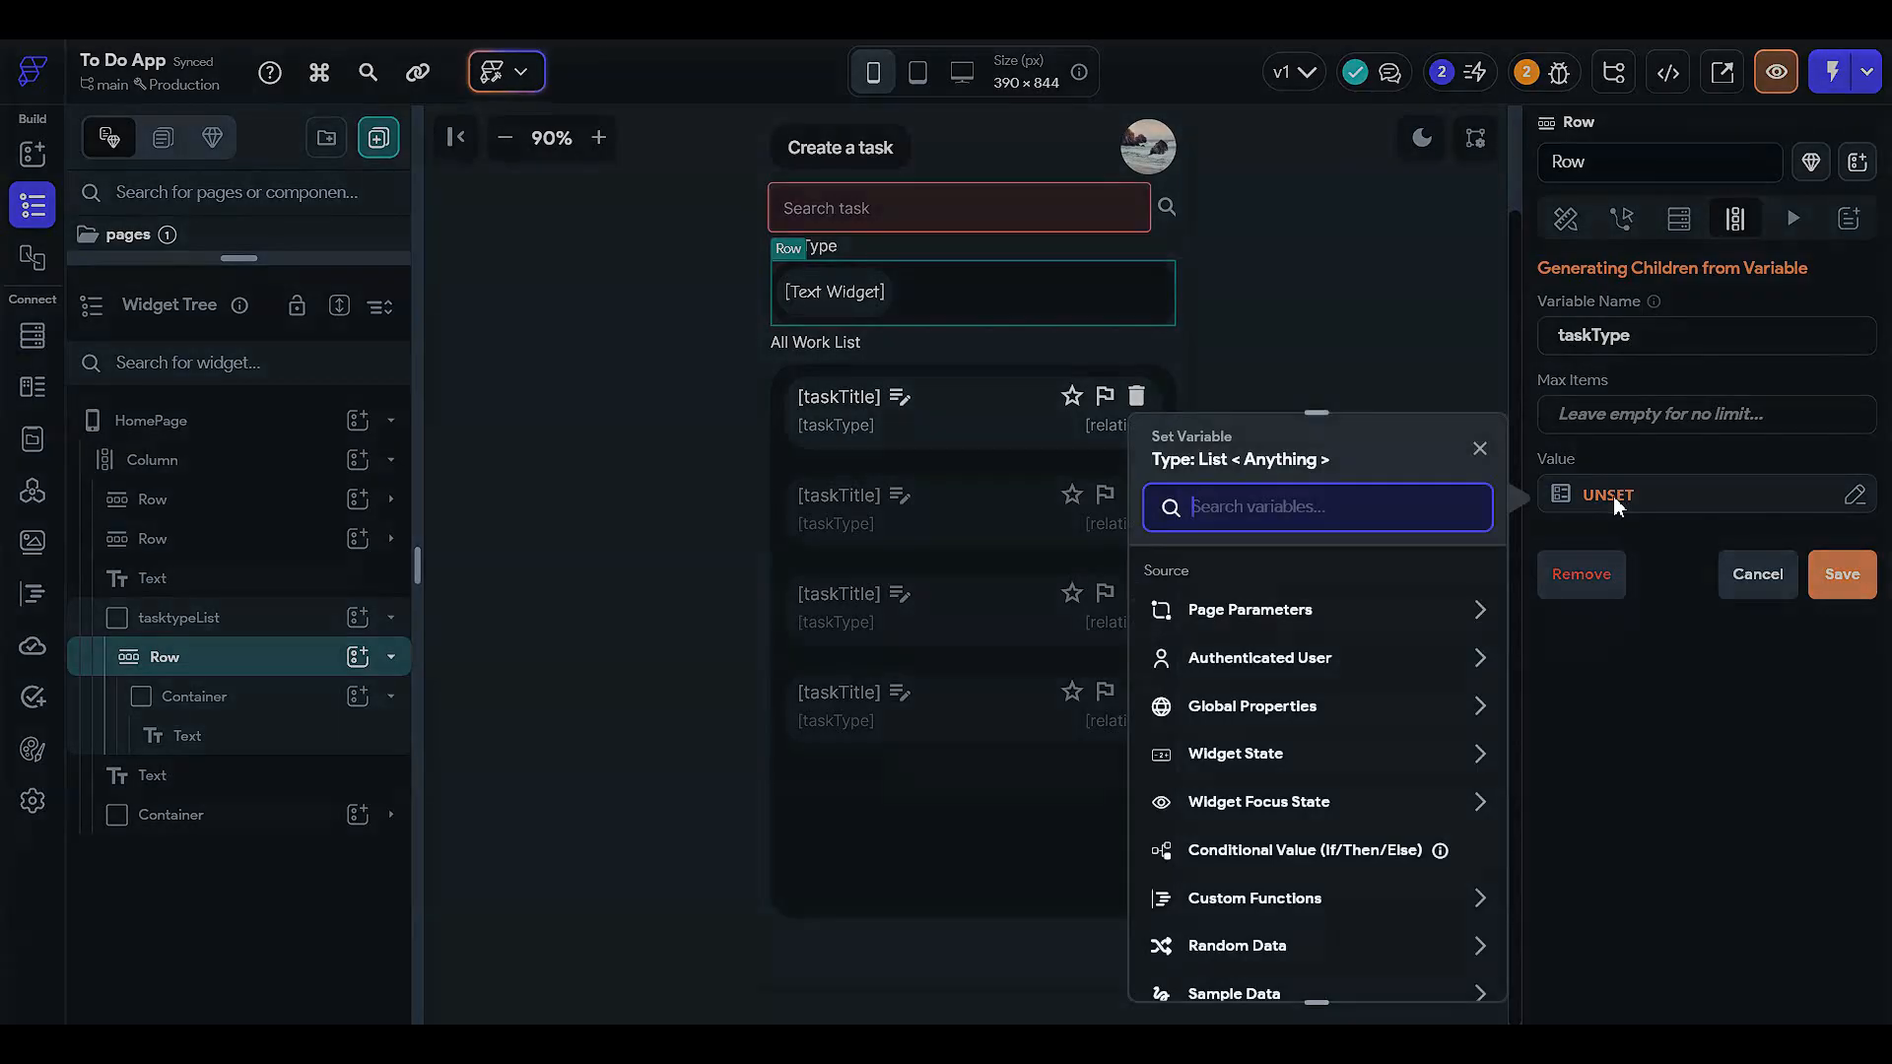
click(1256, 660)
scroll(1279, 719, down, 1)
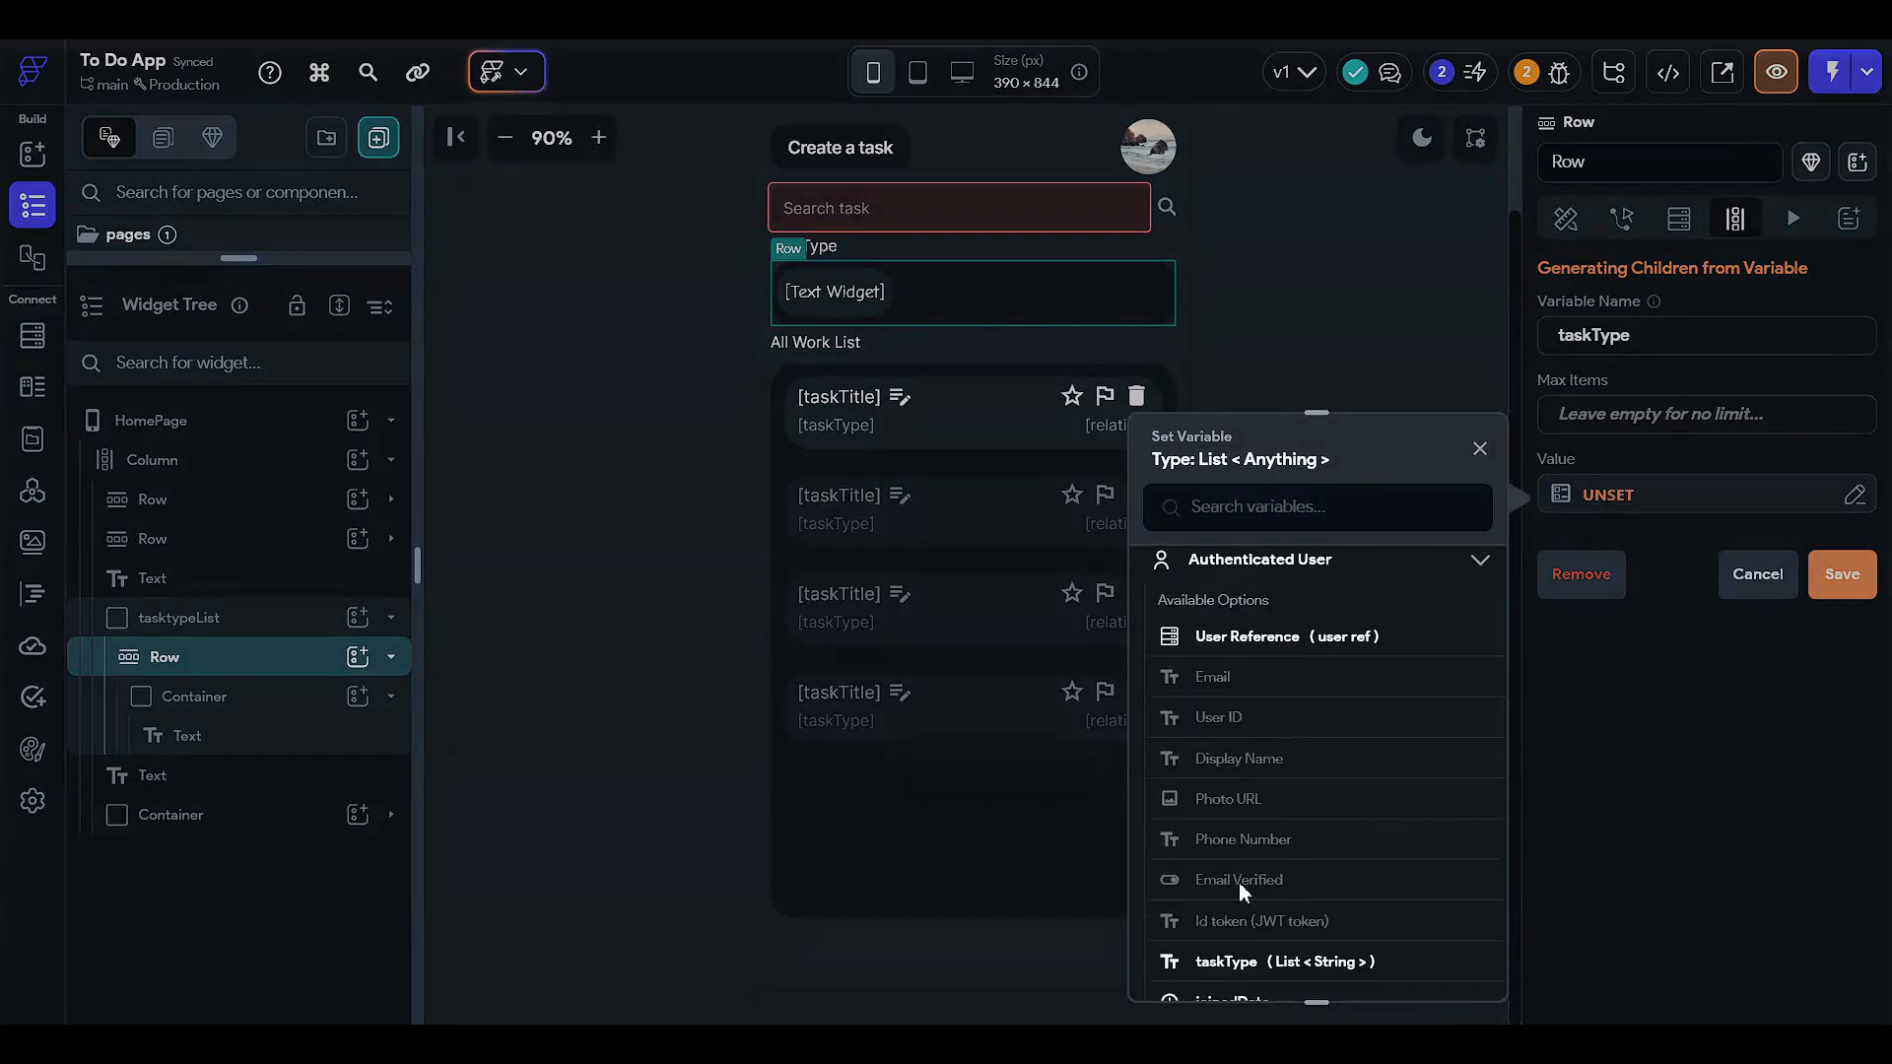
click(1243, 963)
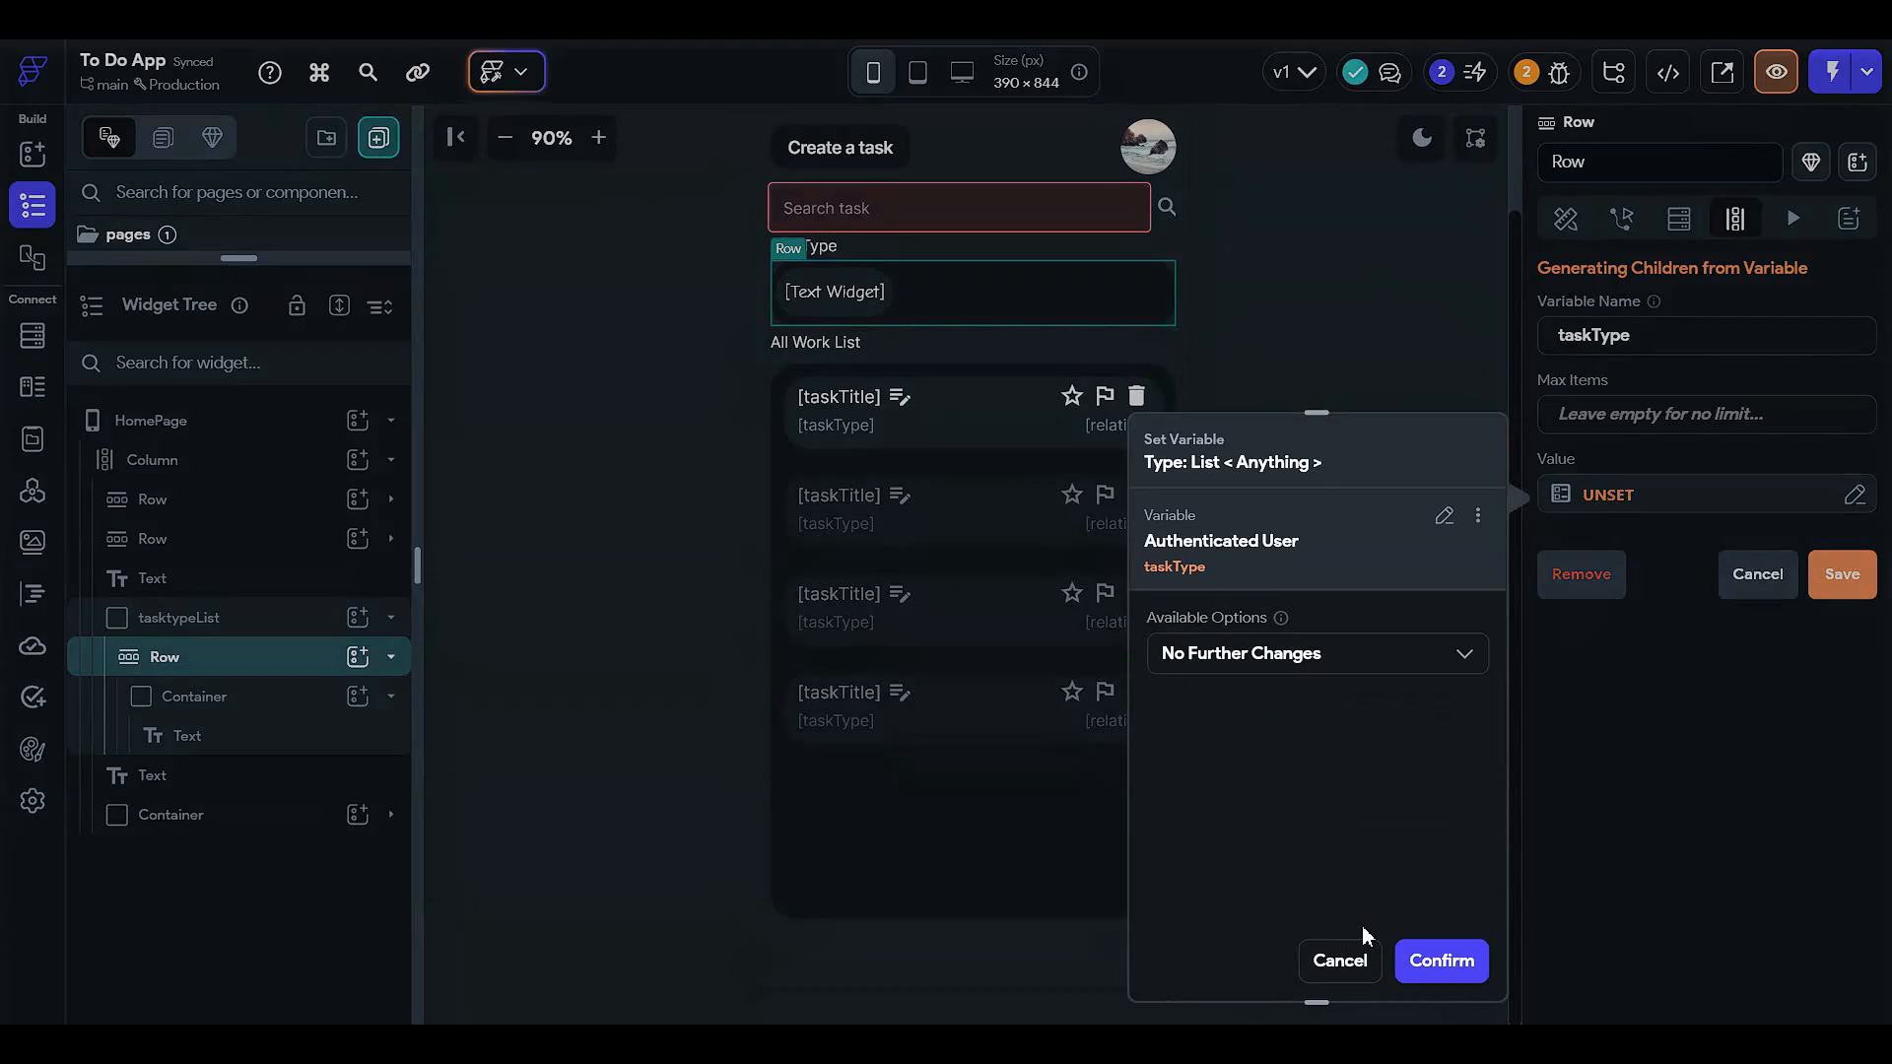
click(1419, 960)
click(1848, 583)
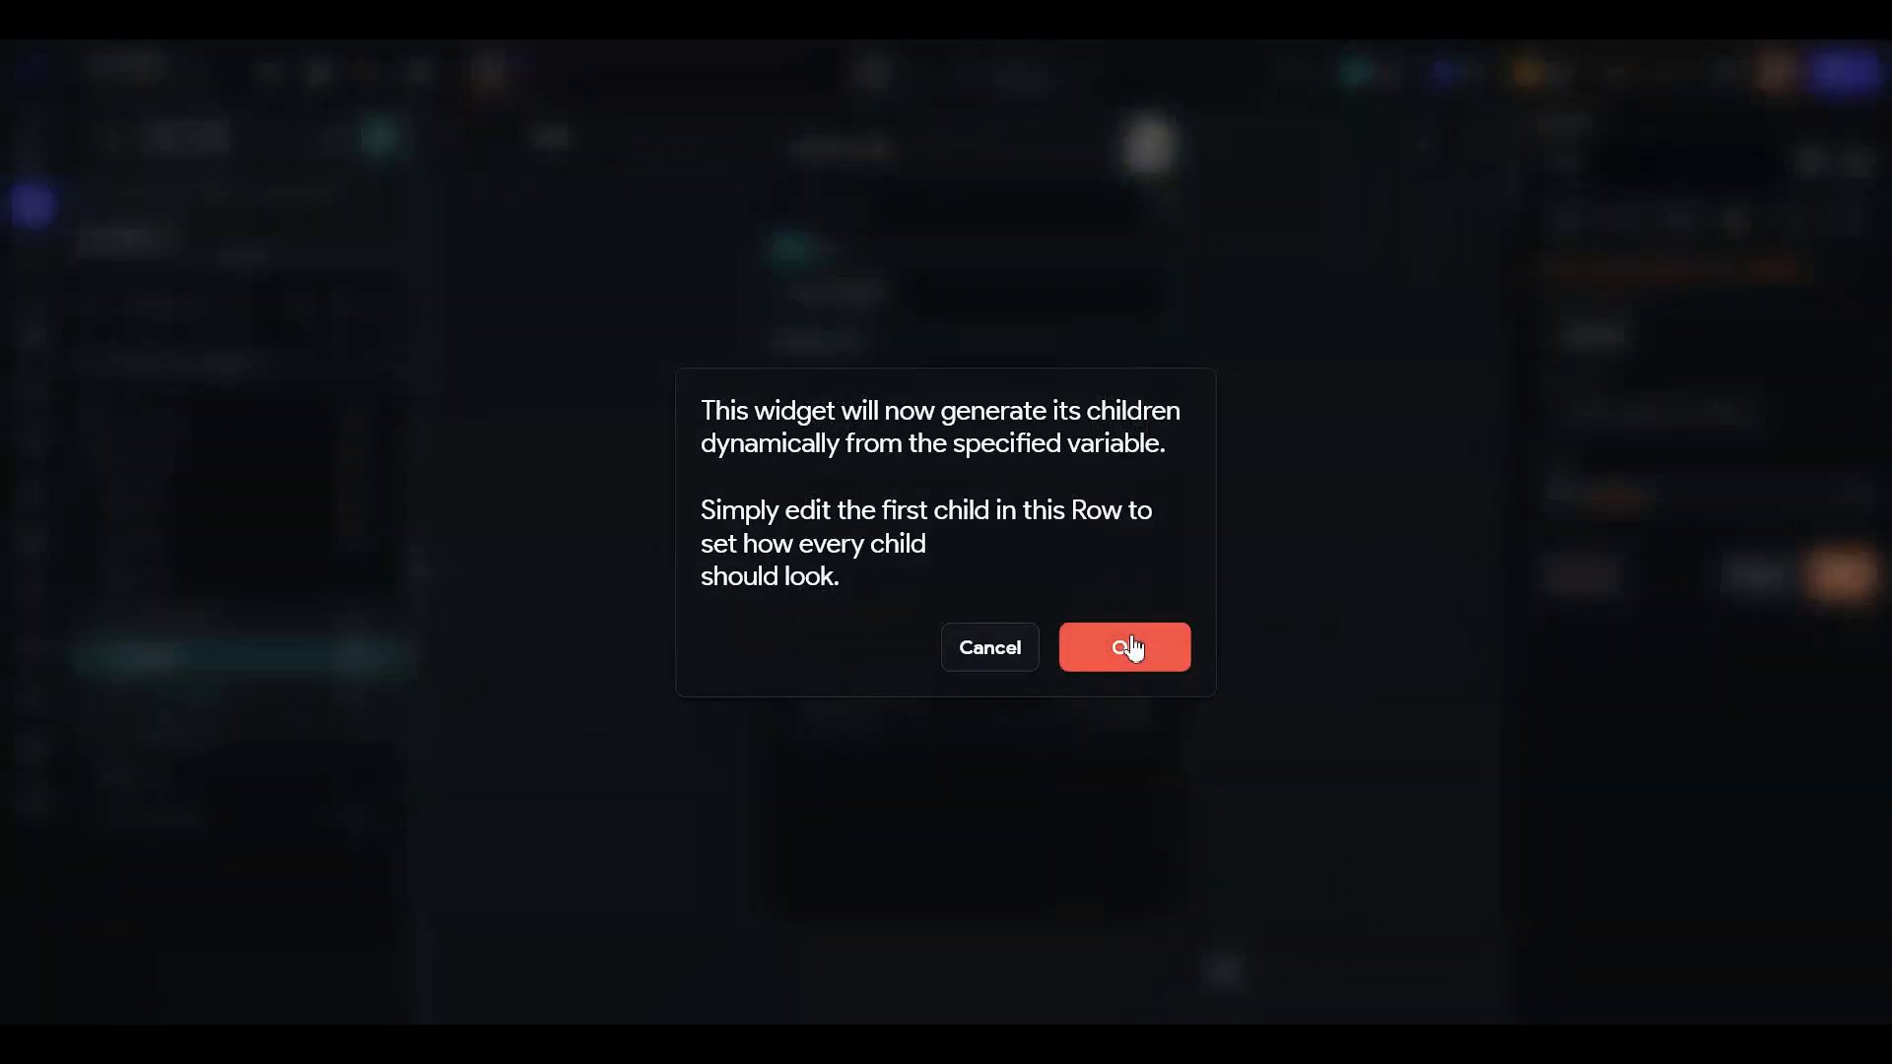
click(1132, 647)
click(1678, 218)
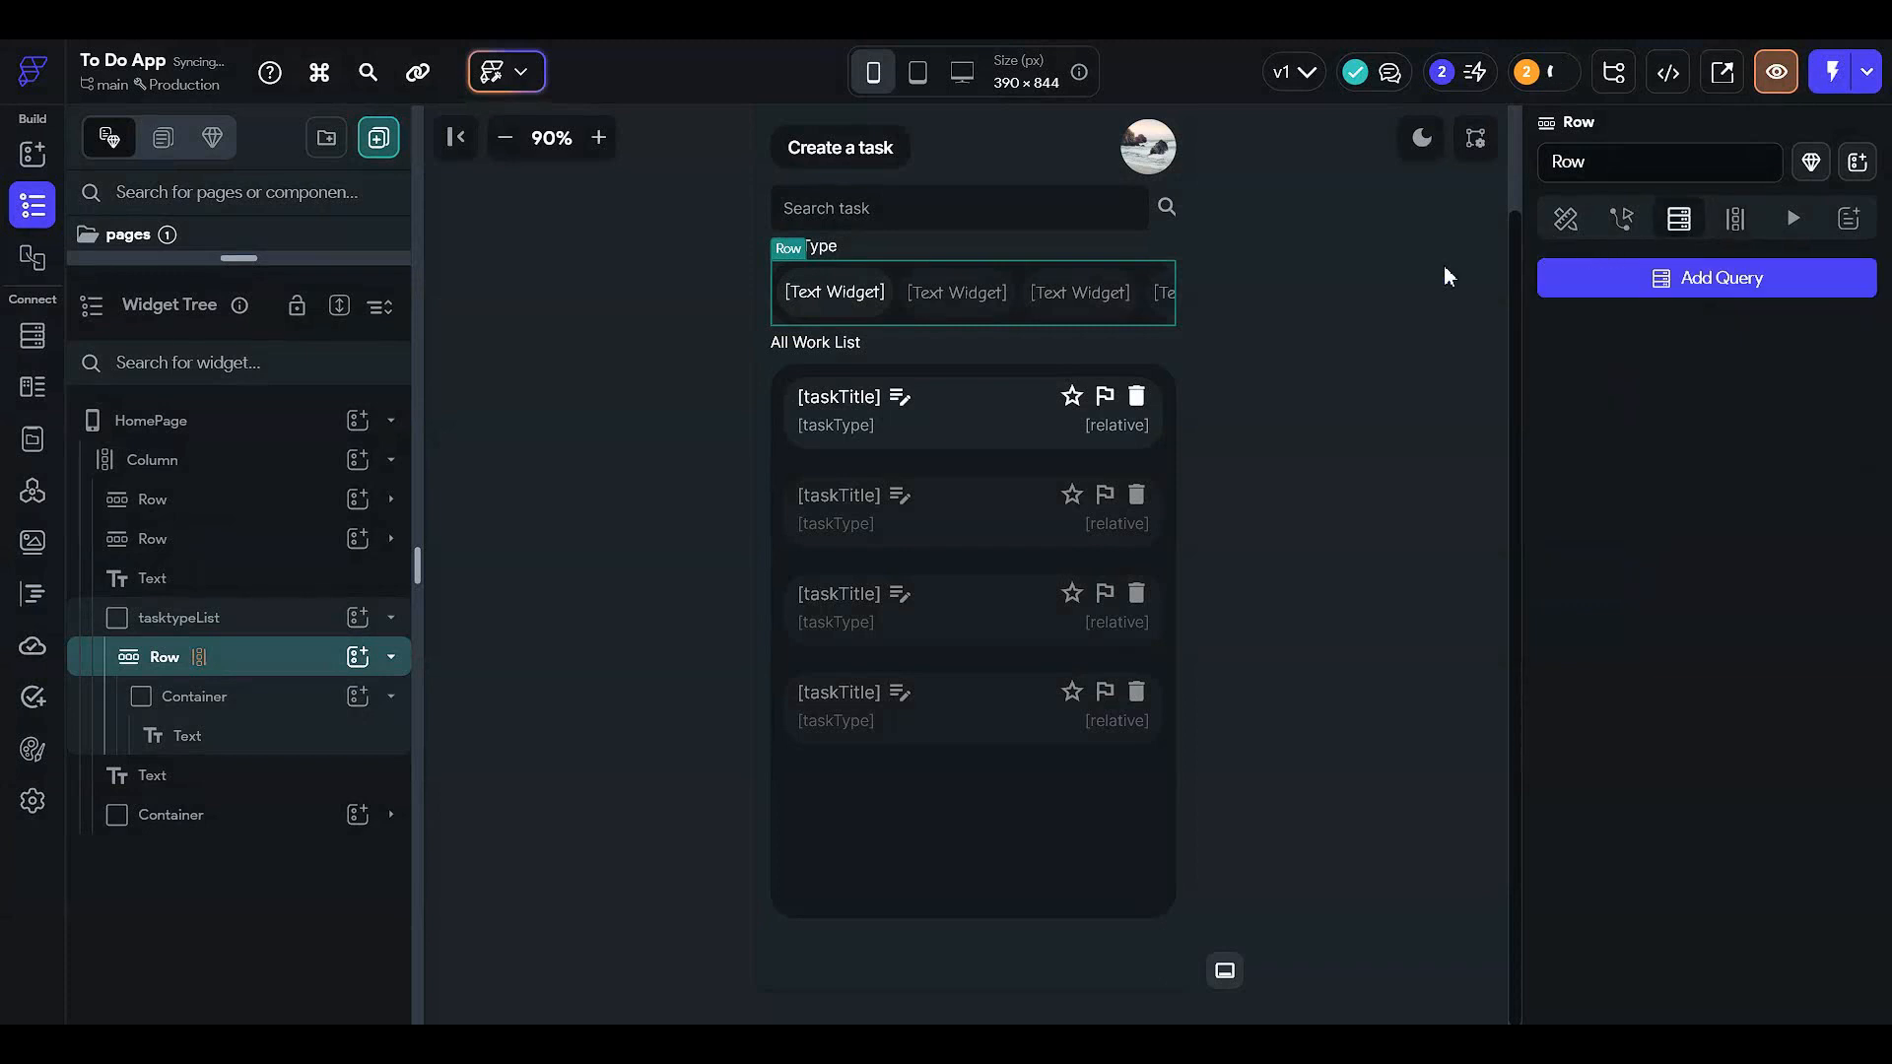
- Bind the first chip's text to the taskType item, then reselect the HomePage root
click(837, 286)
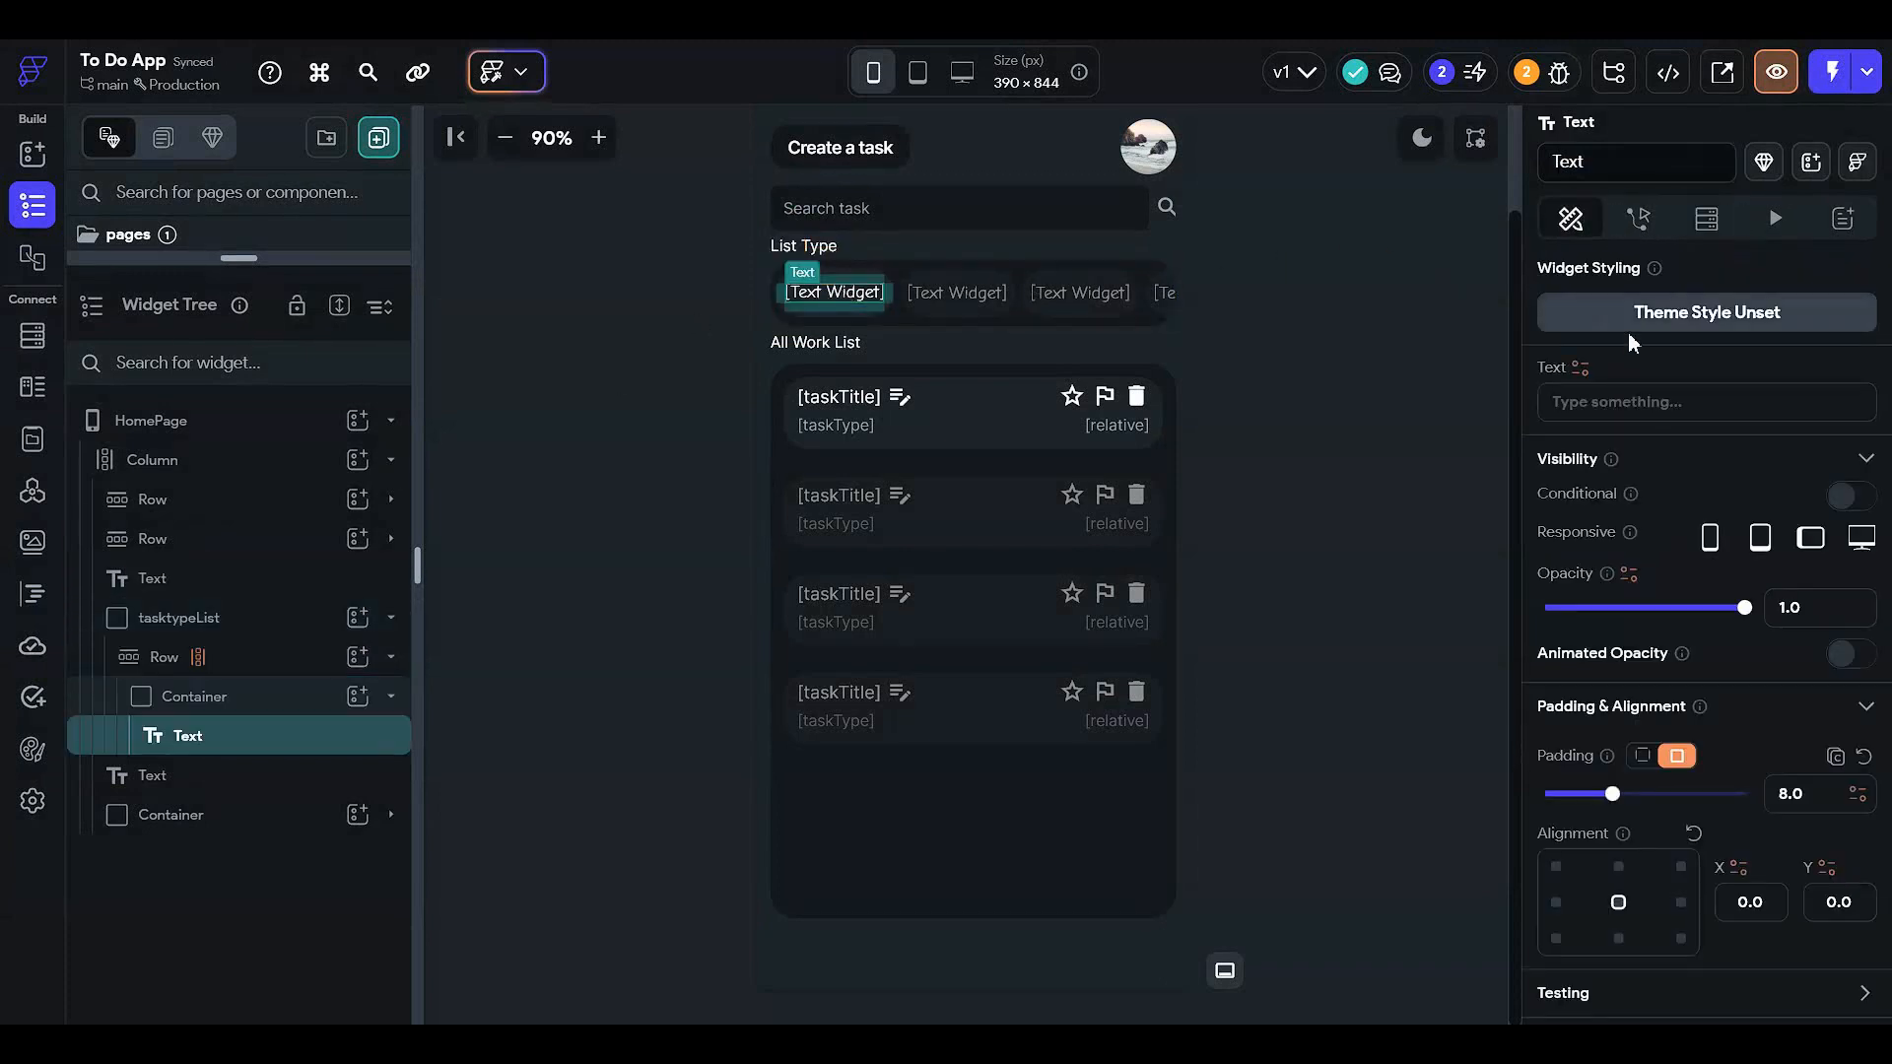
click(1580, 368)
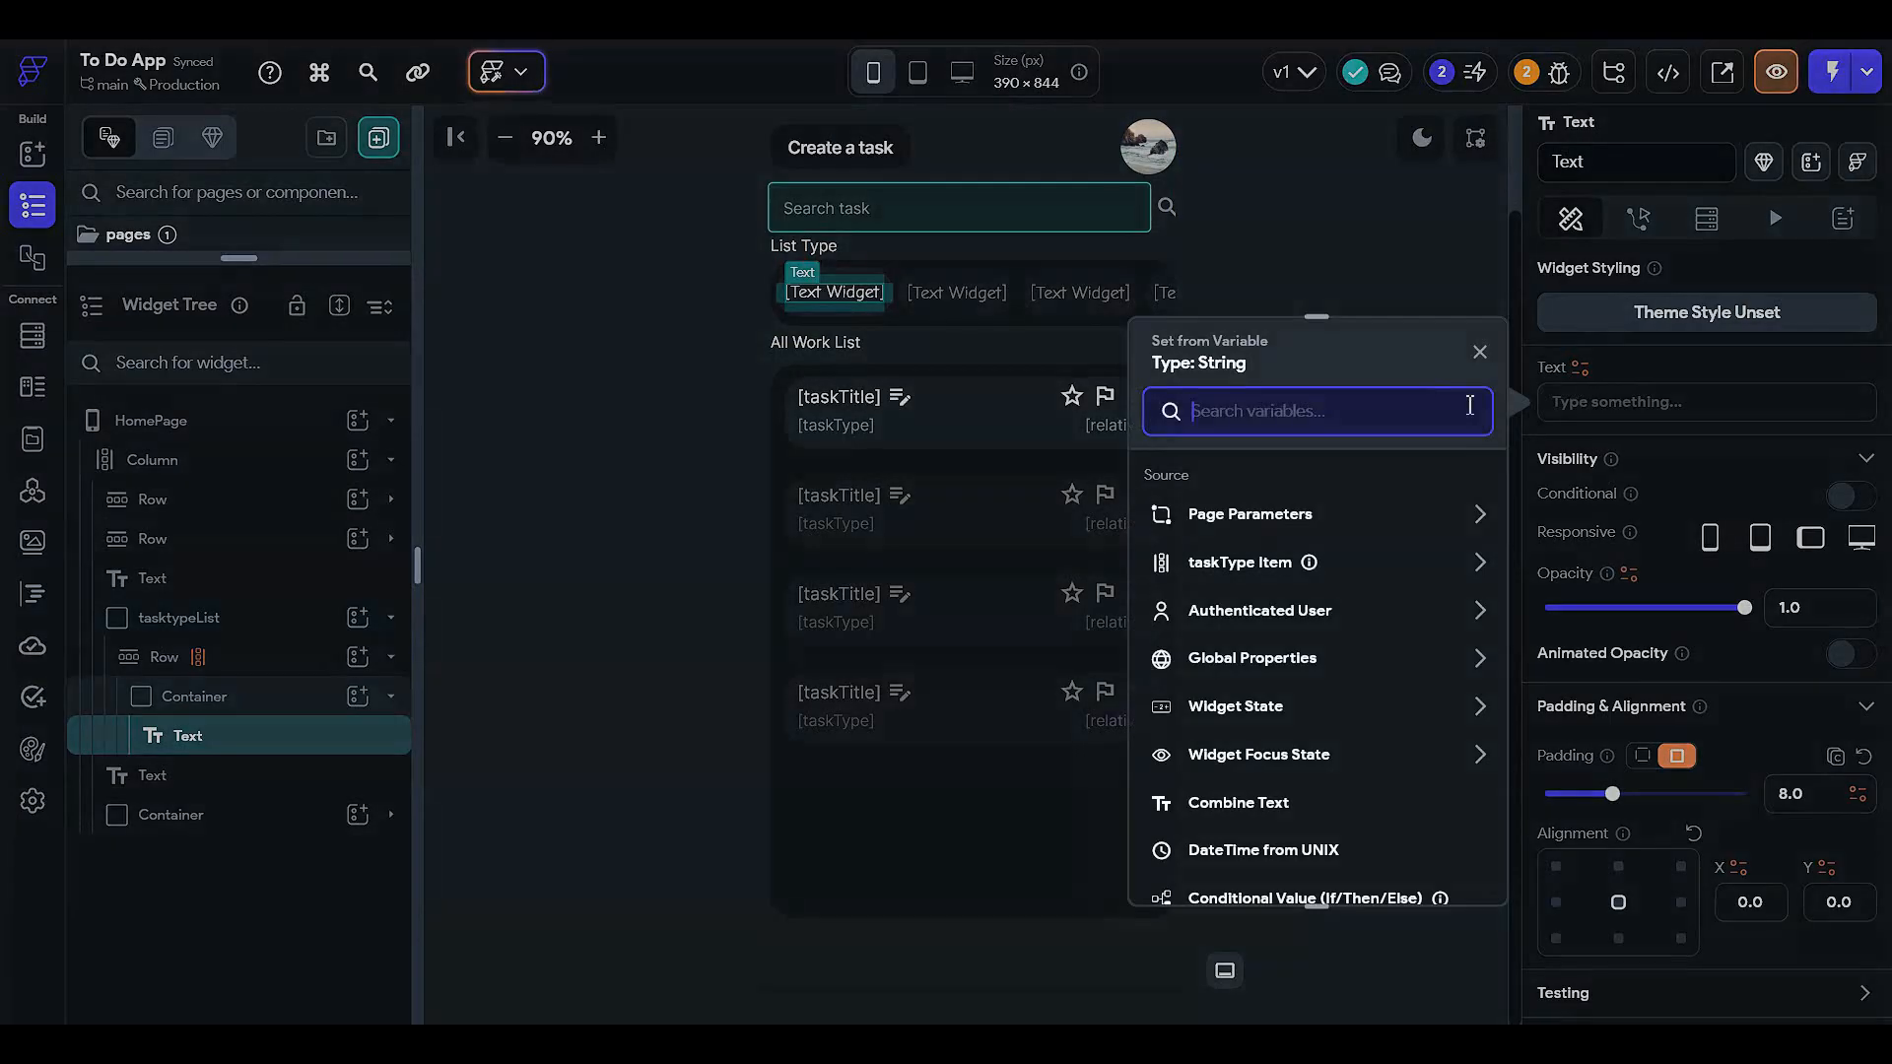
click(1223, 563)
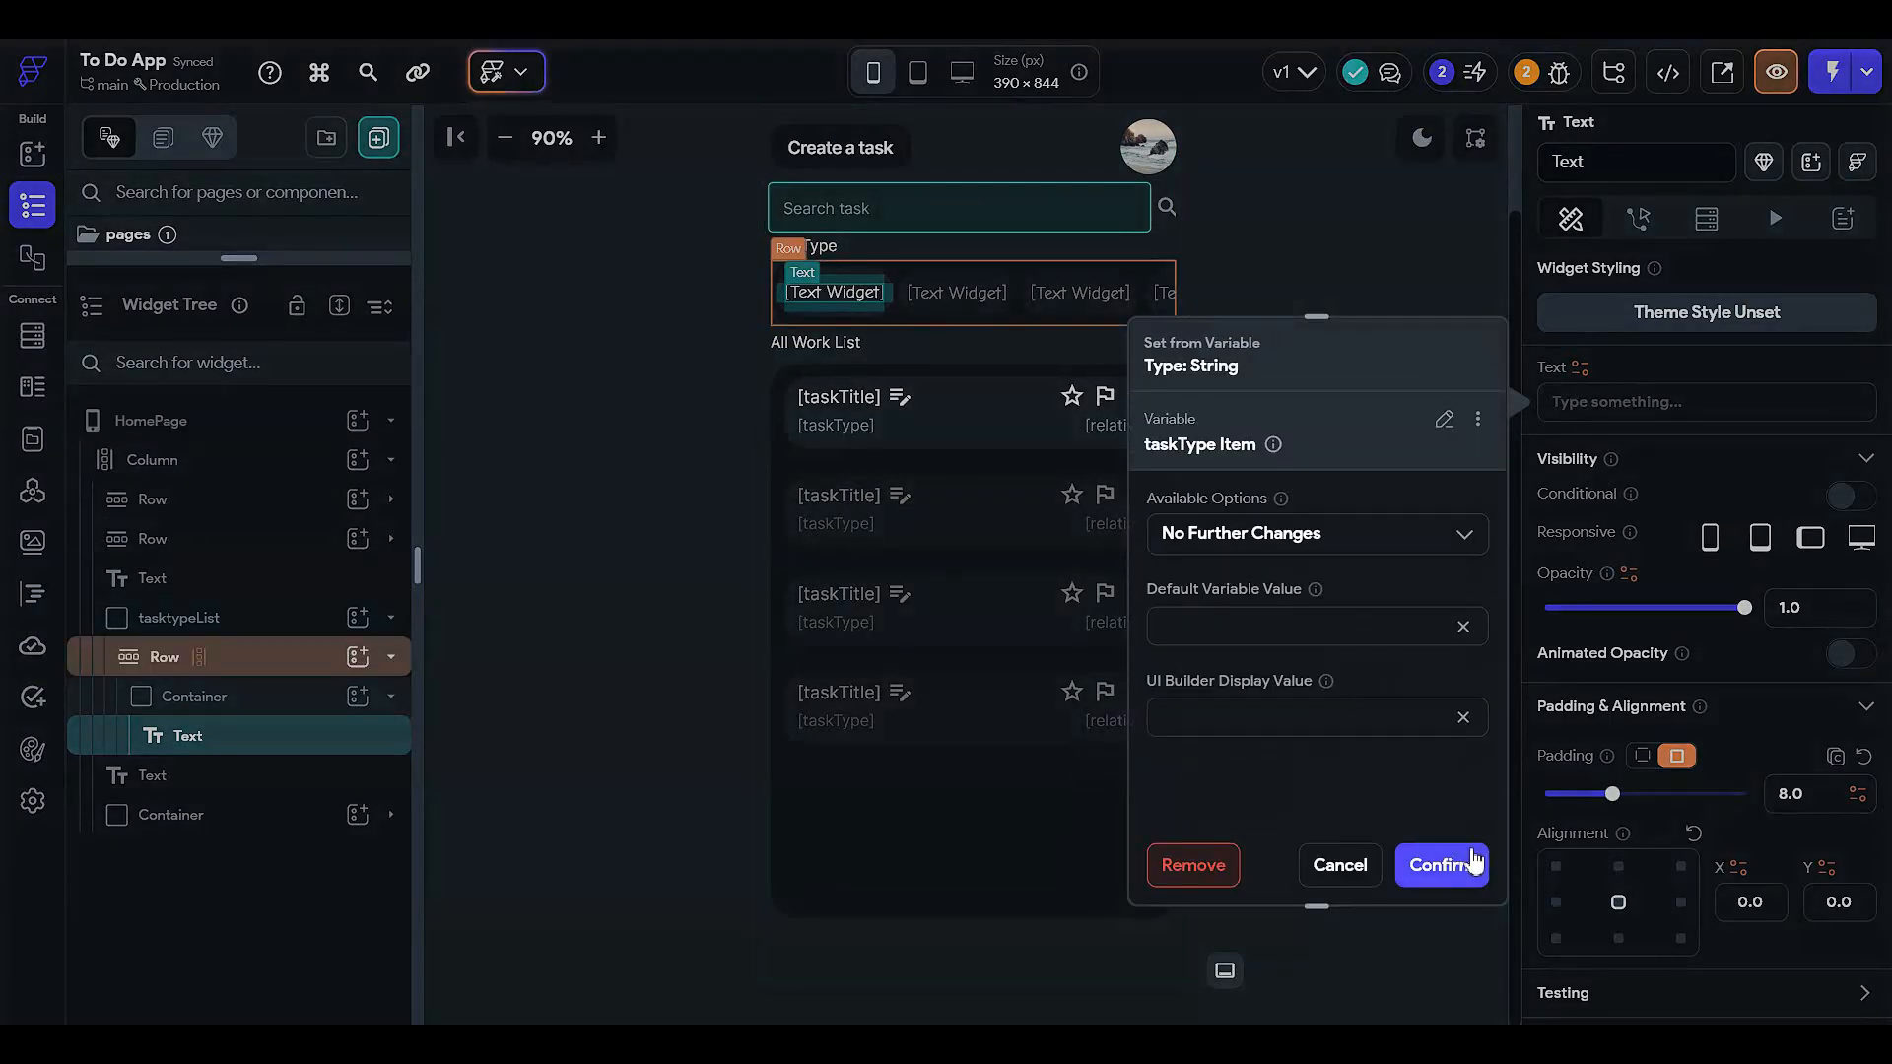
click(1425, 866)
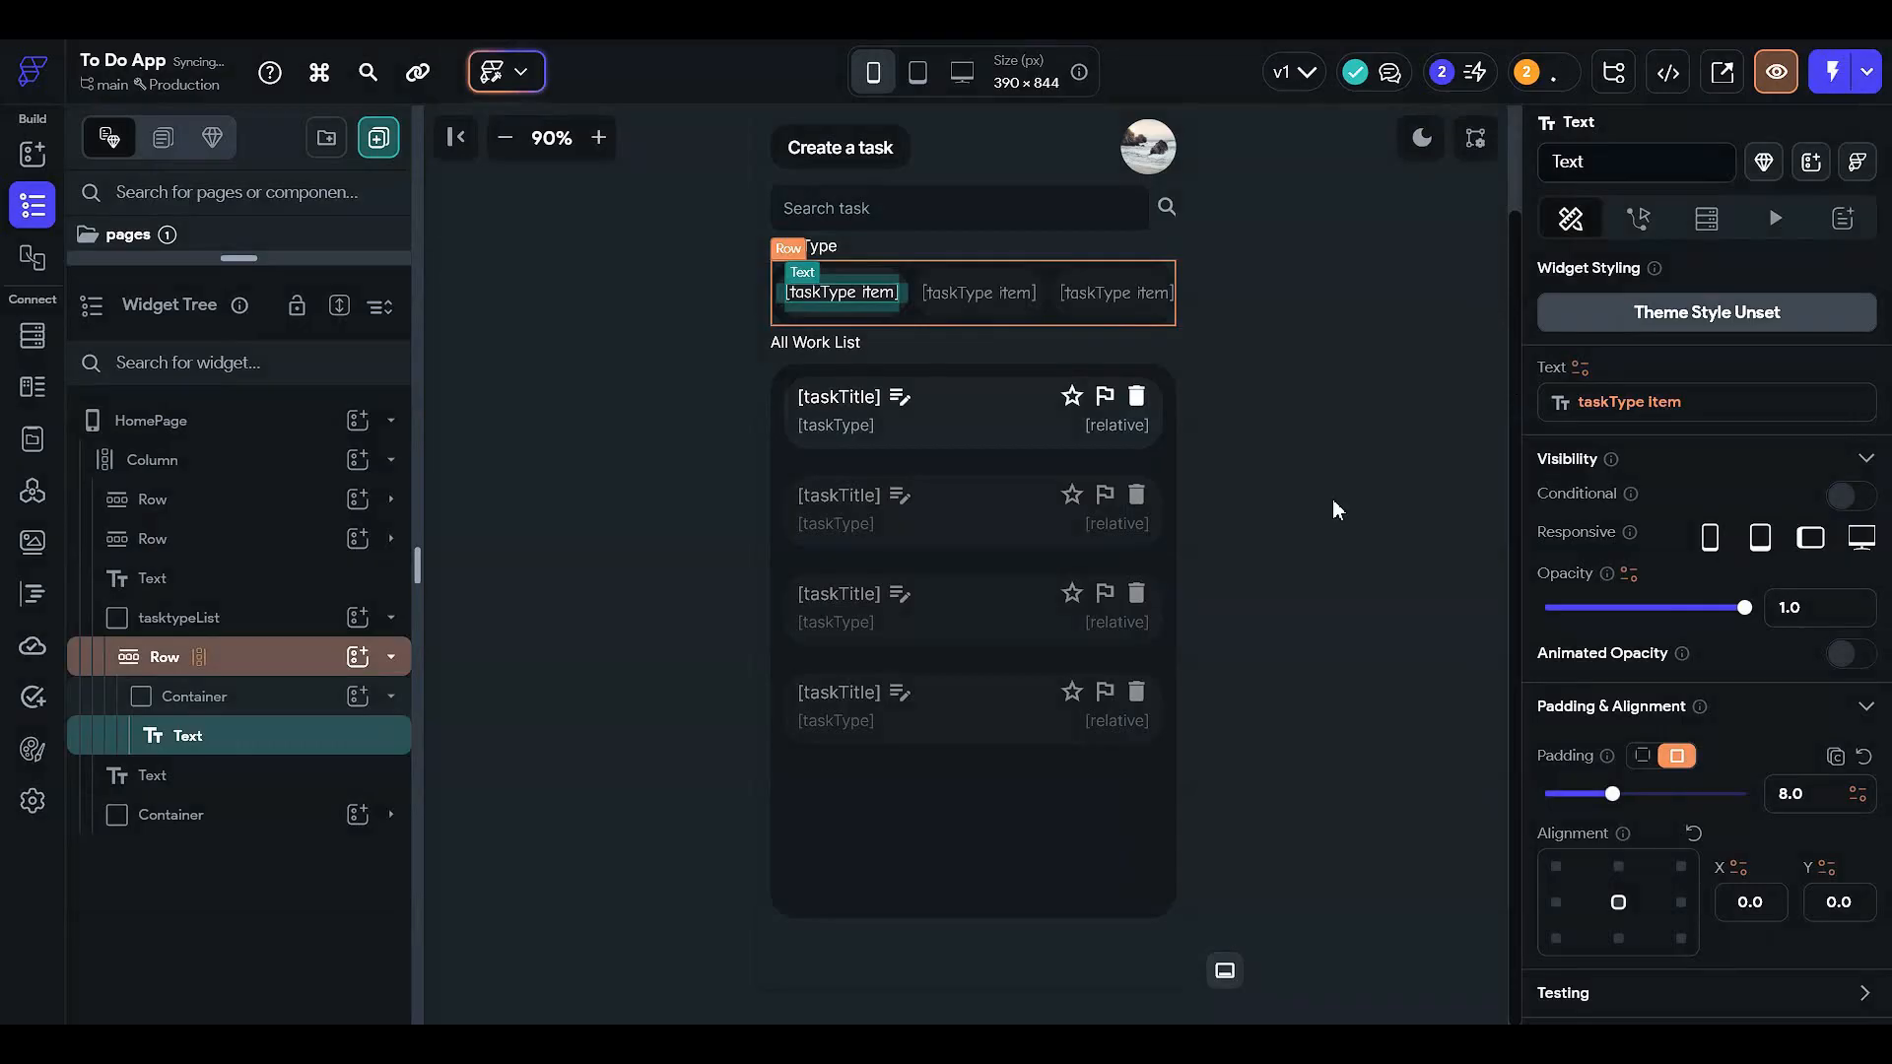
click(469, 617)
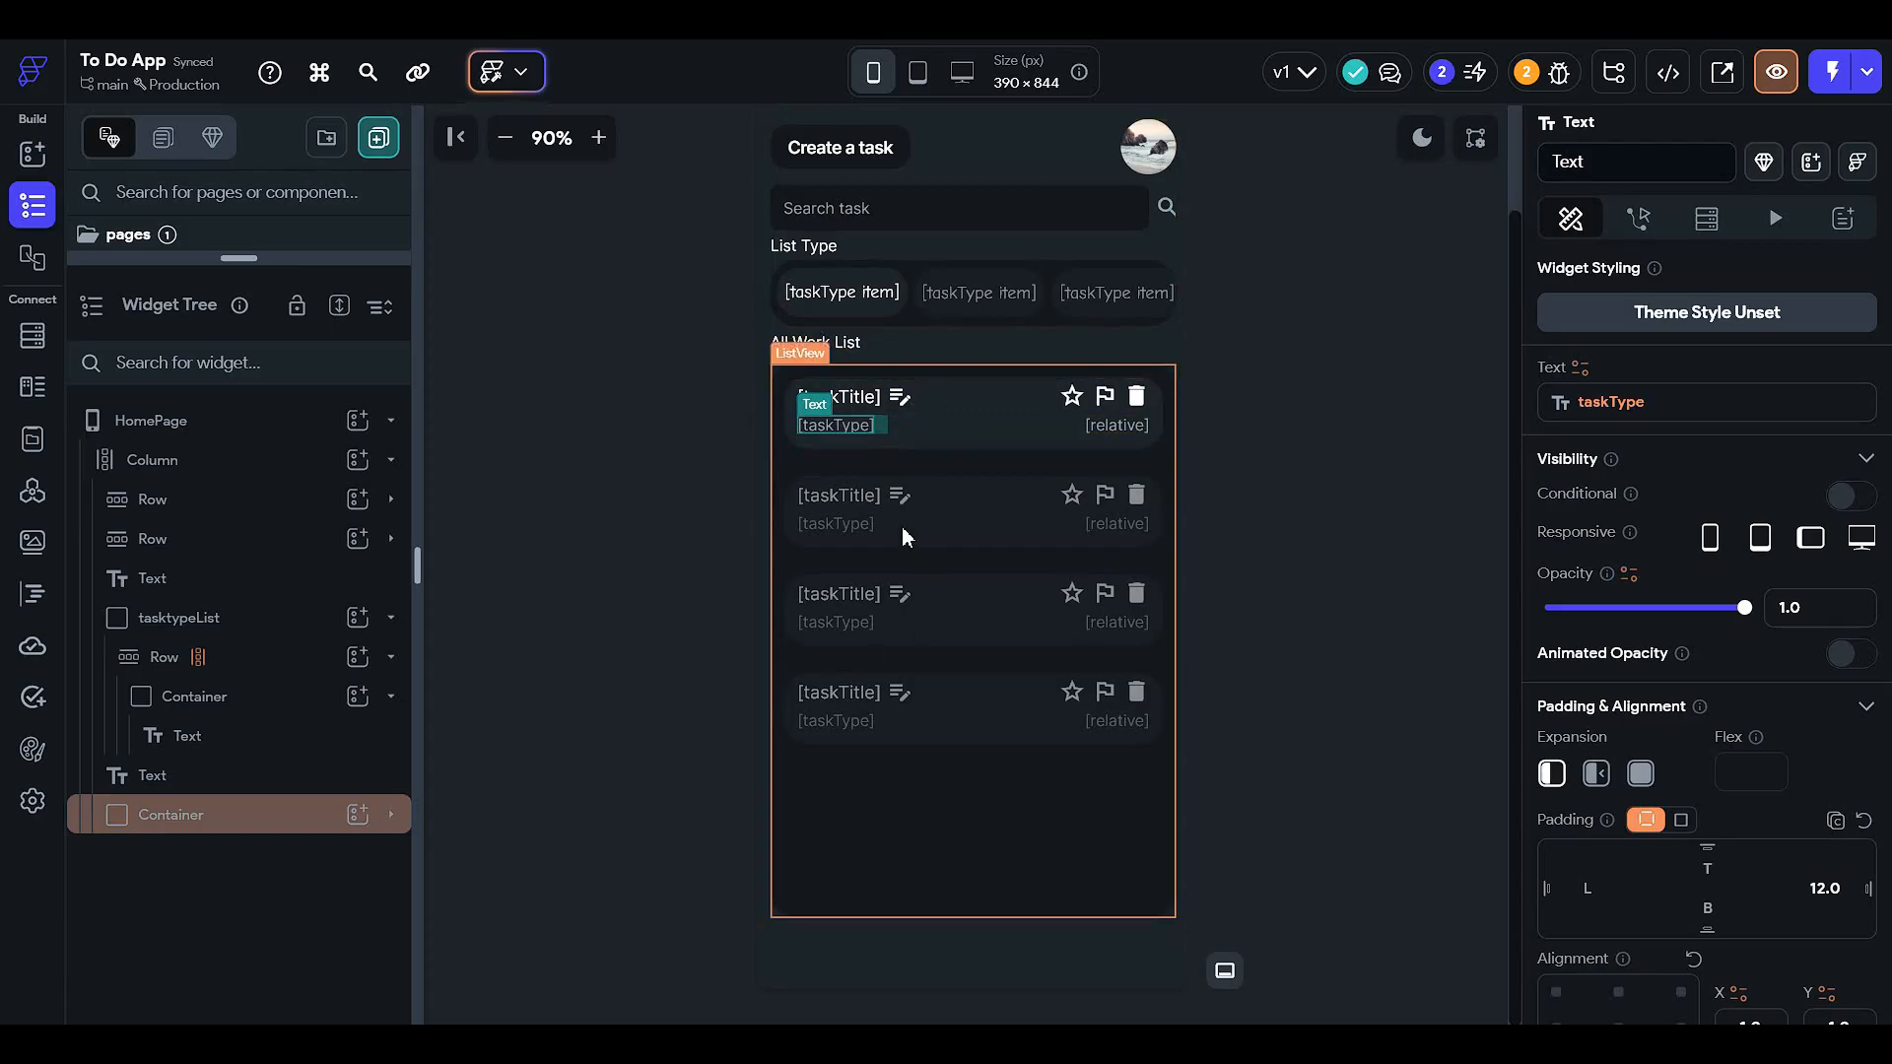
click(571, 375)
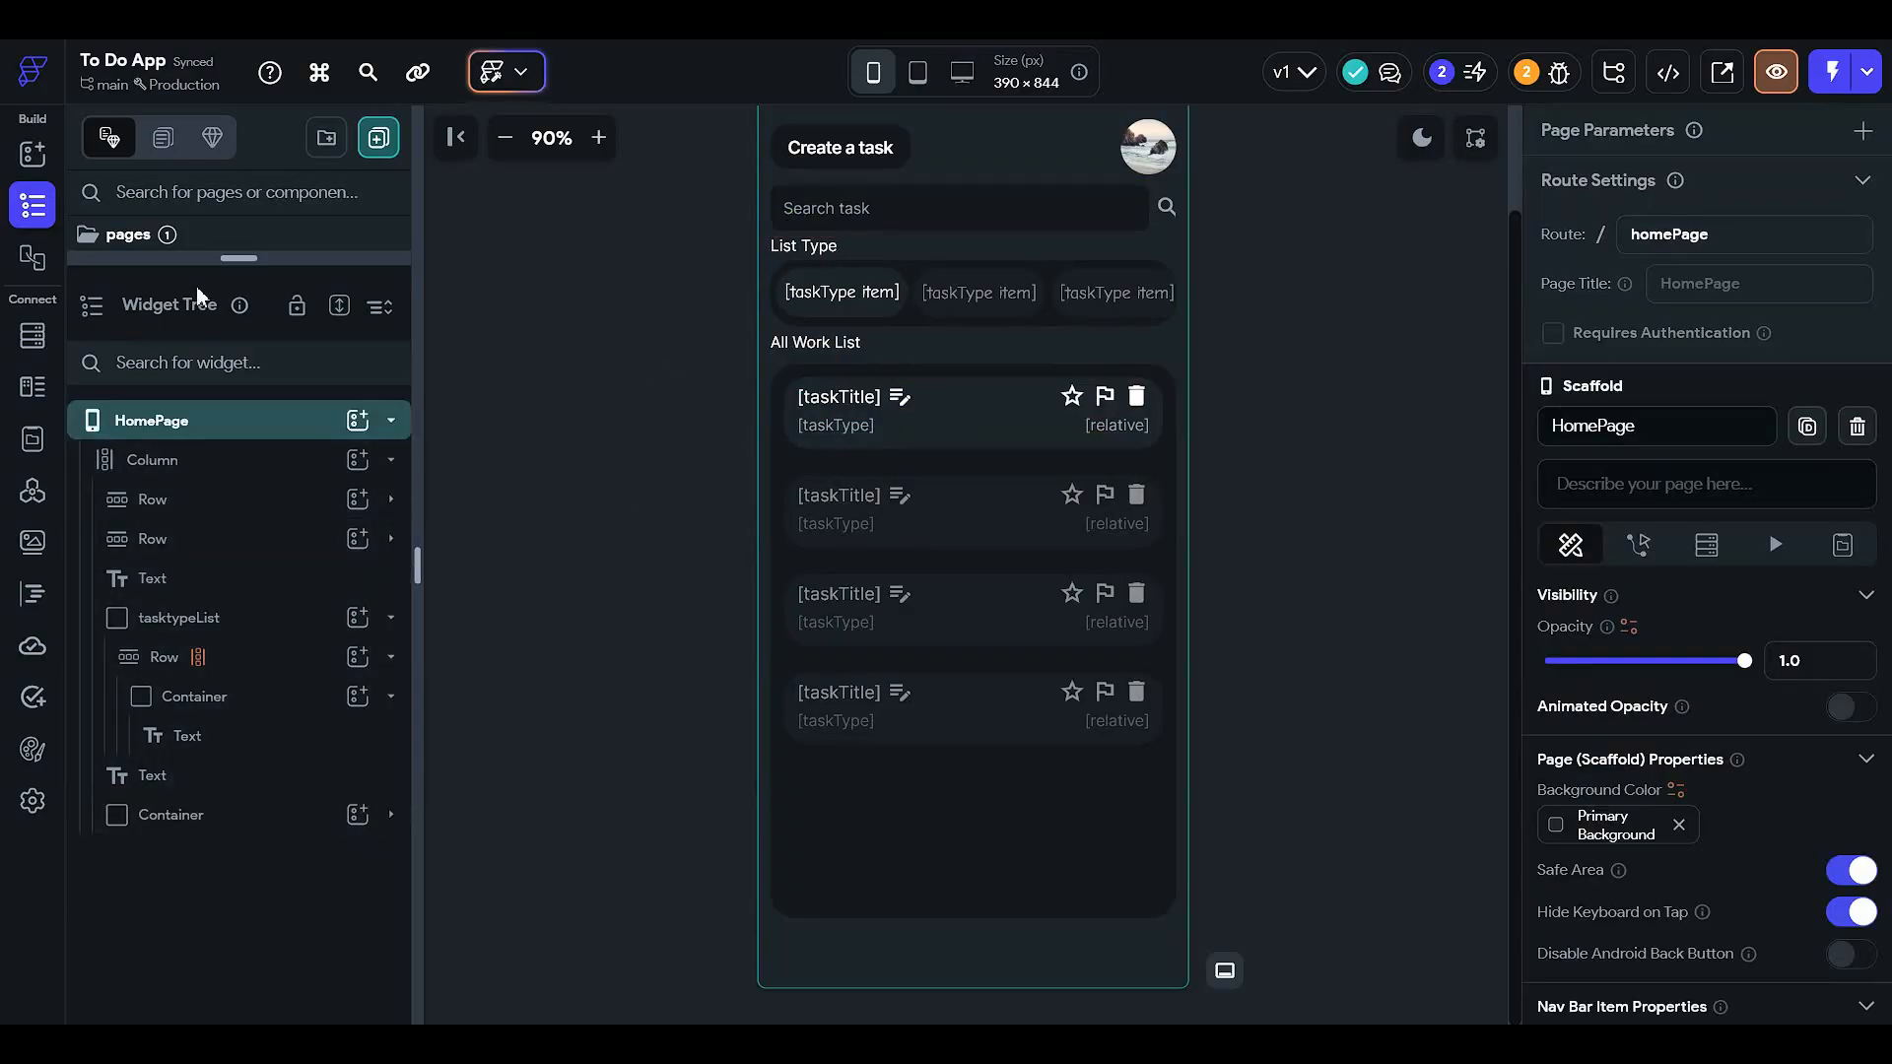
- Open the createTask page and select its Task Type dropdown and caption text
drag(240, 258, 239, 630)
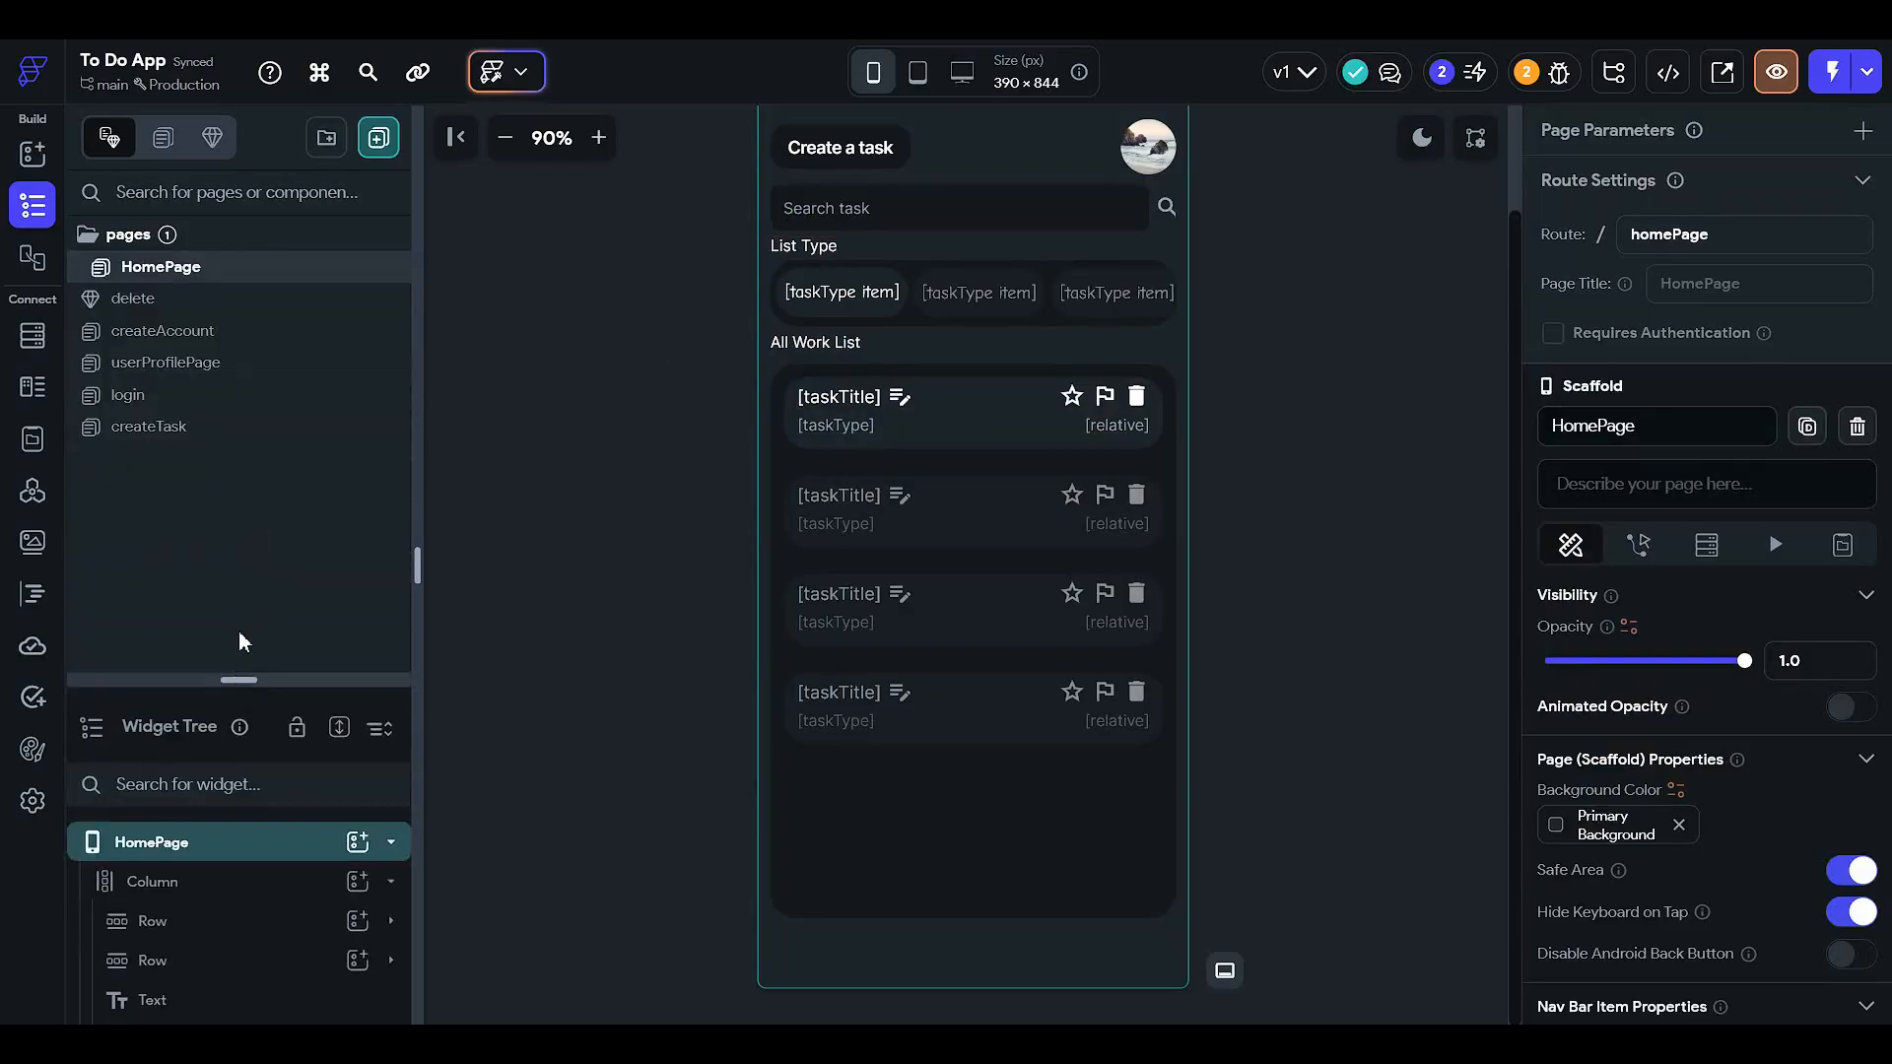
click(262, 435)
scroll(1167, 640, up, 2)
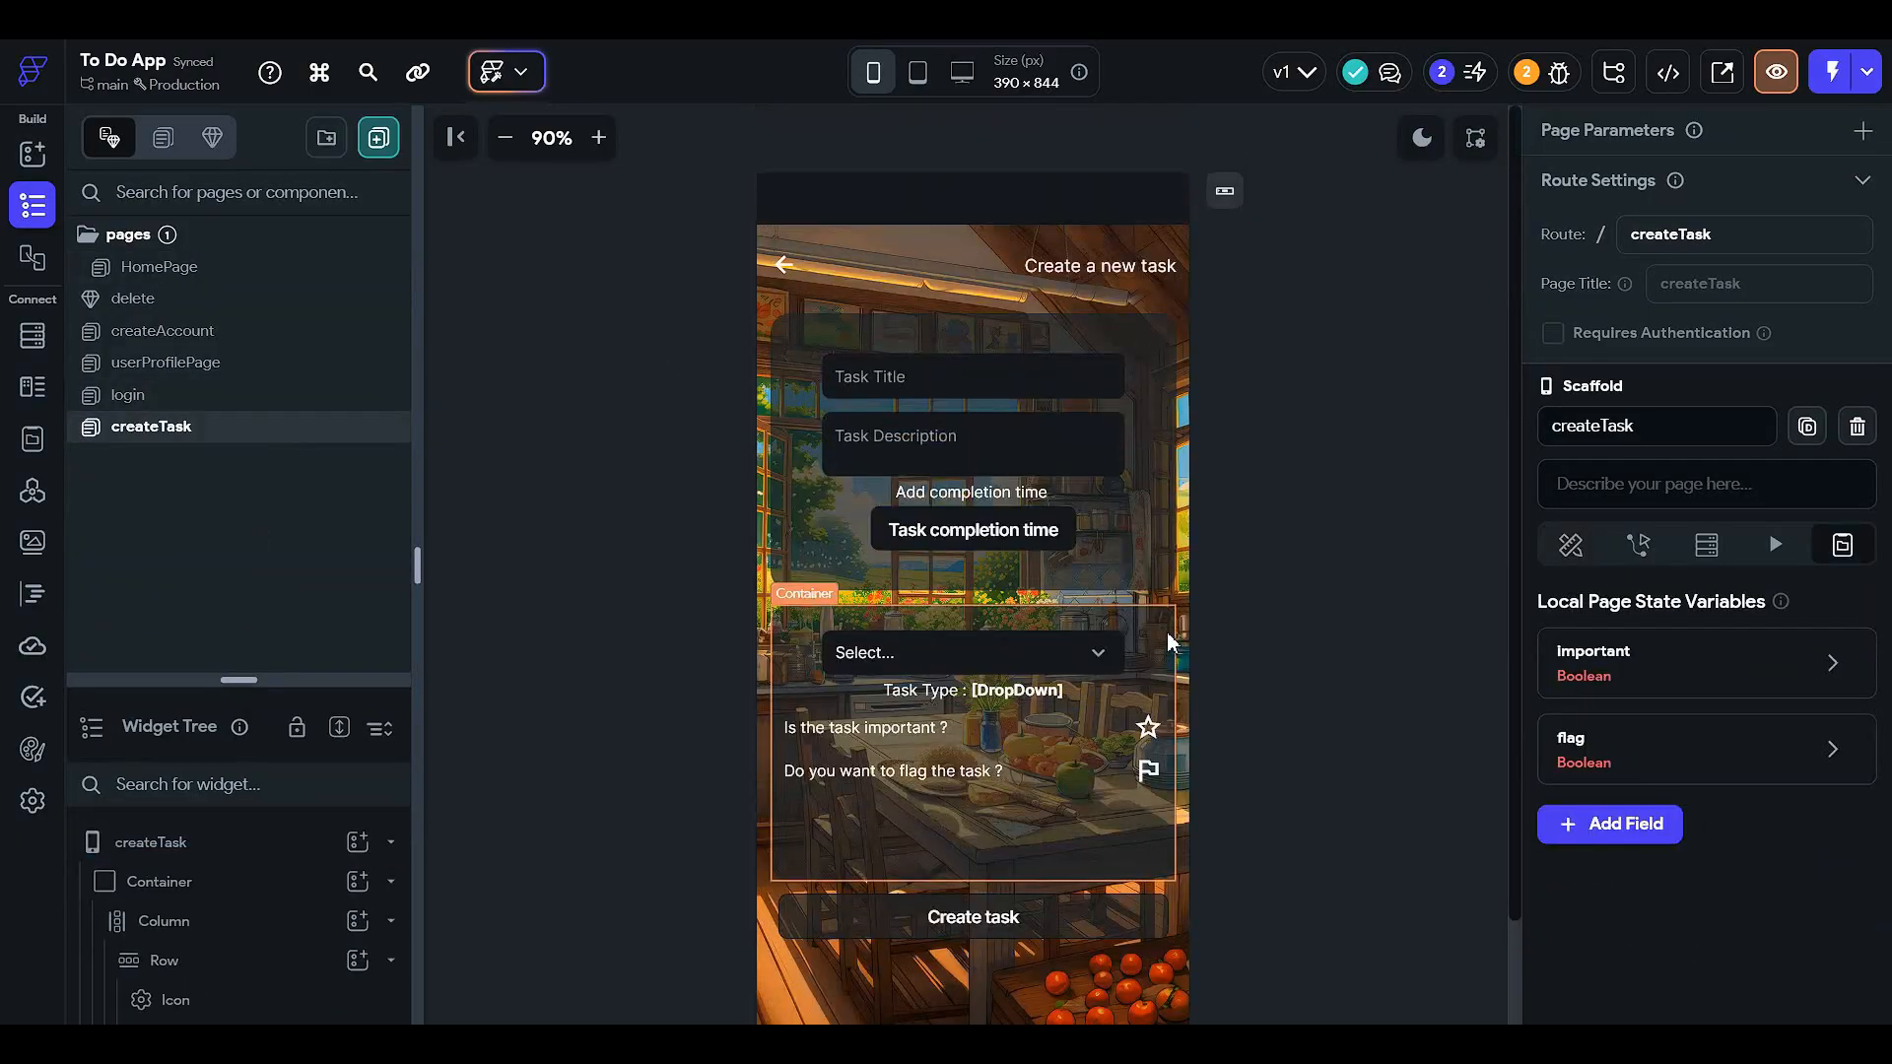
scroll(1015, 512, down, 1)
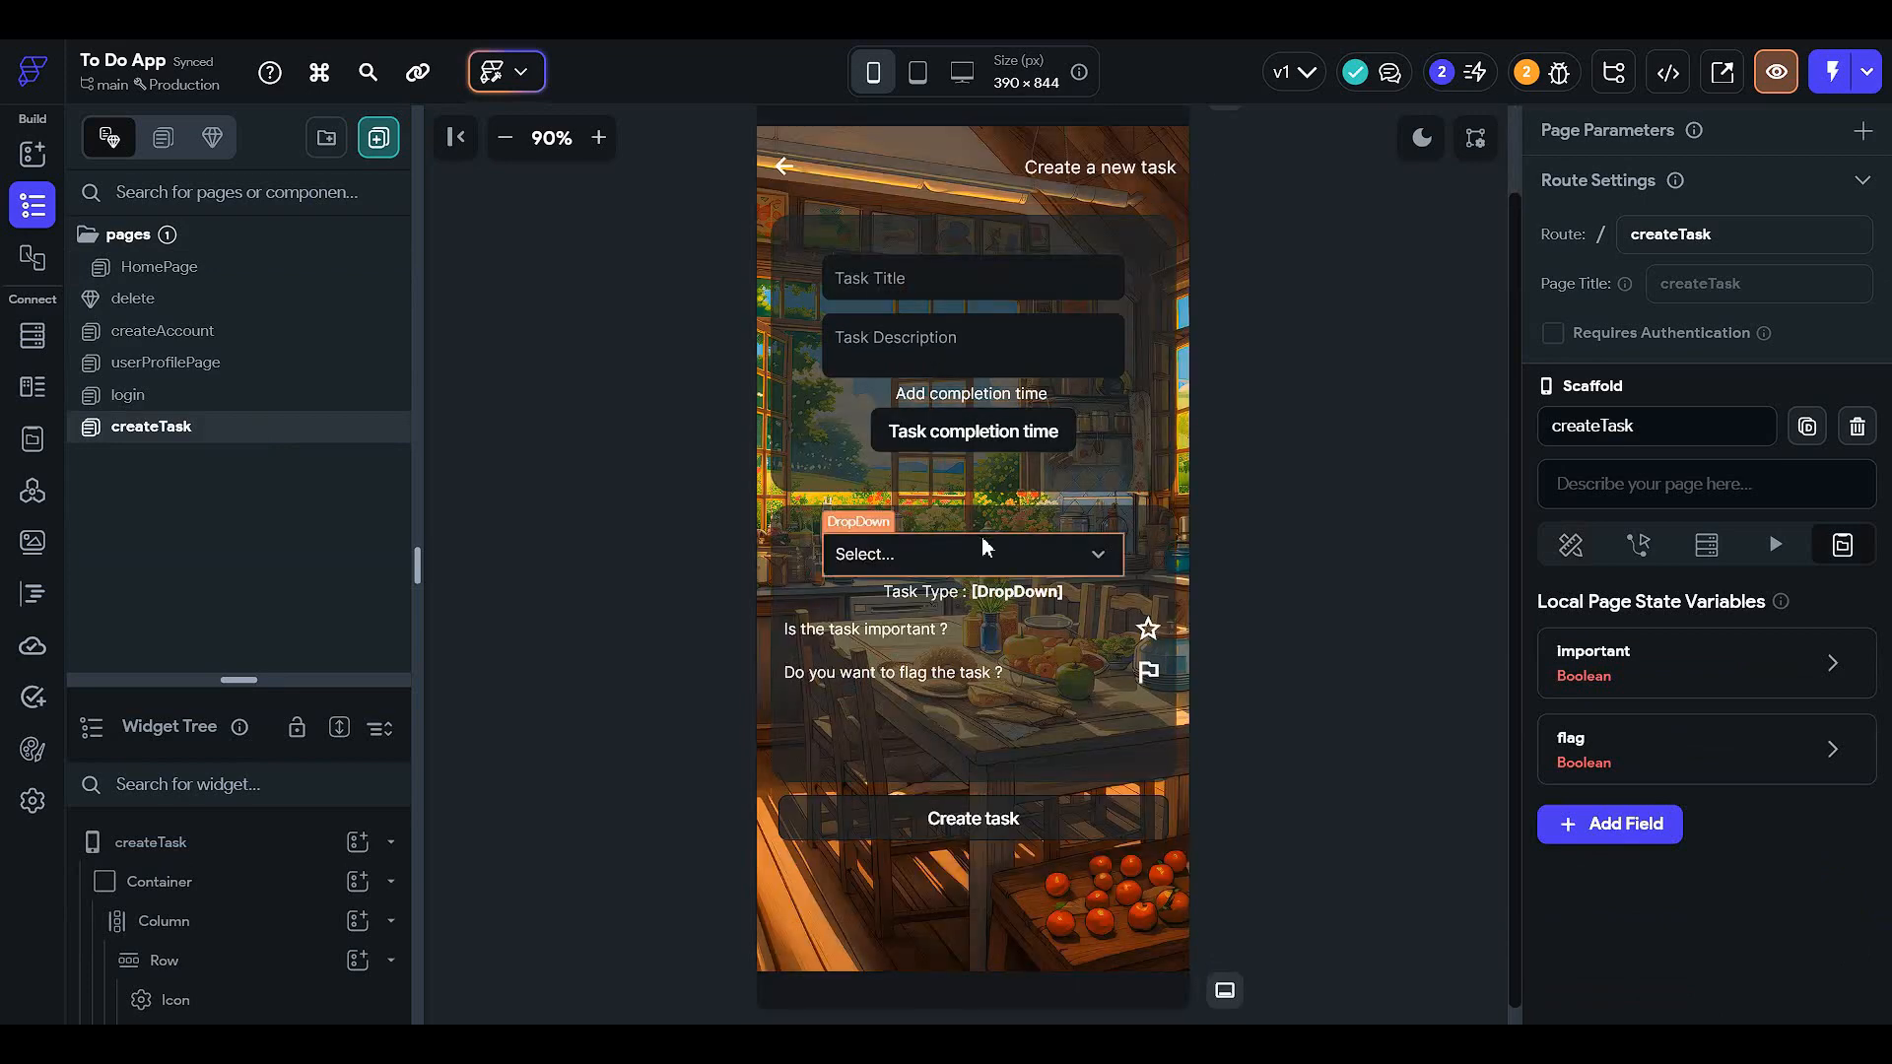
click(985, 547)
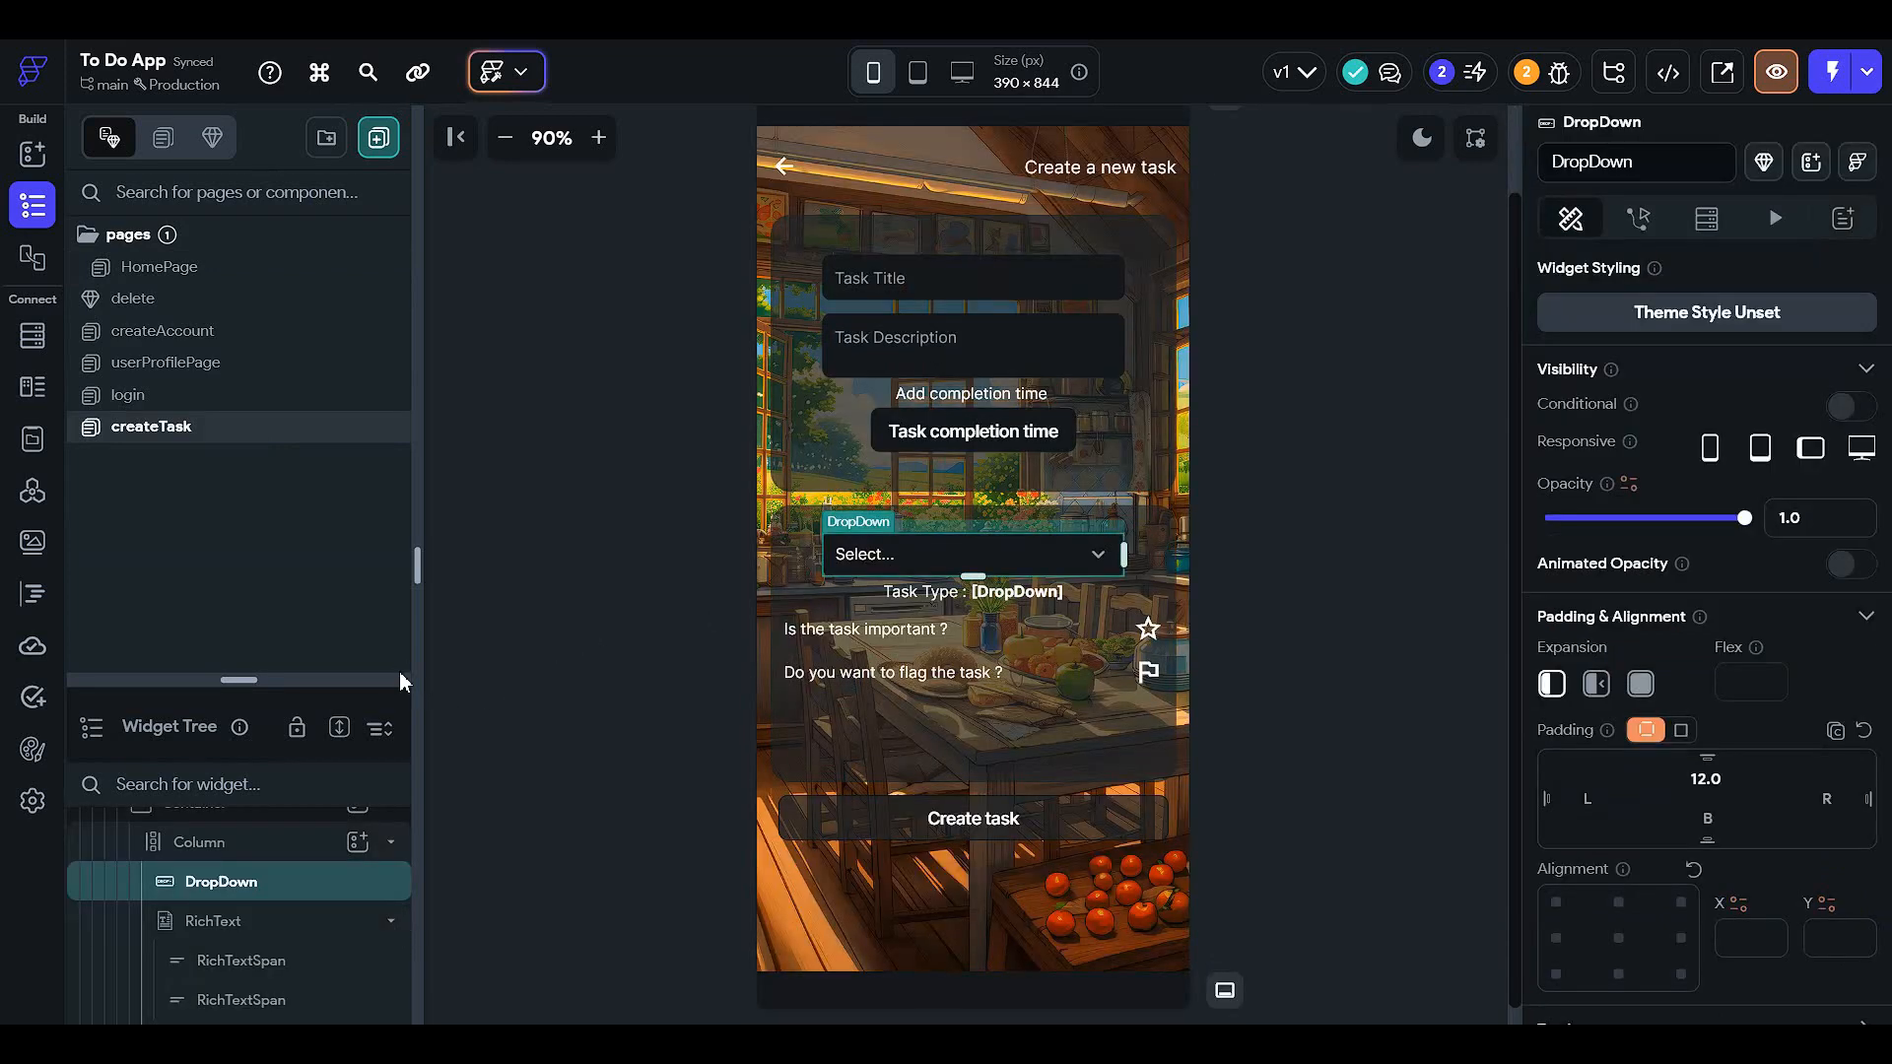
drag(399, 675, 399, 359)
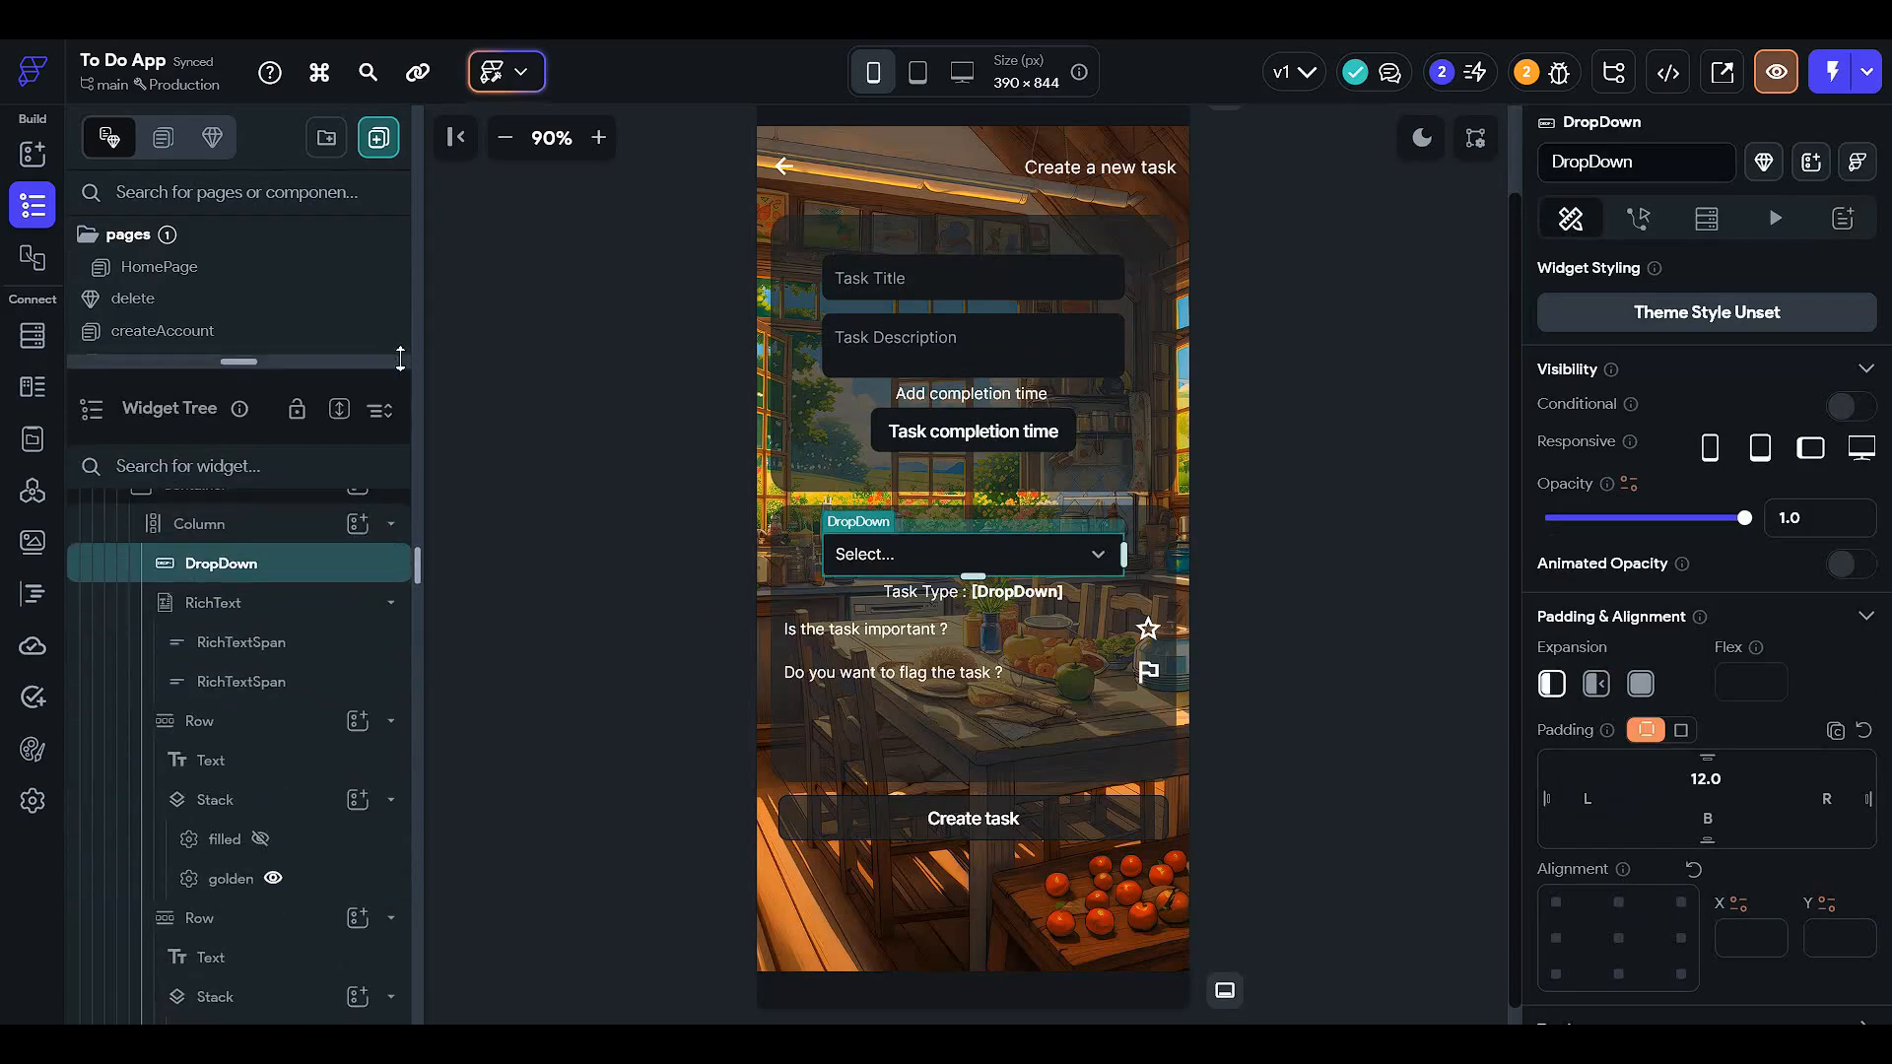
click(916, 592)
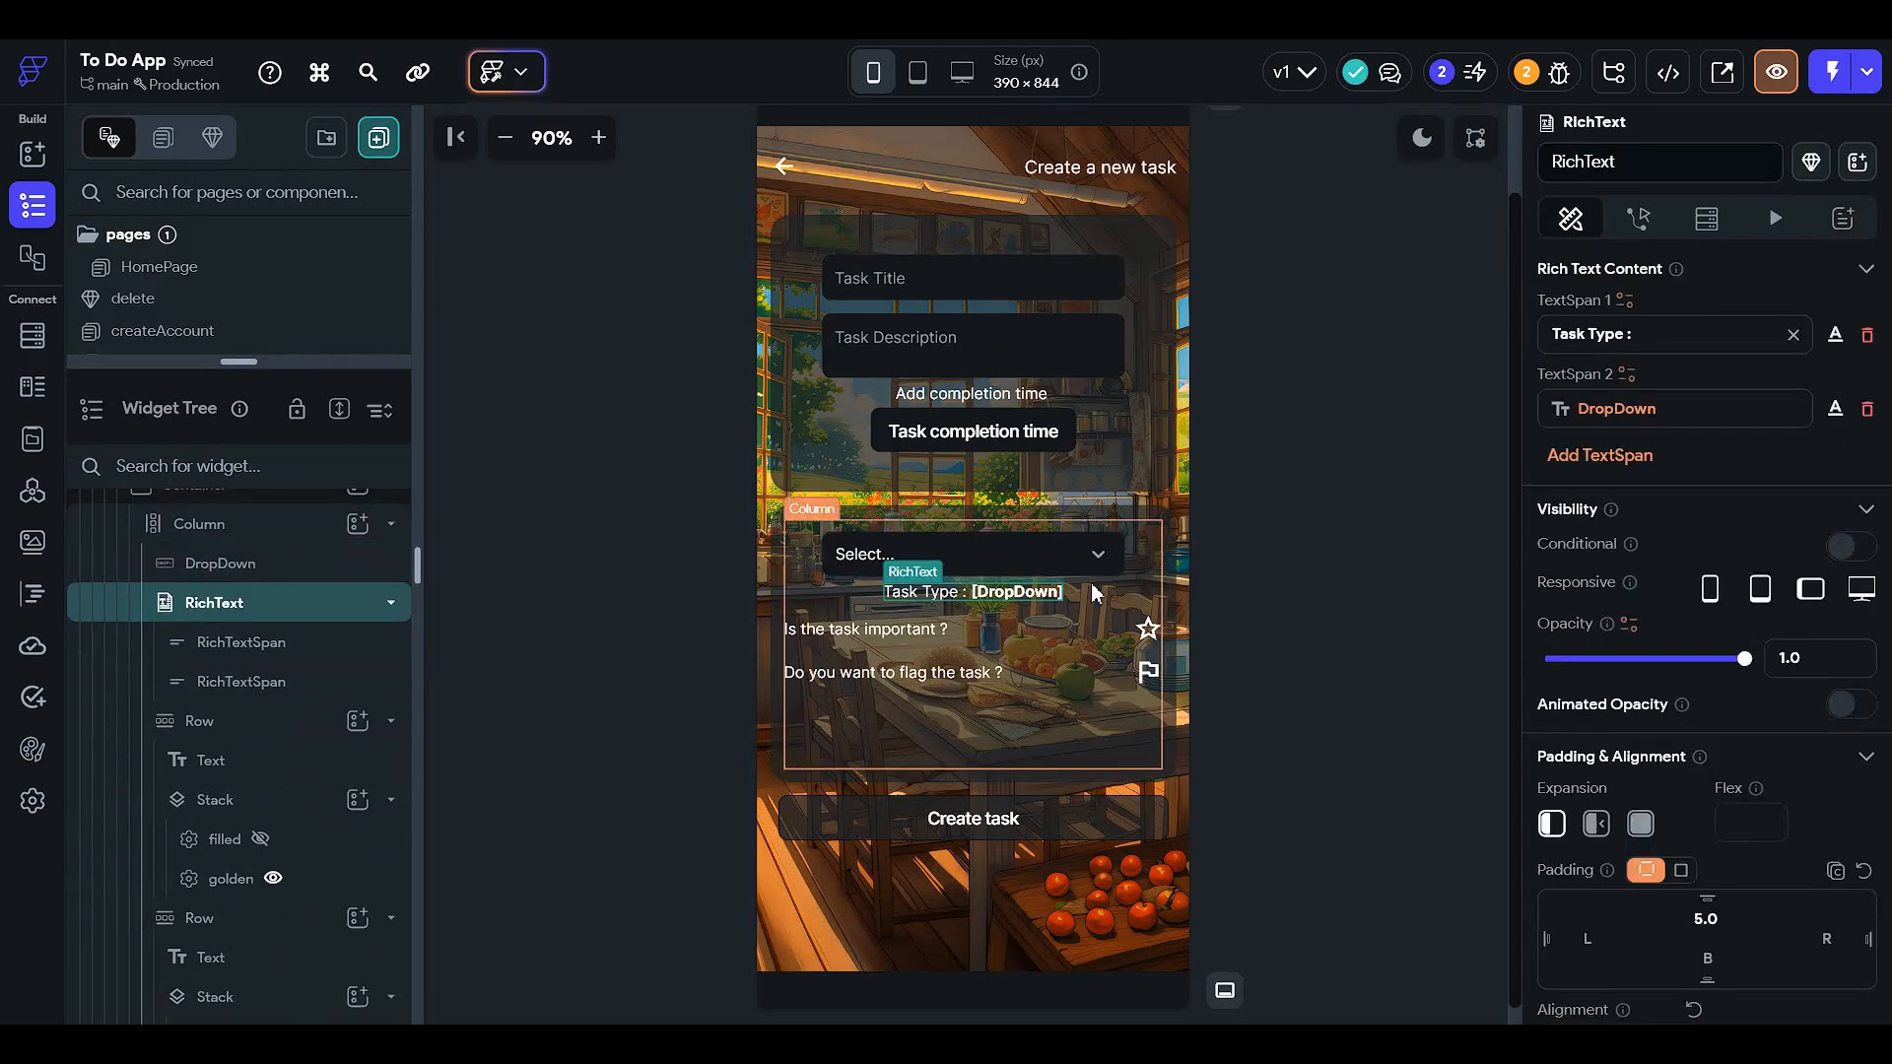
click(948, 551)
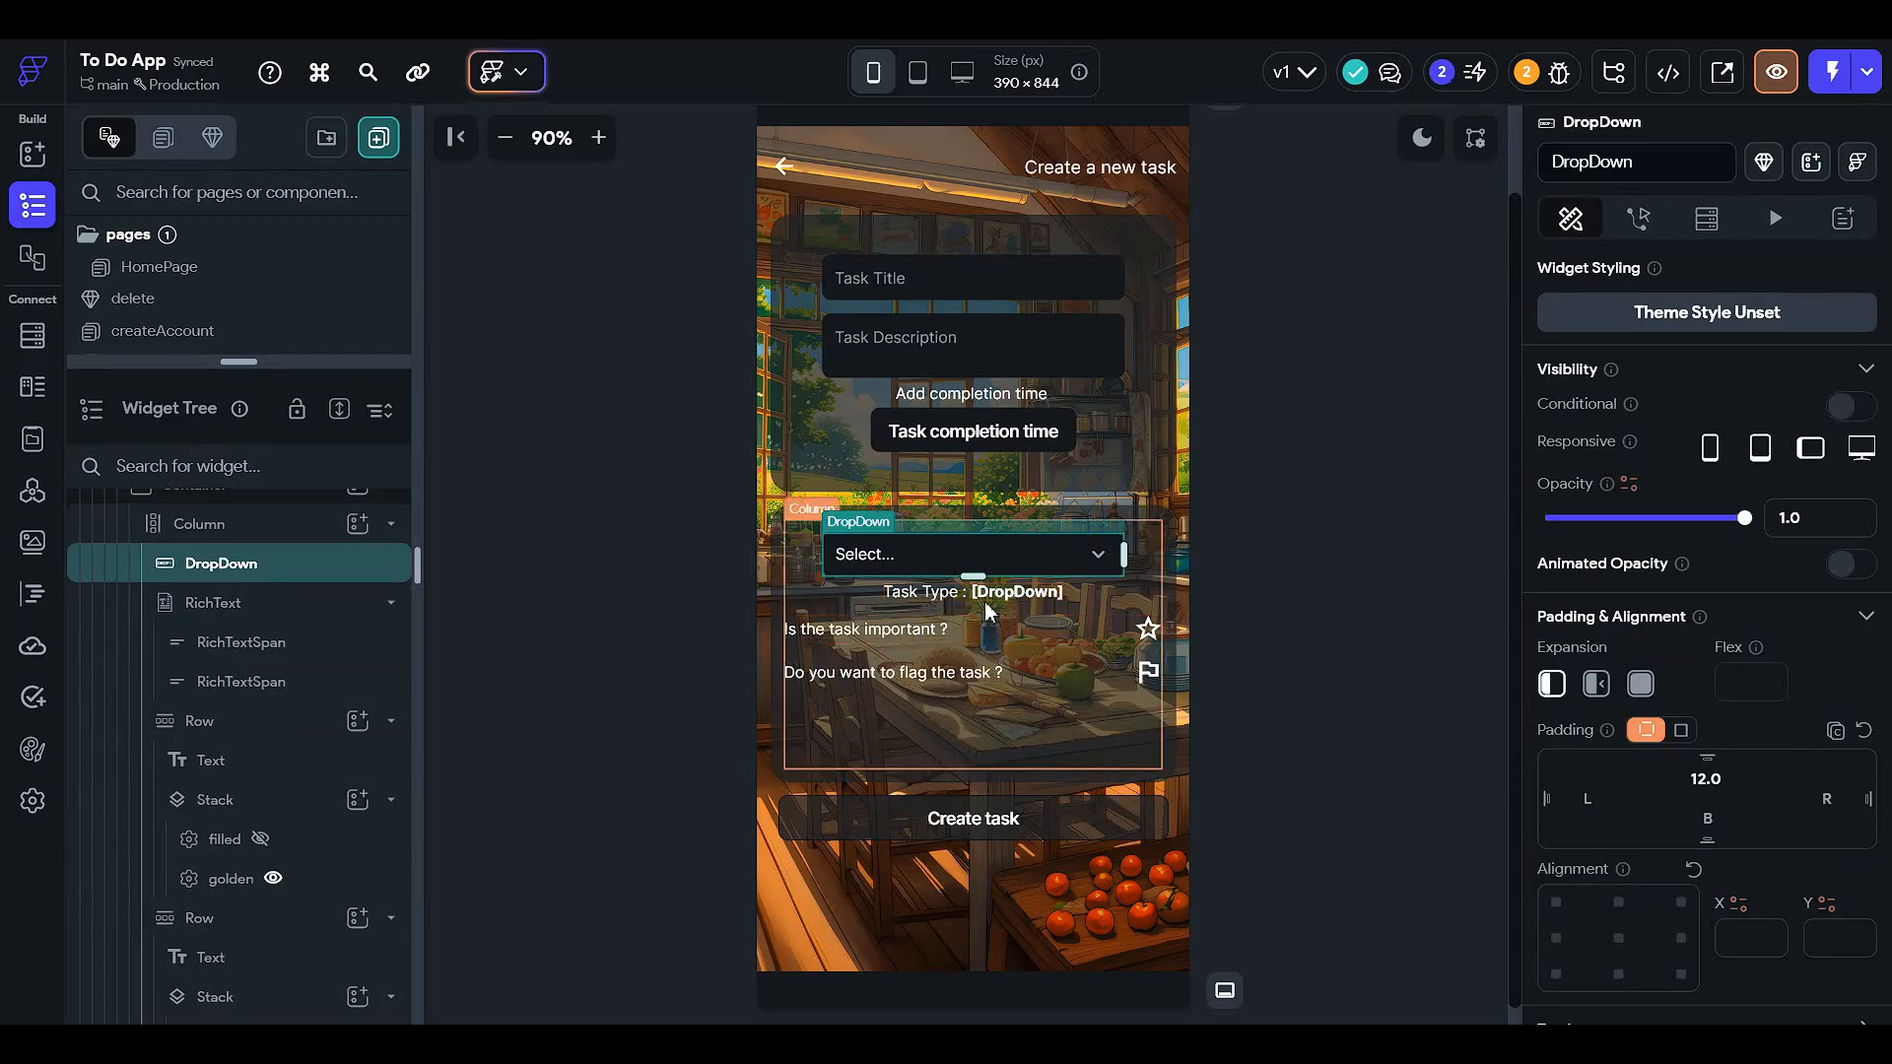
- Start a single-comparison visibility condition on the Task Type caption text
click(1033, 593)
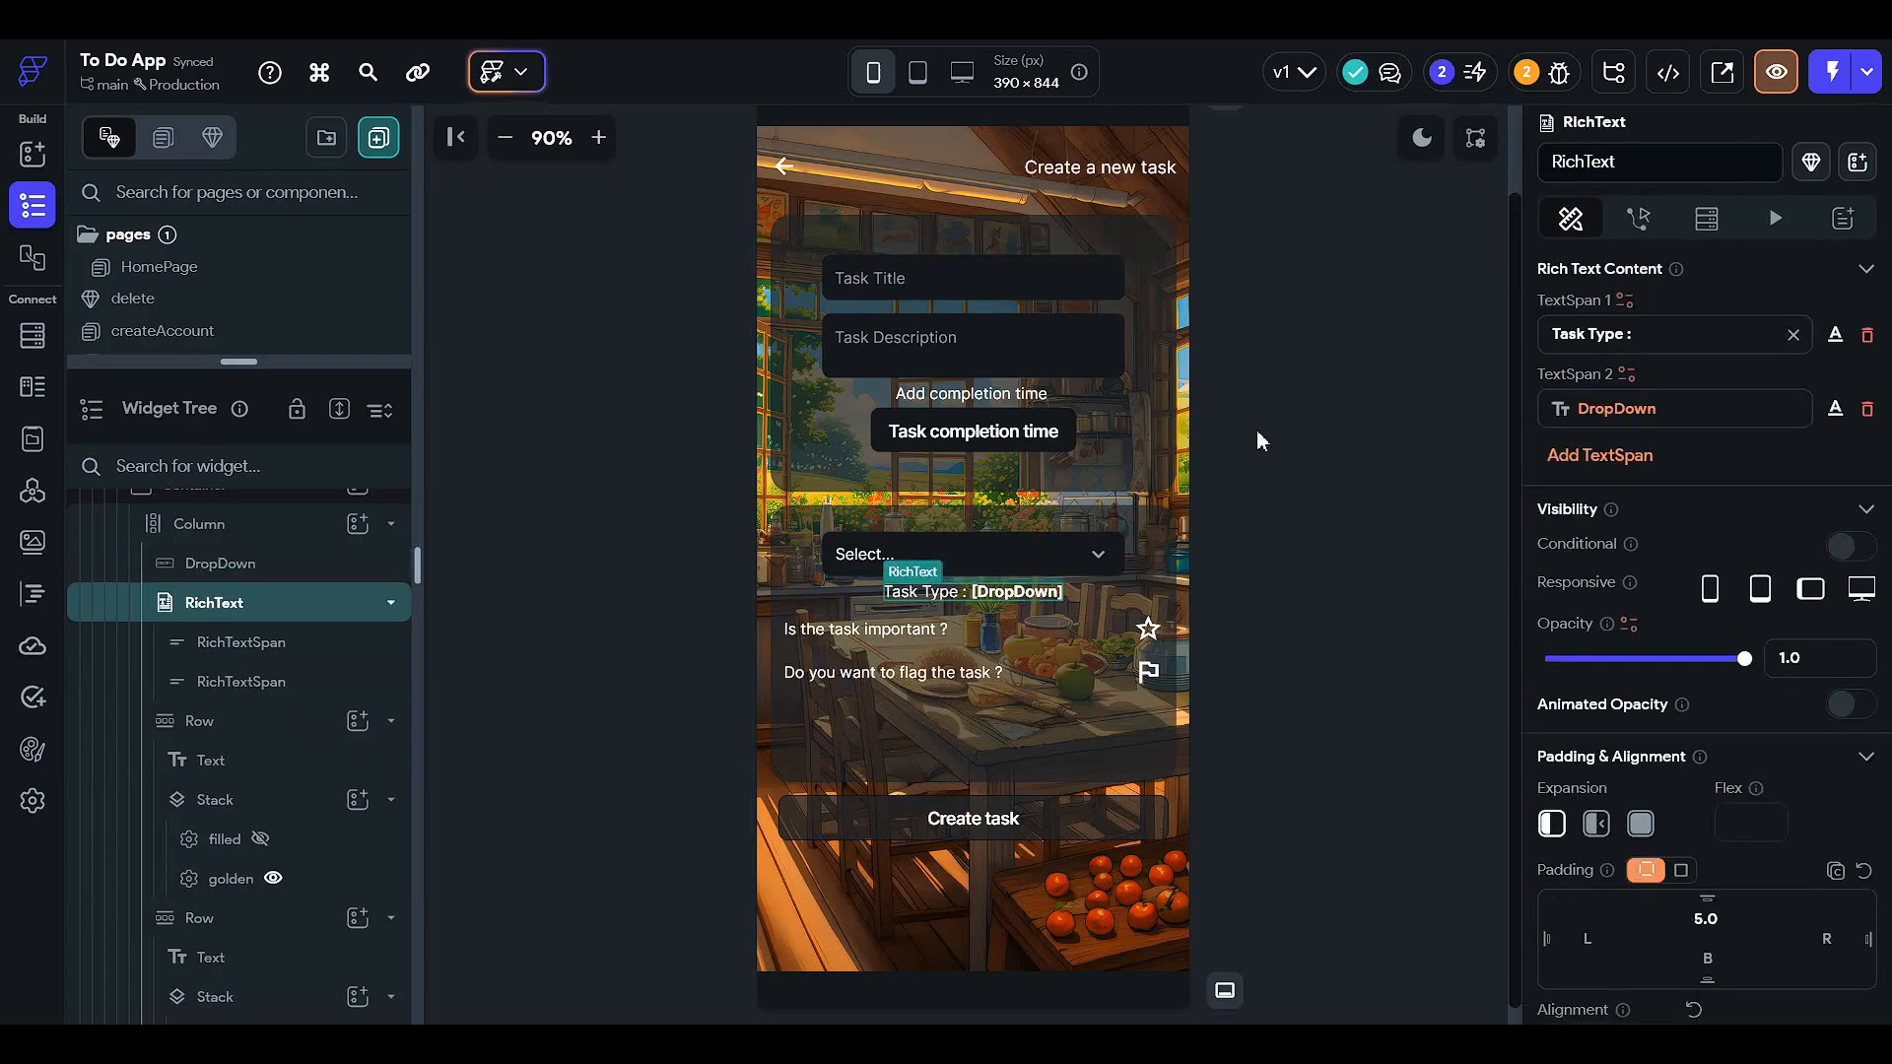
click(1846, 545)
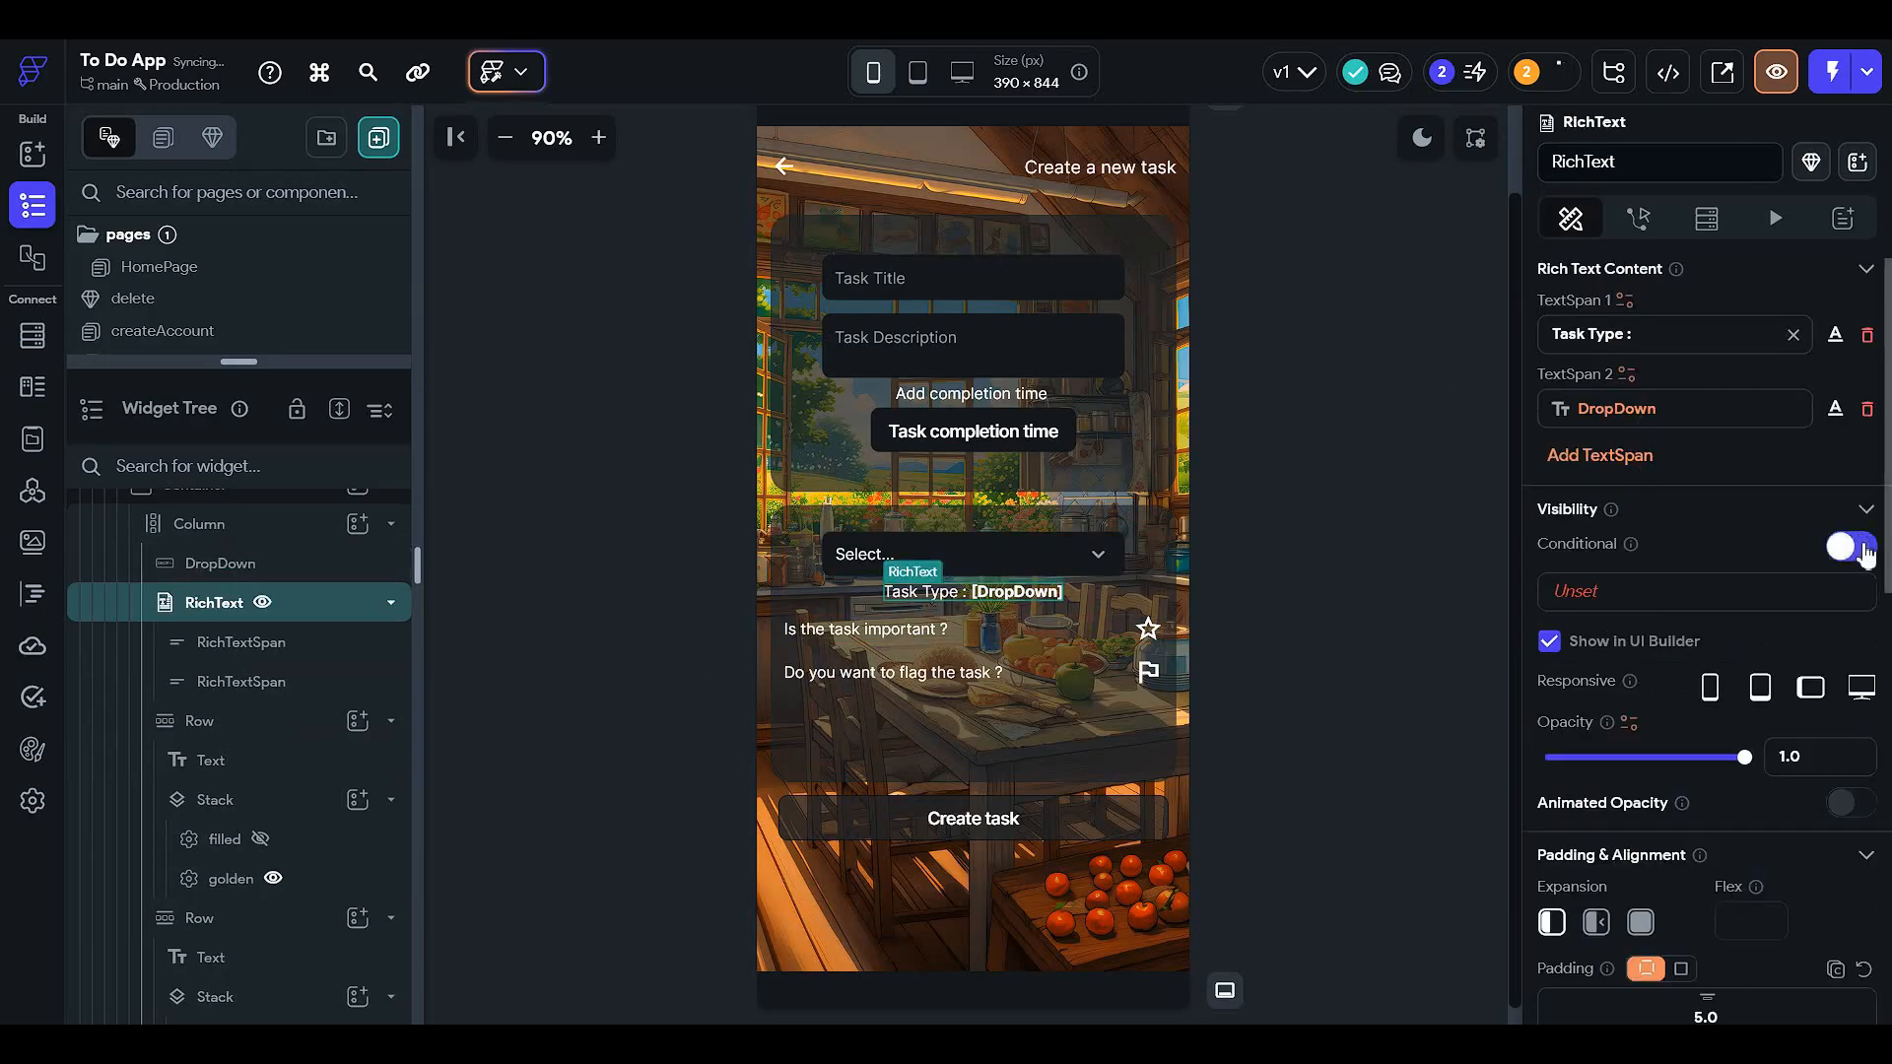
click(1577, 591)
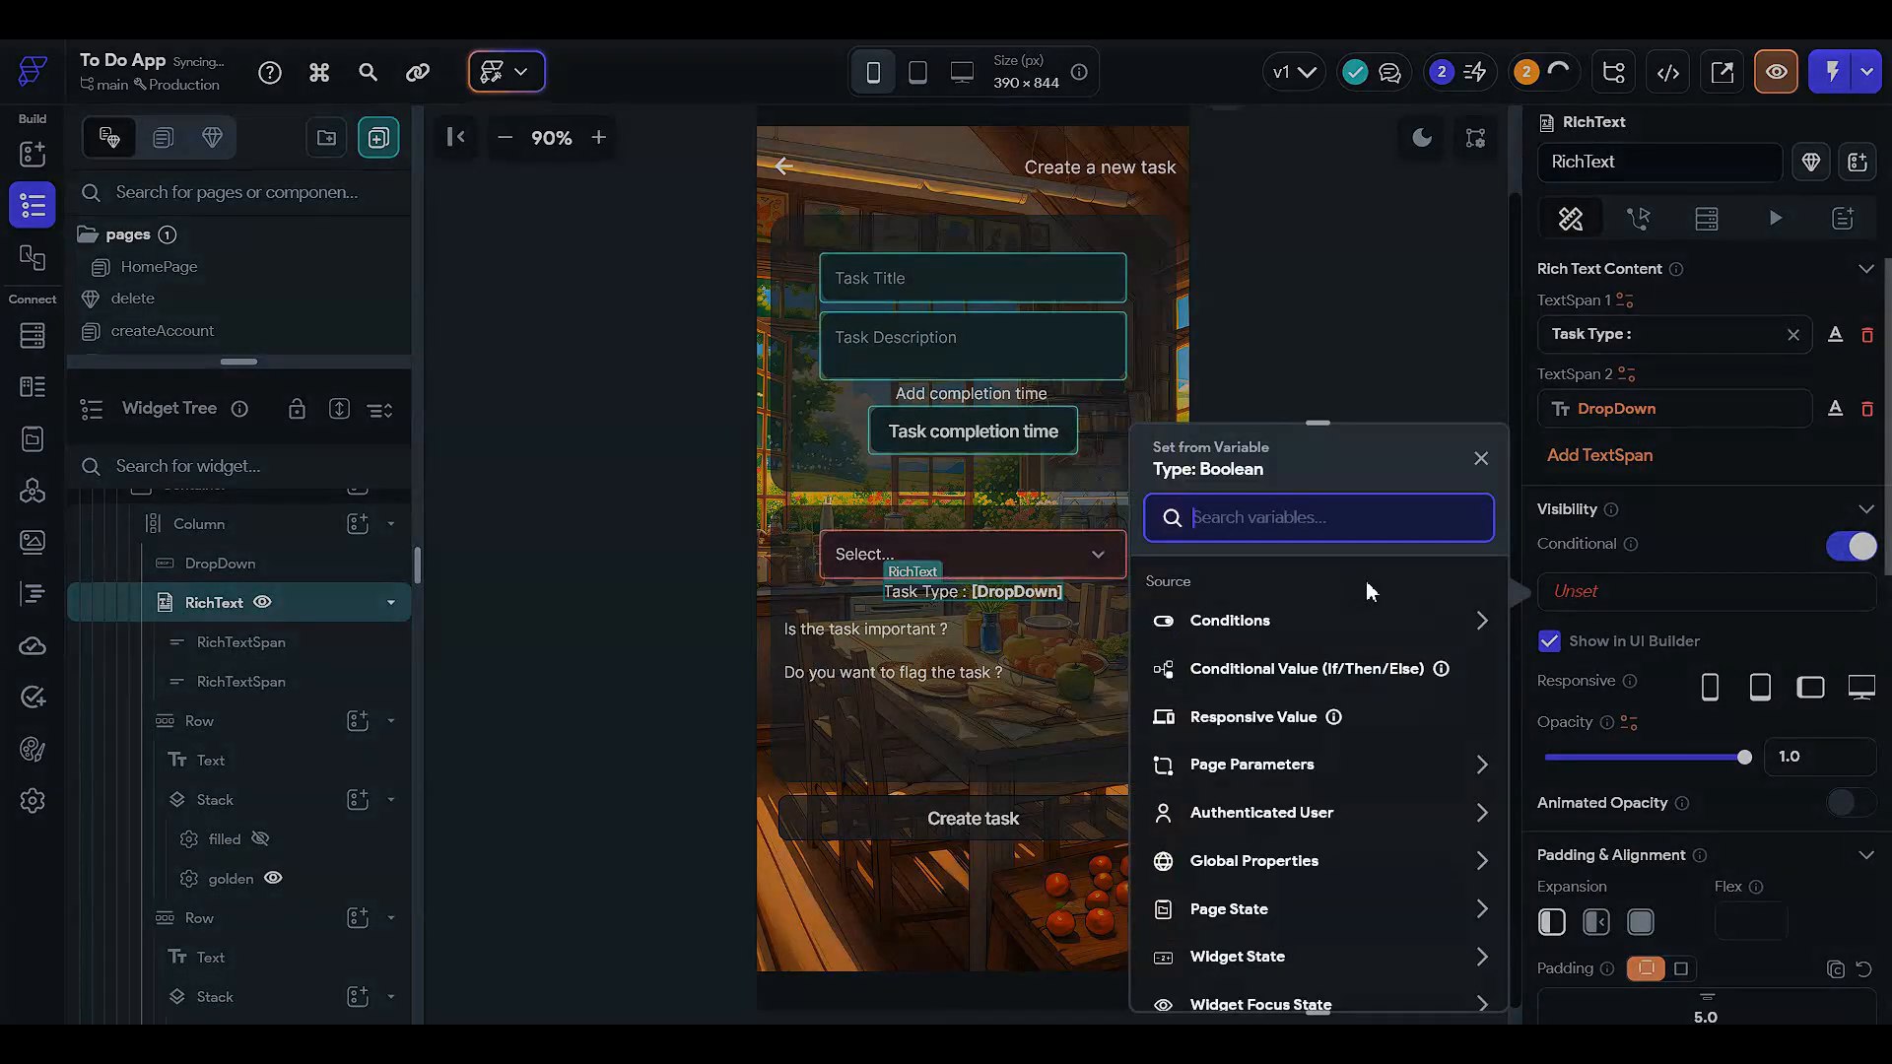
click(1216, 621)
click(1226, 708)
click(1222, 652)
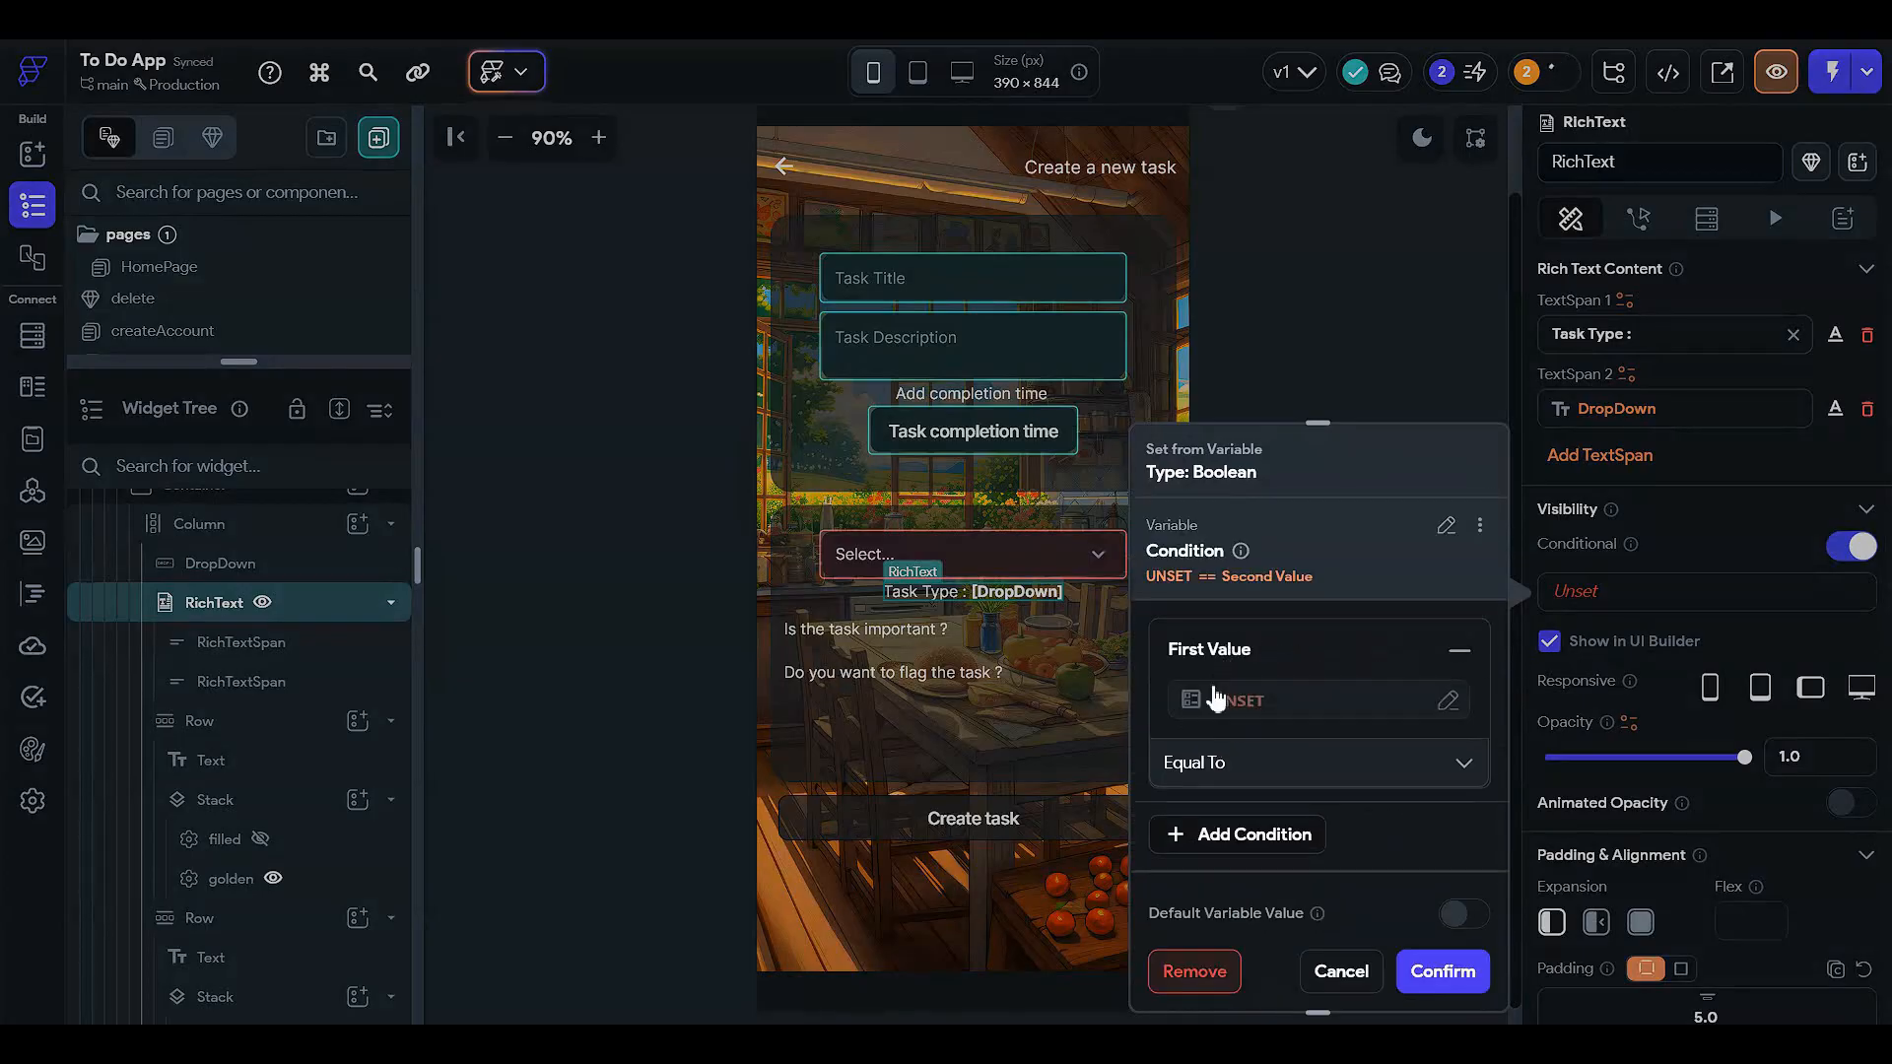
click(1206, 690)
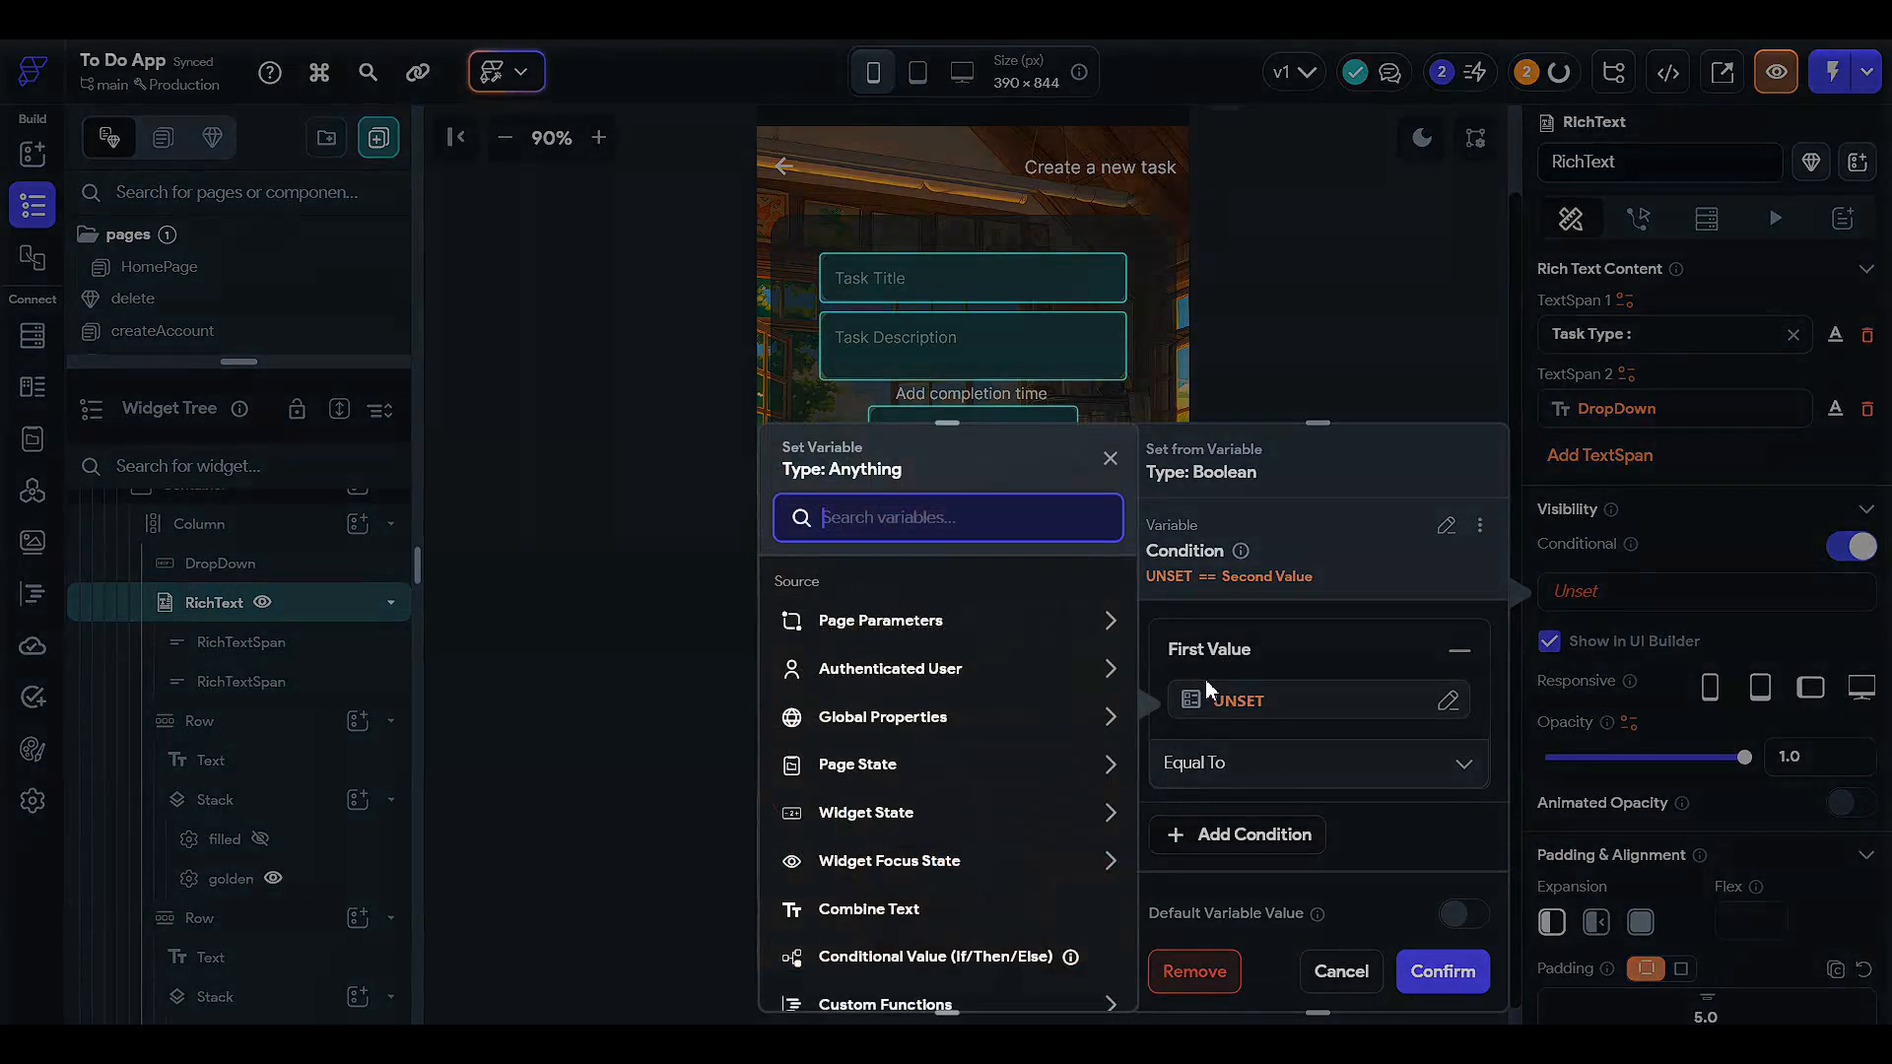
- Make the condition check that the DropDown value is Set and Not Empty, and confirm
click(887, 814)
scroll(887, 818, down, 2)
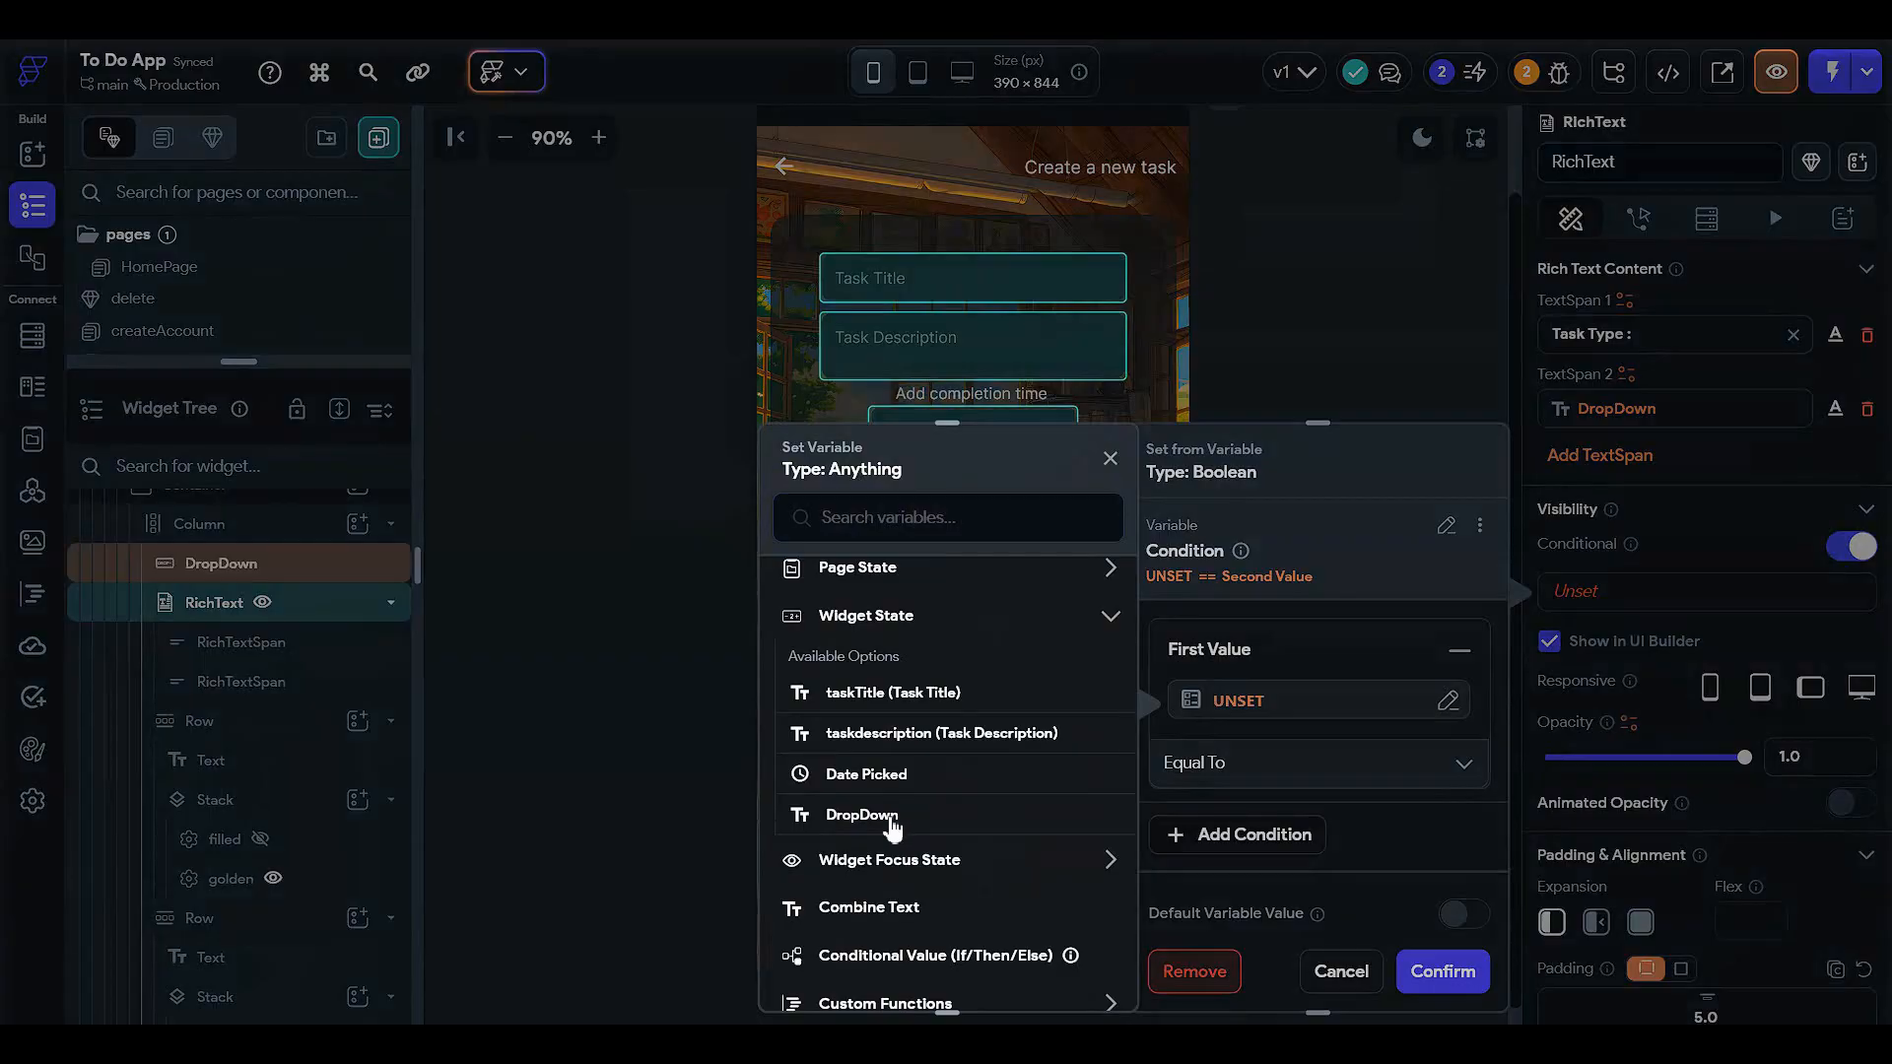
click(862, 815)
click(1218, 783)
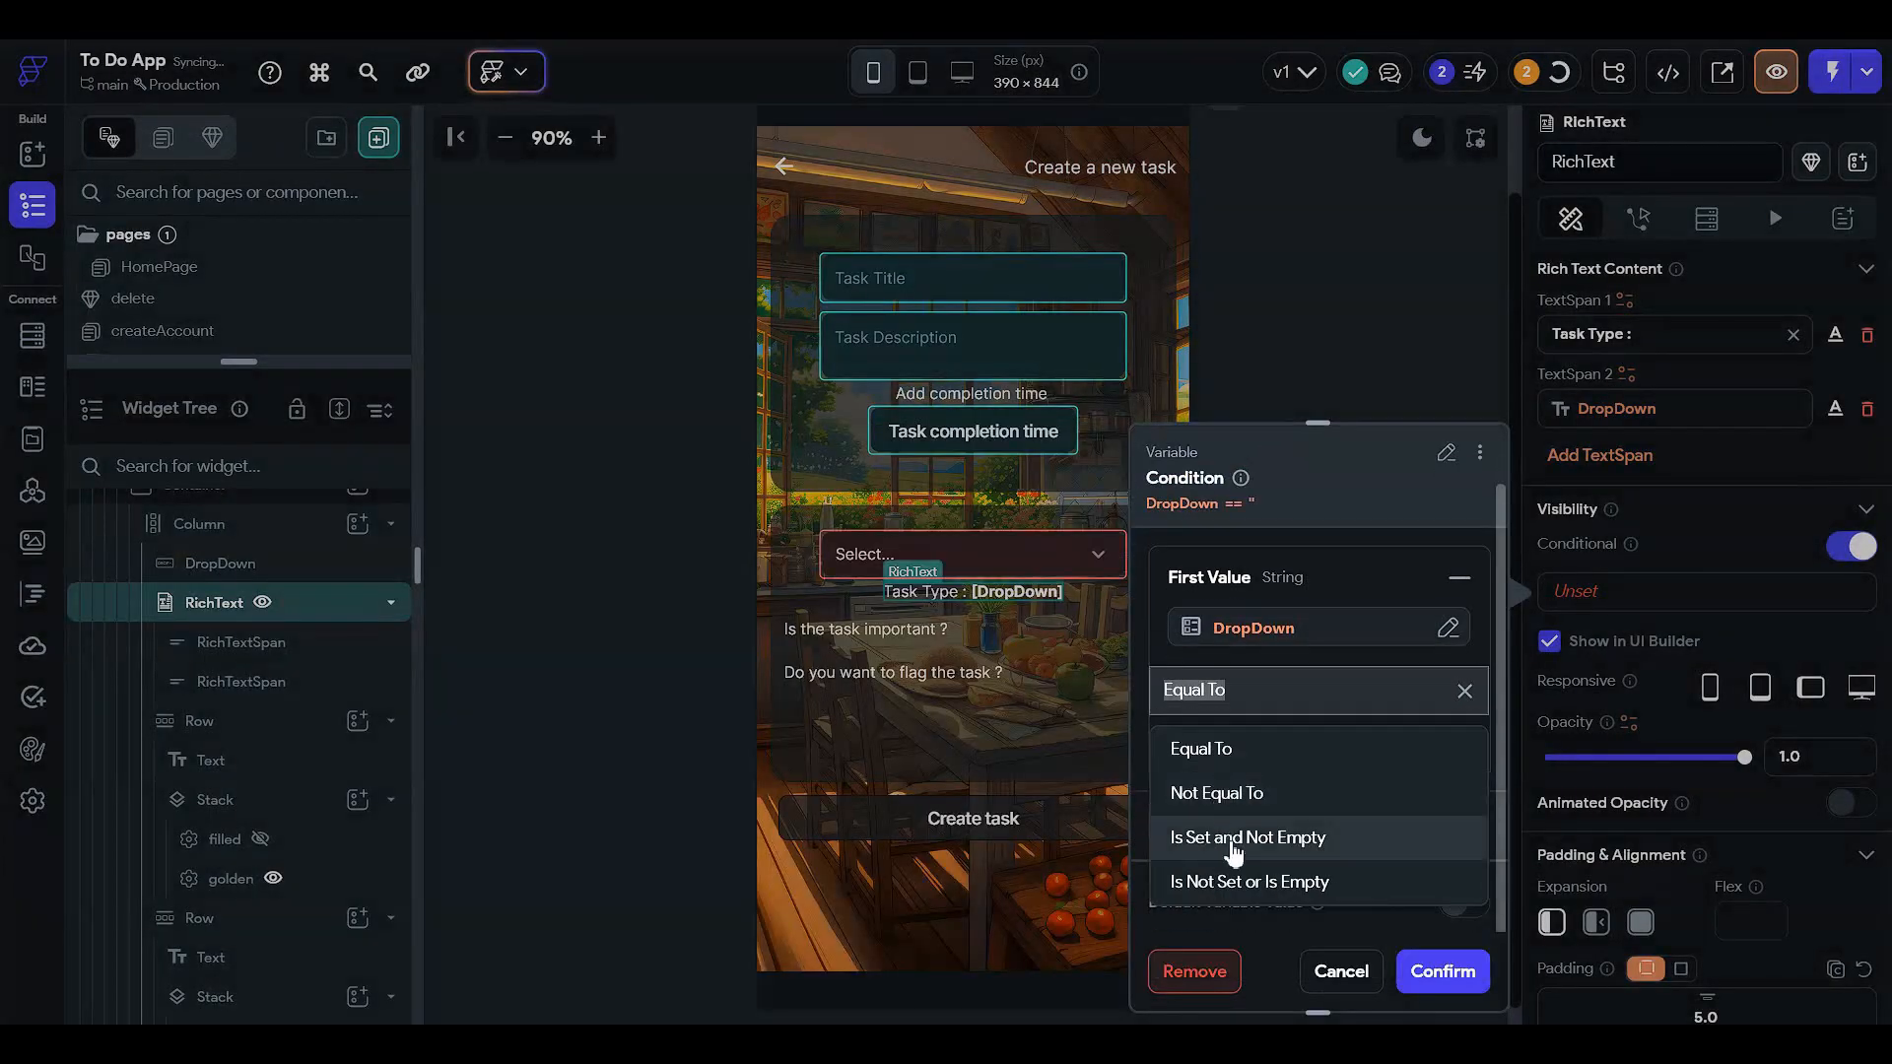
click(1229, 837)
click(1431, 970)
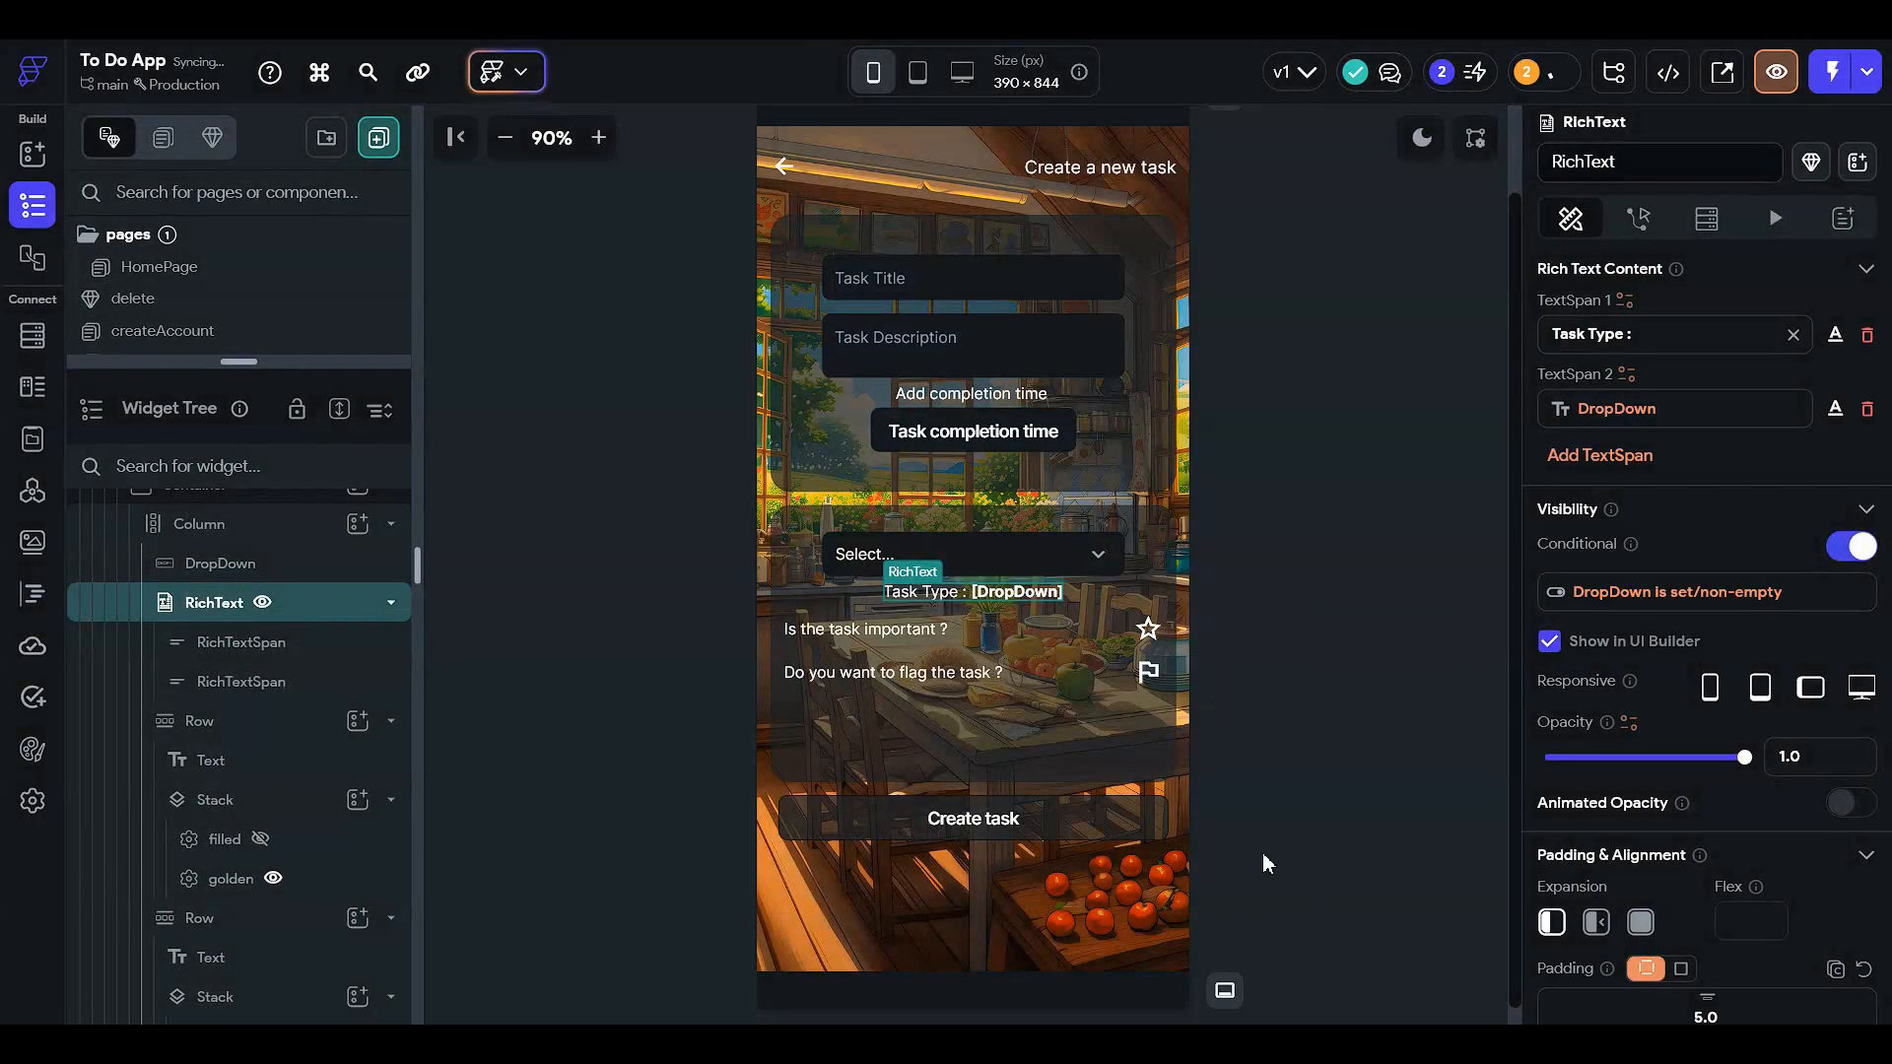
click(963, 630)
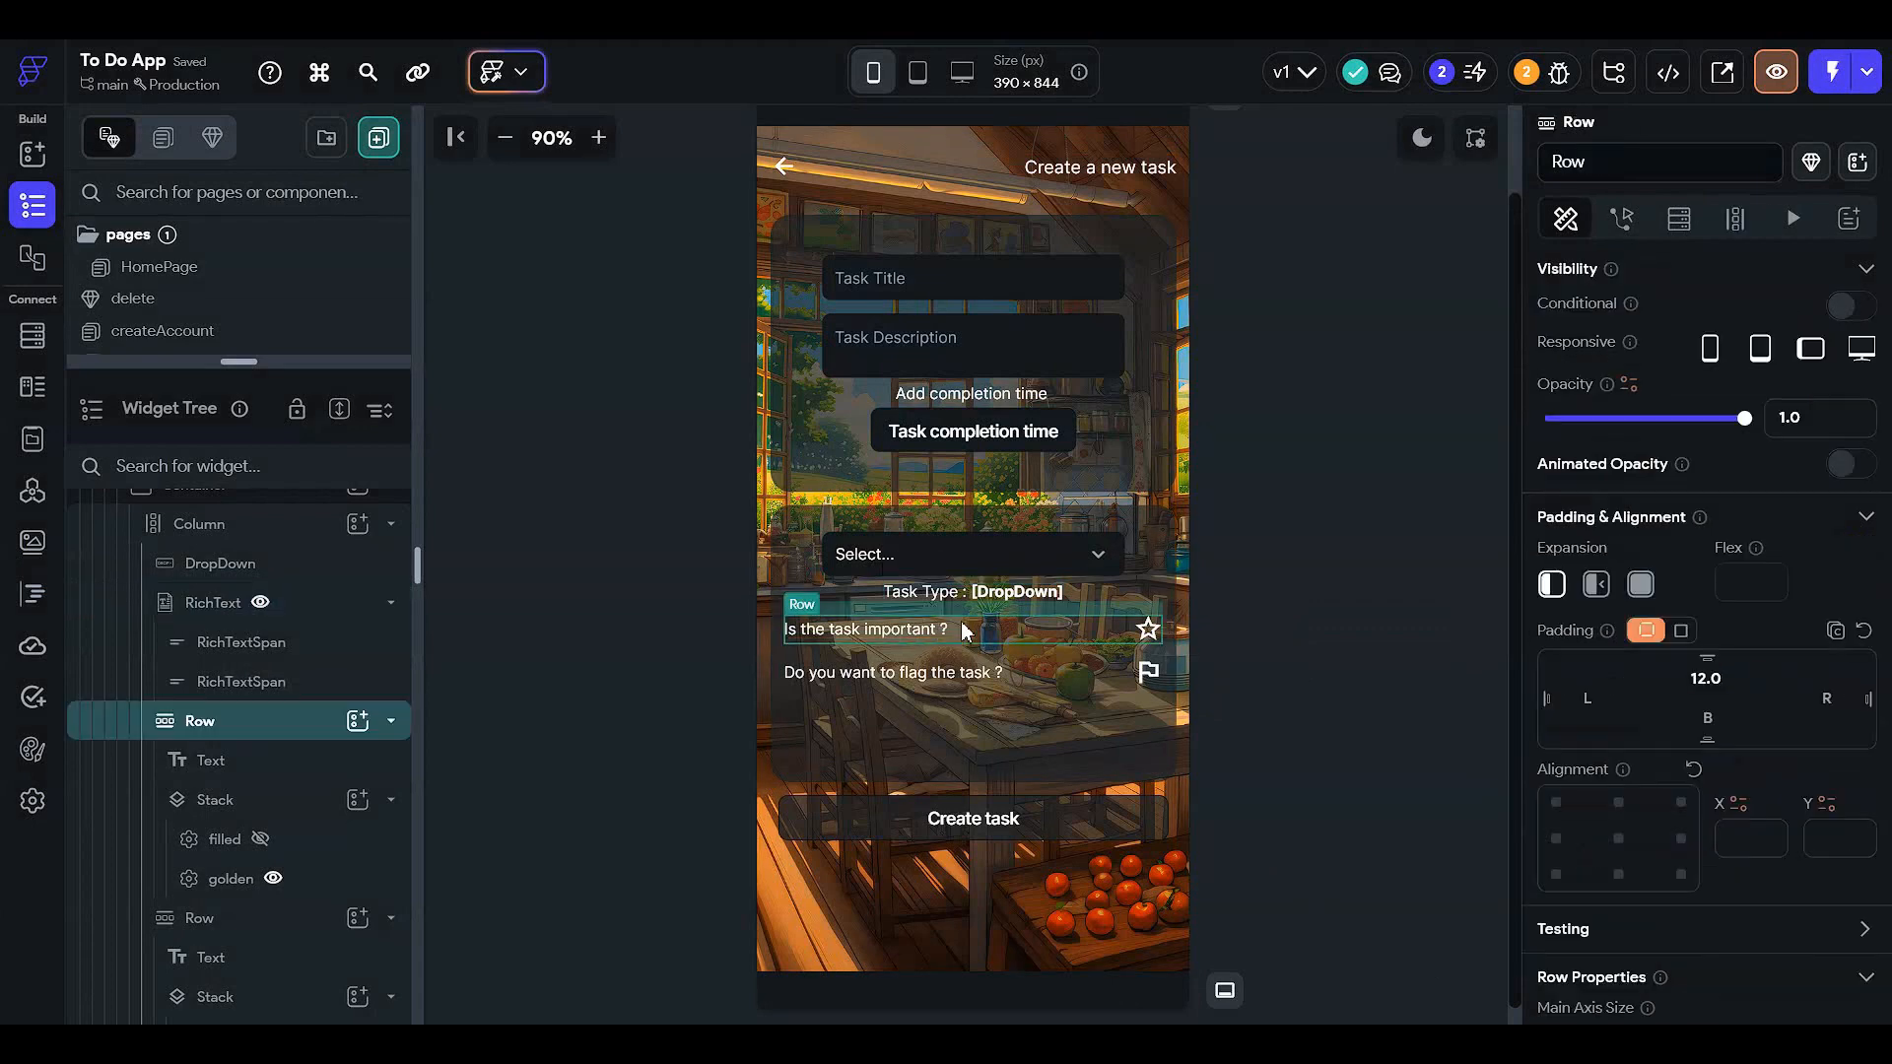
click(323, 619)
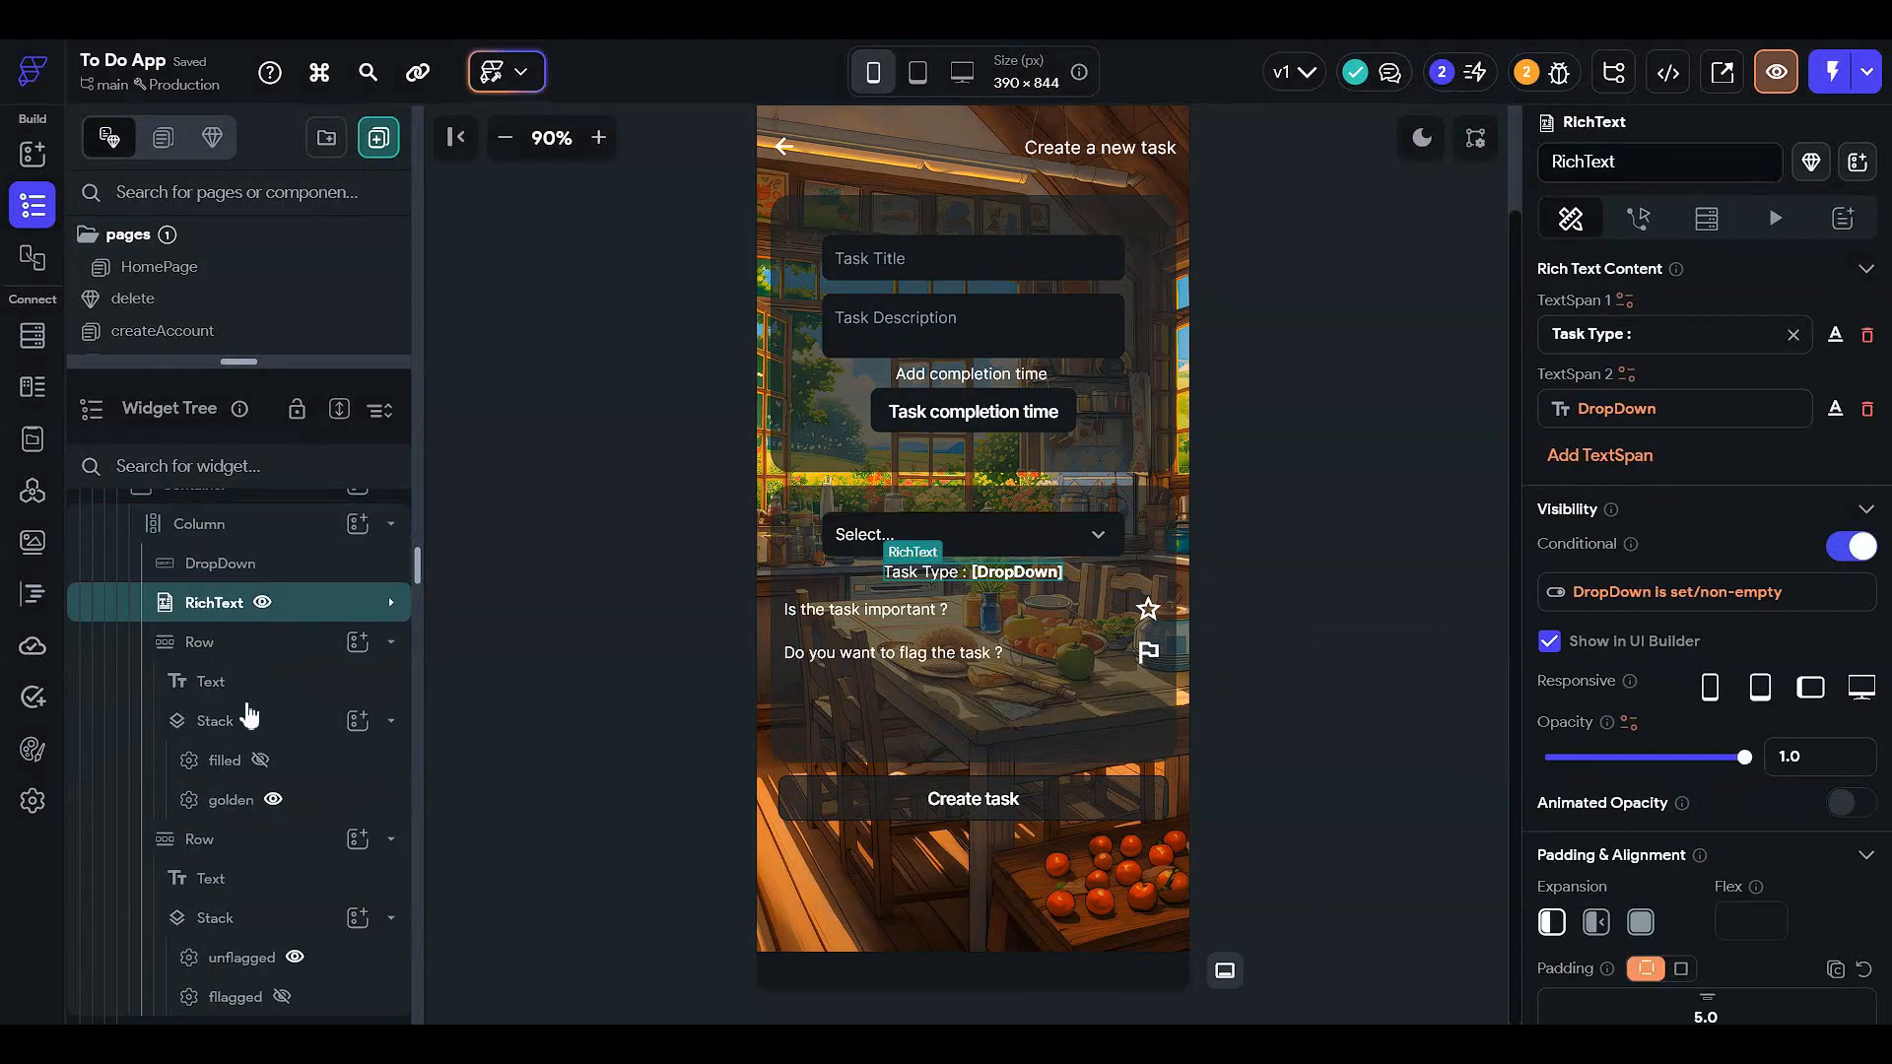
scroll(248, 720, up, 2)
scroll(295, 690, up, 3)
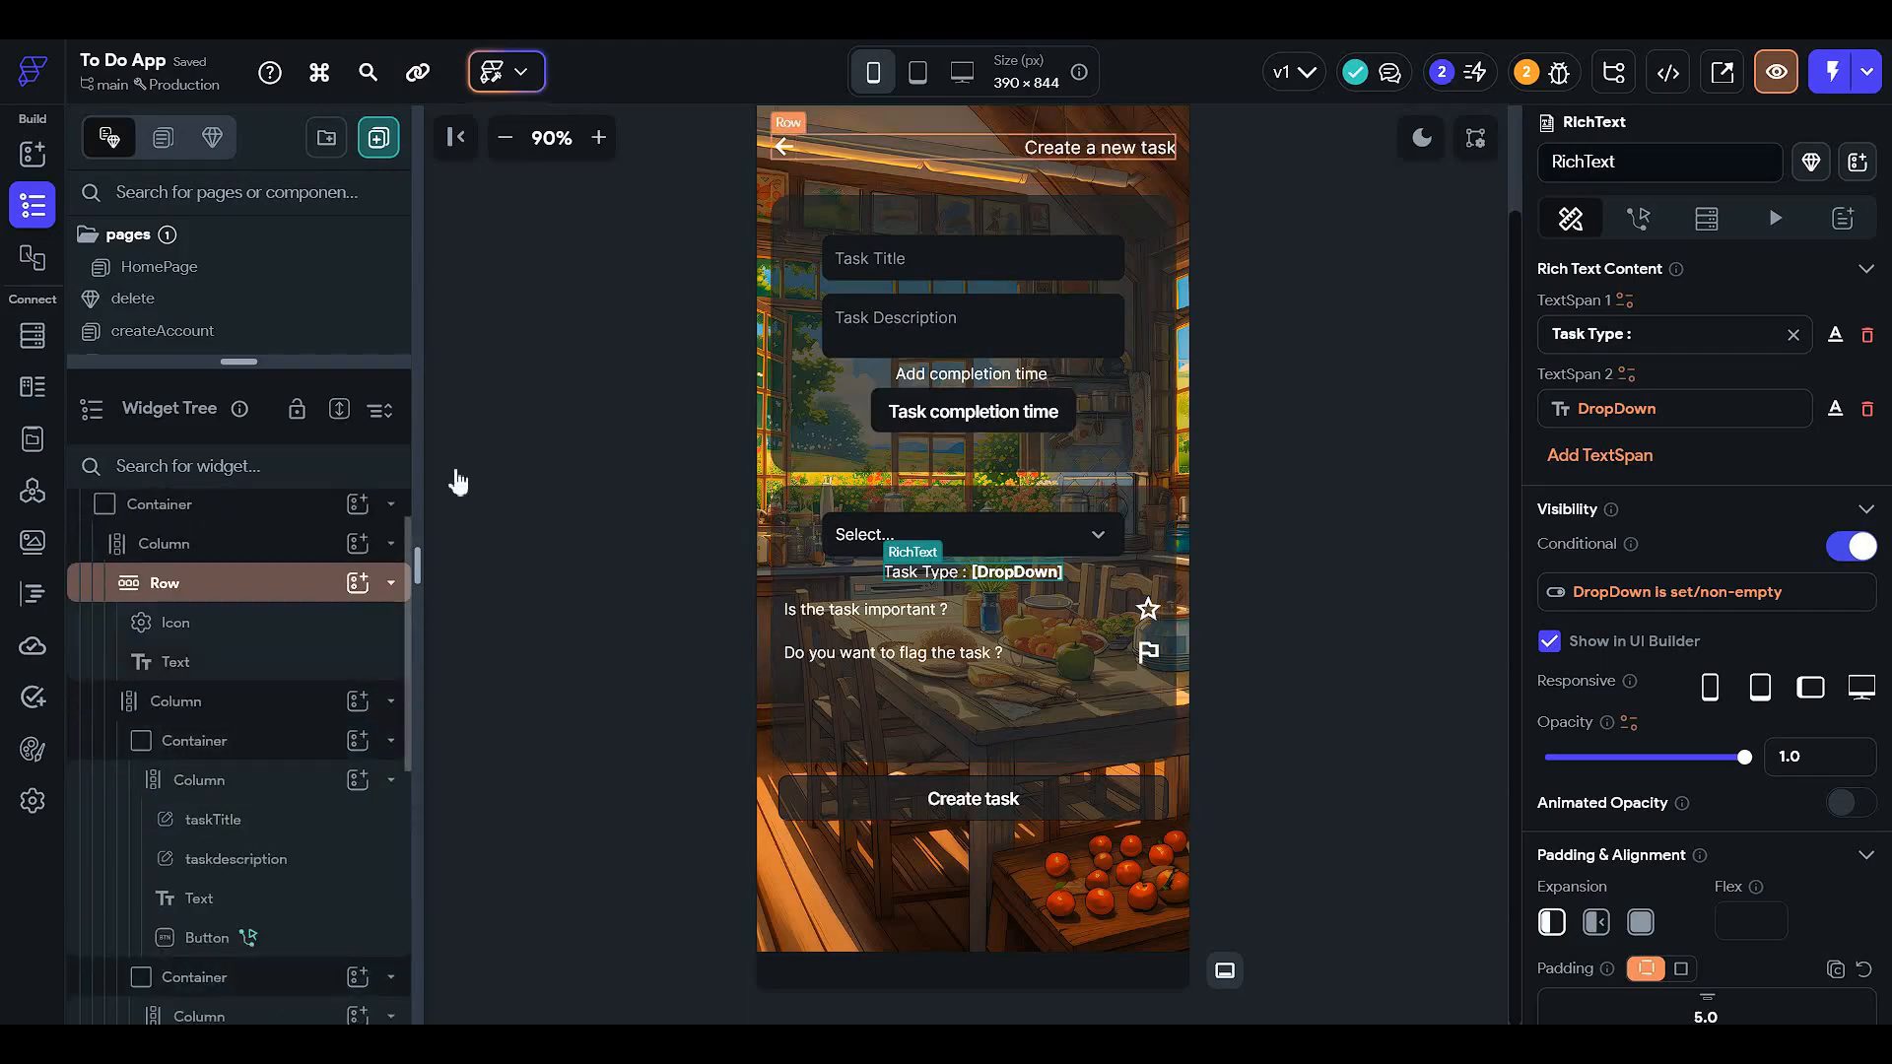
click(833, 287)
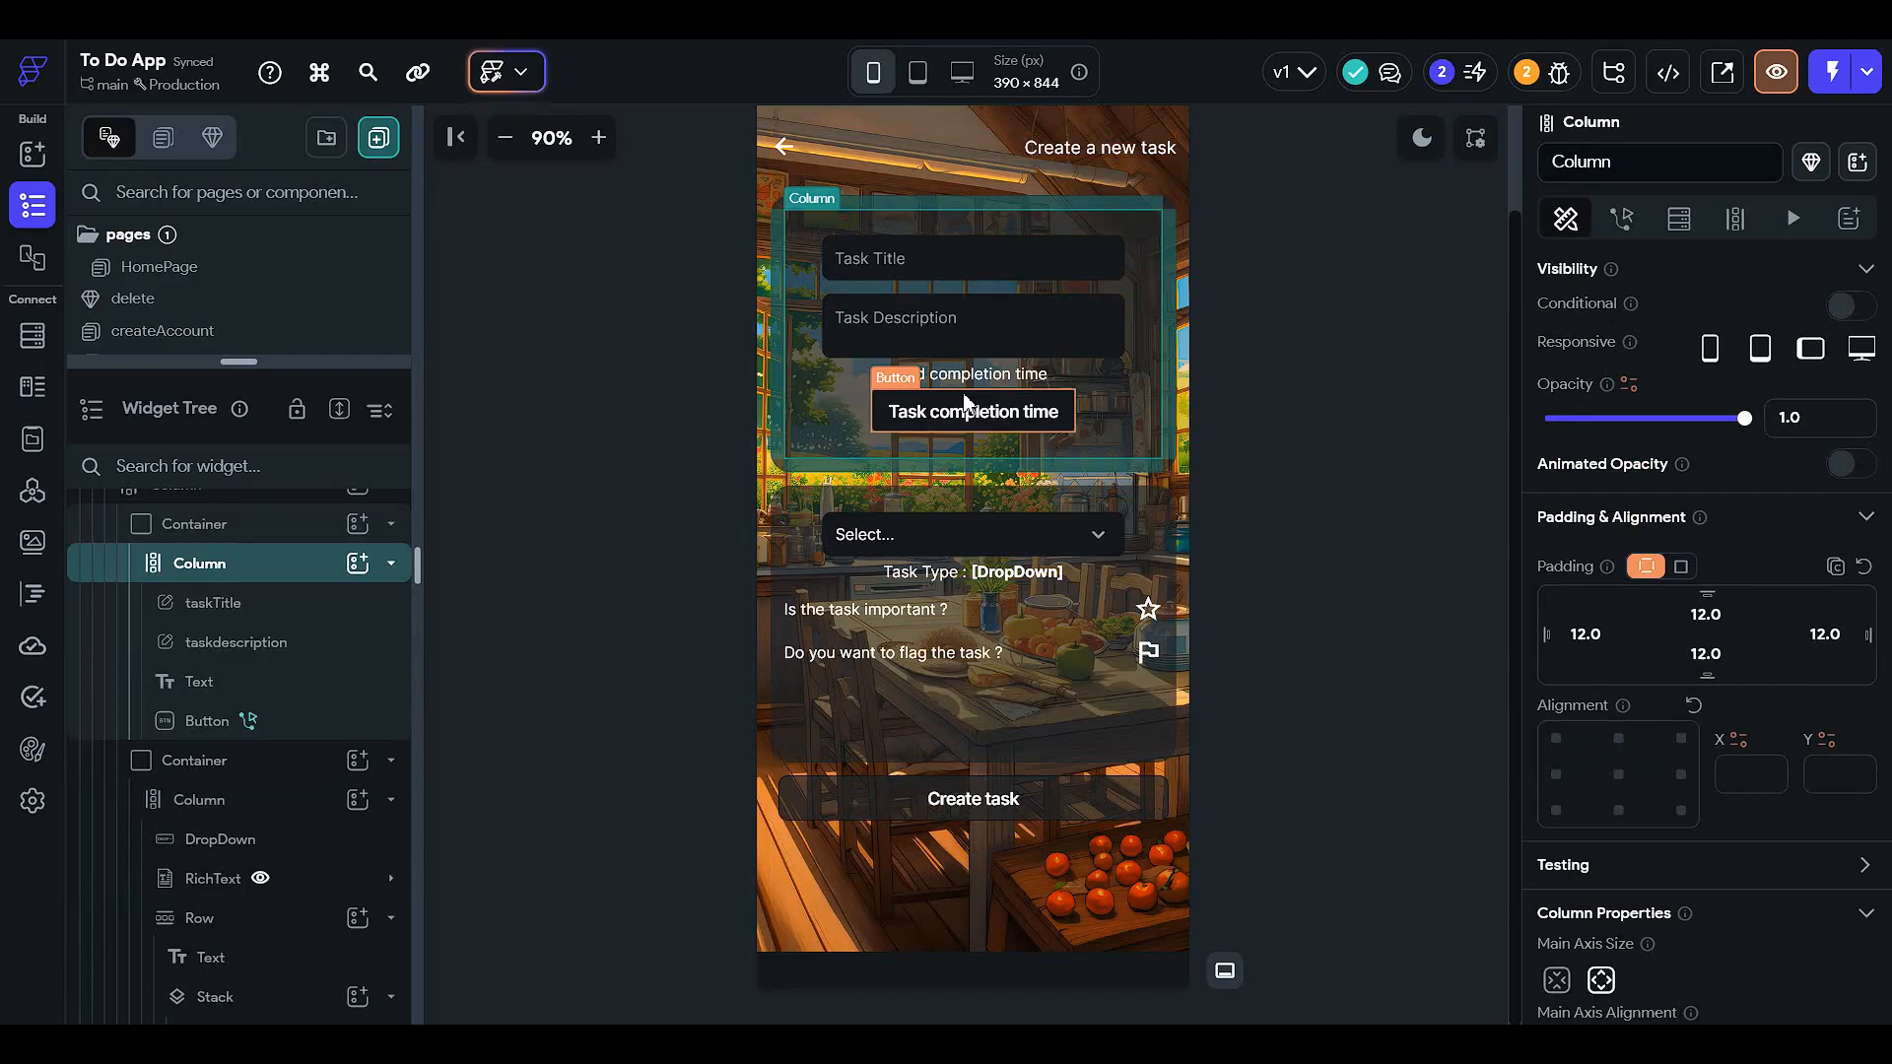
click(283, 532)
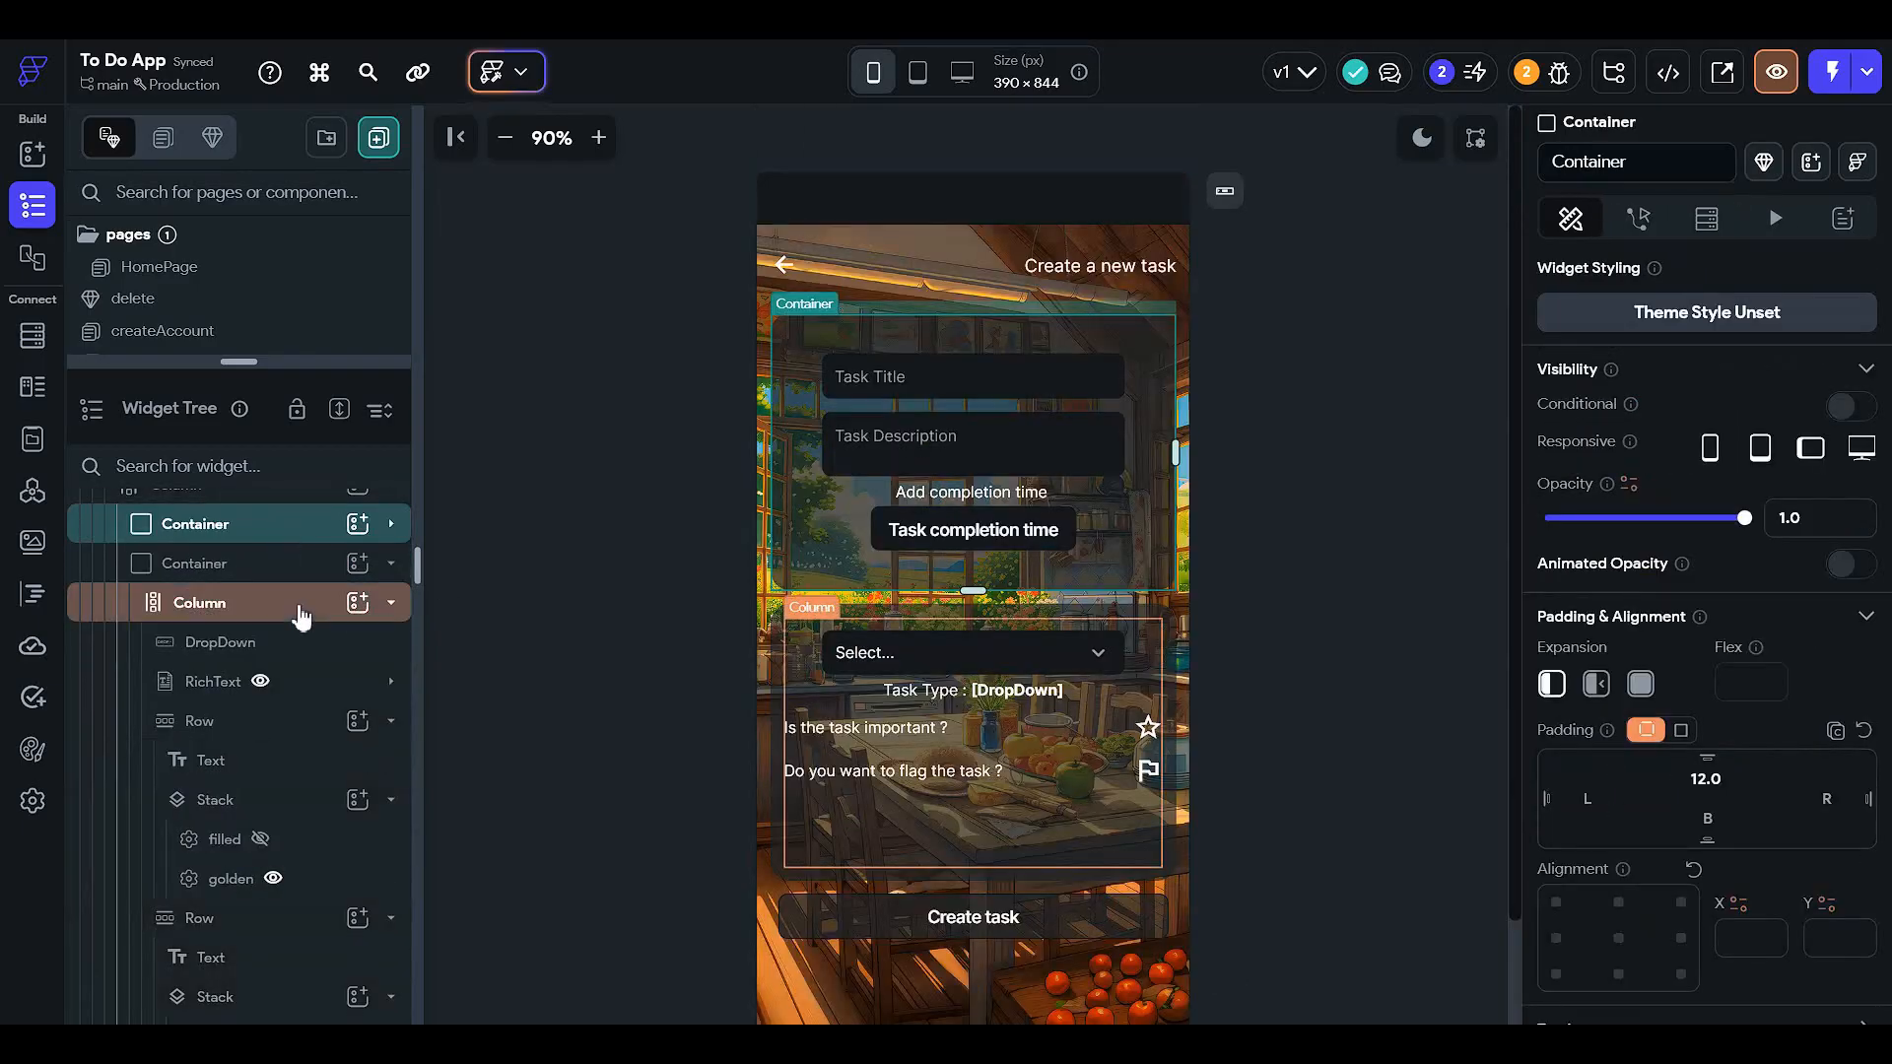
scroll(301, 618, down, 1)
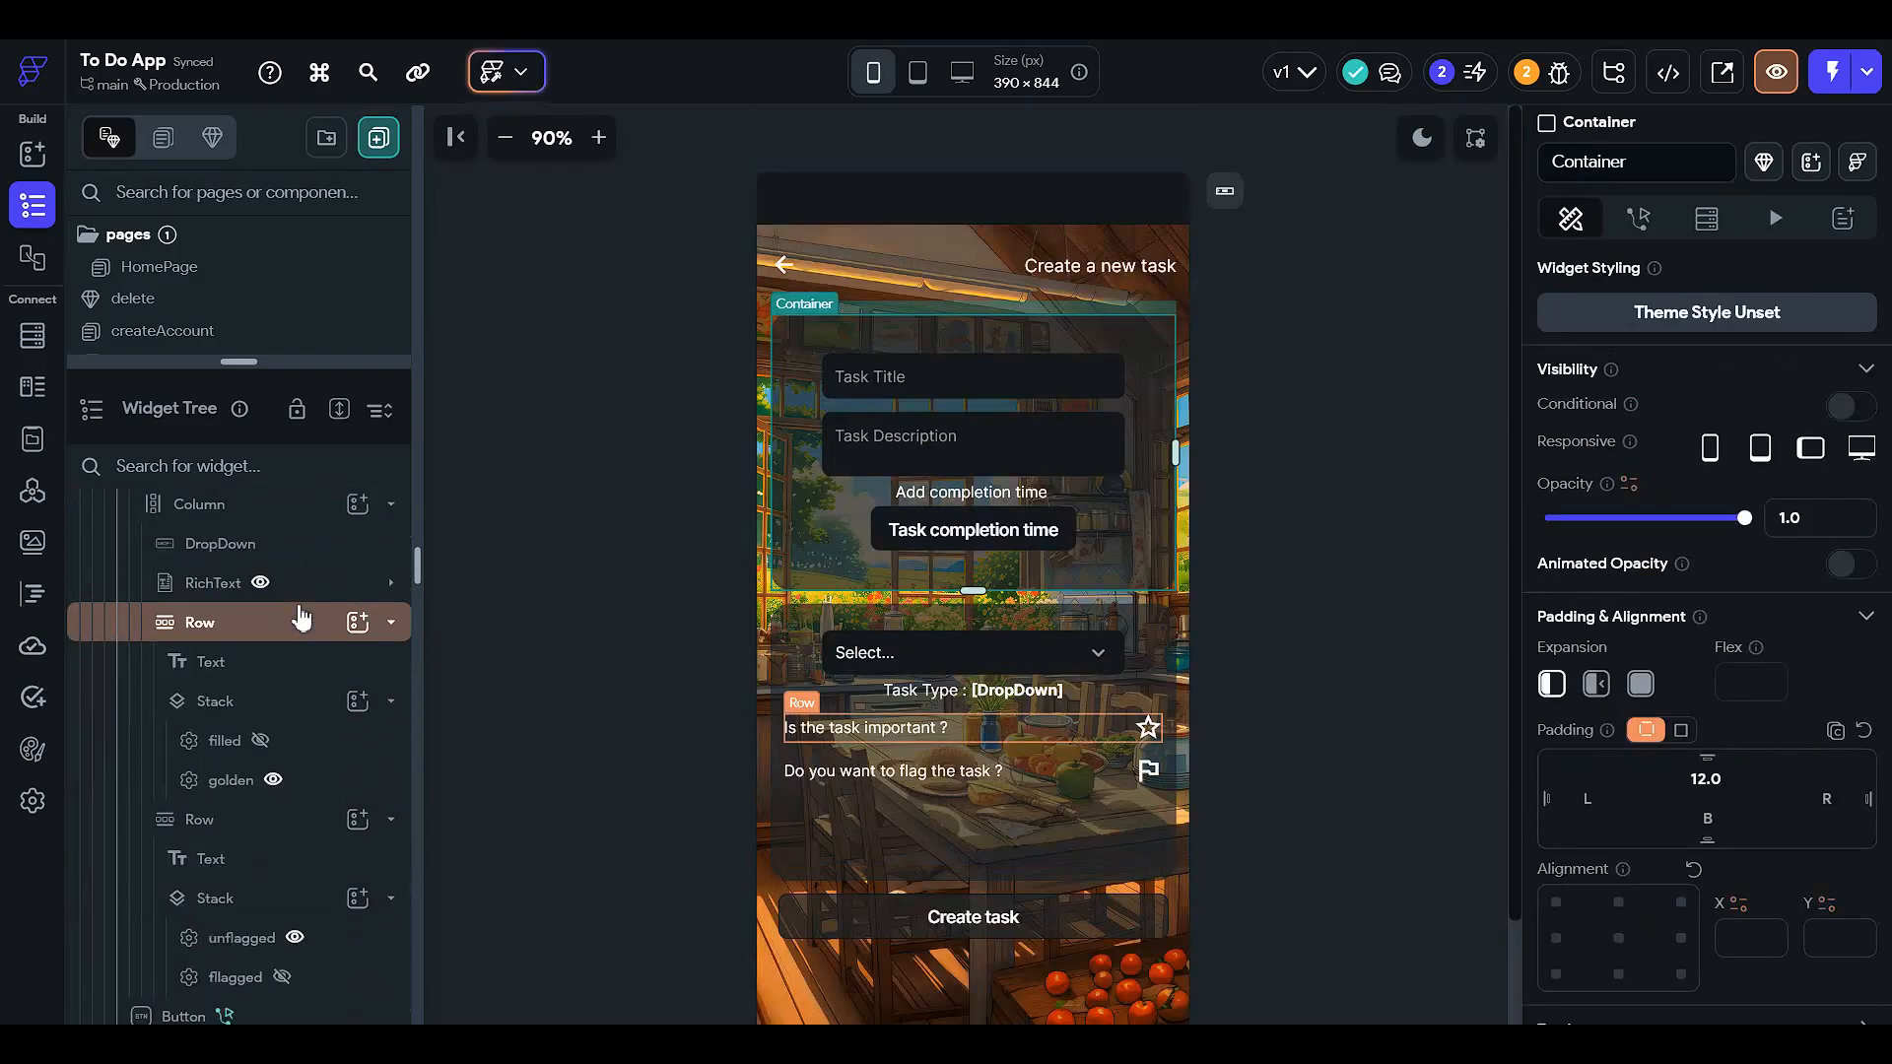
click(1149, 729)
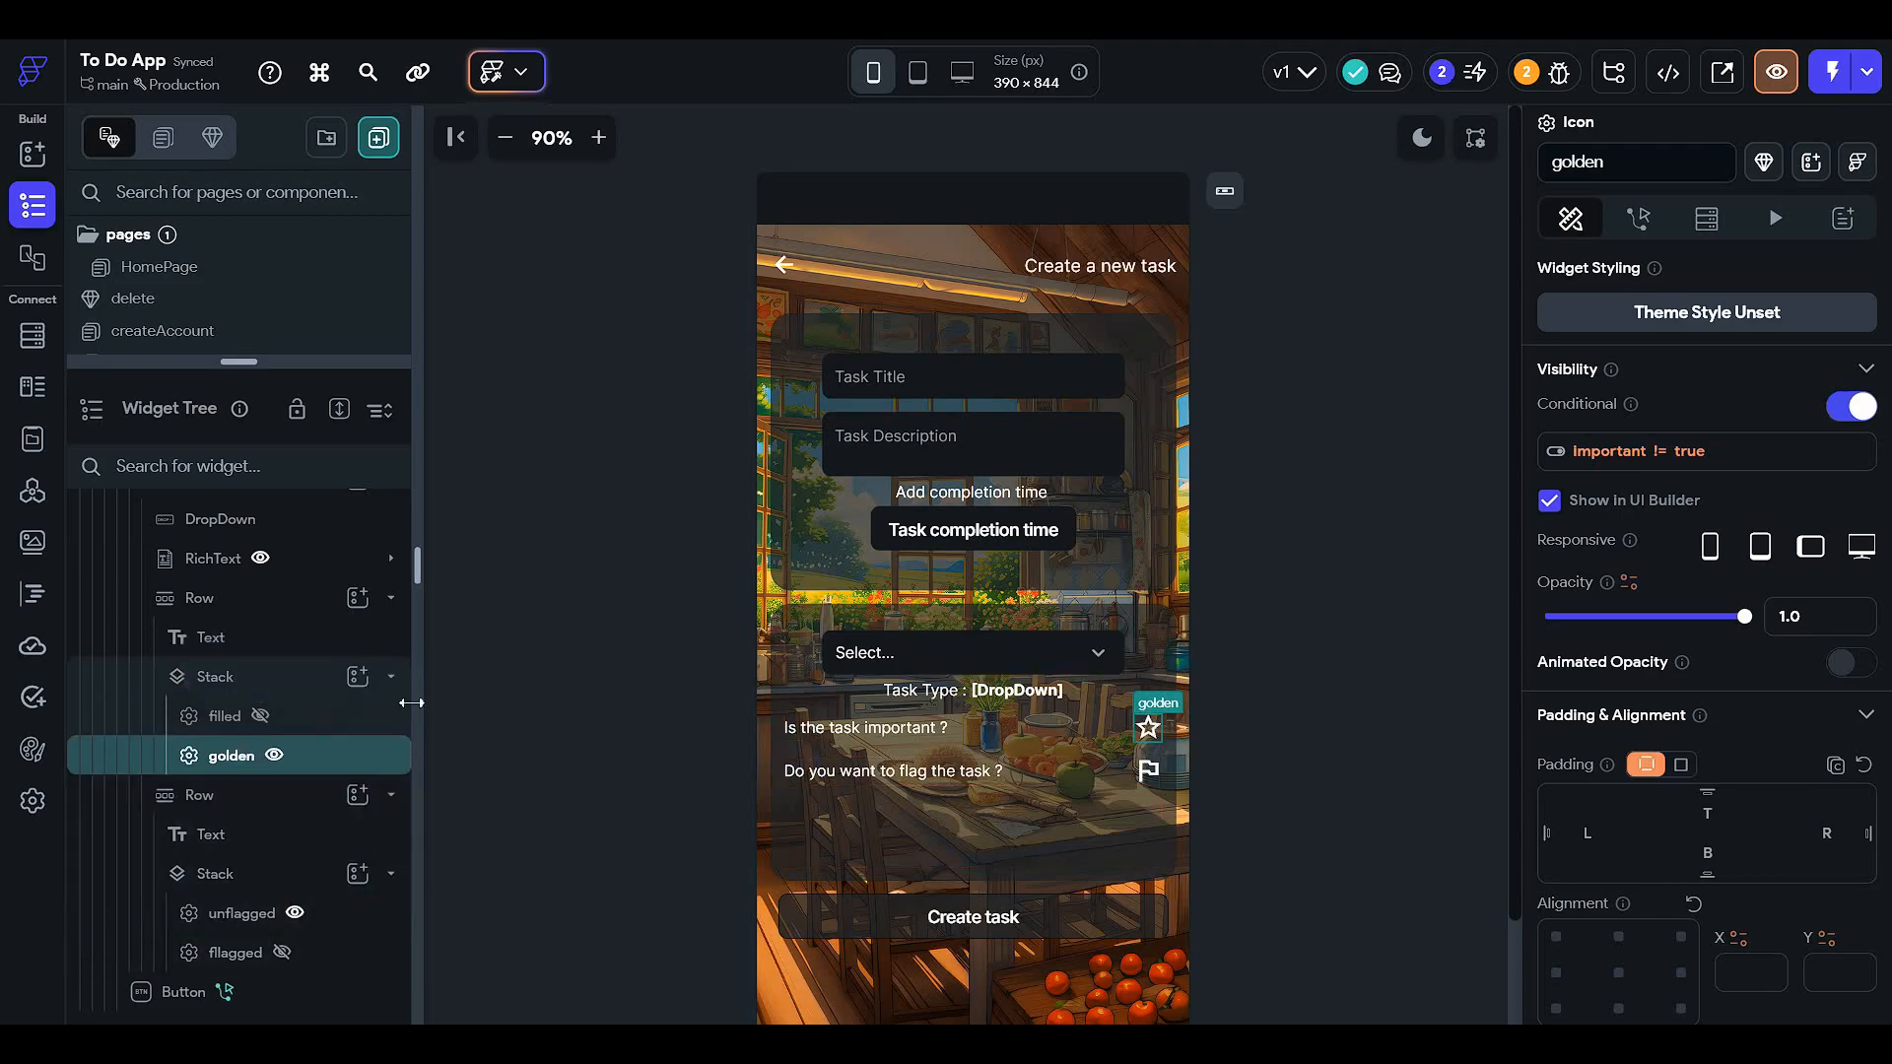
click(360, 716)
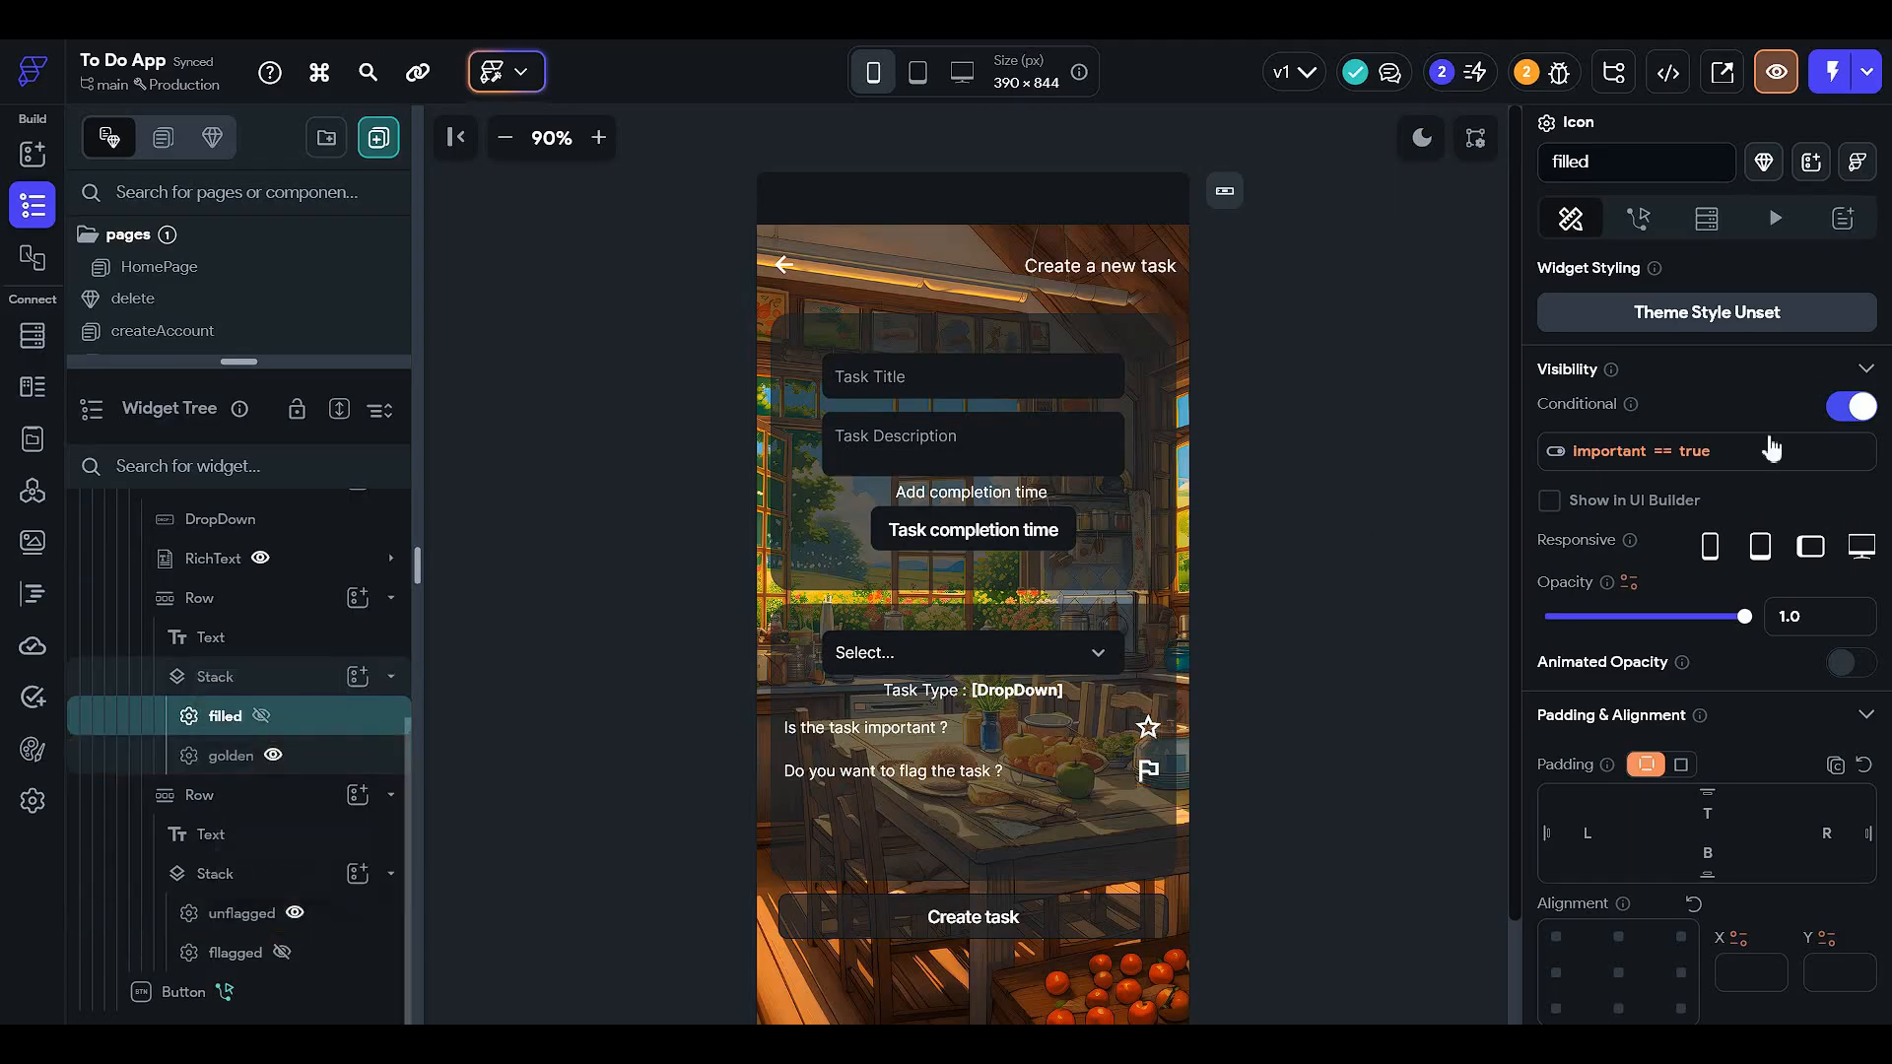
click(1742, 459)
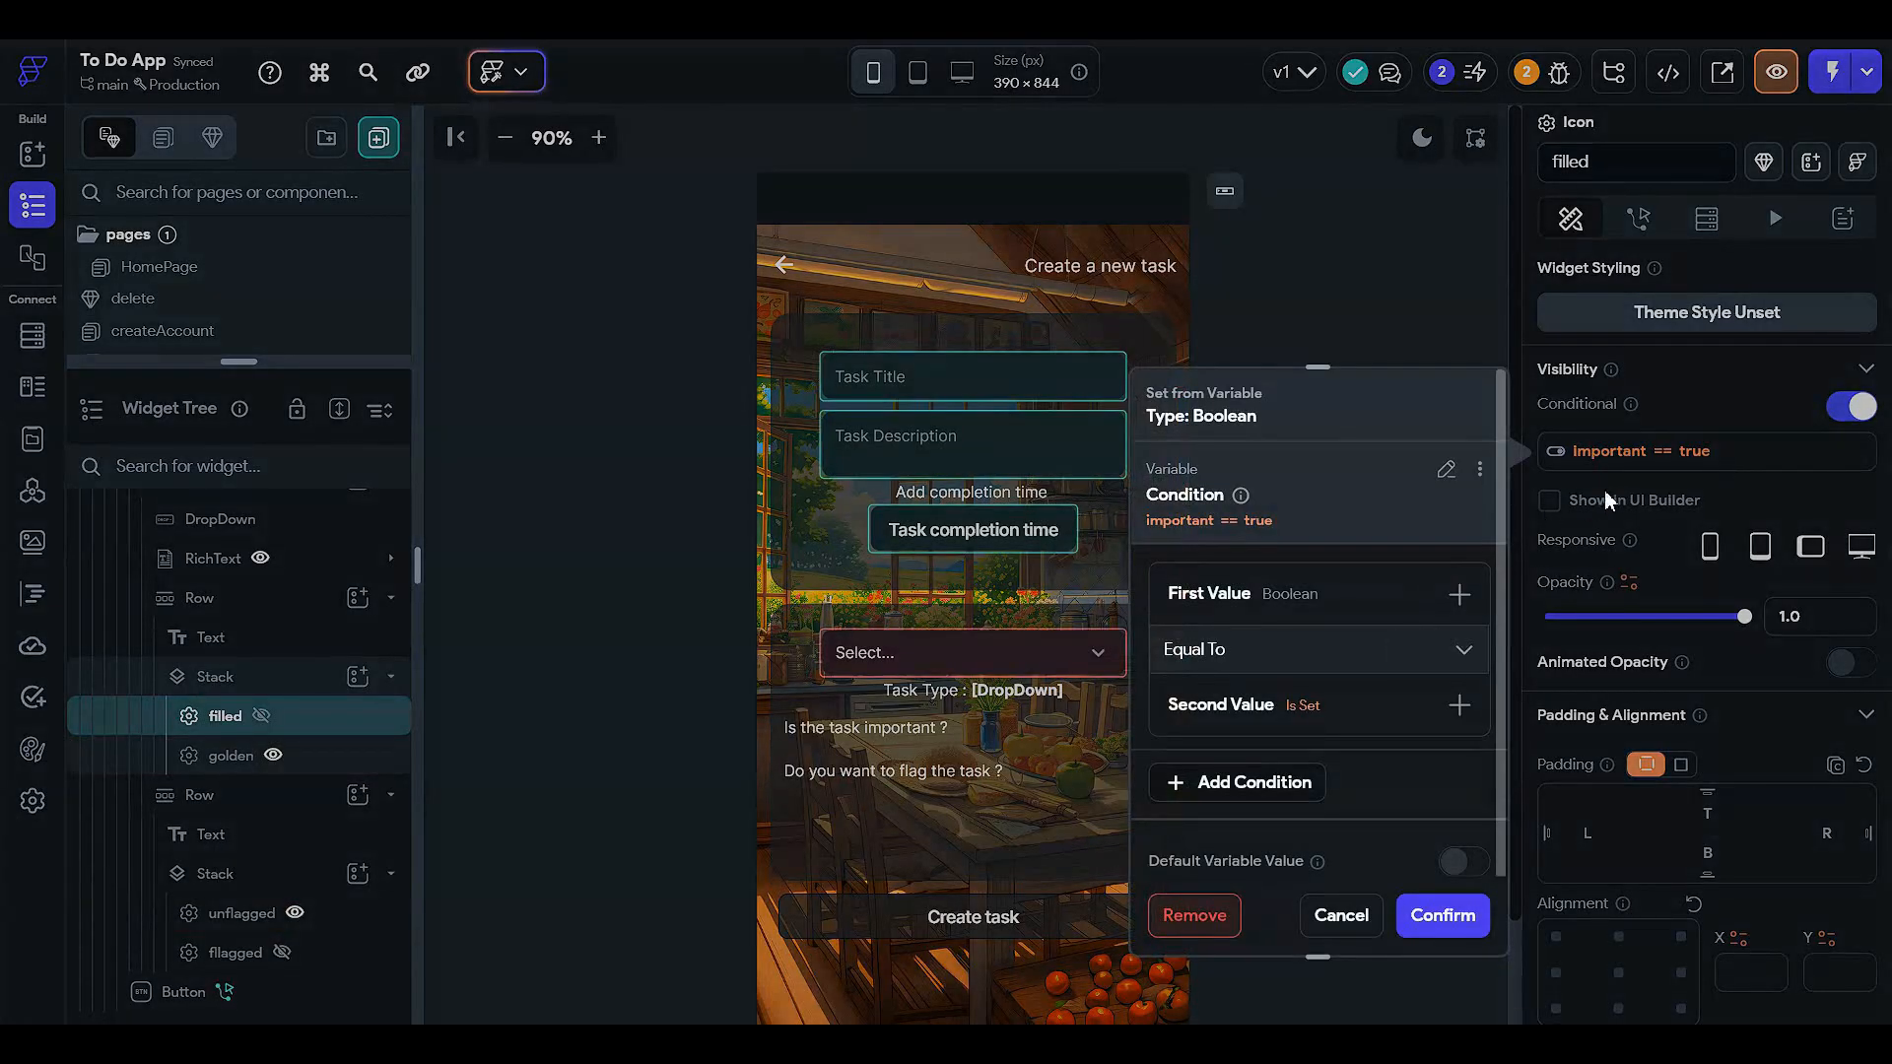
click(613, 666)
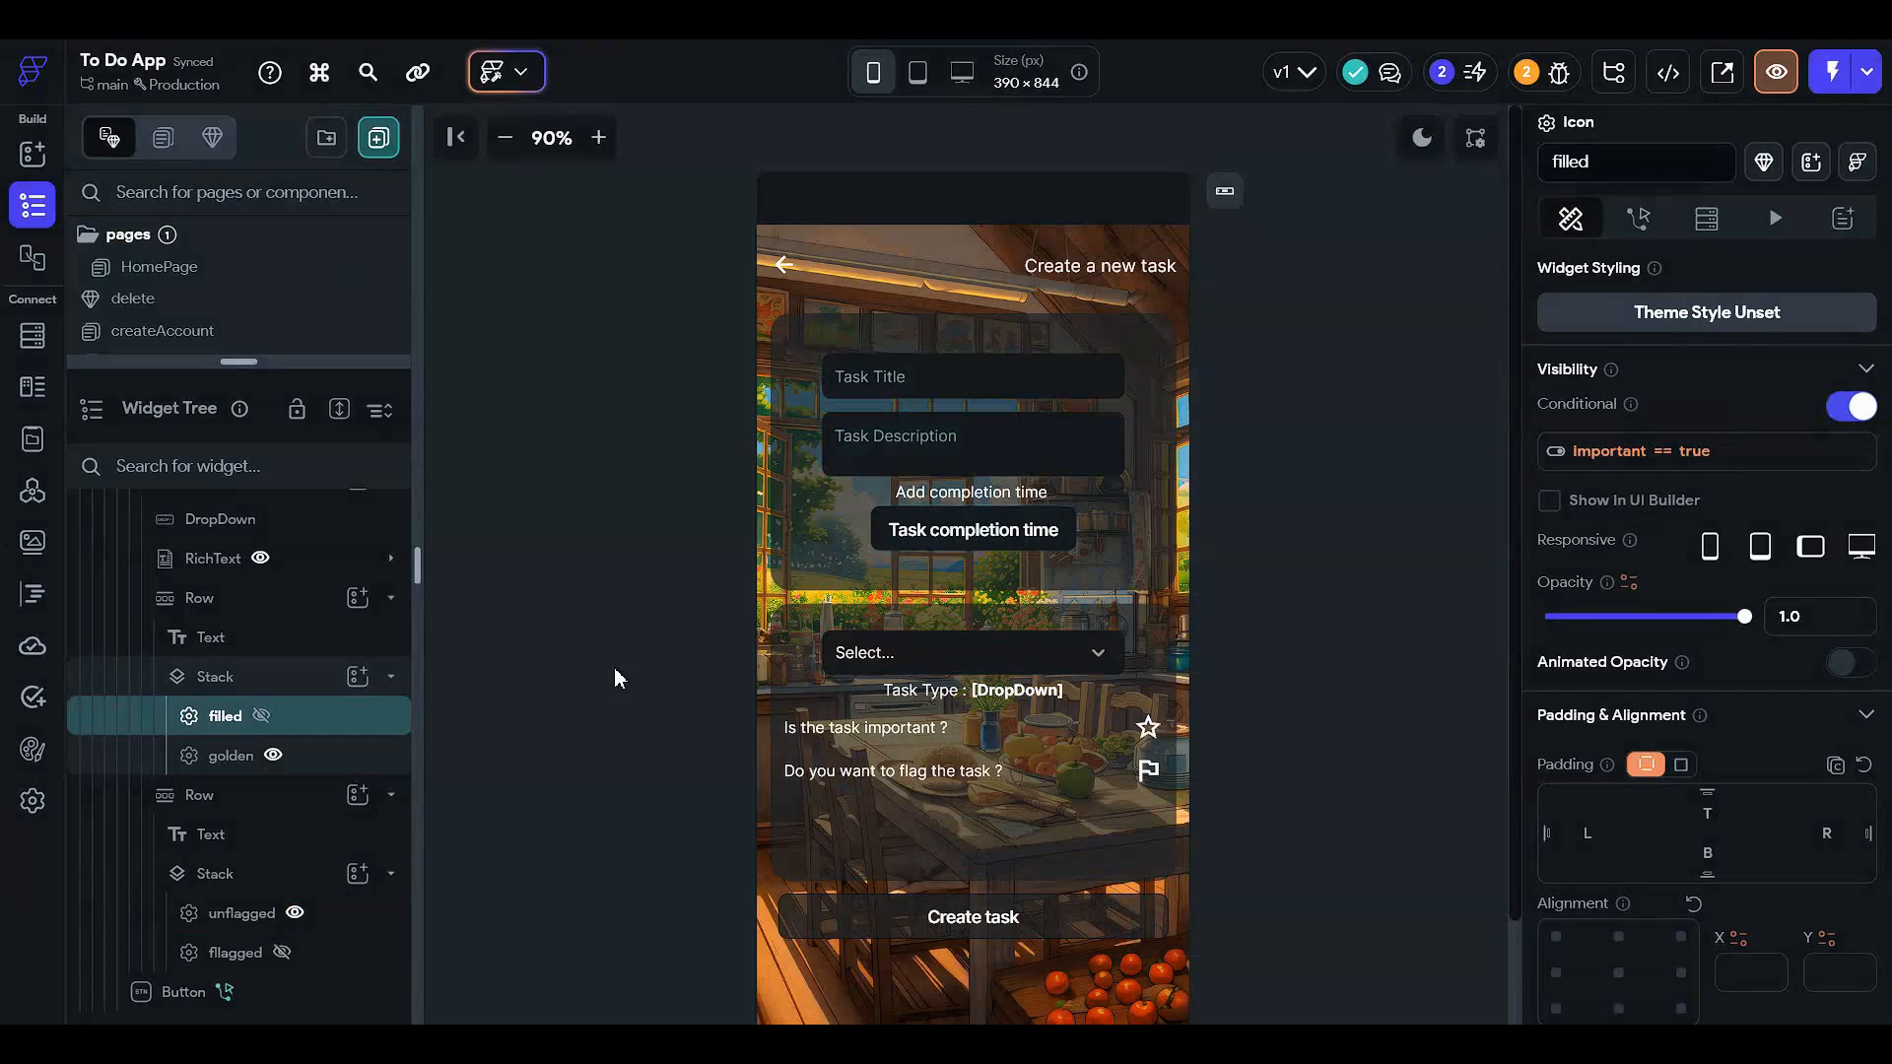
click(346, 766)
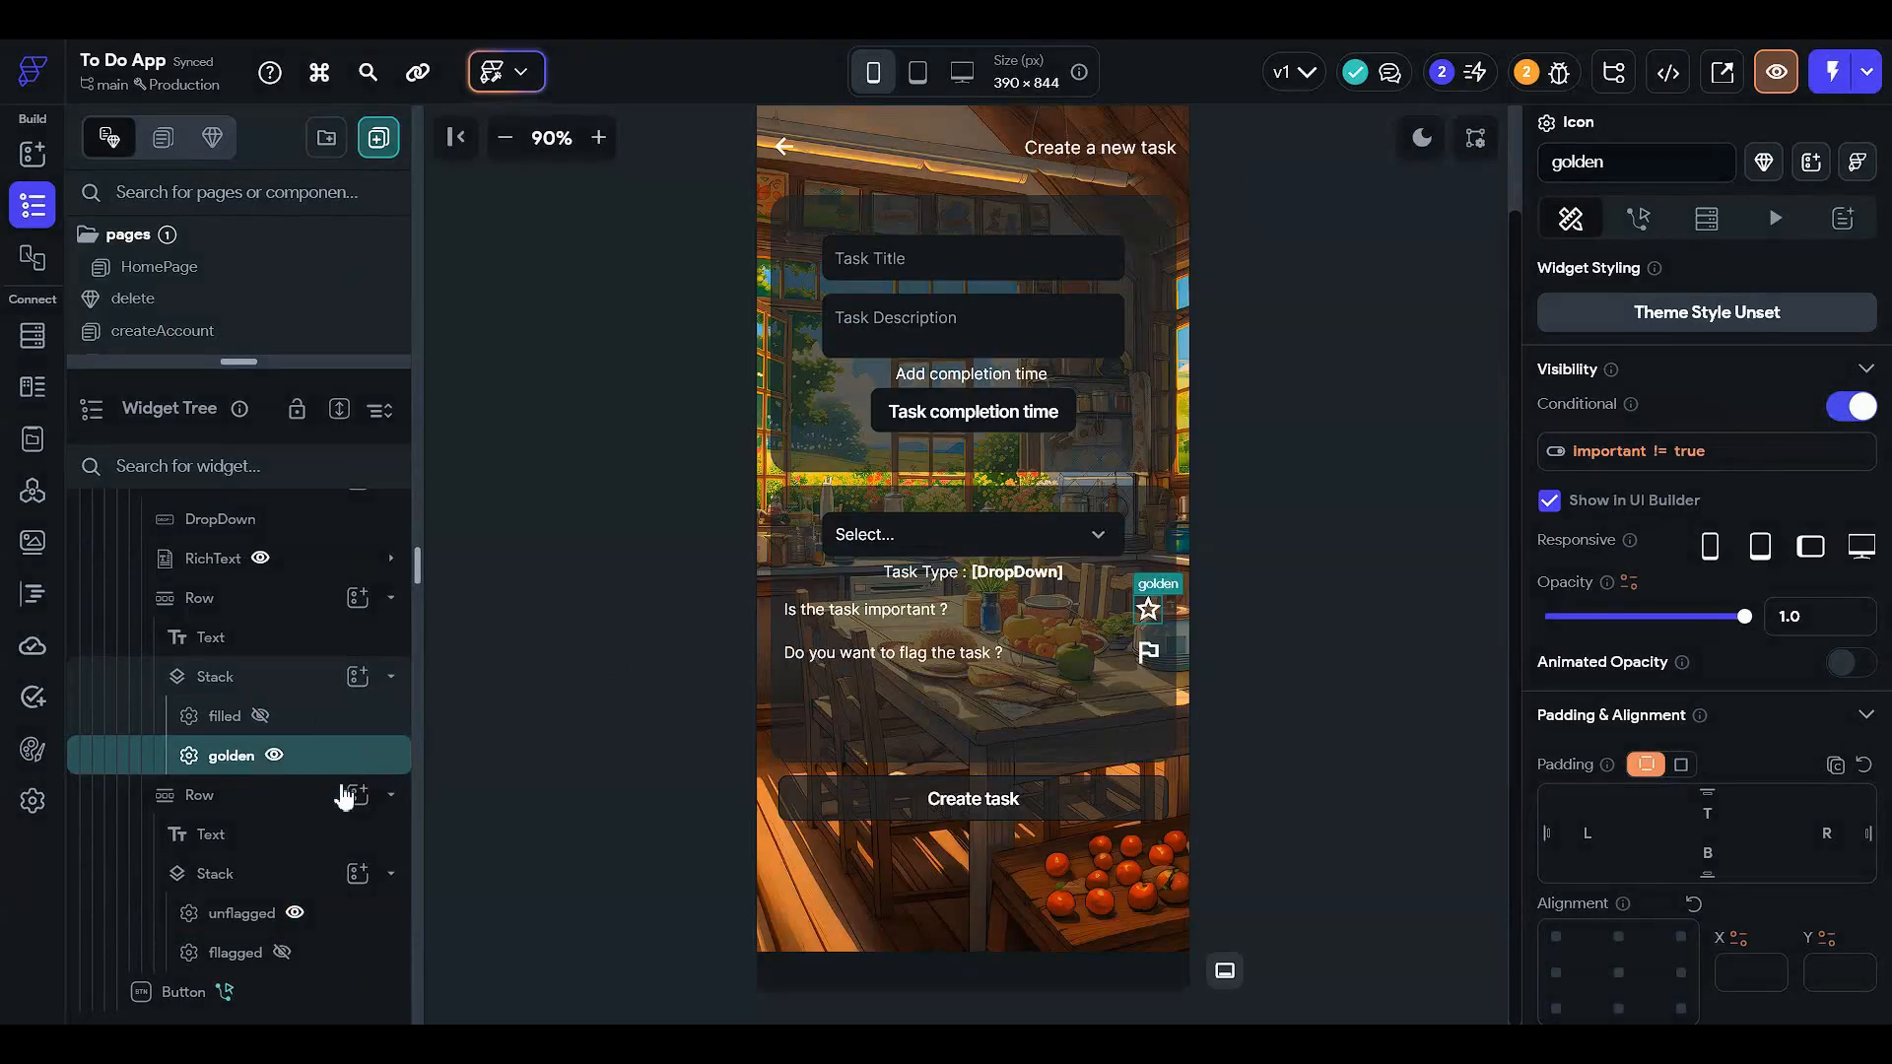
click(339, 921)
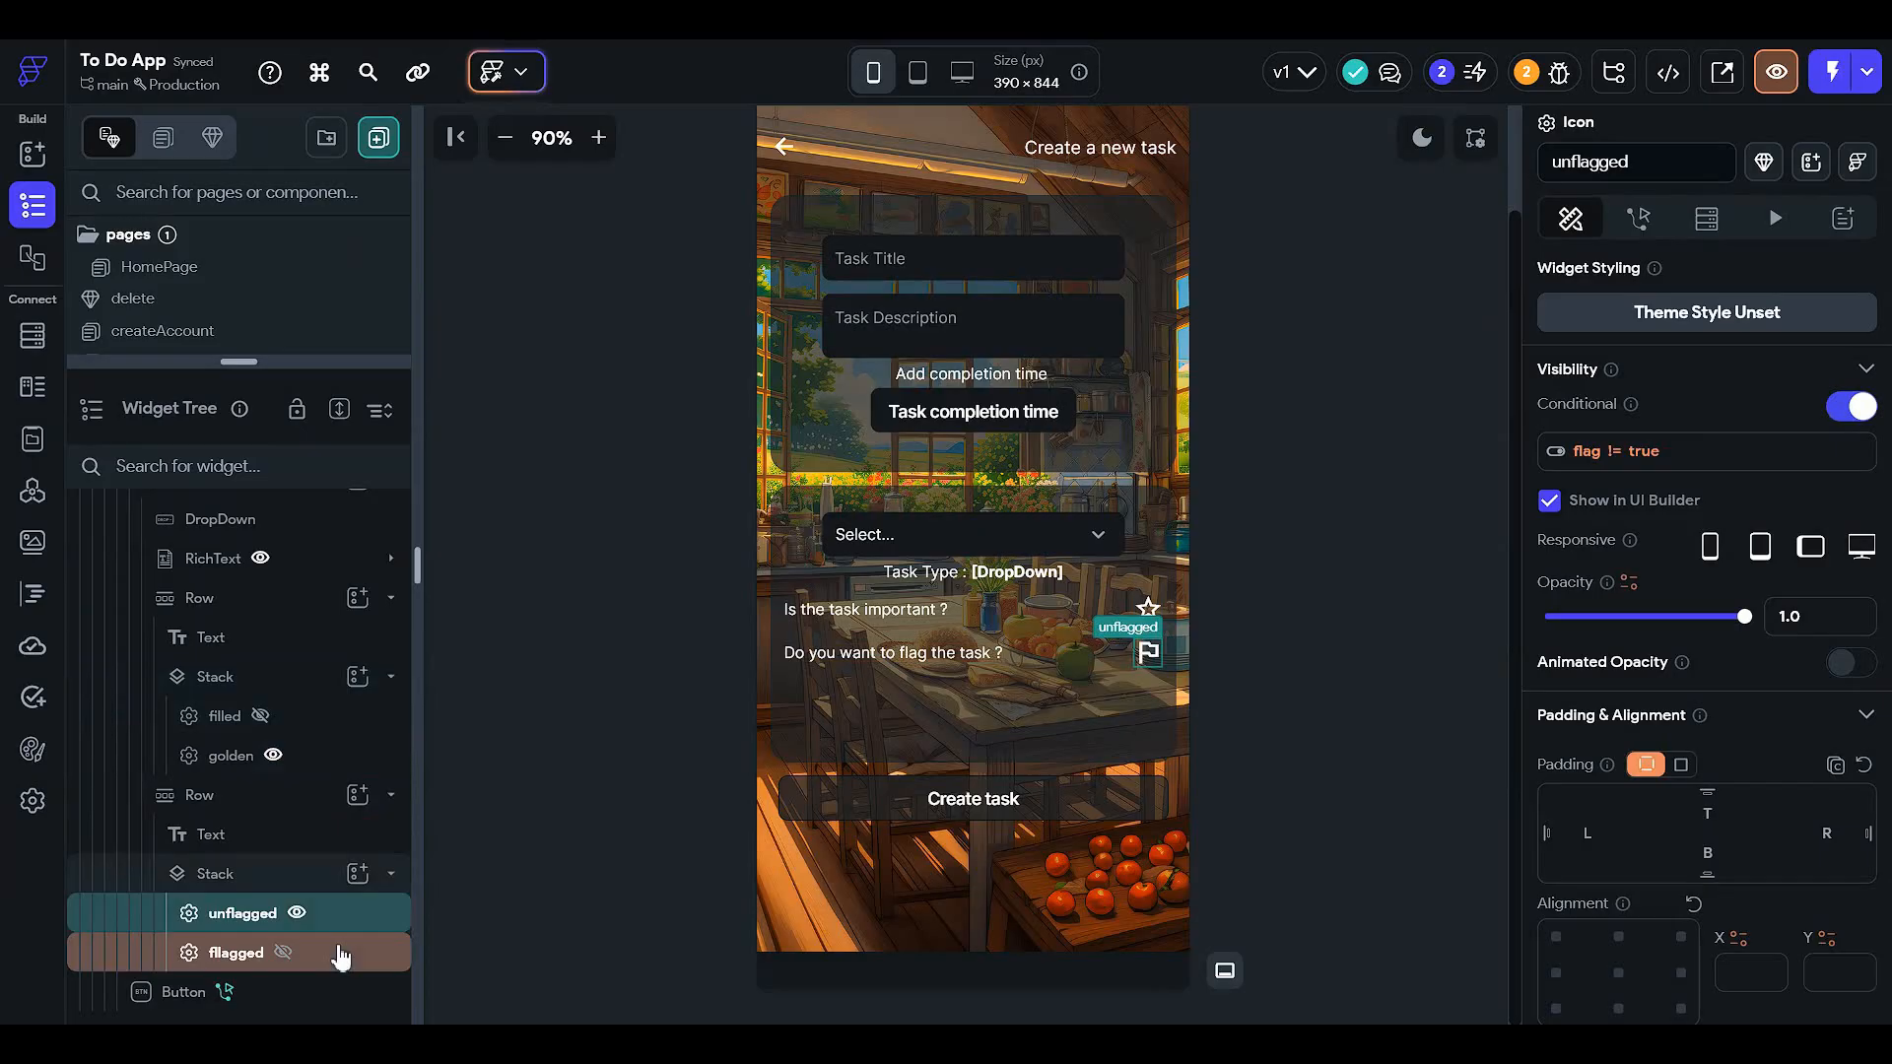
click(341, 956)
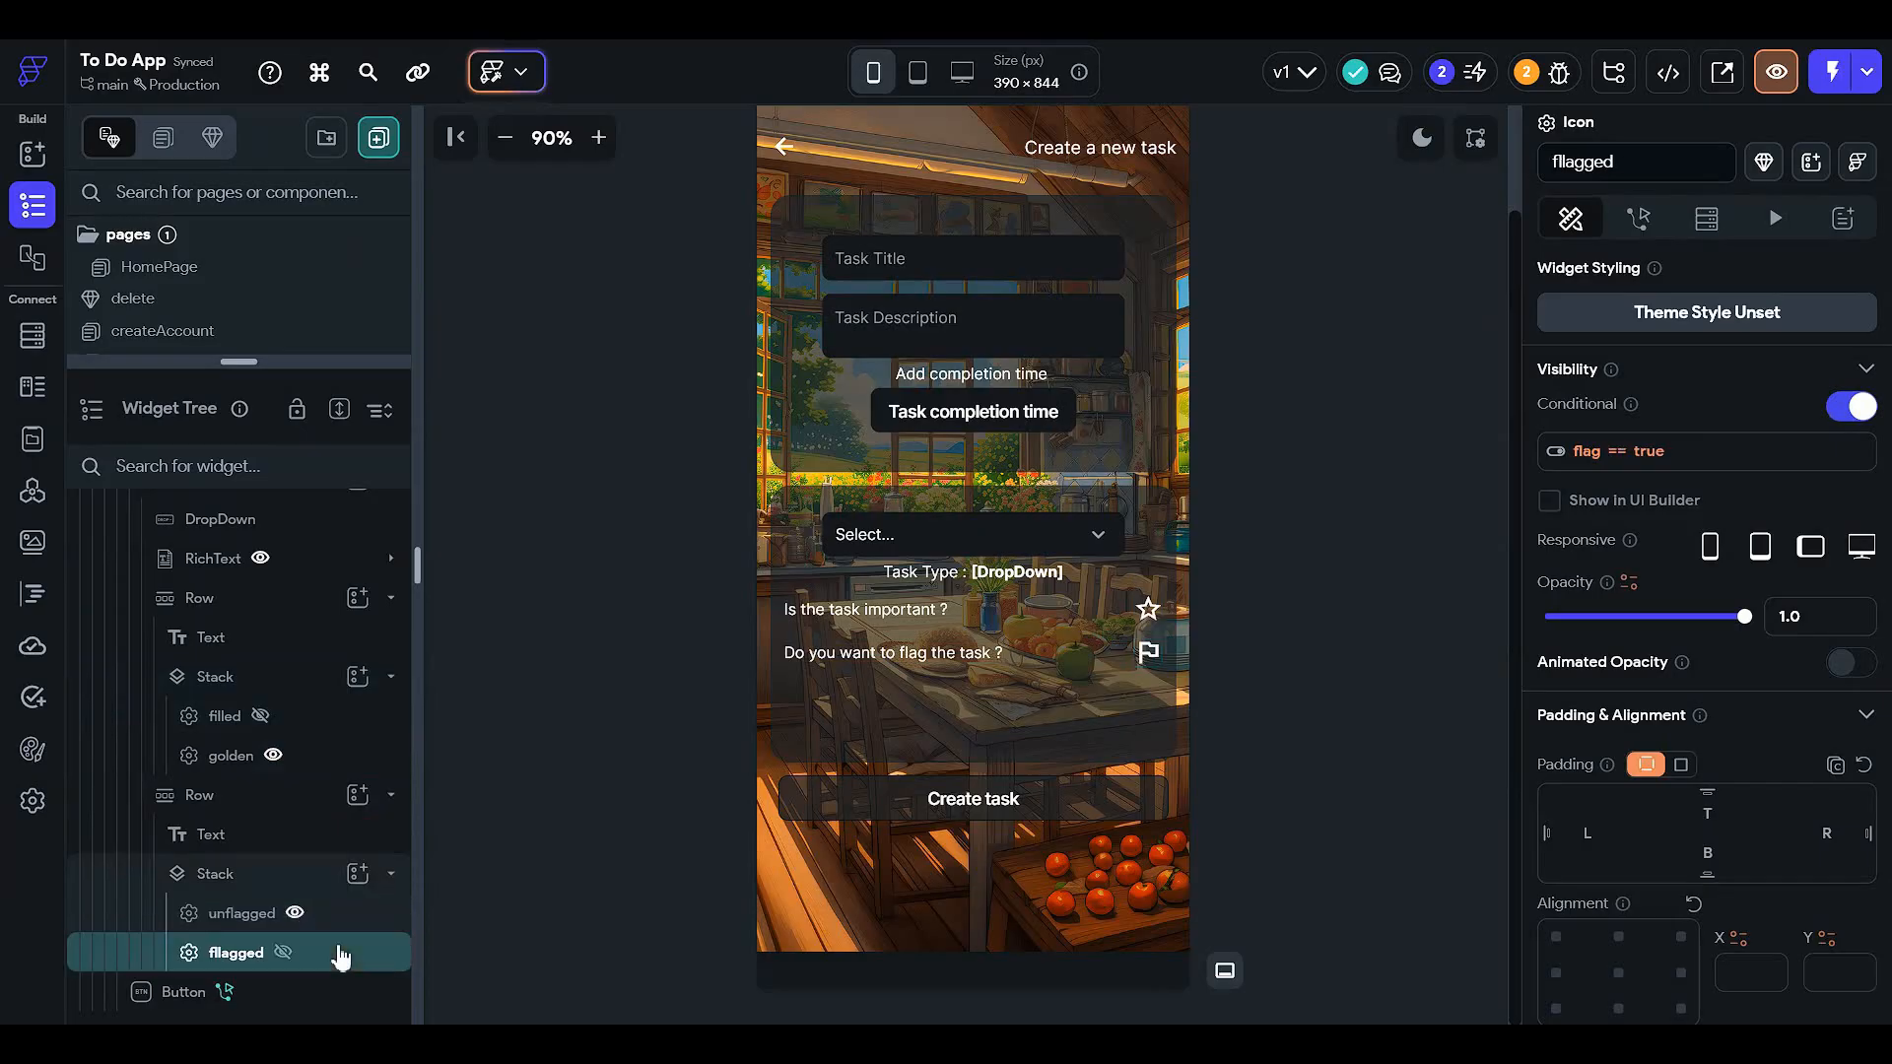
click(346, 720)
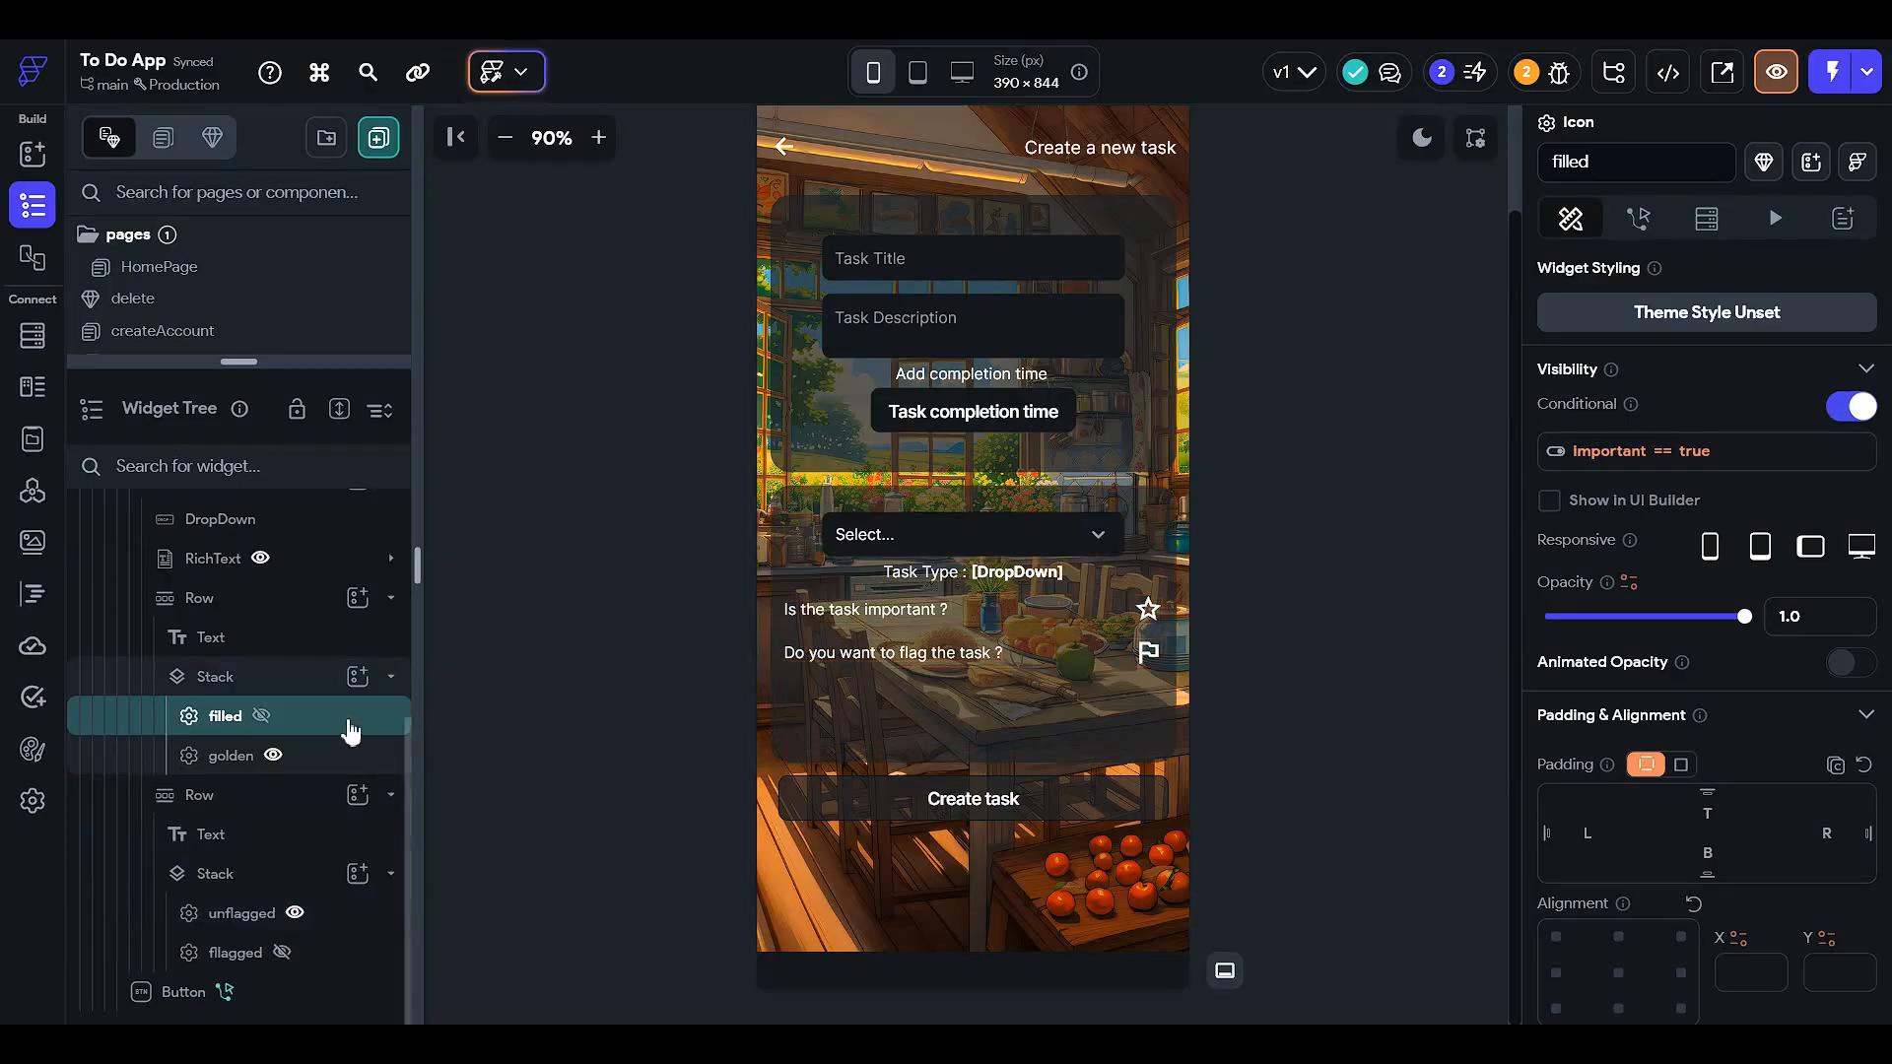
- Give the important page-state variable an initial value of true
click(1325, 433)
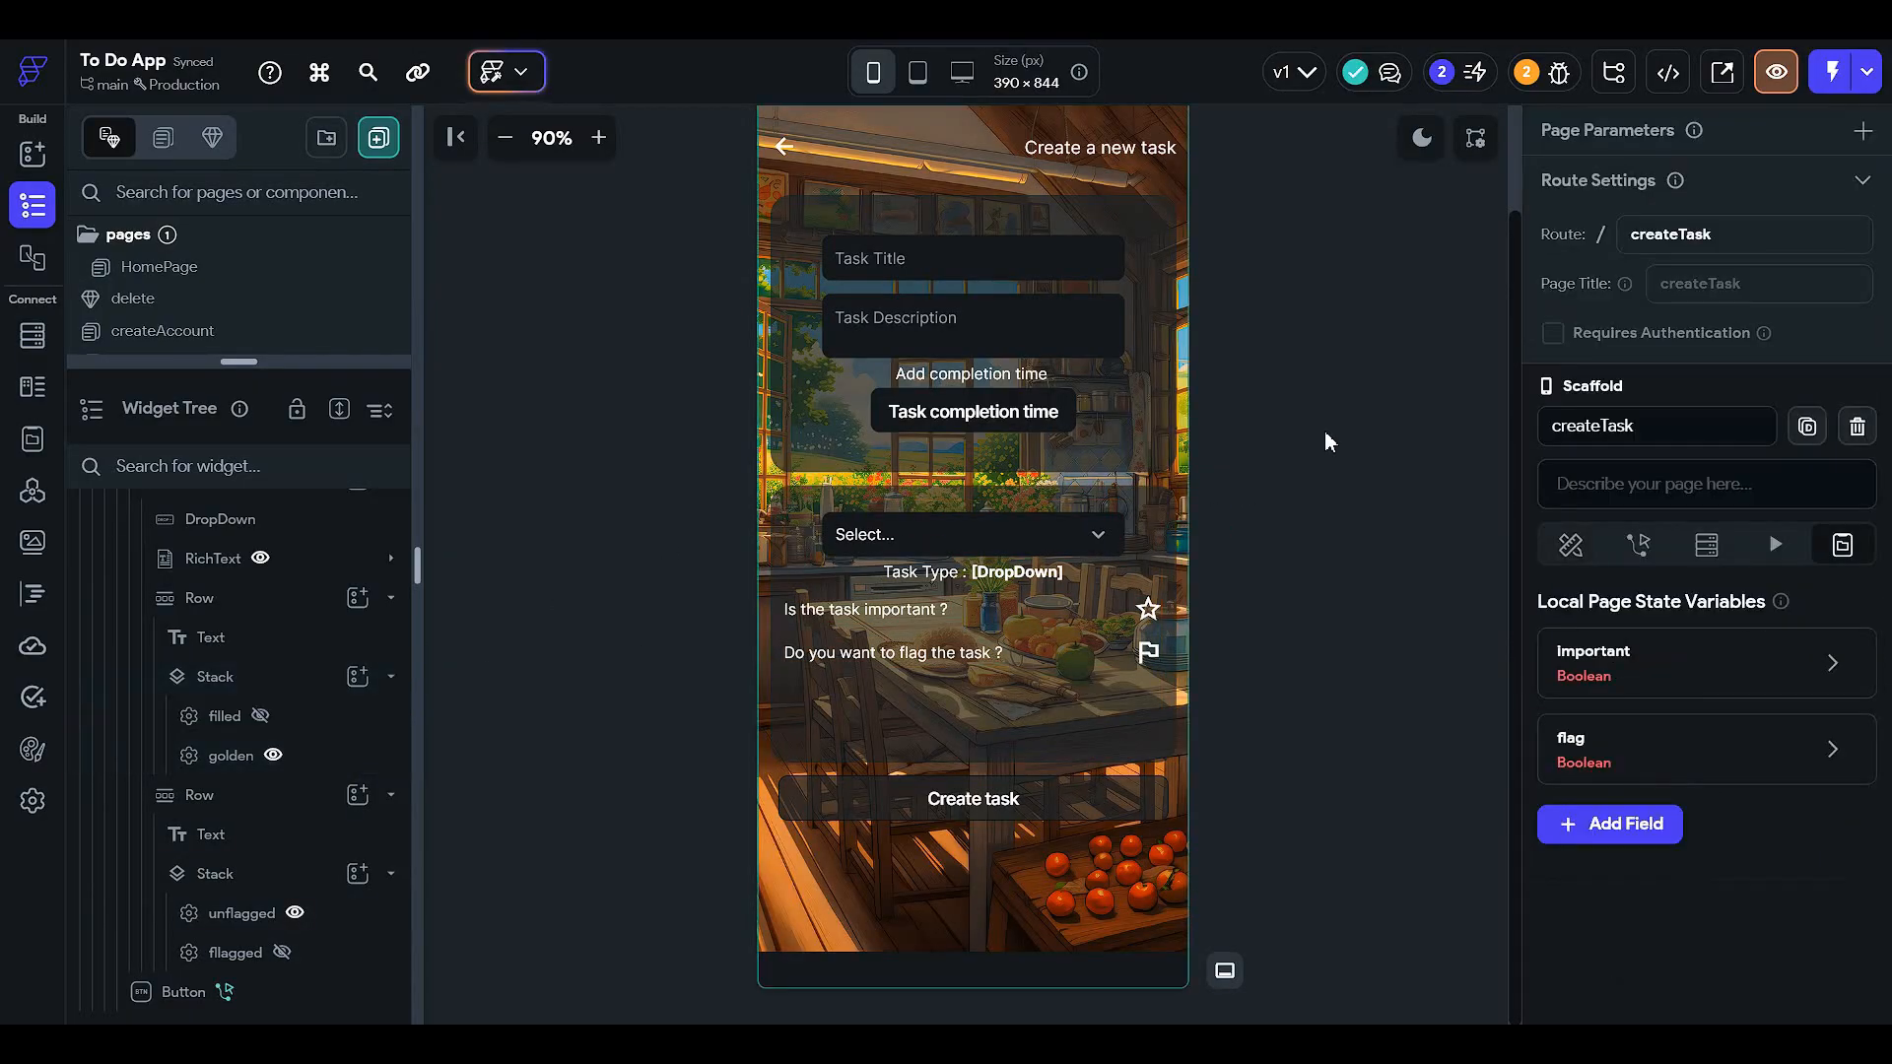
mouse_move(1621, 663)
click(1669, 673)
scroll(1680, 709, down, 2)
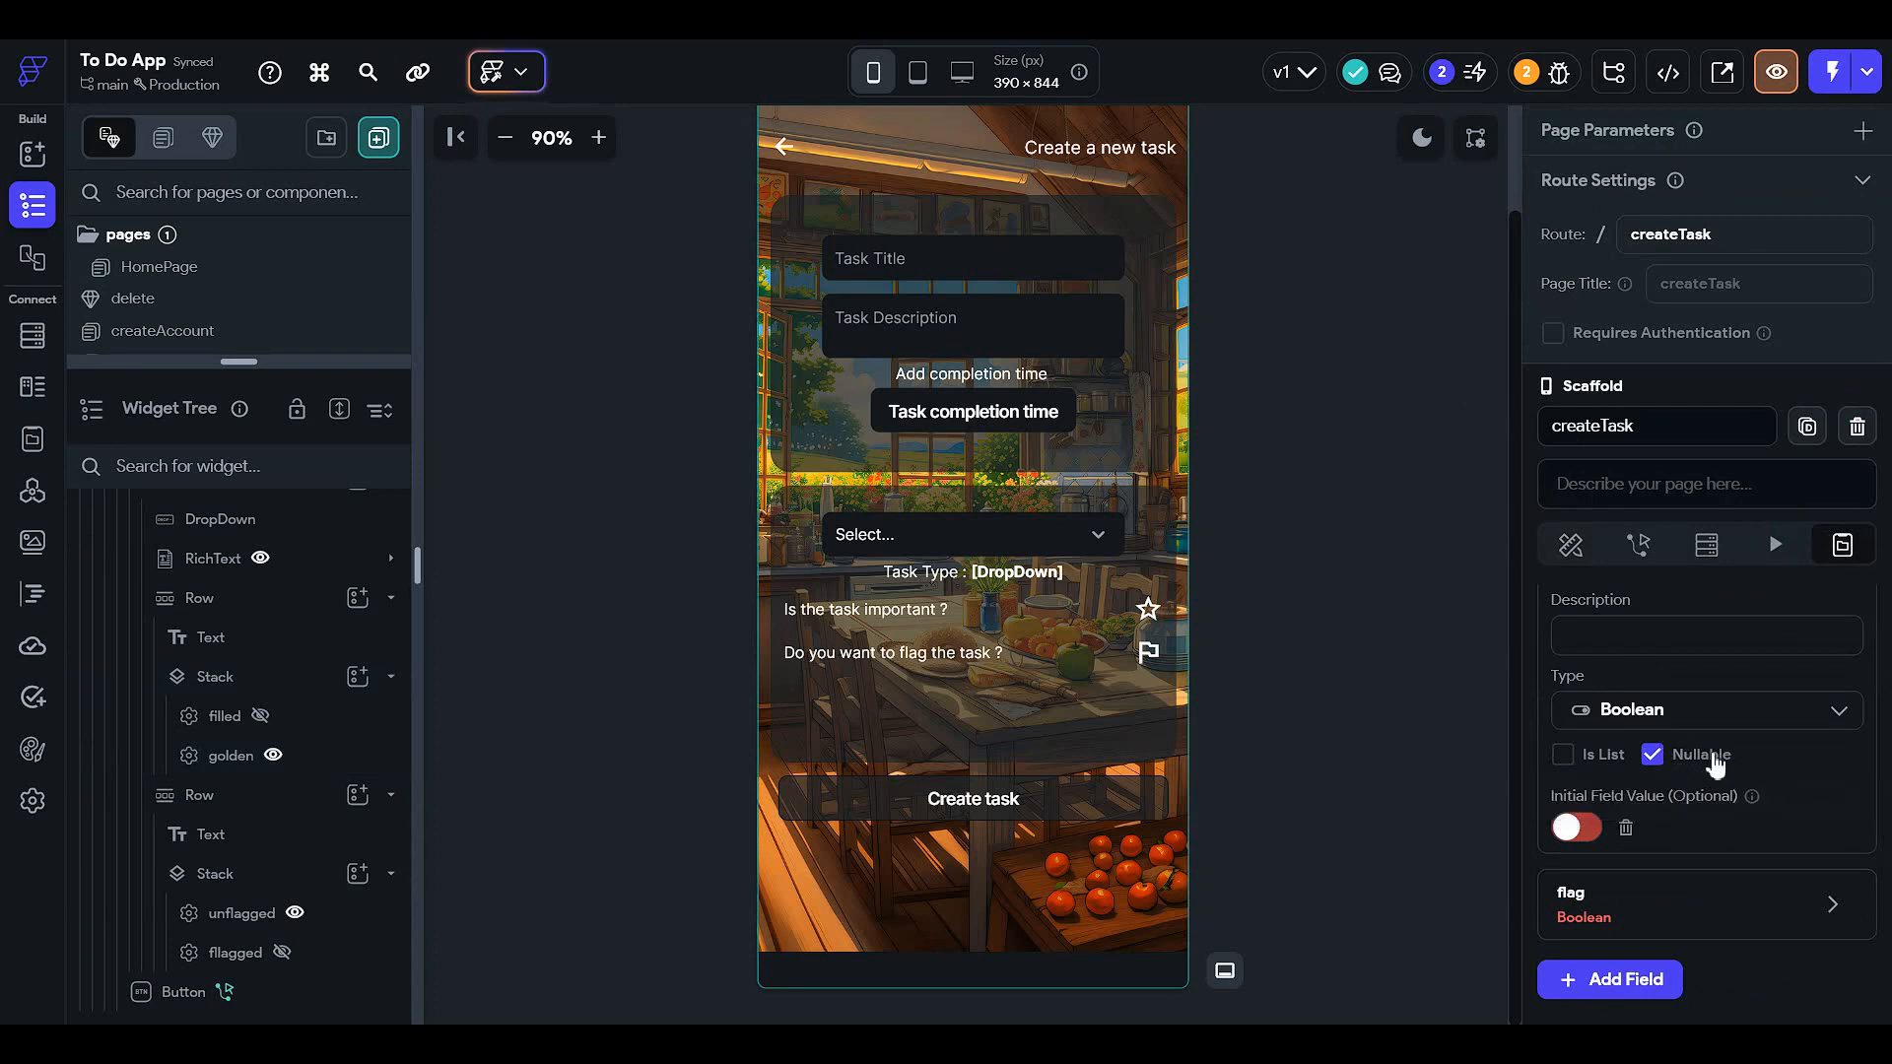
click(1601, 829)
scroll(1655, 844, down, 2)
- Give flag an initial value of true, make it non-nullable, and save the variables
click(1594, 701)
scroll(1596, 699, down, 2)
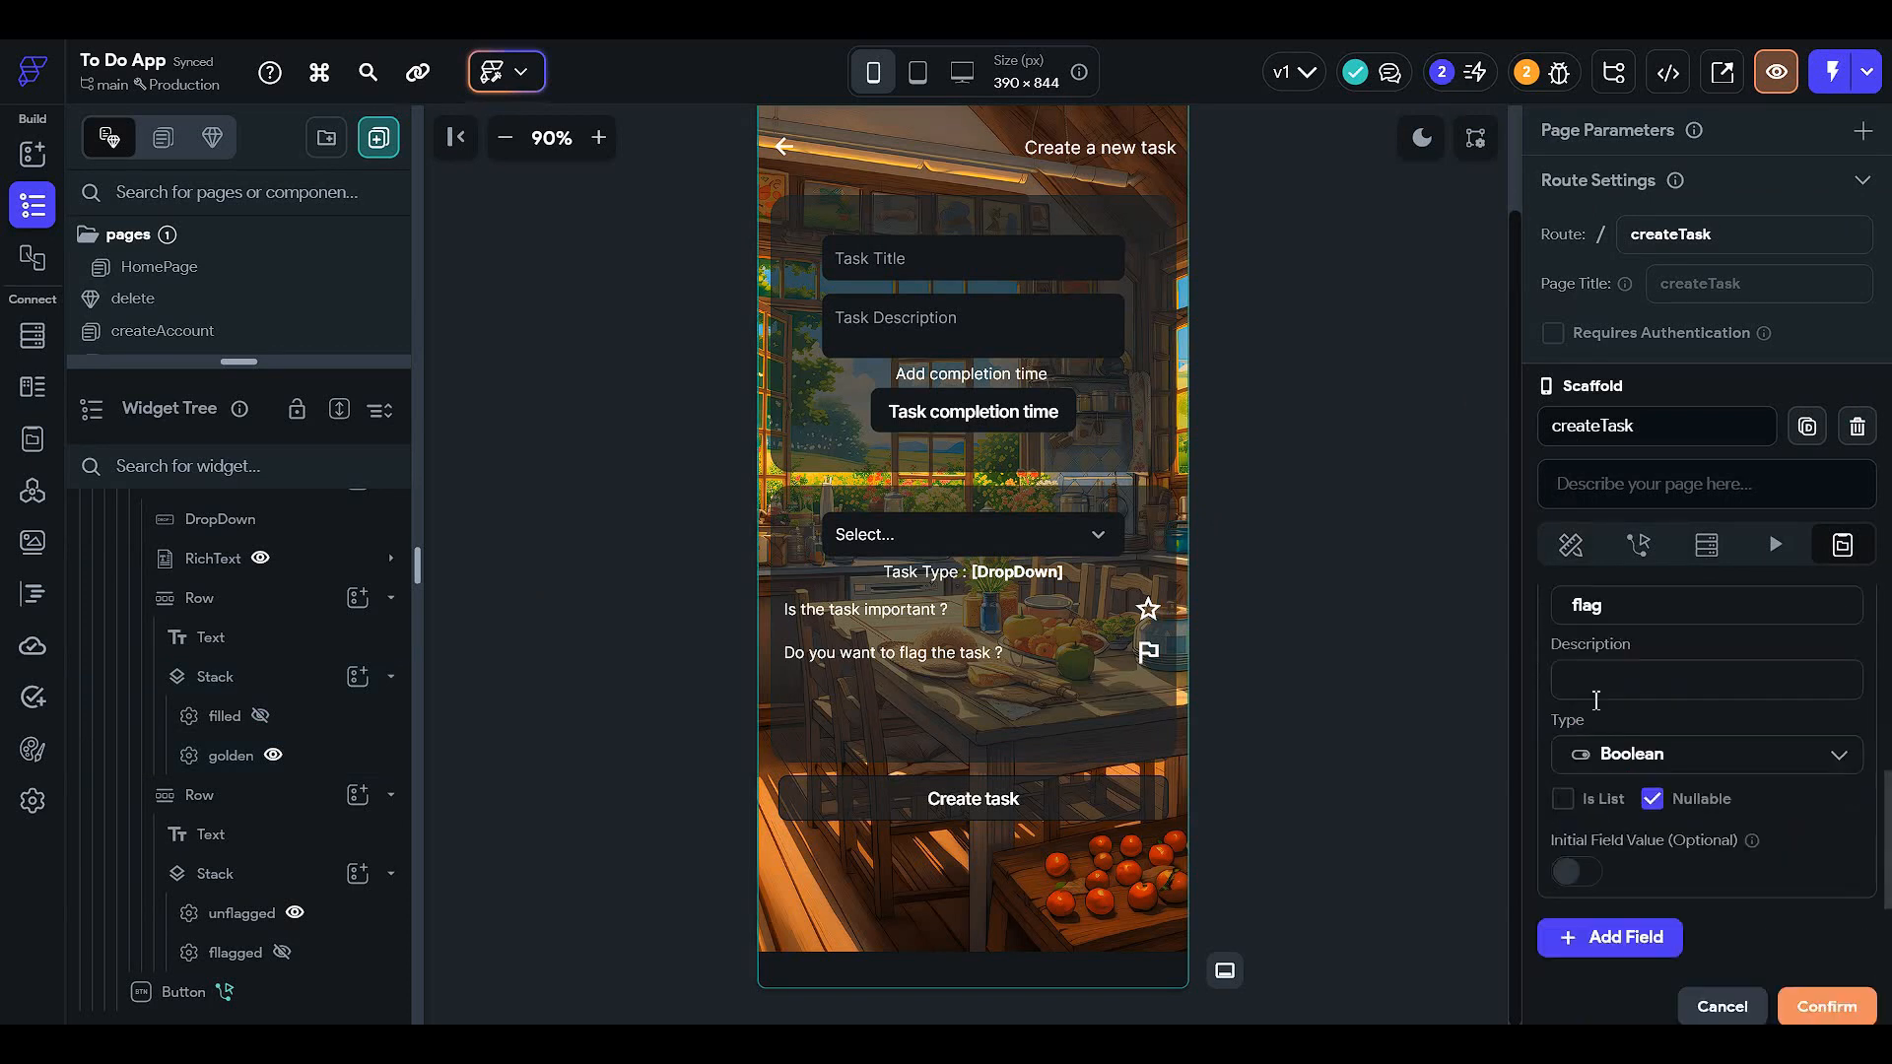
click(1587, 874)
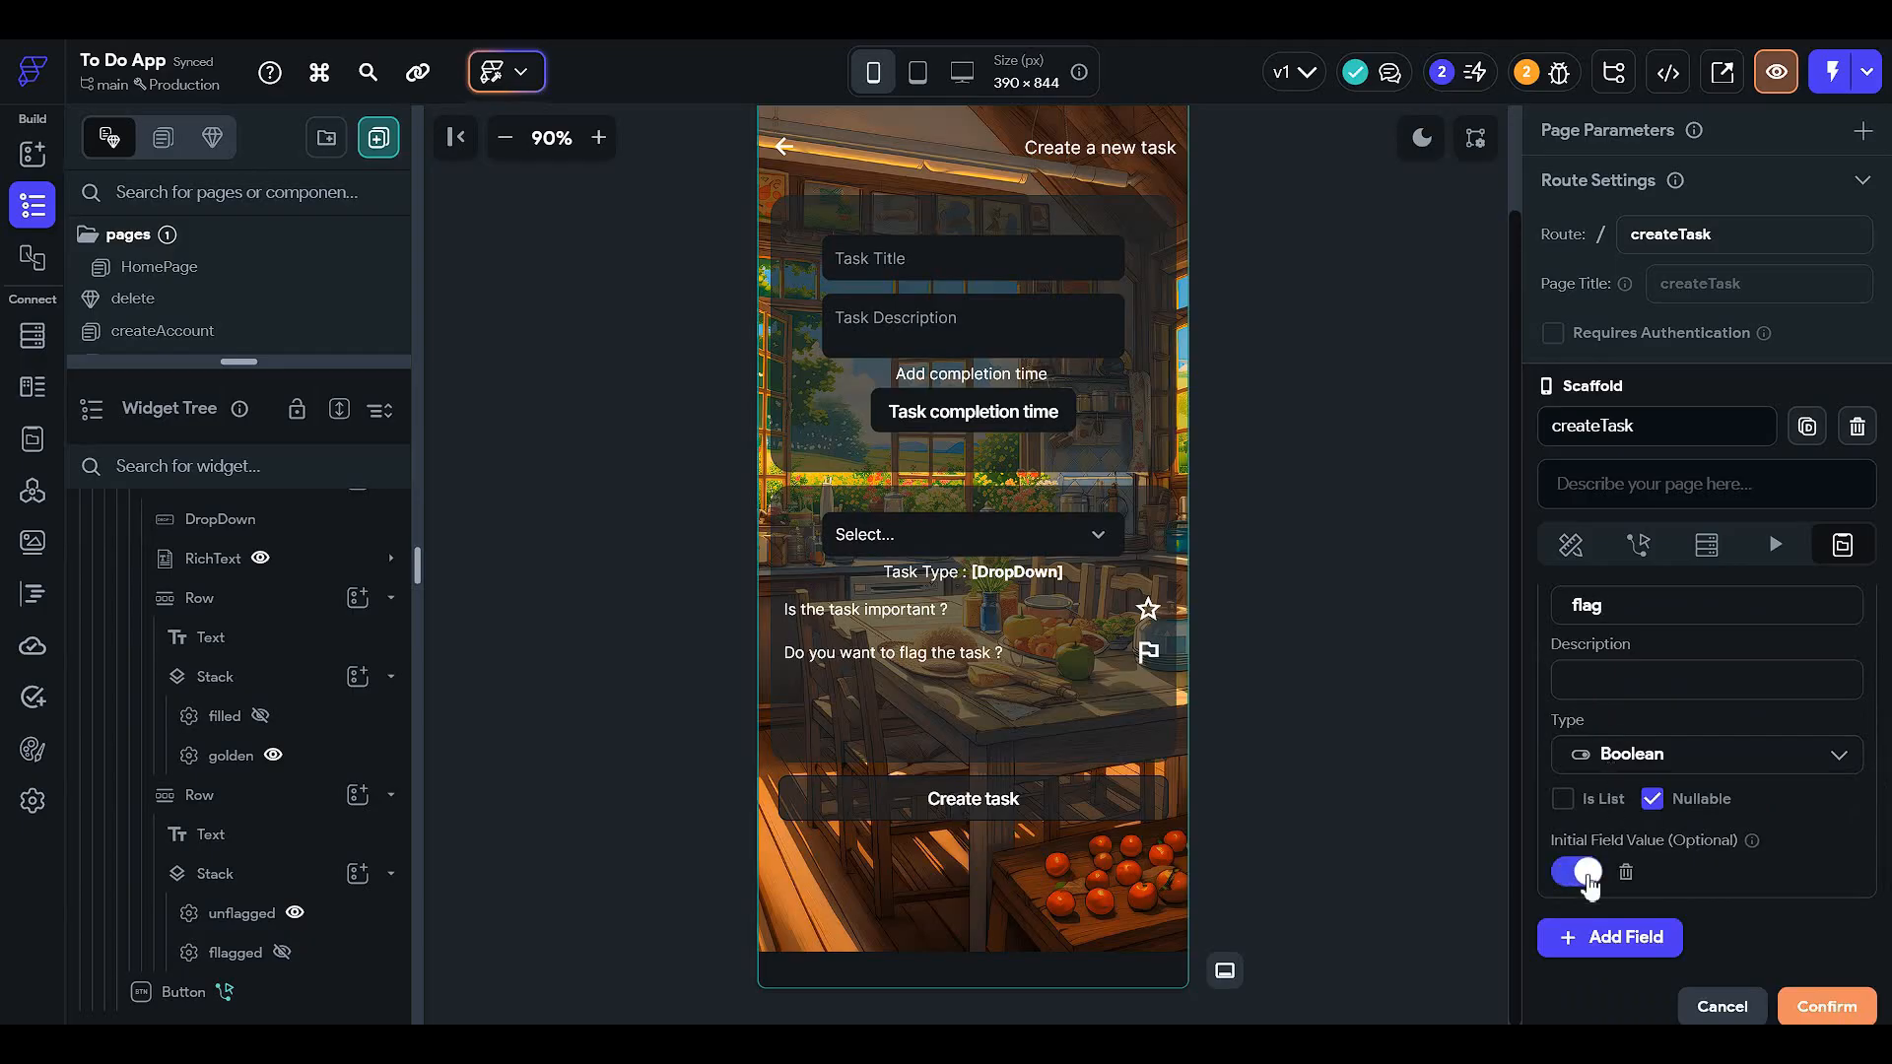
click(1651, 800)
scroll(1704, 854, down, 1)
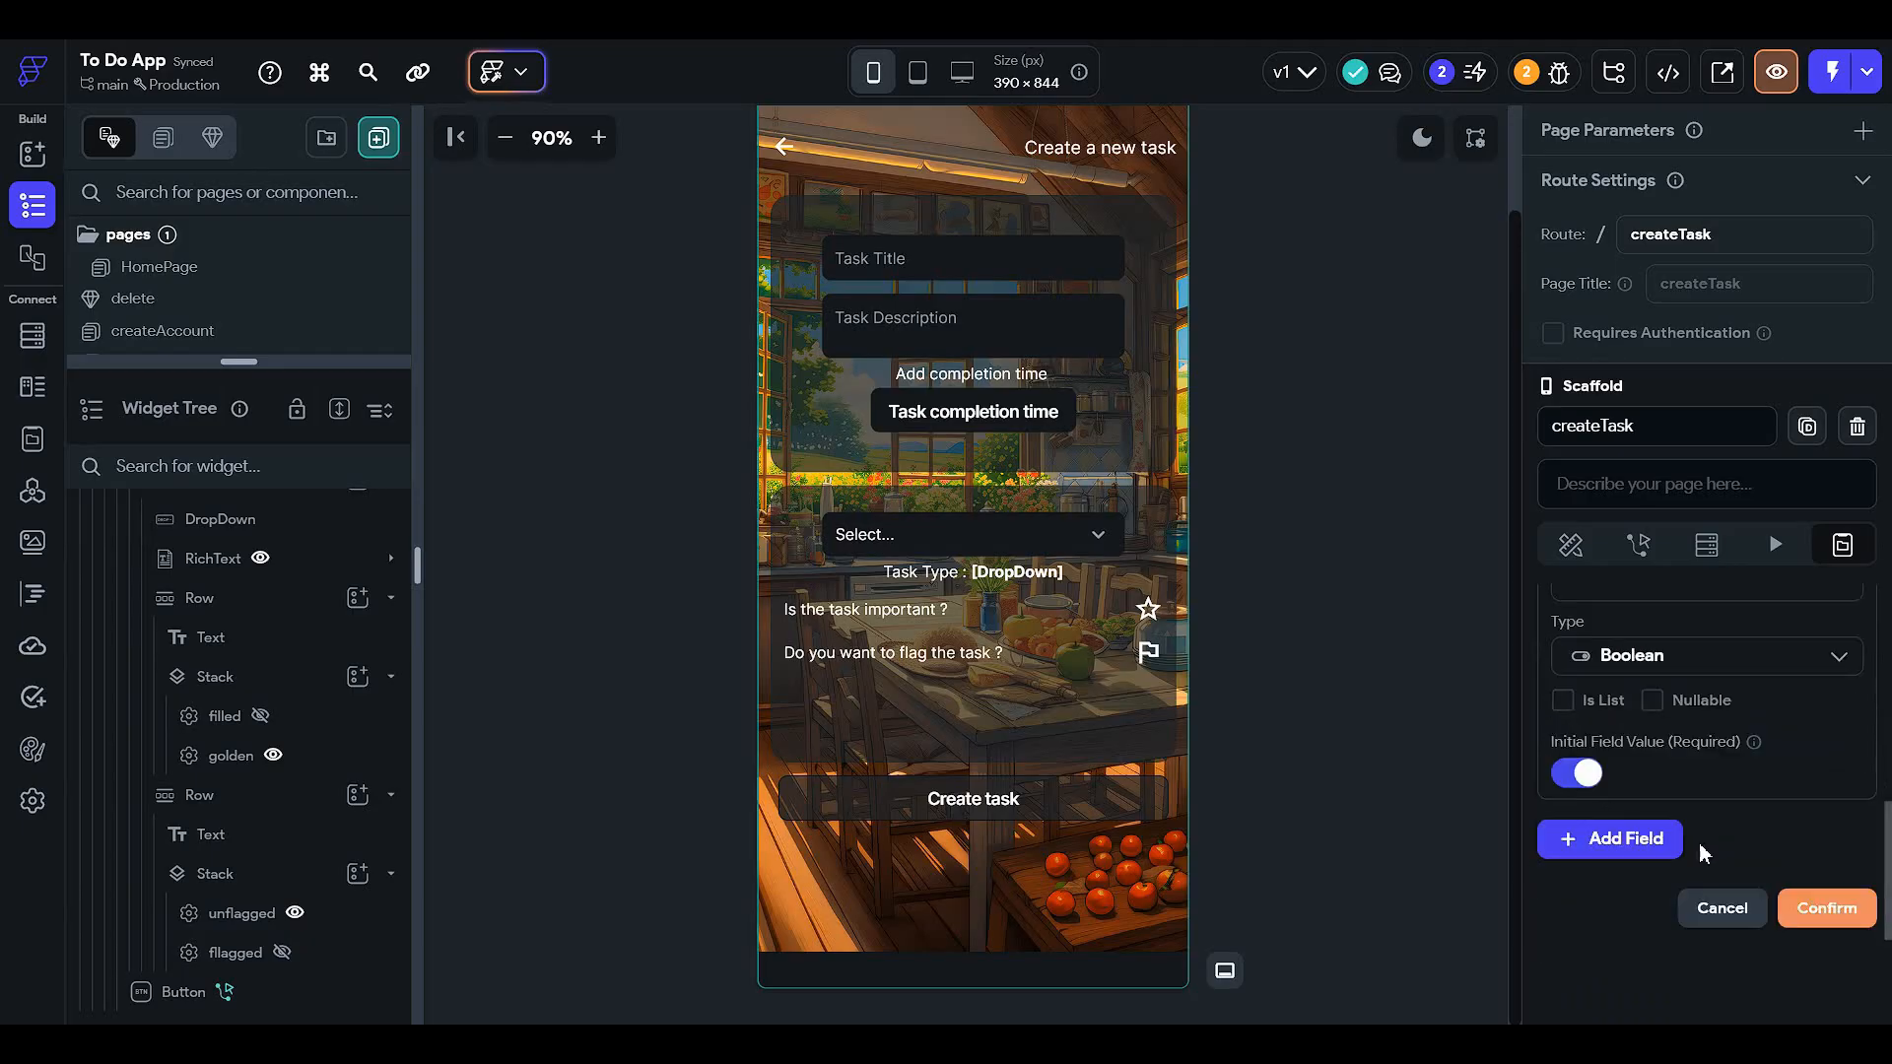
click(1813, 904)
scroll(1646, 608, up, 2)
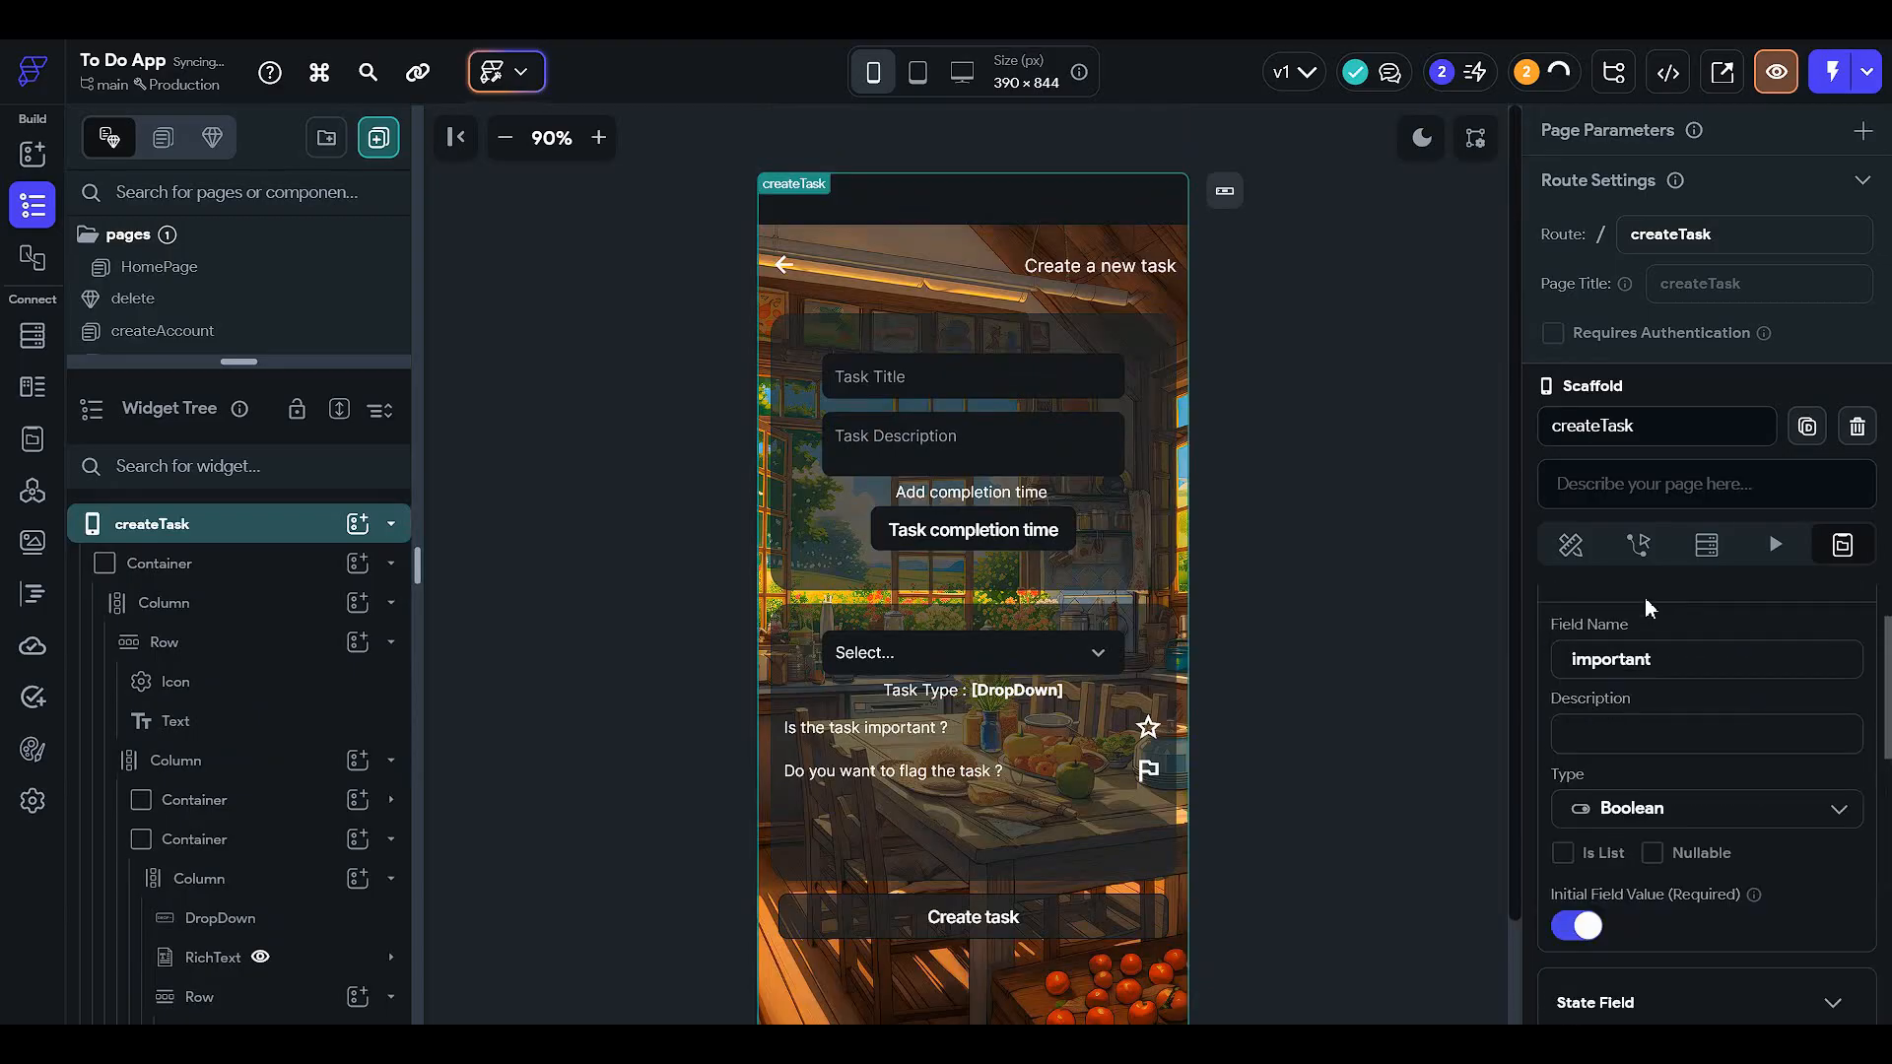
click(1708, 553)
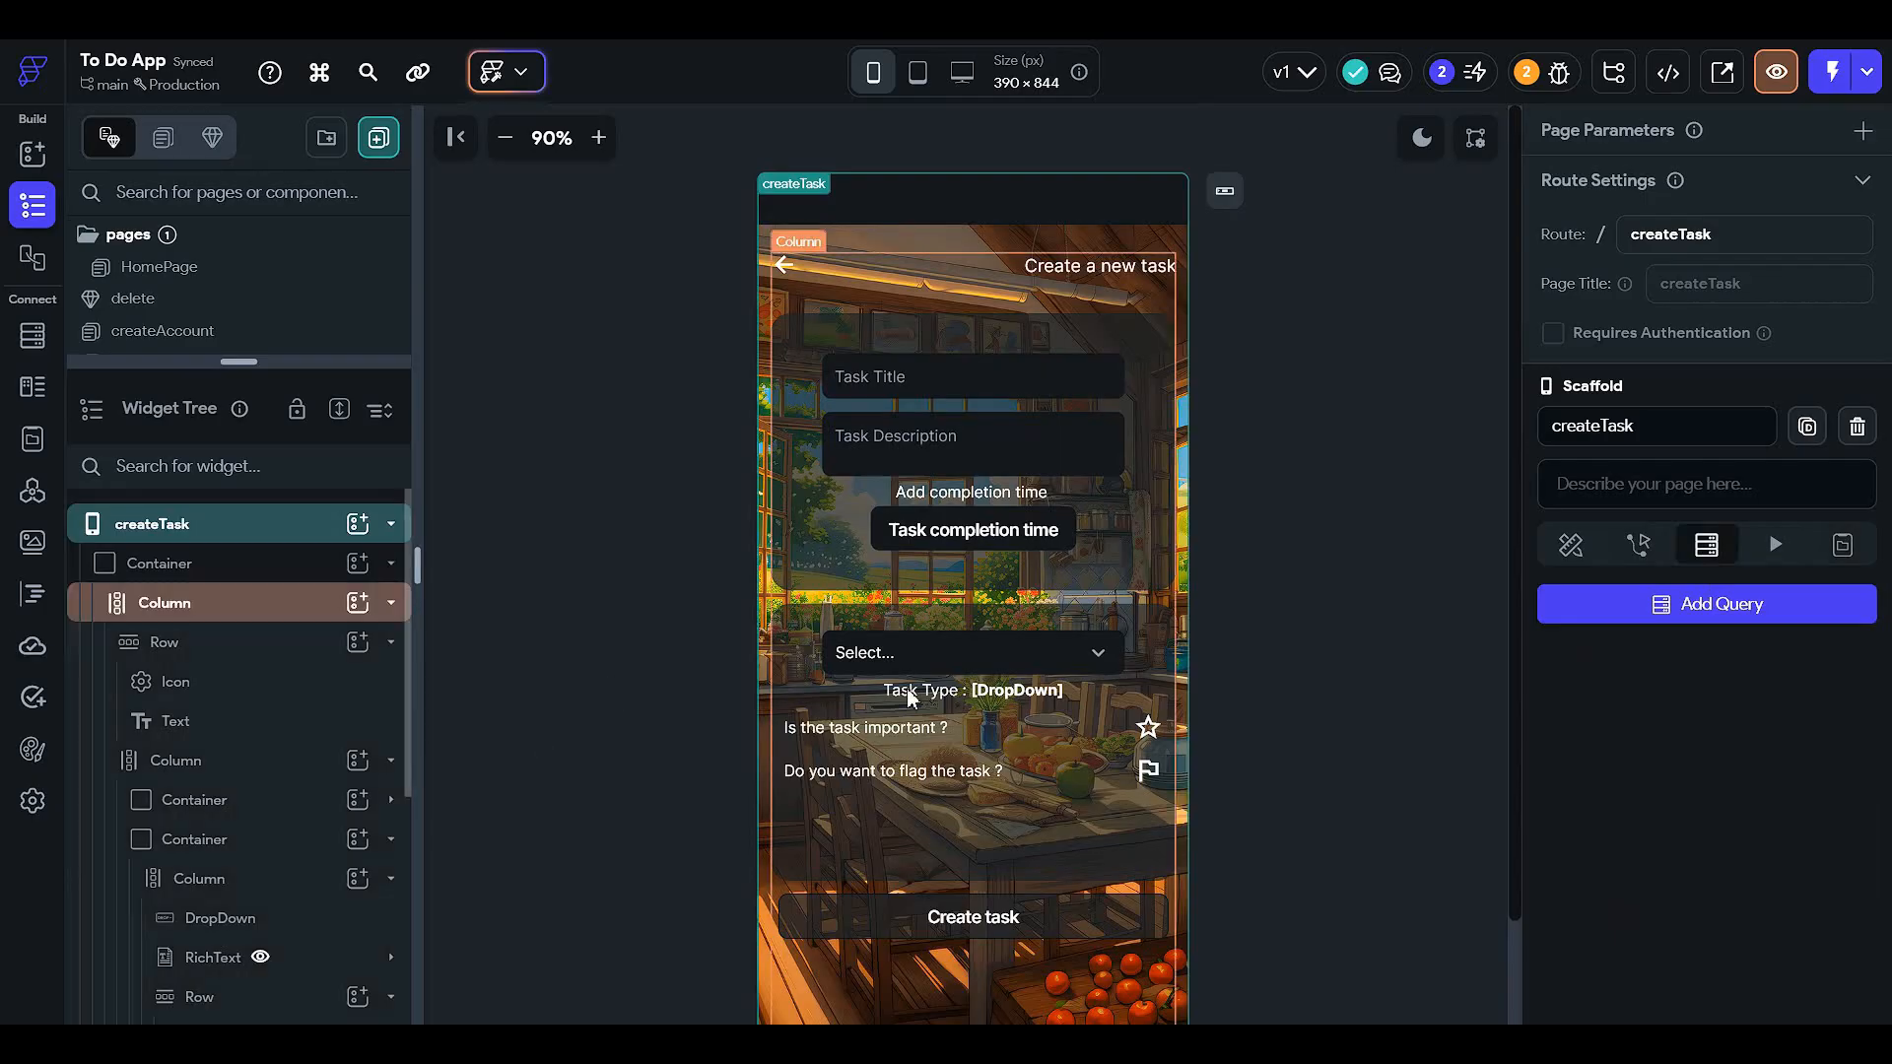
scroll(896, 689, down, 1)
- Select the golden star and add an On Tap action in its Action Flow Editor
click(1148, 631)
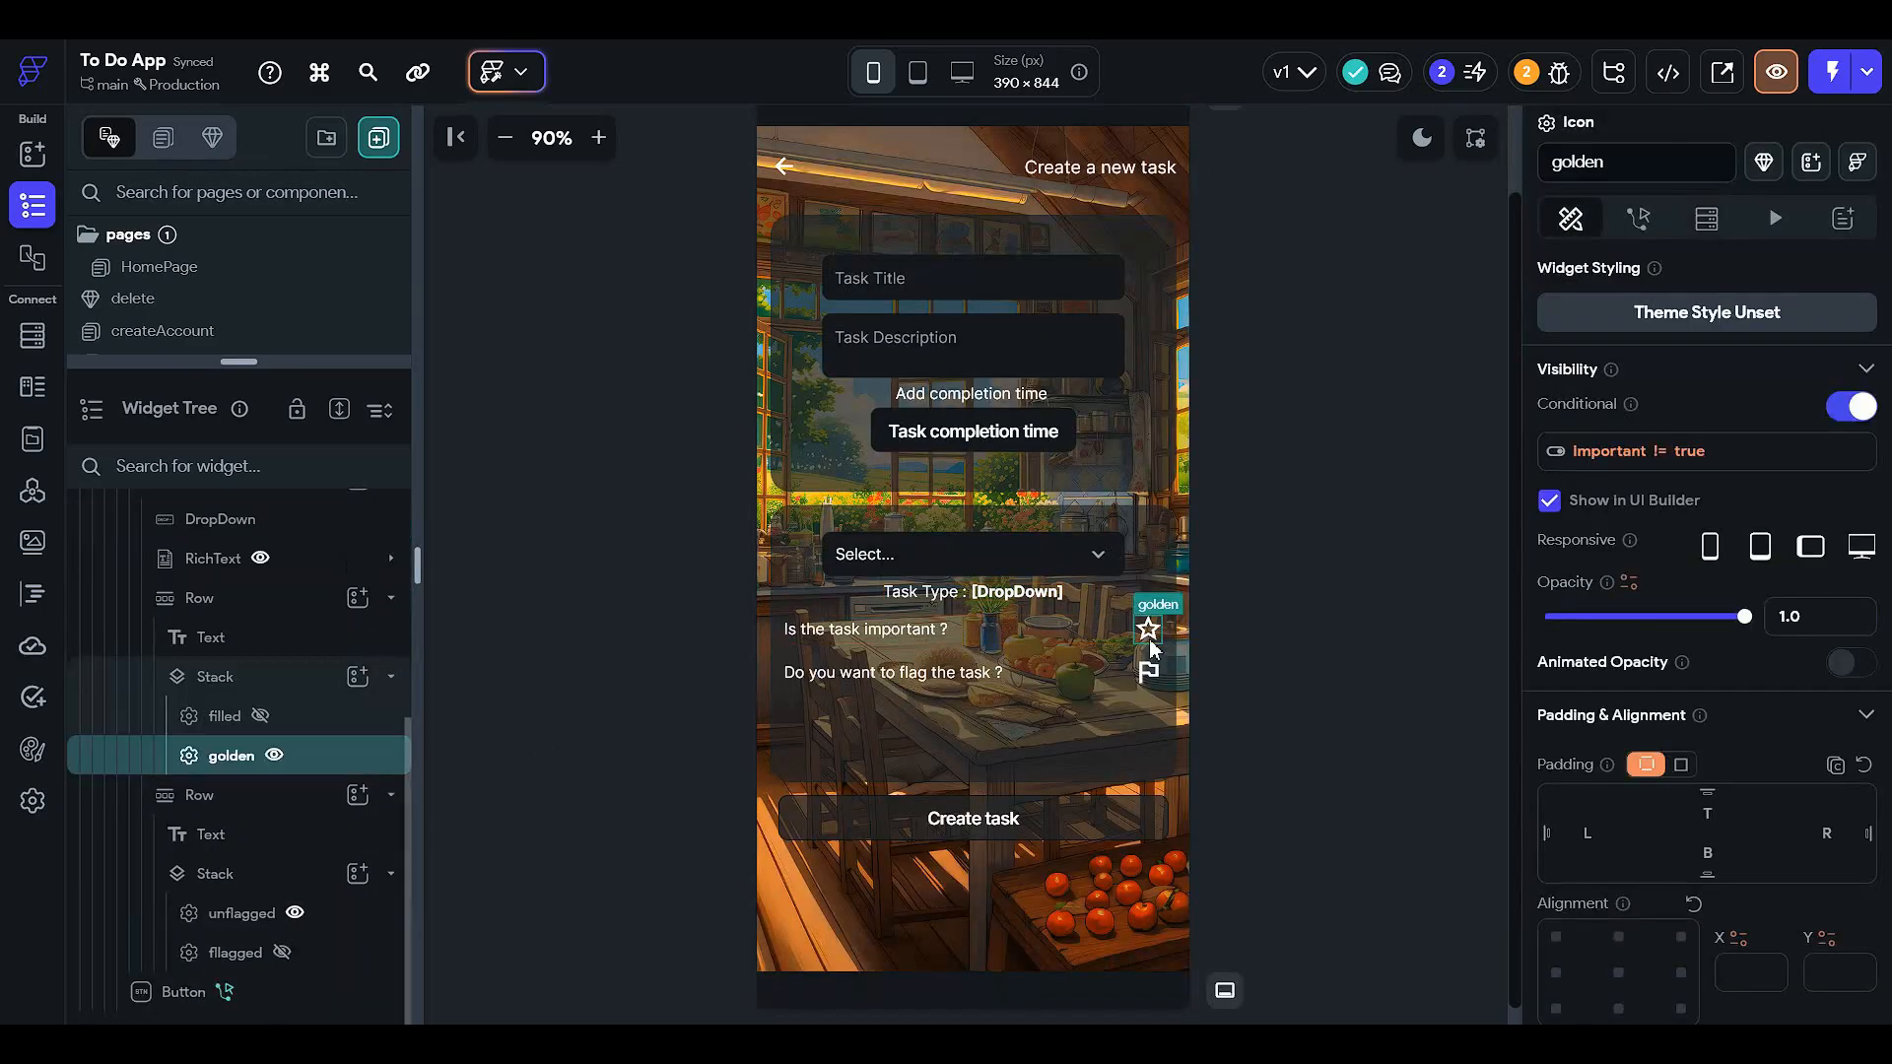
click(347, 729)
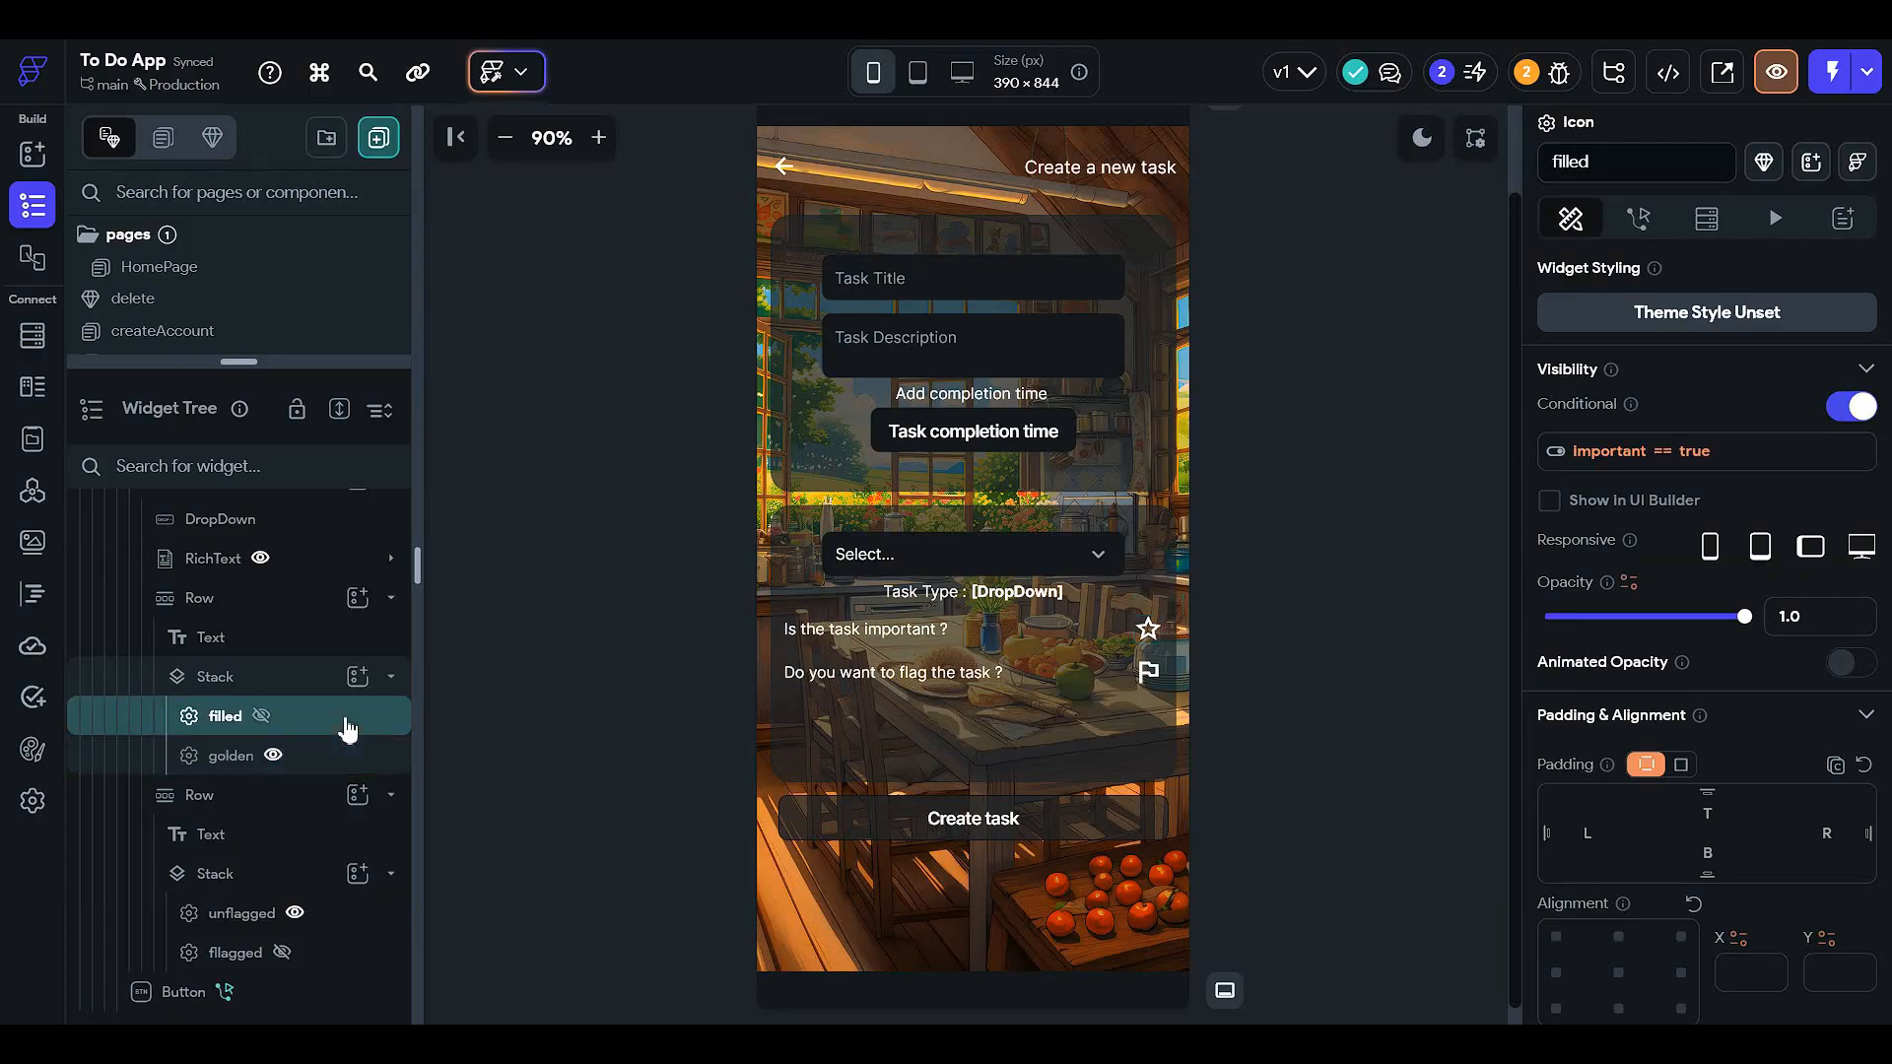
click(330, 757)
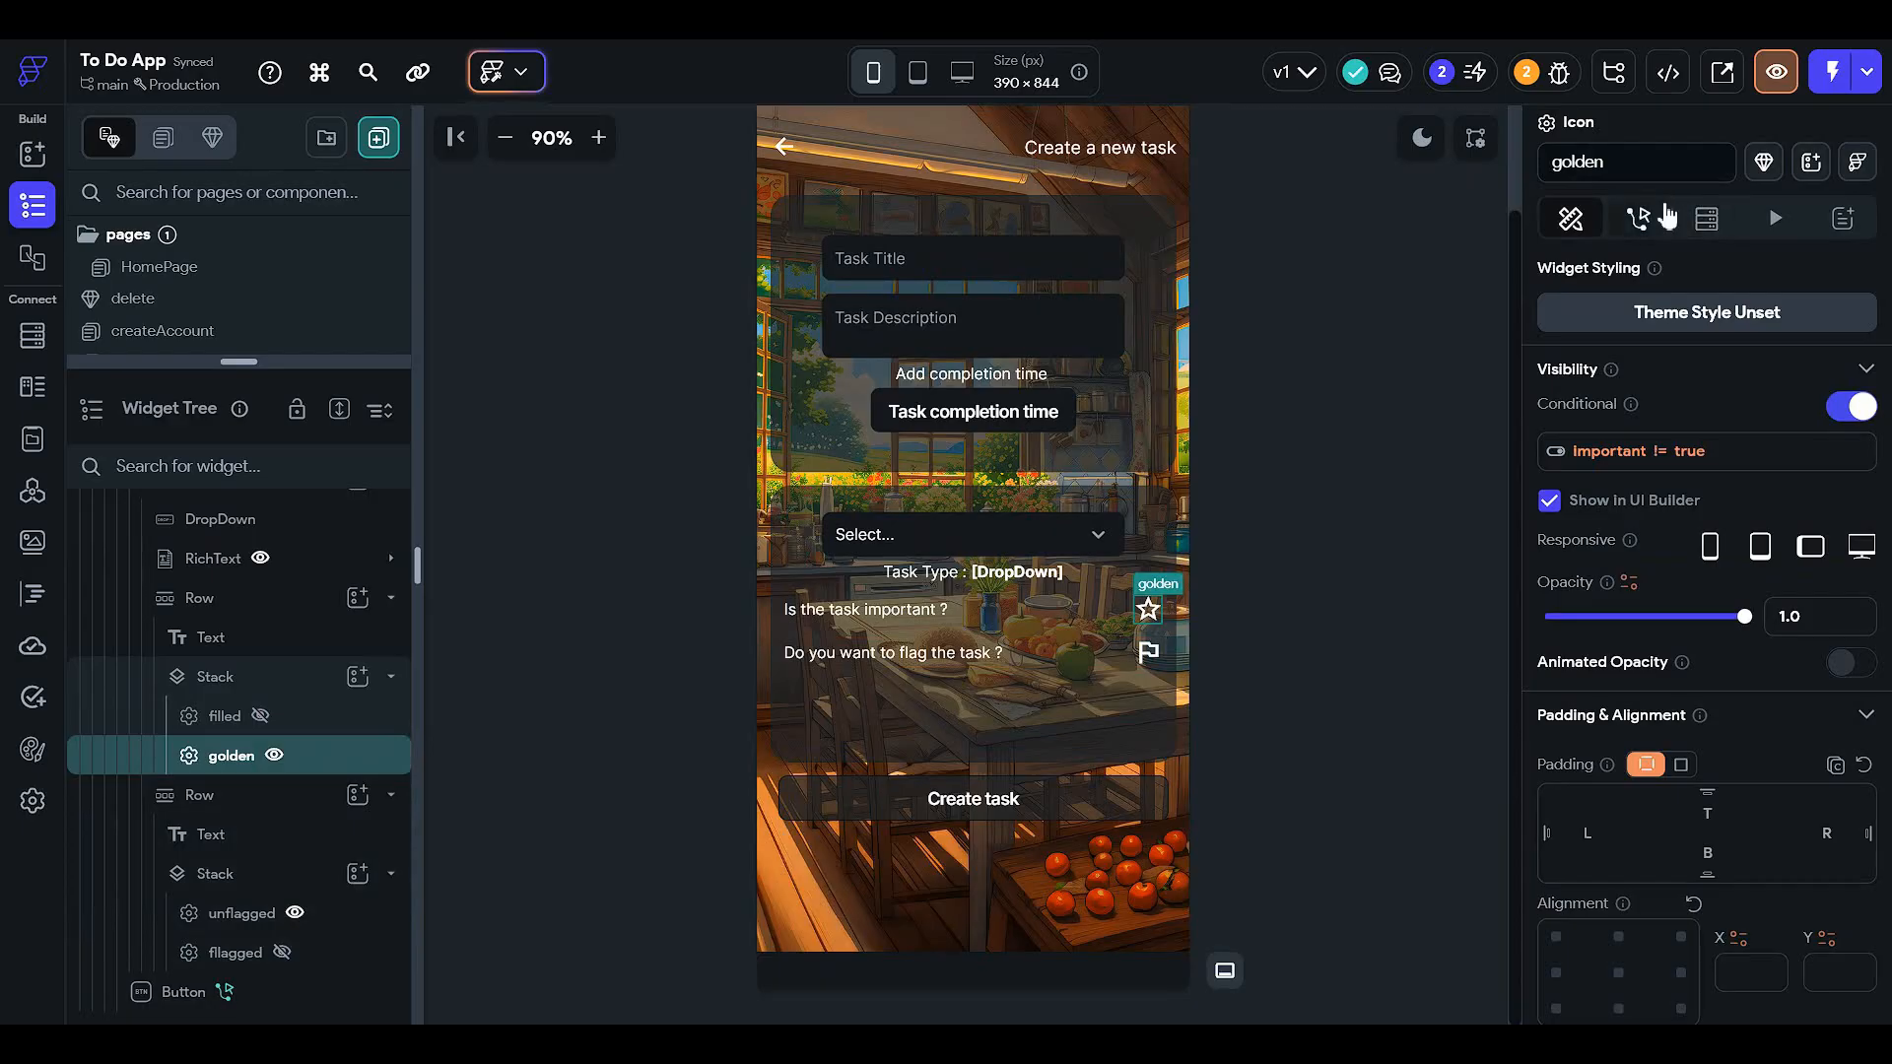
click(1635, 163)
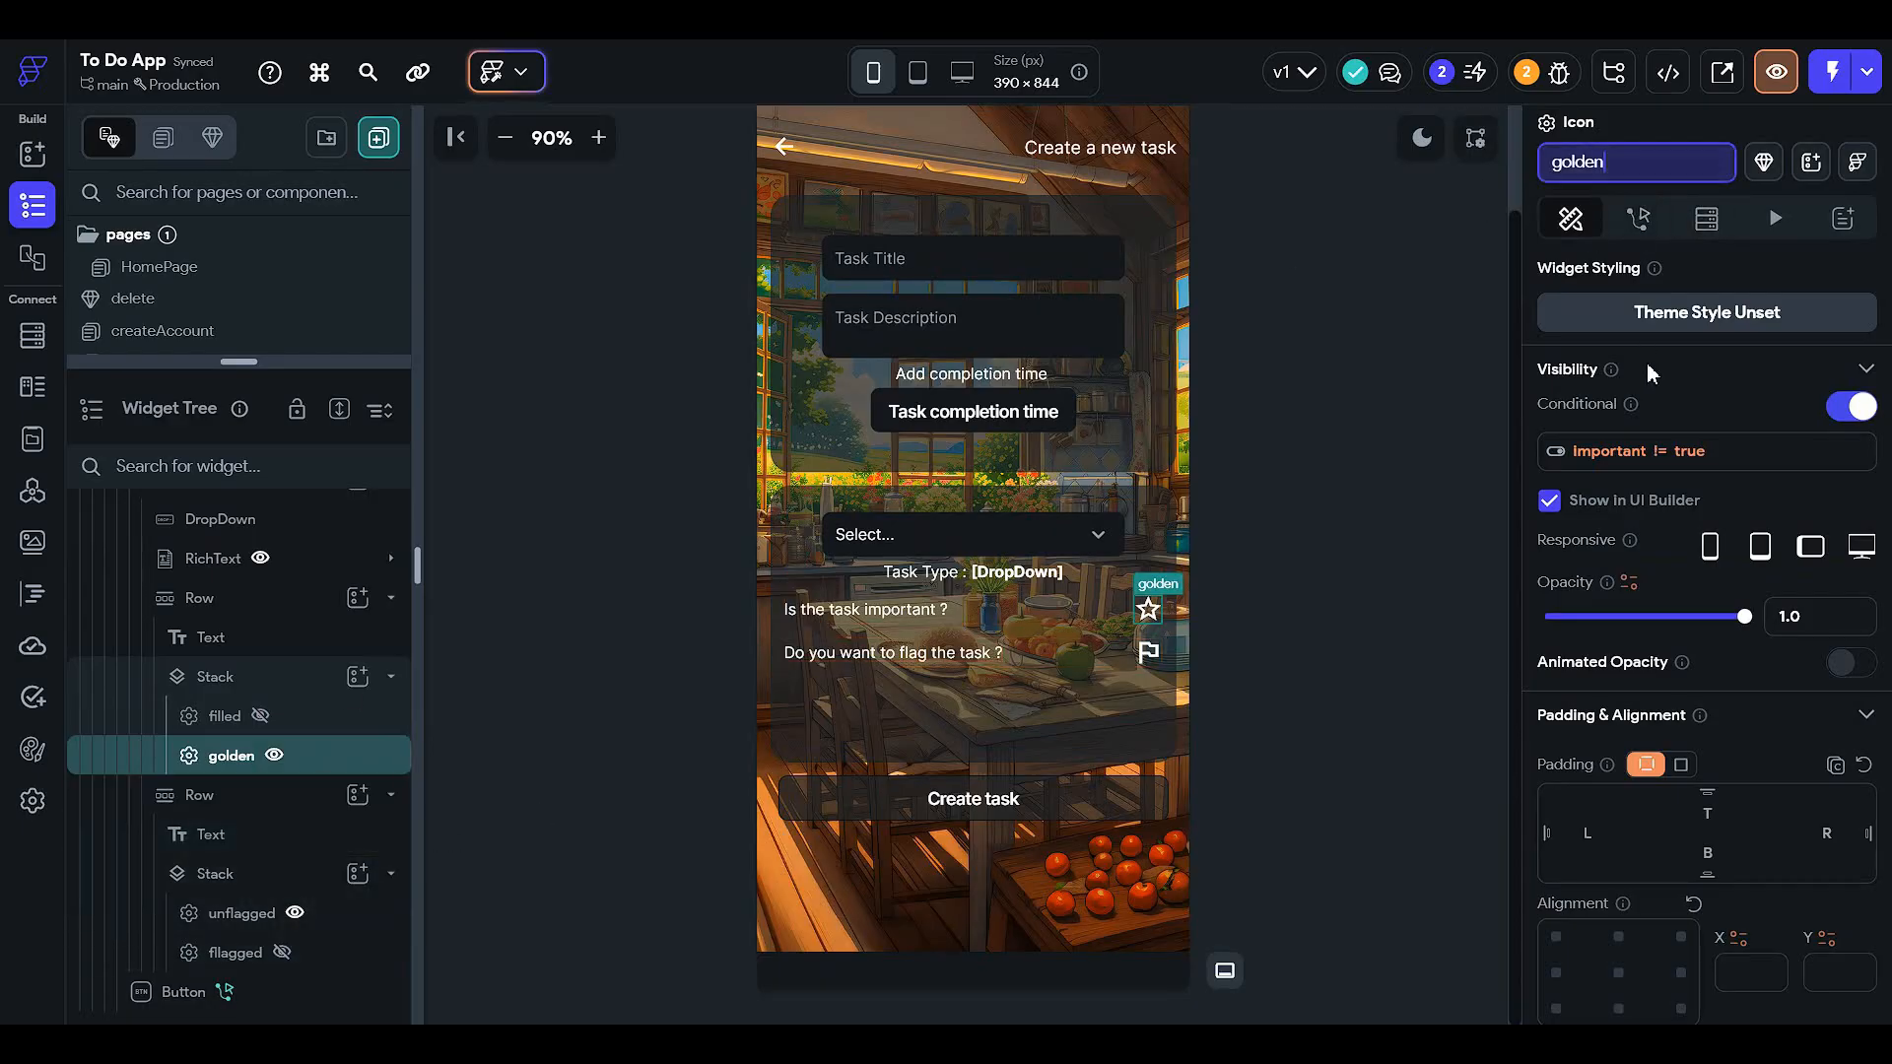
click(1636, 215)
click(1825, 356)
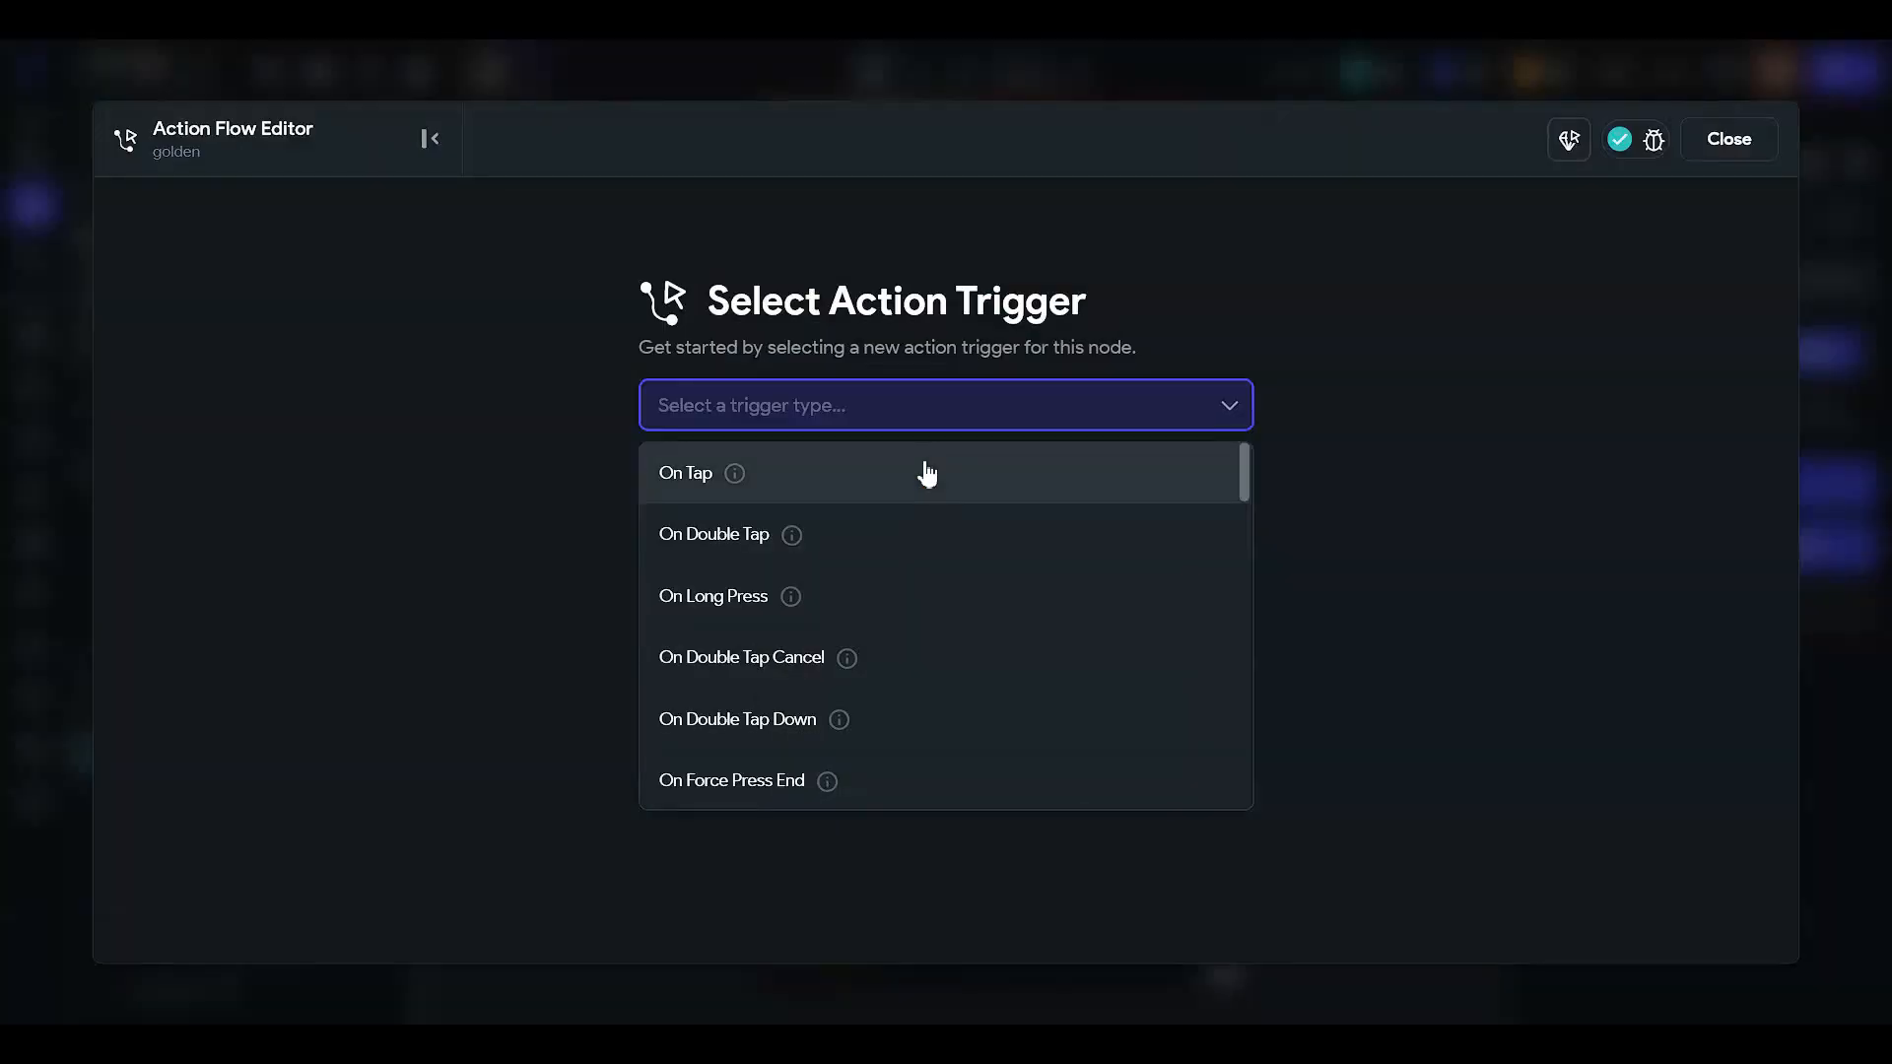
click(925, 473)
click(1225, 641)
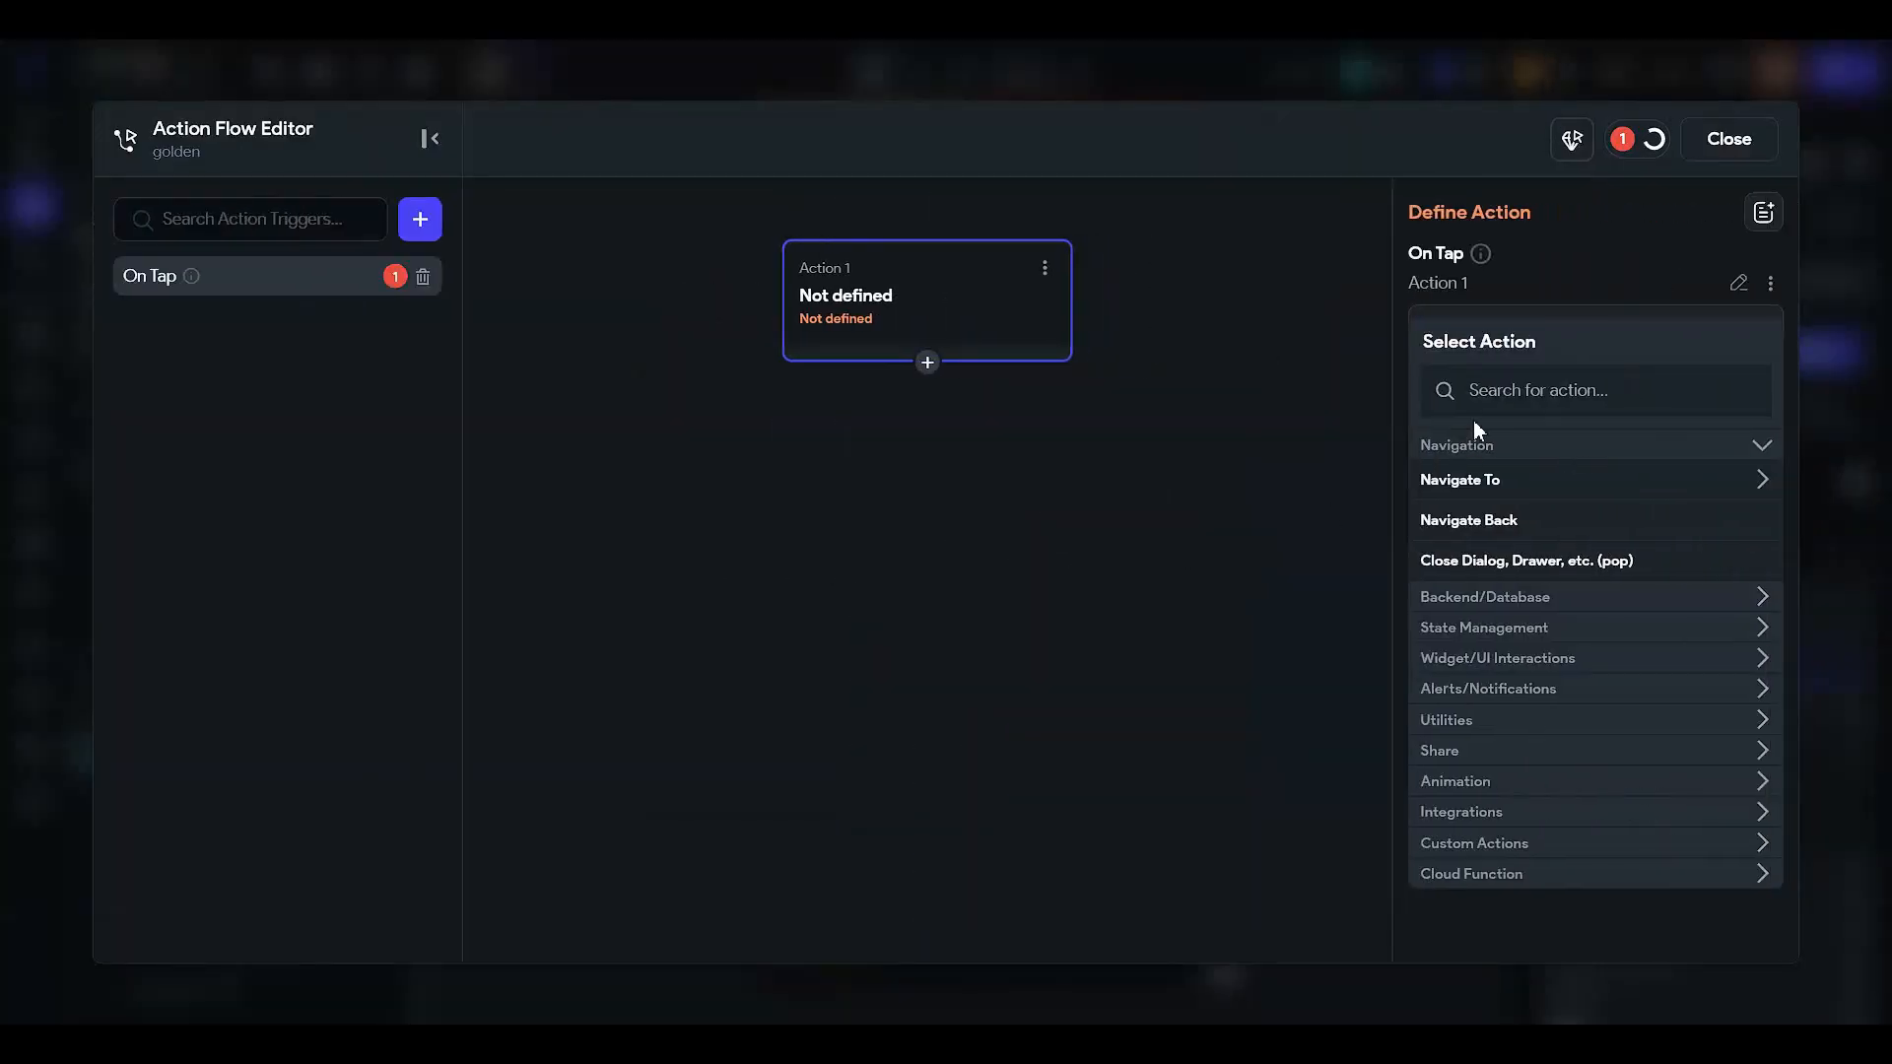
- Make the action Update Page State with important set to True, then hide the golden star
text(update)
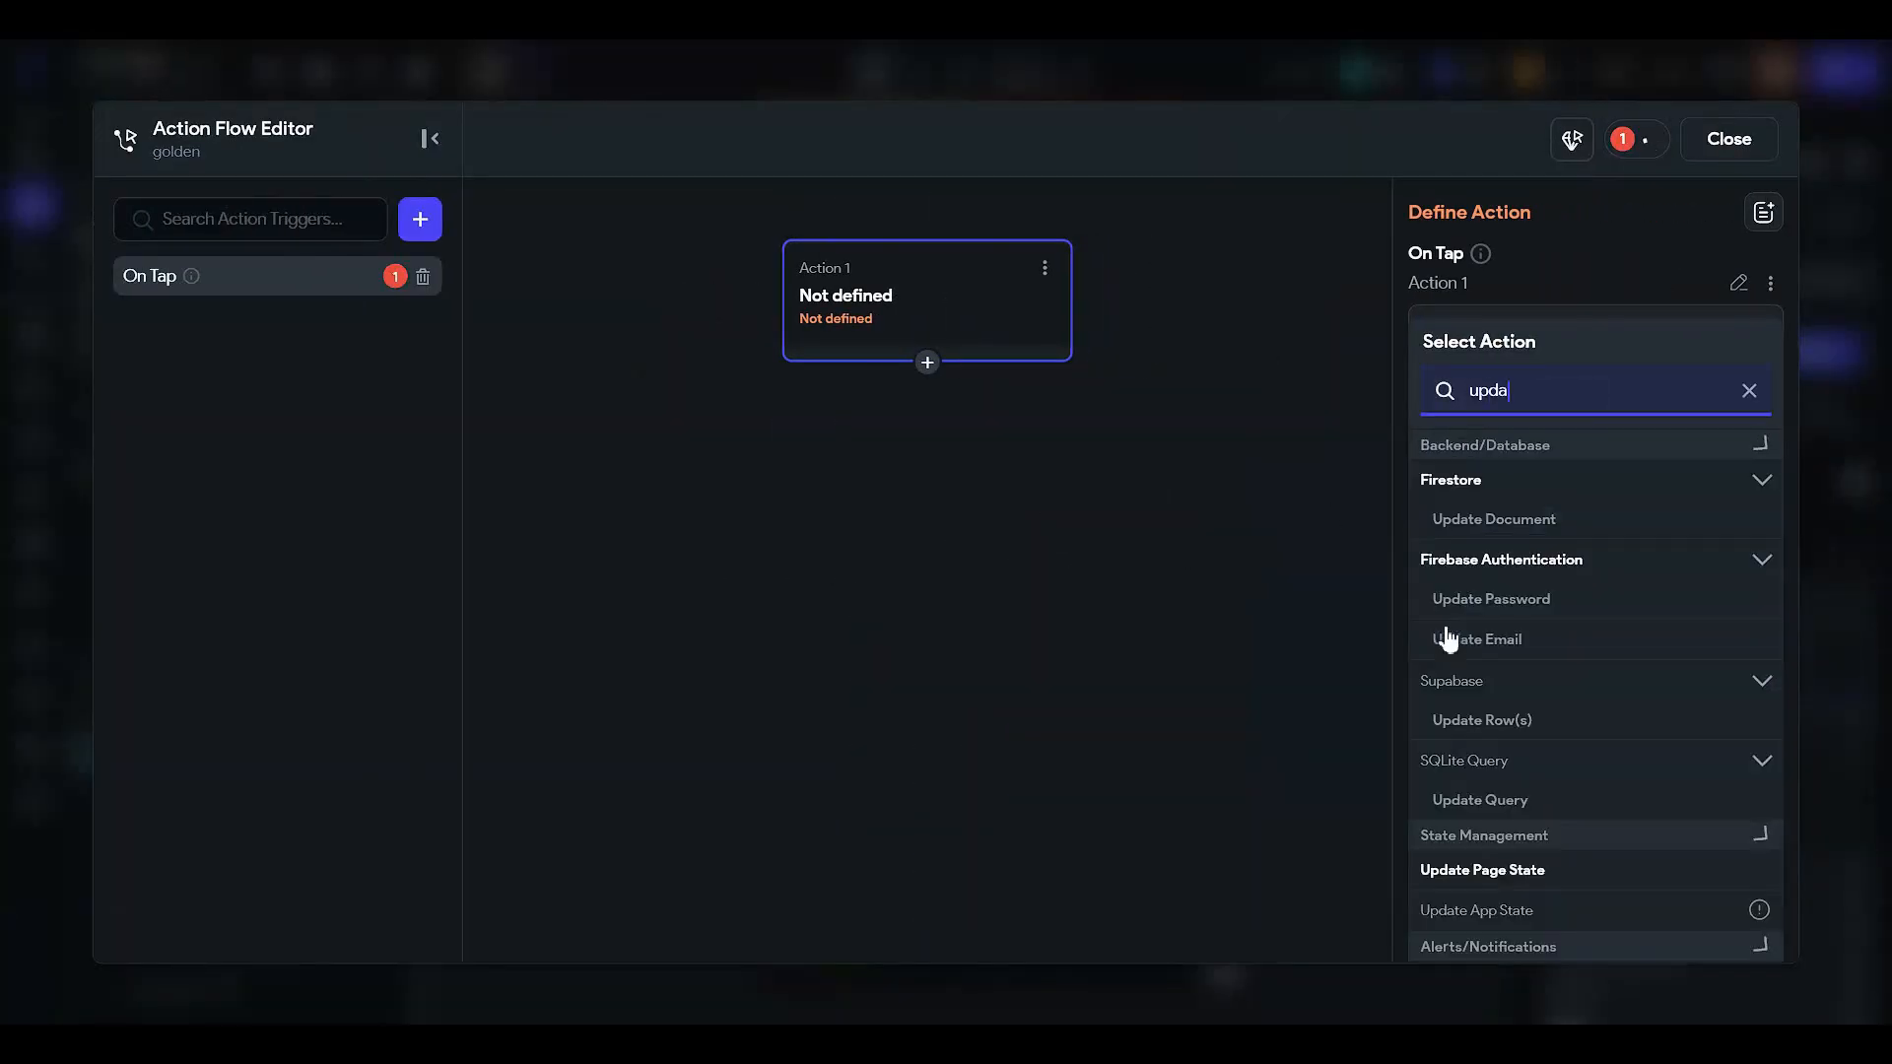
click(1549, 879)
click(1468, 440)
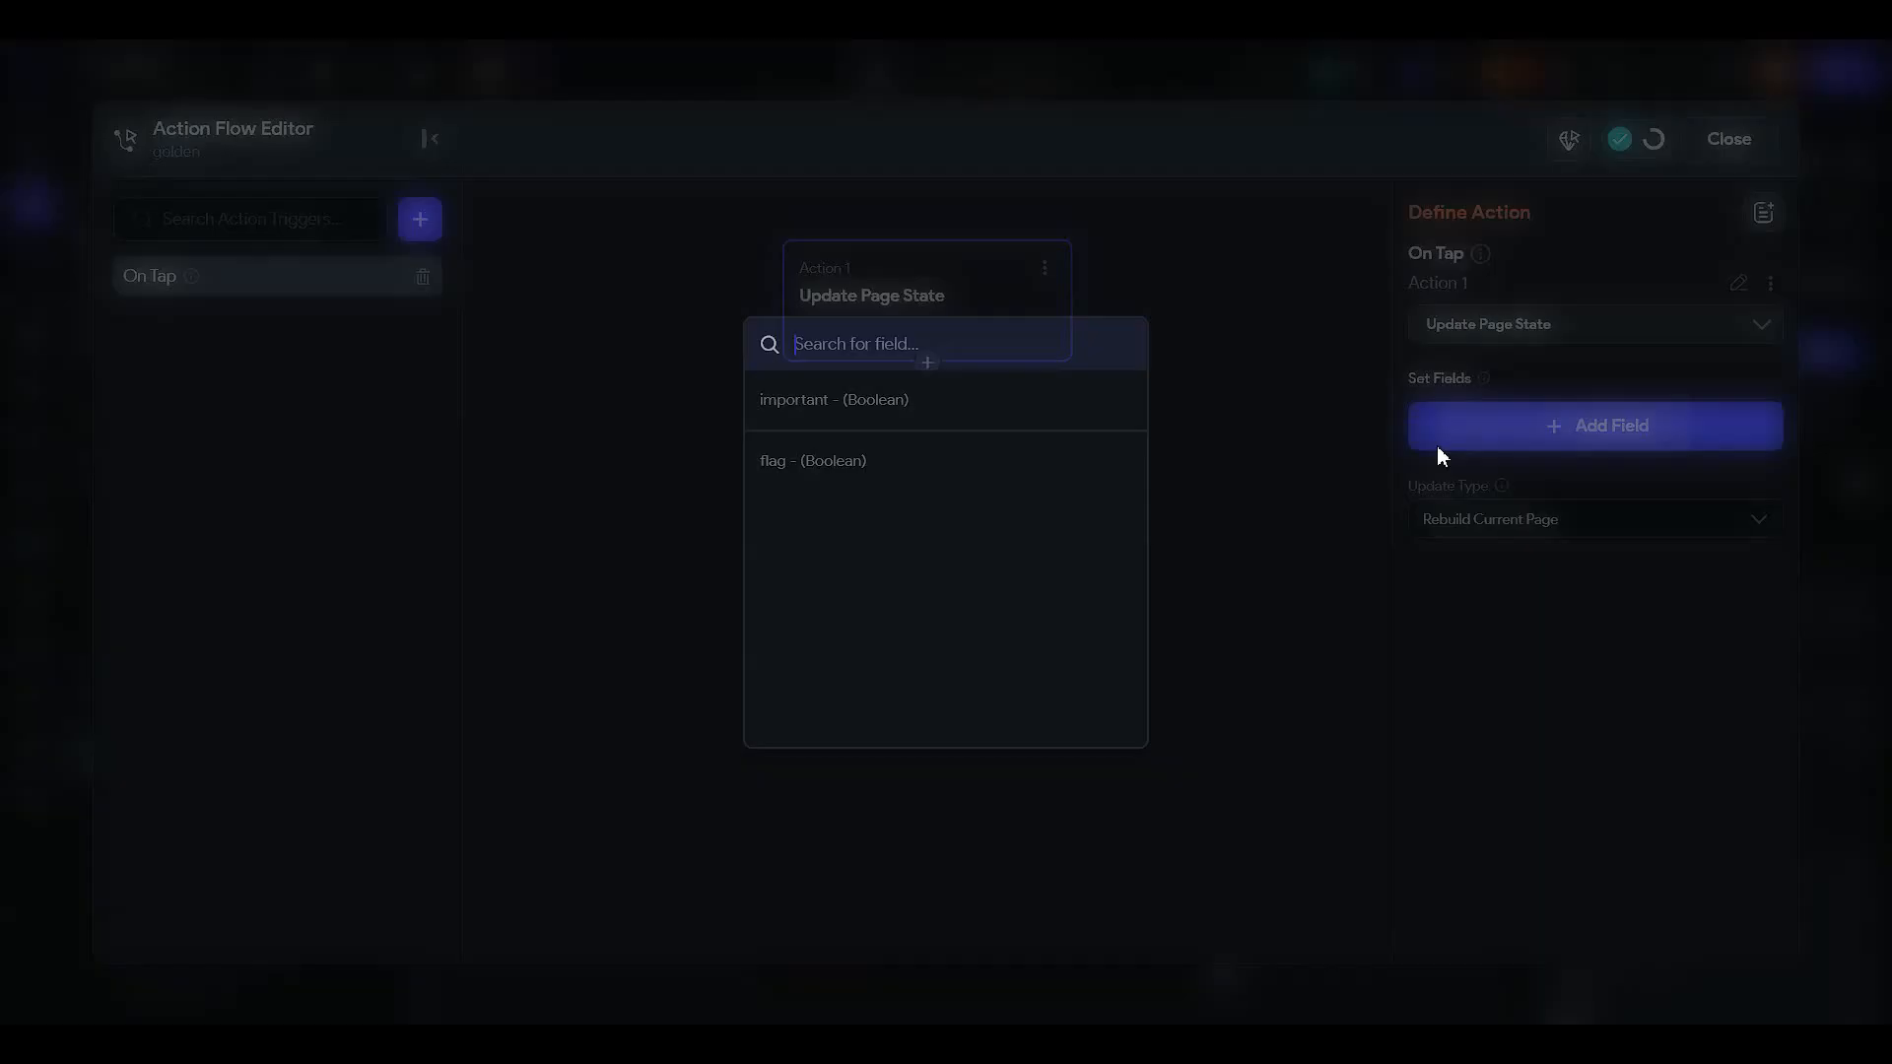
click(927, 406)
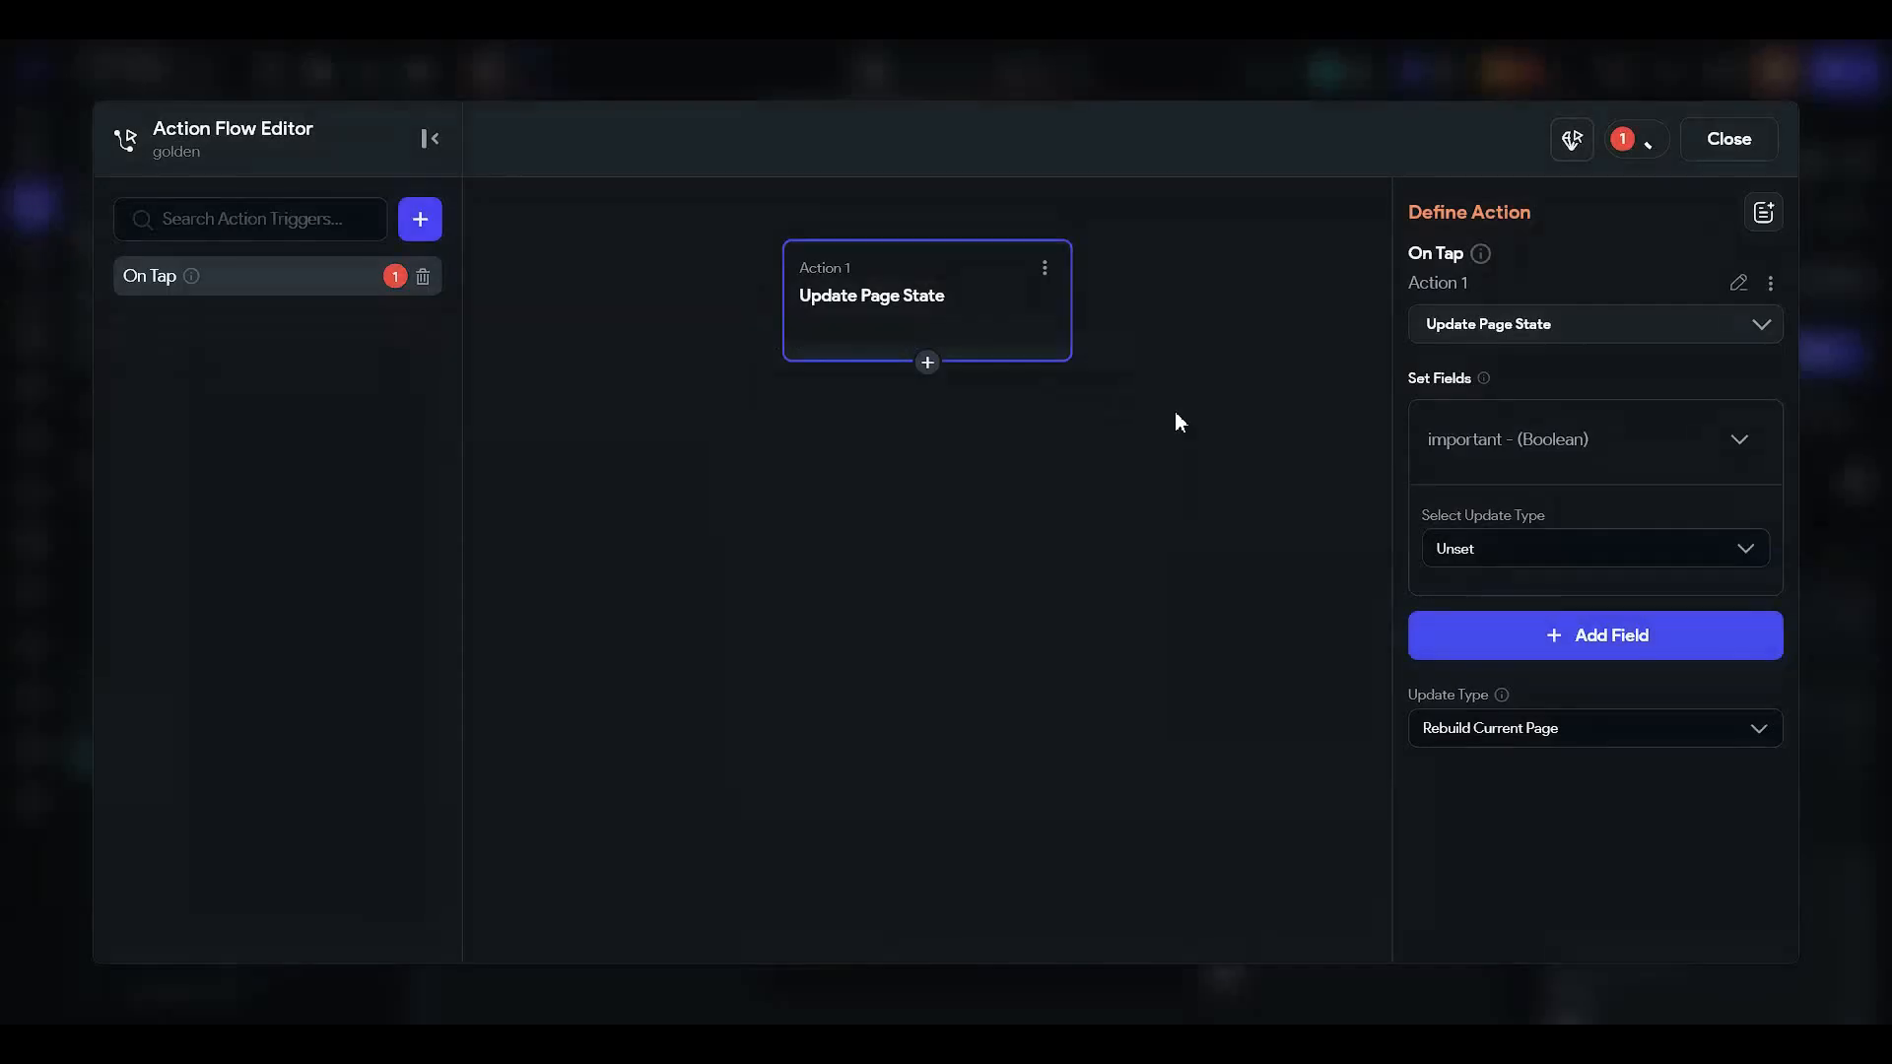
click(1480, 533)
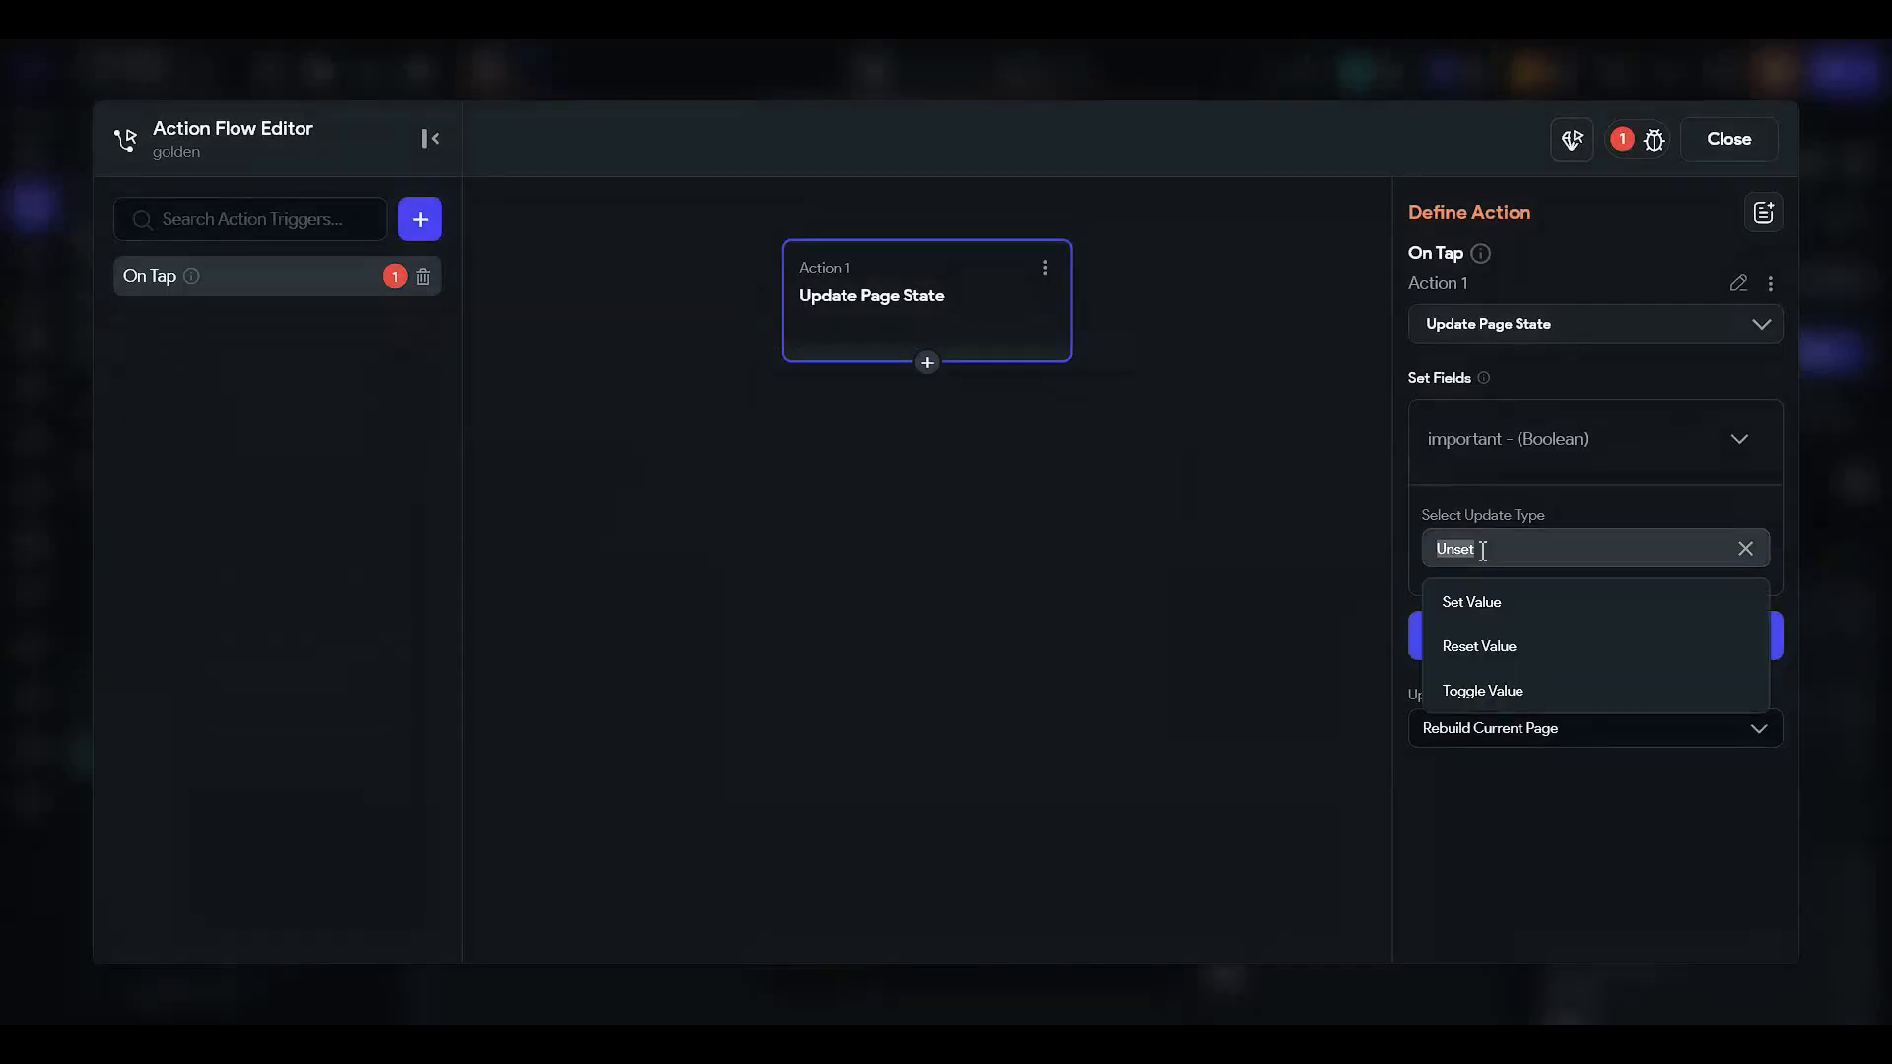
click(1505, 611)
click(1503, 628)
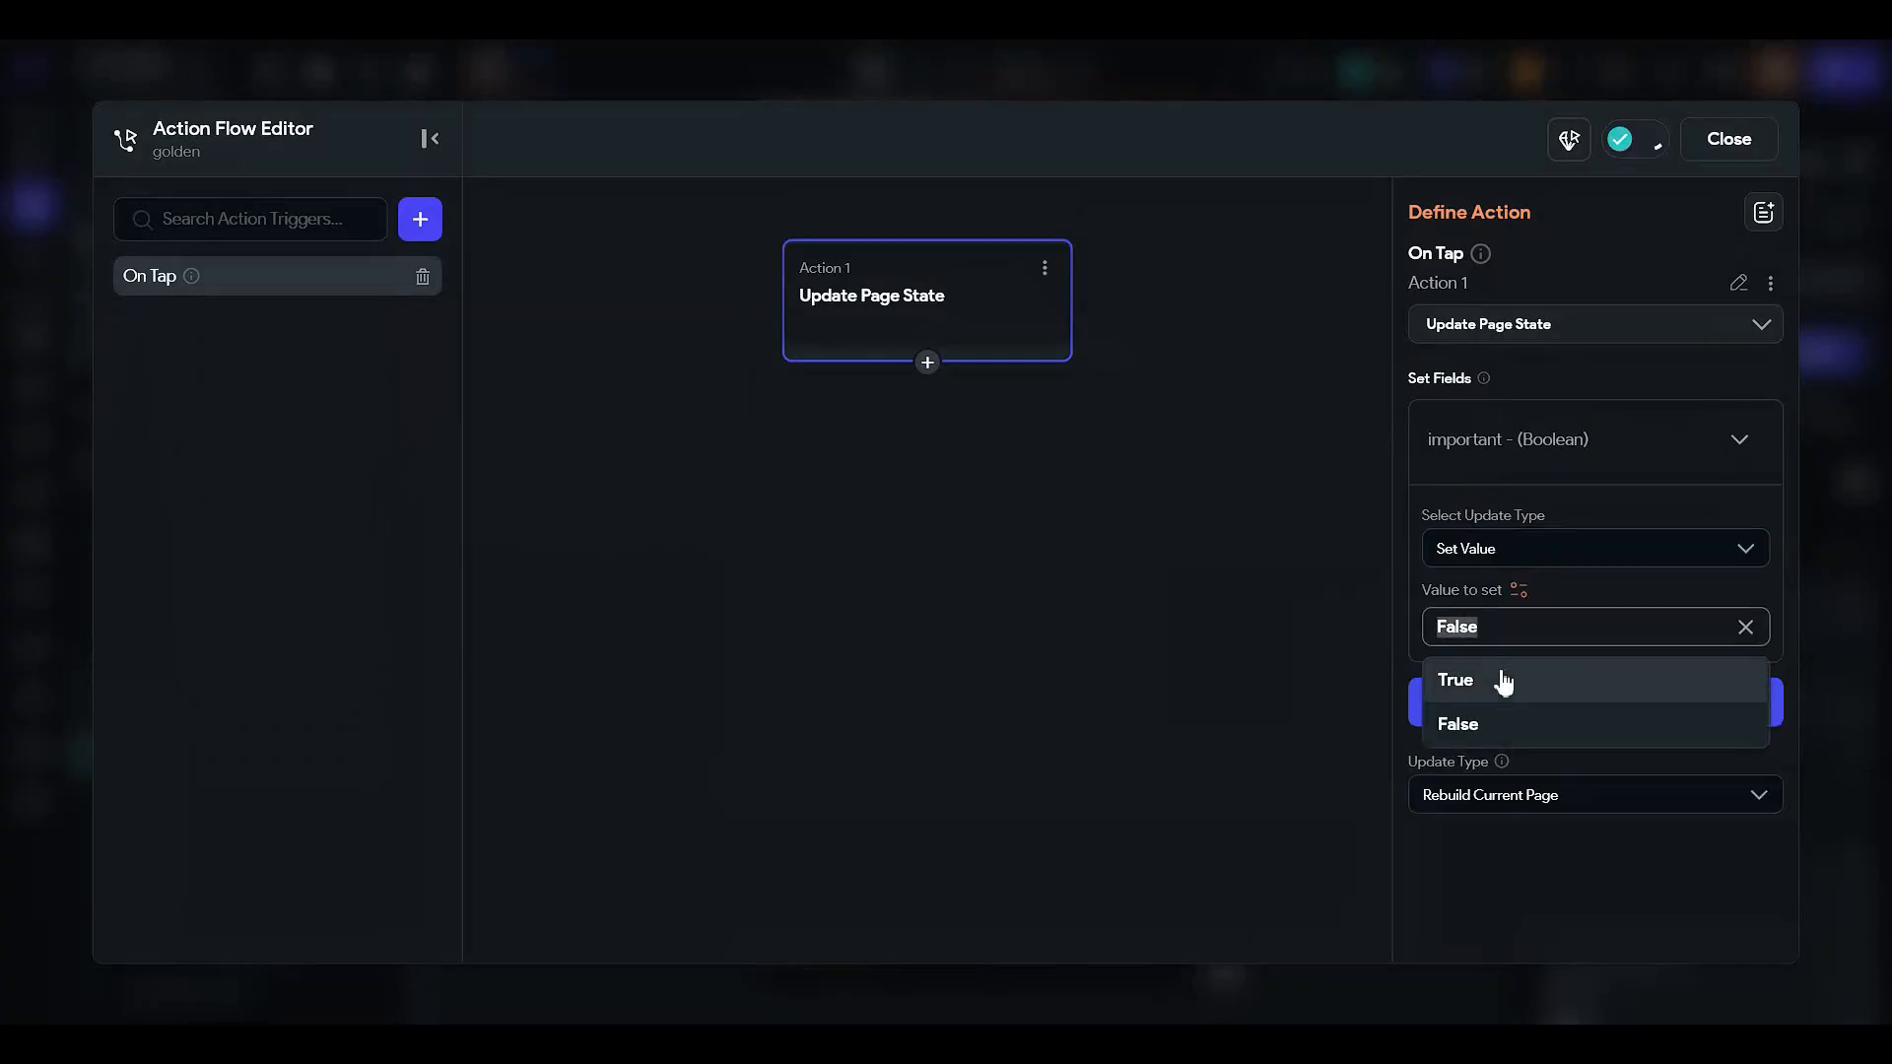
click(1498, 676)
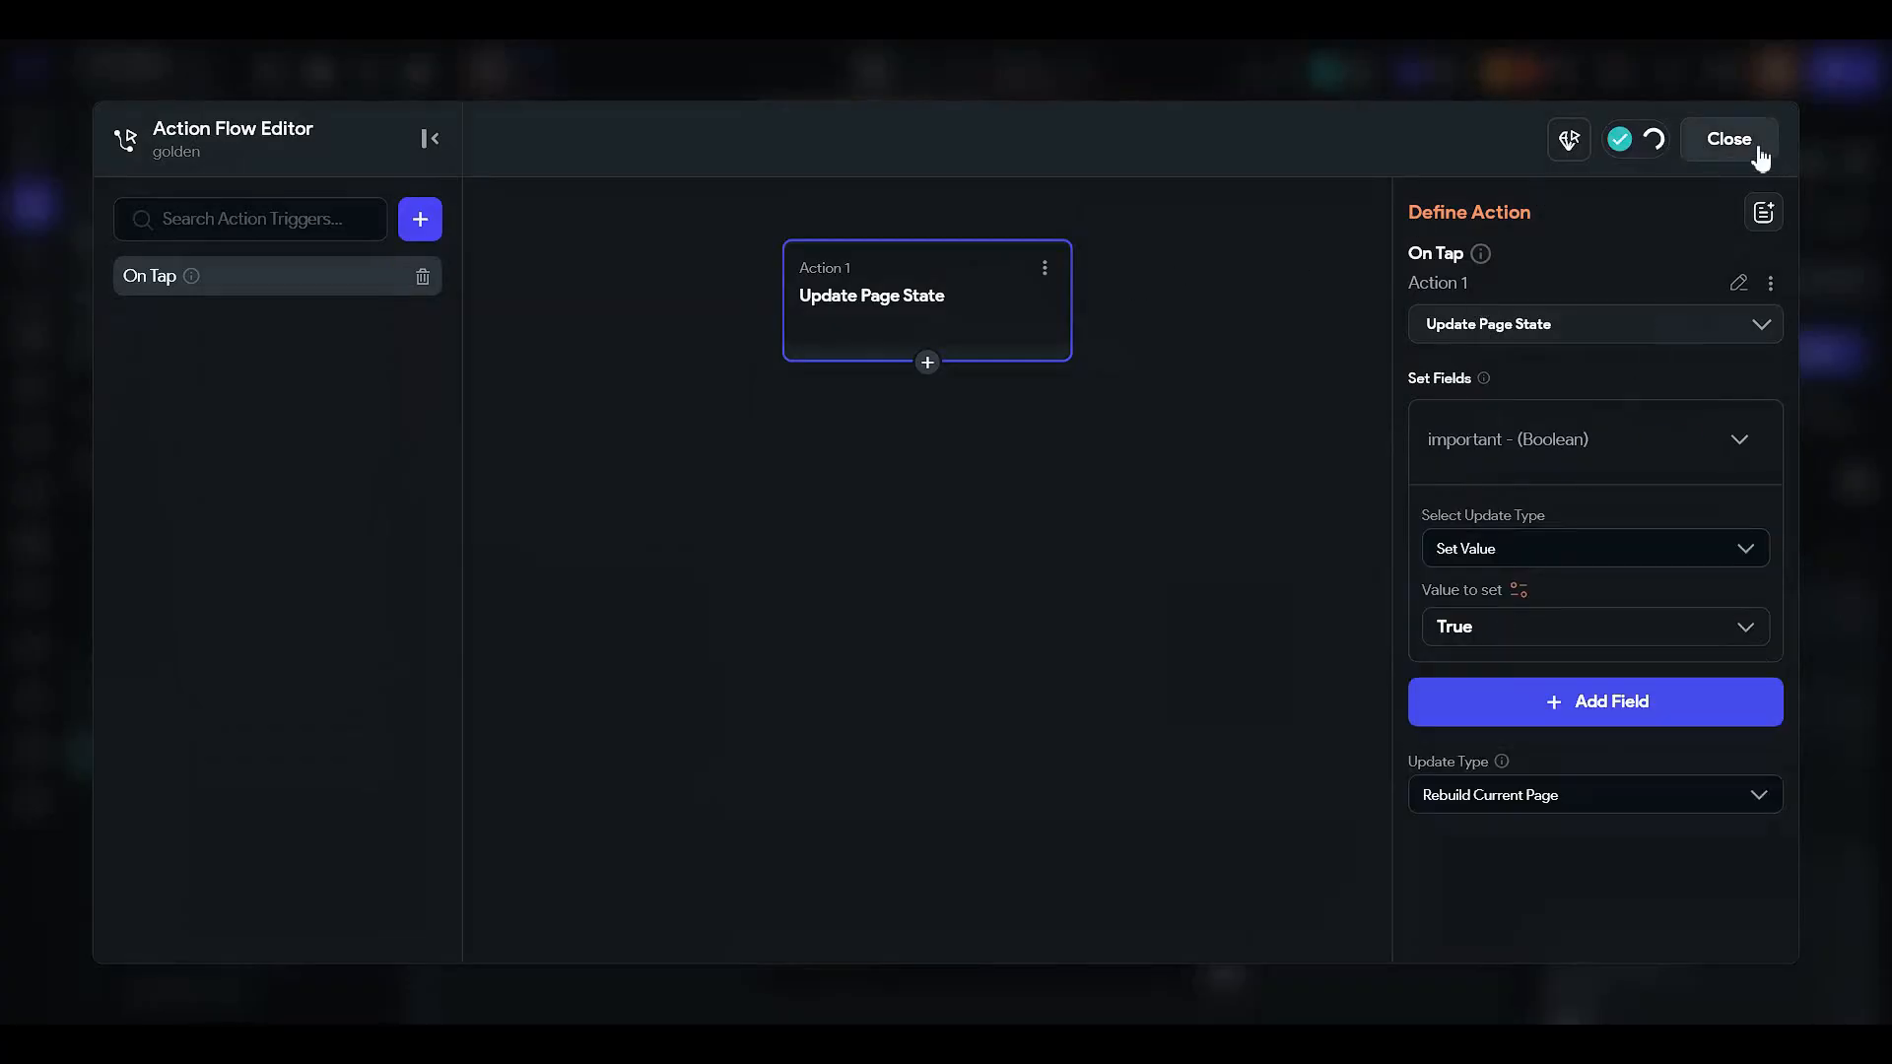
click(1727, 139)
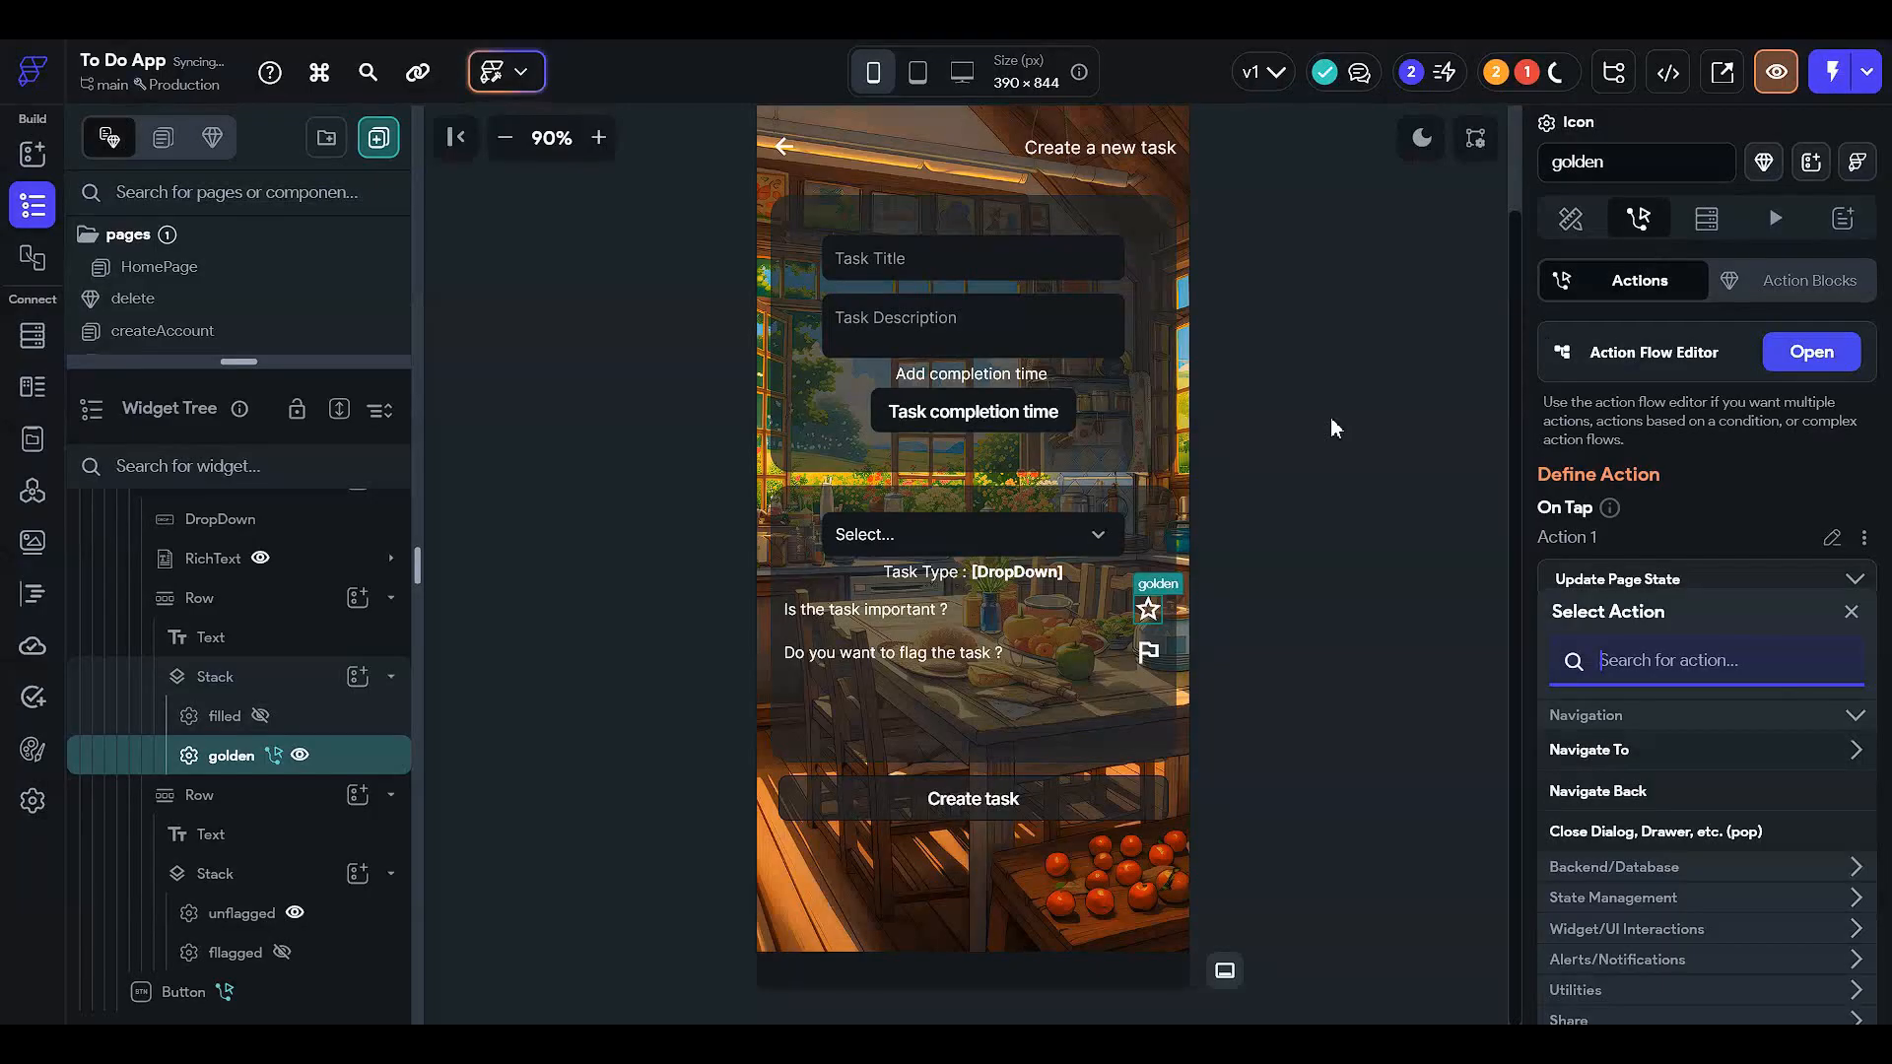
click(295, 756)
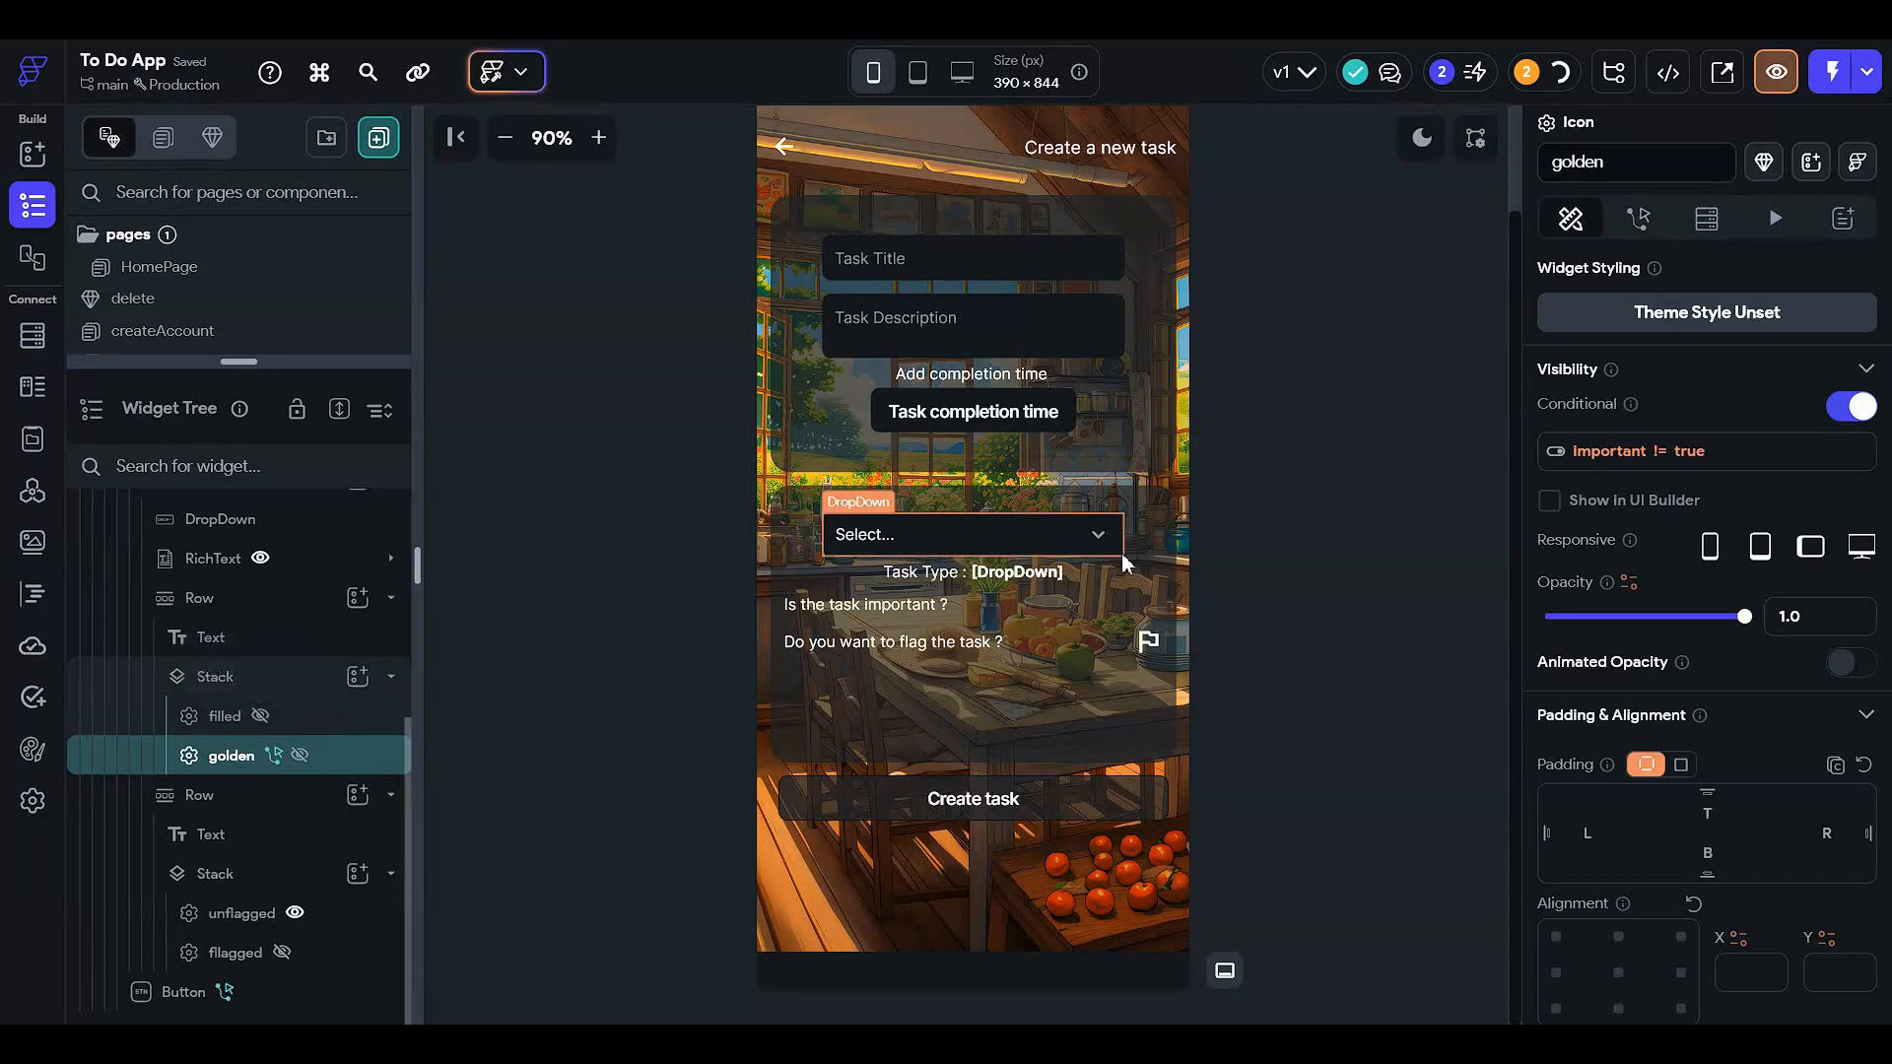
- Give the filled star an On Tap Update Page State action setting important to False
click(262, 718)
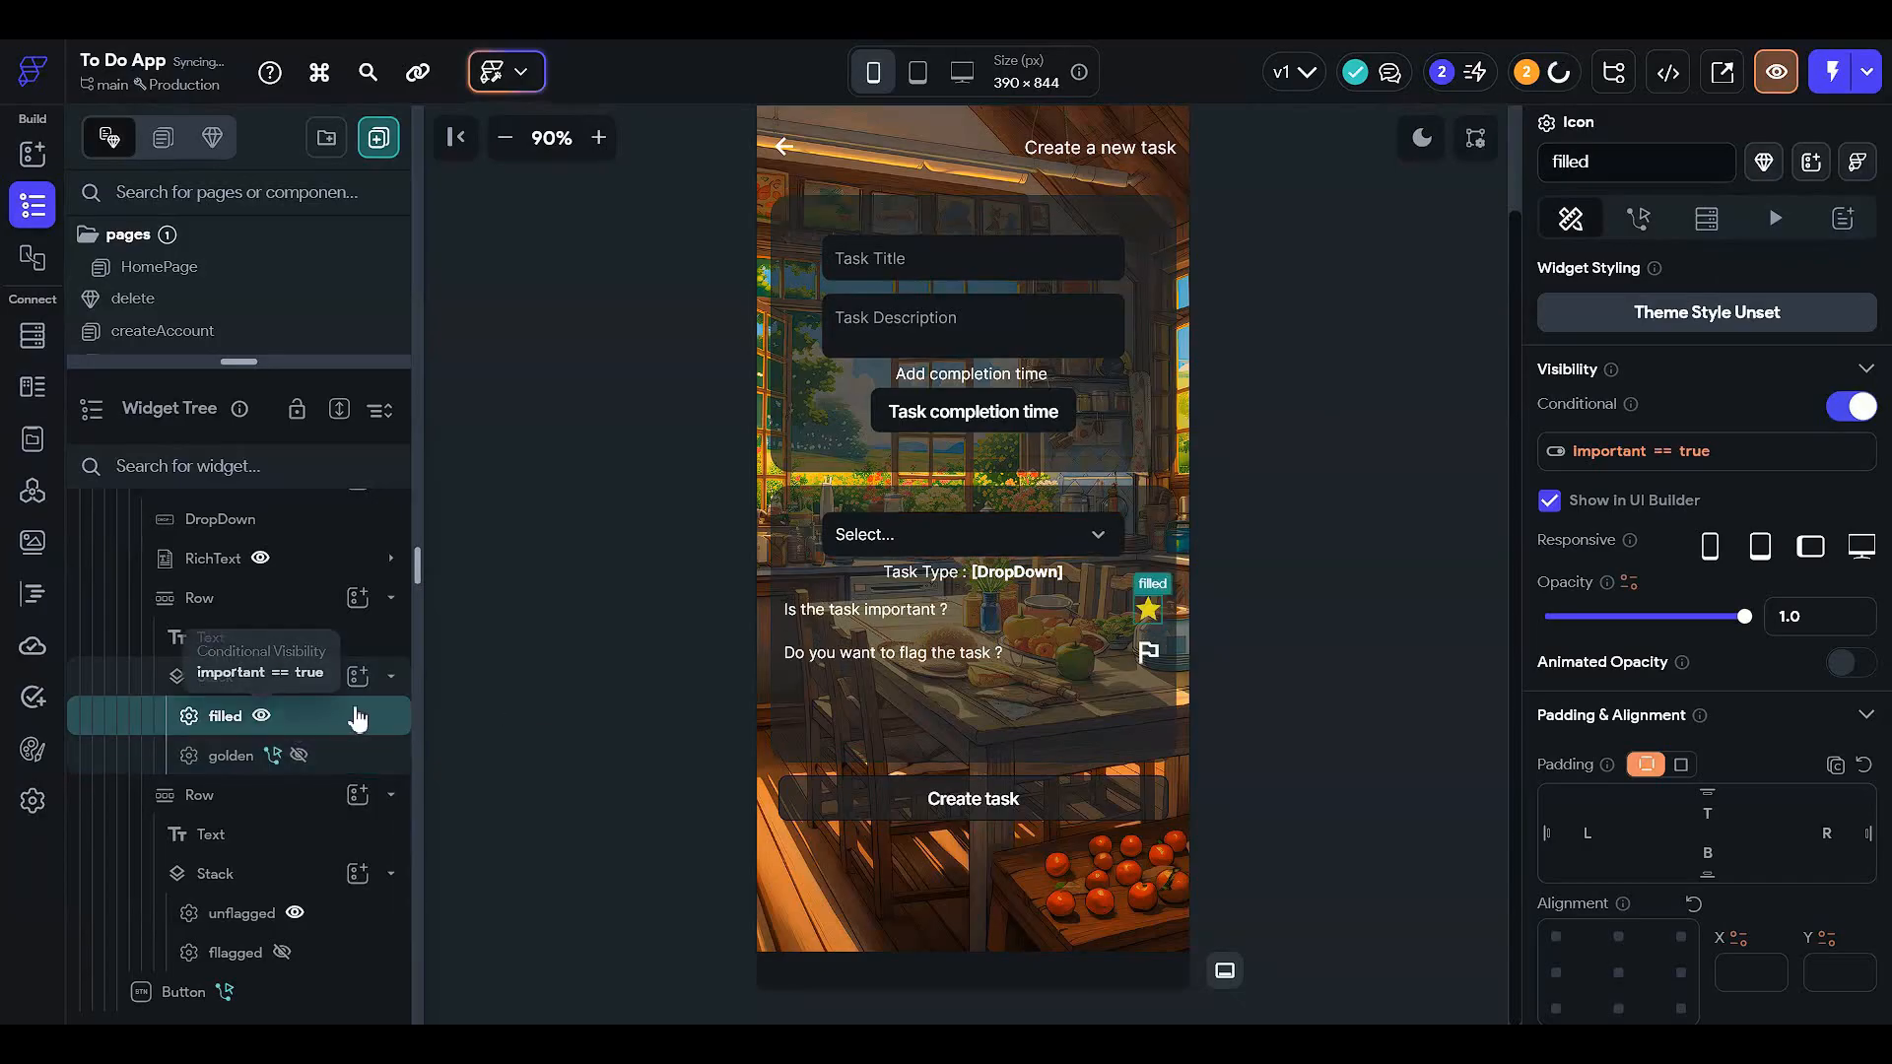
click(1651, 218)
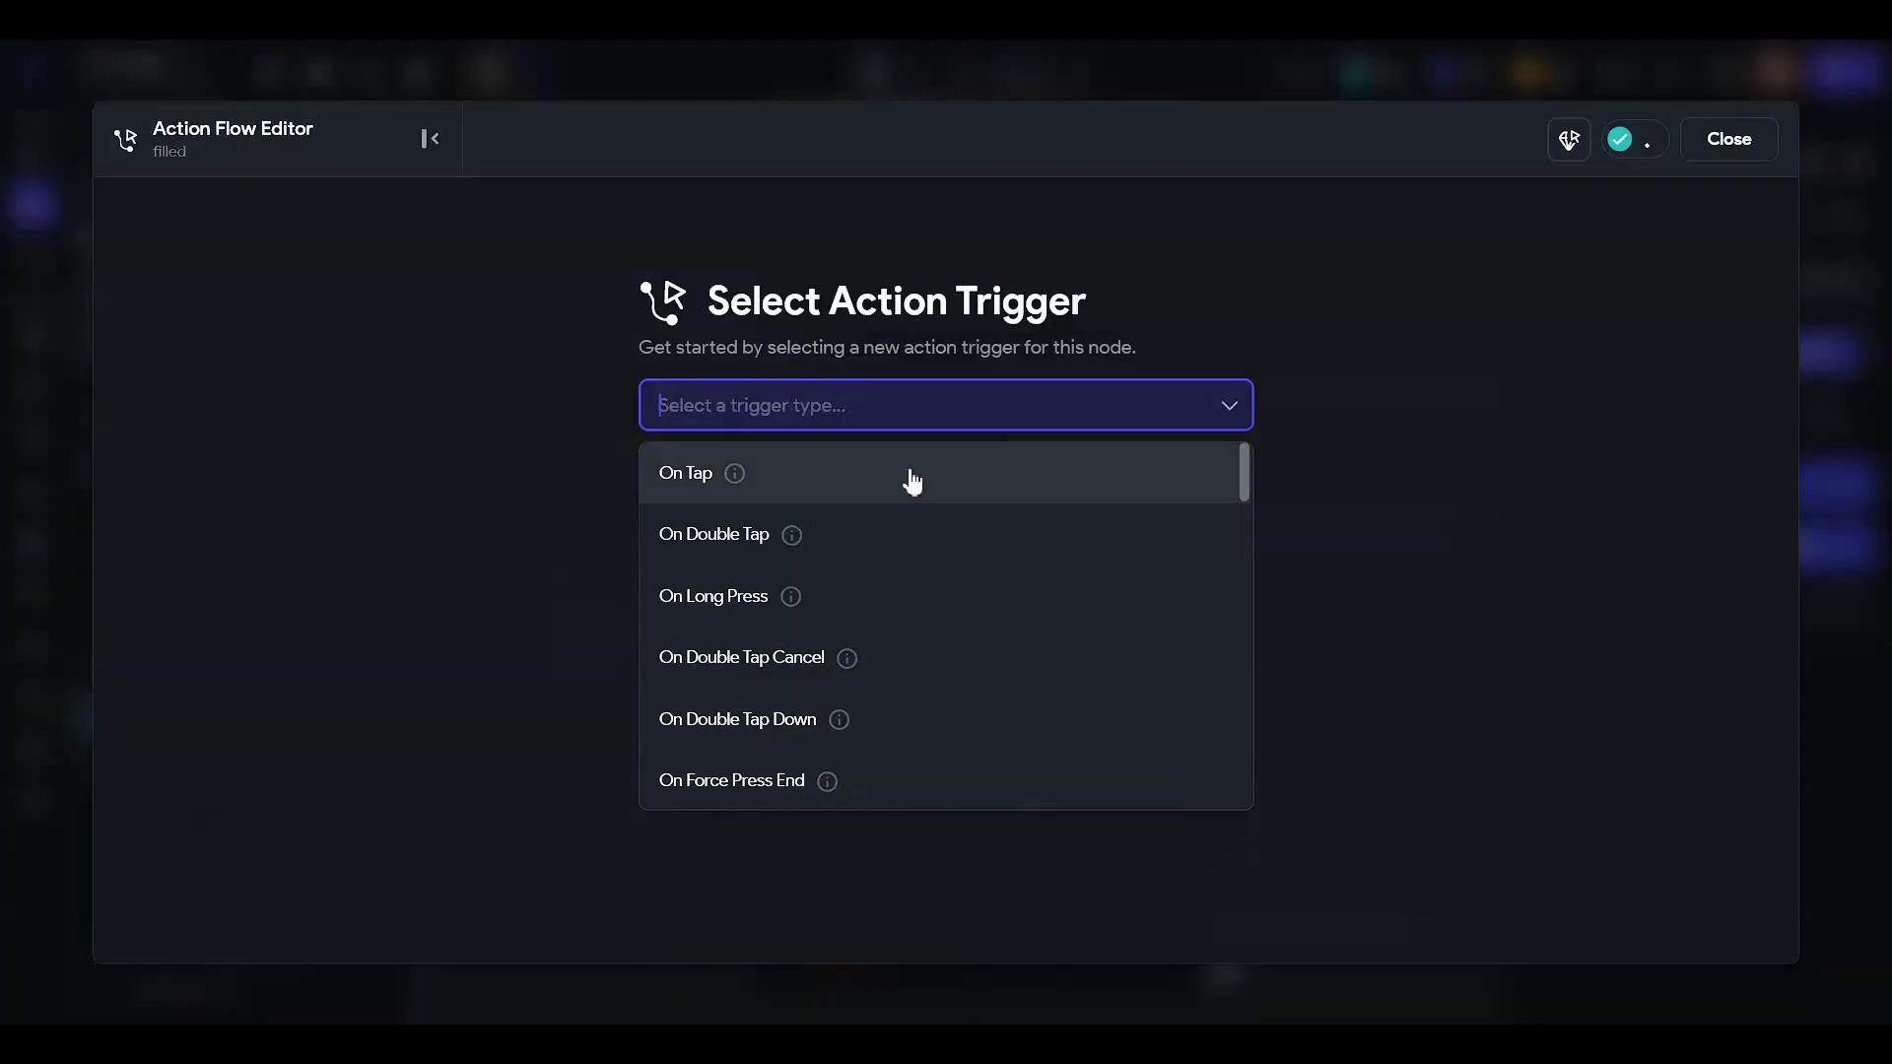
click(903, 473)
click(1145, 635)
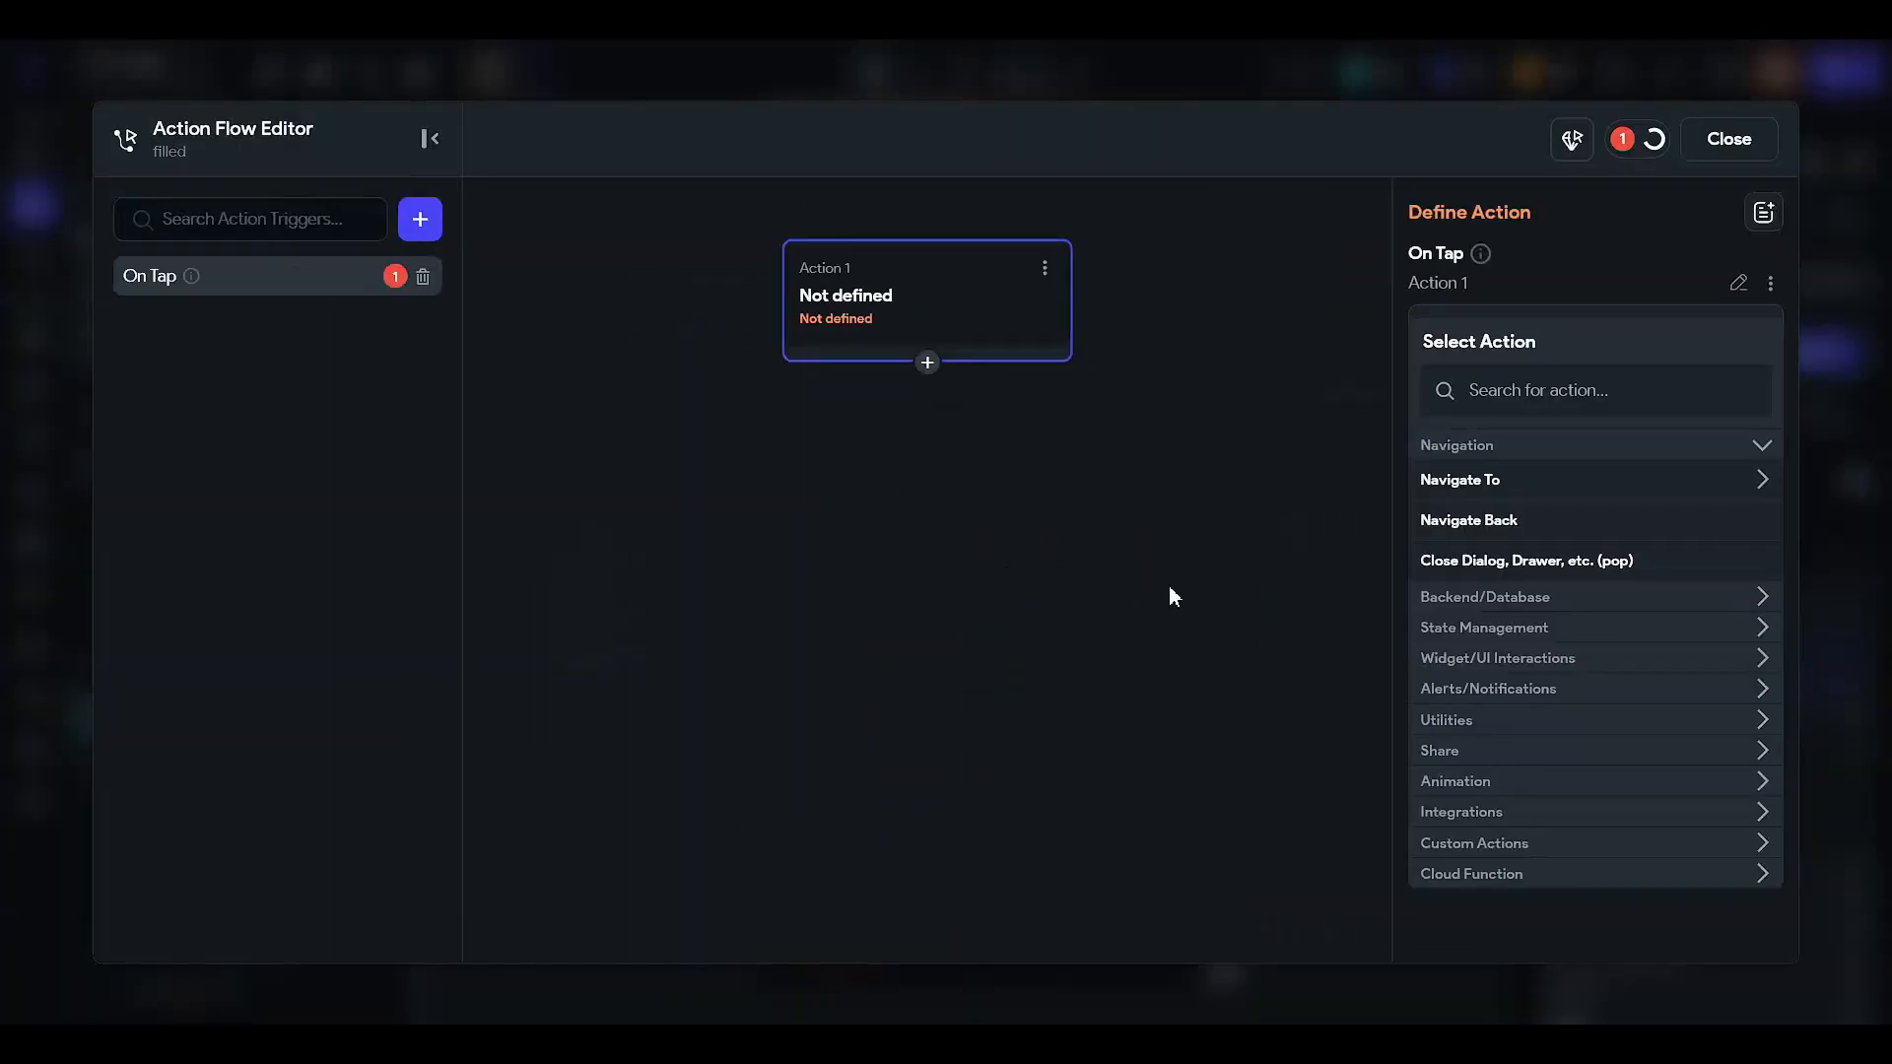
click(1530, 399)
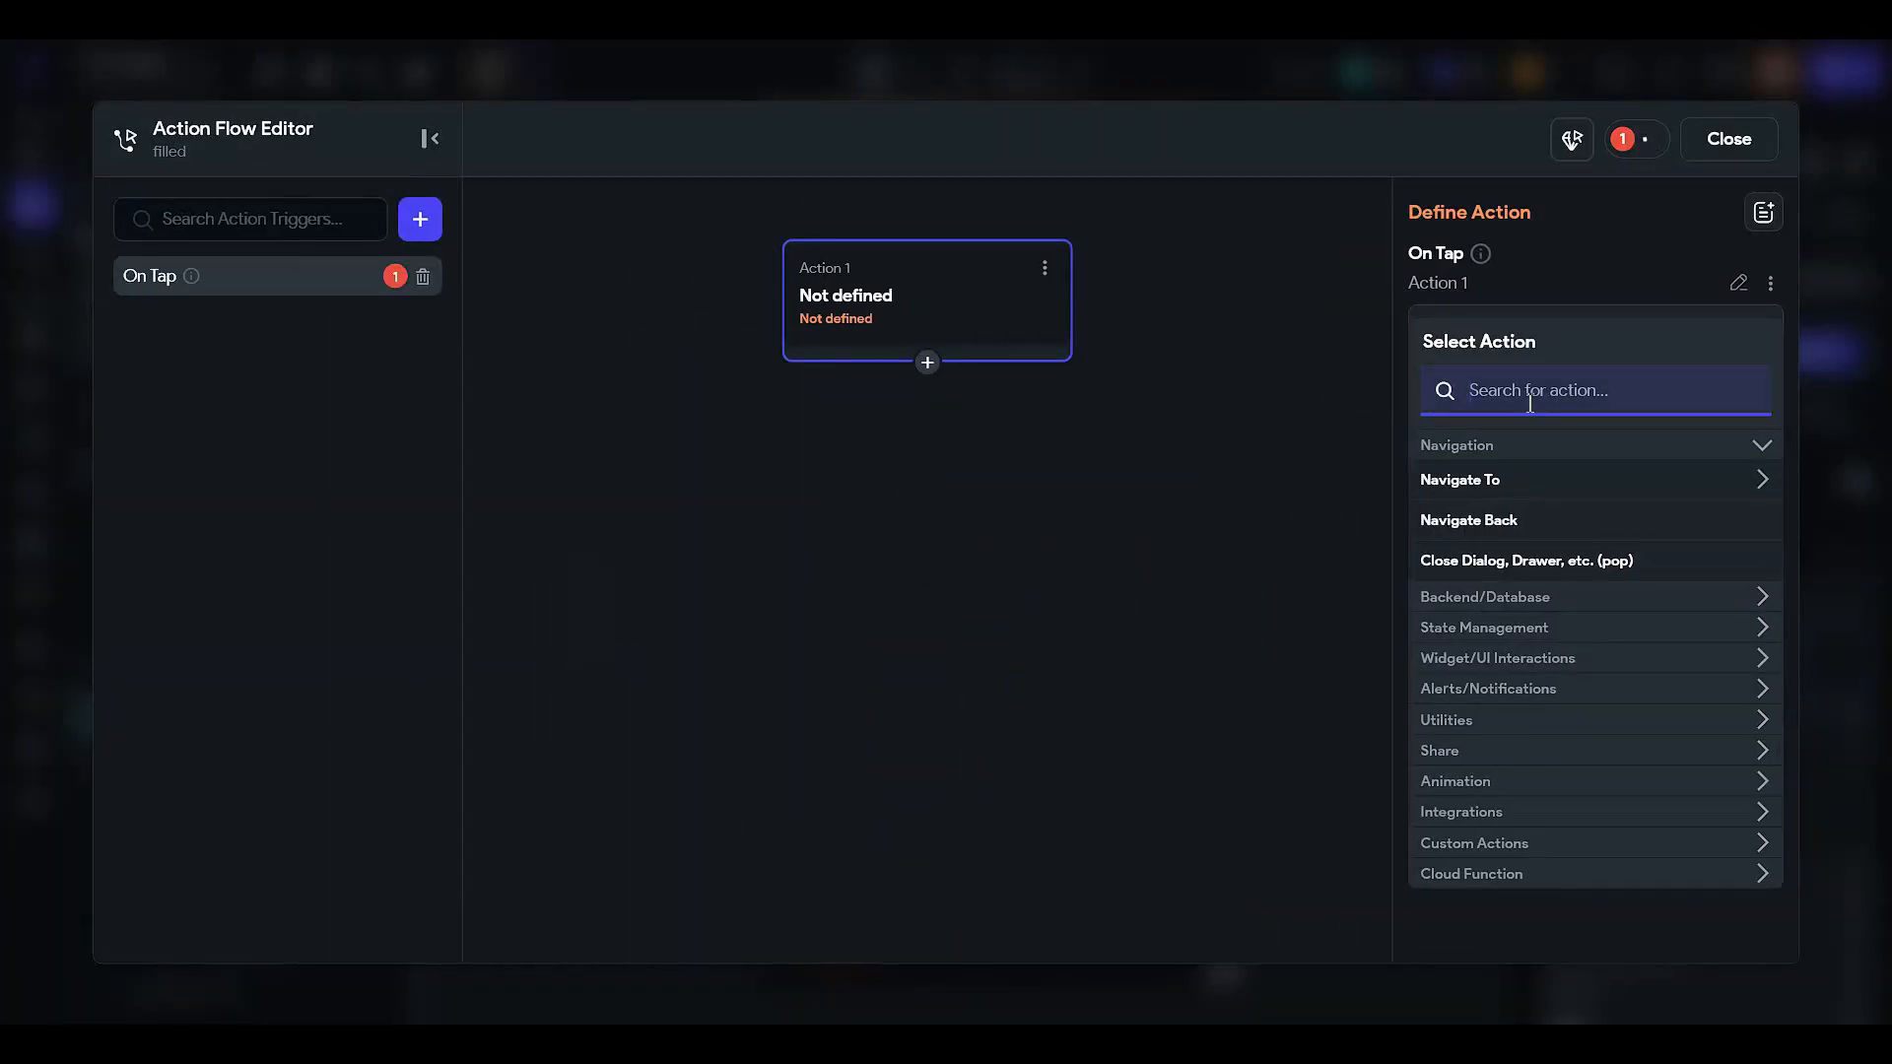
text(update)
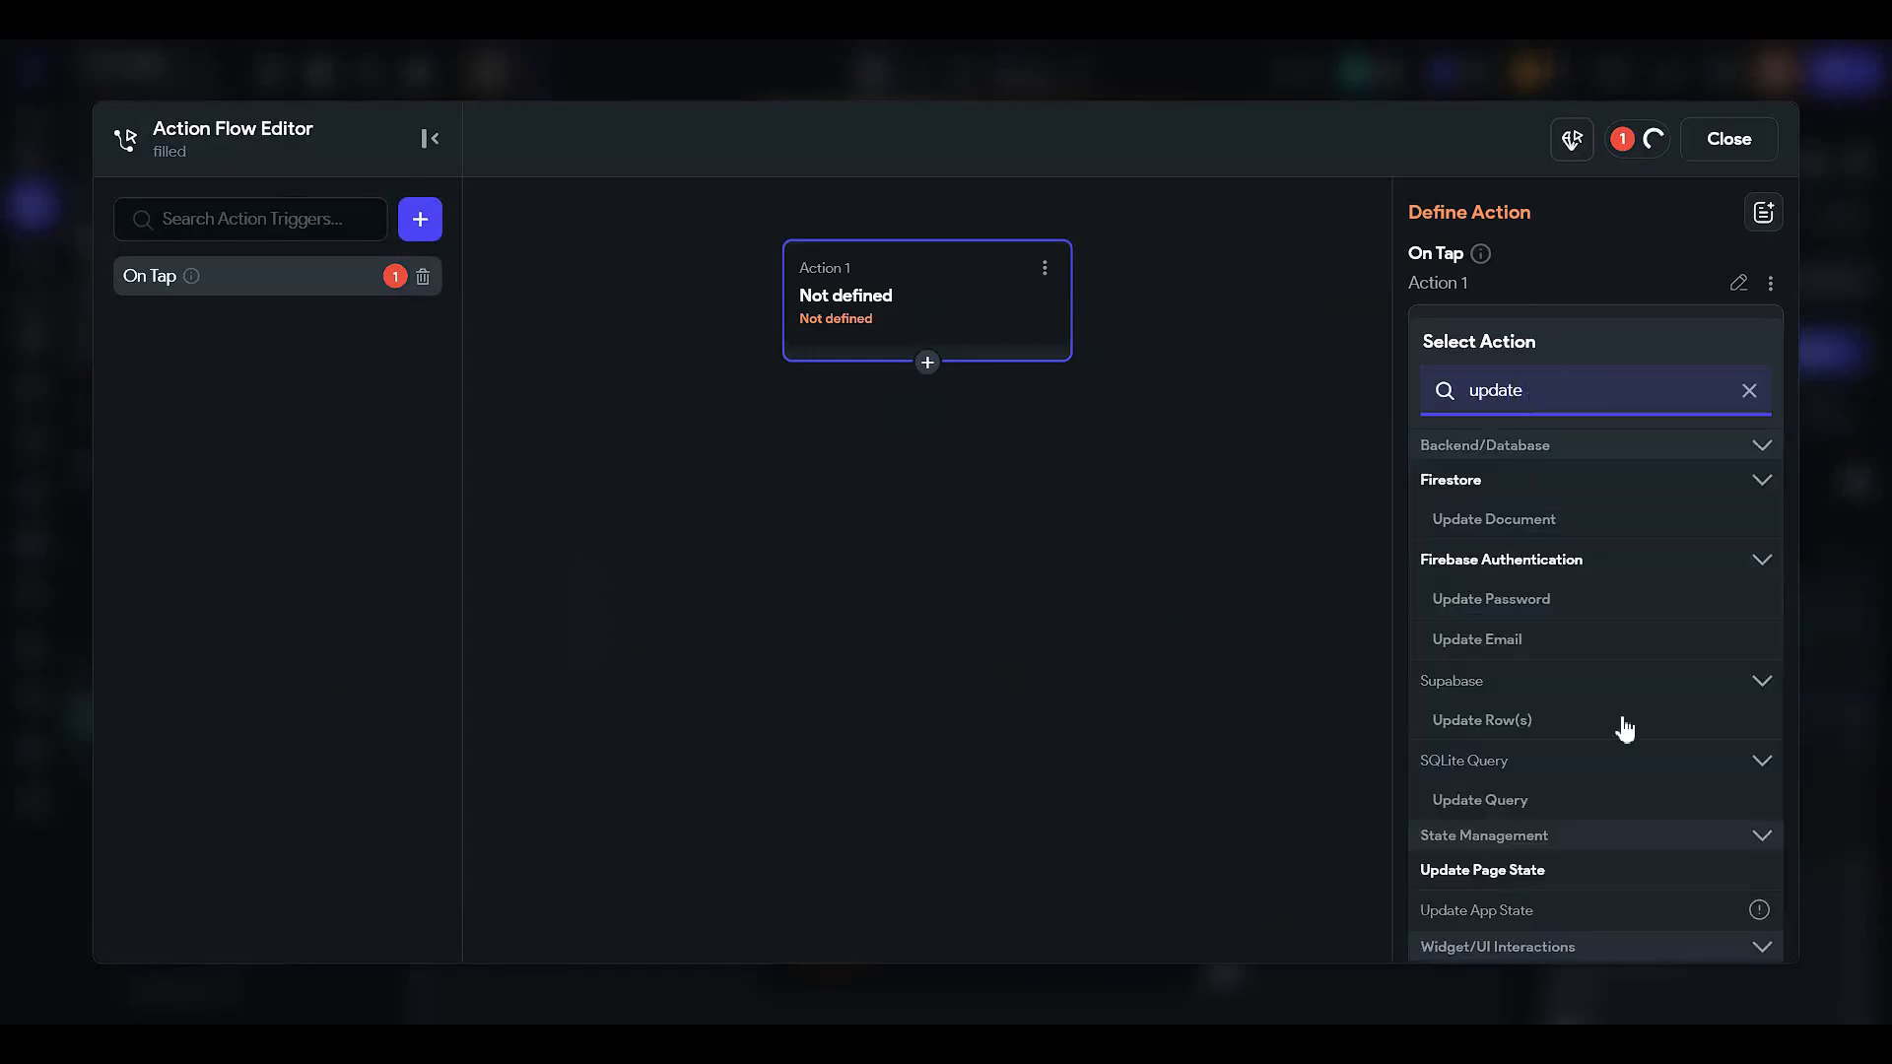
click(1543, 870)
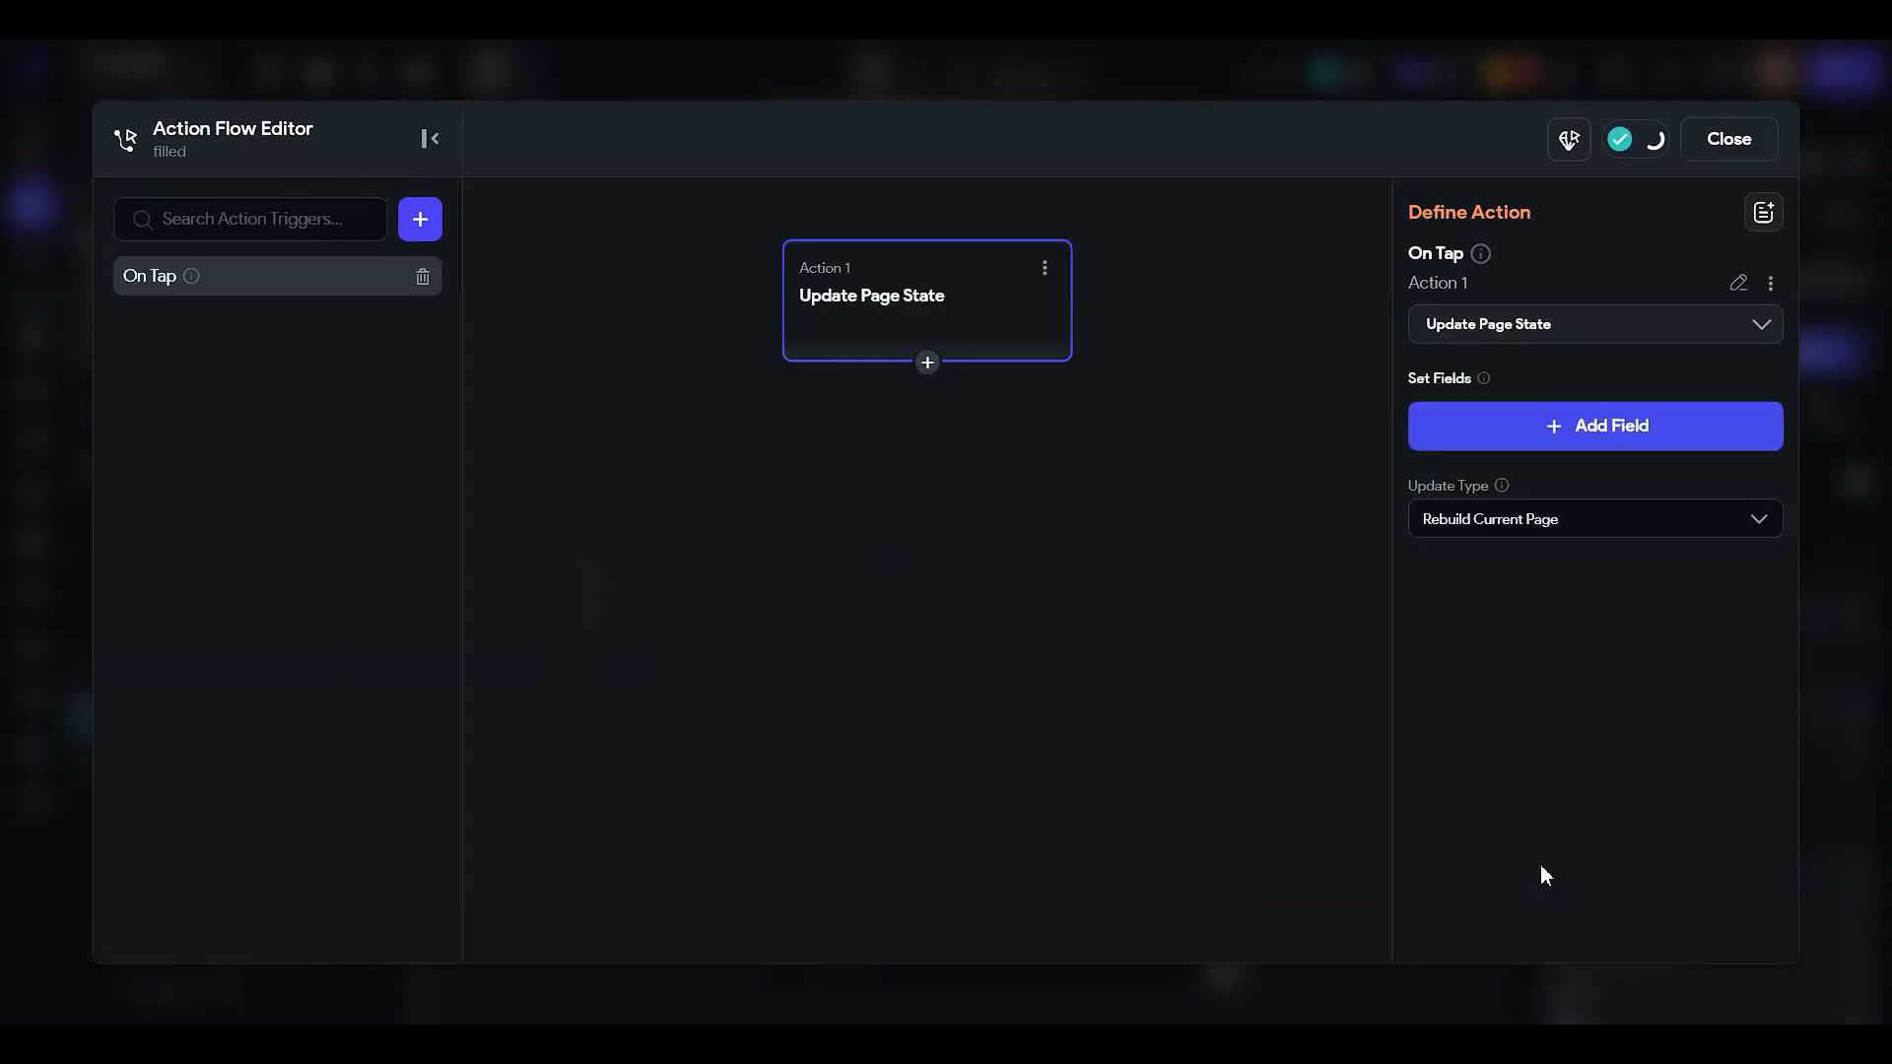
click(1558, 446)
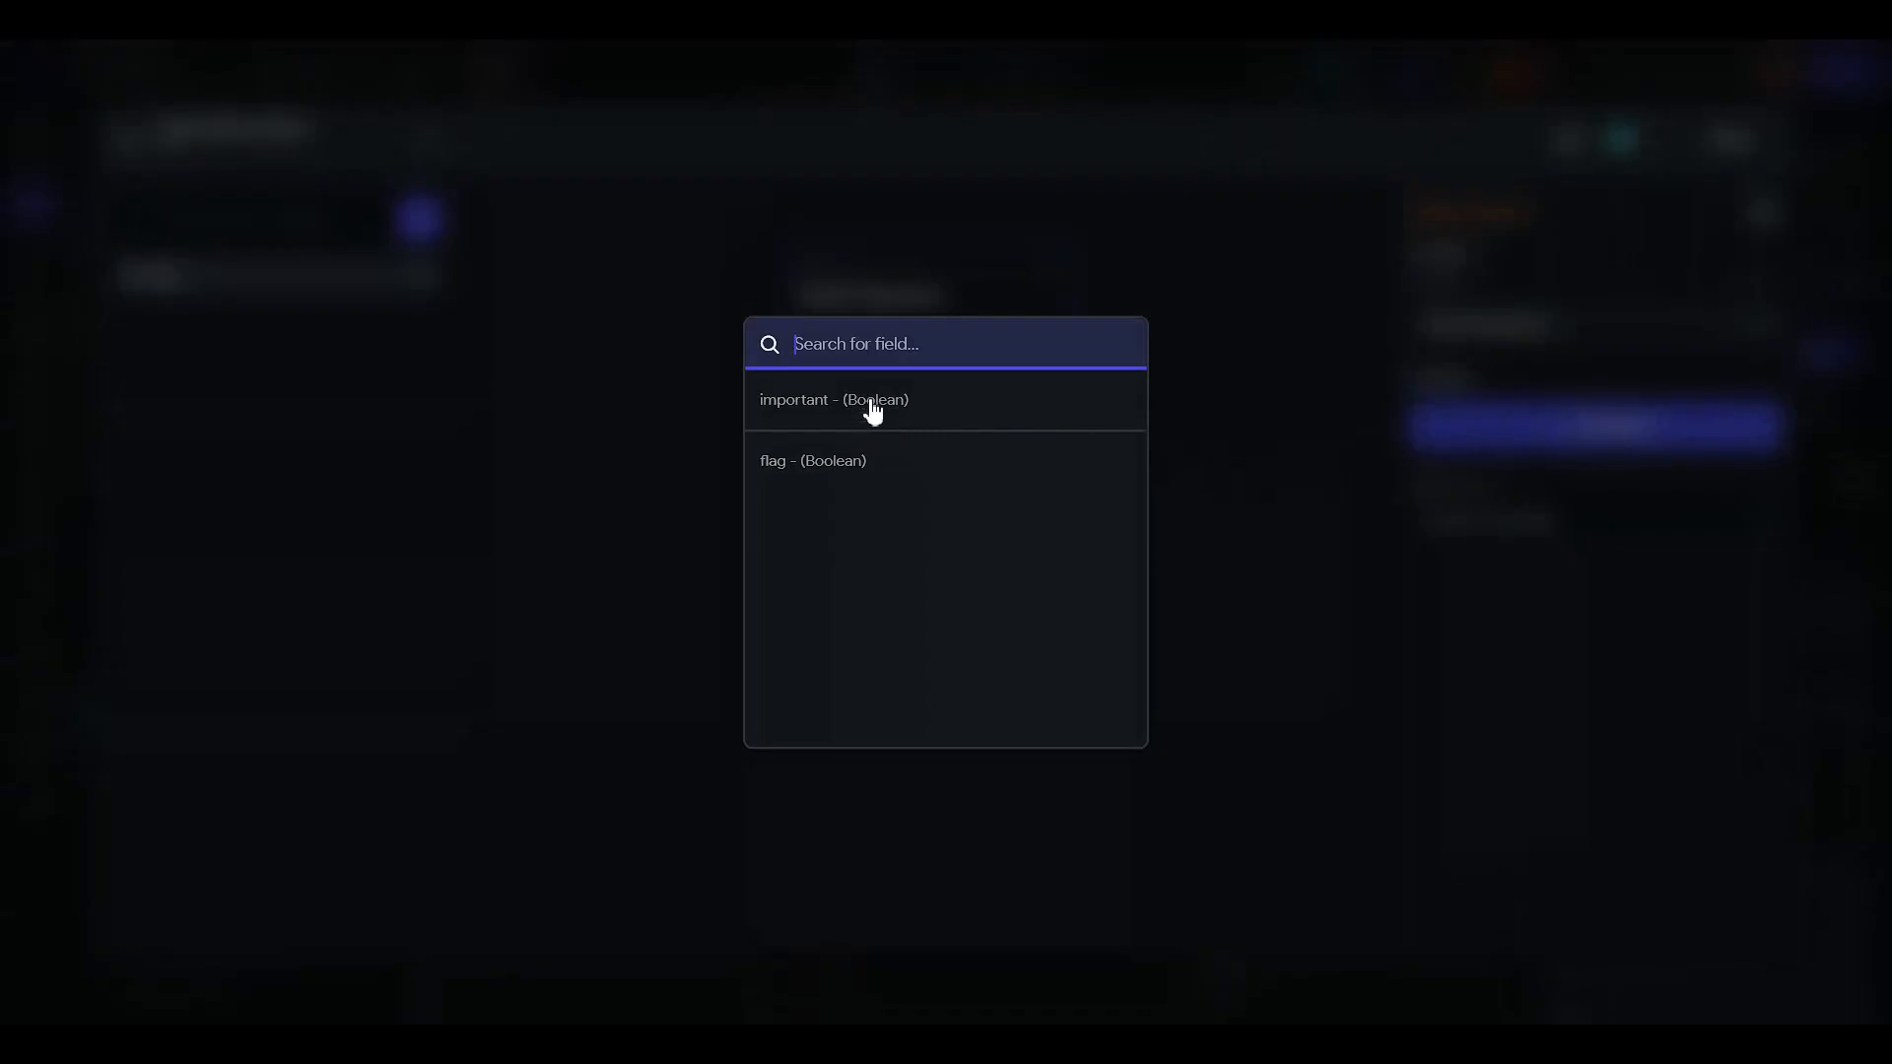
click(872, 412)
click(1524, 545)
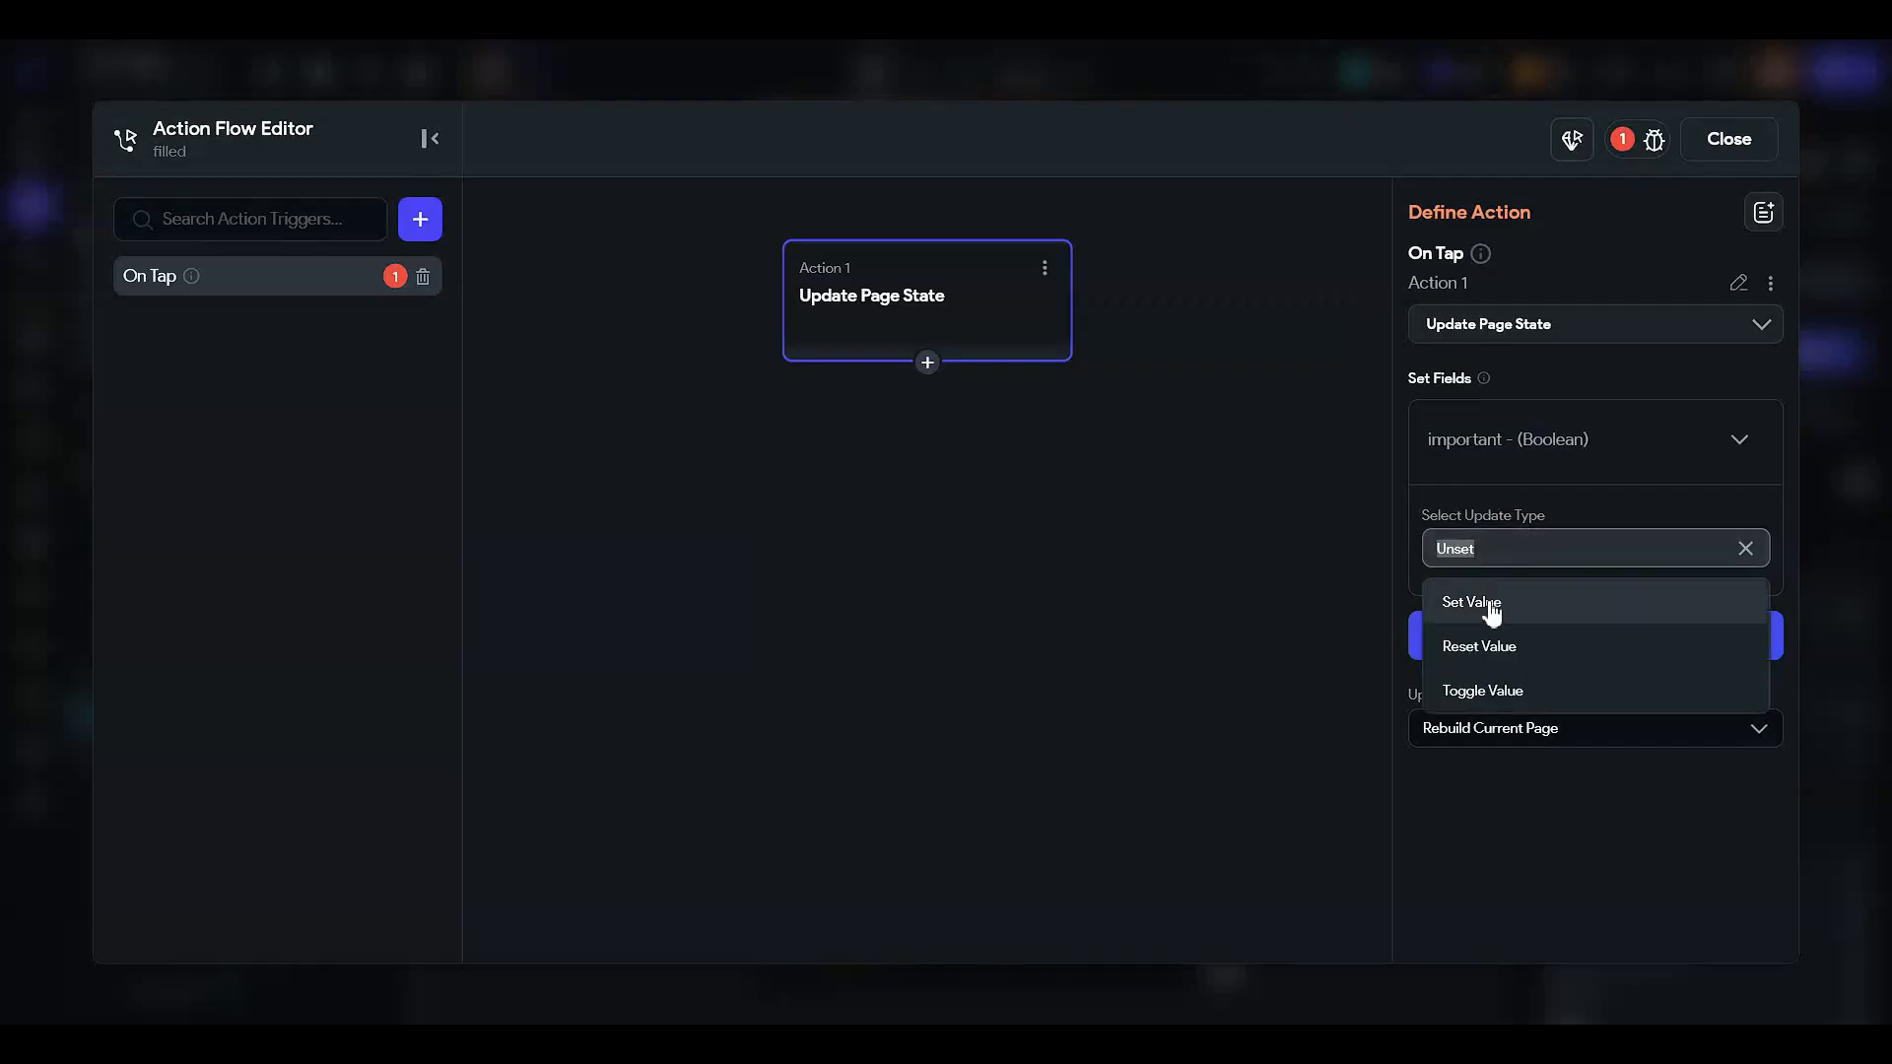
click(1487, 603)
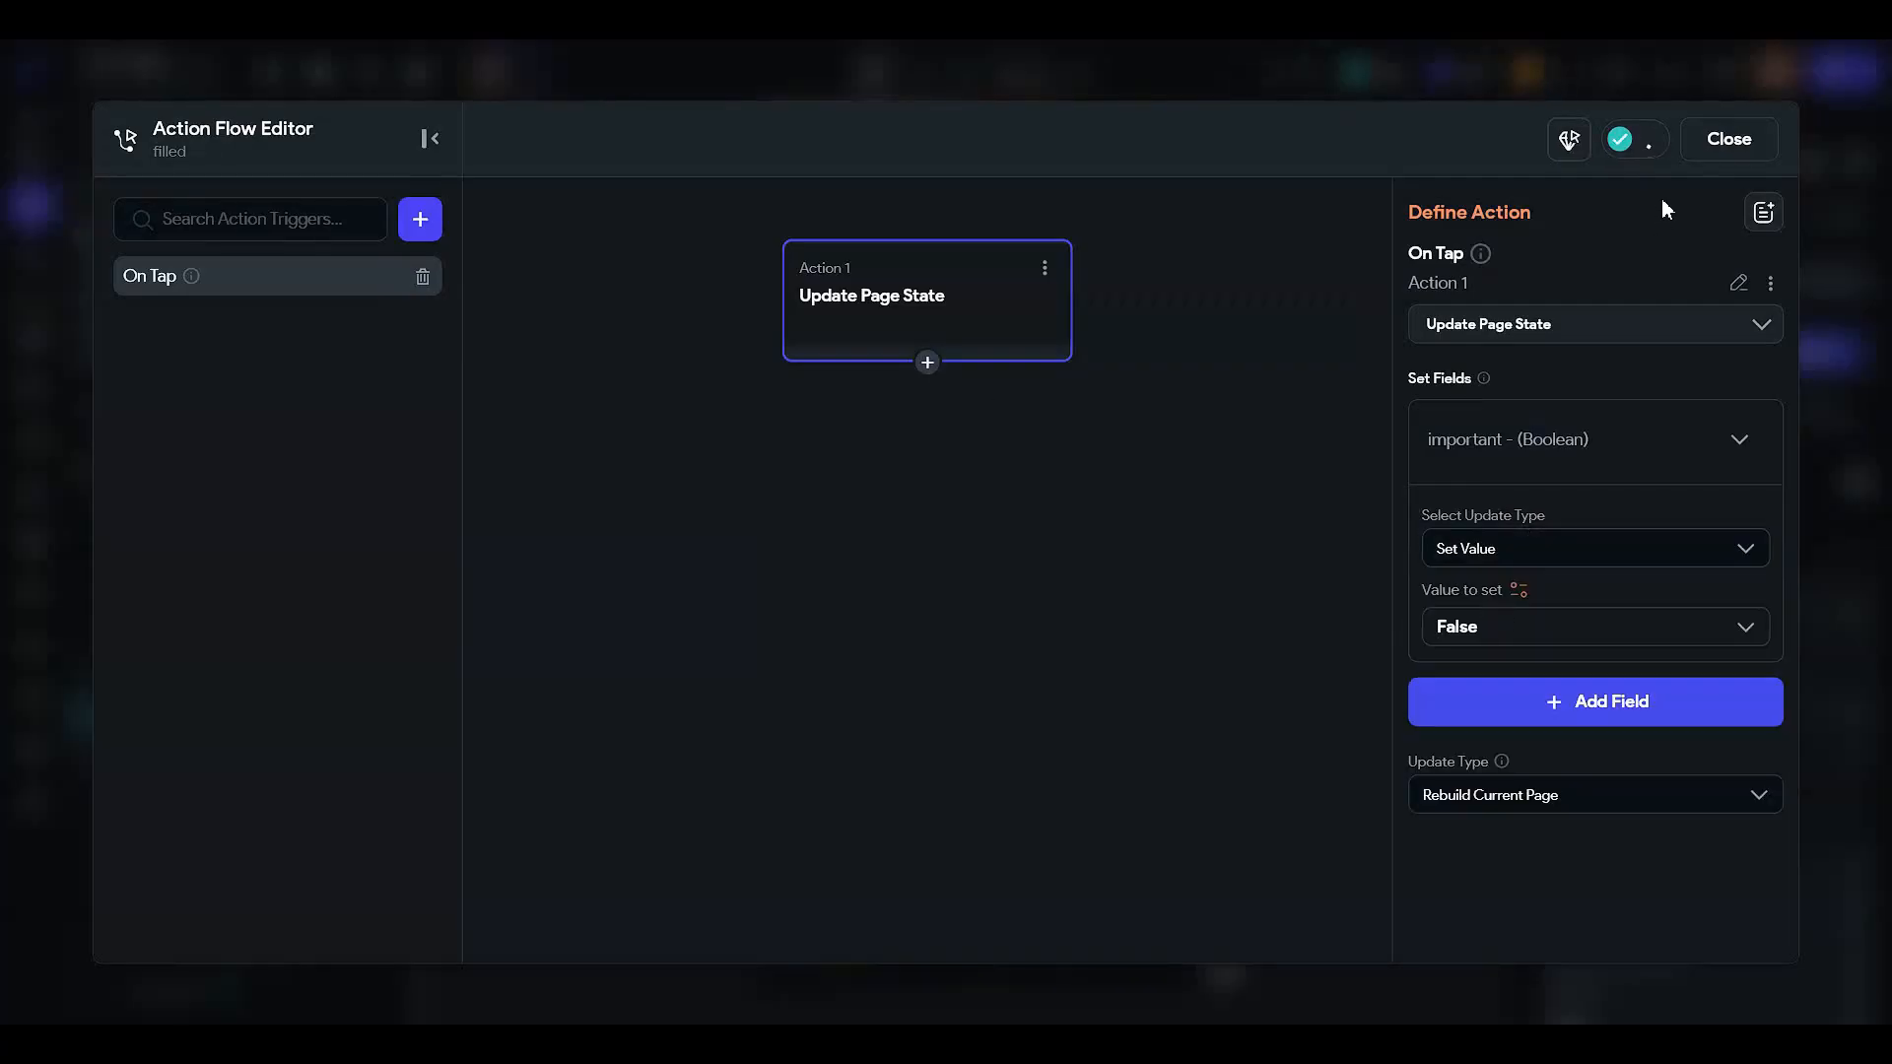
click(1728, 138)
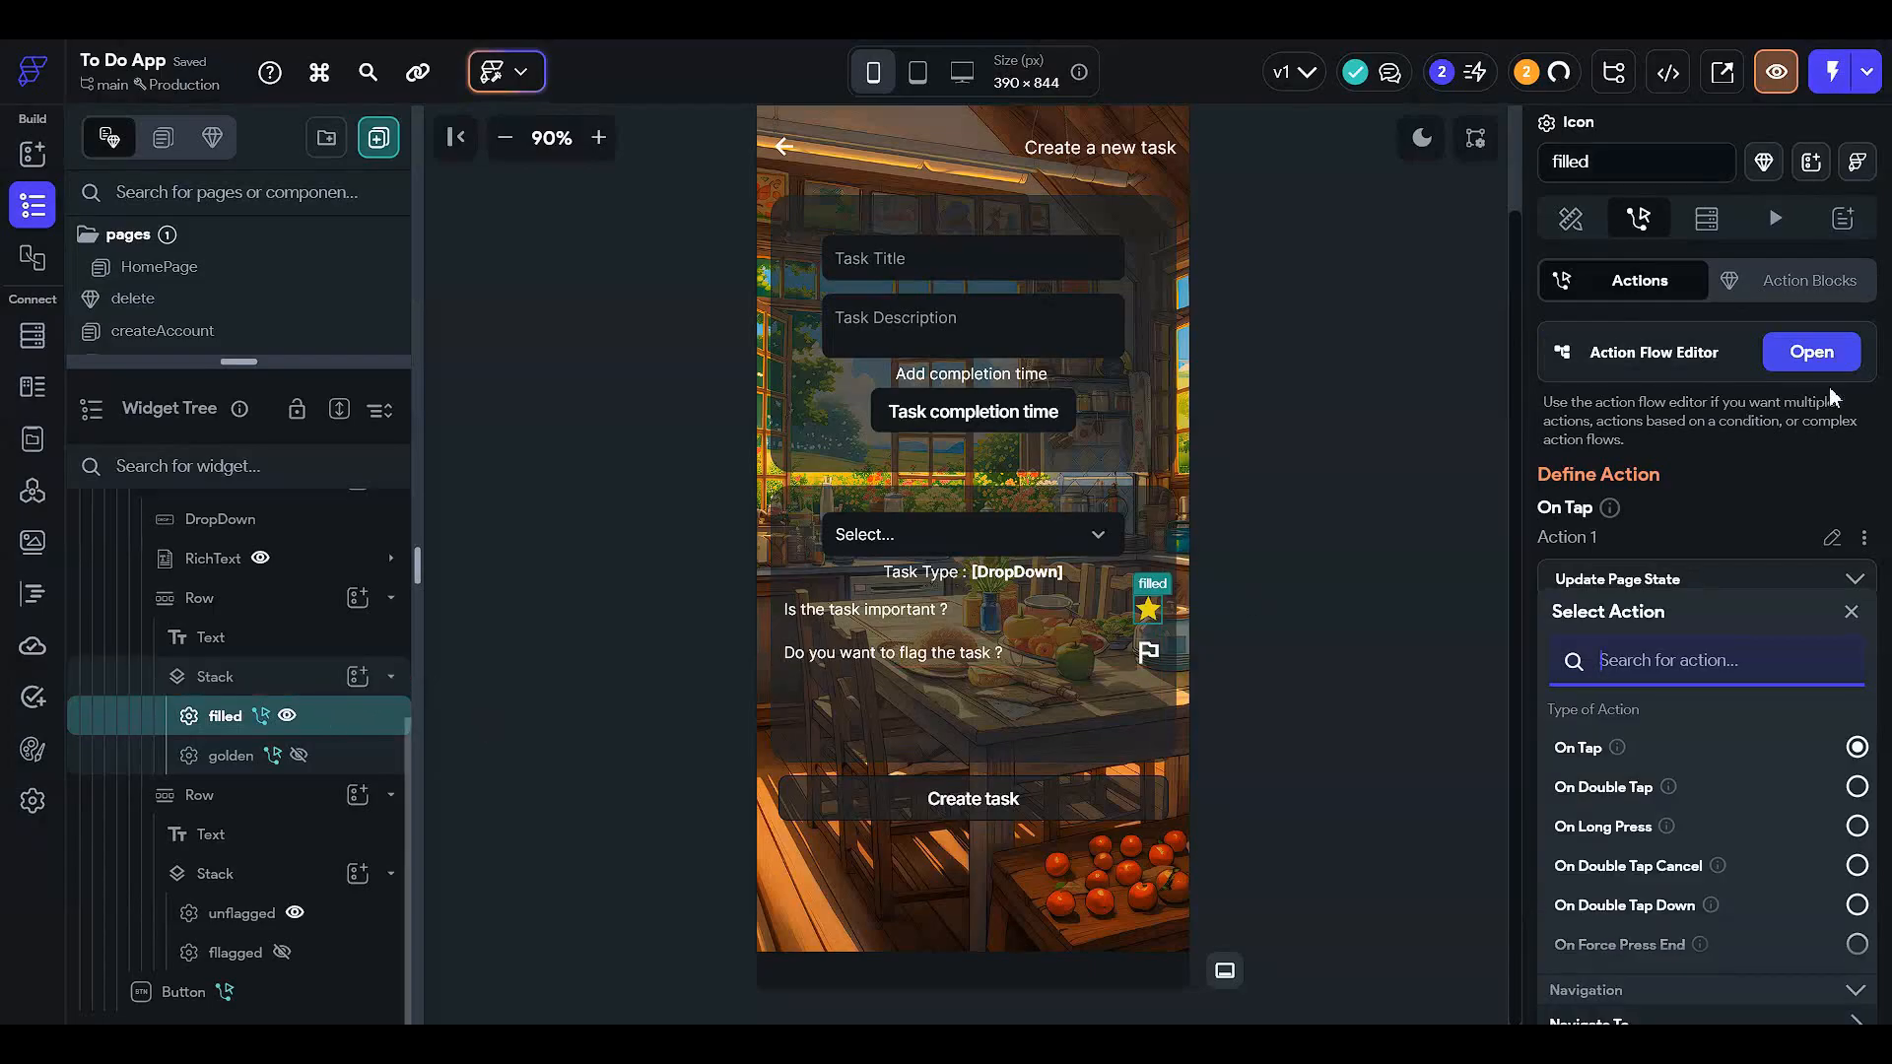
- Inspect the filled star's visibility condition based on the important page state
click(1571, 218)
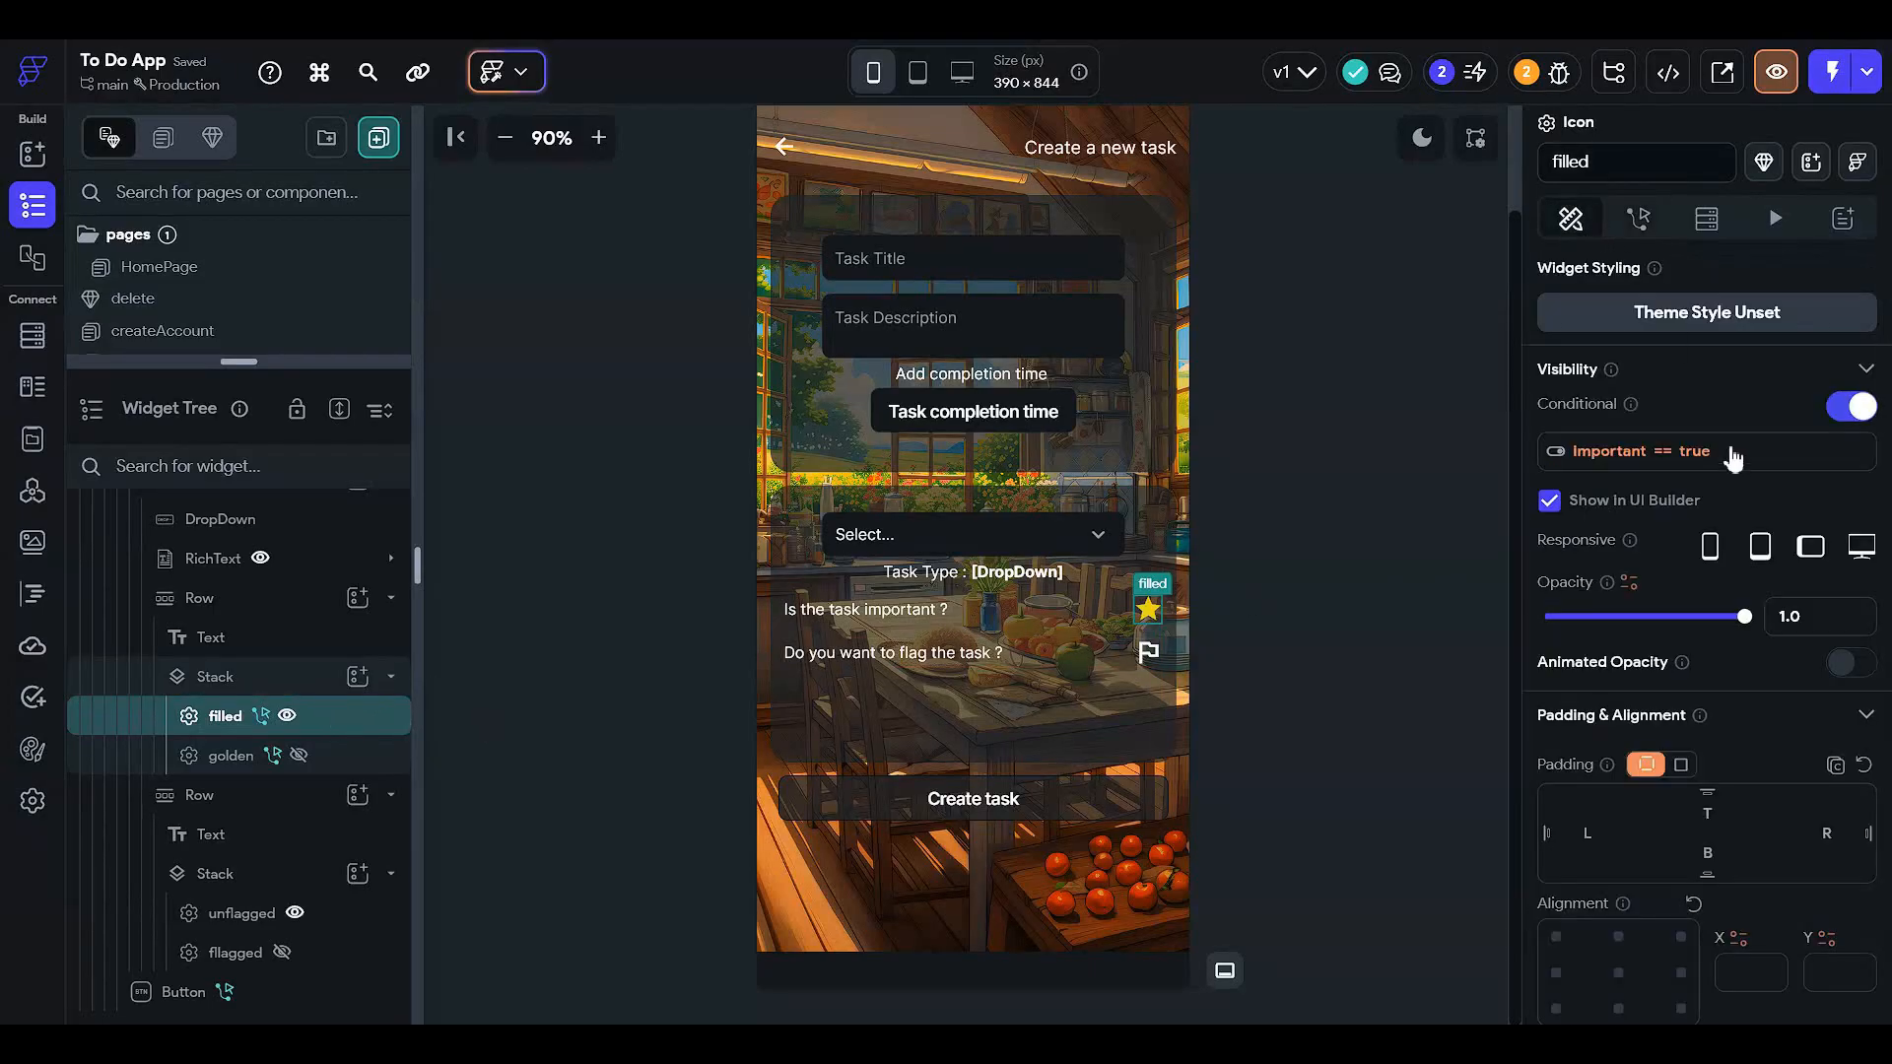
click(1651, 455)
click(1251, 616)
click(1225, 644)
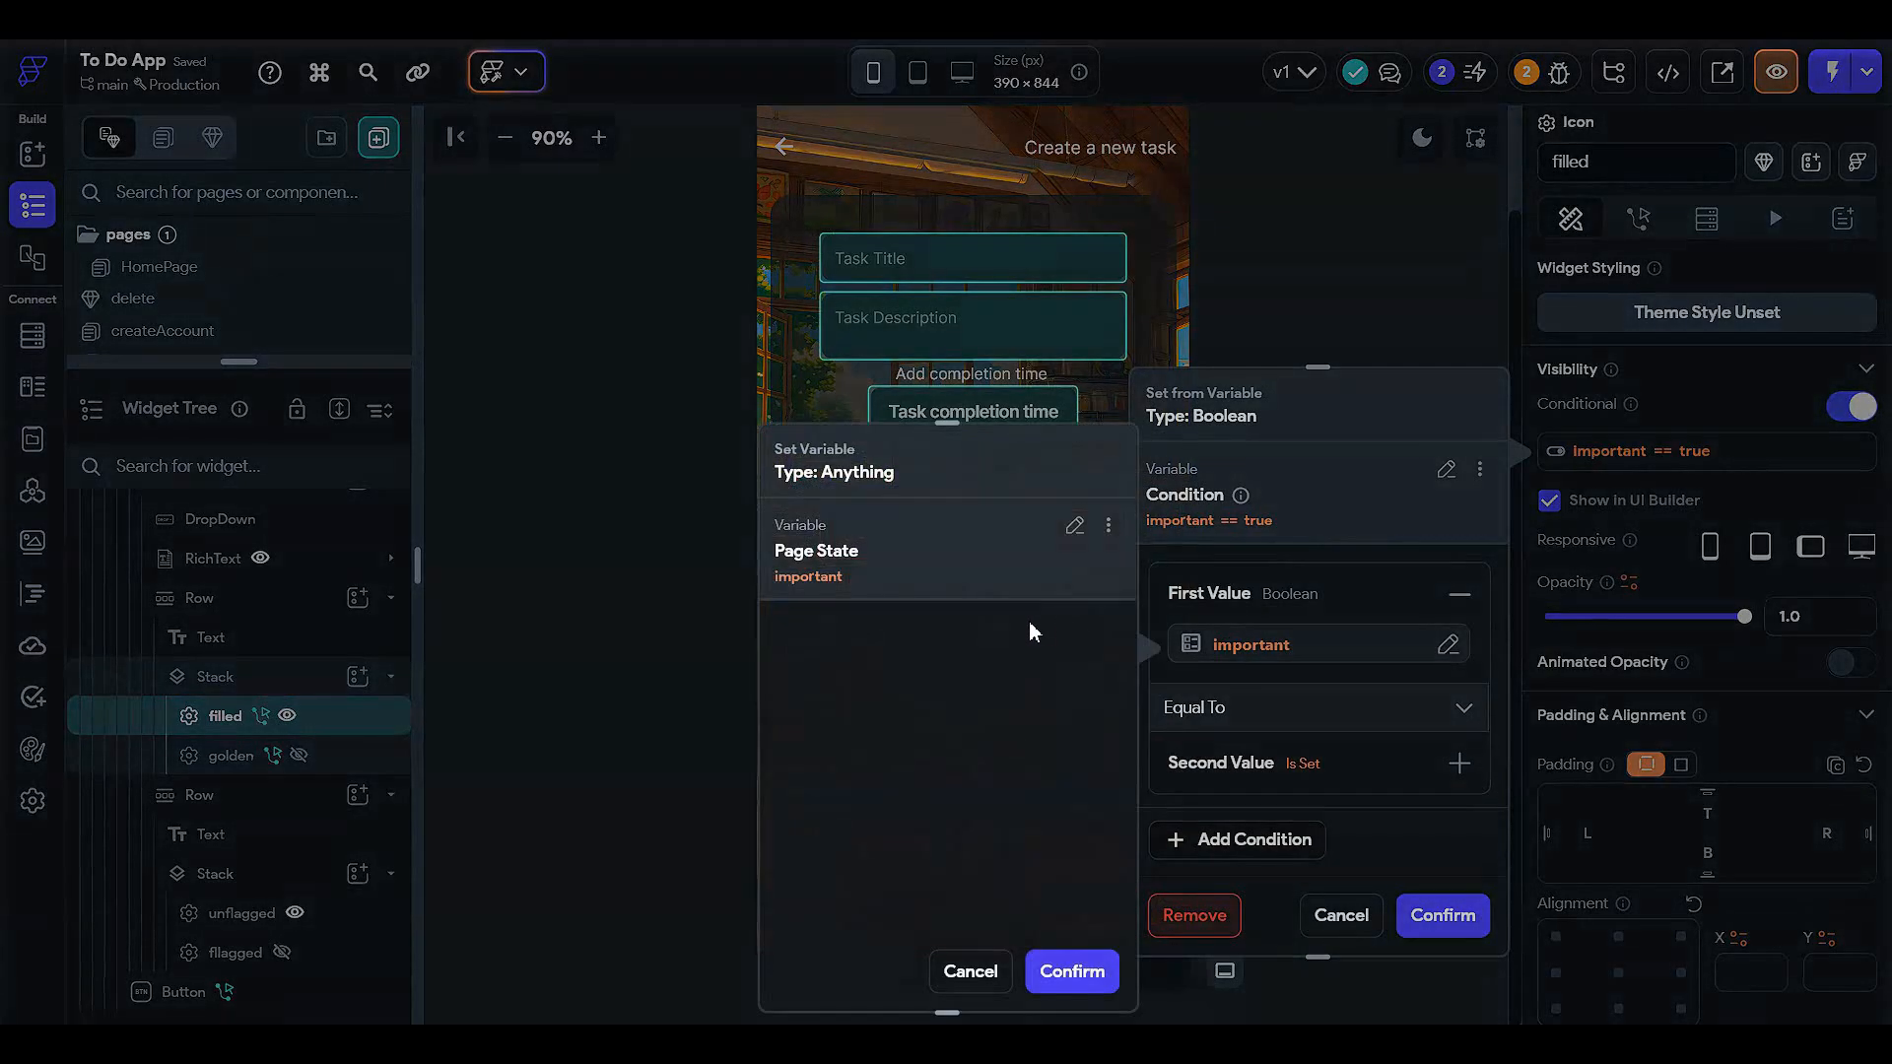
click(684, 552)
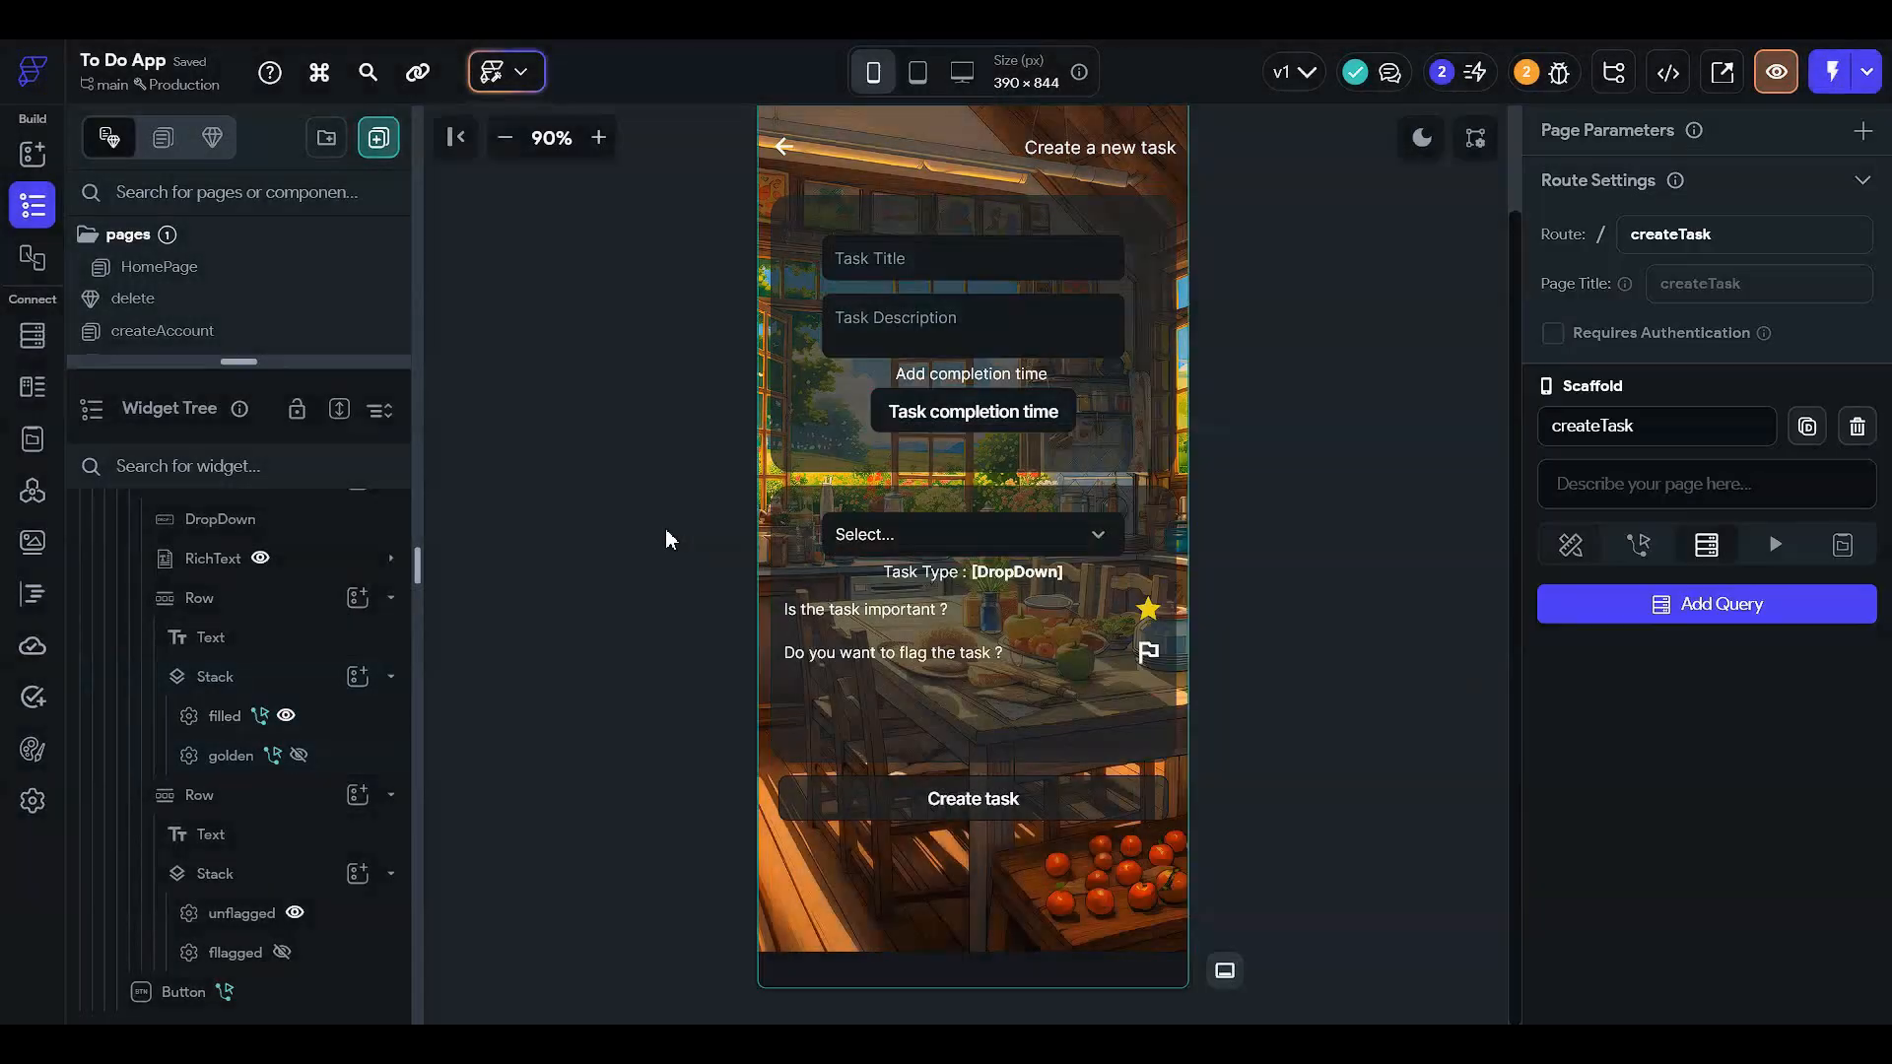
- Inspect the golden star's visibility condition, then select the unflagged flag icon
click(382, 757)
click(1630, 452)
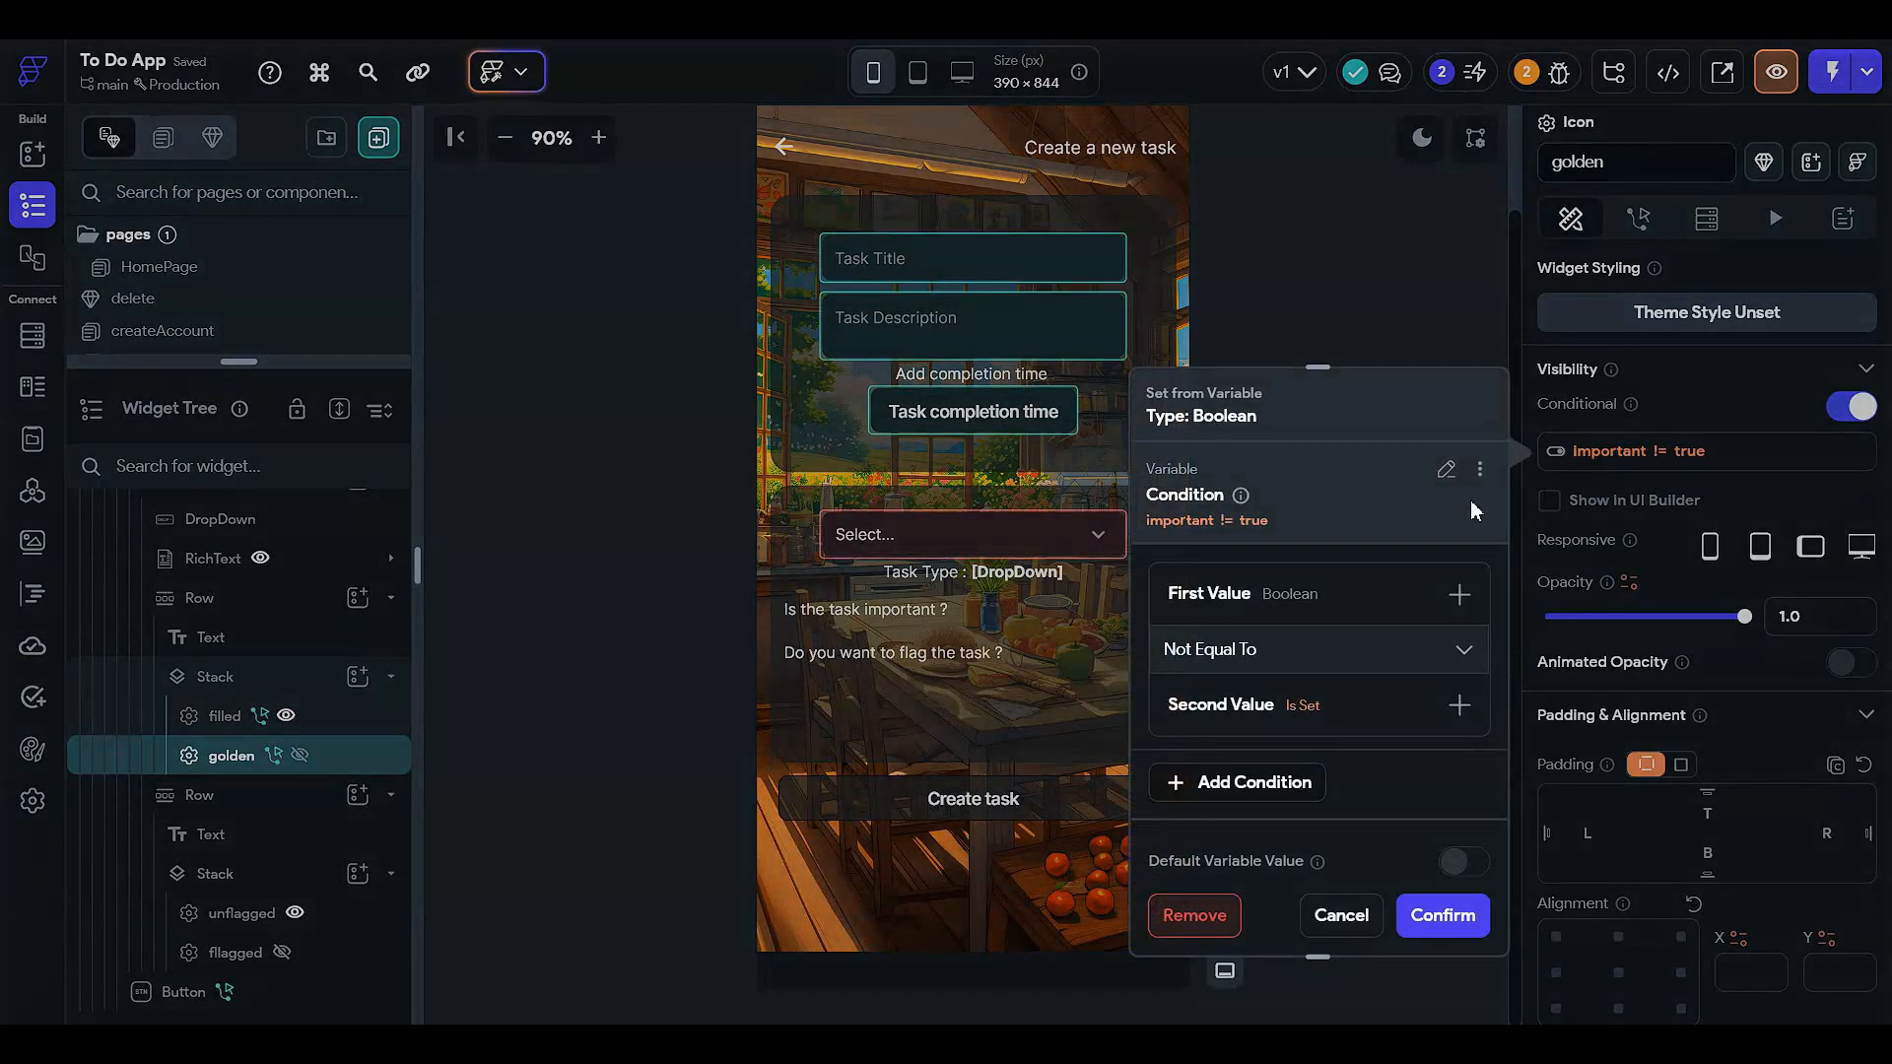
click(1310, 596)
click(1281, 645)
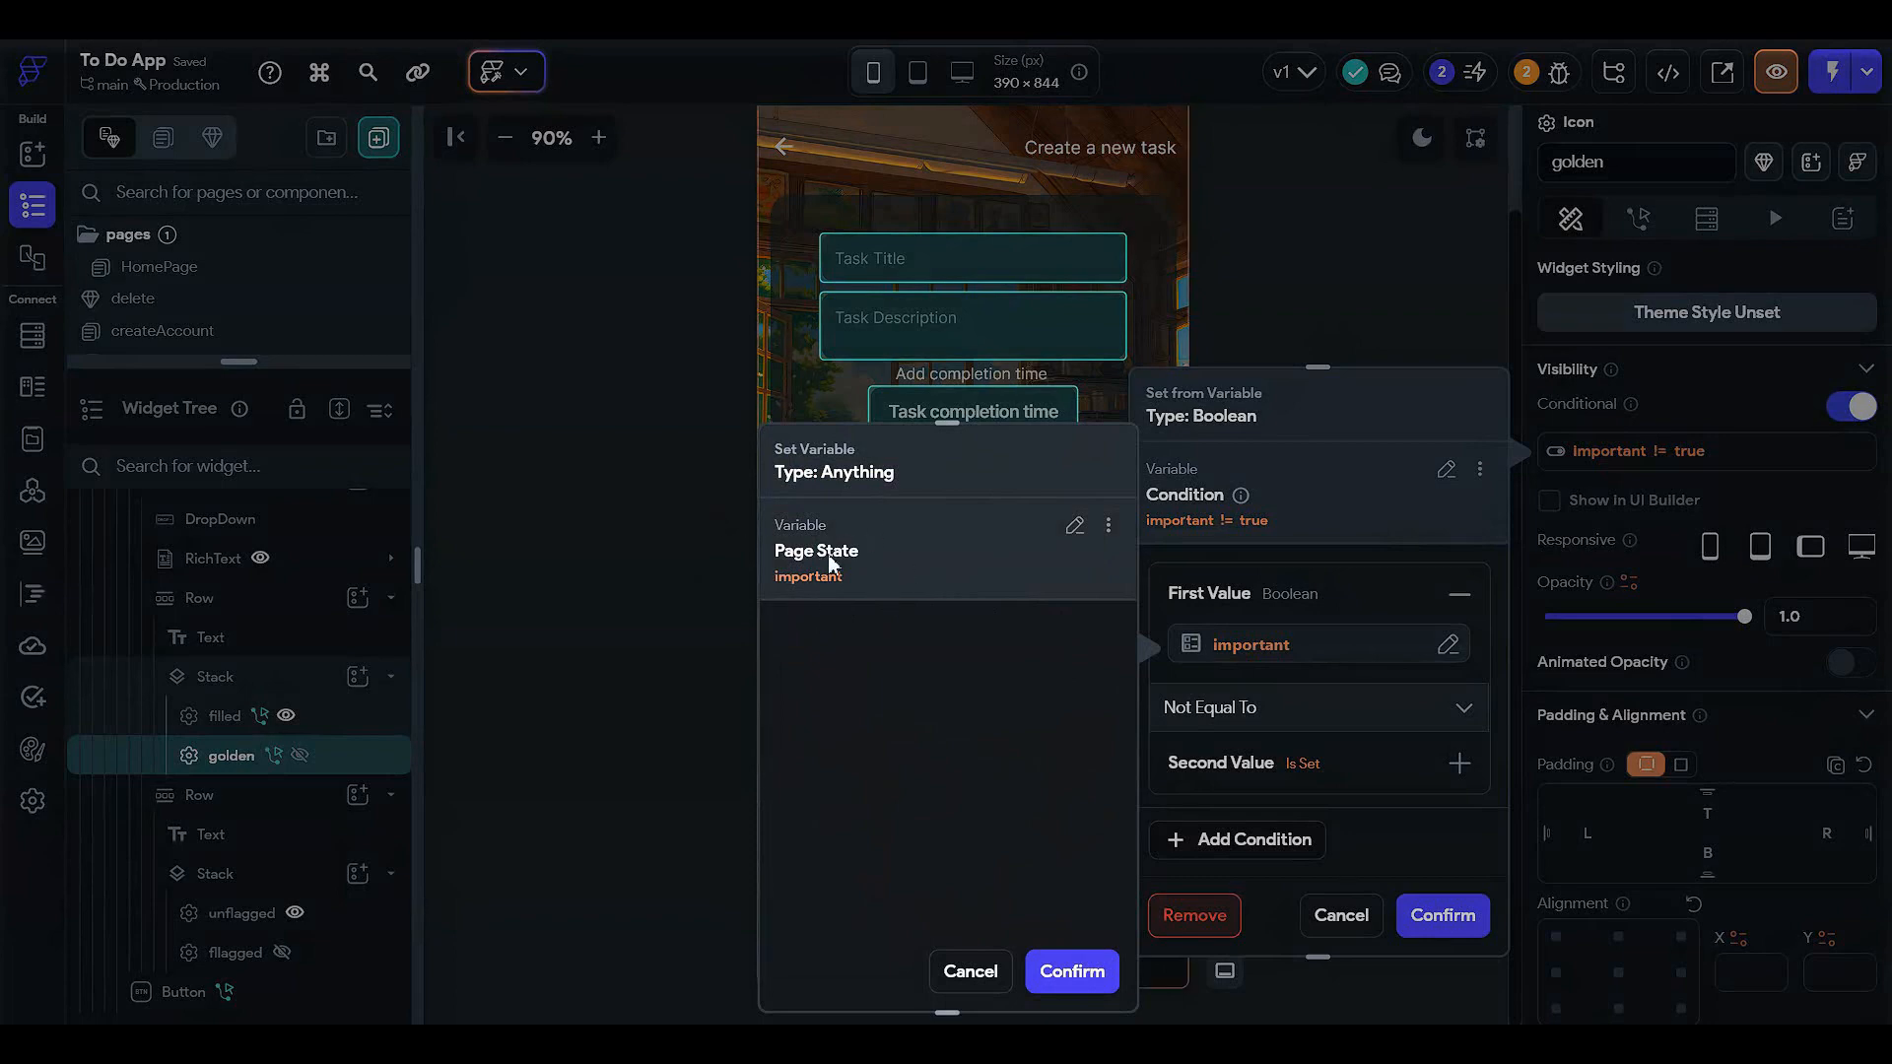
click(1350, 347)
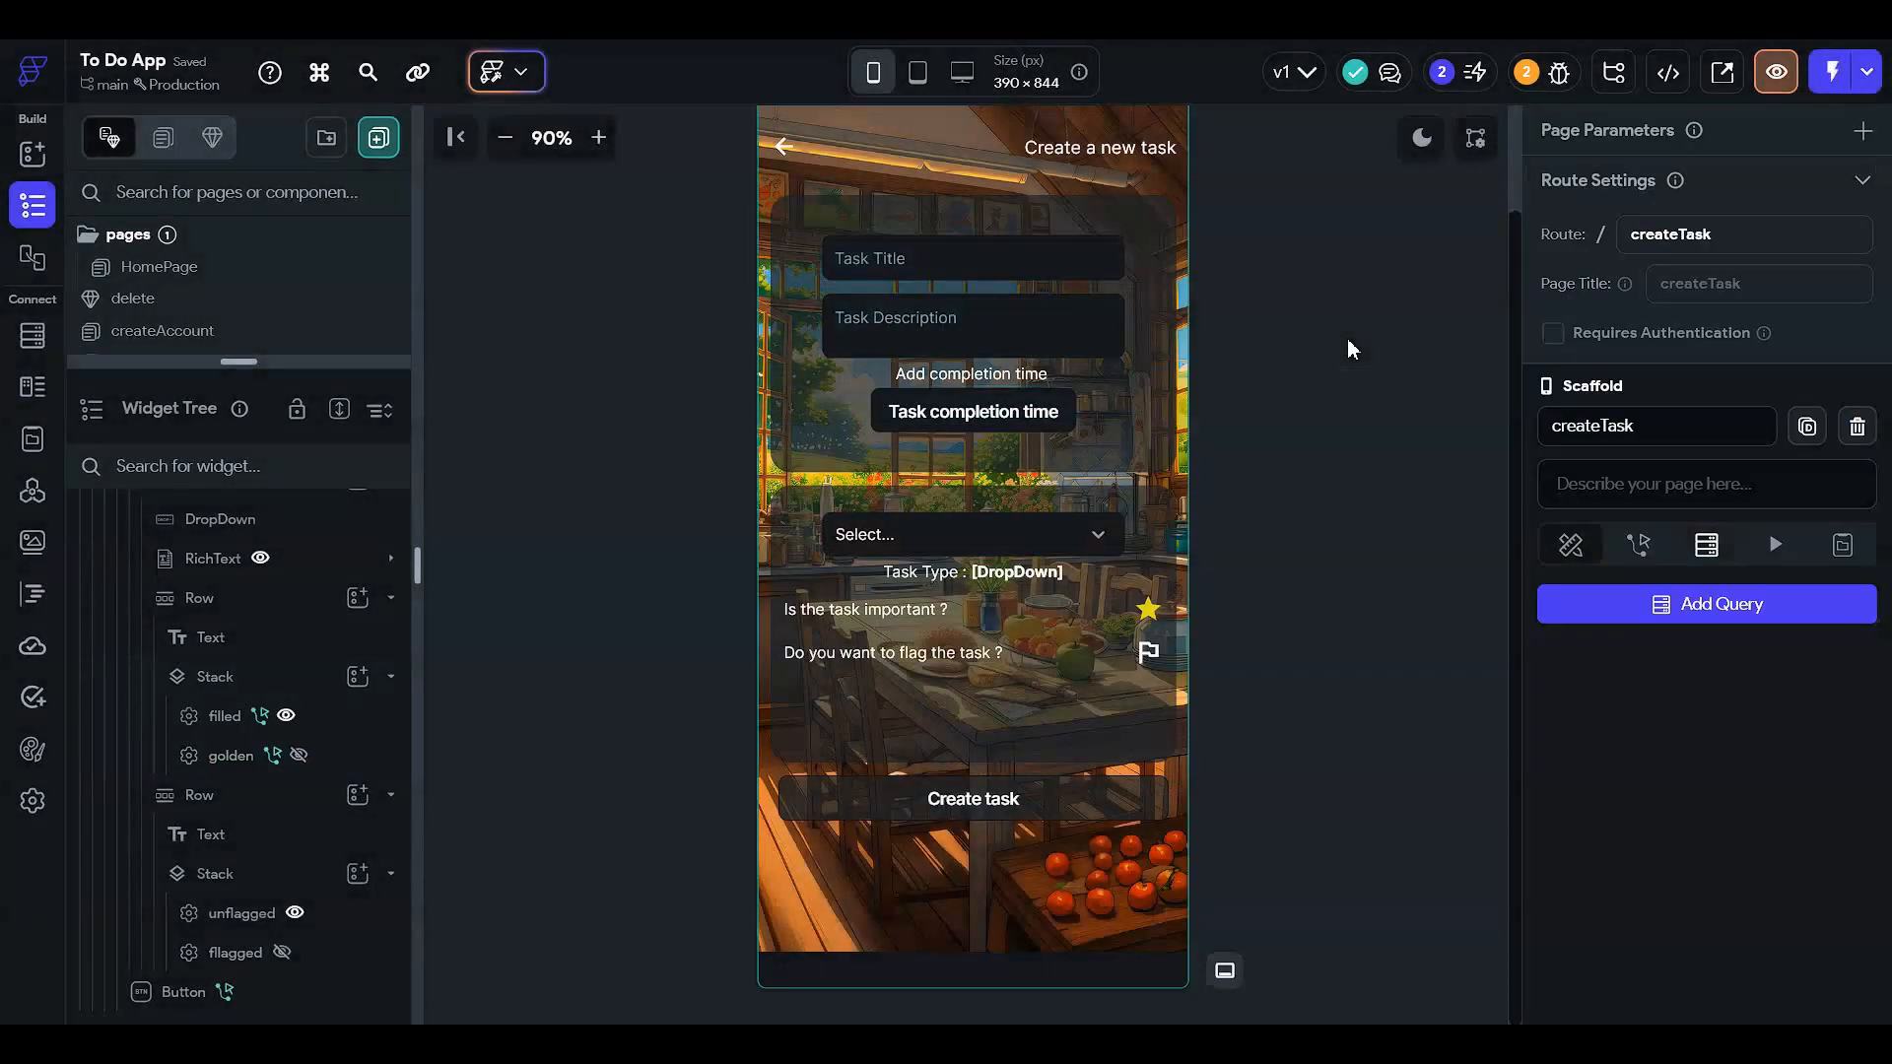
click(1634, 545)
click(1568, 545)
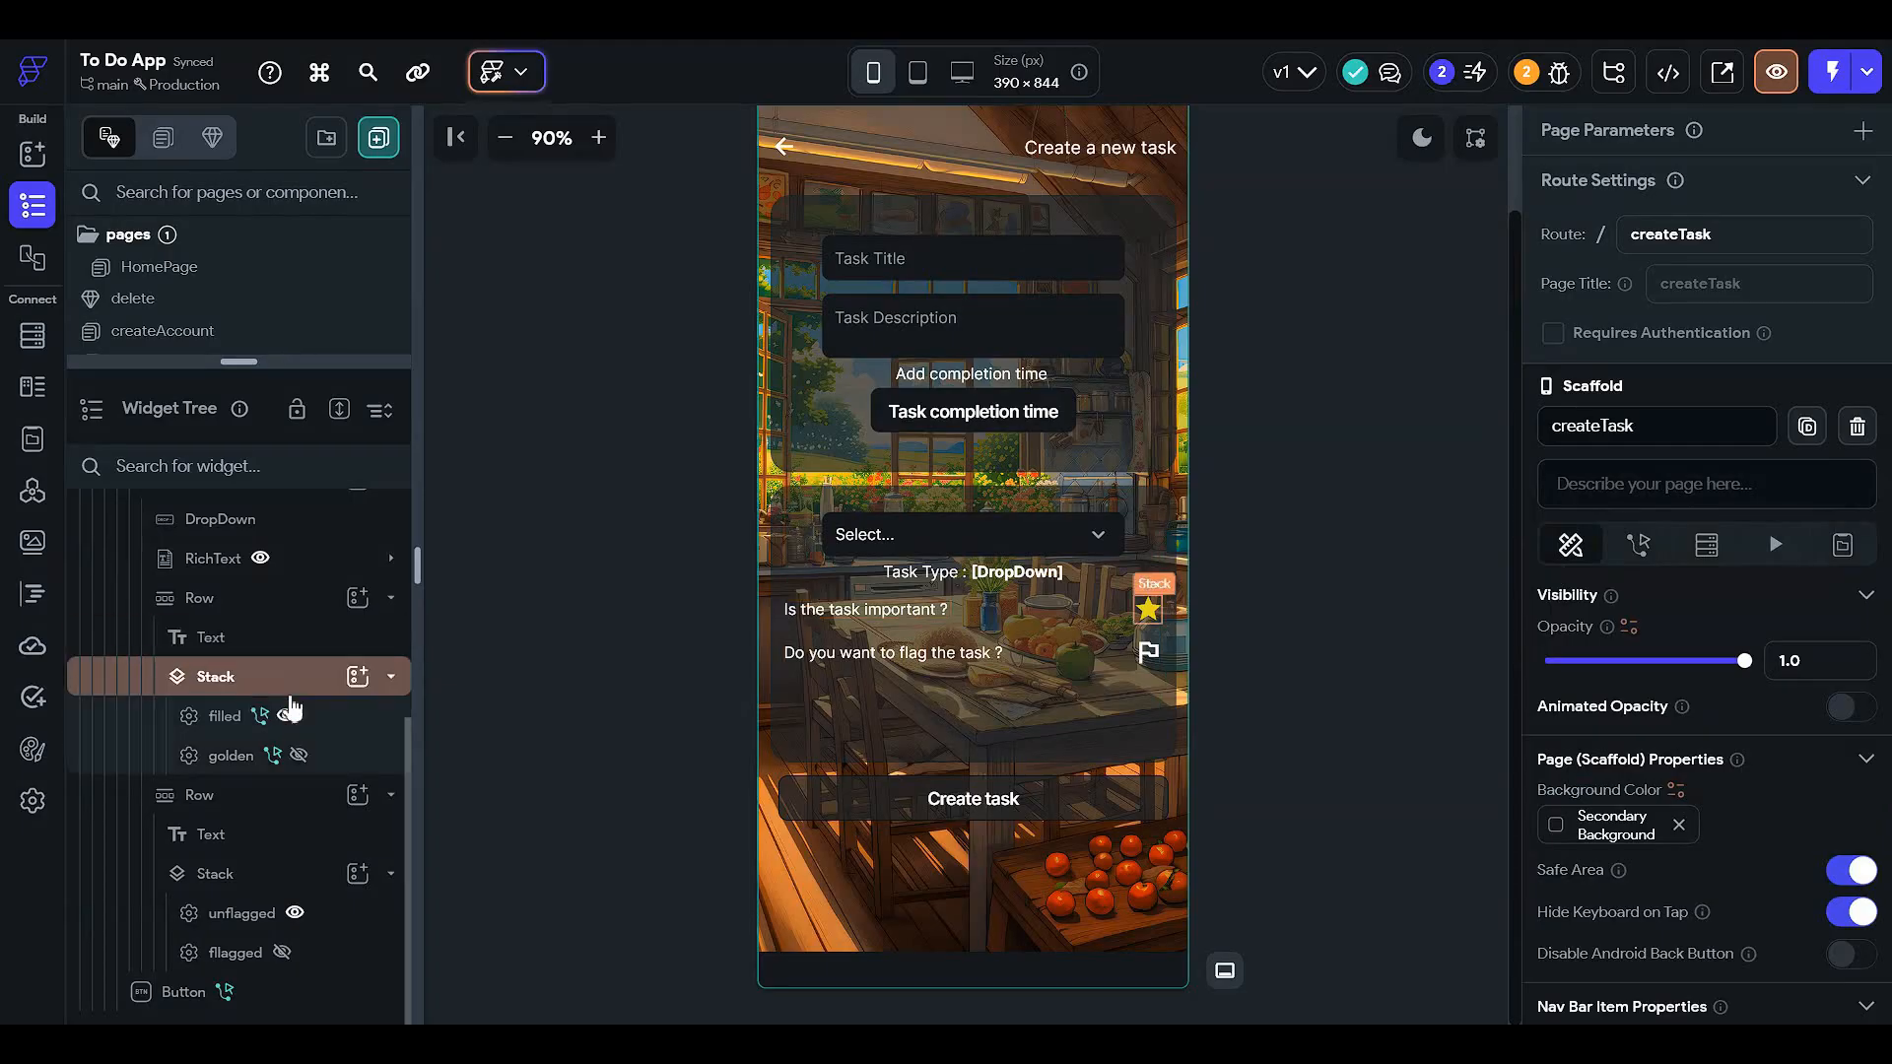
click(293, 915)
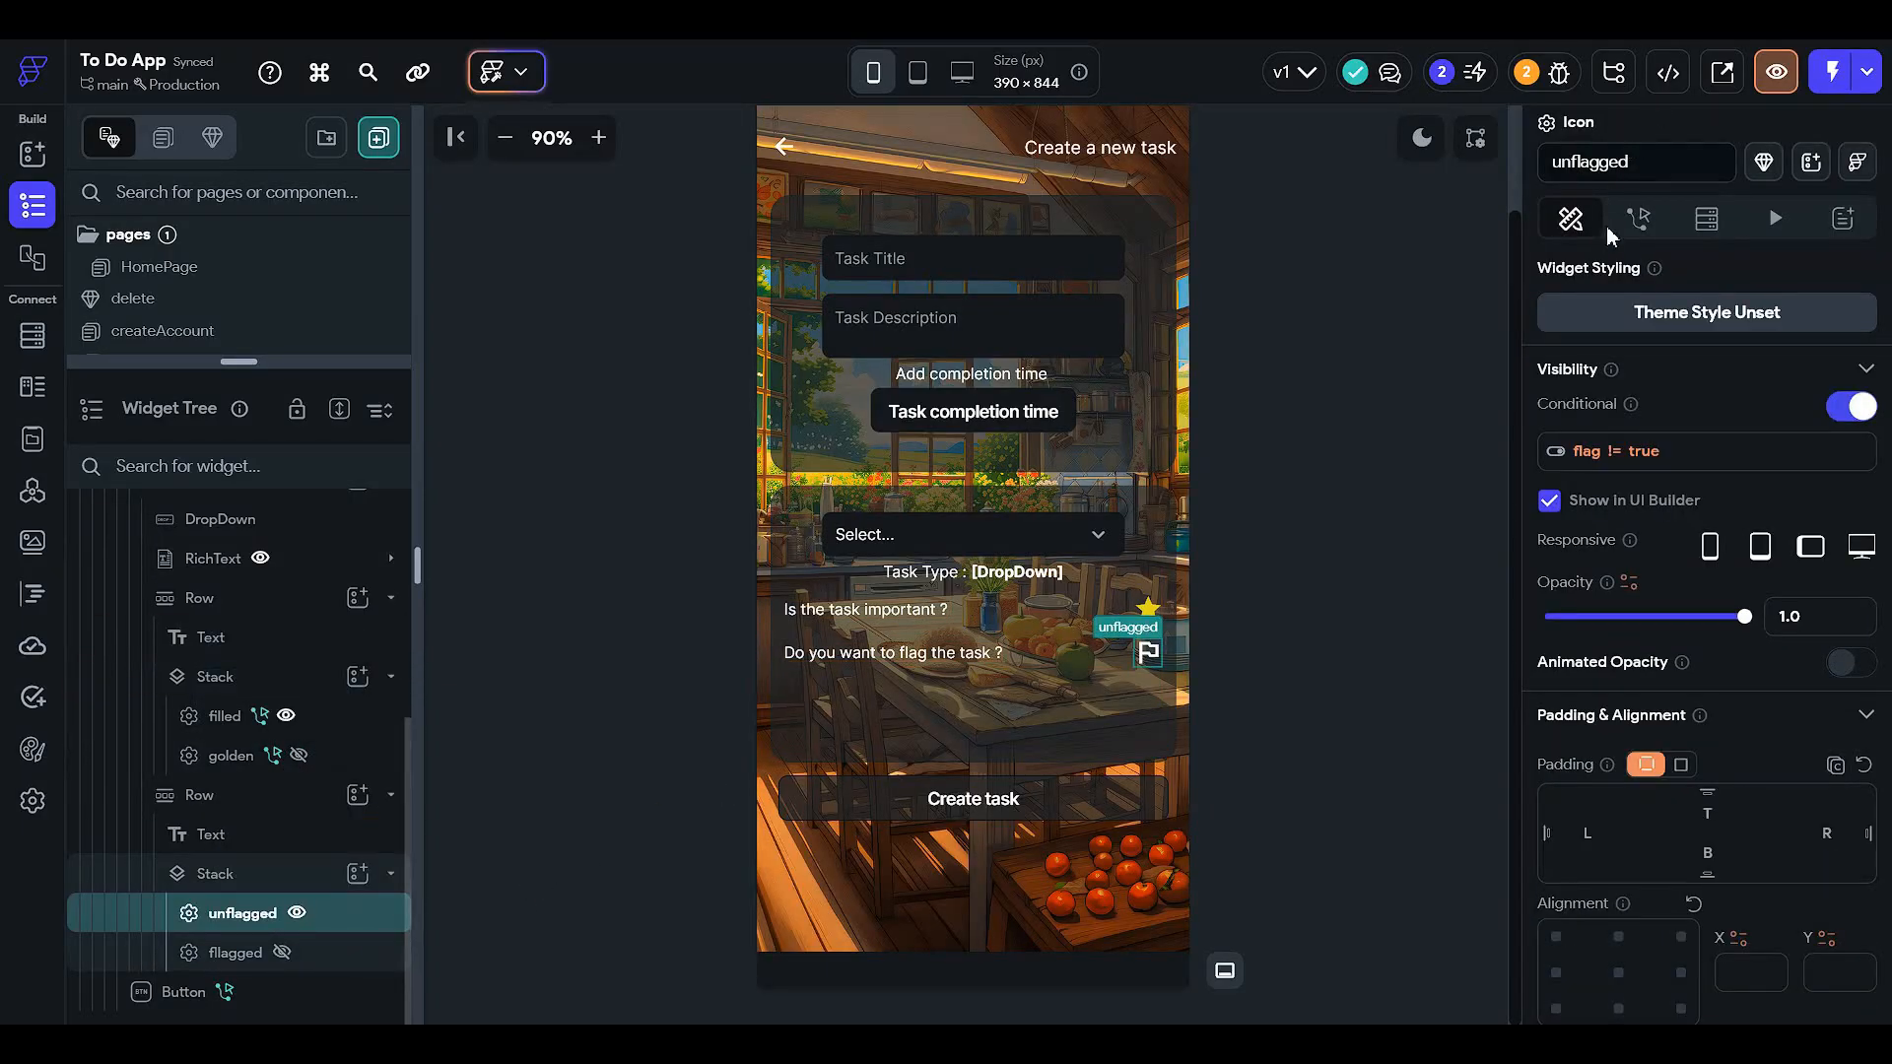
- Add an On Tap Update Page State action to the unflagged icon
click(1637, 218)
click(1829, 361)
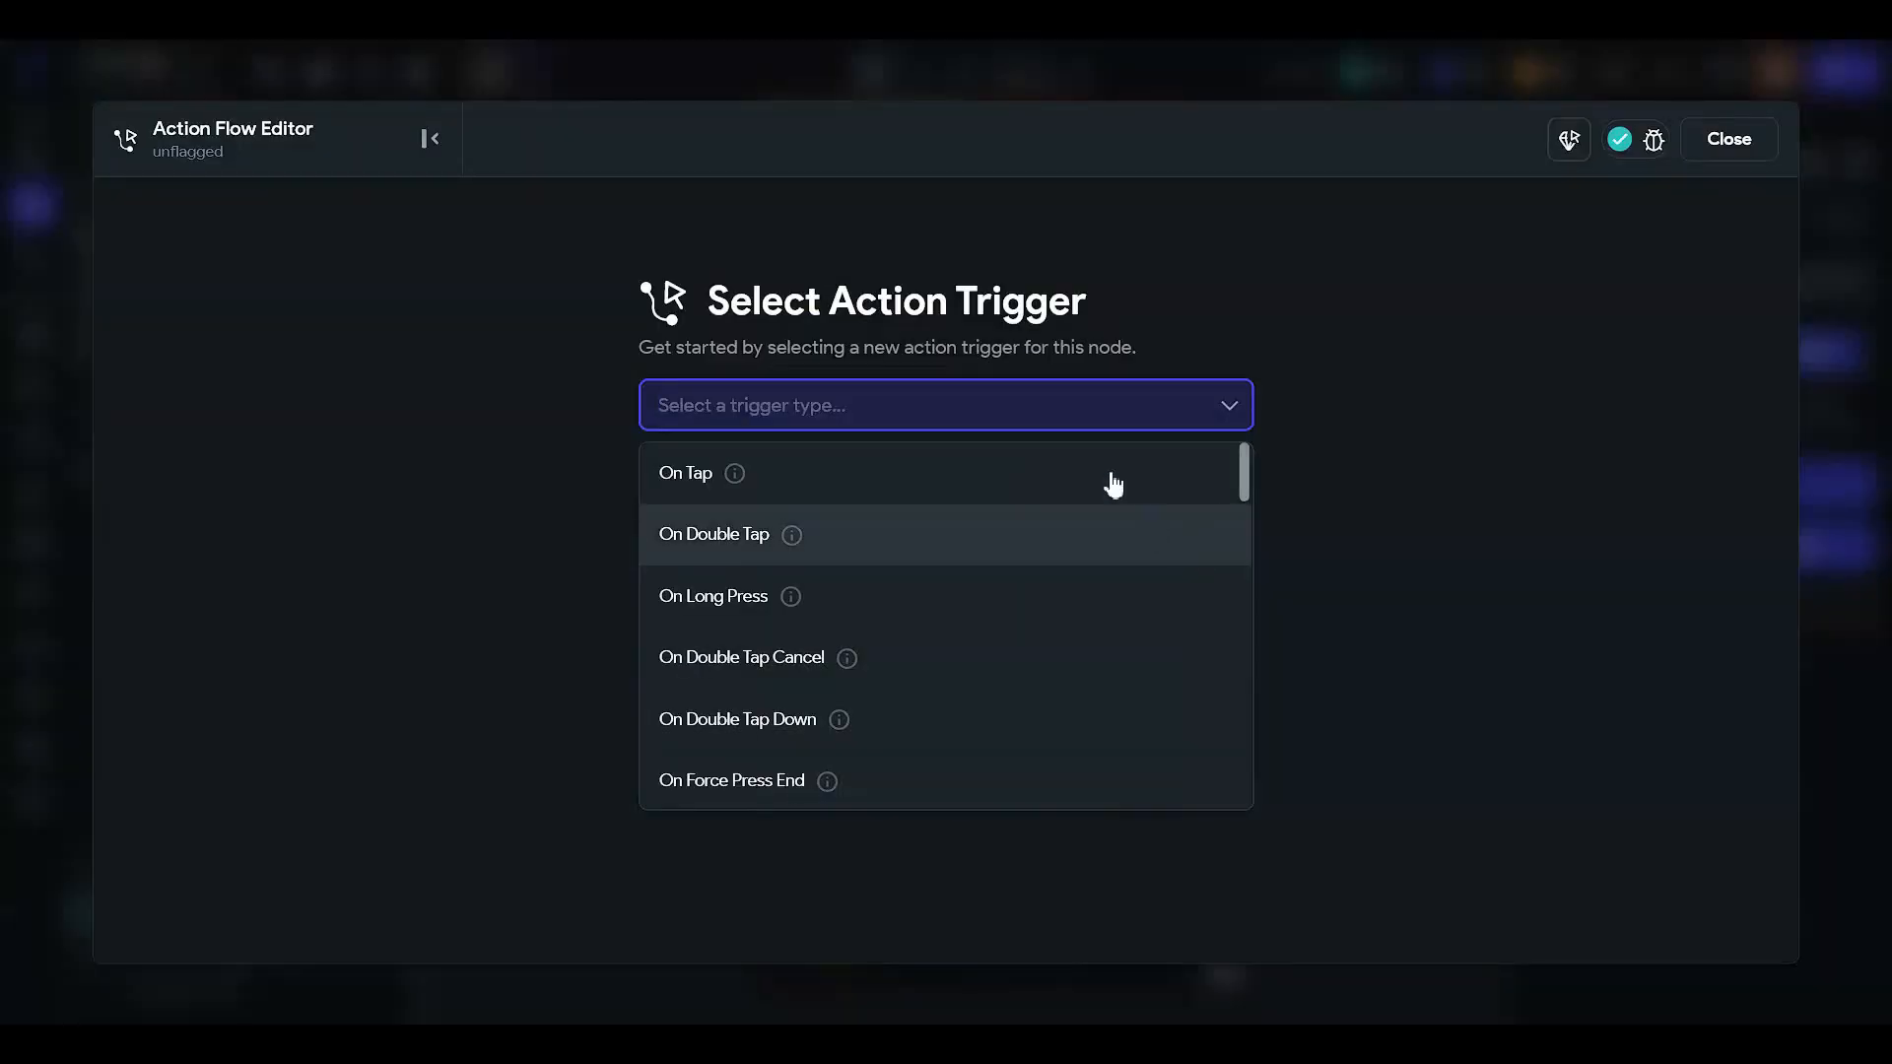
click(1060, 488)
click(1060, 633)
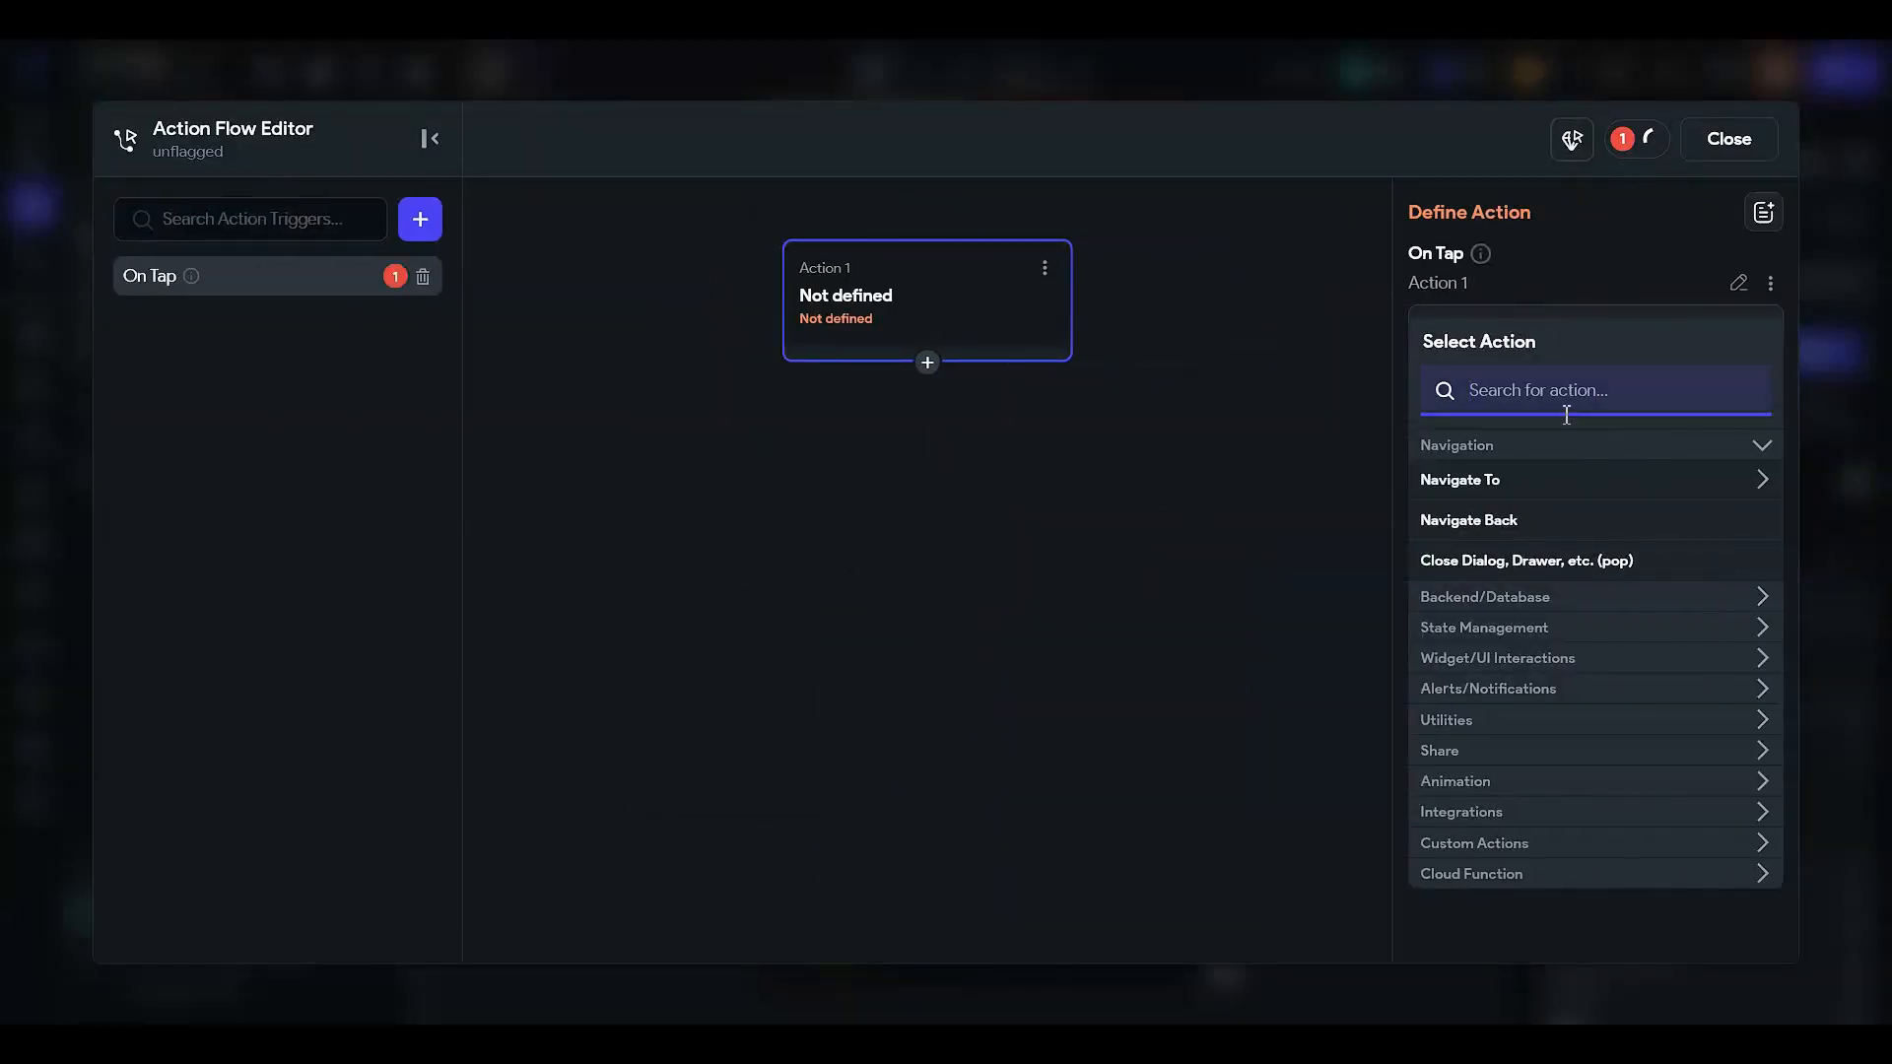
text(update)
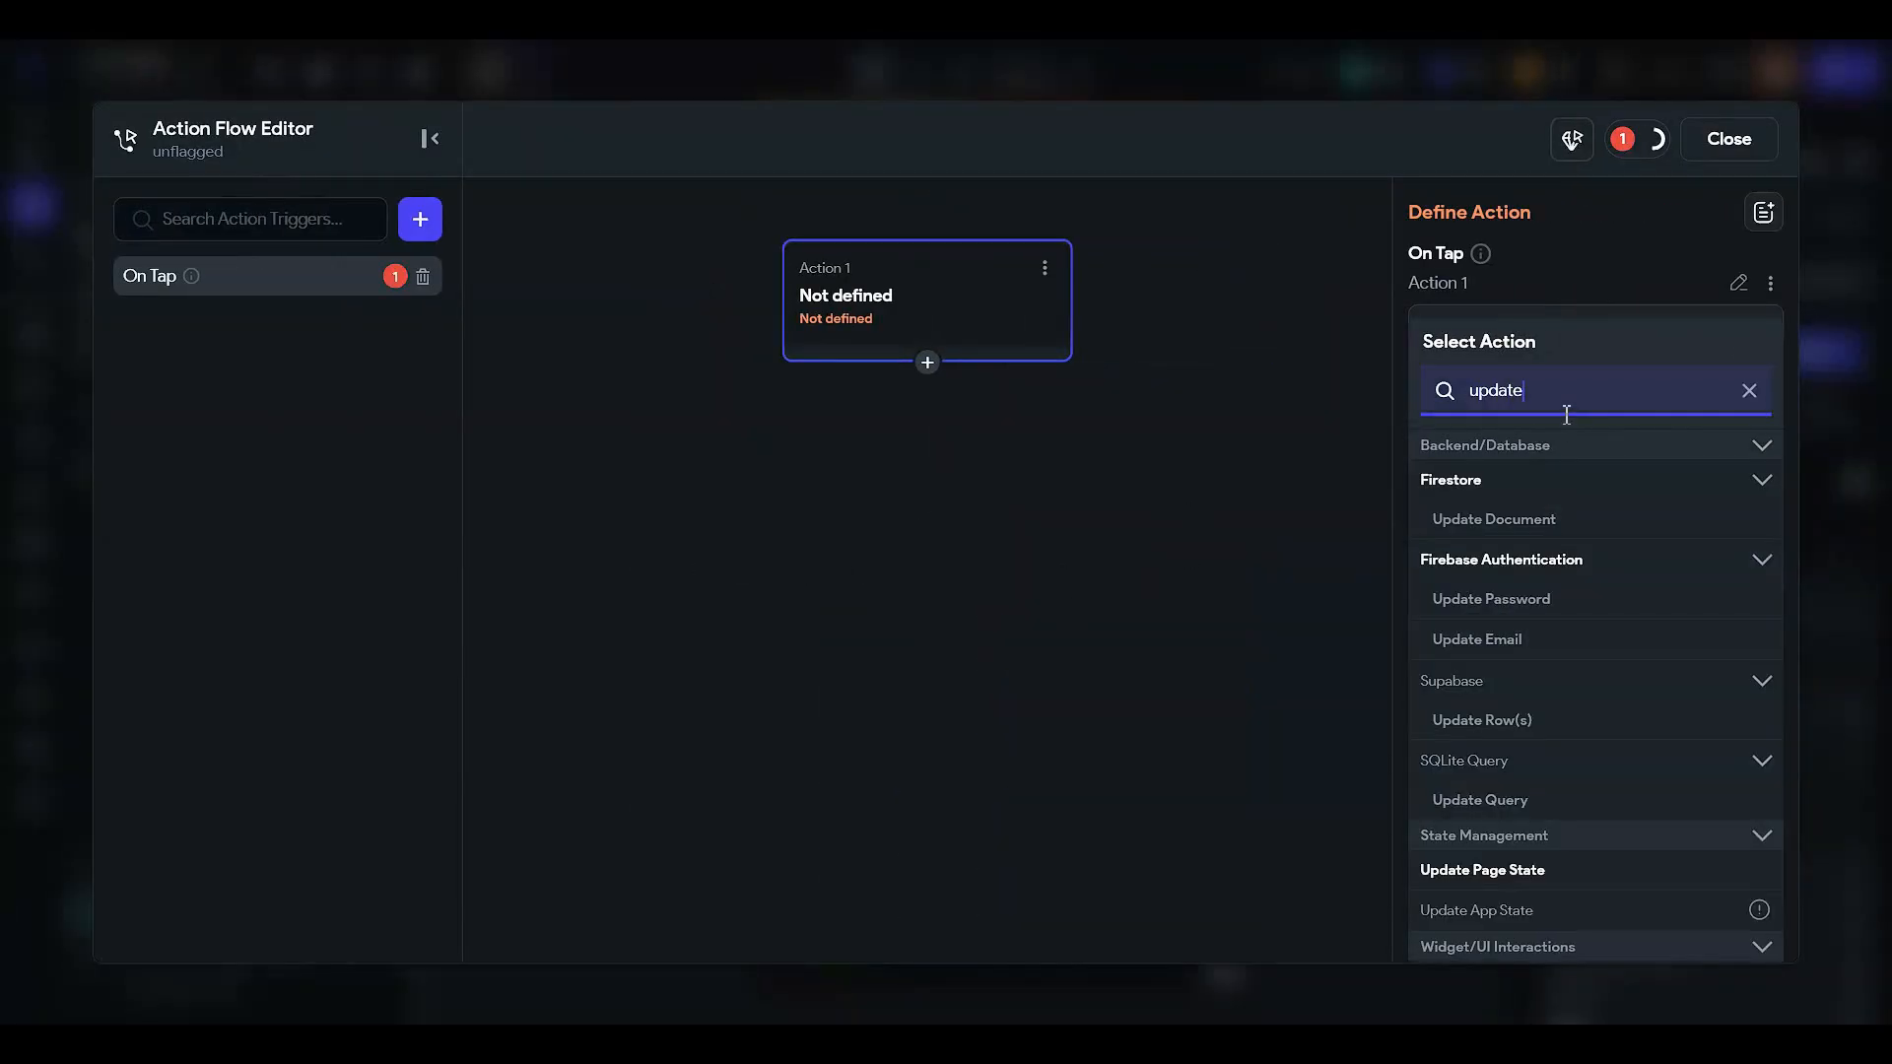
click(1424, 875)
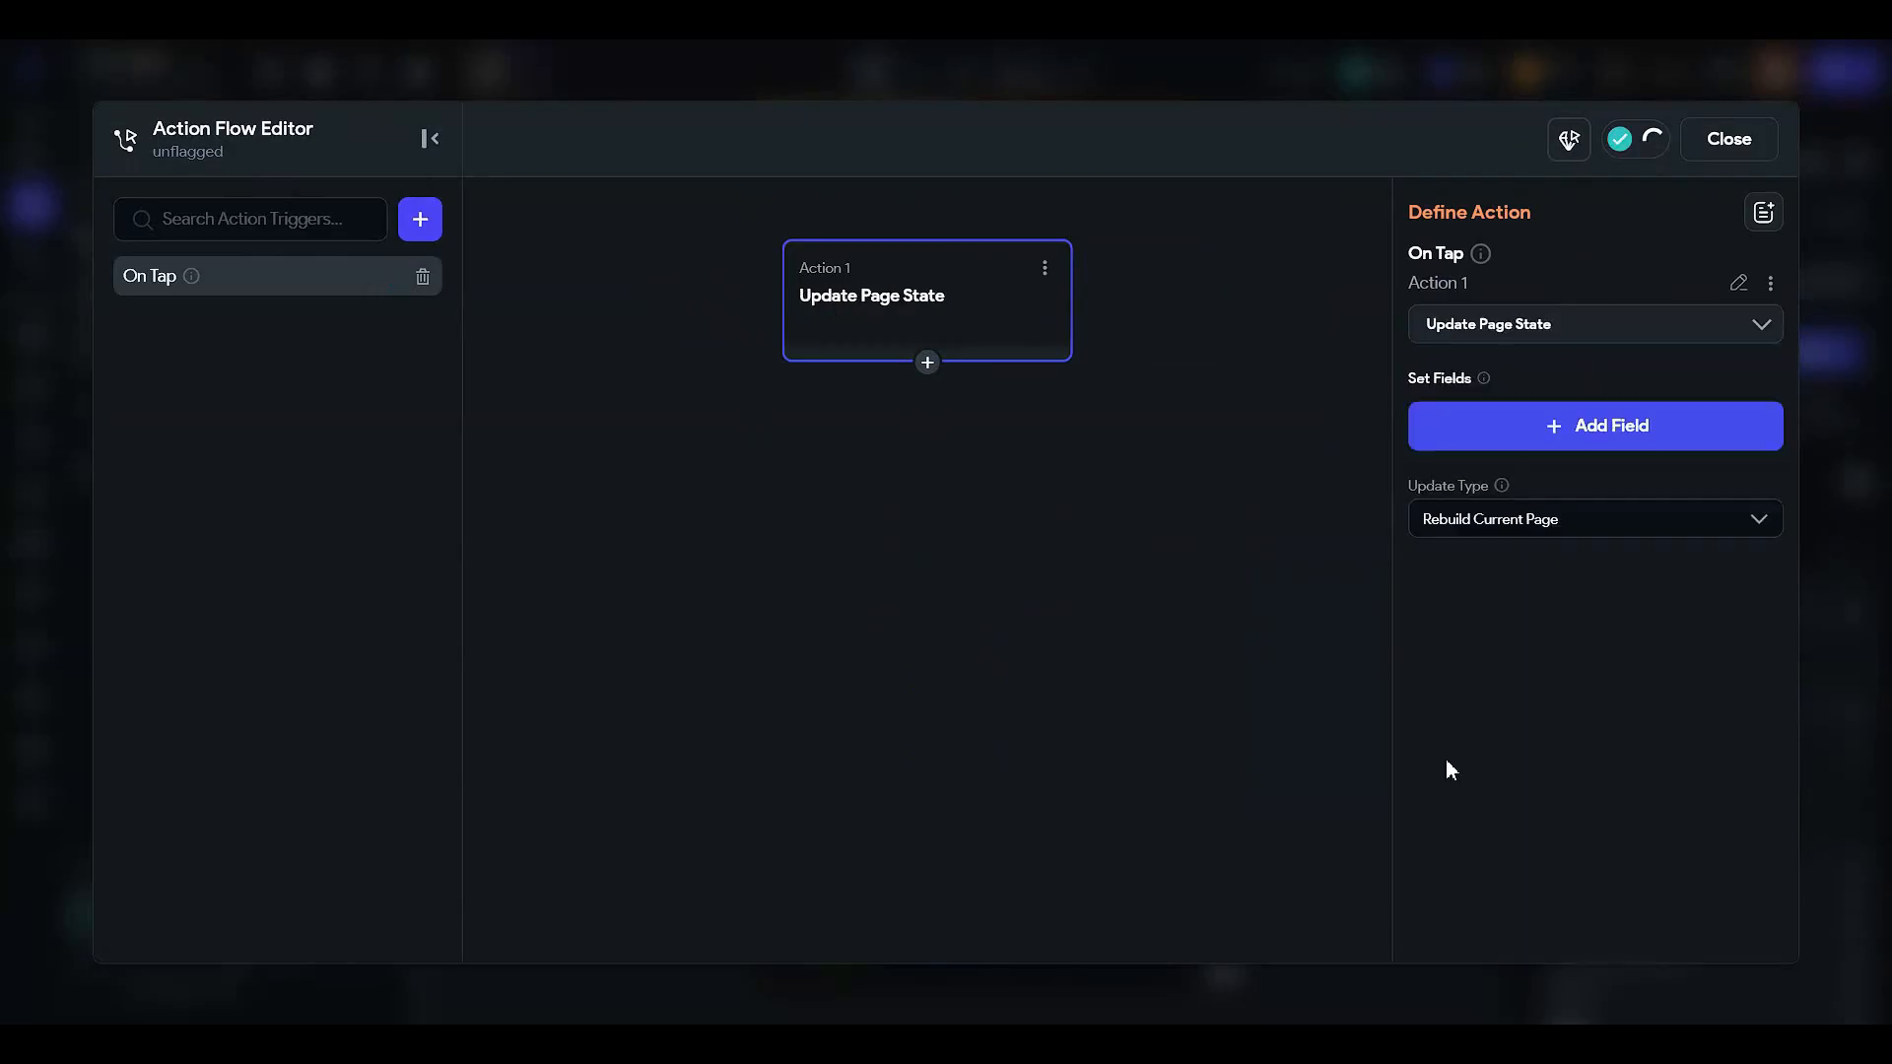
- Set the action to change flag to True, then hide the unflagged icon in the builder
click(1469, 450)
click(797, 463)
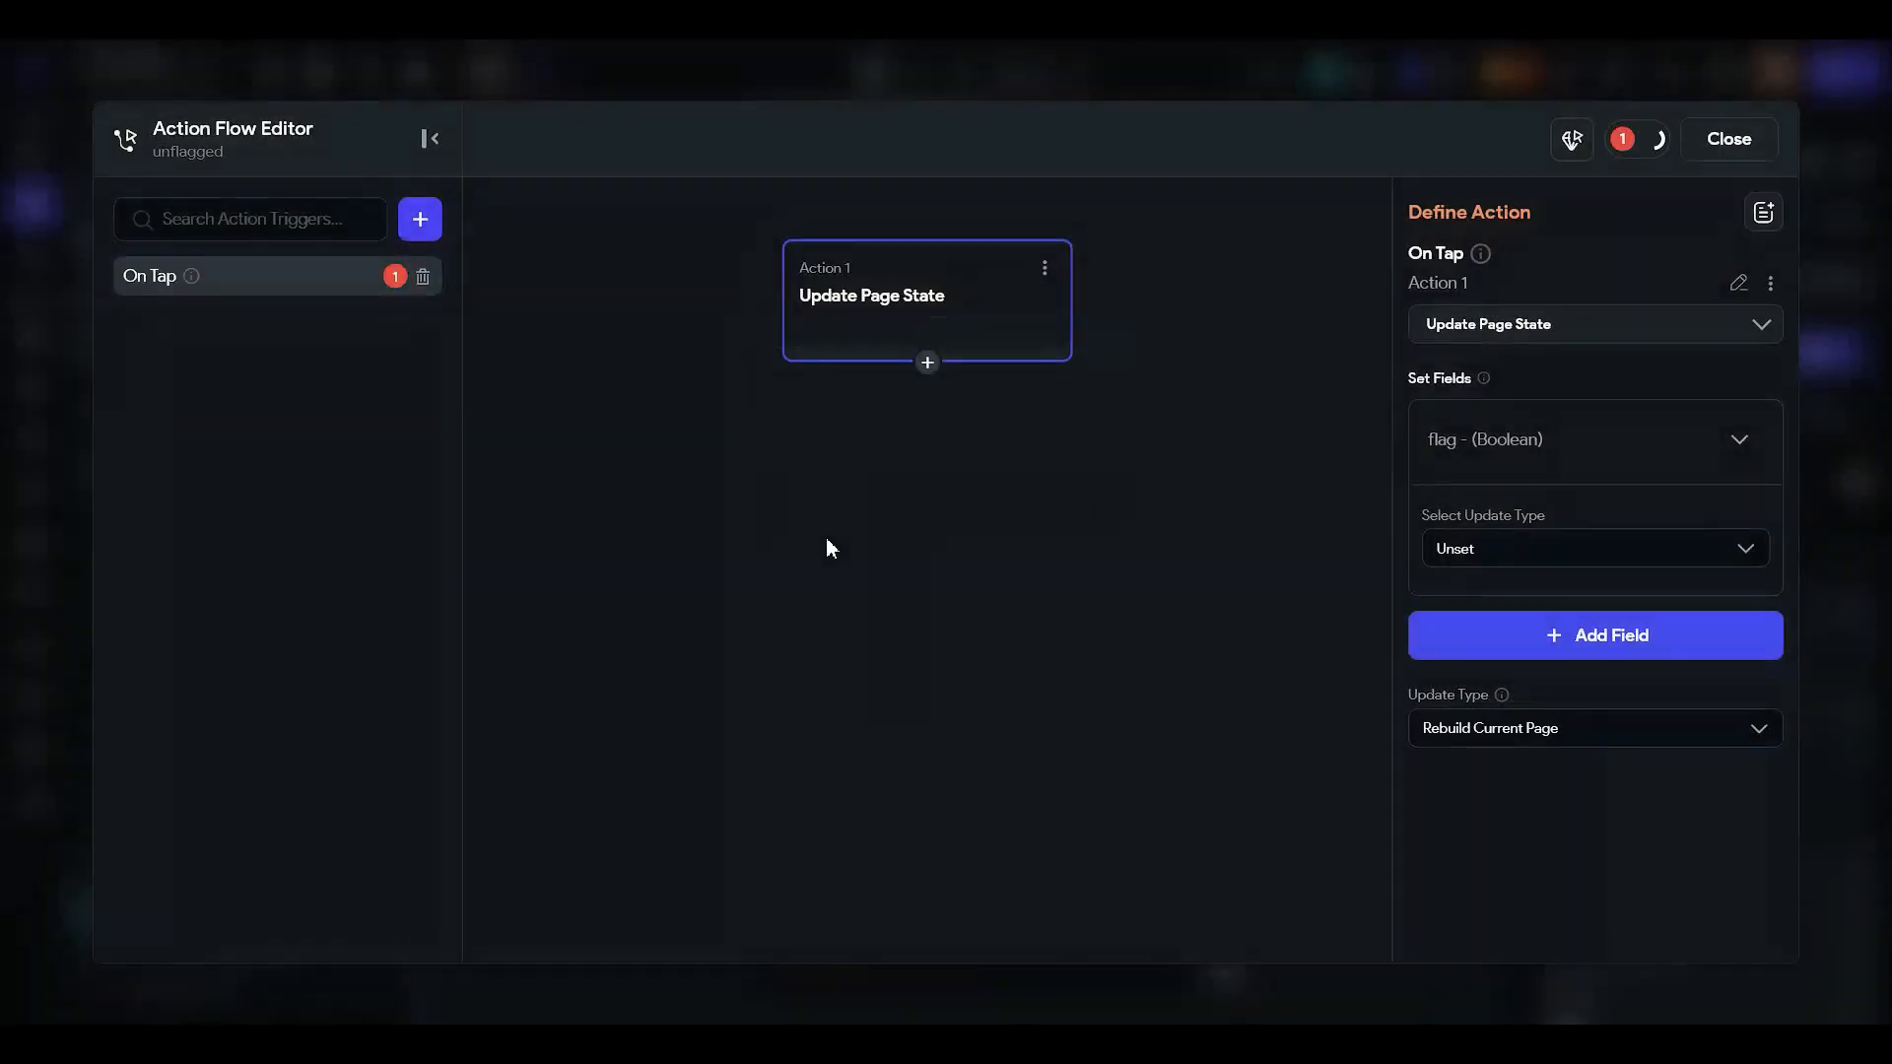
click(1511, 560)
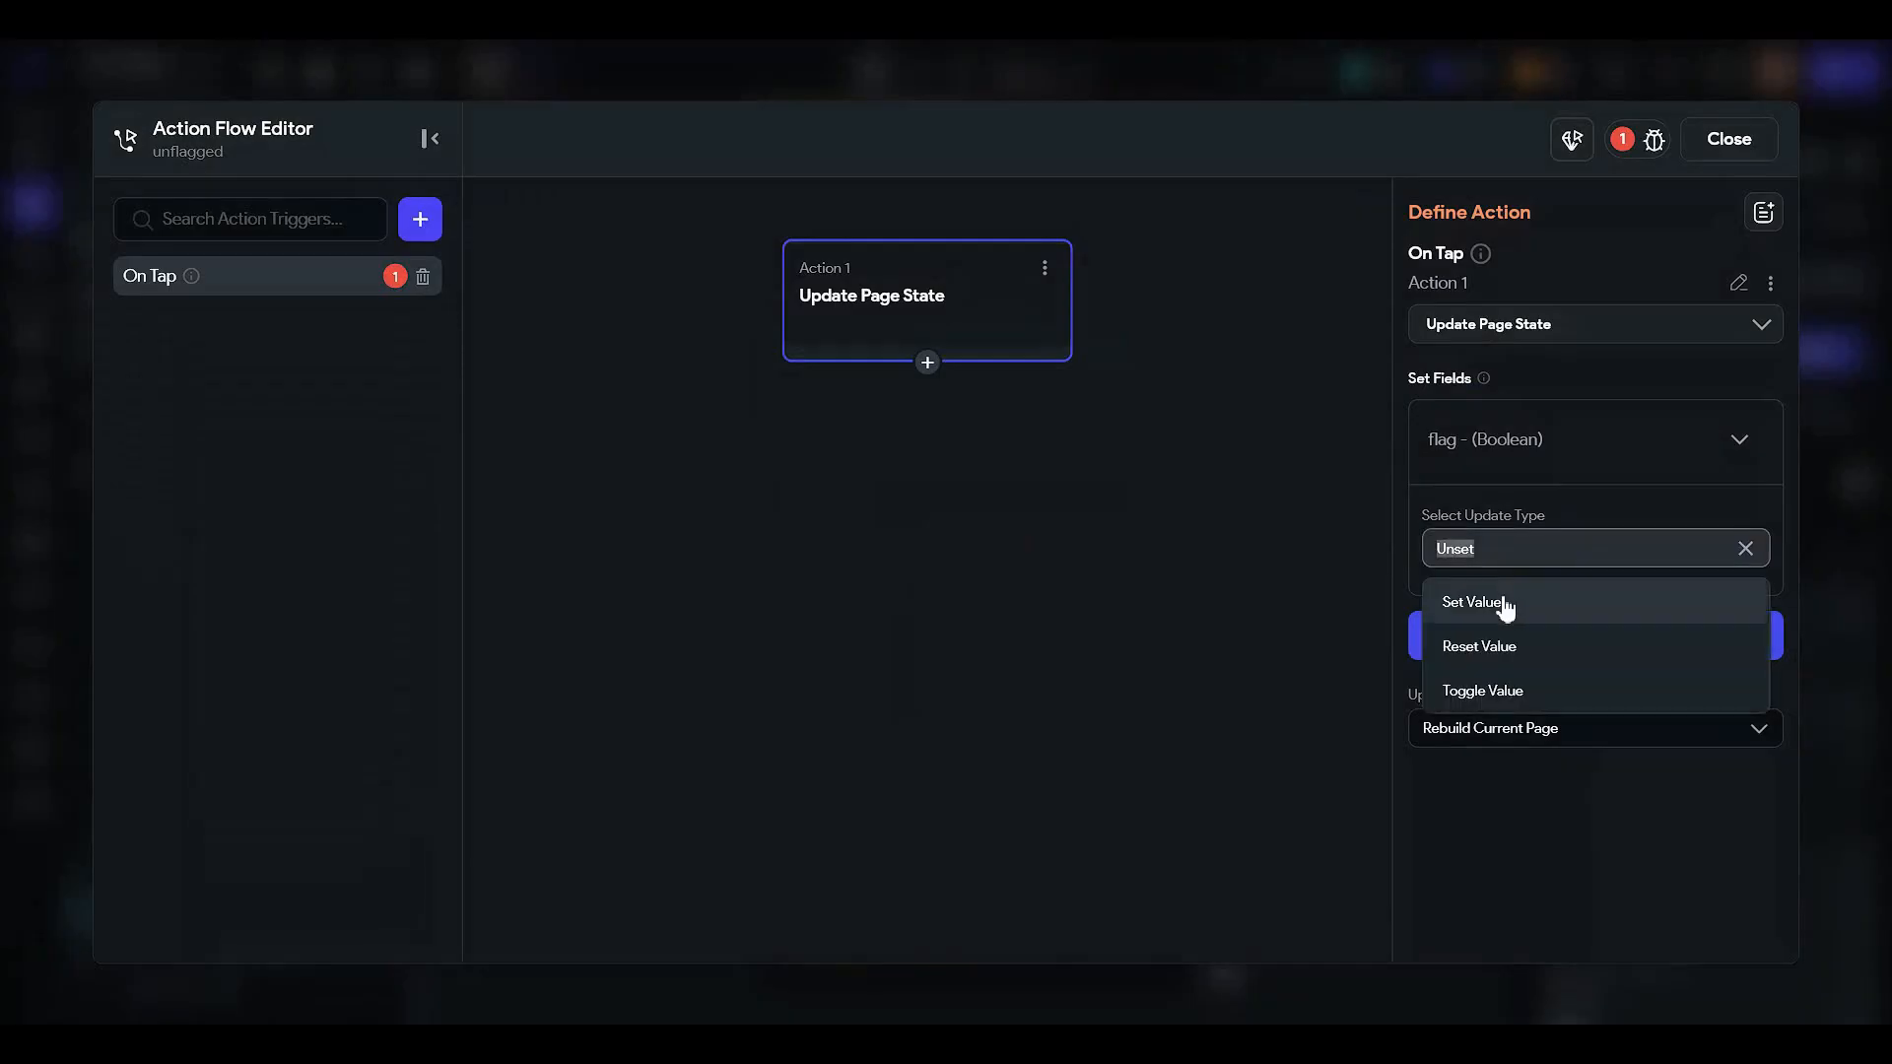
click(1504, 603)
click(1522, 630)
click(1503, 681)
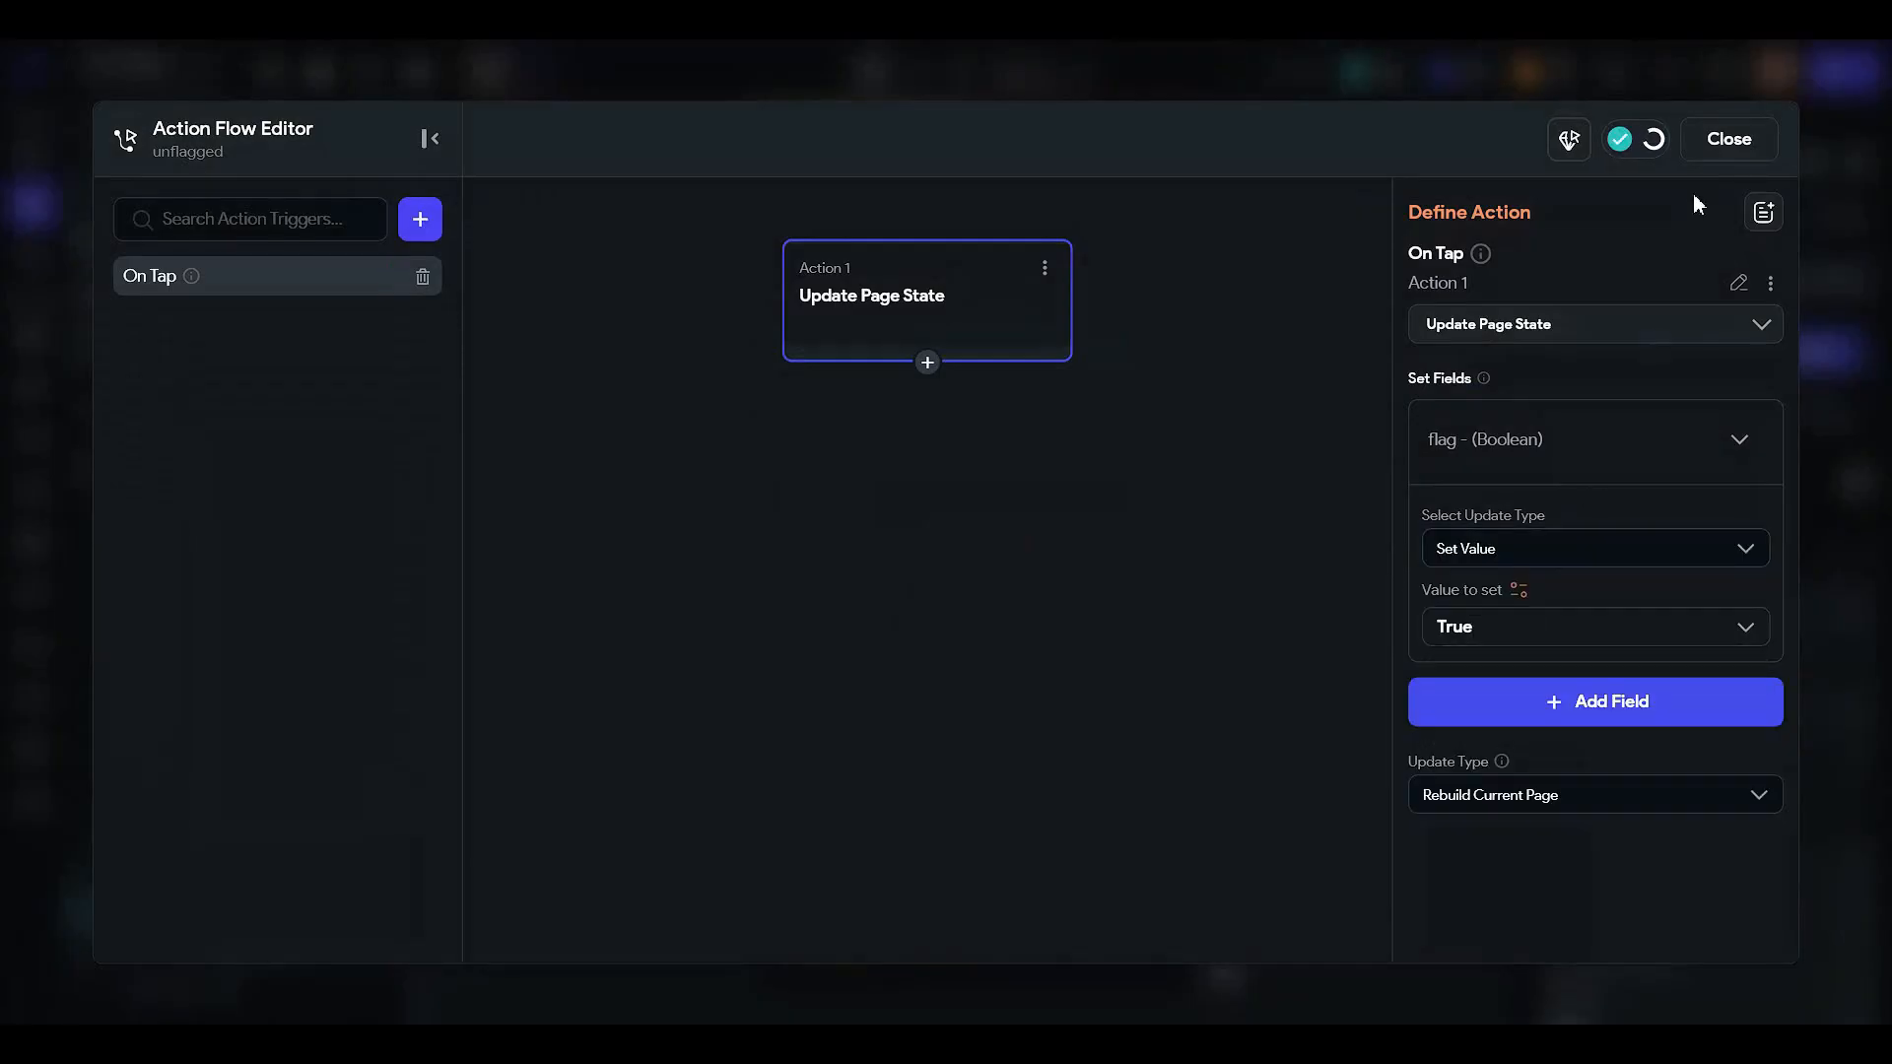
click(1728, 139)
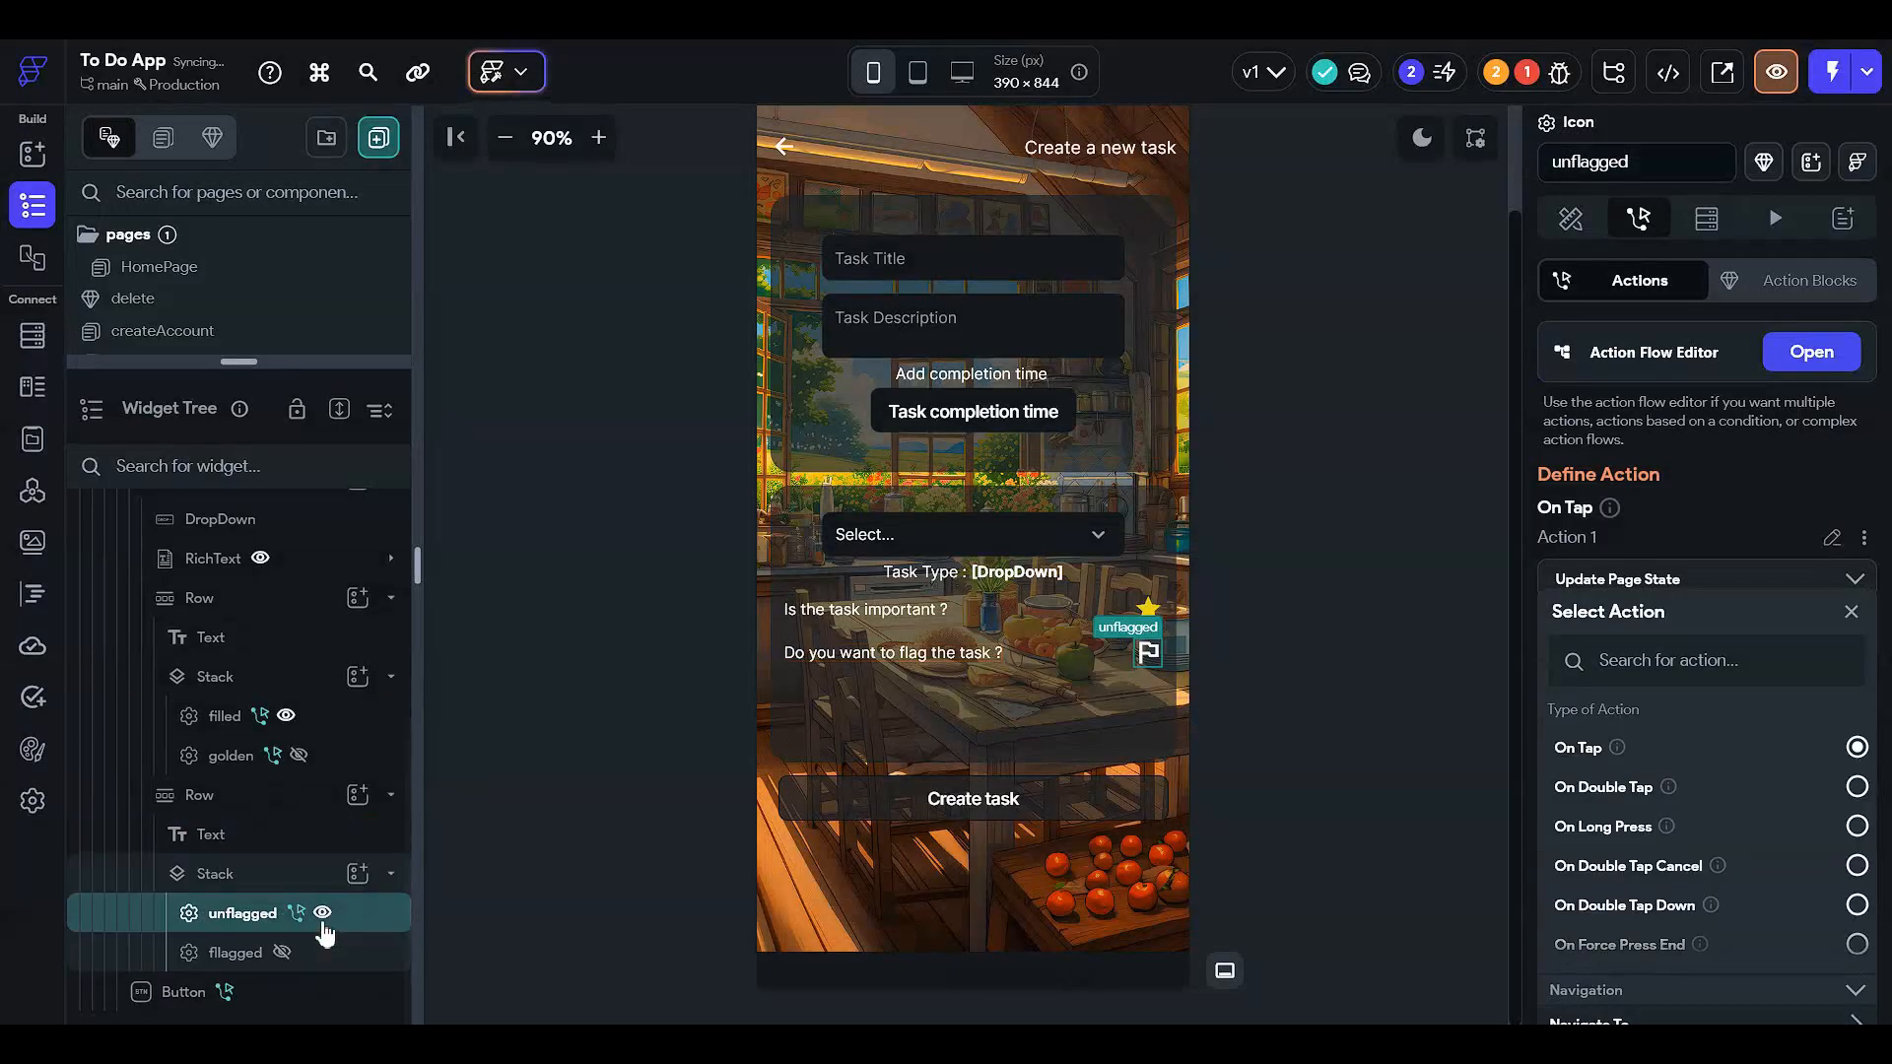
click(323, 913)
- Select the flagged icon and add an On Tap Update Page State action
click(286, 953)
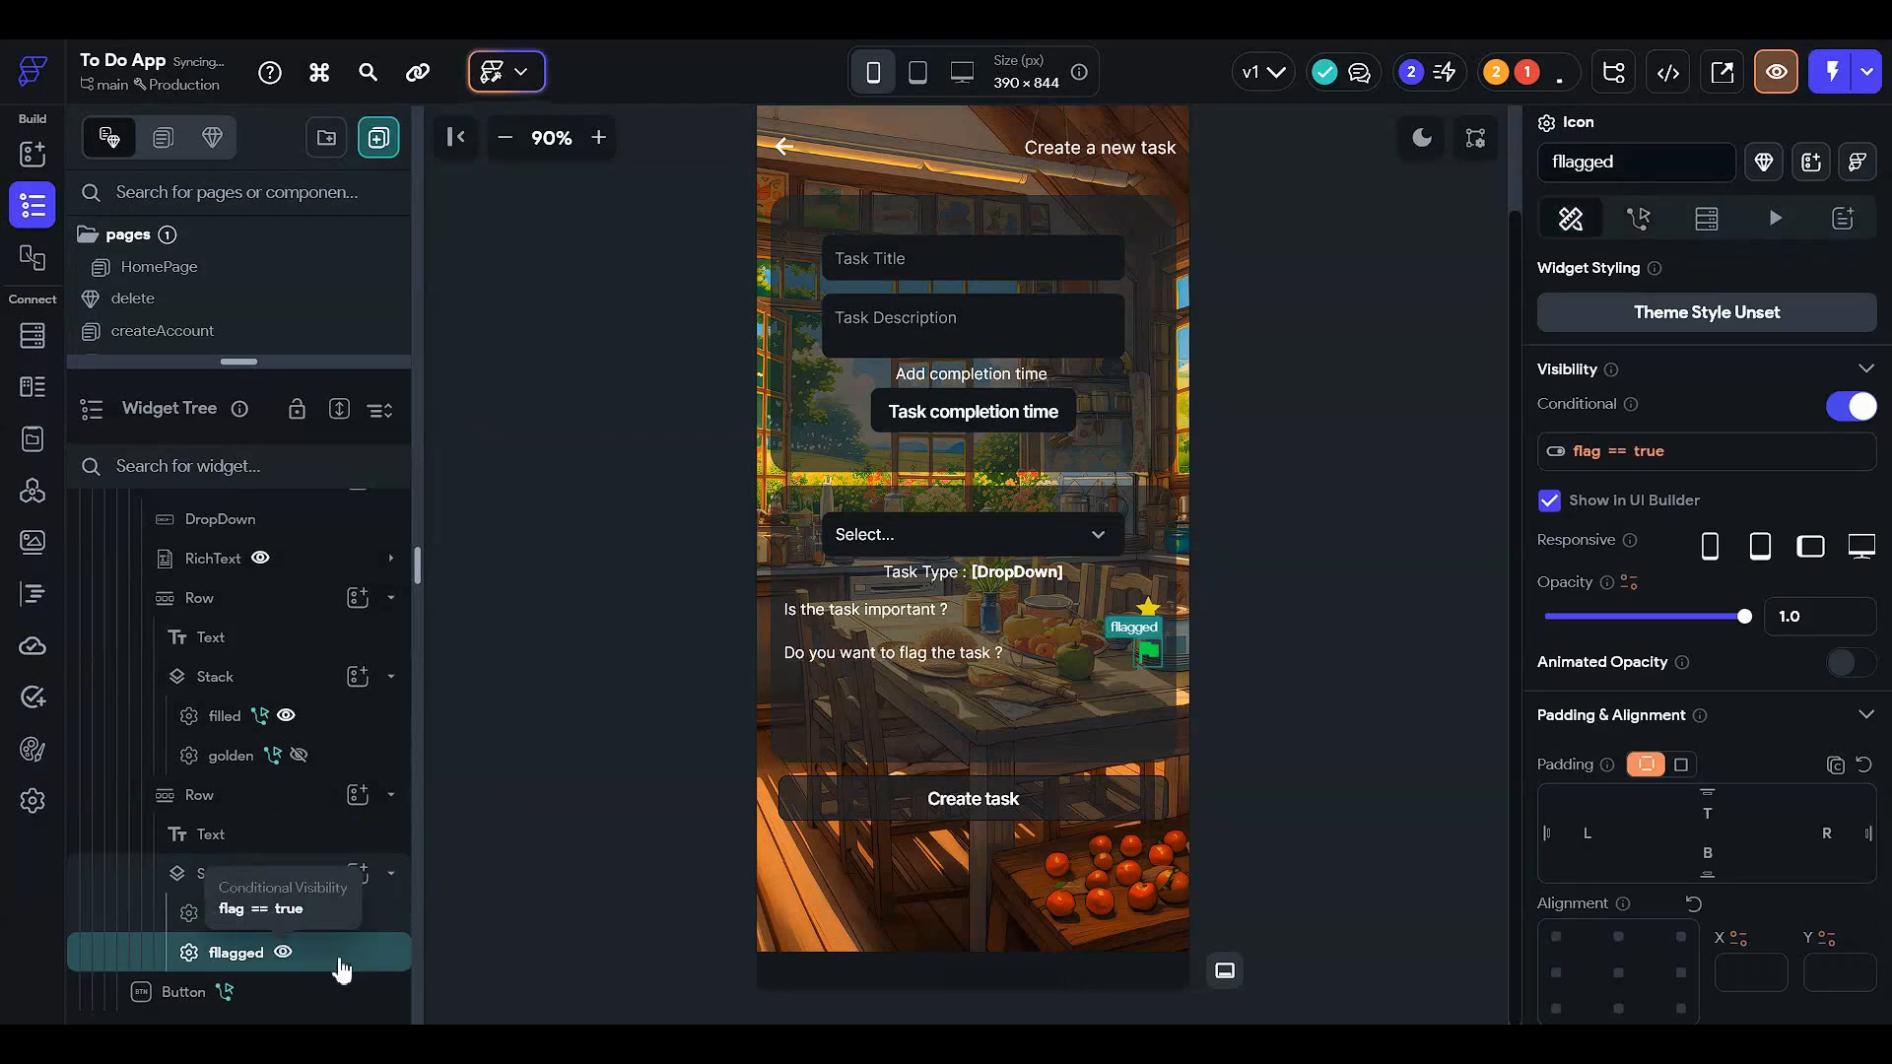
click(1638, 218)
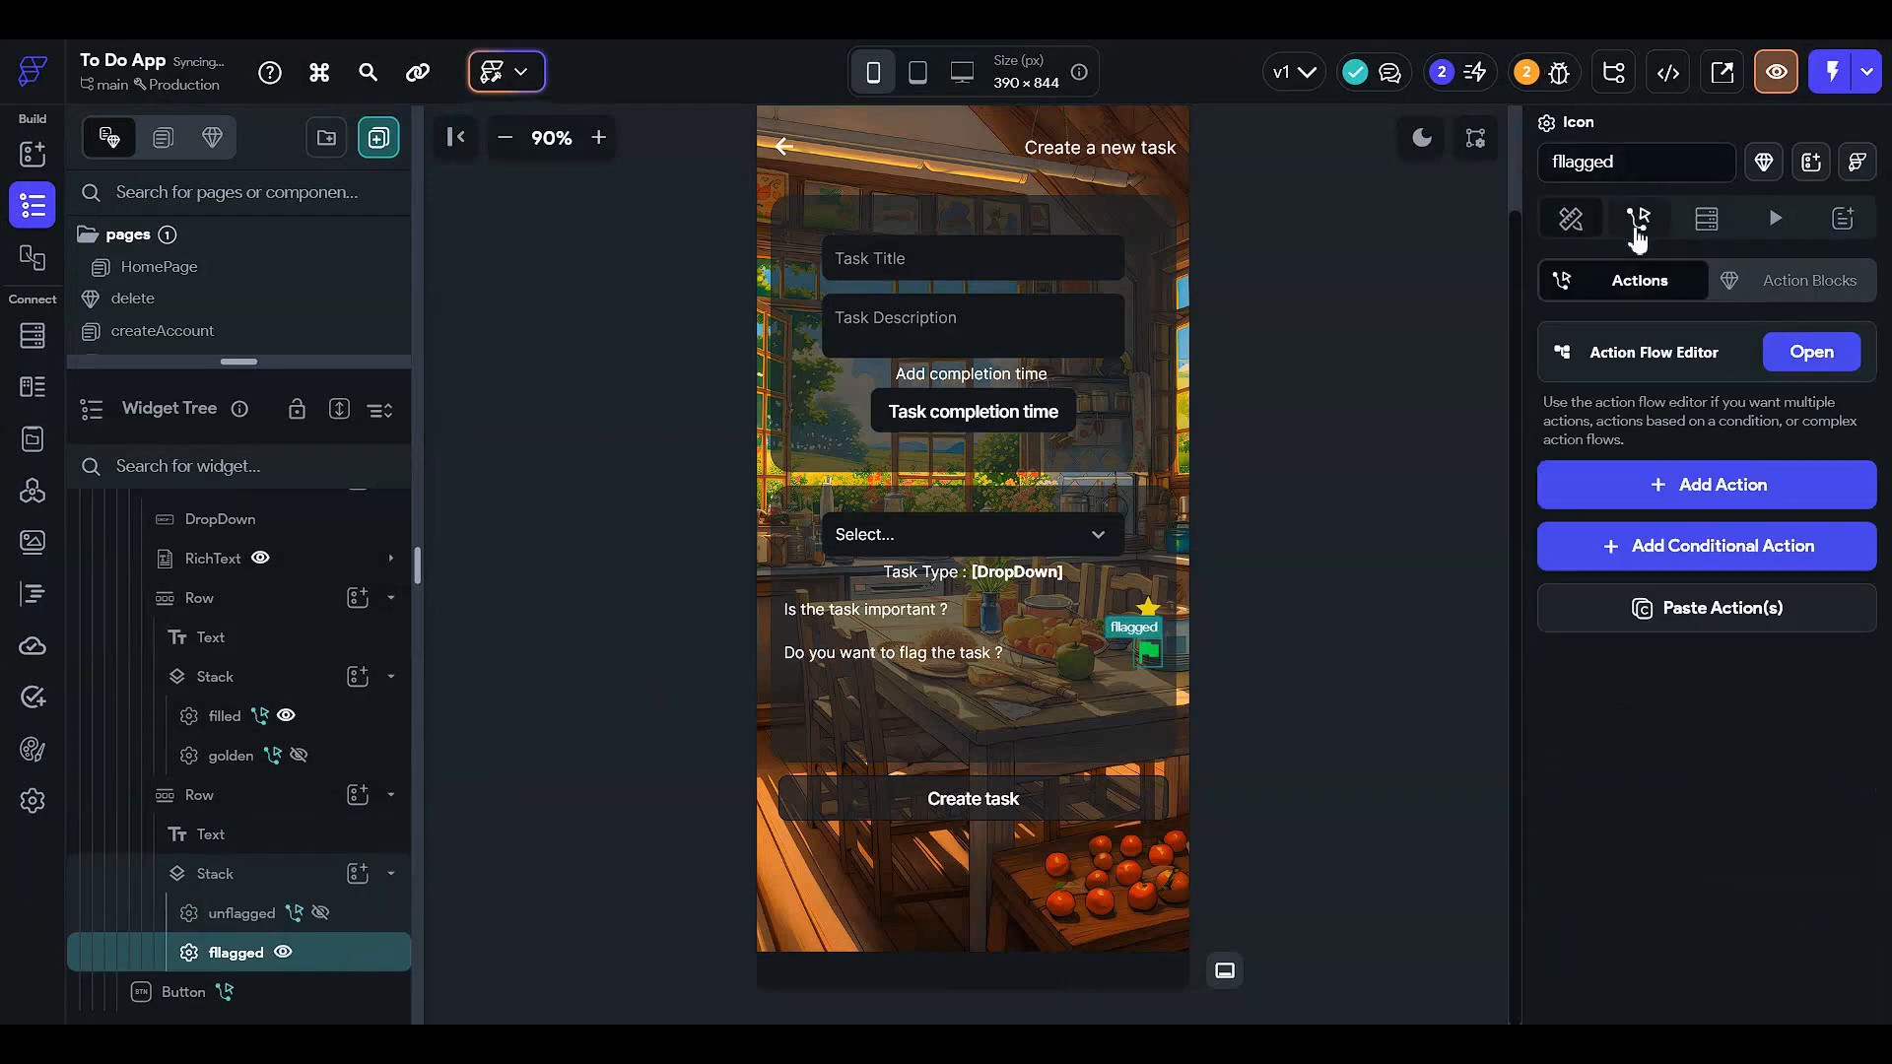
click(1805, 353)
click(1088, 477)
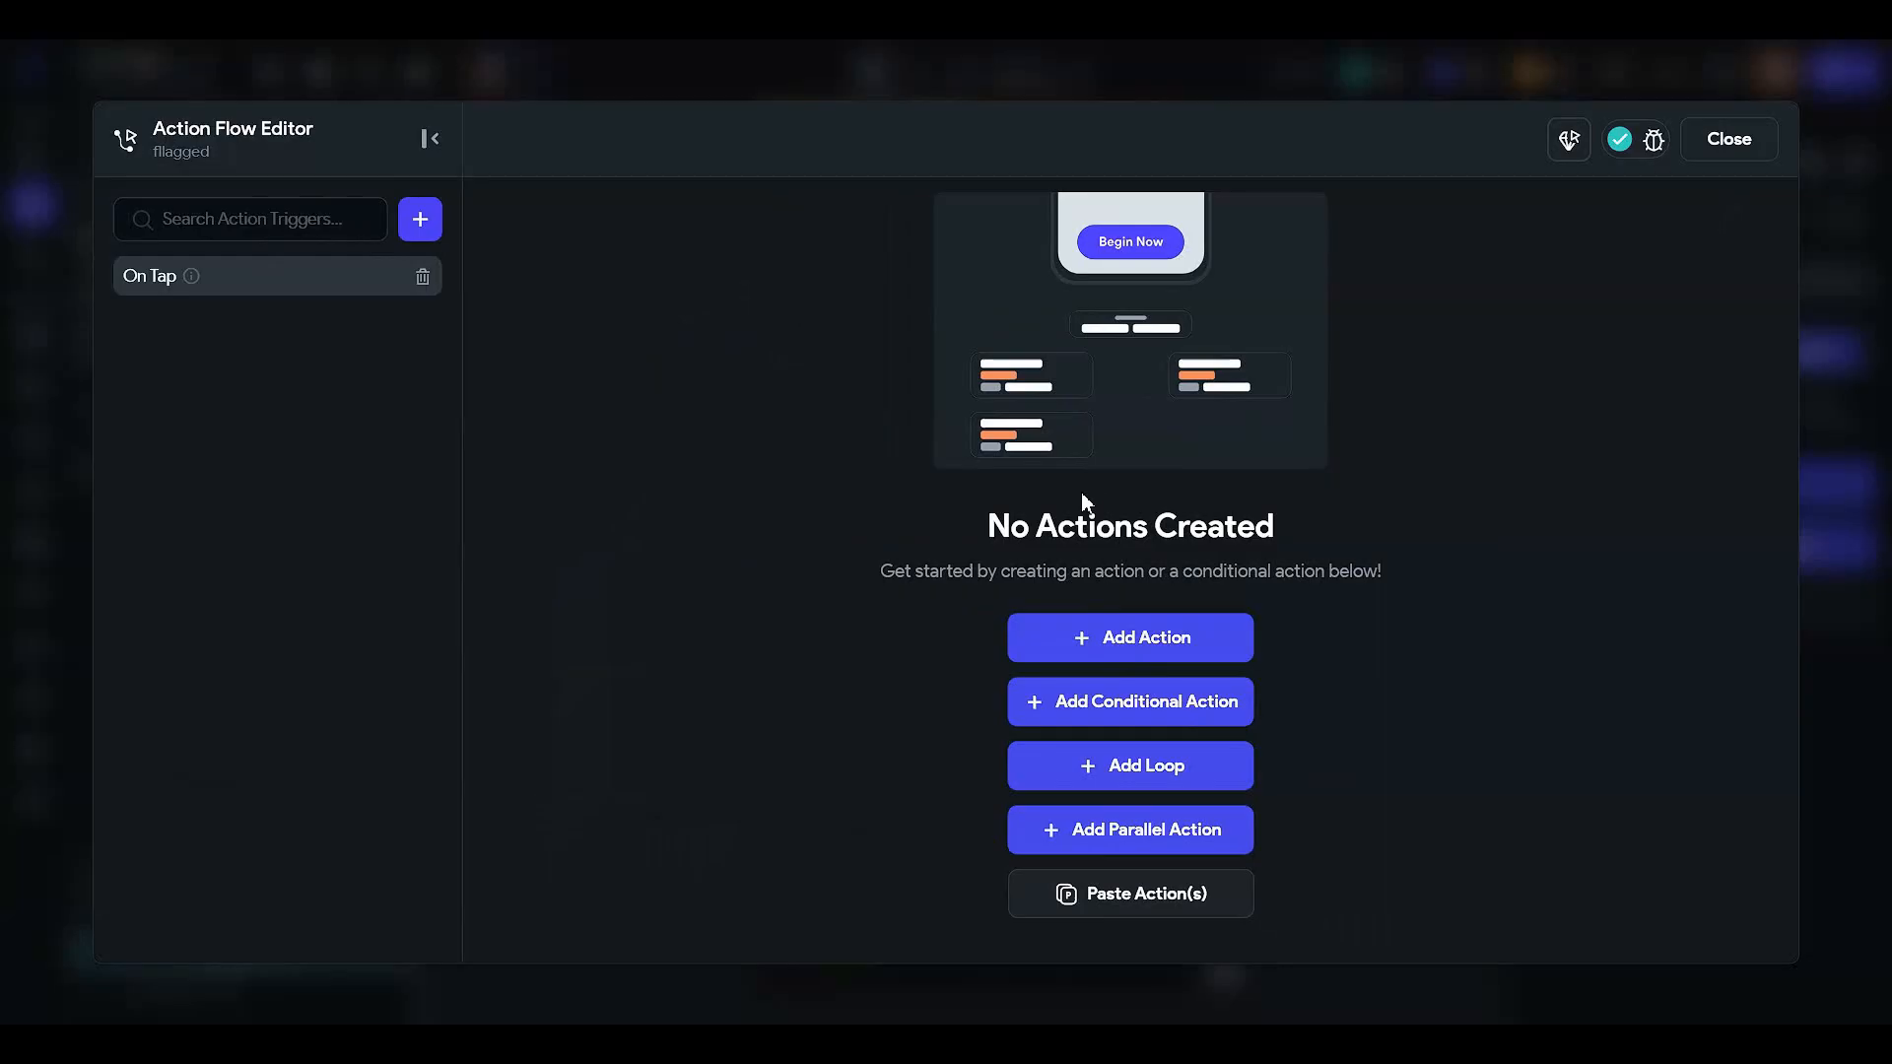
click(1139, 638)
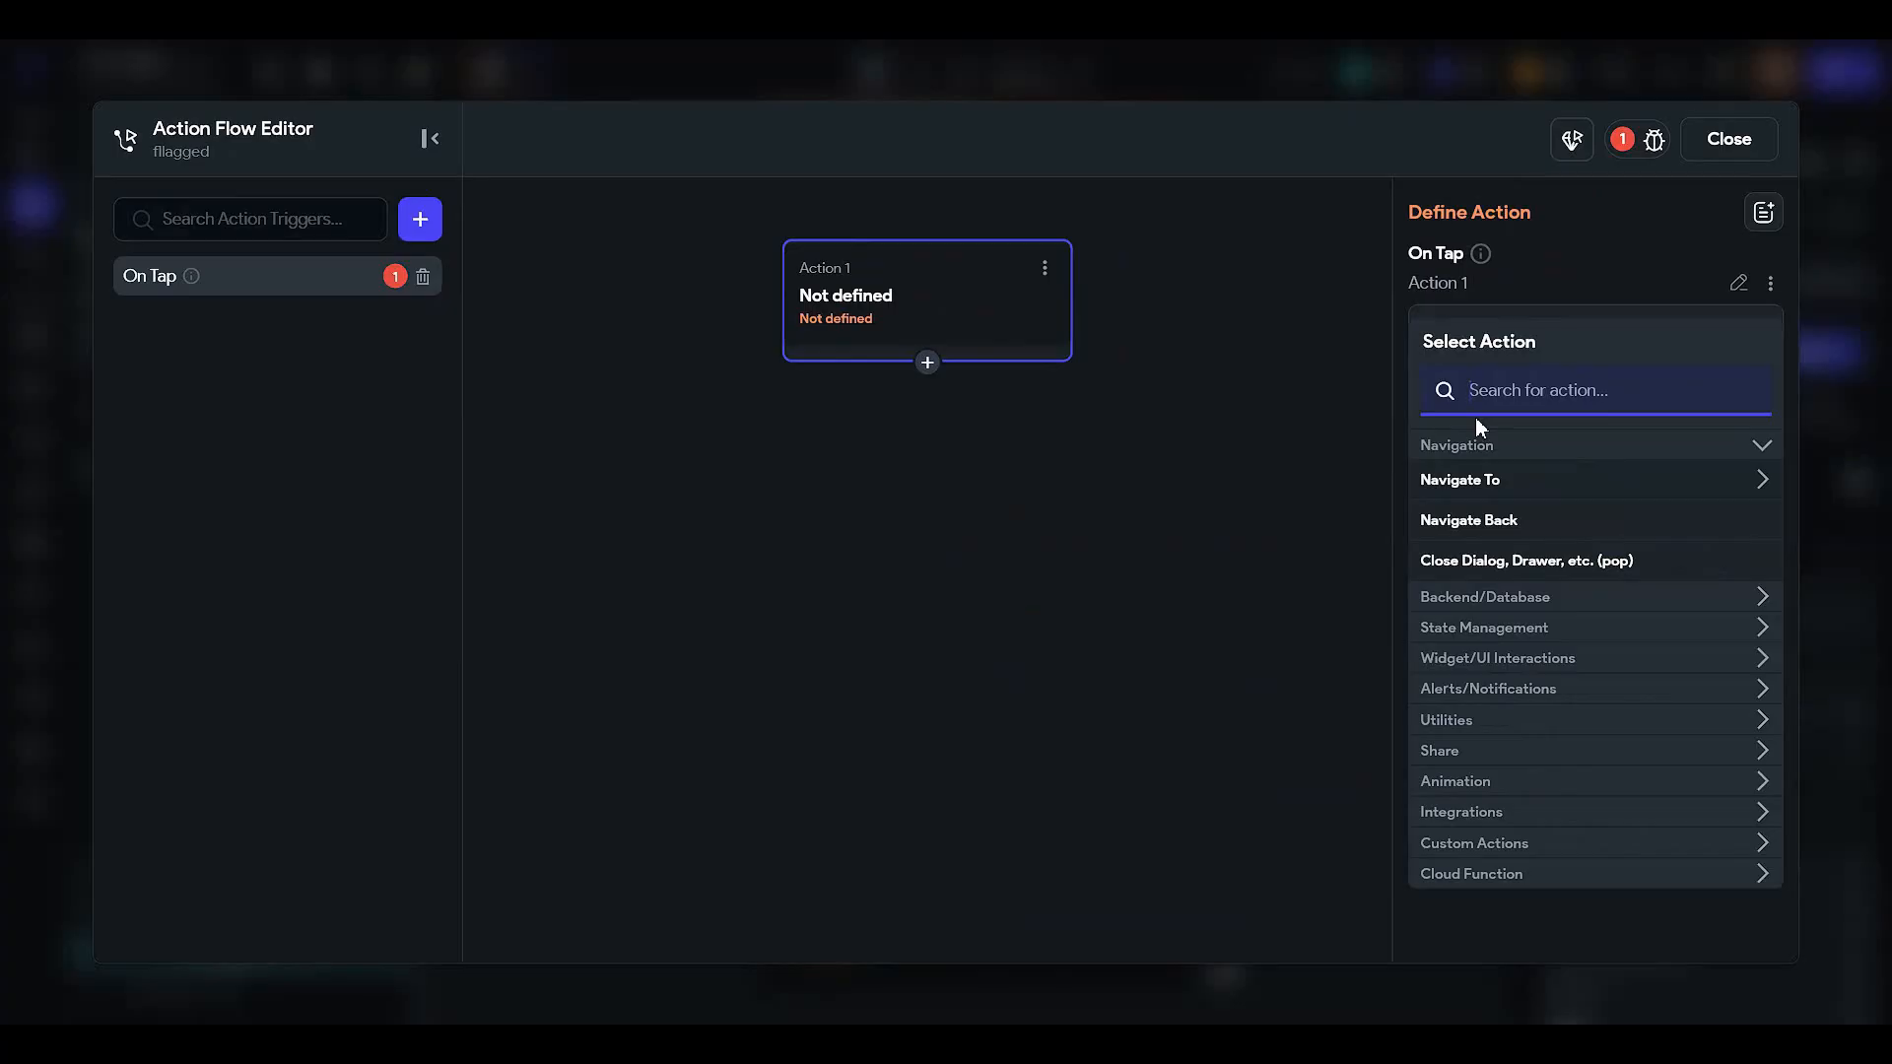
text(update)
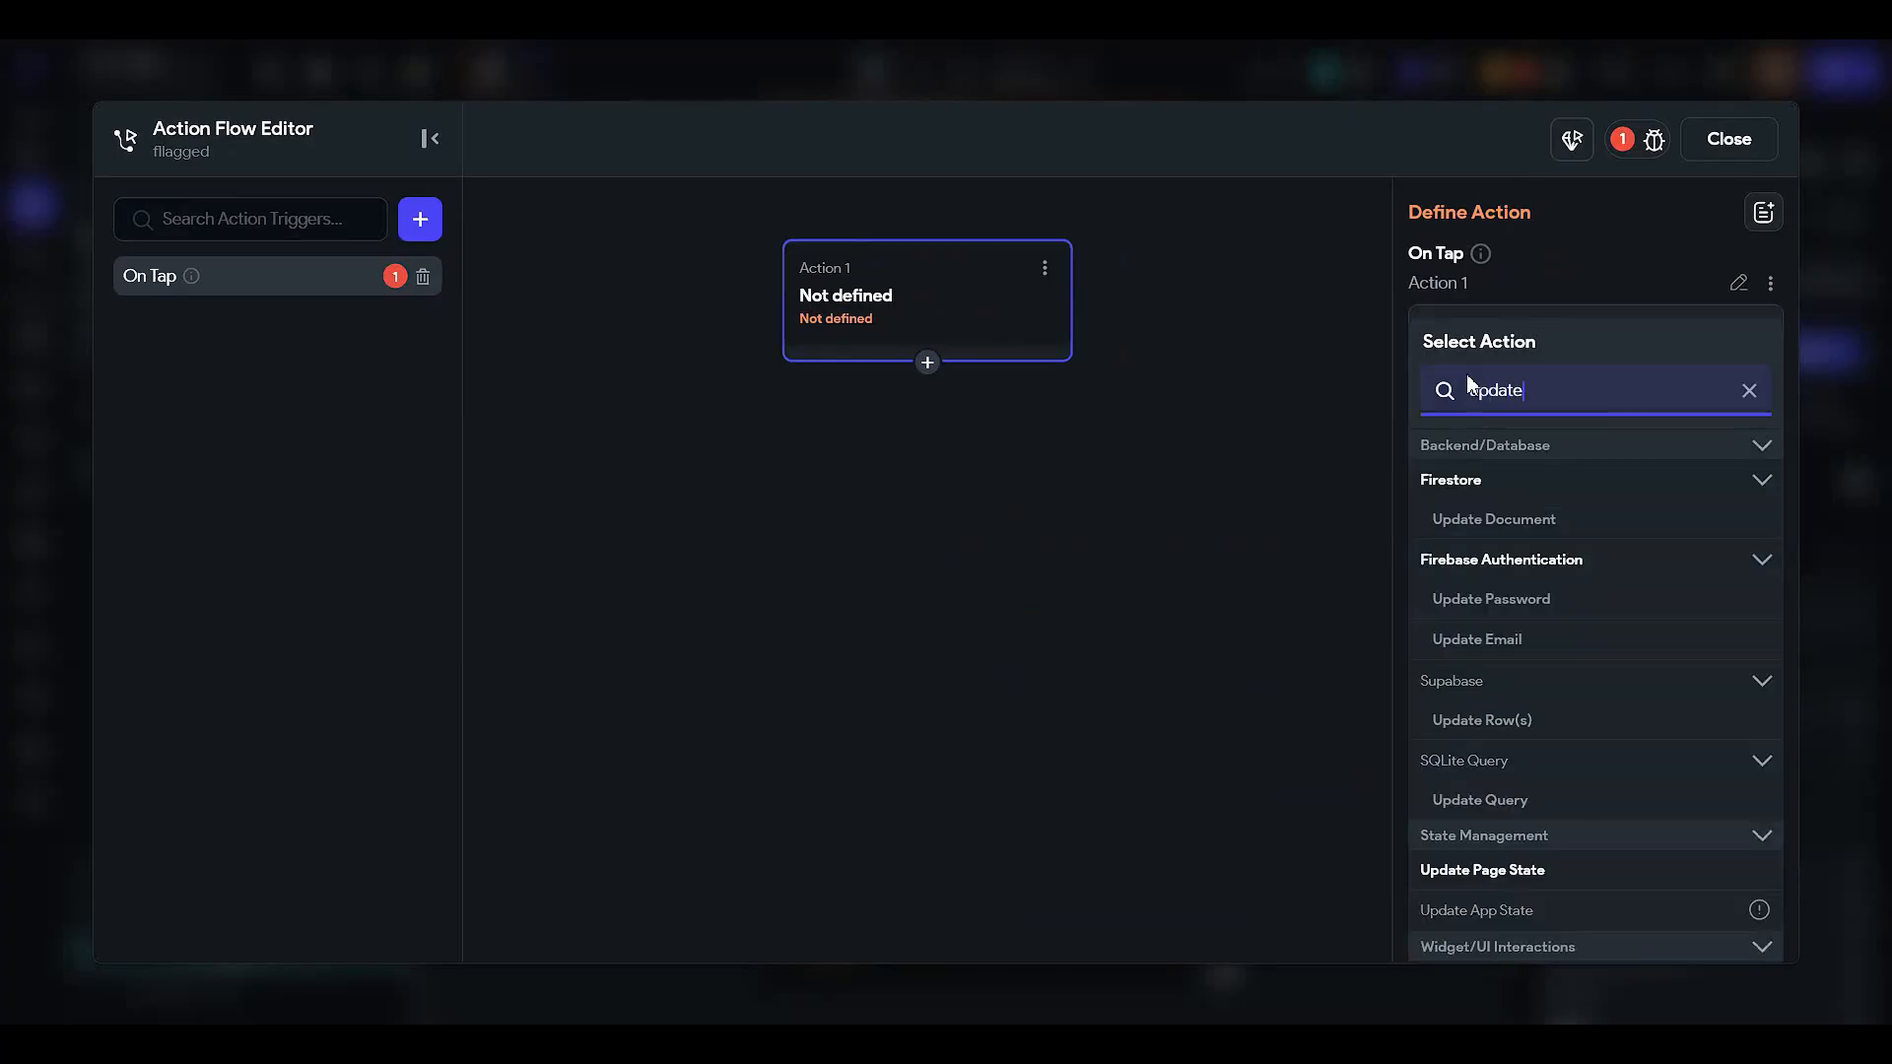
click(1555, 873)
- Set the action to change flag to False and close the editor
click(1575, 425)
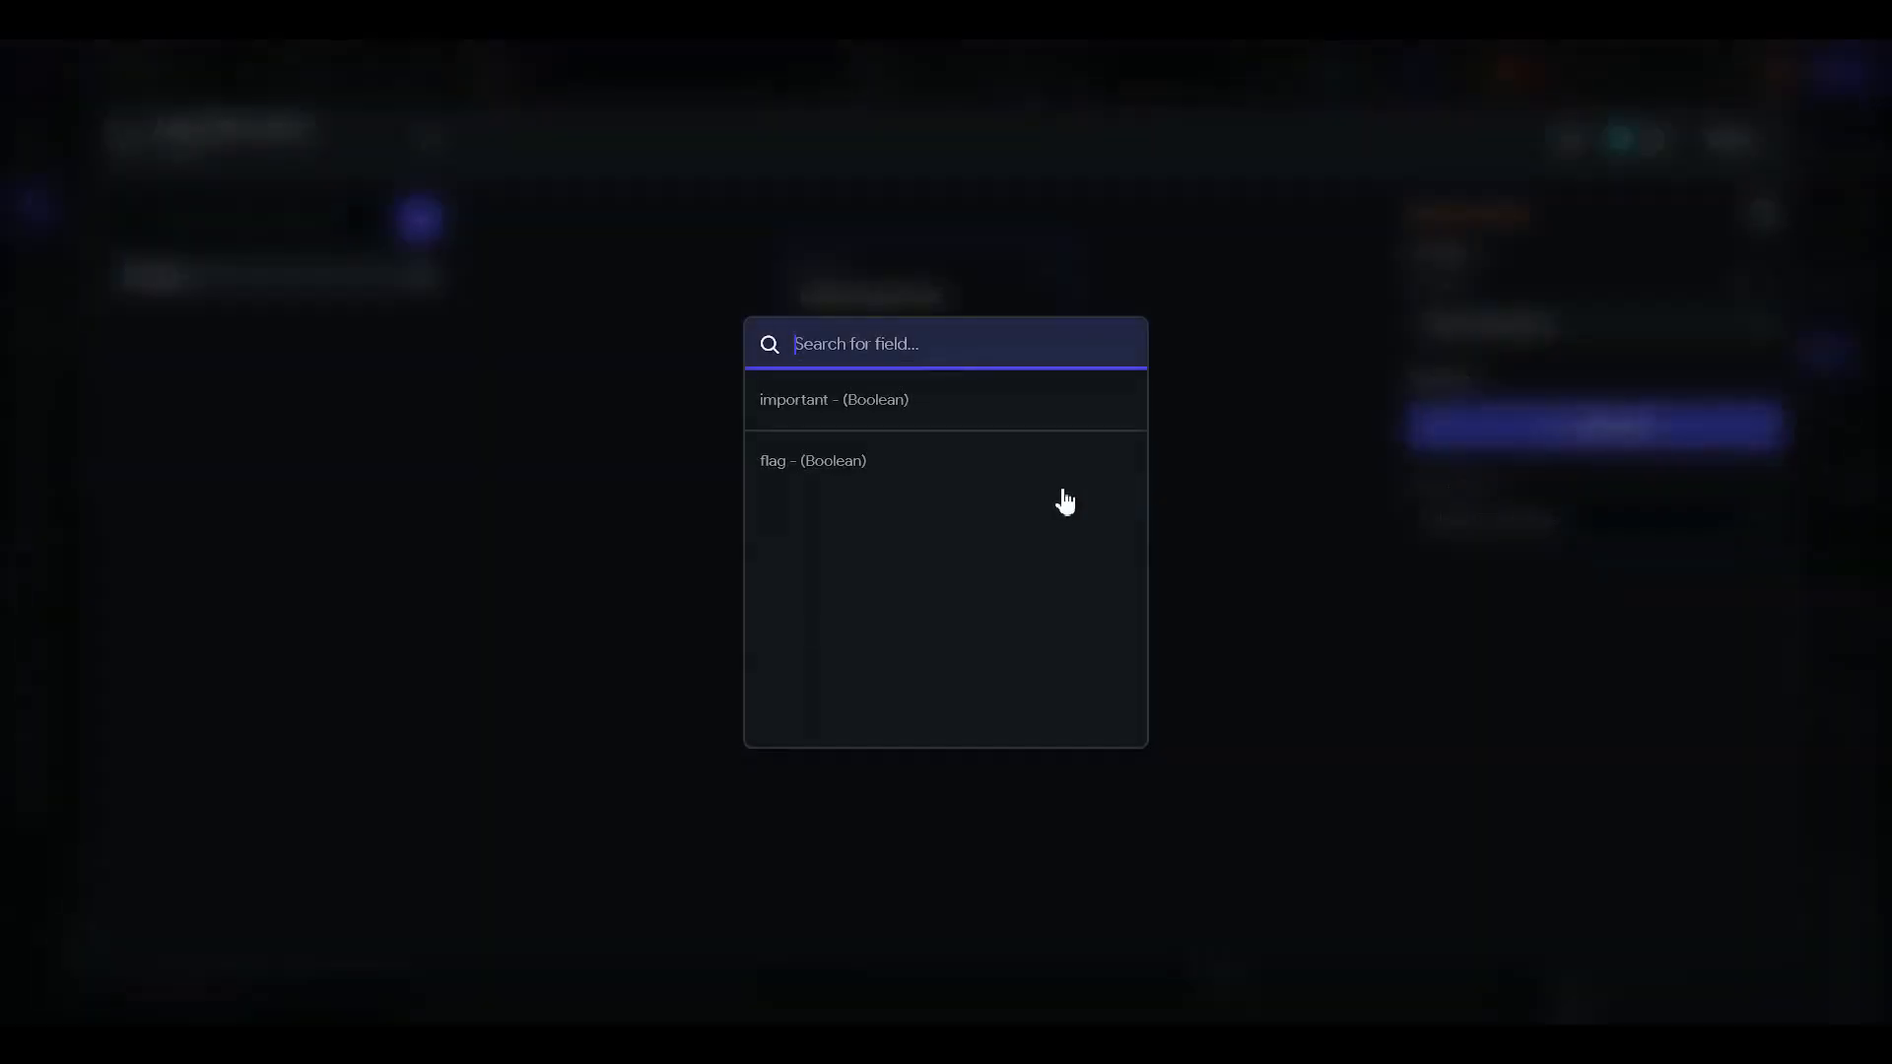
click(874, 482)
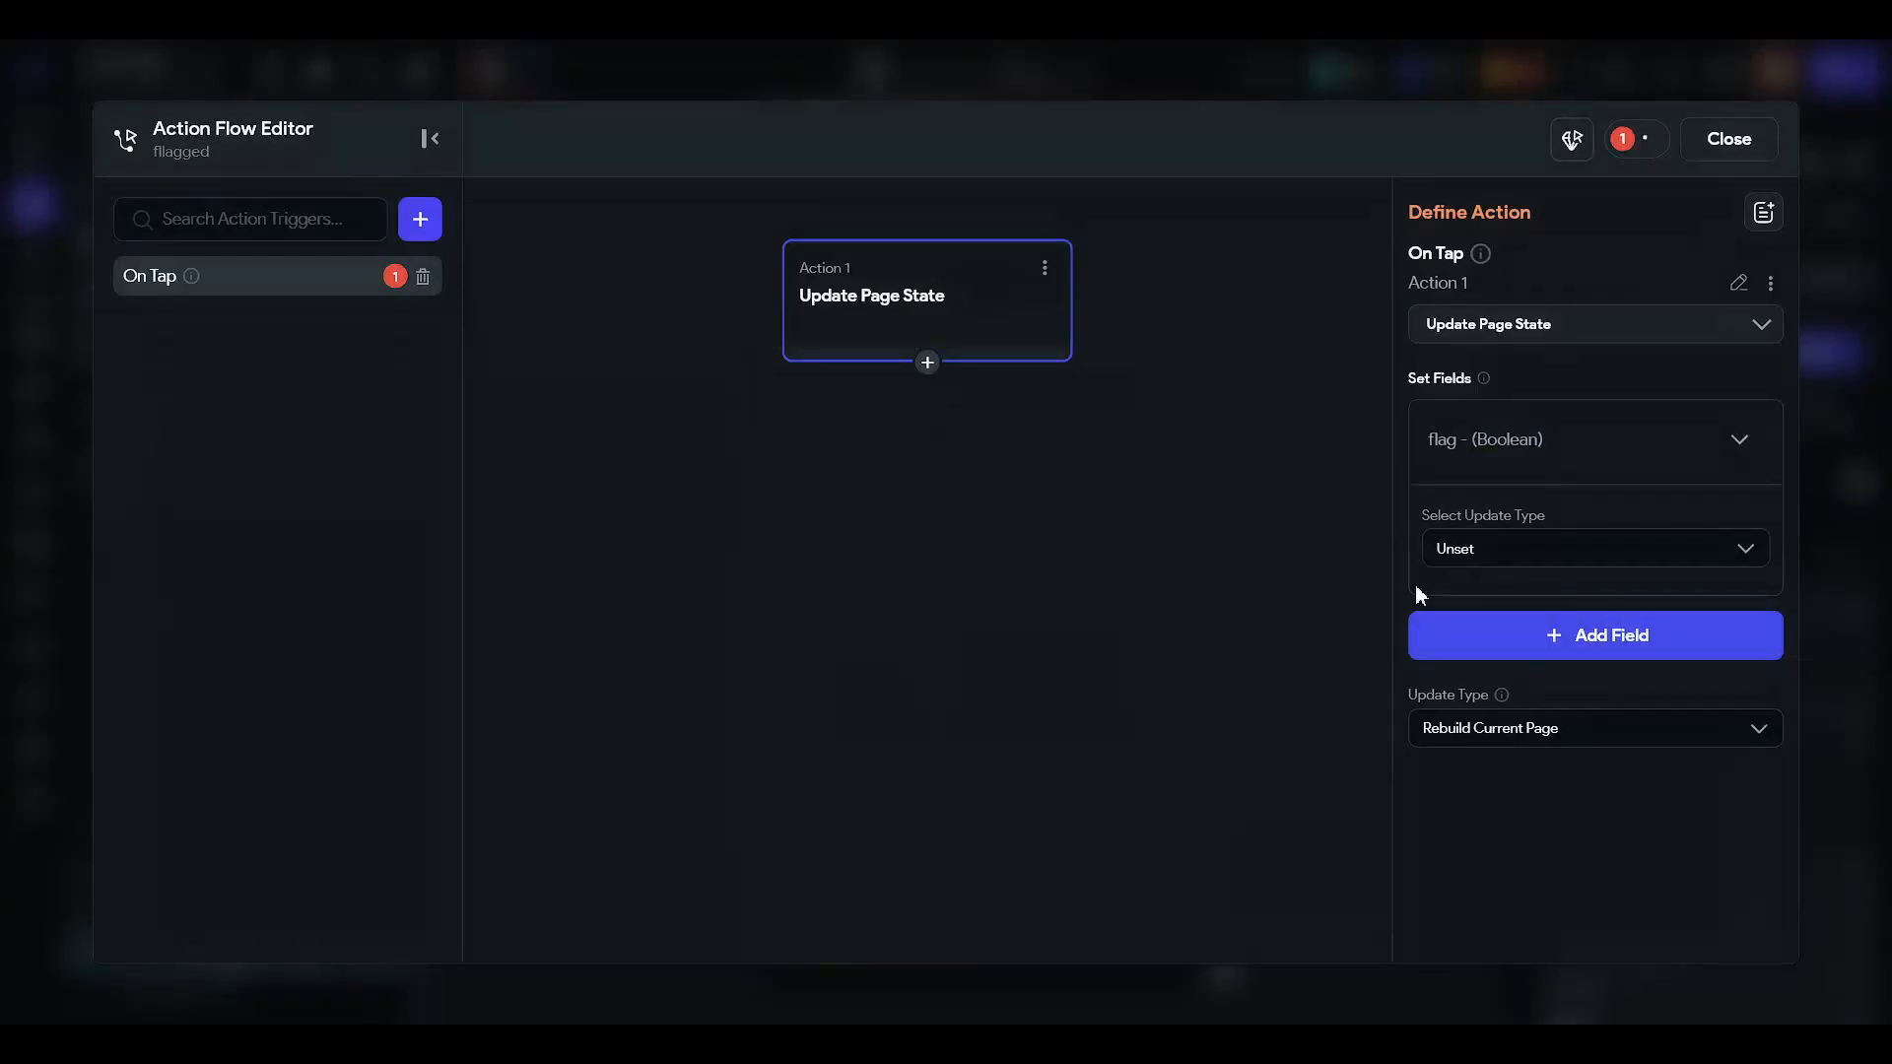
click(1576, 548)
click(1550, 603)
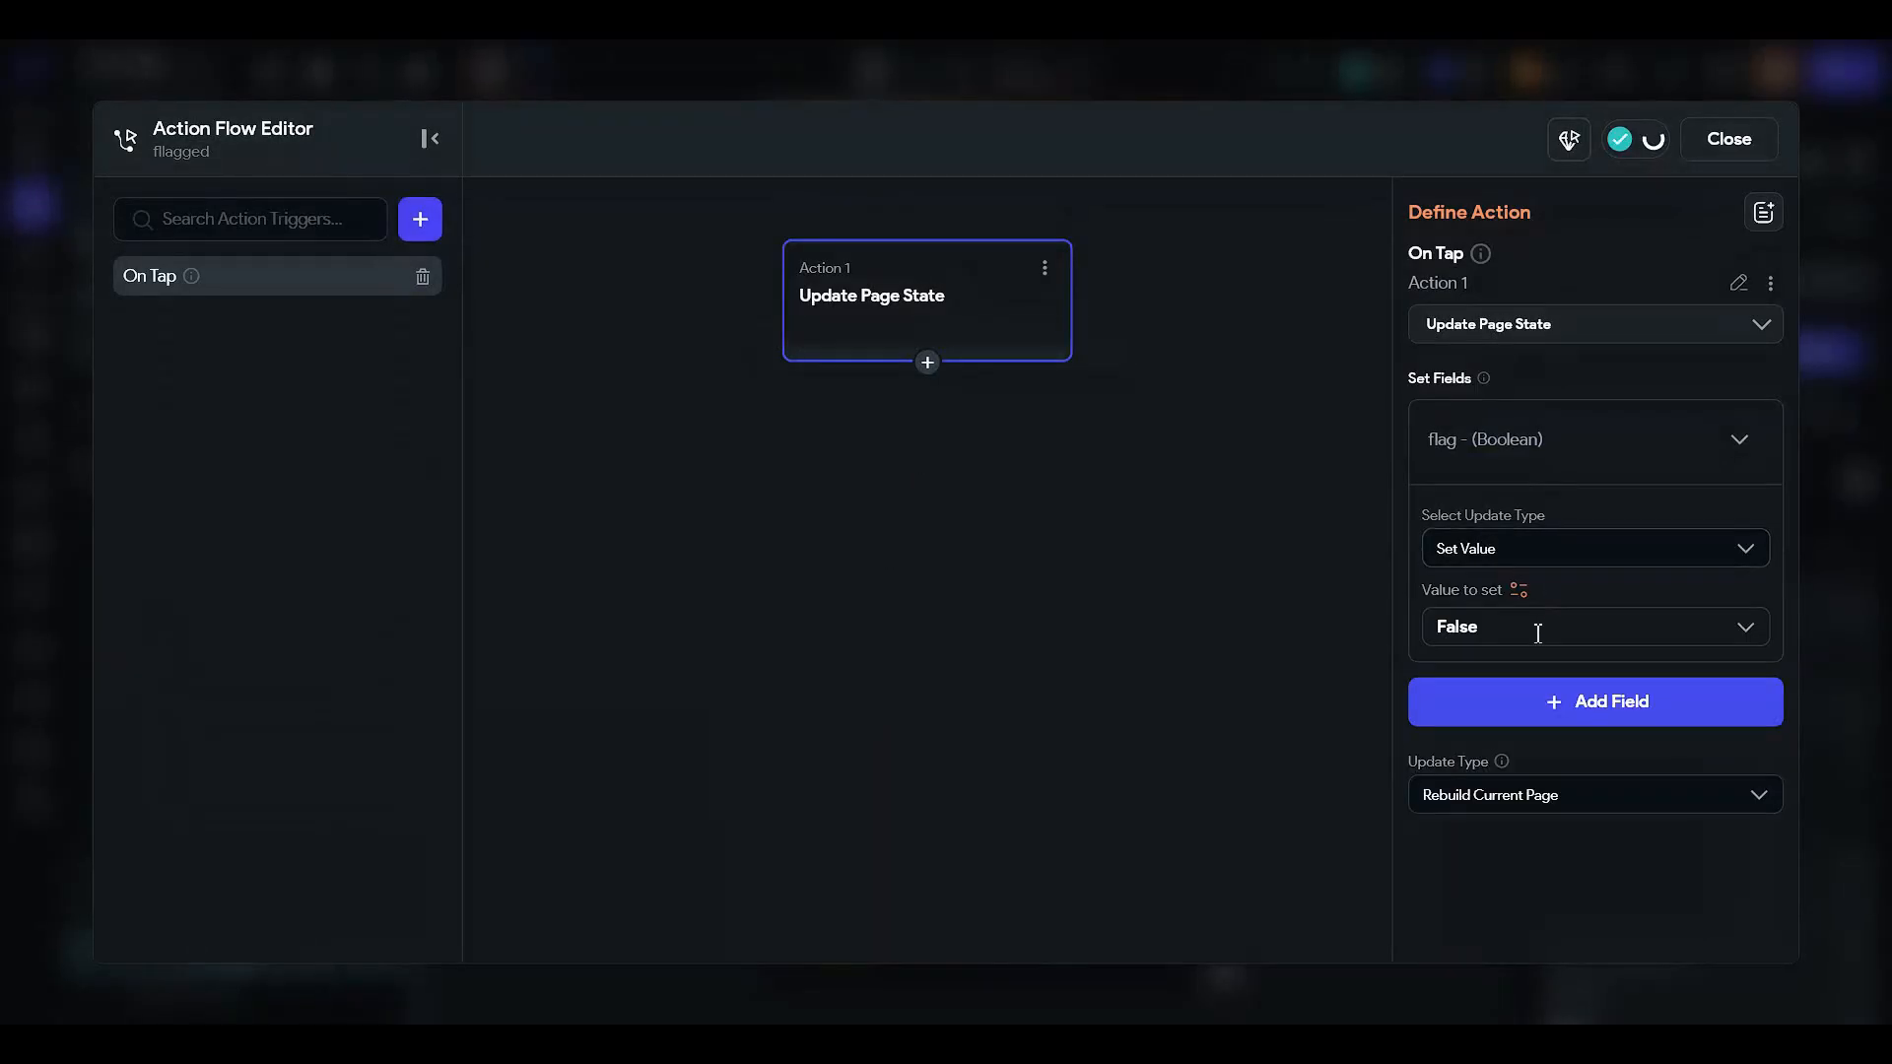
click(1719, 148)
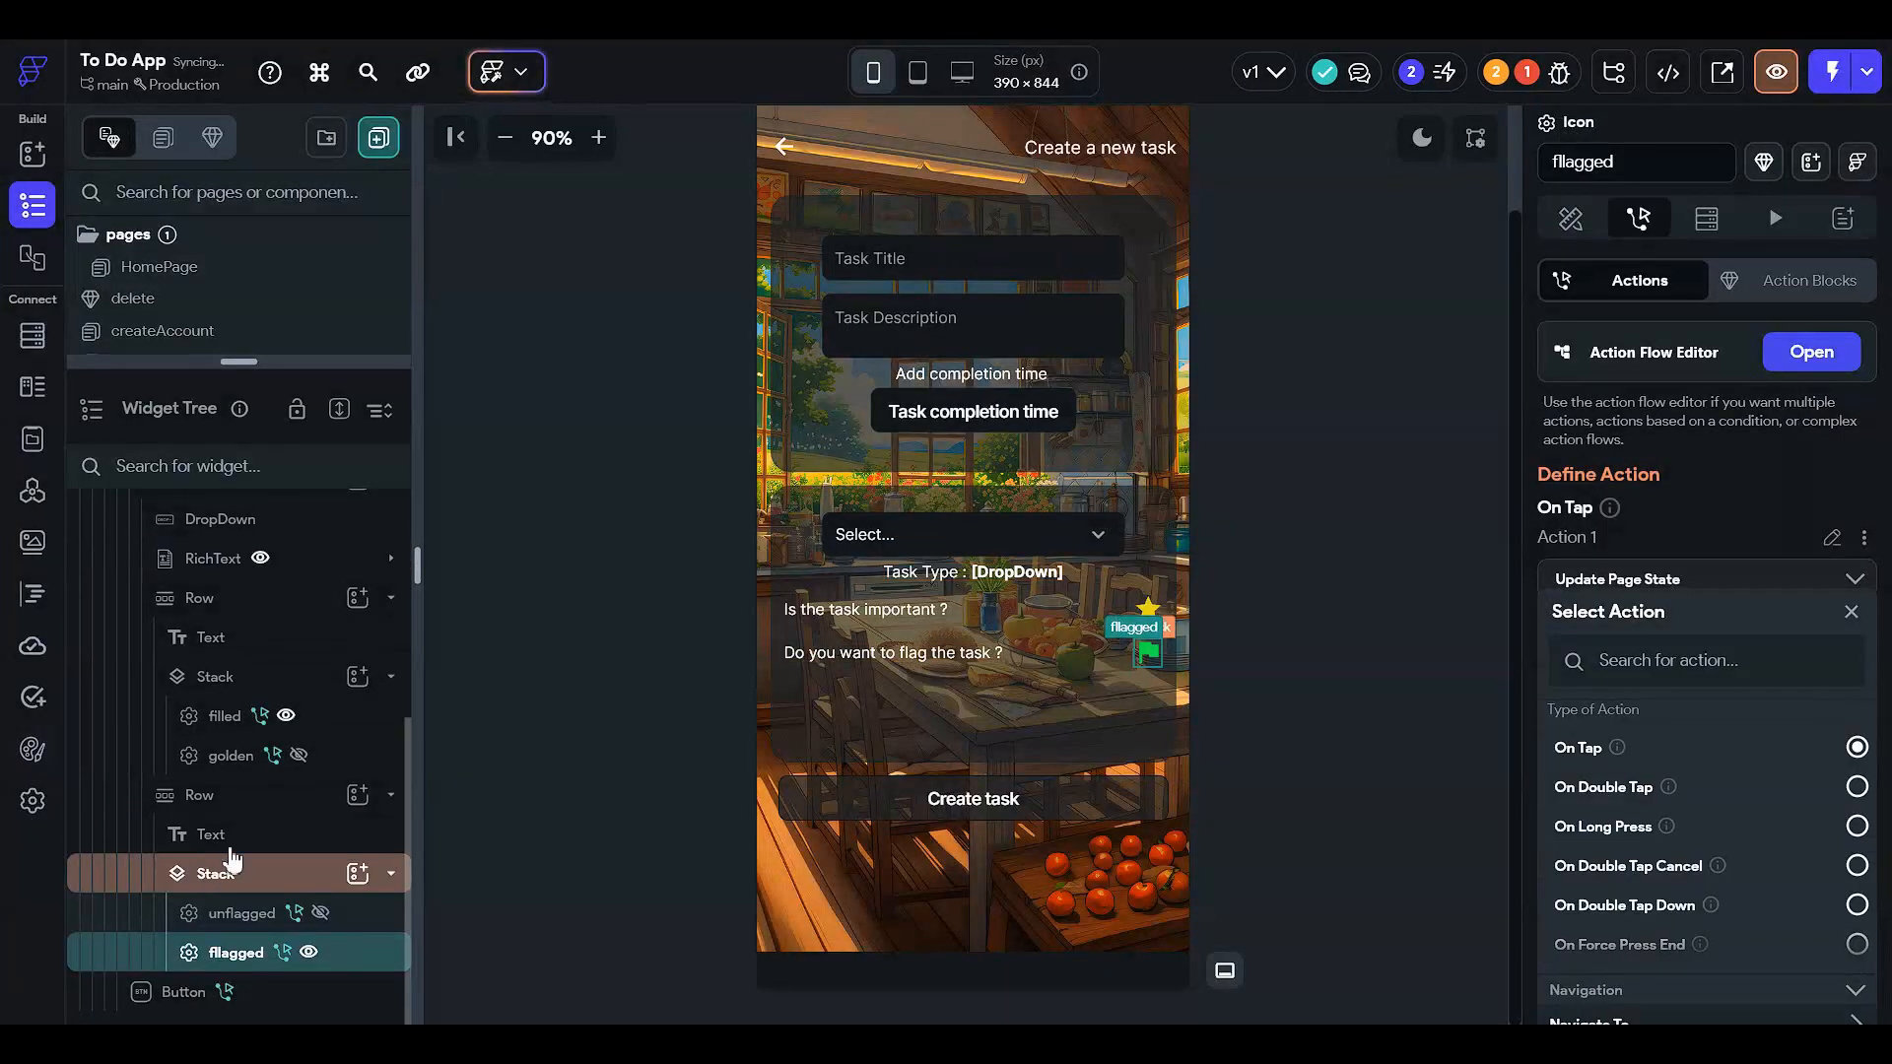
click(1574, 214)
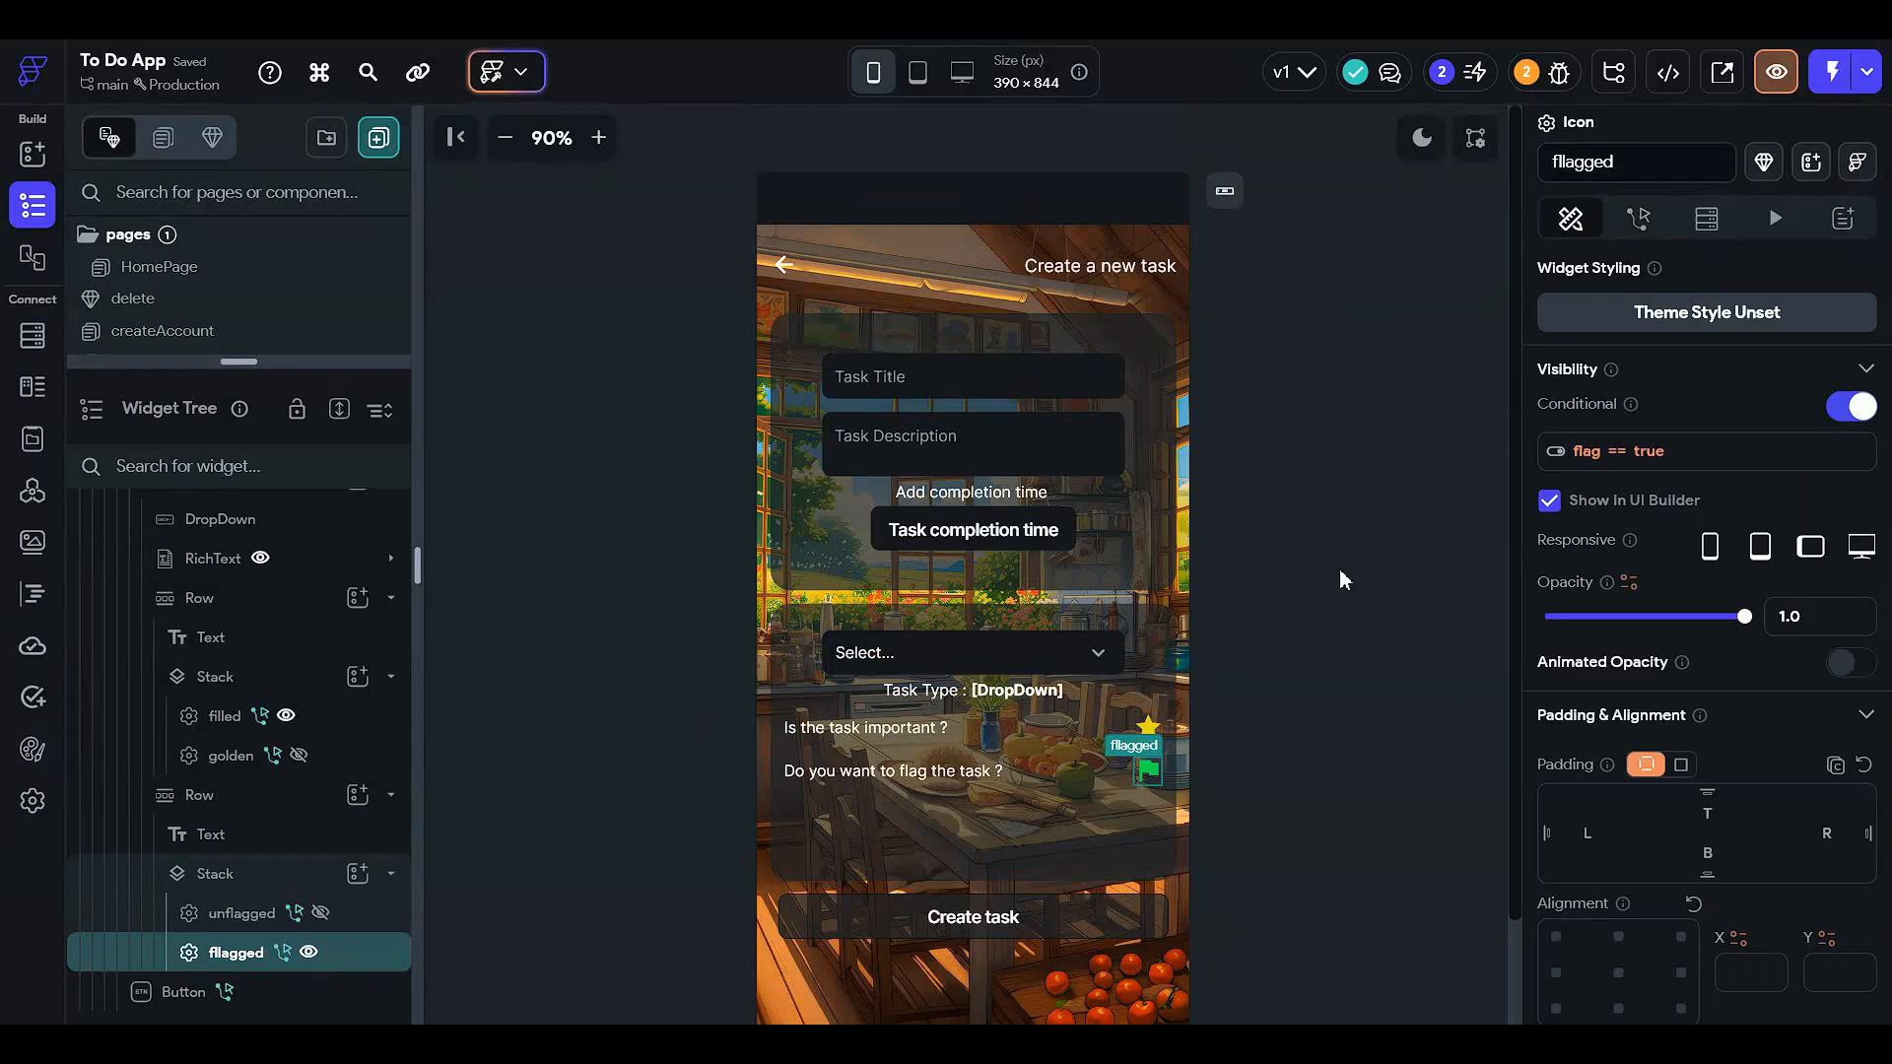
- Add an On Tap Navigate Back action to the createTask page's back-arrow icon
click(1334, 347)
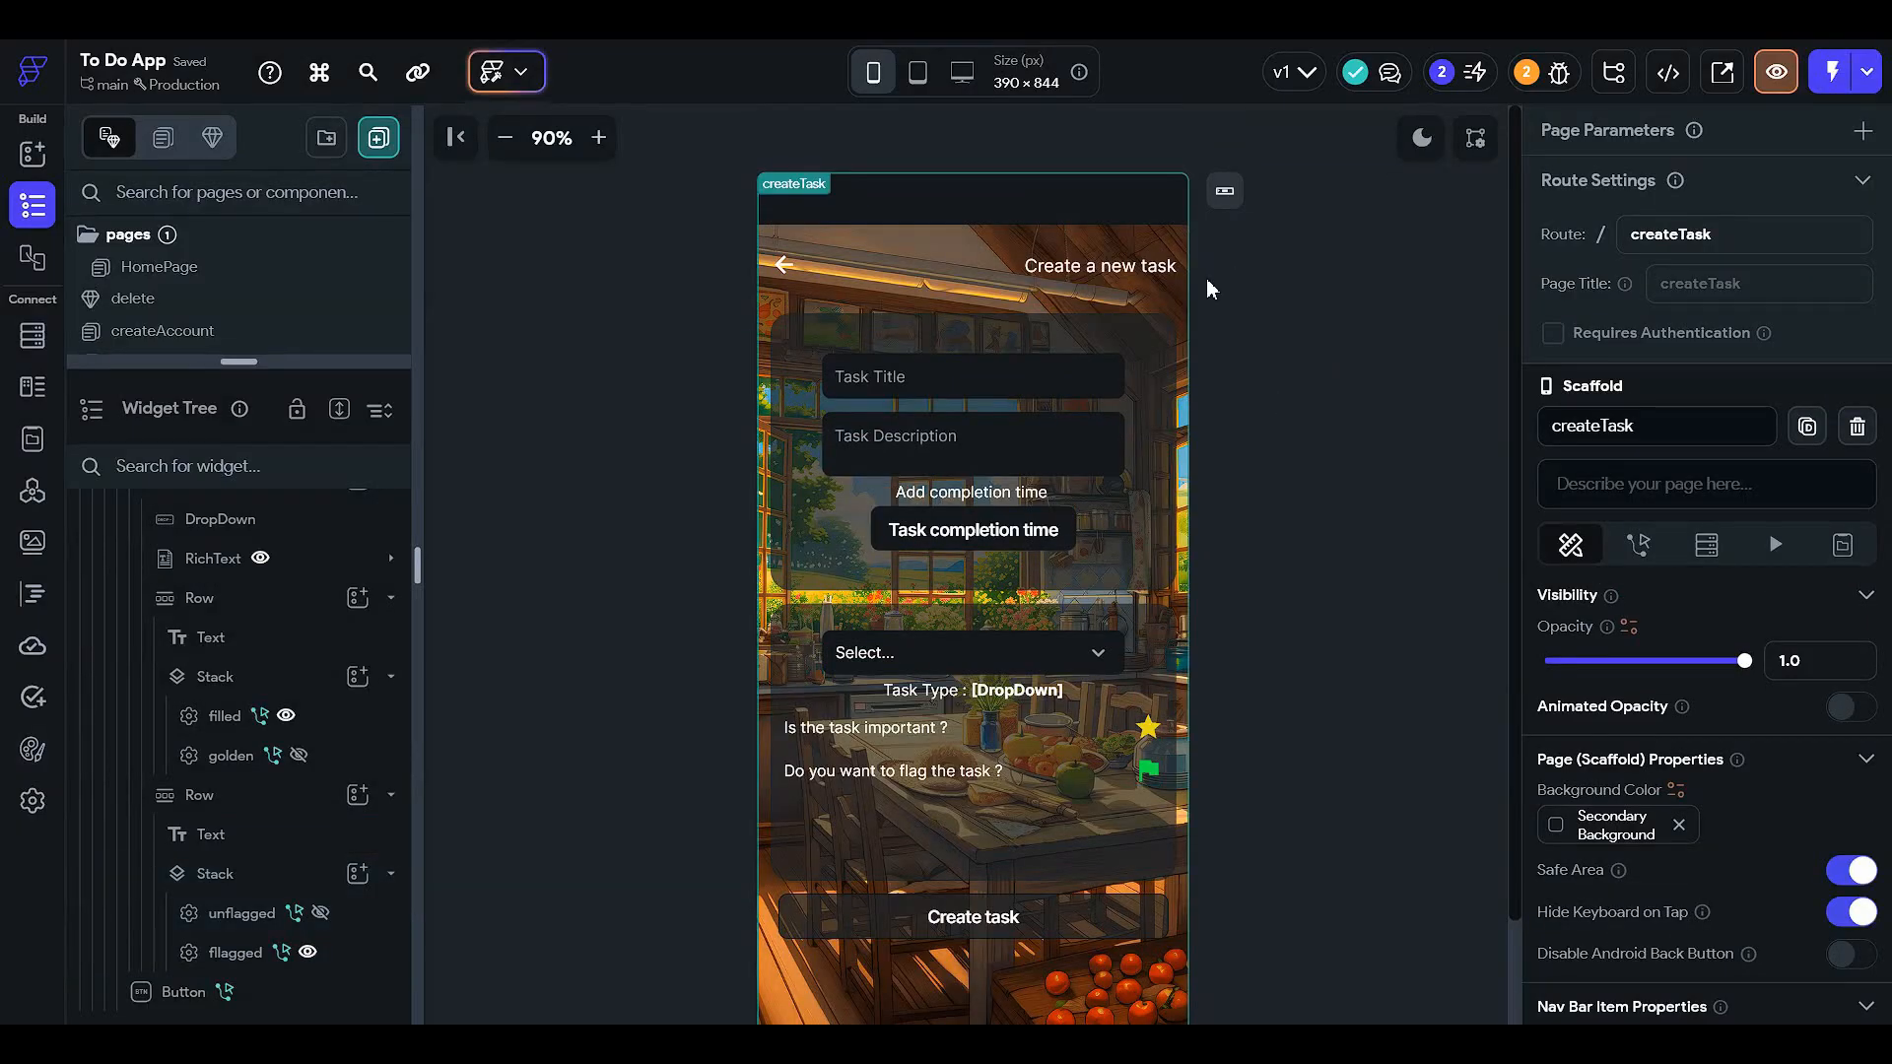
click(785, 264)
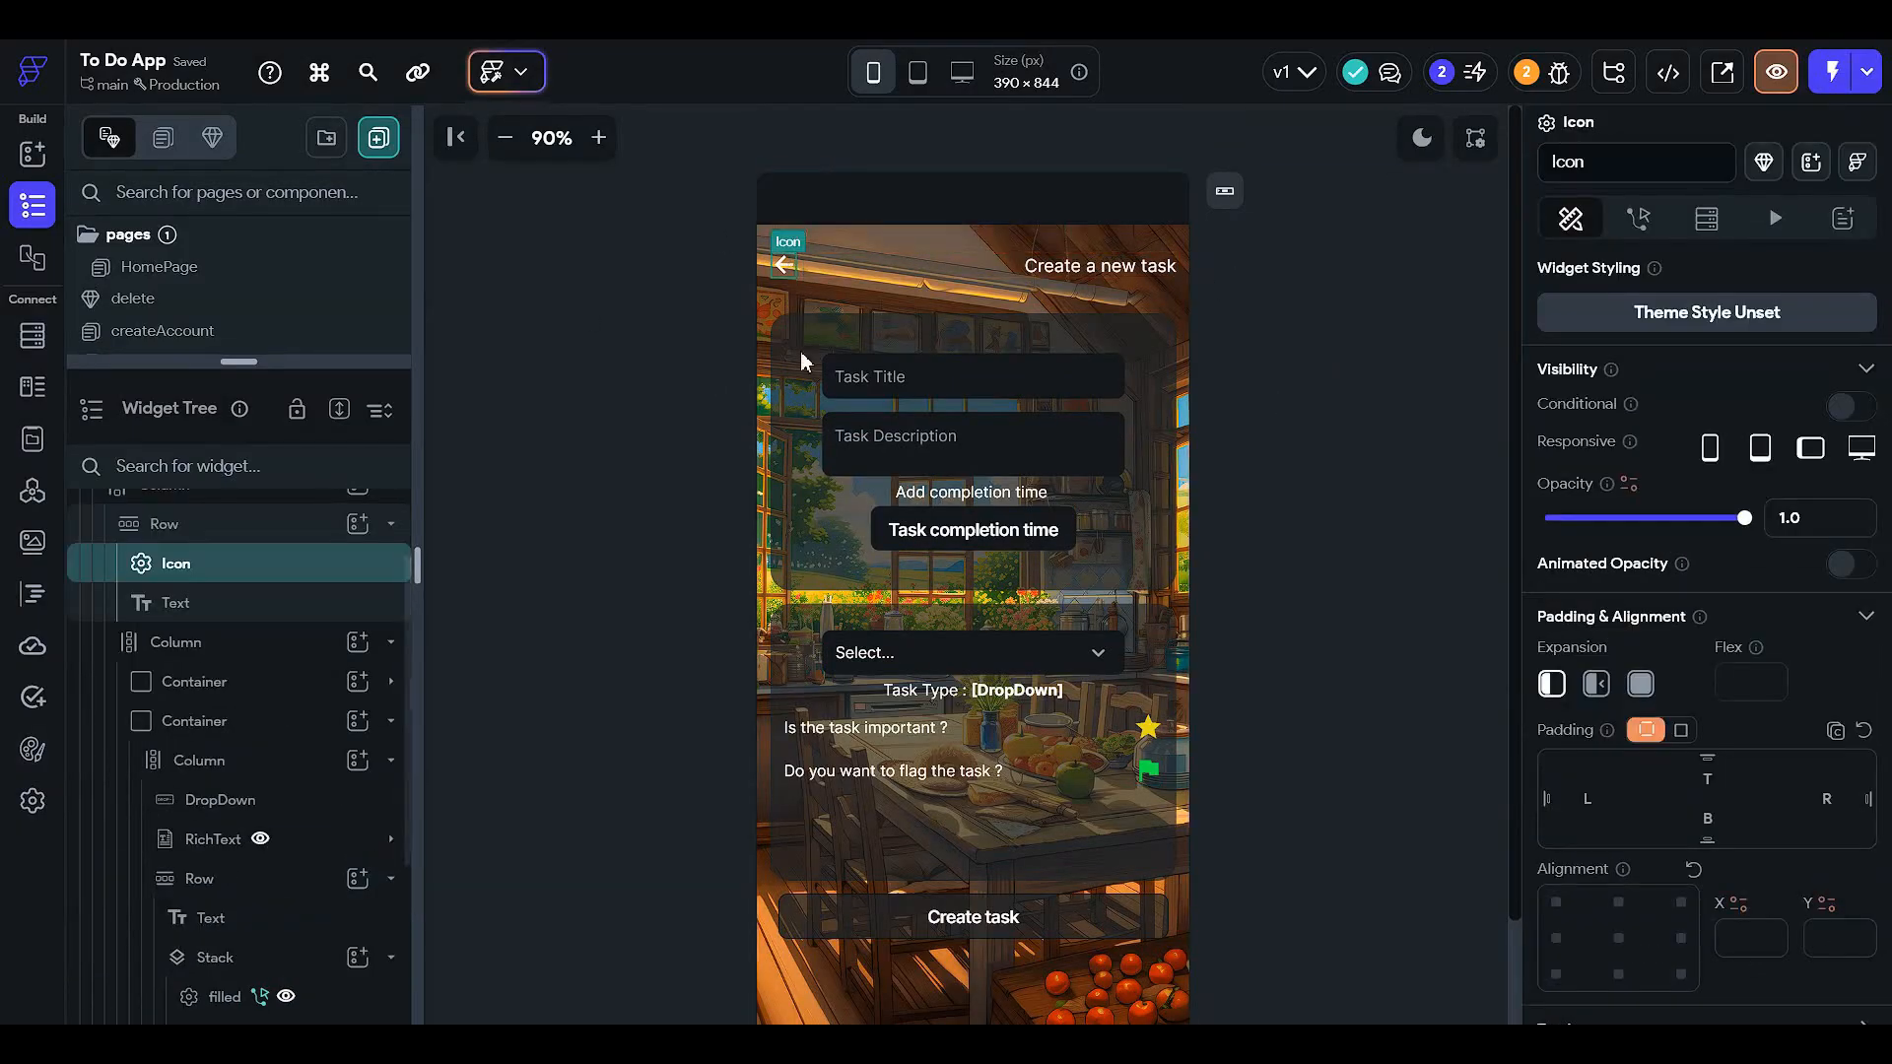
click(1663, 227)
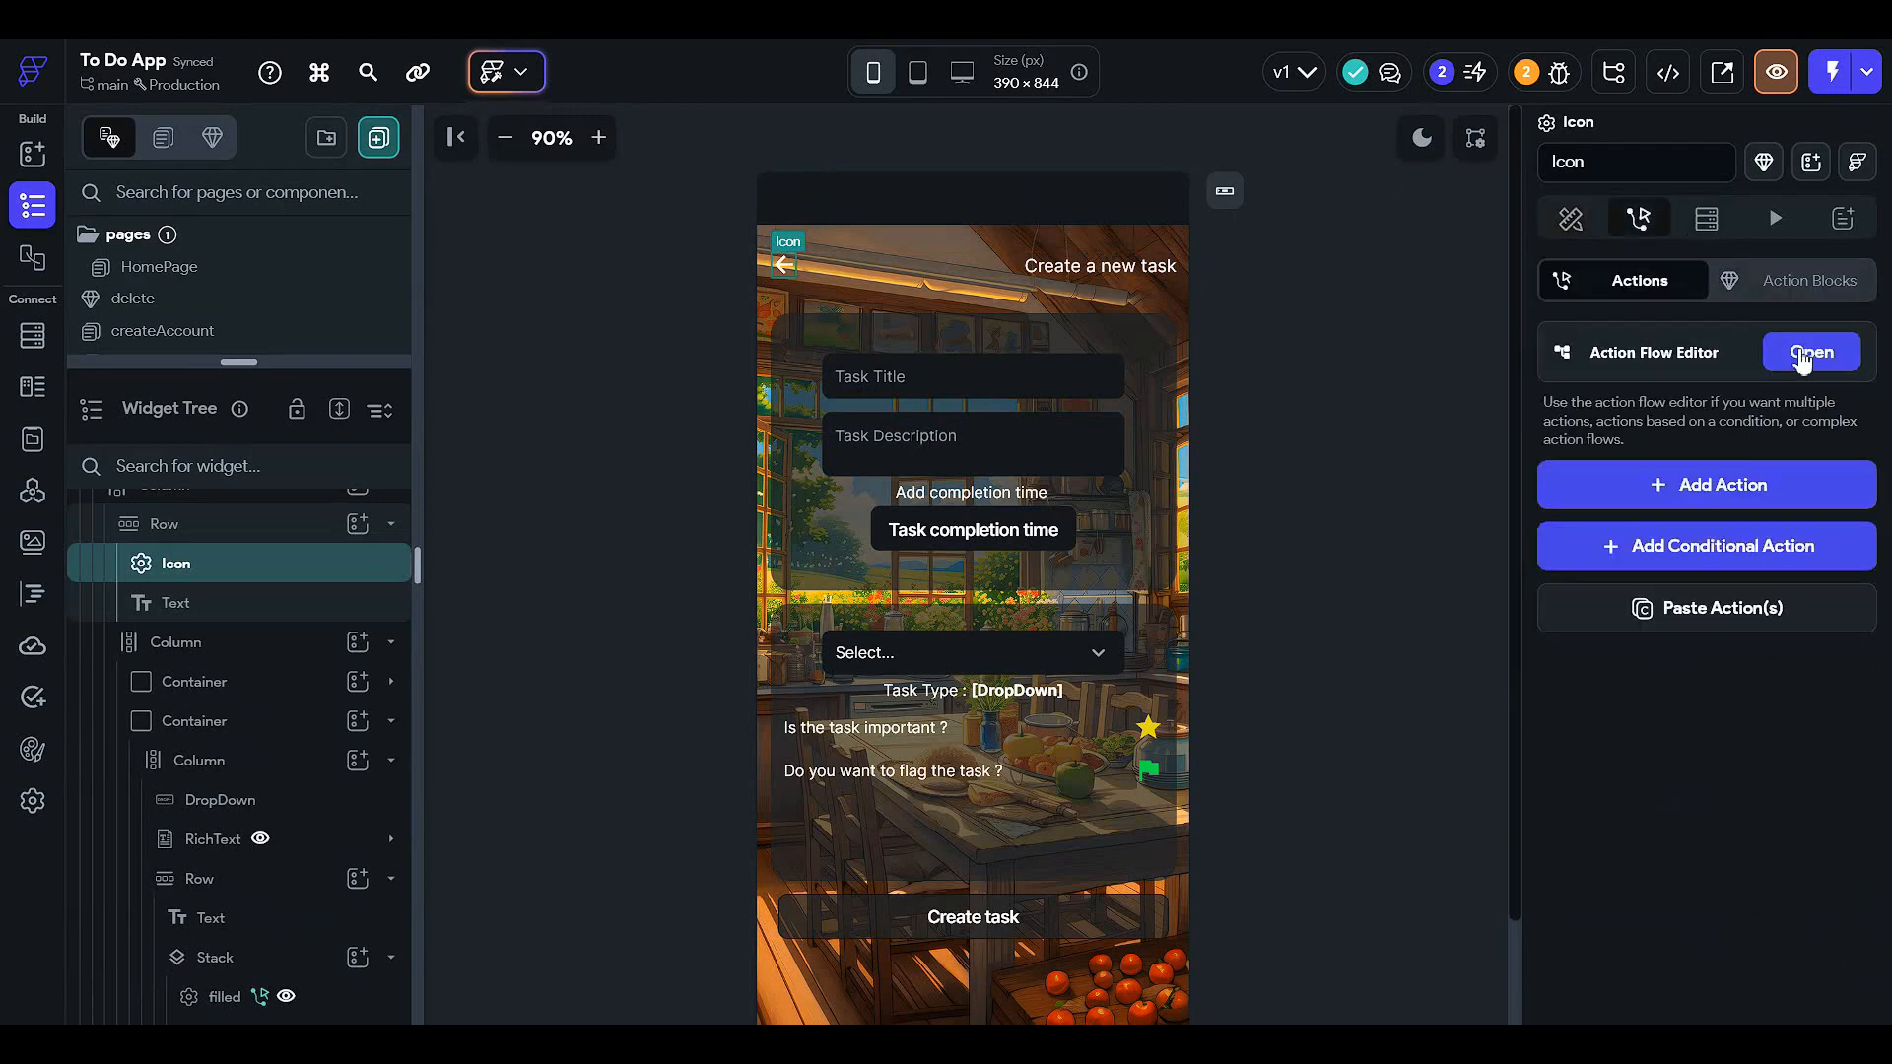
click(1809, 355)
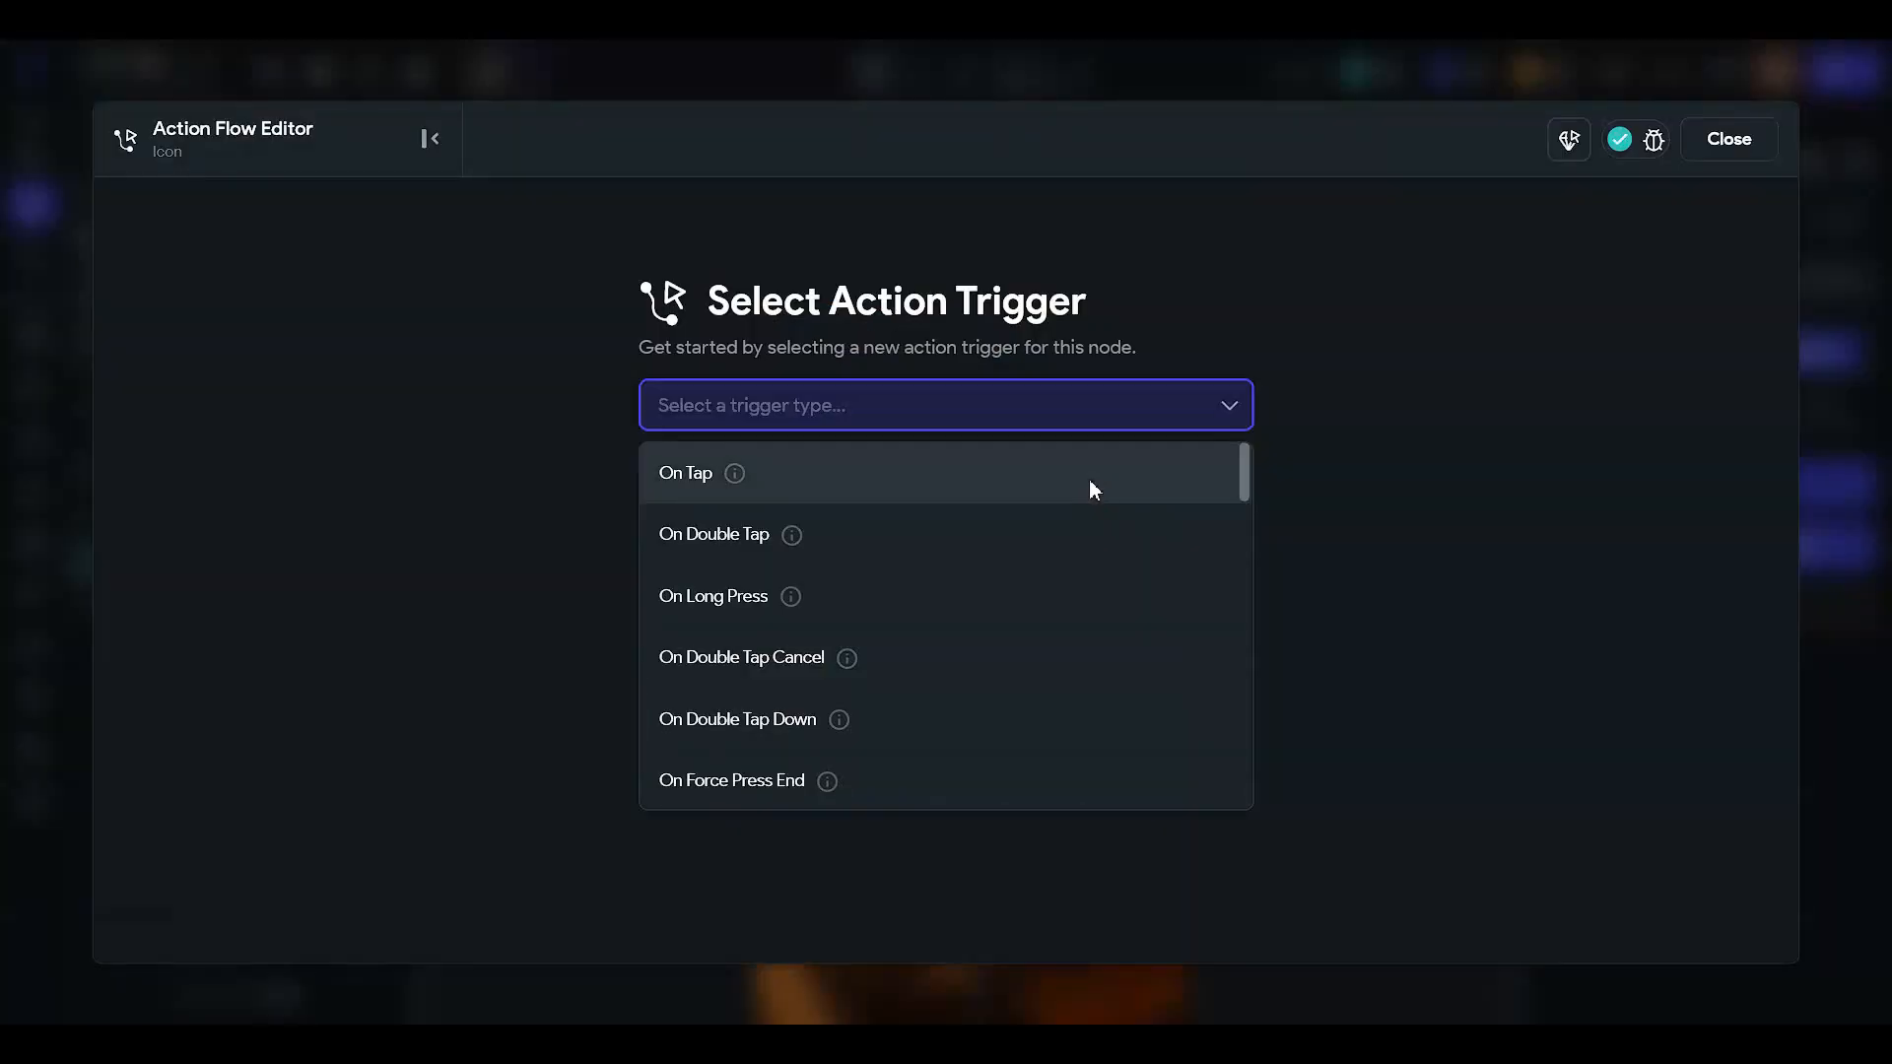
click(1089, 481)
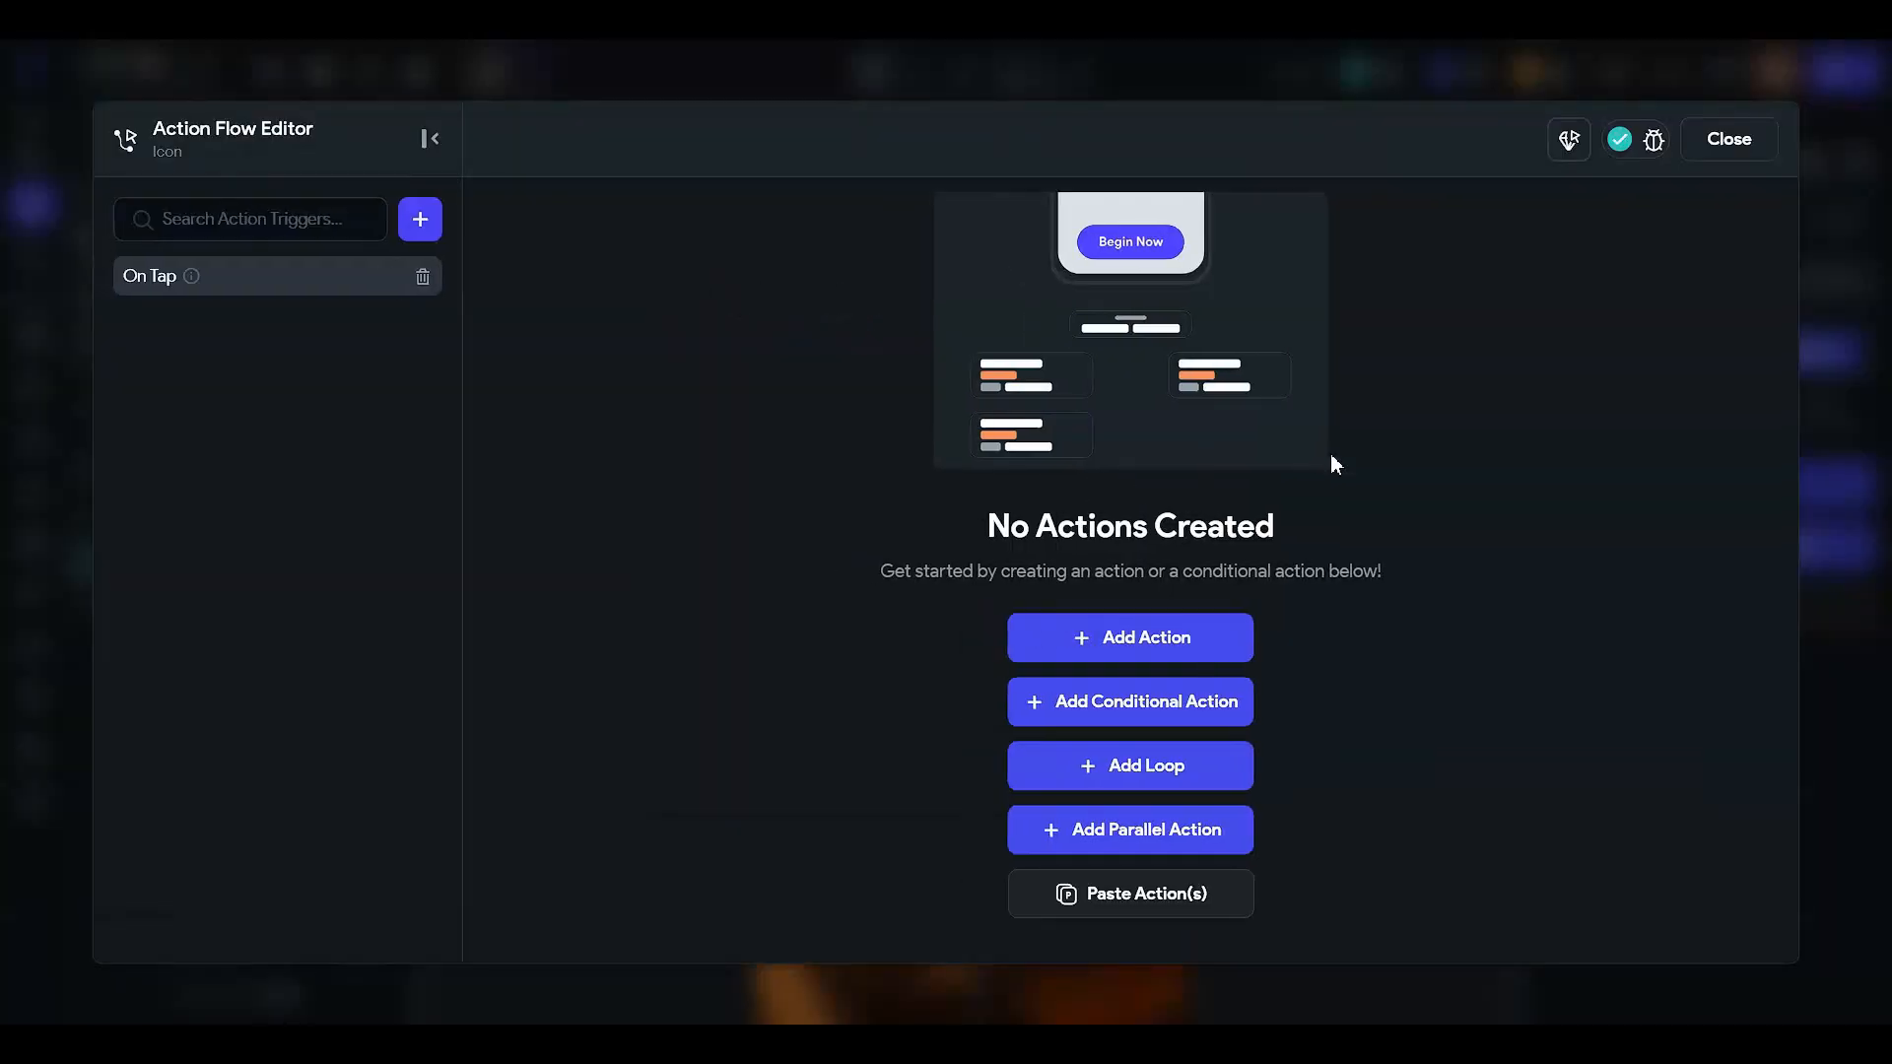
click(1233, 637)
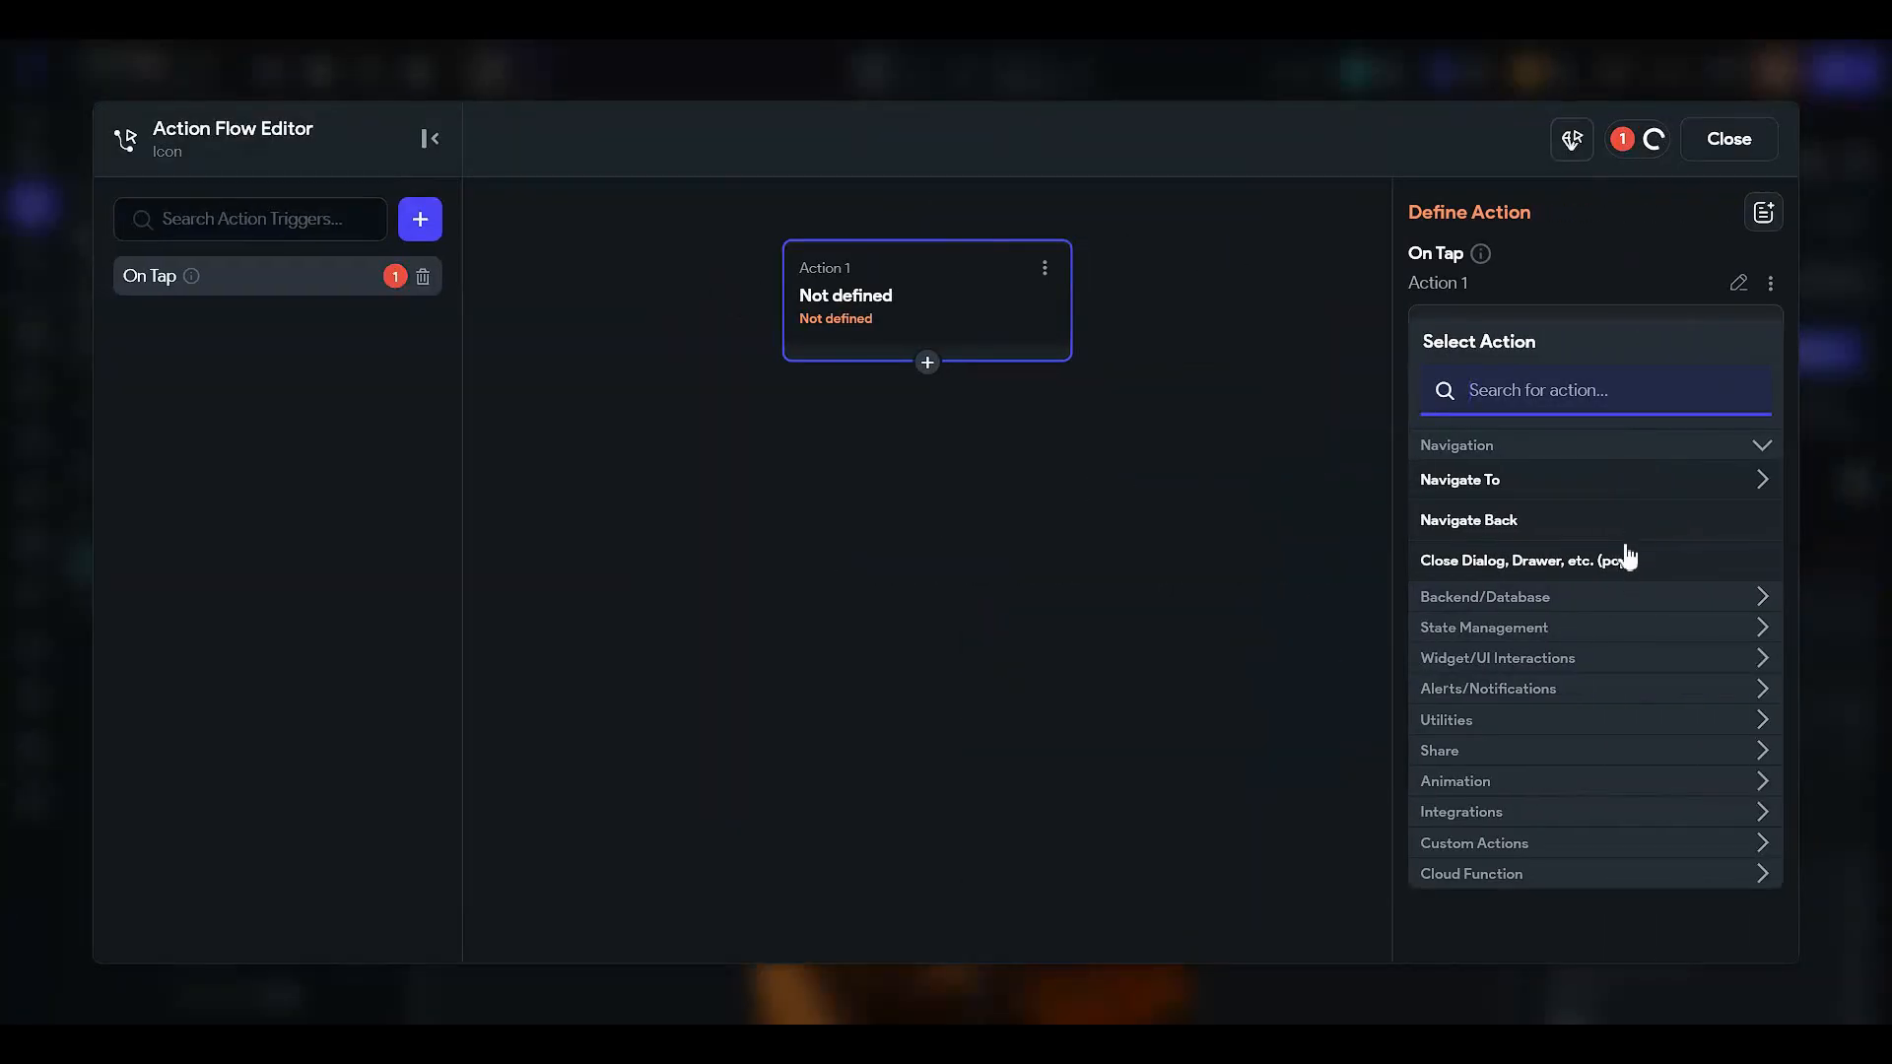
click(1596, 521)
click(1725, 139)
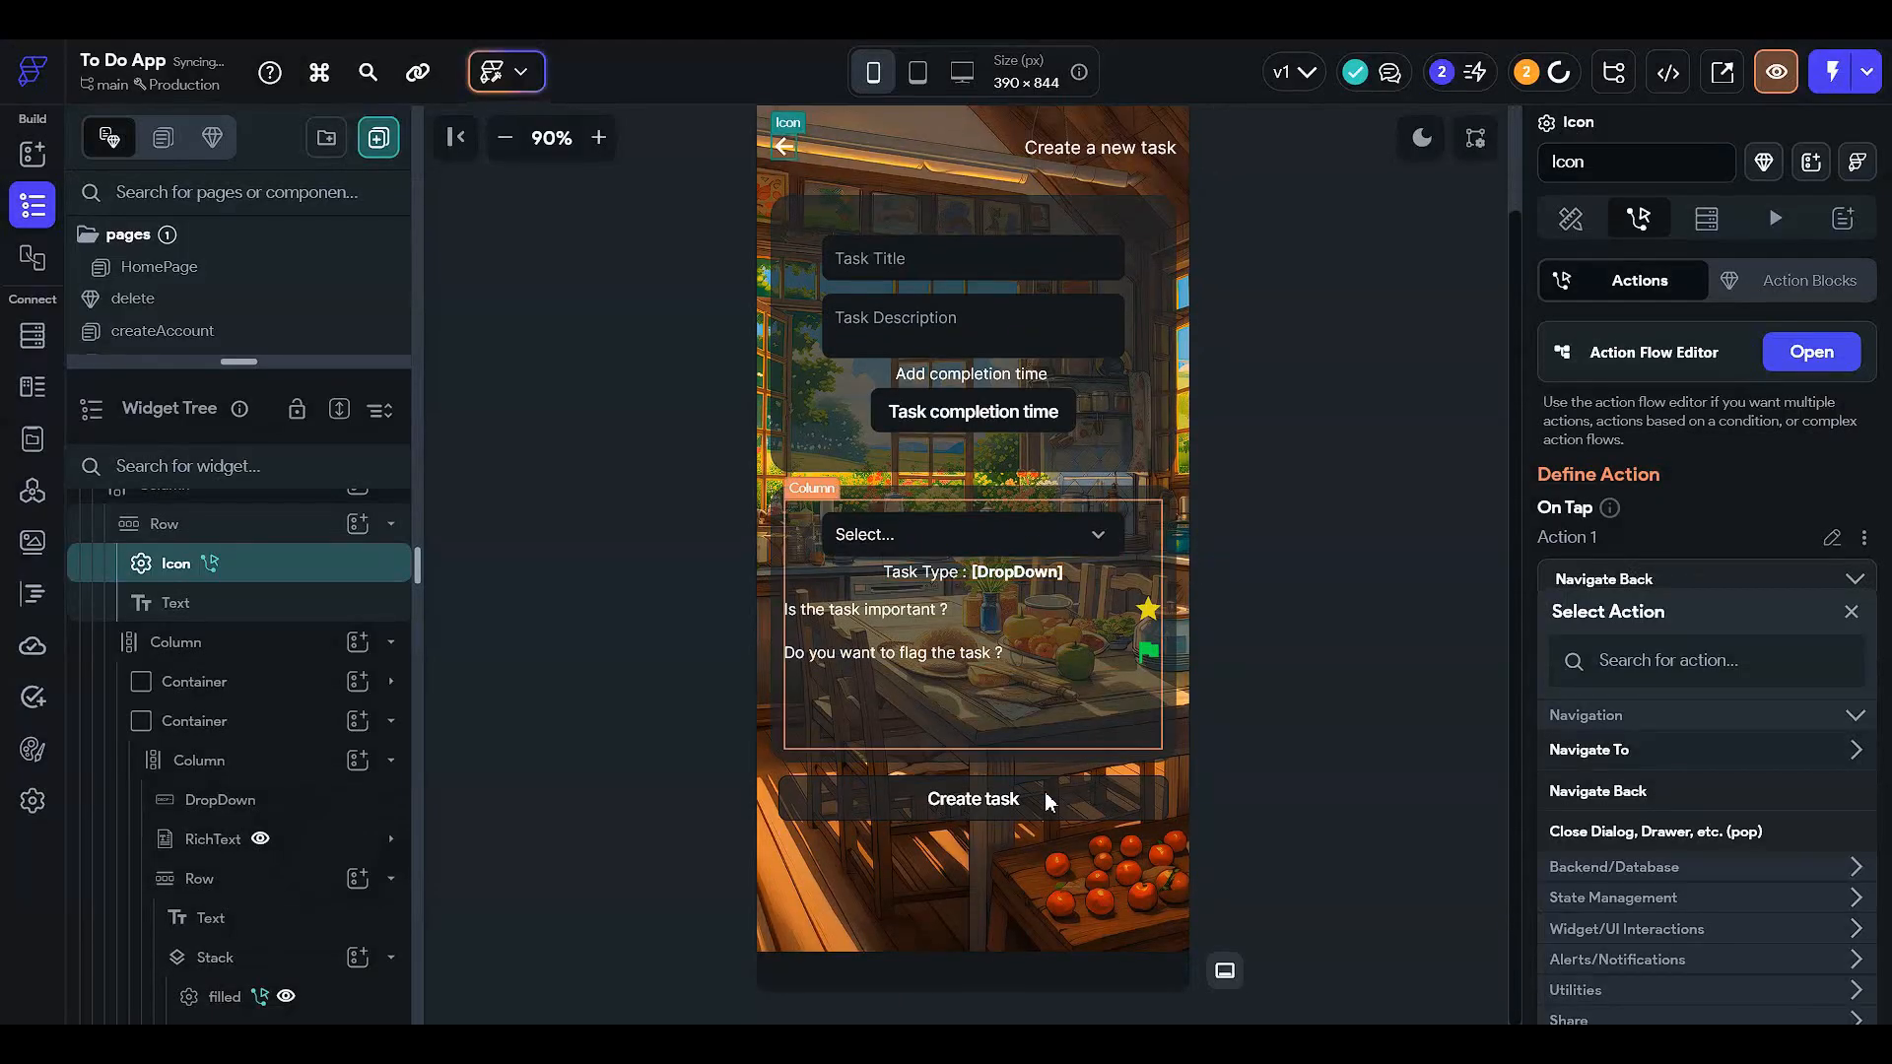
click(1046, 790)
click(1047, 794)
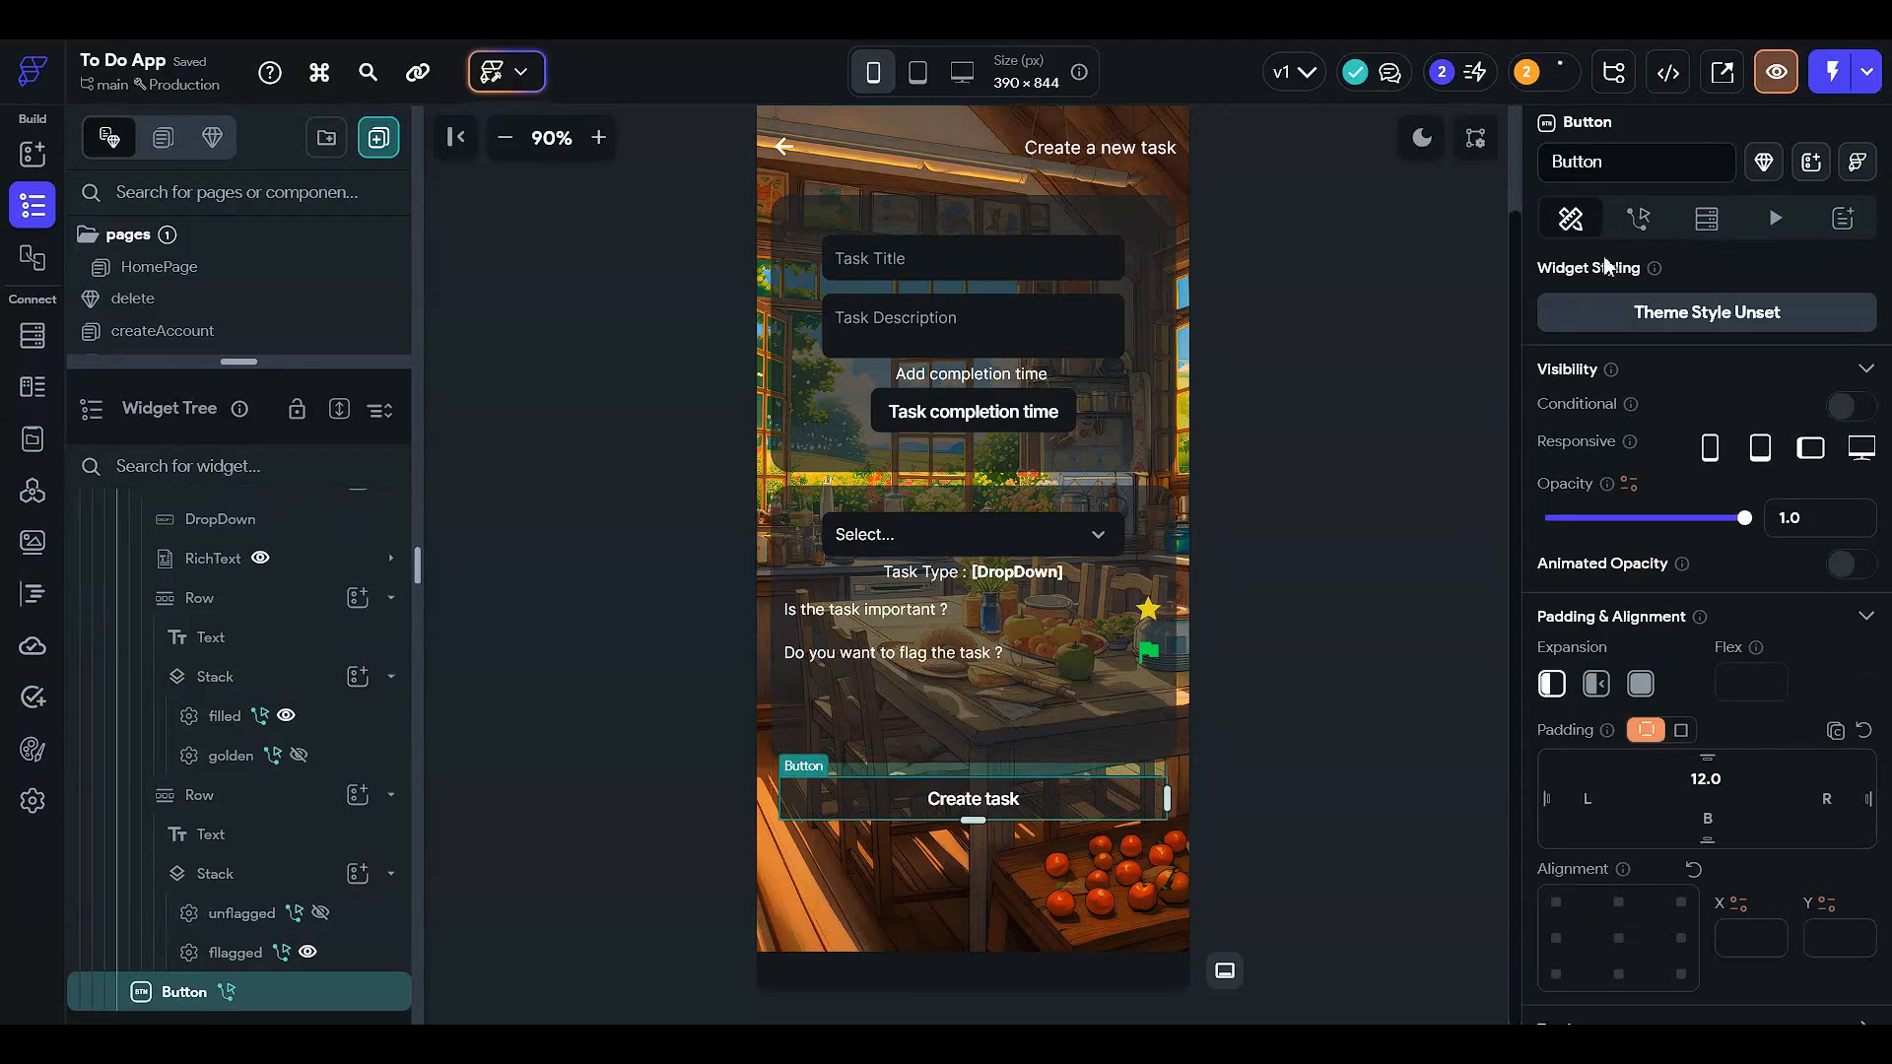
click(1638, 218)
click(1823, 354)
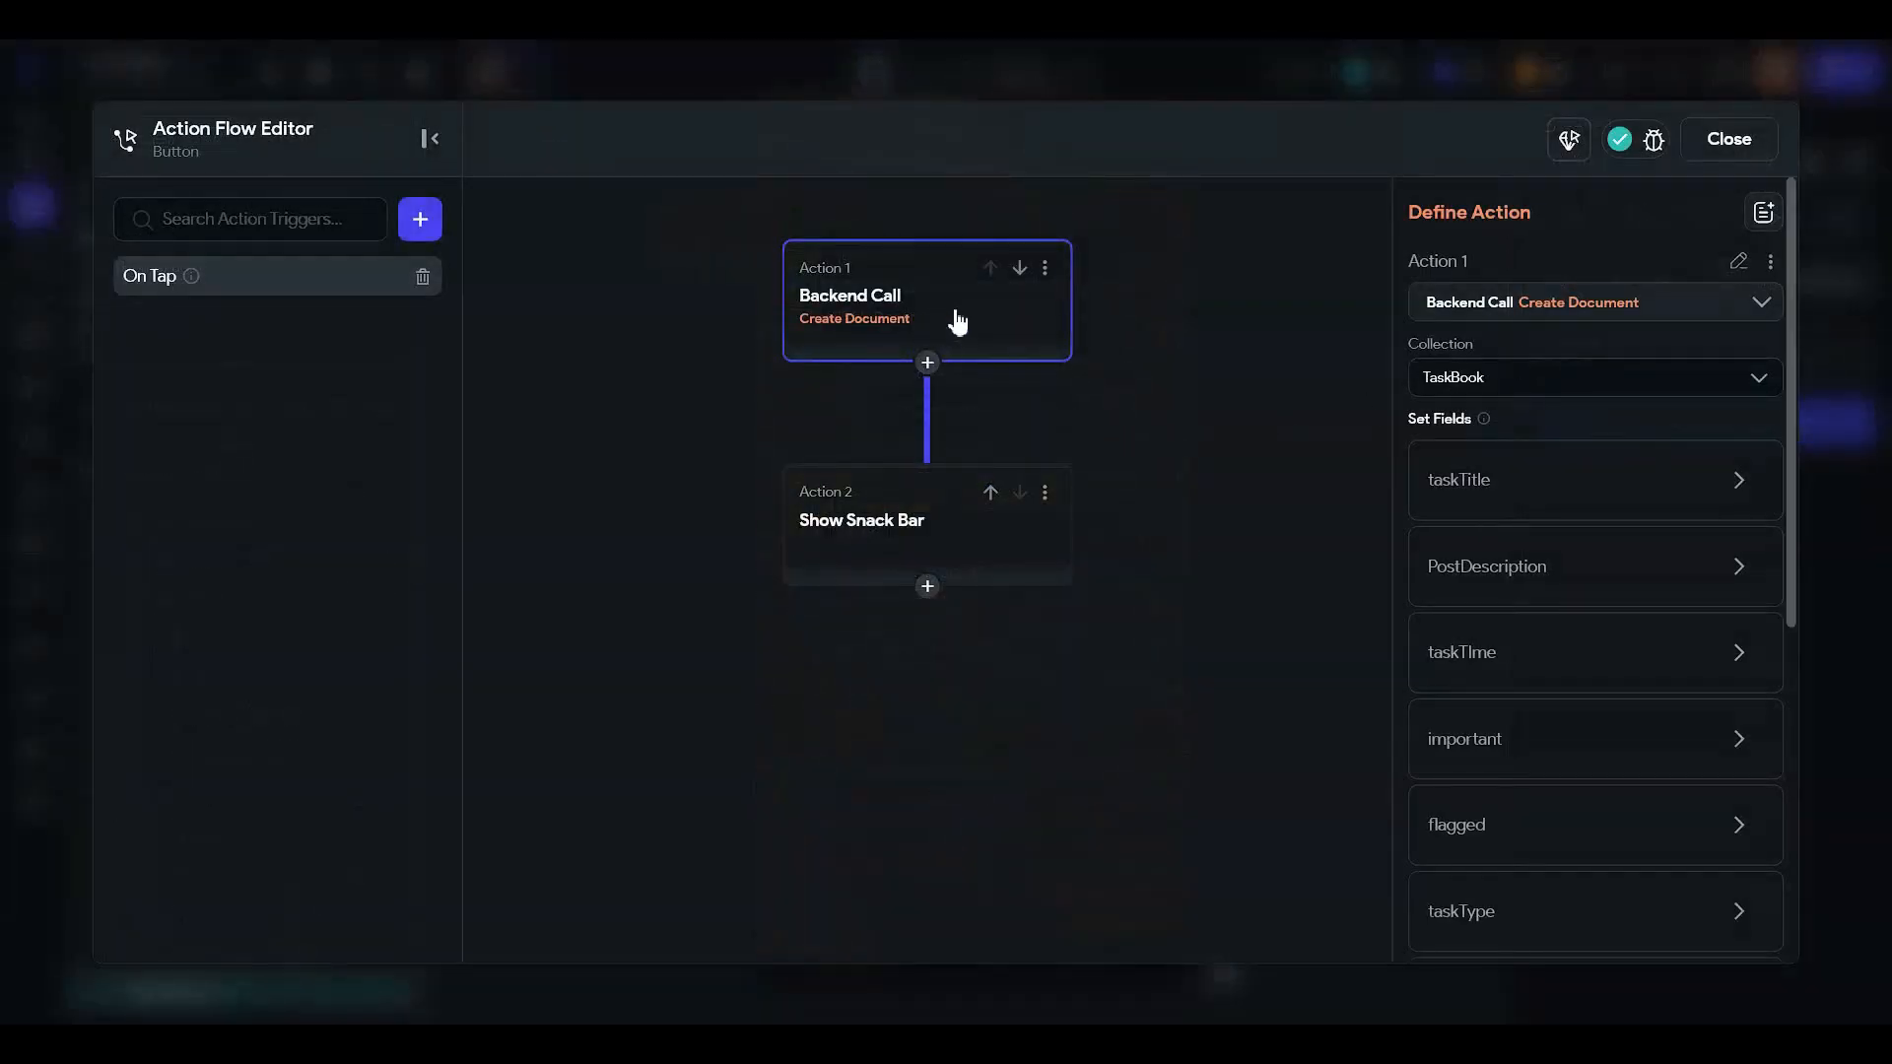
click(1495, 512)
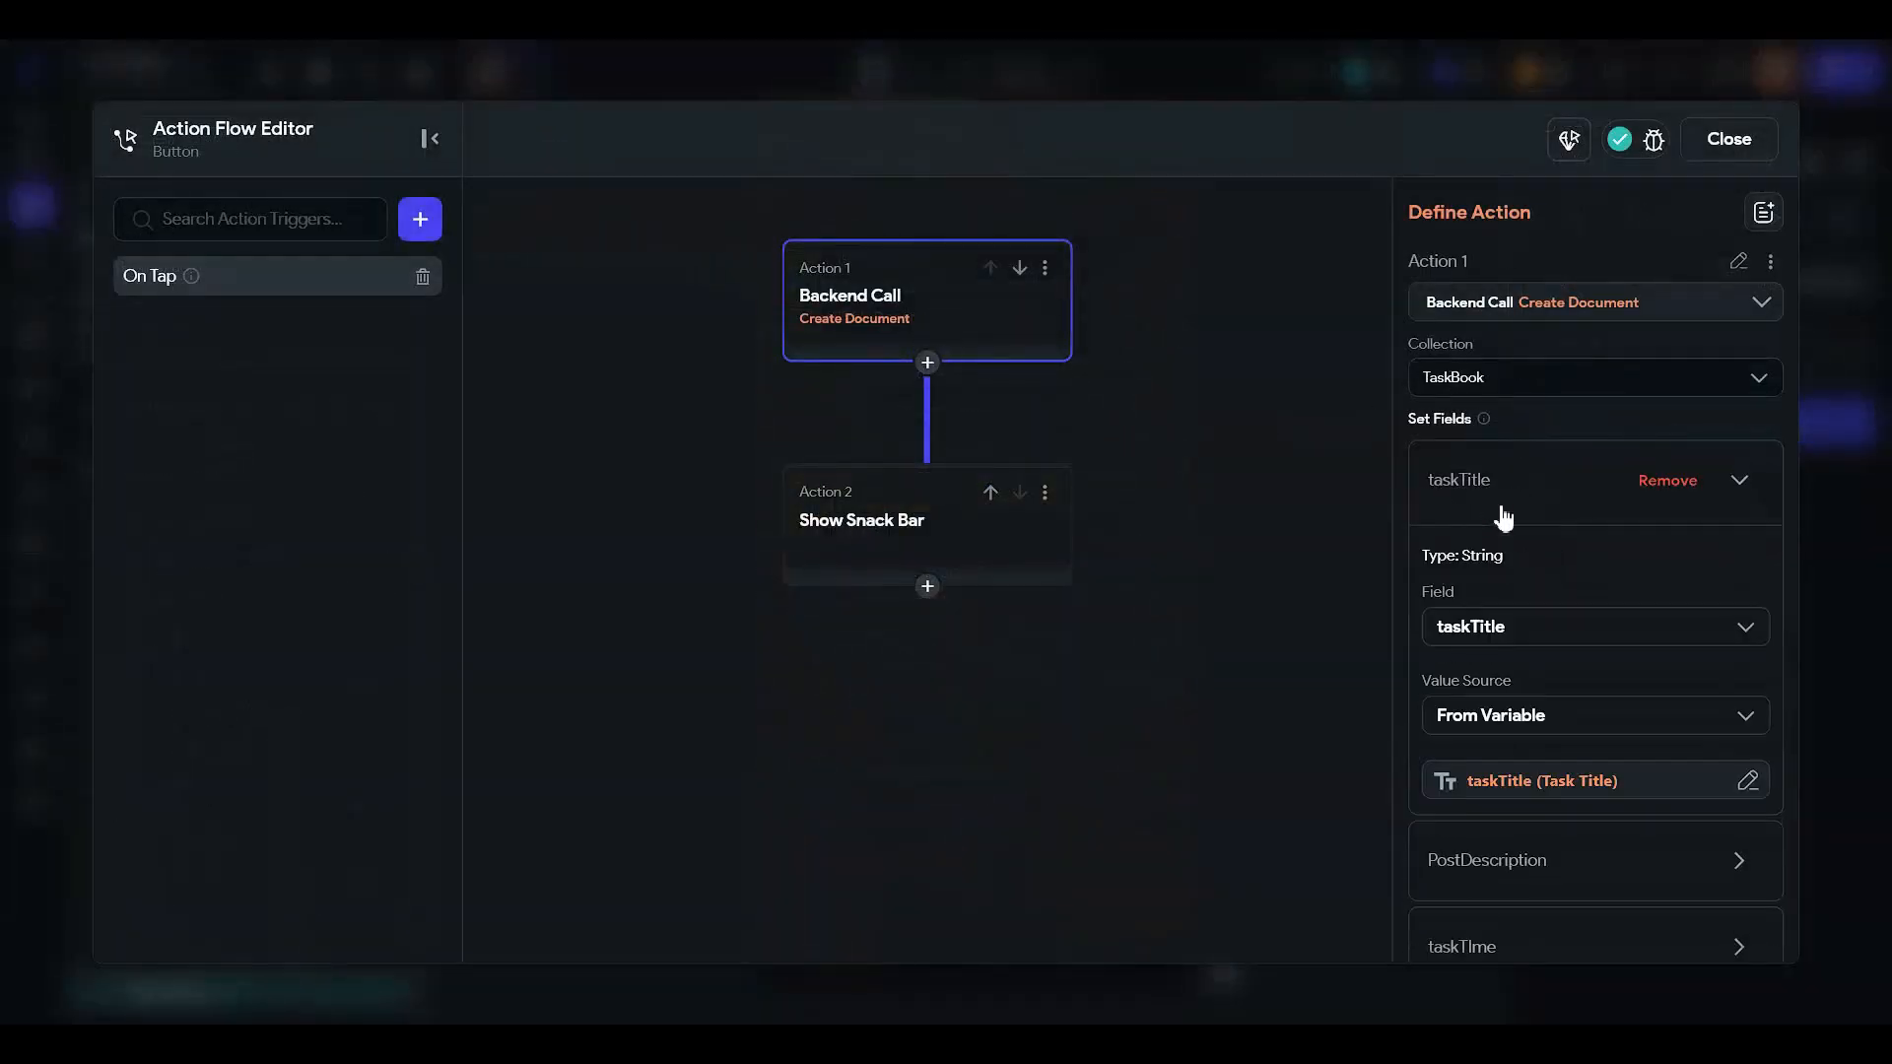
scroll(1502, 517, down, 2)
click(1499, 663)
scroll(1498, 670, down, 2)
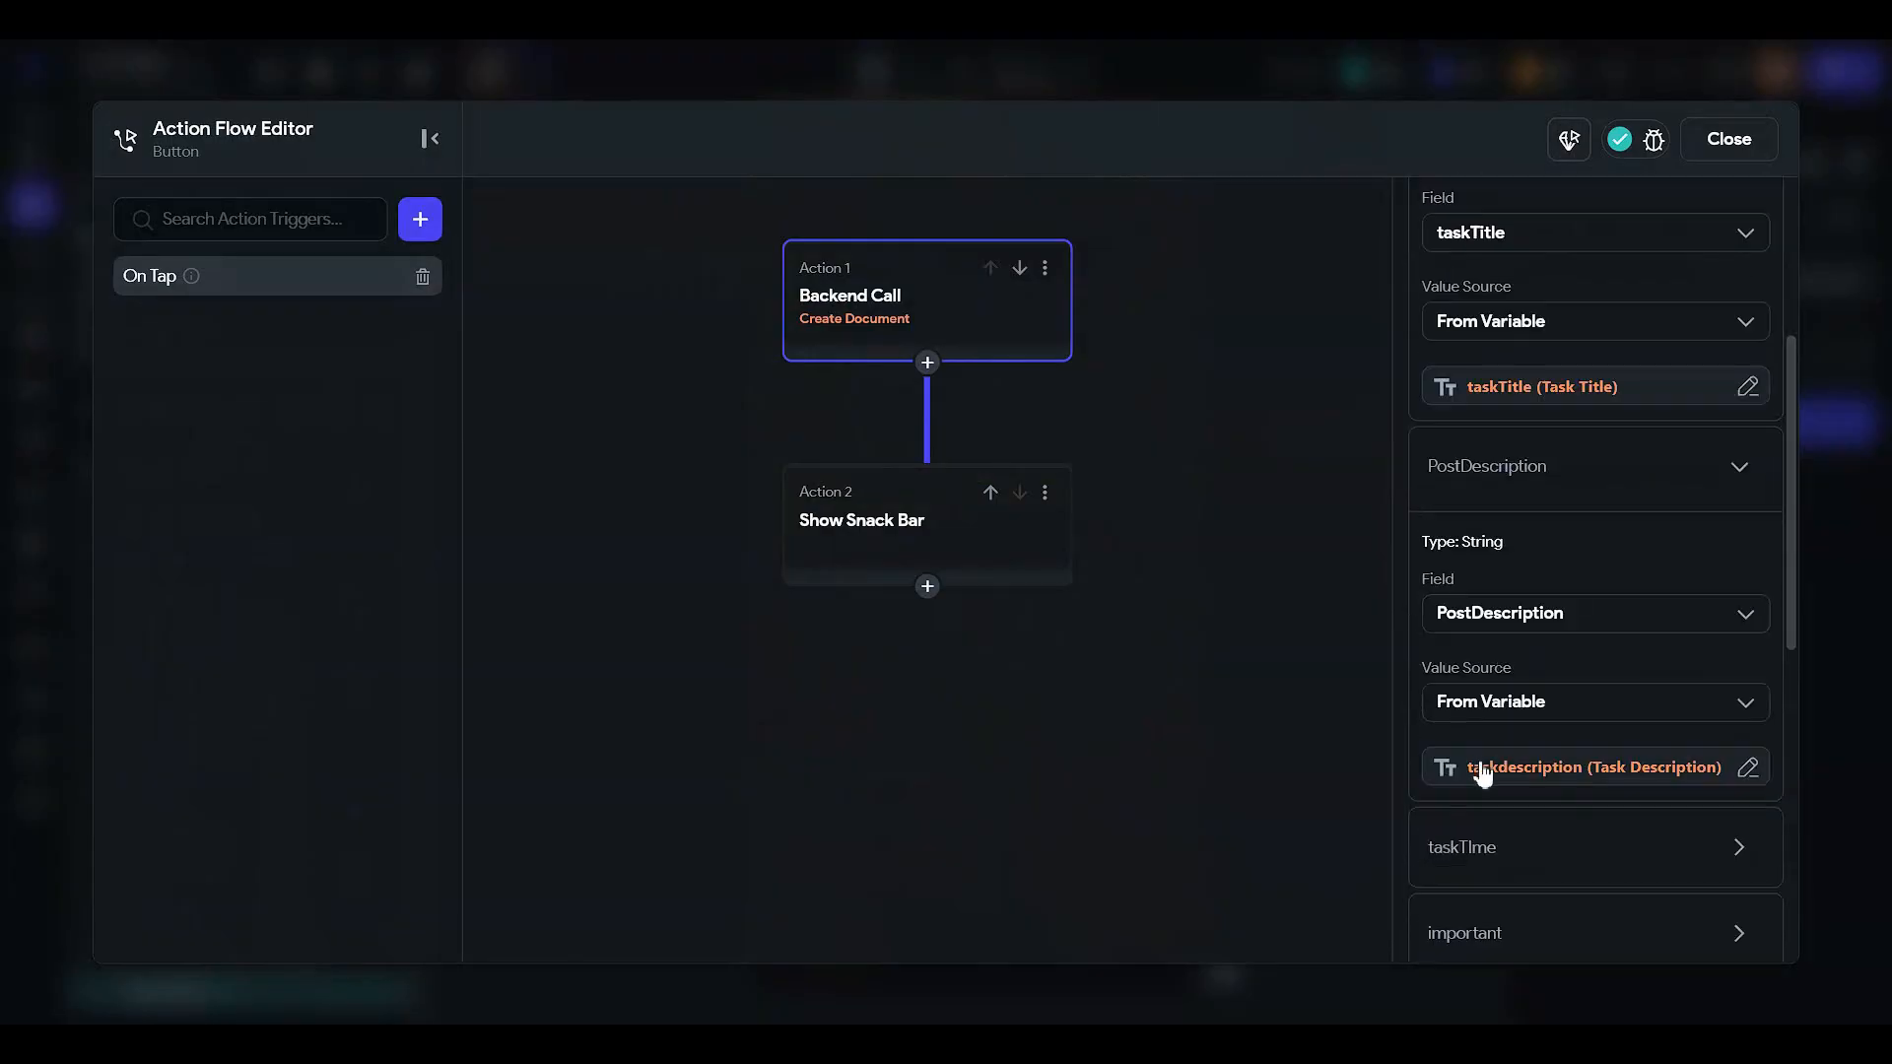
scroll(1508, 768, down, 1)
click(1523, 766)
scroll(1522, 759, down, 4)
click(1515, 729)
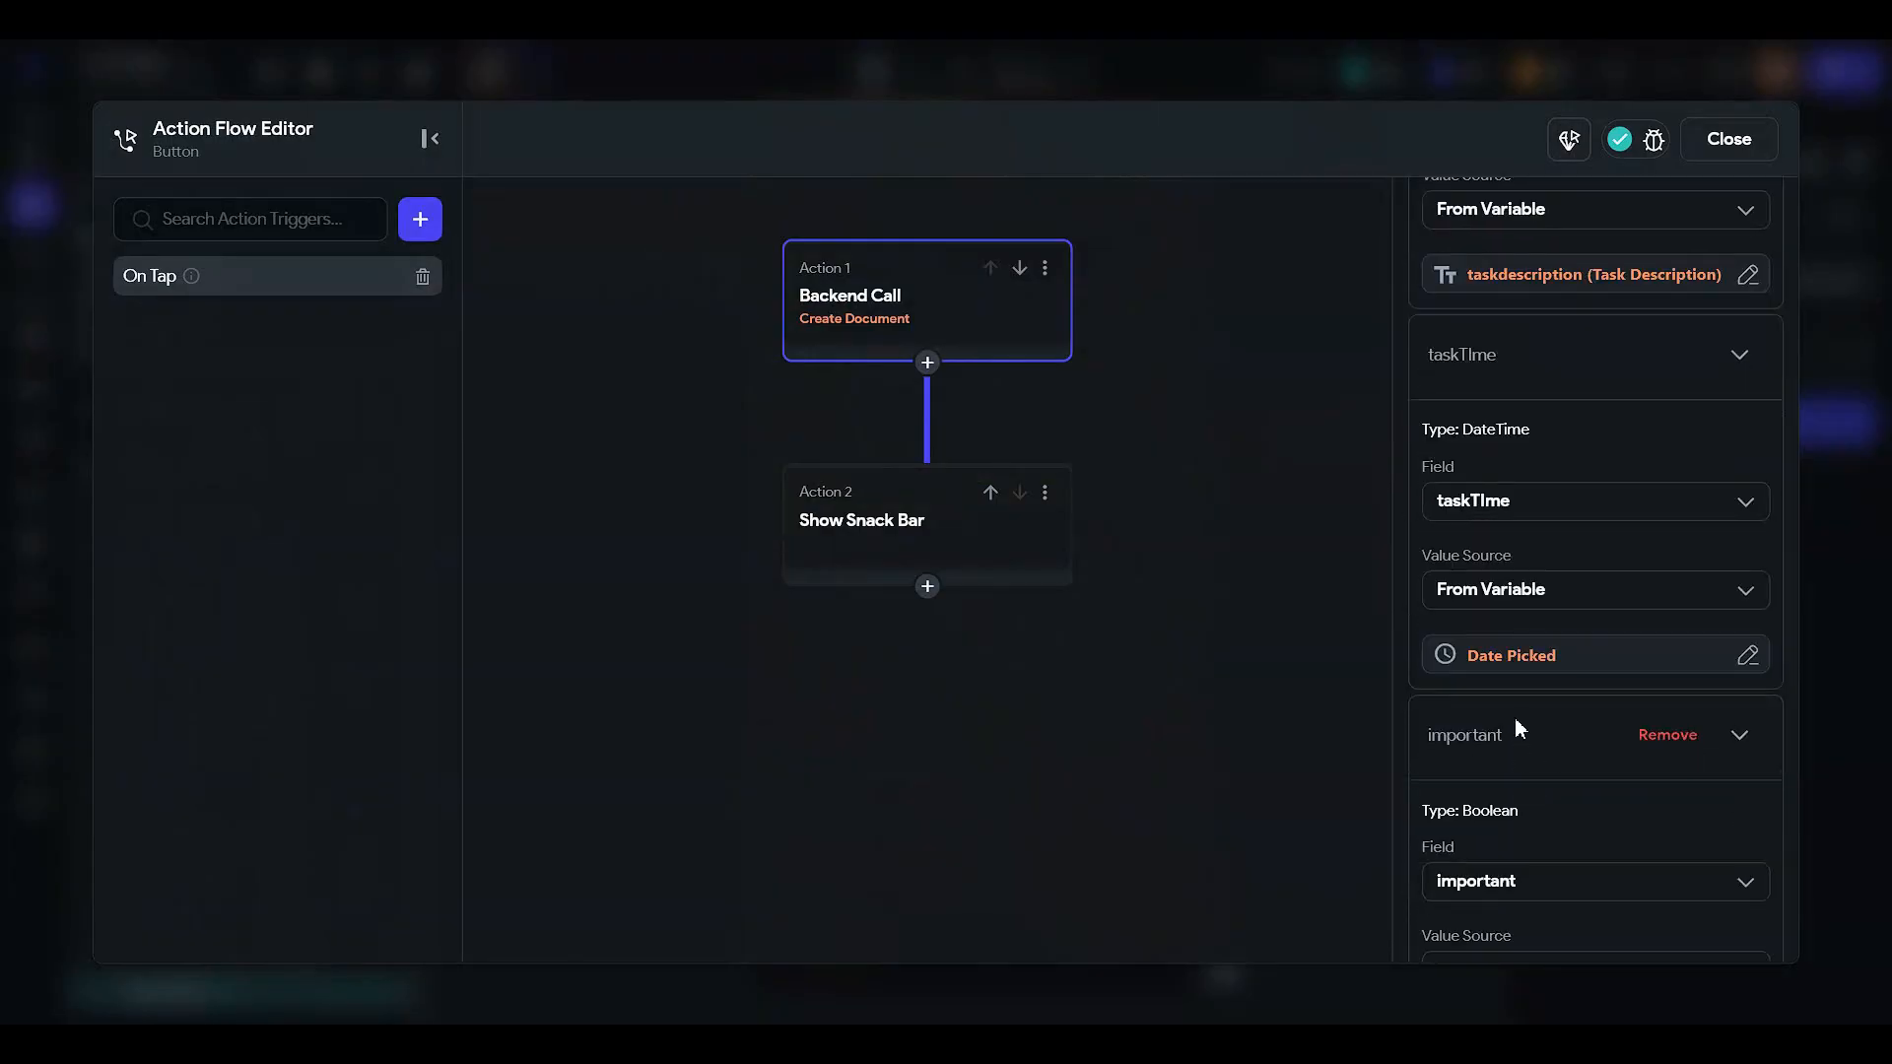
scroll(1515, 724, down, 3)
click(1490, 821)
scroll(1493, 823, down, 3)
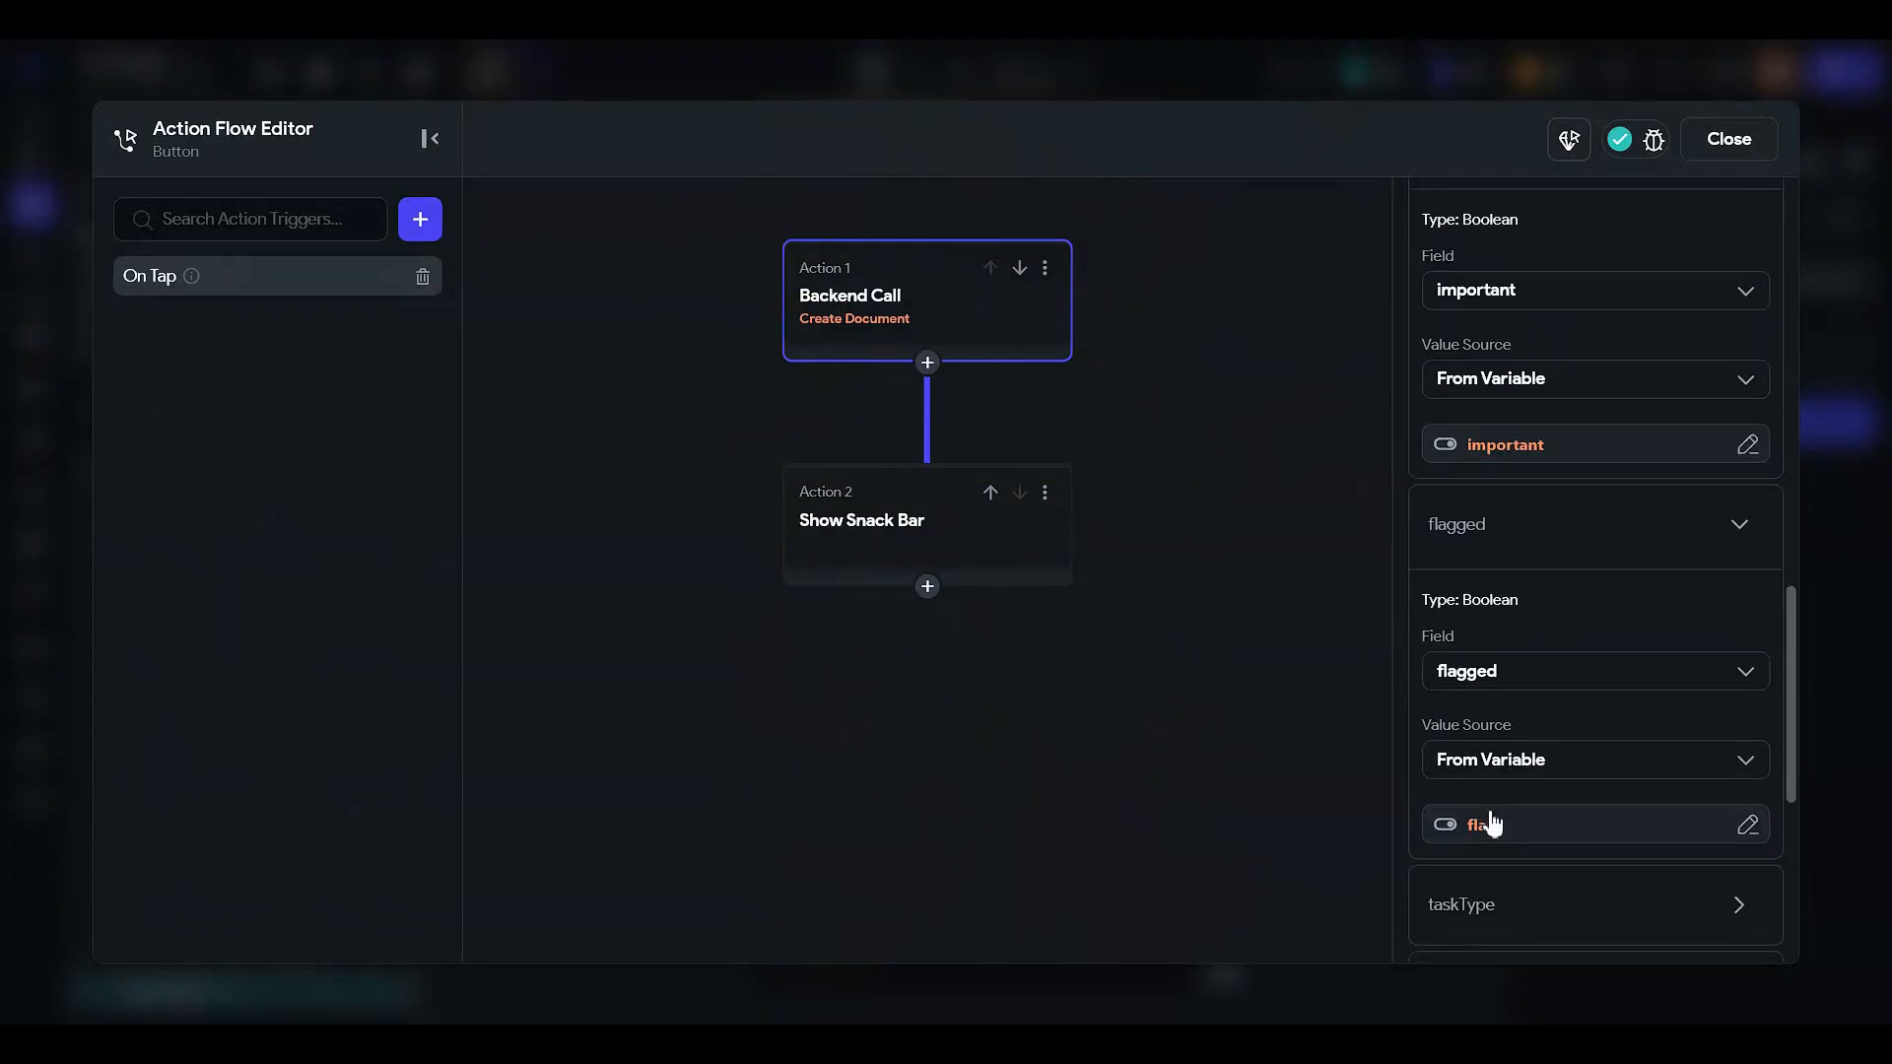
scroll(1490, 788, down, 3)
click(1453, 640)
scroll(1454, 635, down, 2)
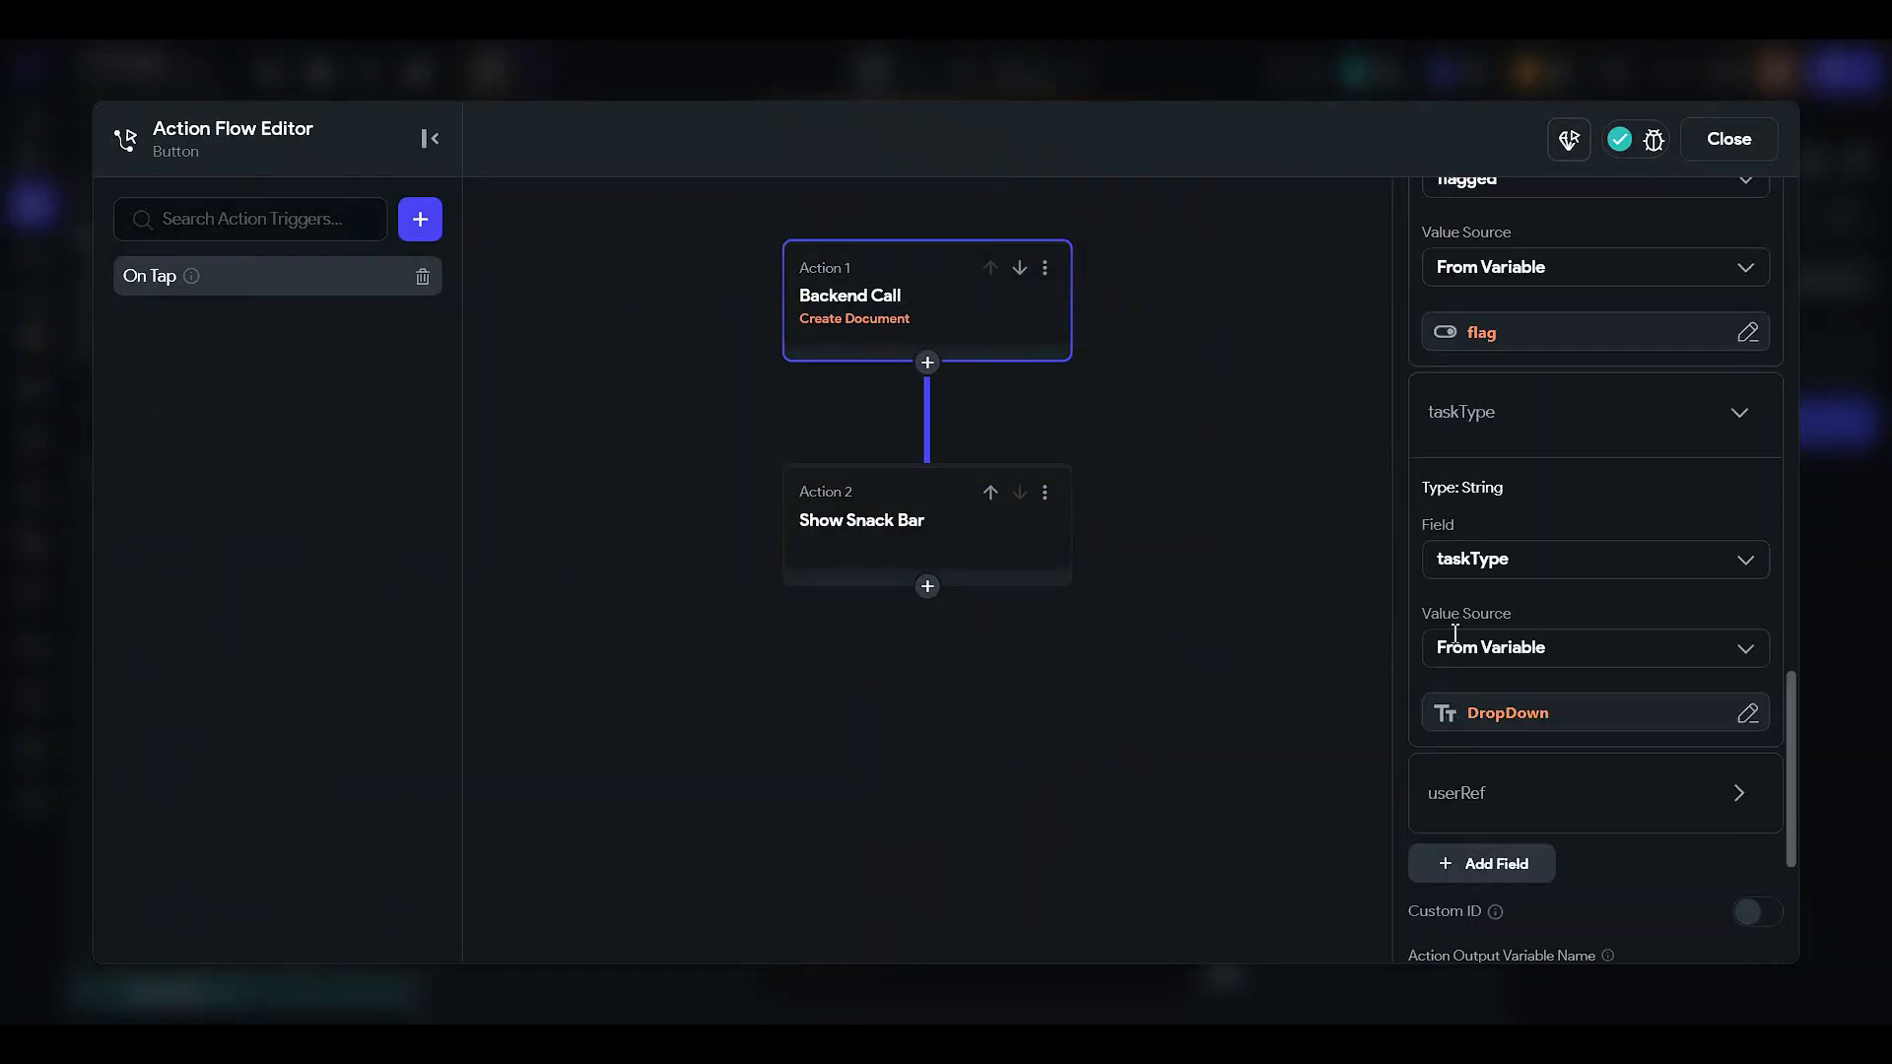
click(1444, 767)
scroll(1445, 767, down, 2)
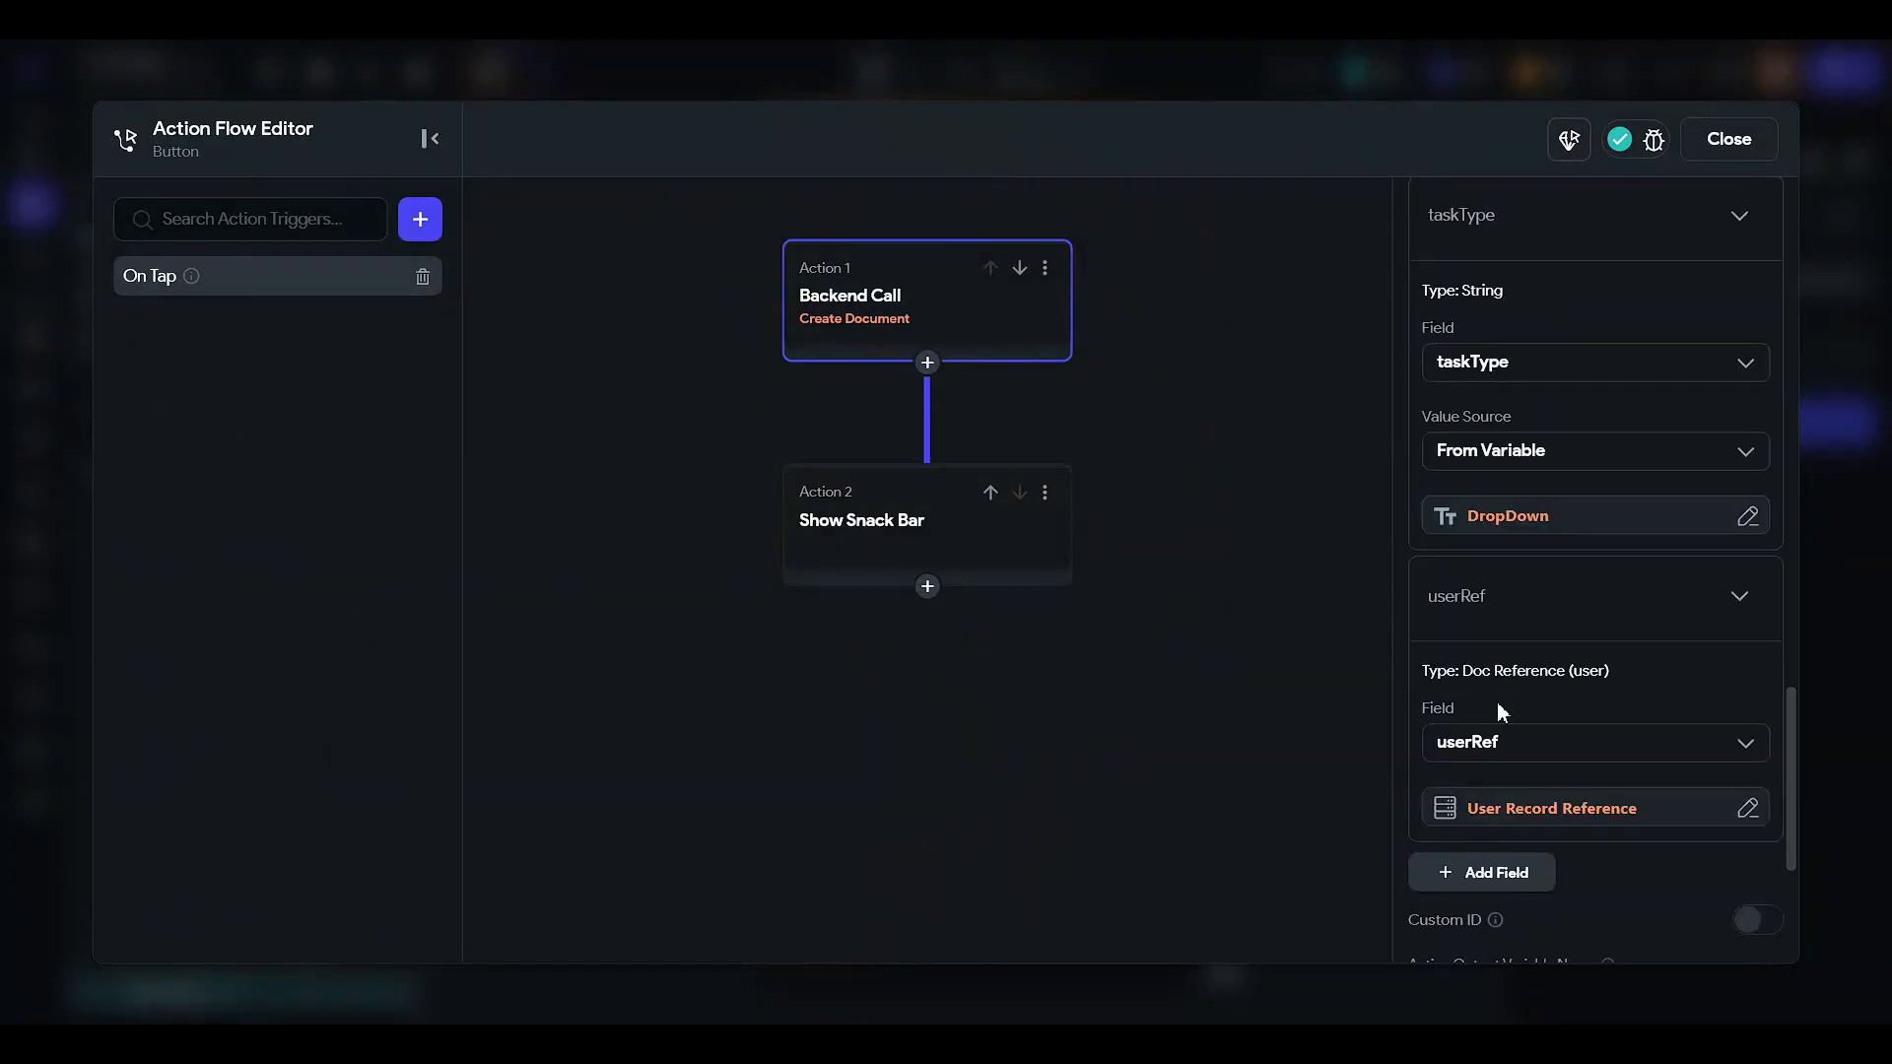
click(1728, 139)
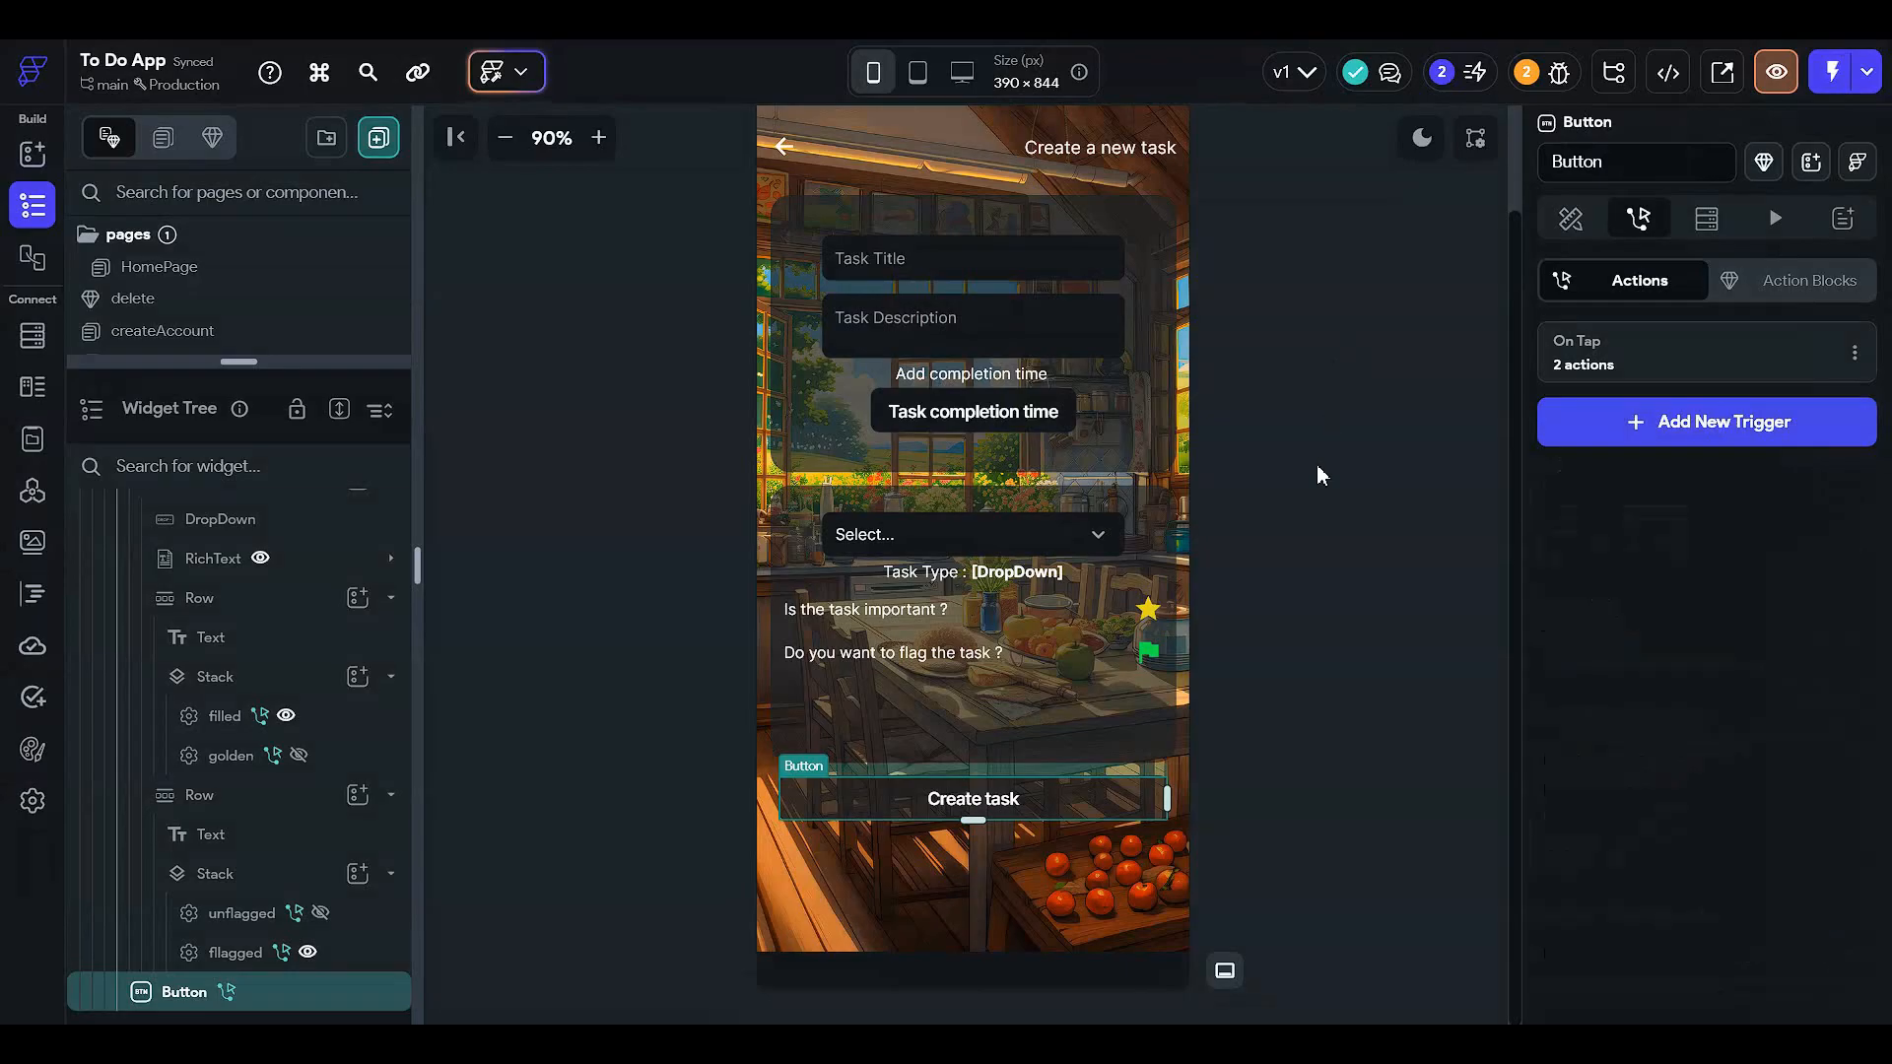
click(1316, 464)
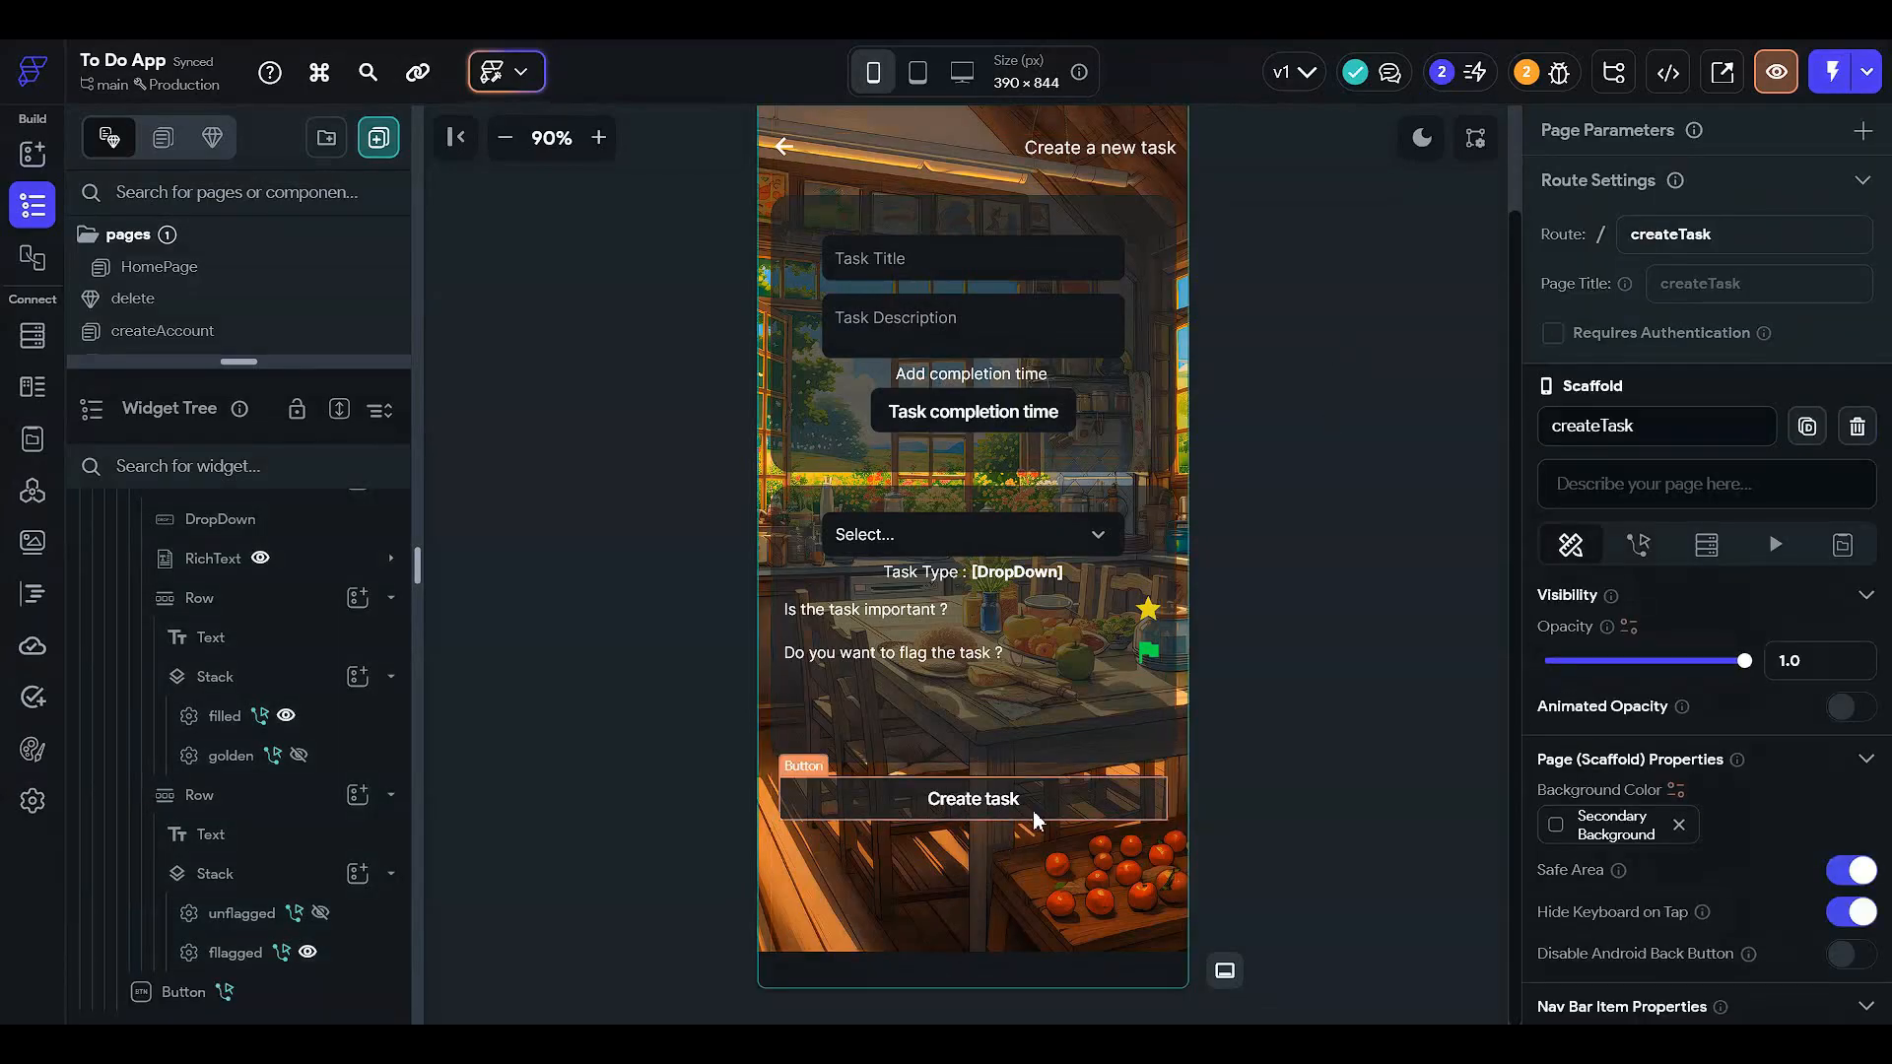
- Open the Firestore TaskBook collection schema and start a new field, typing 'tas' for taskCreationTime
click(33, 335)
click(105, 158)
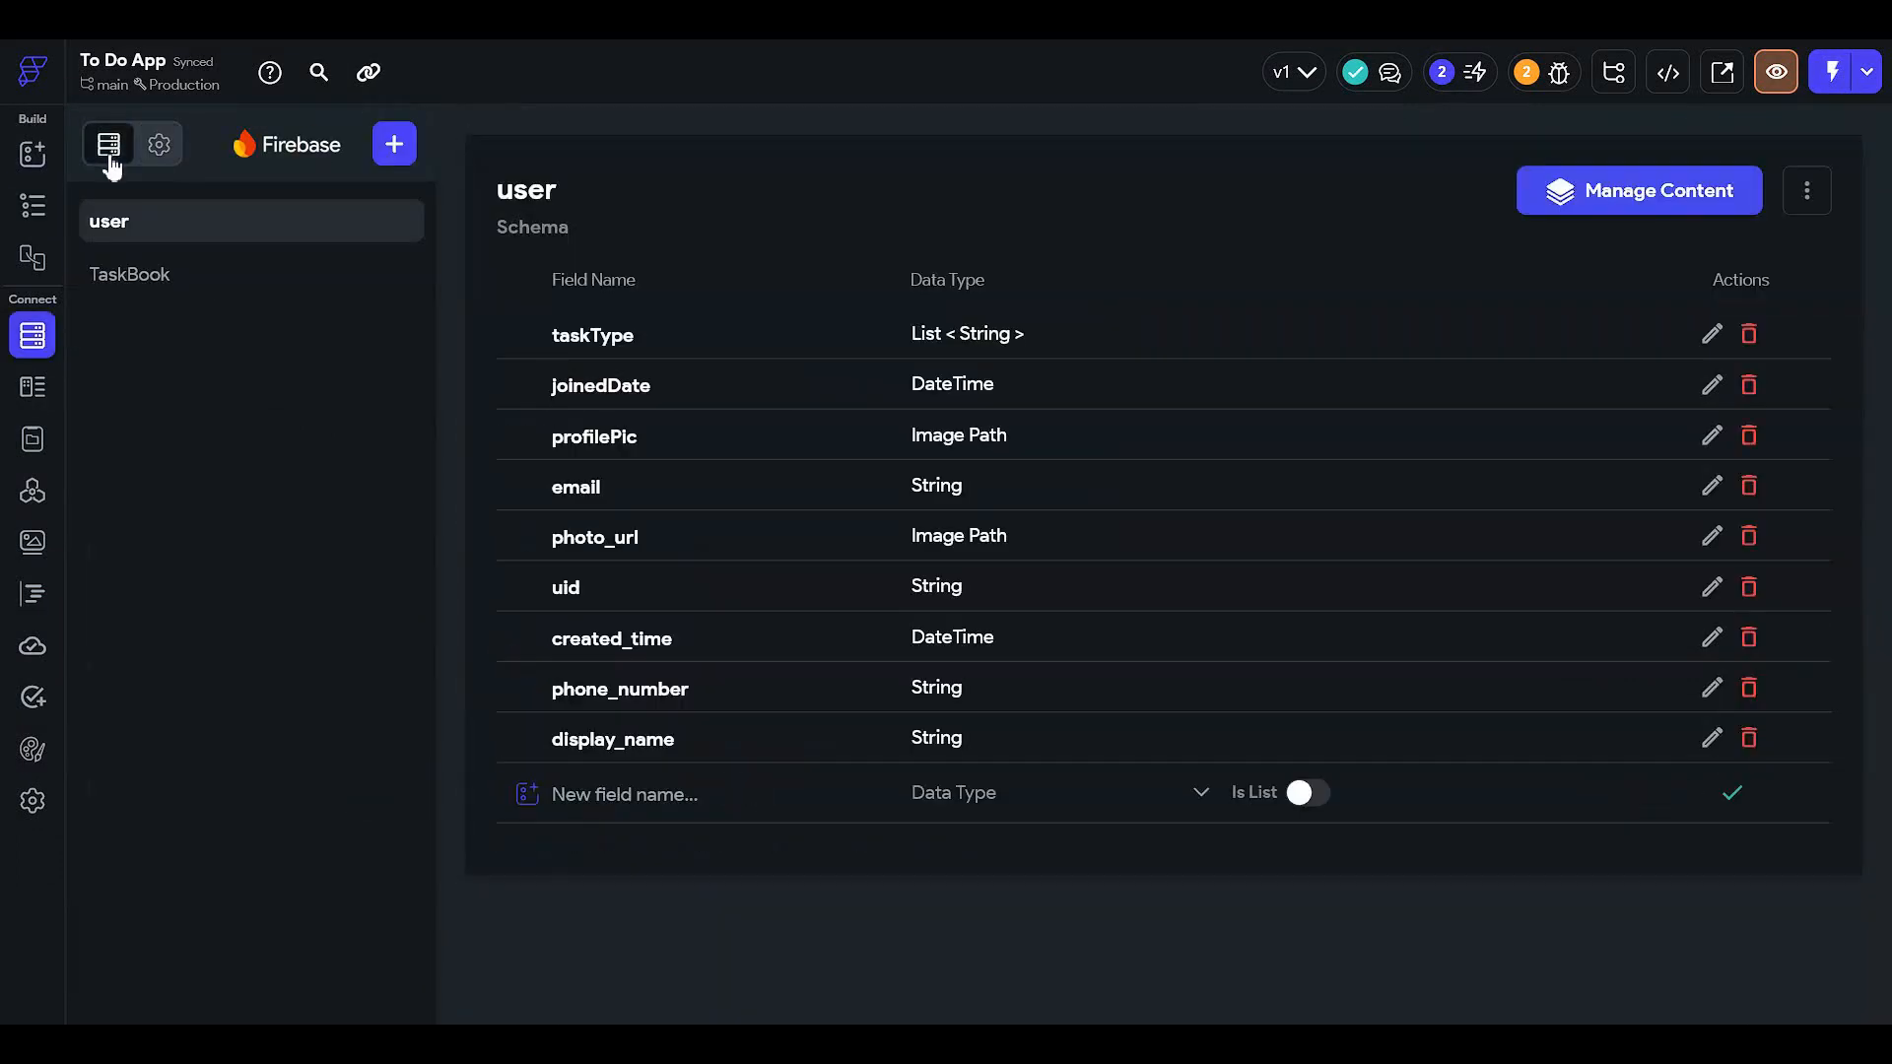
click(296, 276)
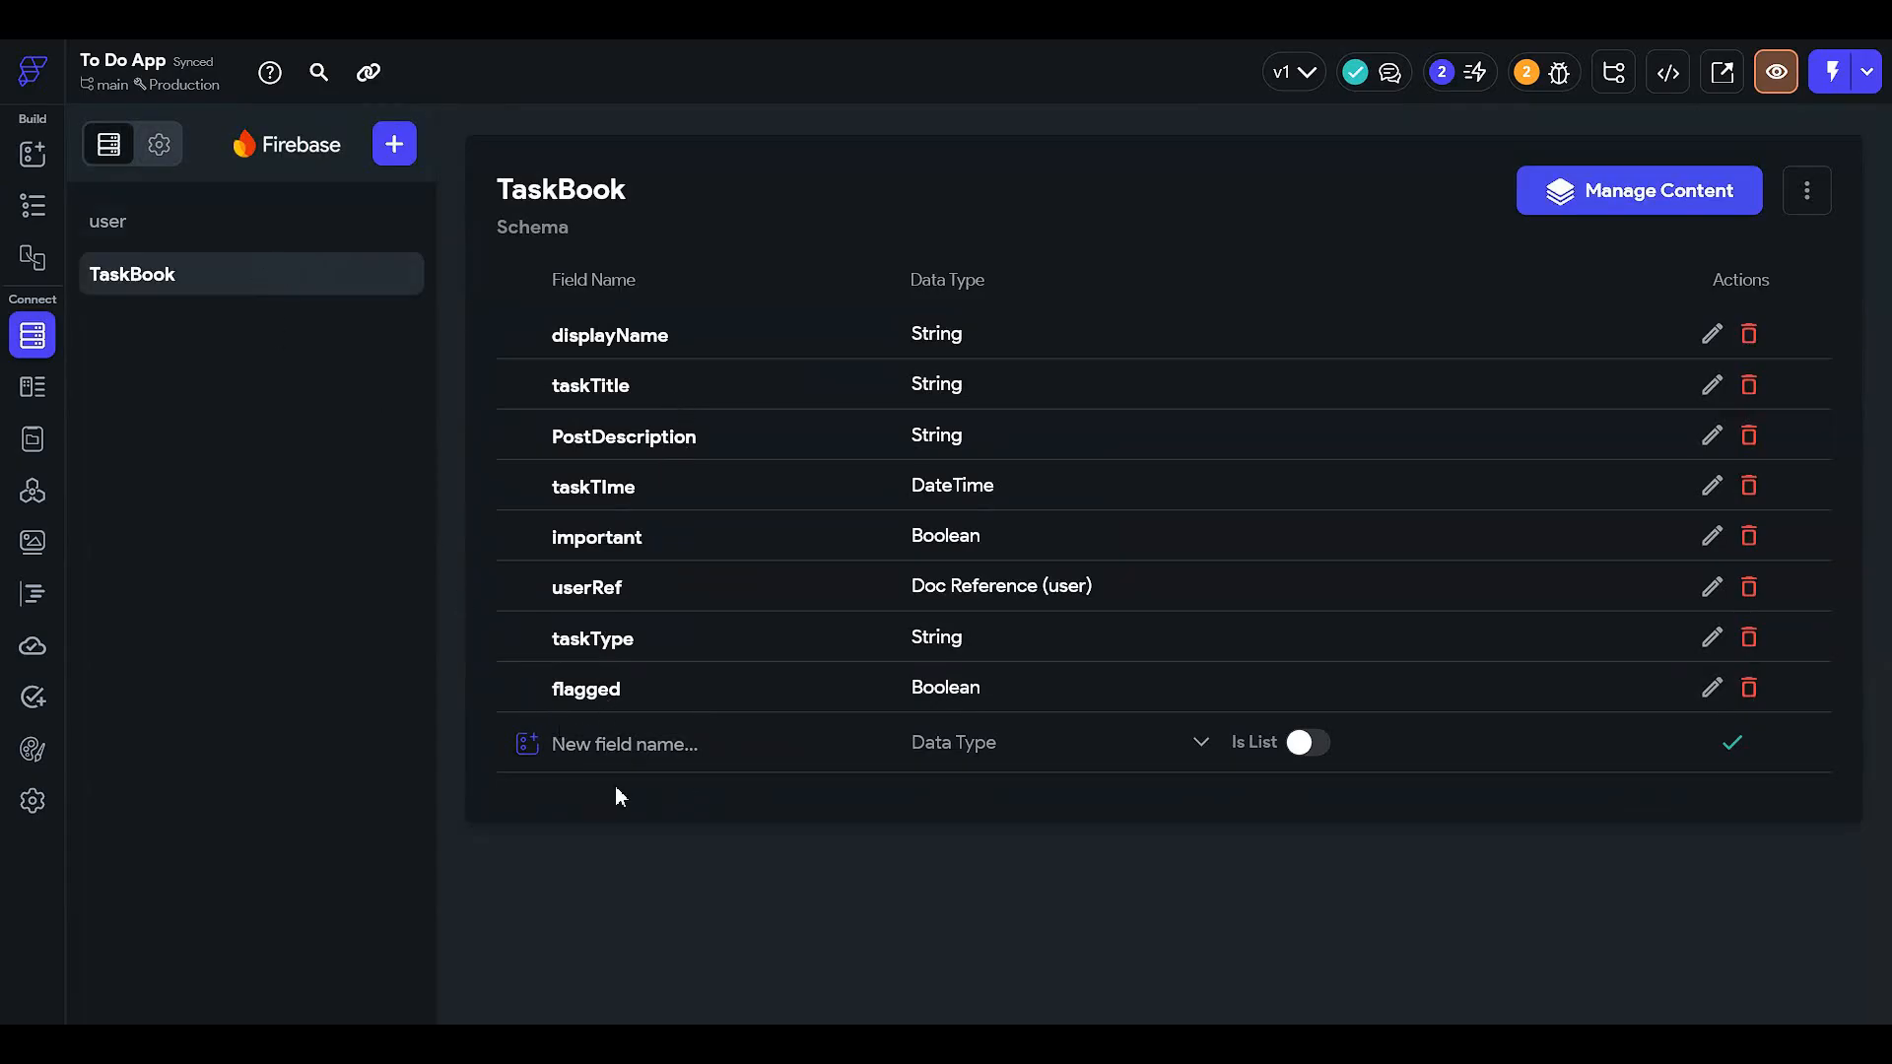
click(645, 745)
text(taskCreationTime)
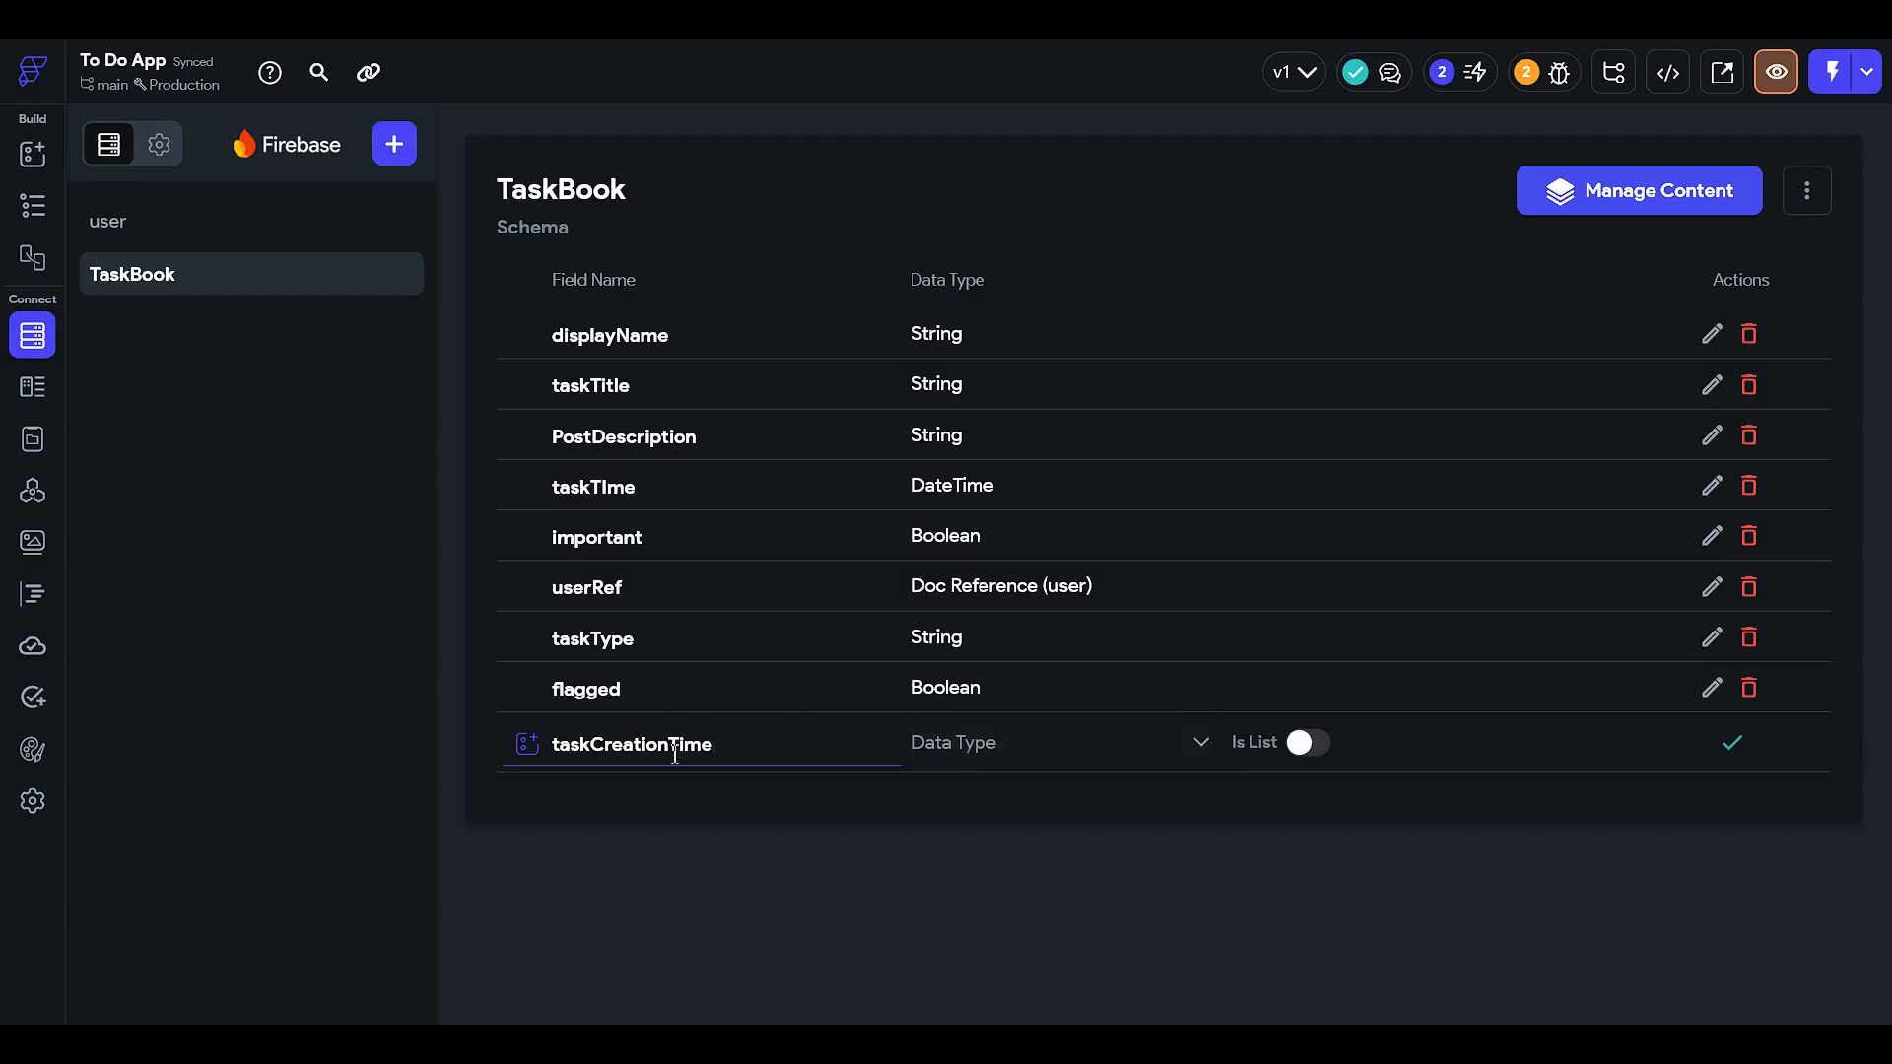
- Save taskCreationTime as a Date Time field in TaskBook and return to the page editor
click(973, 747)
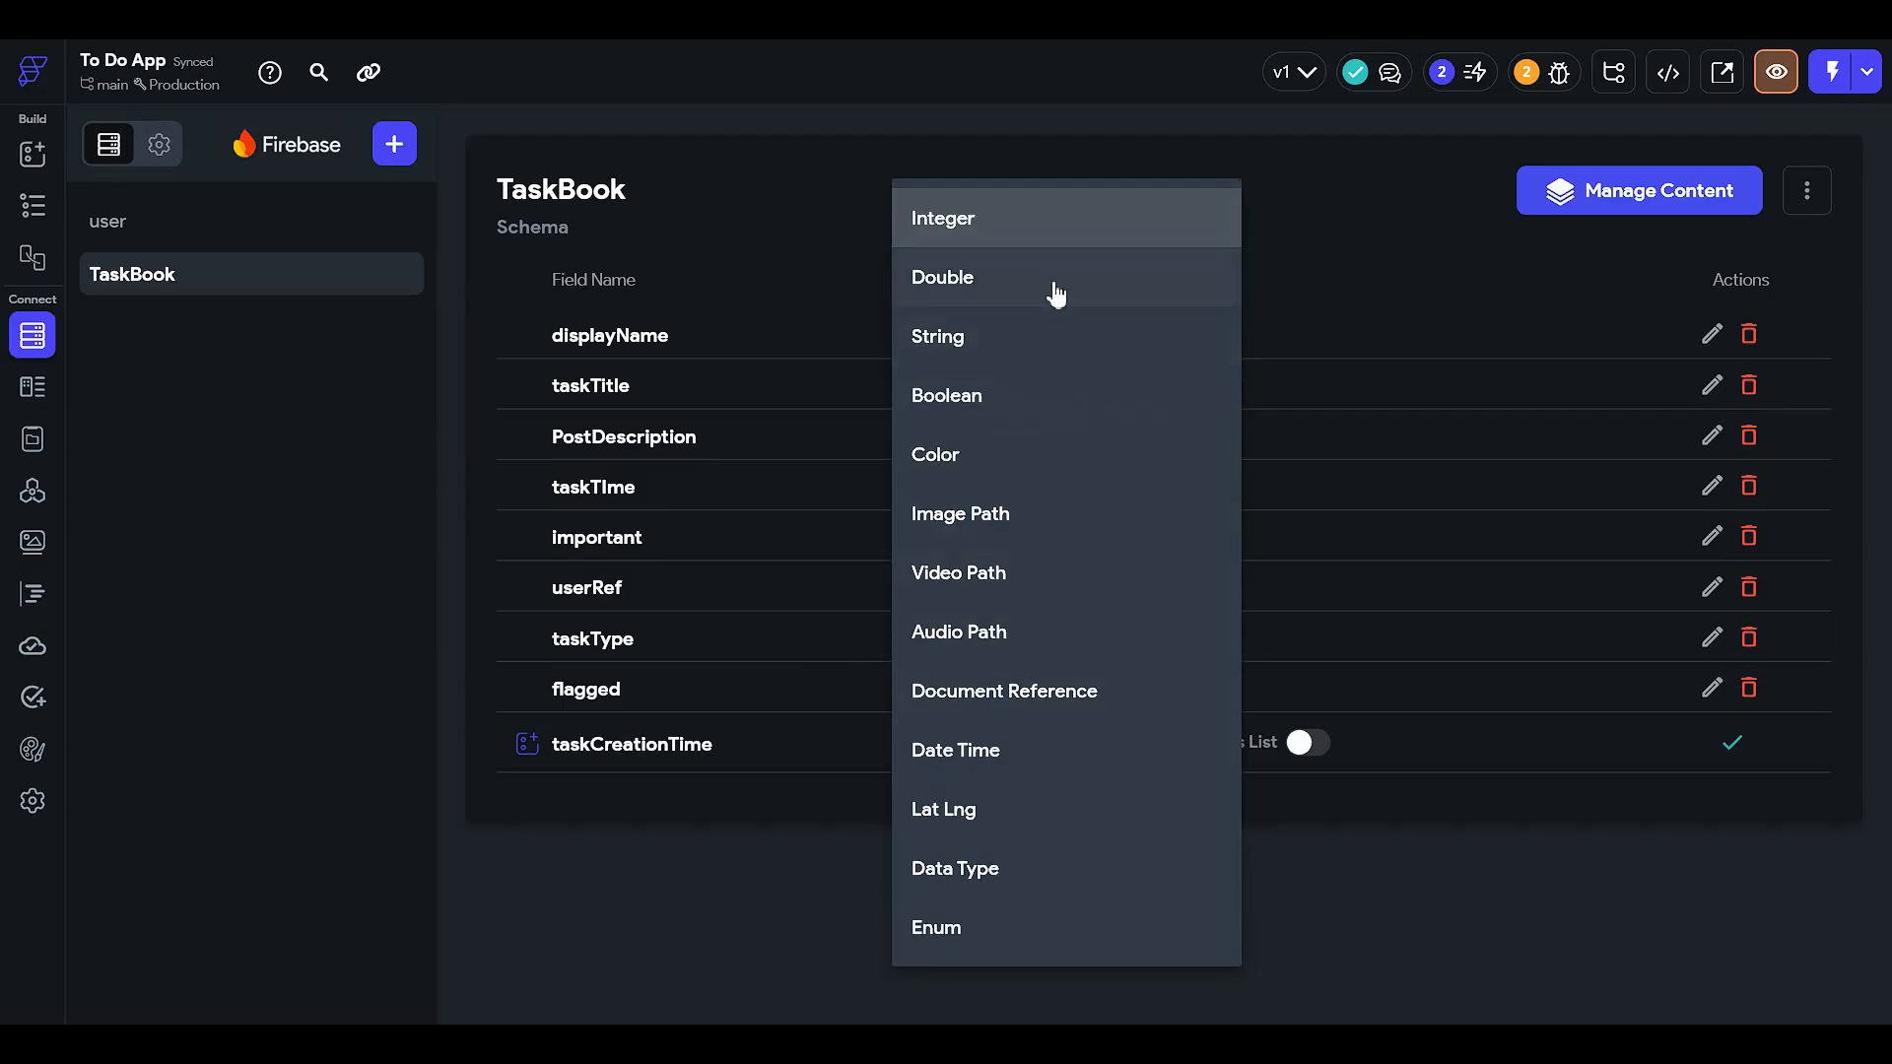
click(1012, 766)
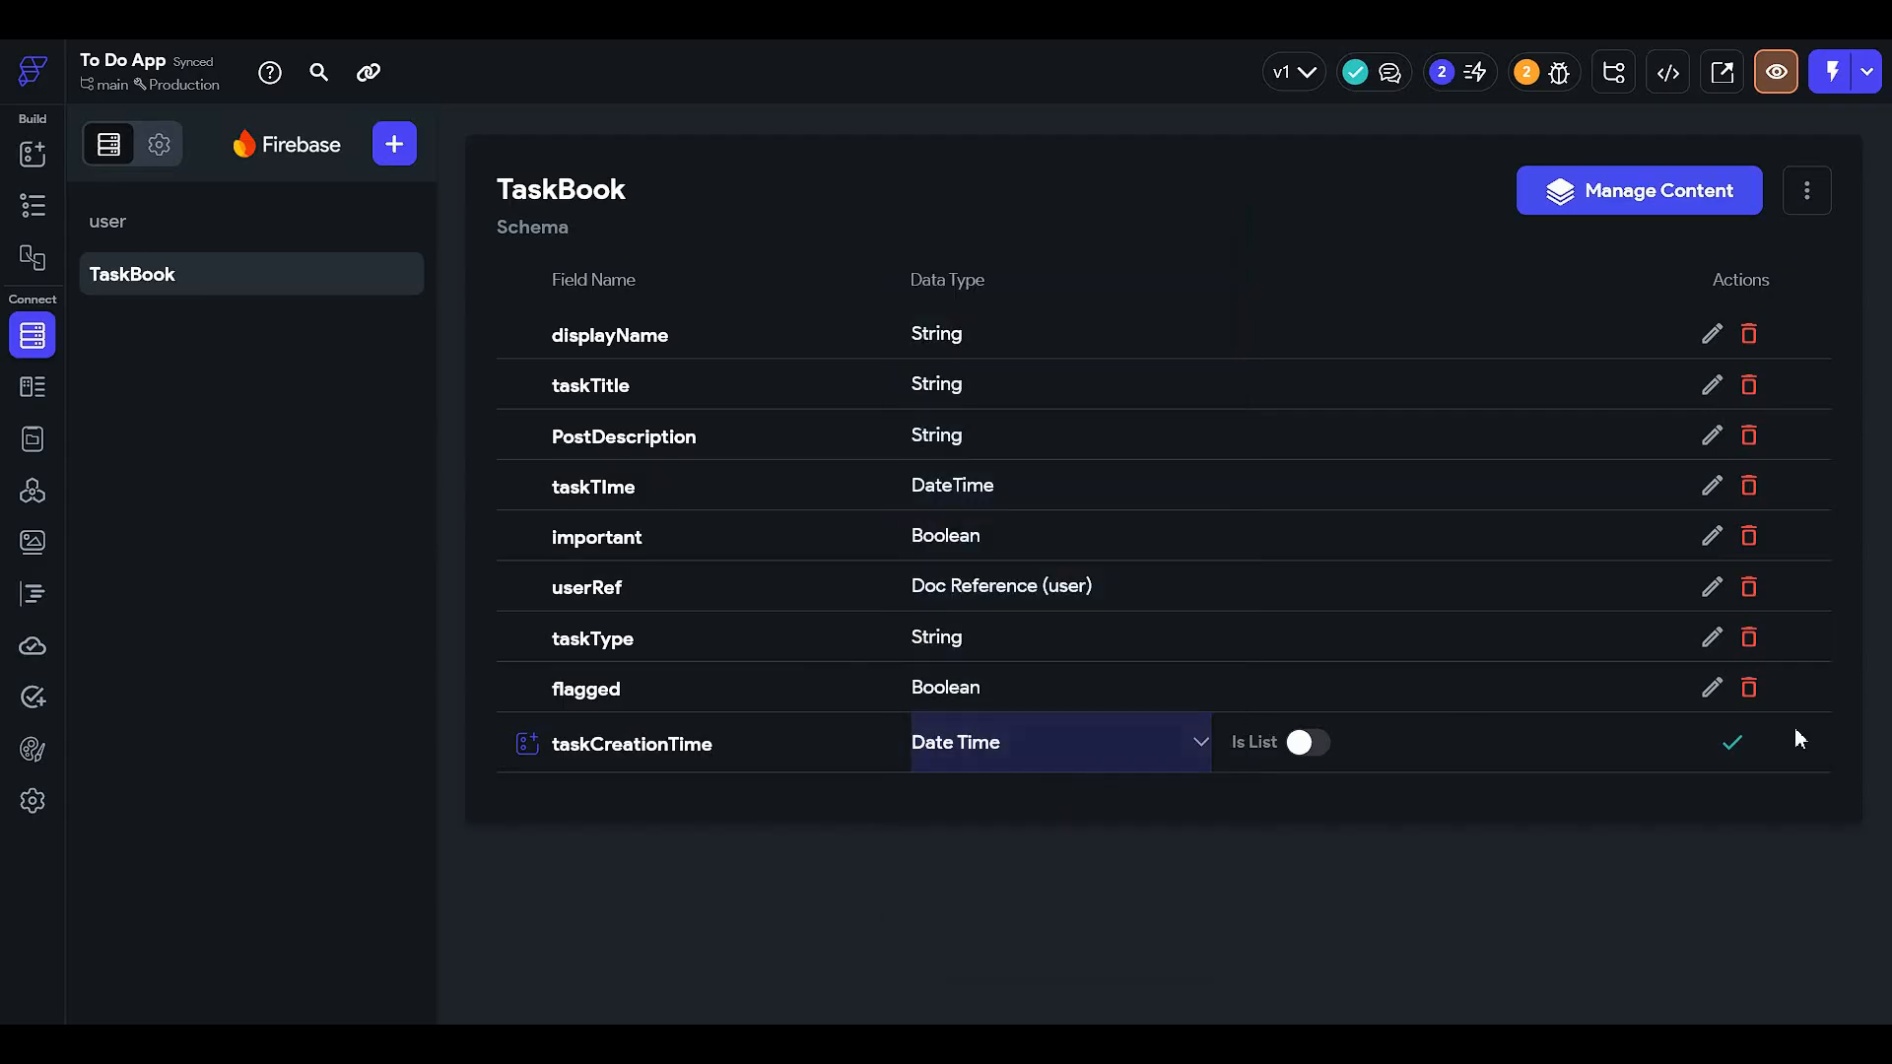
click(1732, 742)
click(49, 197)
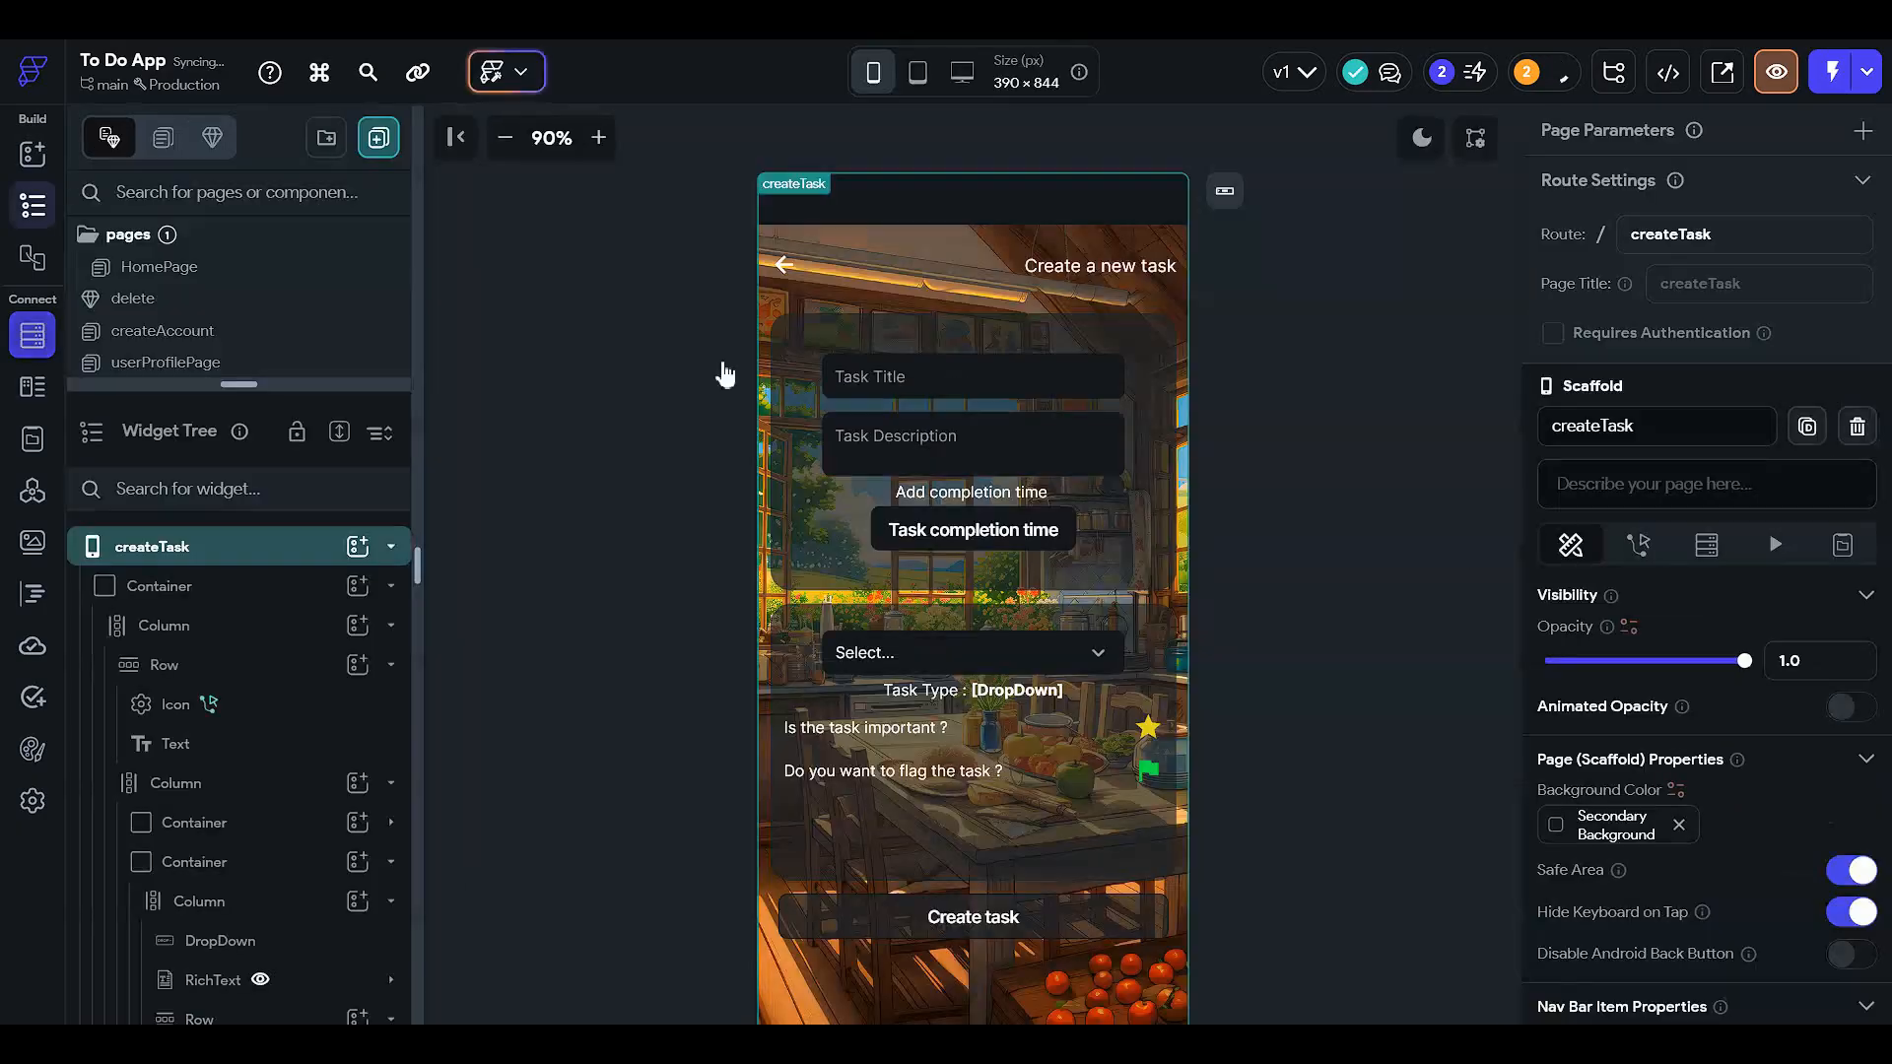
- Add a taskCreationTime field to the Create task button's Create Document action
click(1022, 922)
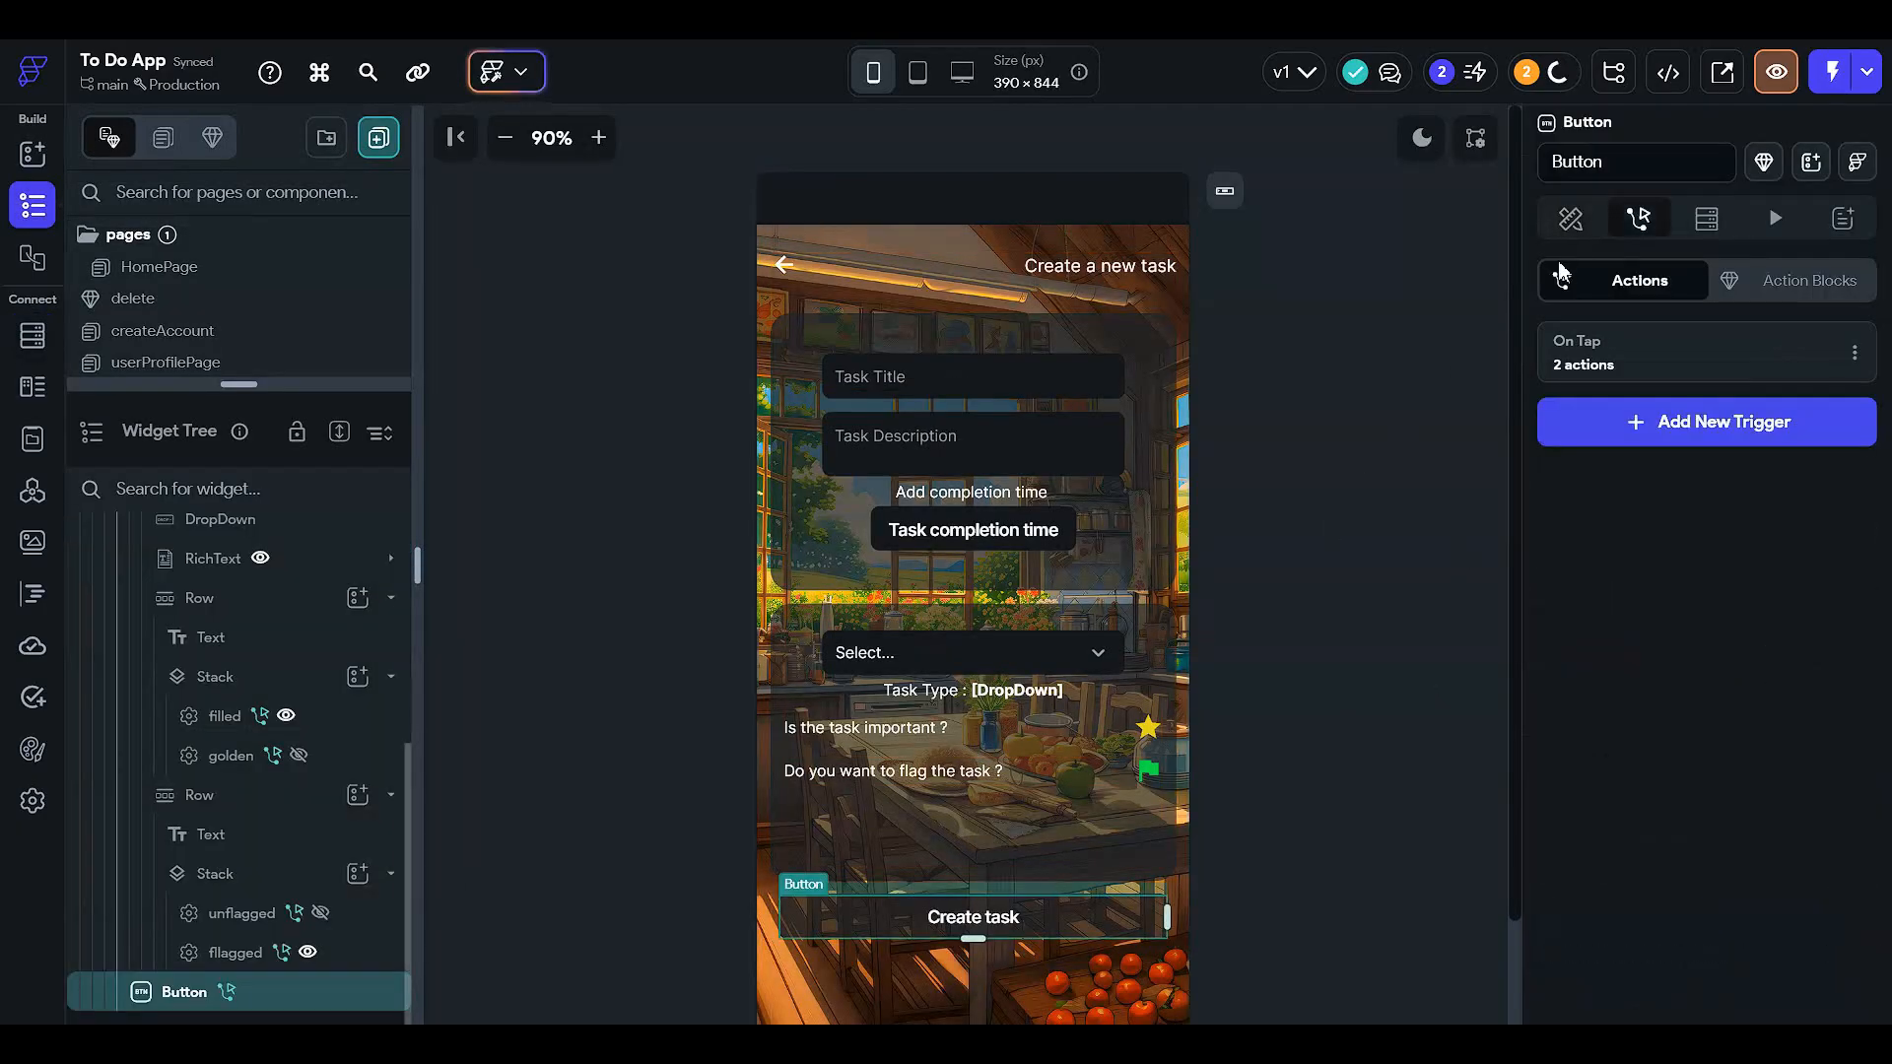
click(1643, 364)
scroll(1790, 696, down, 5)
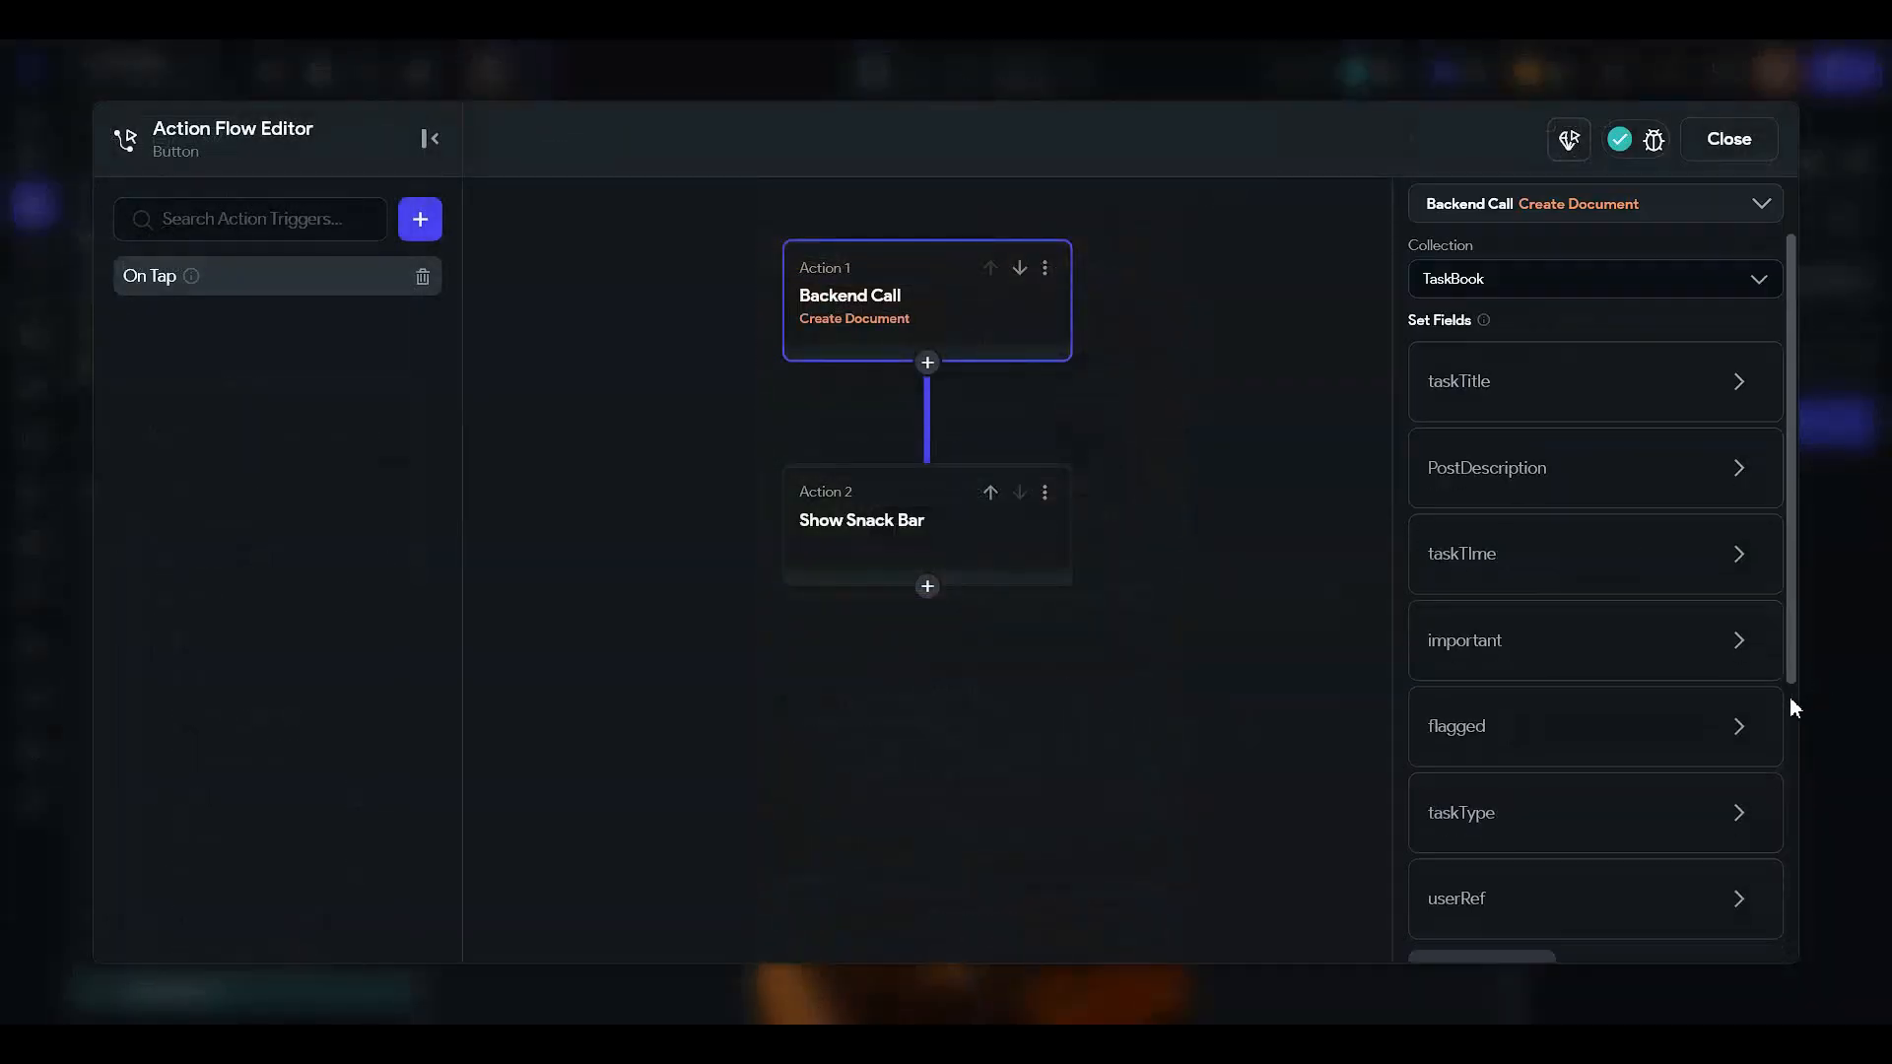
click(1468, 674)
scroll(1513, 650, down, 1)
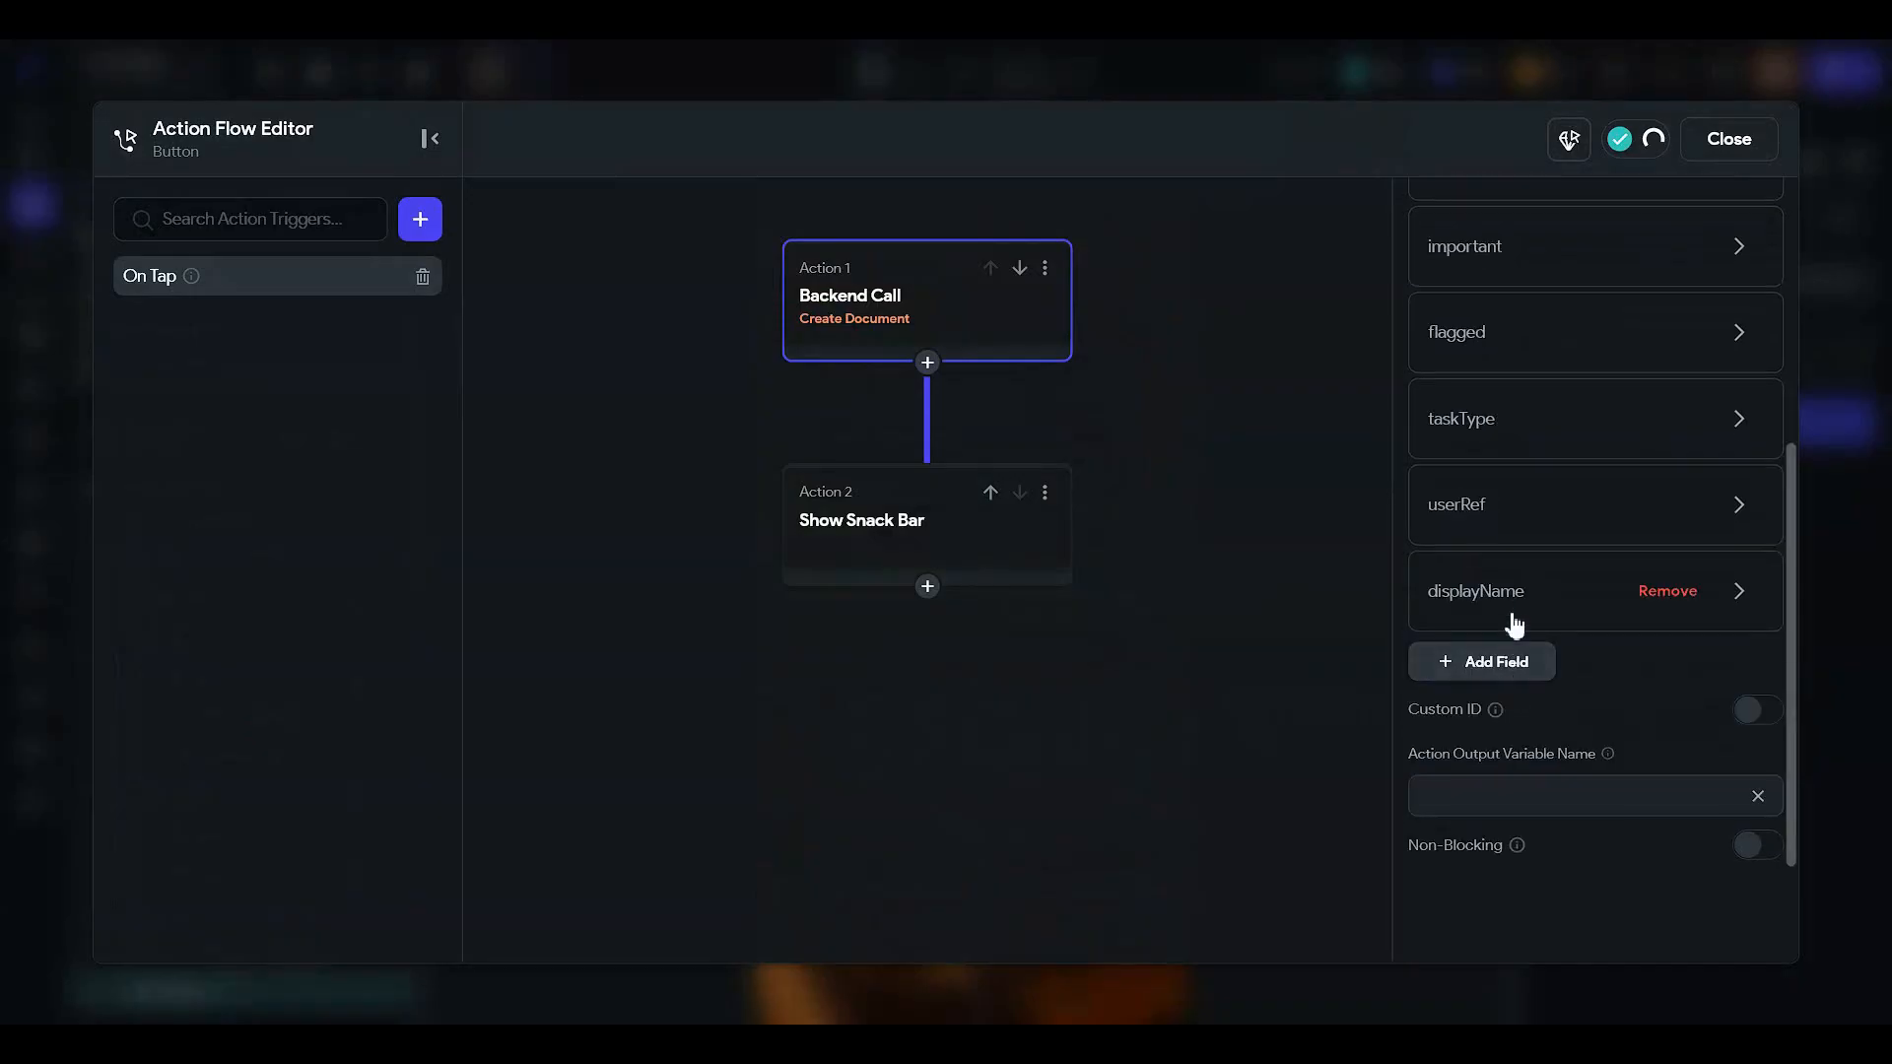
click(1520, 631)
scroll(1519, 591, down, 2)
click(1521, 551)
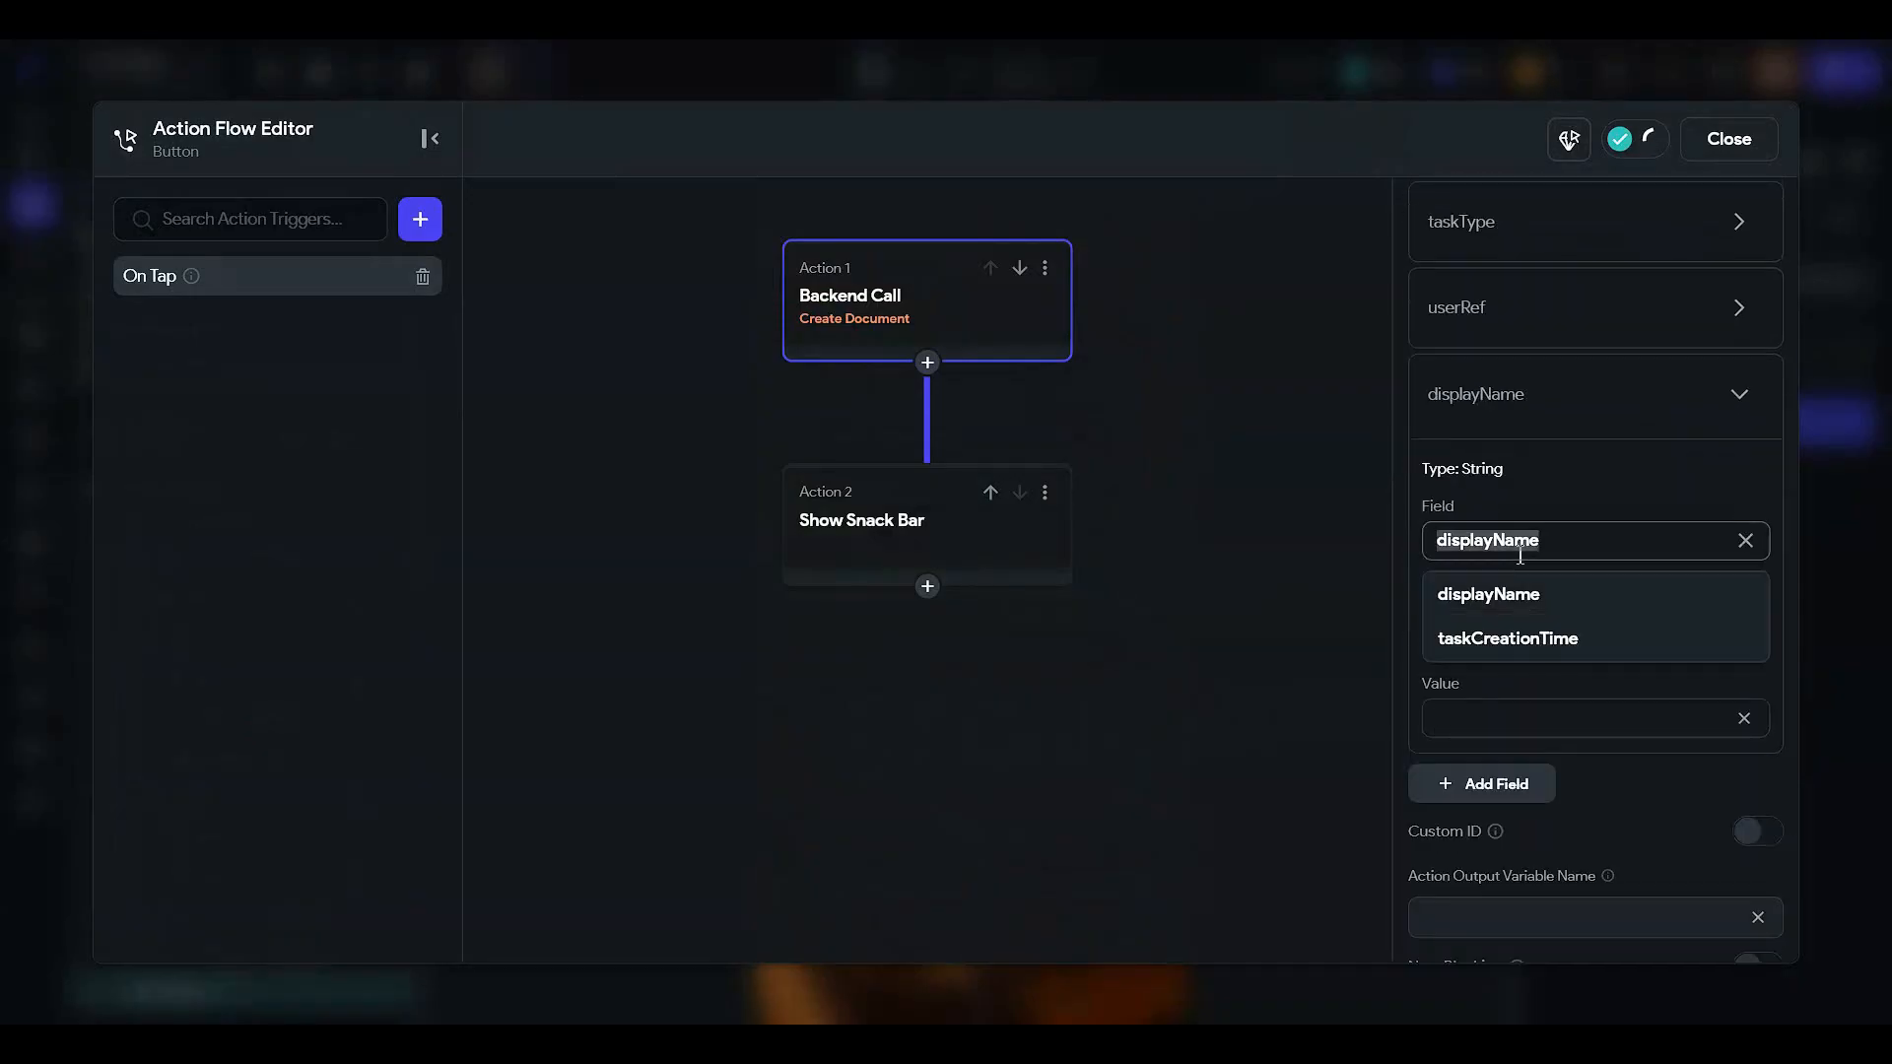
click(1498, 641)
- Set taskCreationTime's value to Global Properties > Current Time and confirm
click(1496, 697)
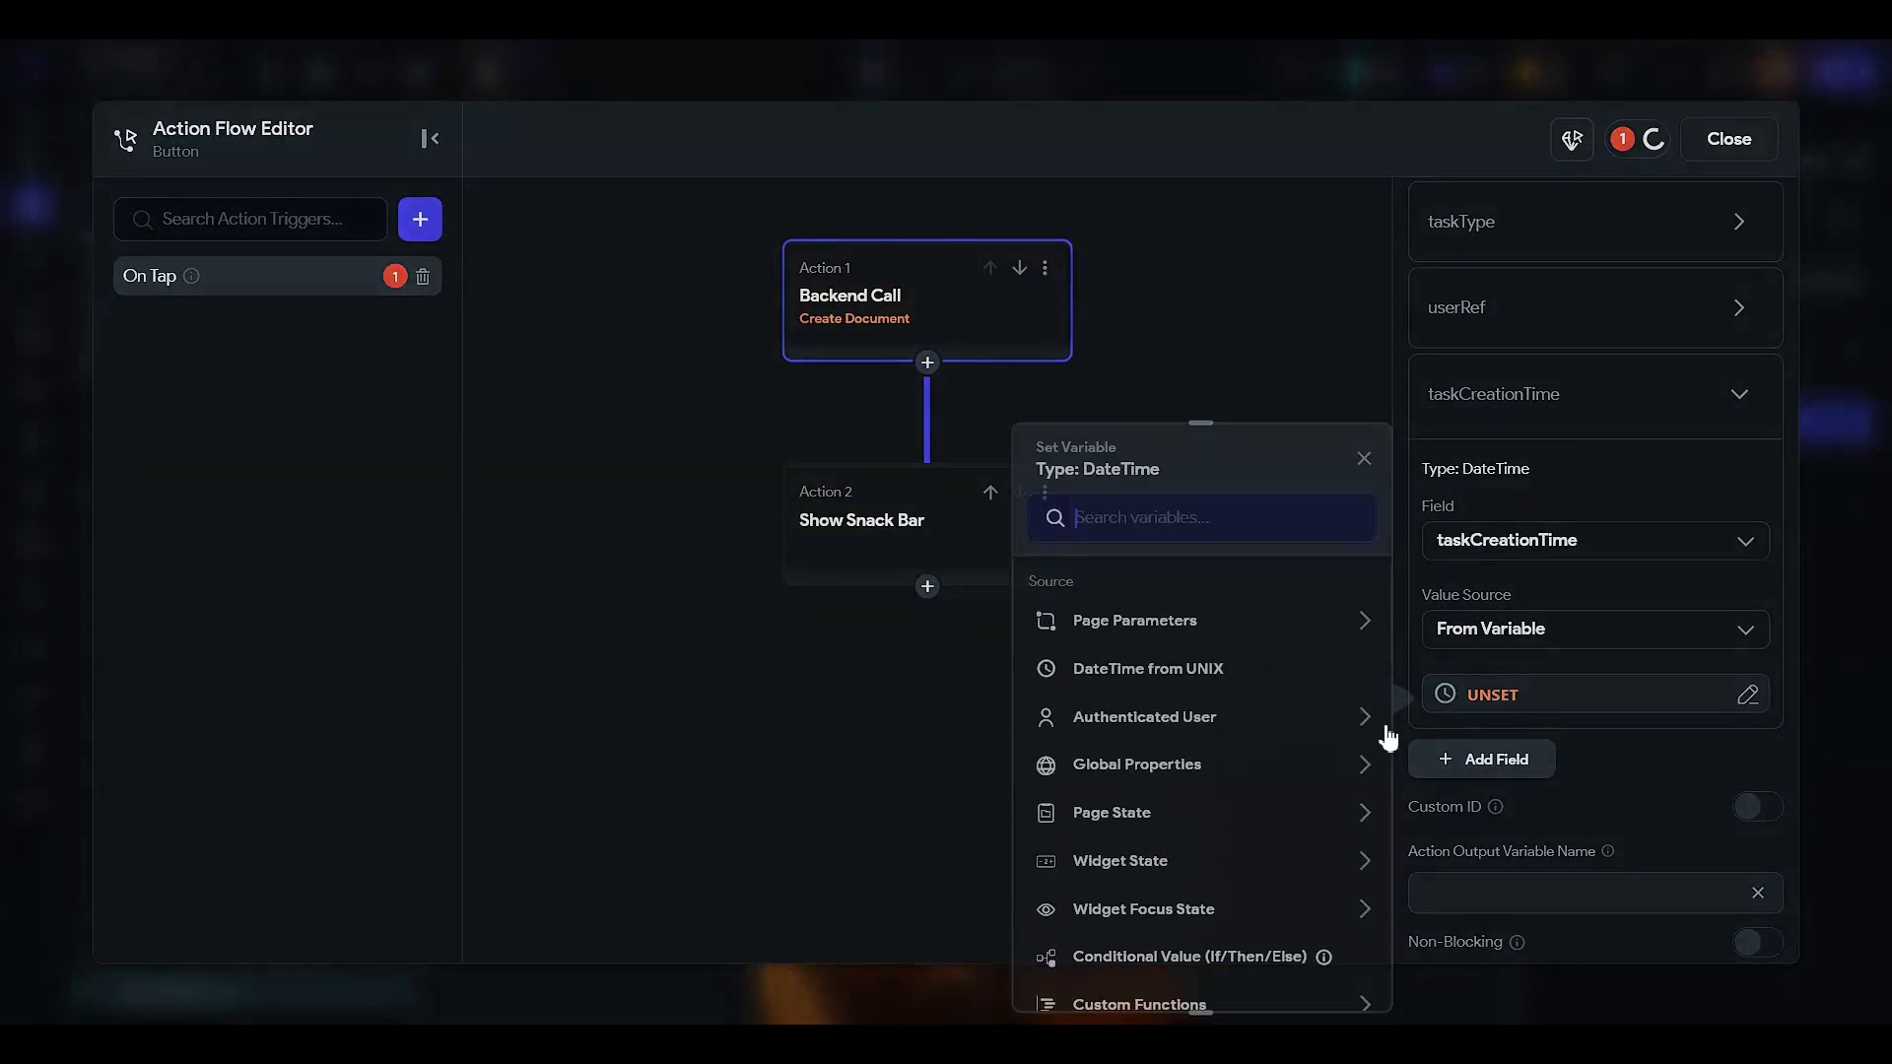
click(1135, 781)
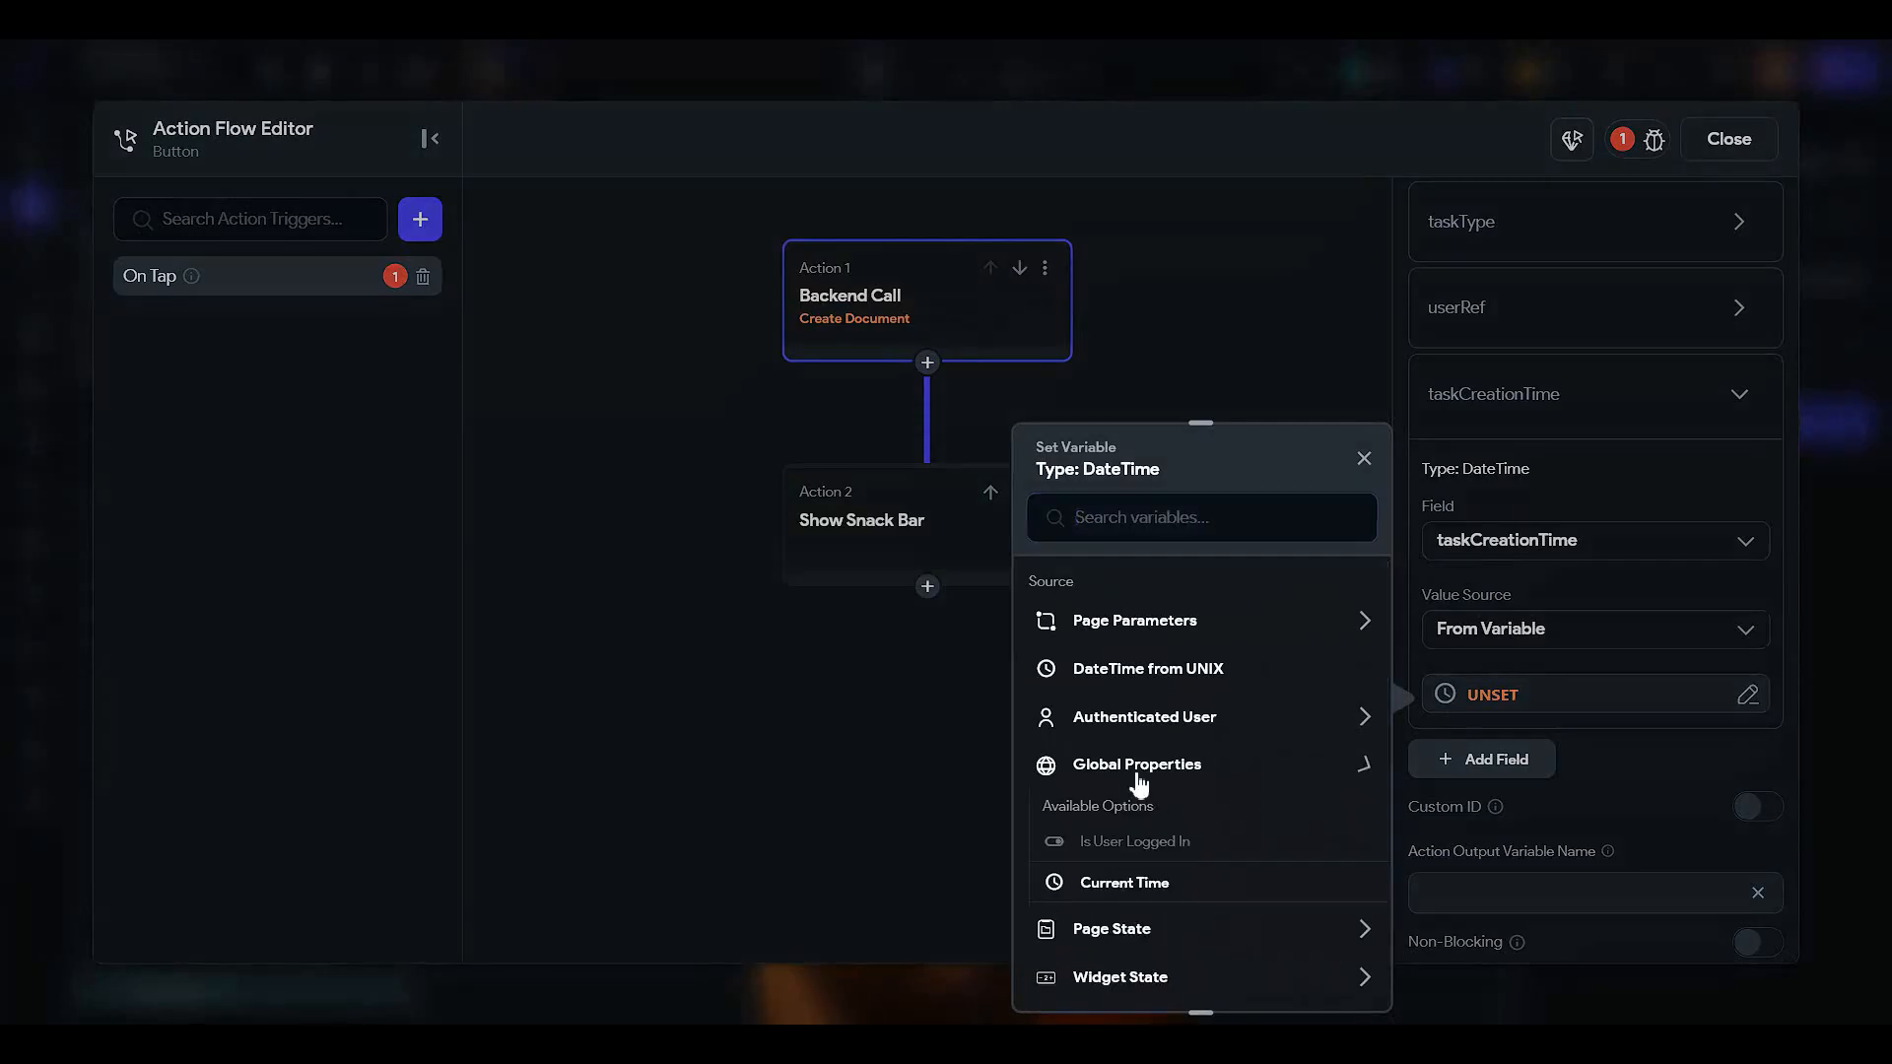
click(1148, 882)
click(1325, 970)
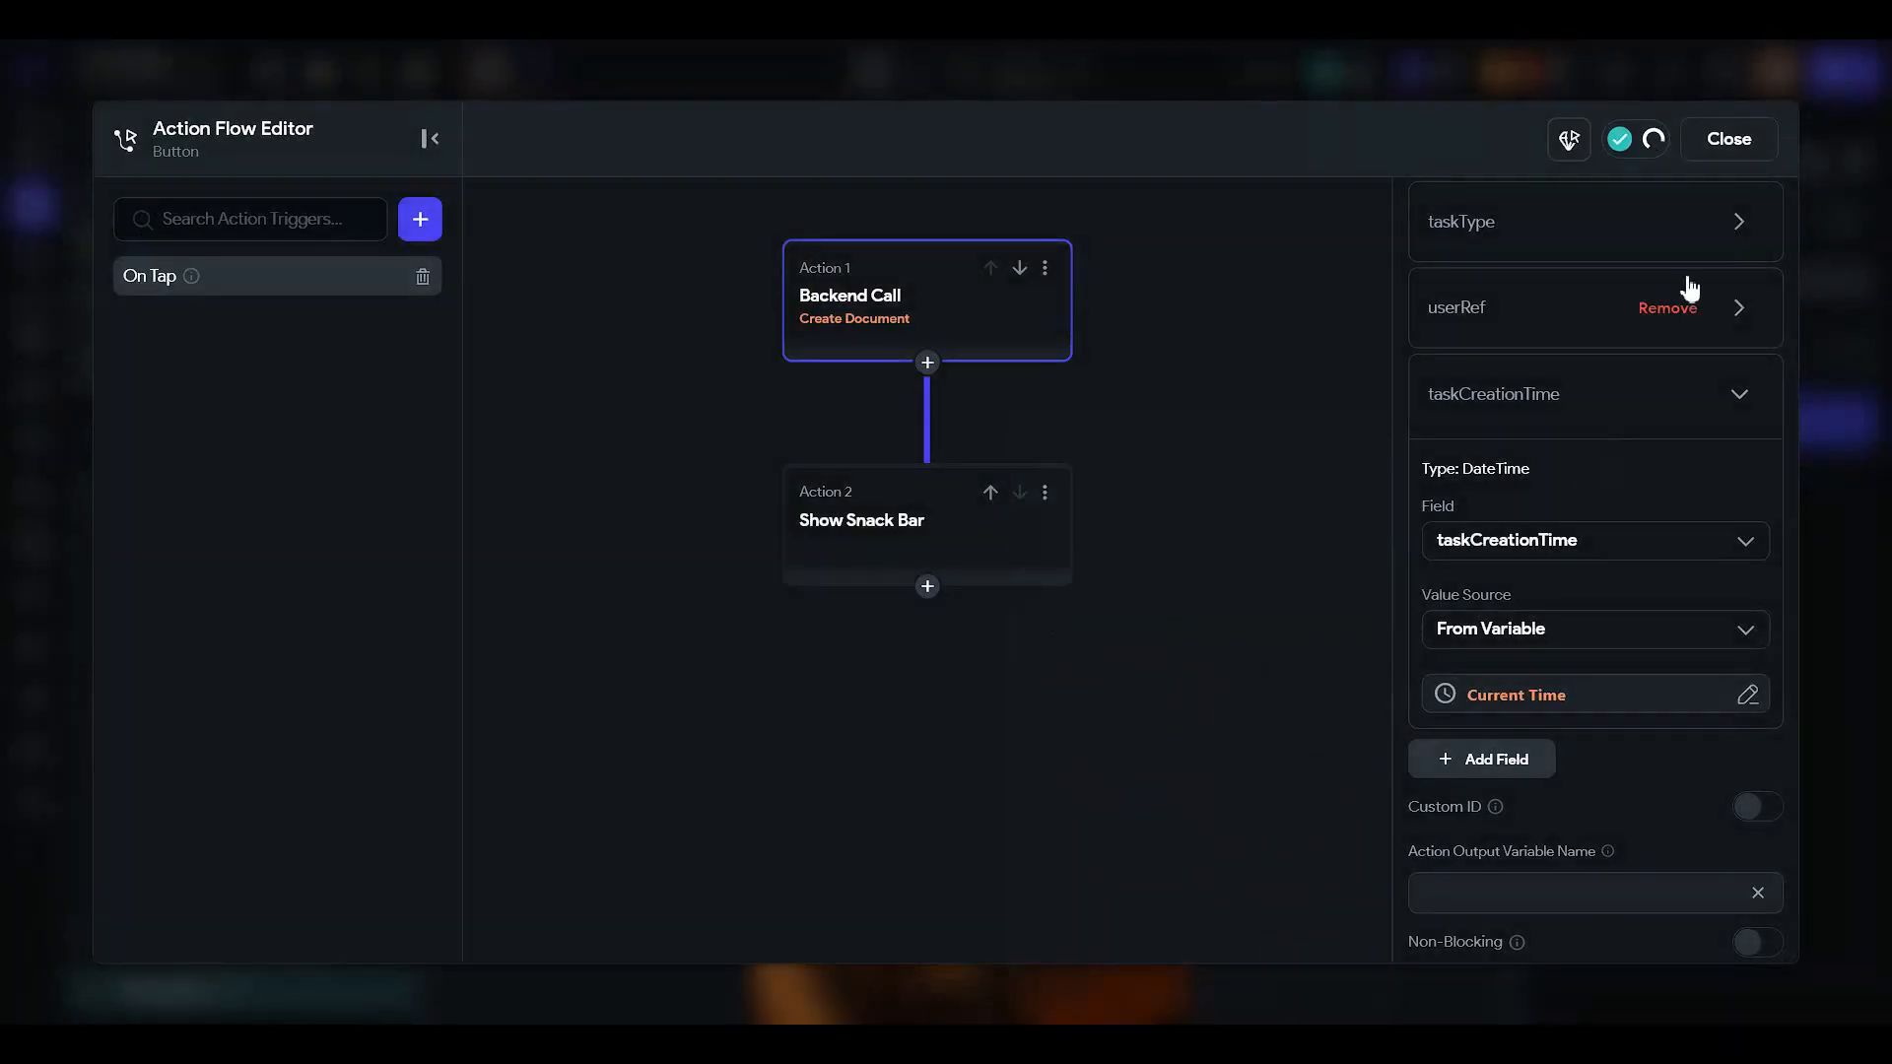
click(1734, 138)
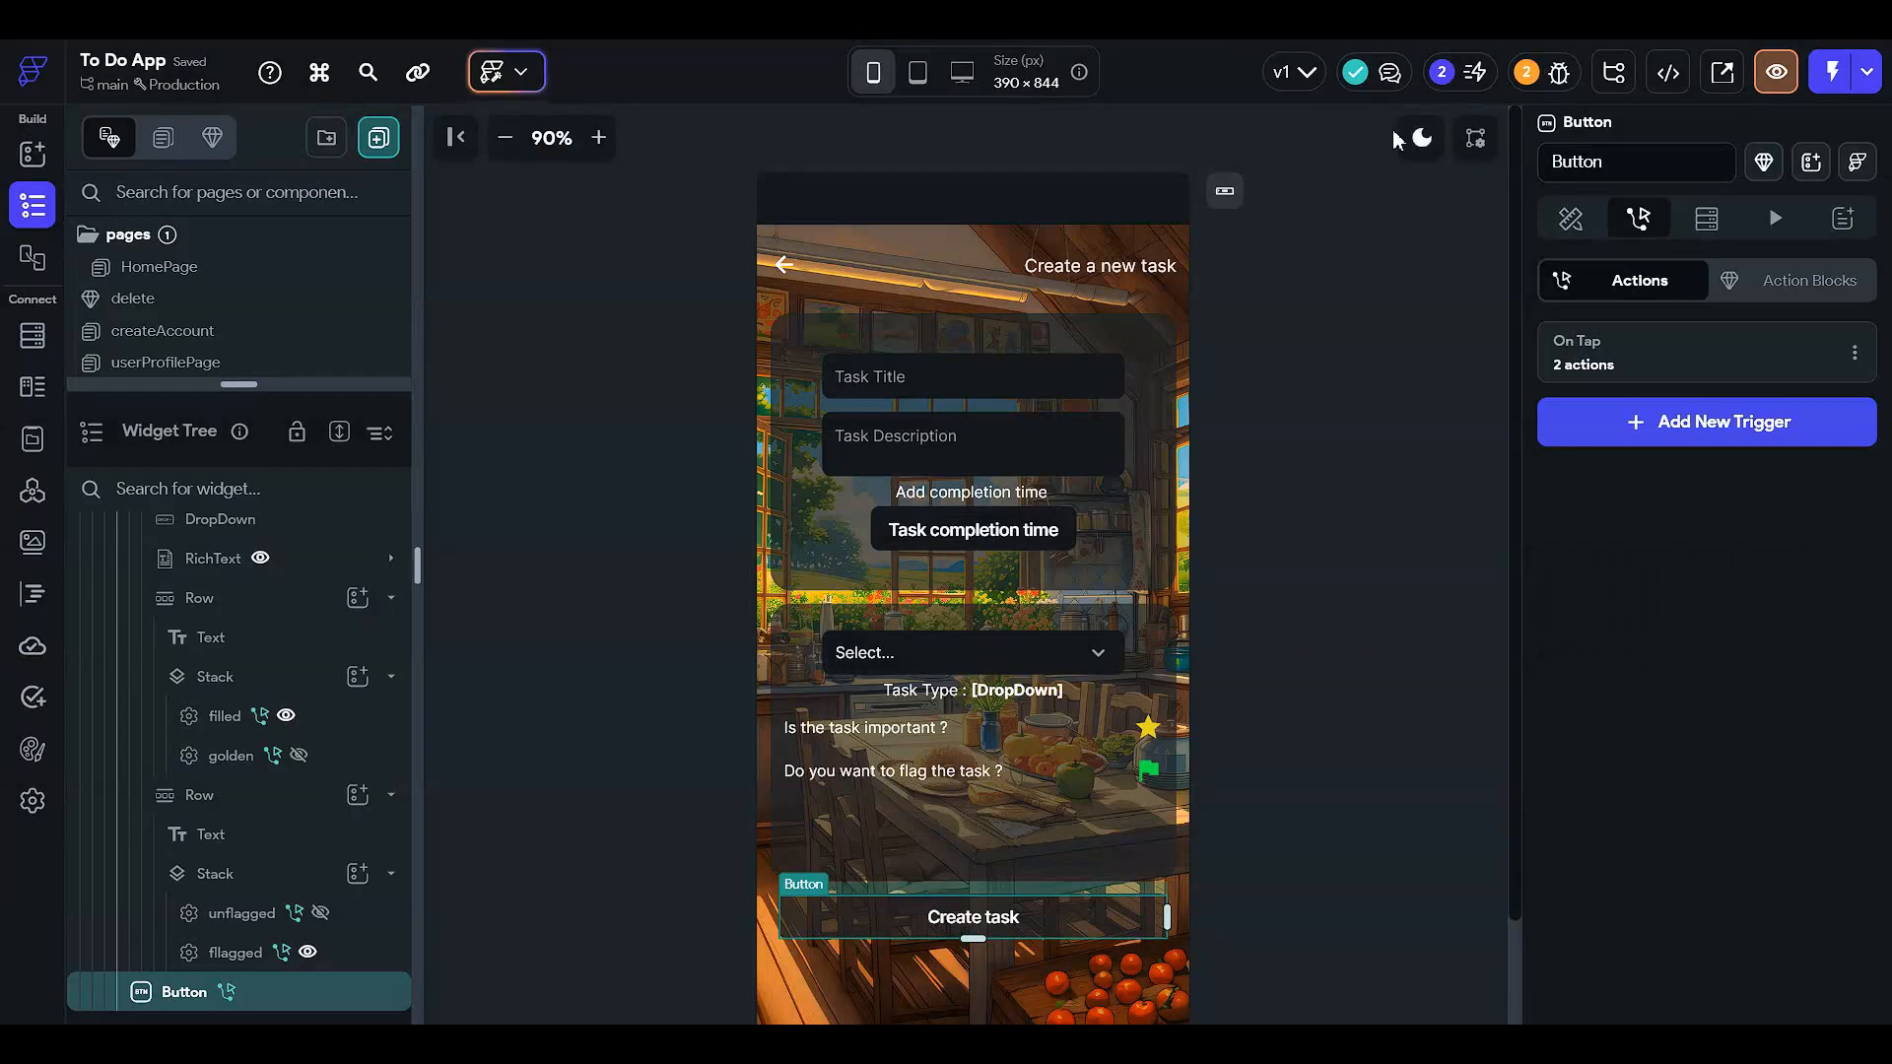
- Open the HomePage and select its task ListView
click(1570, 218)
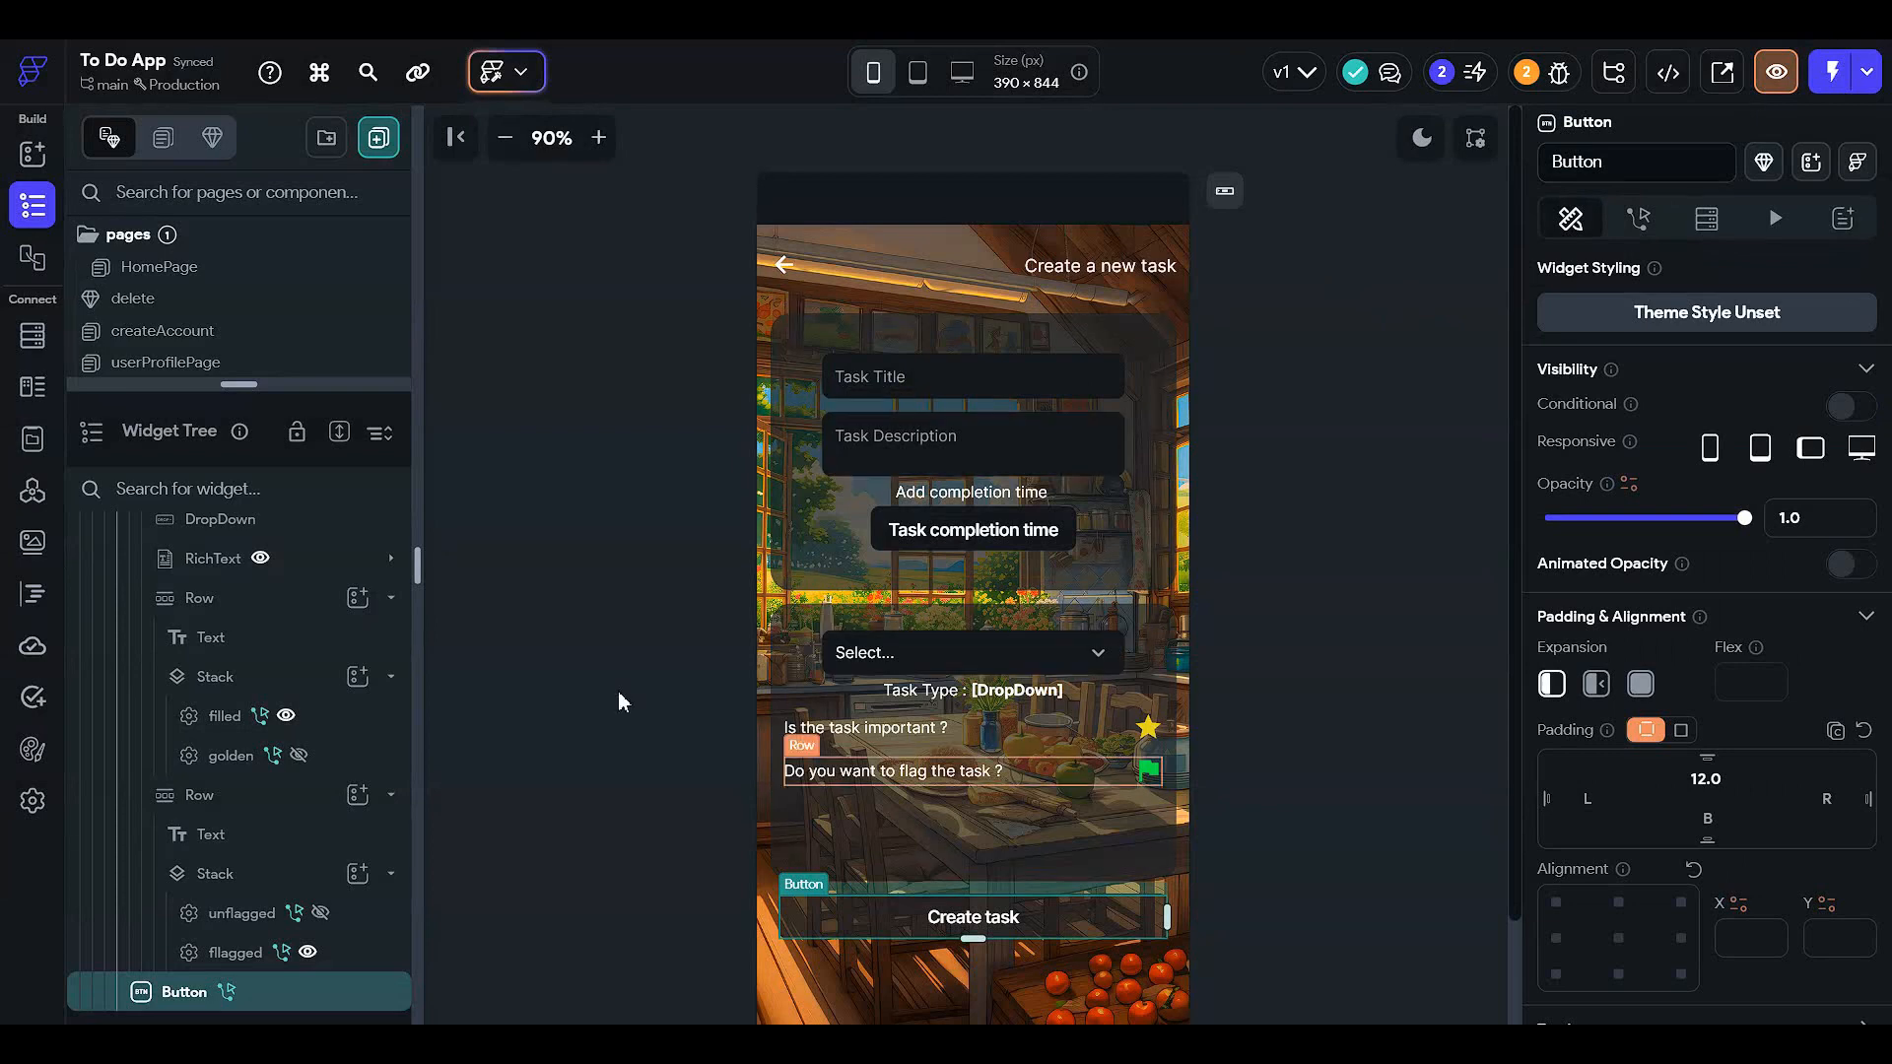
click(520, 402)
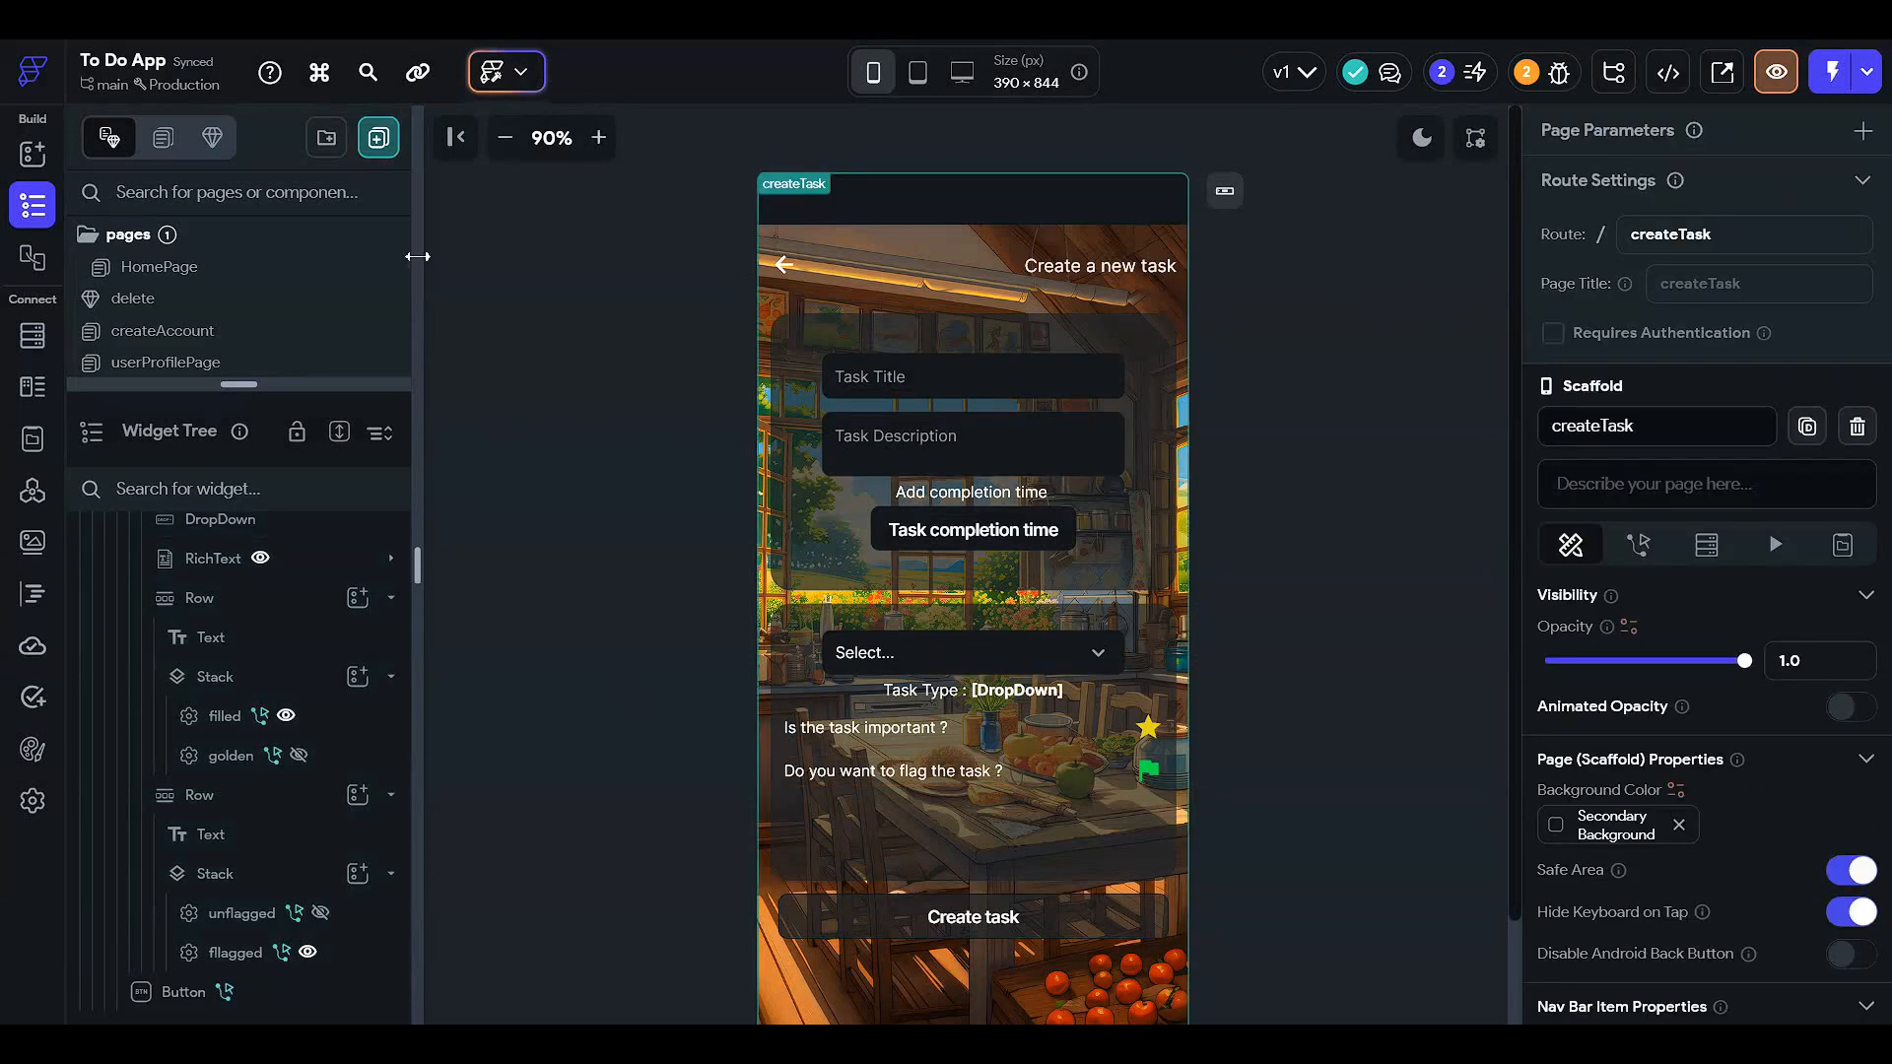
drag(220, 384, 232, 589)
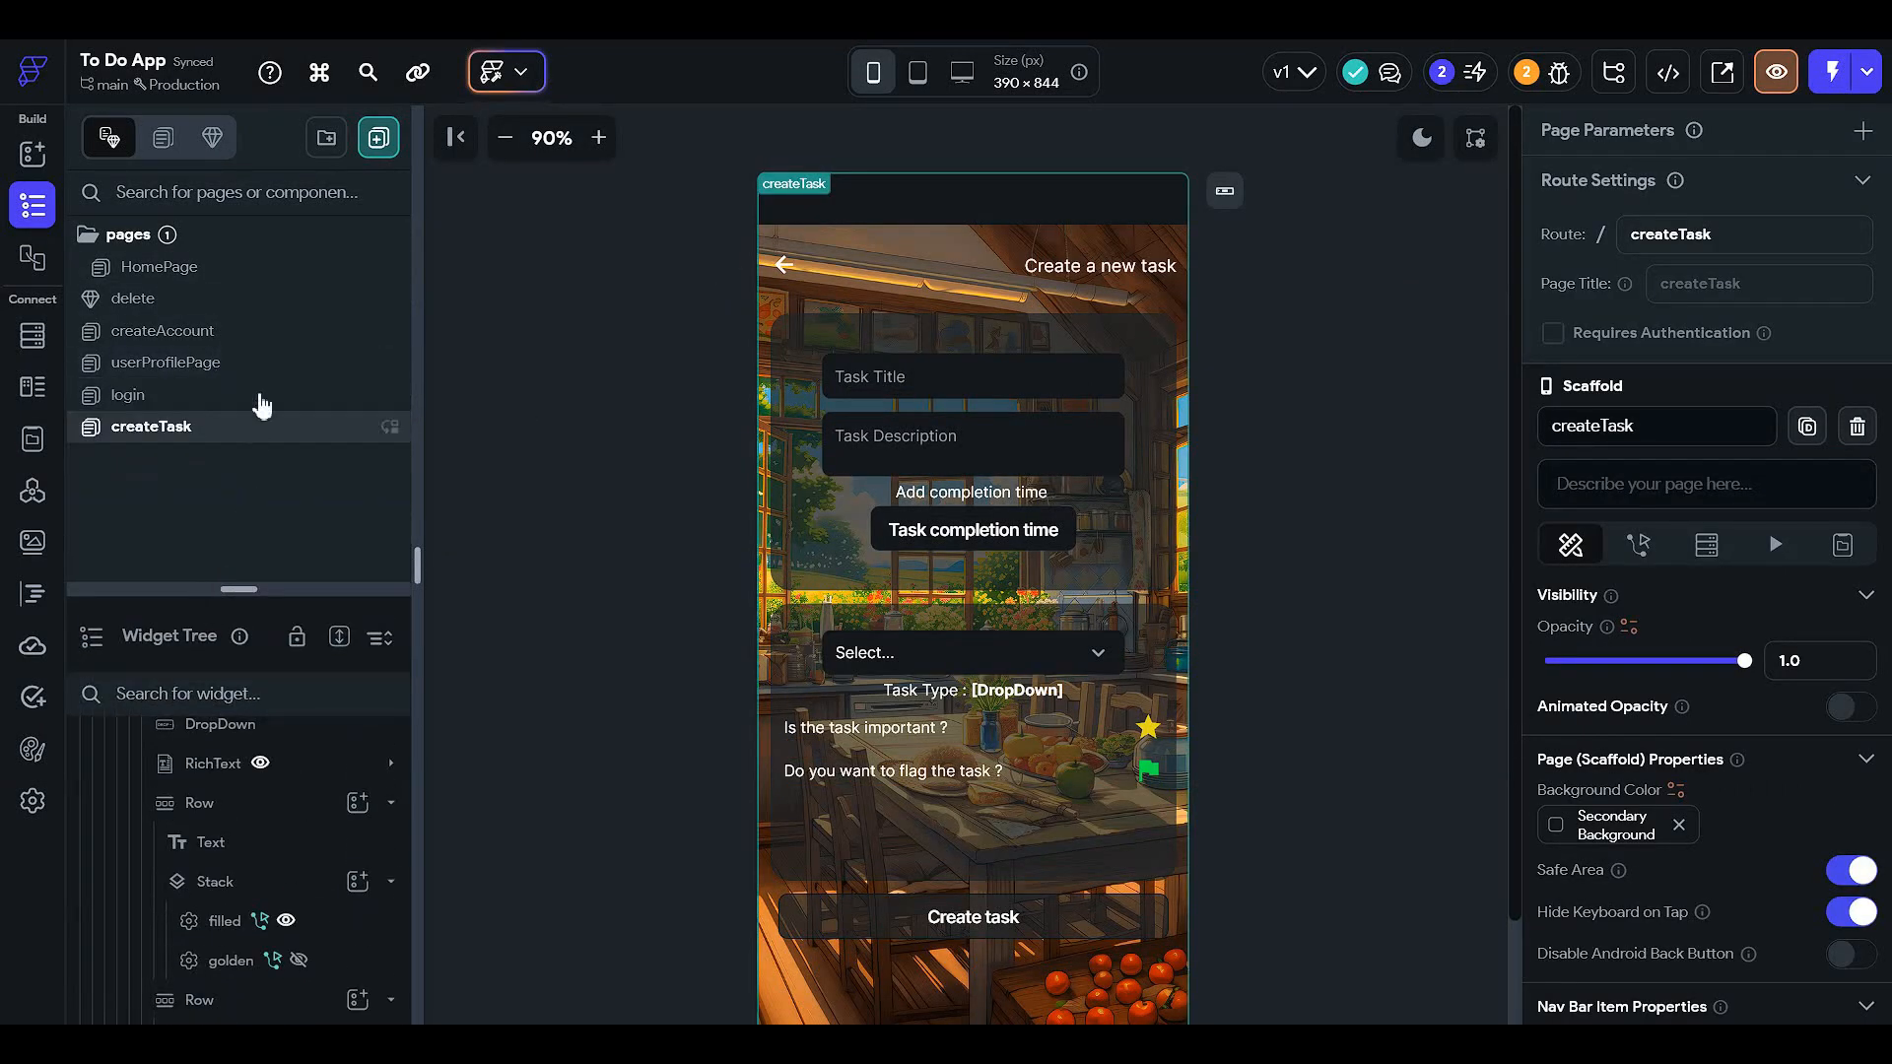
click(264, 272)
click(956, 712)
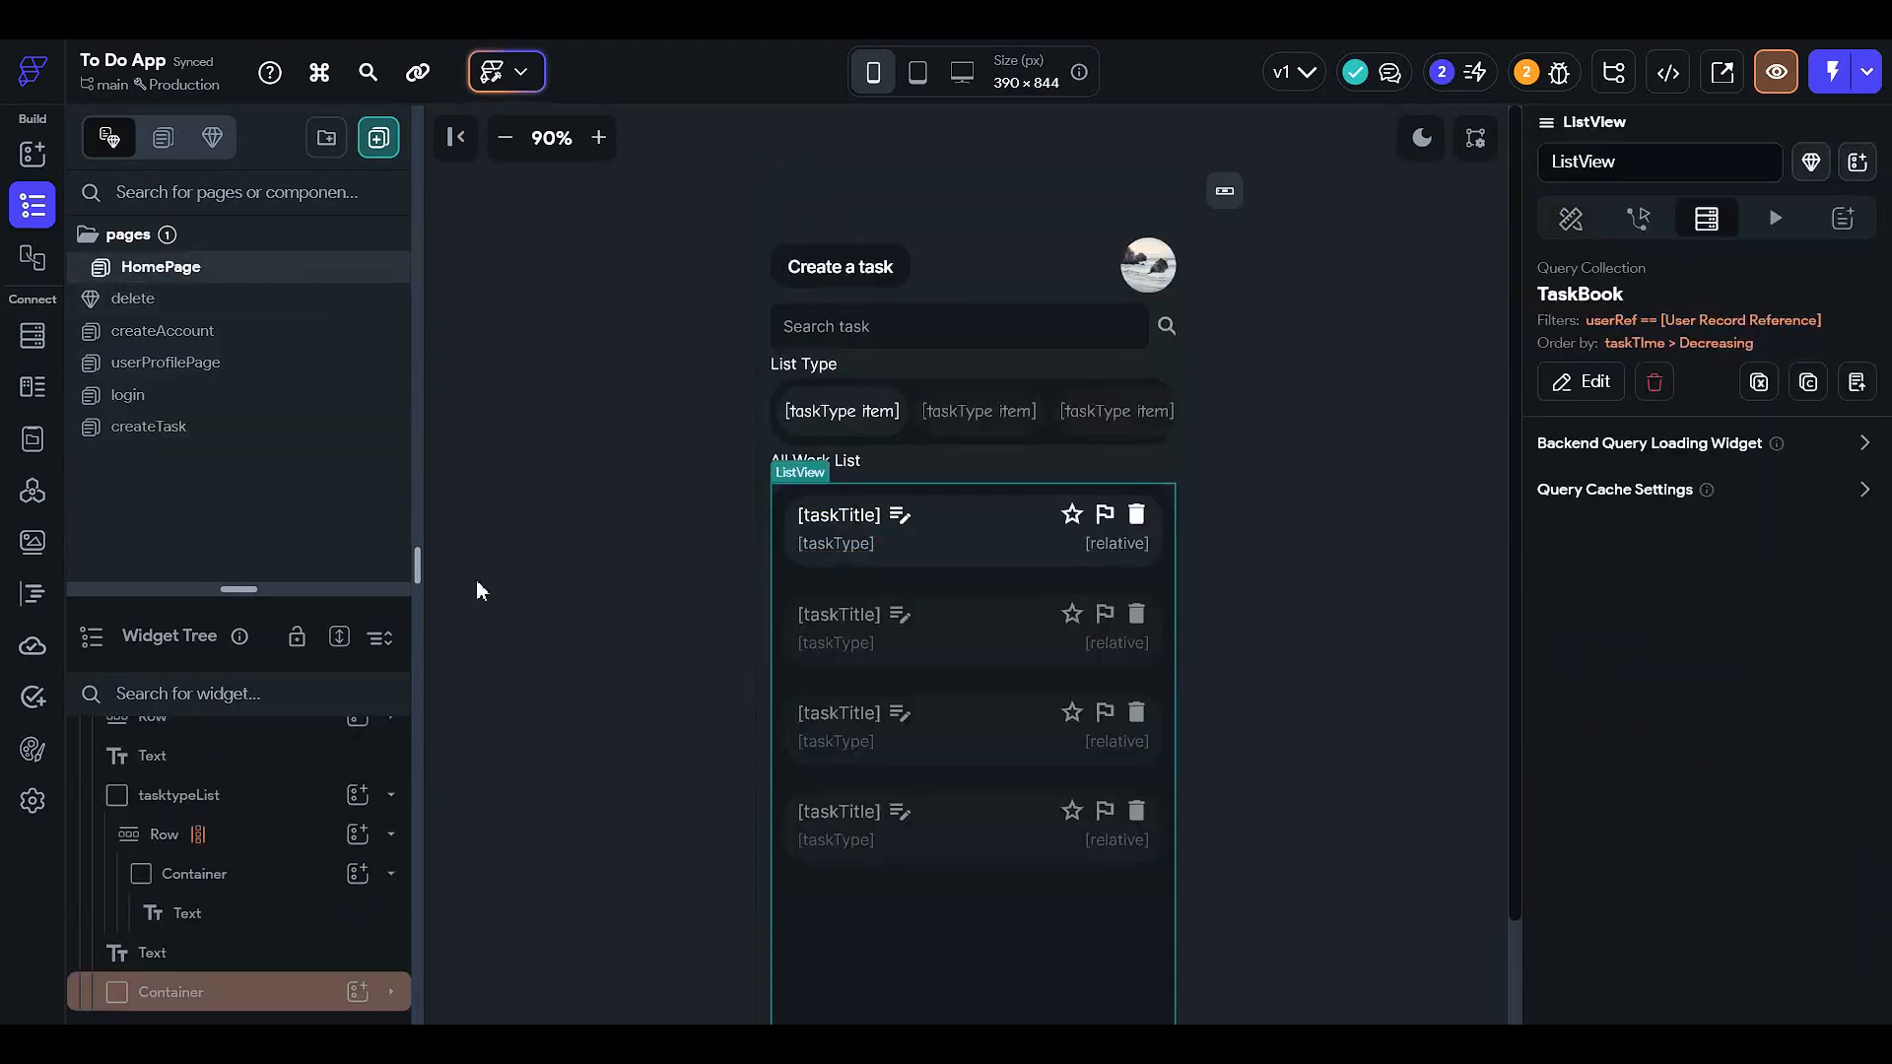
drag(334, 591, 395, 254)
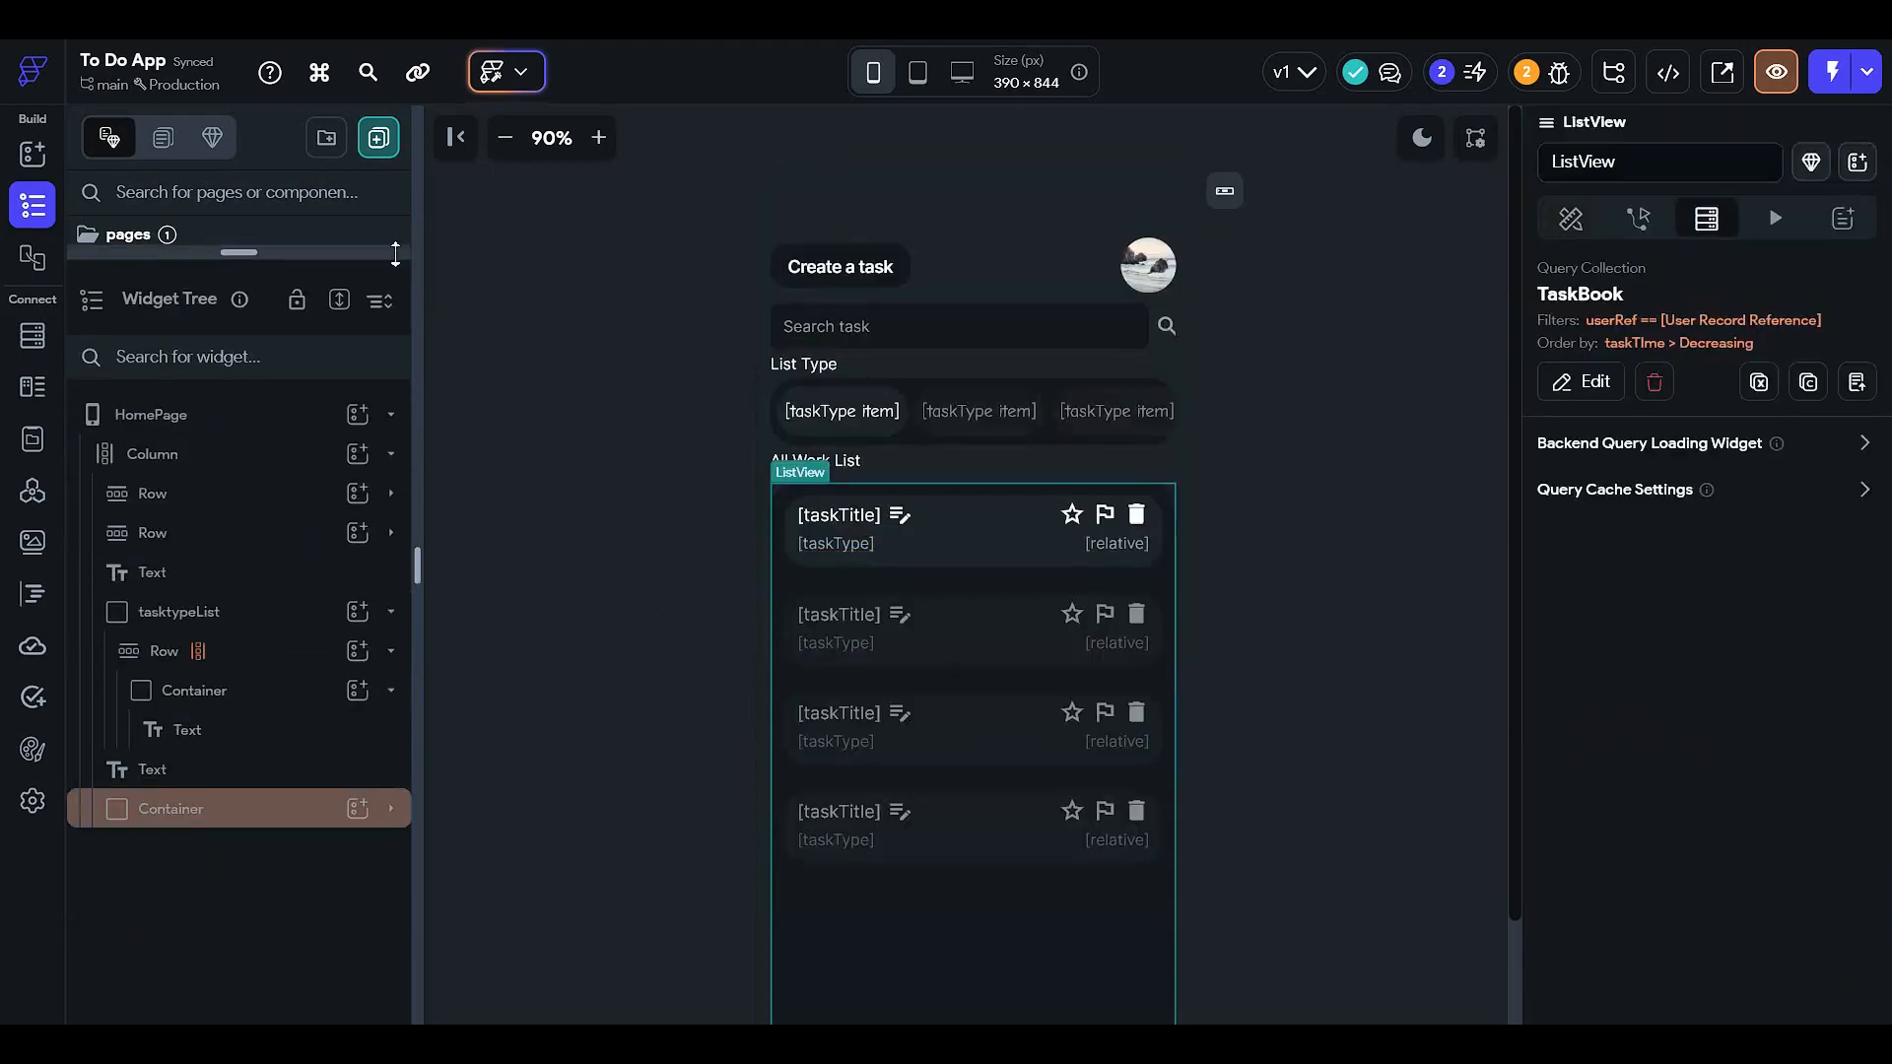
- Open the ListView's backend query and review Filter 1's comparison value
click(1549, 390)
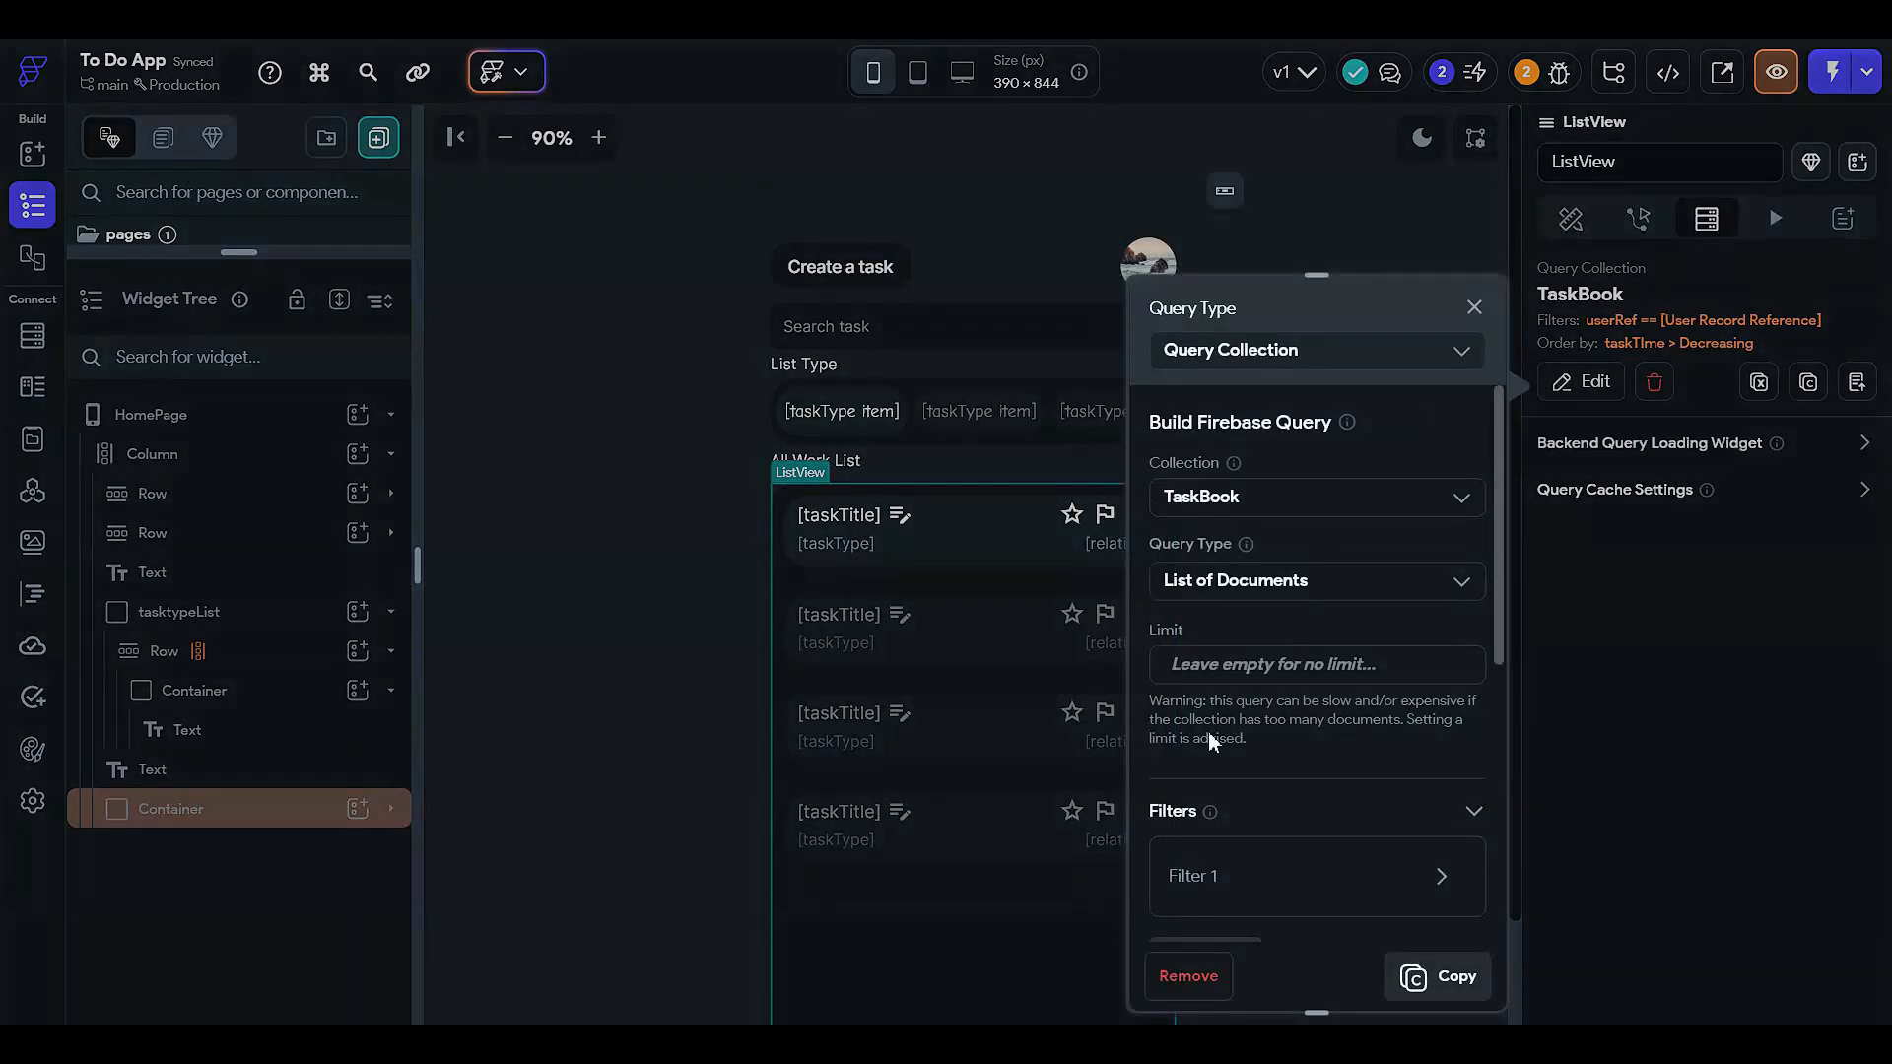
scroll(1204, 737, down, 5)
scroll(1232, 605, up, 3)
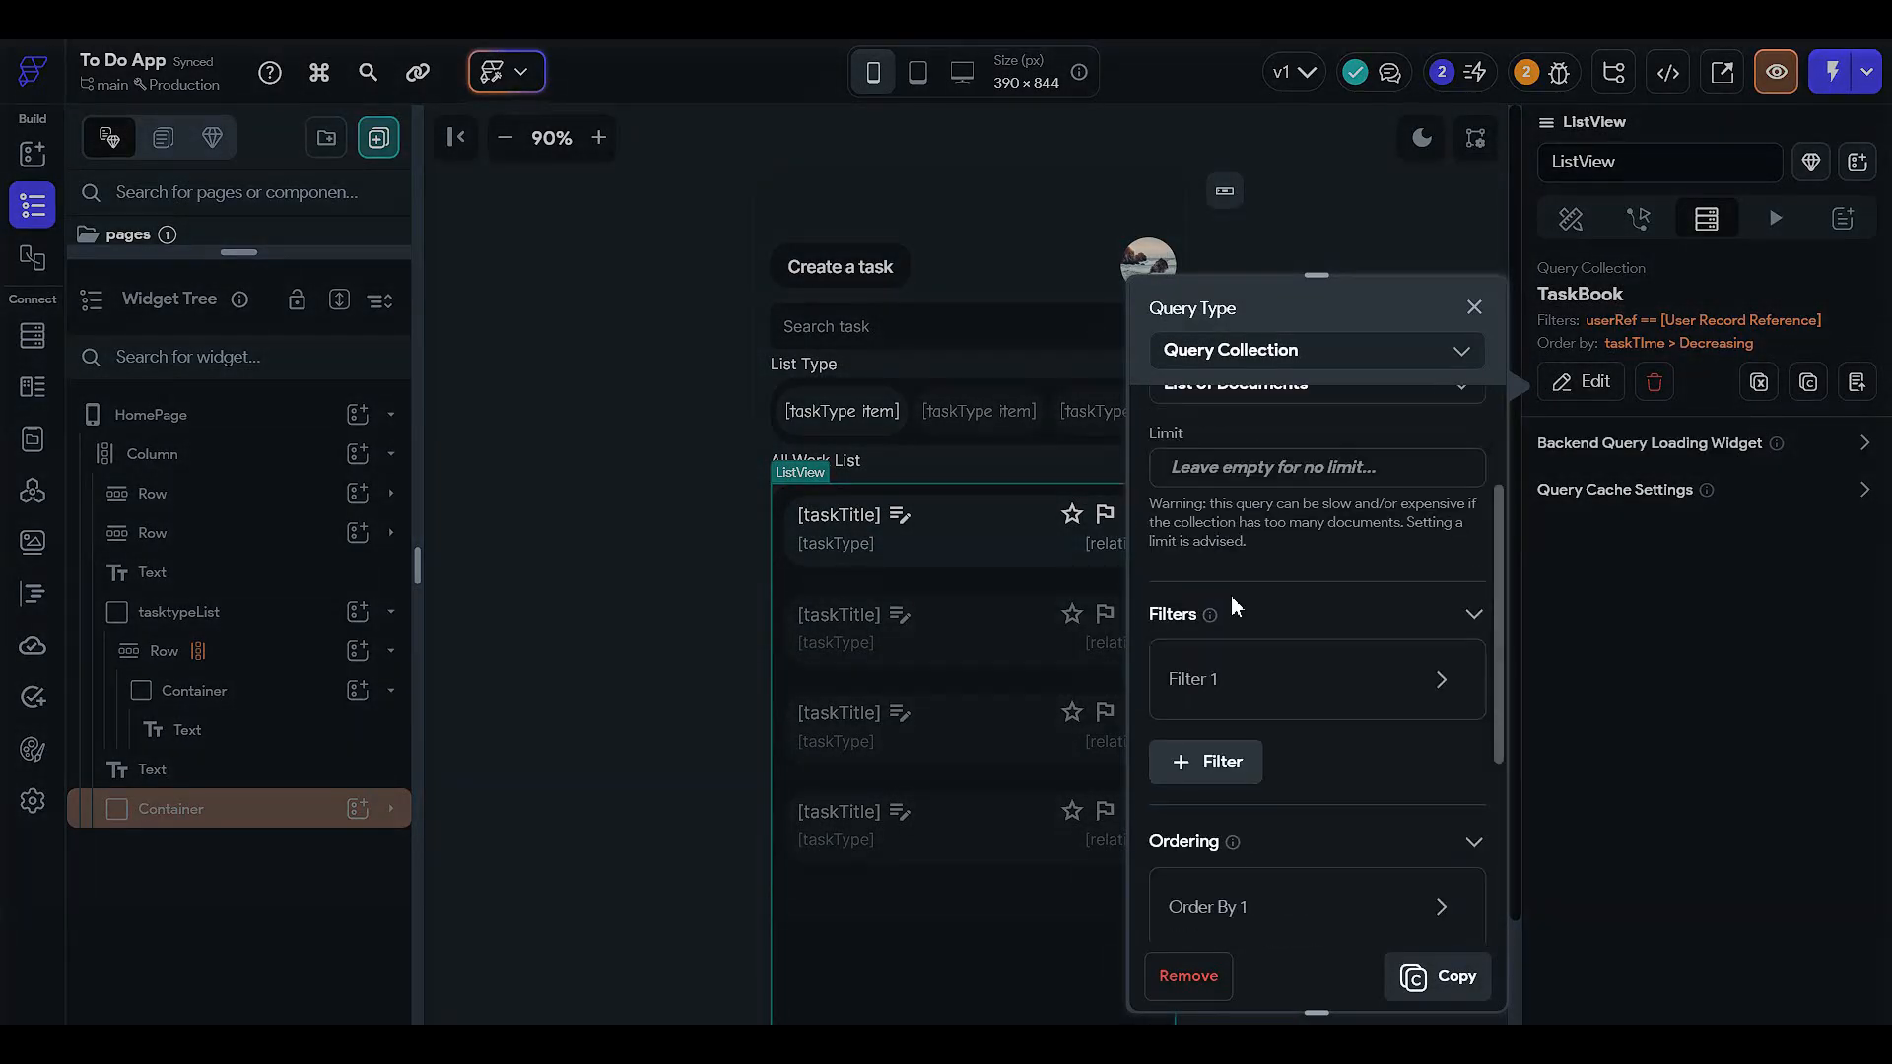
click(1230, 679)
scroll(1211, 769, down, 1)
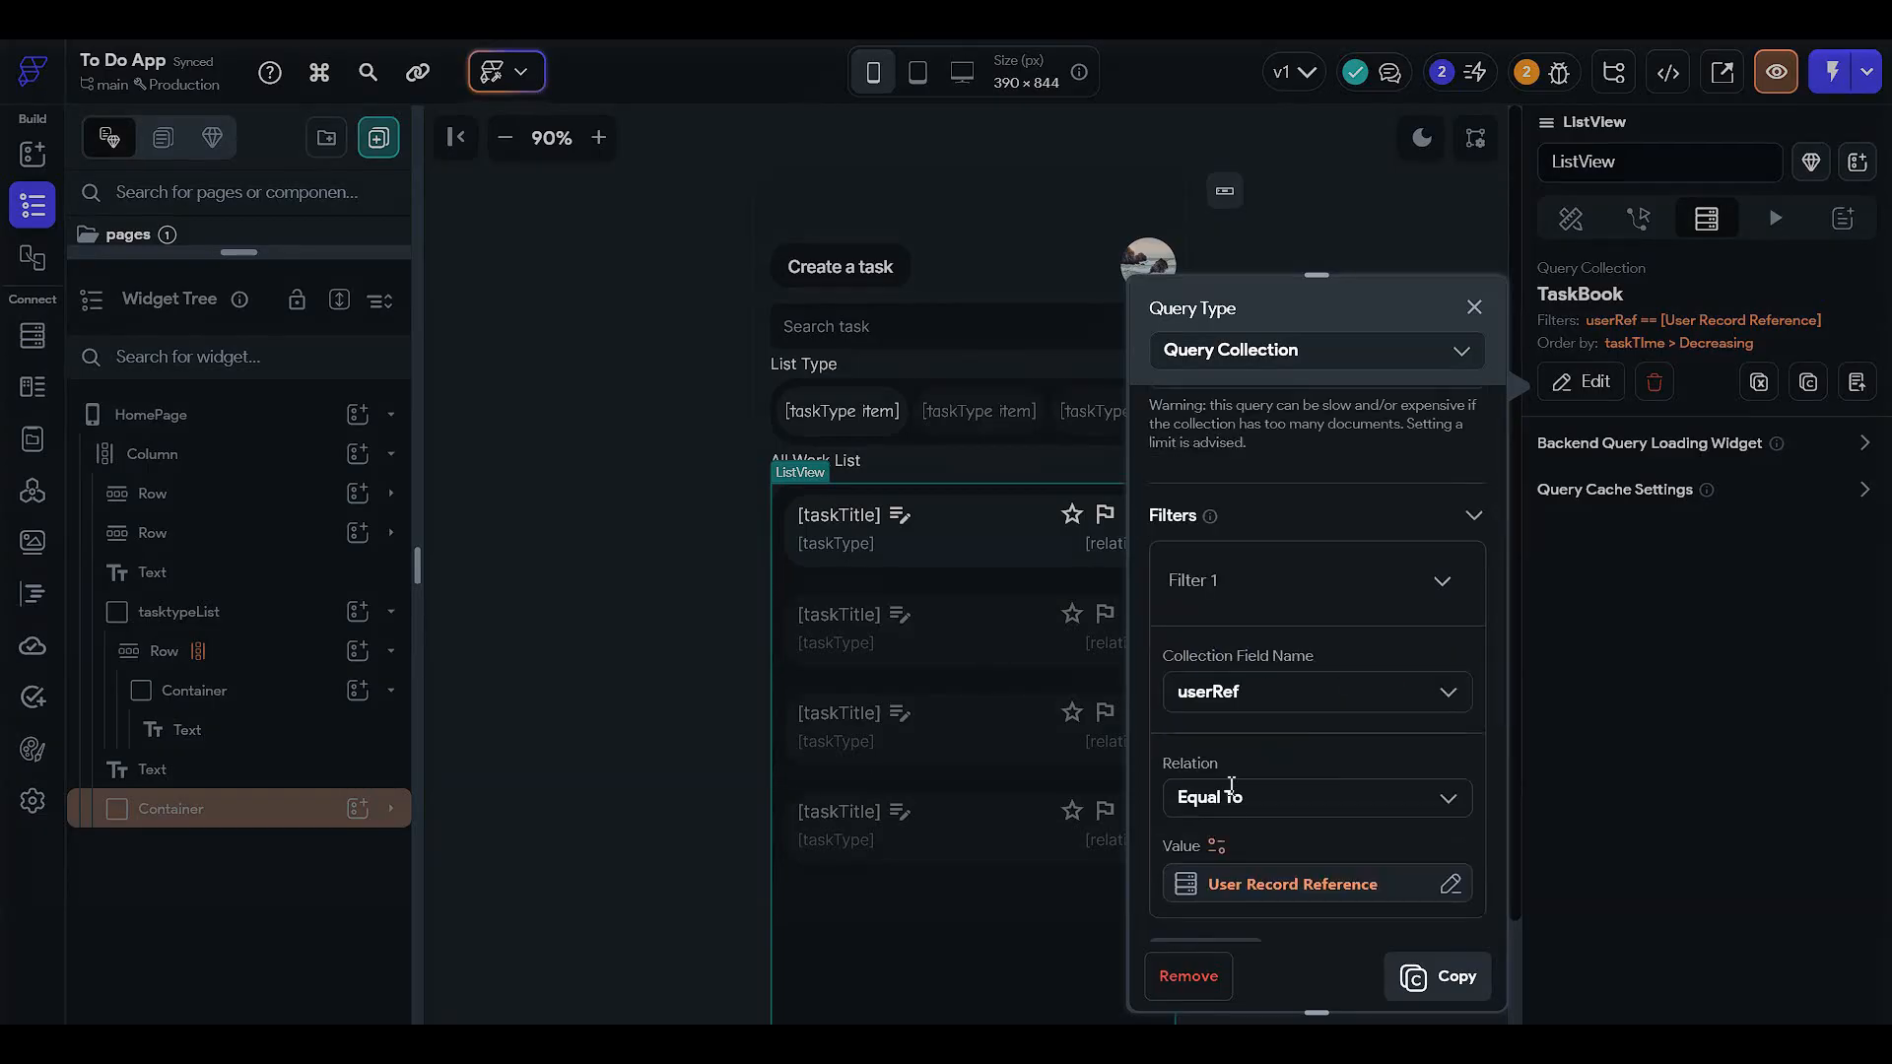
click(1251, 884)
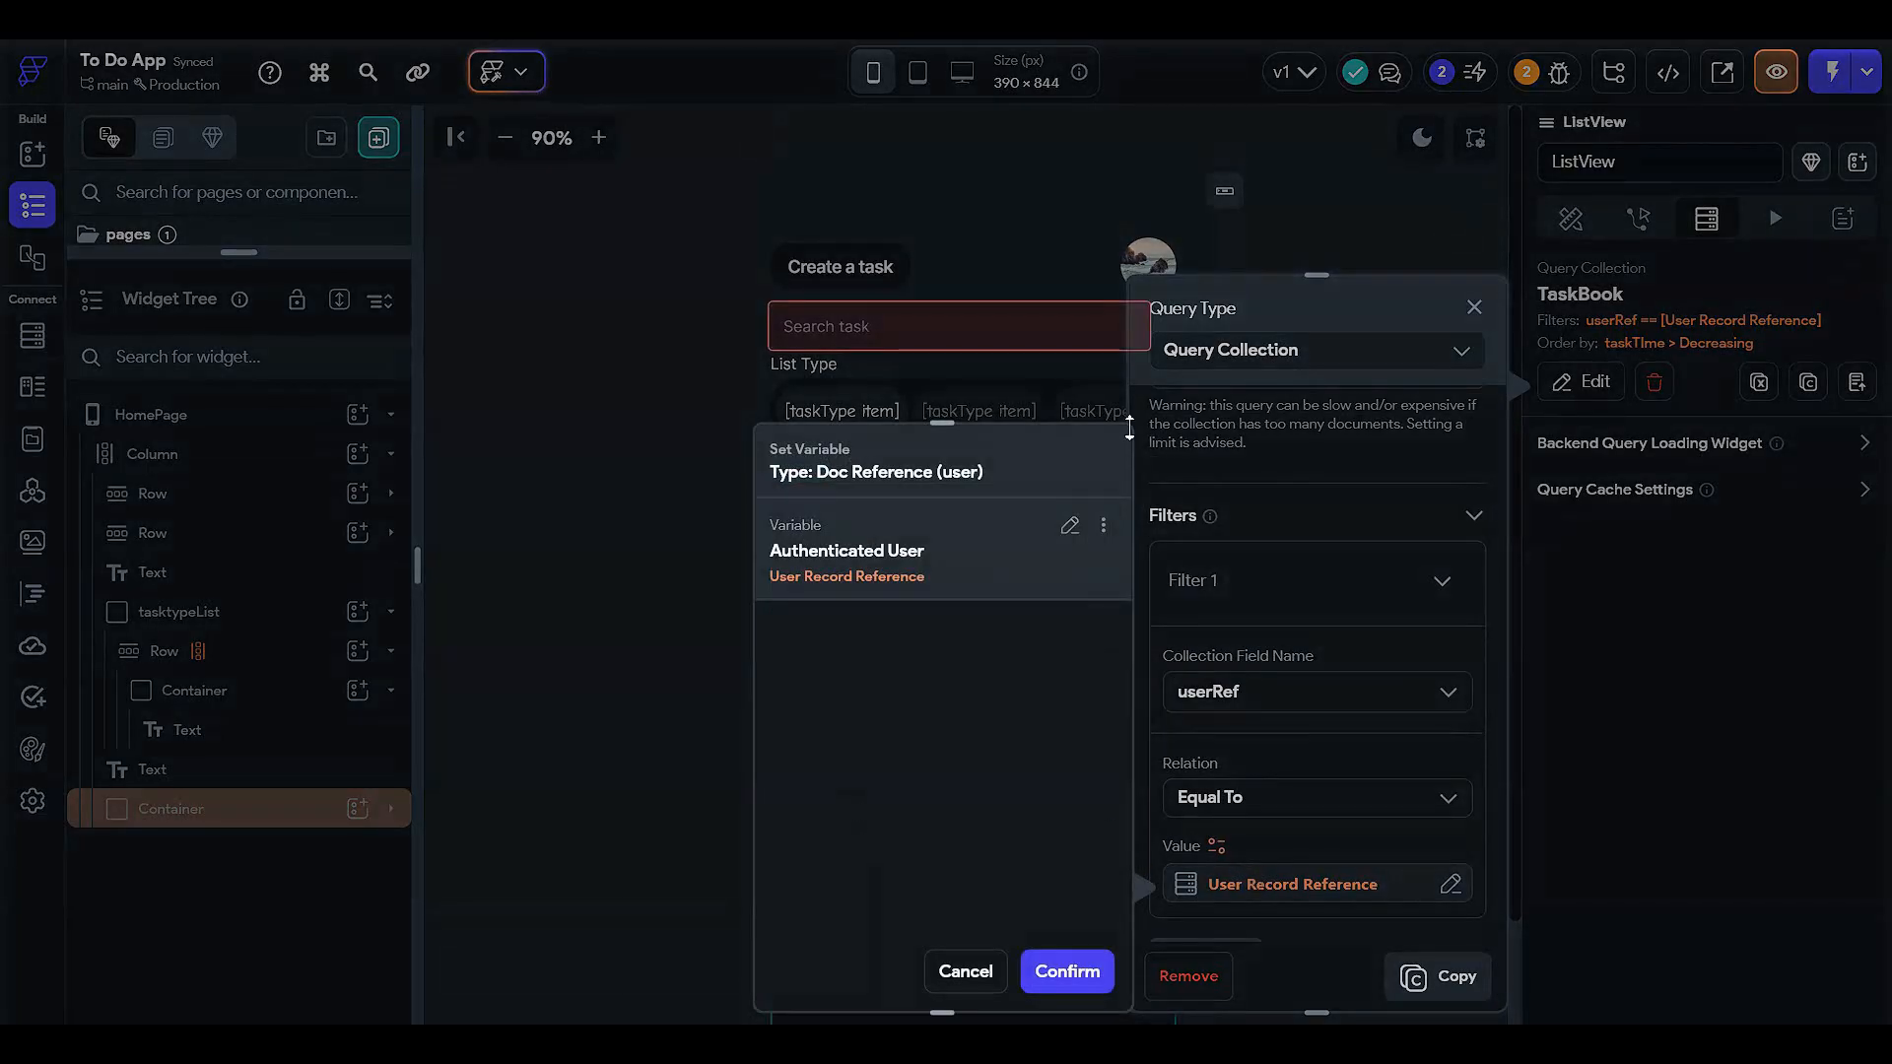
click(1318, 658)
scroll(1281, 700, down, 3)
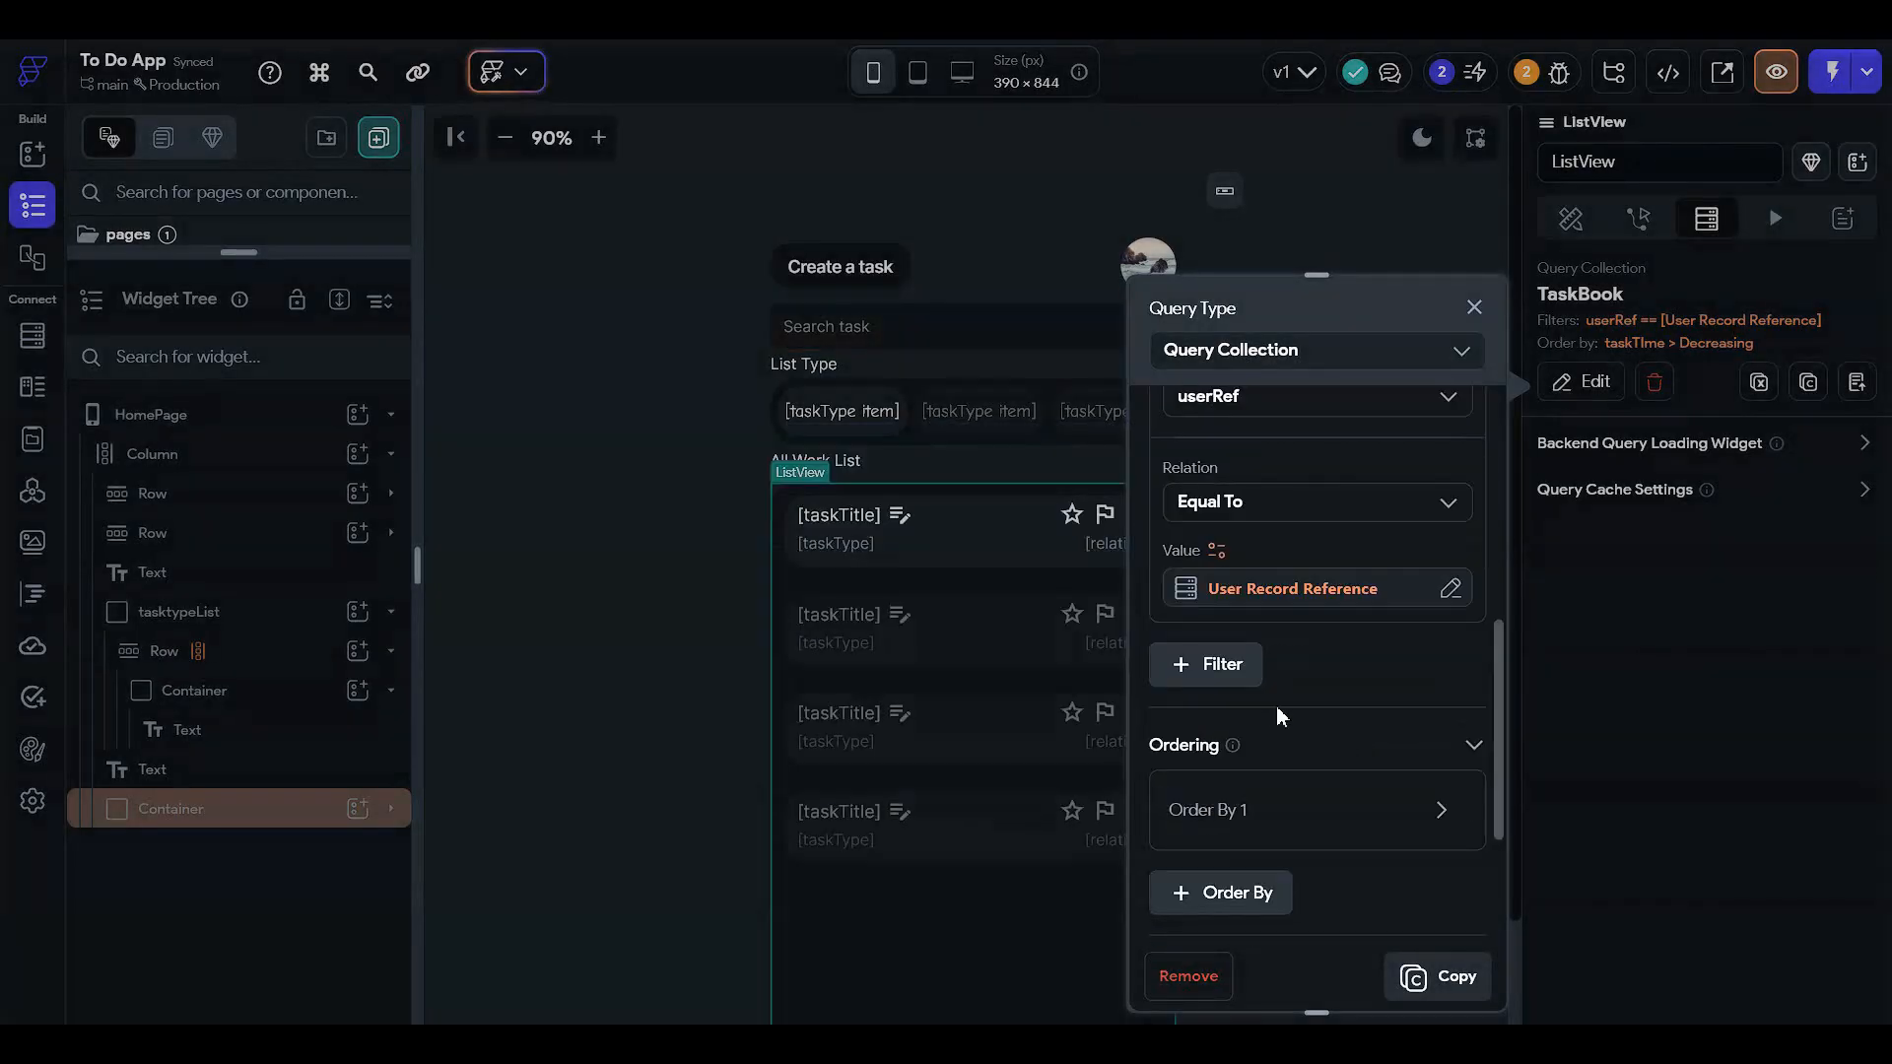
scroll(1261, 659, down, 3)
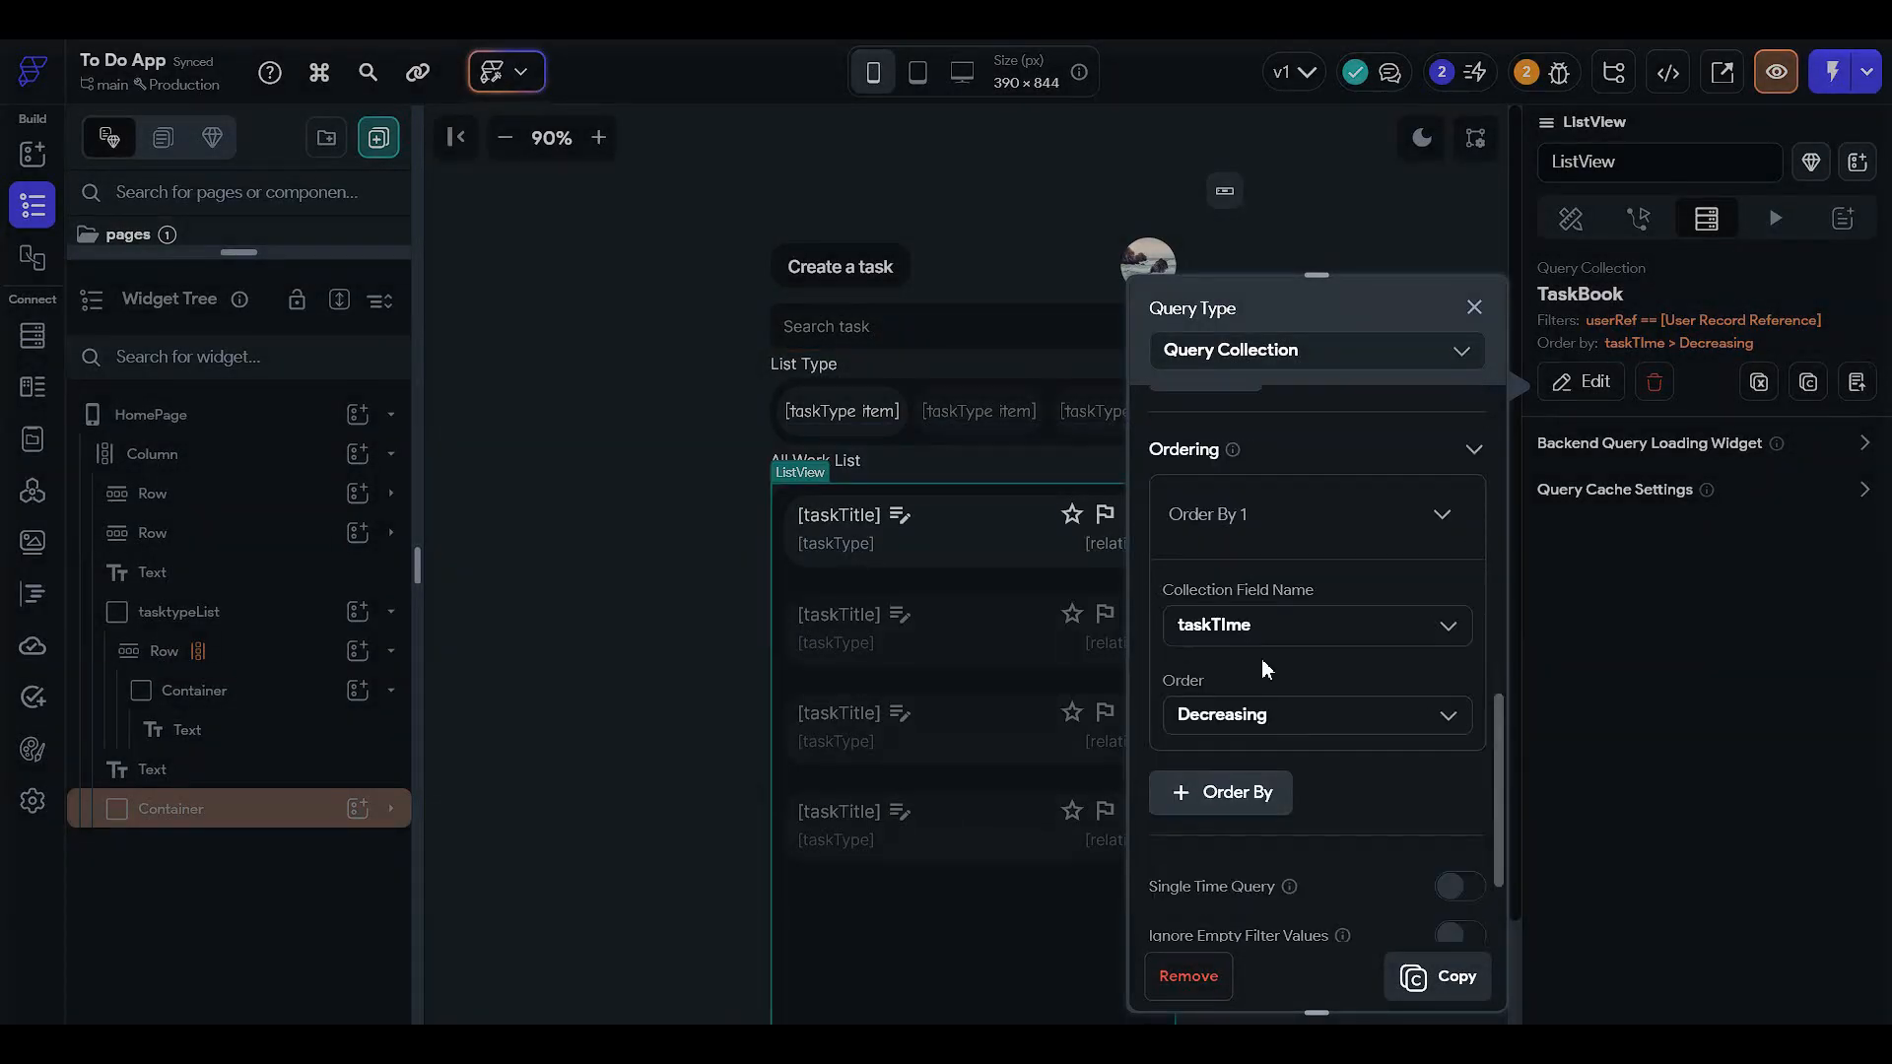
- Order the TaskBook query by taskCreationTime, decreasing, and confirm
click(1279, 624)
scroll(1337, 798, down, 3)
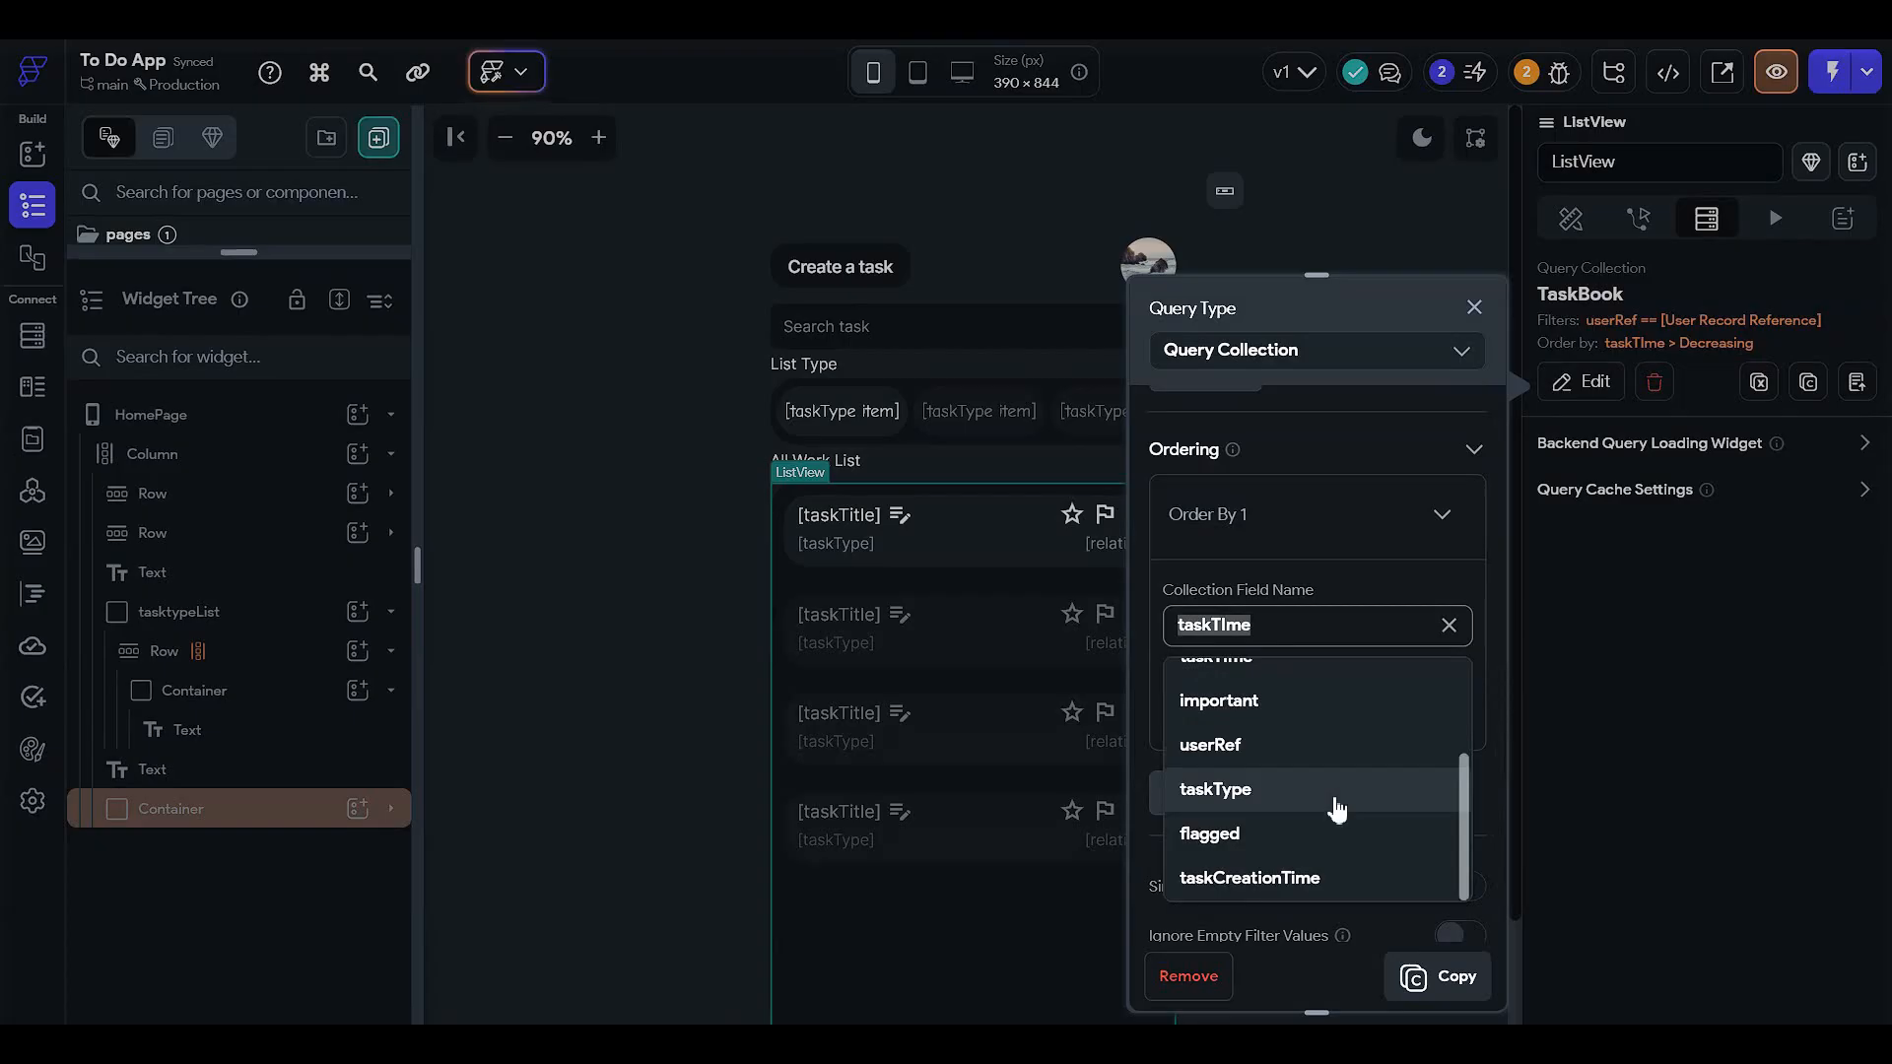
click(1322, 875)
scroll(1310, 759, down, 2)
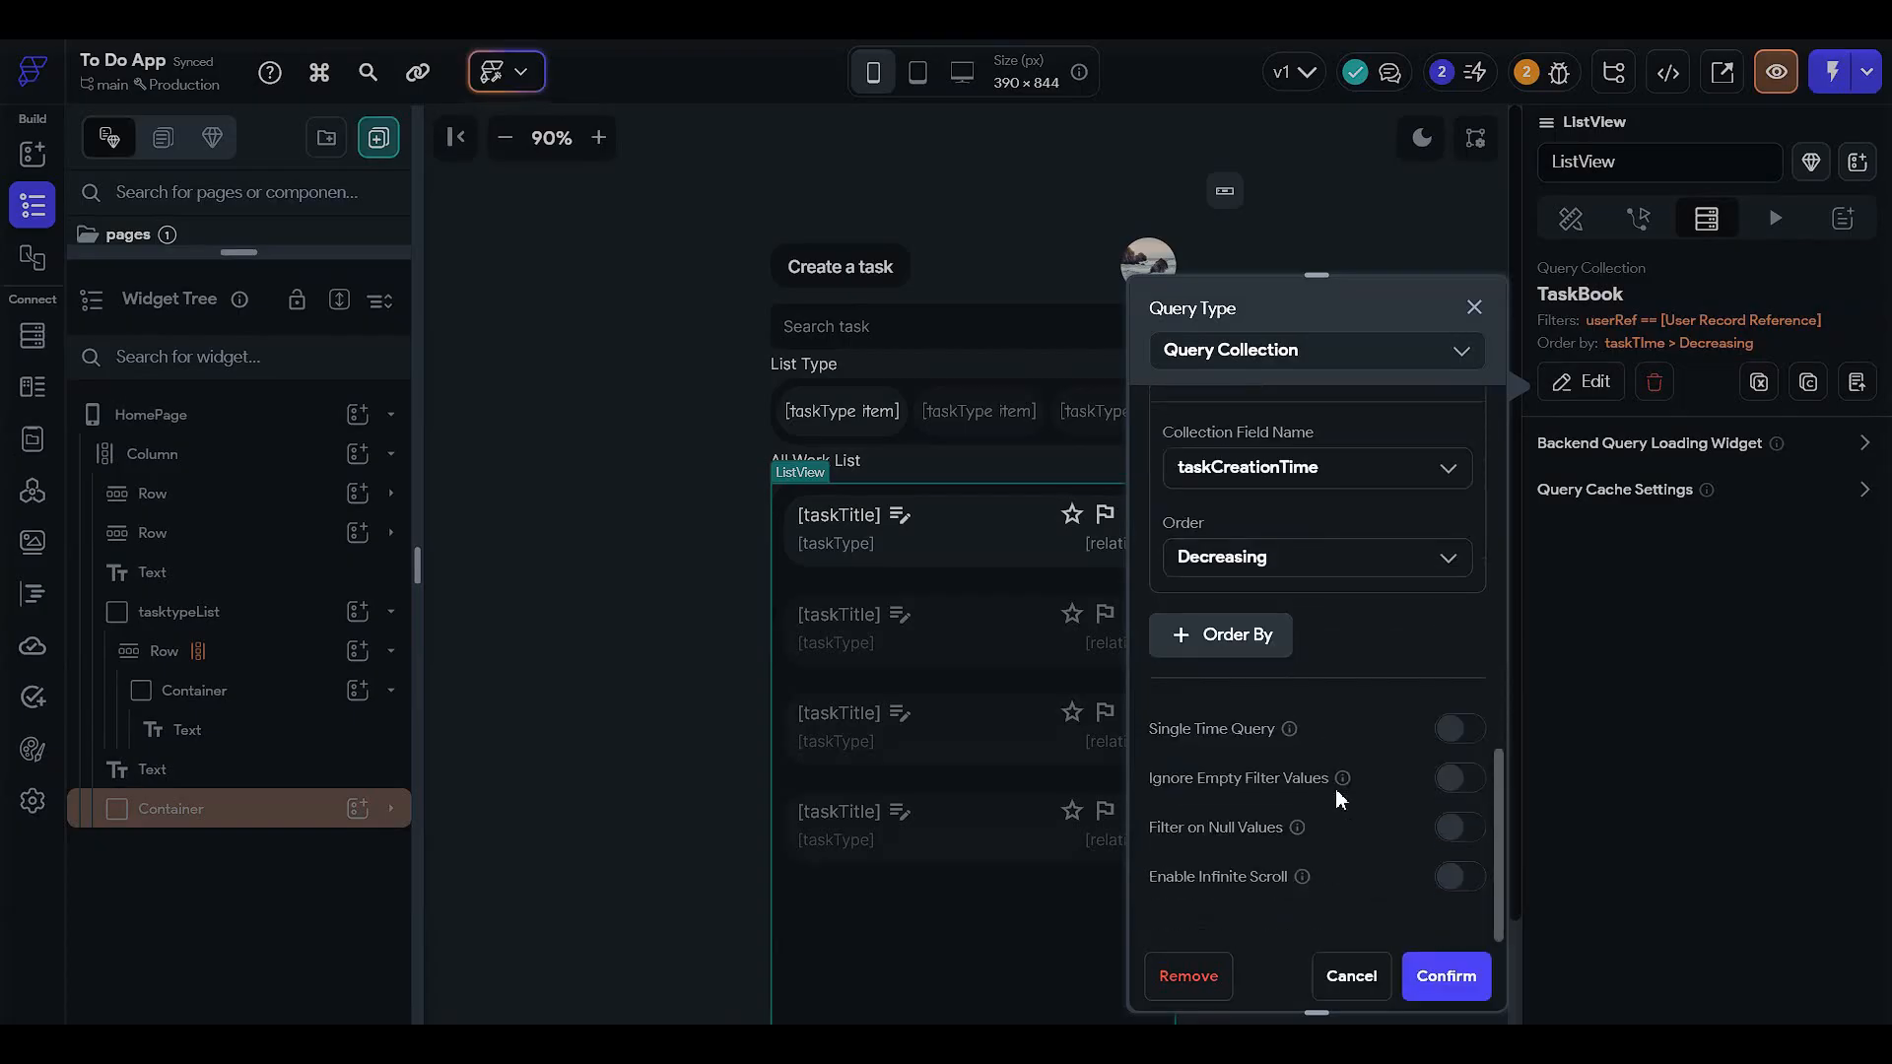
click(1448, 973)
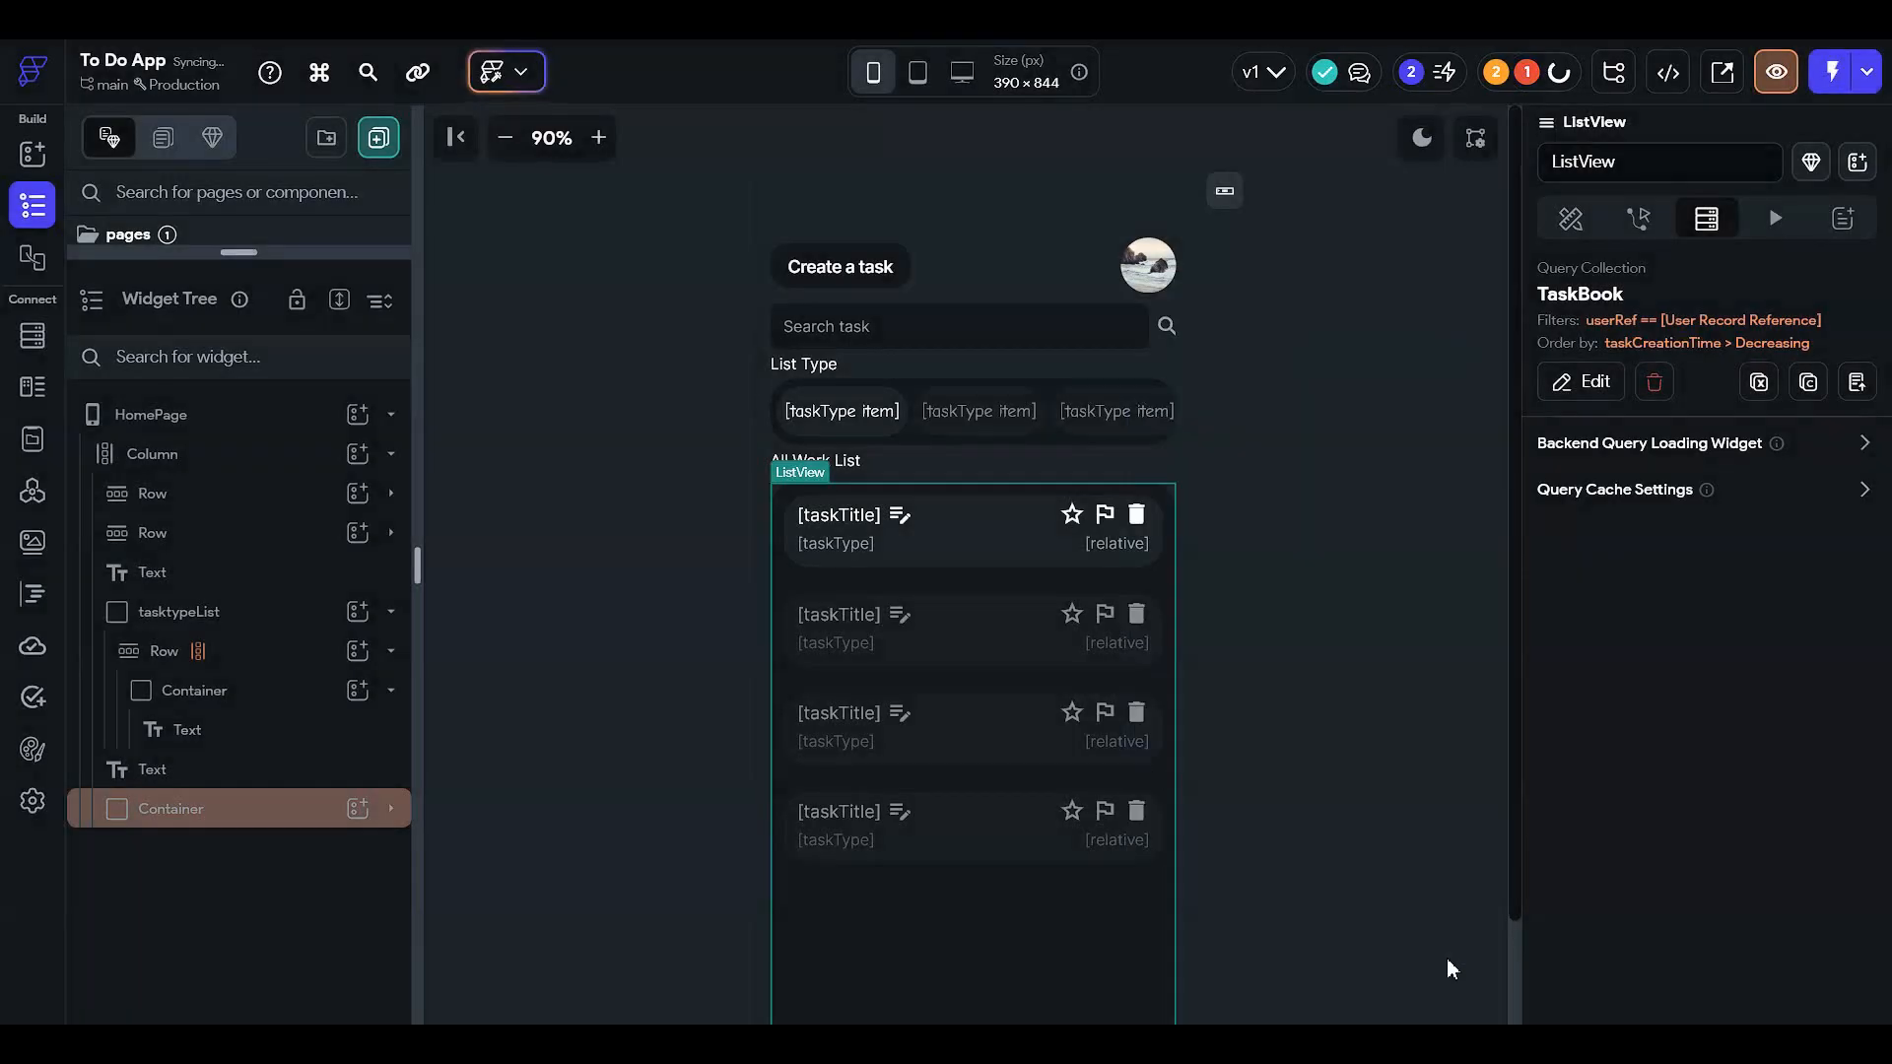
- Recheck the query's new ordering, then view the Issues list with its Firestore index error
click(1581, 382)
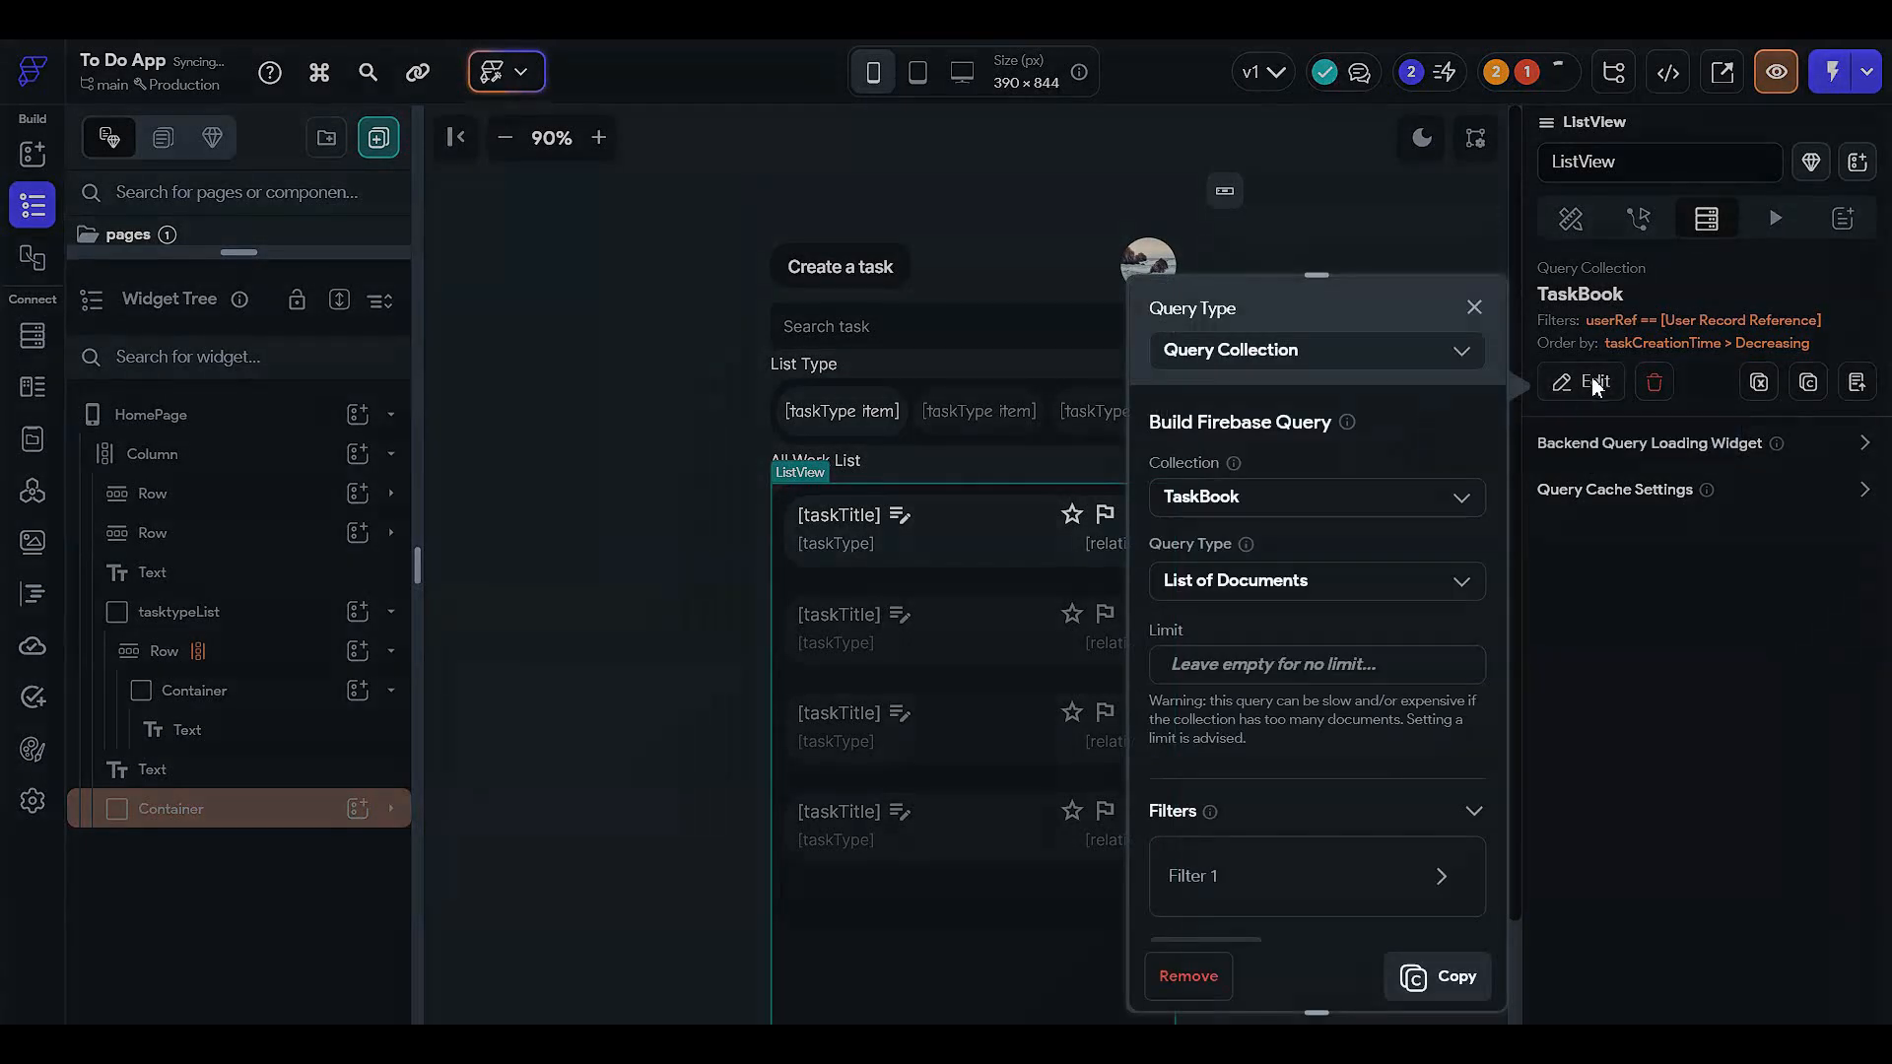
scroll(1208, 751, down, 5)
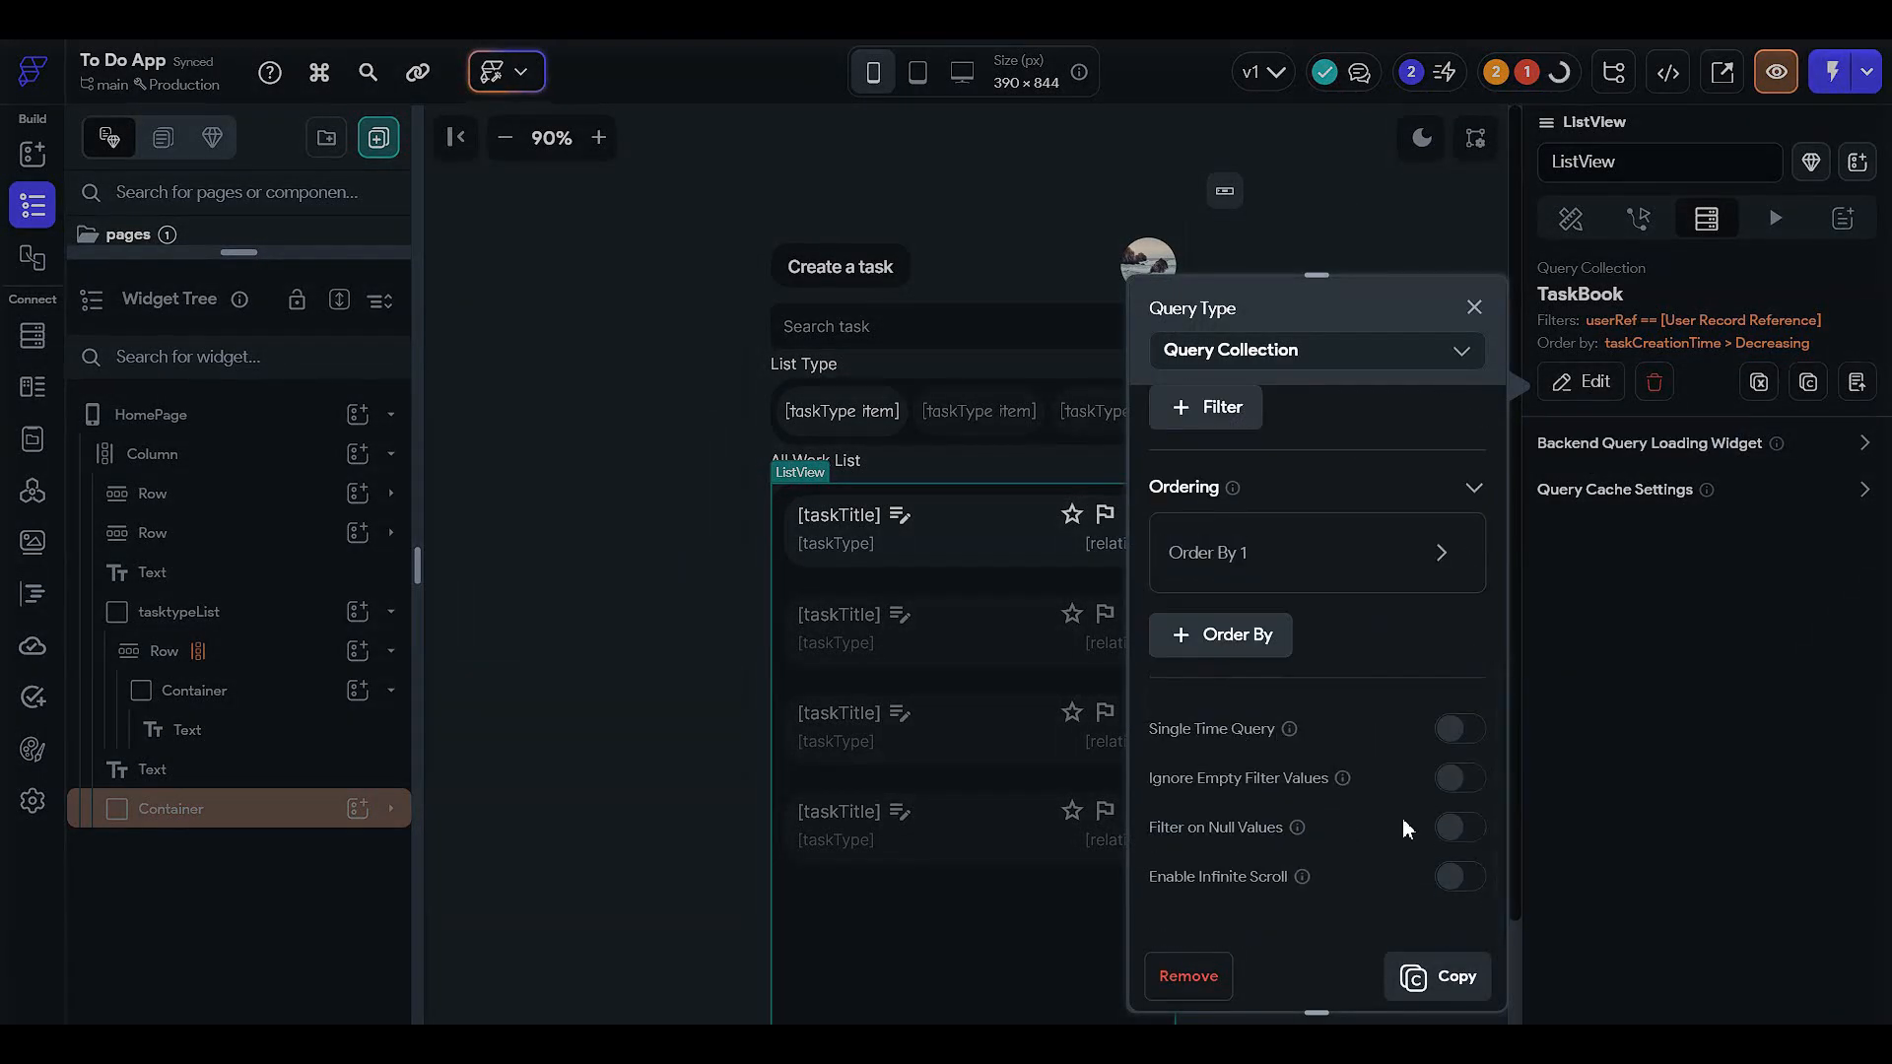
scroll(1386, 796, up, 2)
scroll(1386, 806, up, 3)
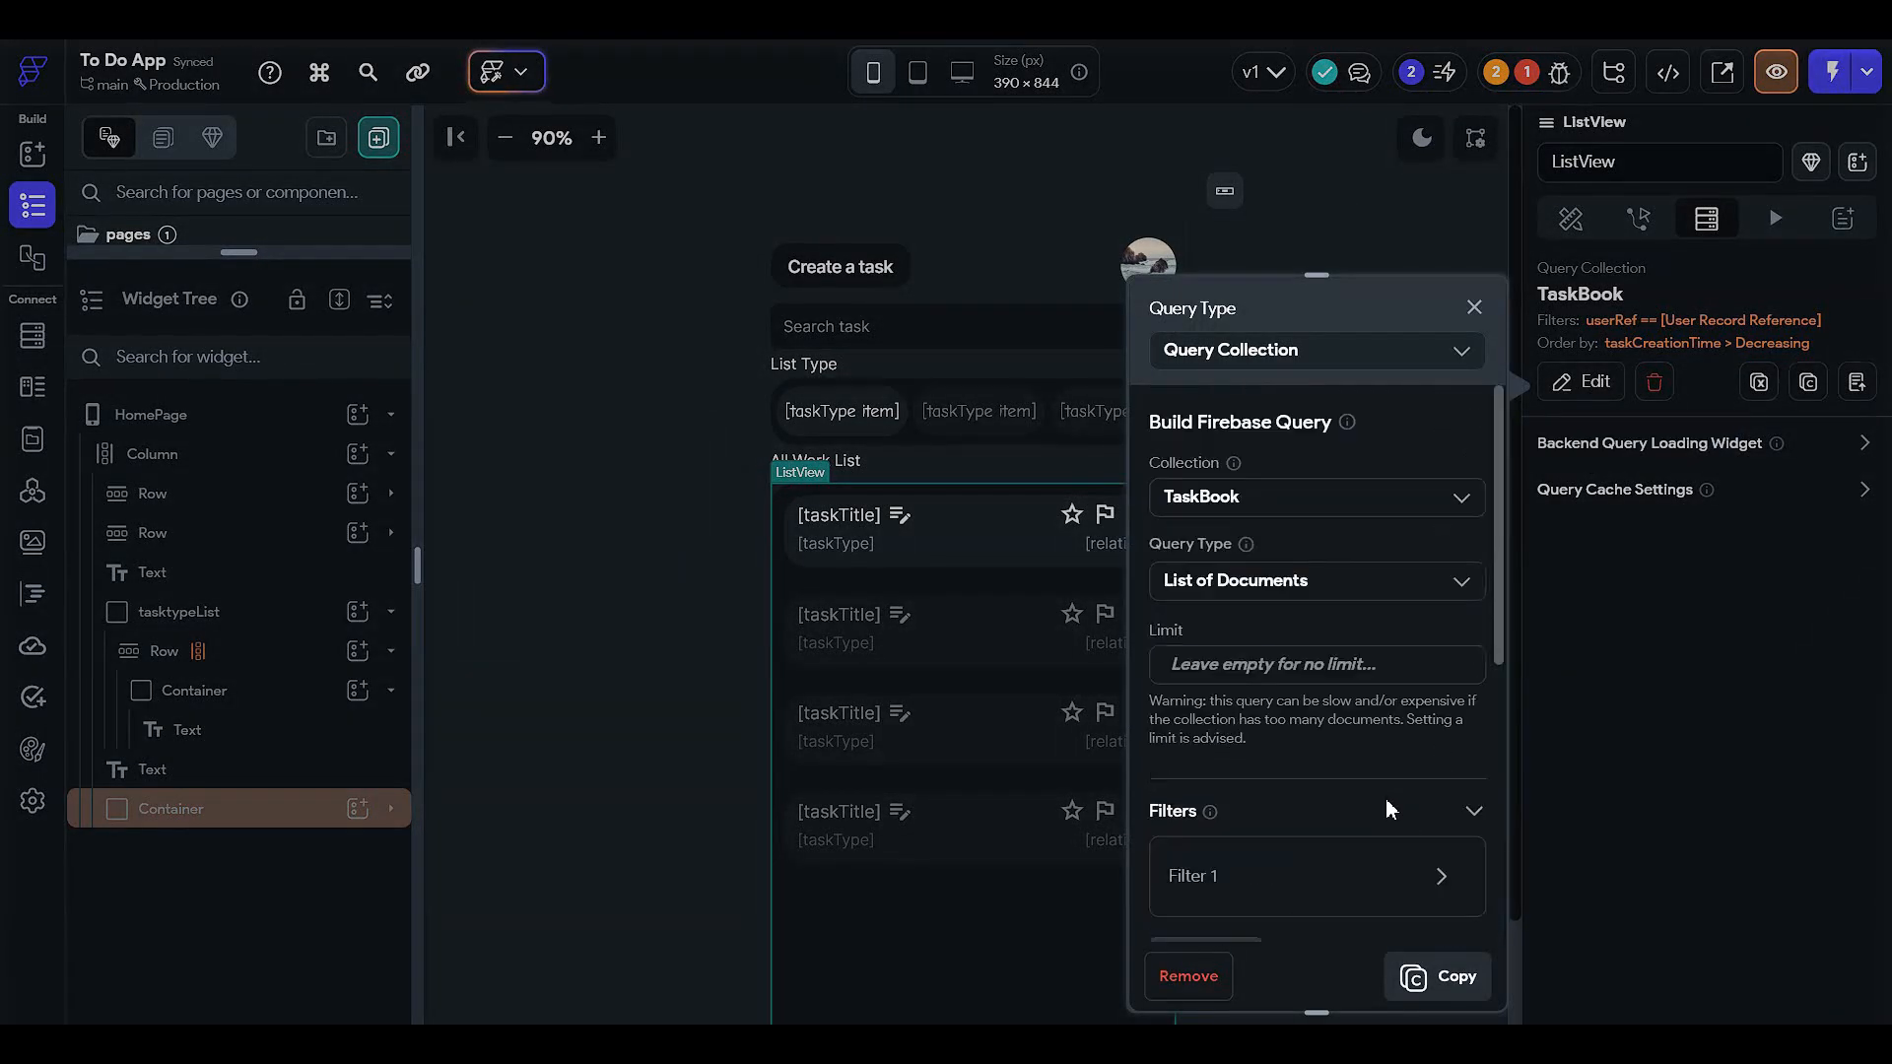
click(1588, 545)
click(1557, 73)
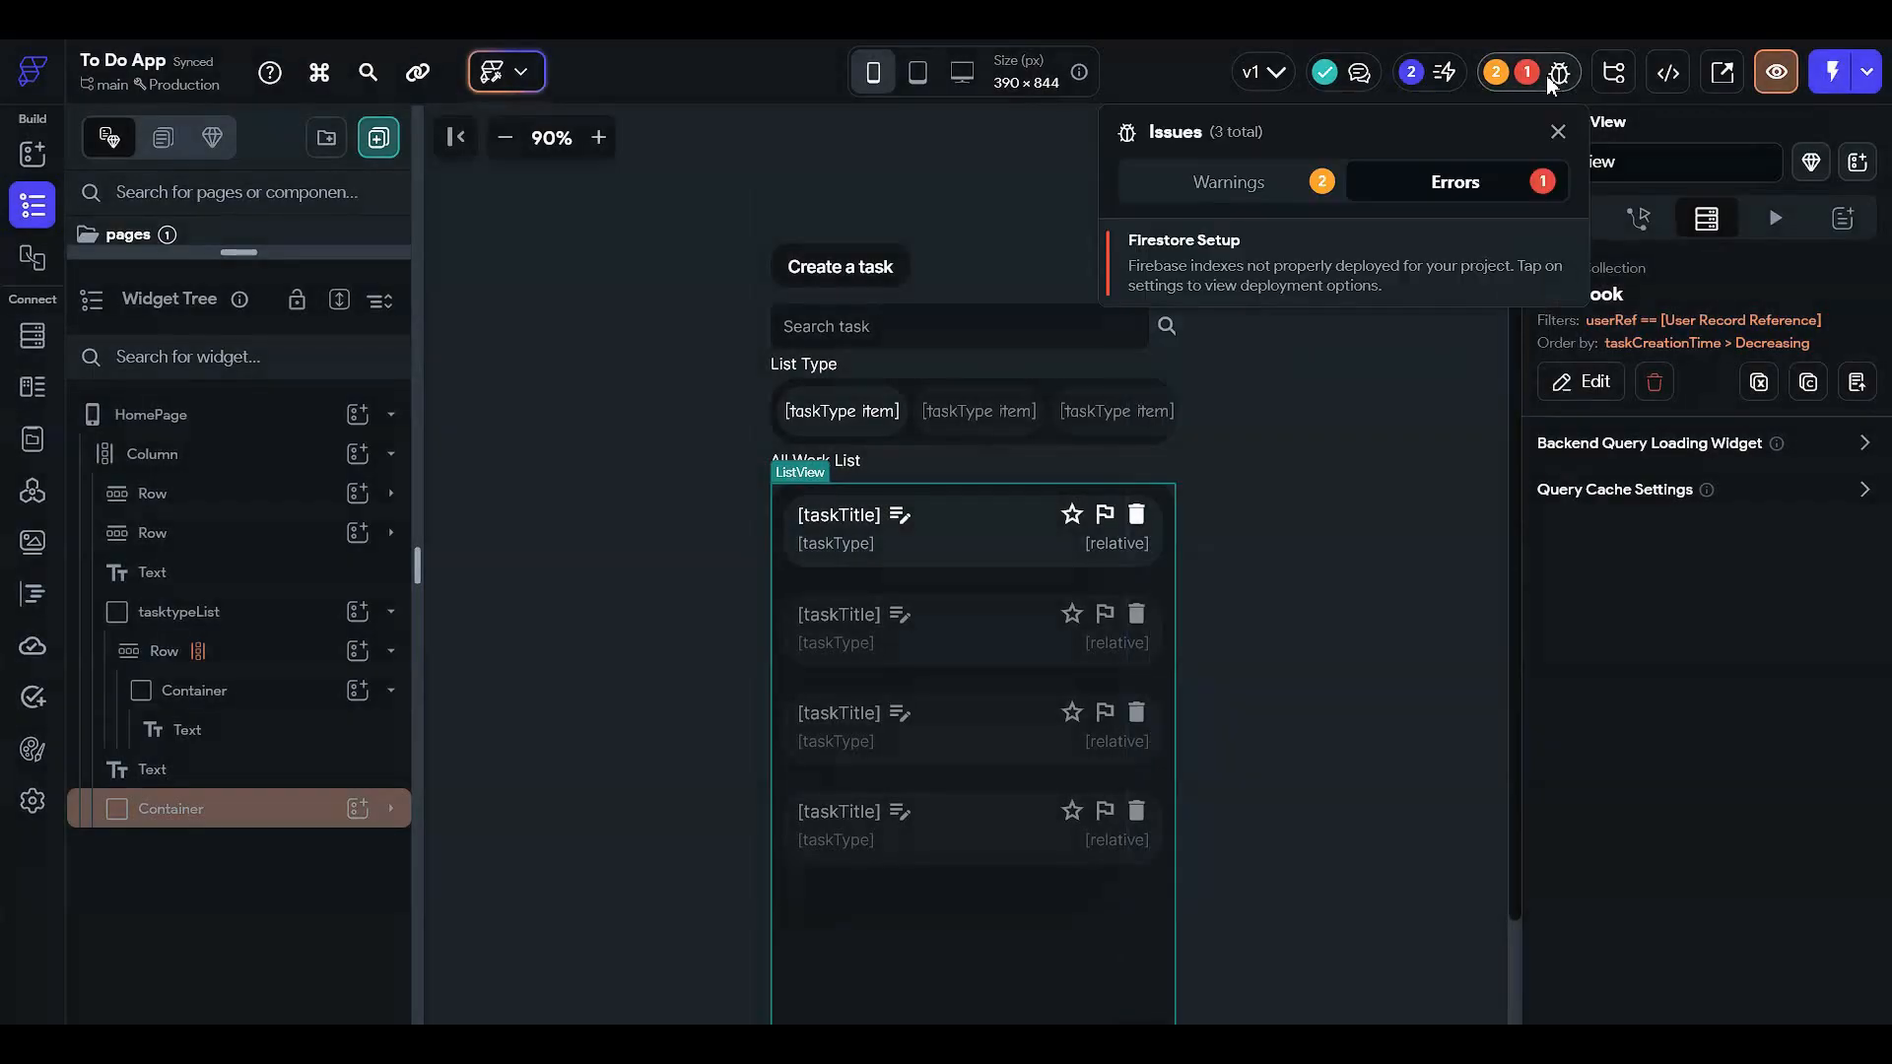
- In Firestore settings, restrict user create and read to Authenticated Users
click(1308, 243)
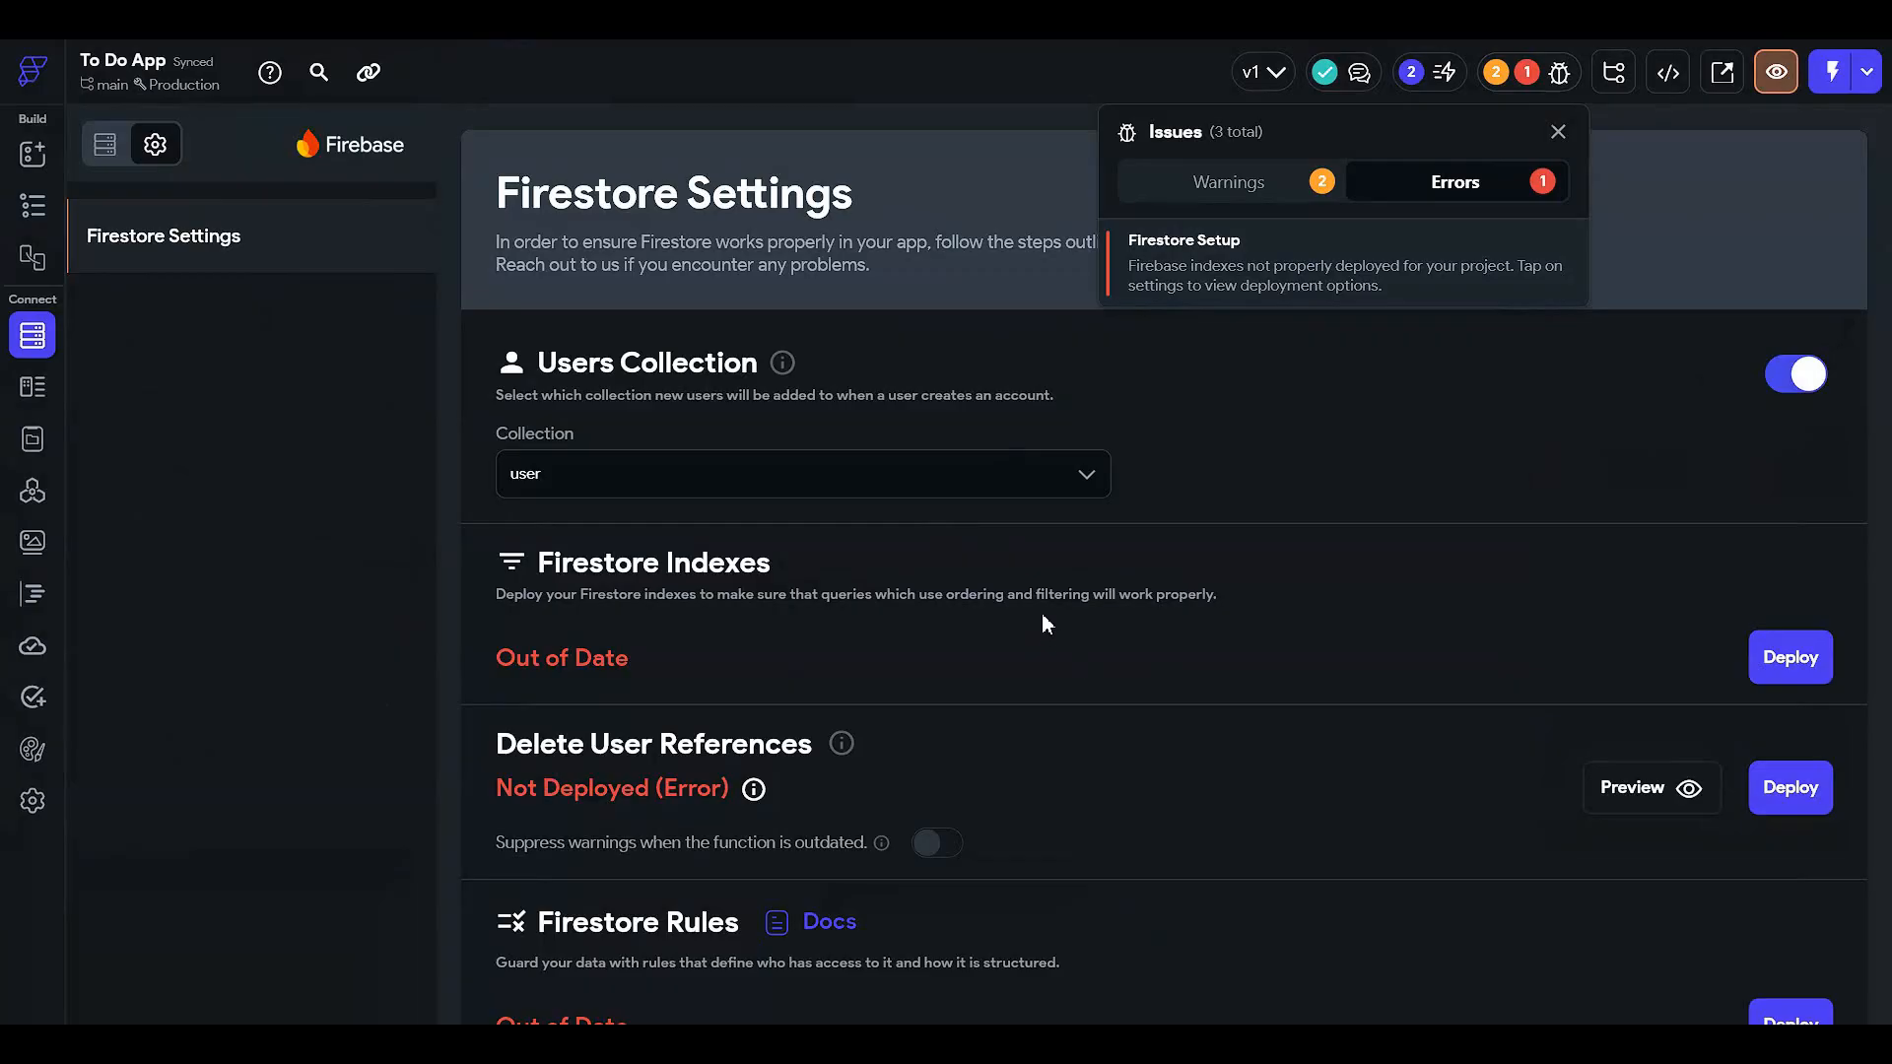
click(1083, 655)
scroll(1107, 678, down, 4)
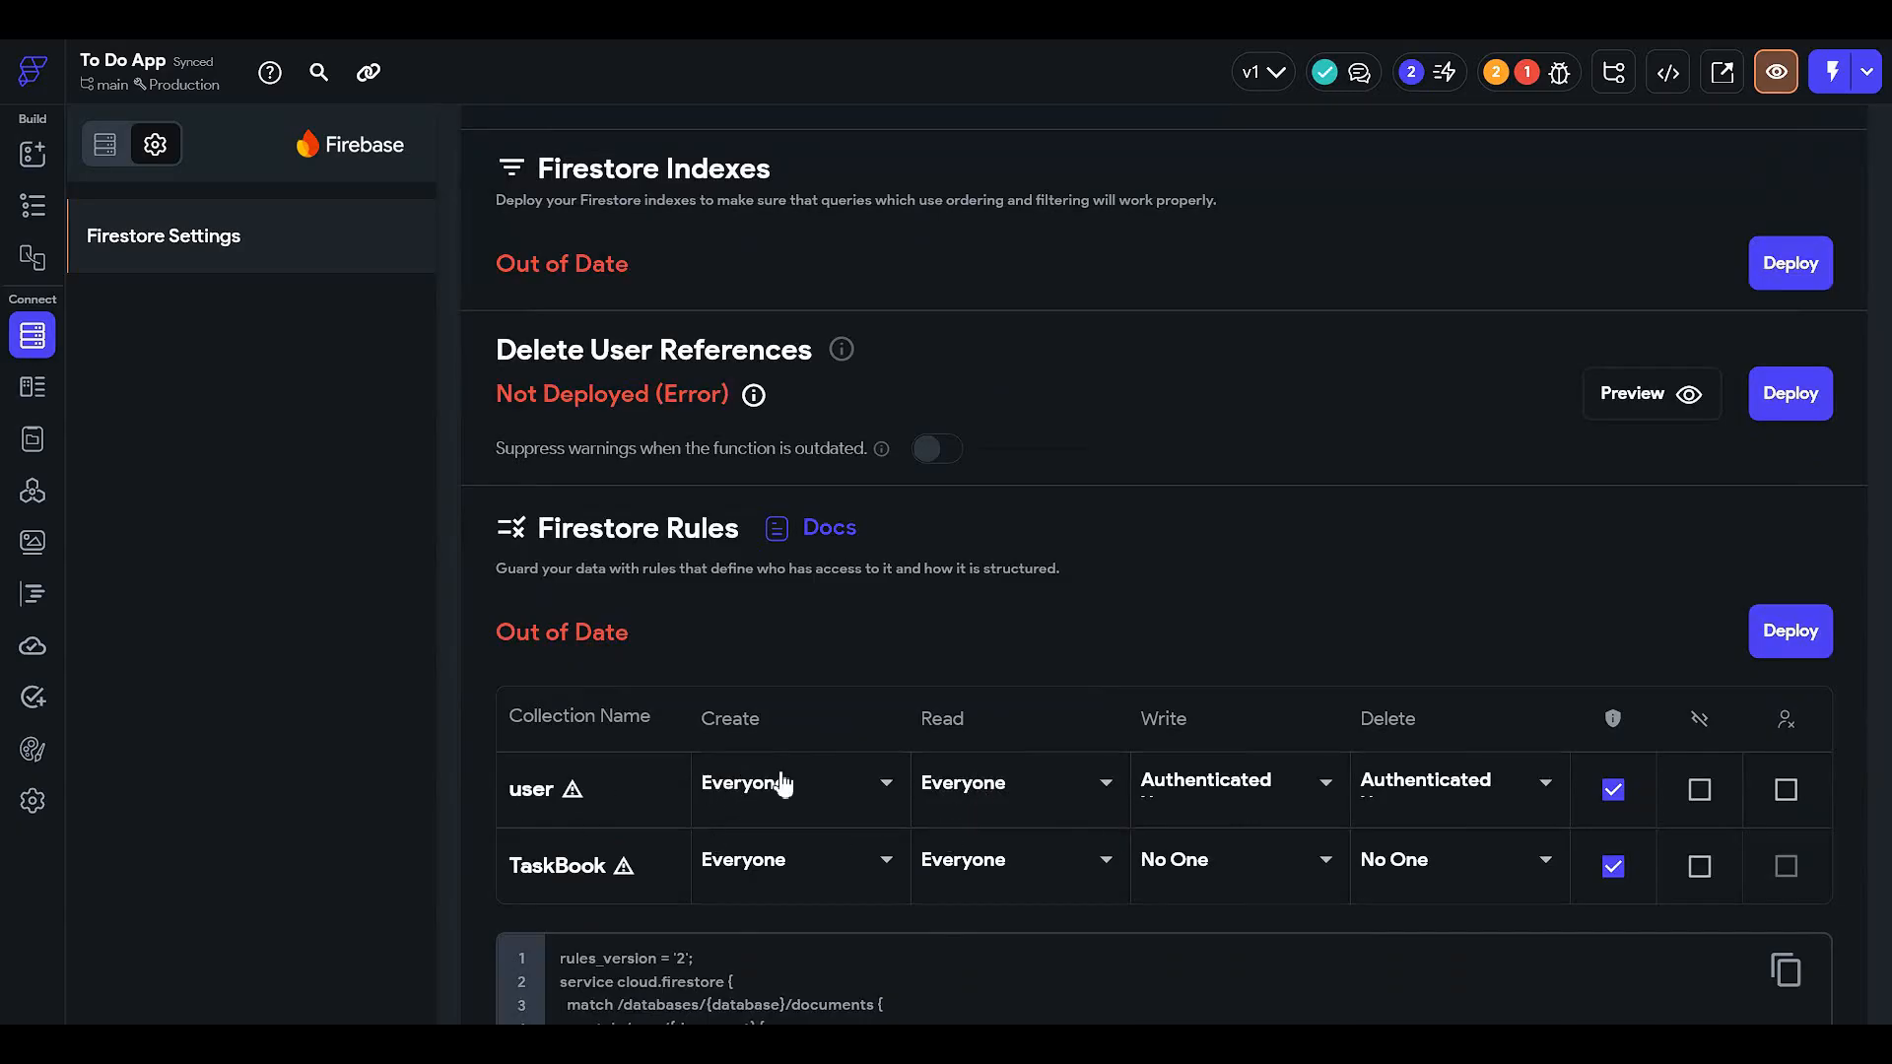
click(837, 796)
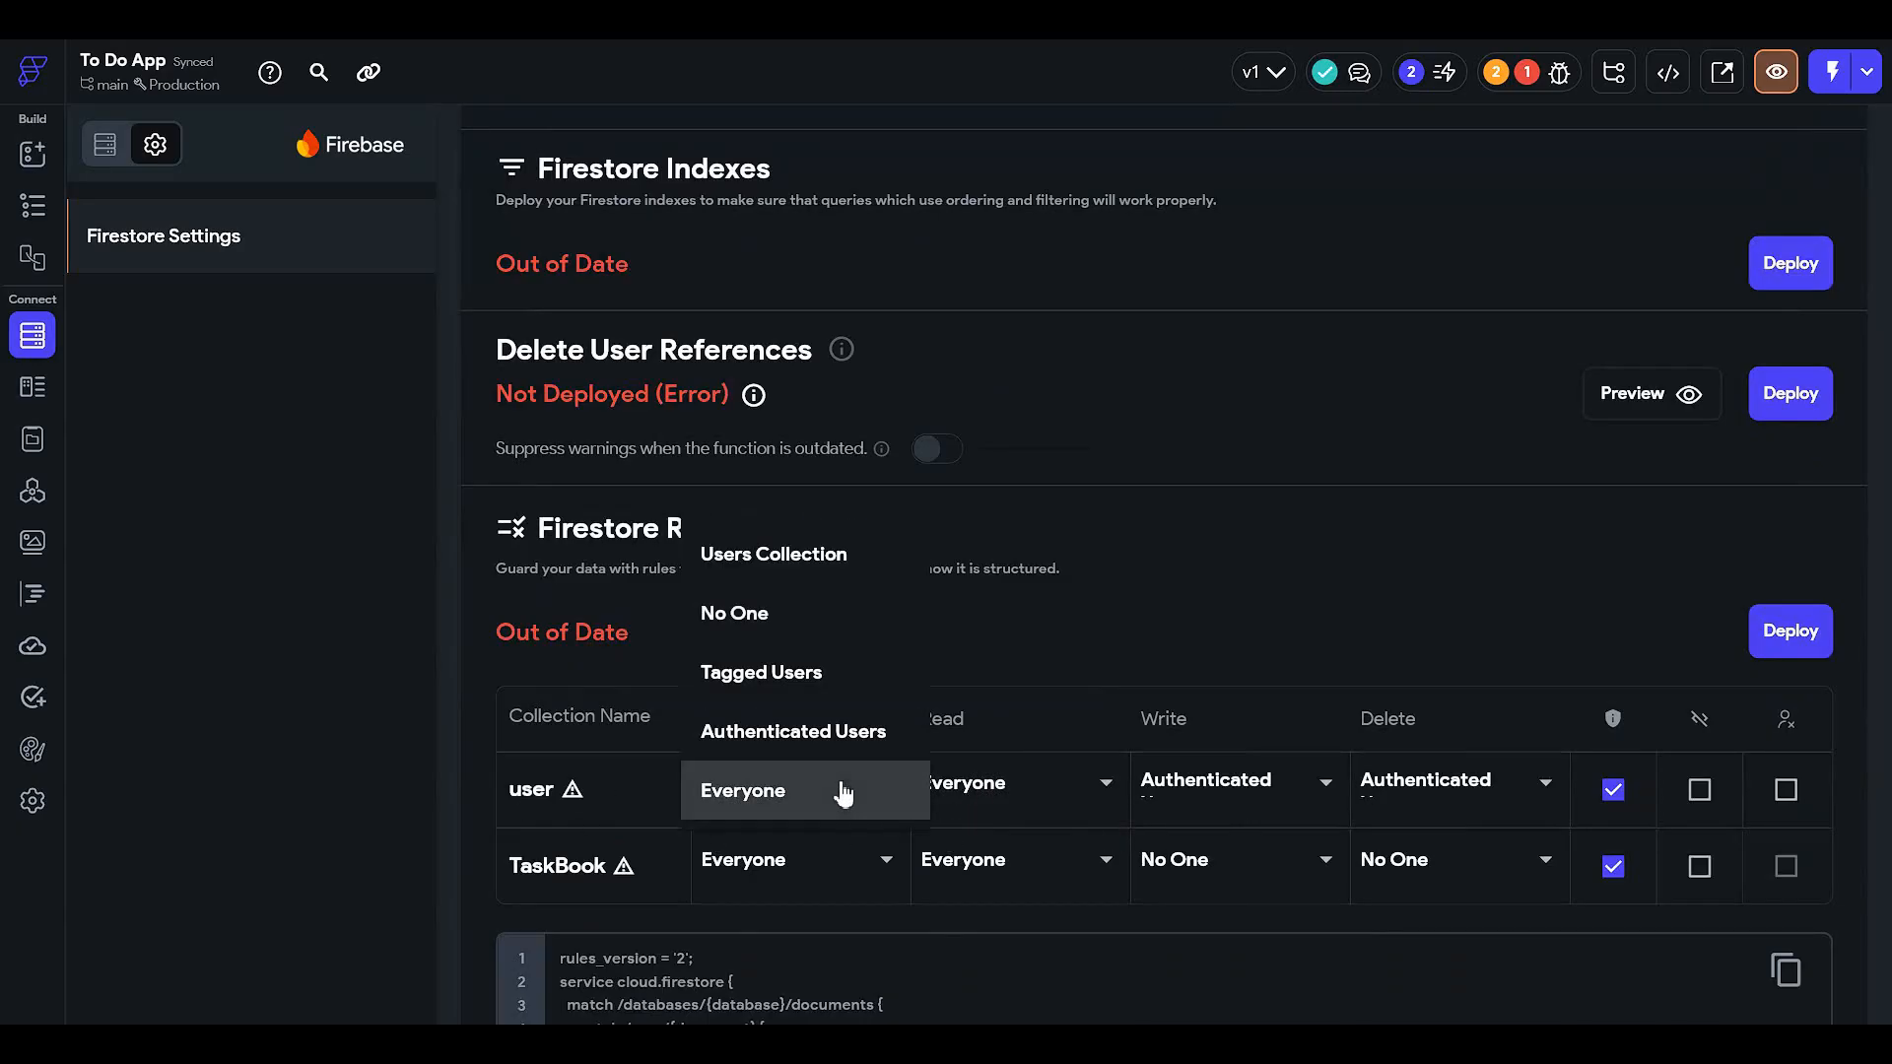
click(850, 729)
click(960, 798)
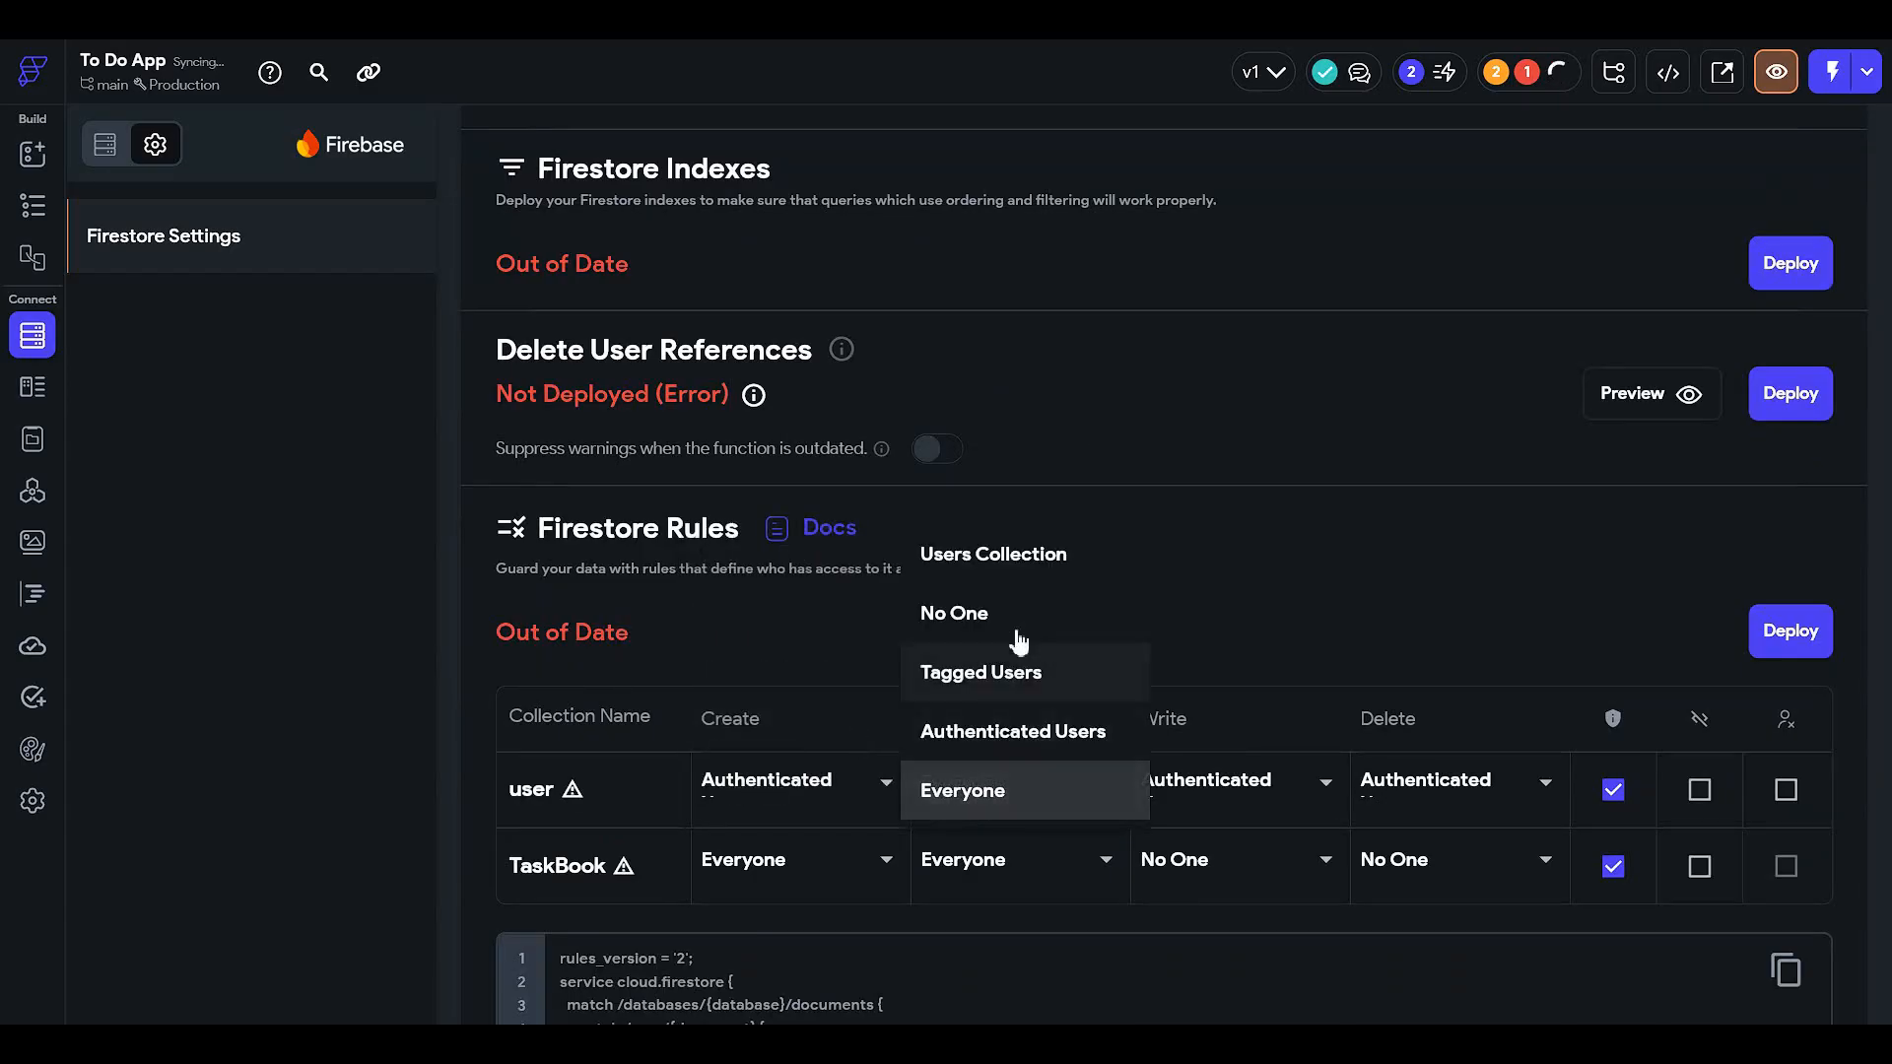
click(1020, 767)
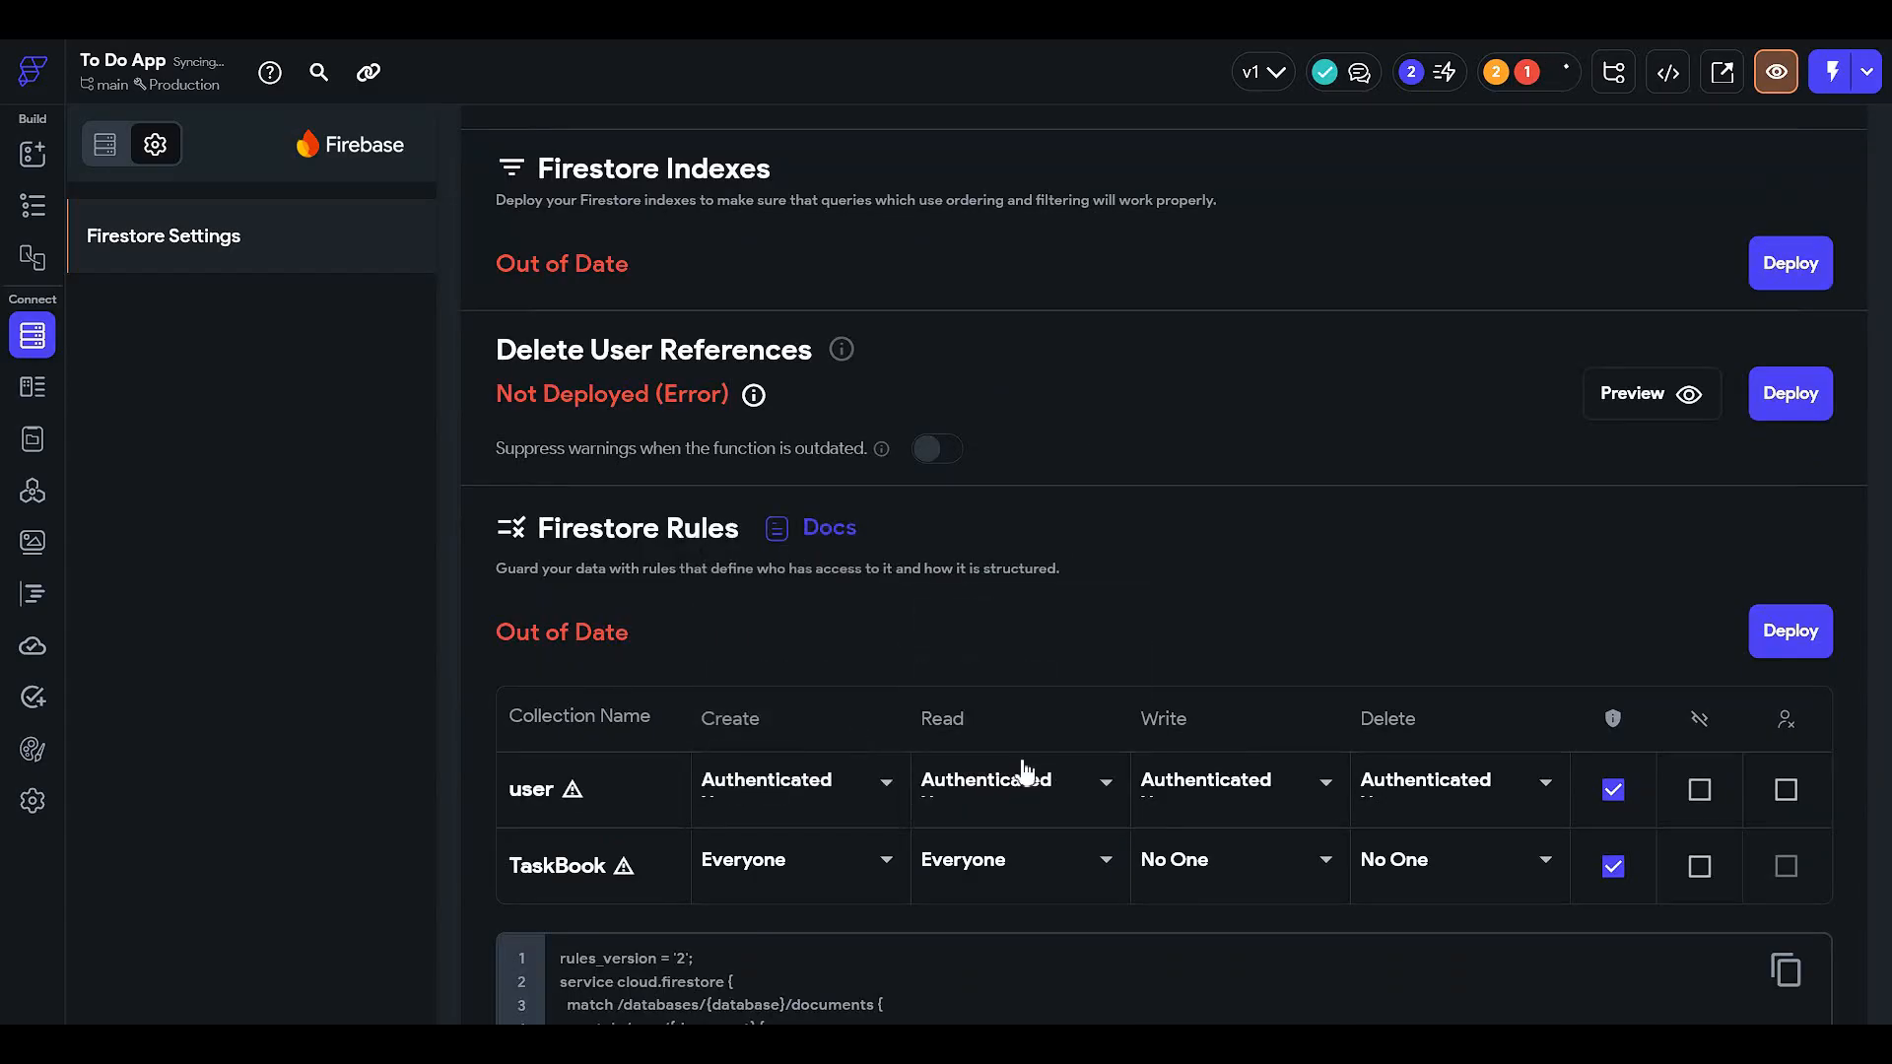
- Restrict TaskBook create, read, write and delete to Authenticated Users and uncheck both shields
click(881, 865)
click(874, 804)
click(1047, 866)
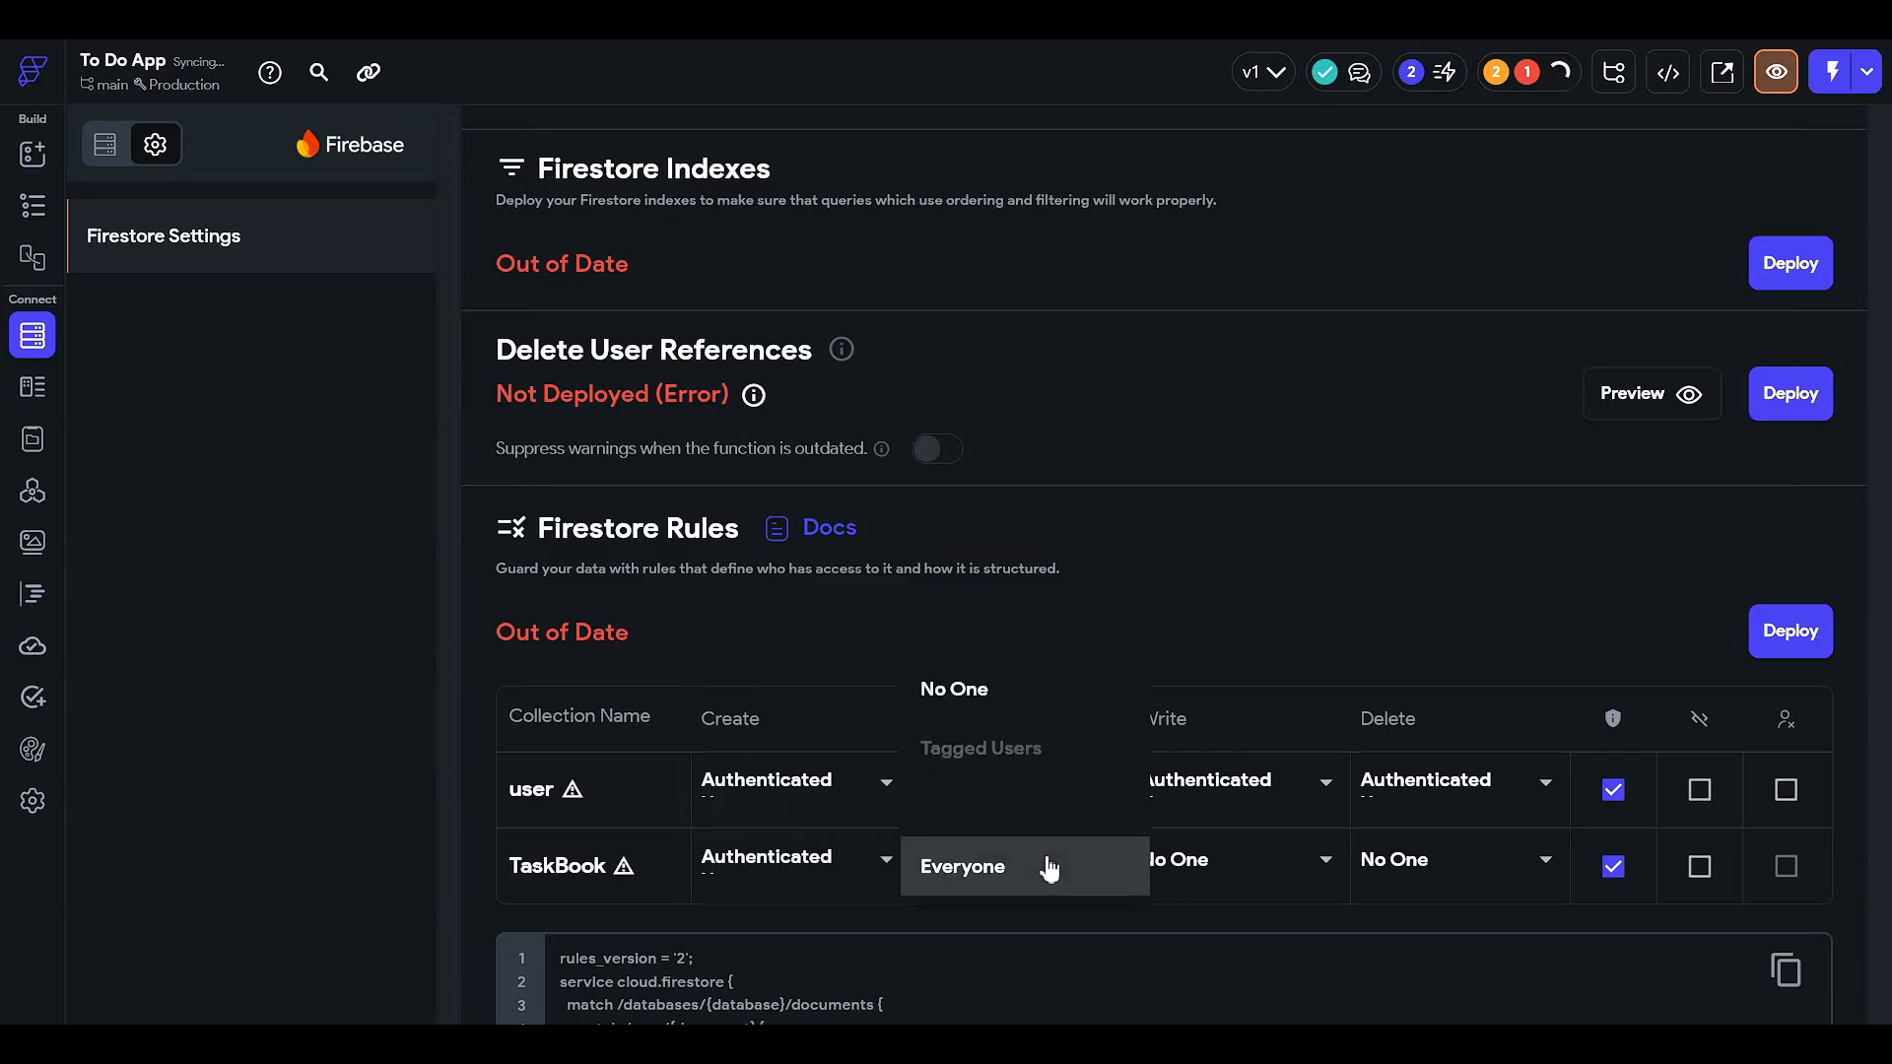
click(1056, 808)
click(1227, 855)
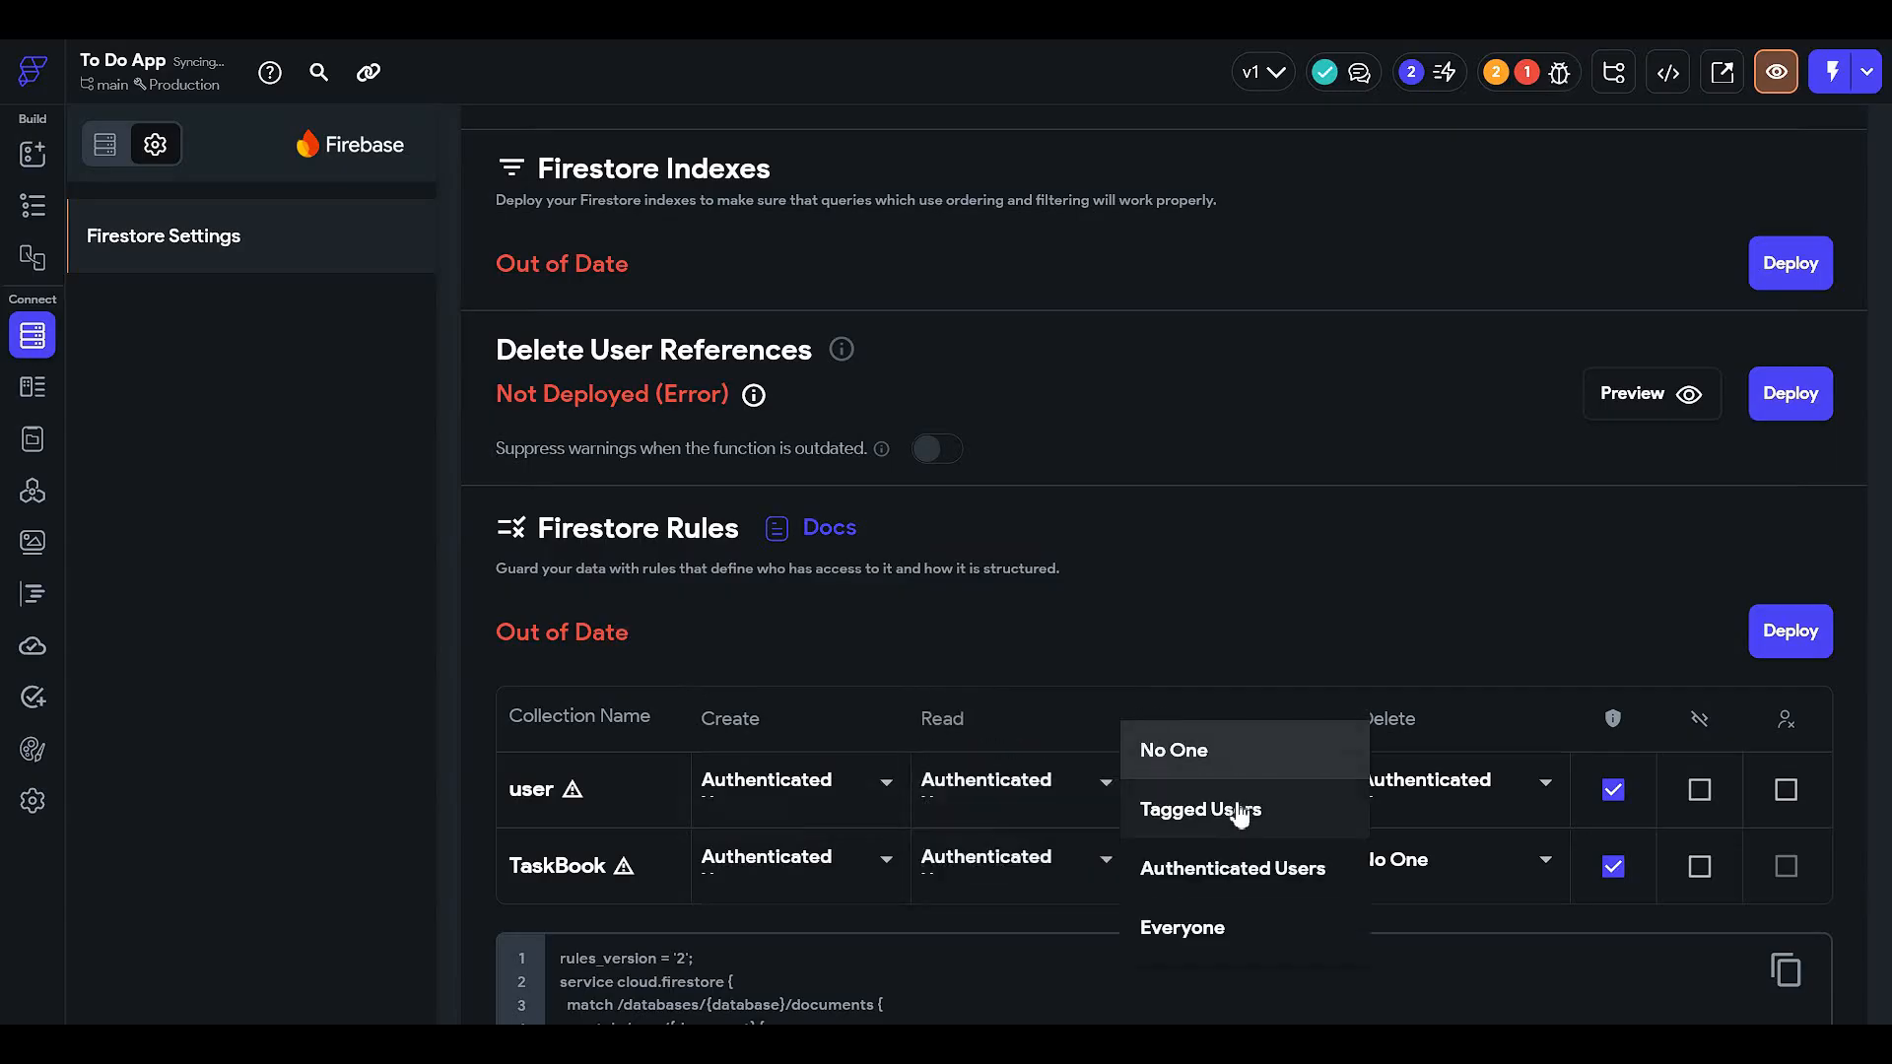
click(1251, 867)
click(1411, 871)
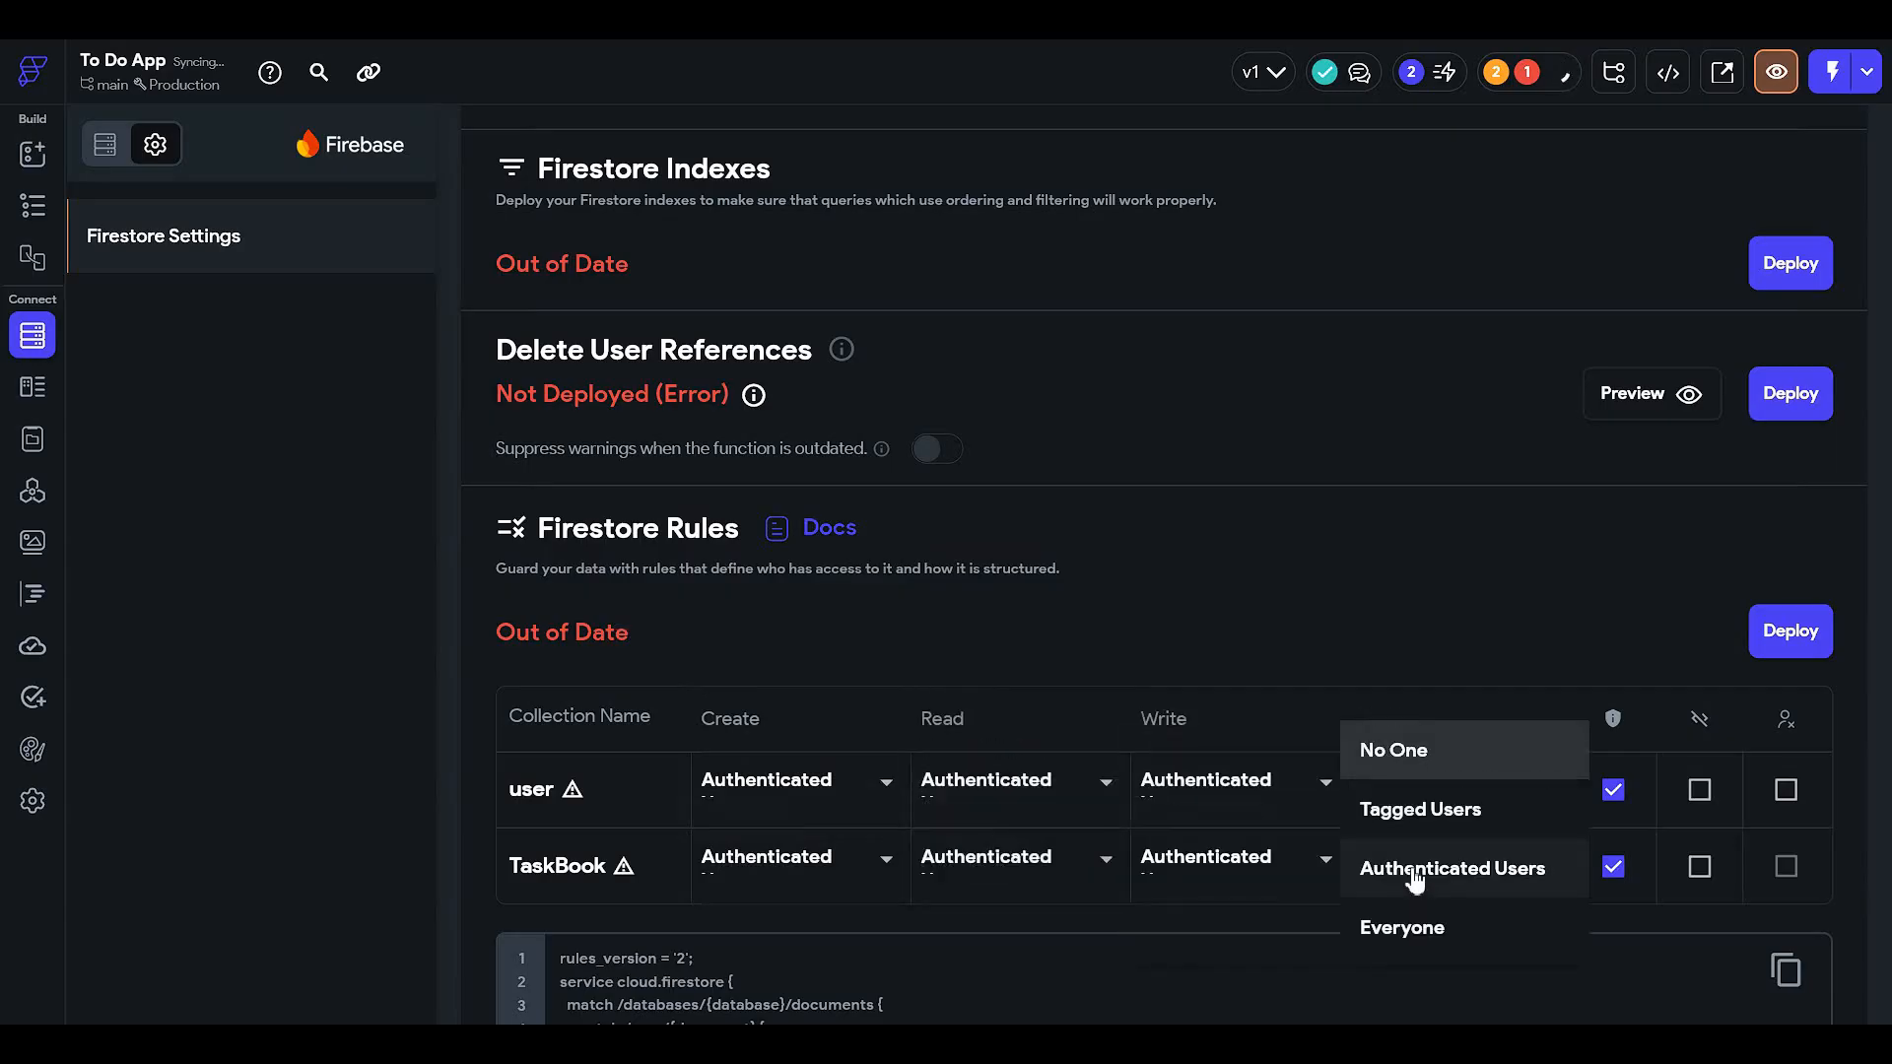
click(1415, 871)
click(1613, 867)
click(1613, 789)
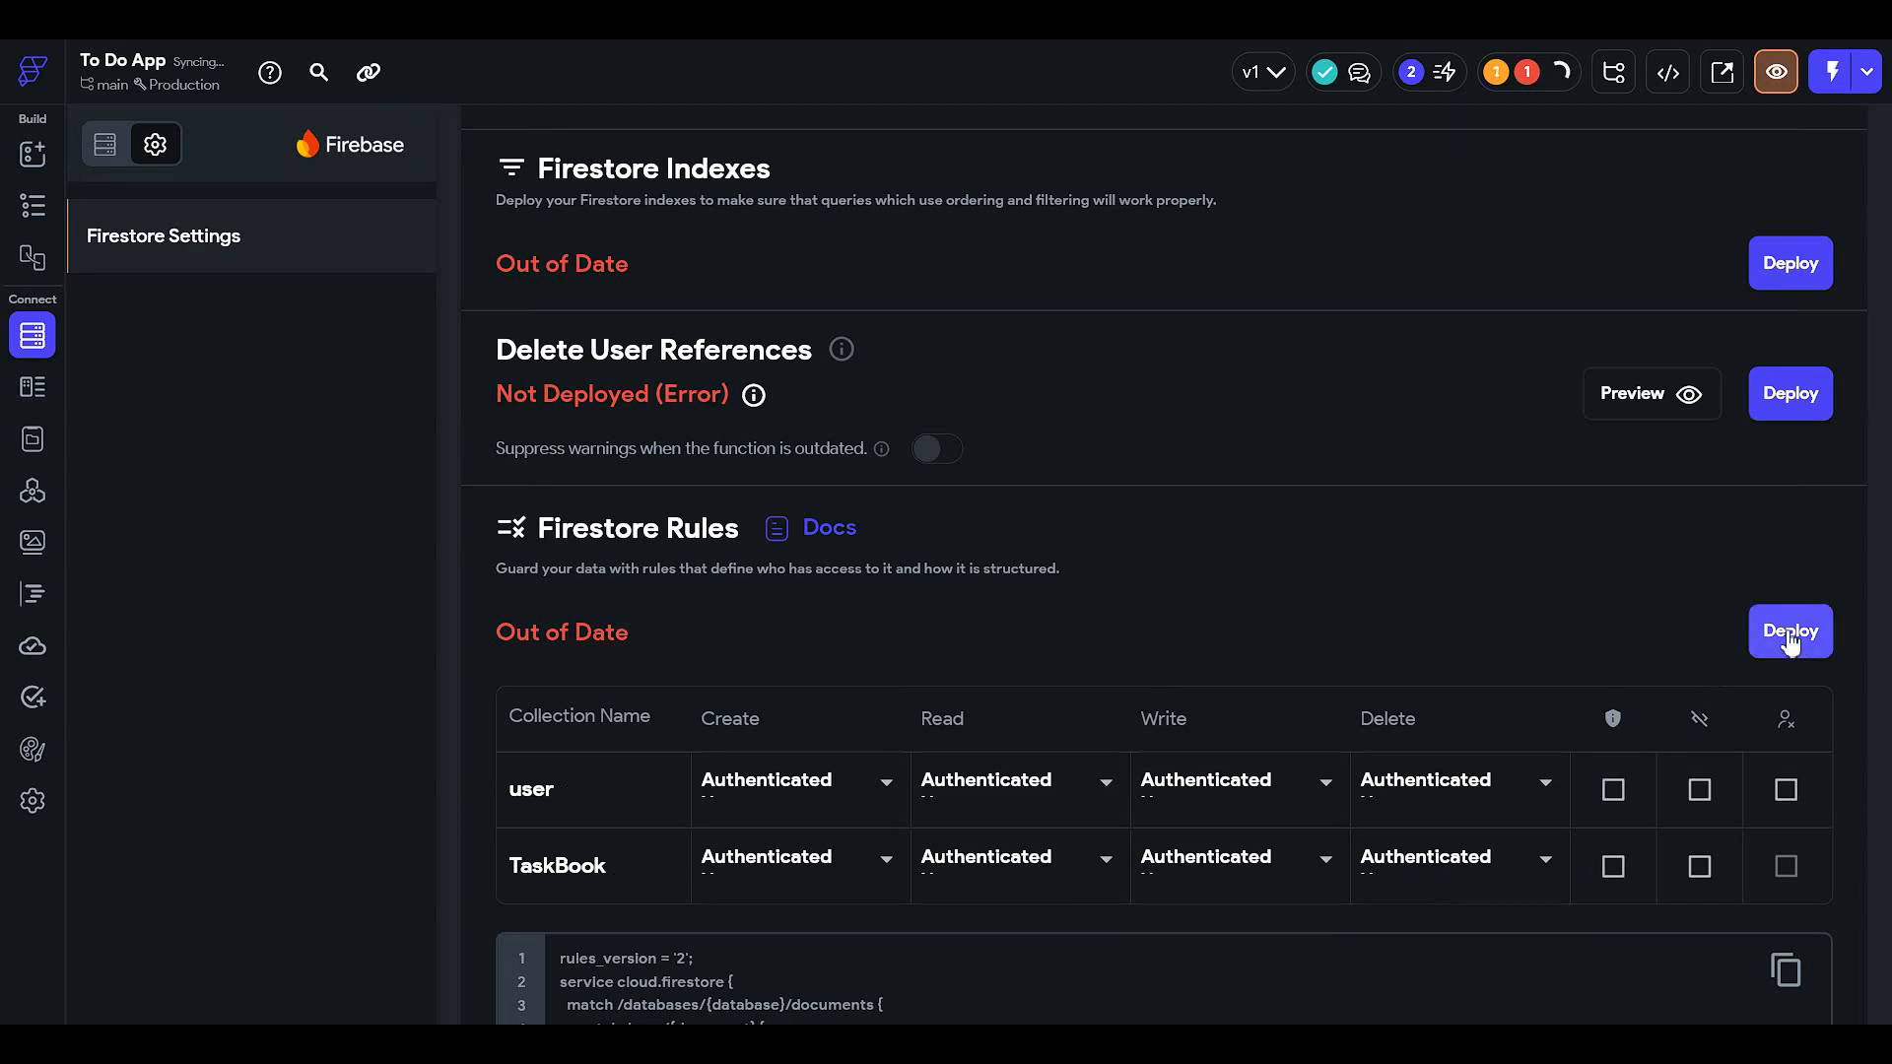
- Deploy the Firestore rules and out-of-date indexes, then open the userProfilePage
click(1790, 636)
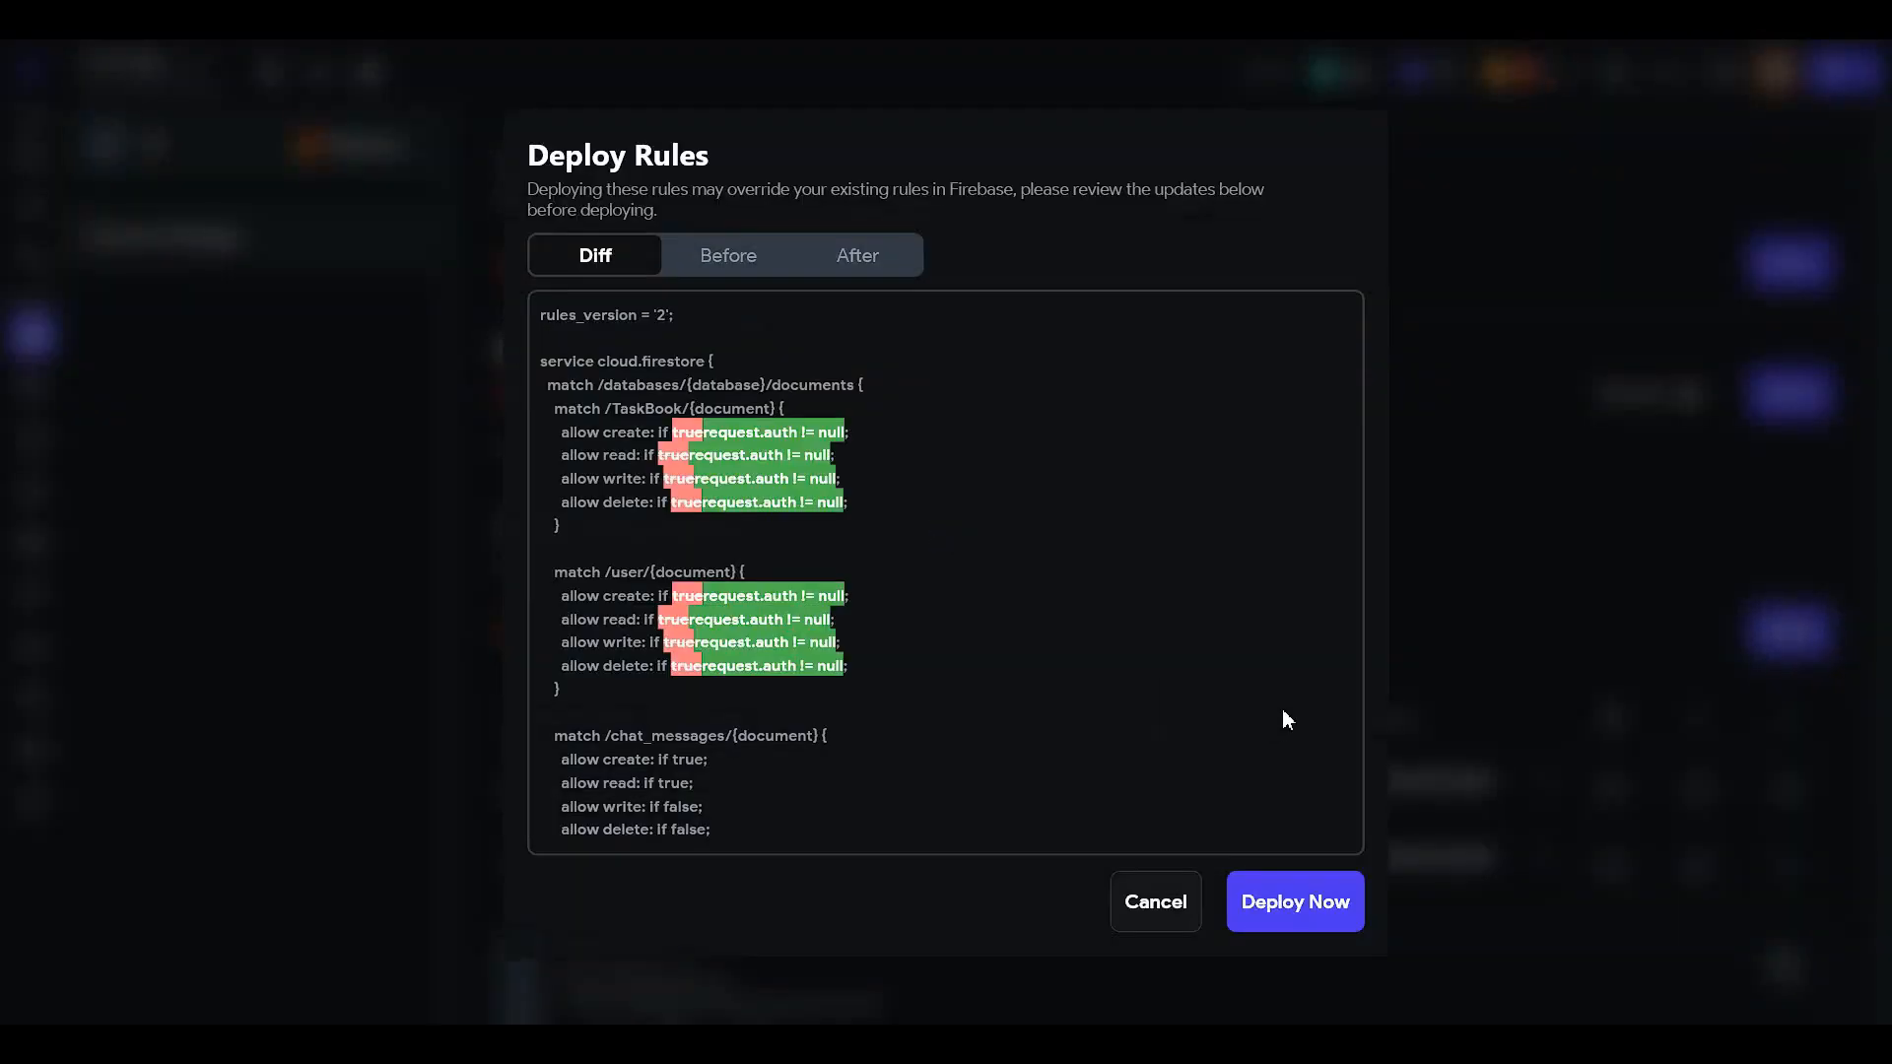
click(1286, 899)
scroll(1516, 704, up, 2)
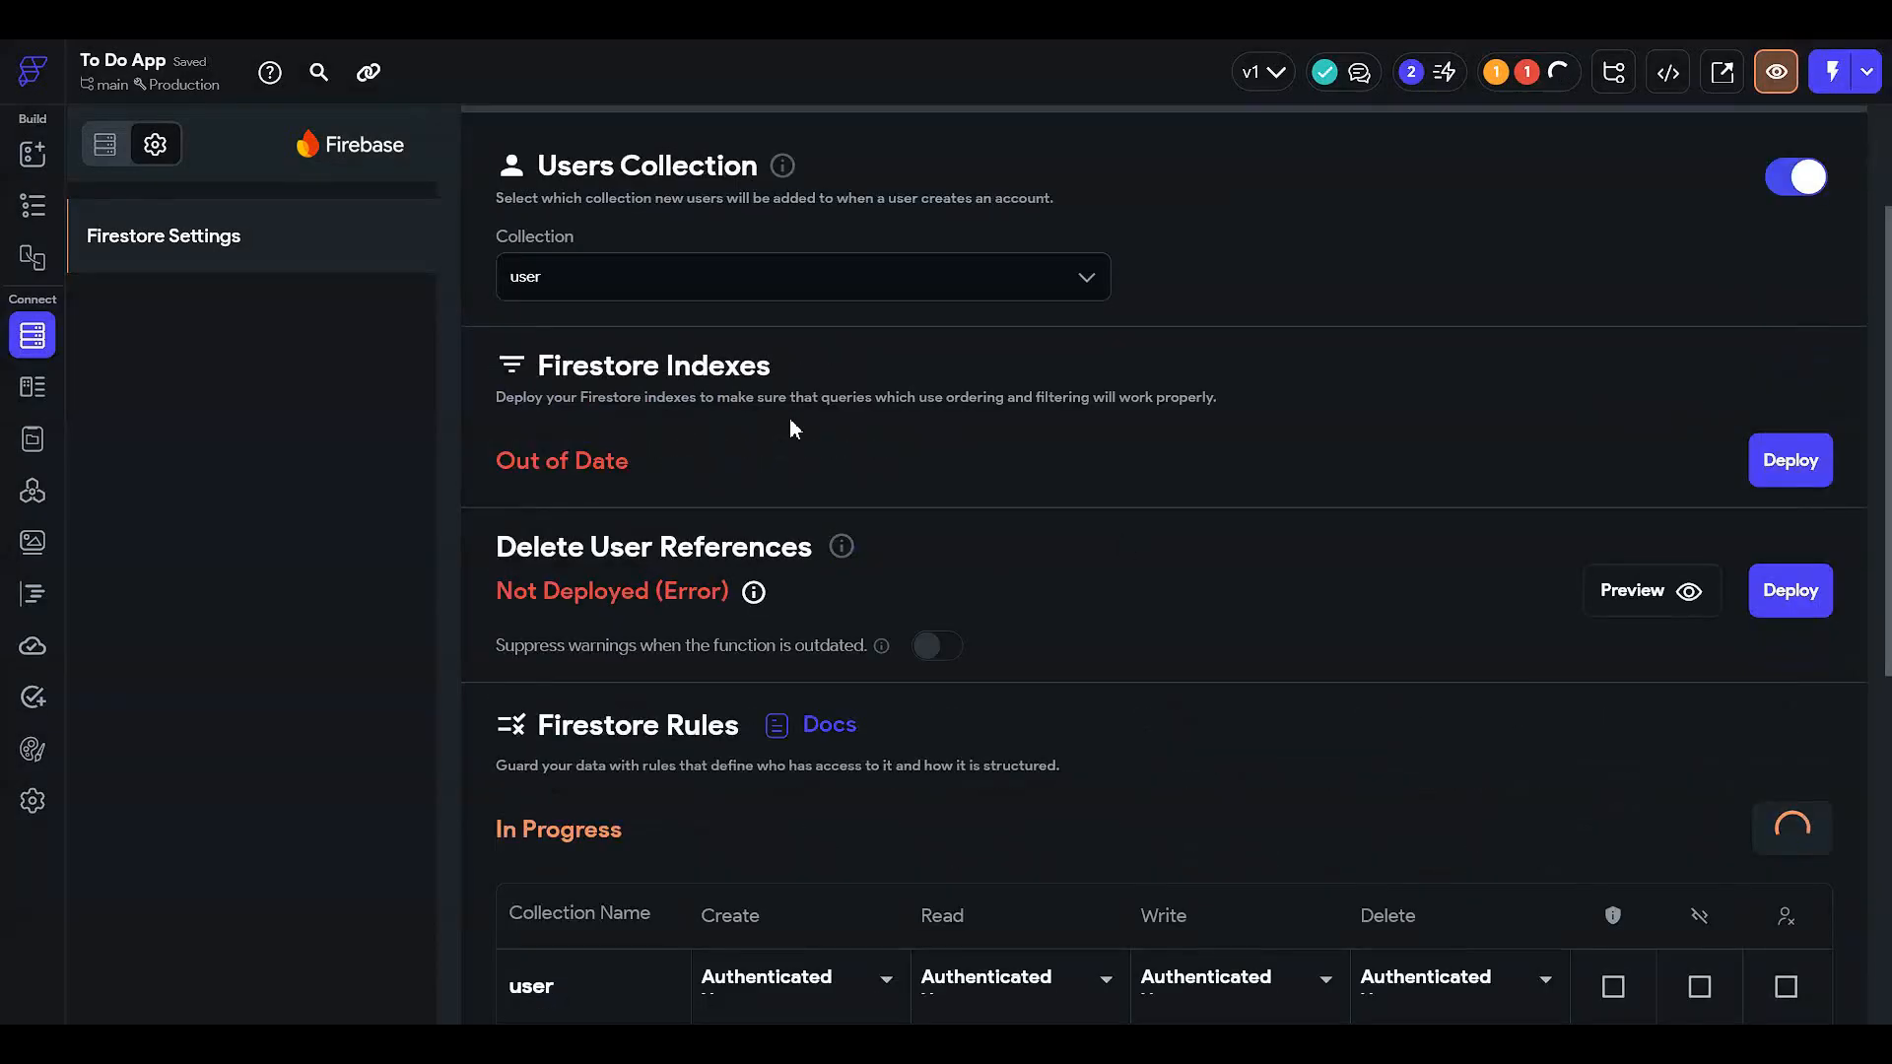
click(1828, 471)
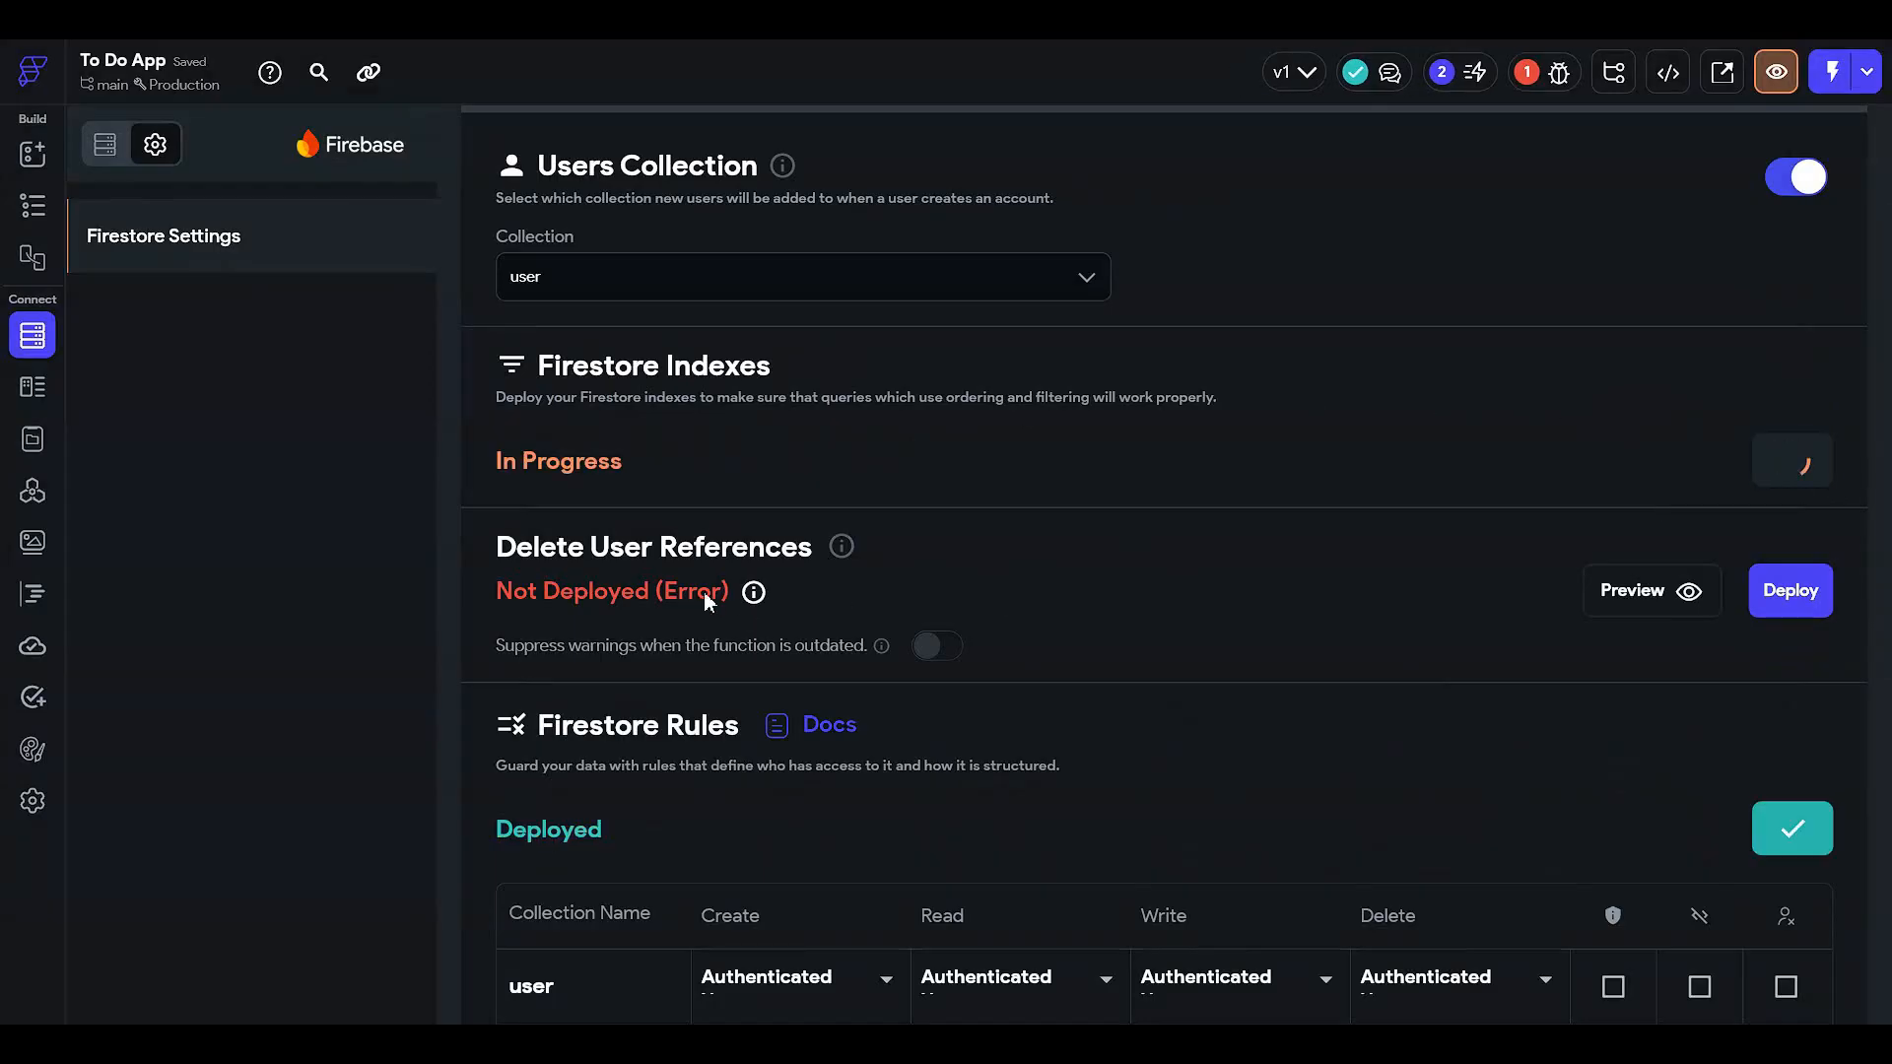
click(33, 205)
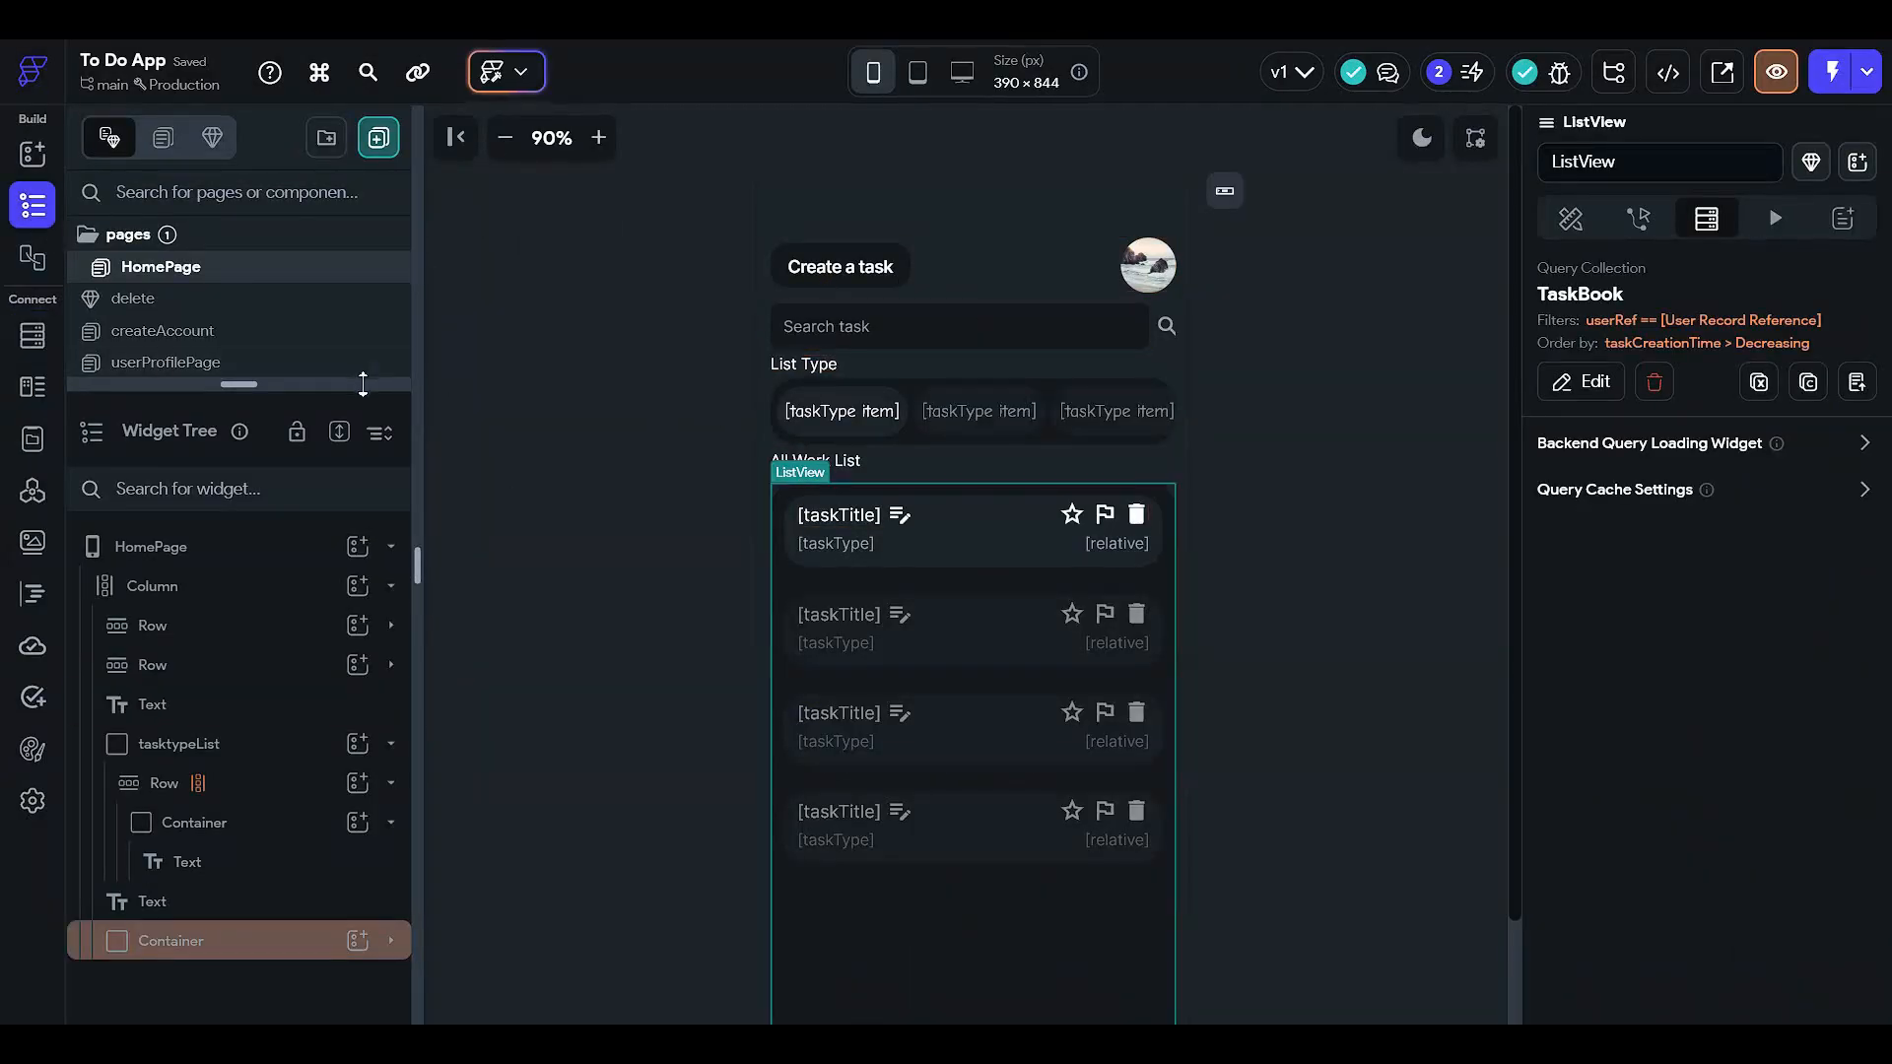
drag(362, 384, 362, 768)
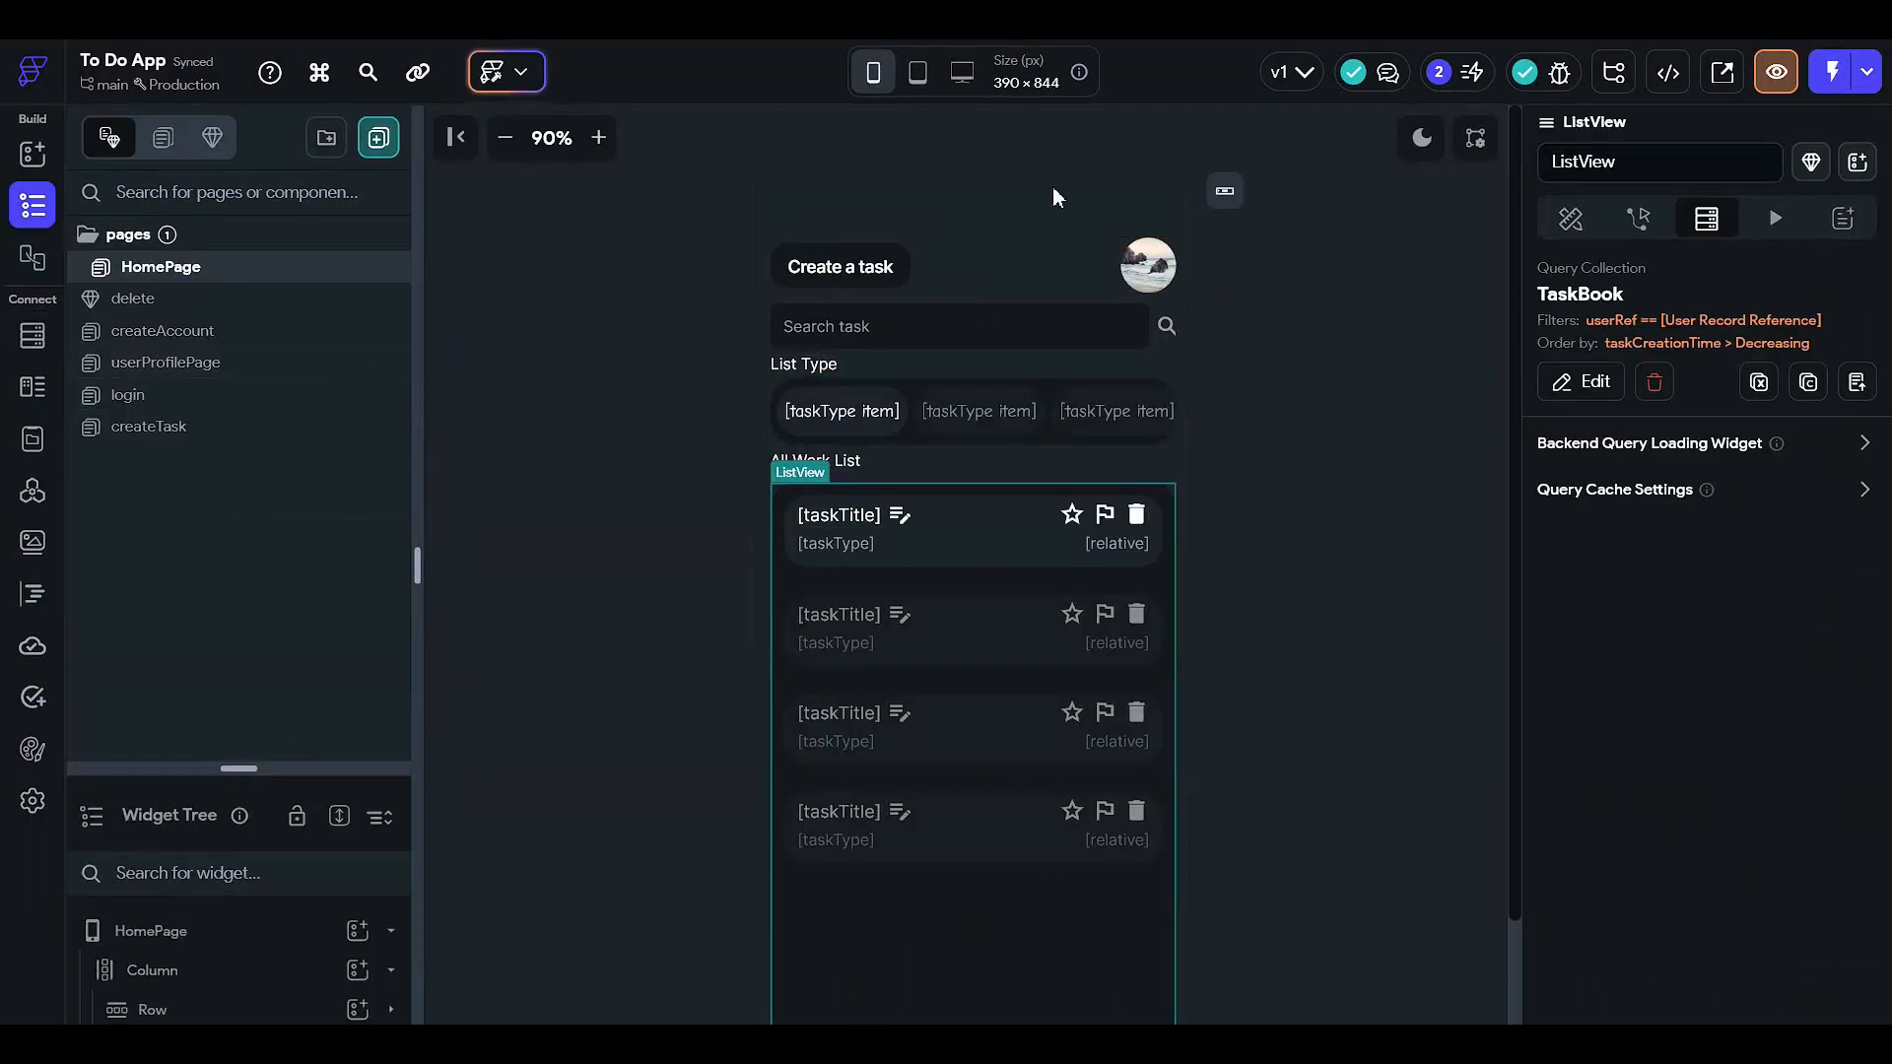
click(237, 365)
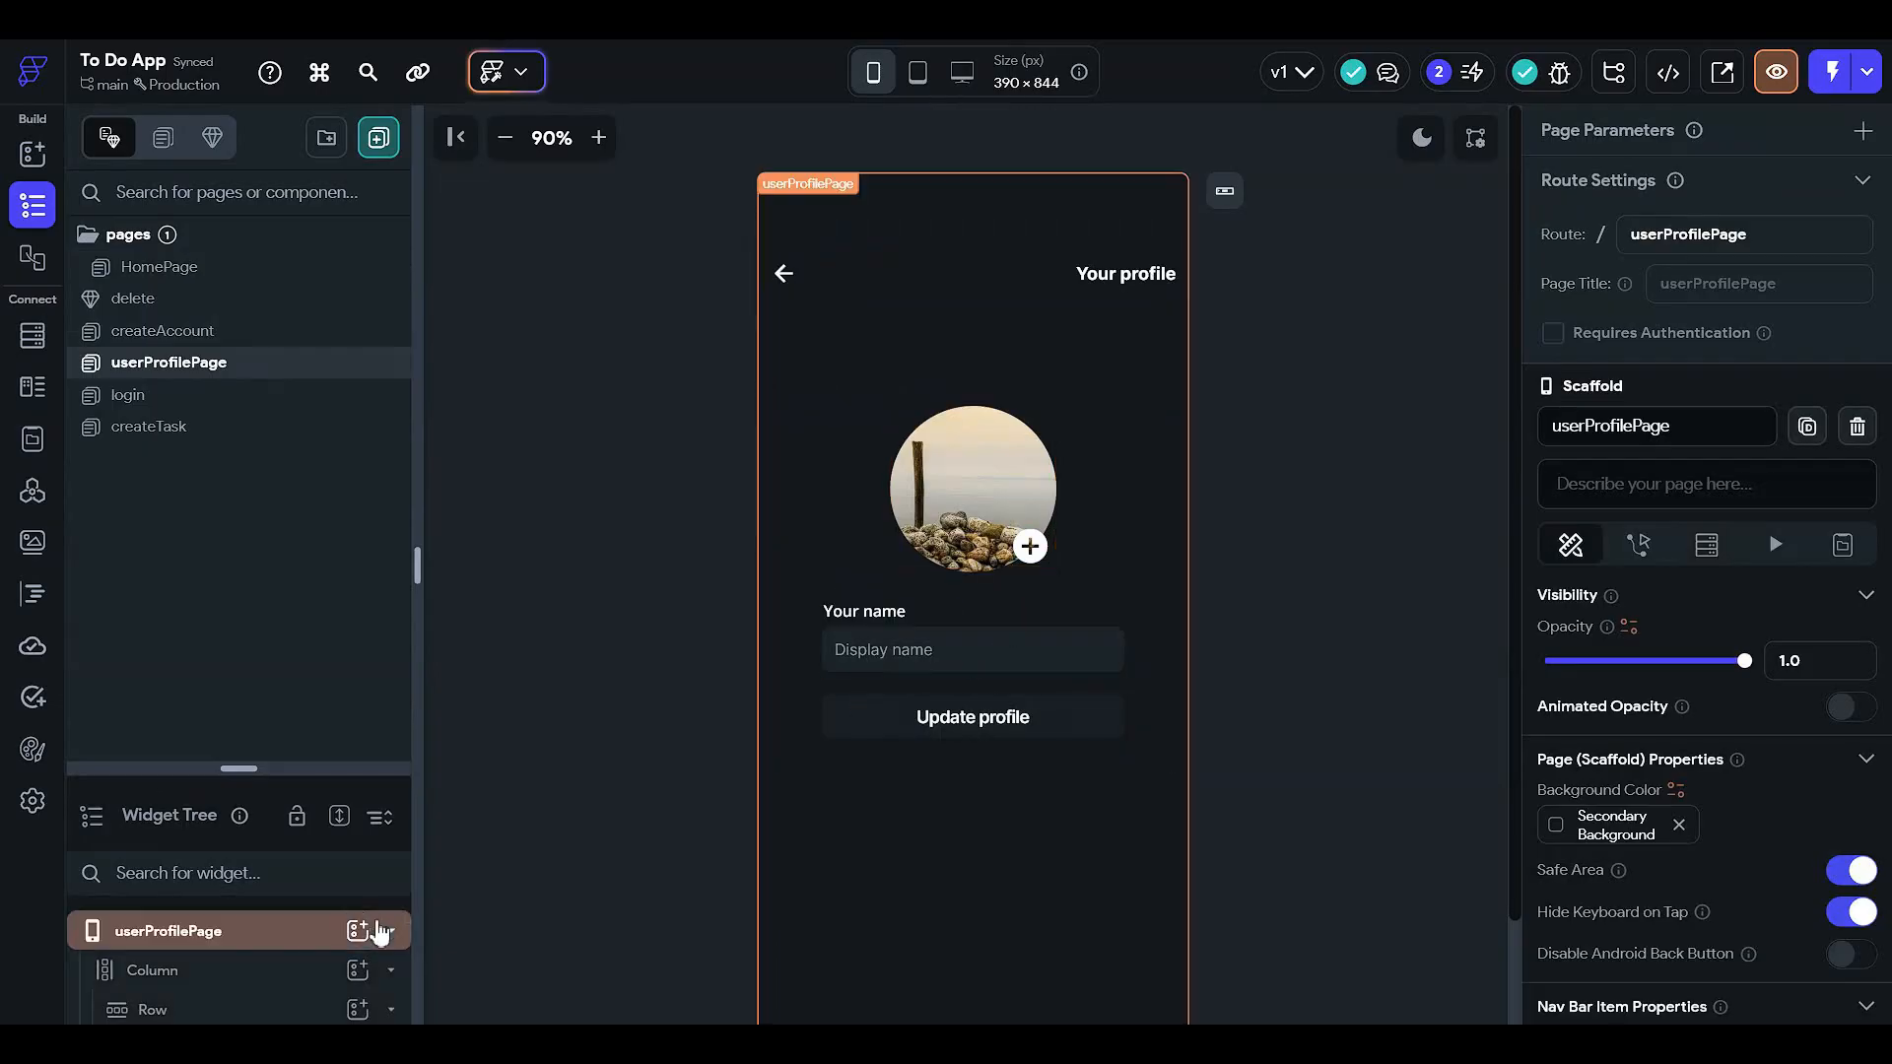
- Bind the displayNameTextField's initial value to Authenticated User > Display Name
drag(363, 768, 406, 391)
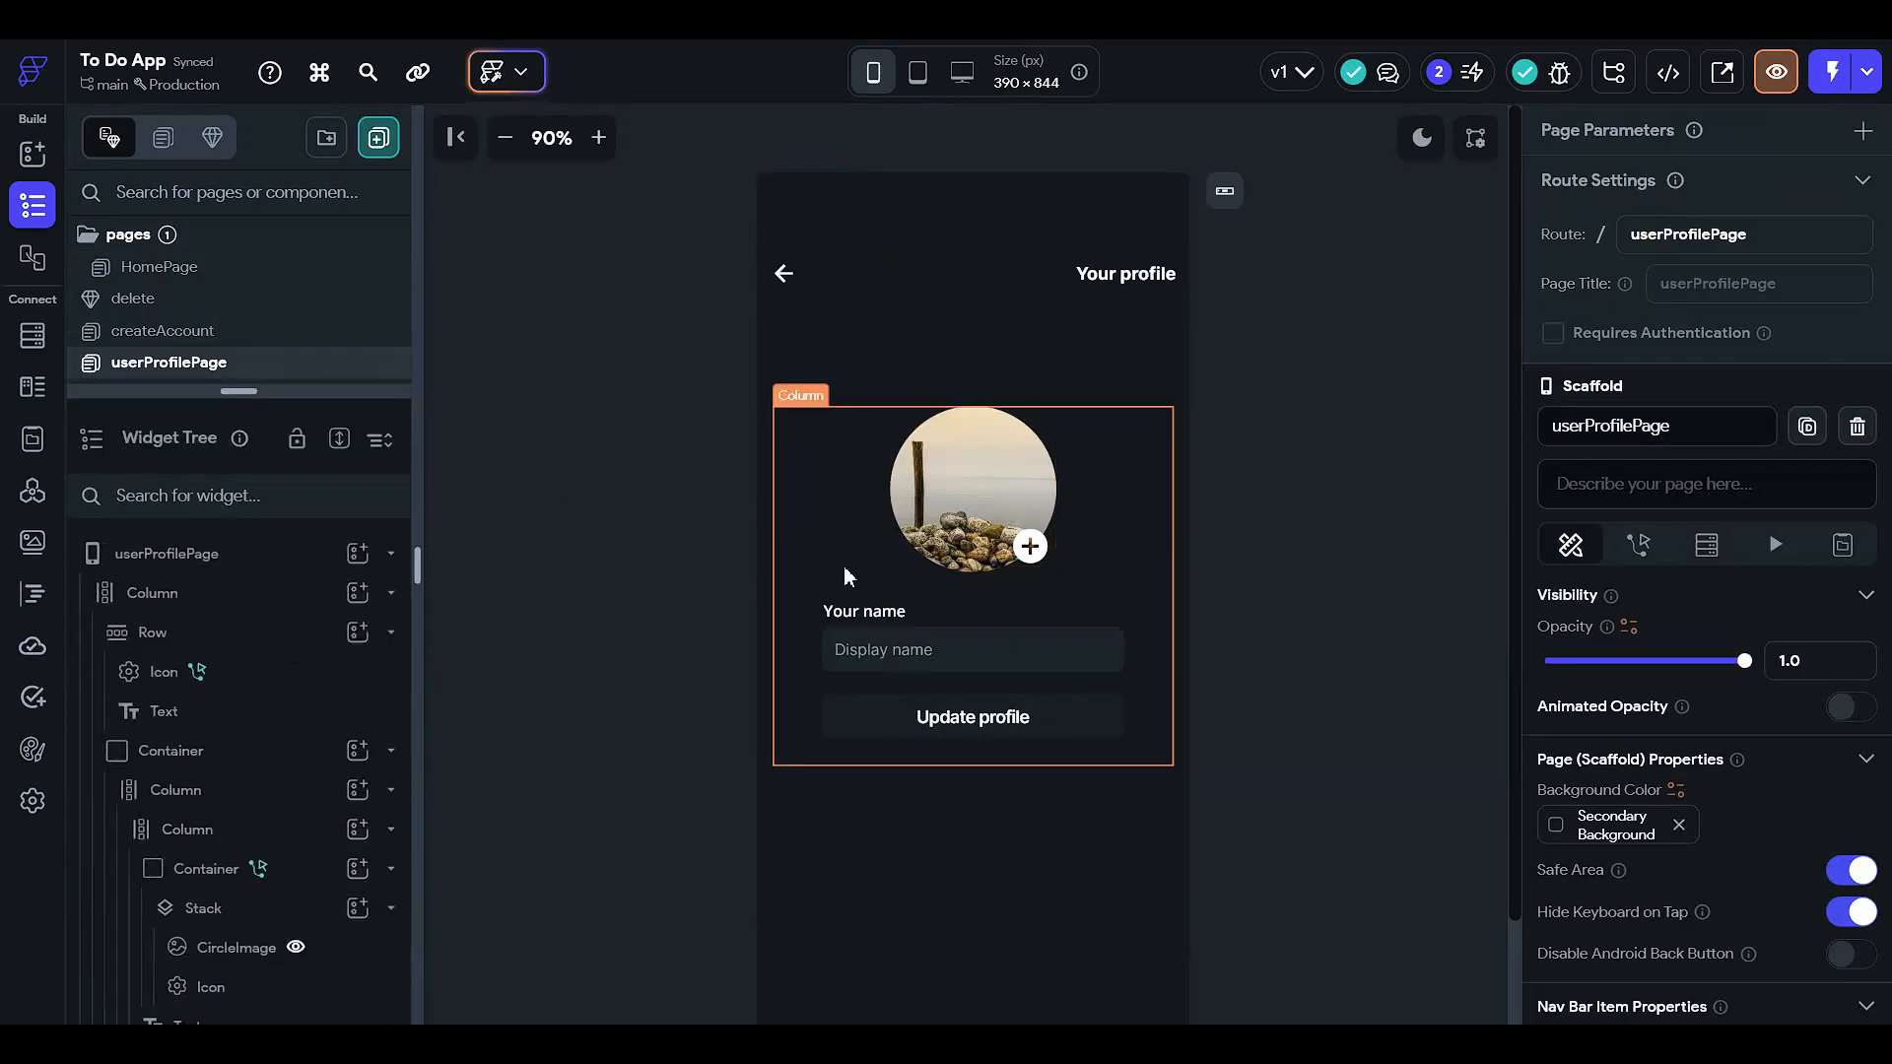
click(910, 645)
scroll(1675, 591, down, 6)
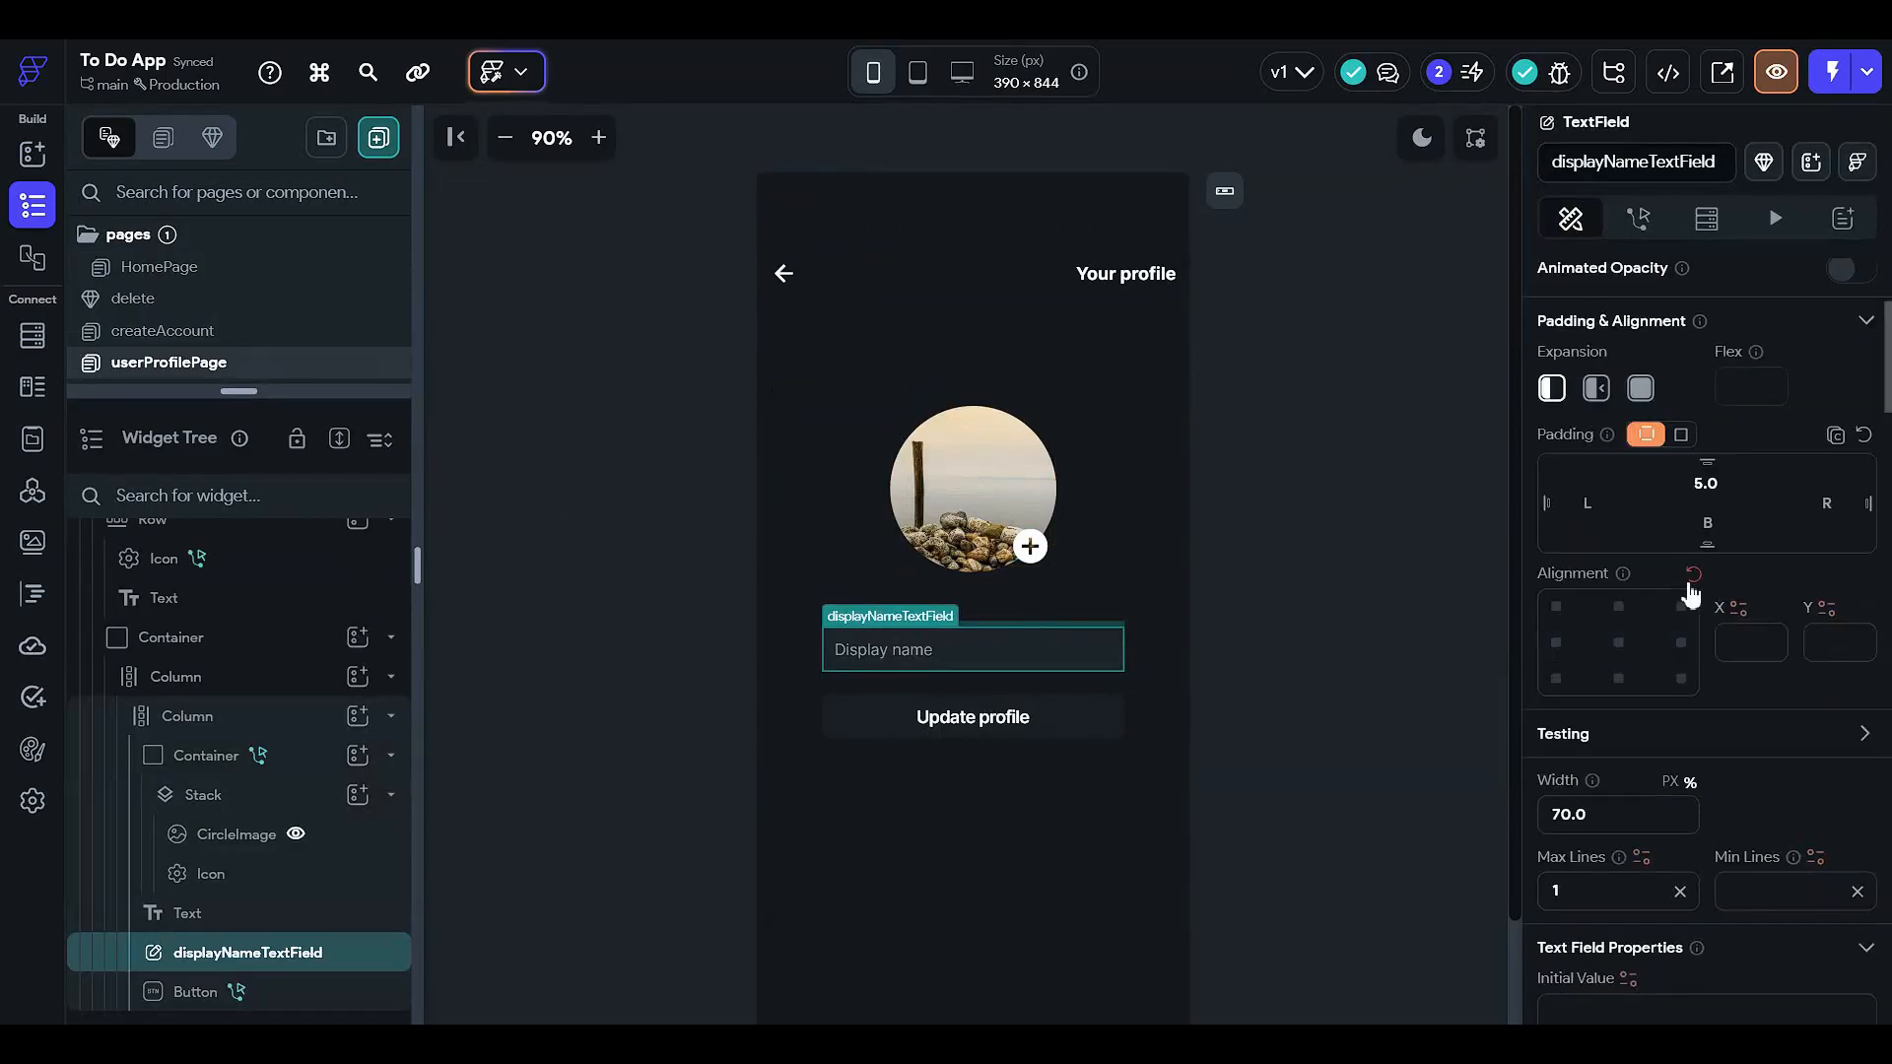
click(1627, 682)
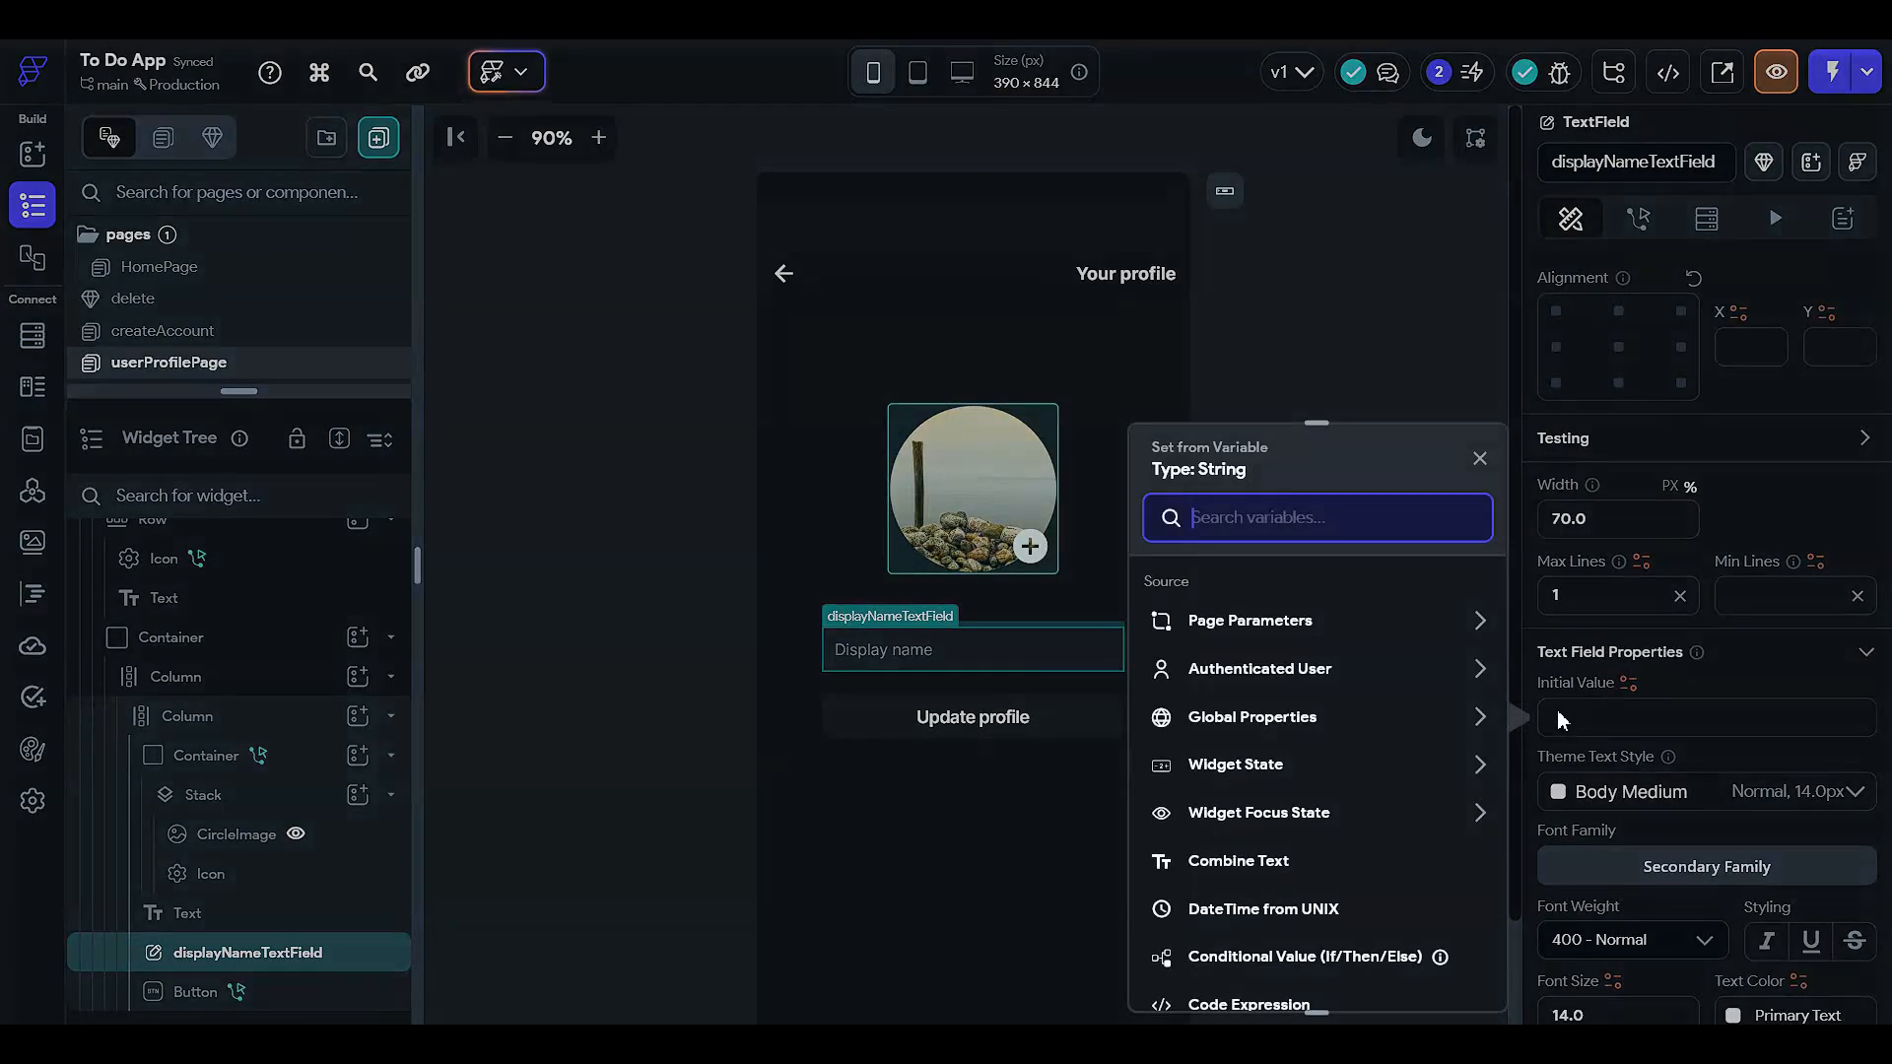
click(1250, 674)
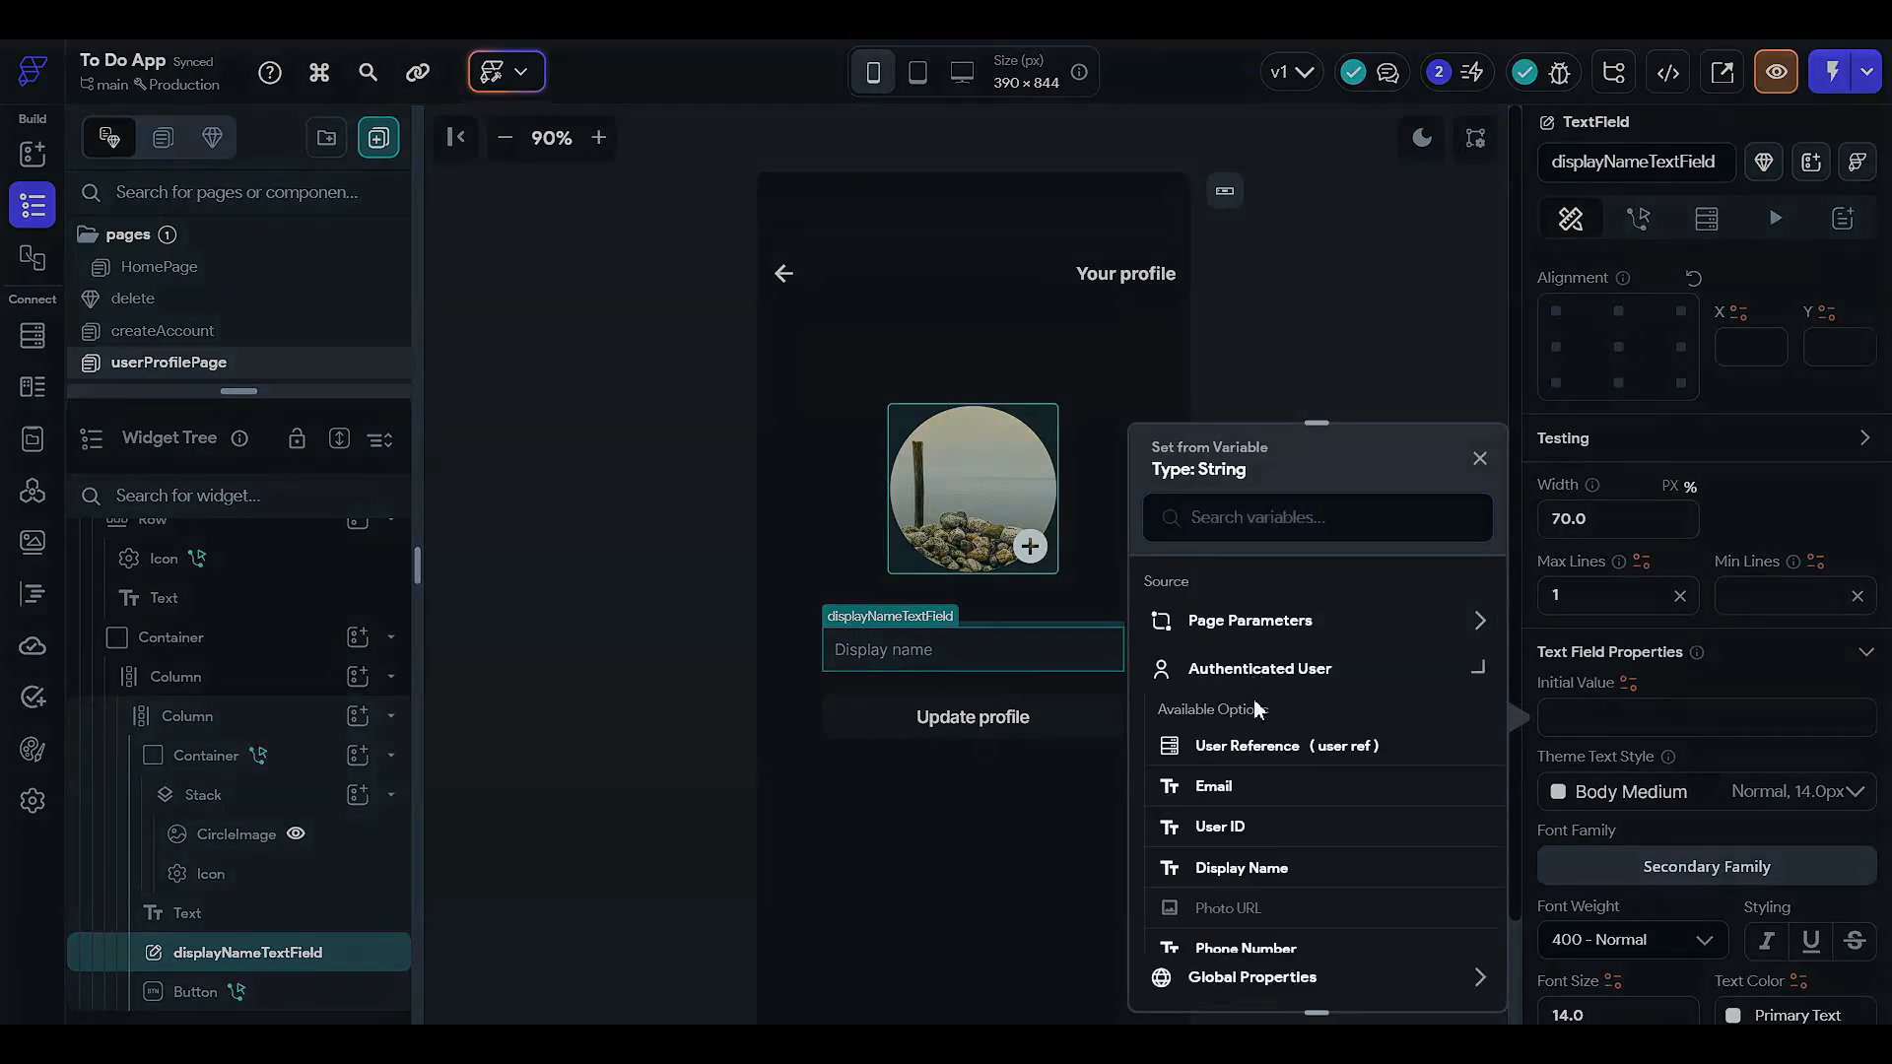
click(1241, 868)
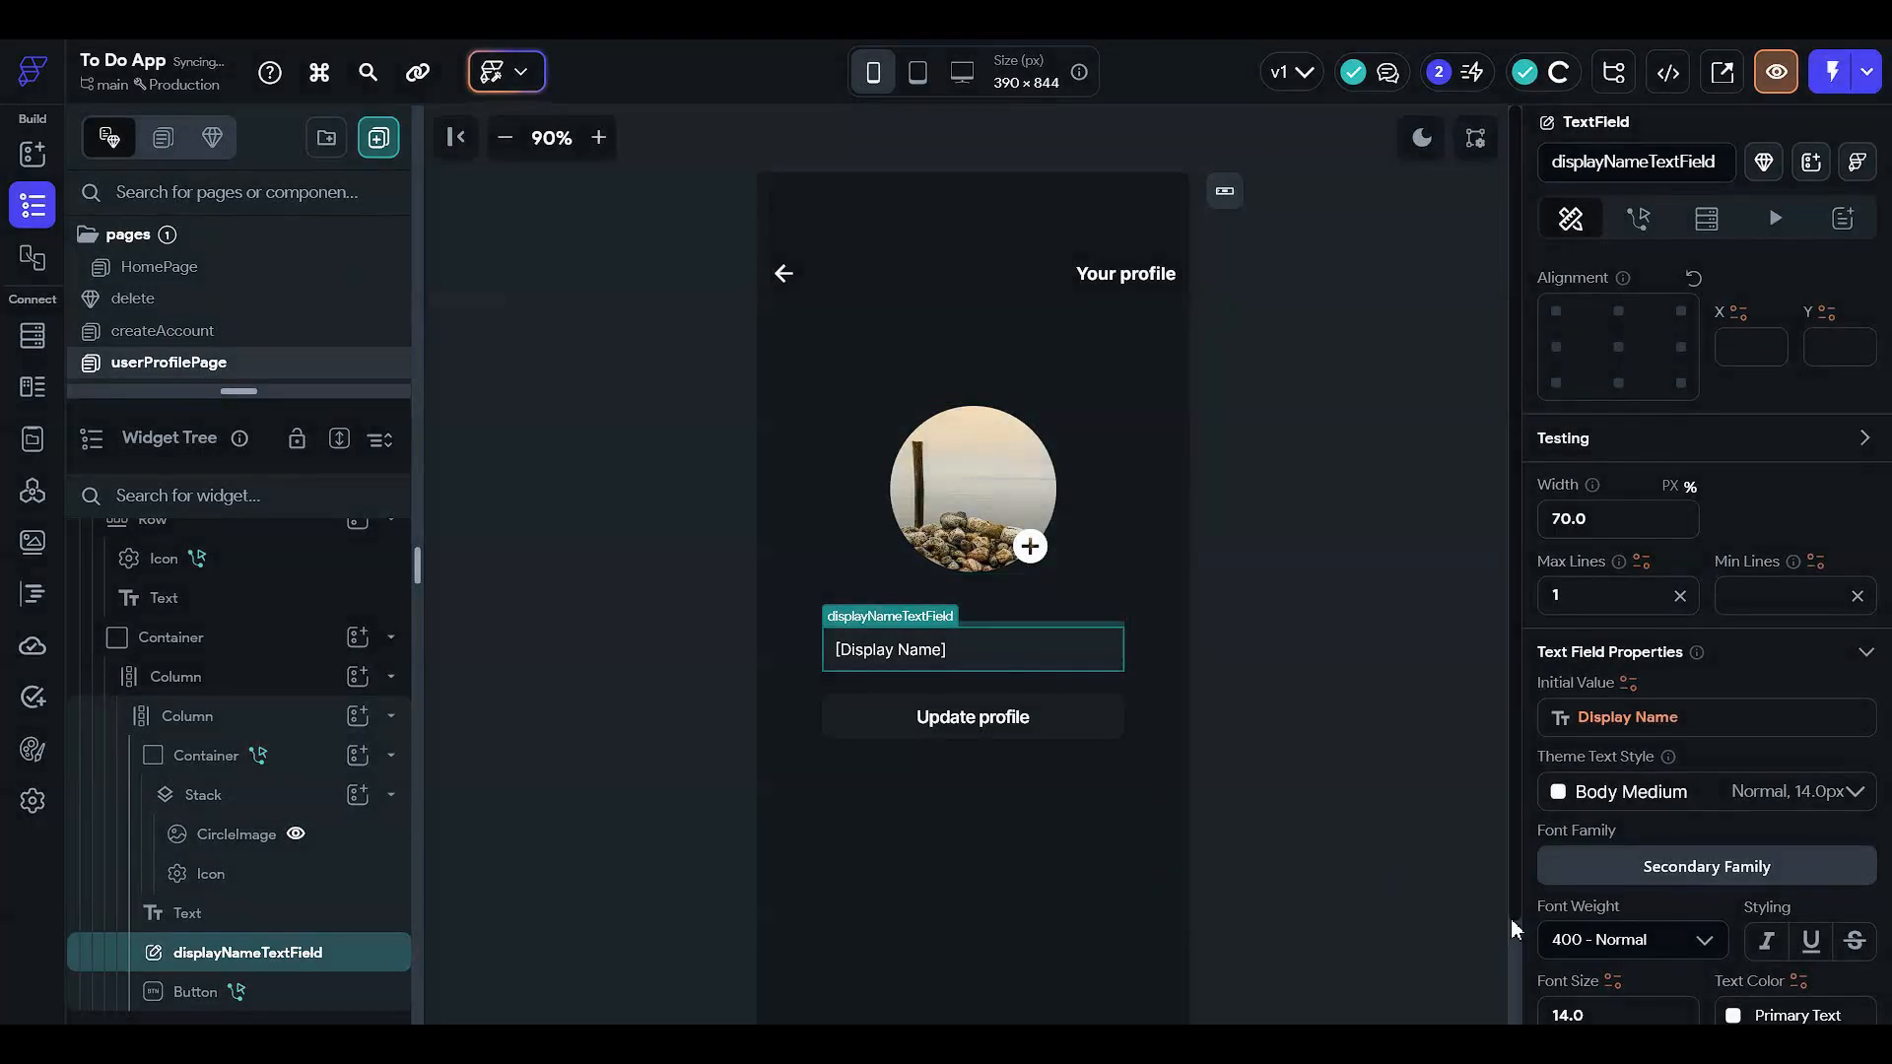
click(1245, 601)
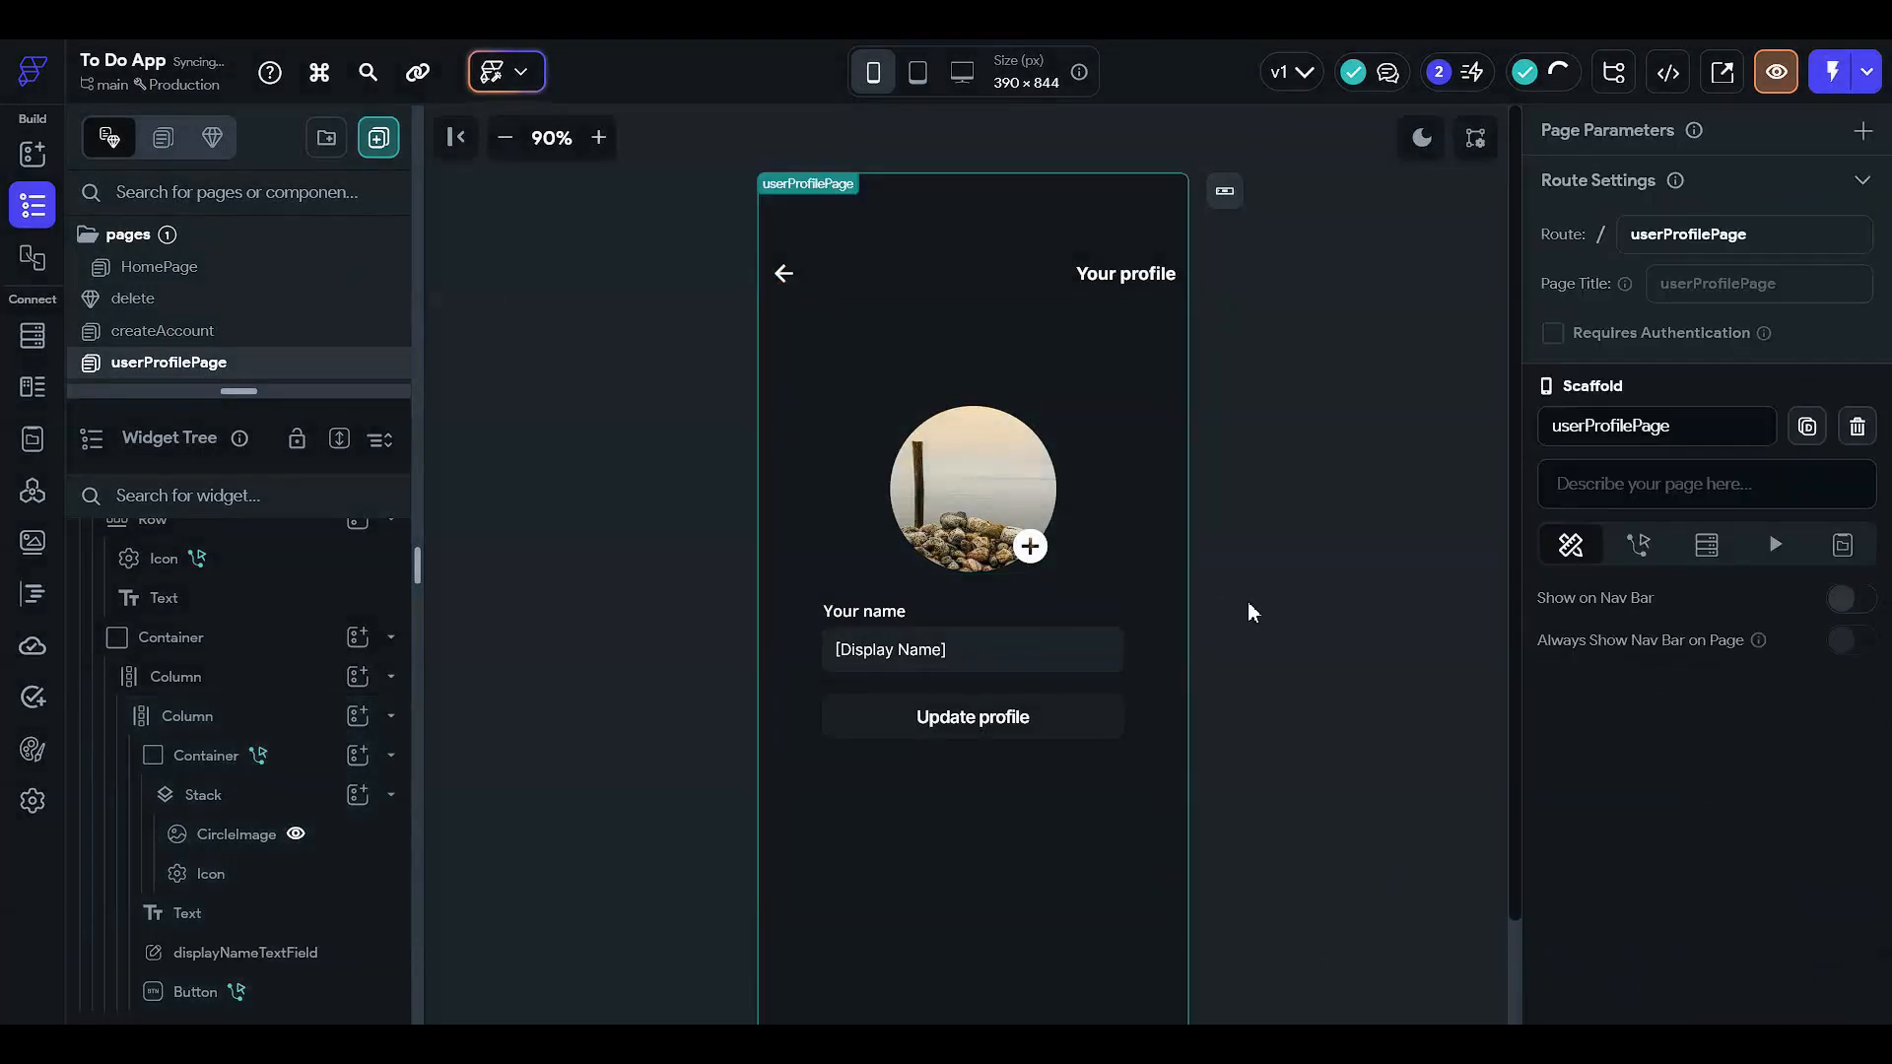
- Clear the placeholder preview image from the container's Photo URL background binding
click(1105, 282)
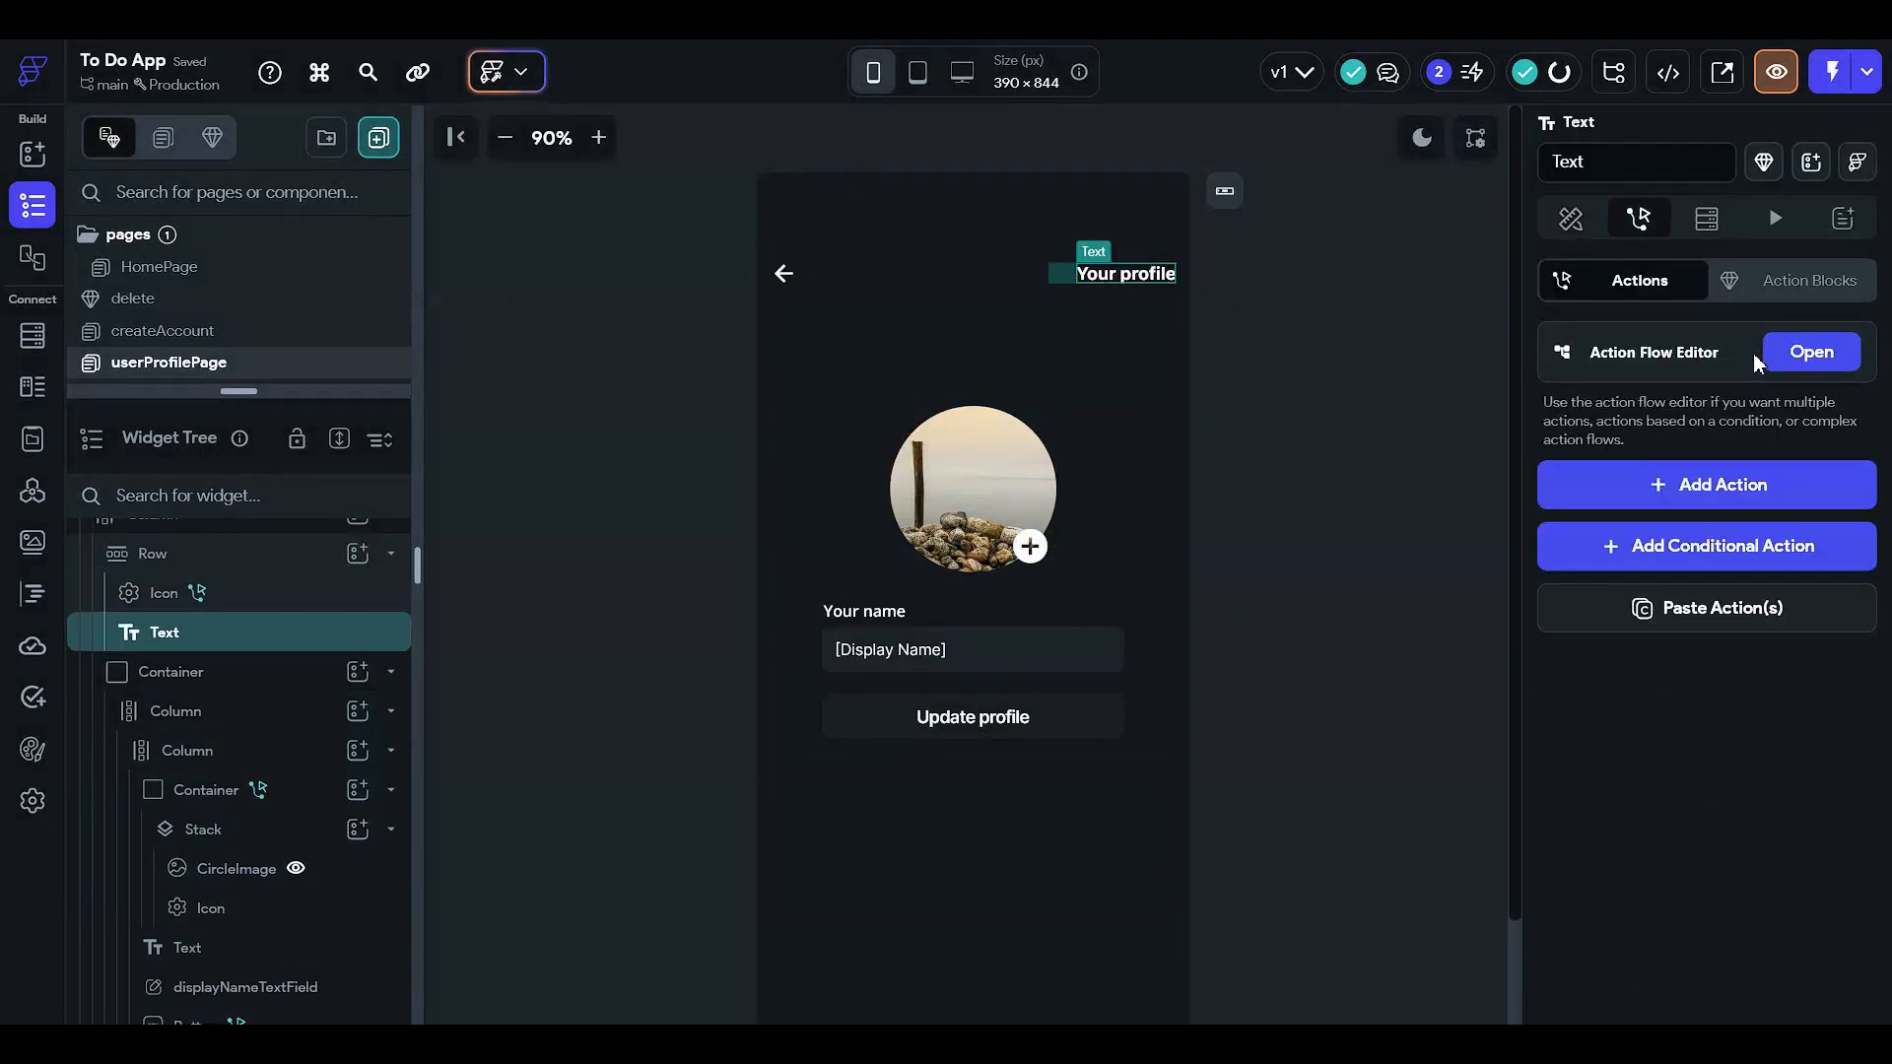
click(1571, 218)
click(1302, 373)
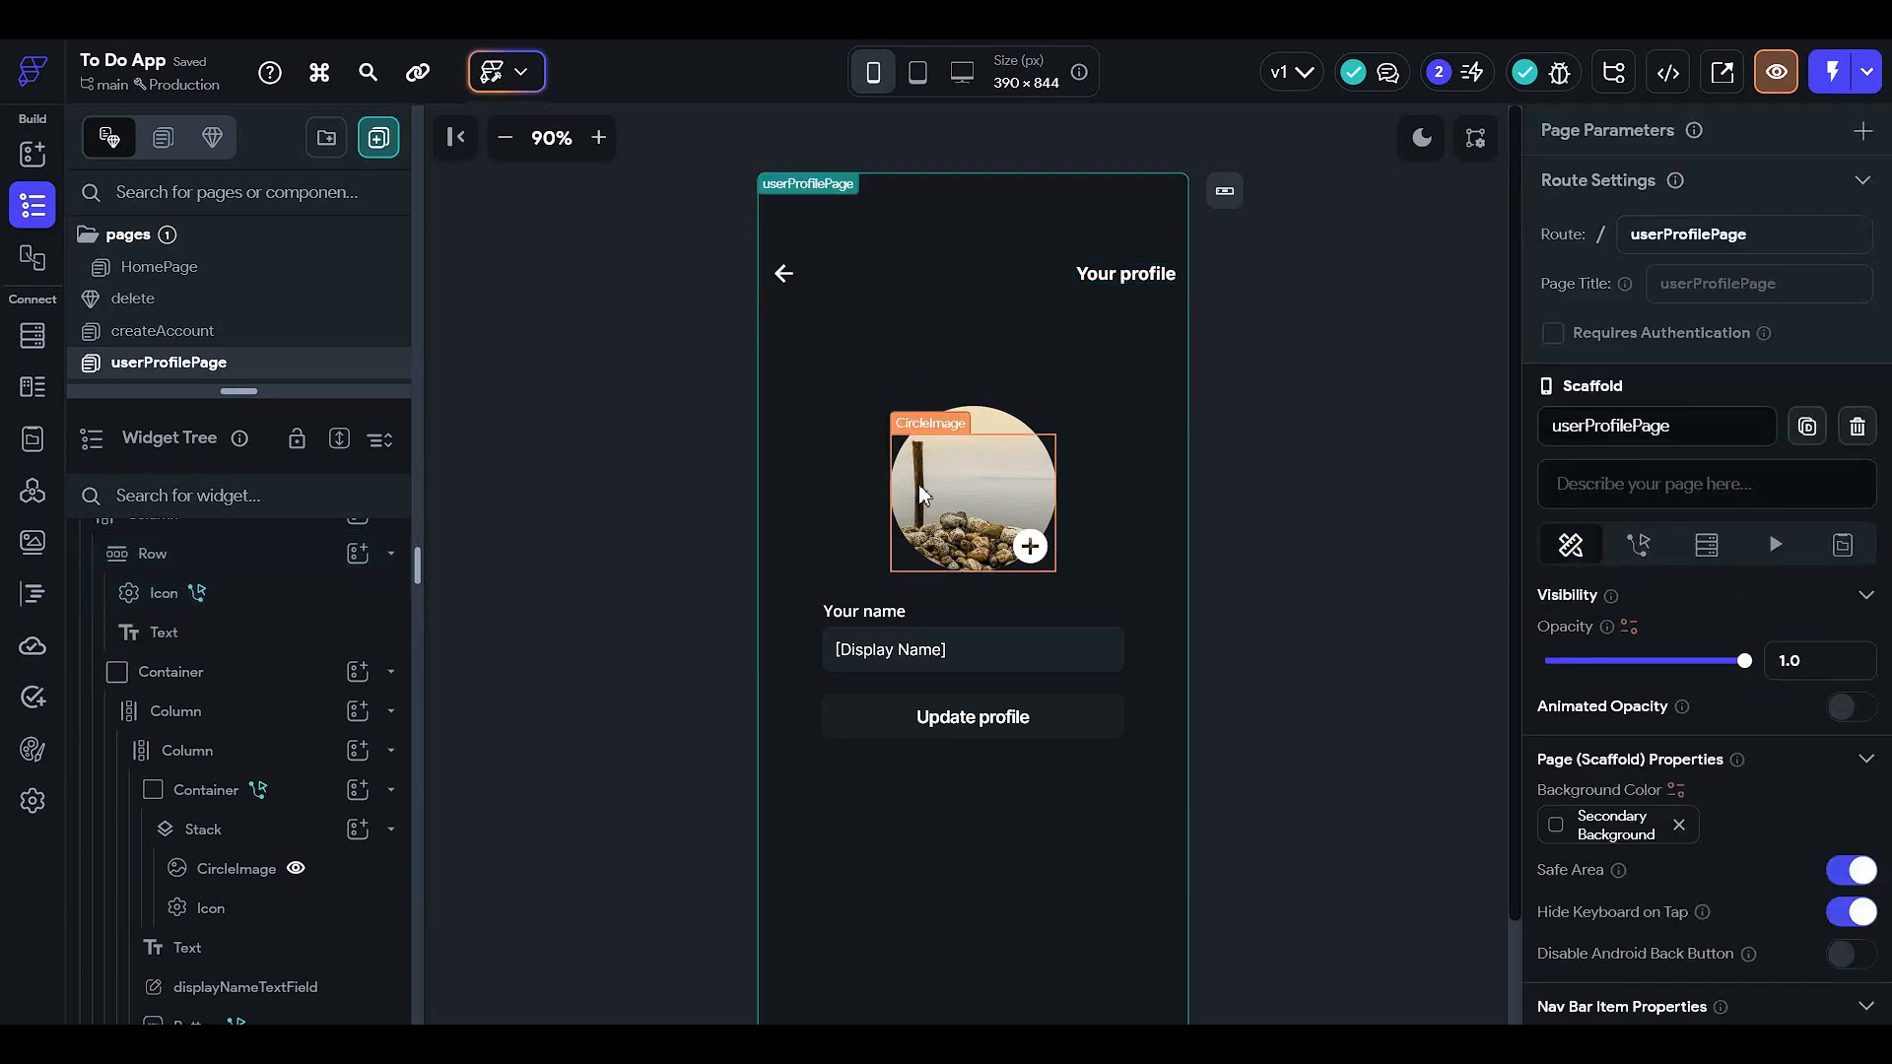
click(1042, 477)
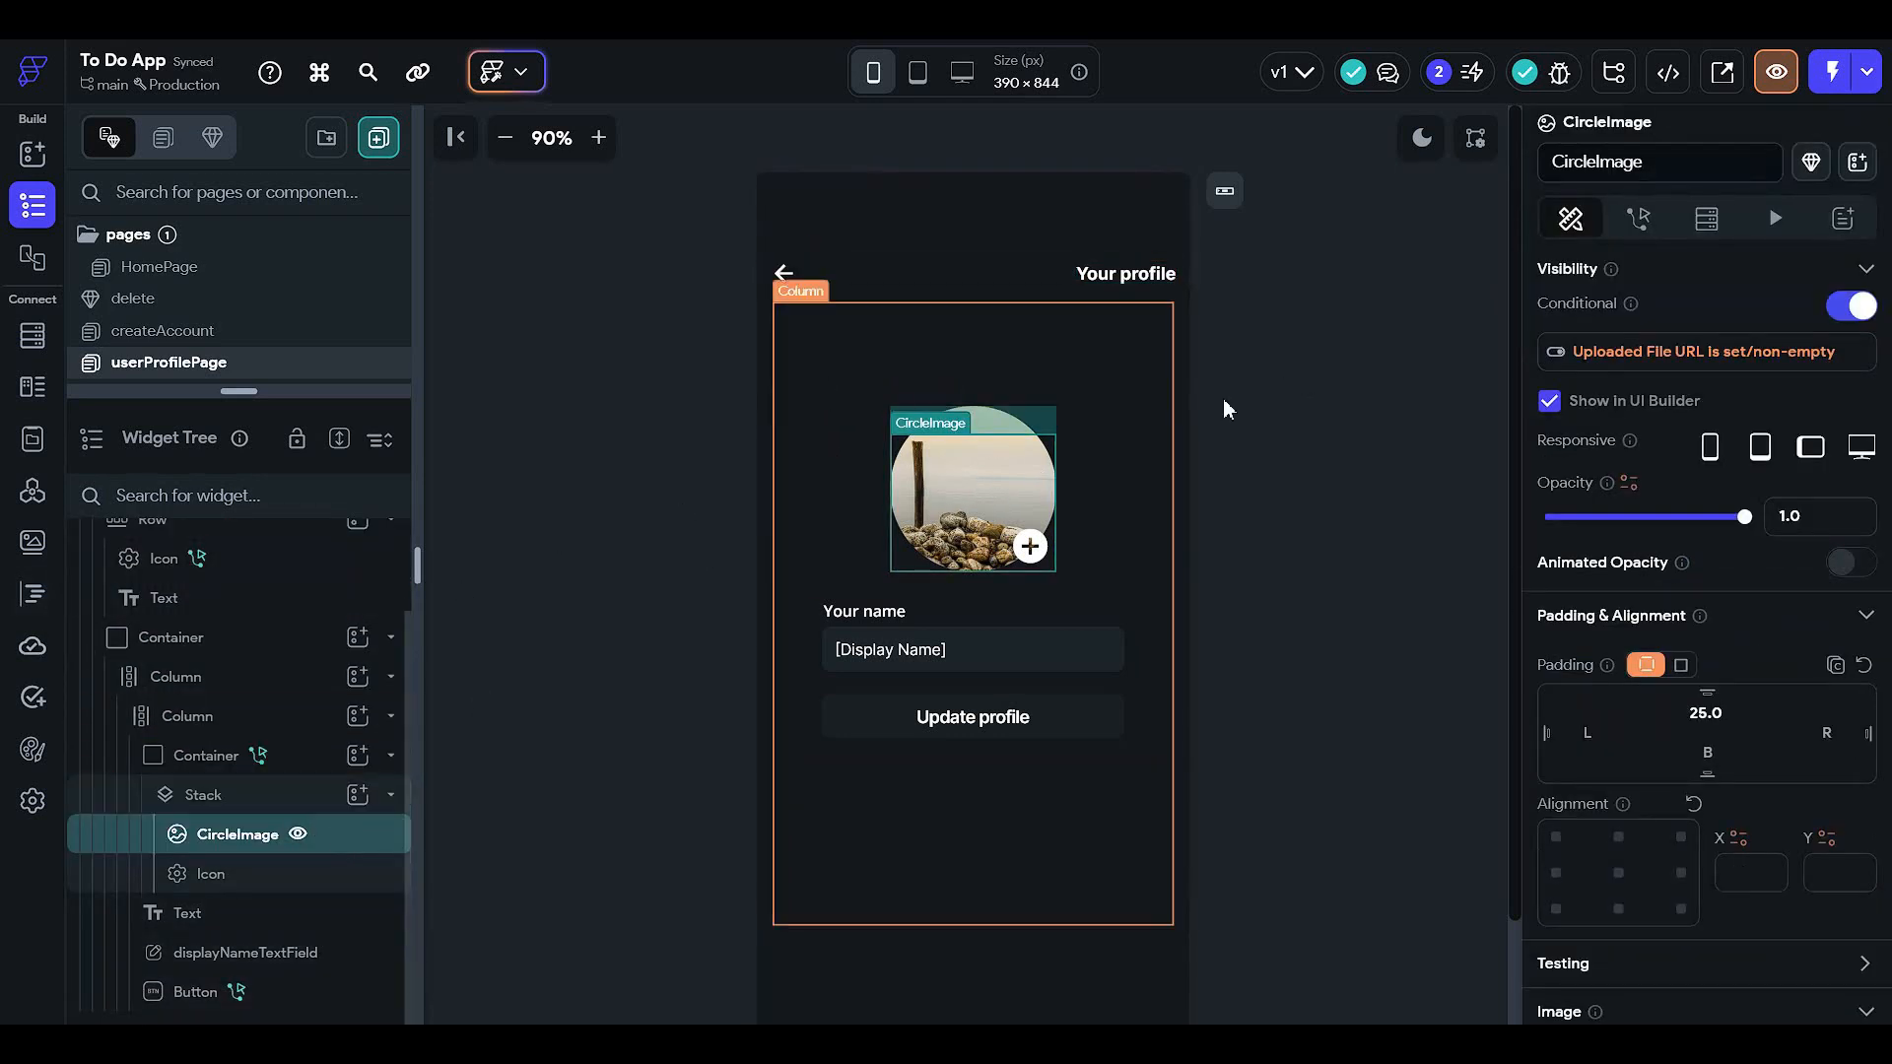
click(311, 765)
scroll(1574, 779, down, 10)
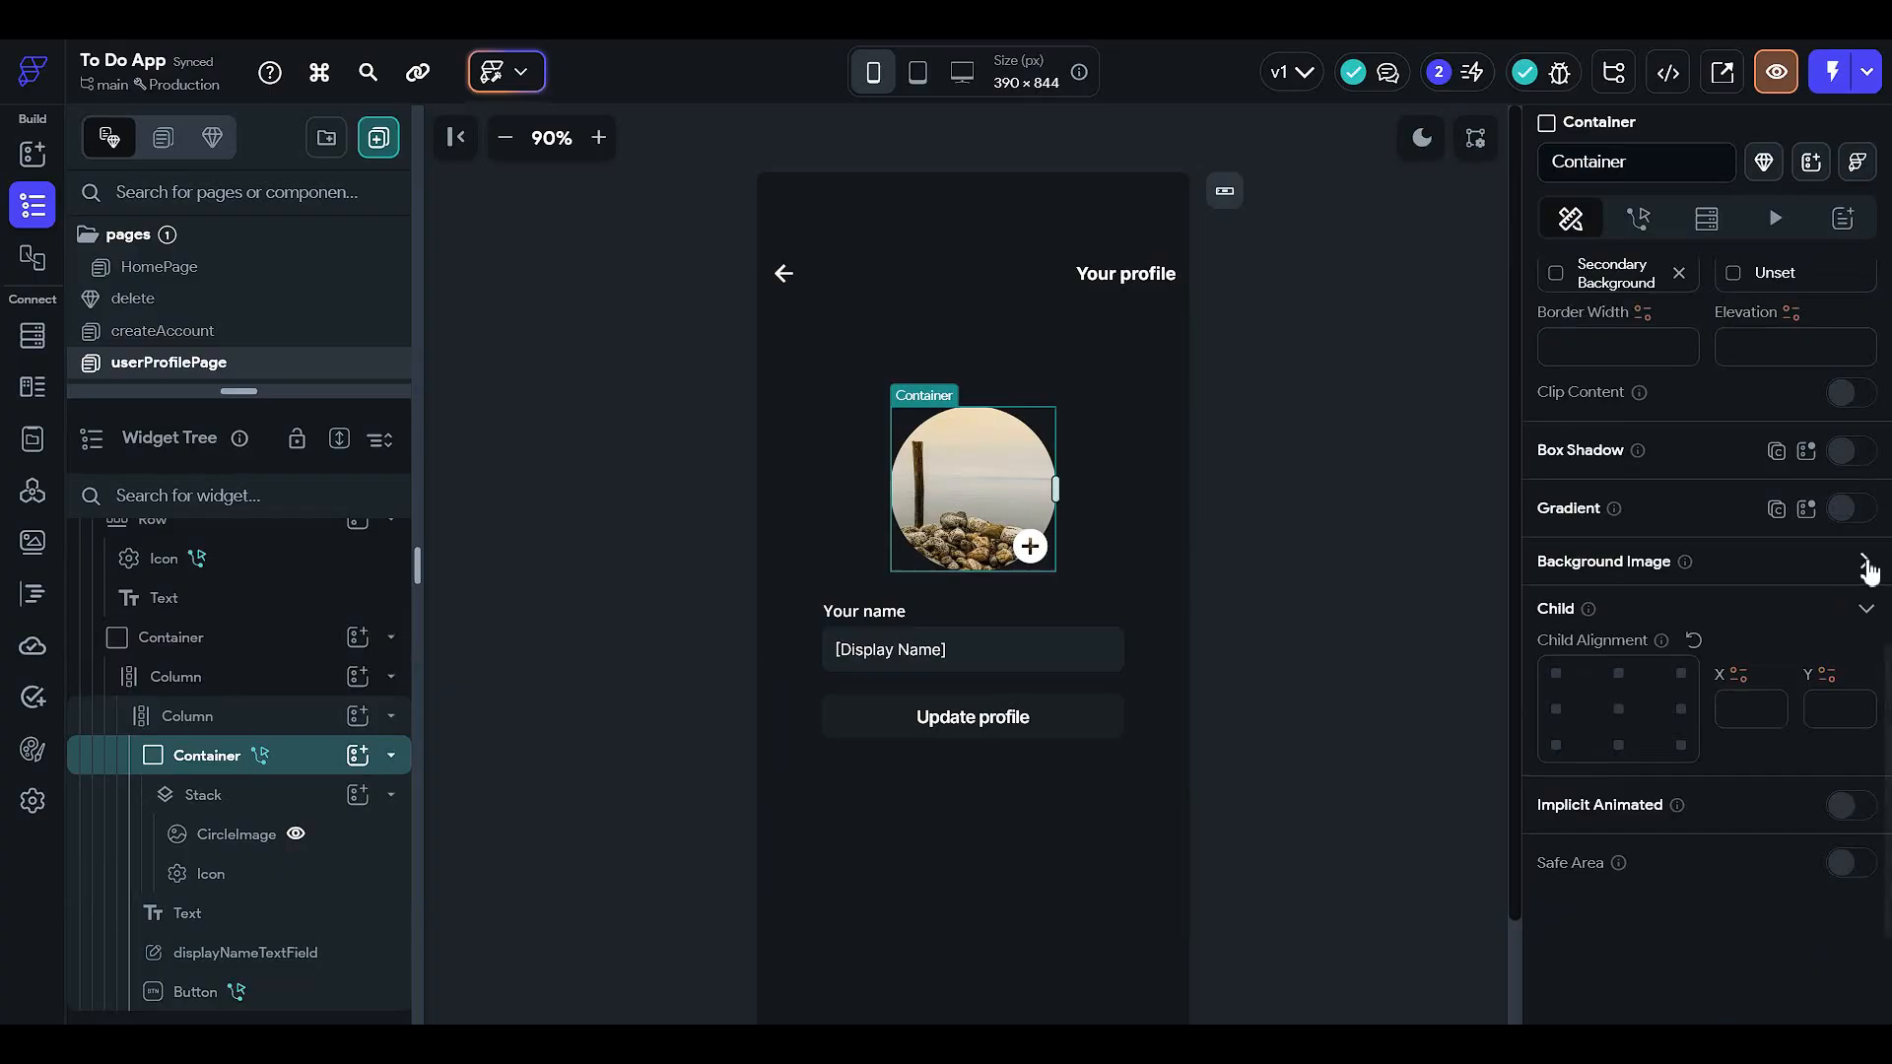
click(1864, 561)
click(1572, 697)
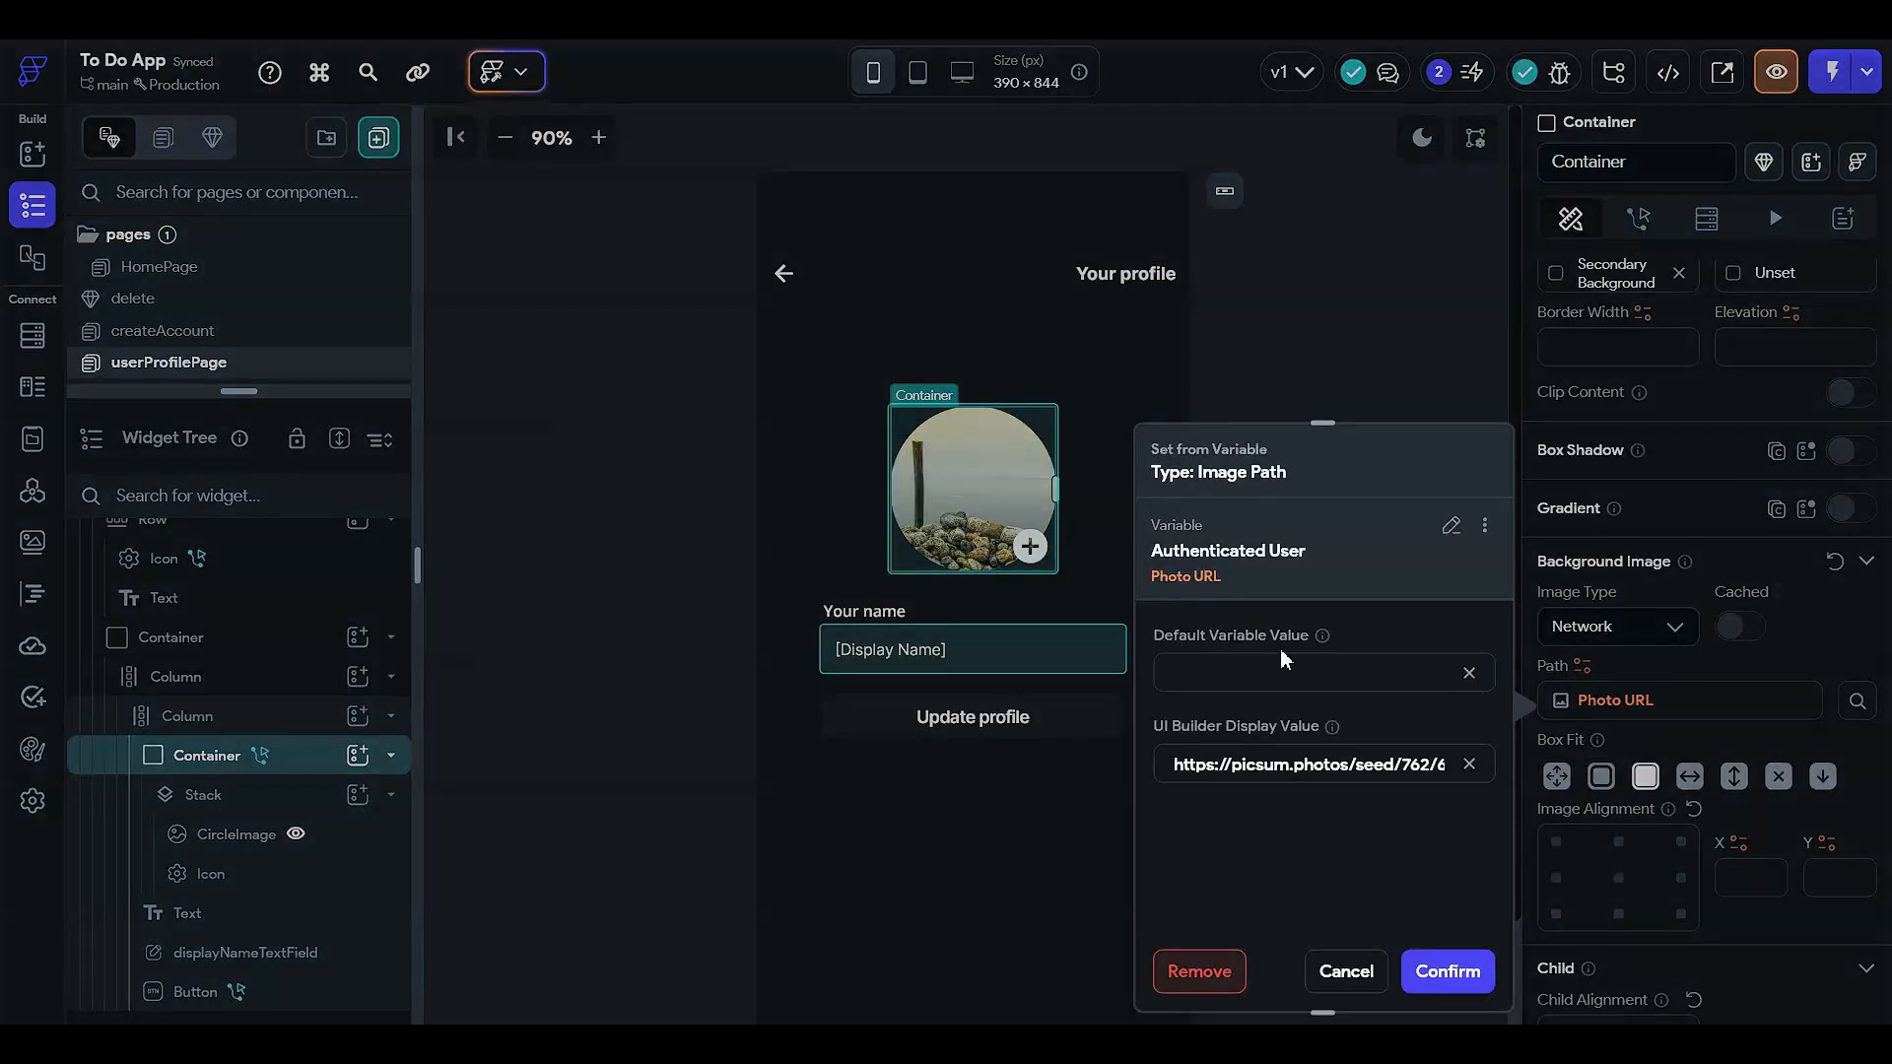
click(1469, 765)
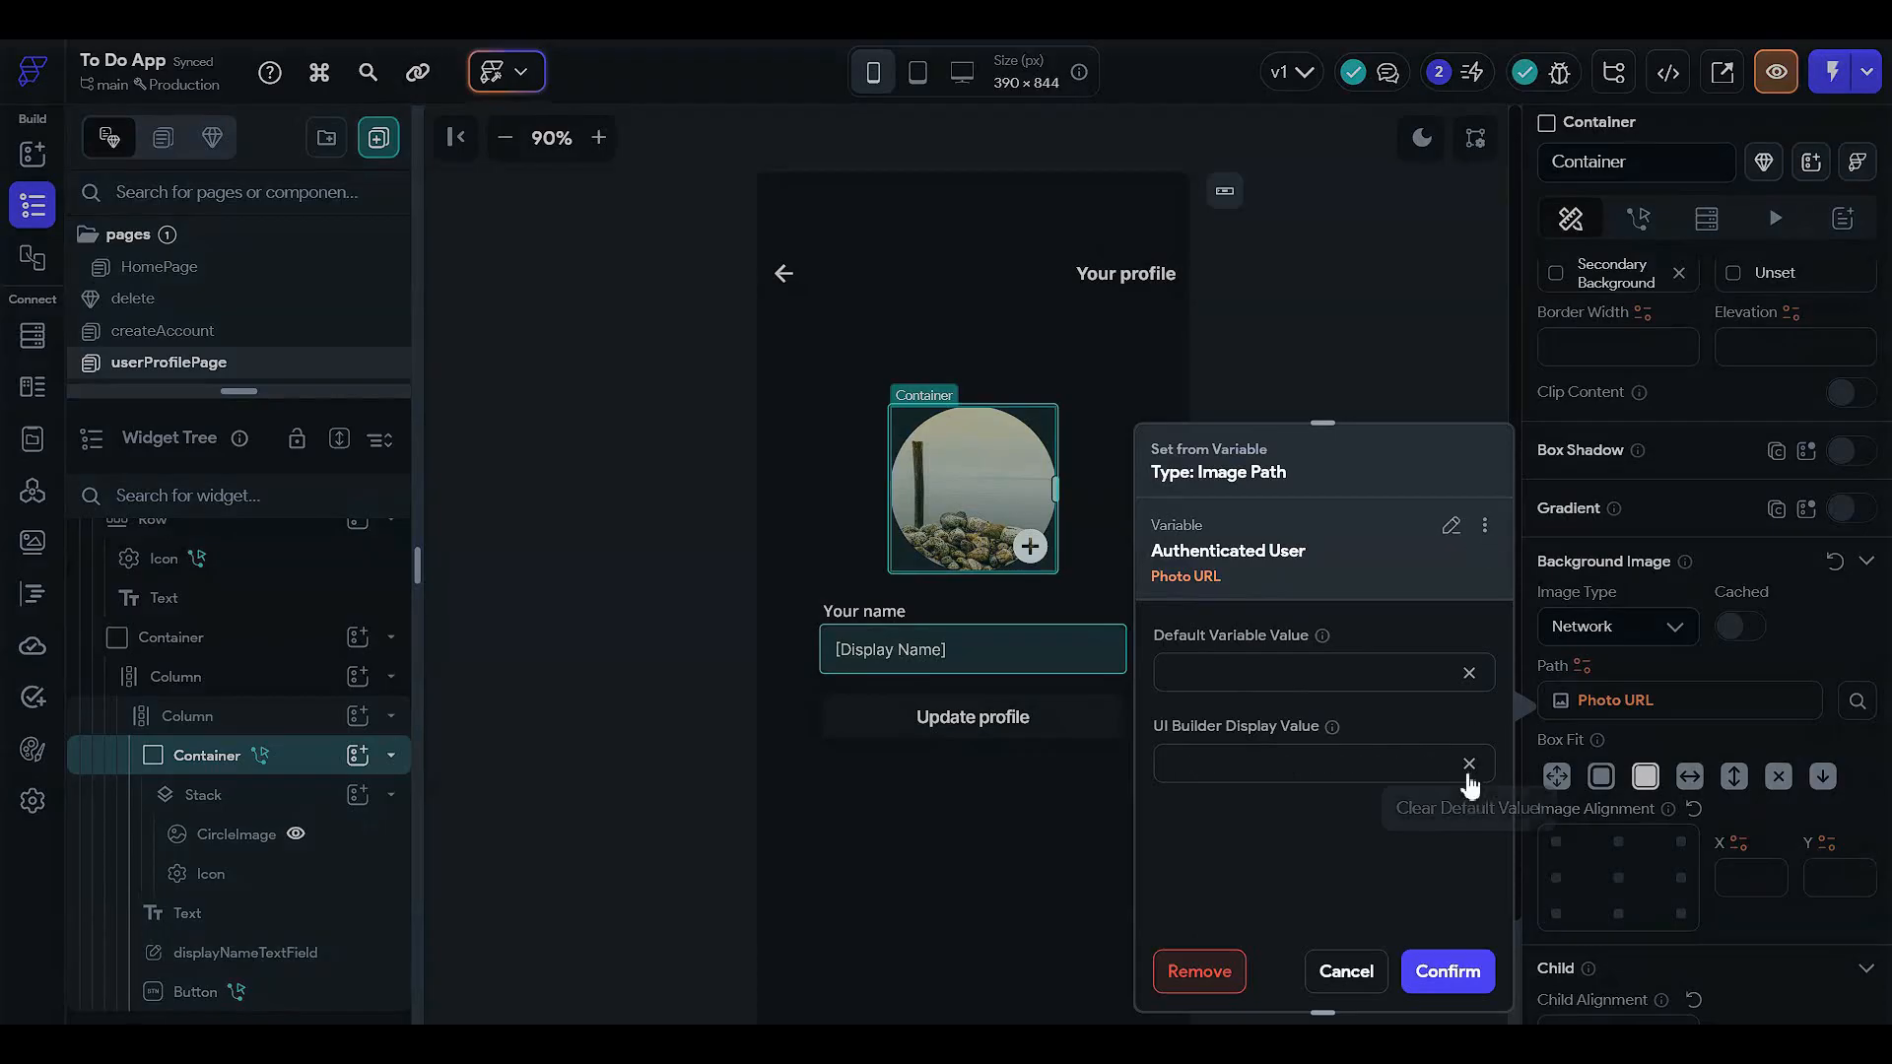
click(1433, 969)
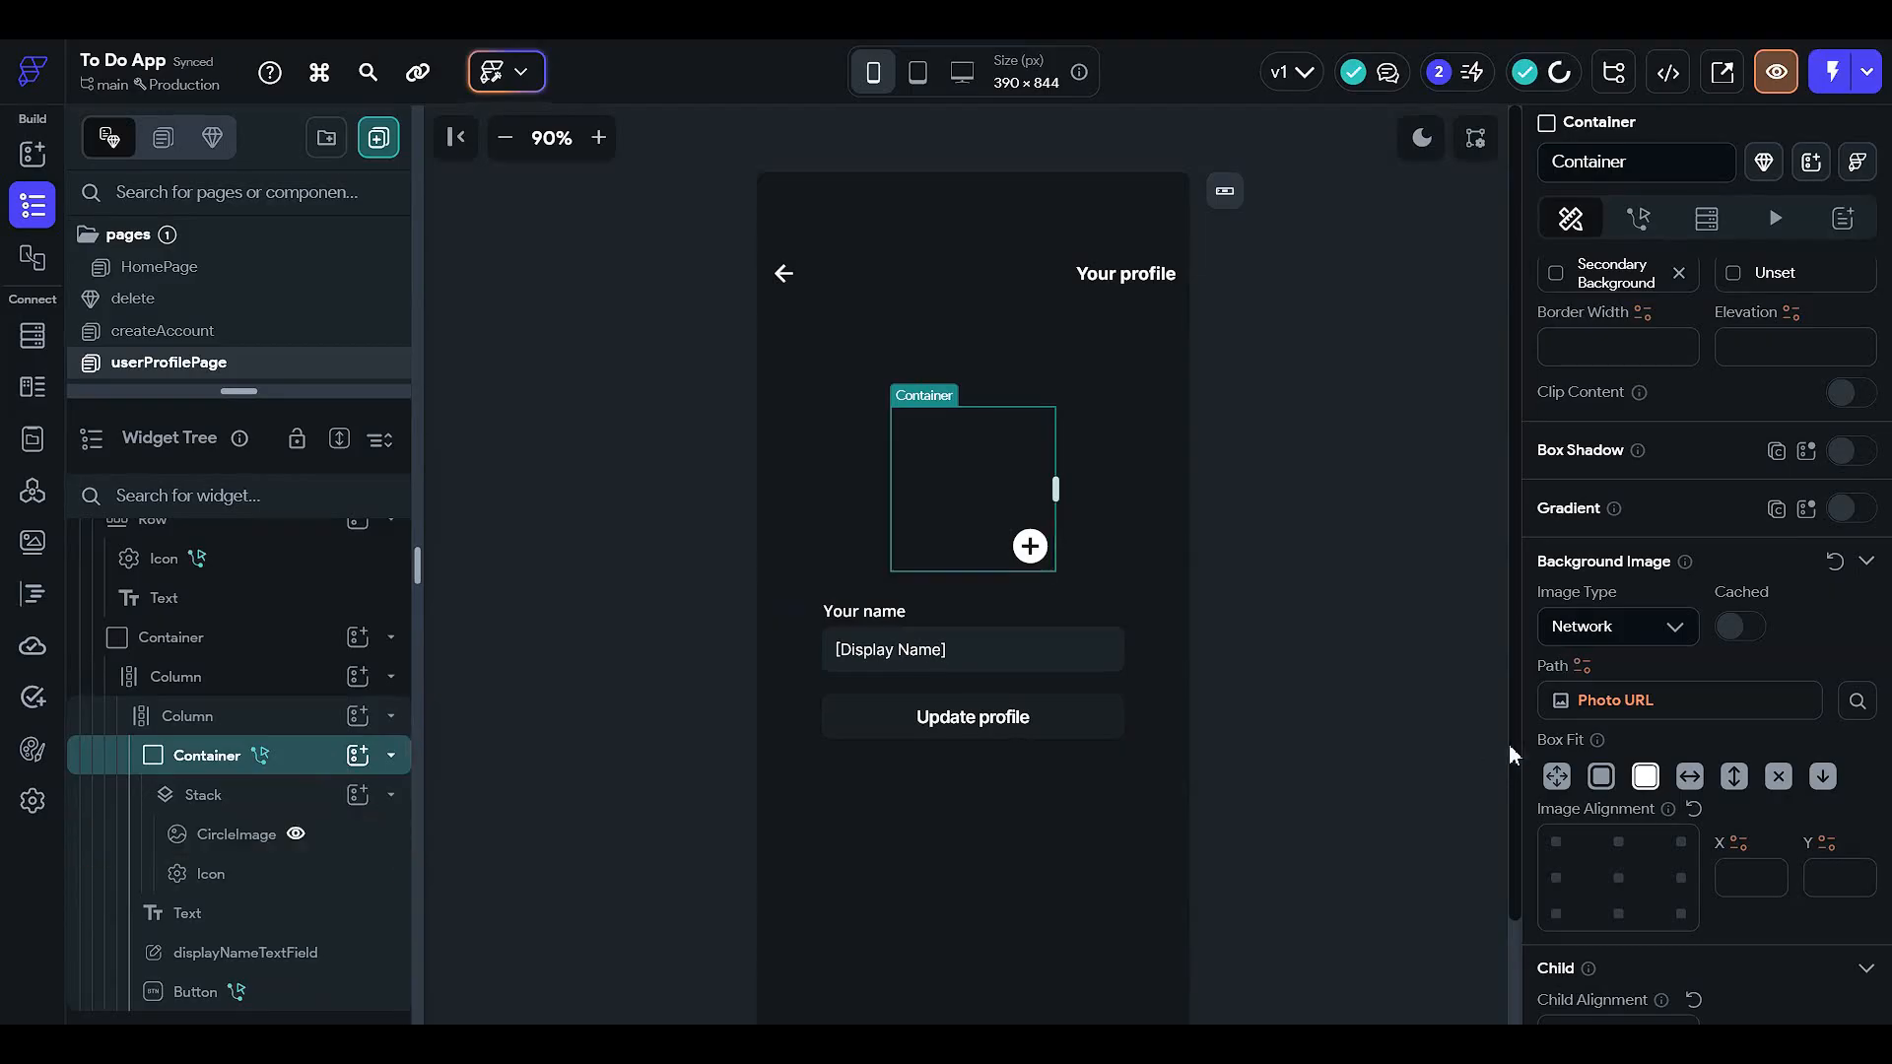
- Review the circle image's Uploaded File URL path and its visibility condition
click(1665, 700)
click(1352, 971)
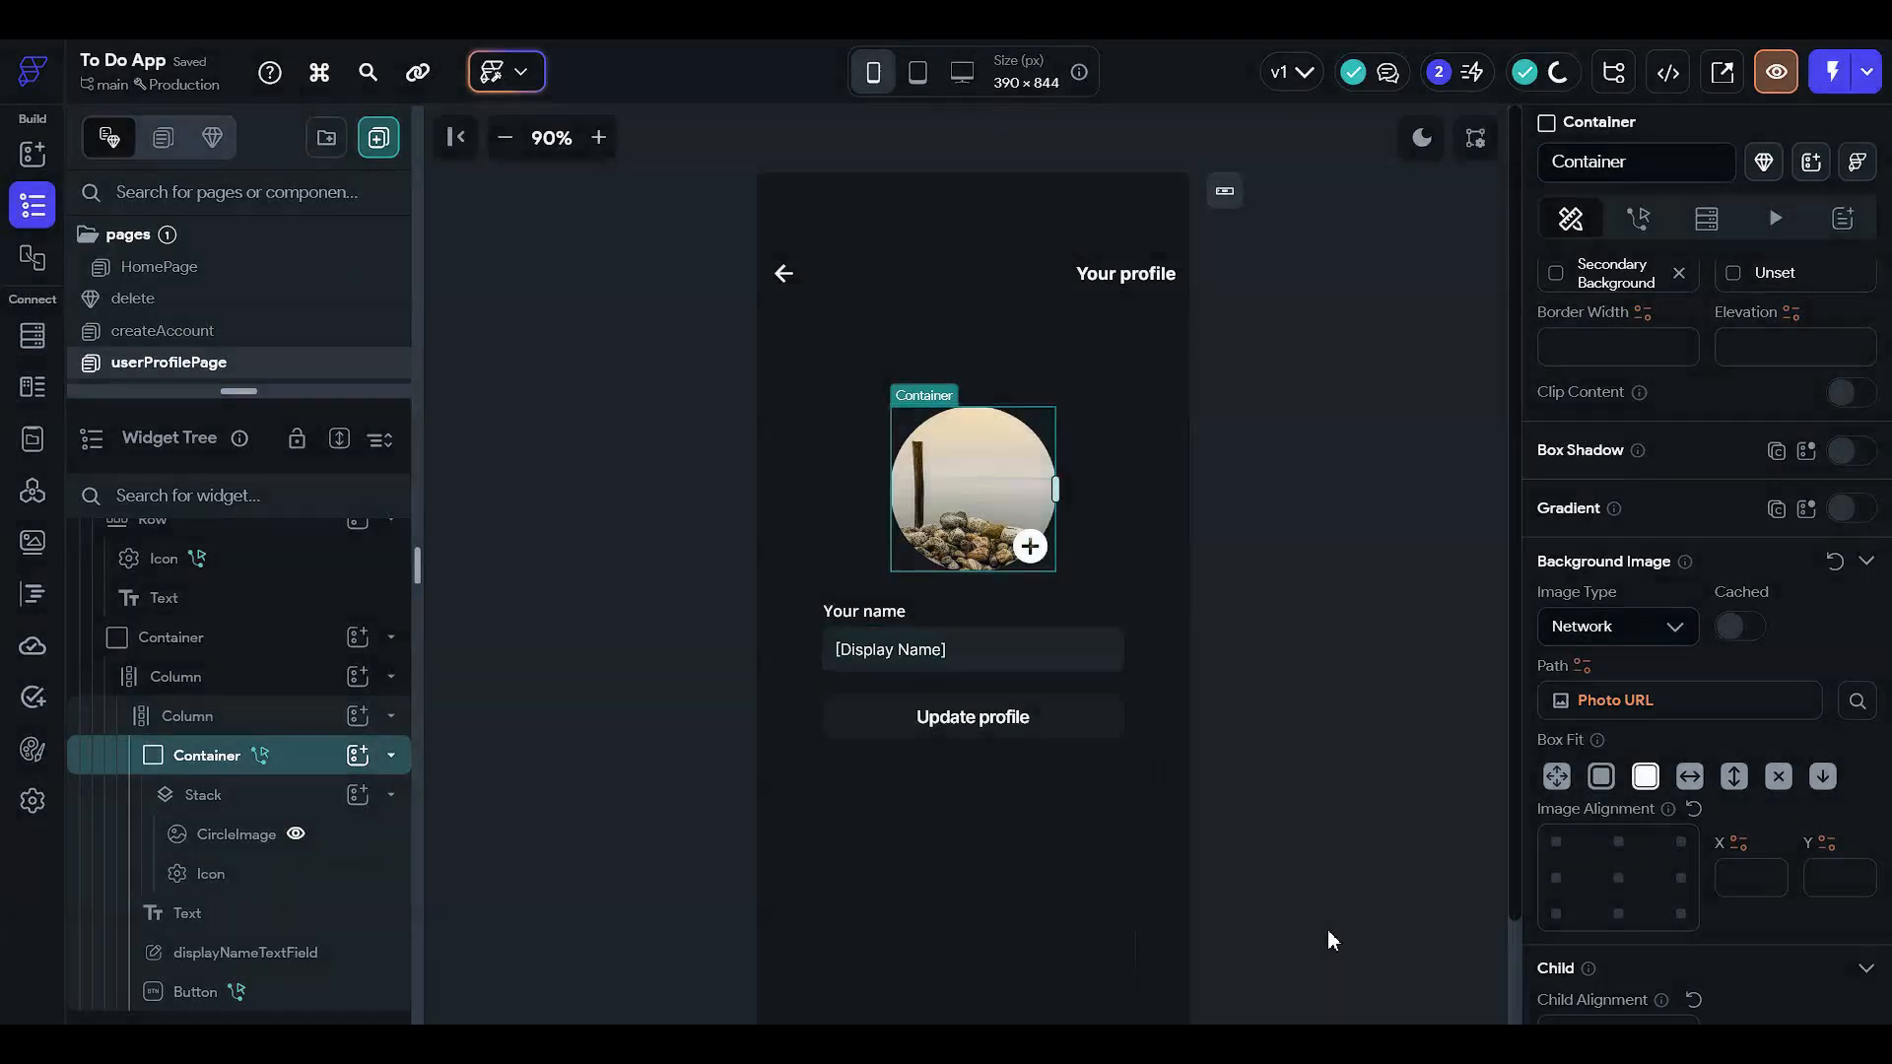
click(351, 837)
click(1675, 639)
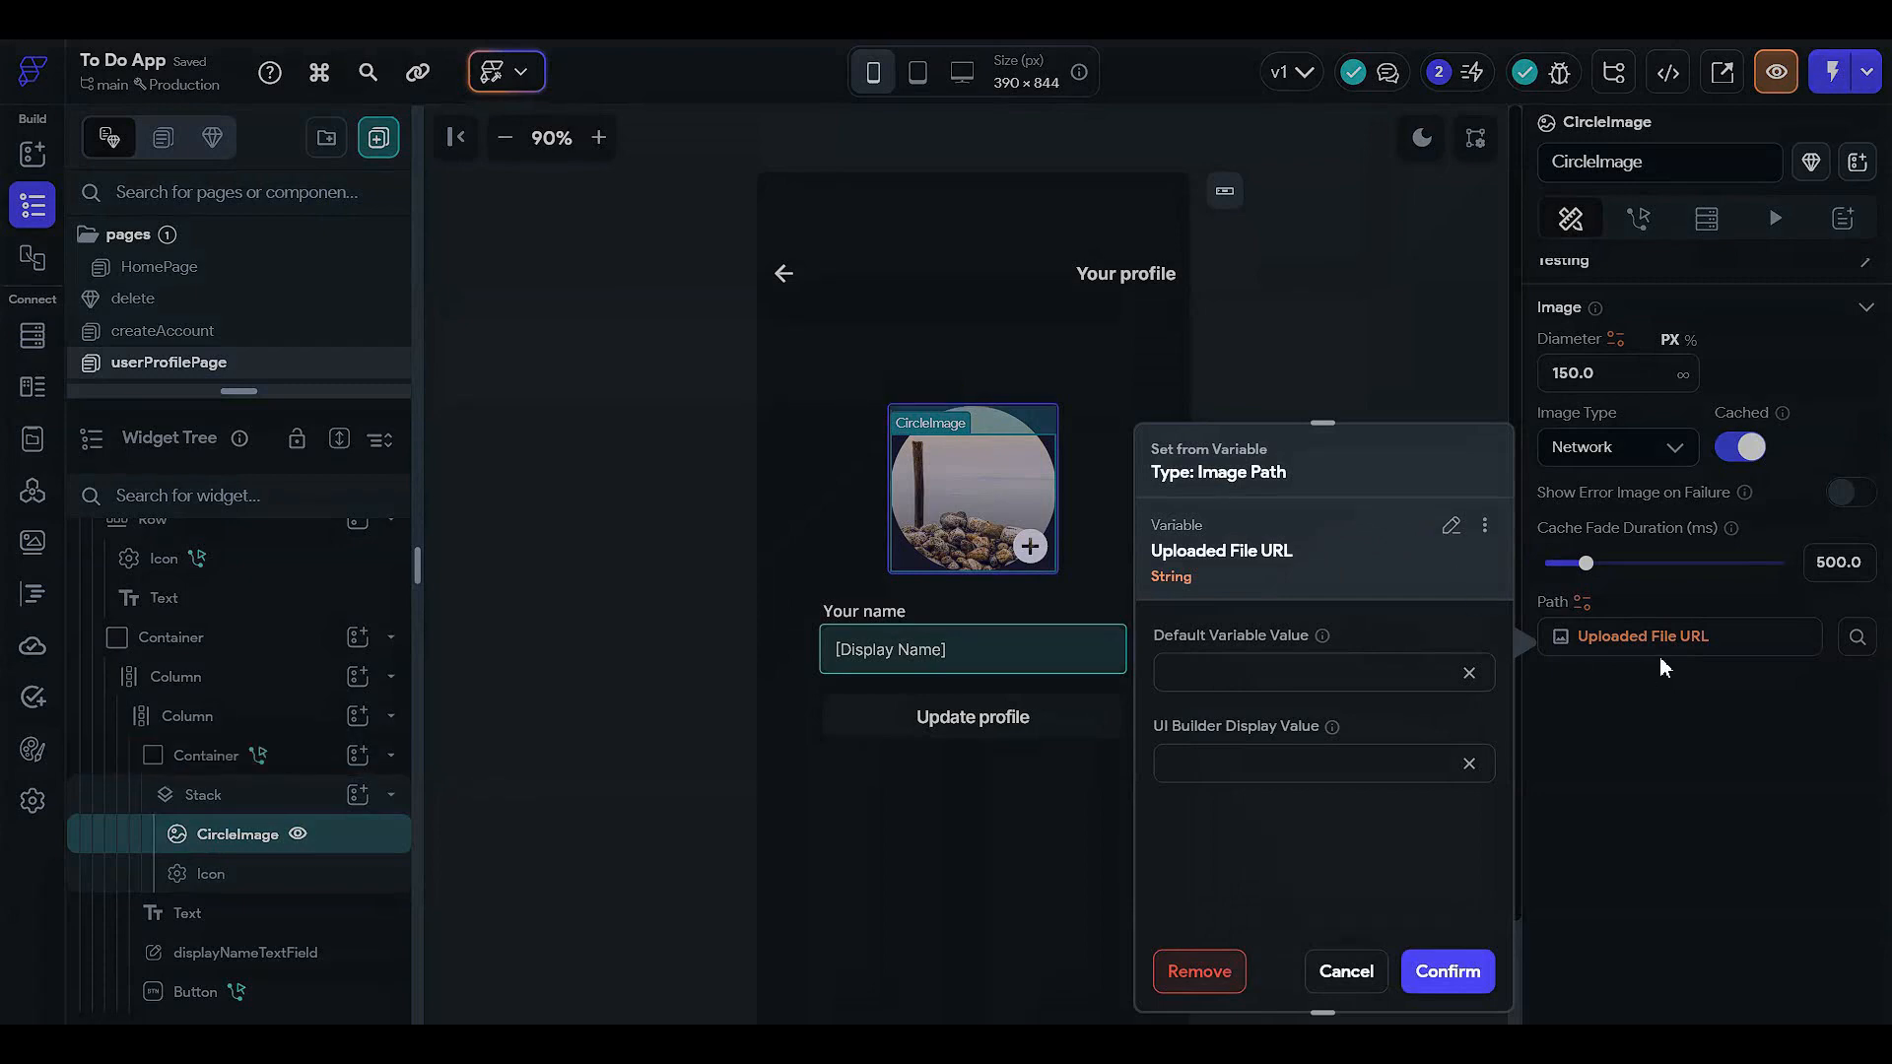
click(1649, 710)
scroll(1668, 570, up, 6)
scroll(1669, 570, up, 2)
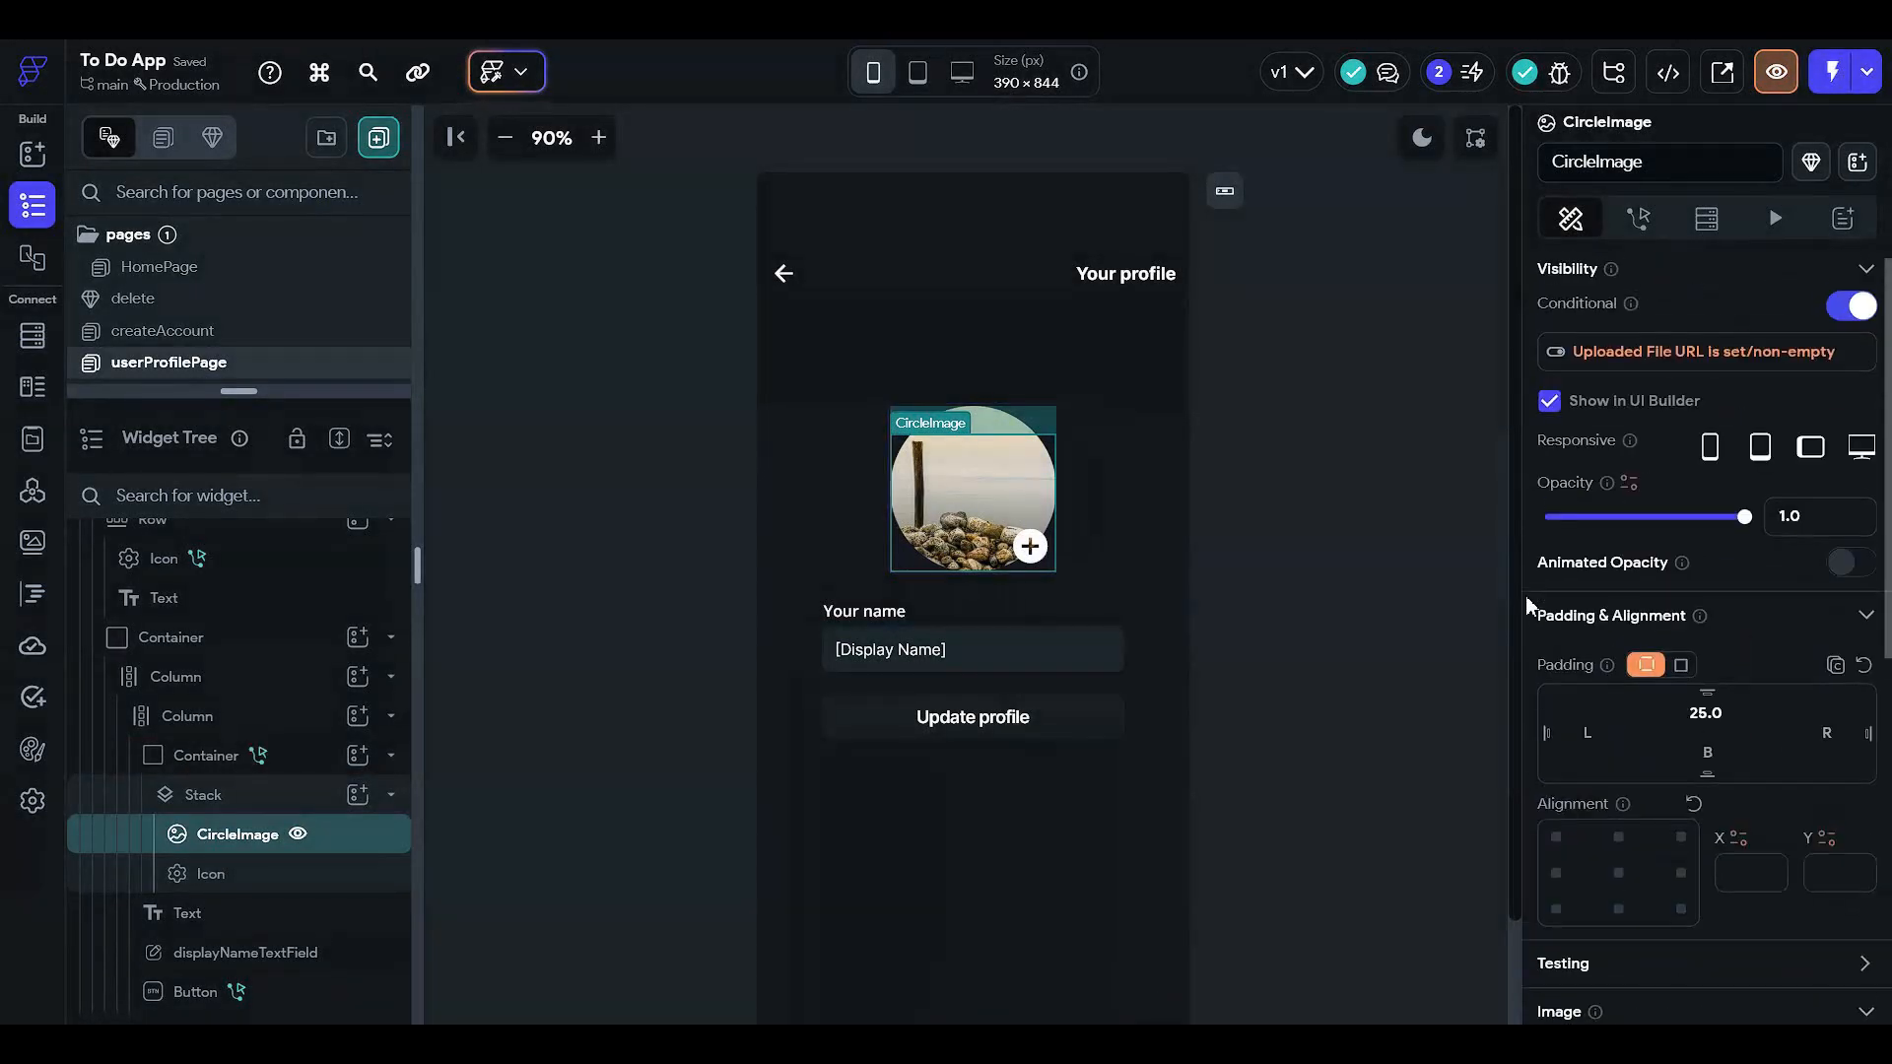
click(1665, 350)
click(1271, 545)
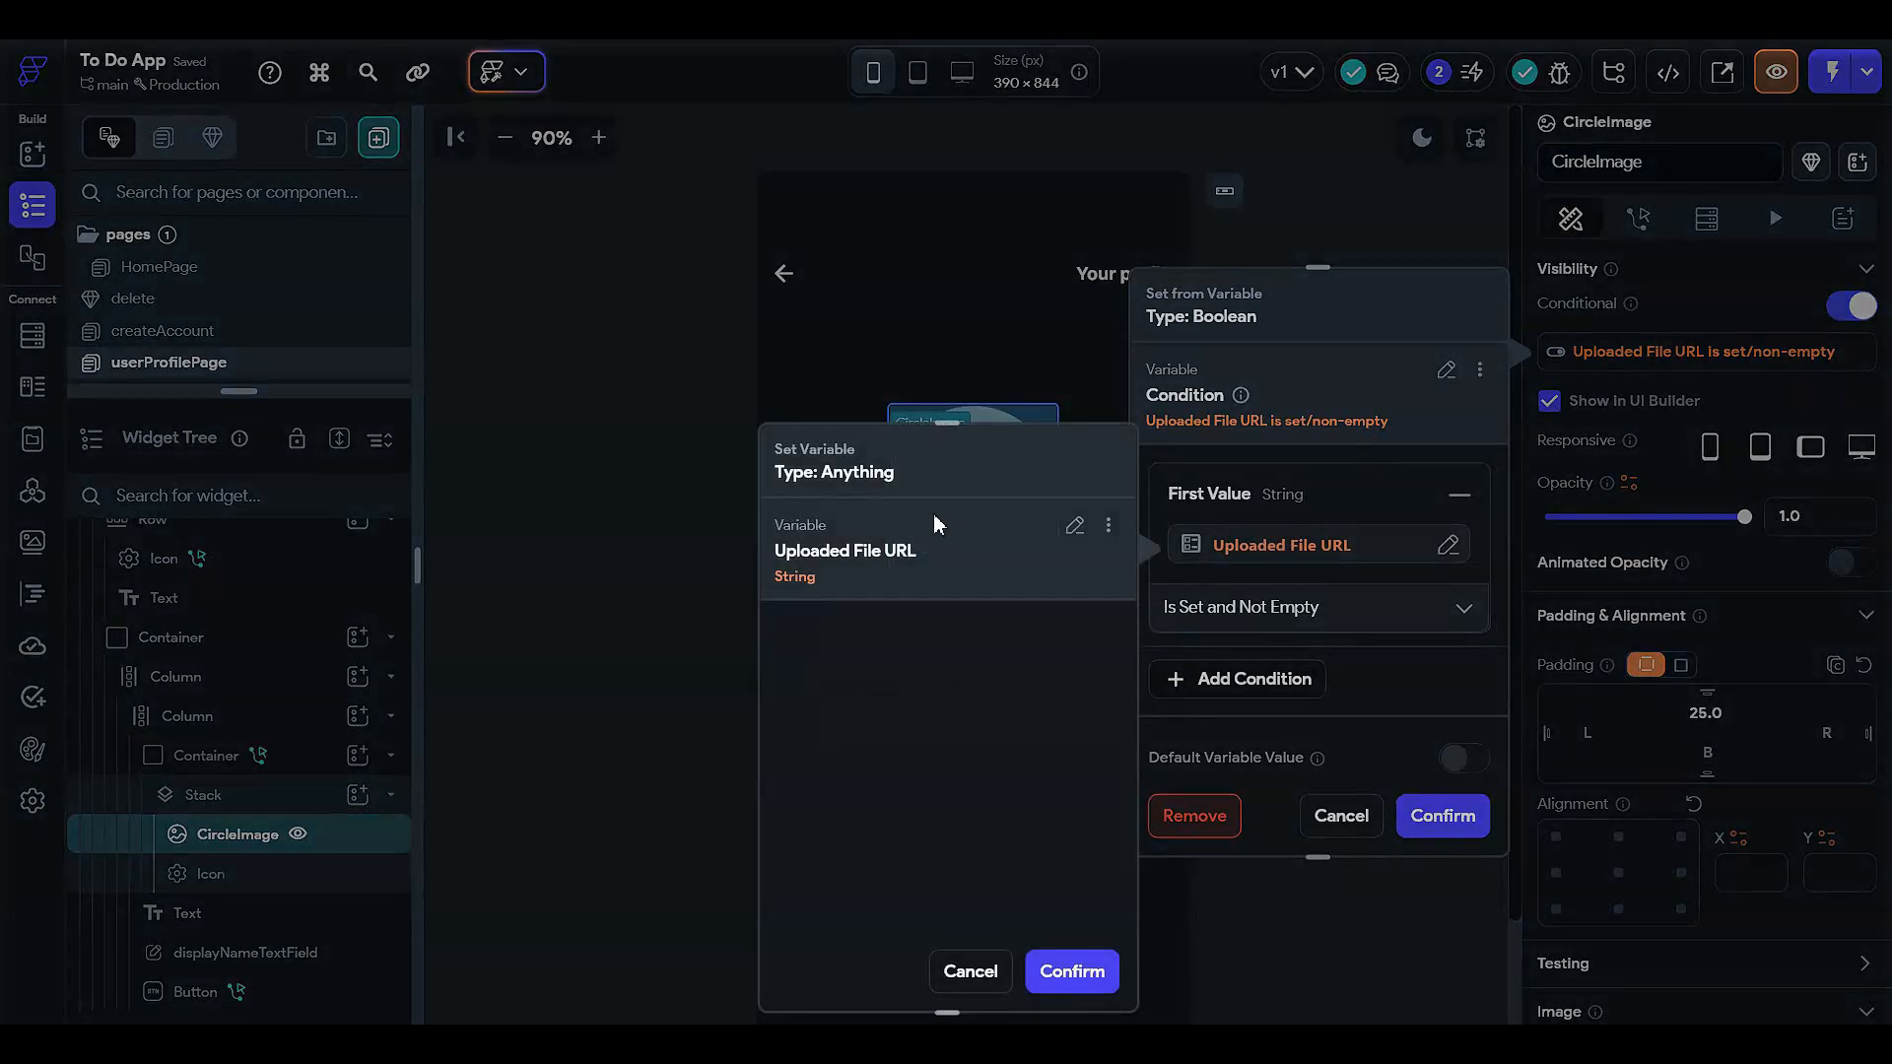
click(594, 314)
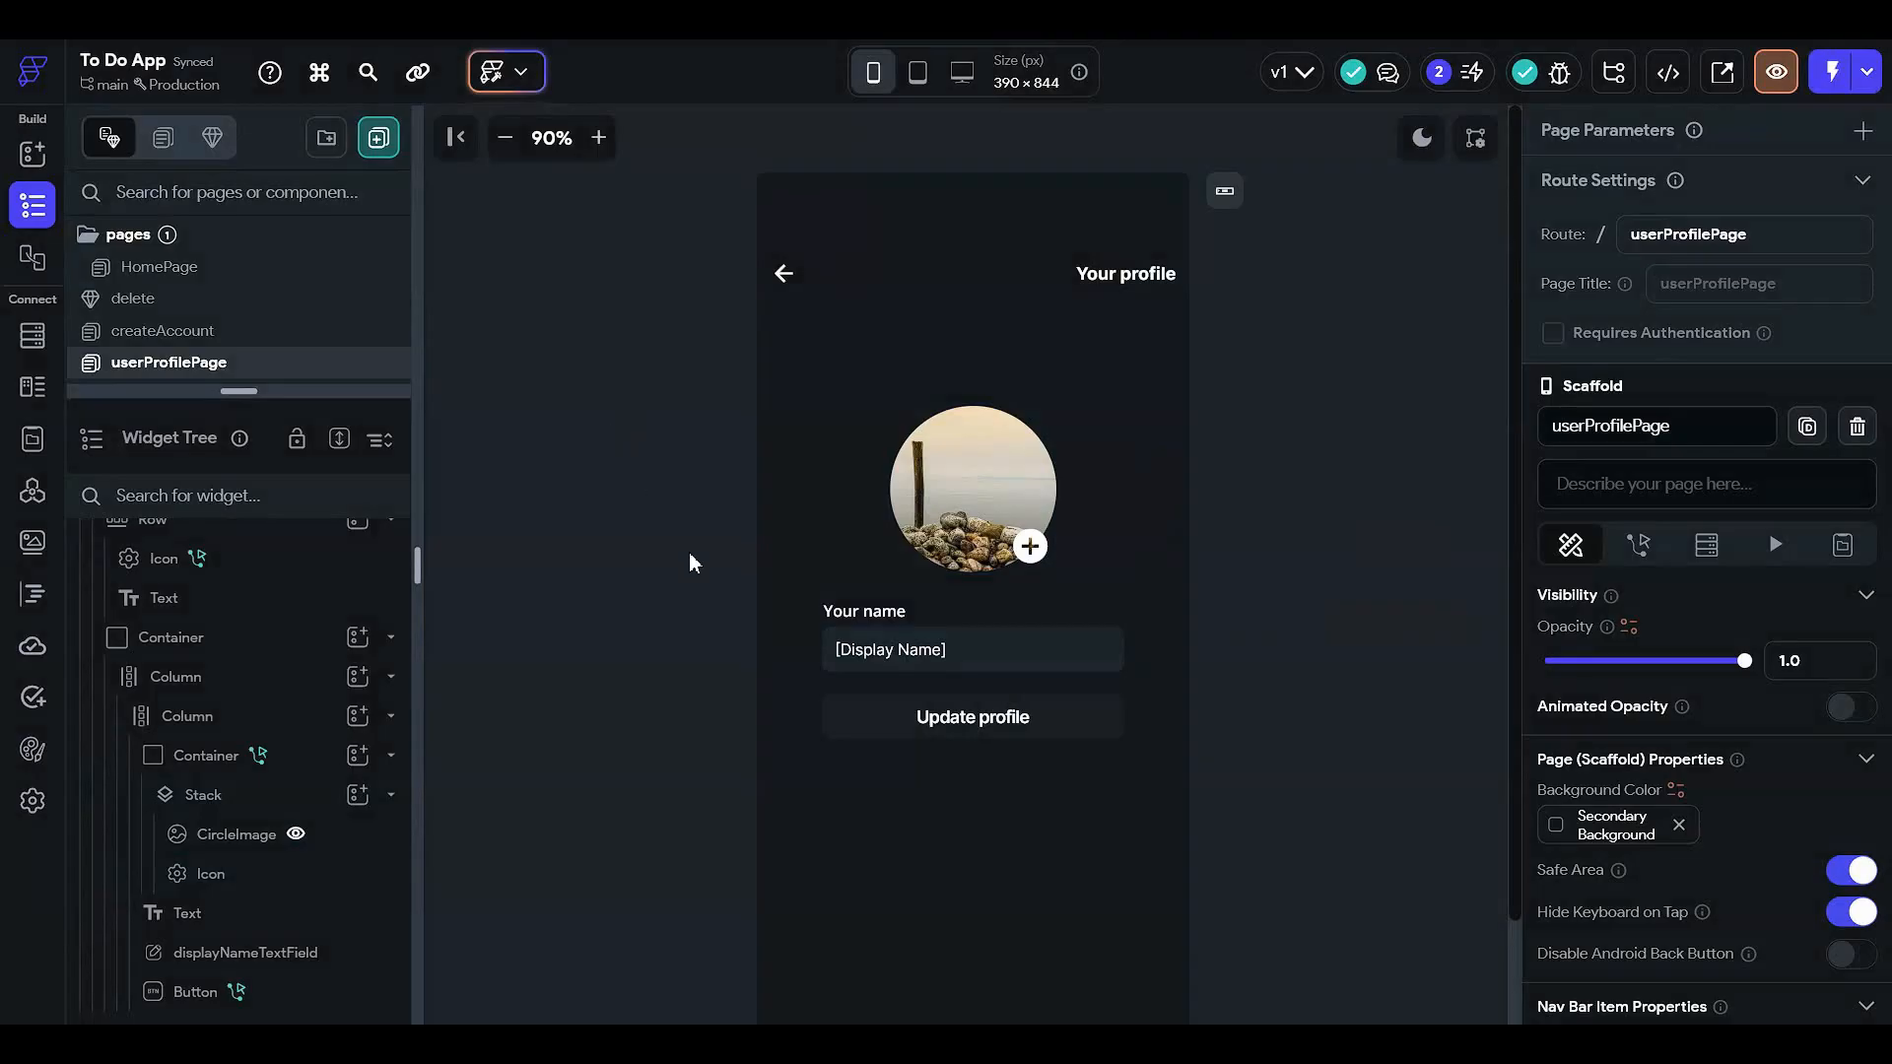
- Add a Button widget to the profile page's outer column
click(939, 340)
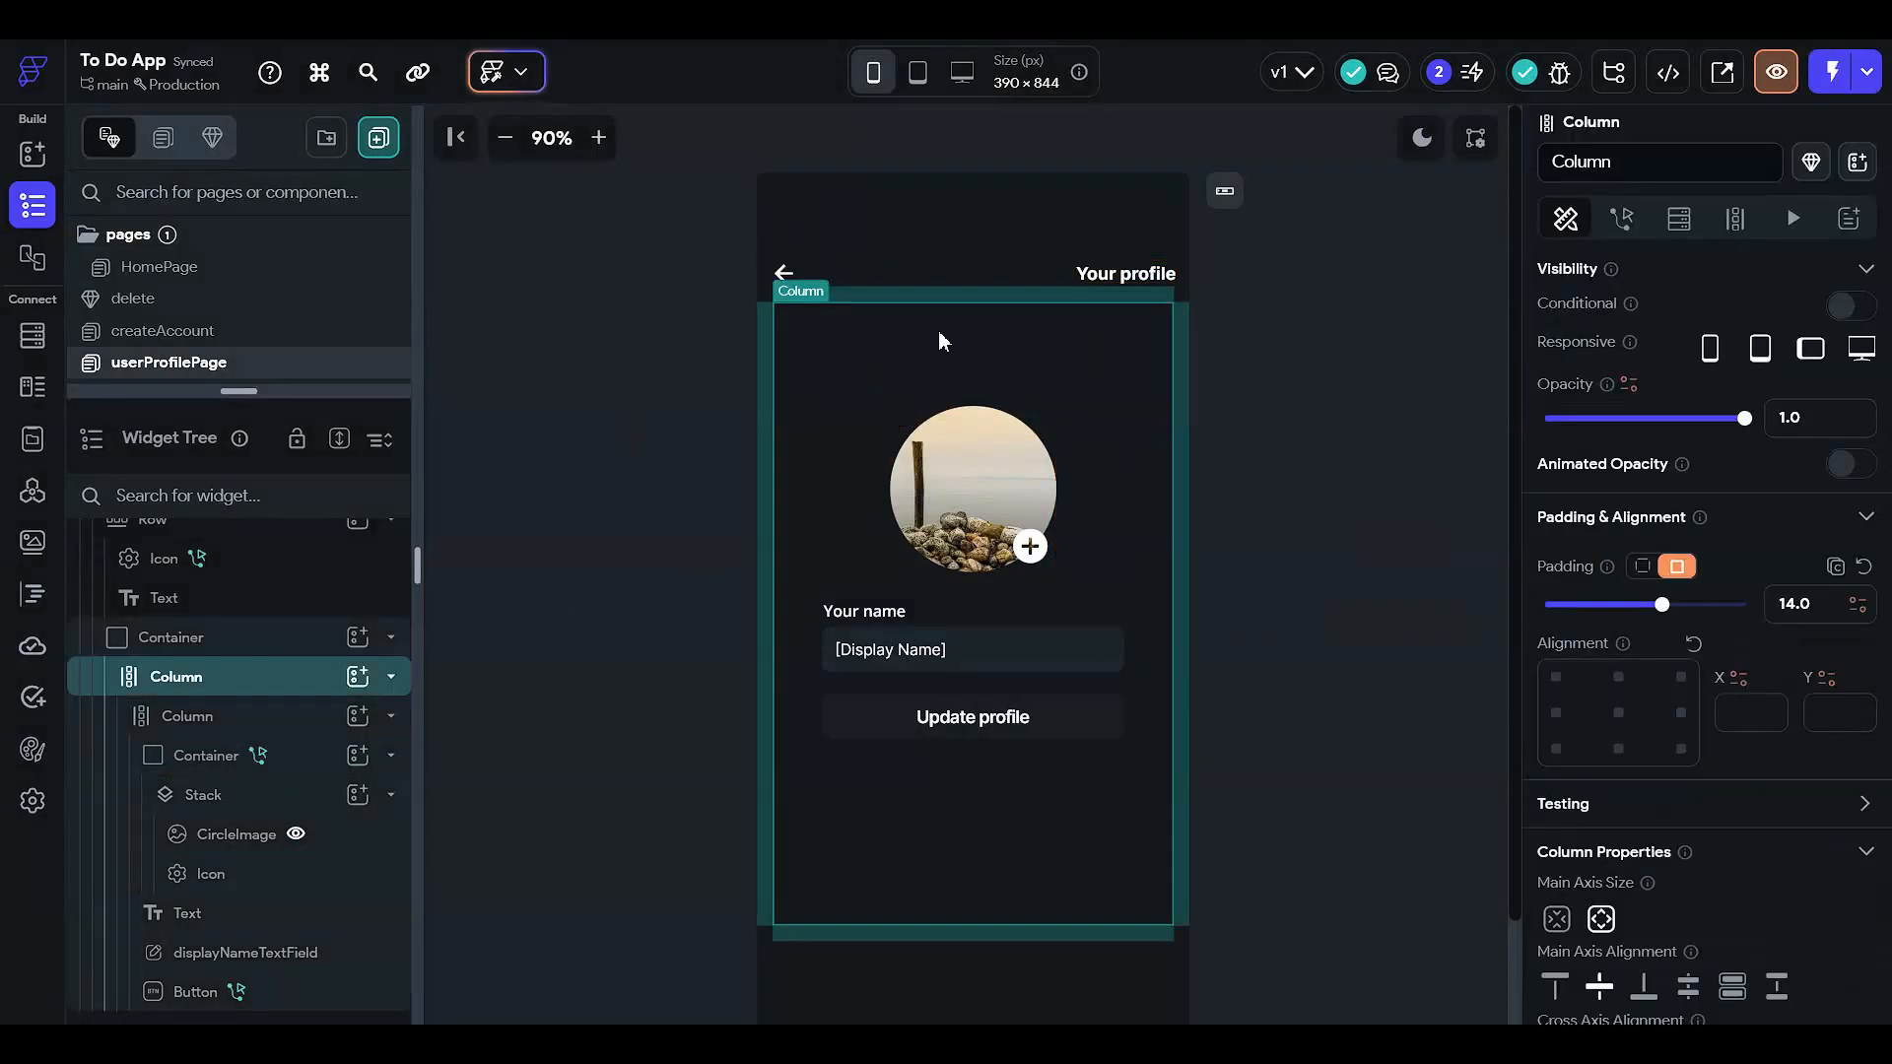
click(358, 677)
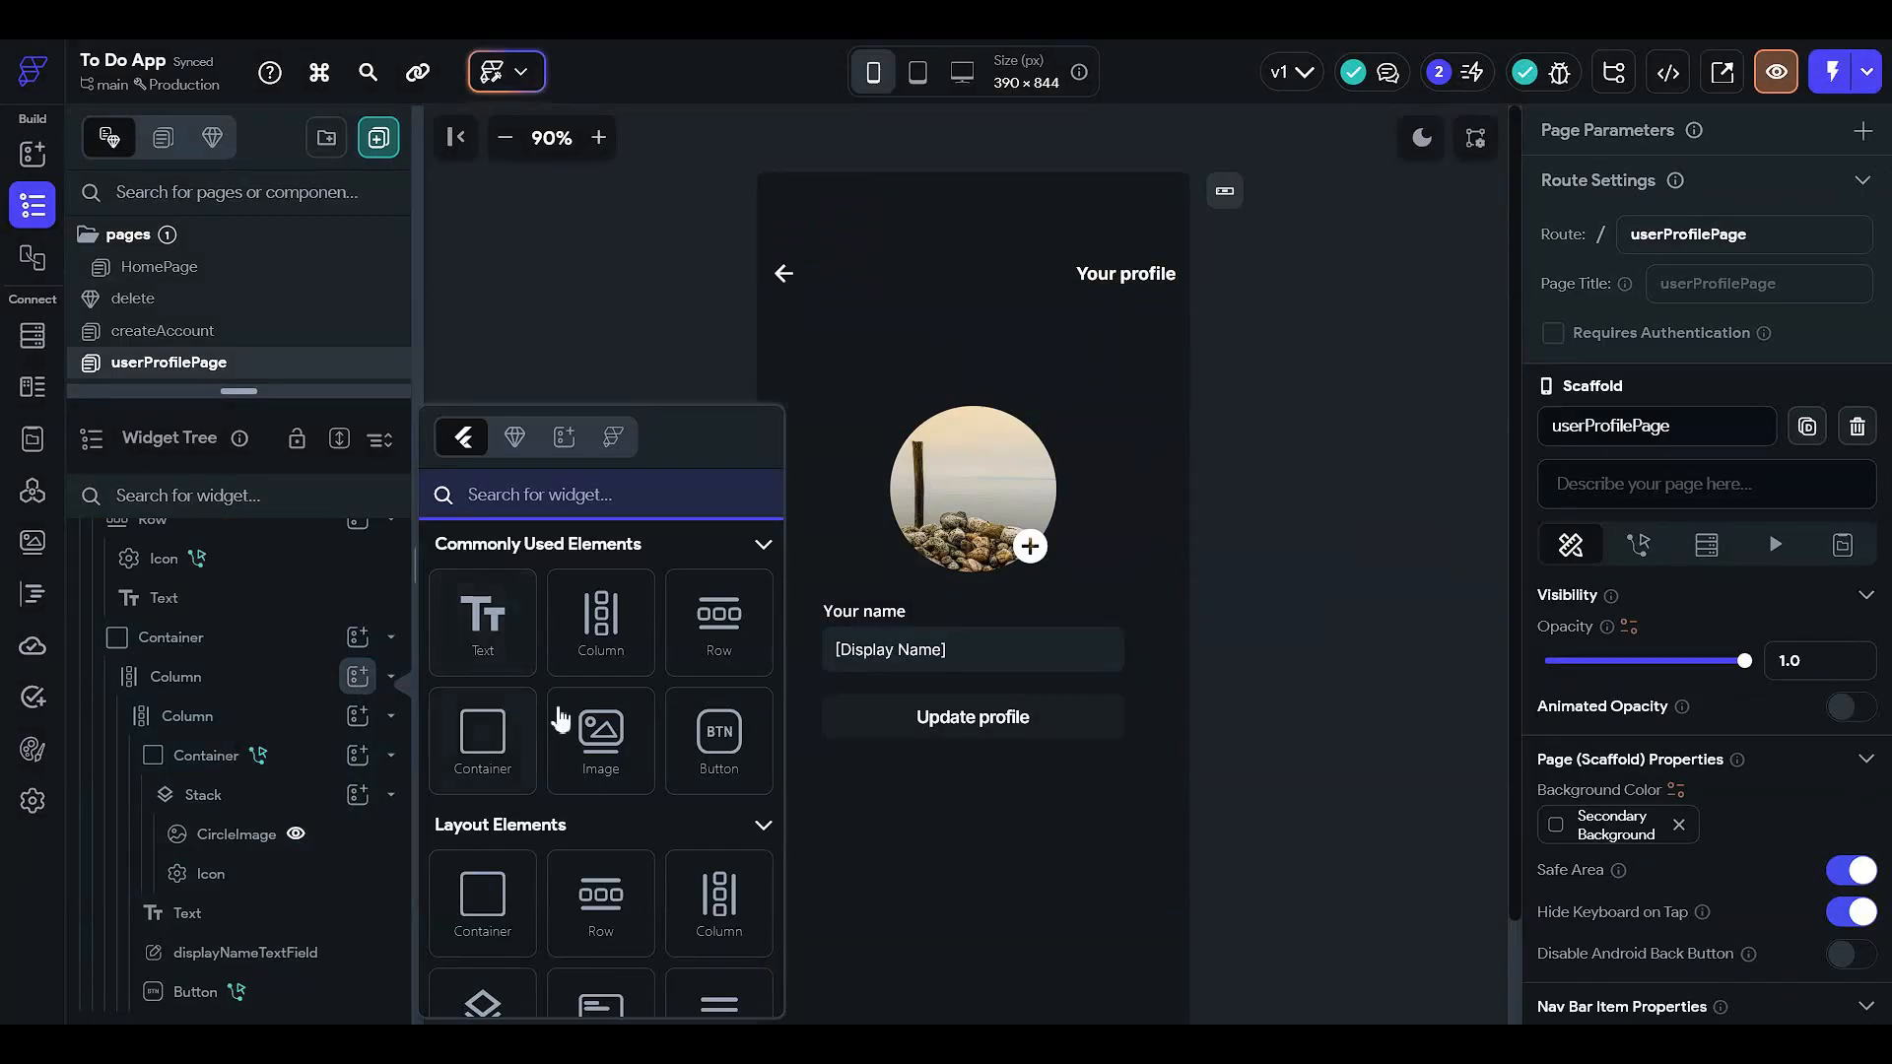
click(704, 722)
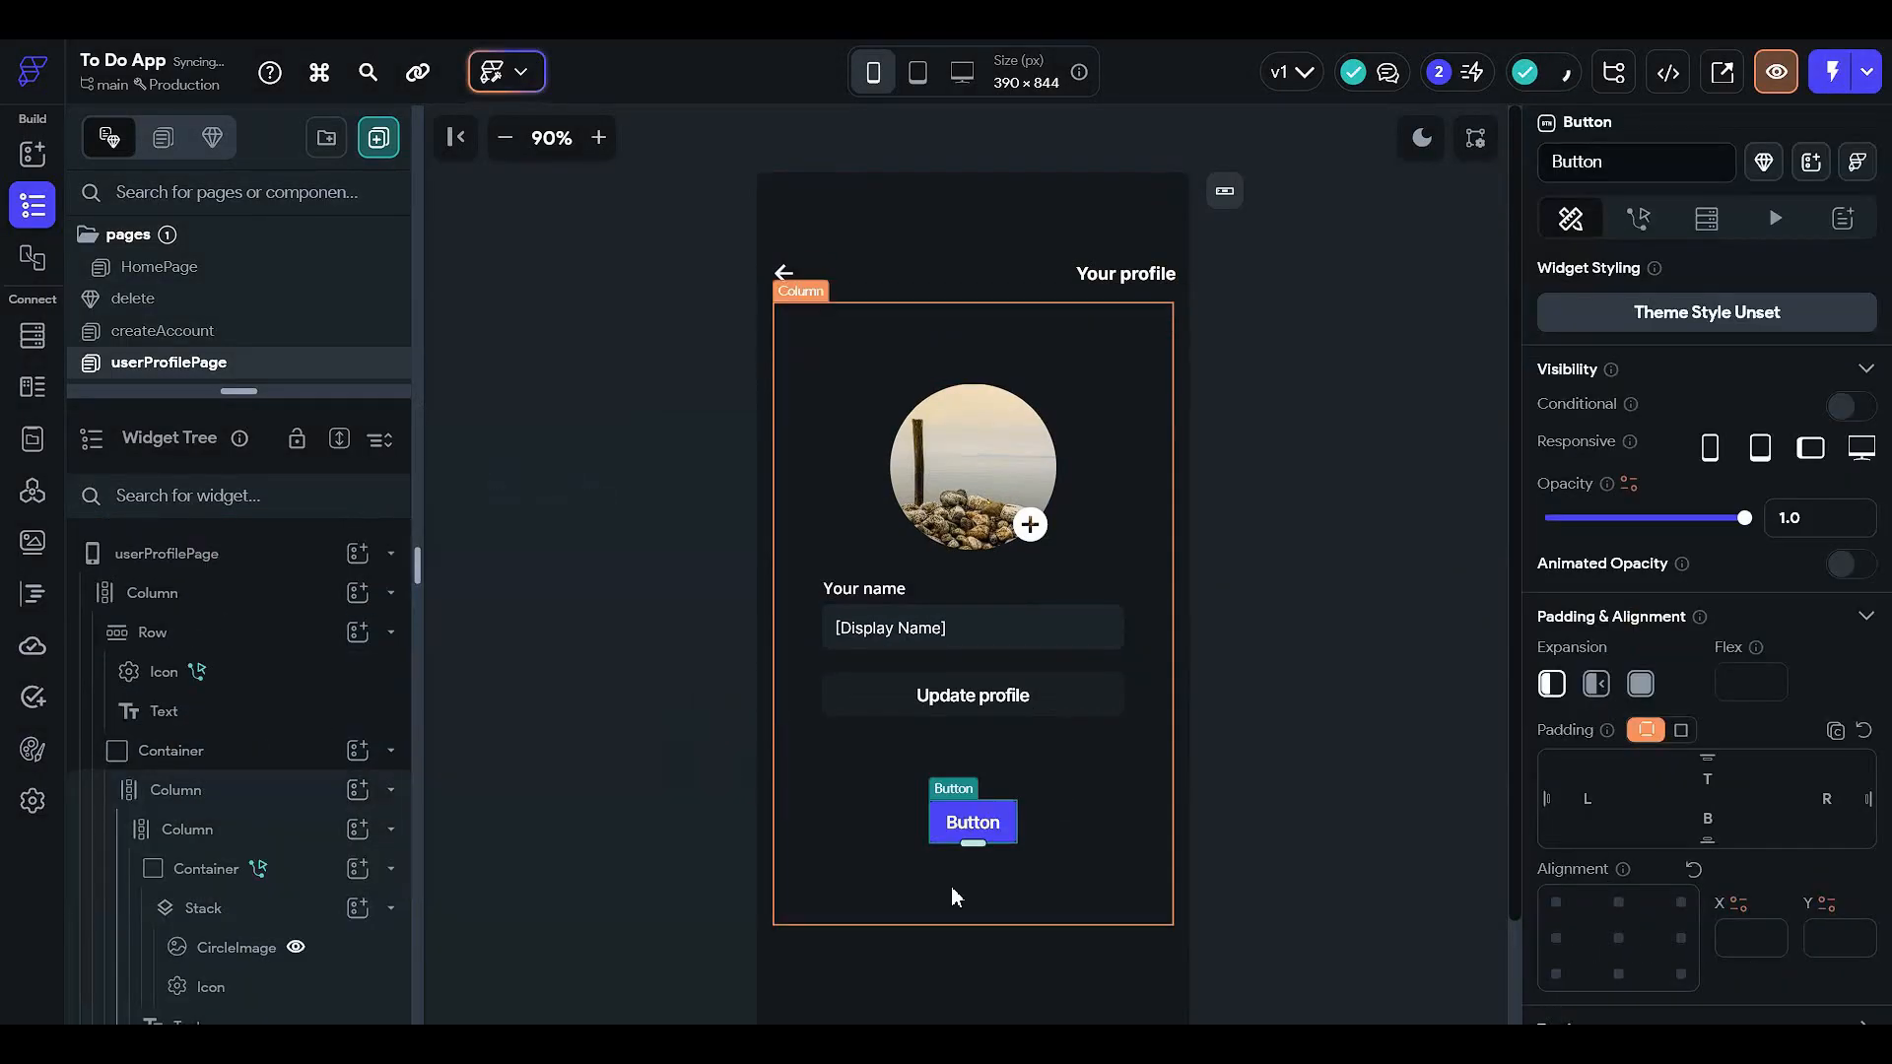
scroll(157, 983, down, 2)
- Move the new button in the Widget Tree to sit below the Update profile button
click(247, 611)
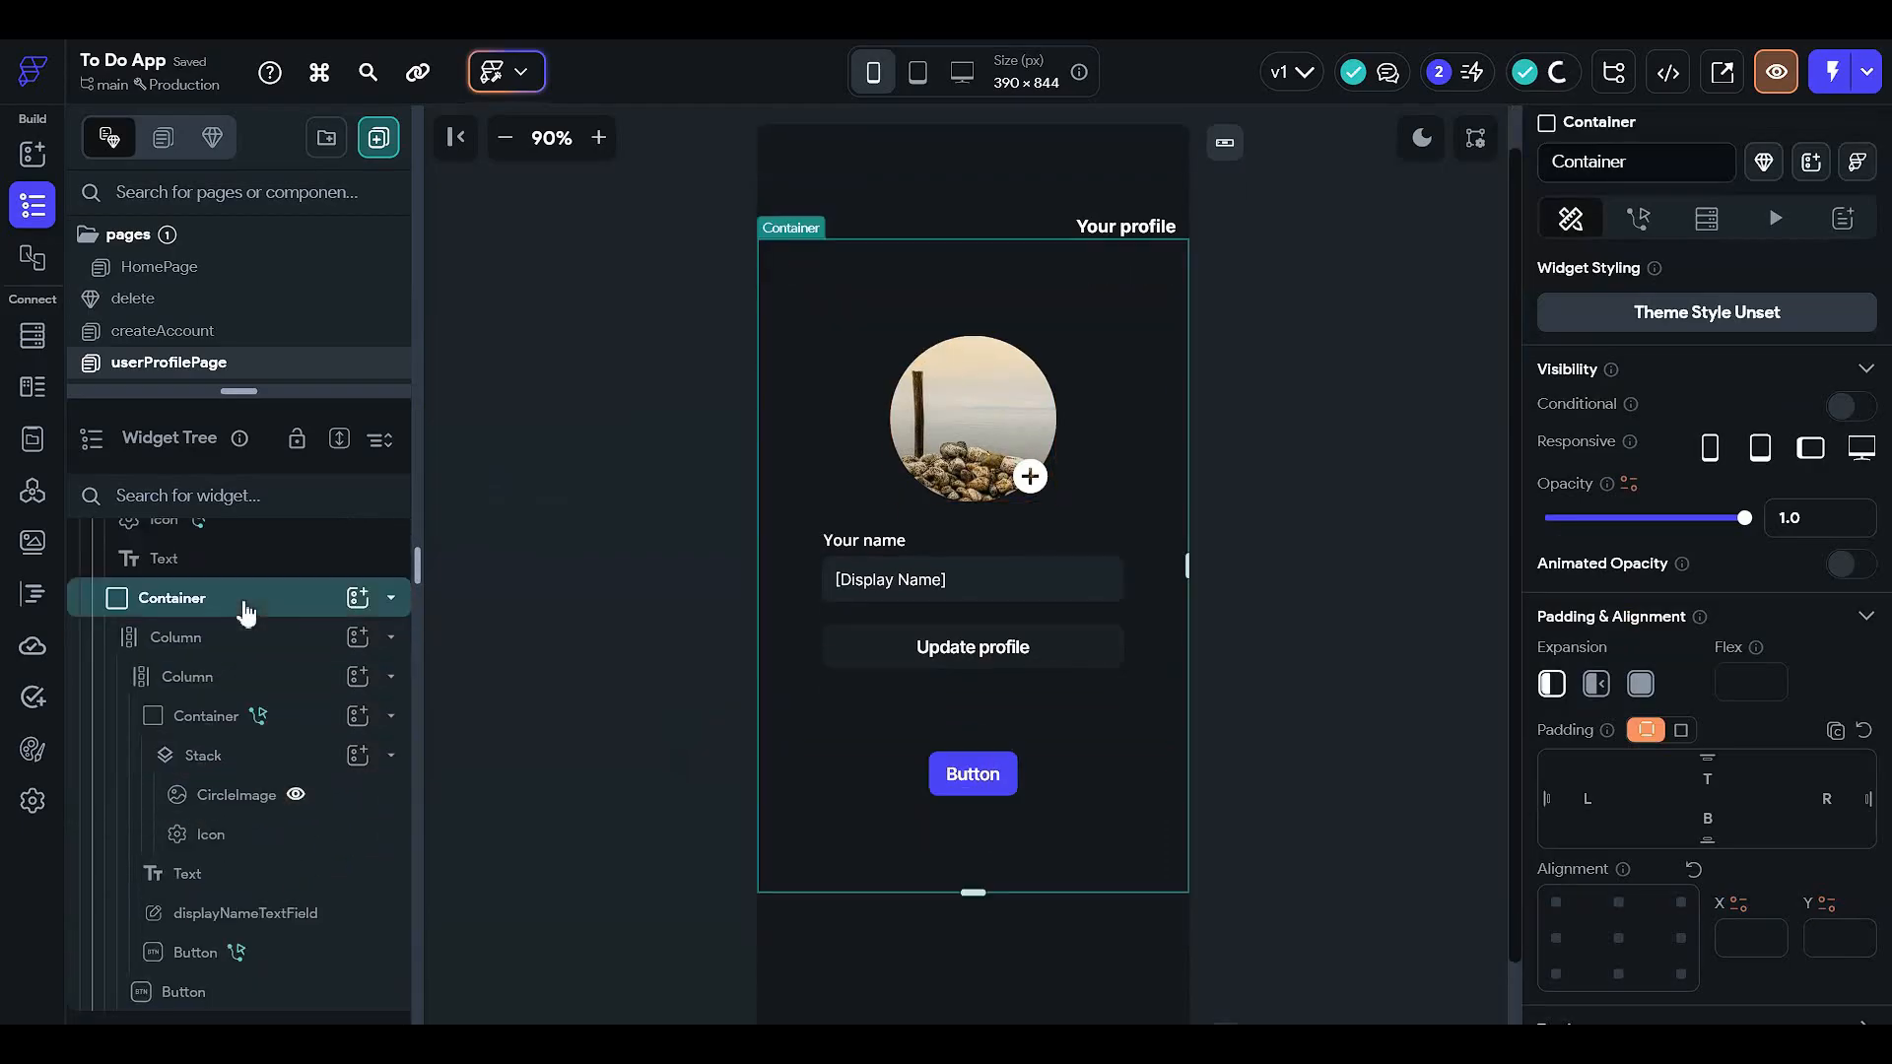
click(267, 654)
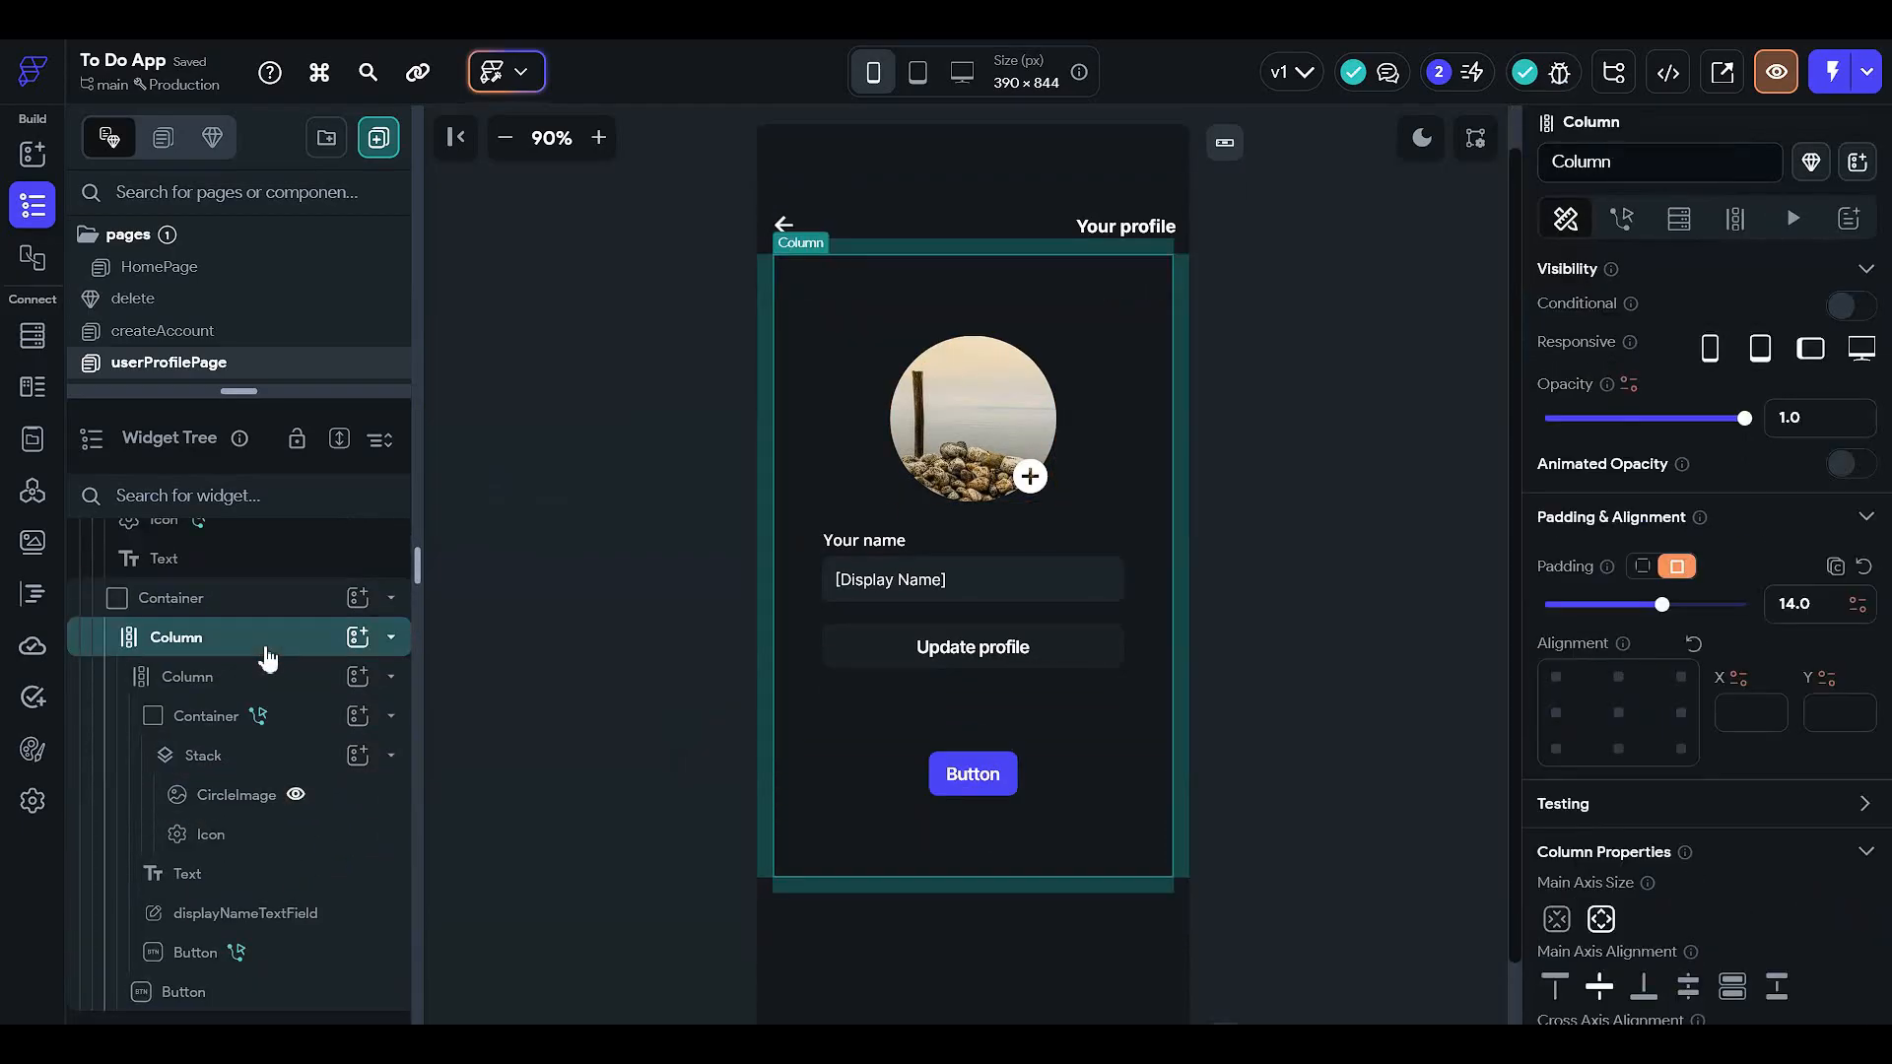
click(272, 691)
click(271, 691)
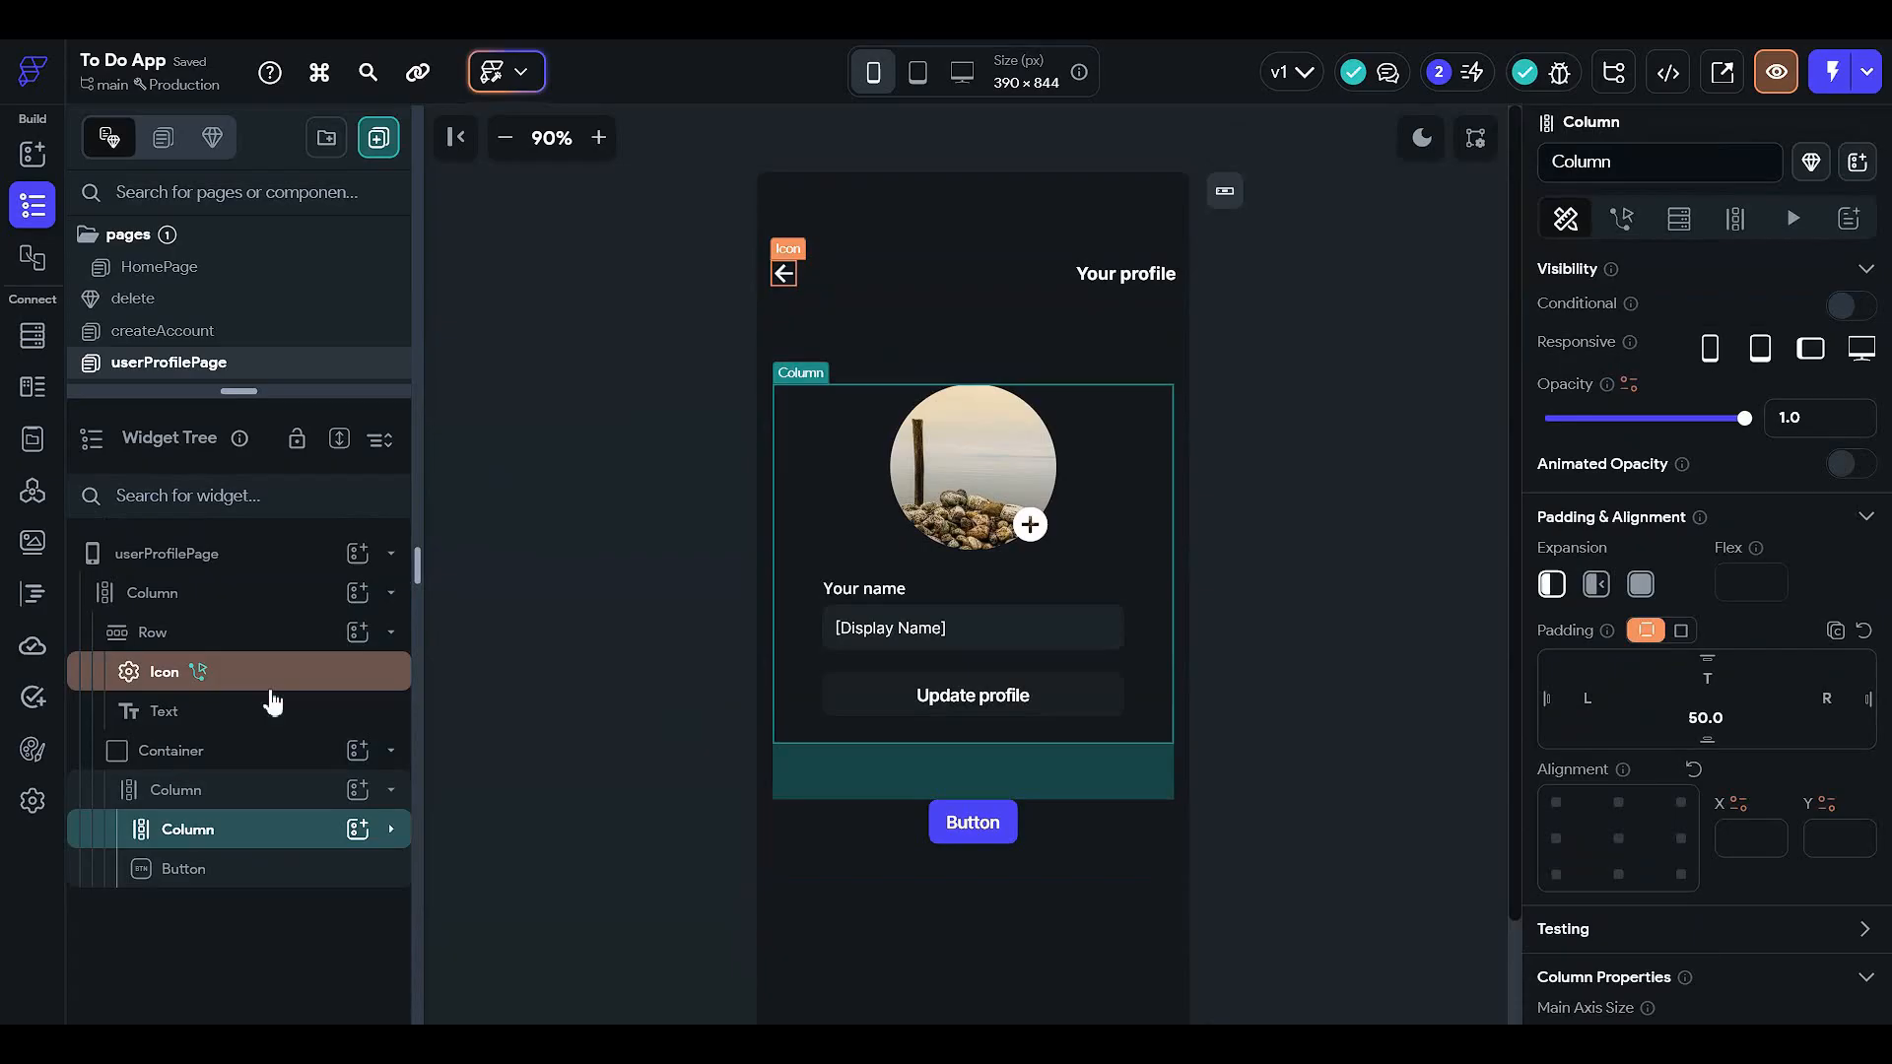
click(287, 868)
drag(287, 875, 288, 800)
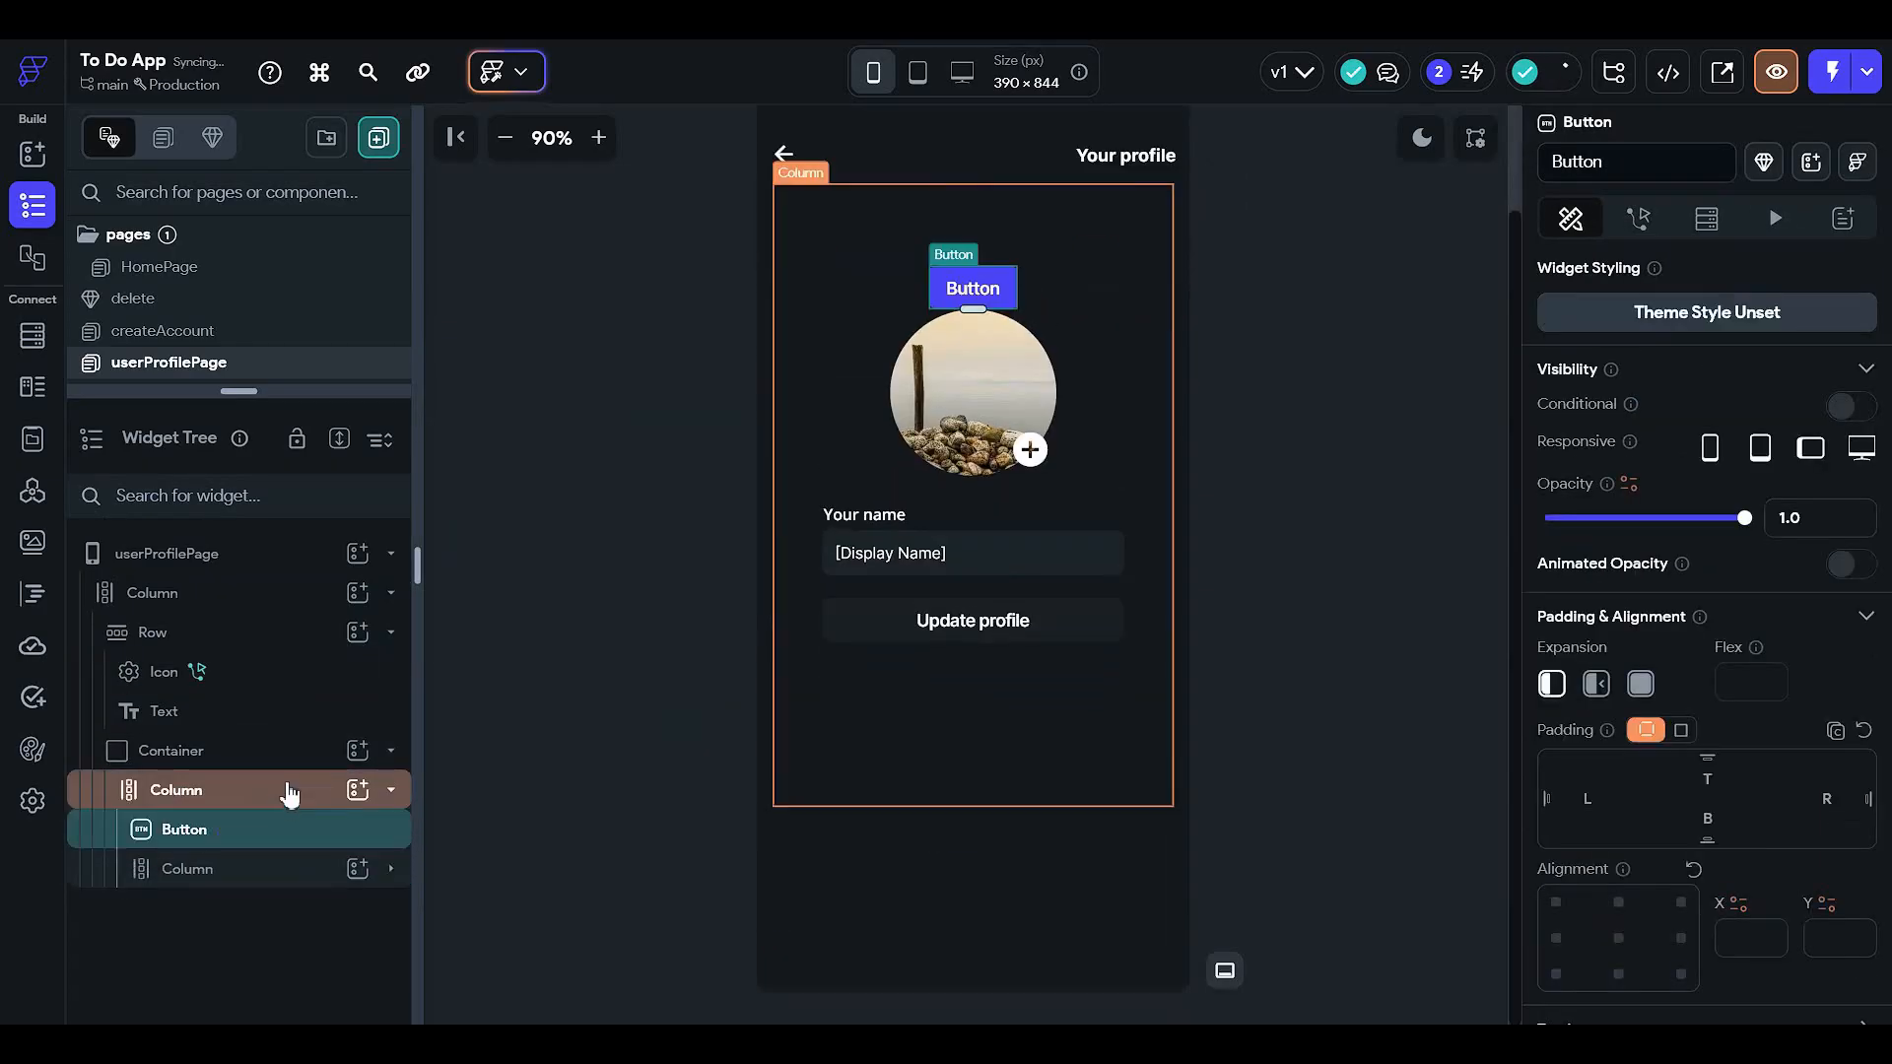
drag(288, 794, 286, 790)
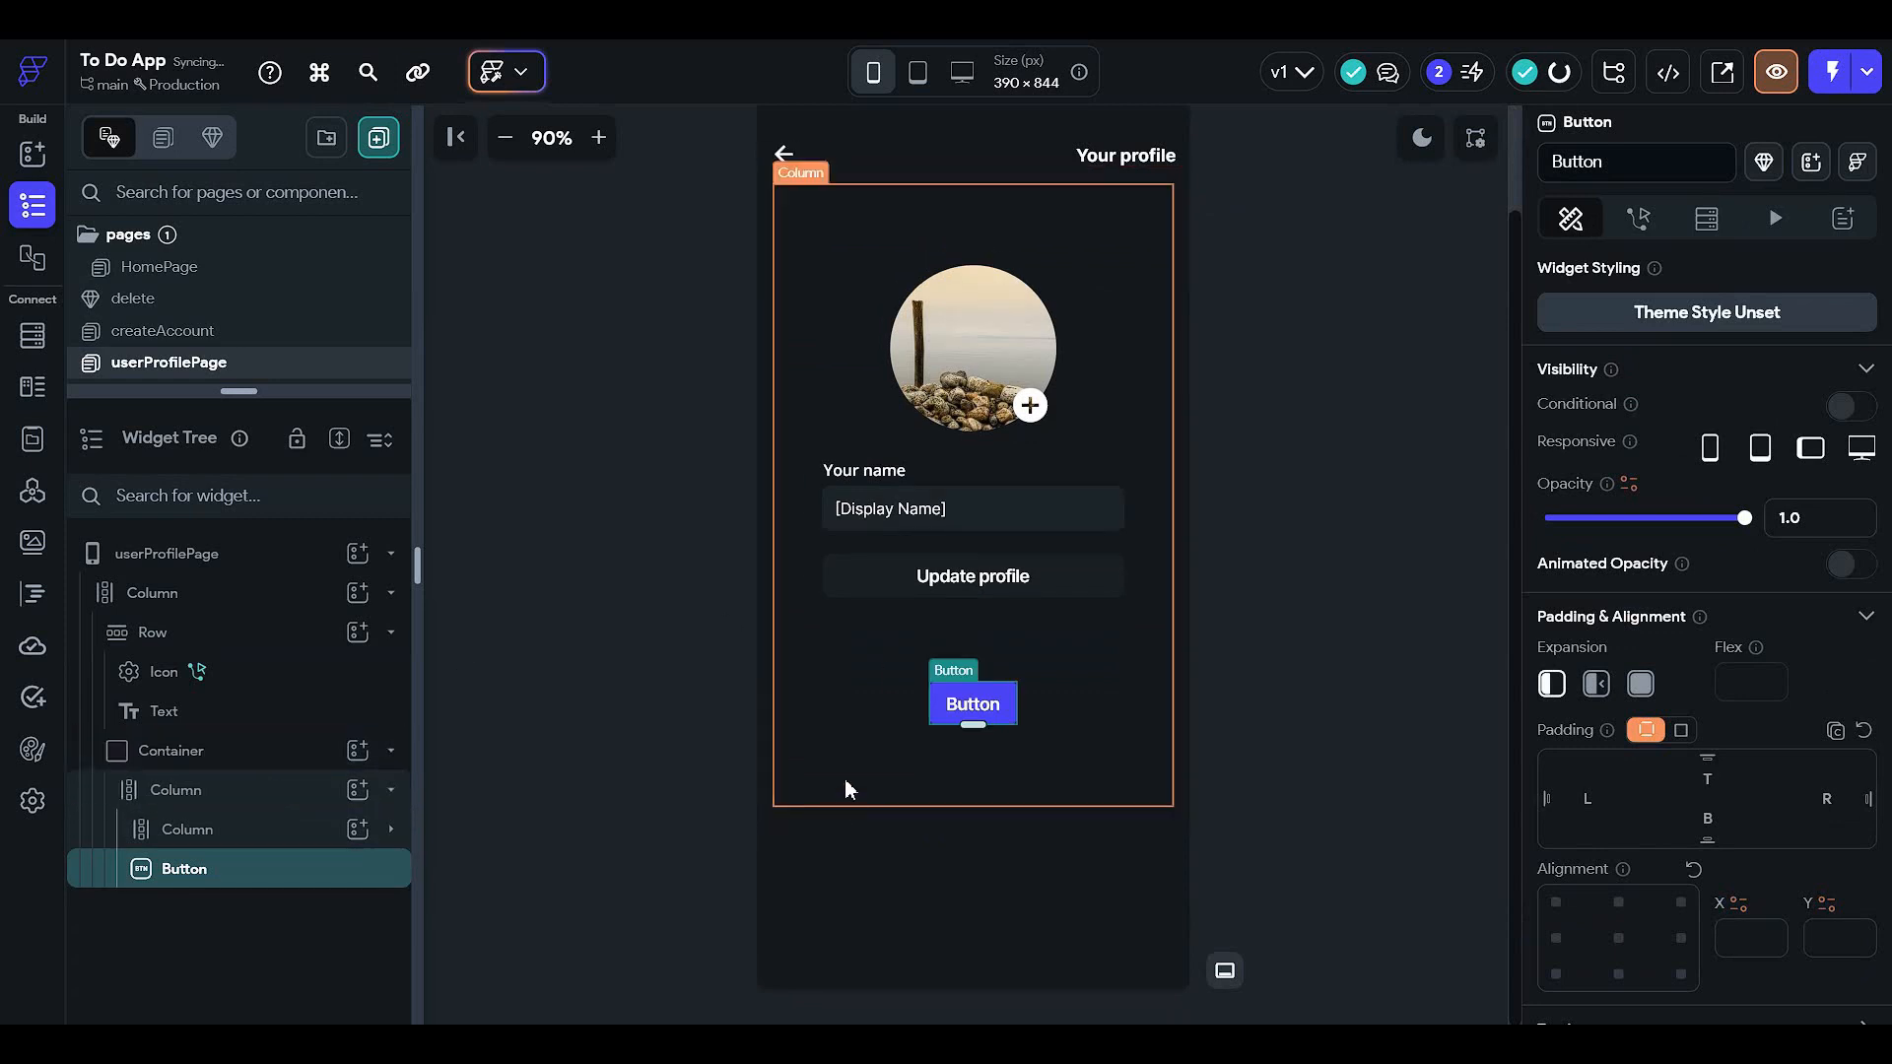
click(315, 837)
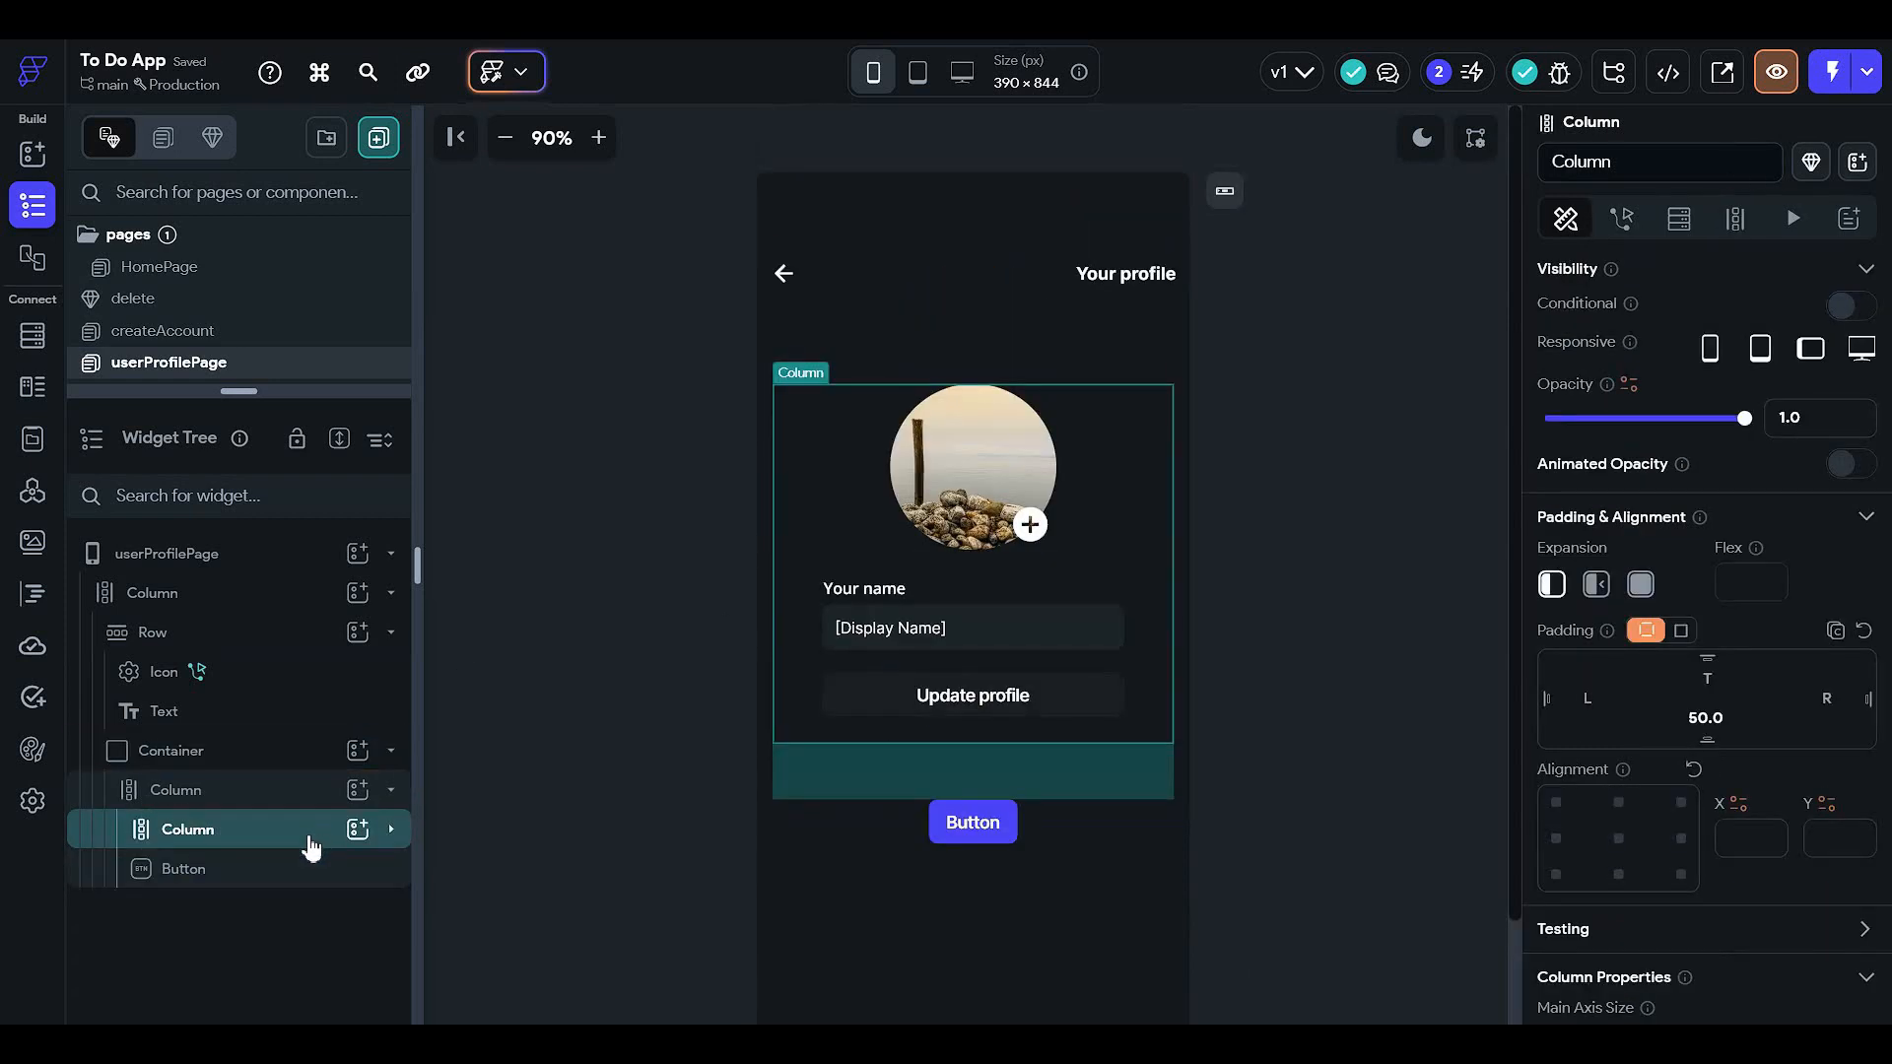
click(318, 864)
scroll(1598, 701, down, 8)
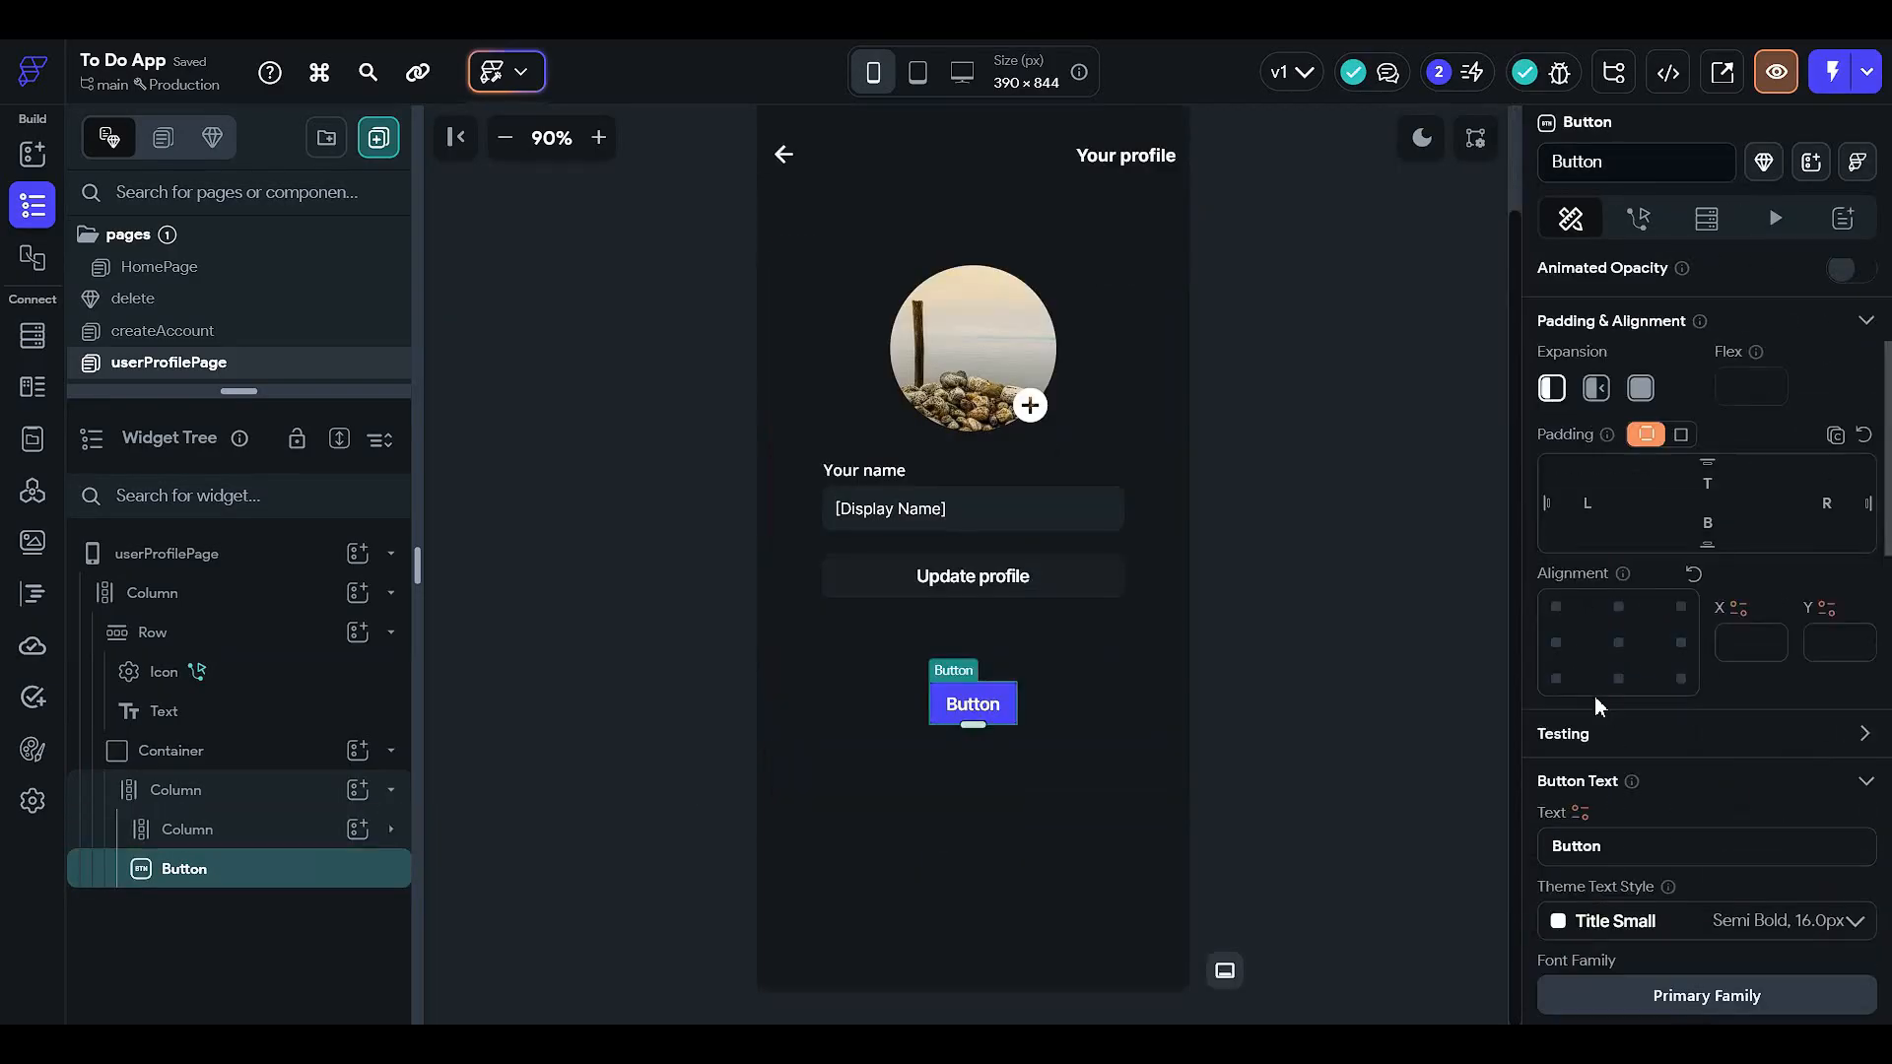
scroll(1584, 877, down, 3)
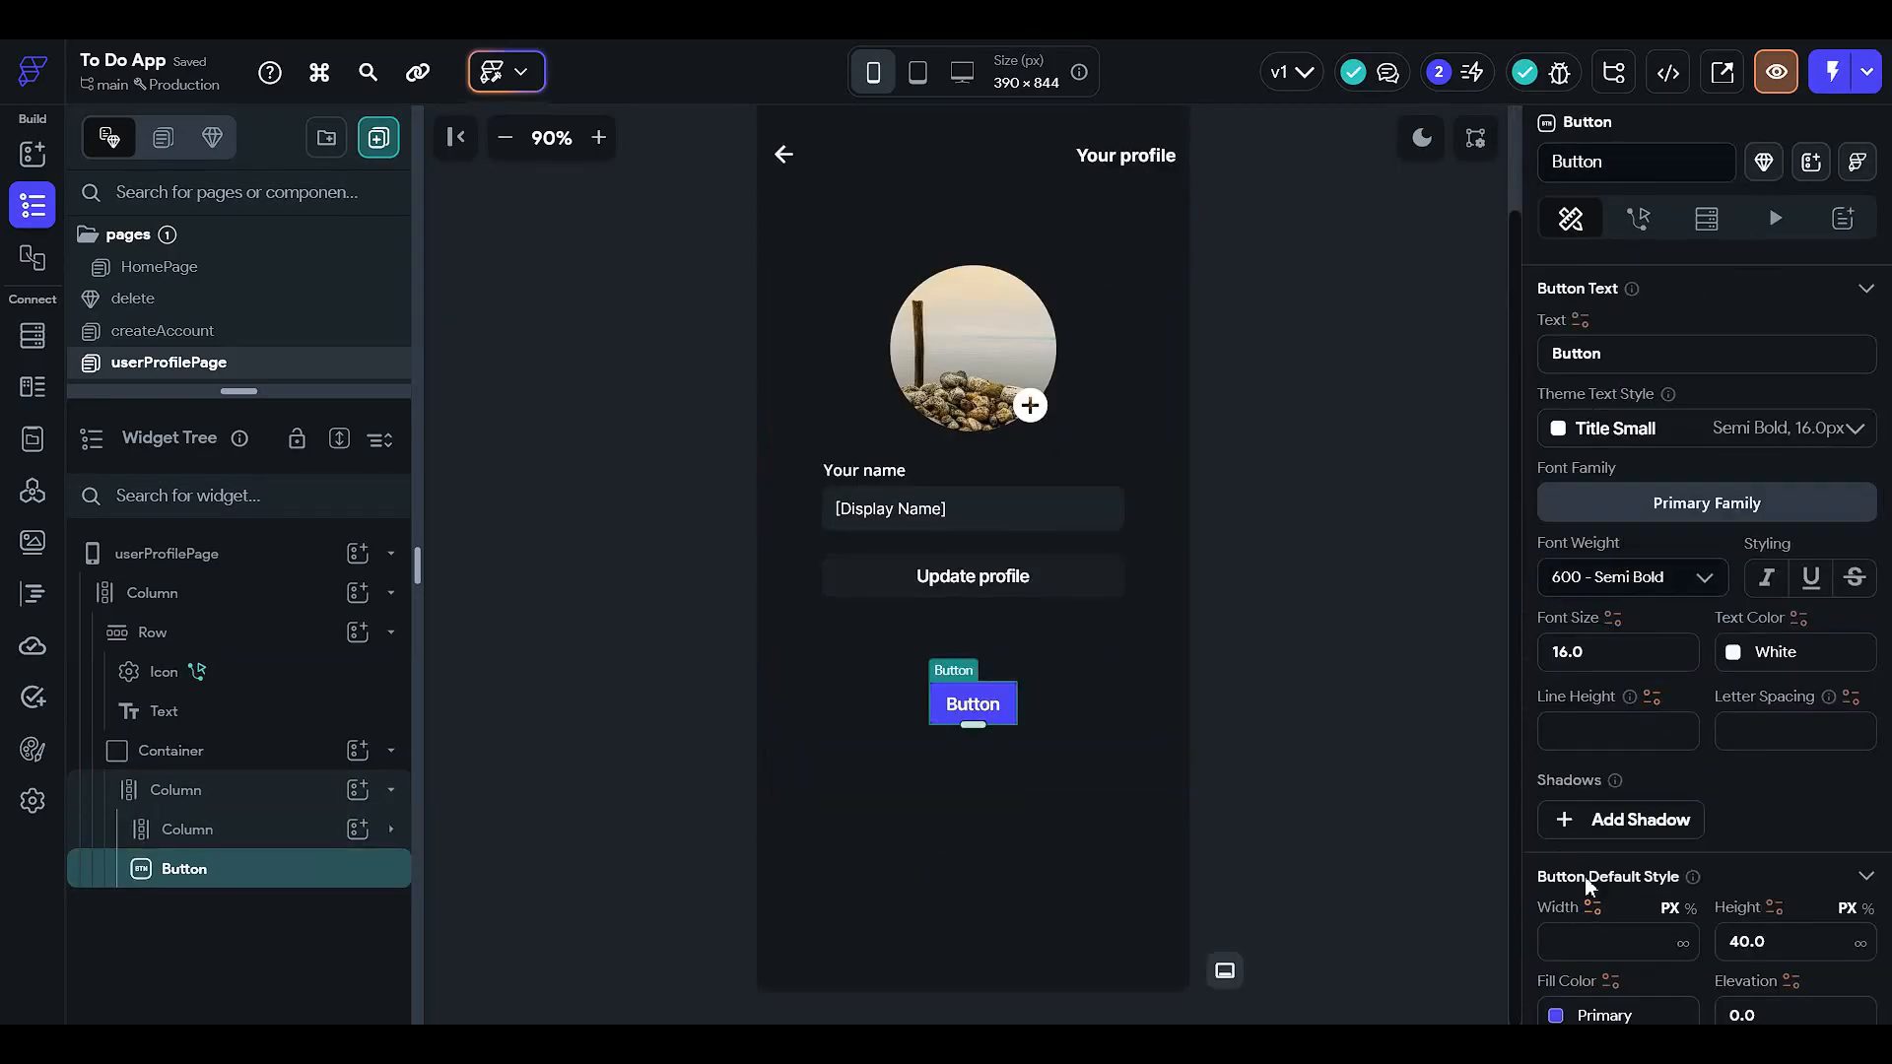
- Fill the new button with the Secondary Background theme colour
click(1562, 818)
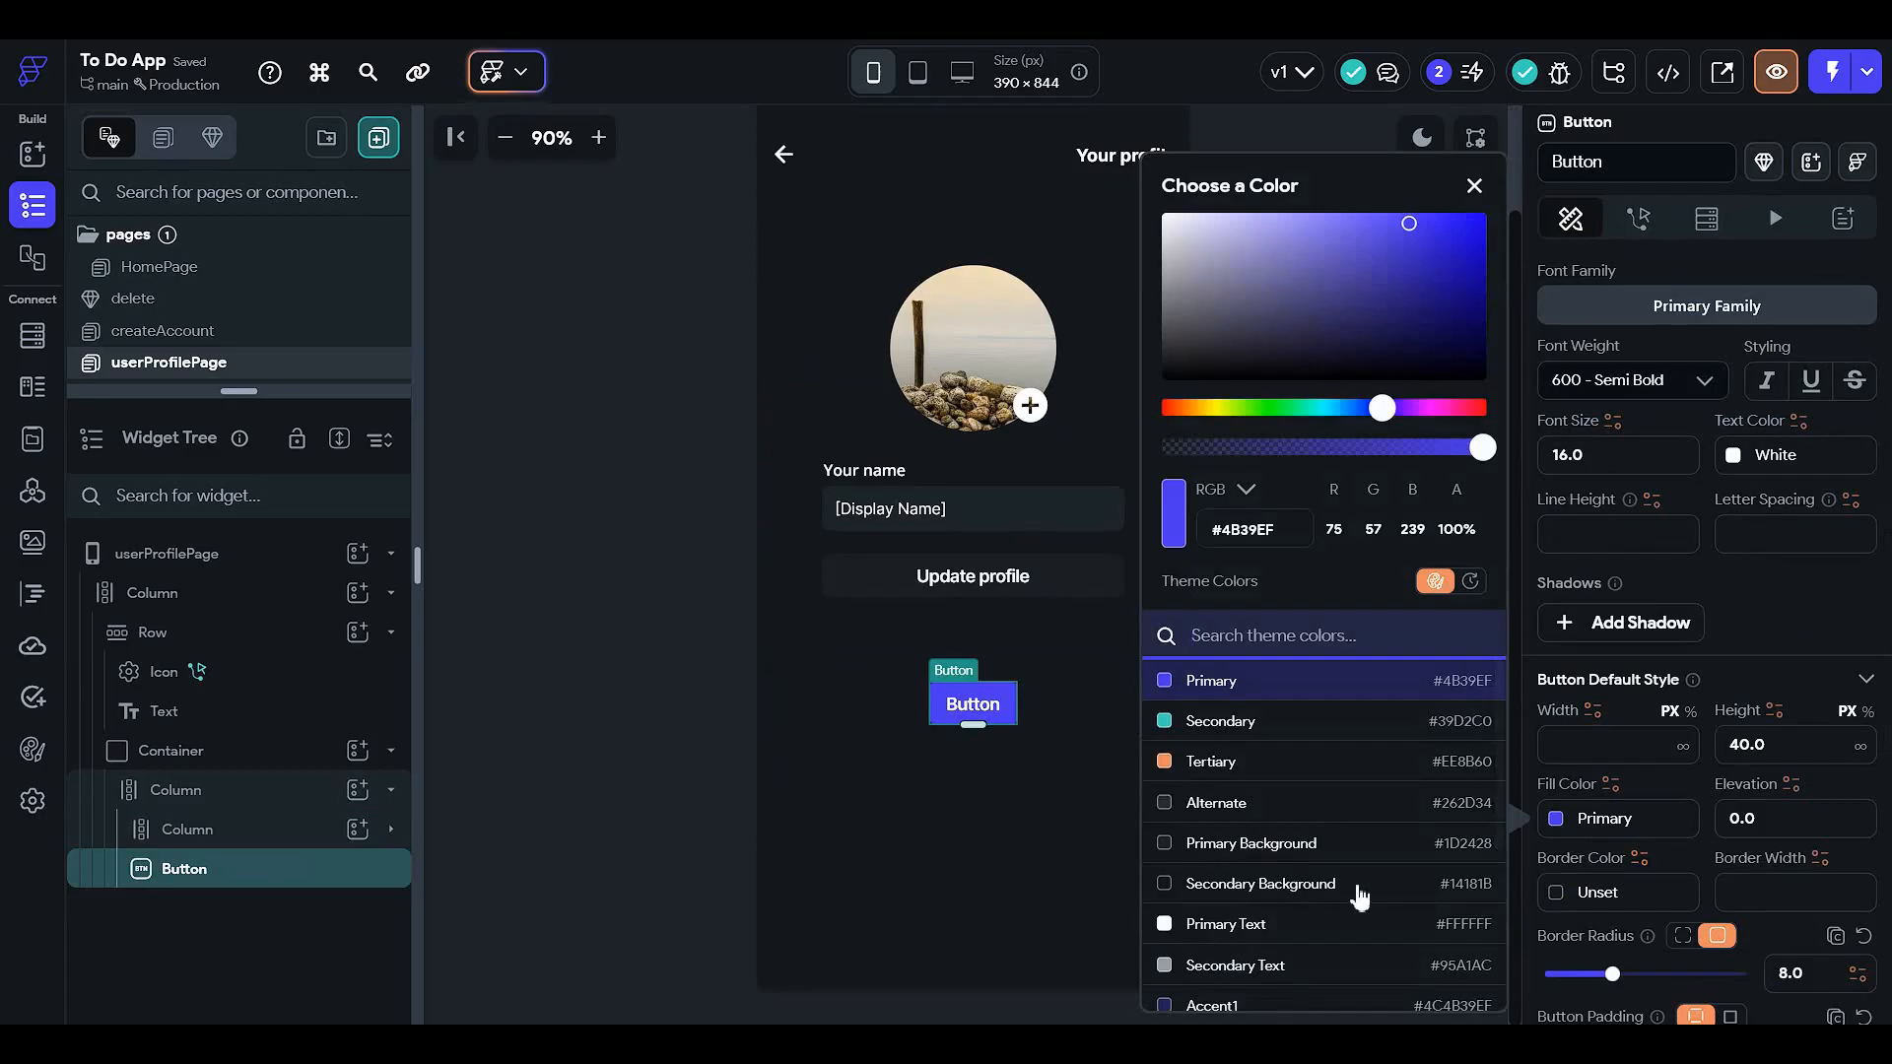
click(1391, 885)
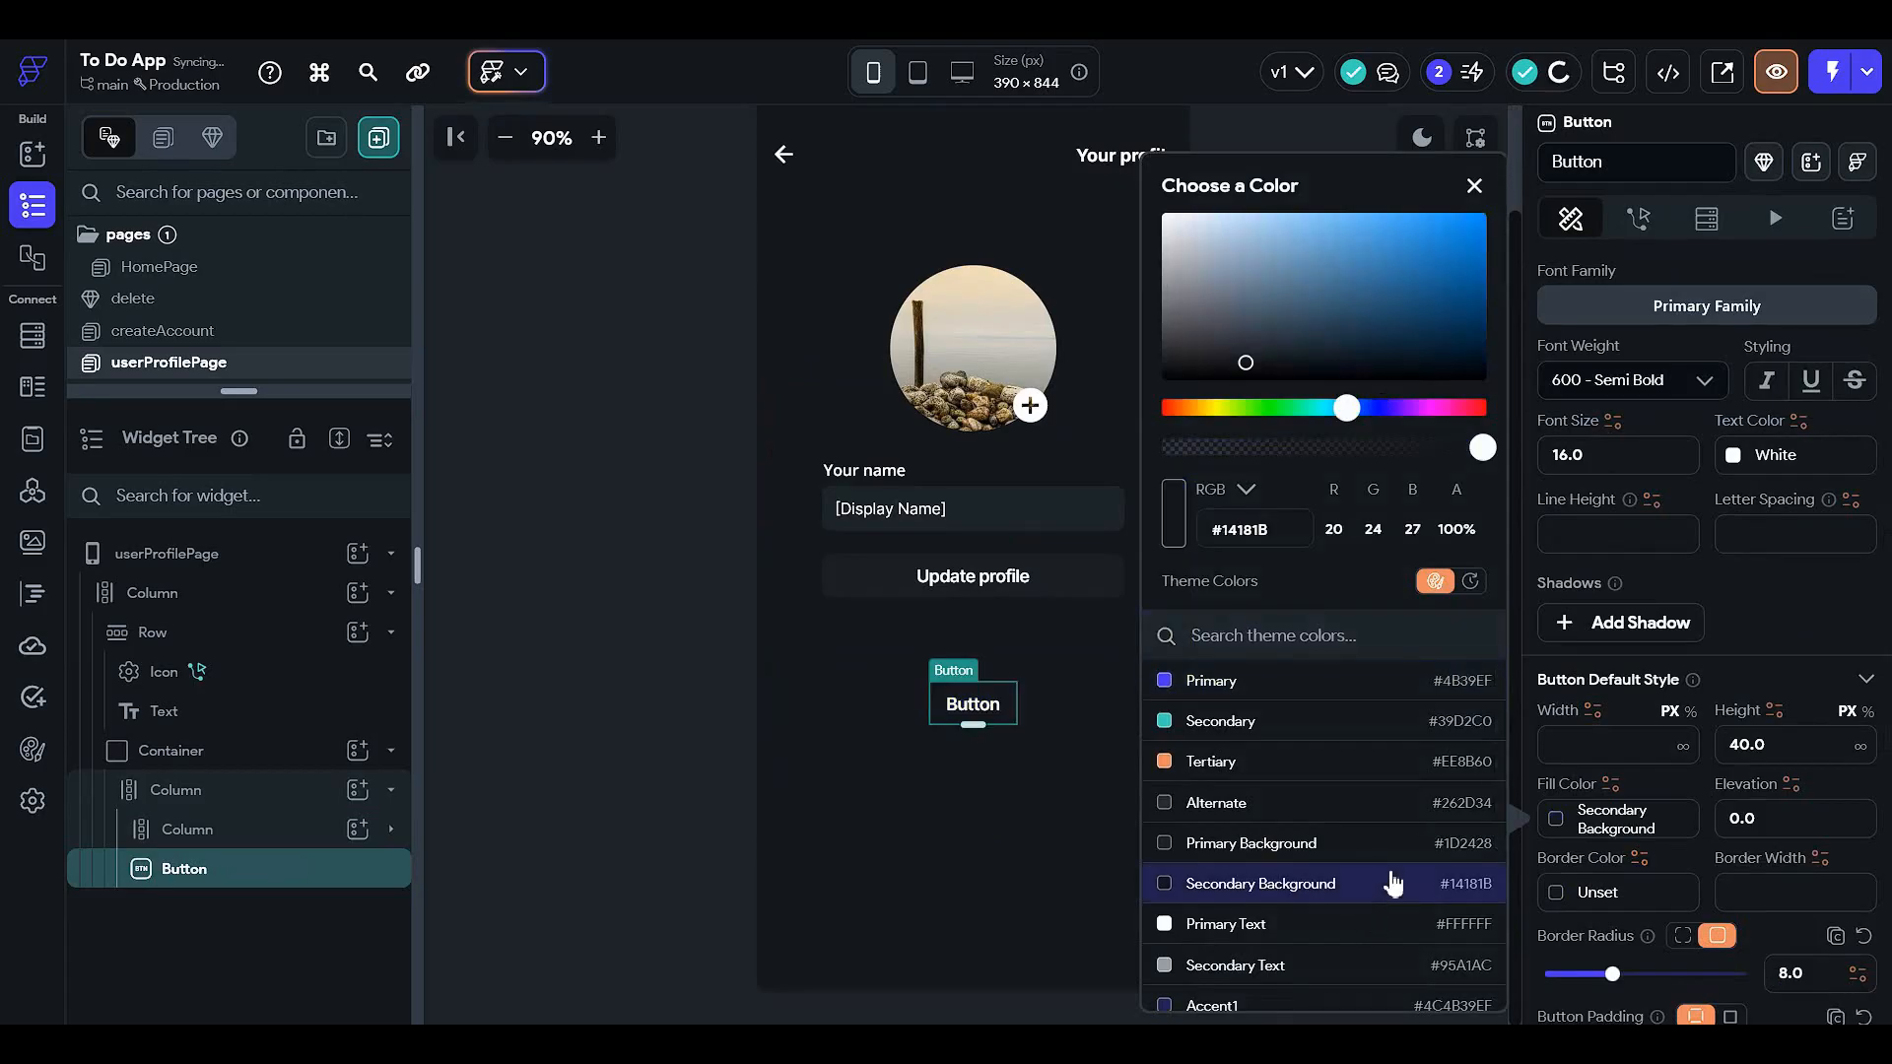
click(646, 692)
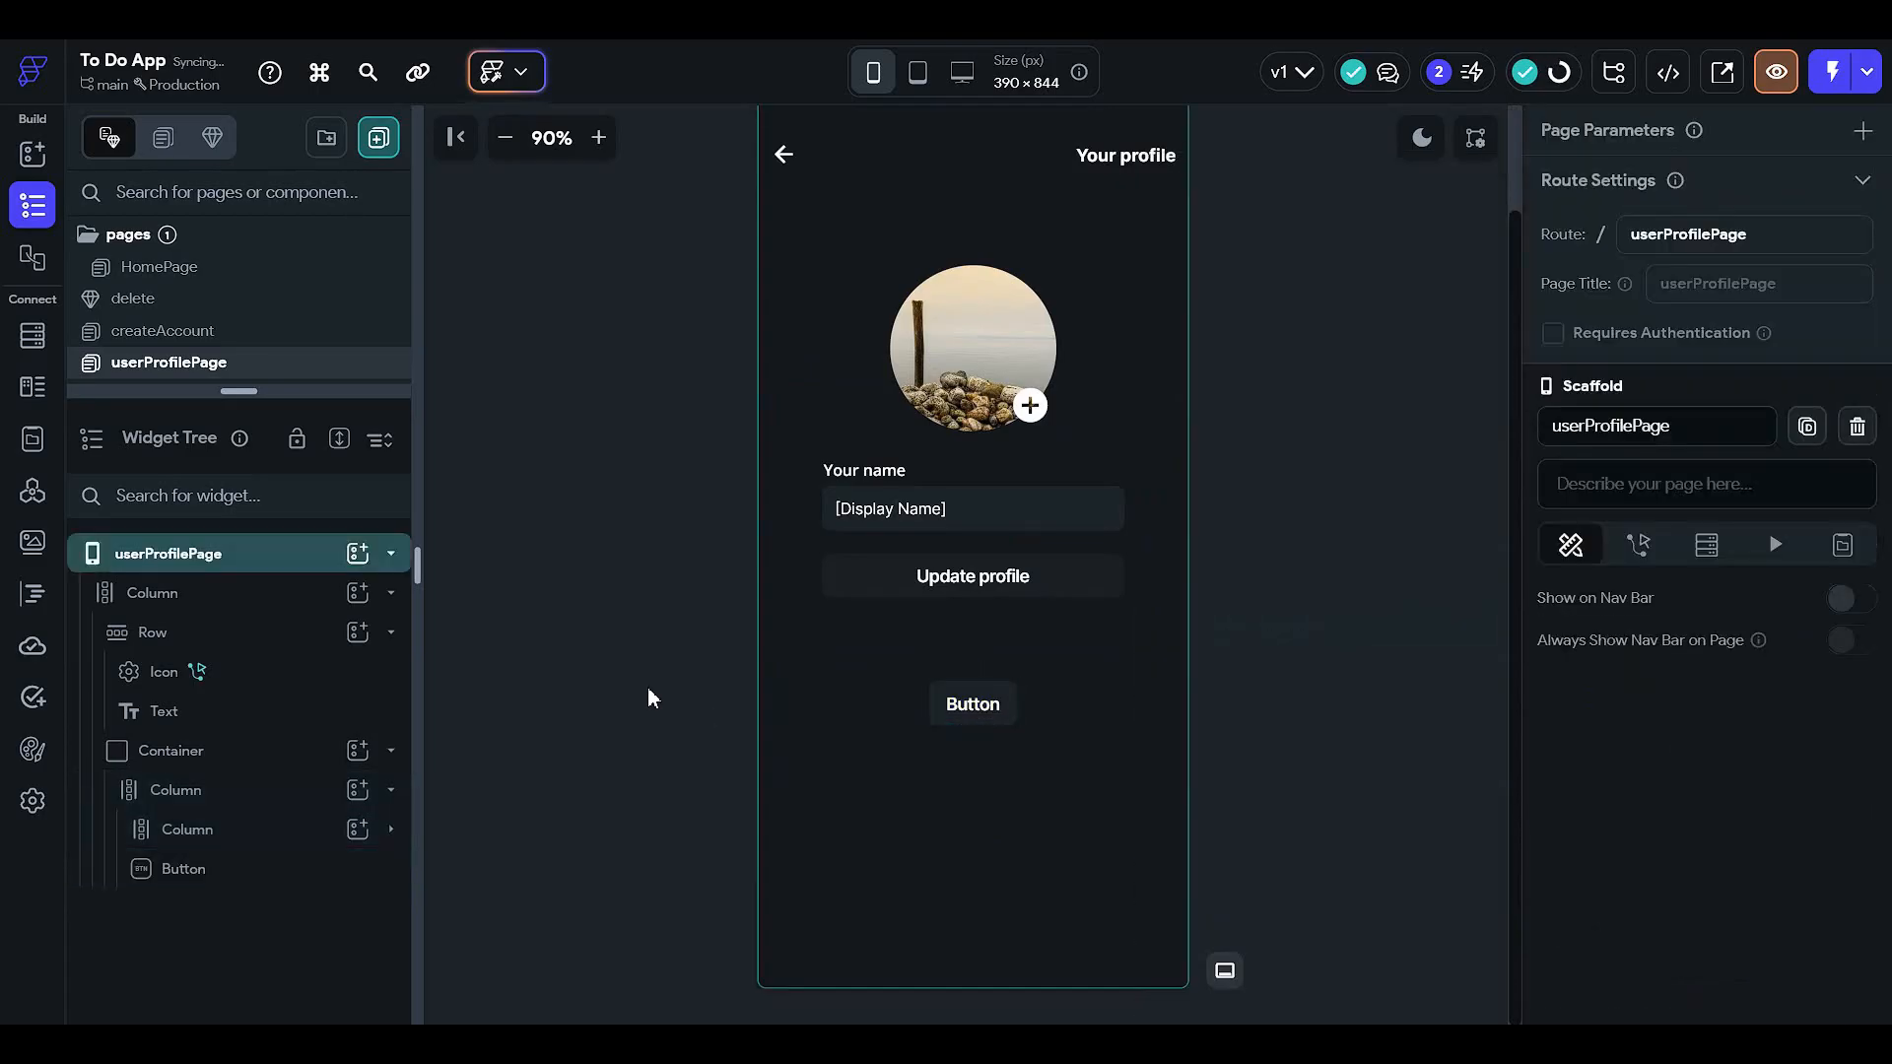
- Change the button's label text to 'Logout'
click(966, 705)
scroll(1830, 587, down, 3)
scroll(1739, 572, up, 3)
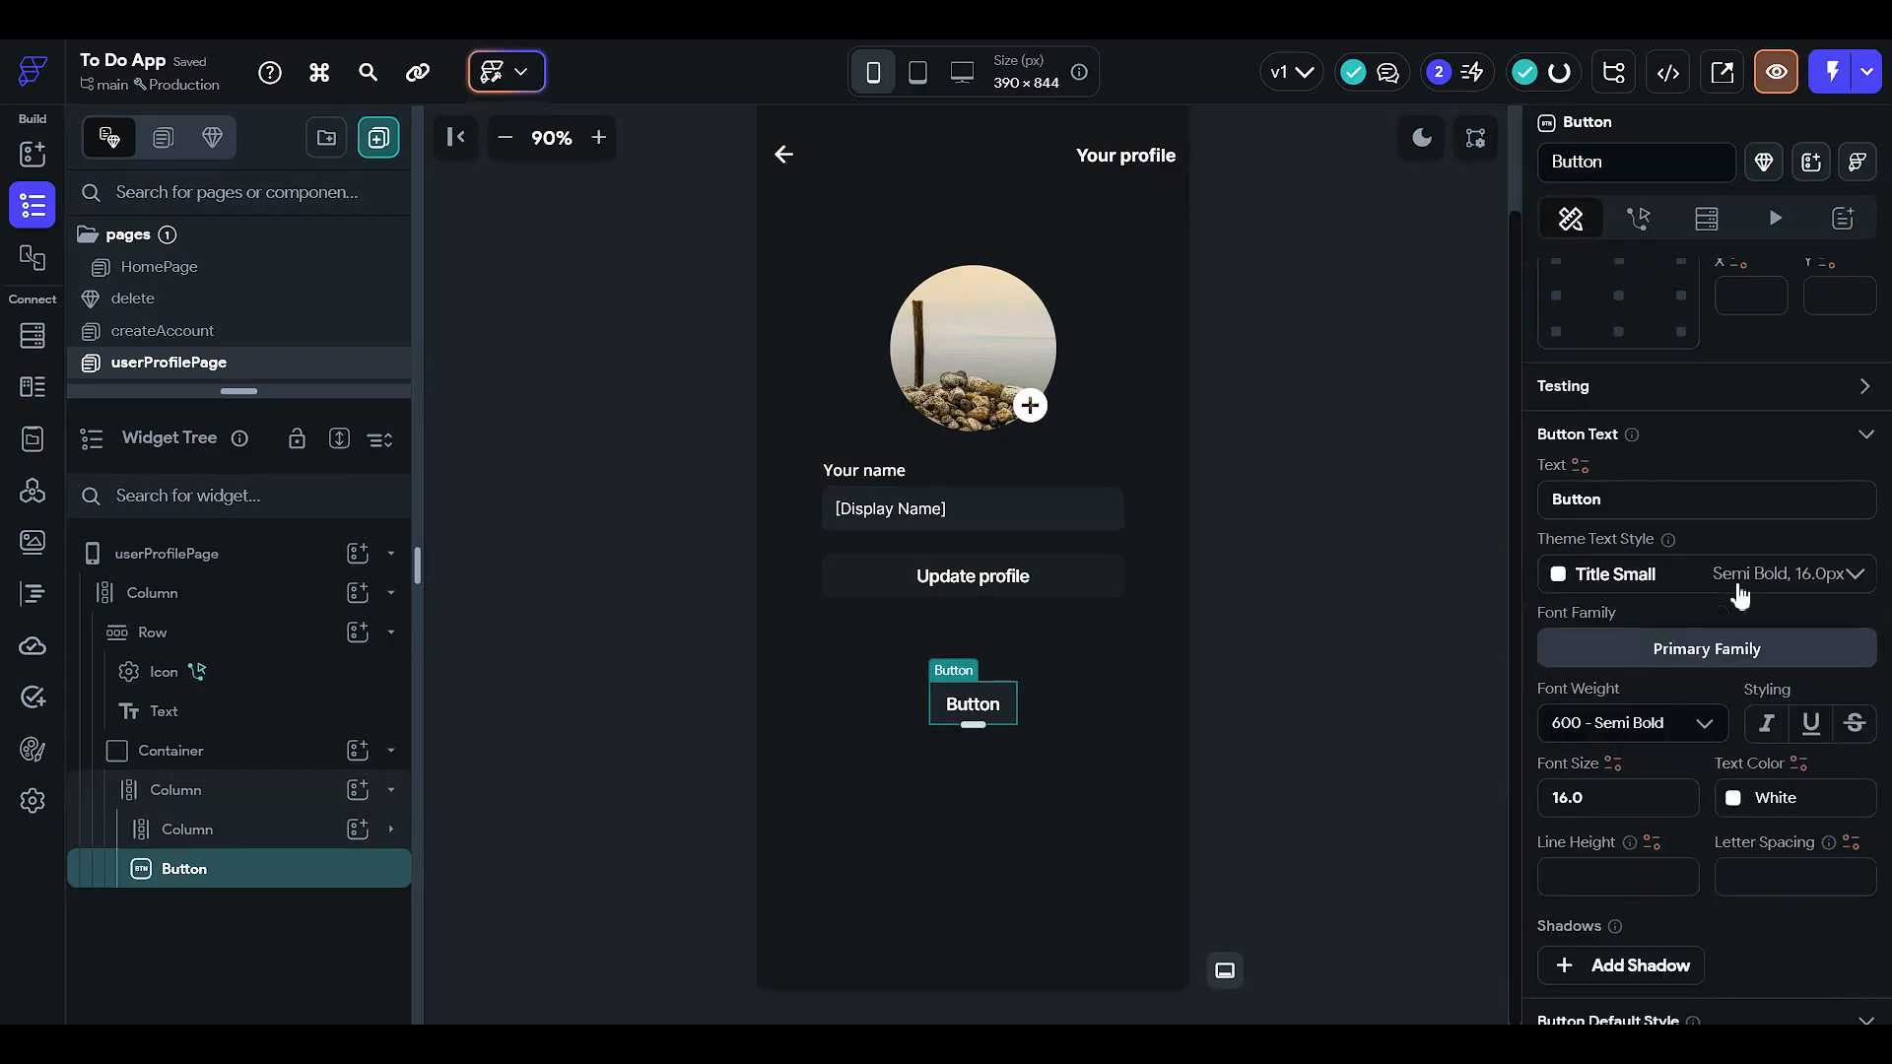
scroll(1703, 572, up, 2)
scroll(1647, 789, down, 2)
click(1632, 705)
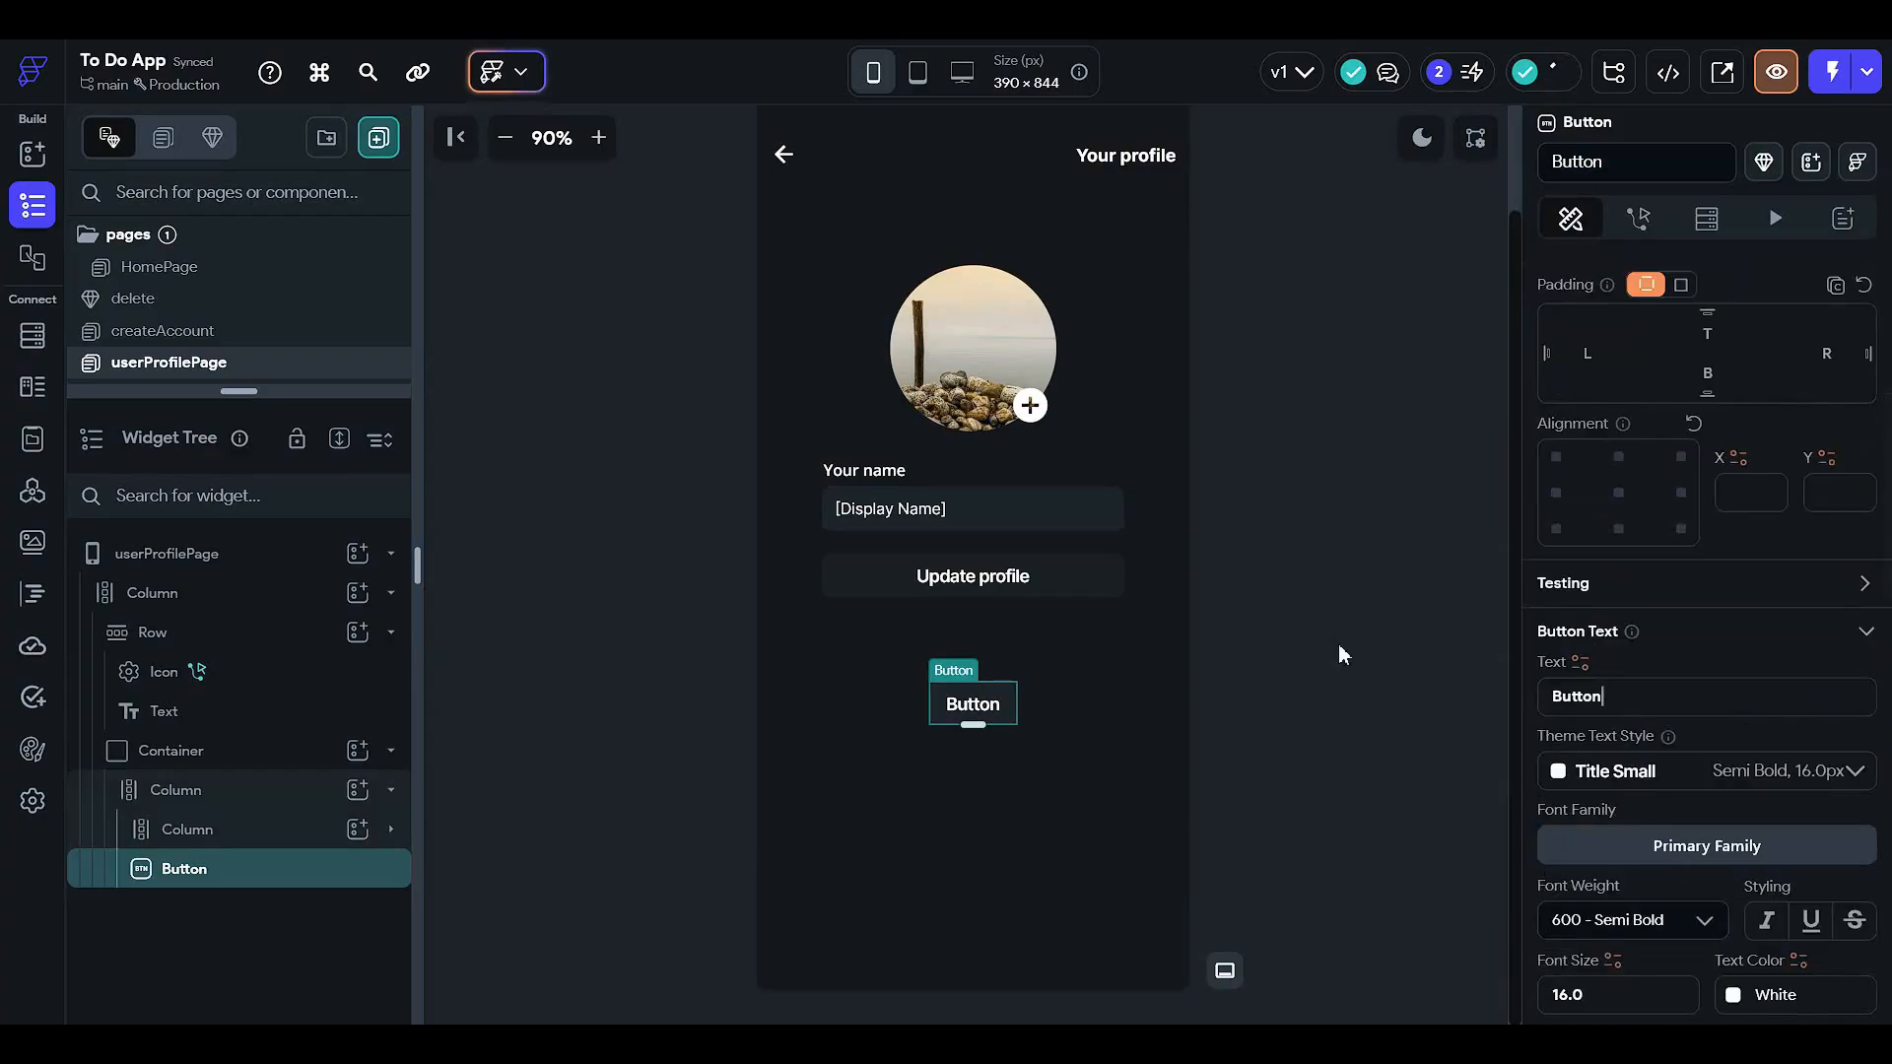
key(ctrl+a)
text(Lo)
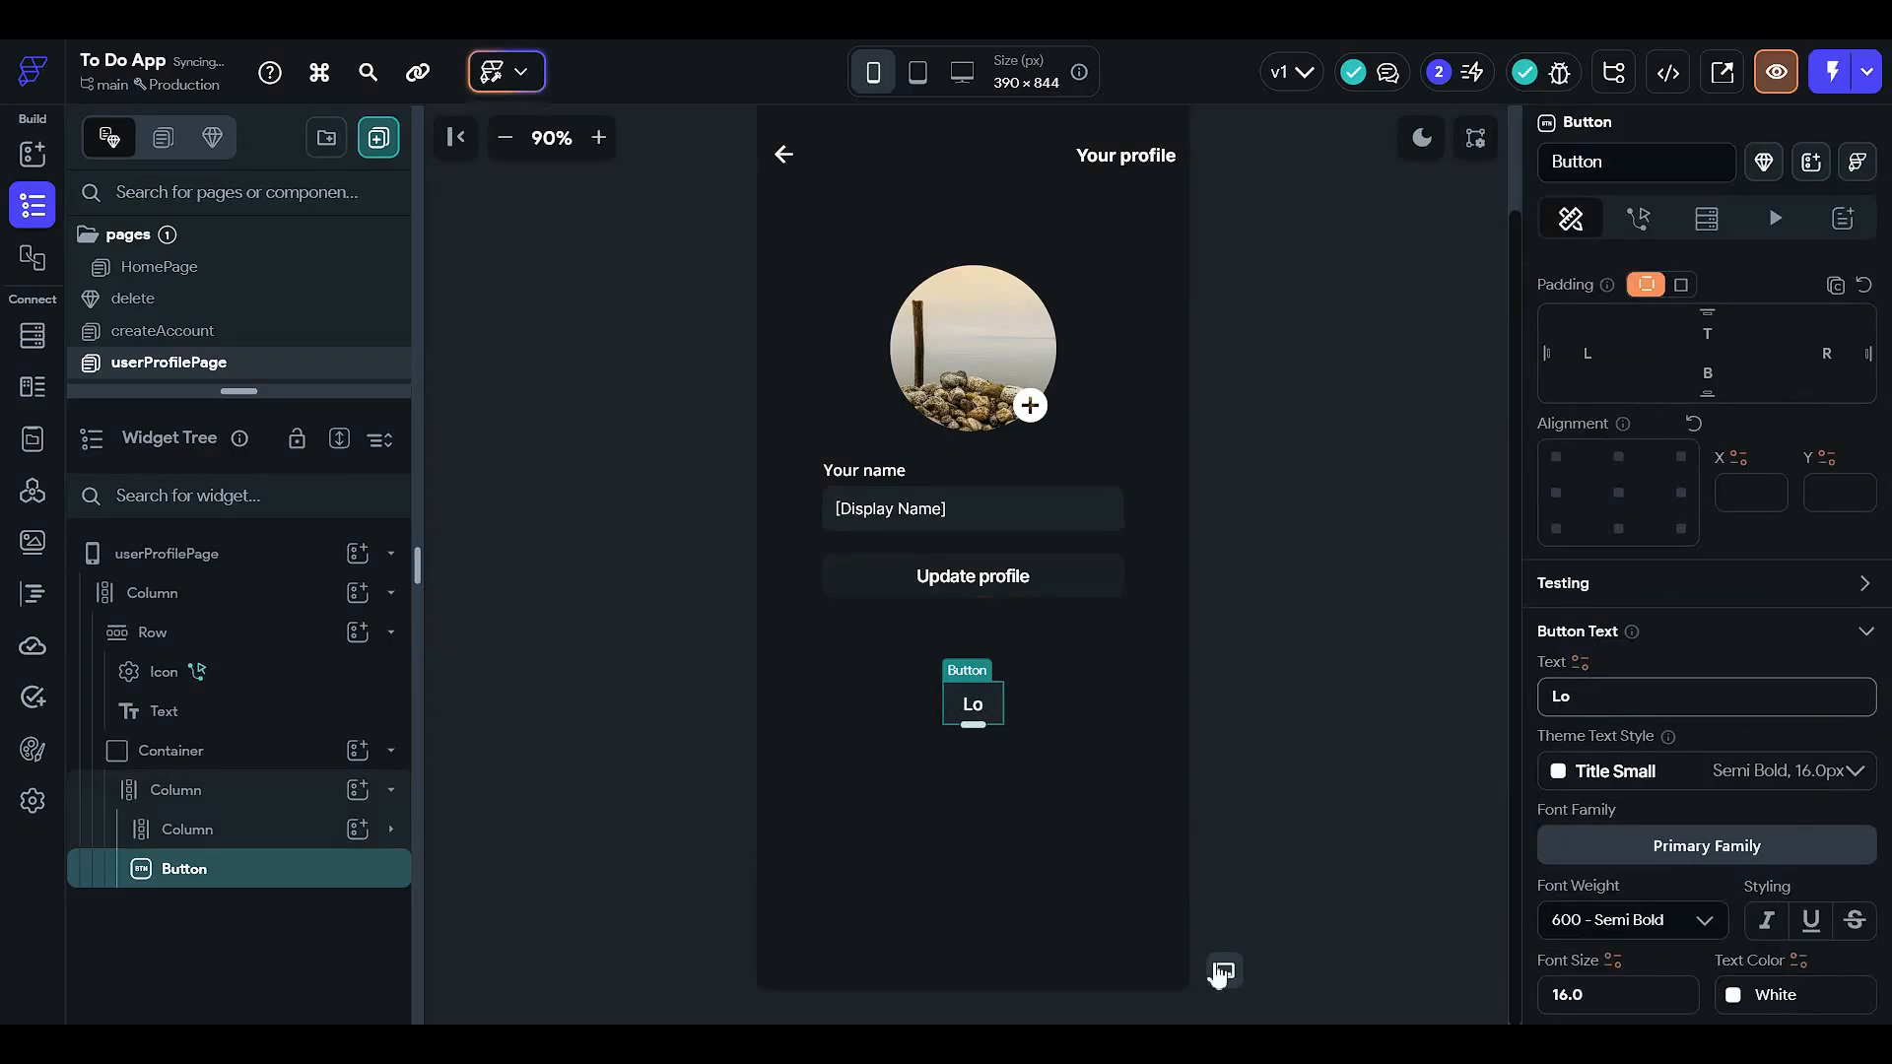
text(gout)
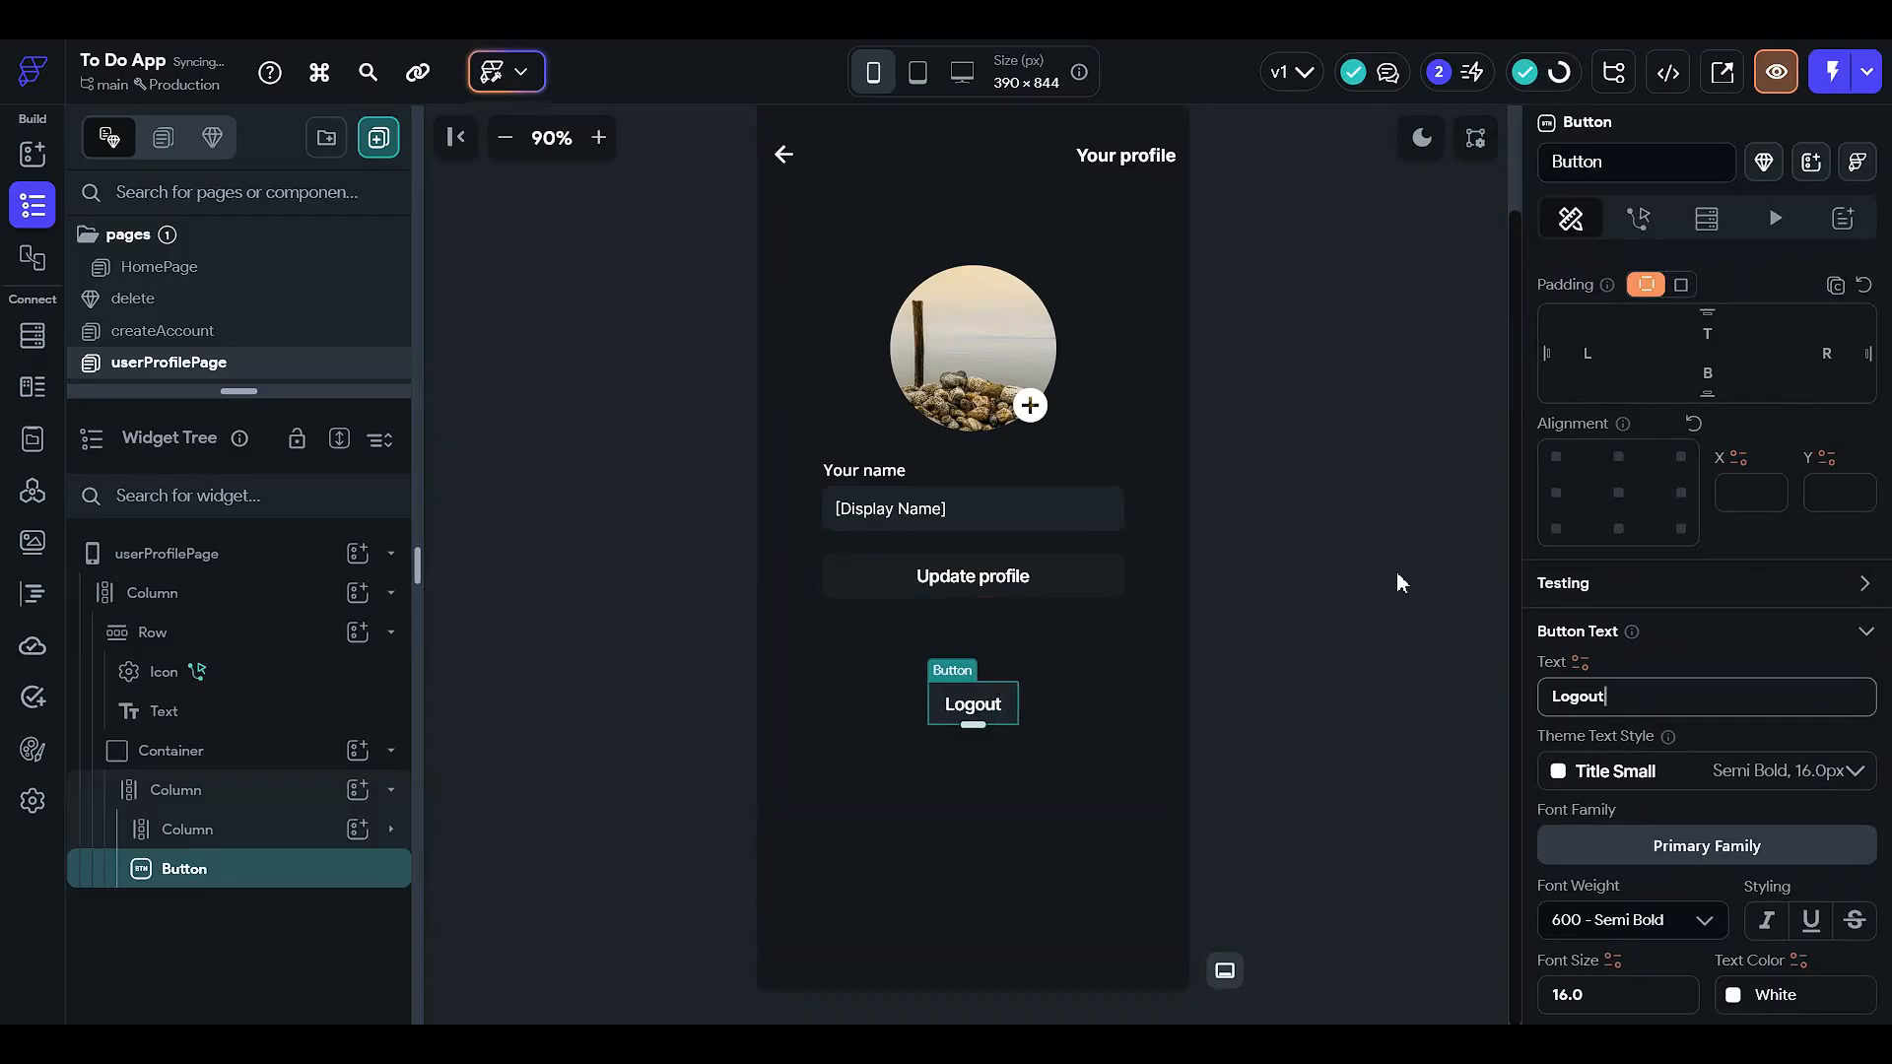
click(1018, 765)
- Round the Logout button's corners to a border radius of 24
click(1009, 715)
scroll(1670, 884, down, 8)
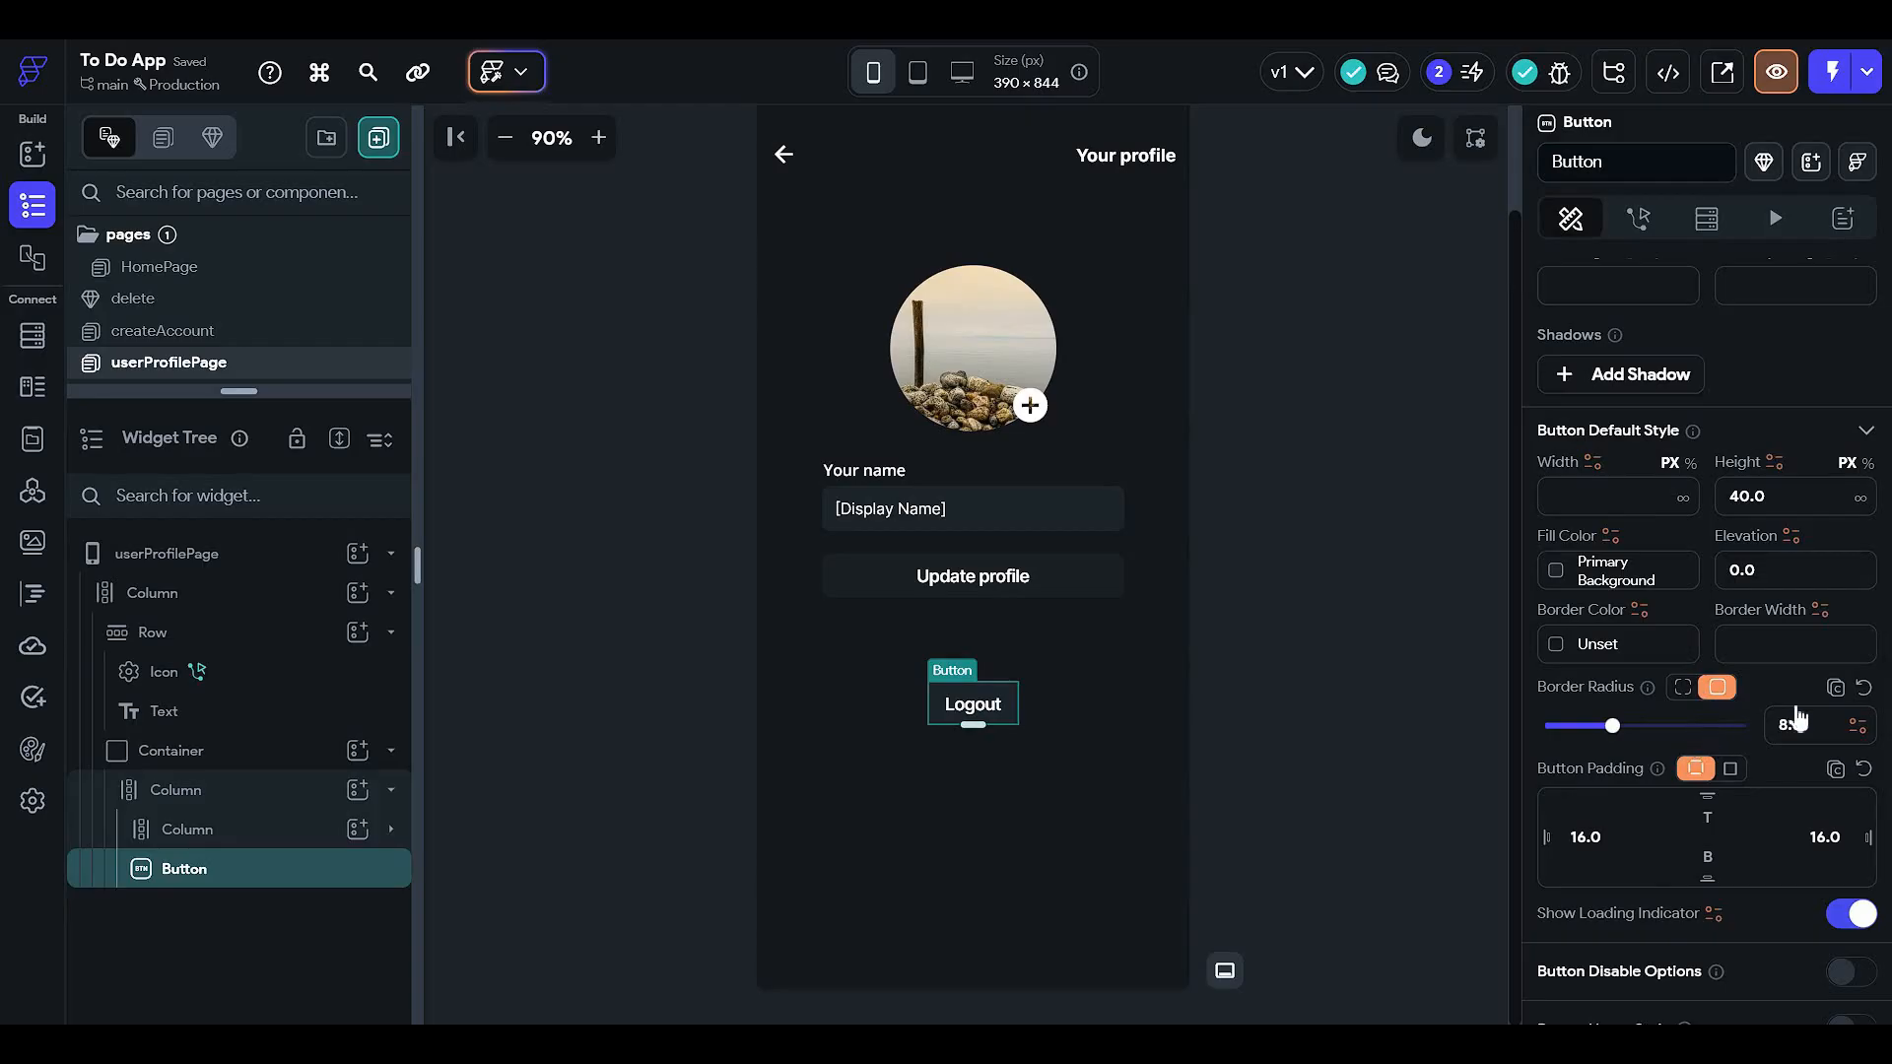
drag(1612, 725, 1740, 725)
click(1185, 709)
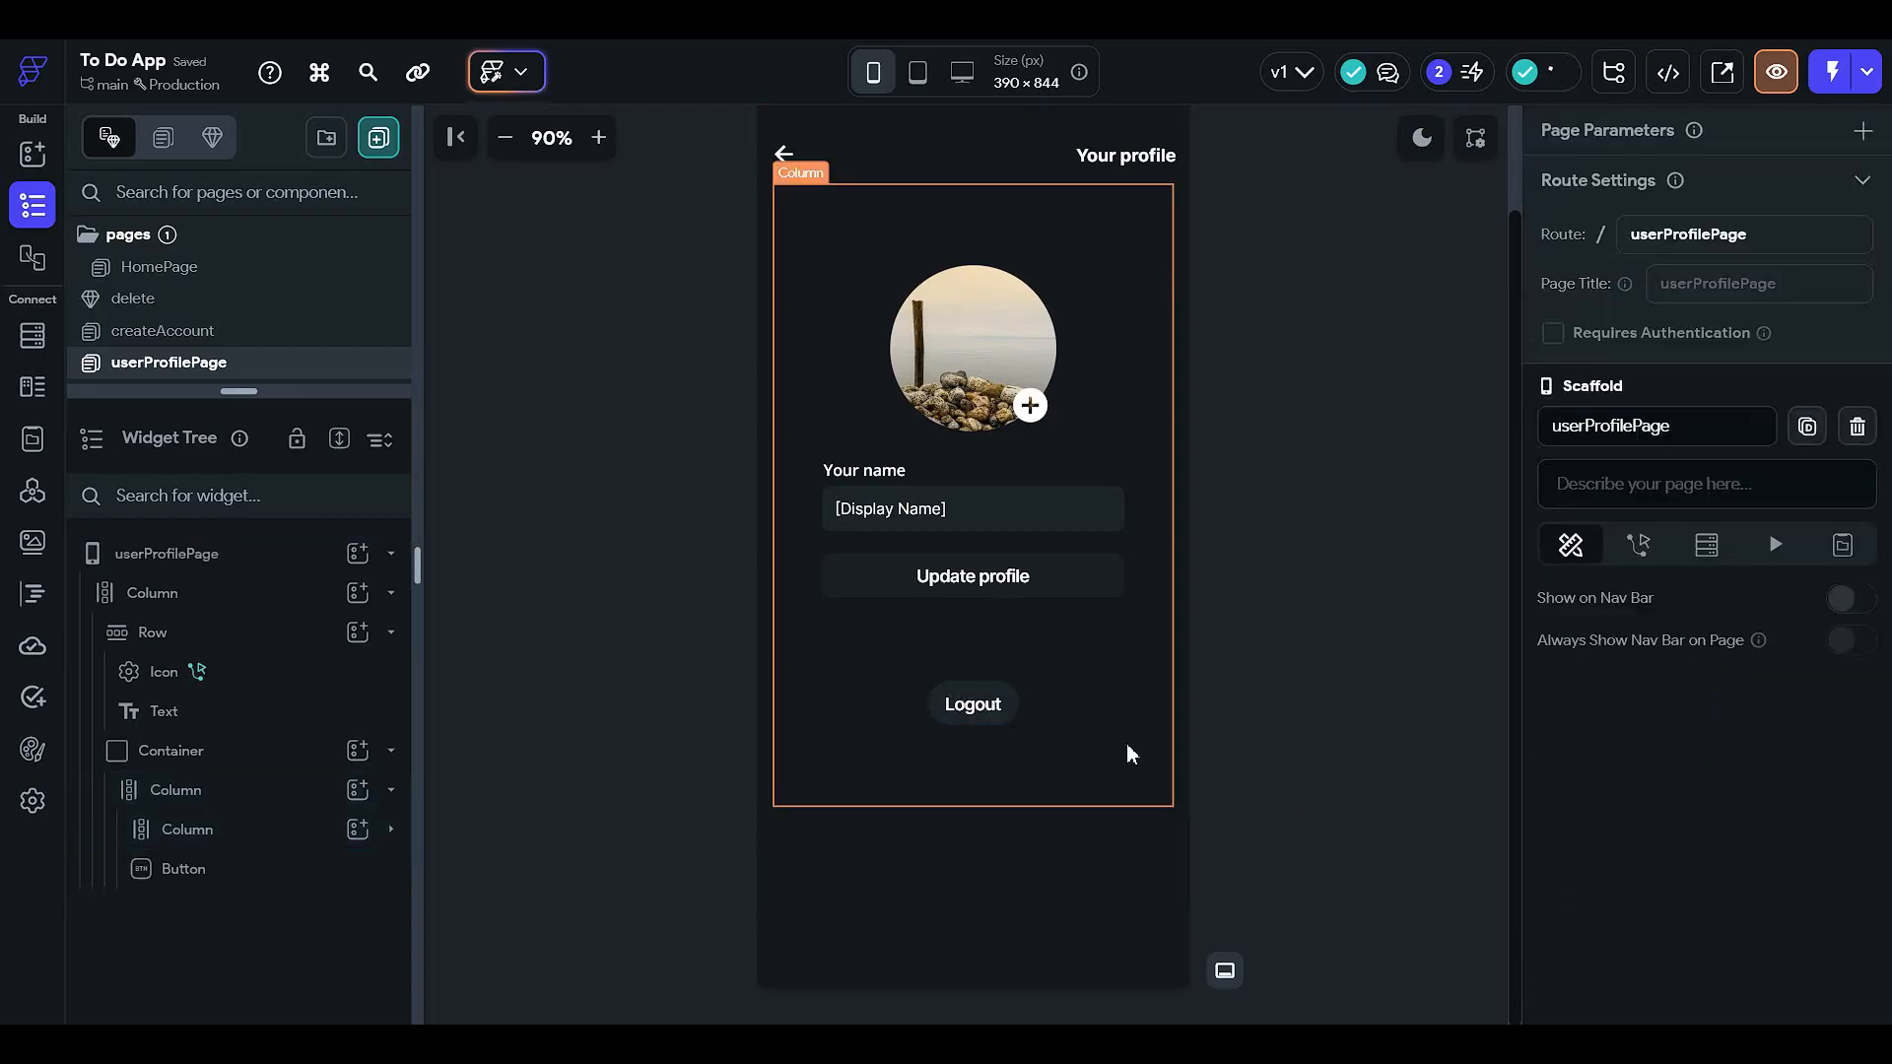
- Set the Logout button's width to 50%, after first trying 70
click(1014, 717)
scroll(1639, 776, down, 5)
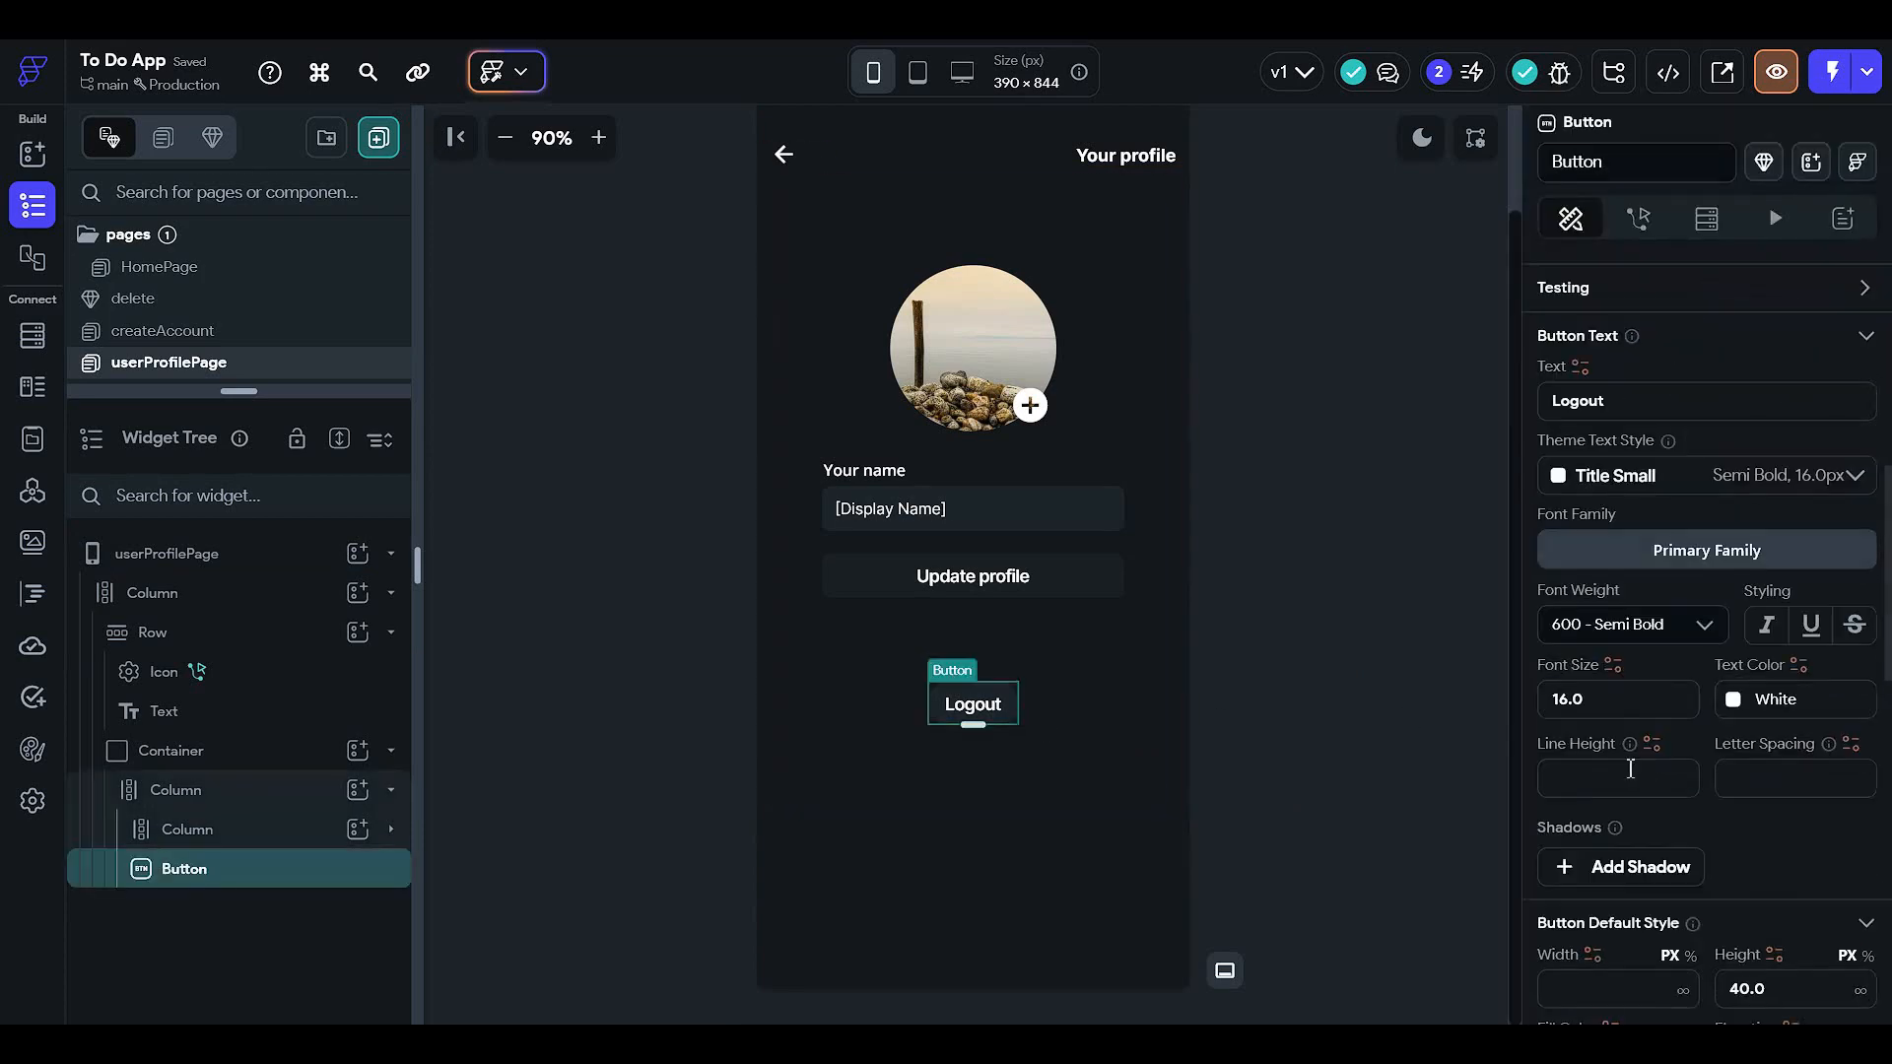
scroll(1640, 775, down, 3)
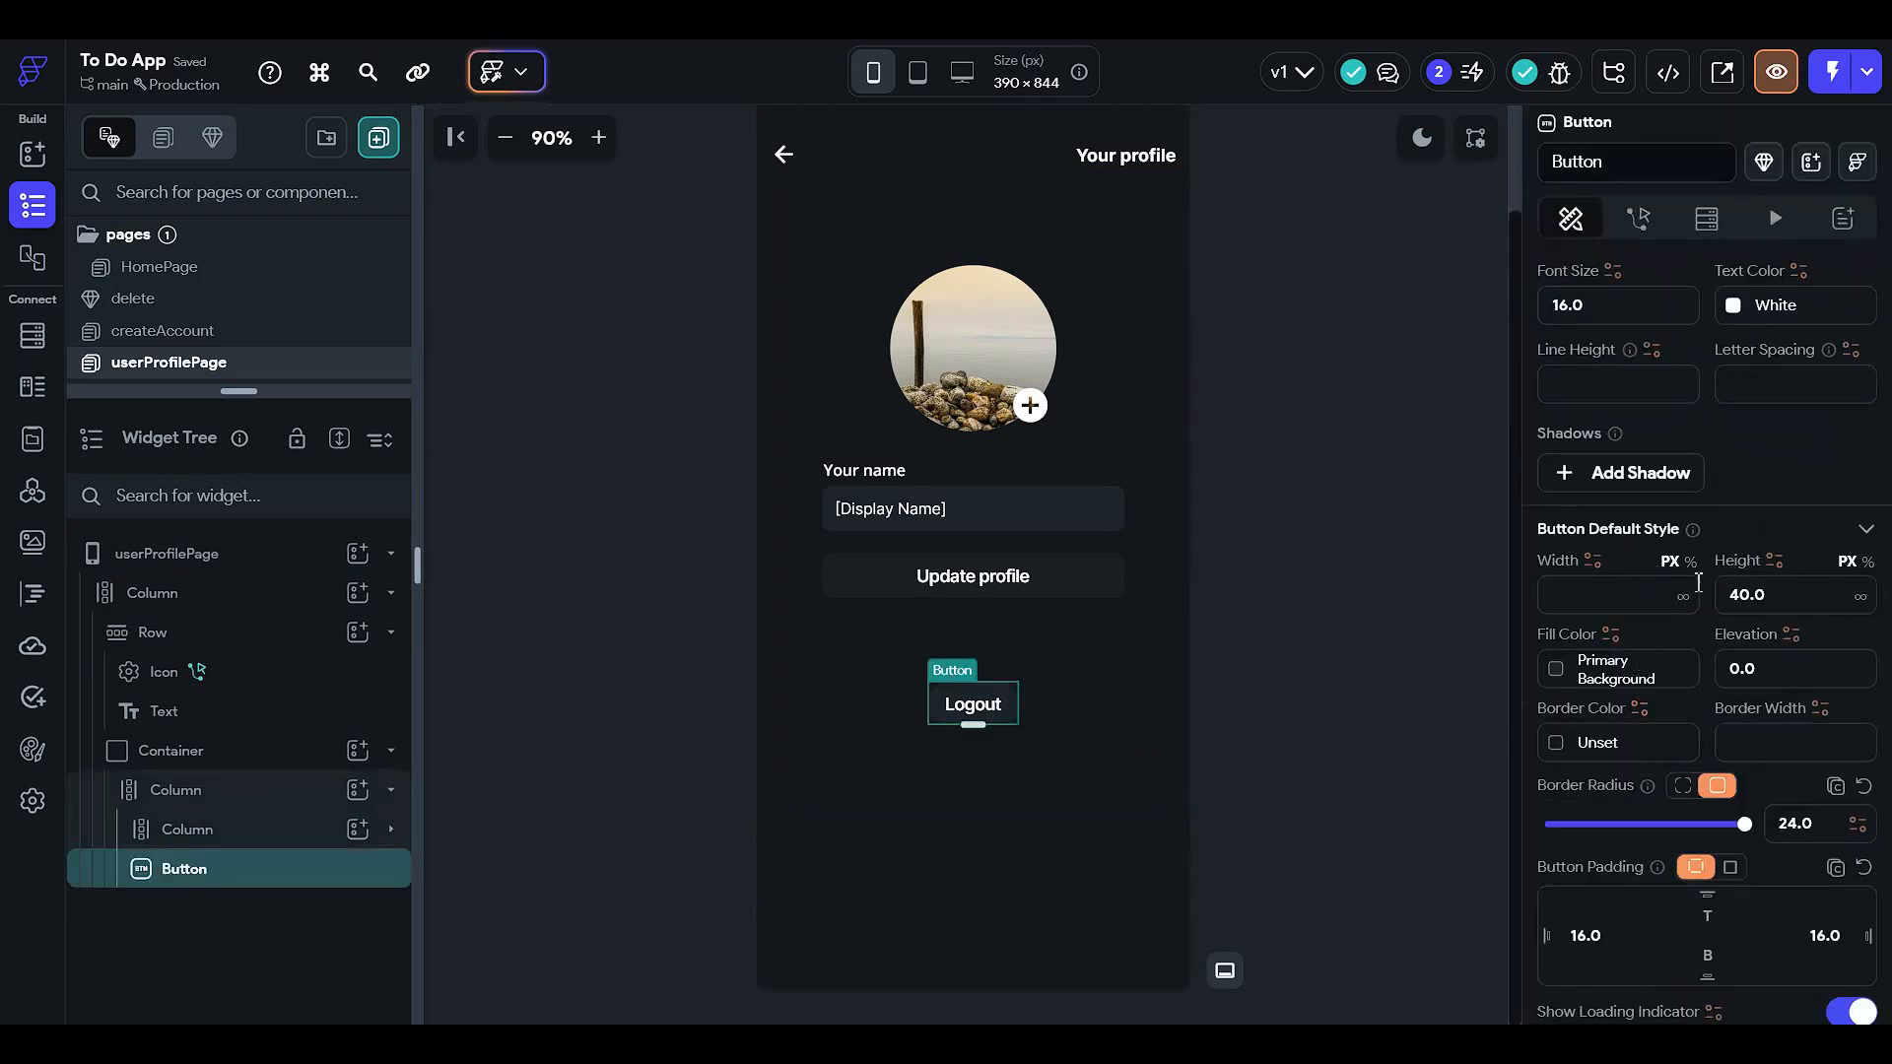
click(1655, 589)
text(70)
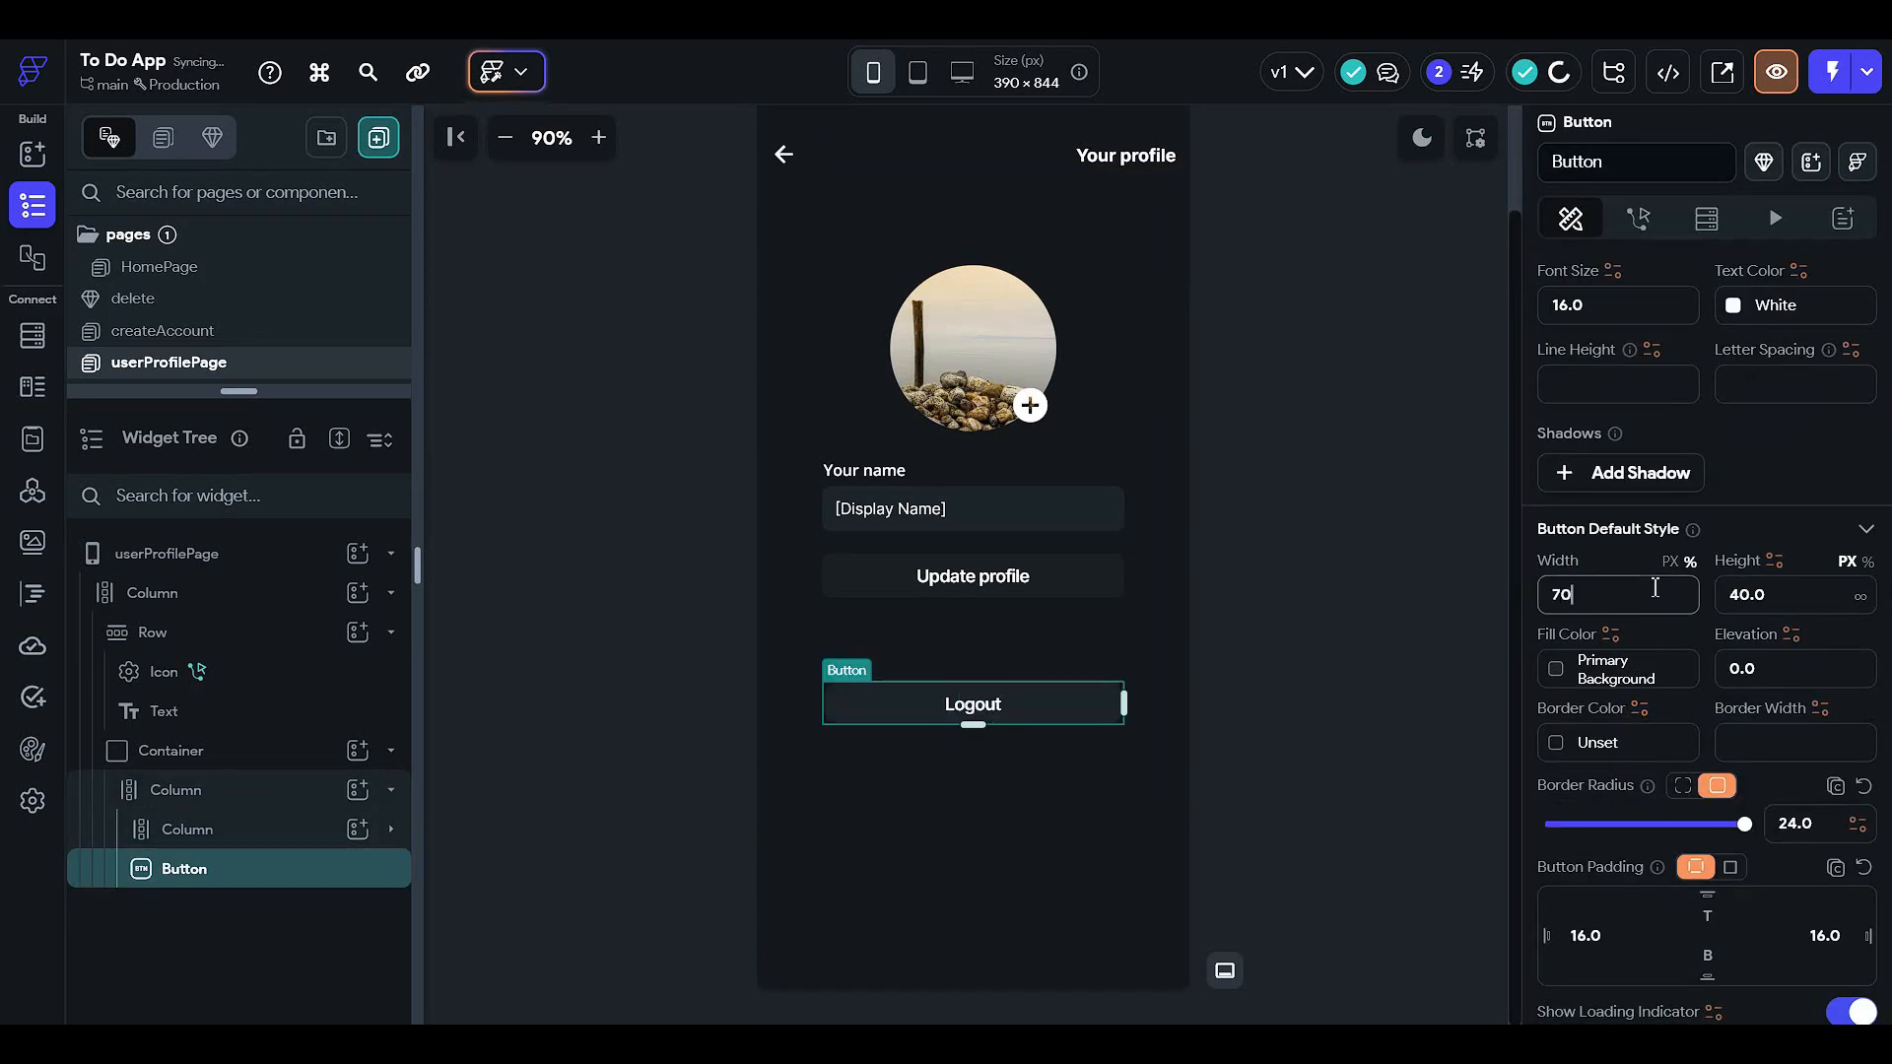
click(1338, 706)
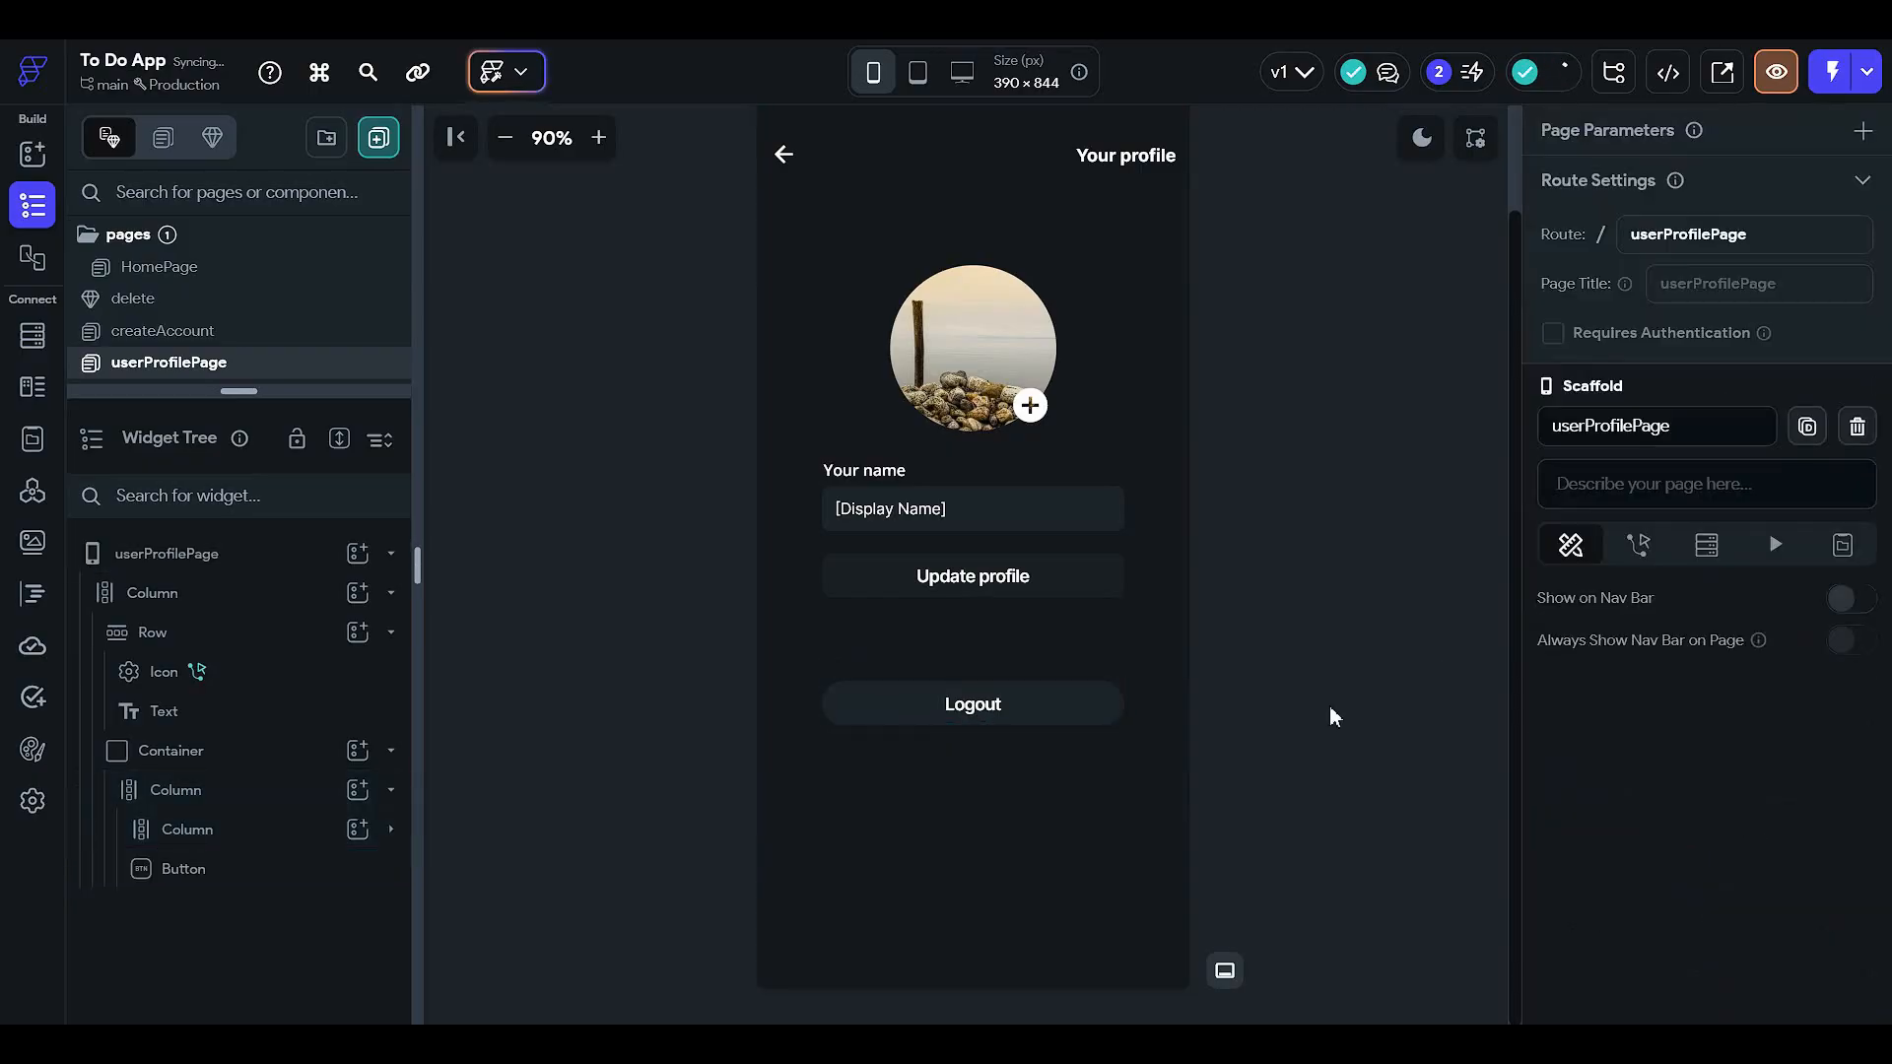
click(1055, 697)
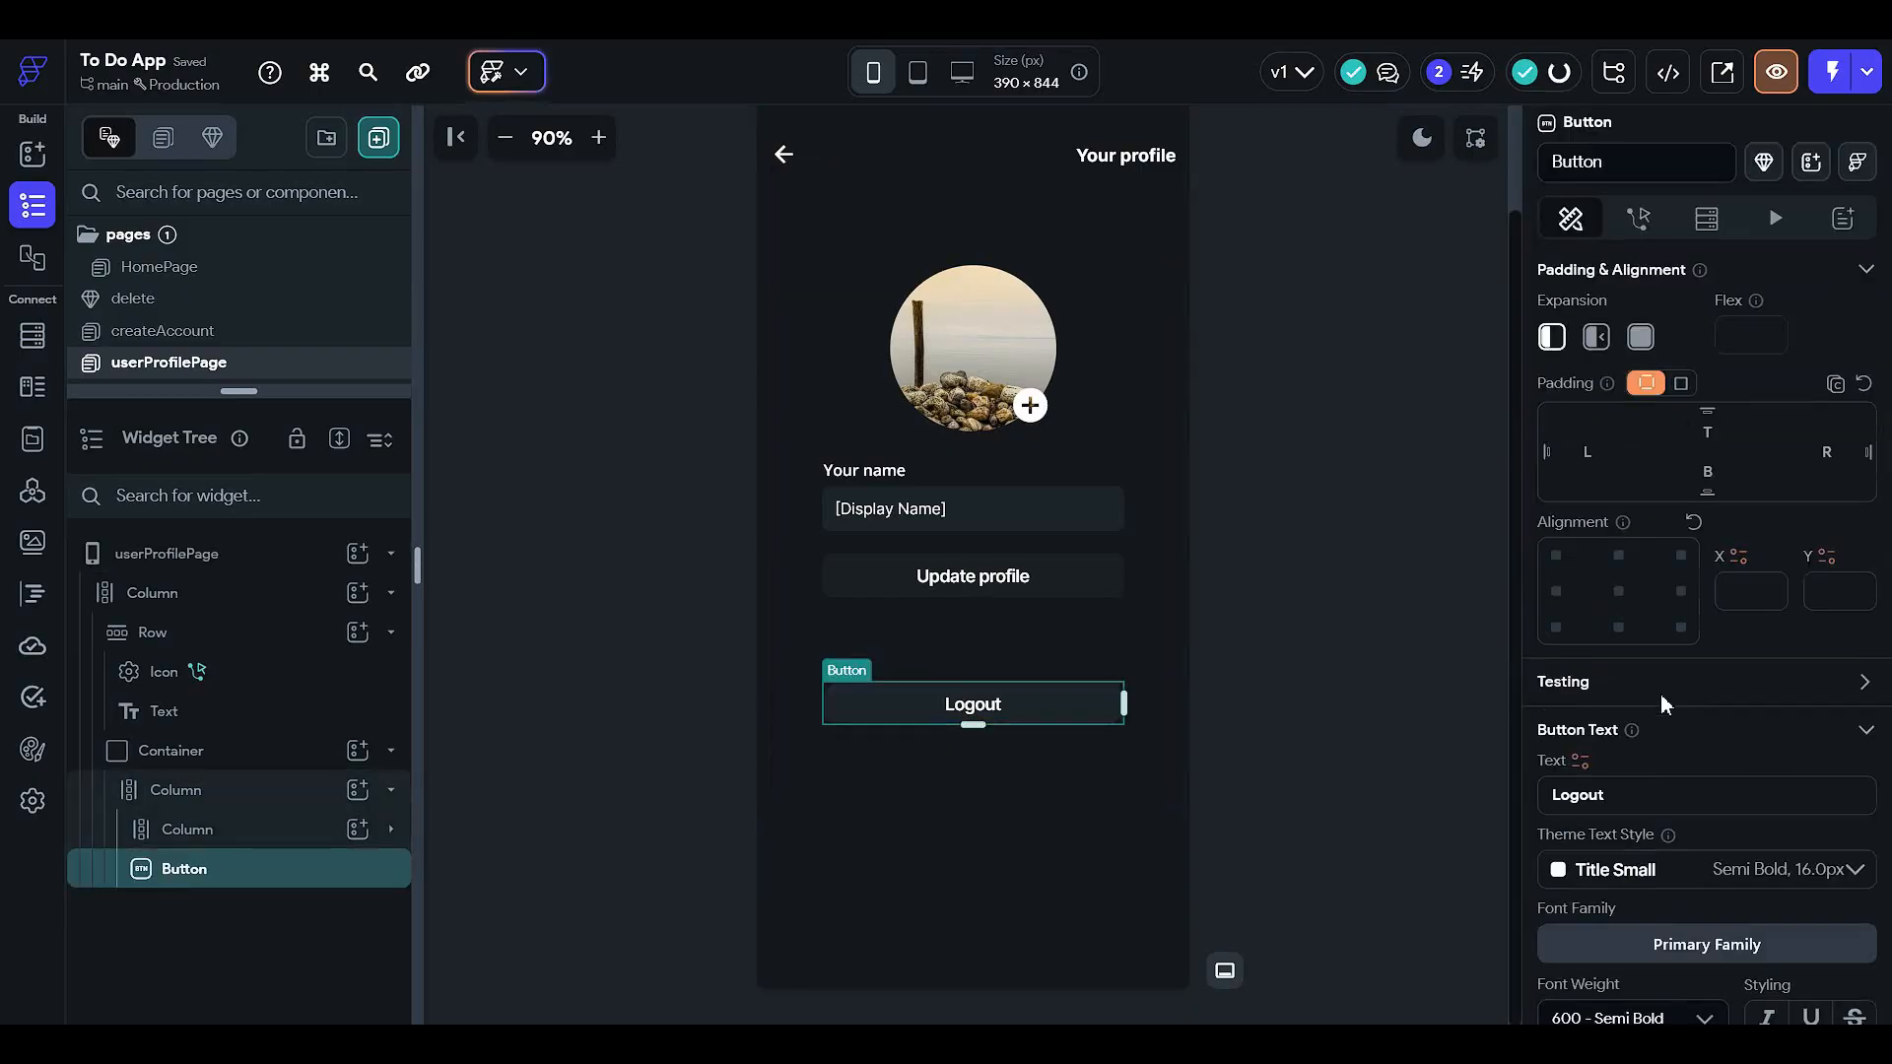
scroll(1655, 705, down, 5)
scroll(1655, 704, down, 3)
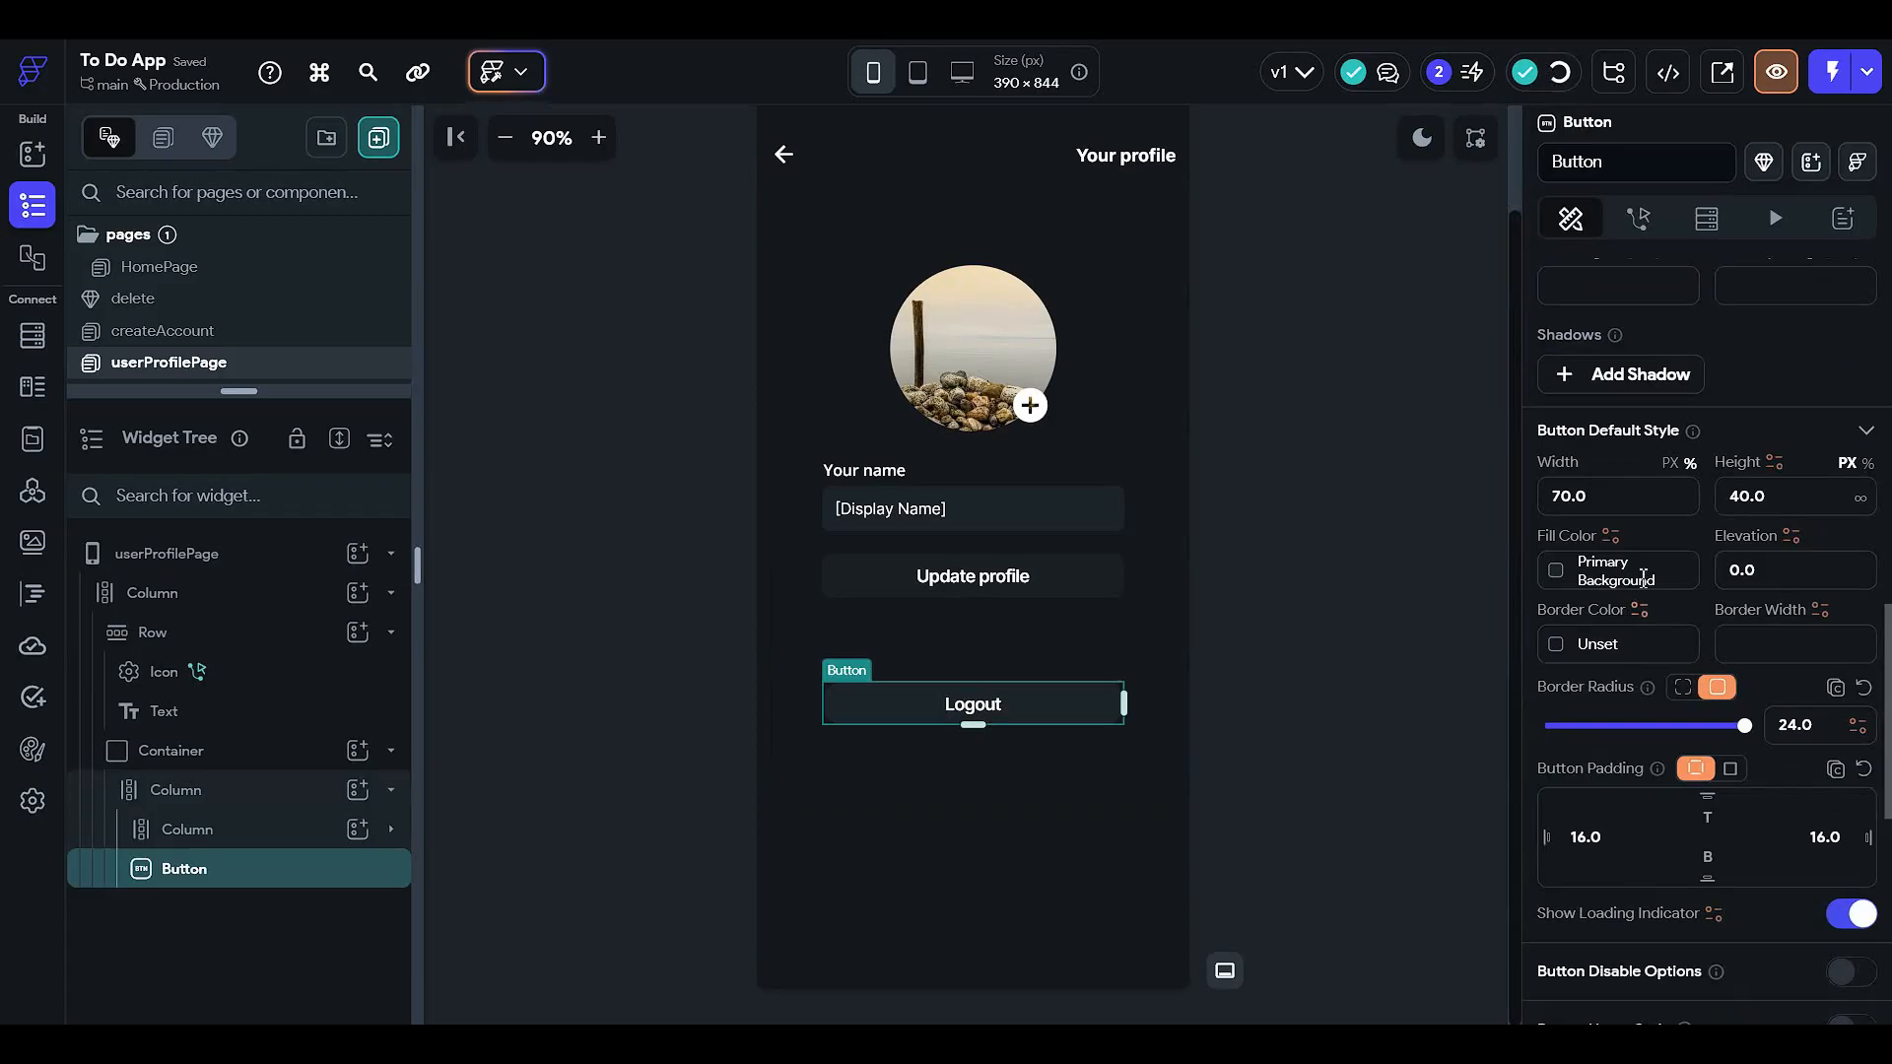
click(1631, 497)
text(50)
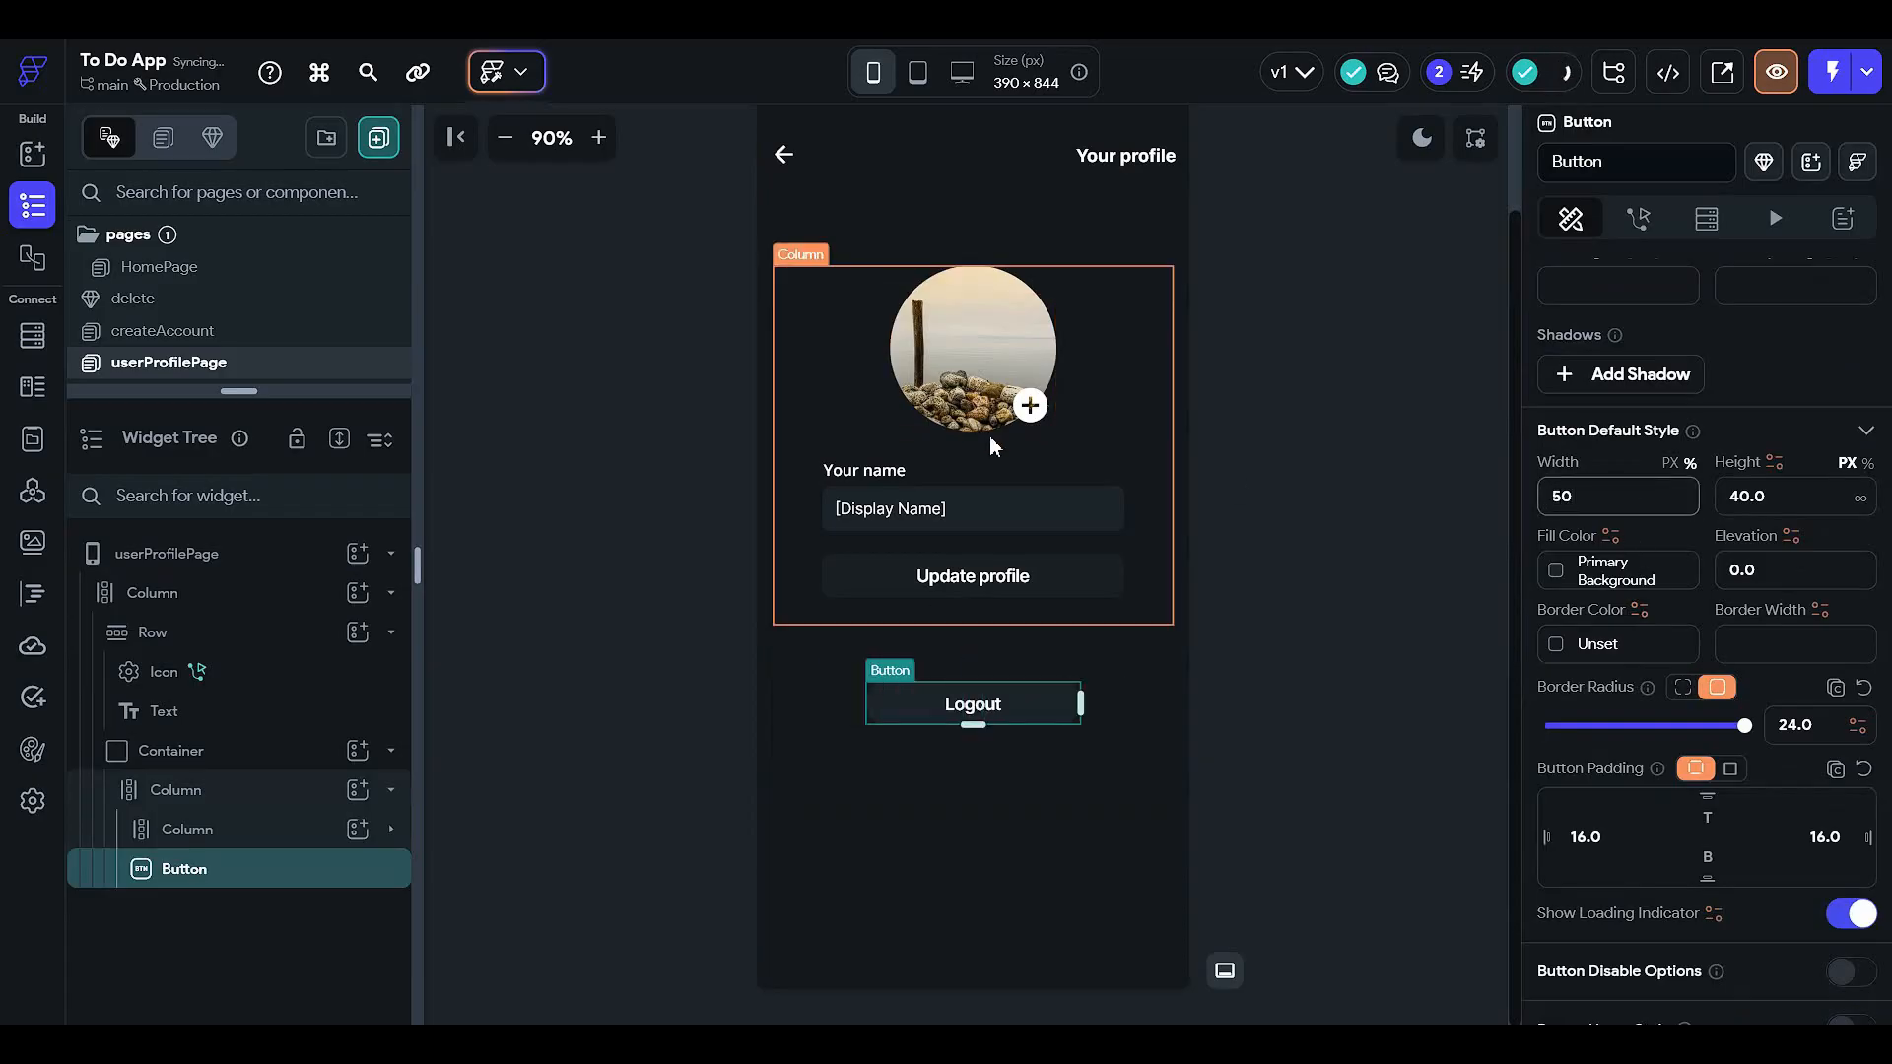
click(1346, 773)
- Reselect the Logout button and bring up its Actions panel
scroll(1345, 772, up, 2)
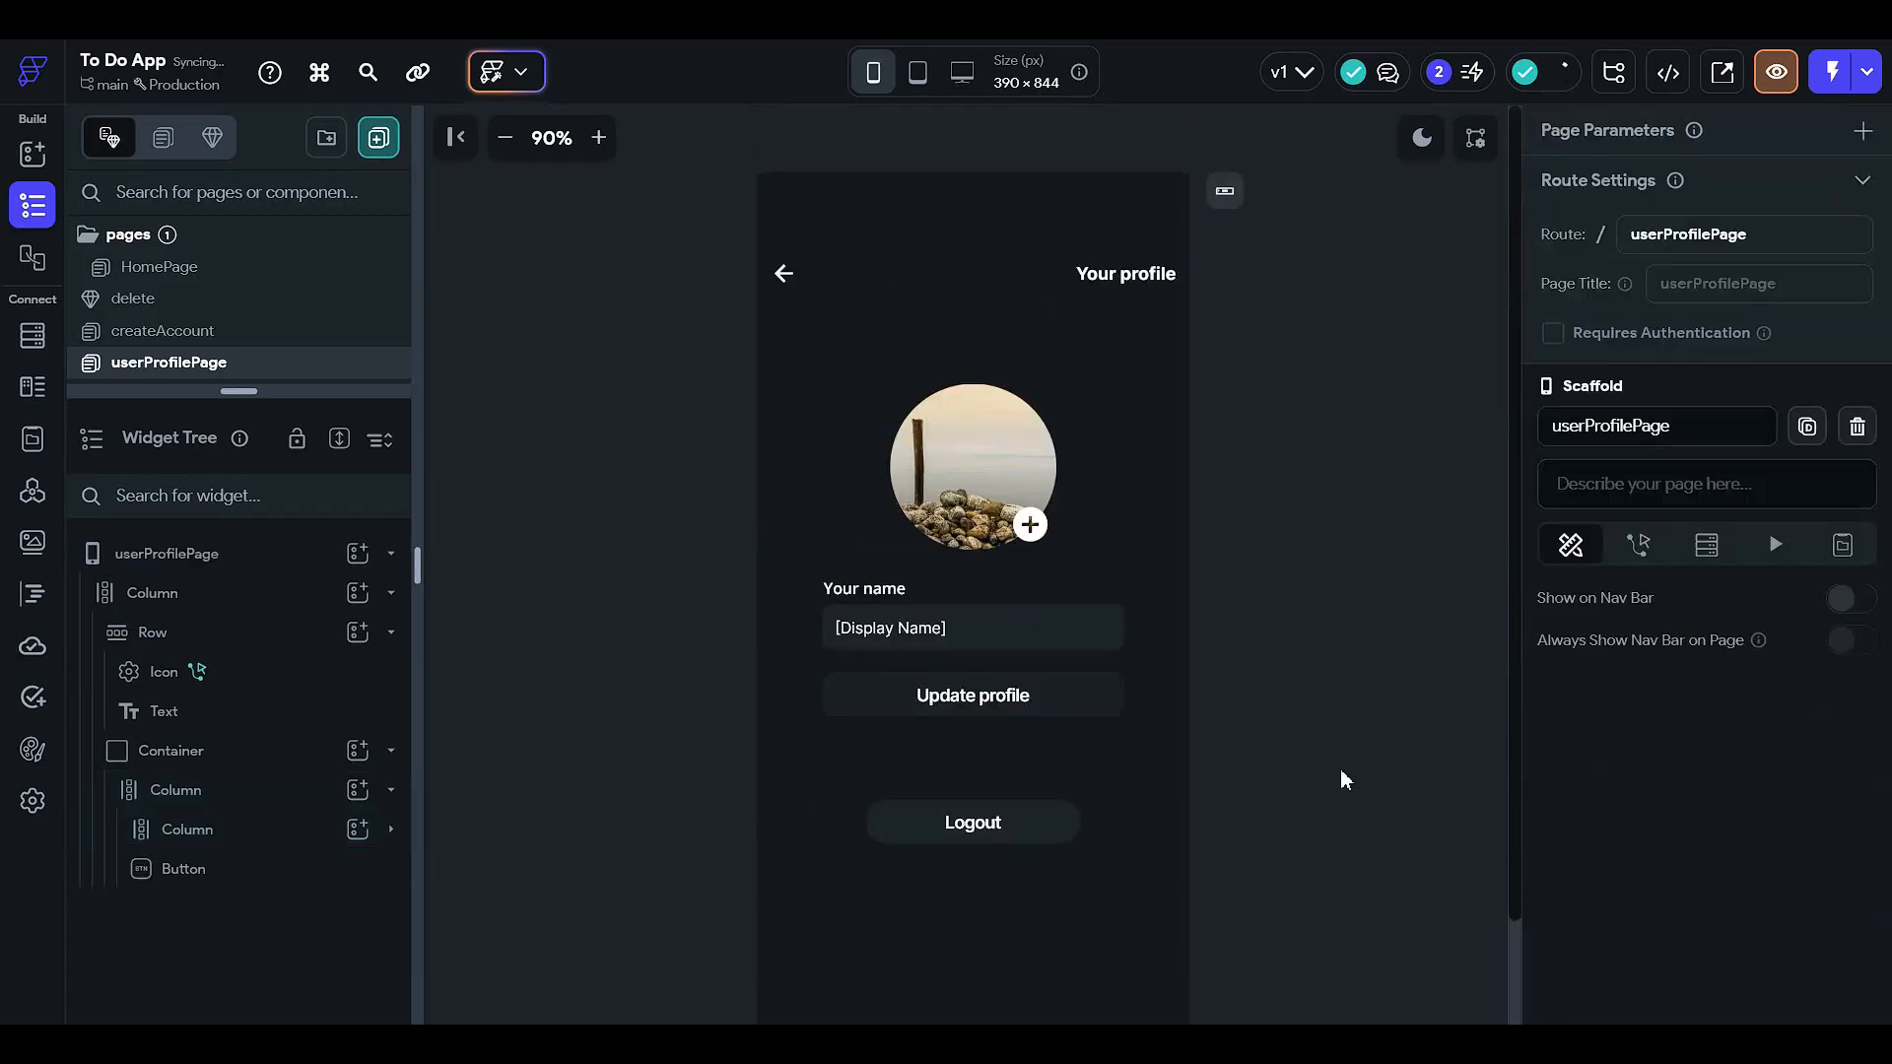
click(1030, 816)
click(1023, 824)
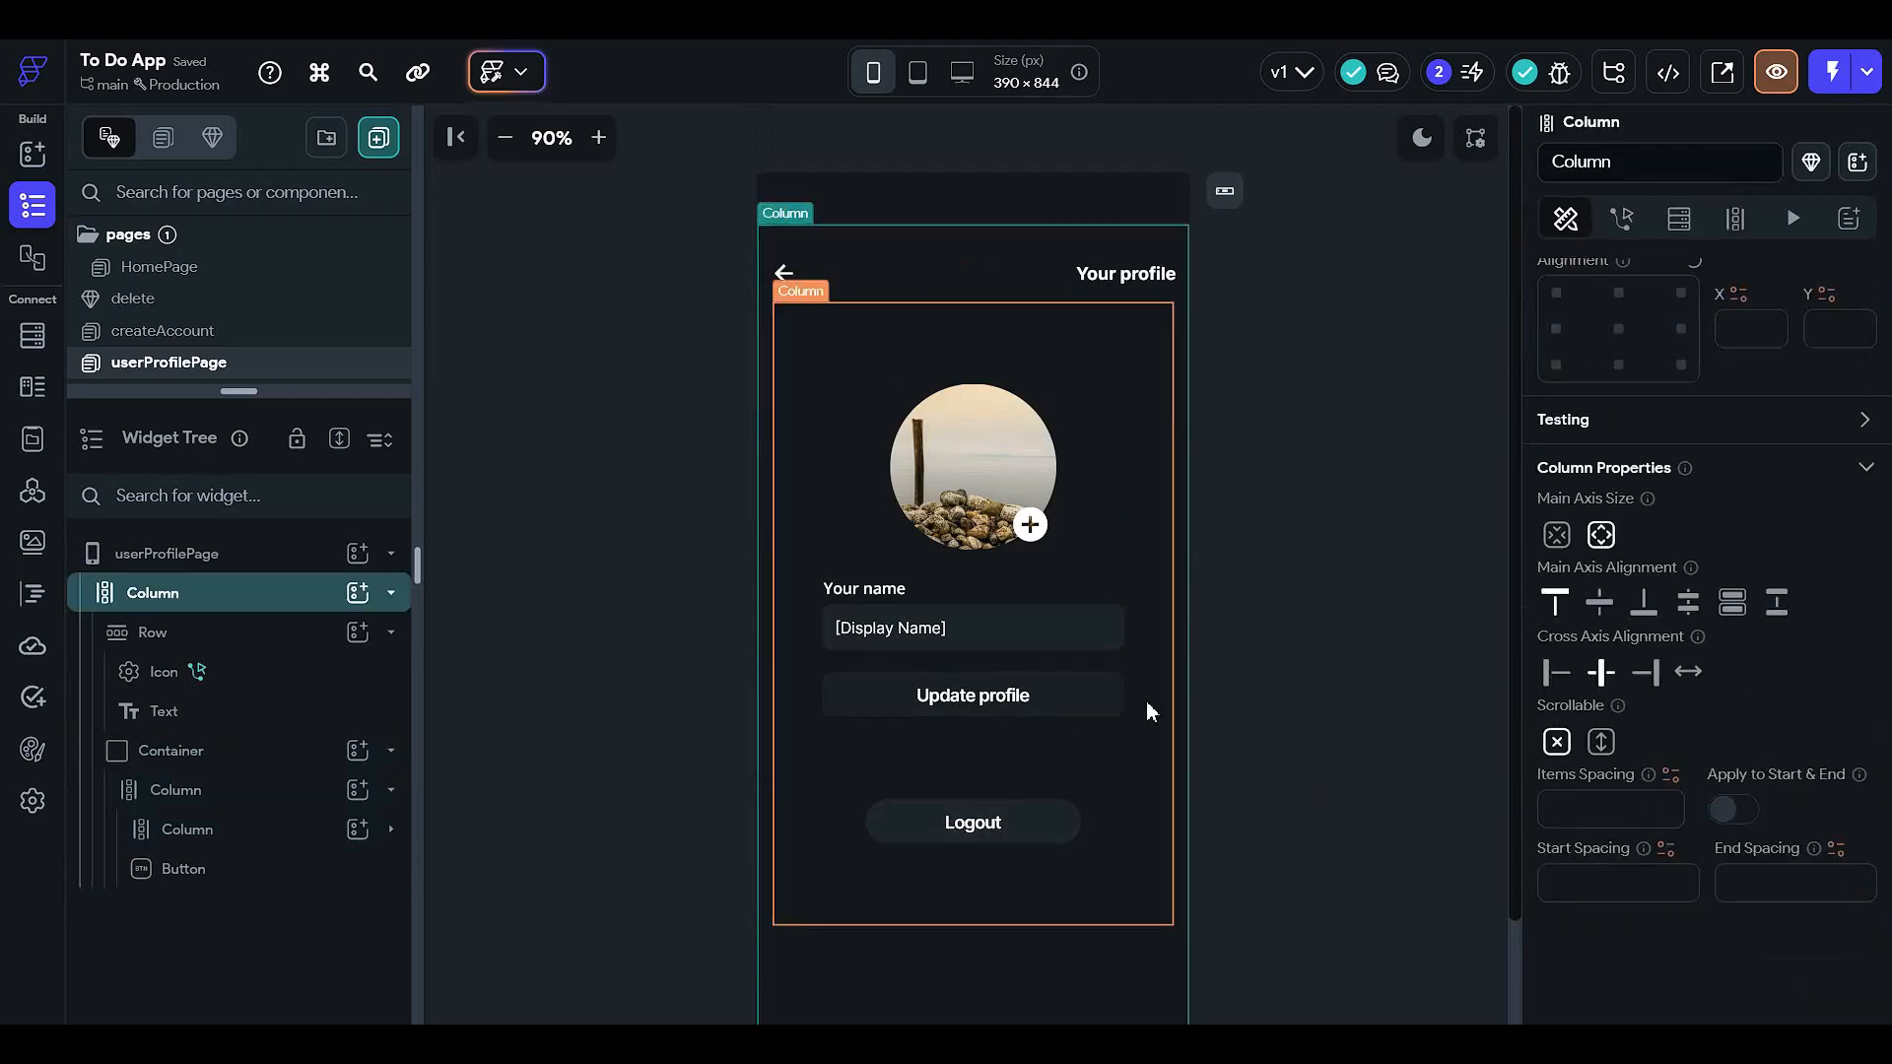
click(980, 817)
click(1638, 218)
- Add an On Tap Auth Log Out action with Navigate Automatically turned off
click(1810, 357)
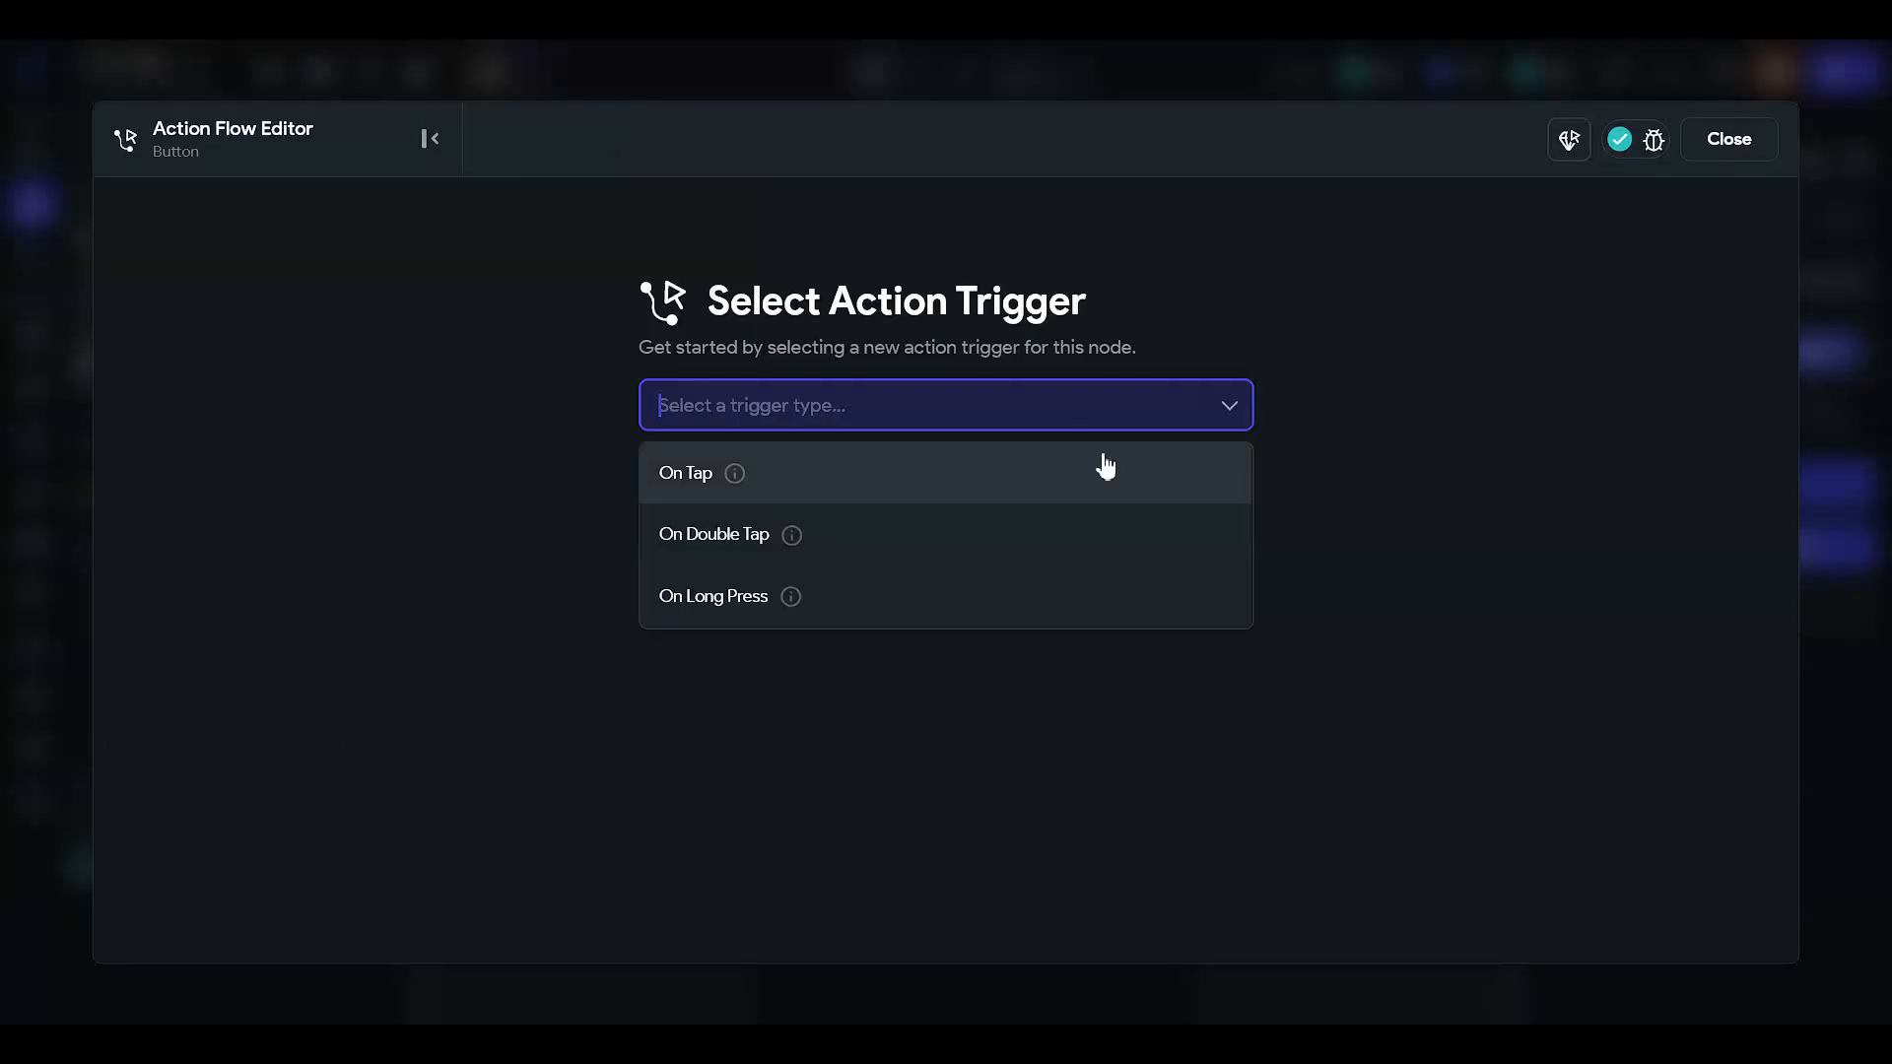
click(1036, 413)
click(1009, 476)
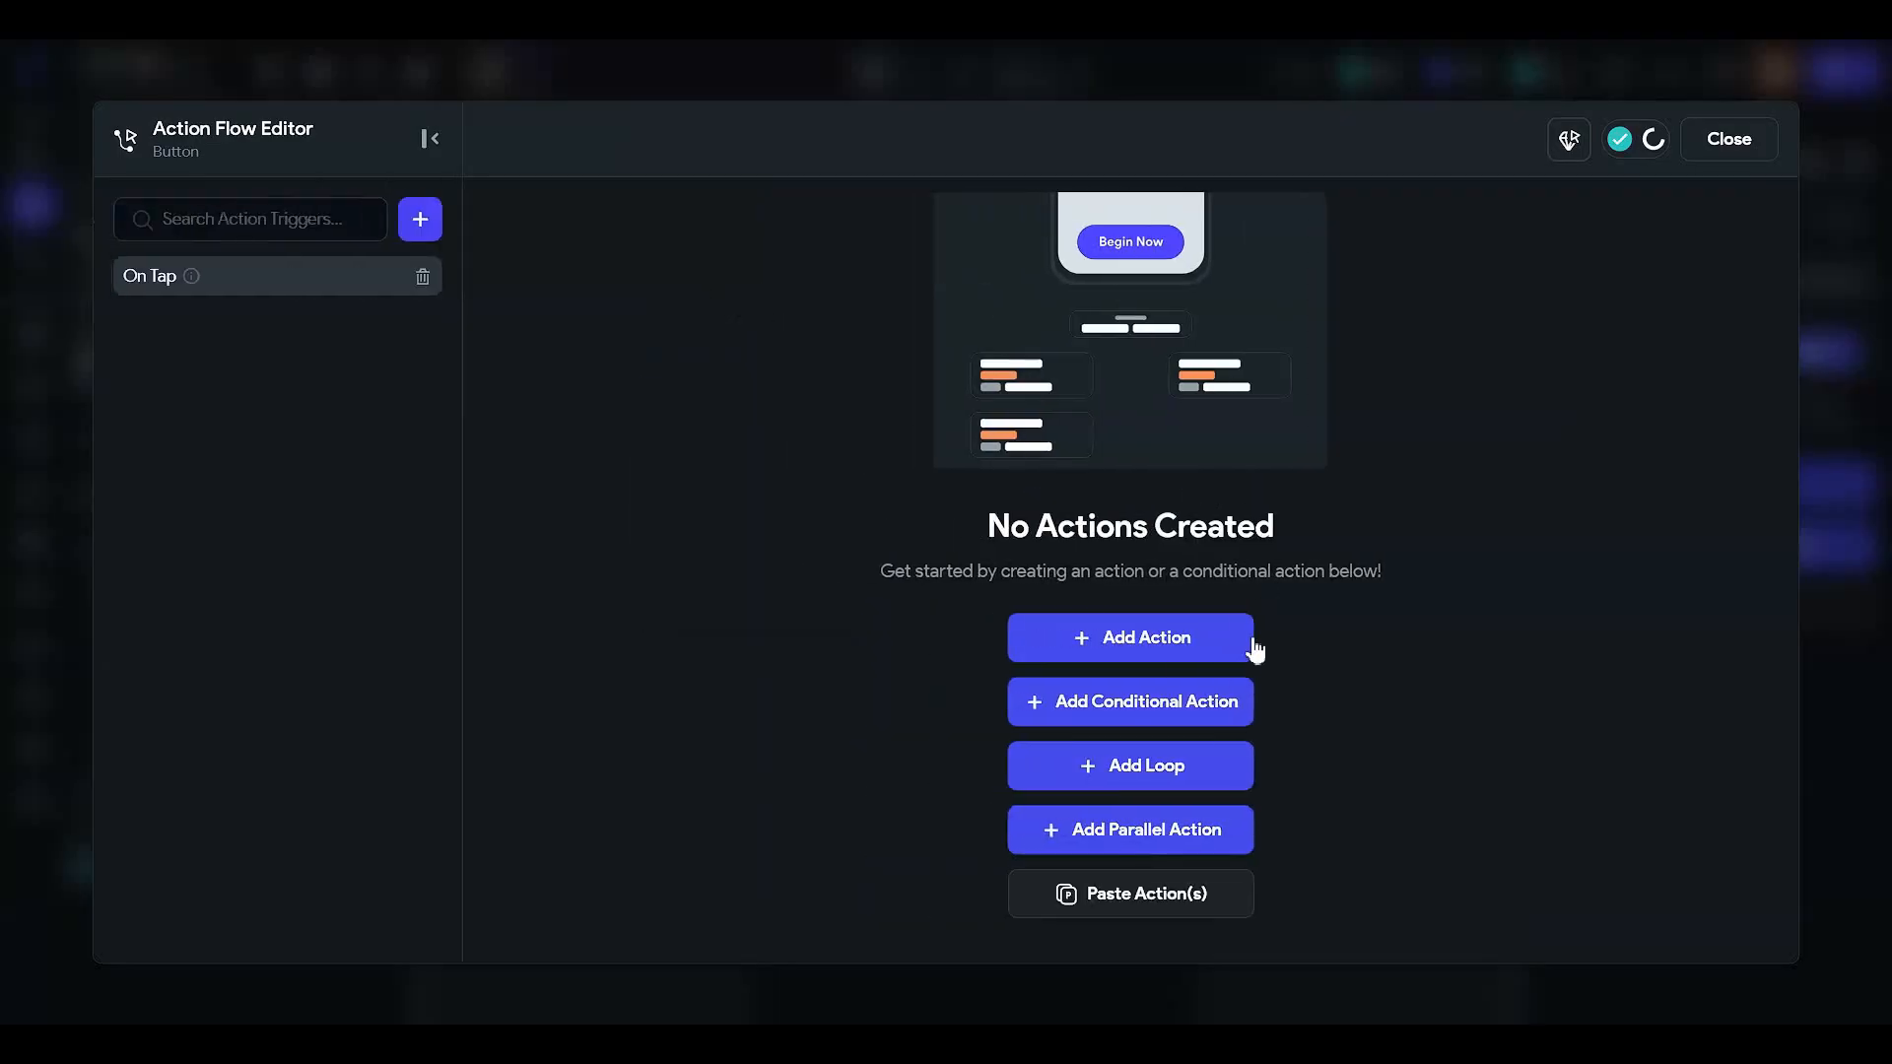
click(1245, 638)
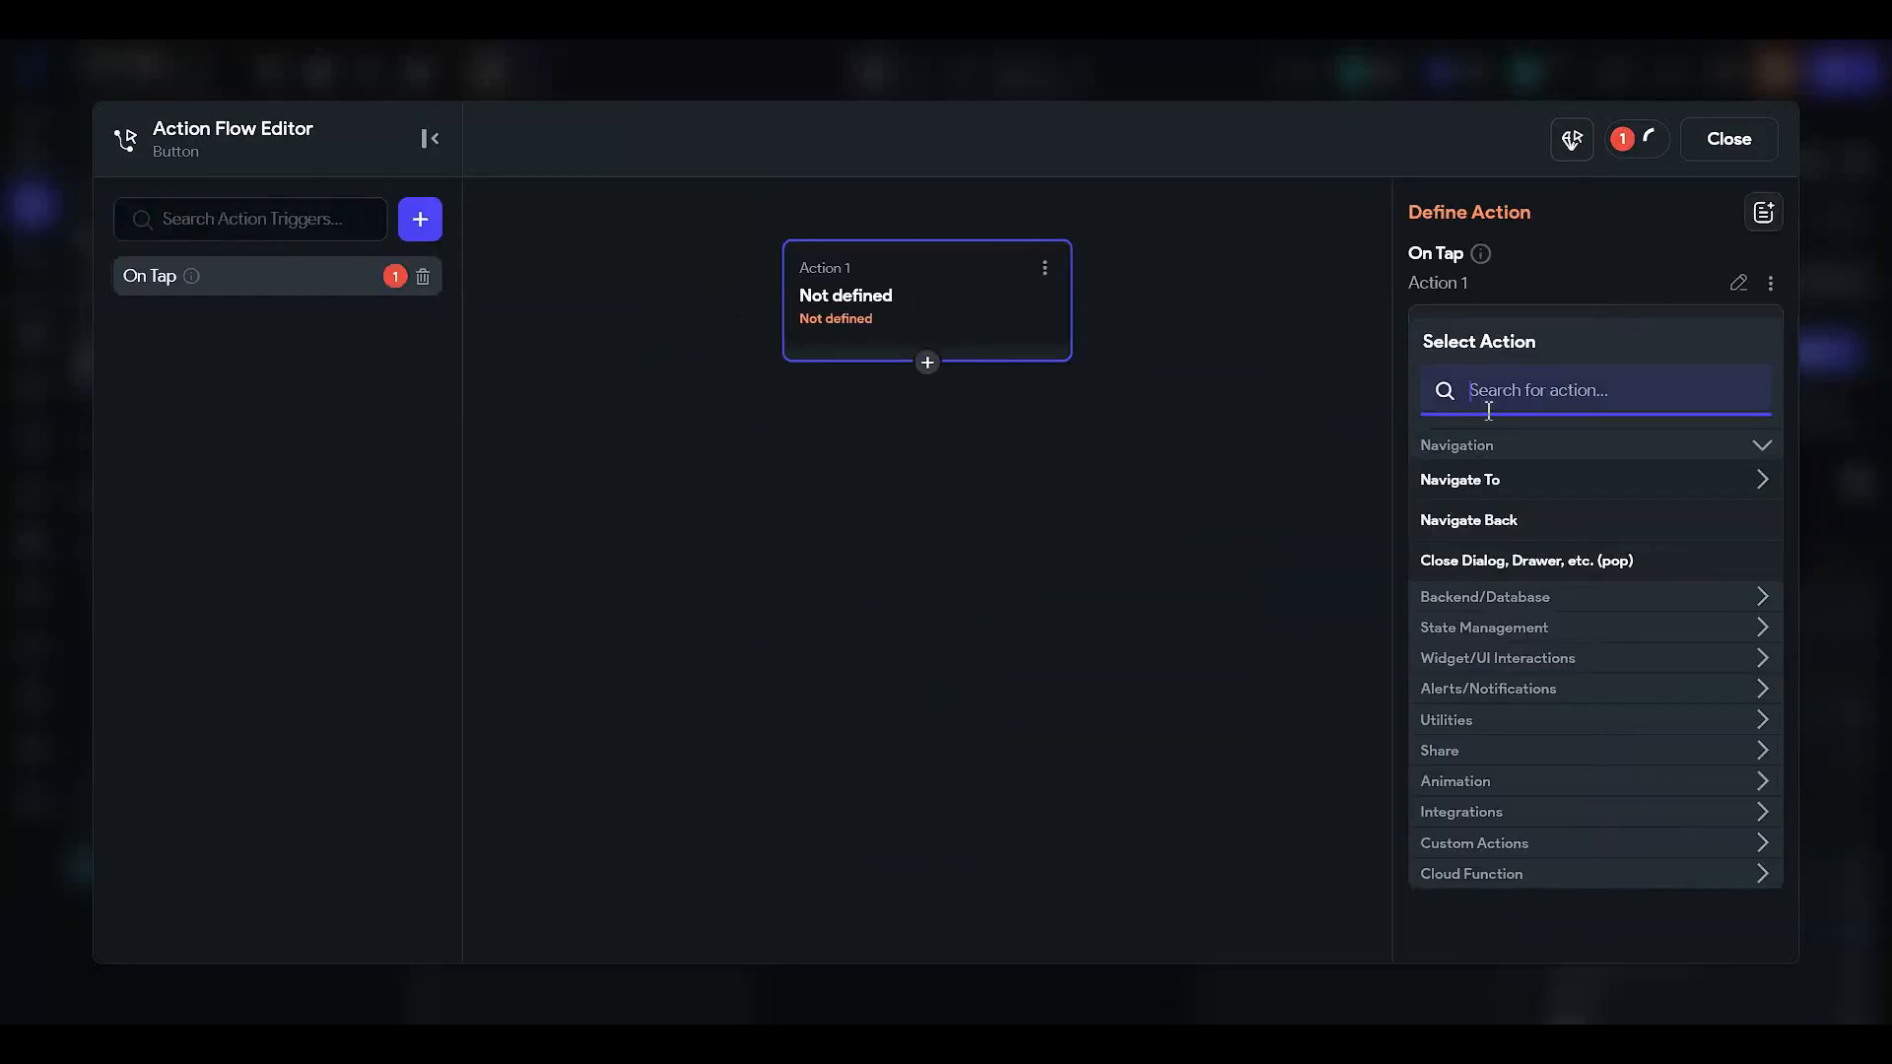
text(logout)
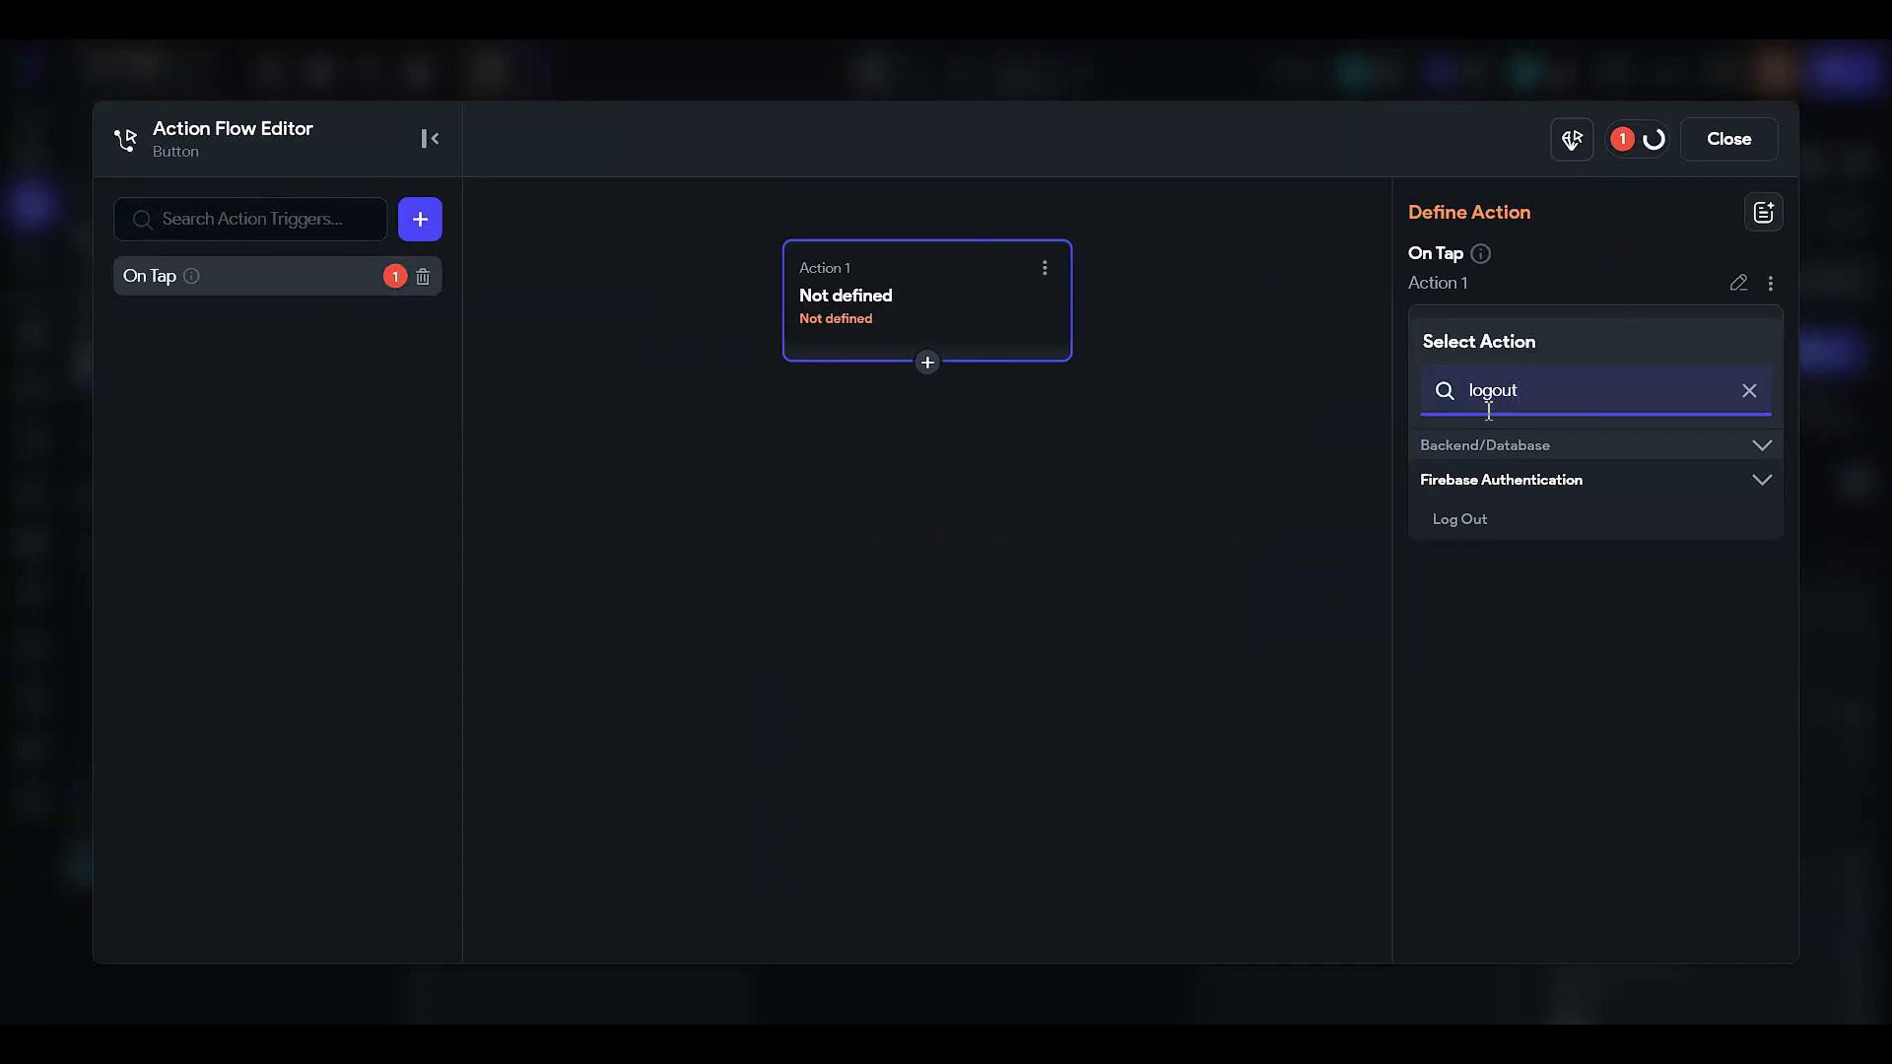
click(1478, 524)
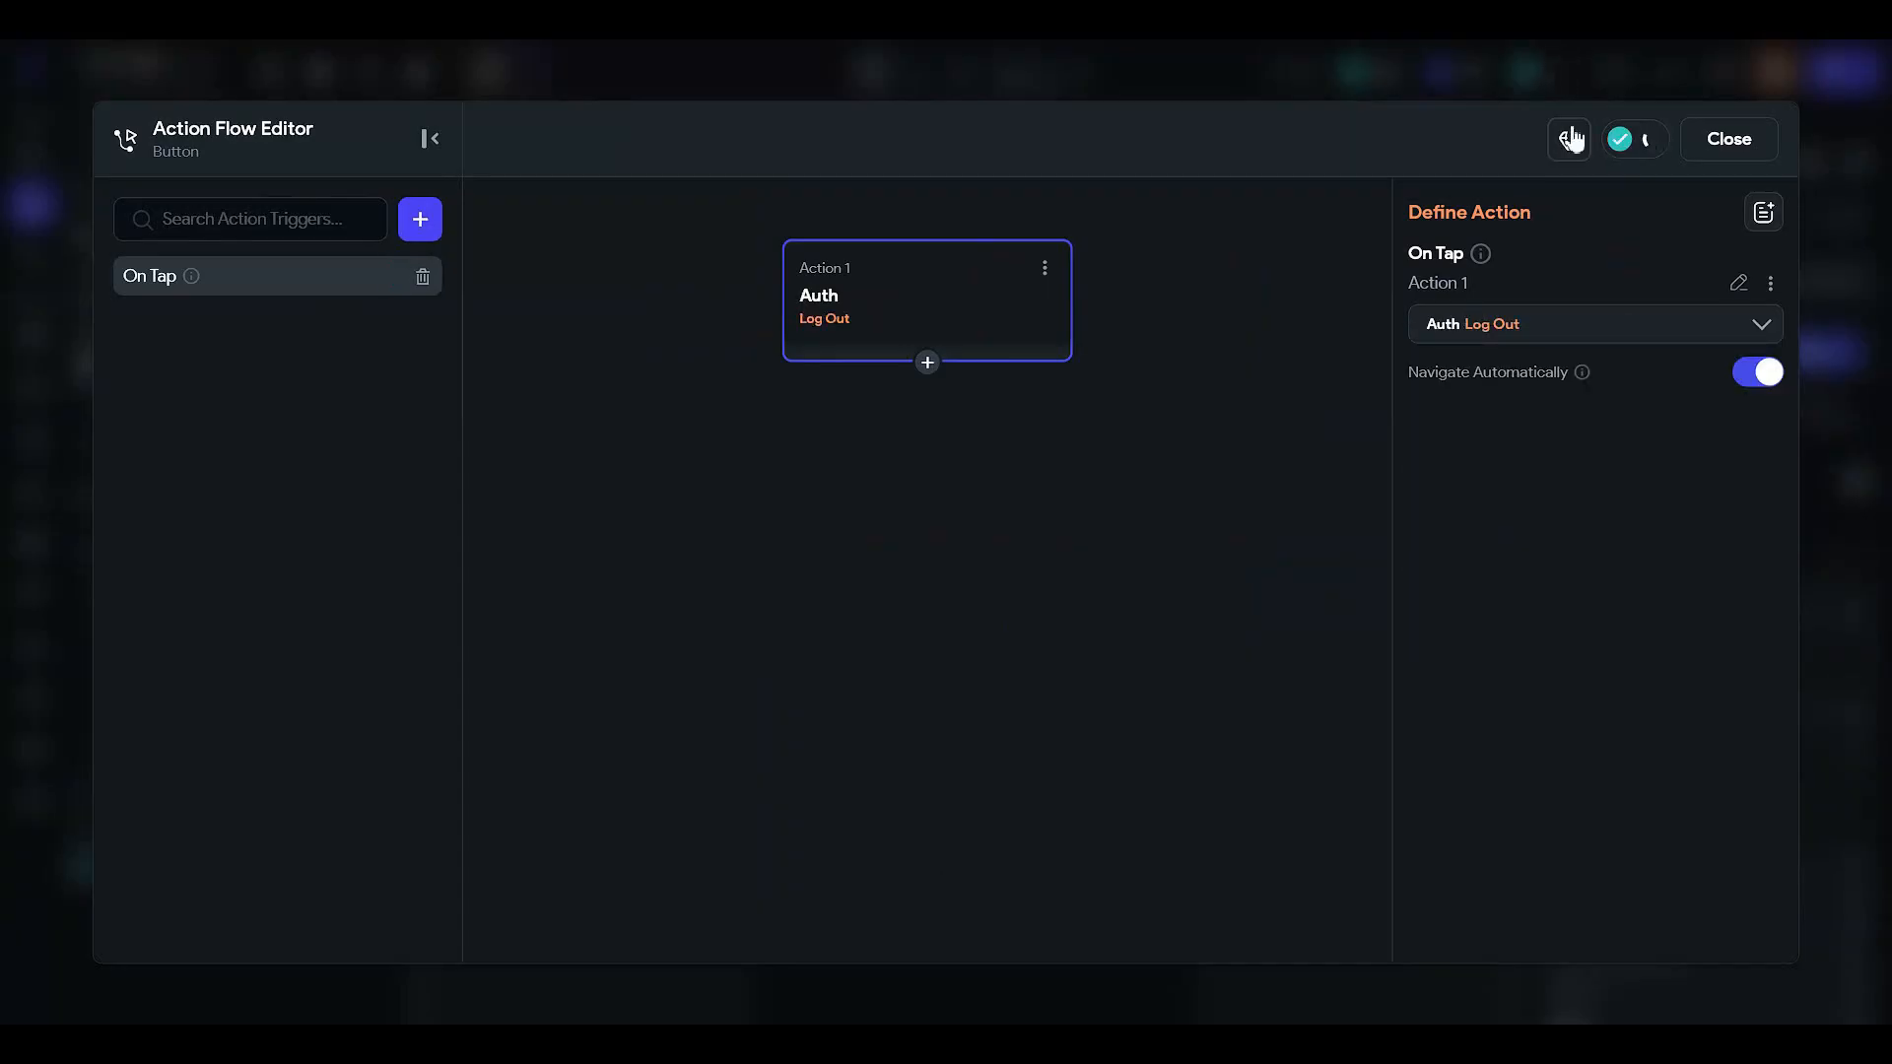
click(1756, 383)
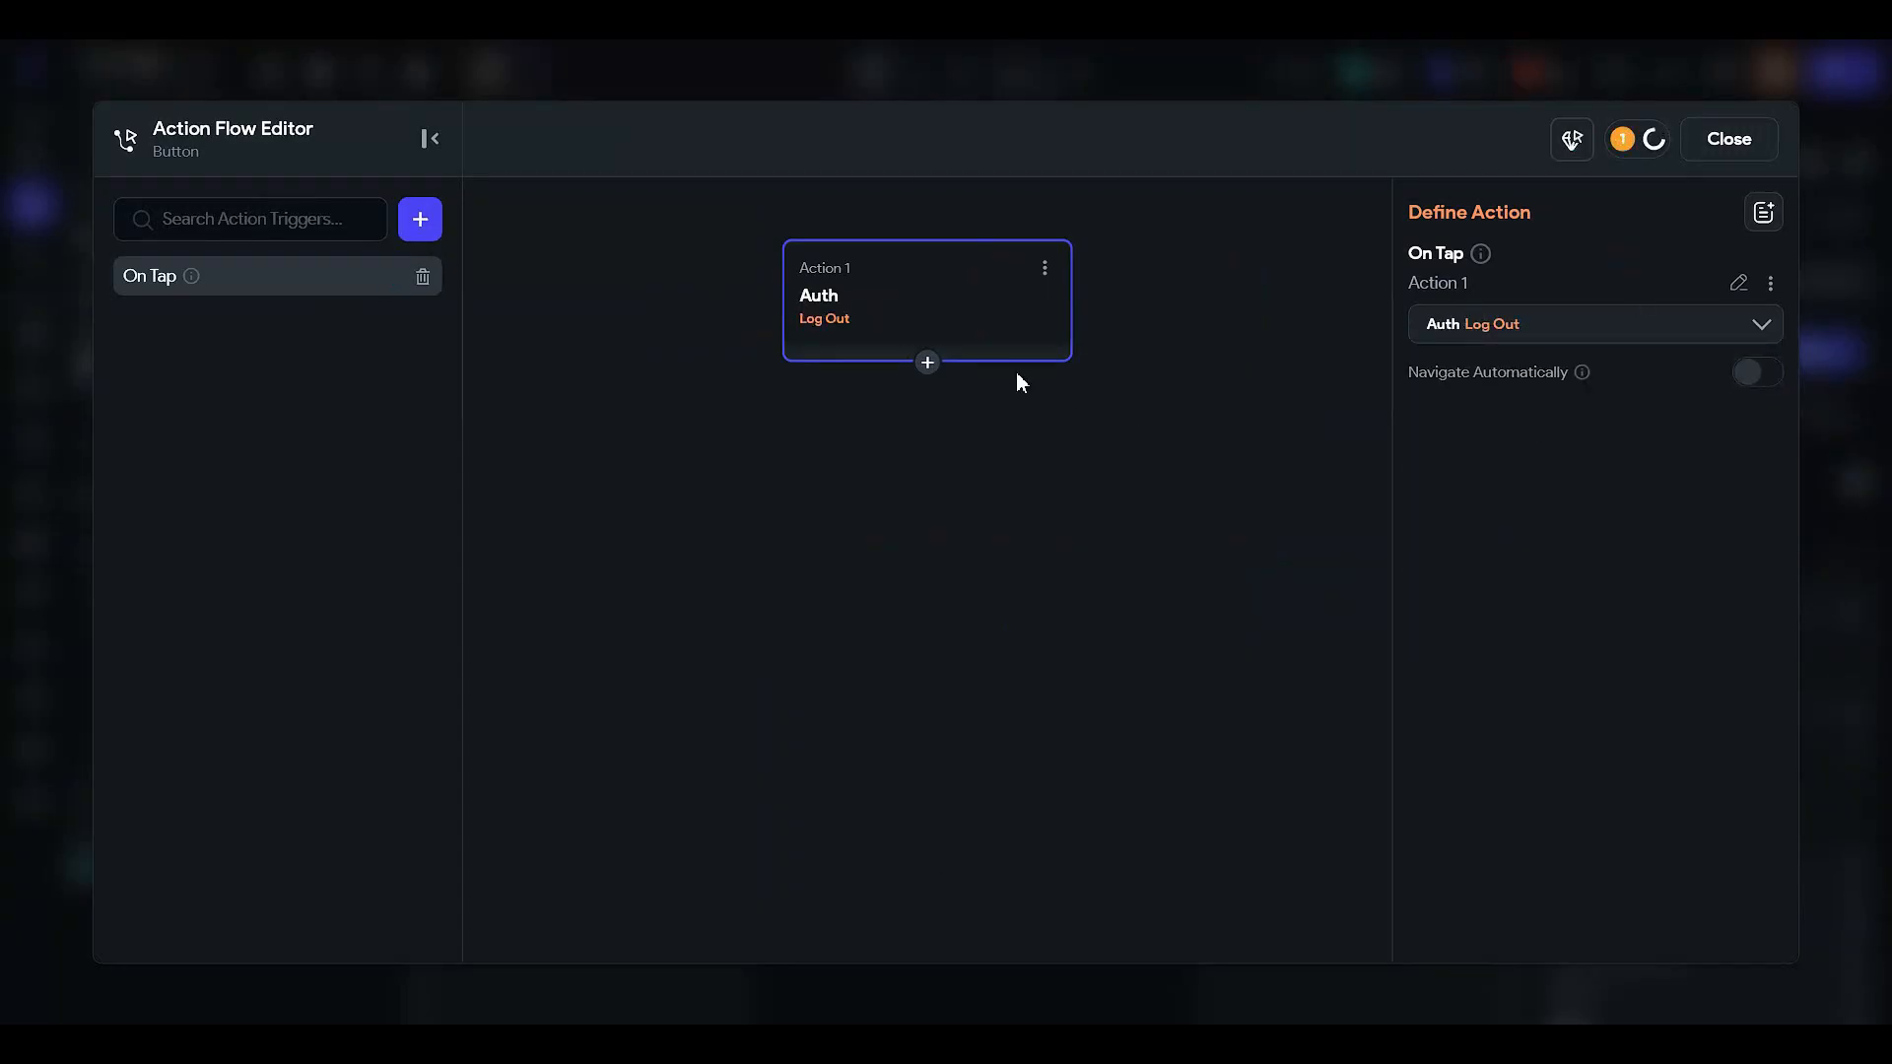
- Add a Navigate To createAccount action after logout, then switch to the login page
click(927, 363)
click(918, 405)
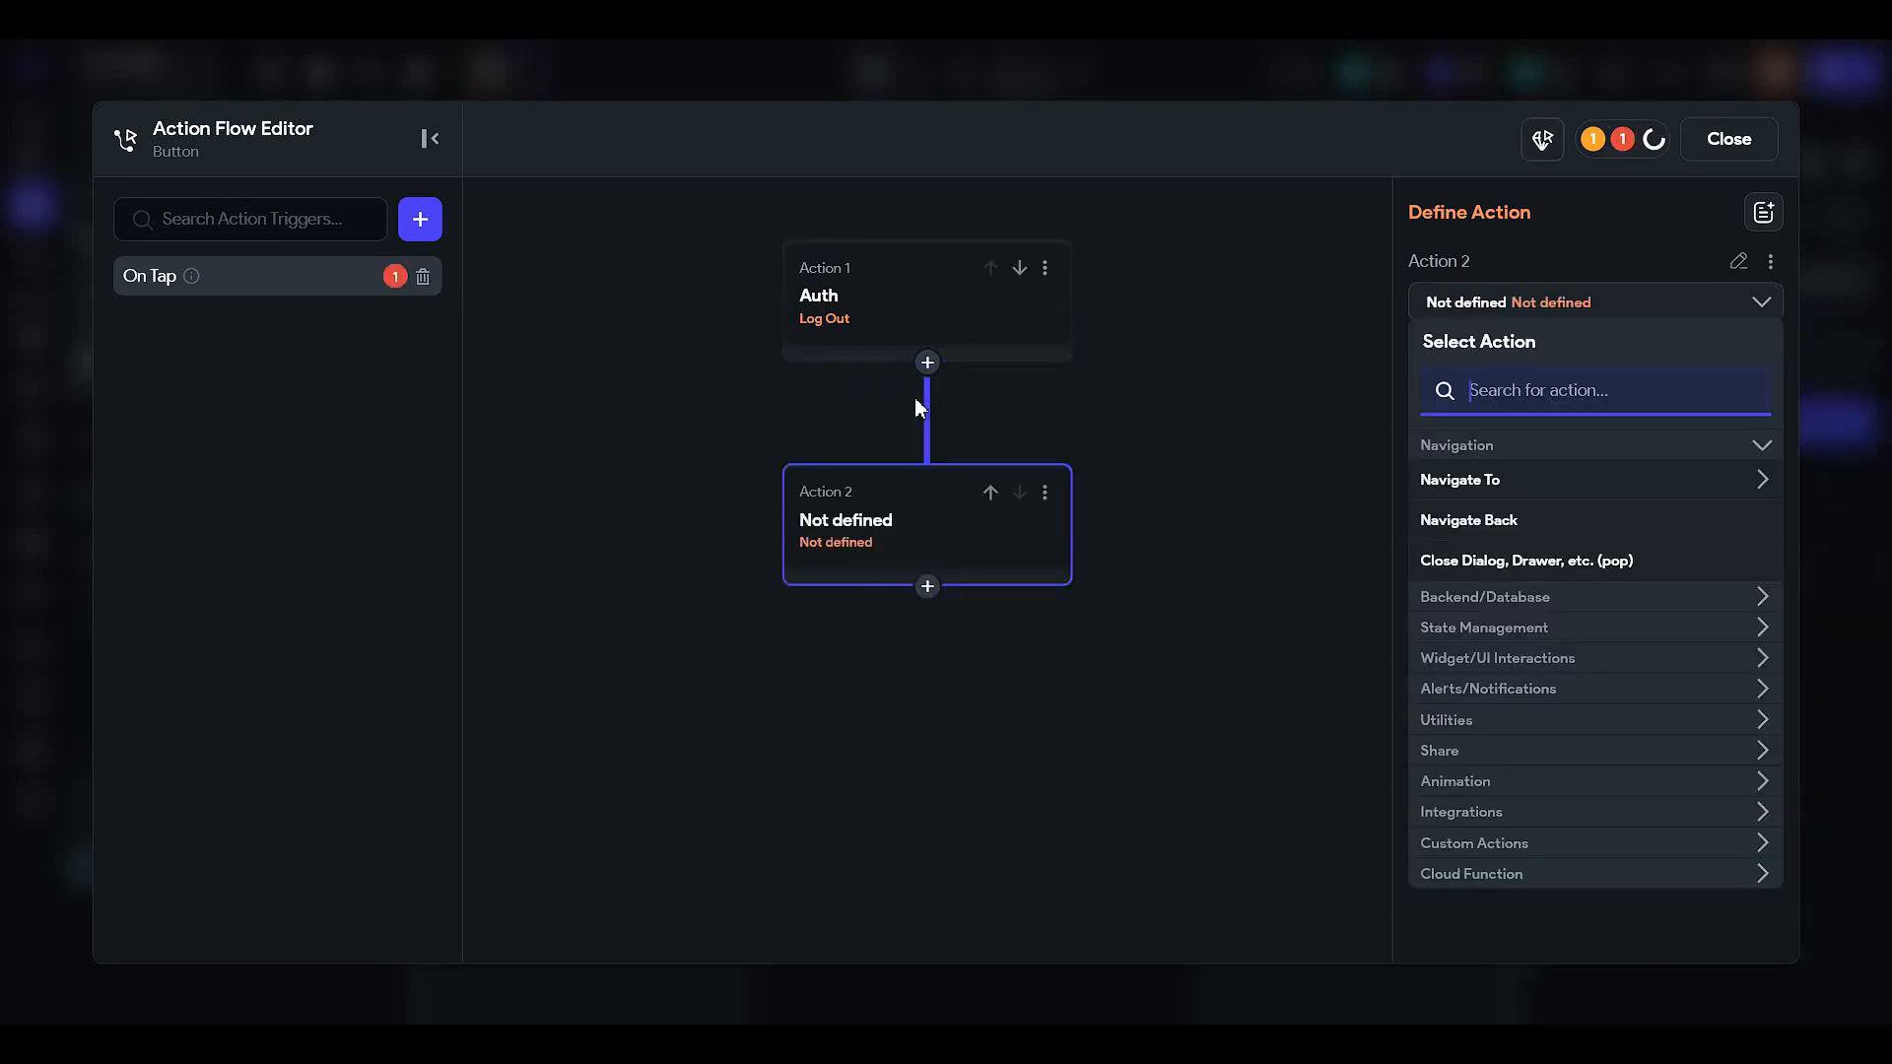
click(1574, 490)
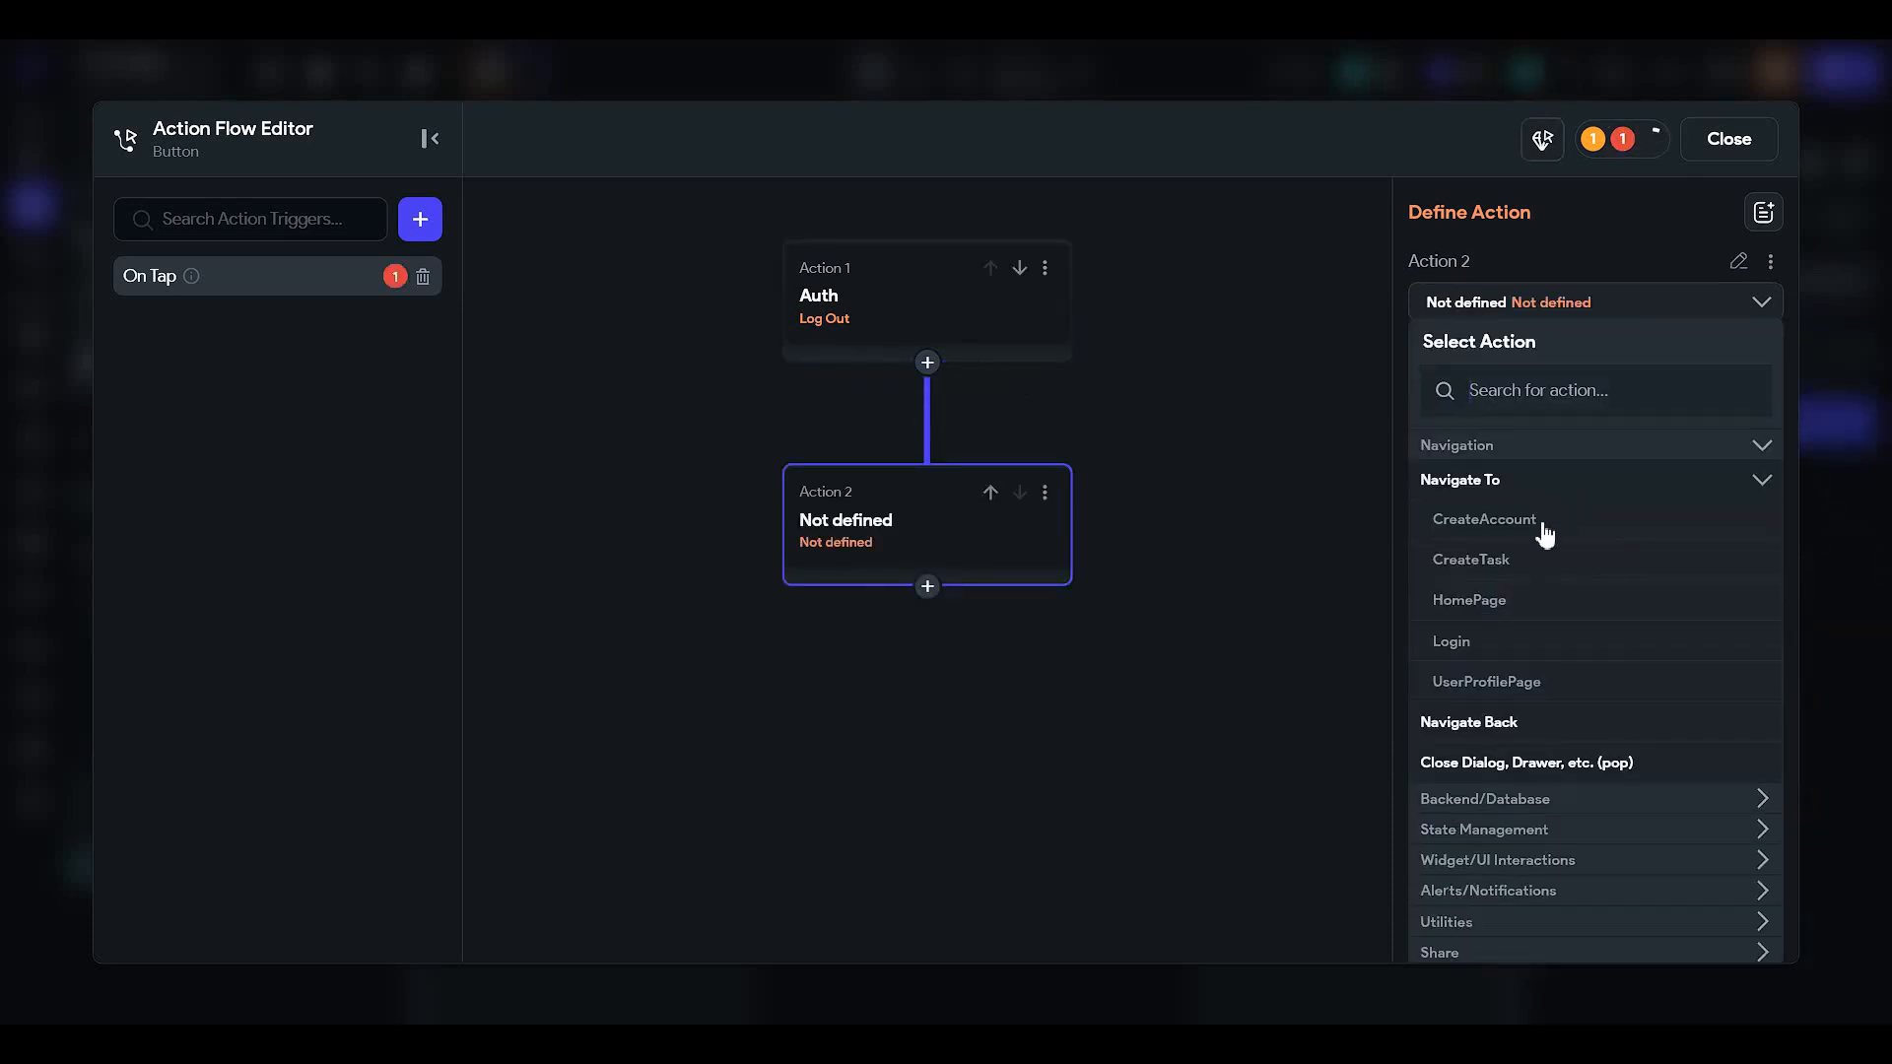
click(1545, 533)
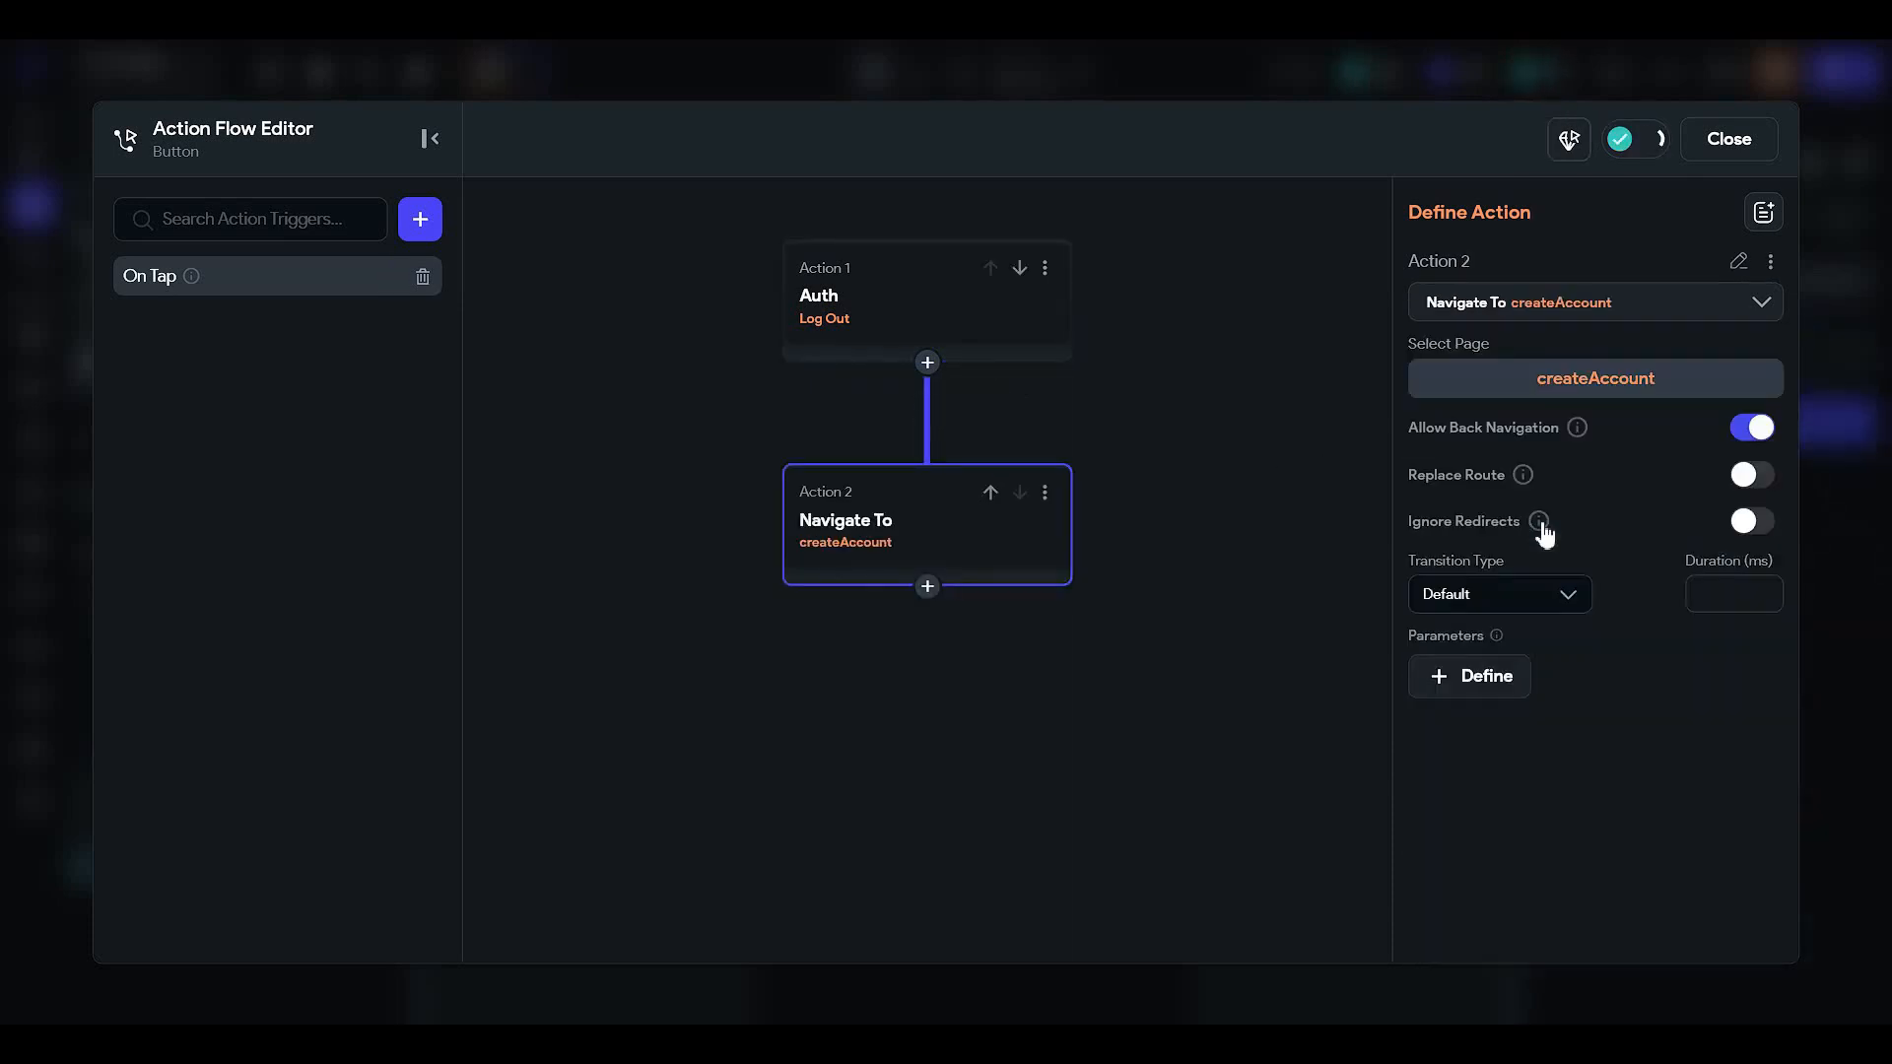
click(1729, 139)
click(283, 391)
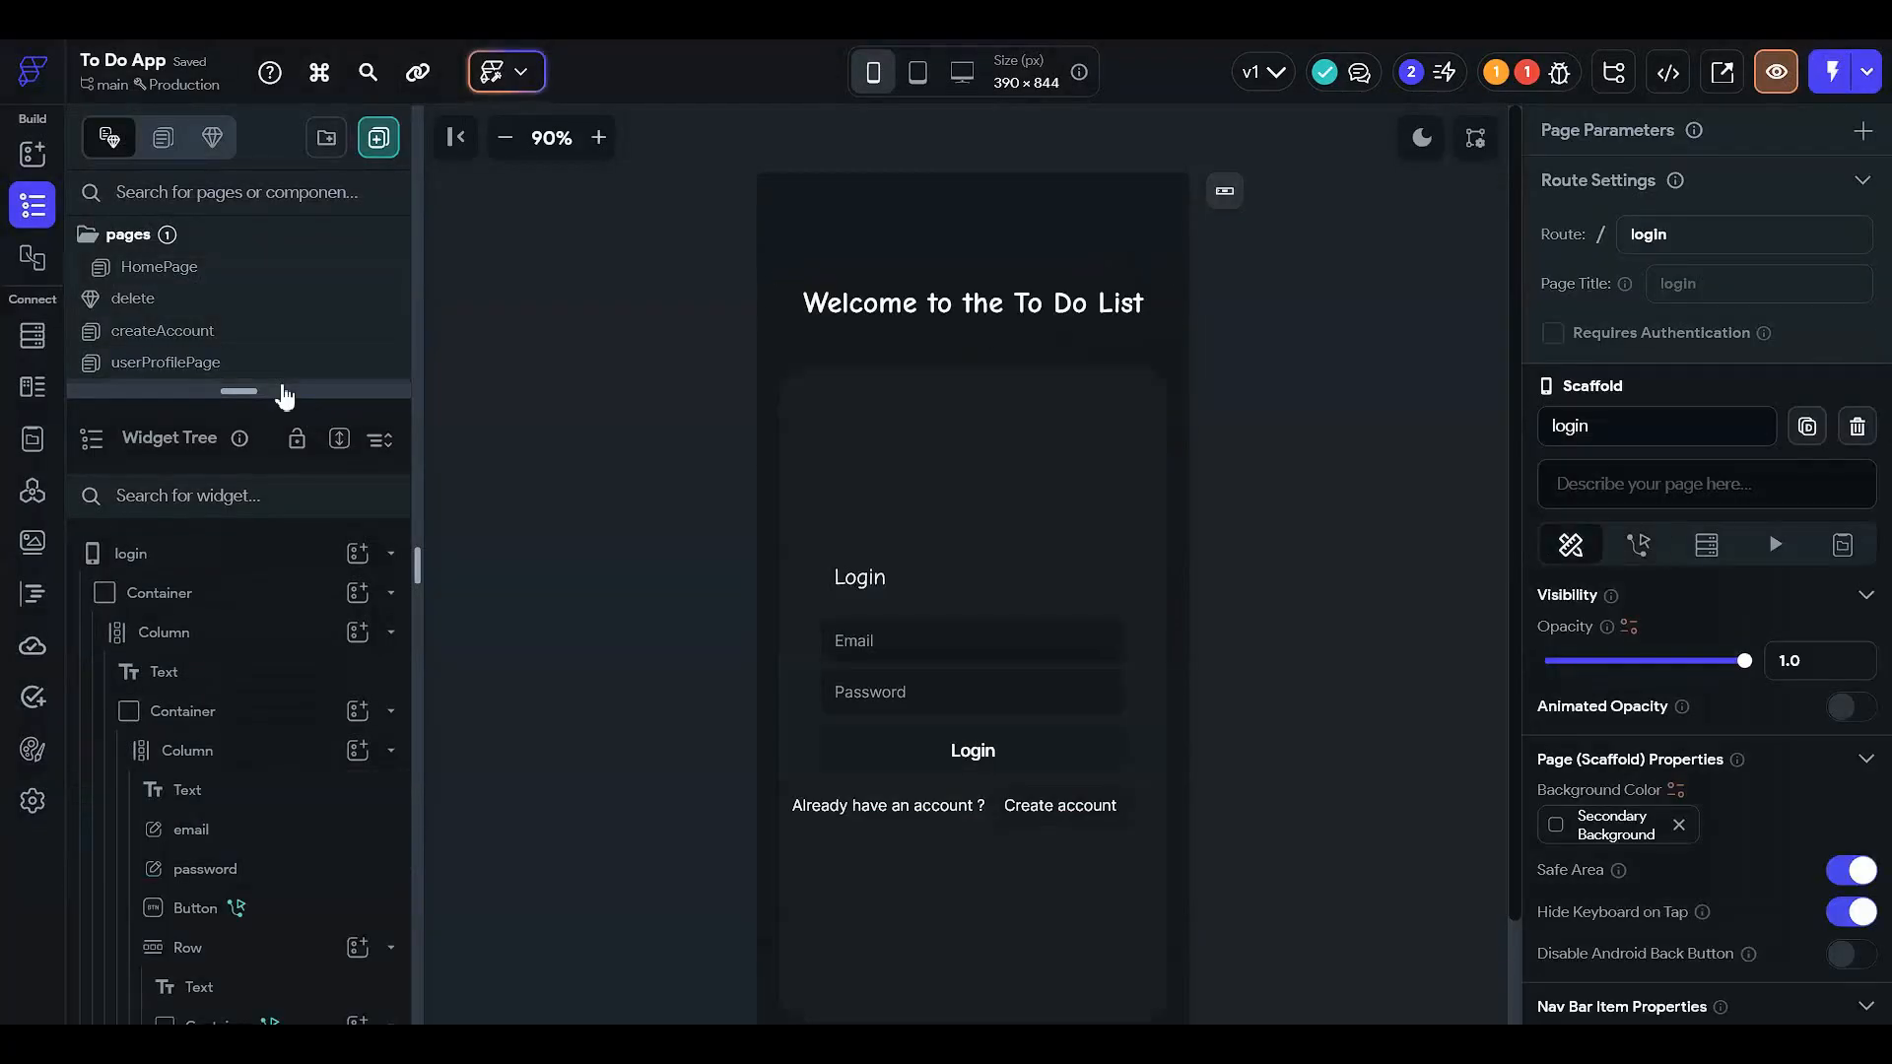
- On the login page, check the Create account link container's tap action
drag(279, 391, 261, 708)
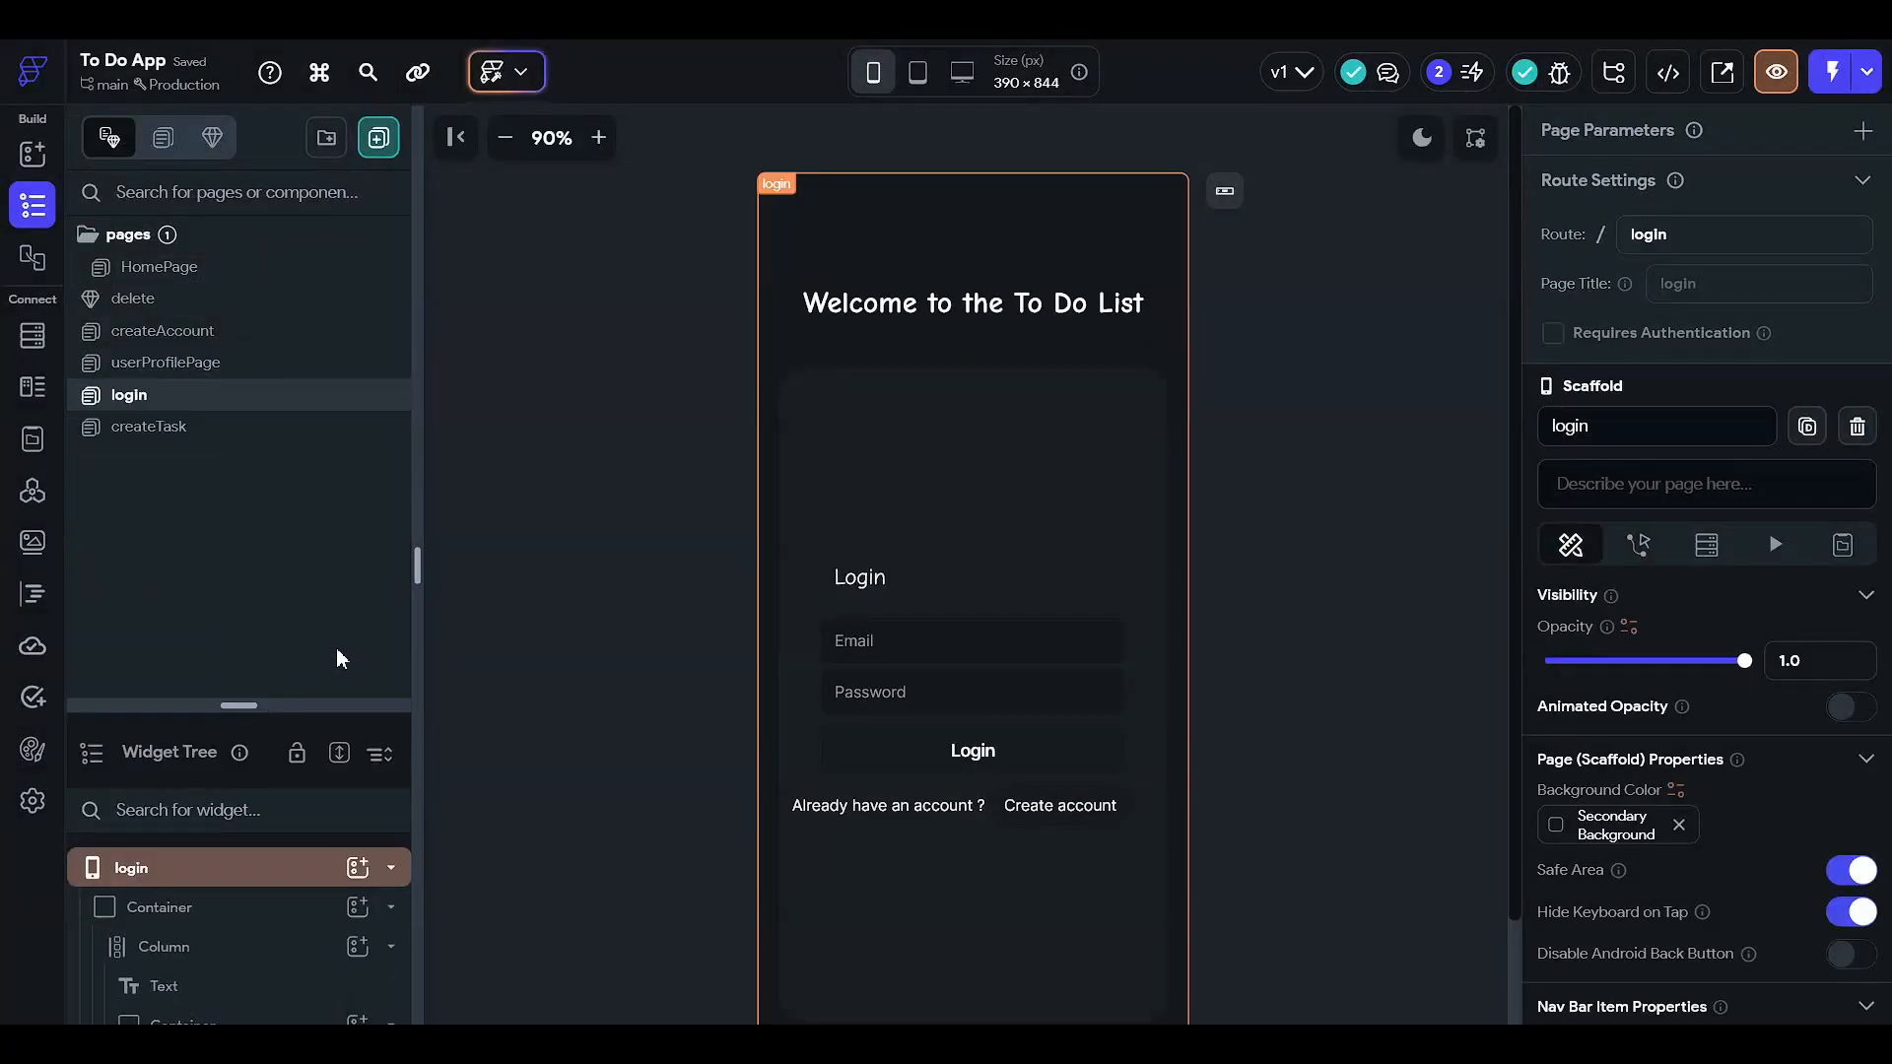
click(1061, 818)
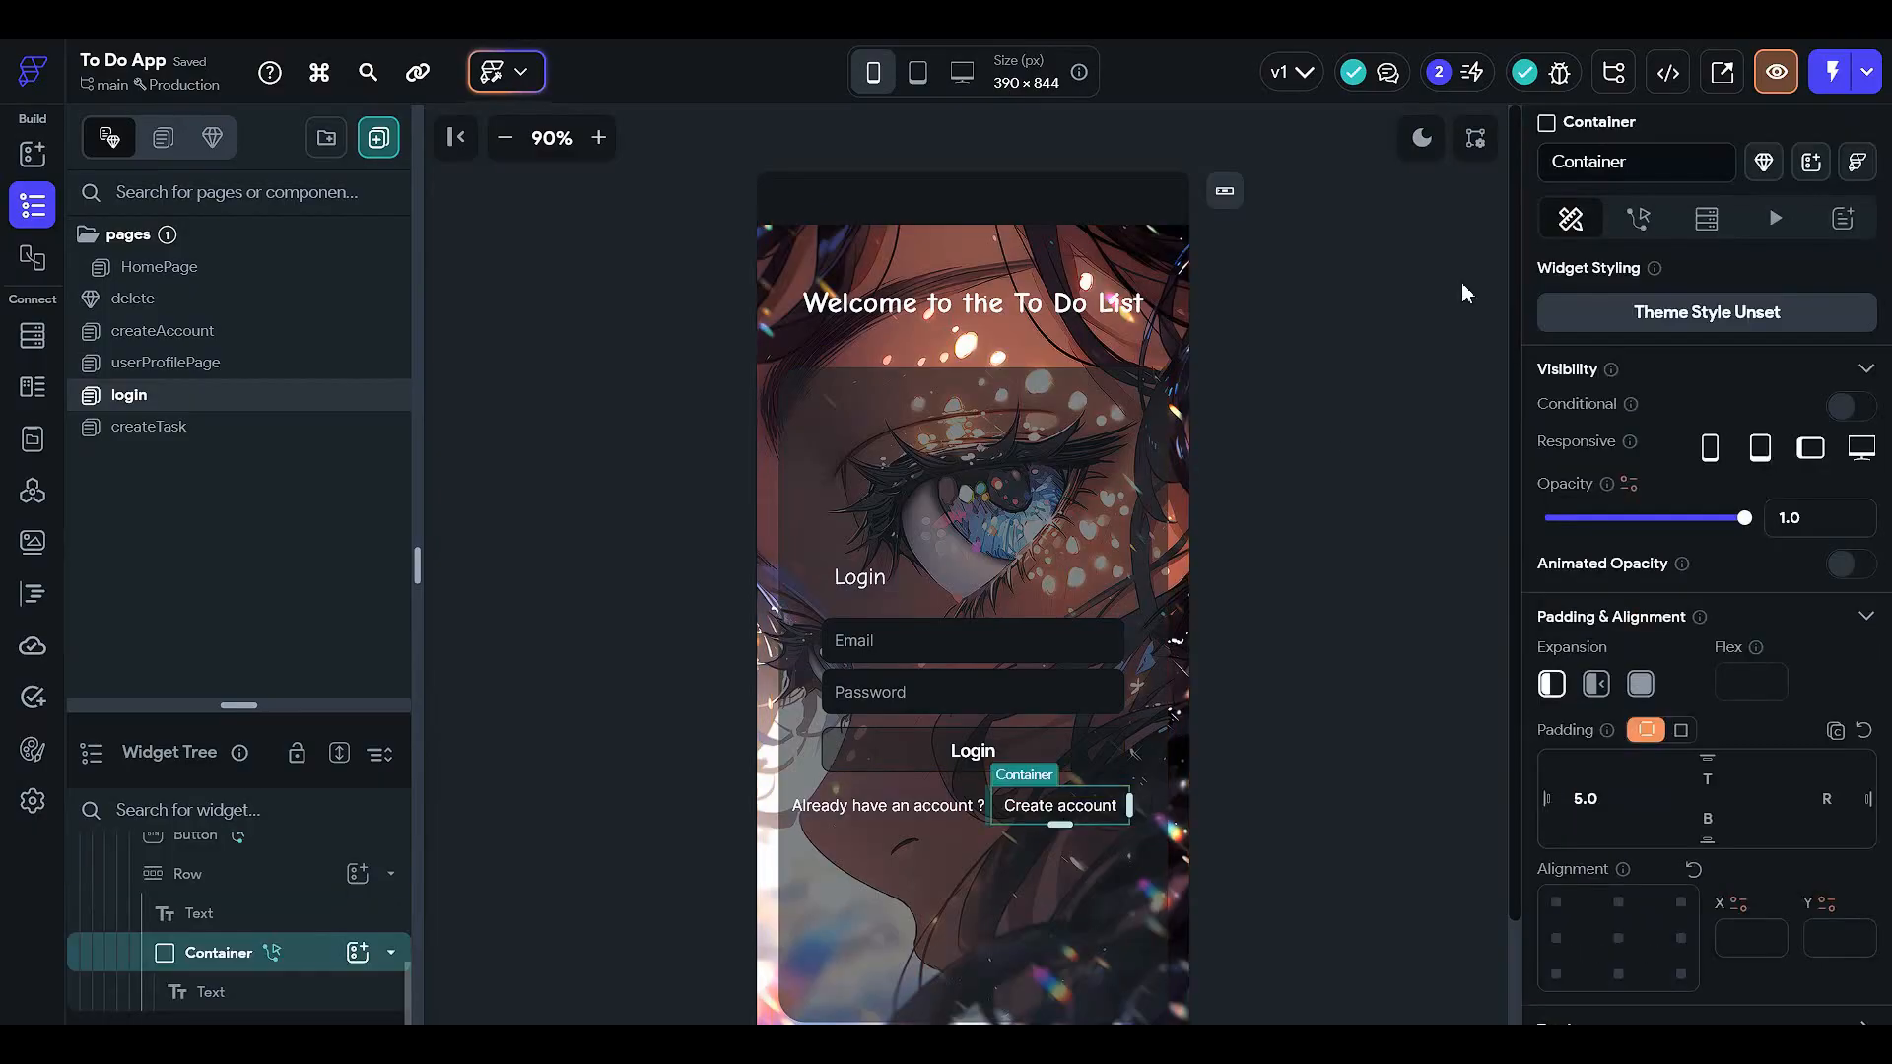
click(1638, 219)
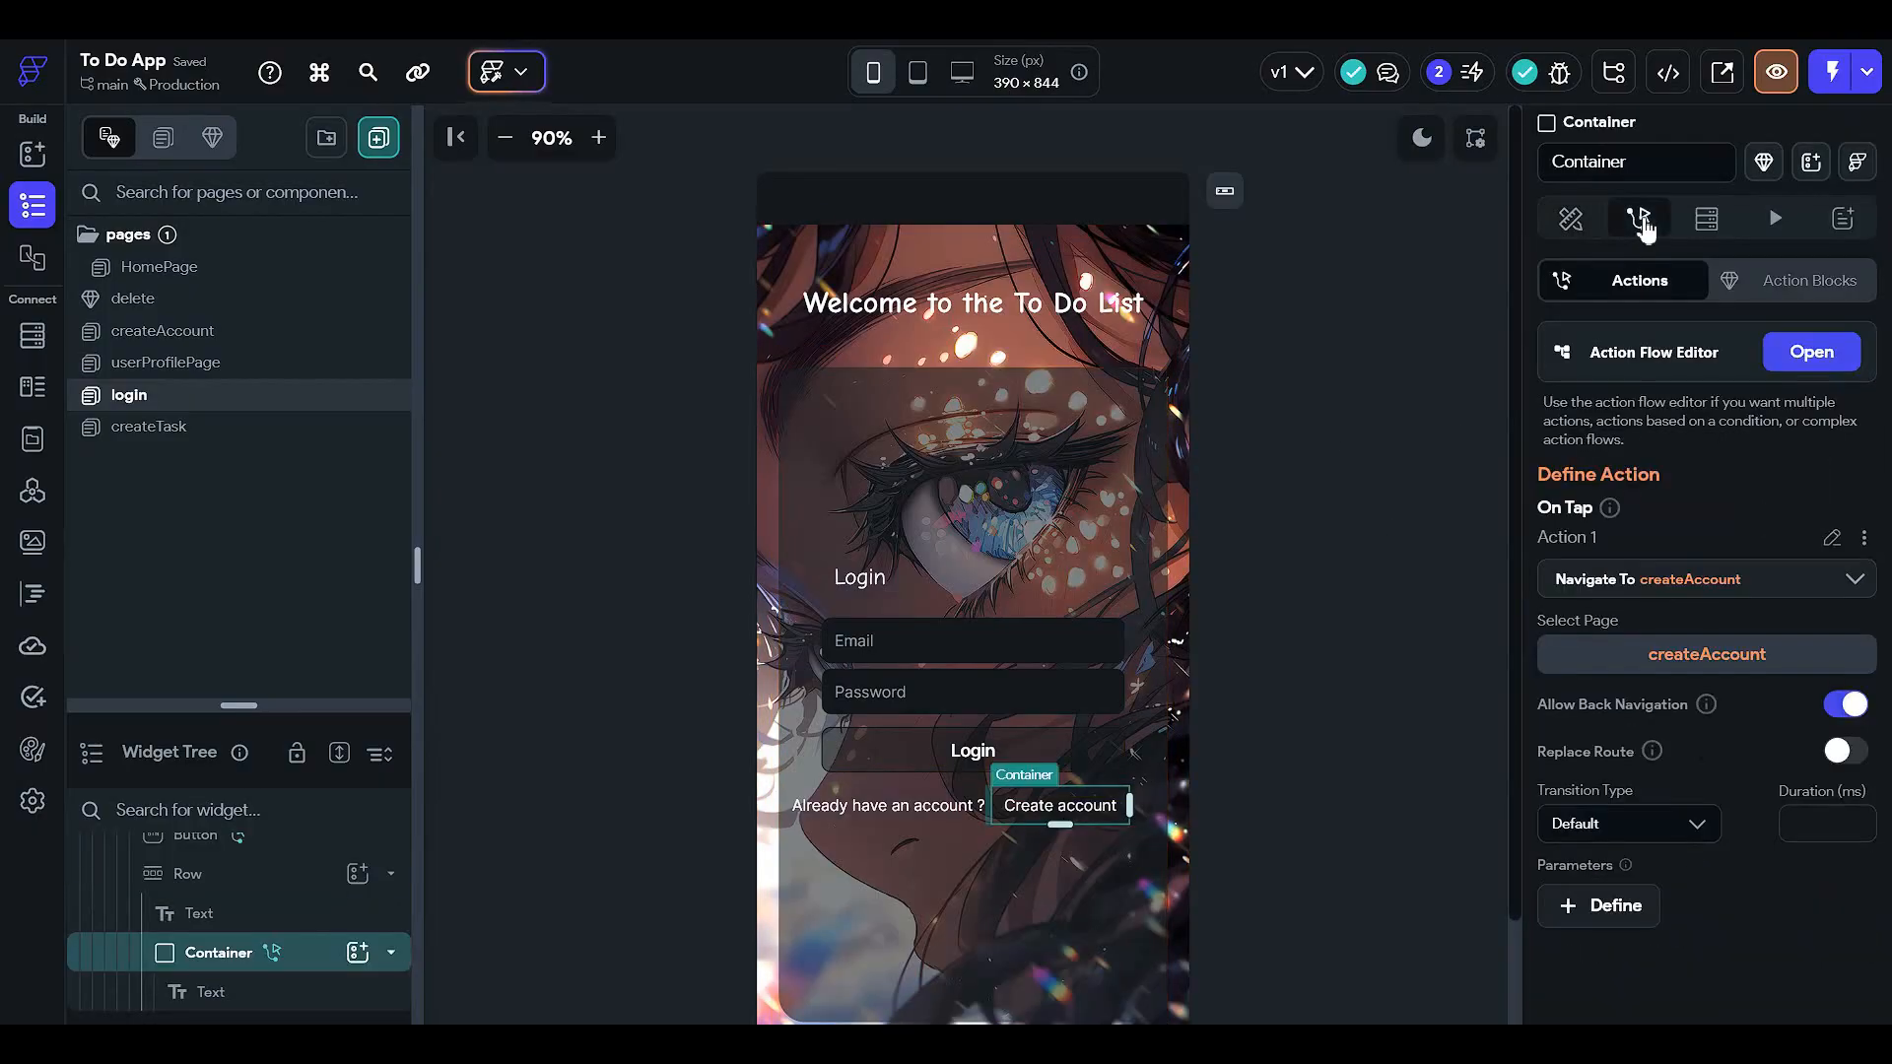
click(1568, 219)
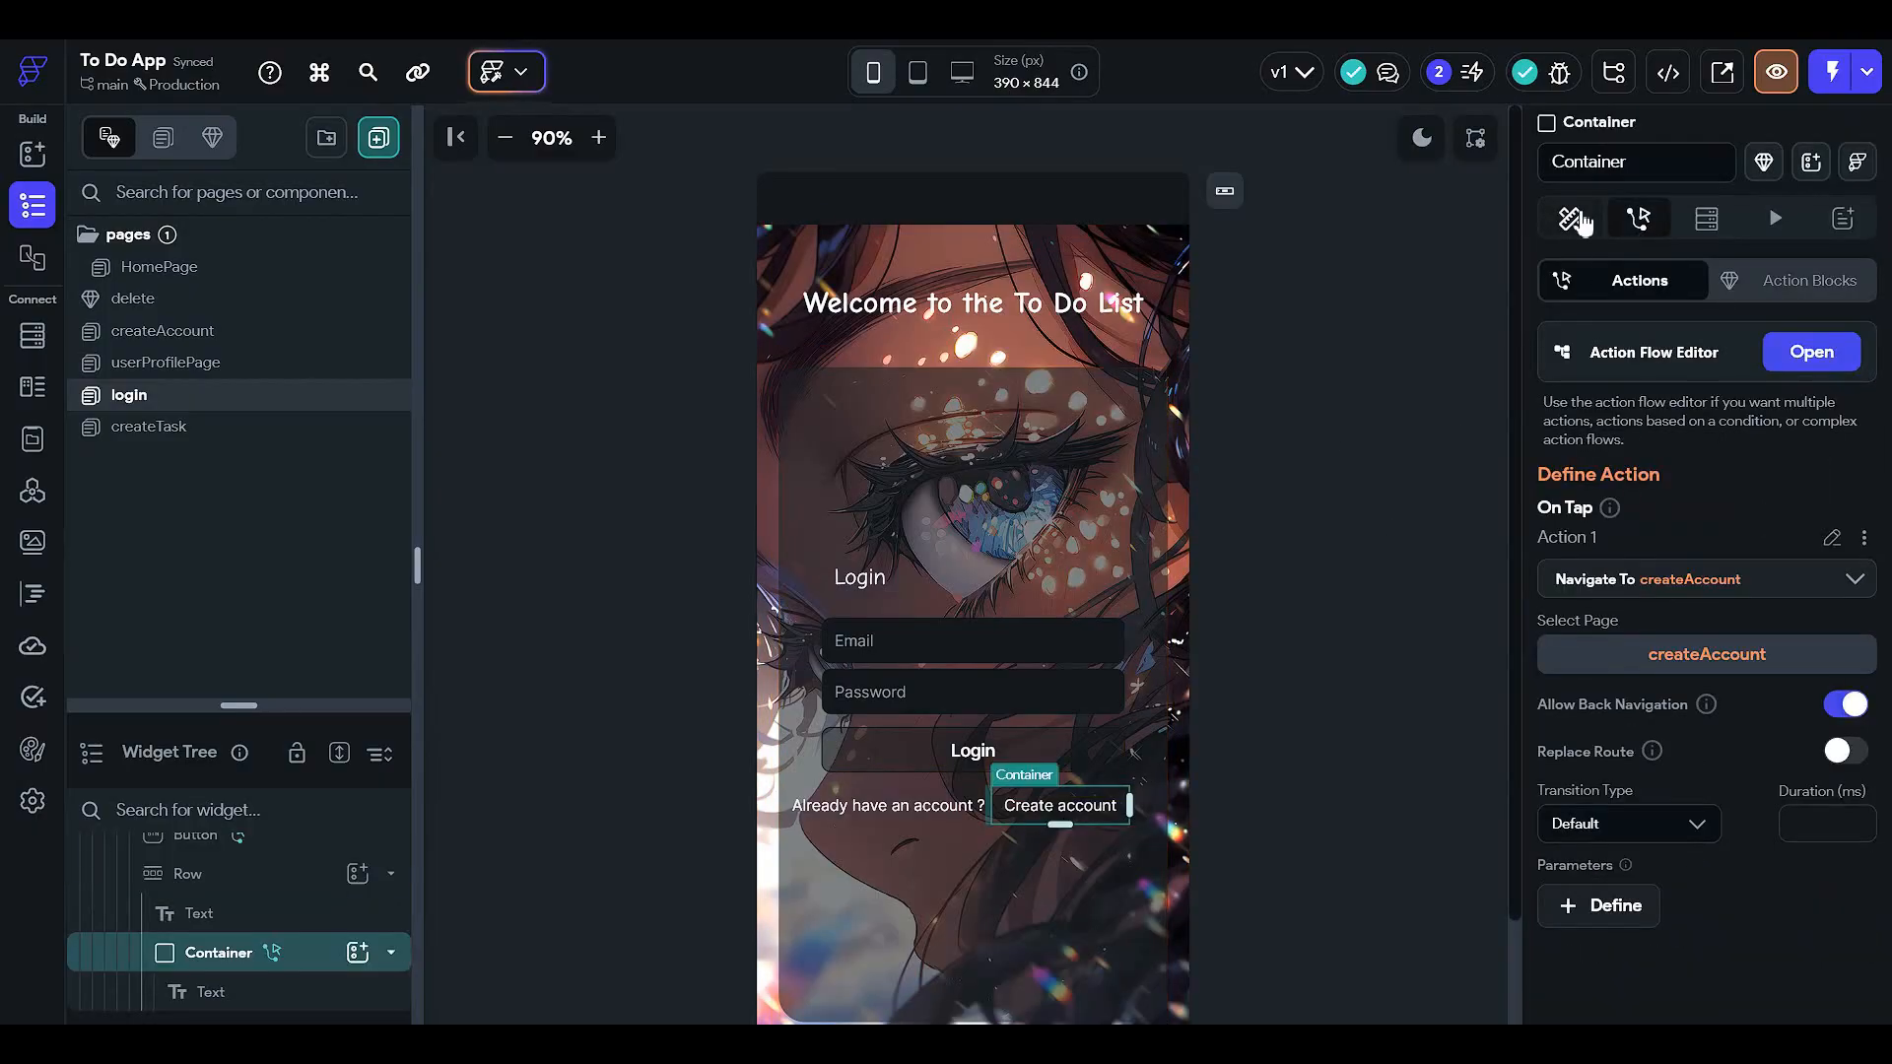
- On createAccount, give the Login link's container an On Tap Navigate To login action
click(247, 330)
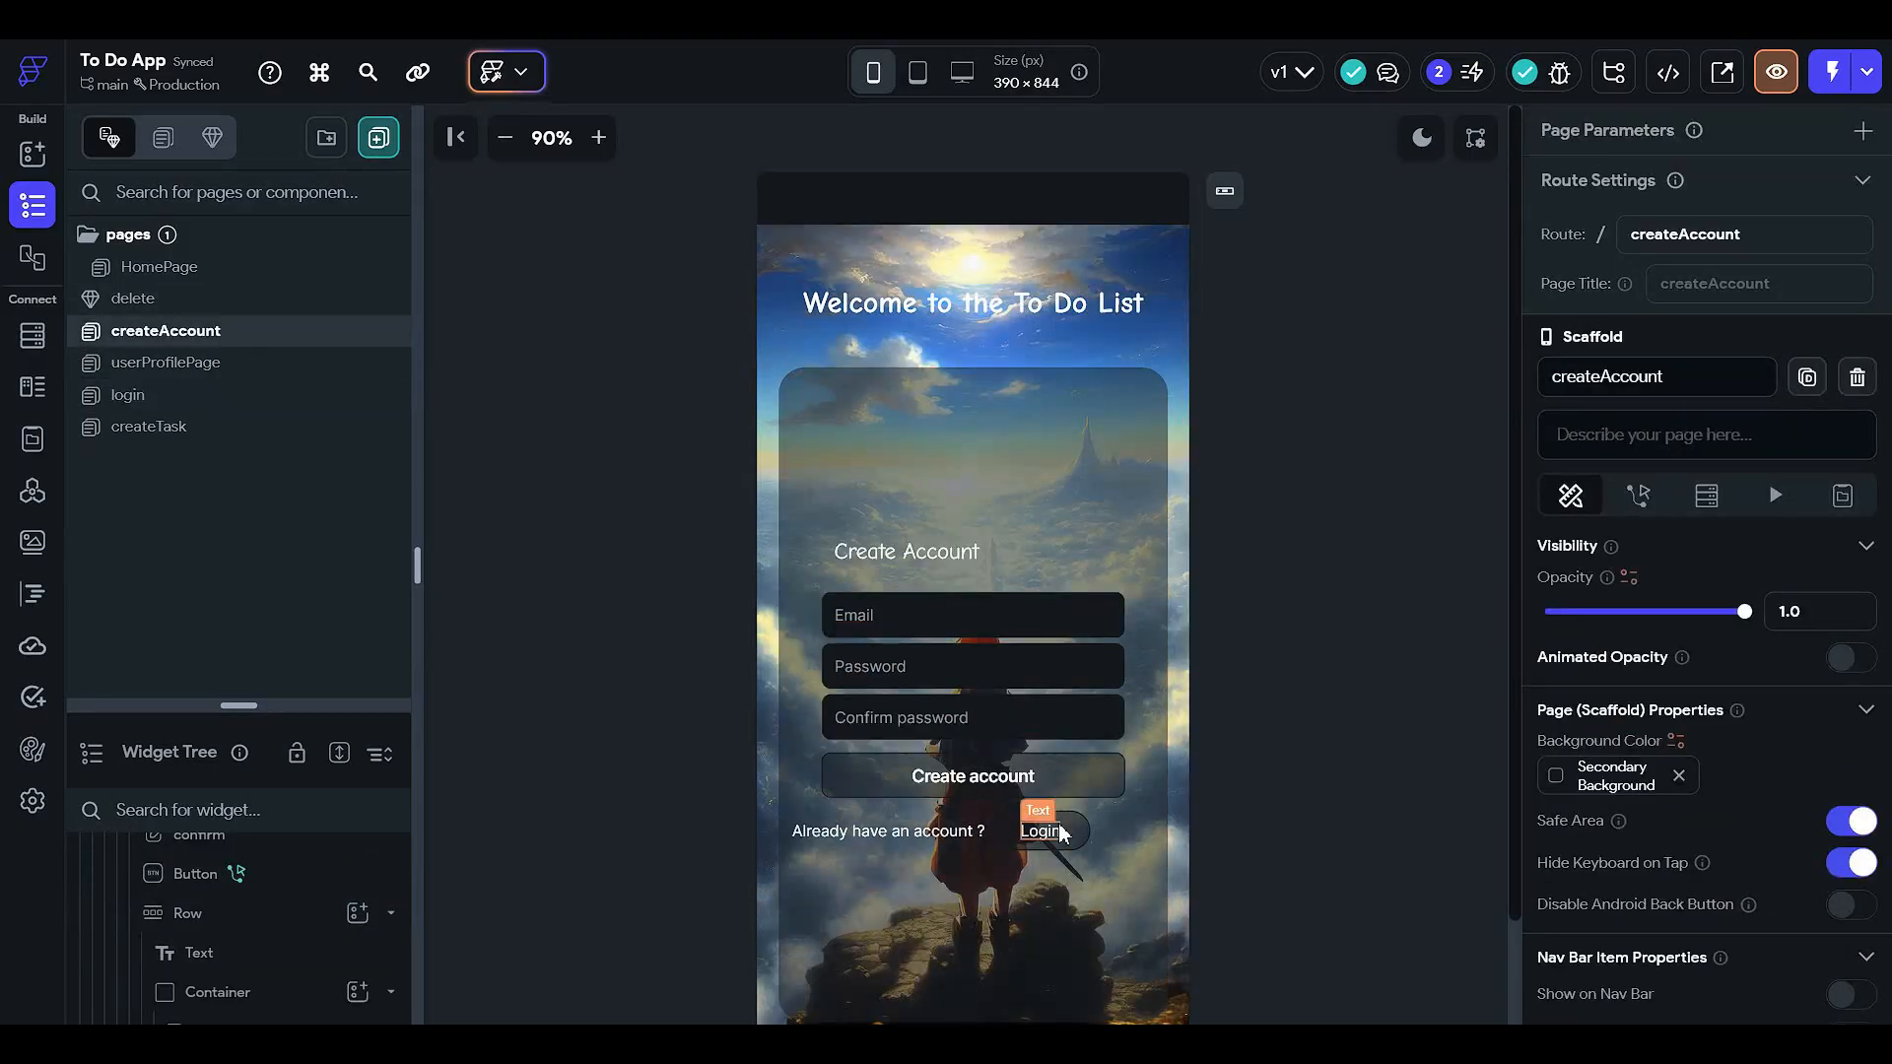
click(1076, 827)
click(1076, 826)
click(1639, 219)
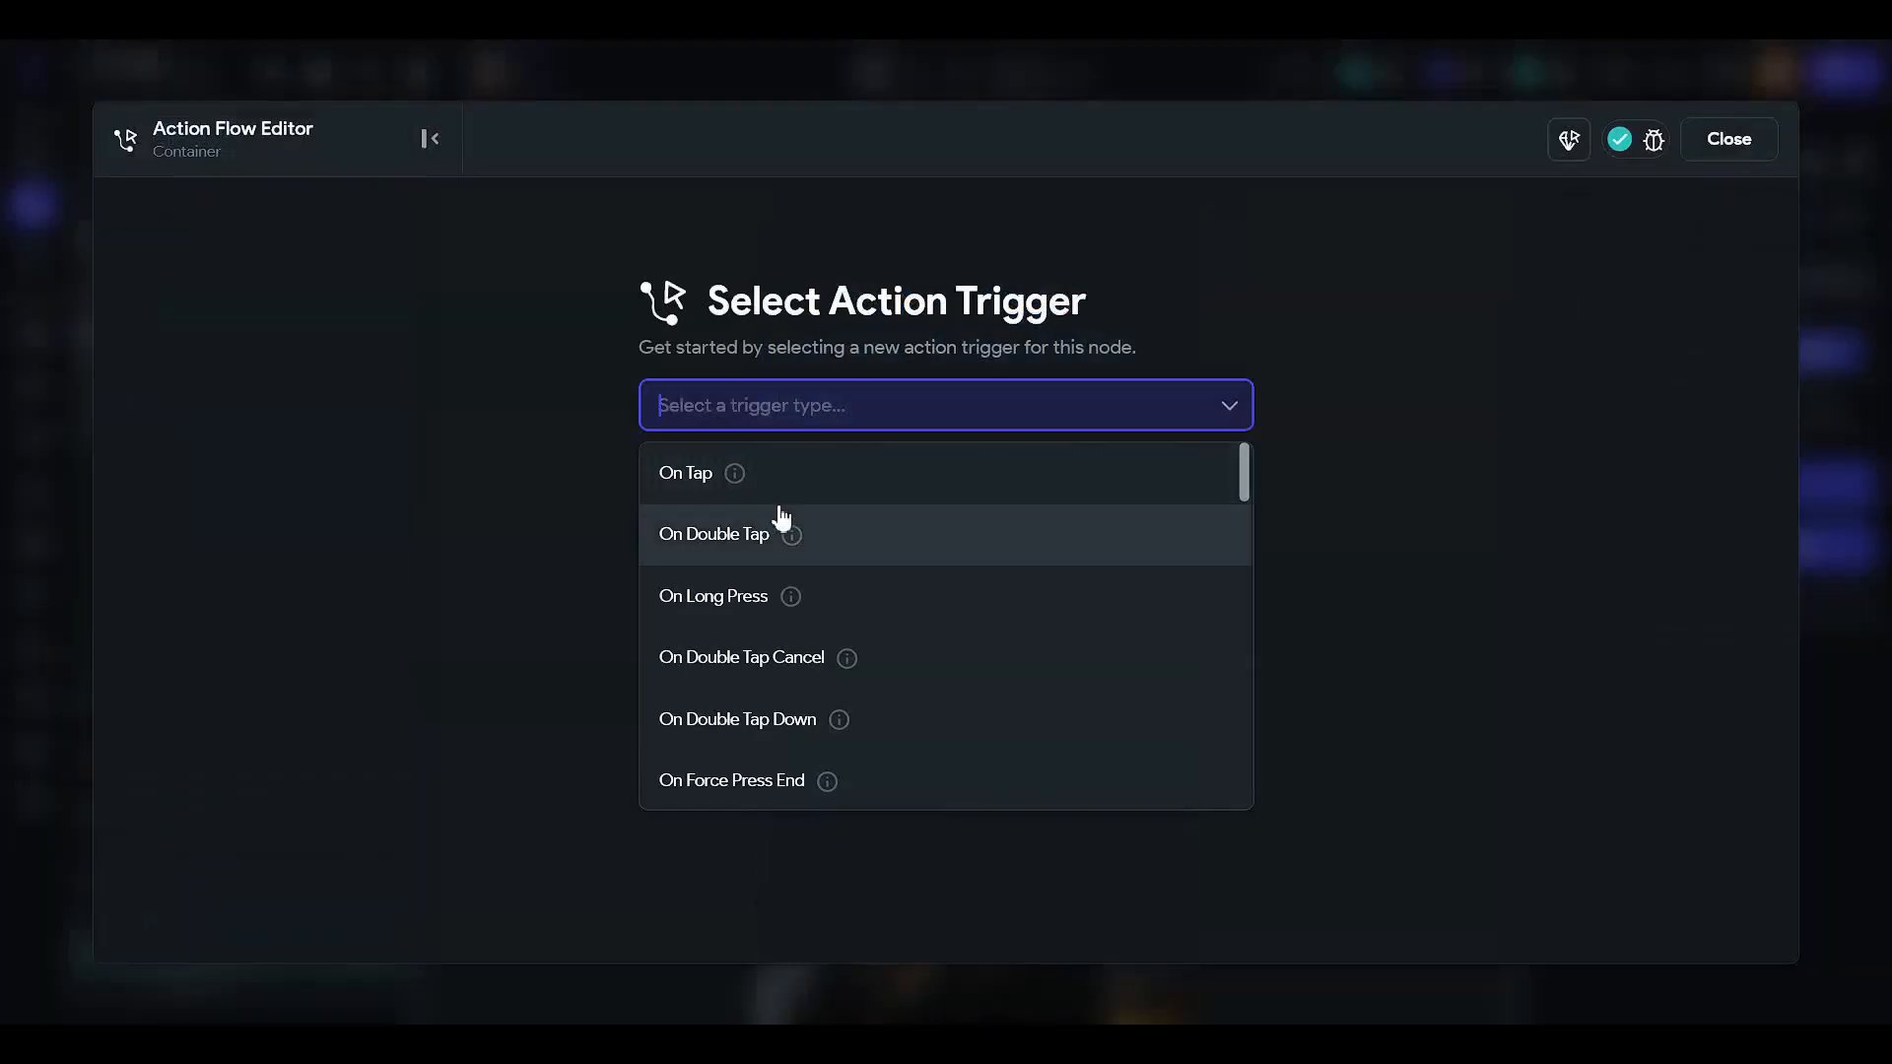
click(820, 486)
click(1110, 636)
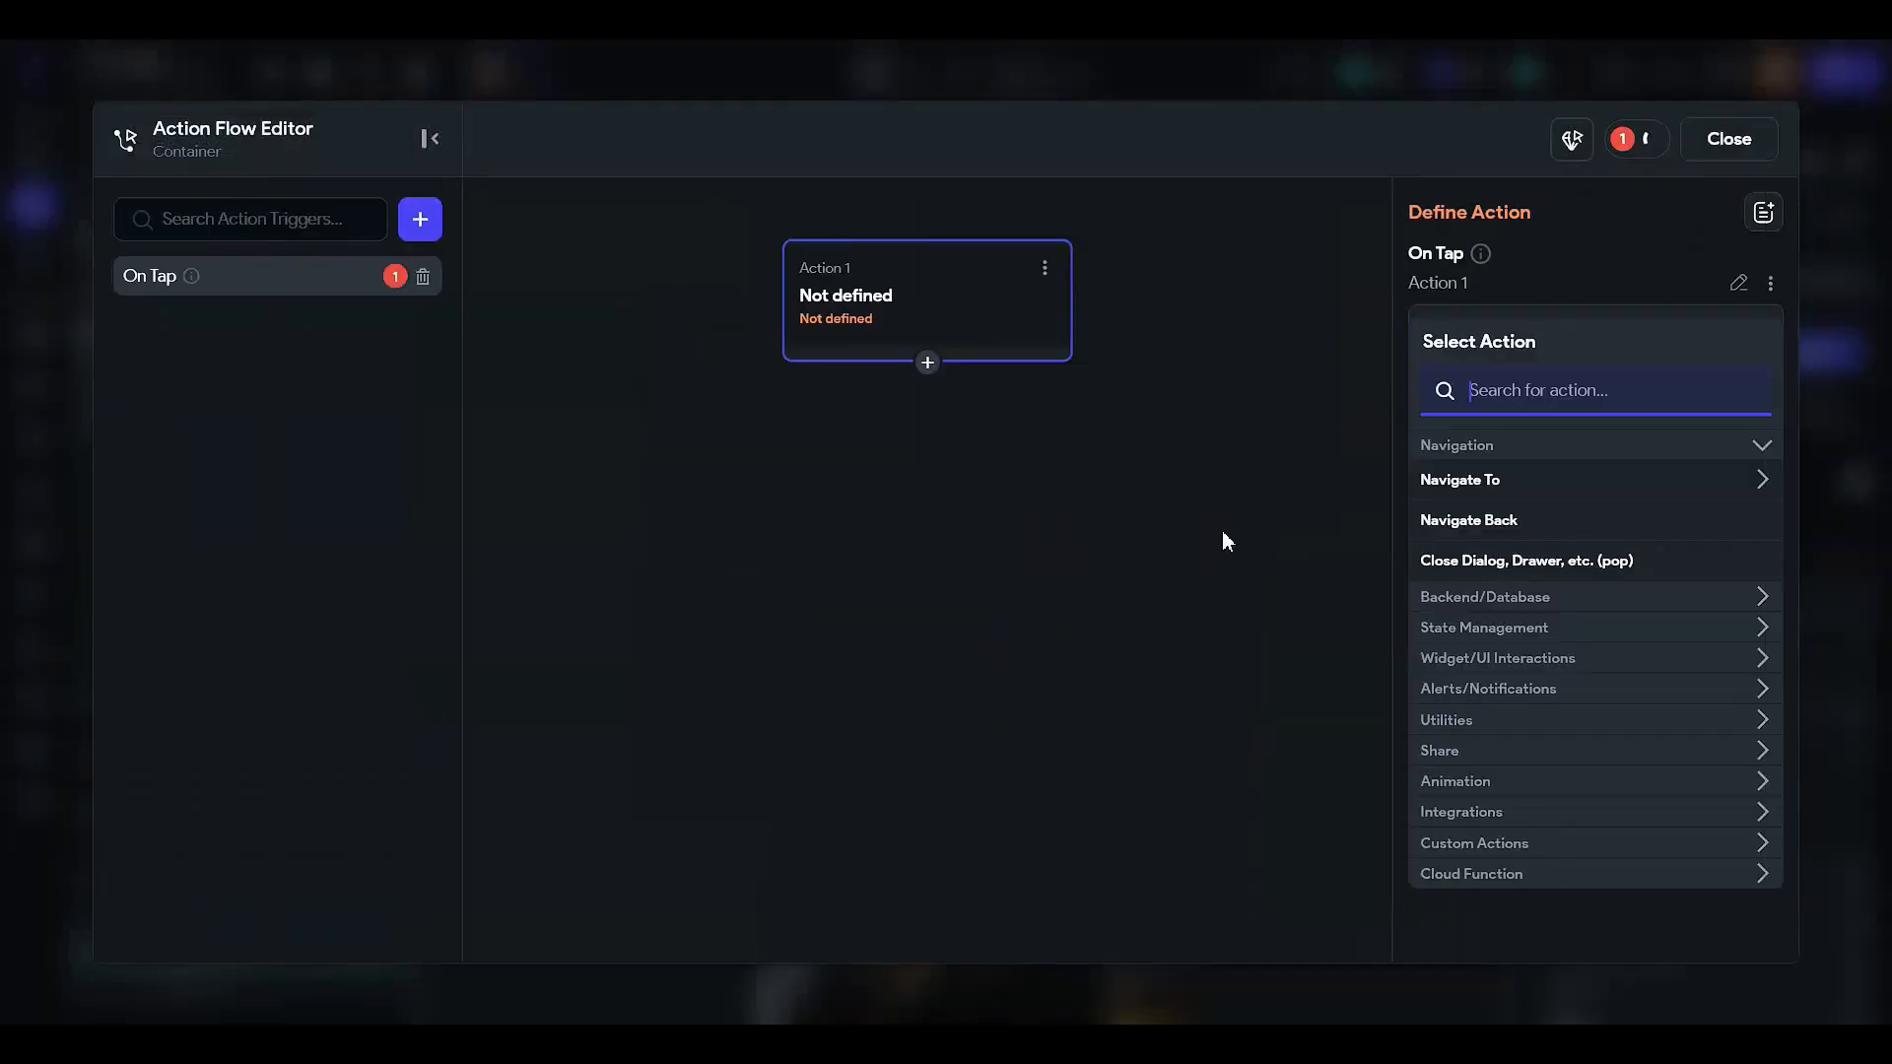
click(1564, 480)
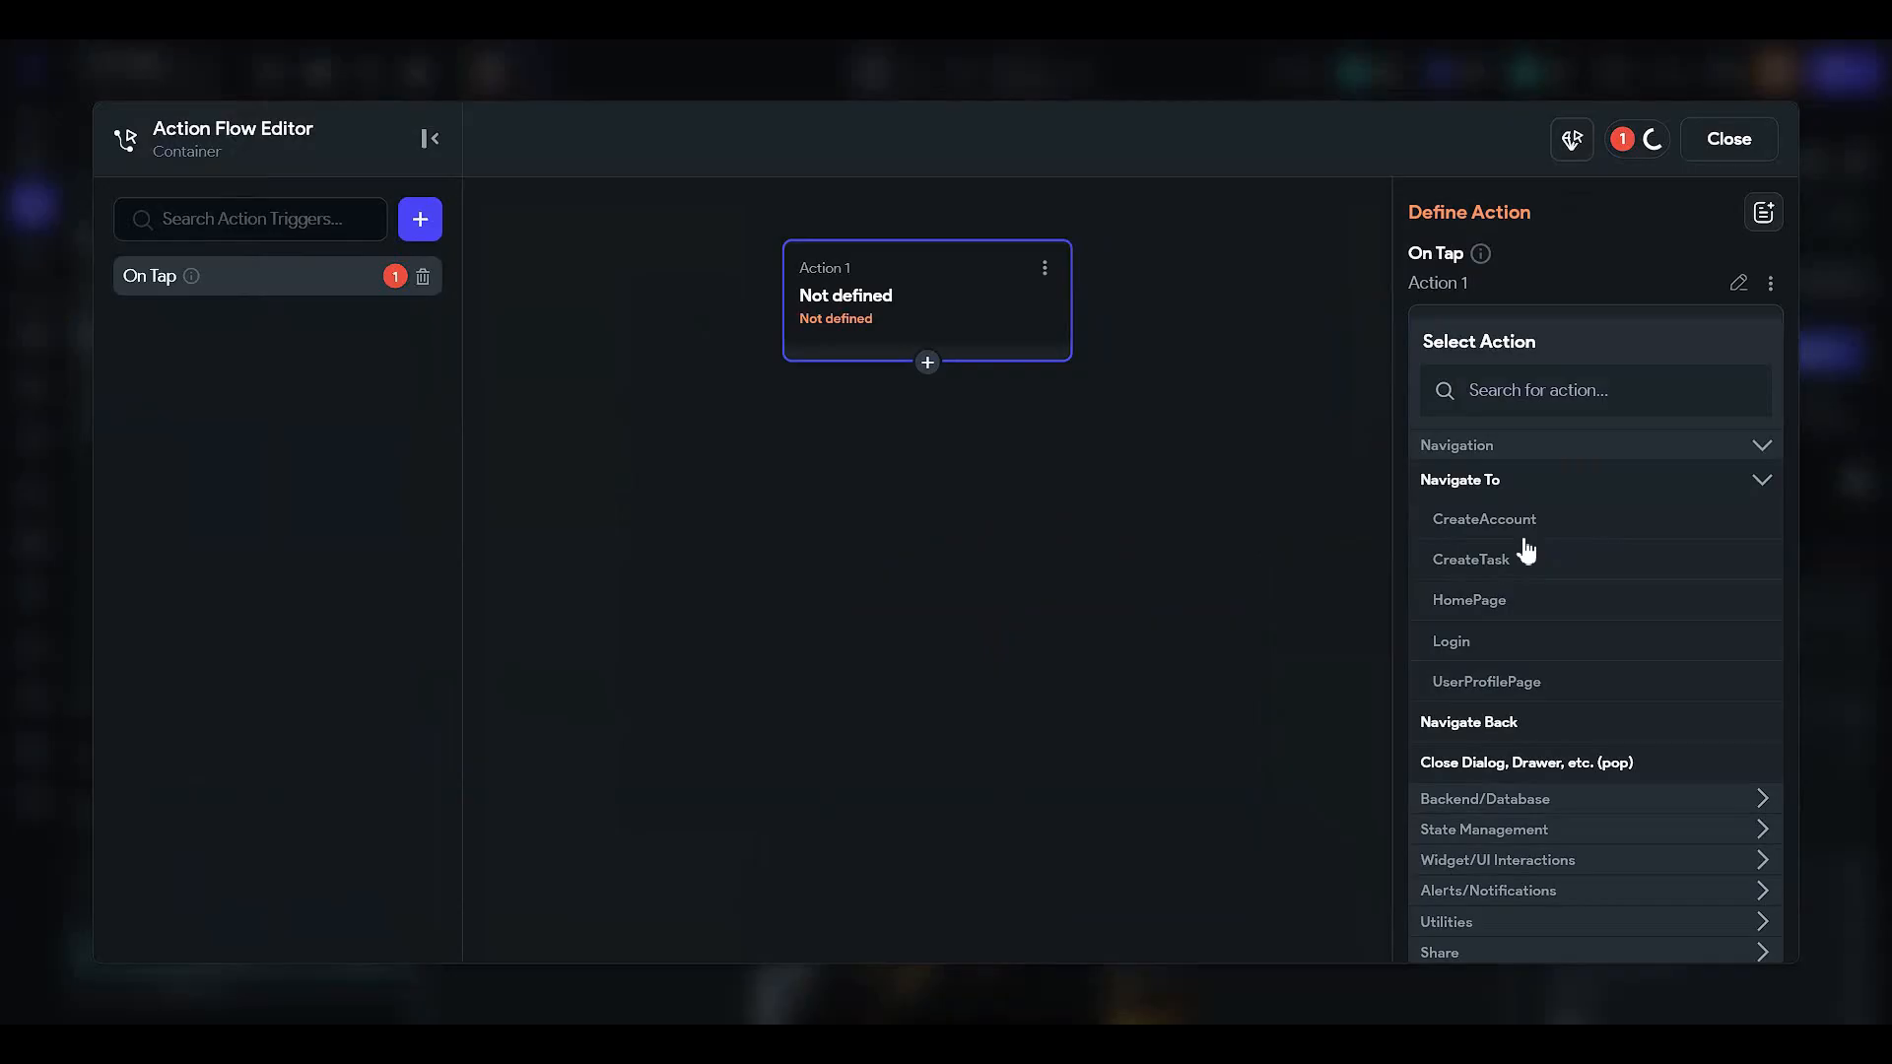
click(1509, 639)
click(1728, 139)
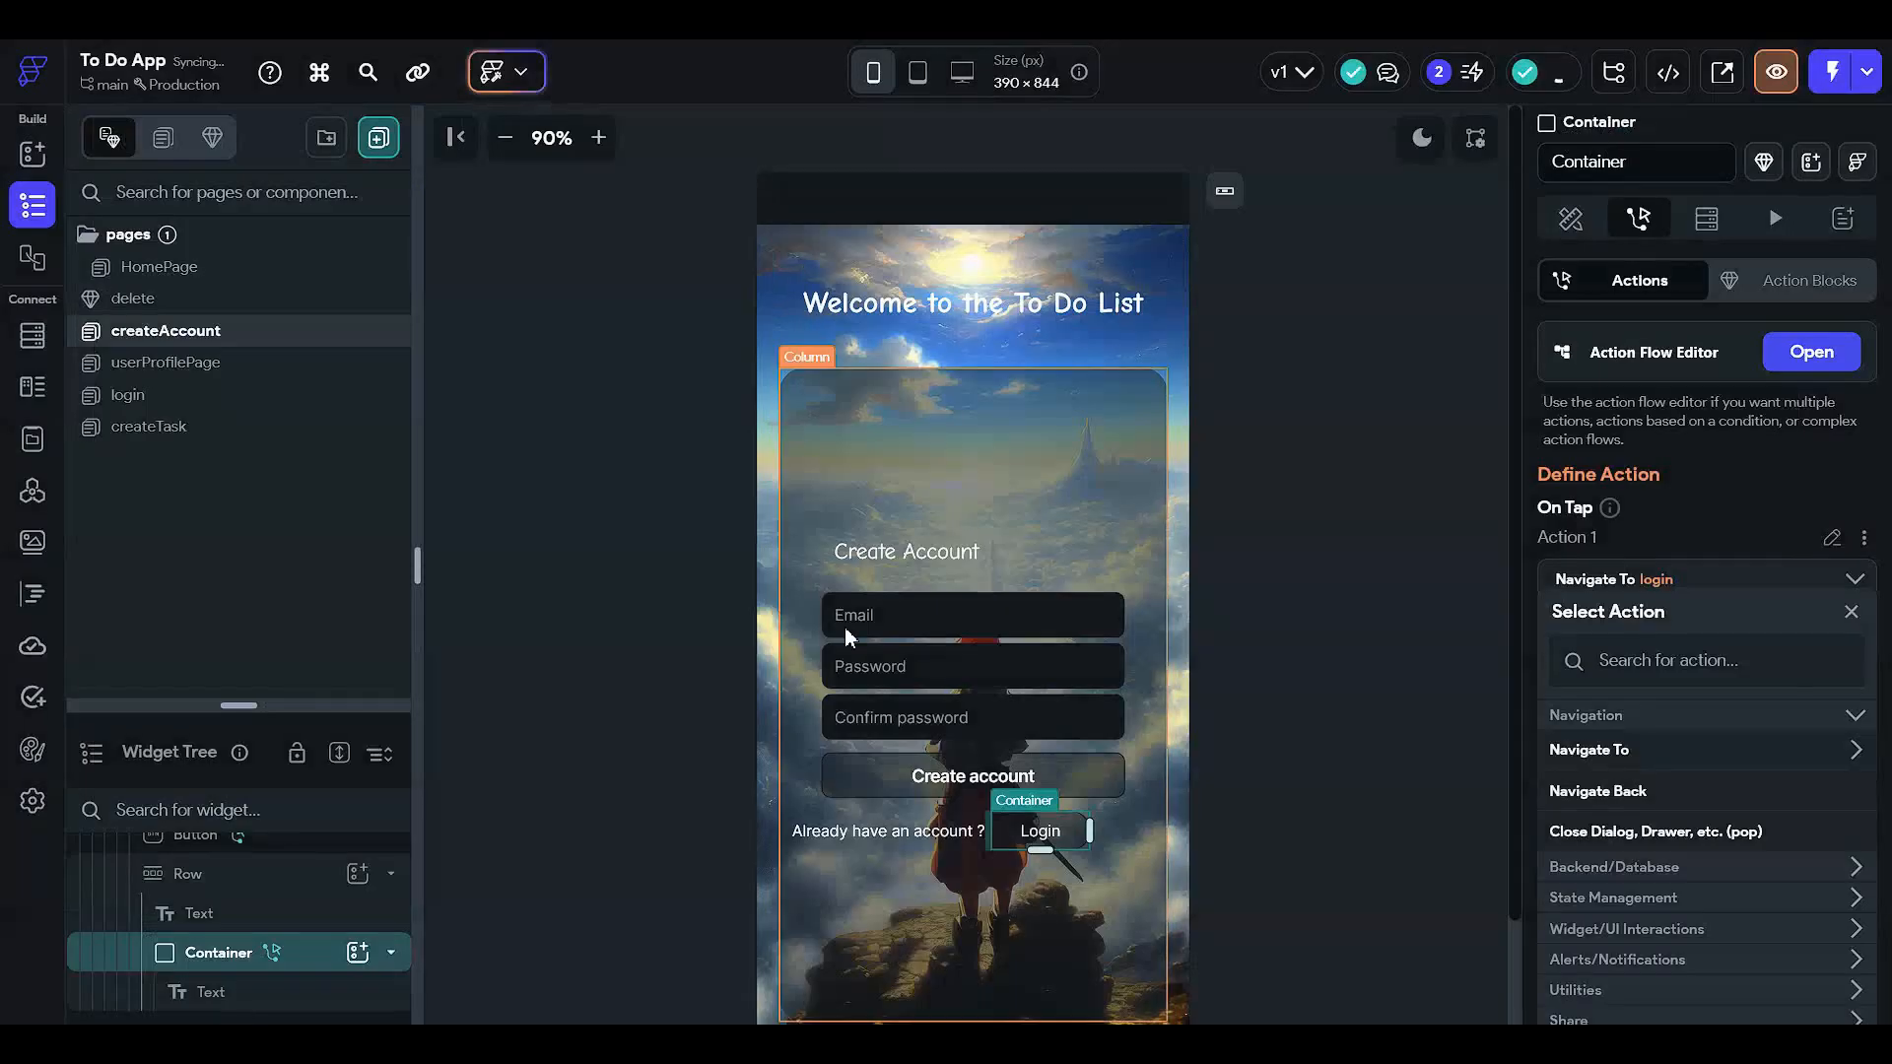
- Review the Create account button's action flow, including its HomePage navigation step
click(783, 627)
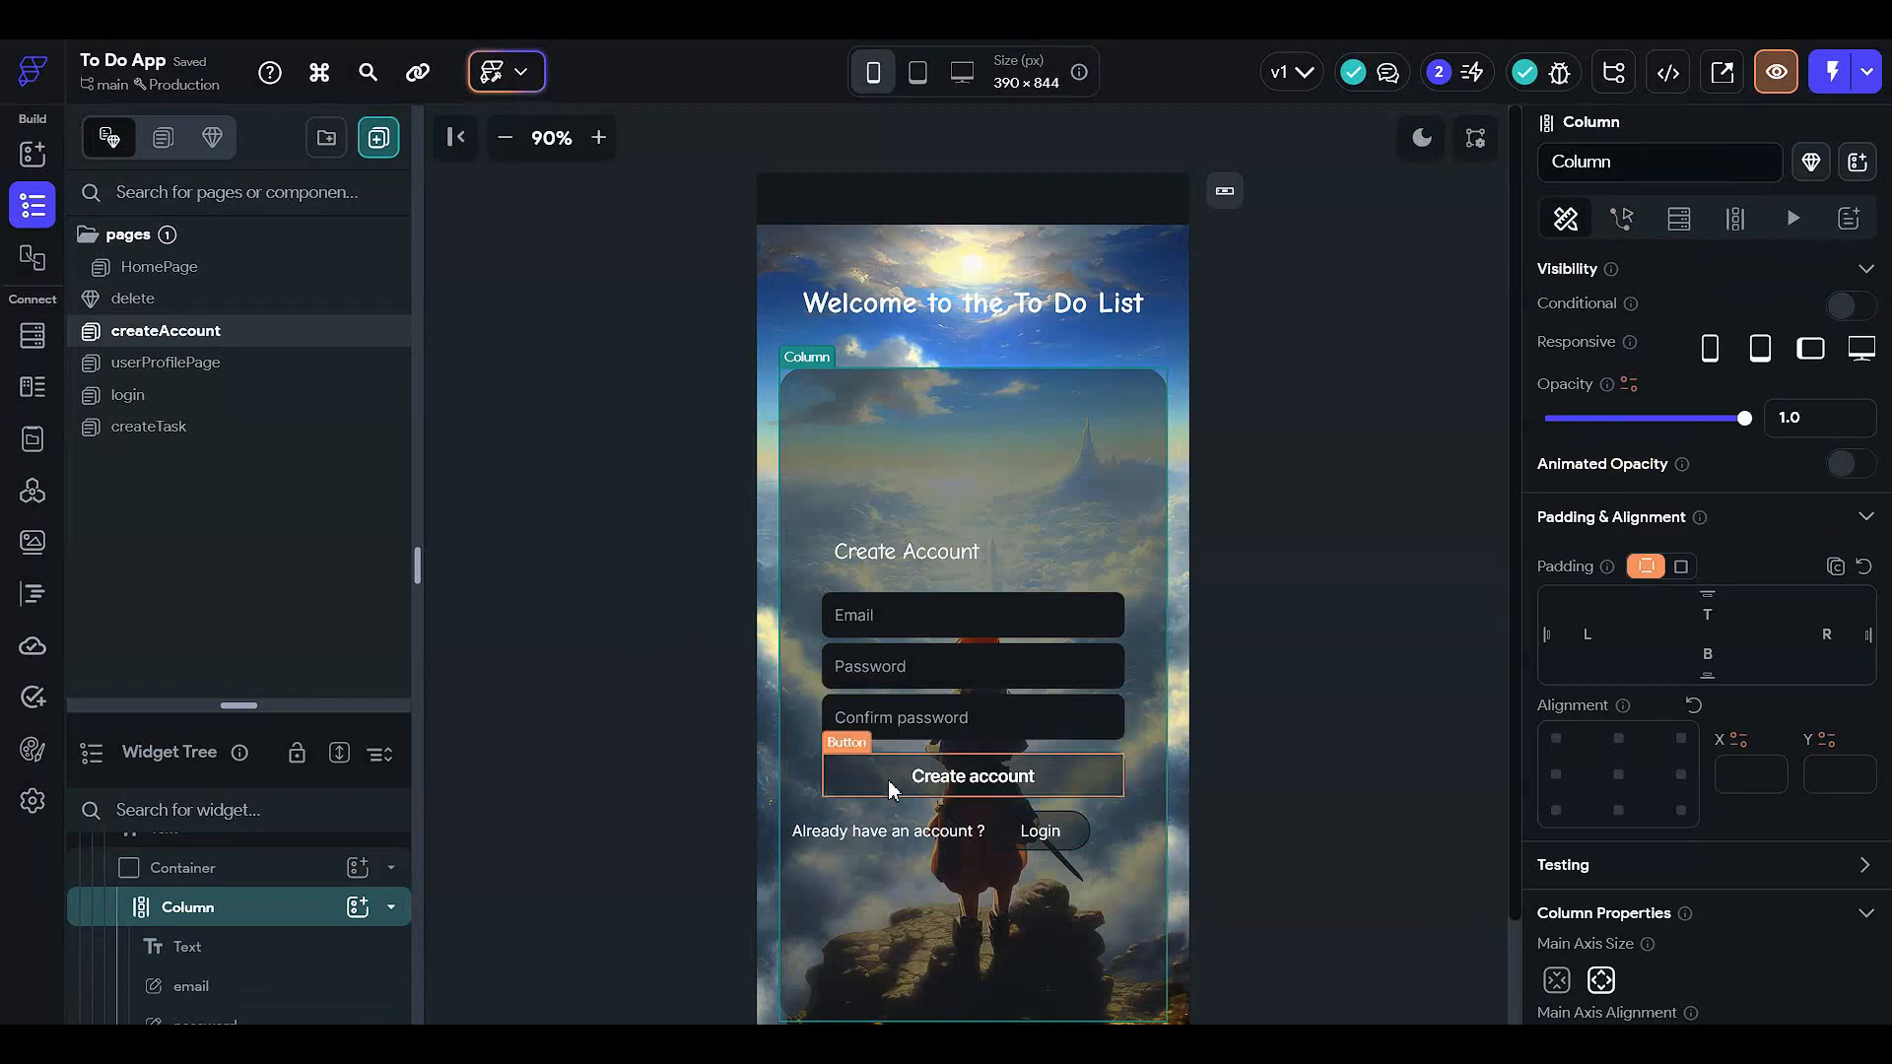
click(973, 776)
click(1770, 372)
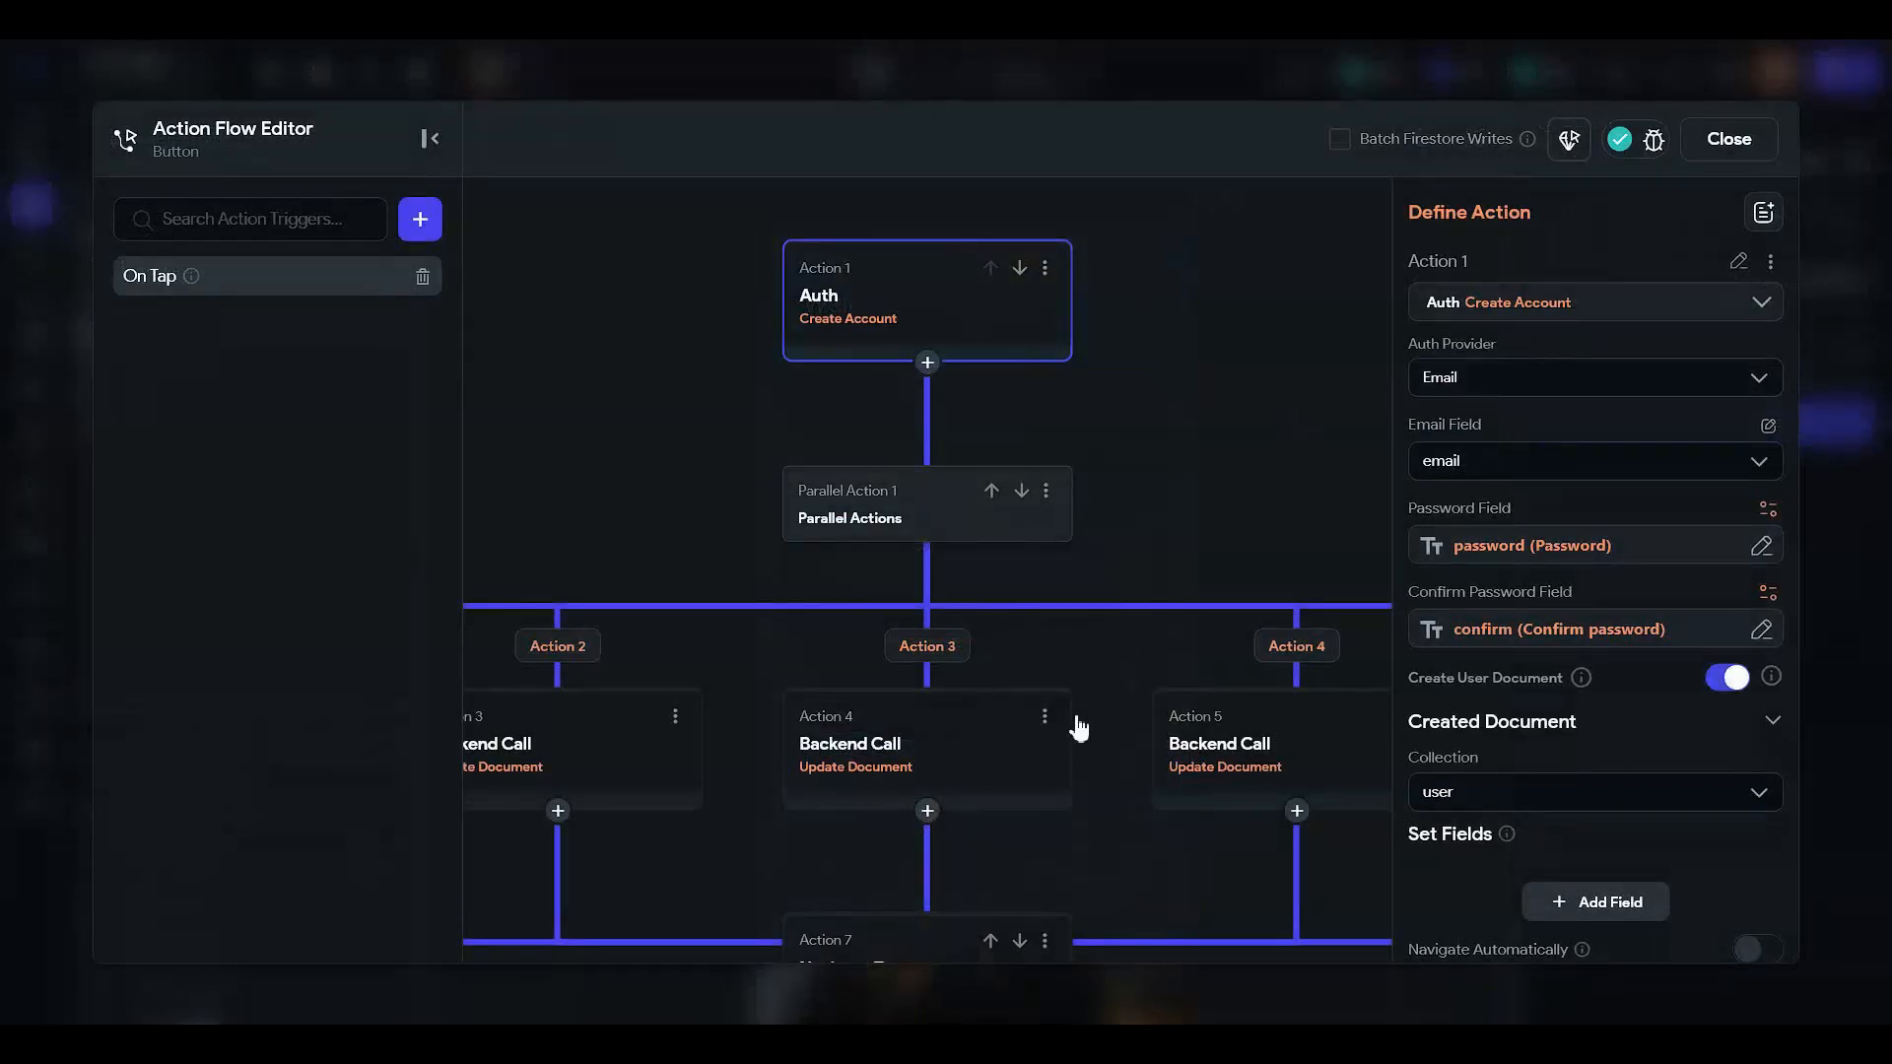
scroll(1089, 611, down, 2)
click(887, 783)
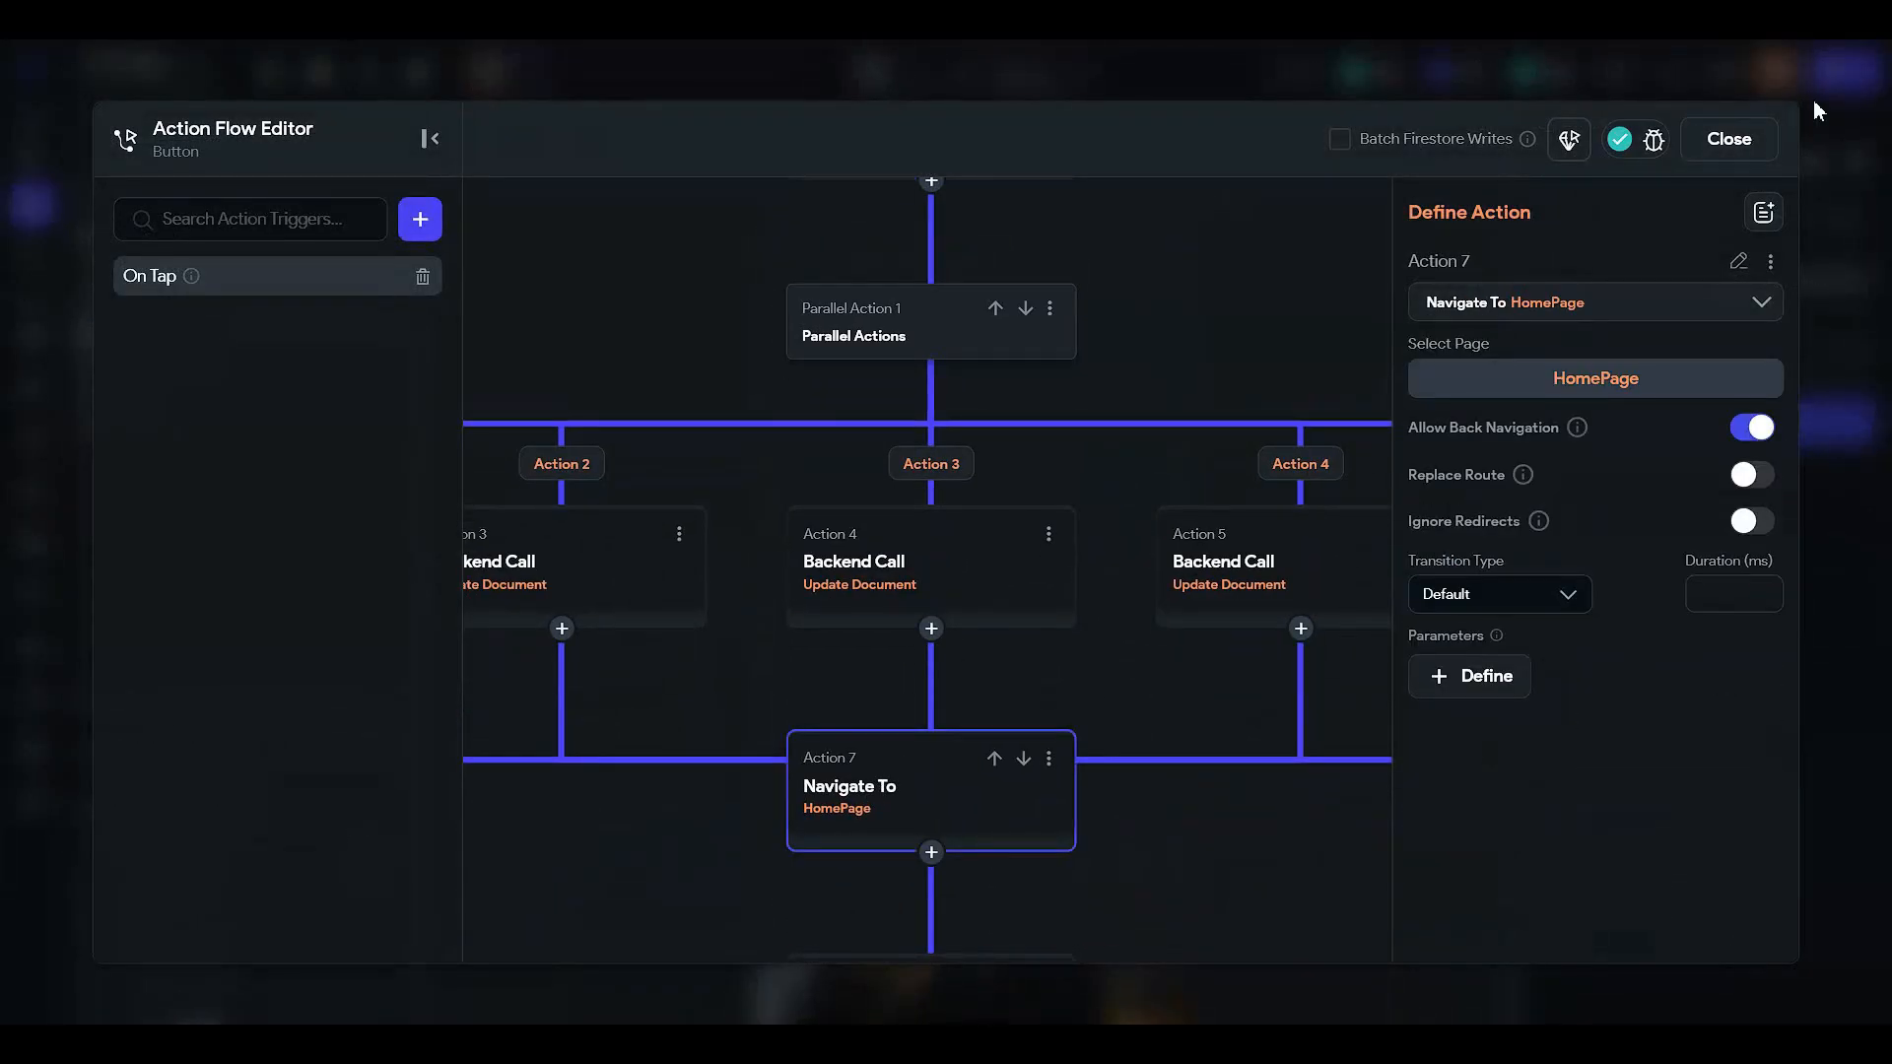
click(1734, 138)
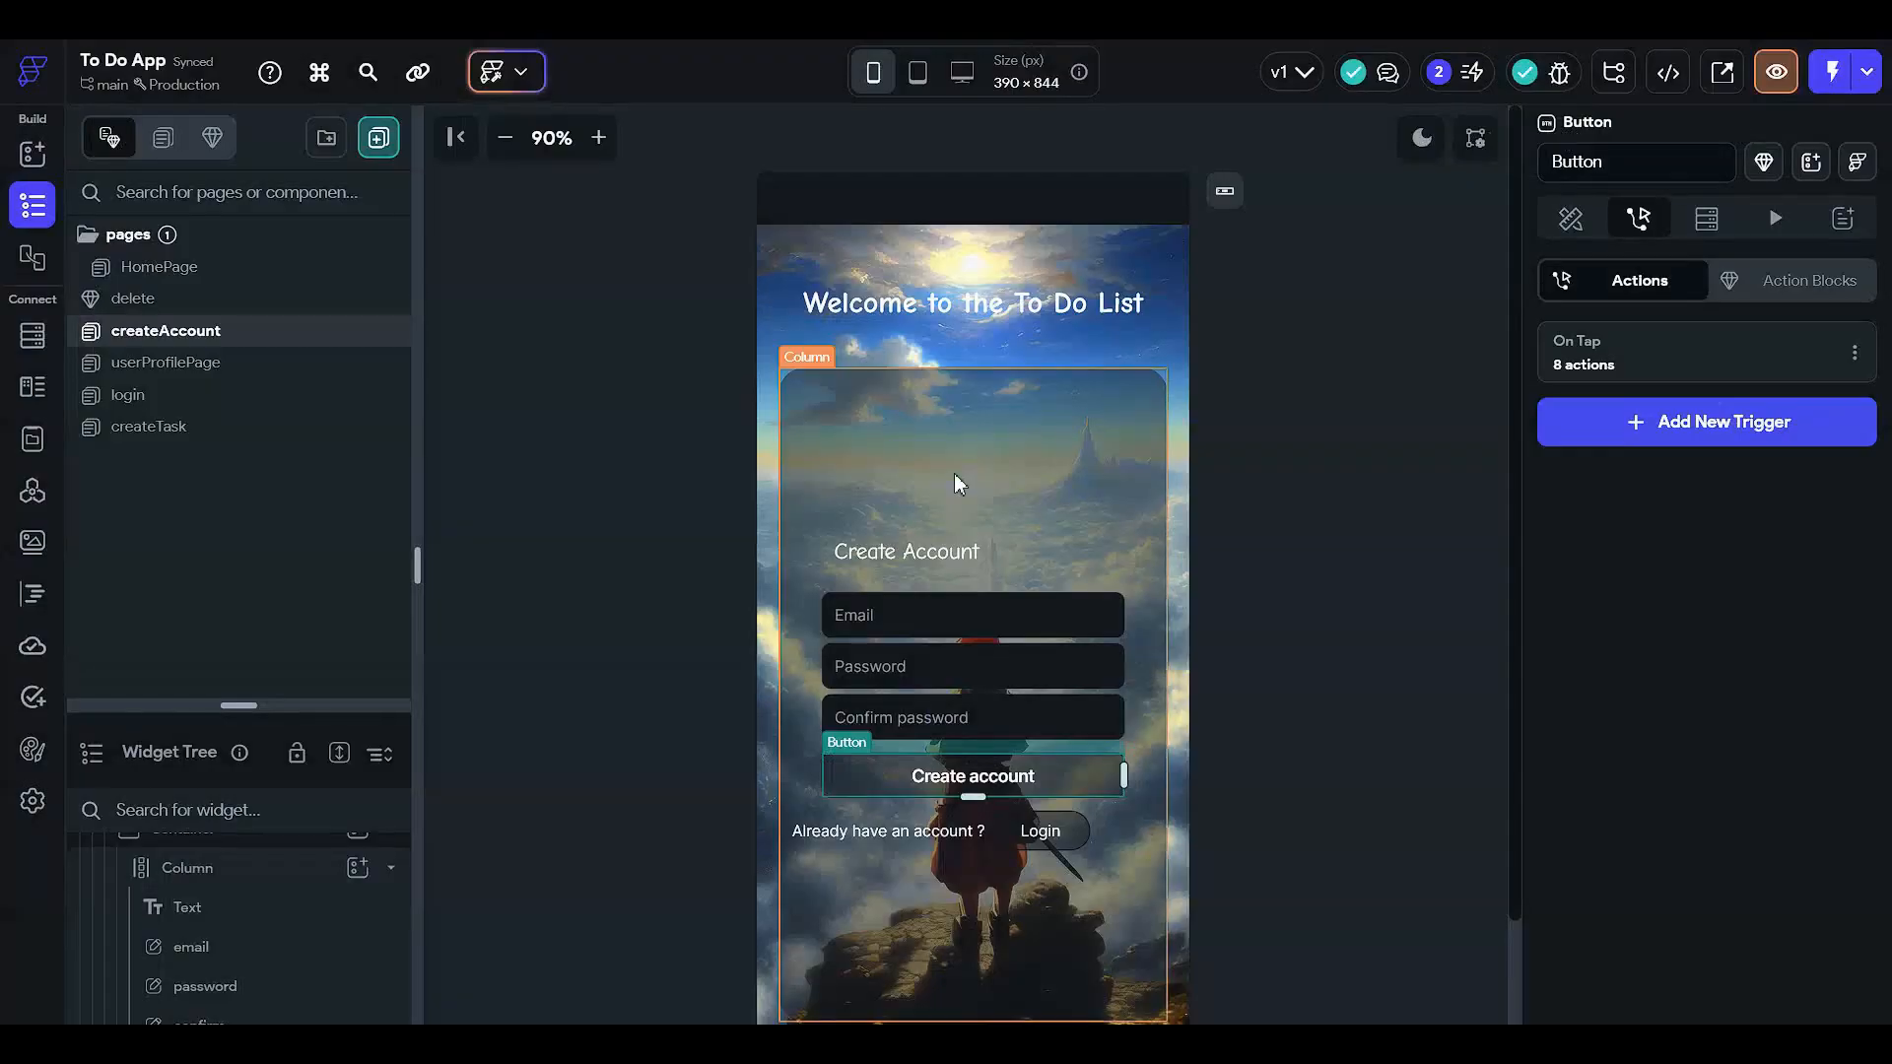
click(517, 511)
- In the delete component, set the column's alignment to space the text and Yes/No buttons around
click(202, 298)
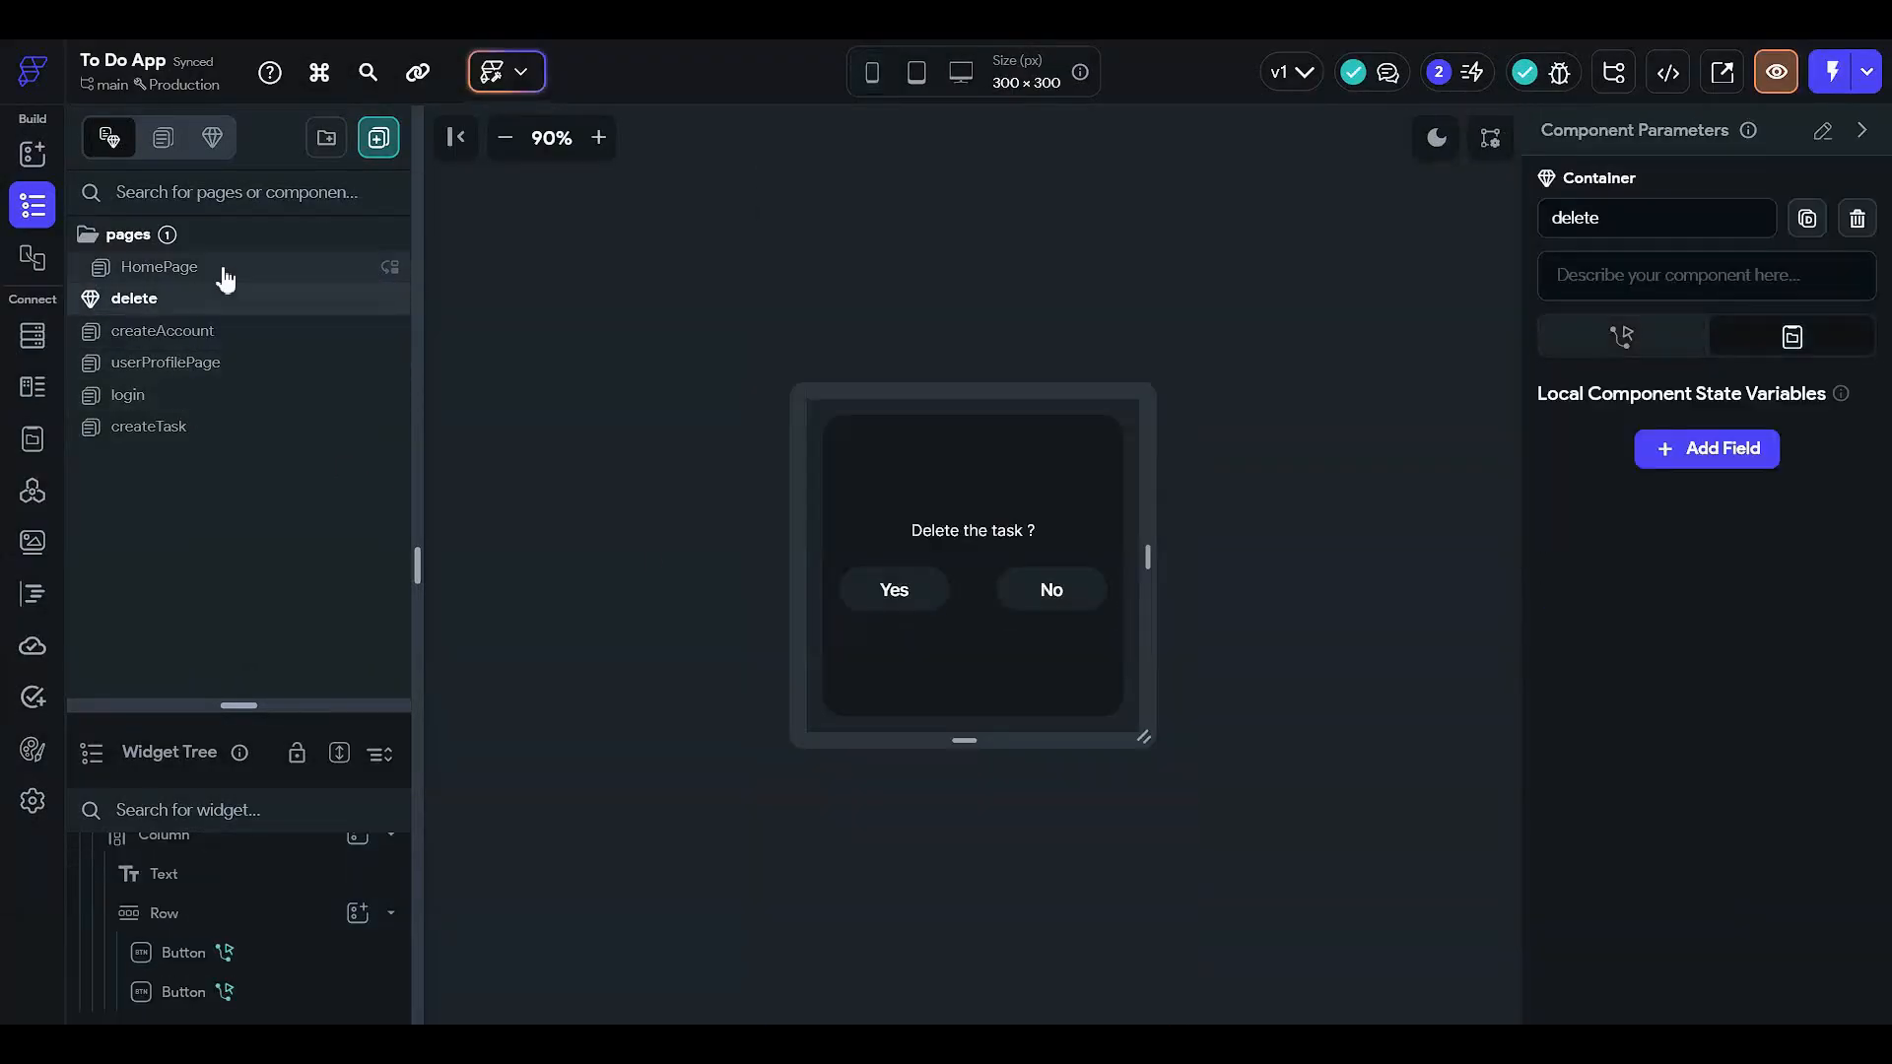
click(224, 276)
click(269, 300)
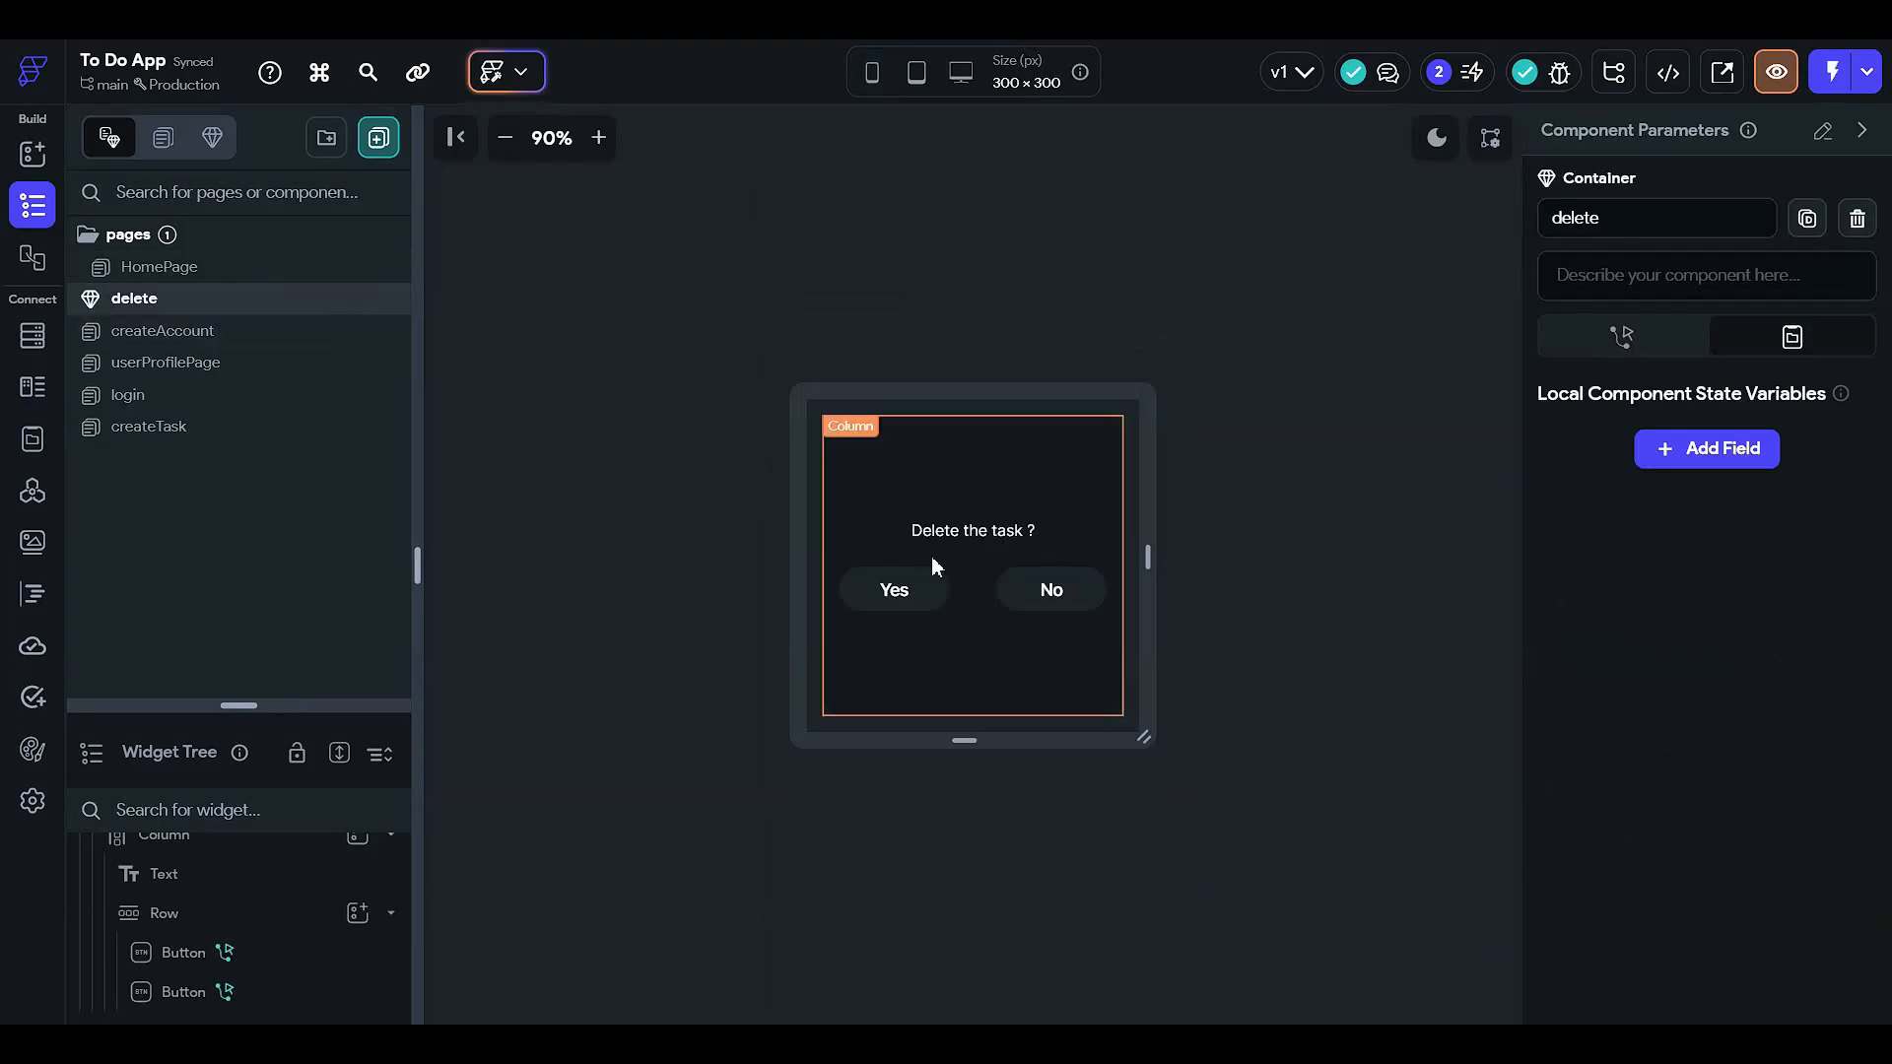
click(991, 532)
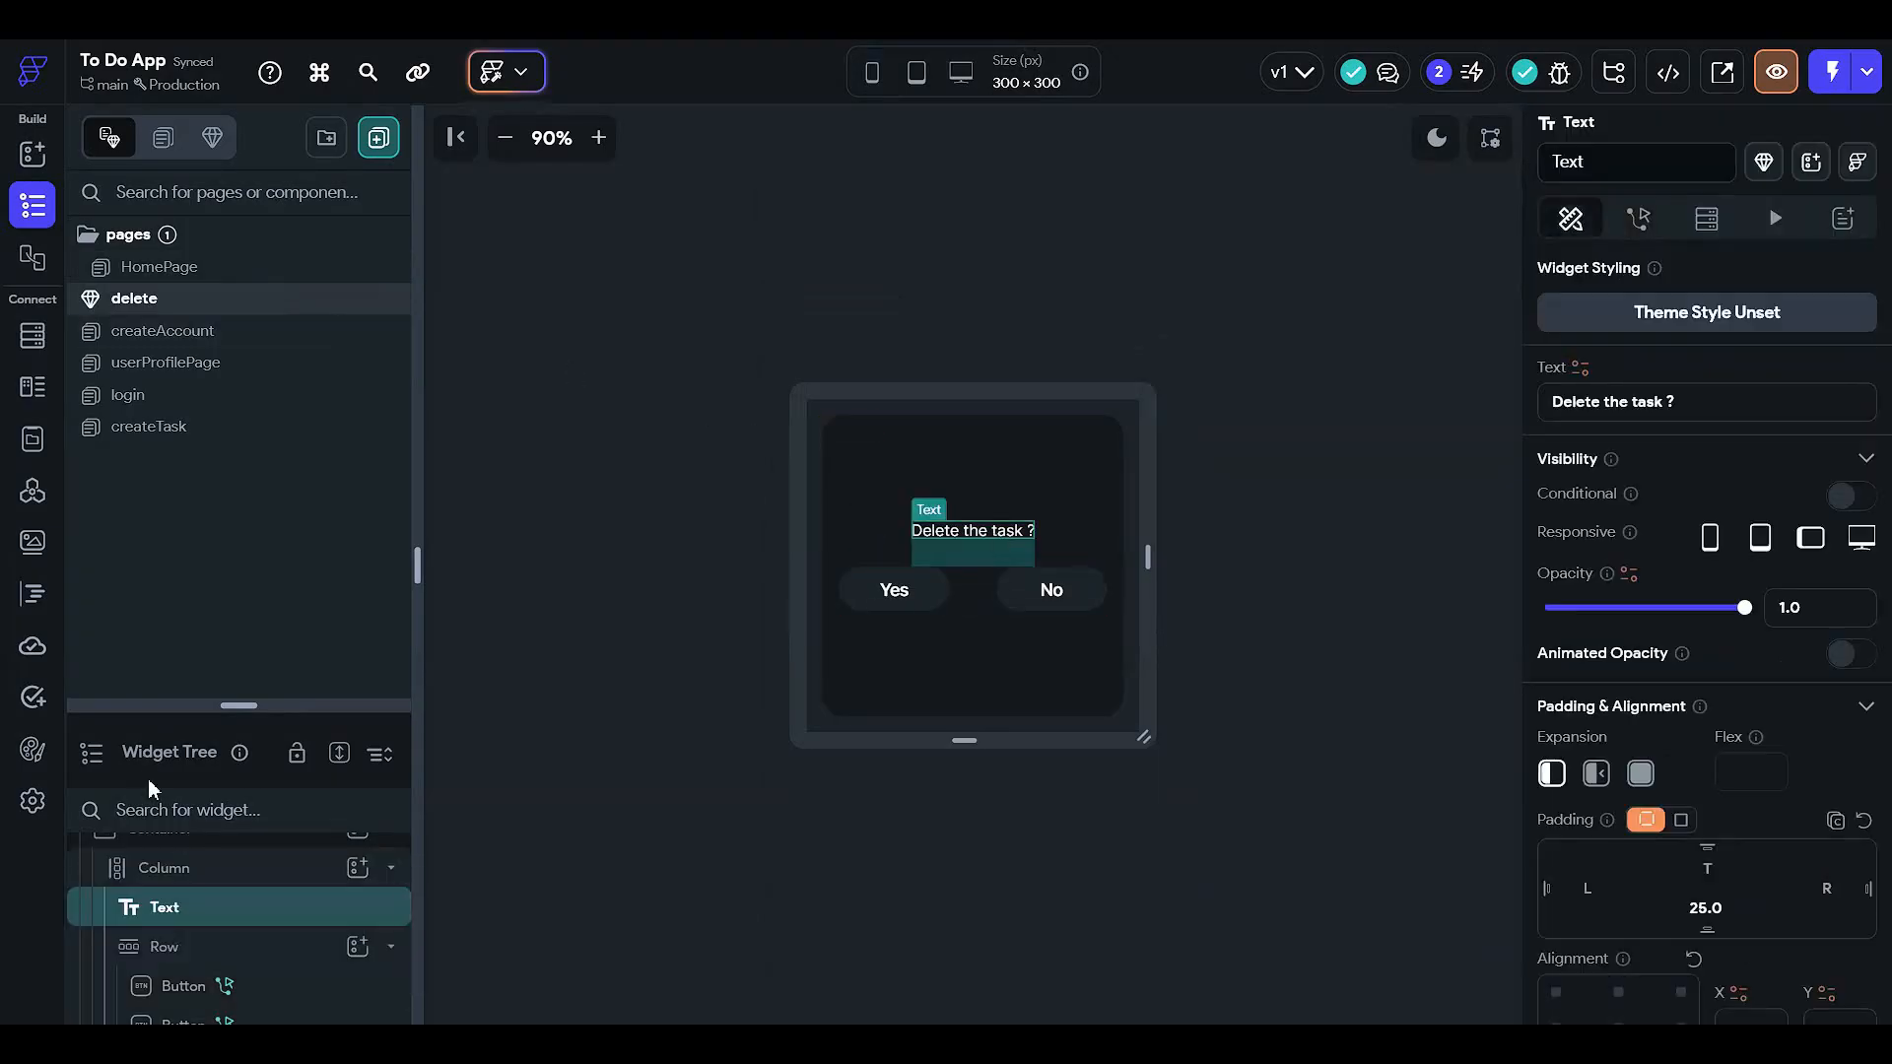
click(262, 871)
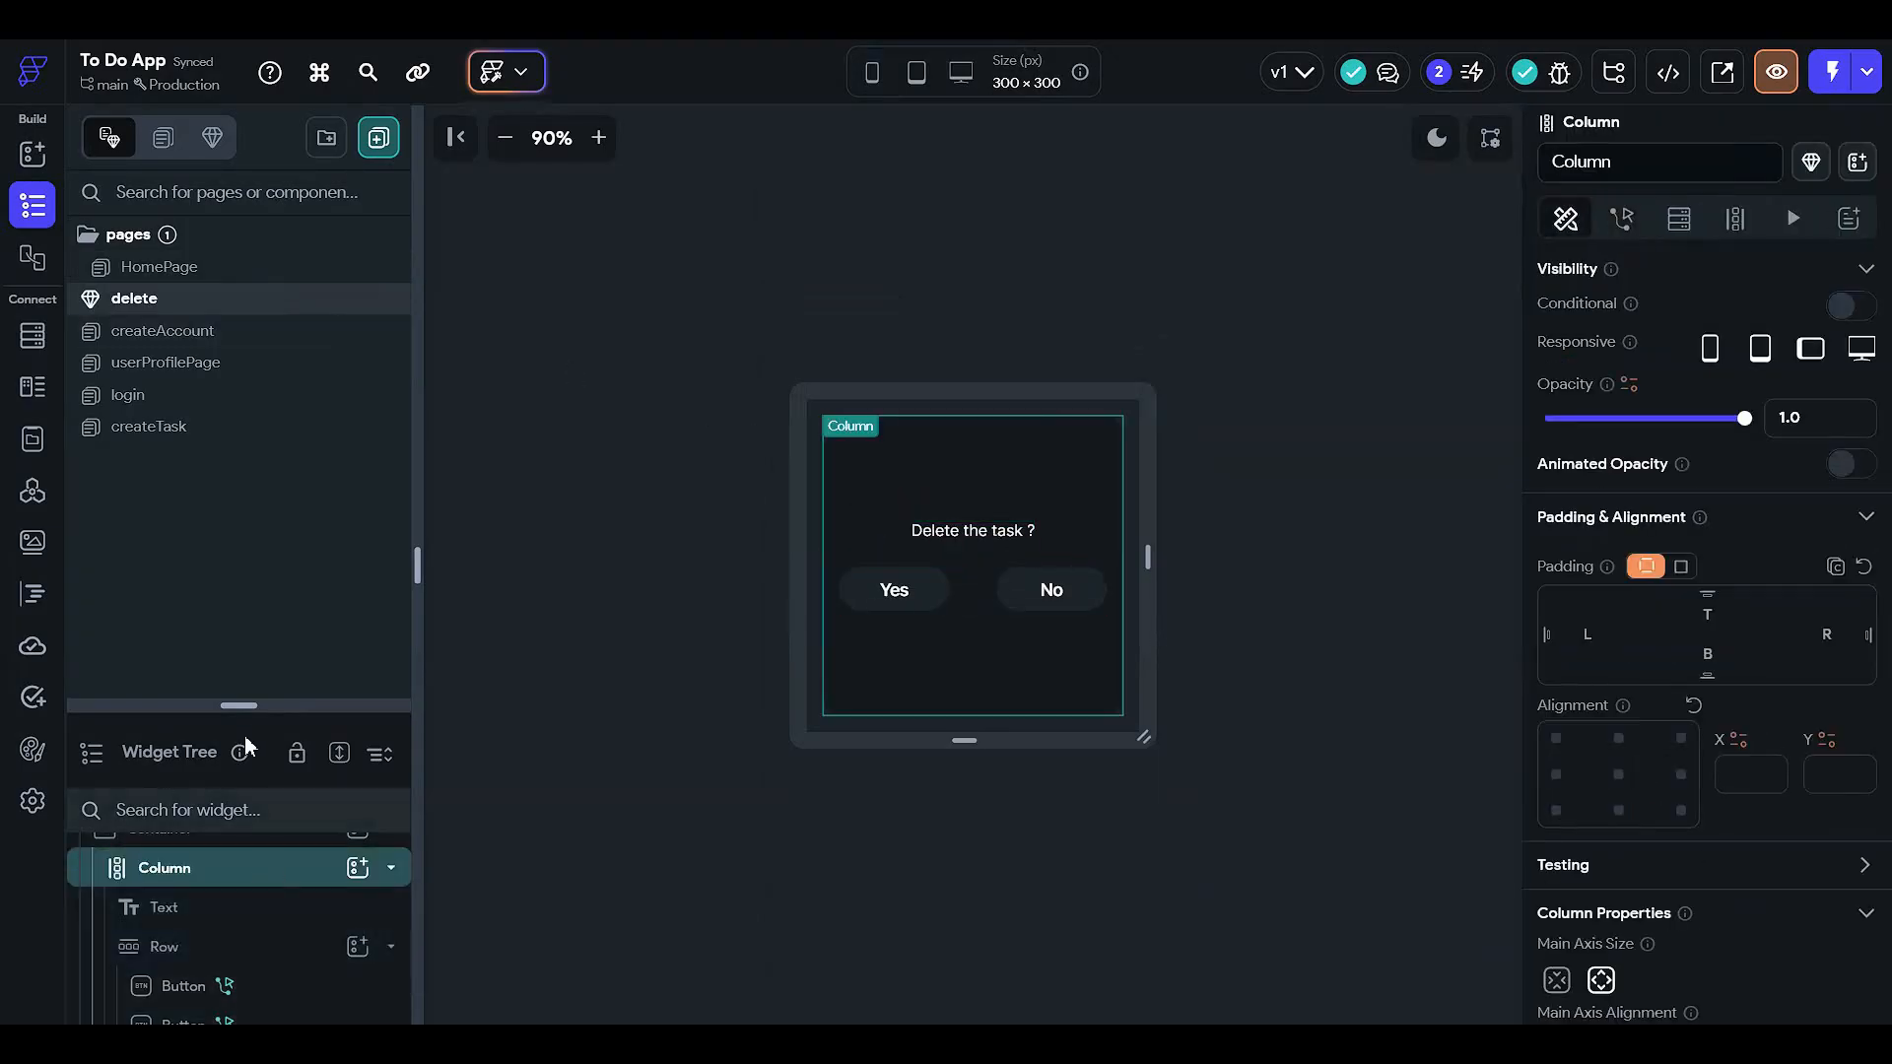
drag(253, 705, 288, 328)
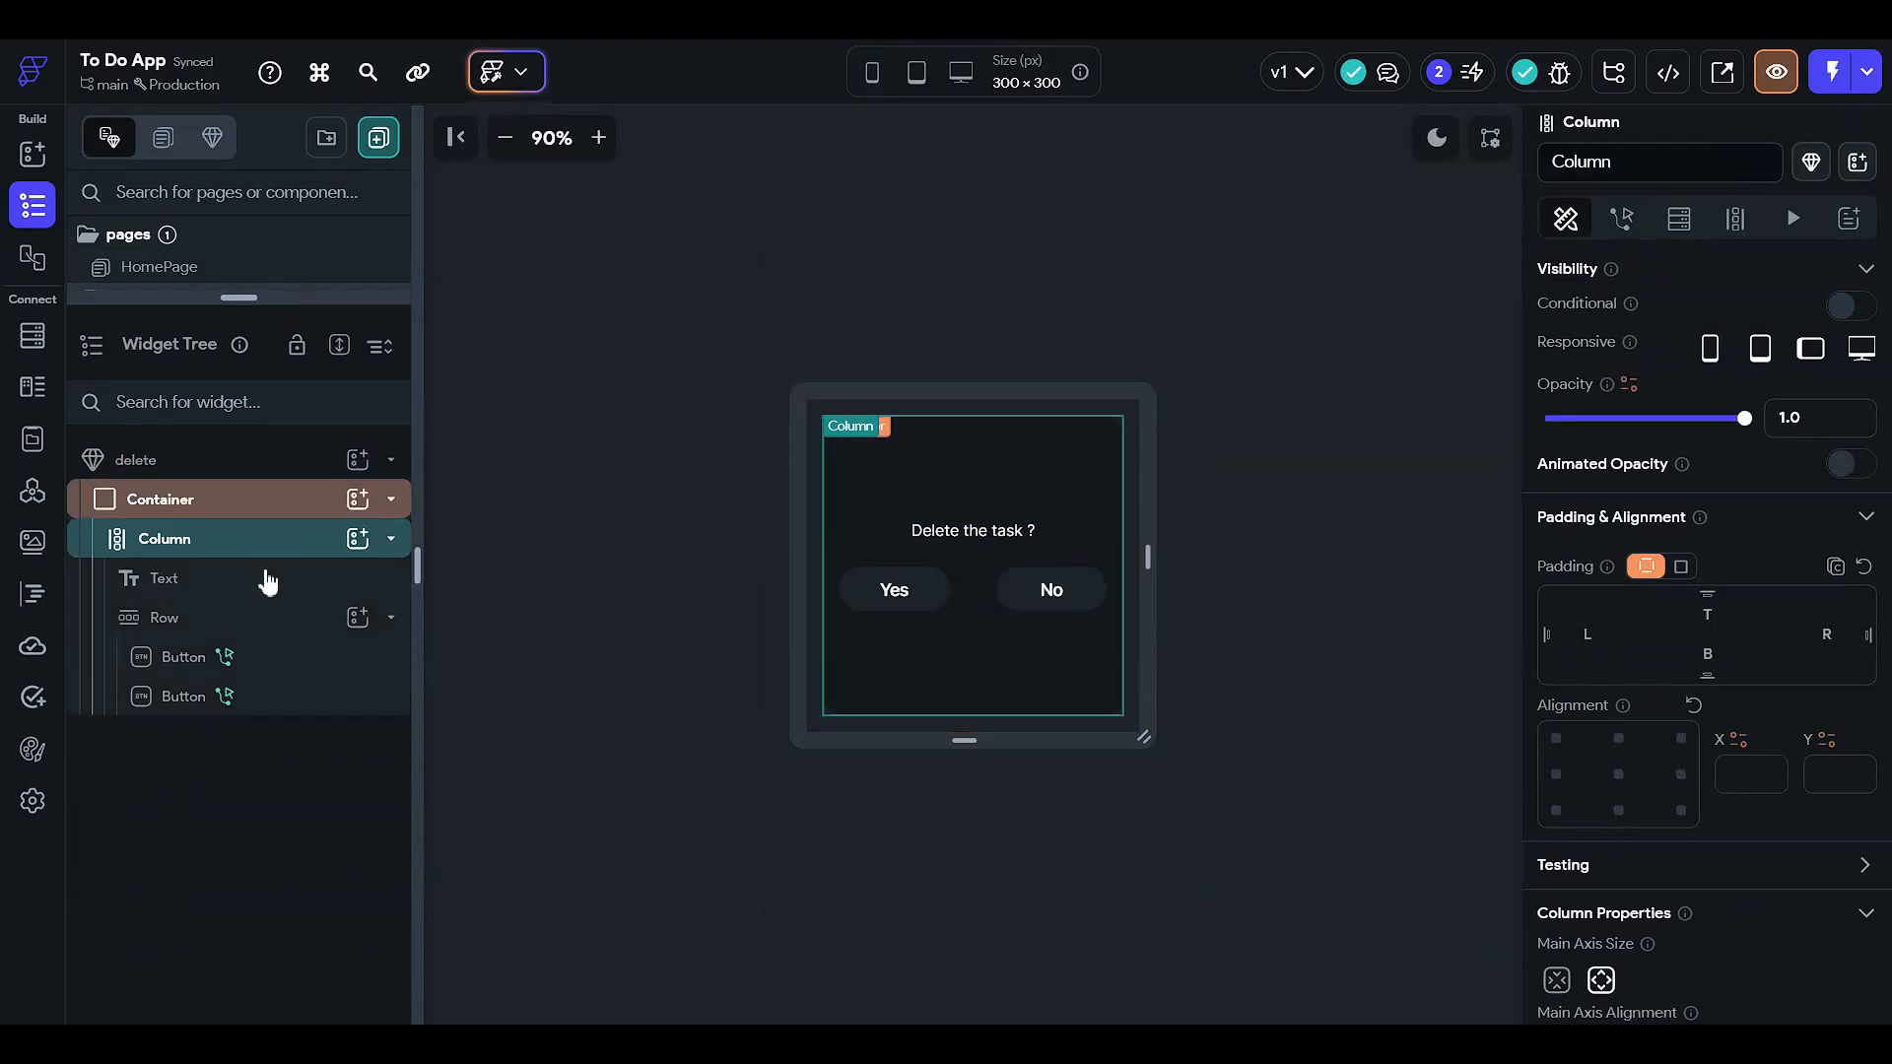
click(258, 625)
click(286, 544)
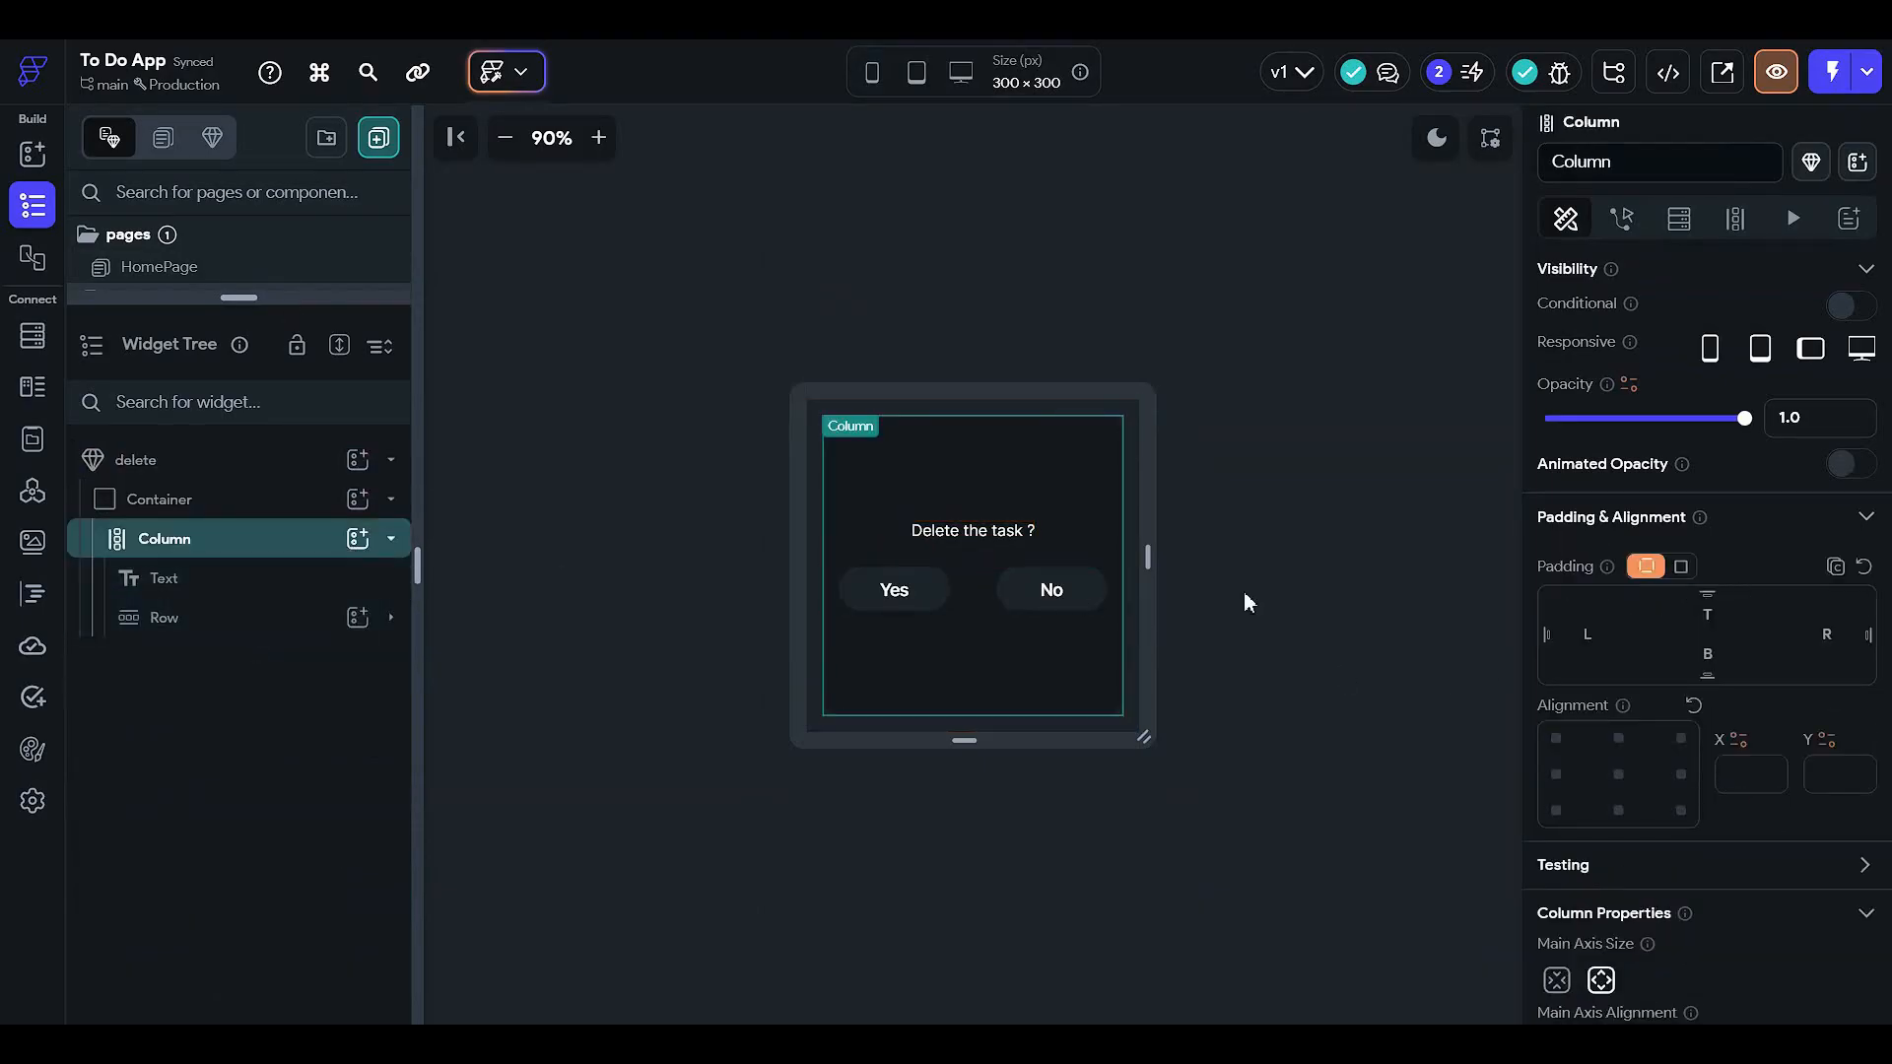
scroll(1761, 577, down, 3)
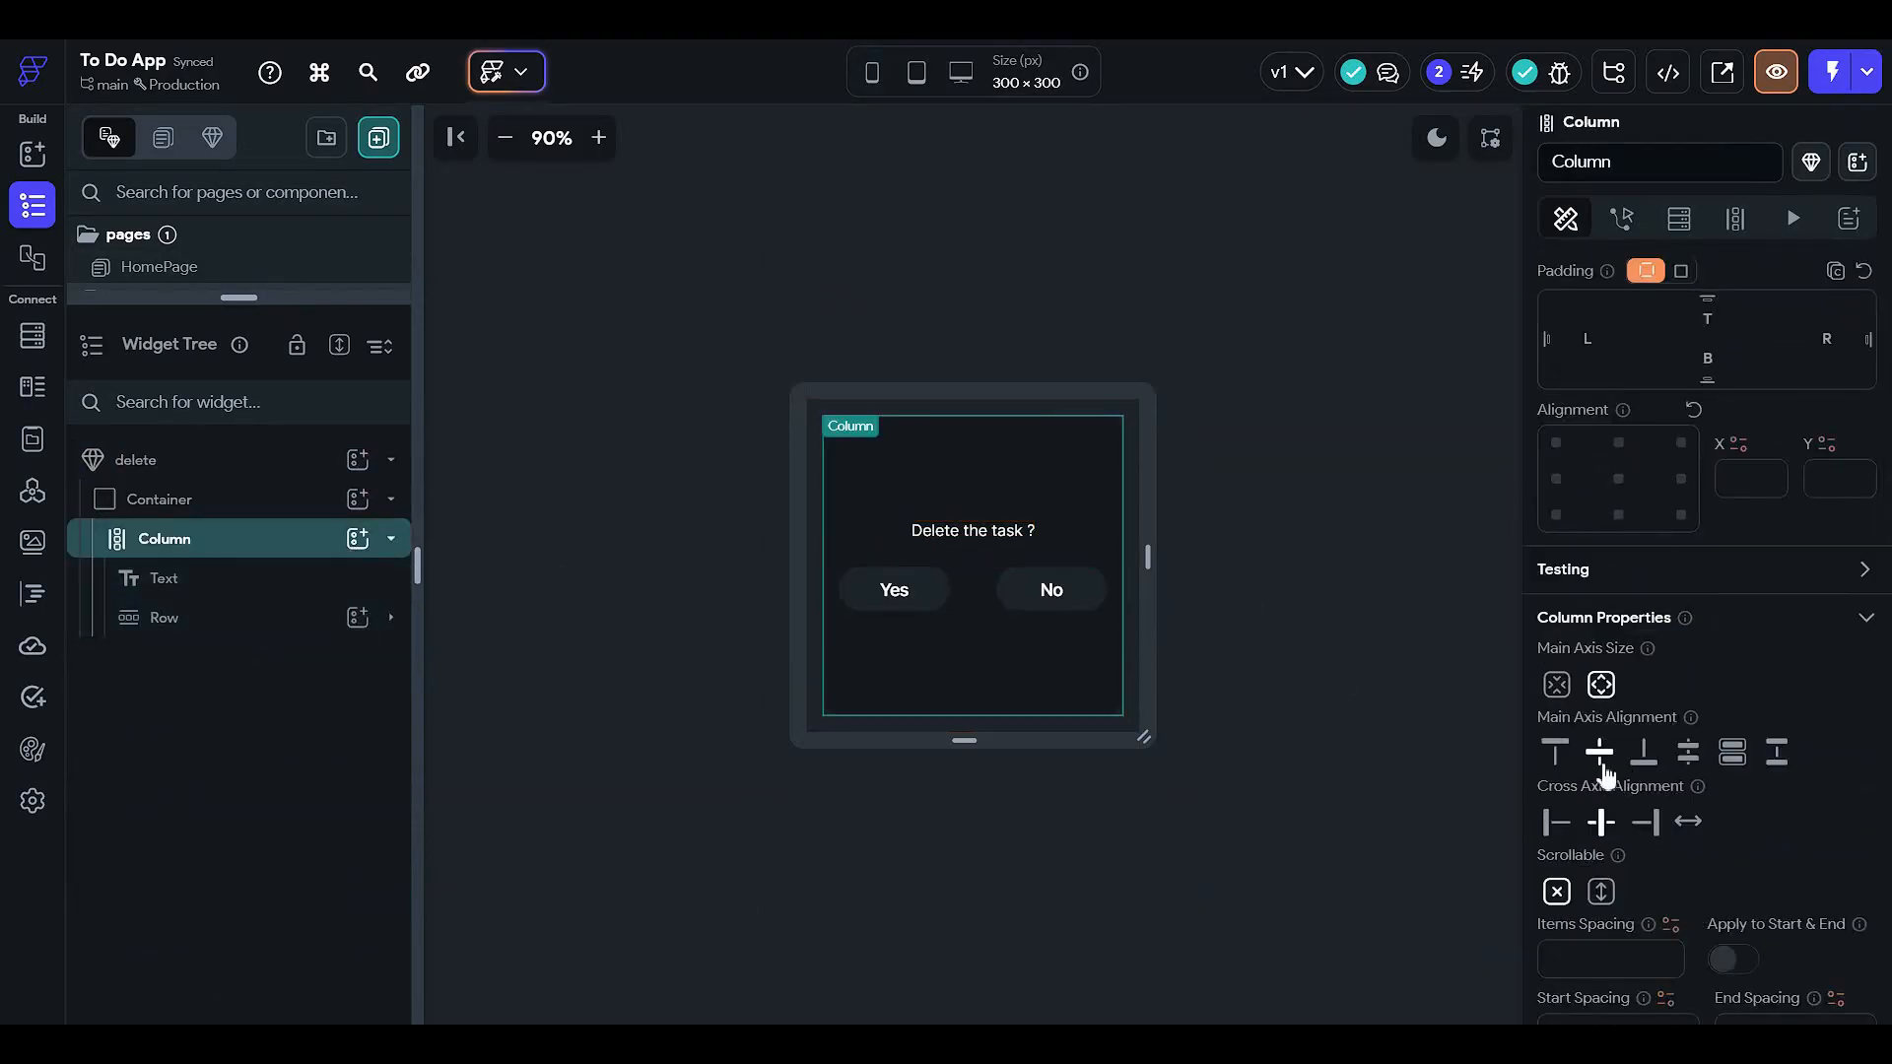
click(1779, 760)
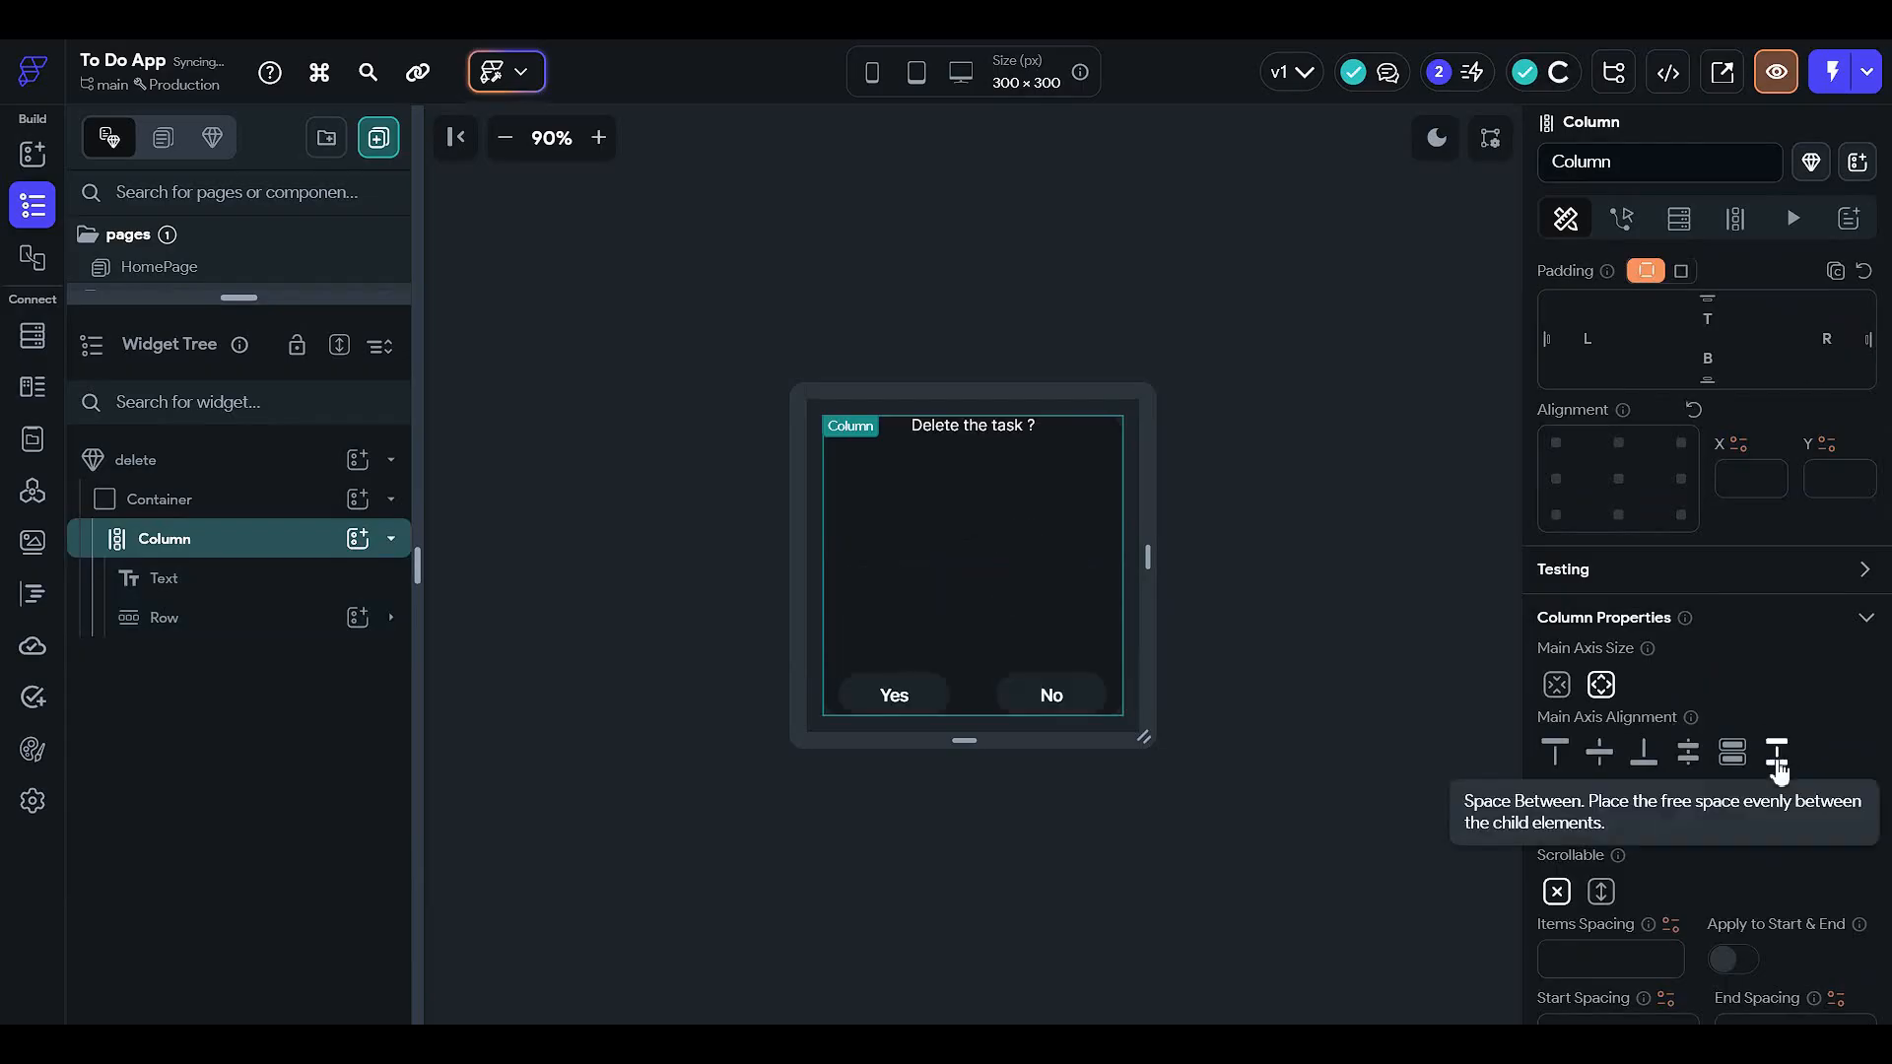
click(1687, 757)
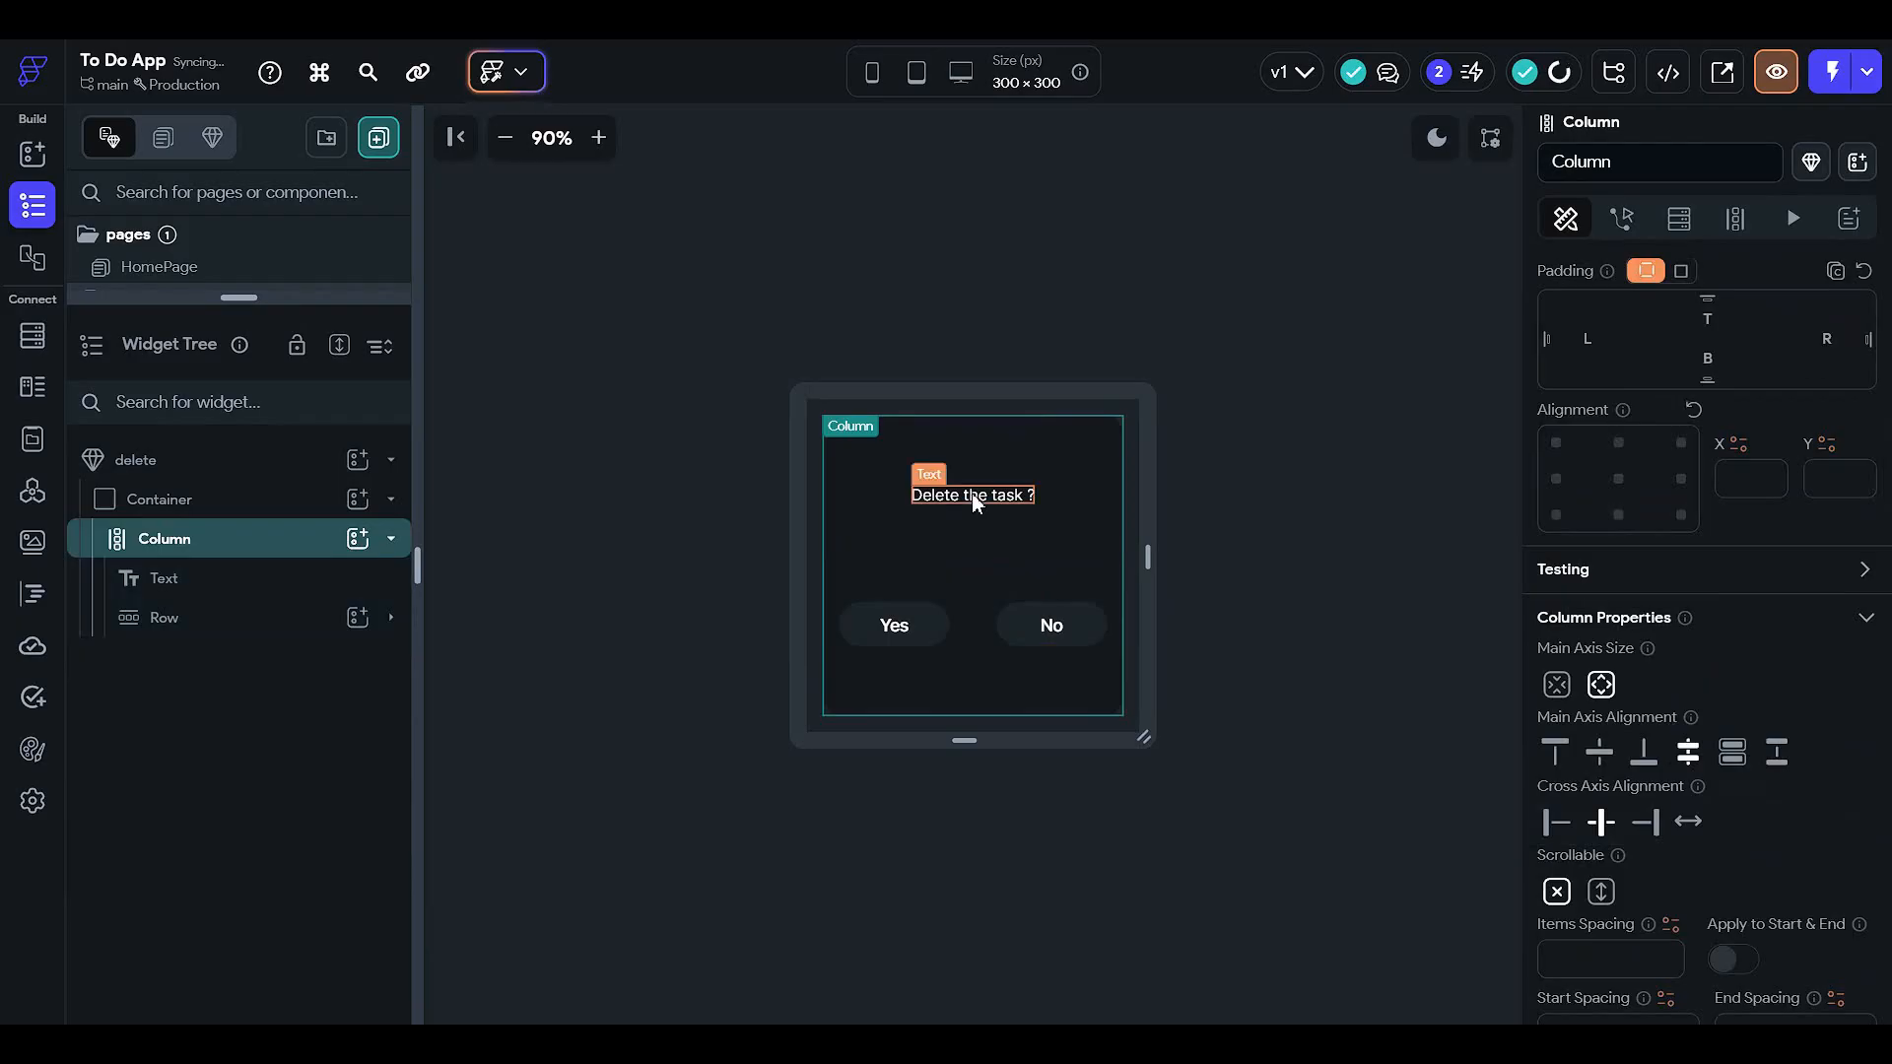
click(1733, 769)
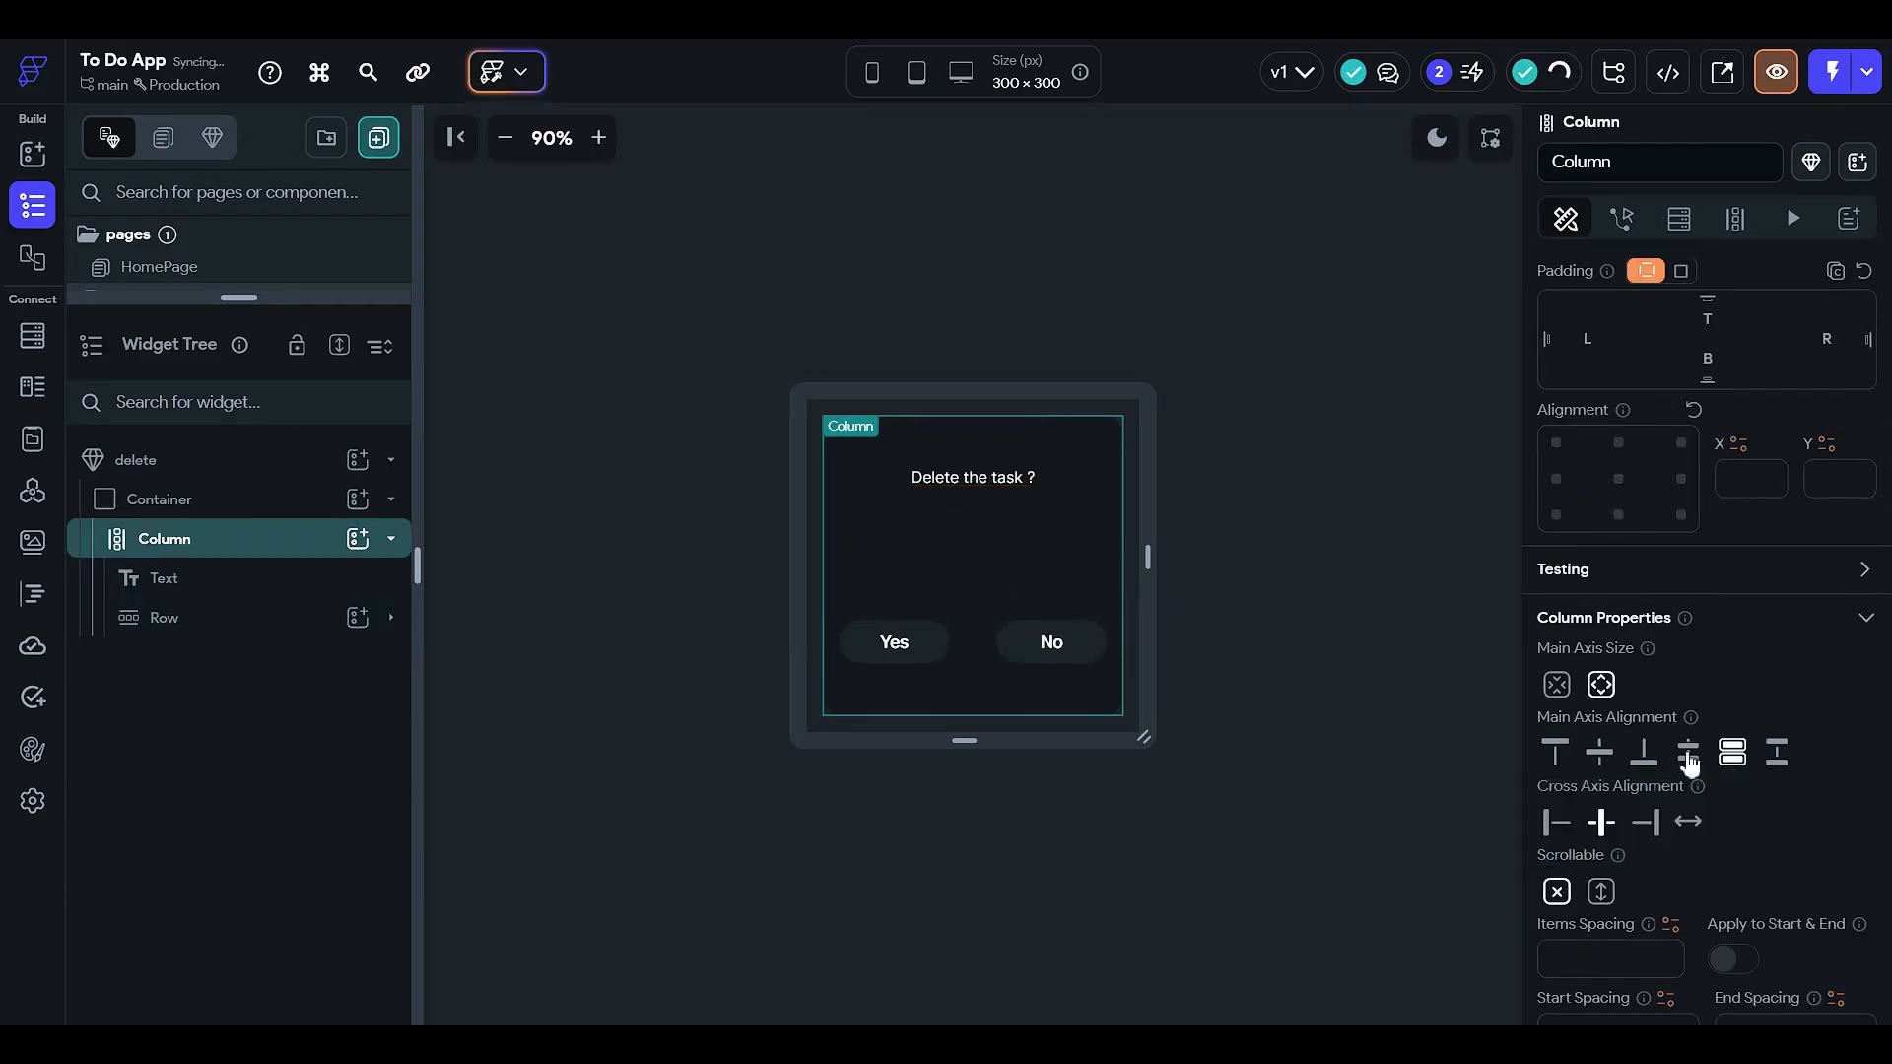
- Set the 'Delete the task ?' text to font size 18 and select the whole component
click(985, 495)
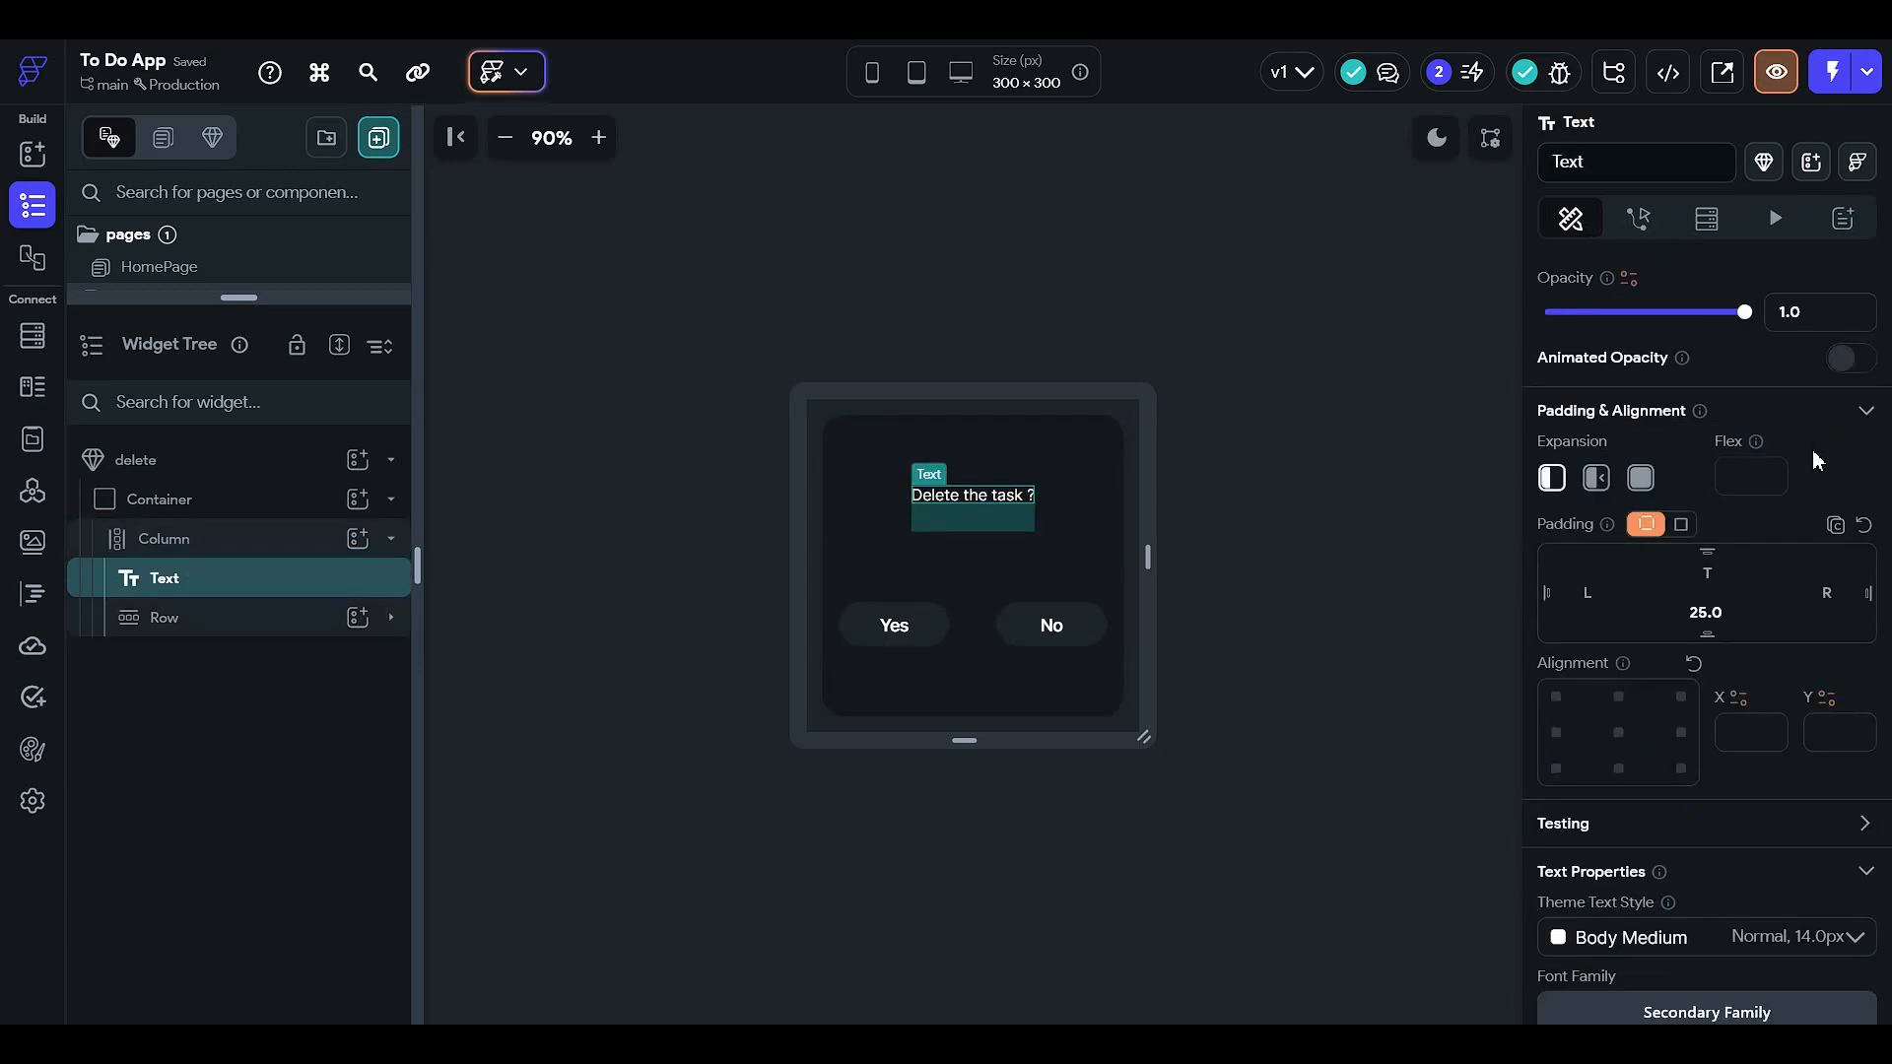
scroll(1811, 449, down, 5)
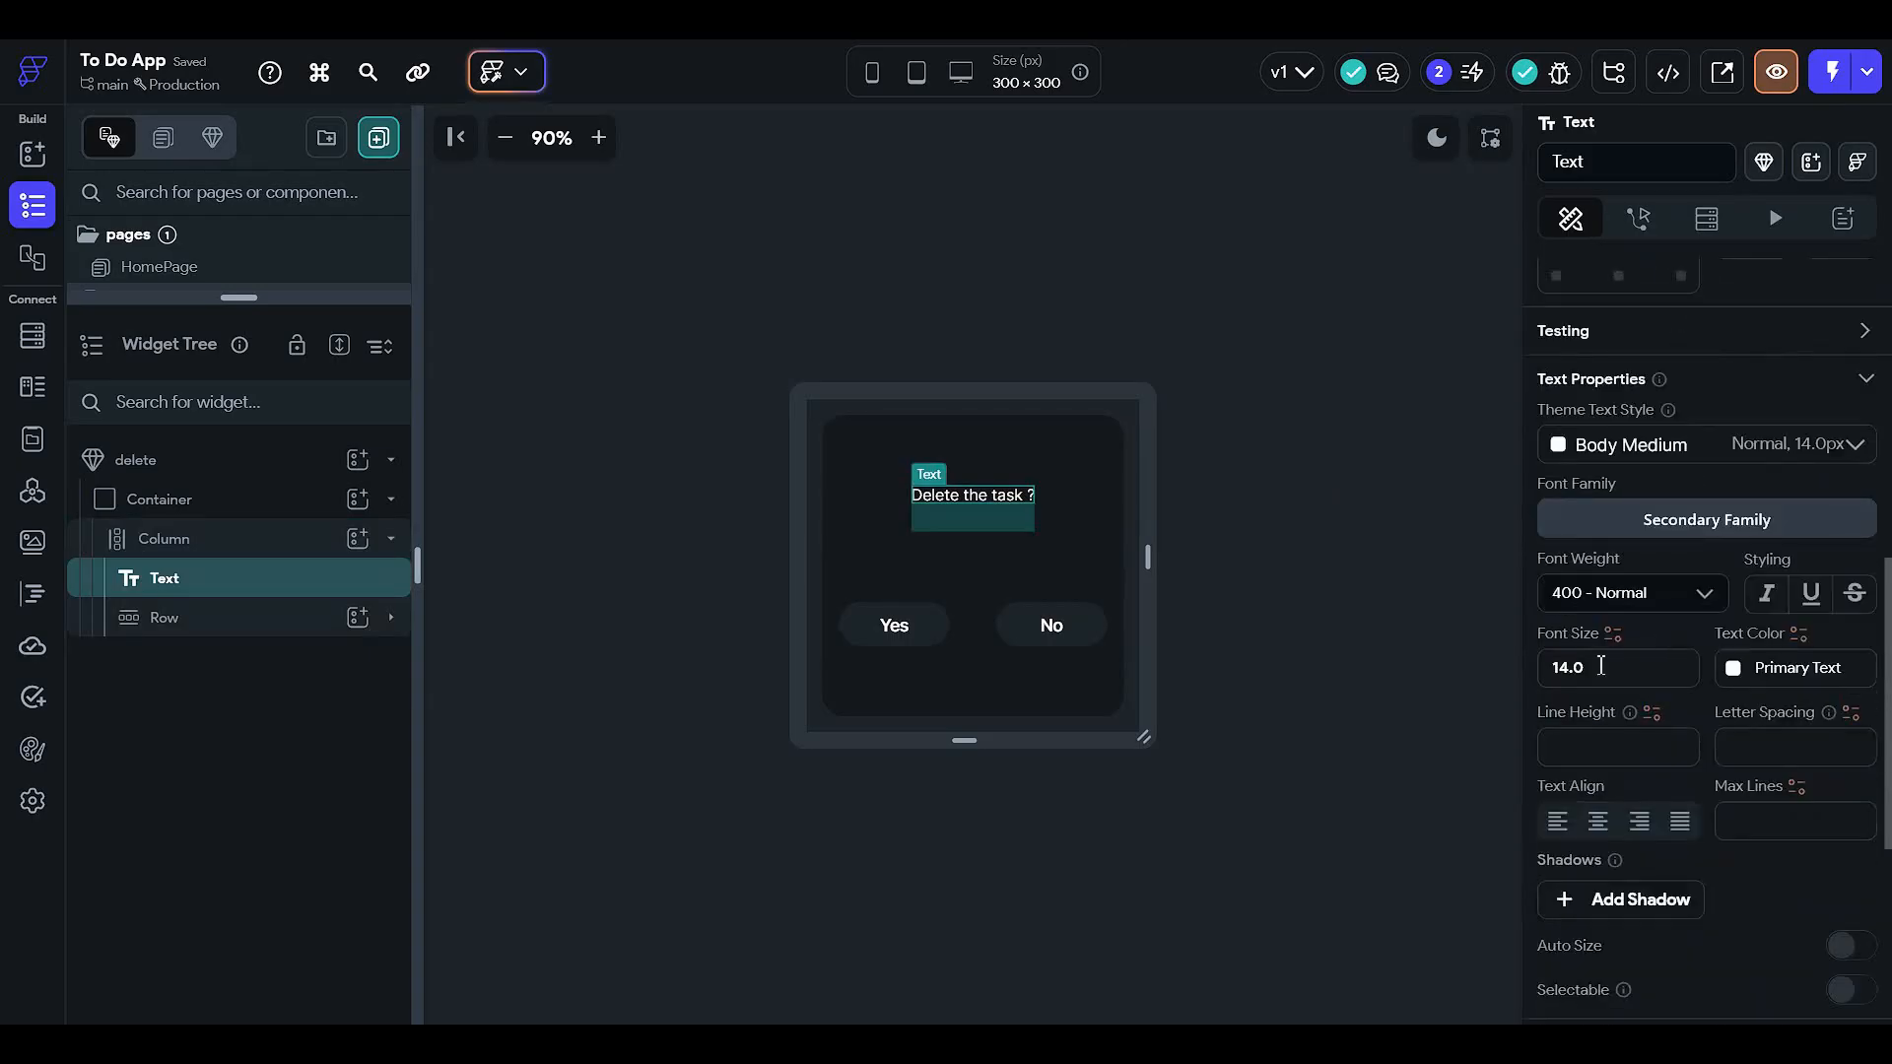
click(1600, 666)
text(20)
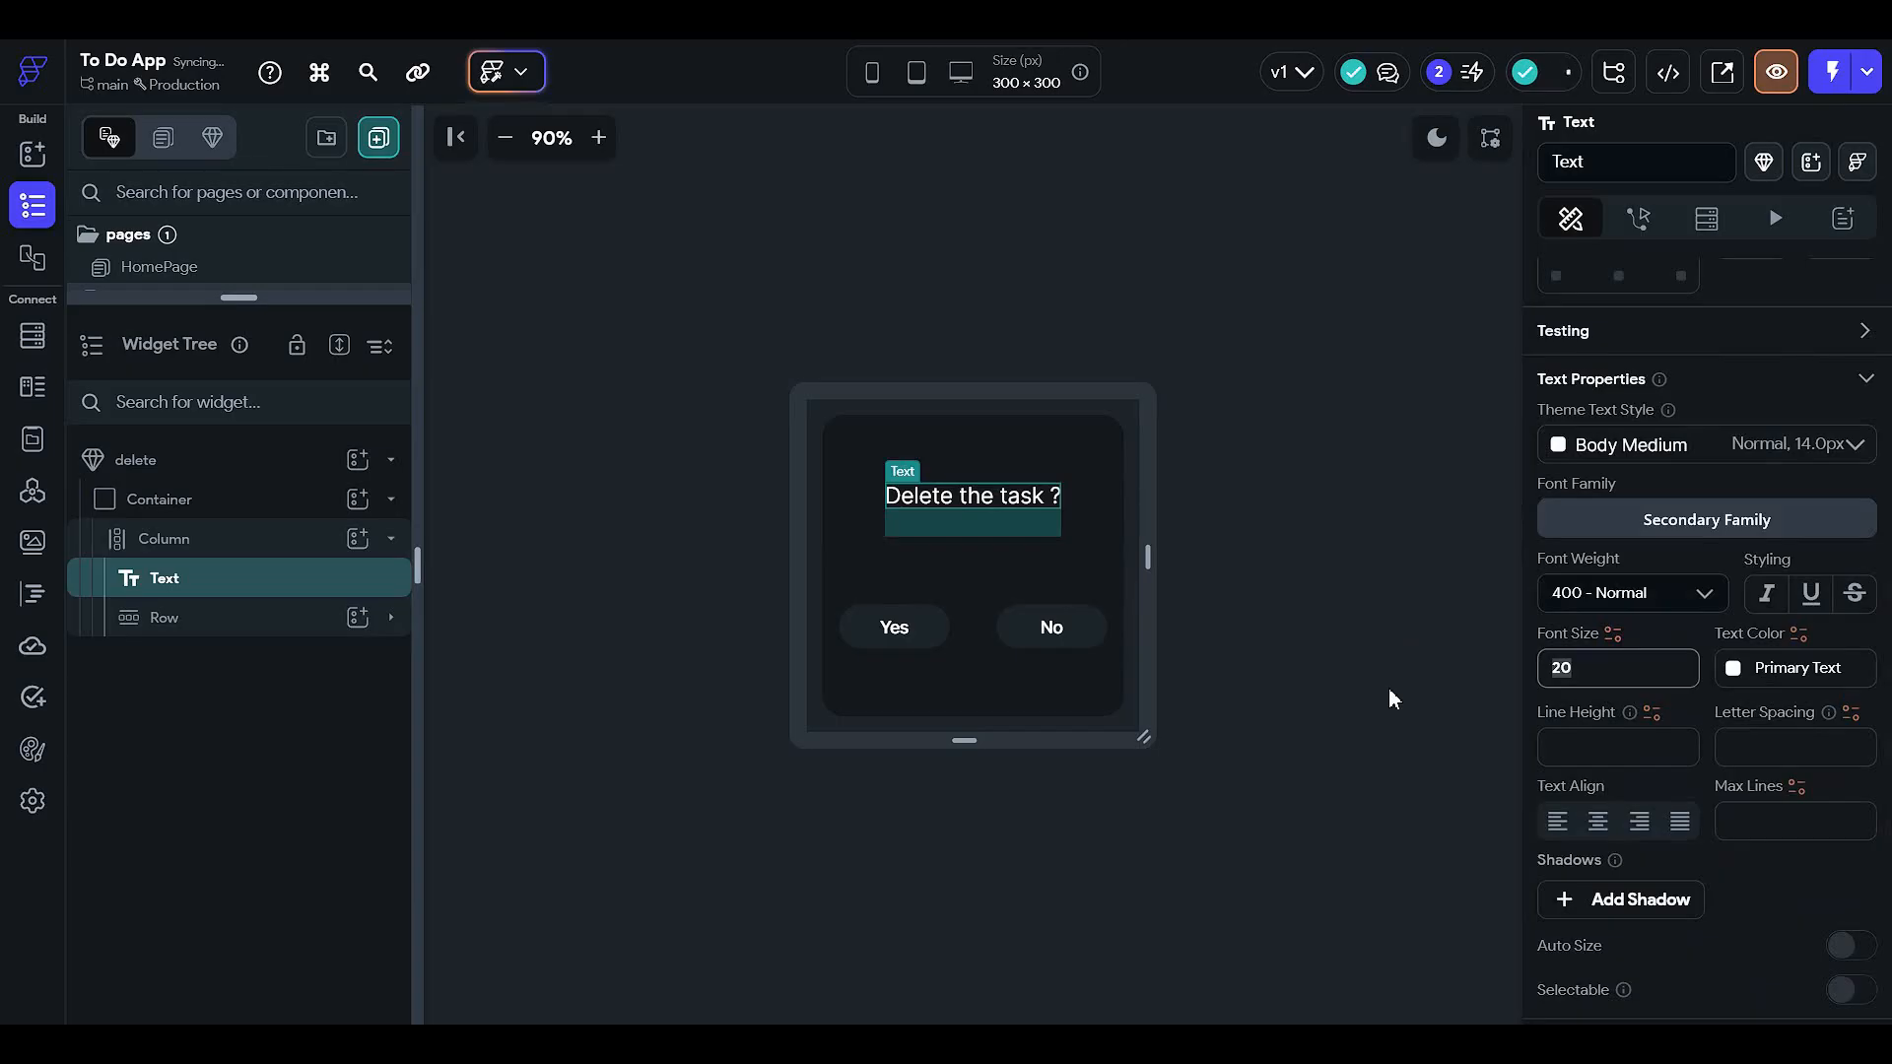
text(18)
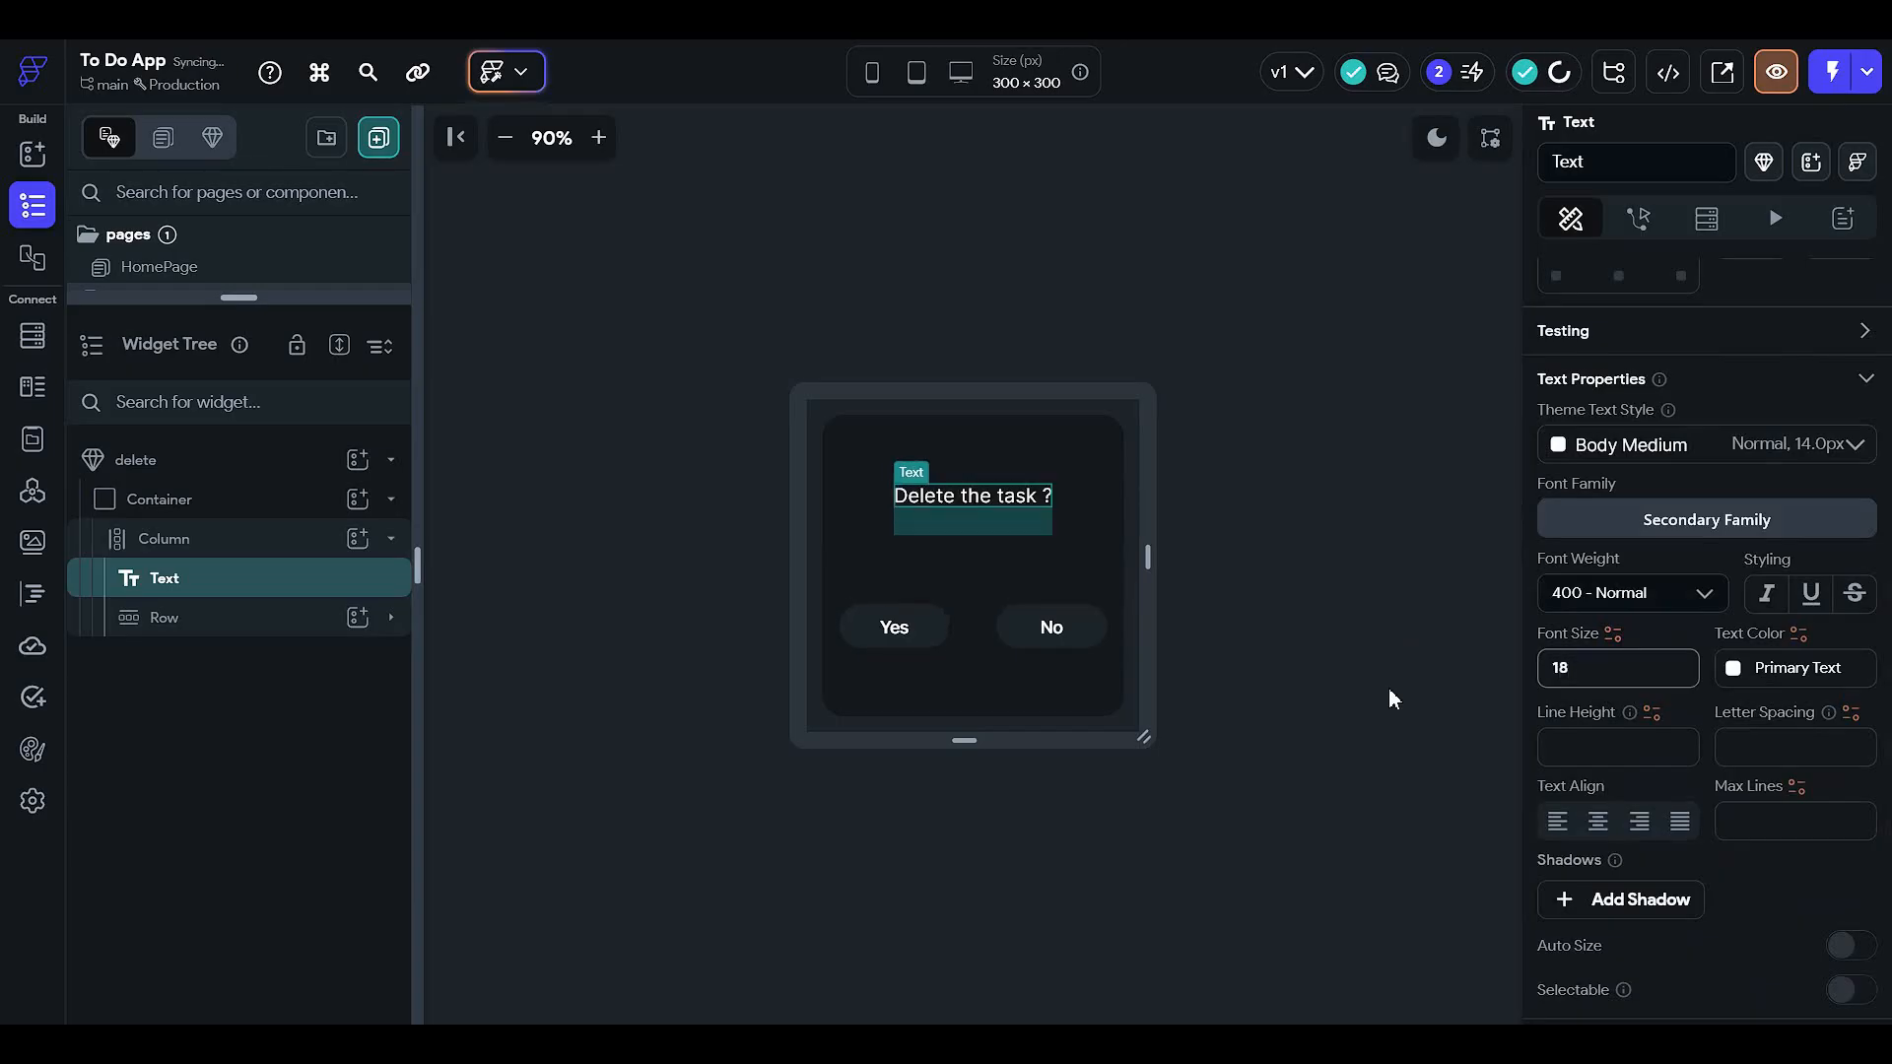
click(1389, 697)
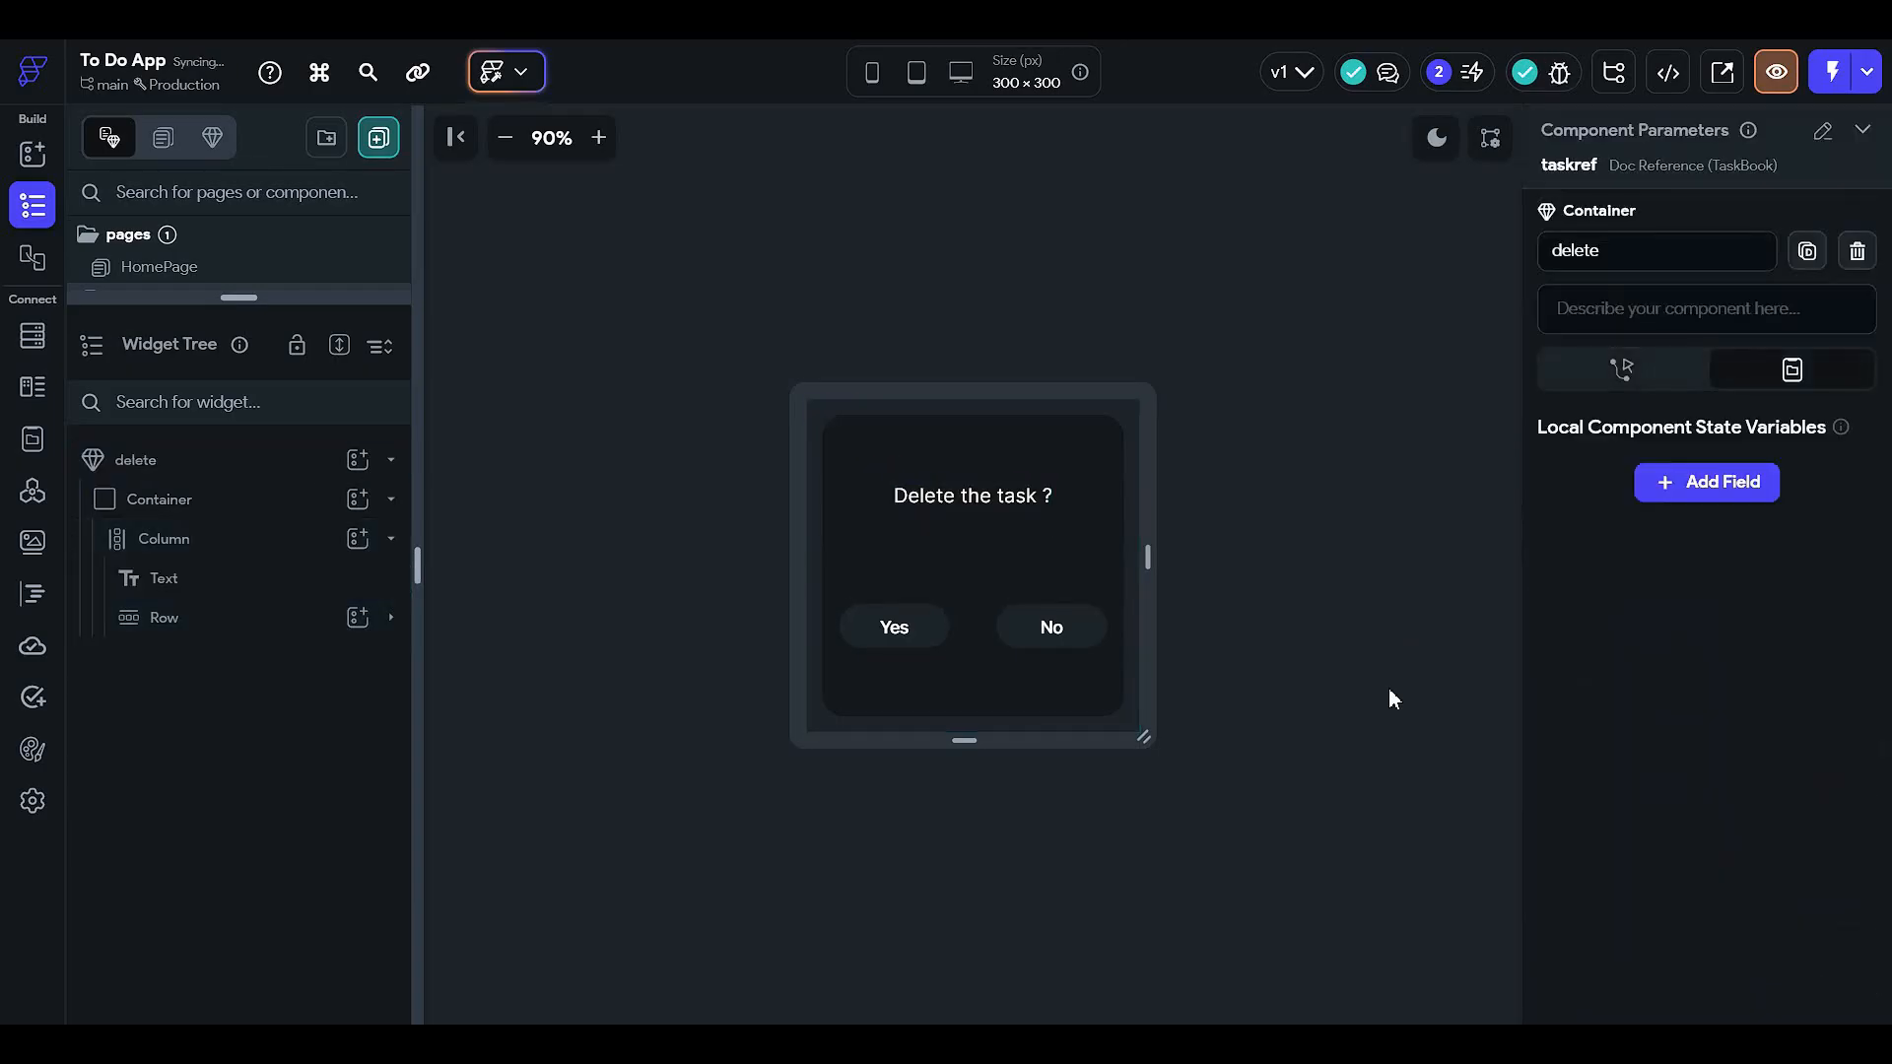
click(1010, 492)
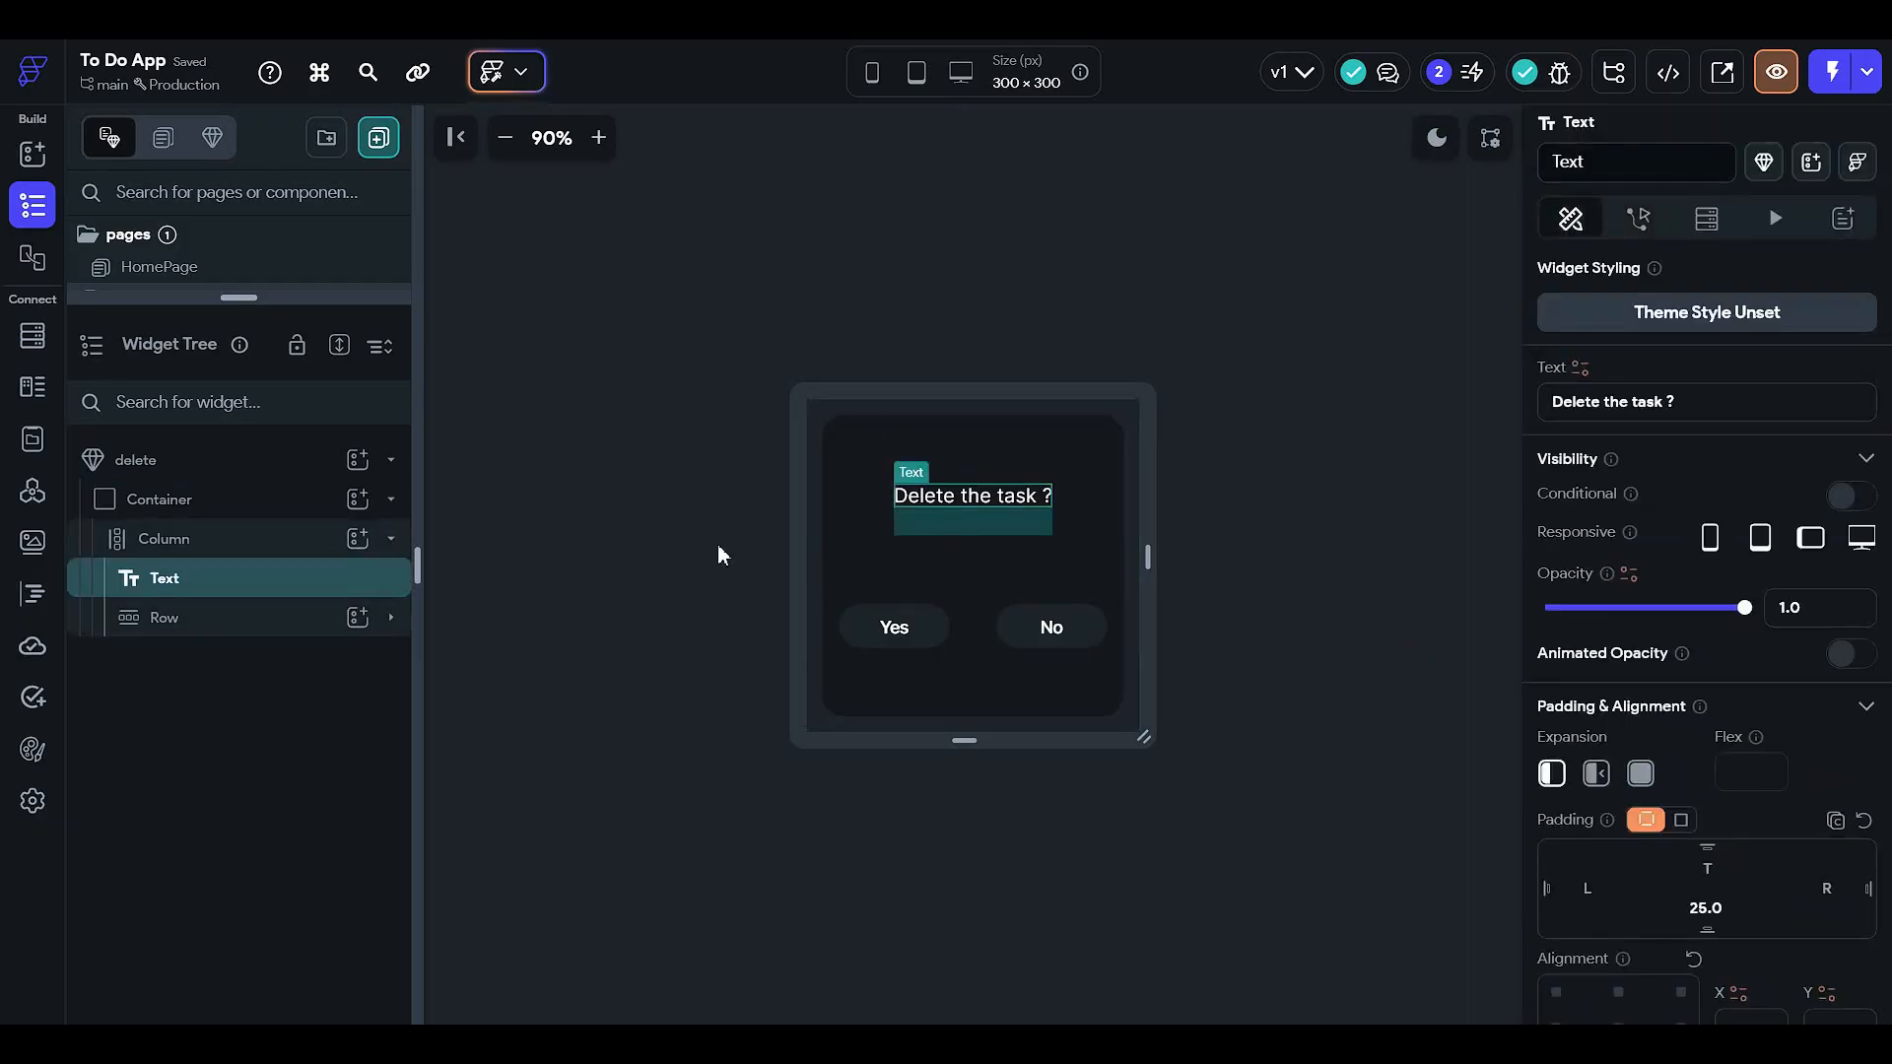
click(718, 547)
drag(240, 314, 281, 667)
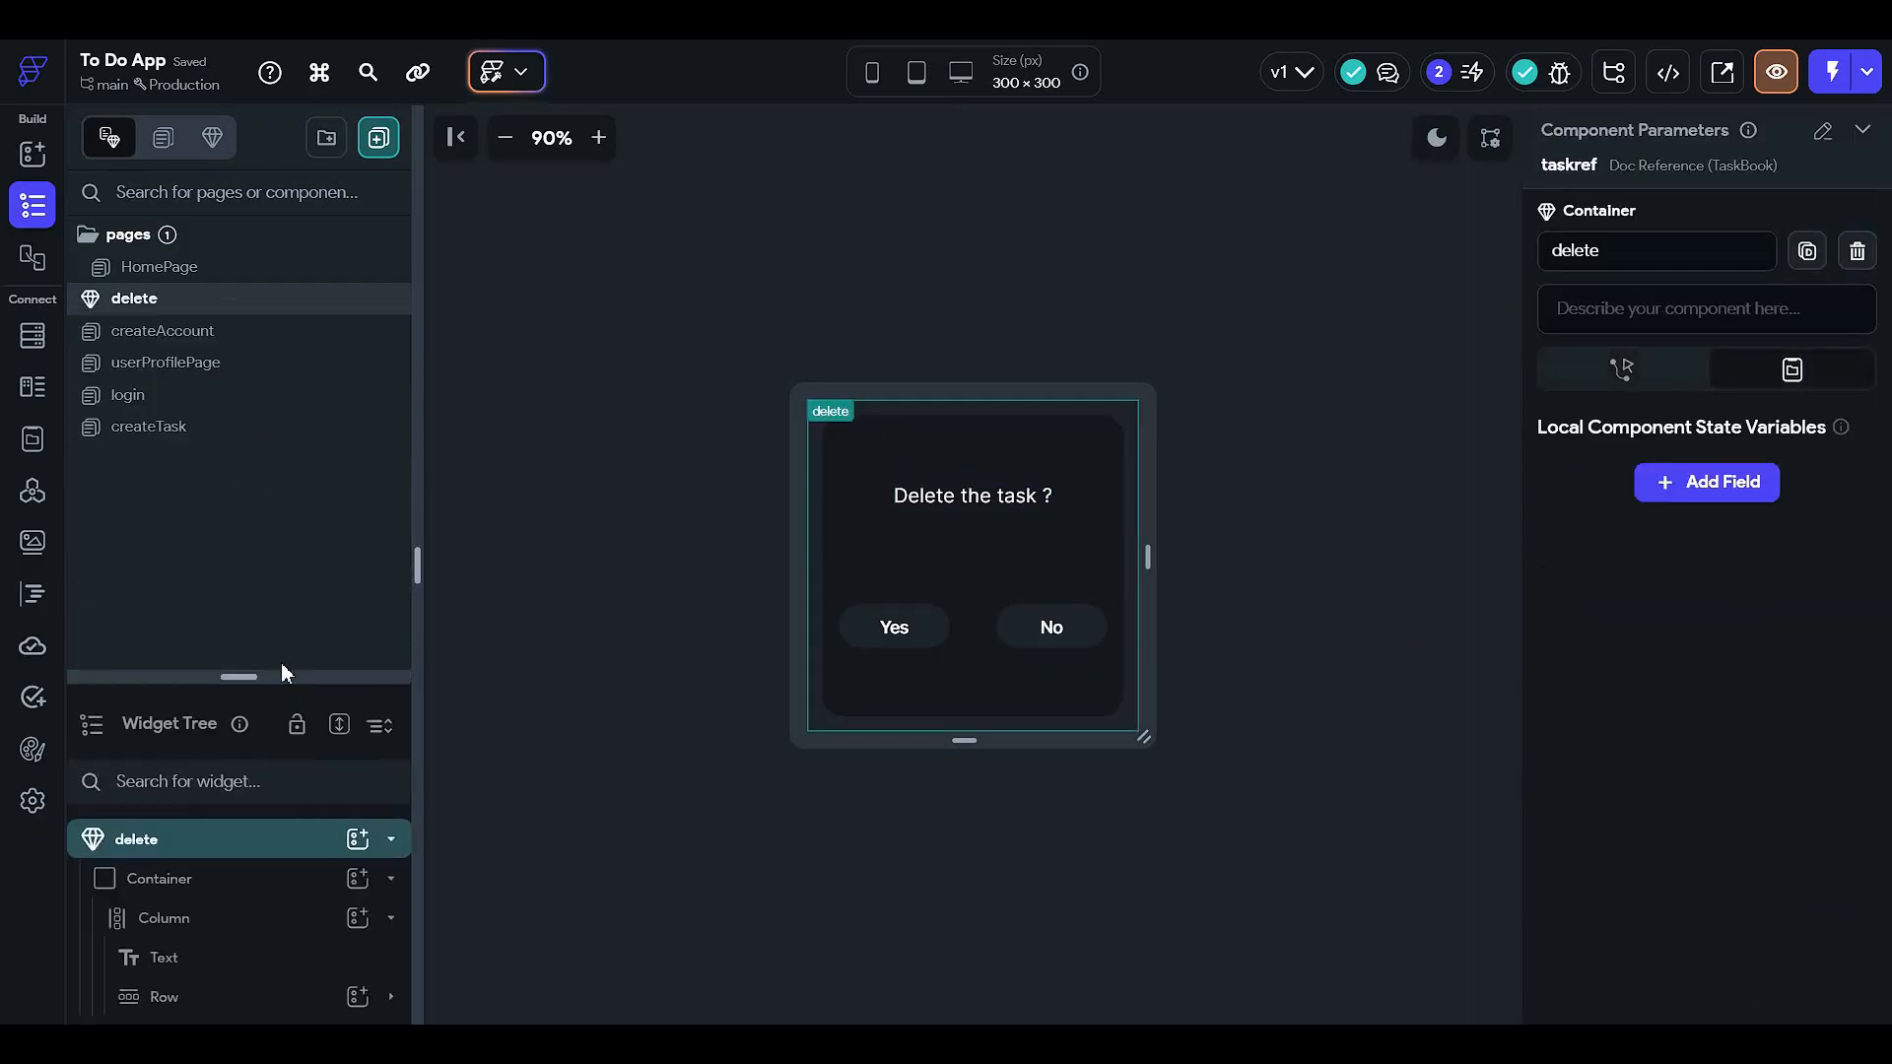
- Open HomePage and select the [relative] time text in the first task card
click(252, 370)
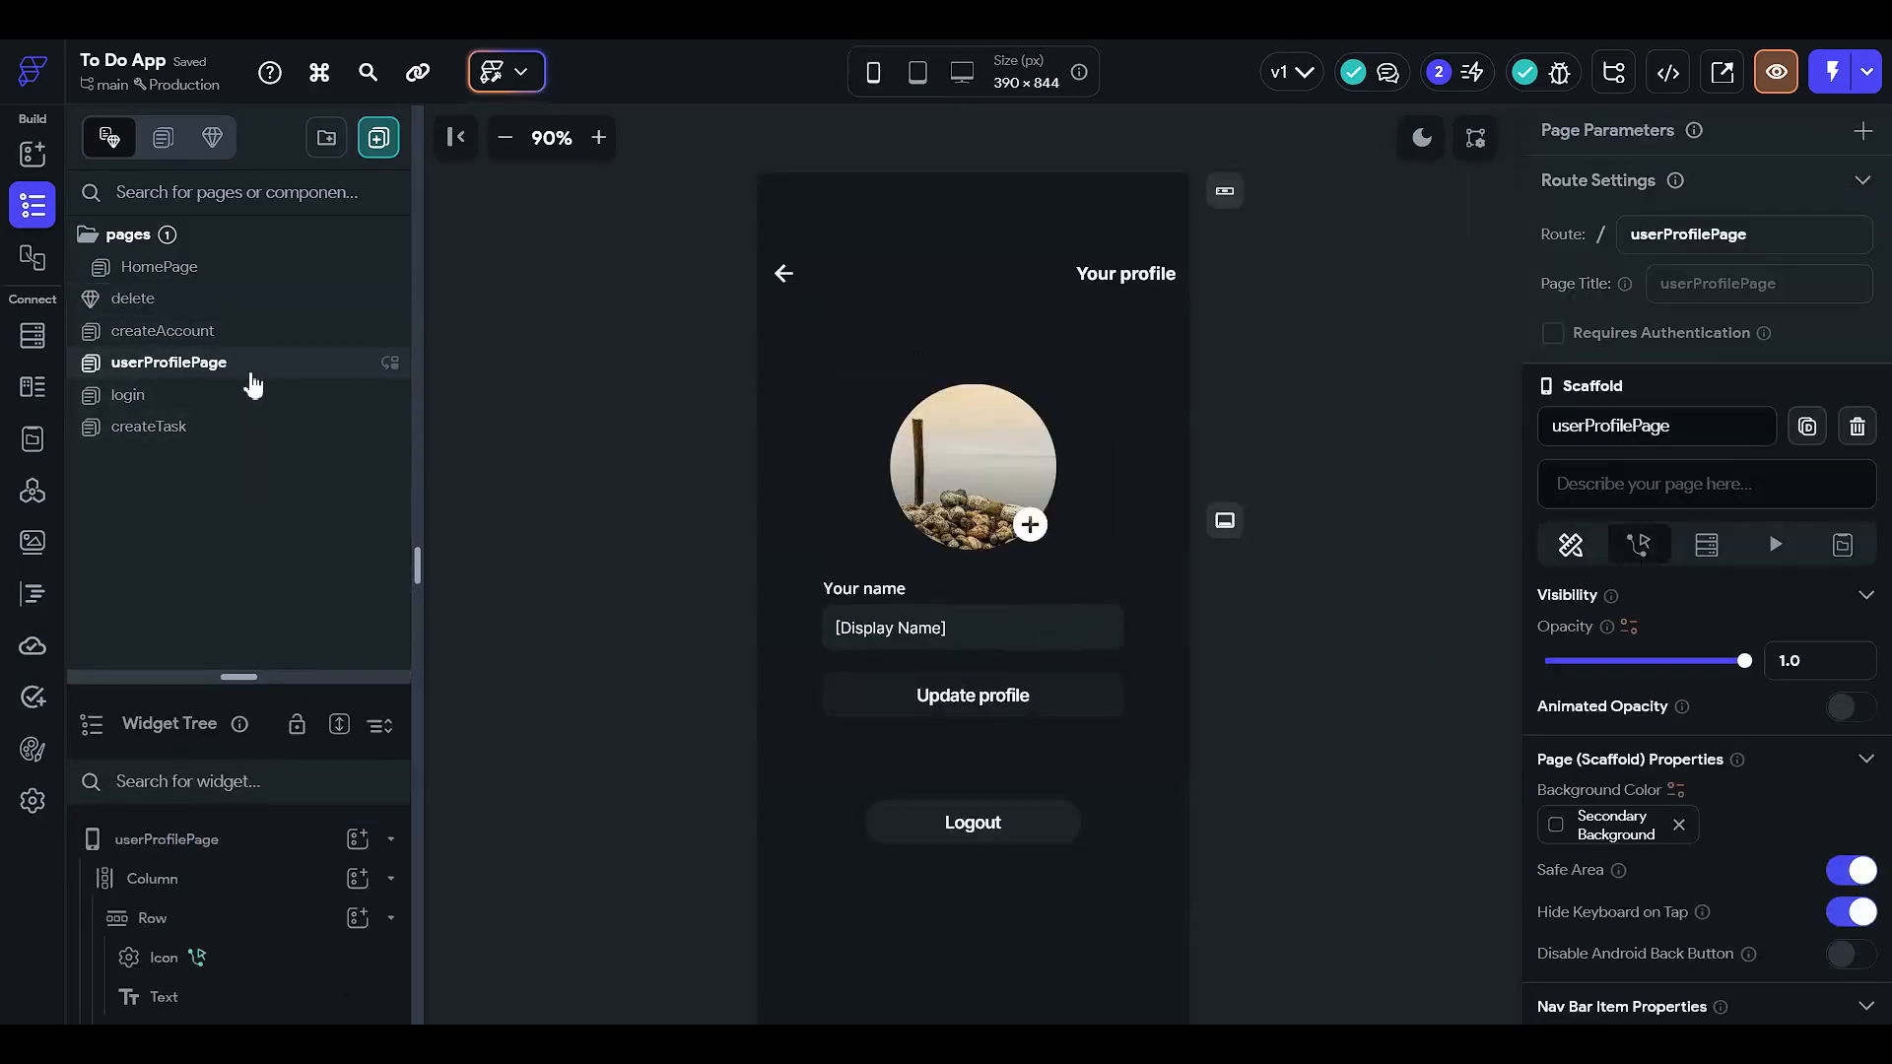
click(262, 332)
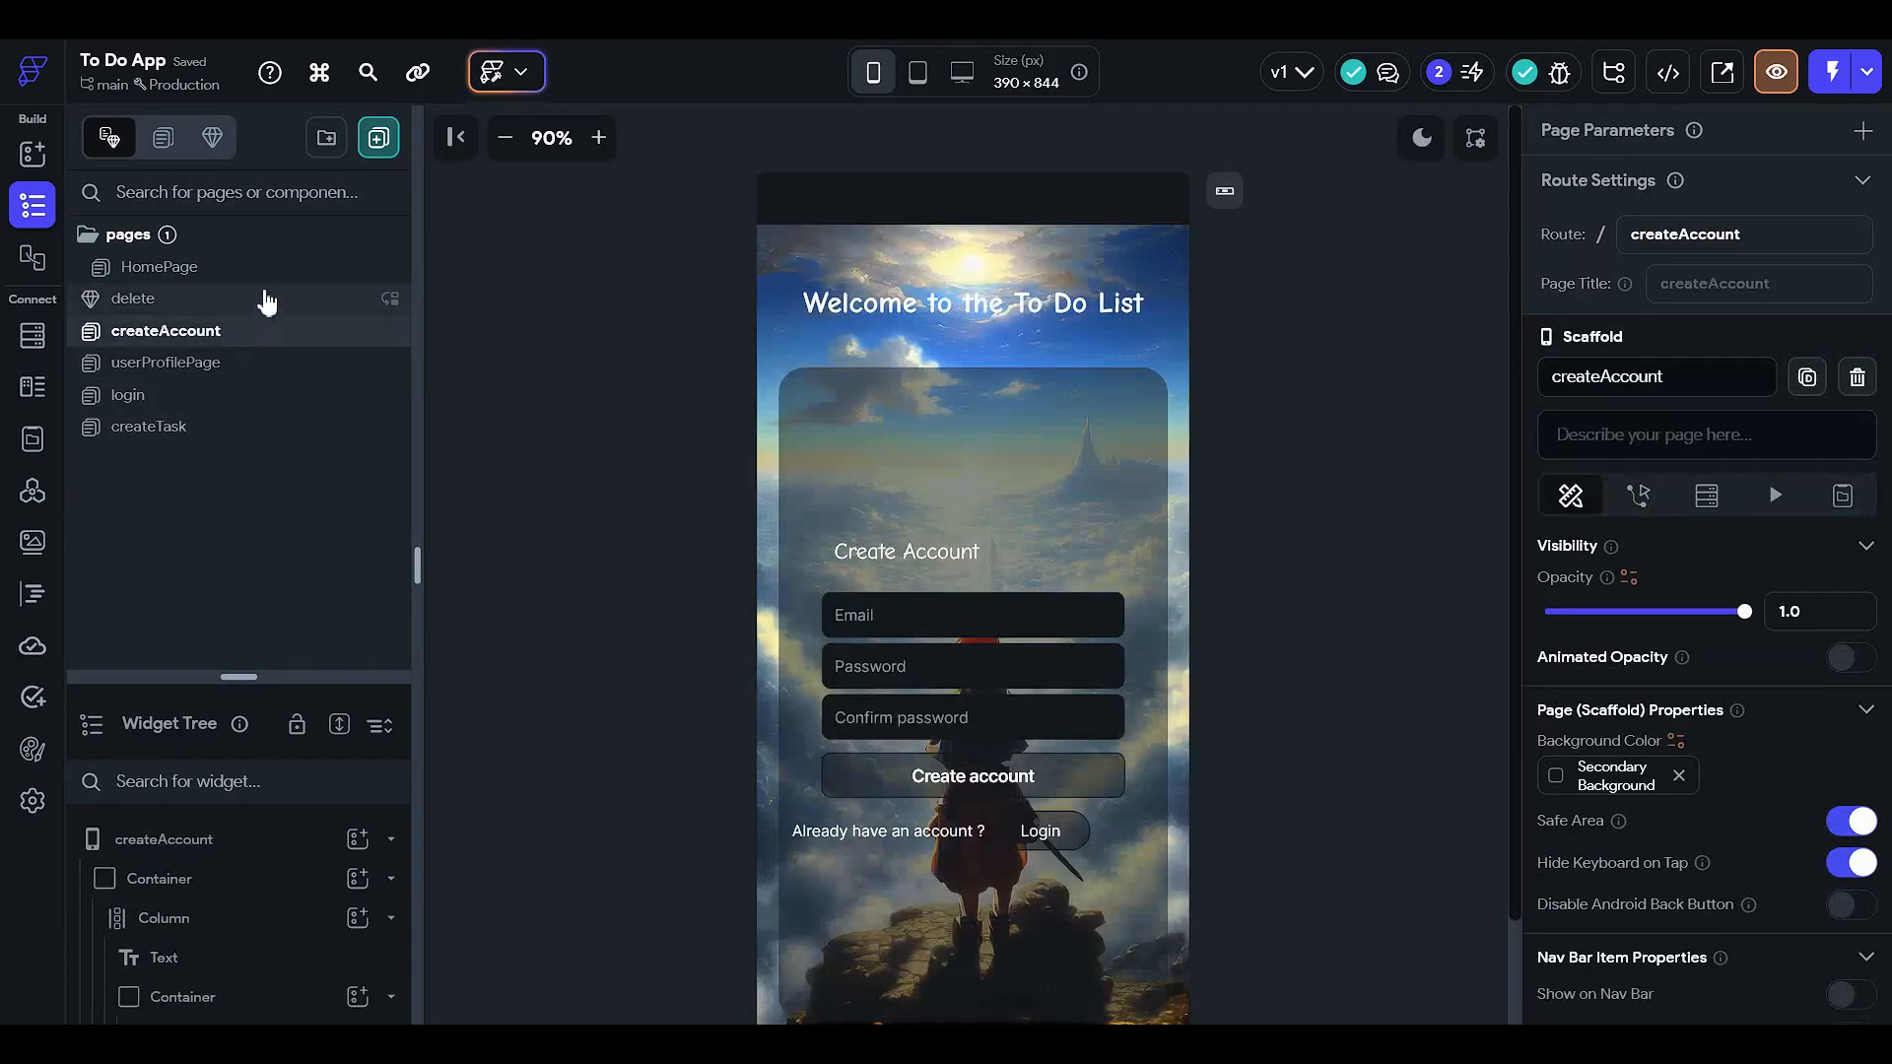
click(262, 268)
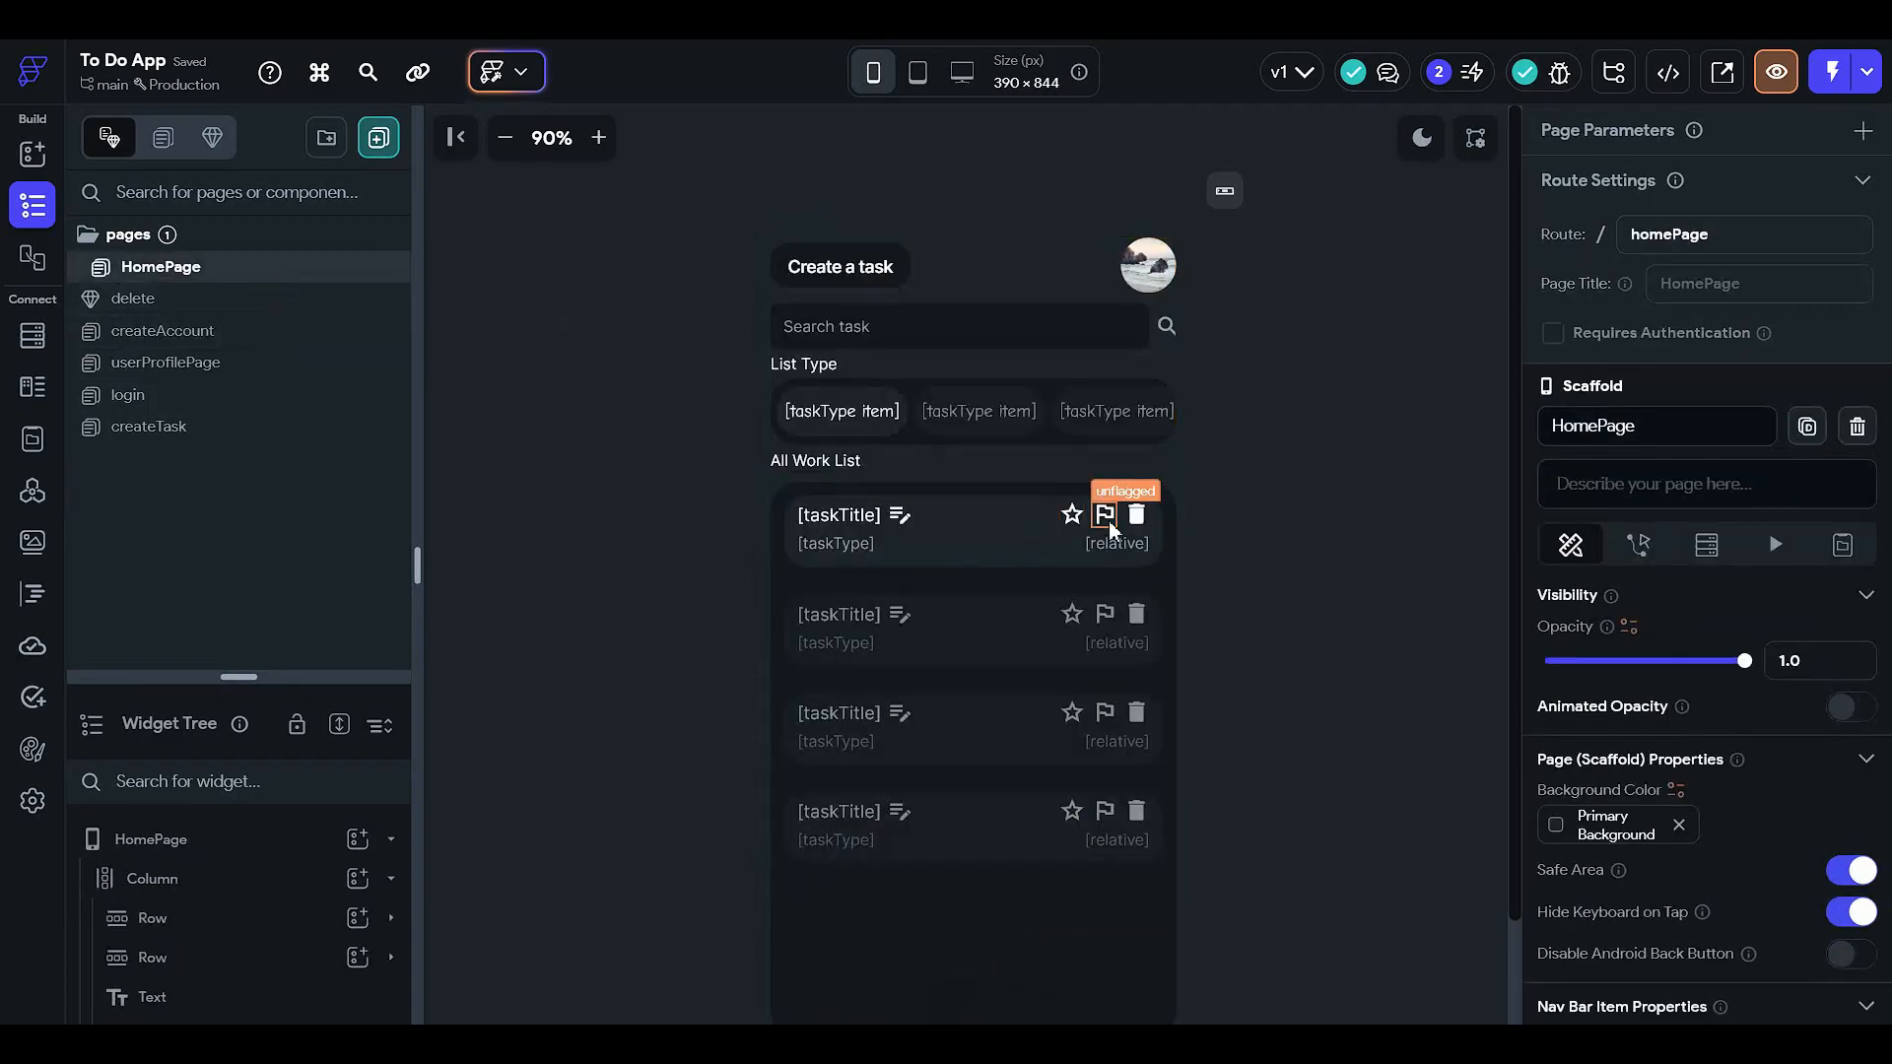
click(806, 548)
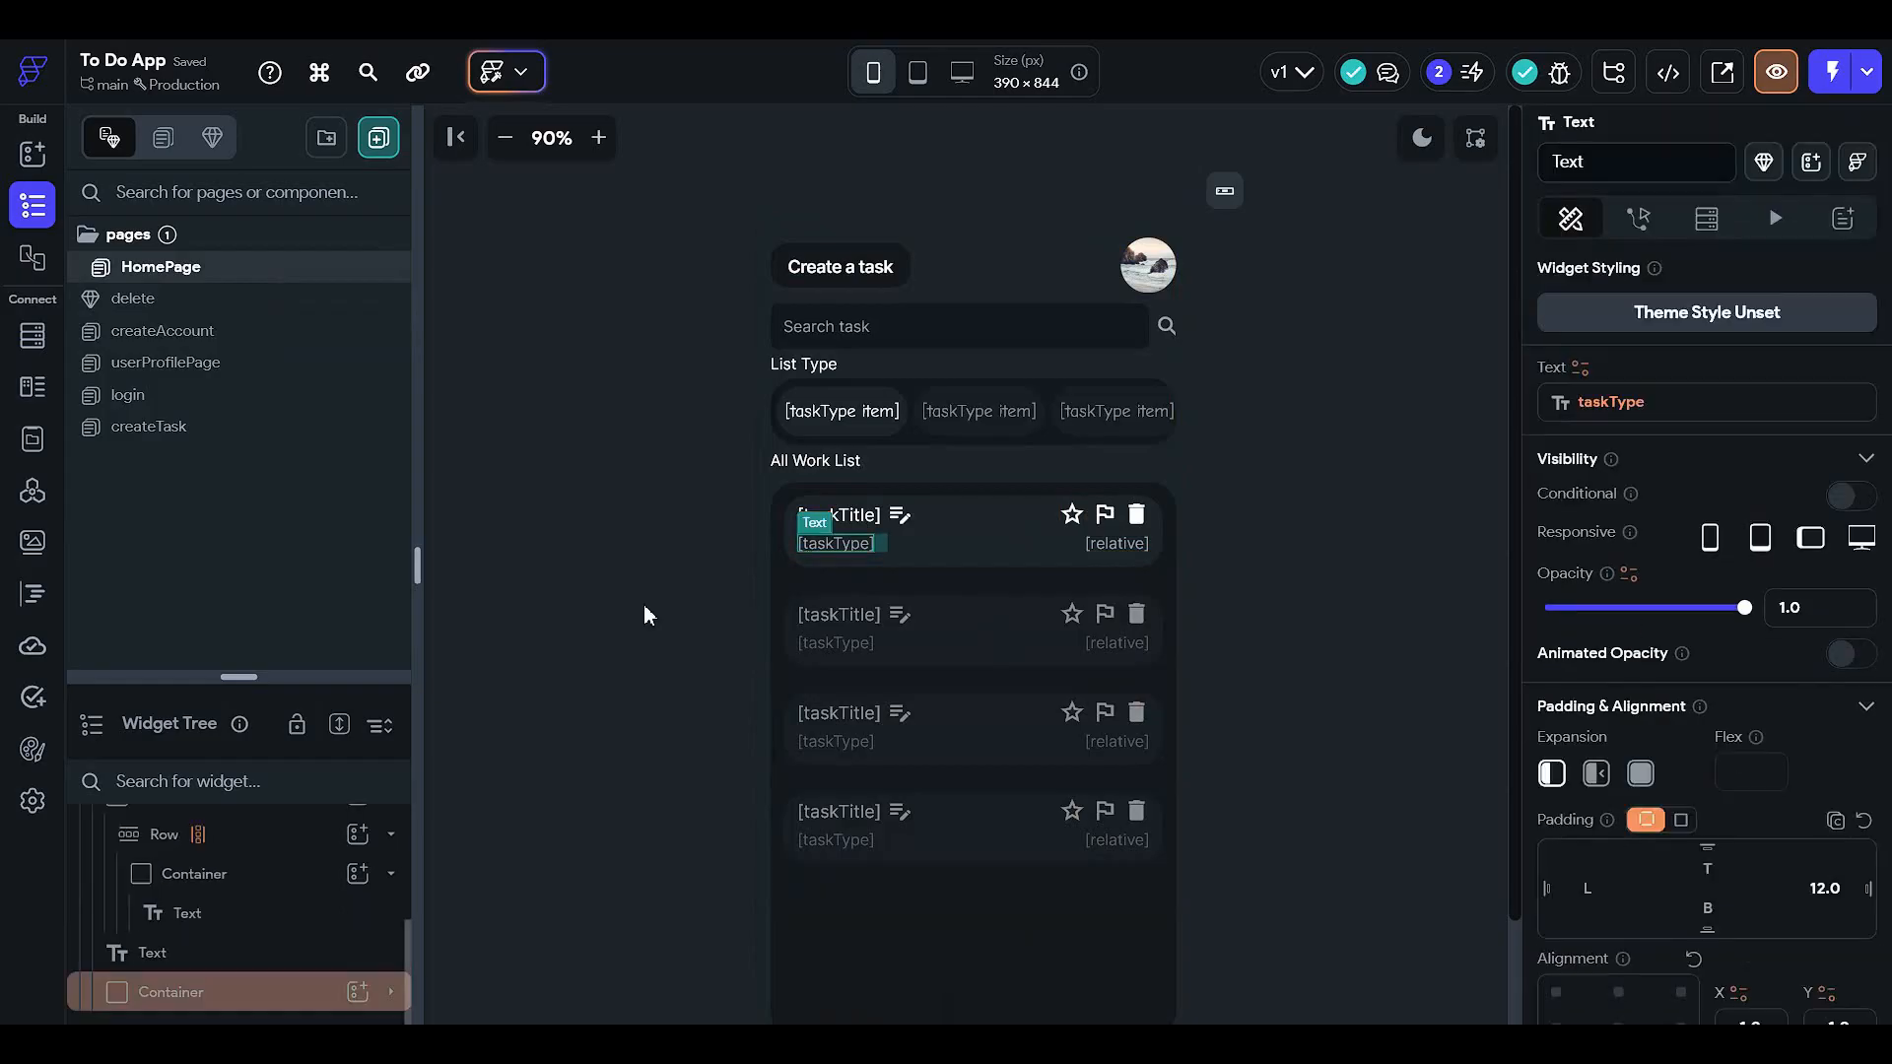
drag(291, 680, 290, 233)
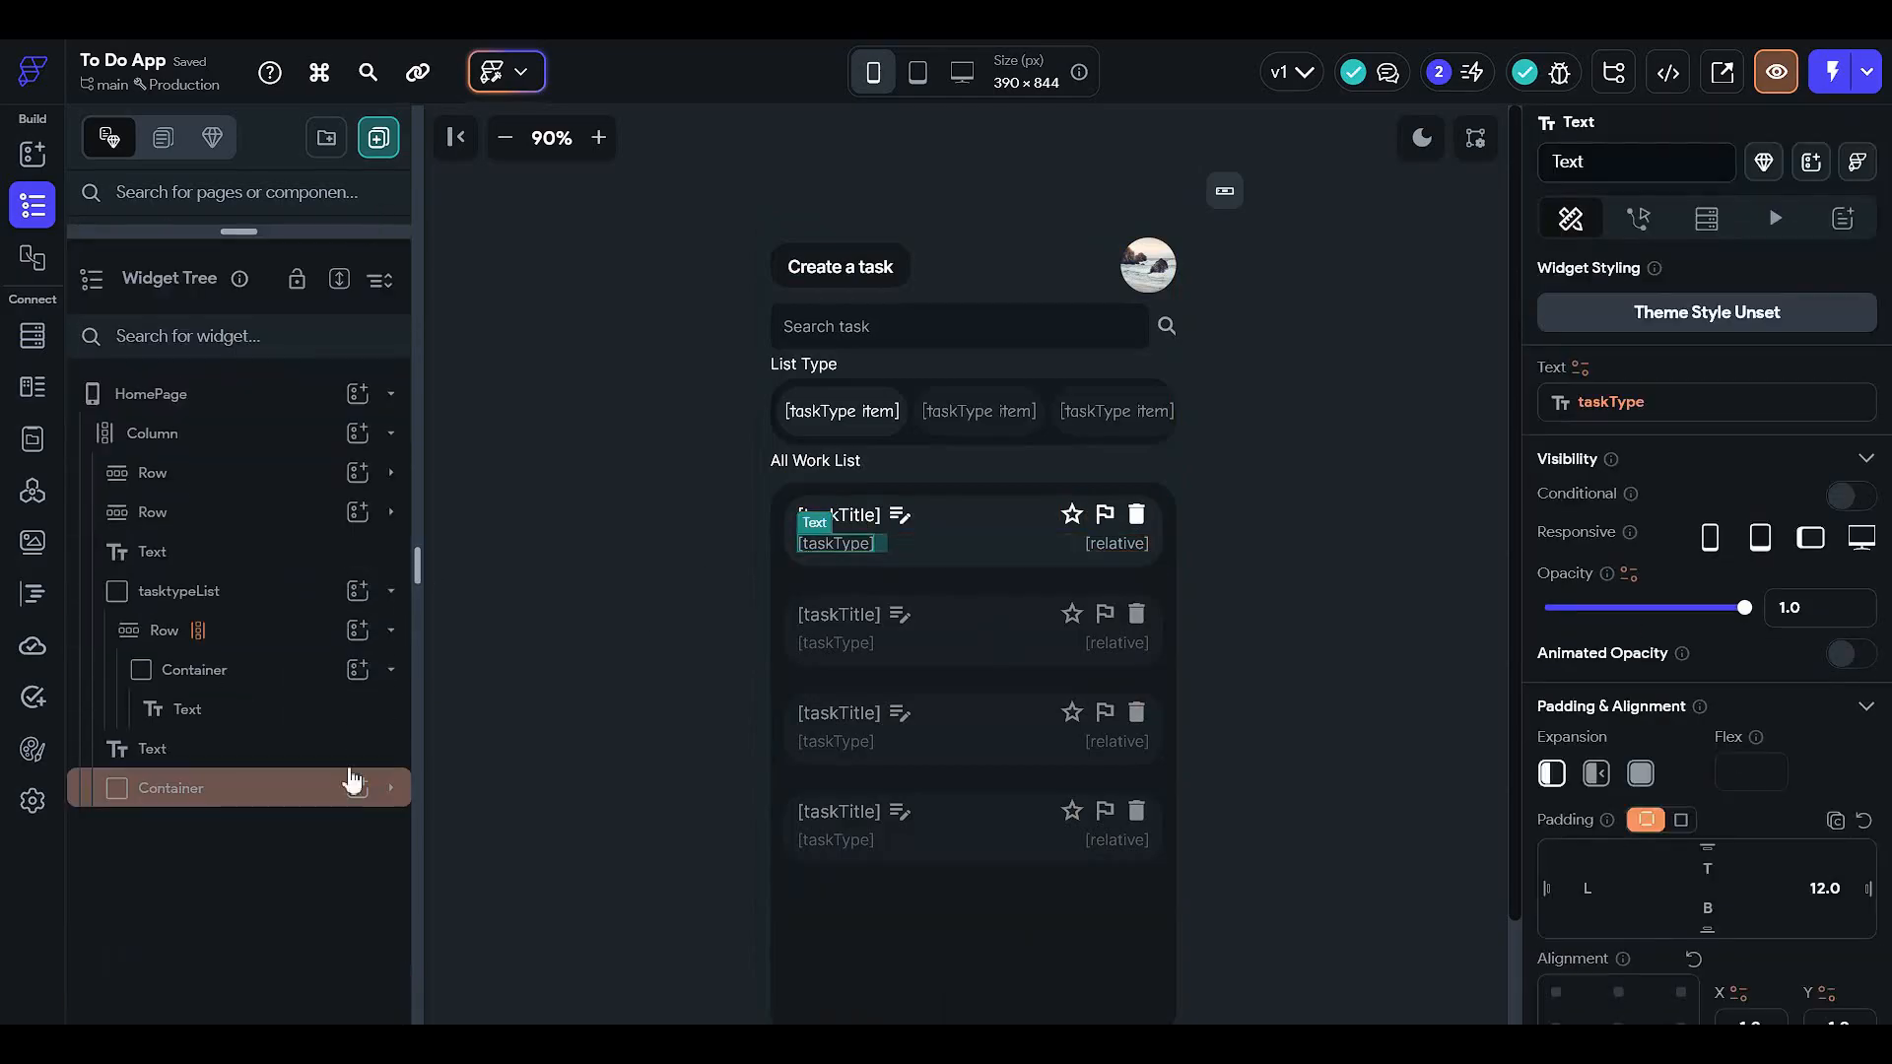
click(296, 788)
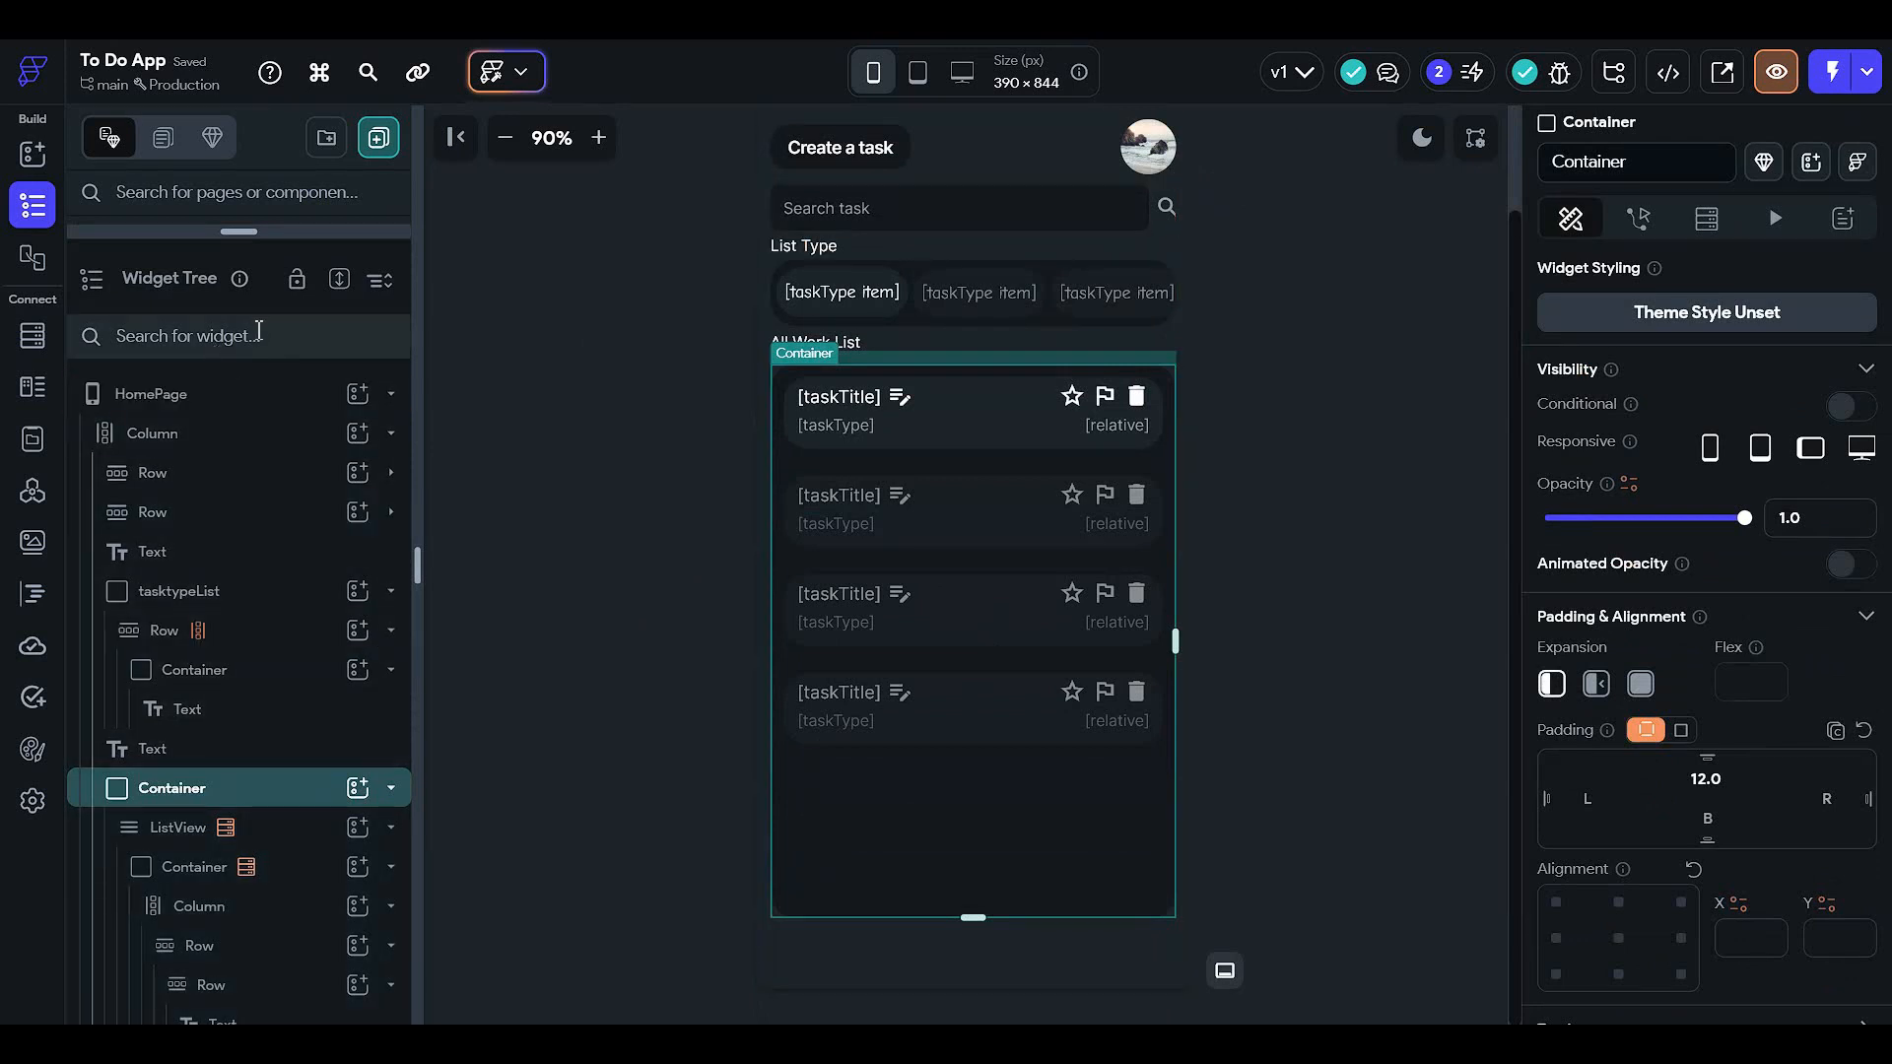
drag(273, 232, 256, 422)
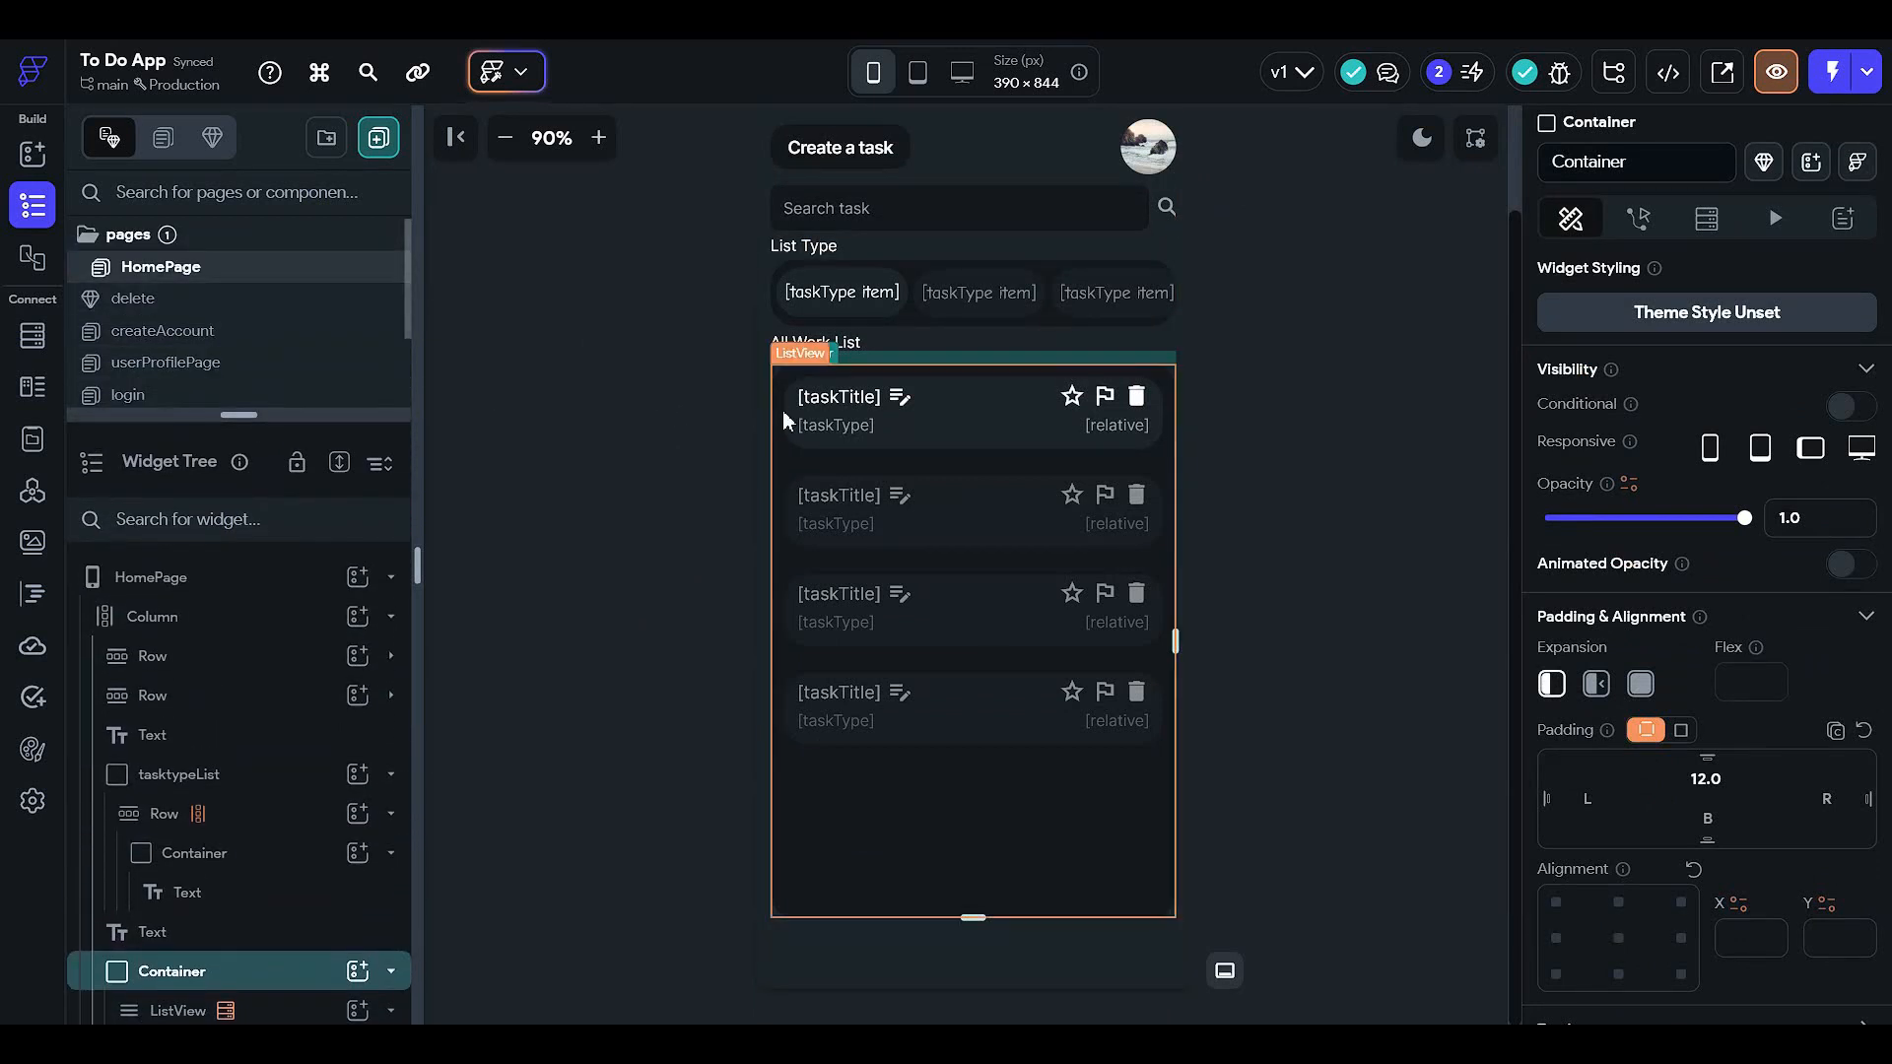
click(833, 423)
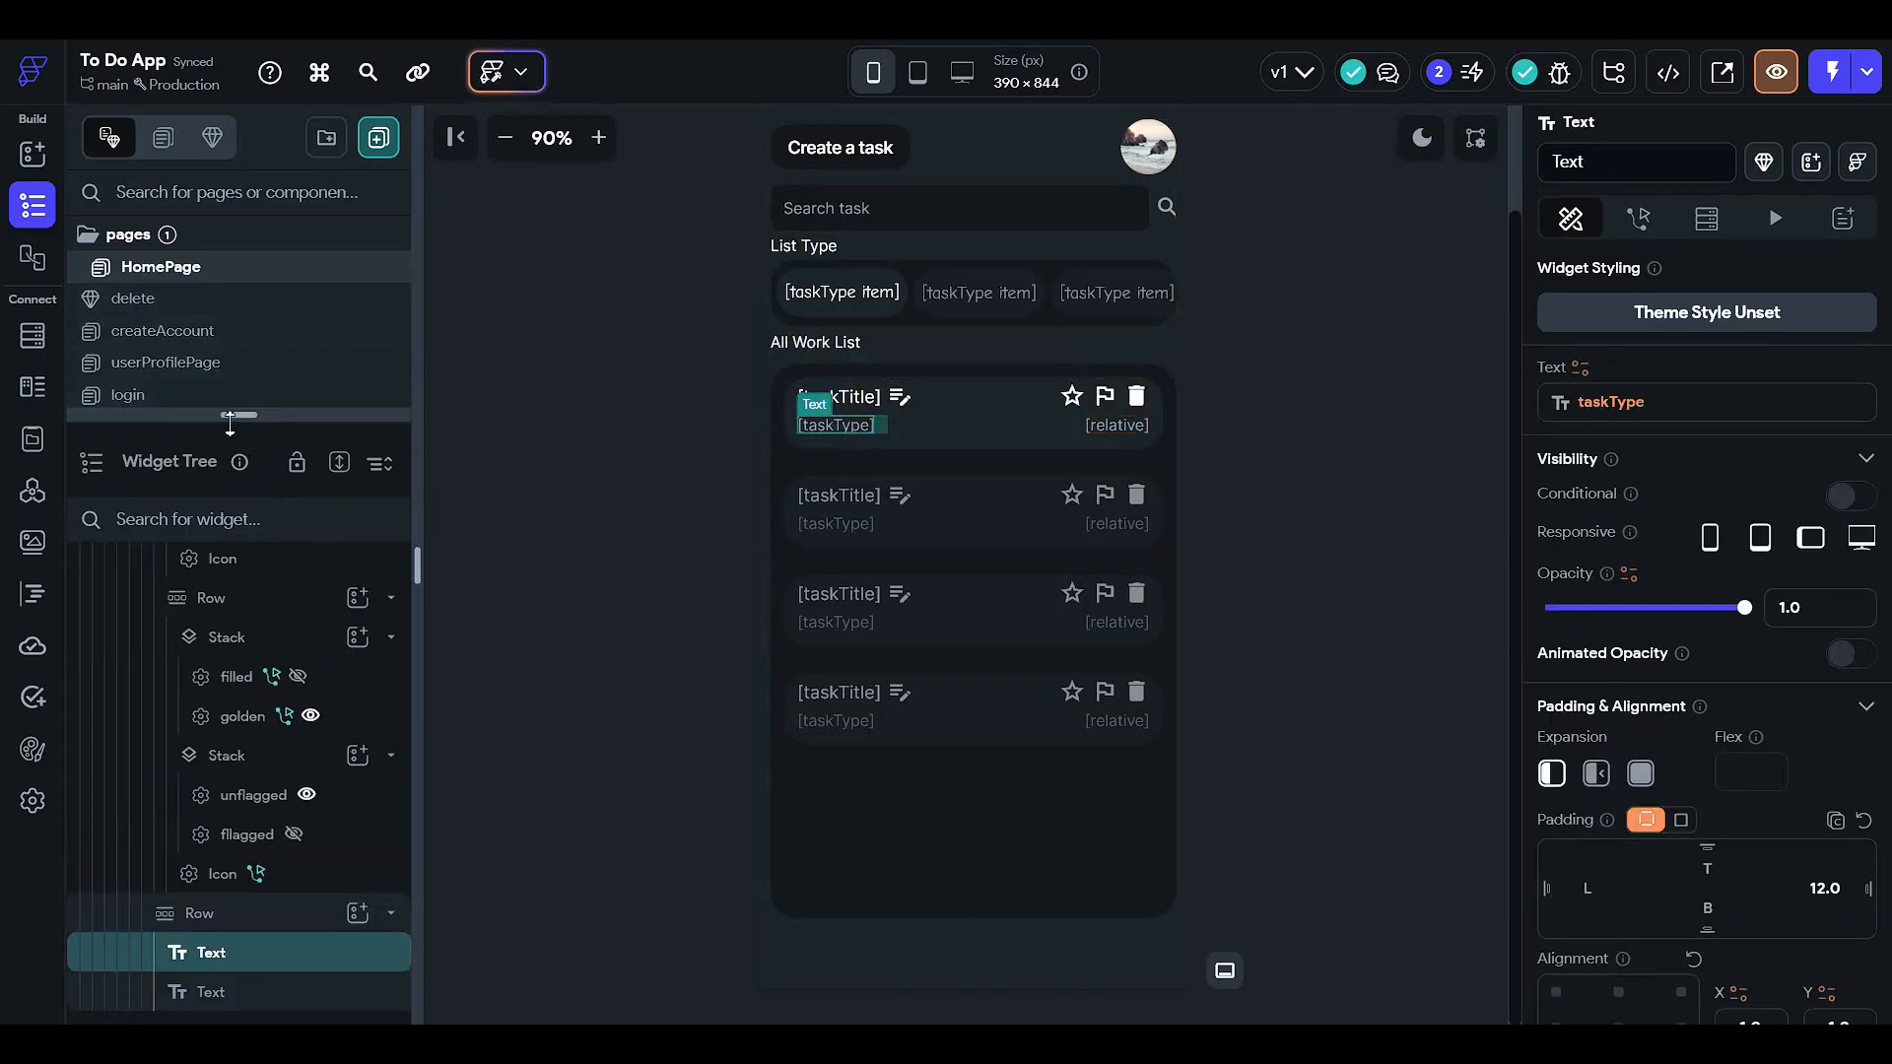
drag(234, 415, 225, 719)
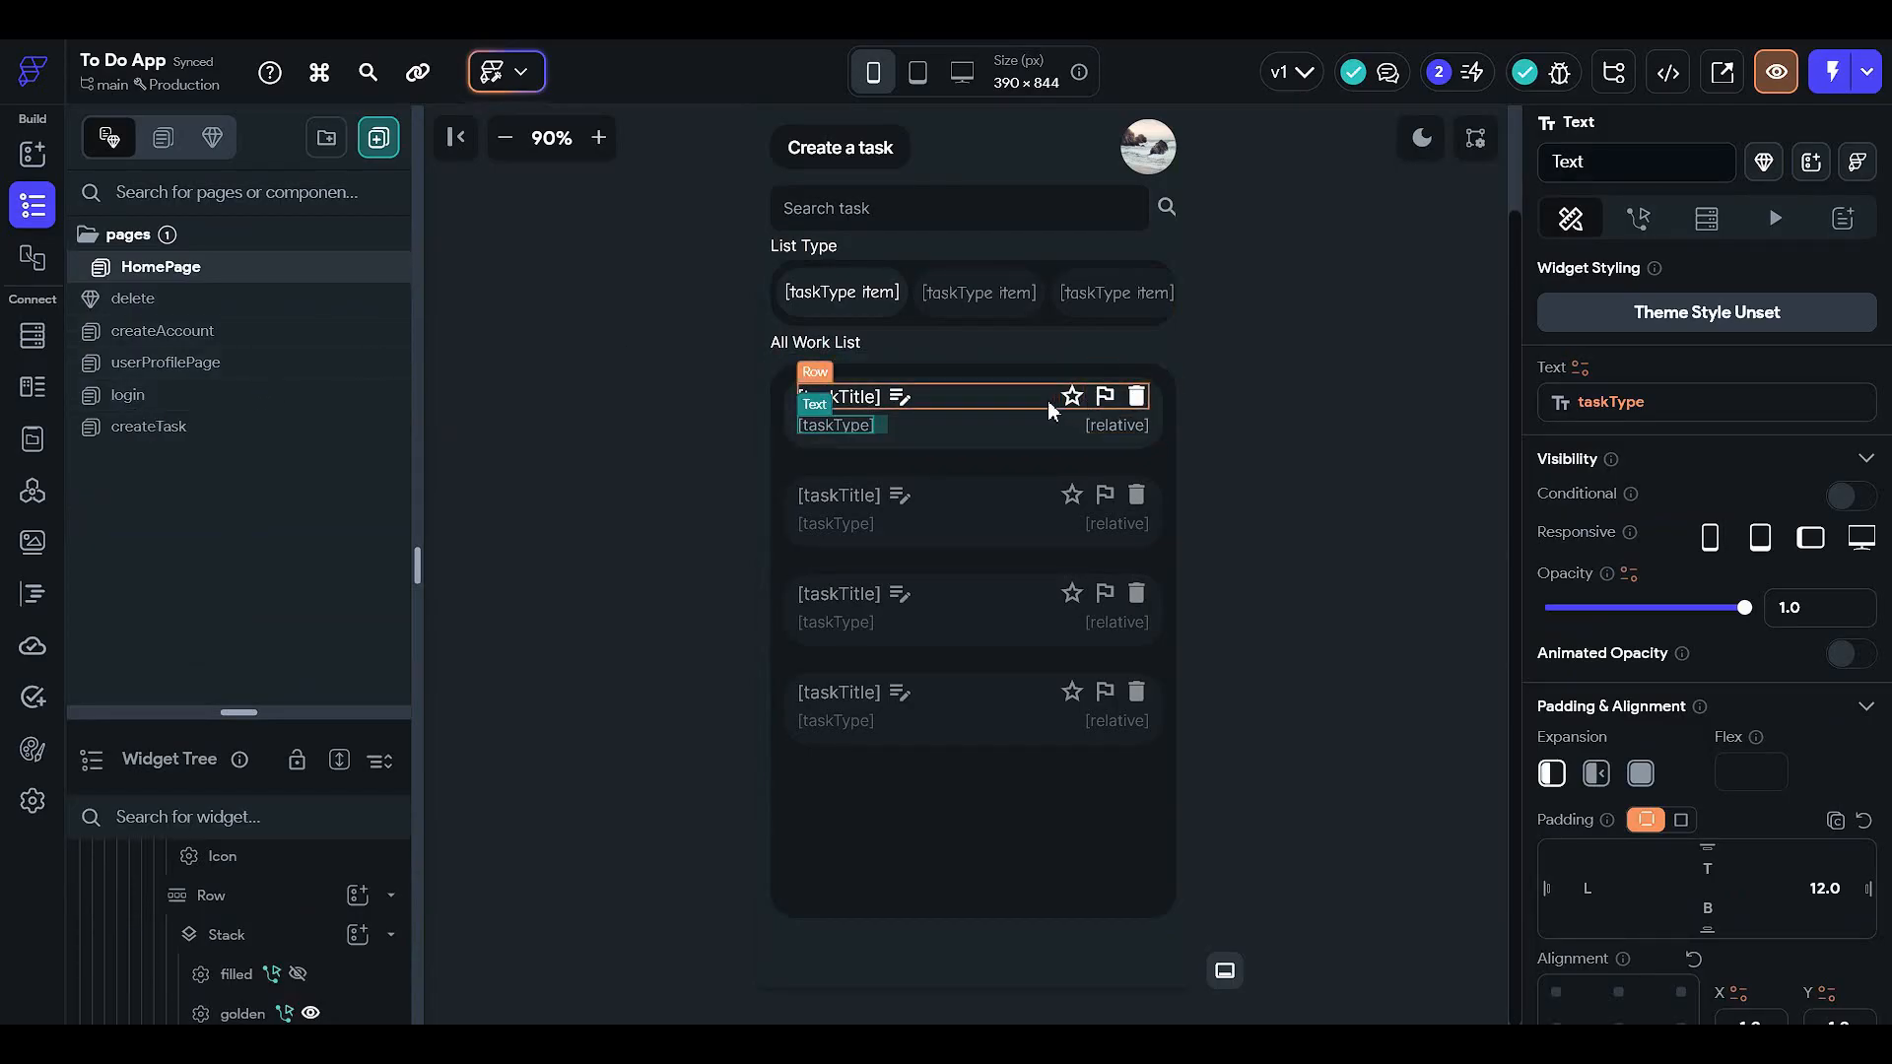
click(1117, 428)
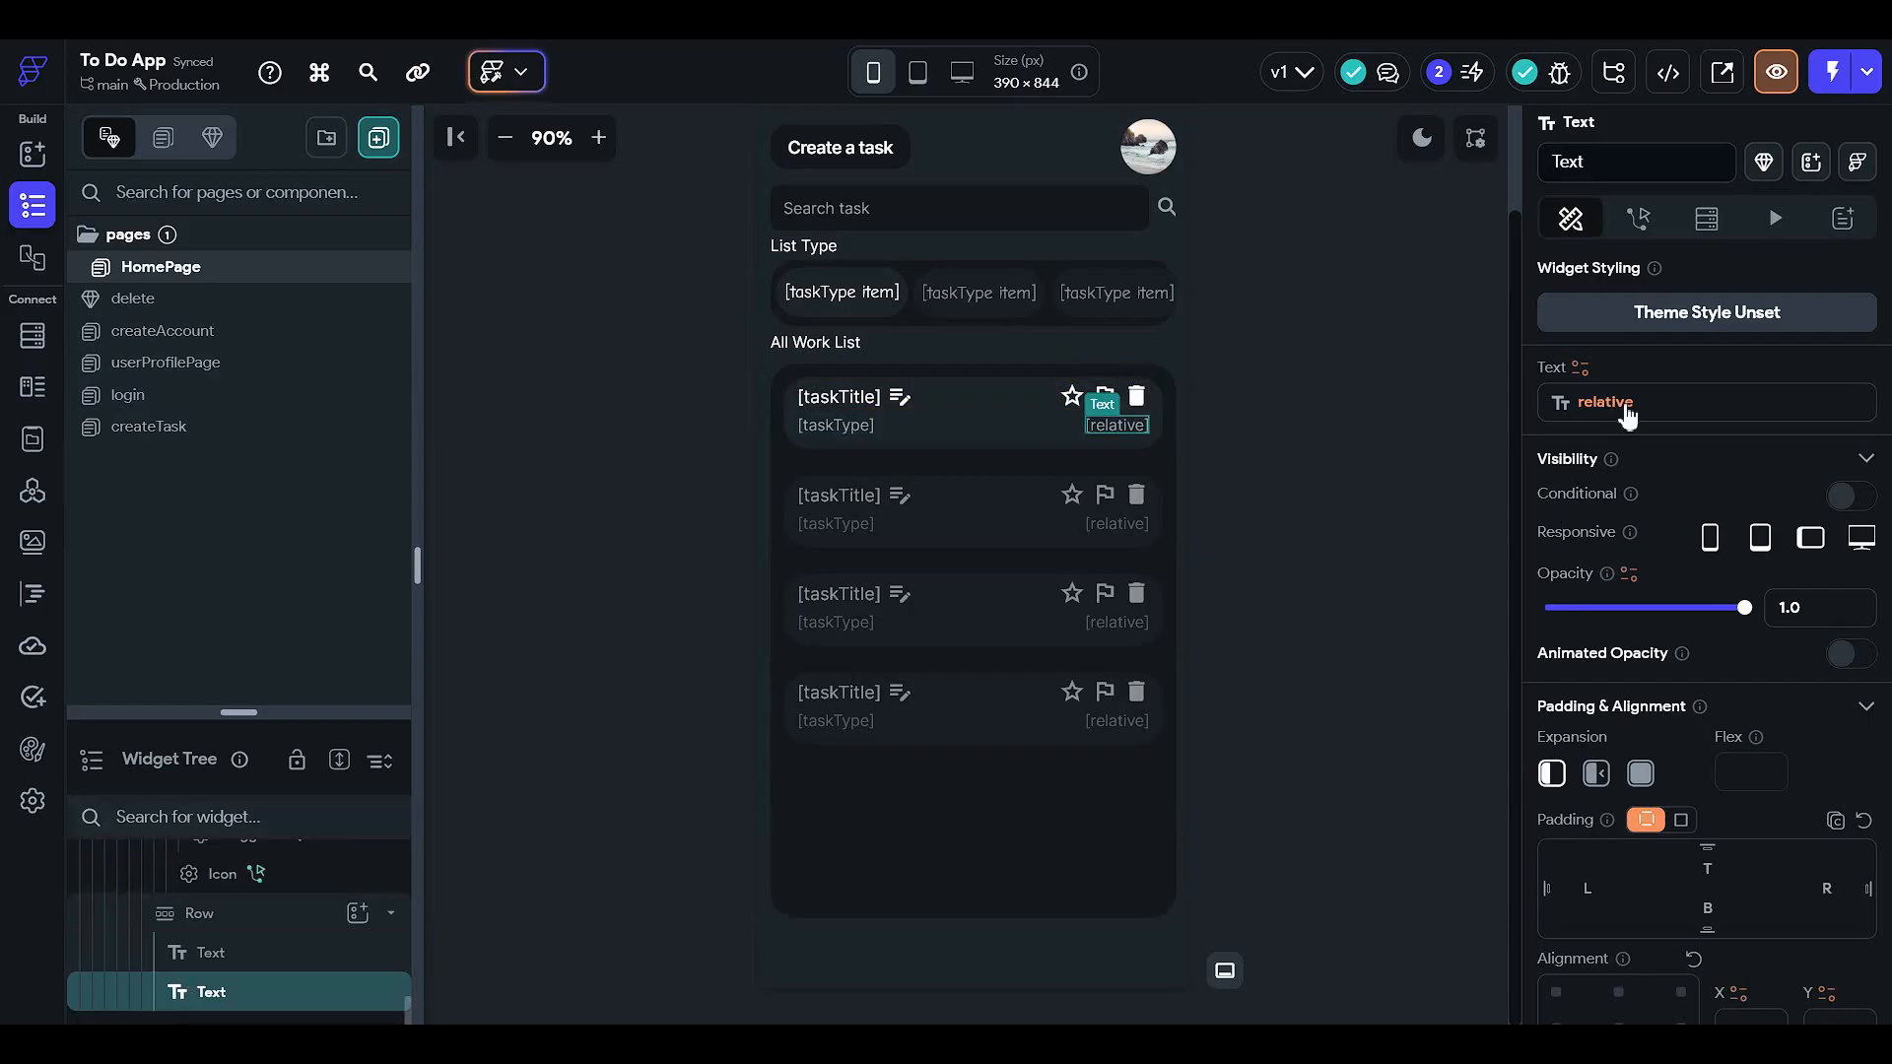
- Turn on conditional visibility for the time text using a Single Condition
click(1839, 495)
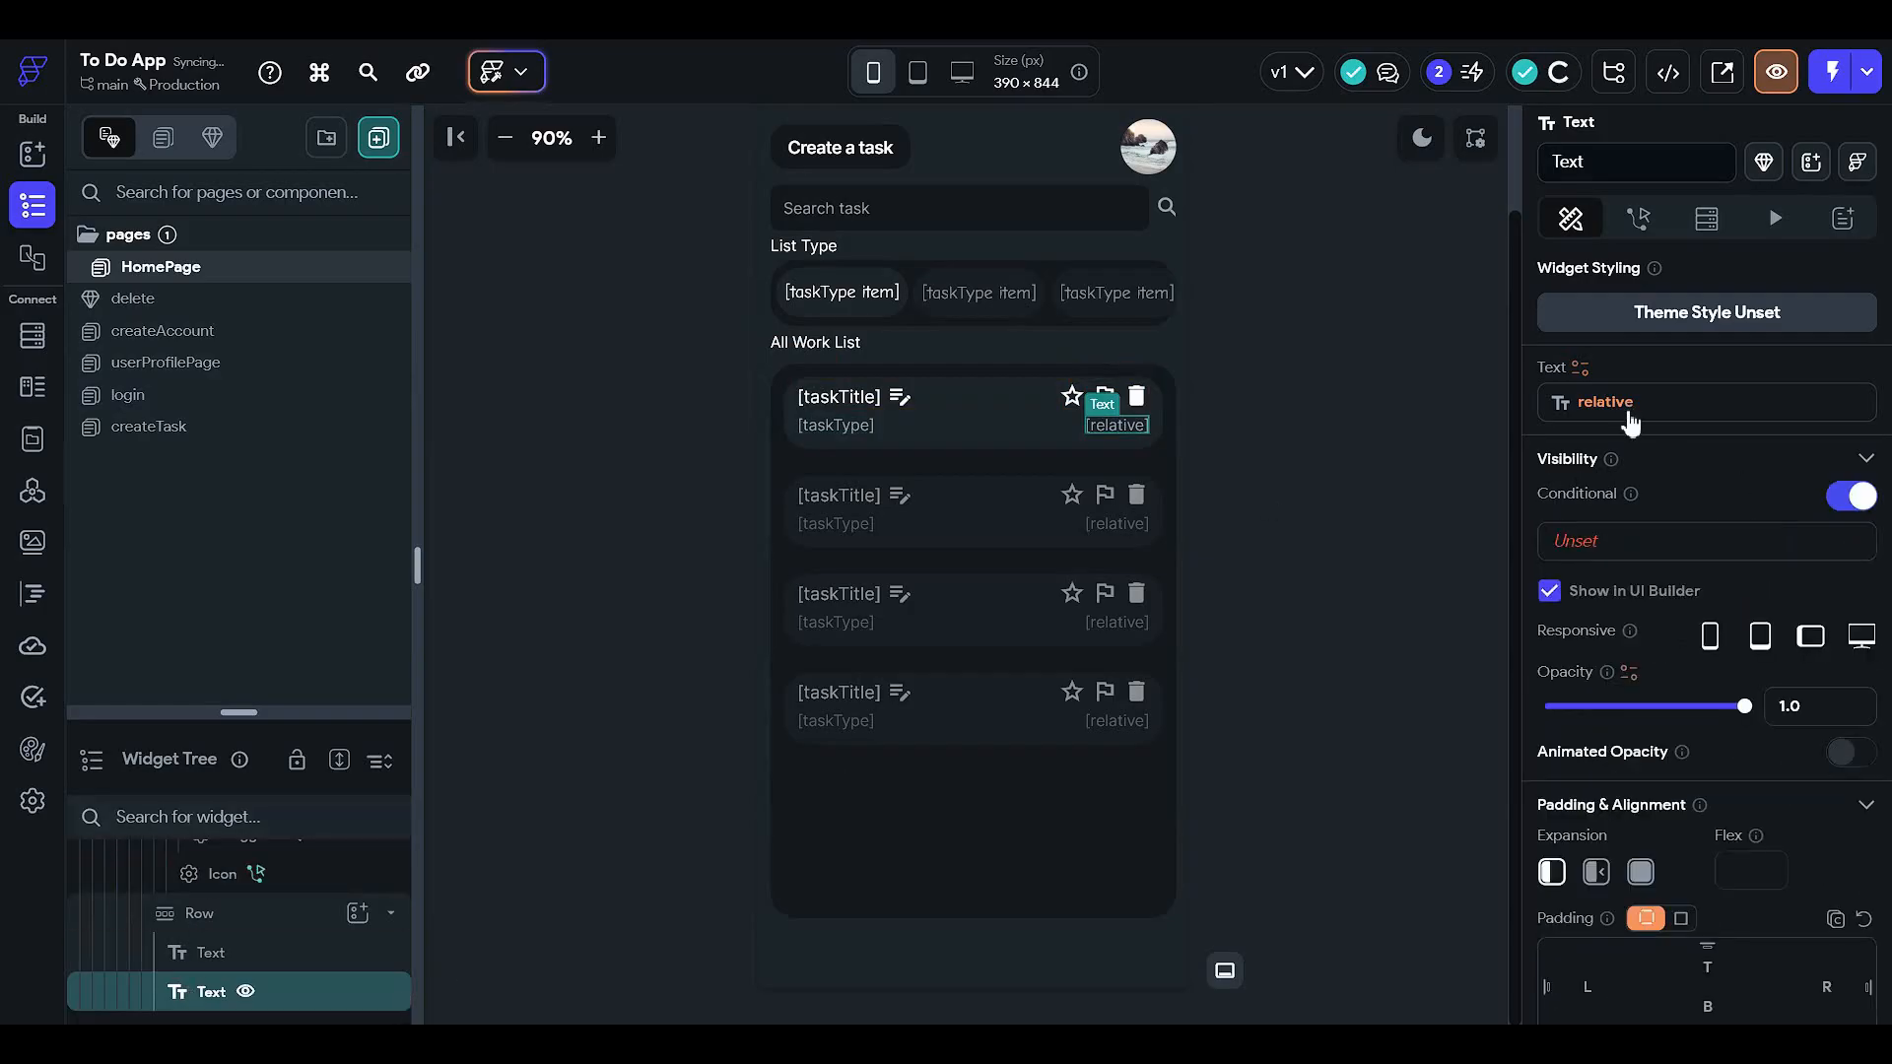
click(1624, 411)
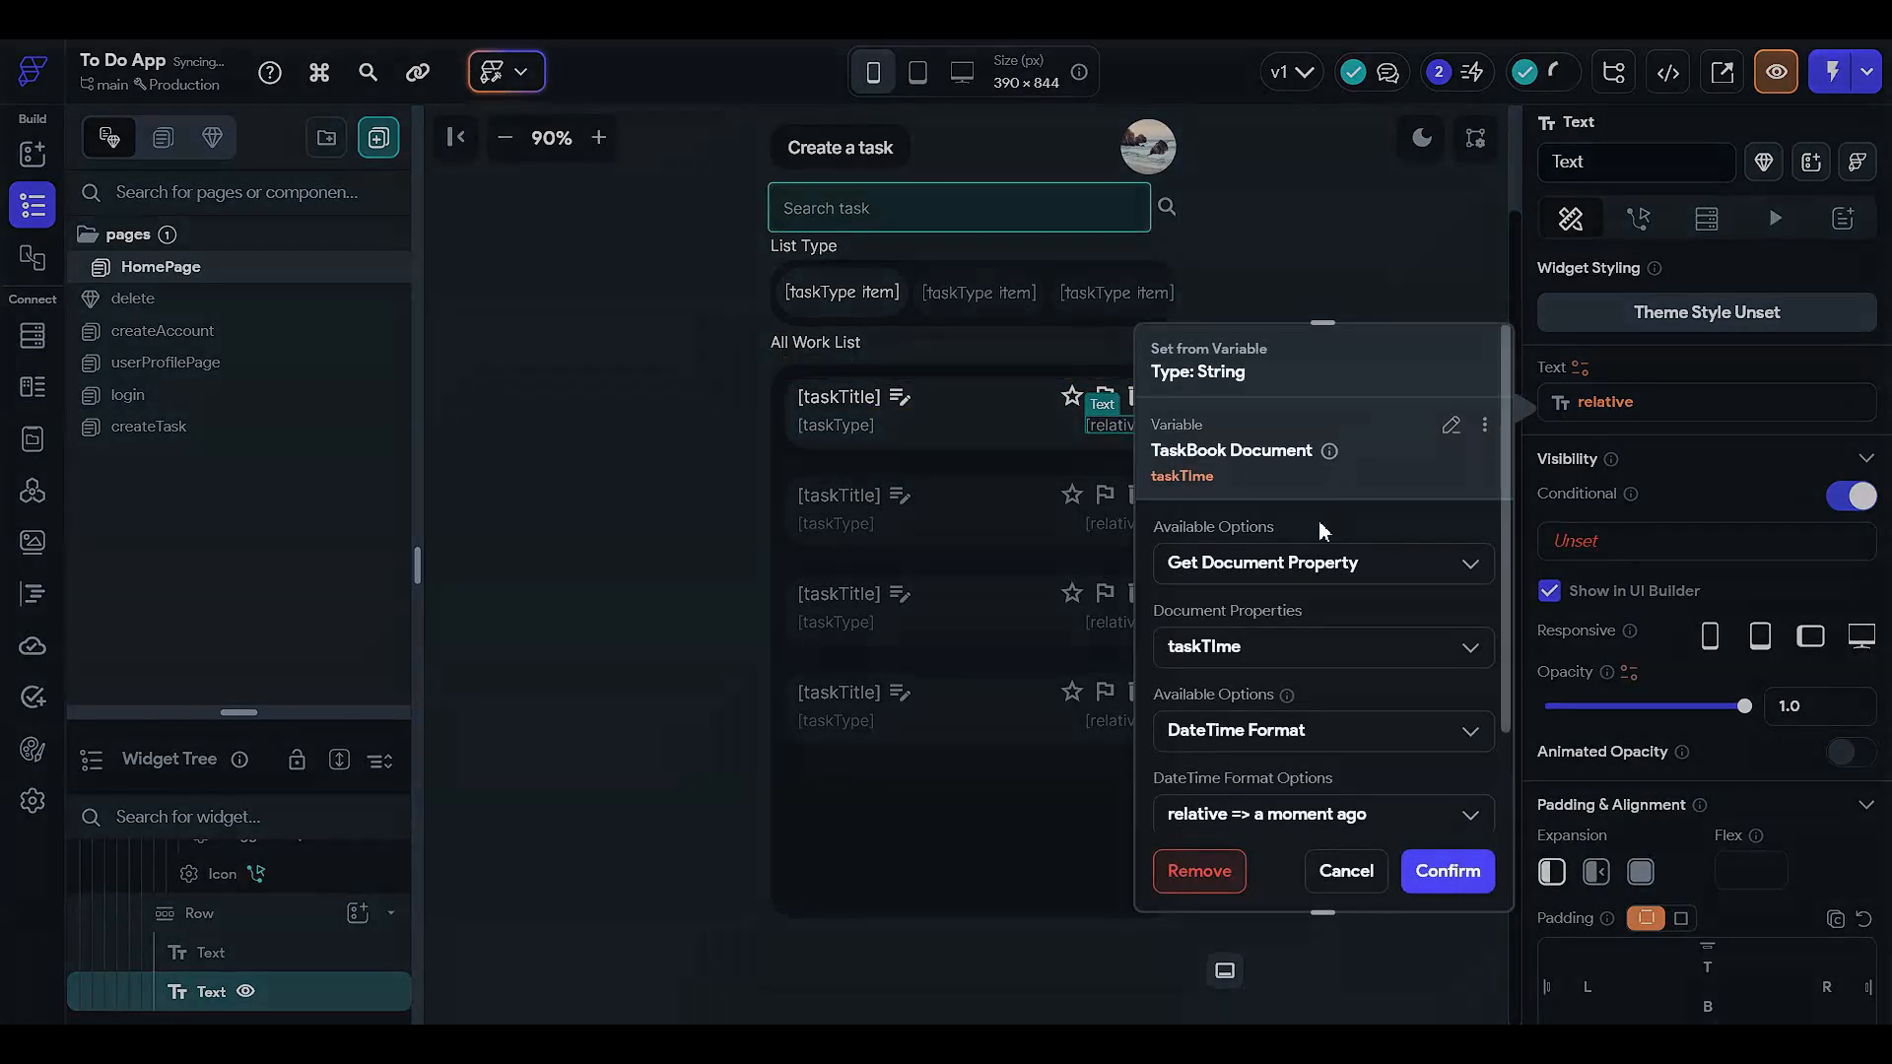
click(1617, 552)
click(1317, 640)
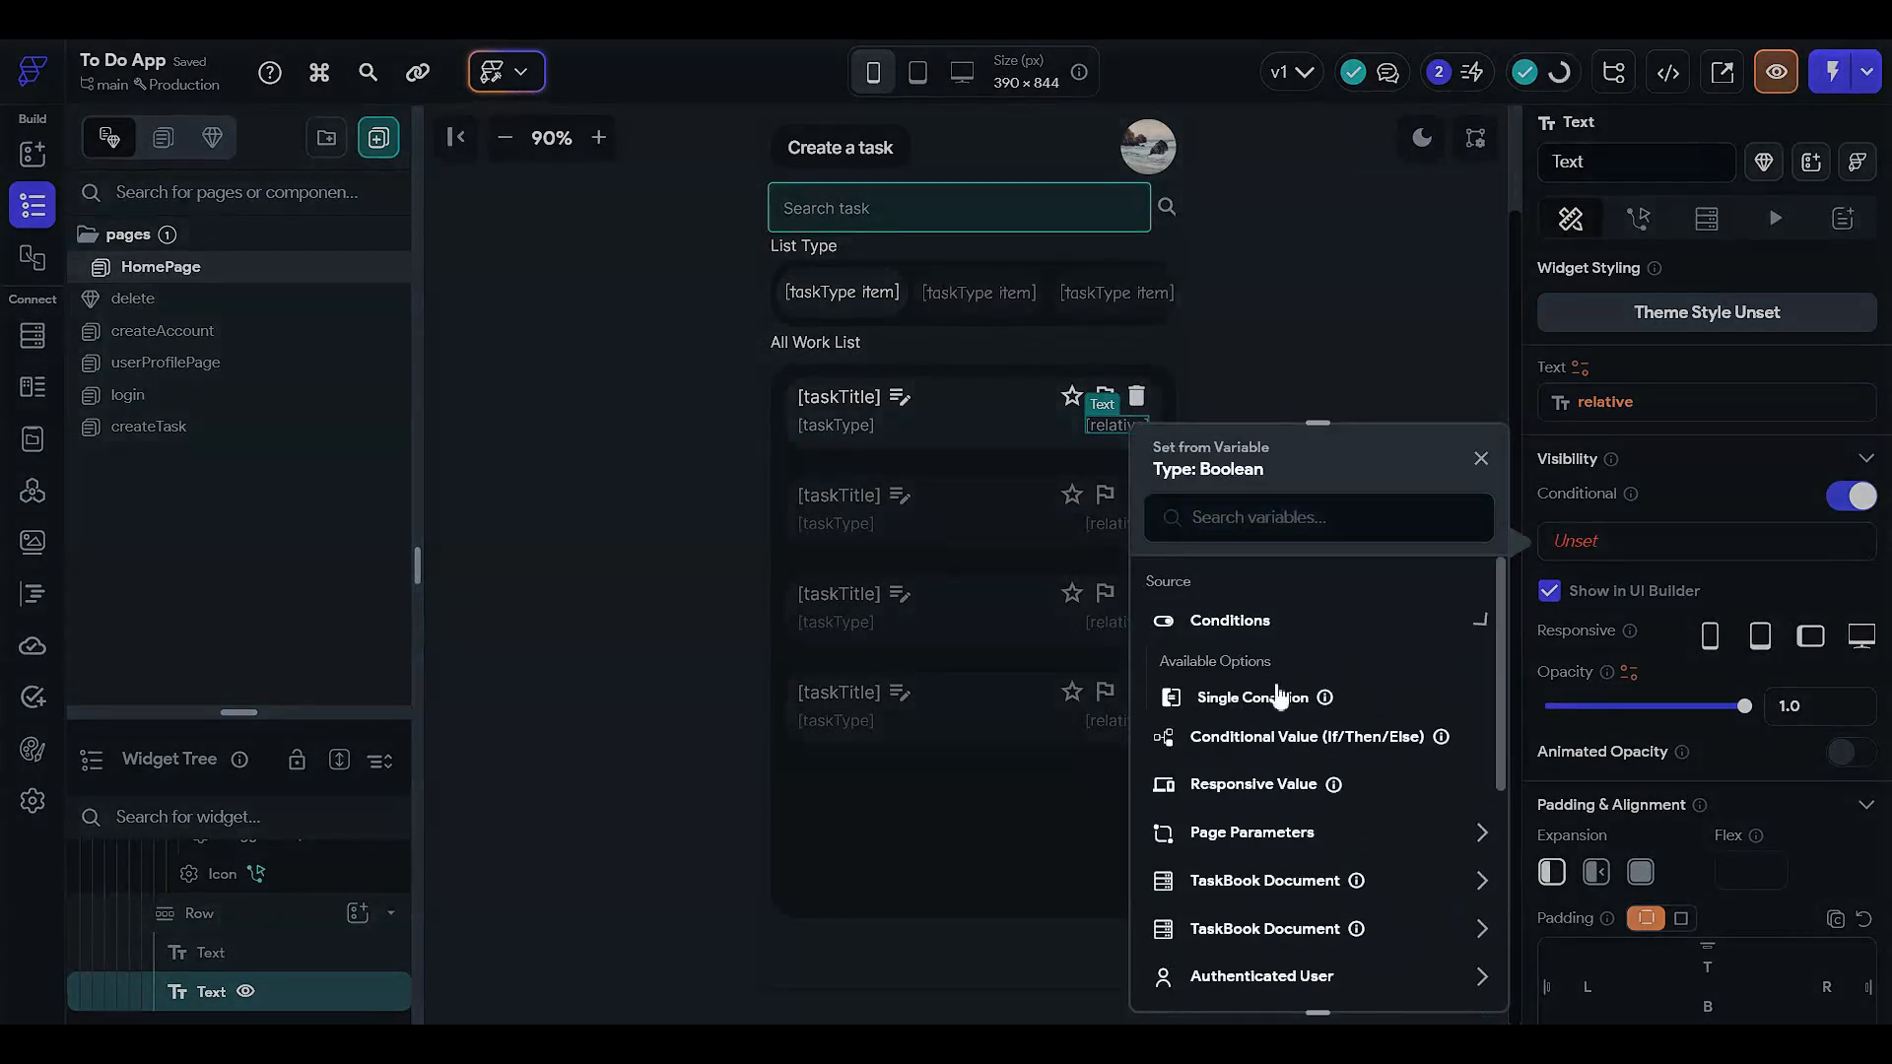
click(1274, 695)
- Set the condition to TaskBook Document taskTime Is Set and confirm it
click(1290, 639)
click(1234, 700)
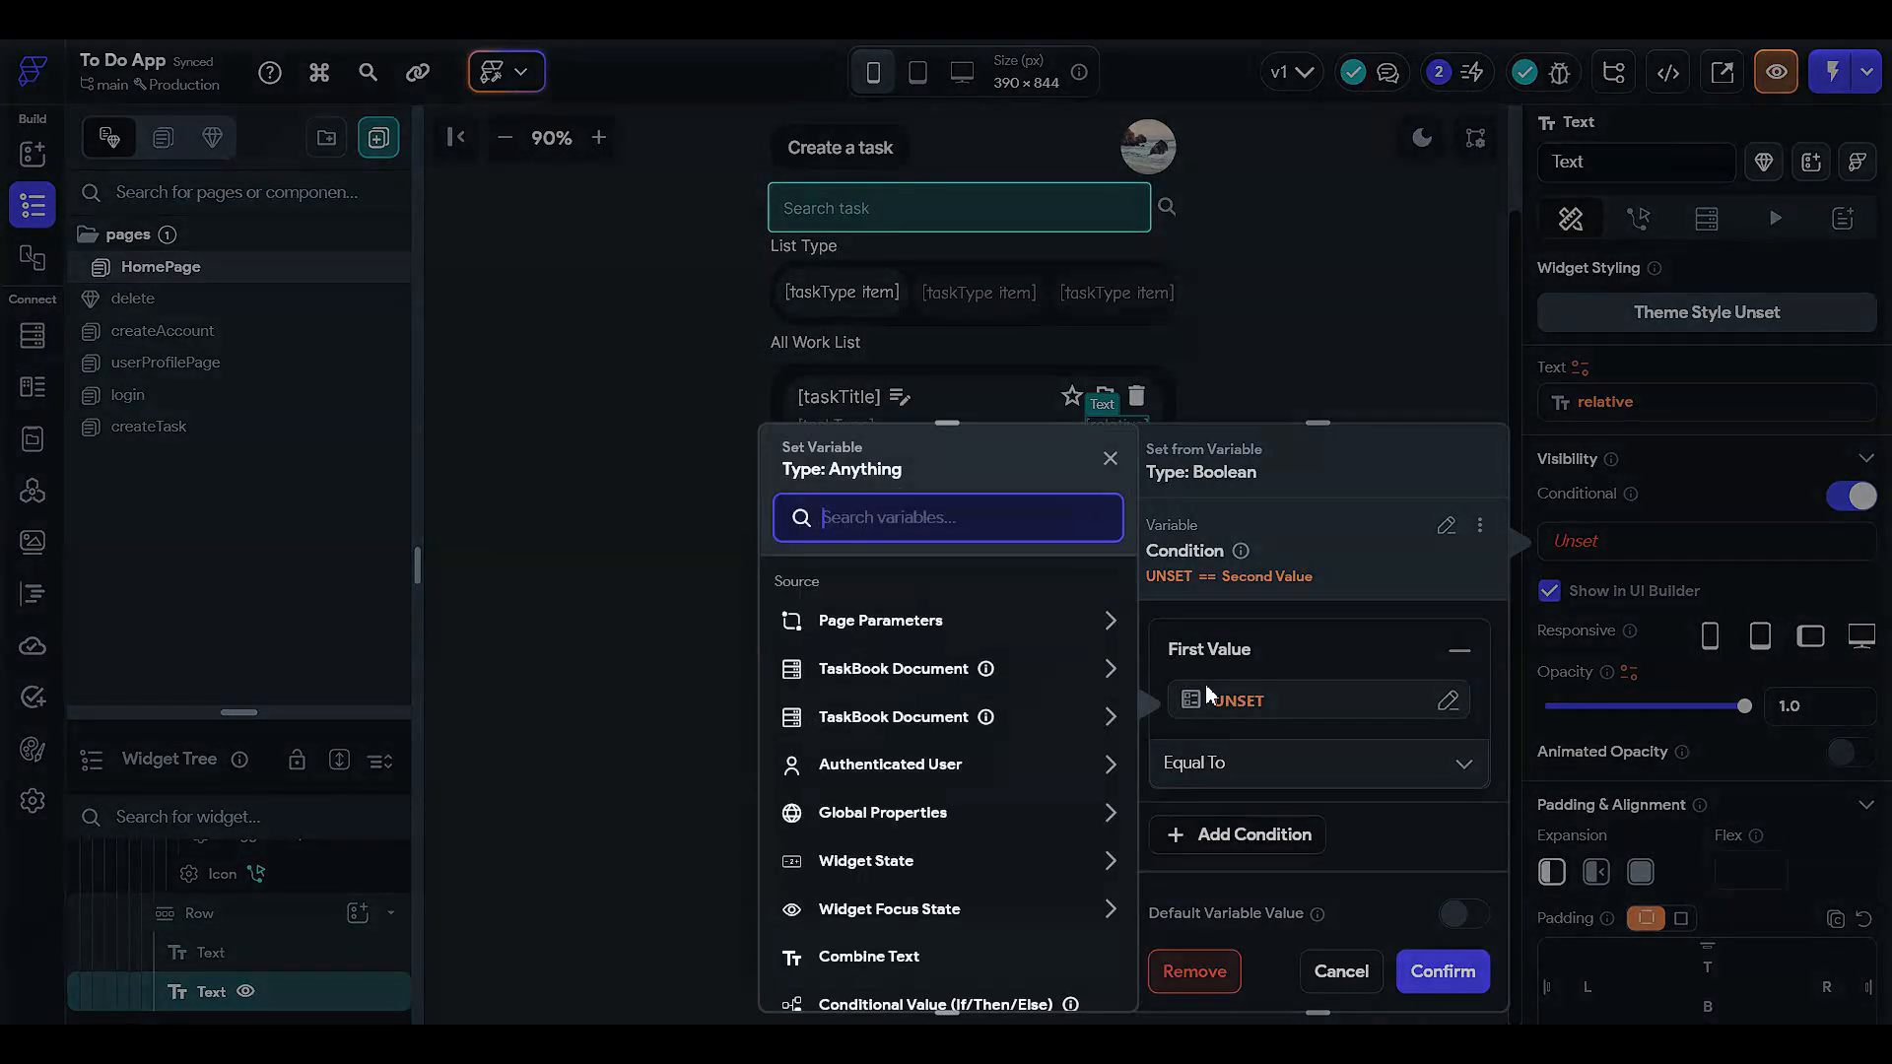
click(857, 673)
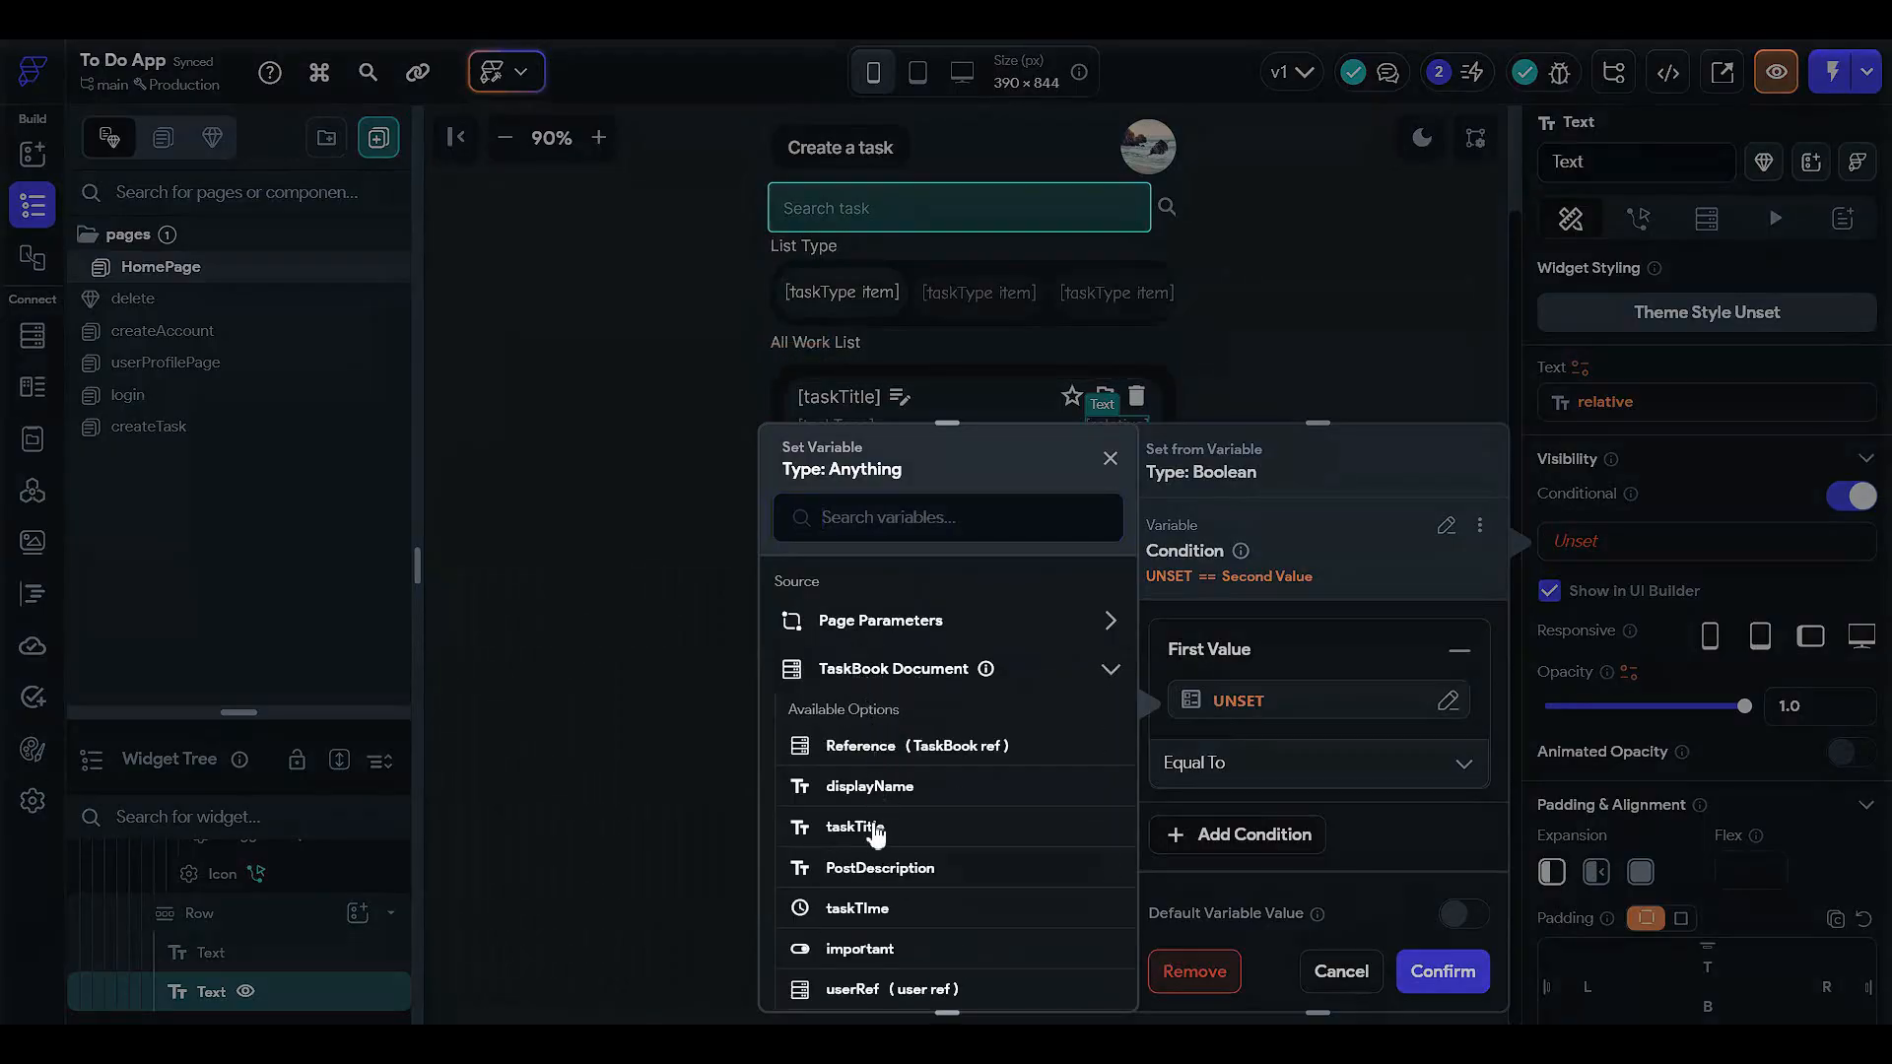
click(857, 908)
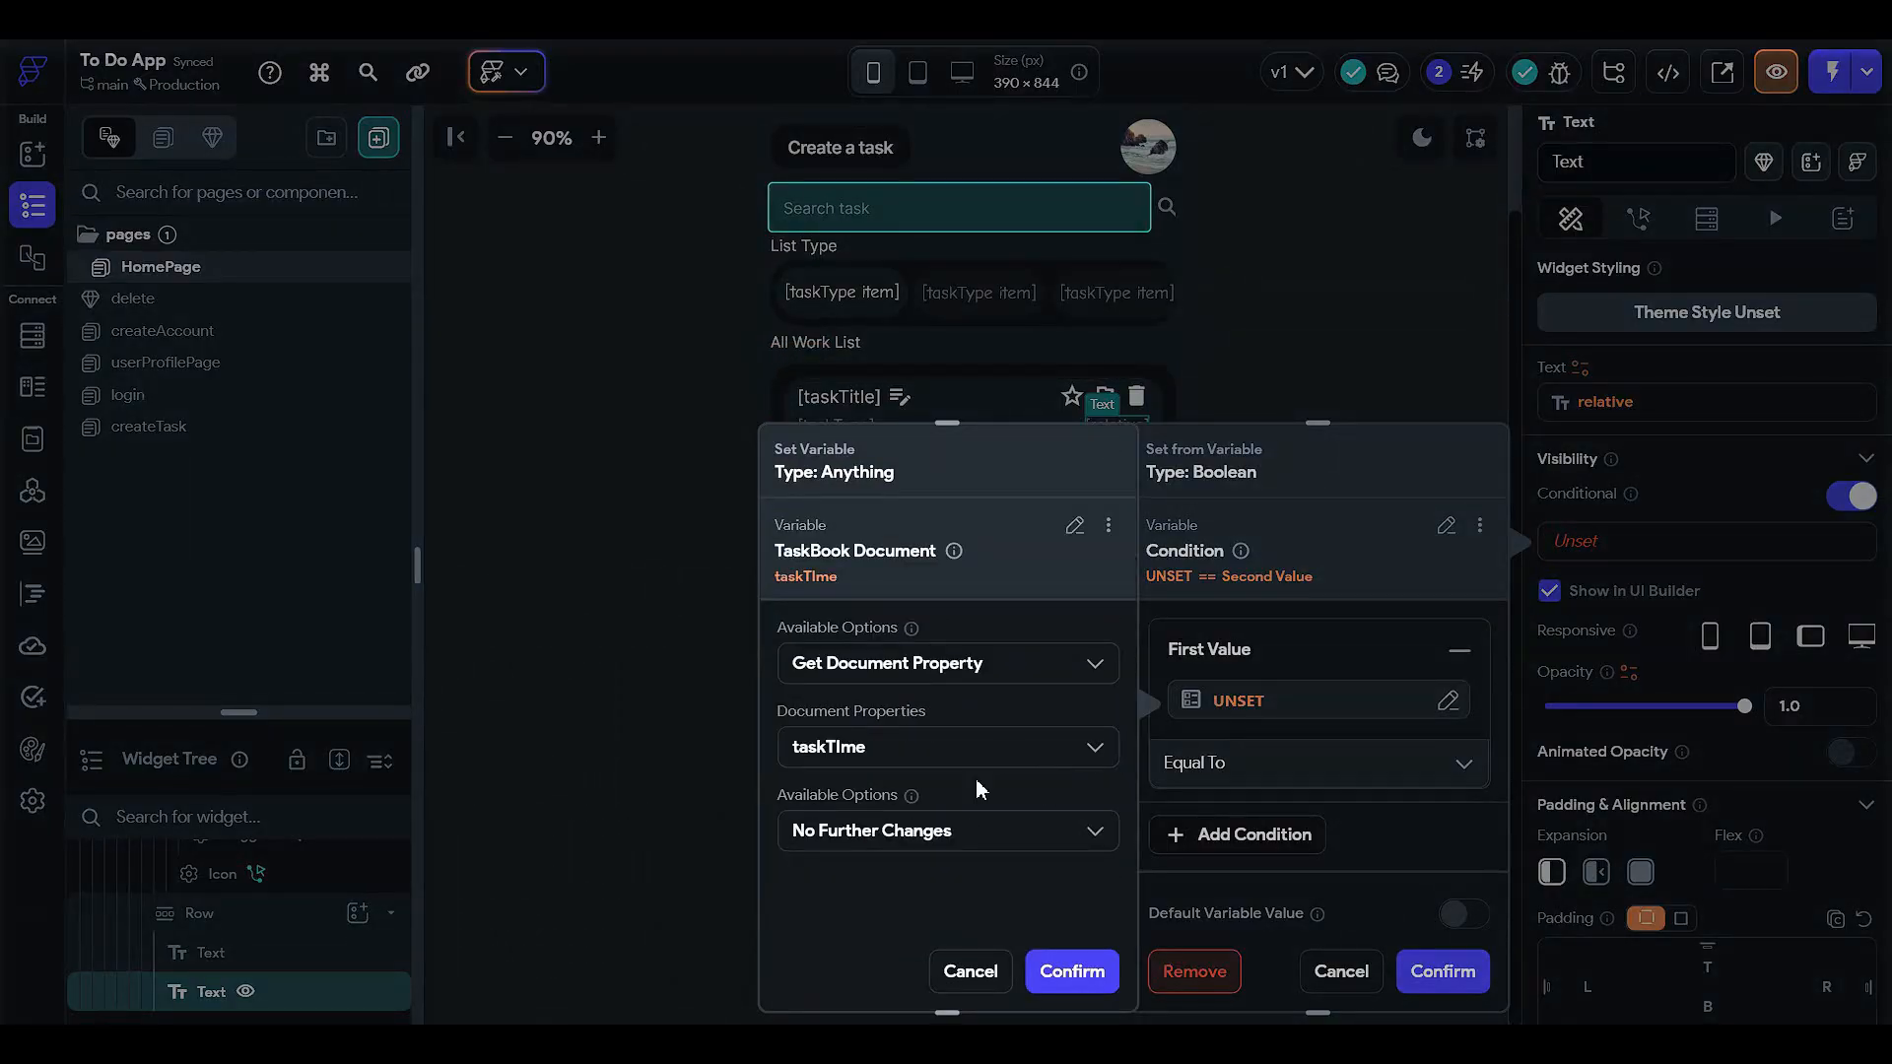
click(1049, 974)
click(1247, 766)
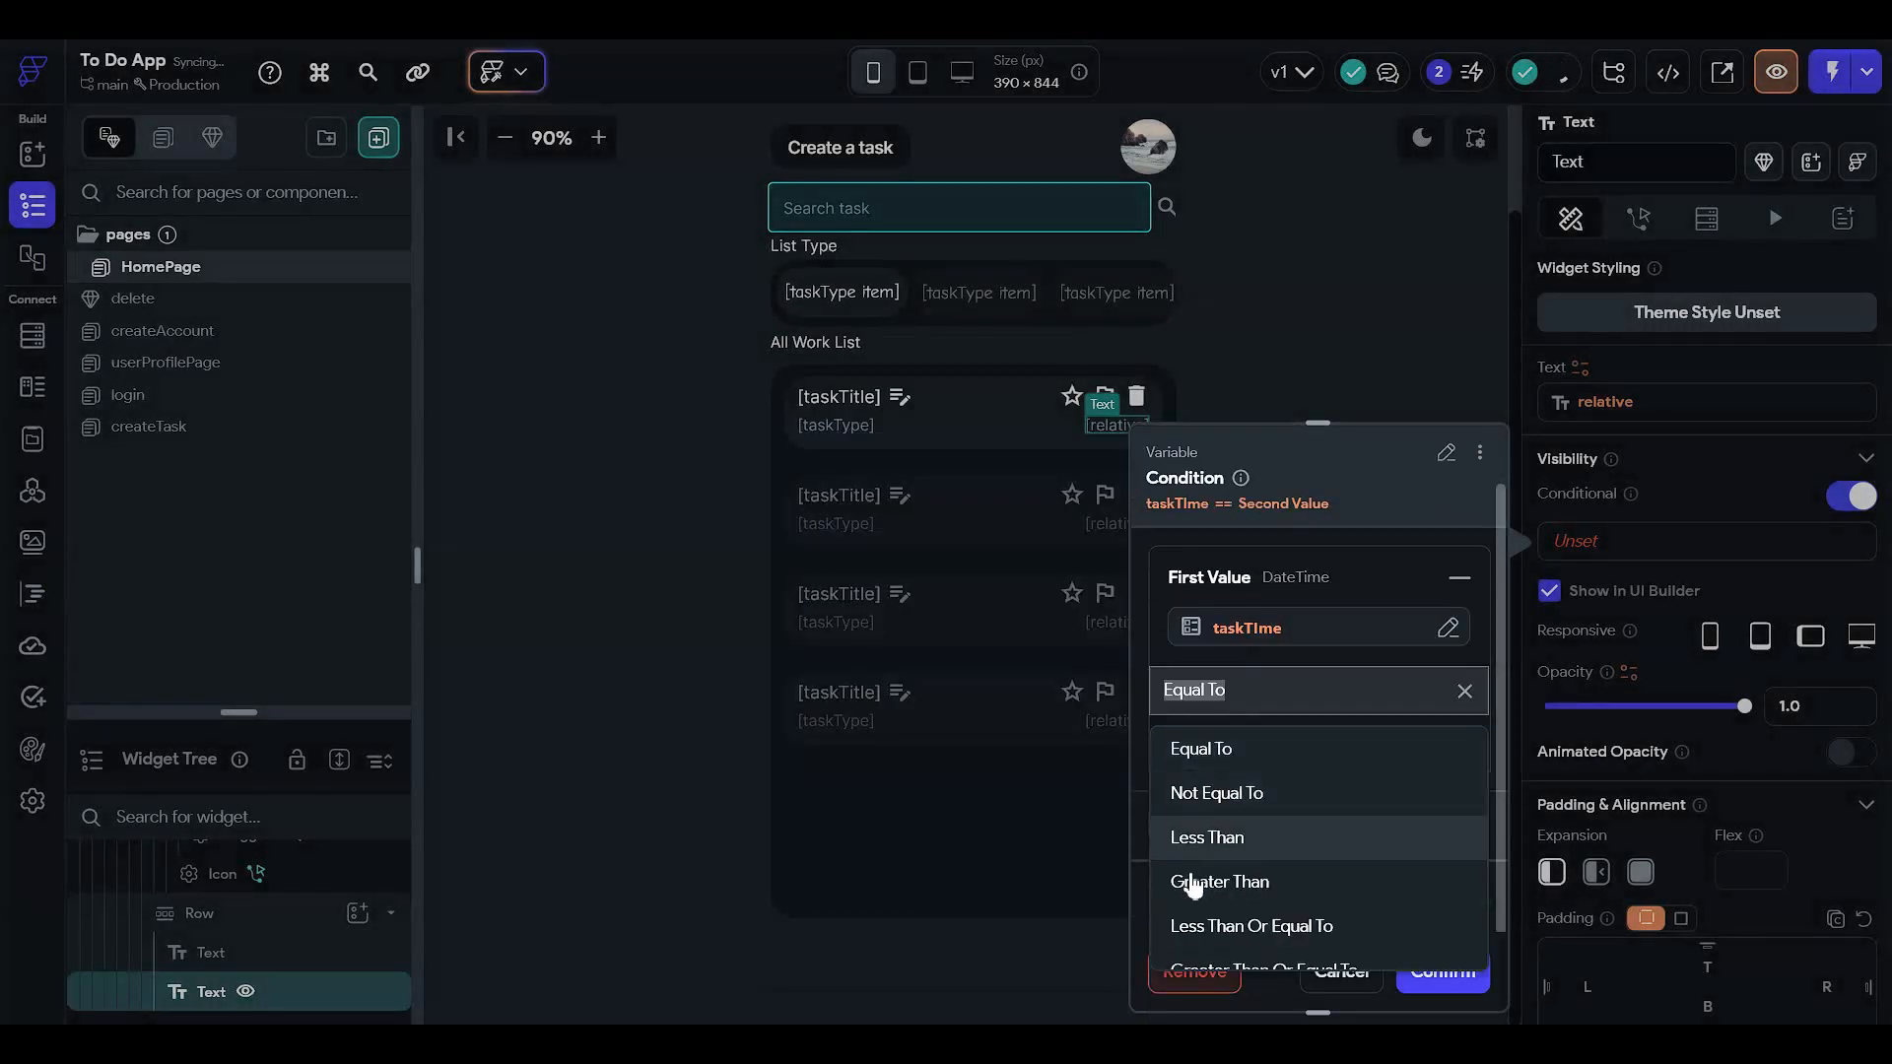
scroll(1233, 928, down, 3)
click(1231, 896)
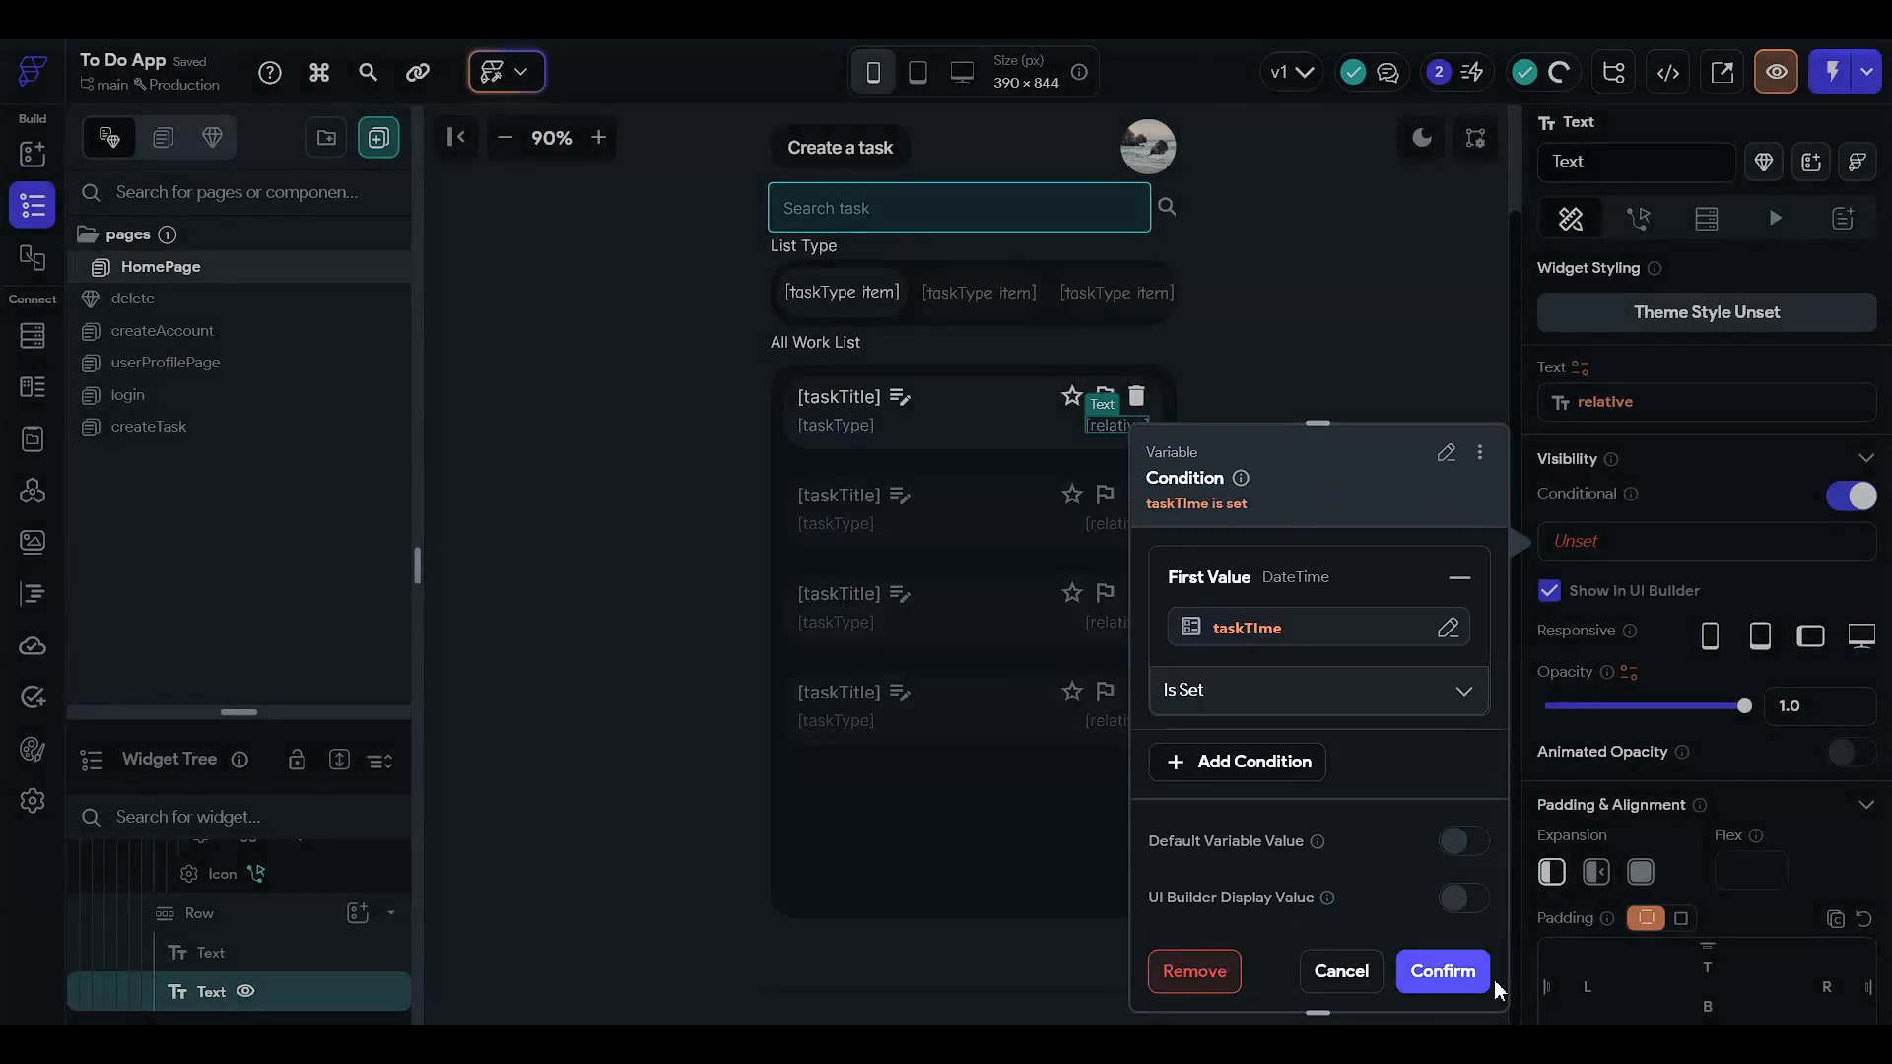
click(1443, 972)
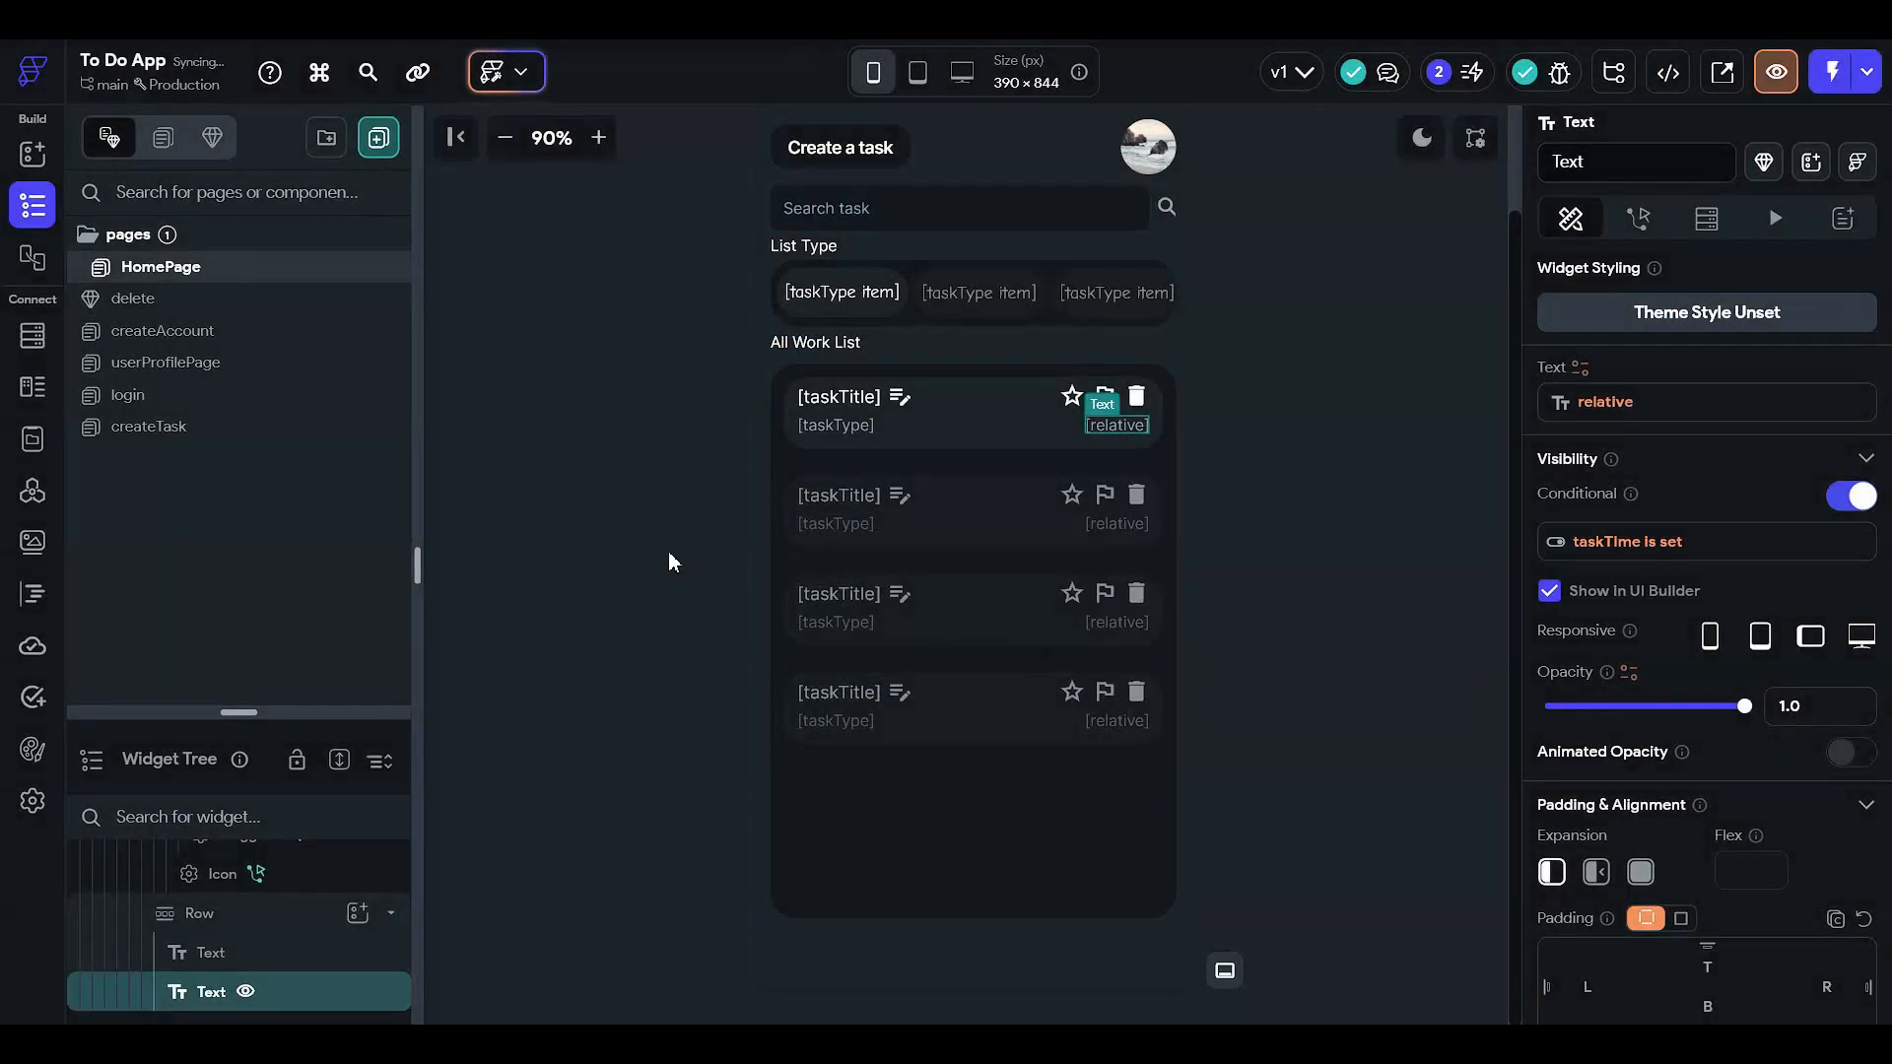
click(667, 552)
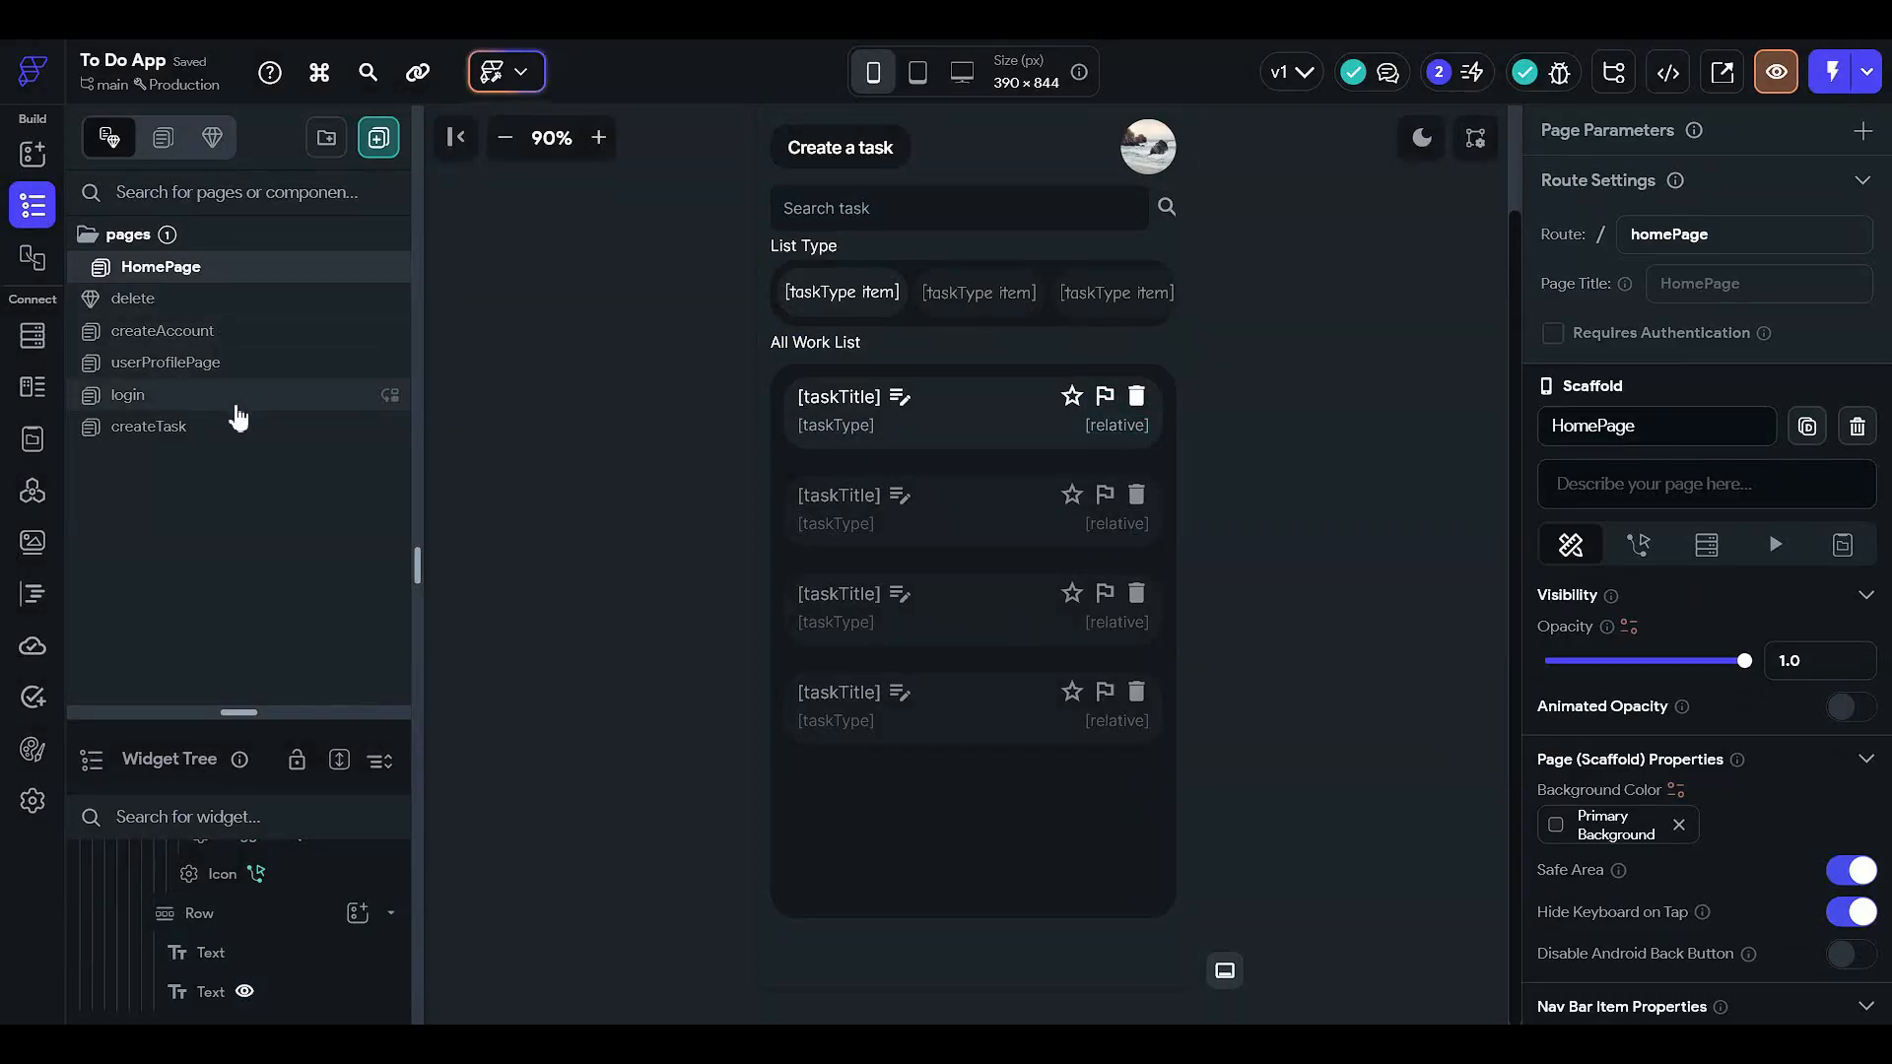
- Open the createTask page's Create task button action flow
click(238, 423)
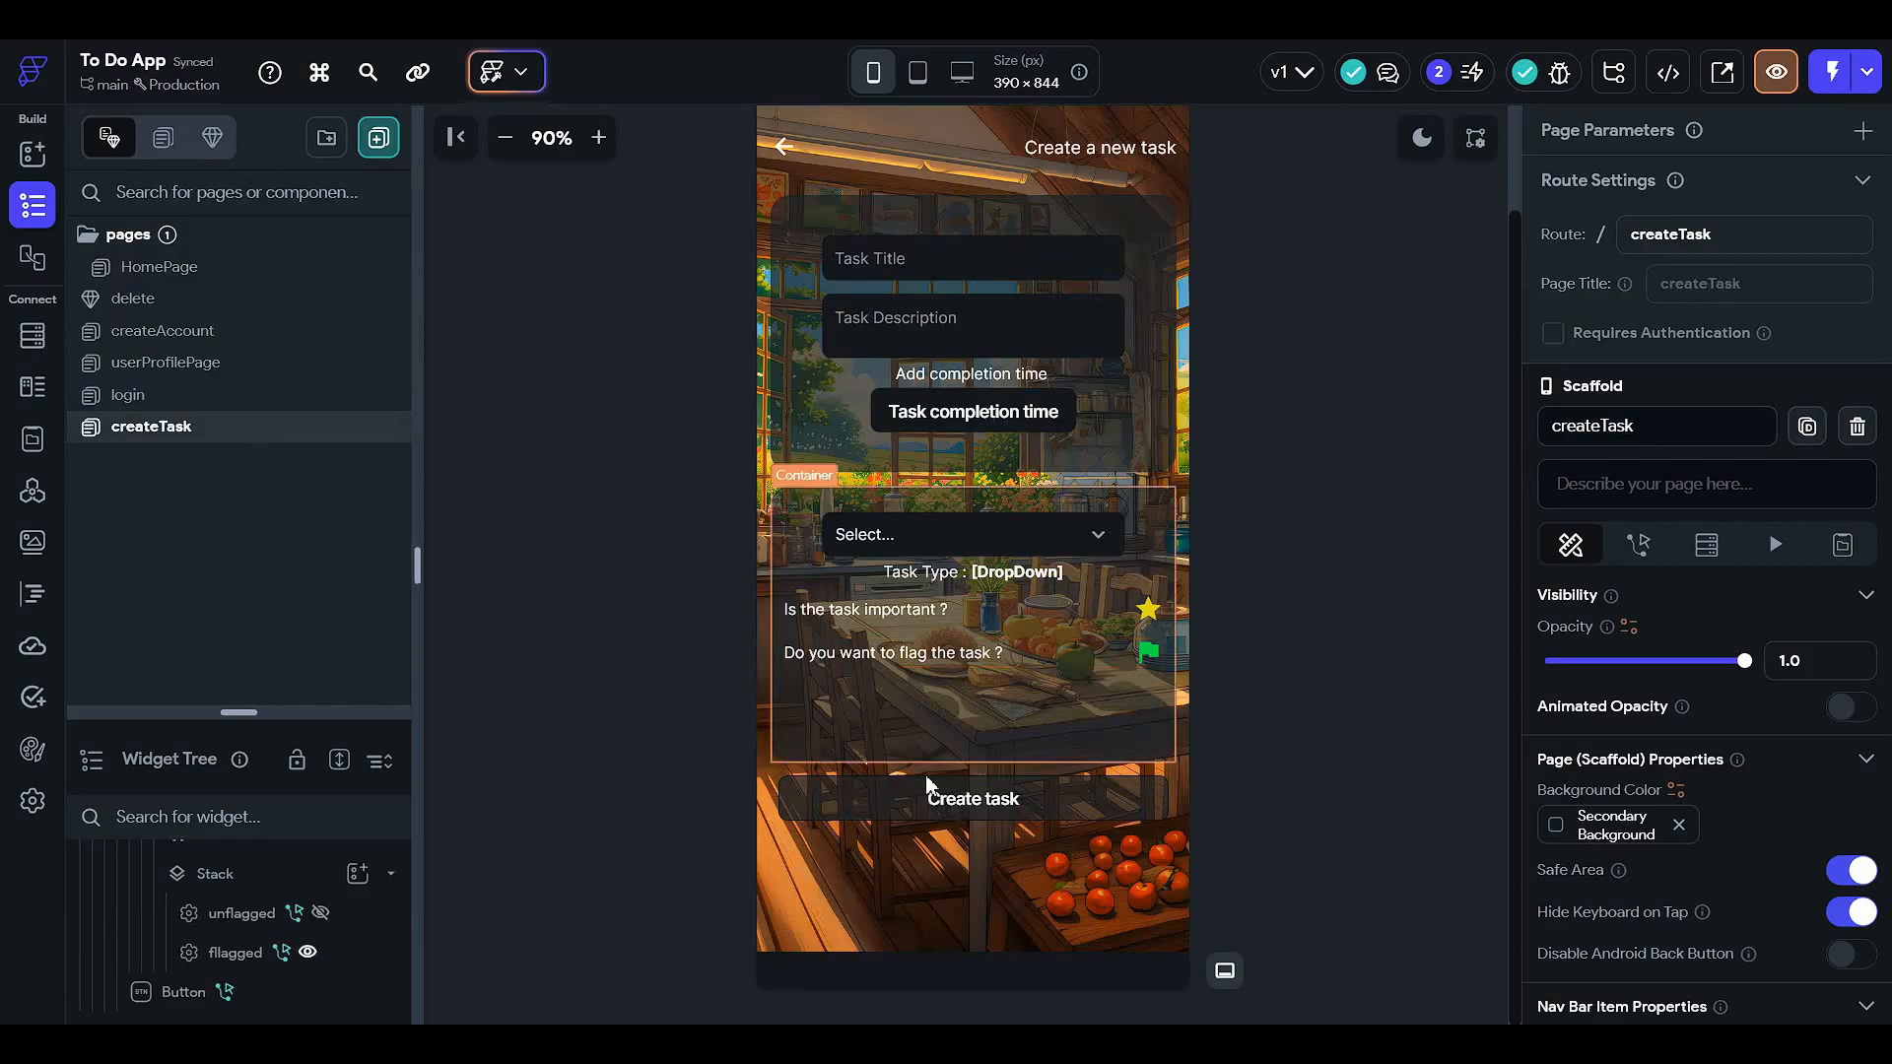
click(944, 765)
click(1641, 218)
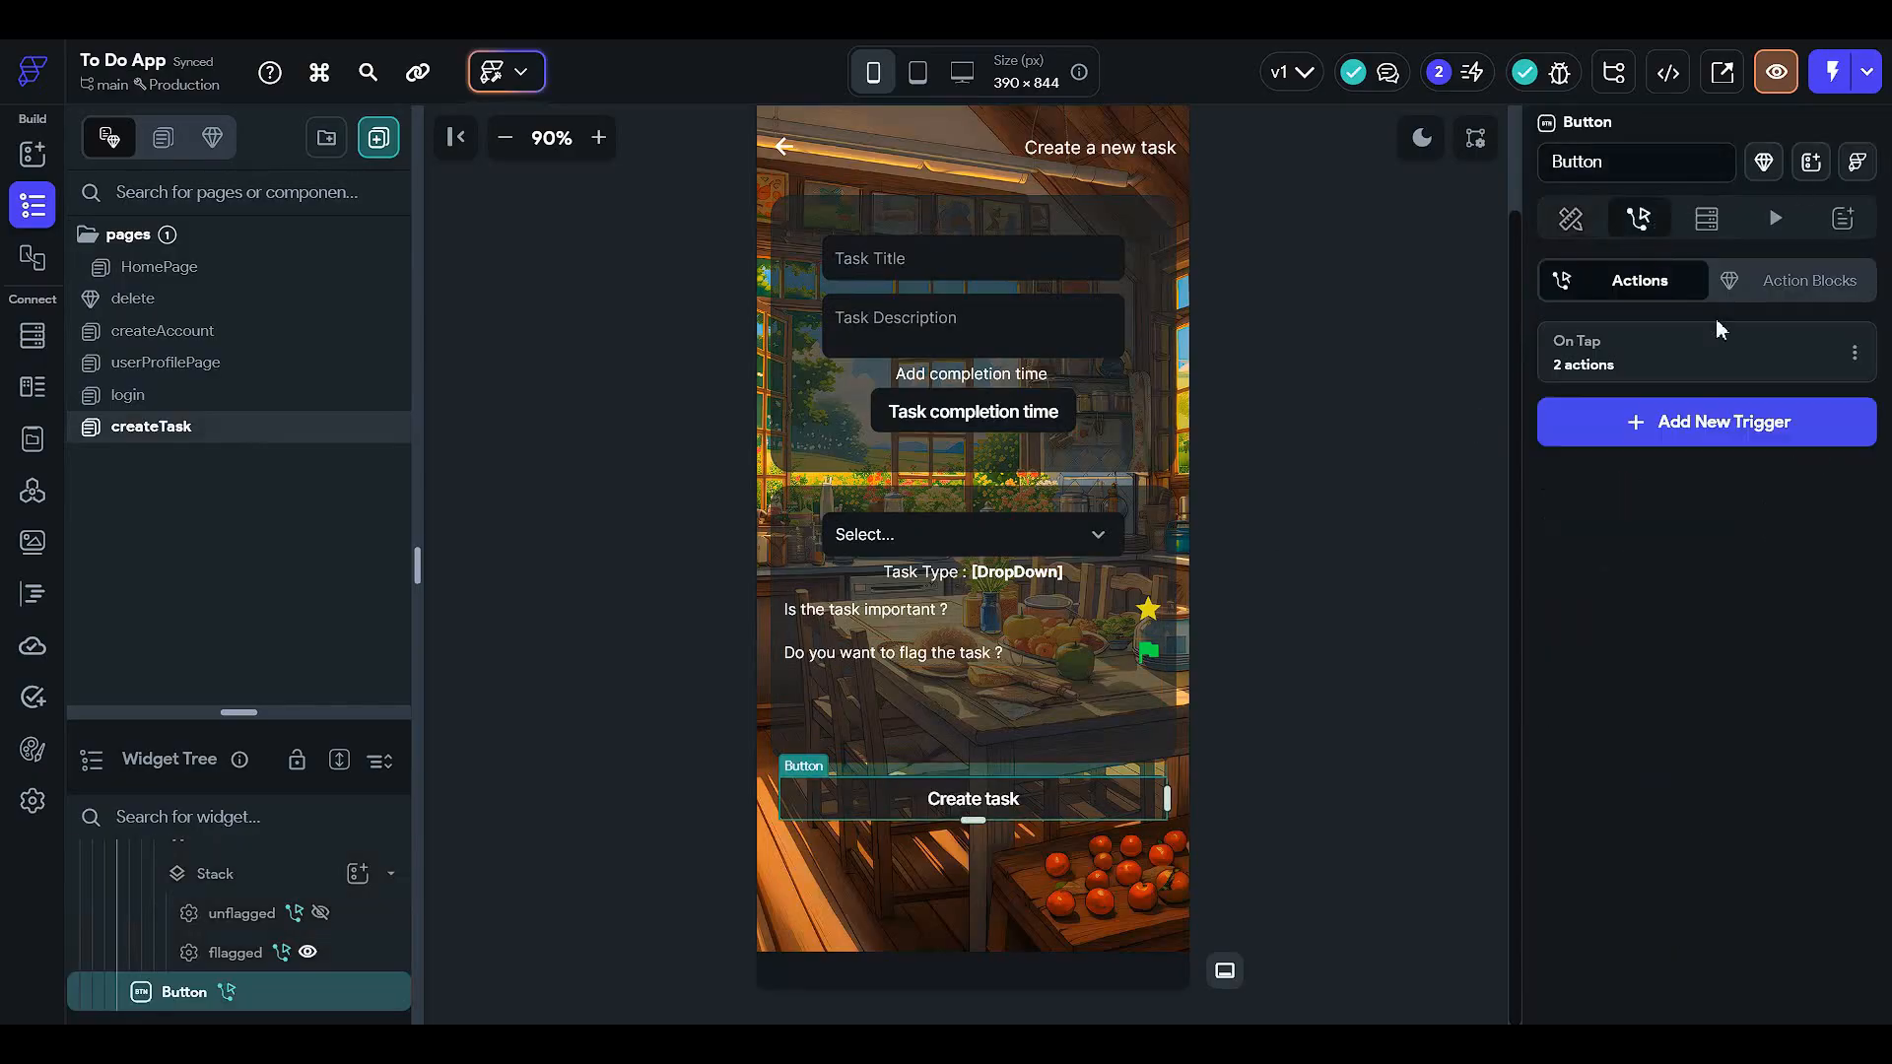
click(1752, 371)
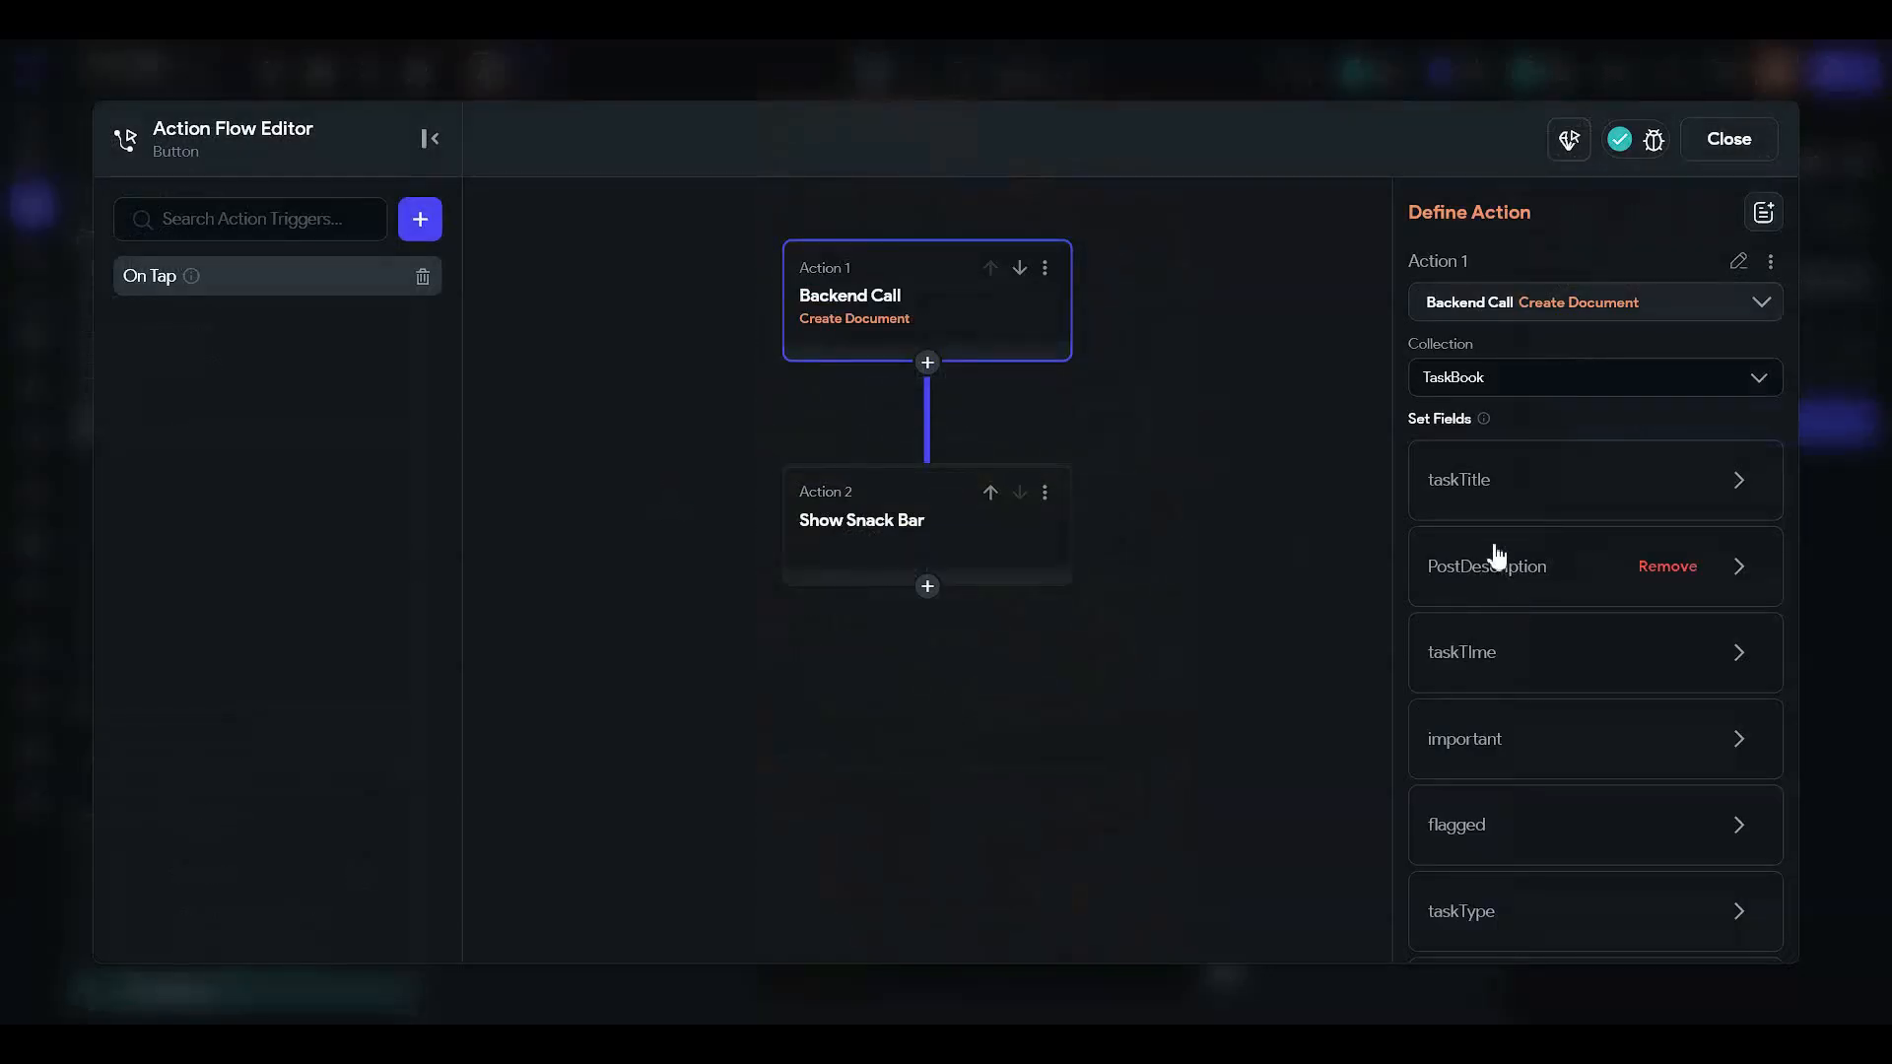
- Review the taskTime, important, flagged and taskType field mappings, including the DropDown variable
click(1460, 630)
scroll(1460, 623, down, 2)
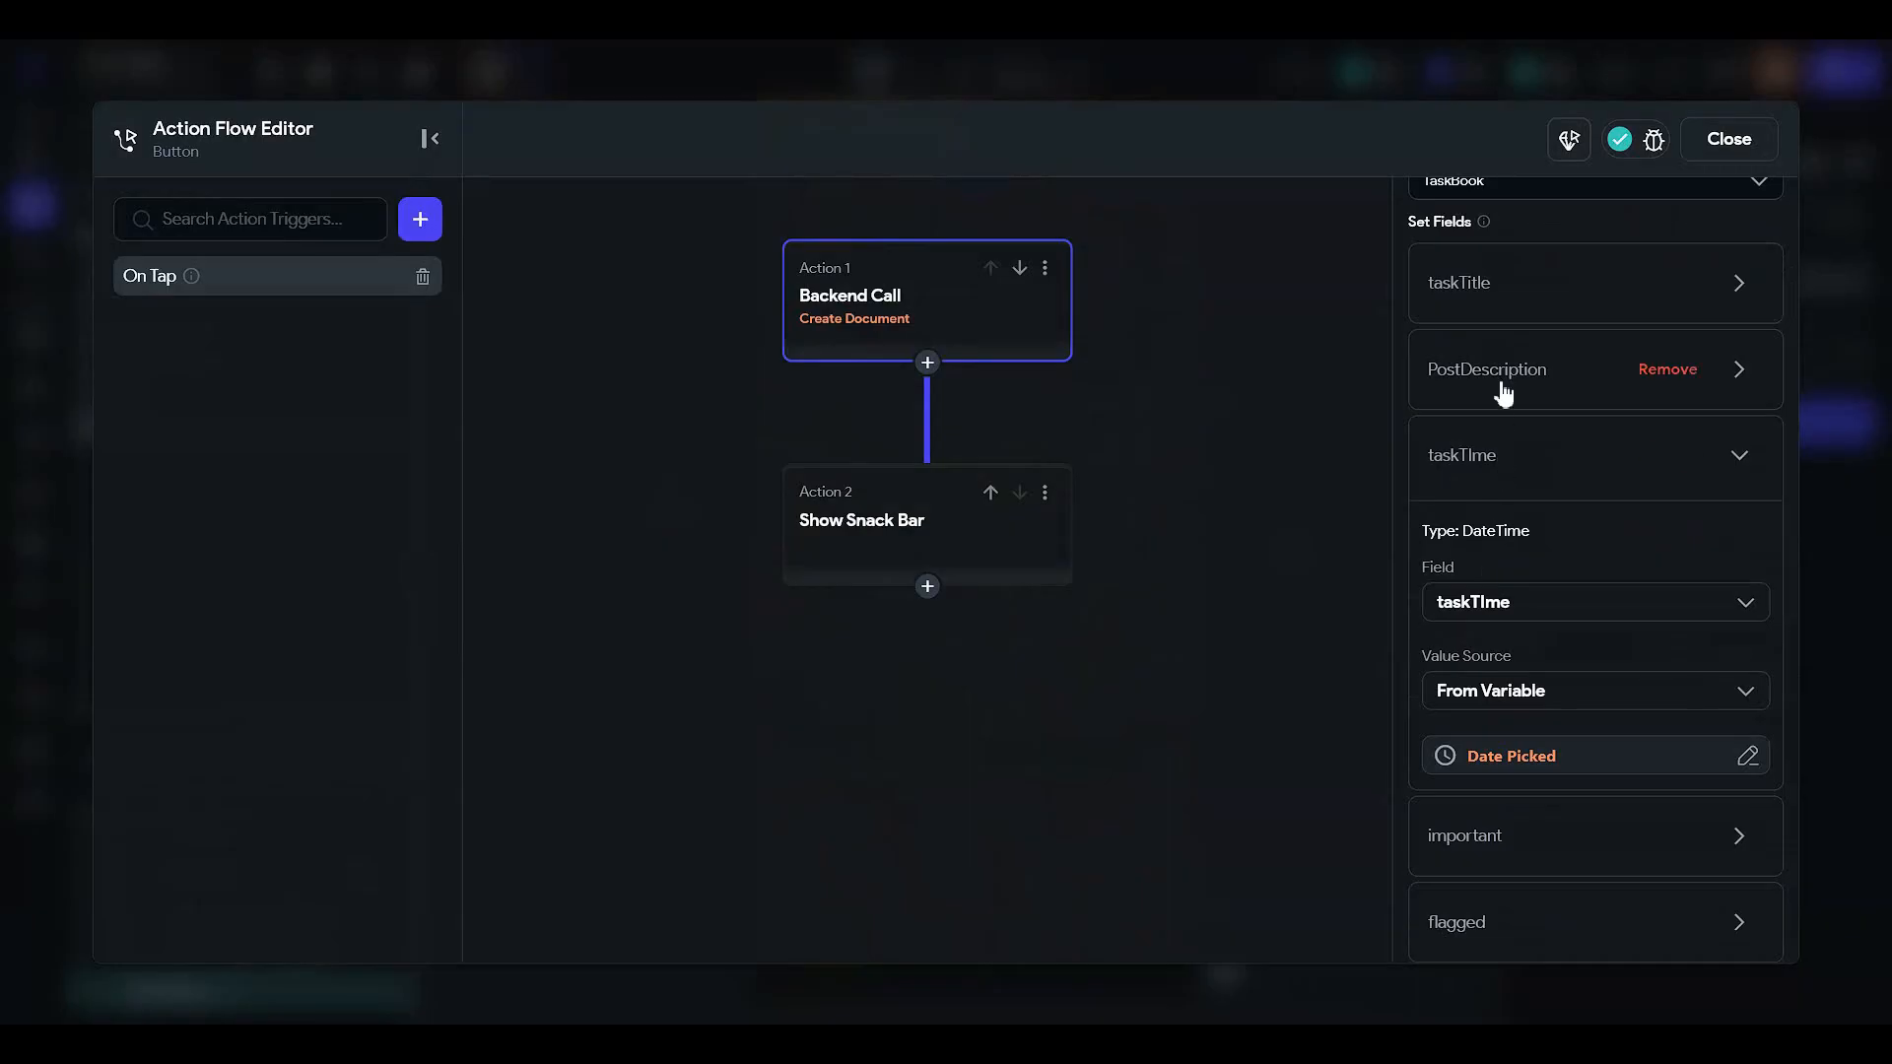
scroll(1518, 478, down, 2)
click(1449, 662)
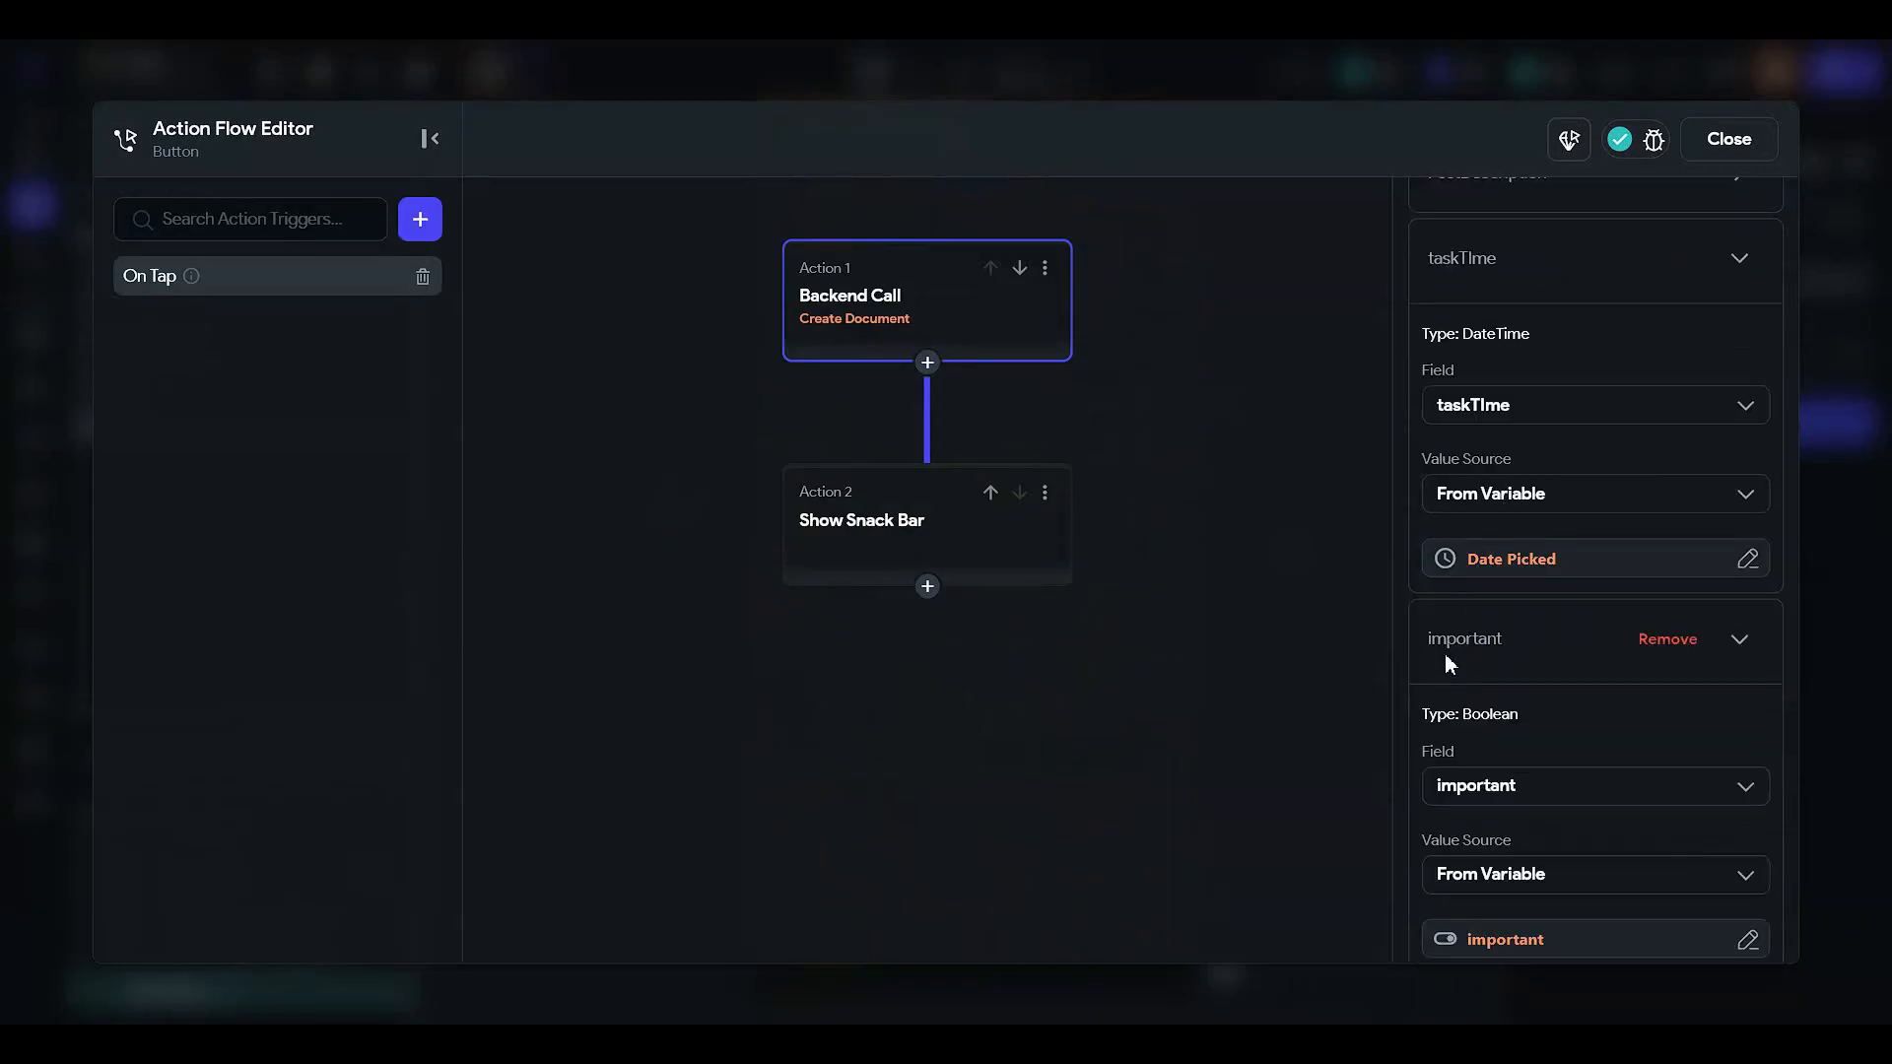
scroll(1467, 749, down, 2)
click(1475, 800)
scroll(1475, 796, down, 3)
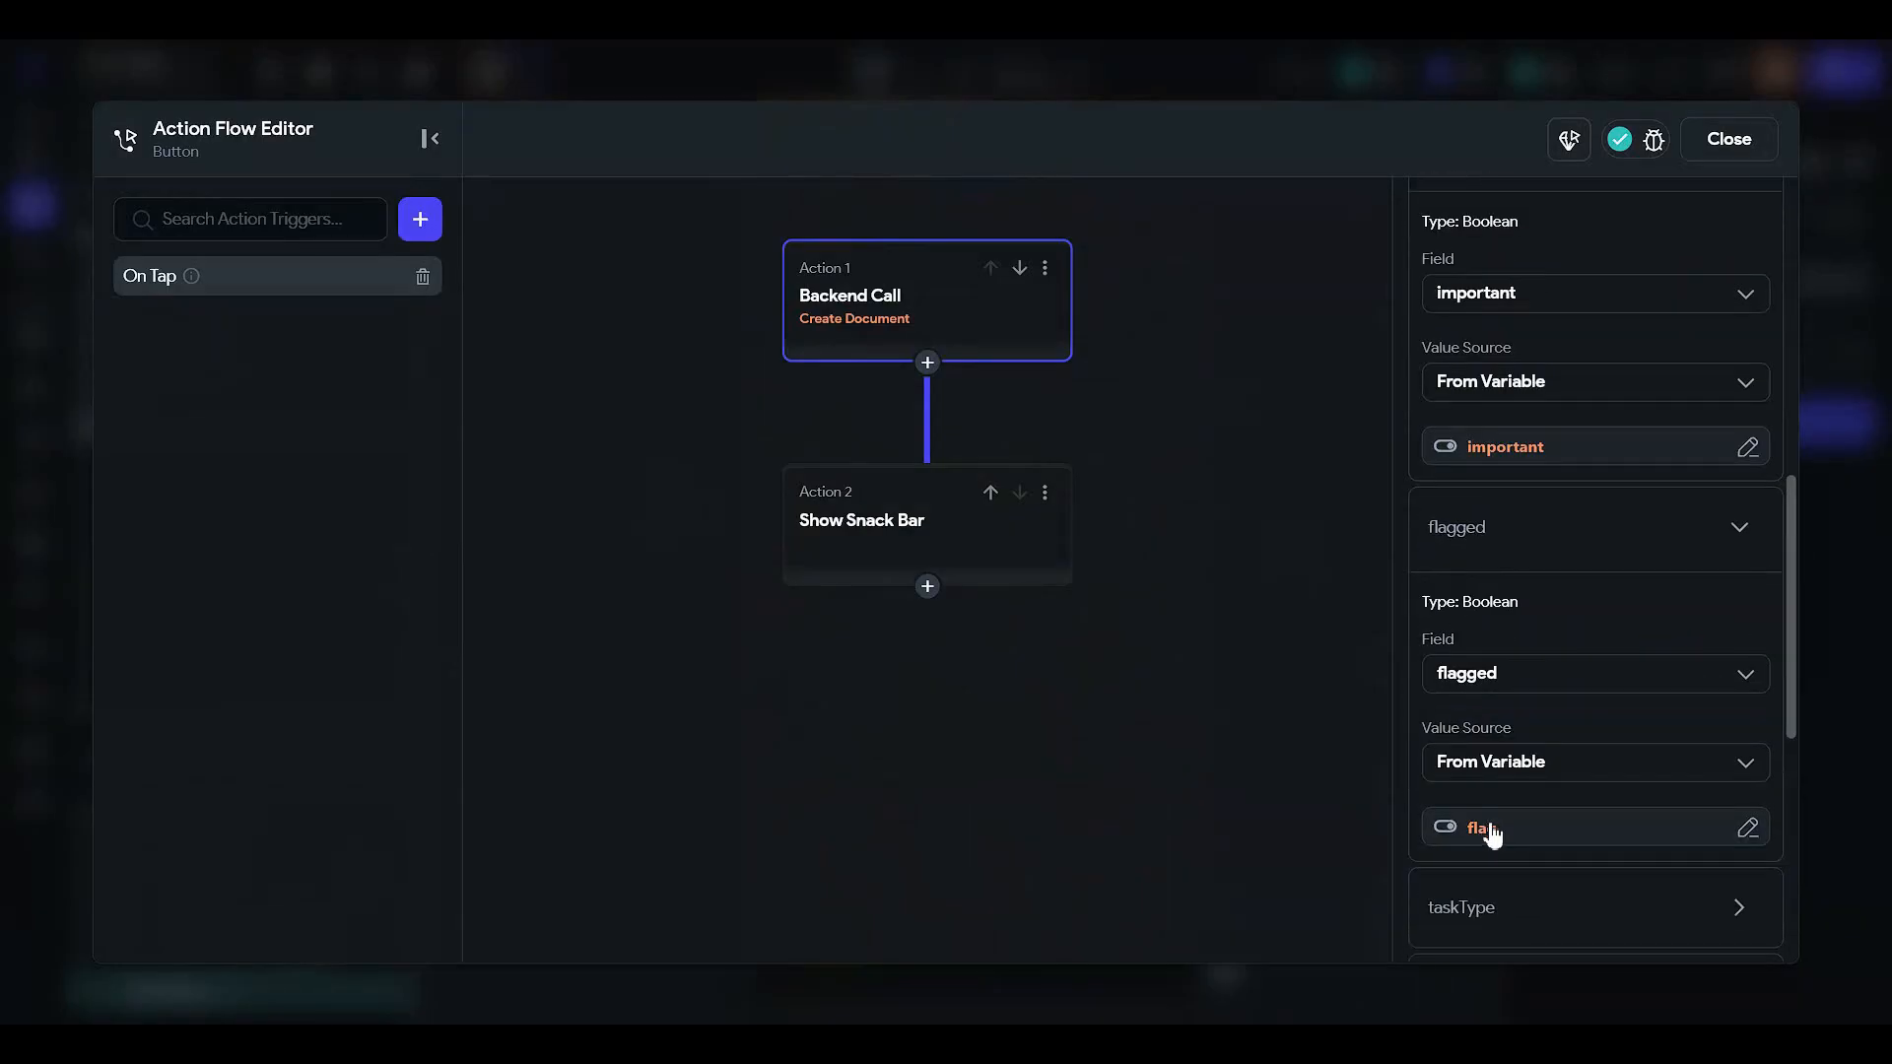
scroll(1495, 779, down, 2)
click(1486, 734)
scroll(1486, 743, down, 3)
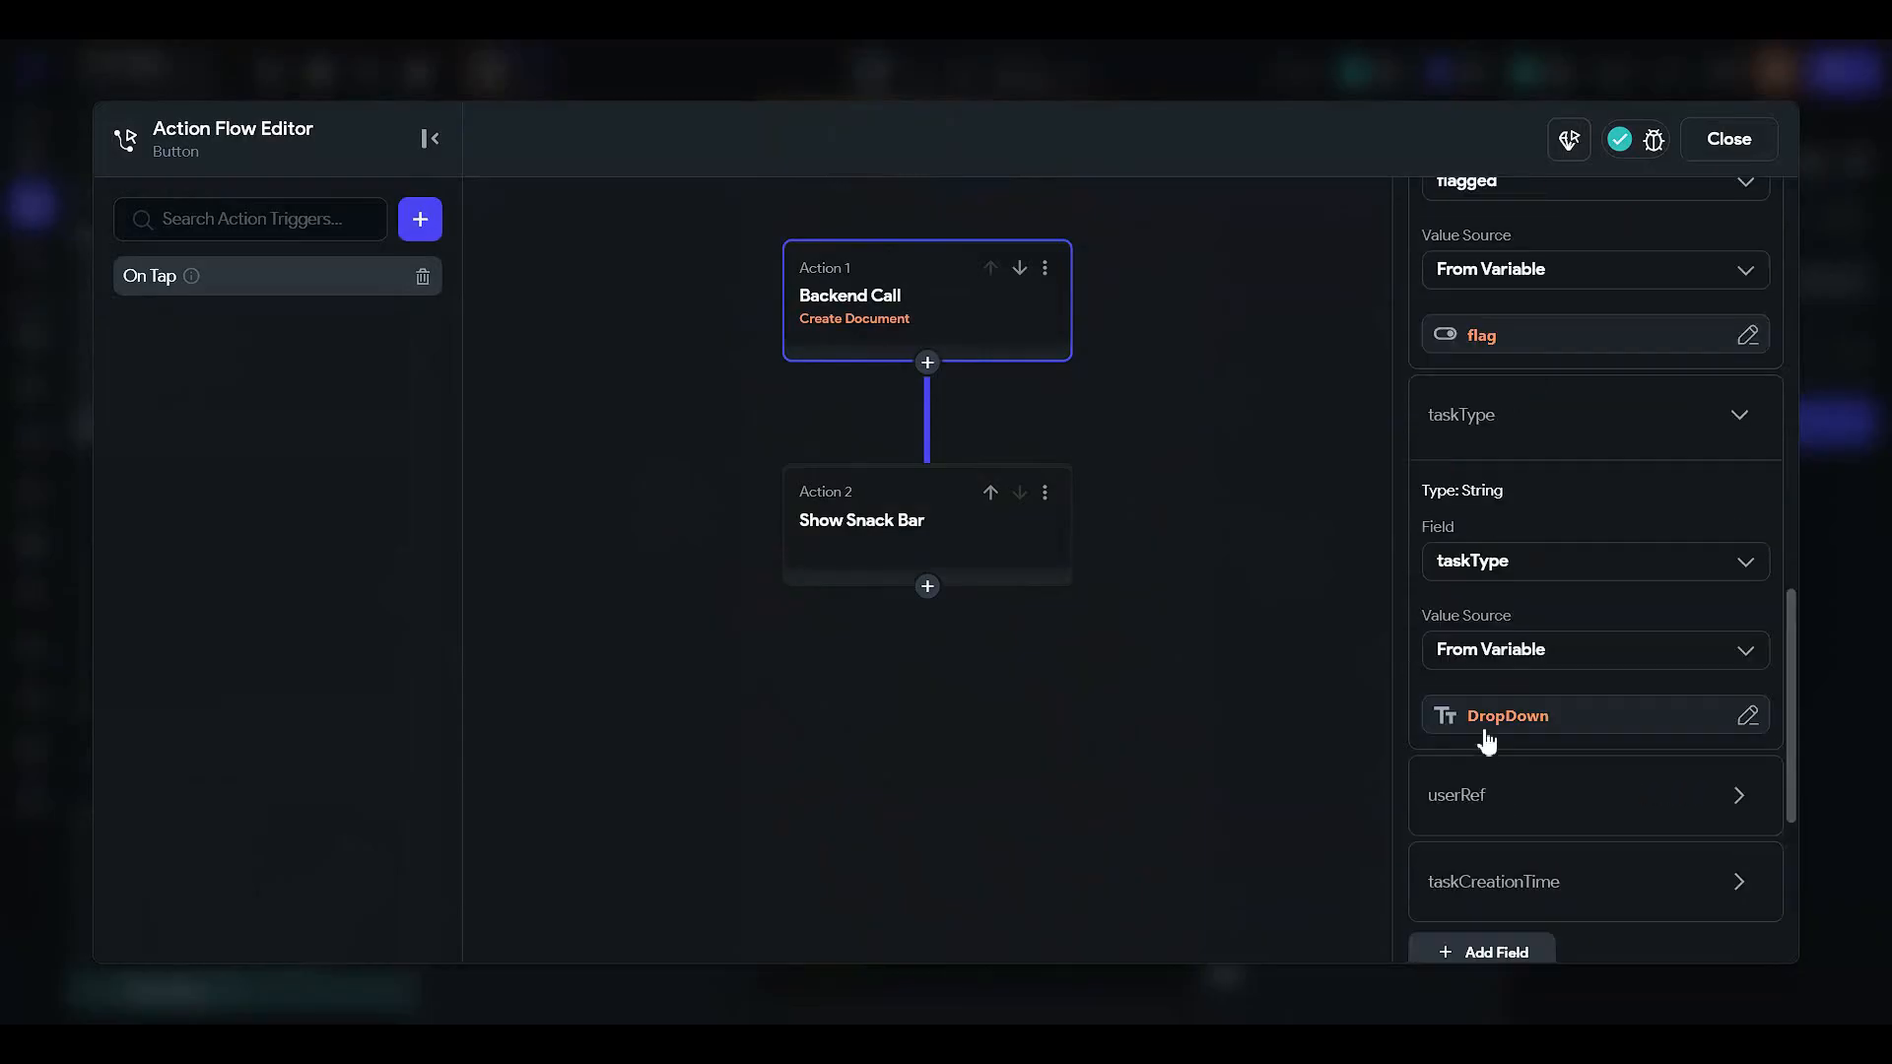
click(1485, 733)
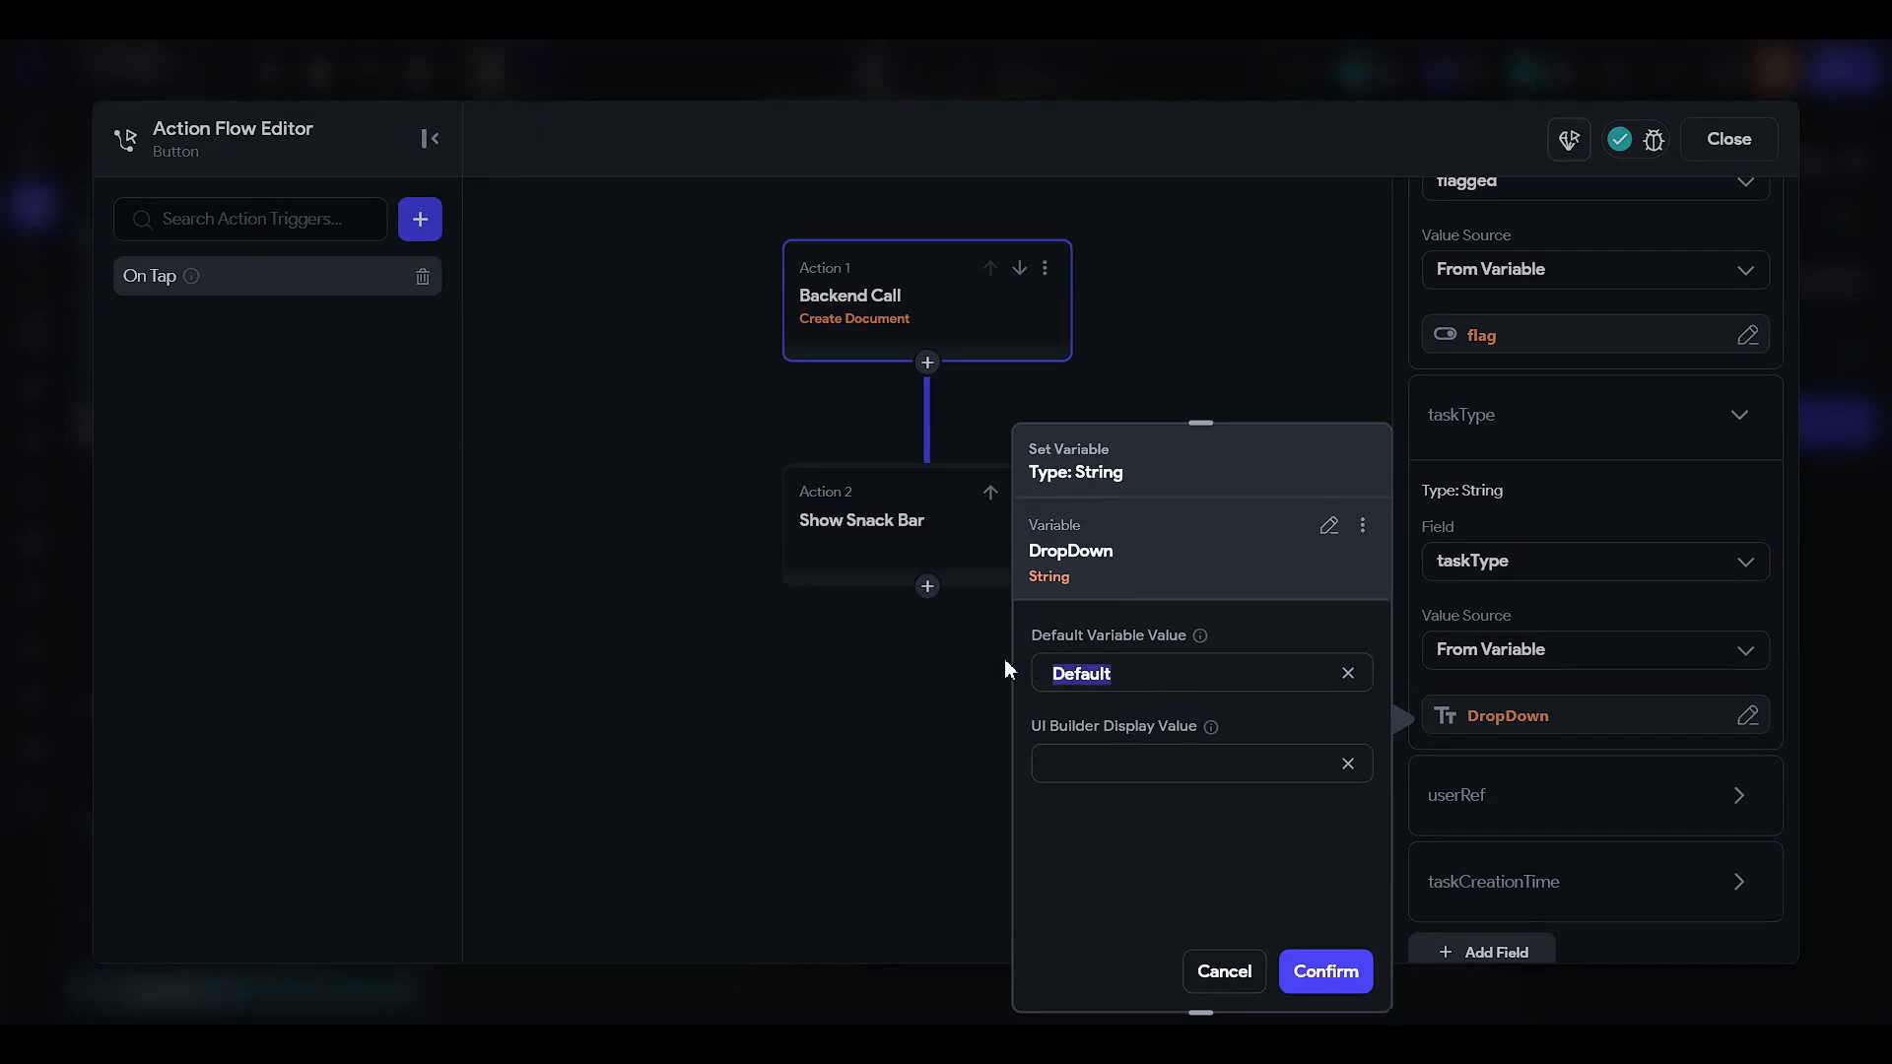
click(1198, 688)
- Check userRef and taskCreationTime, review Show Snack Bar and Backend Call, then close the editor
click(1600, 837)
scroll(1539, 820, down, 3)
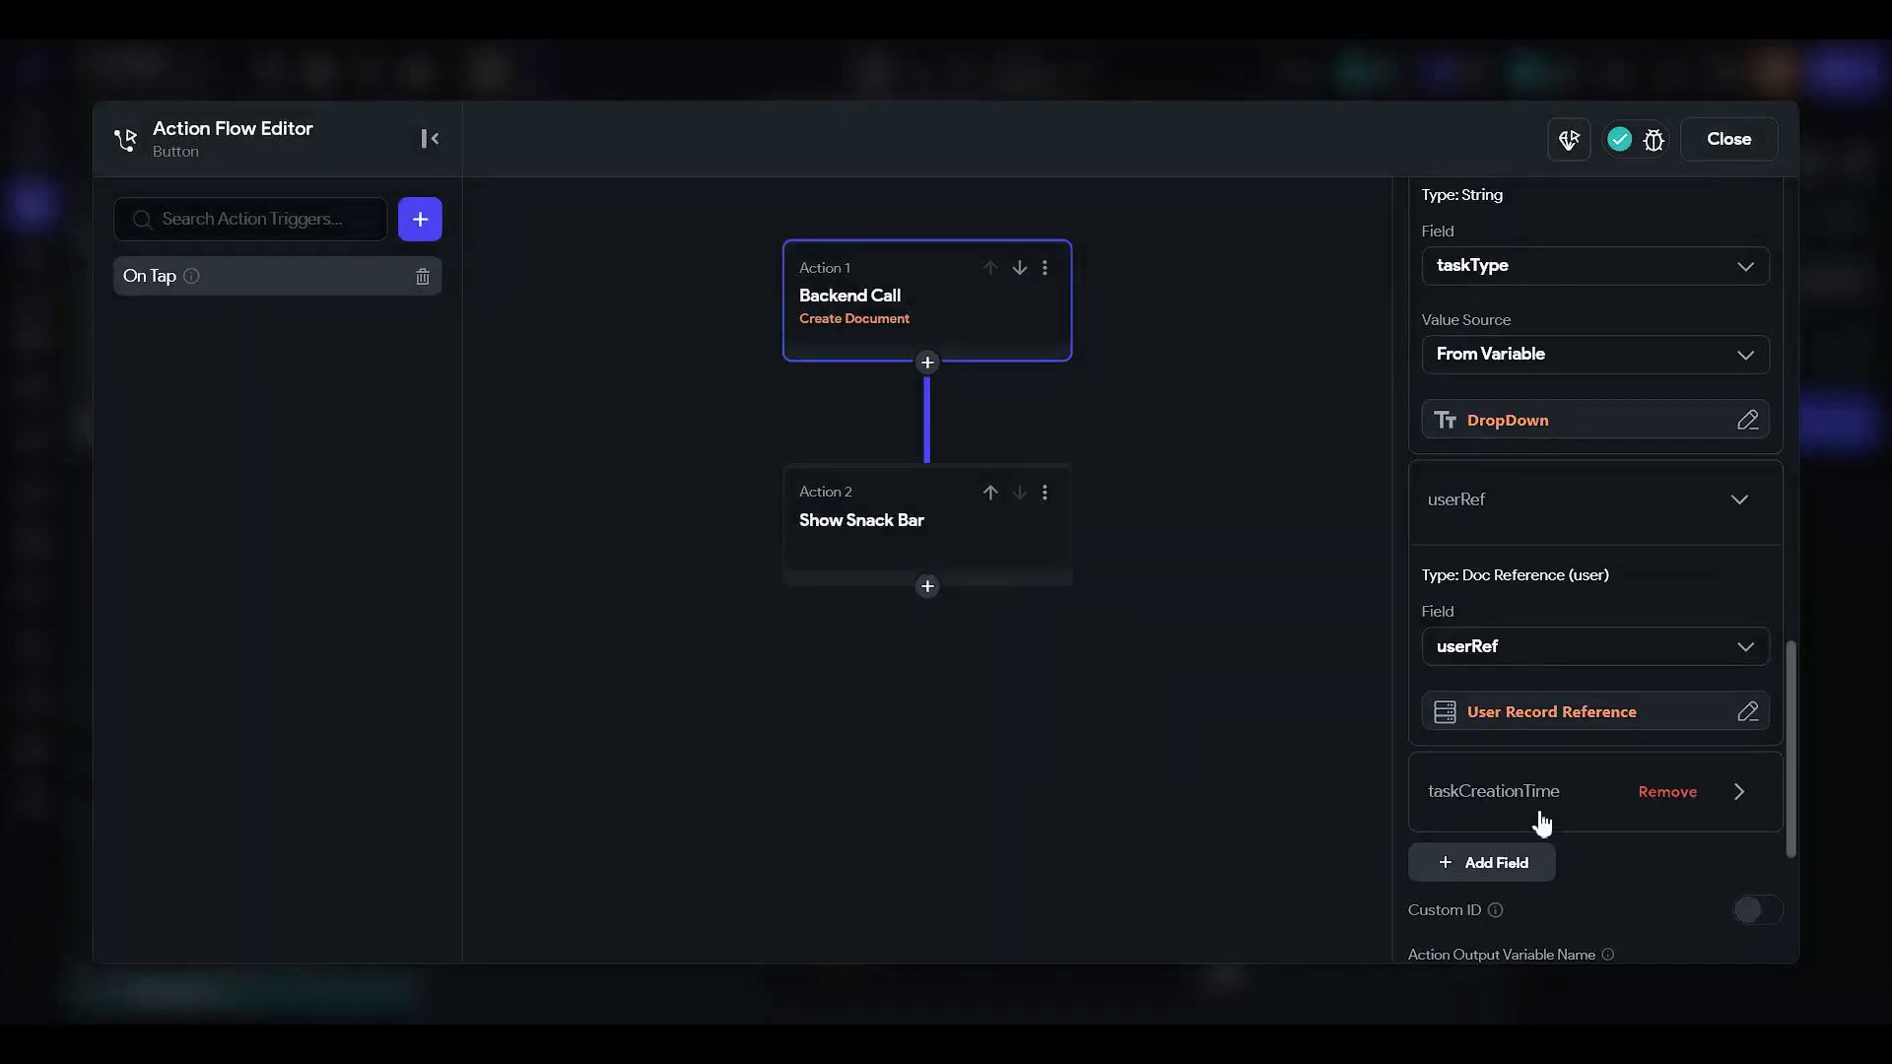
click(1492, 789)
scroll(1497, 783, down, 3)
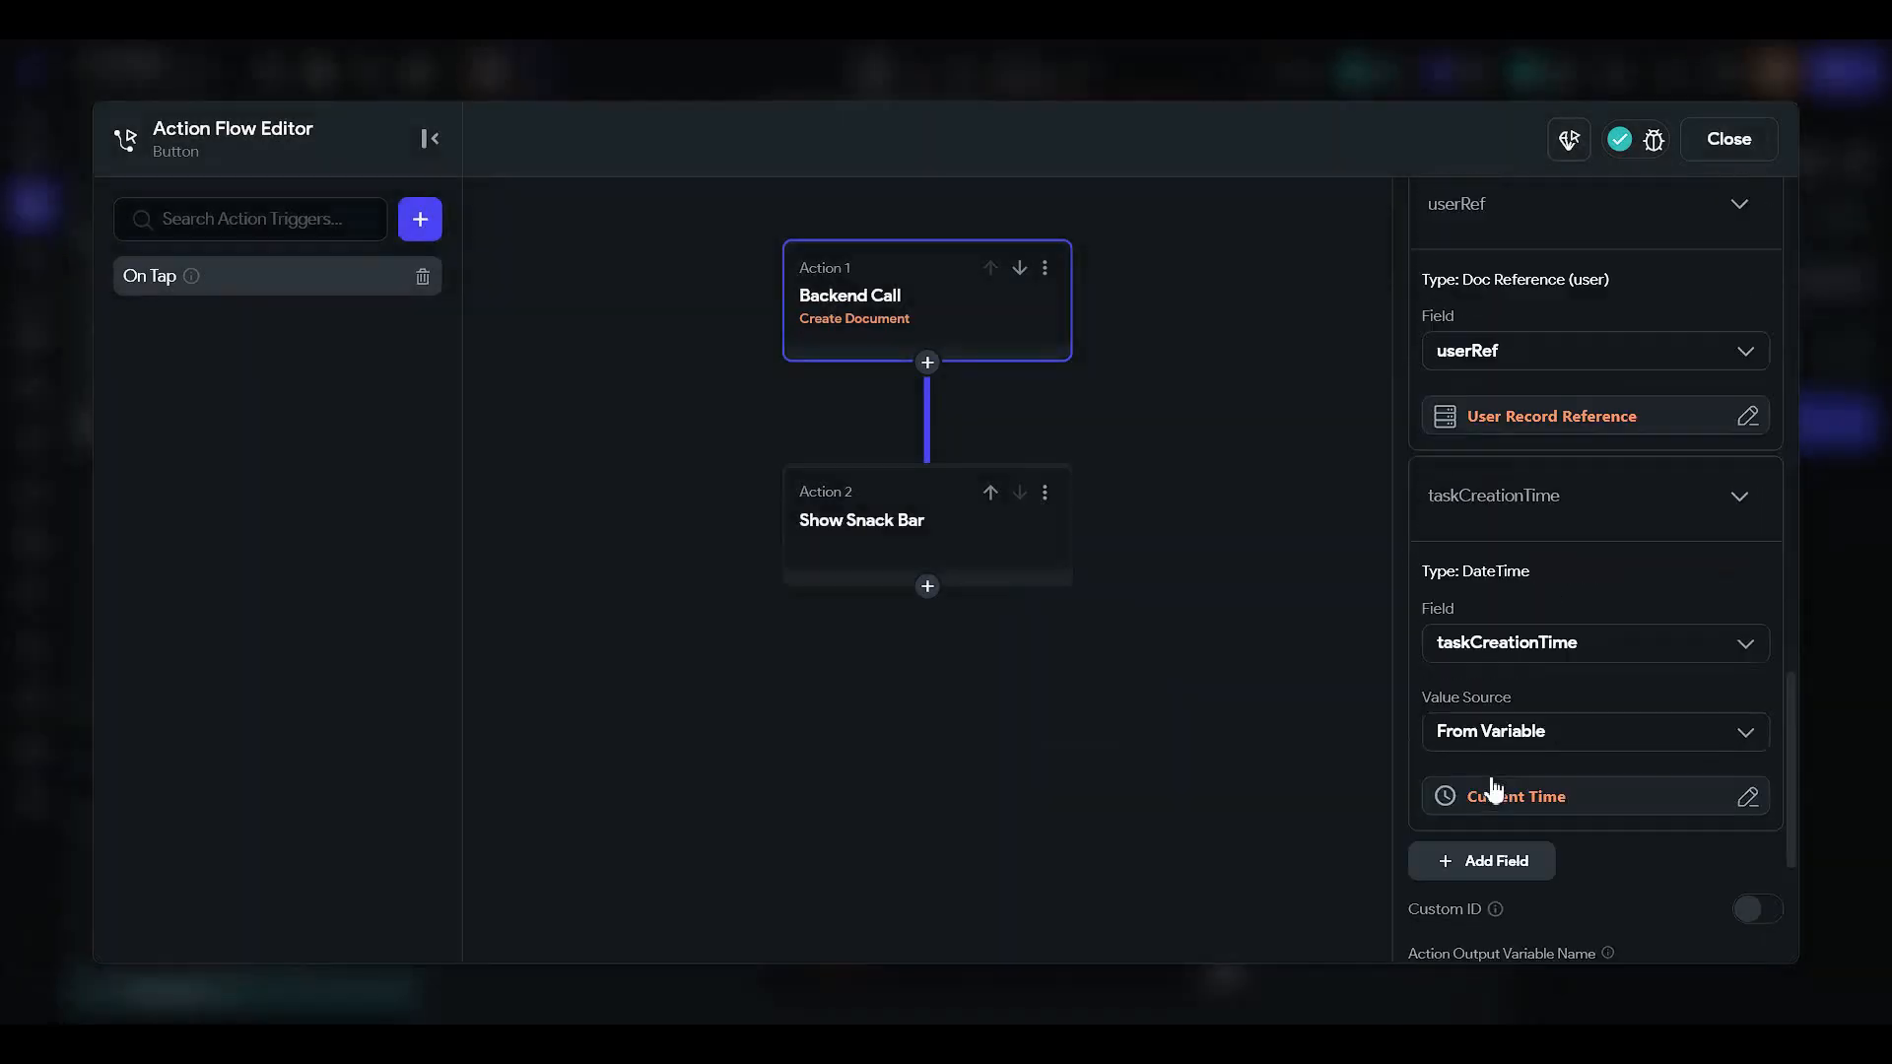
click(924, 533)
click(934, 309)
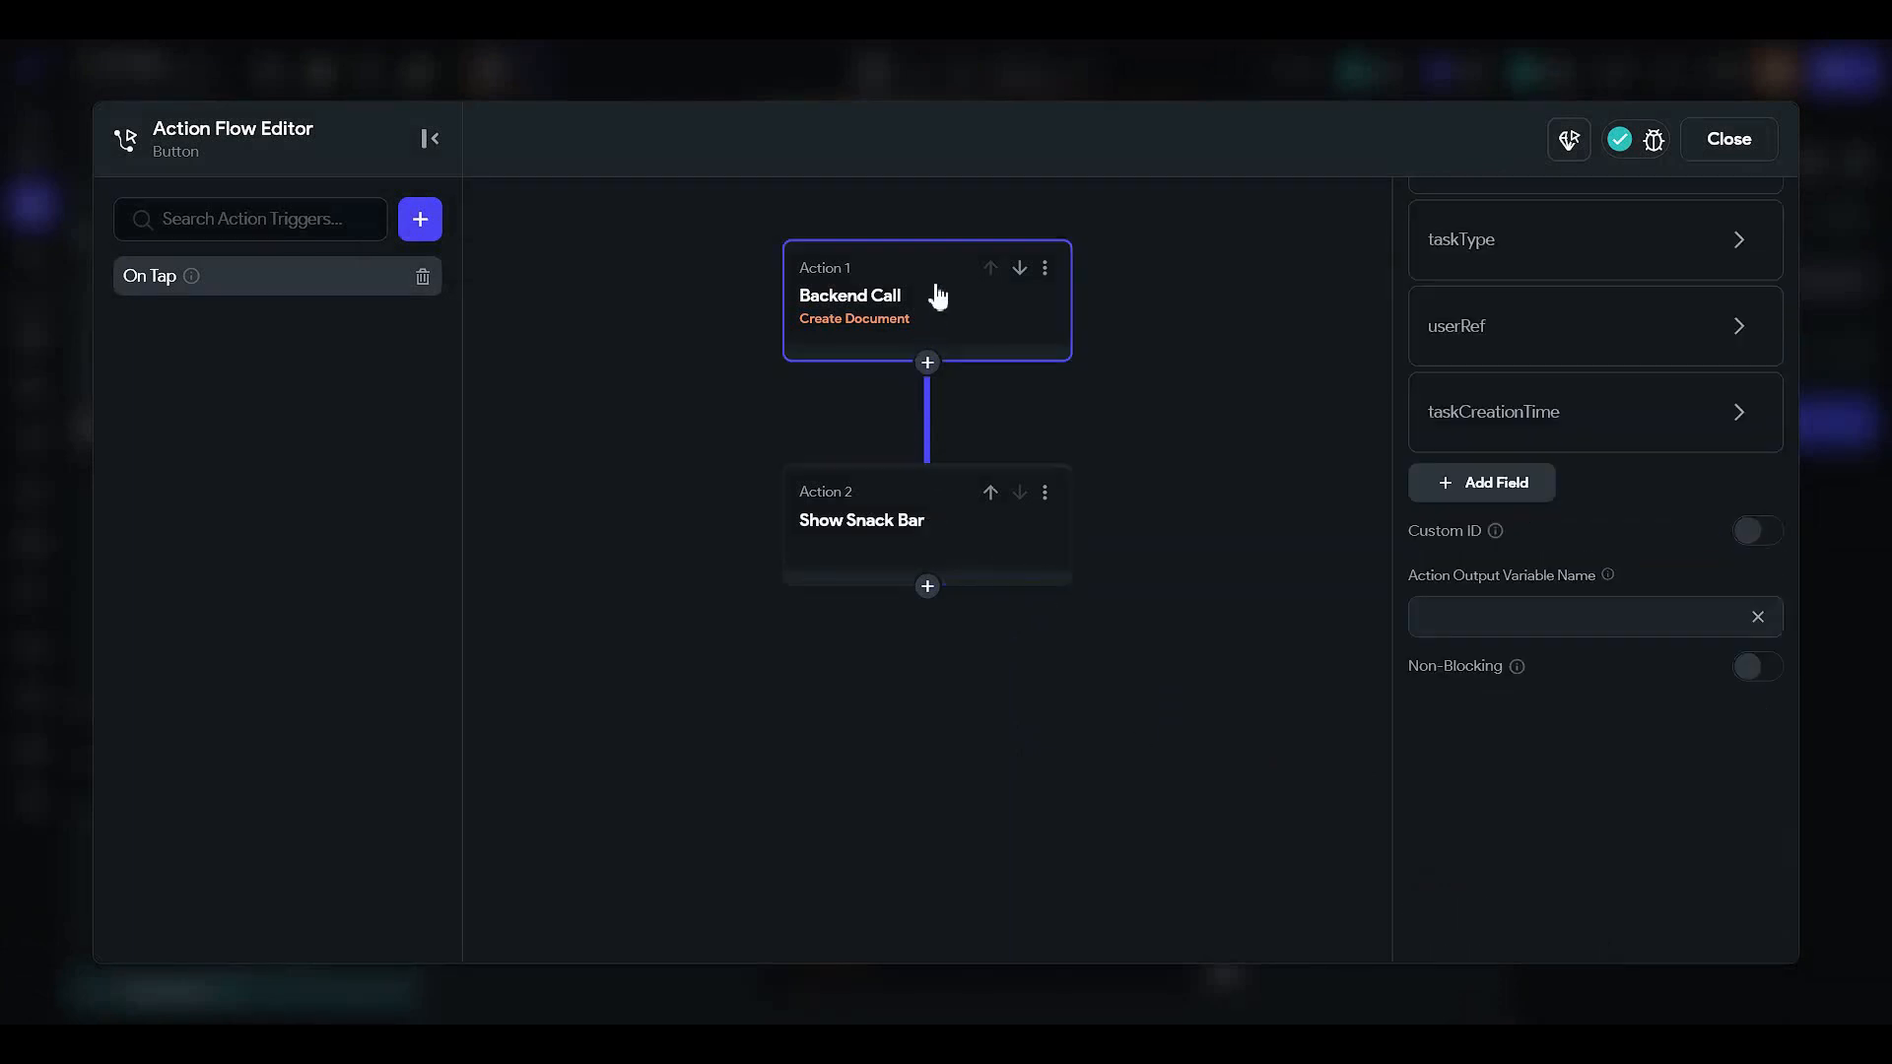
scroll(1534, 537, up, 10)
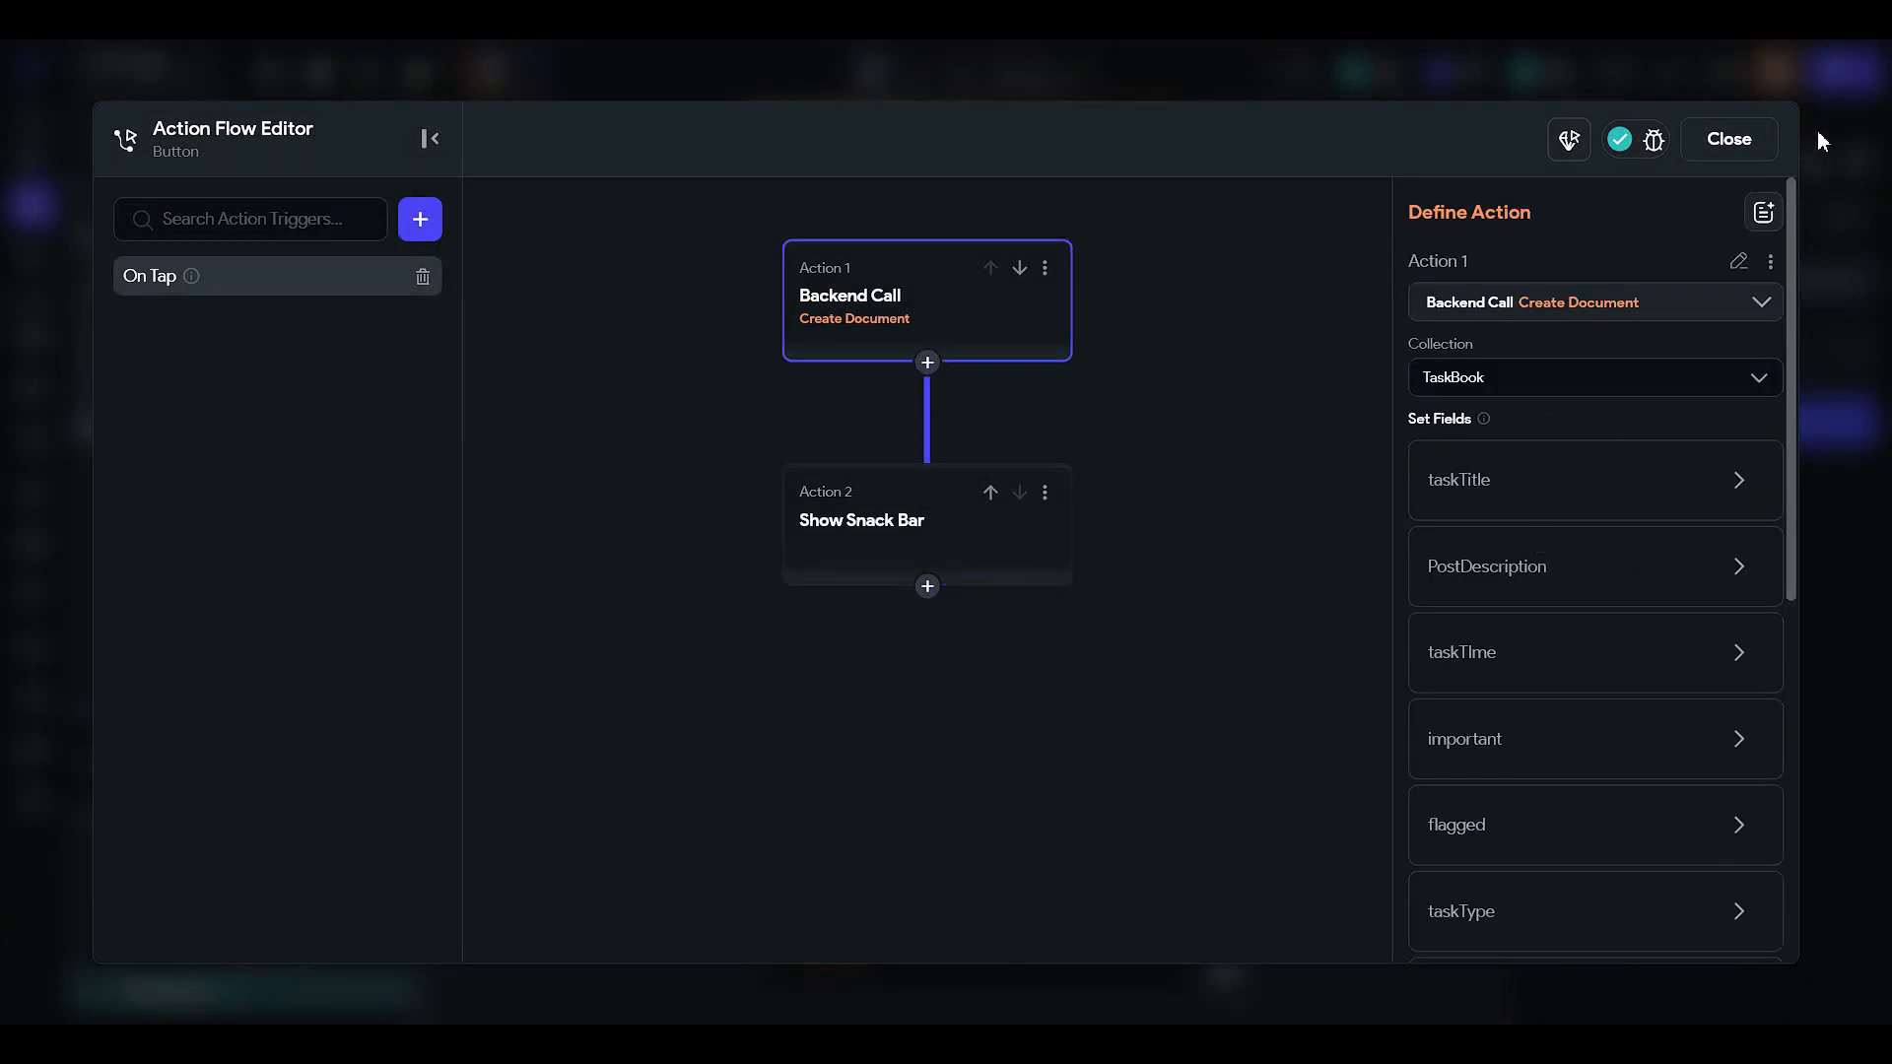
click(1764, 139)
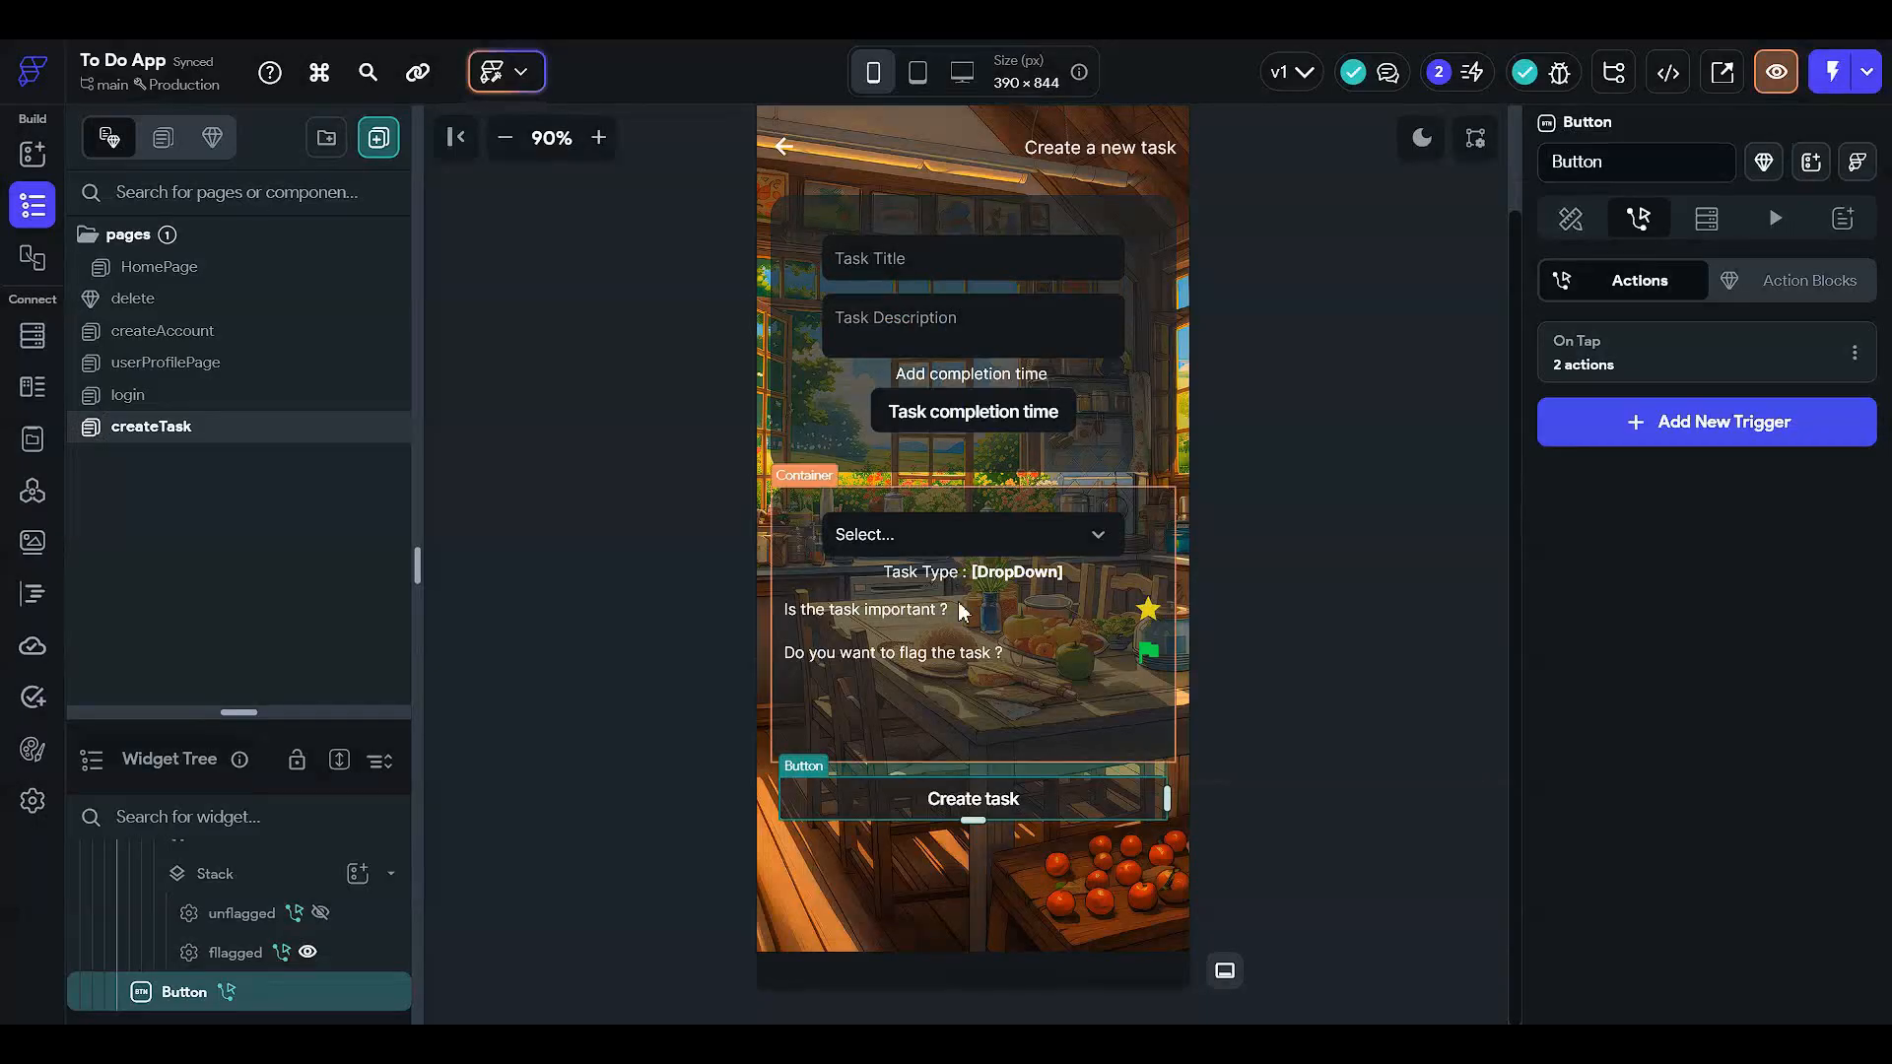
scroll(1022, 650, up, 2)
click(676, 563)
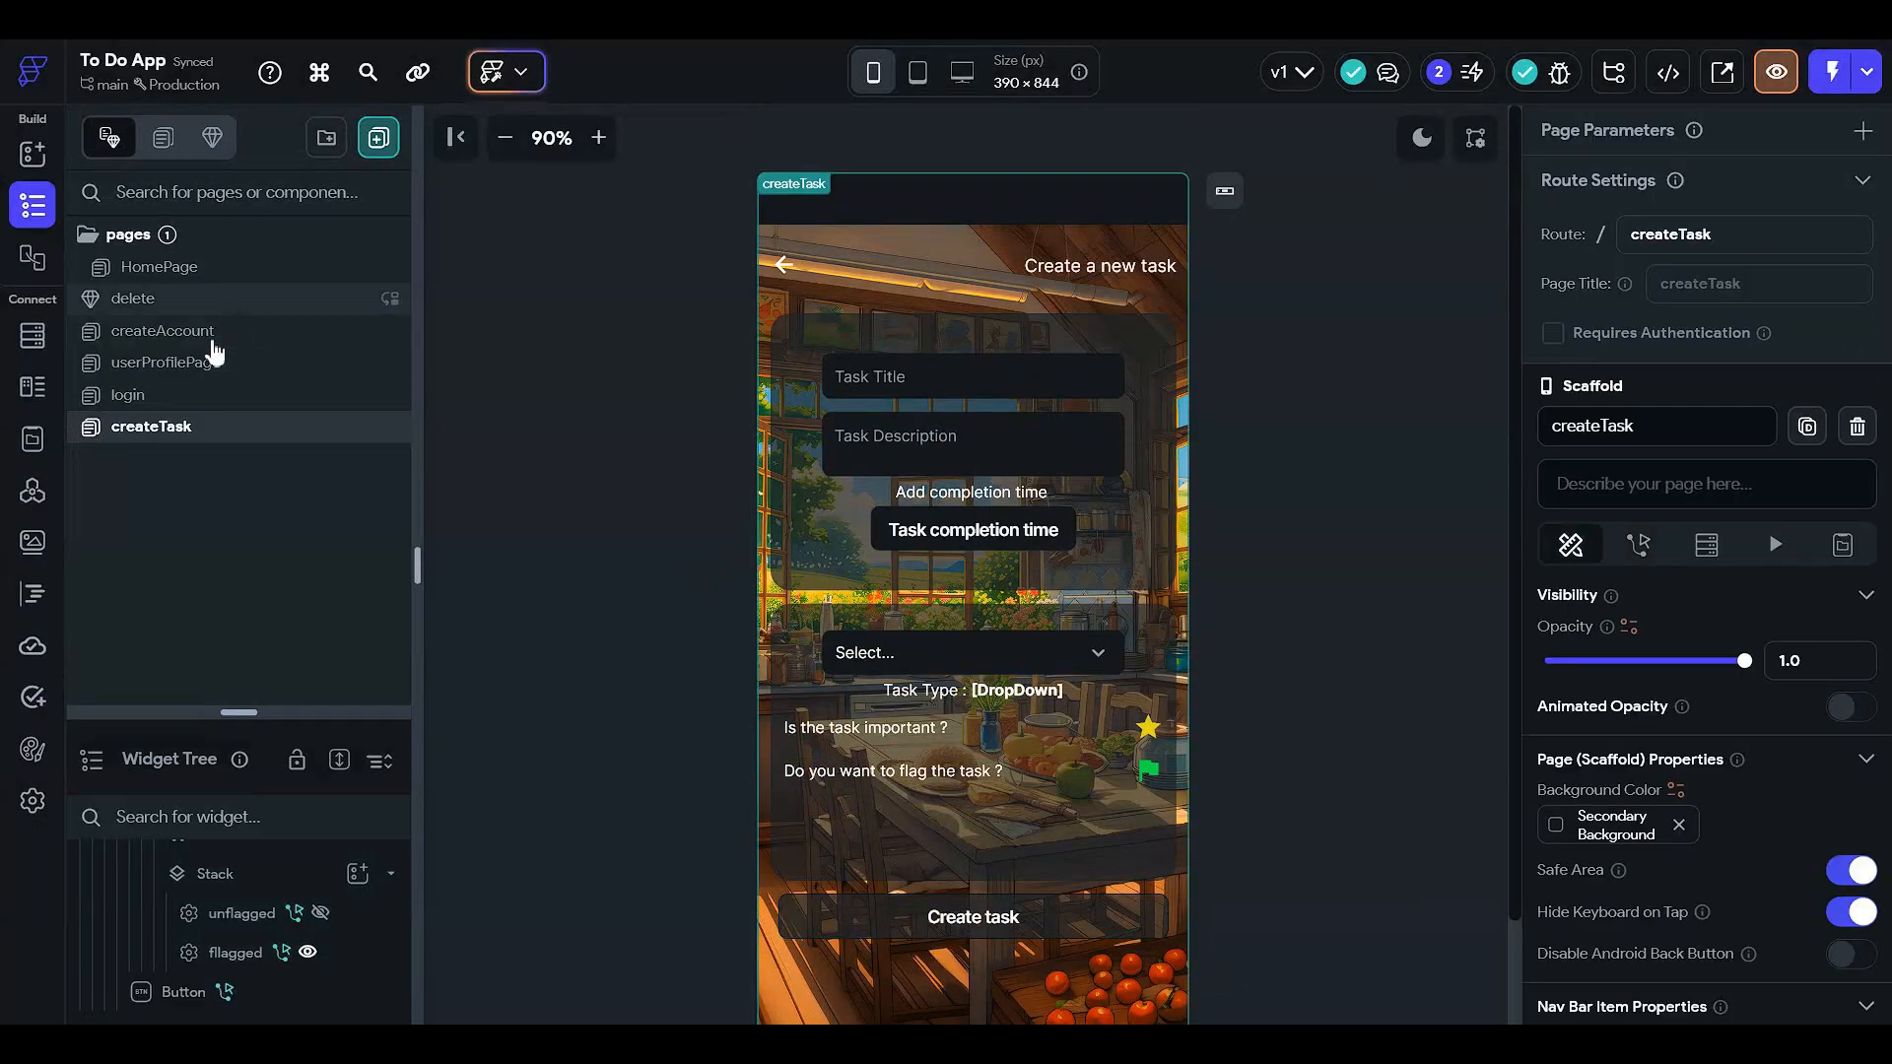
click(227, 274)
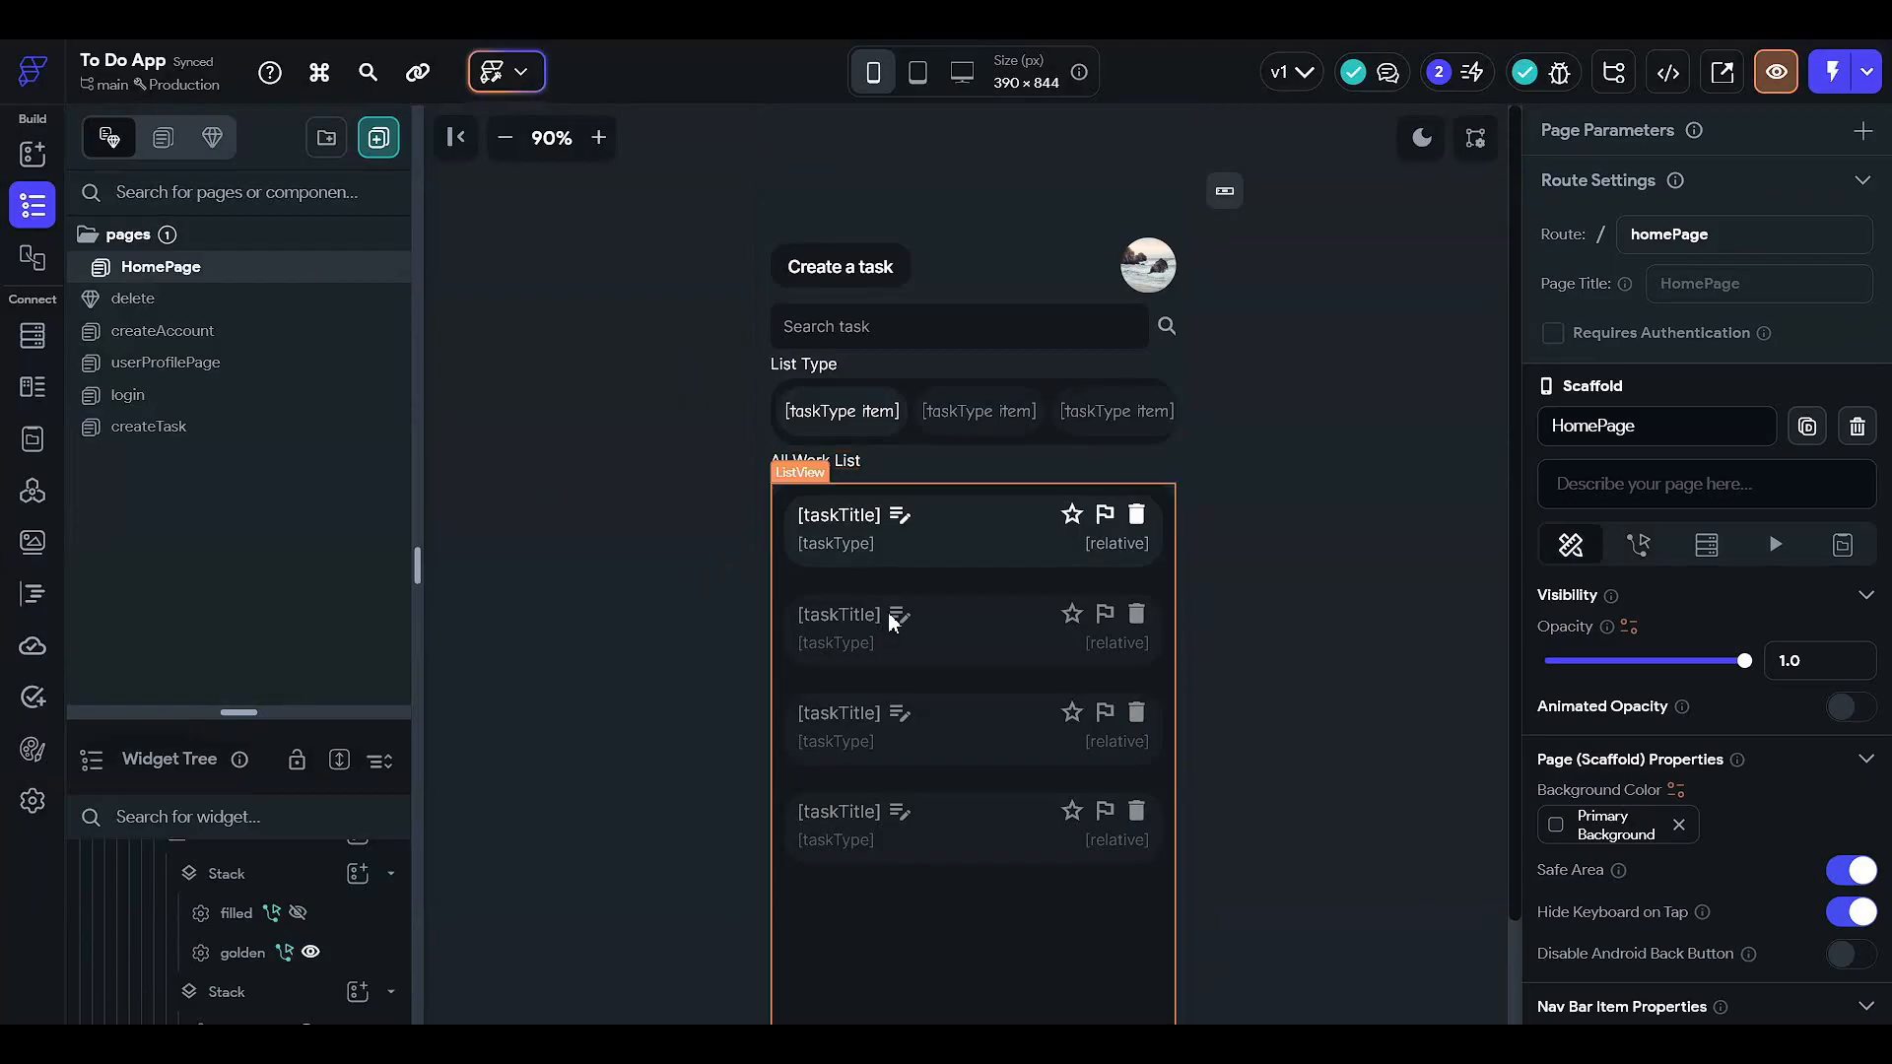
click(883, 542)
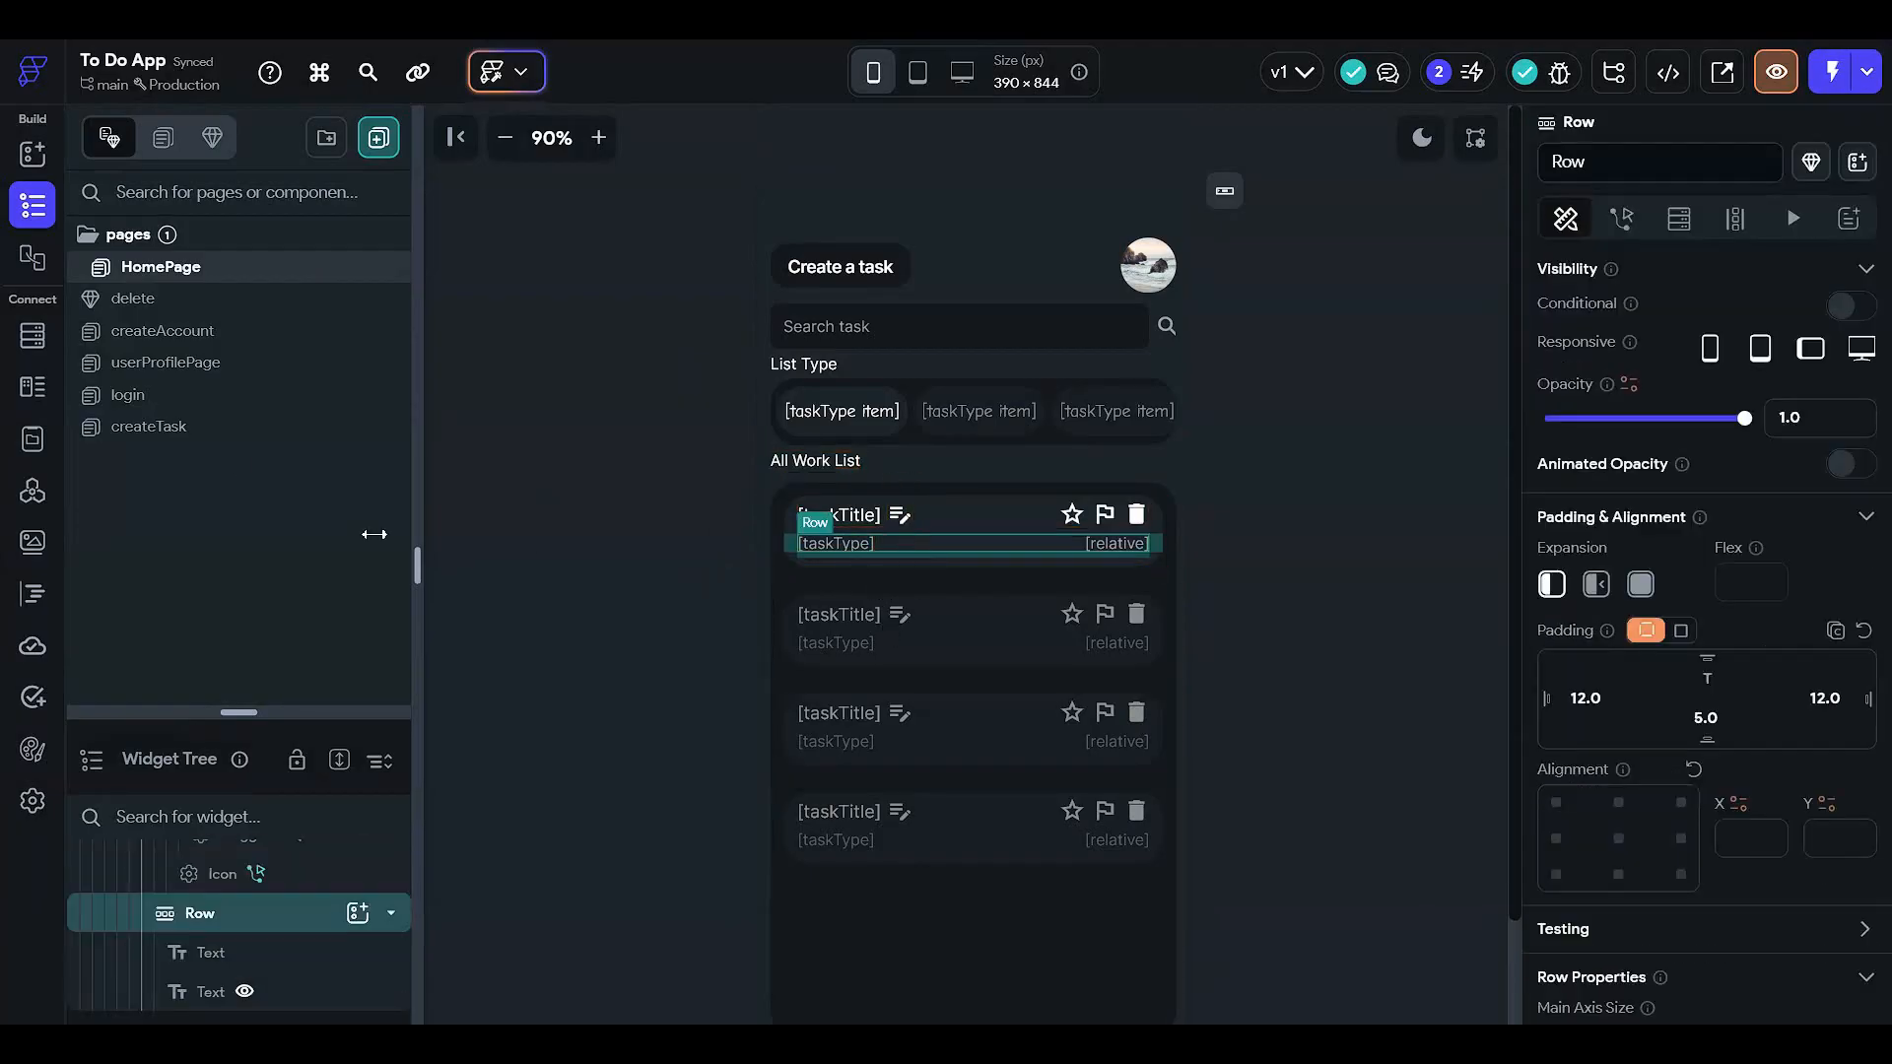
click(240, 427)
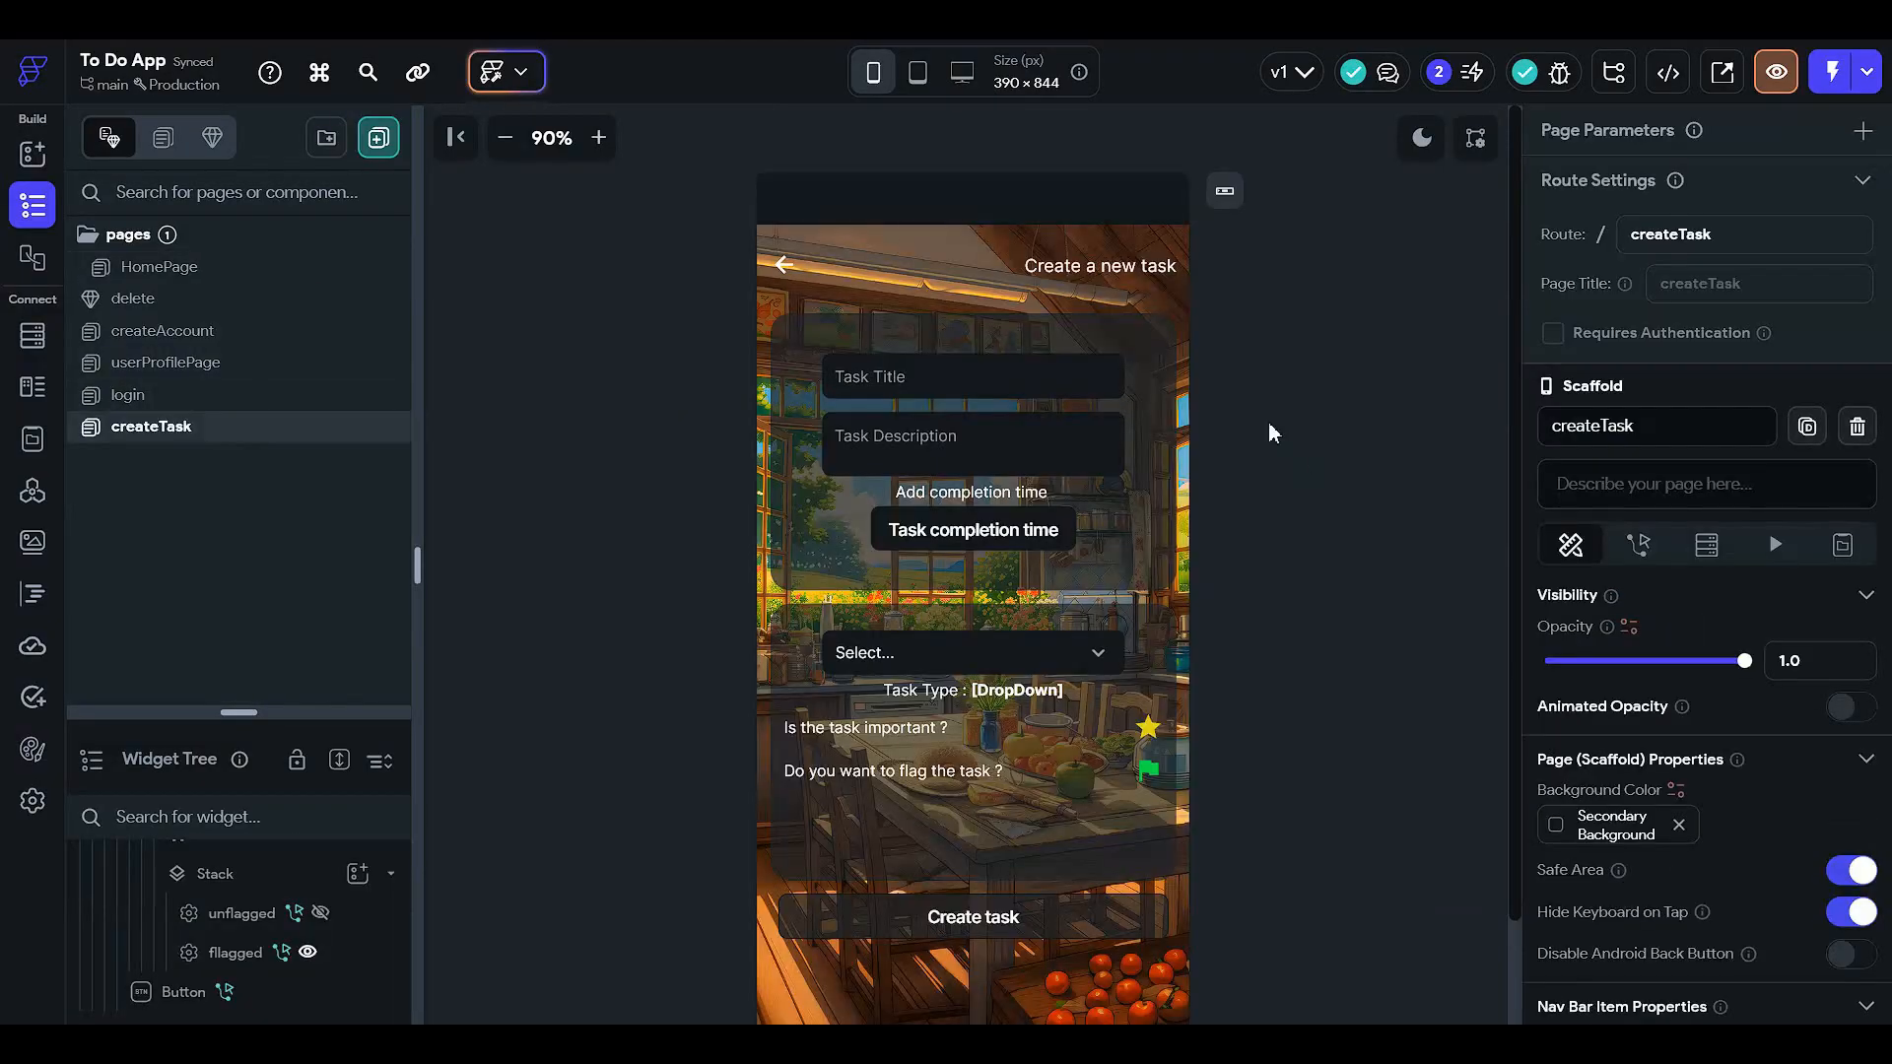
click(1055, 908)
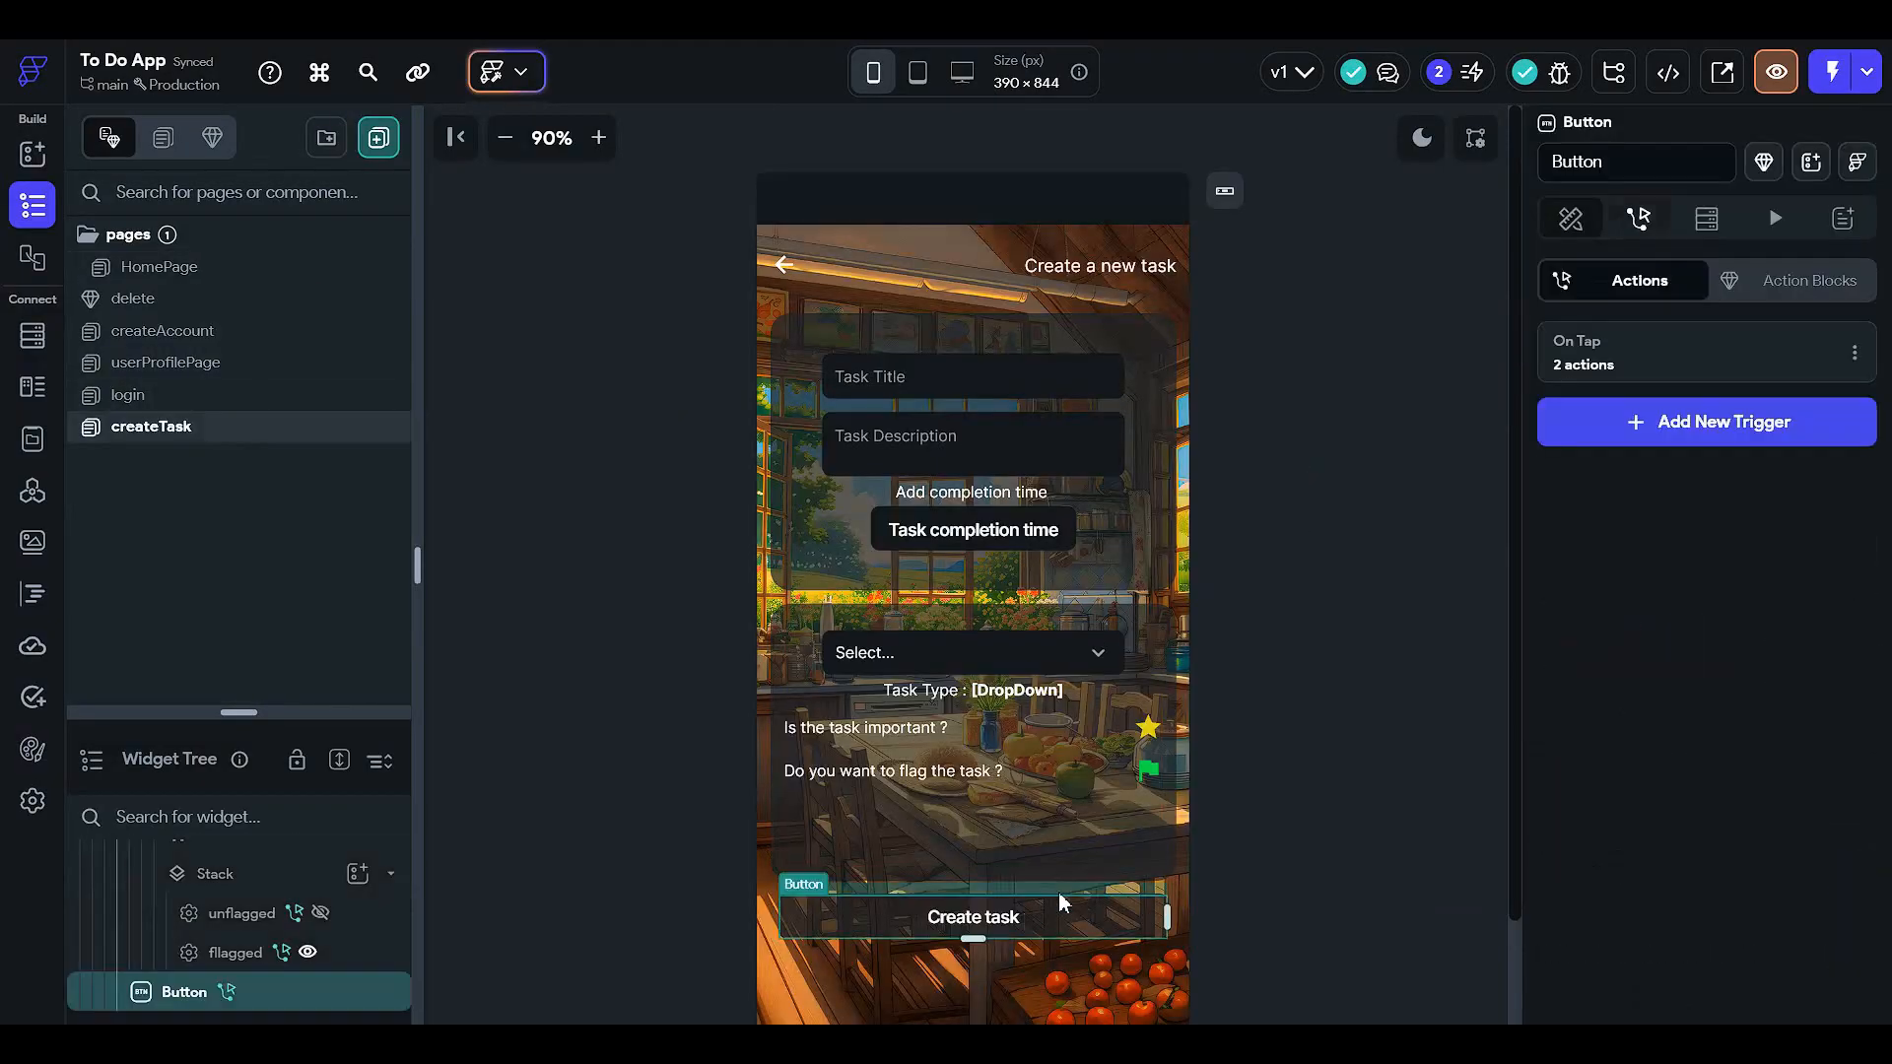
click(1653, 361)
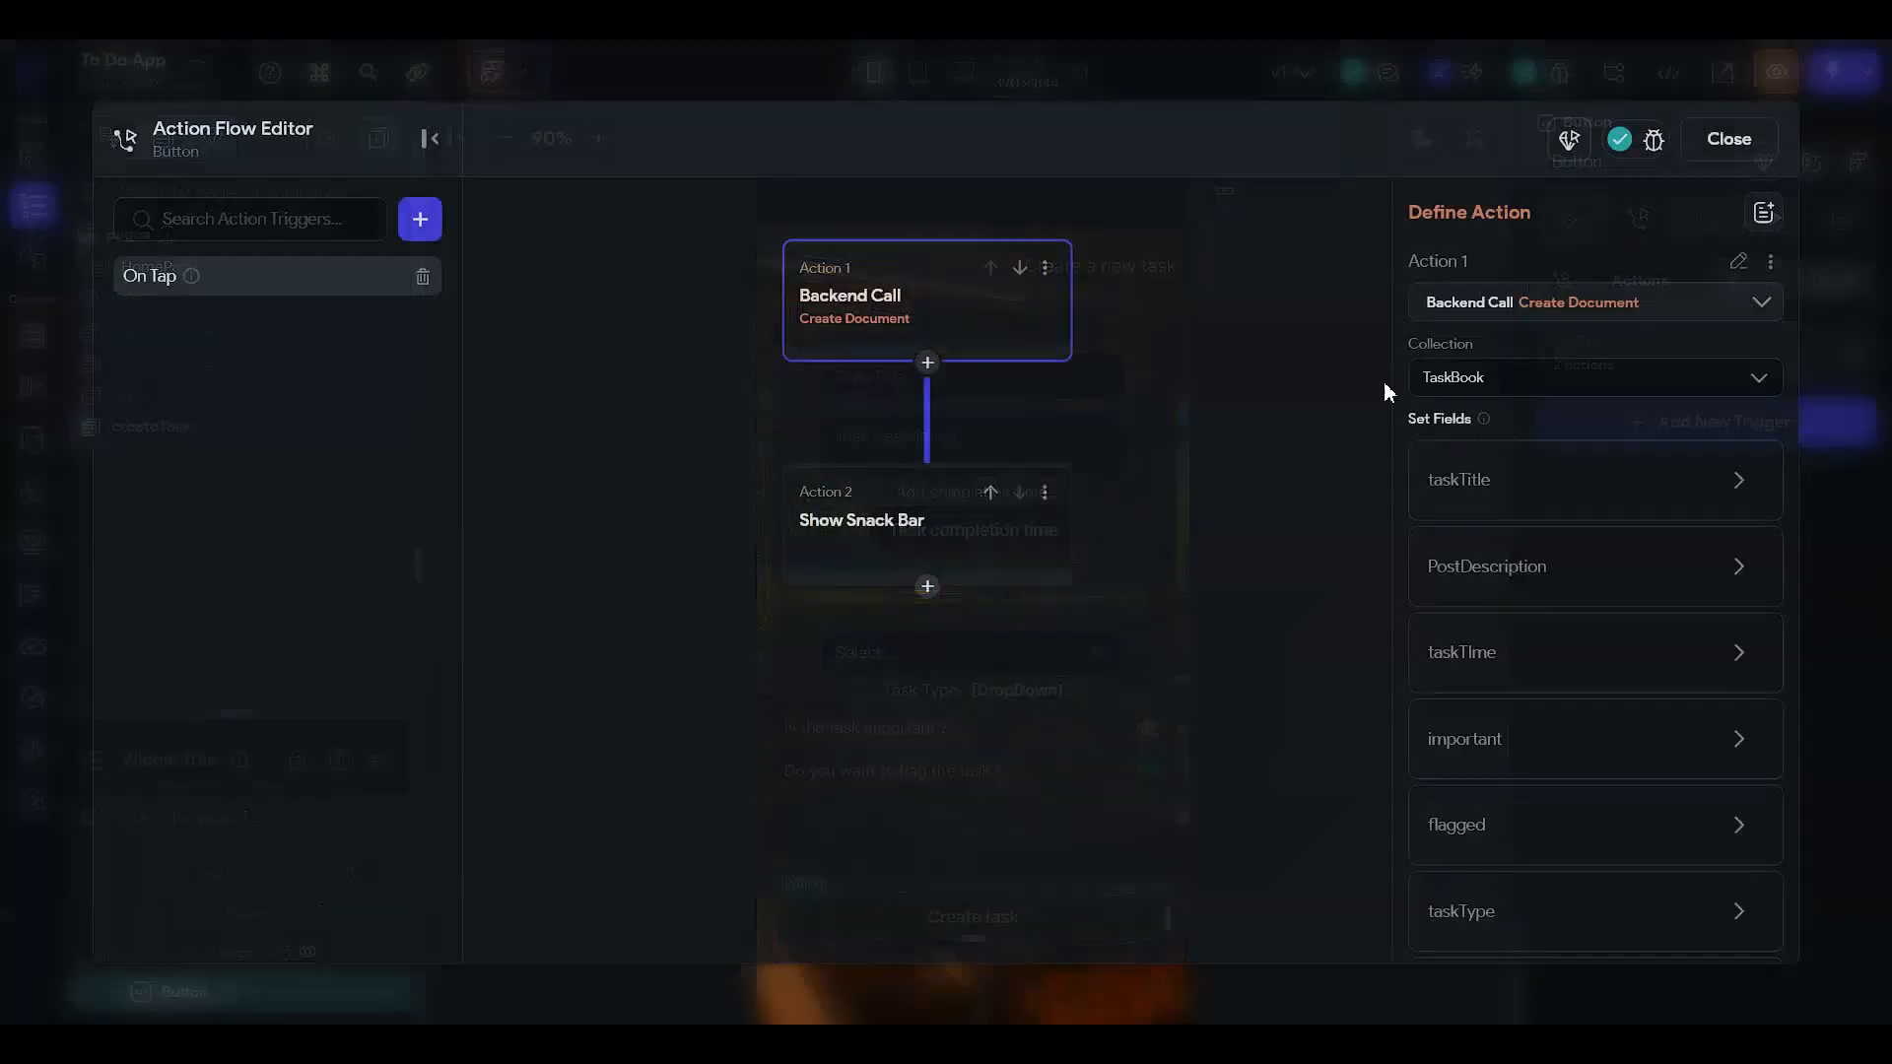
click(1686, 145)
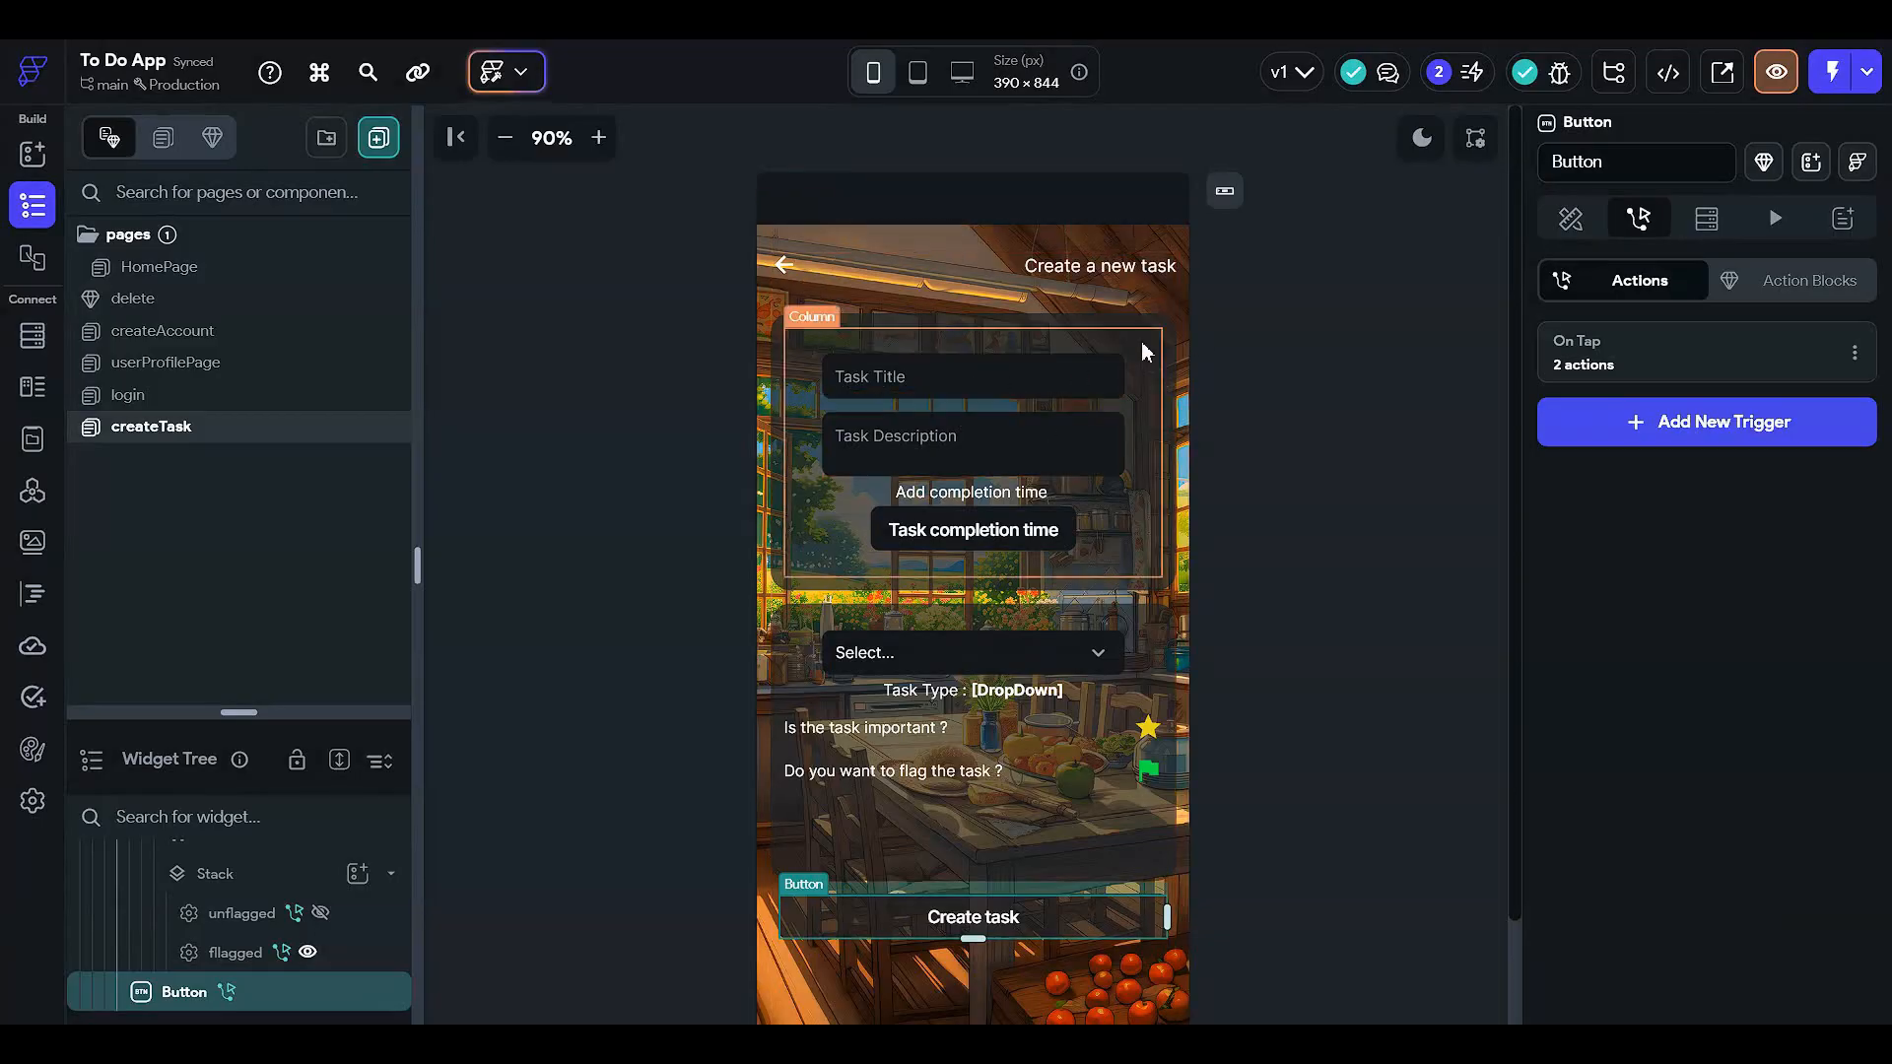
- Cut the Create task button's existing Backend Call chain and restart its On Tap flow
click(1704, 365)
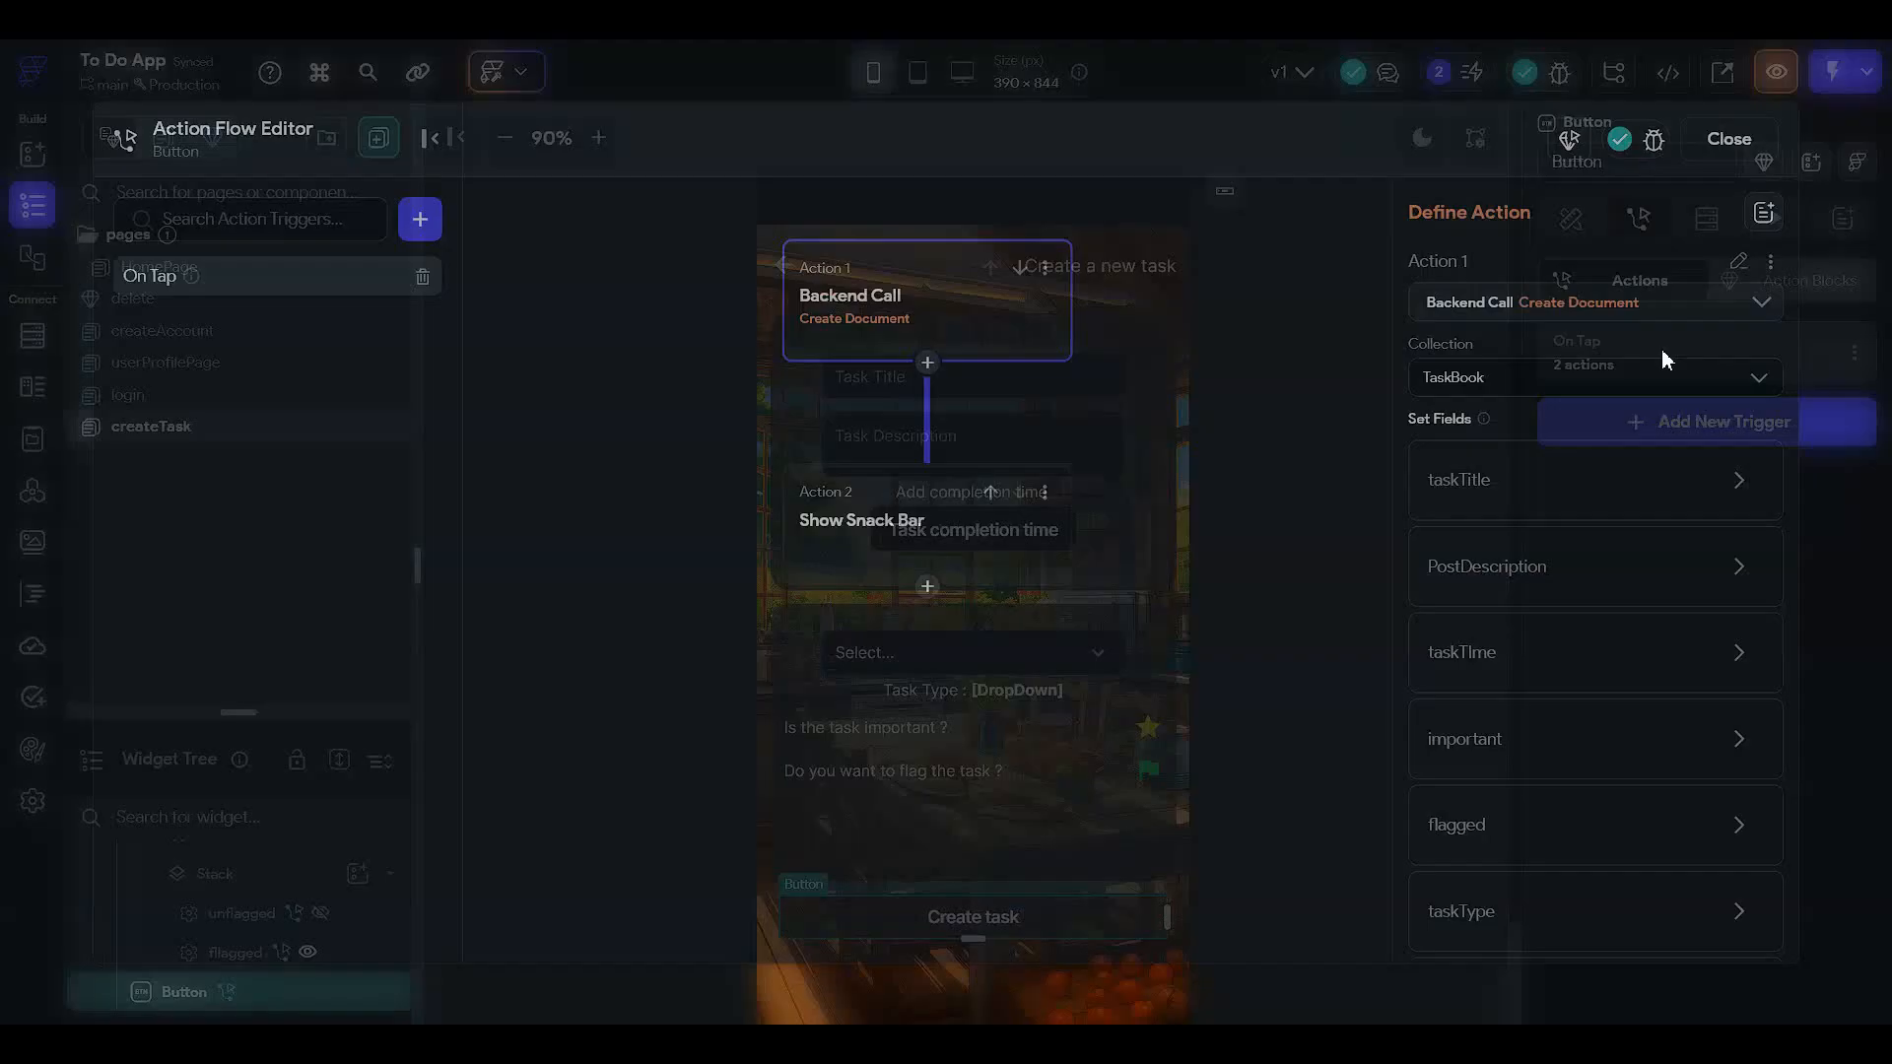
click(1045, 270)
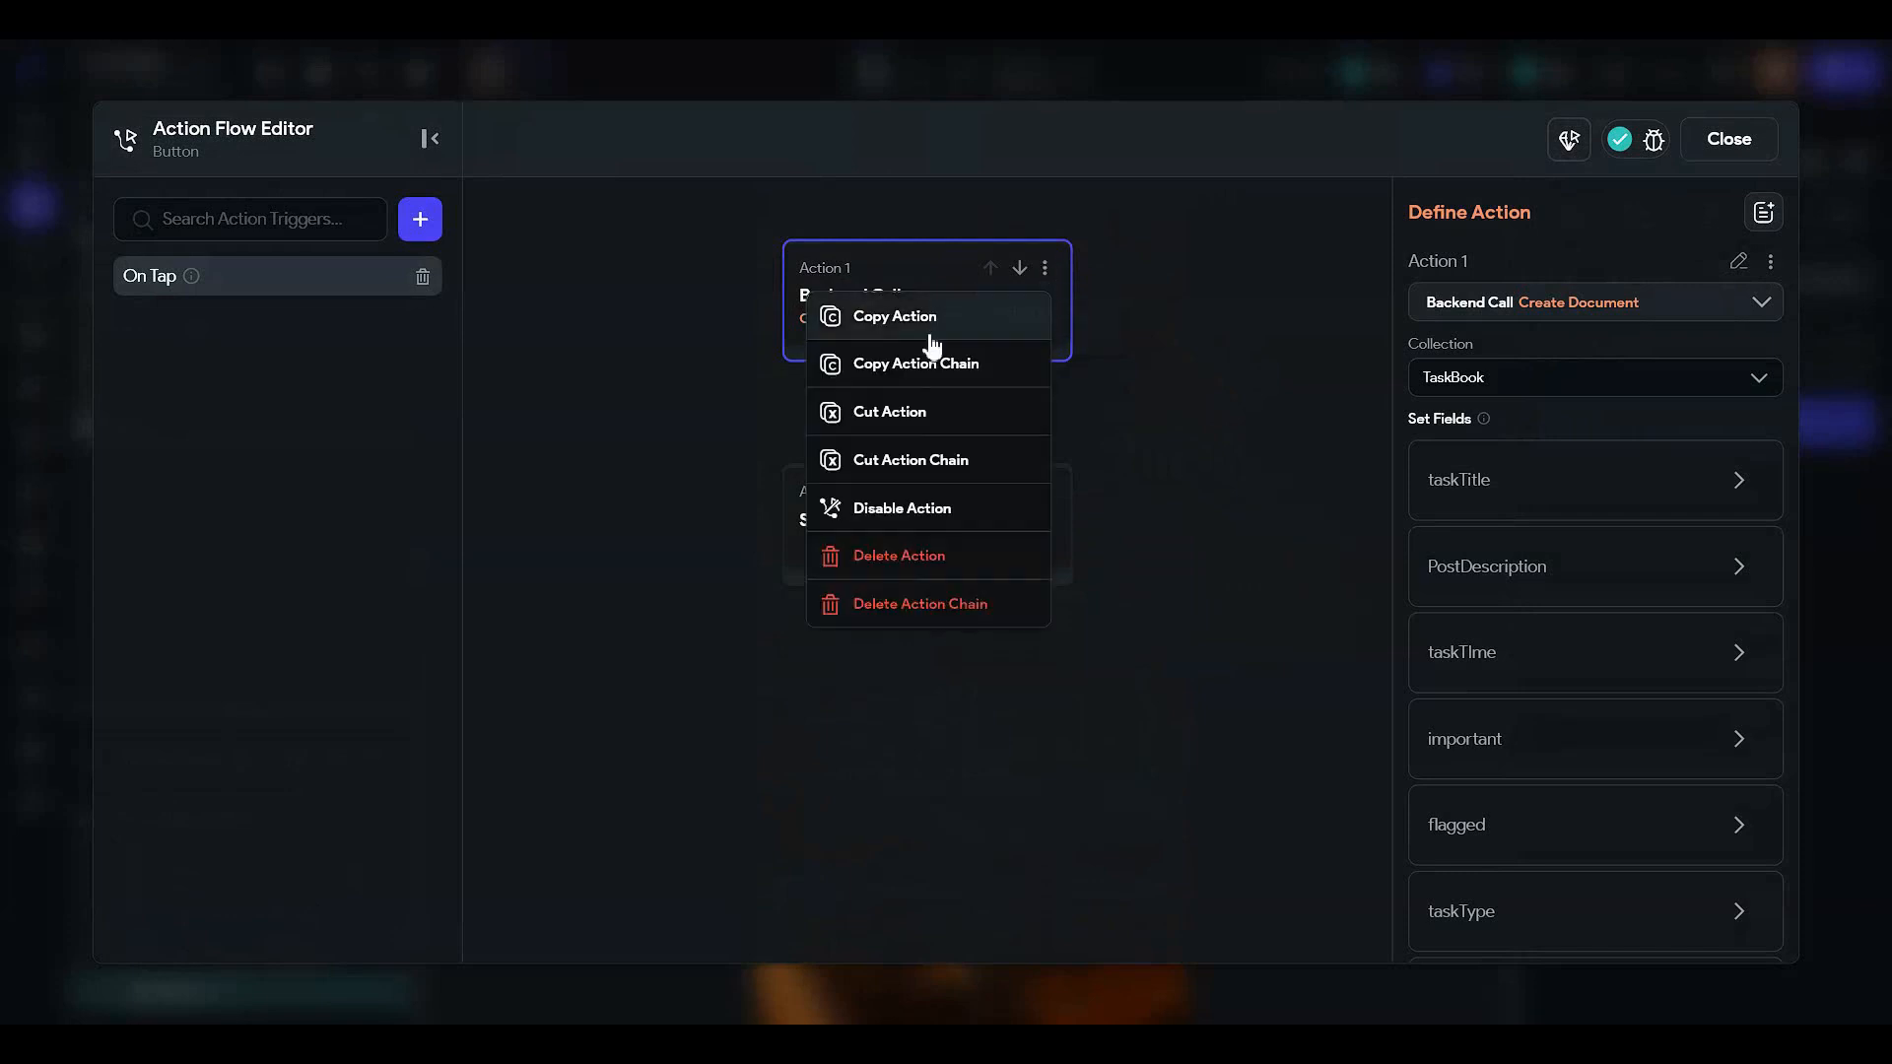
click(923, 463)
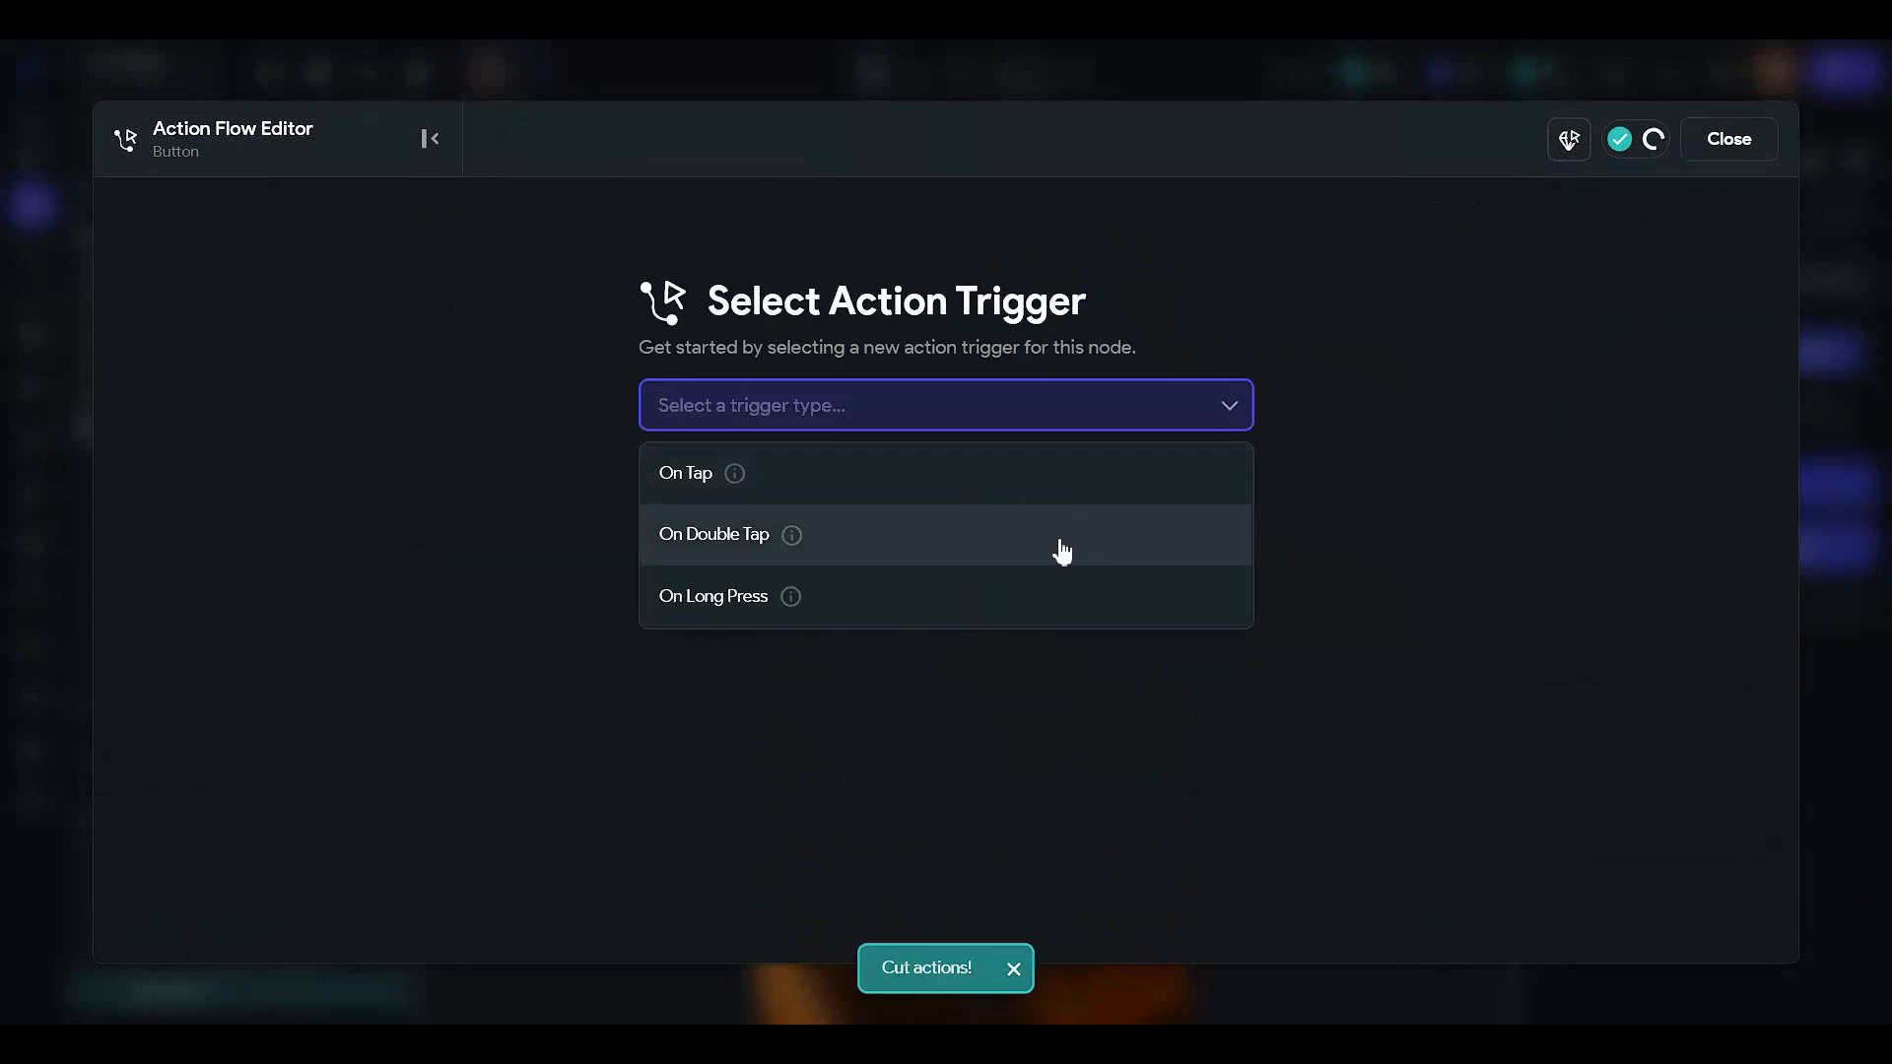
click(1032, 499)
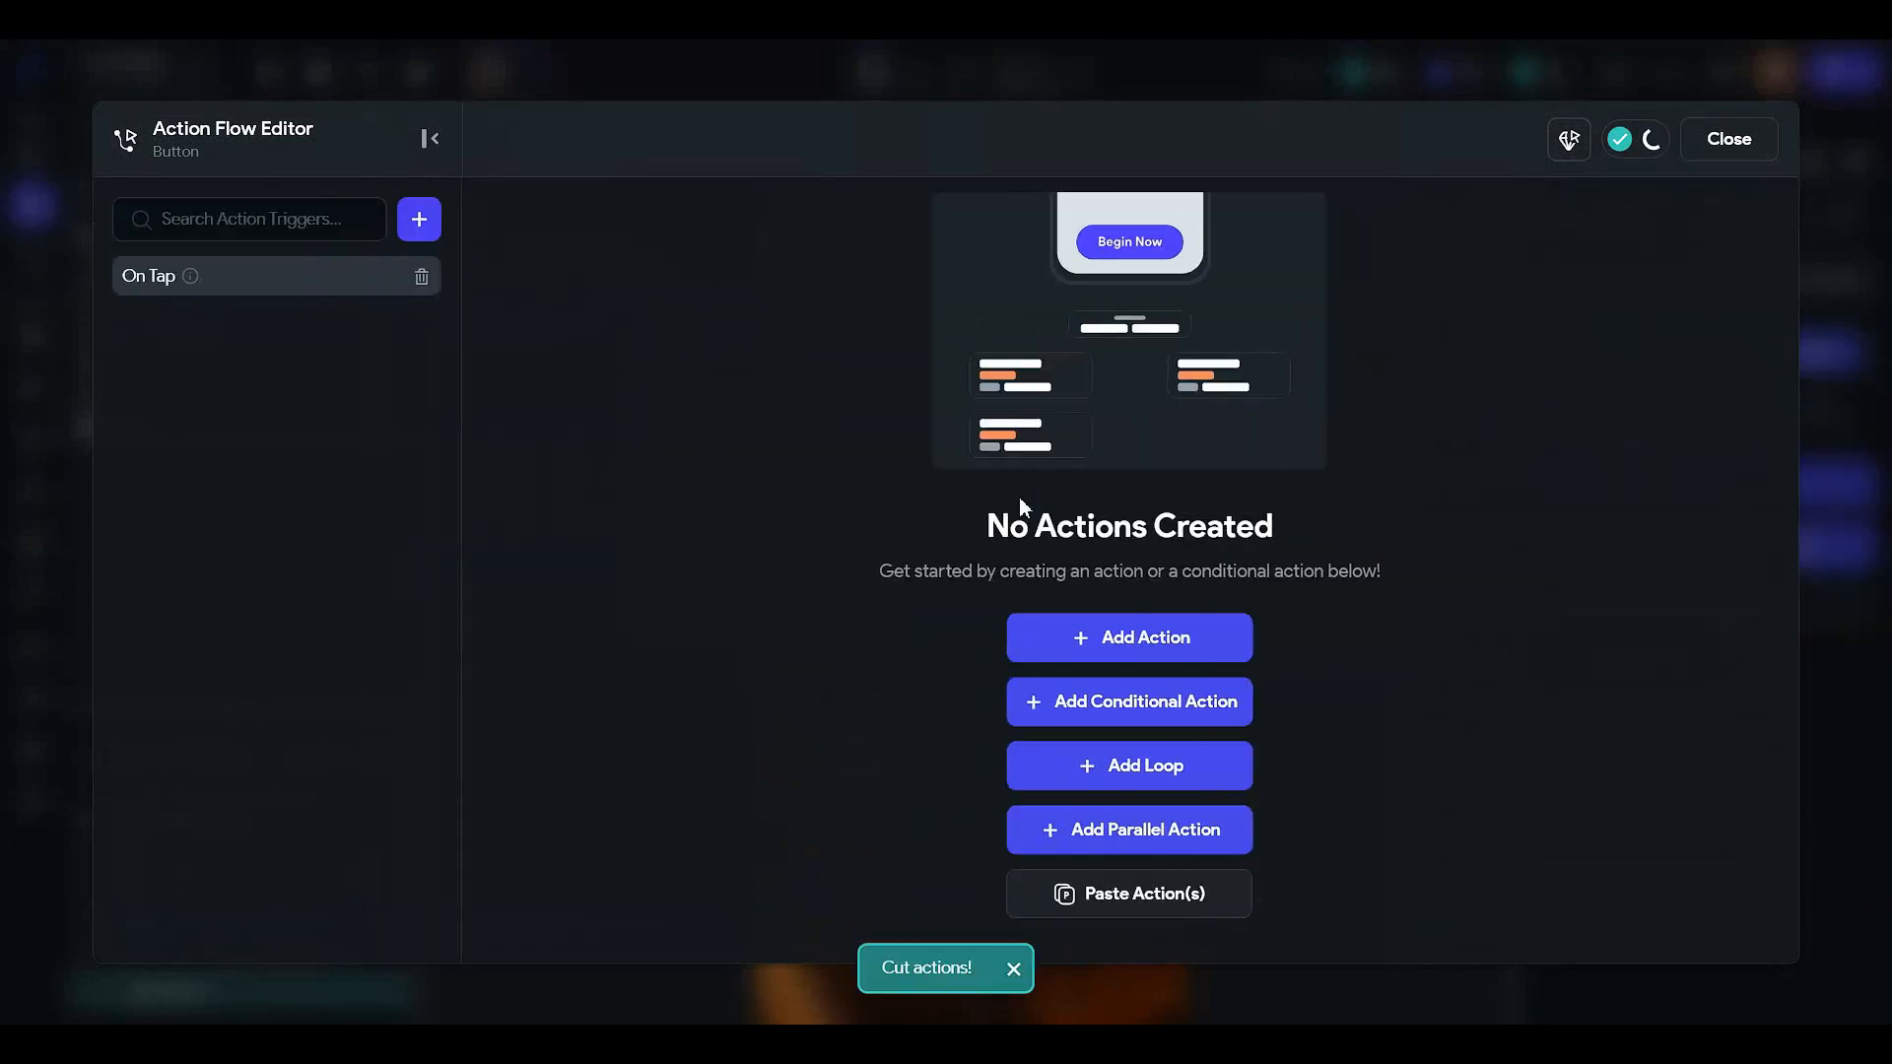
- Add a single-condition conditional action: widget state taskTitle is set and not empty
click(1095, 703)
click(1306, 482)
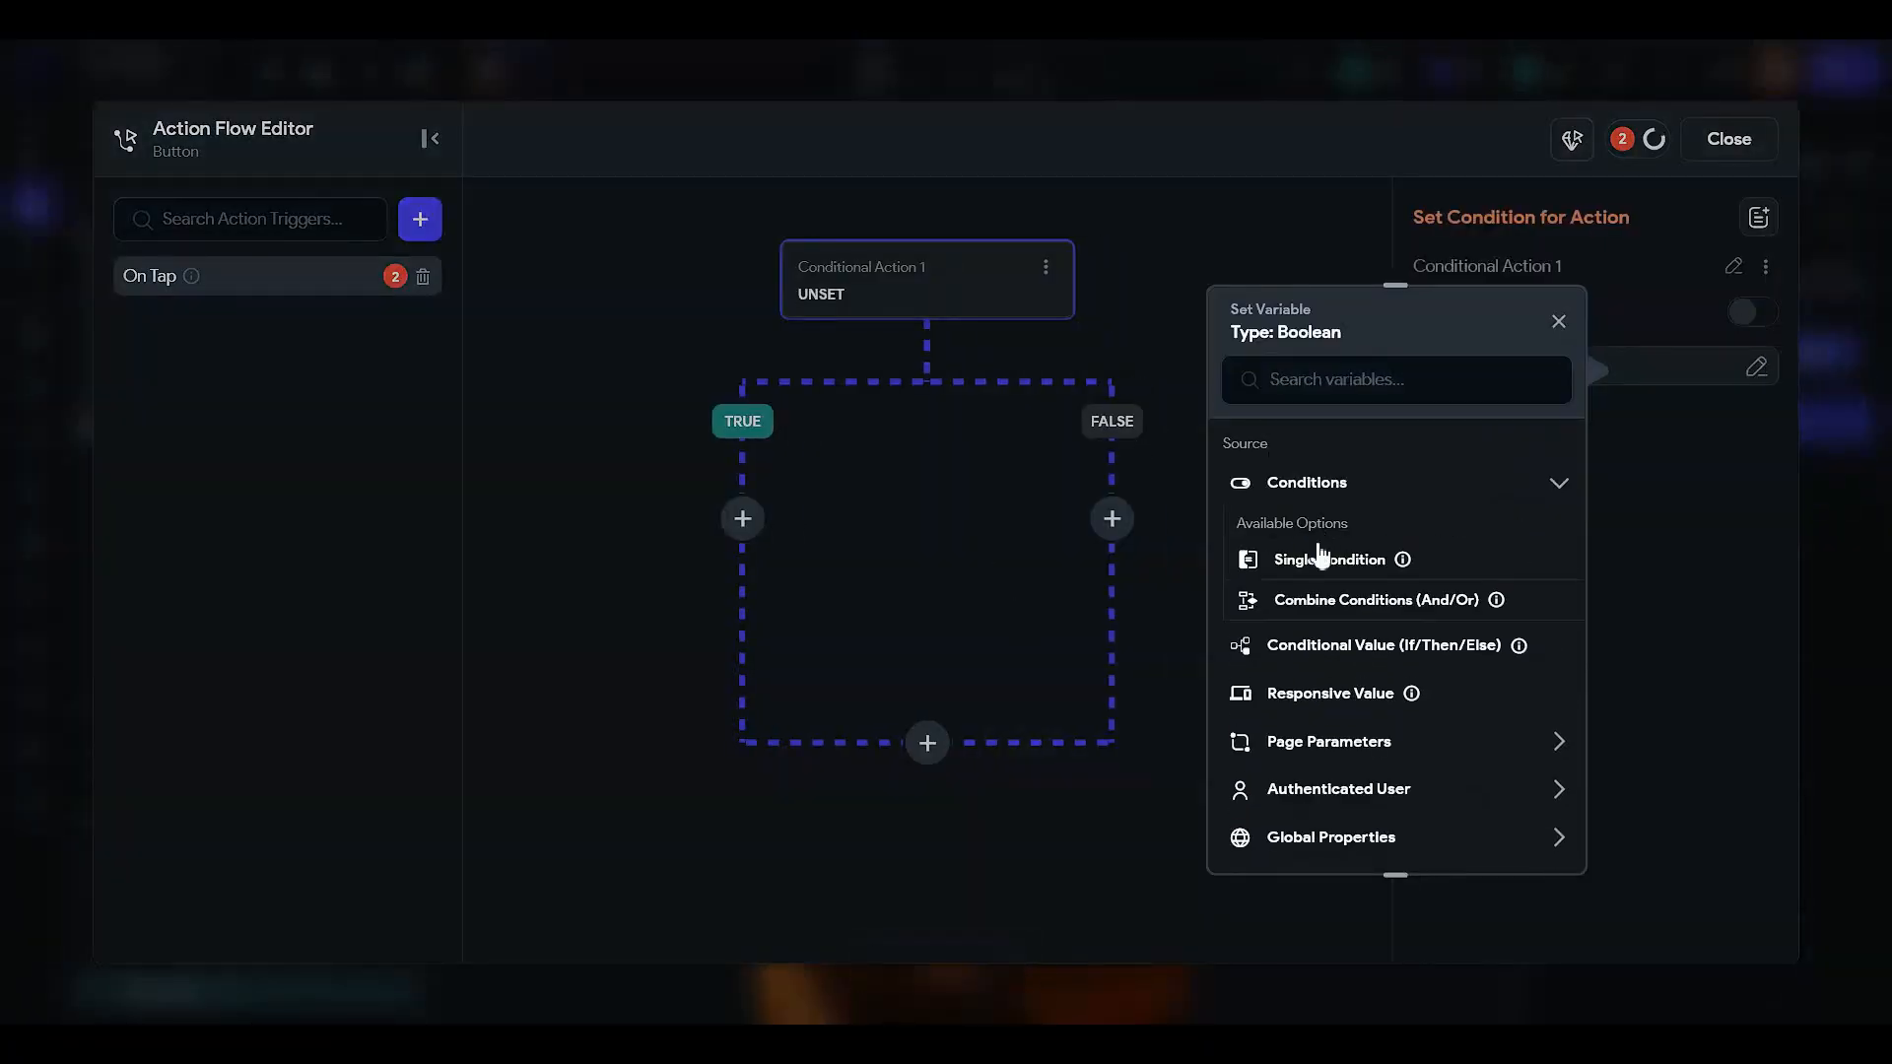
click(1319, 551)
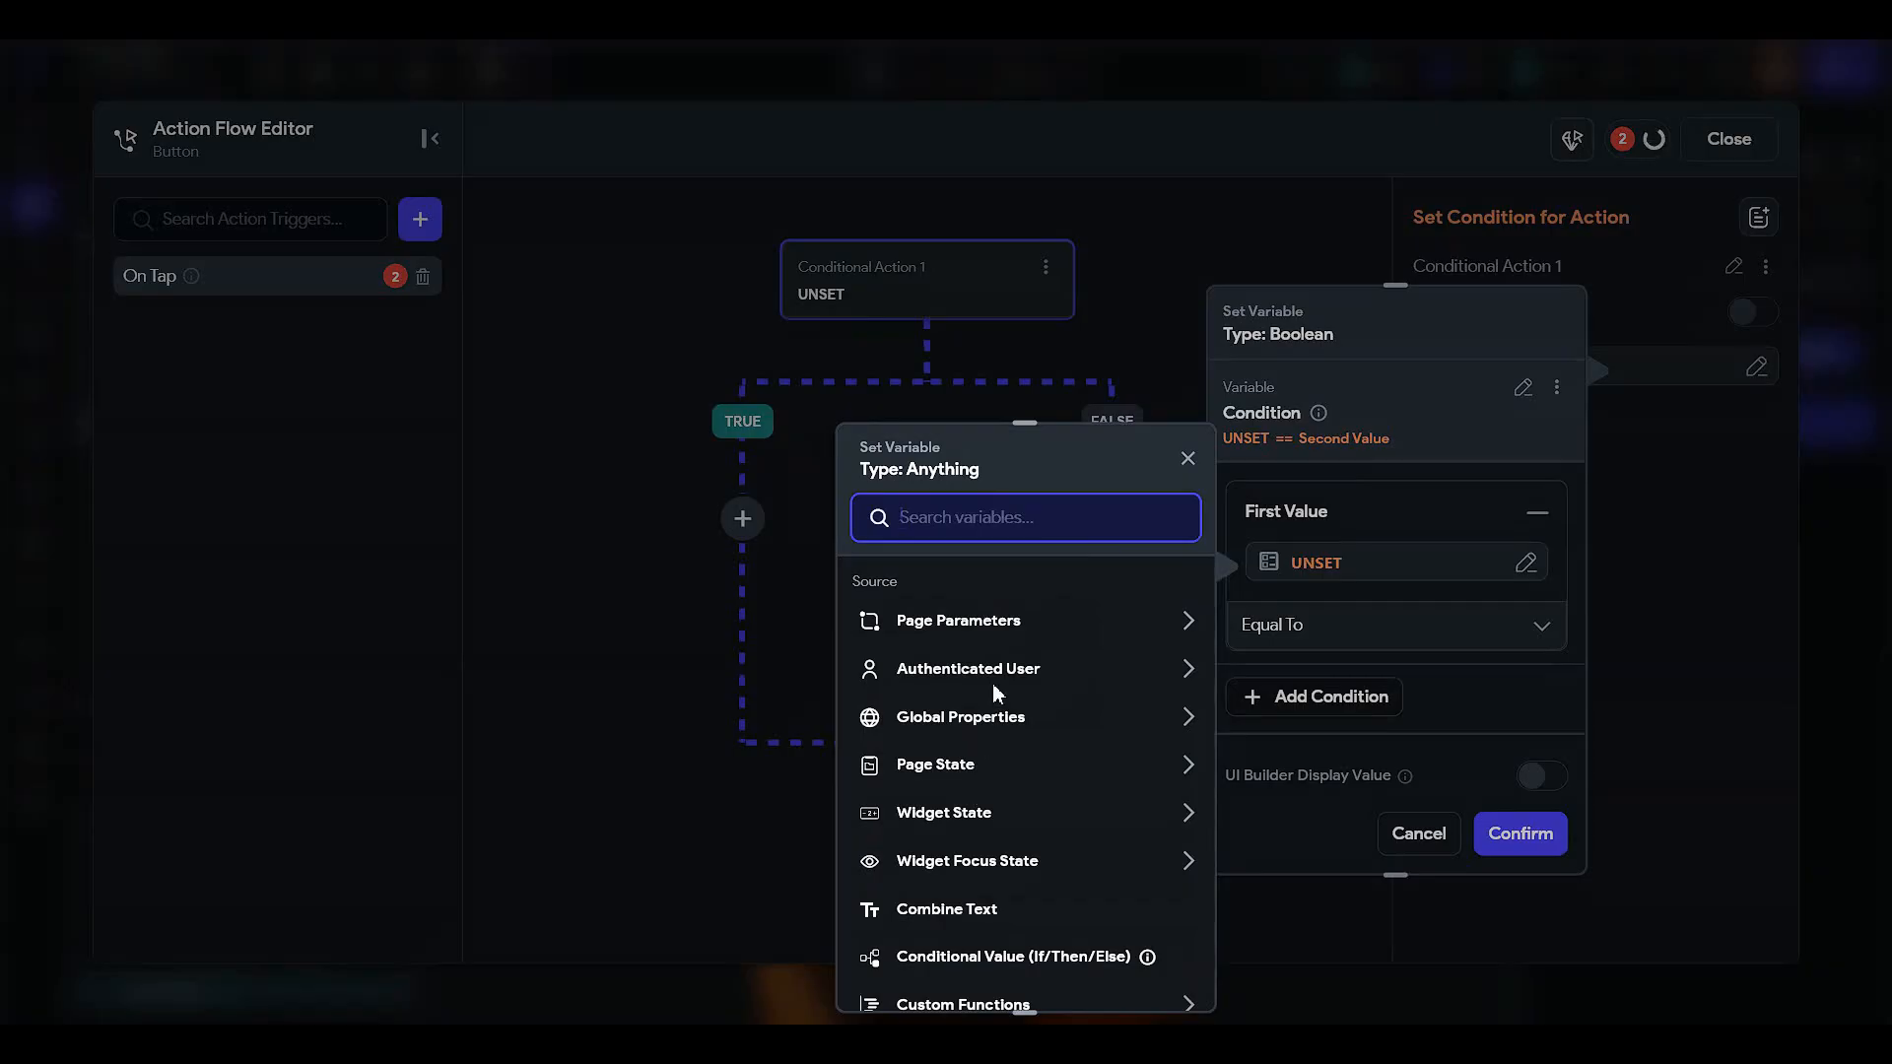
click(963, 808)
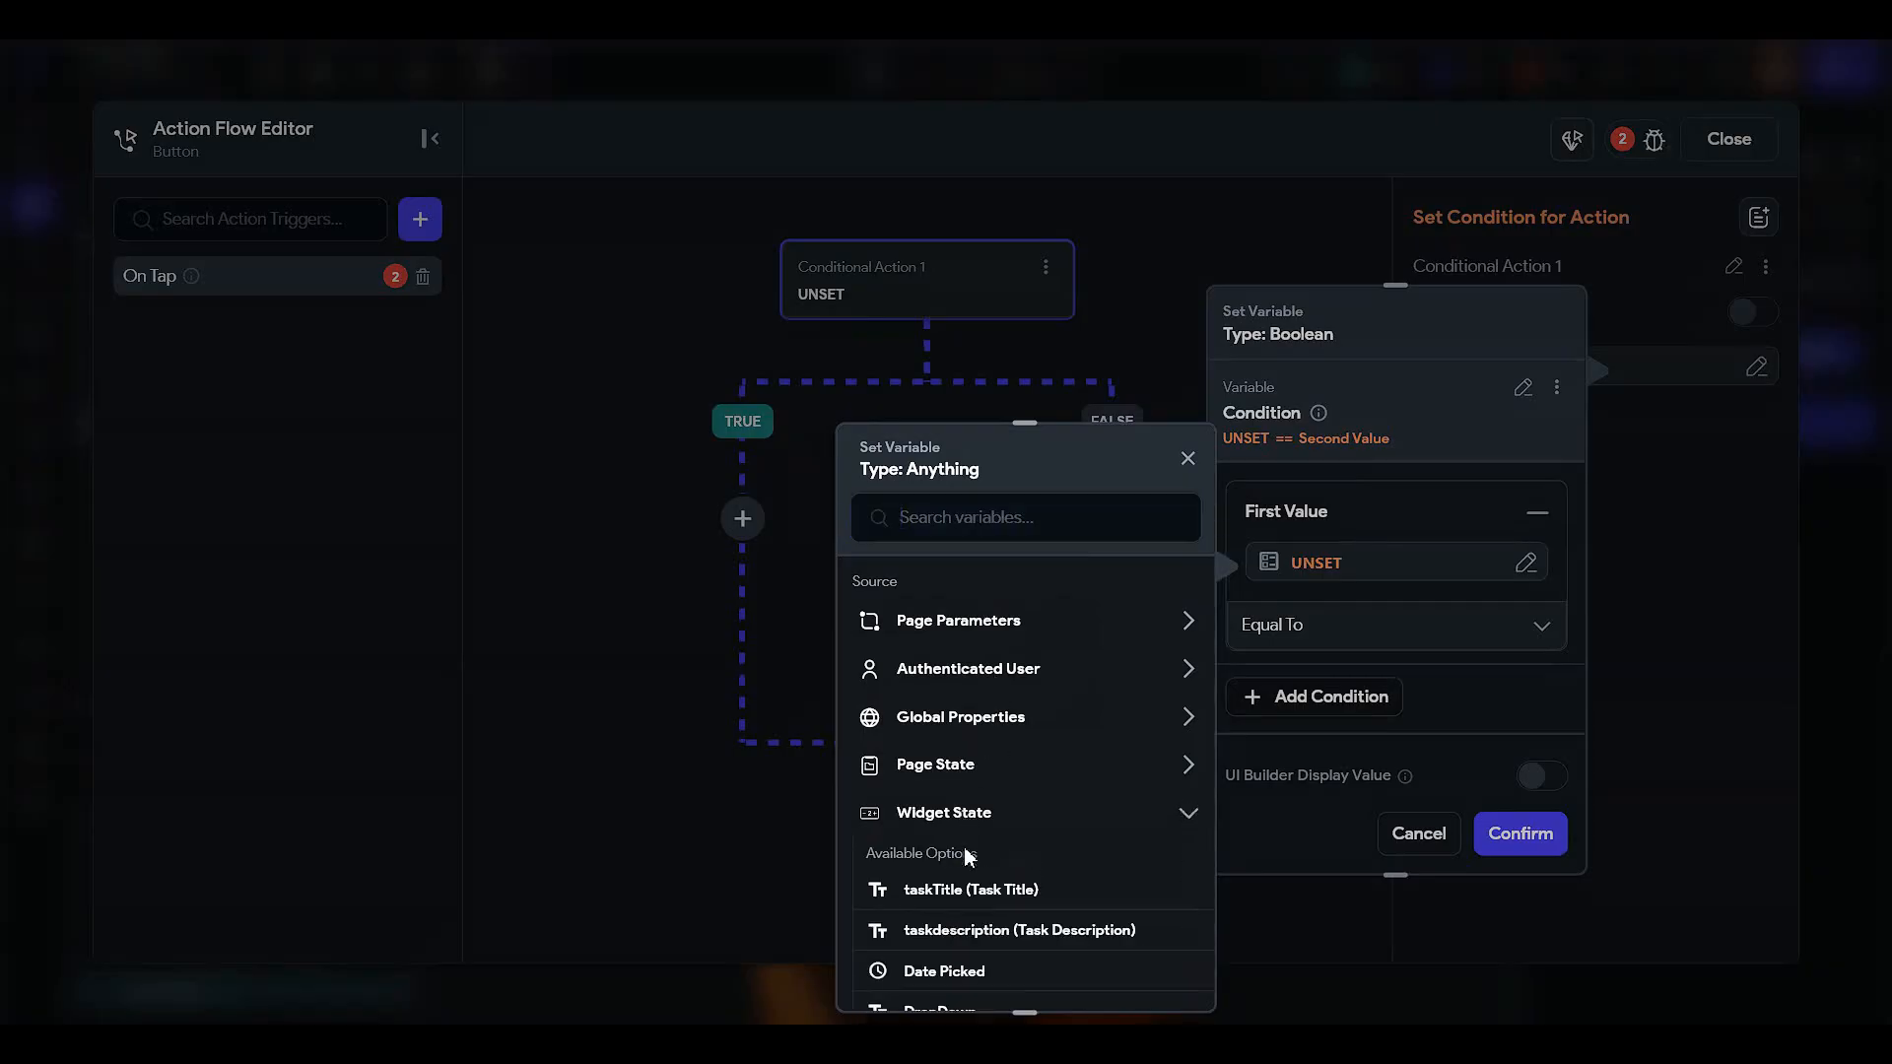
click(967, 893)
click(1271, 623)
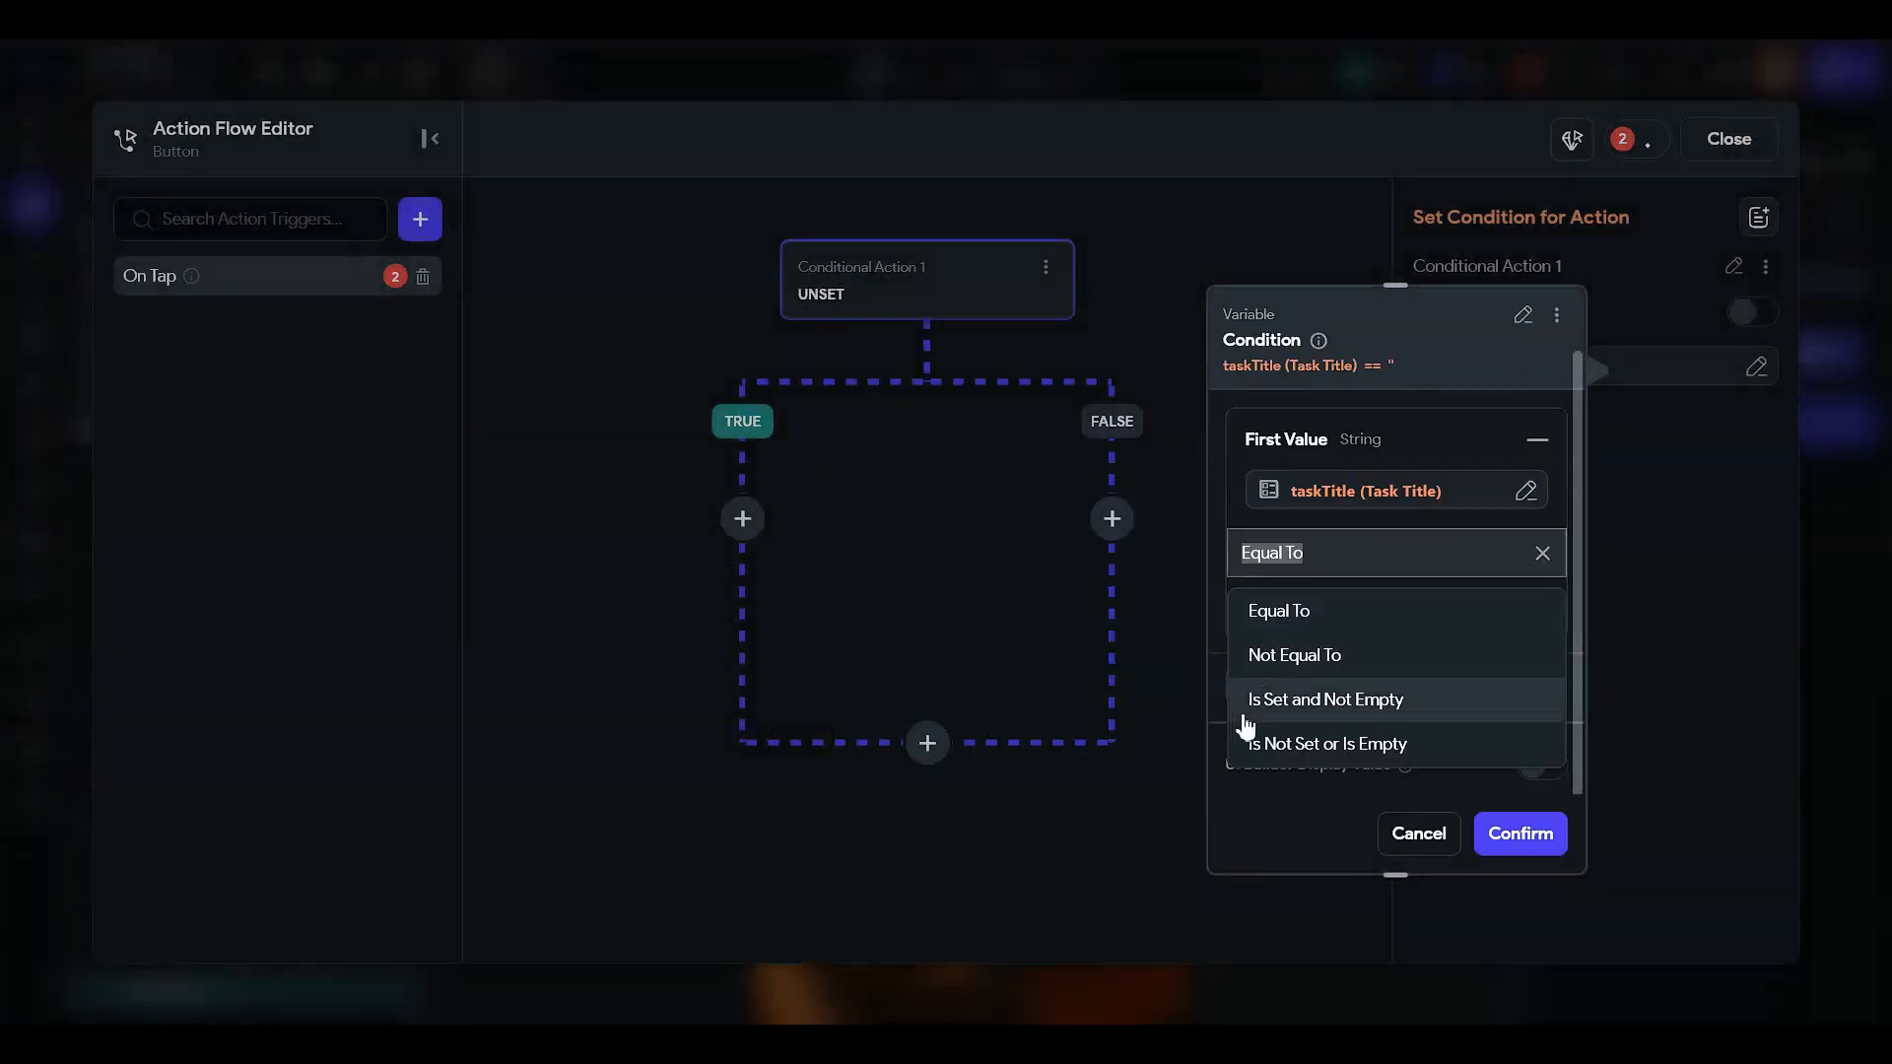
click(1279, 706)
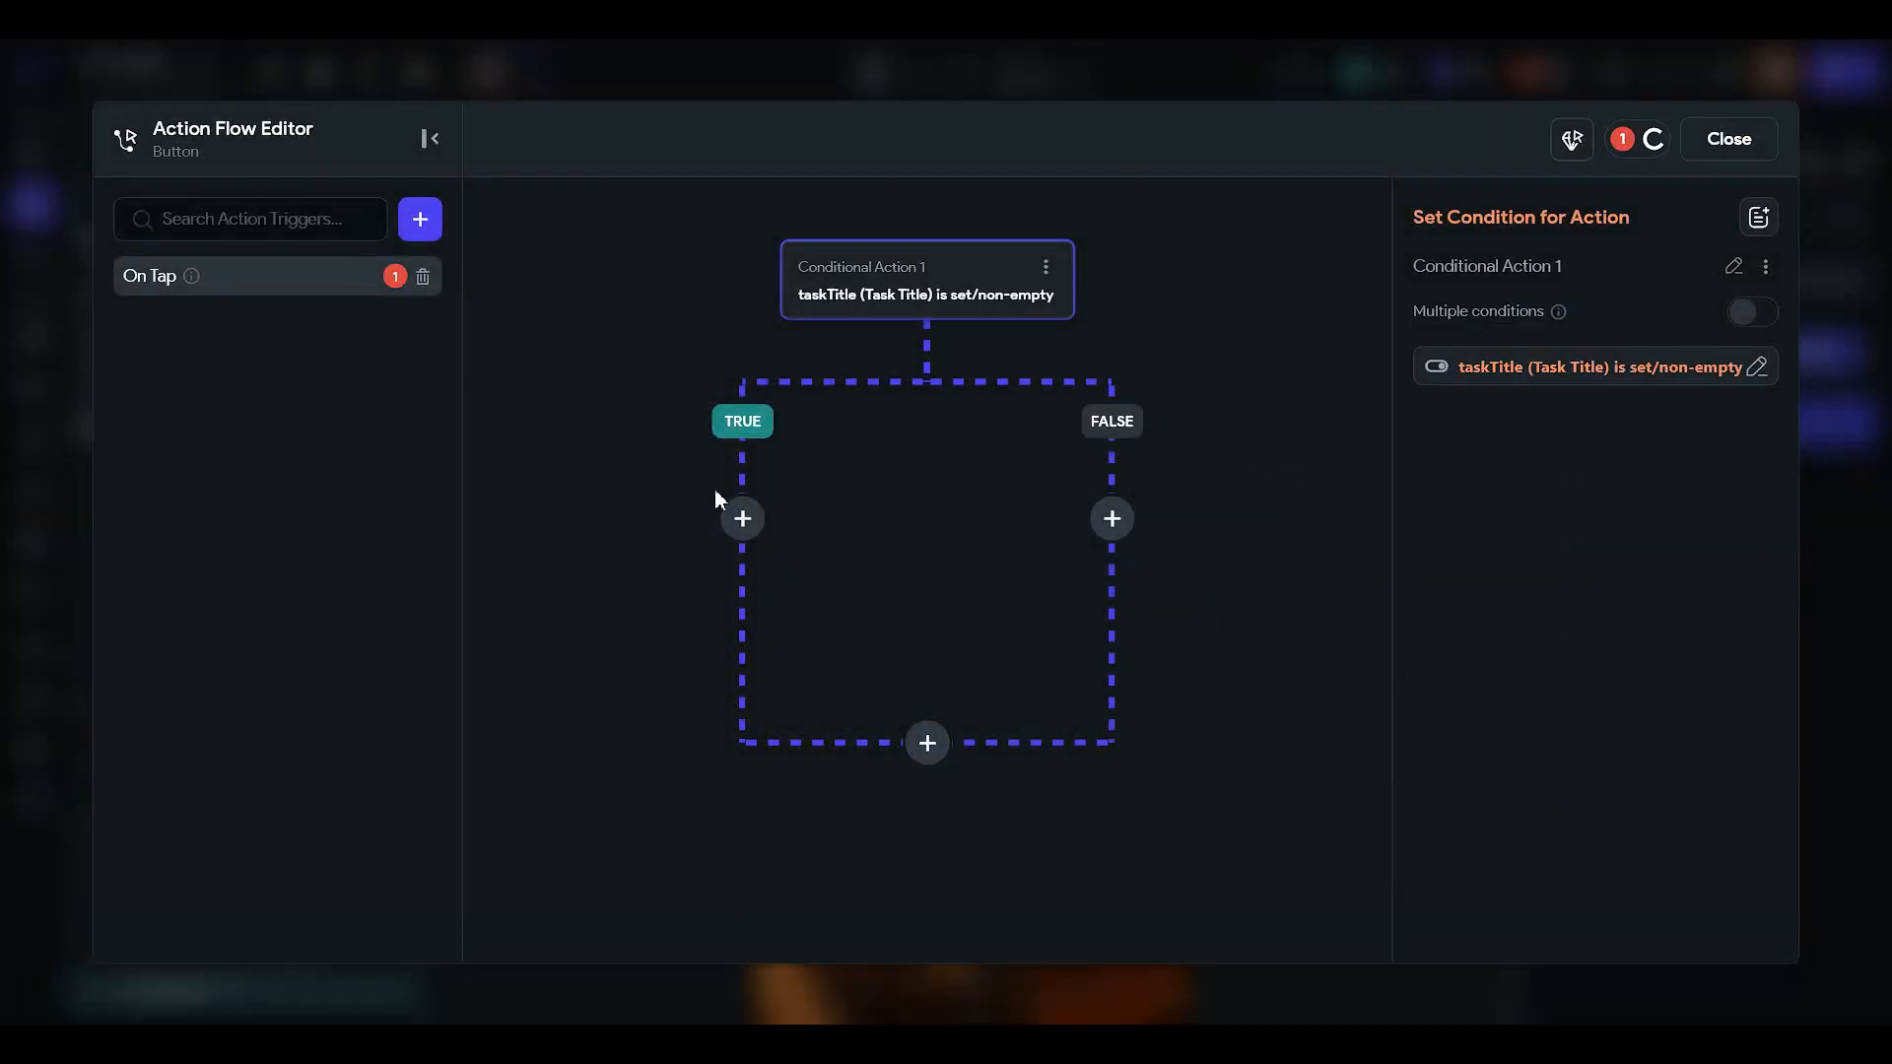
click(742, 527)
- Paste the cut actions into the TRUE branch and add an Informational Dialog under FALSE
click(786, 796)
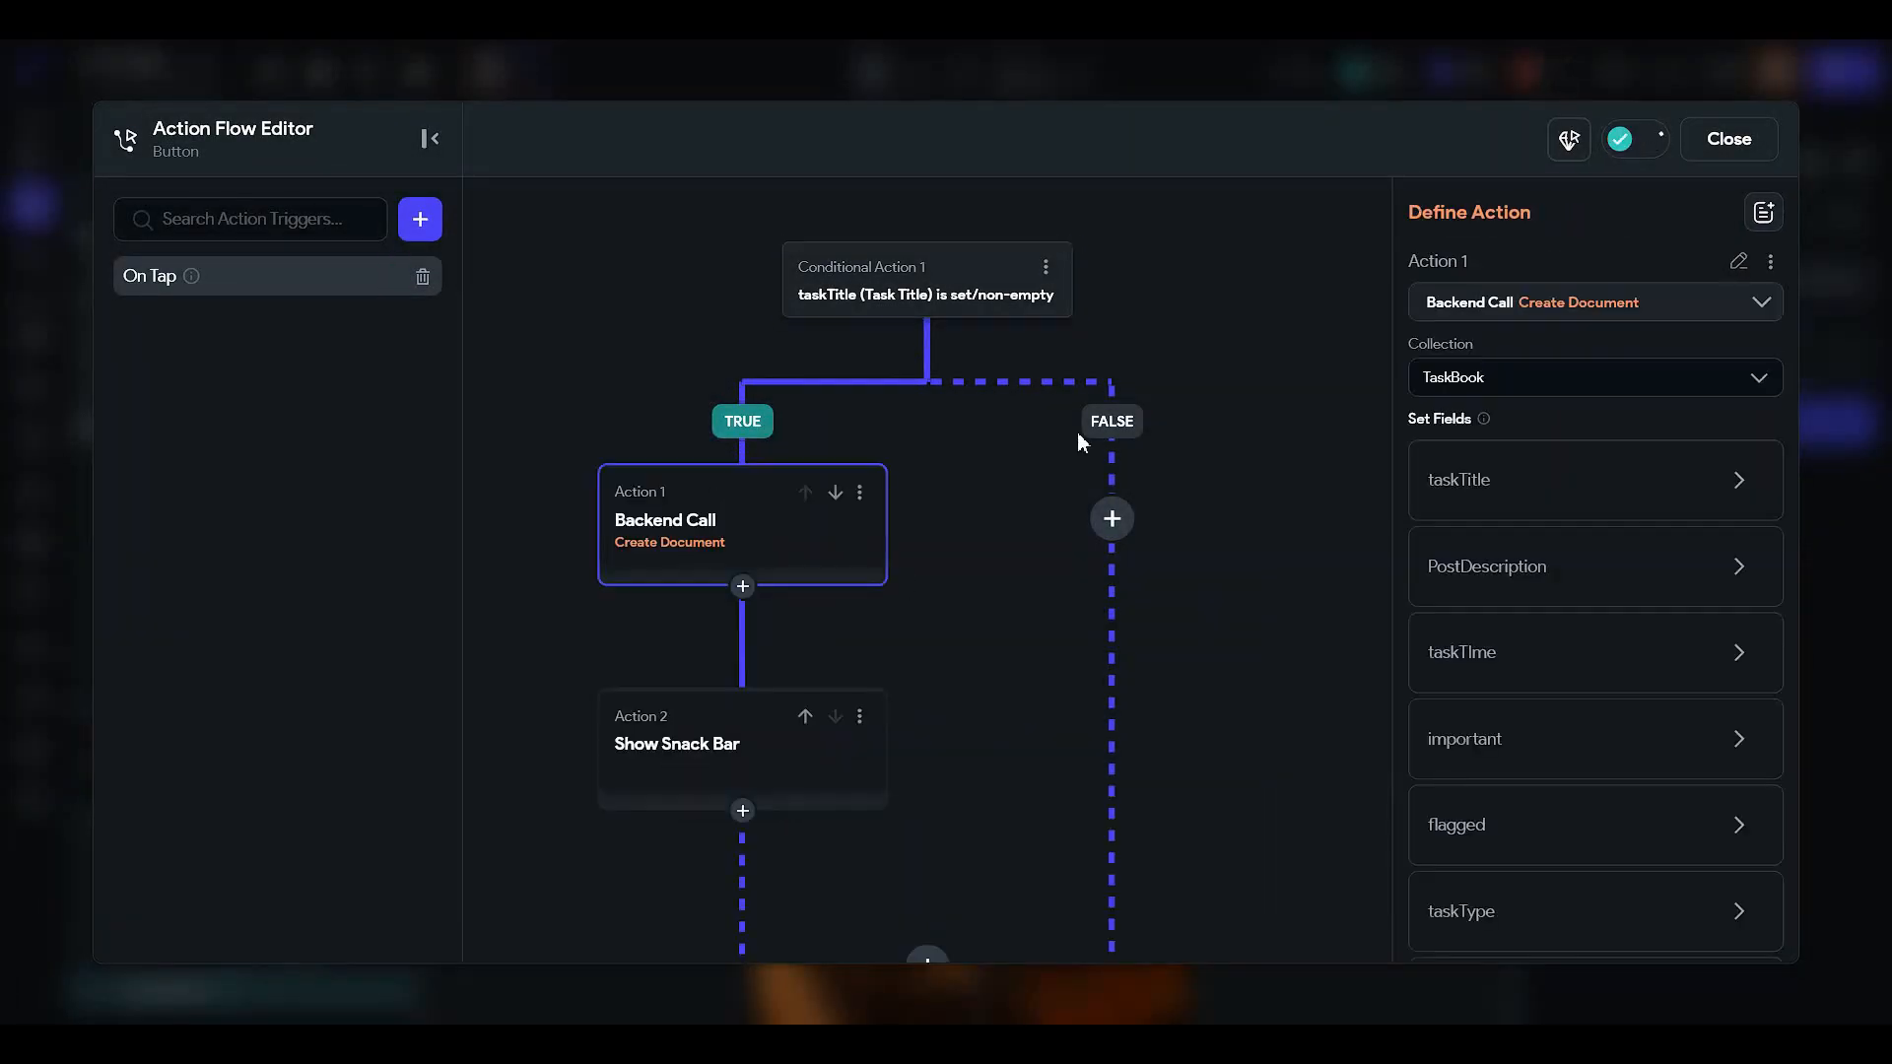
click(1118, 521)
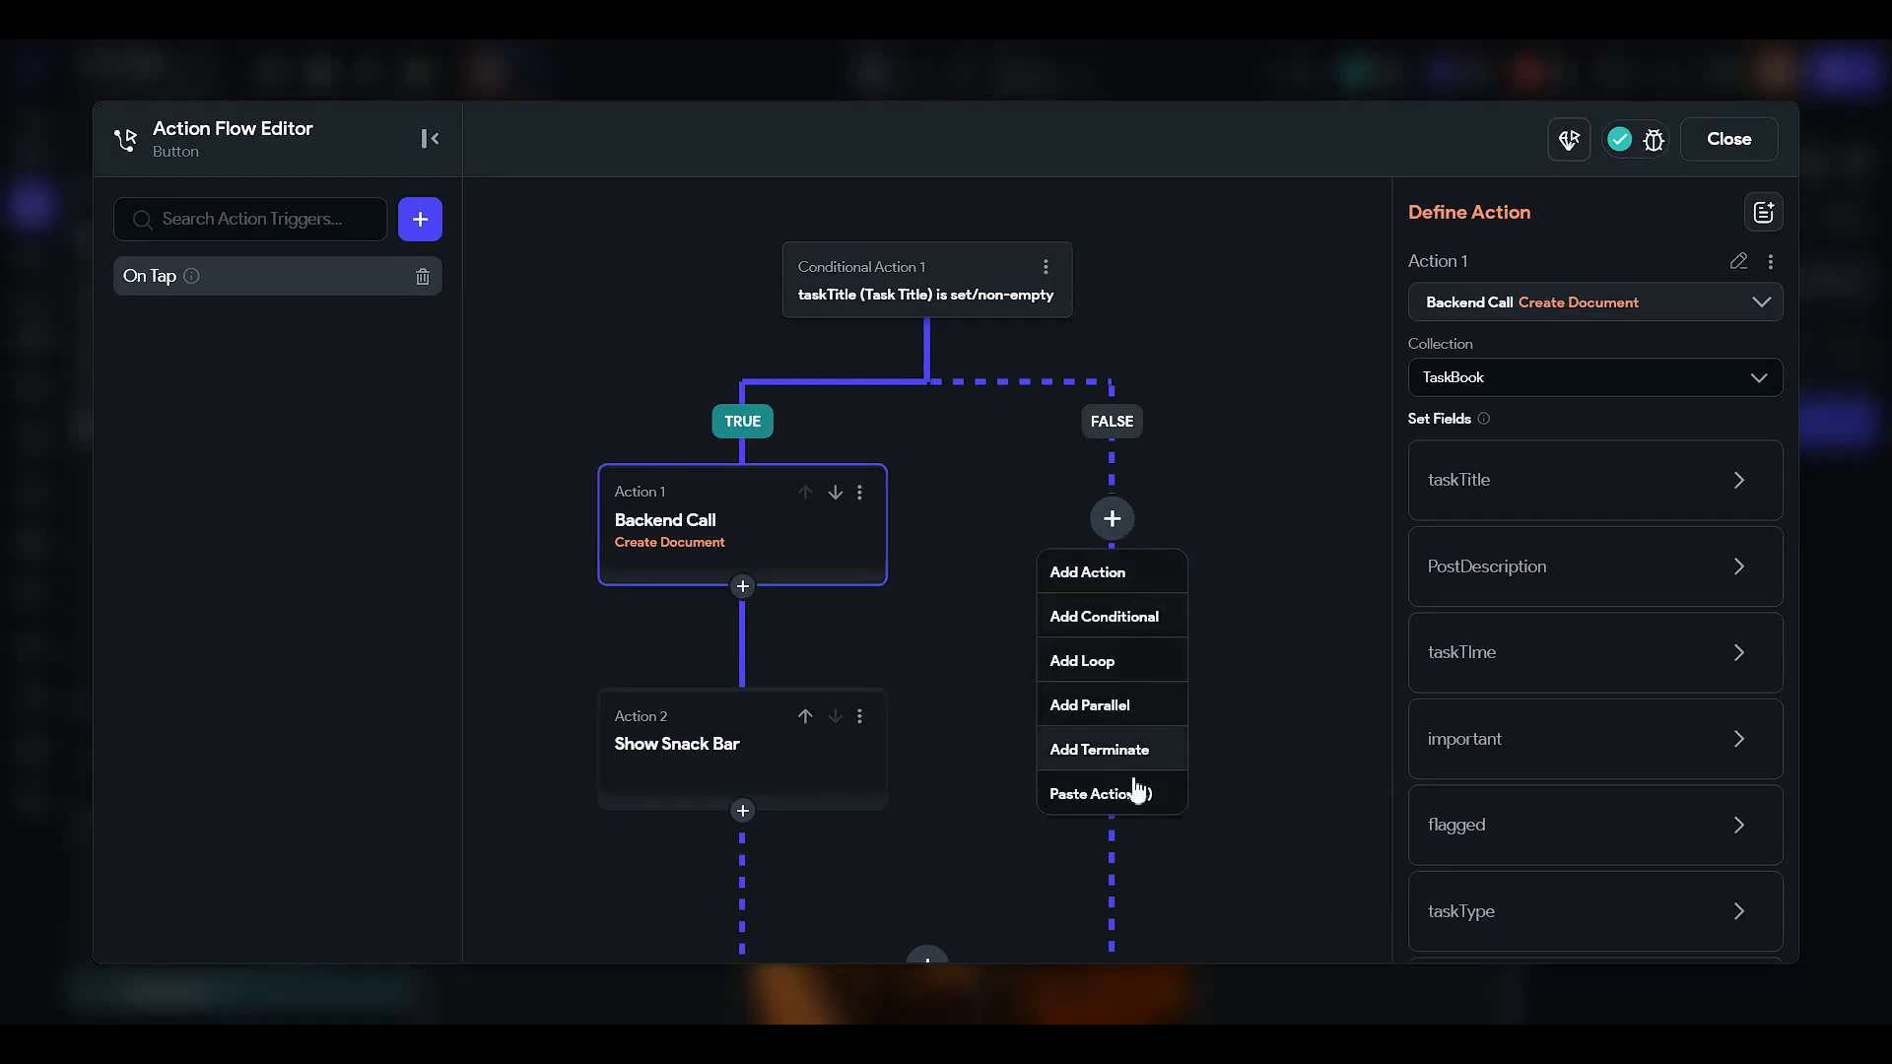
click(1127, 575)
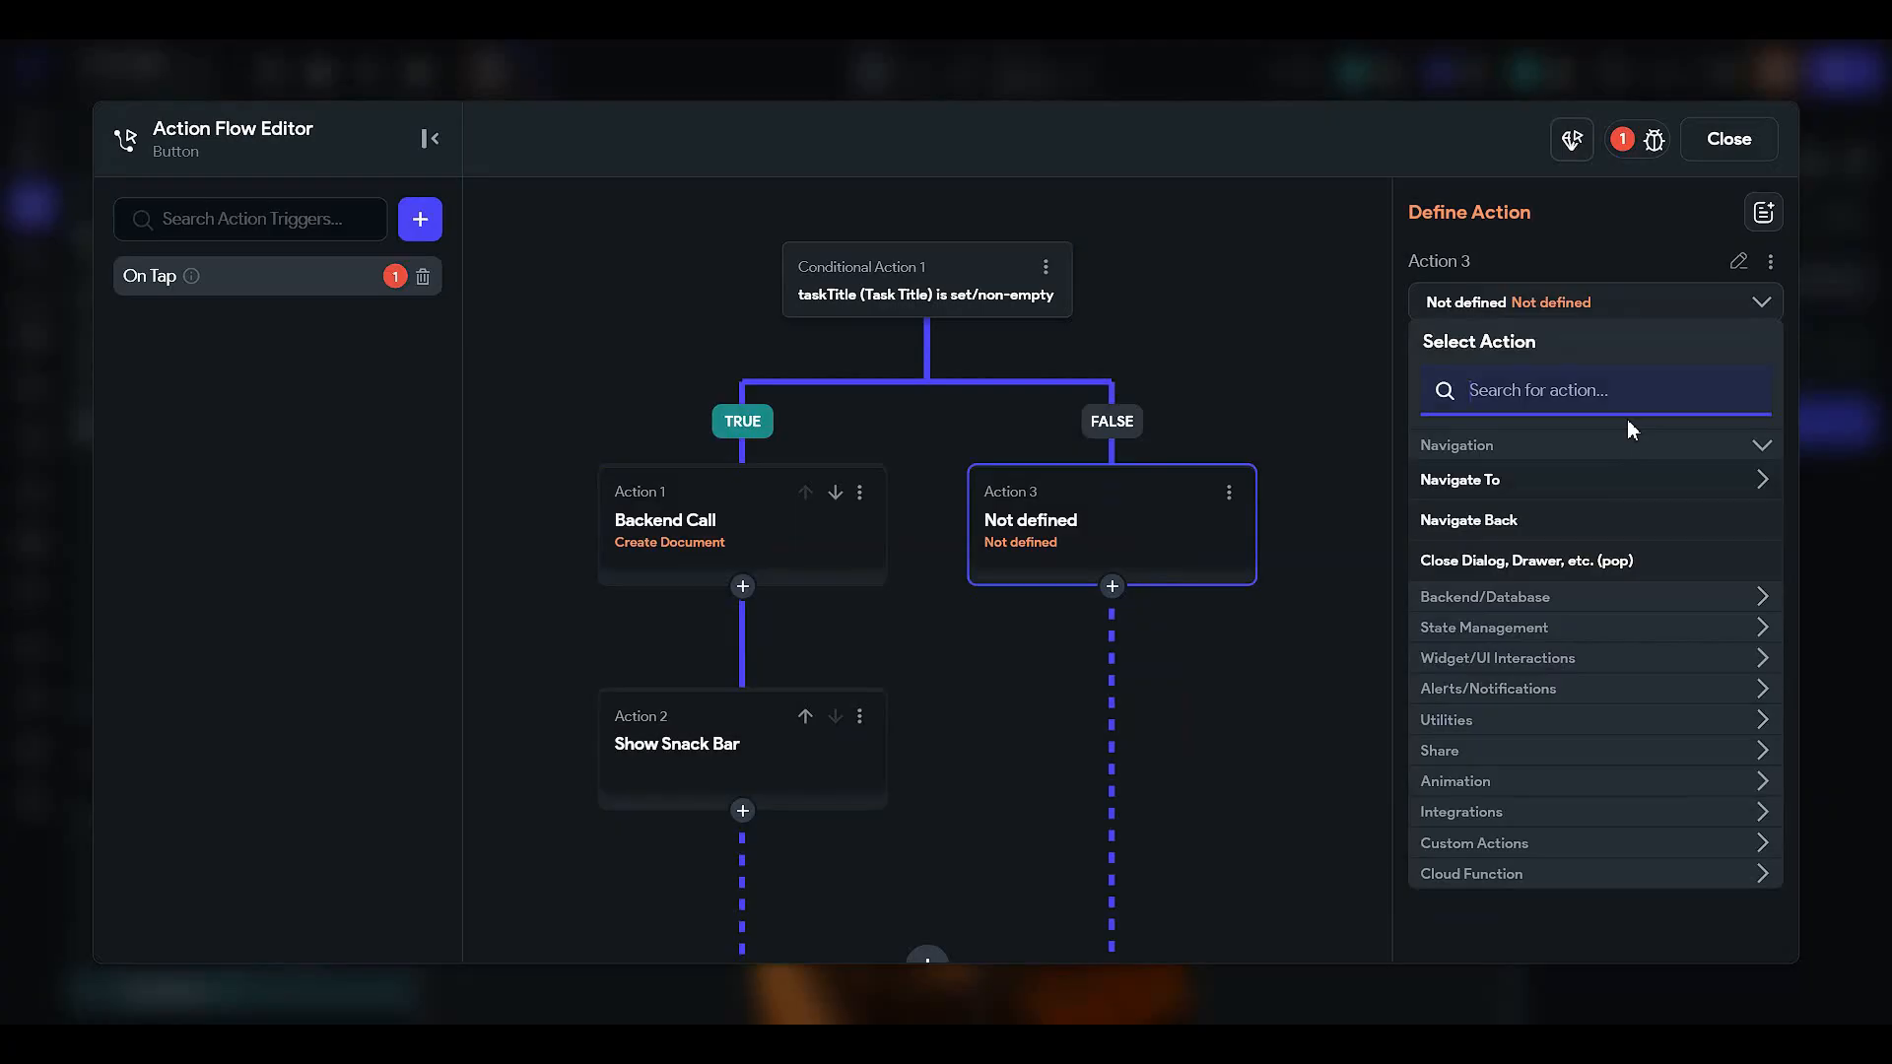
text(info)
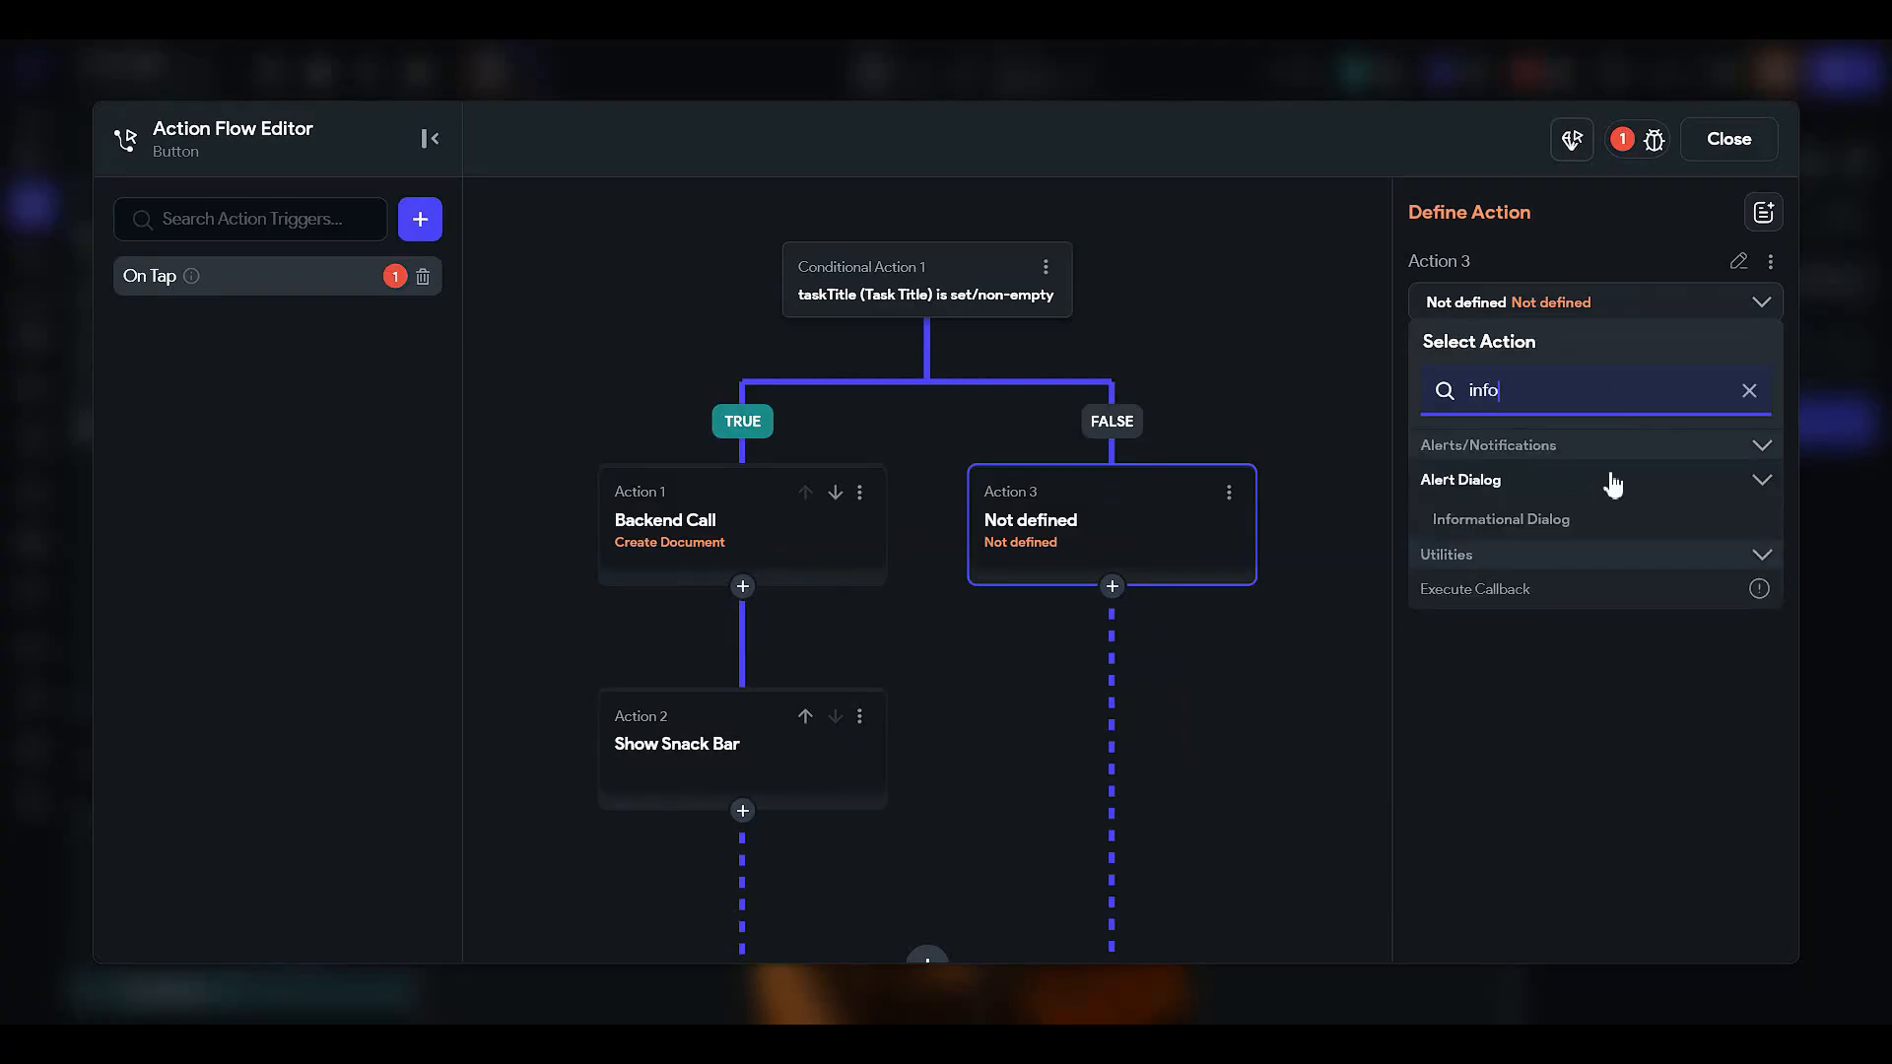
click(1581, 528)
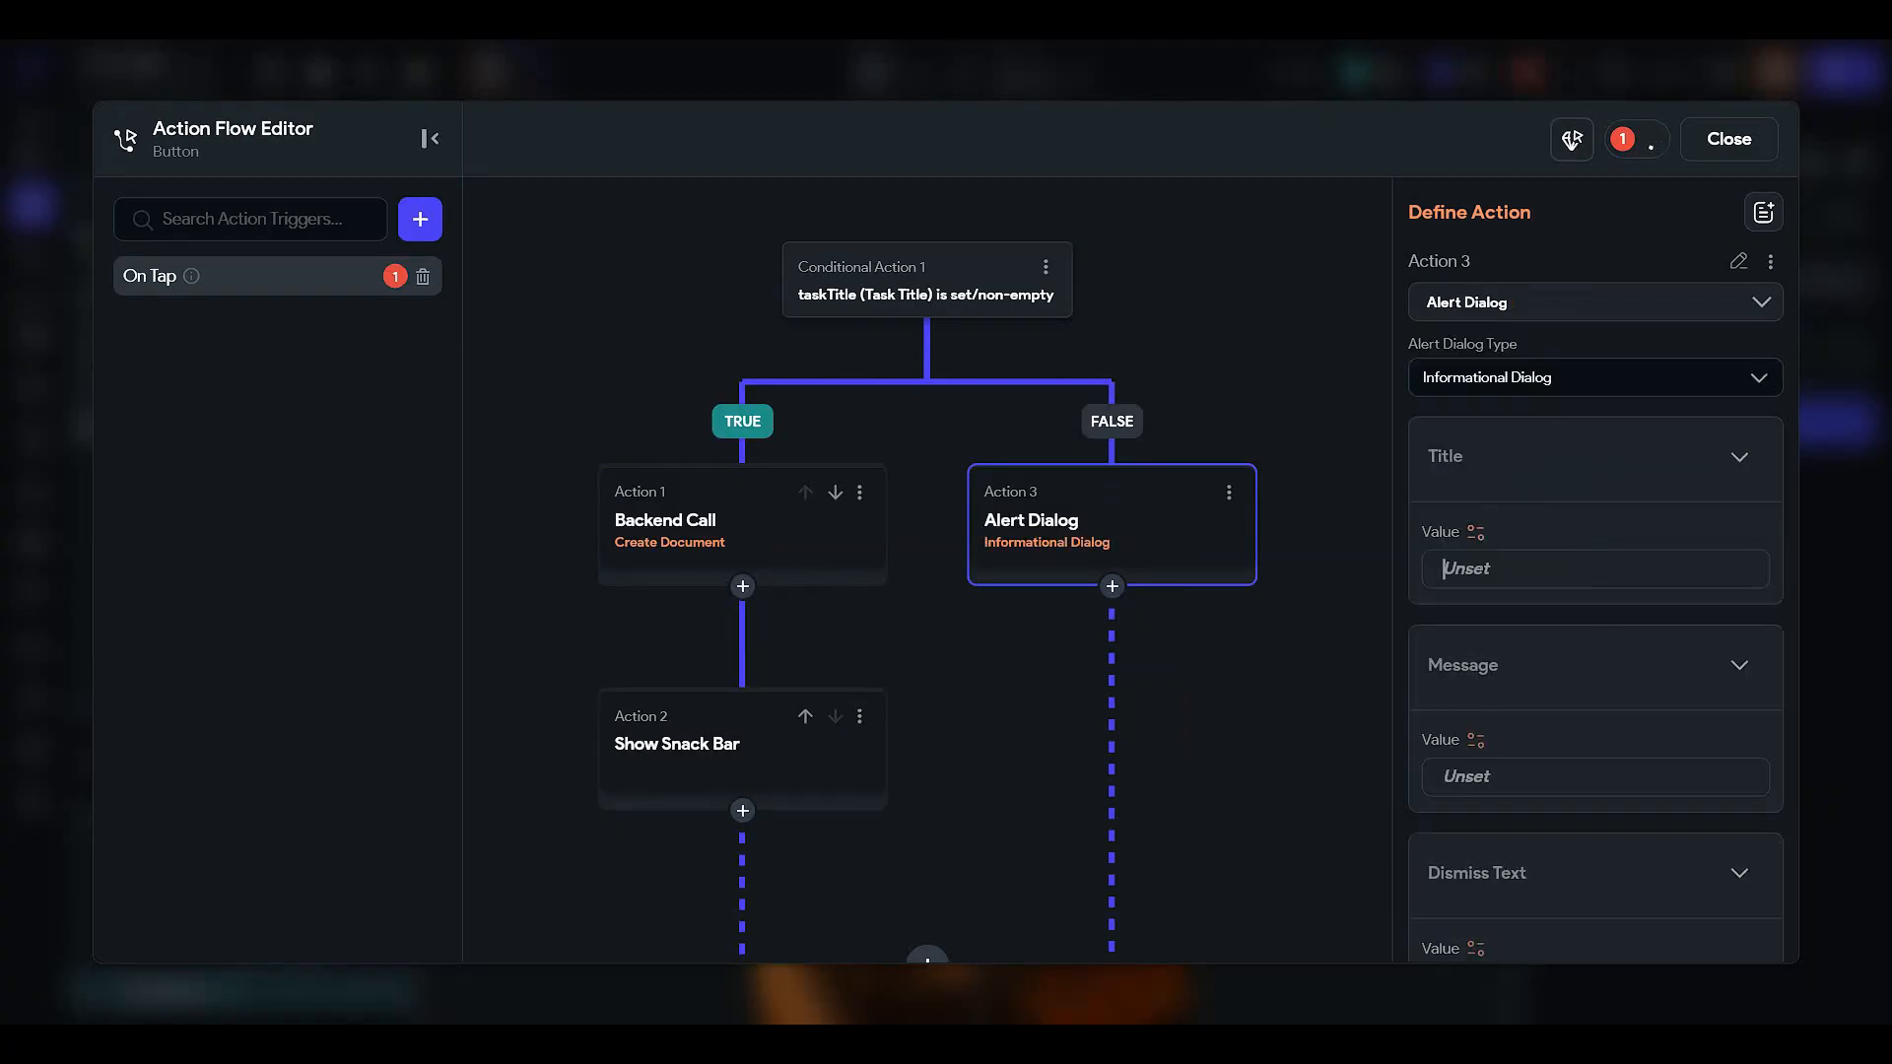
- Title the alert 'Empty task' with the message 'Task Title can not be empty'
text(E)
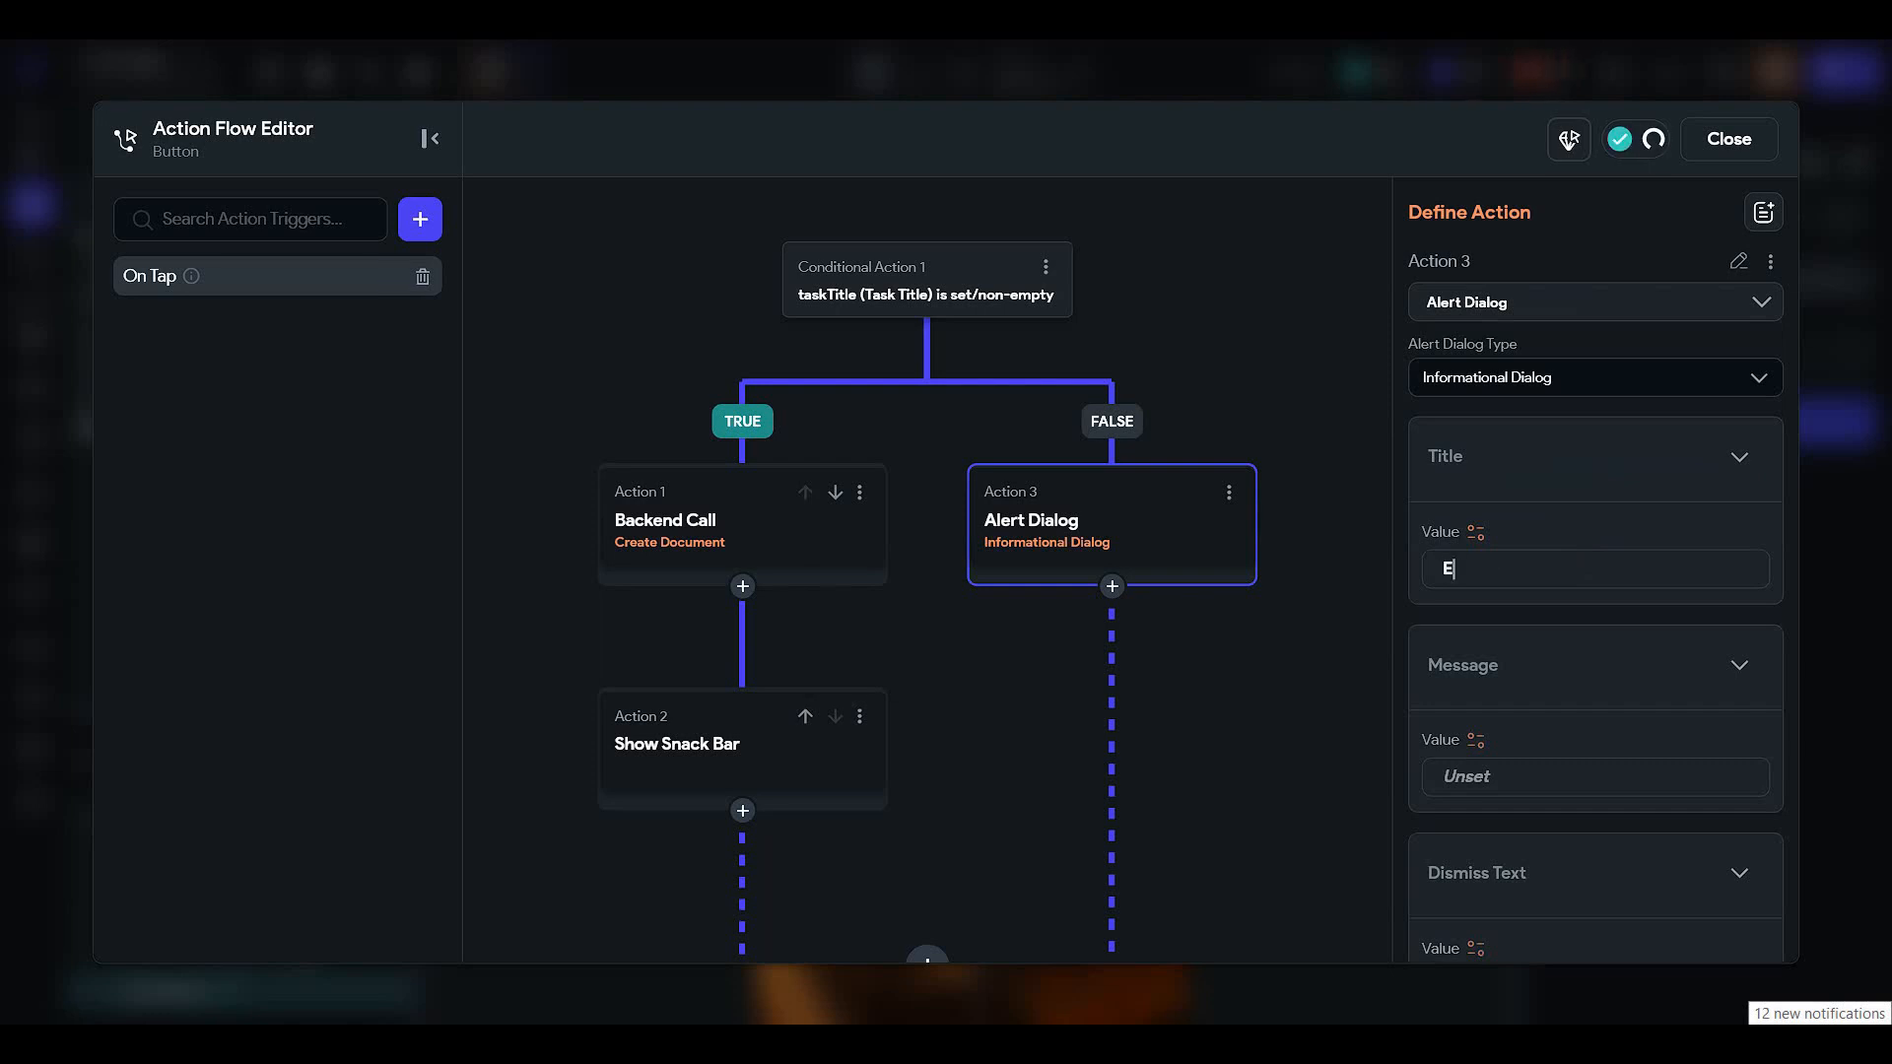
text(mplty ta)
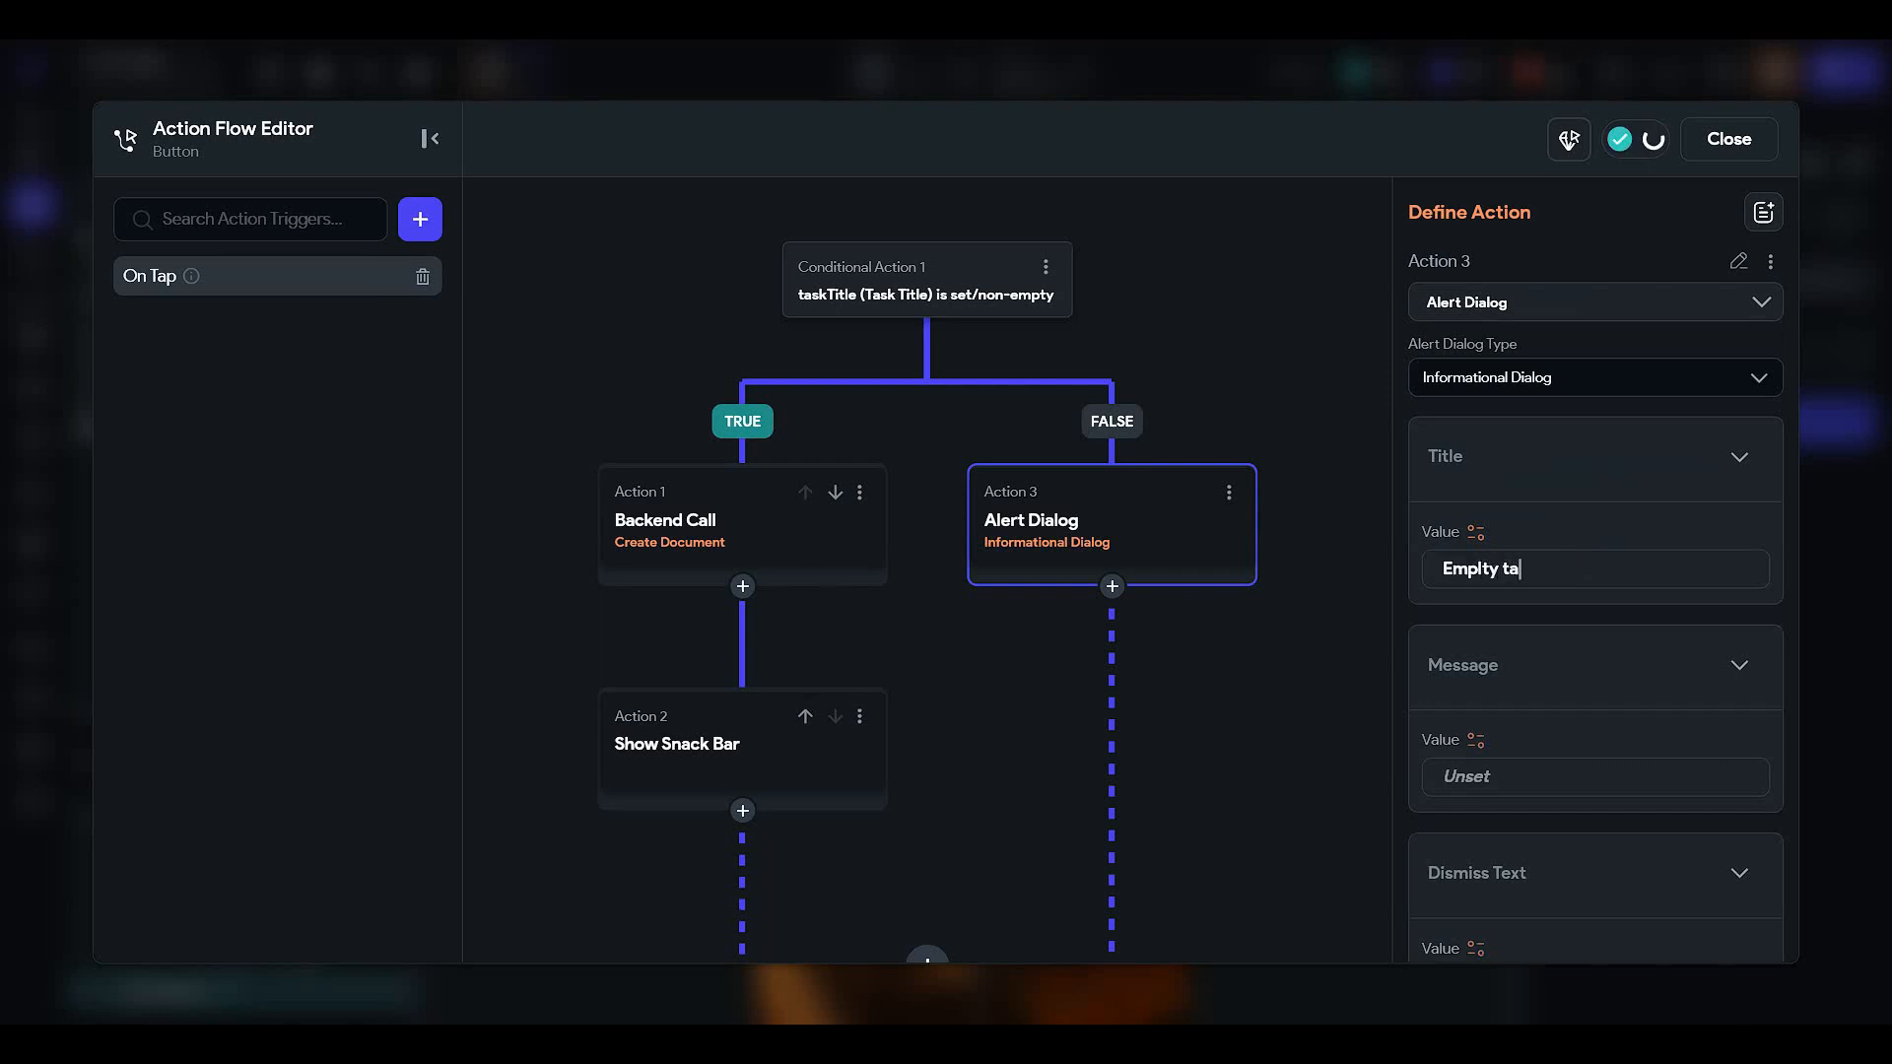
text(sk)
key(ctrl+a)
text(Empty)
text( task)
text(Task T)
text(itle )
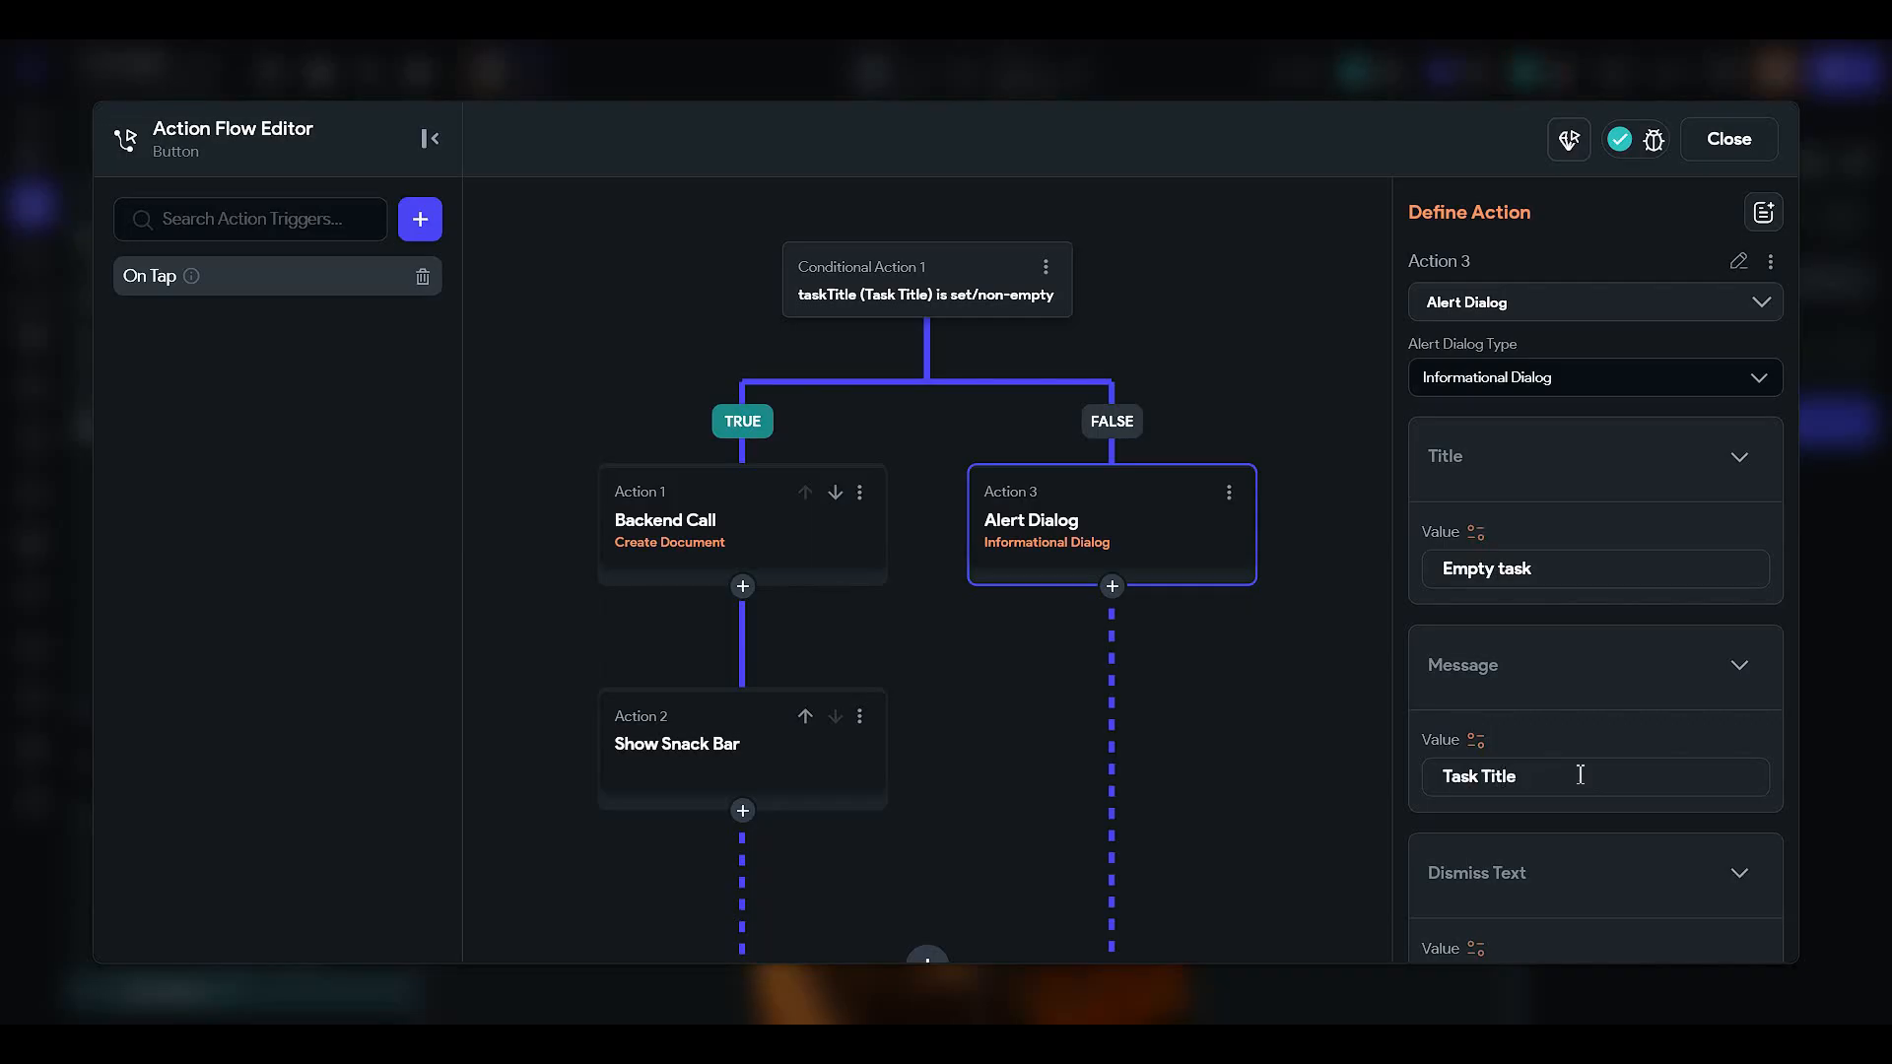
text(can not be empty)
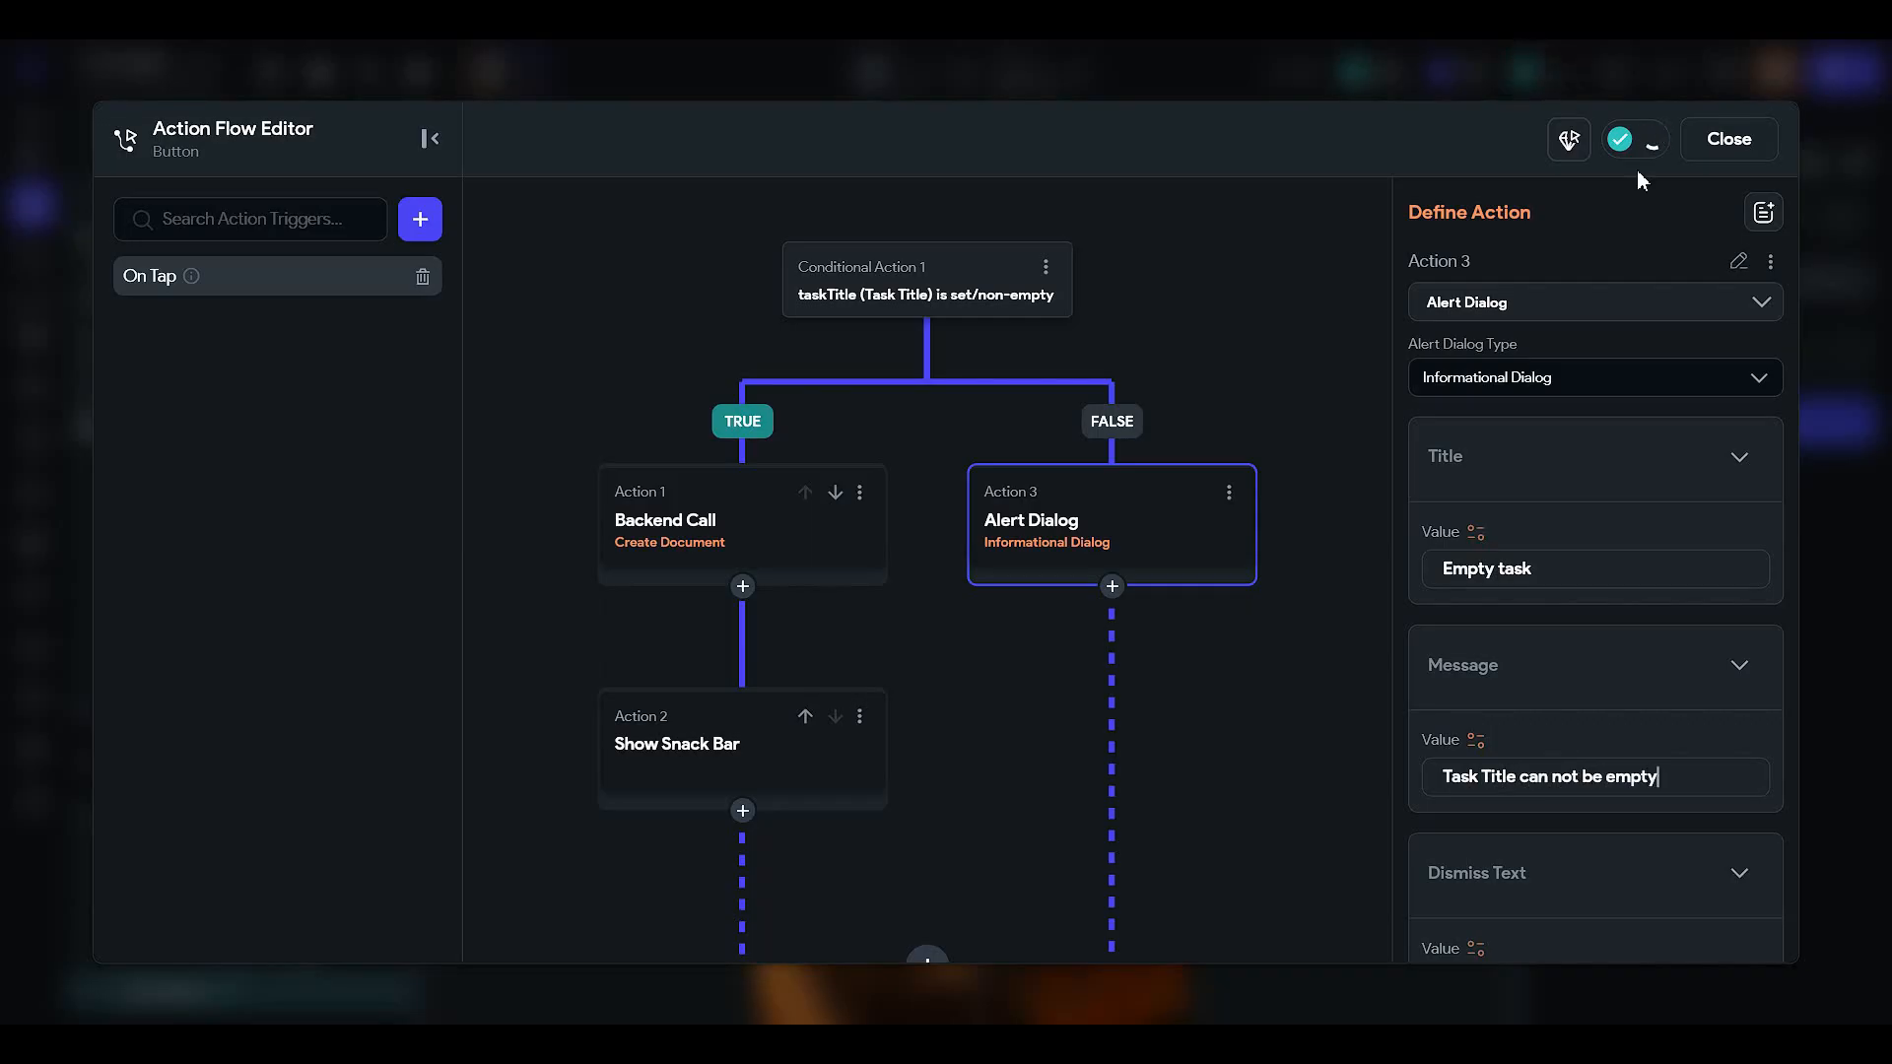
click(1759, 144)
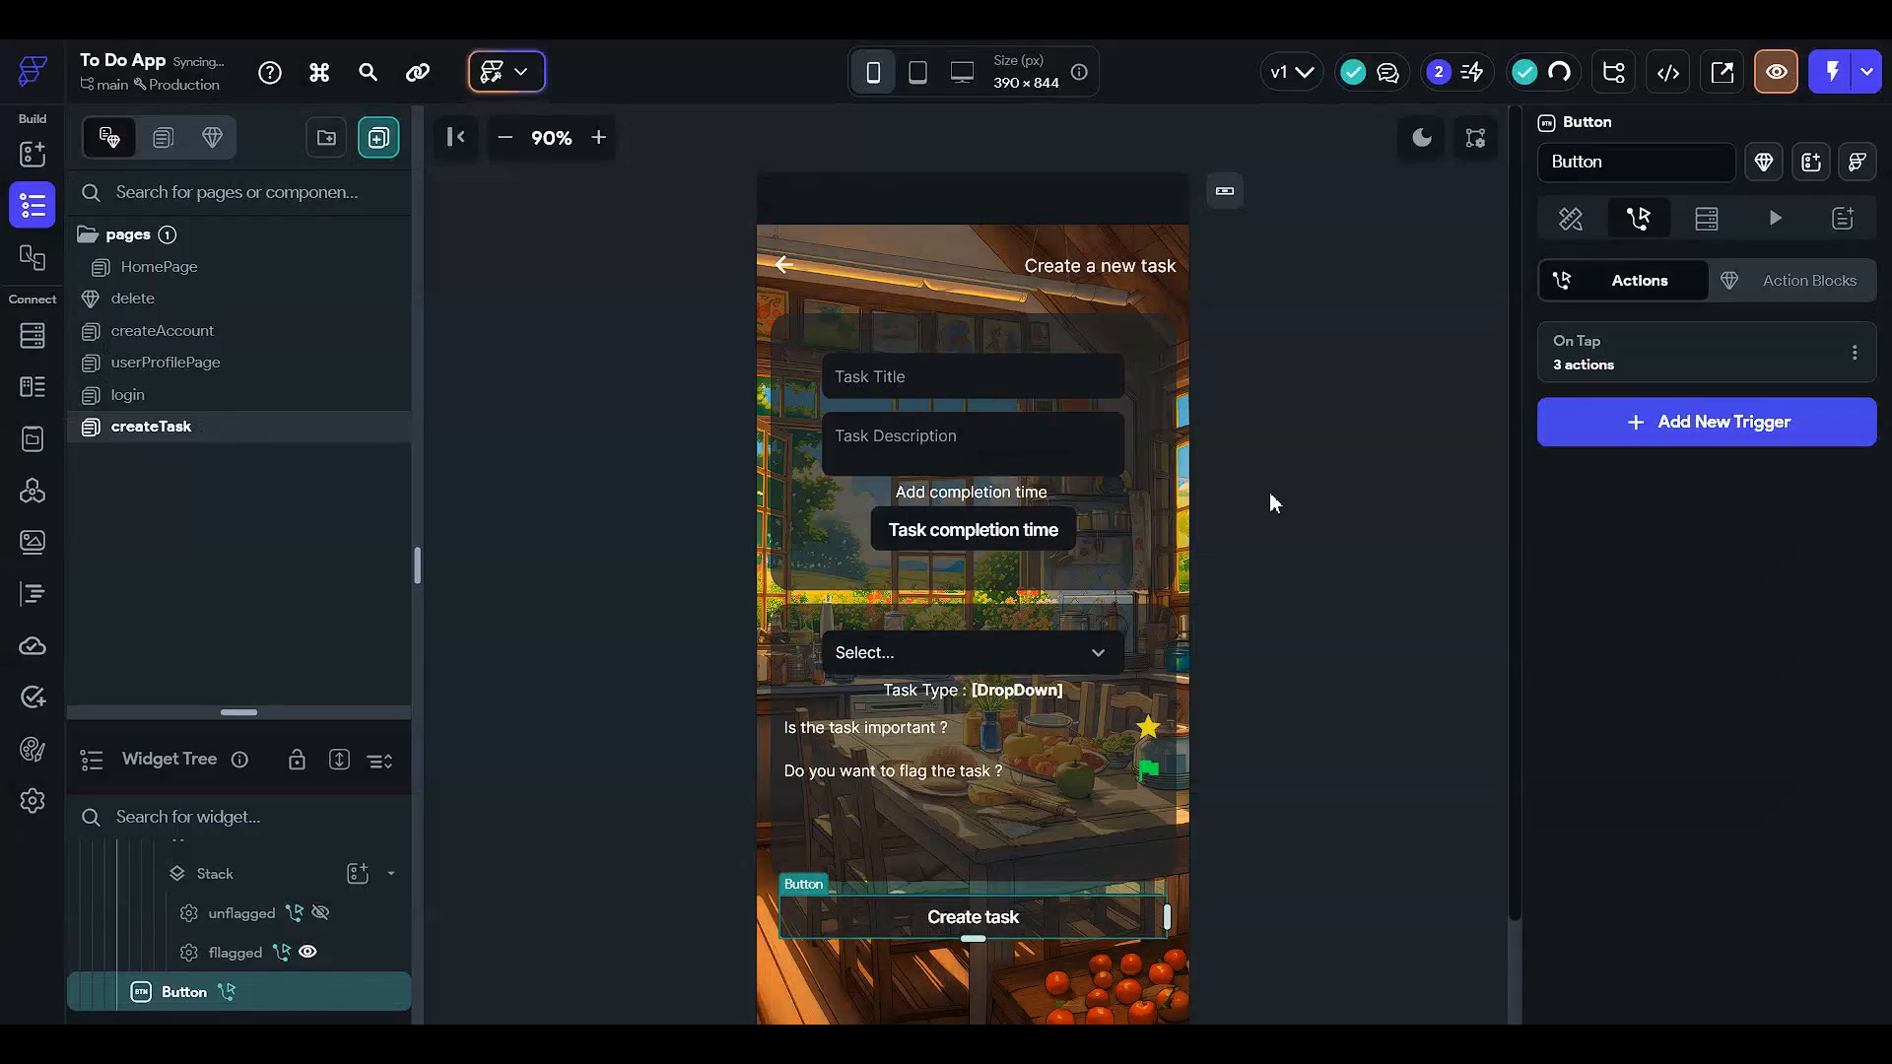
click(213, 271)
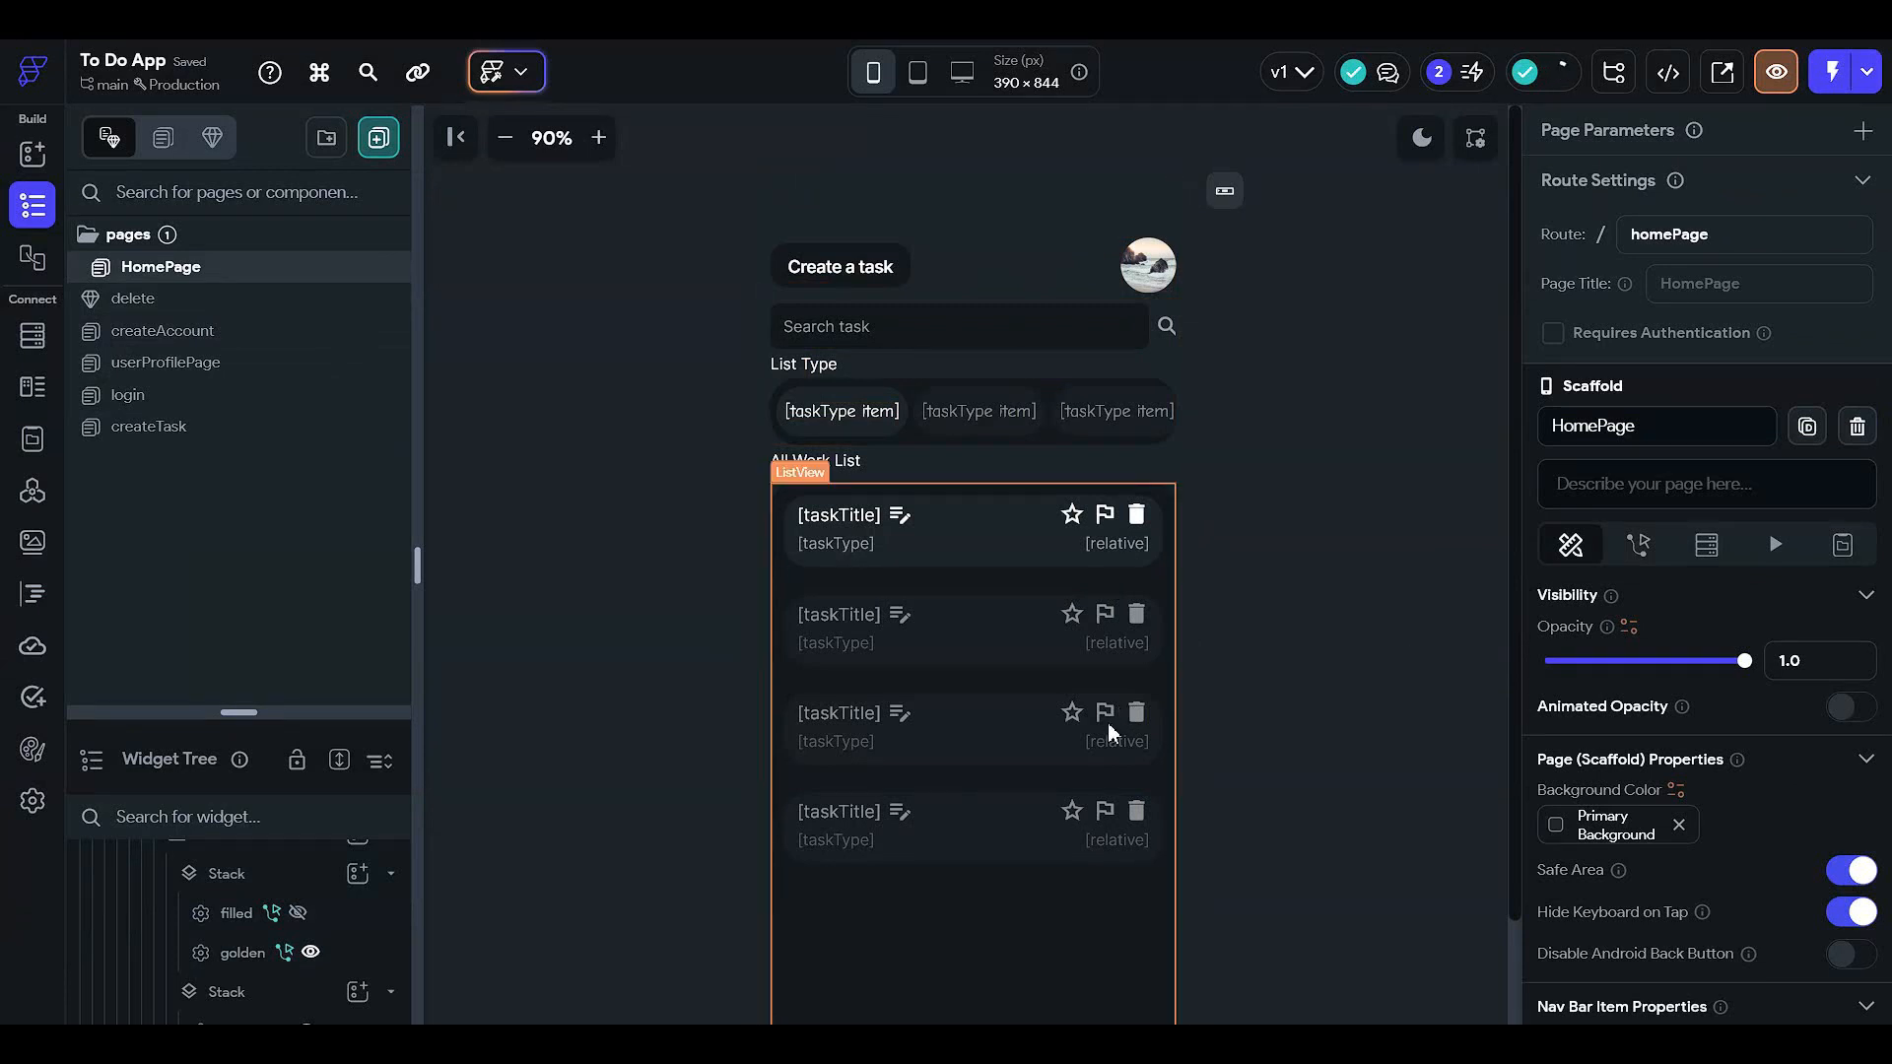
scroll(1107, 723, down, 2)
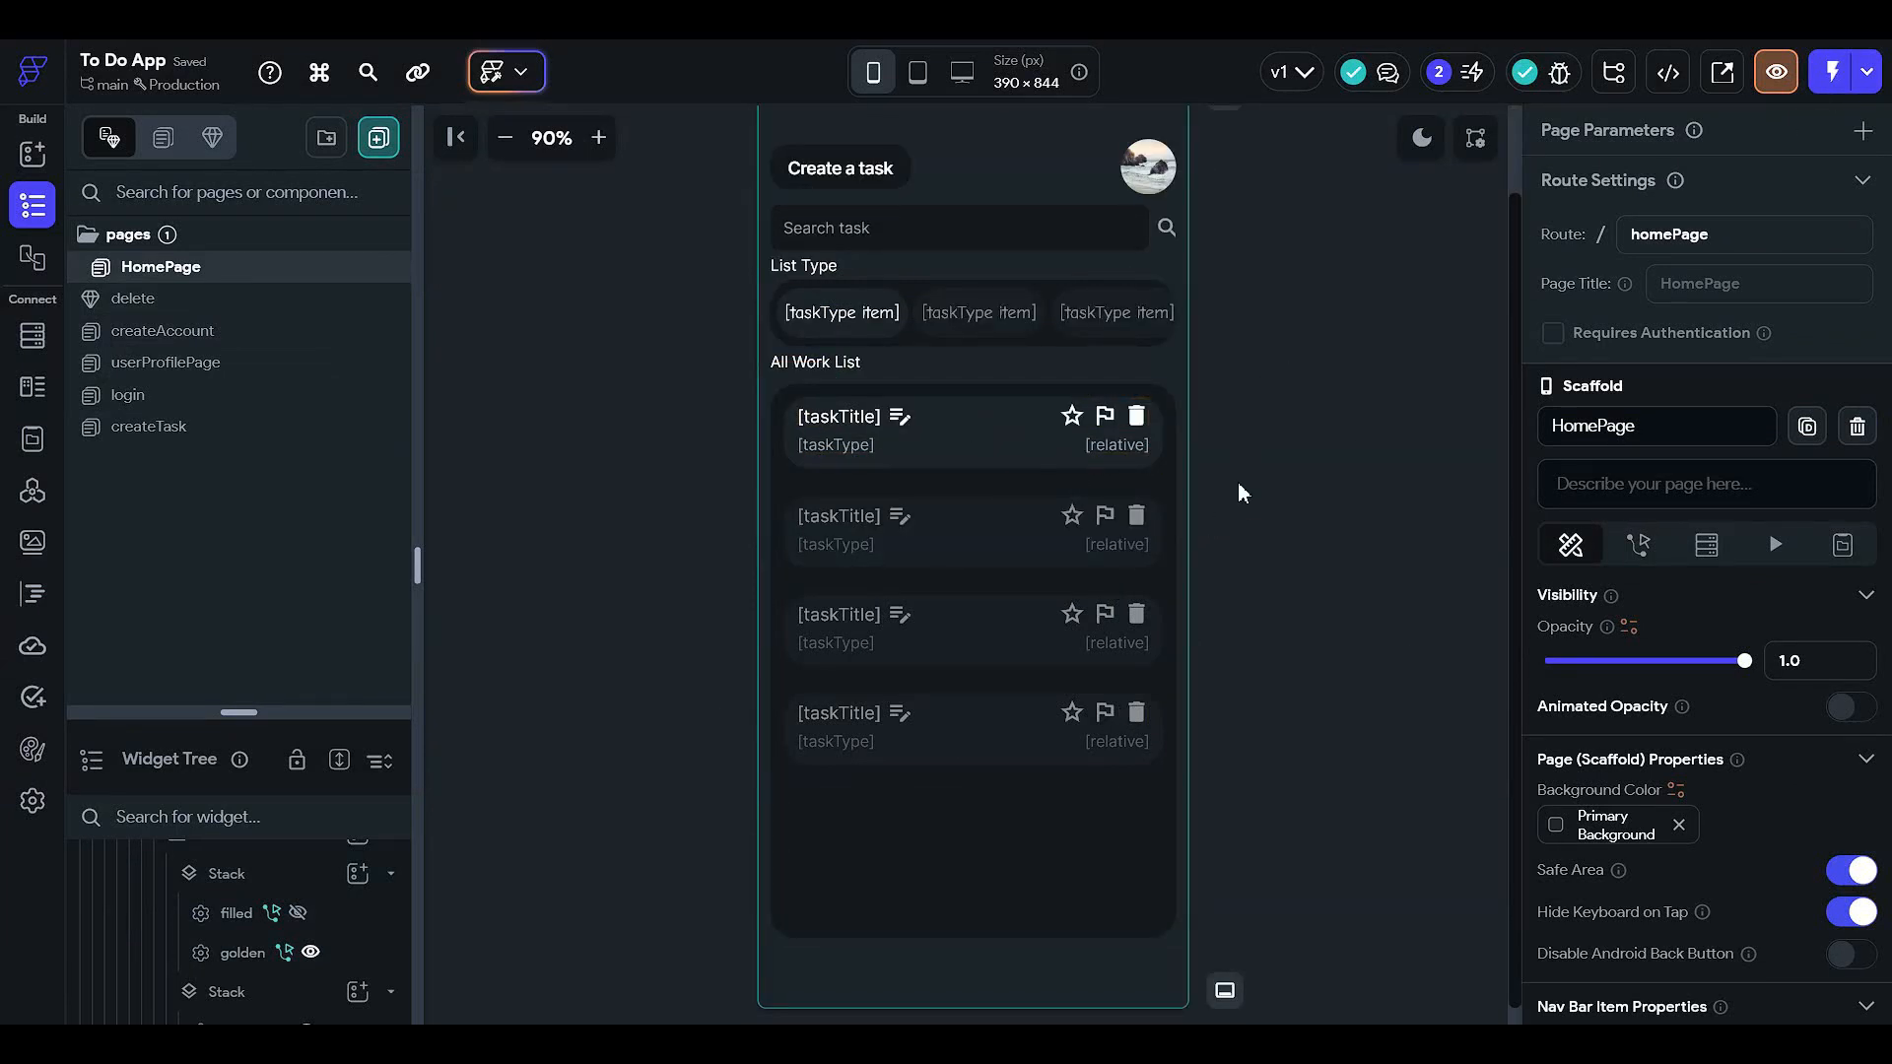
click(1830, 71)
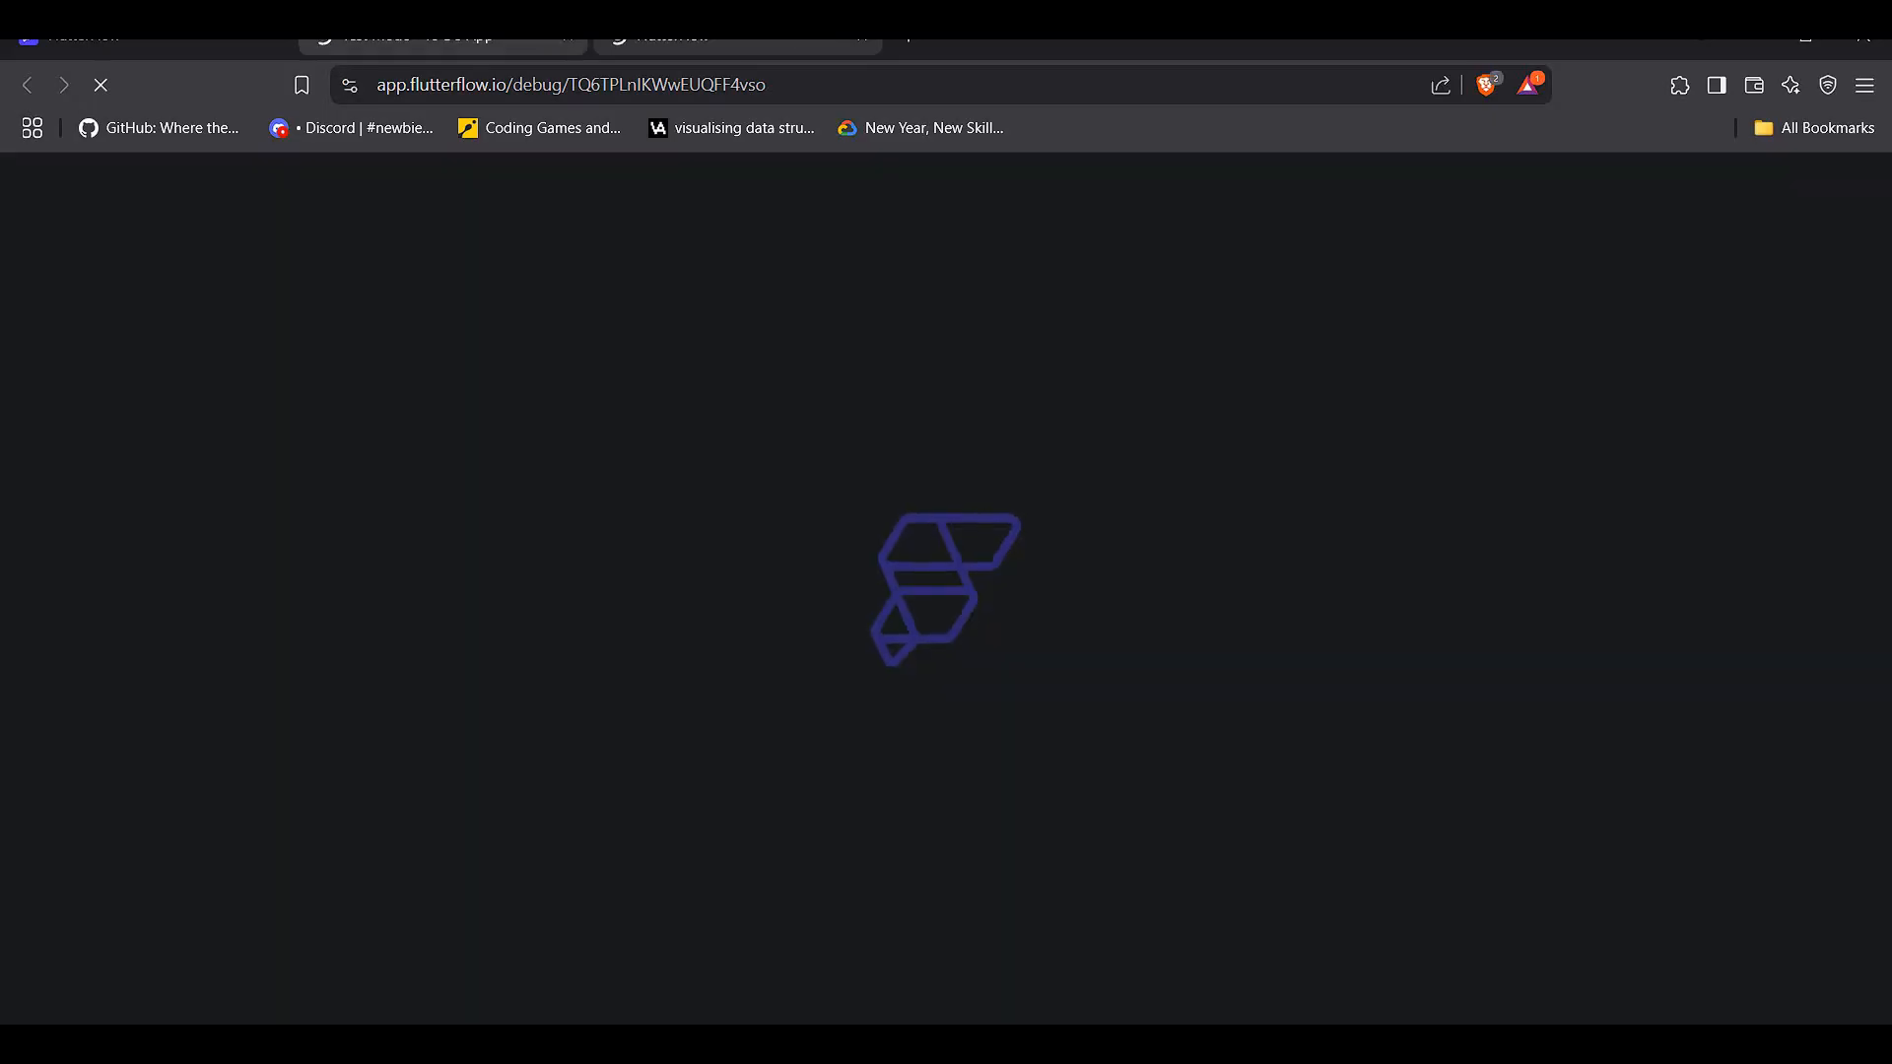
click(567, 37)
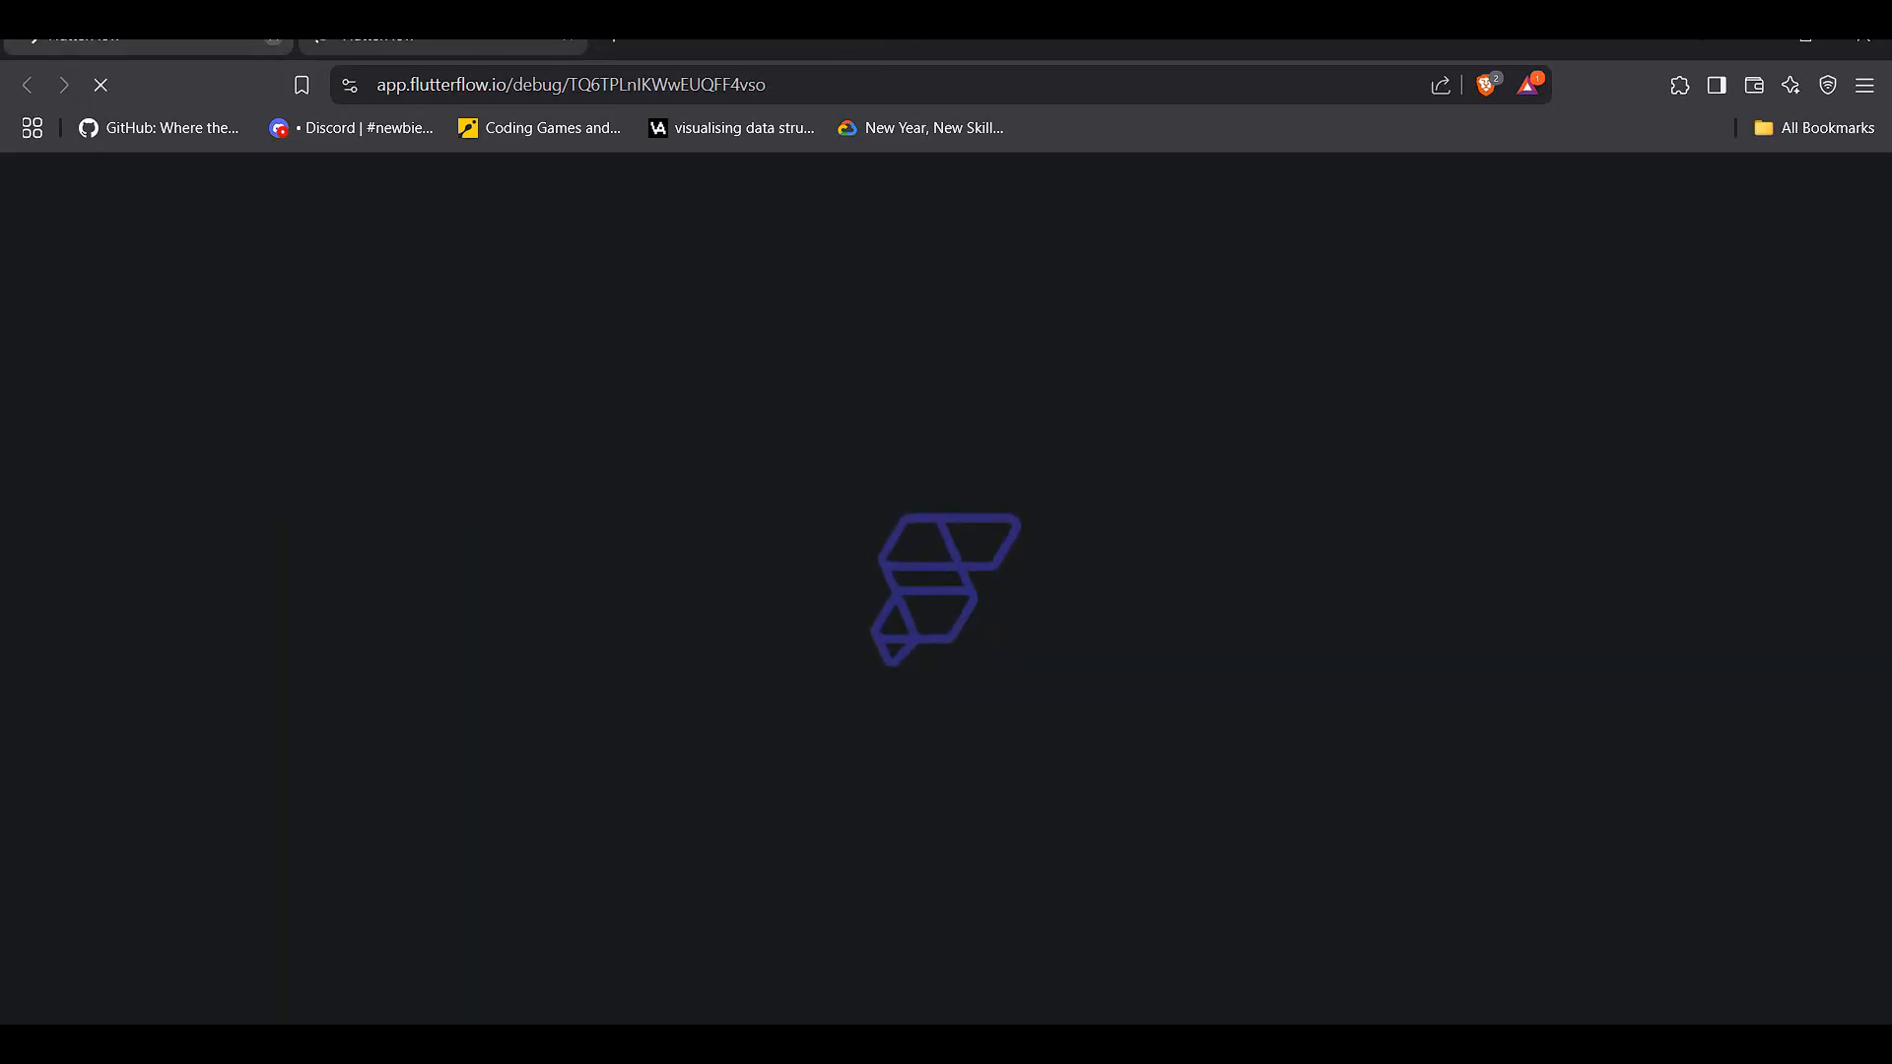
click(567, 37)
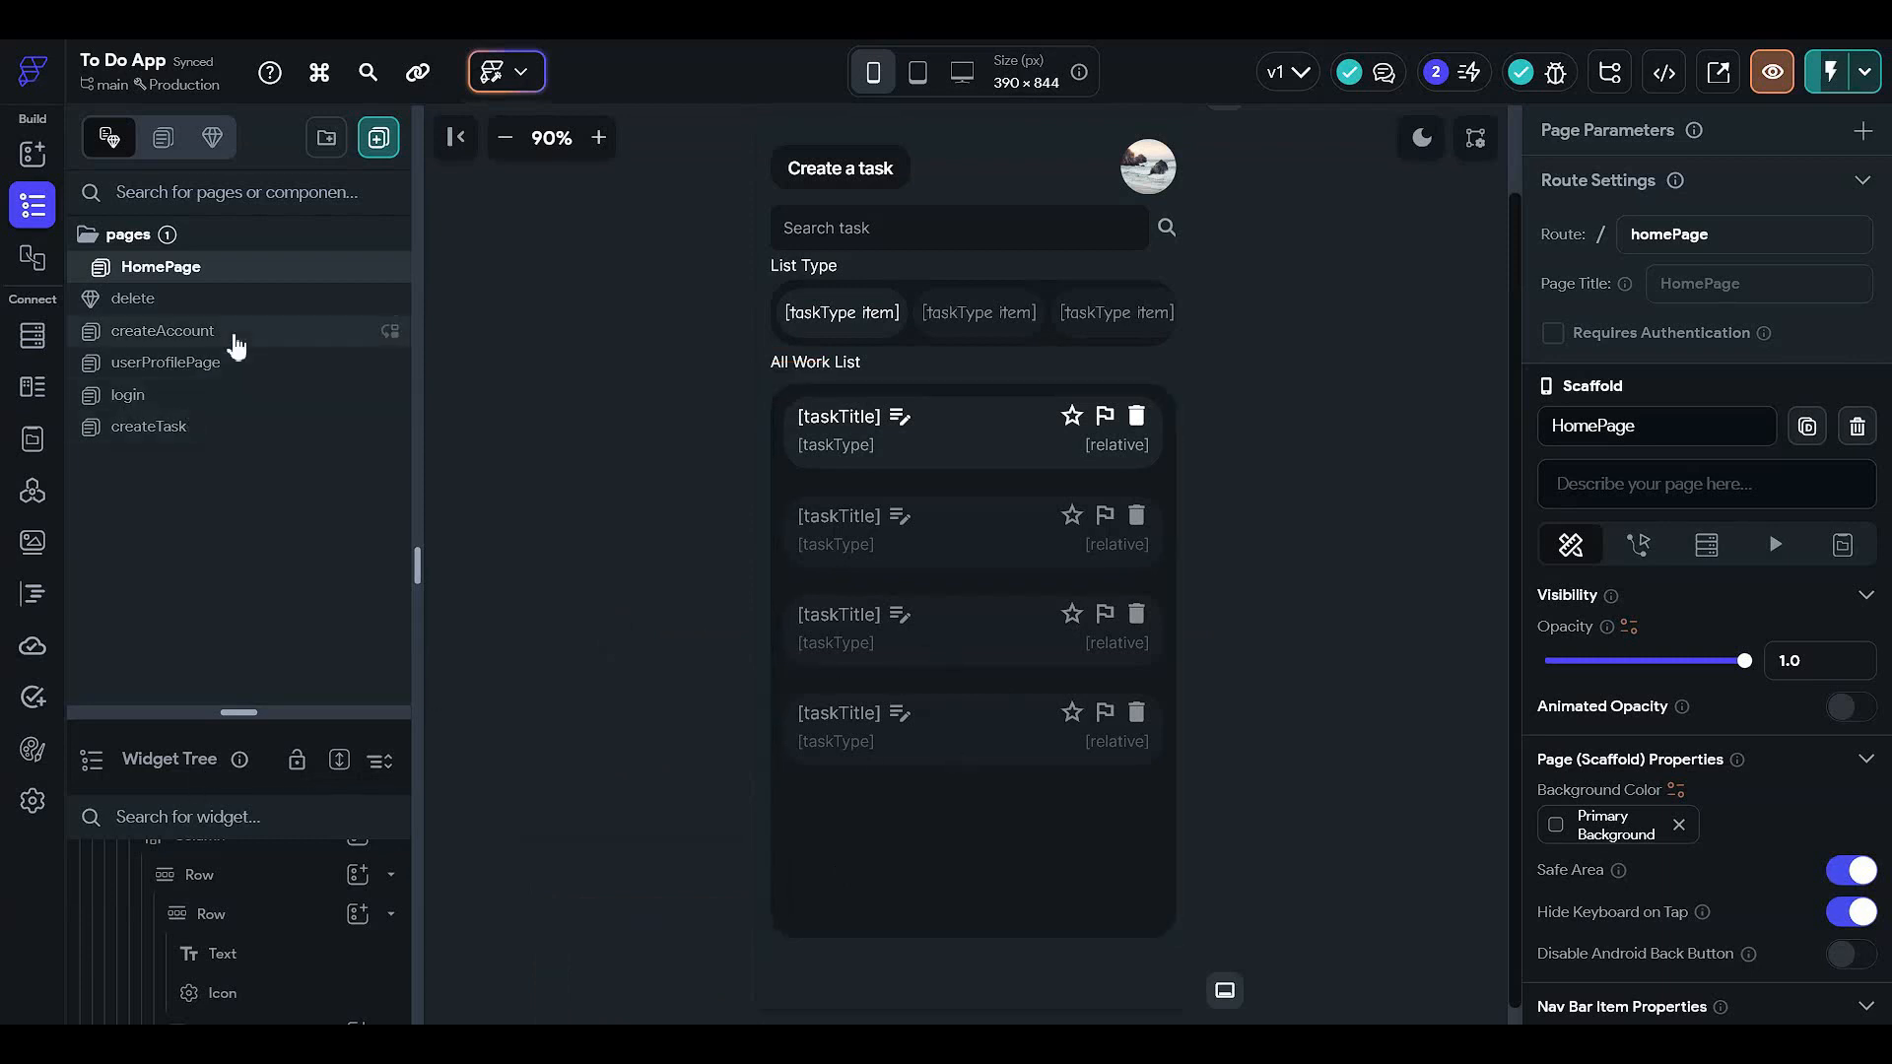
- Add a Navigate To HomePage action after Show Snack Bar in the Create task button's TRUE branch
click(241, 431)
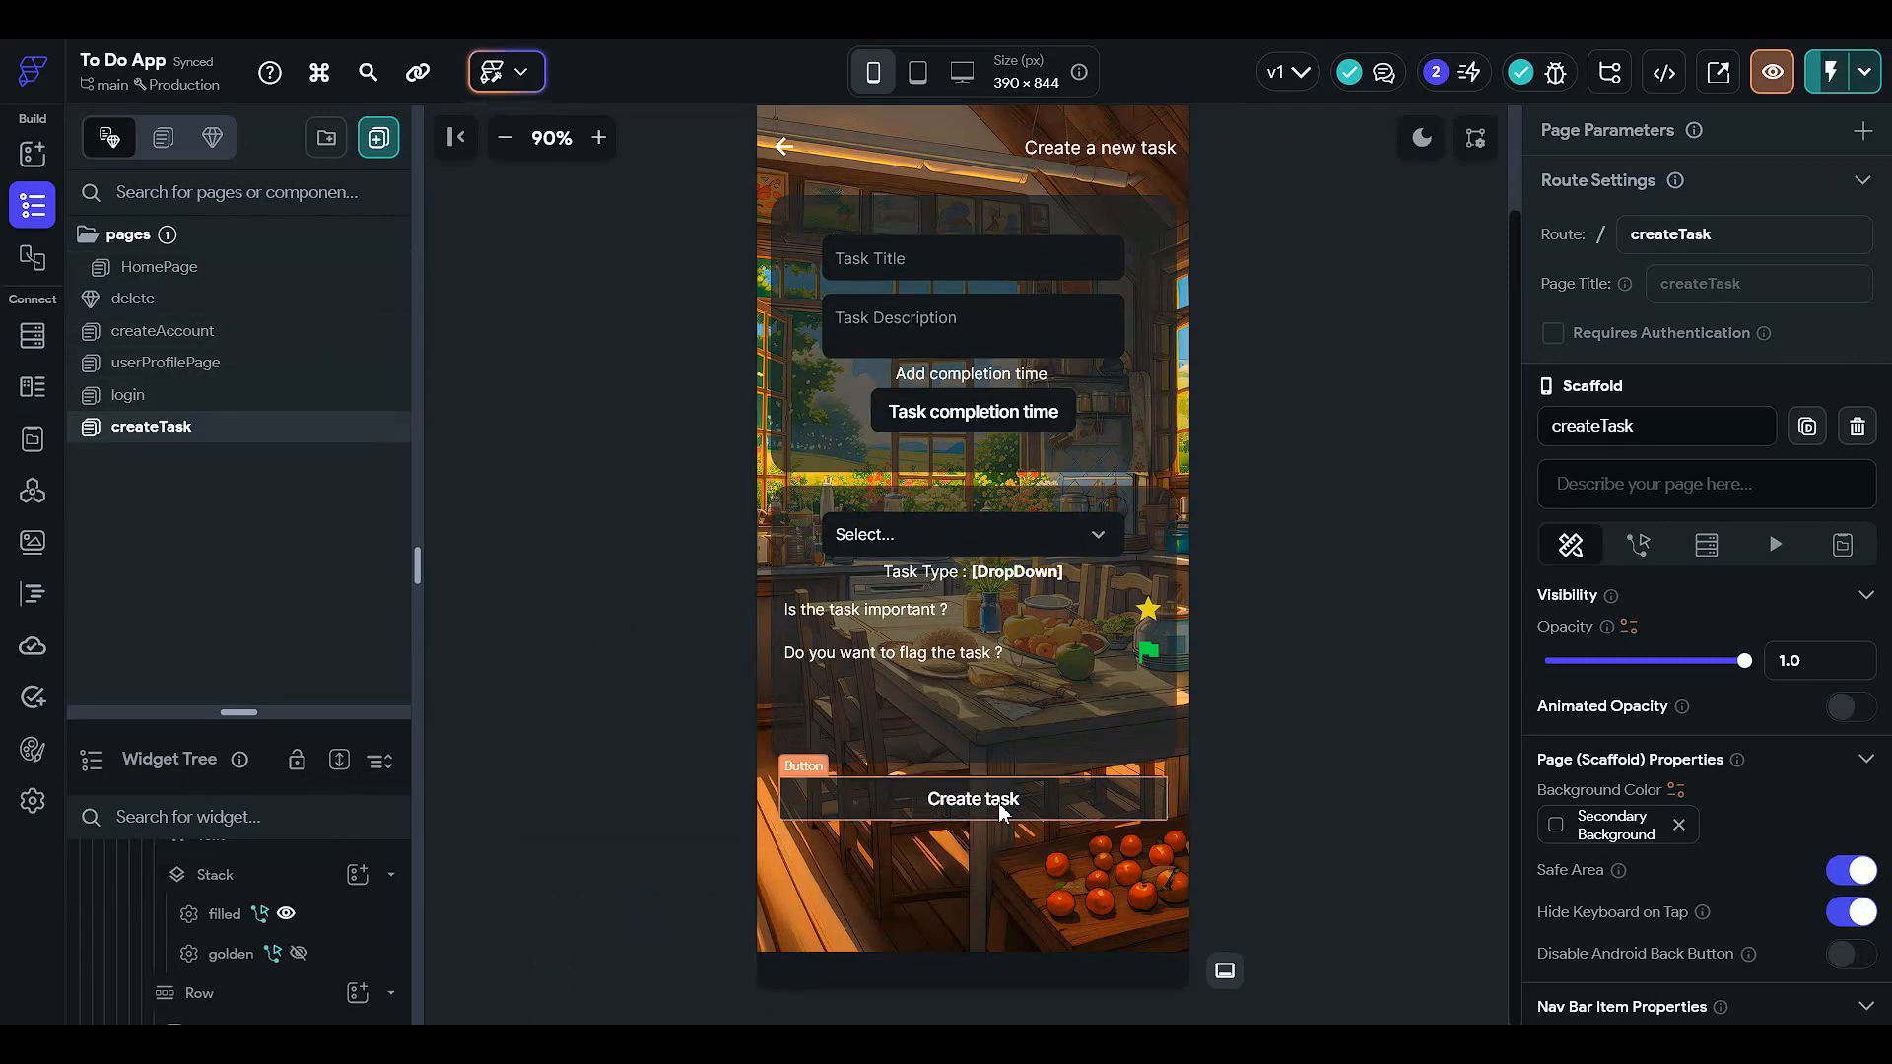
click(1034, 828)
click(1711, 353)
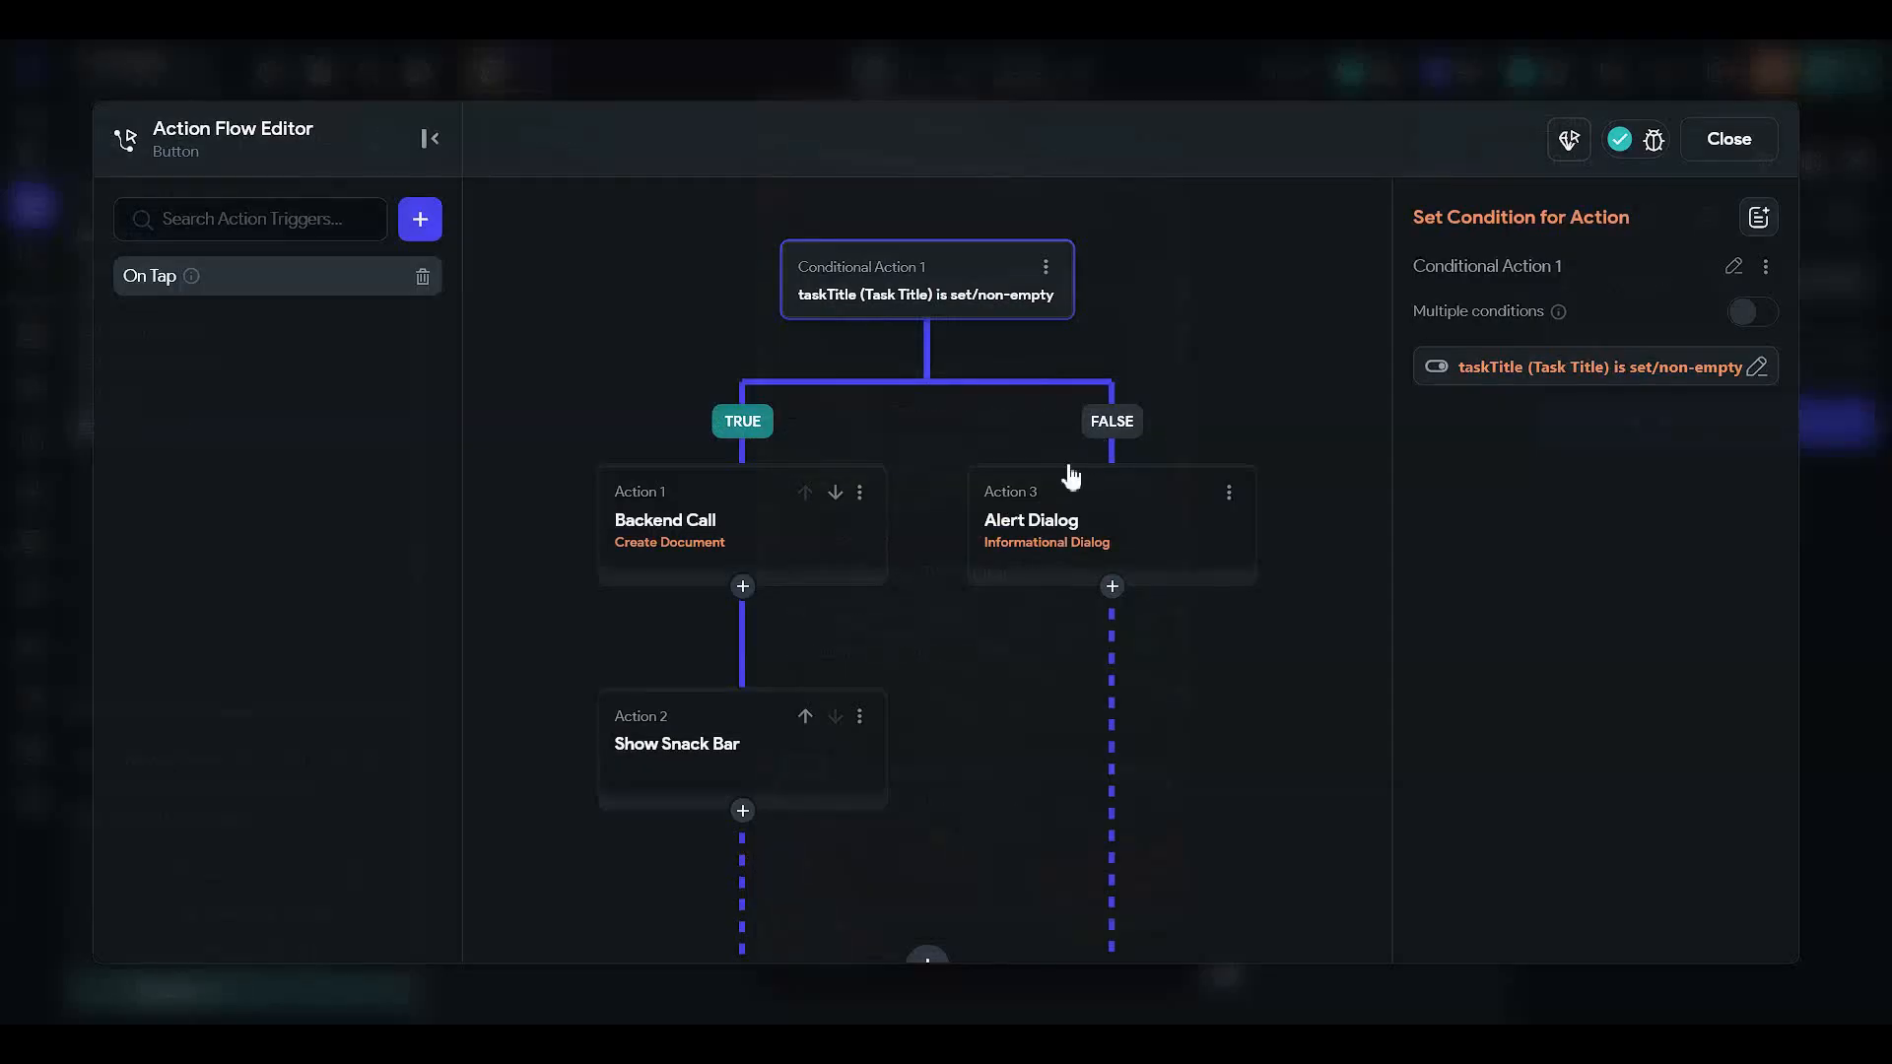
drag(953, 709, 1061, 615)
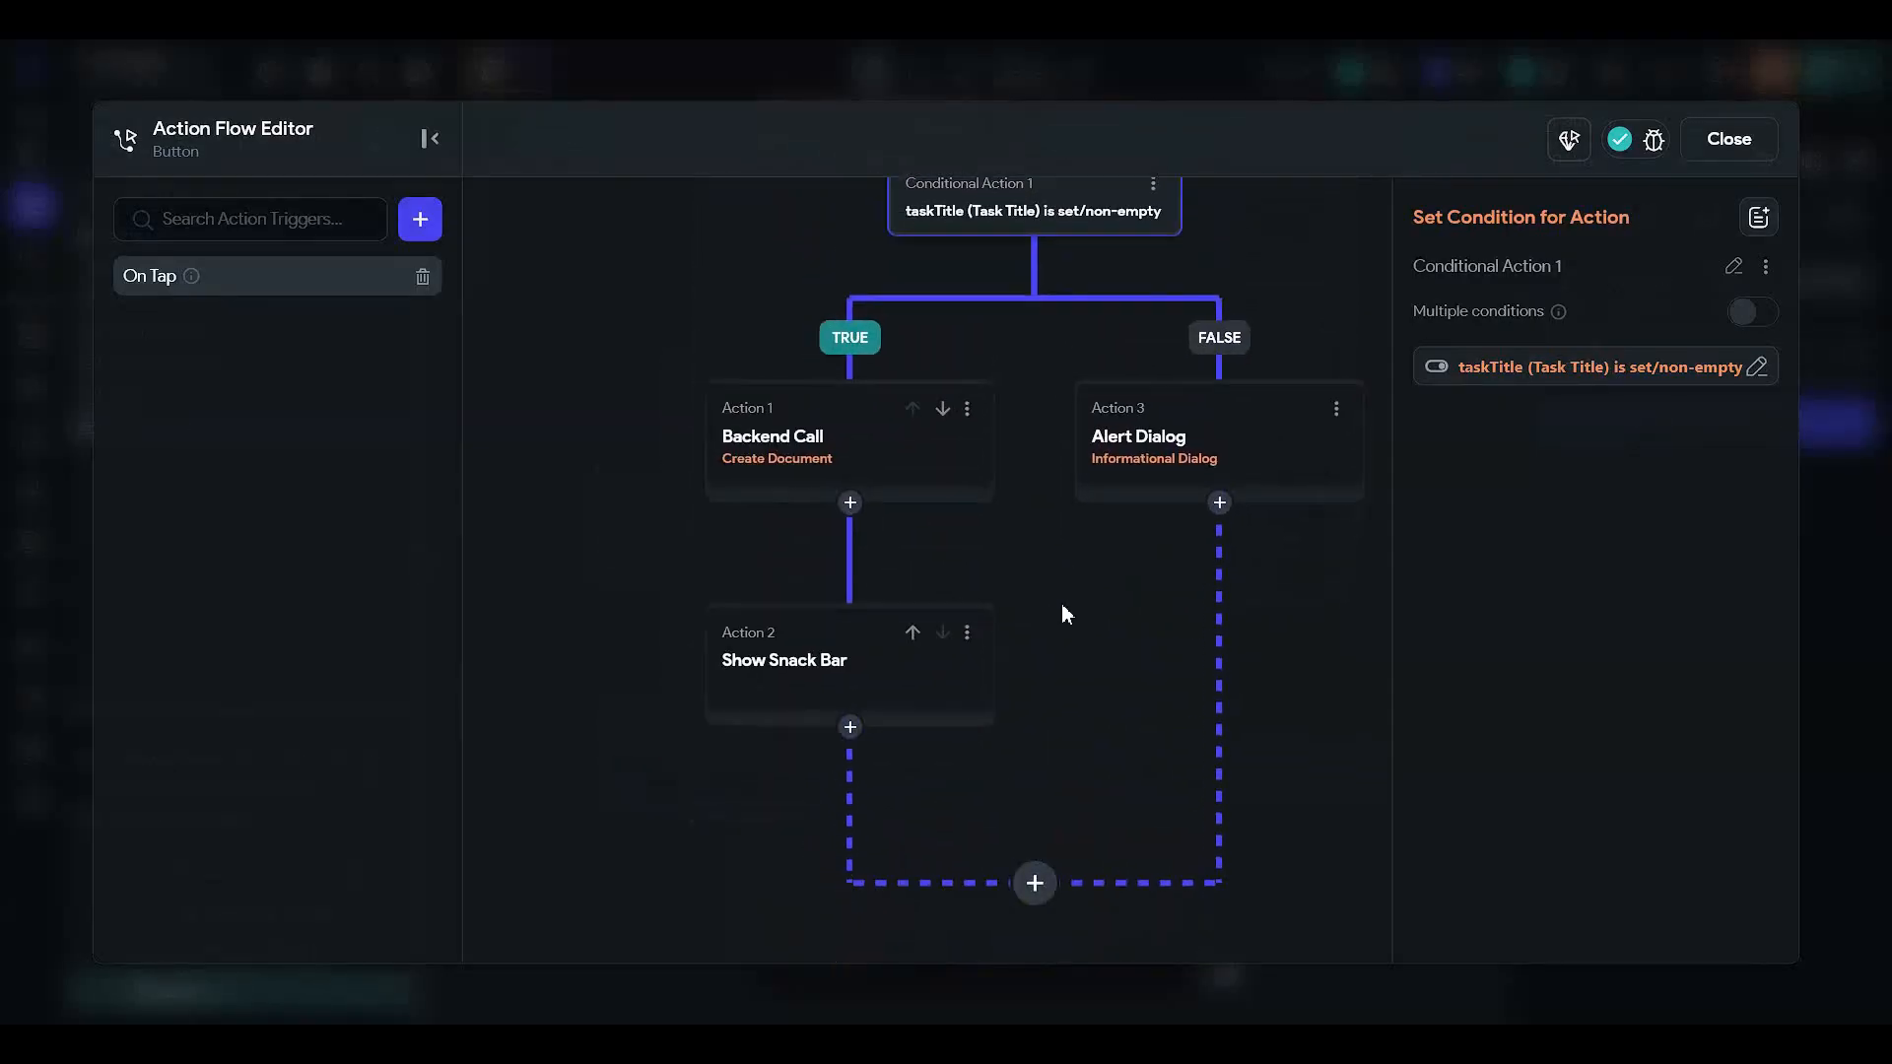
click(849, 724)
click(853, 768)
click(1502, 480)
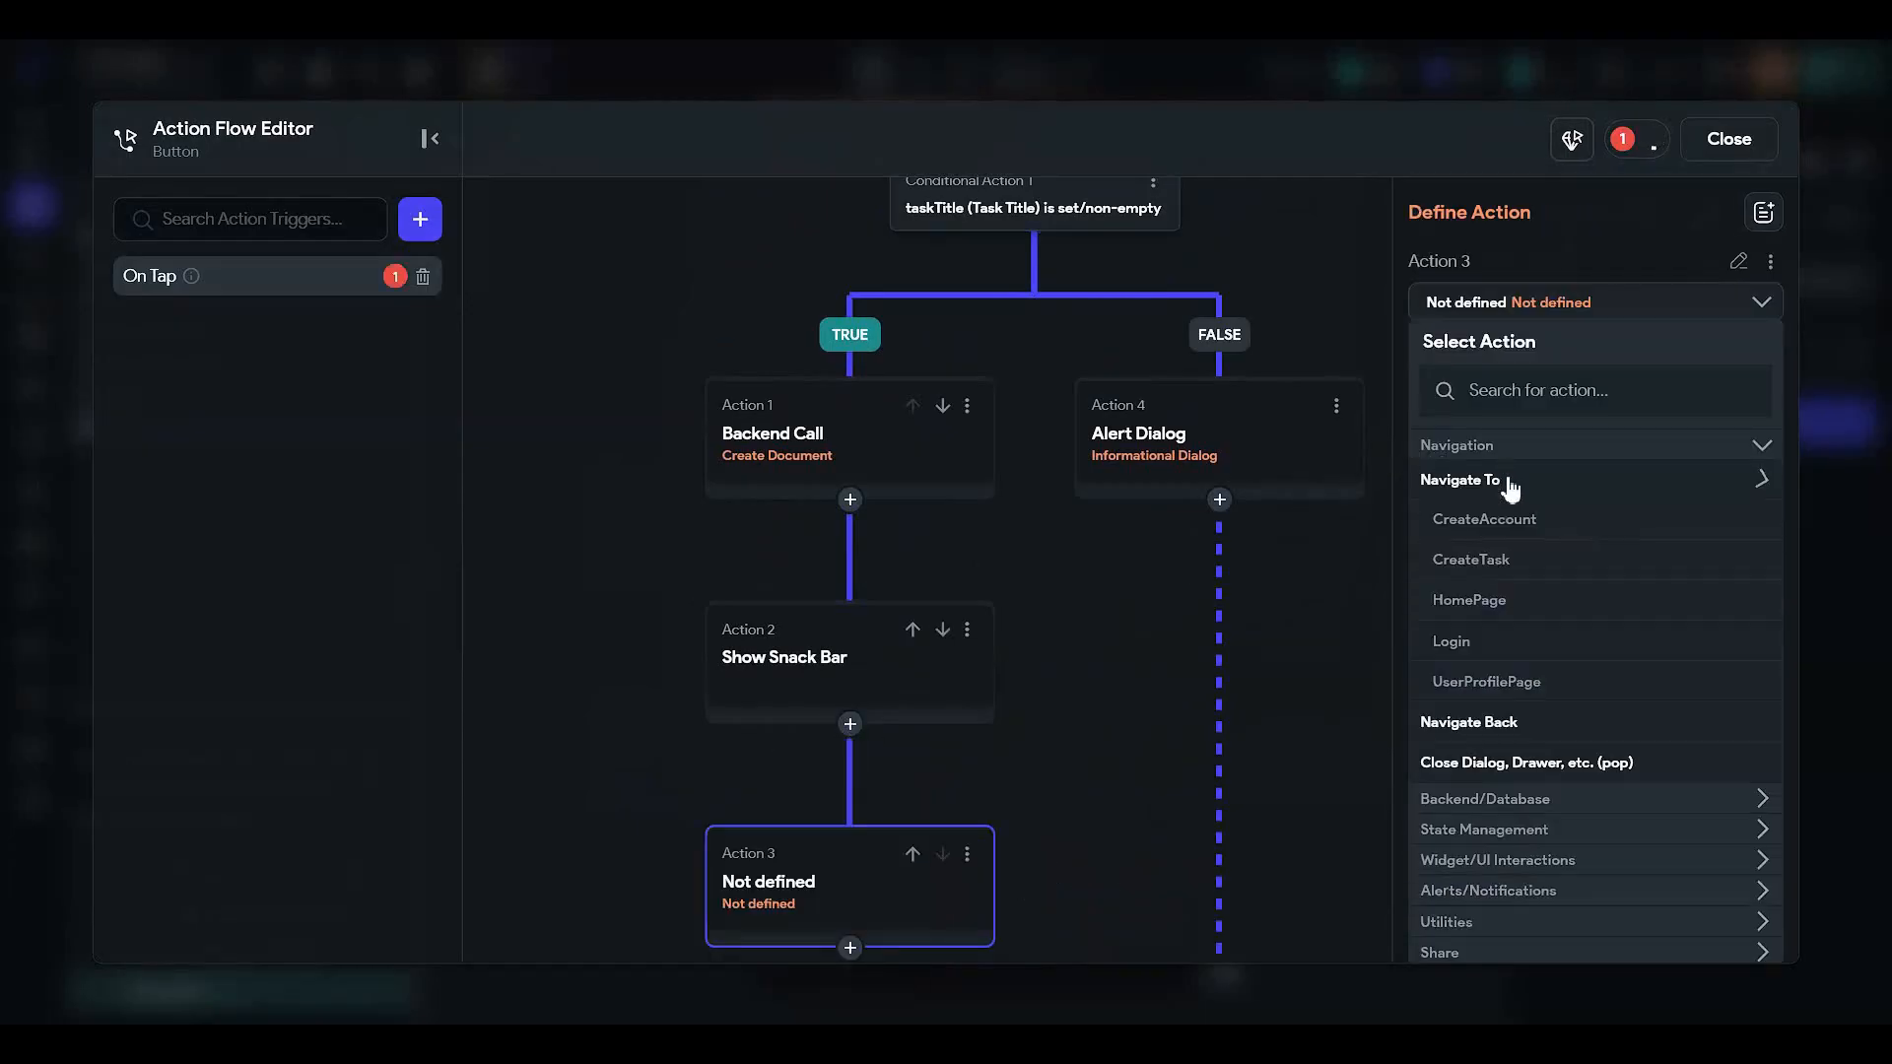
click(1469, 600)
click(1724, 138)
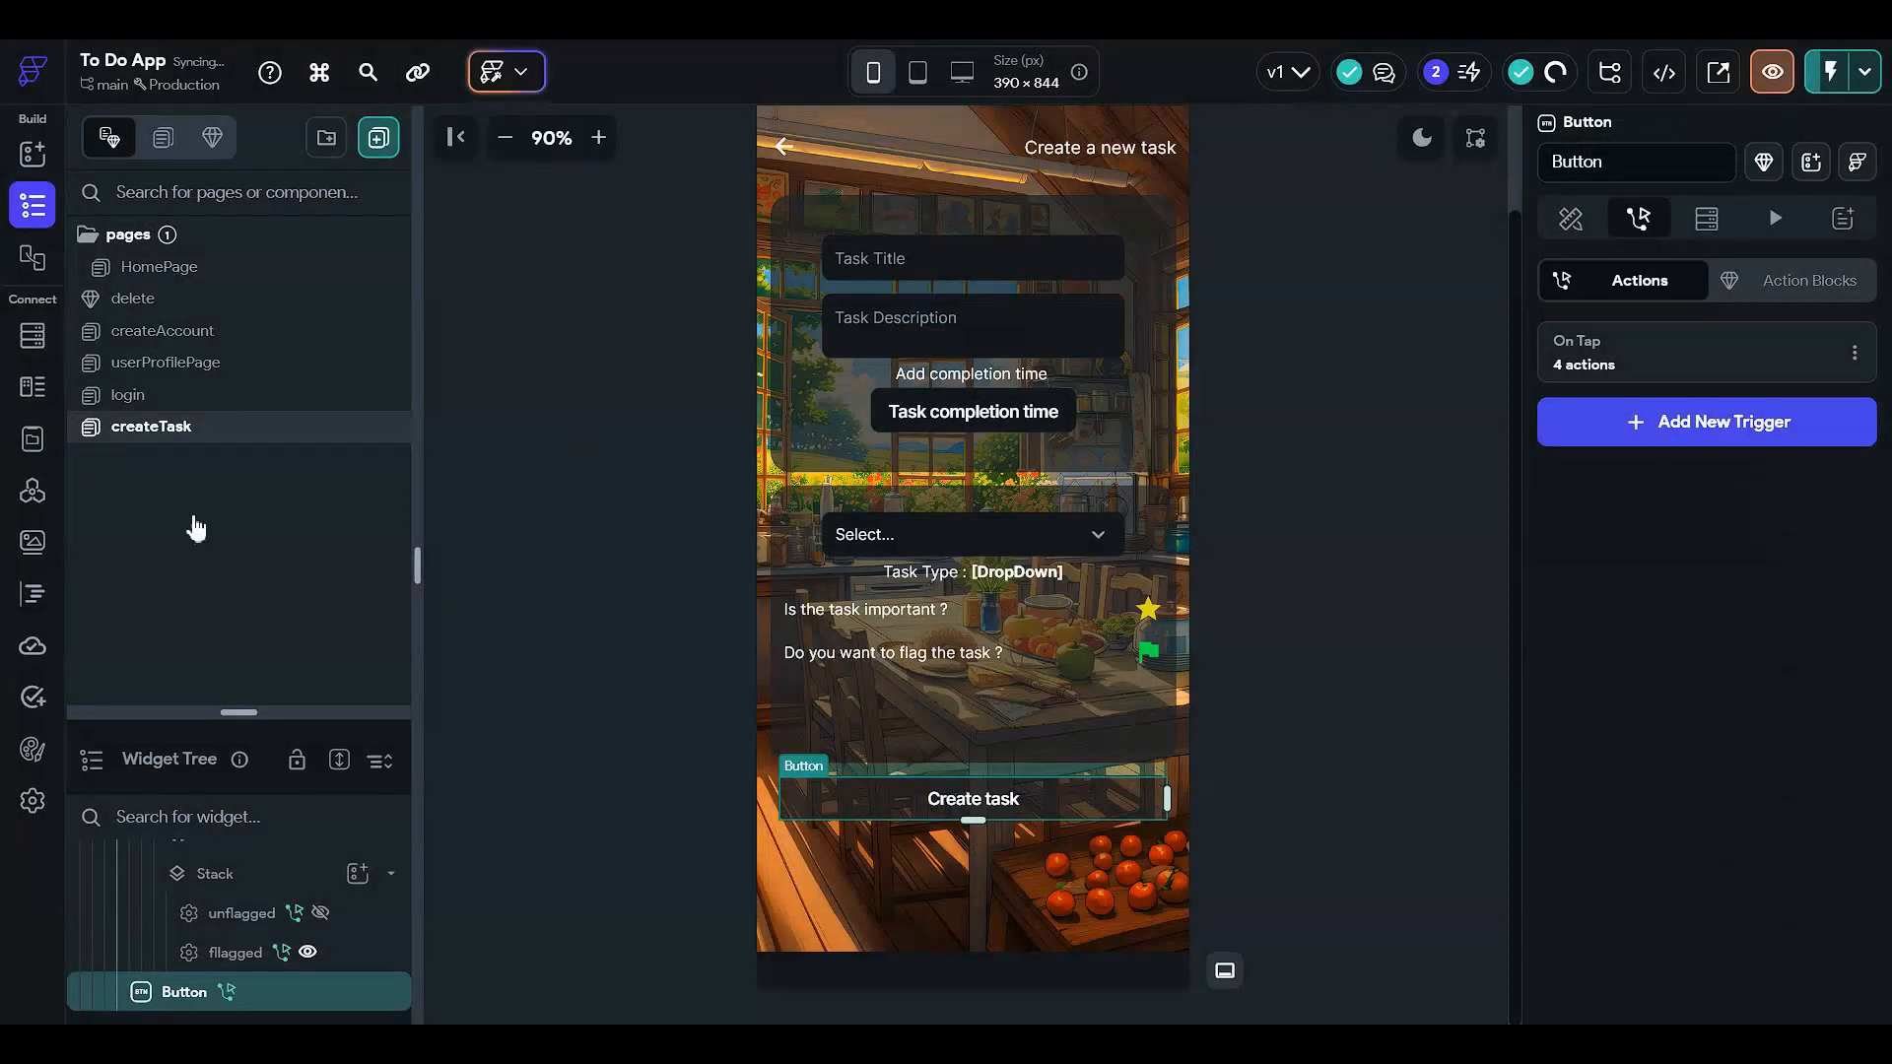
- Replace the HomePage task ListView with a Column via Replace Widget
click(266, 266)
click(1020, 785)
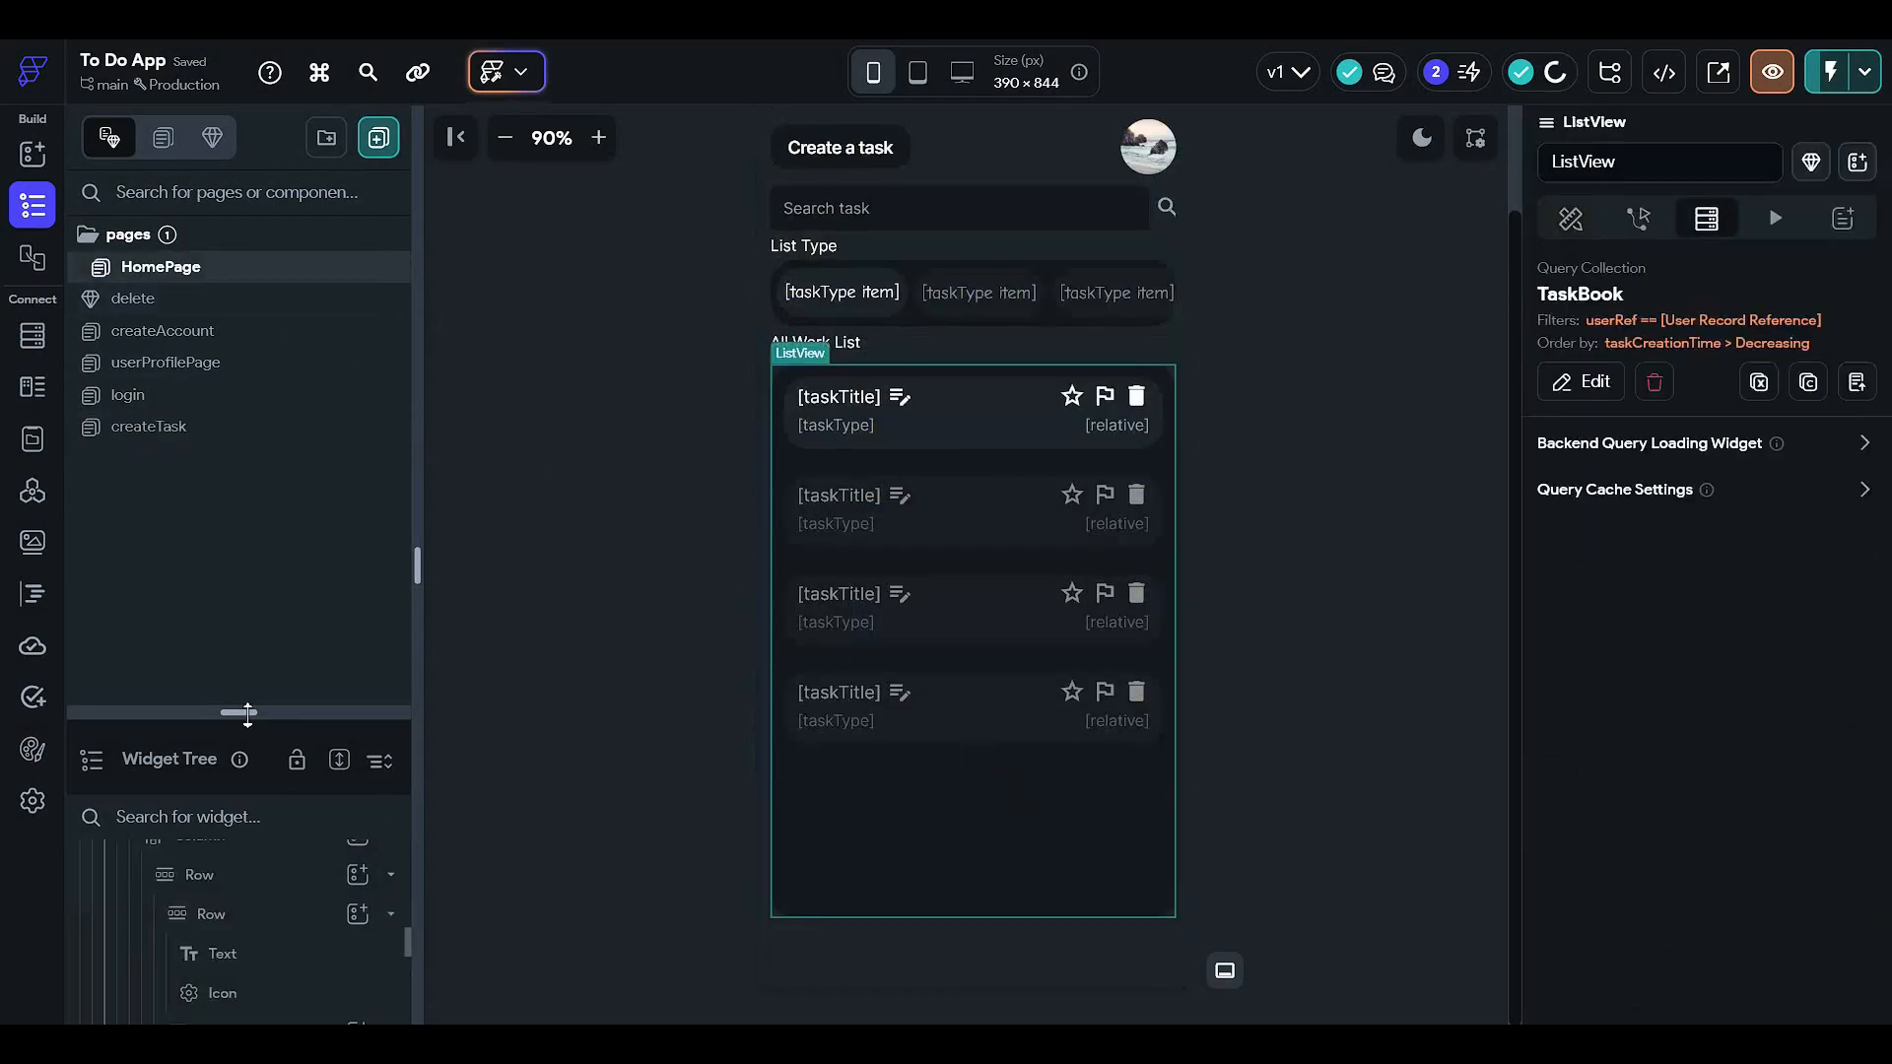
drag(238, 712, 254, 203)
scroll(268, 783, up, 2)
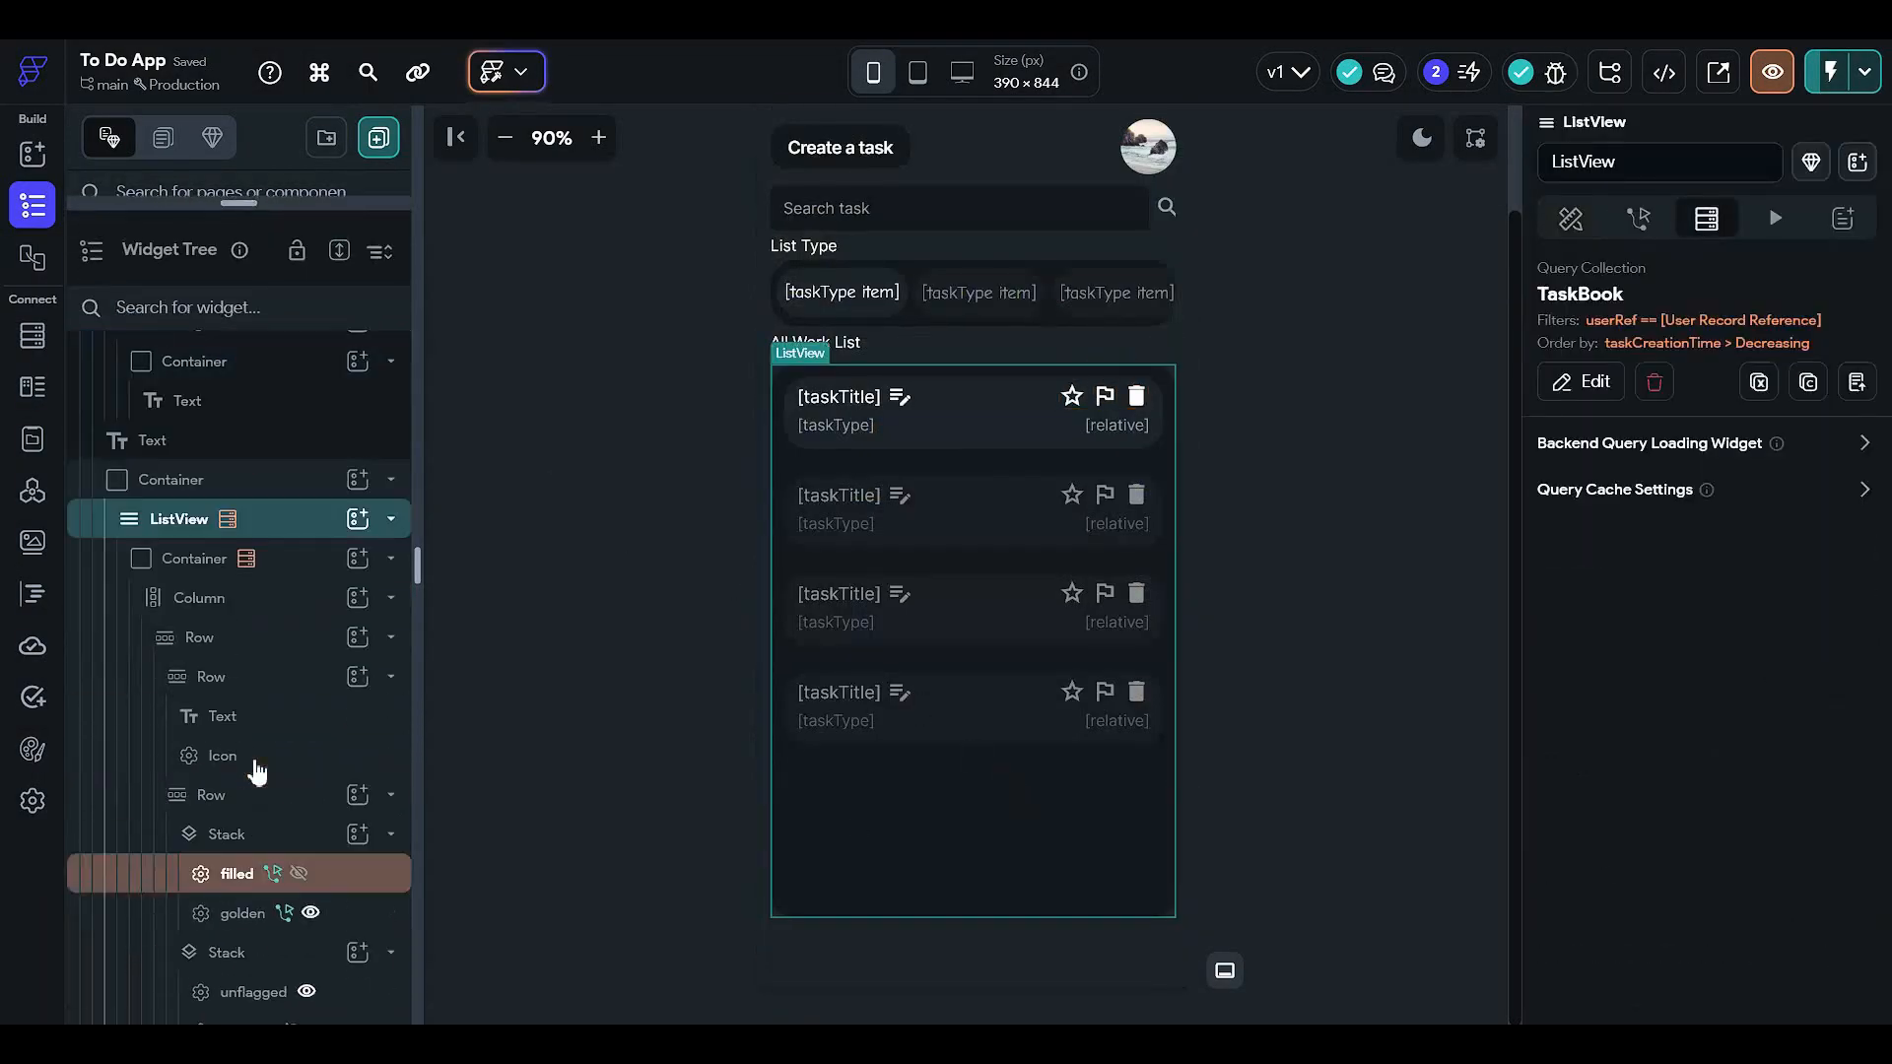
click(105, 554)
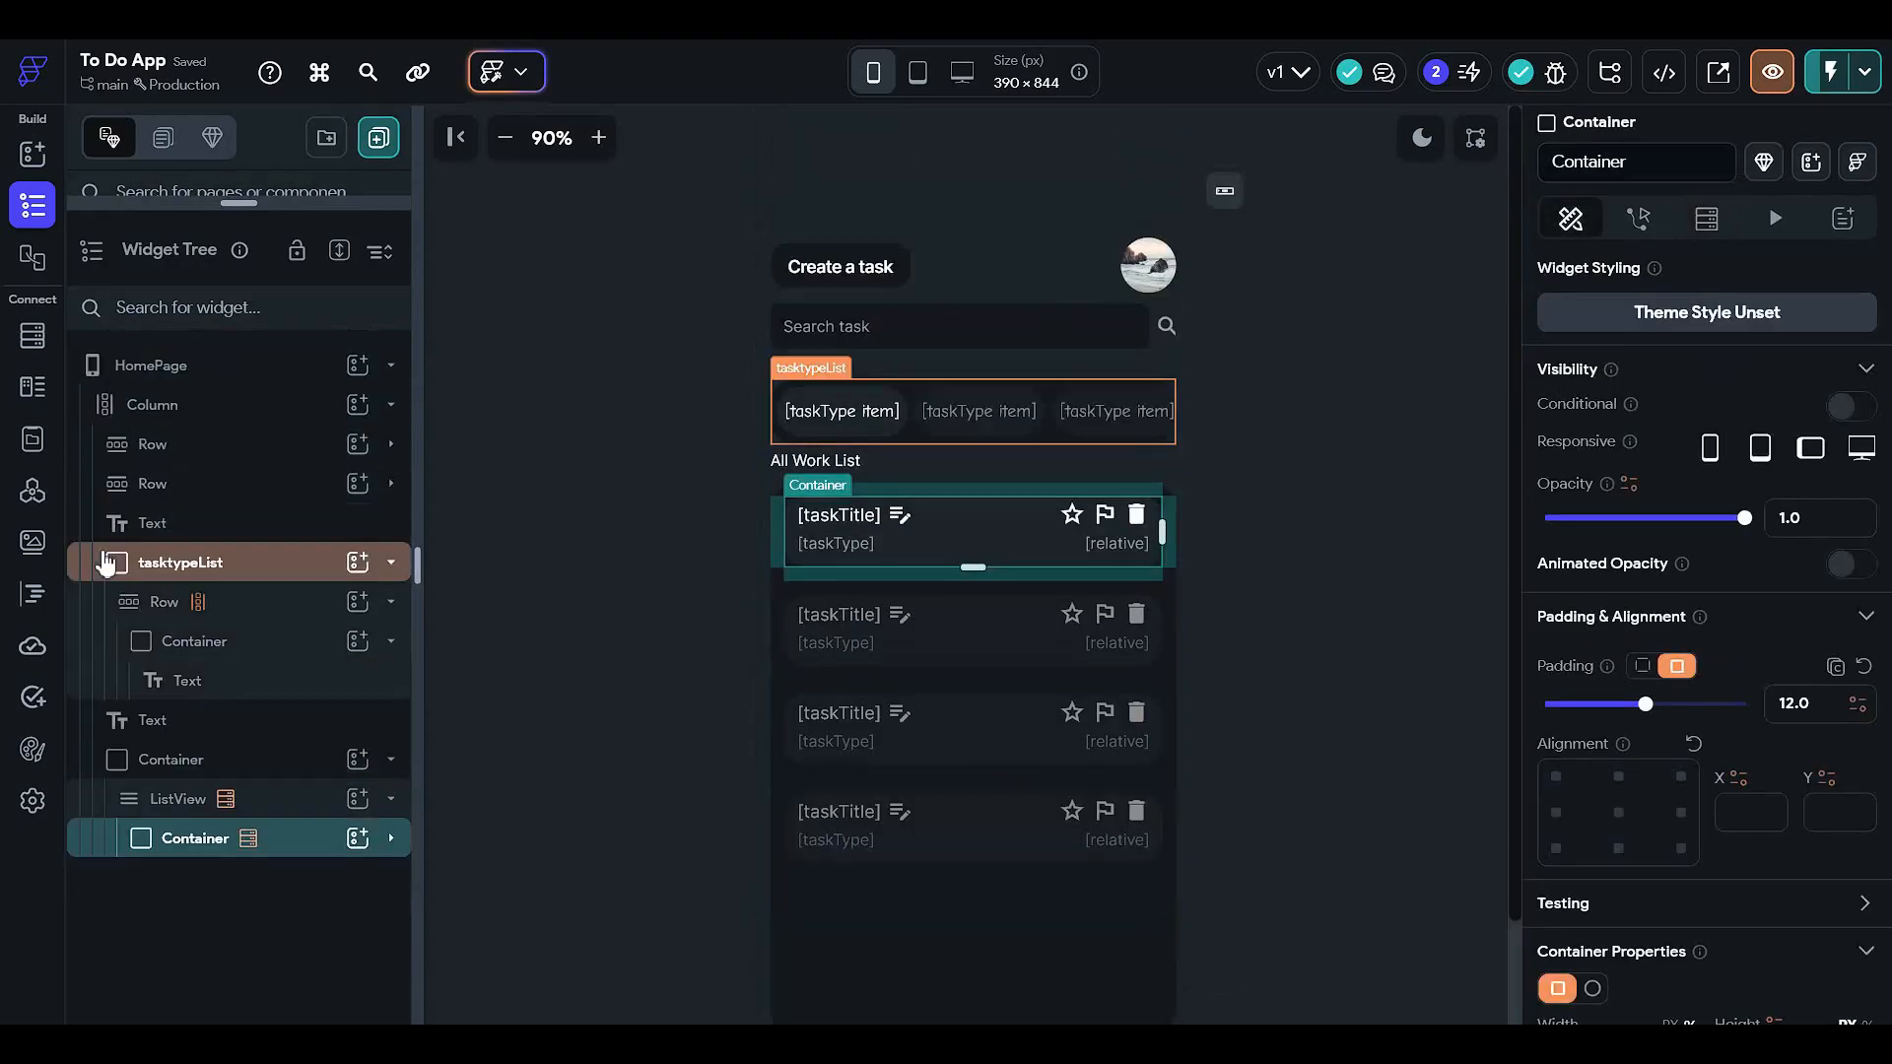
click(105, 808)
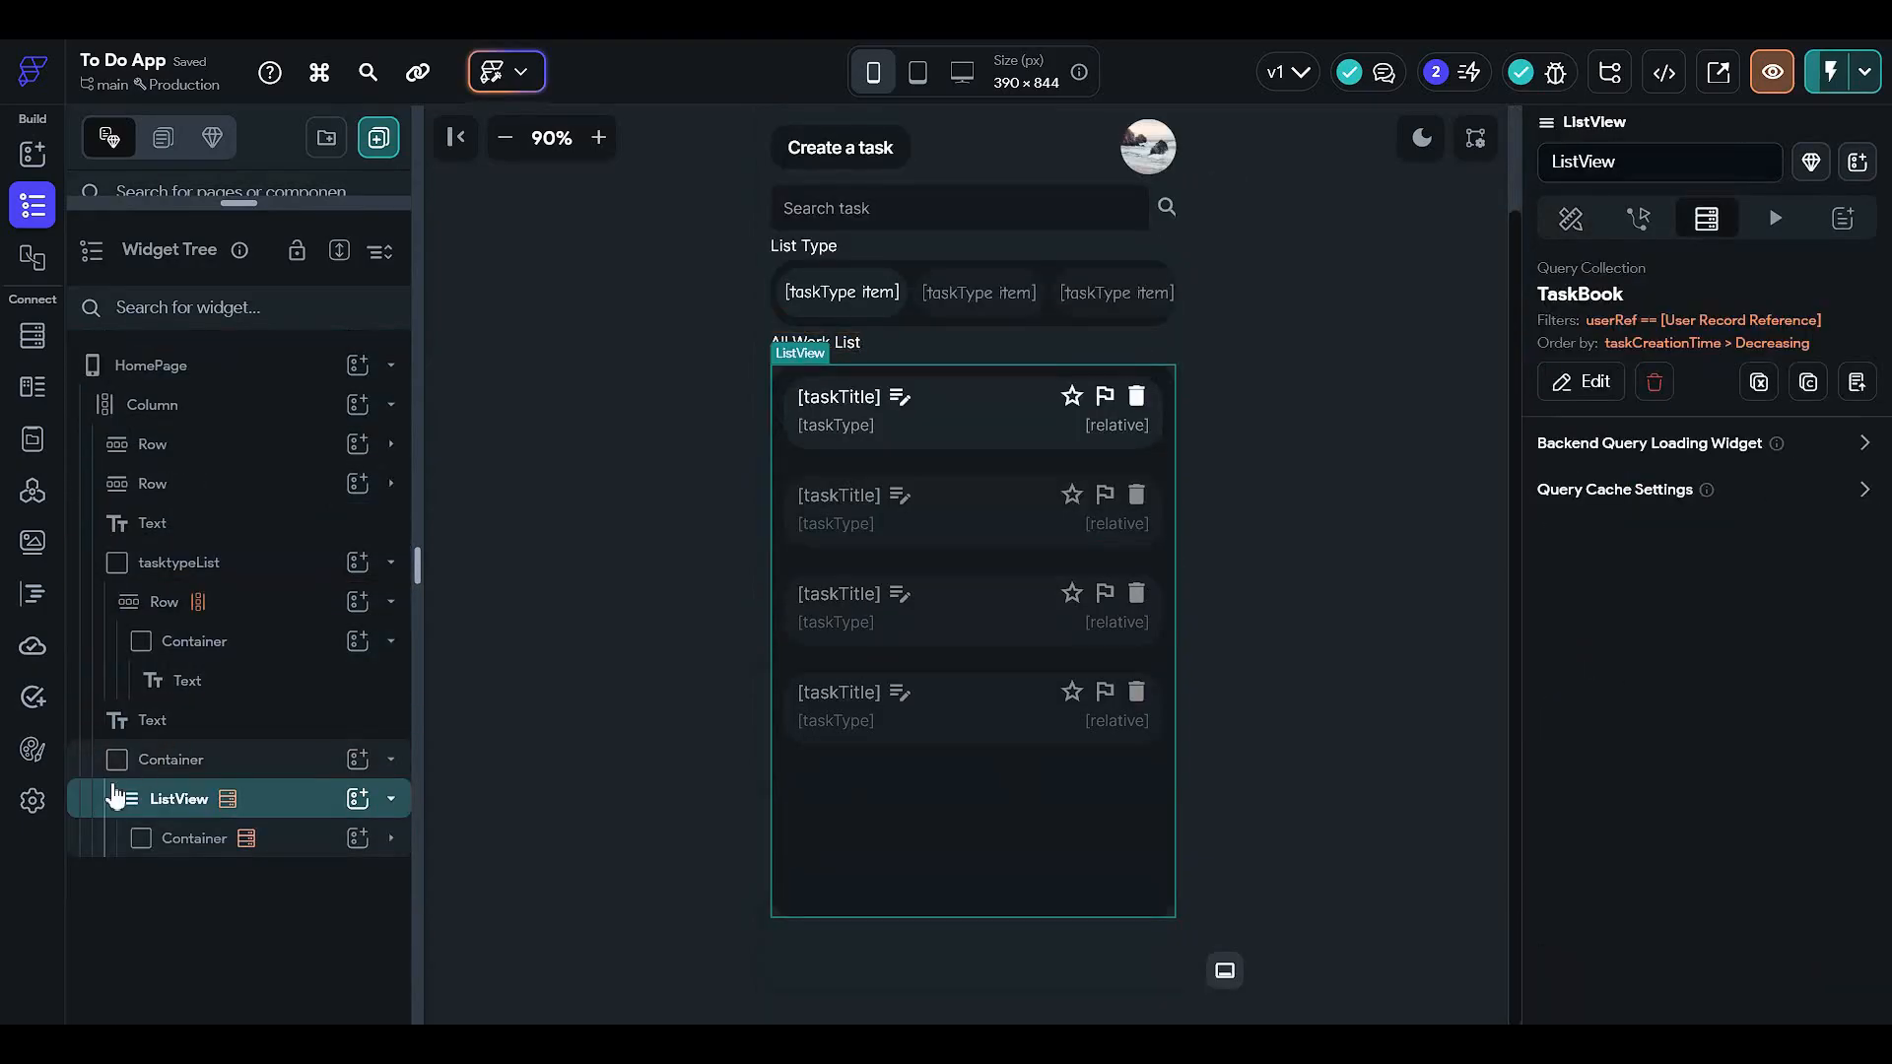
right_click(114, 801)
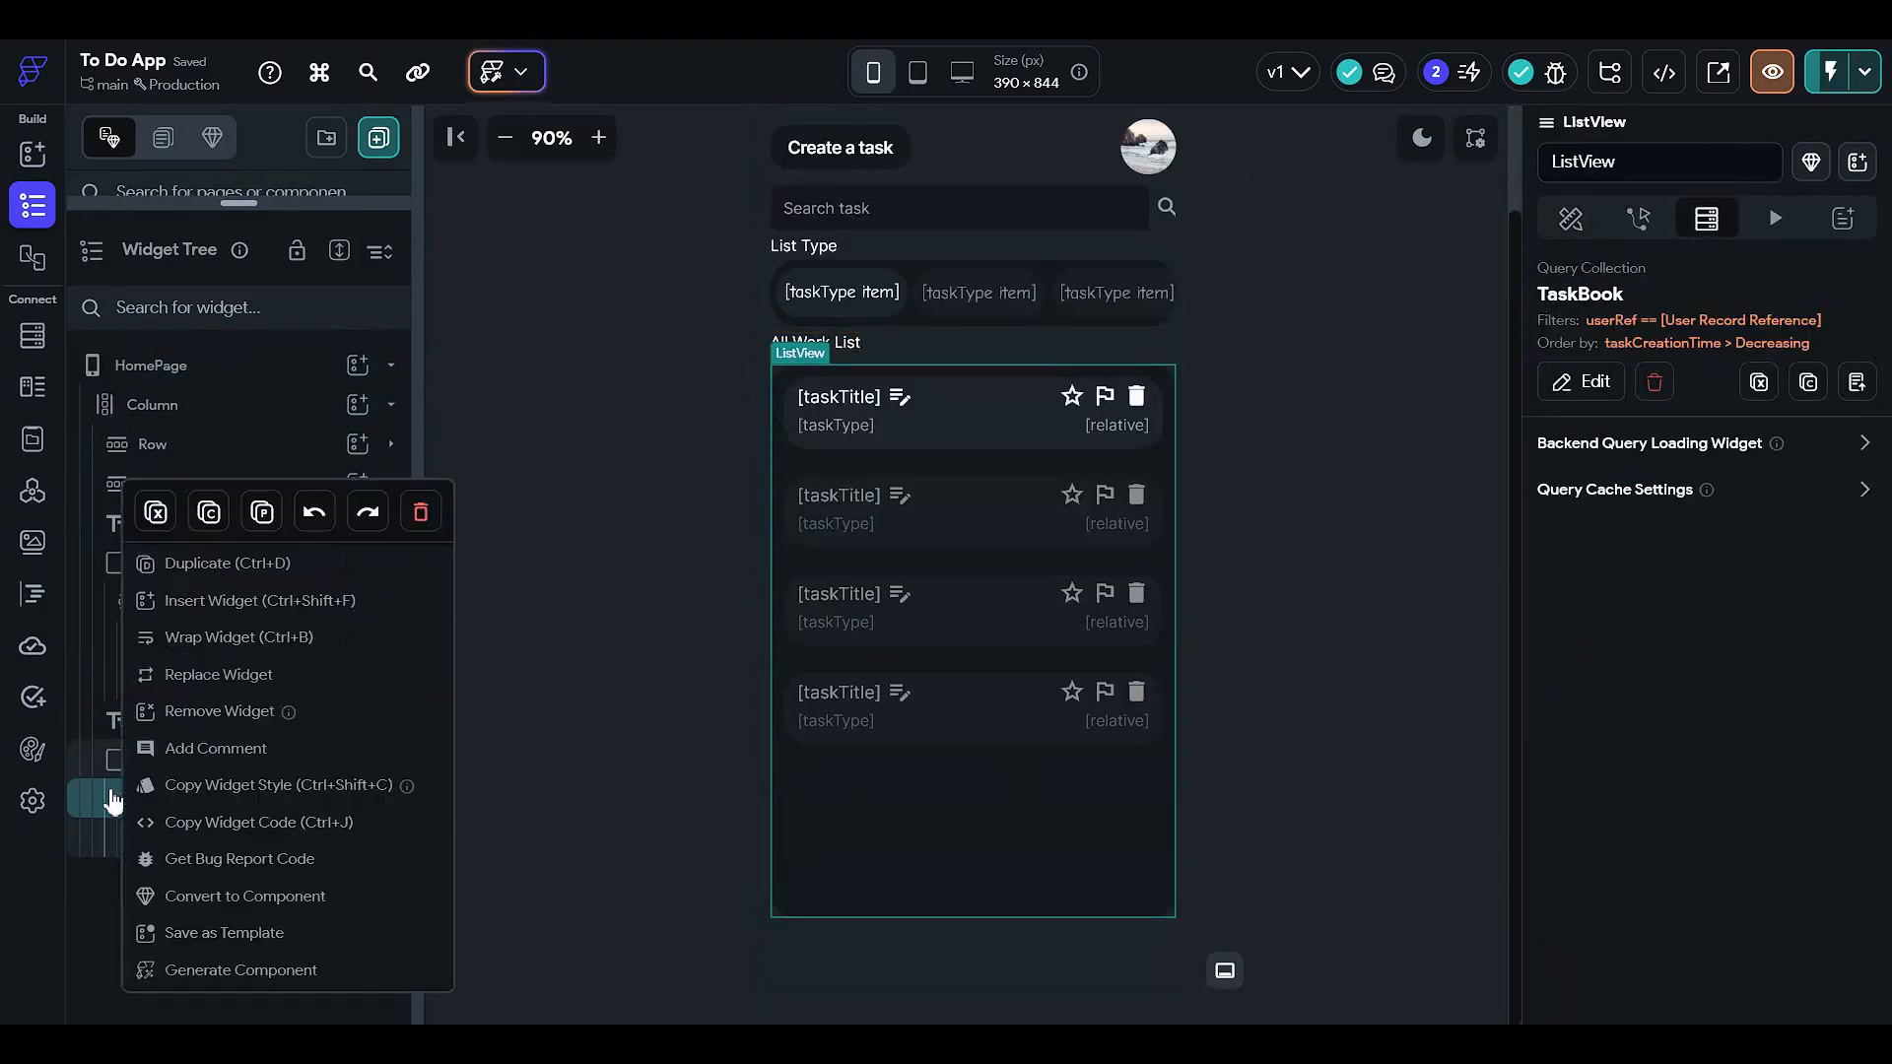
click(297, 676)
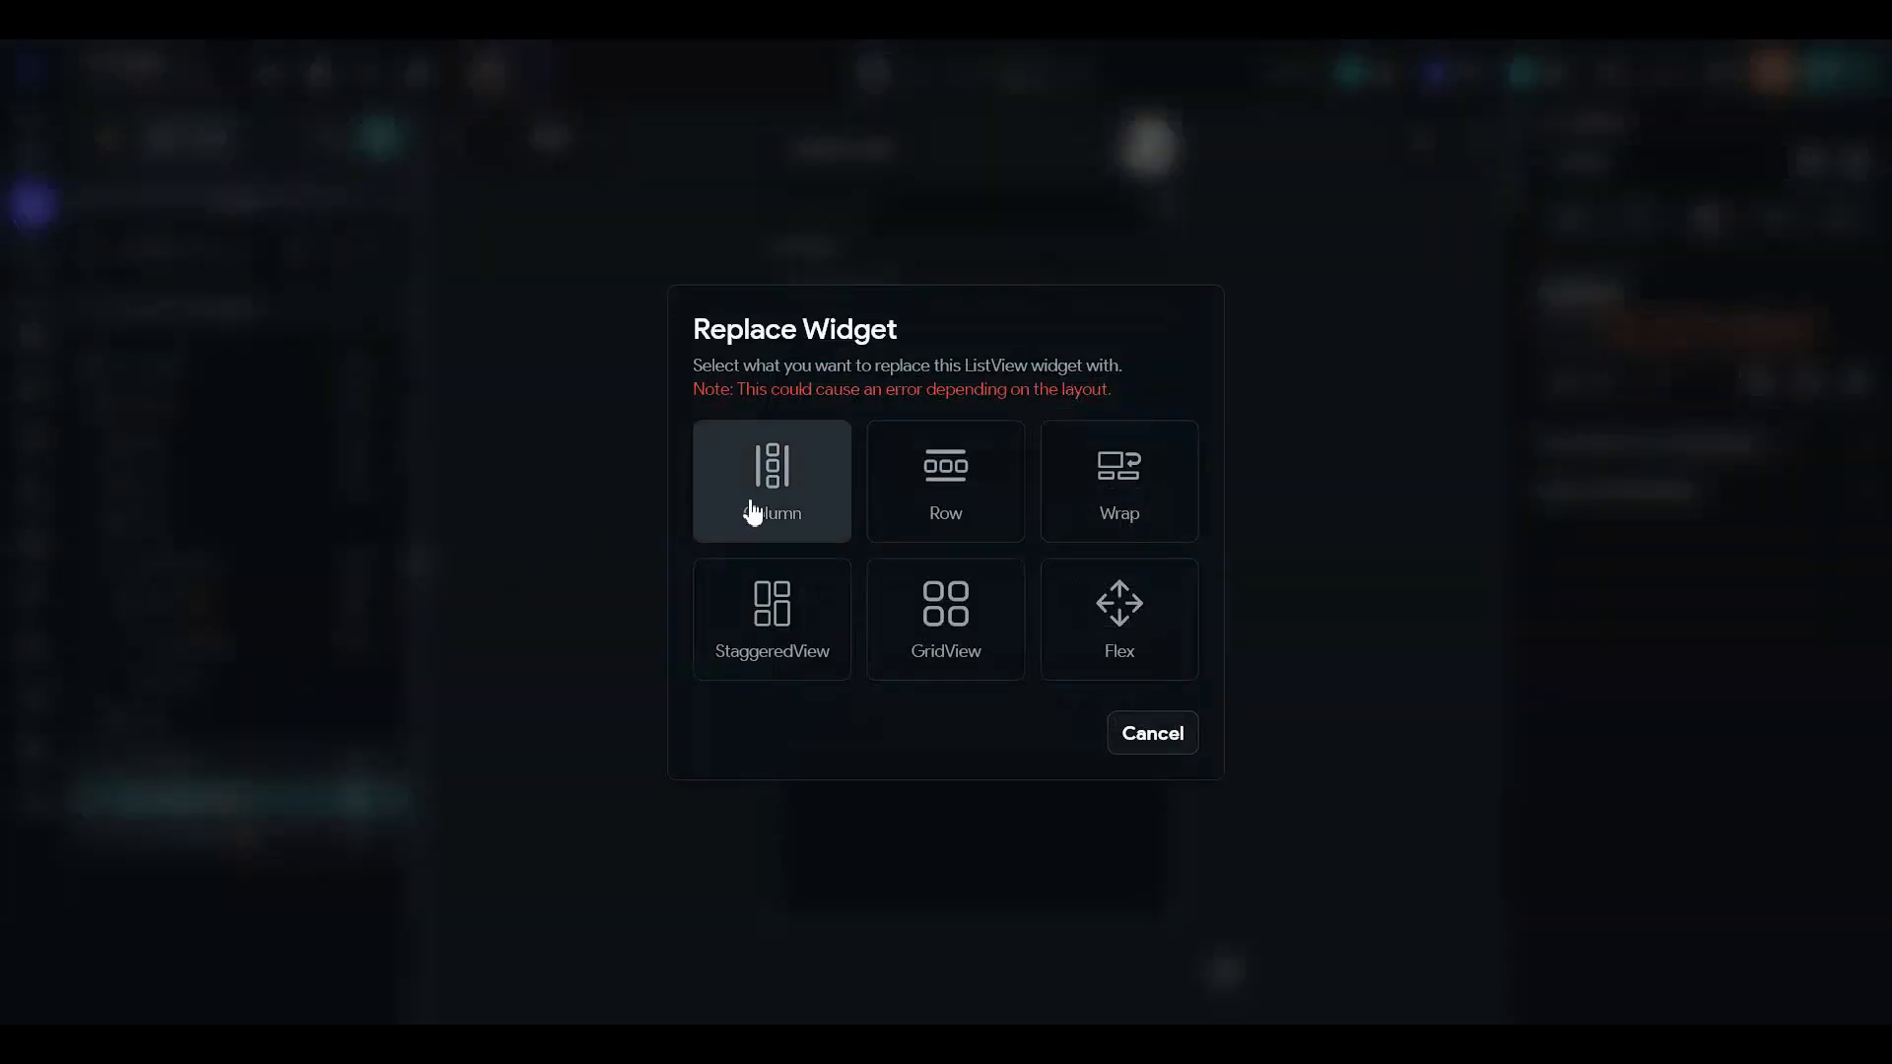
click(753, 511)
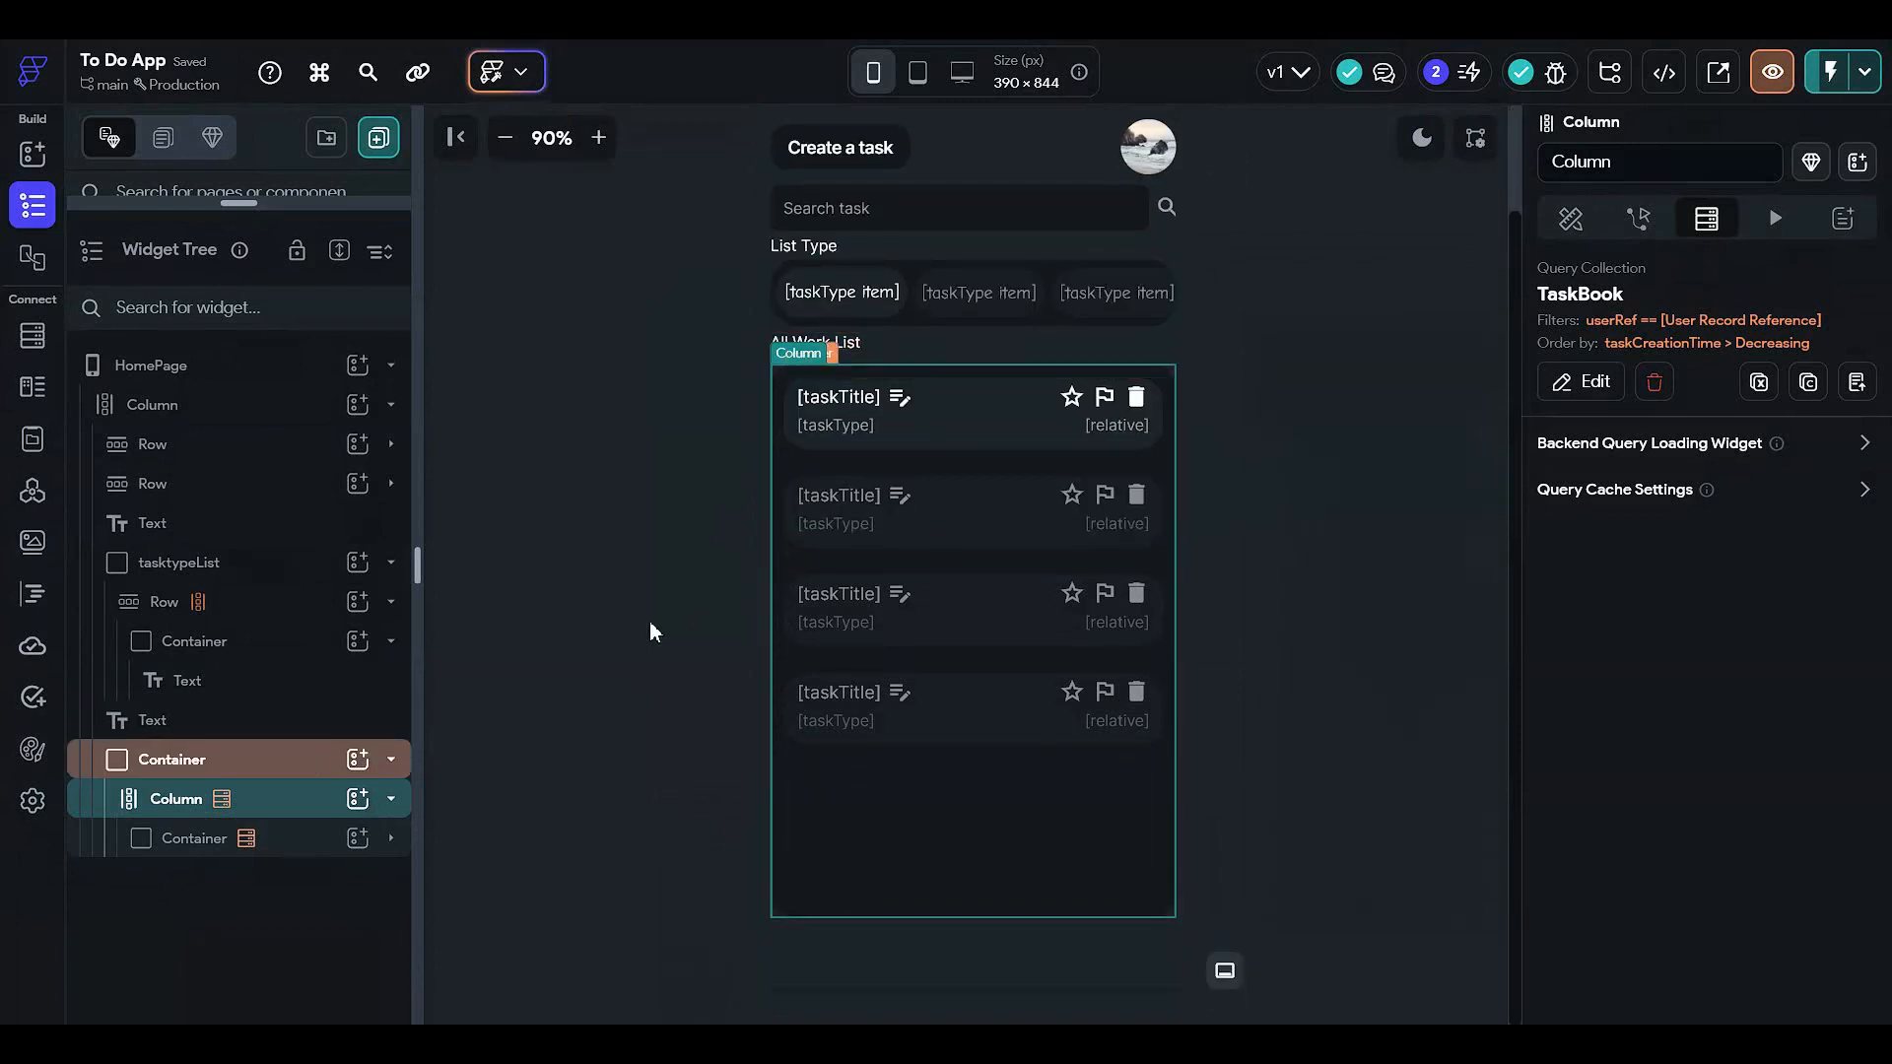
- Make the new Column scrollable vertically
click(1570, 218)
scroll(1620, 734, down, 5)
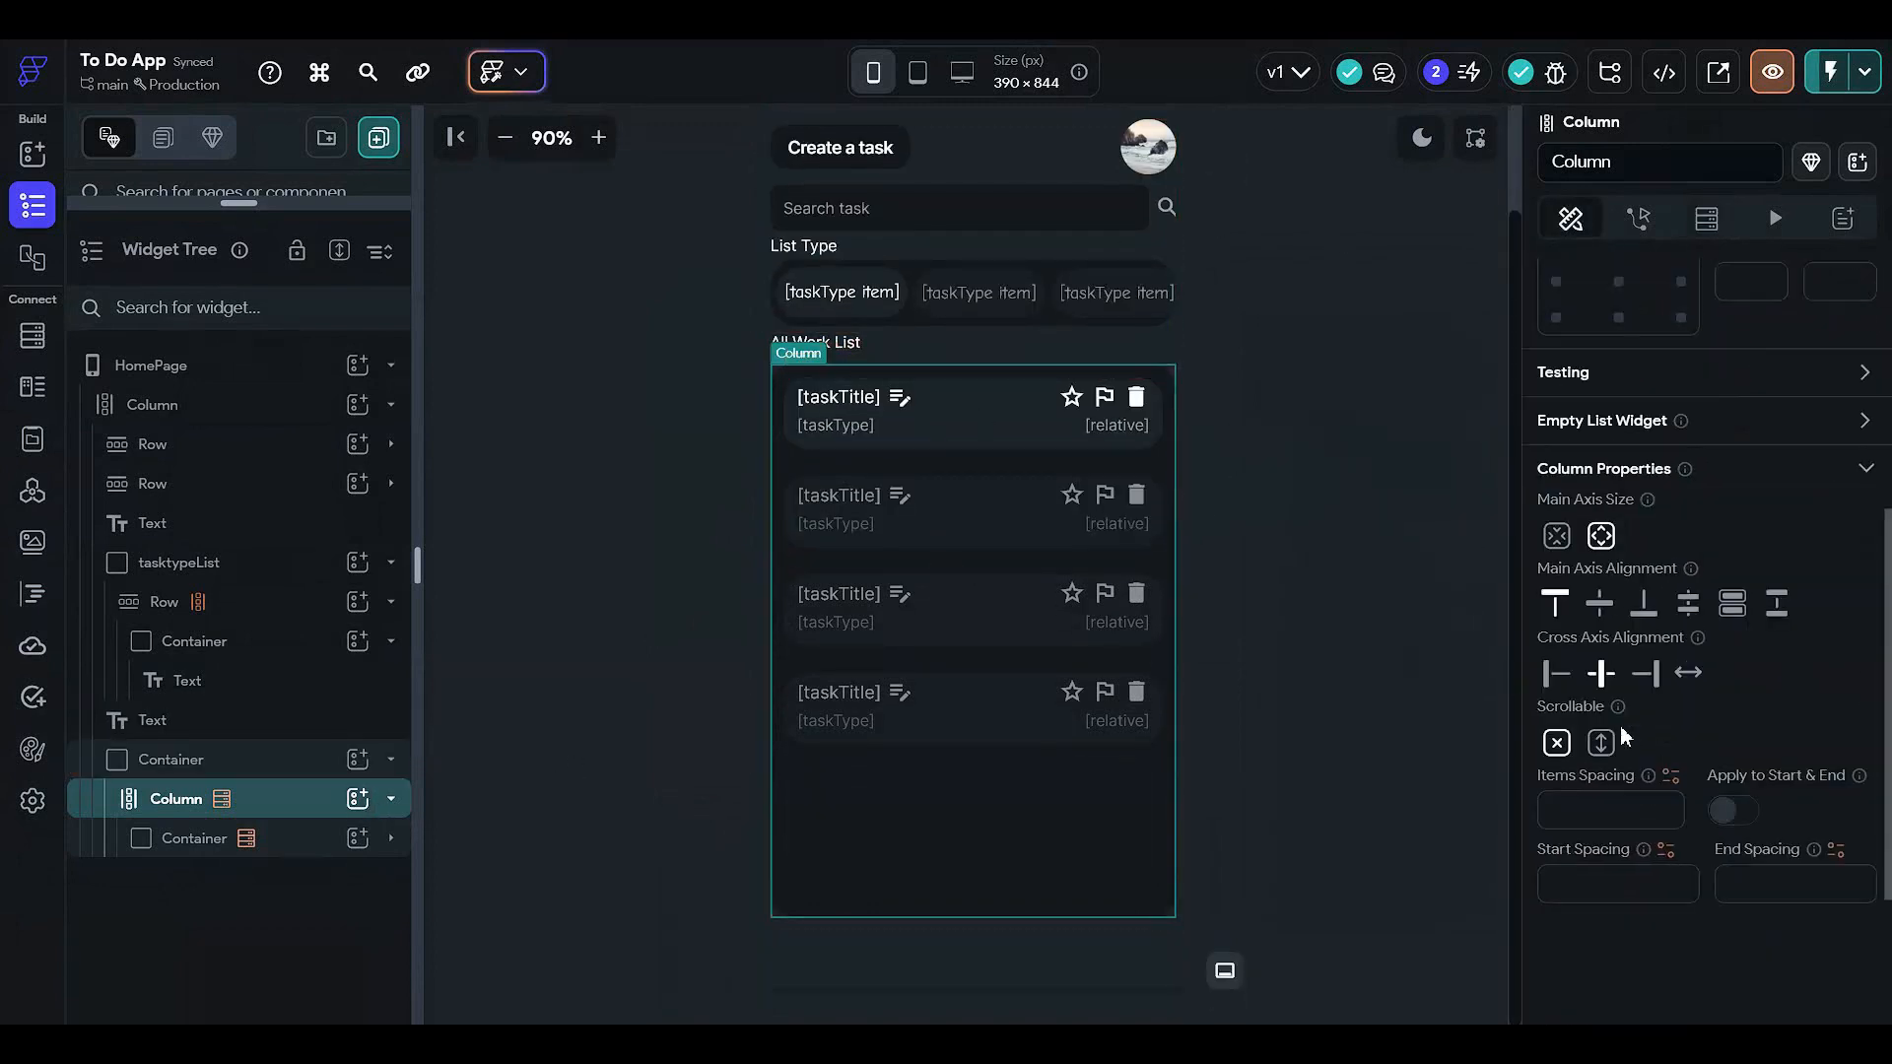
scroll(1623, 736, down, 2)
click(1604, 550)
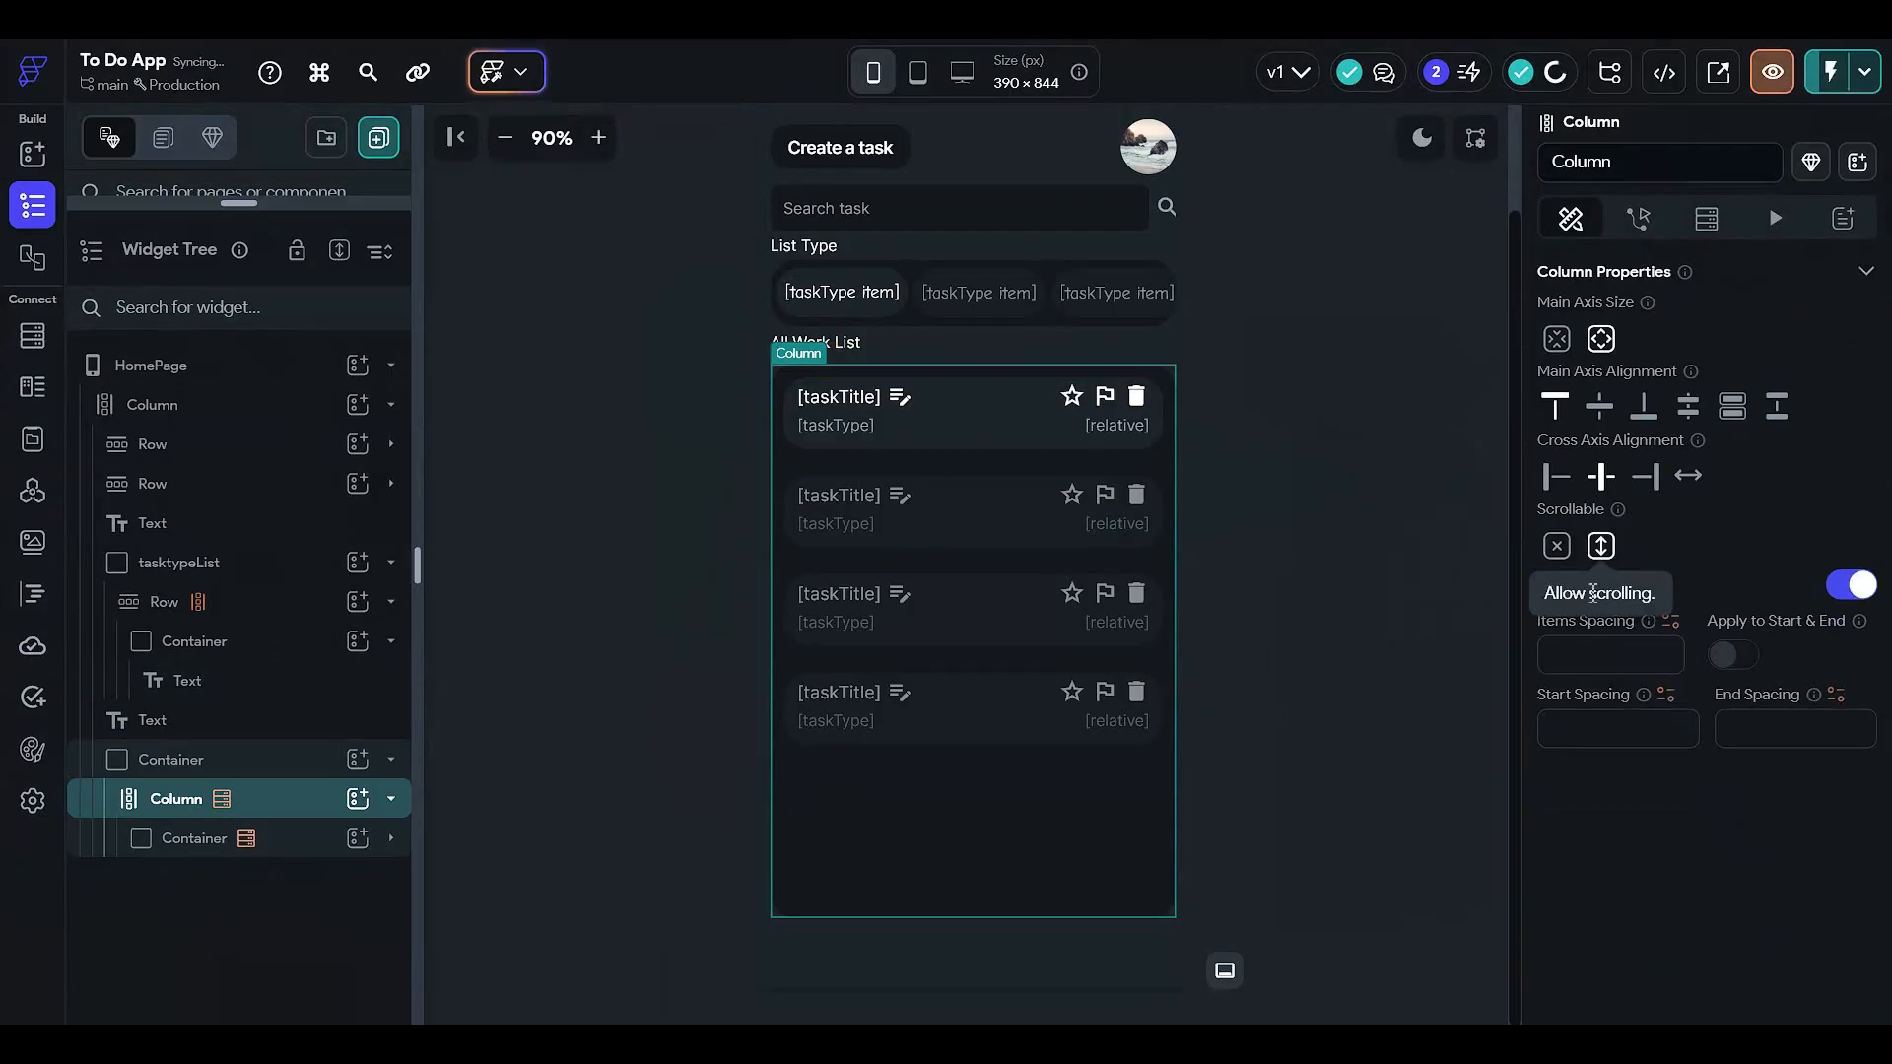
scroll(1783, 630, up, 7)
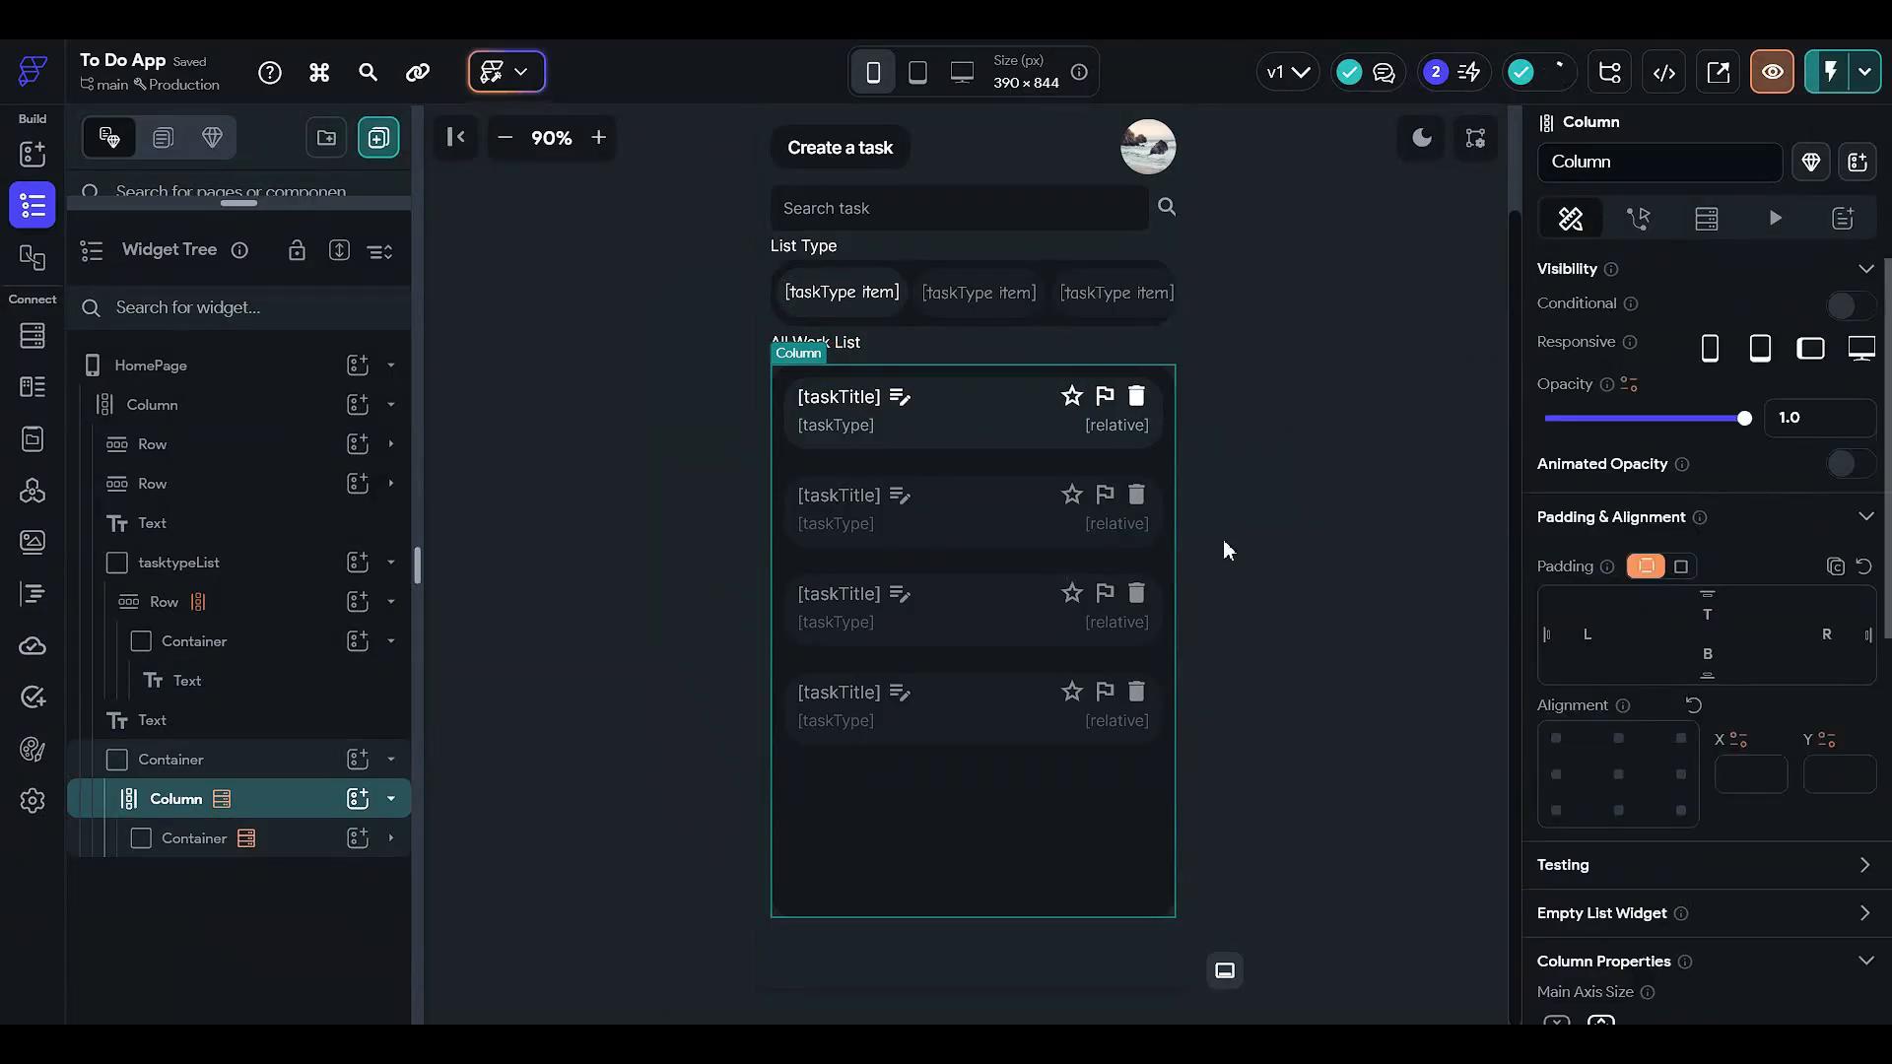
scroll(956, 453, up, 2)
scroll(969, 601, down, 2)
scroll(985, 588, up, 2)
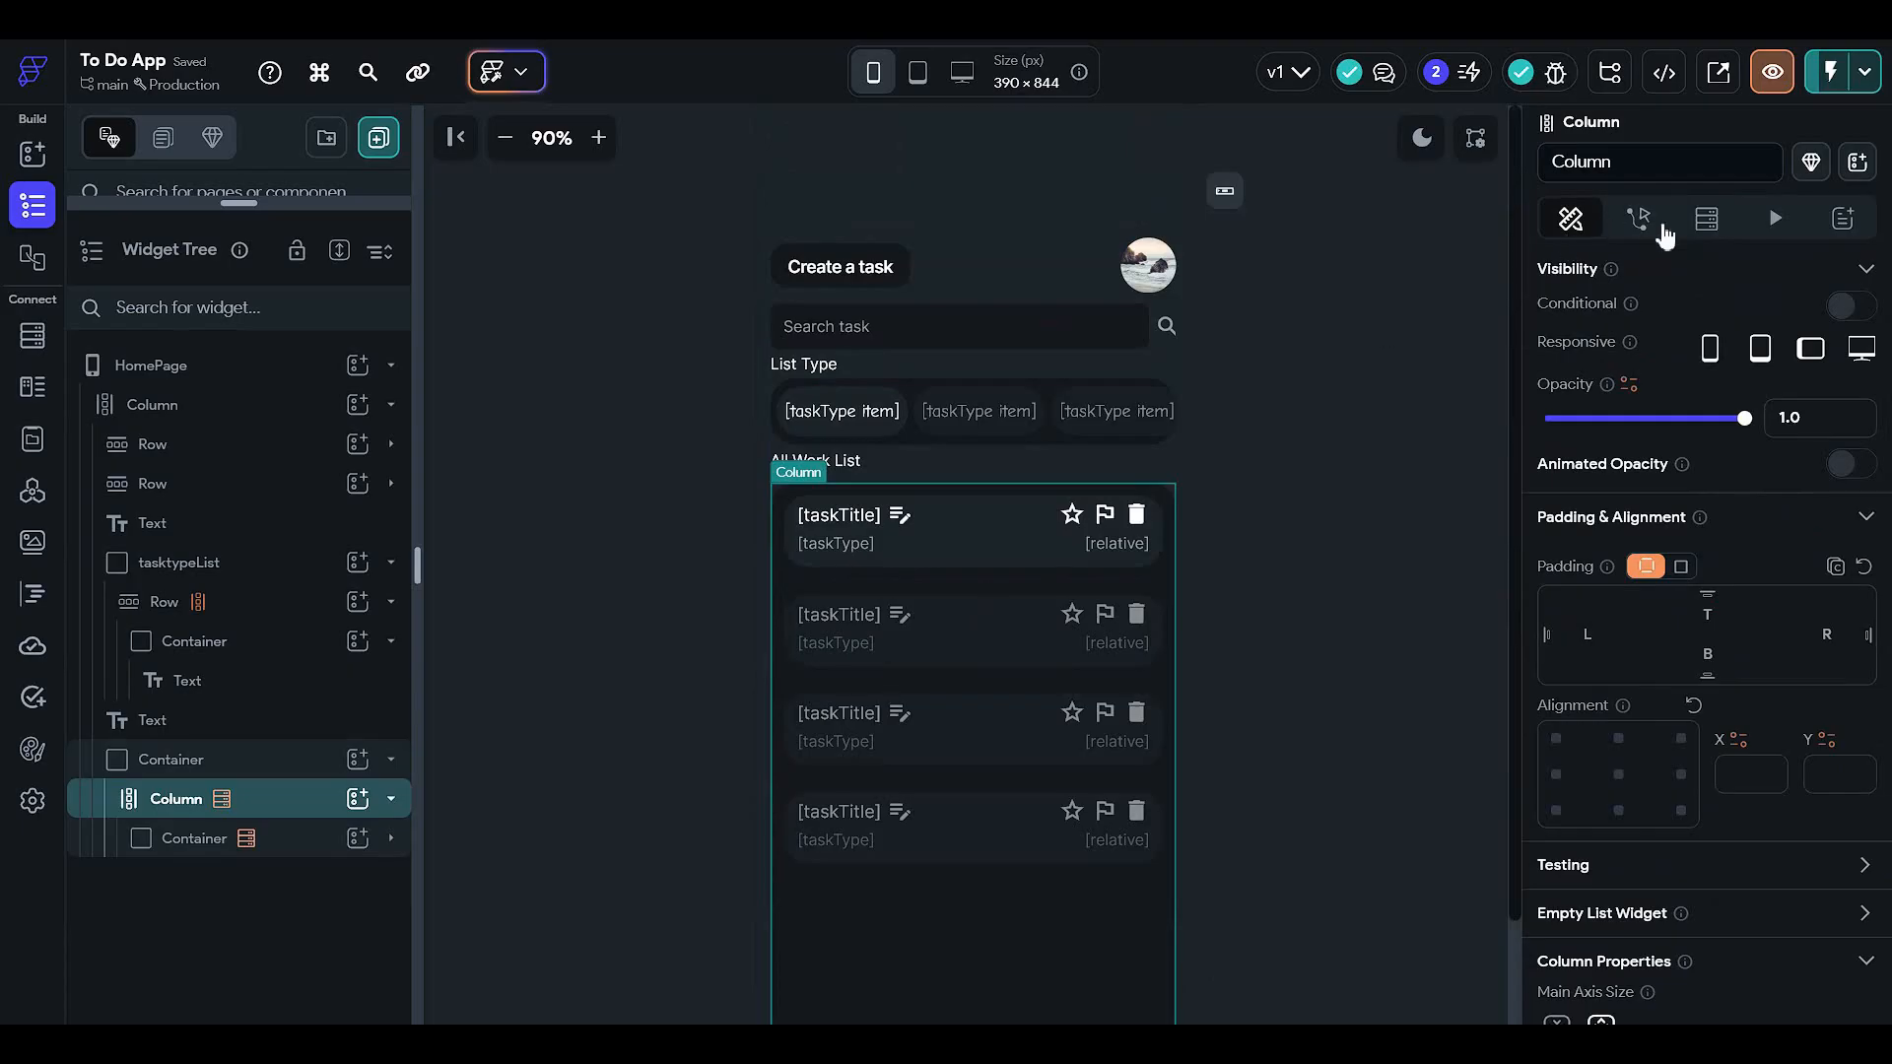
- Remove the taskCreationTime Order By rule from the Column's TaskBook query and confirm
click(1701, 221)
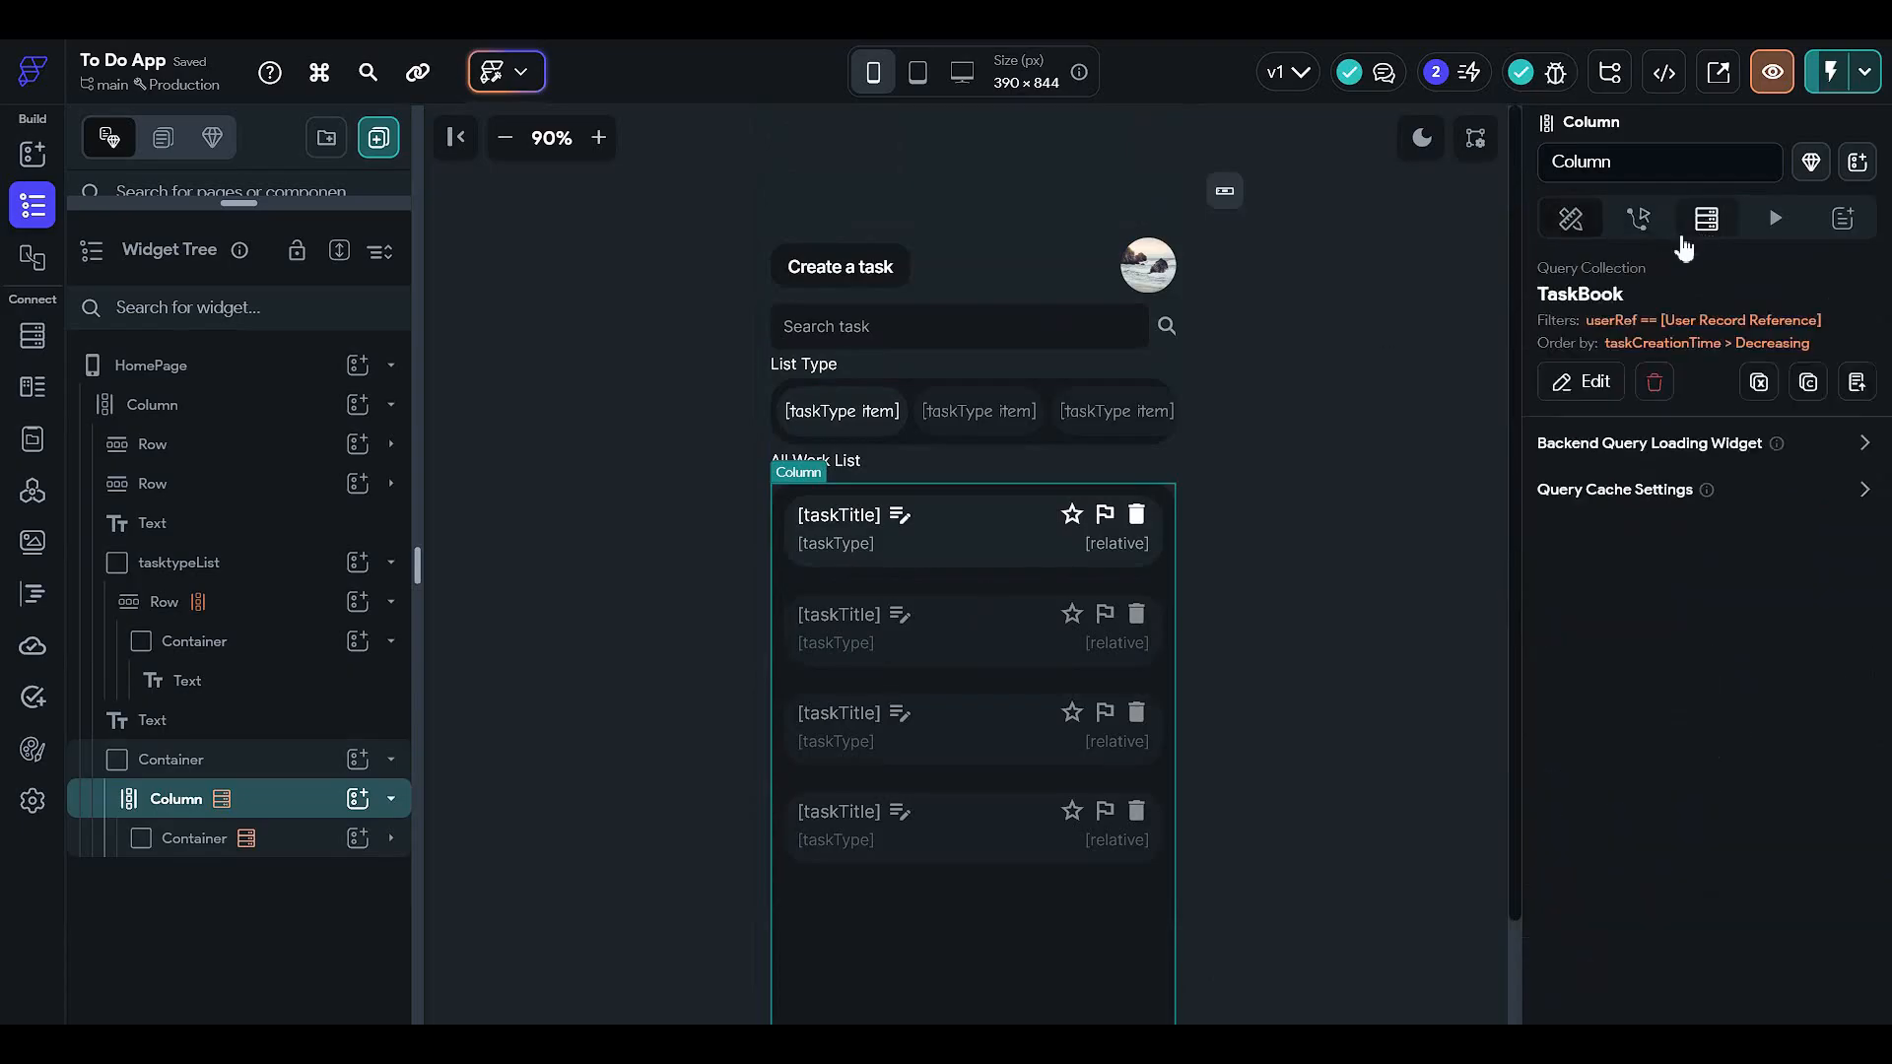
click(1573, 225)
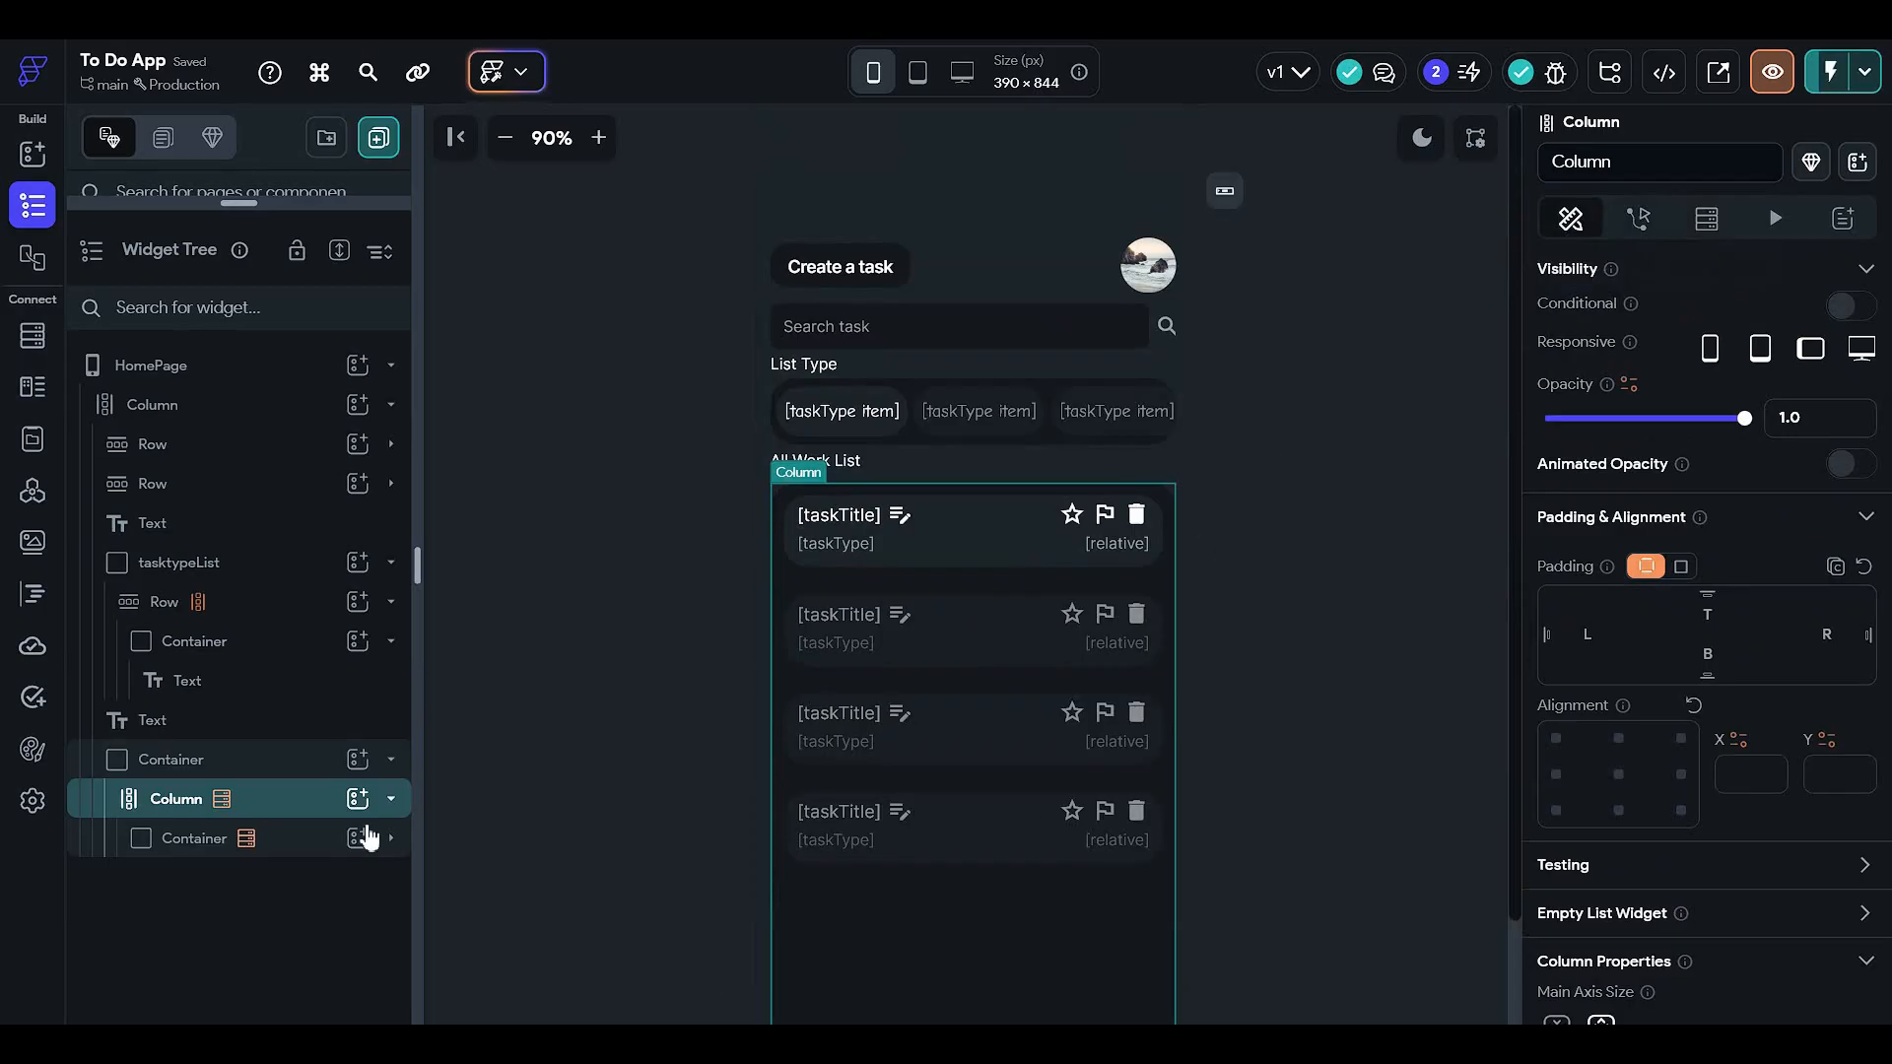
click(1705, 219)
click(1582, 381)
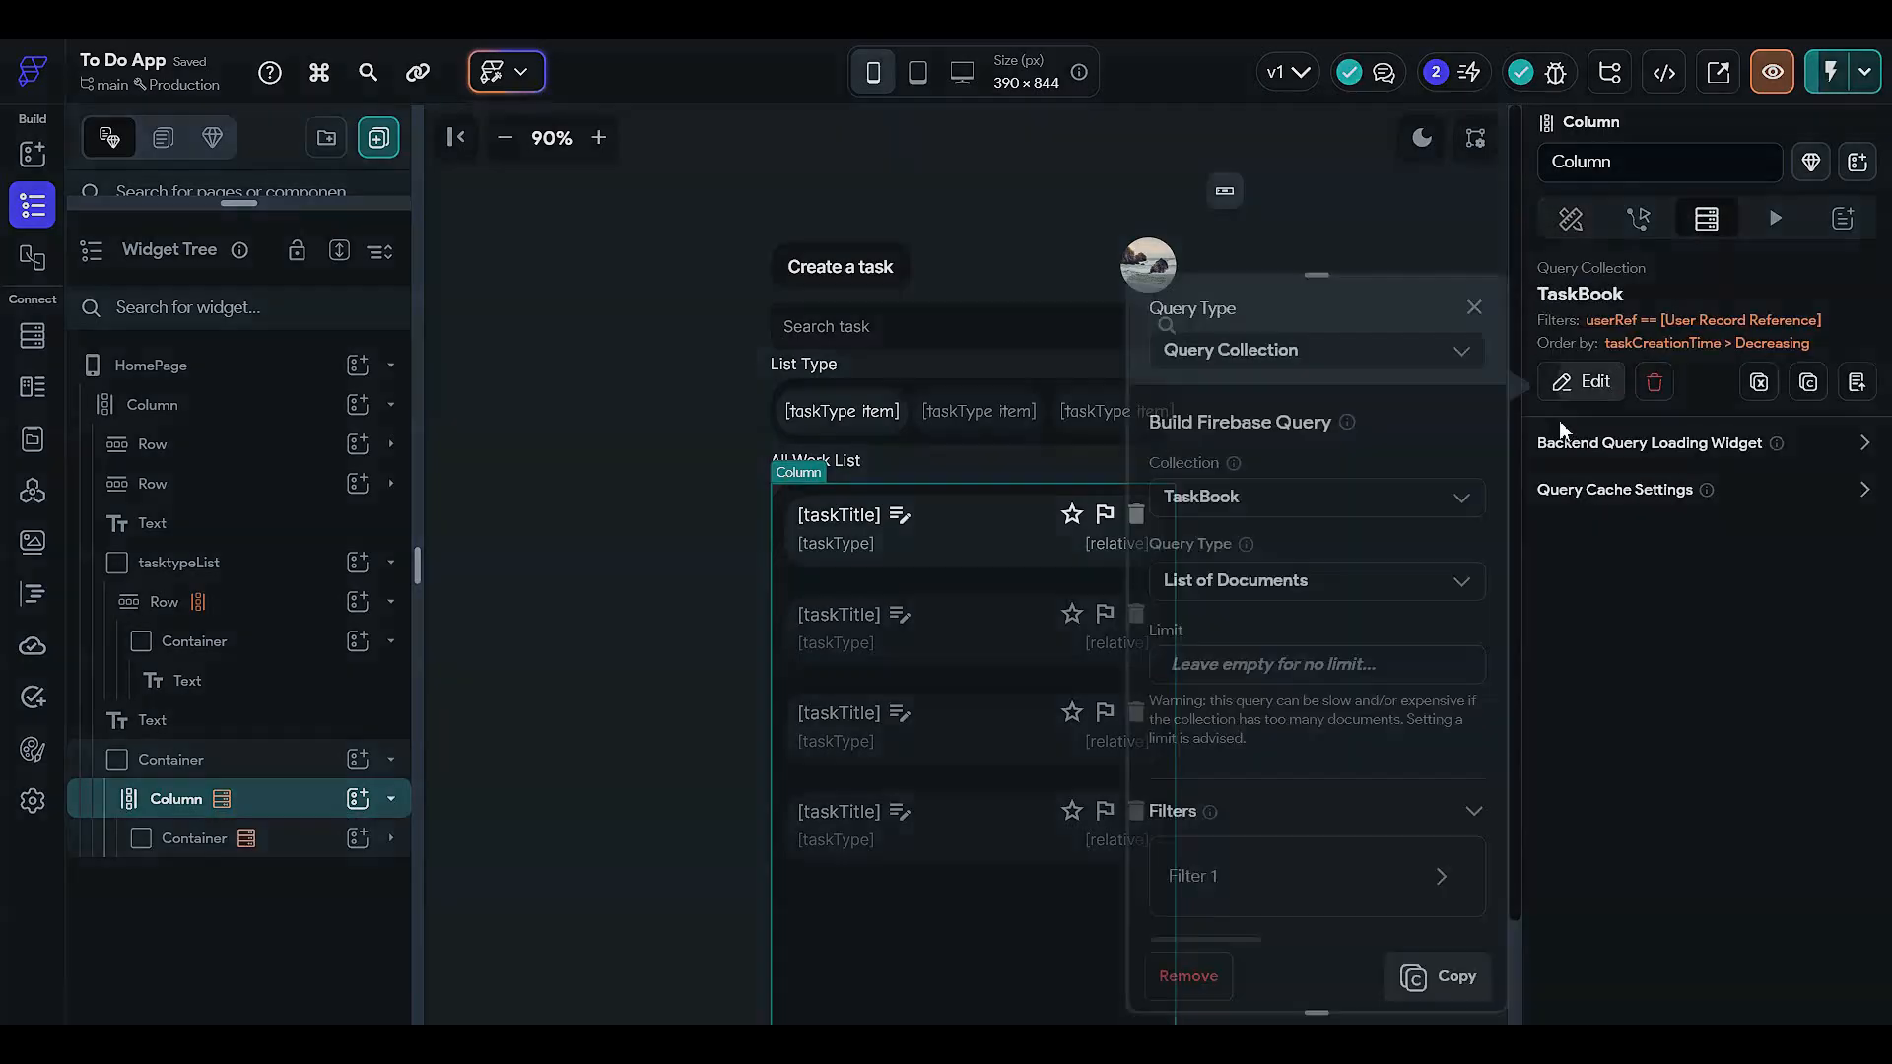
scroll(1304, 658, down, 5)
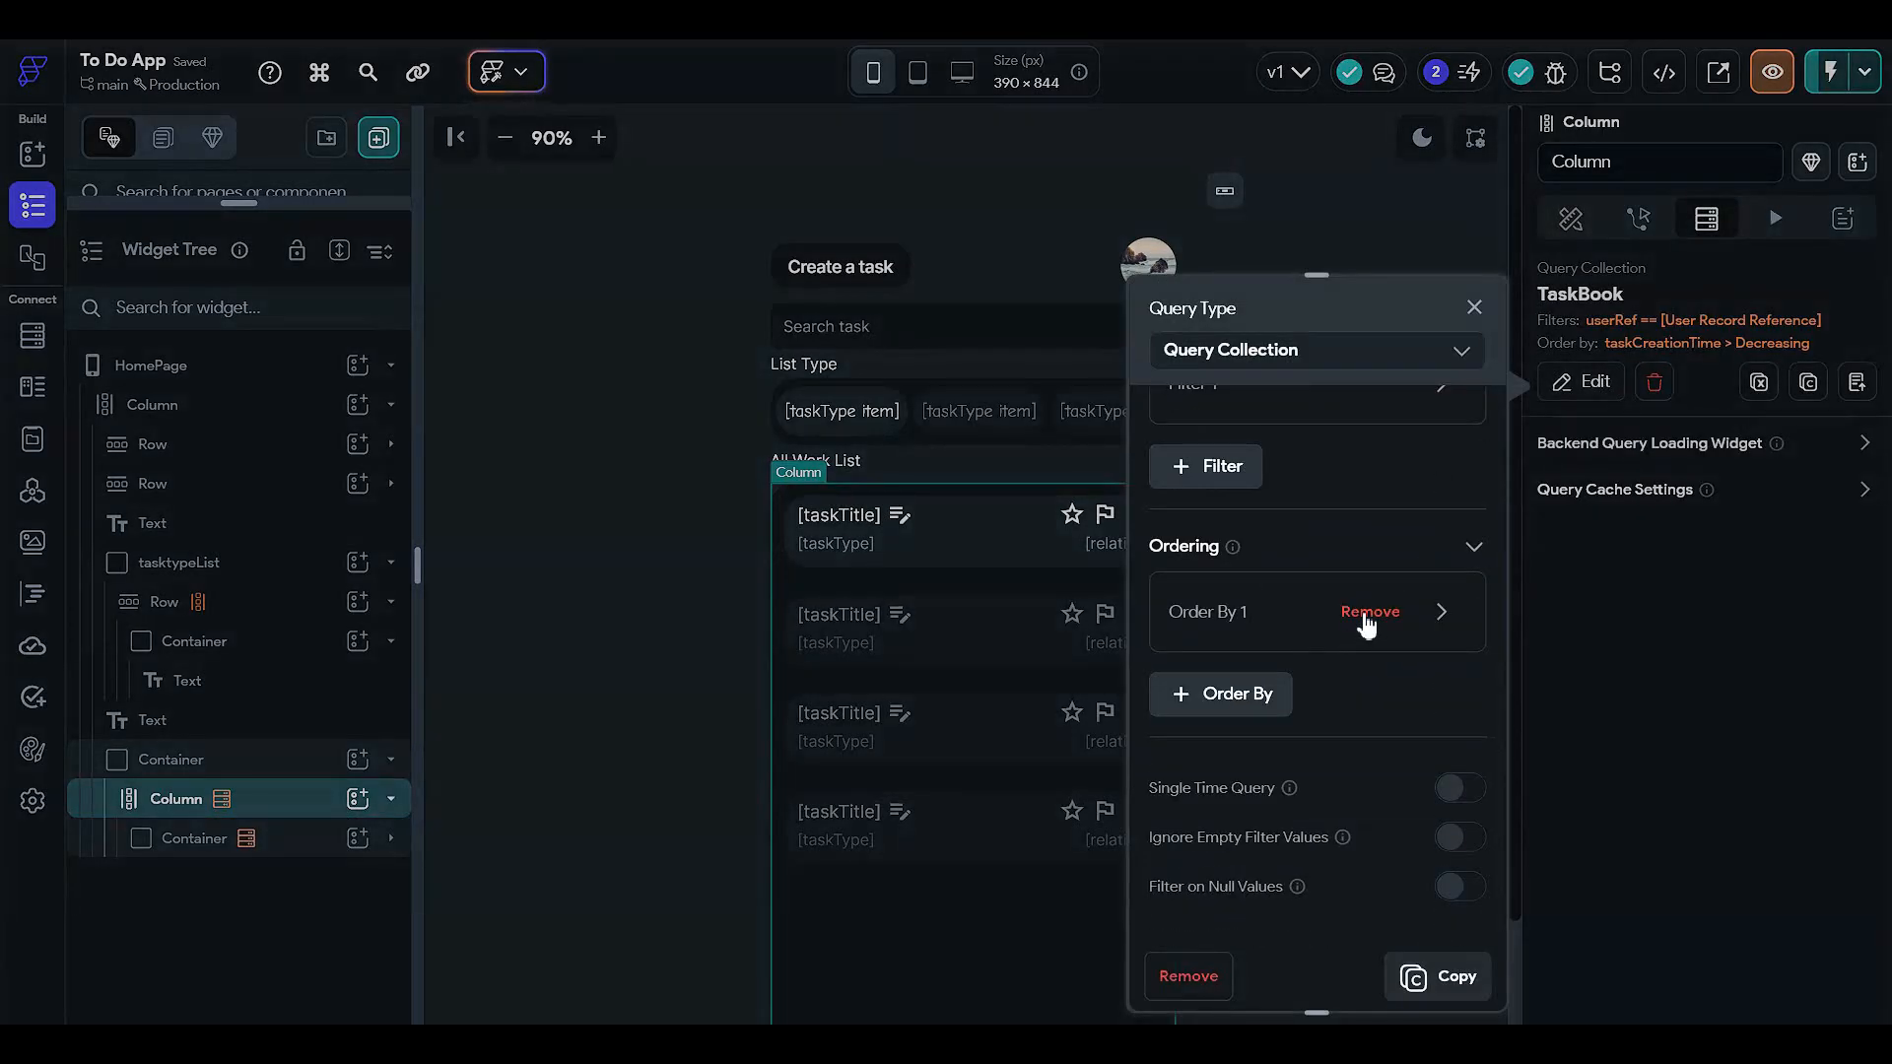
click(1369, 612)
click(1558, 409)
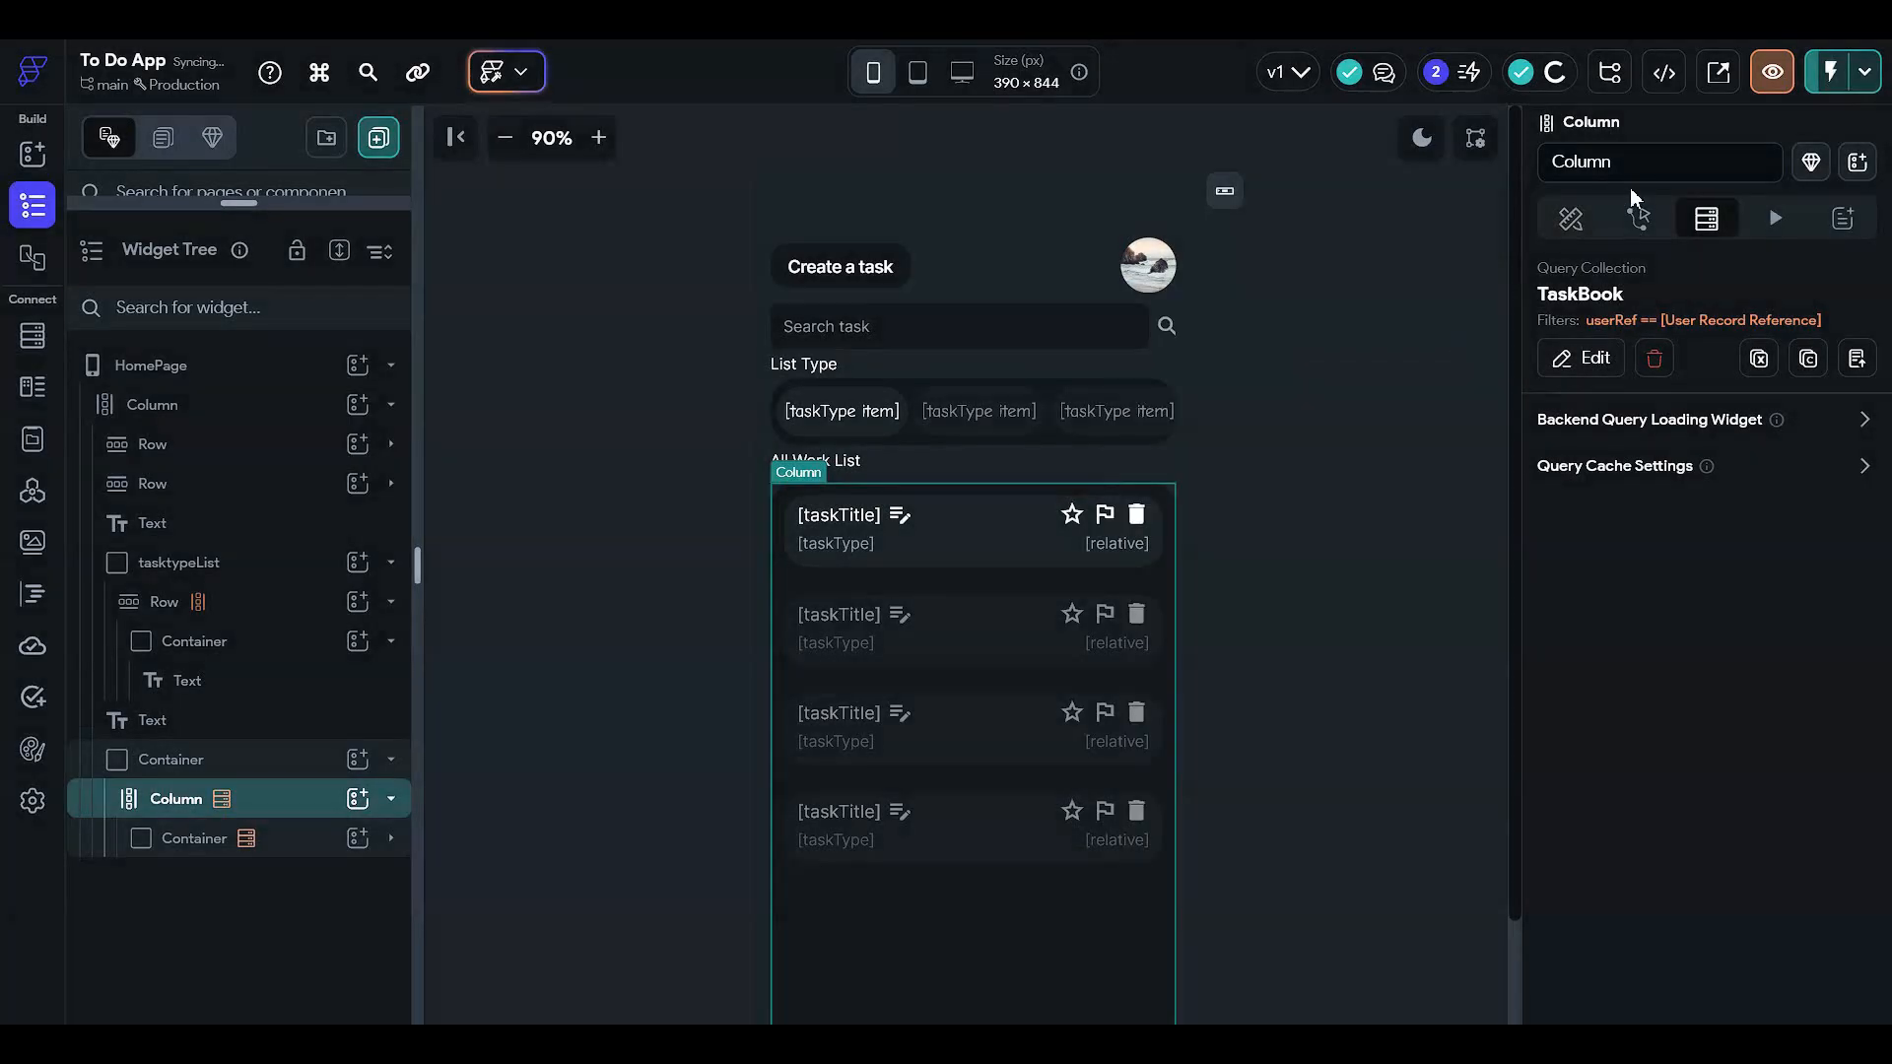
click(1635, 219)
click(1570, 219)
- Instant Reload the To Do App in the Brave Test Mode window
click(1439, 415)
click(1438, 416)
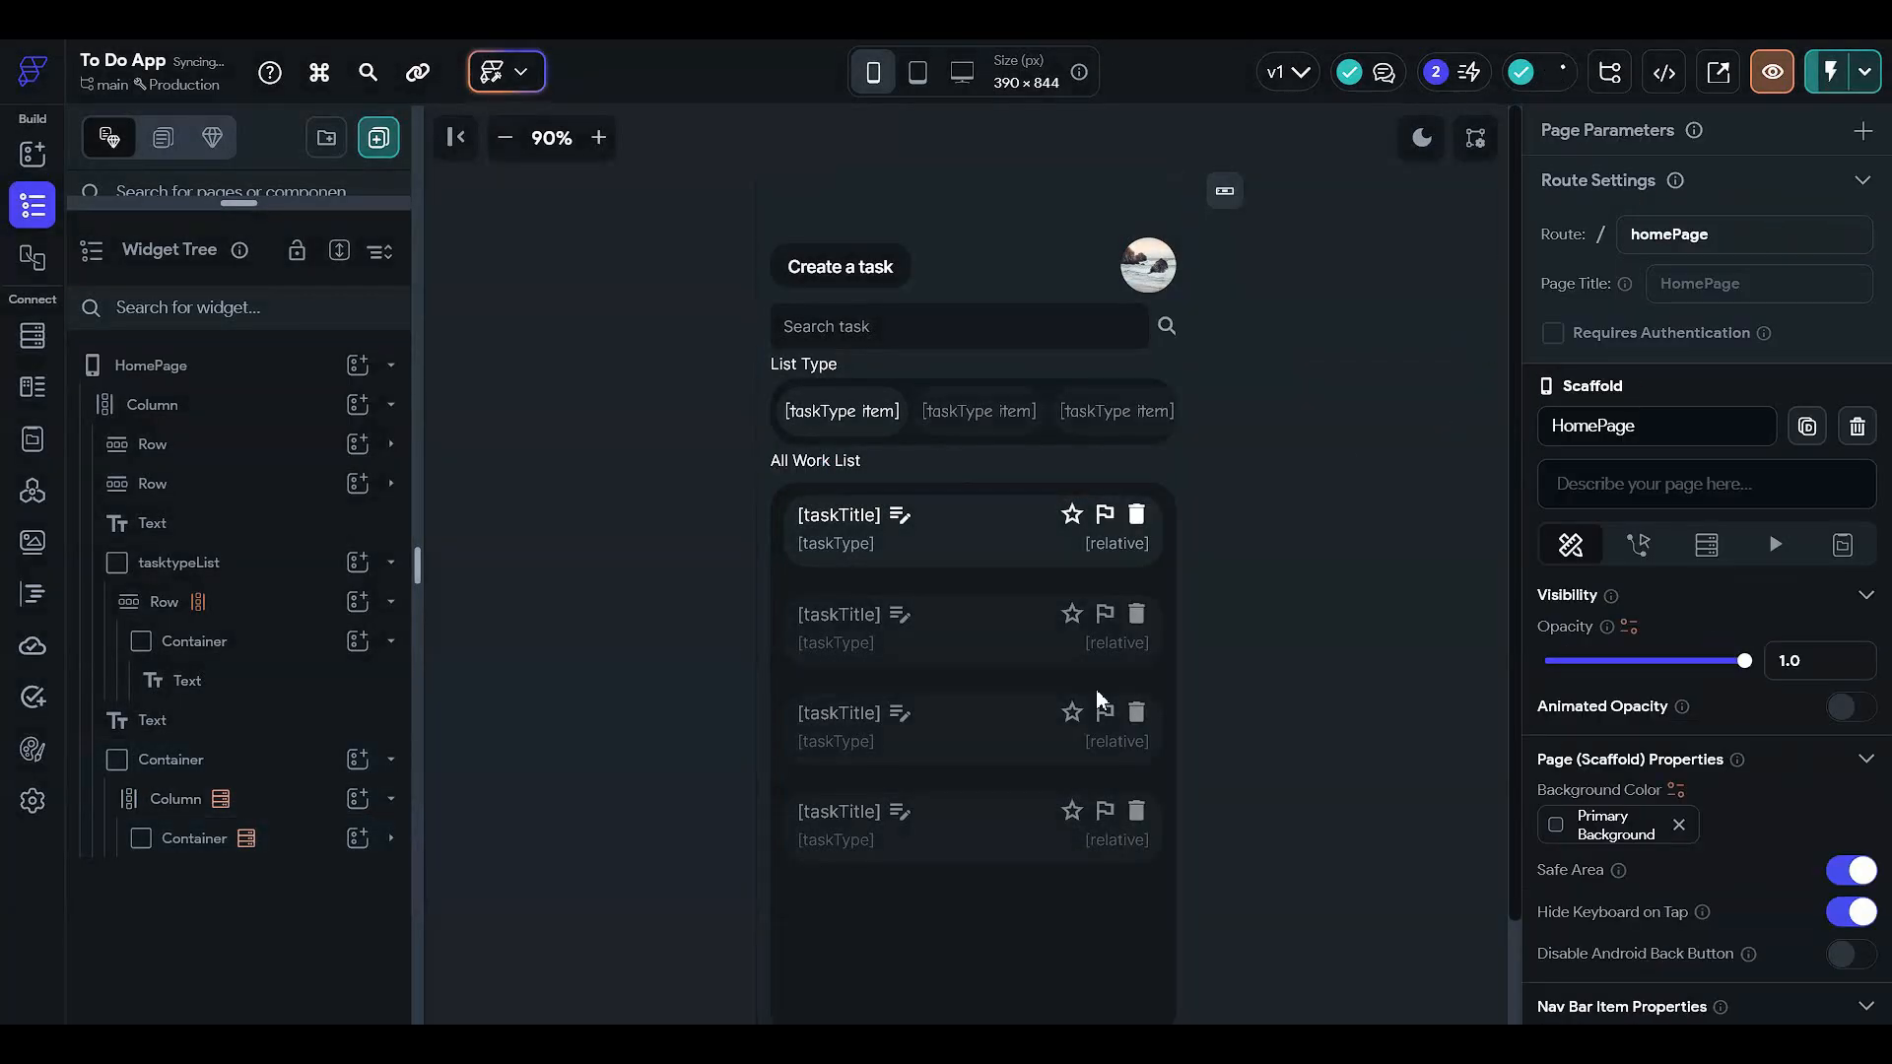
mouse_move(711, 1044)
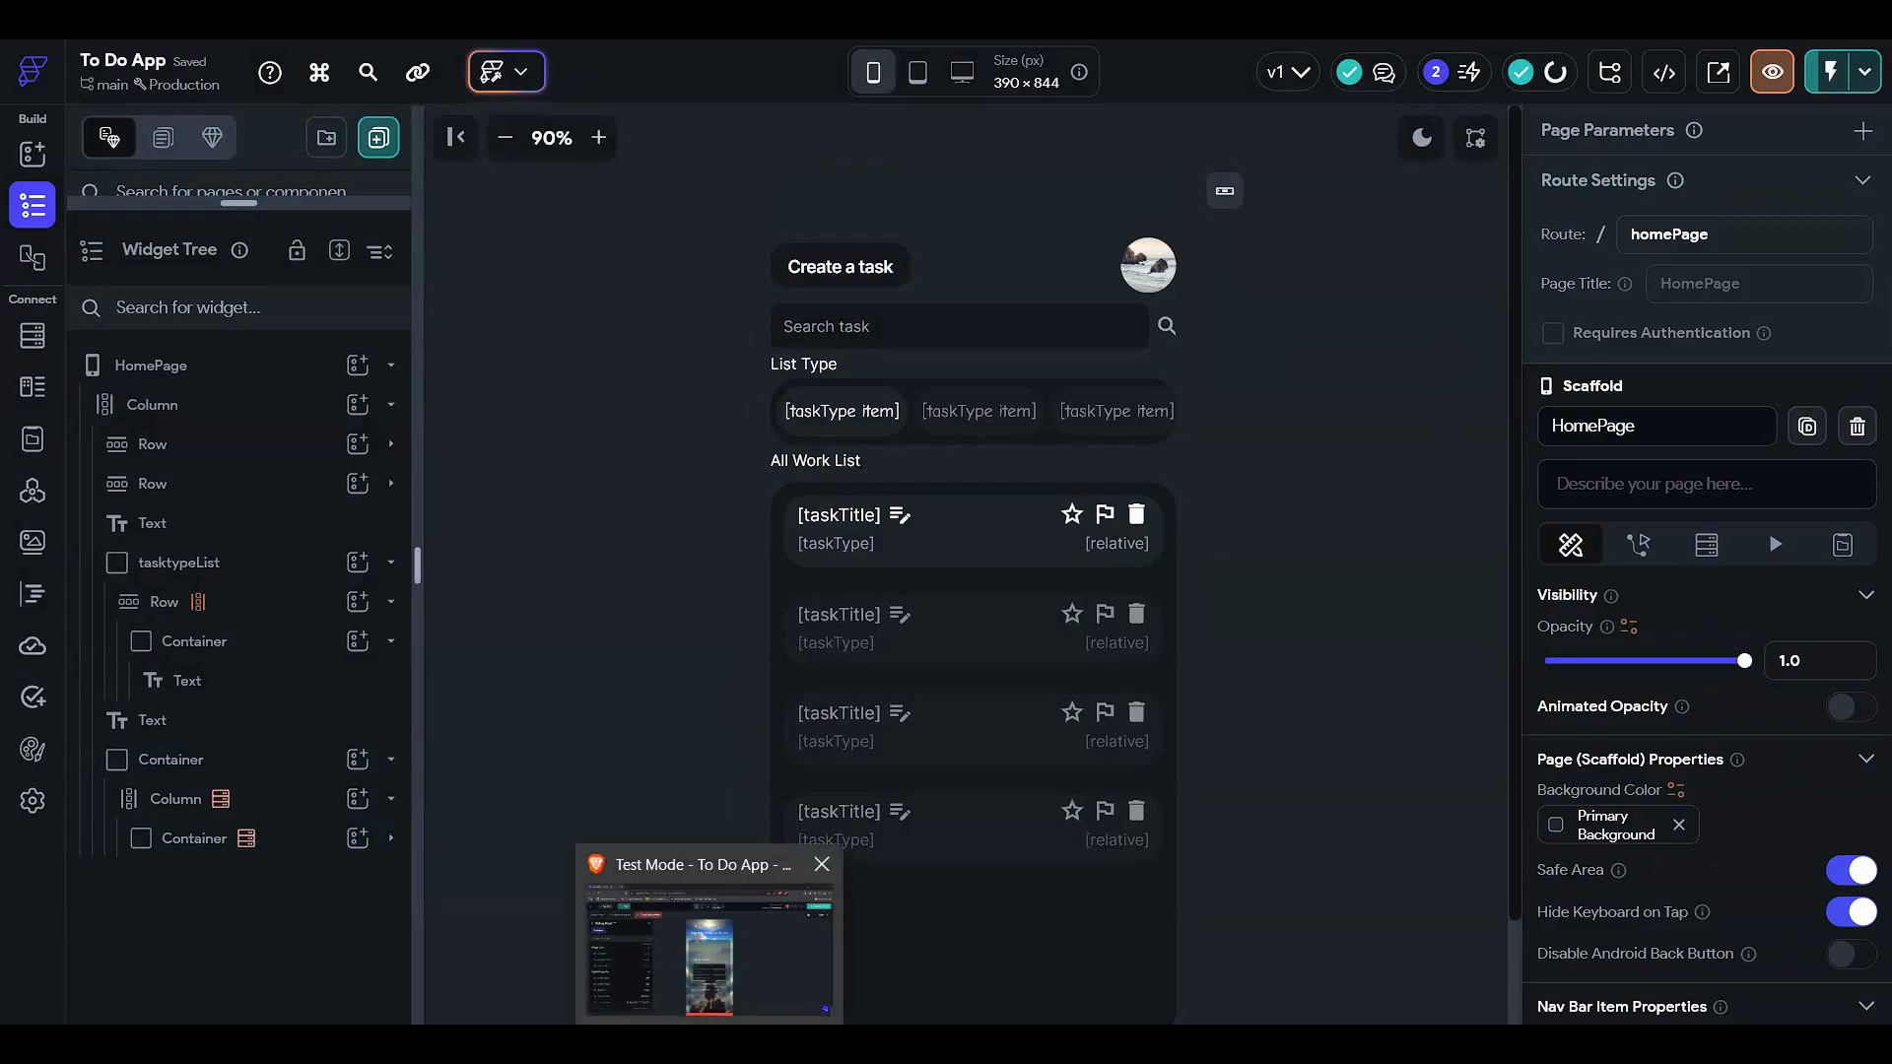
click(709, 946)
click(1739, 200)
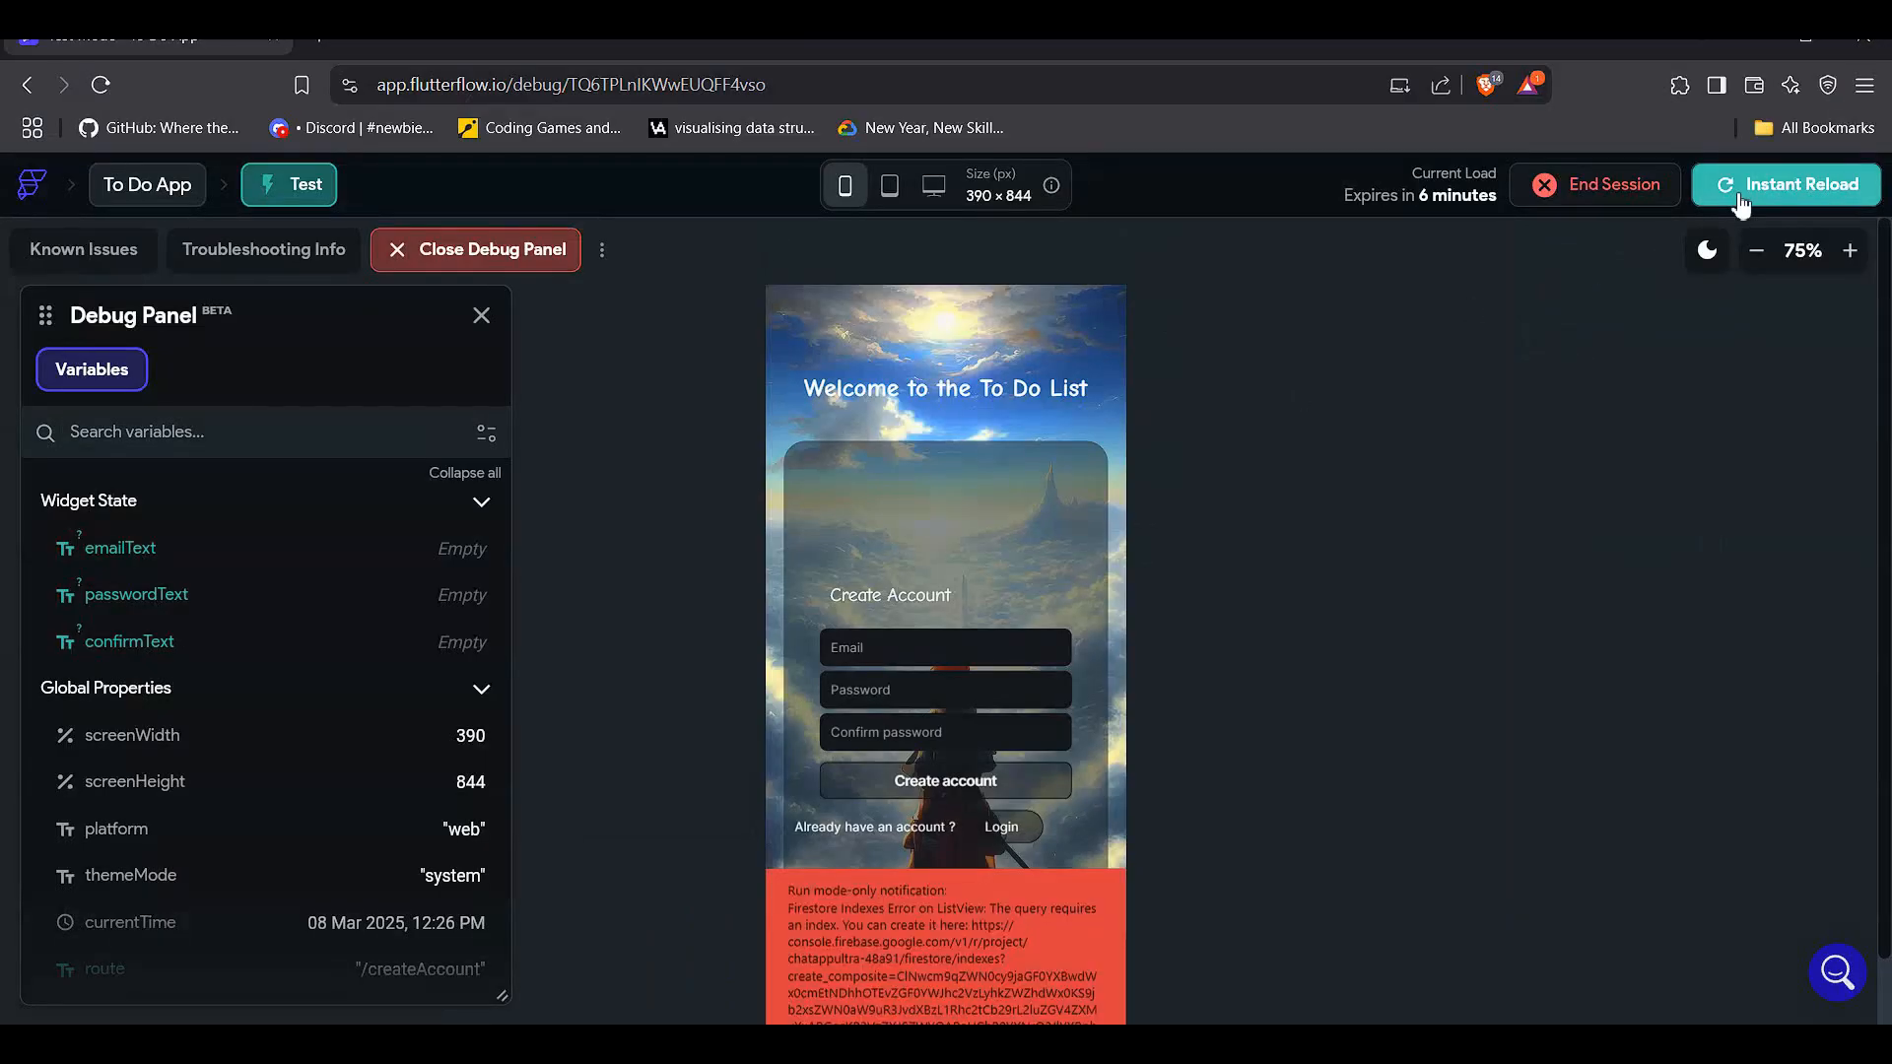
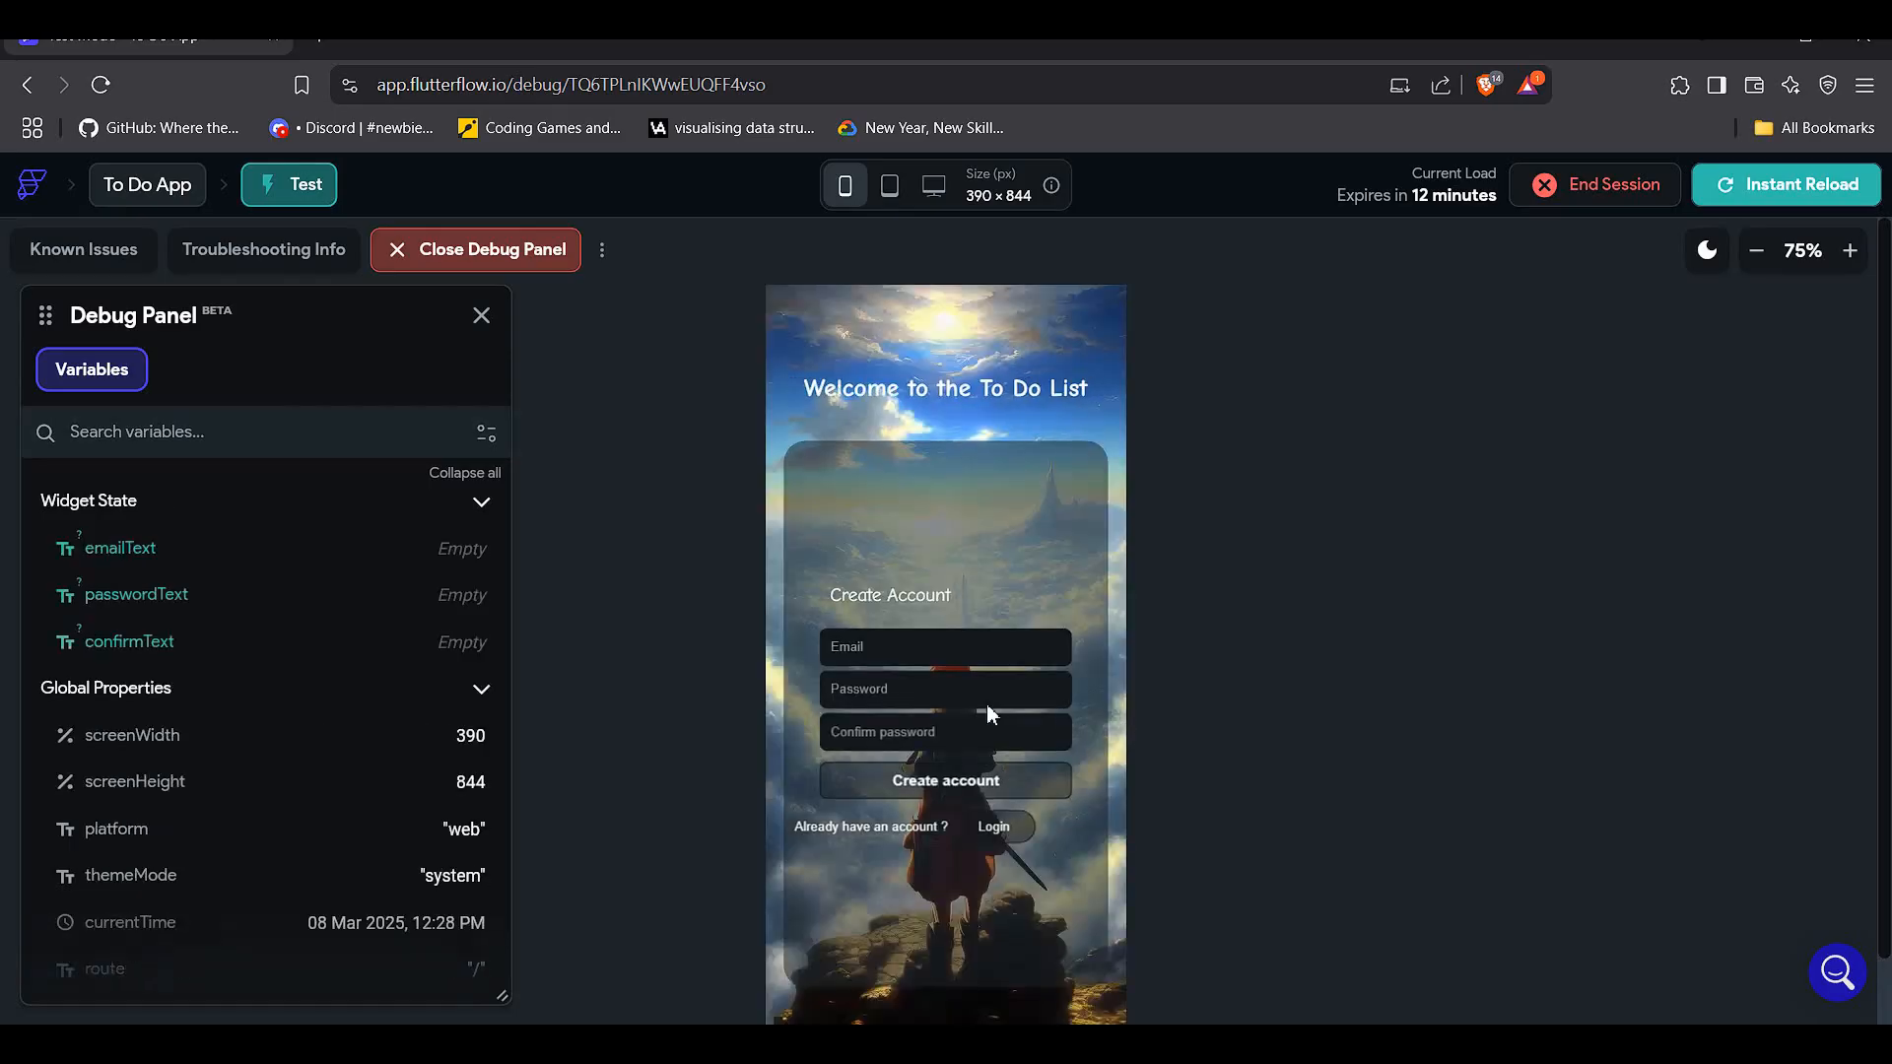
- Type an e-mail address, a password and a confirmation password into the test app's Create Account form
click(963, 653)
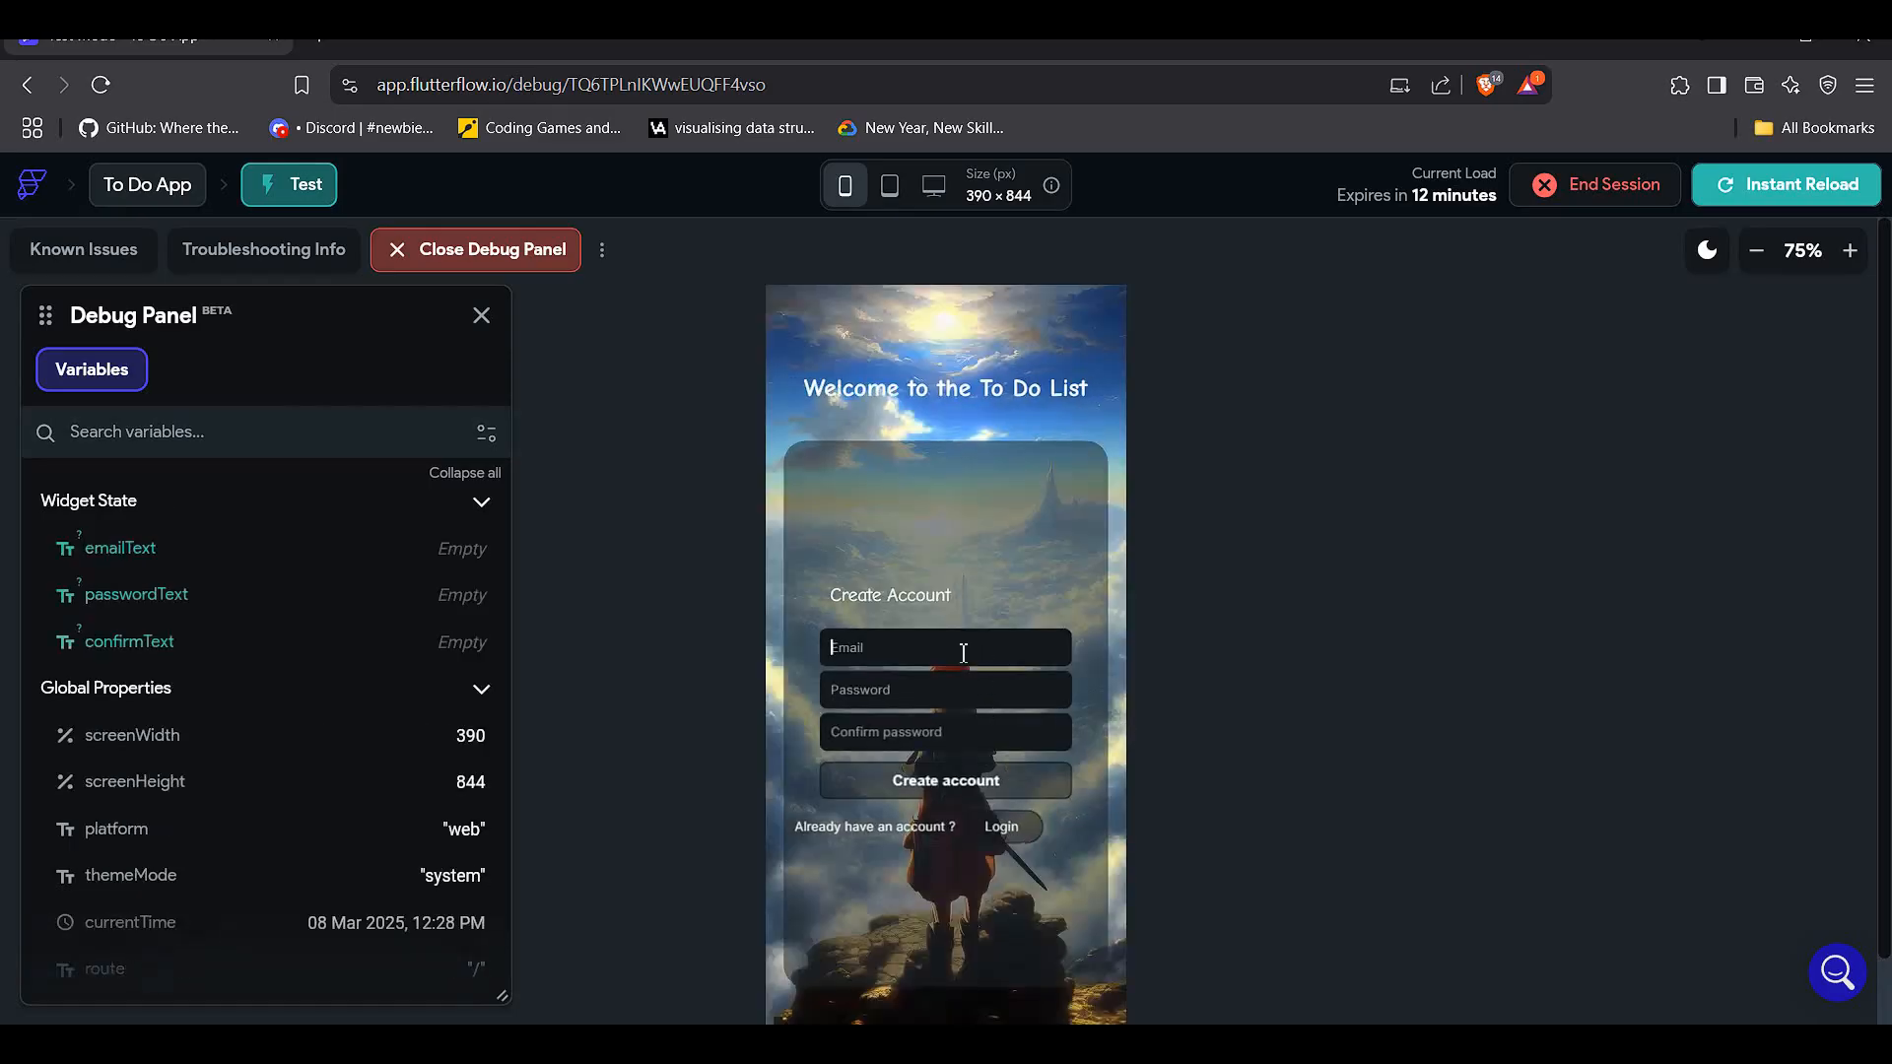
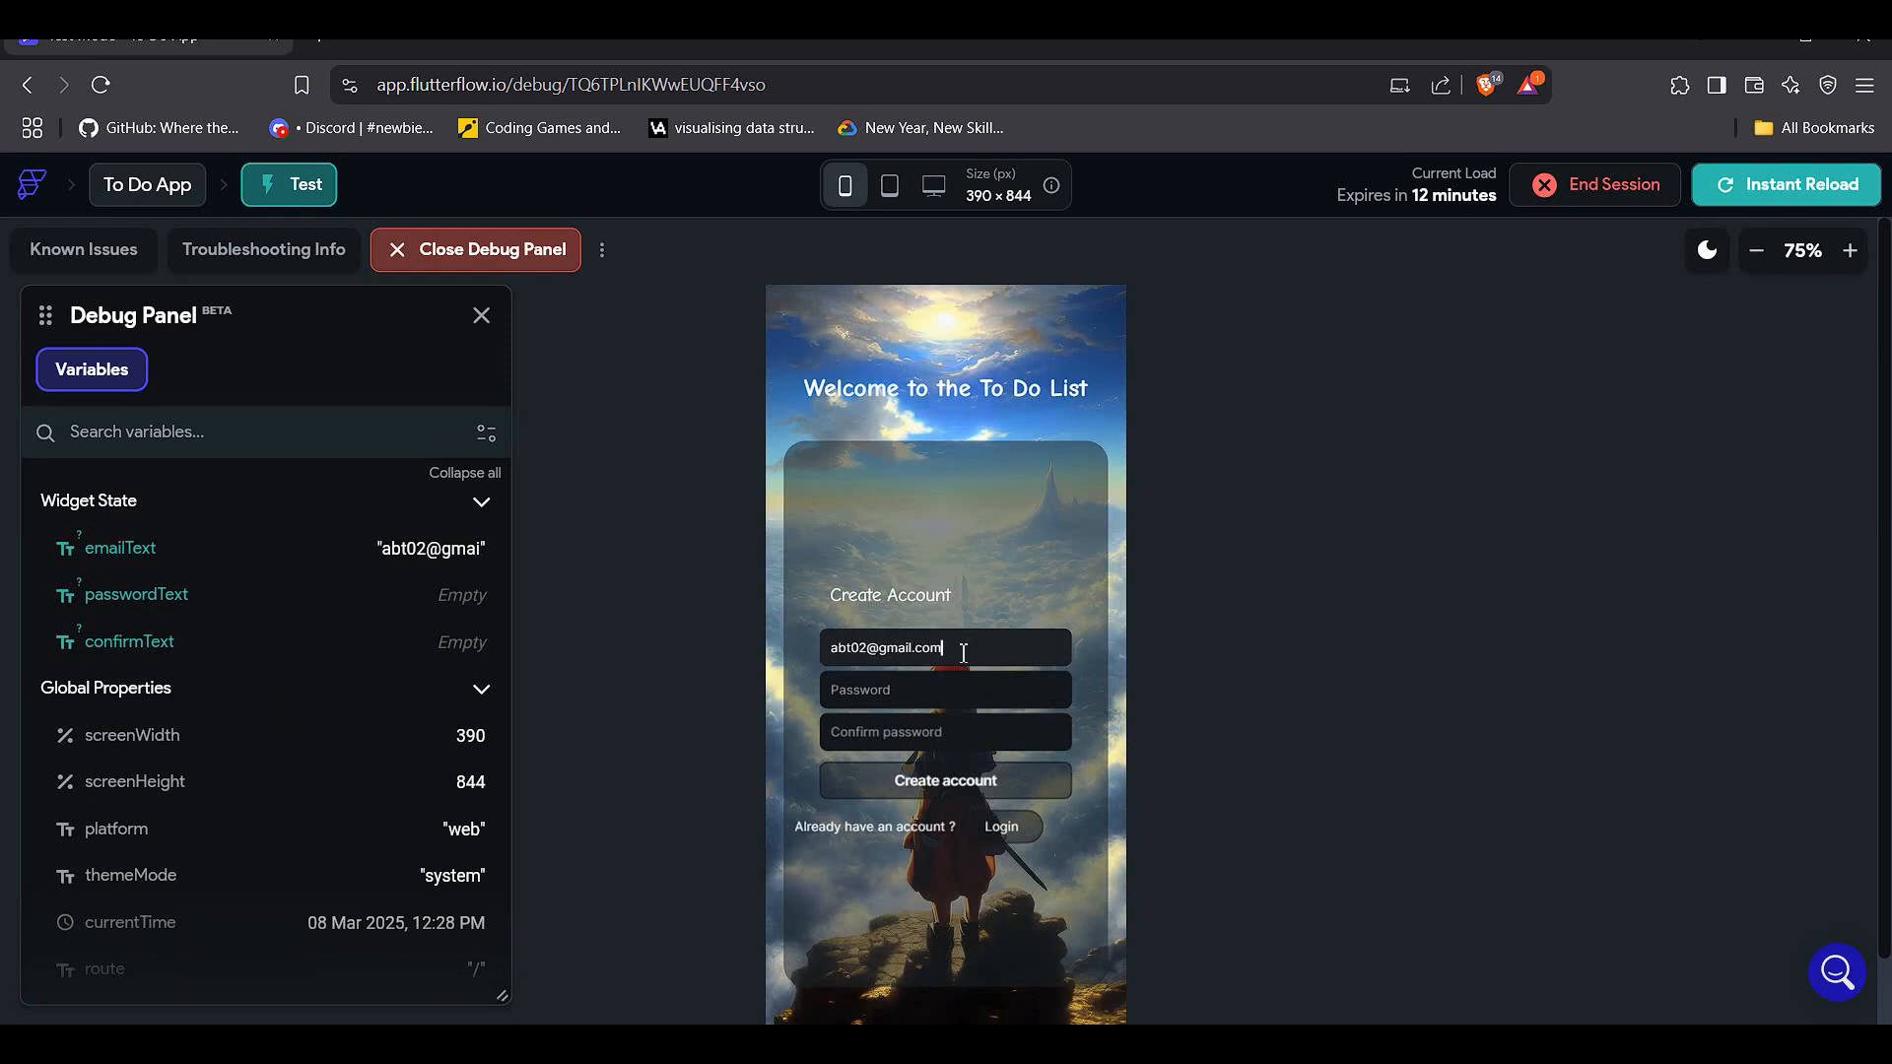
click(998, 696)
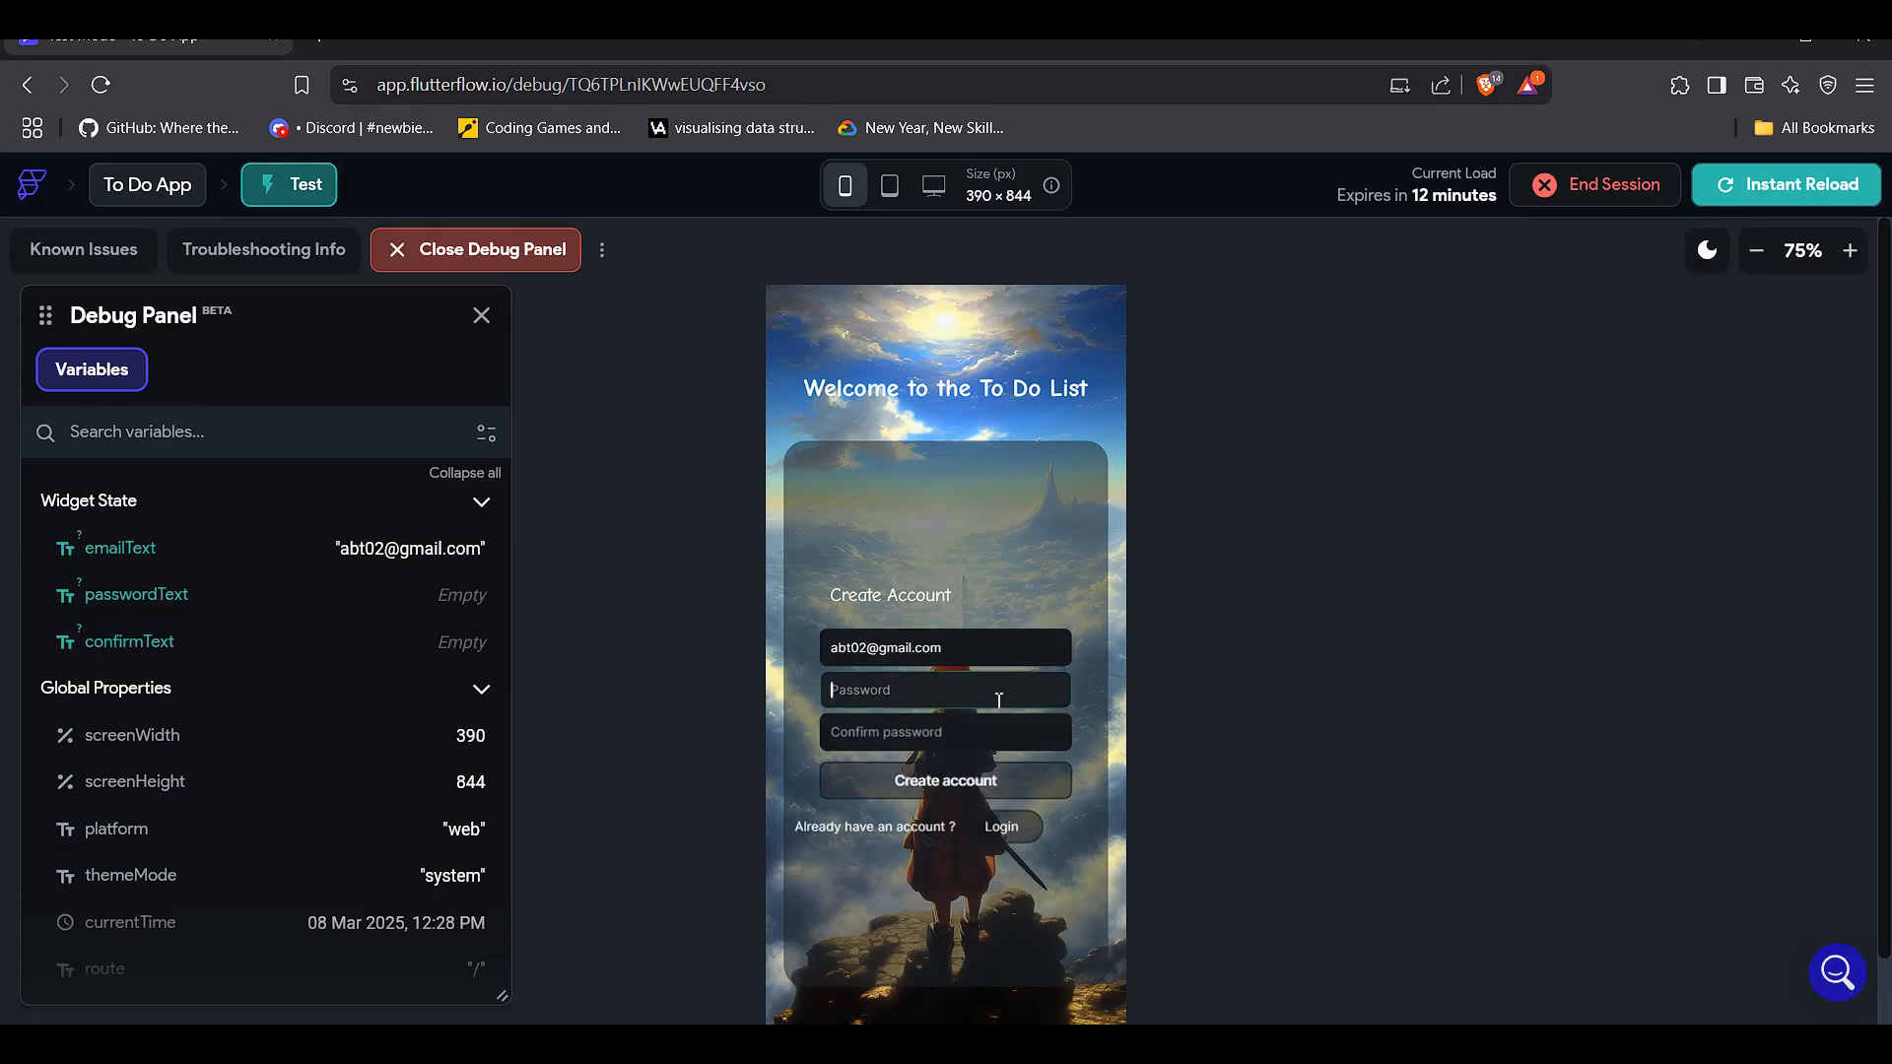
text(123456)
click(1001, 741)
text(1)
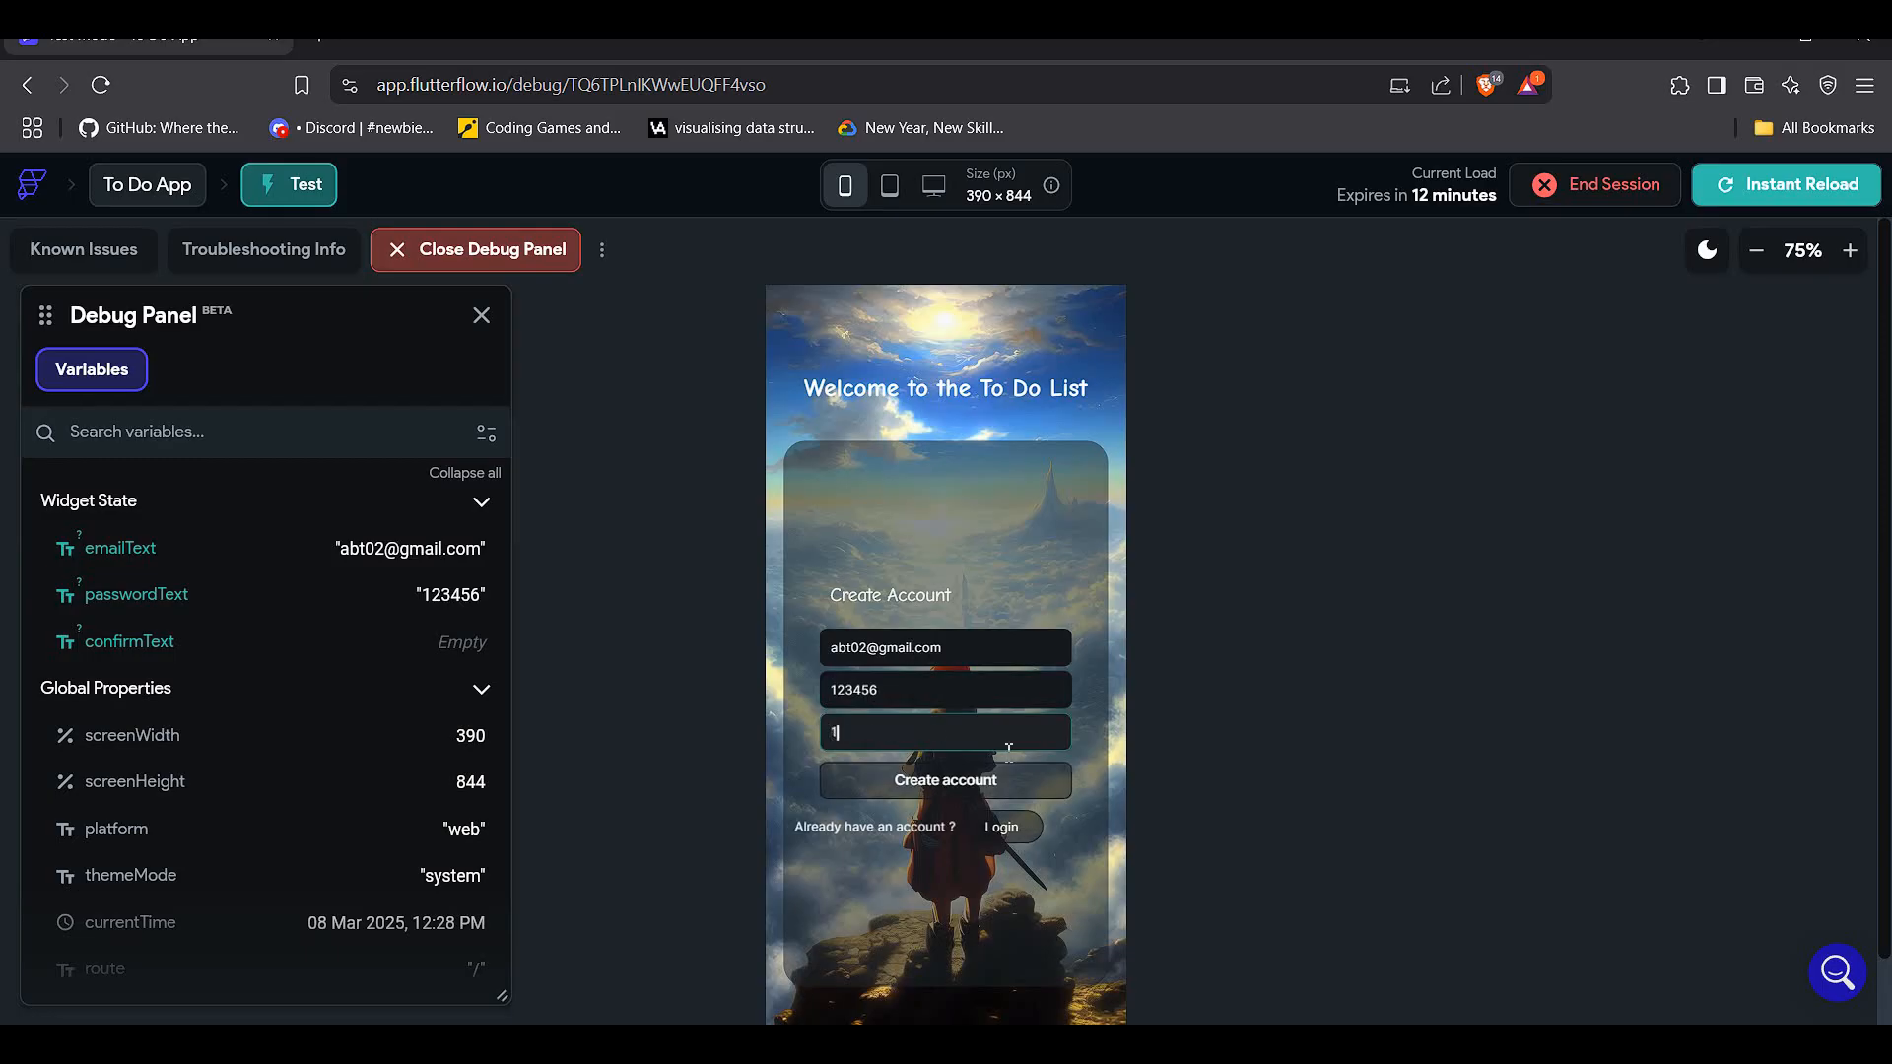
text(23456)
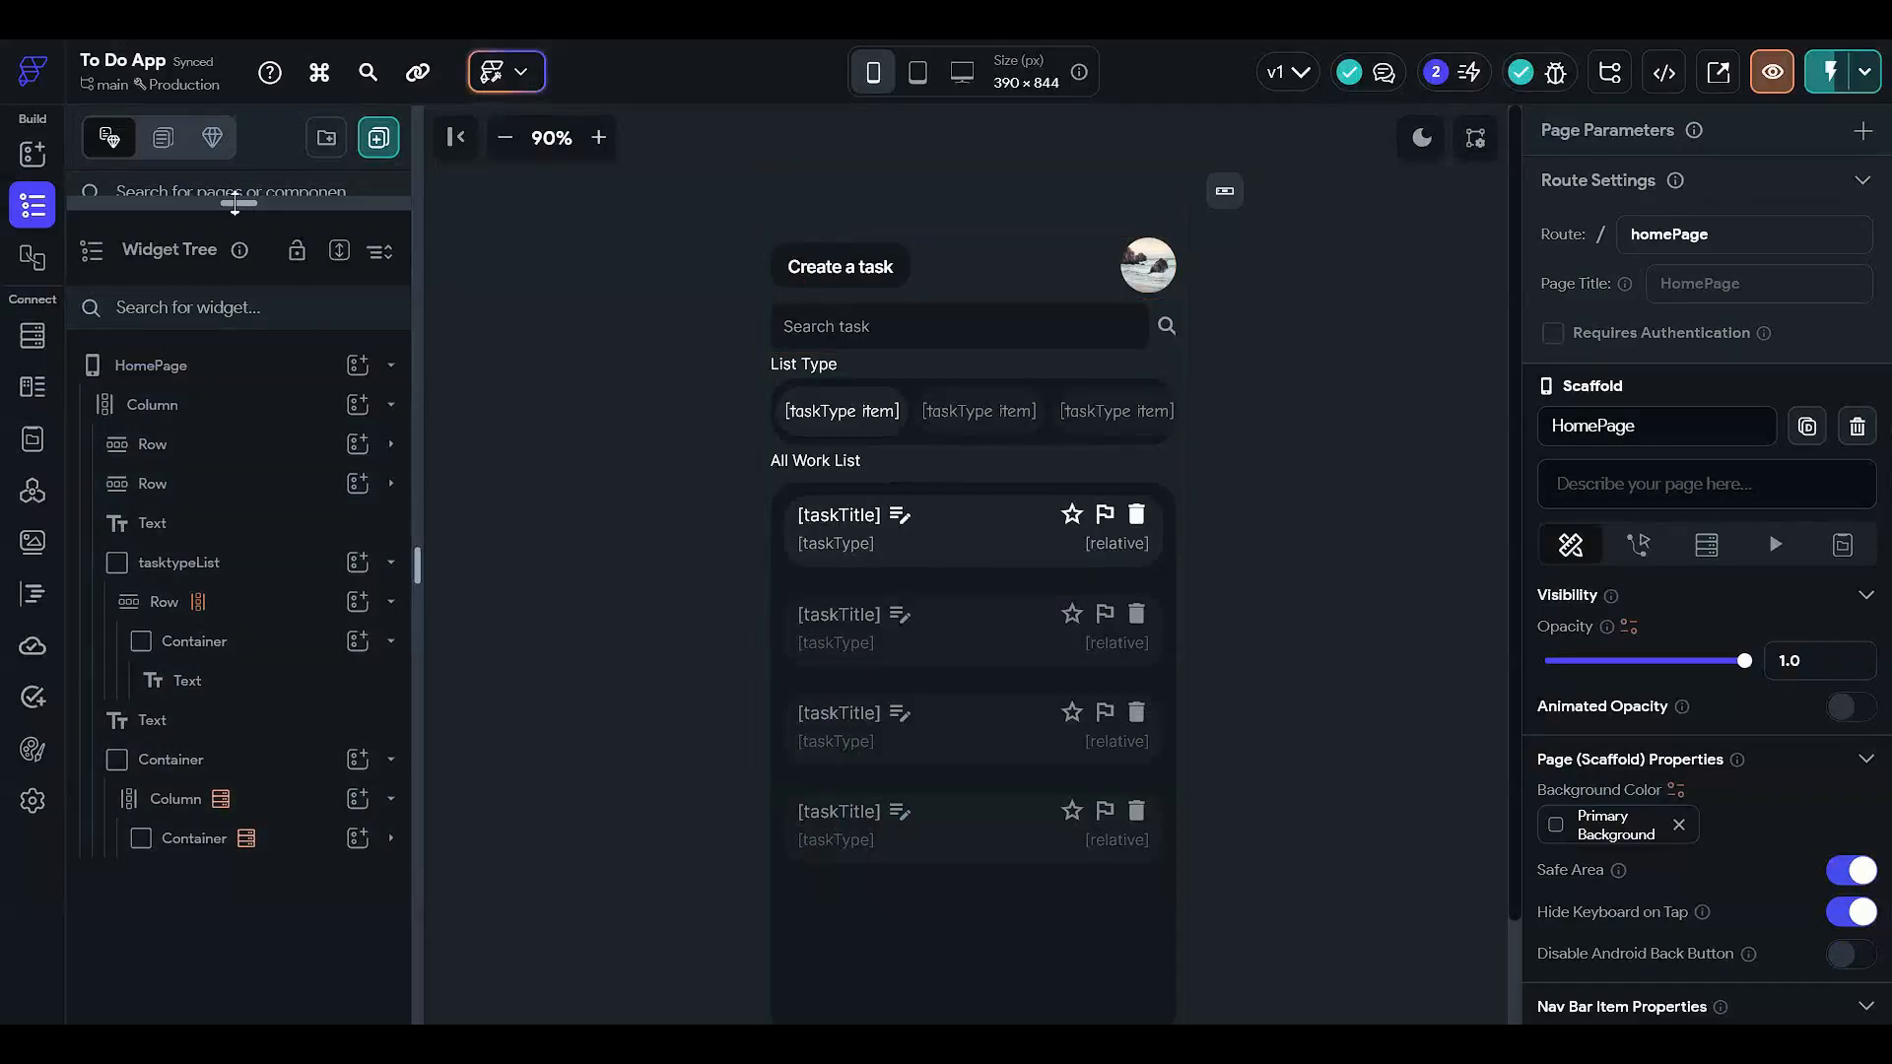
- On the createAccount page, turn the Password TextField into a masked password field
click(238, 203)
click(247, 340)
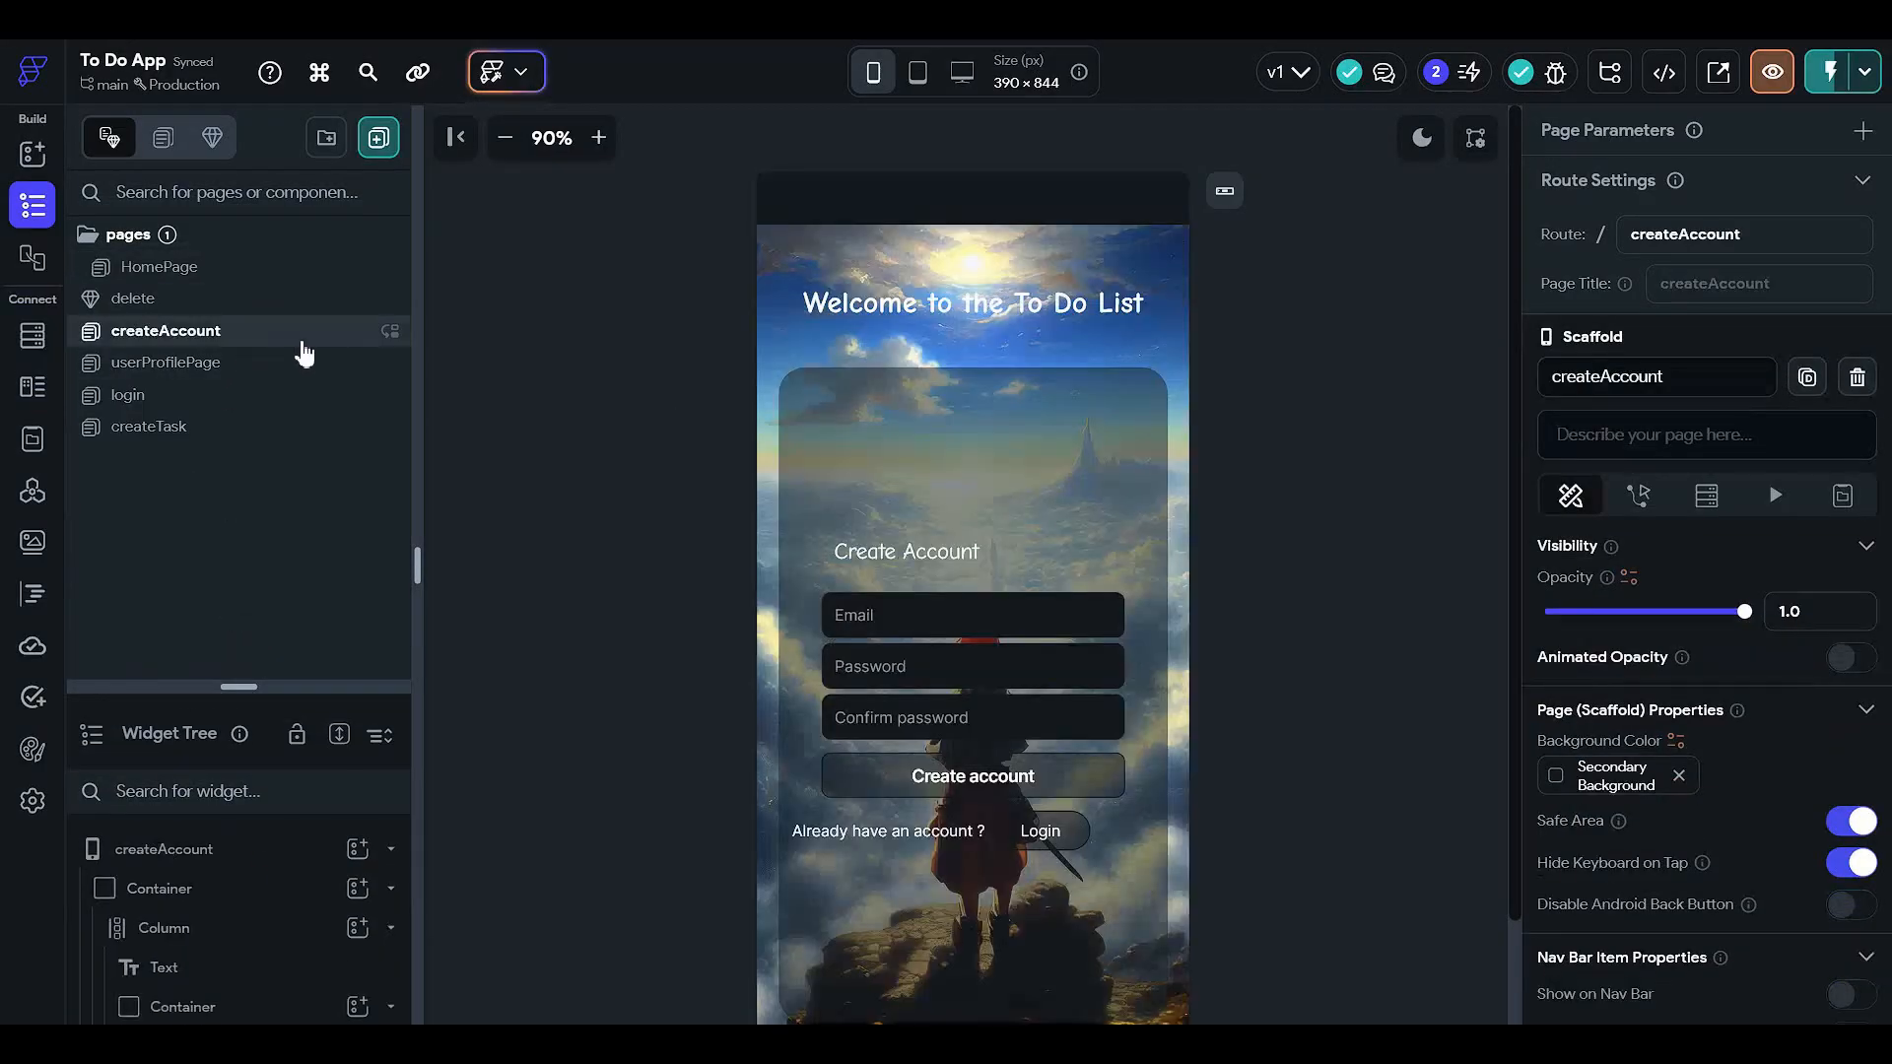
click(919, 658)
scroll(1738, 717, down, 15)
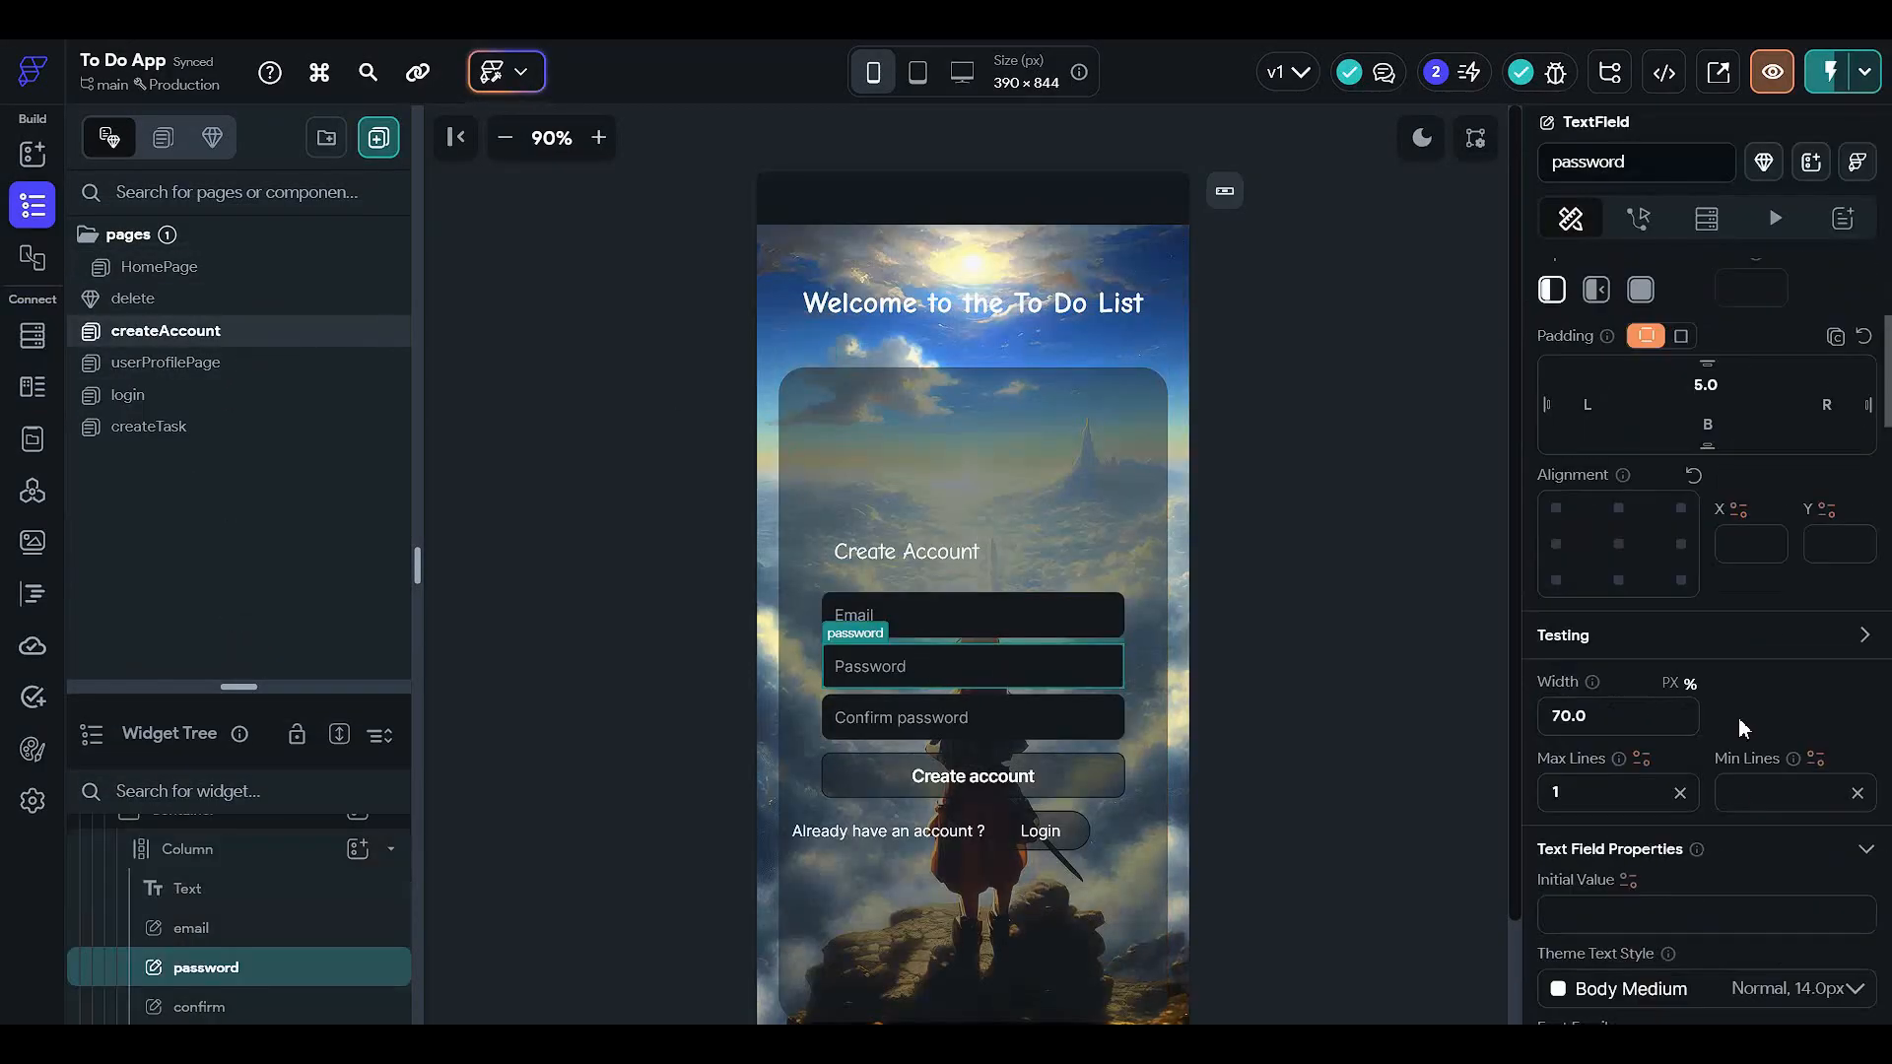
scroll(1738, 729, down, 6)
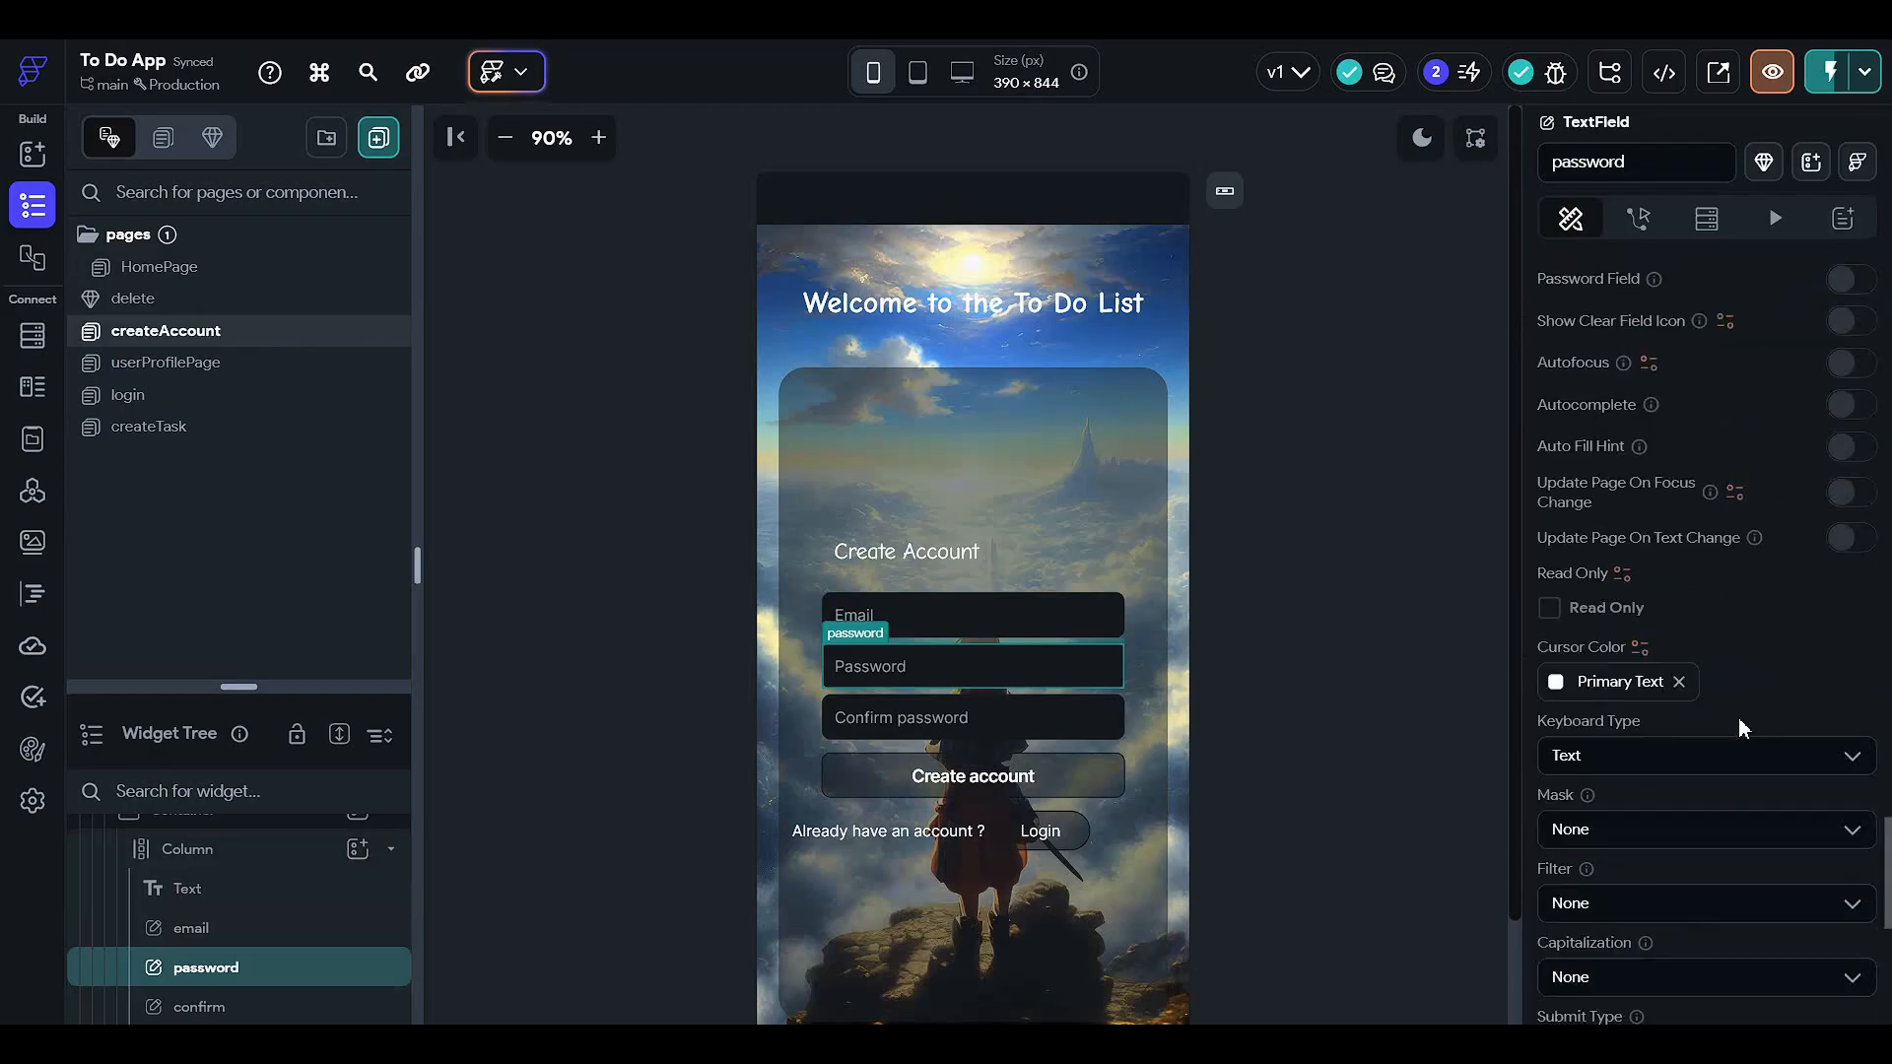
scroll(1737, 729, up, 2)
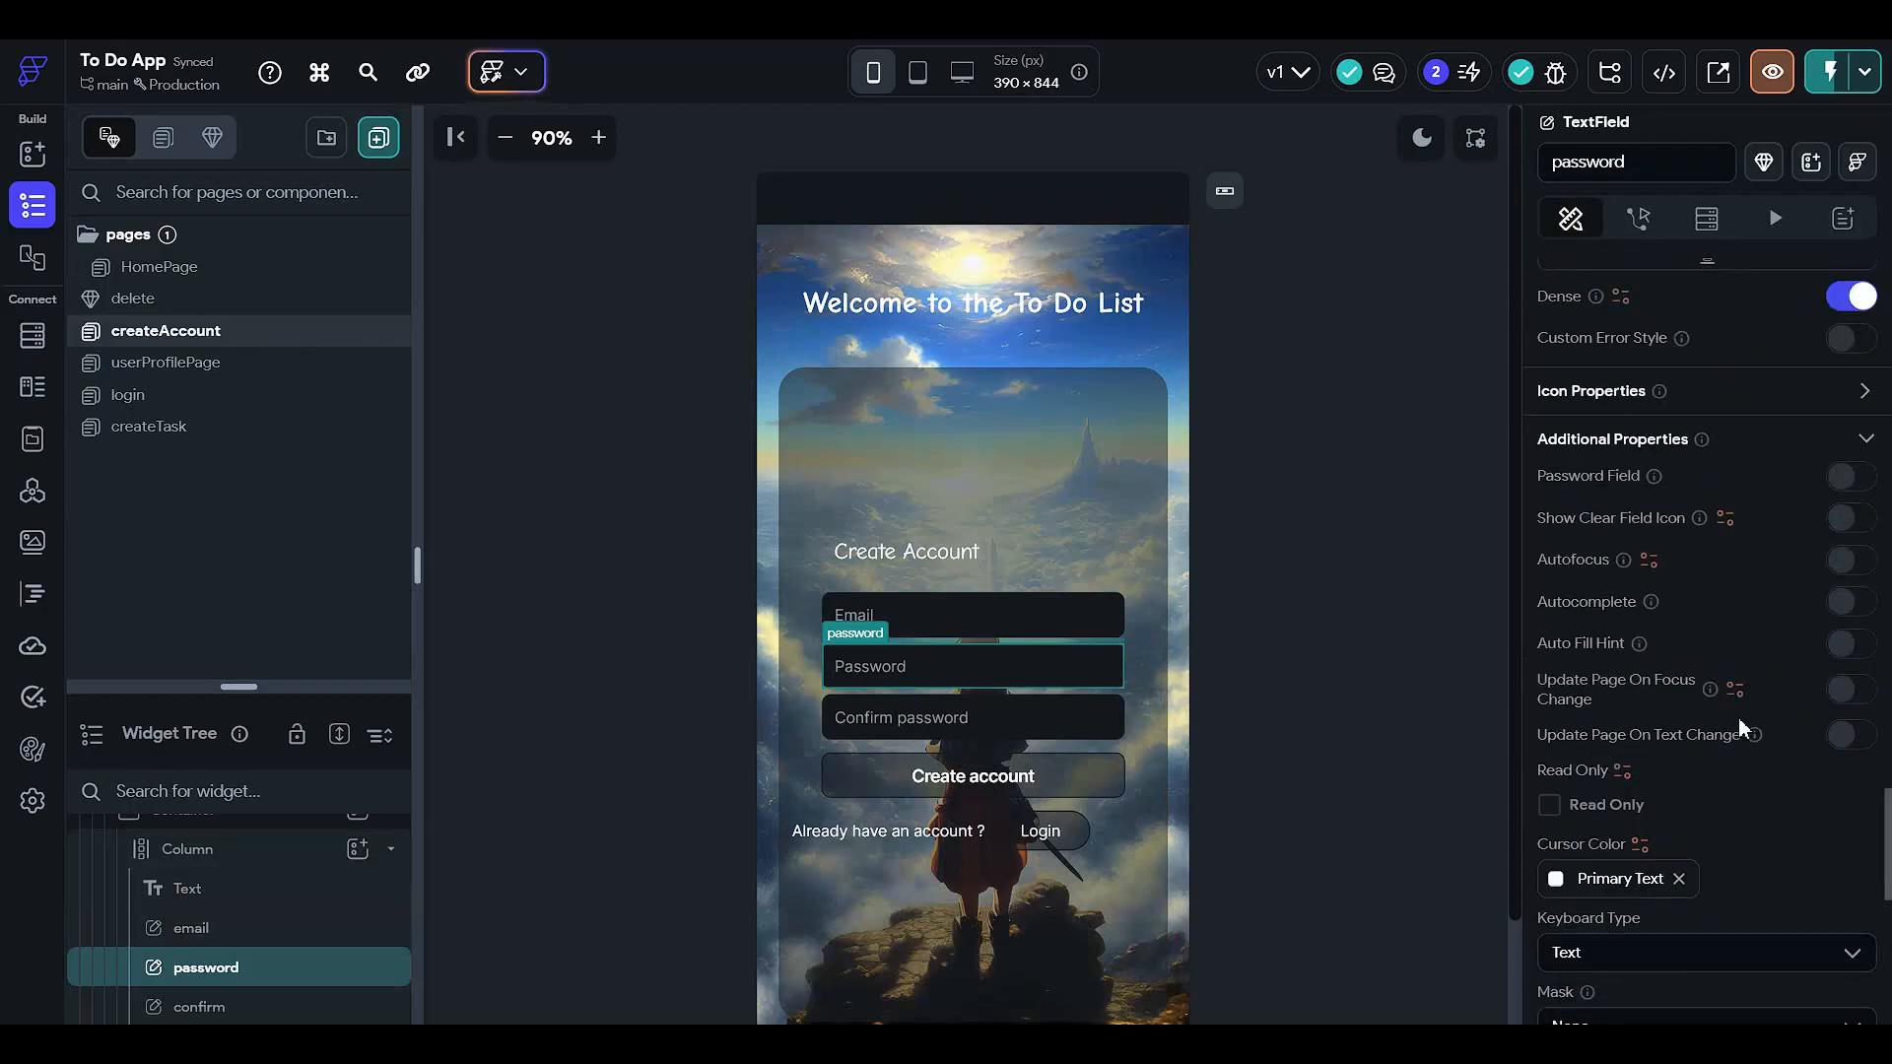
click(1842, 477)
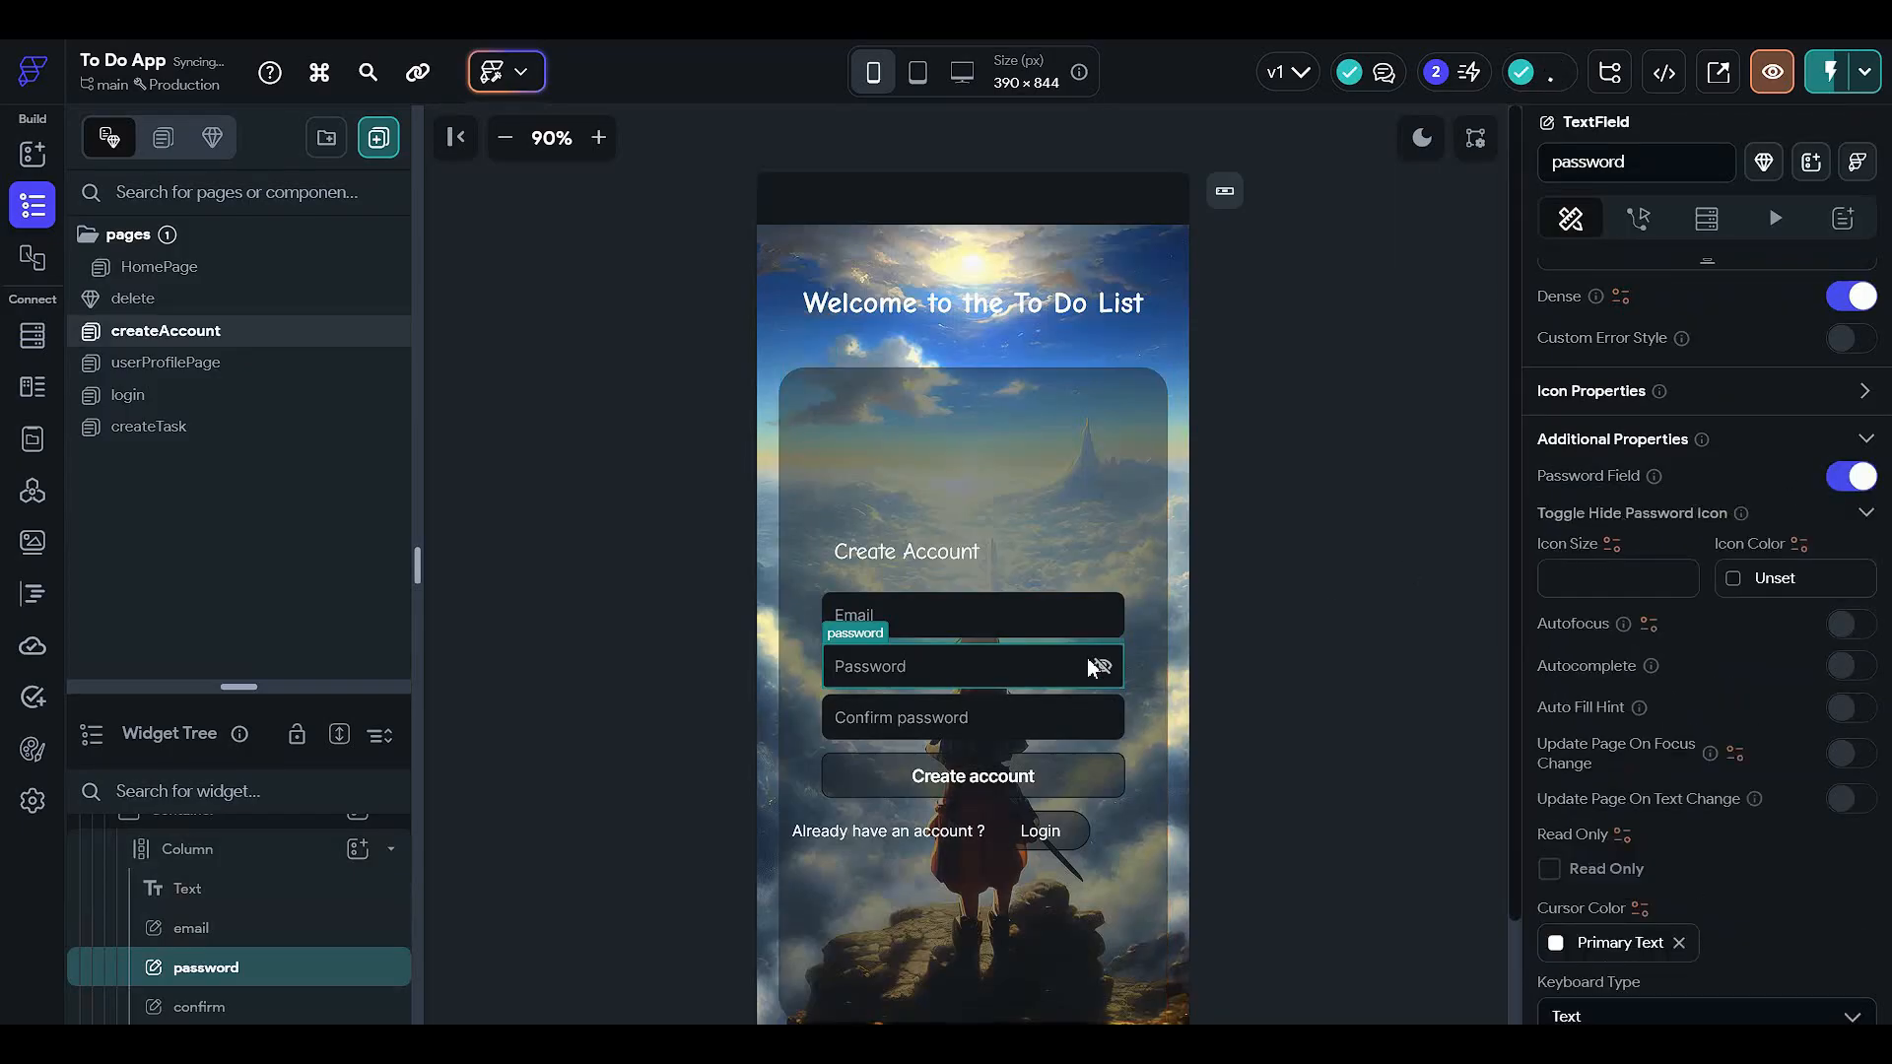
- Make the Confirm password TextField a masked password field too
click(993, 732)
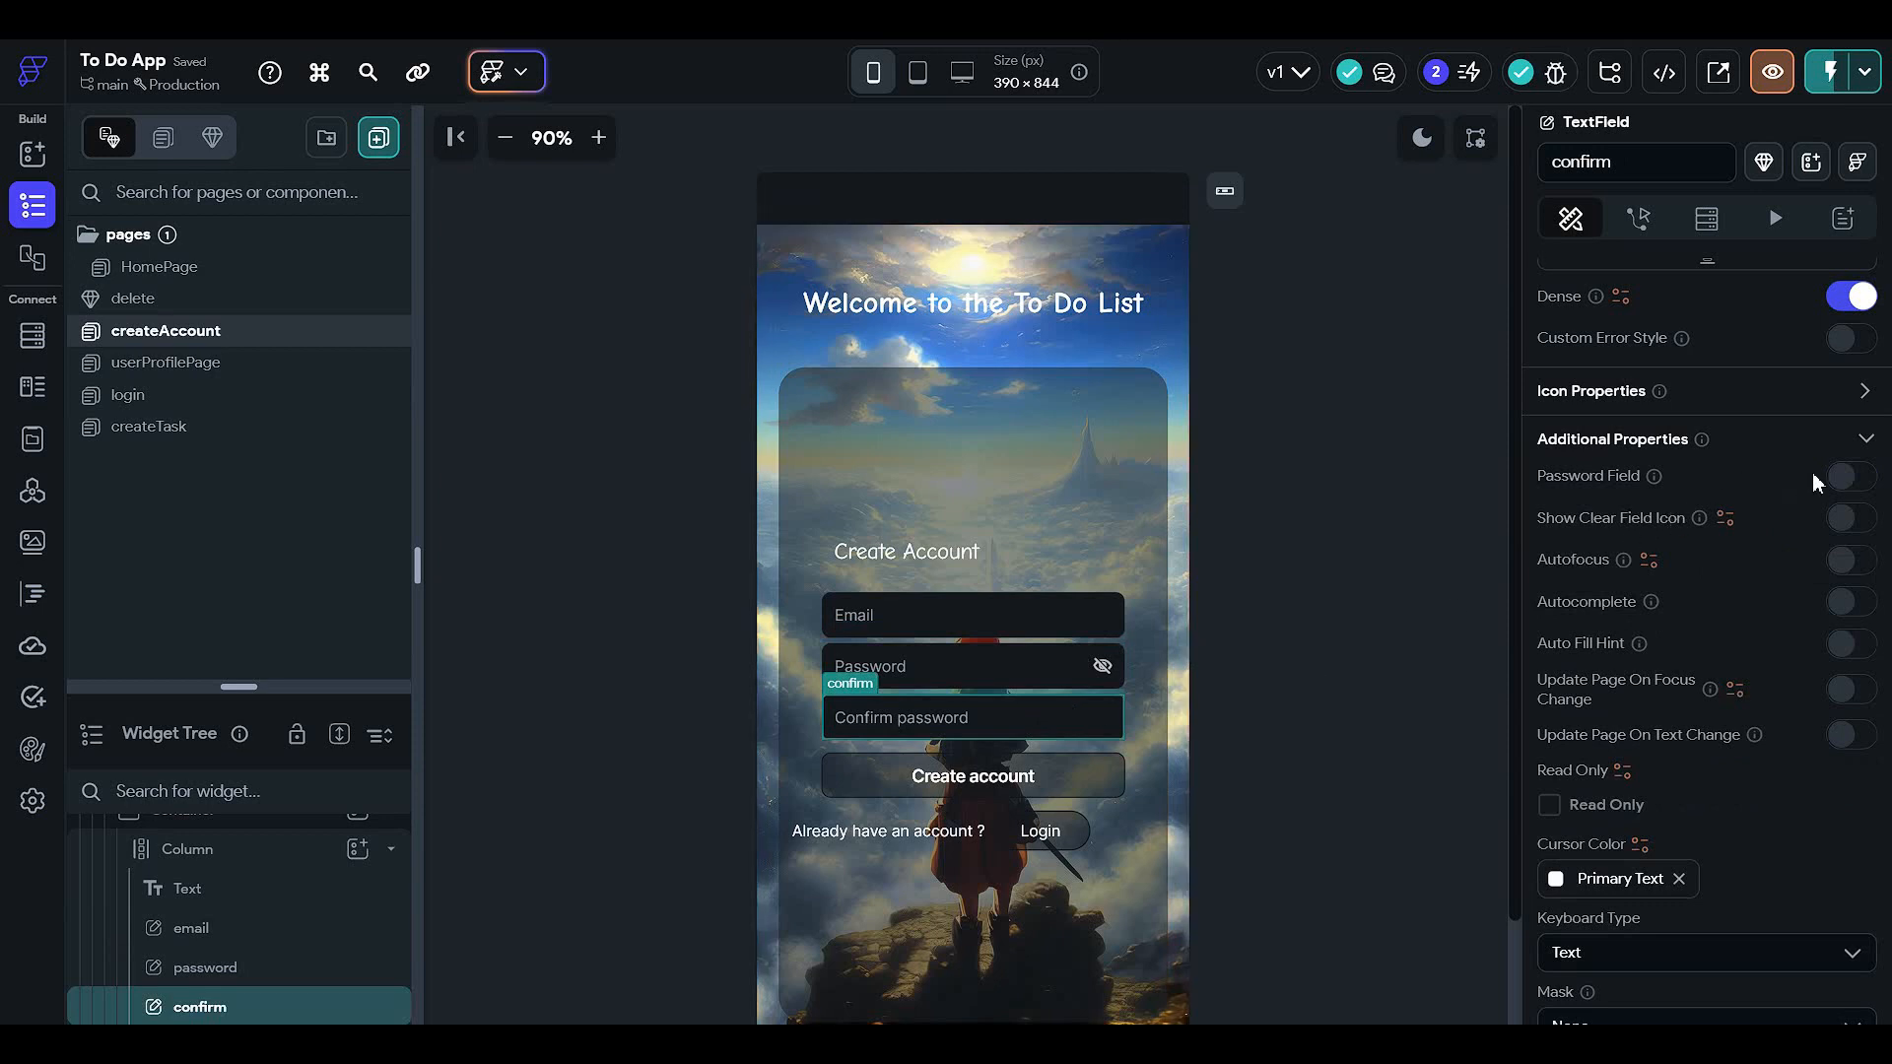
click(1842, 477)
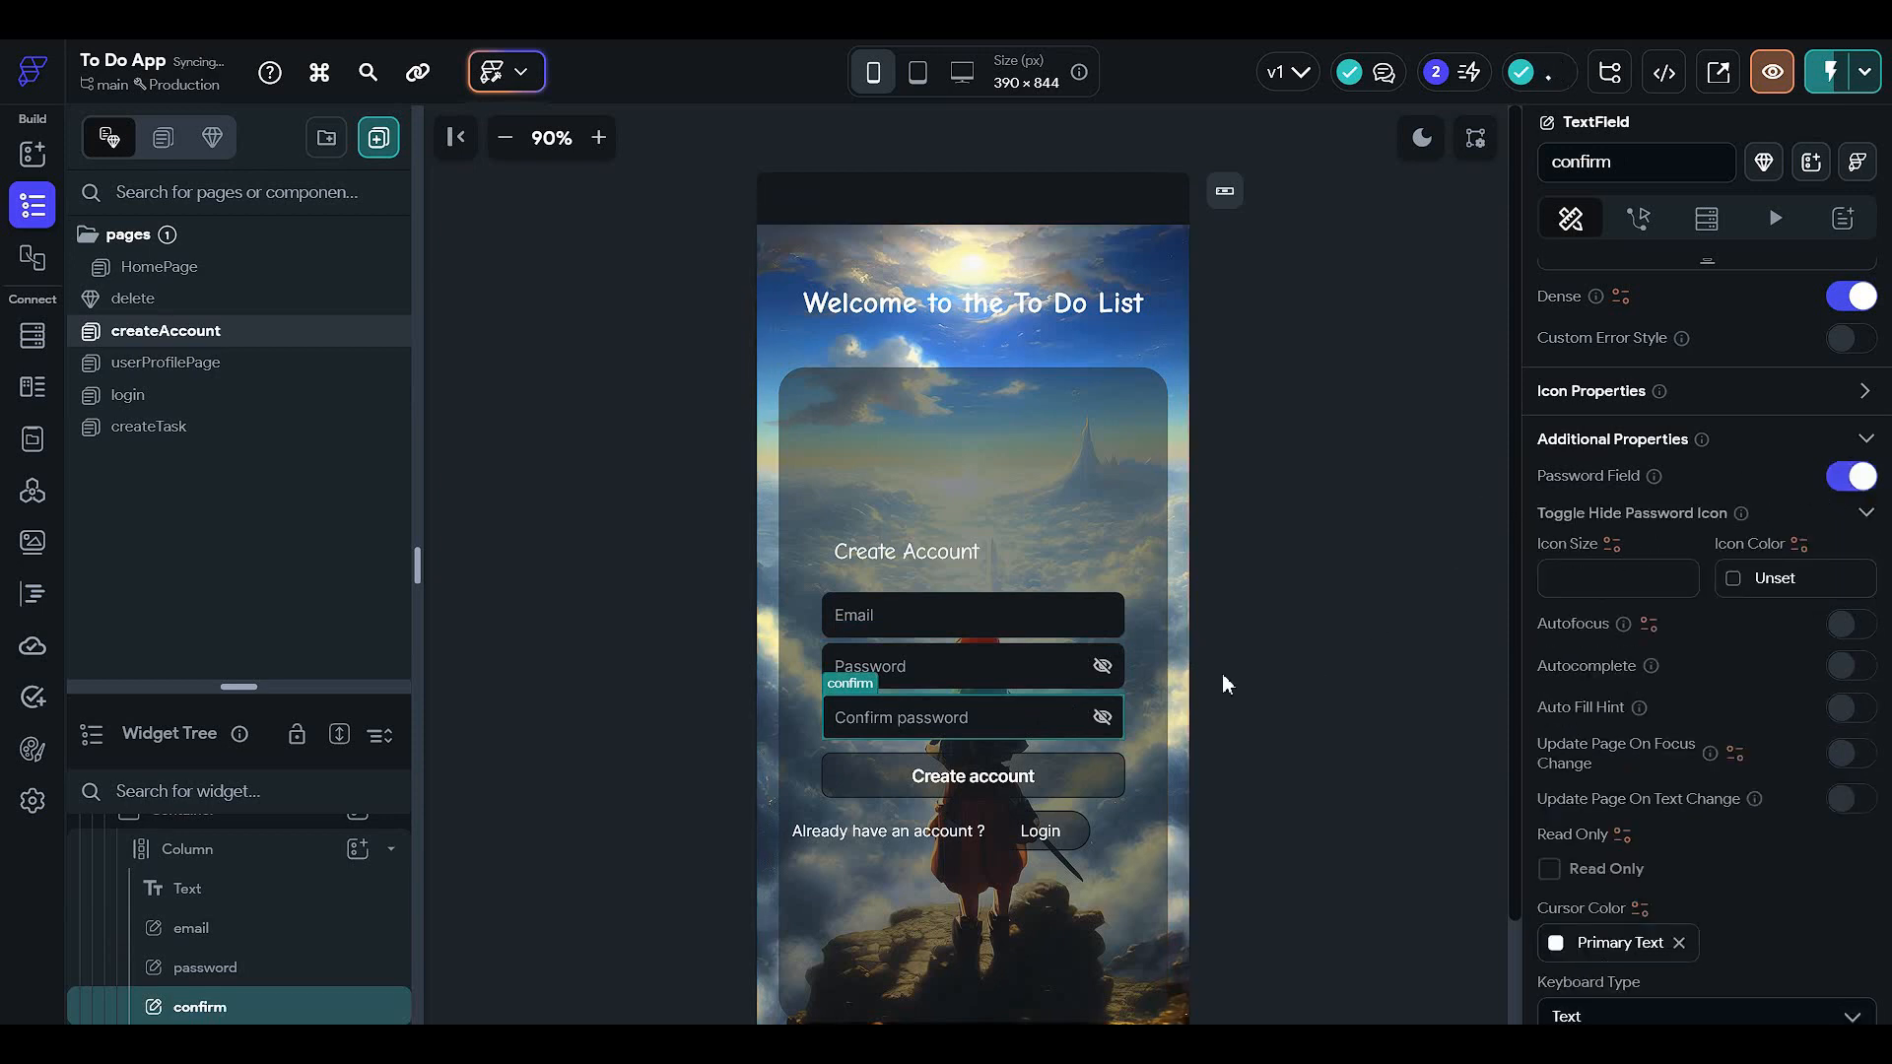
click(644, 778)
- Instant Reload the app in the Test Mode window, then return to the FlutterFlow editor
mouse_move(709, 1044)
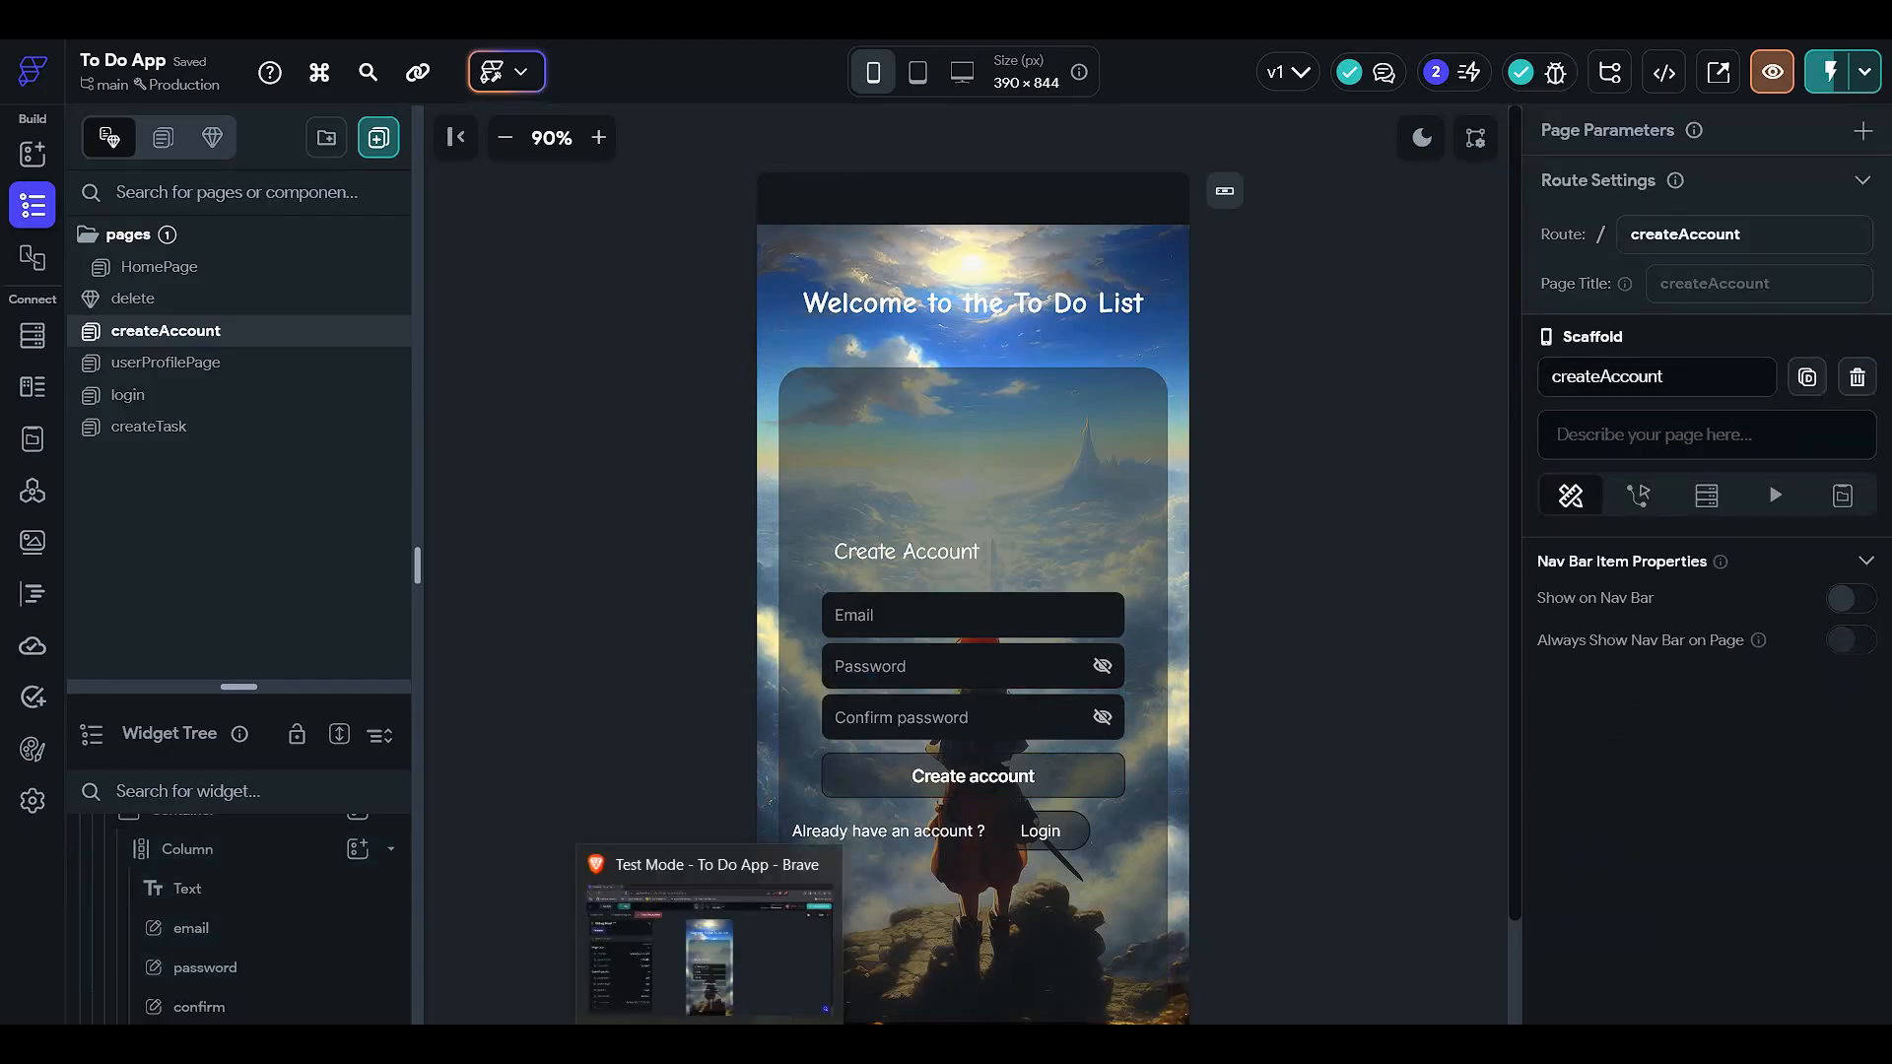
click(709, 941)
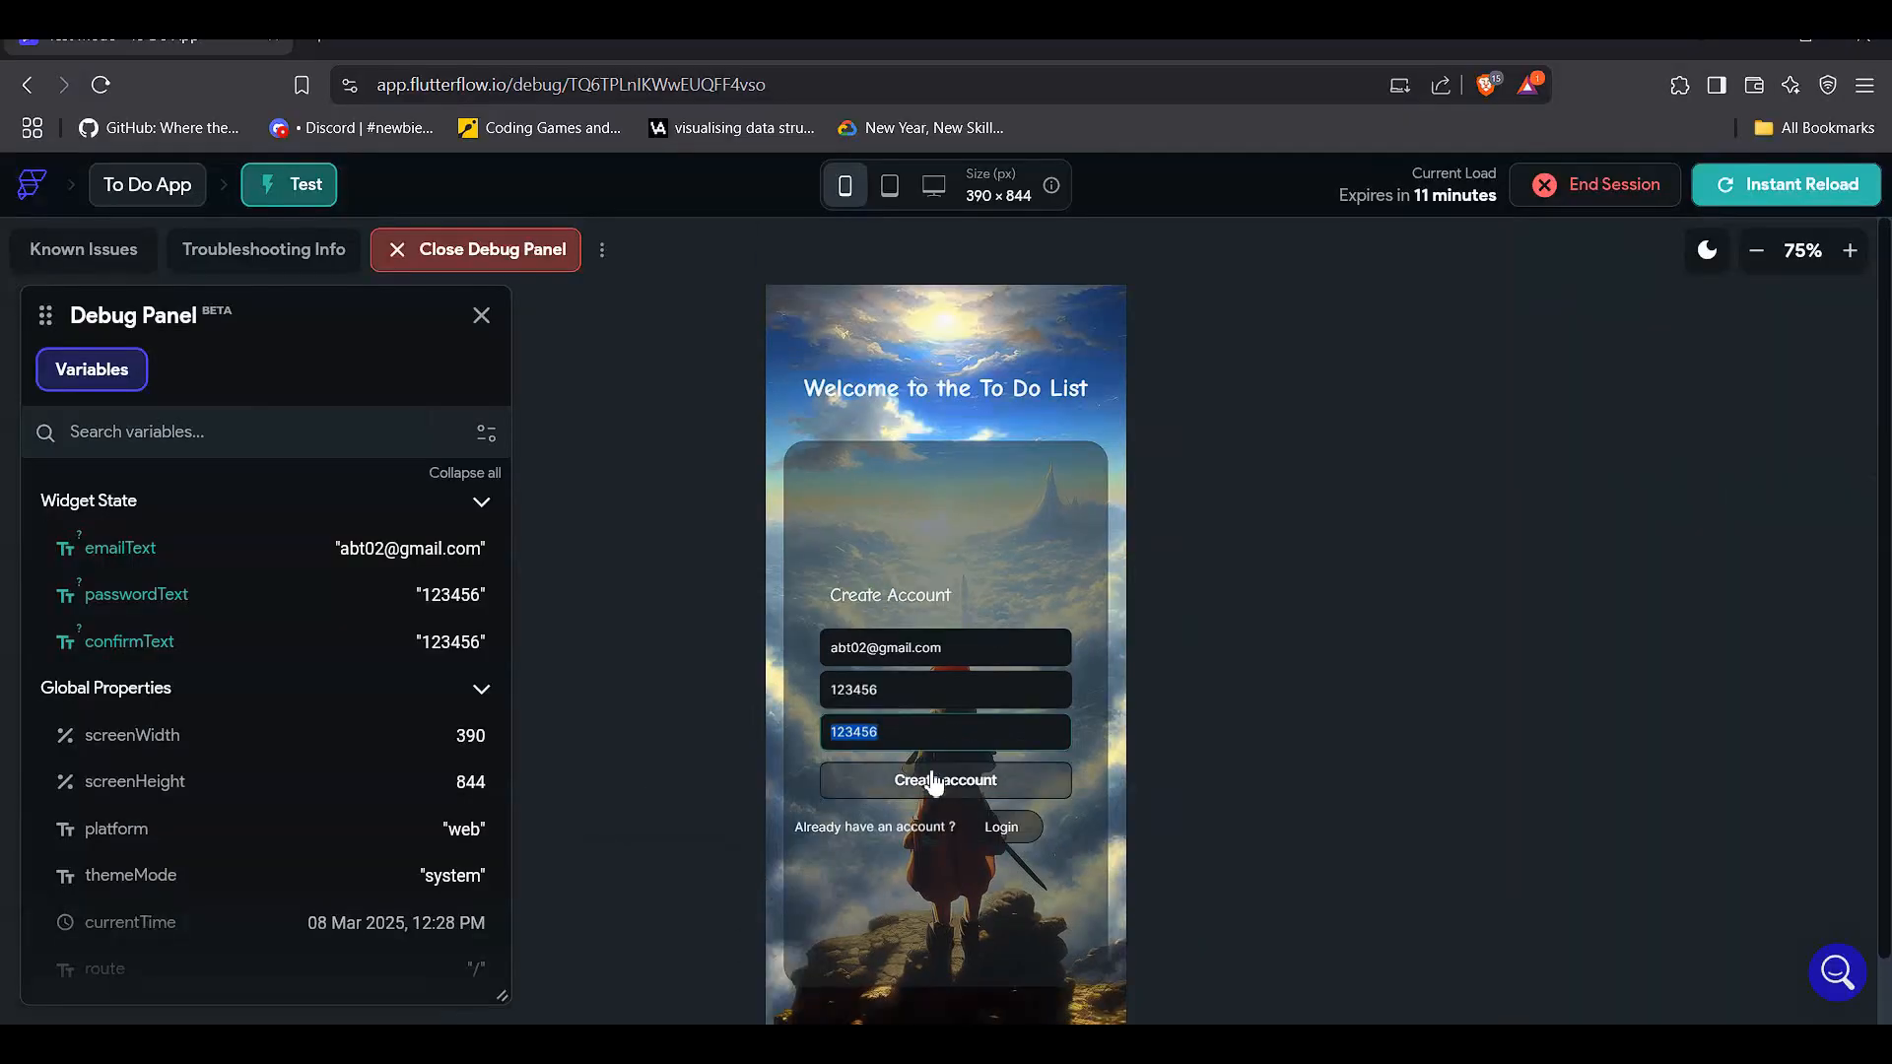
click(1817, 184)
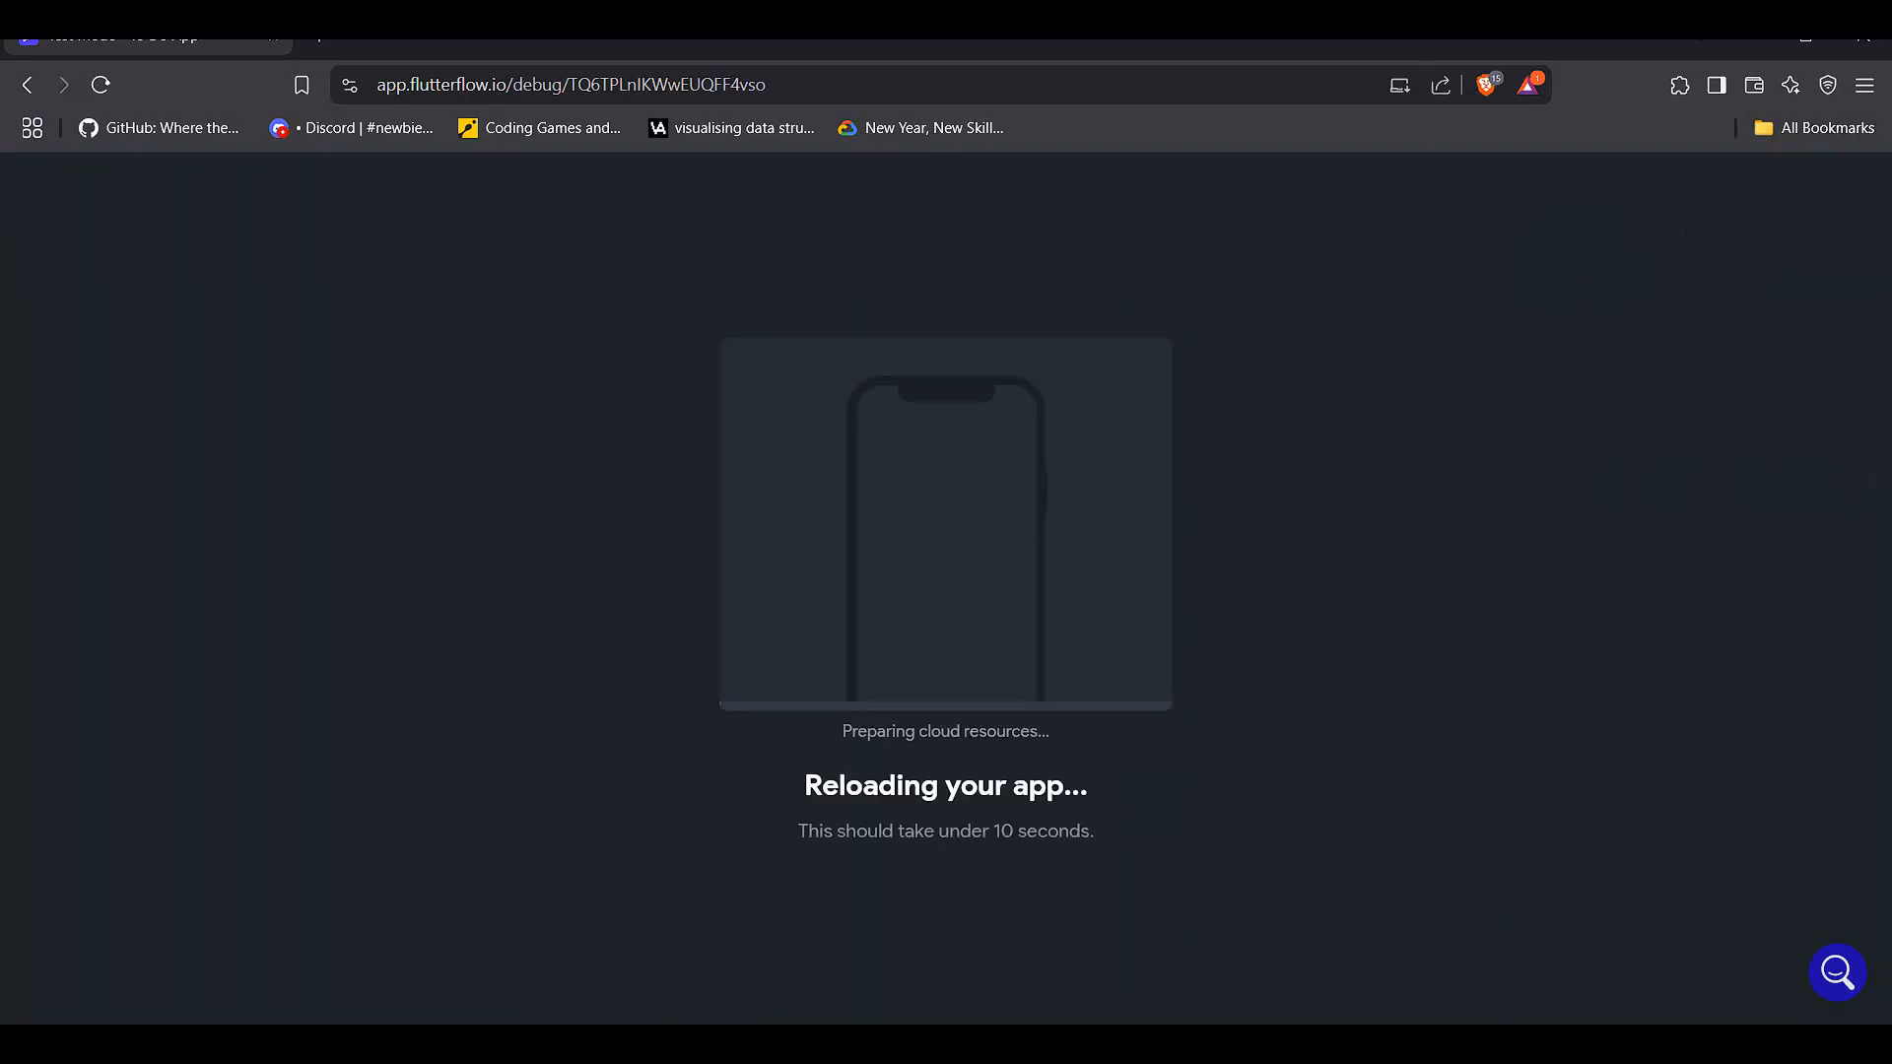
click(647, 1043)
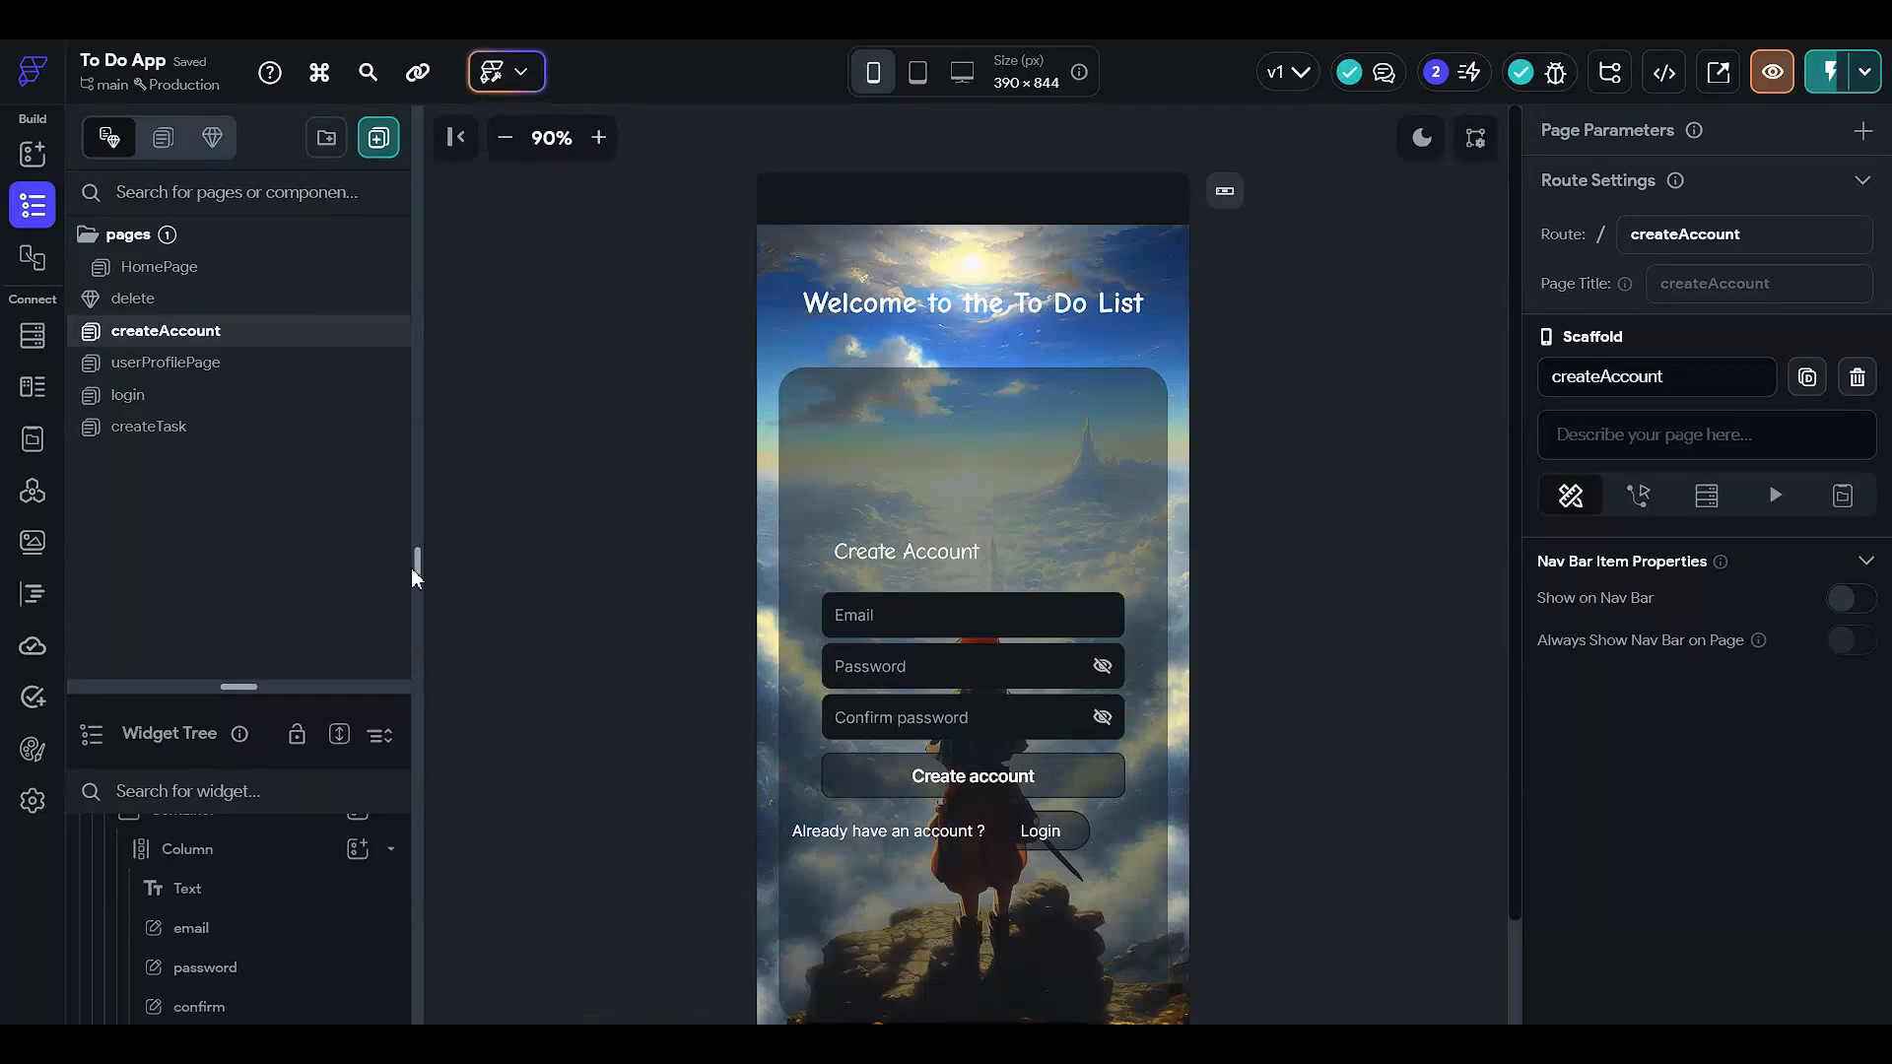
- Enable Password Field on the login page's password TextField, then return to the running test app
click(244, 402)
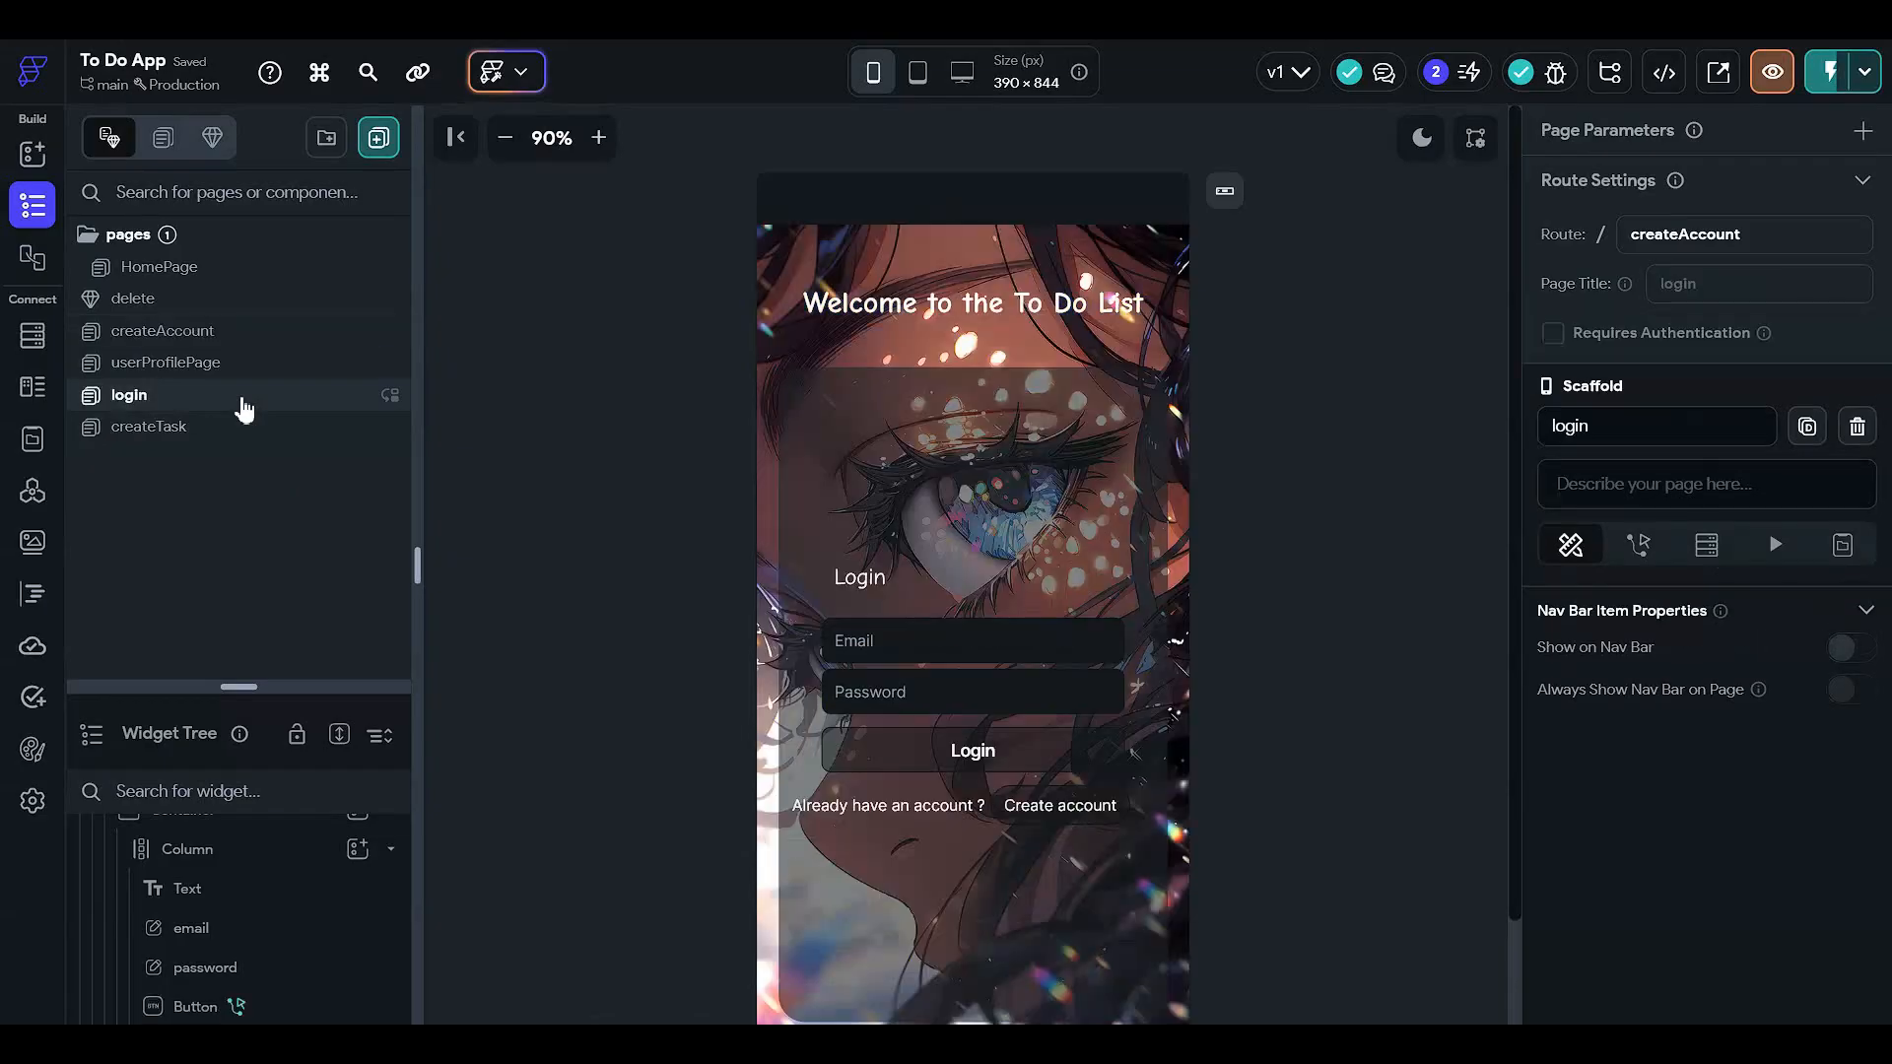
click(1032, 697)
scroll(1776, 715, down, 5)
scroll(1775, 727, down, 5)
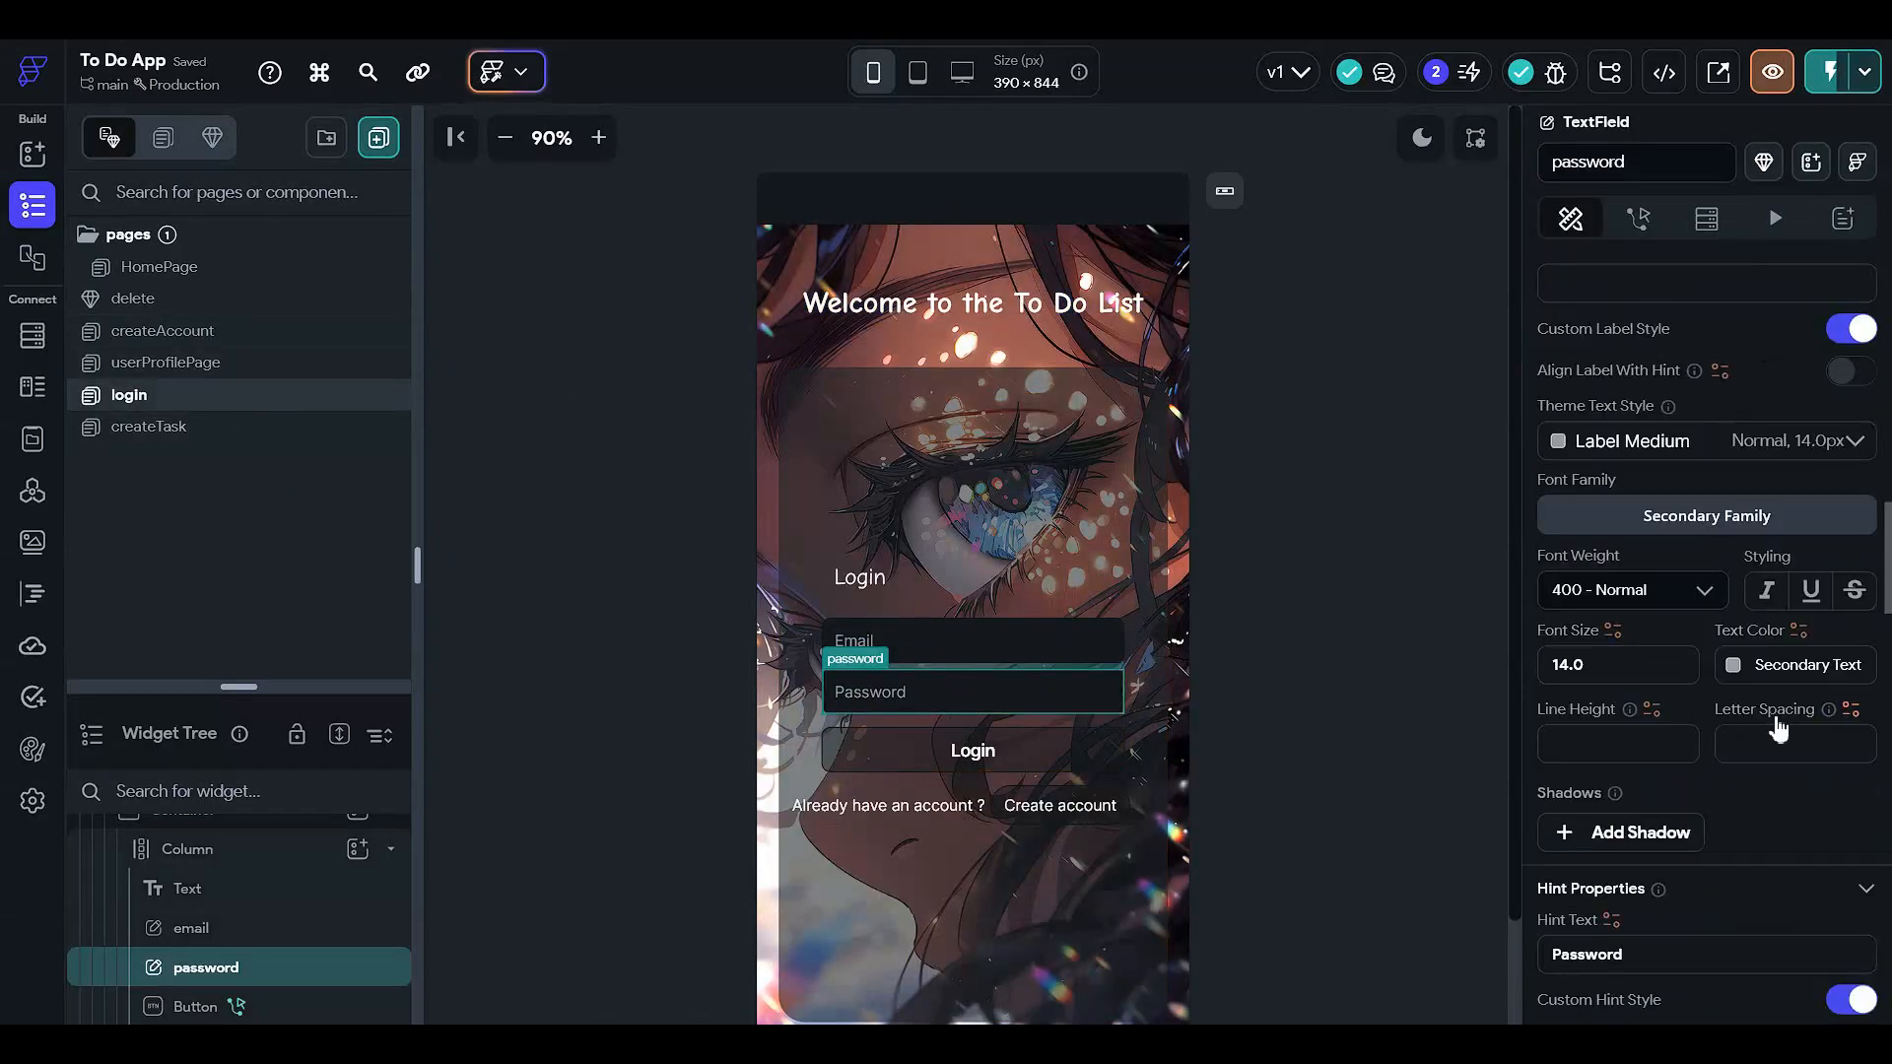
scroll(1776, 724, down, 5)
scroll(1726, 641, down, 10)
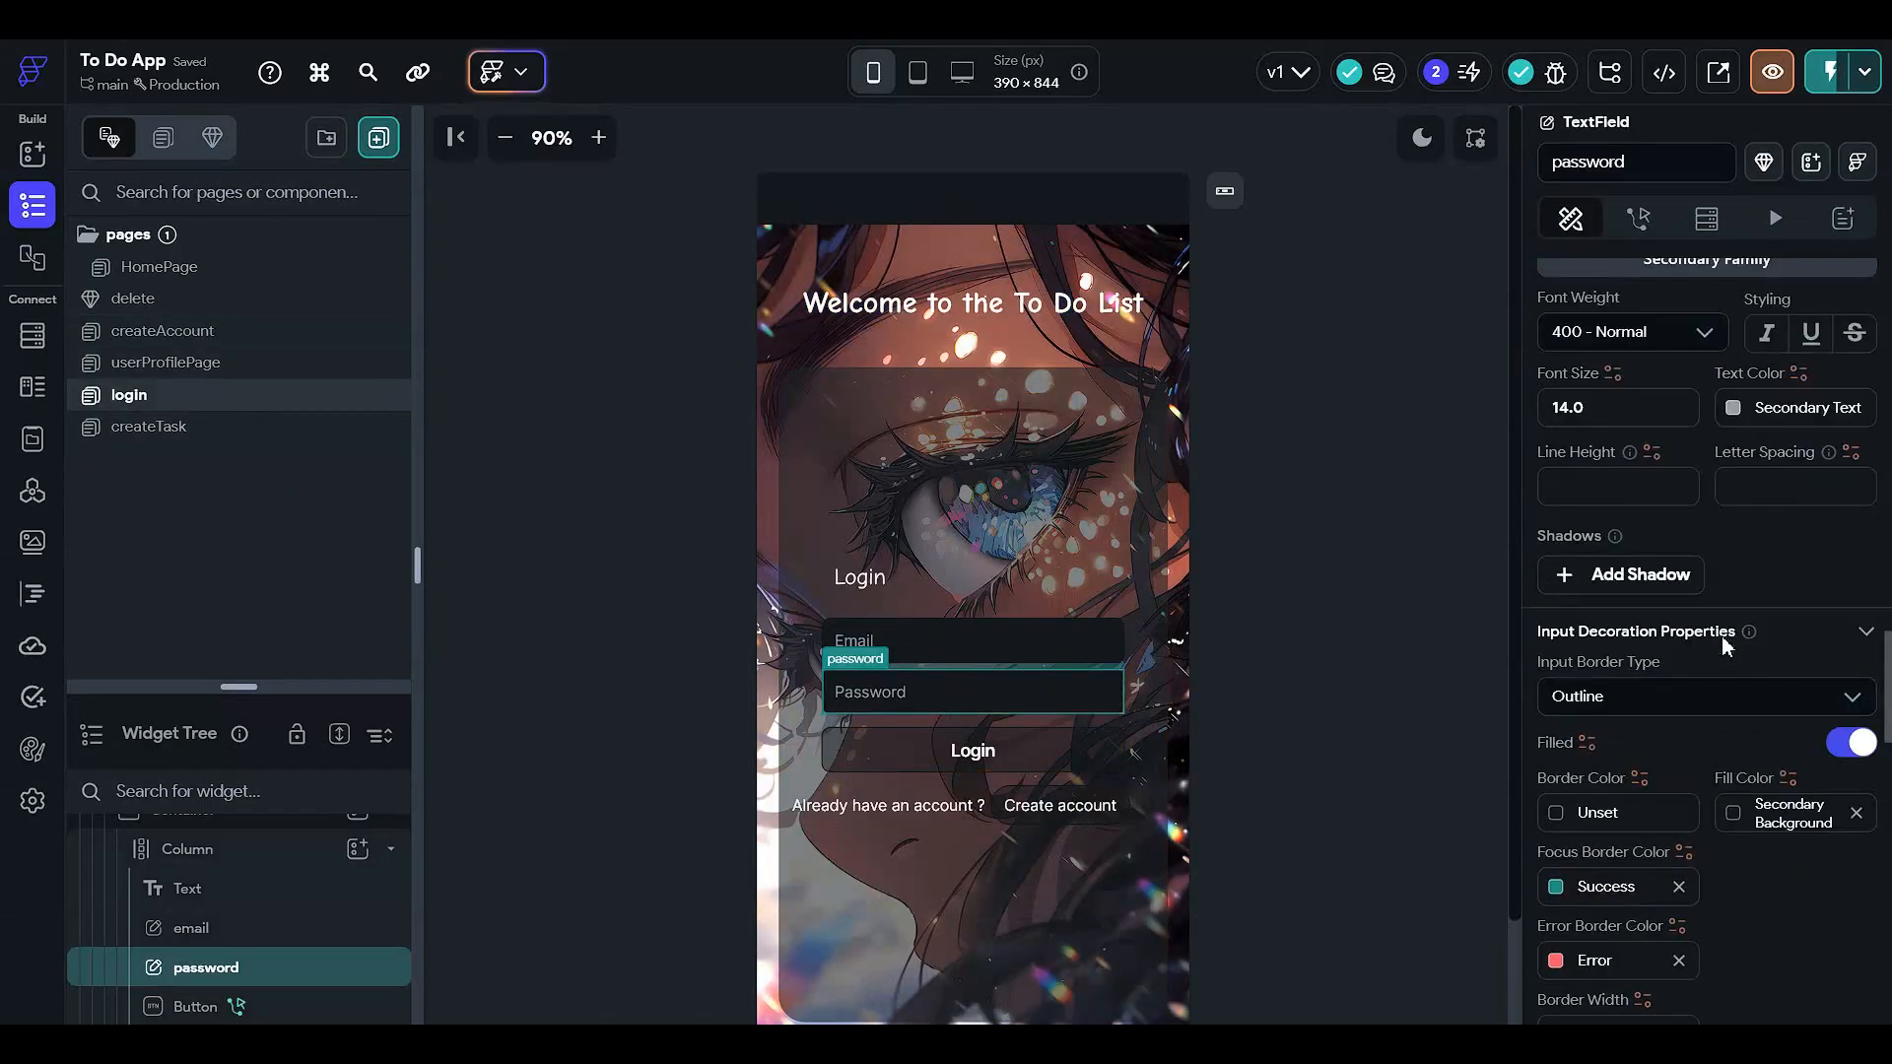
click(1851, 572)
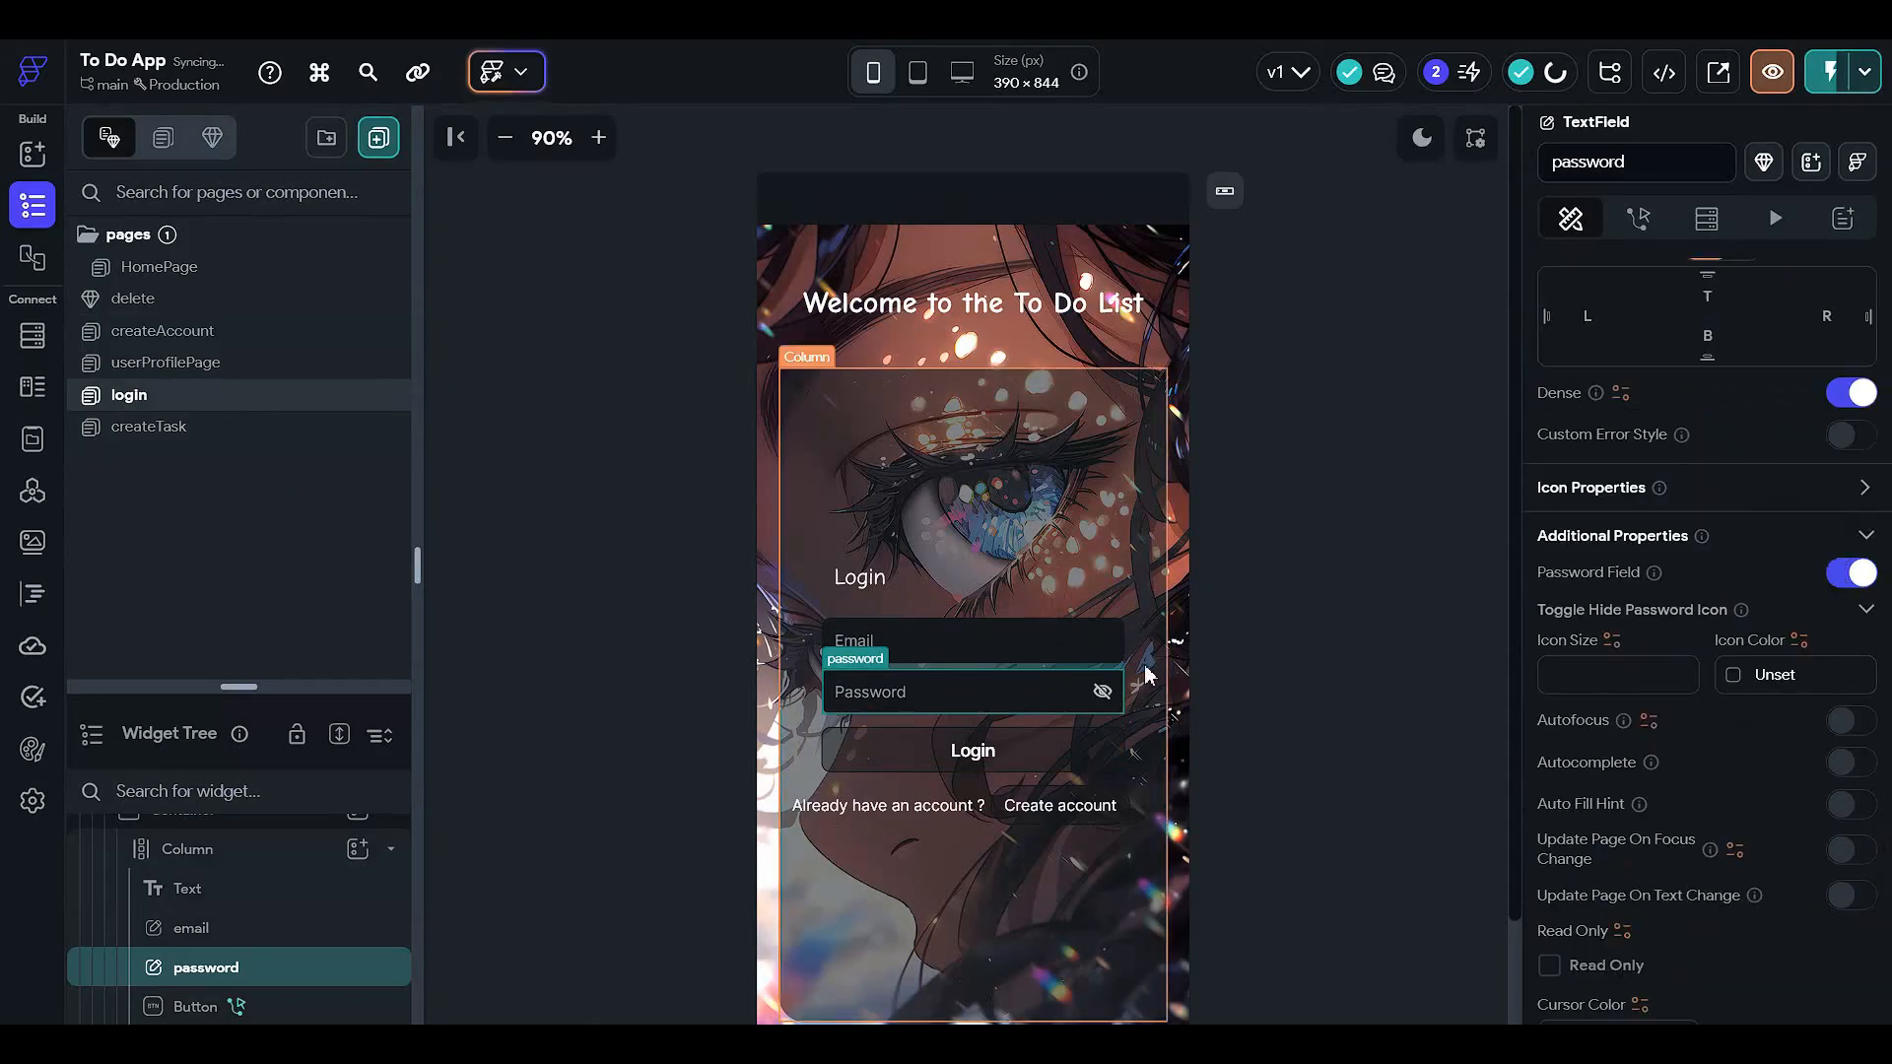
scroll(1599, 653, up, 5)
scroll(1599, 653, up, 15)
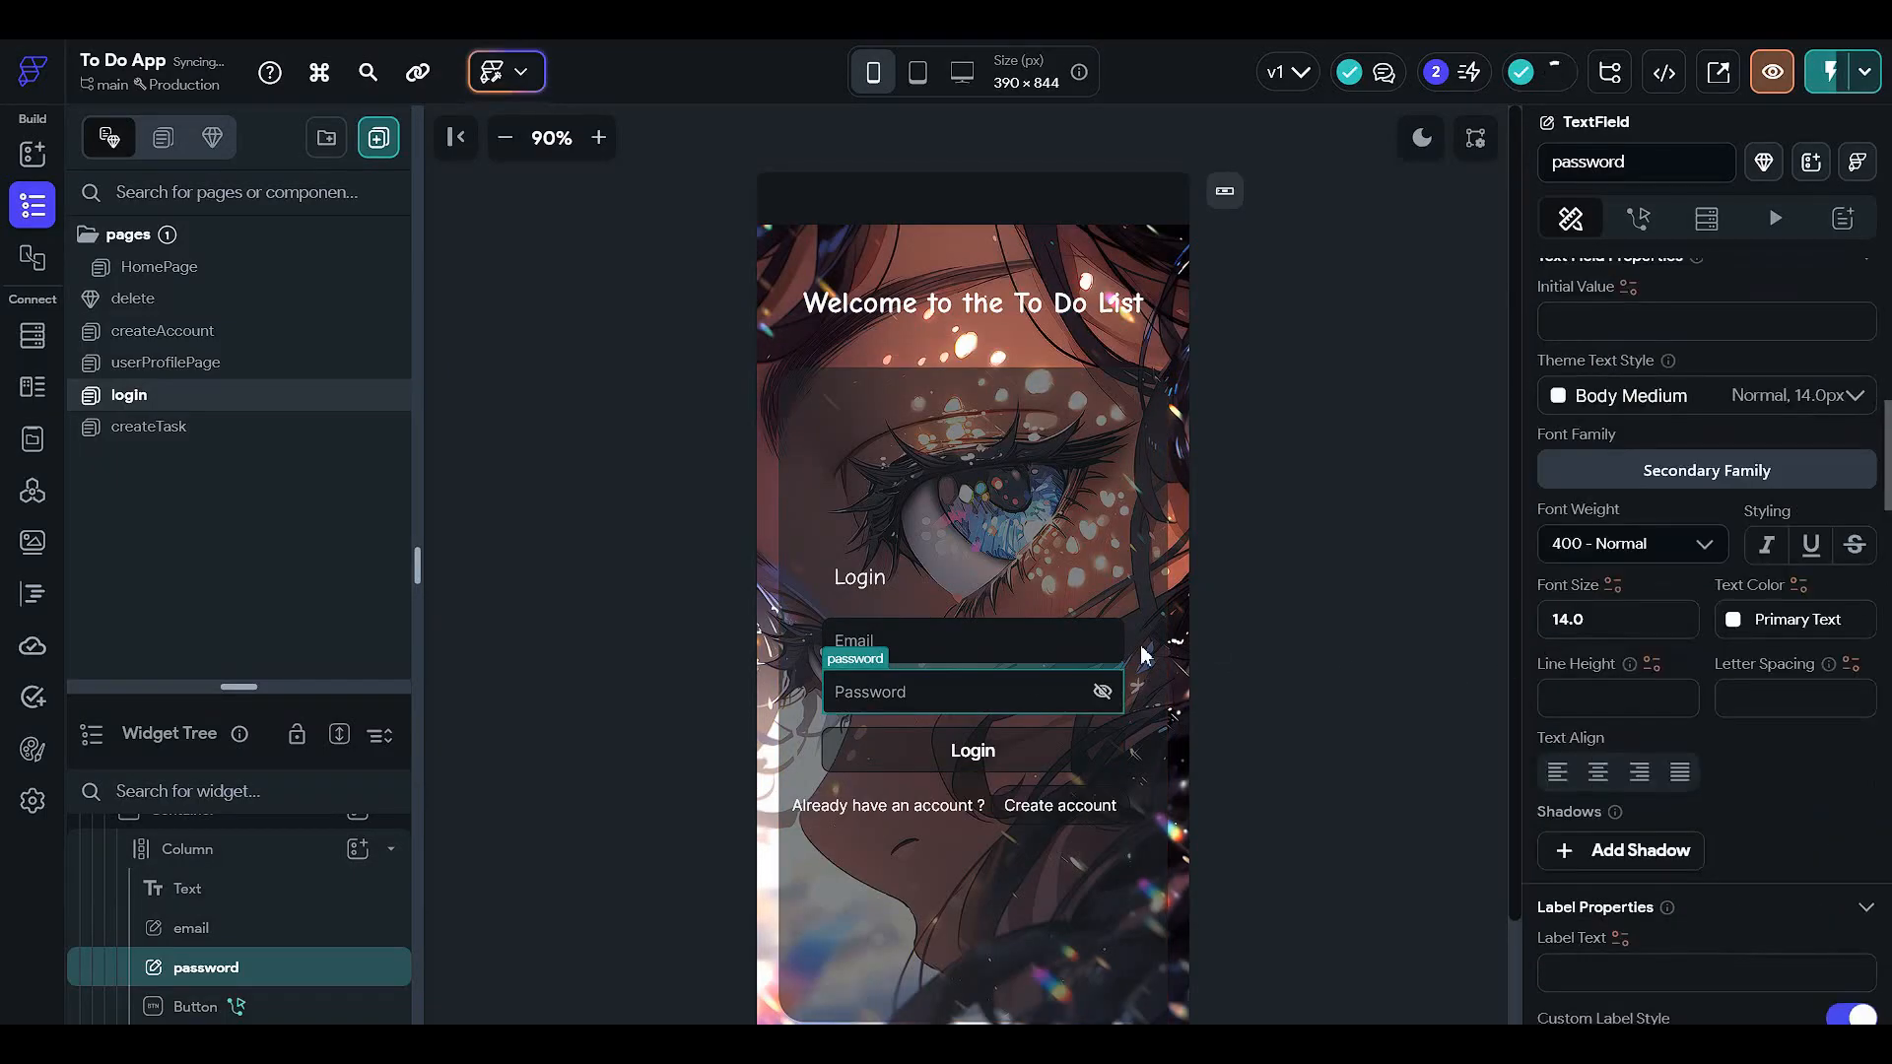
click(1343, 680)
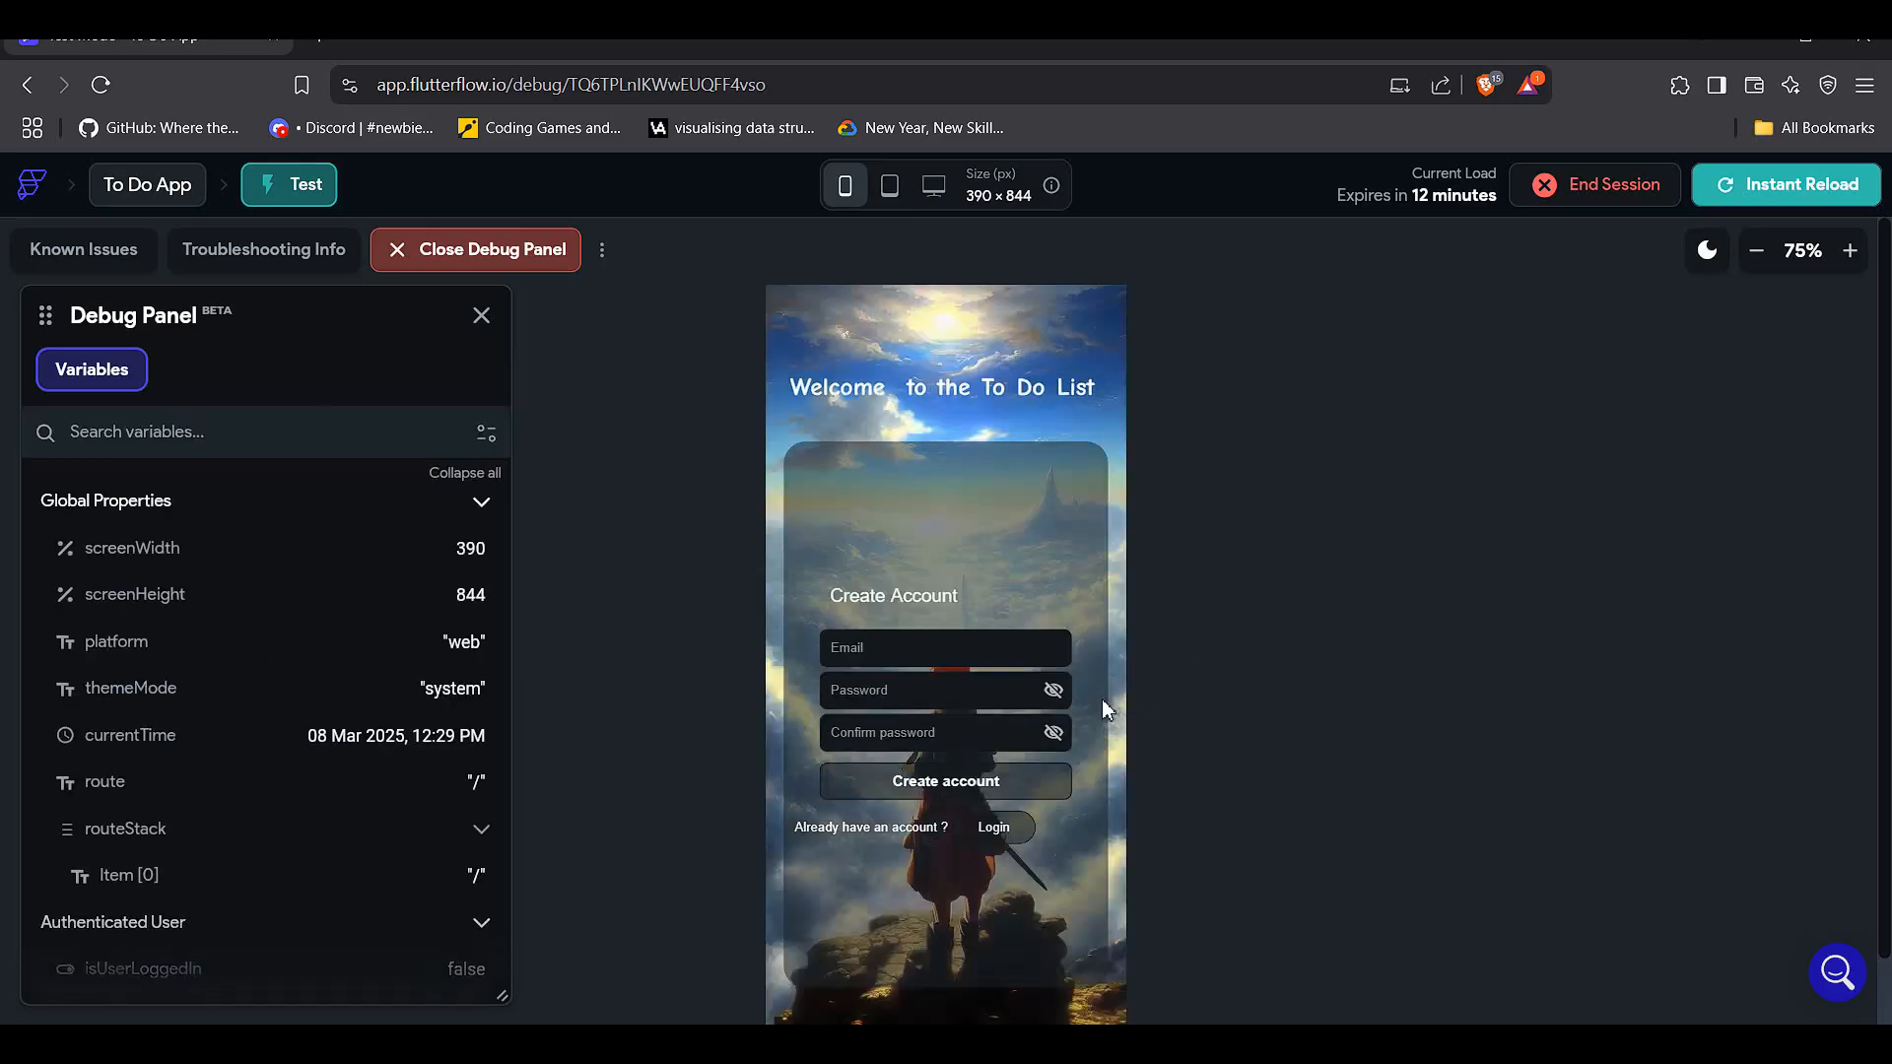
- Re-enter the e-mail, password and confirmation, submit Create Account, and dismiss the save-password prompt
click(939, 646)
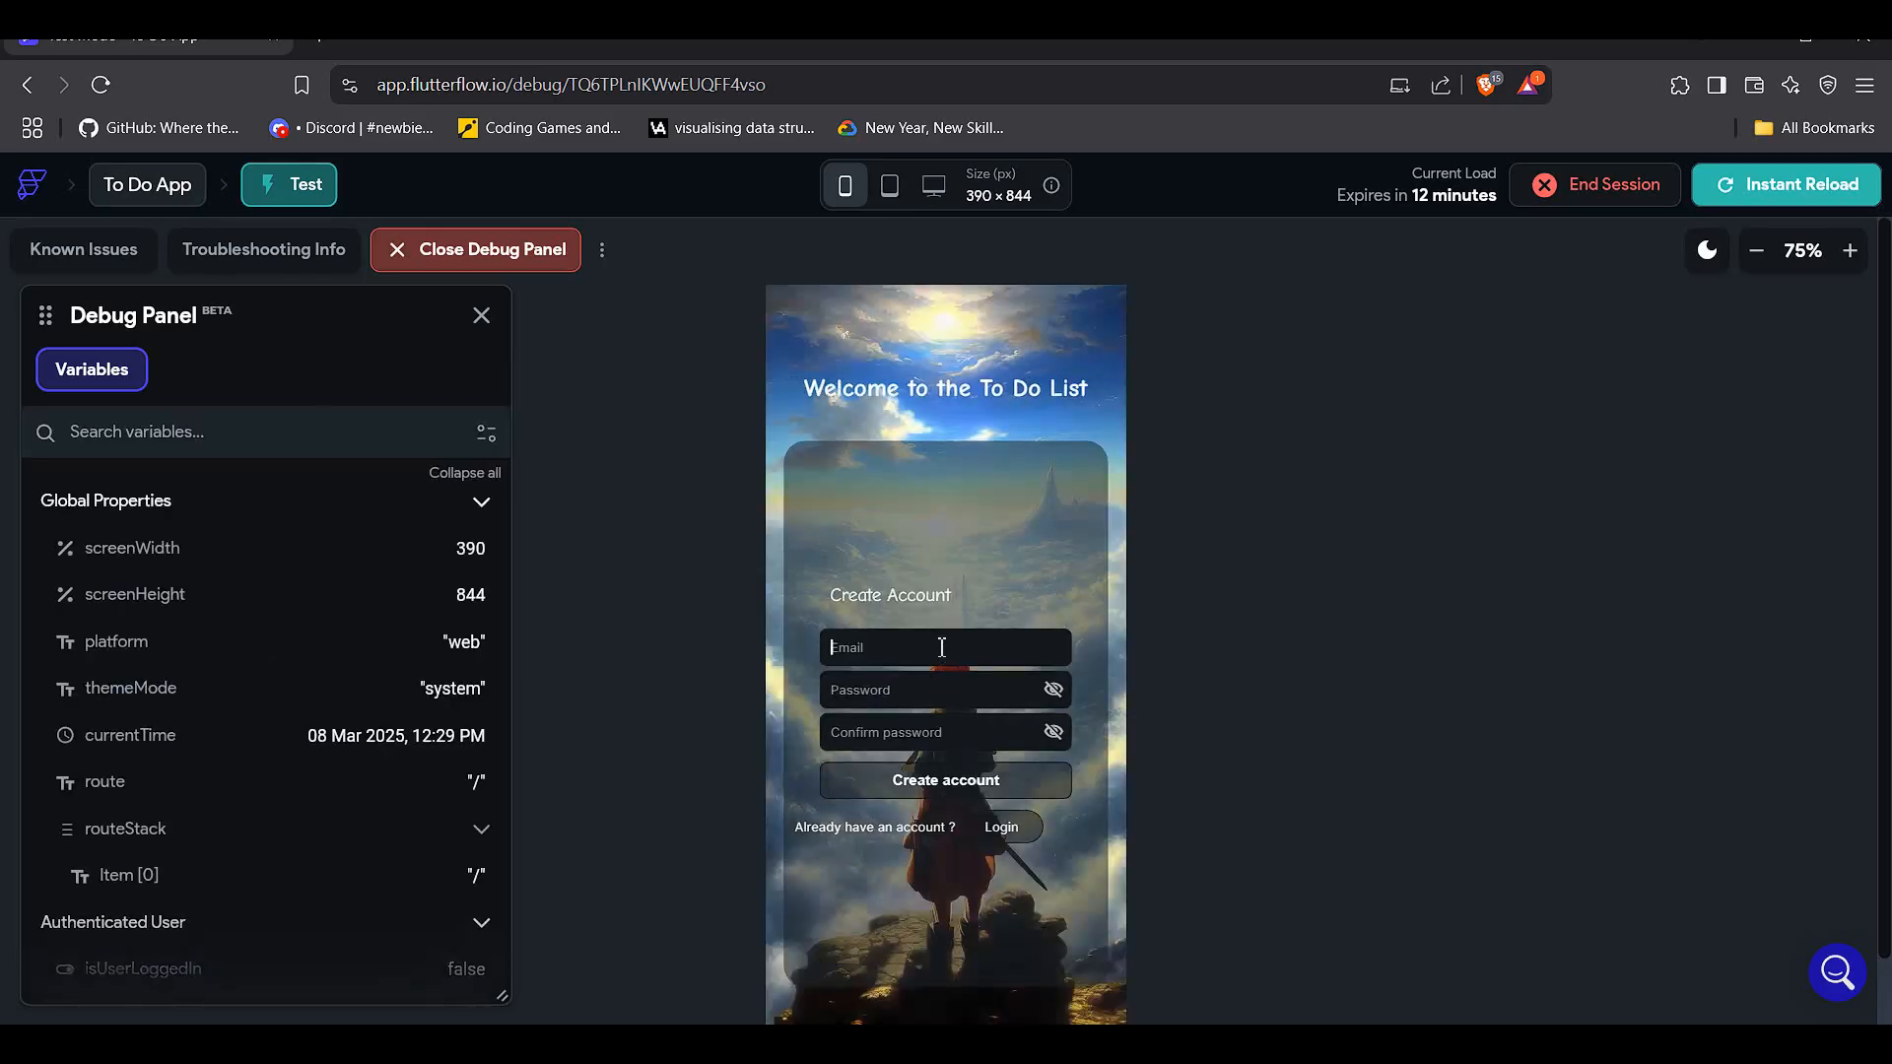
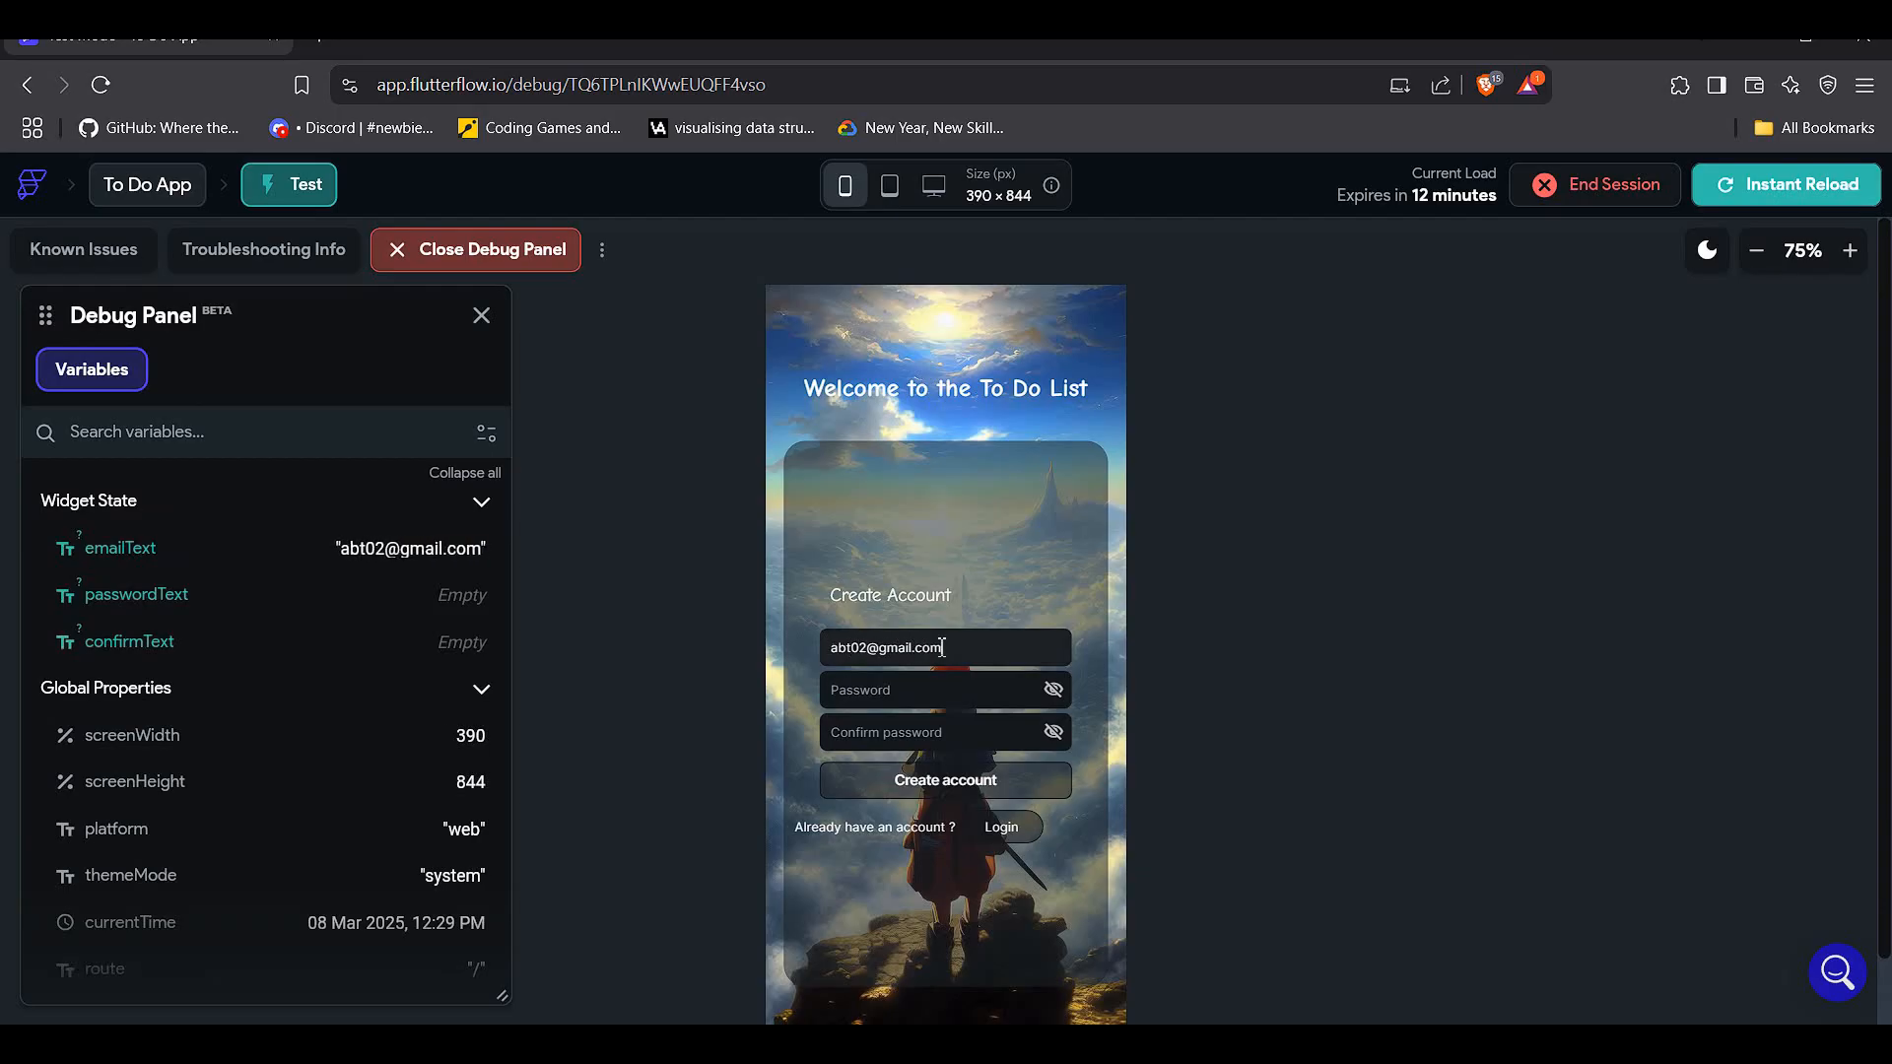
click(942, 677)
text(123)
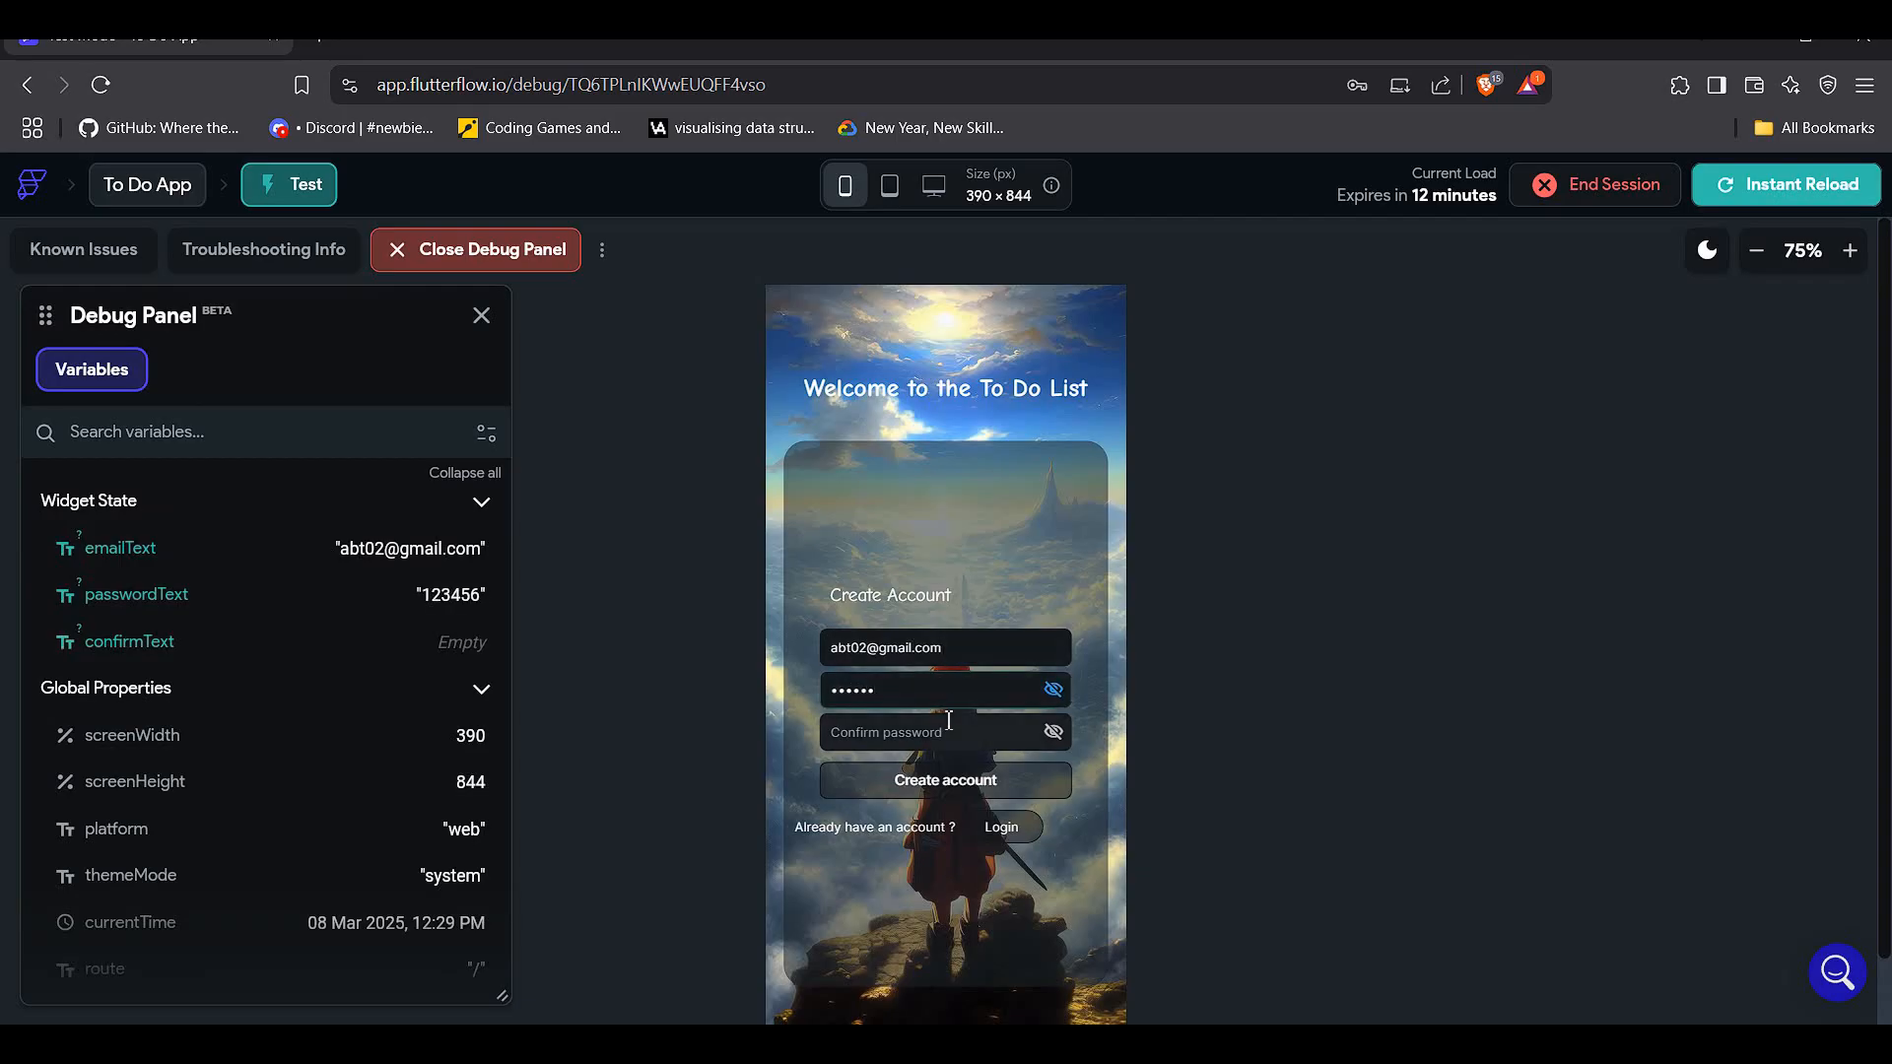
click(948, 720)
text(123456)
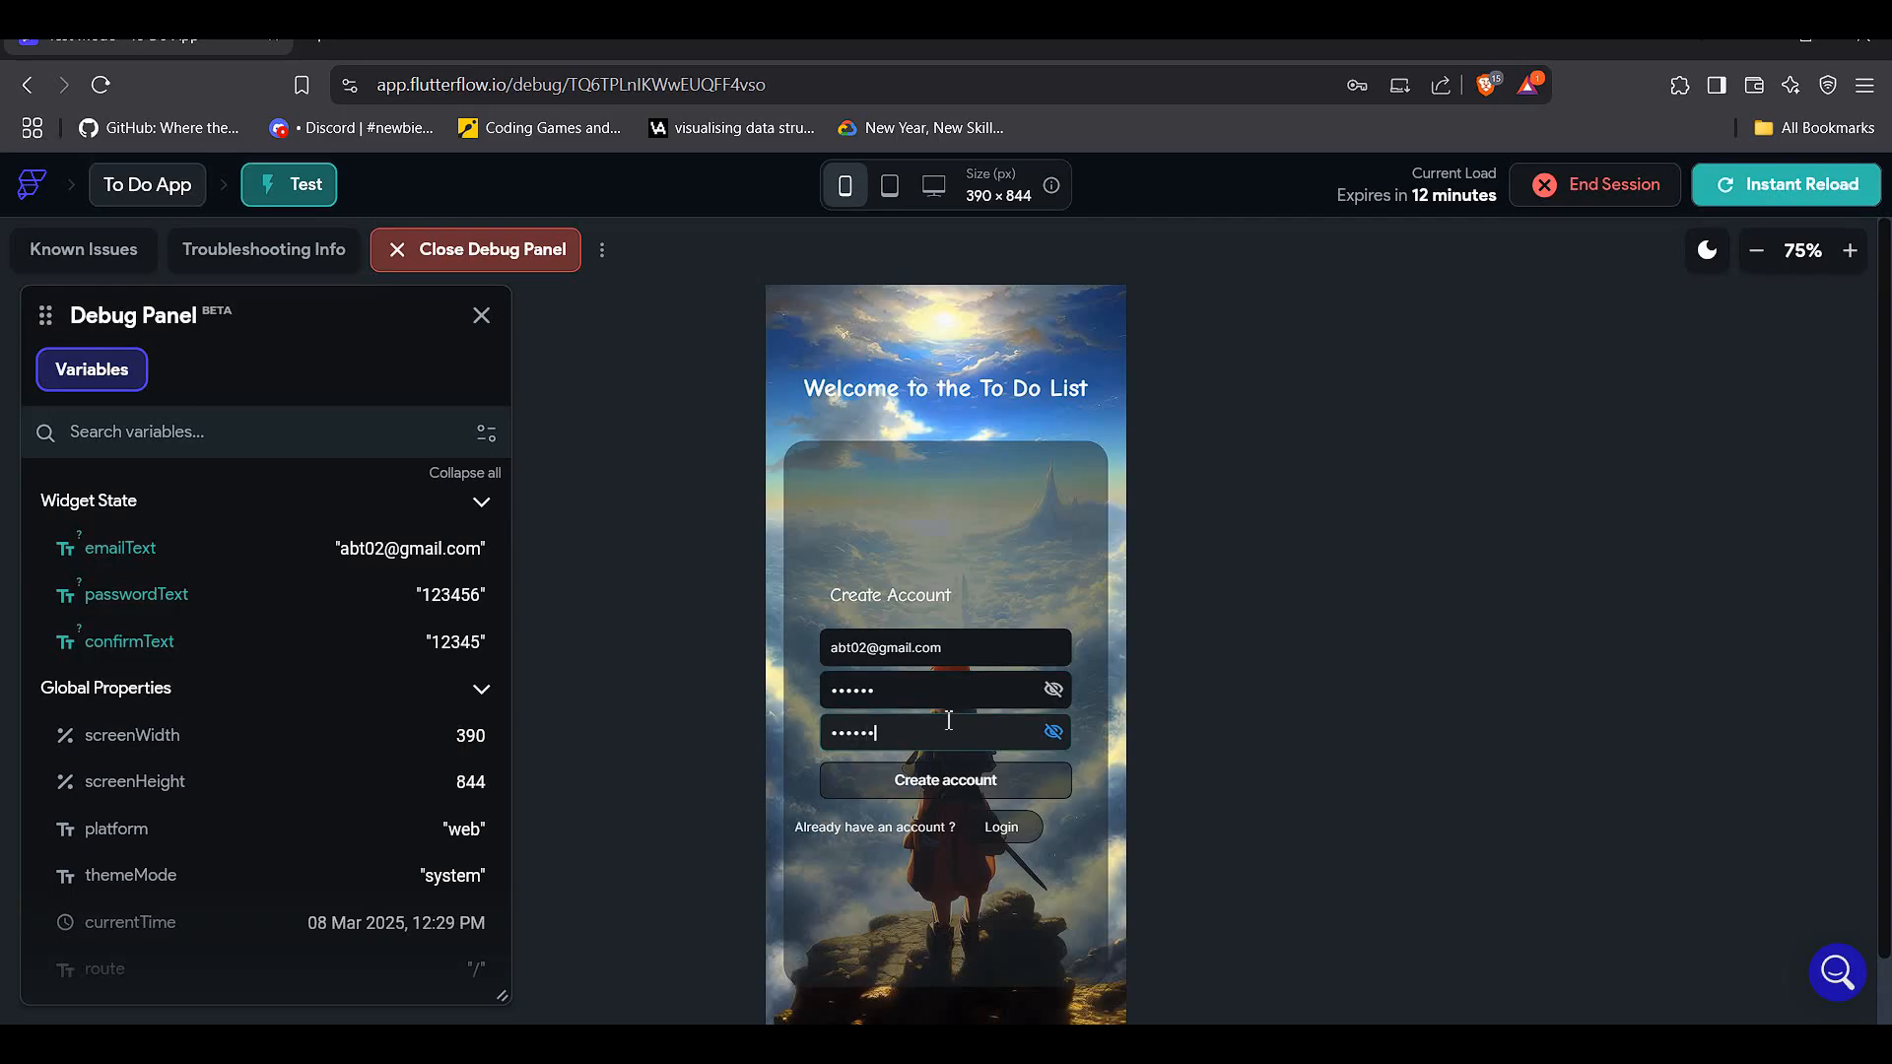
click(943, 788)
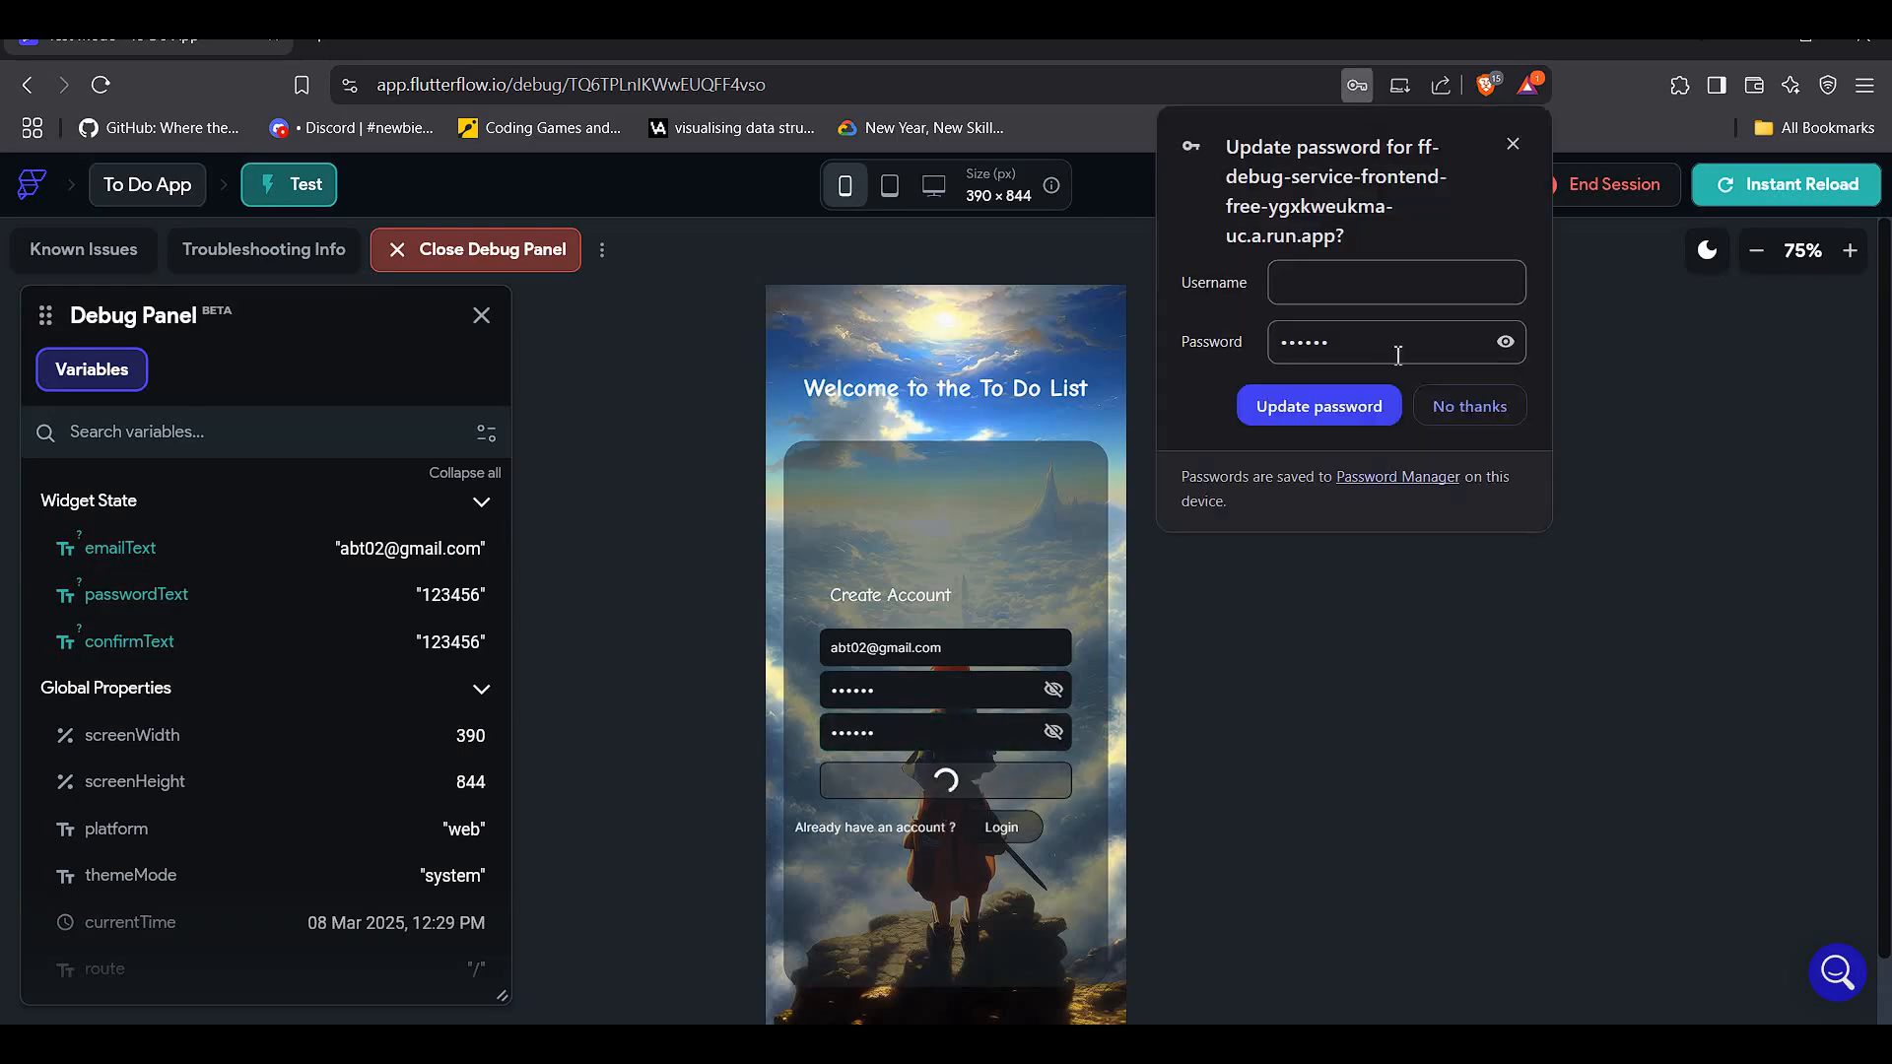
click(1521, 148)
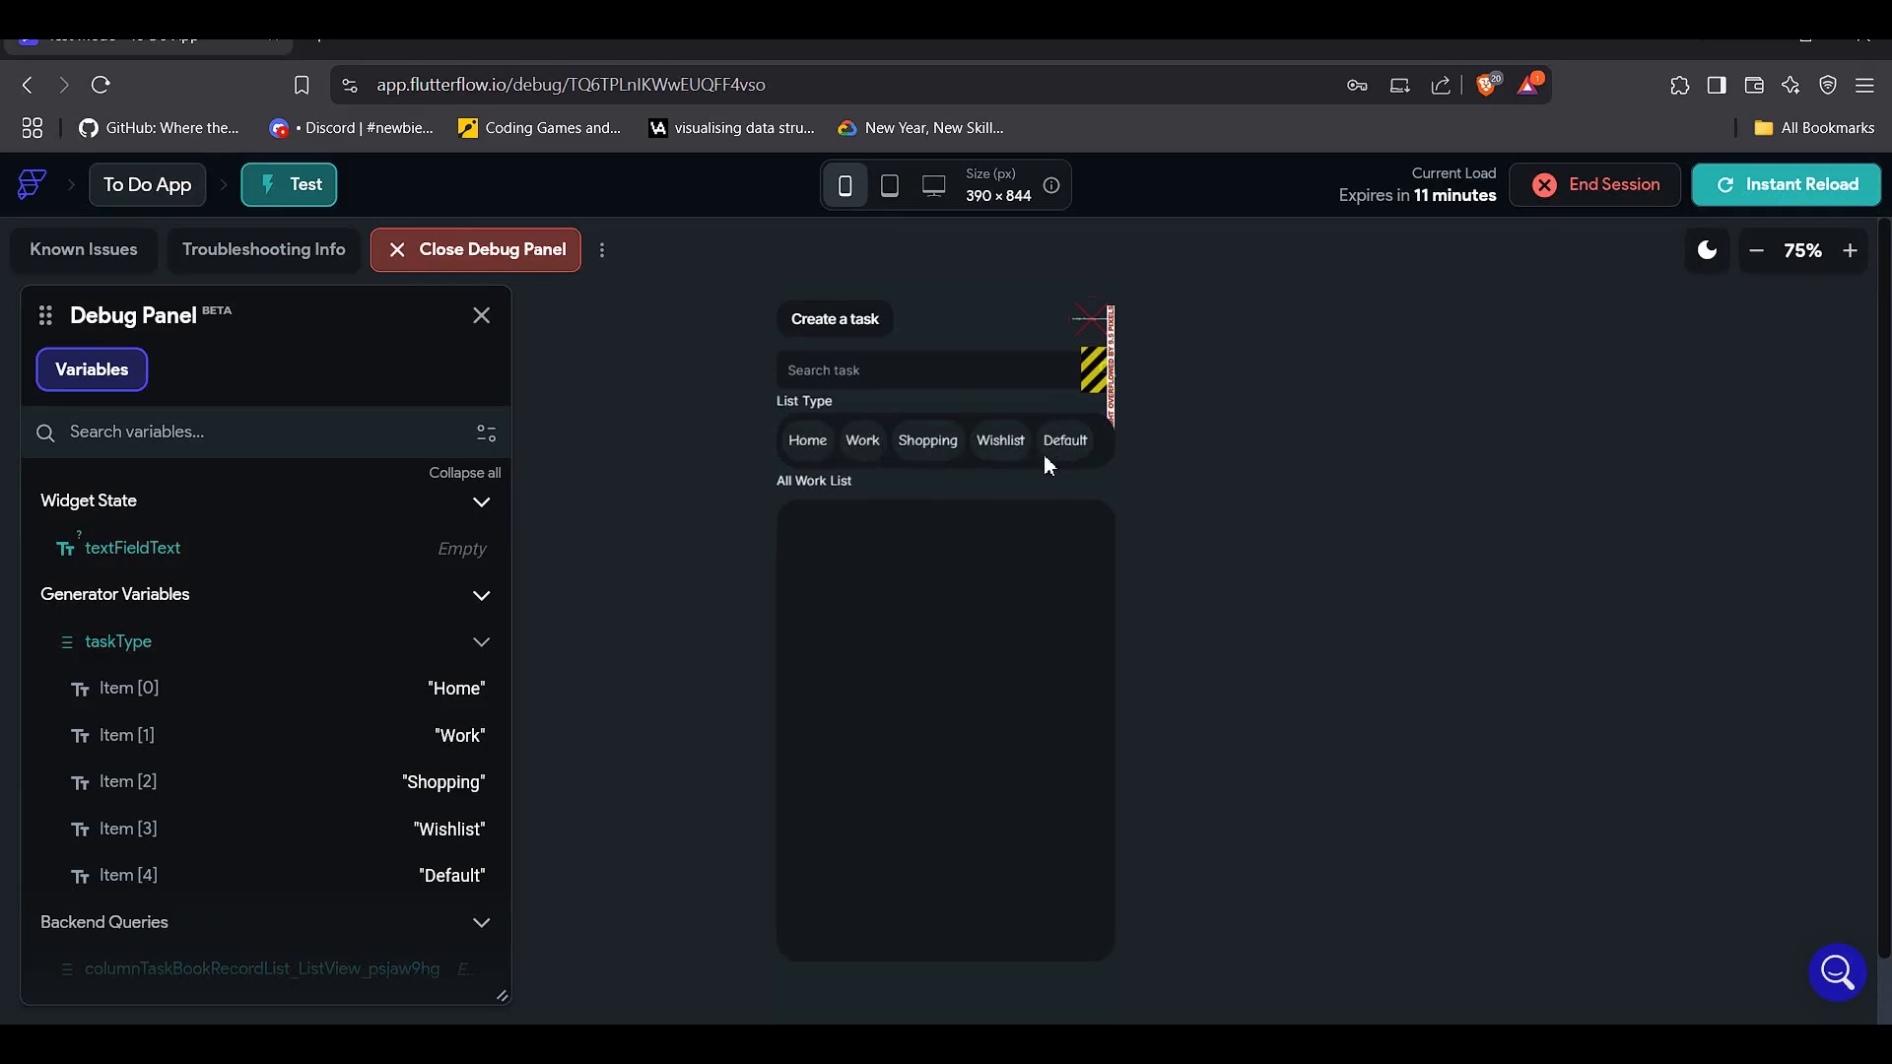
- Start a new task titled '1 kg potato' with Shopping as its type
click(869, 327)
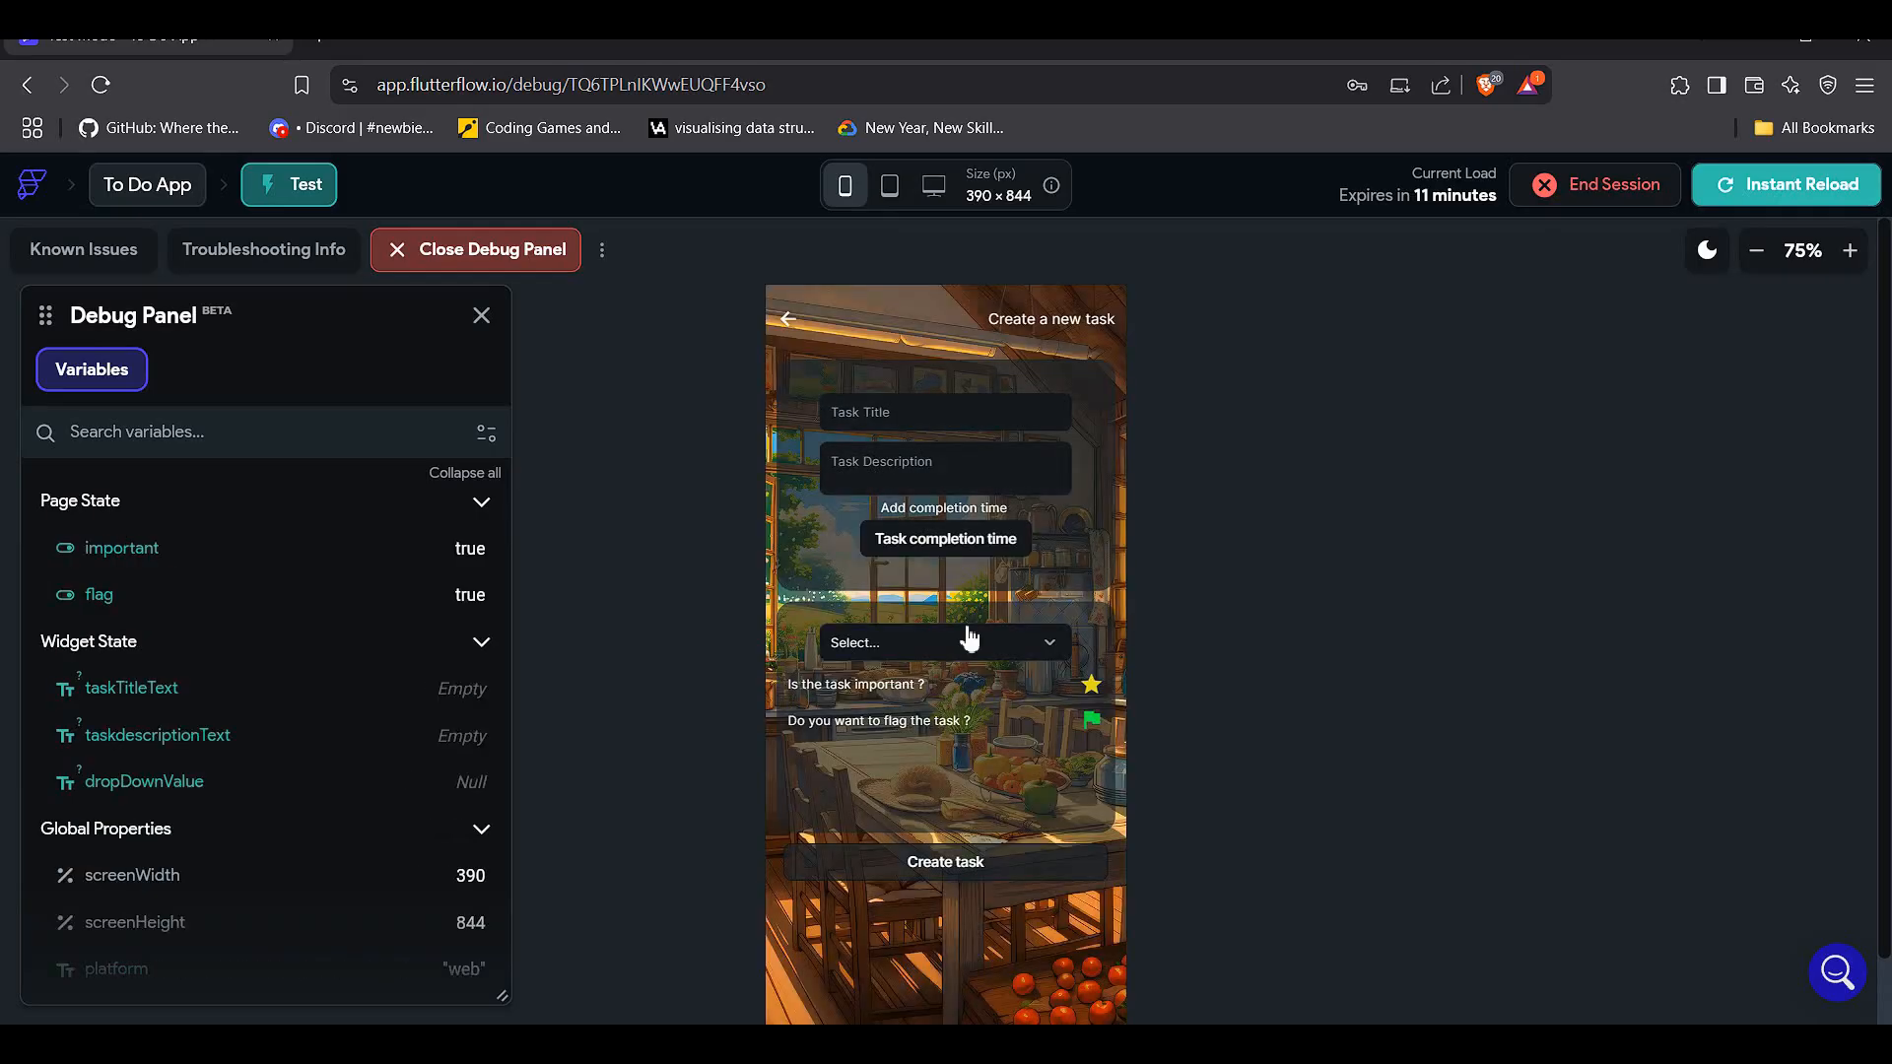
text(1 kg potato)
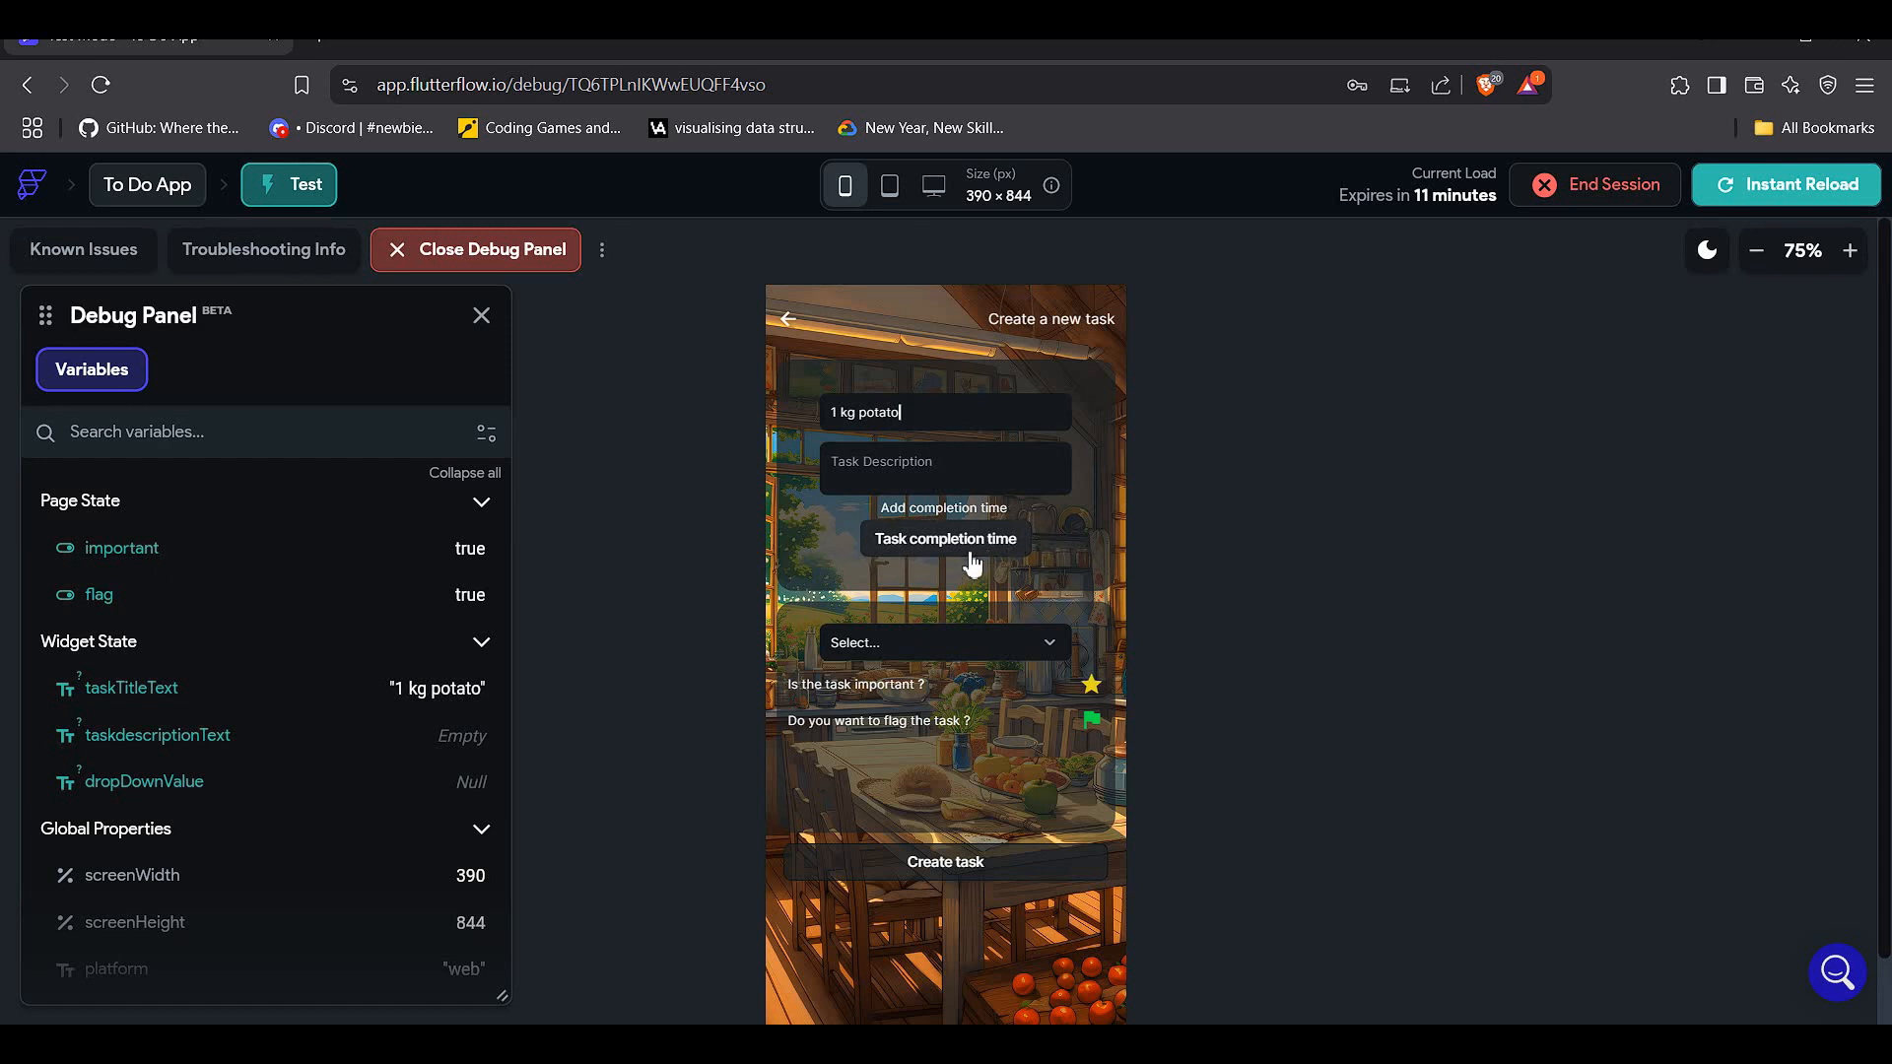
click(958, 642)
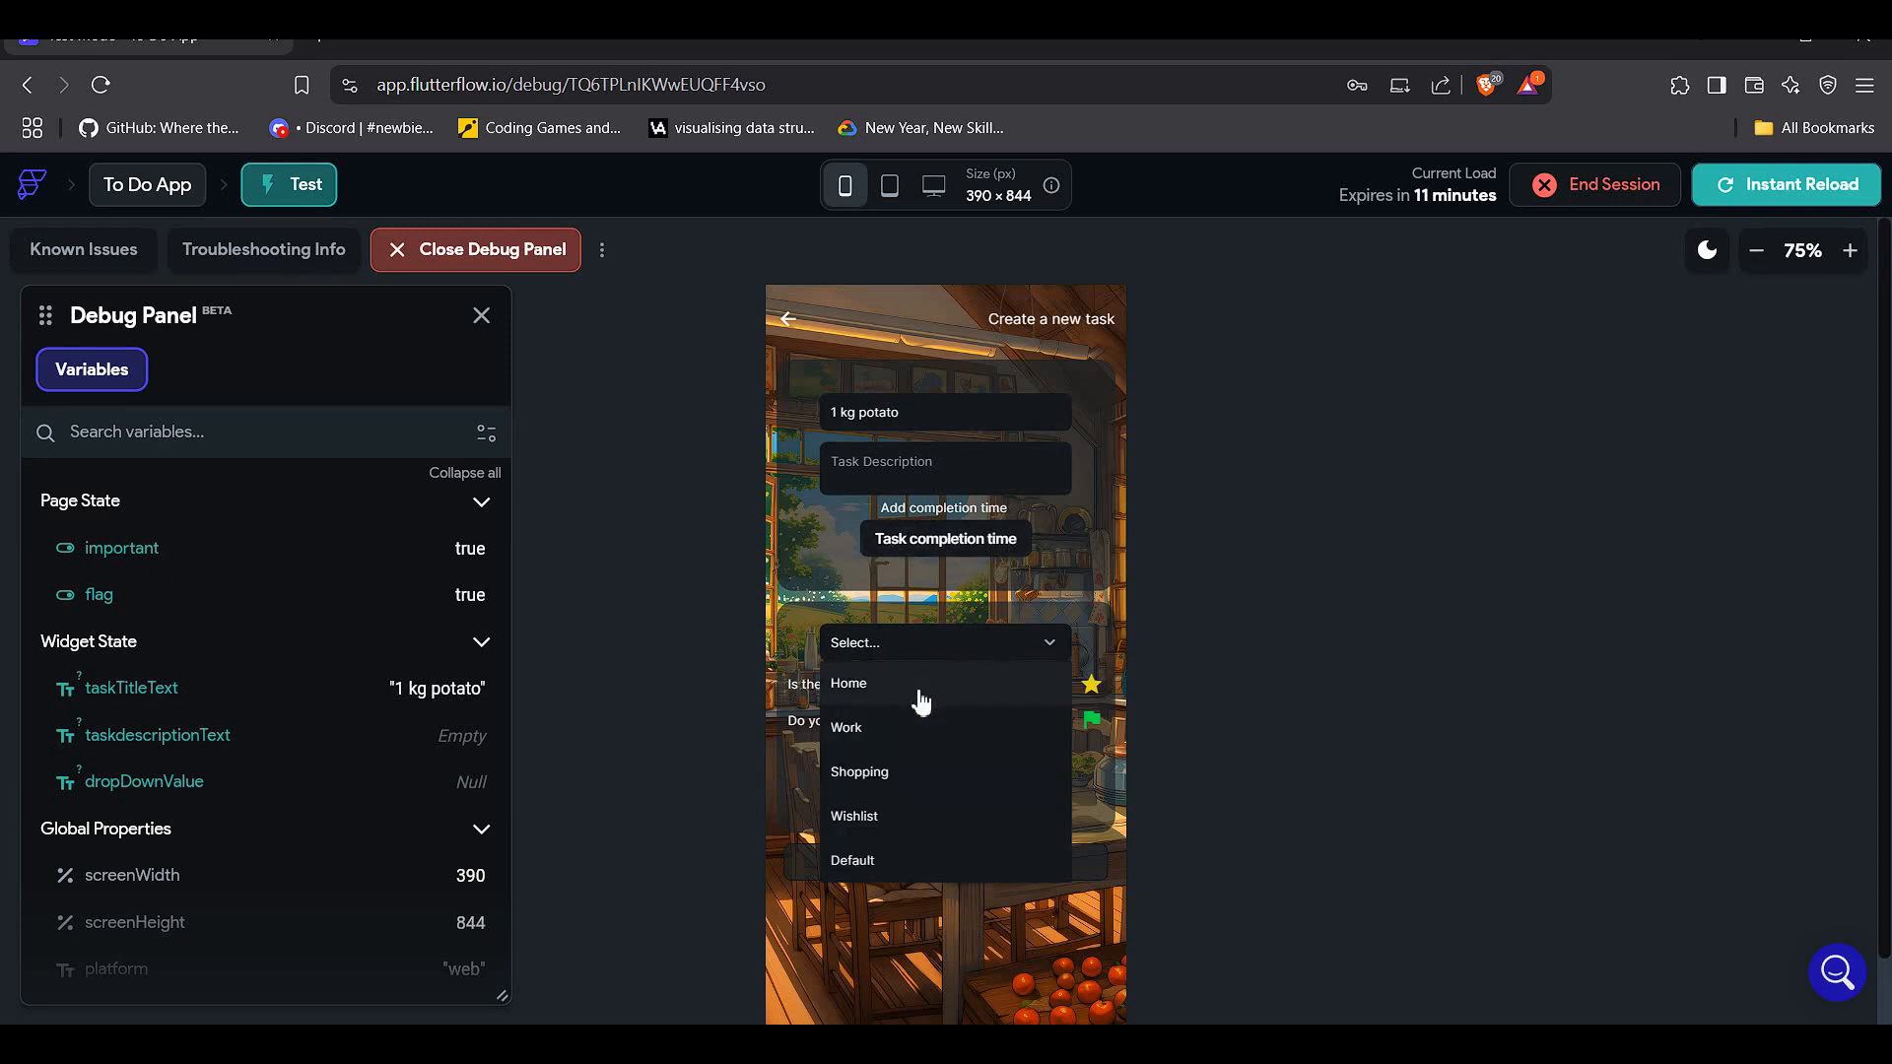
click(919, 772)
click(919, 772)
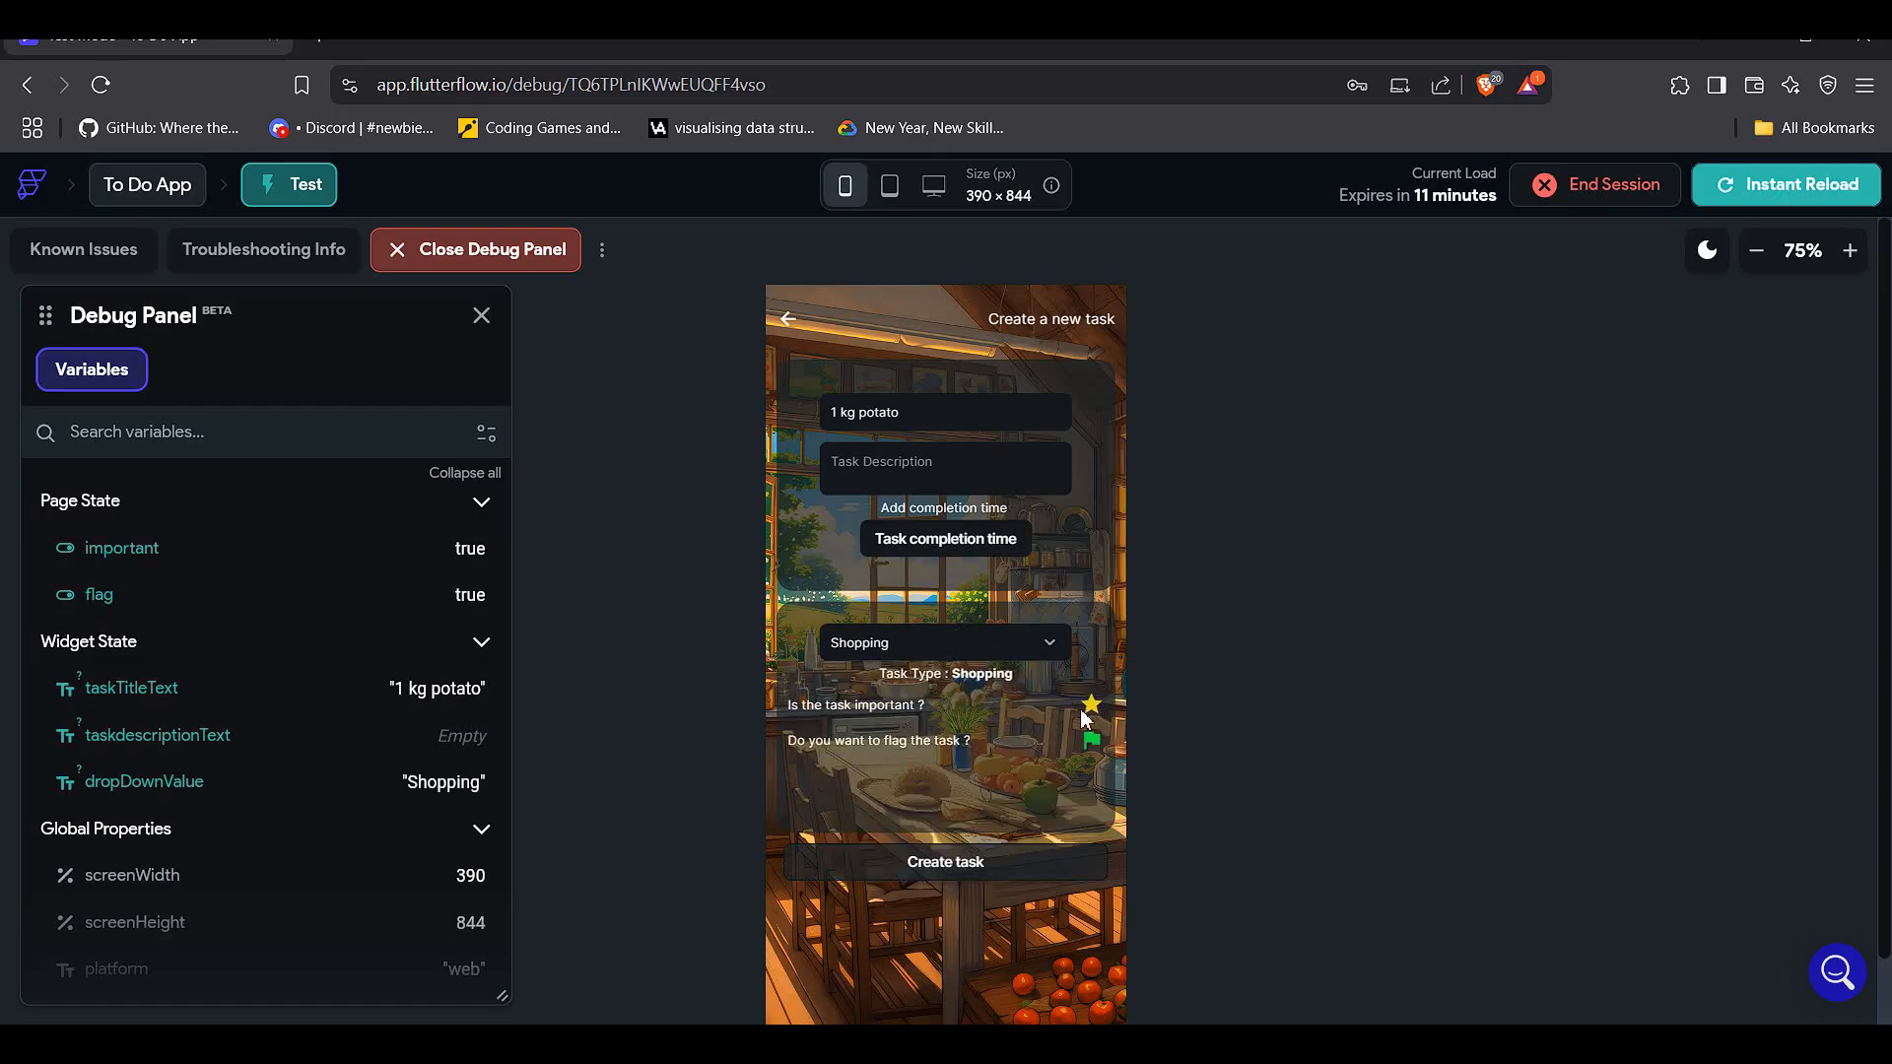
- Keep the task starred with the flag off, save it, and toggle its card's star off and on
click(1089, 705)
click(1093, 742)
click(1091, 703)
click(1001, 871)
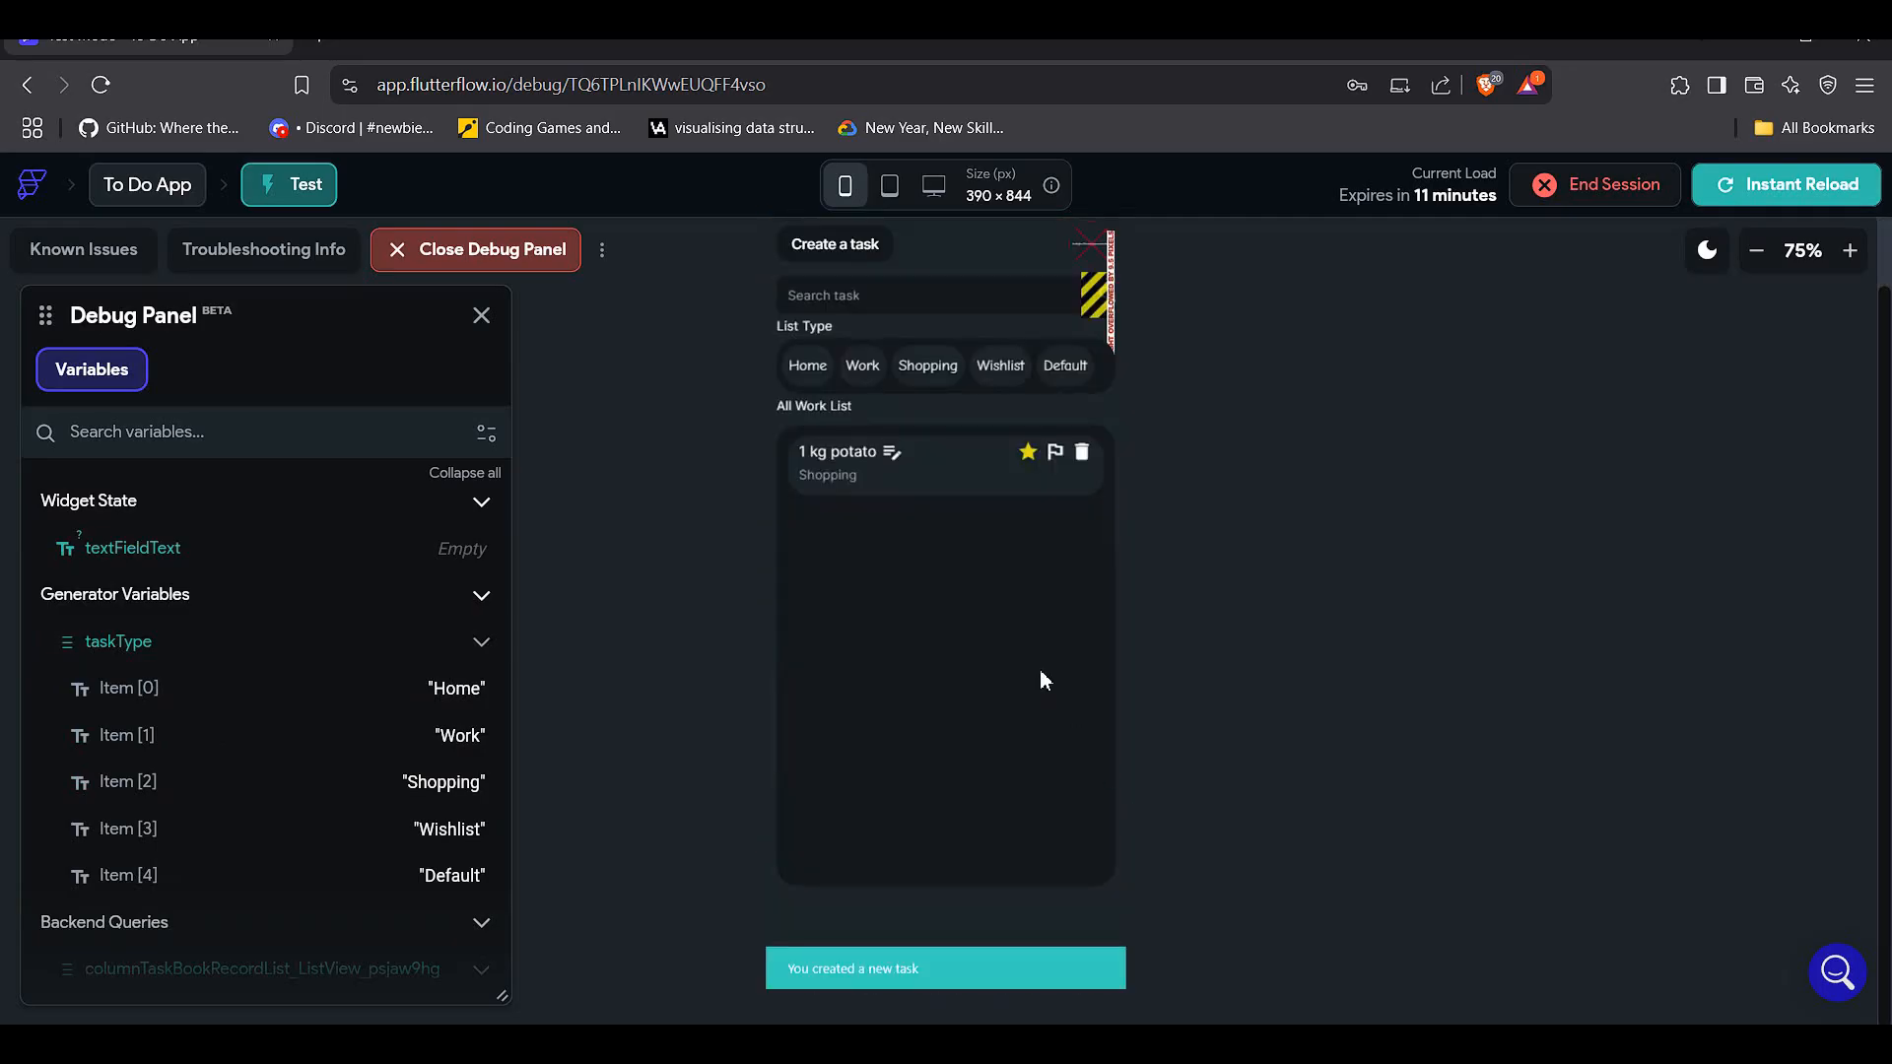
click(1035, 533)
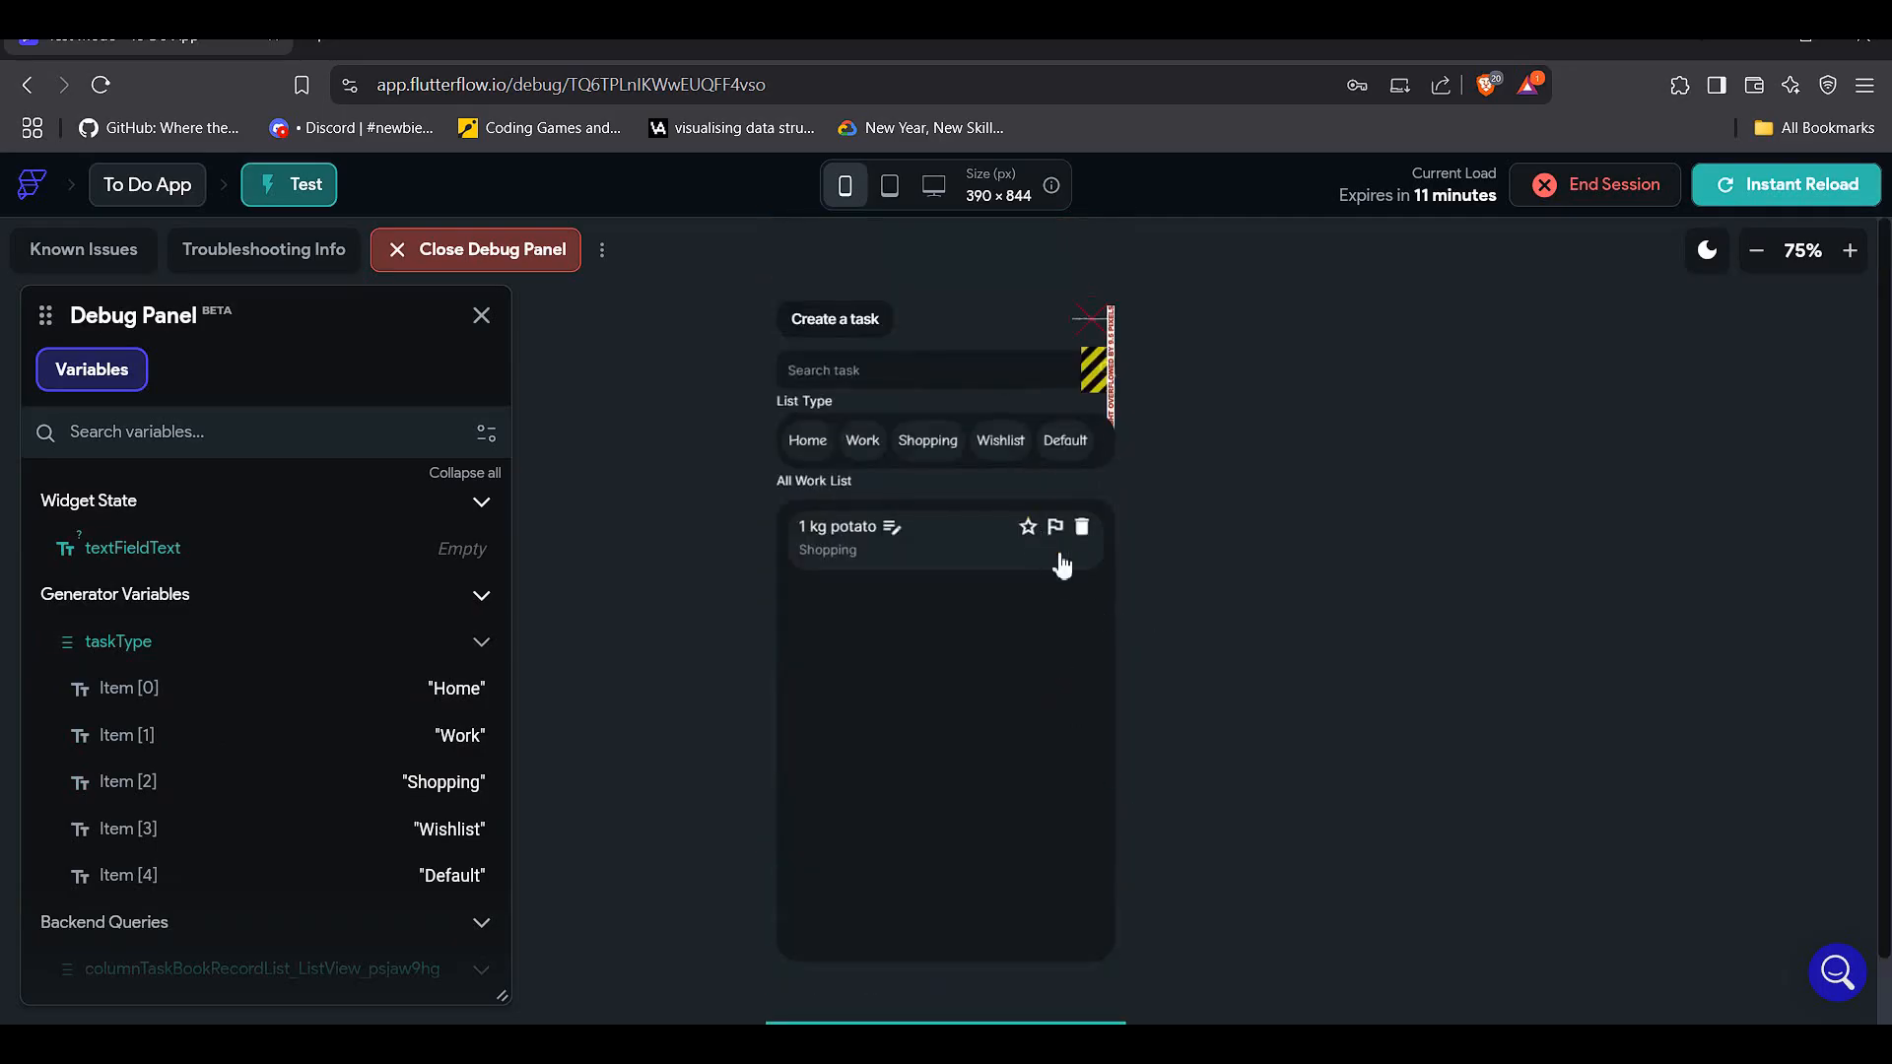
click(1029, 531)
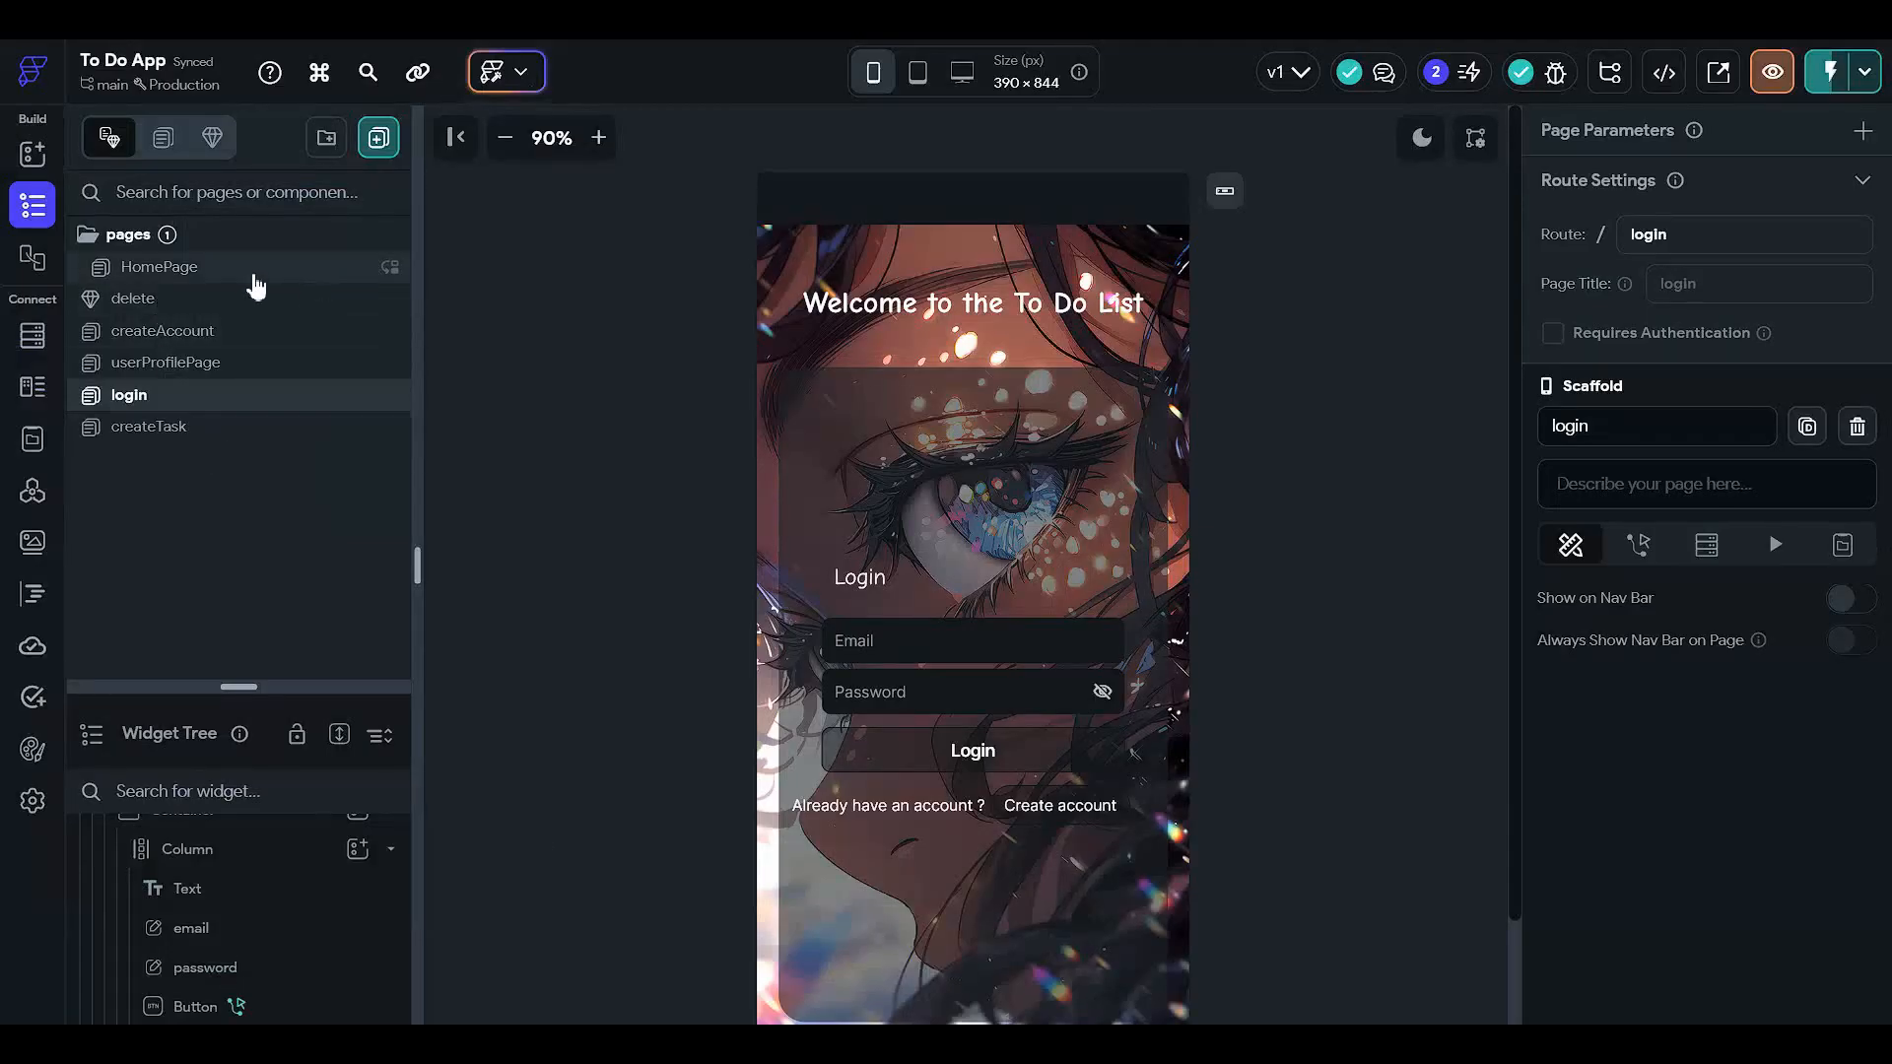
- On HomePage, select the task card's unflagged icon in the widget tree and show its actions
click(254, 272)
drag(310, 686, 350, 140)
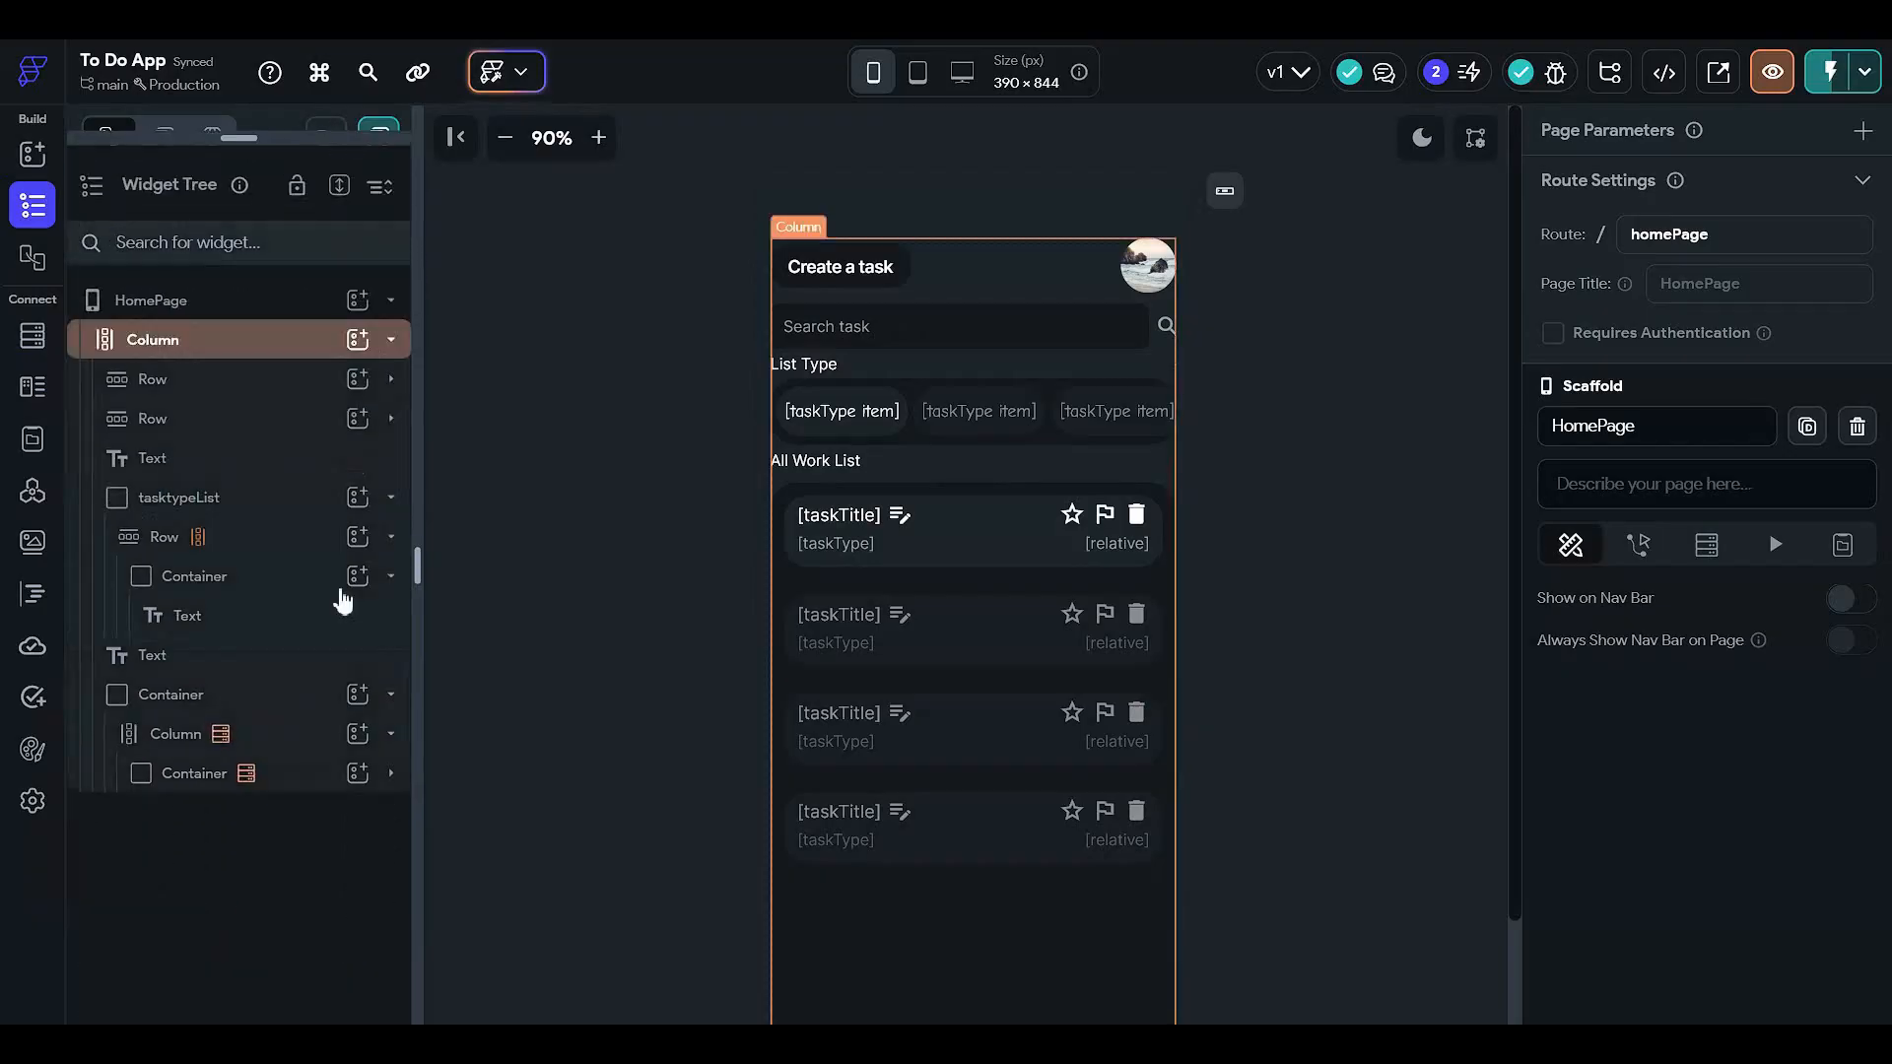
click(317, 773)
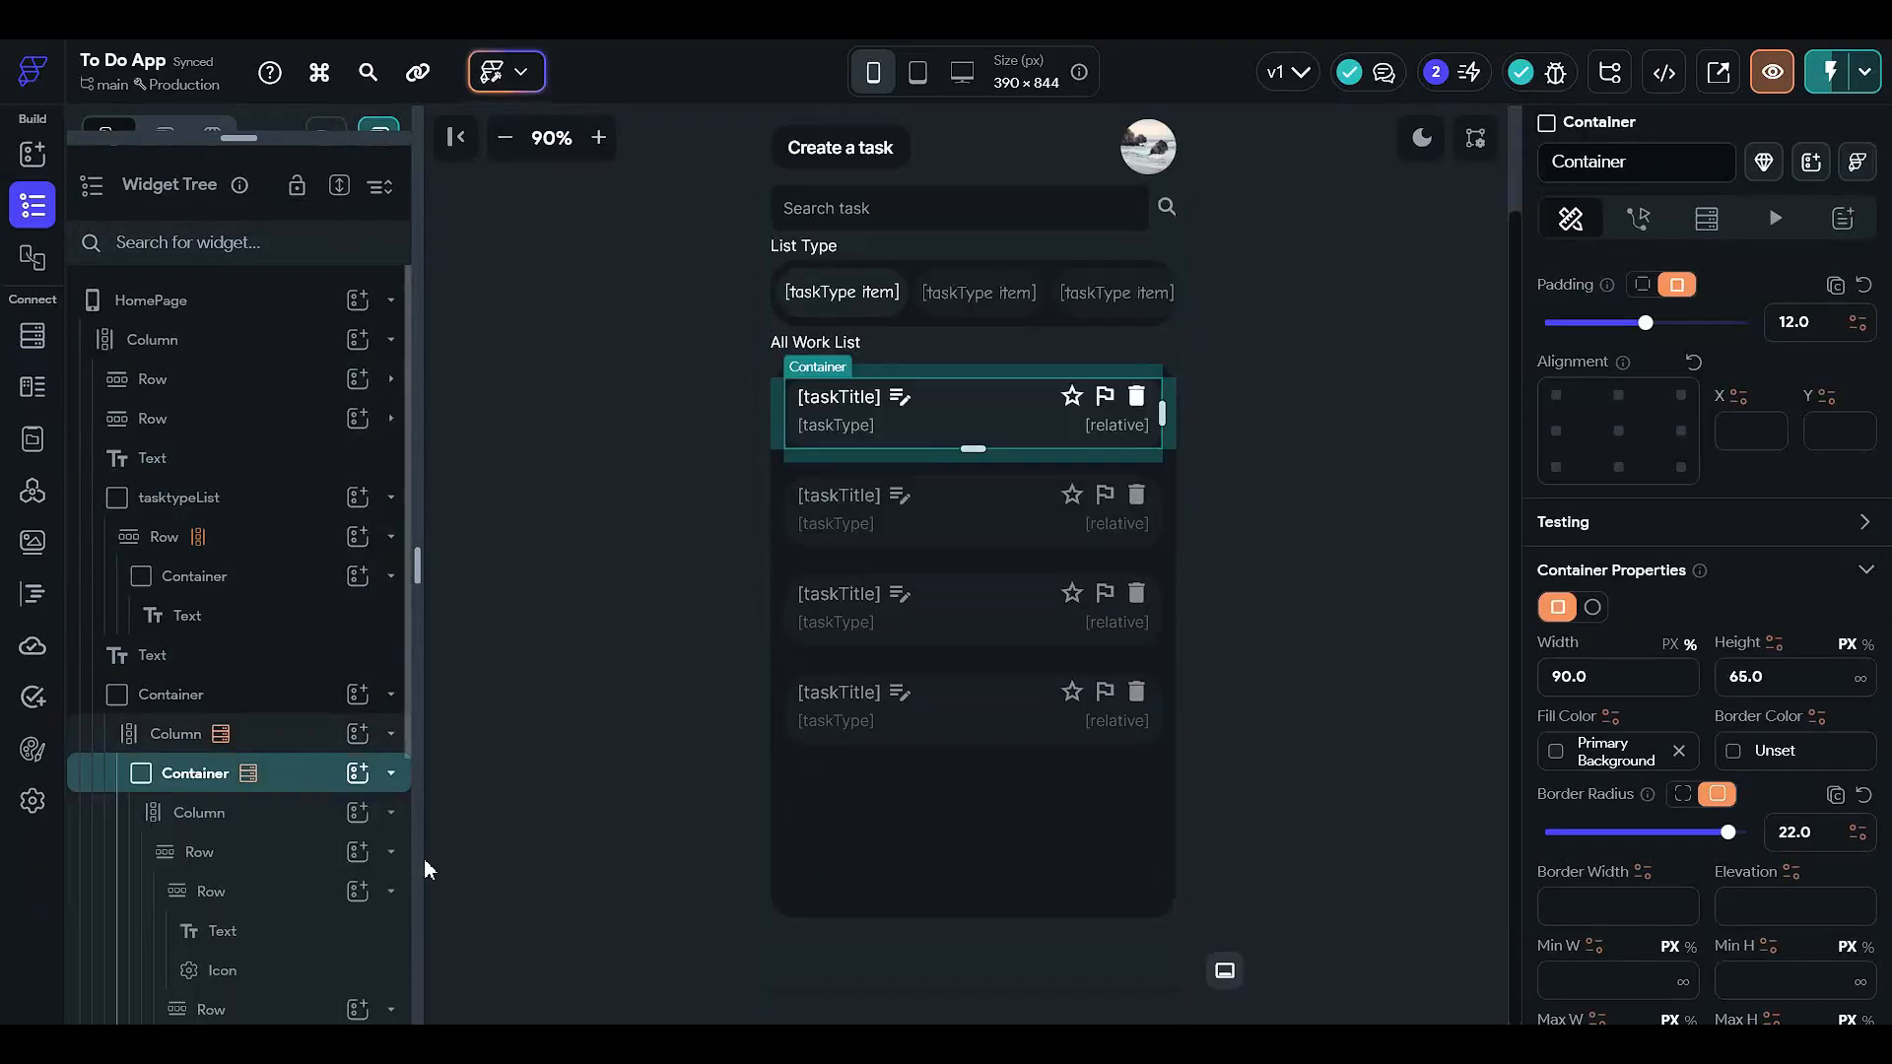
click(1104, 398)
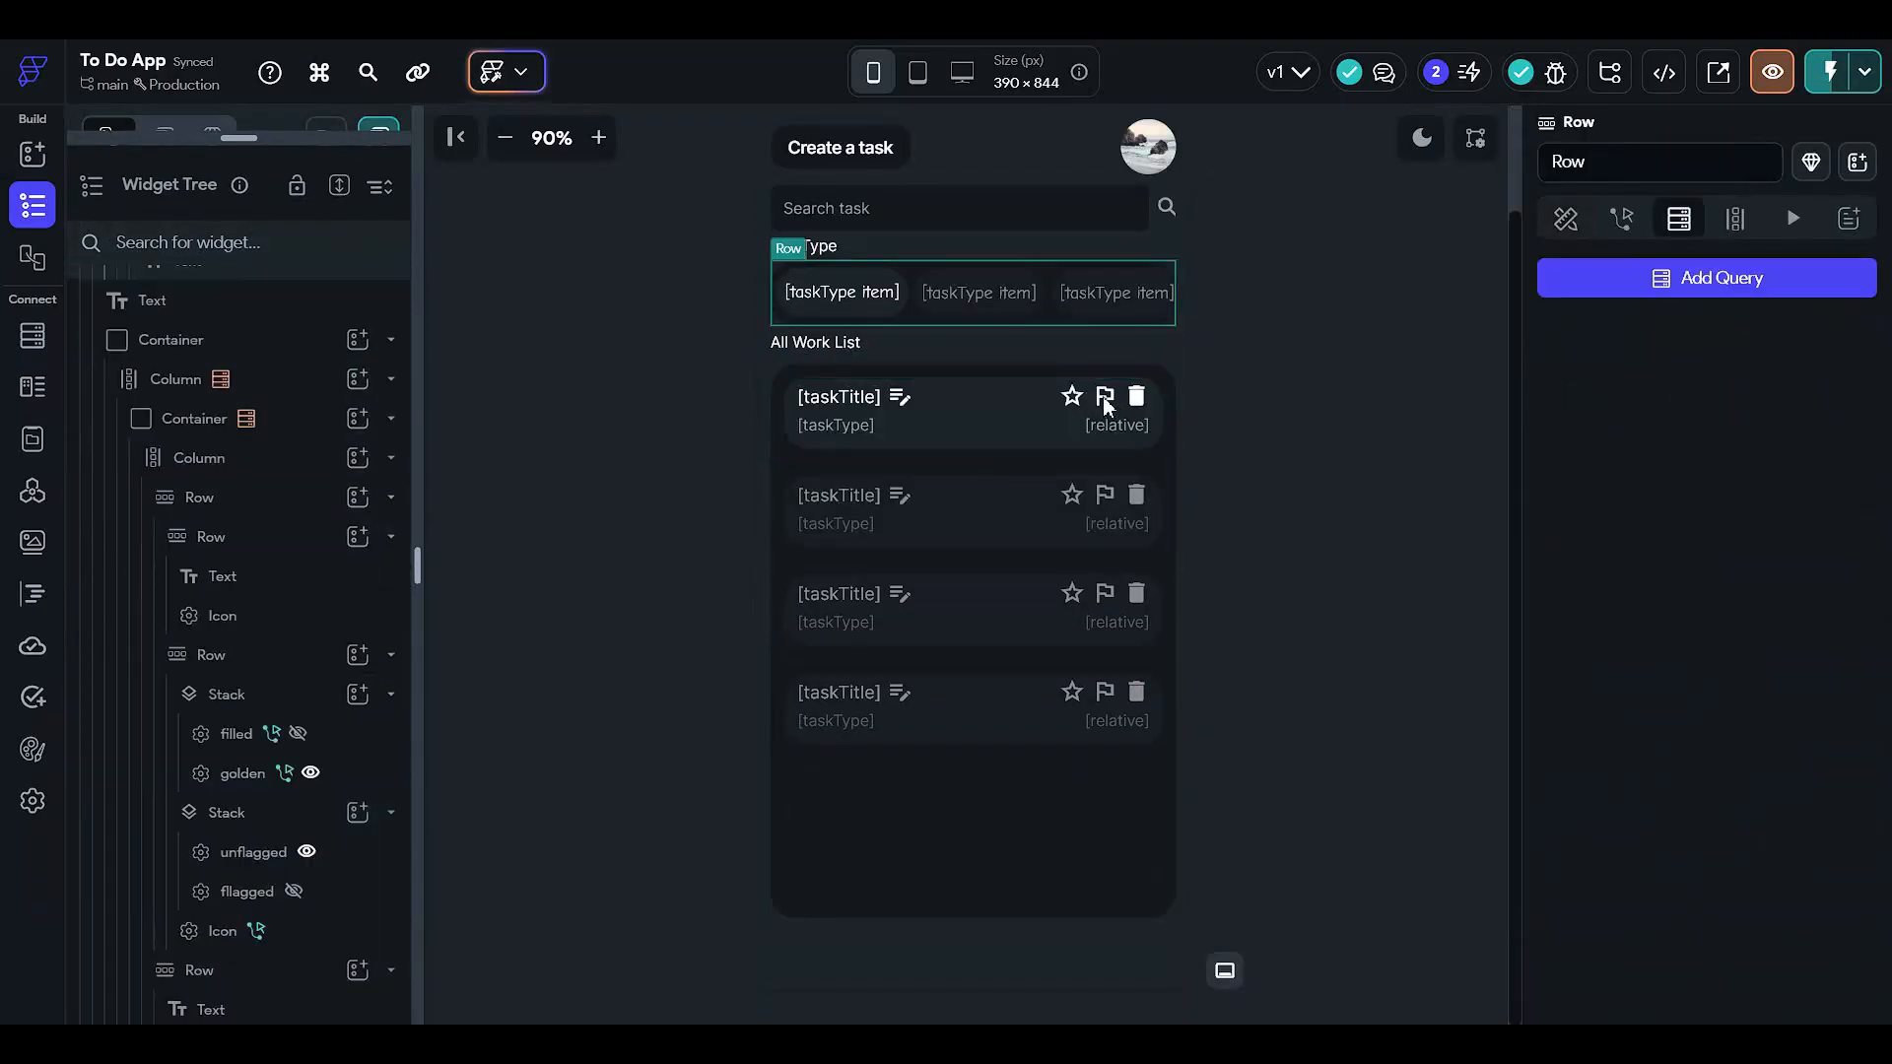
scroll(293, 769, down, 1)
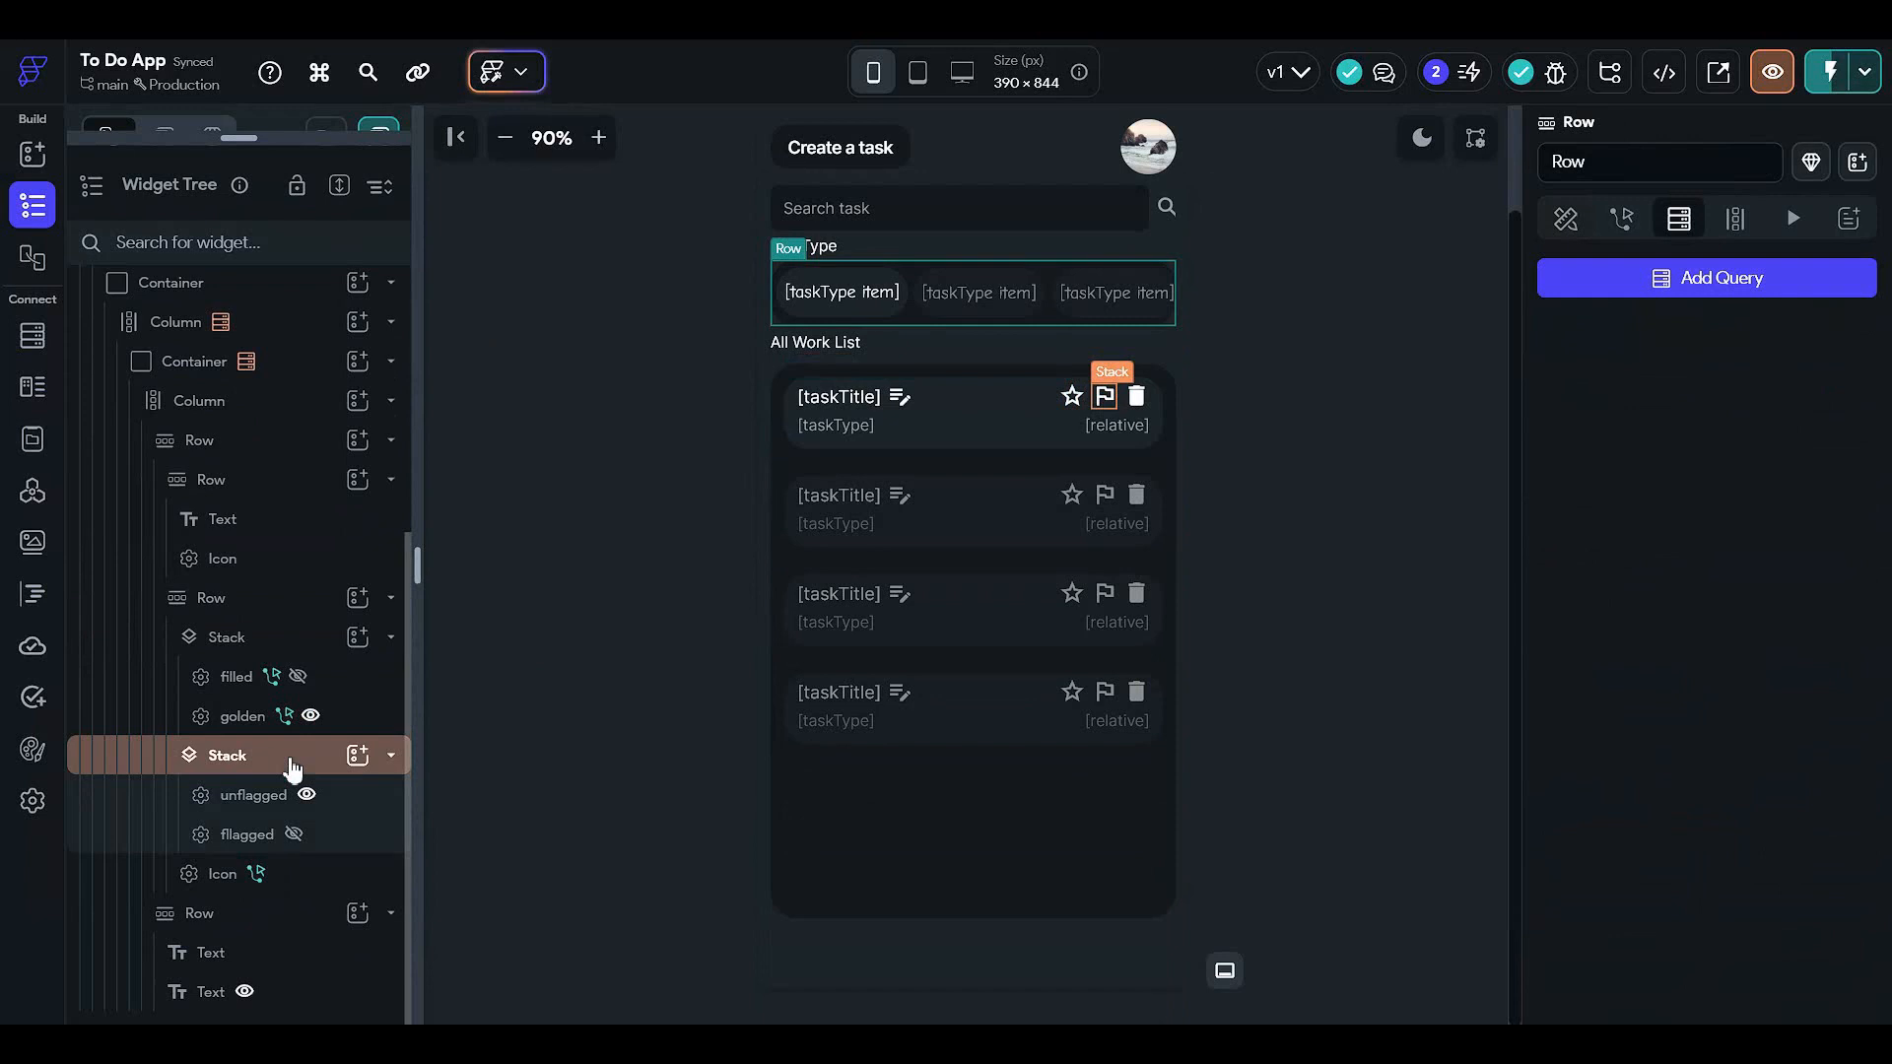
click(345, 800)
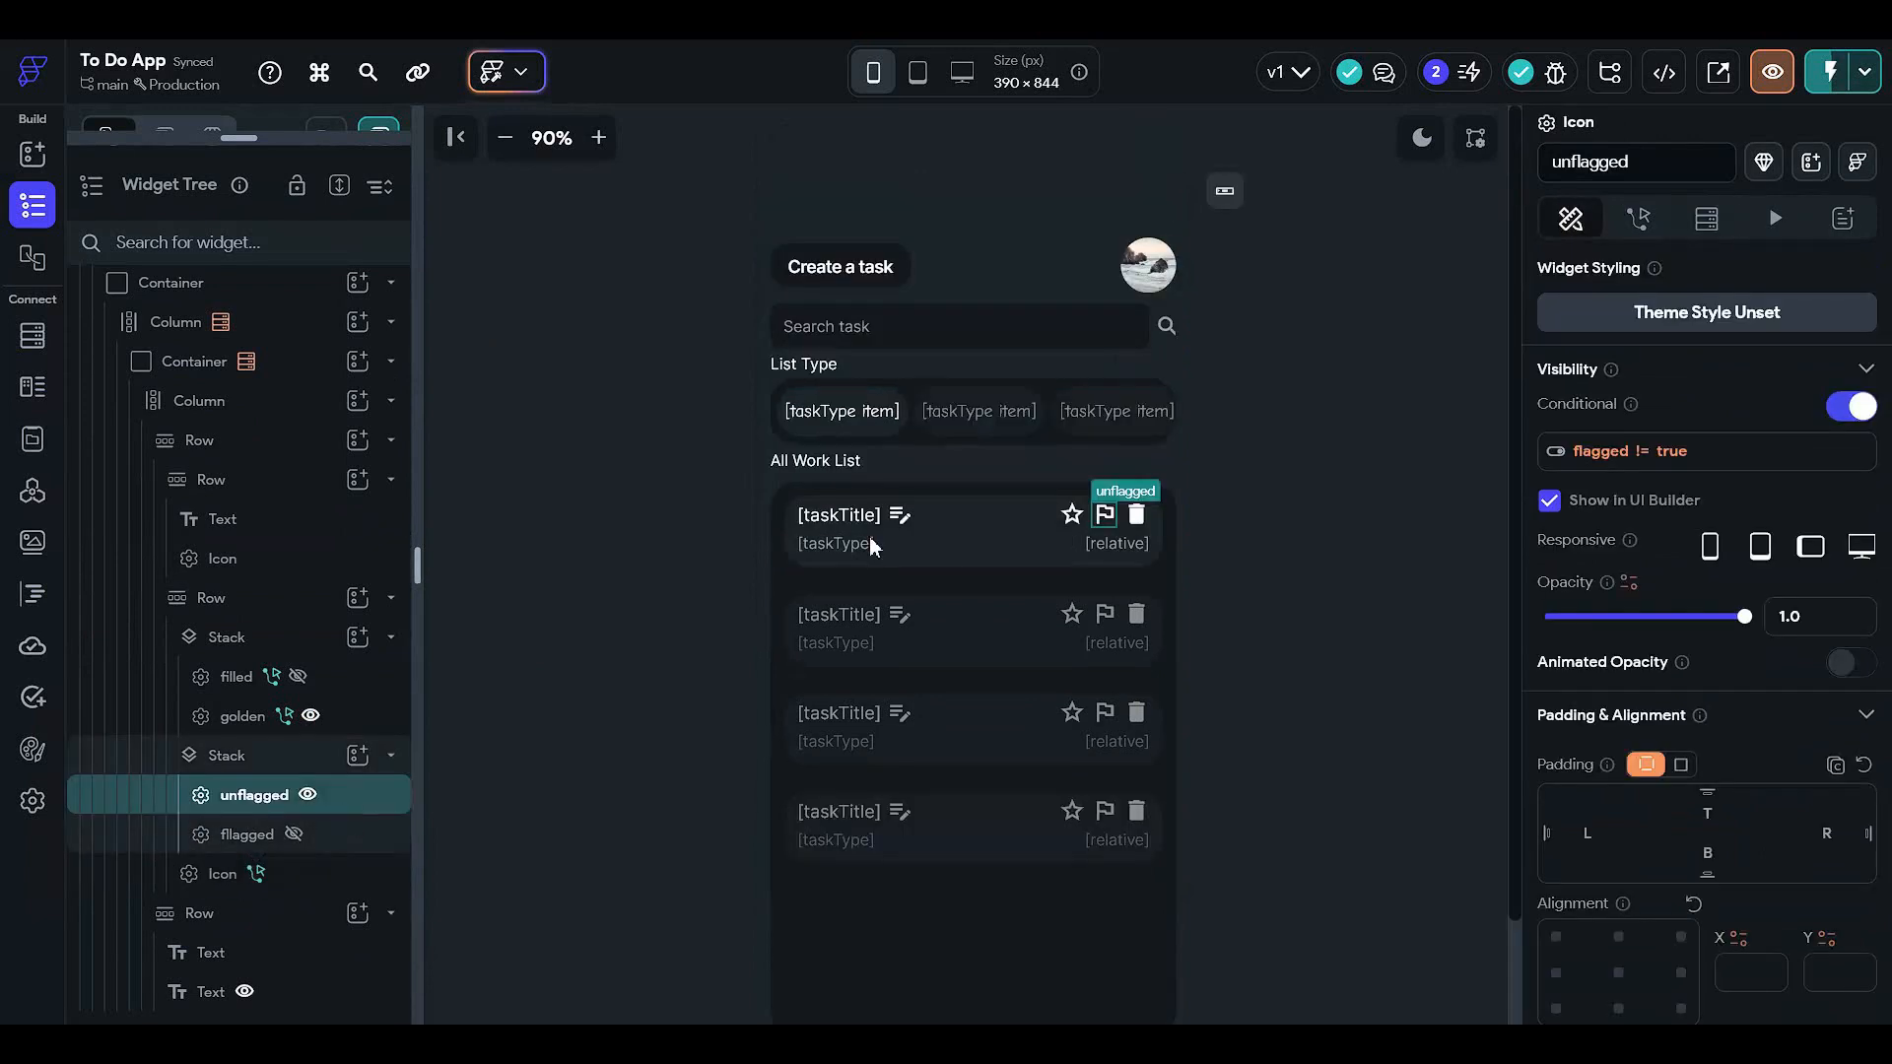
click(1644, 225)
- Add an On Tap Update Document action targeting the TaskBook document's Reference
click(1807, 351)
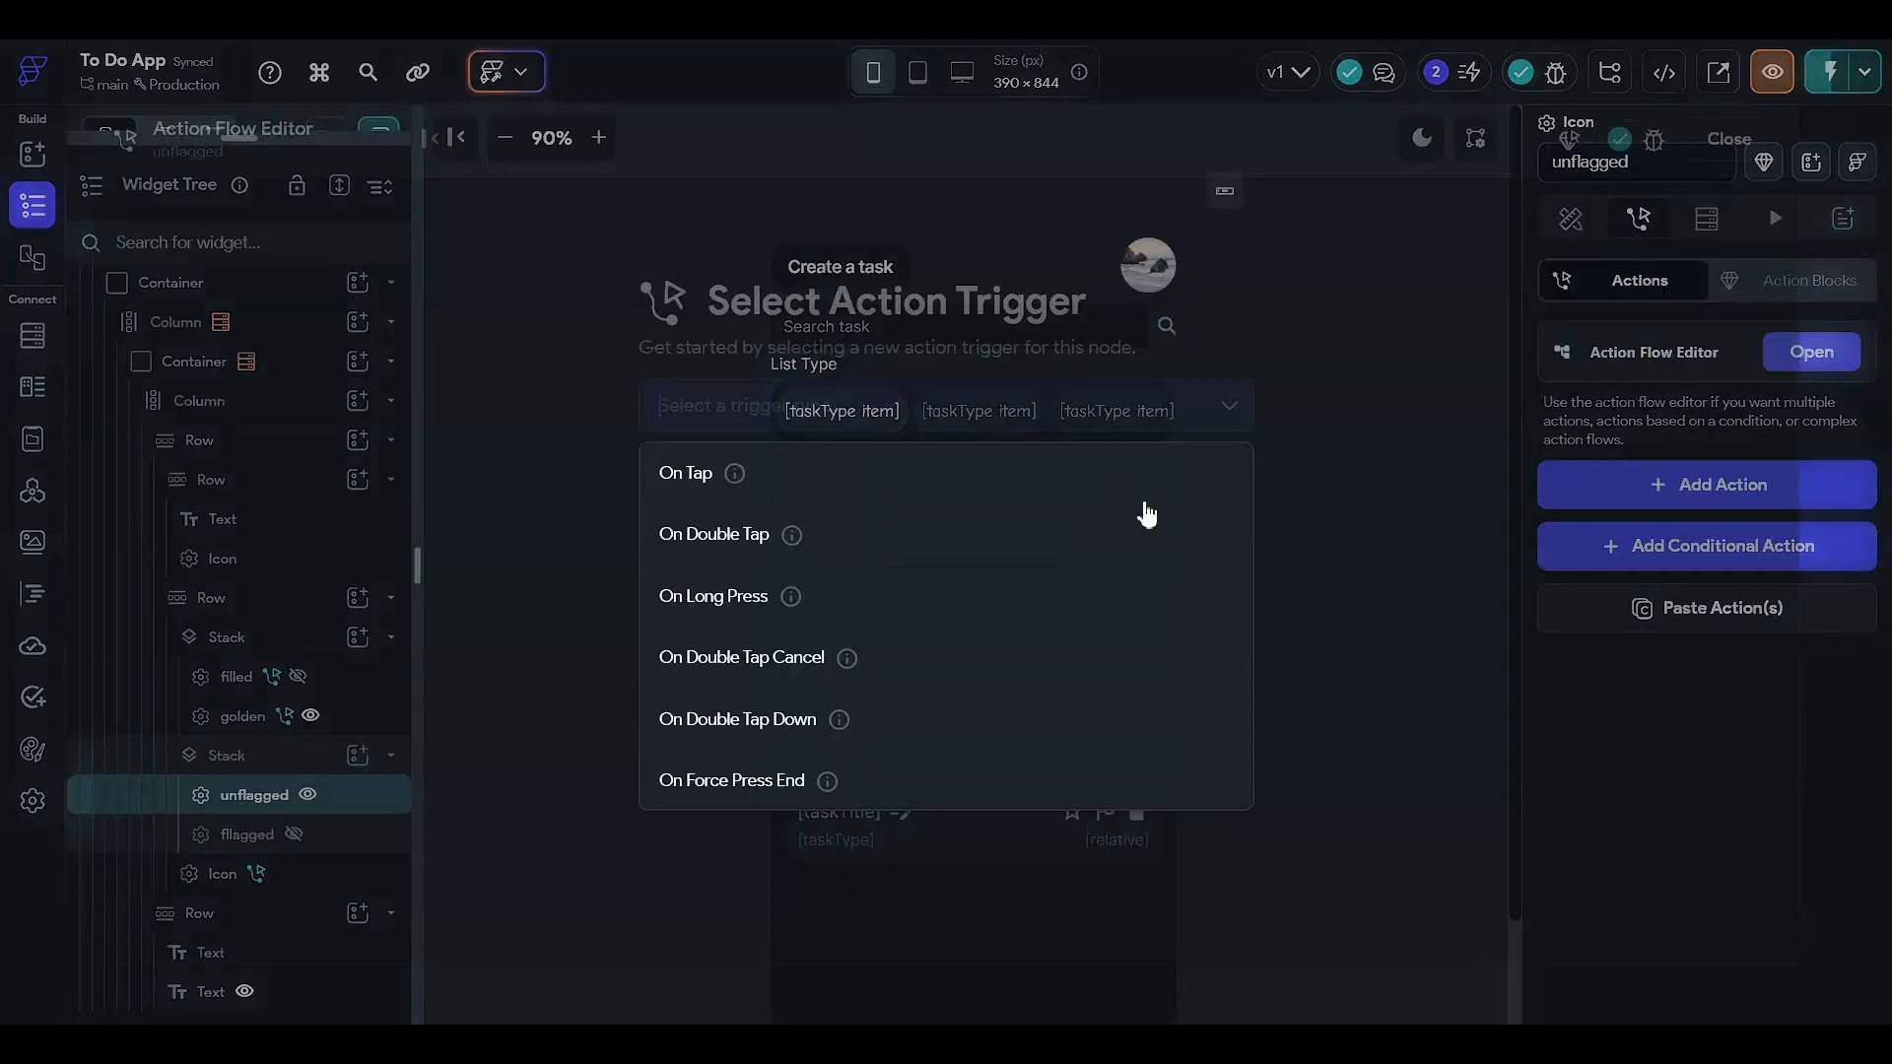
click(1063, 500)
click(1212, 646)
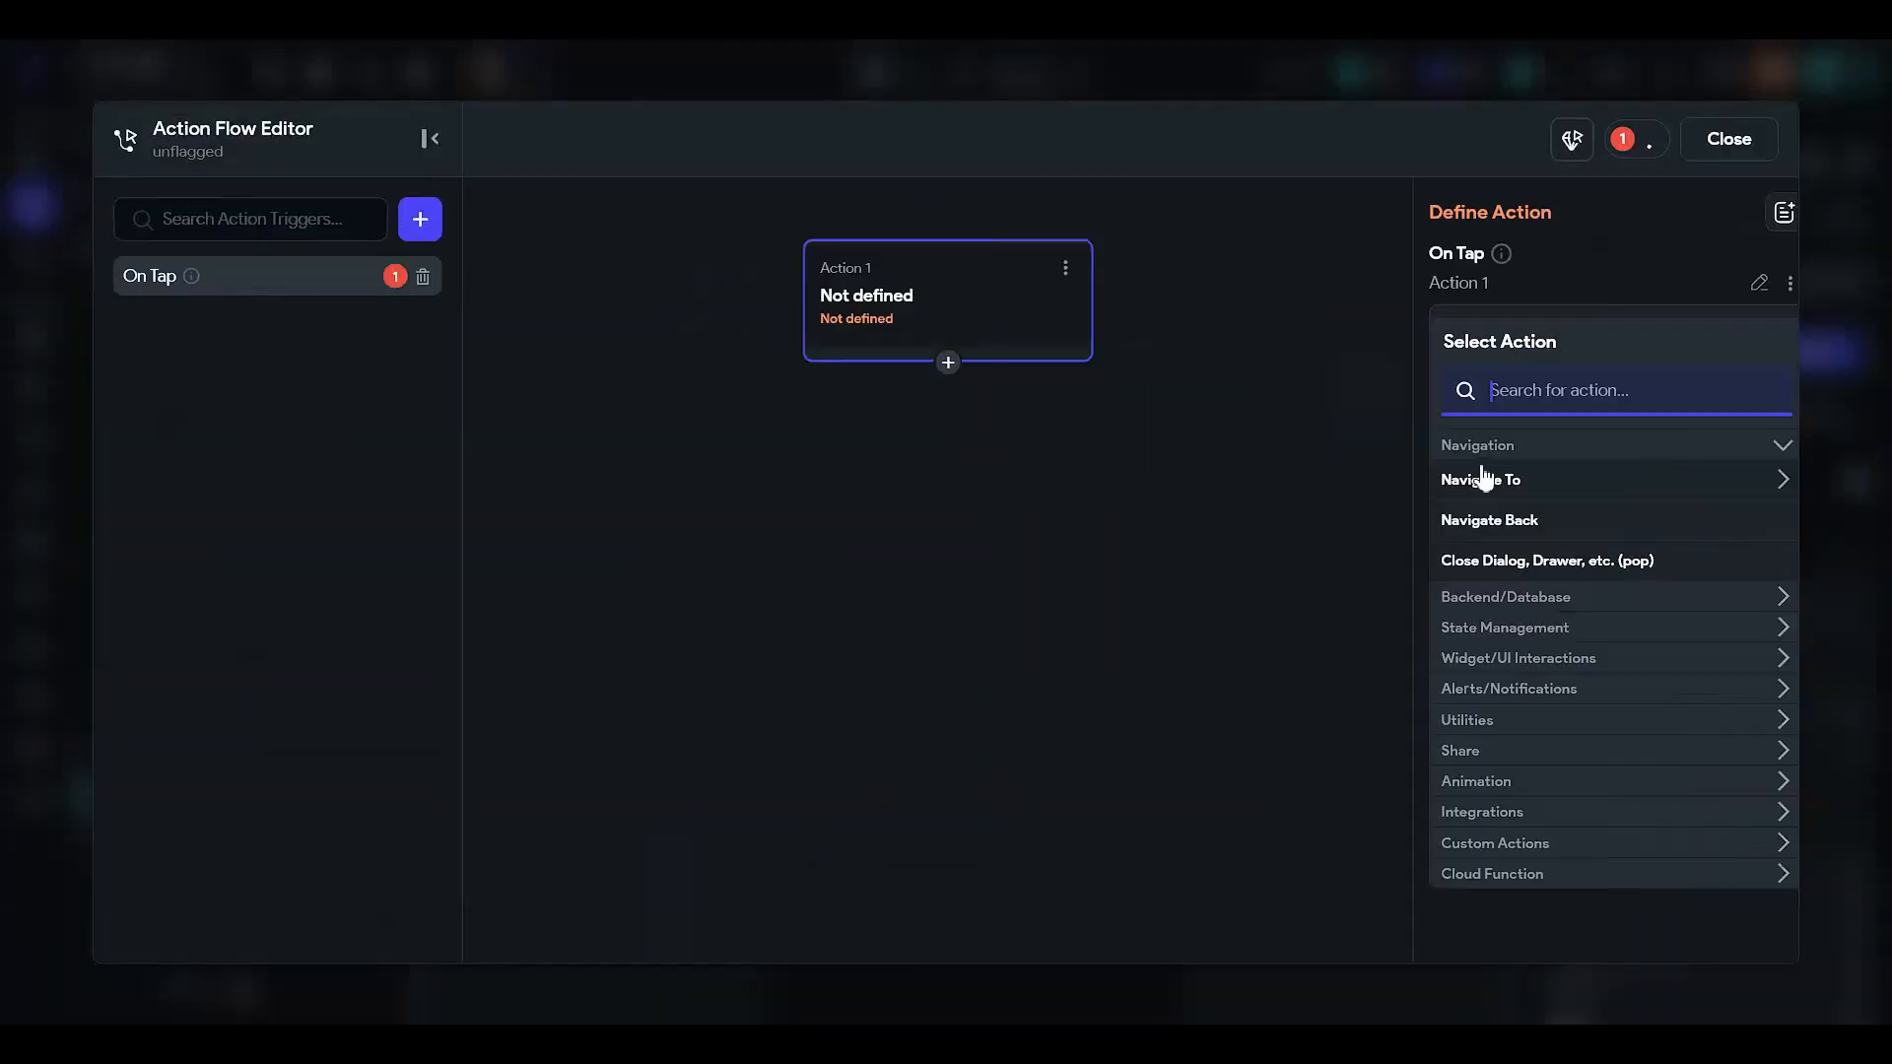
text(update)
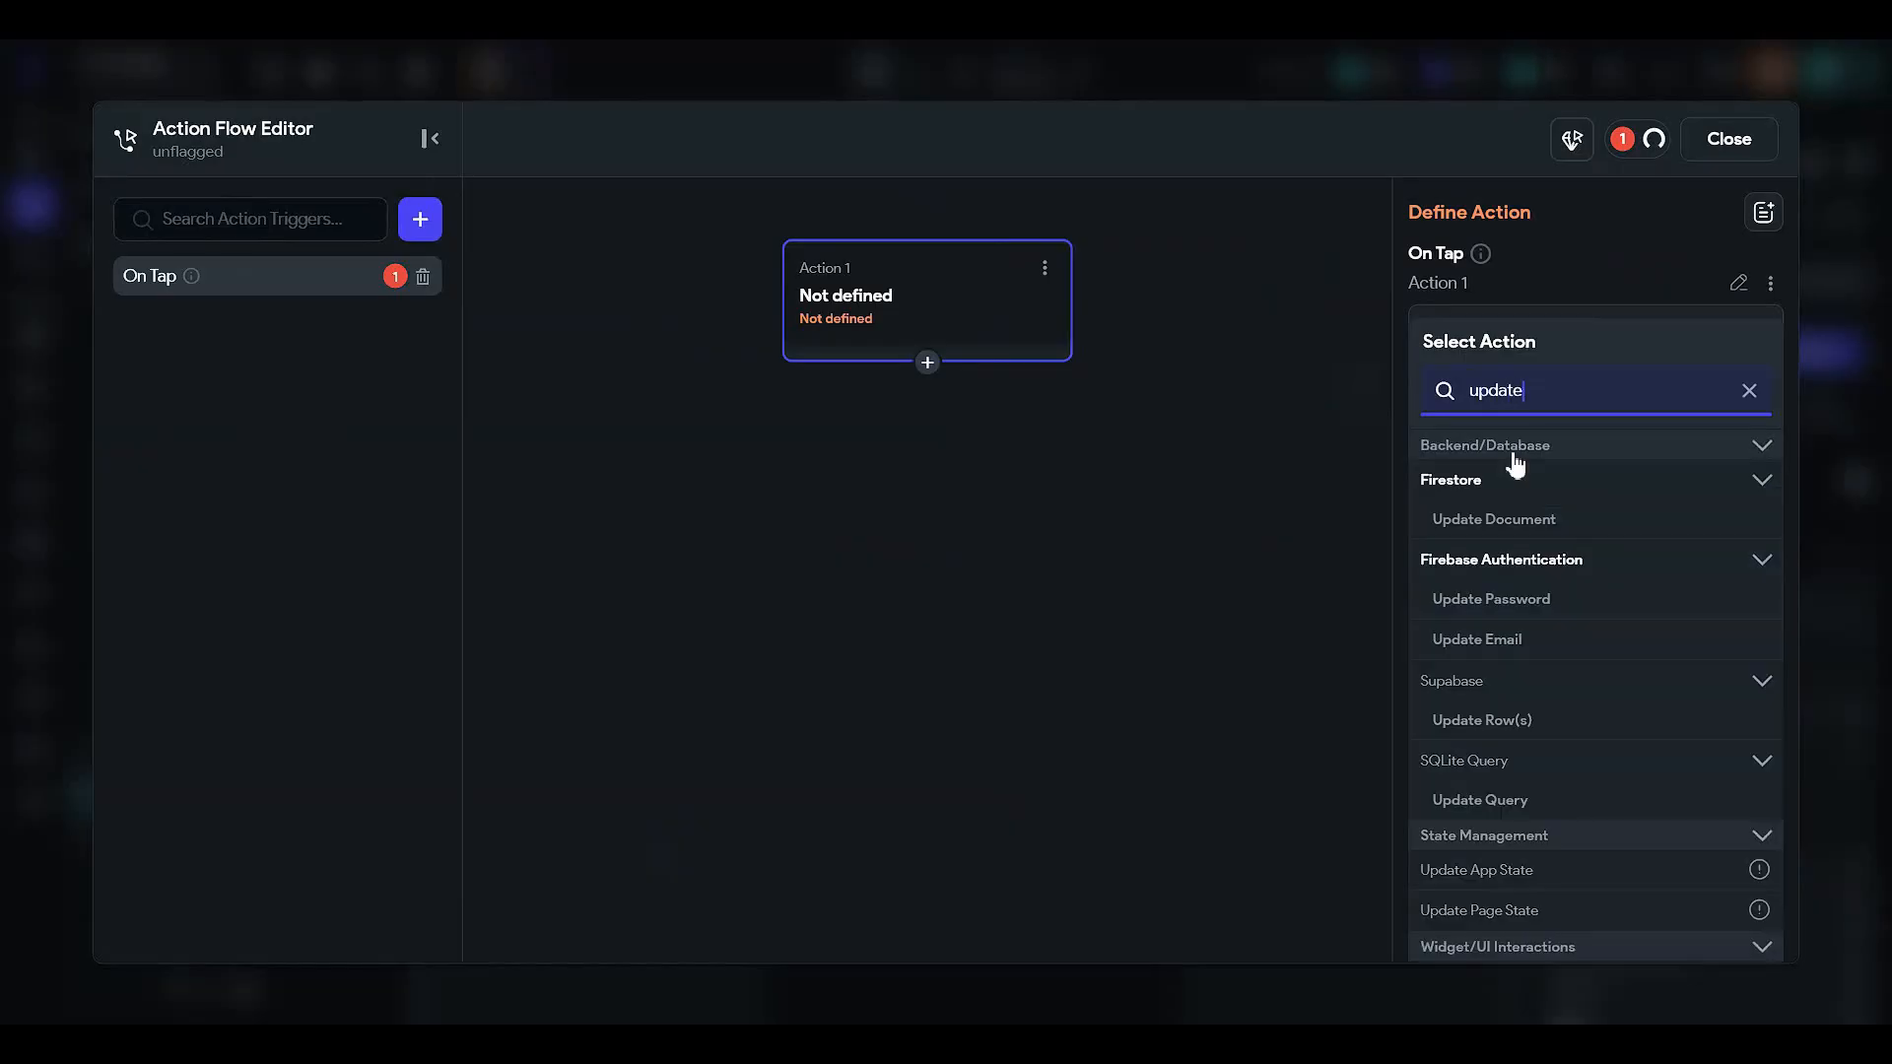
click(1493, 518)
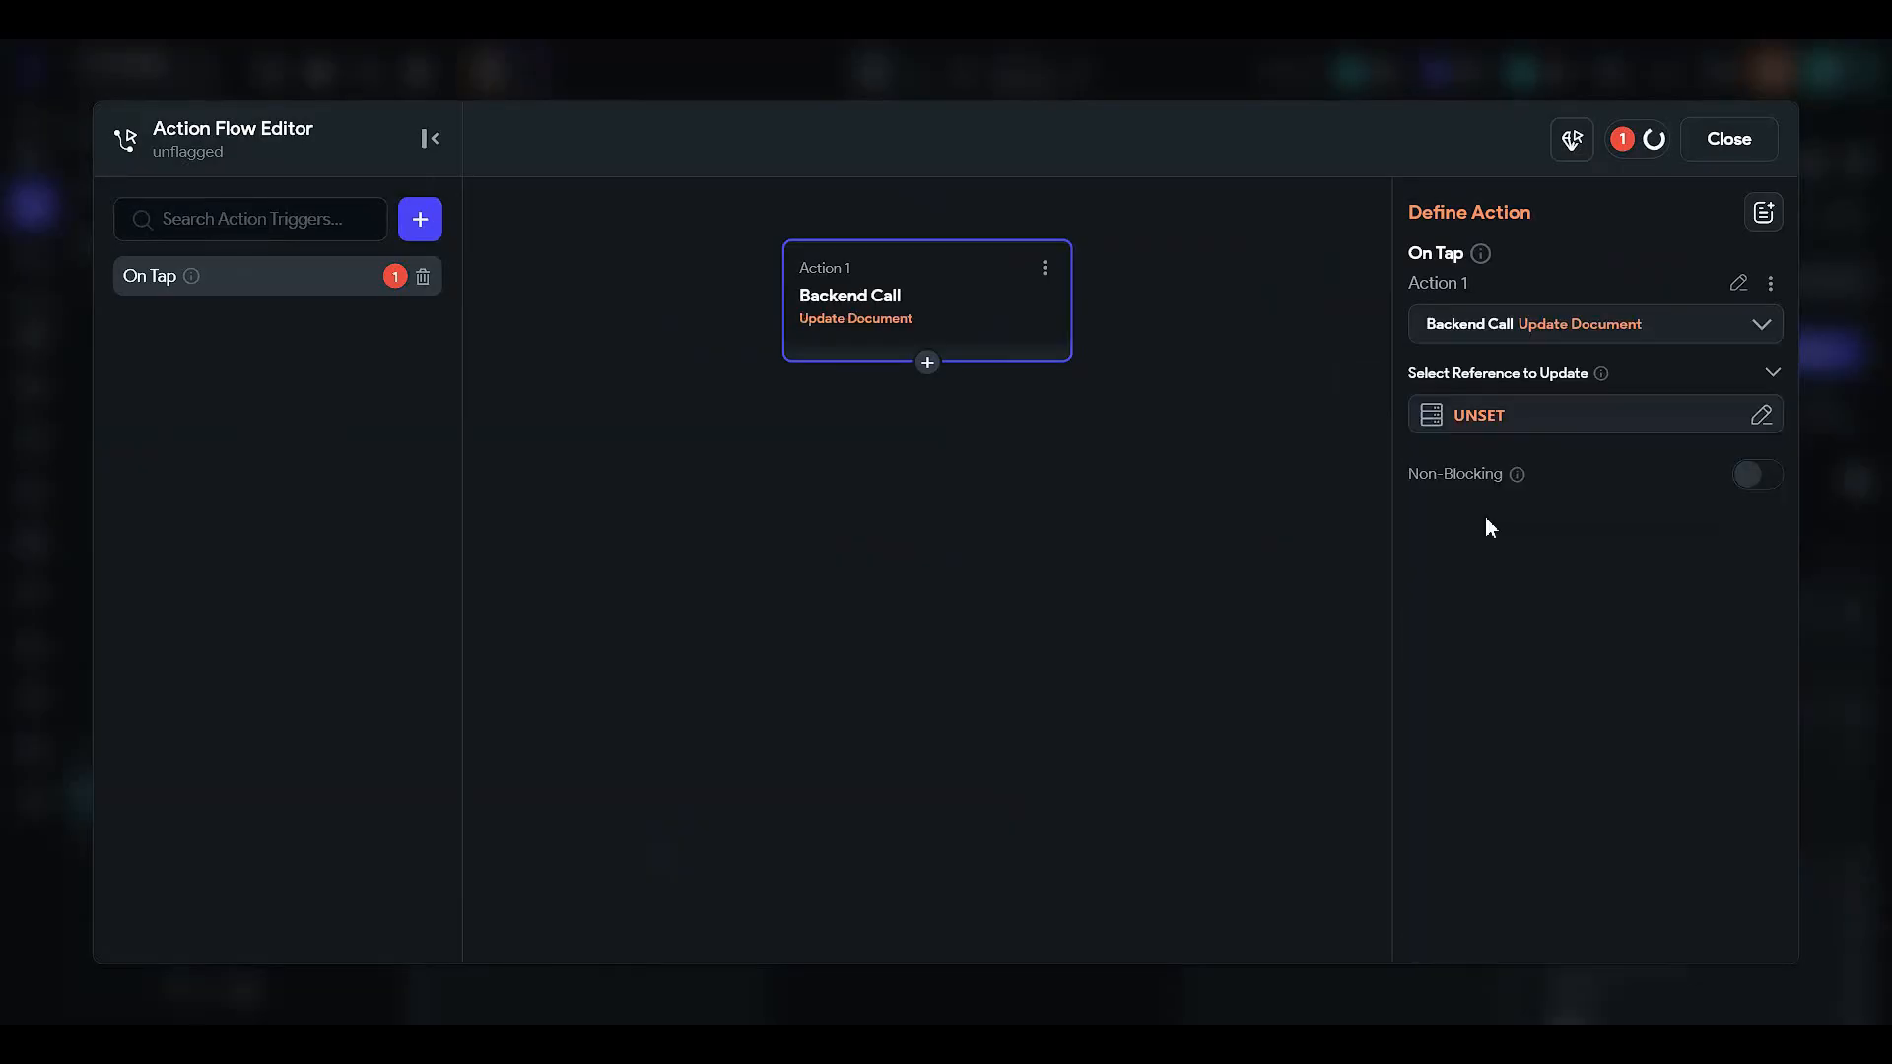
click(1481, 415)
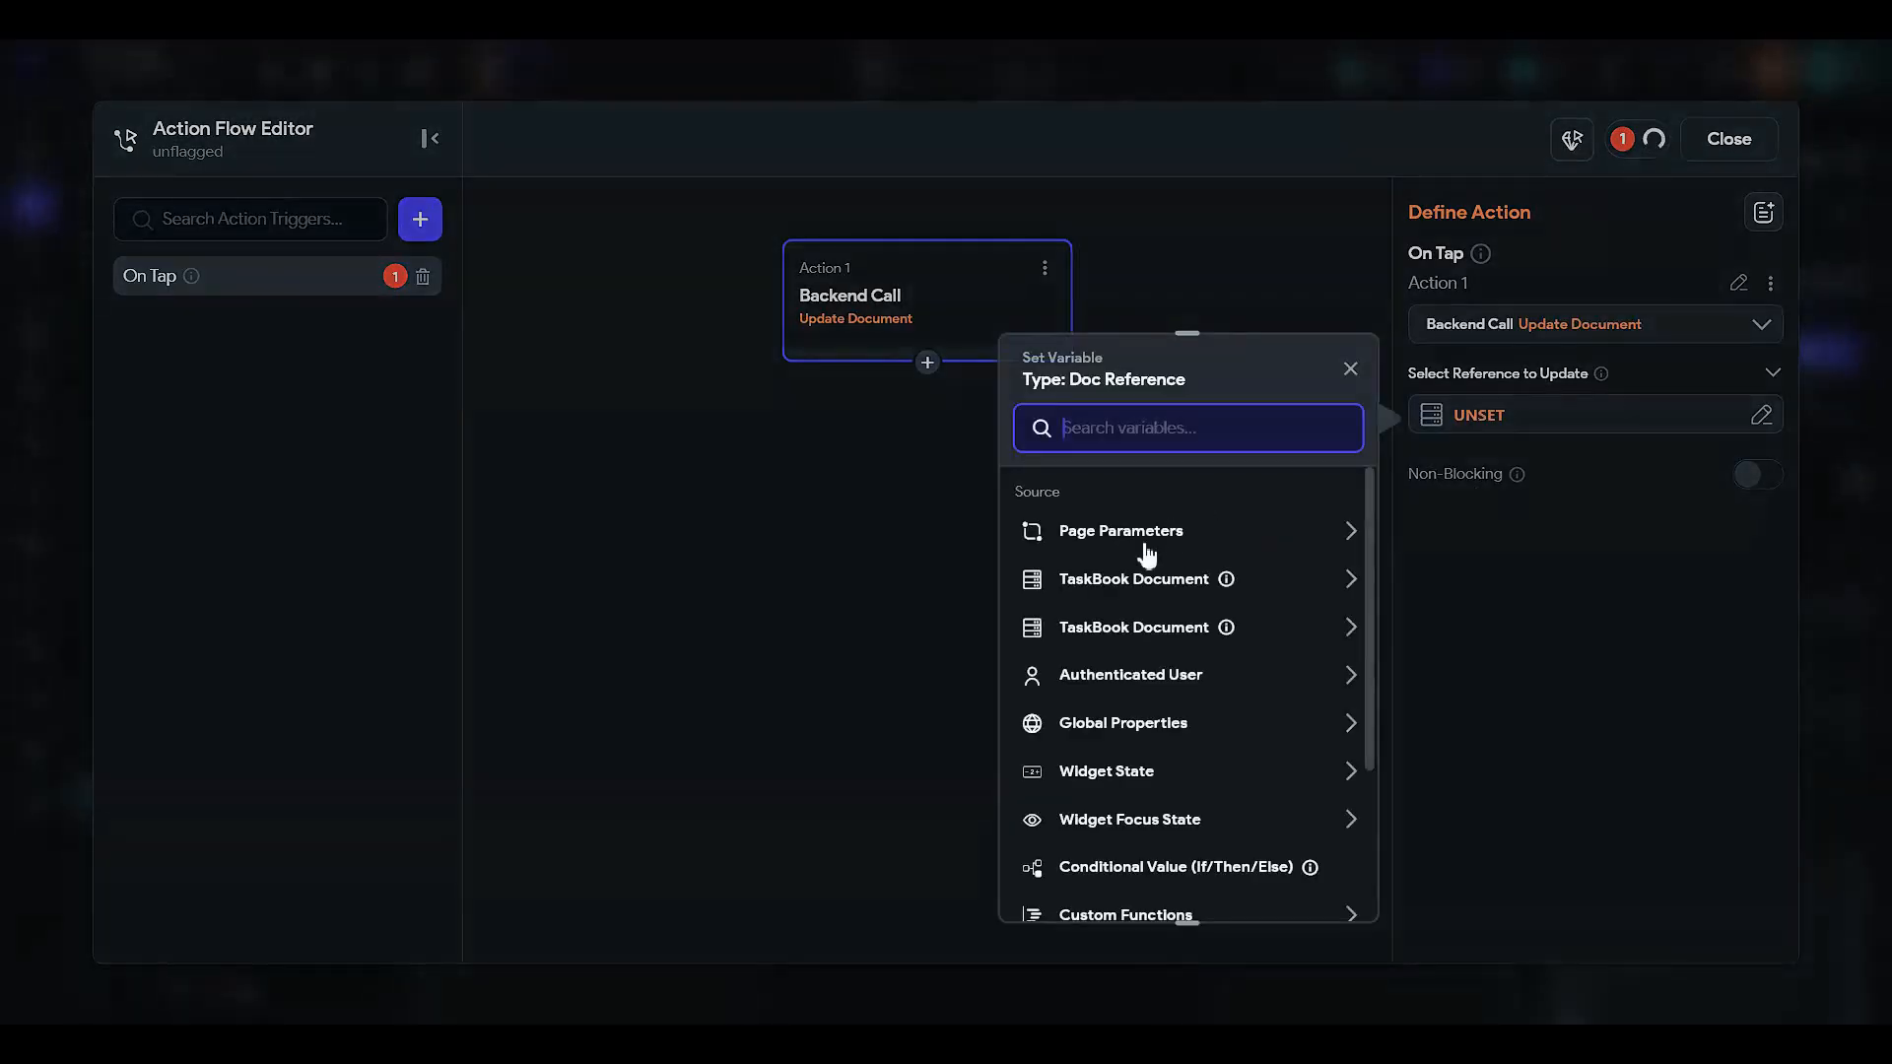
click(1192, 593)
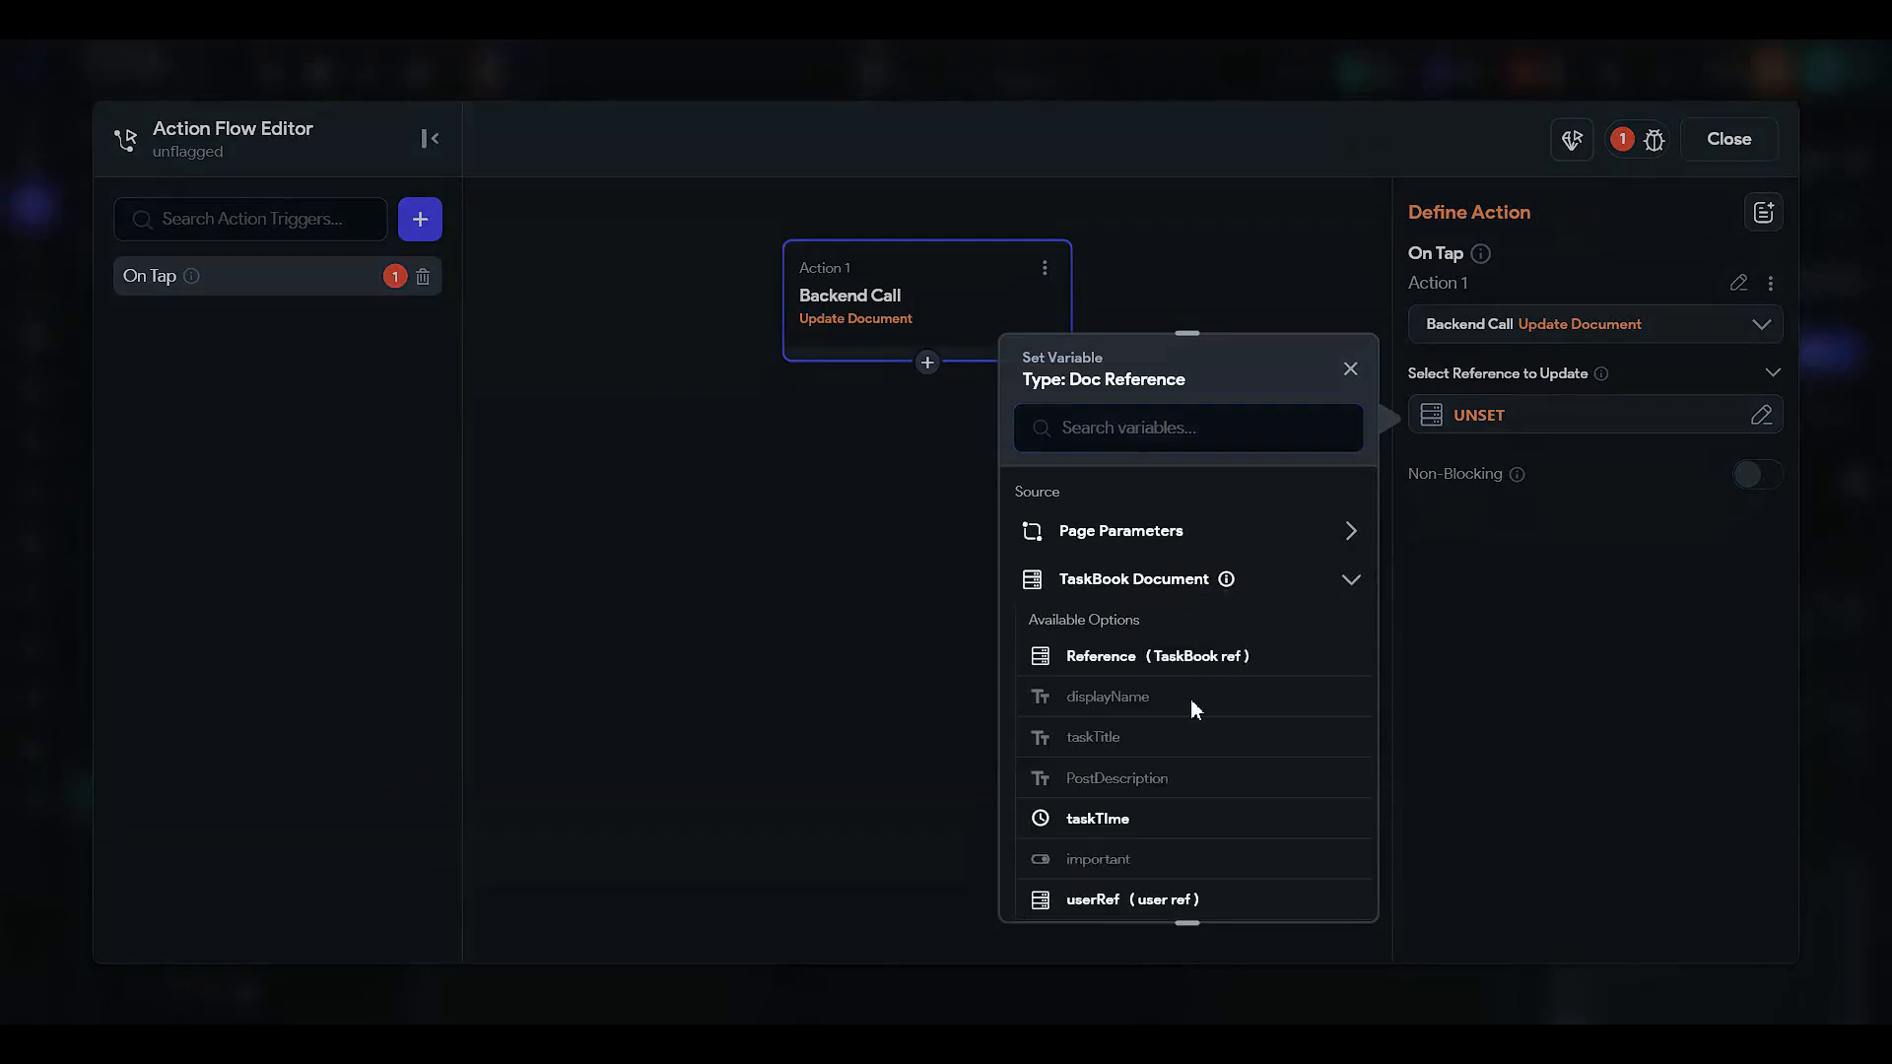
click(1185, 657)
click(1290, 884)
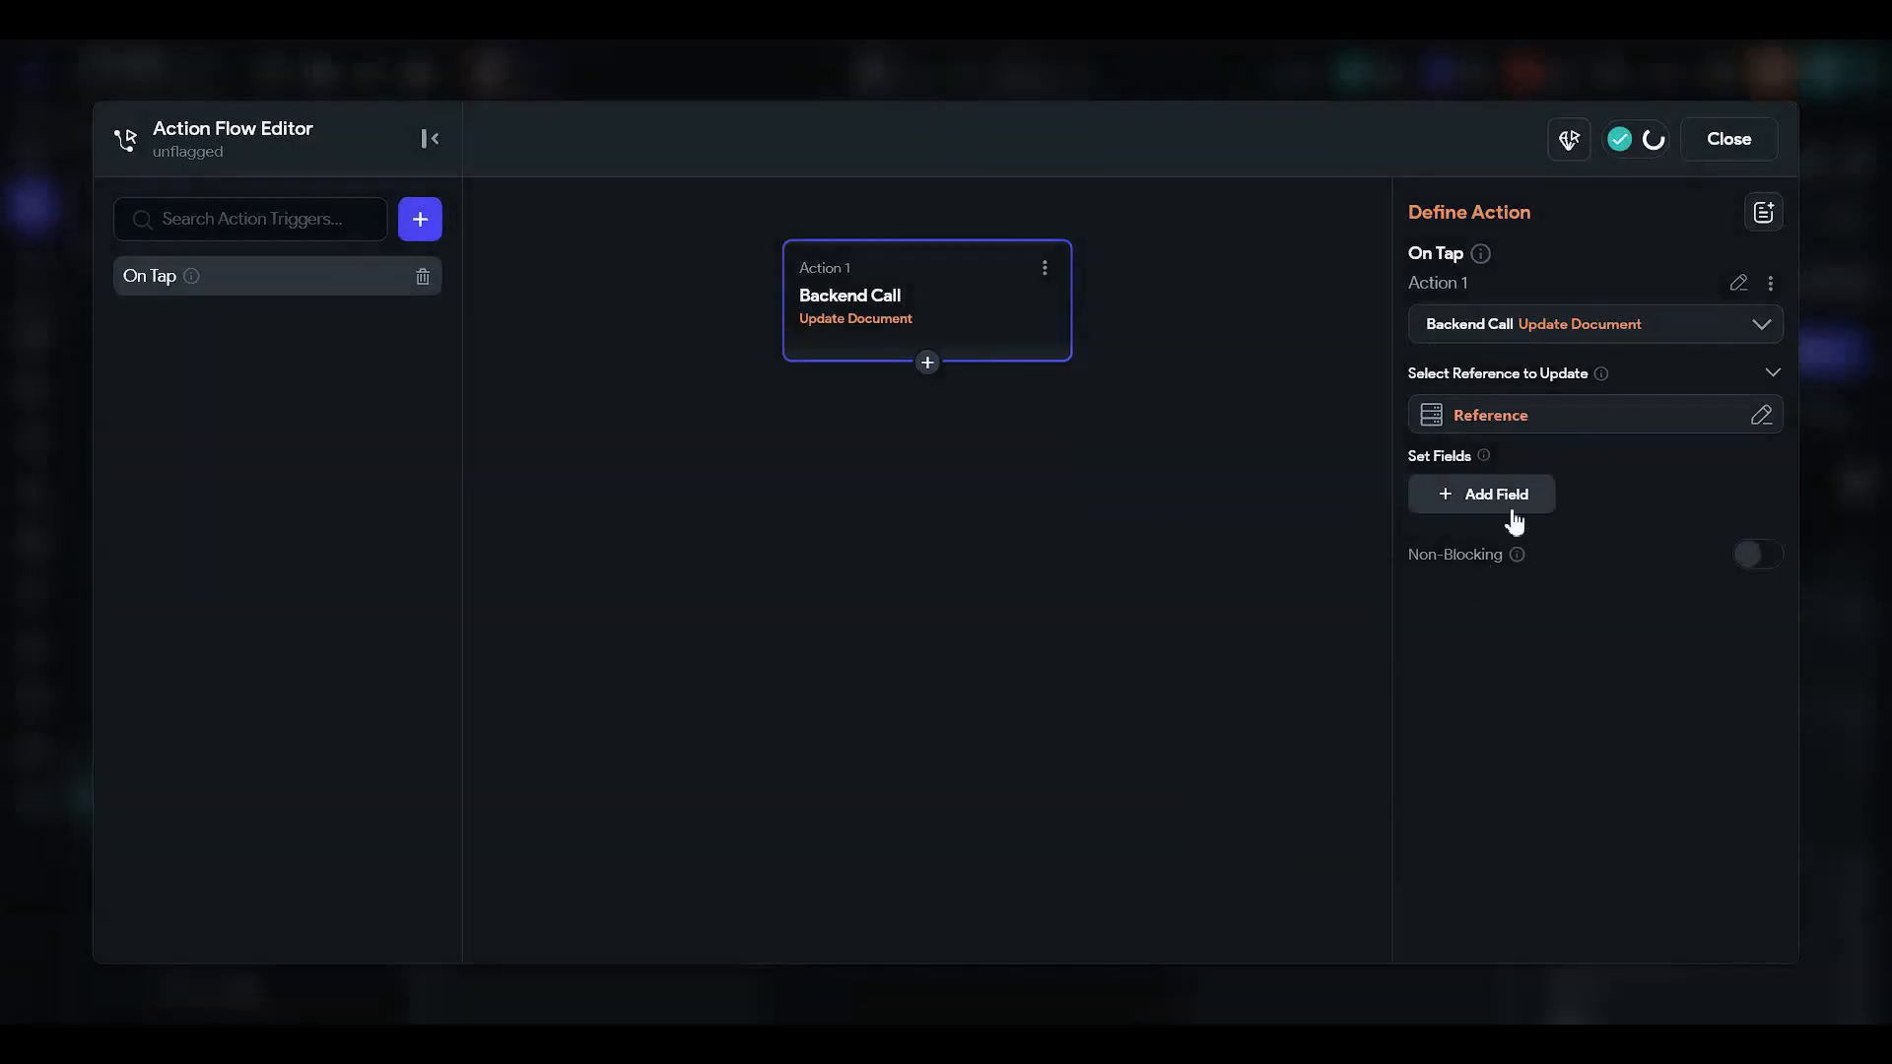
- Add the flagged field to the update and set its value to True
click(1507, 503)
click(1510, 524)
click(1517, 684)
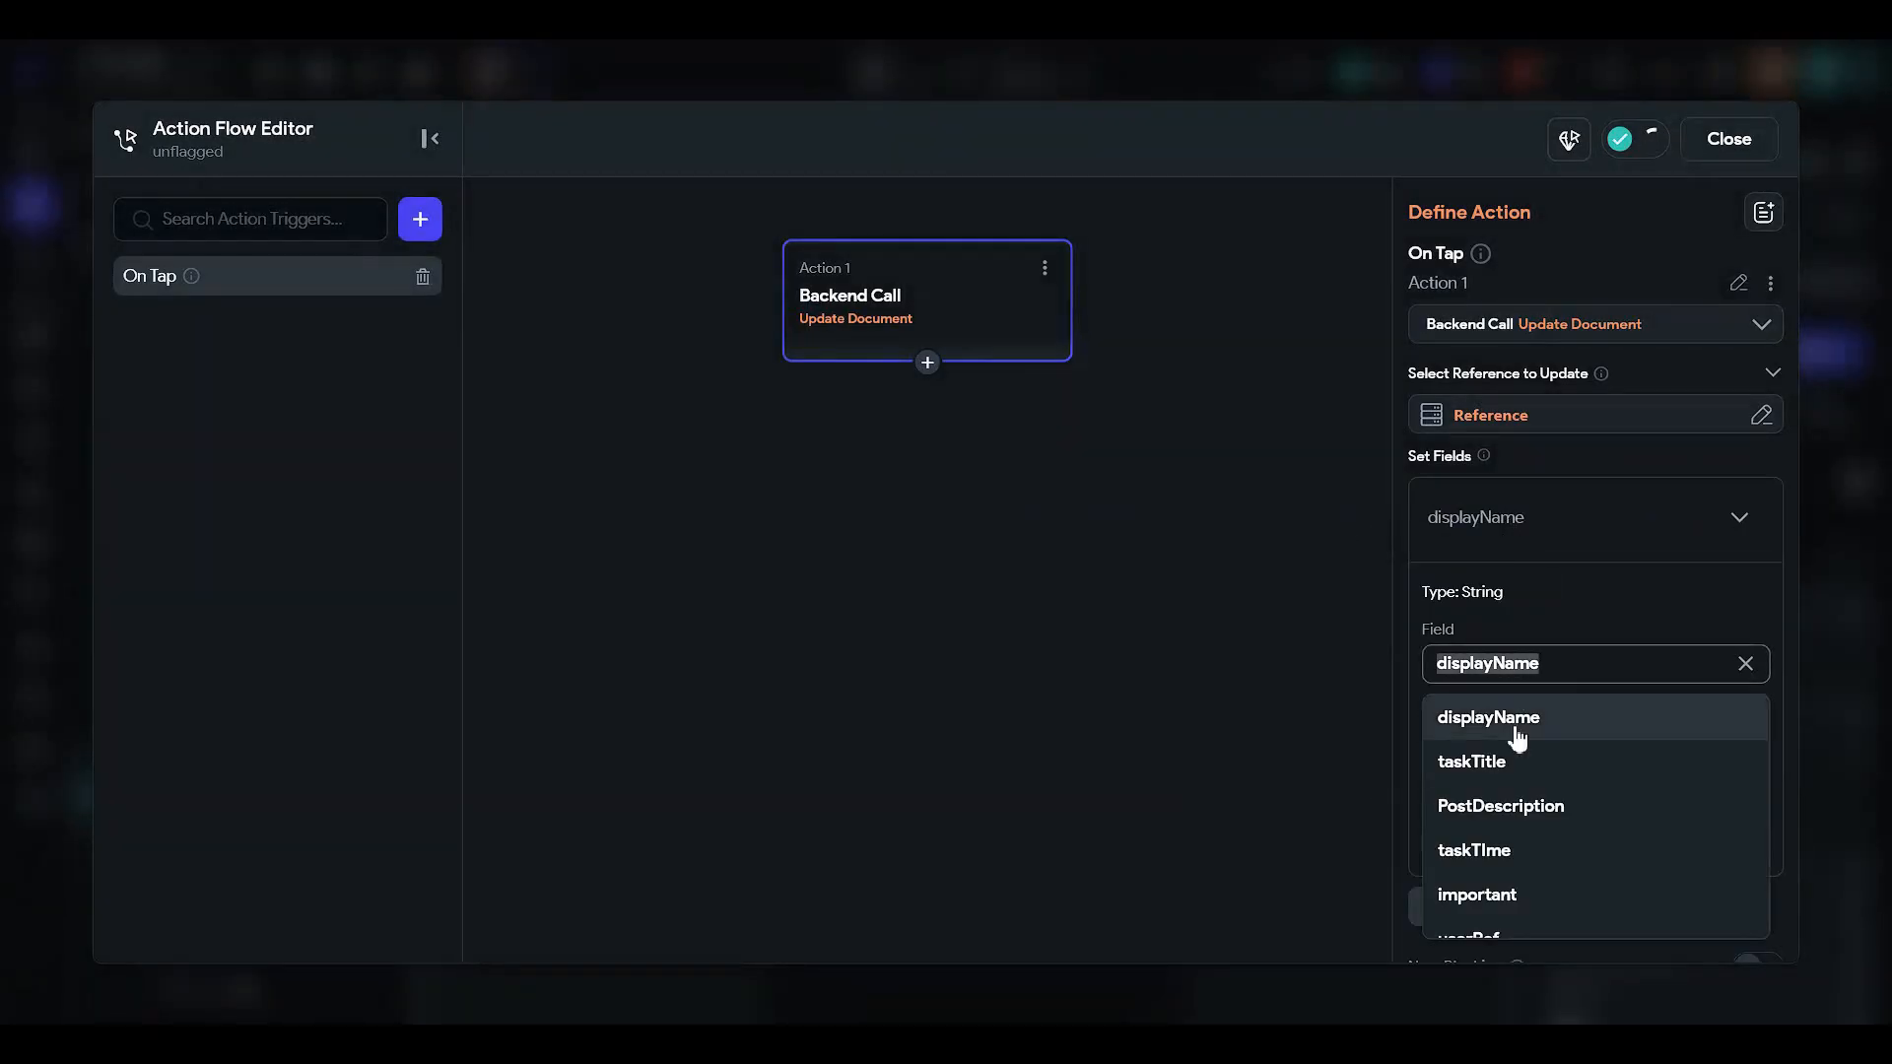
scroll(1512, 777, down, 2)
click(1510, 870)
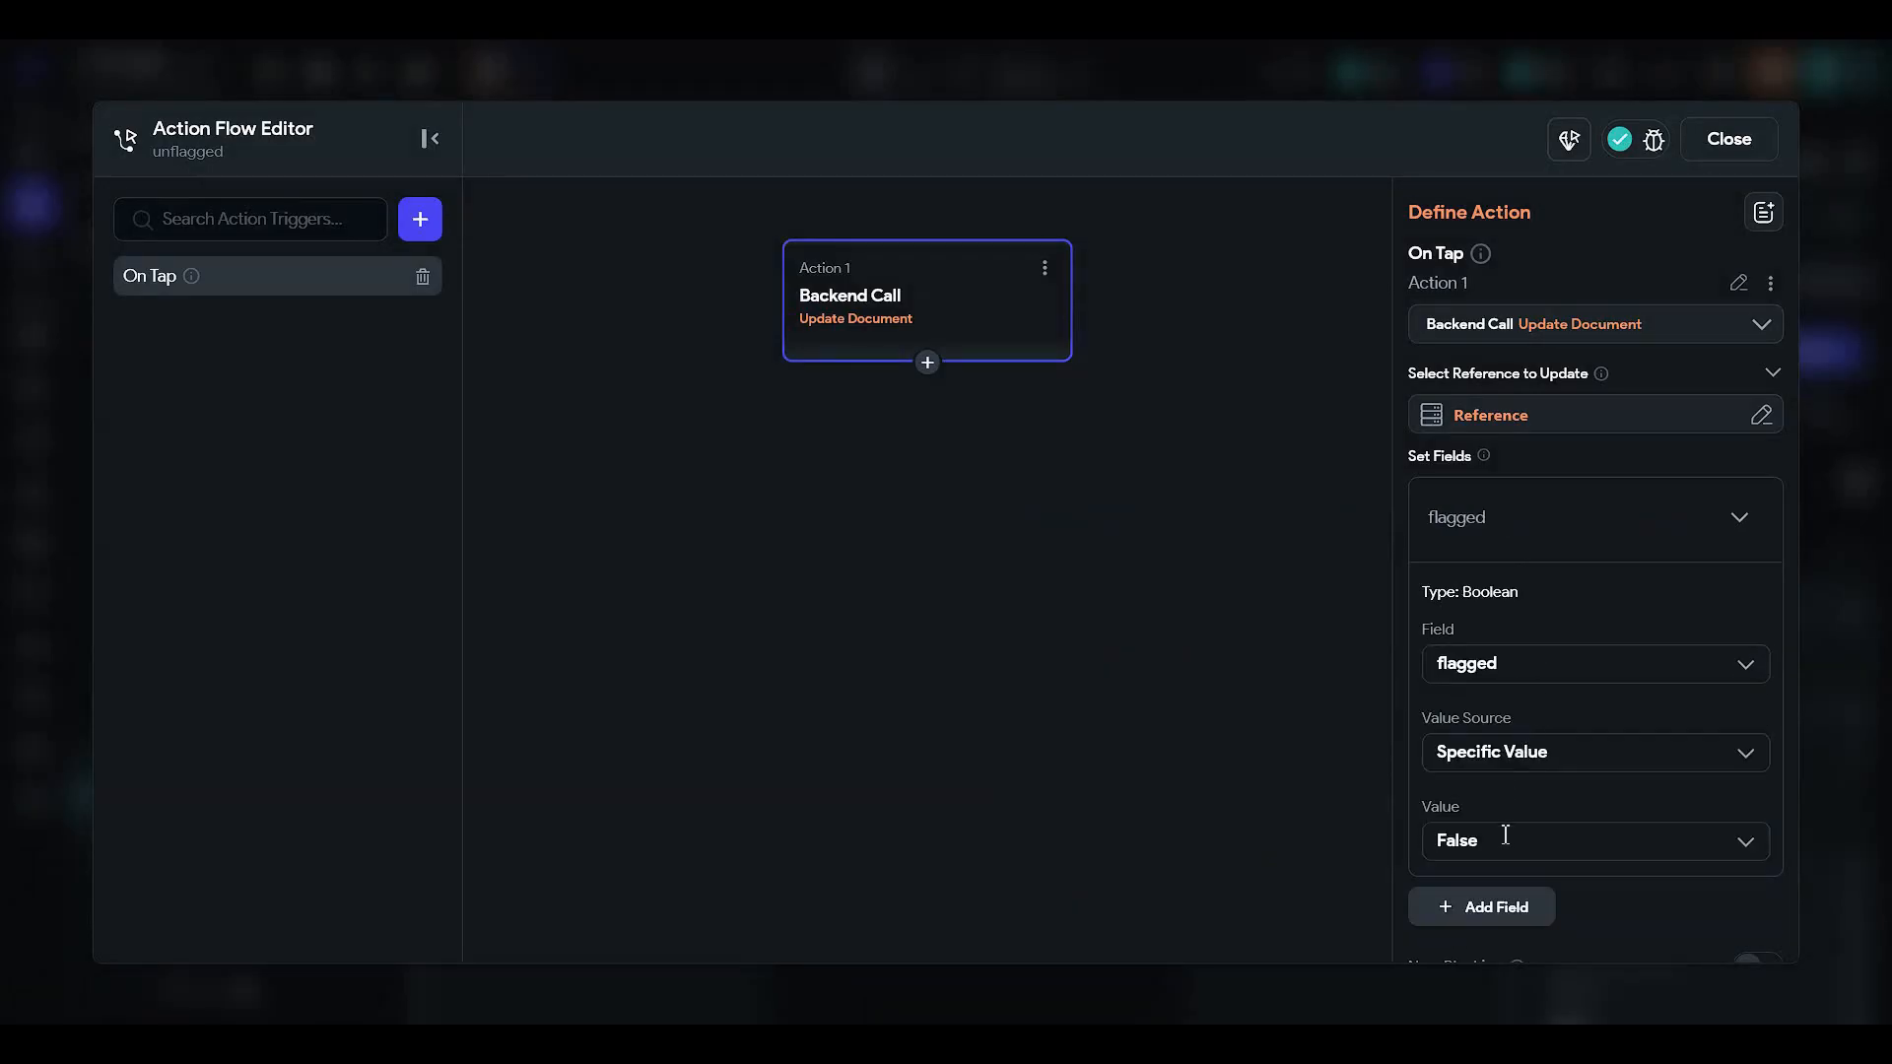
click(1505, 837)
click(1487, 894)
- Copy the update action, close the action flow editor and select the flagged icon
click(1044, 270)
click(894, 315)
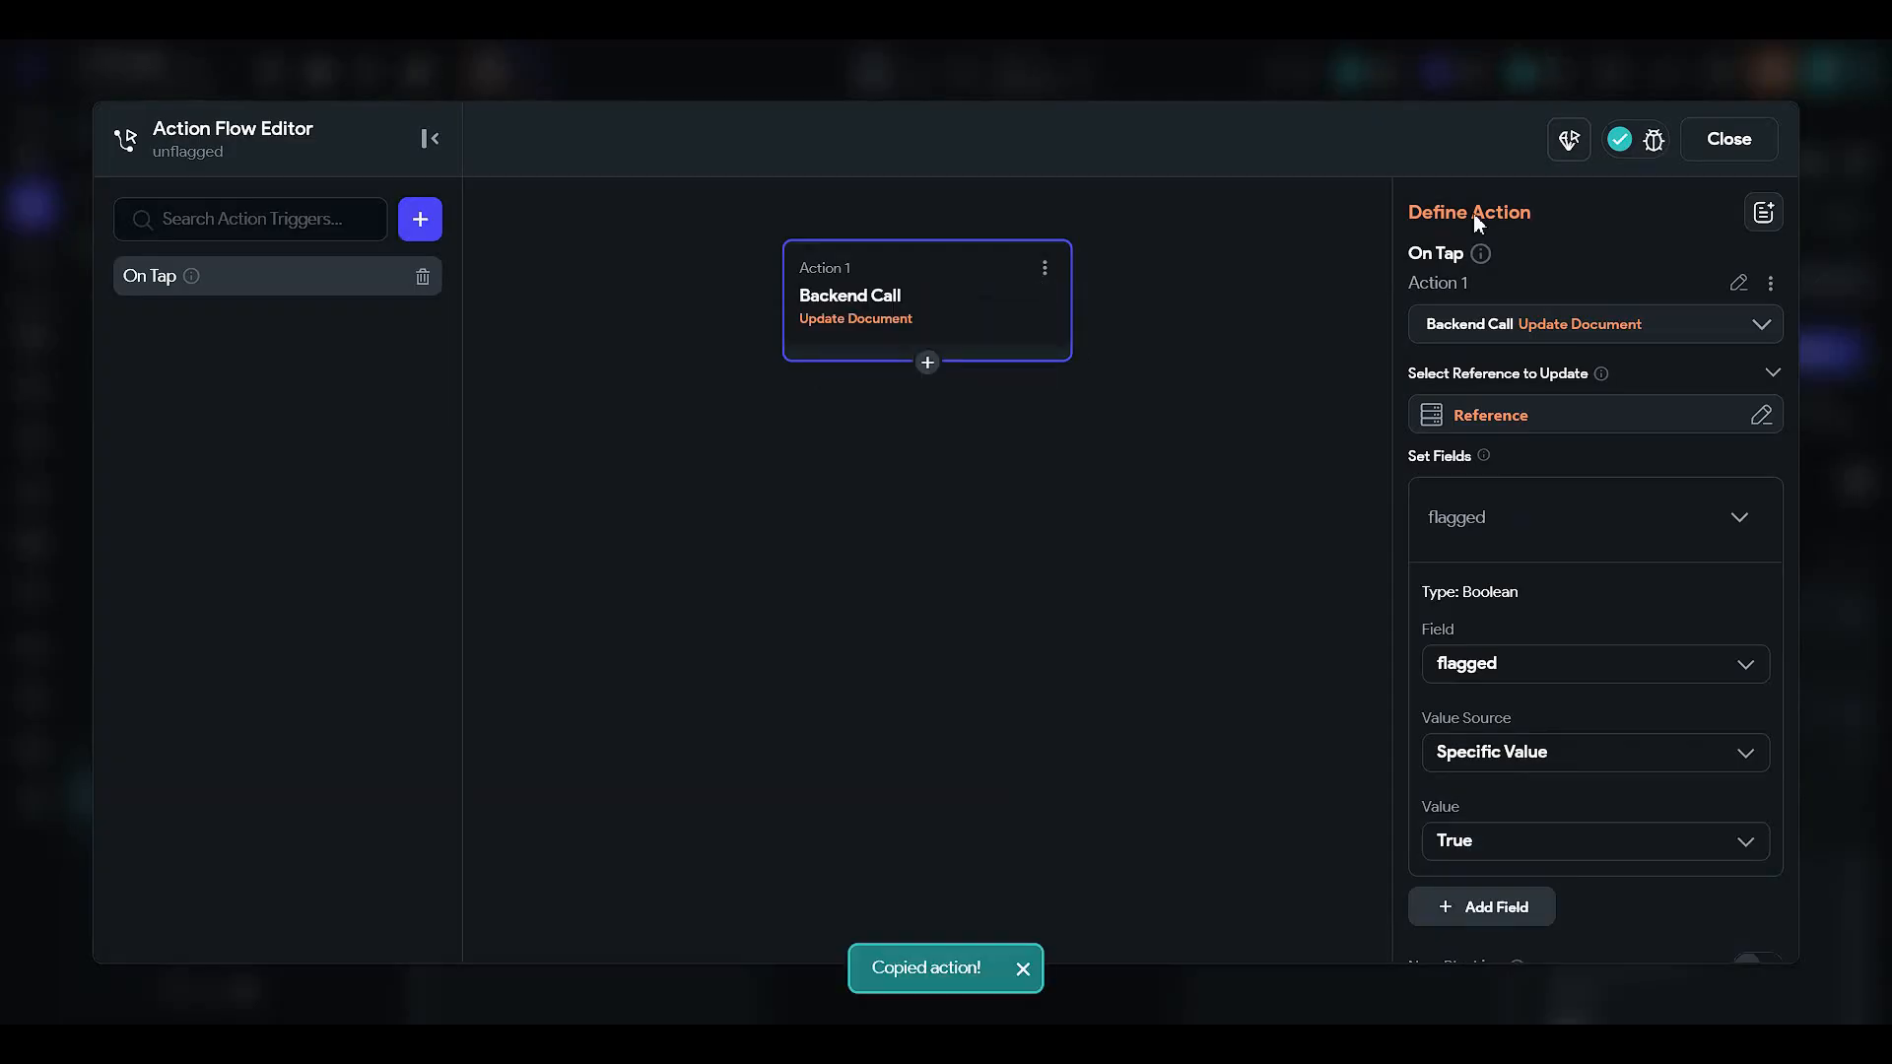
key(Escape)
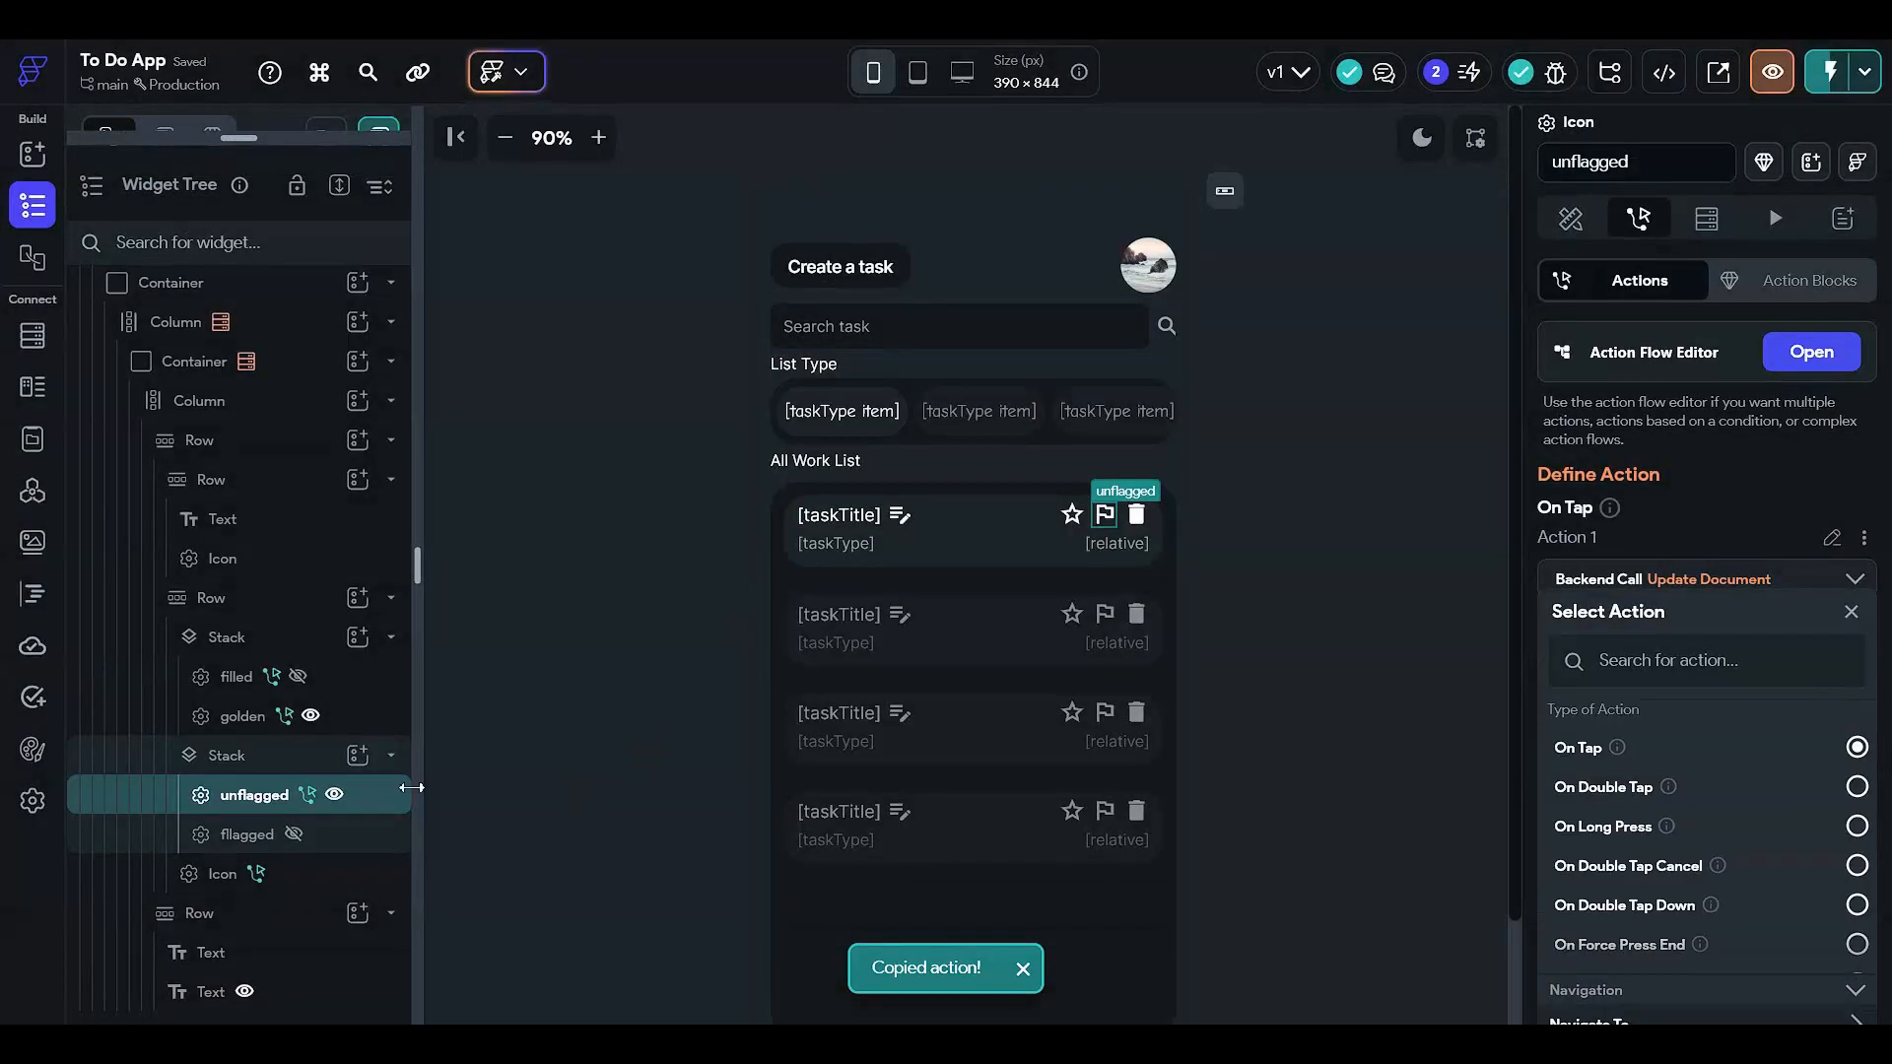
click(342, 835)
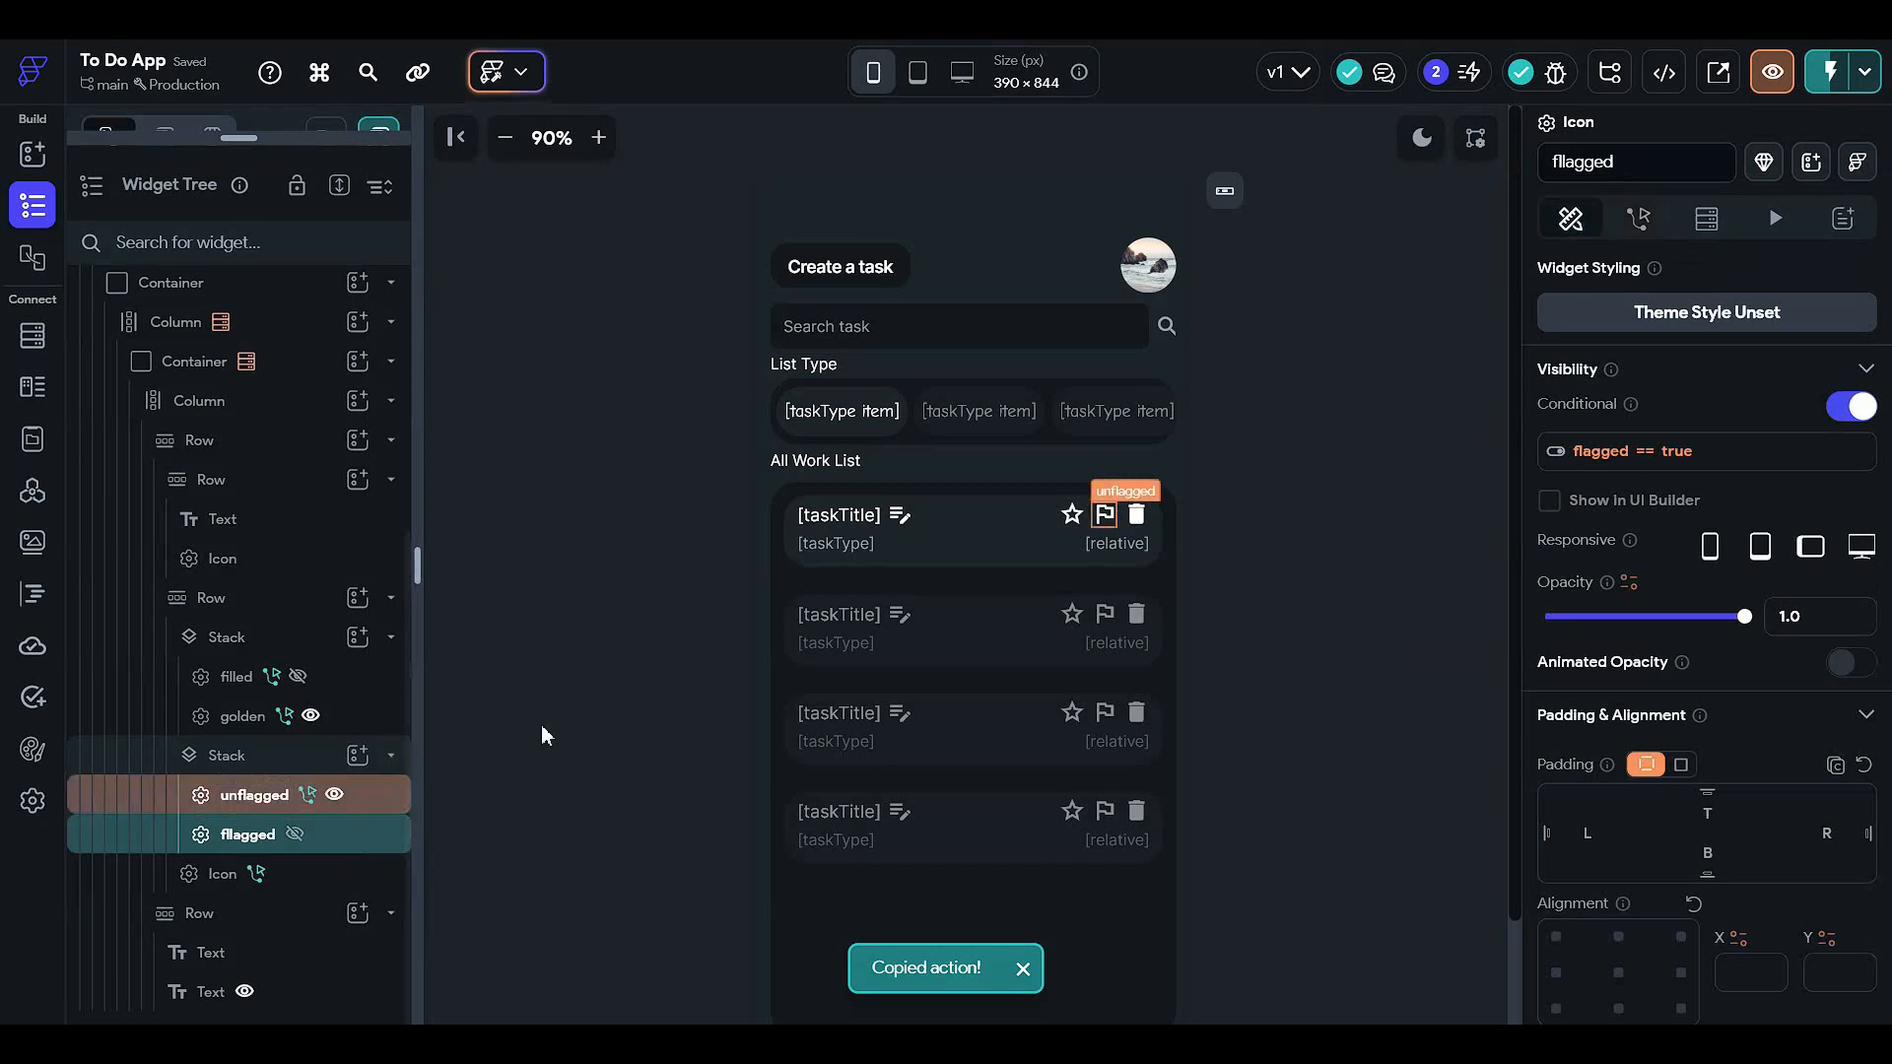
- Give the flagged icon an On Tap trigger and paste the copied Update Document action
click(1637, 217)
click(1791, 349)
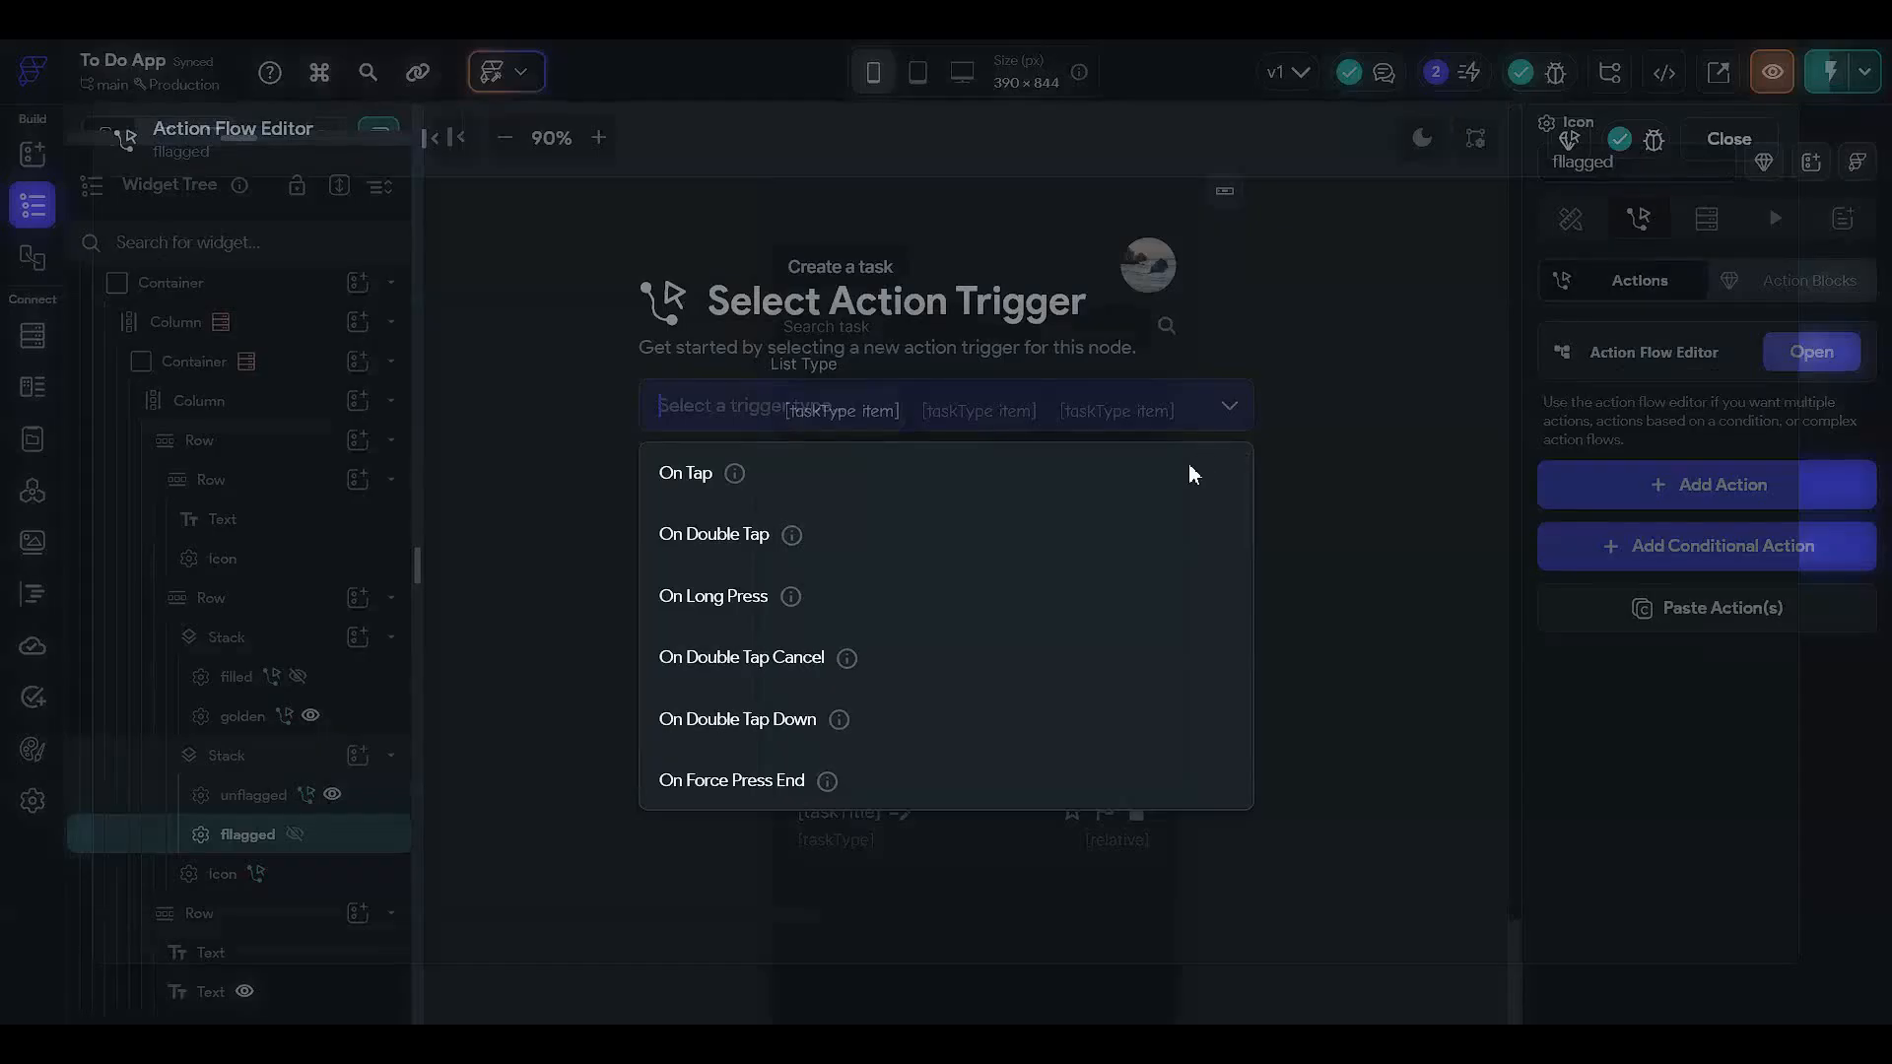
click(1107, 486)
click(1178, 640)
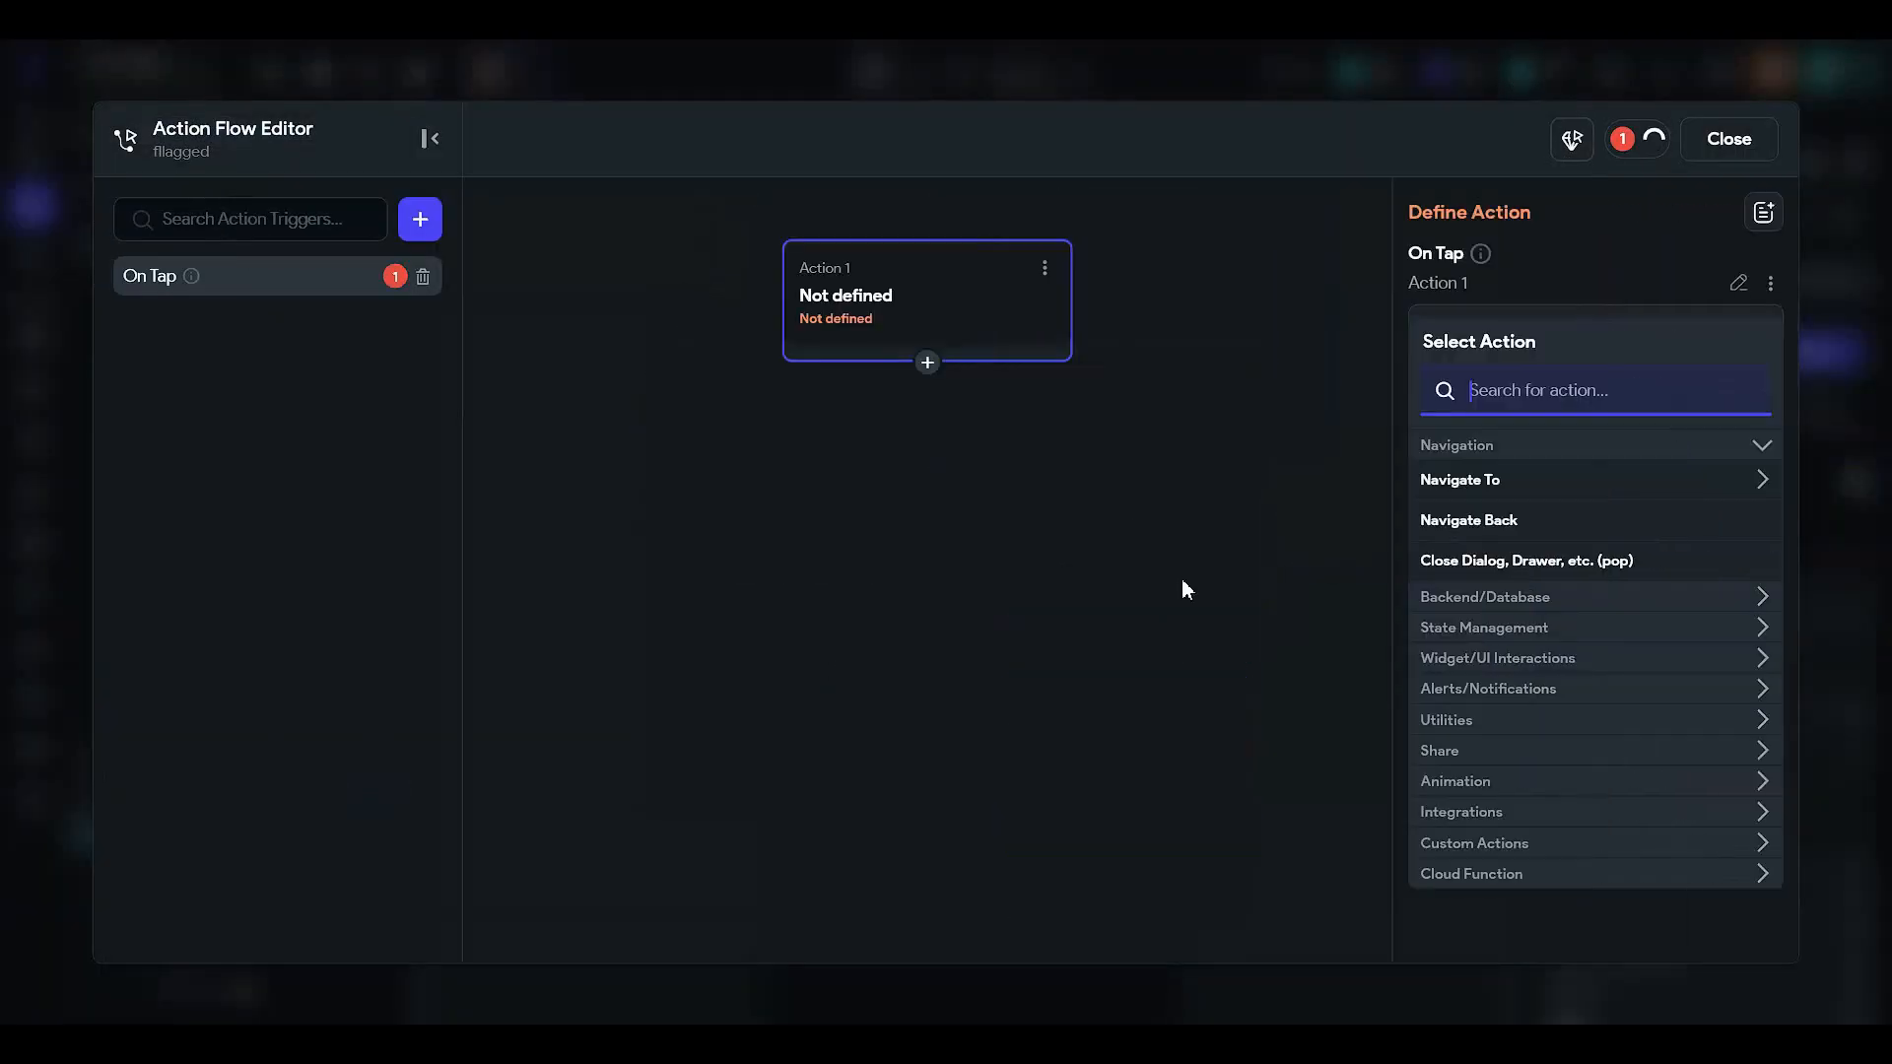
click(1045, 270)
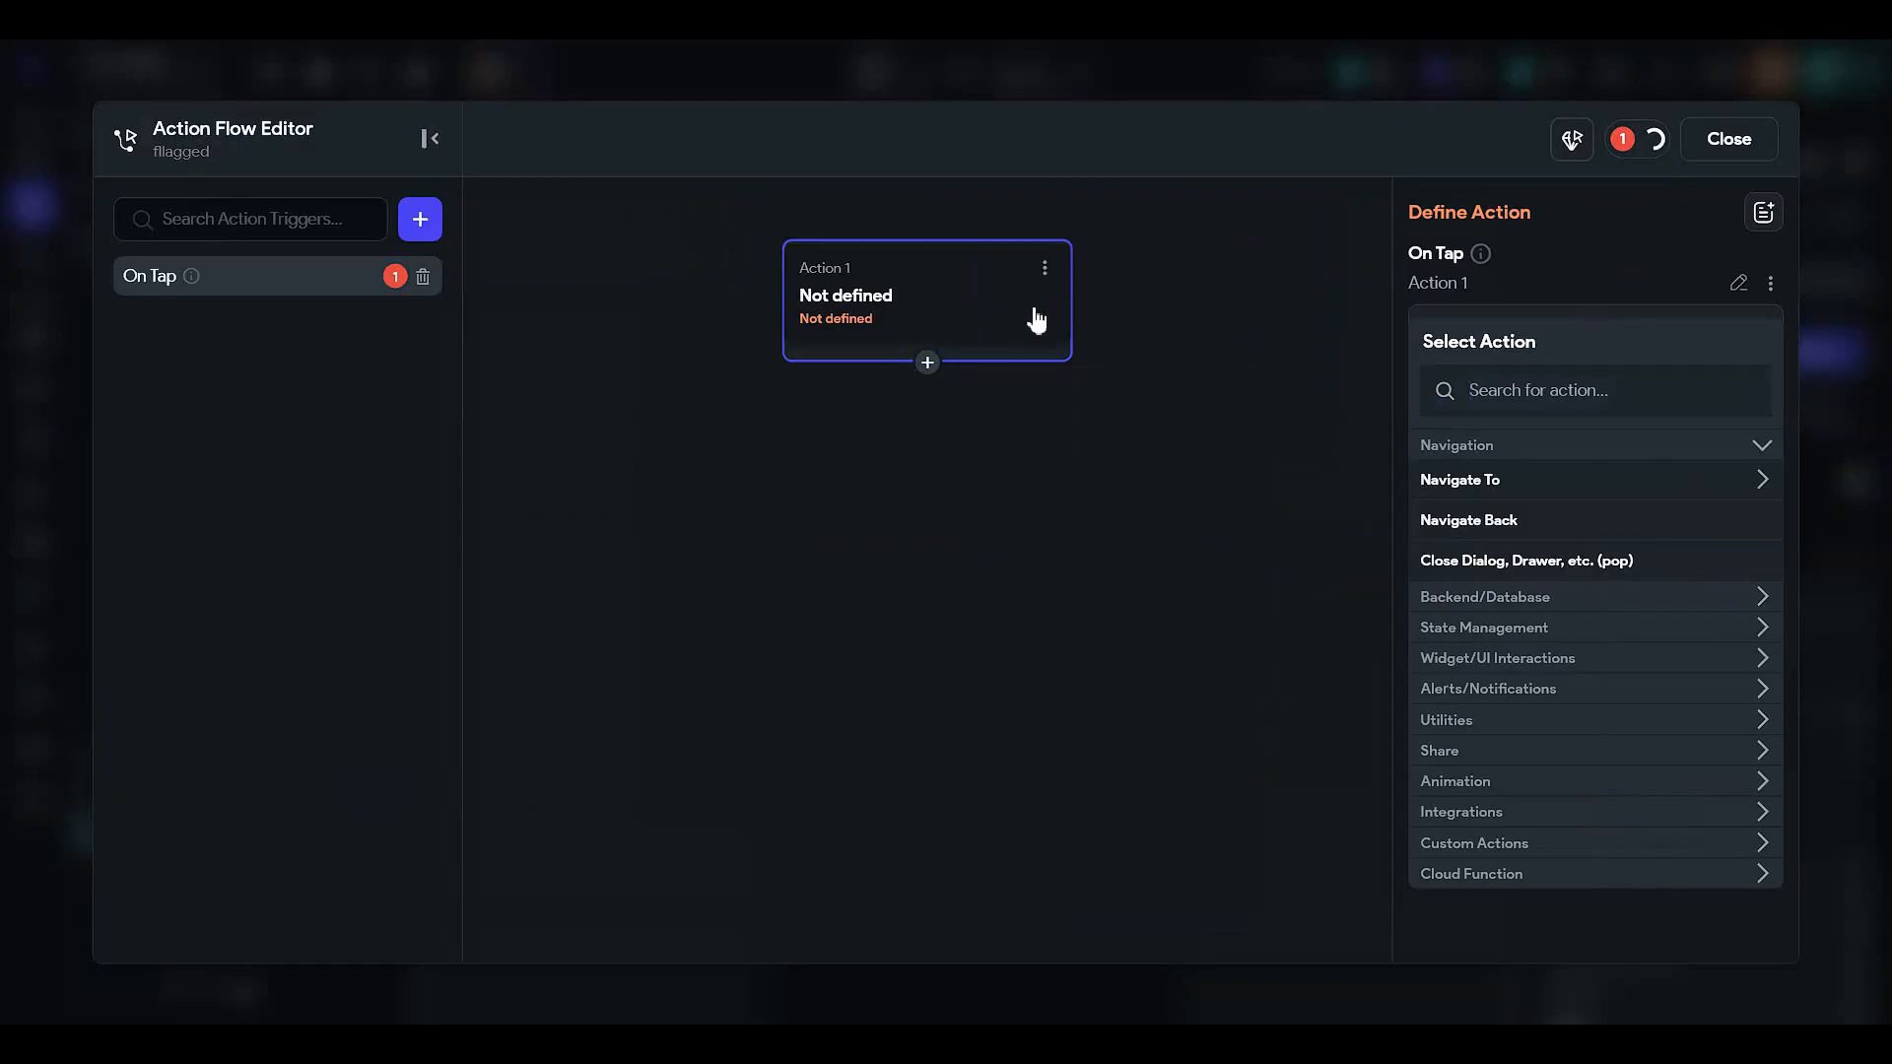
click(986, 465)
click(923, 425)
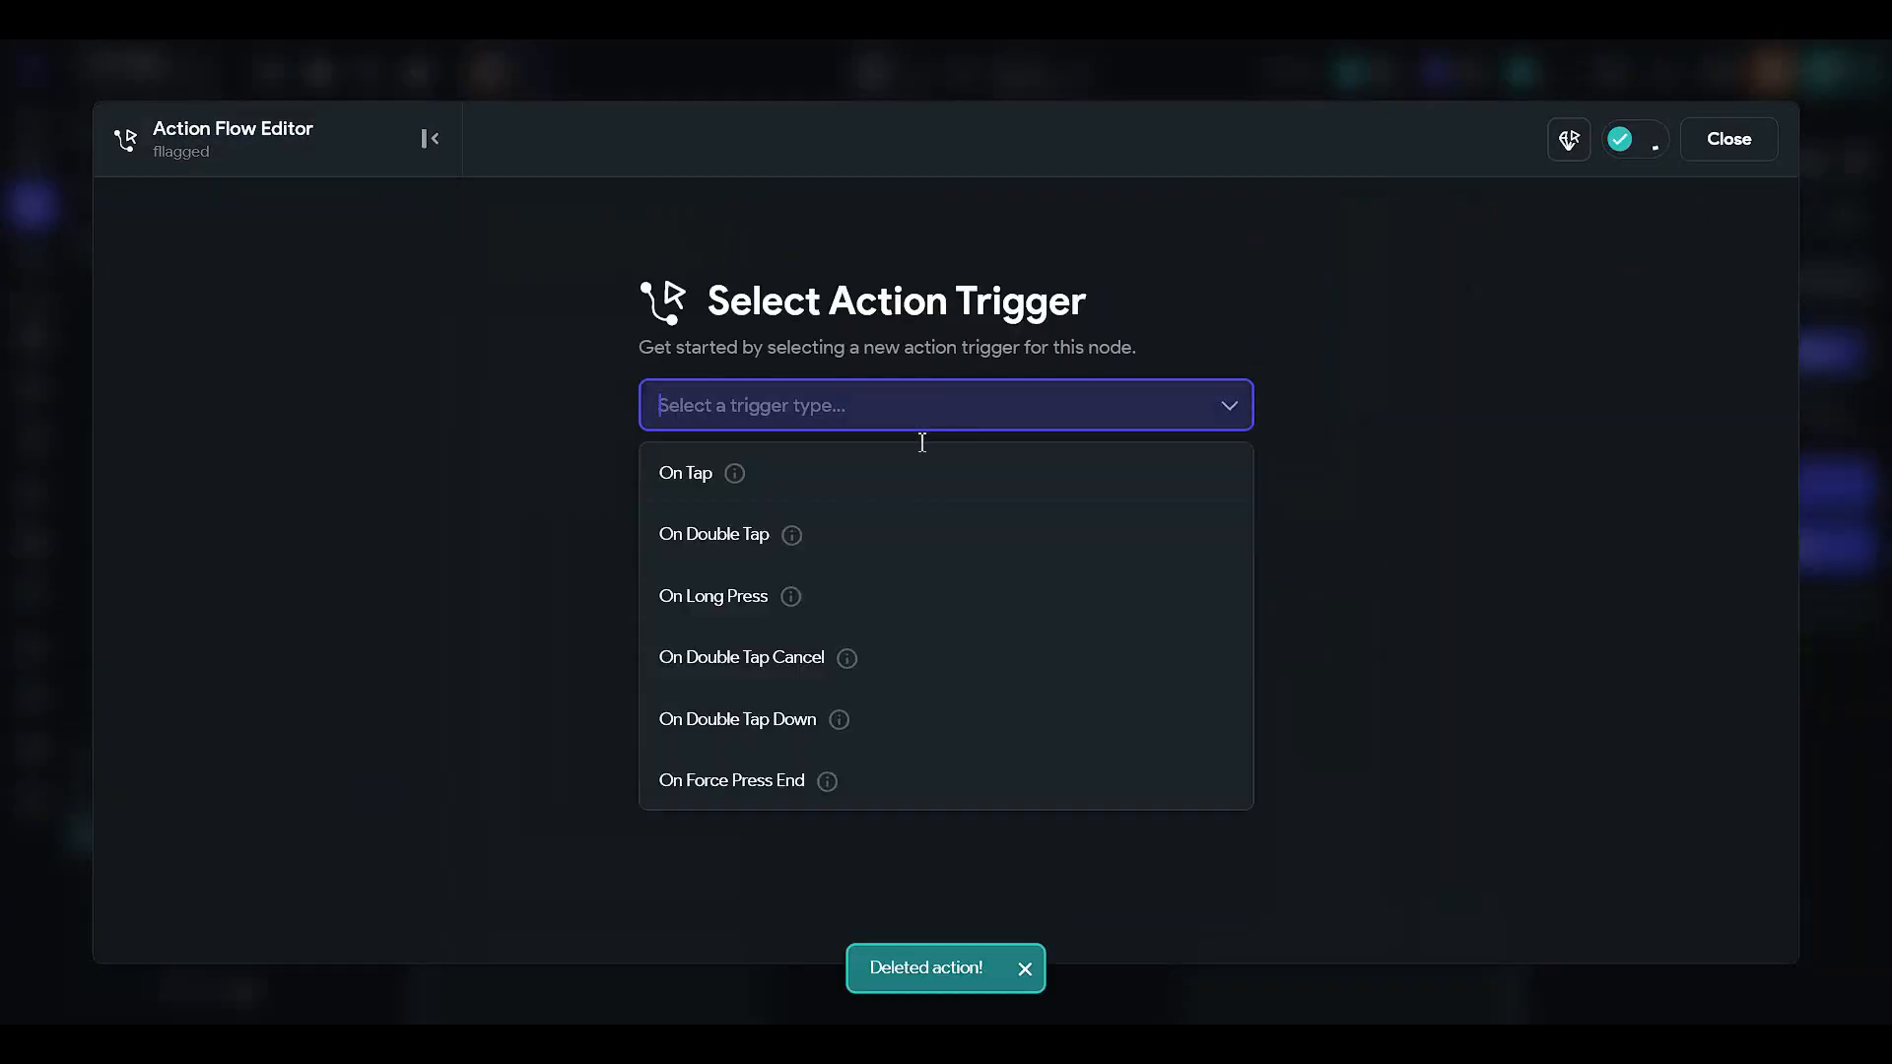
click(916, 485)
click(1116, 893)
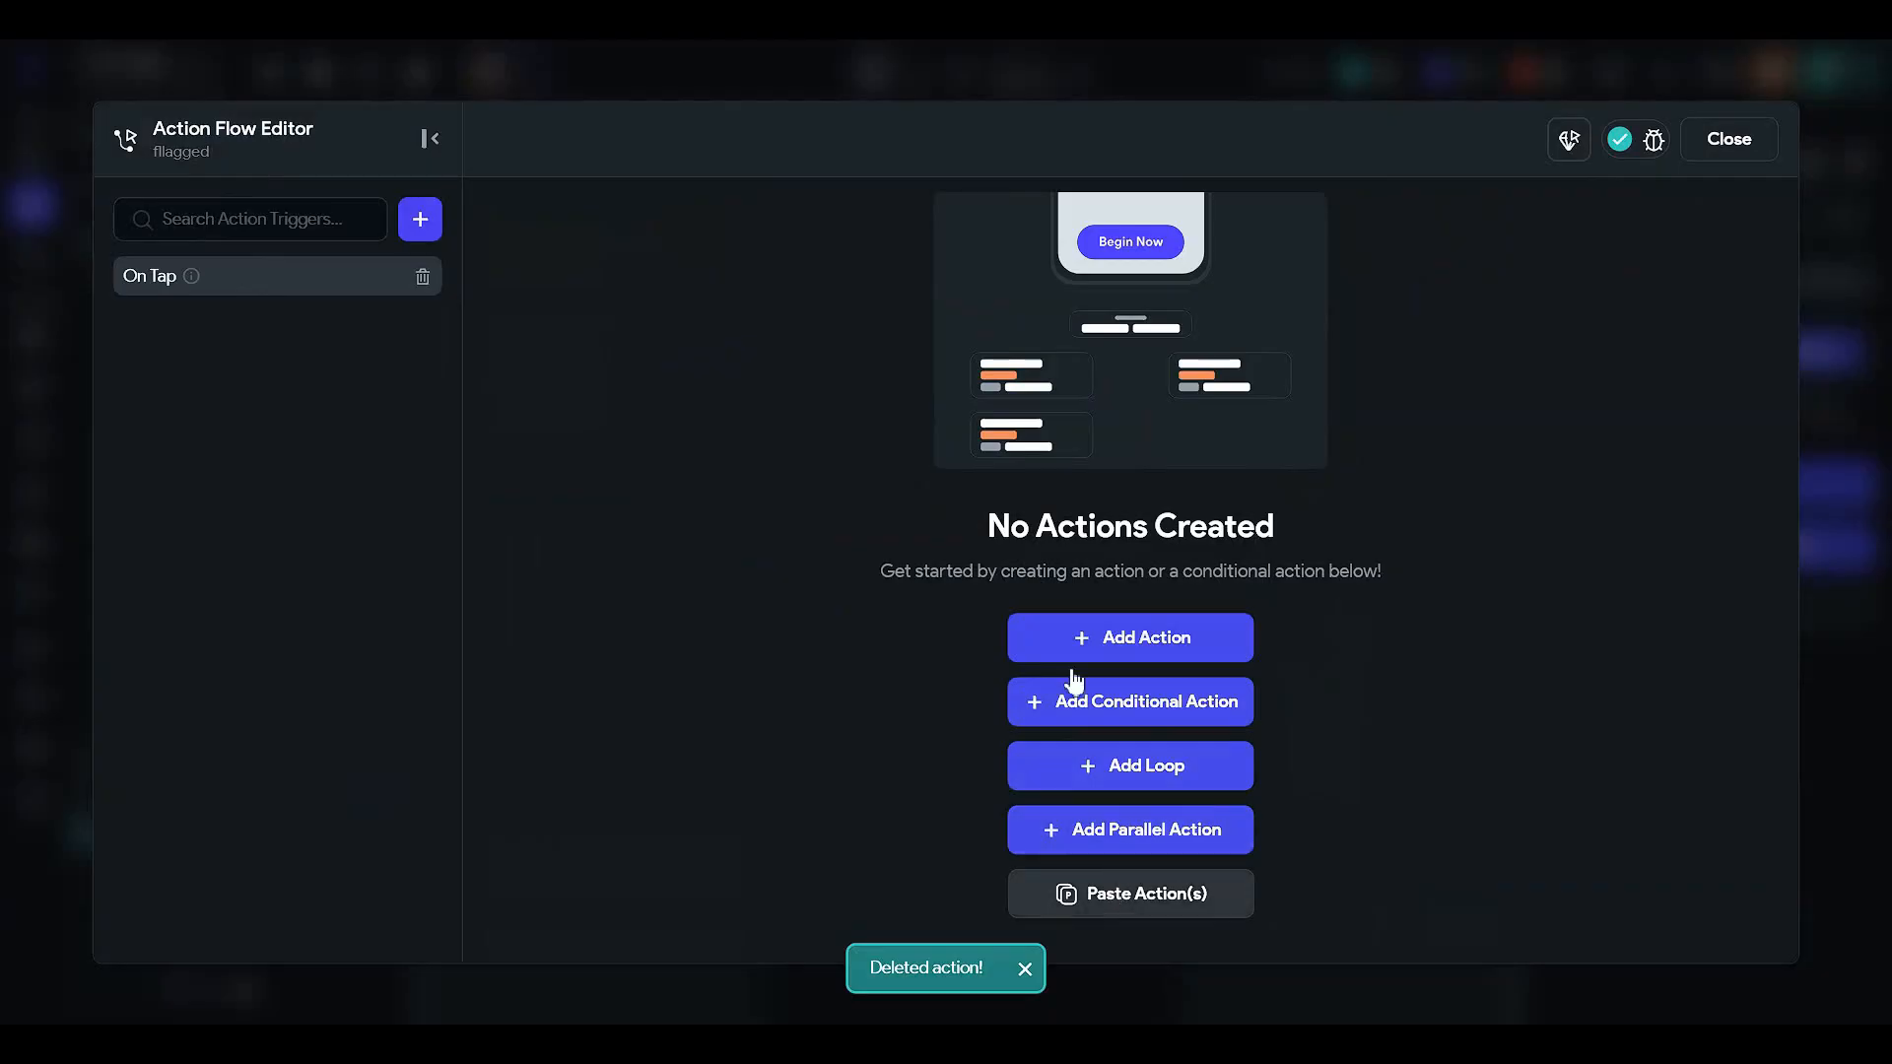
- Change the pasted action's flagged value to False and close the editor
click(1123, 316)
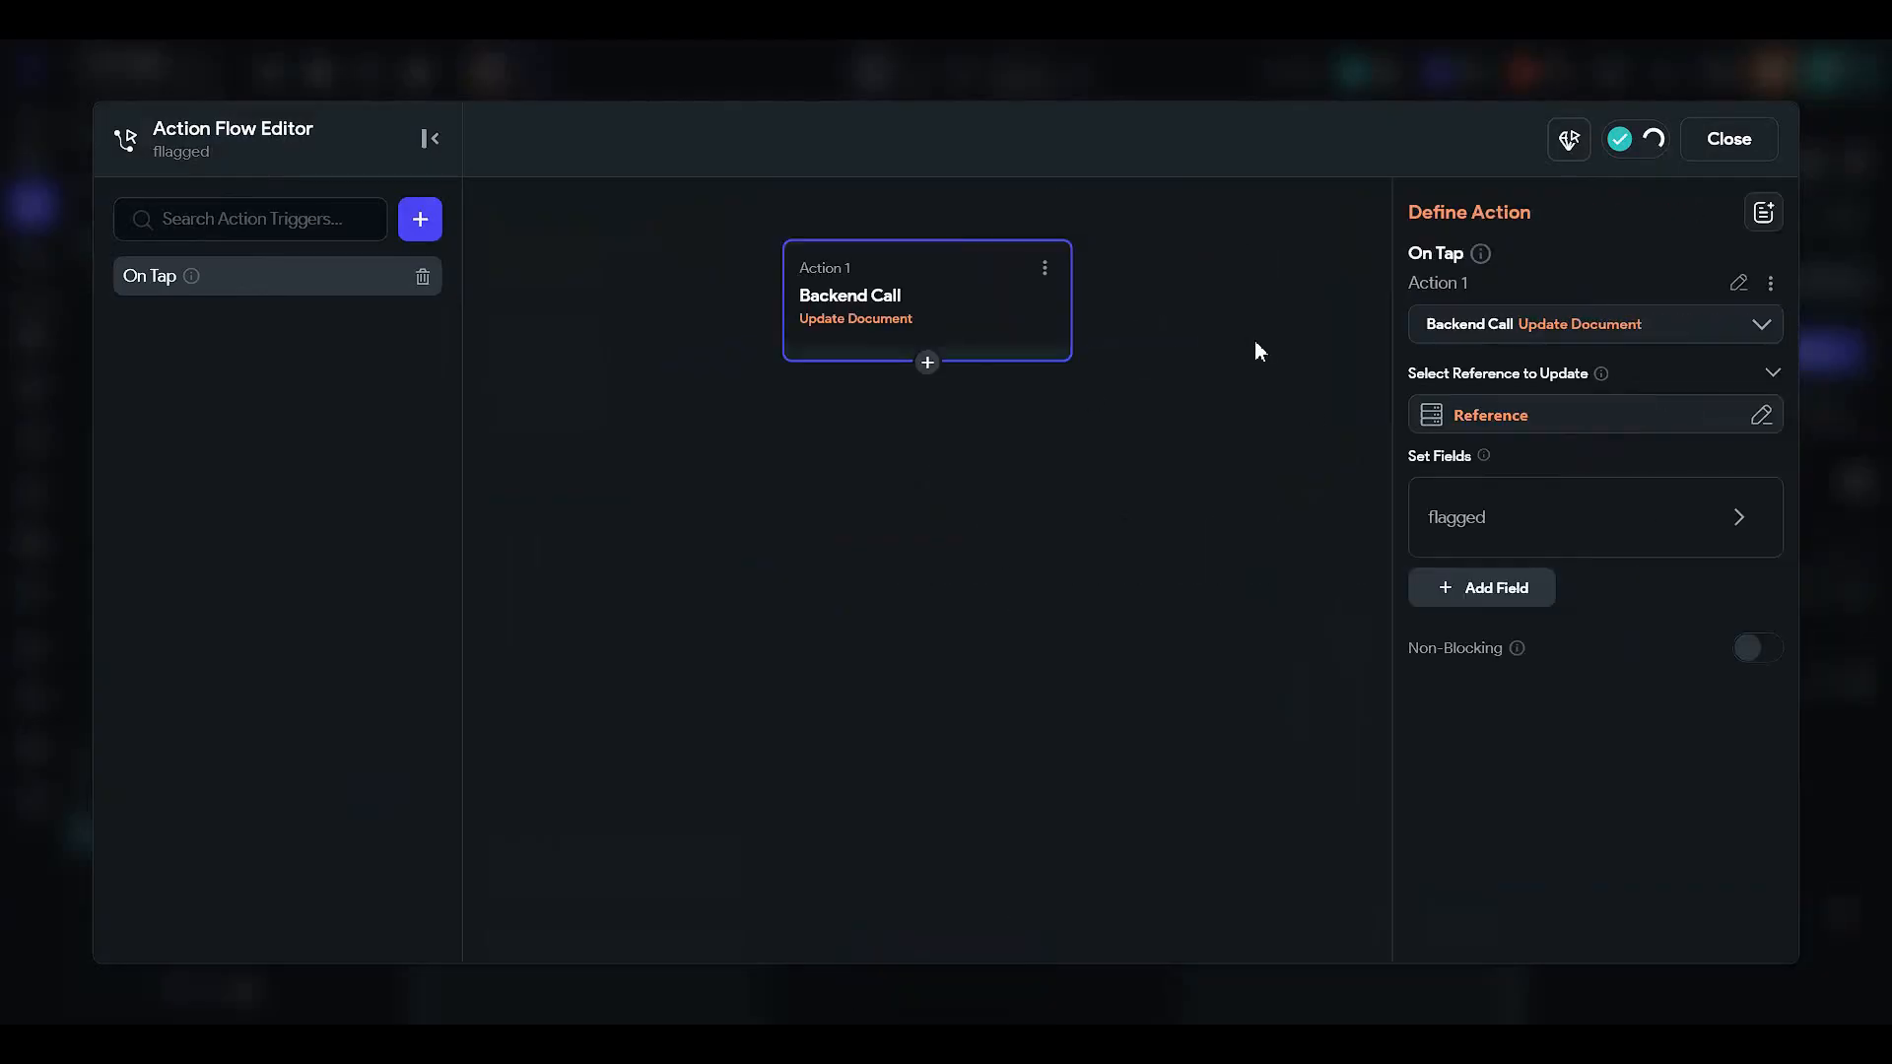
click(1495, 525)
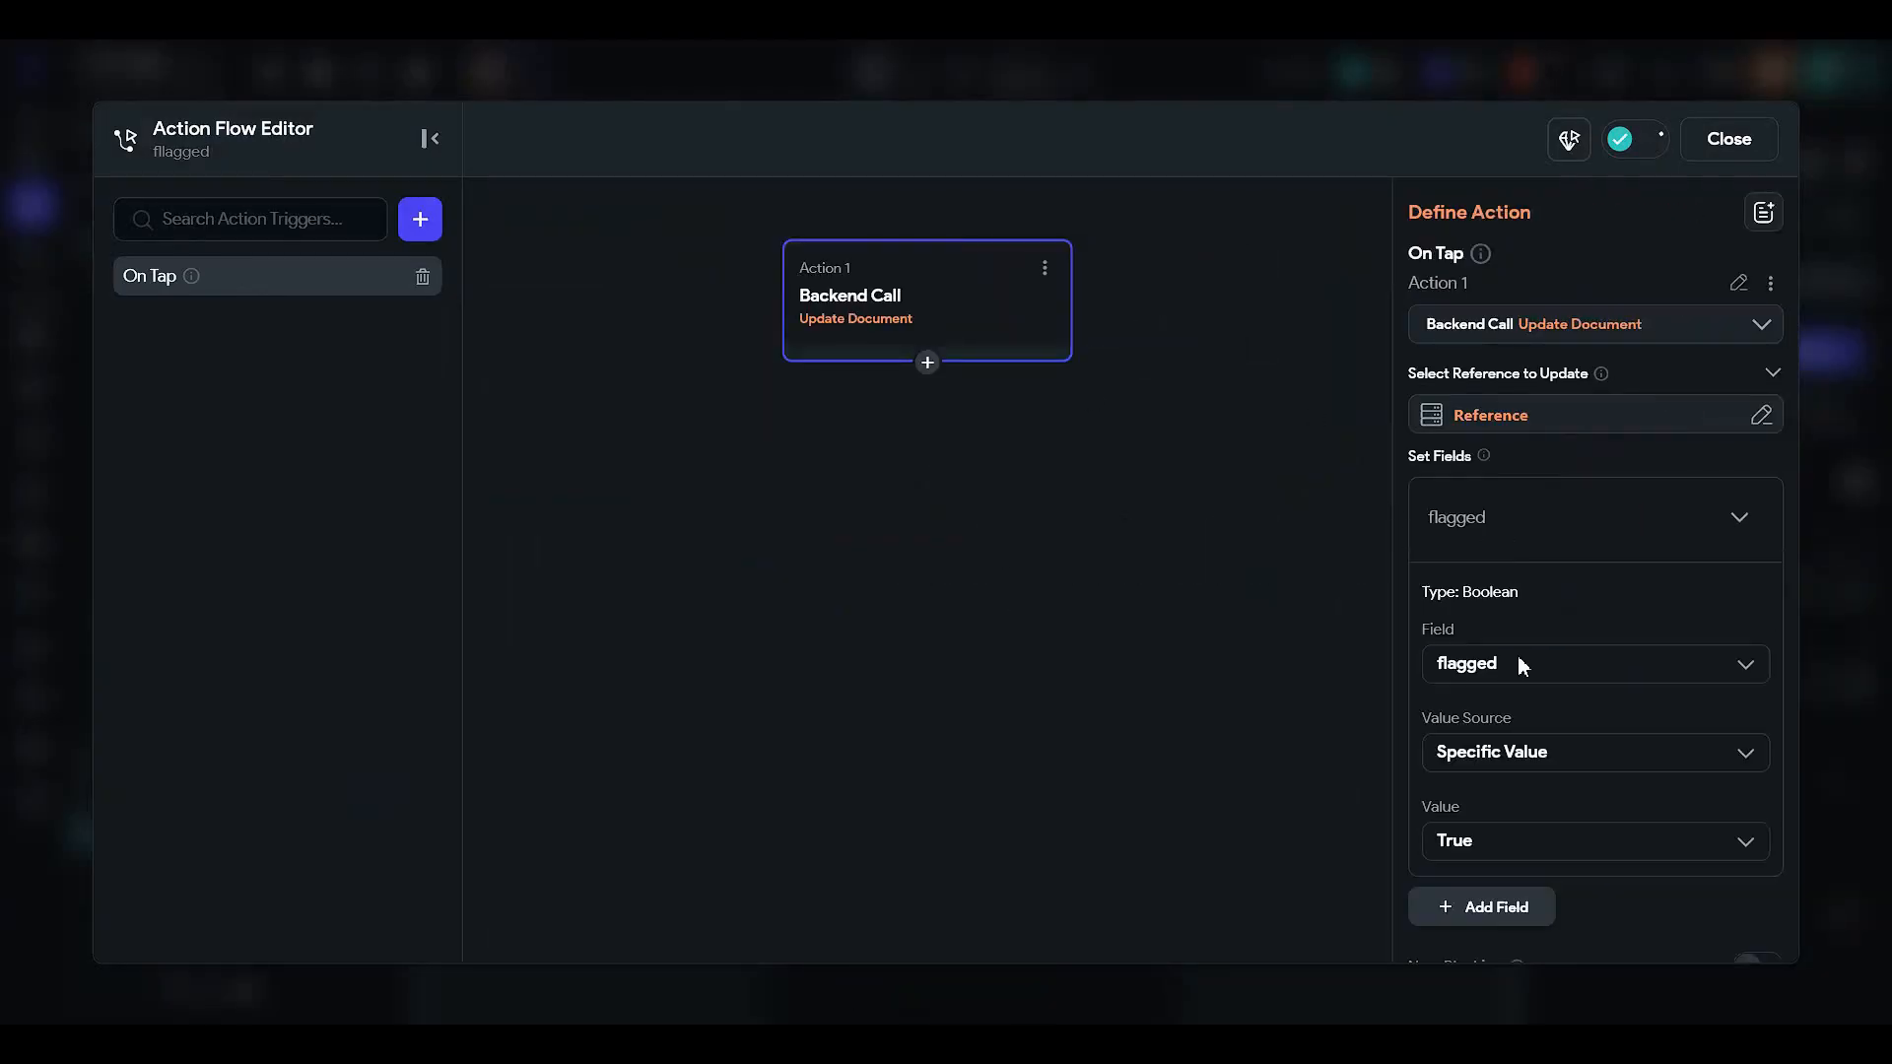
click(1489, 845)
click(1491, 936)
click(1722, 140)
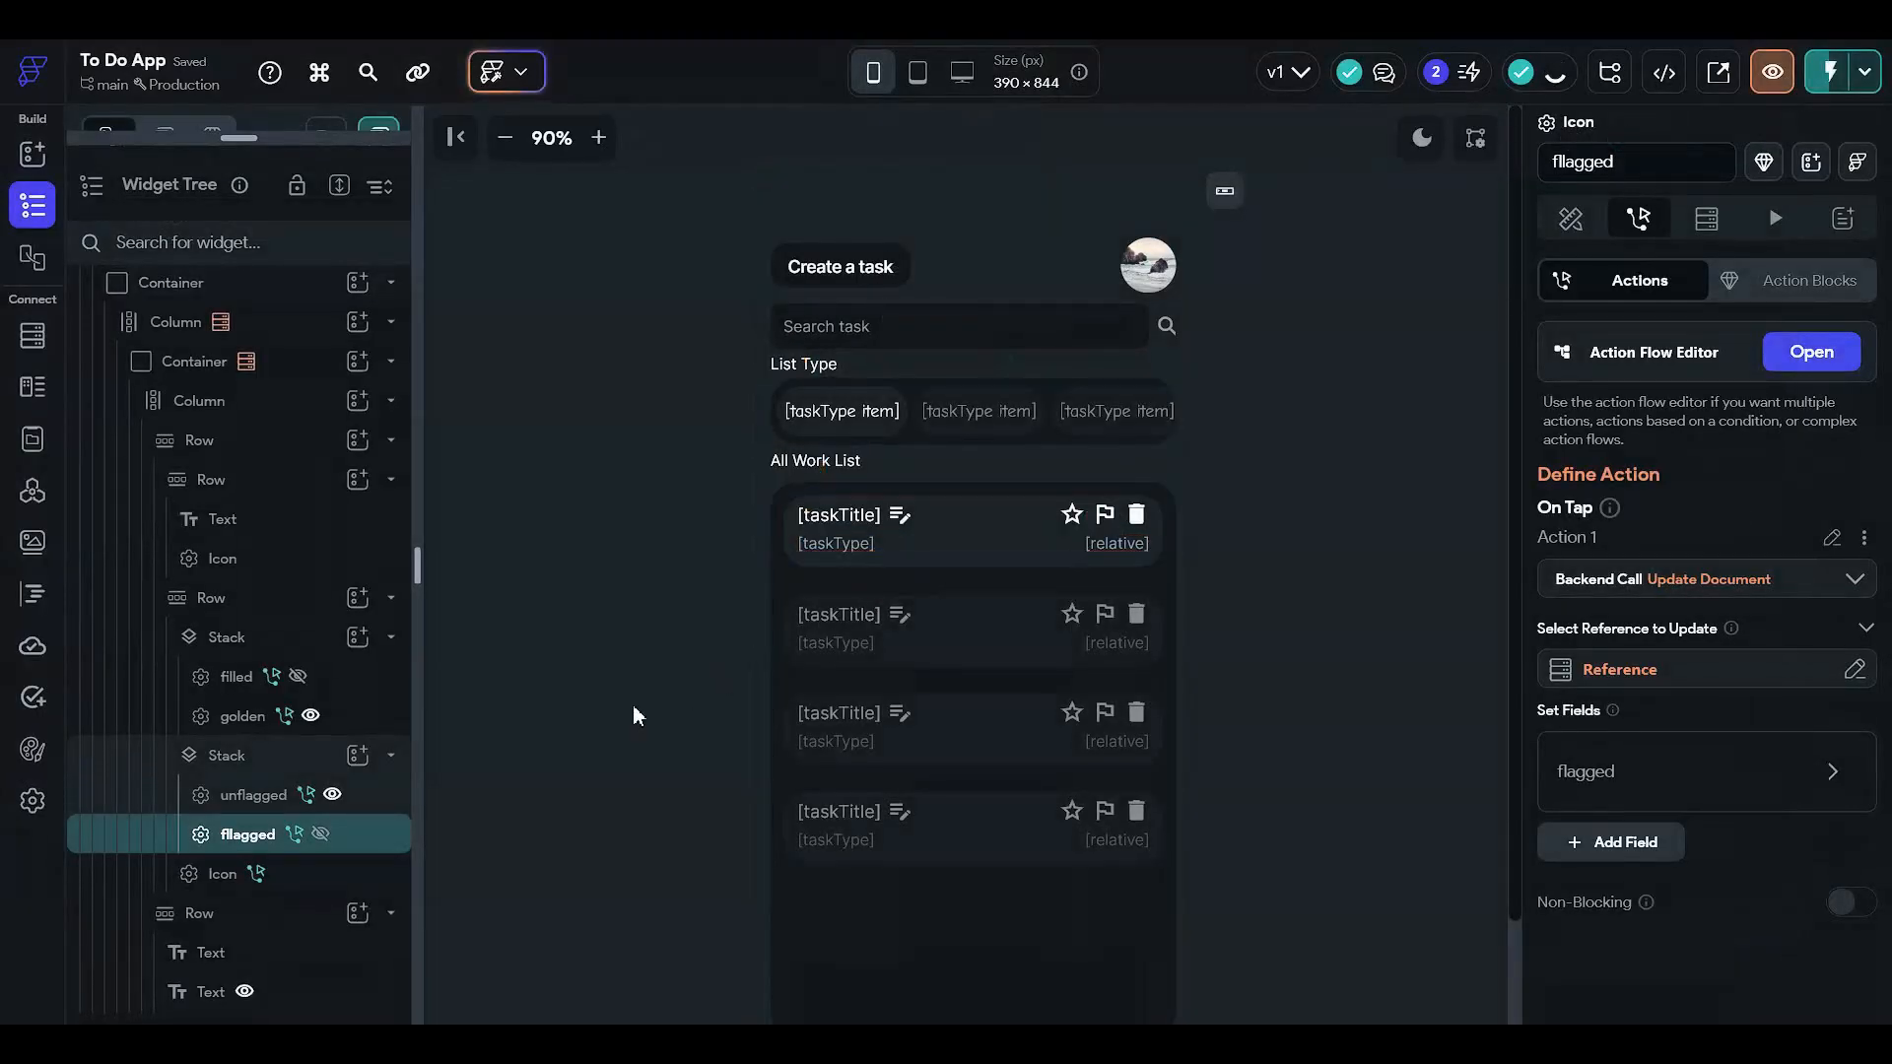
click(619, 632)
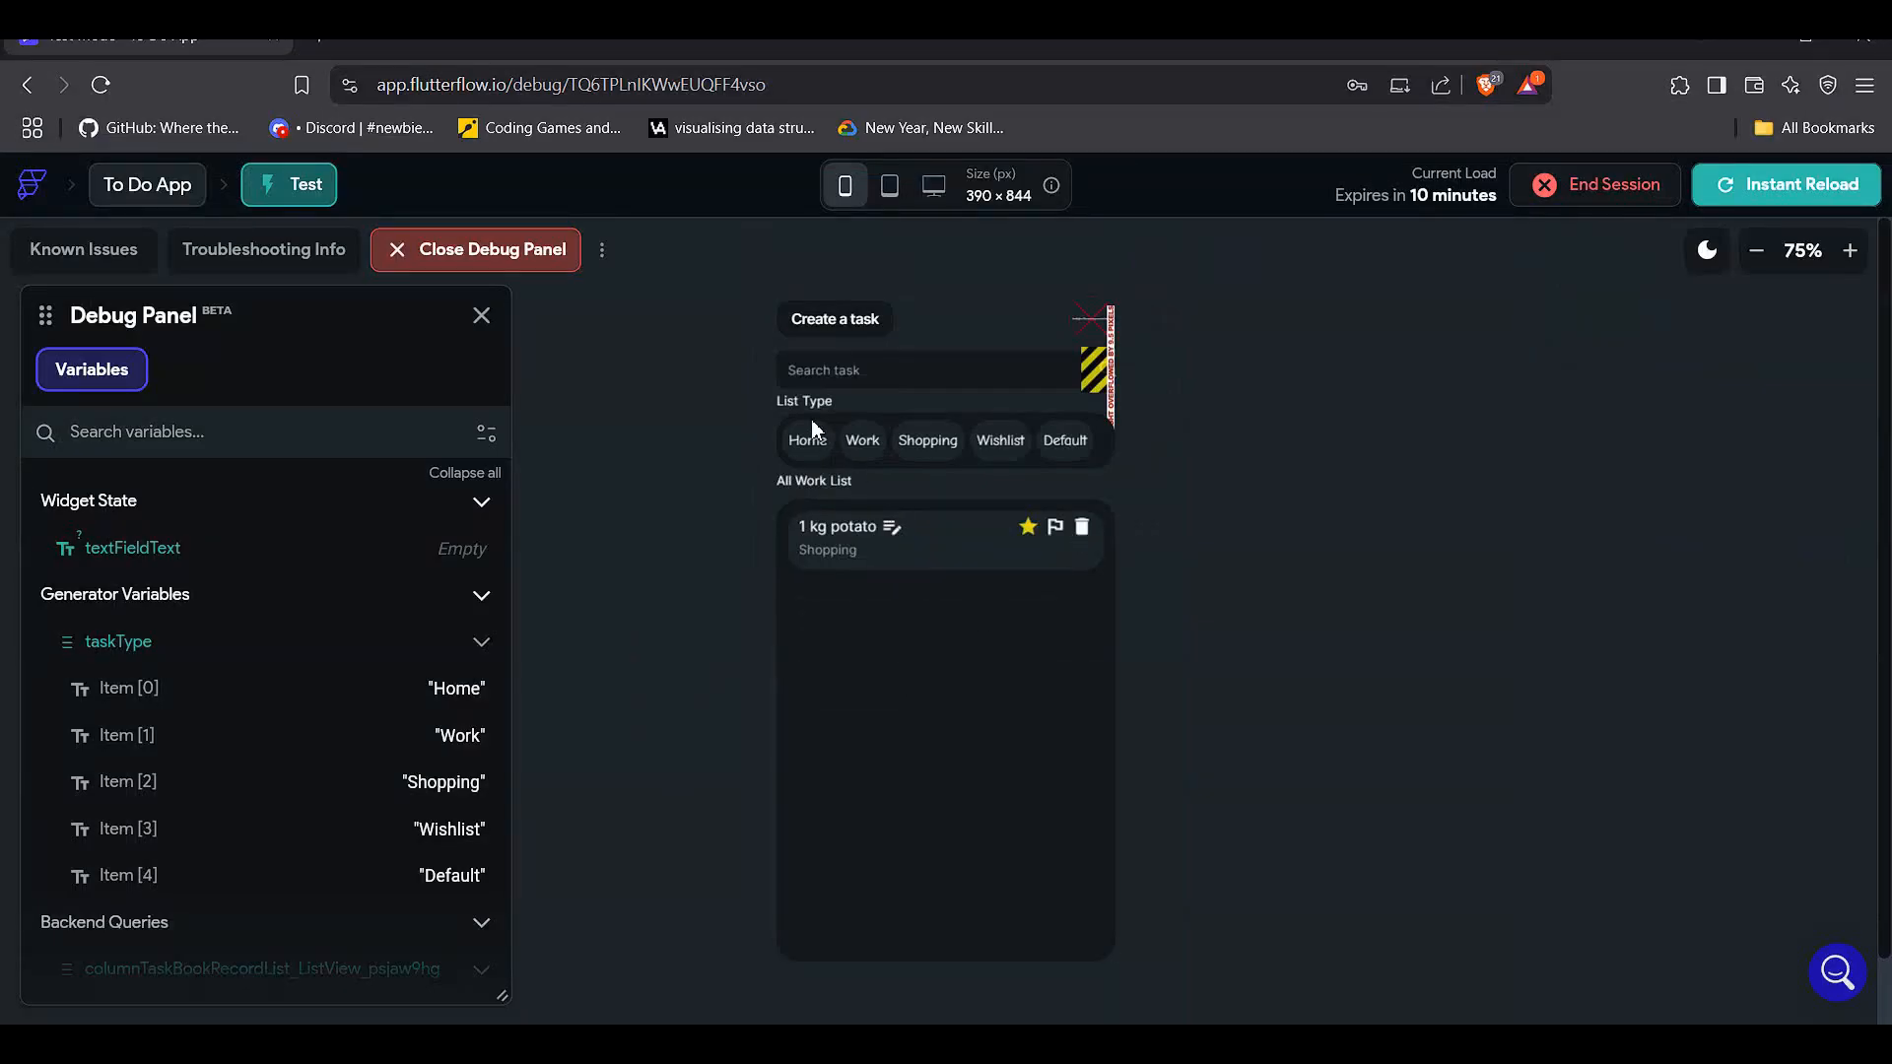
- Start a new task titled 'computer service' due March 14 with a completion time
click(849, 341)
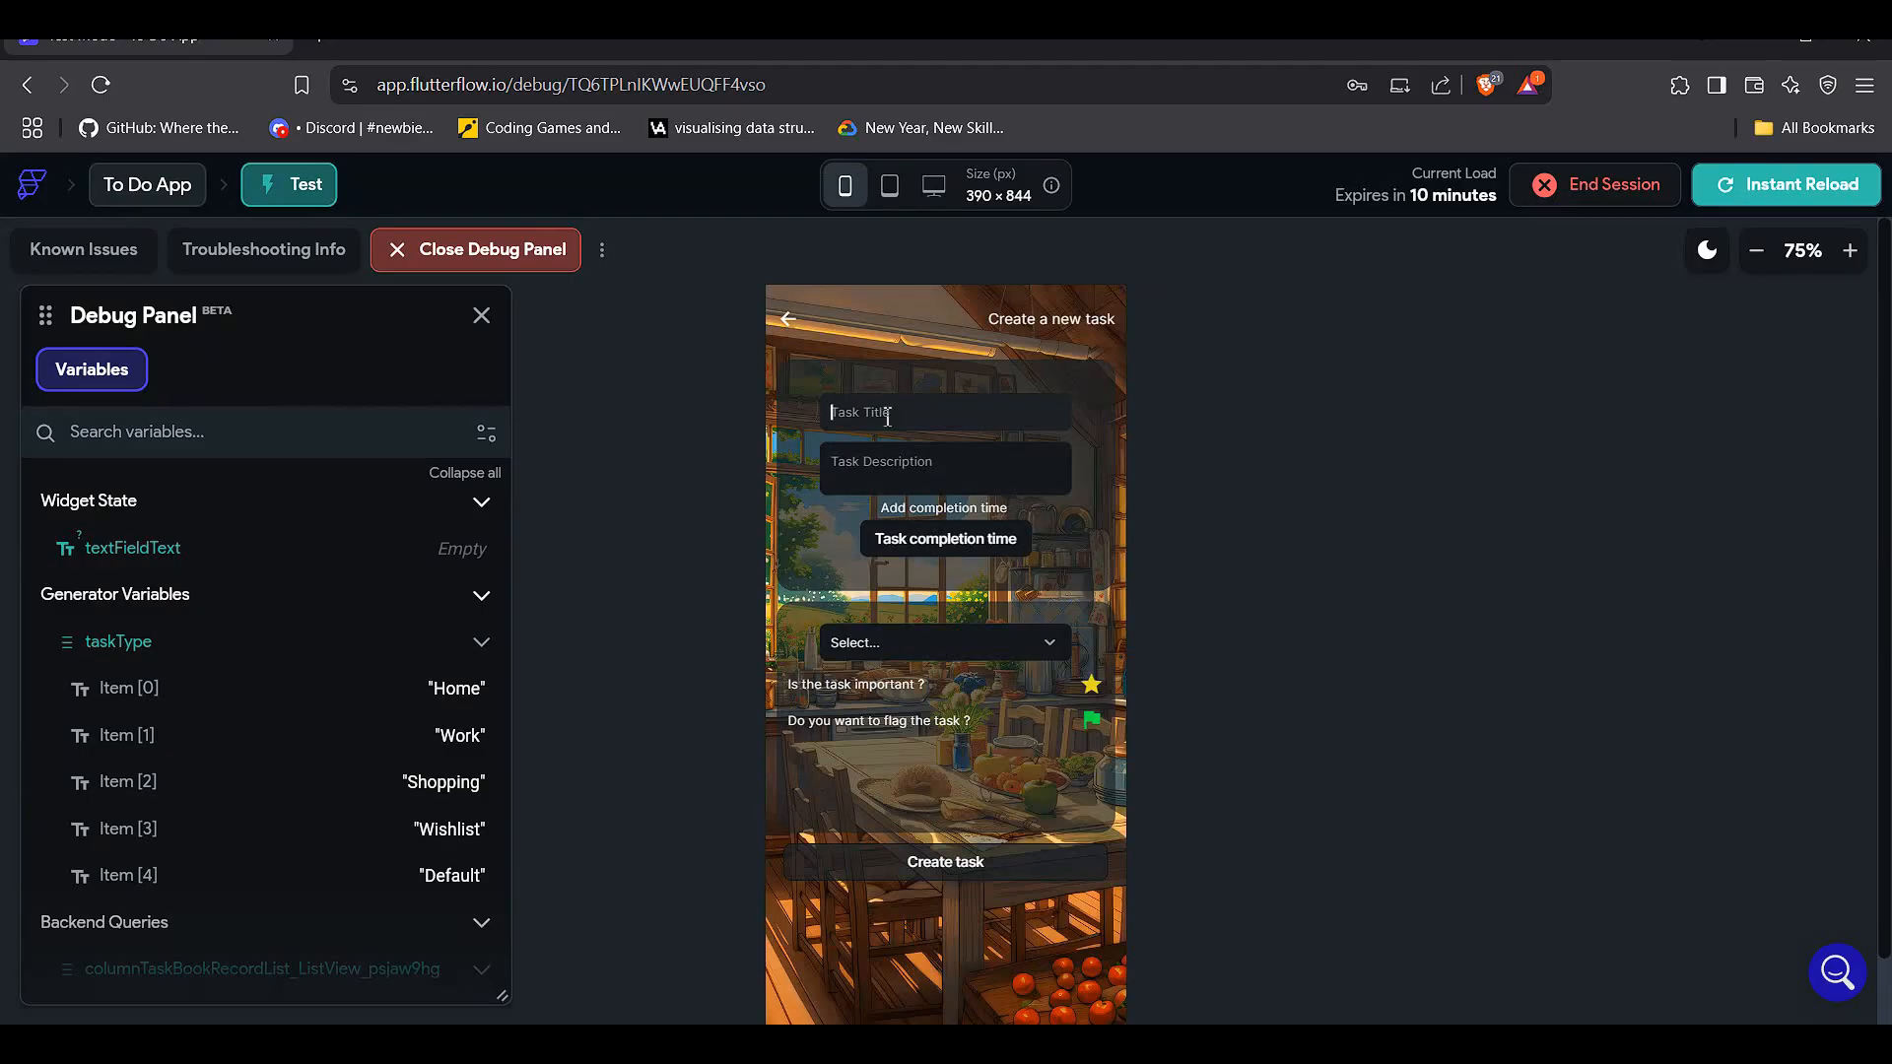
click(966, 648)
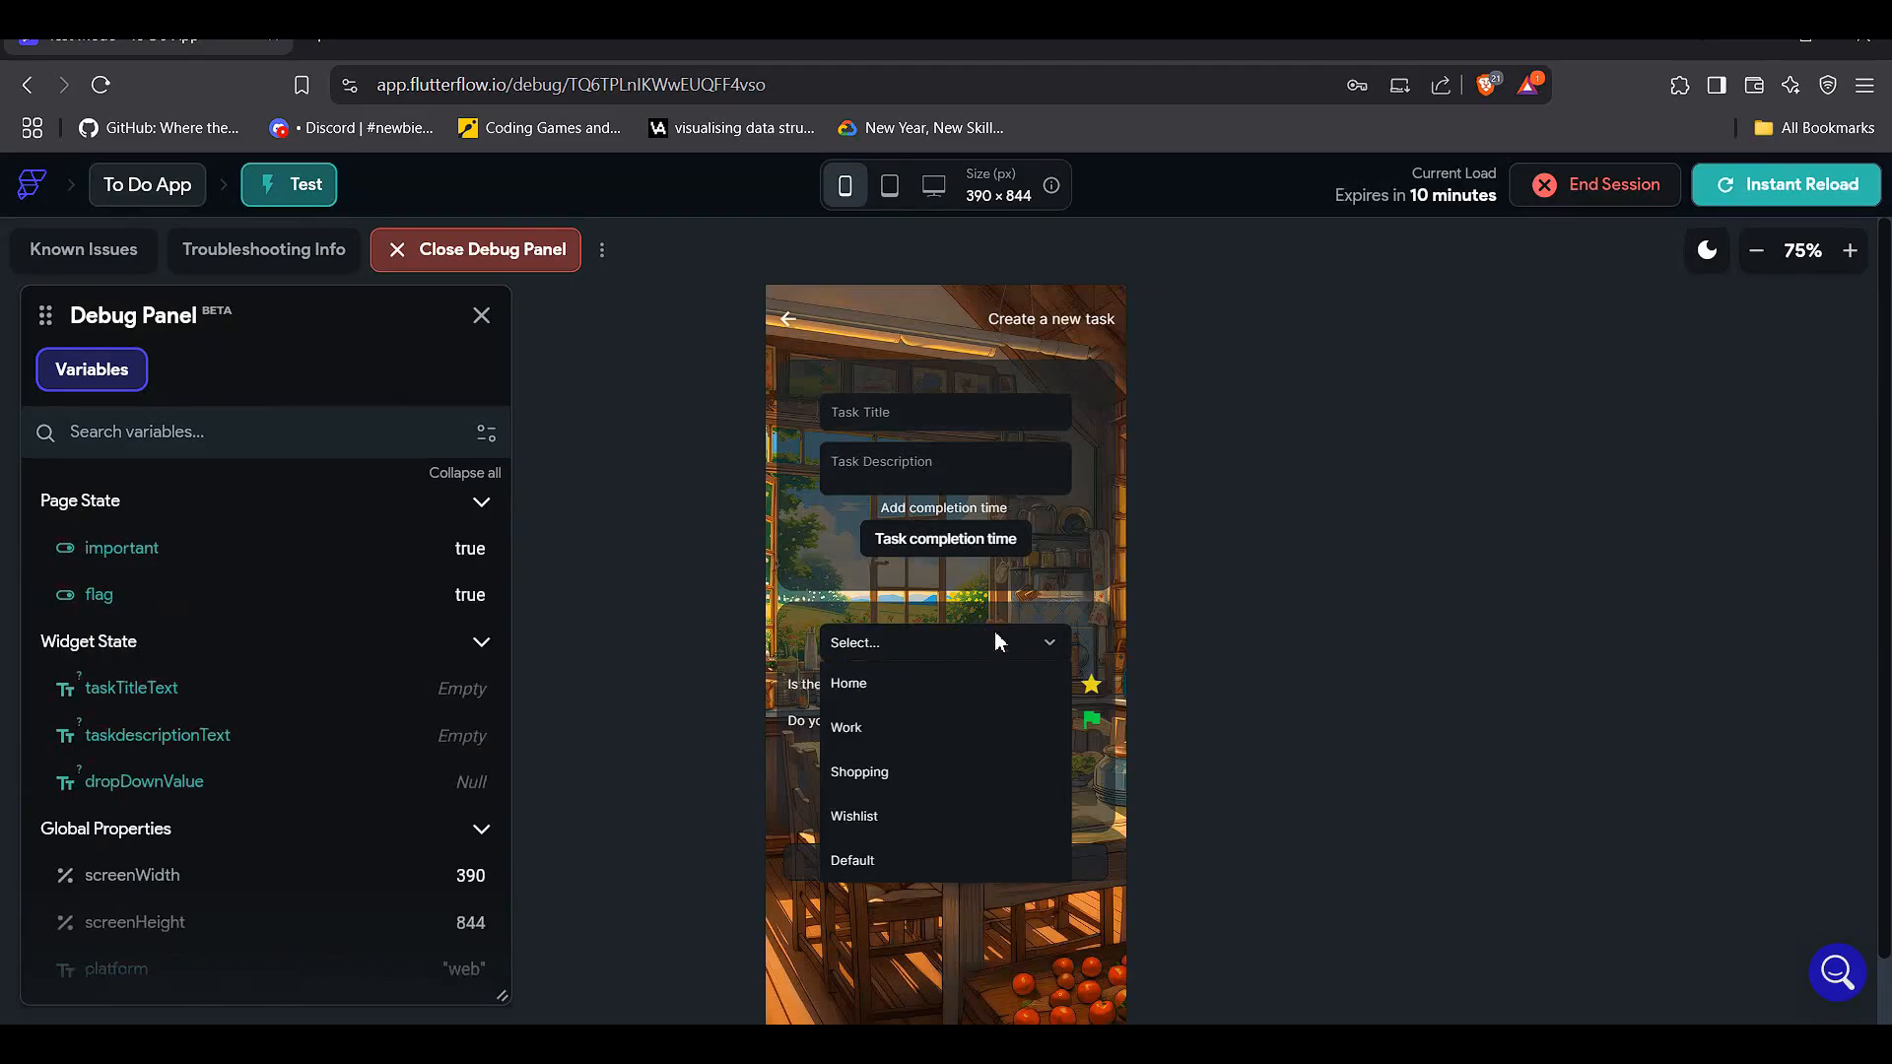
click(1078, 610)
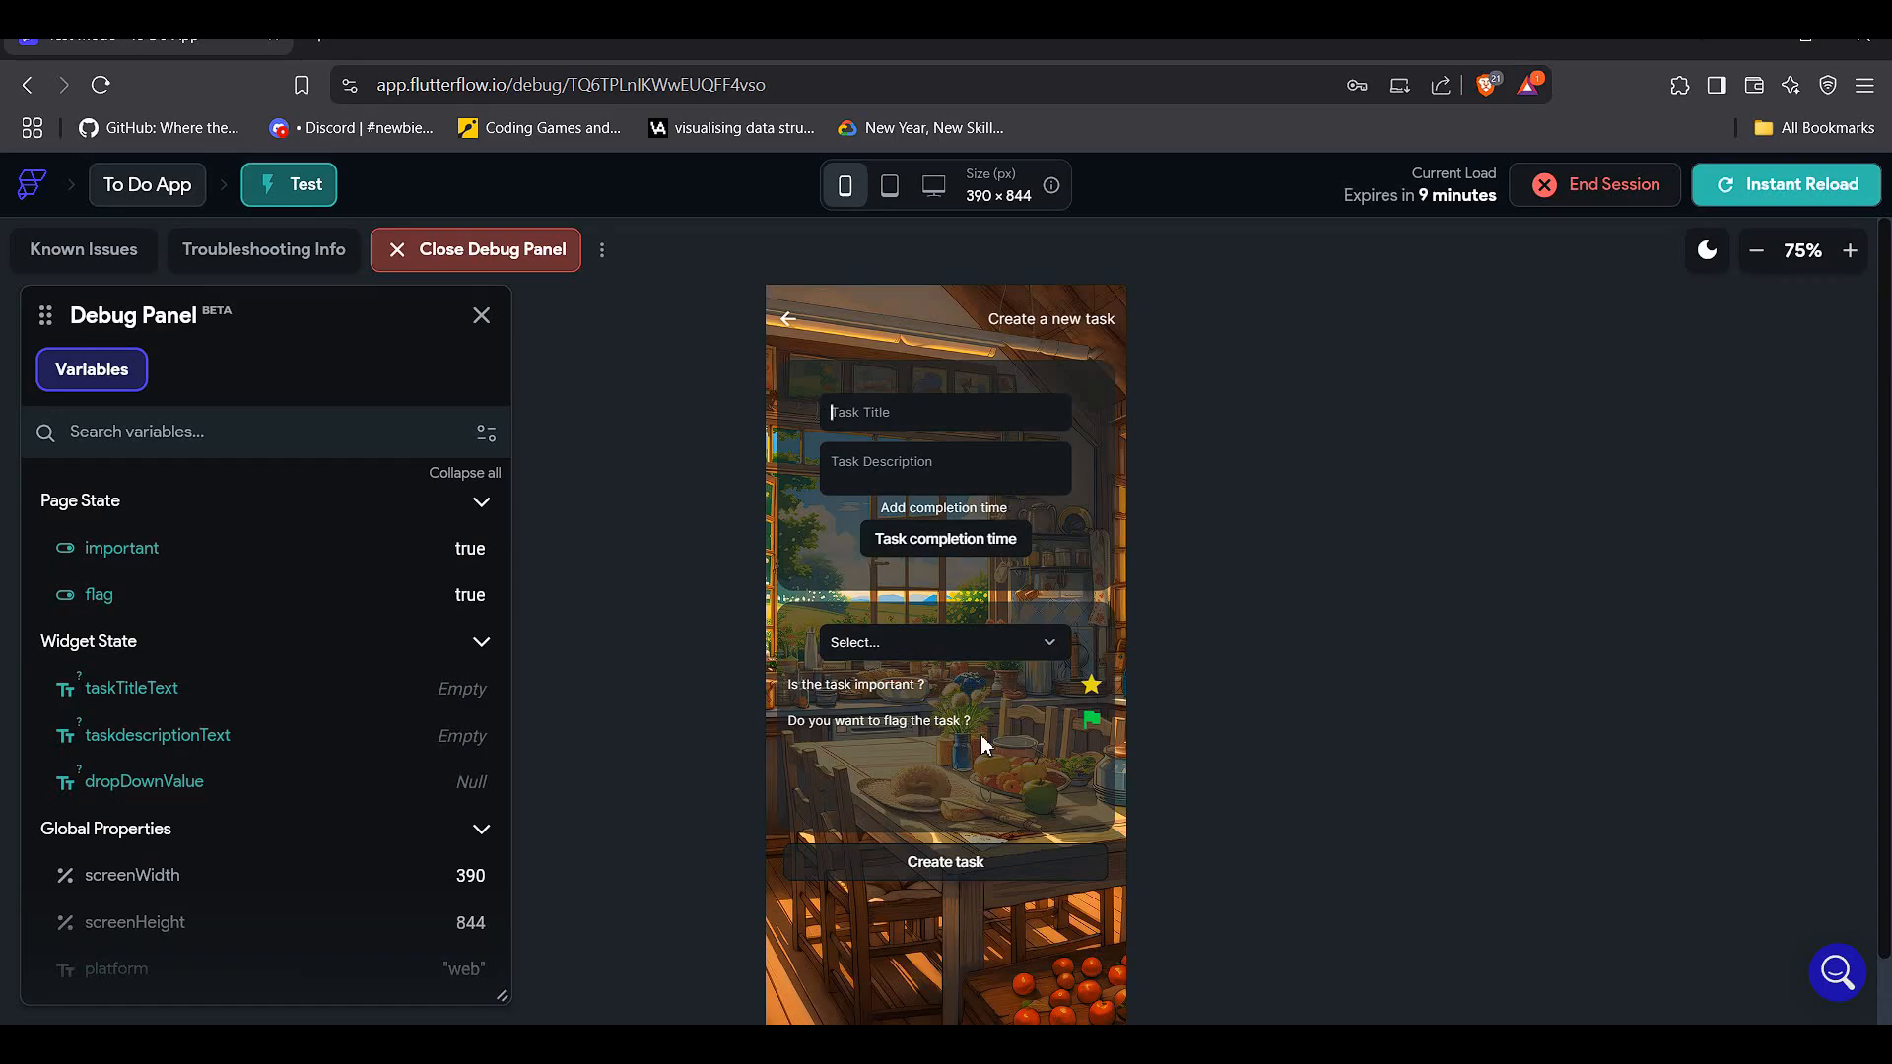
text(computer service)
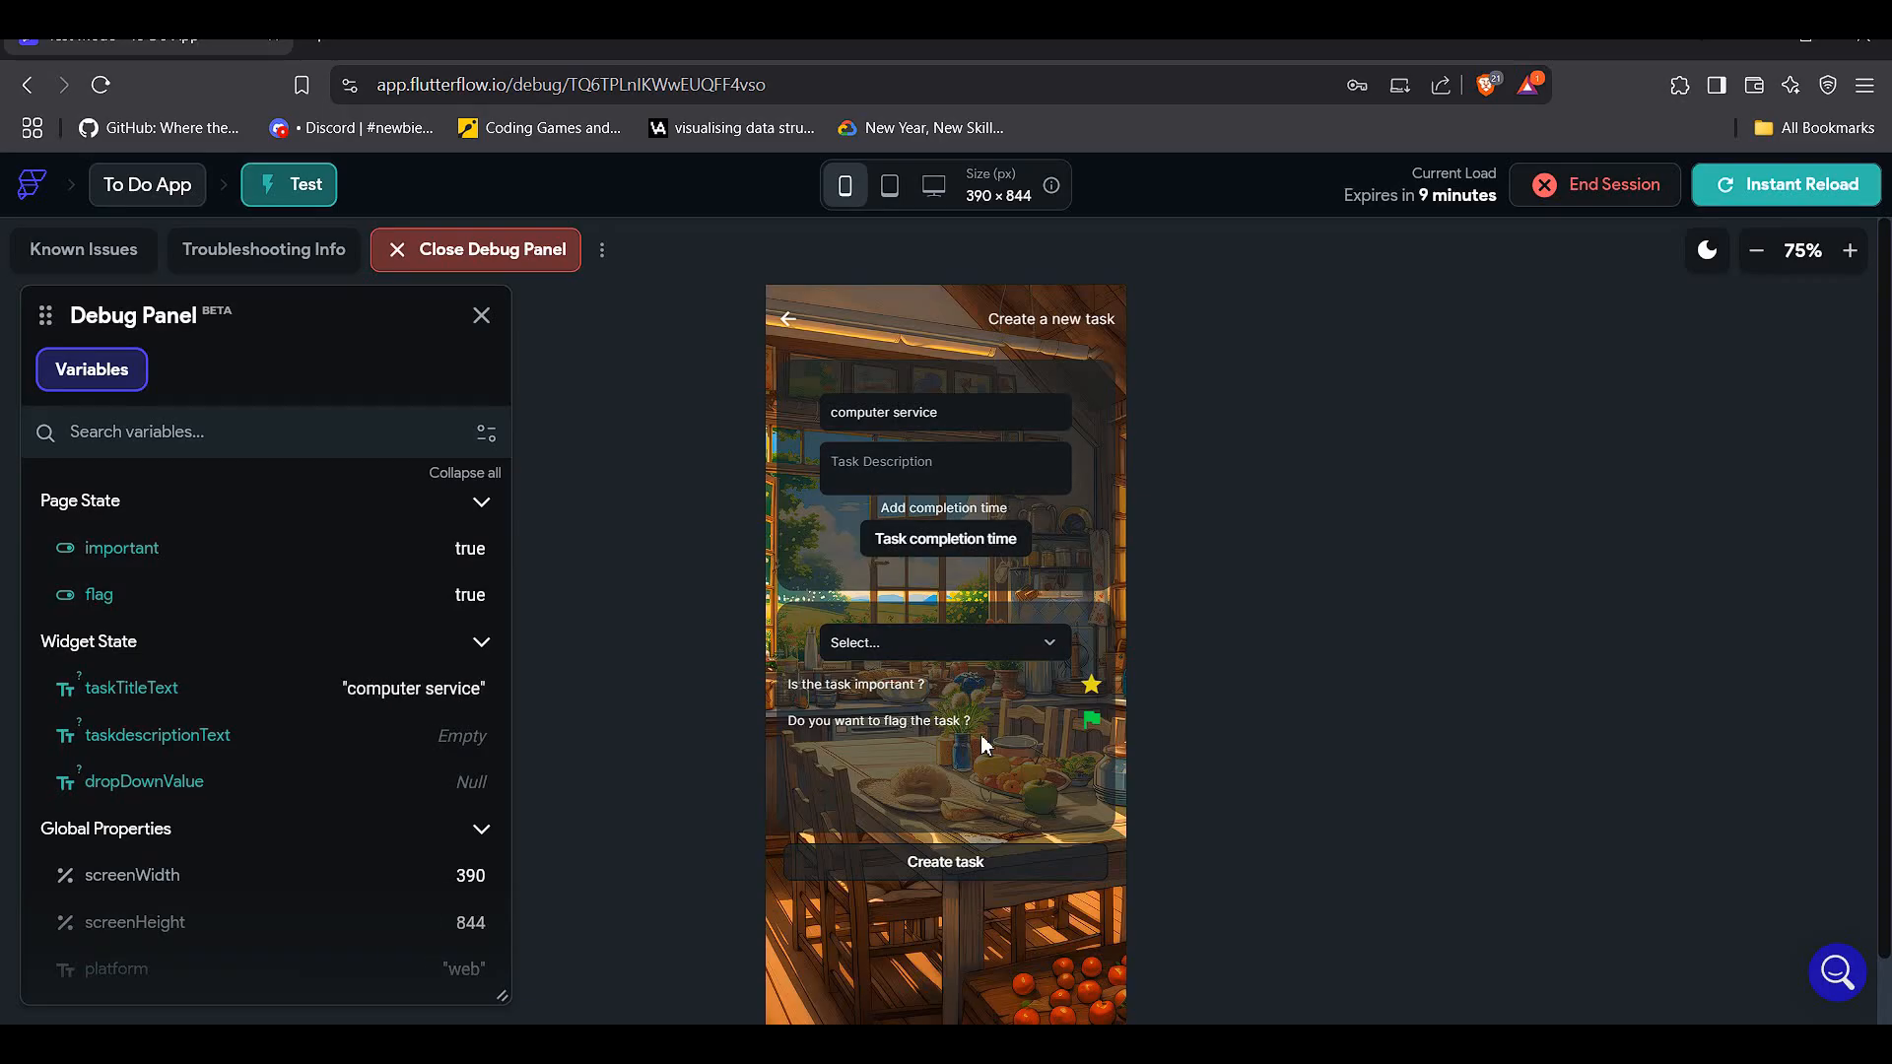
click(946, 540)
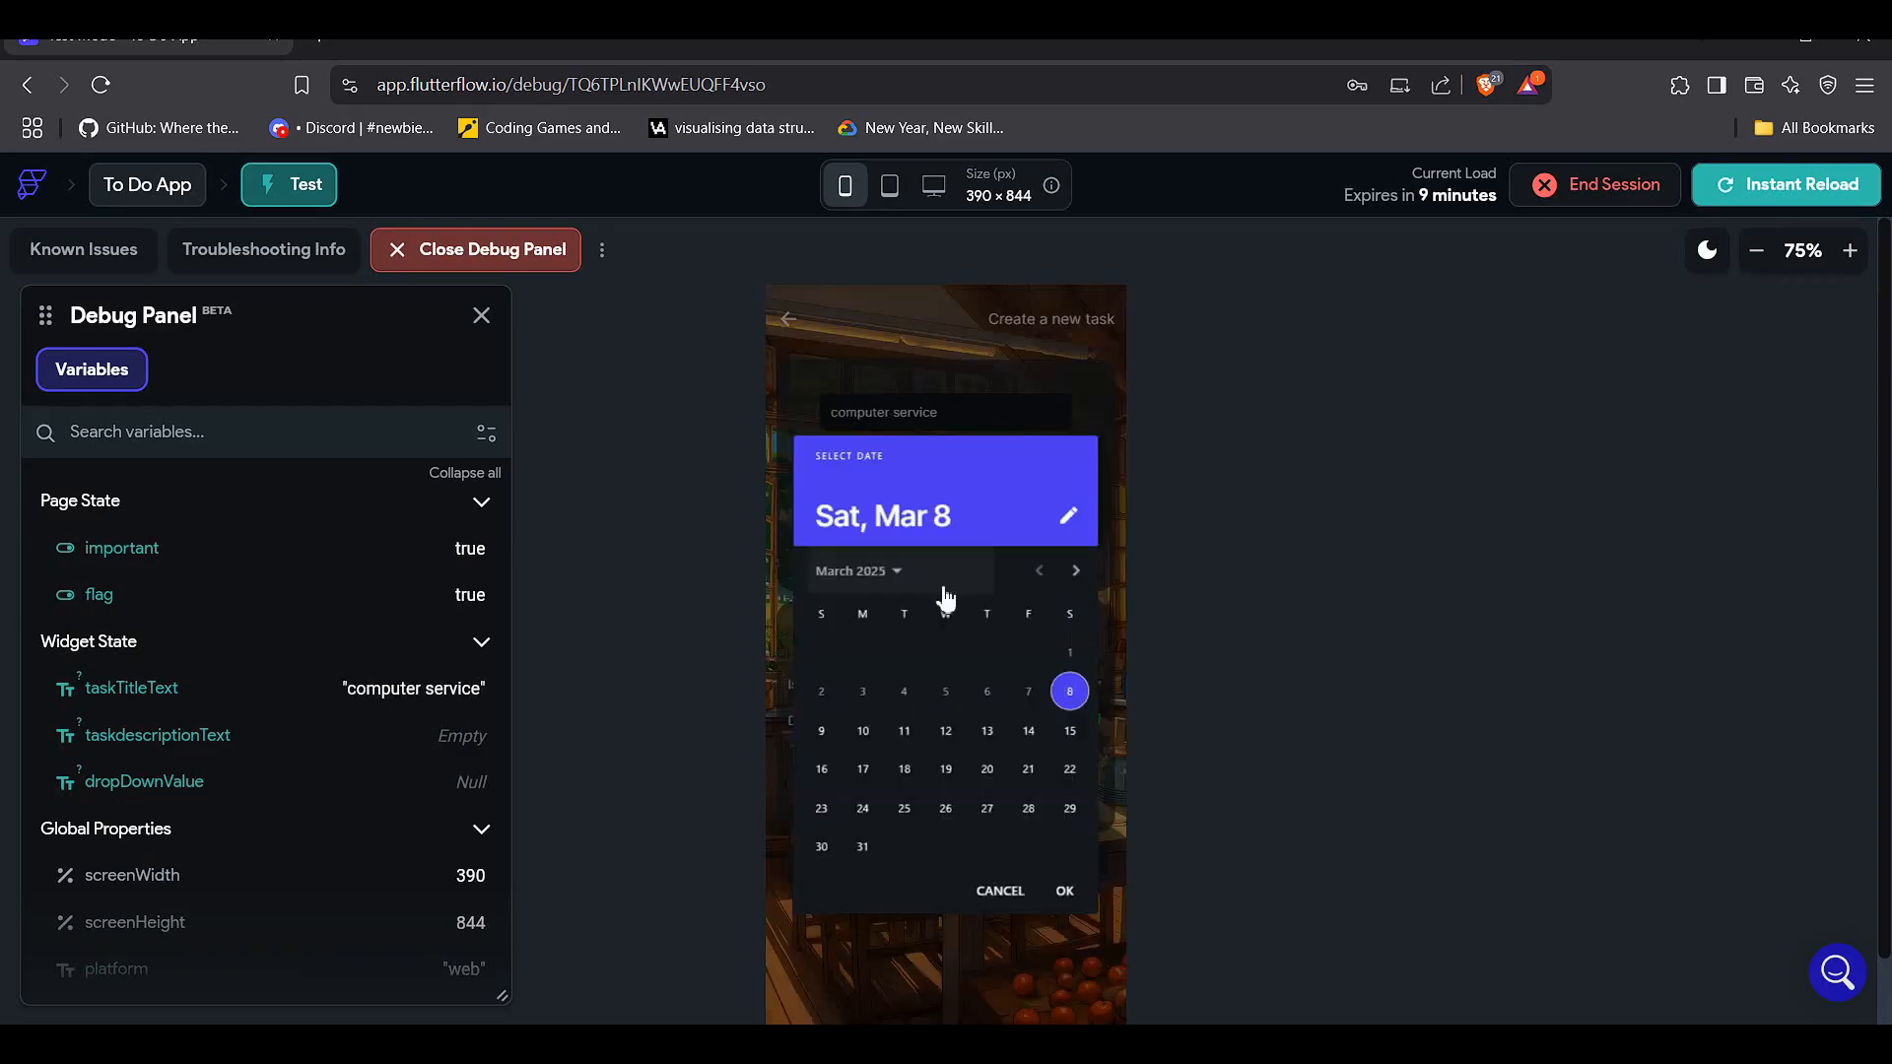
click(1027, 734)
click(1062, 886)
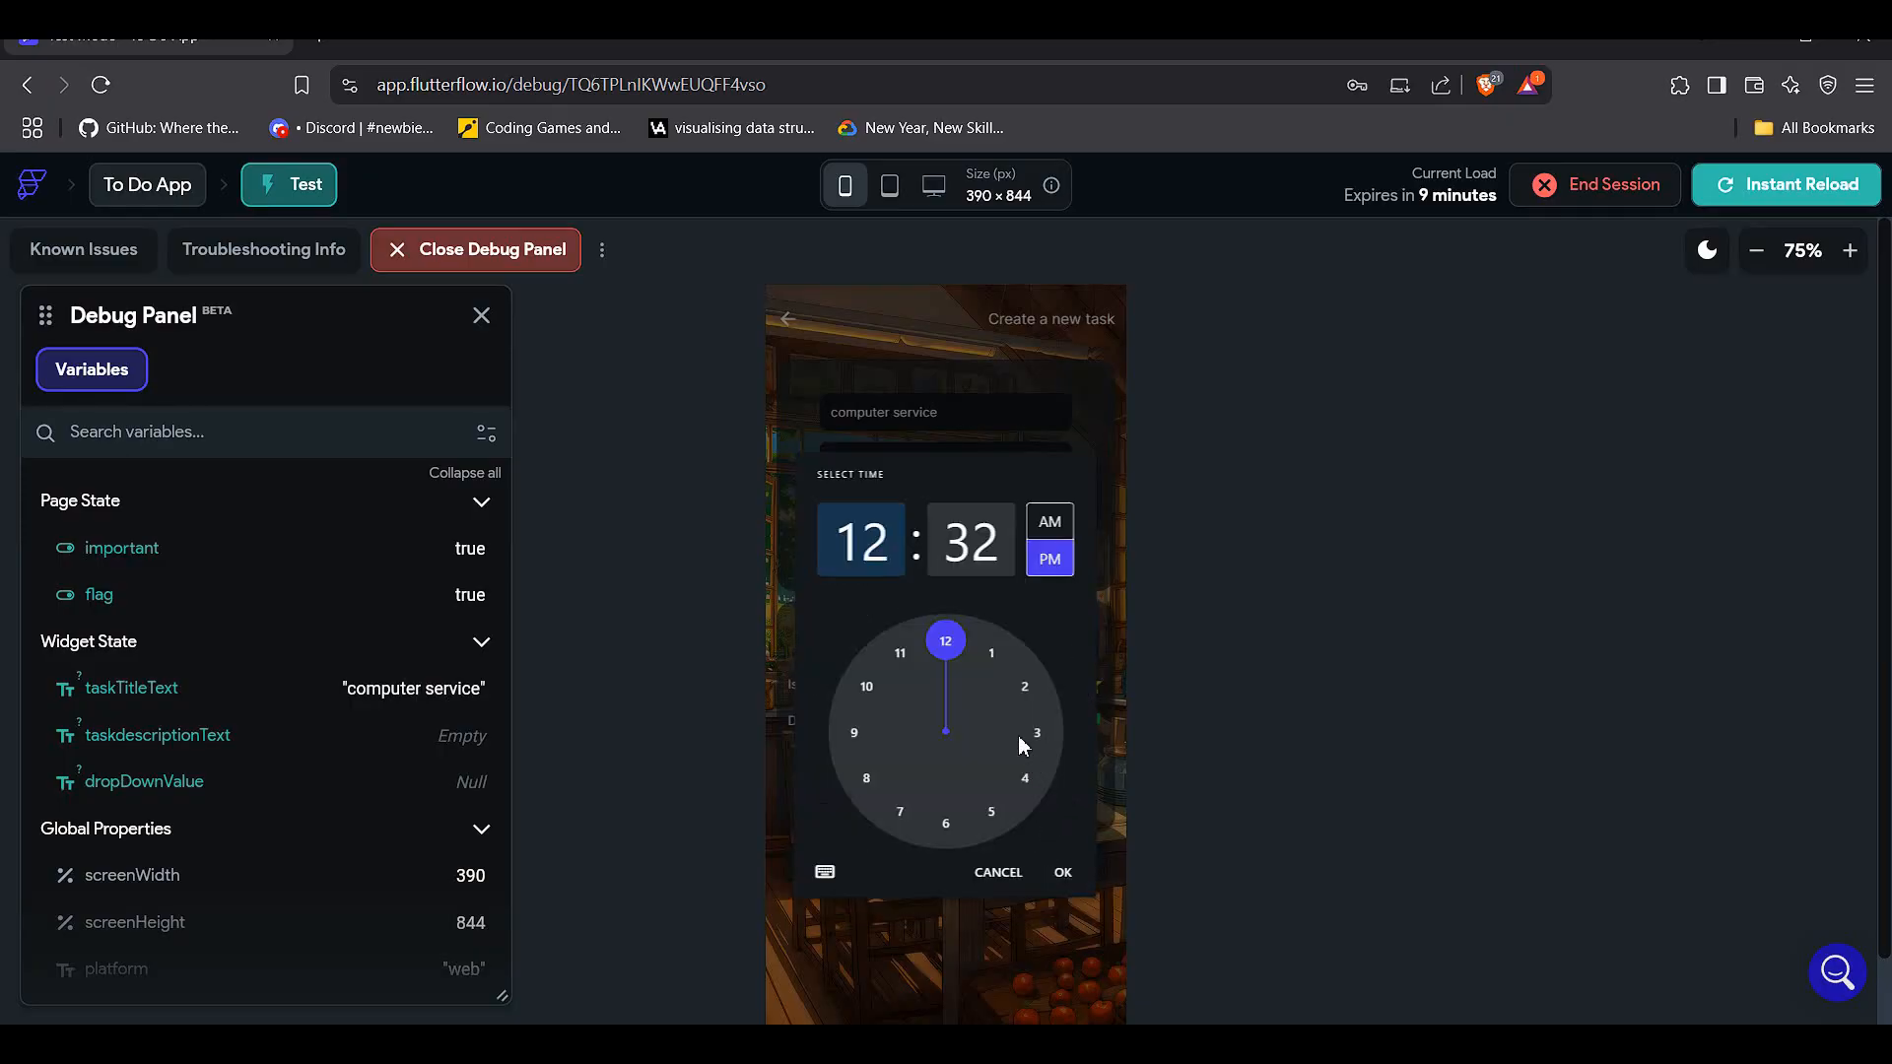
click(1064, 873)
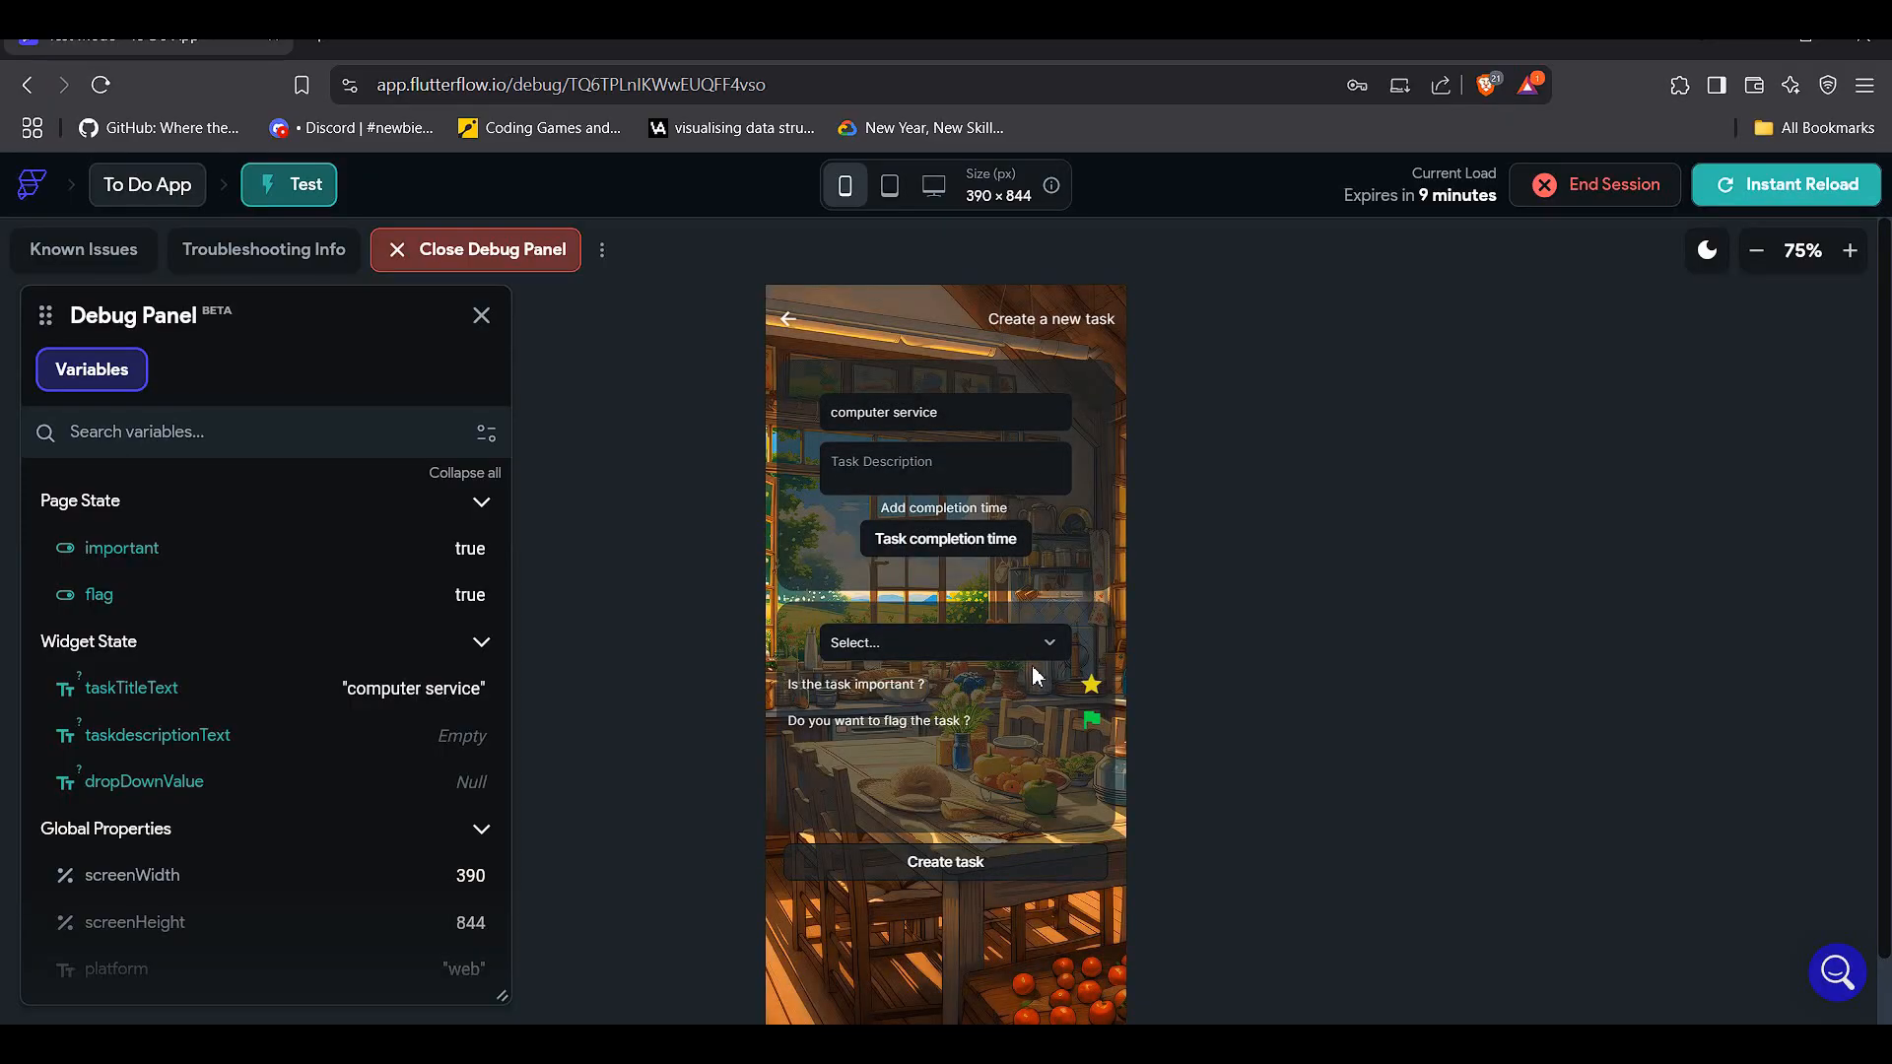
- Mark the task as important and set its category to Work
click(1091, 685)
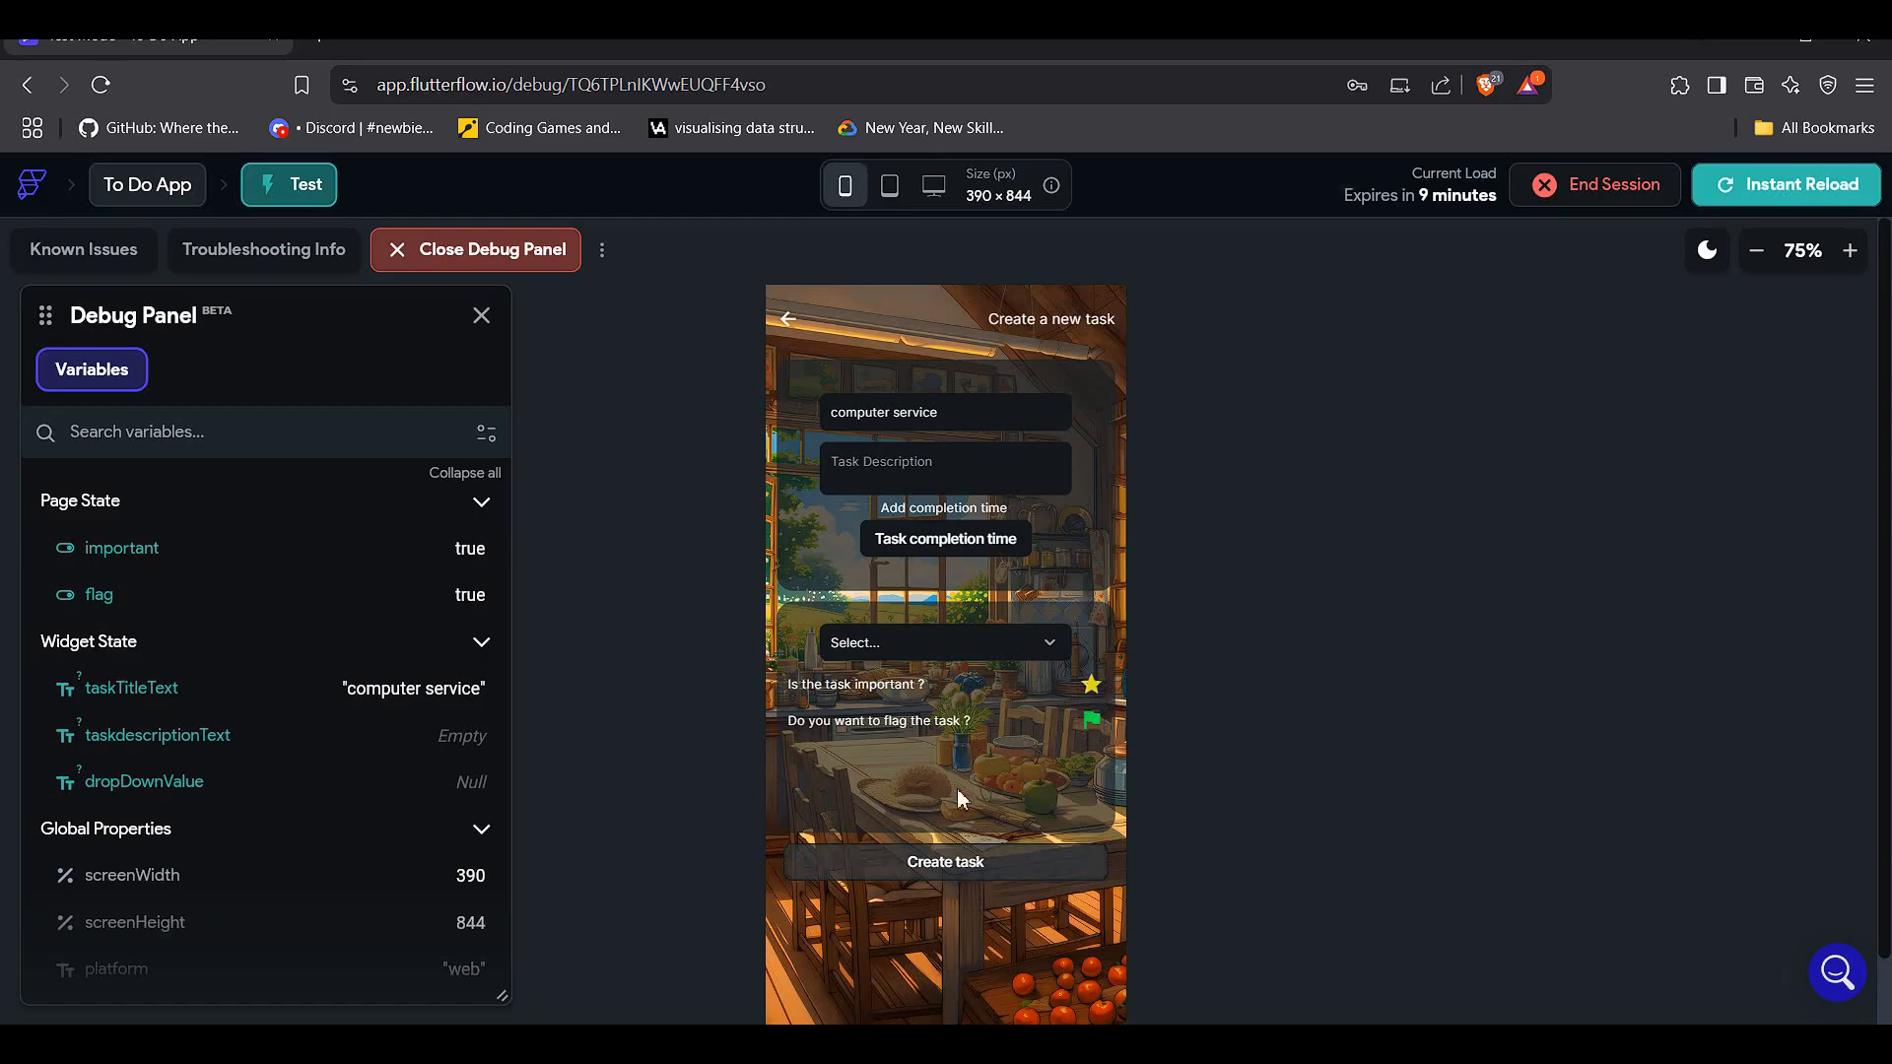
click(894, 652)
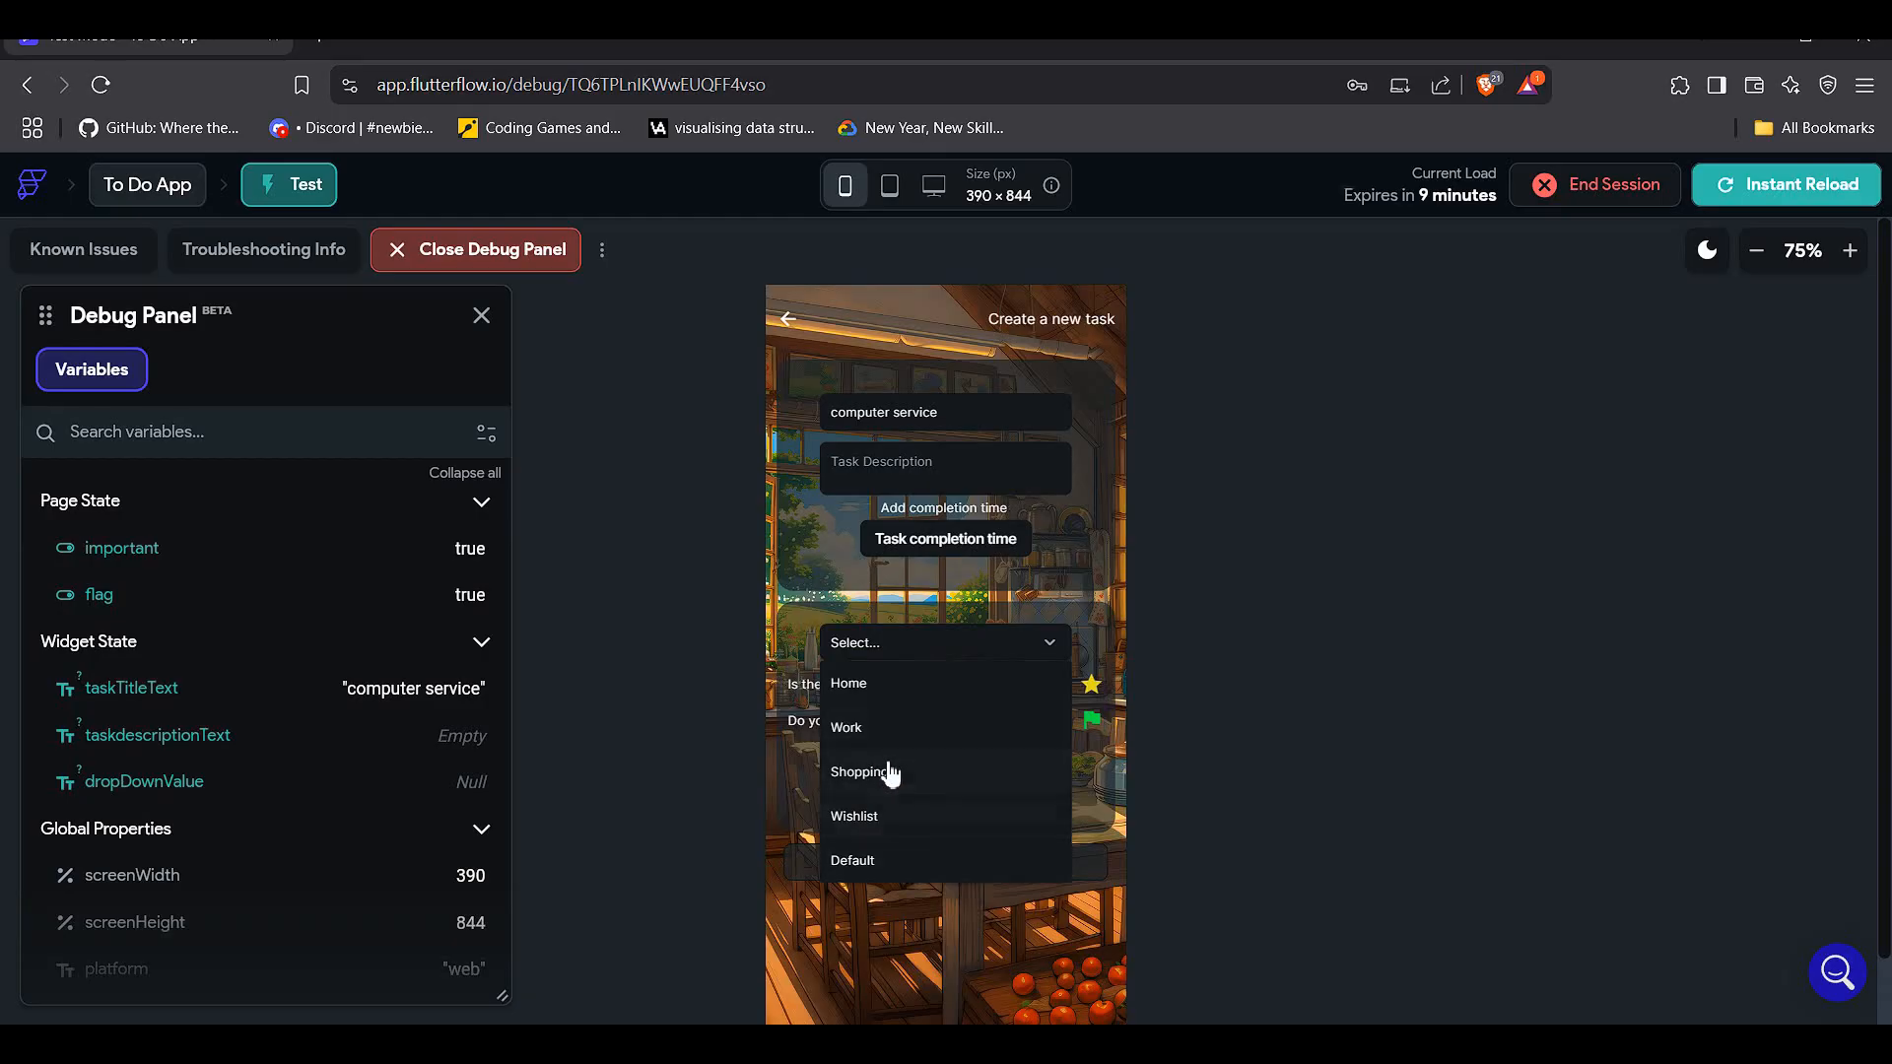
click(923, 734)
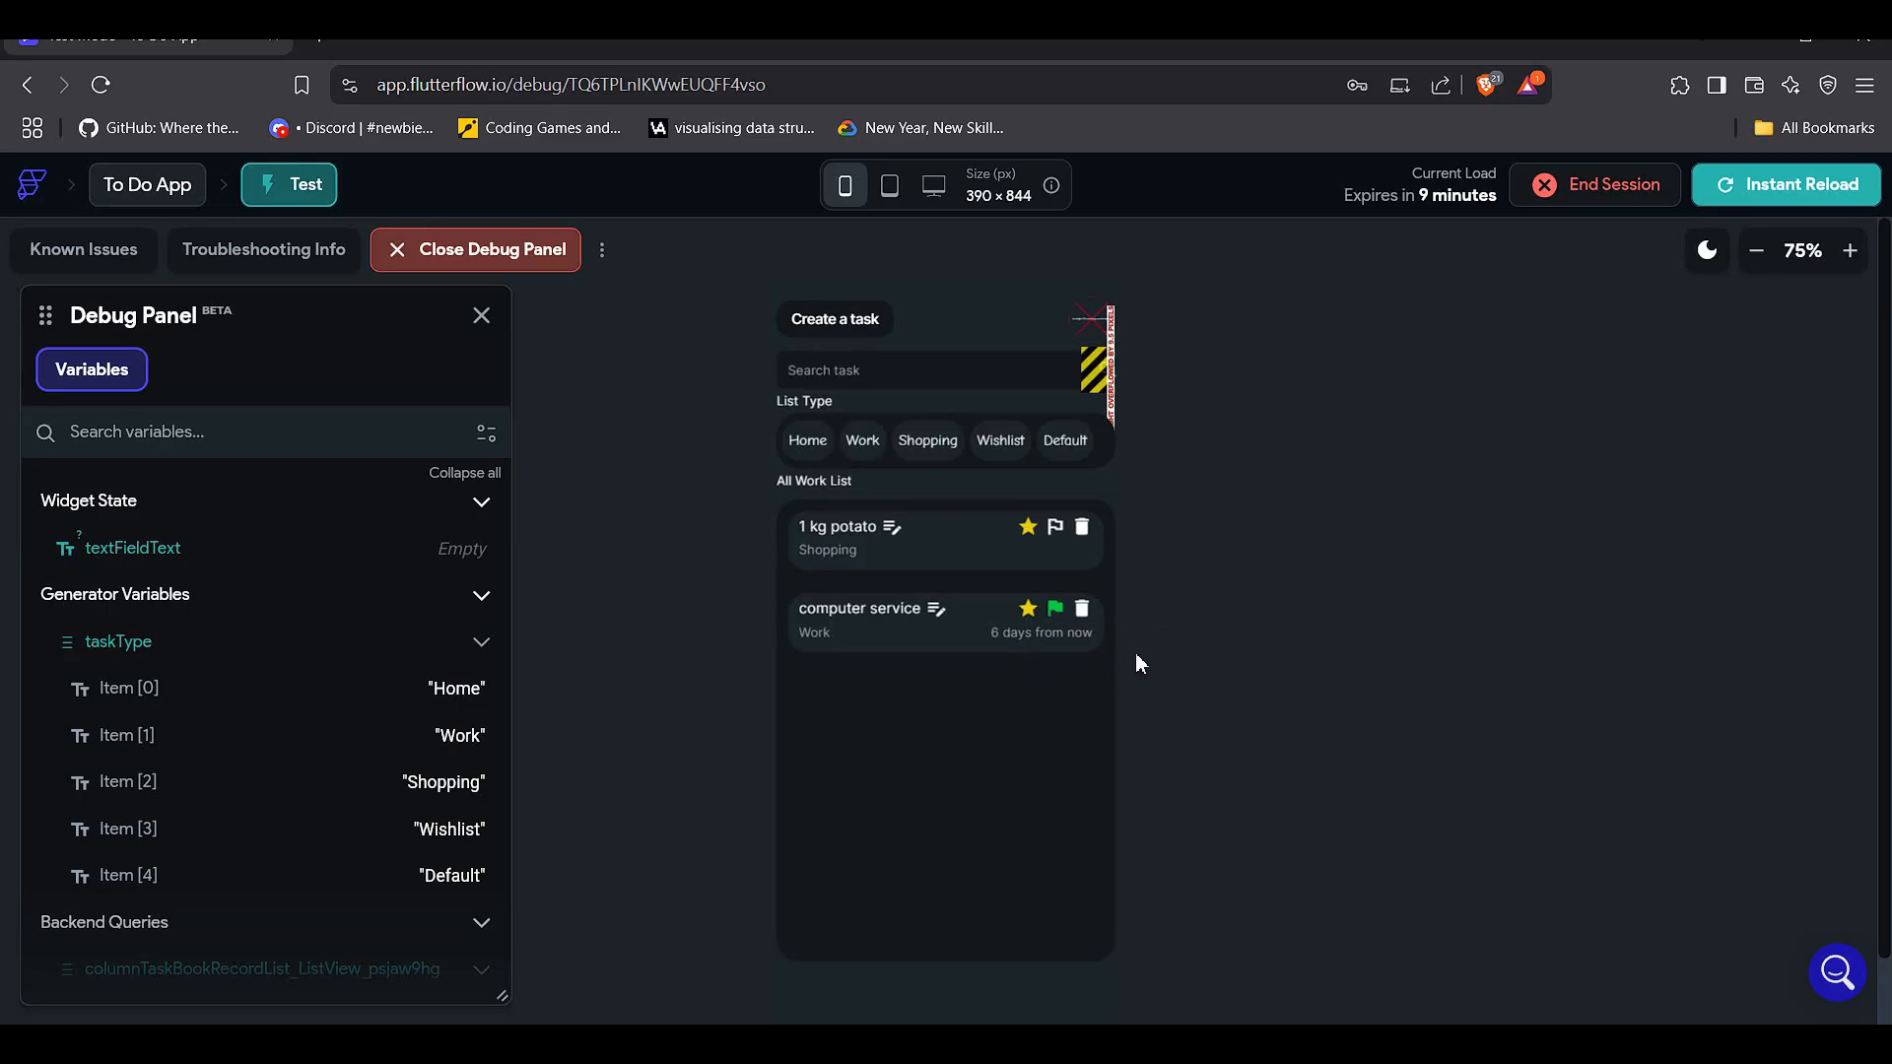
- On the profile page, enter 'Anime Type' as the display name
click(1087, 341)
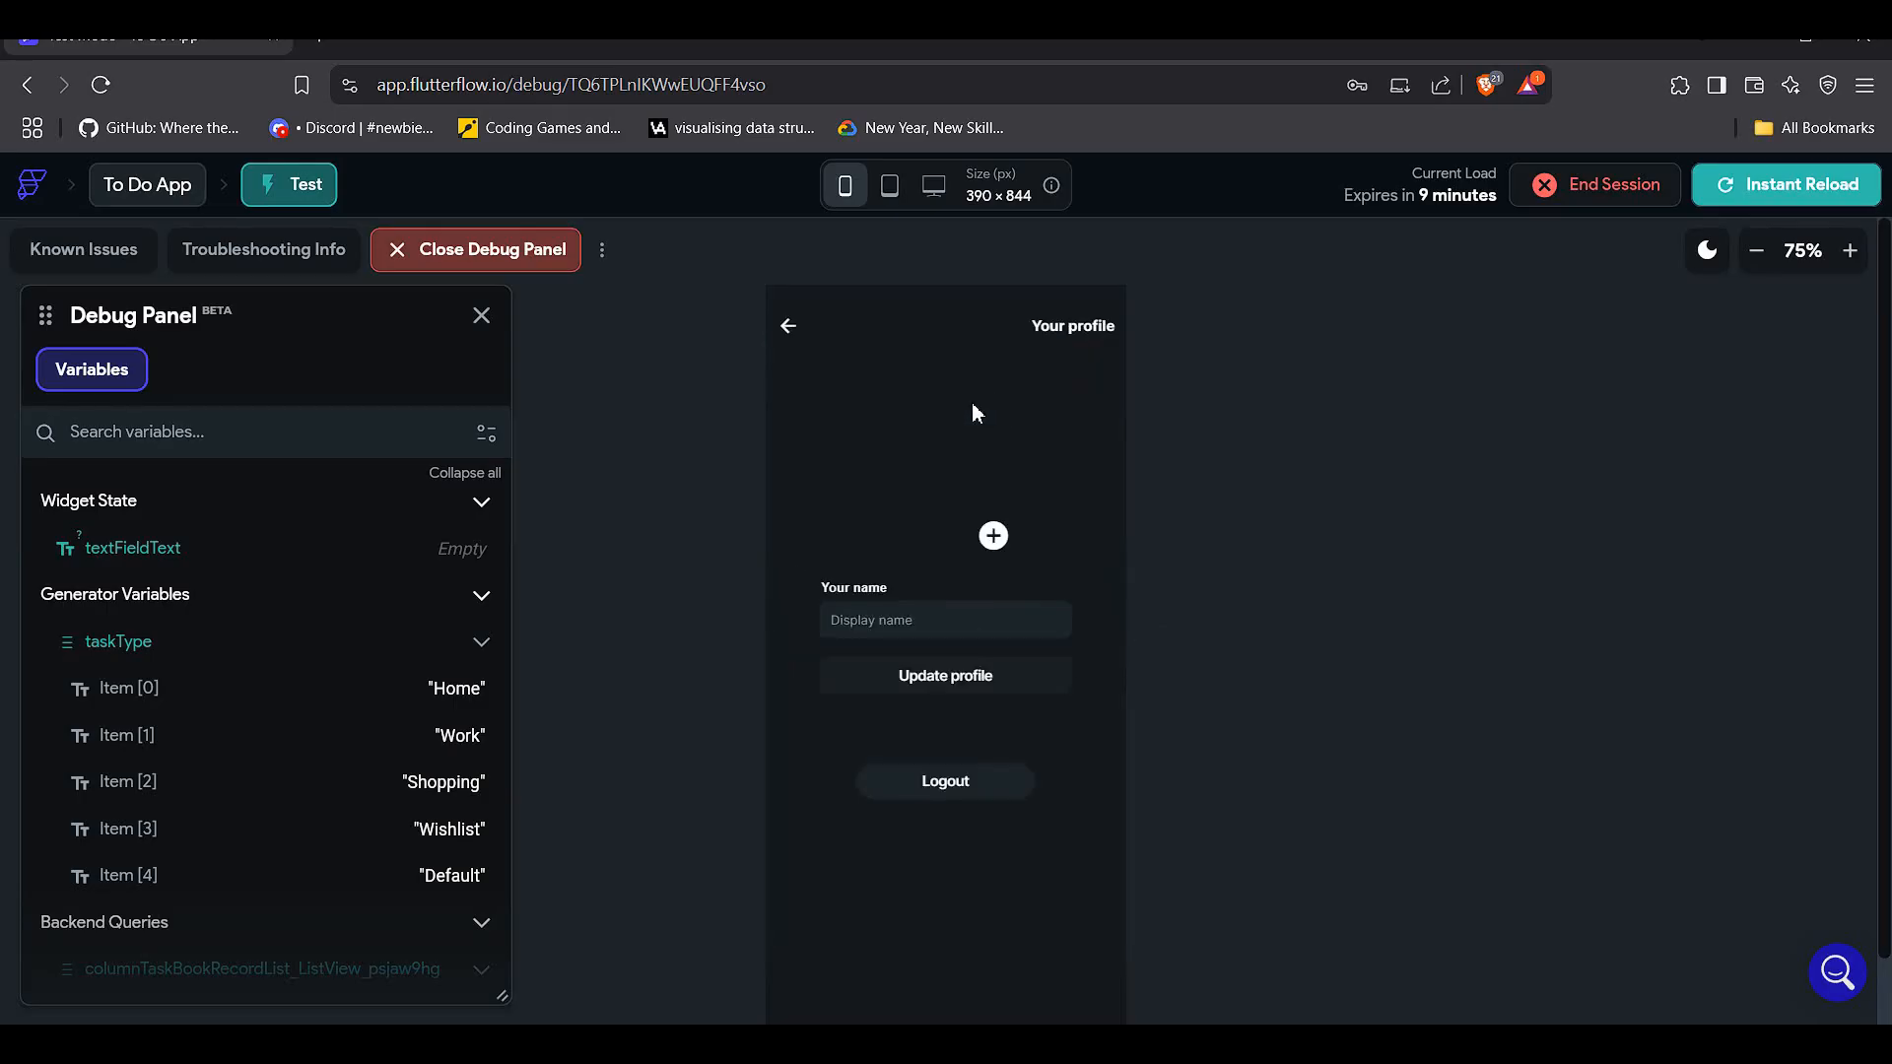
click(1045, 620)
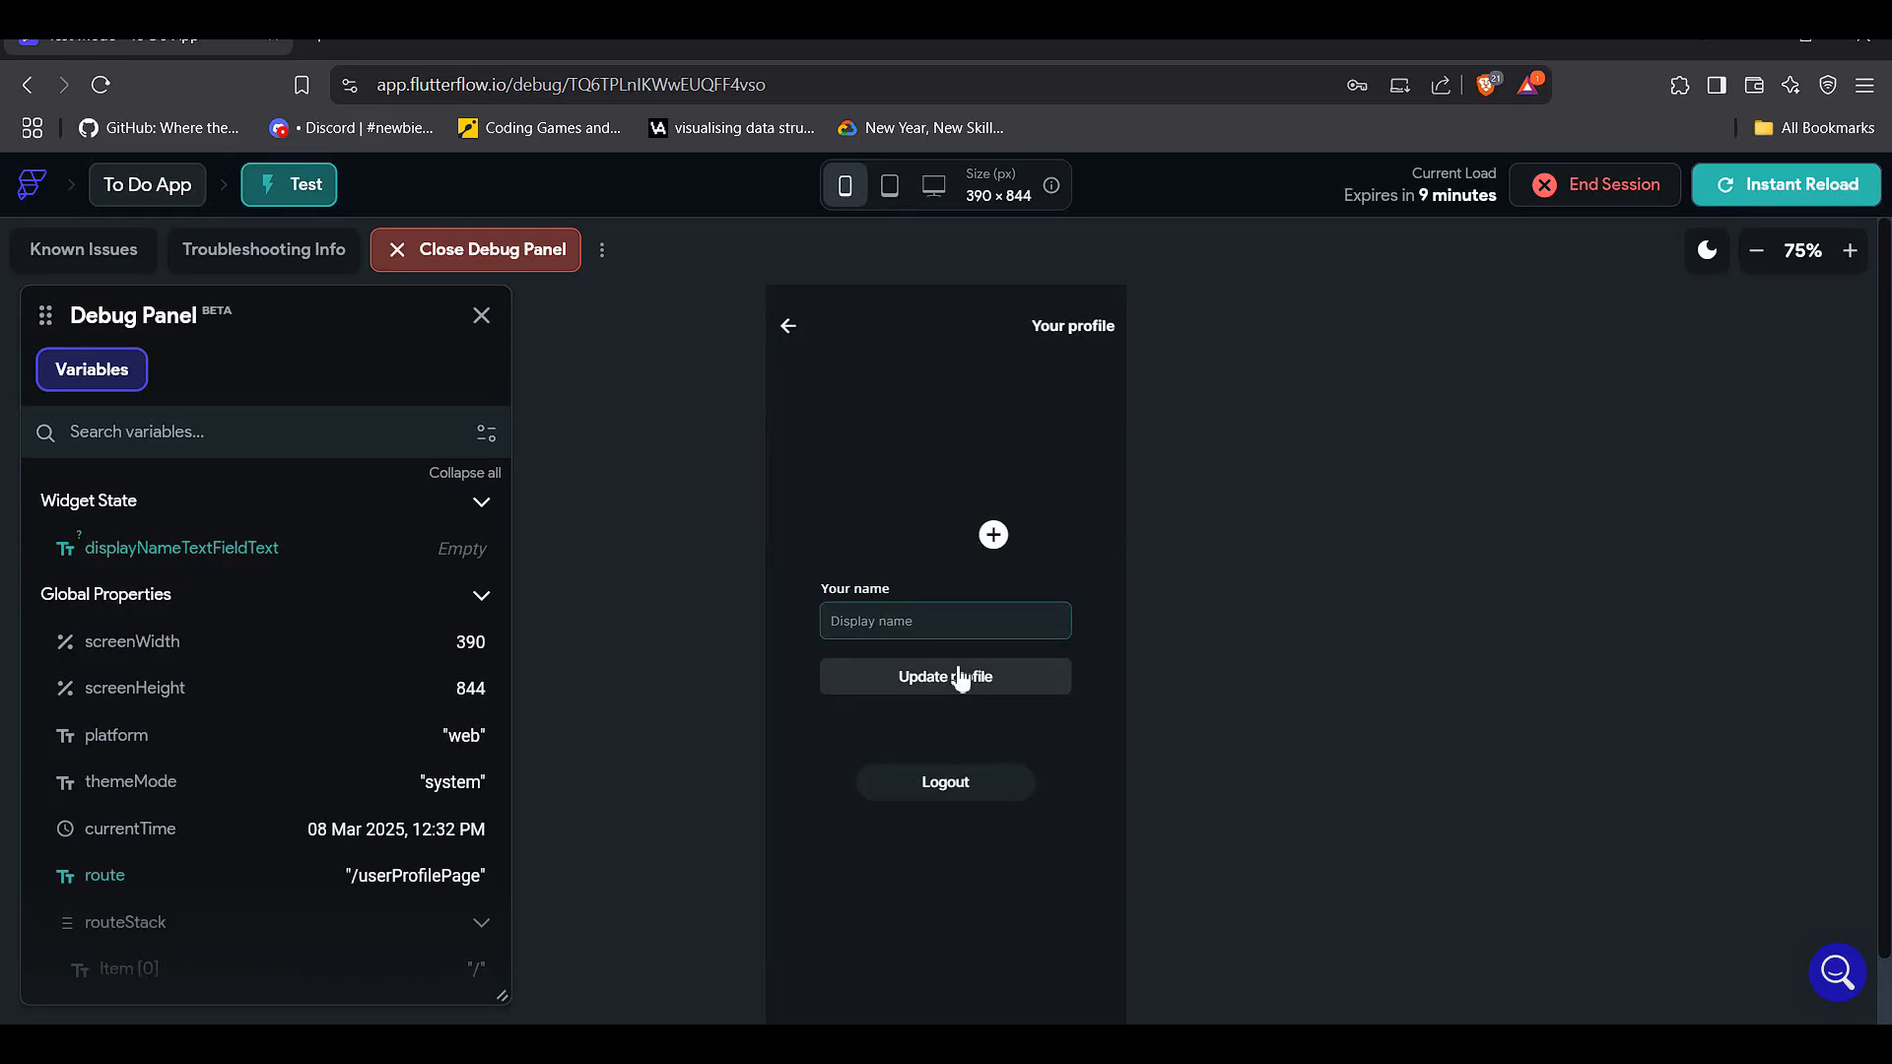
text(Anm)
key(BackSpace)
key(BackSpace)
text(ime Type)
- Pick an anime-style picture from the gallery as the avatar and update the profile
click(960, 678)
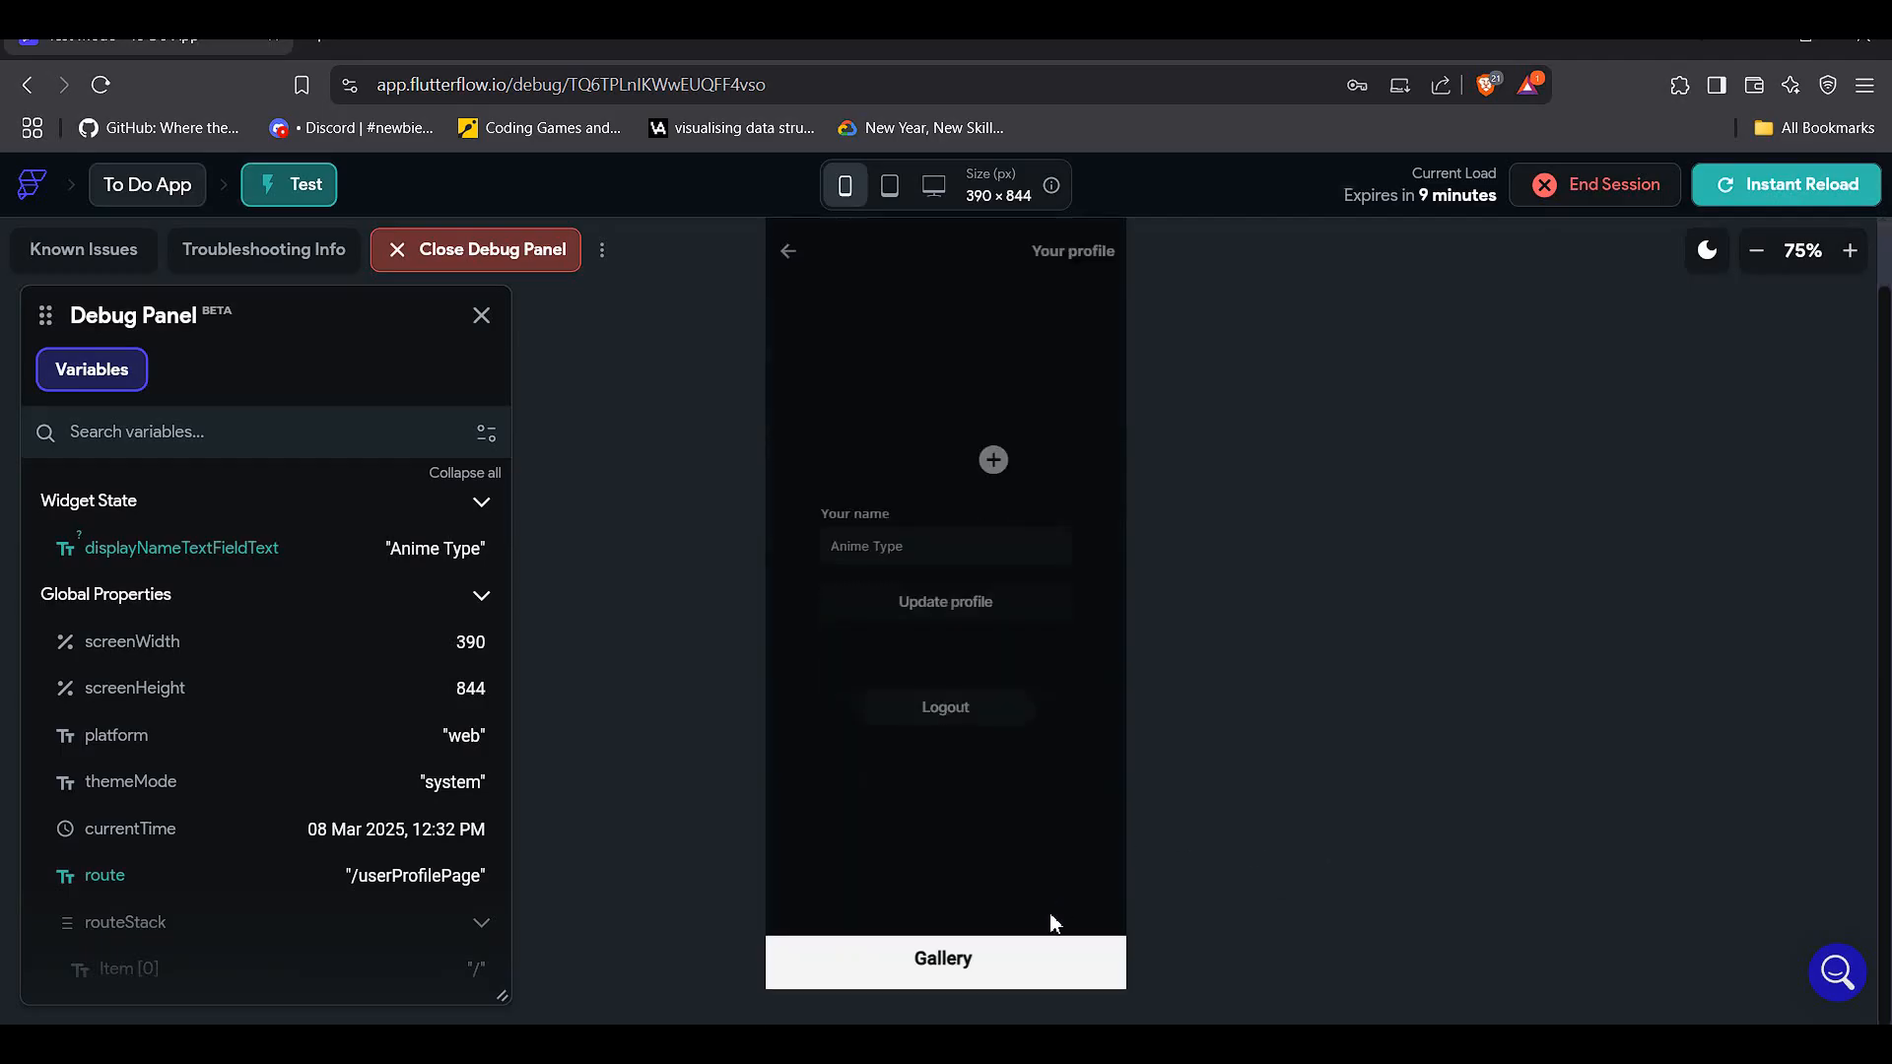
click(1009, 960)
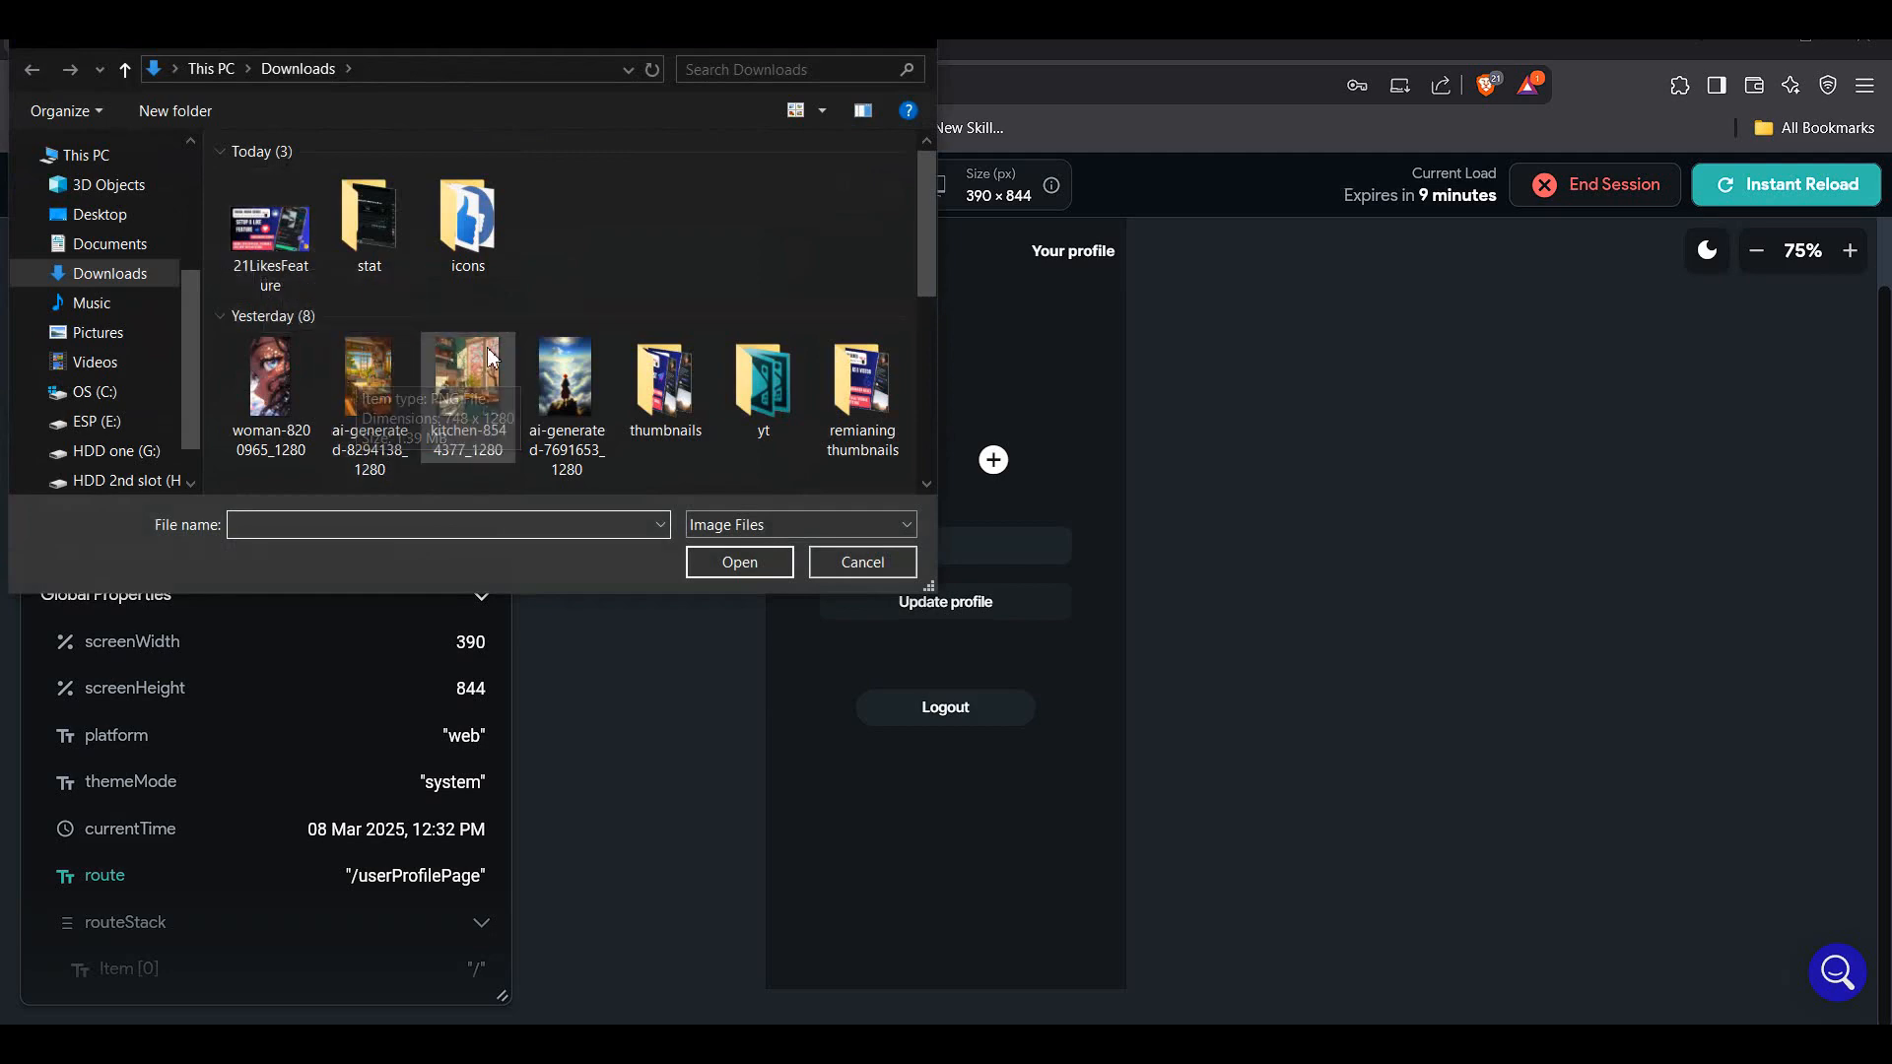
scroll(519, 360, down, 3)
double_click(379, 408)
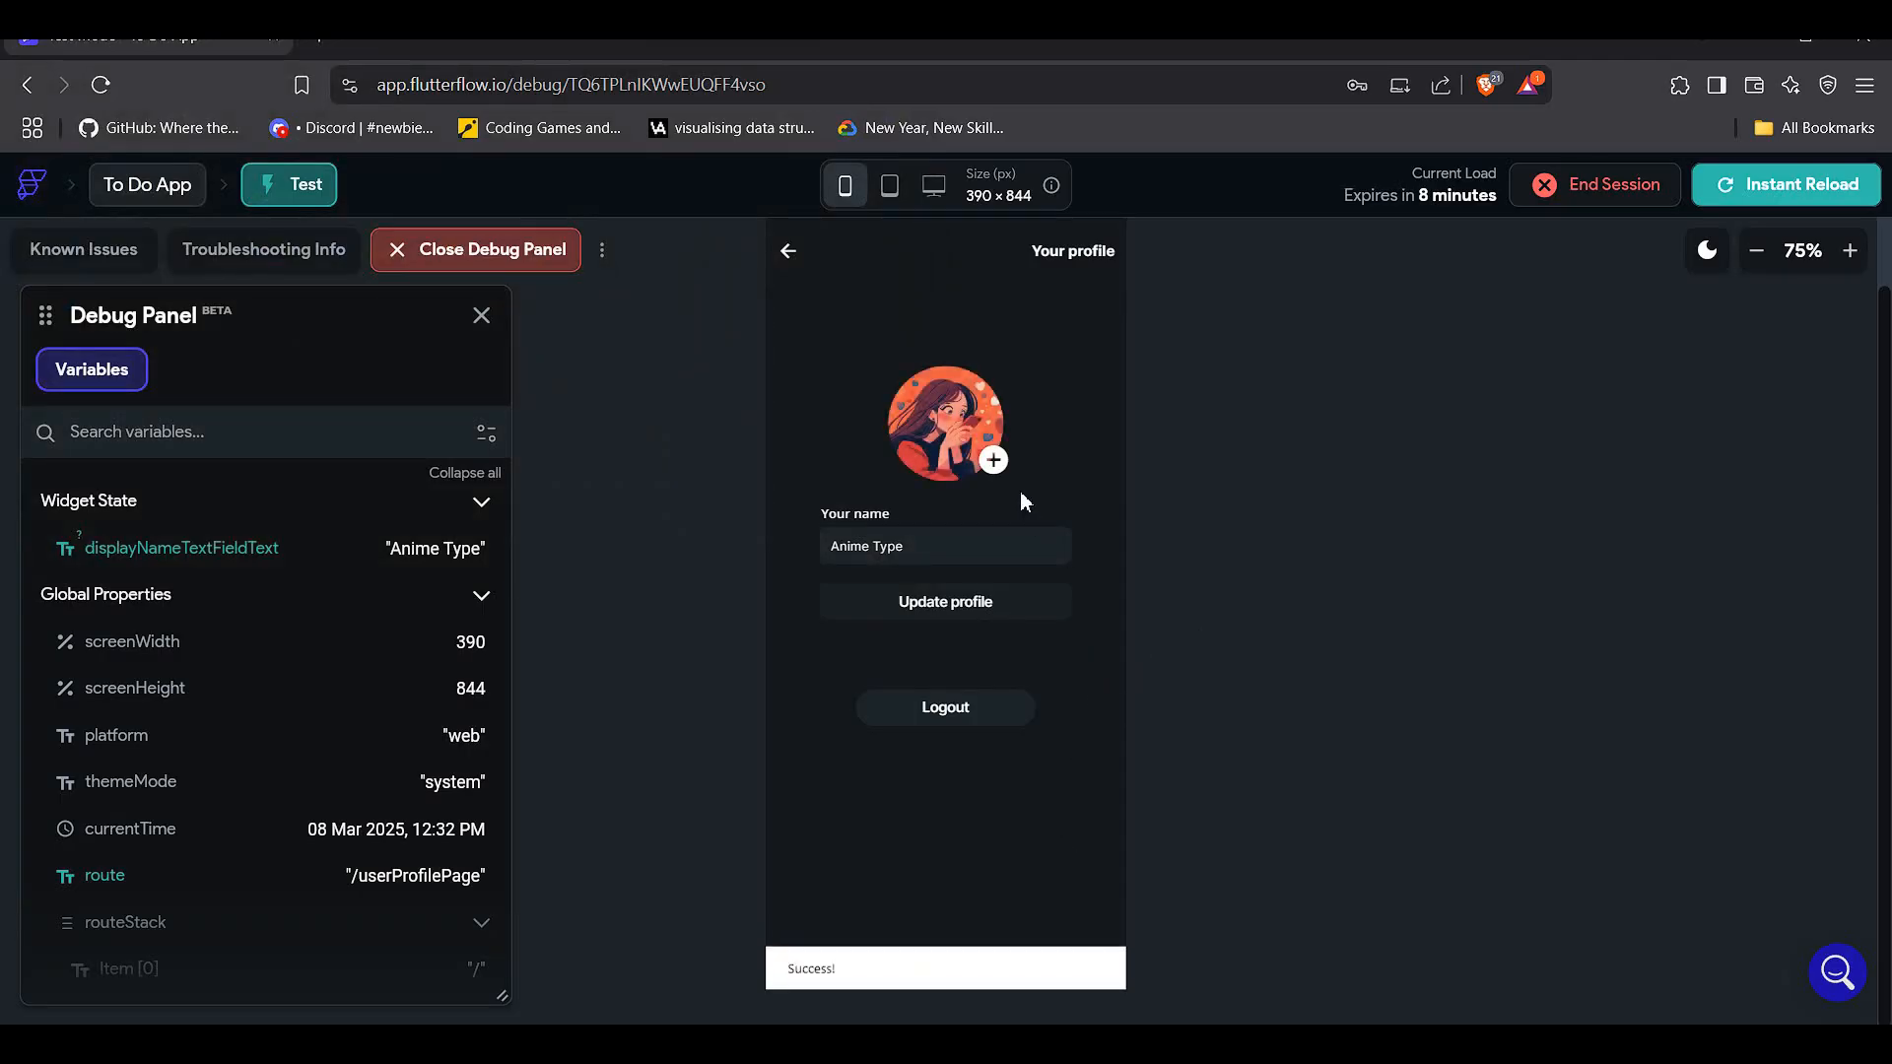
click(1006, 621)
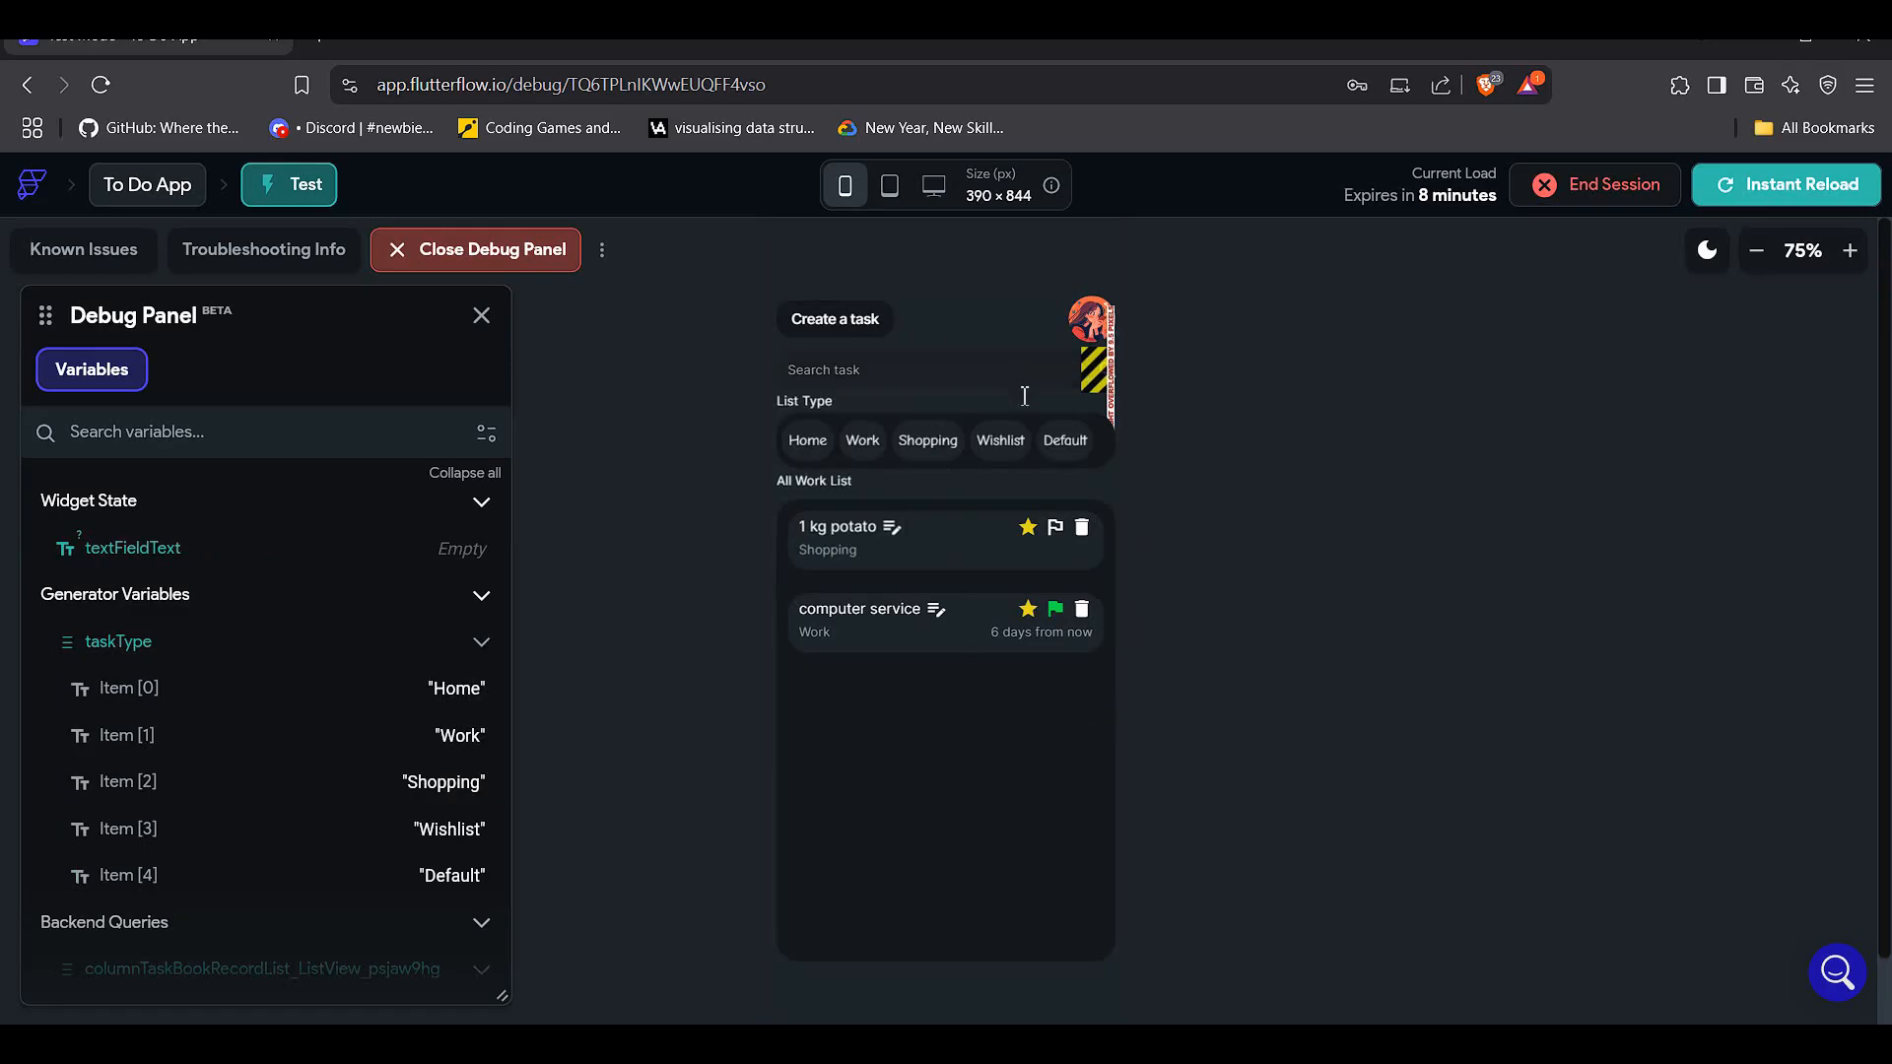
- Delete the 1 kg potato task, confirm with Yes, then focus the Search task field
click(1083, 532)
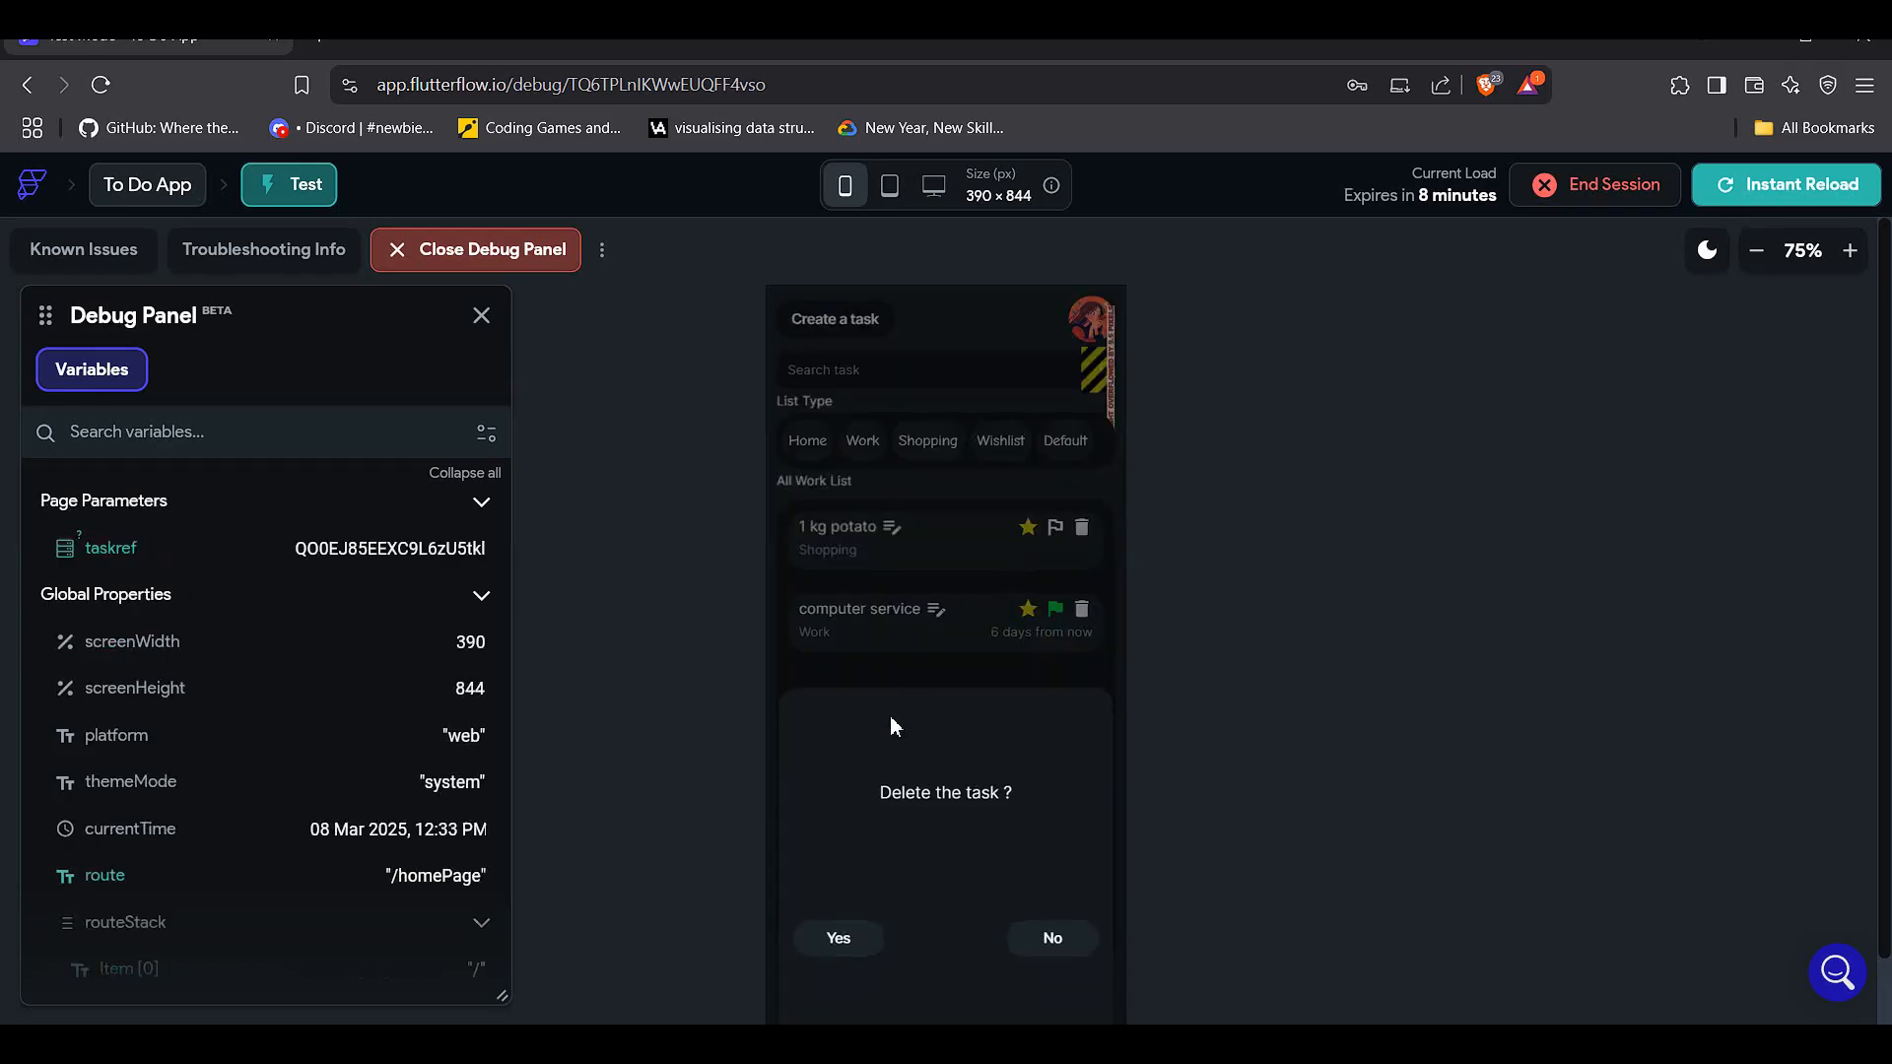
click(838, 937)
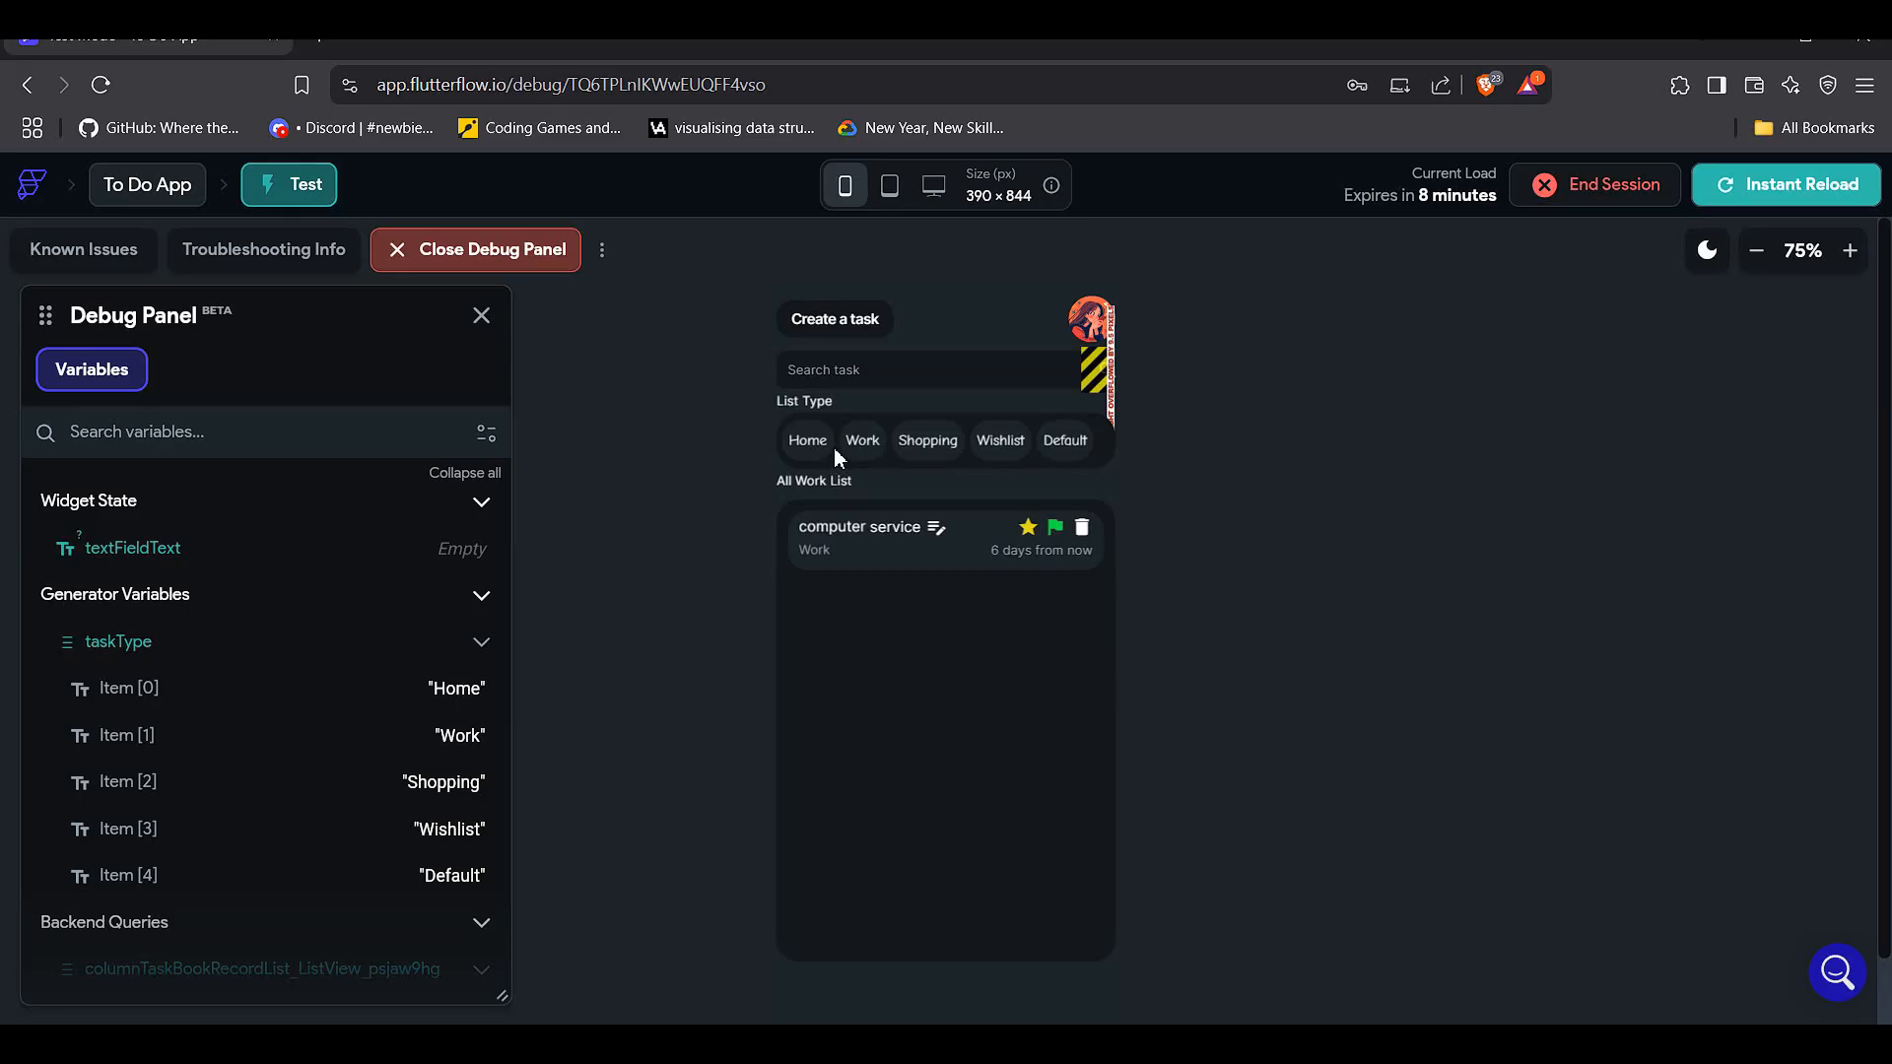
click(842, 372)
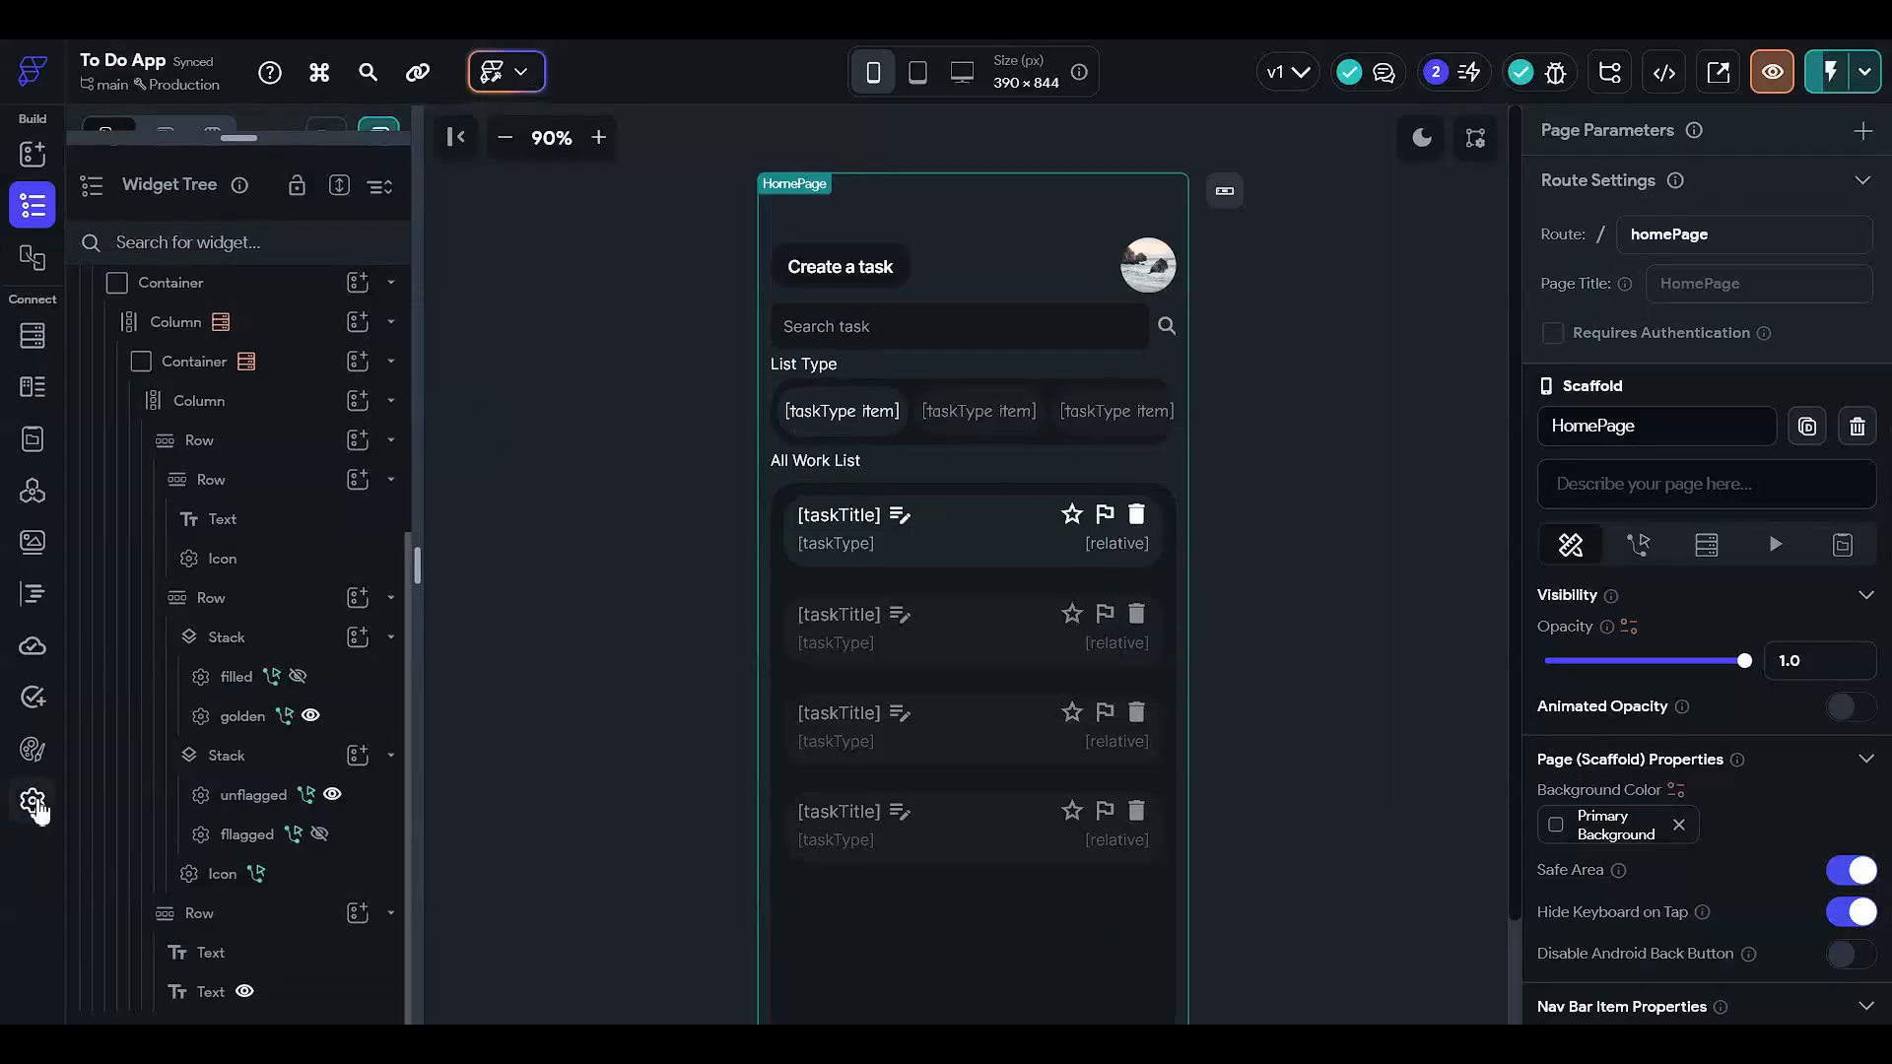
- Inspect the HomePage task type chips, enlarge the pages list, and begin adding a new page
click(32, 800)
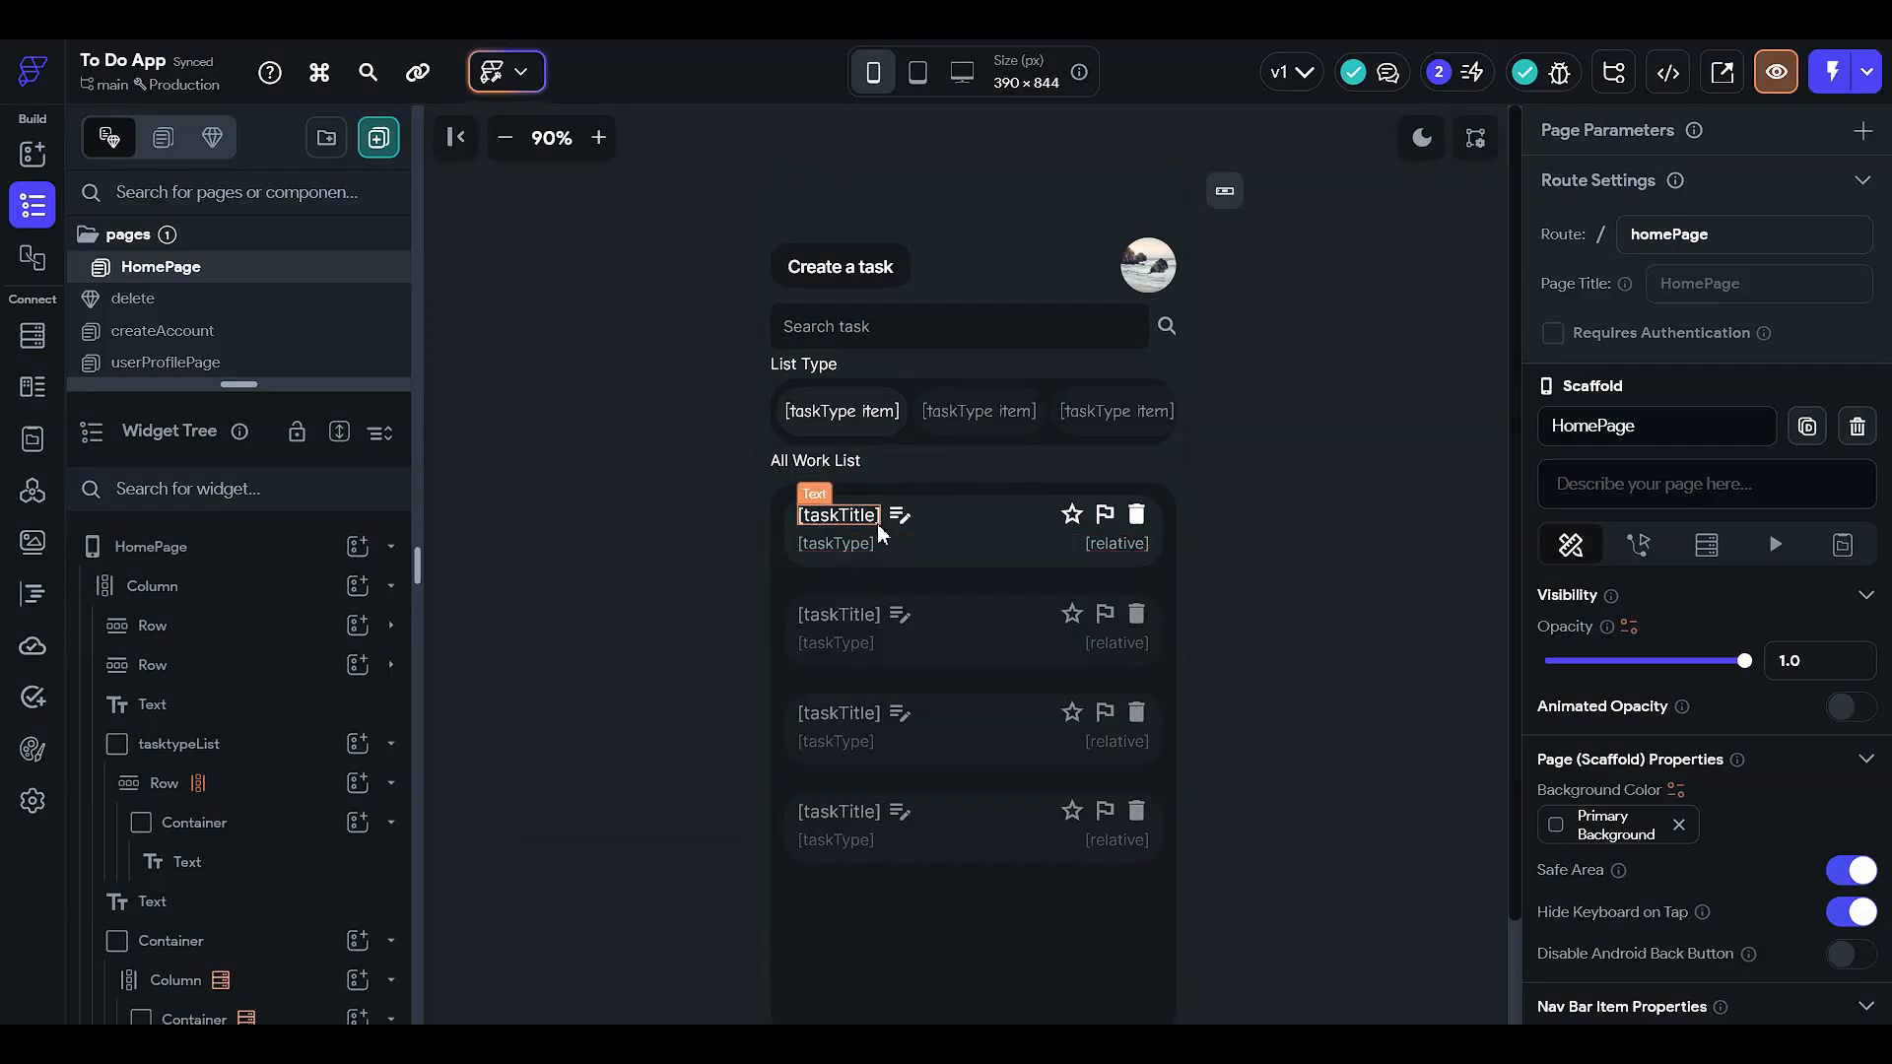
click(948, 412)
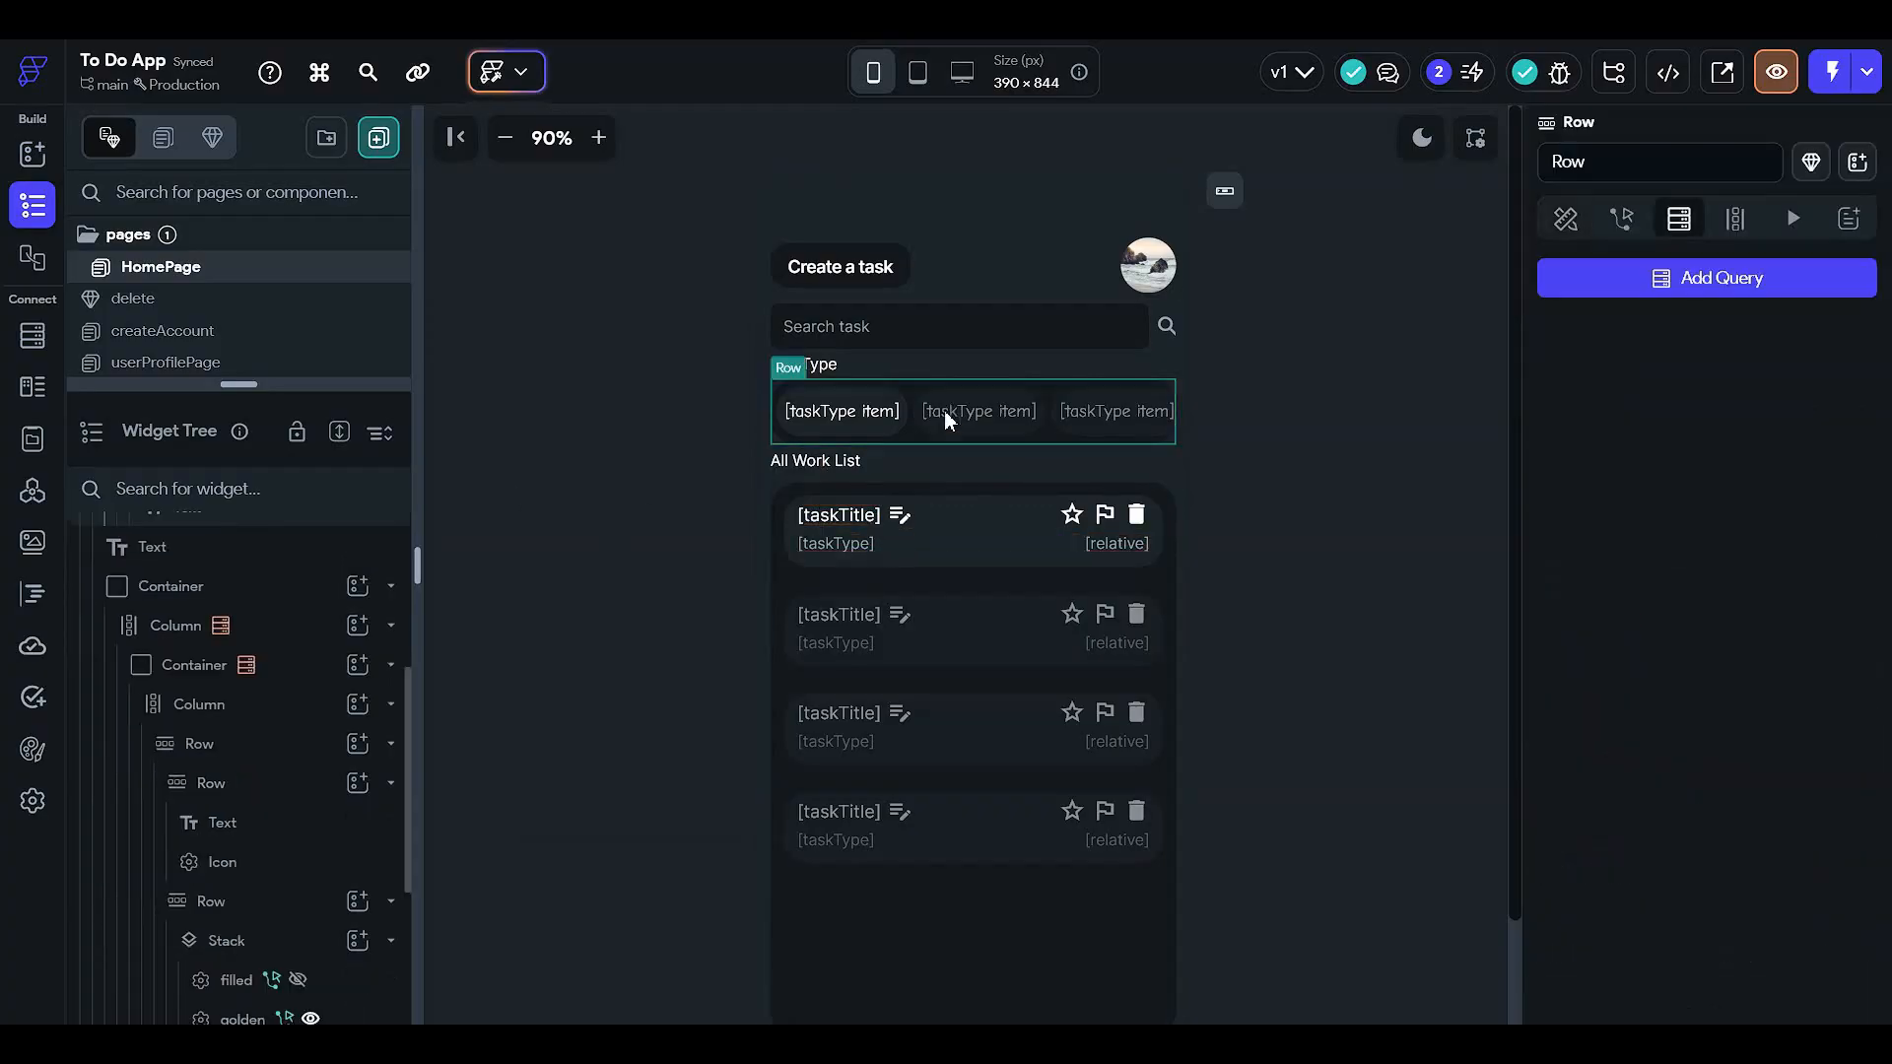
click(1304, 467)
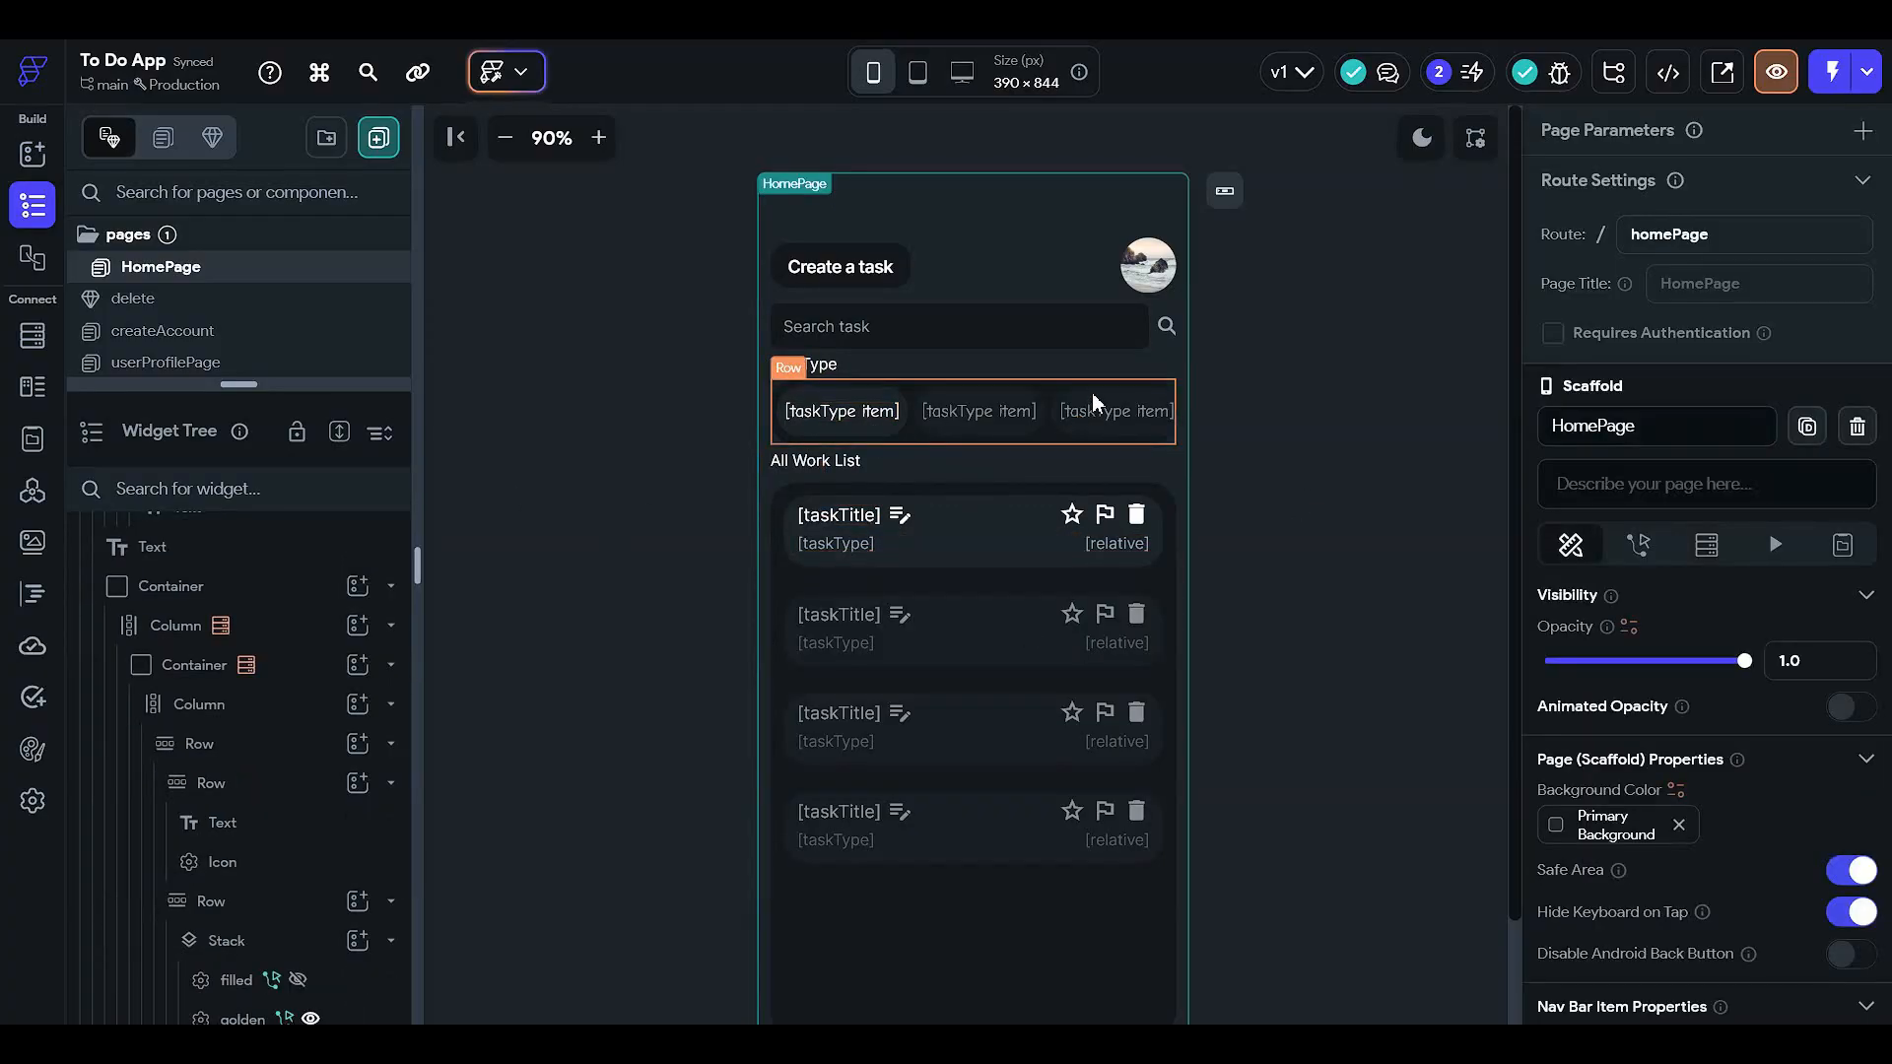
click(859, 398)
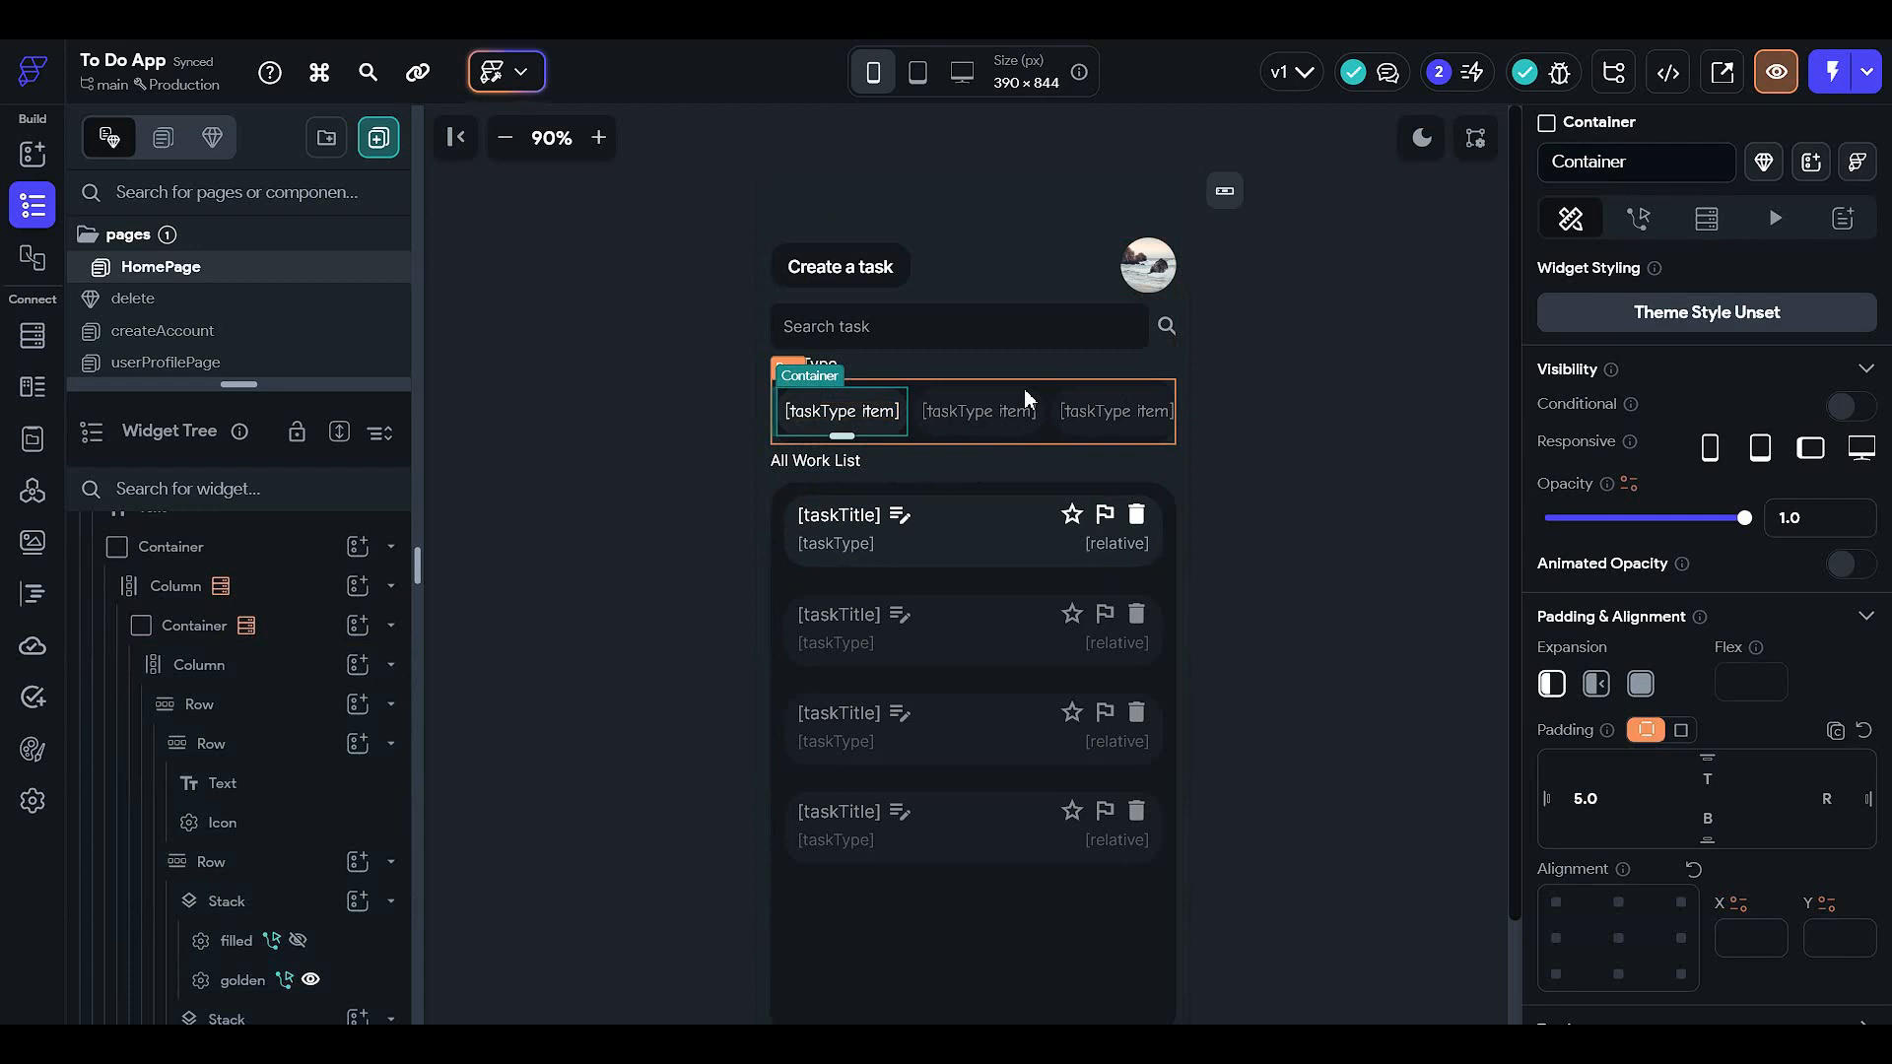
click(659, 535)
drag(238, 384, 238, 778)
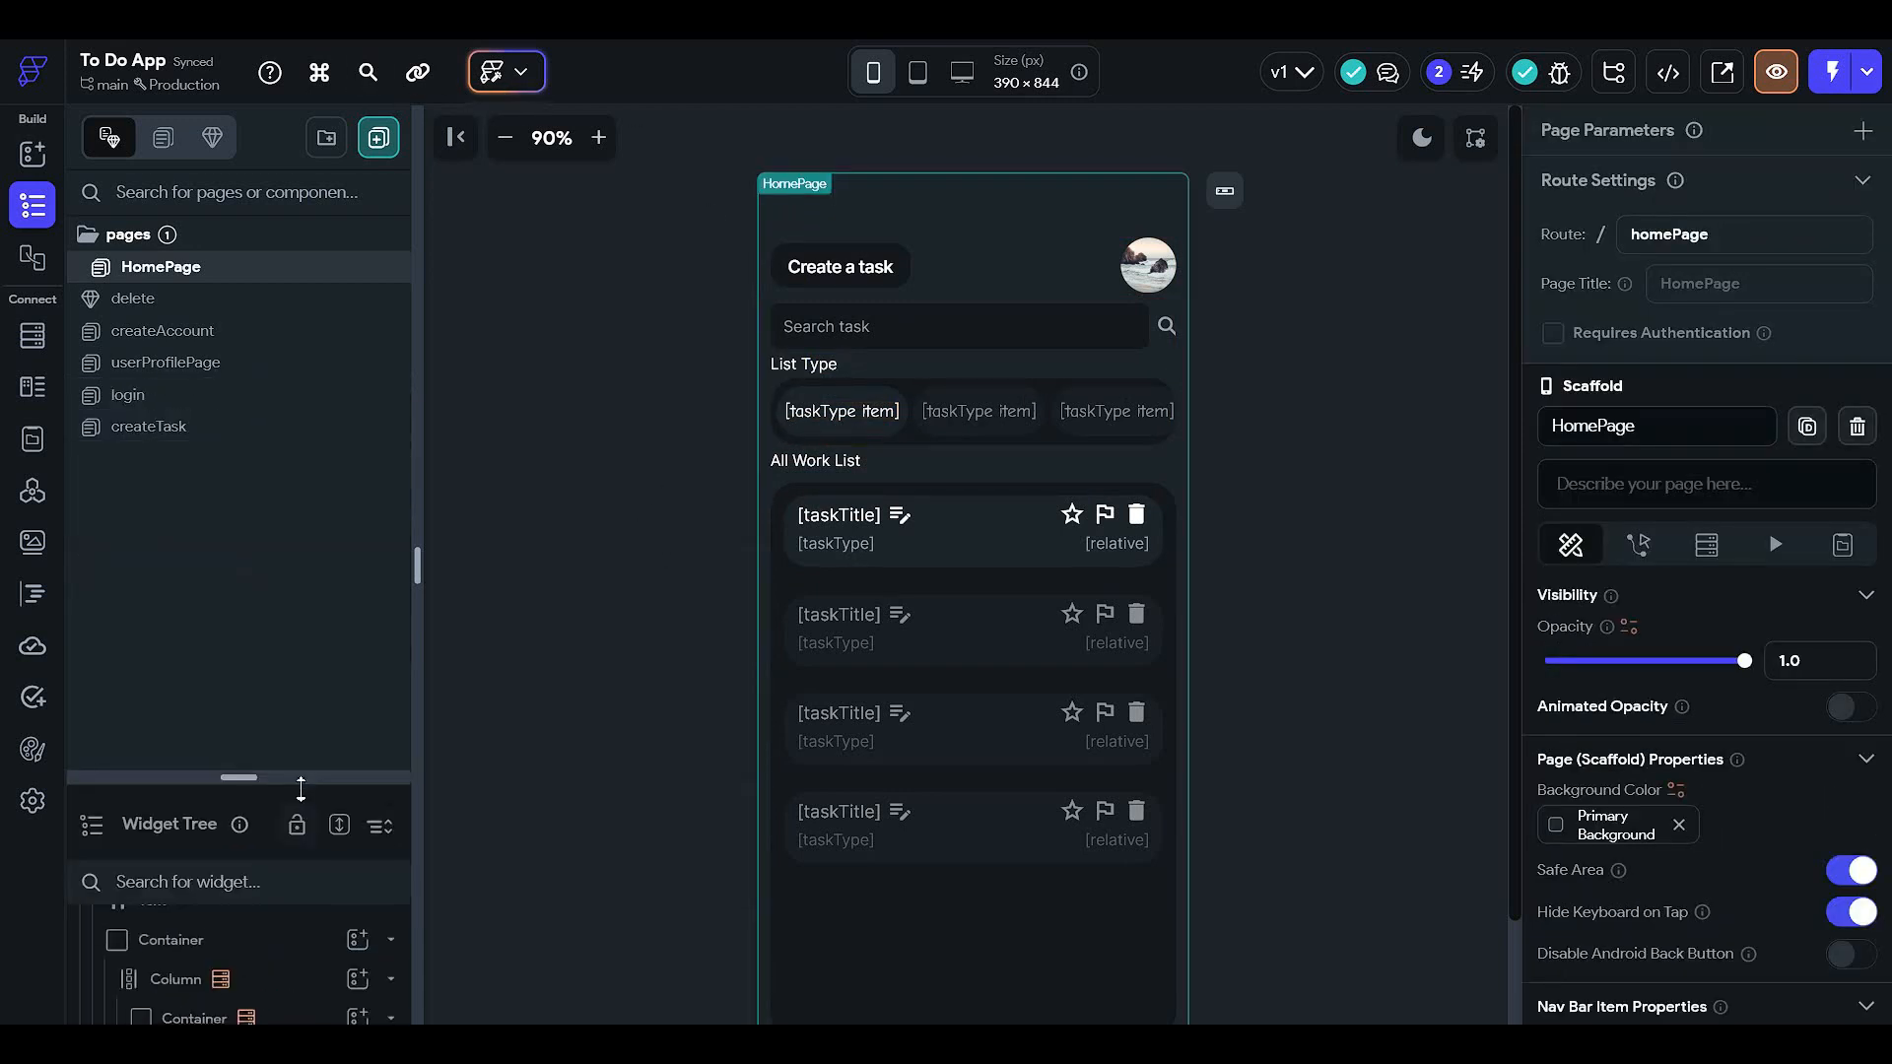
click(393, 133)
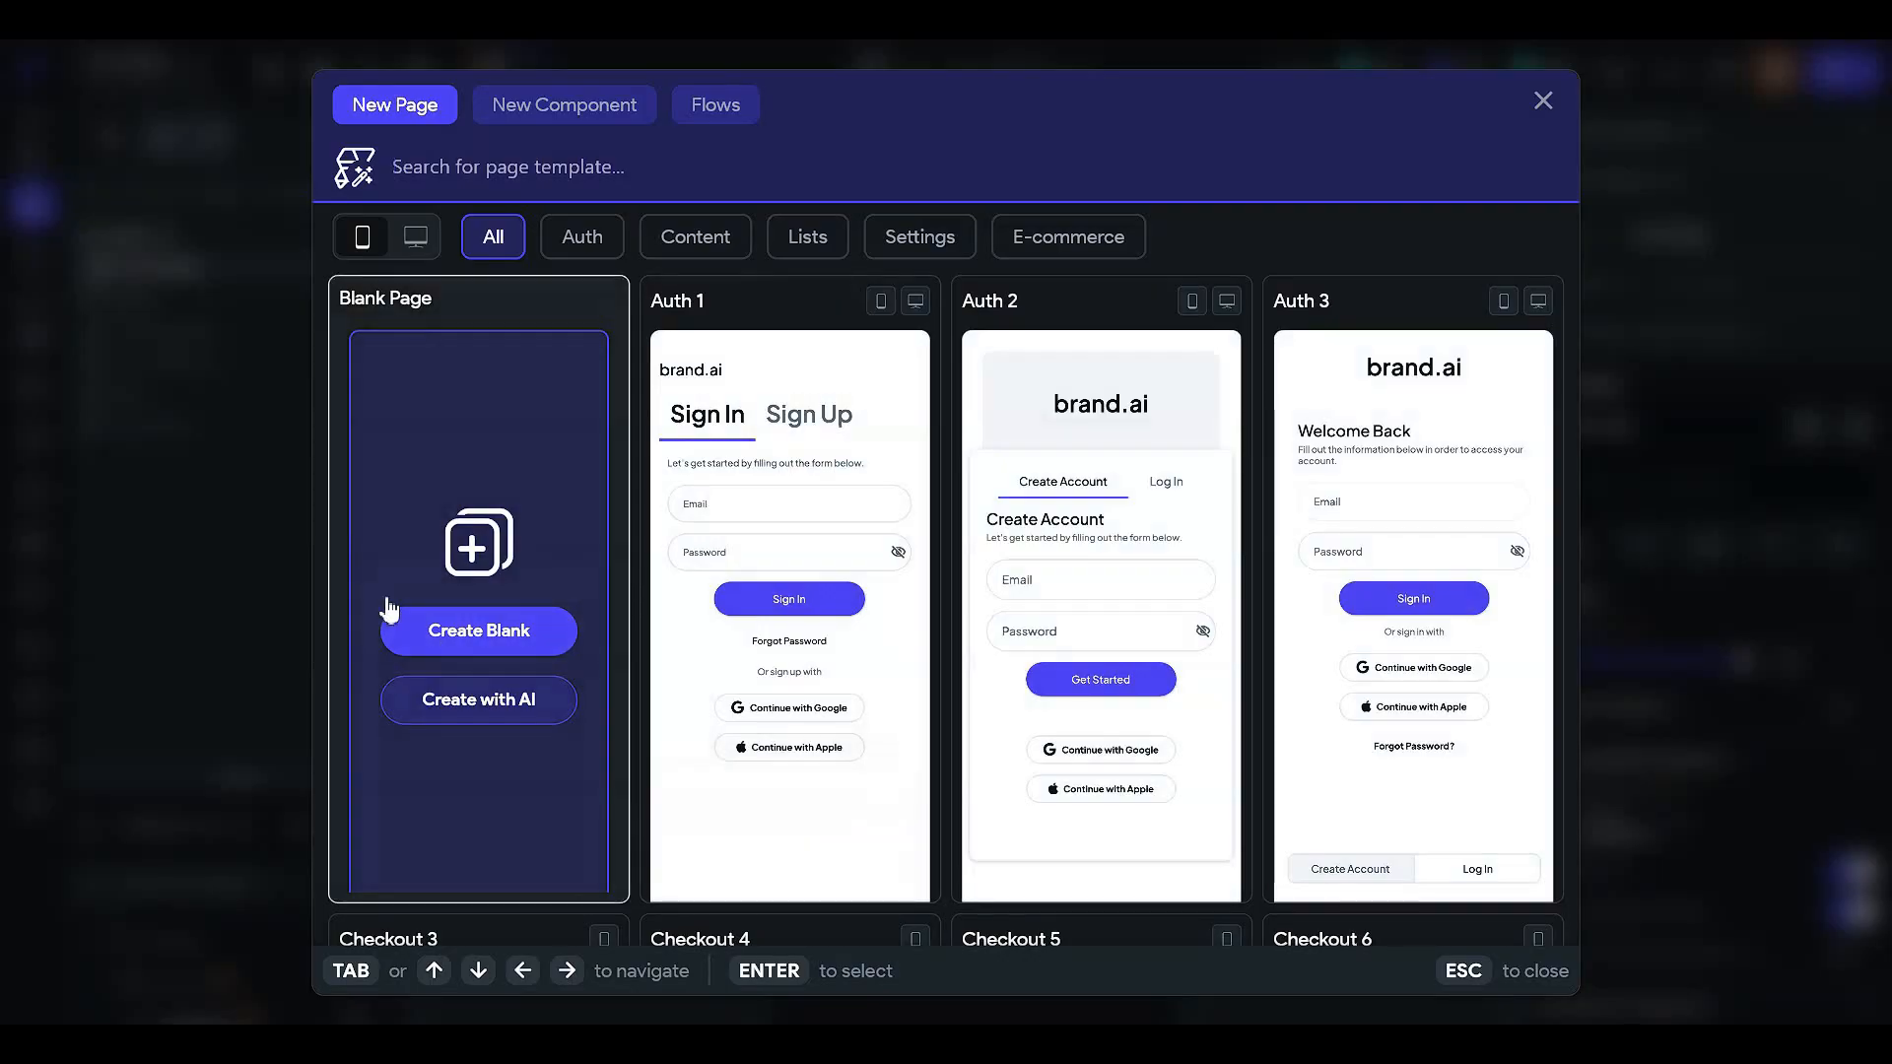
- Create a blank page named Typedetails and delete its AppBar
click(471, 643)
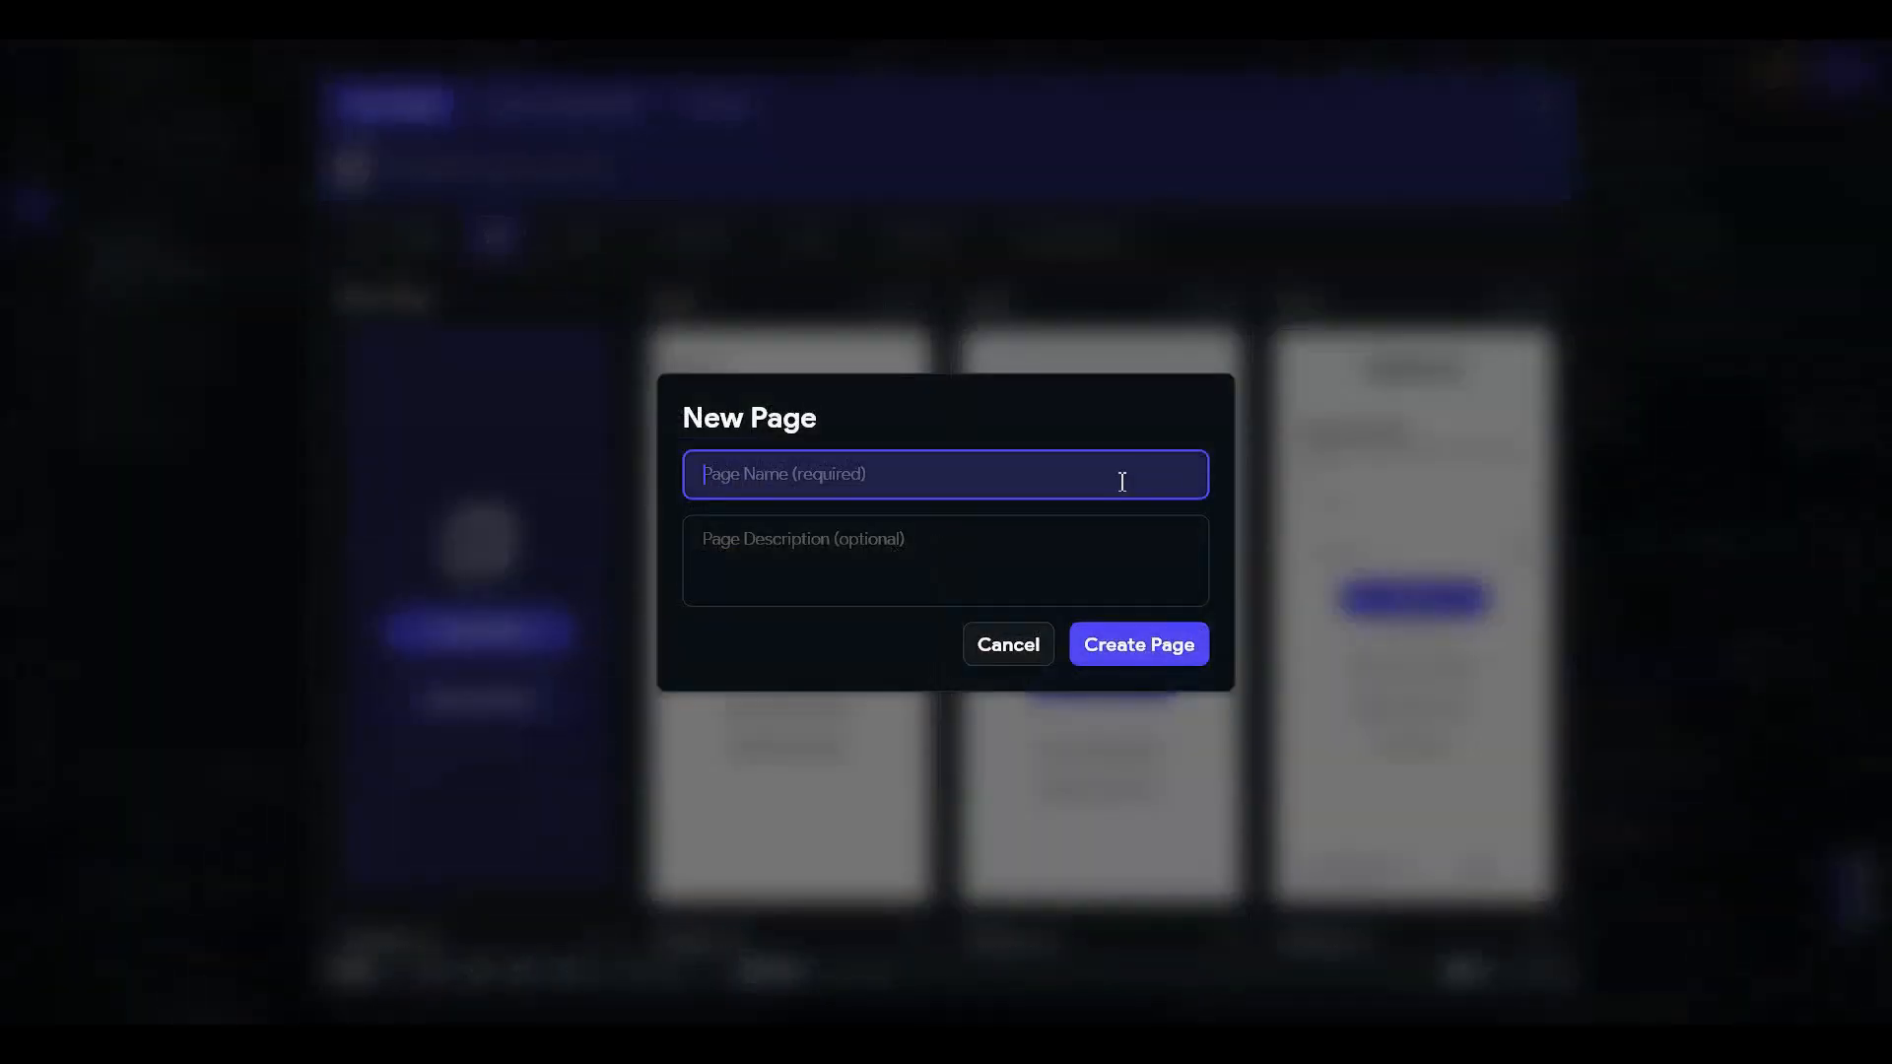
text(Typedetails)
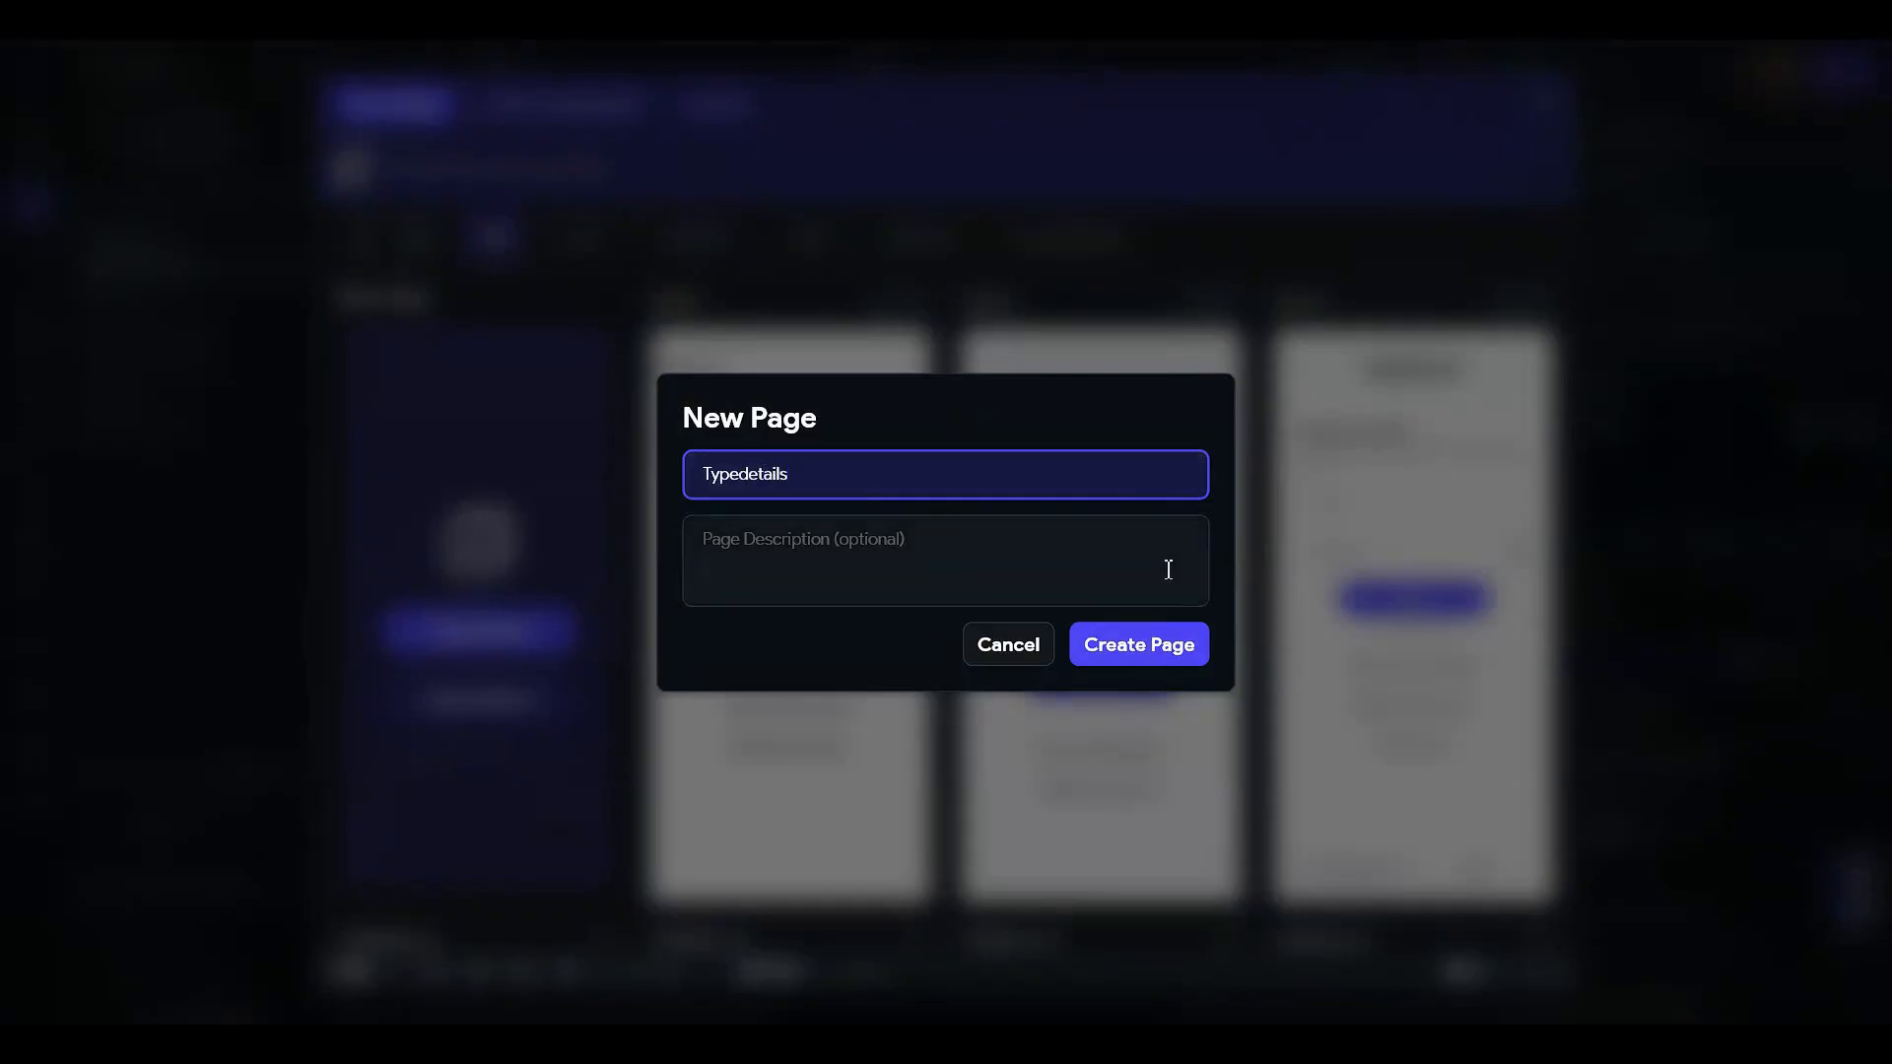
click(1117, 653)
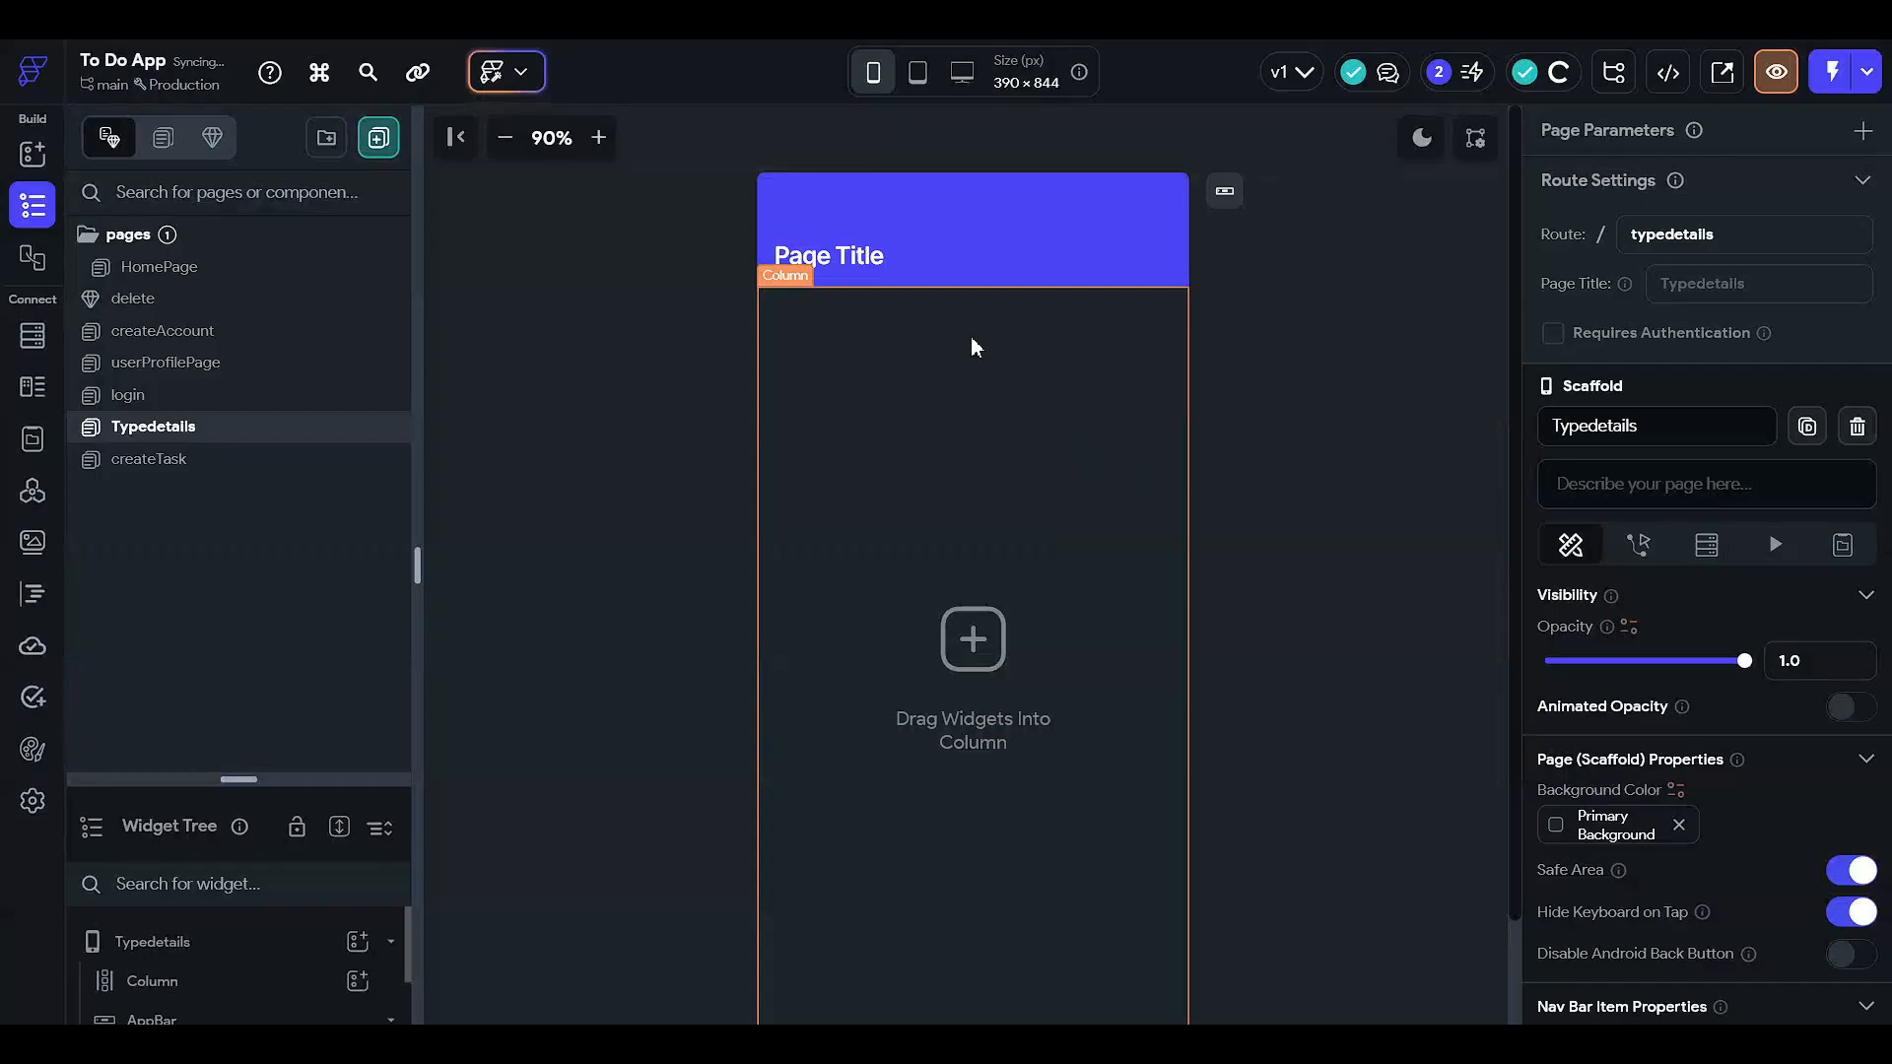
click(920, 213)
key(Delete)
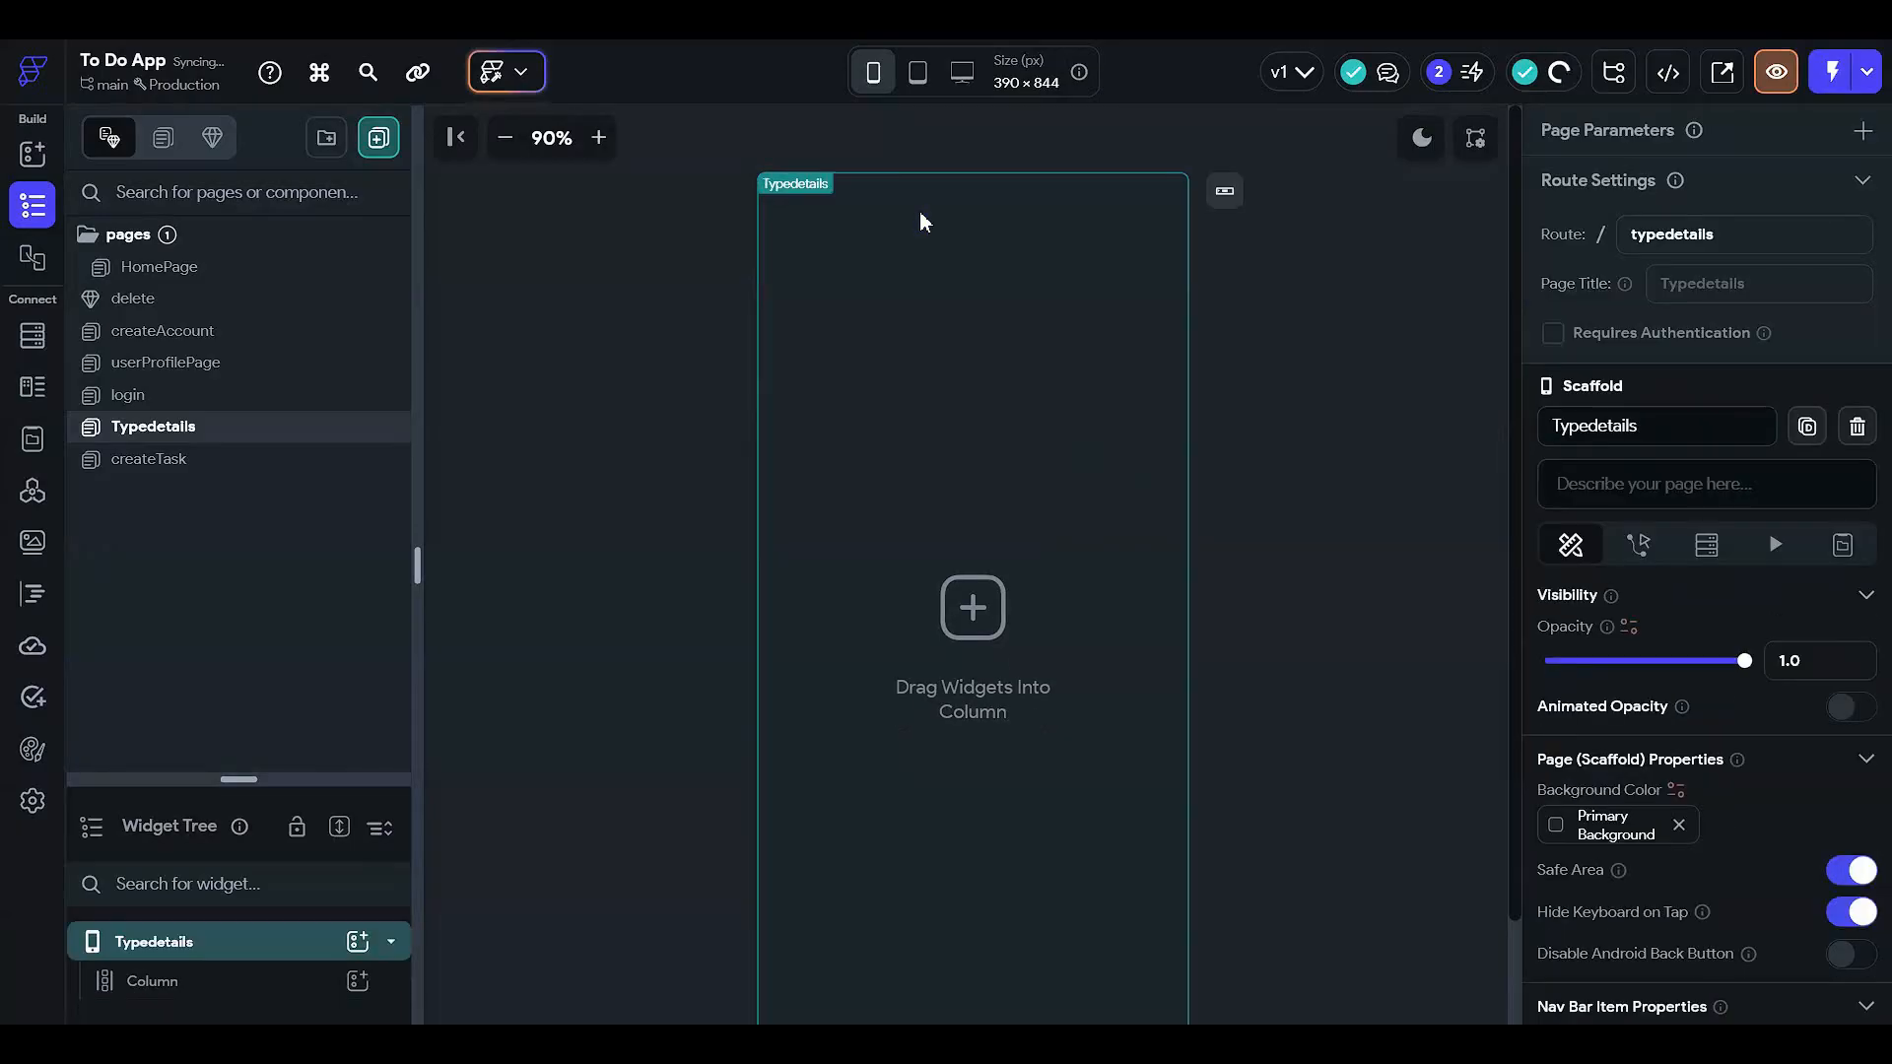
- Add a Row to the page's Column holding an Icon placed before a Text widget
drag(363, 785, 346, 91)
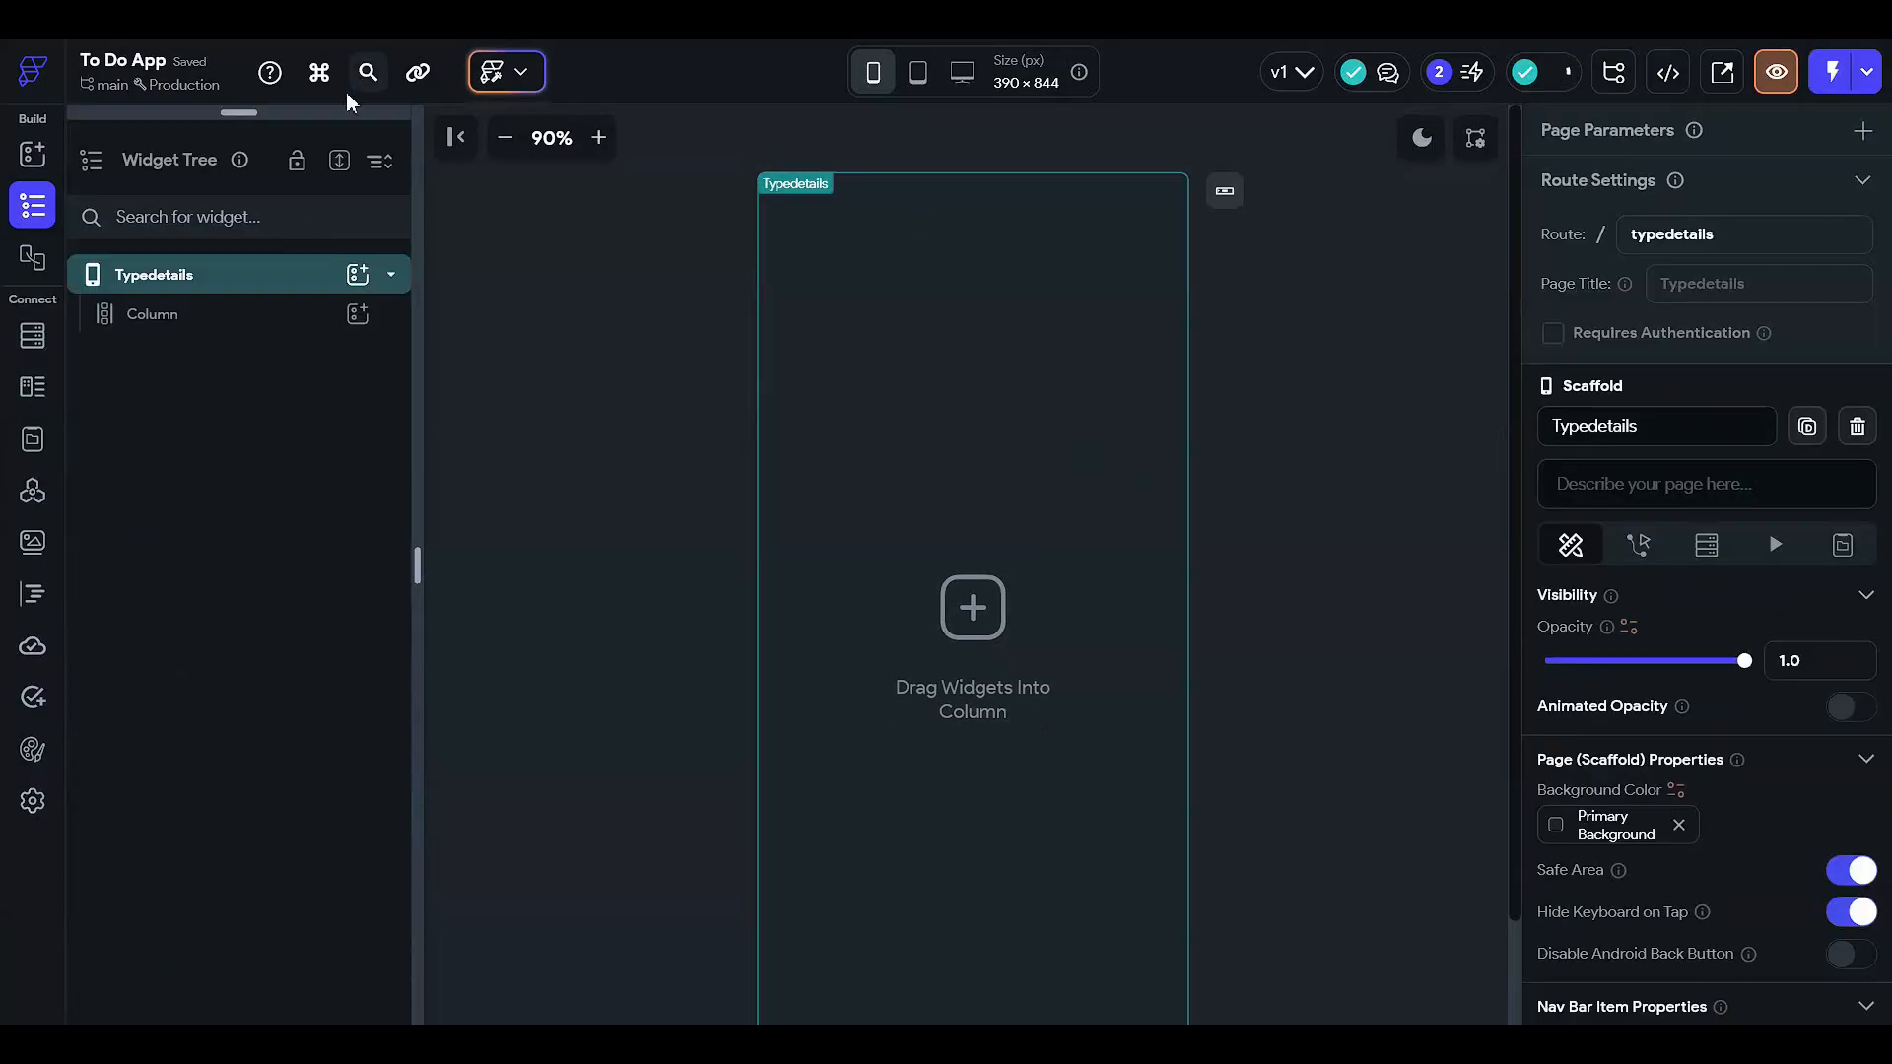
click(355, 316)
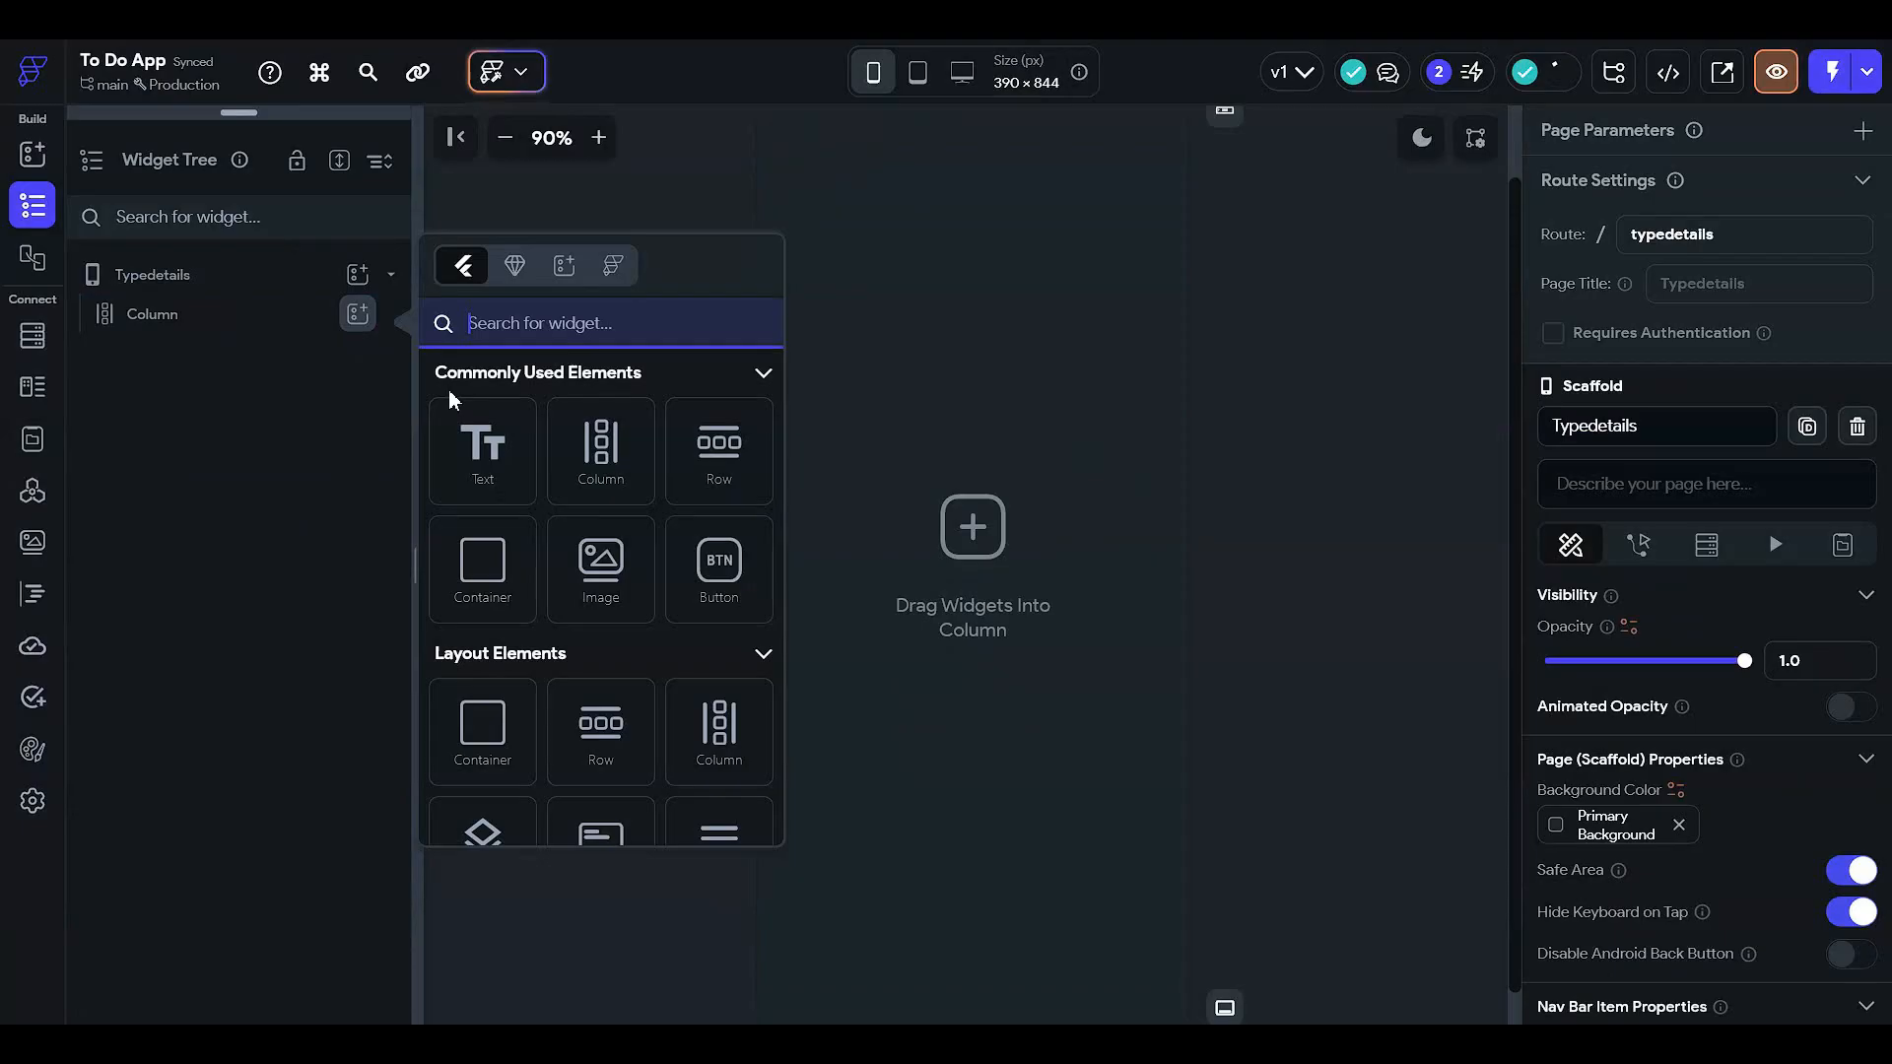
click(683, 429)
click(354, 355)
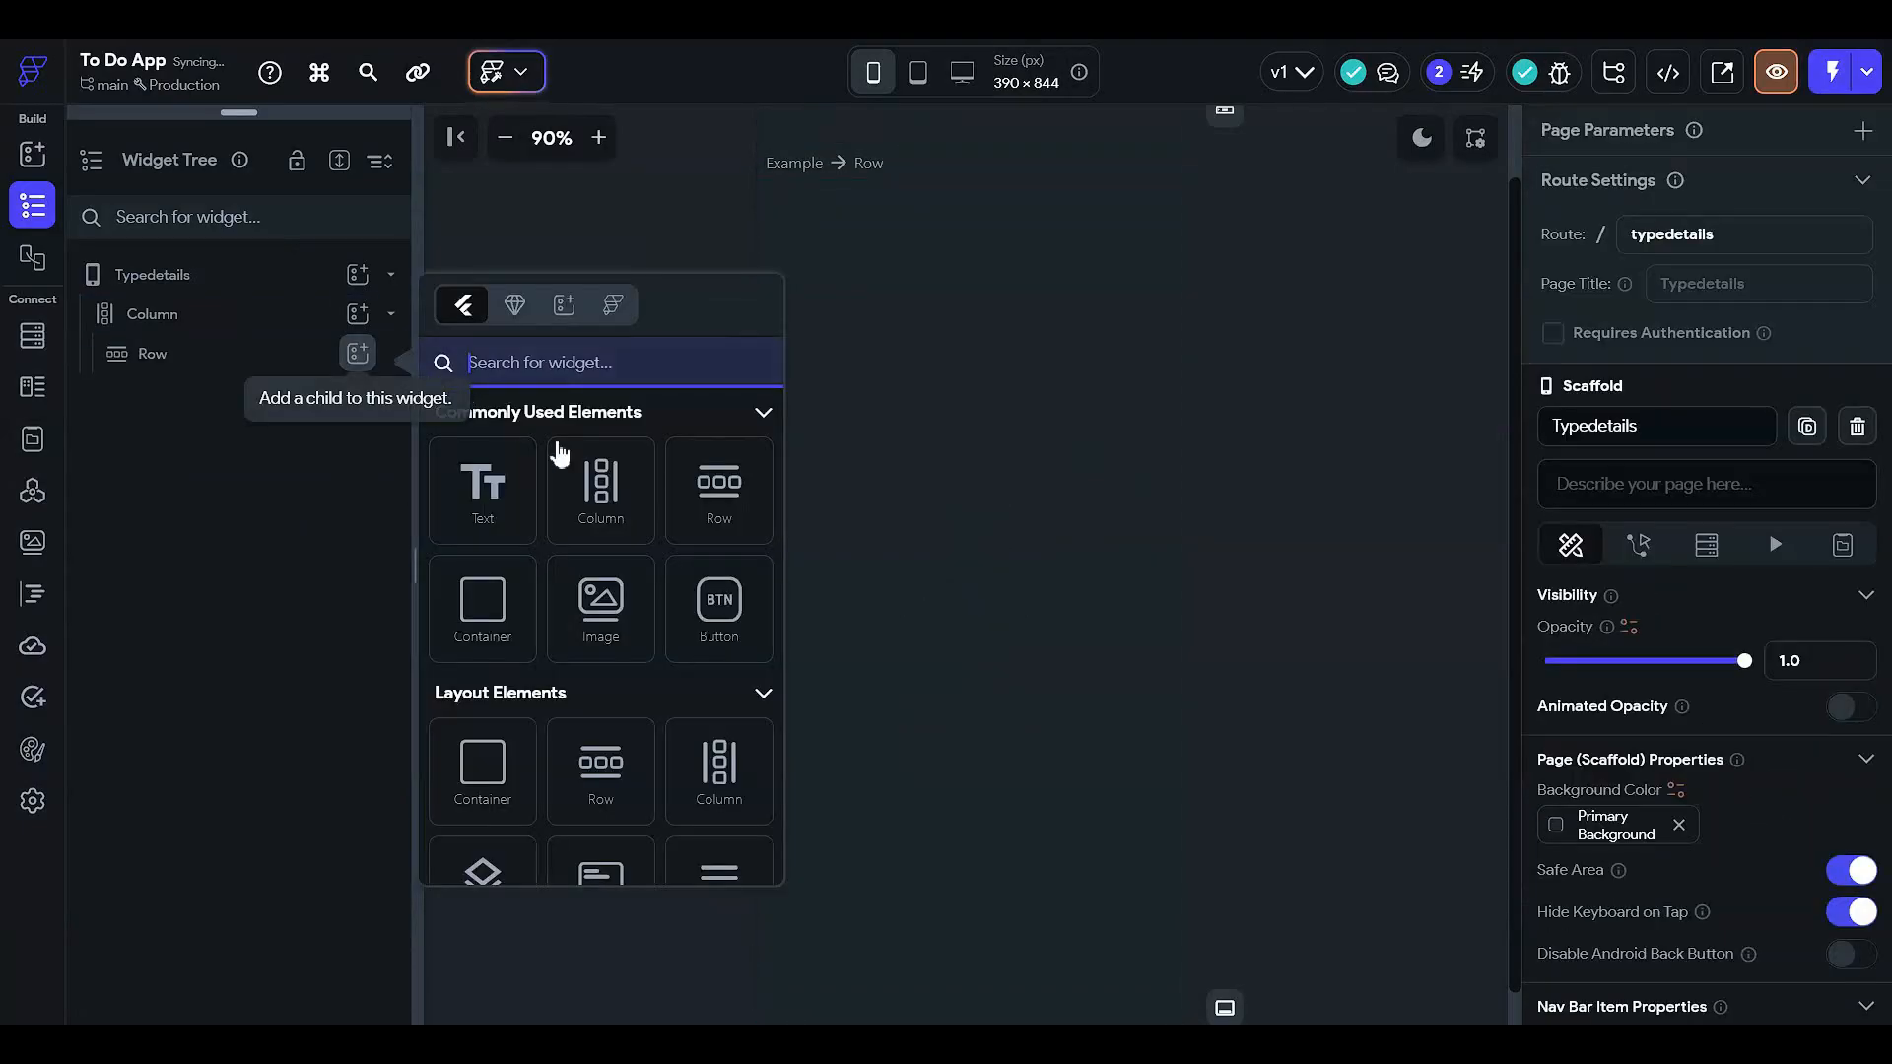
click(507, 530)
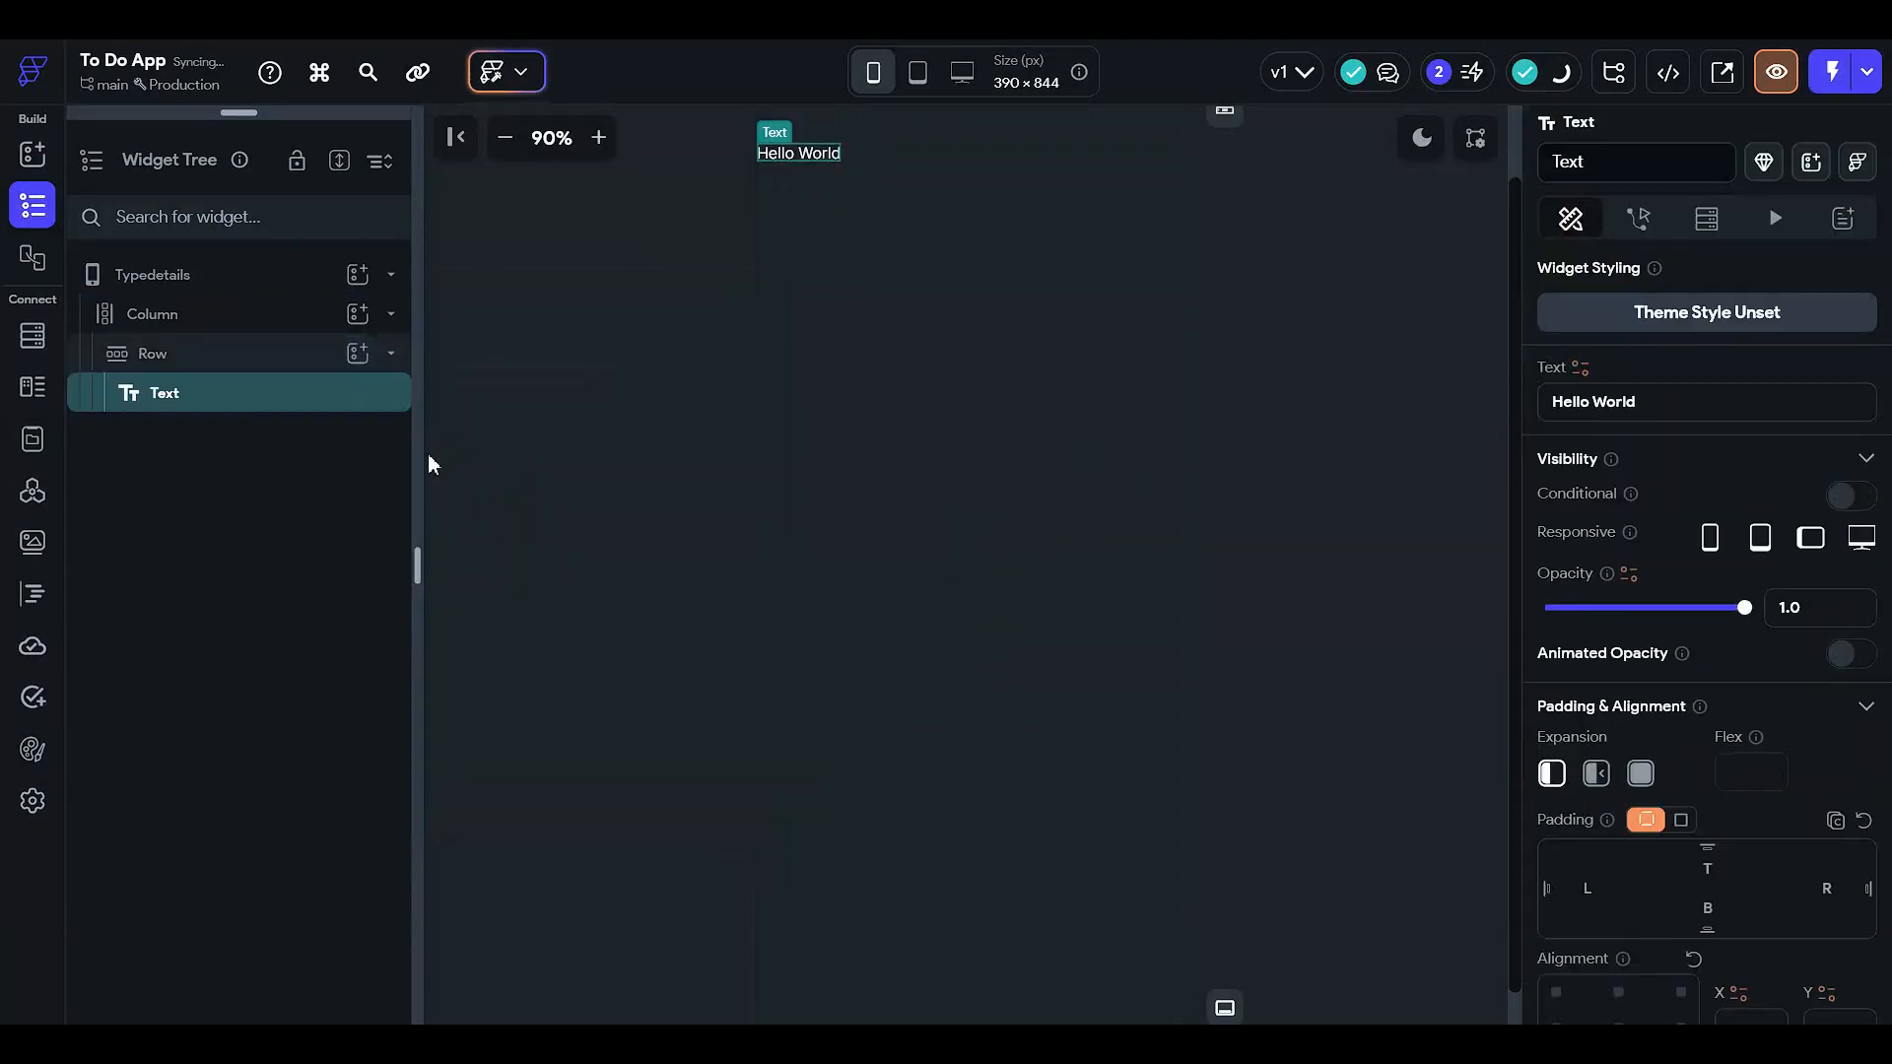
click(361, 354)
scroll(578, 703, down, 8)
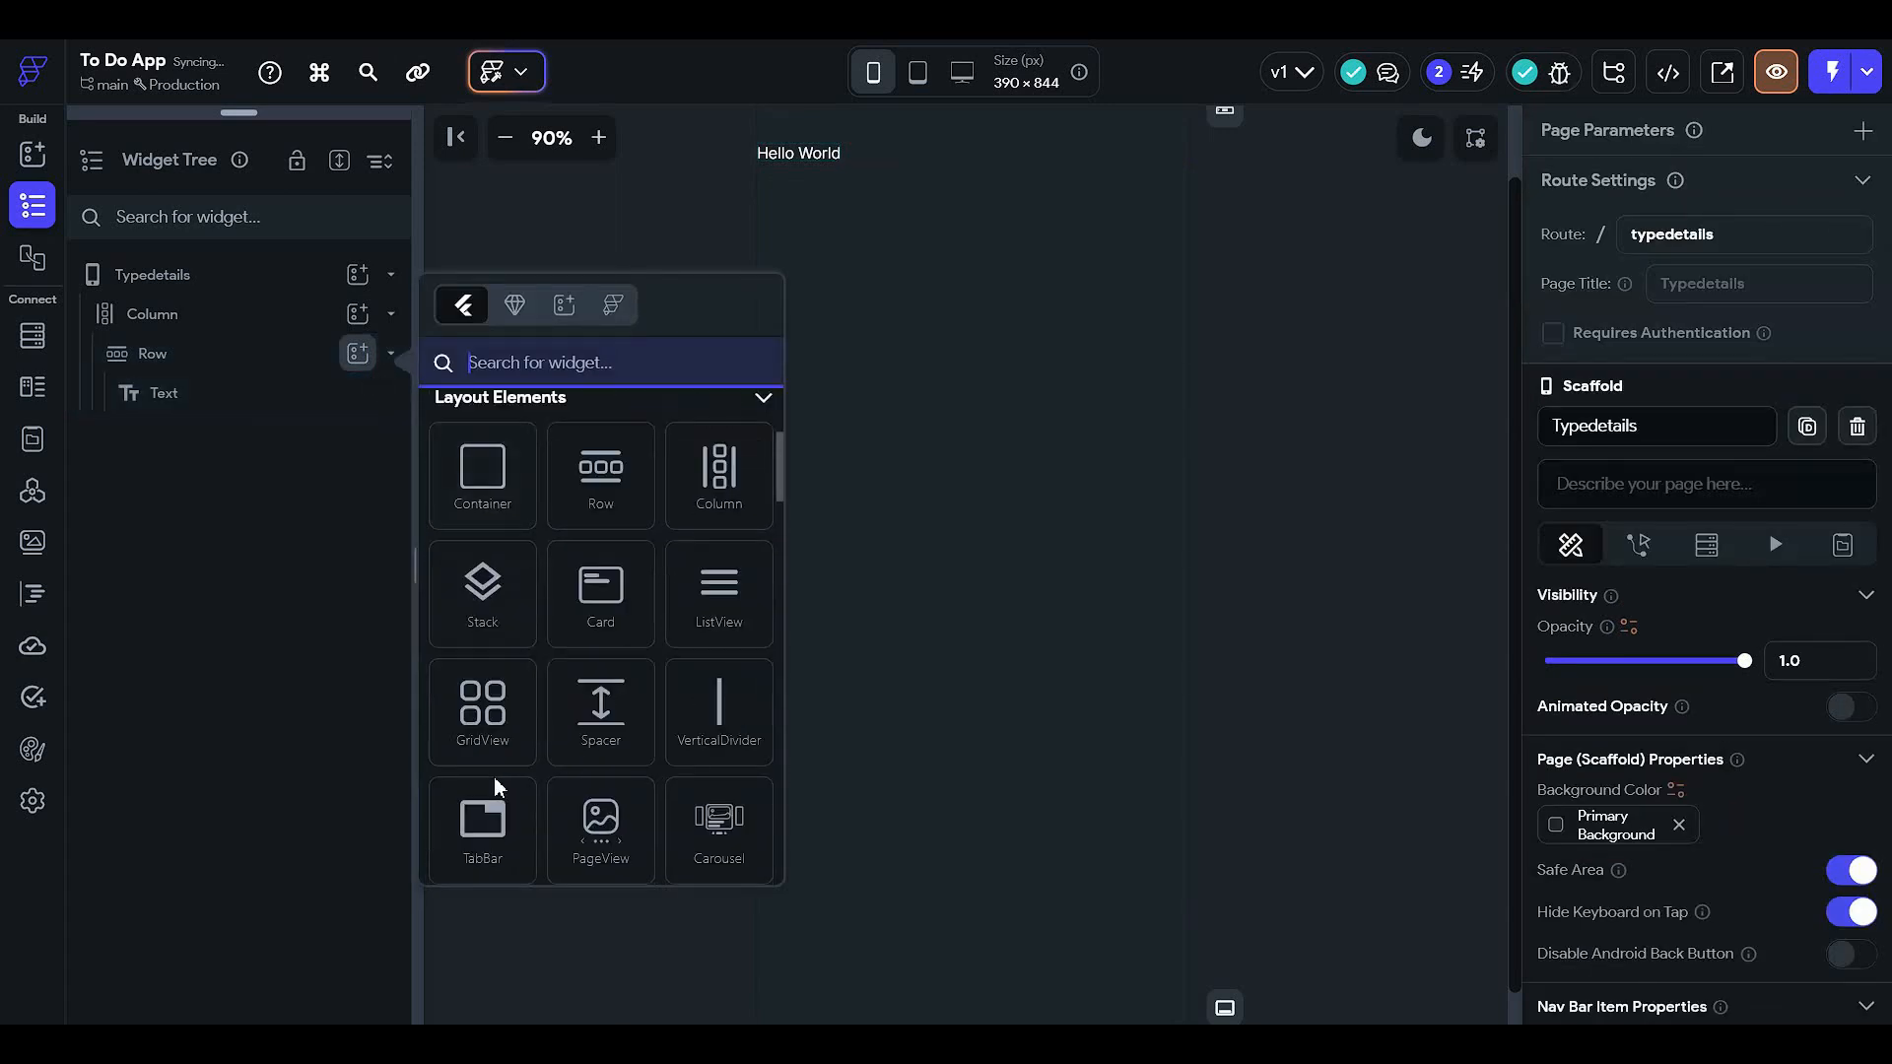
scroll(584, 794, down, 4)
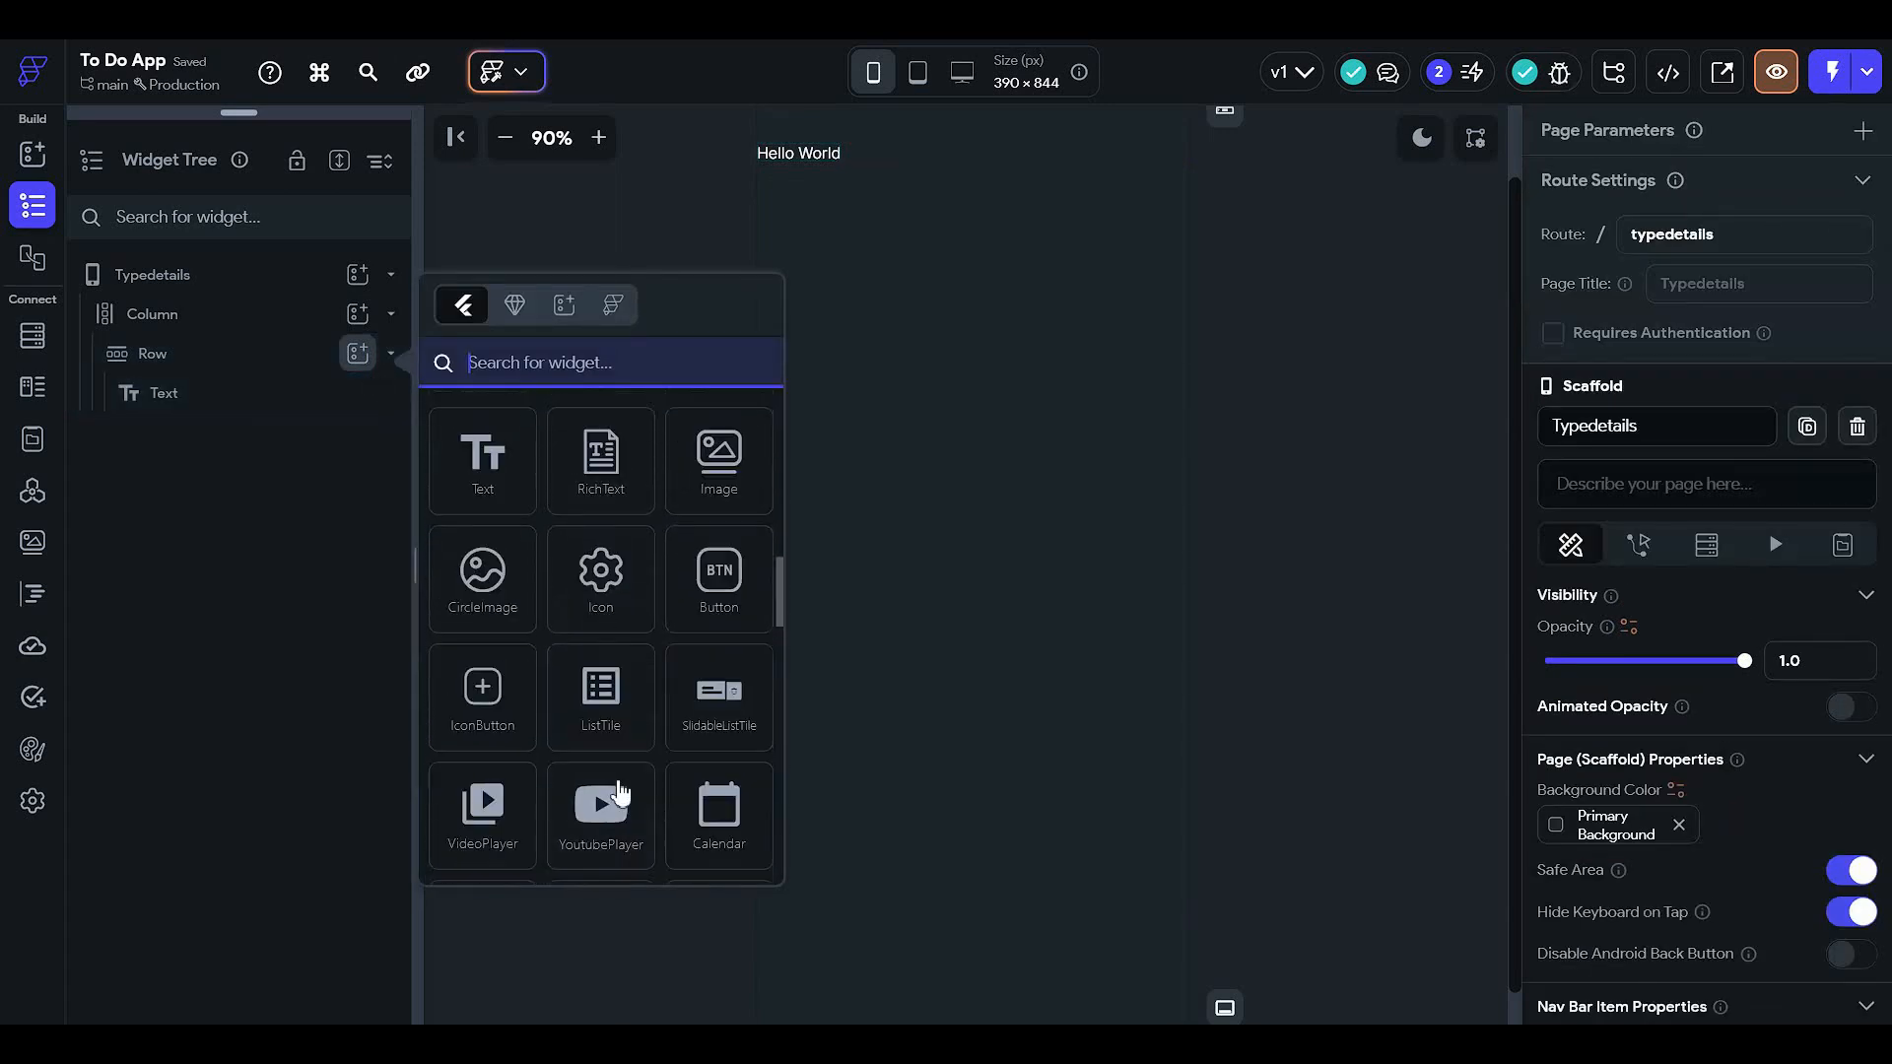
click(604, 572)
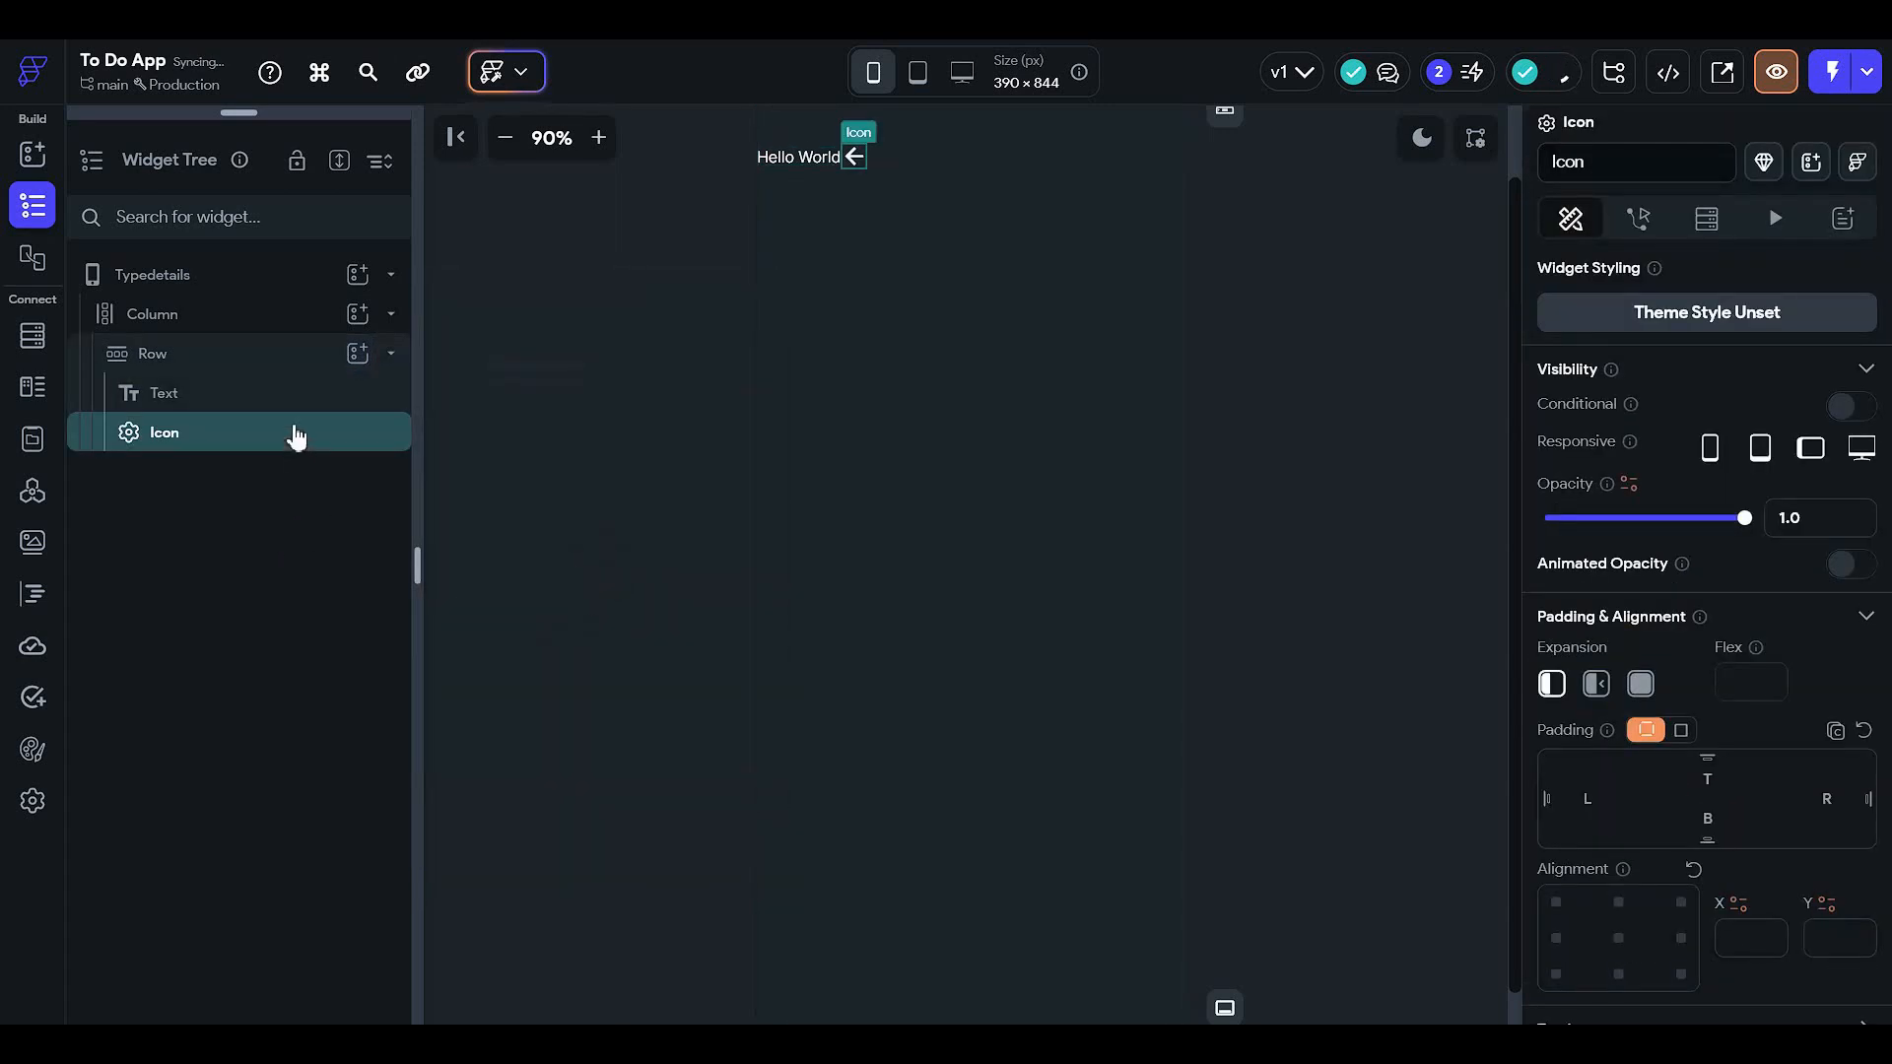
drag(296, 431, 345, 401)
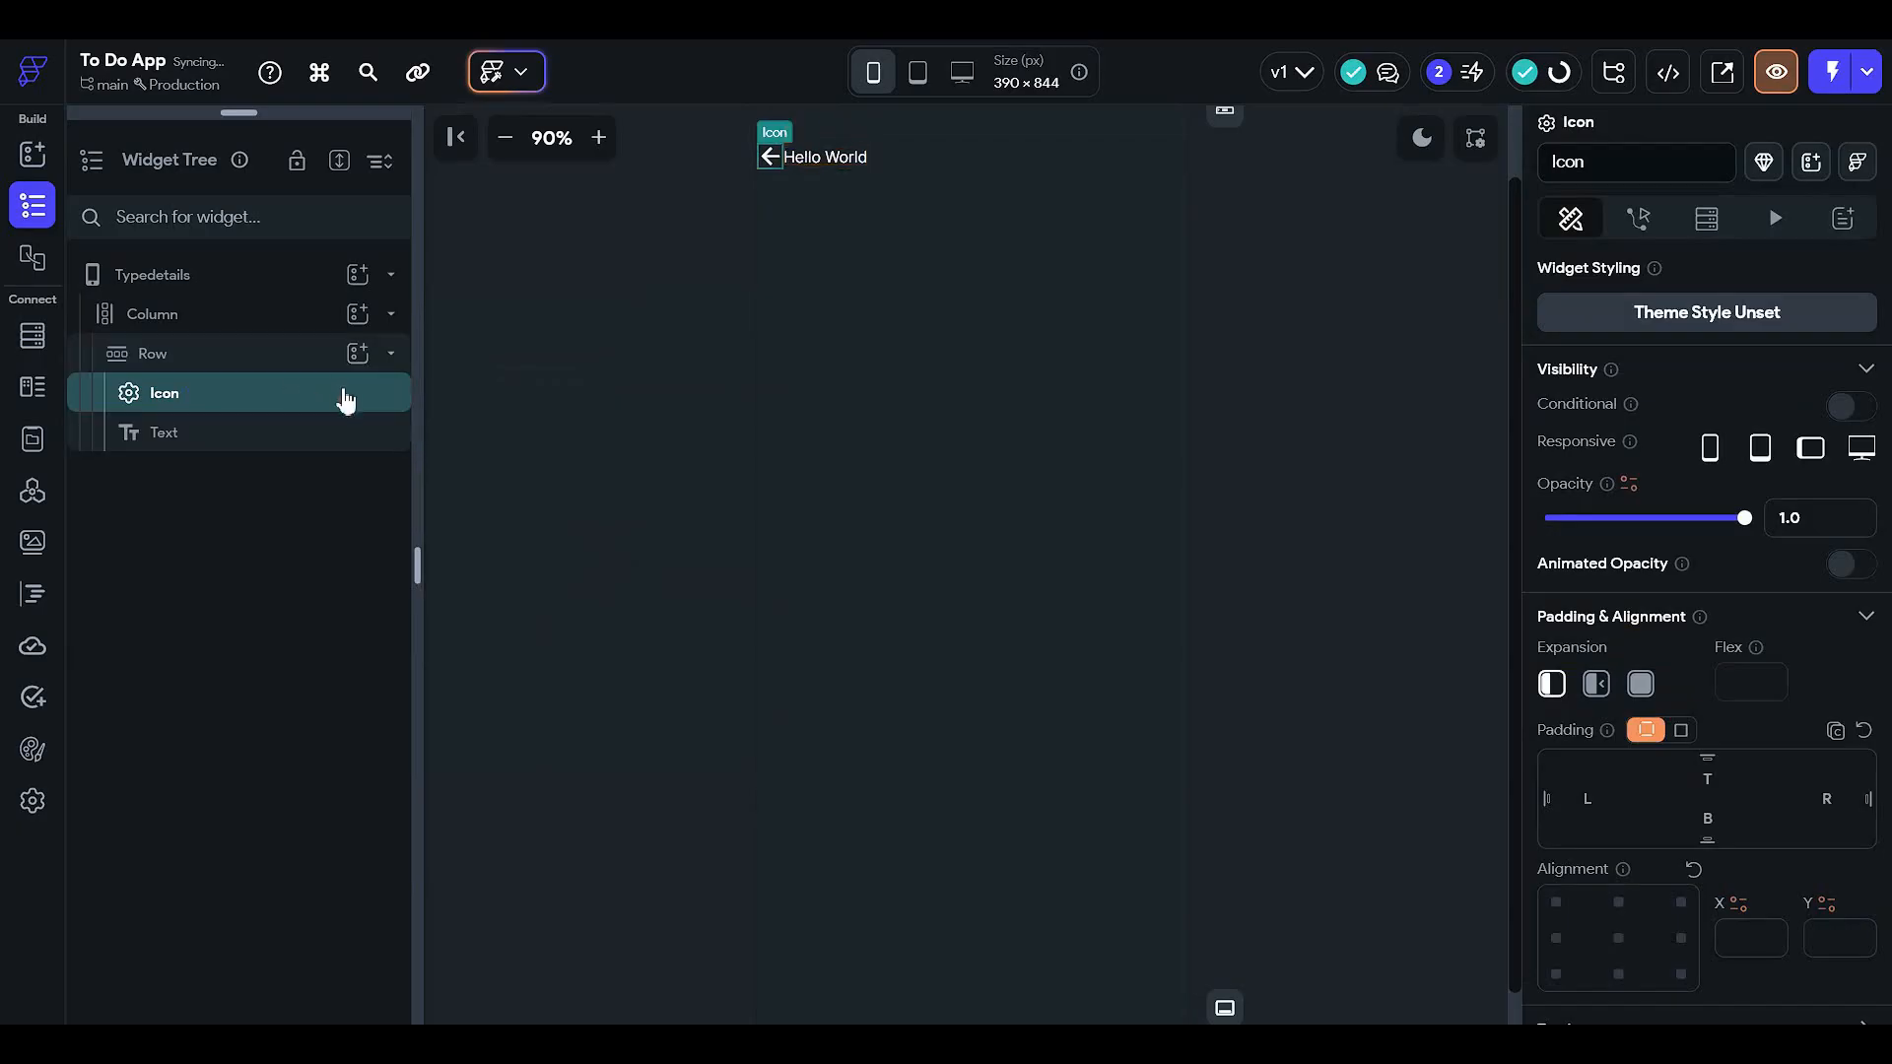
- Give the page's Column a uniform padding of 12 on all sides
click(296, 354)
click(275, 329)
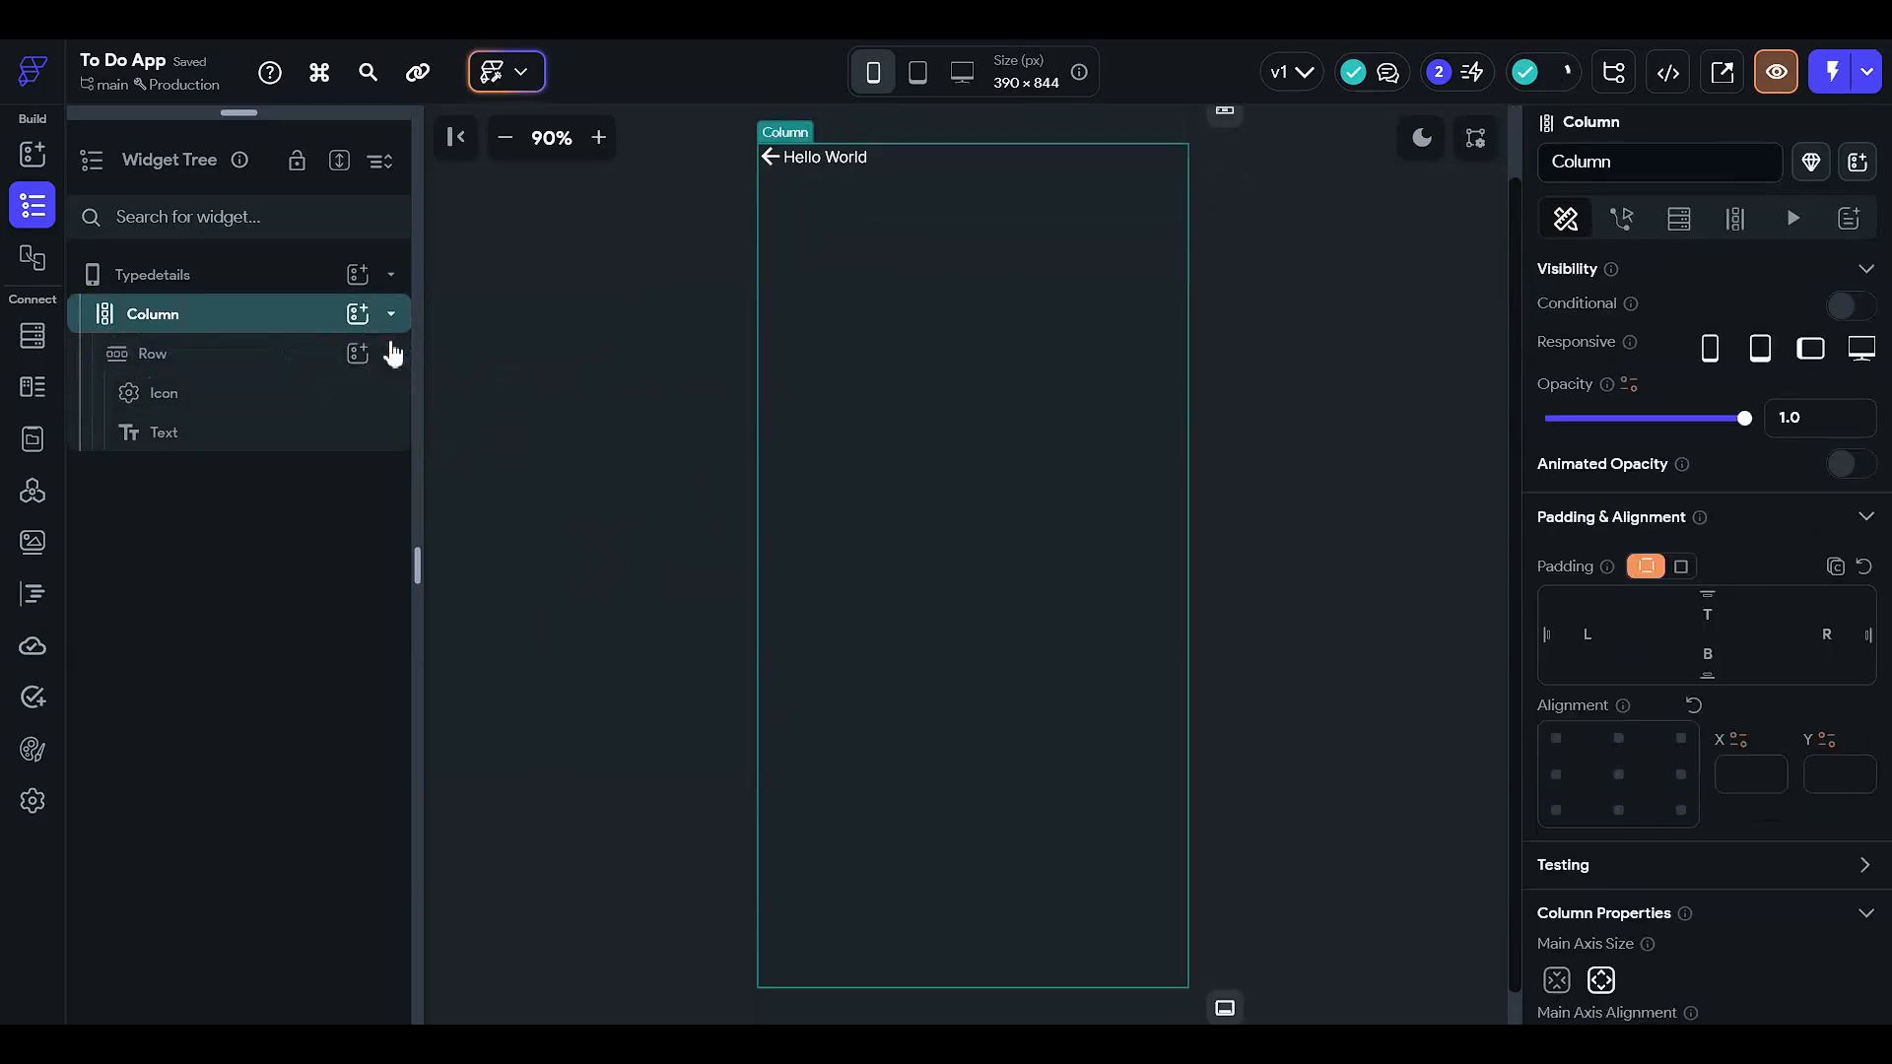
scroll(1586, 752, down, 4)
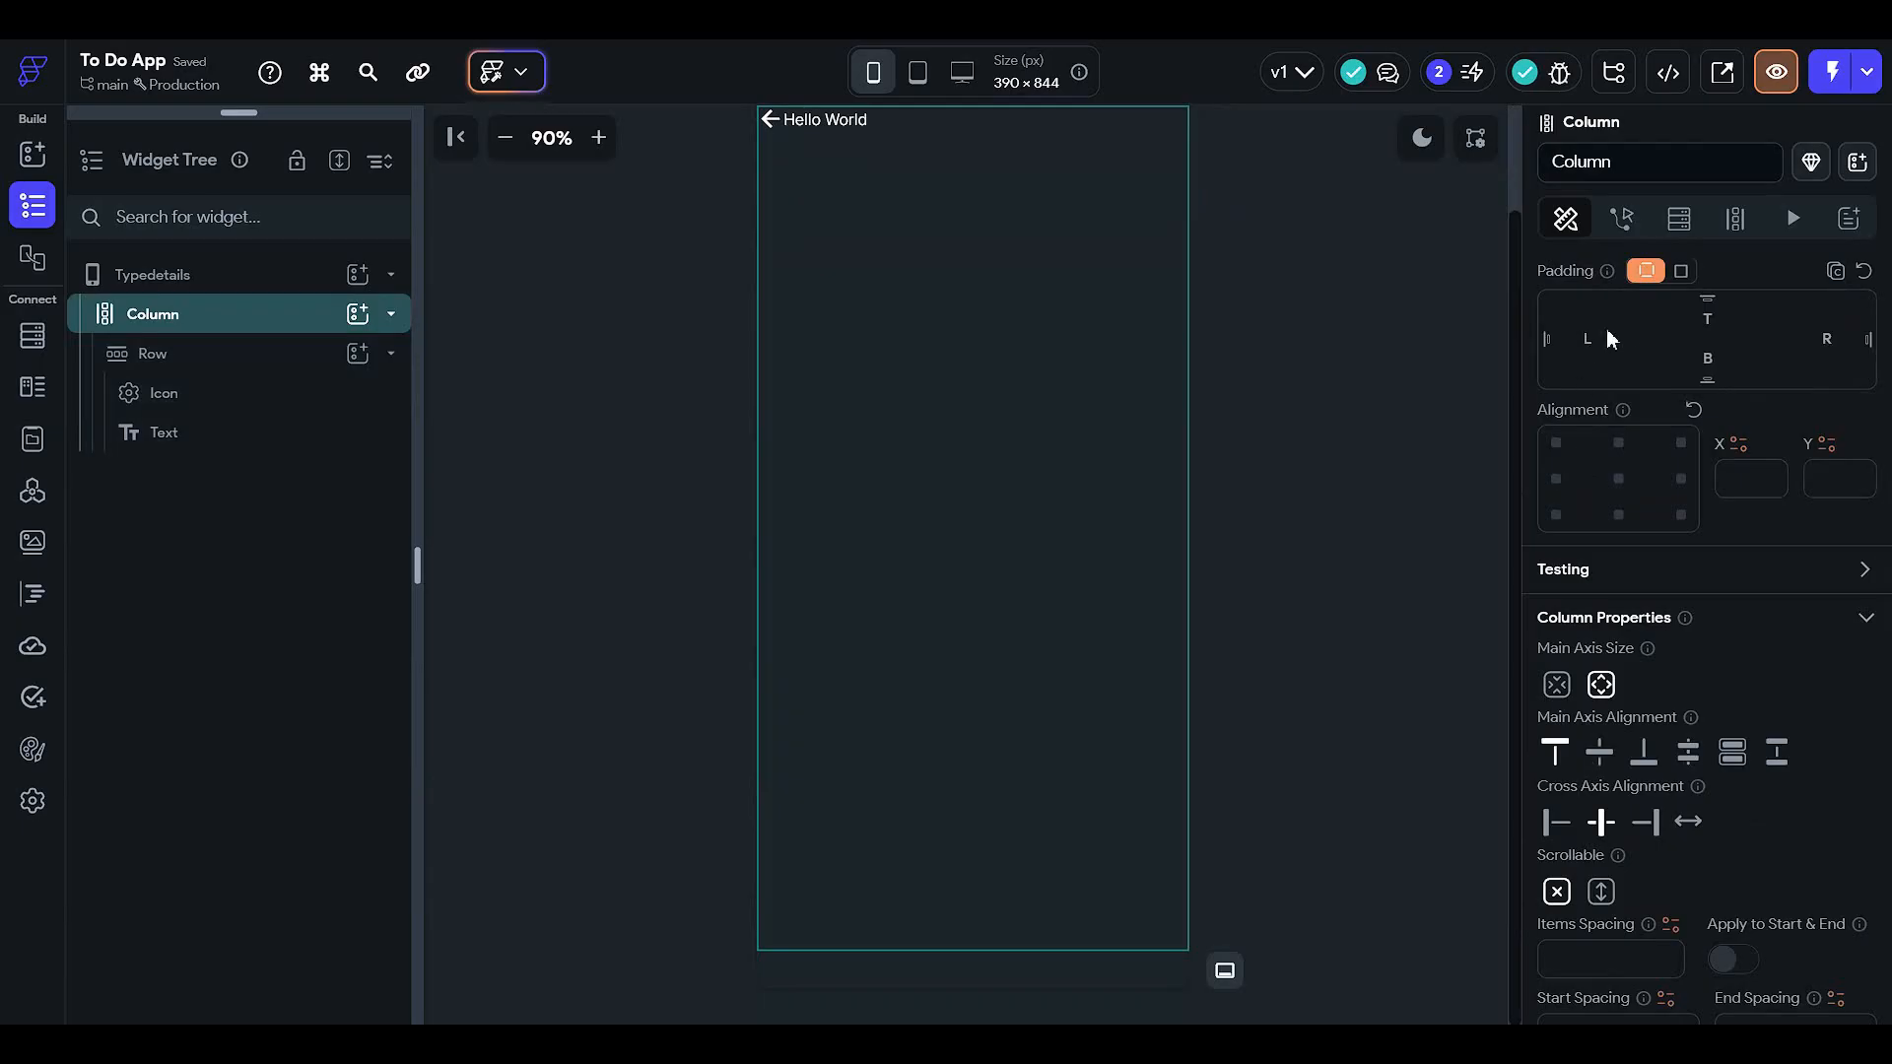
click(1603, 335)
text(12)
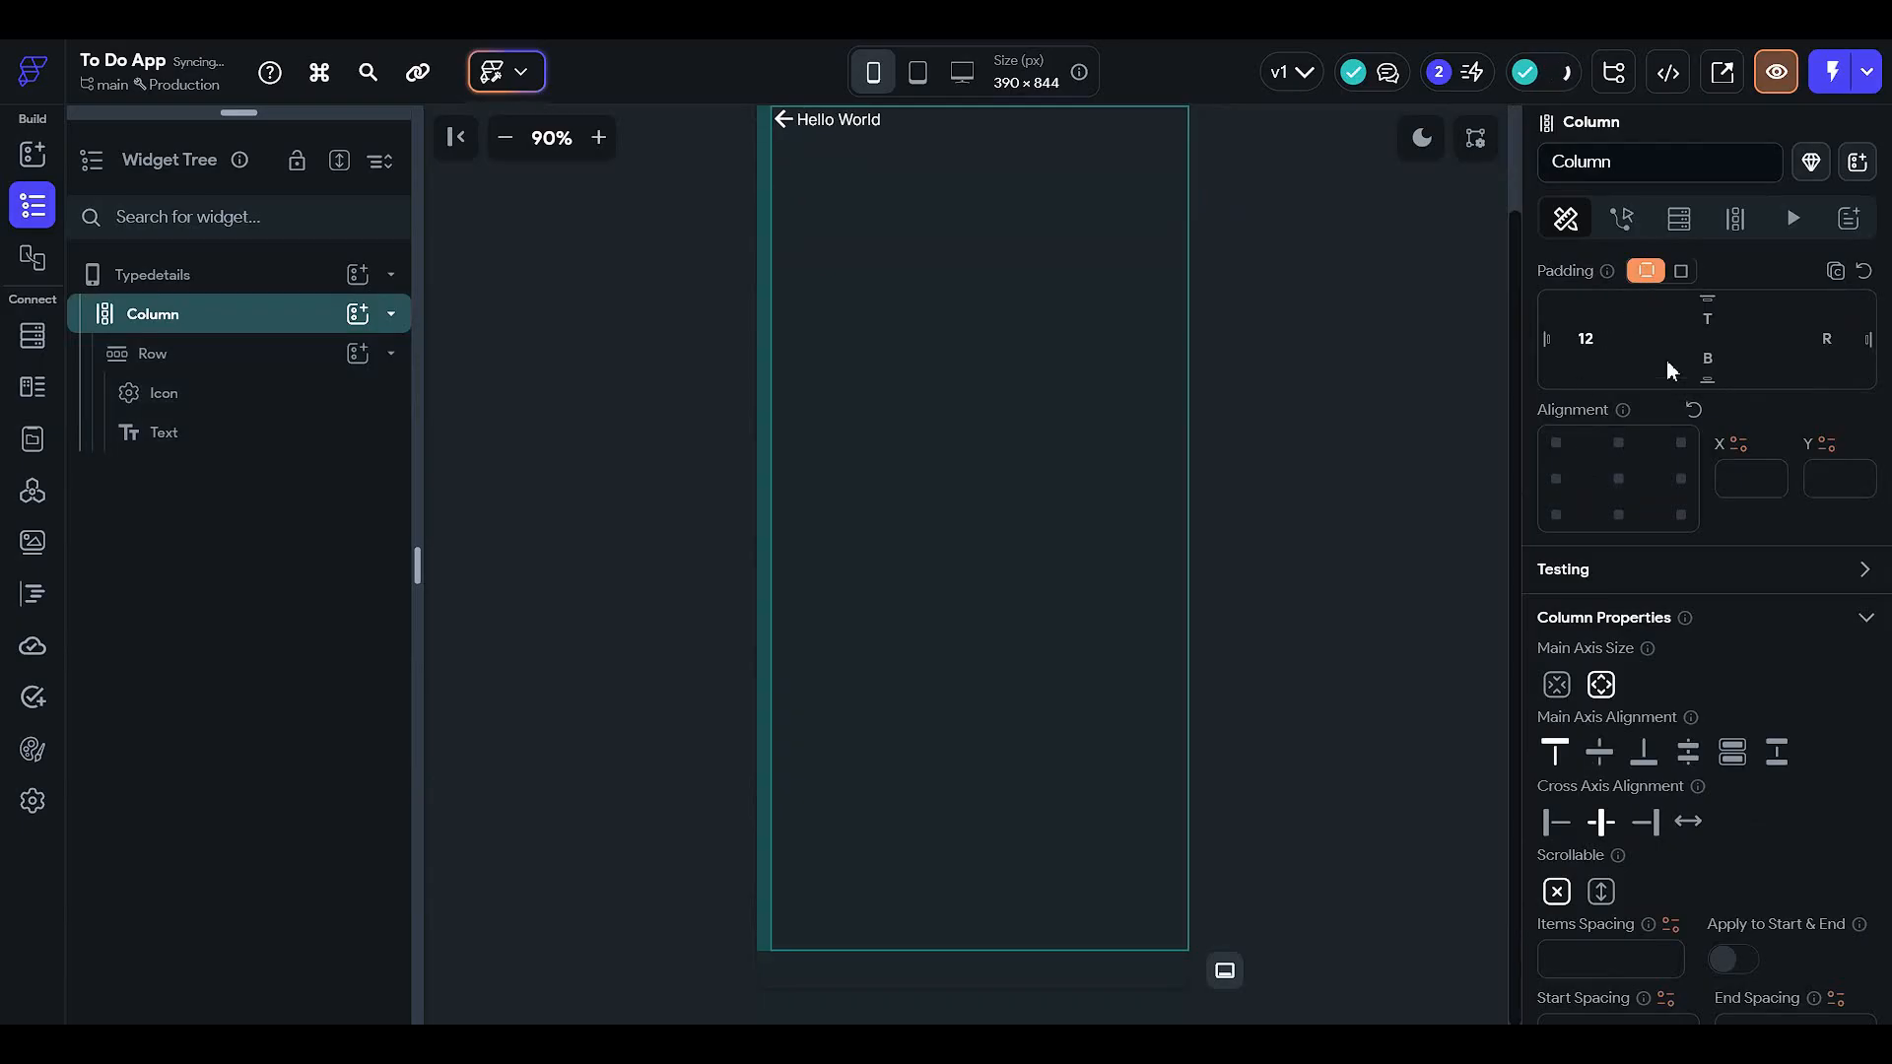
key(Return)
click(1682, 272)
drag(1545, 308, 1646, 313)
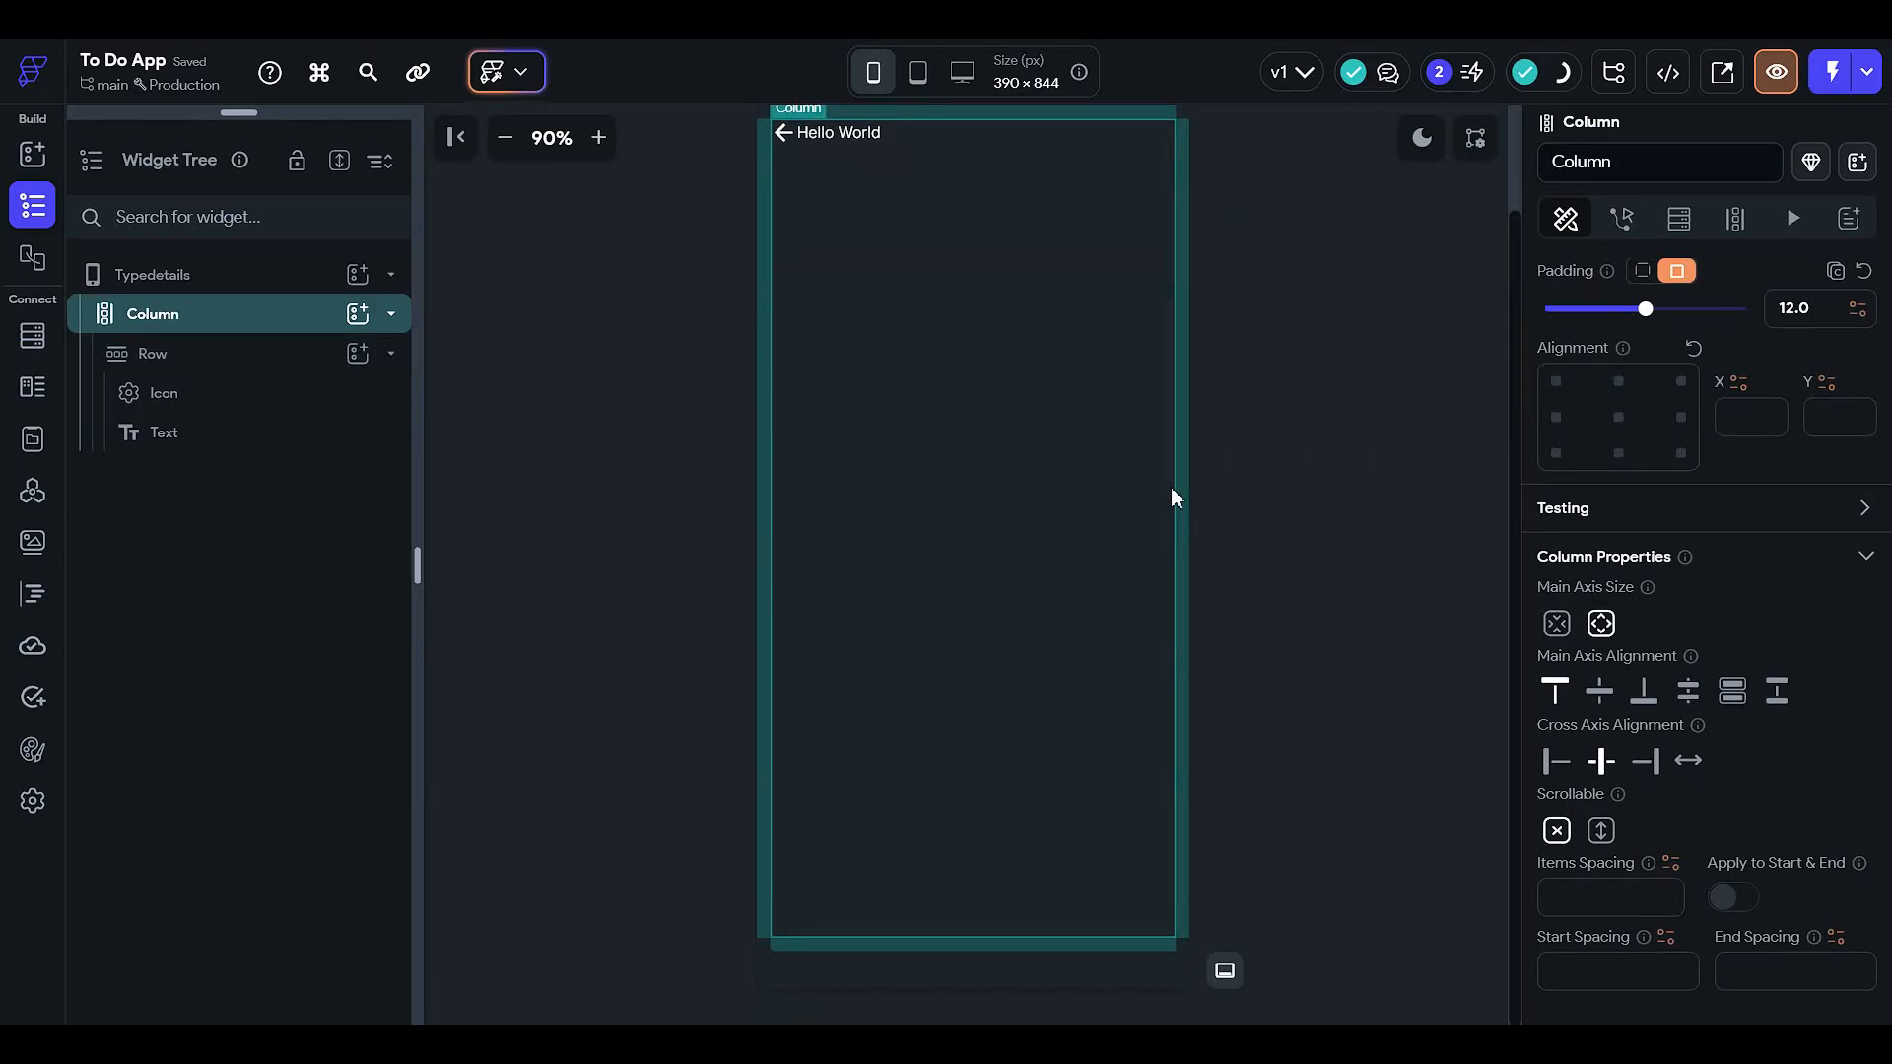
scroll(1163, 468, up, 2)
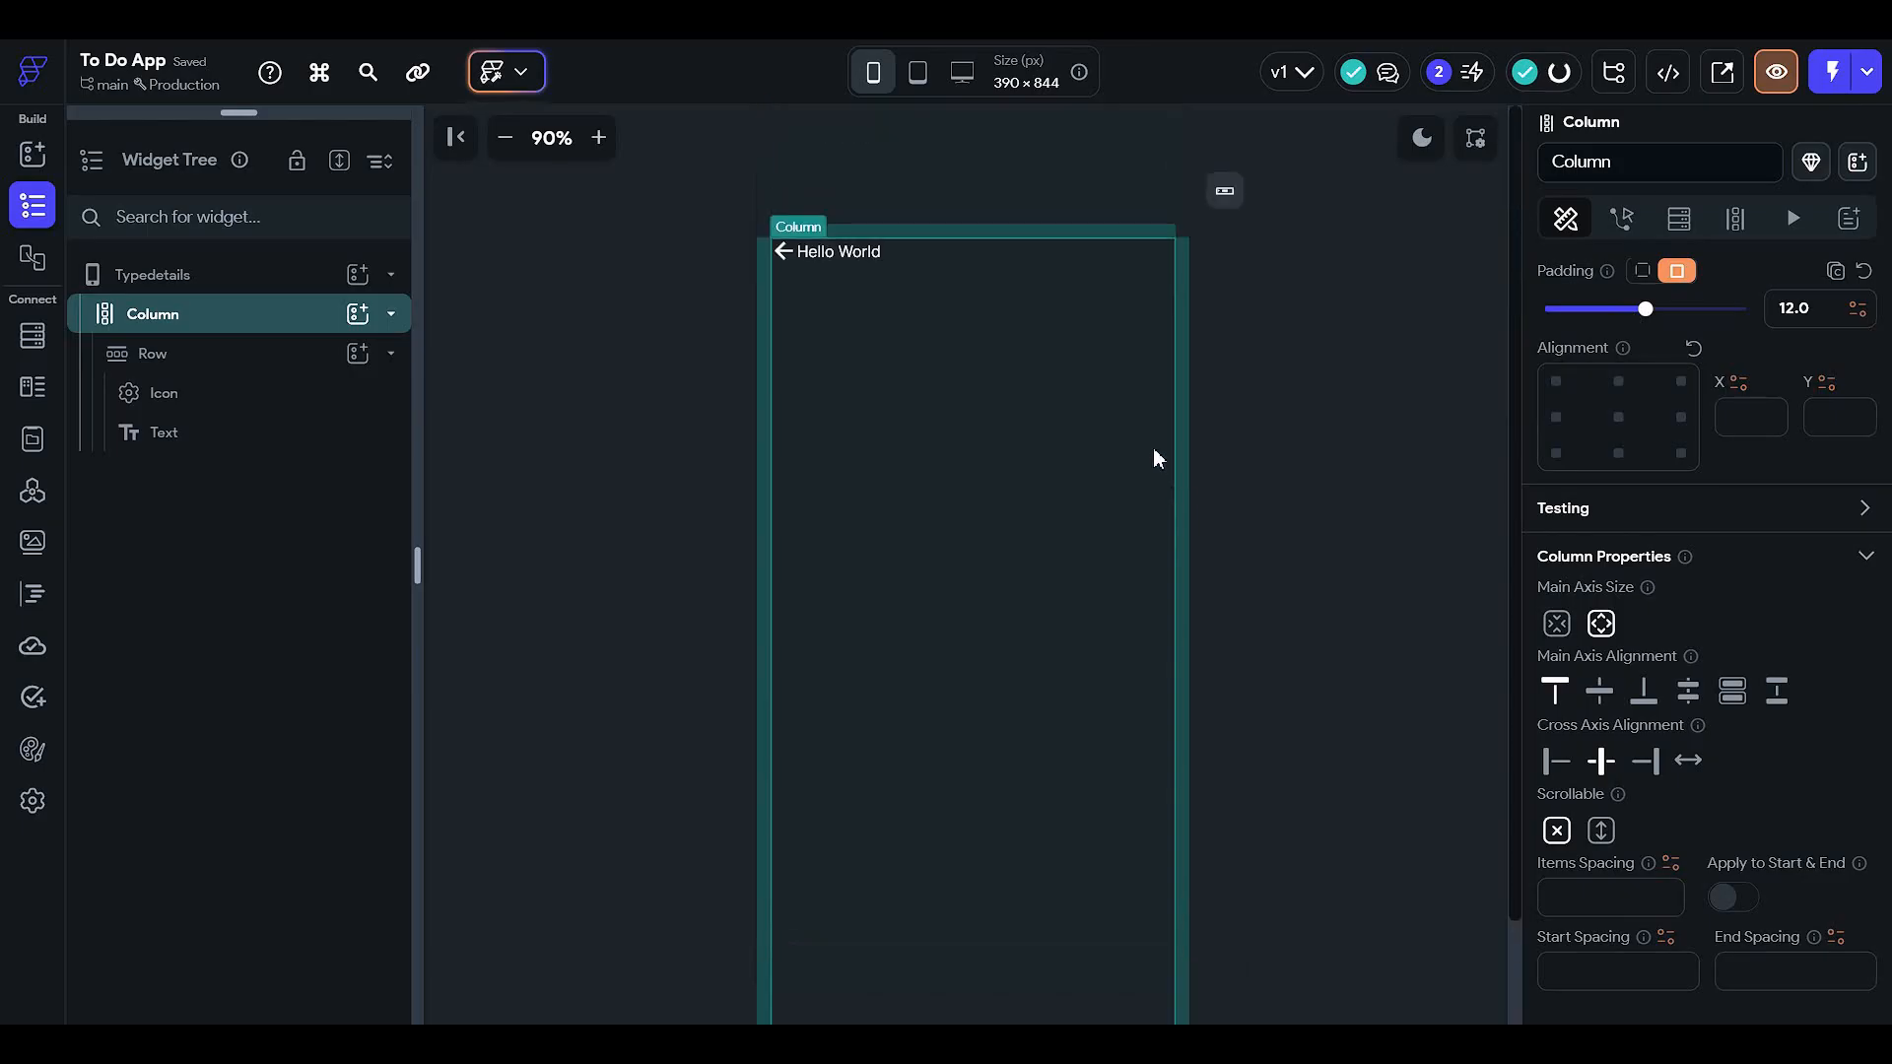
- Set the header Row to Space Between and change its text to 'Type detials'
click(937, 258)
scroll(1765, 576, down, 2)
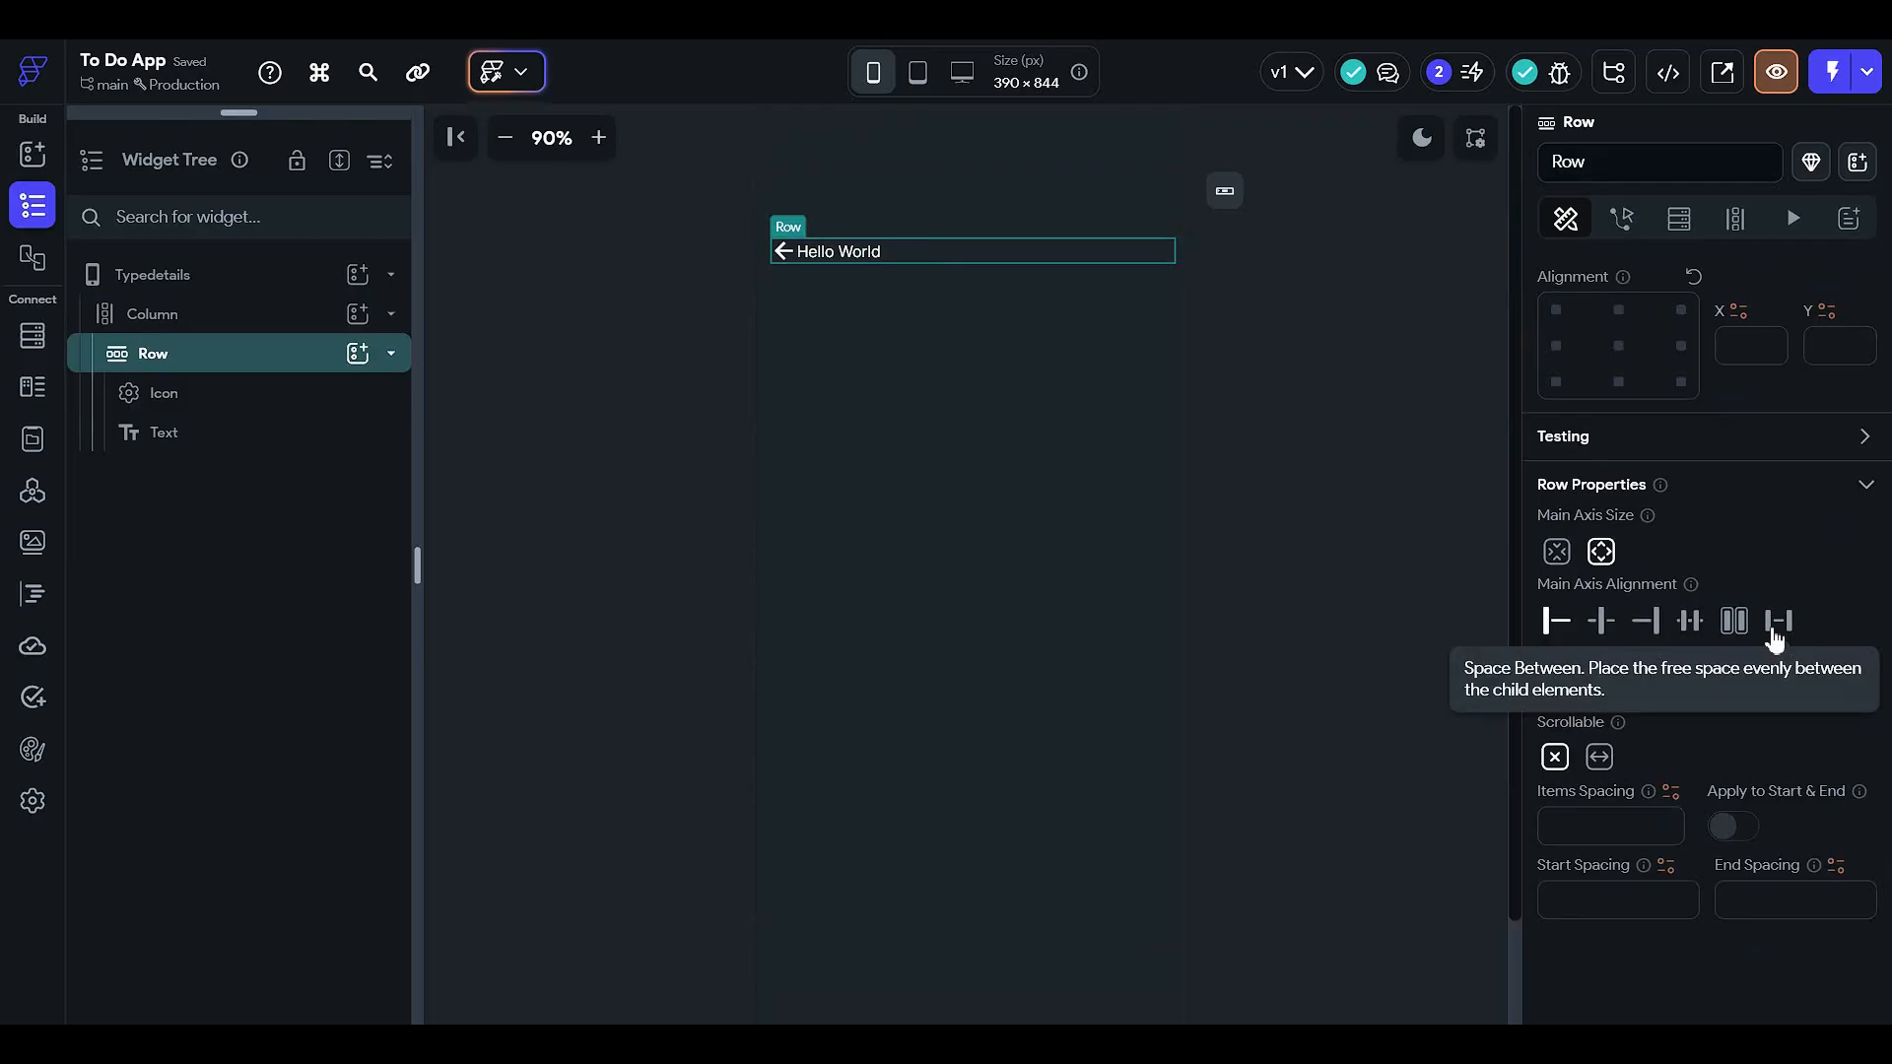
click(1773, 620)
click(1303, 312)
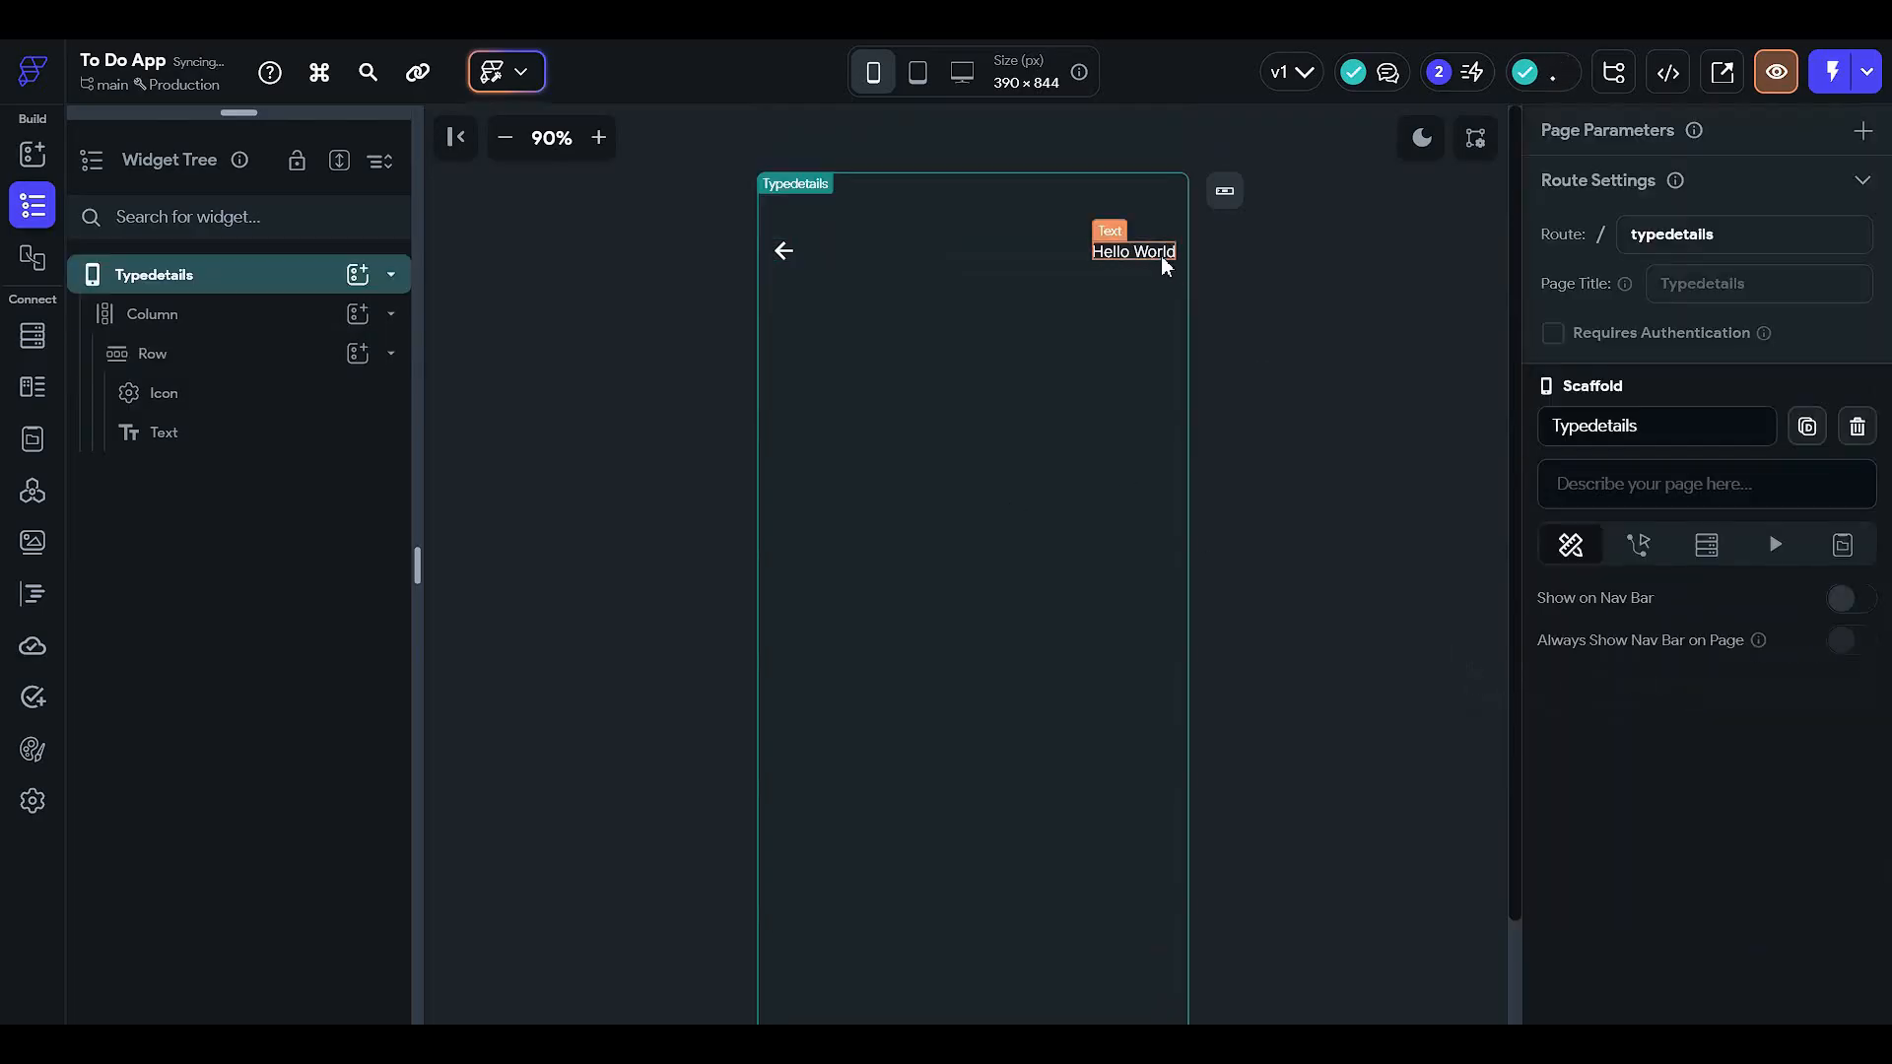
click(1157, 254)
scroll(1596, 512, up, 5)
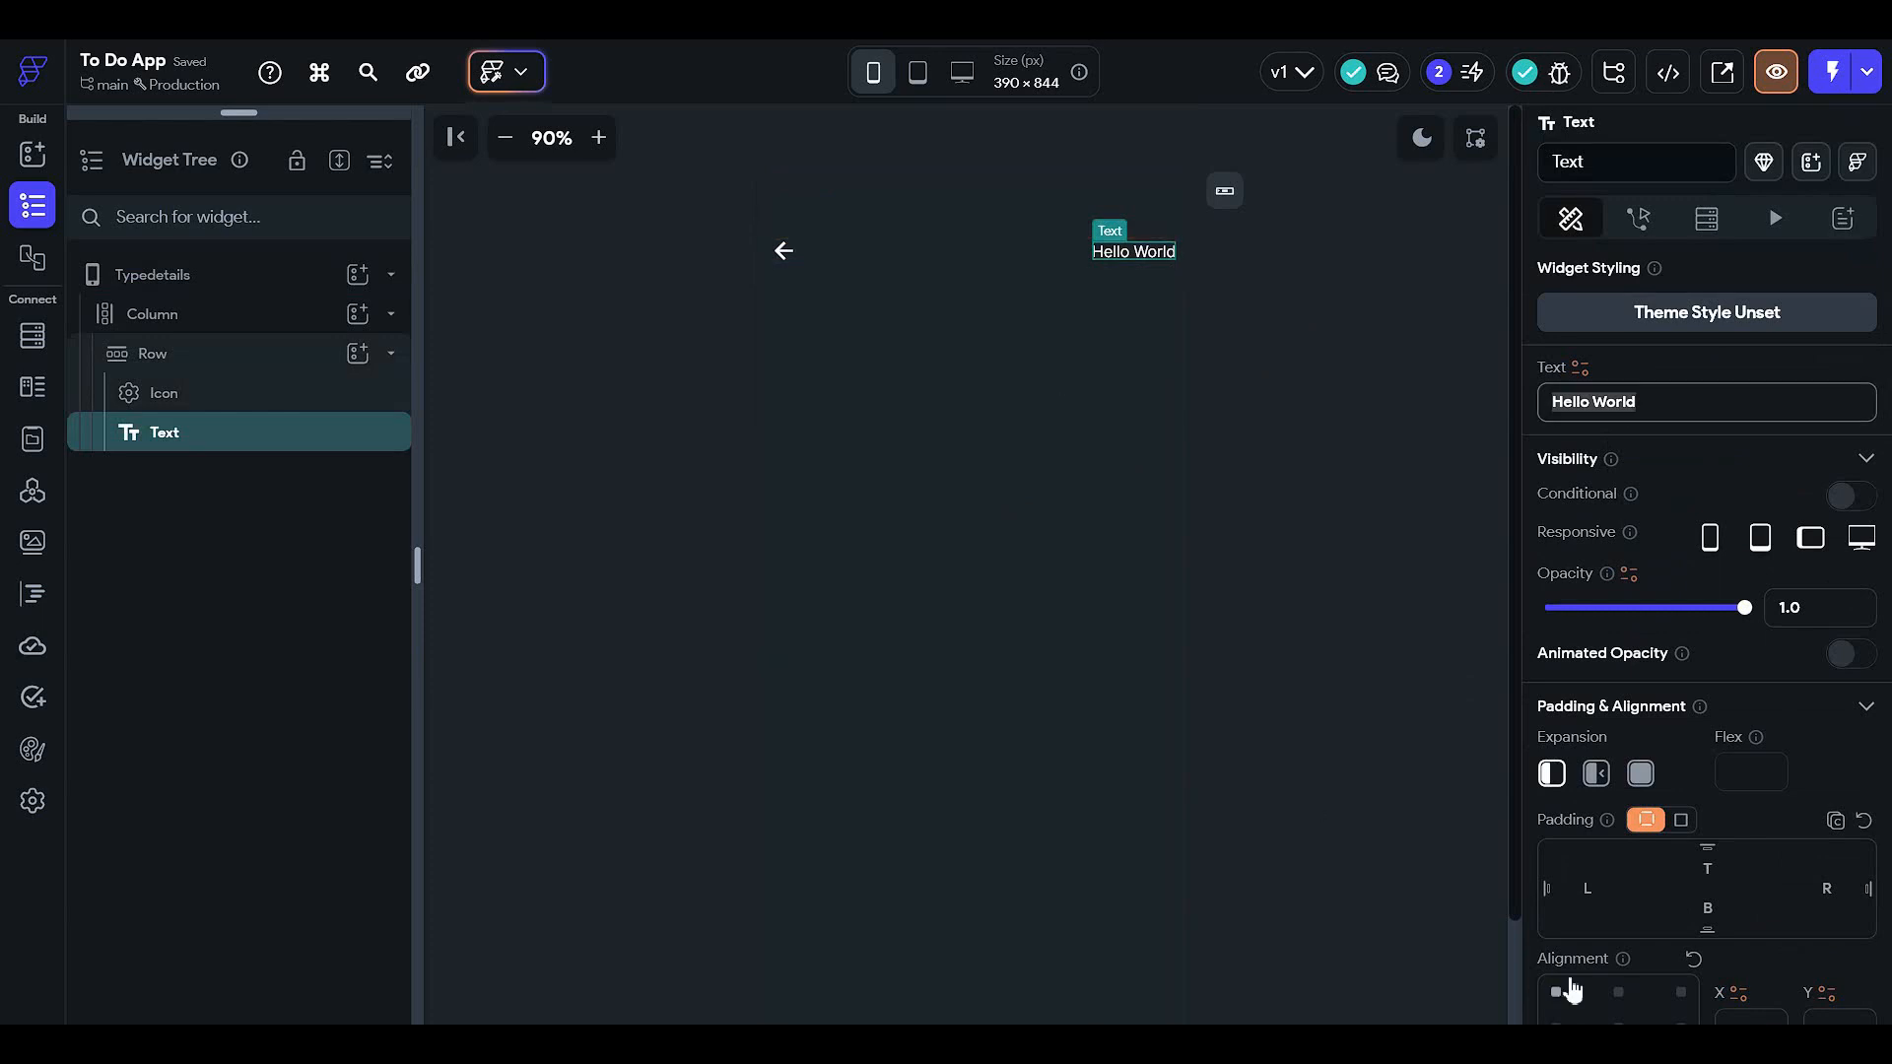
text(Type )
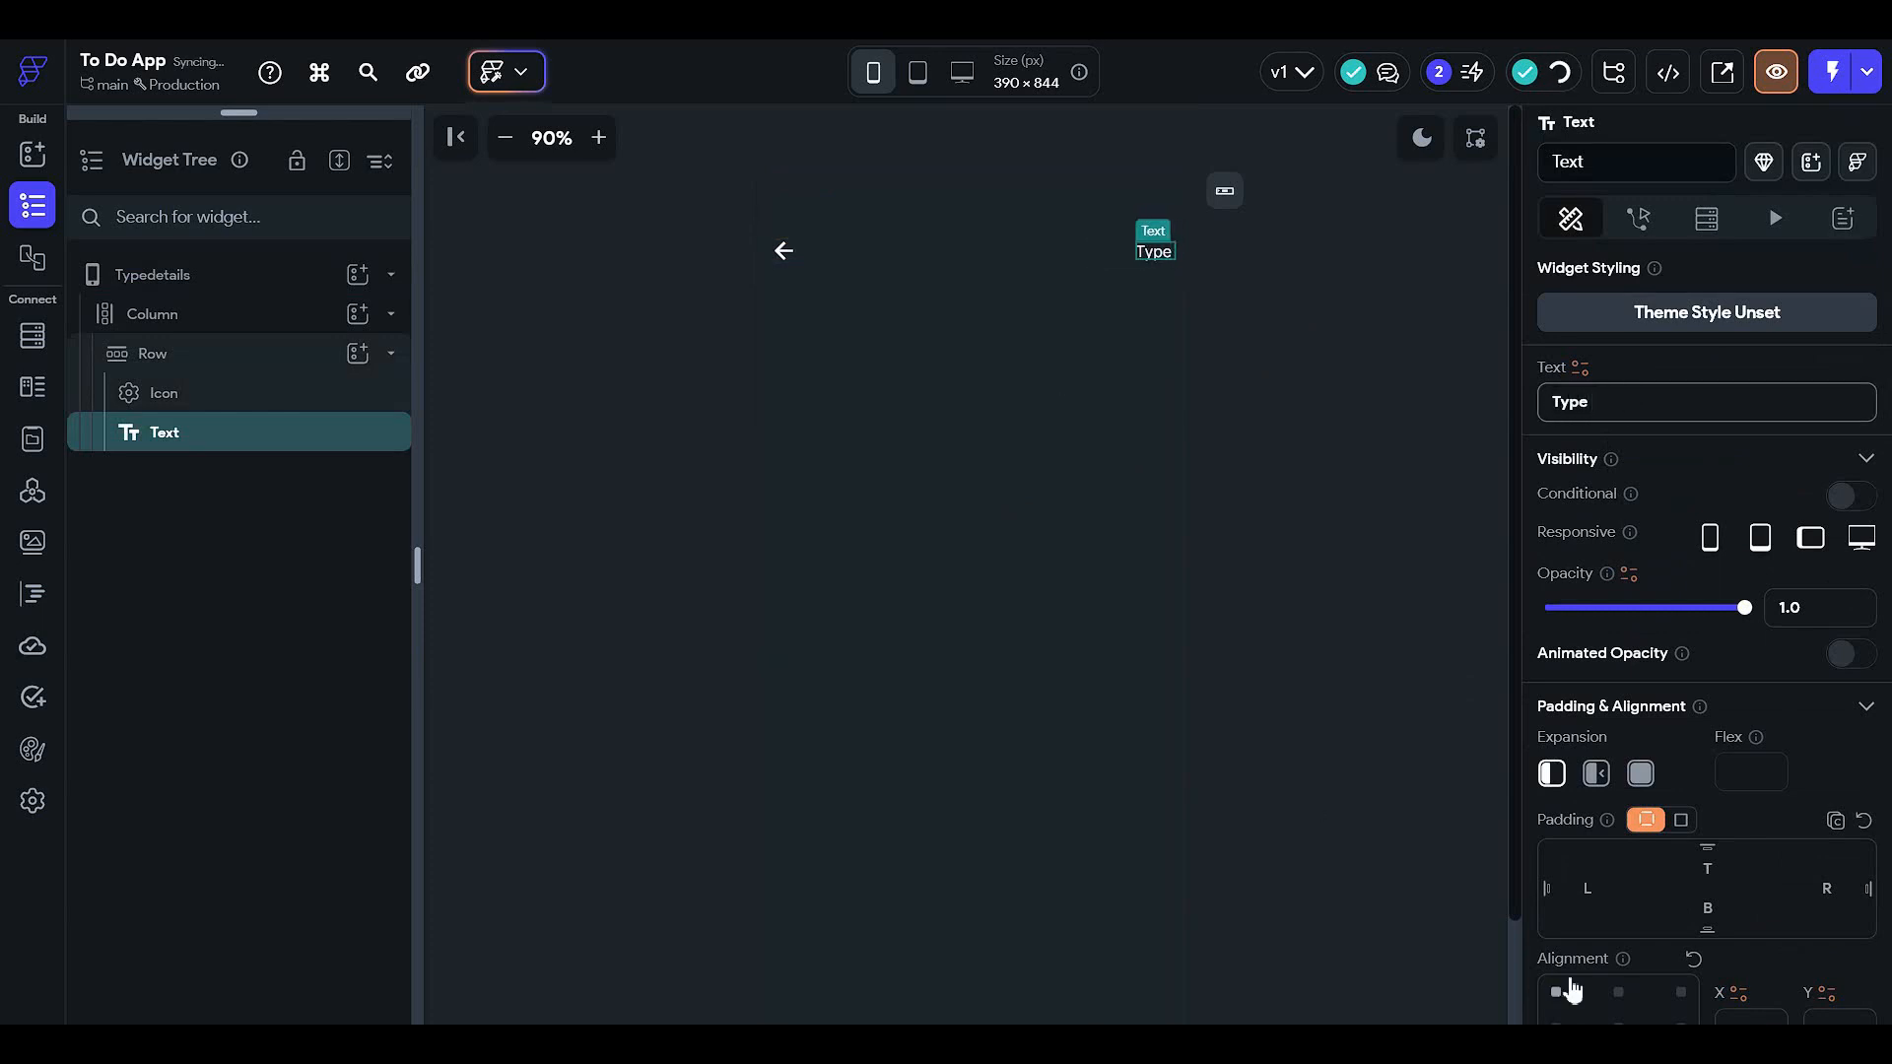
text(detials)
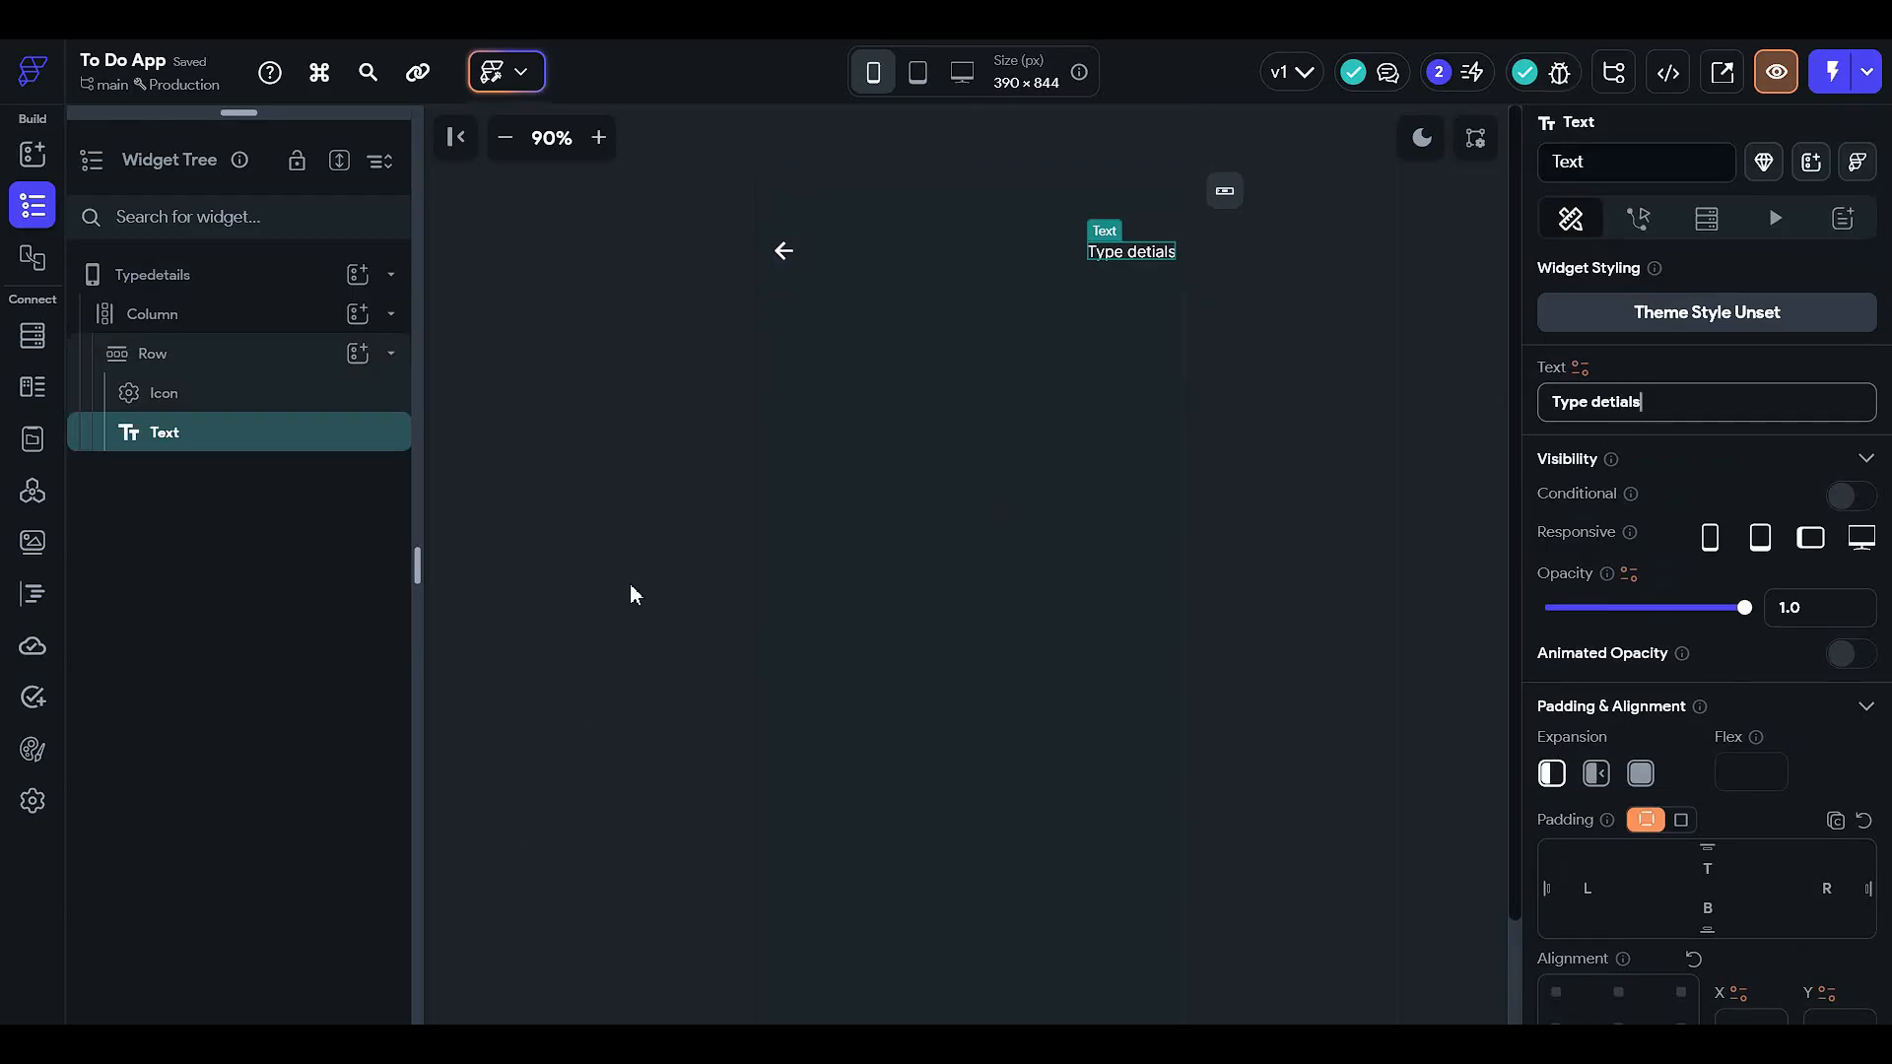
right_click(290, 458)
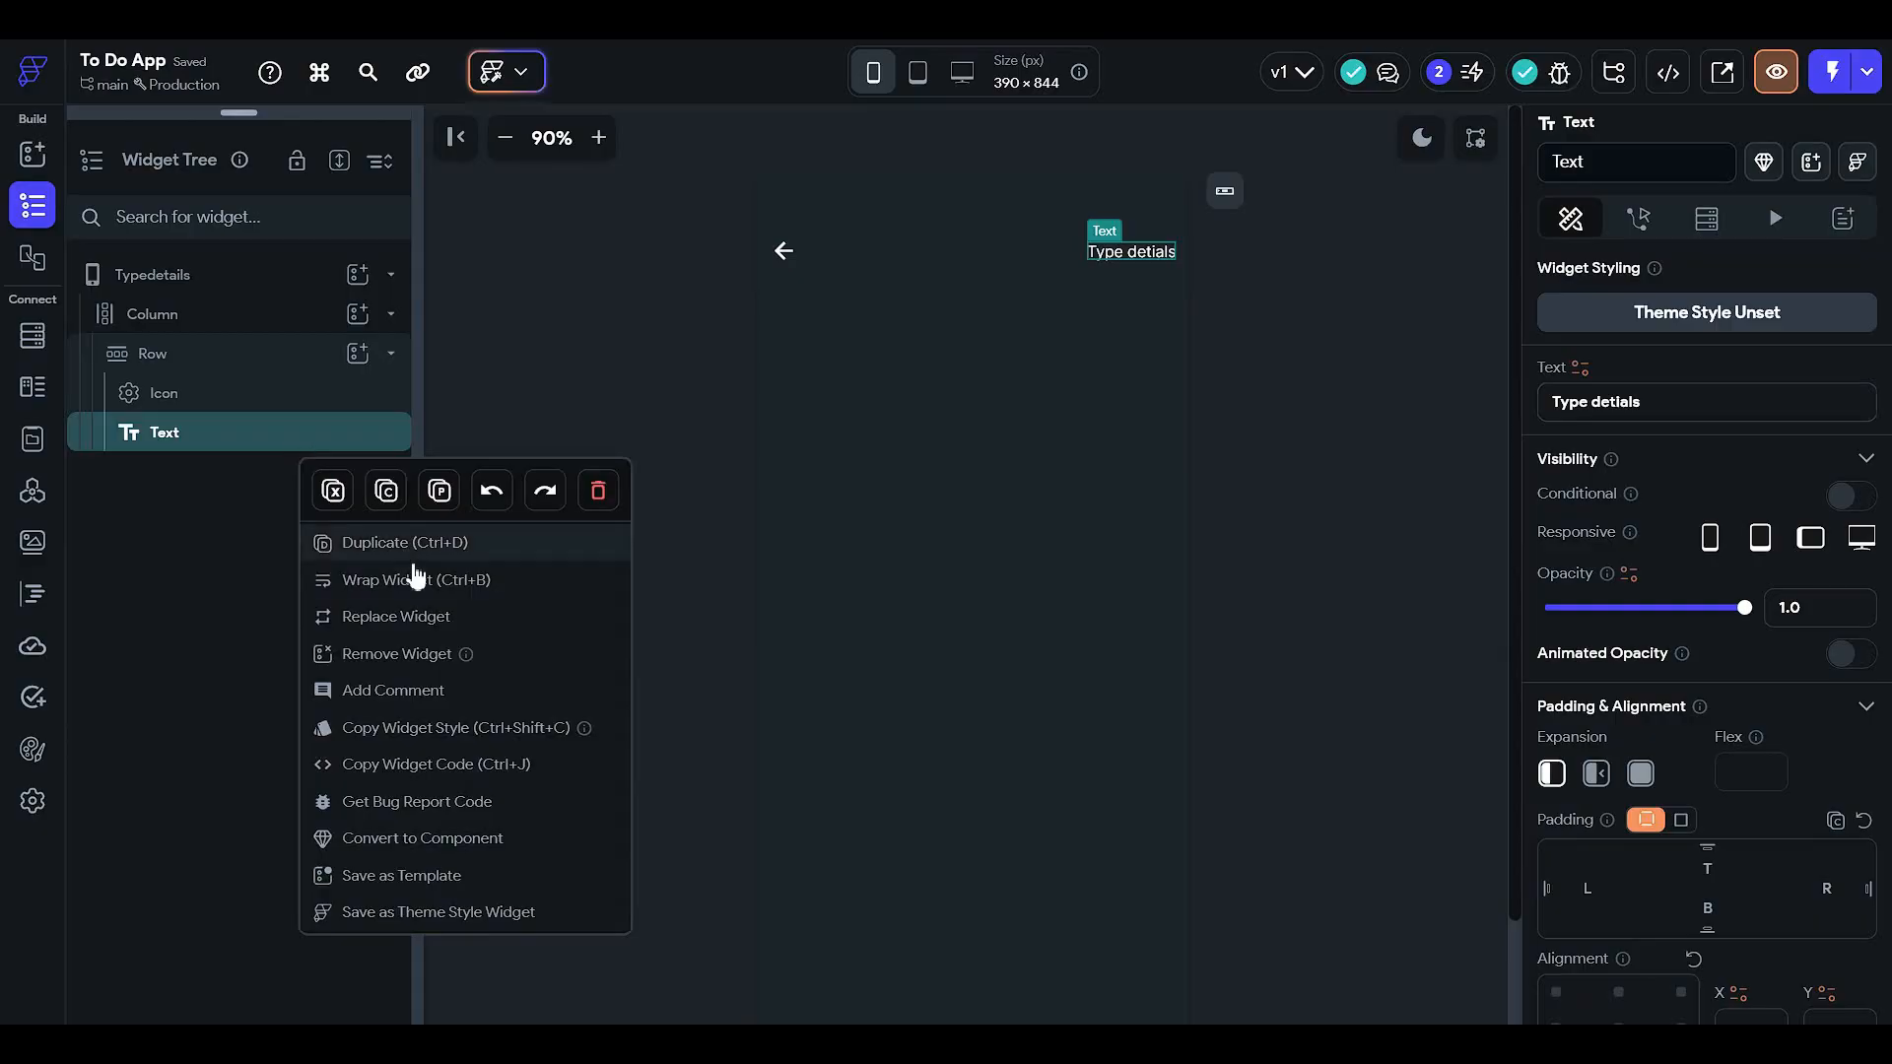
click(439, 612)
click(779, 563)
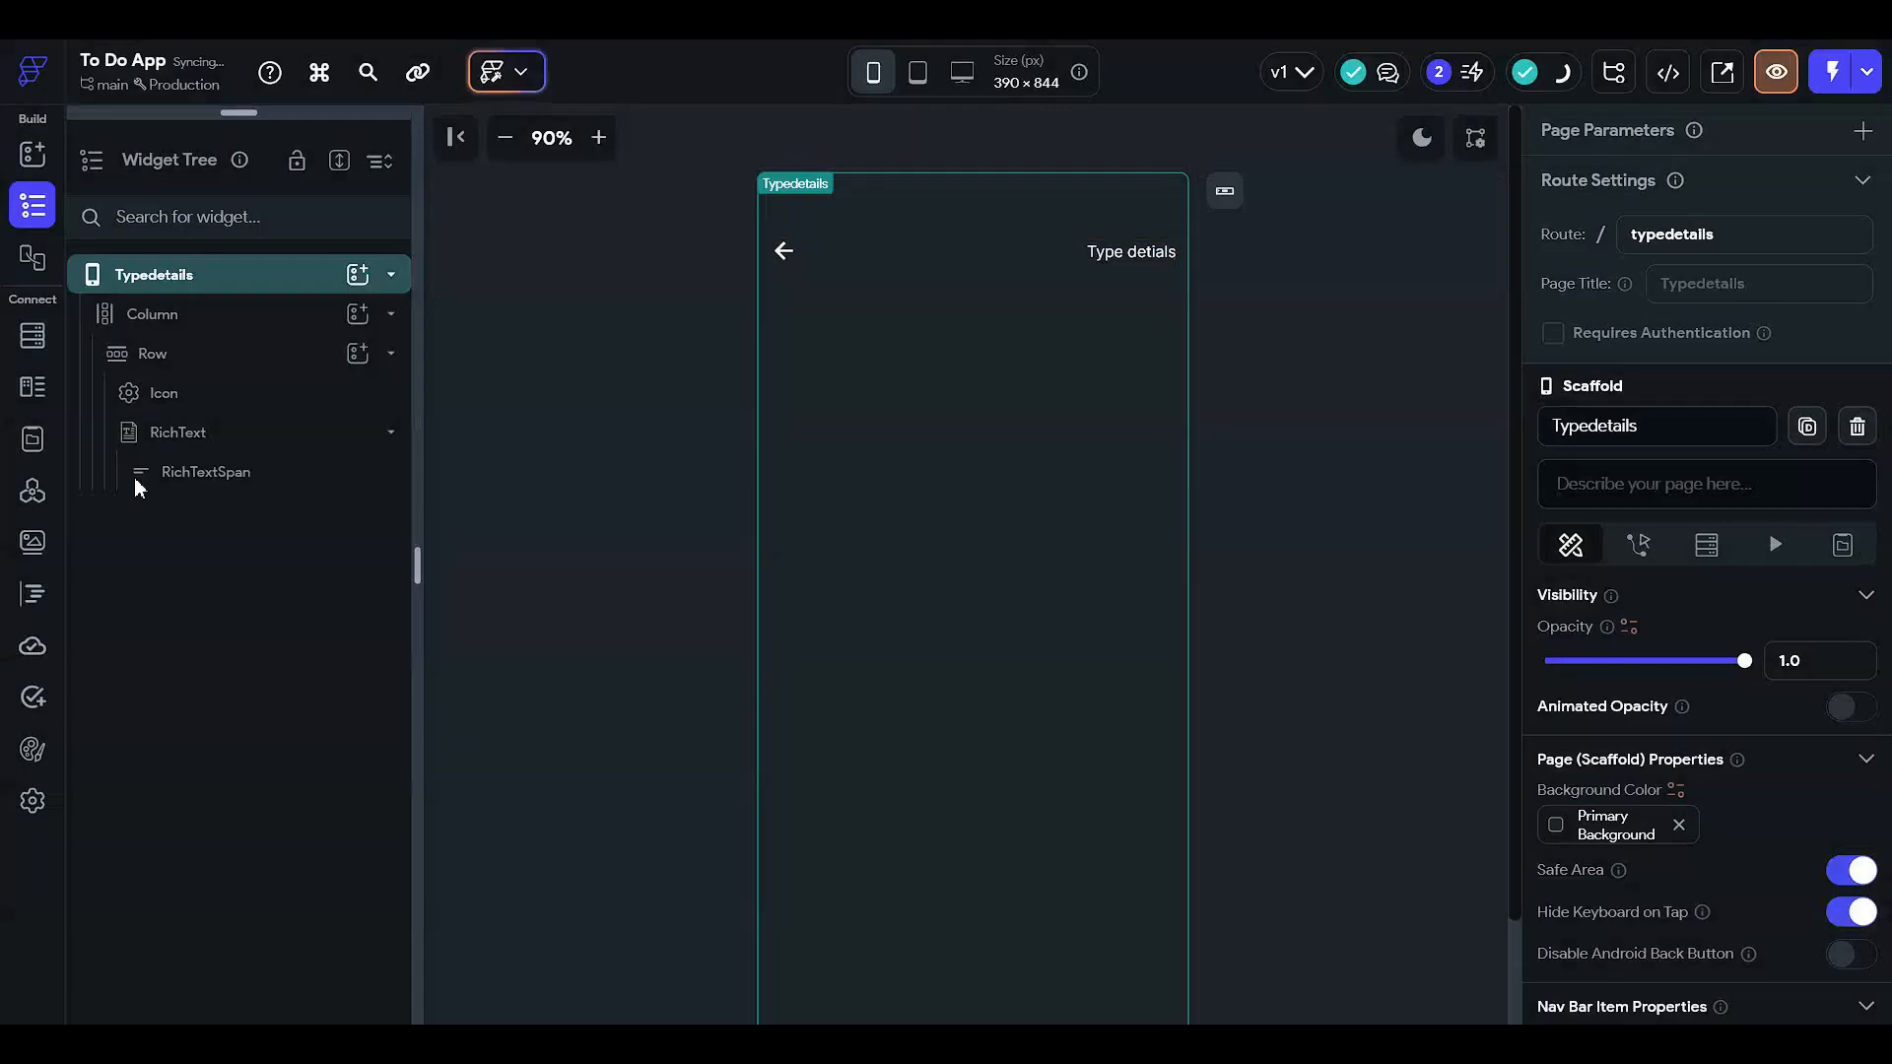
click(271, 471)
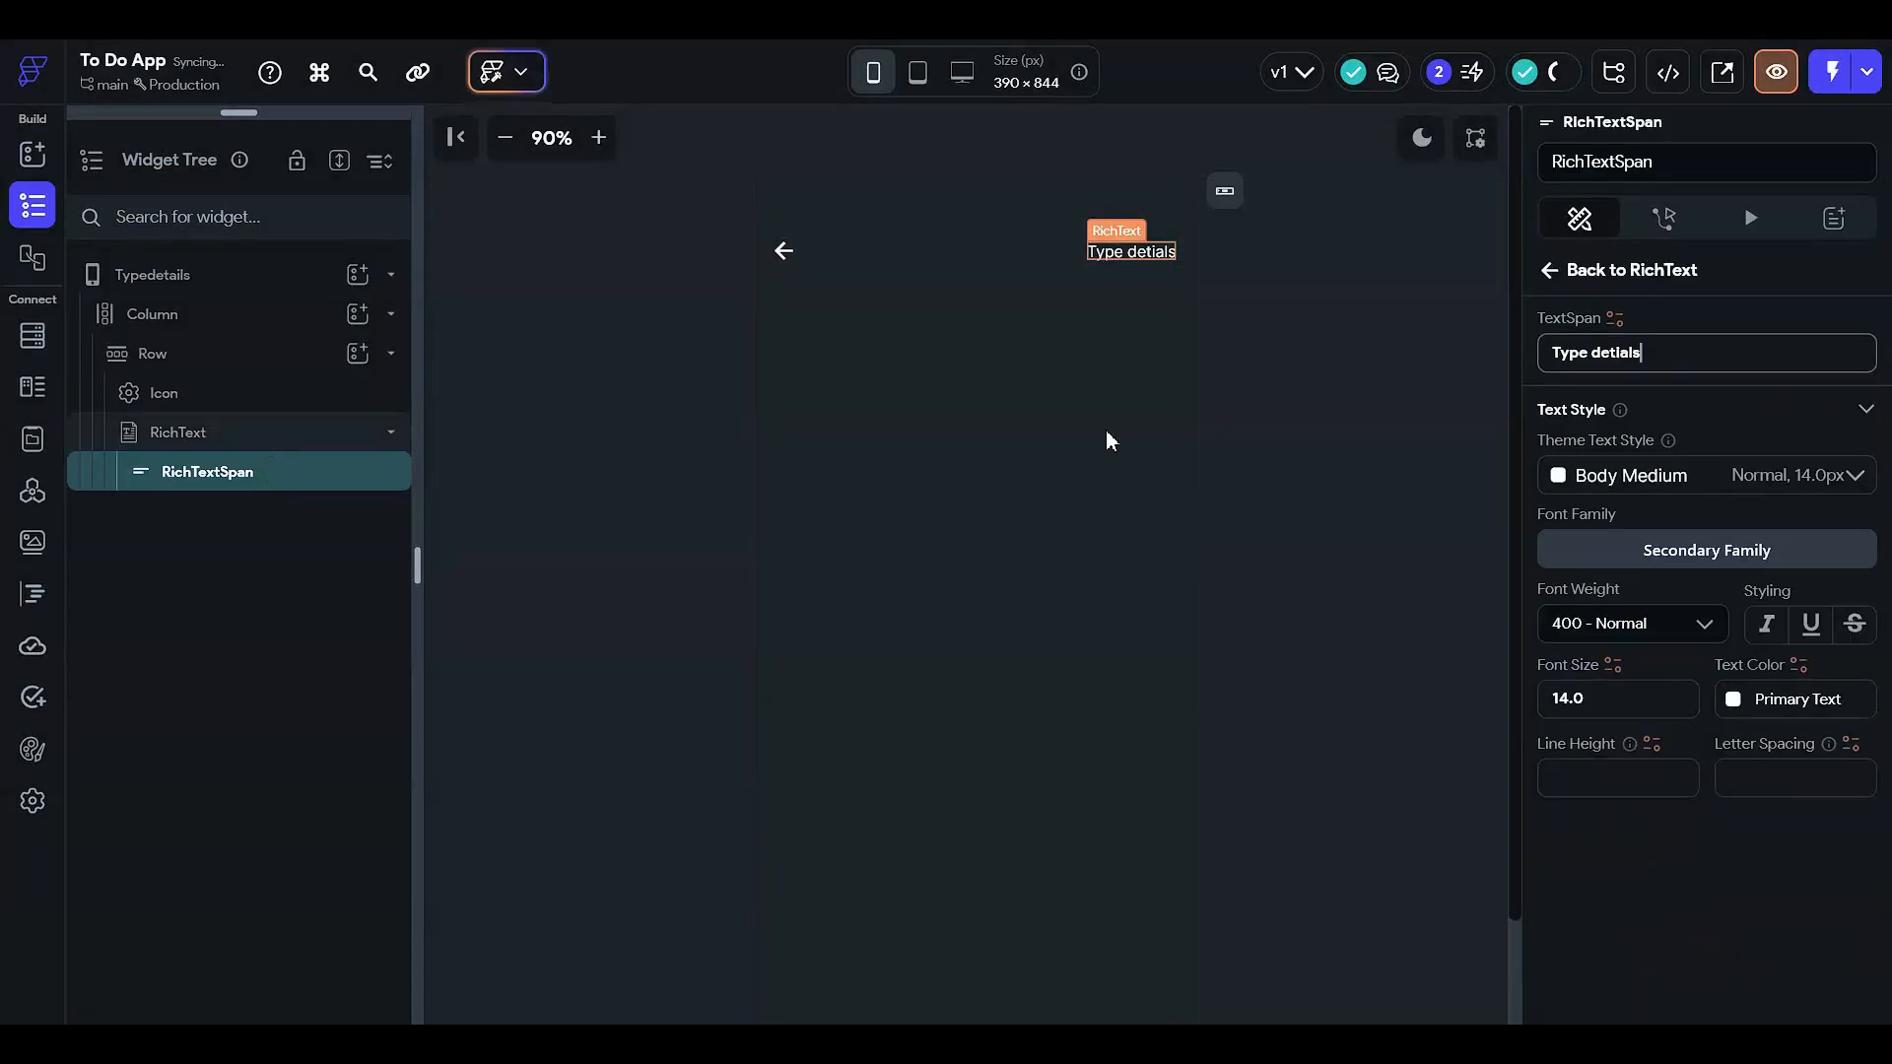
click(1598, 271)
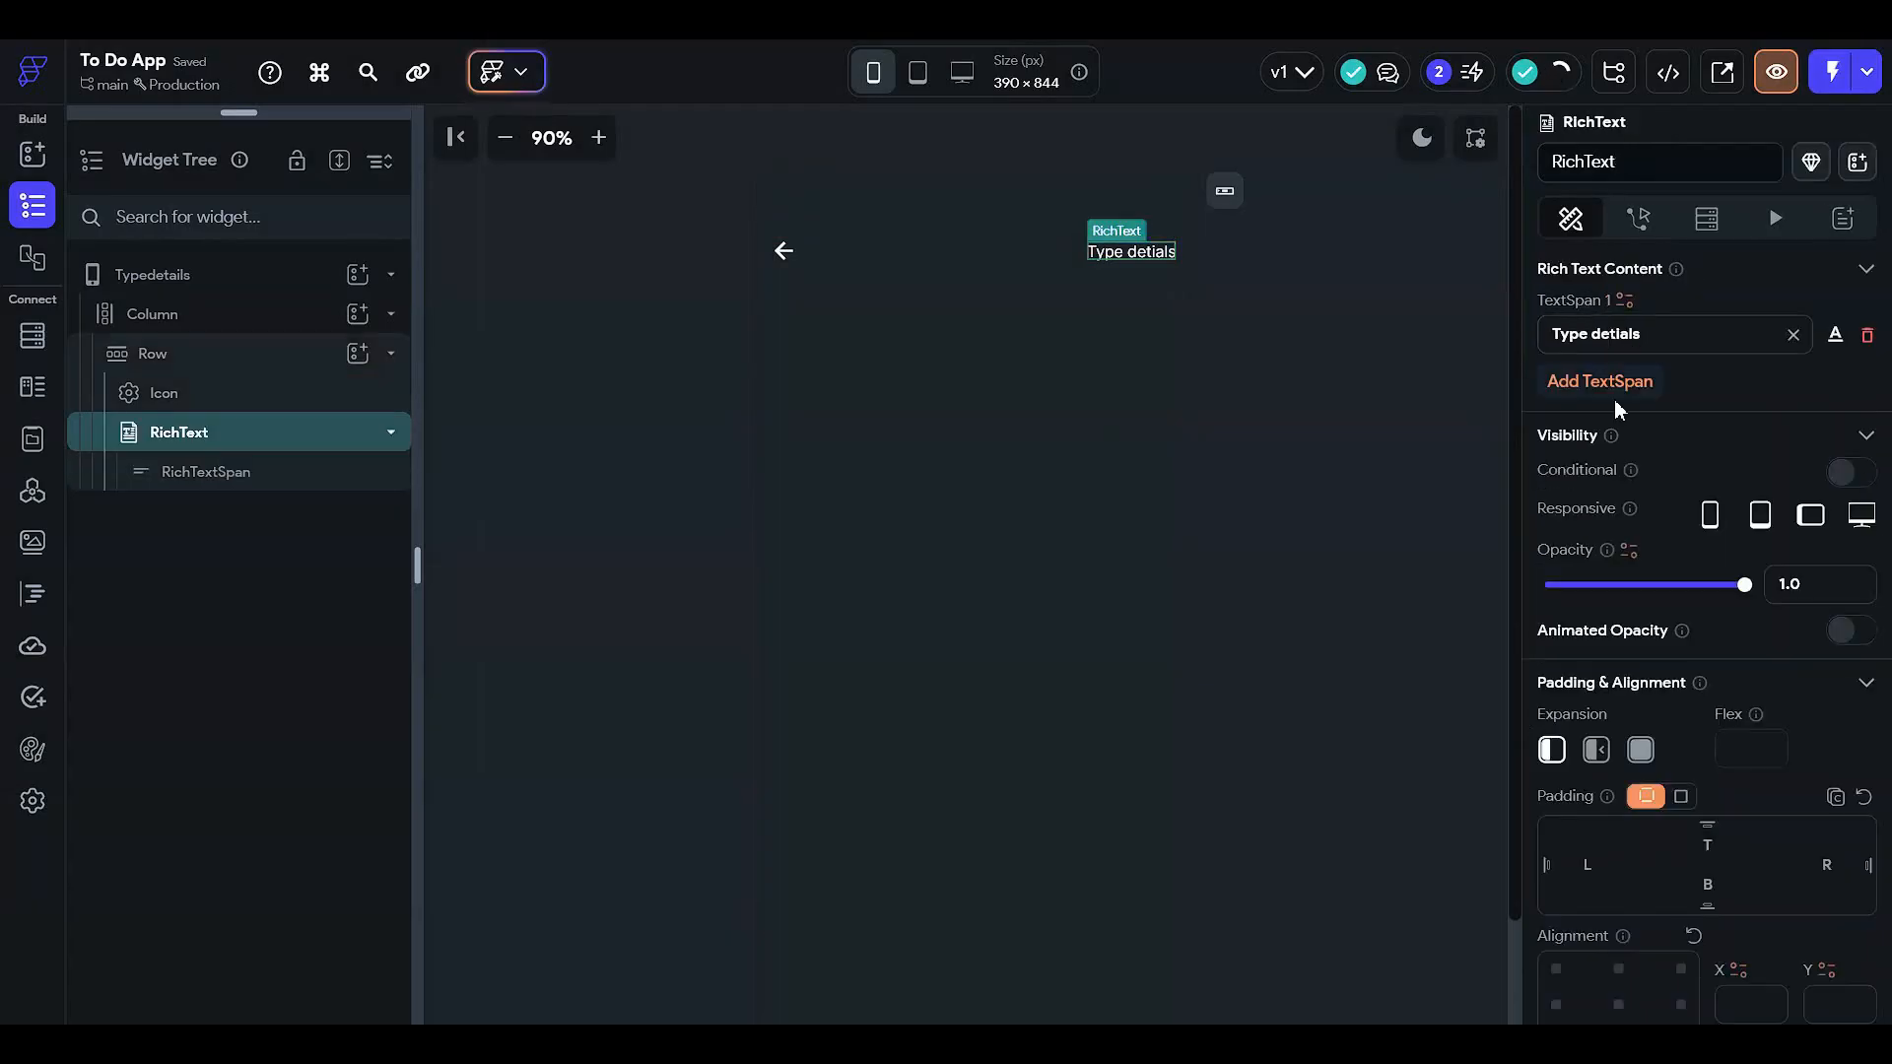
click(1612, 404)
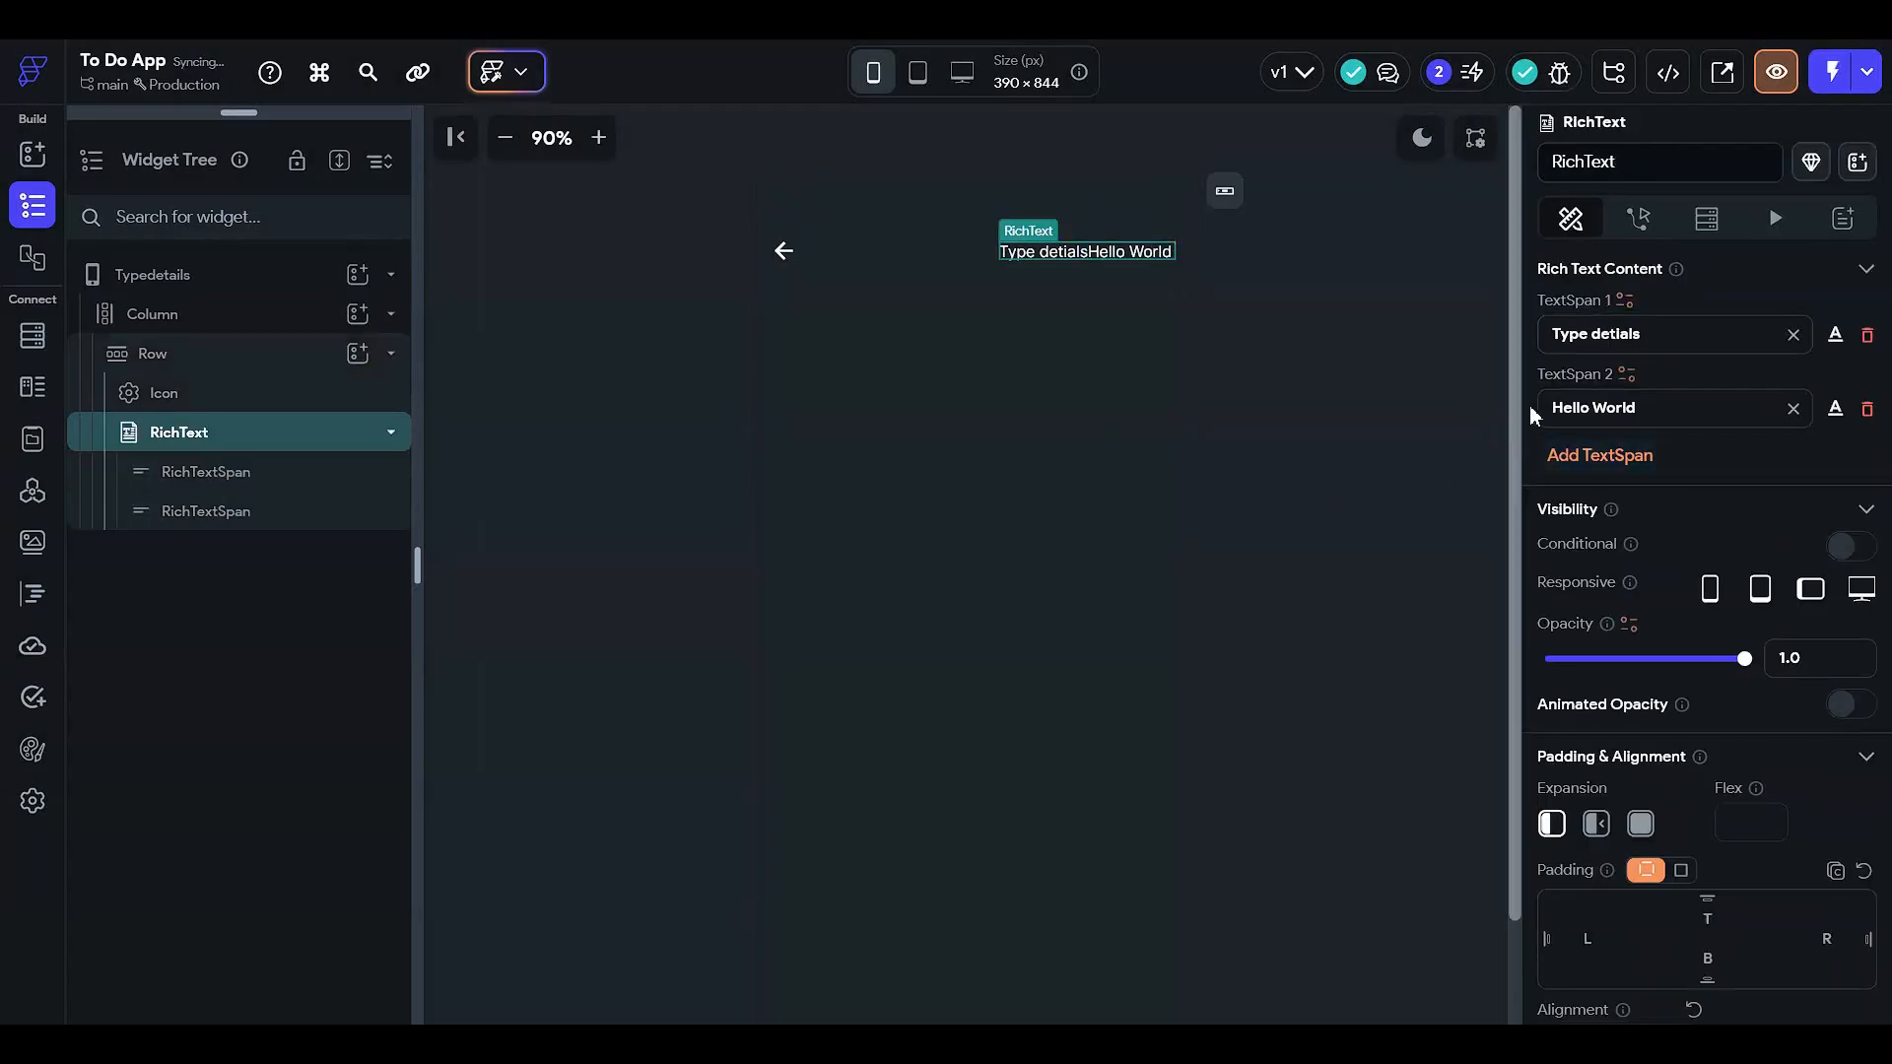
click(1658, 342)
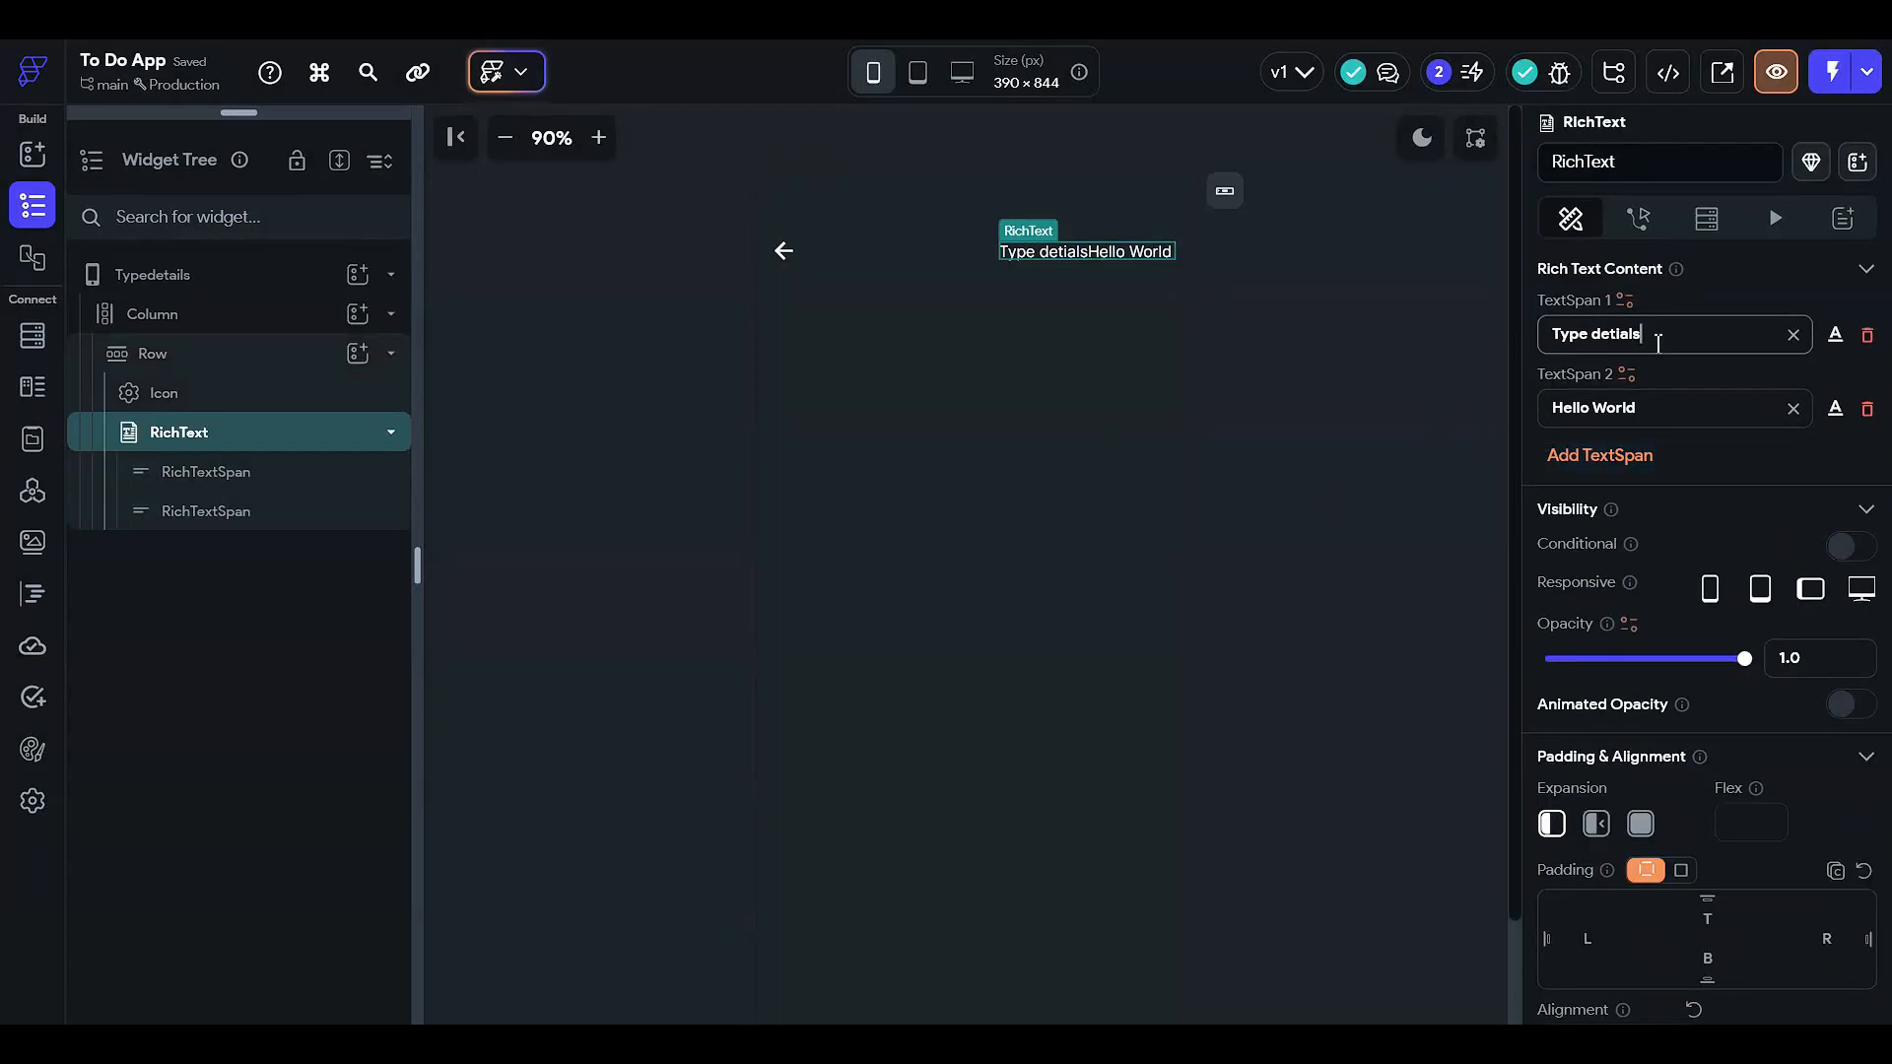
click(1231, 448)
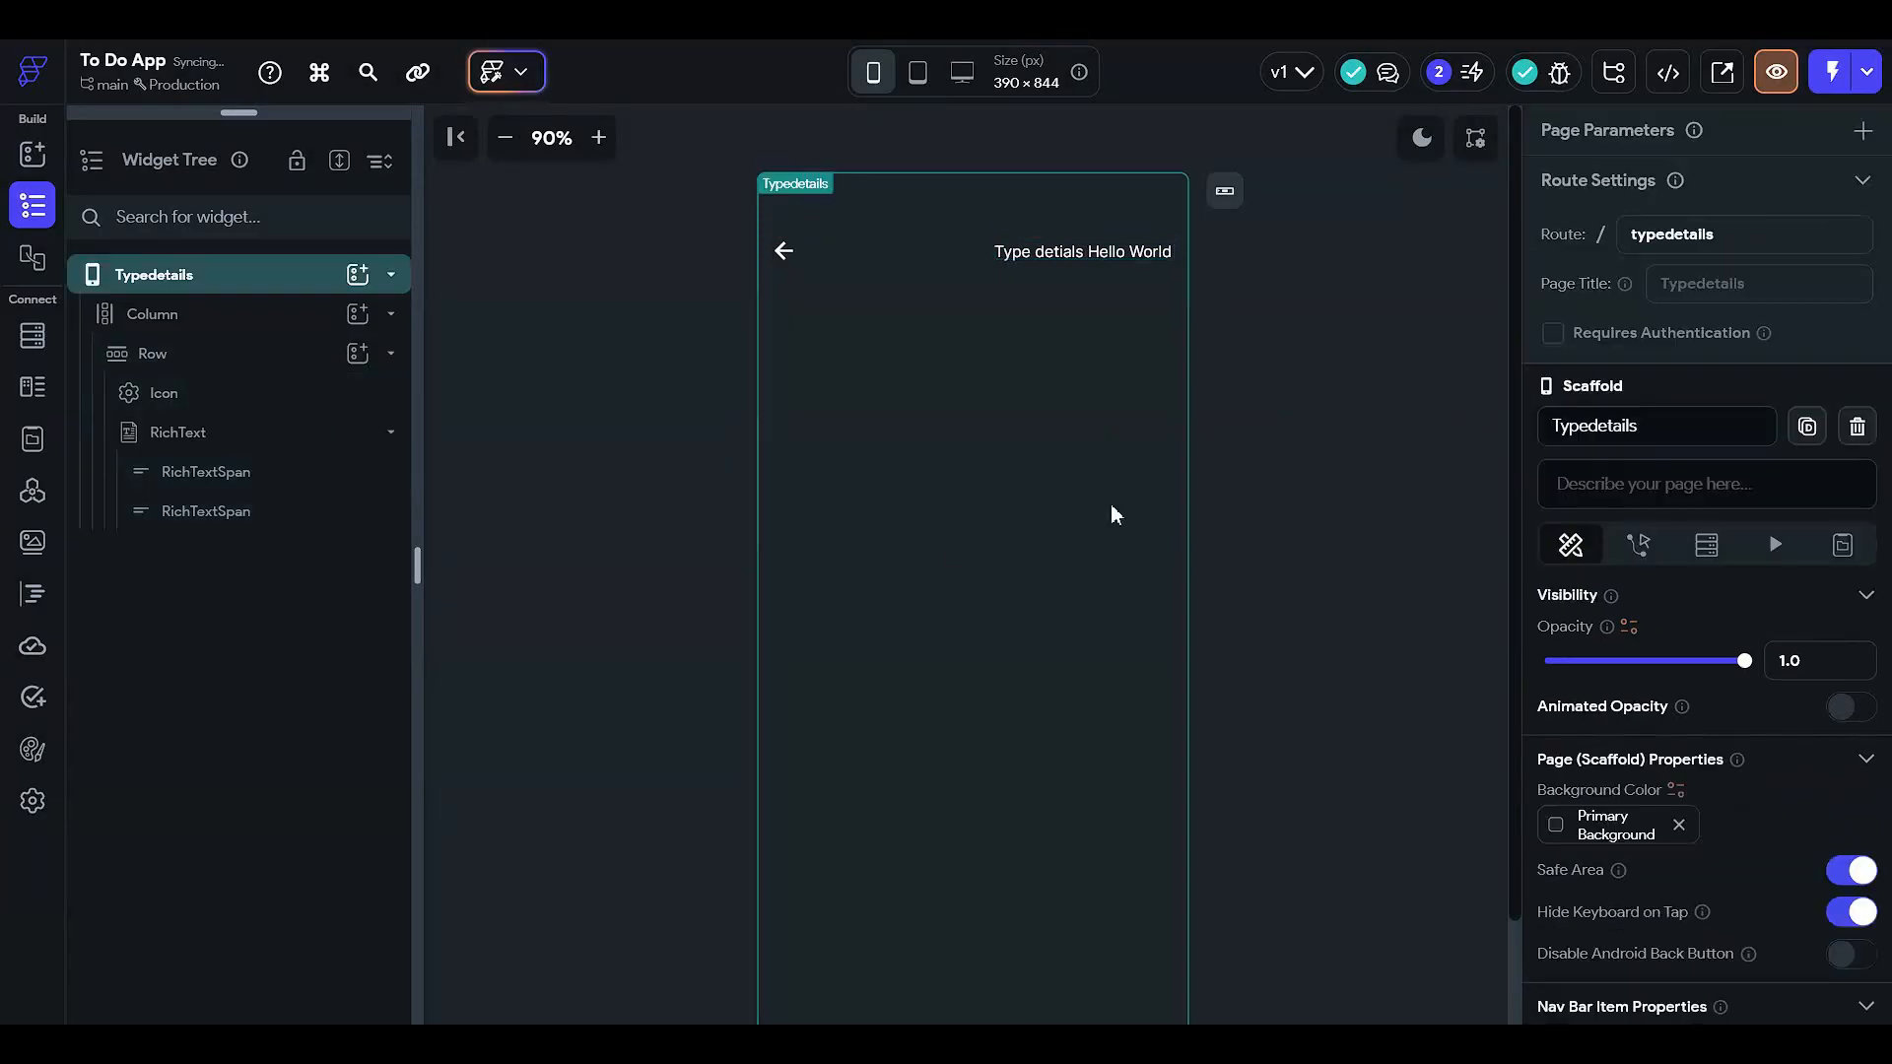
click(812, 394)
click(294, 356)
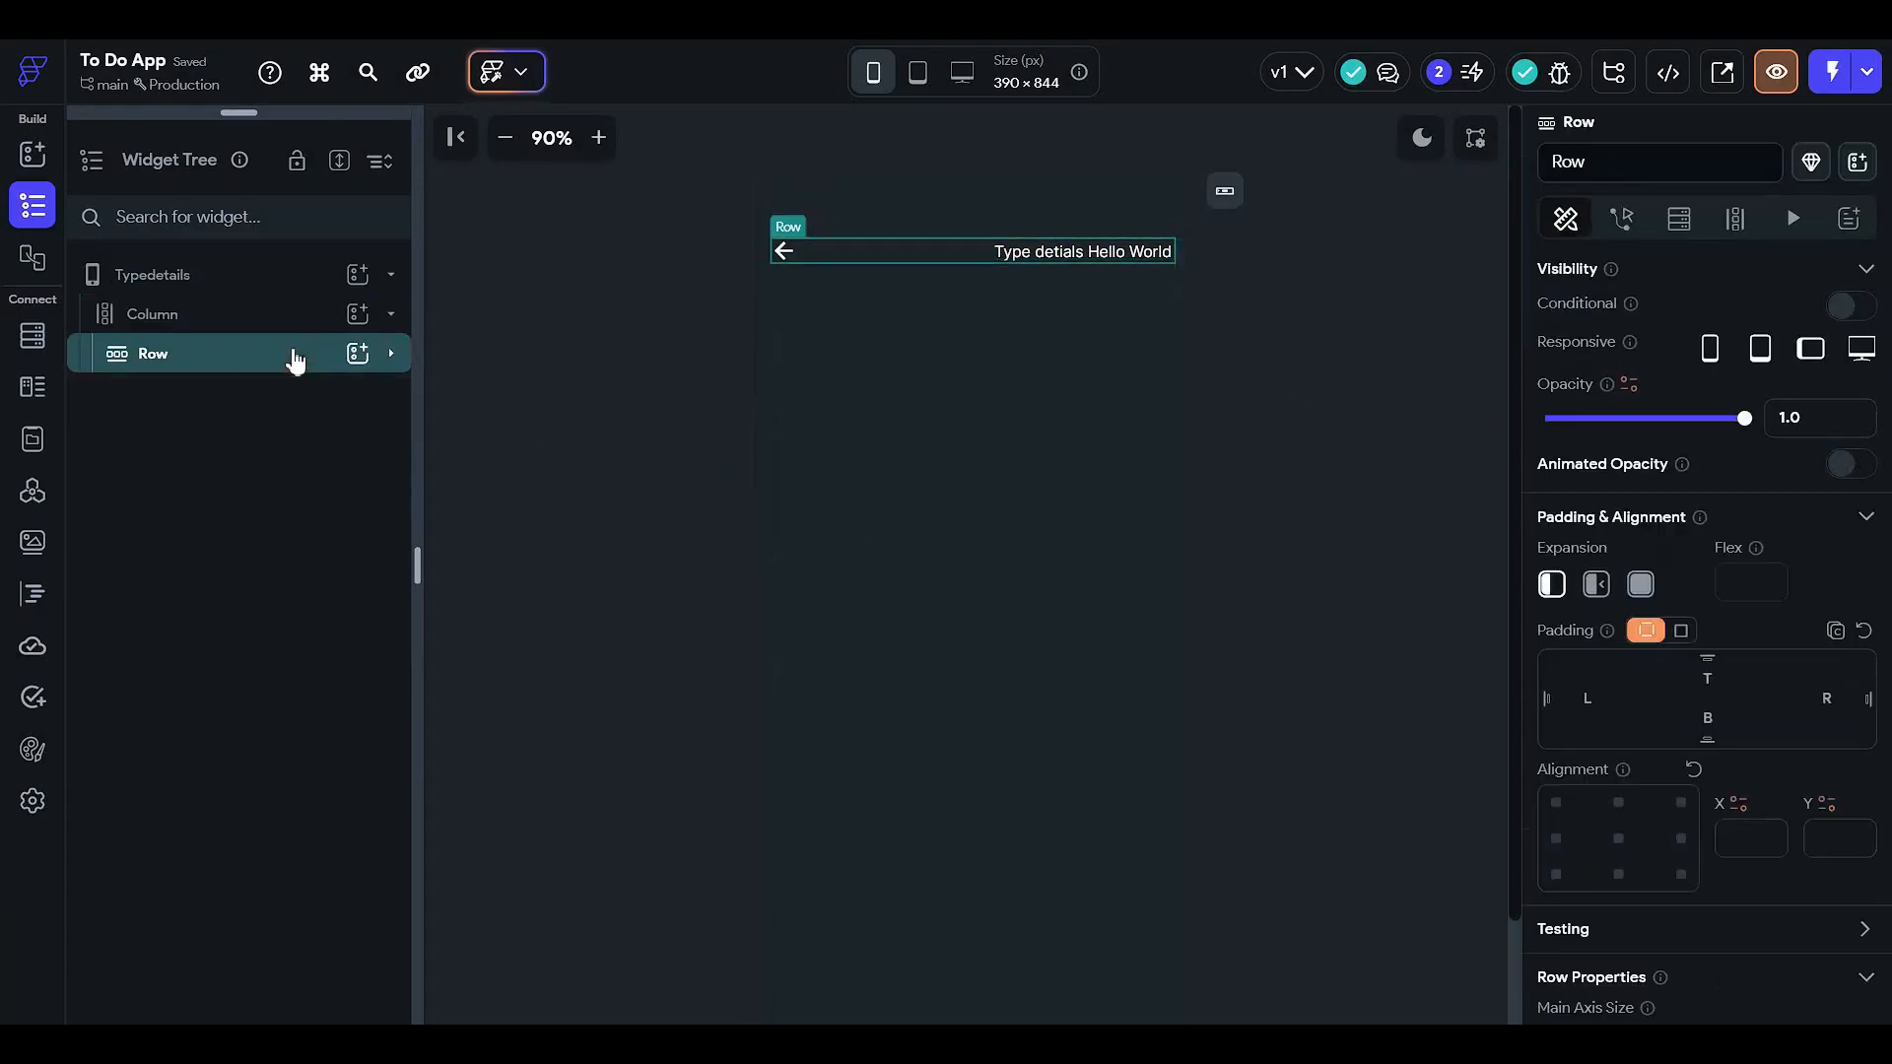
click(384, 311)
click(363, 314)
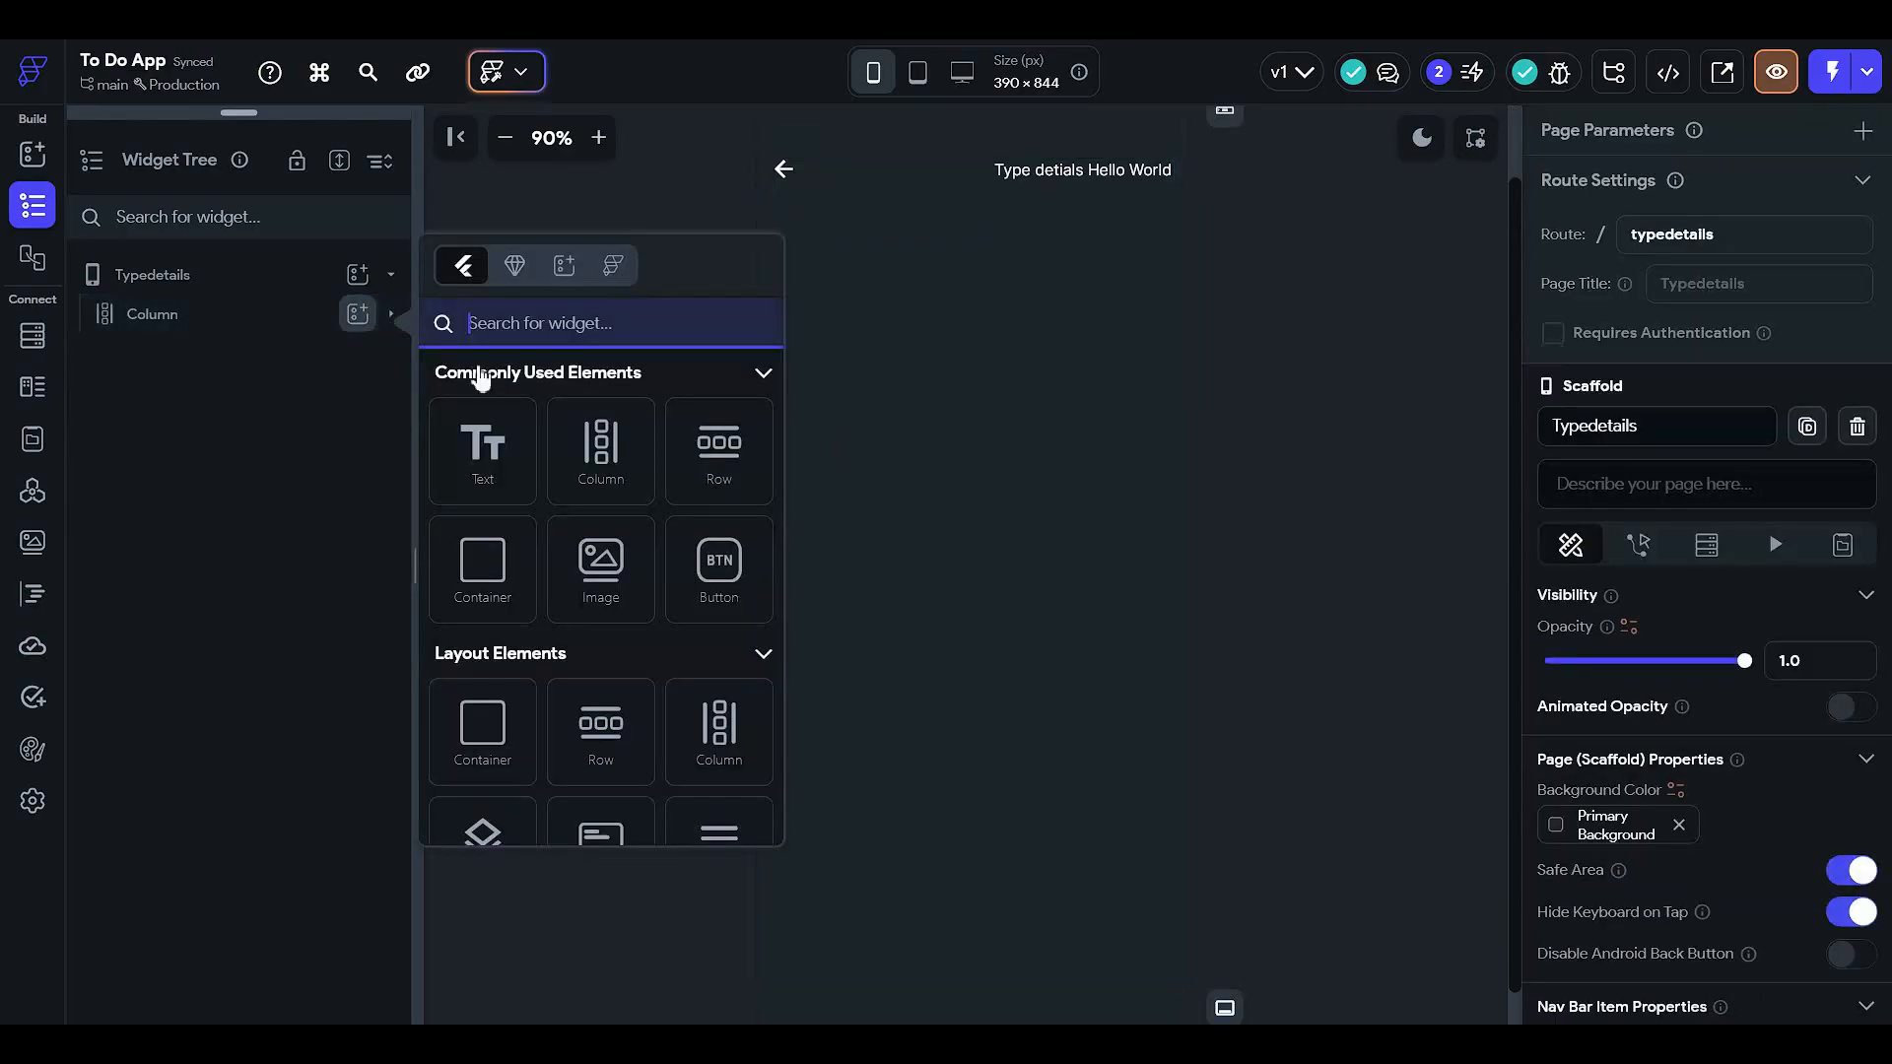
click(611, 471)
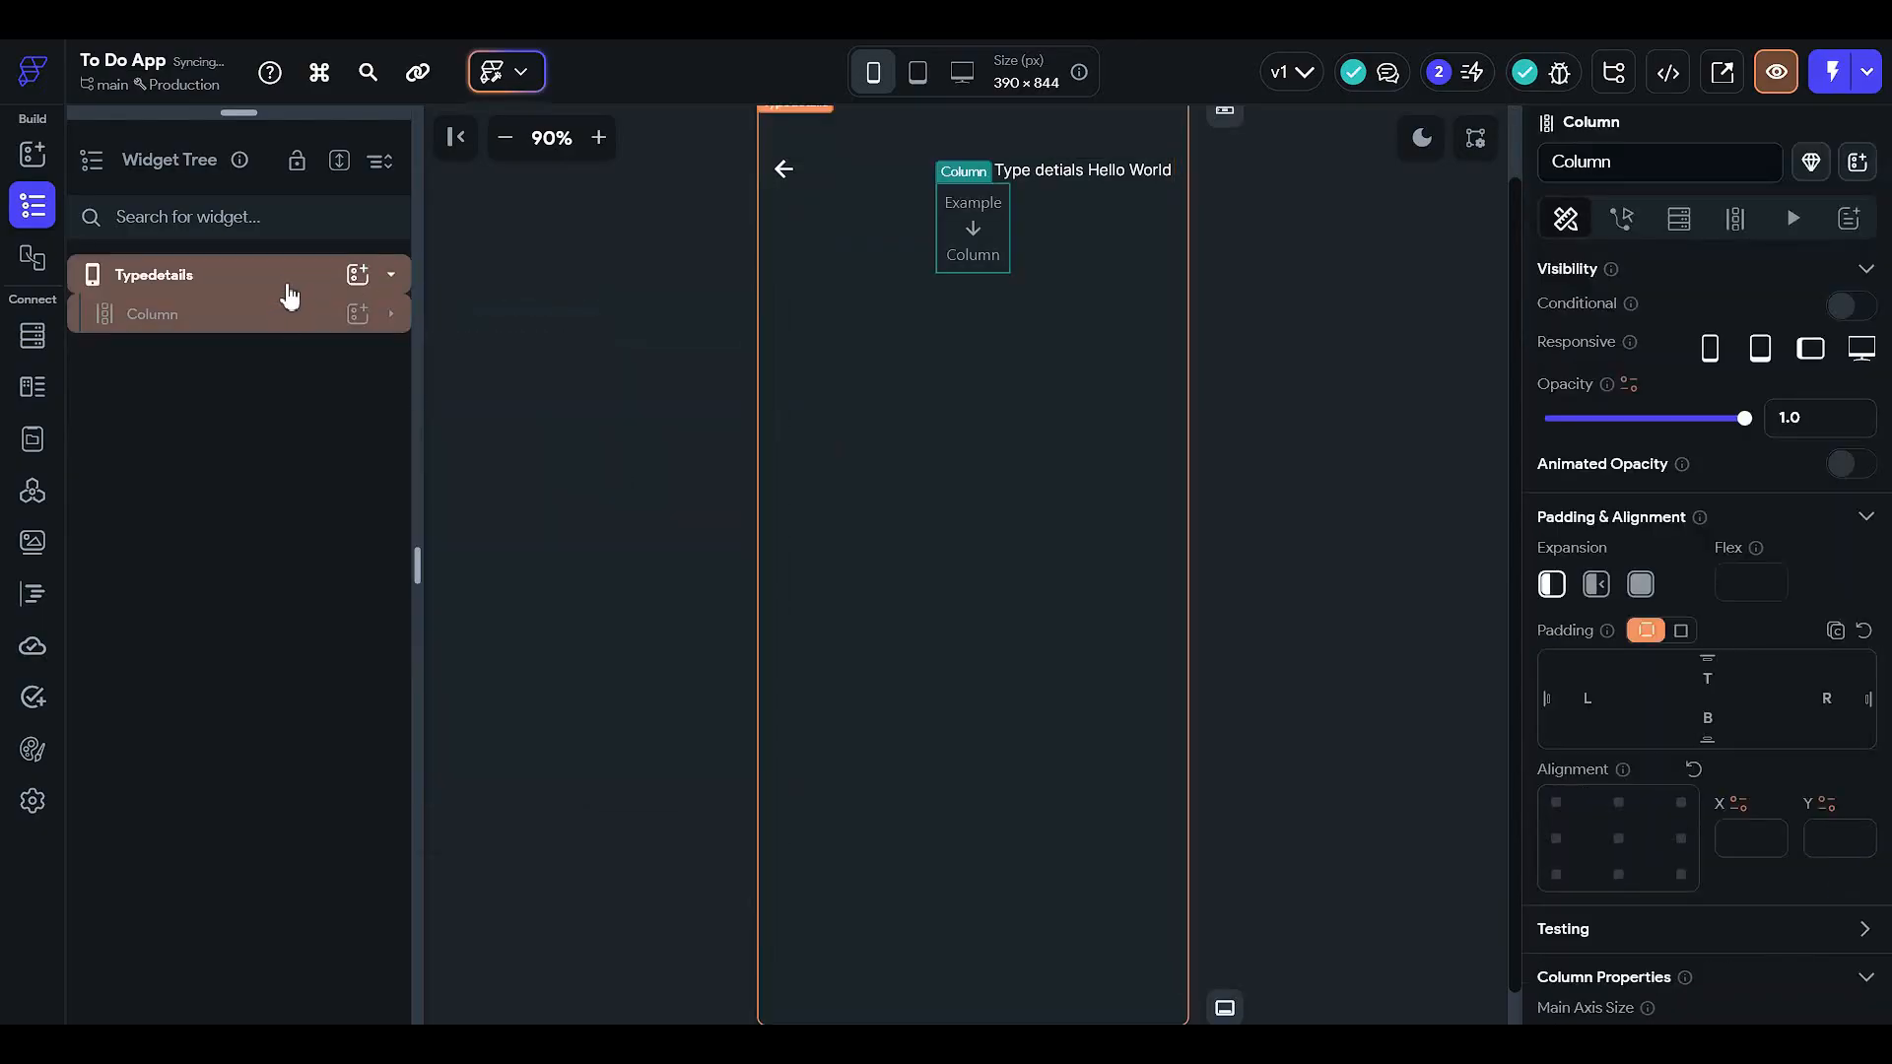
click(220, 282)
click(225, 318)
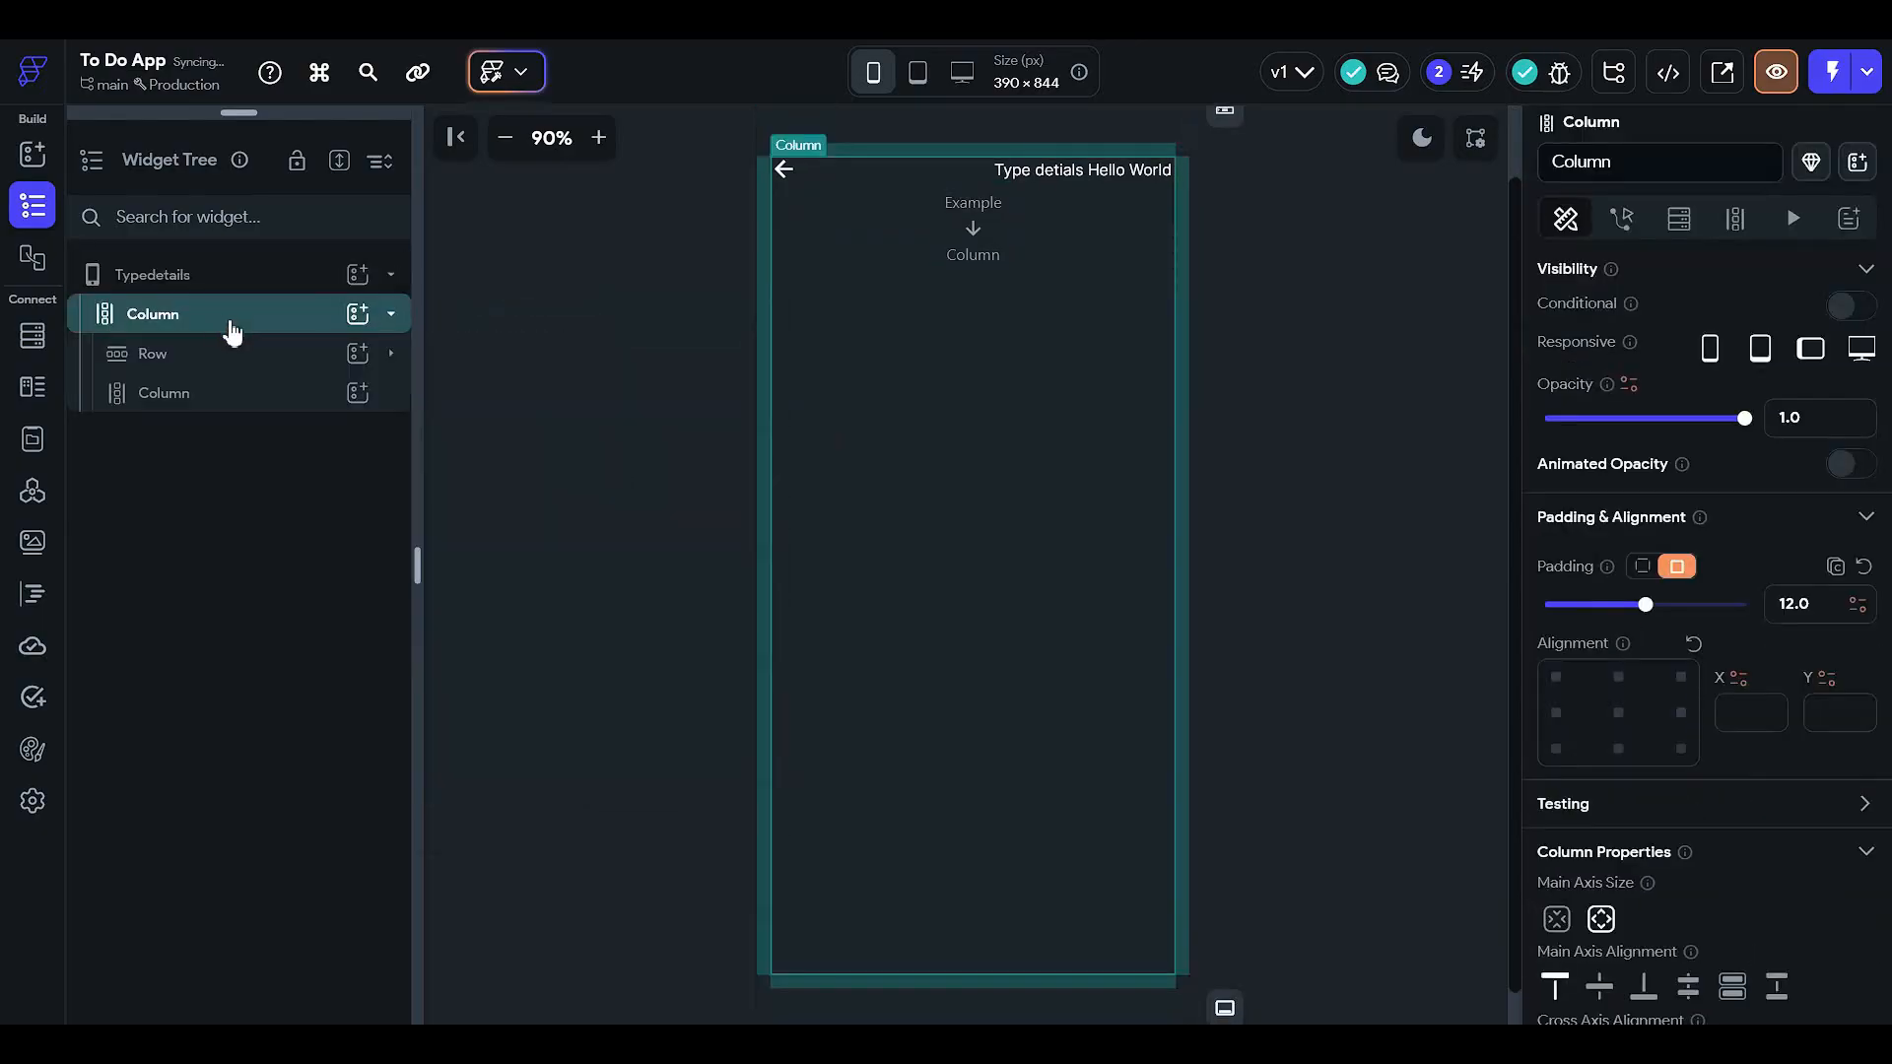
click(262, 392)
right_click(262, 392)
click(593, 430)
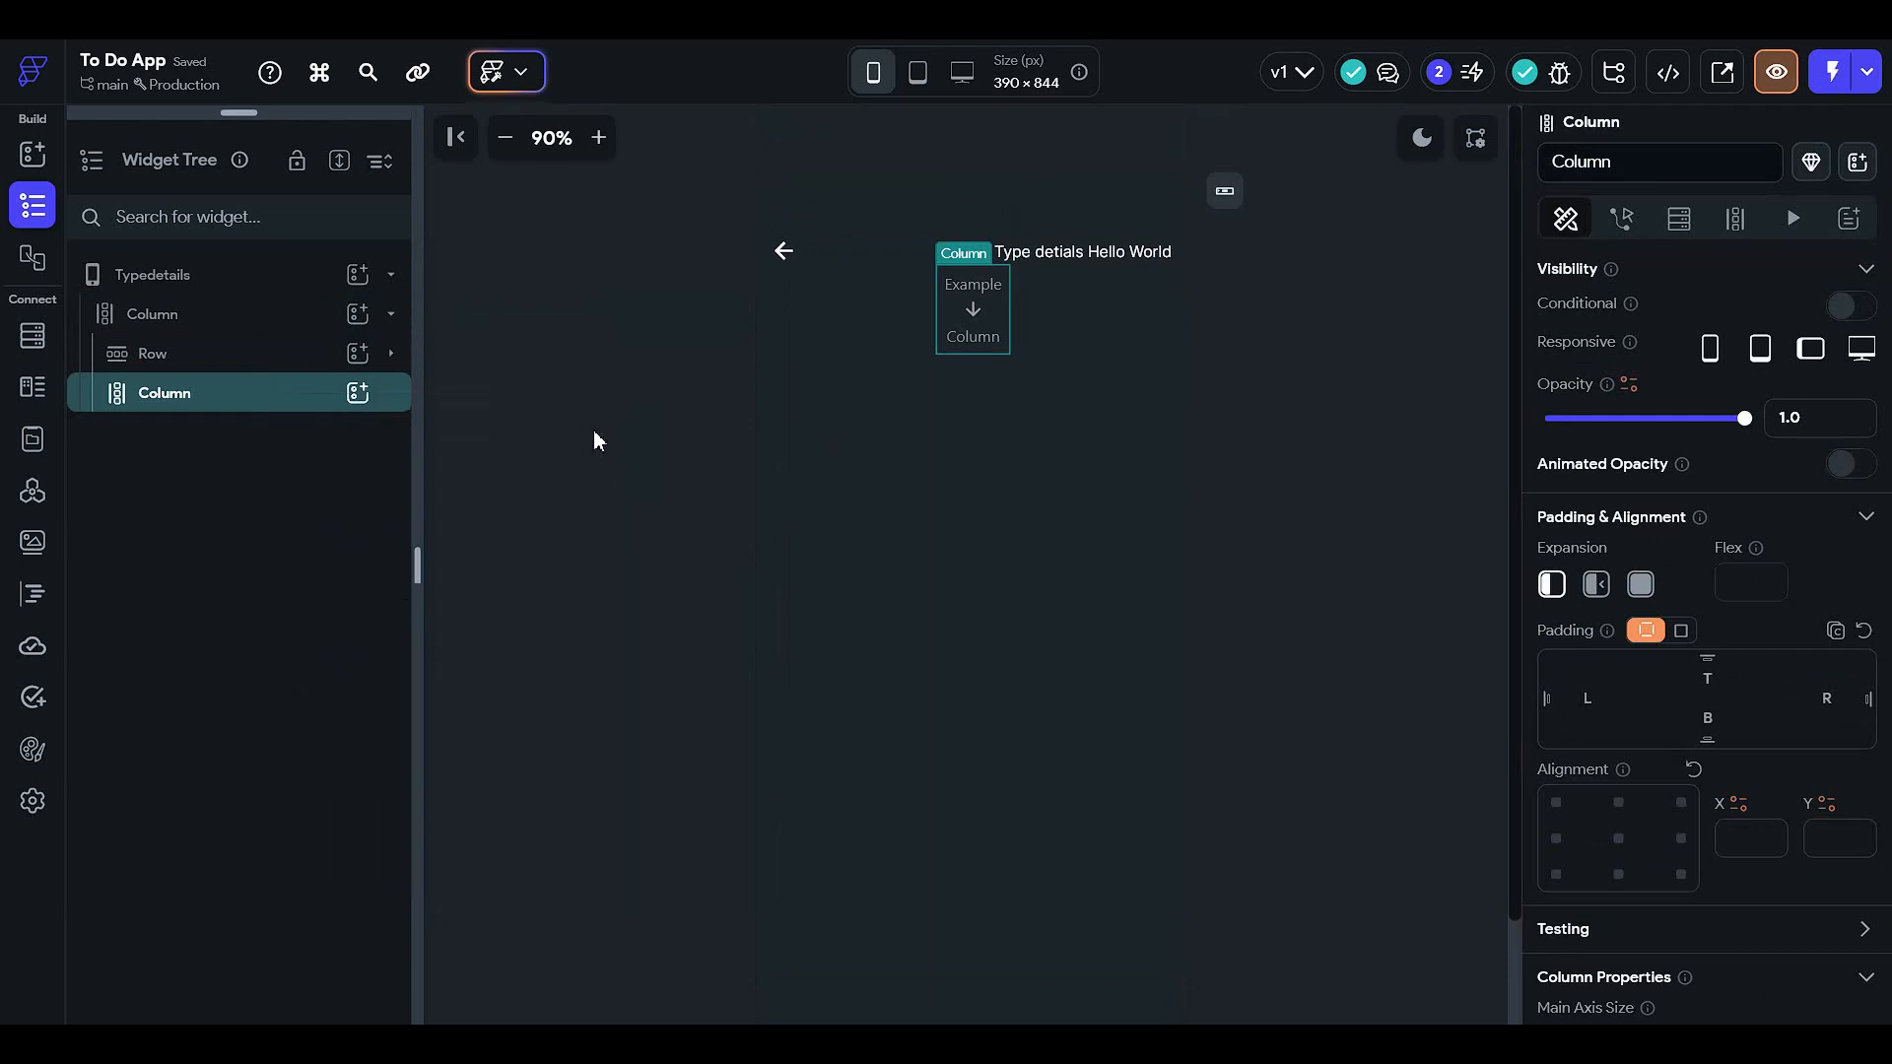
right_click(331, 397)
click(581, 433)
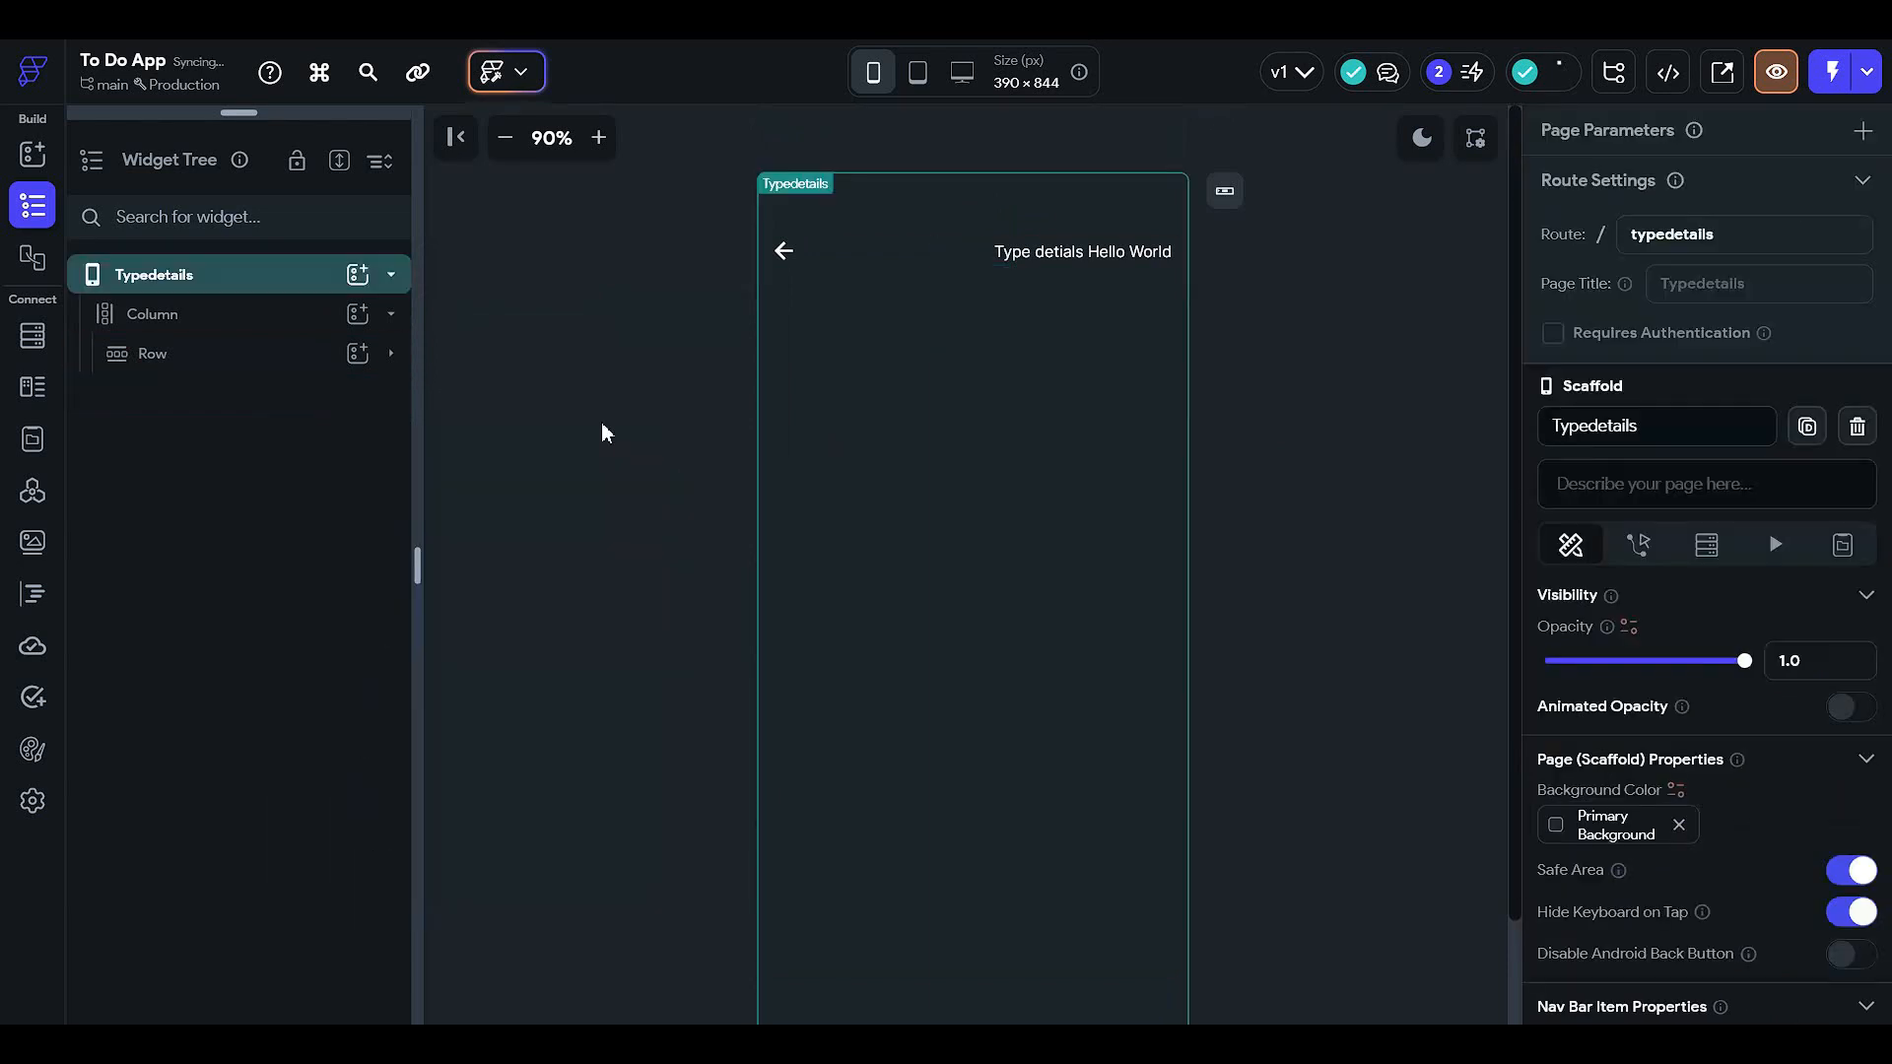
- Copy HomePage's task list Column and paste it into the Typedetails Column
drag(234, 116, 225, 571)
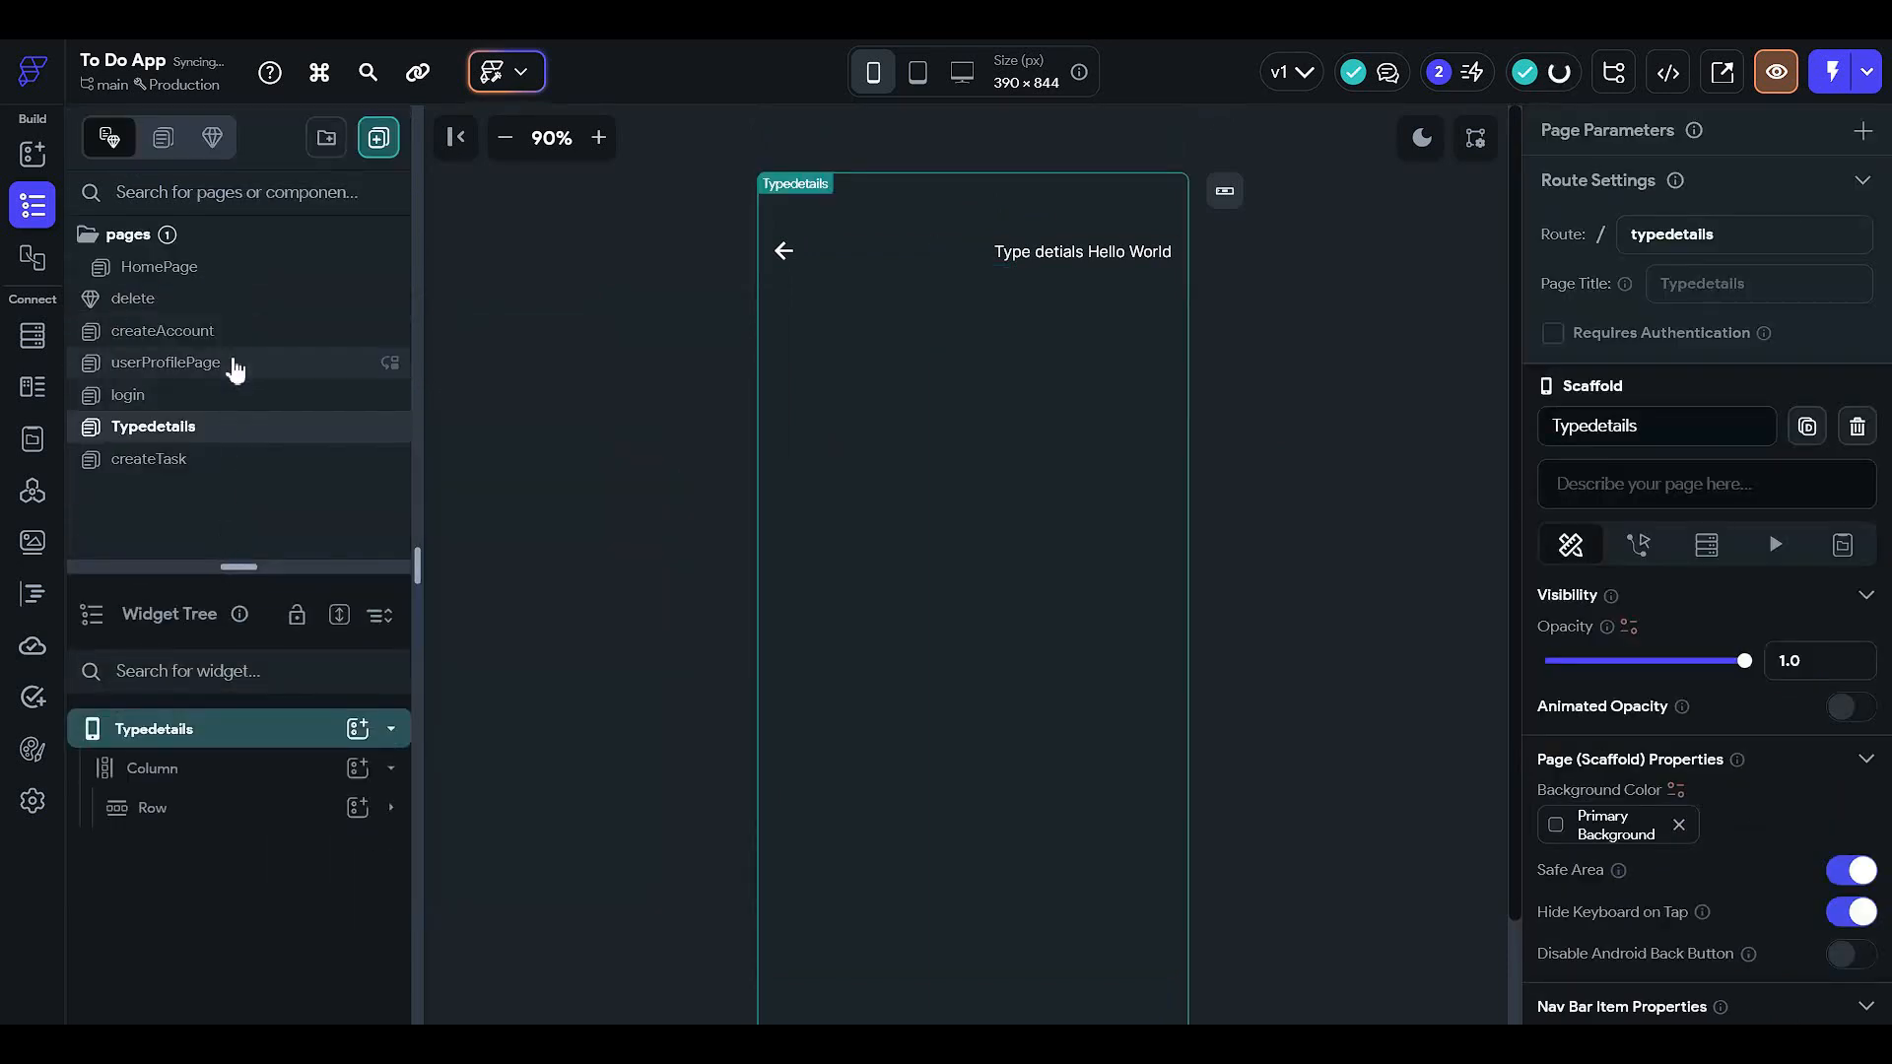
click(242, 269)
click(966, 851)
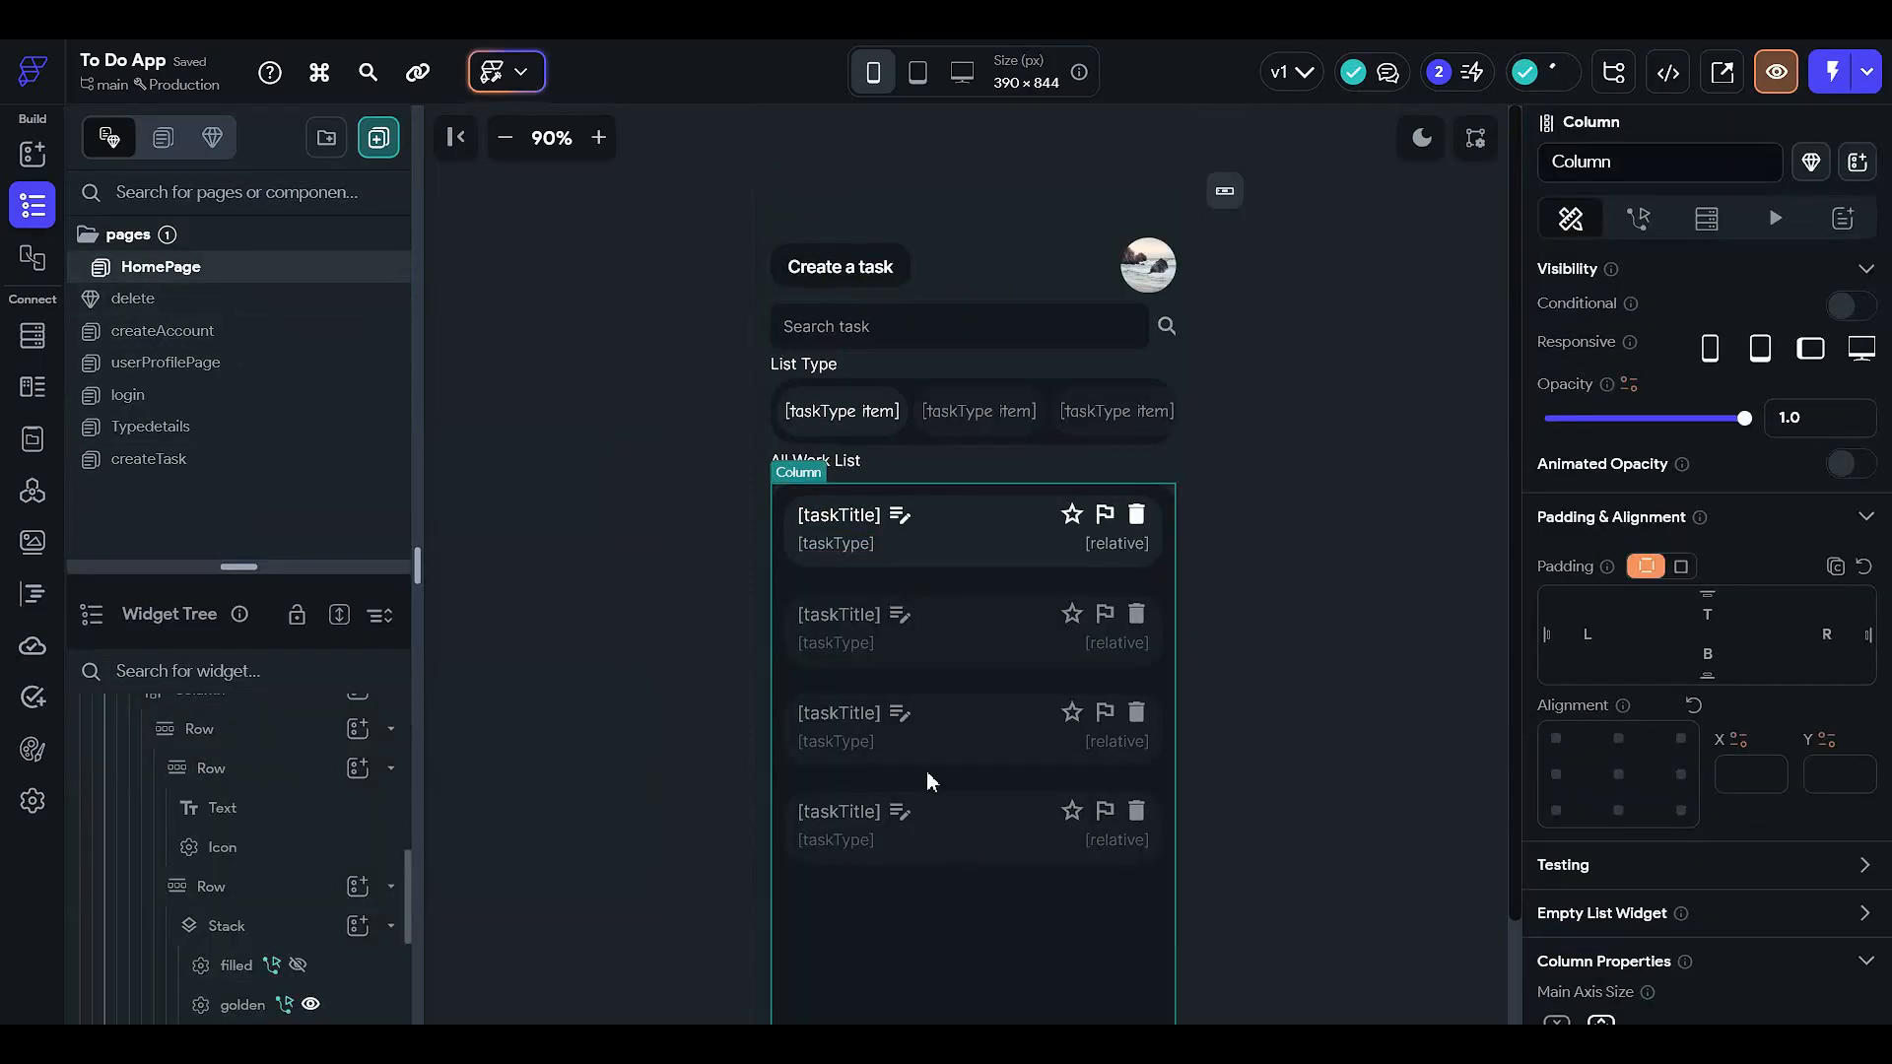
right_click(927, 771)
click(1012, 400)
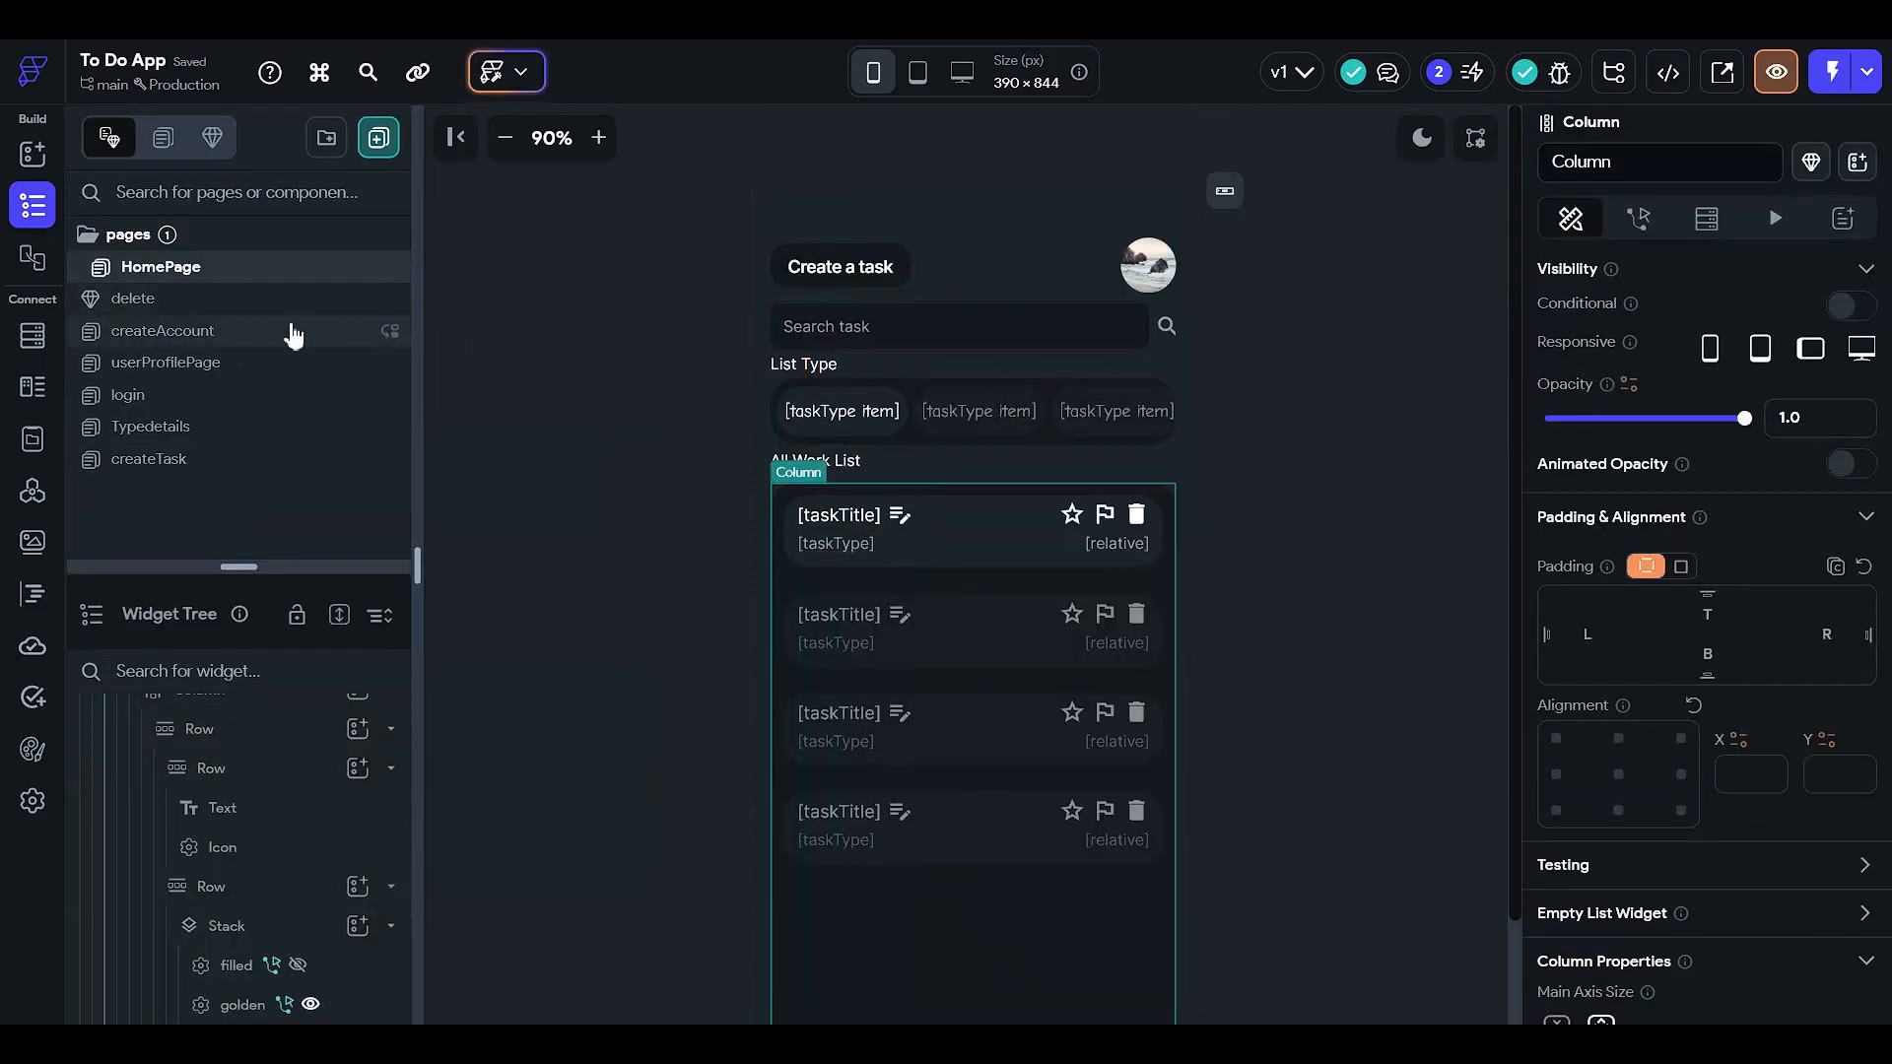
click(234, 427)
click(883, 555)
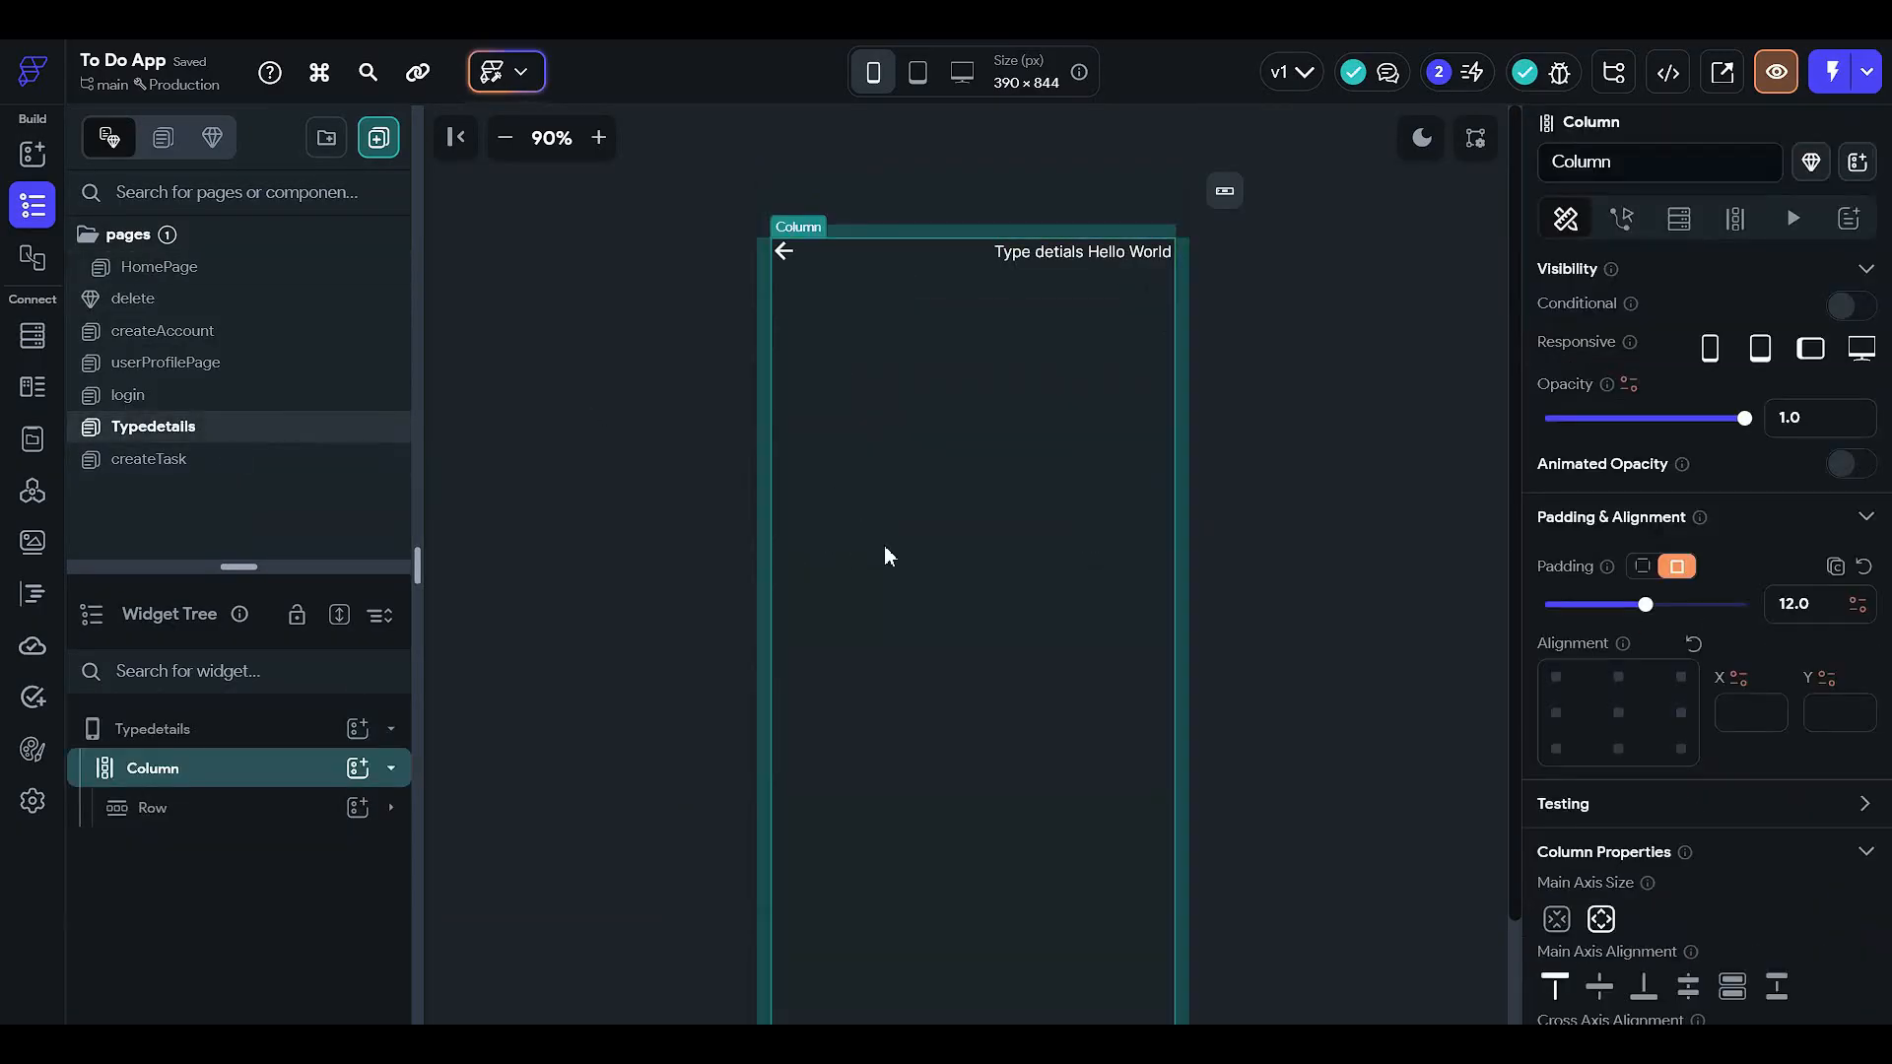
key(ctrl+v)
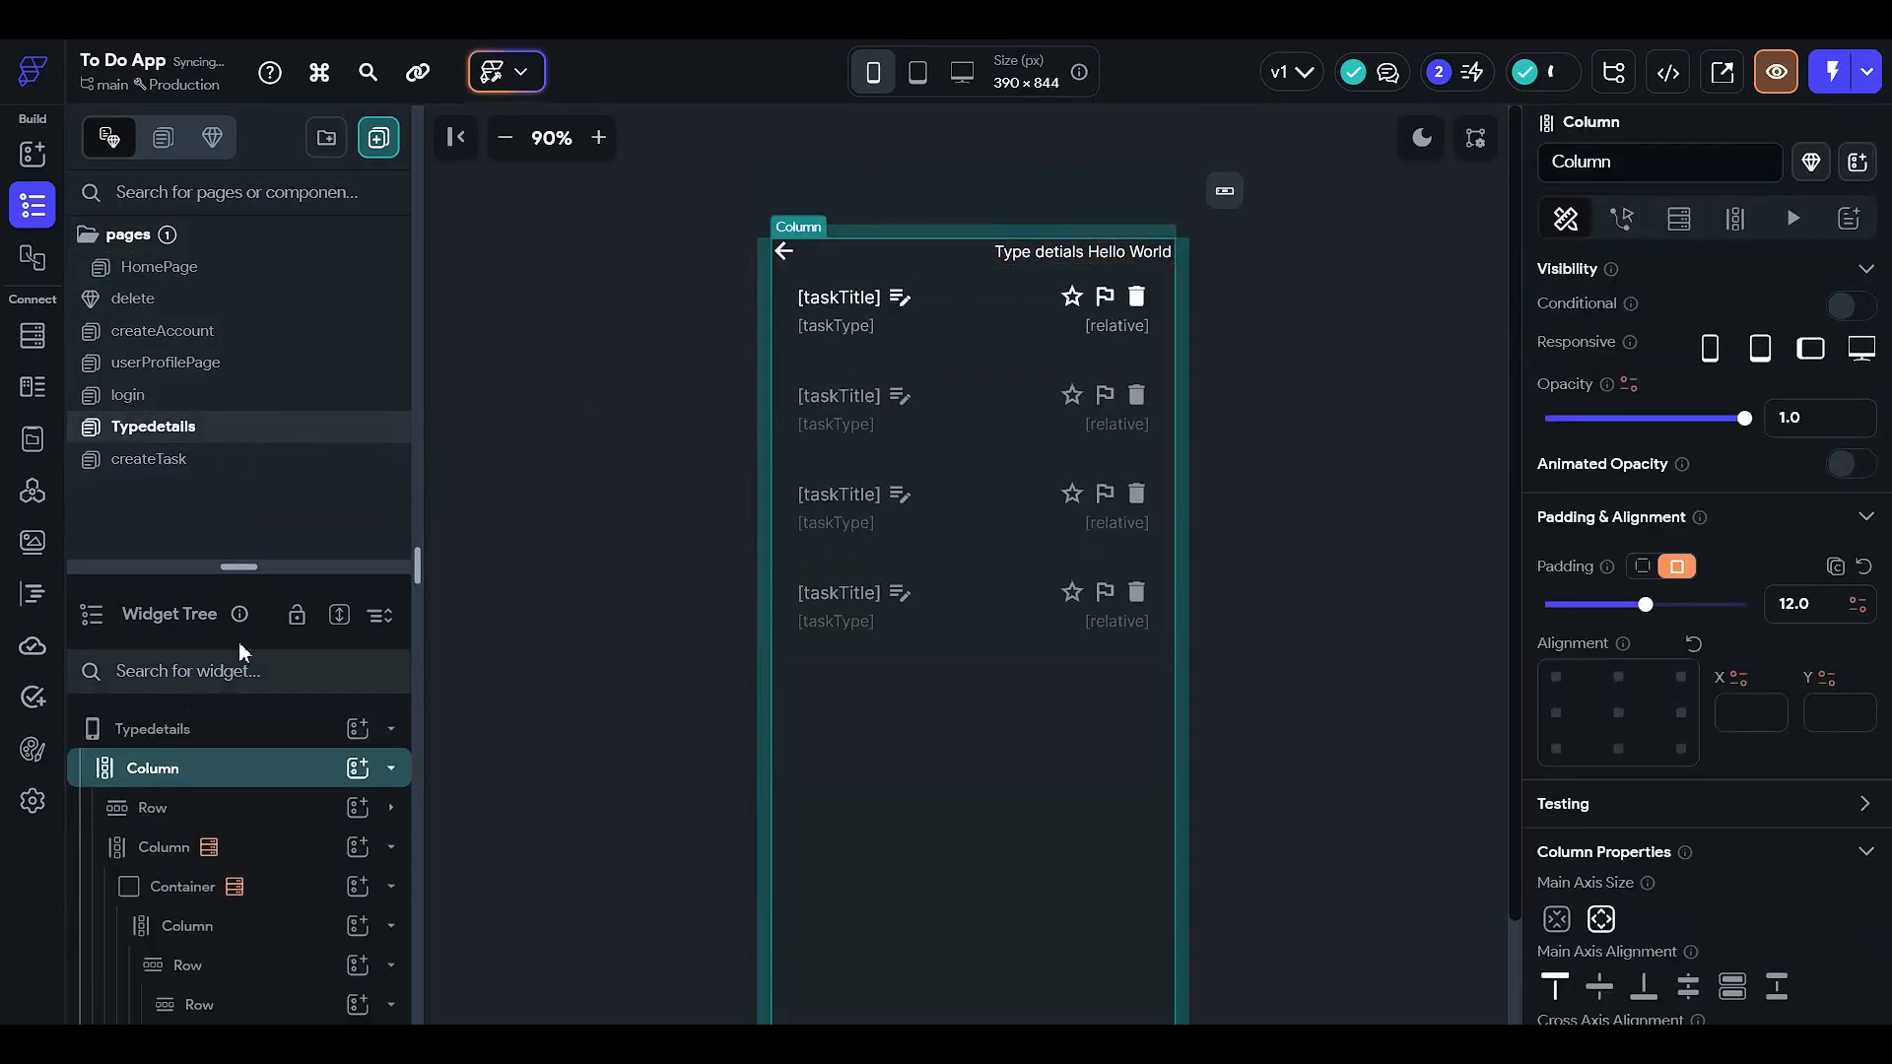
drag(233, 562, 237, 209)
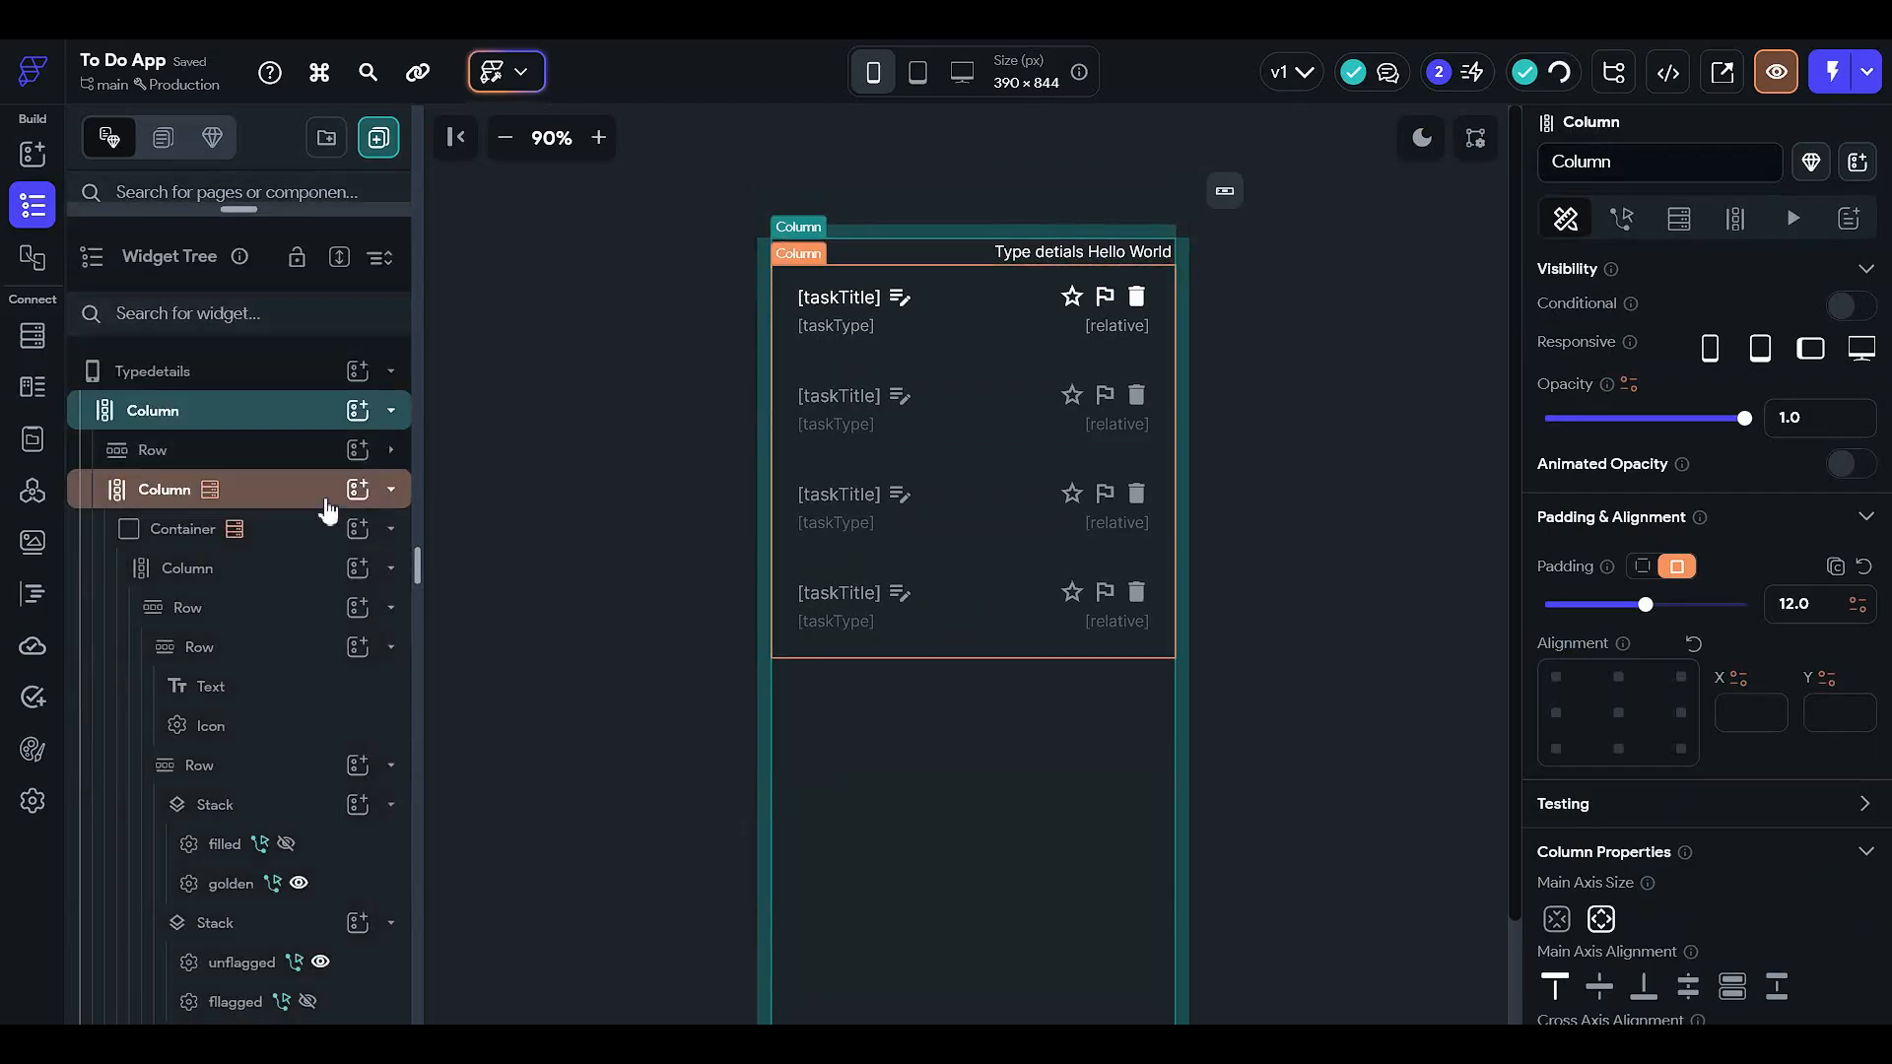
click(296, 537)
click(274, 487)
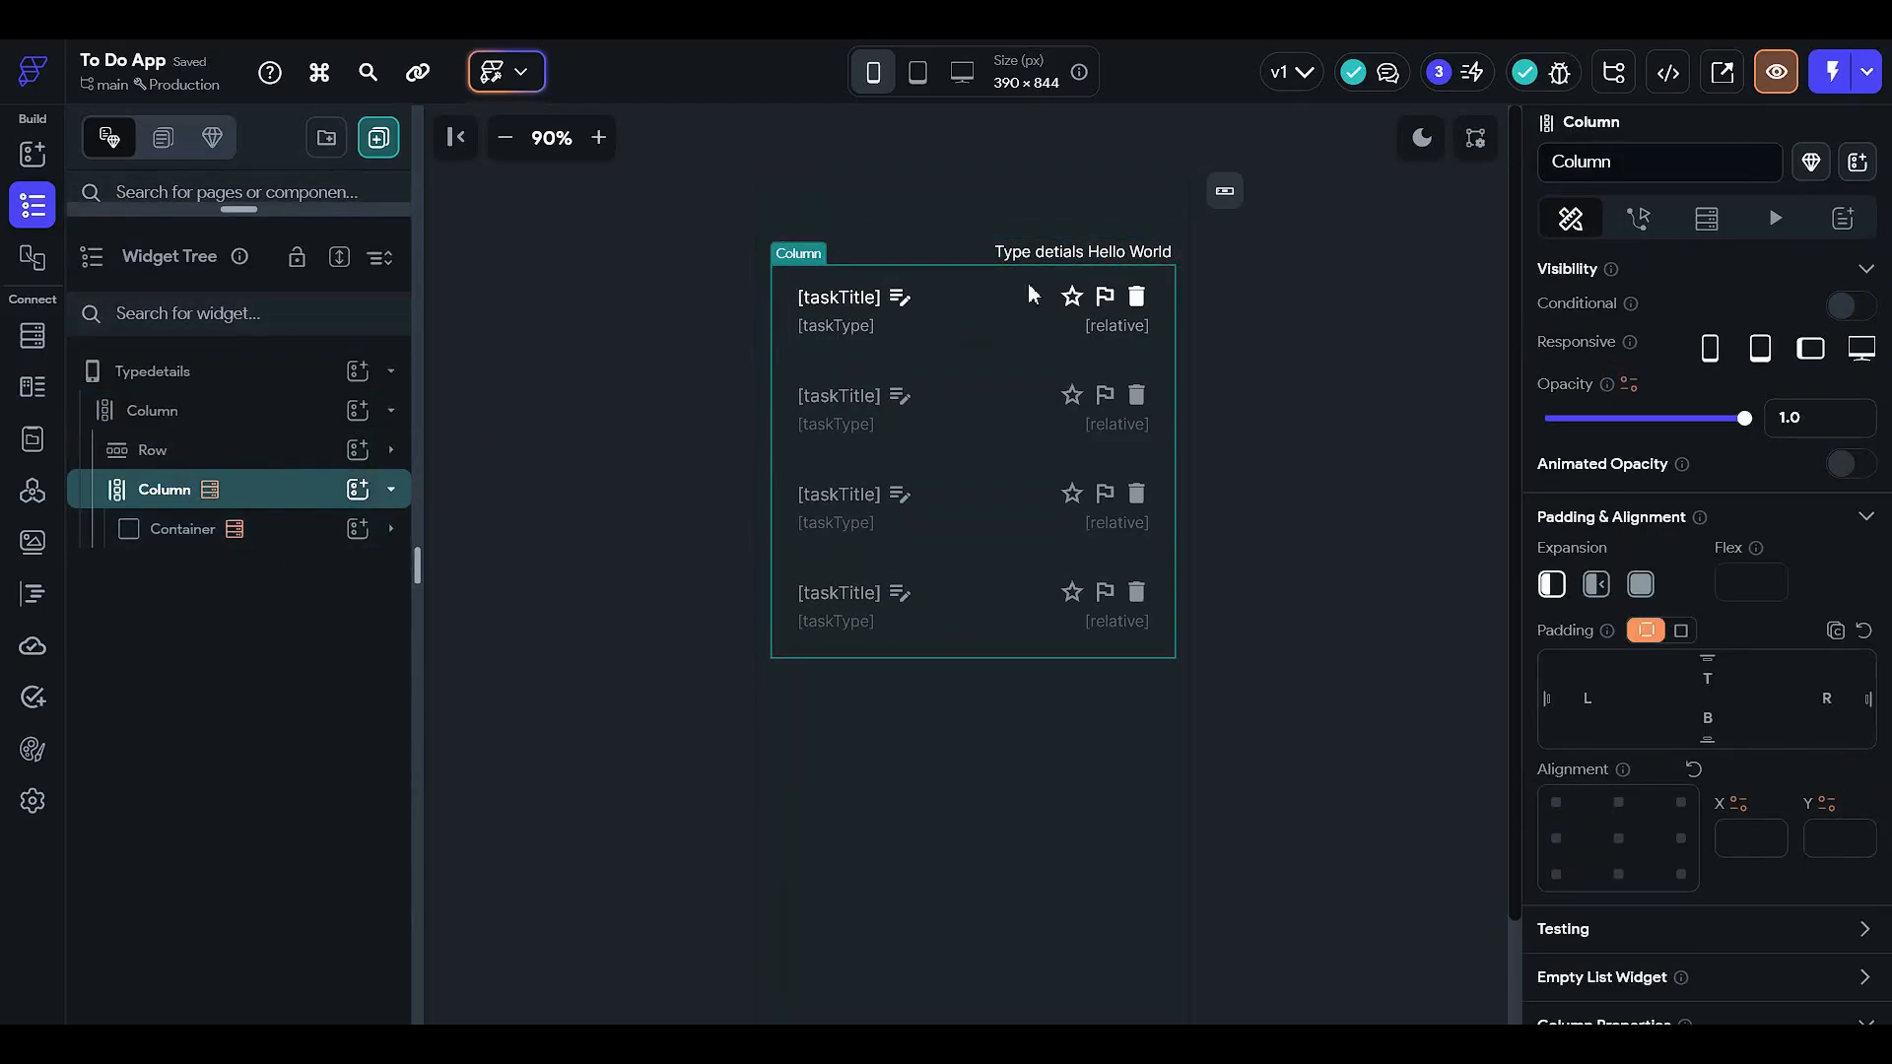
click(1705, 214)
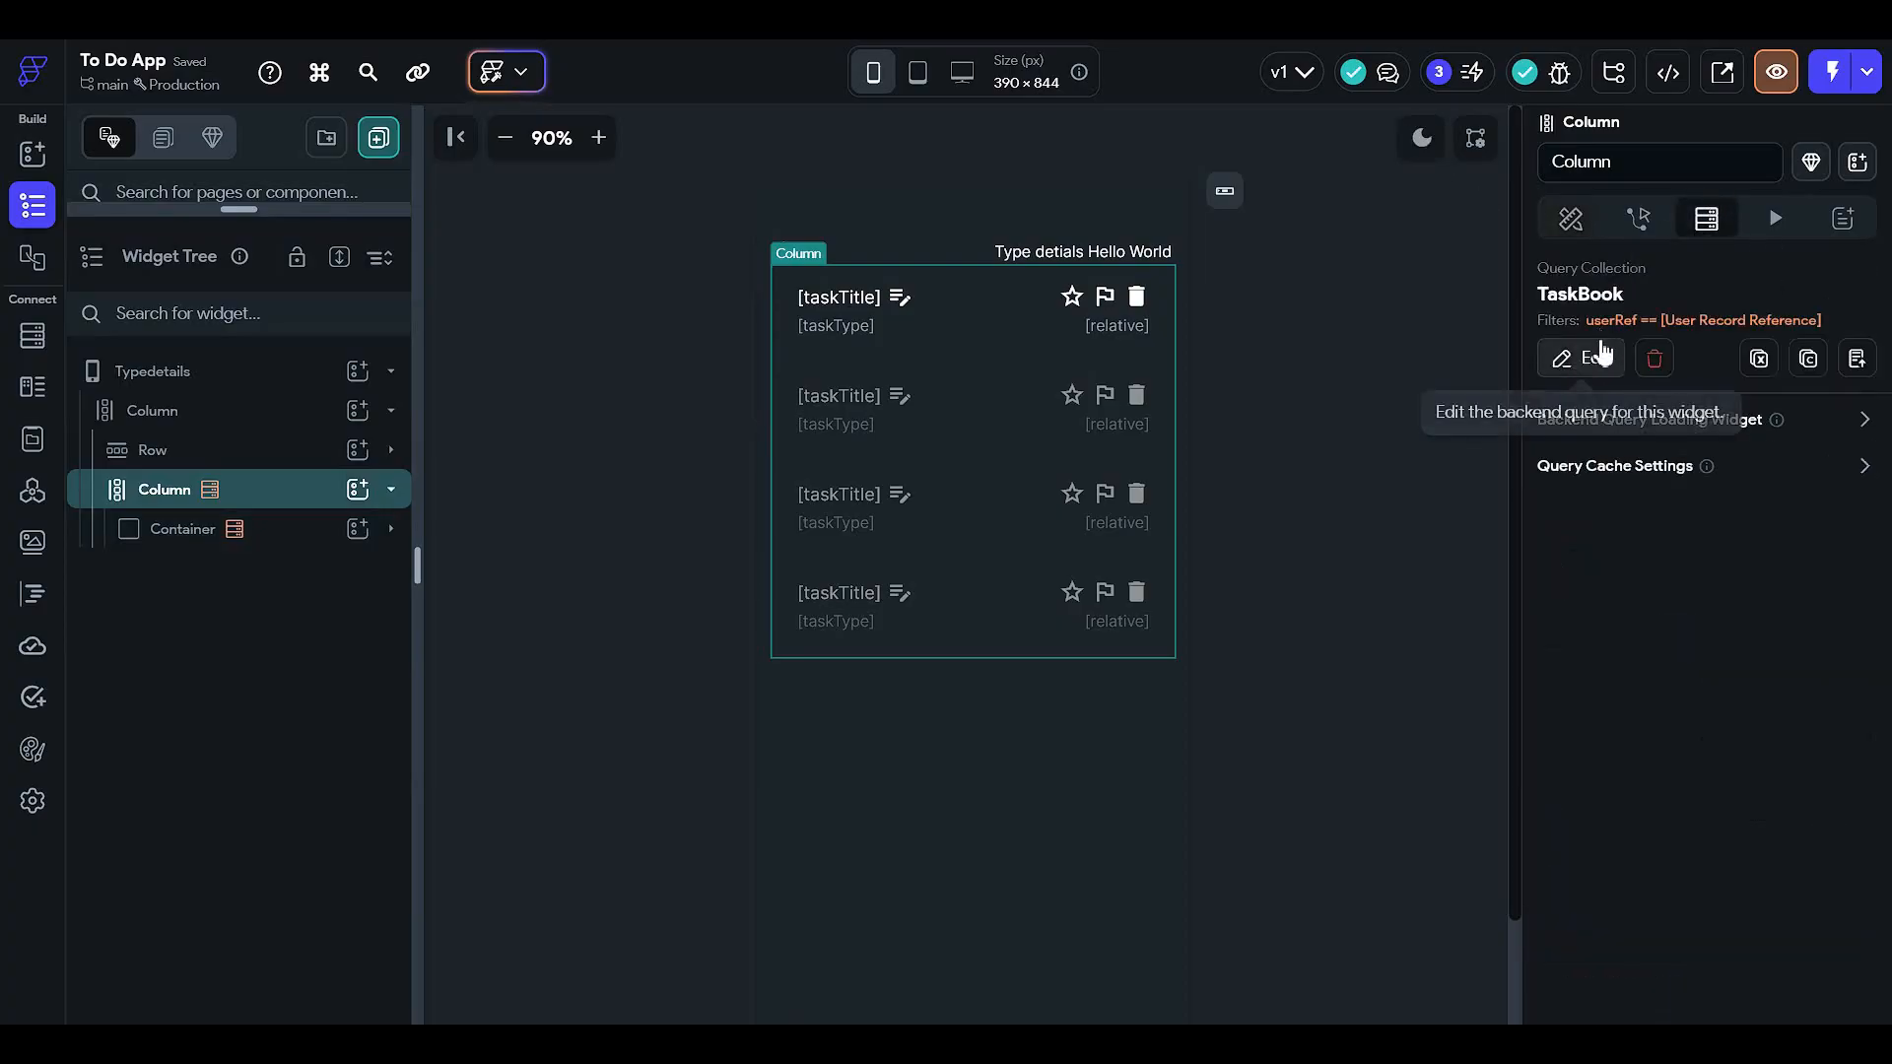
click(1598, 356)
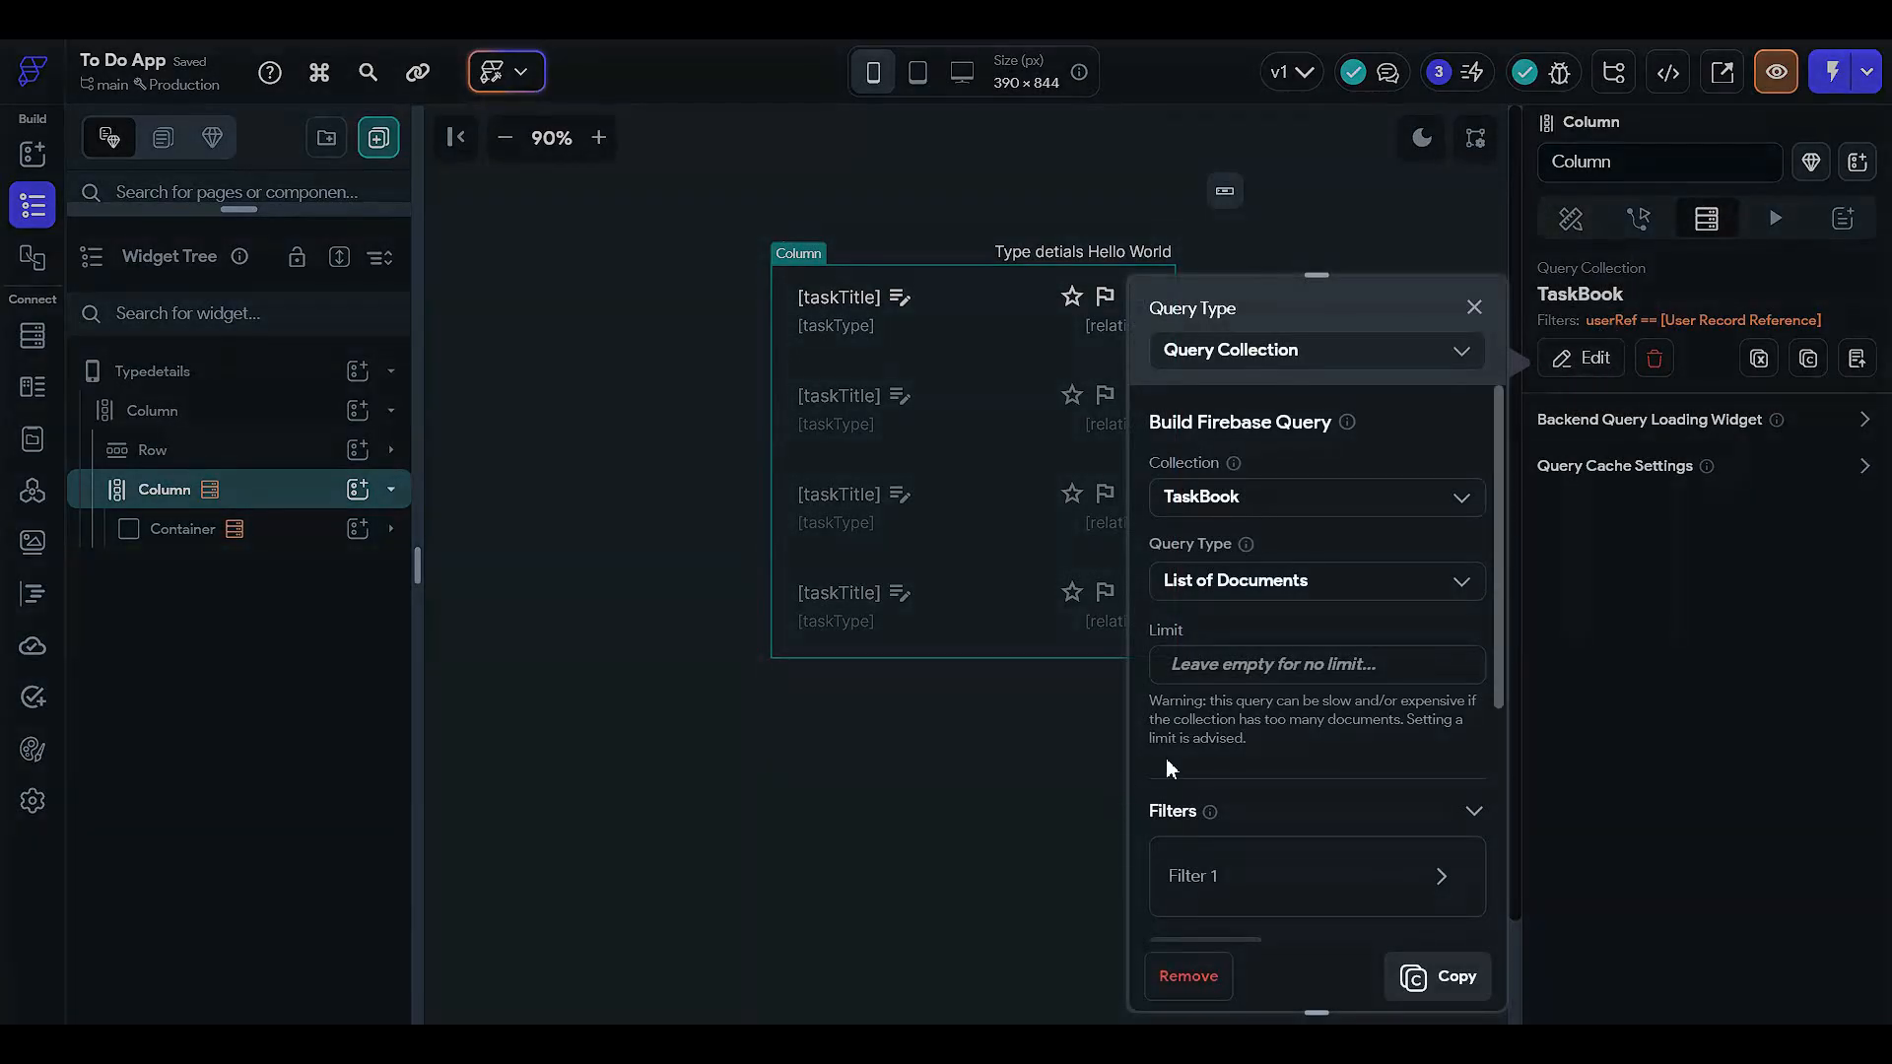
scroll(1169, 768, down, 3)
click(1194, 608)
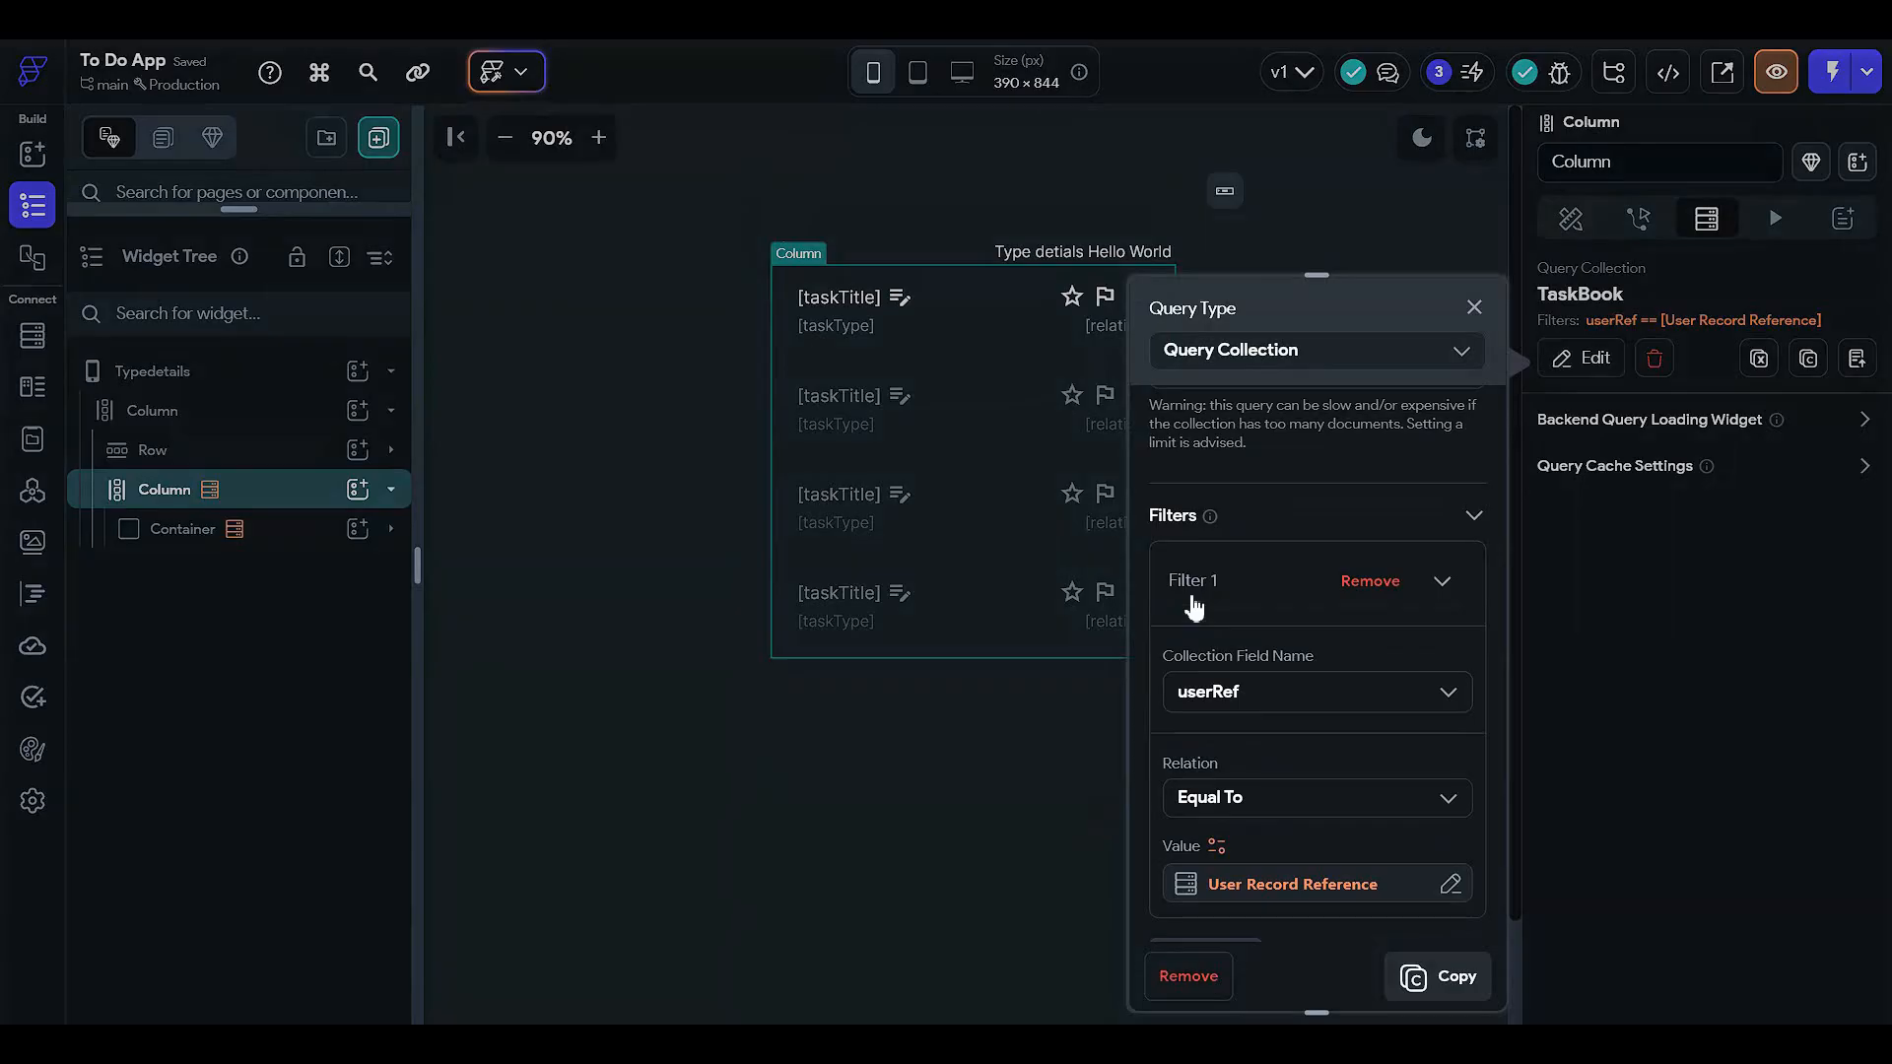
click(1194, 608)
click(1196, 676)
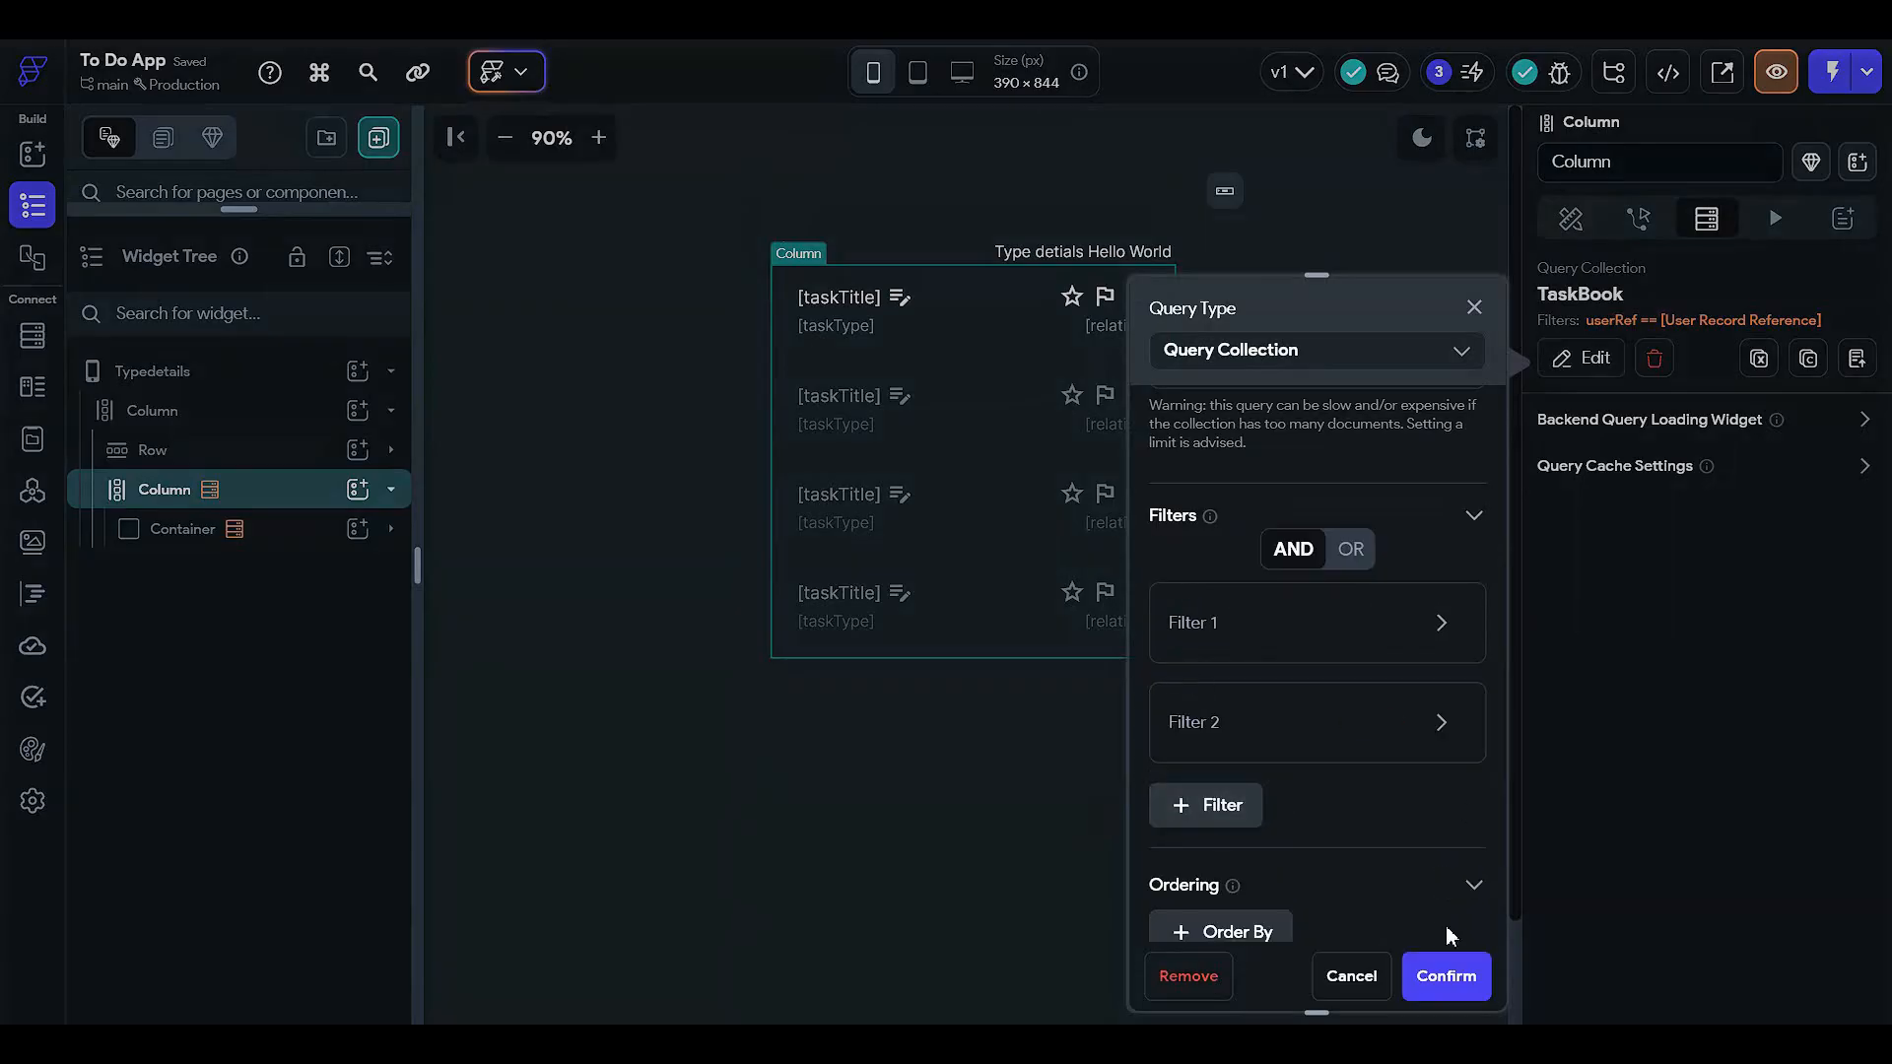
click(1350, 976)
click(1317, 389)
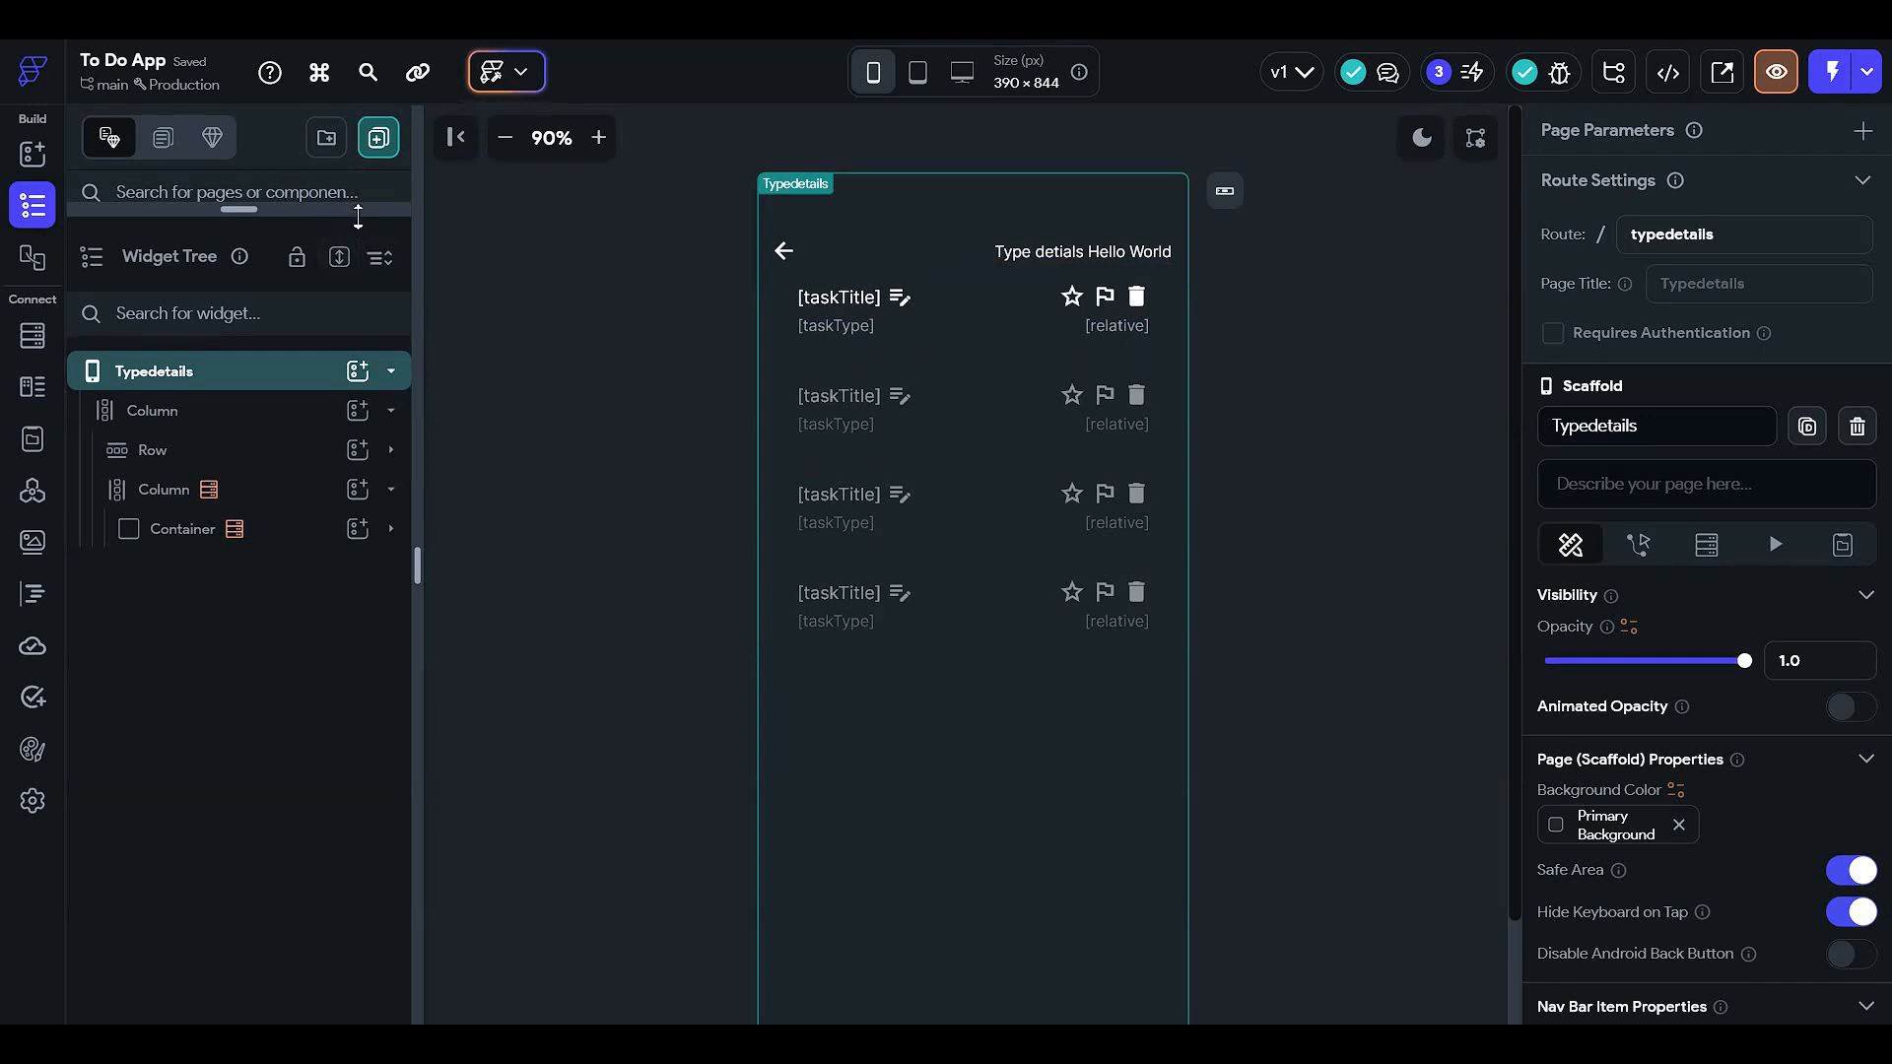
- Add a required String page parameter named taskType to Typedetails
drag(359, 212, 367, 366)
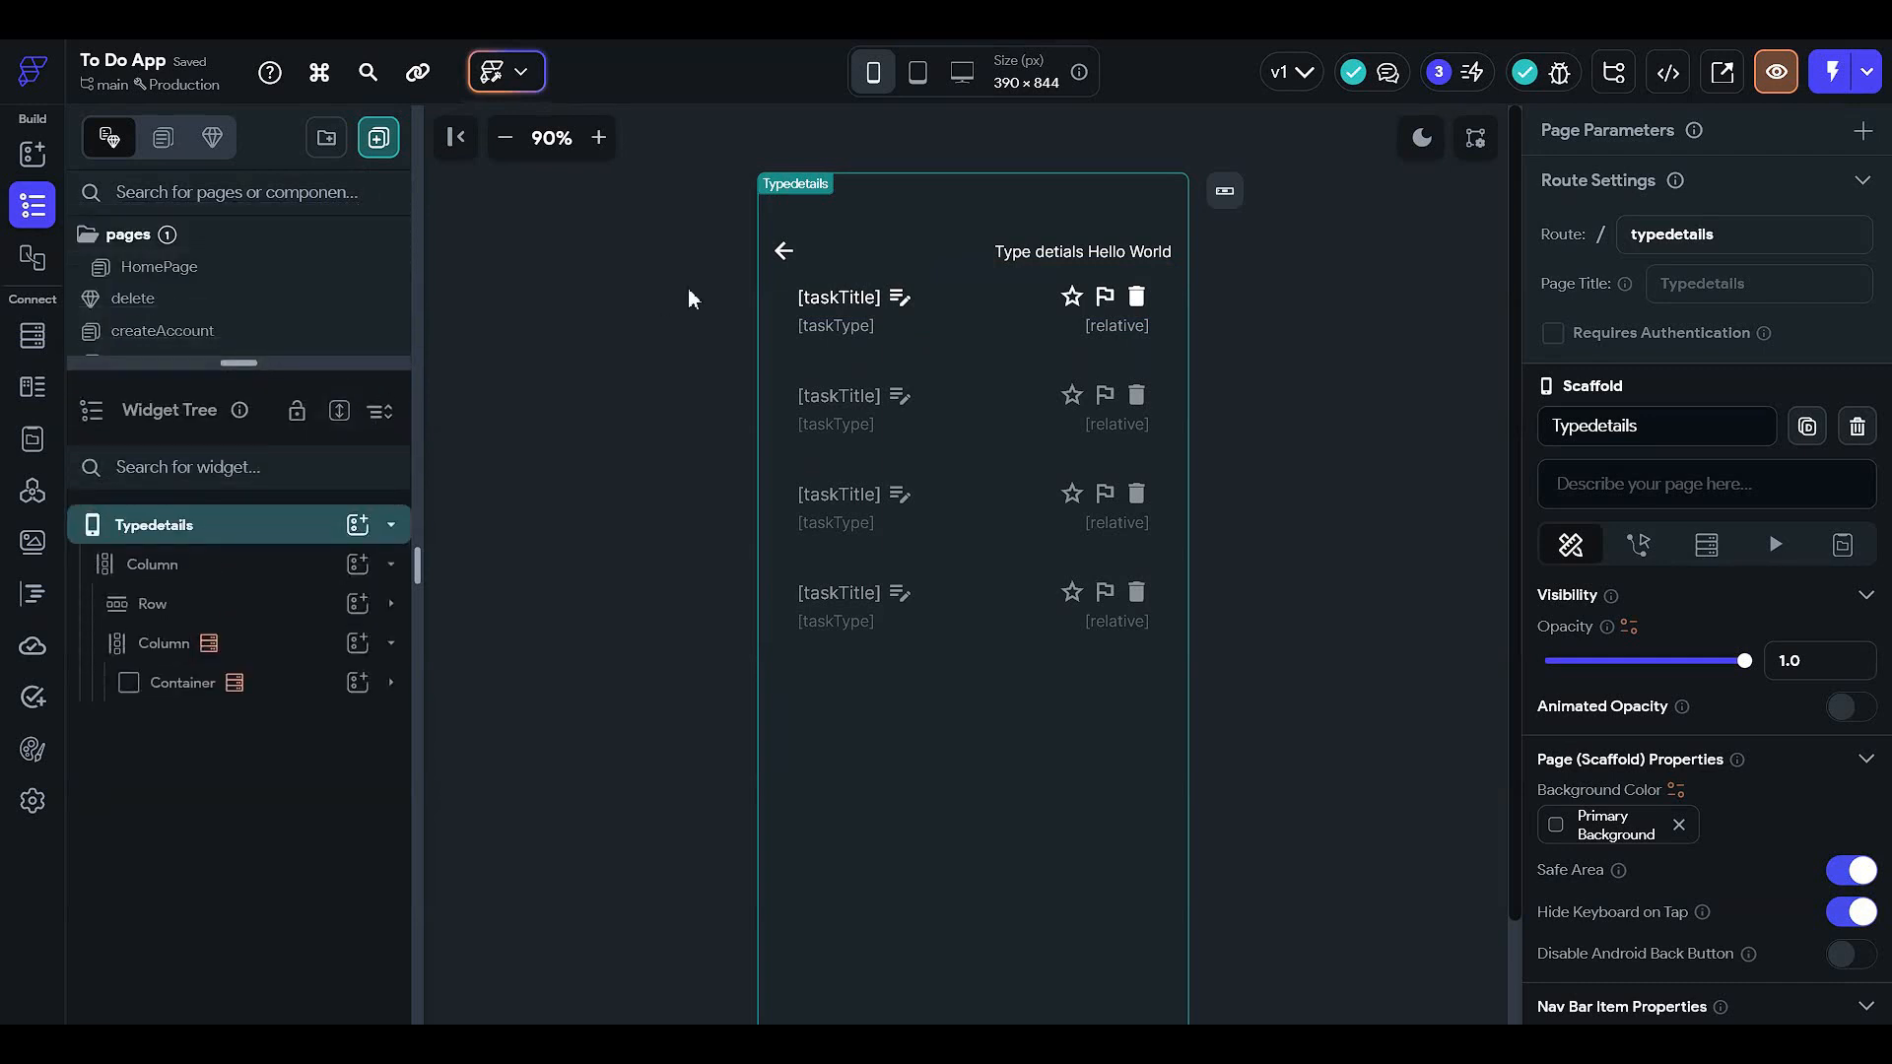
click(1854, 131)
click(1709, 262)
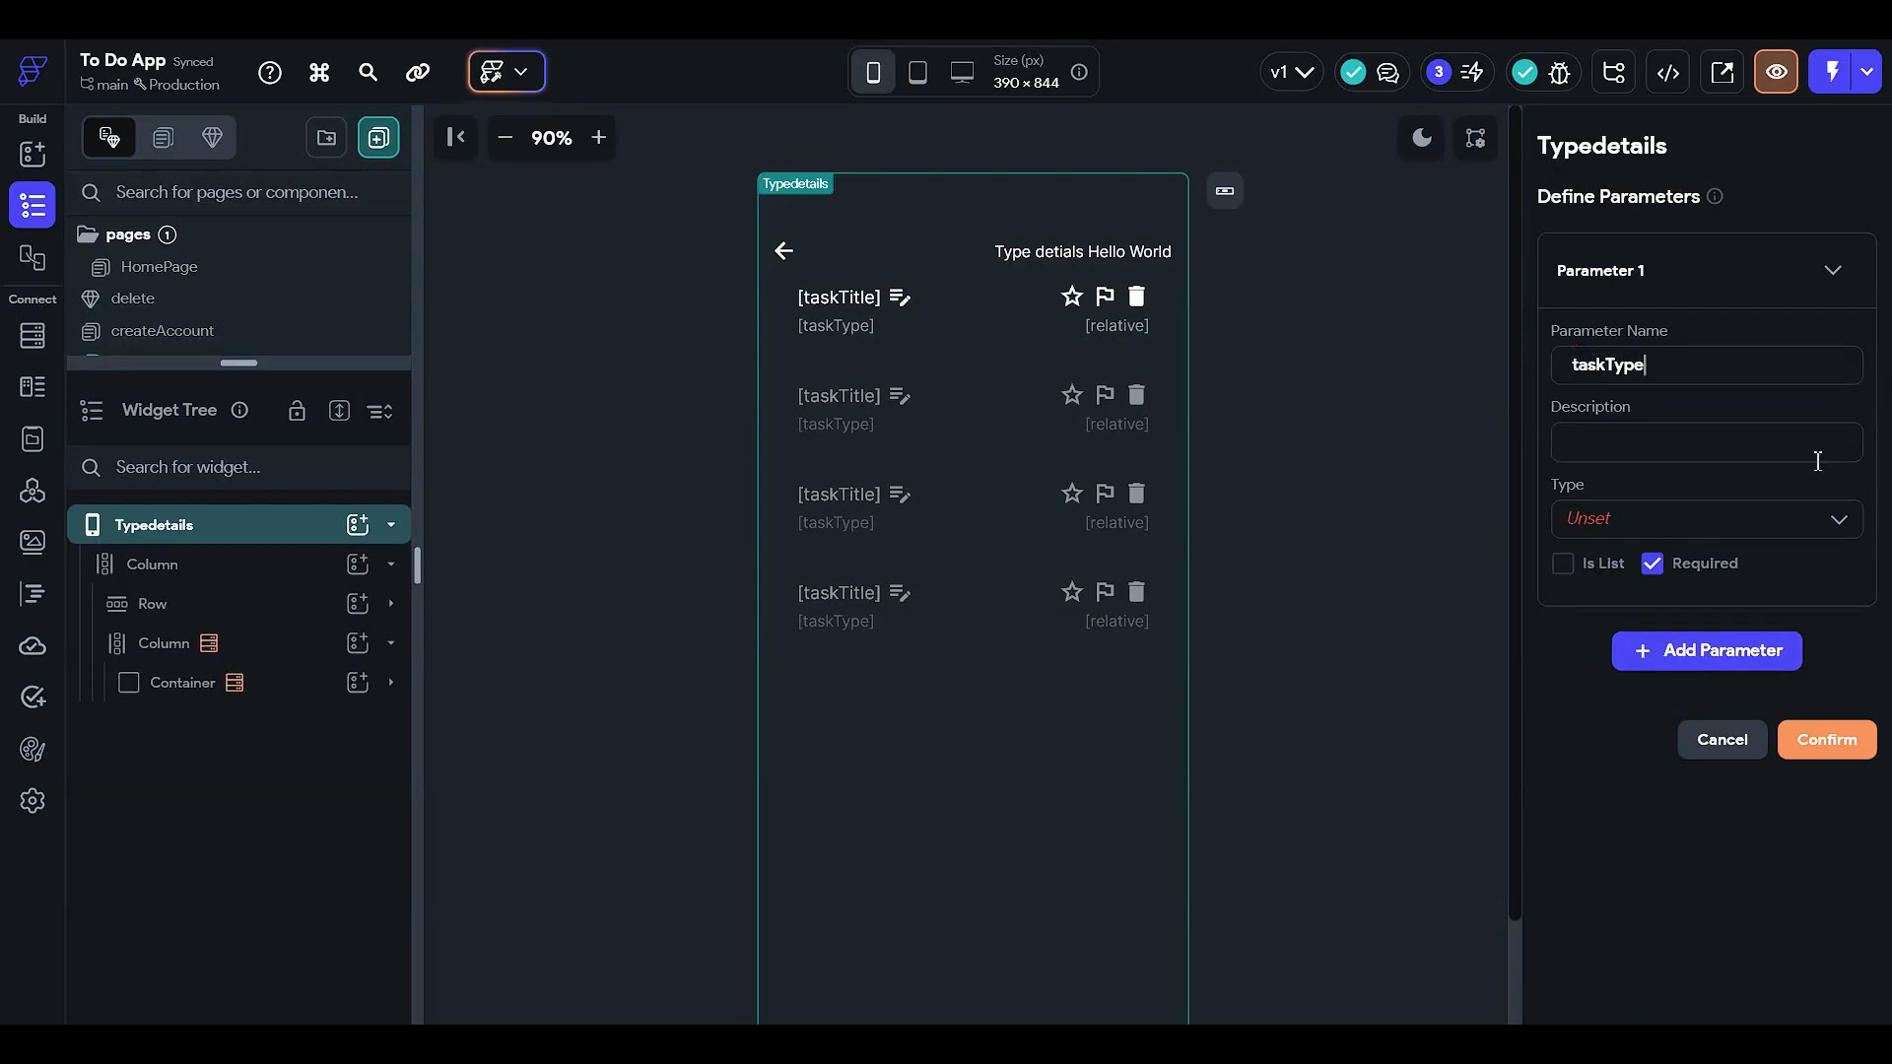
click(1760, 505)
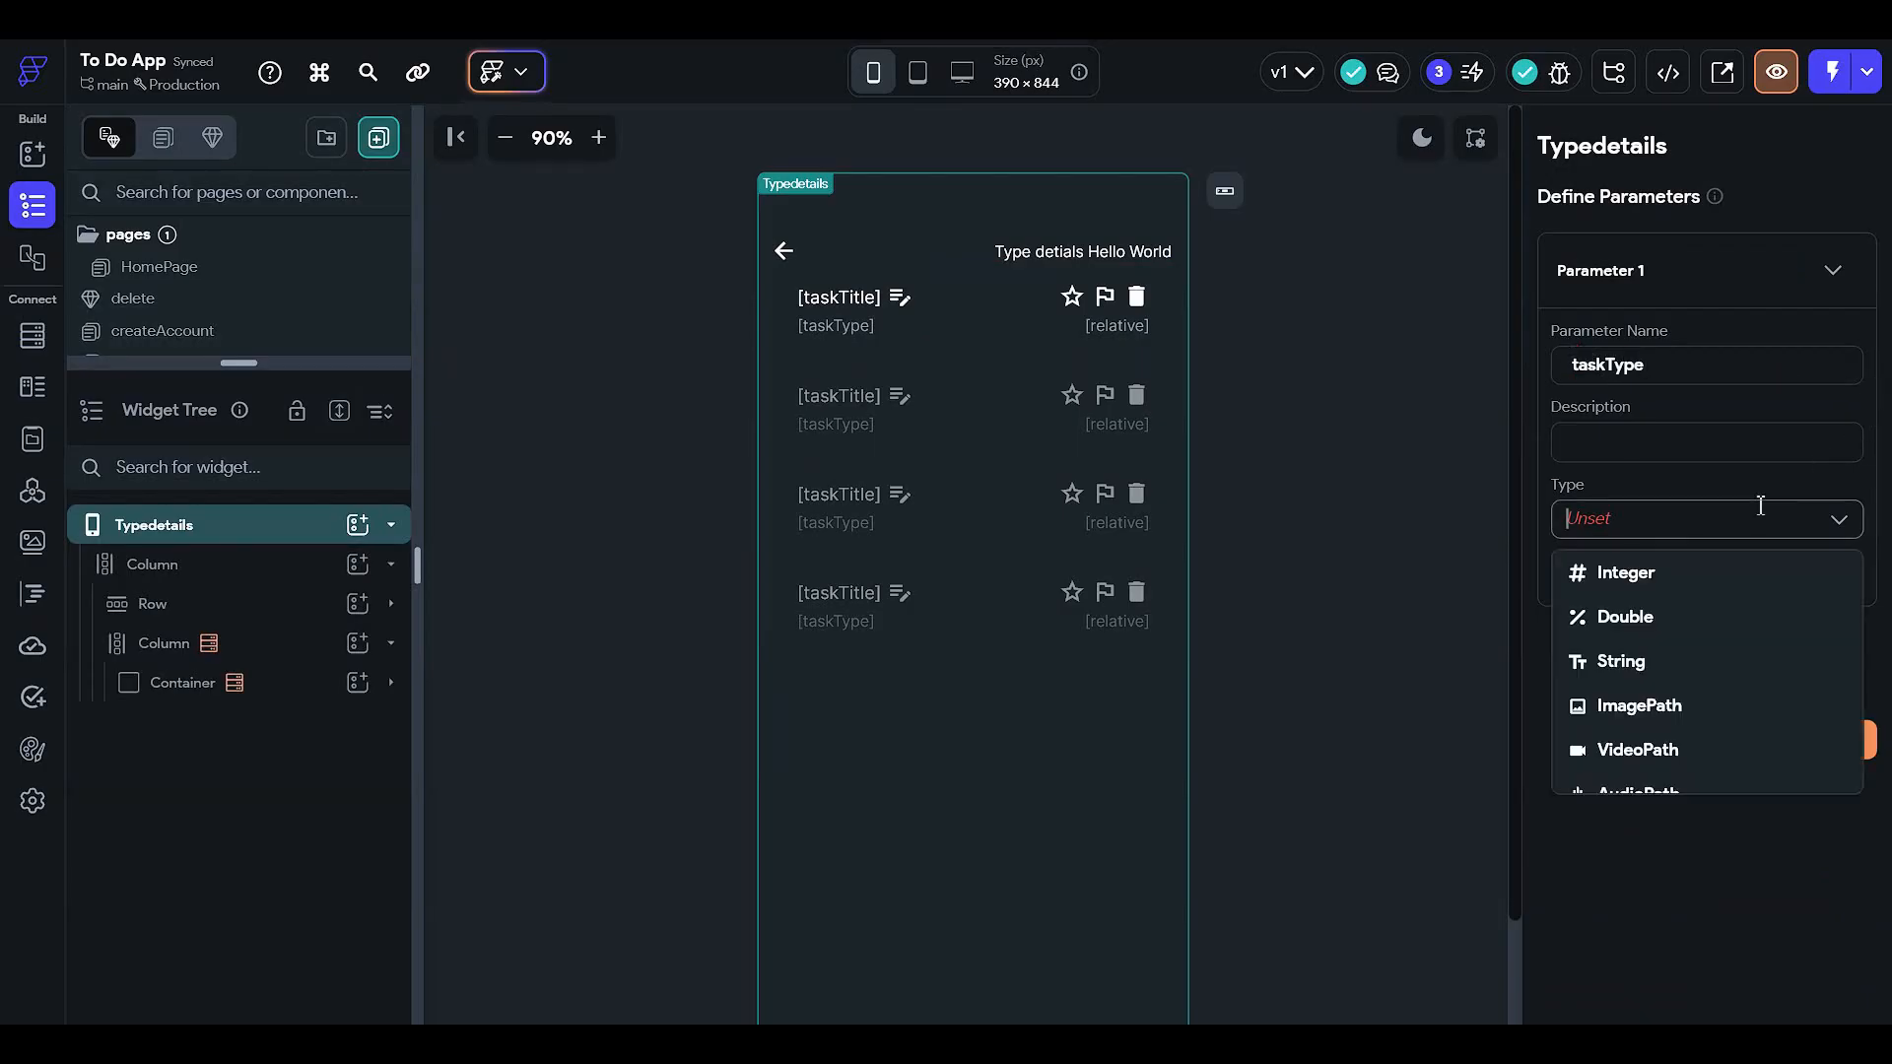
click(1668, 660)
click(1821, 811)
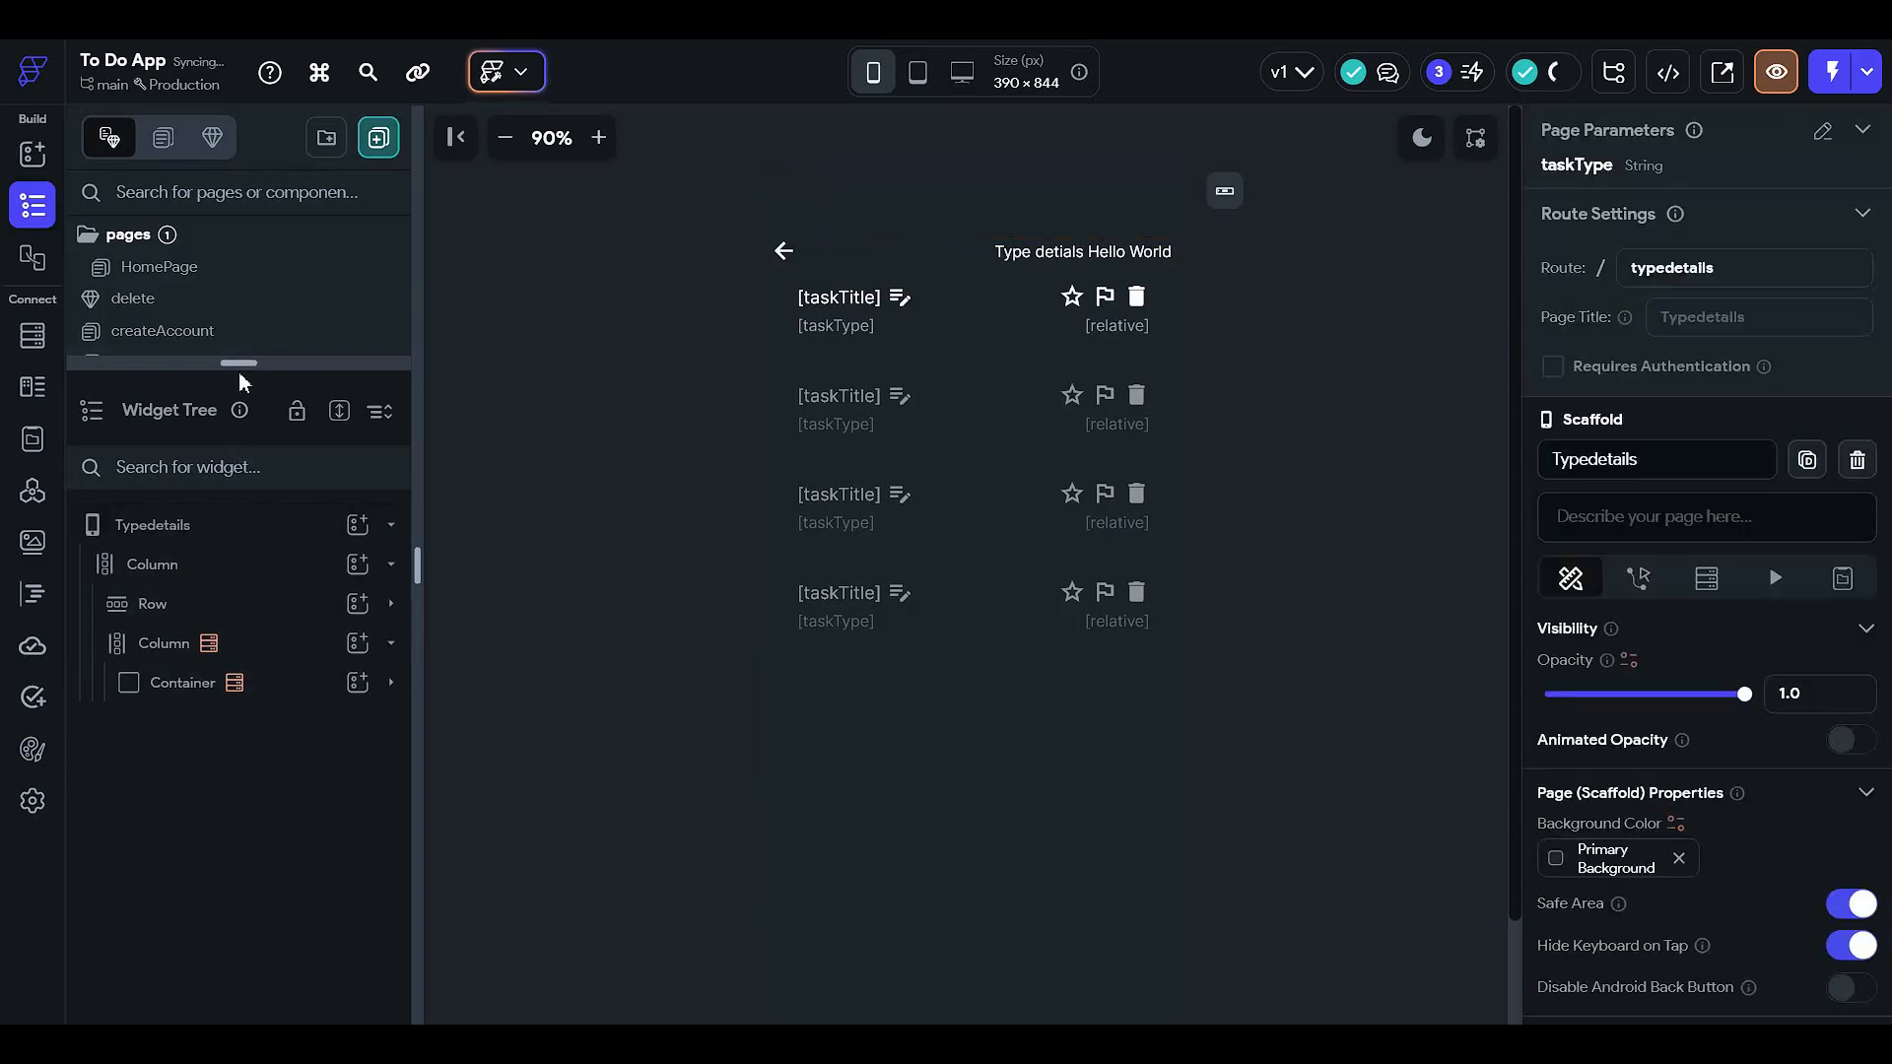
drag(239, 363, 238, 645)
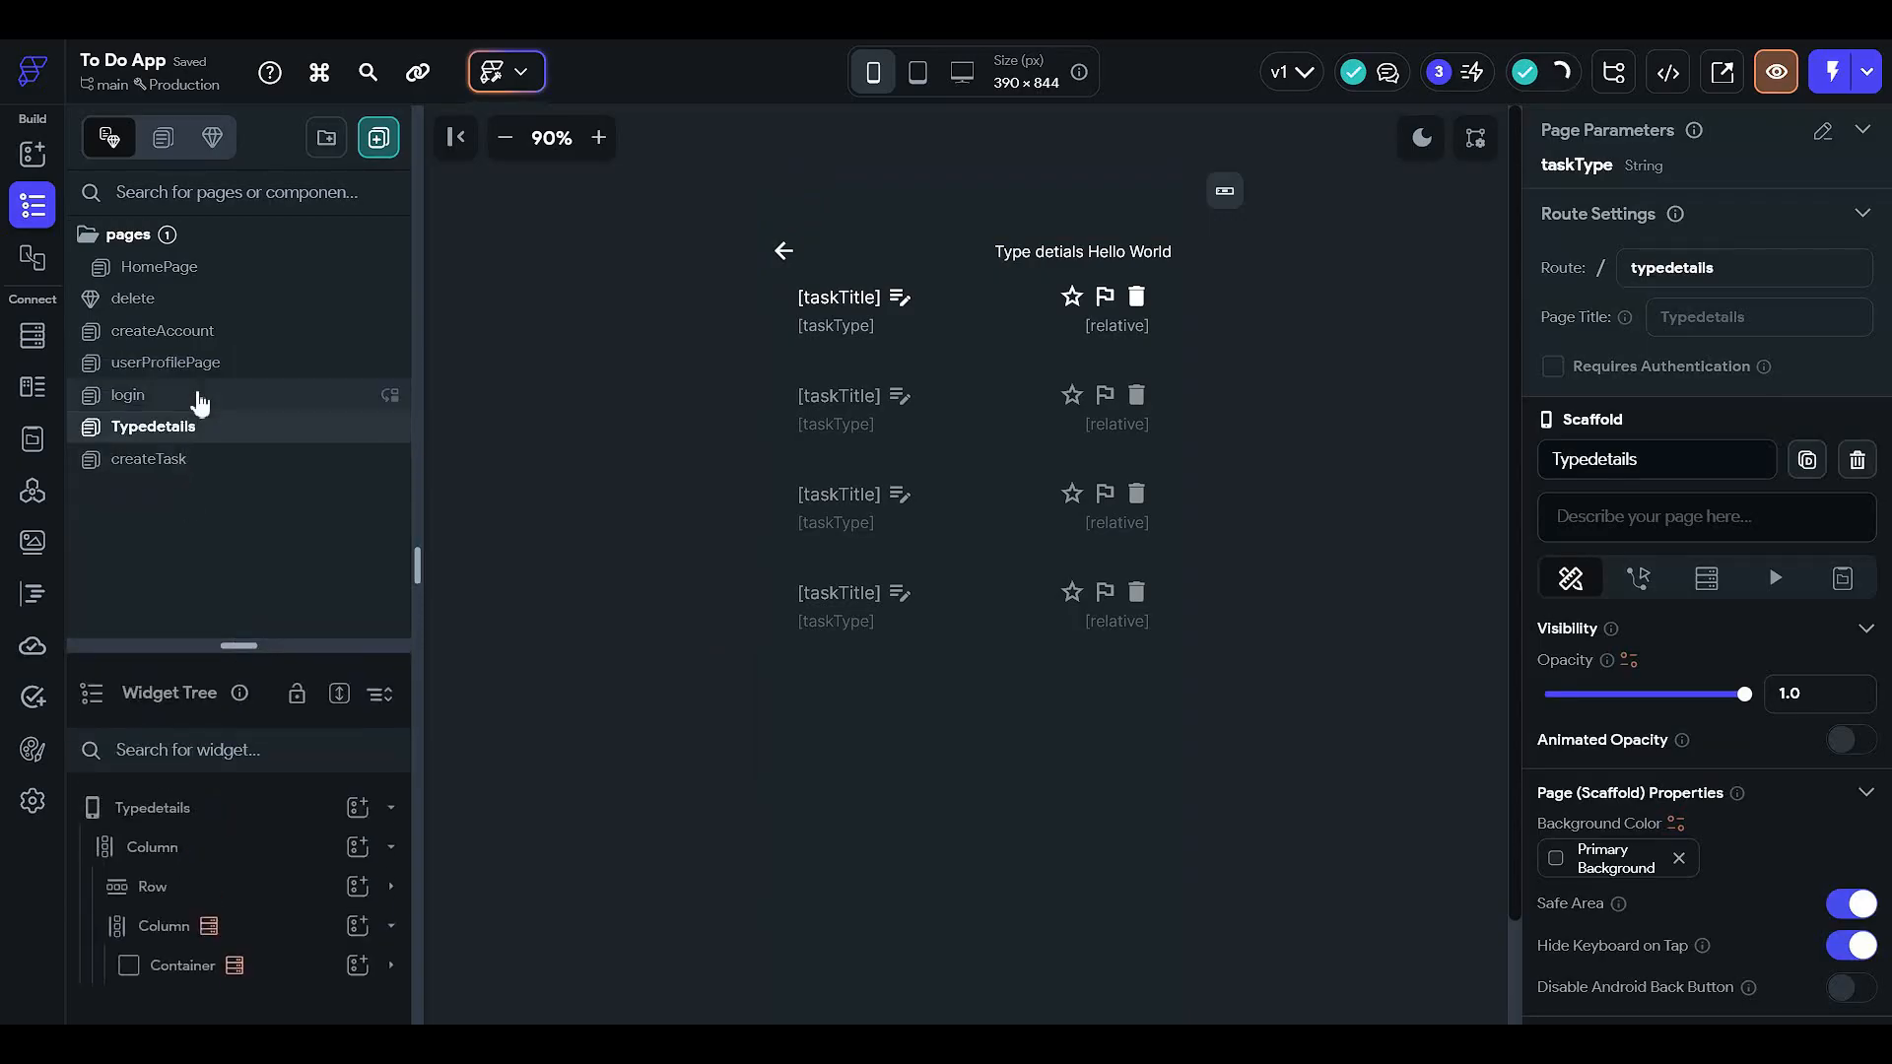
- Remove the On Double Tap trigger from HomePage's first task type chip container
click(211, 268)
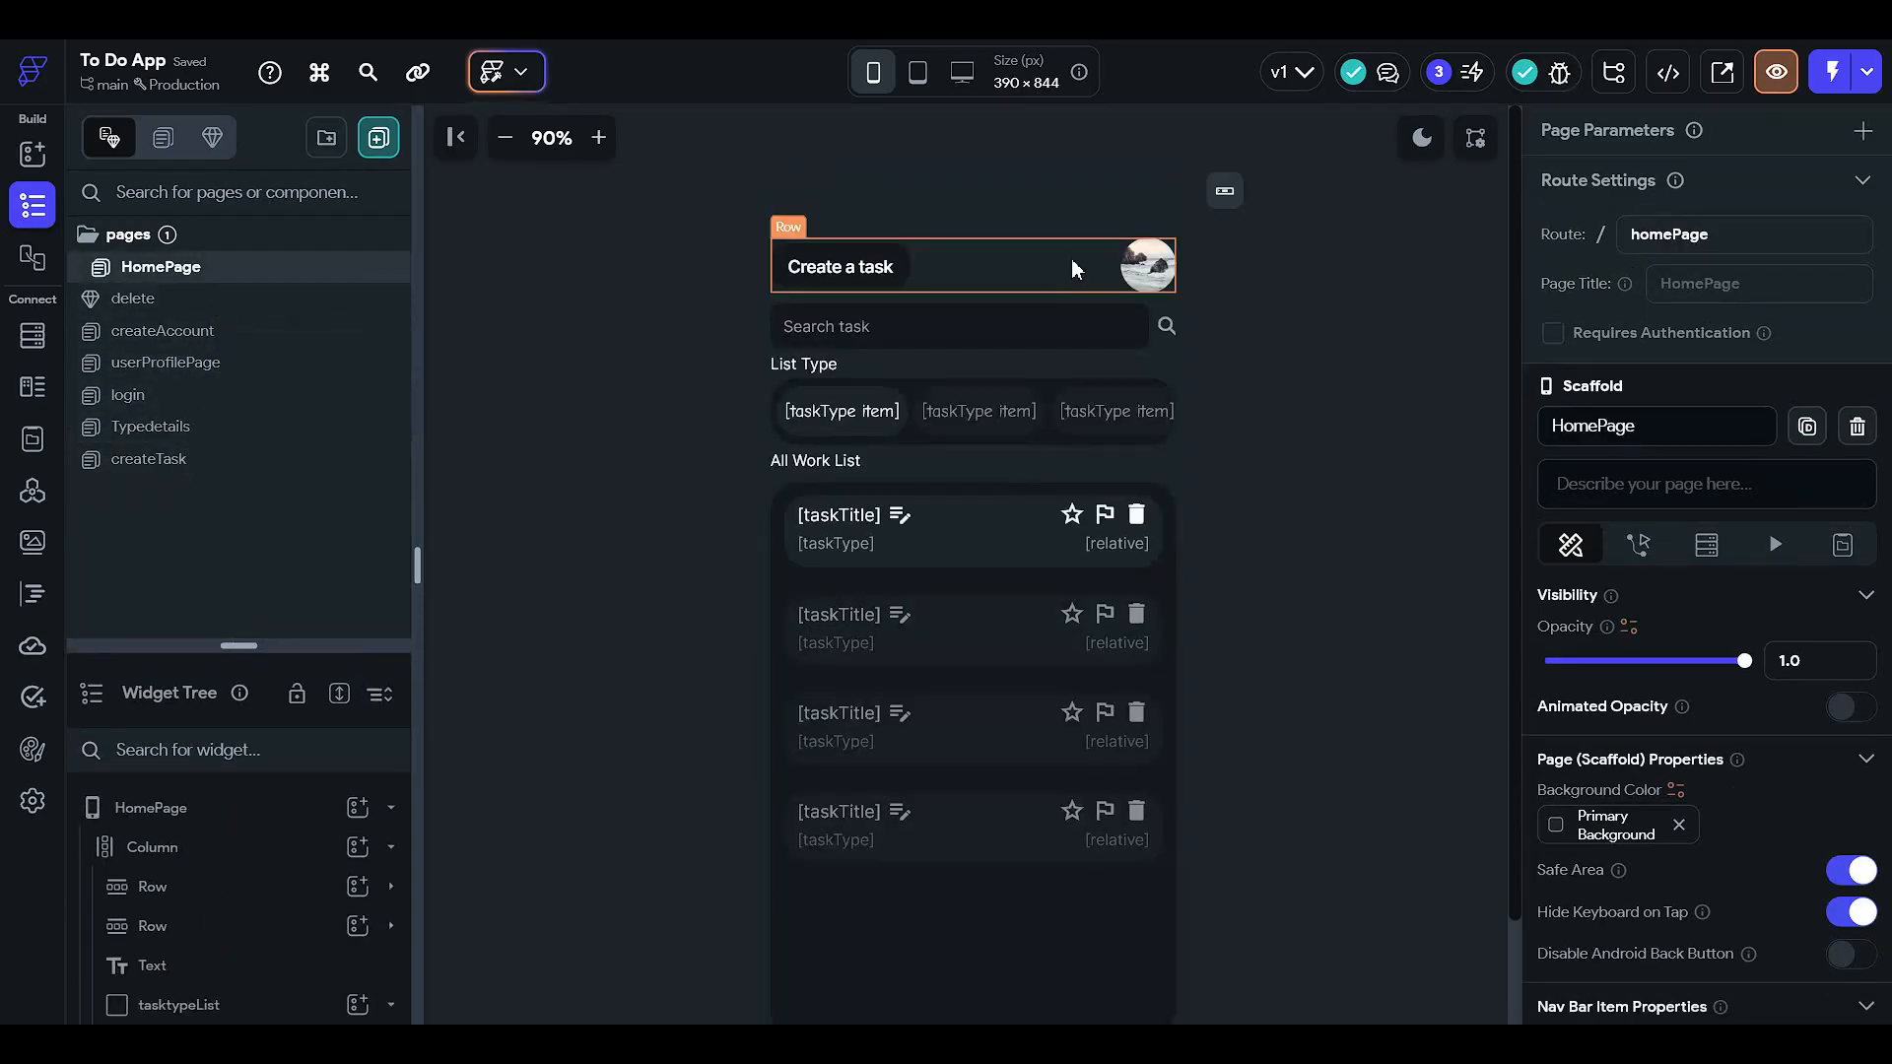
click(889, 409)
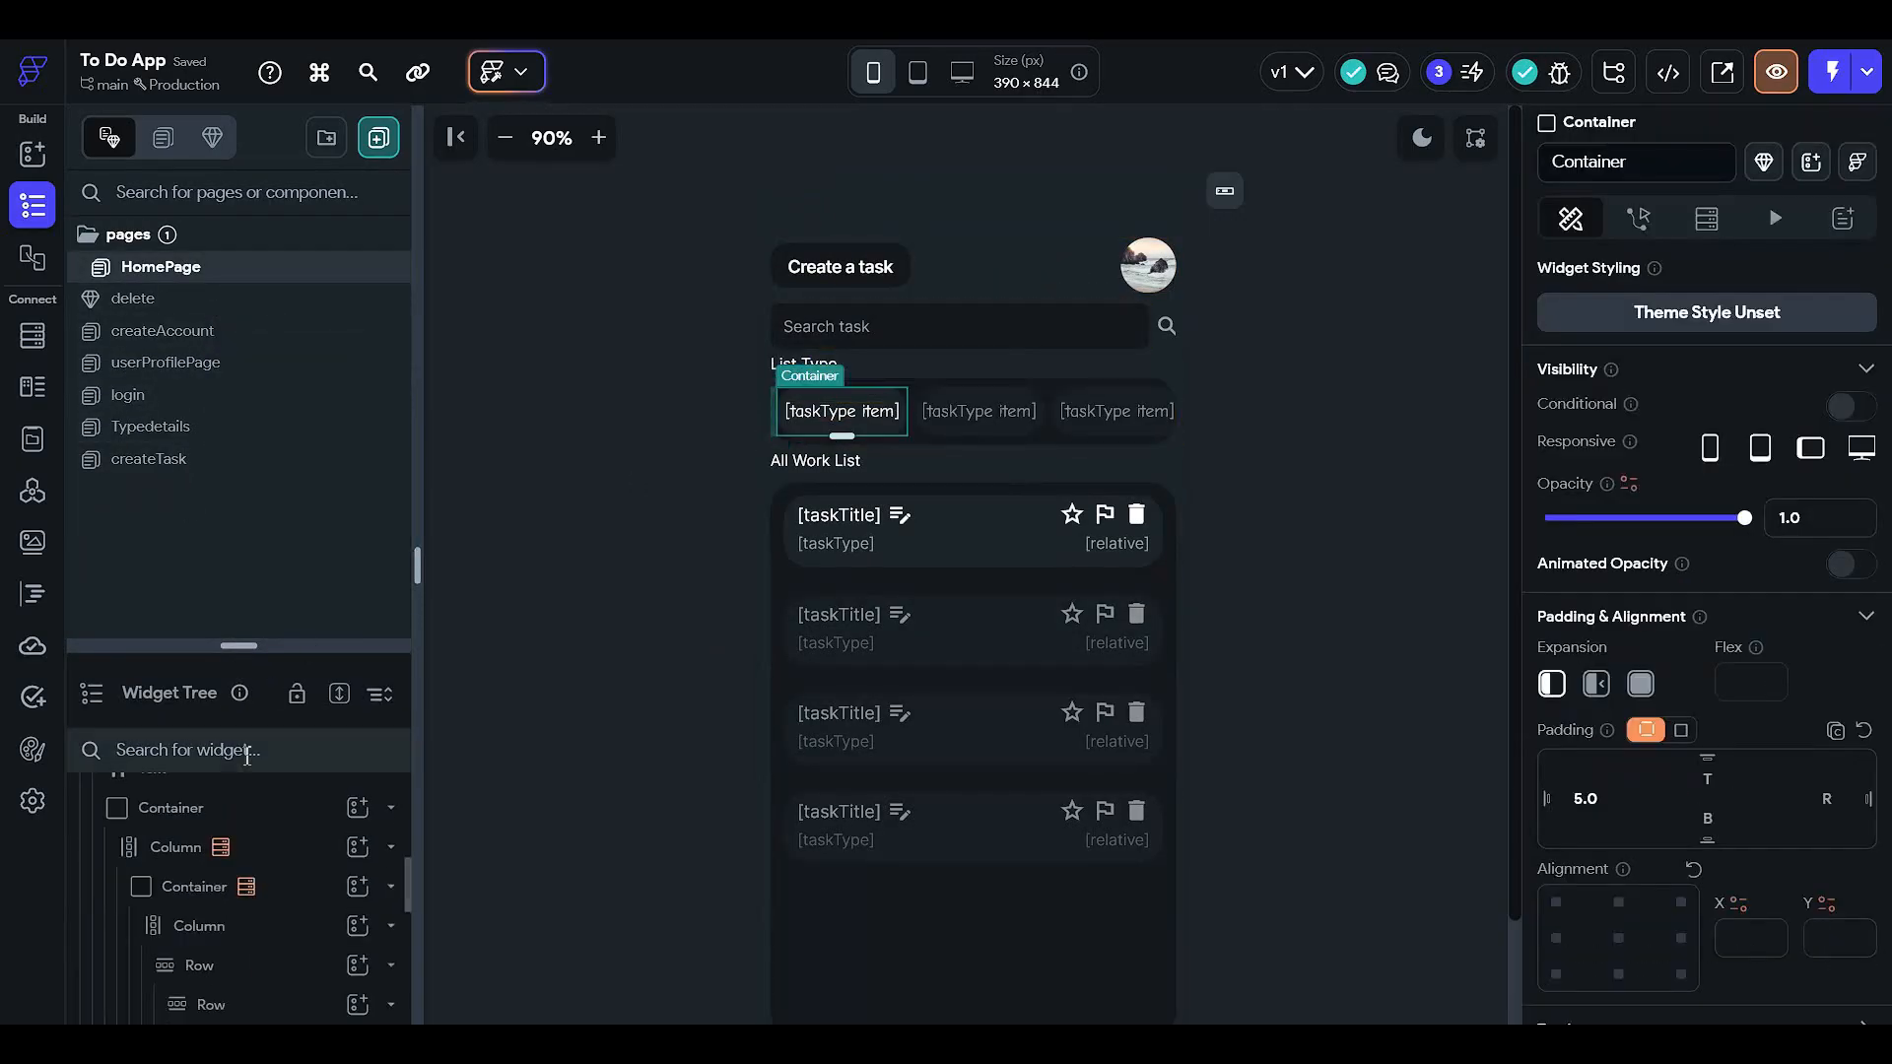
click(1639, 221)
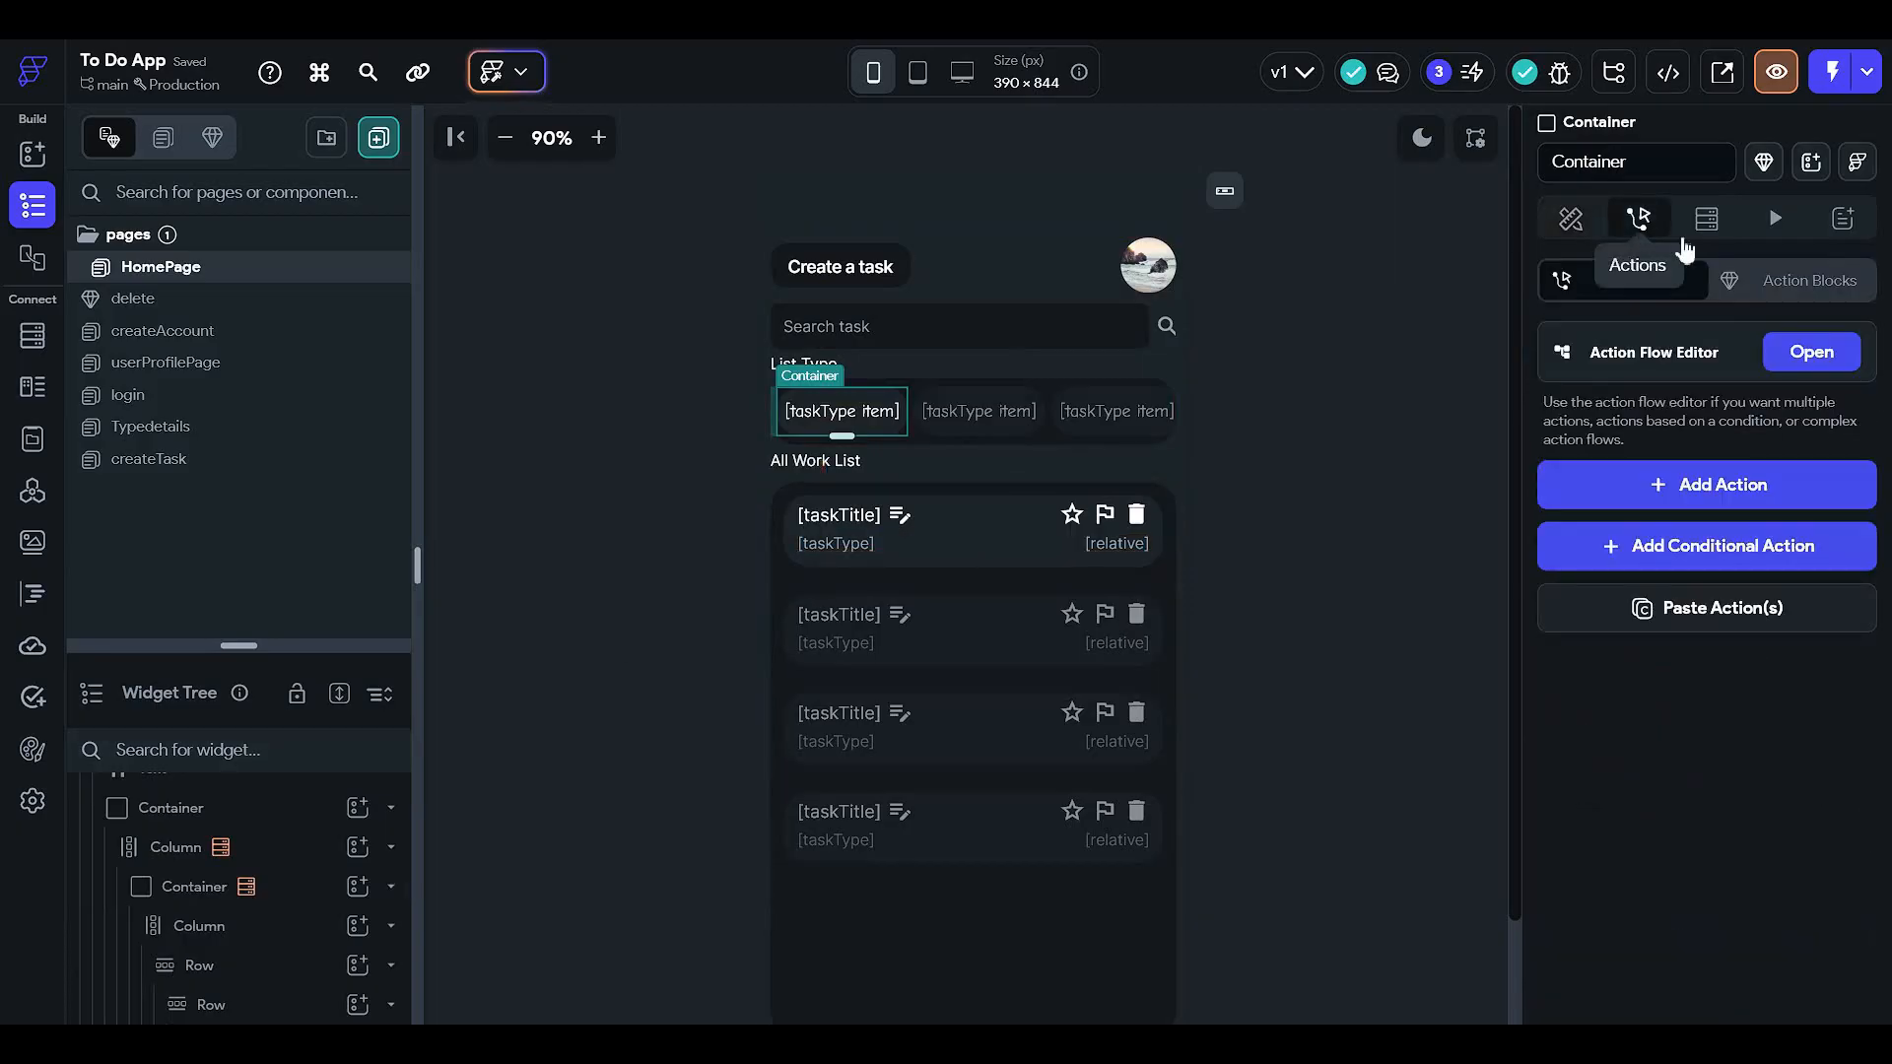
click(1795, 345)
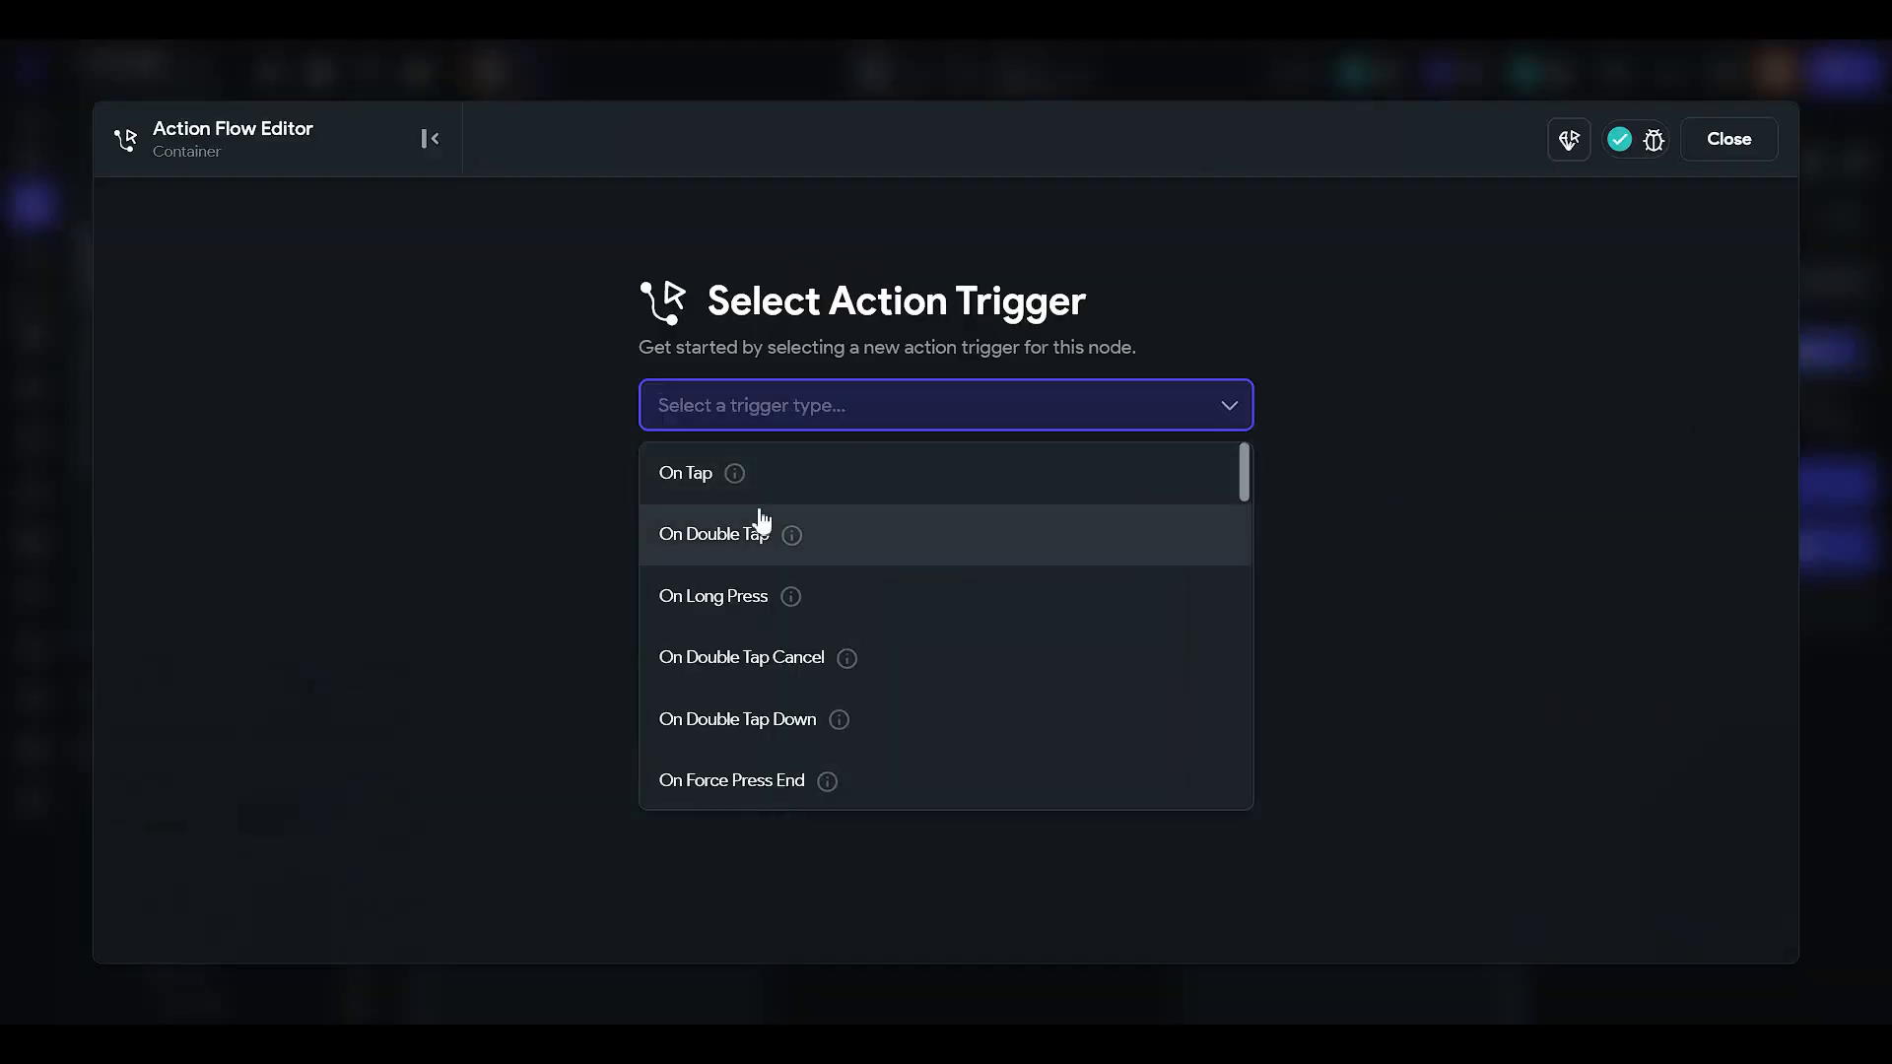
click(761, 517)
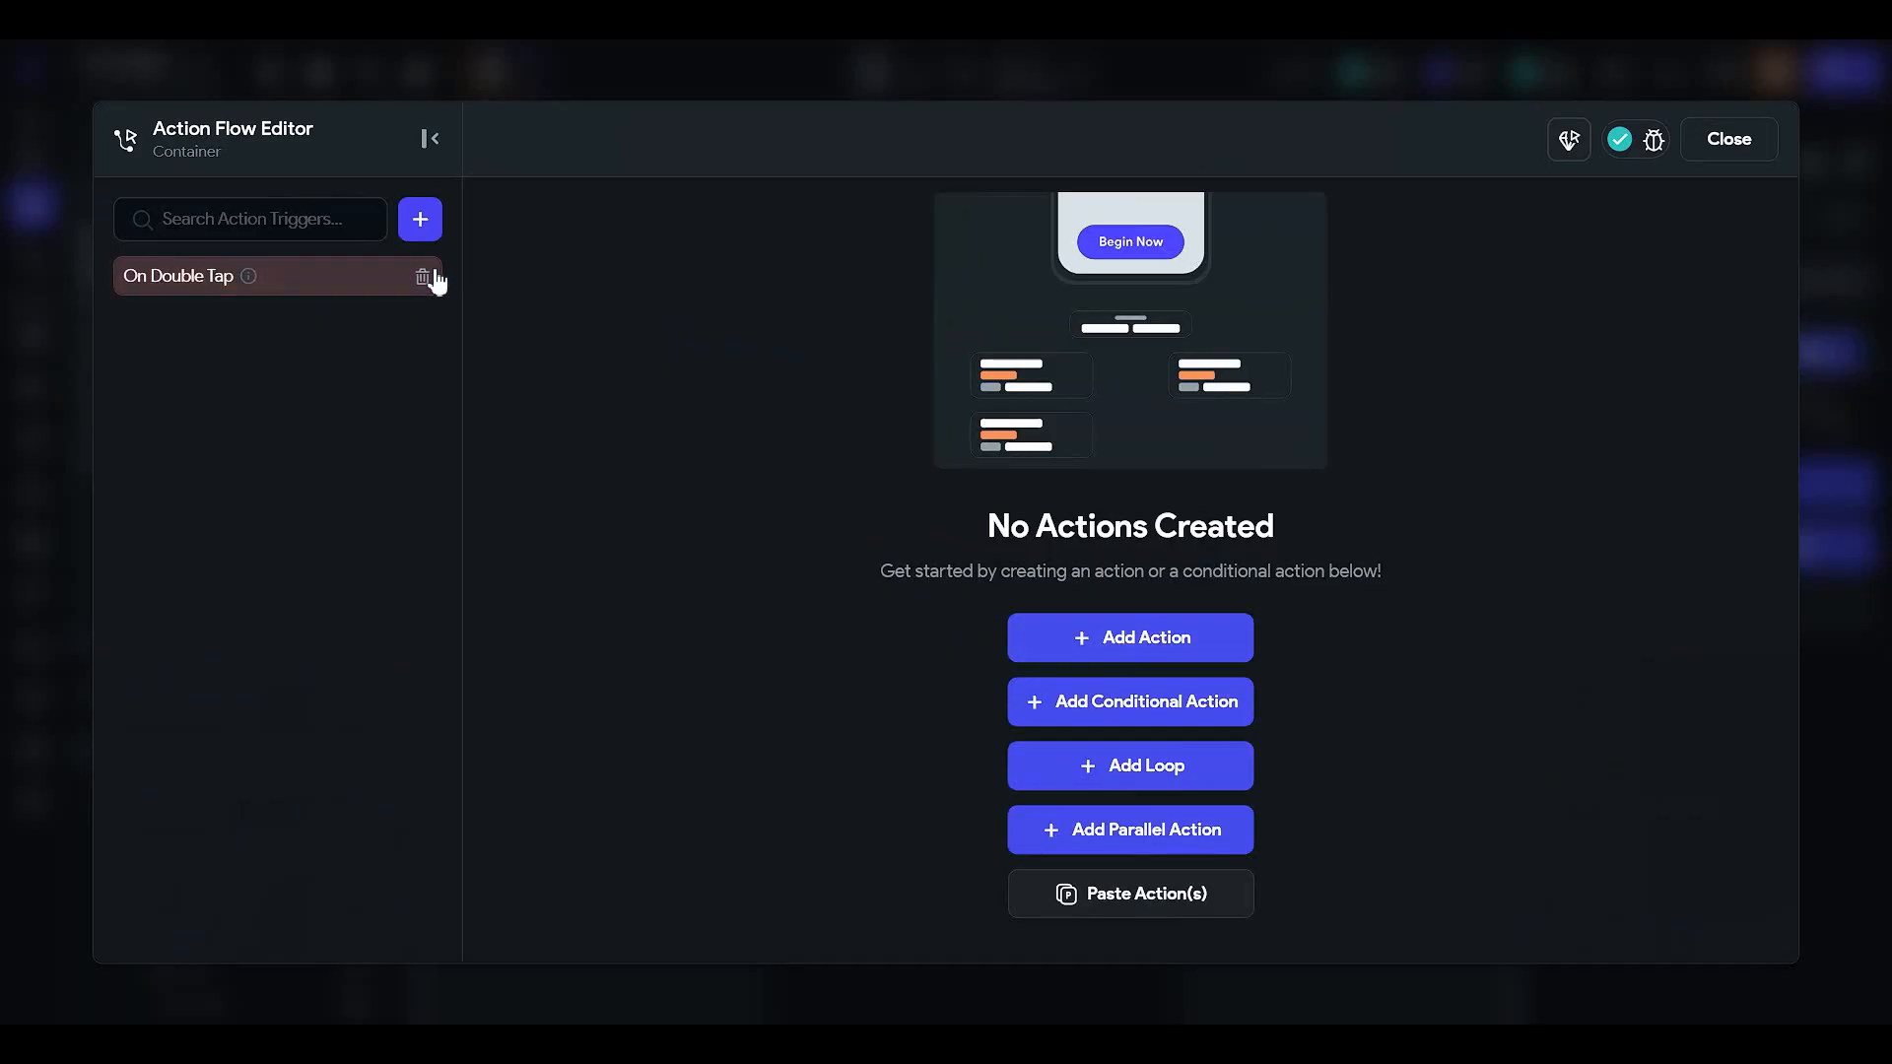
click(428, 283)
- Add an On Tap action navigating to Typedetails, passing the taskType item as taskType
click(904, 405)
click(912, 469)
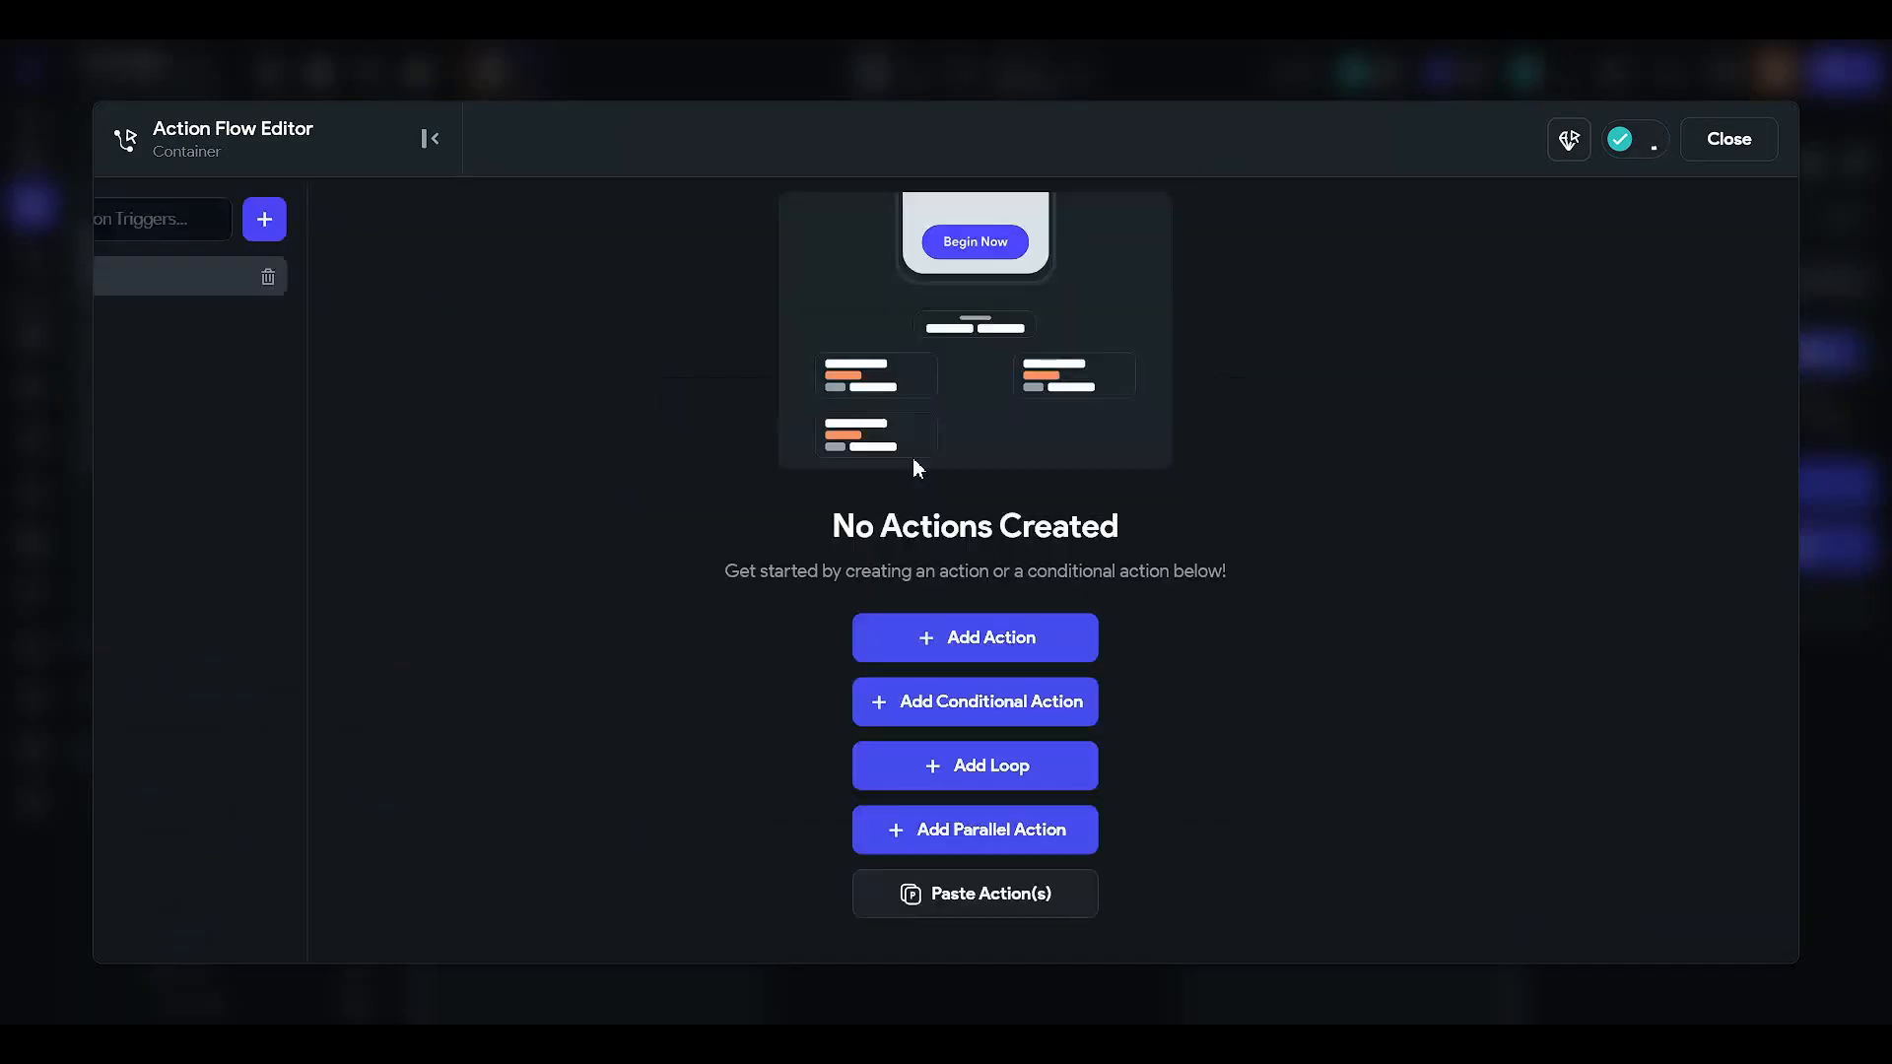
click(1212, 637)
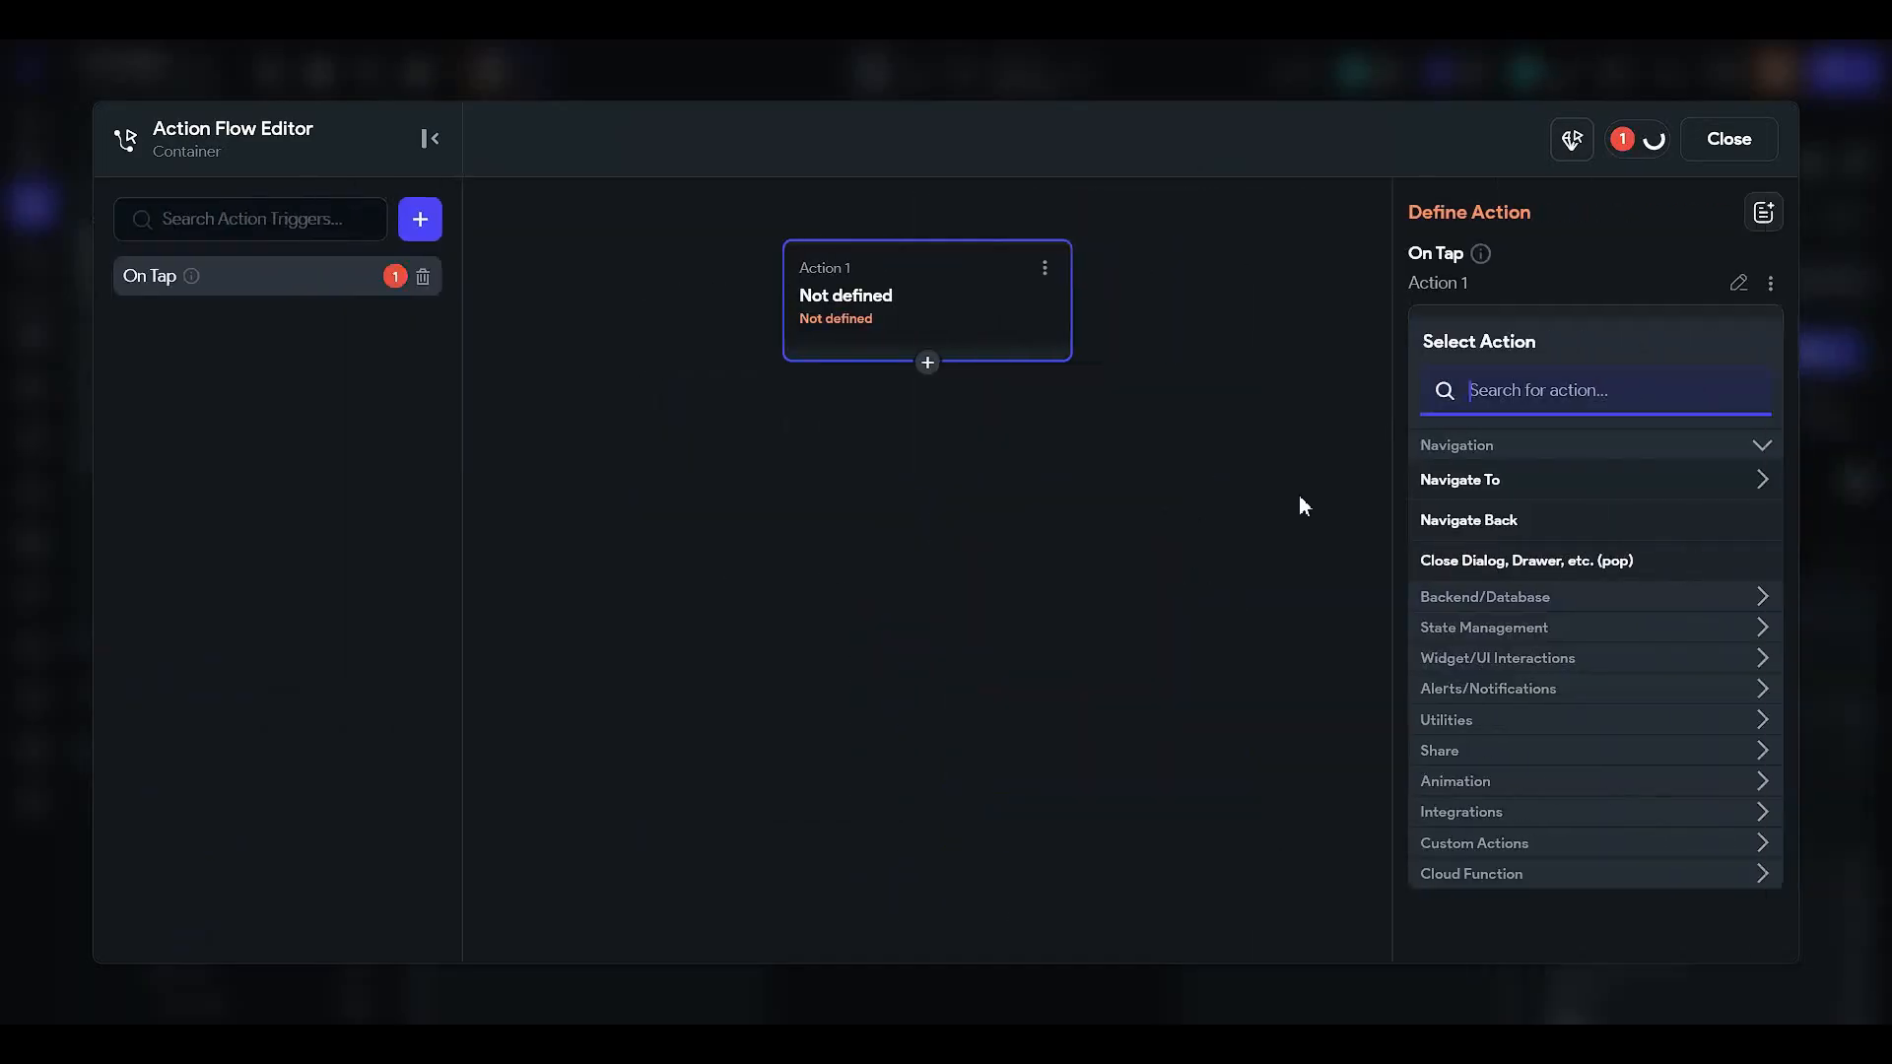
click(1434, 490)
click(1487, 689)
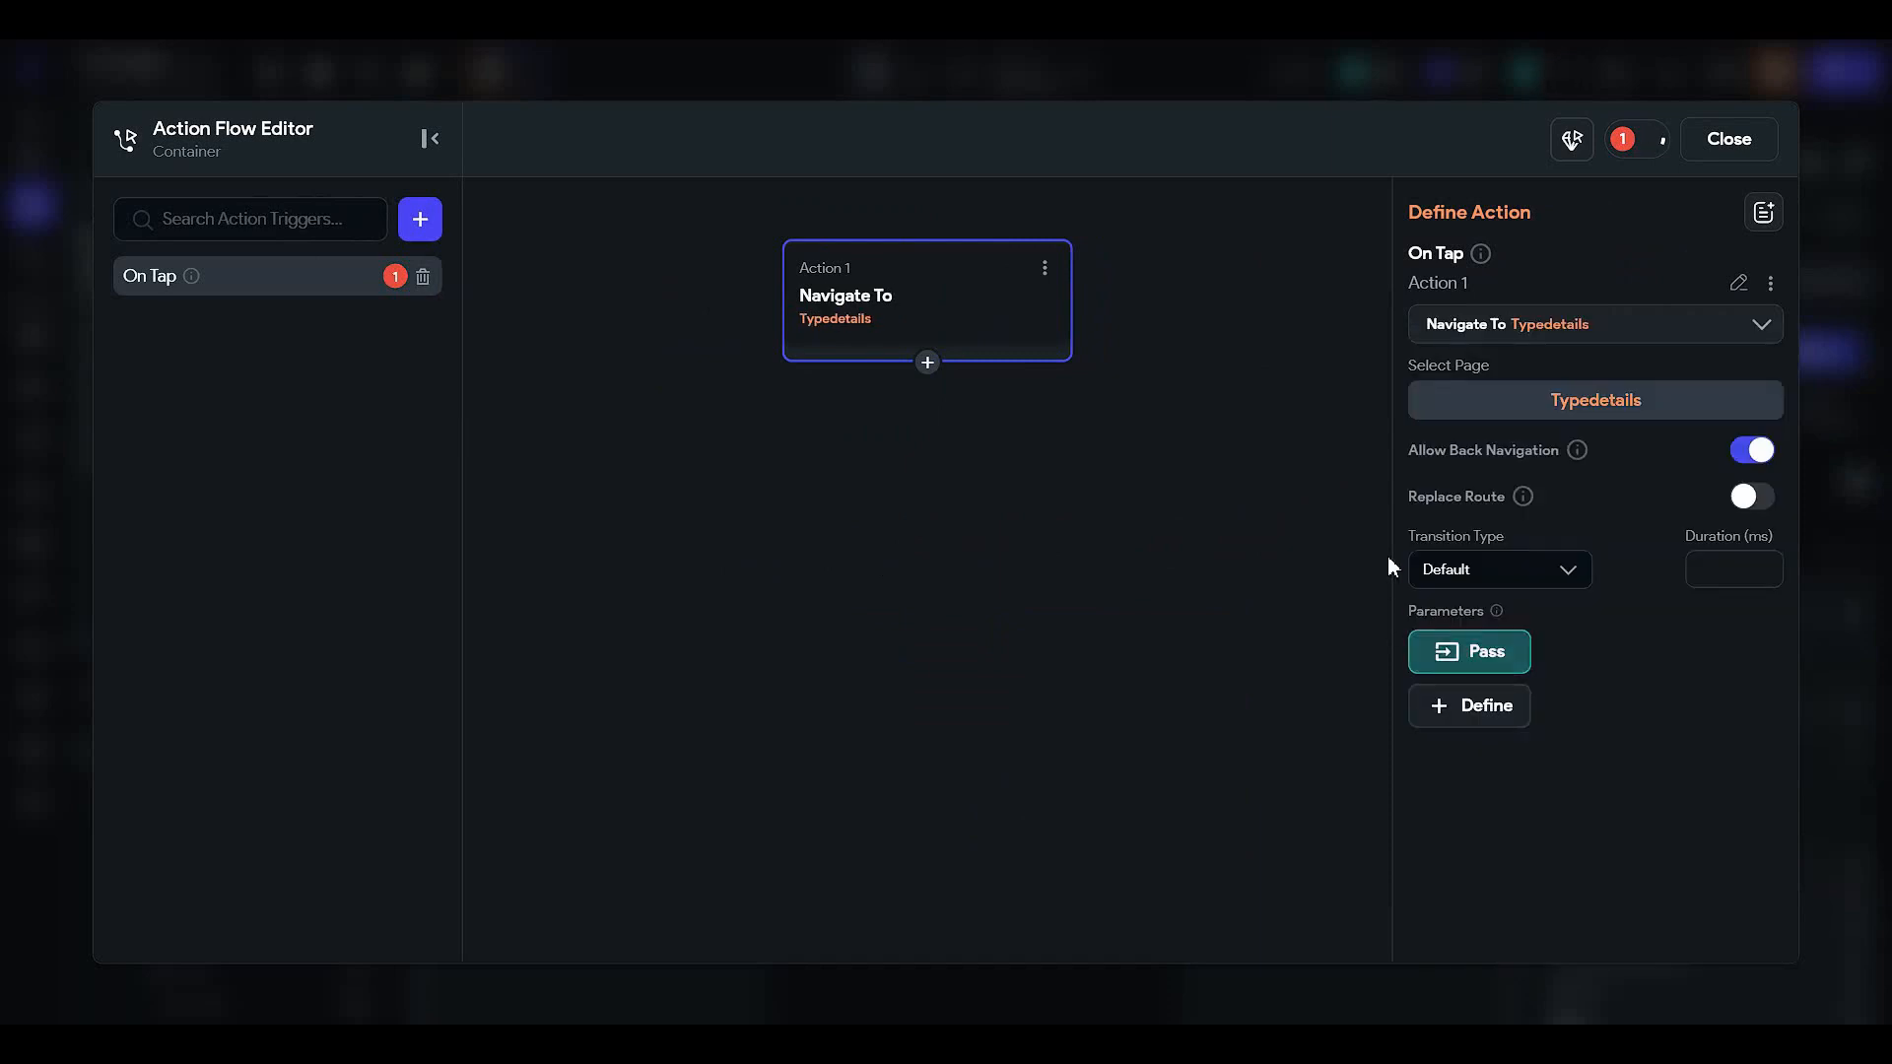
click(1477, 650)
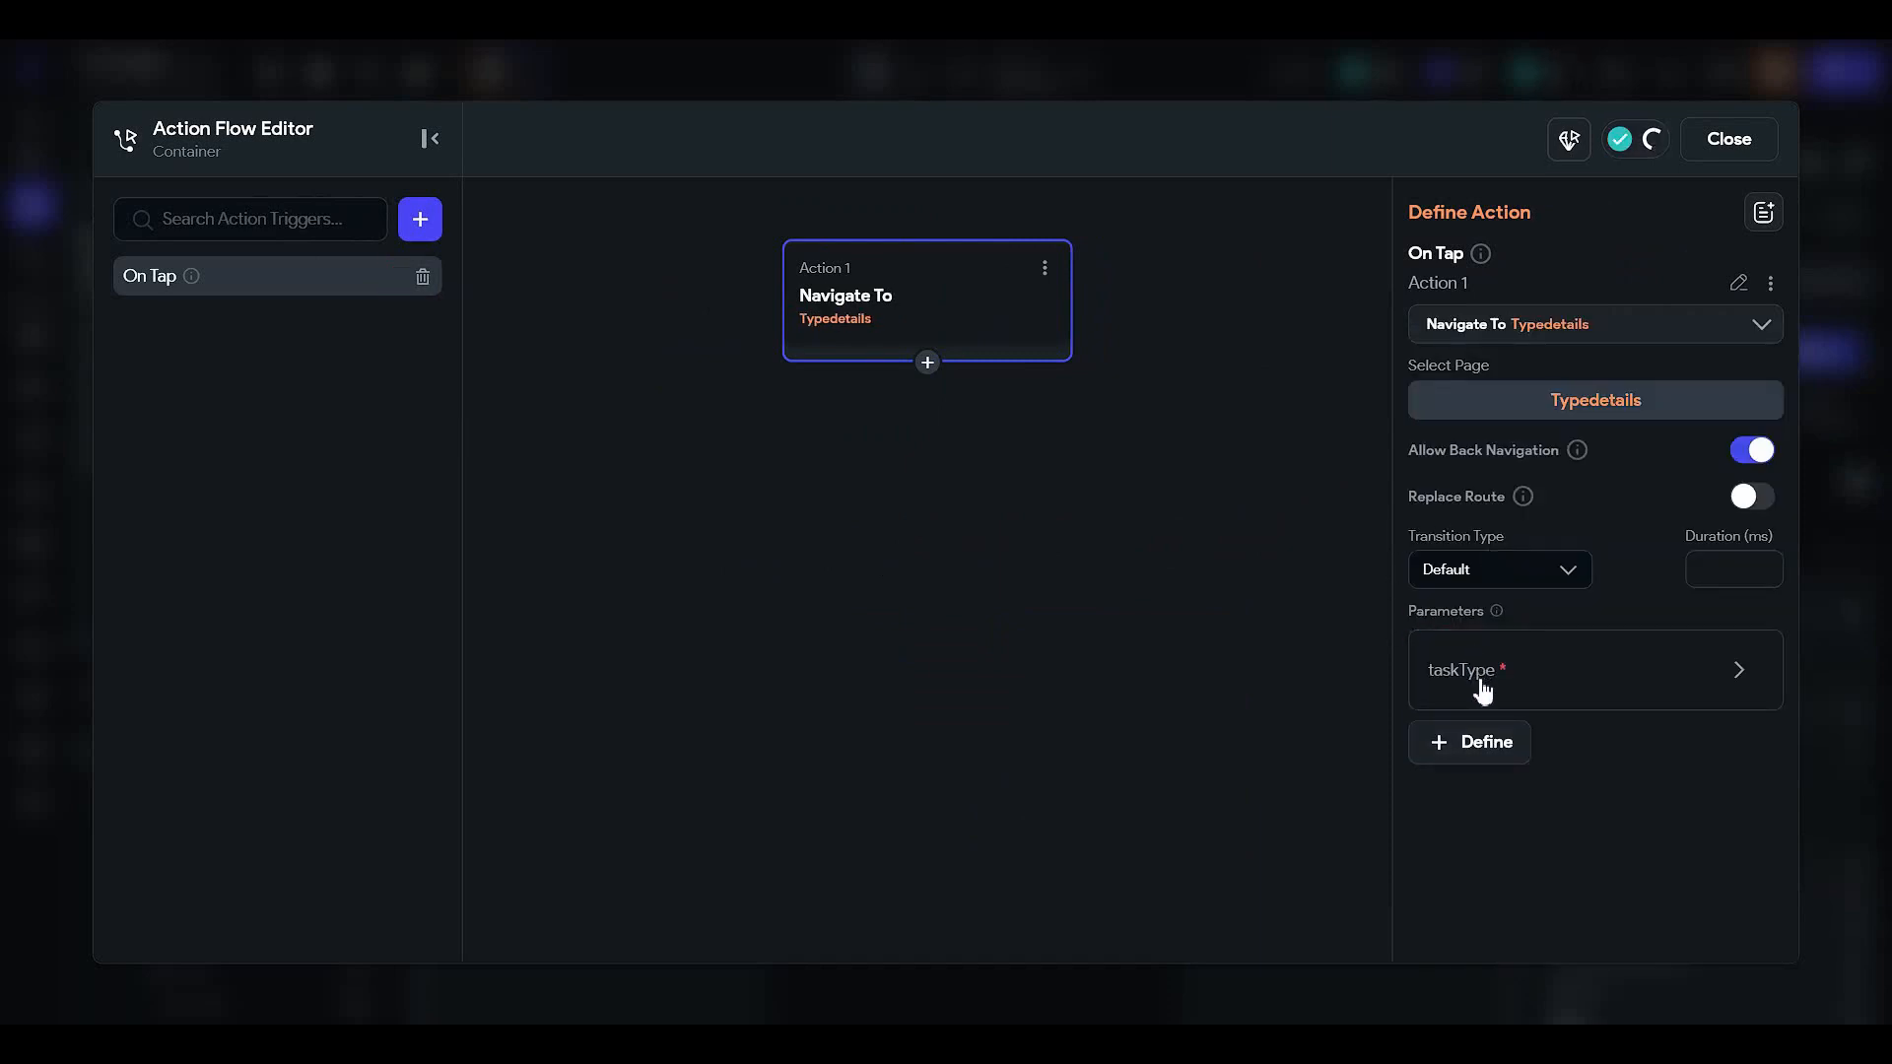
click(1475, 867)
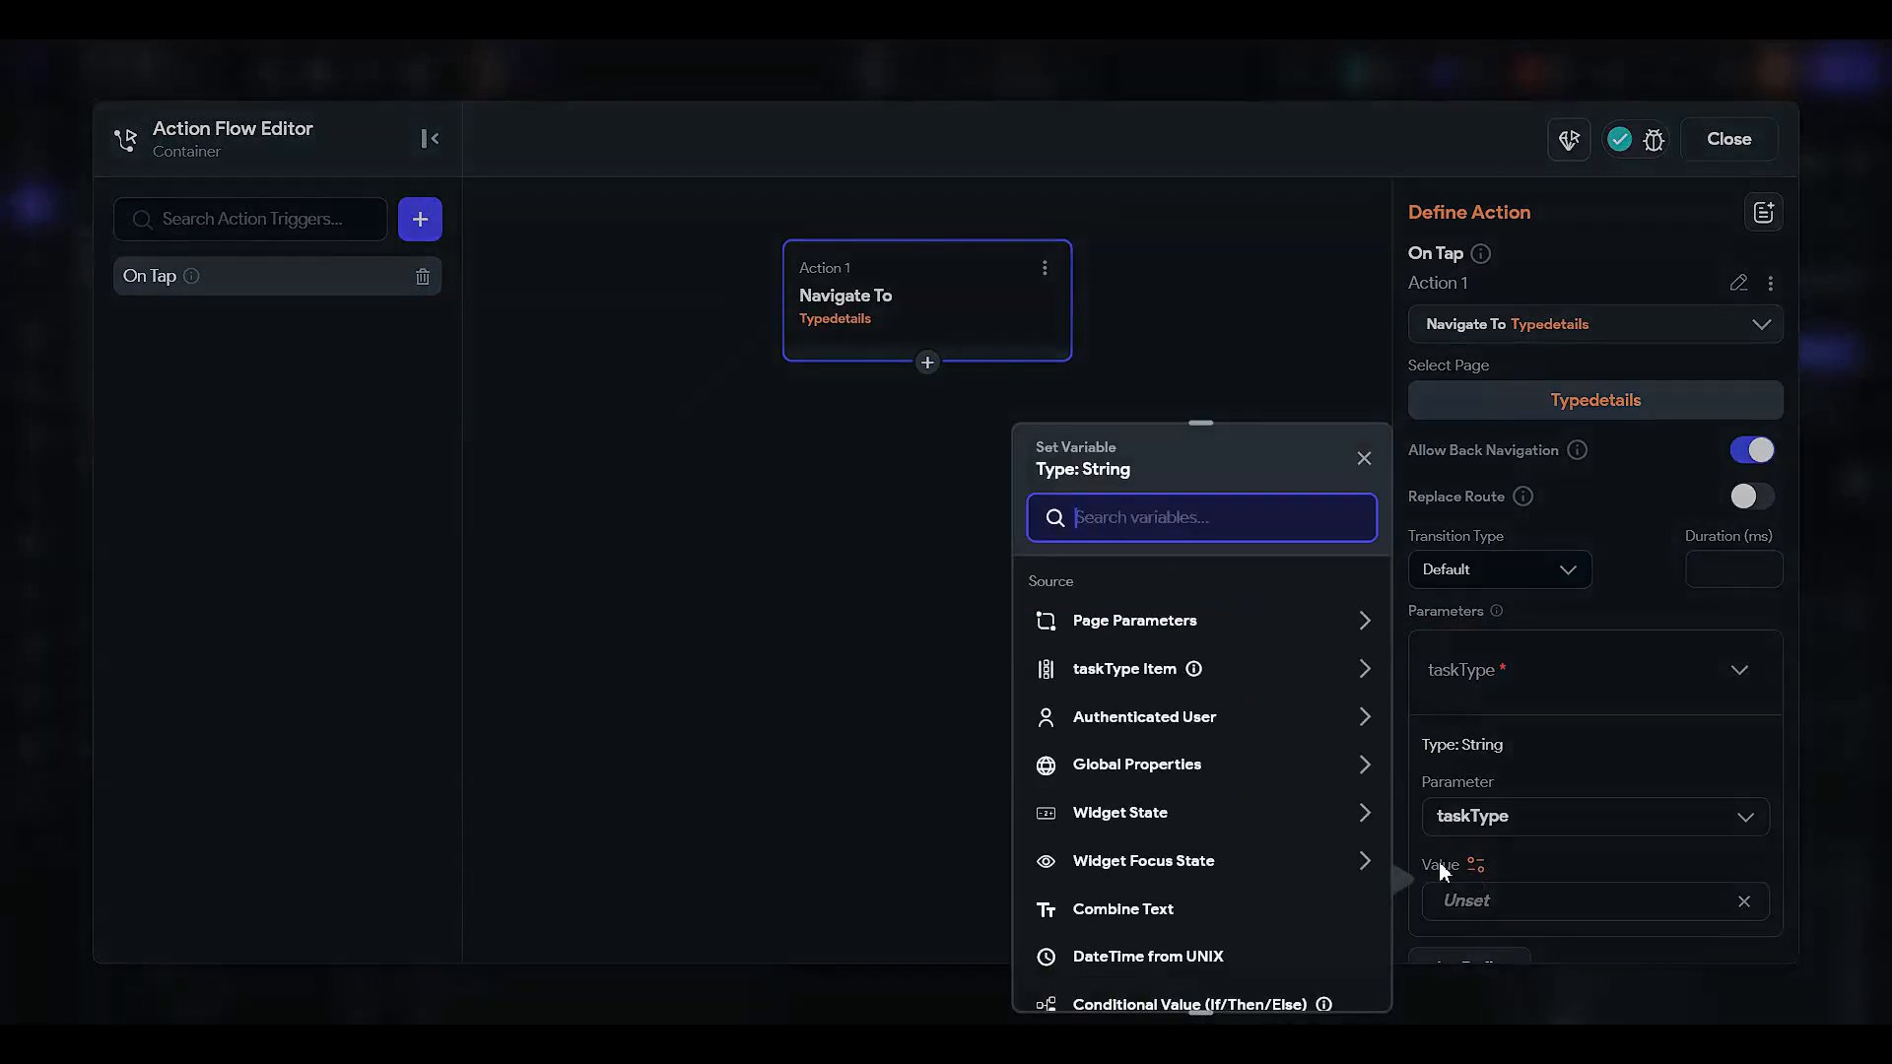
click(1143, 685)
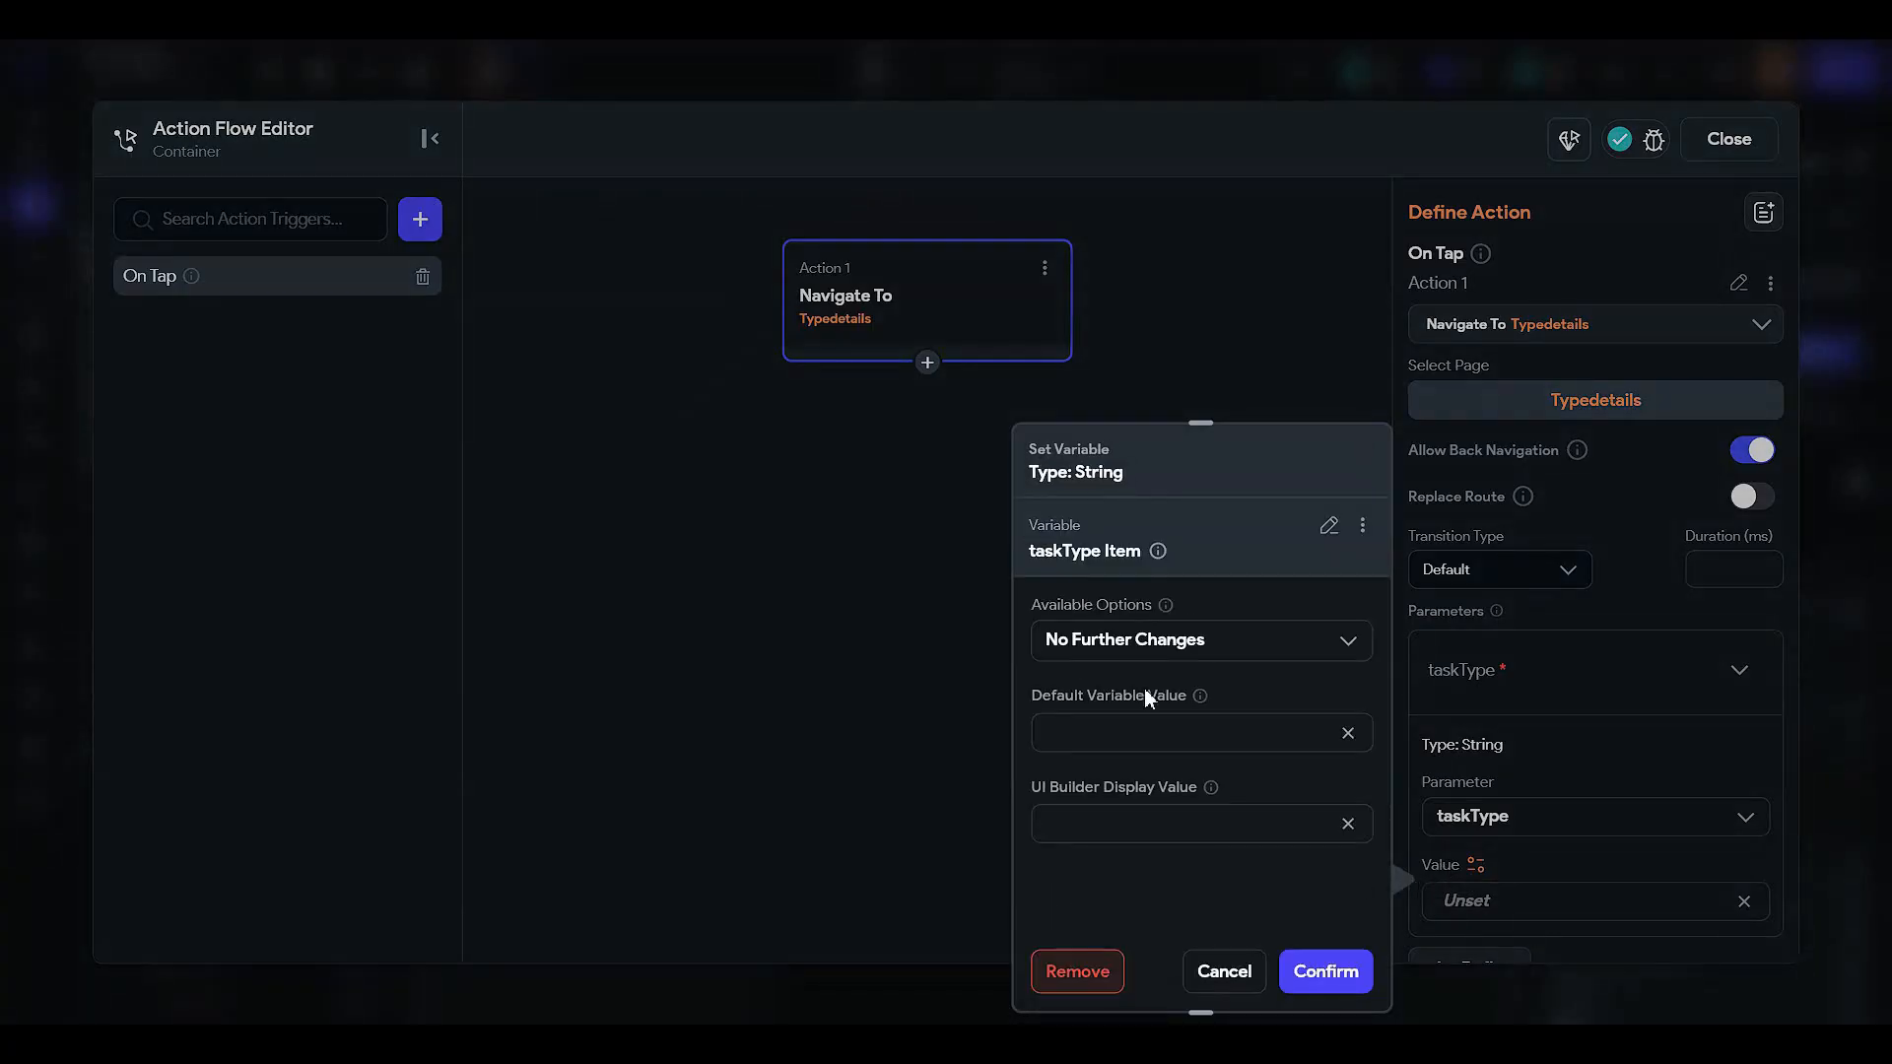
click(1291, 964)
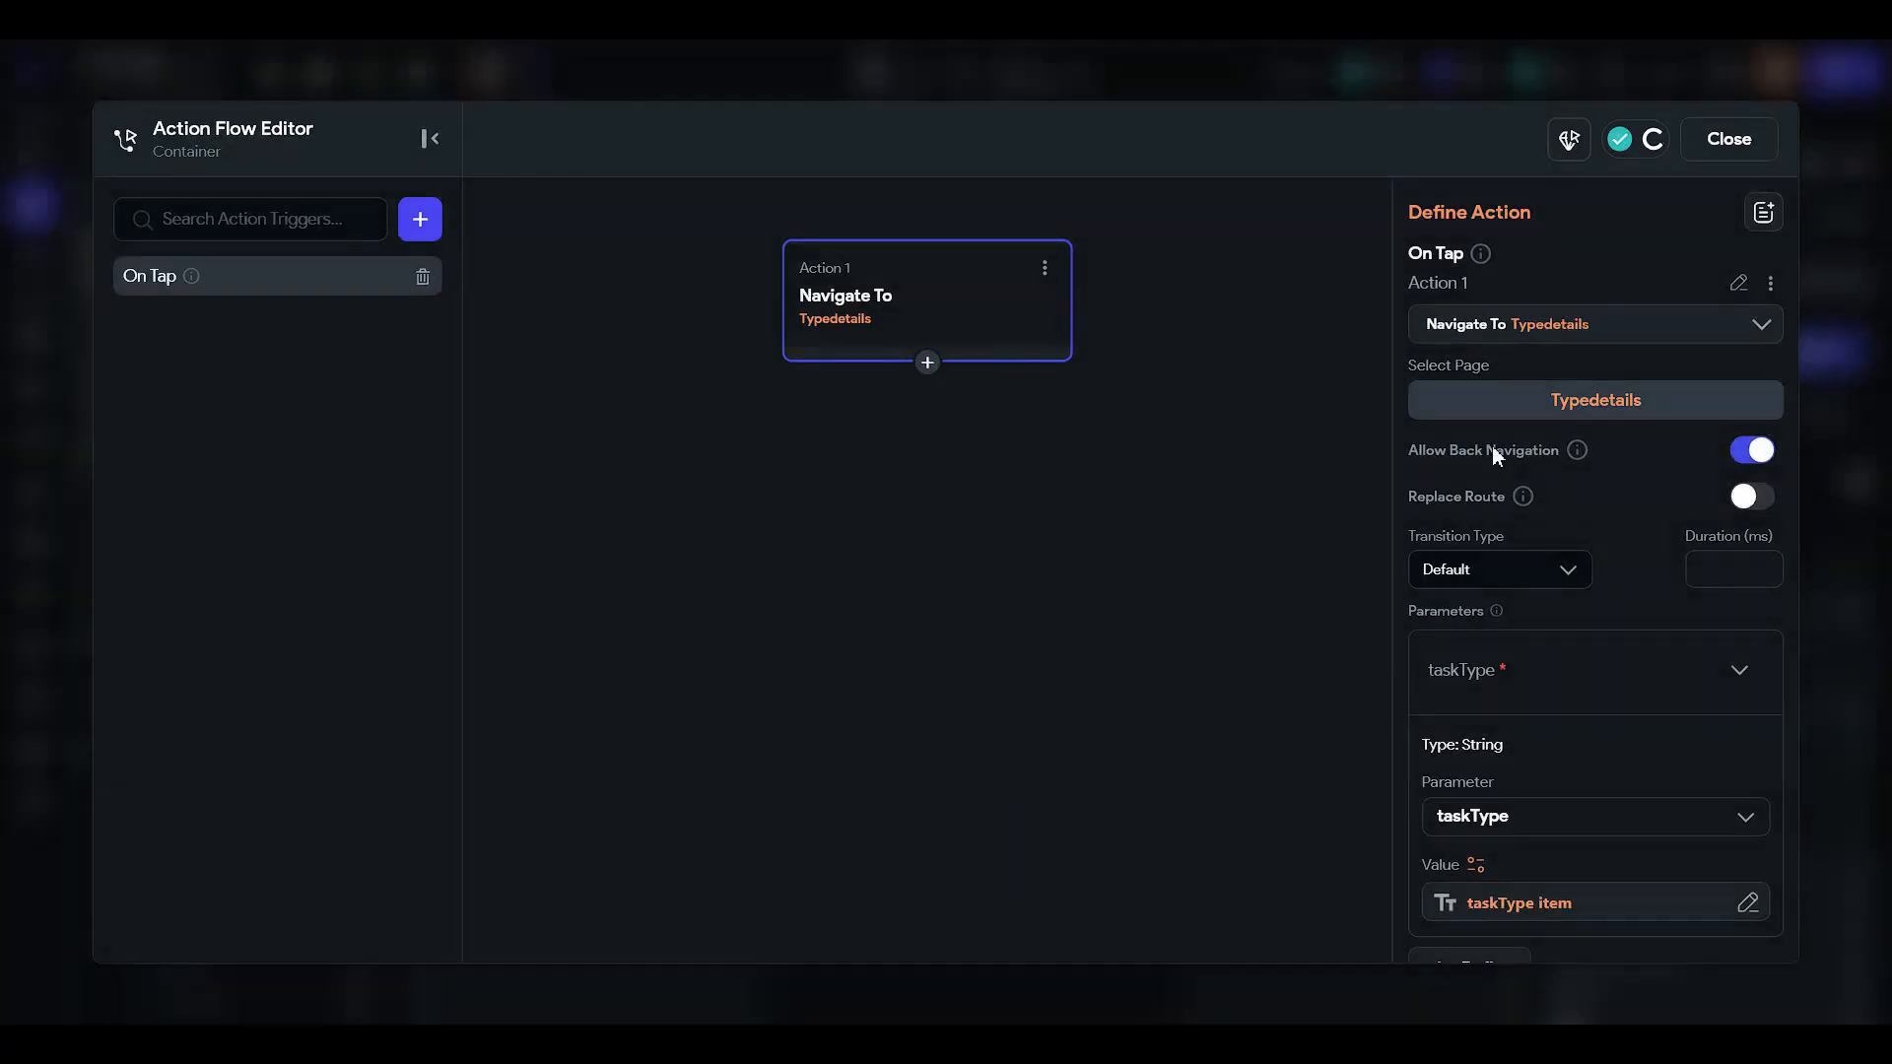
click(1728, 139)
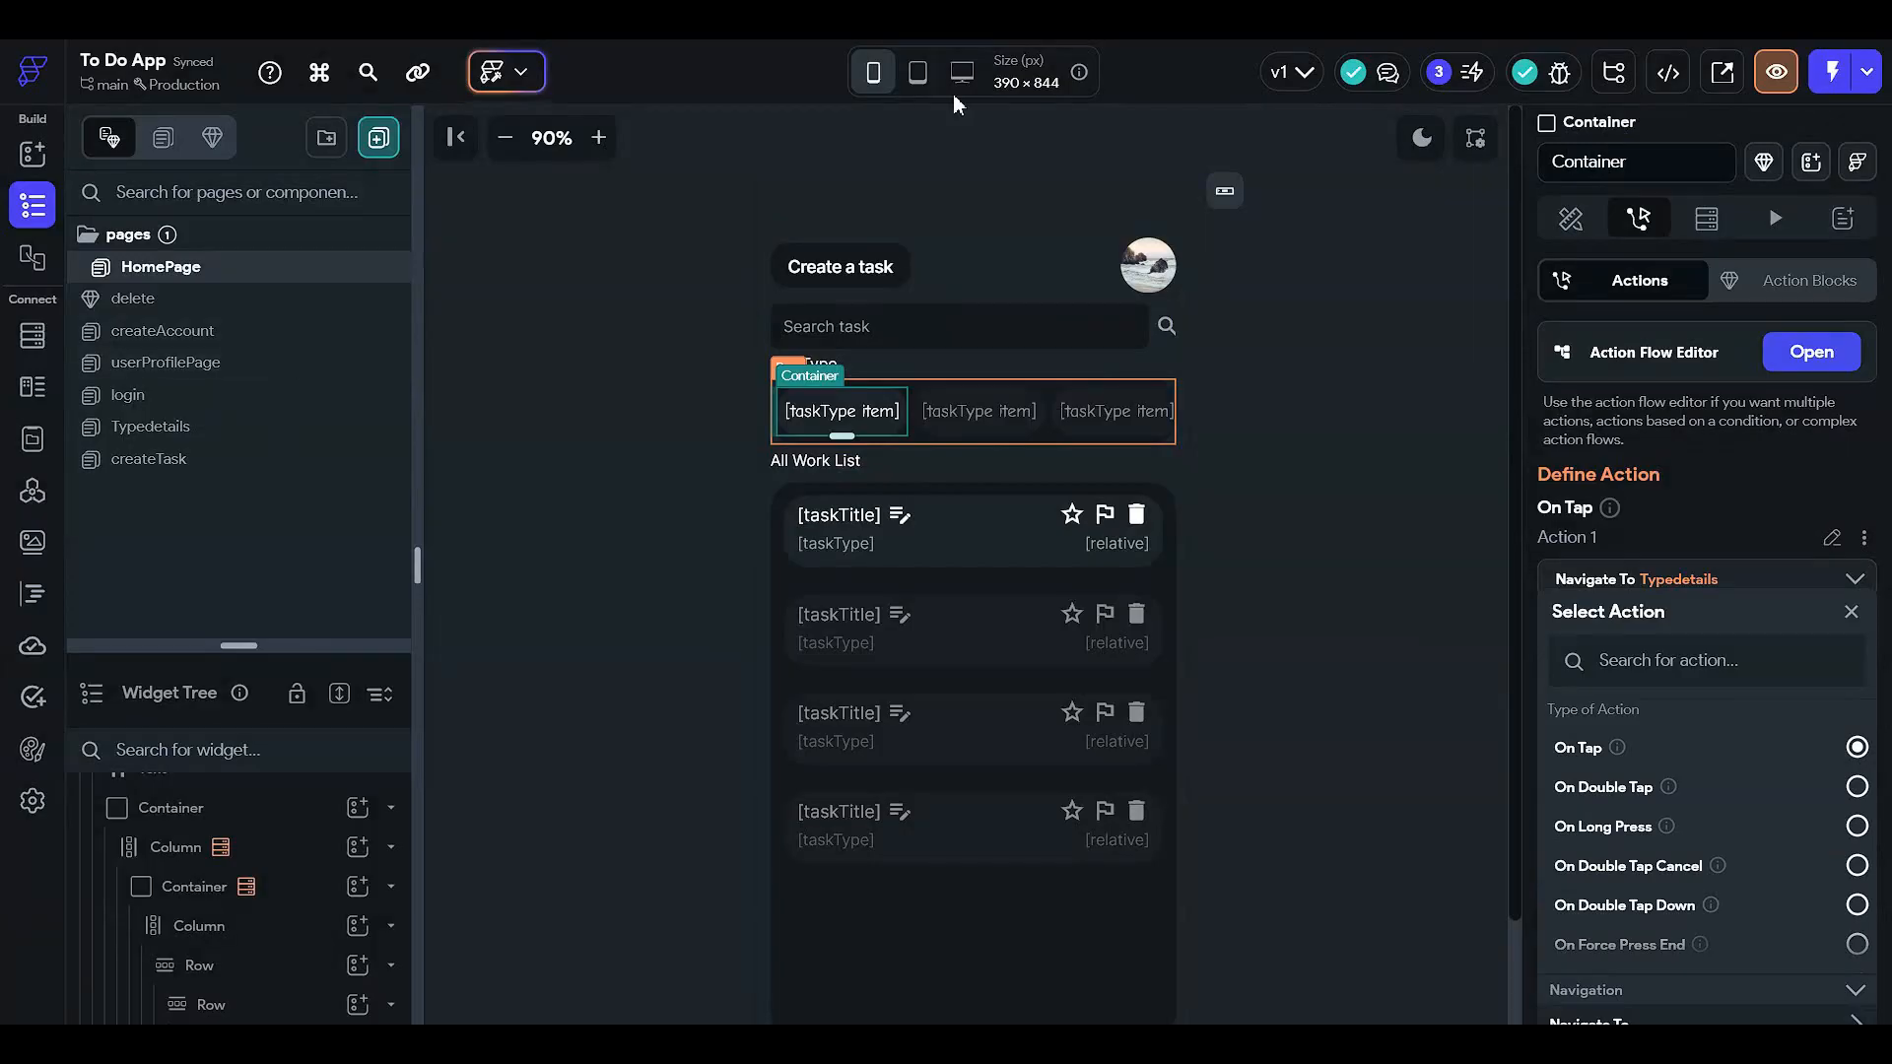
- Check the round avatar image's diameter setting on HomePage
click(1570, 219)
click(1362, 344)
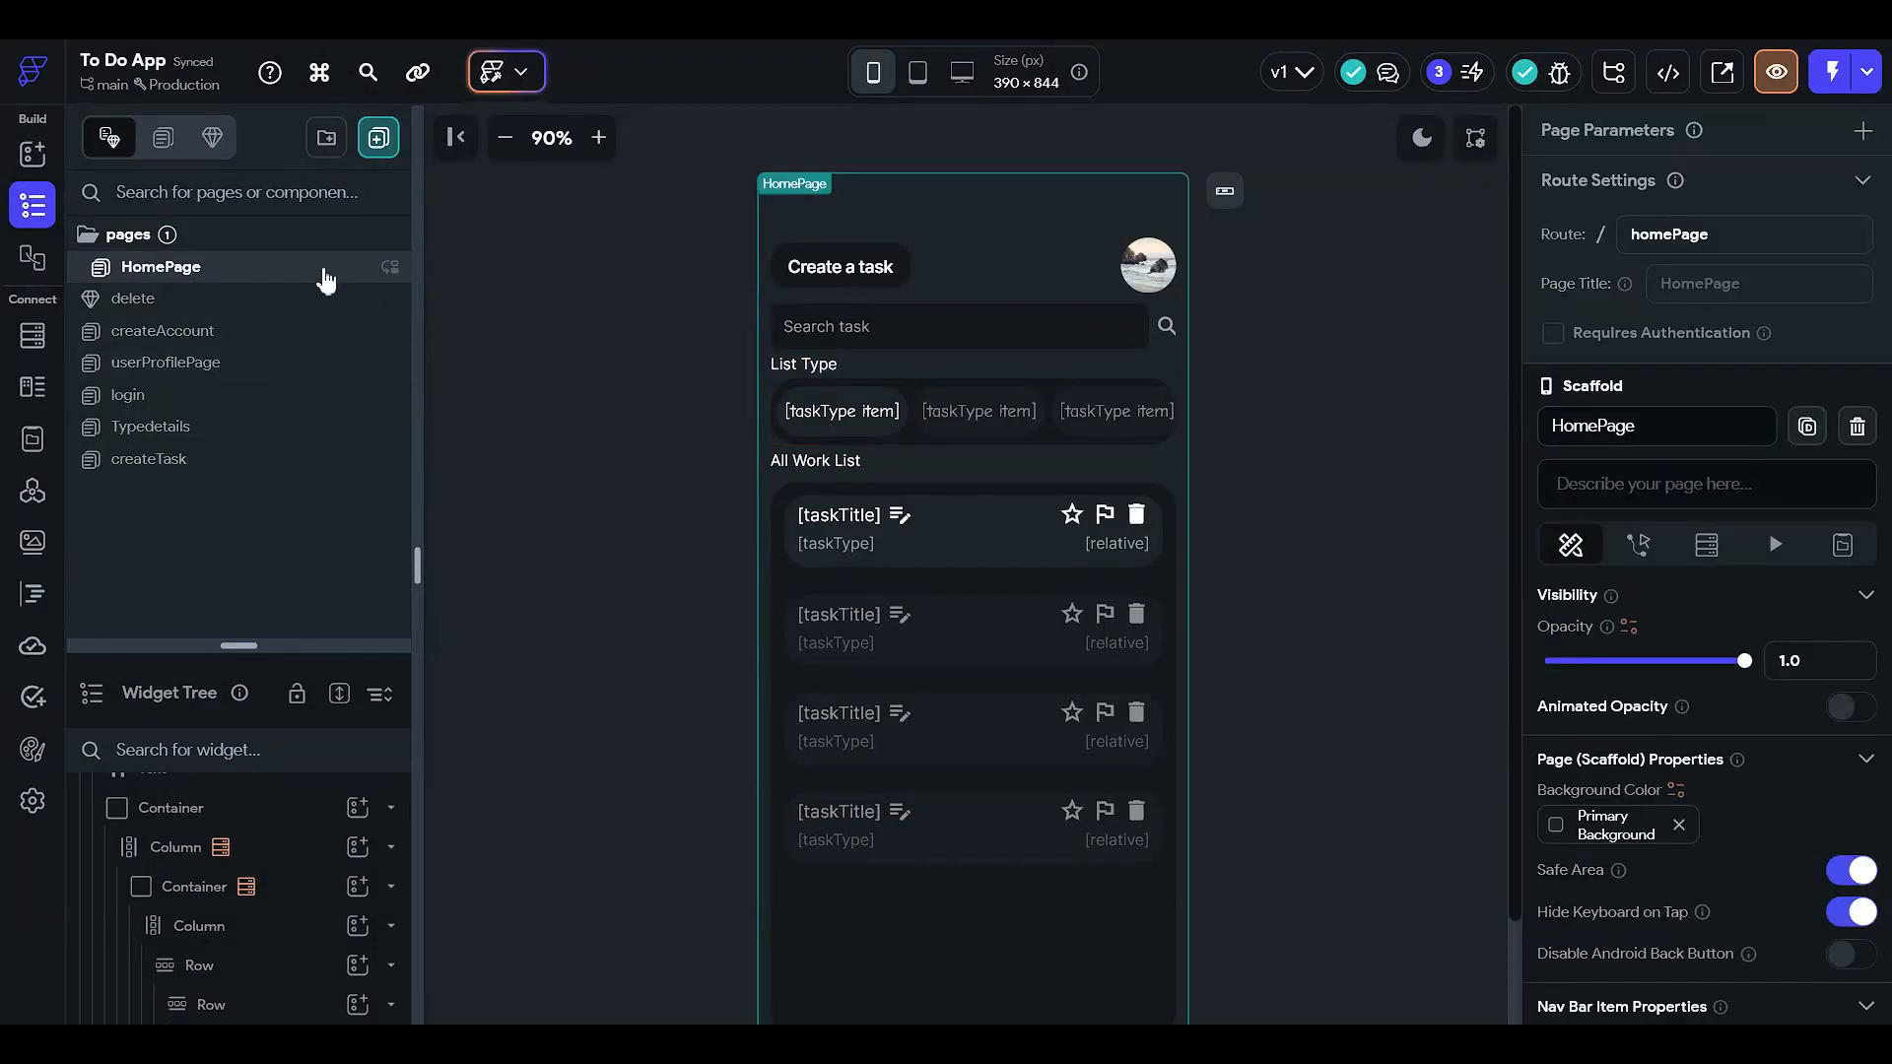
click(1148, 264)
scroll(1509, 518, down, 2)
scroll(1635, 603, down, 5)
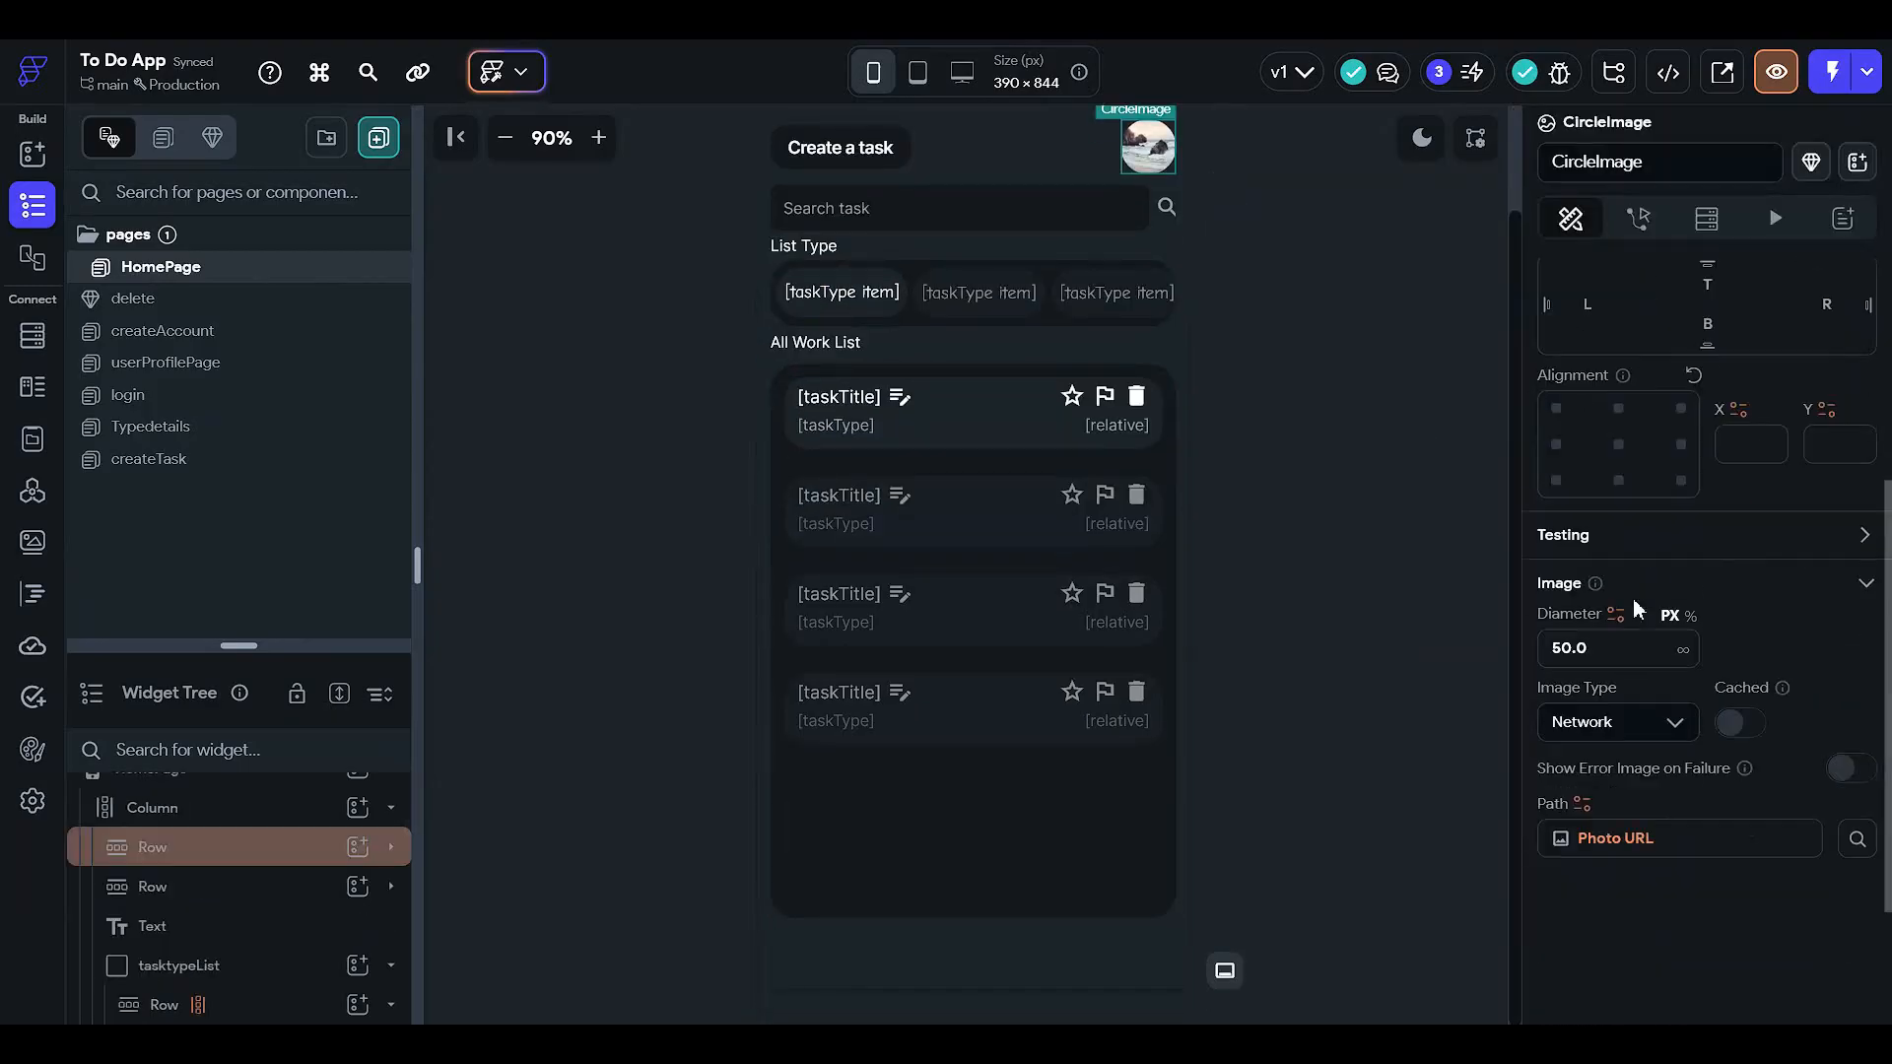
click(1612, 557)
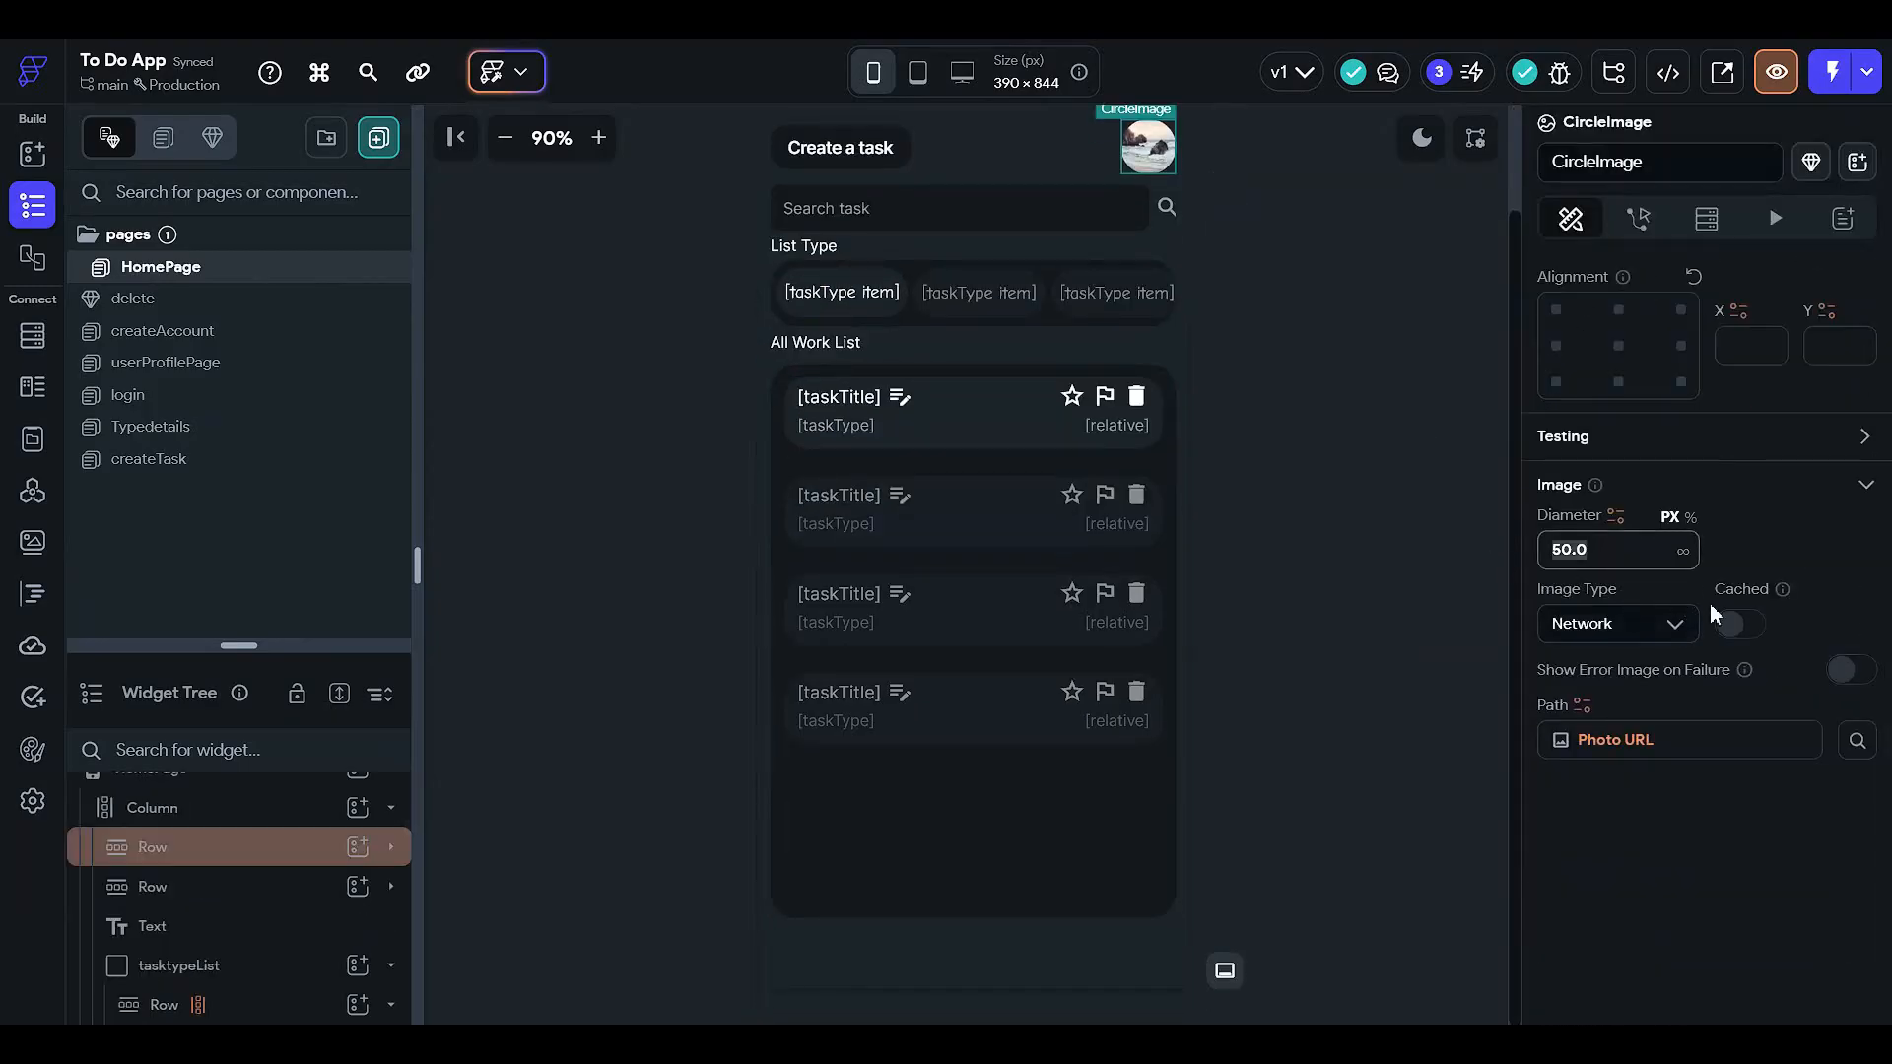
scroll(1711, 611, up, 5)
click(1265, 473)
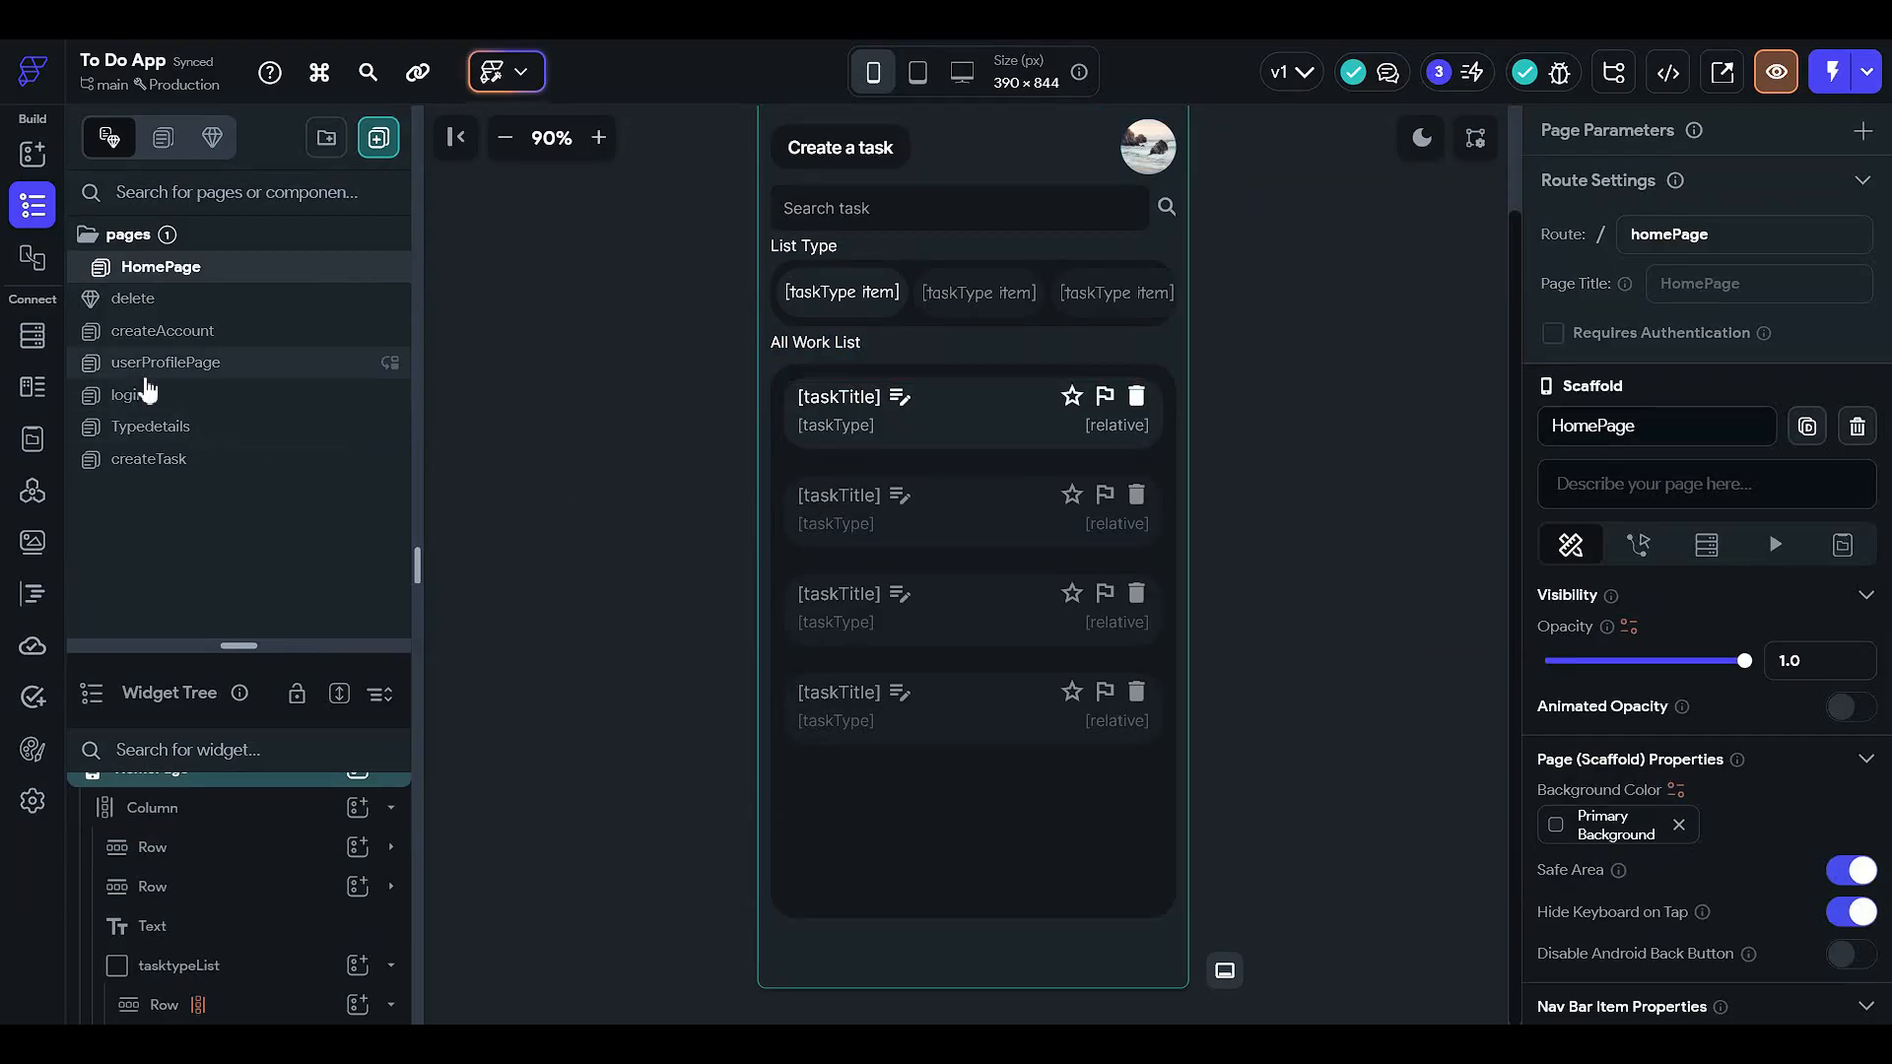
- Open the Typedetails task list's TaskBook query and add a second filter
click(236, 426)
click(950, 477)
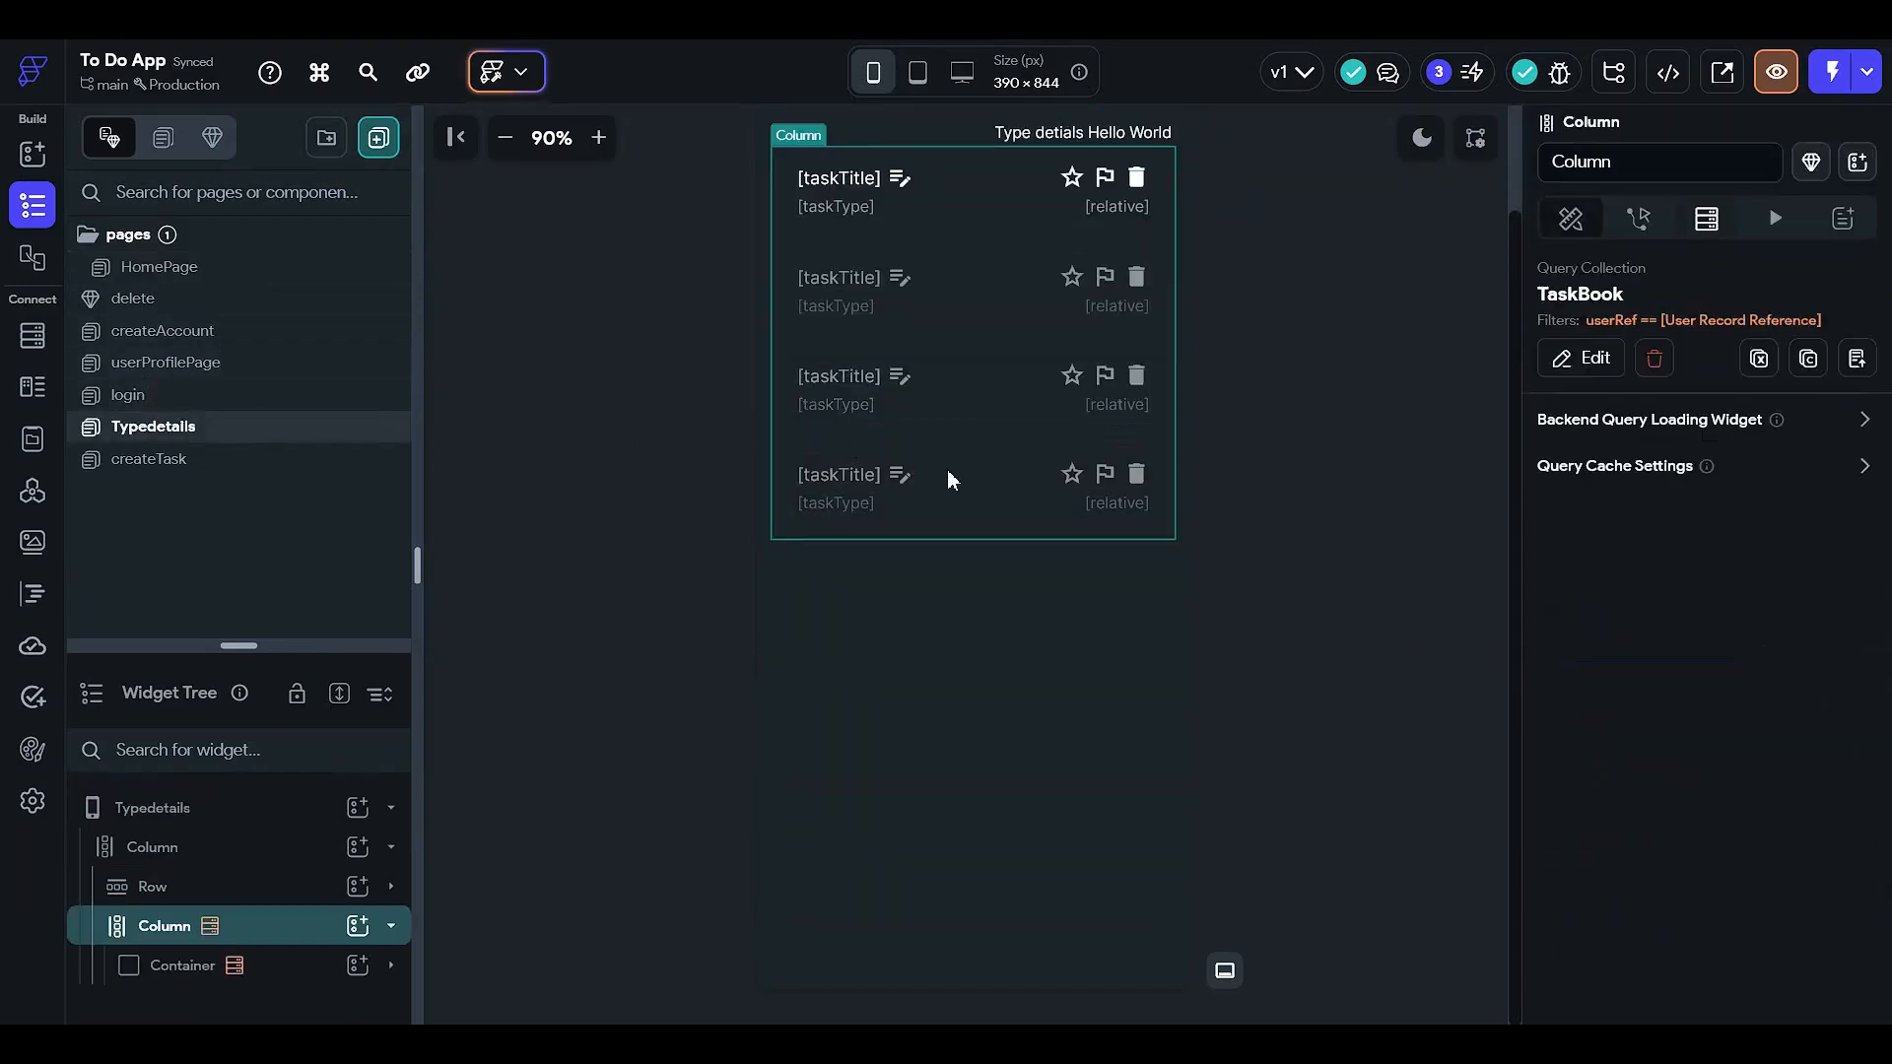
click(1593, 352)
scroll(1253, 636, down, 3)
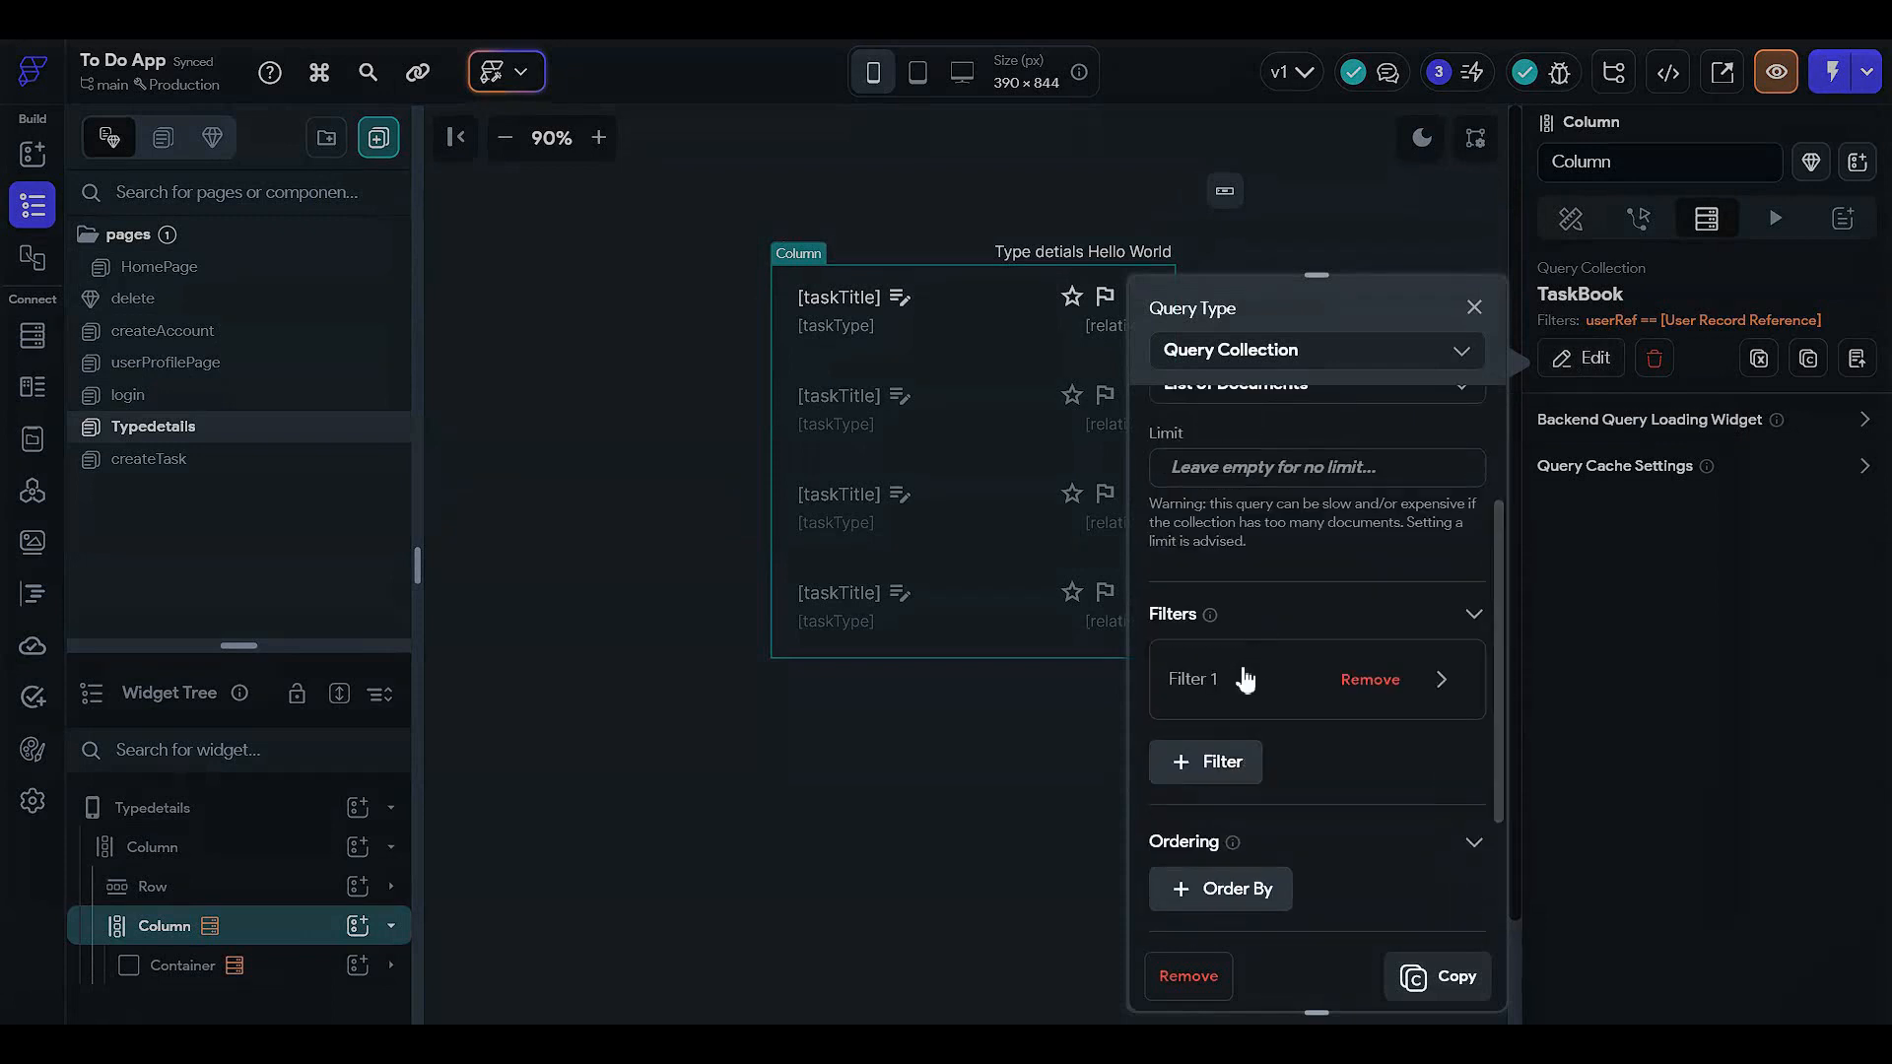
scroll(1244, 680, down, 2)
click(1212, 507)
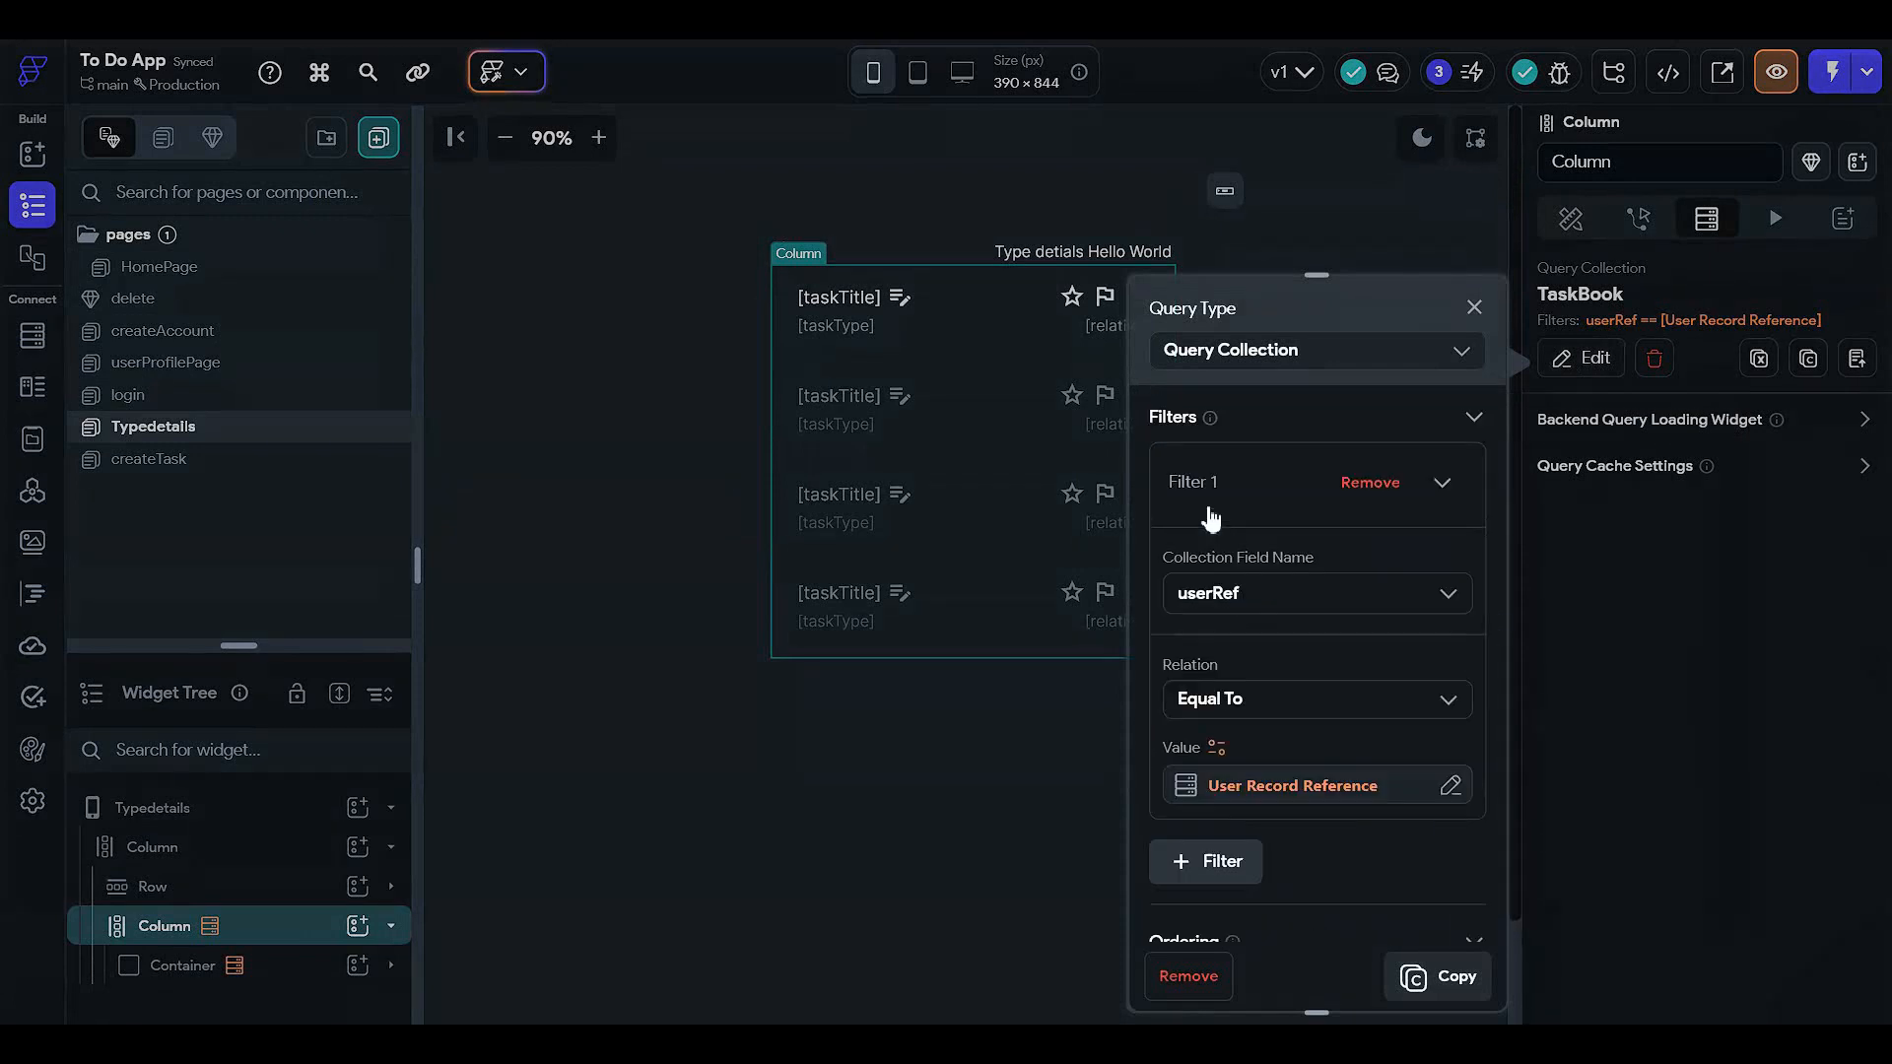
click(1212, 517)
click(1203, 562)
click(1194, 615)
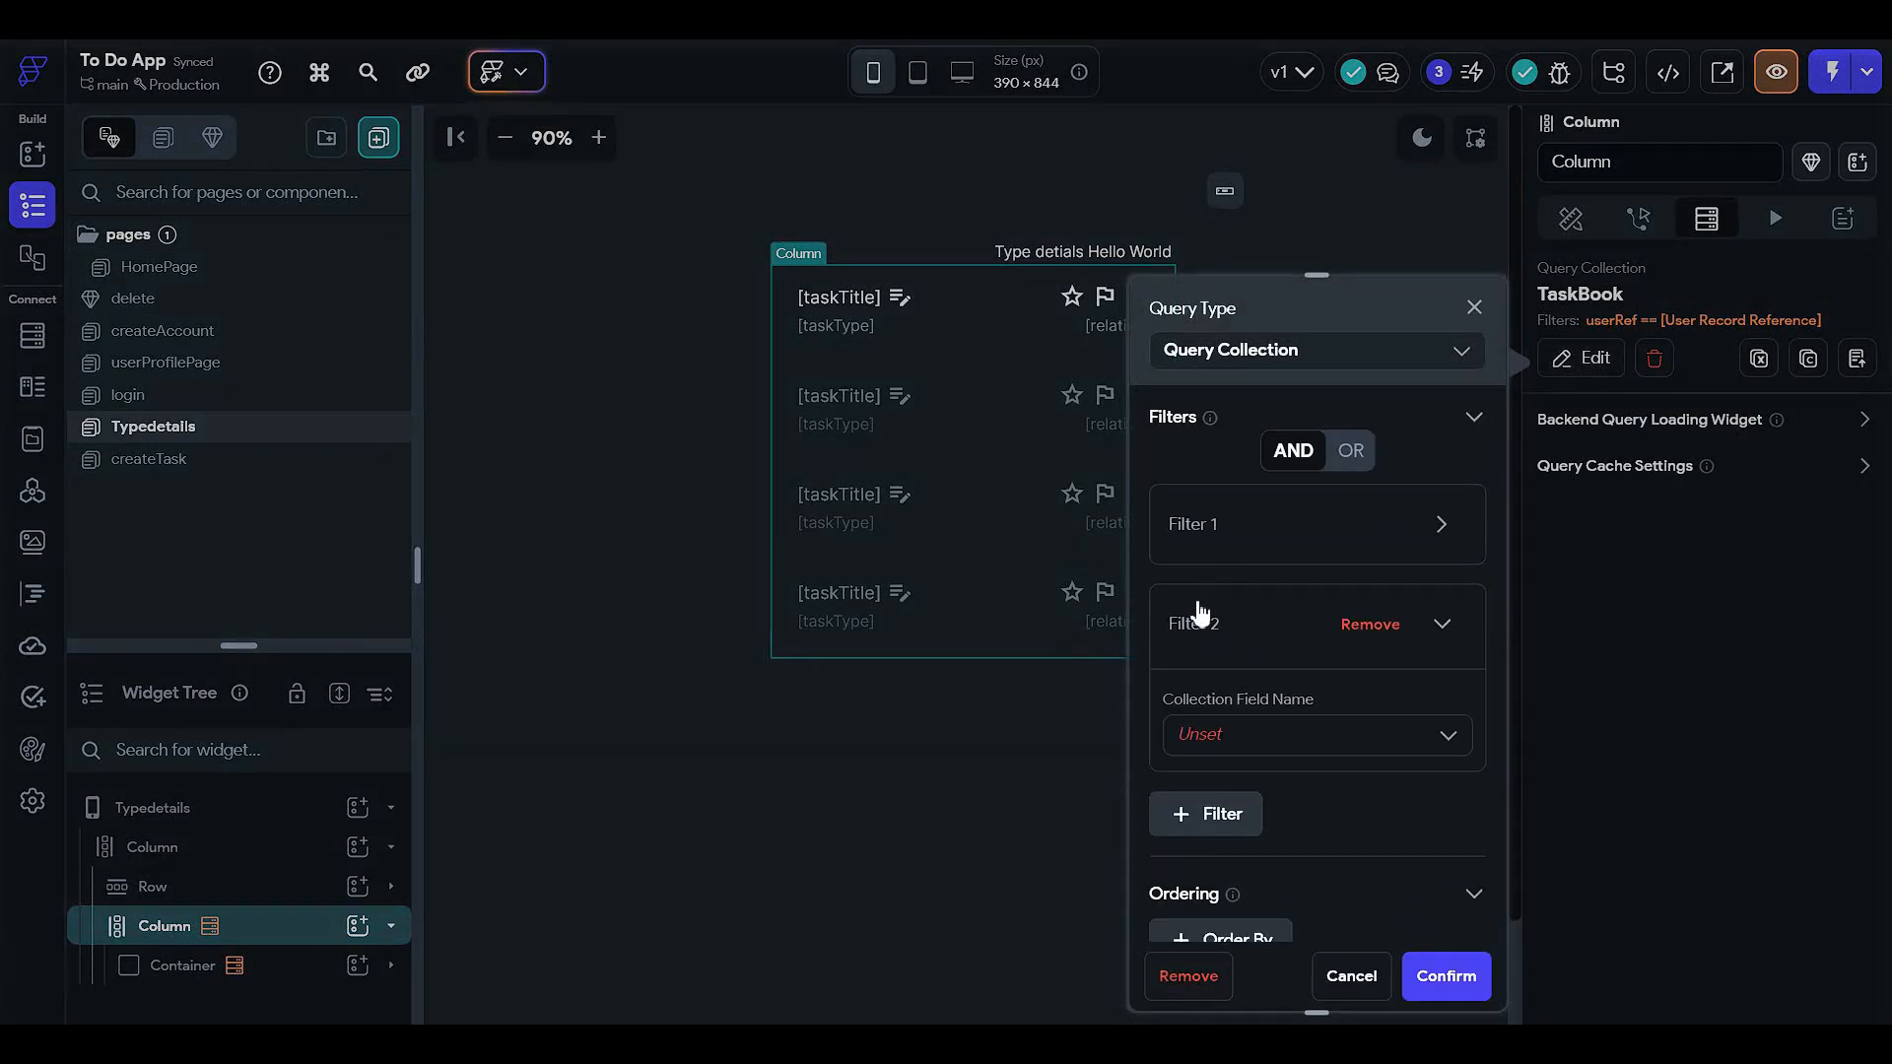
- Set the filter to taskType Equal To the taskType page parameter and confirm
scroll(1202, 591, down, 3)
click(1221, 480)
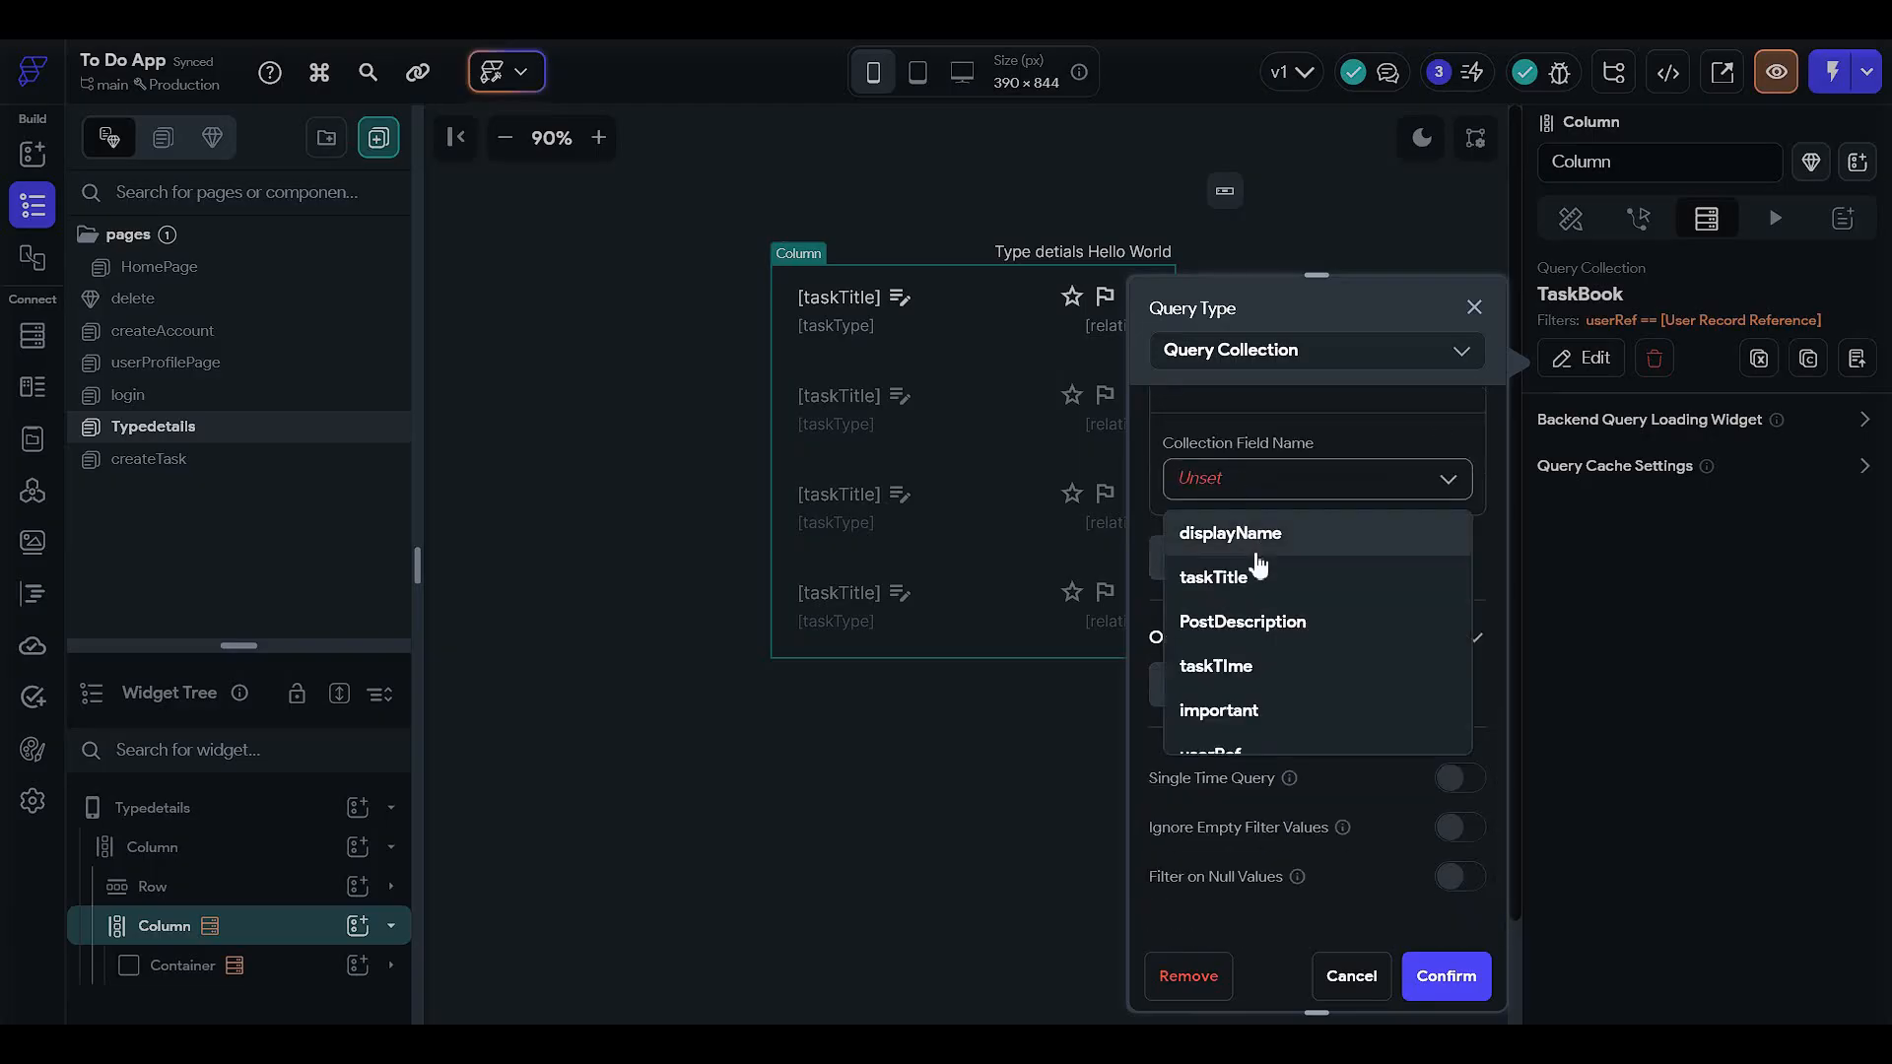
scroll(1328, 581, down, 2)
scroll(1327, 582, up, 2)
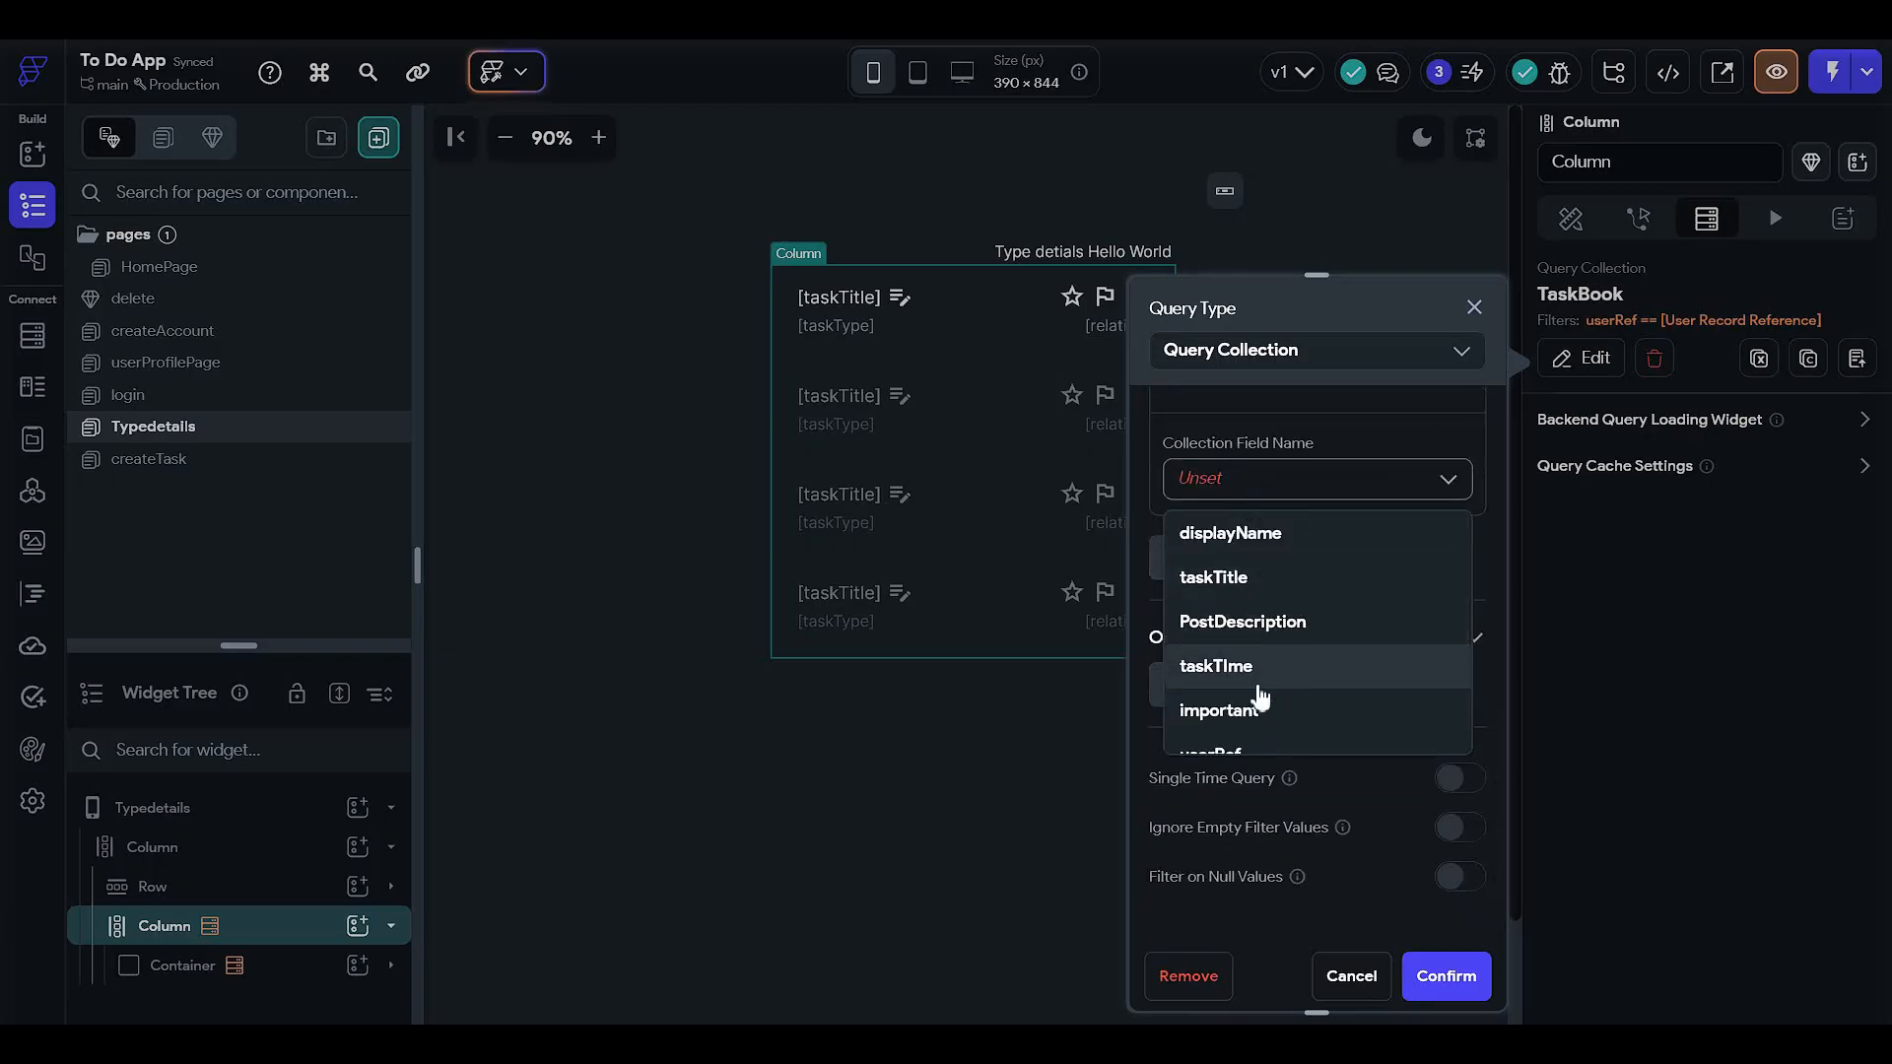
scroll(1281, 610, down, 2)
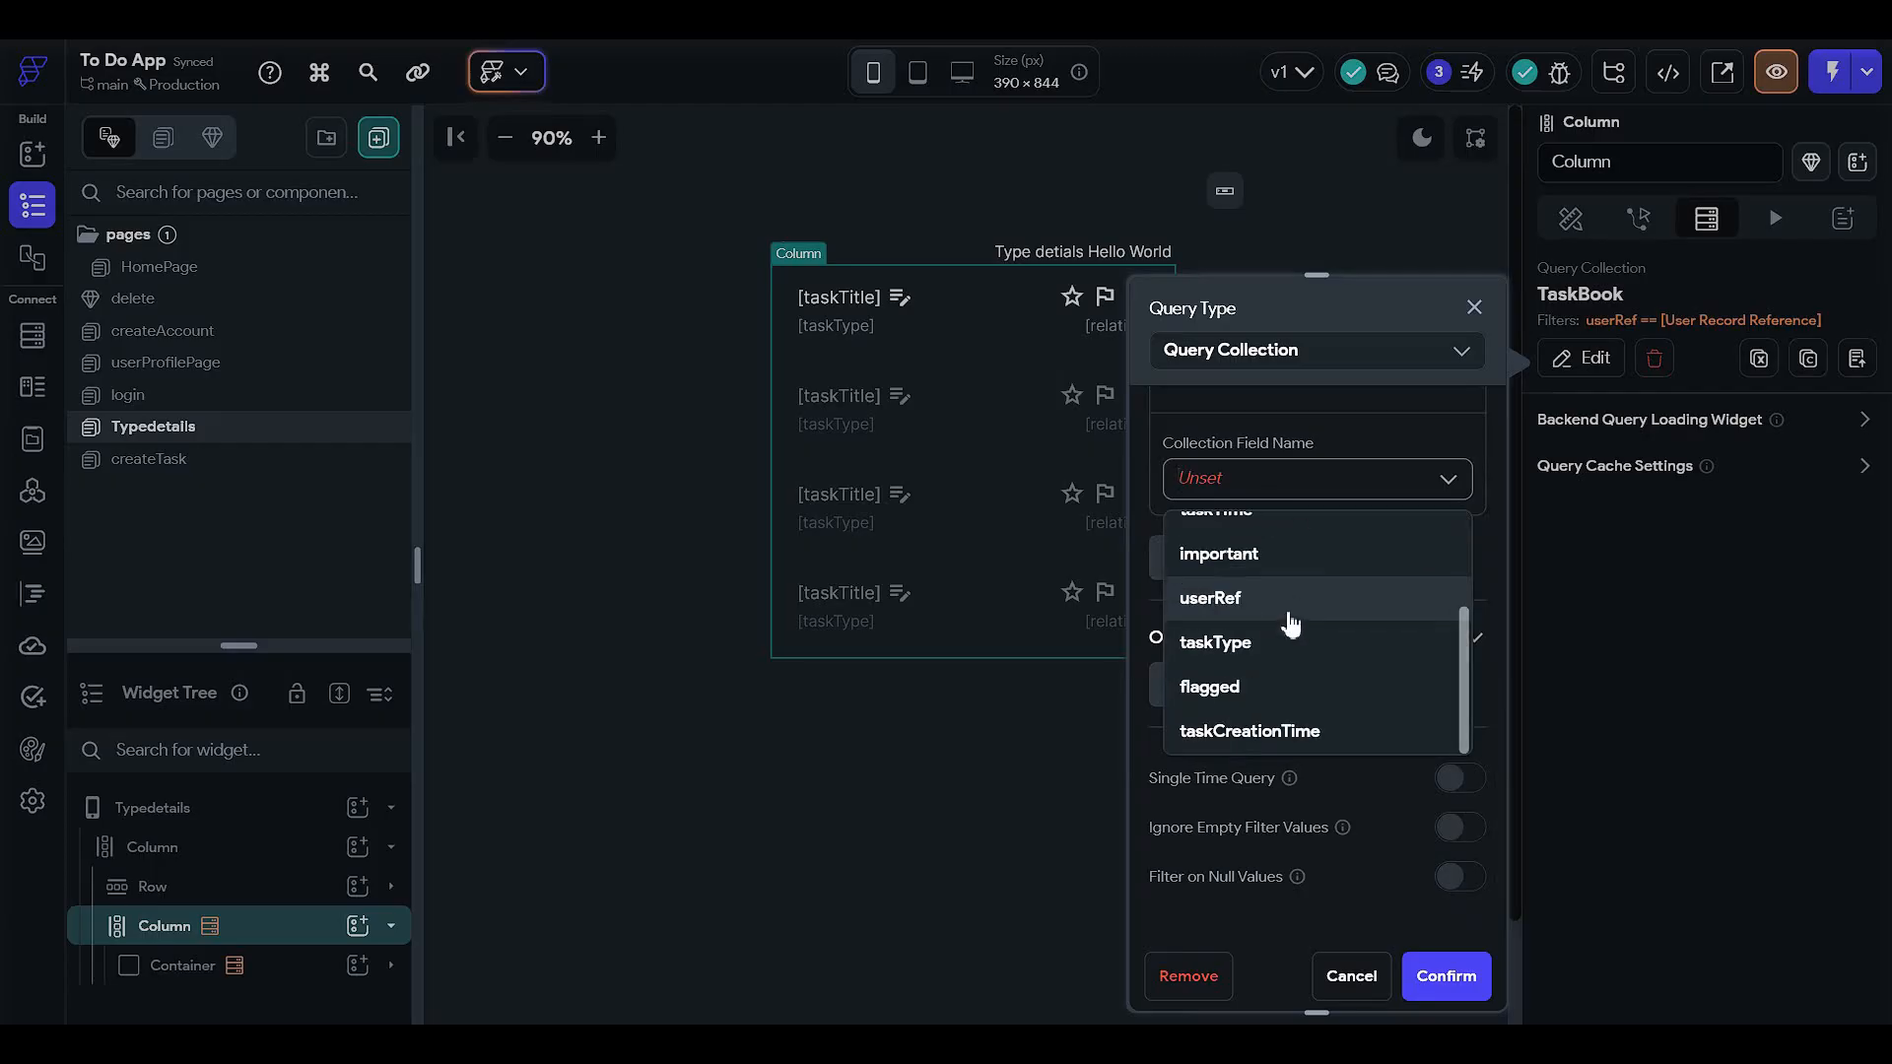
click(1274, 642)
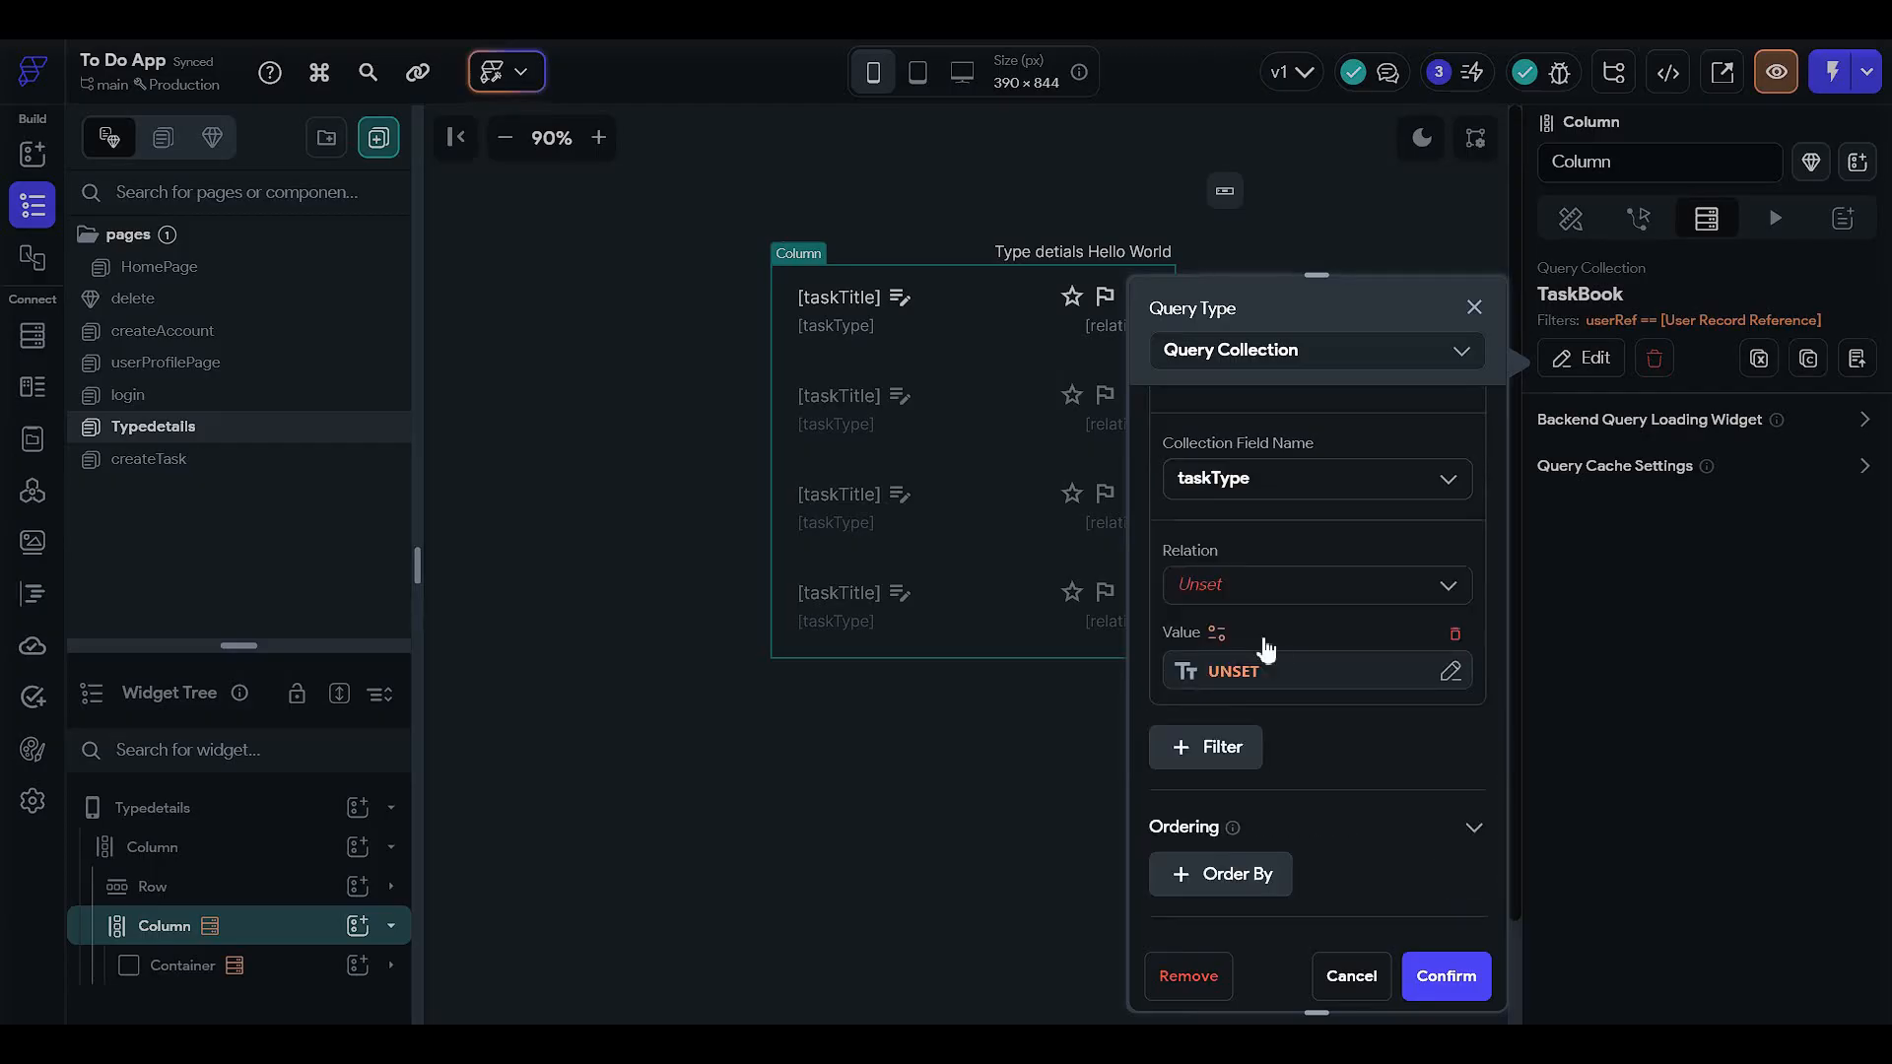
click(1254, 591)
click(1253, 640)
click(1217, 670)
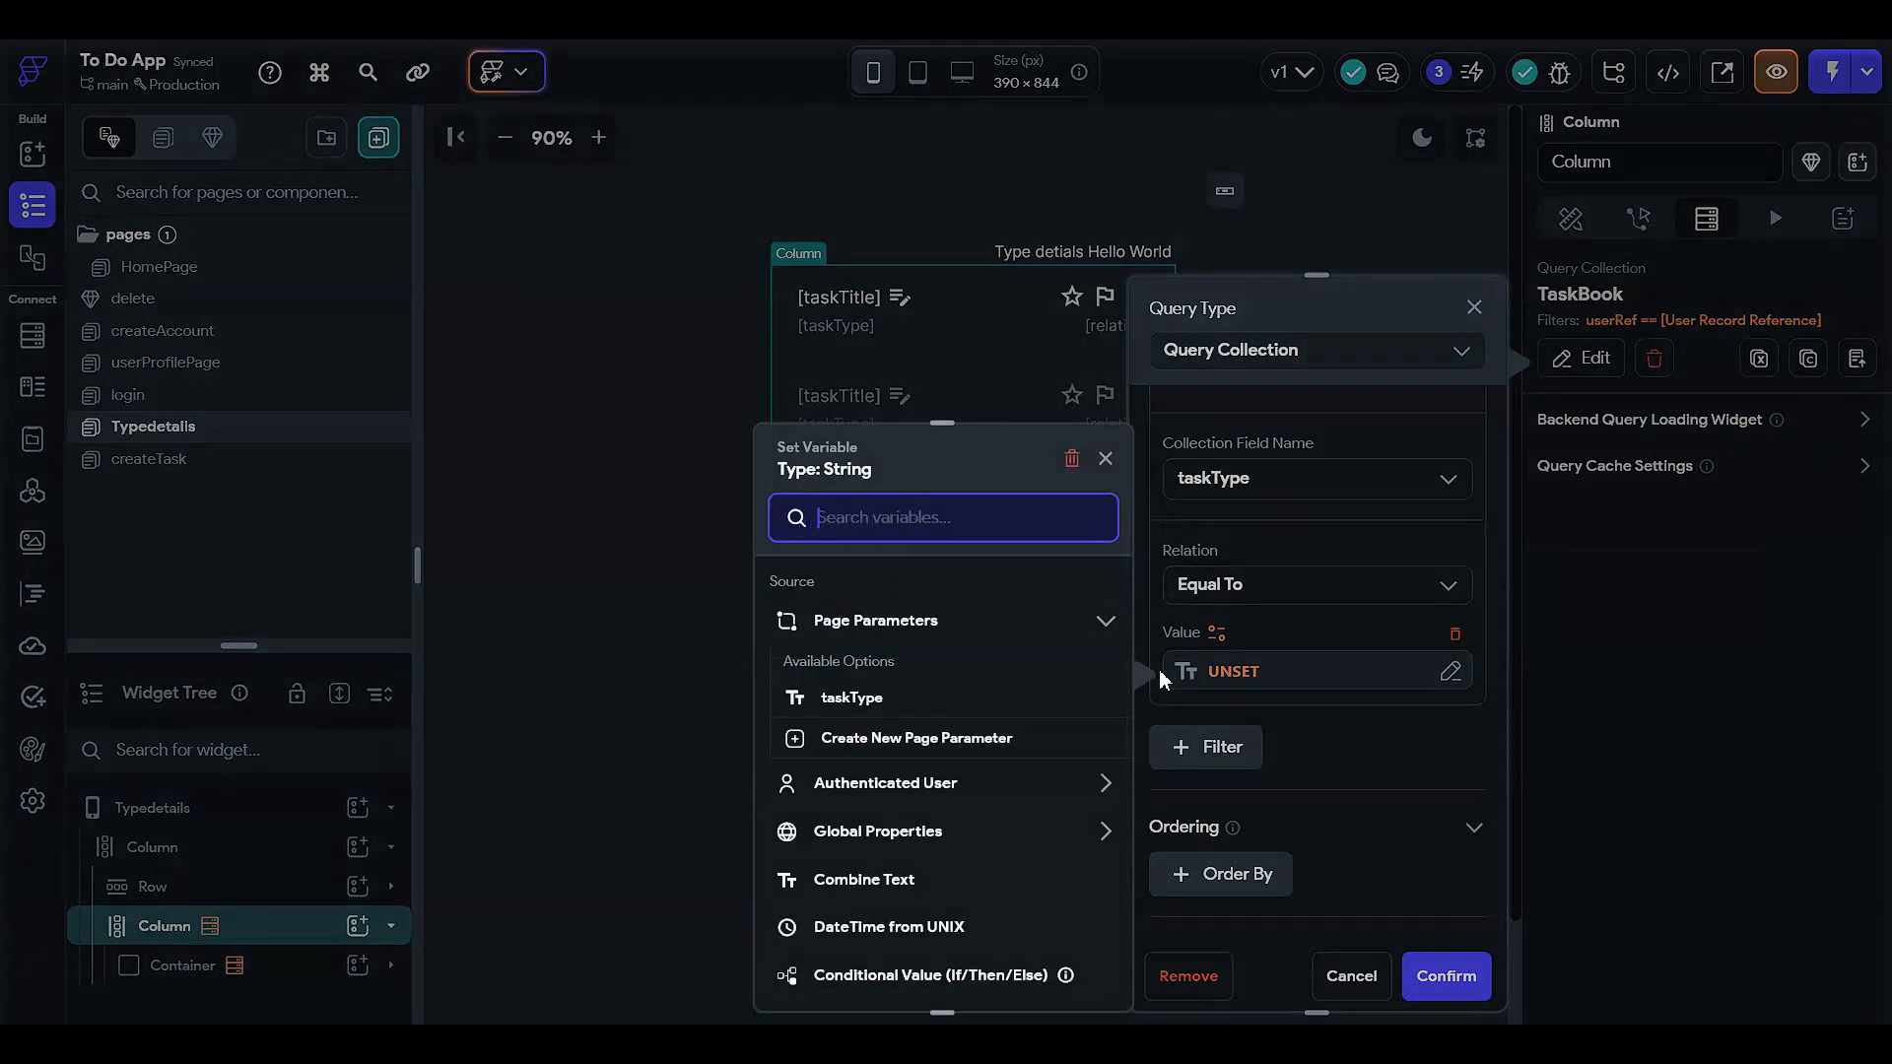
click(837, 697)
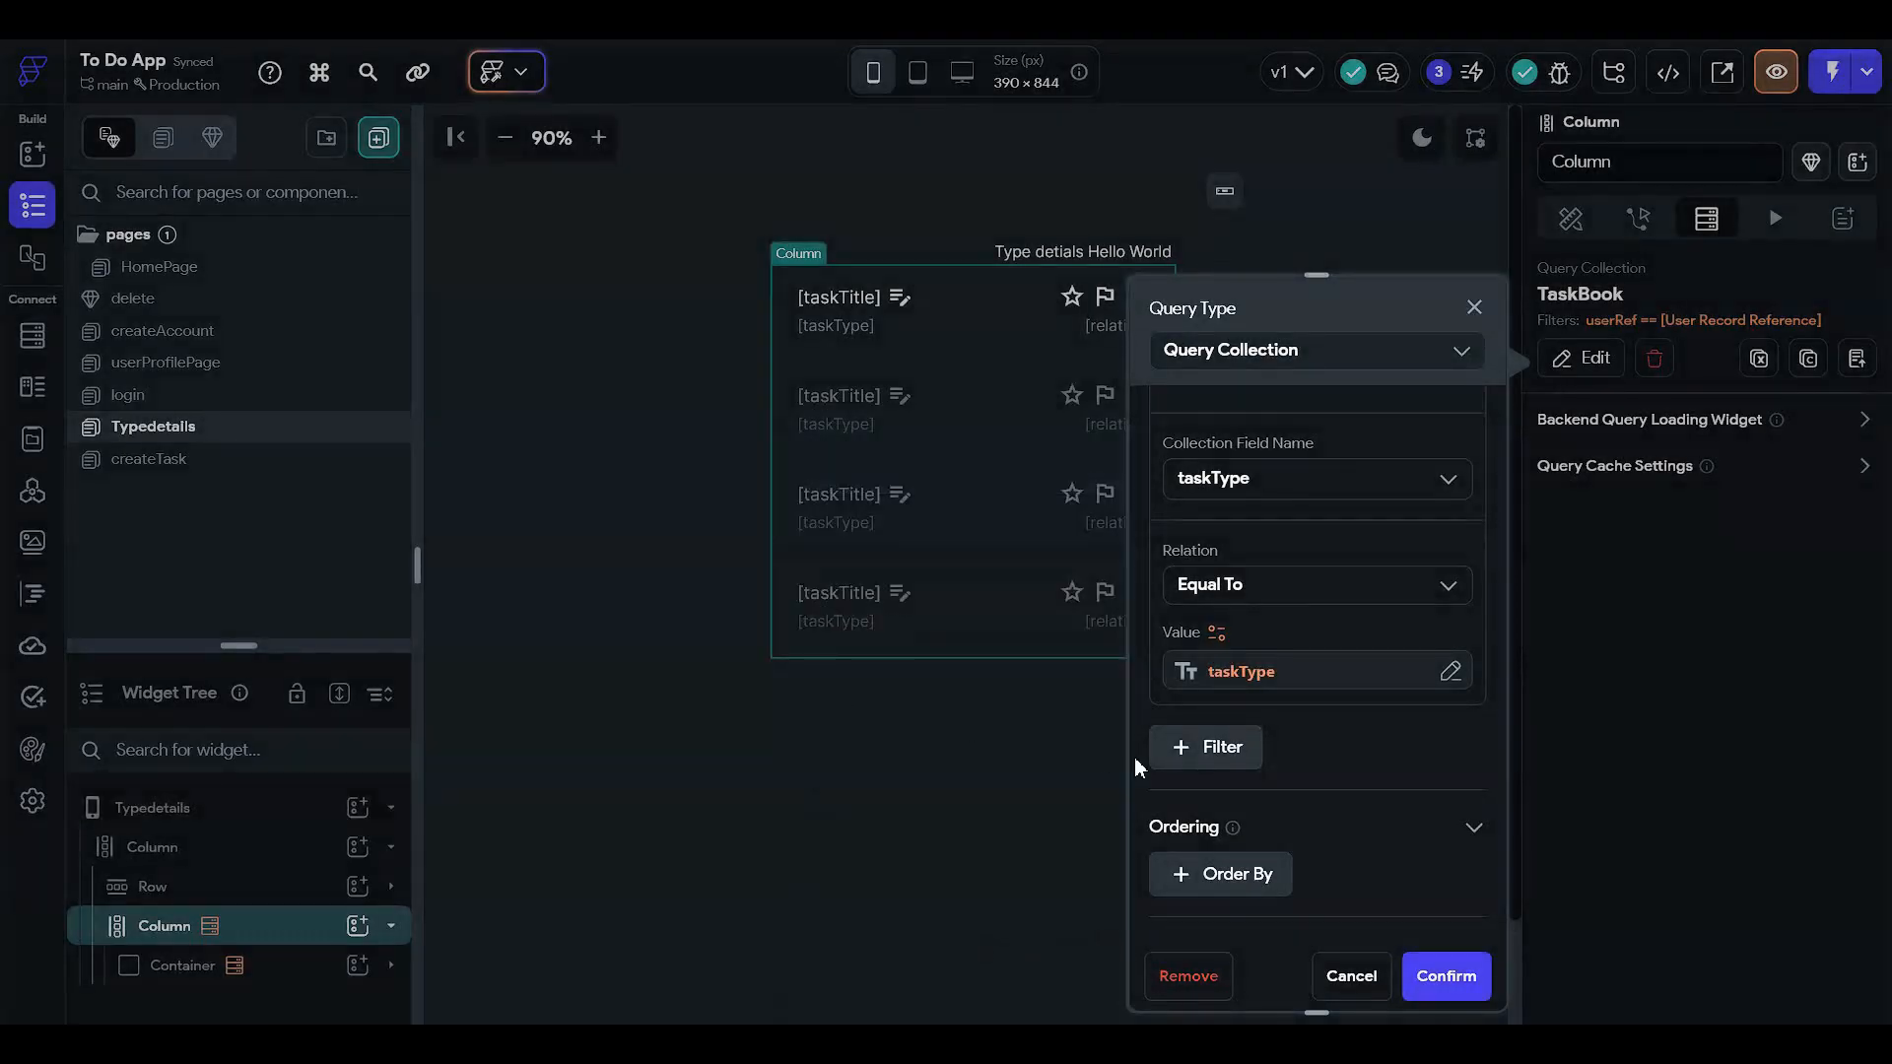
scroll(1379, 922, down, 3)
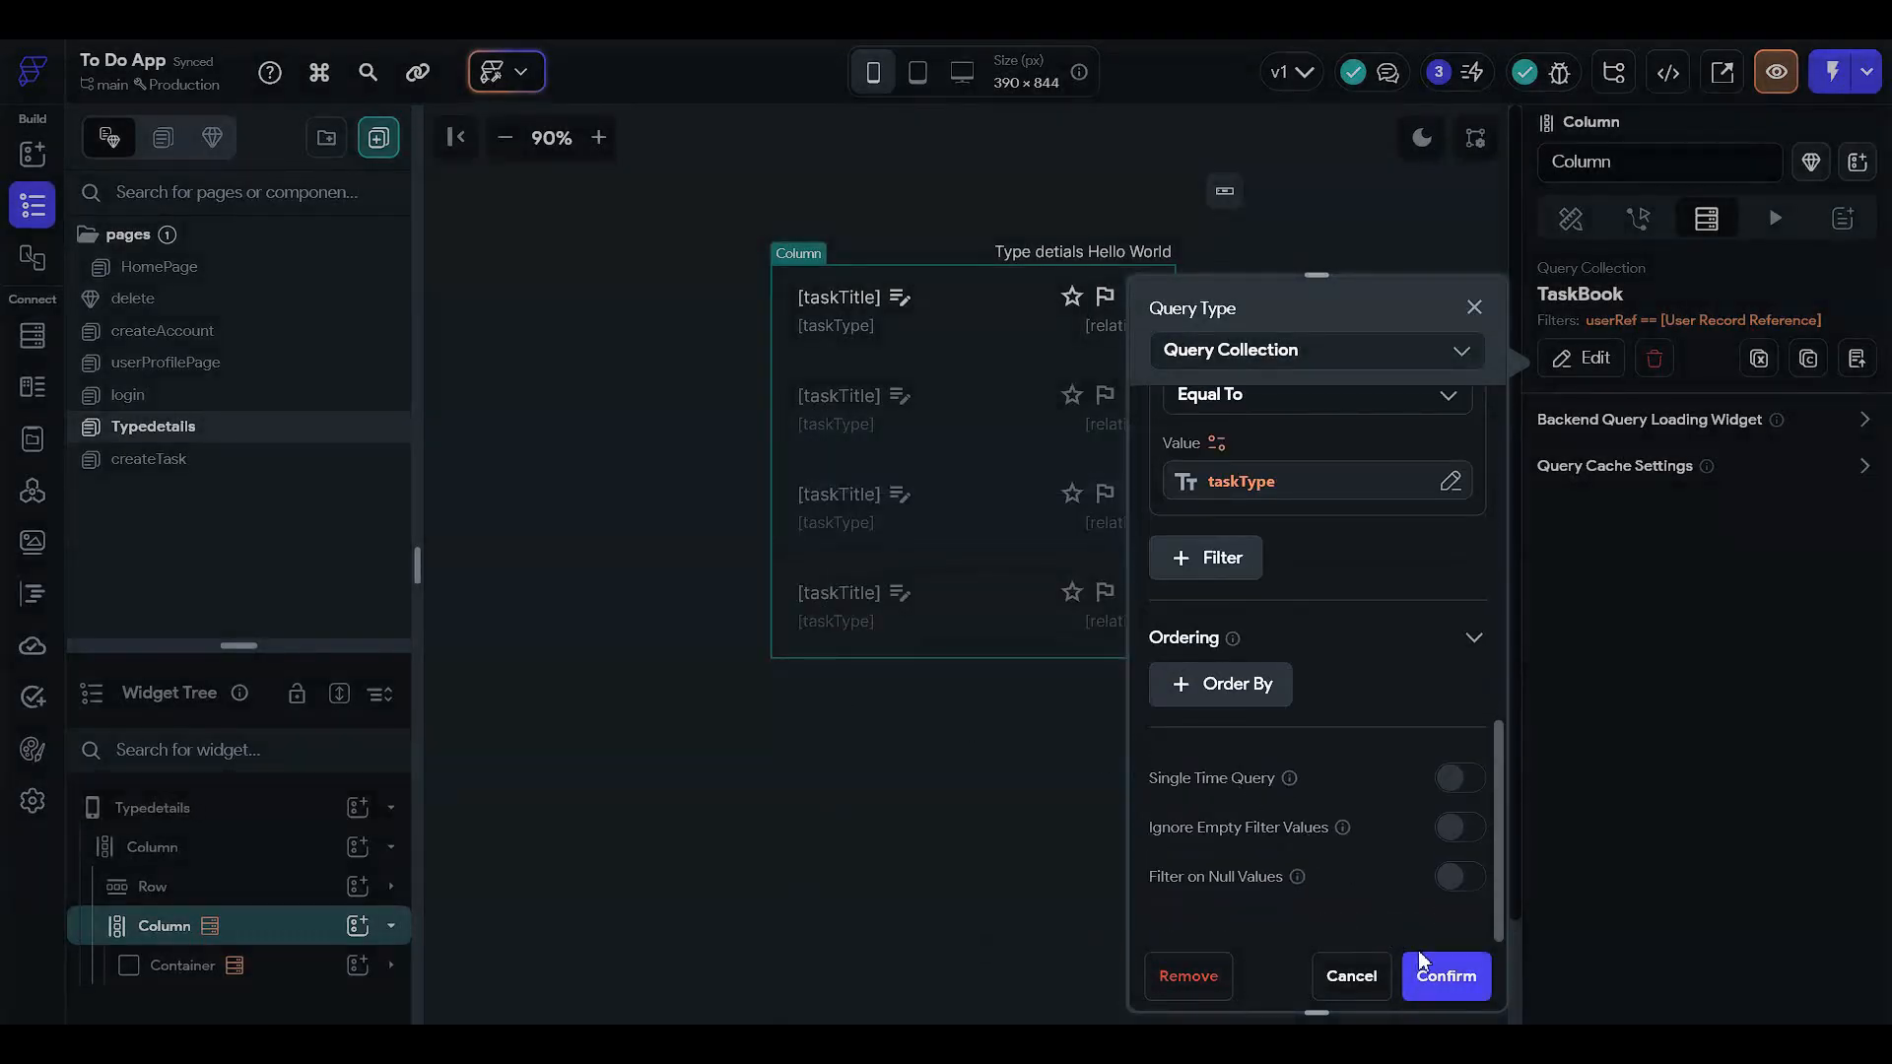
click(1440, 966)
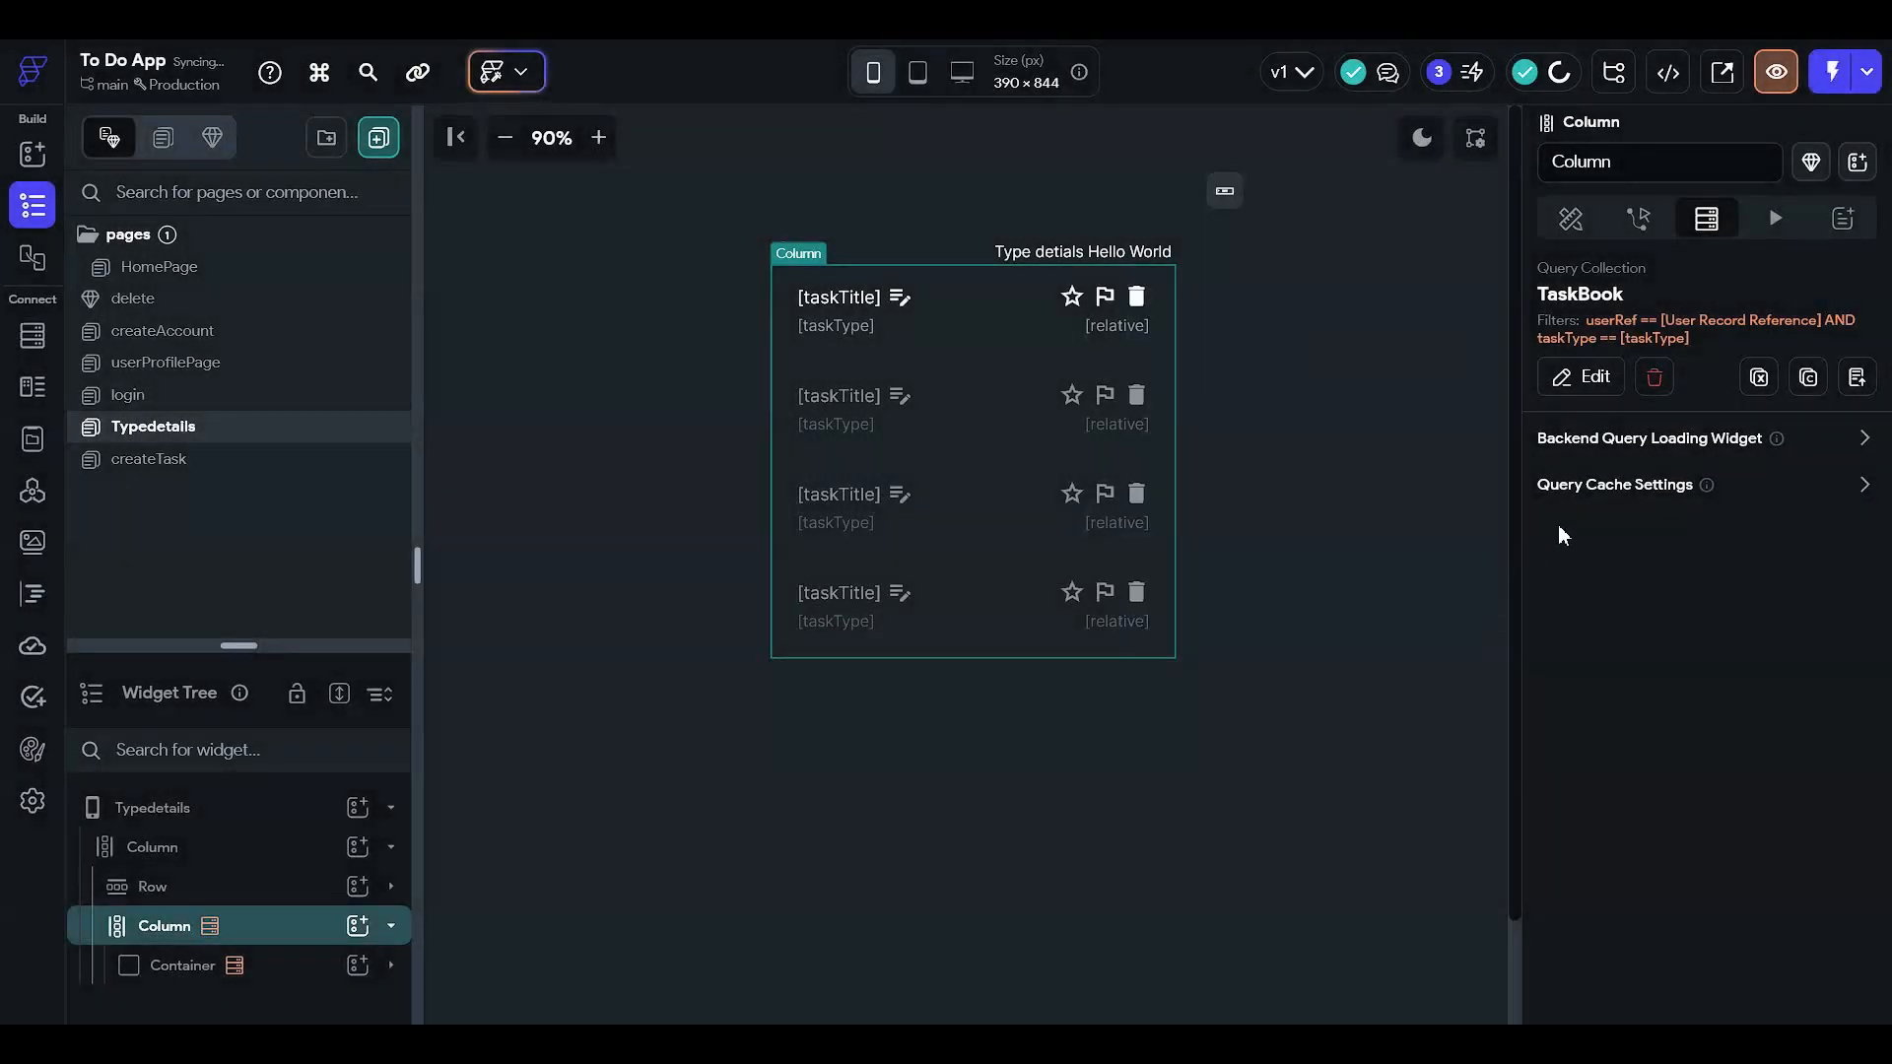
- Review the column's actions and layout properties, then select the 'Type detials' heading
click(1639, 218)
click(1571, 217)
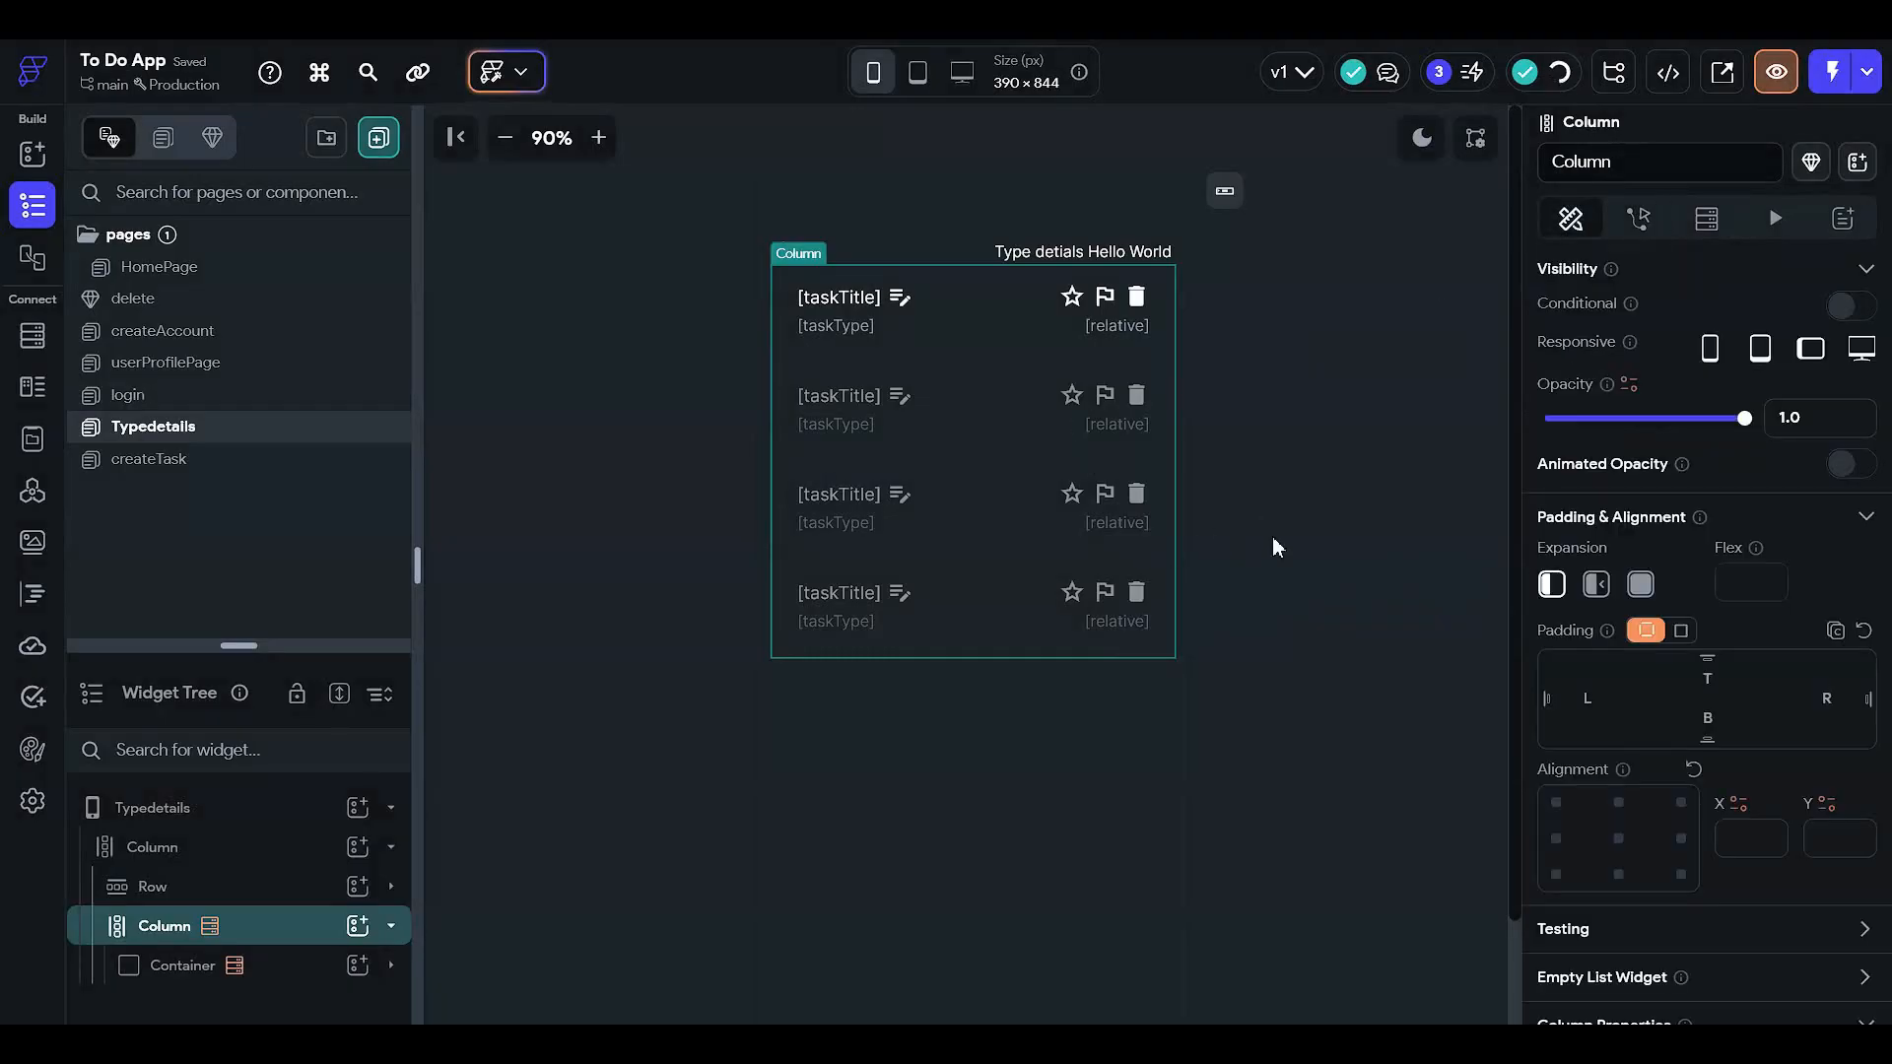
click(1273, 539)
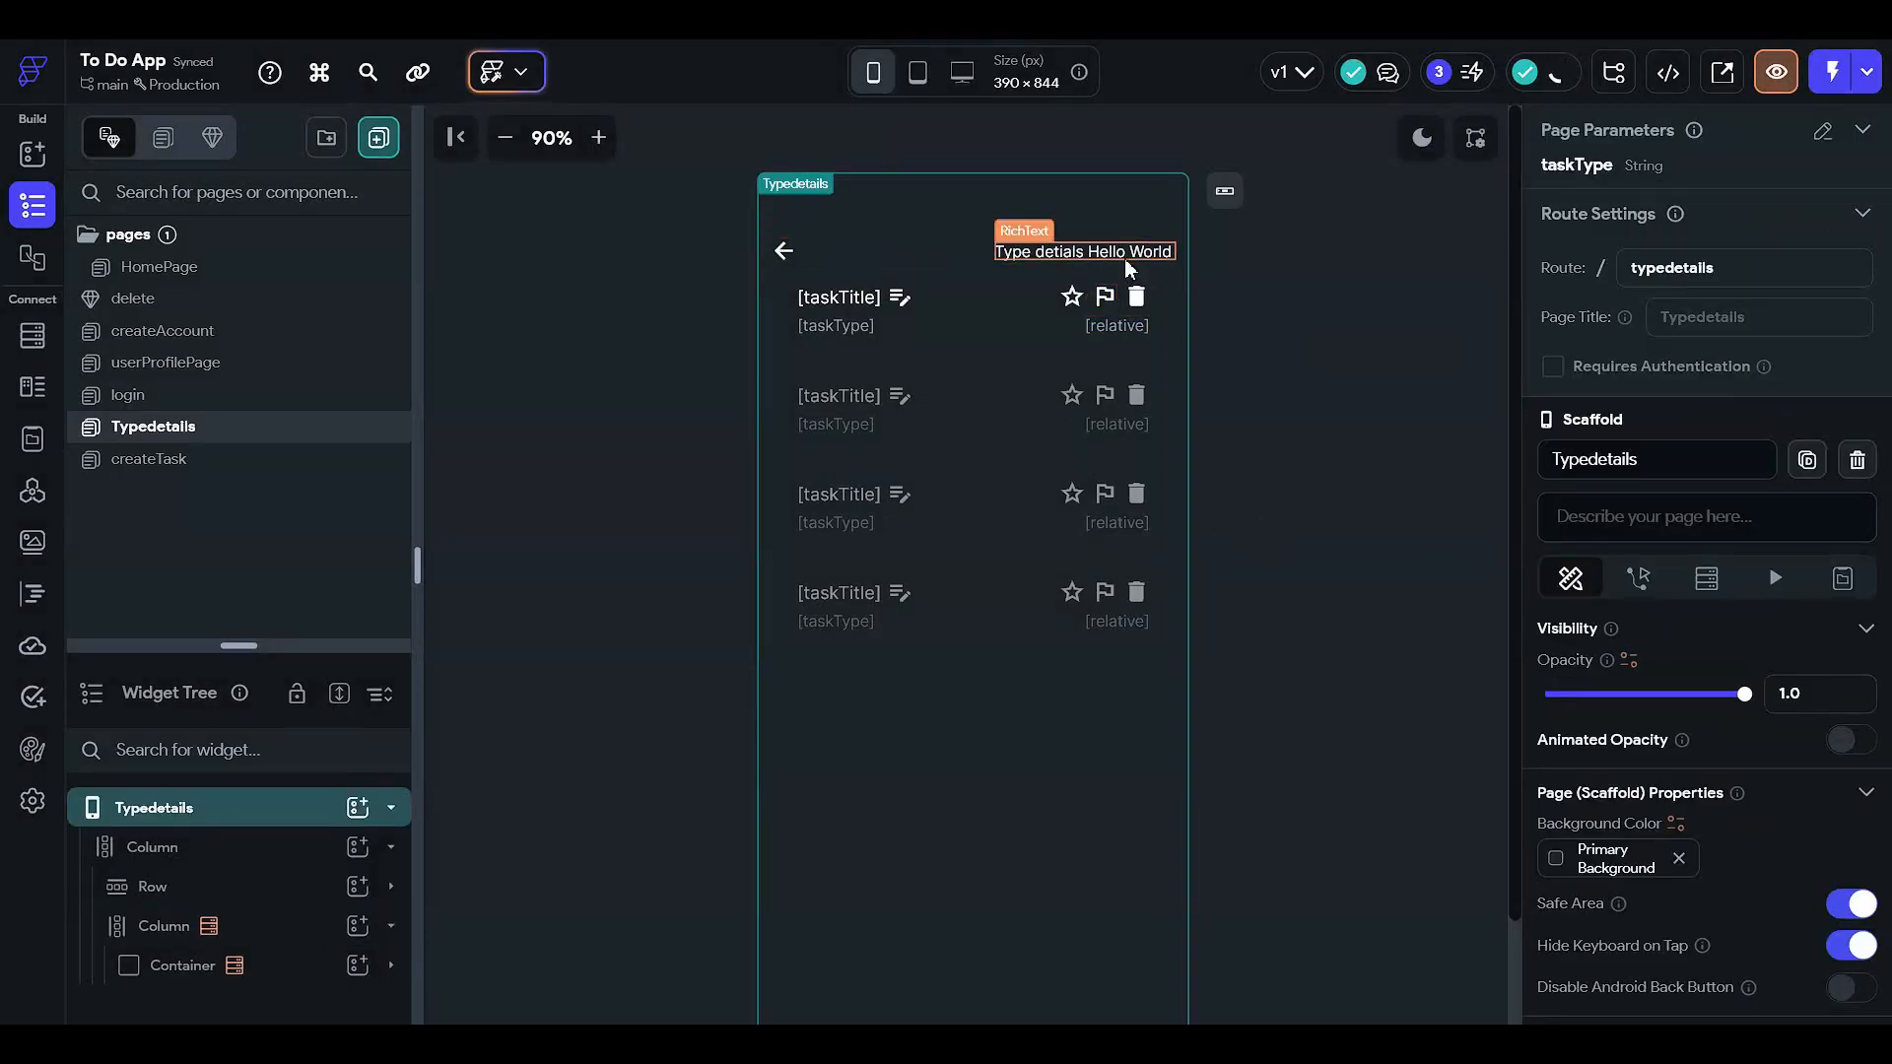
click(1125, 258)
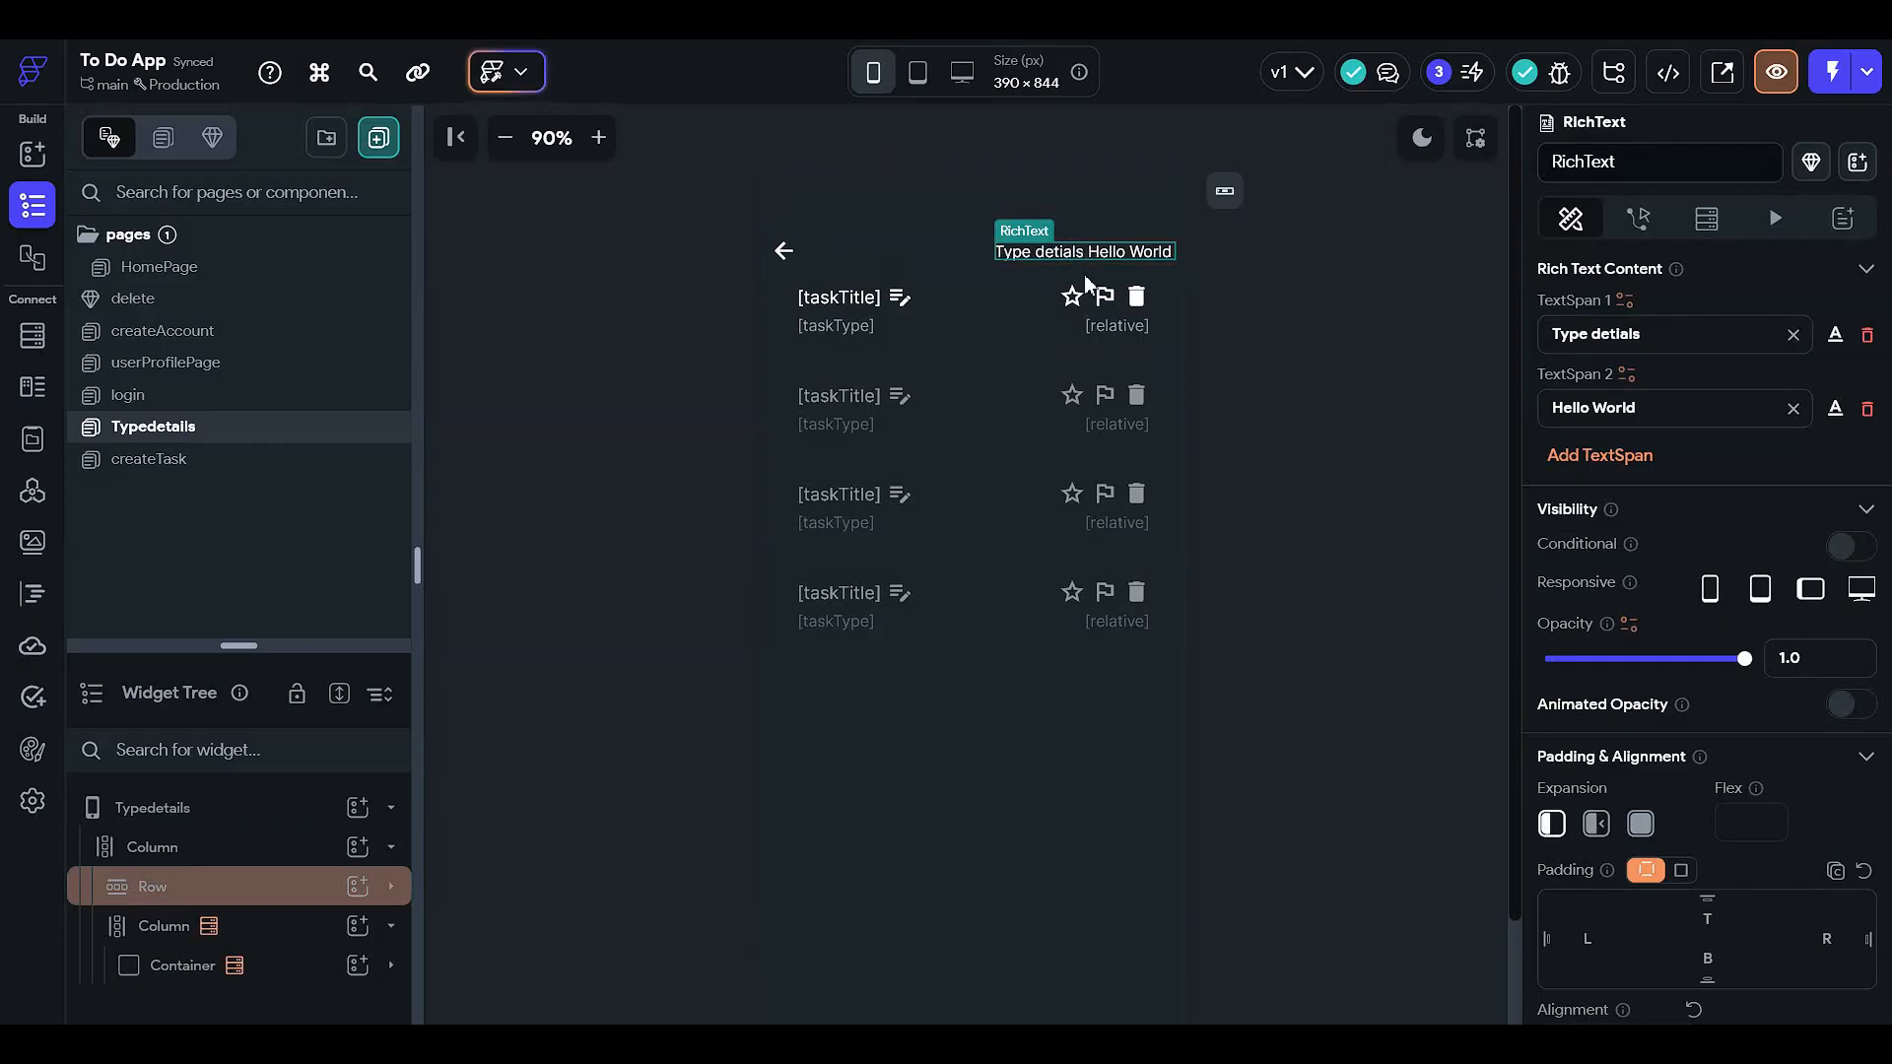
- Make the header text font size 16 and semi bold (600)
click(1837, 341)
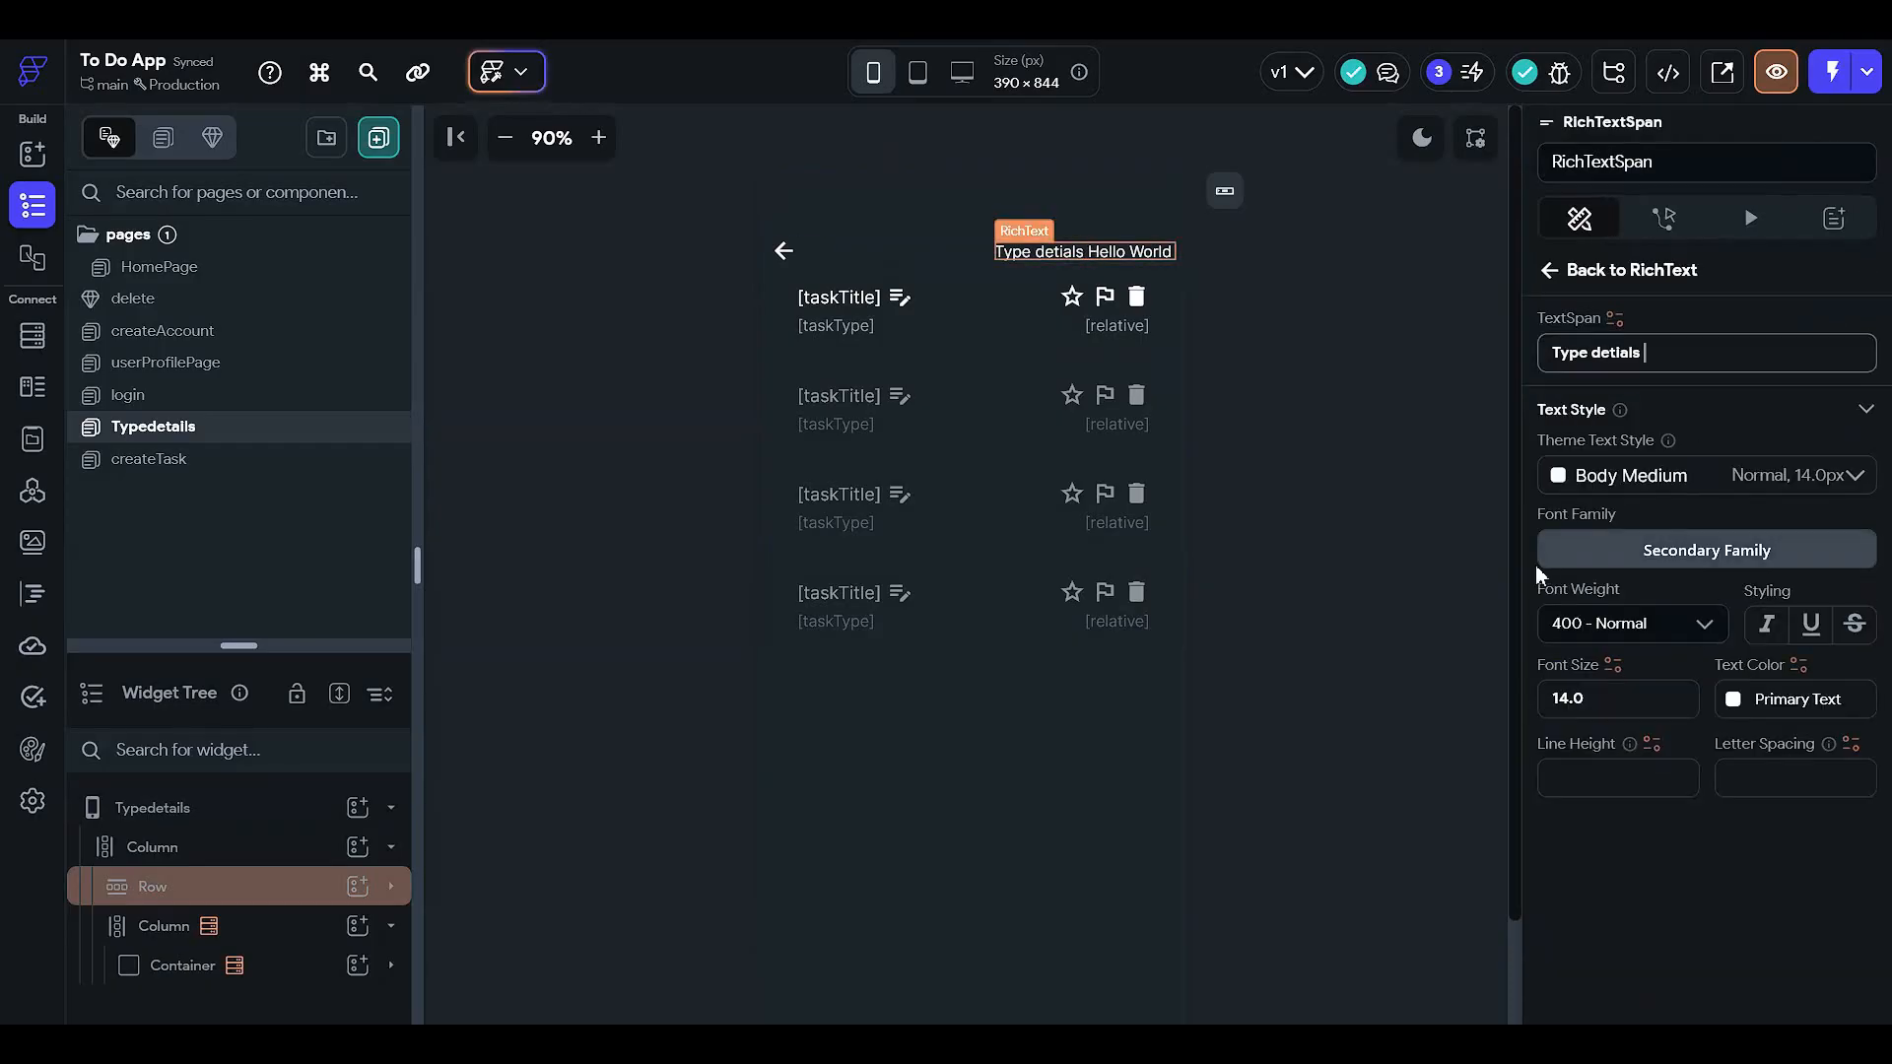
scroll(1741, 666, down, 1)
click(1576, 600)
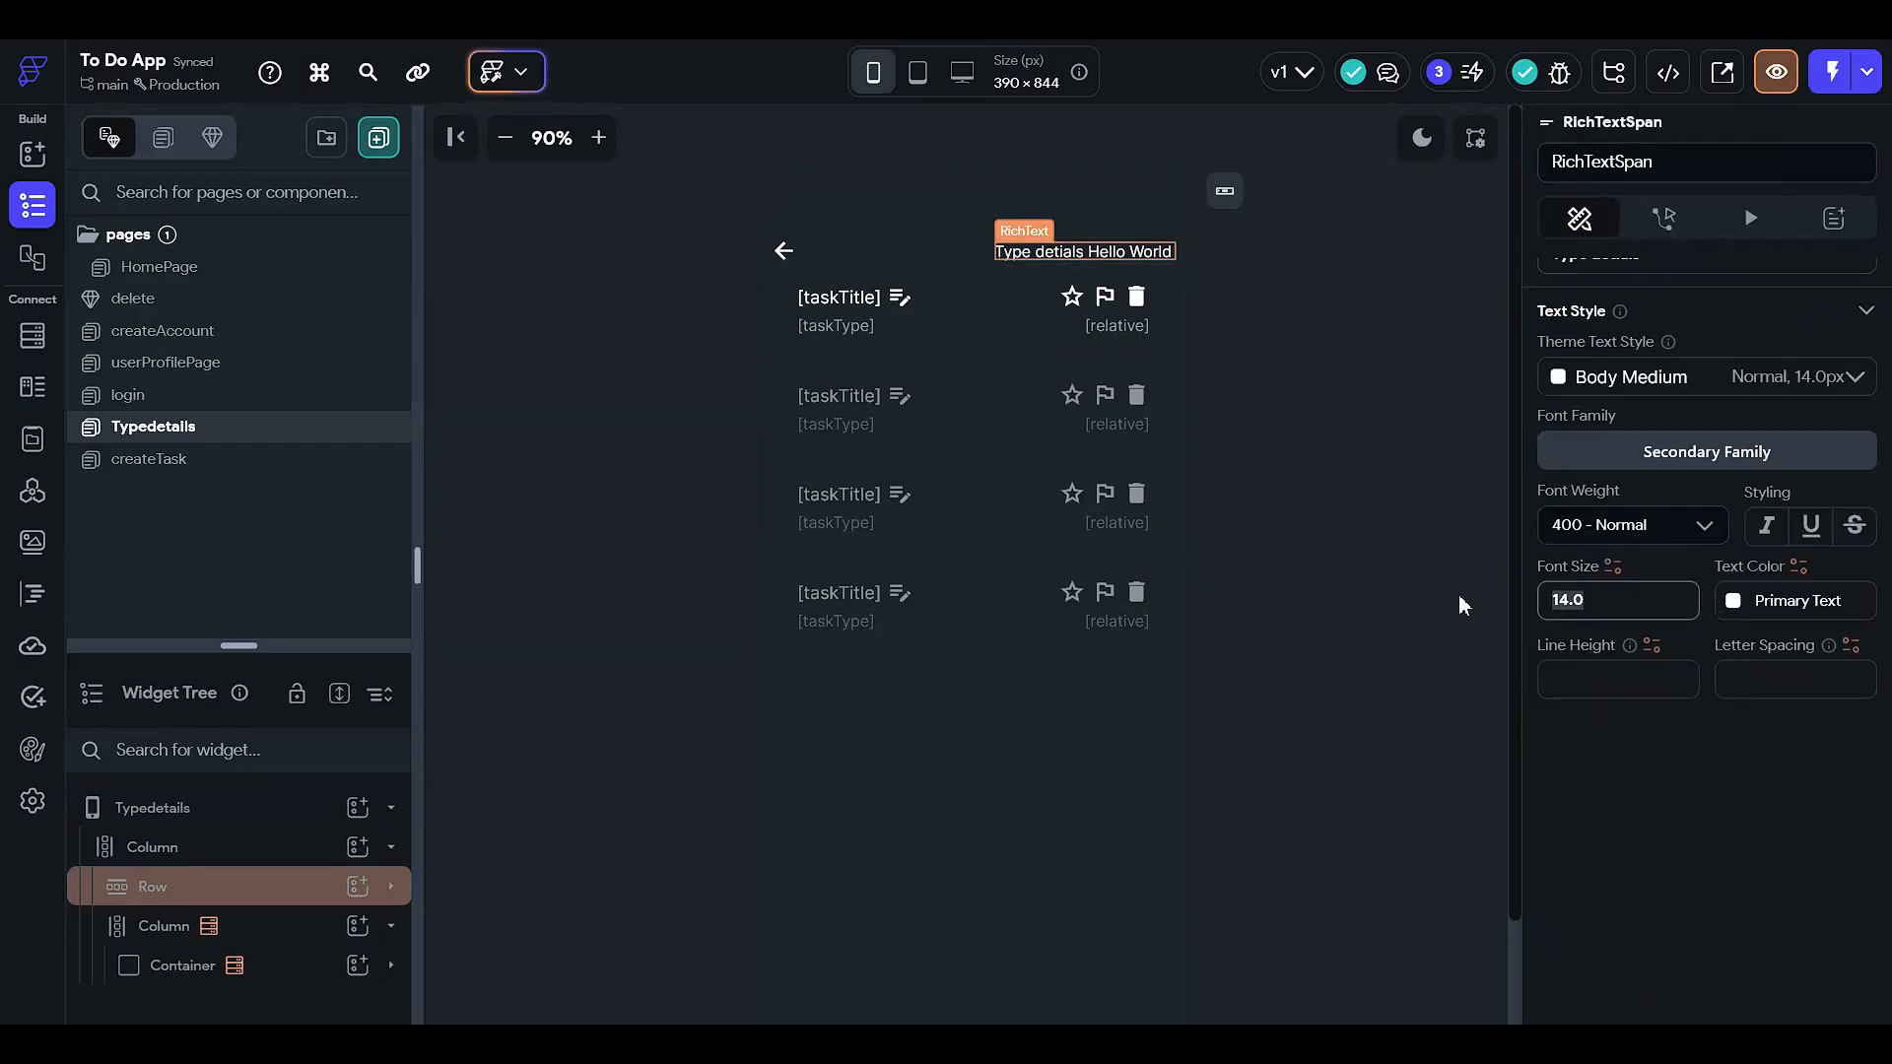
text(16)
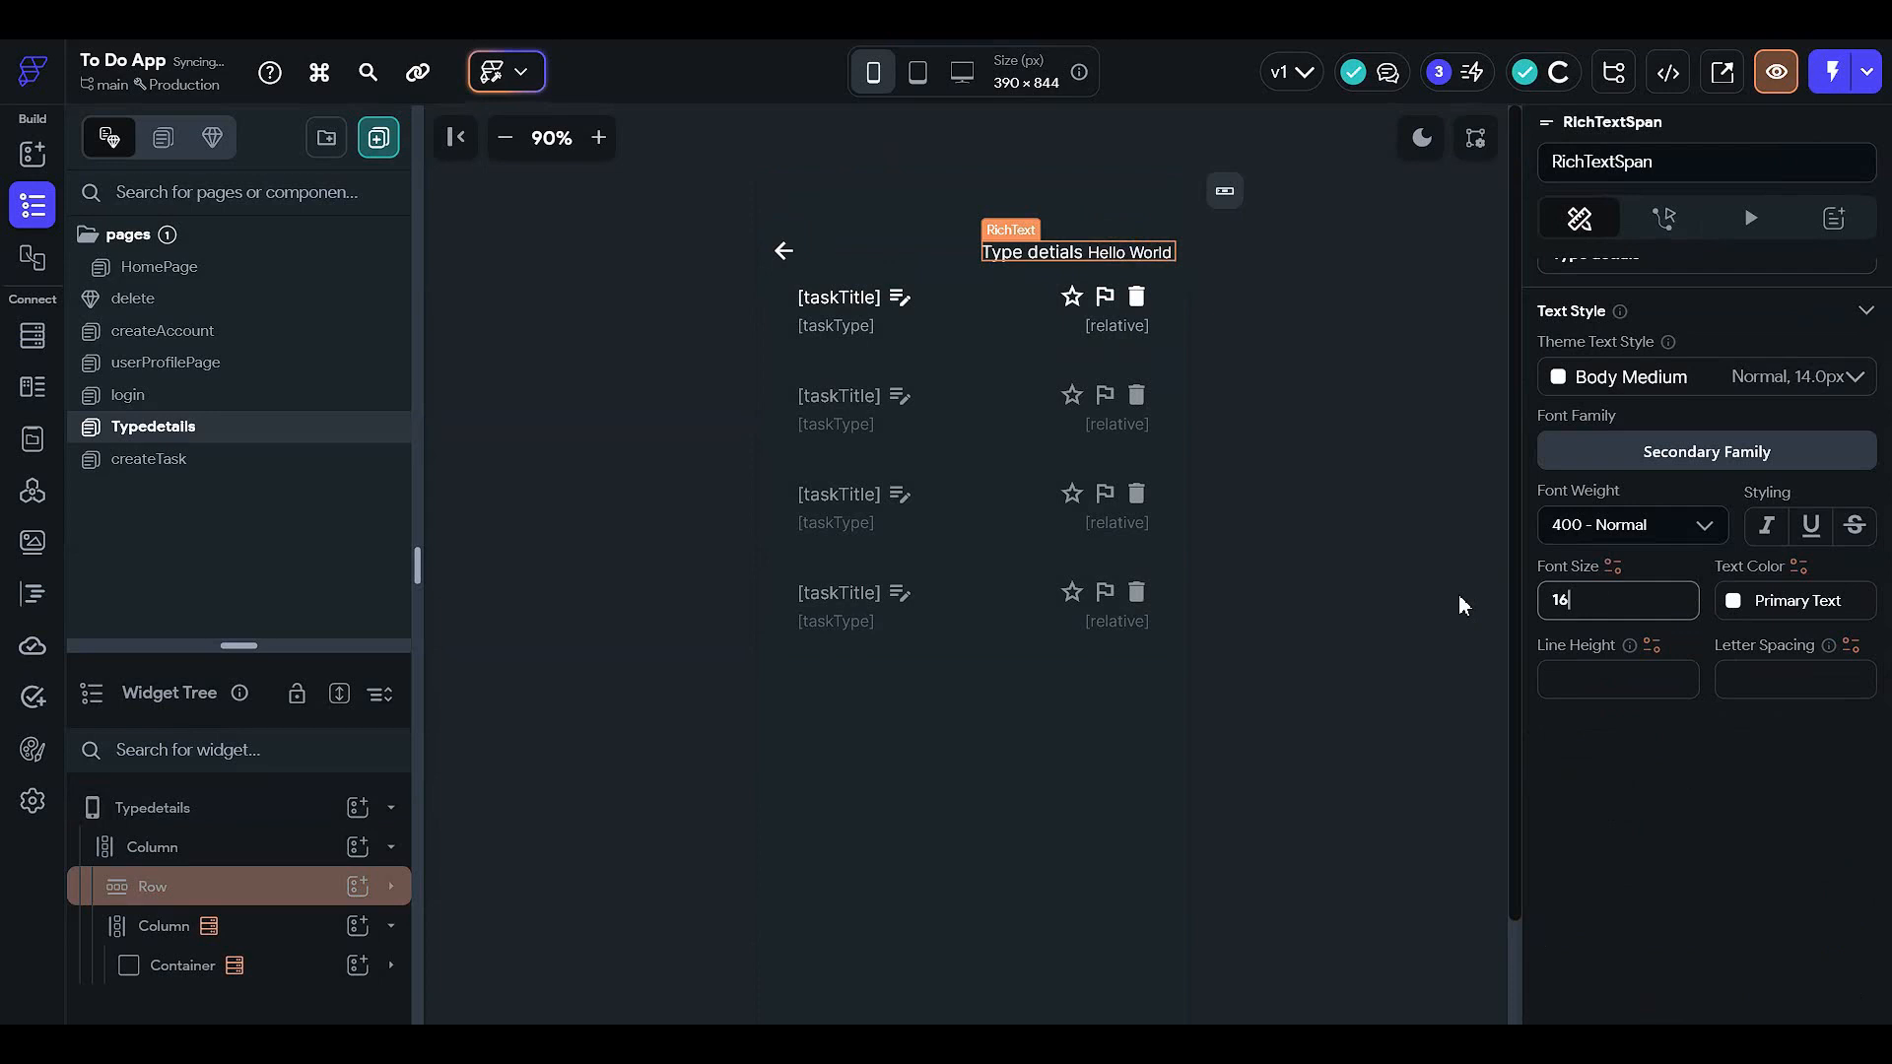
click(1559, 527)
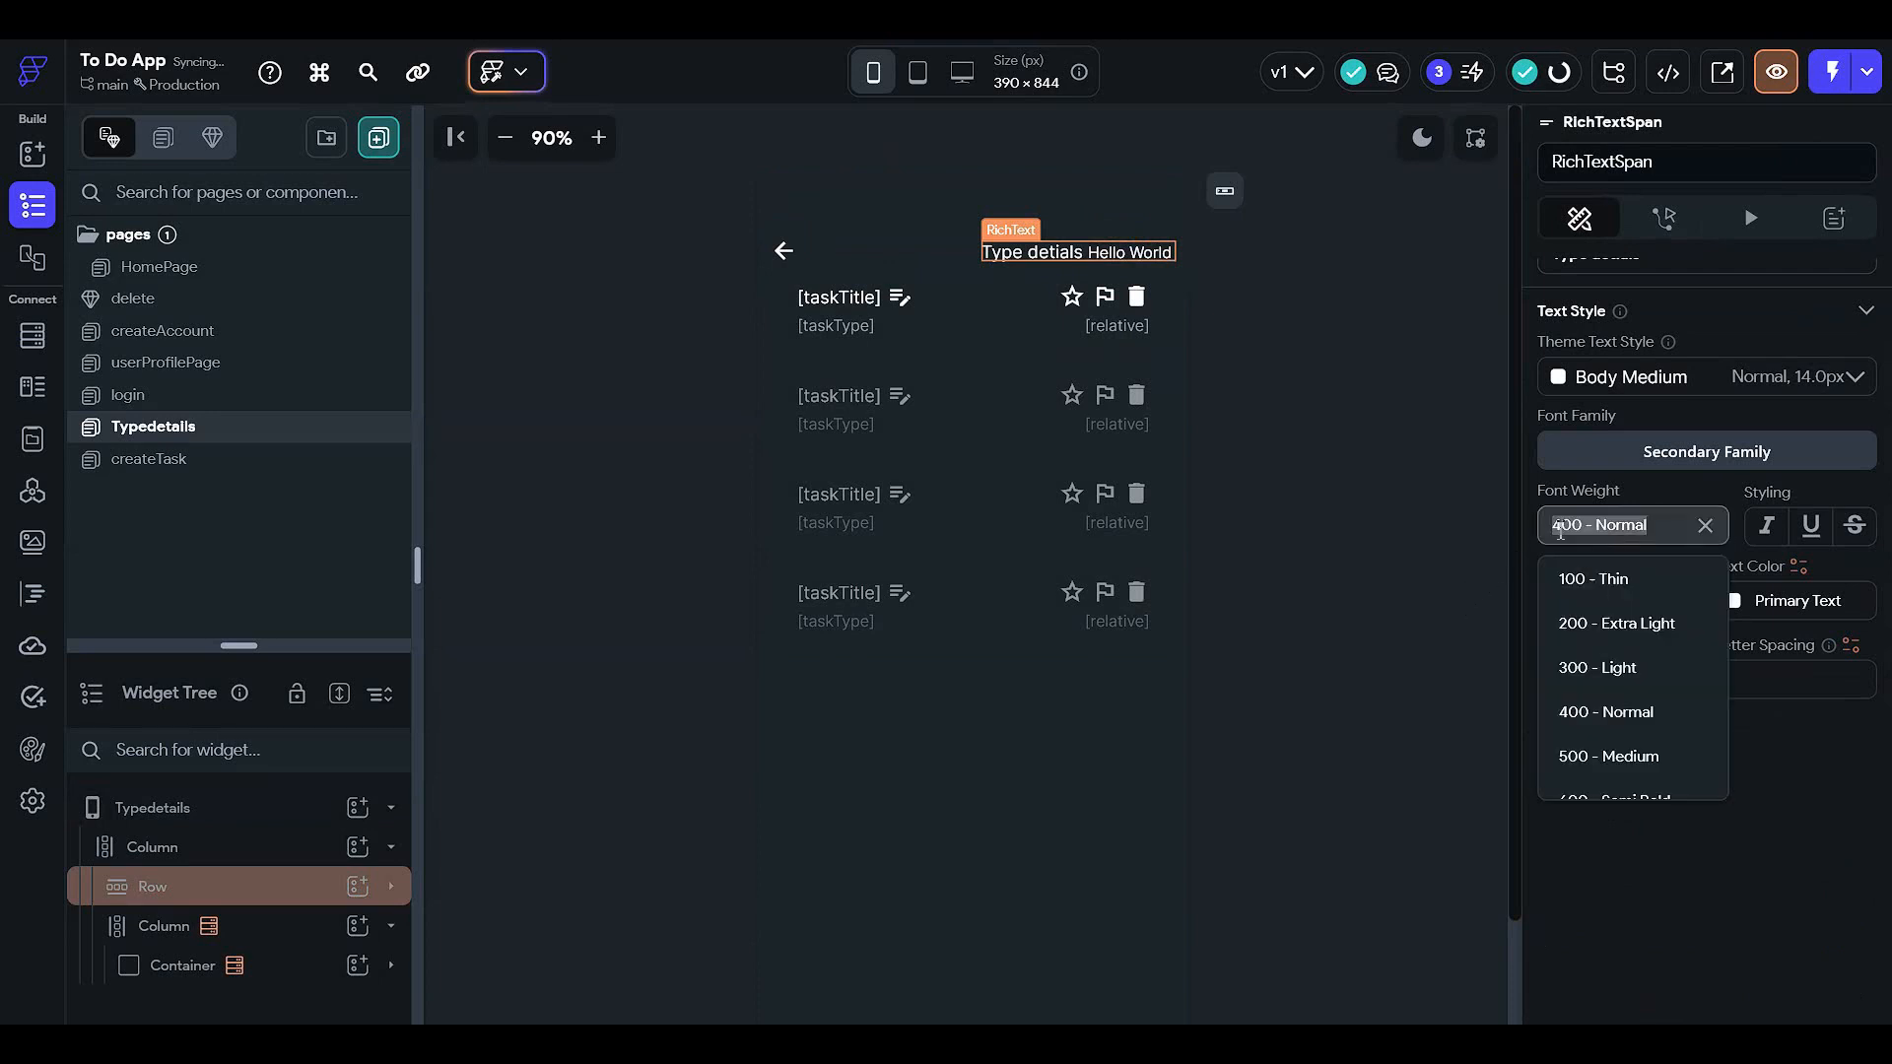
click(1606, 789)
- Bind TextSpan 2 to the taskType page parameter with default value 'unknown'
click(1306, 324)
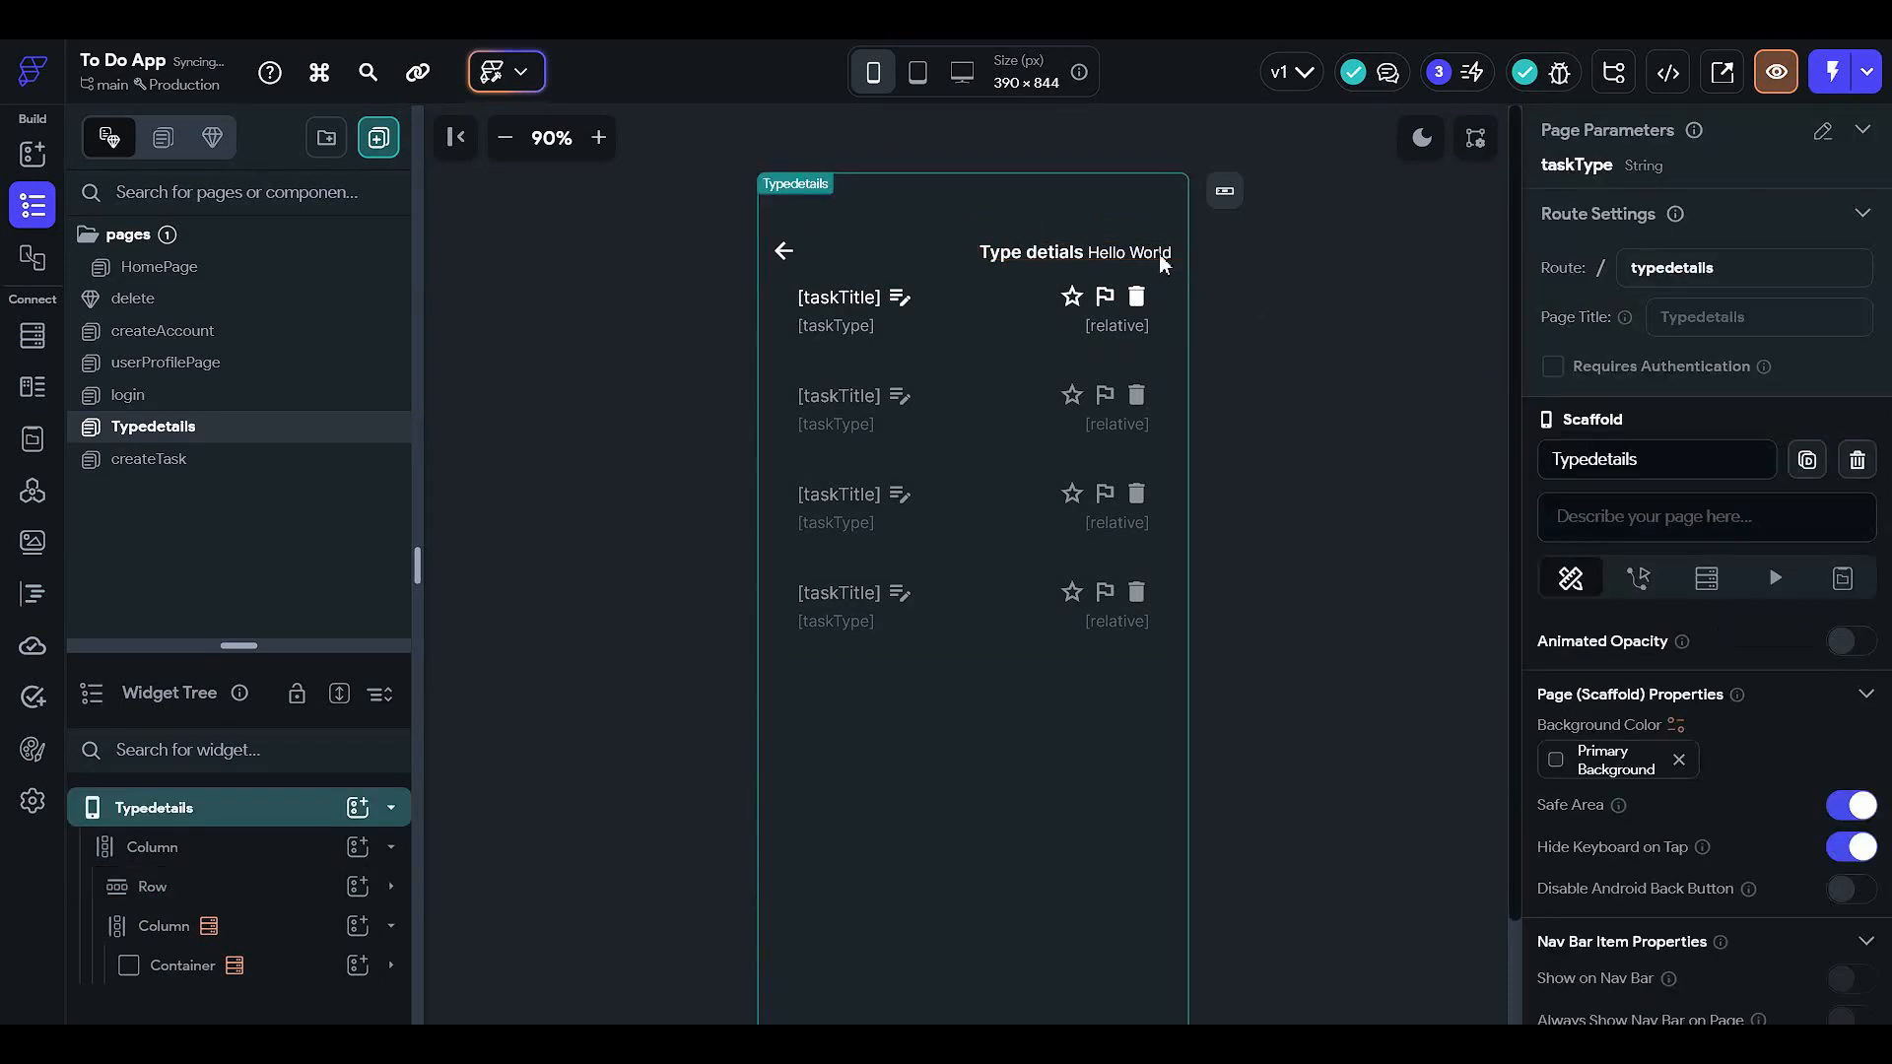
click(1146, 253)
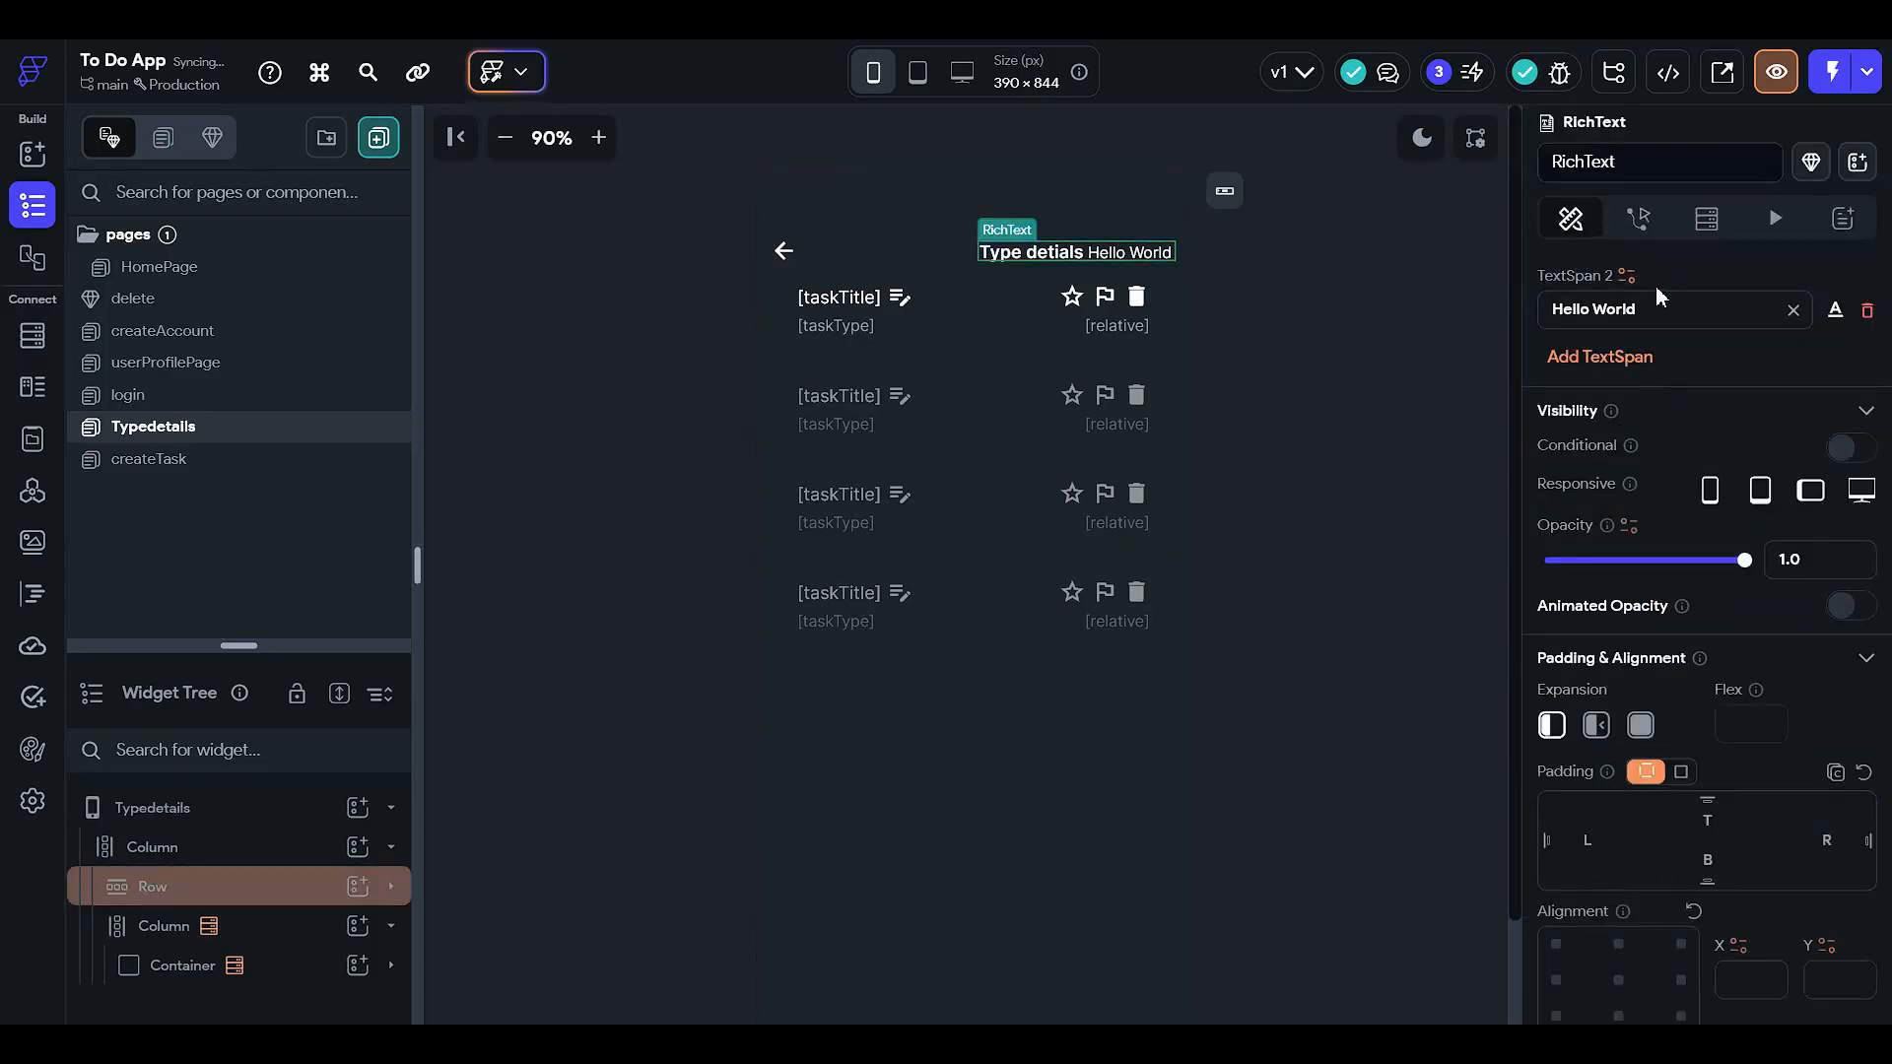
scroll(1655, 286, up, 2)
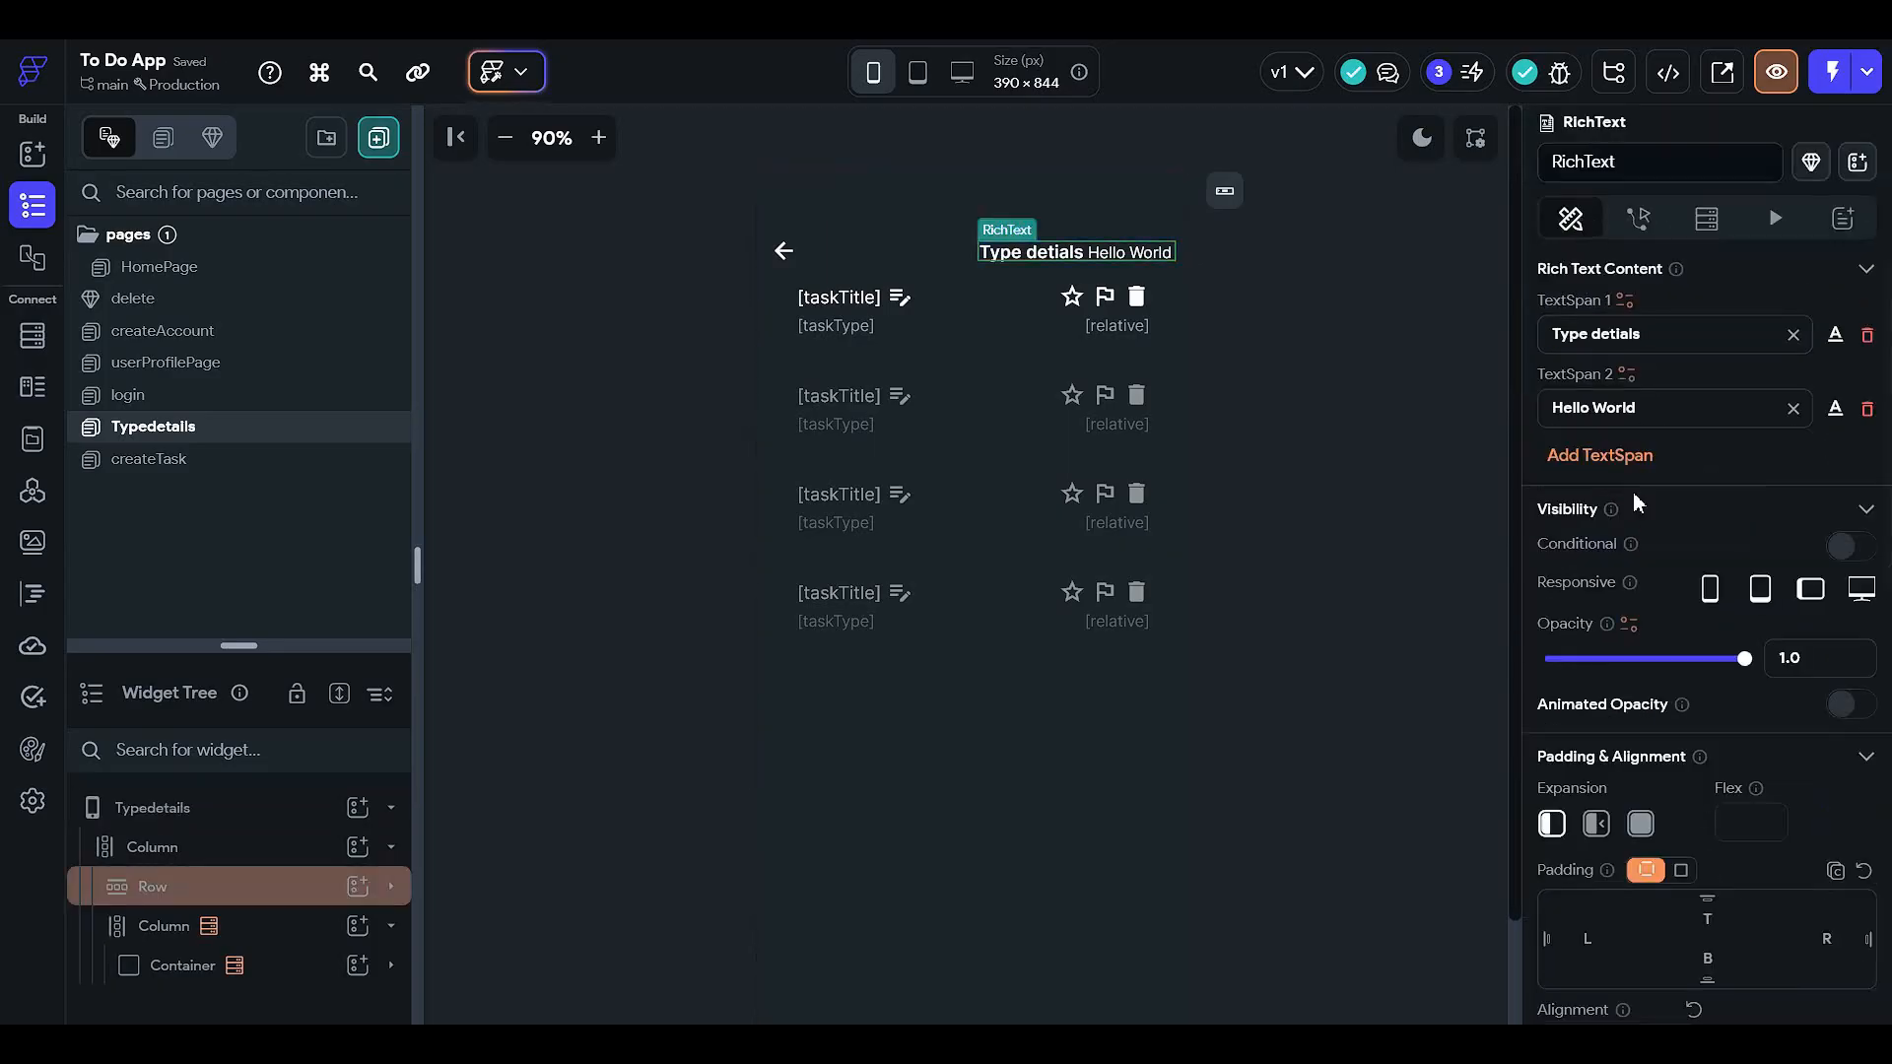
click(1626, 376)
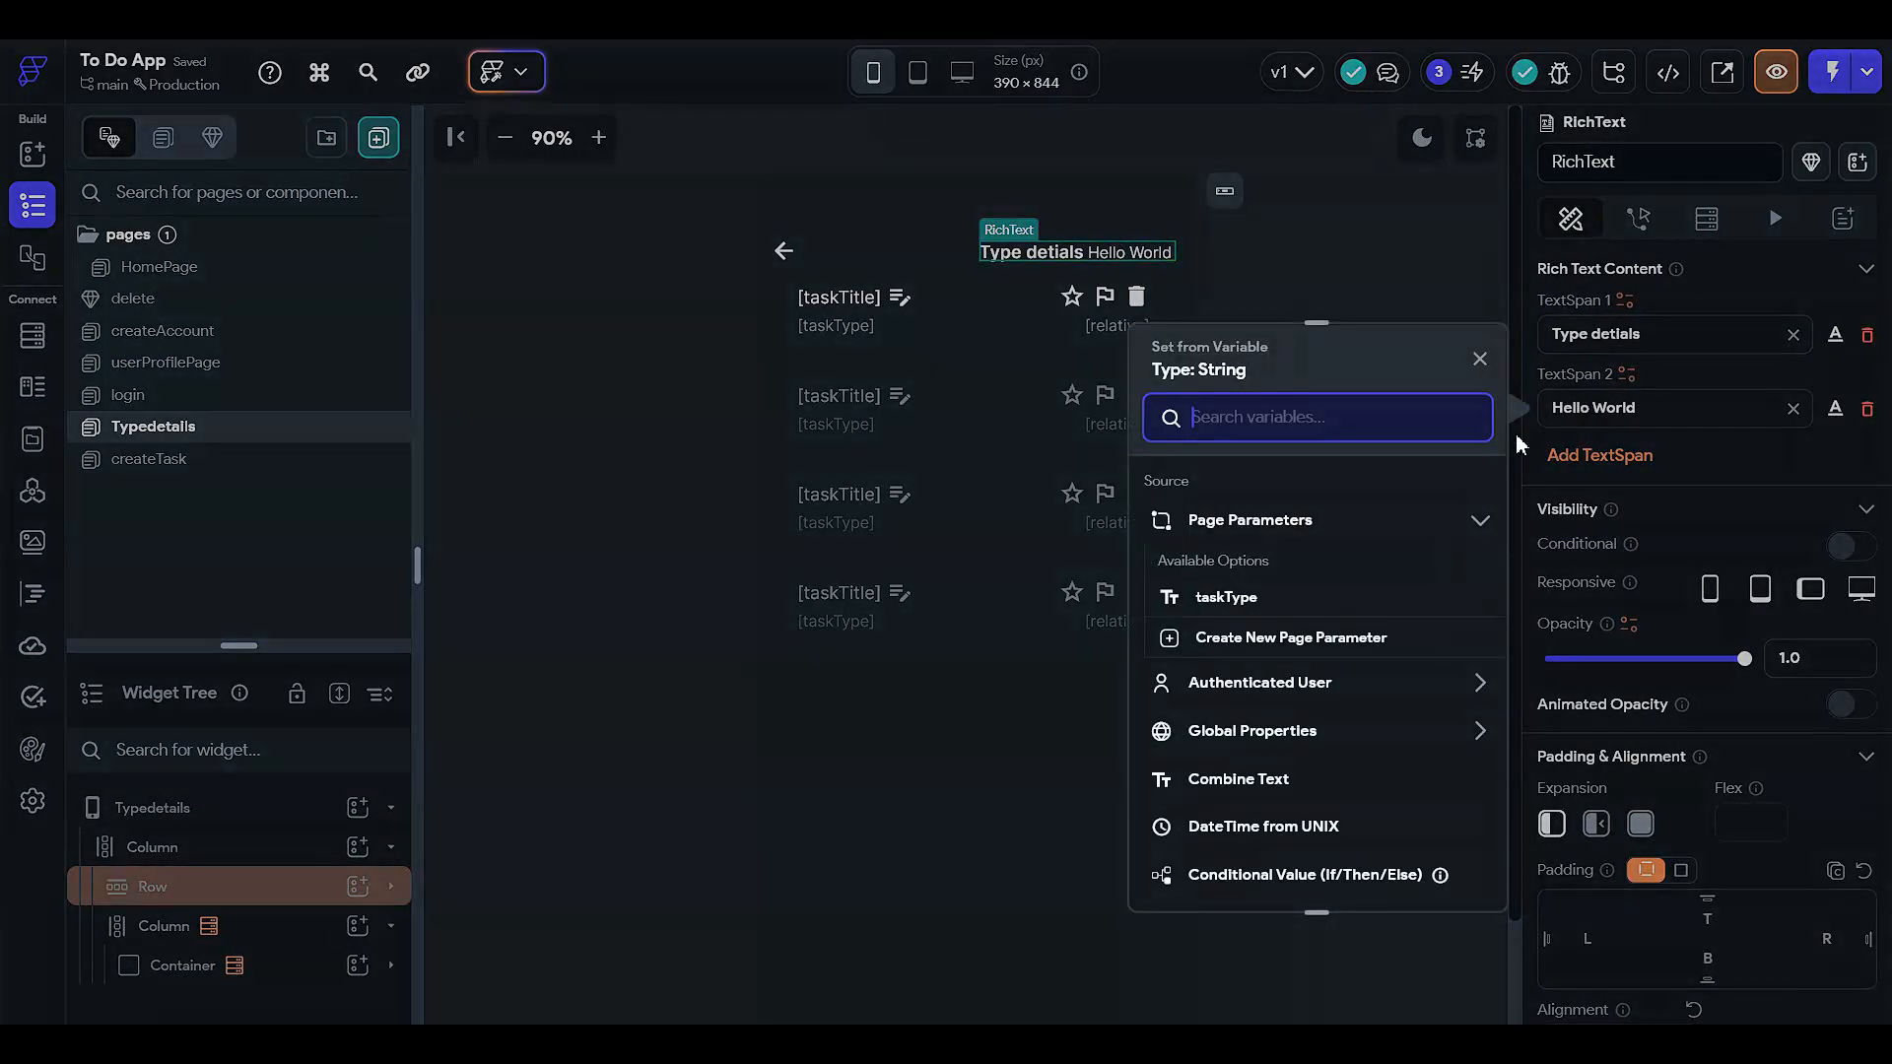
click(1227, 598)
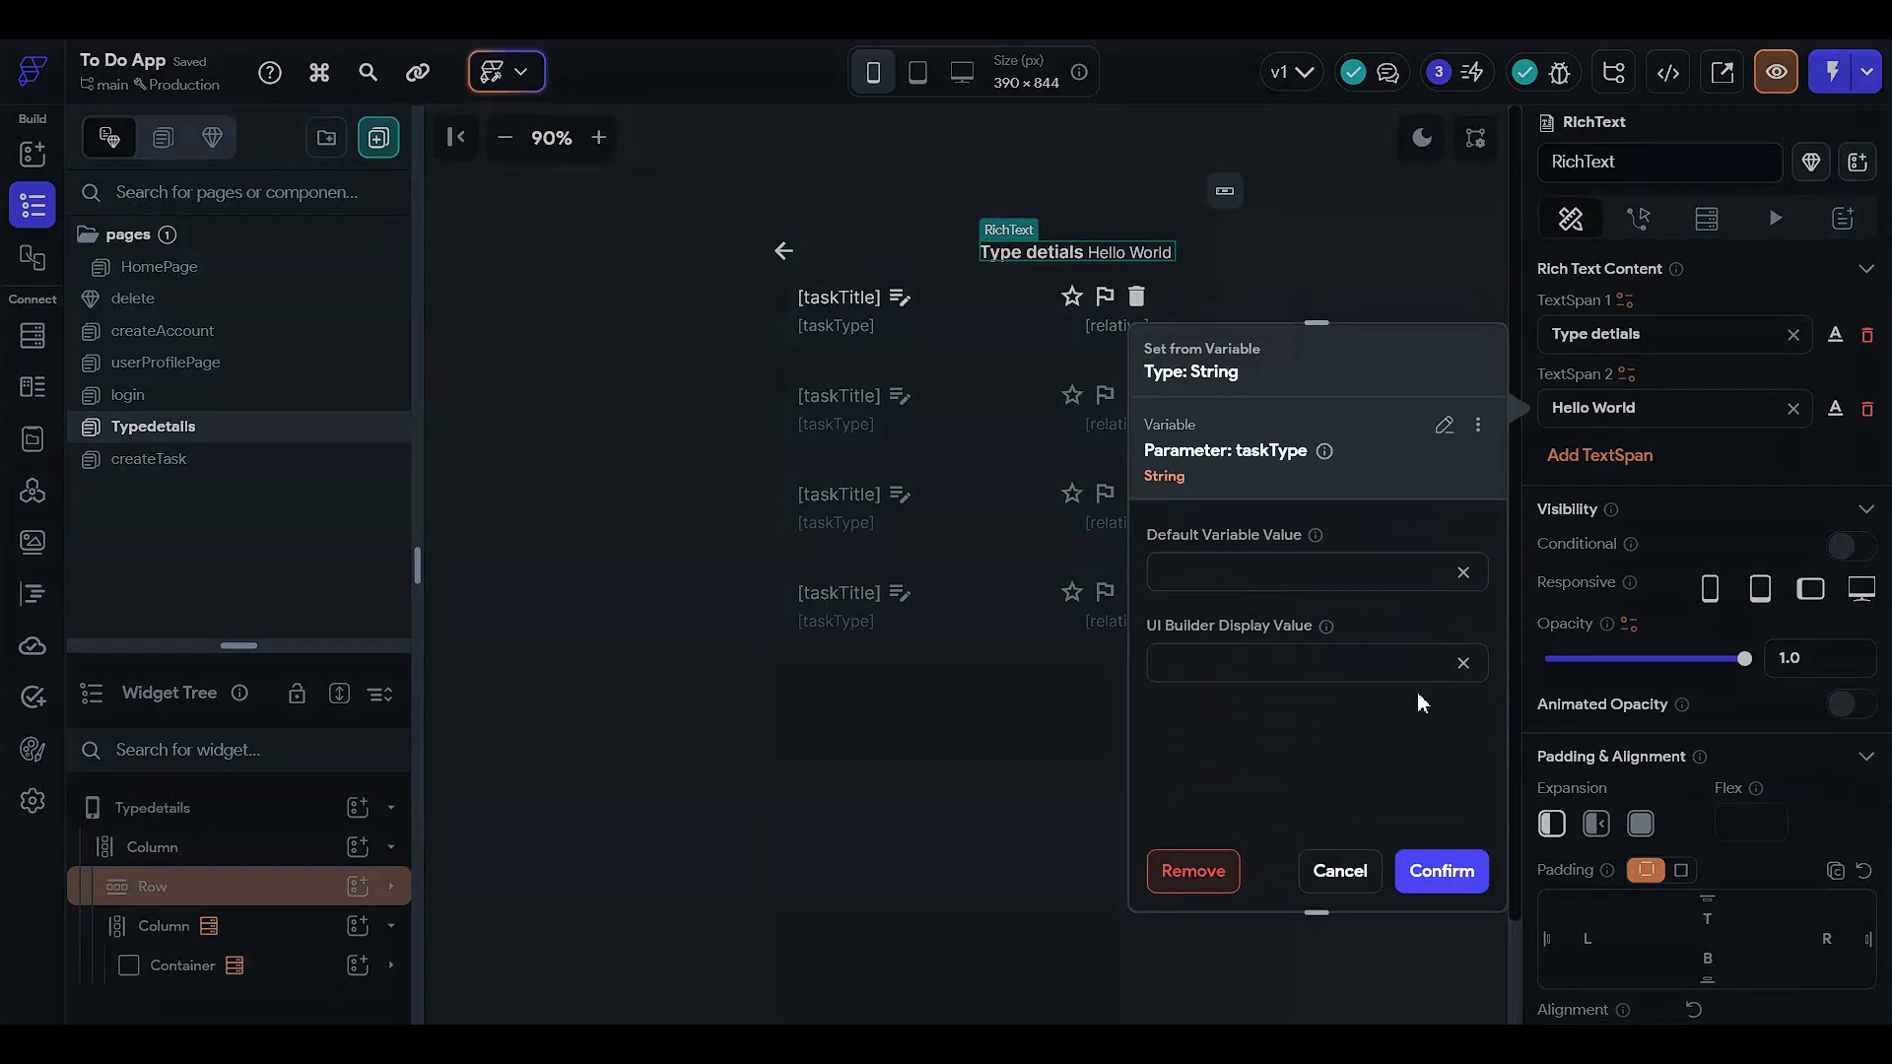
click(1431, 871)
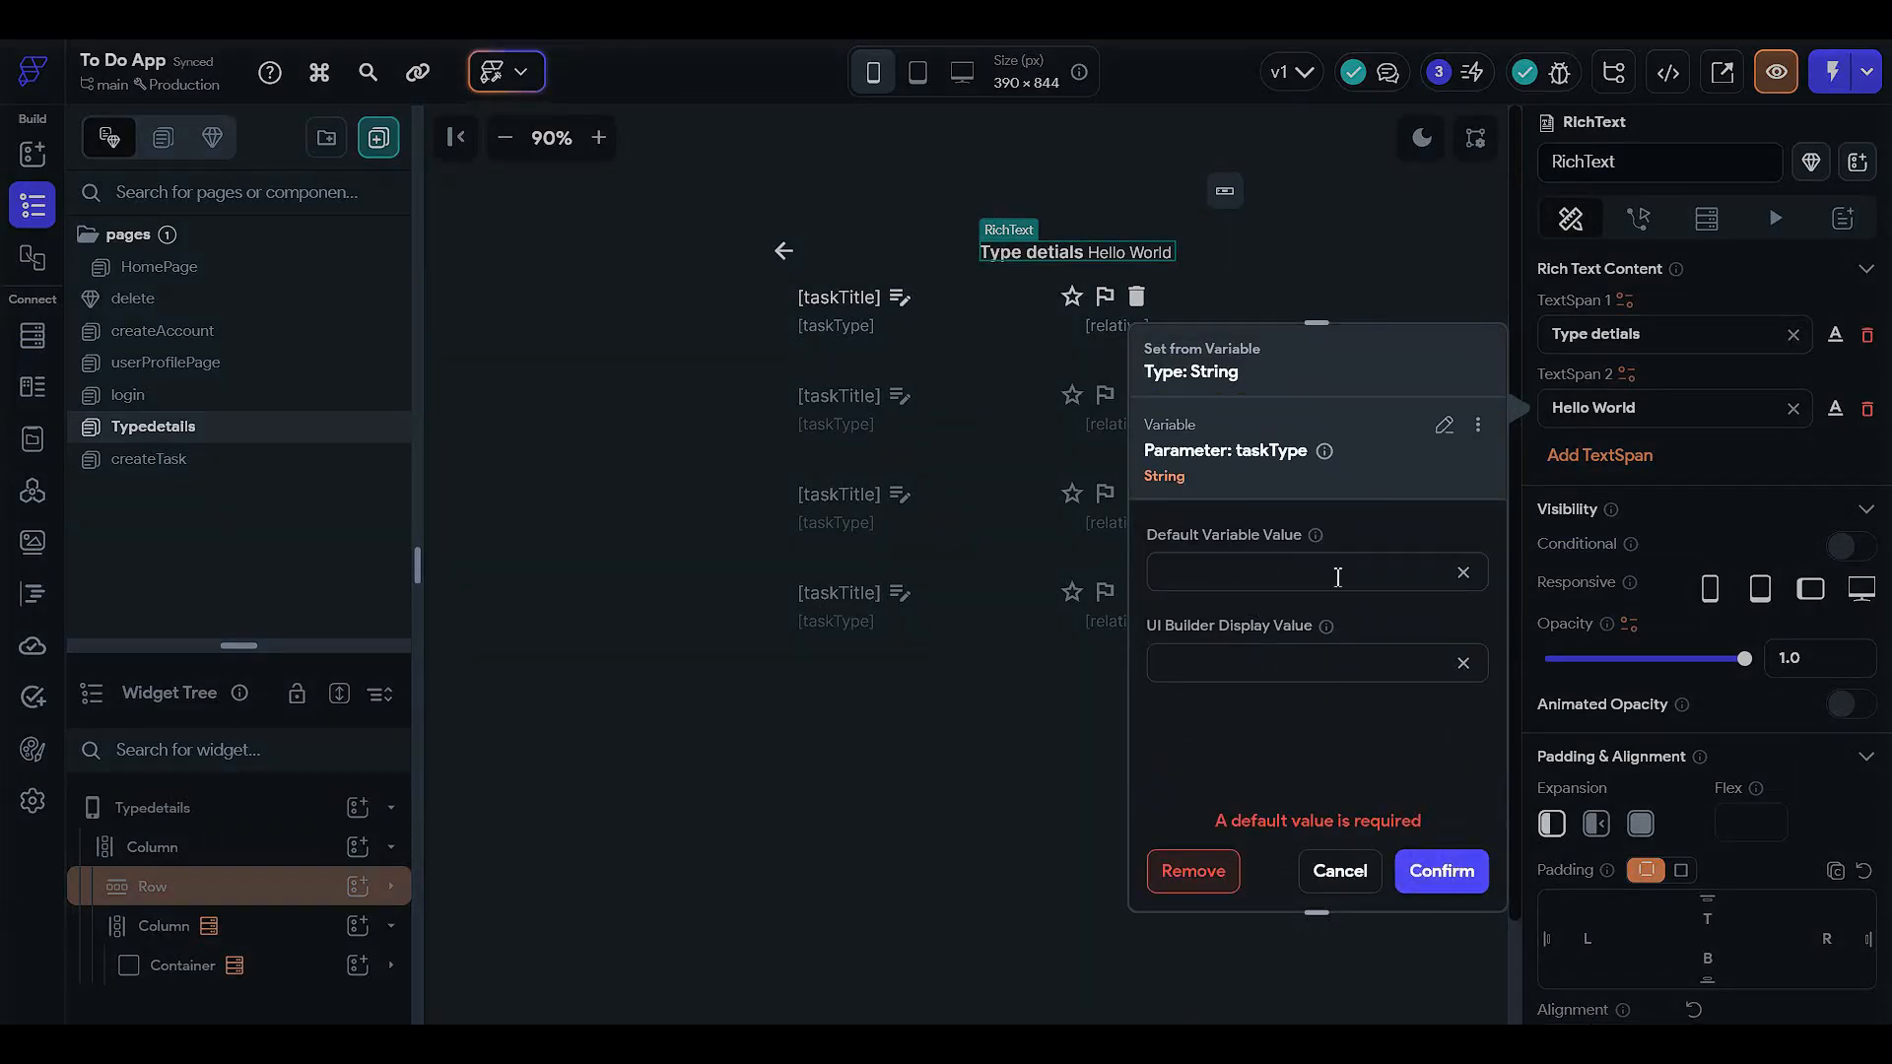
text(Default)
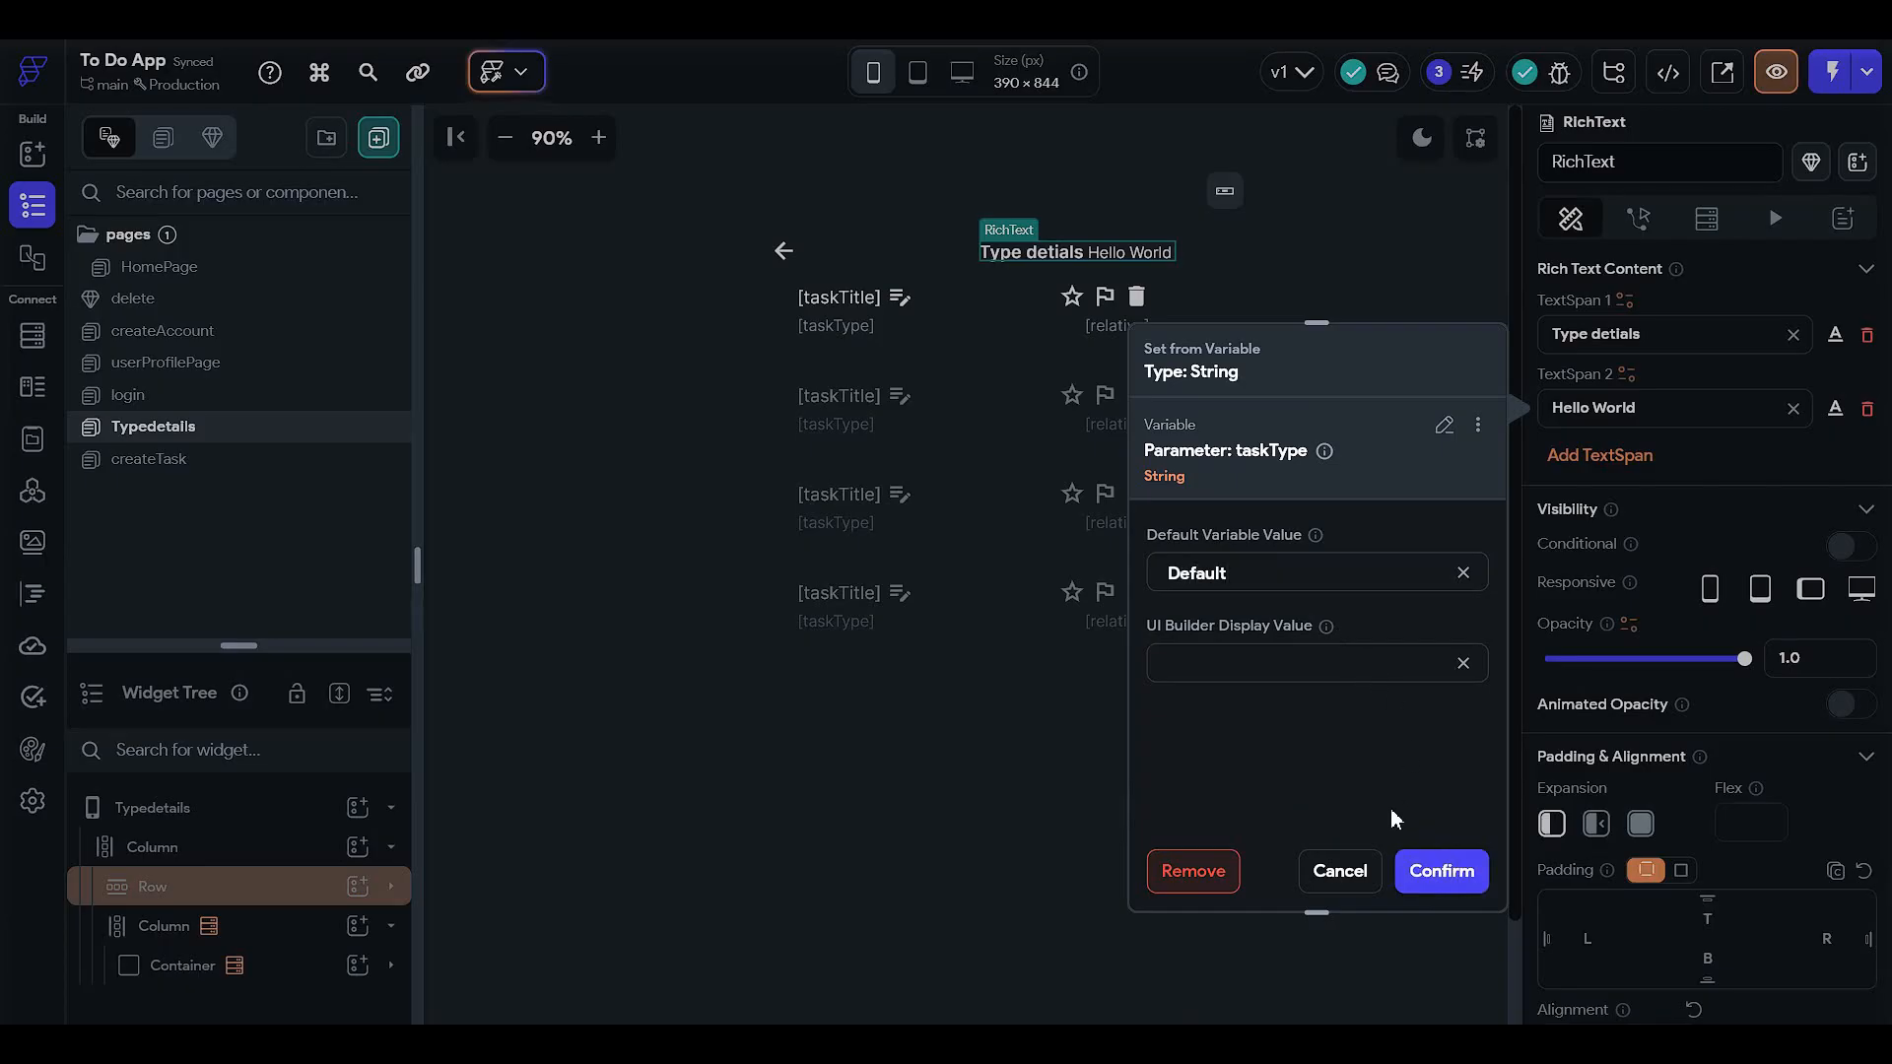
key(ctrl+a)
text(unknown)
click(1439, 871)
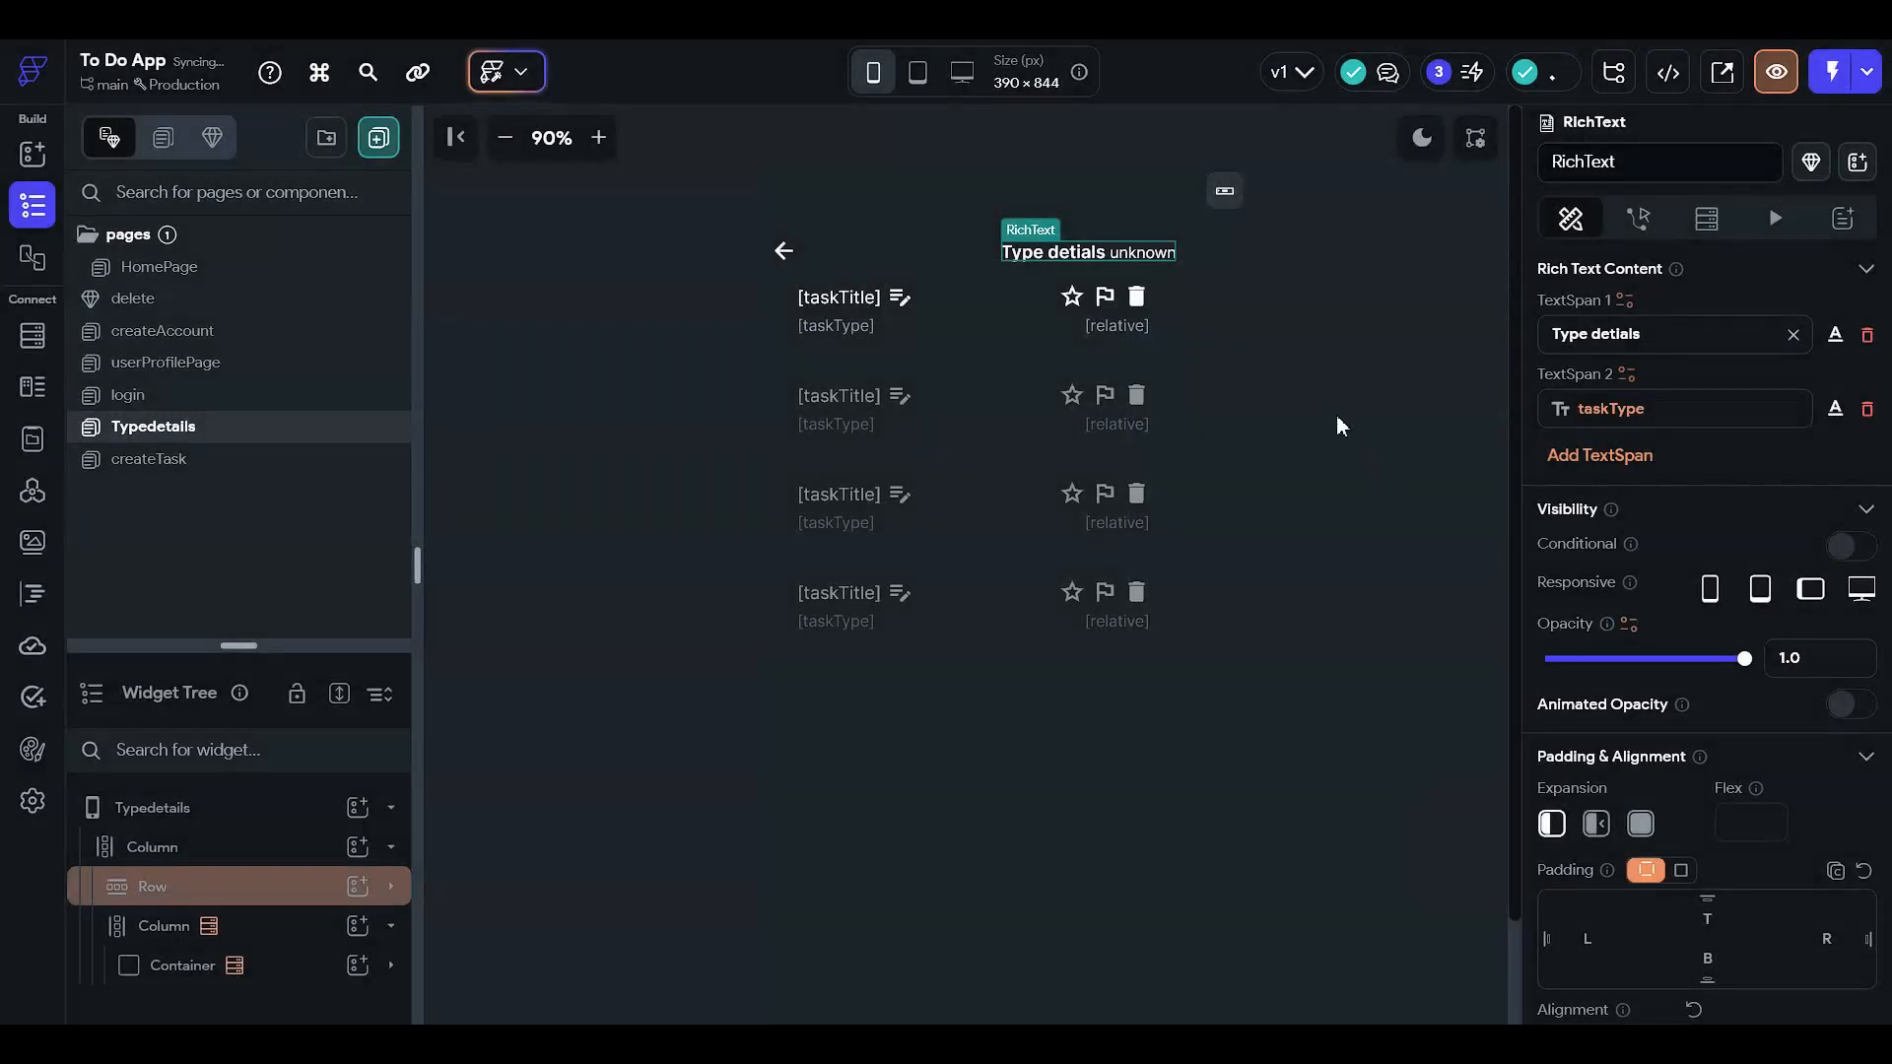
- Change TextSpan 1 to read 'Type detials :'
click(1330, 418)
click(1129, 252)
click(1663, 340)
text(-)
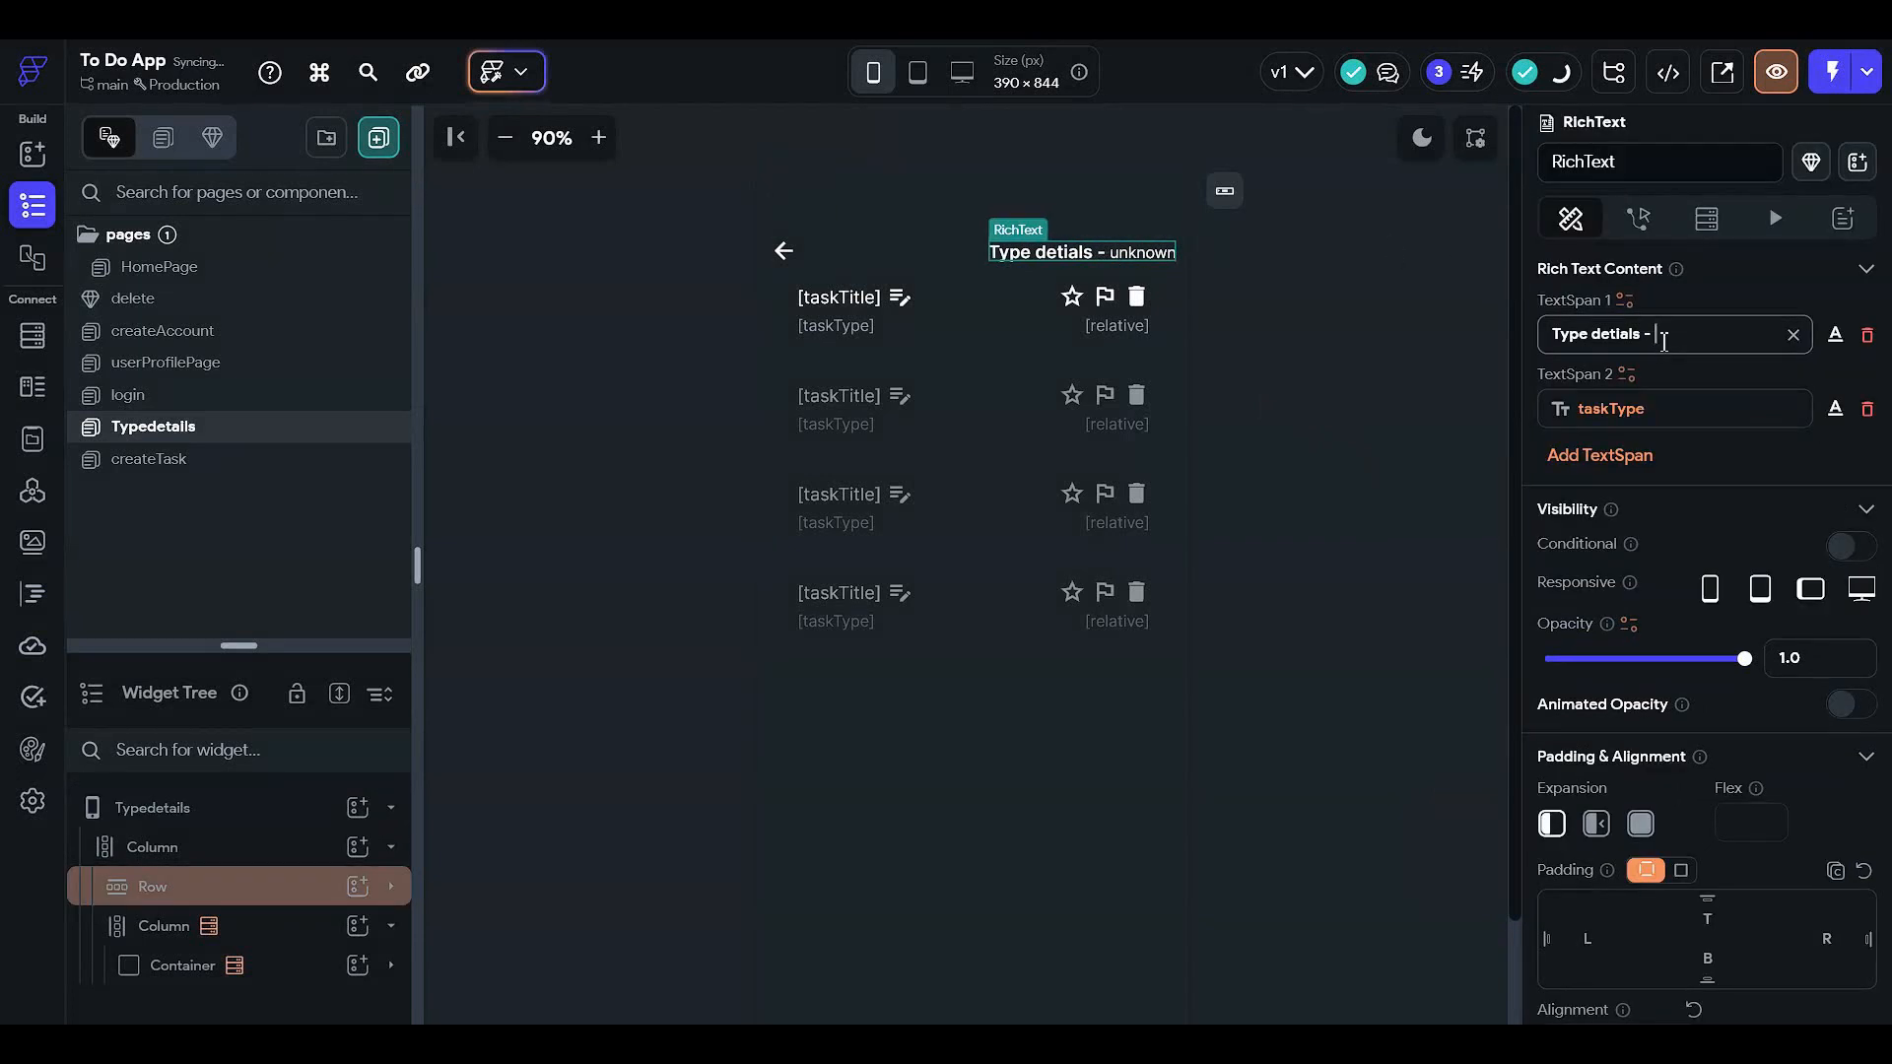
key(BackSpace)
text(:)
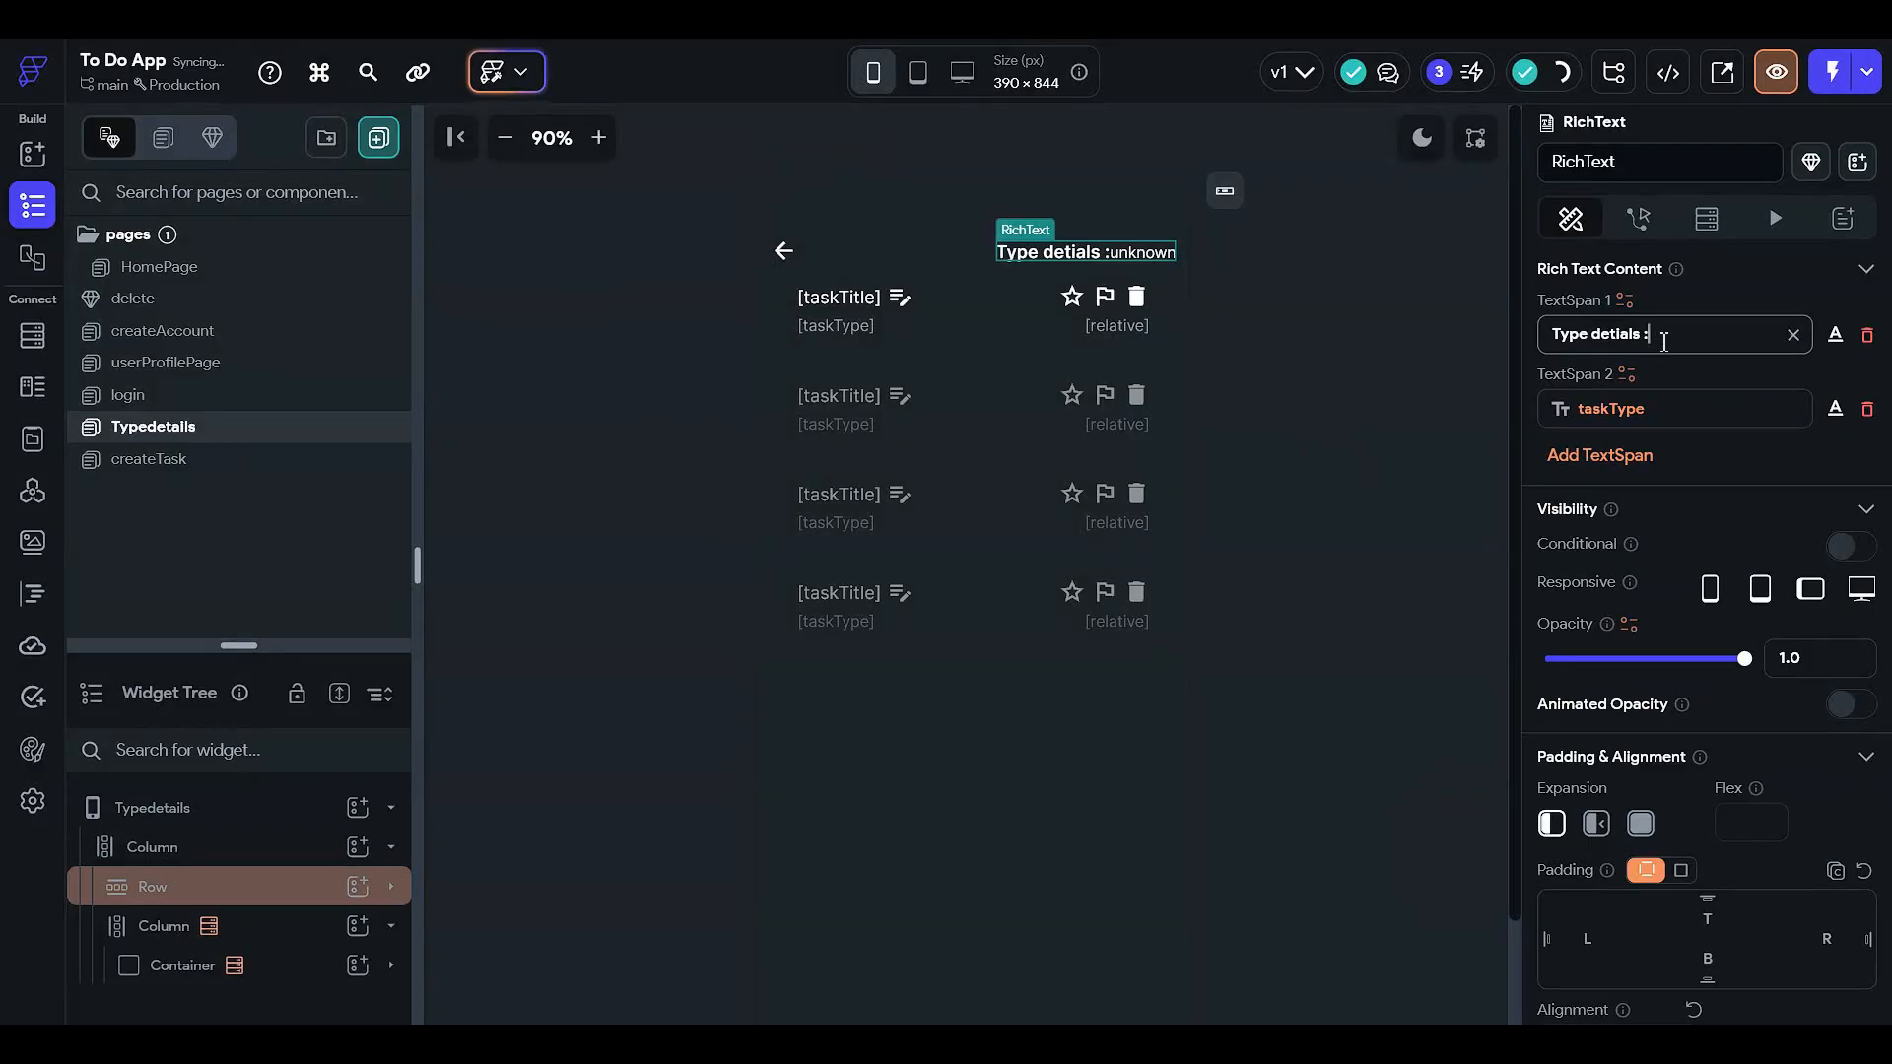
click(1377, 393)
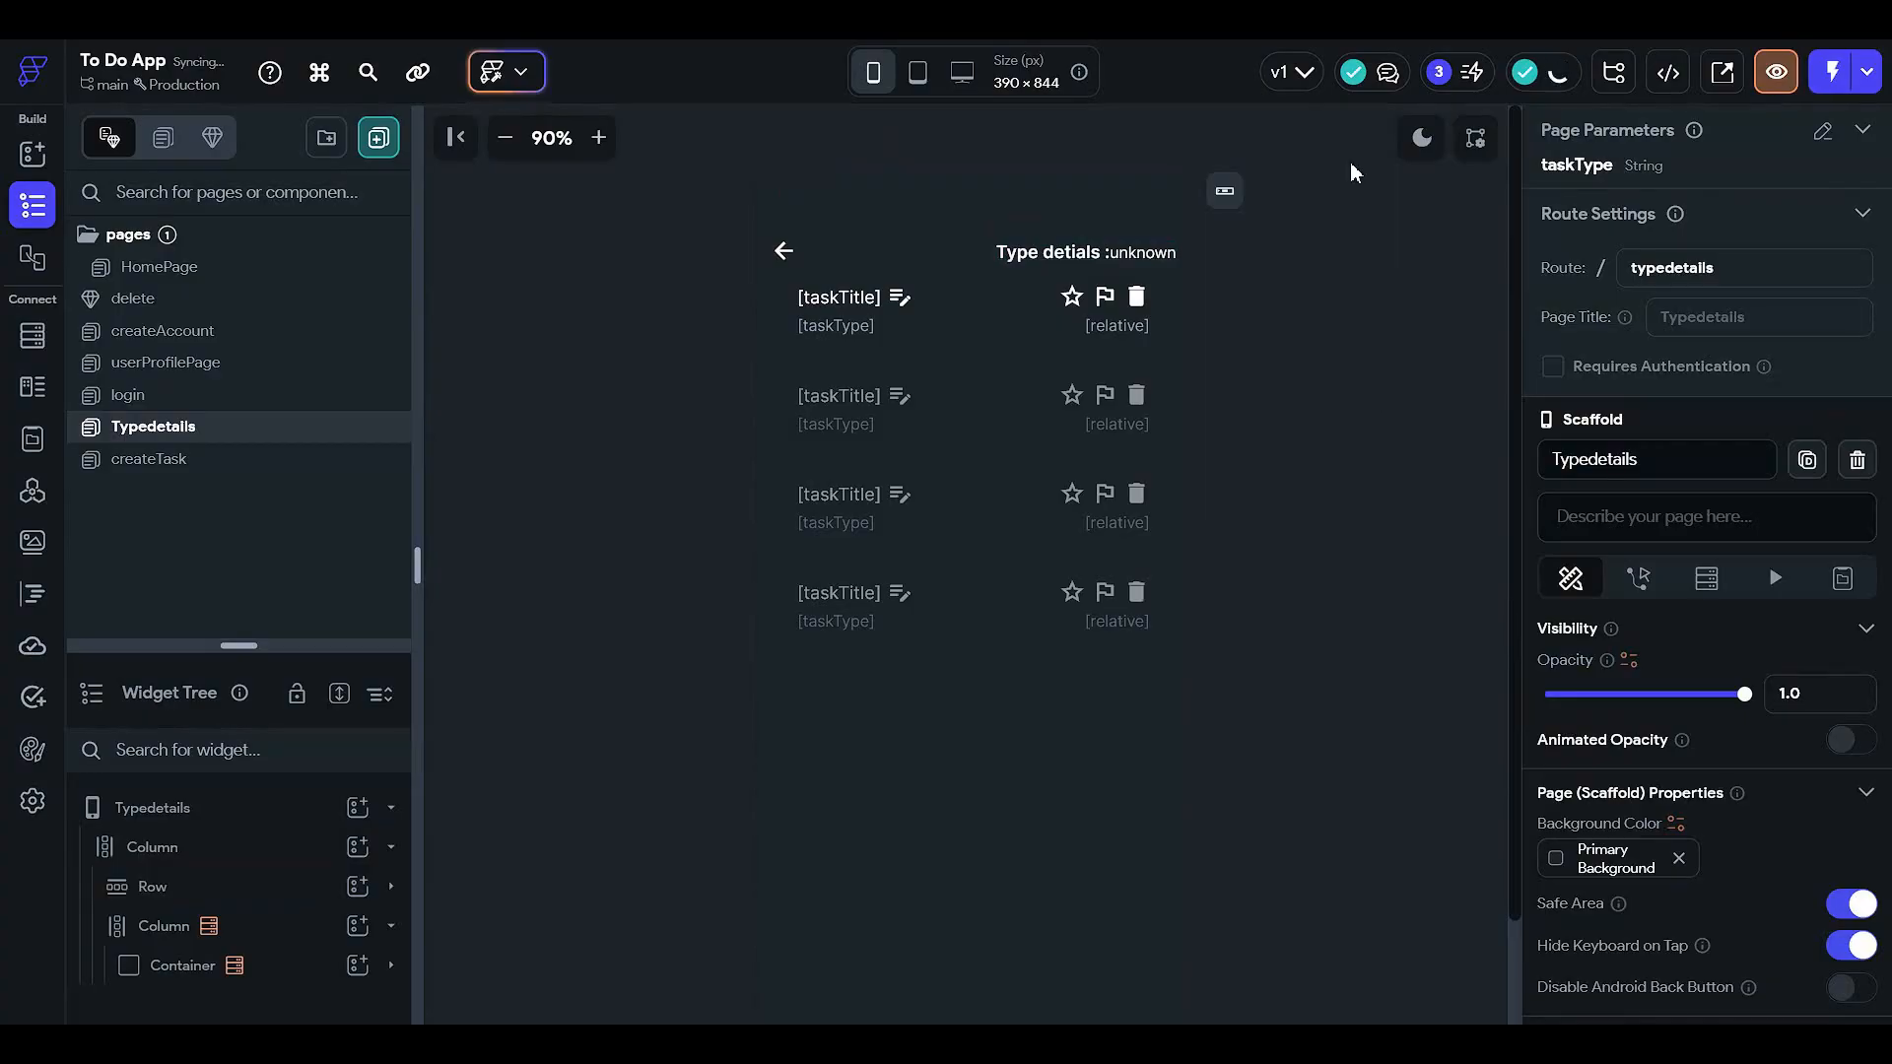
- Give the Typedetails back-arrow icon an On Tap action that navigates back
click(784, 251)
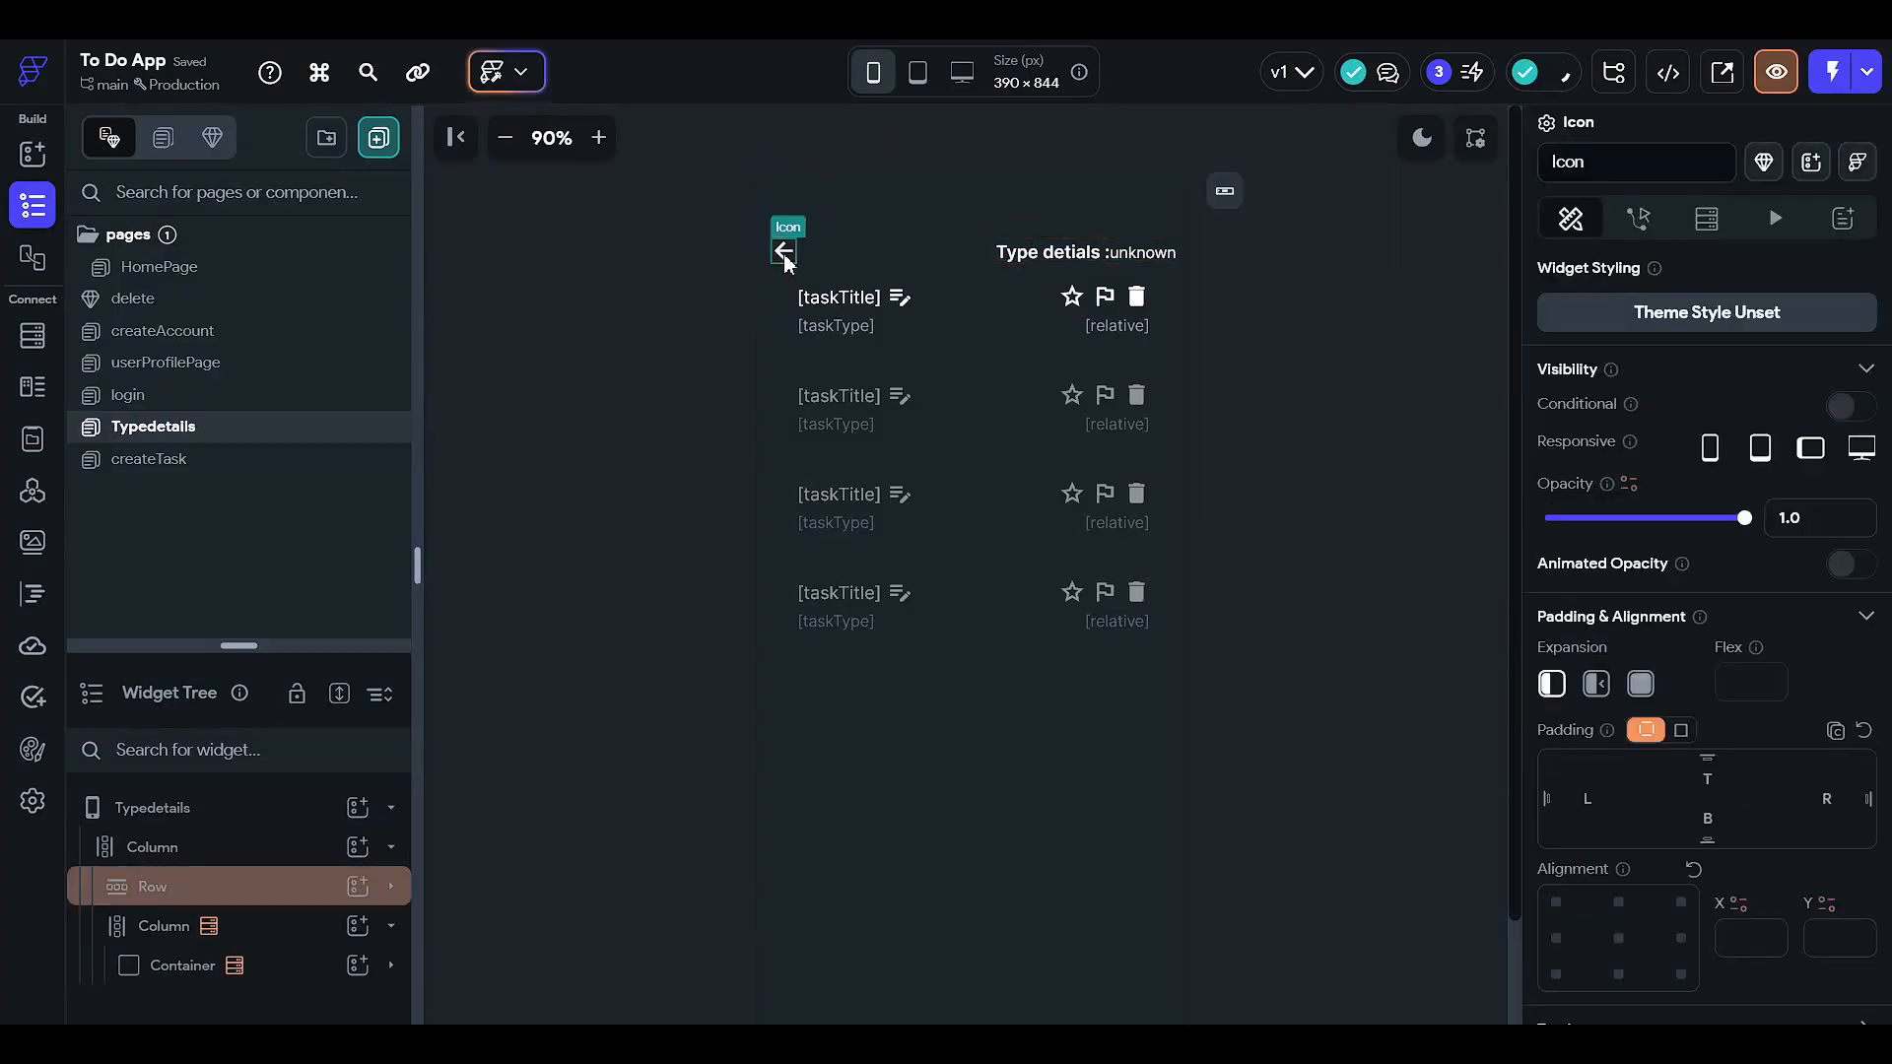
click(1665, 219)
click(1810, 352)
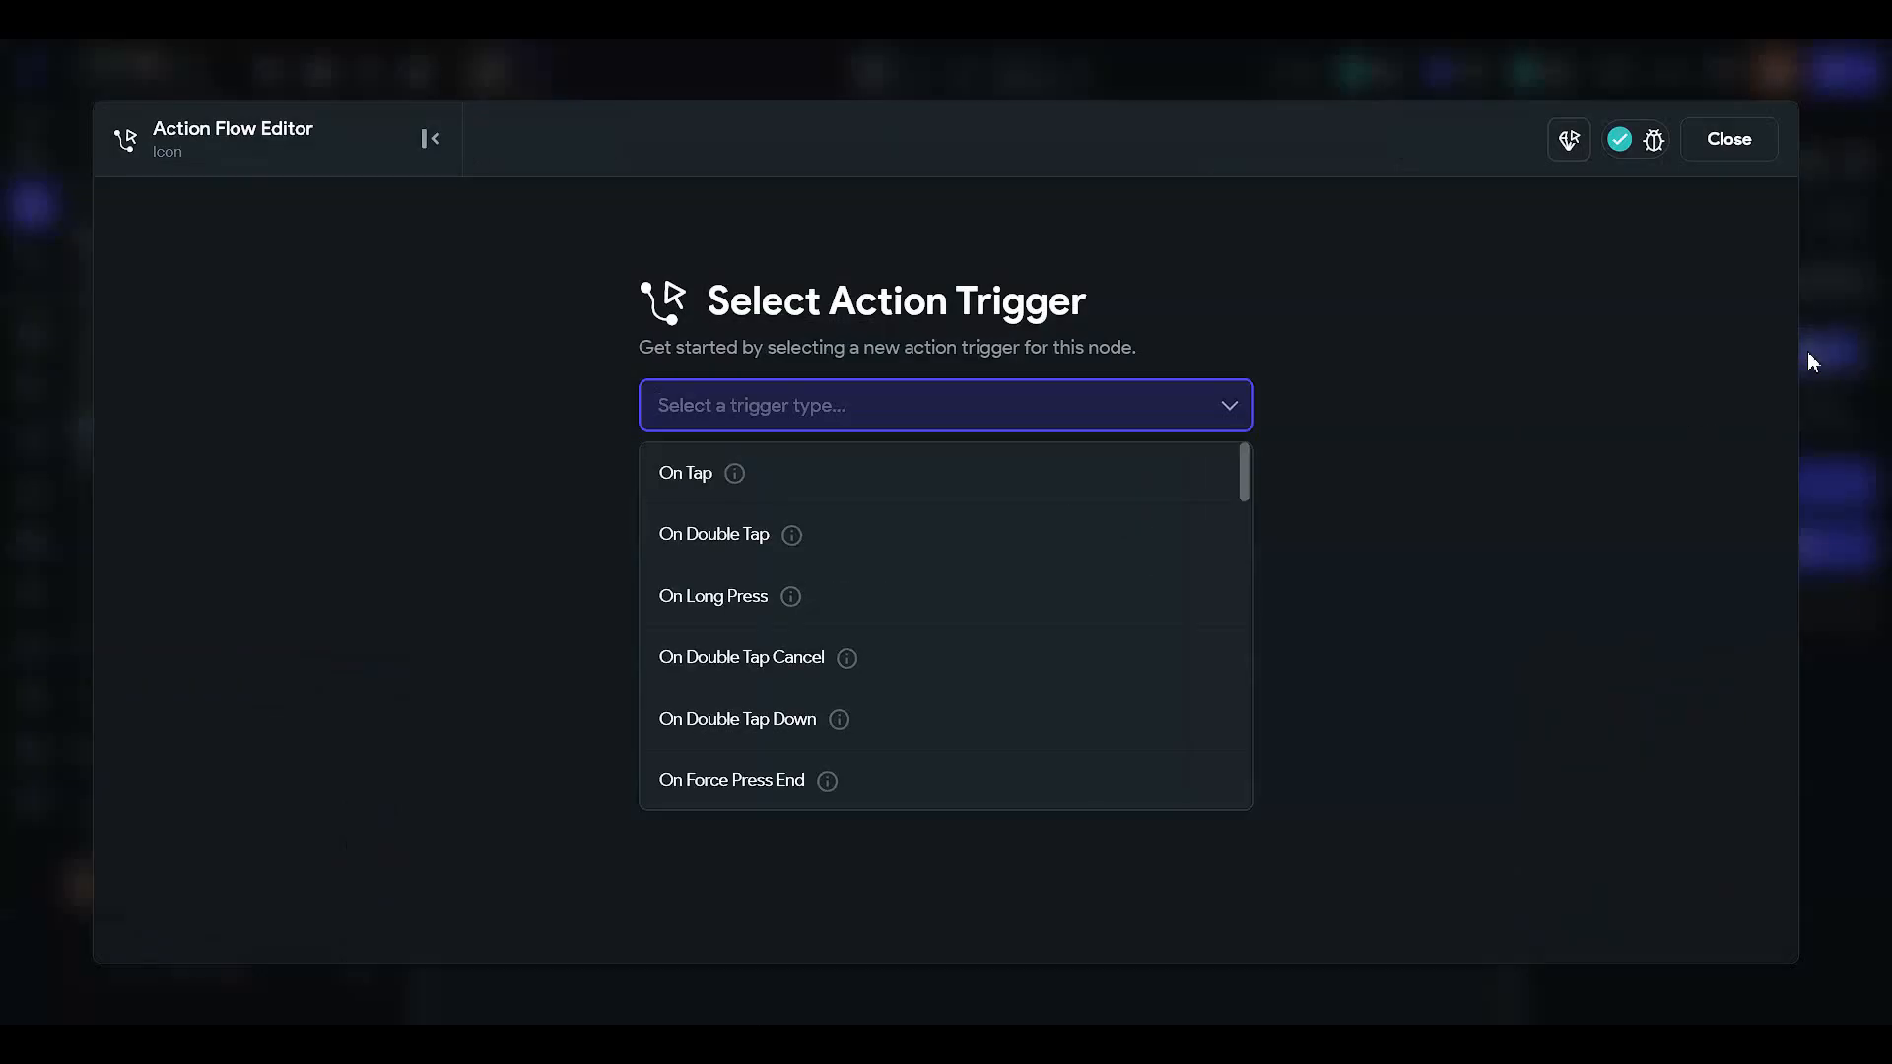
click(979, 473)
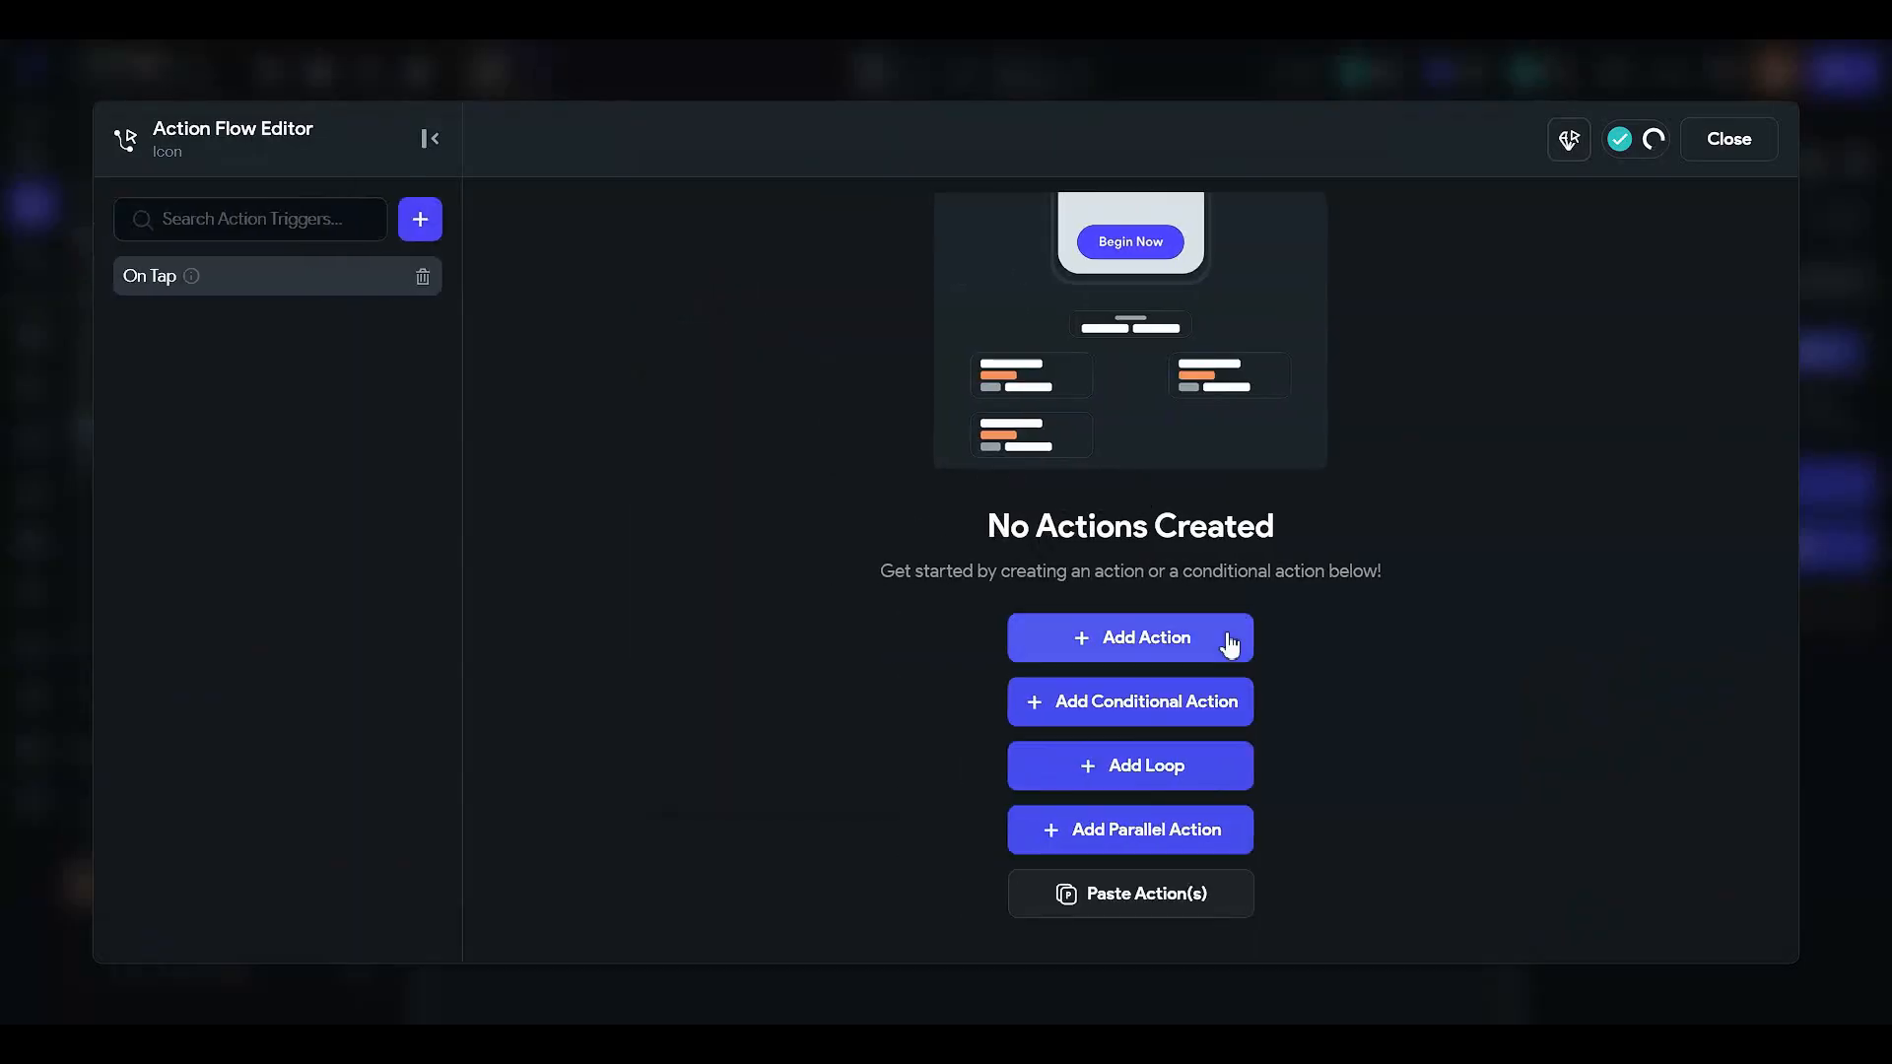
click(1227, 643)
click(1522, 522)
click(1729, 138)
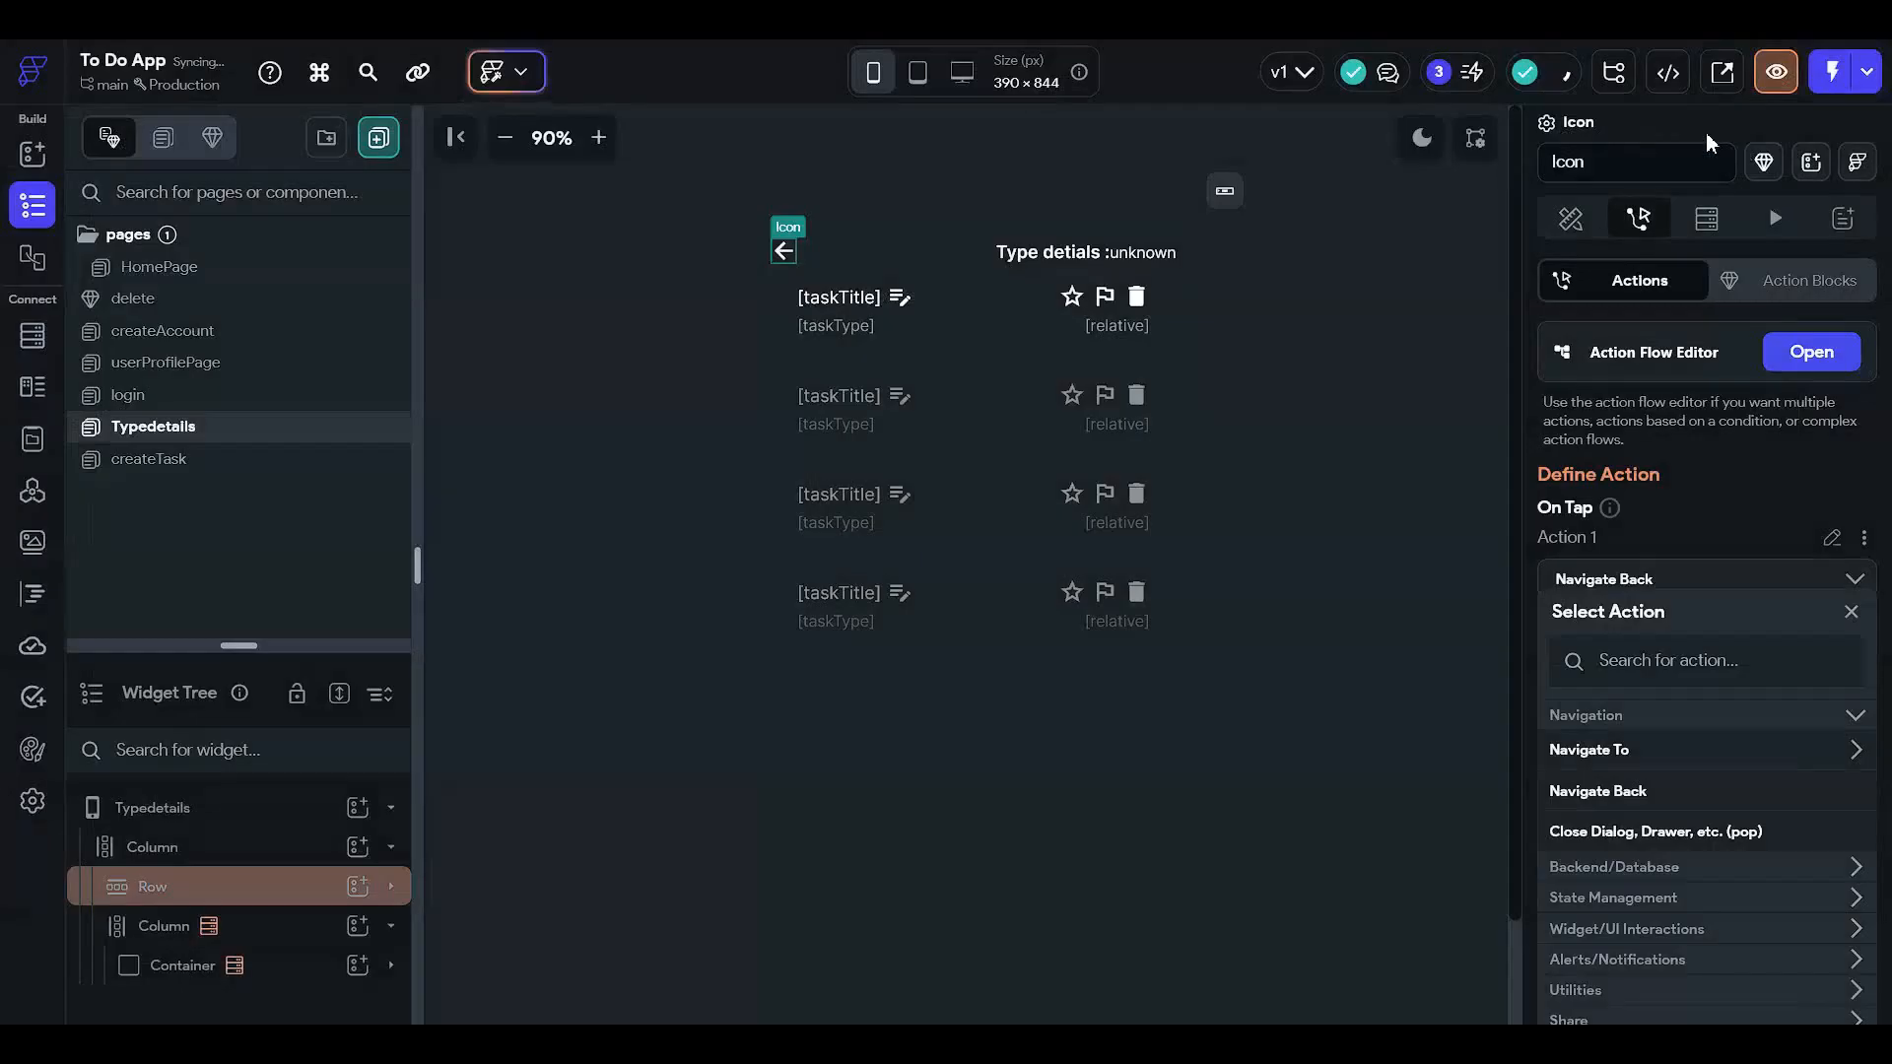
- Check the taskType text in the first card, then bring up the login page
click(1436, 527)
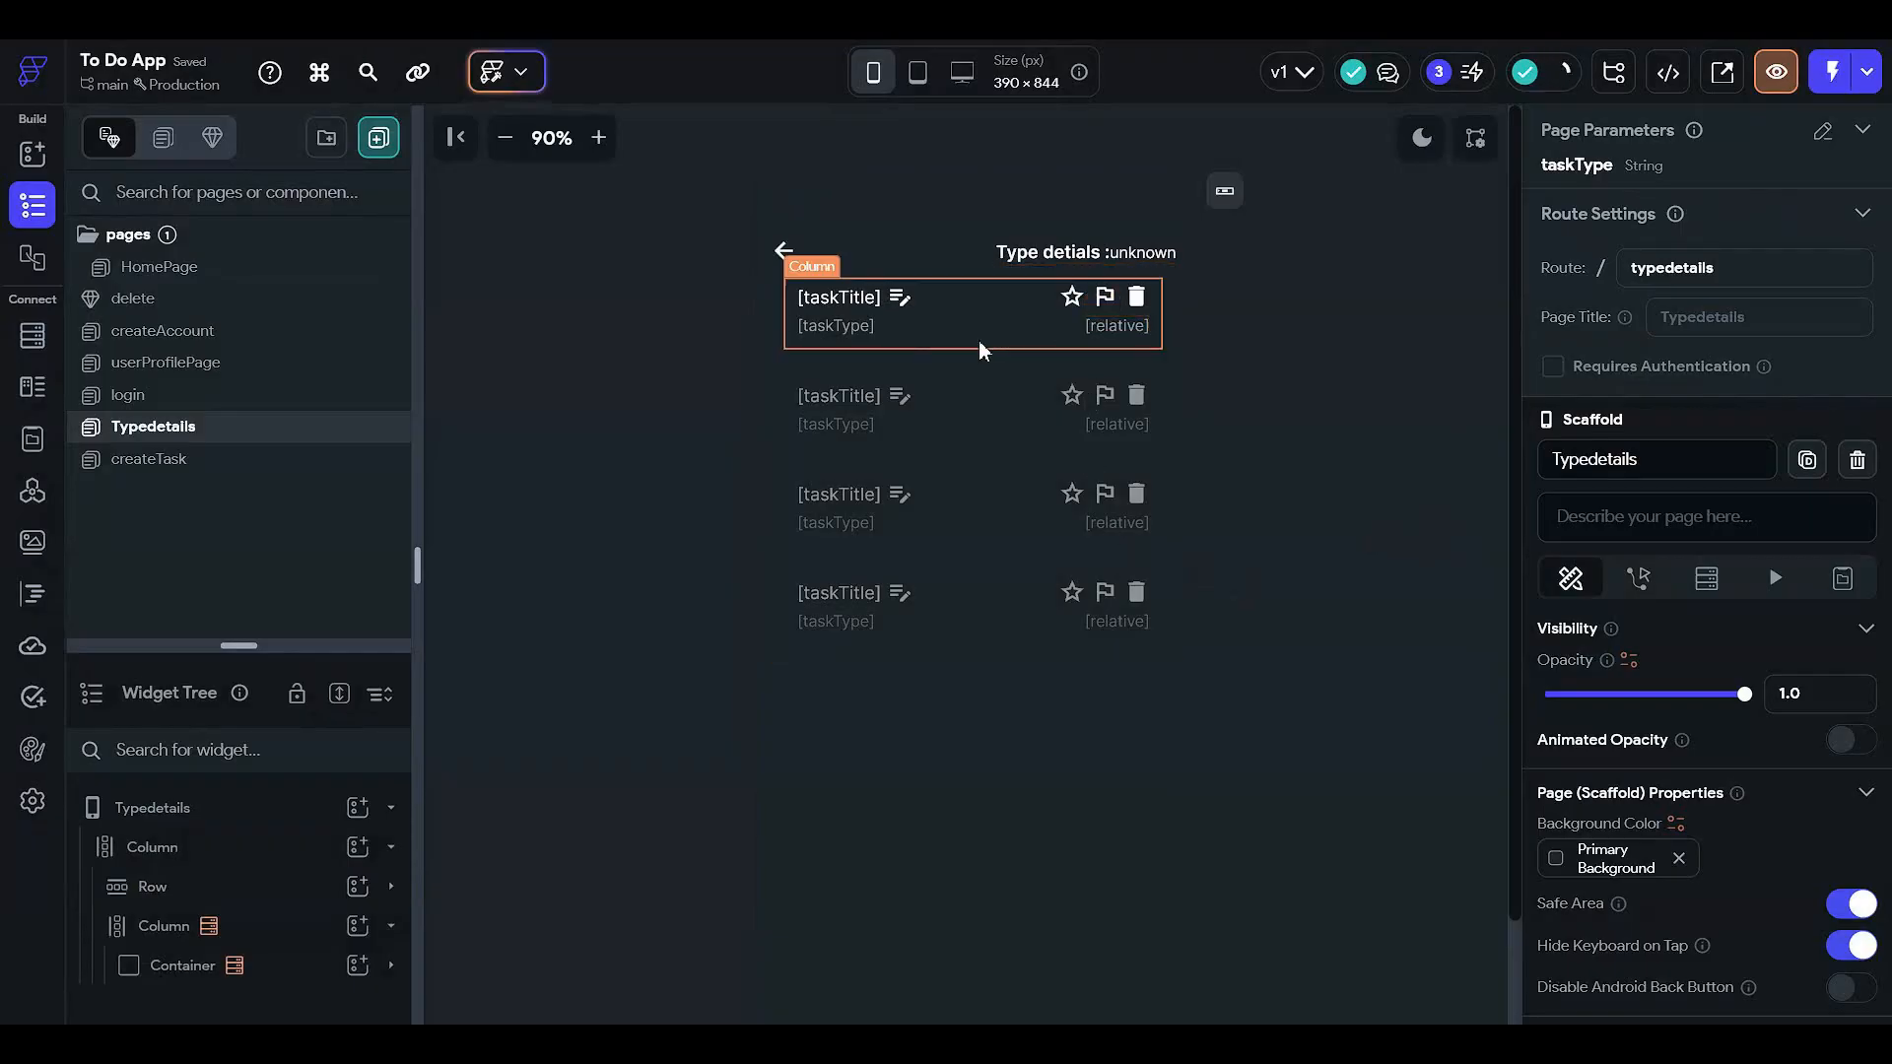
click(871, 329)
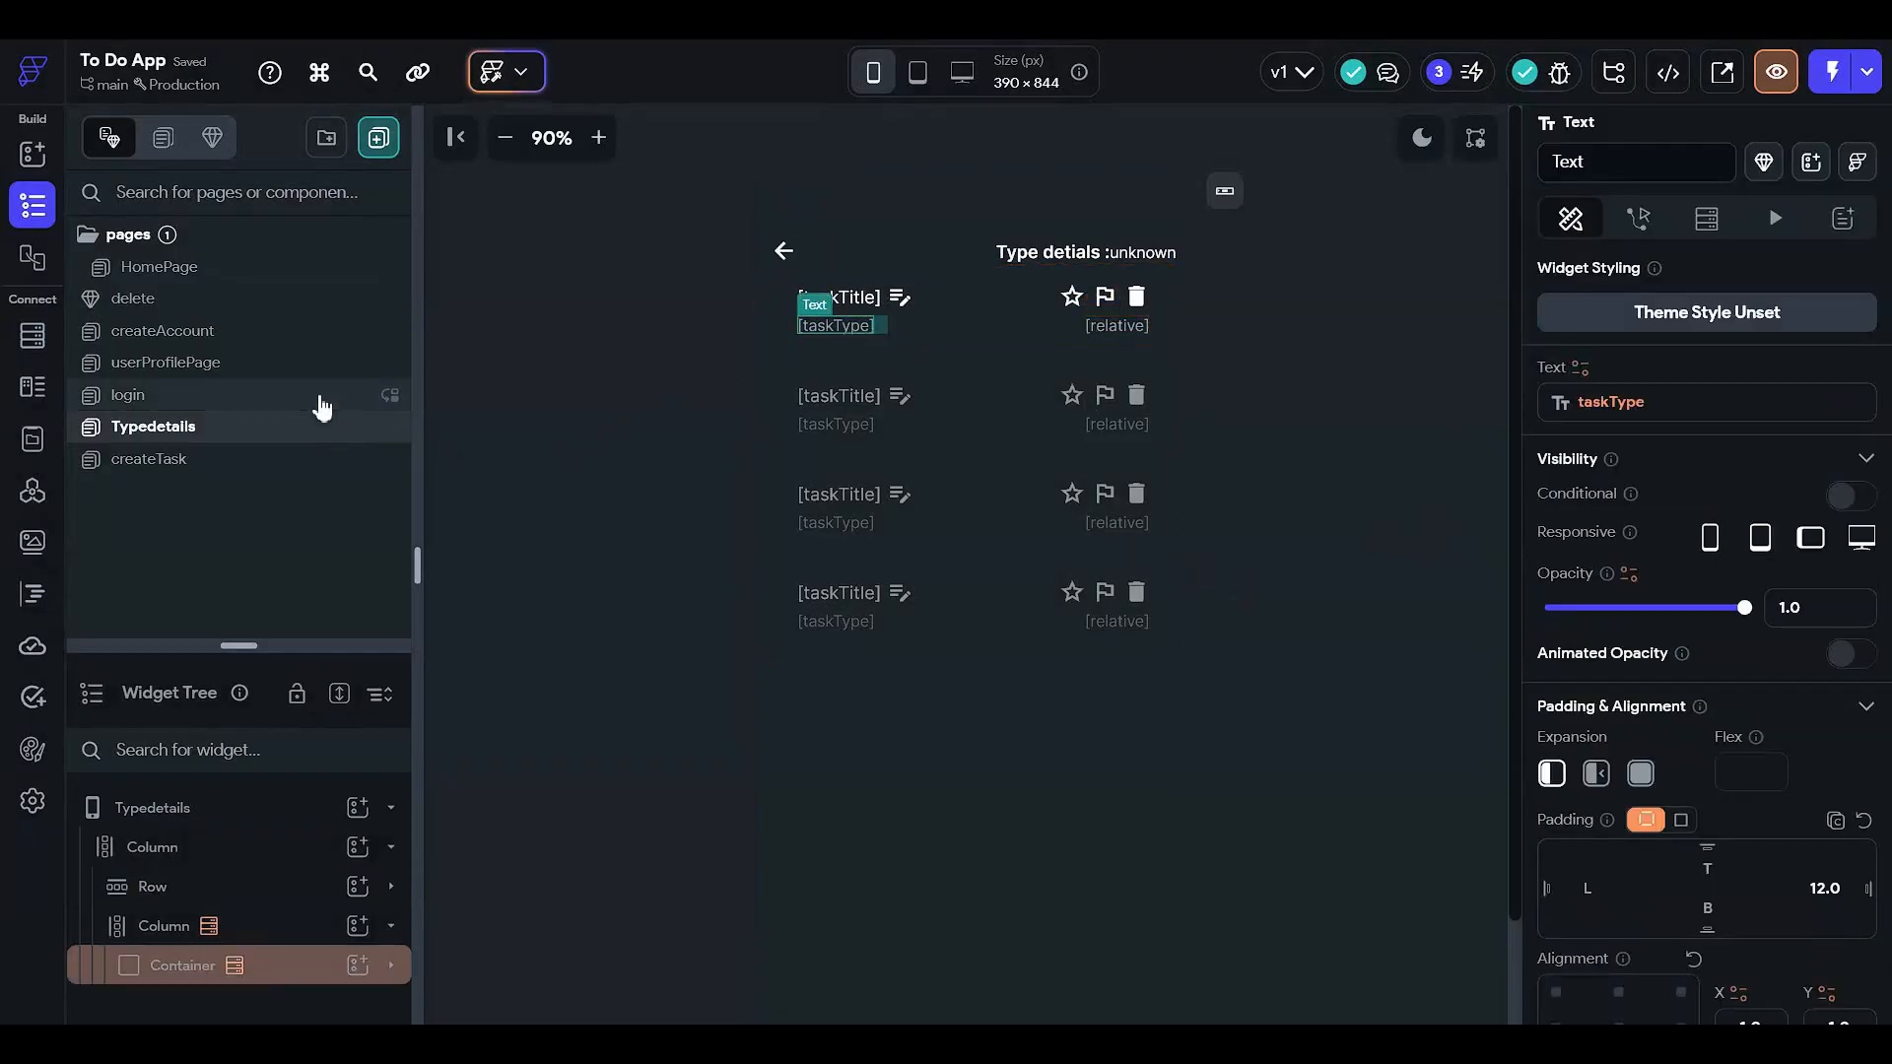
click(266, 394)
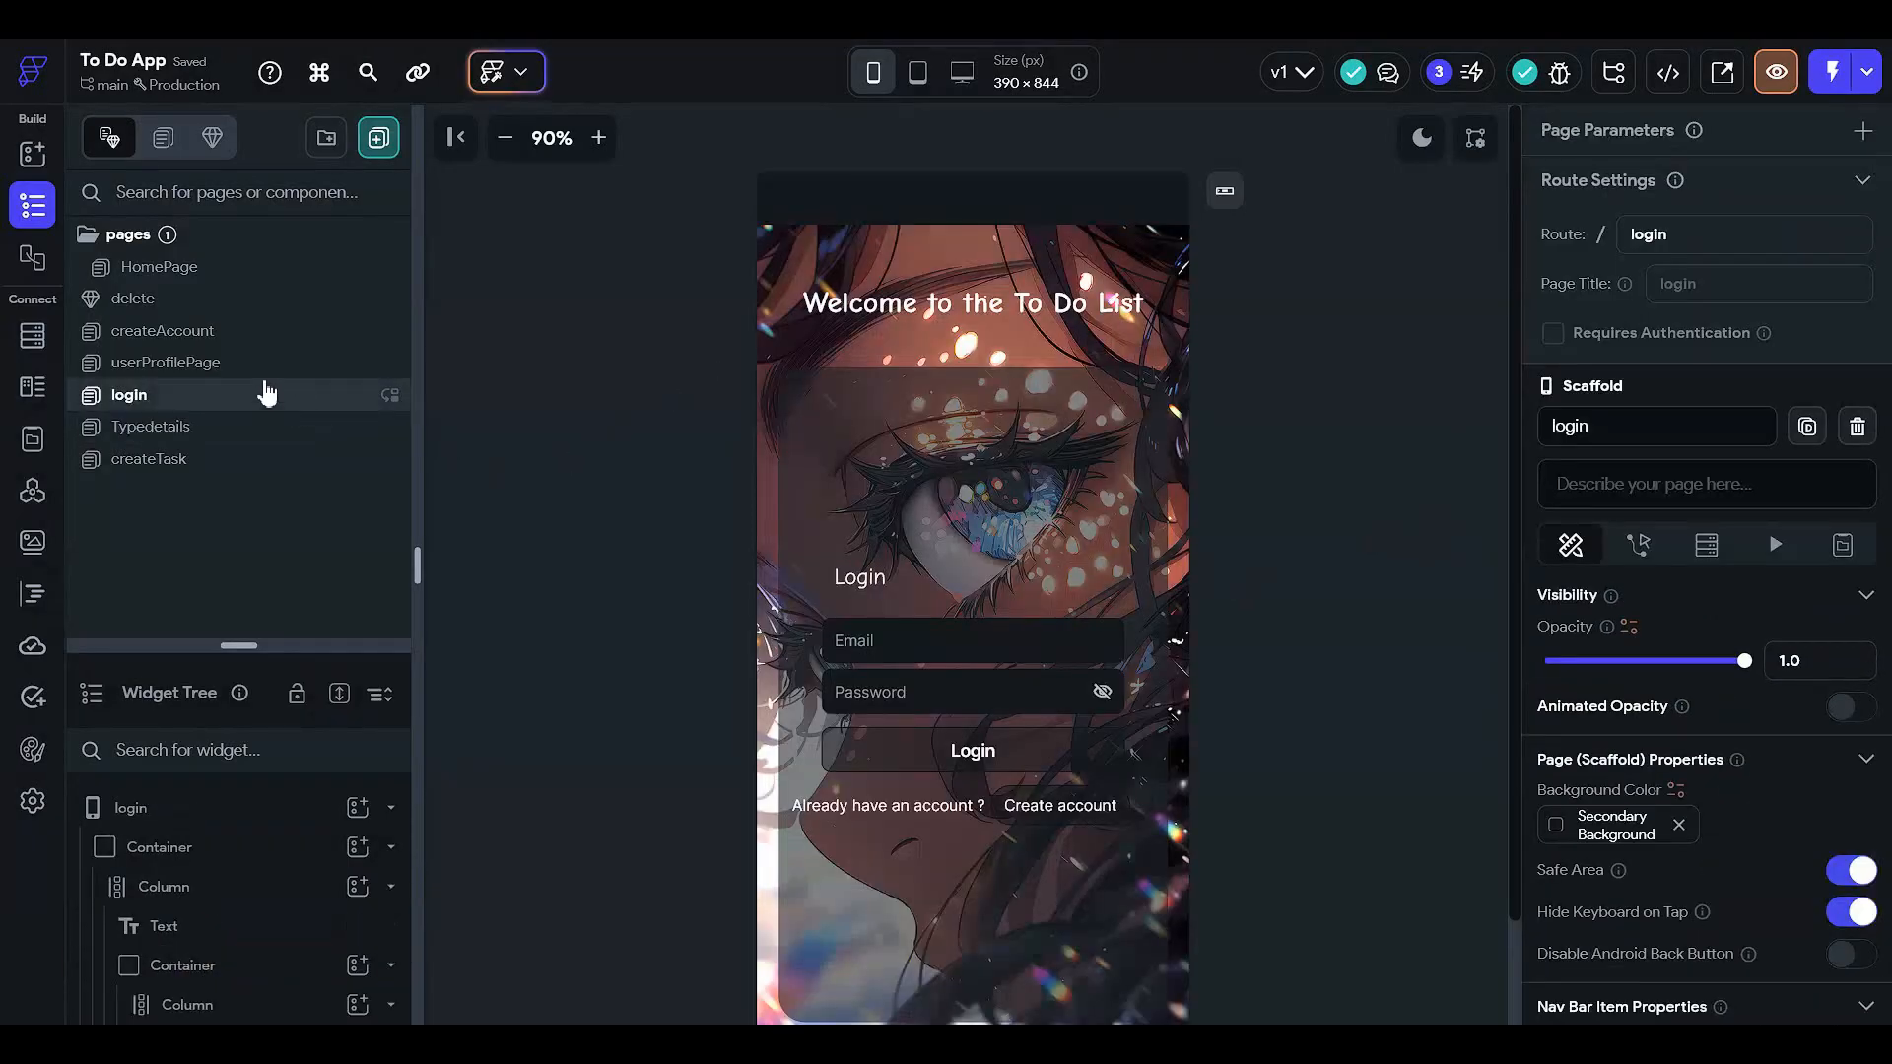
- Switch to the HomePage, inspect the first task type chip, and close the old browser tab
click(285, 284)
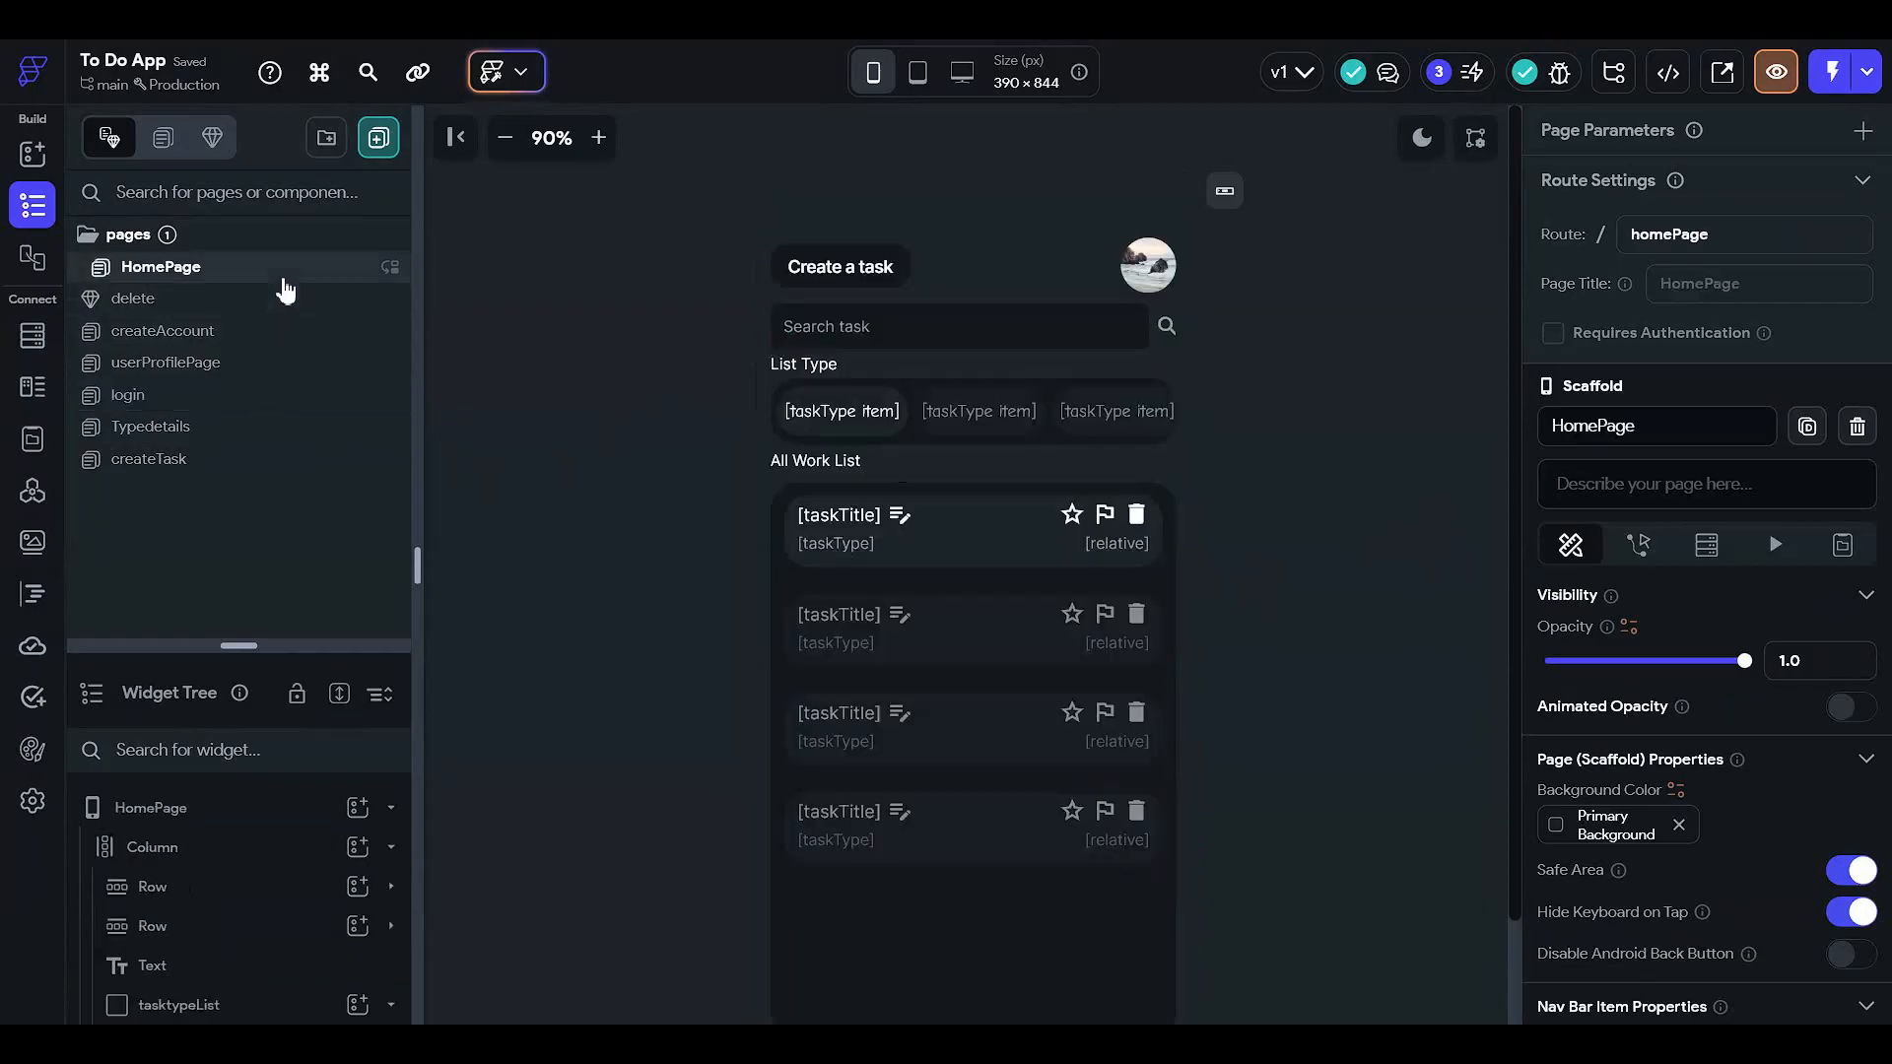
click(904, 408)
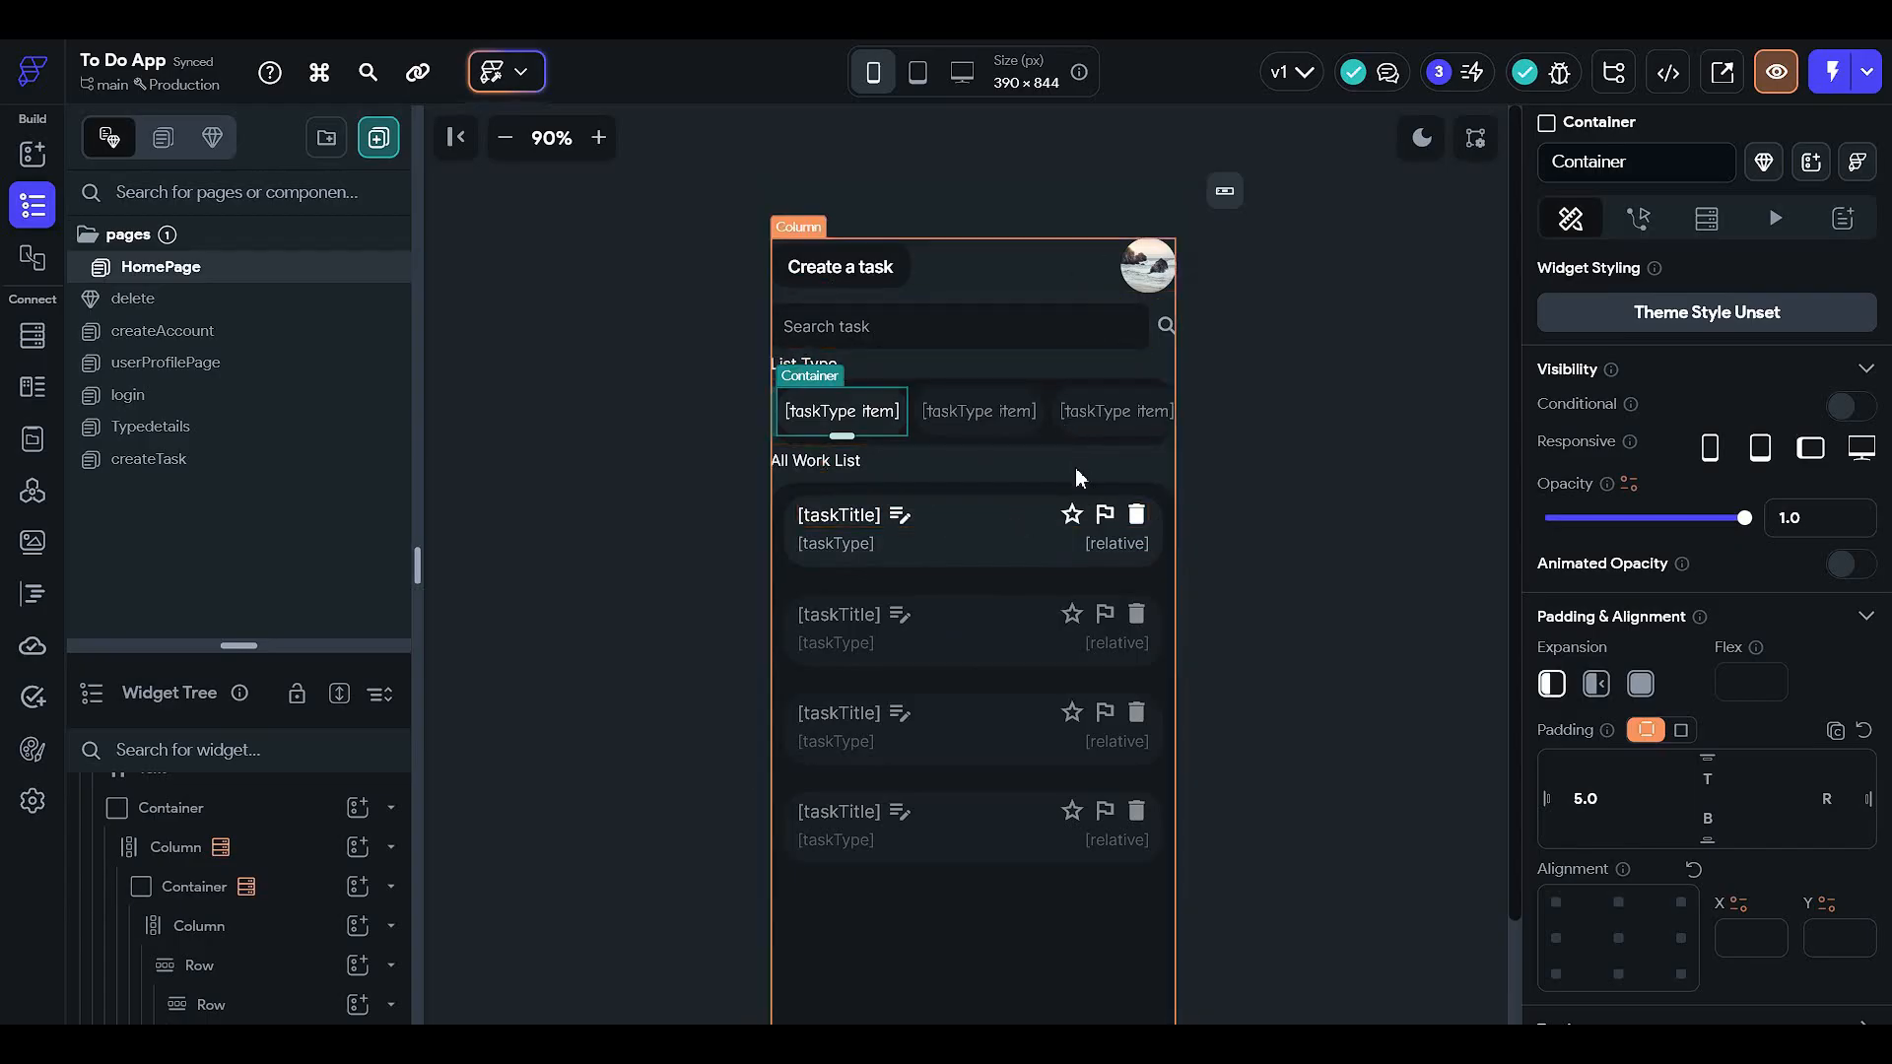
click(1383, 315)
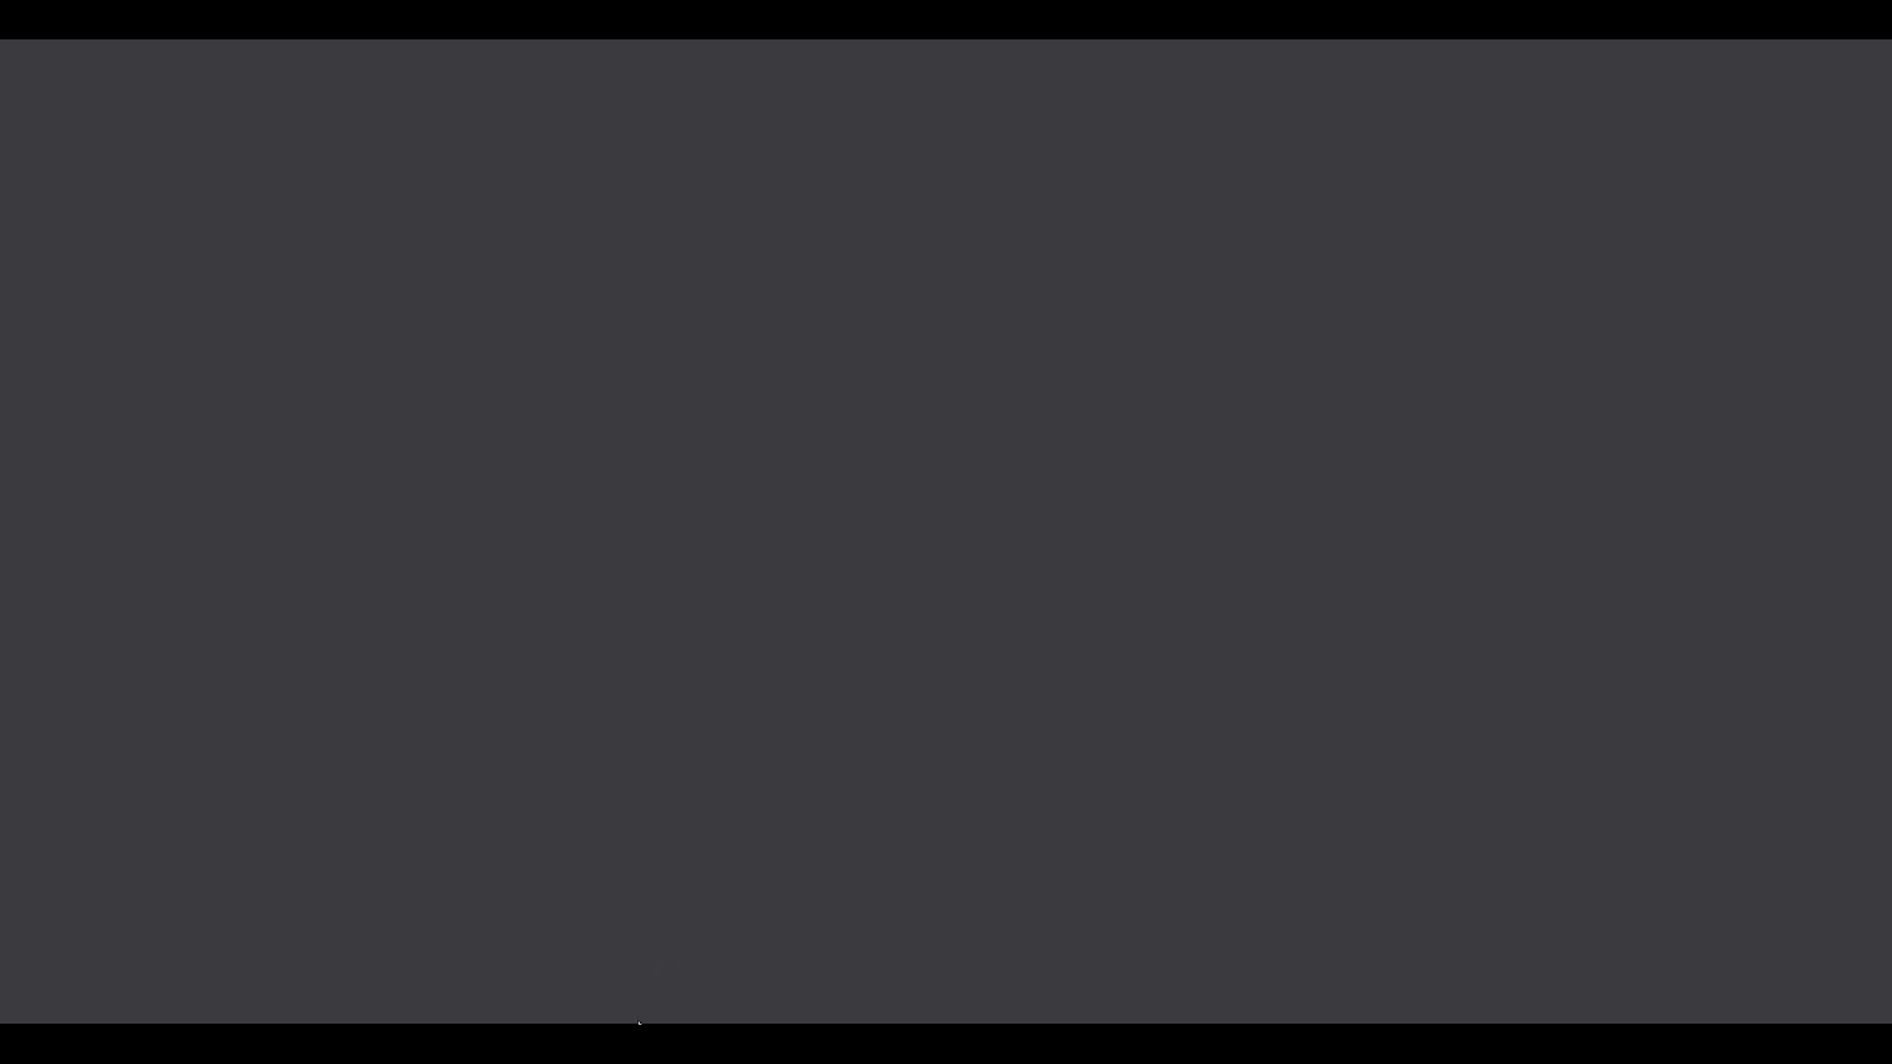
mouse_move(646, 1040)
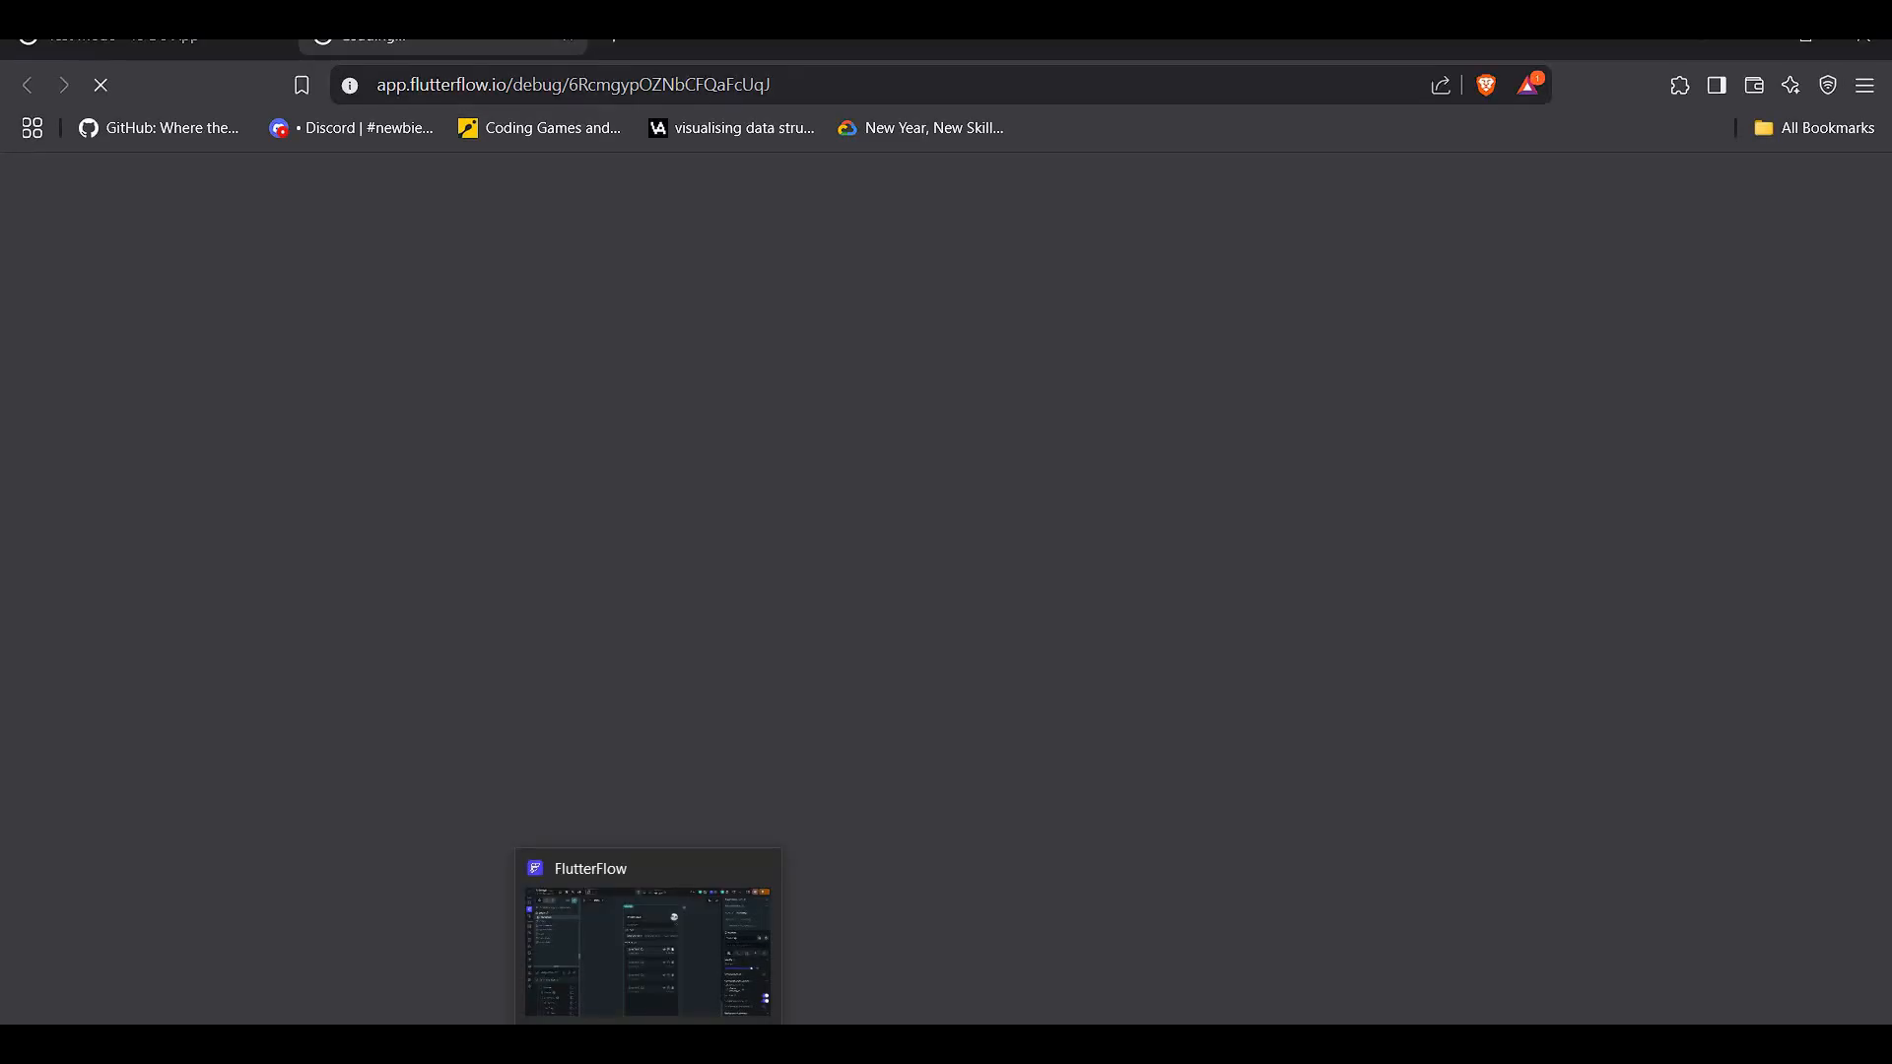
click(282, 39)
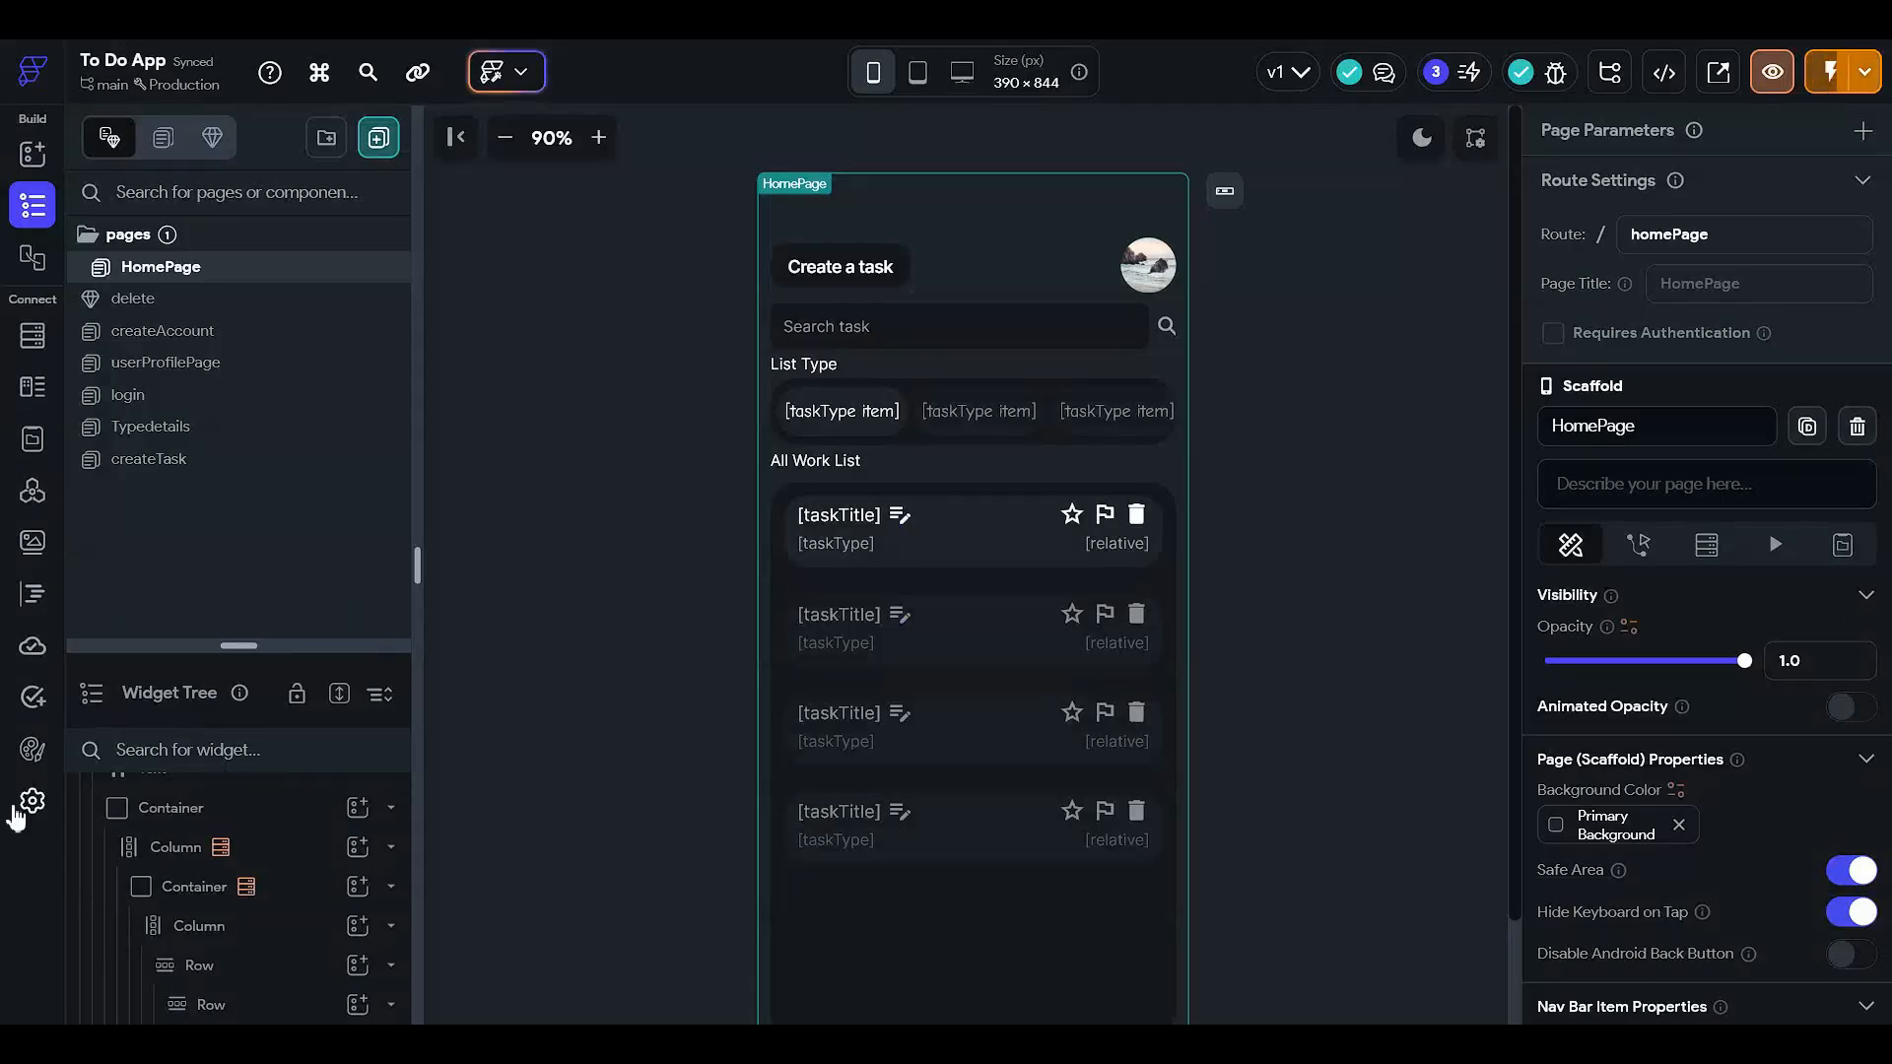
- Look up the todoappdc site URL in Web Deployment settings, then return to the page builder
click(33, 800)
scroll(266, 777, down, 1)
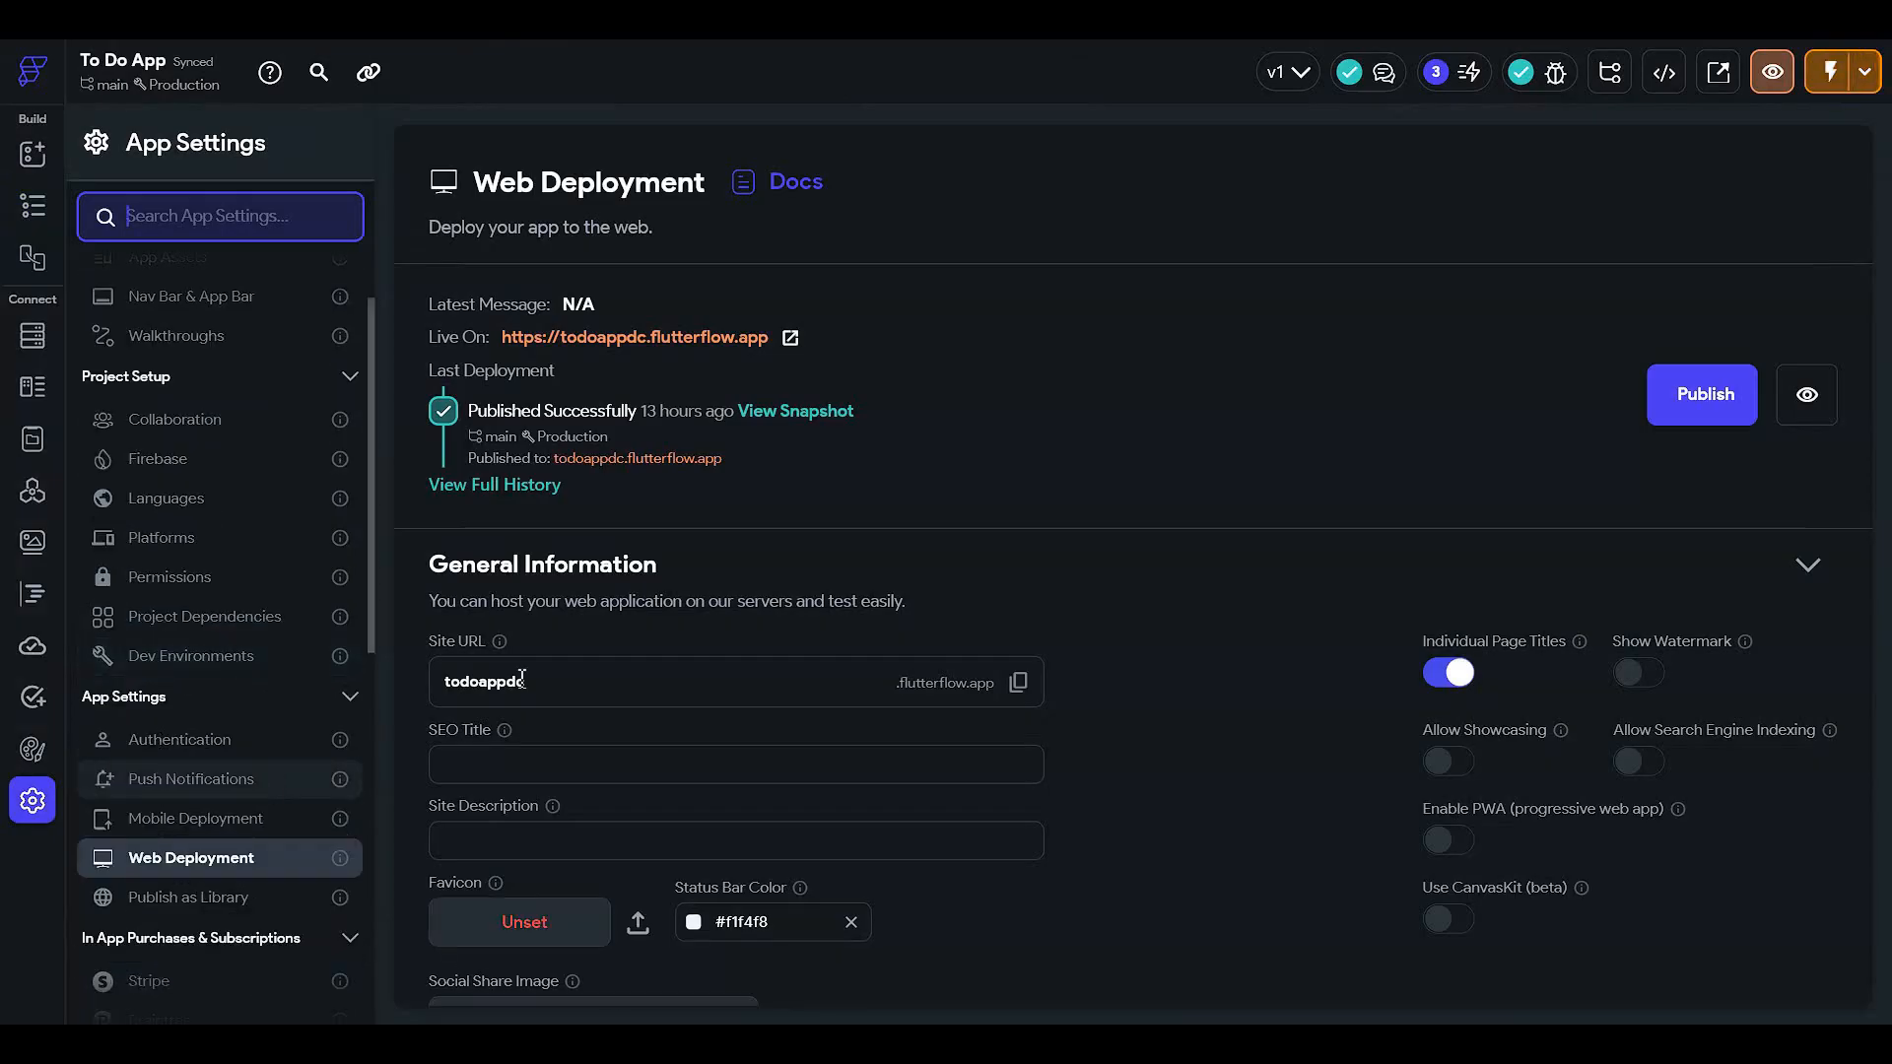
click(443, 684)
drag(443, 684, 532, 684)
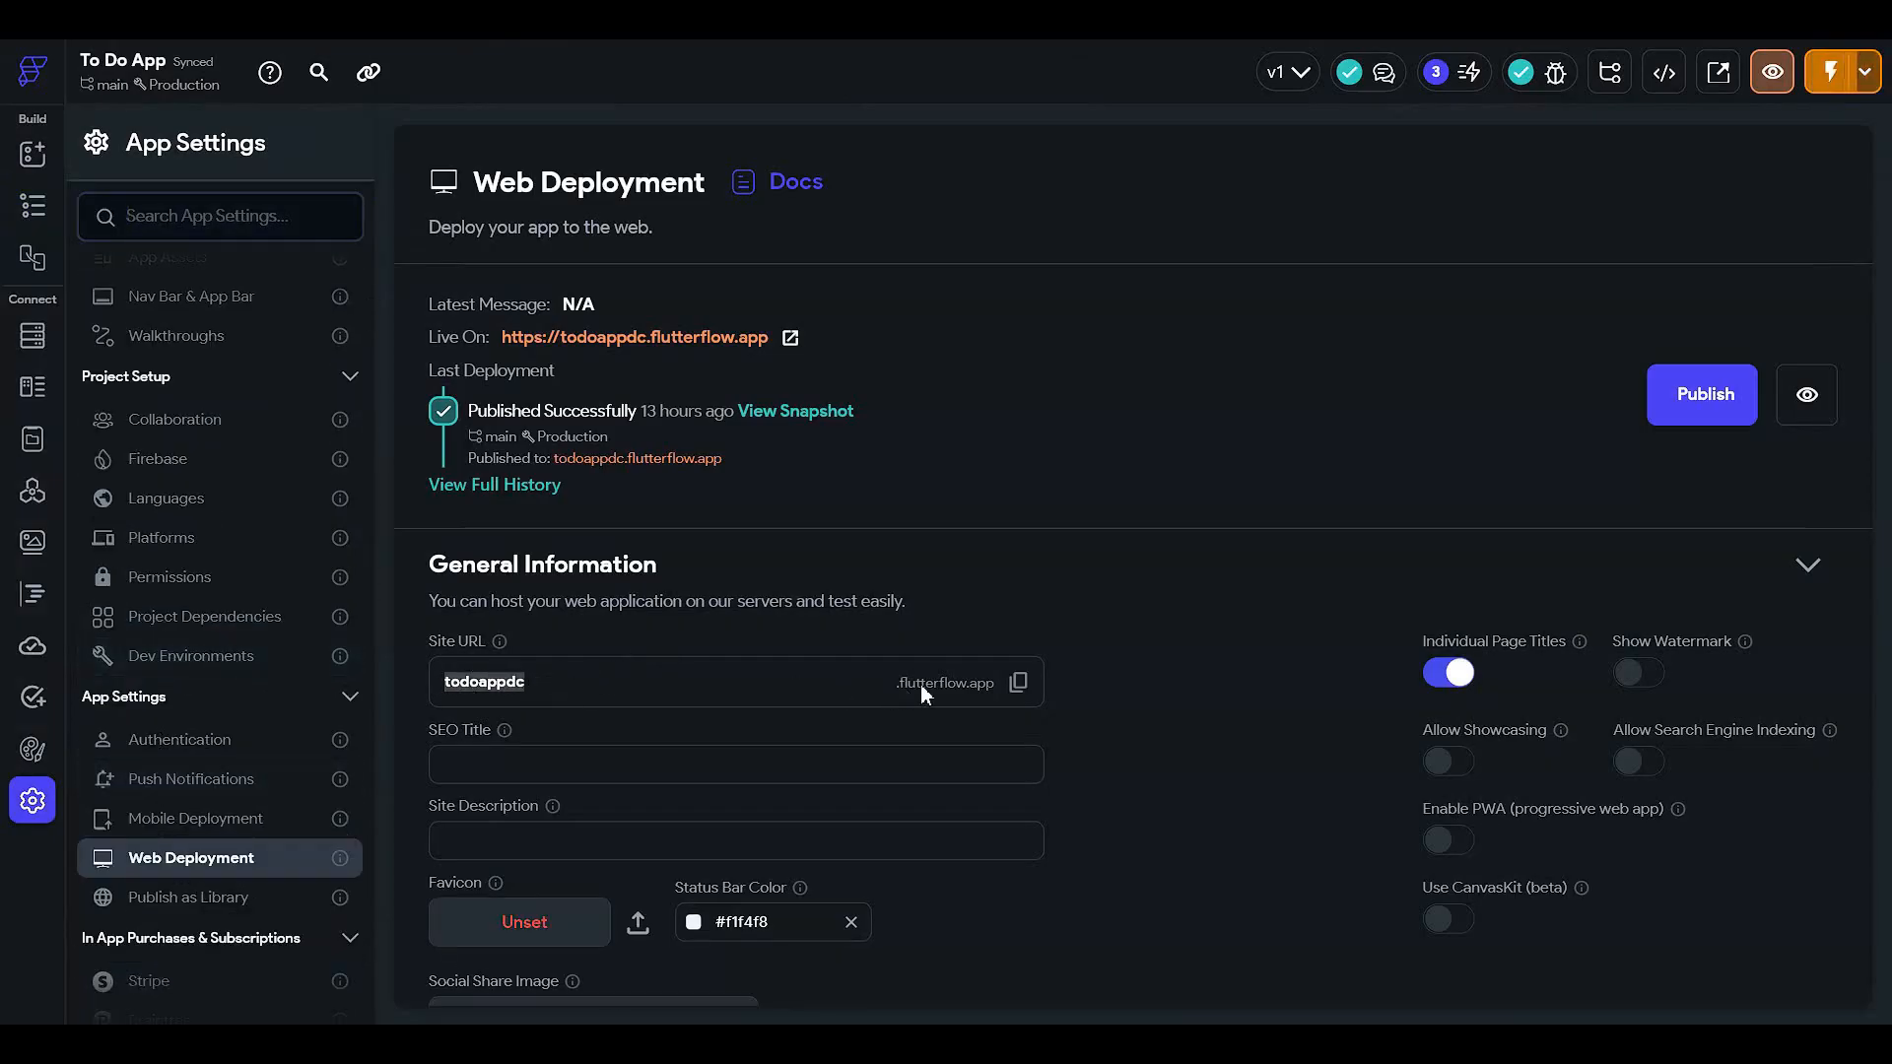
click(639, 699)
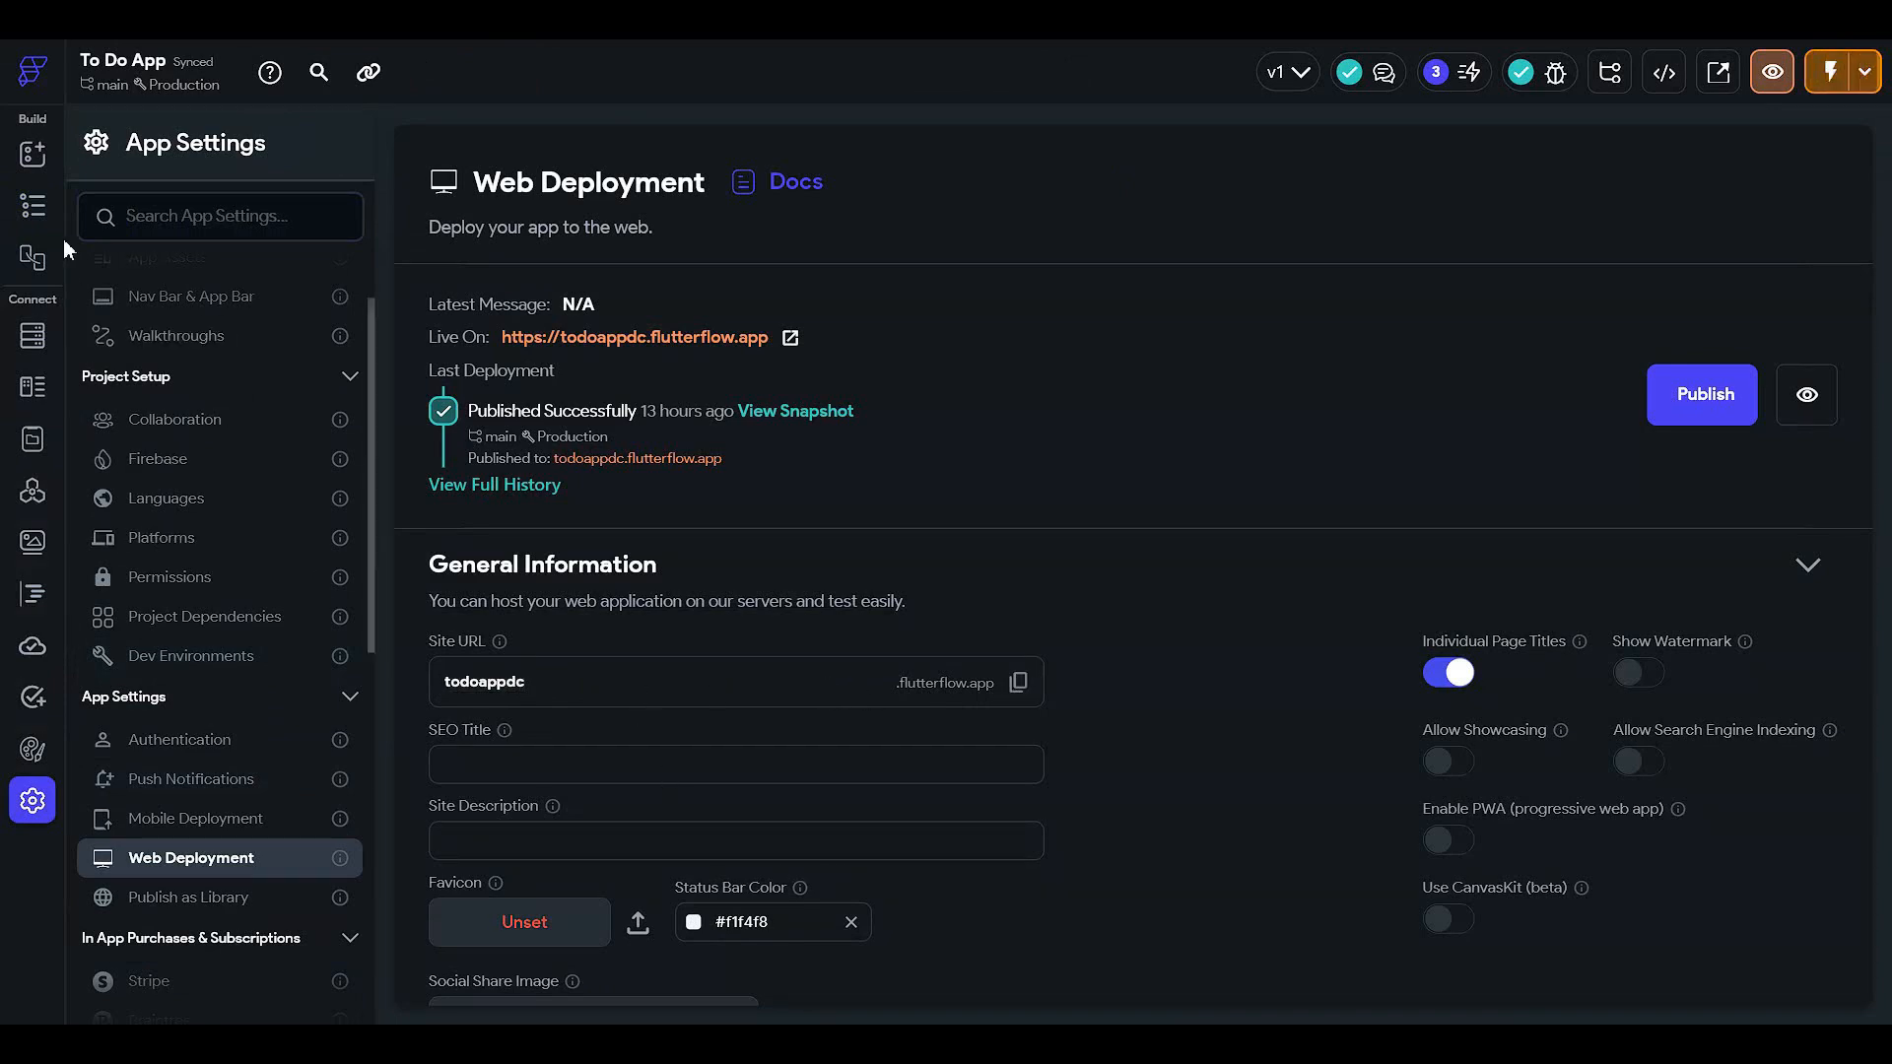
click(39, 209)
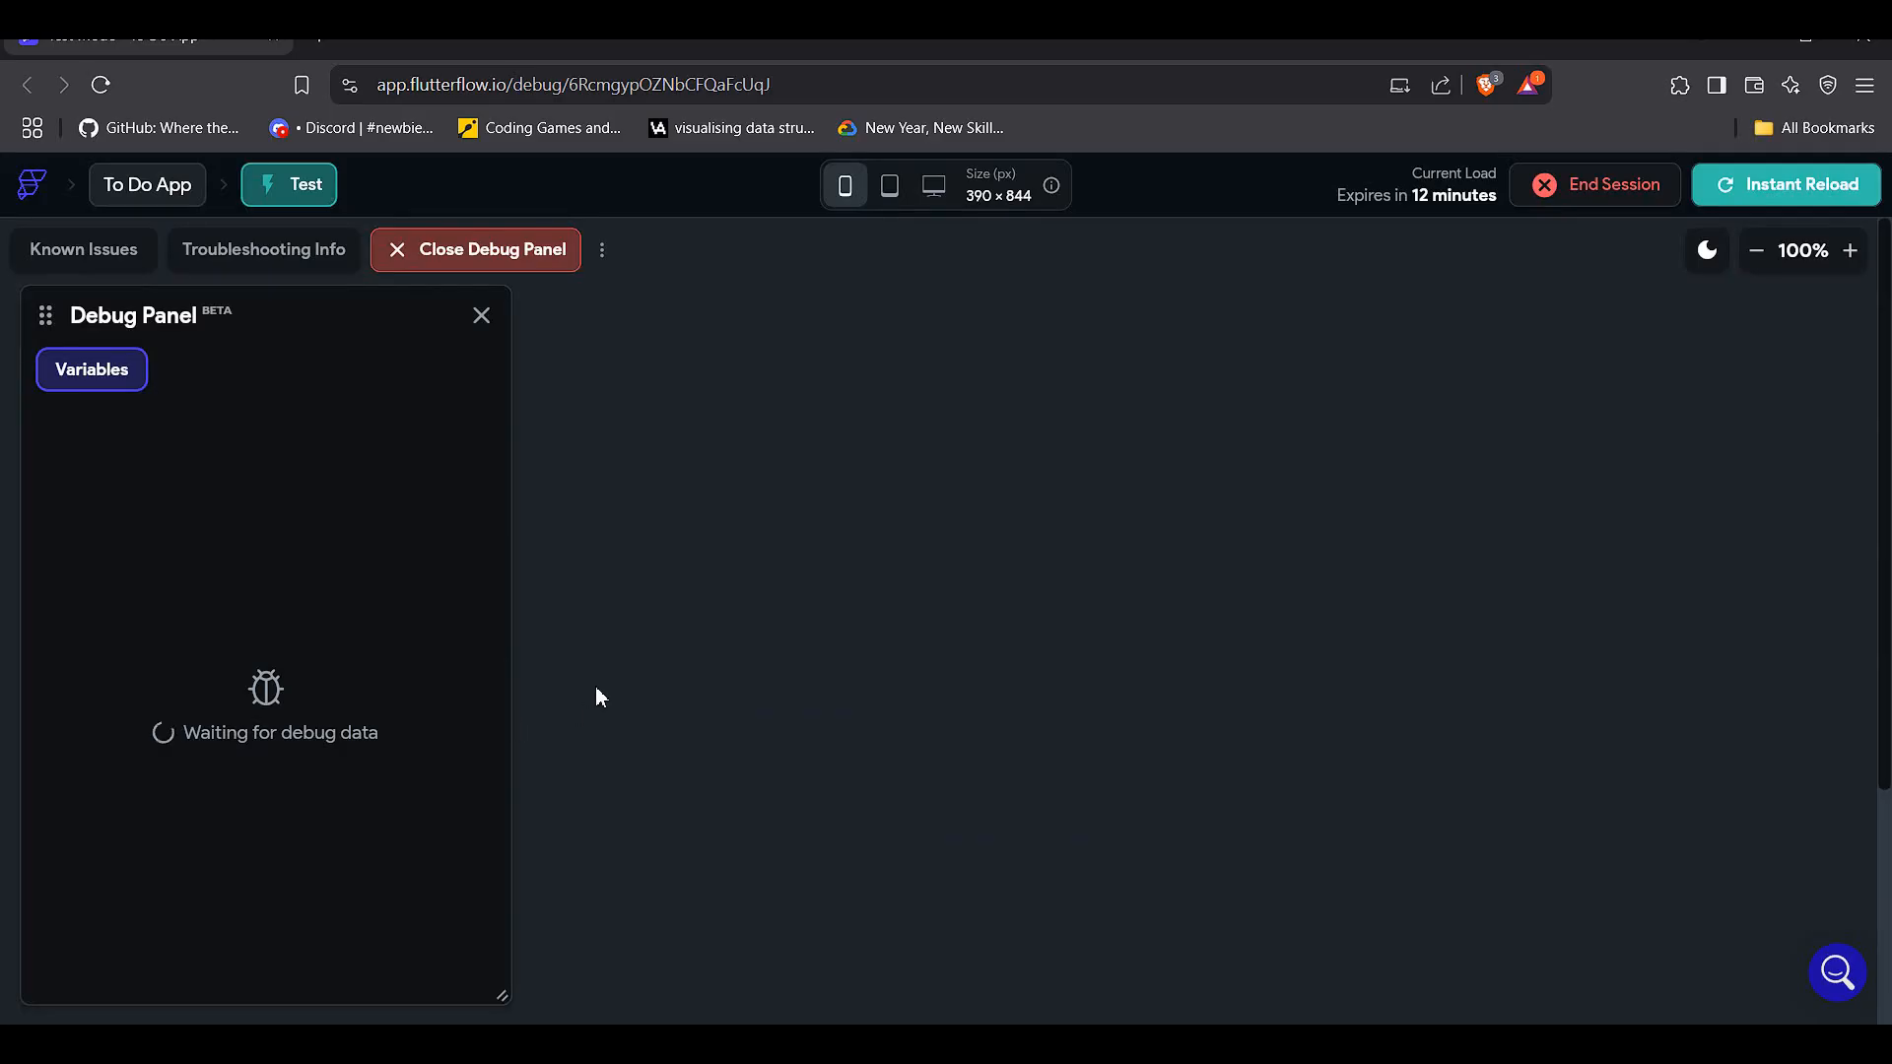
- In Test mode, open the Work tasks details page, zoom the preview out, and go back
scroll(552, 680, down, 3)
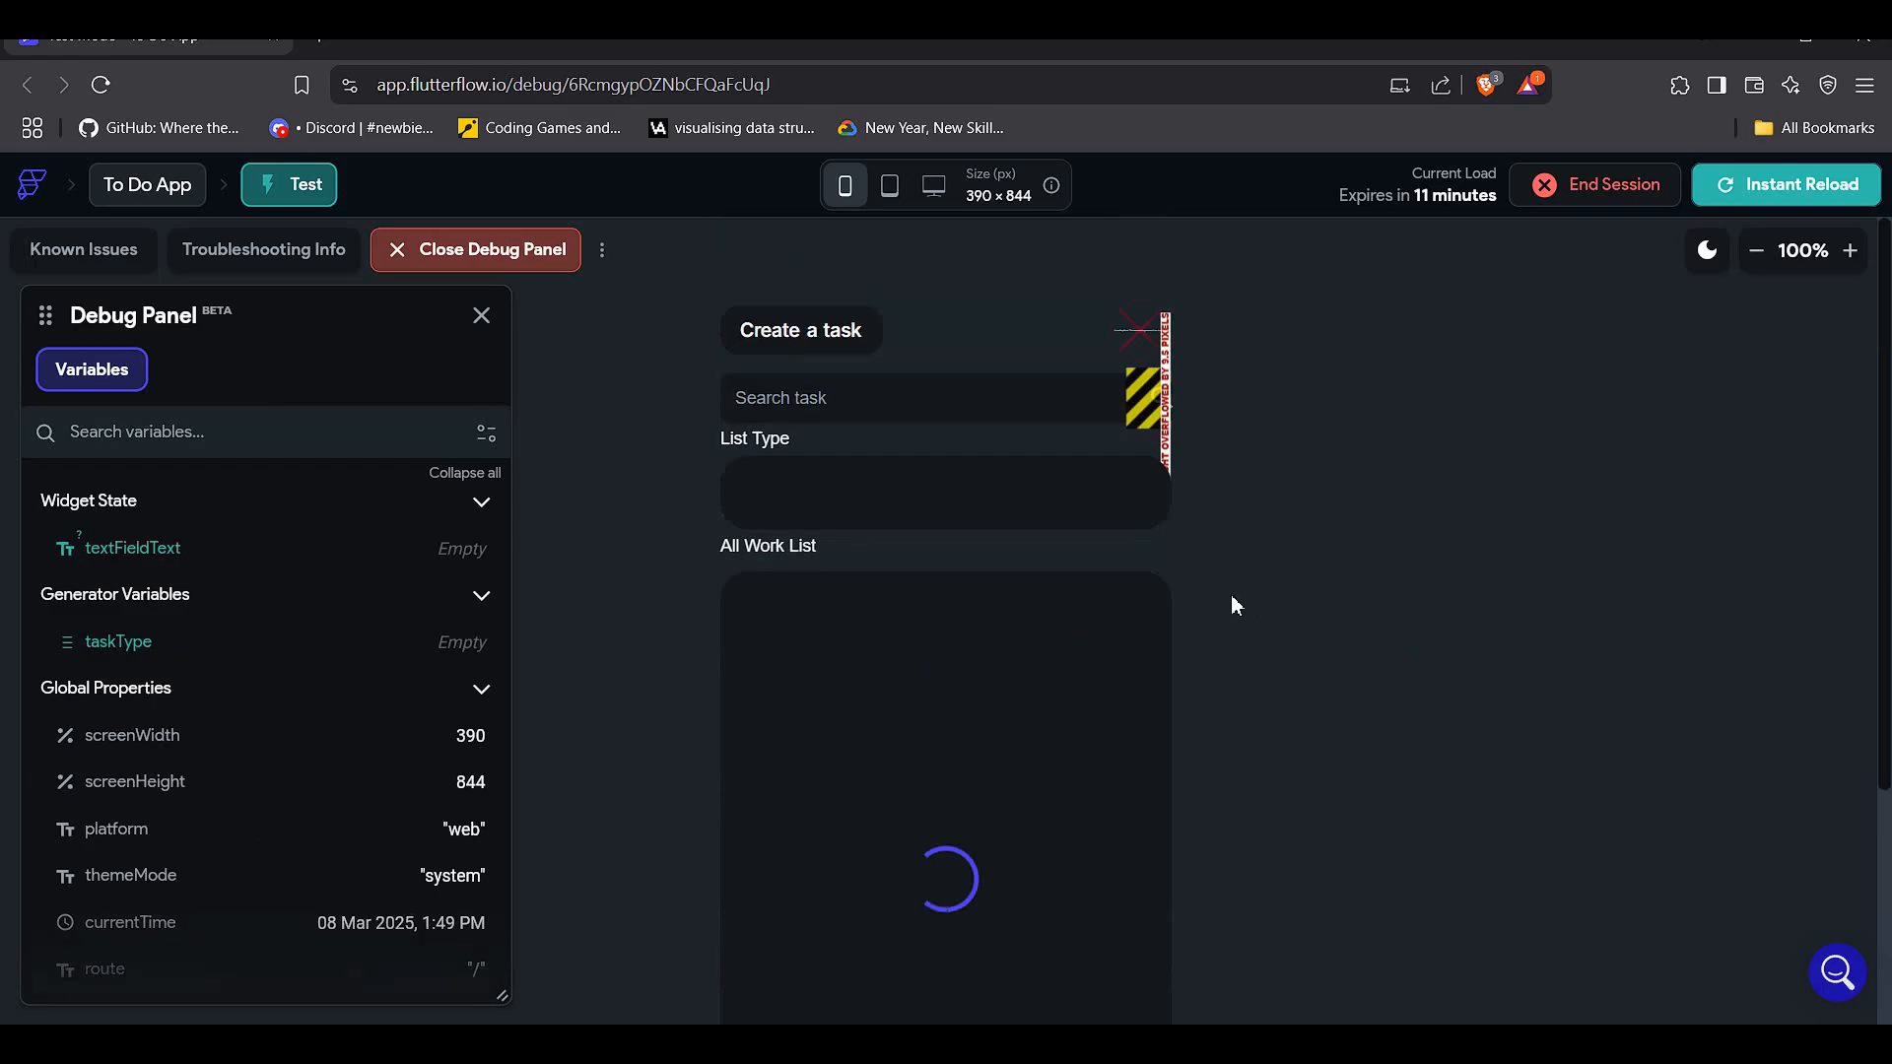
scroll(1232, 594, down, 1)
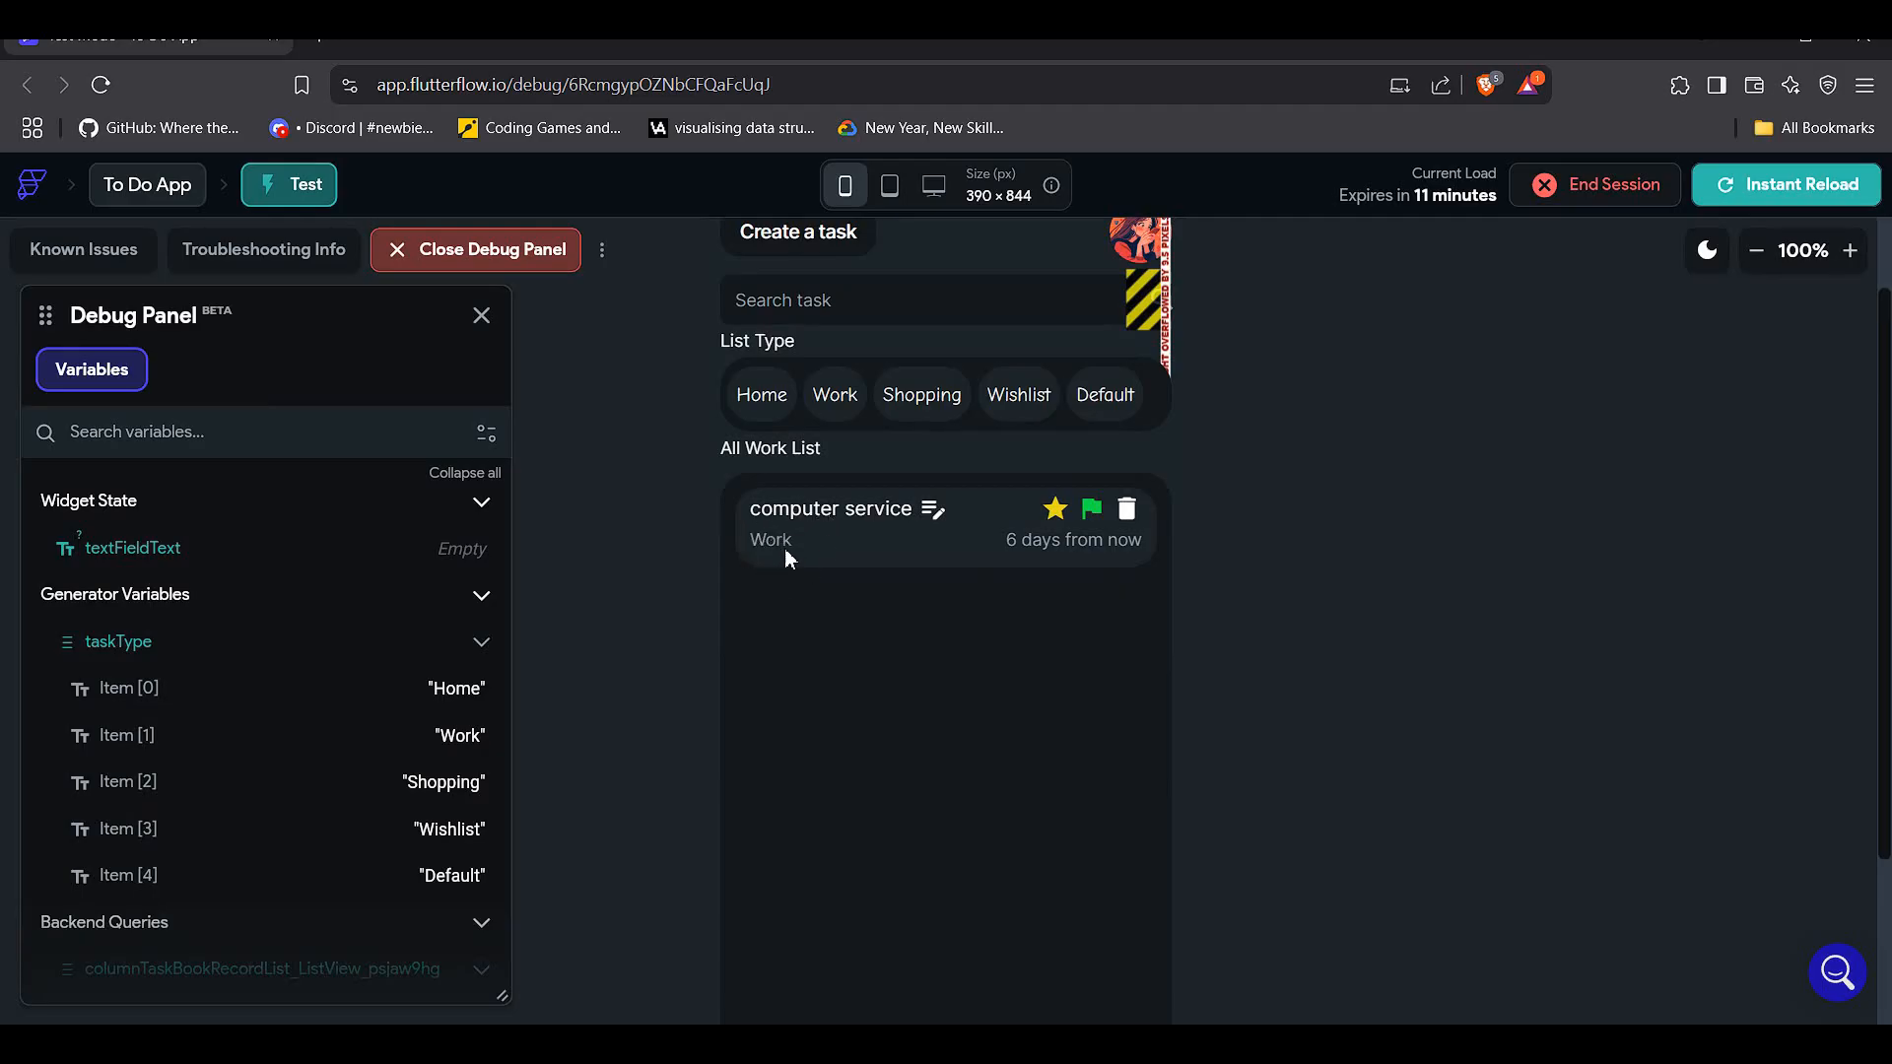
click(827, 402)
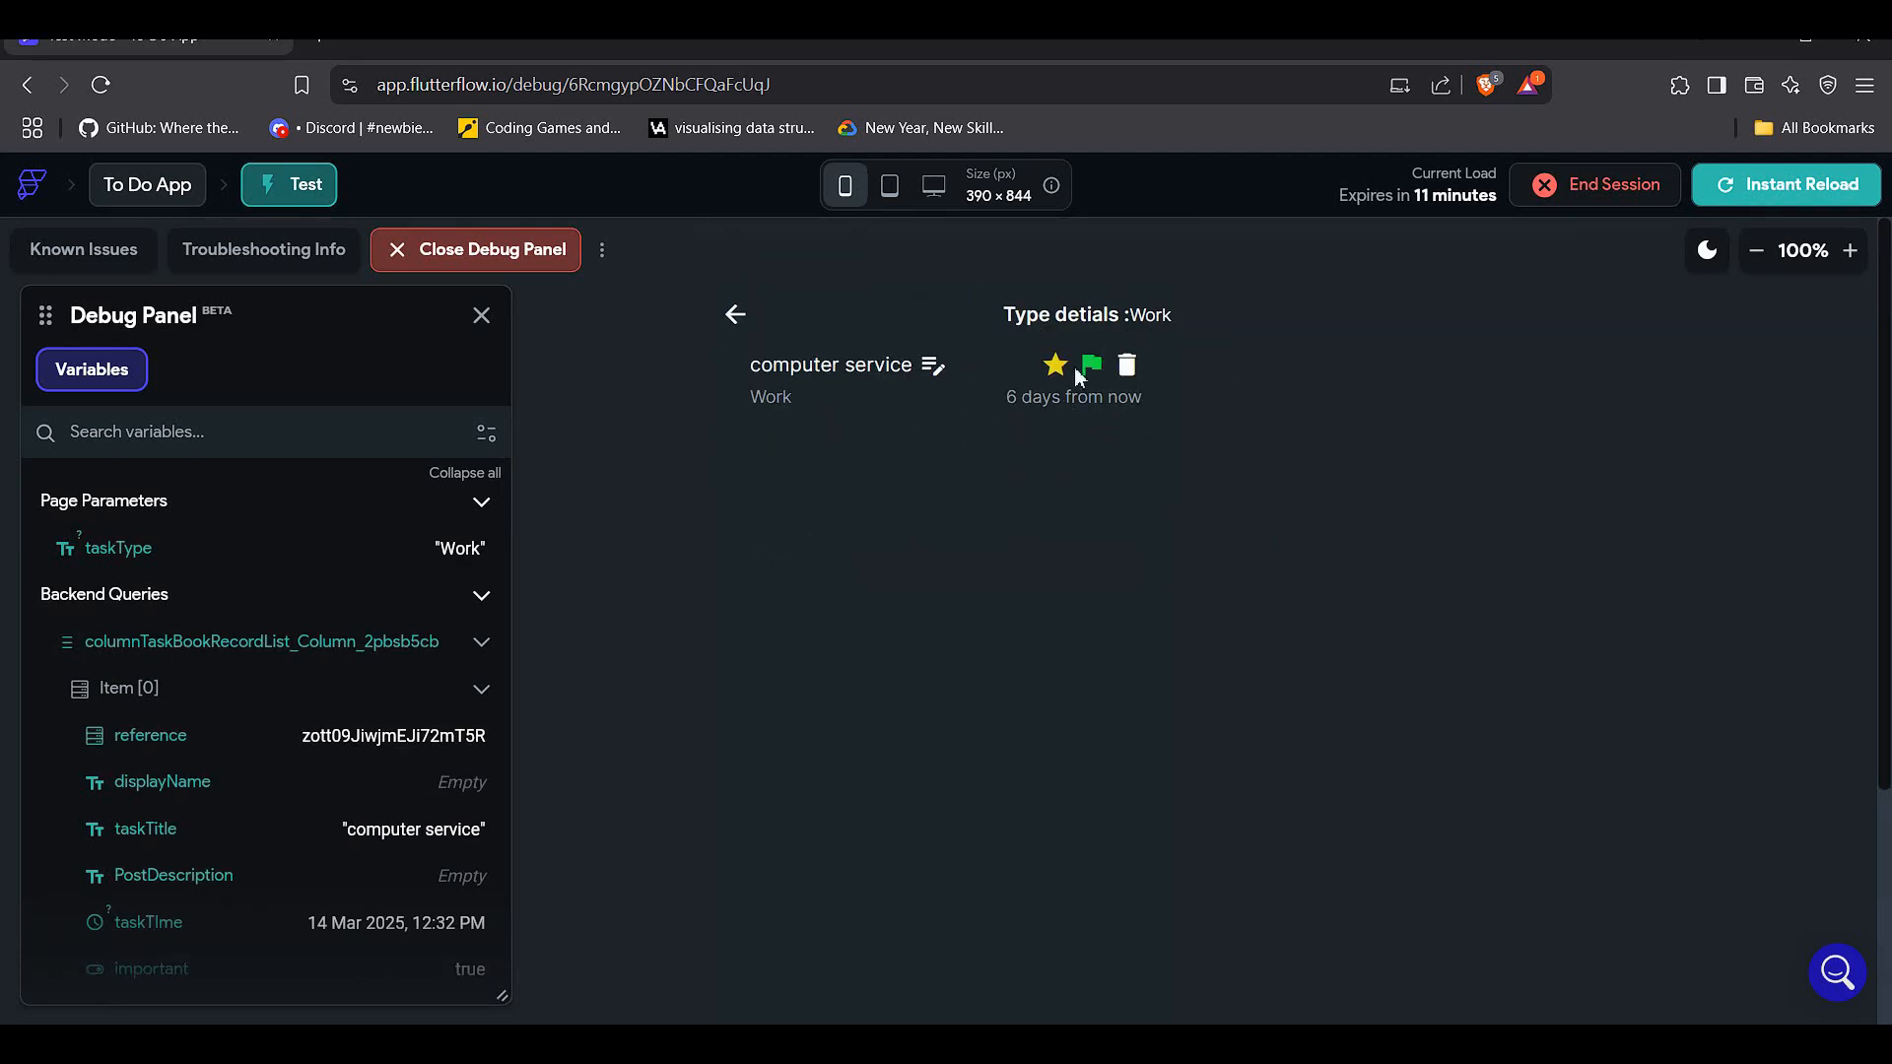
scroll(1123, 371, down, 1)
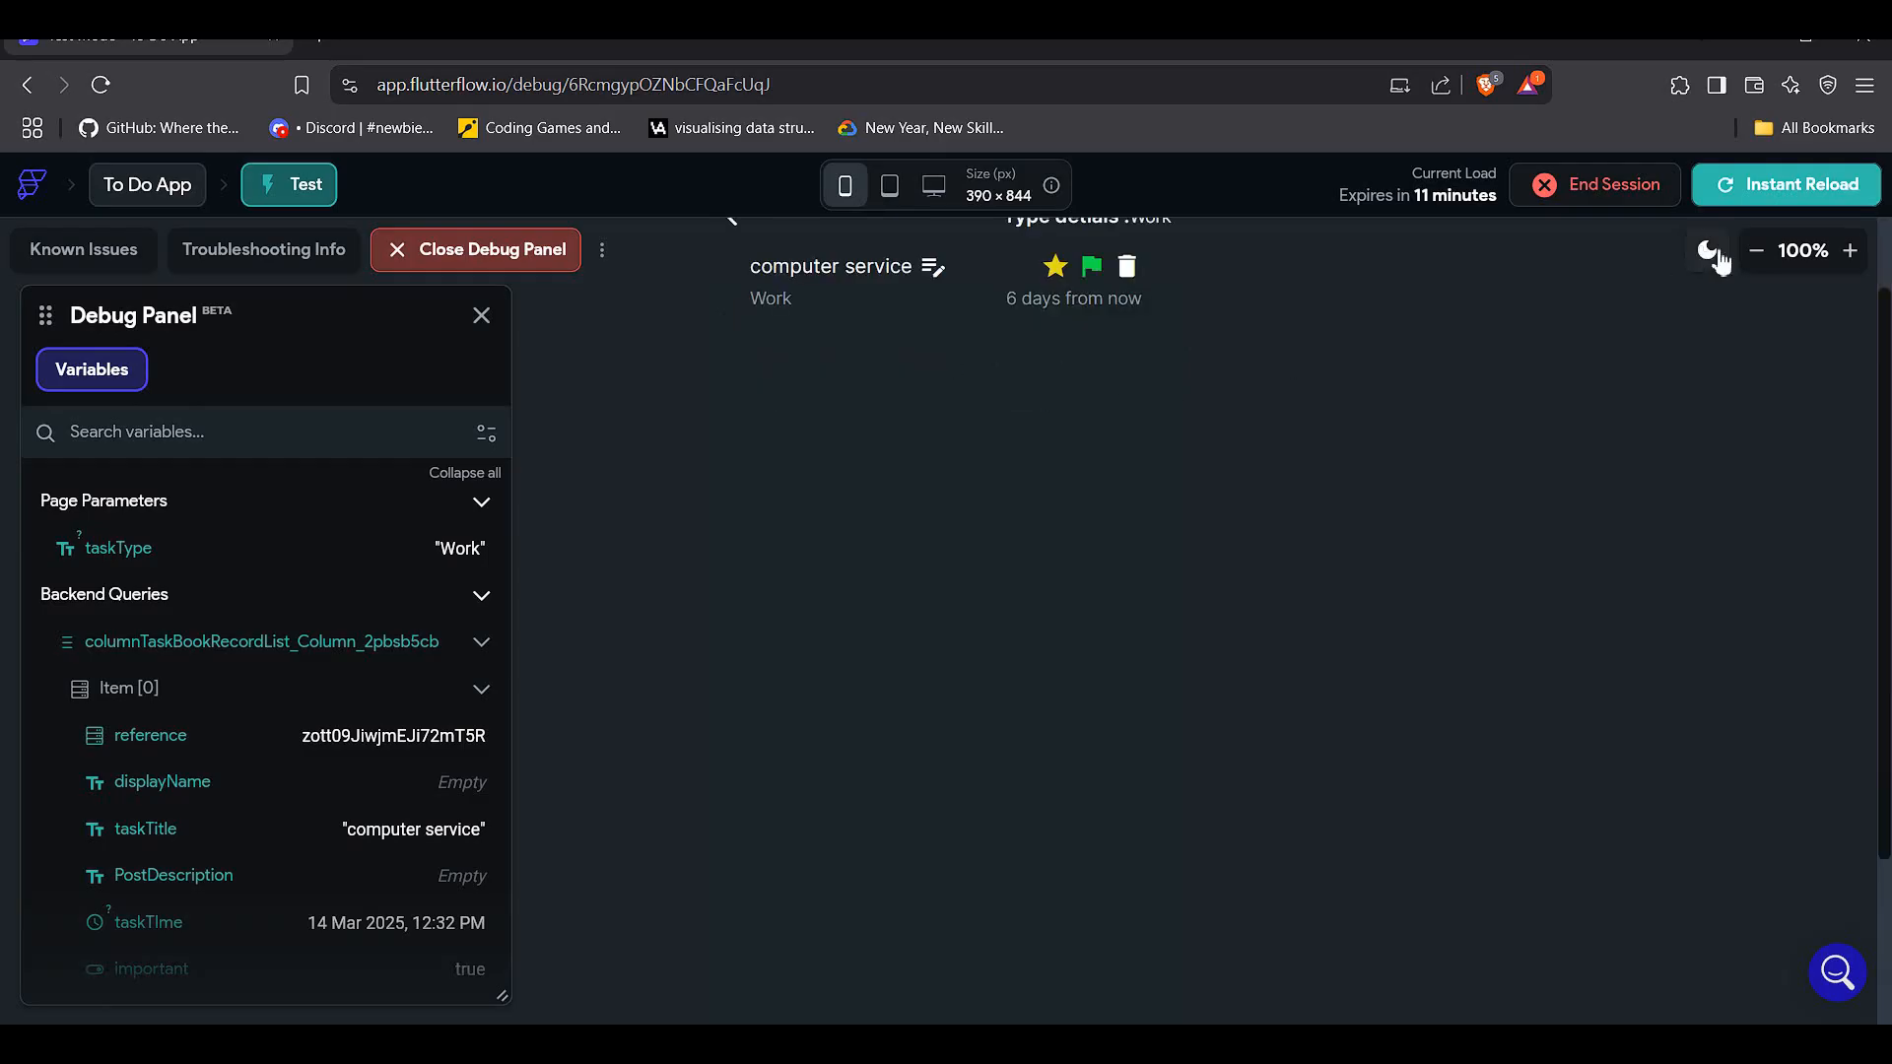
click(1770, 263)
click(1769, 262)
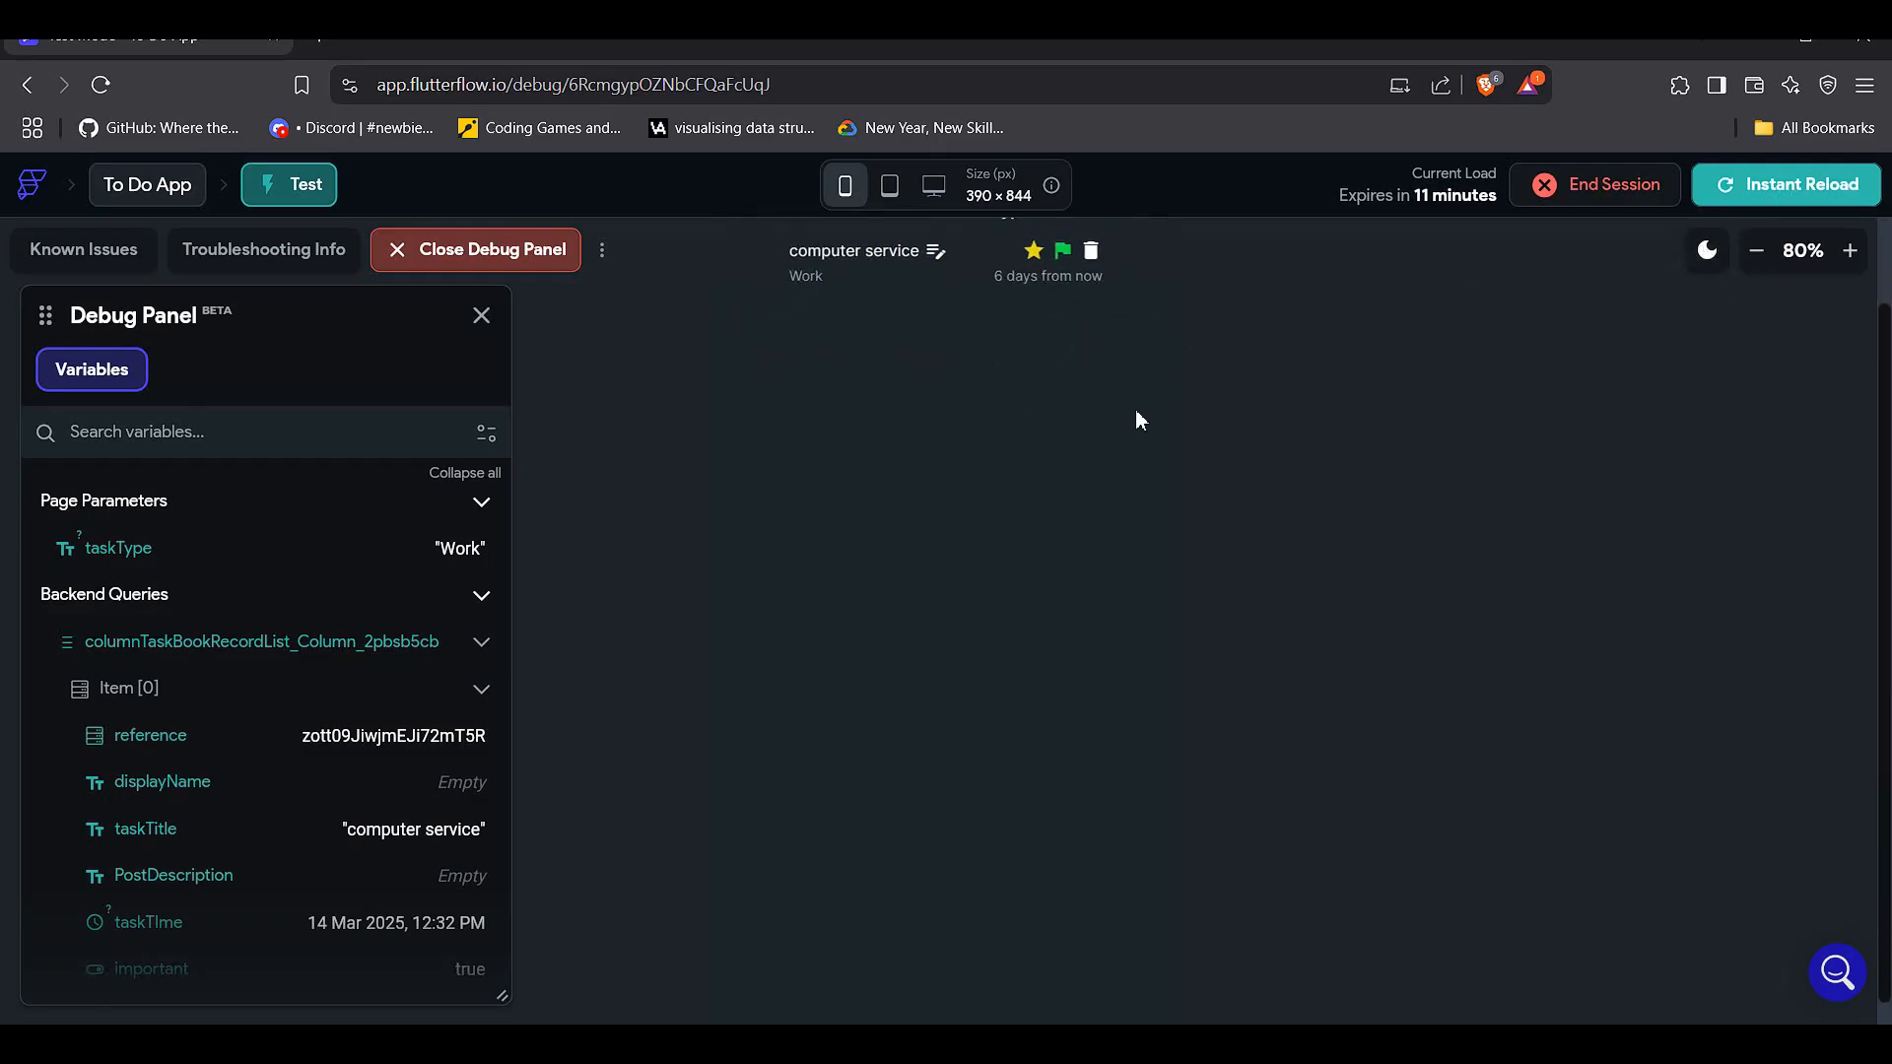
scroll(1129, 409, up, 1)
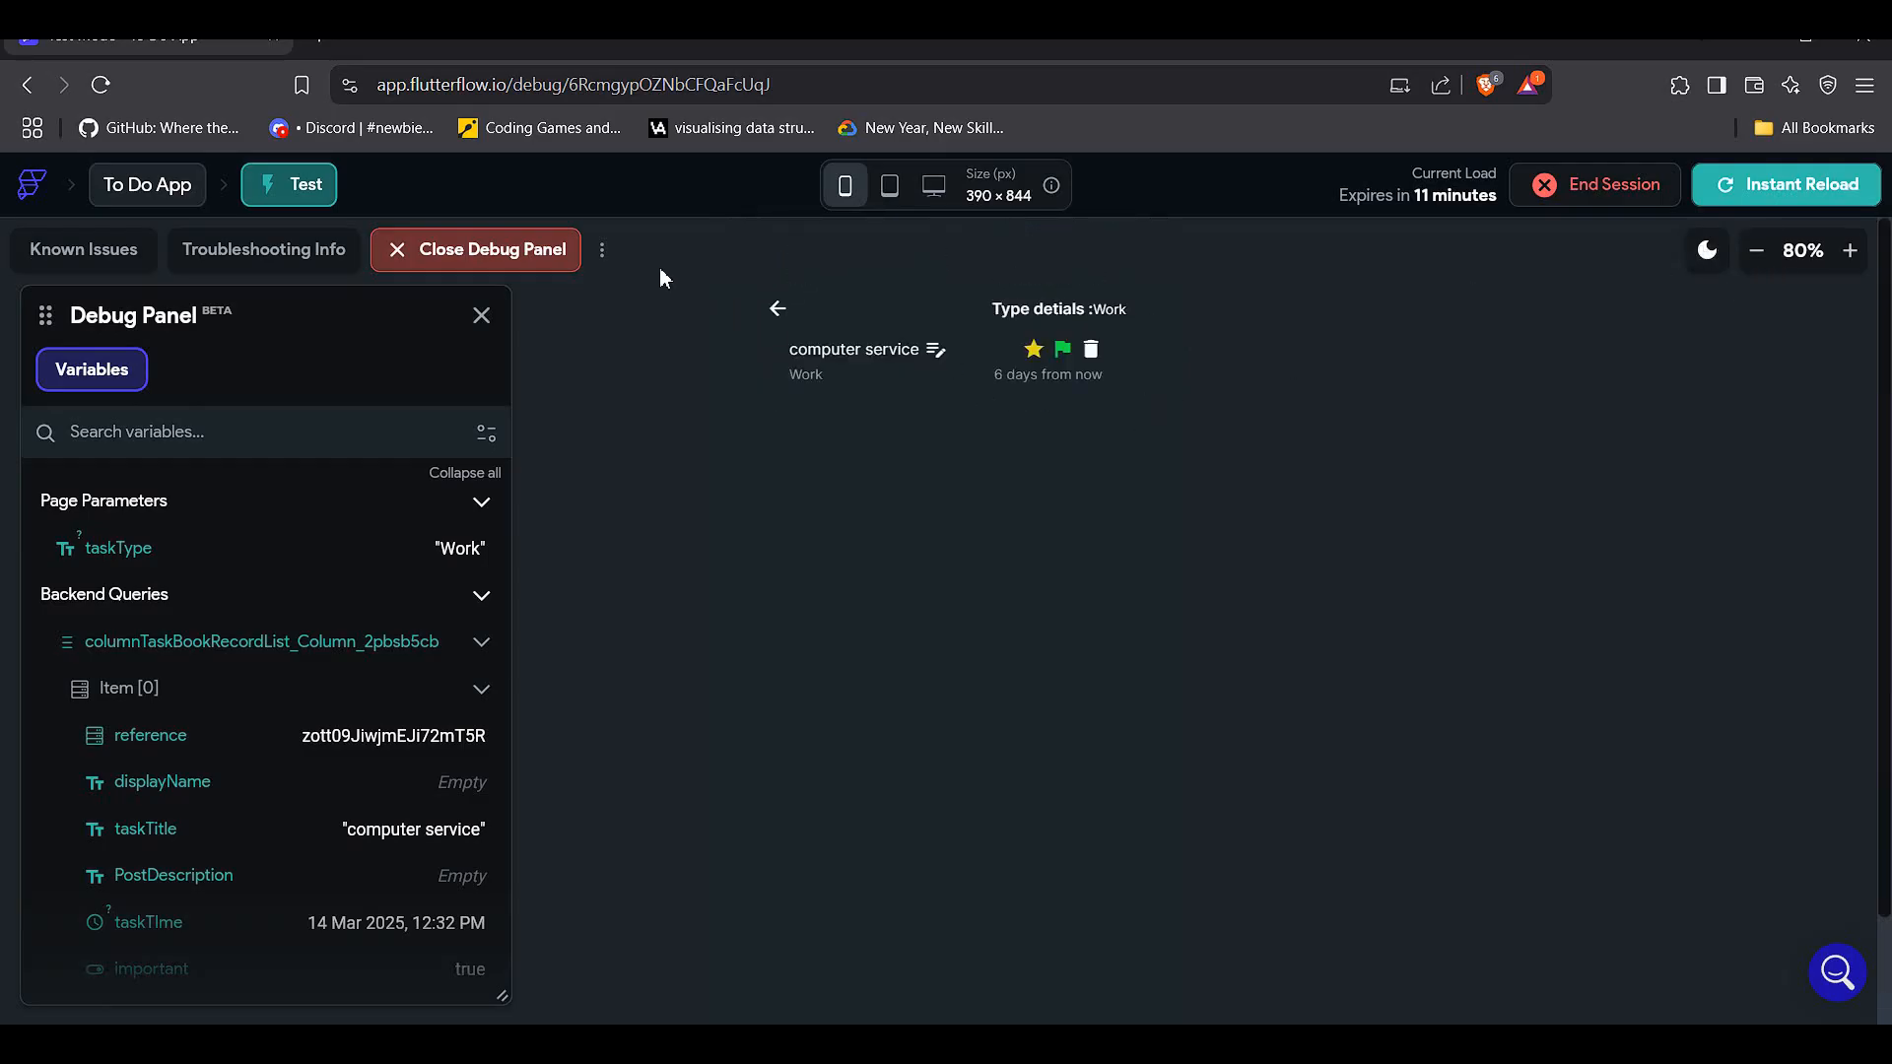
click(779, 311)
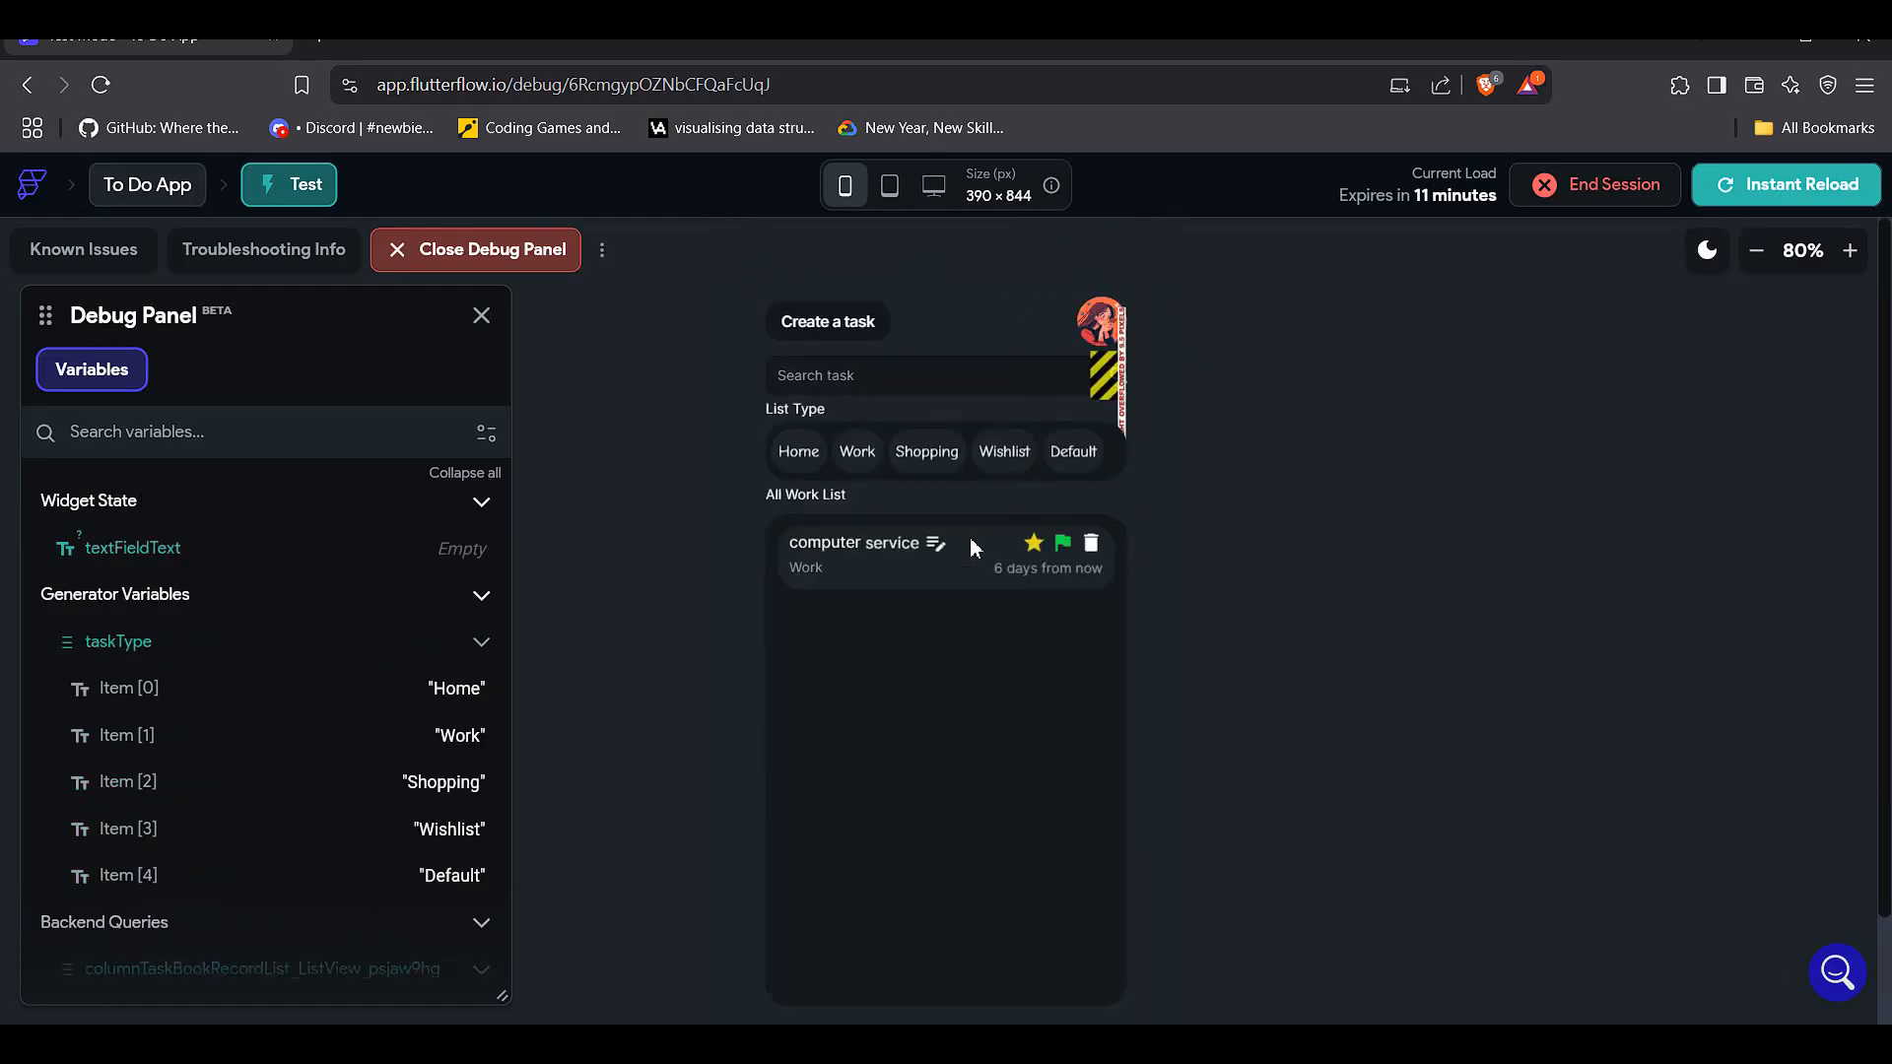
- Check the Shopping, Wishlist and Work details pages with their back arrows, then leave Test mode
click(927, 459)
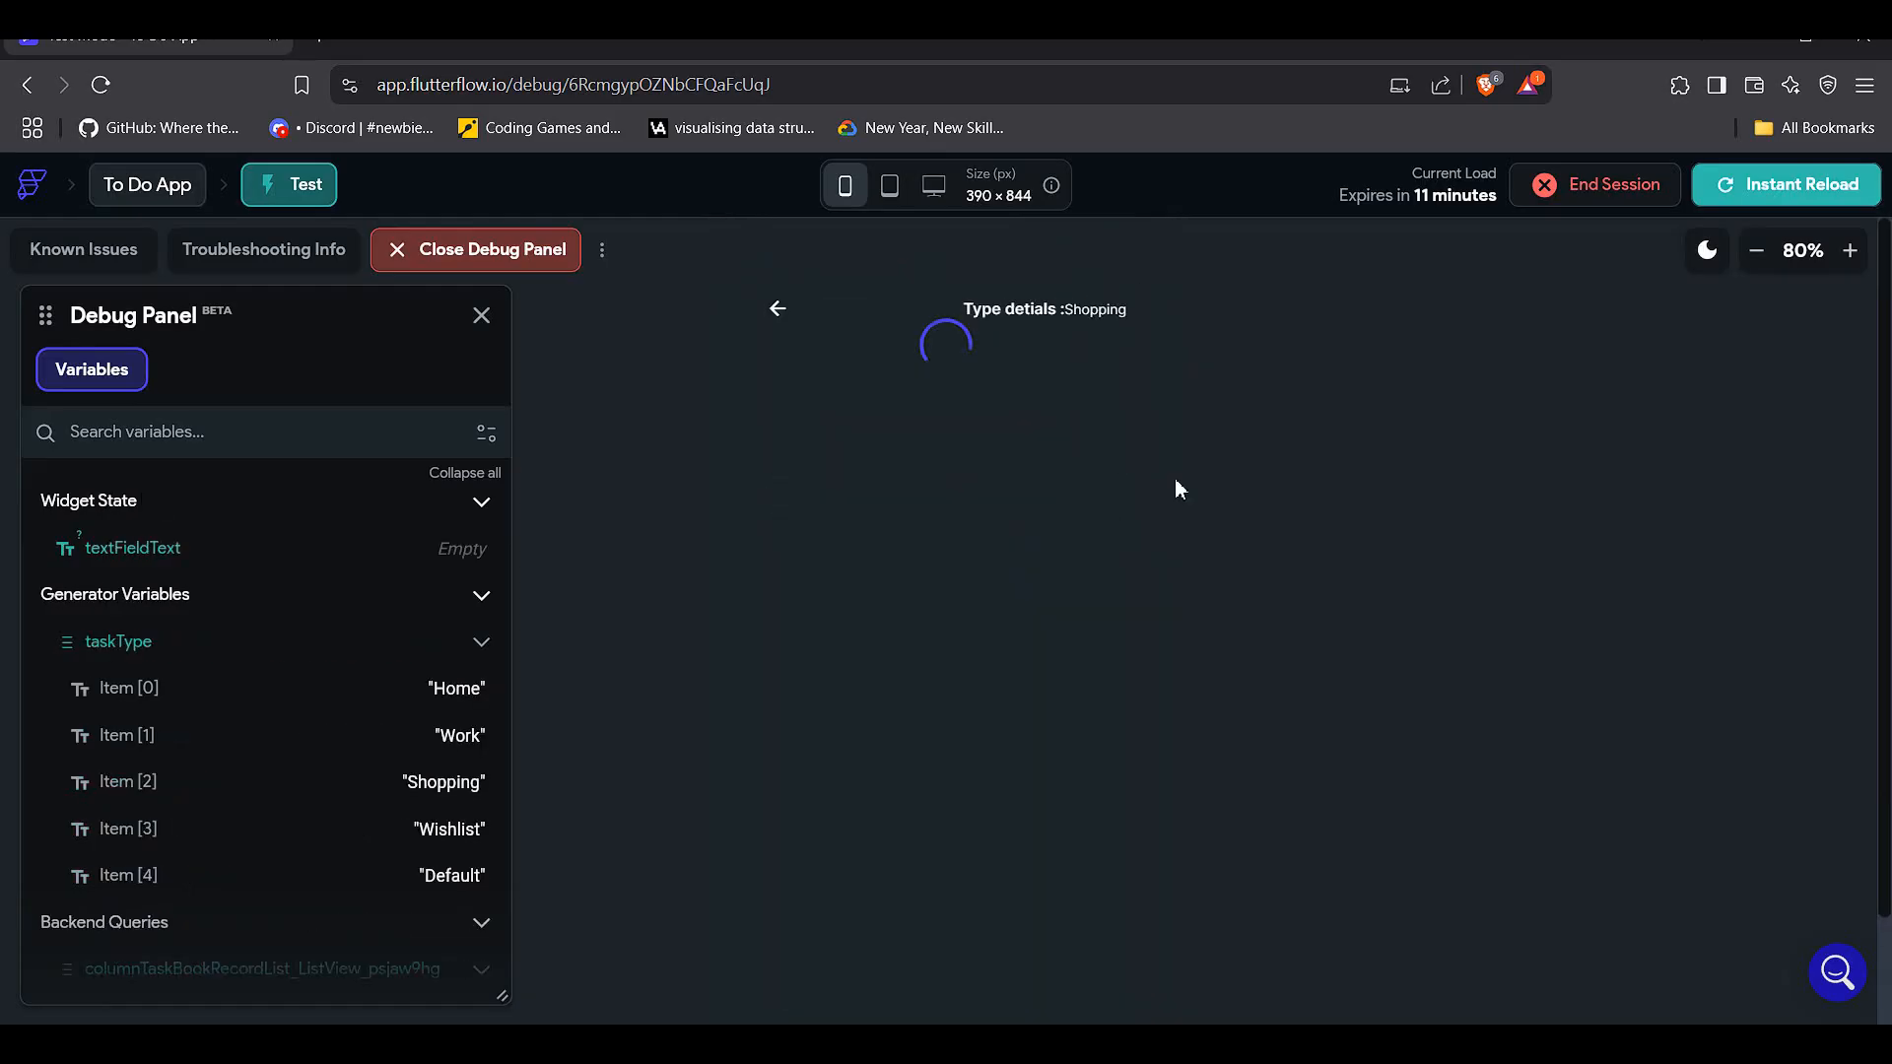
click(785, 319)
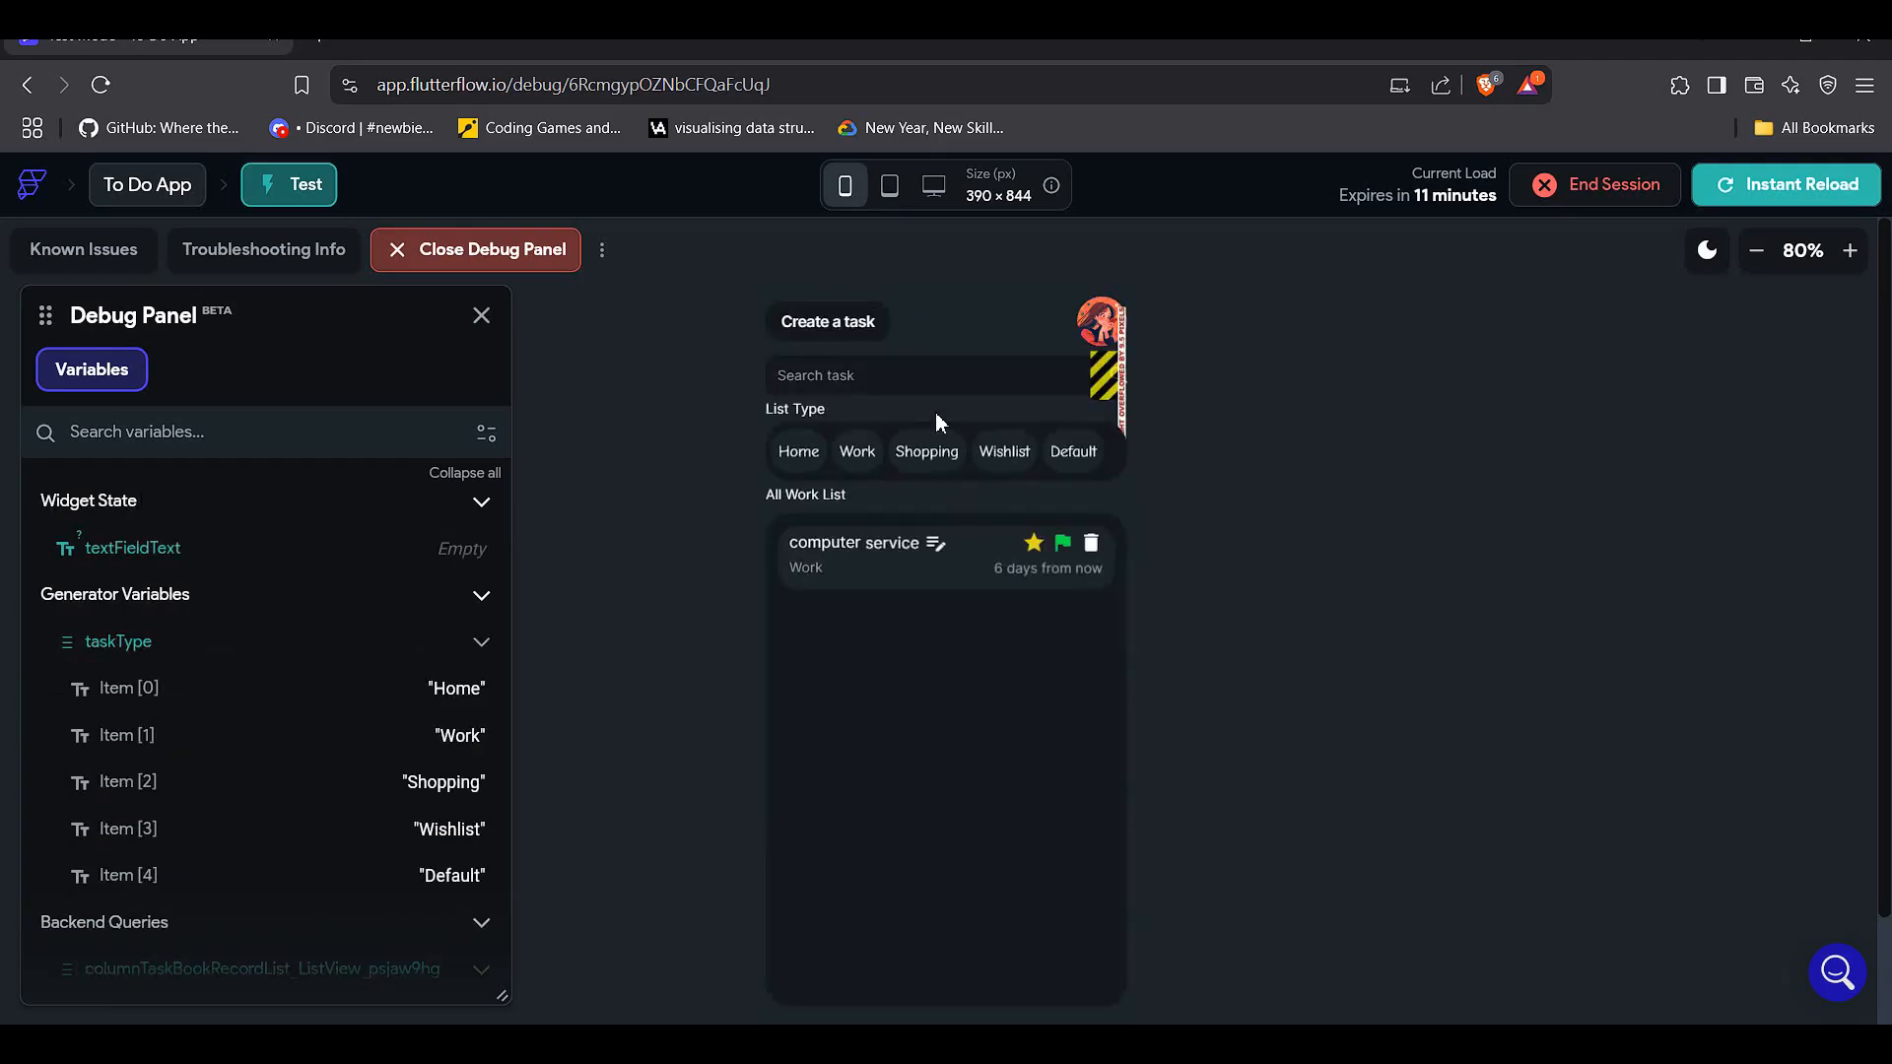
click(1028, 454)
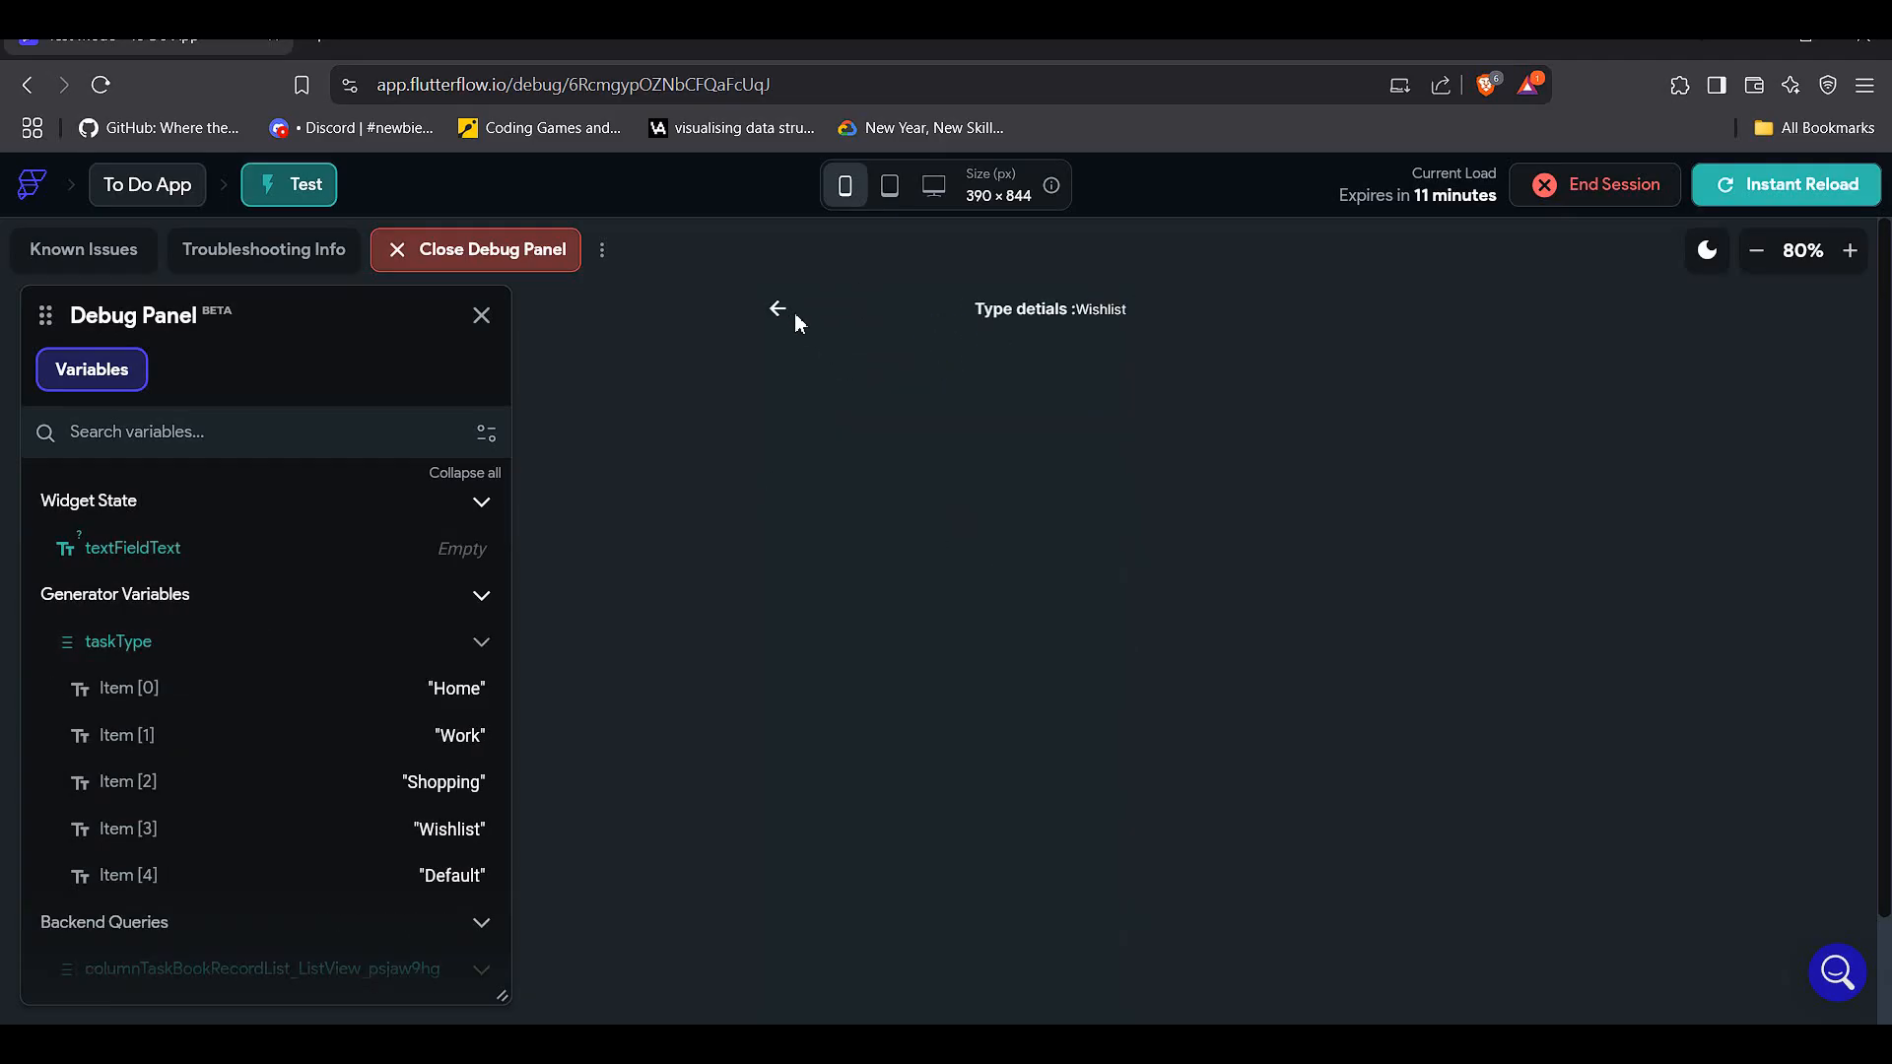
click(782, 316)
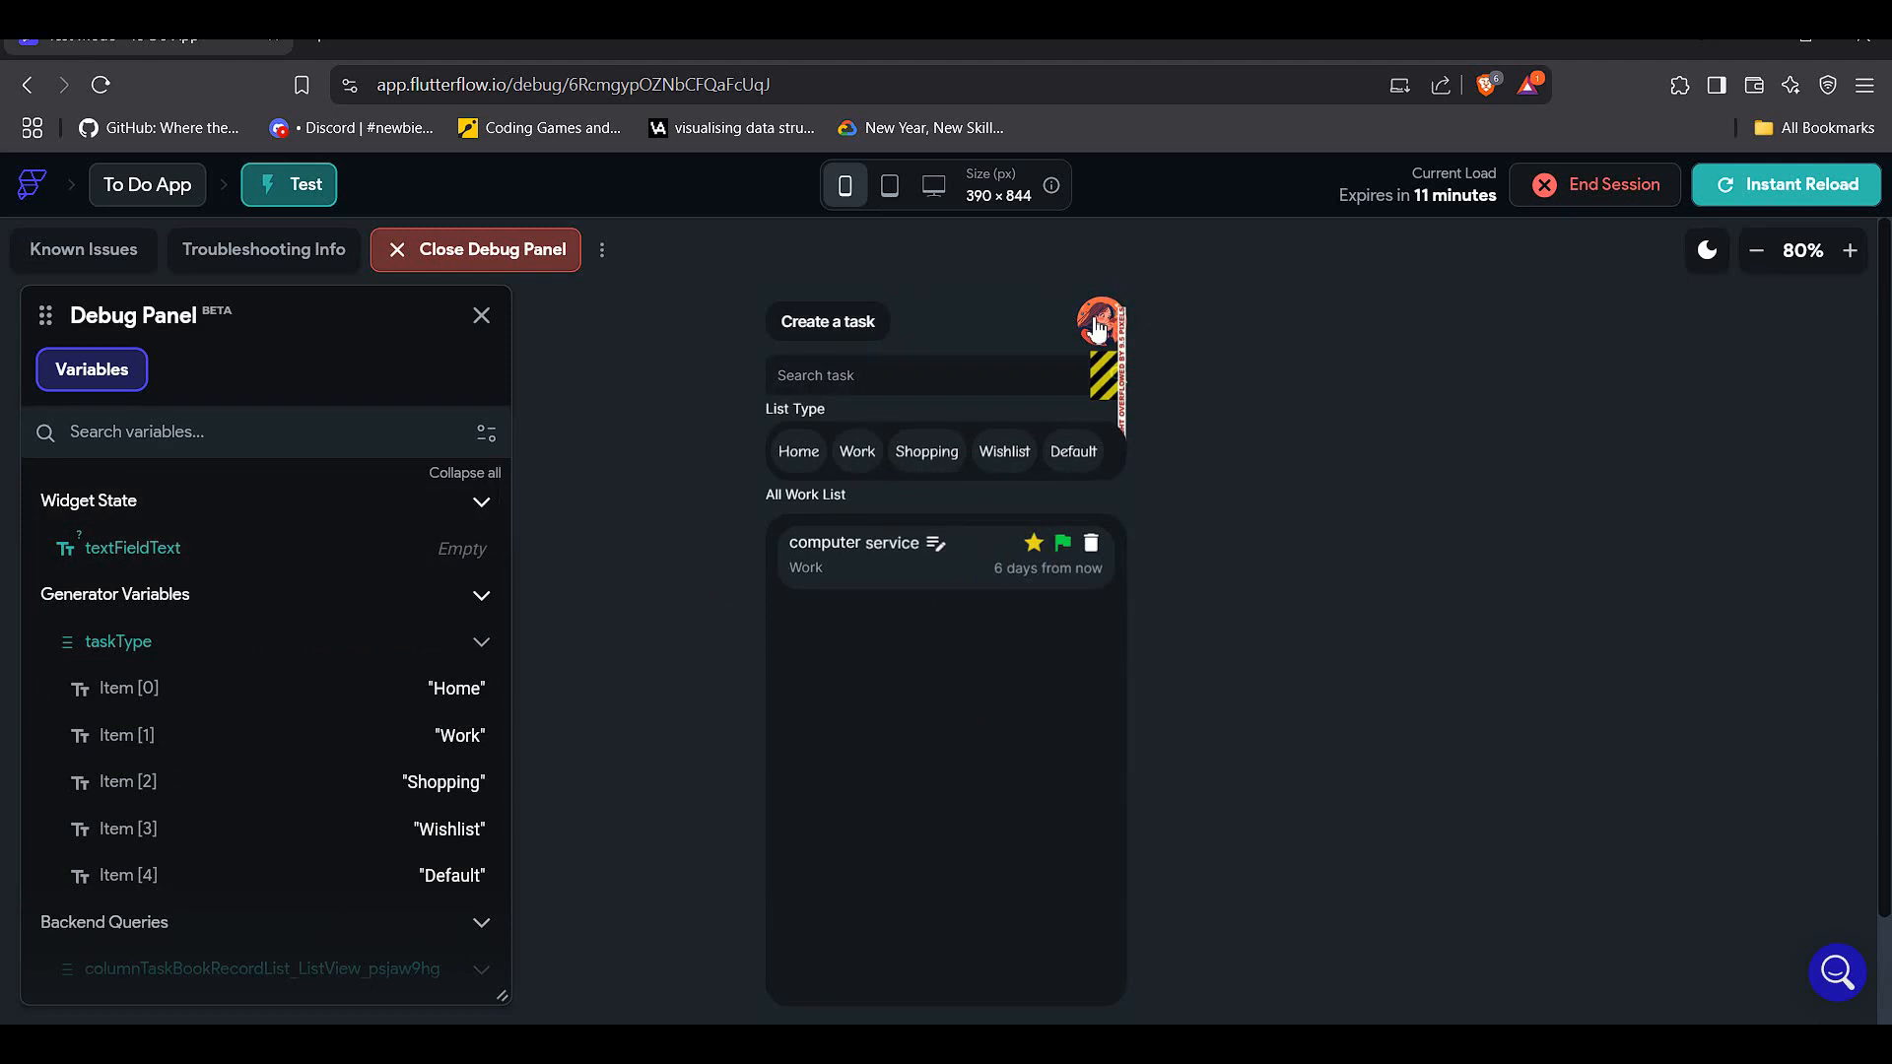
click(880, 464)
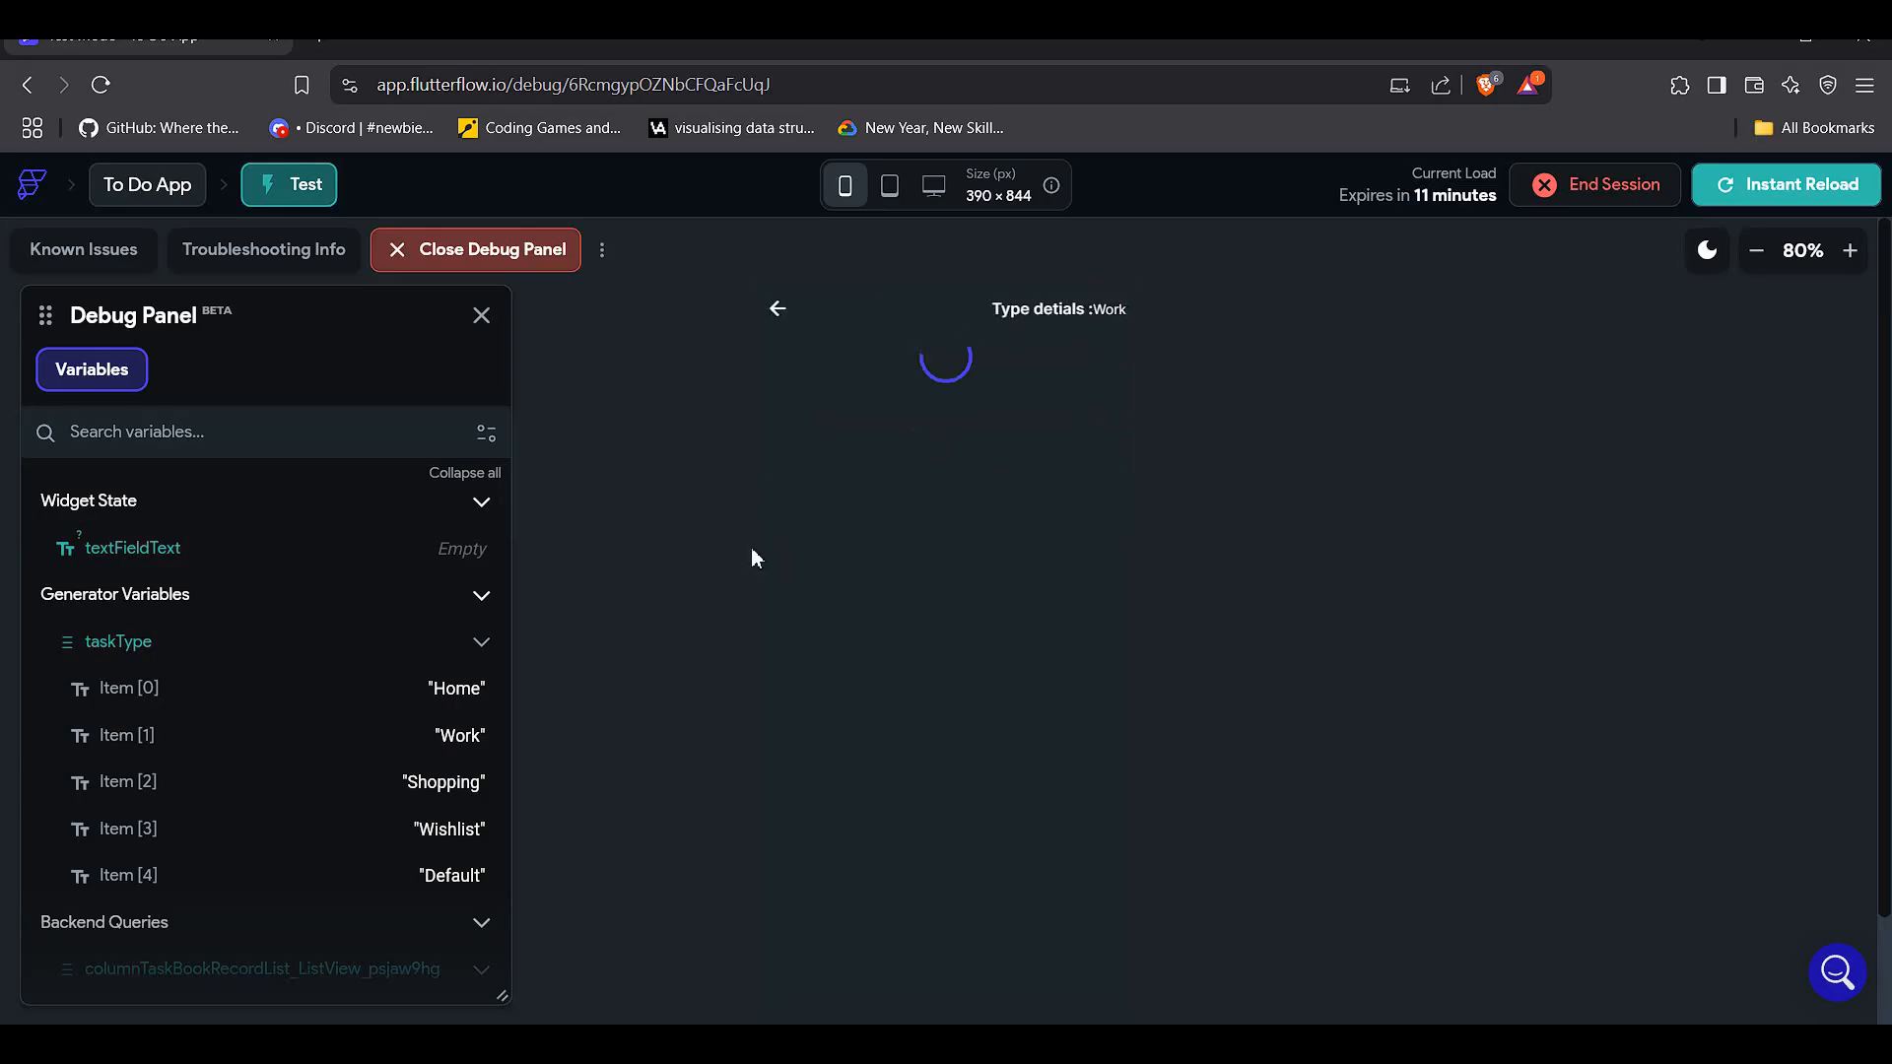
click(781, 310)
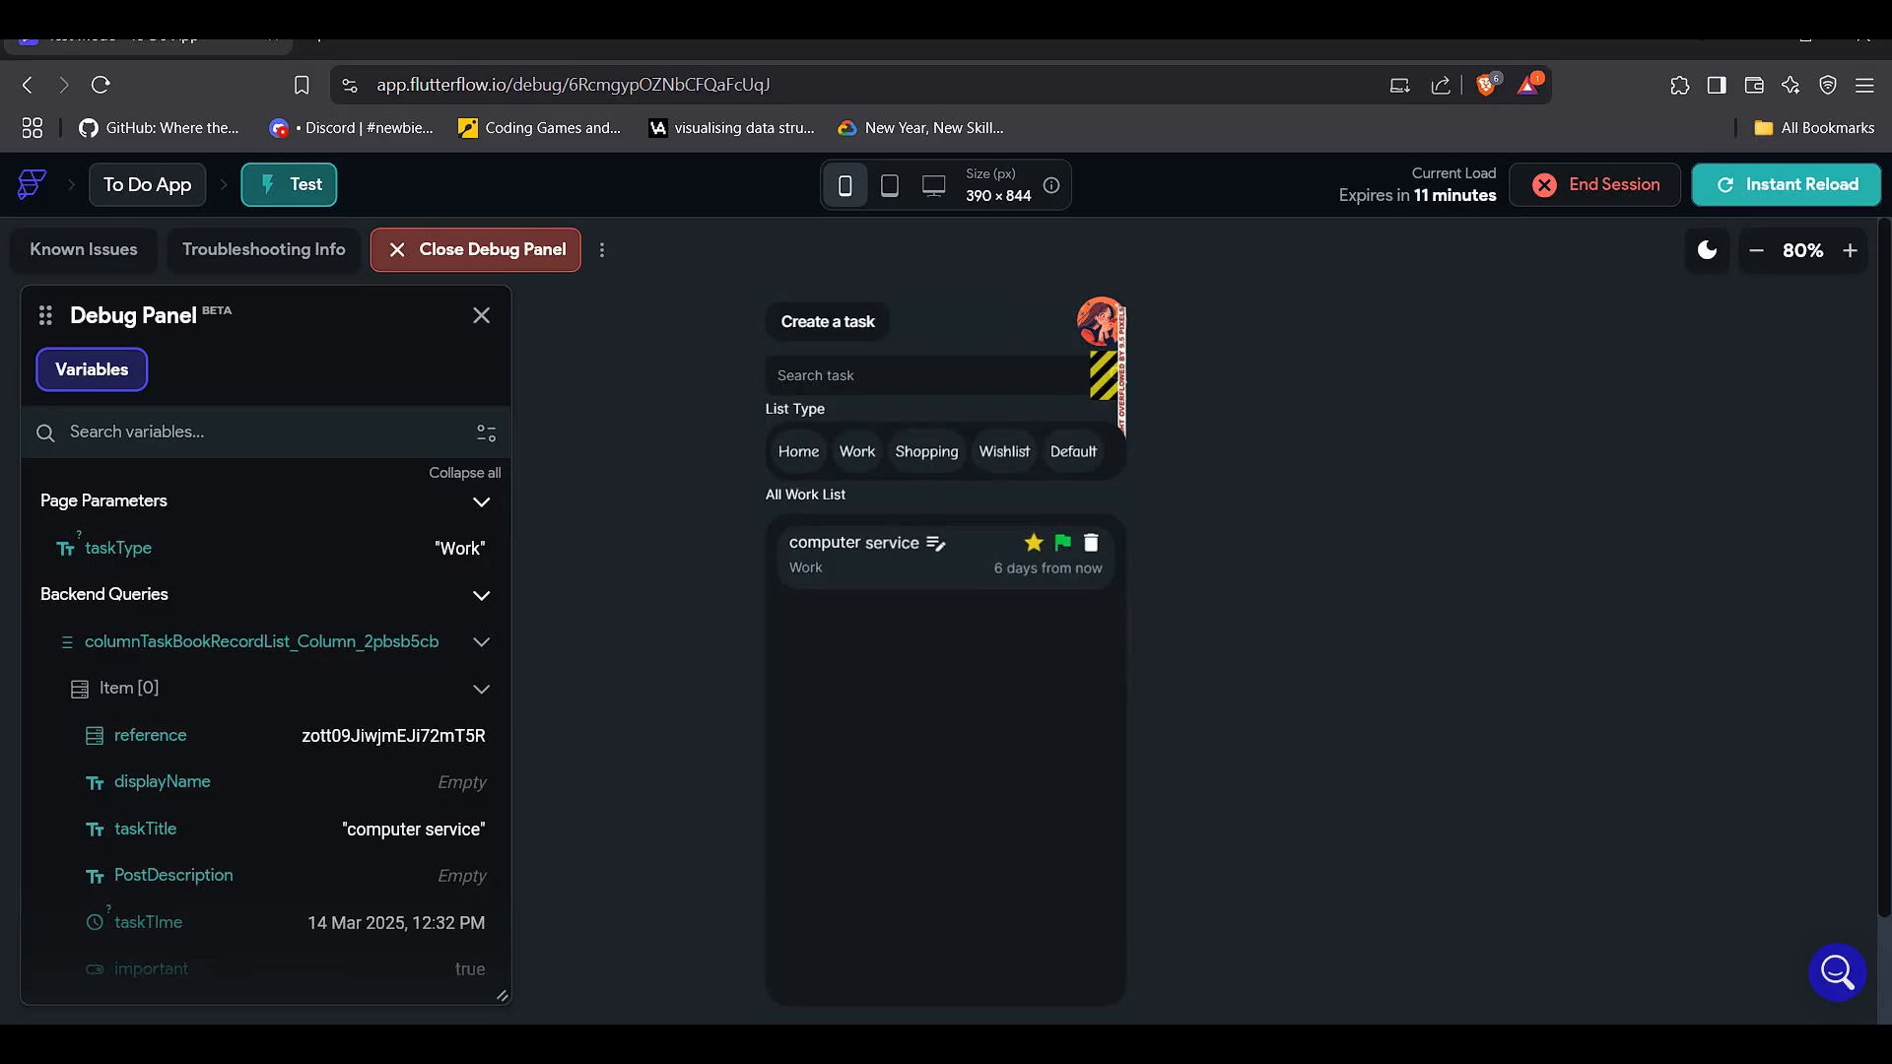
click(729, 1045)
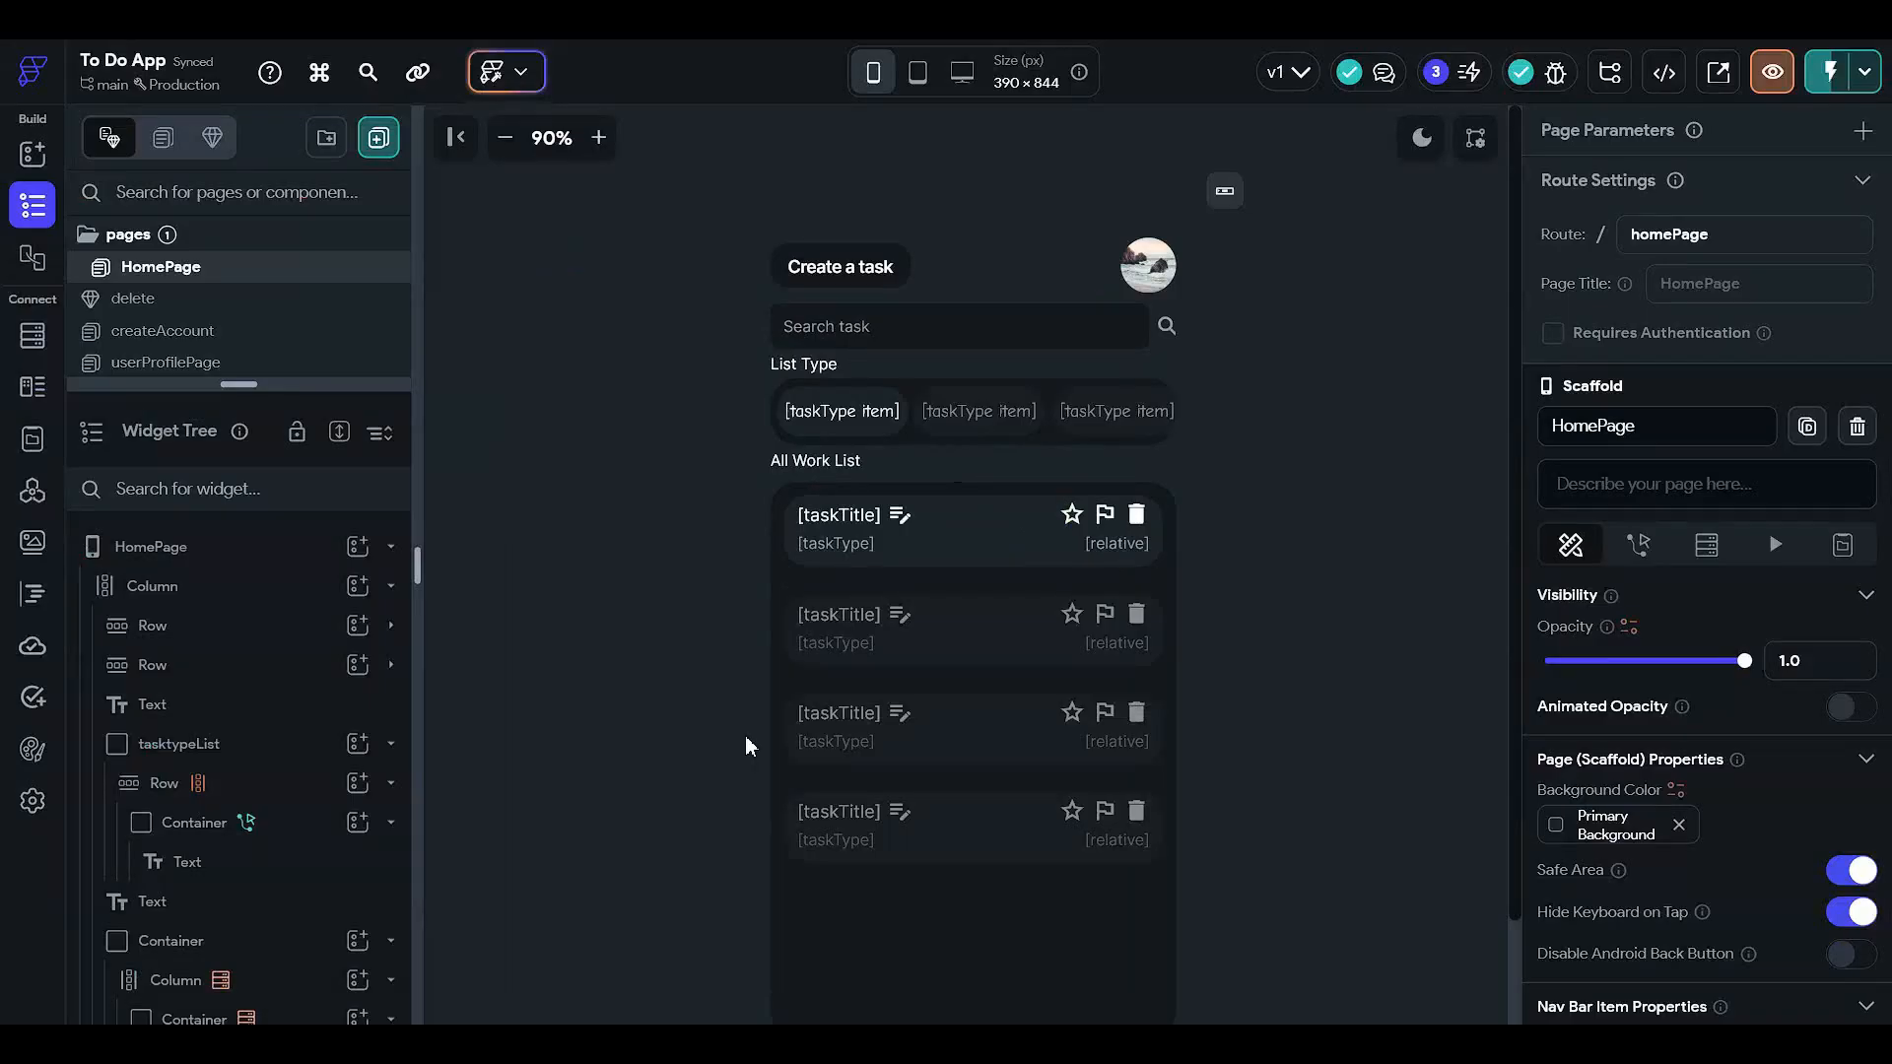
- On the Typedetails page, set the task card container's fill to Secondary Background
click(309, 389)
click(268, 437)
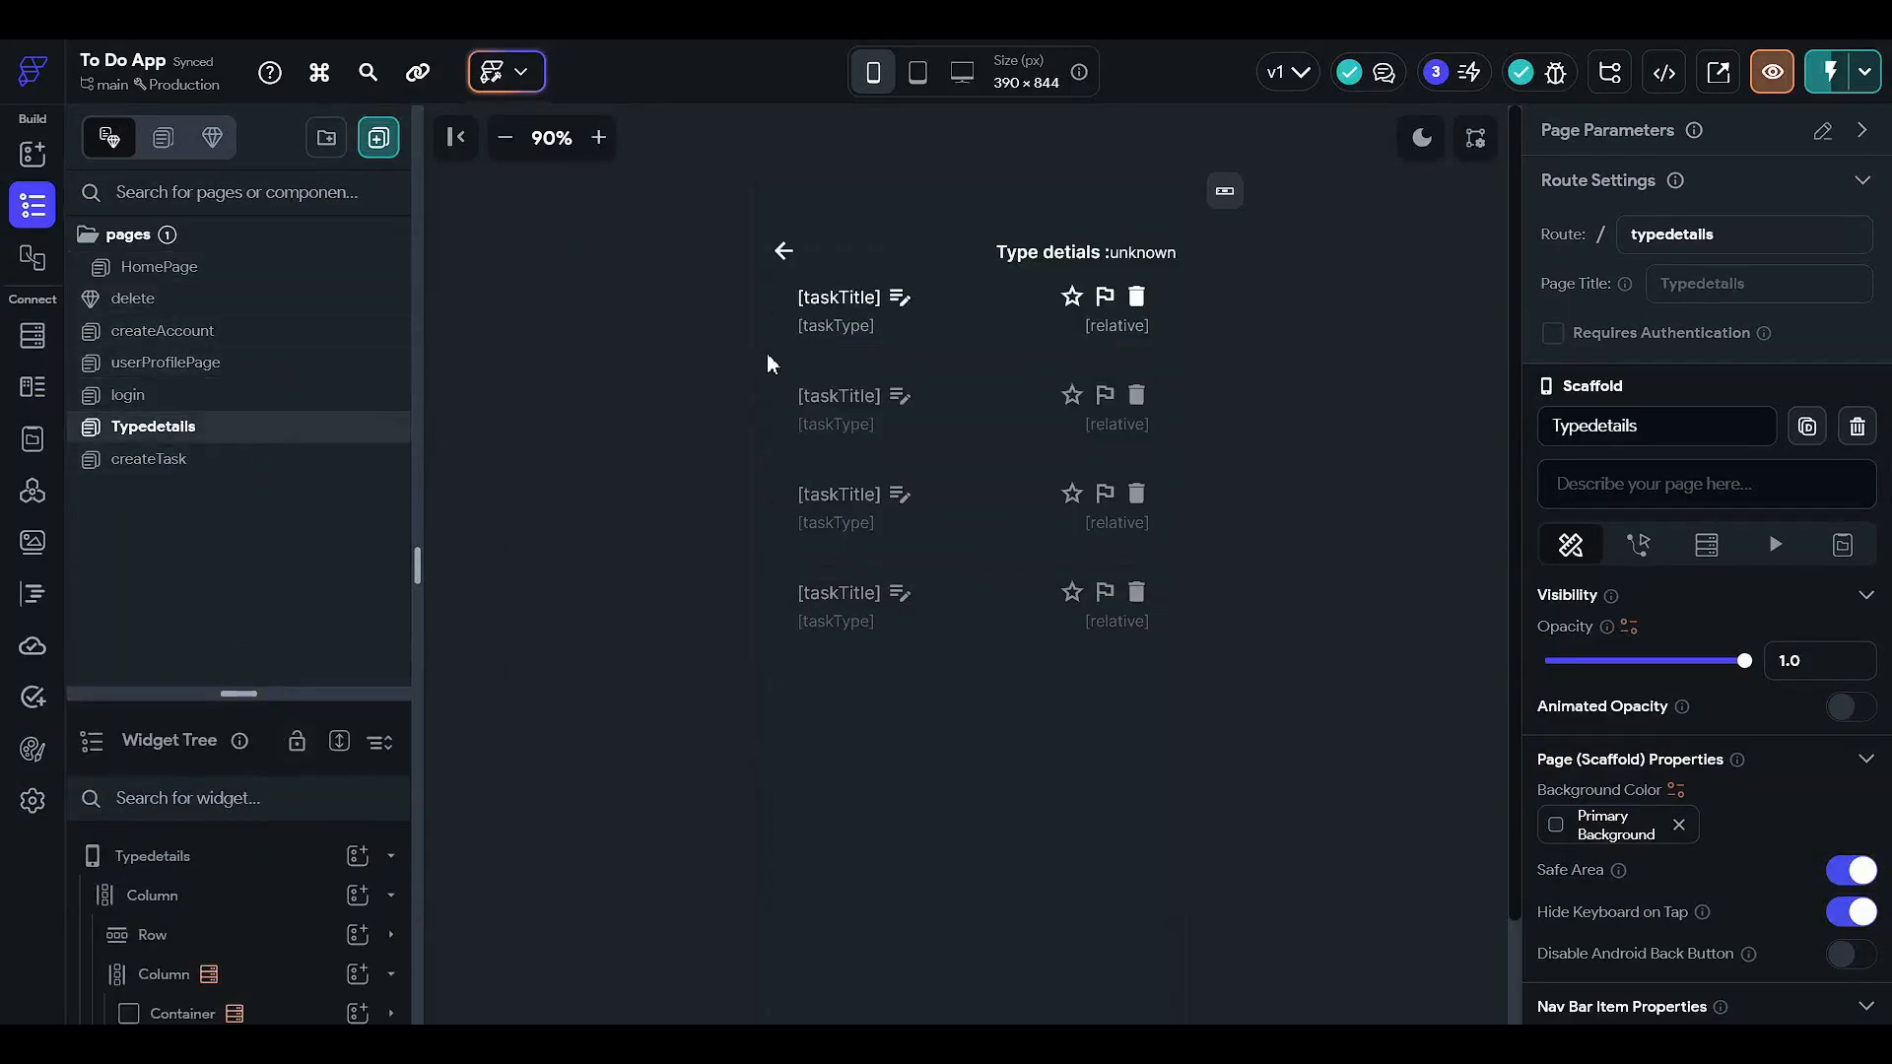
click(264, 693)
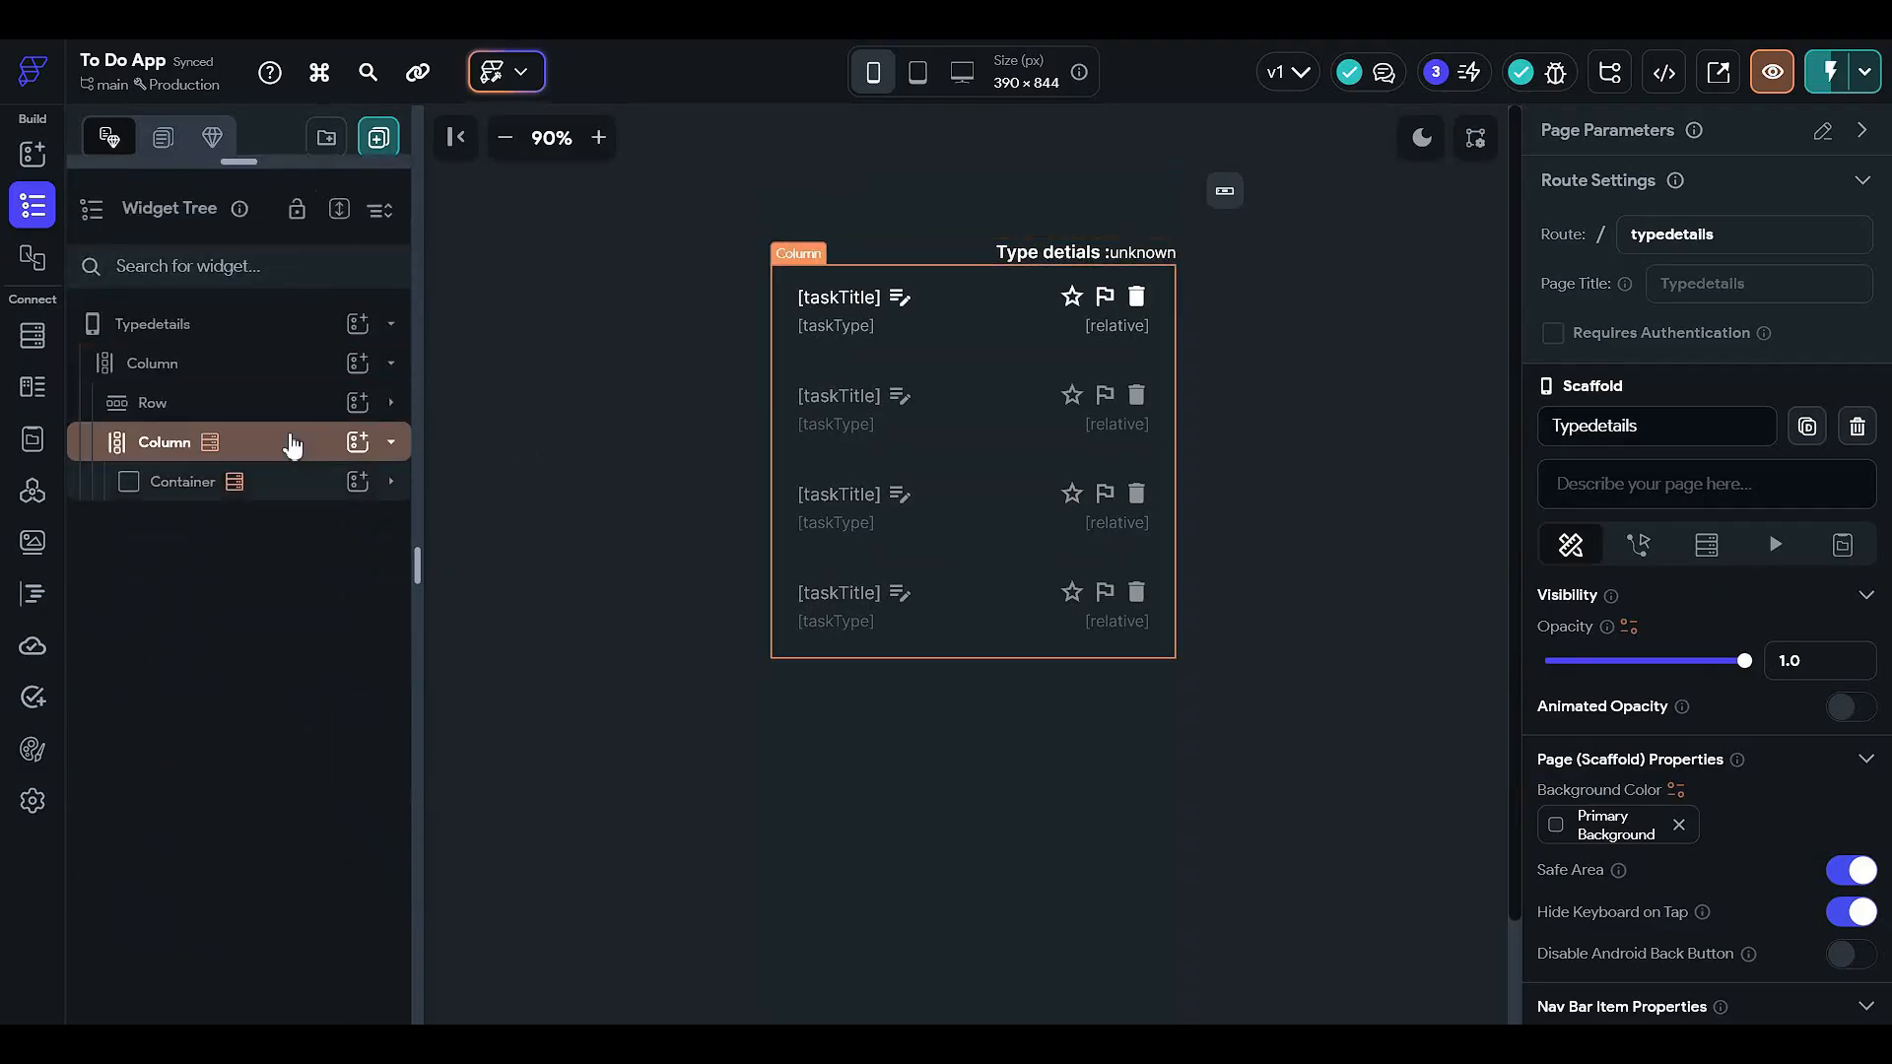
click(275, 404)
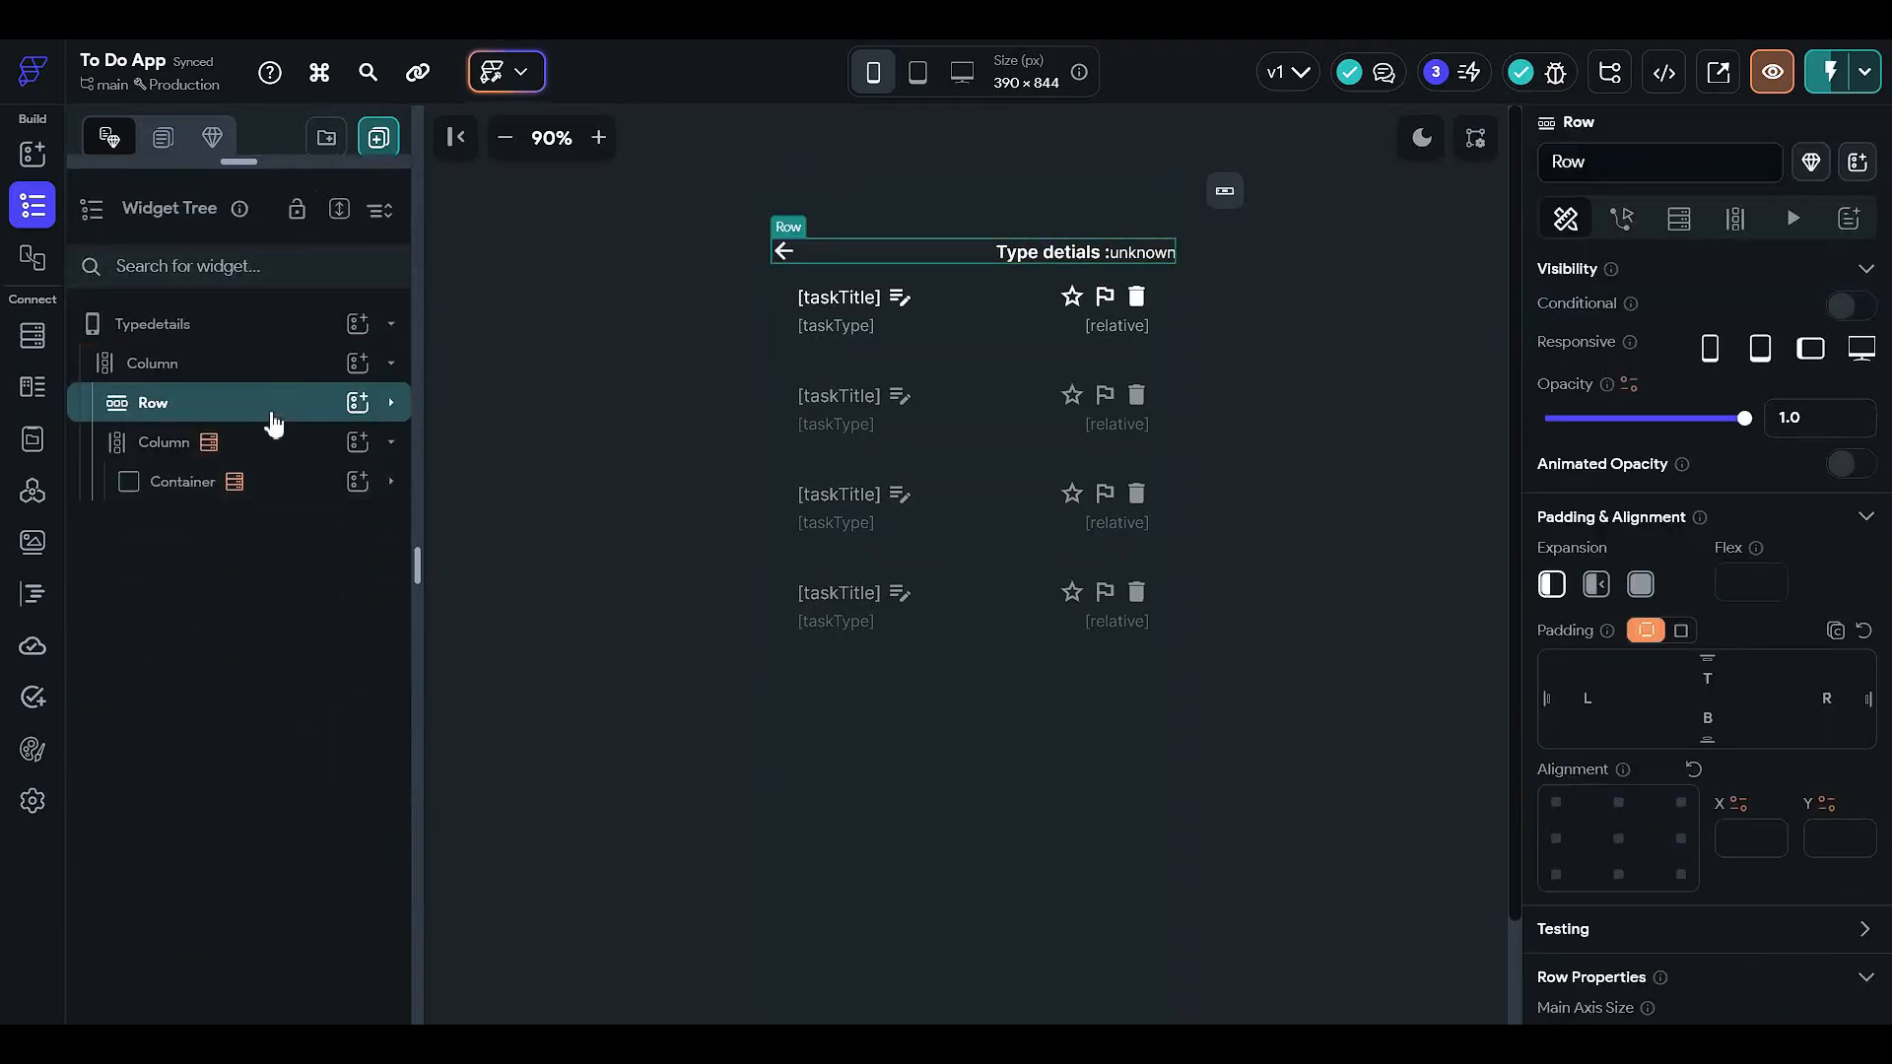
click(283, 486)
scroll(1598, 670, down, 5)
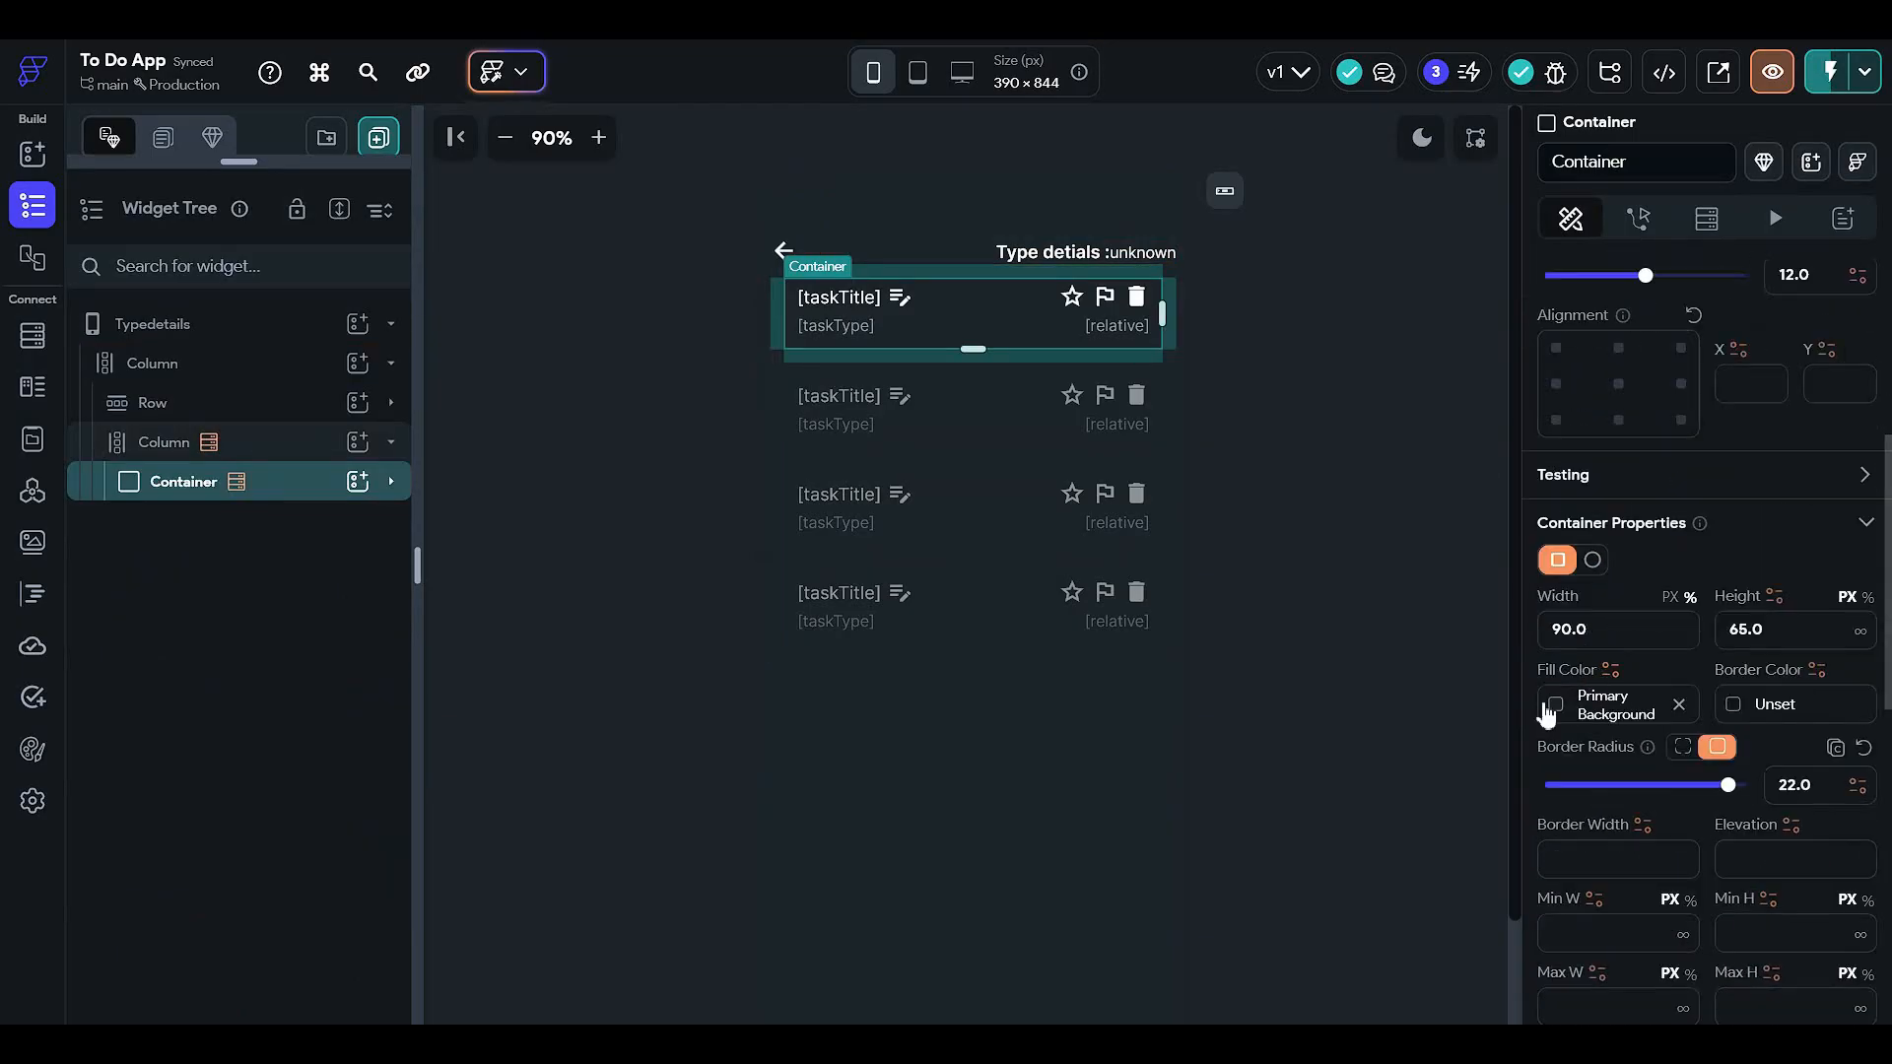
click(1573, 707)
click(1358, 886)
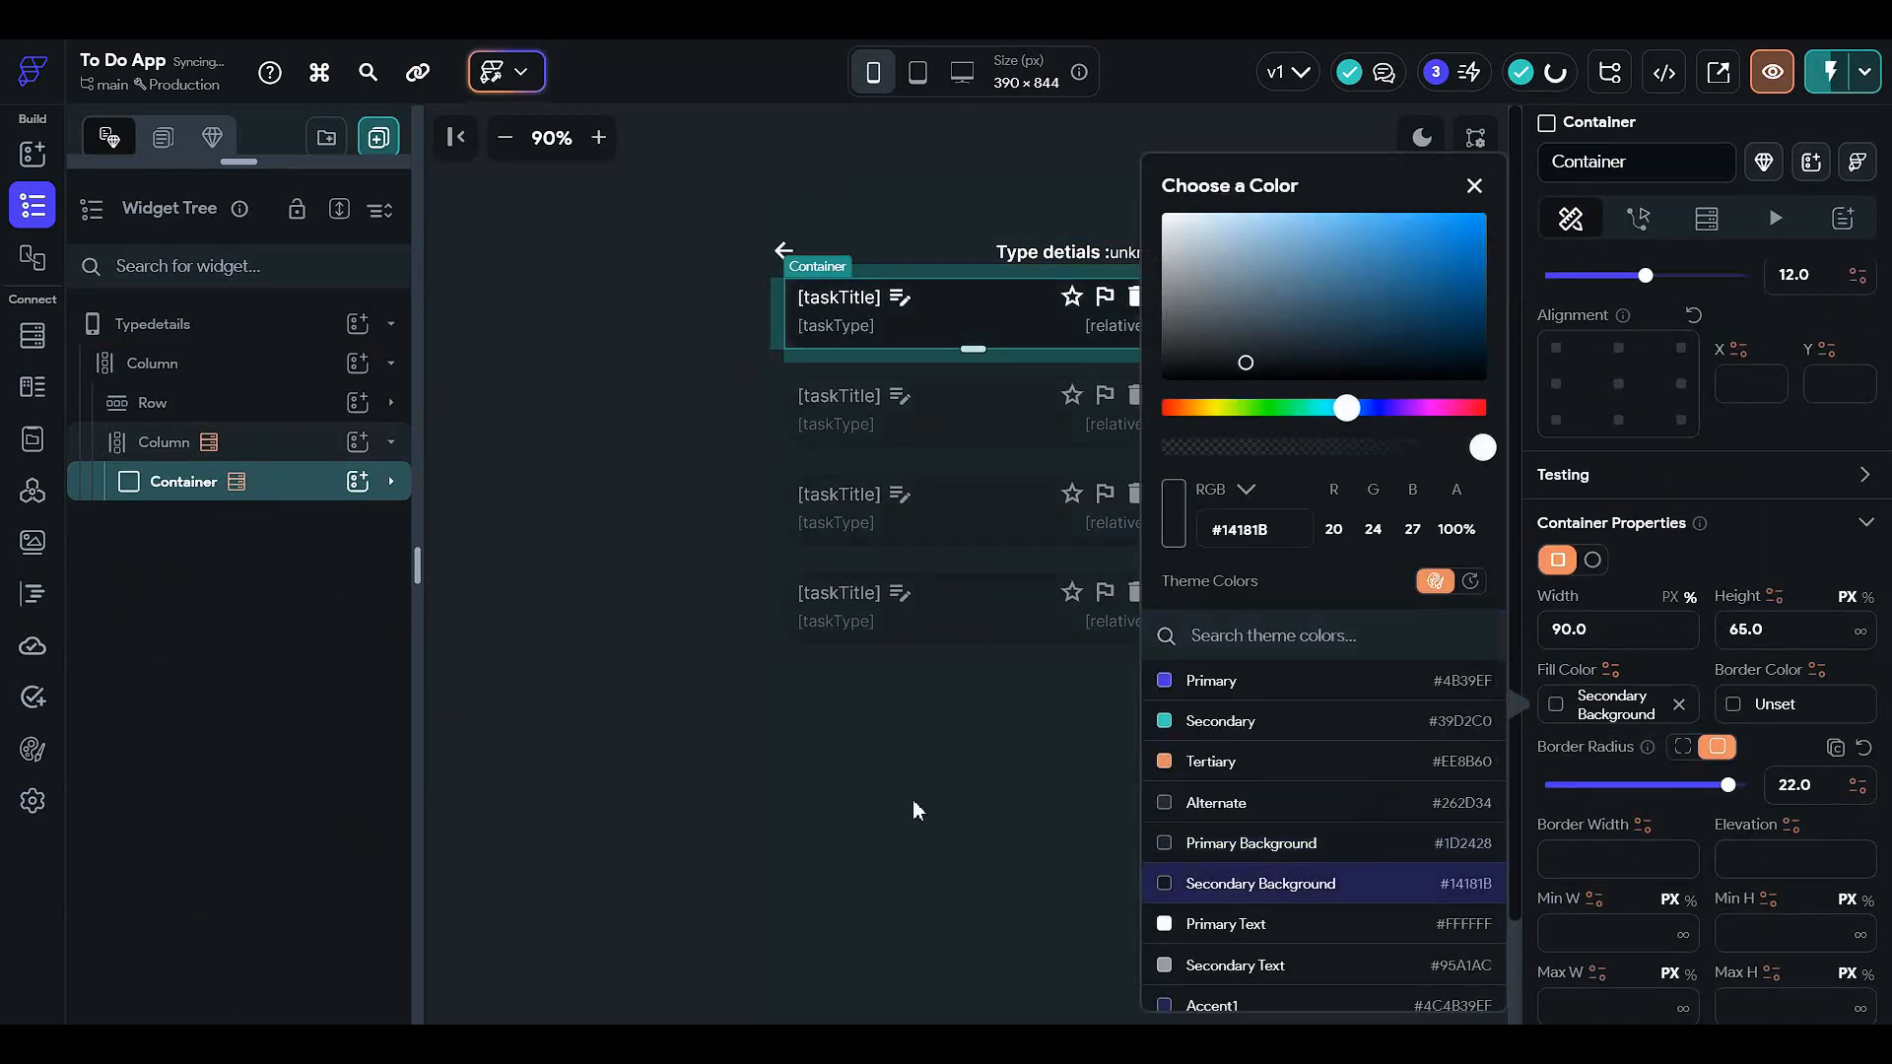
click(610, 737)
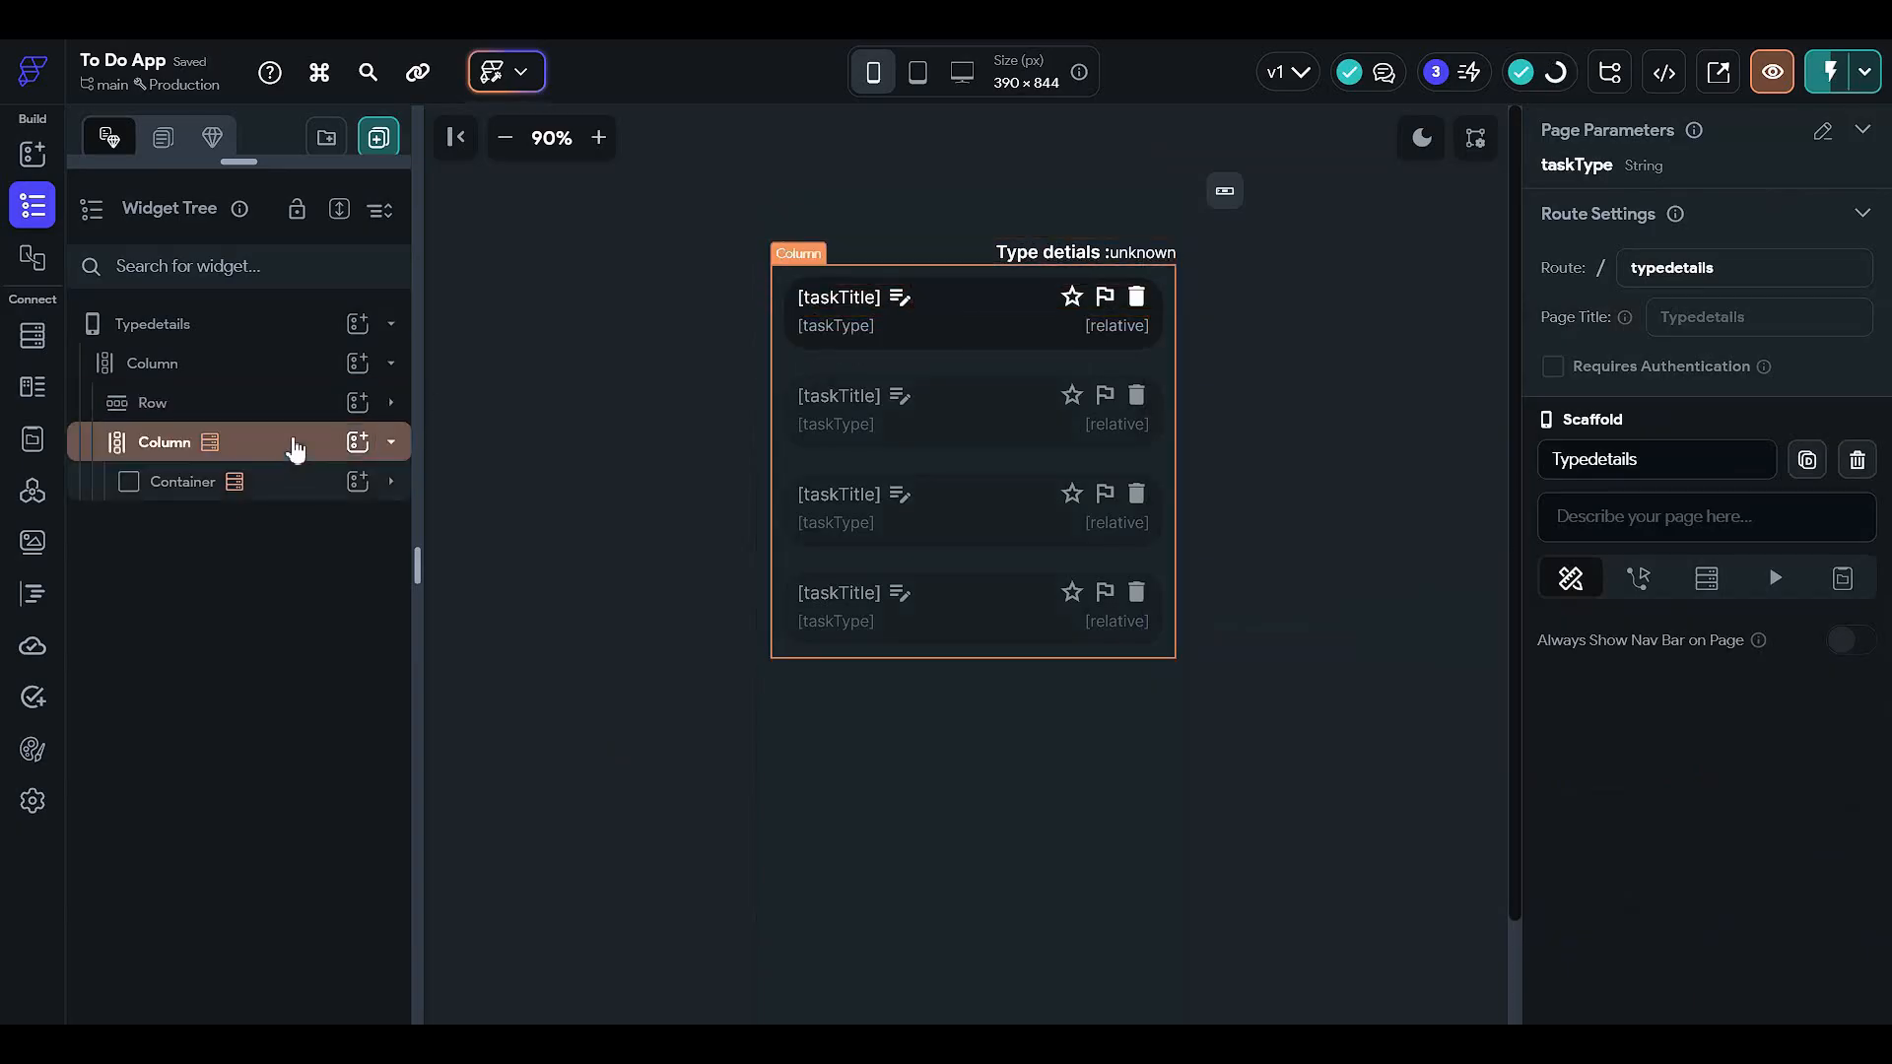
- Give the column inside the task card a uniform padding of 6
click(287, 483)
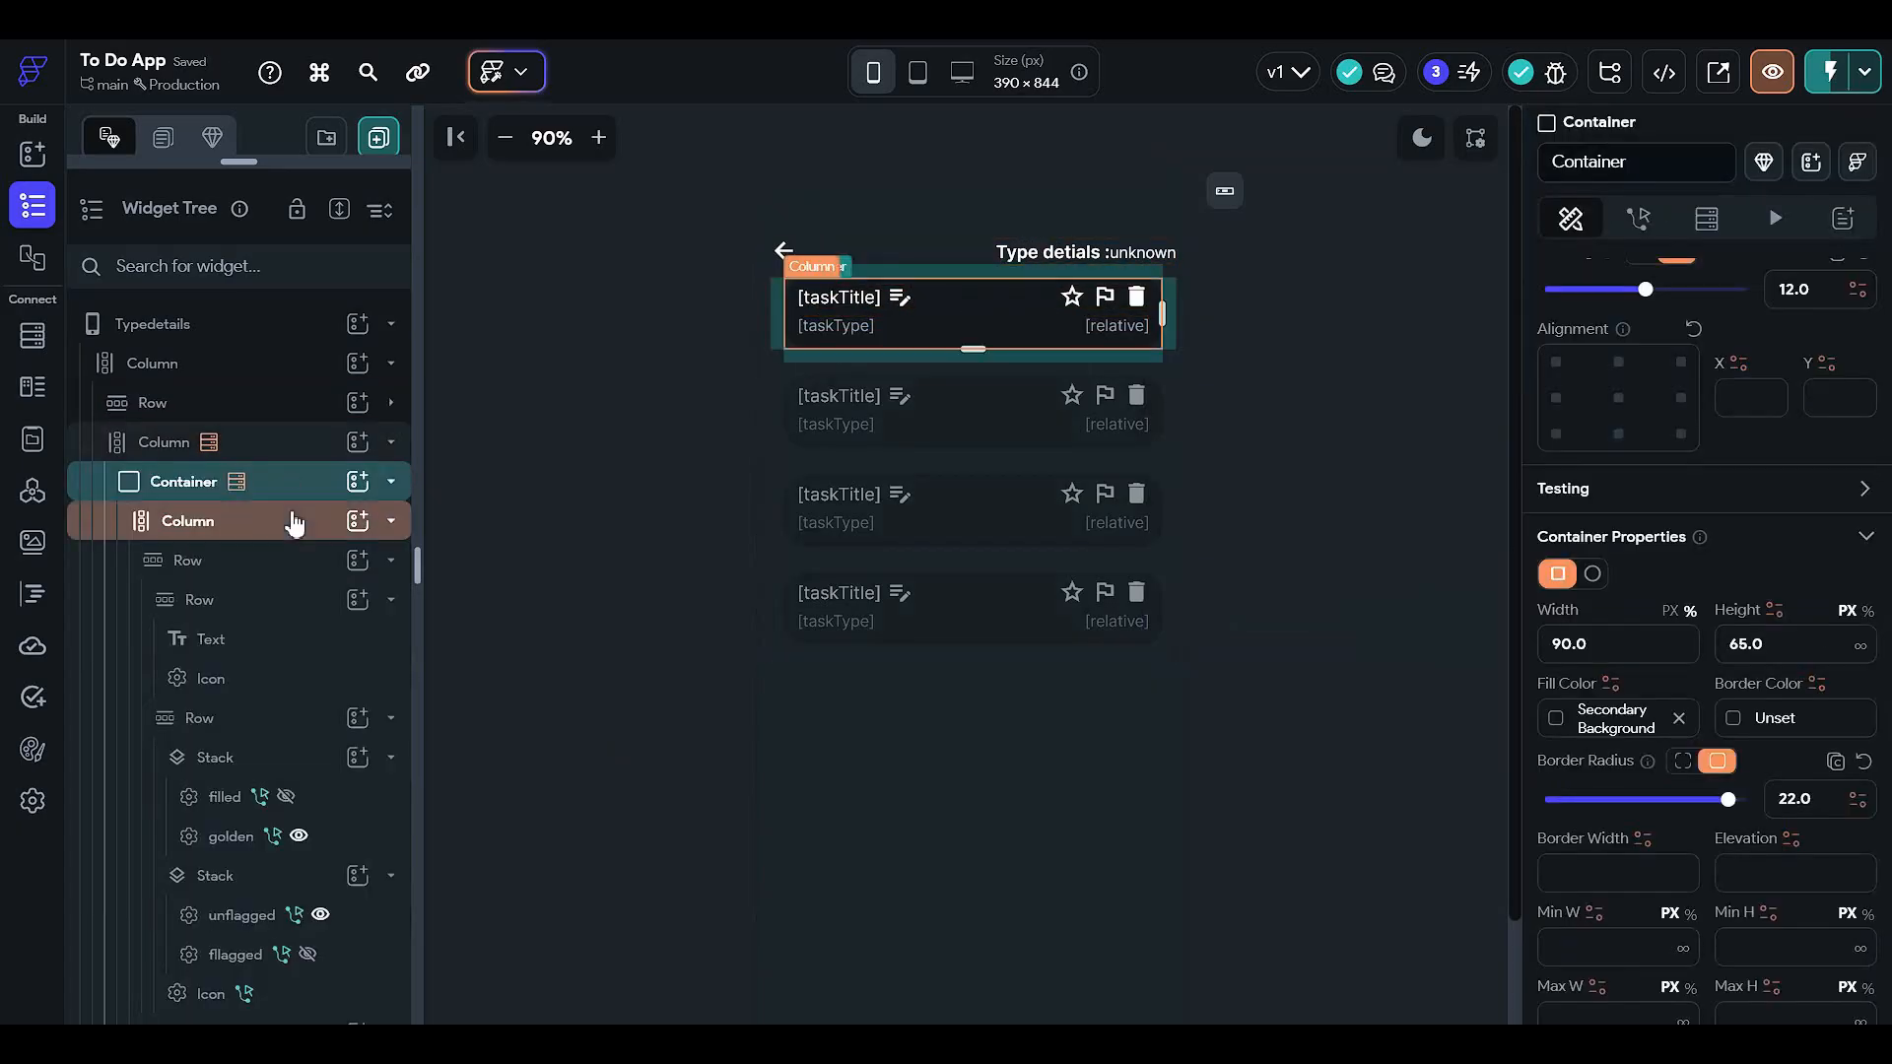
click(288, 520)
scroll(1655, 389, up, 3)
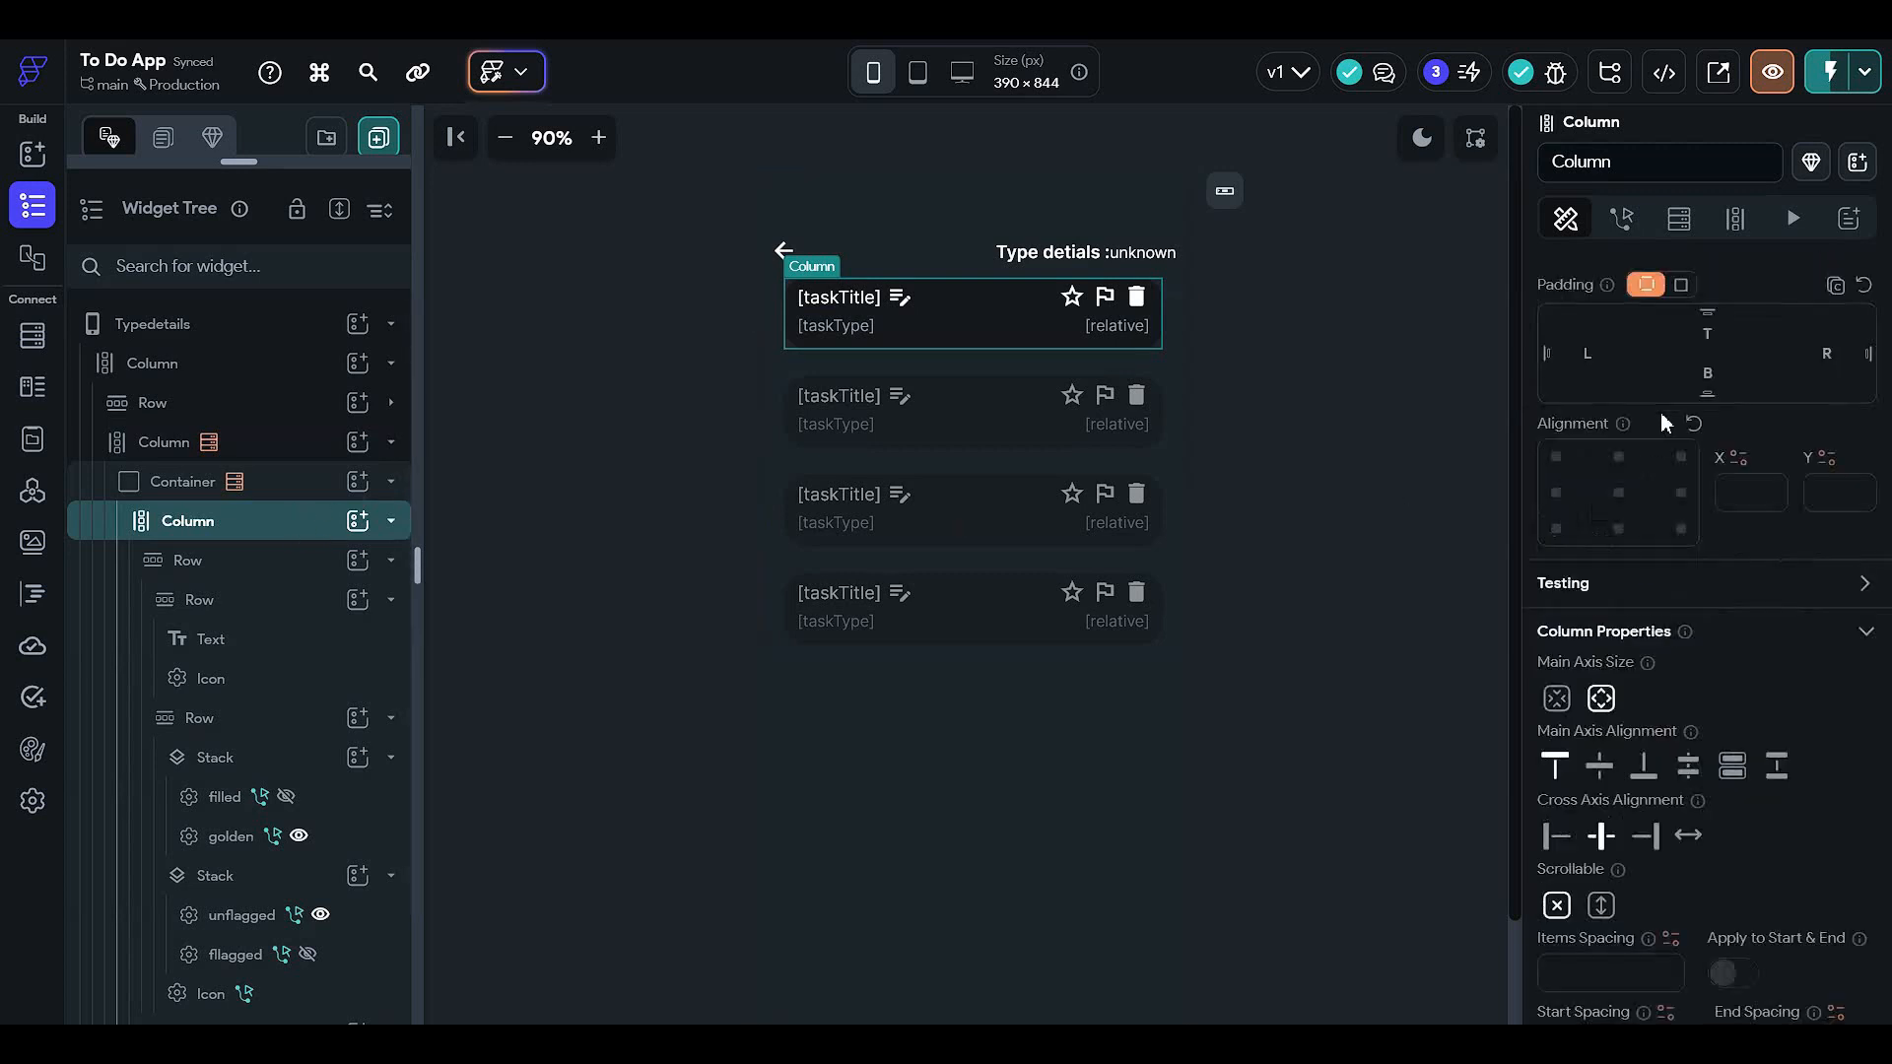
click(1684, 384)
drag(1562, 424, 1605, 428)
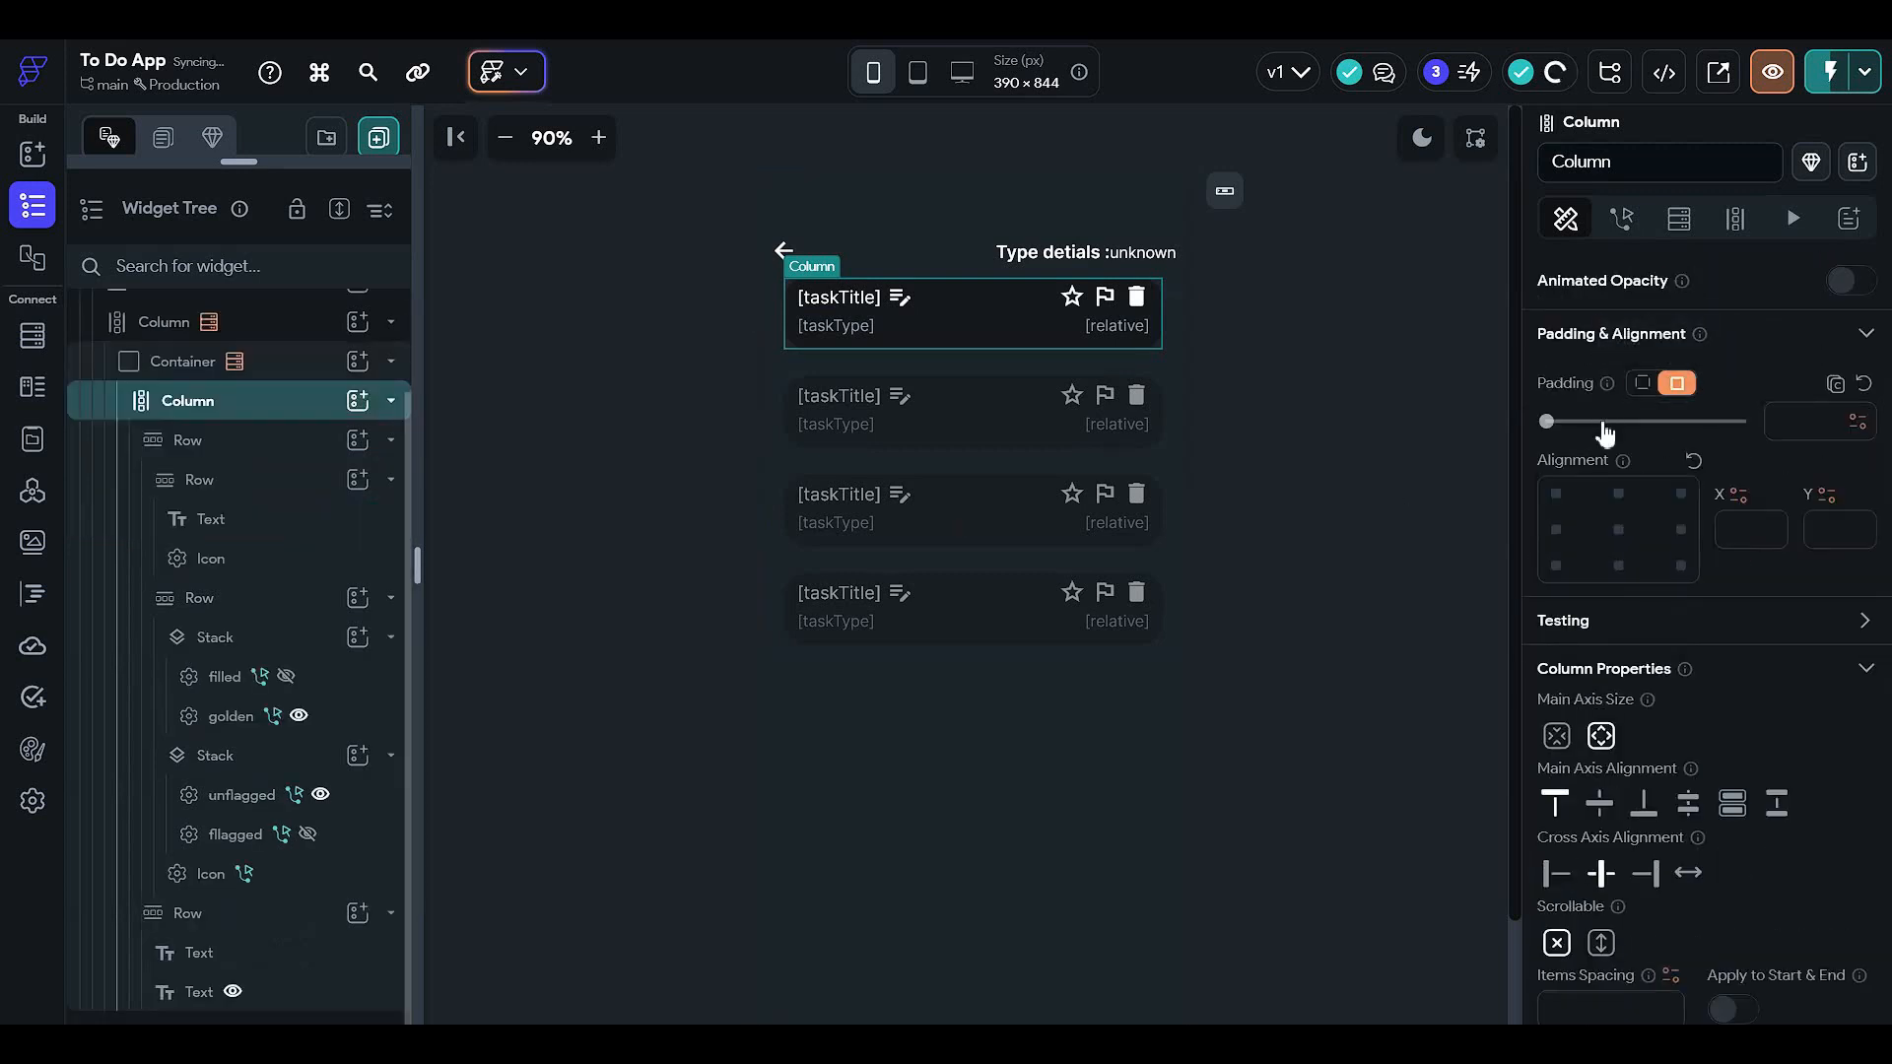
click(1445, 468)
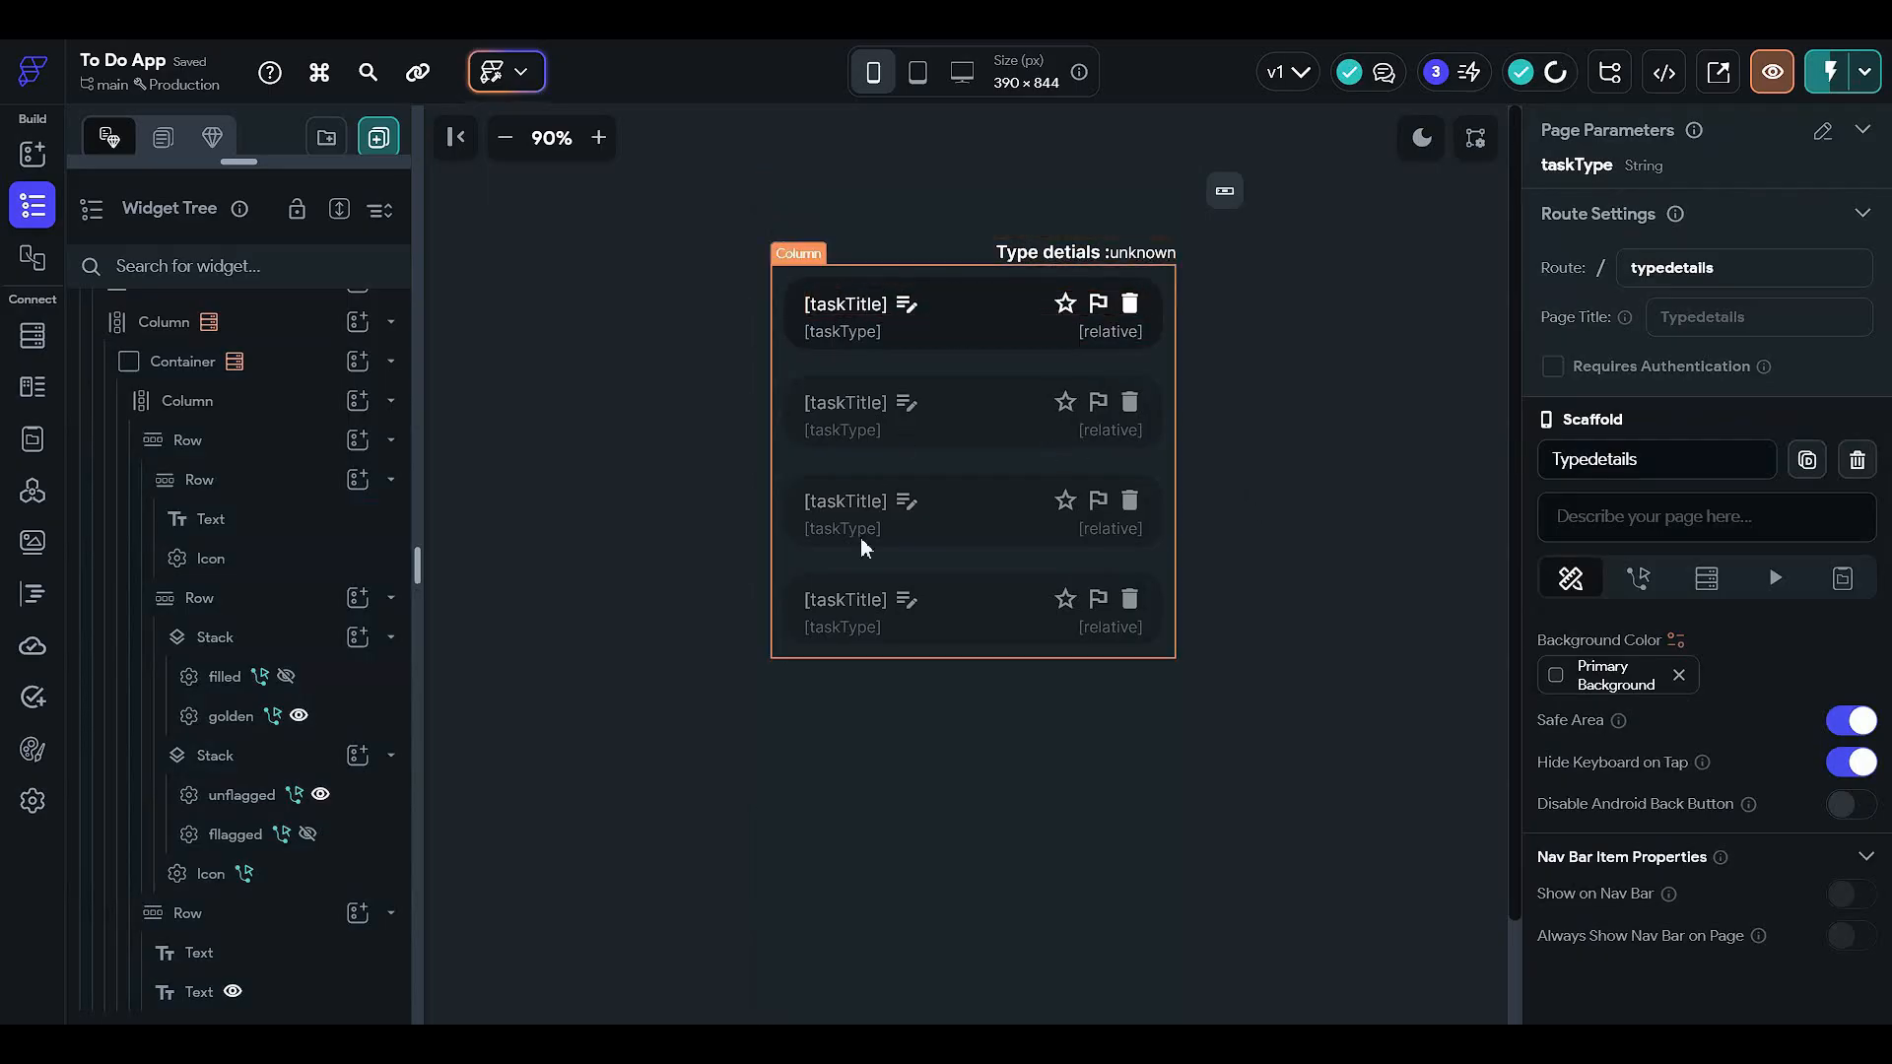
click(262, 402)
click(274, 374)
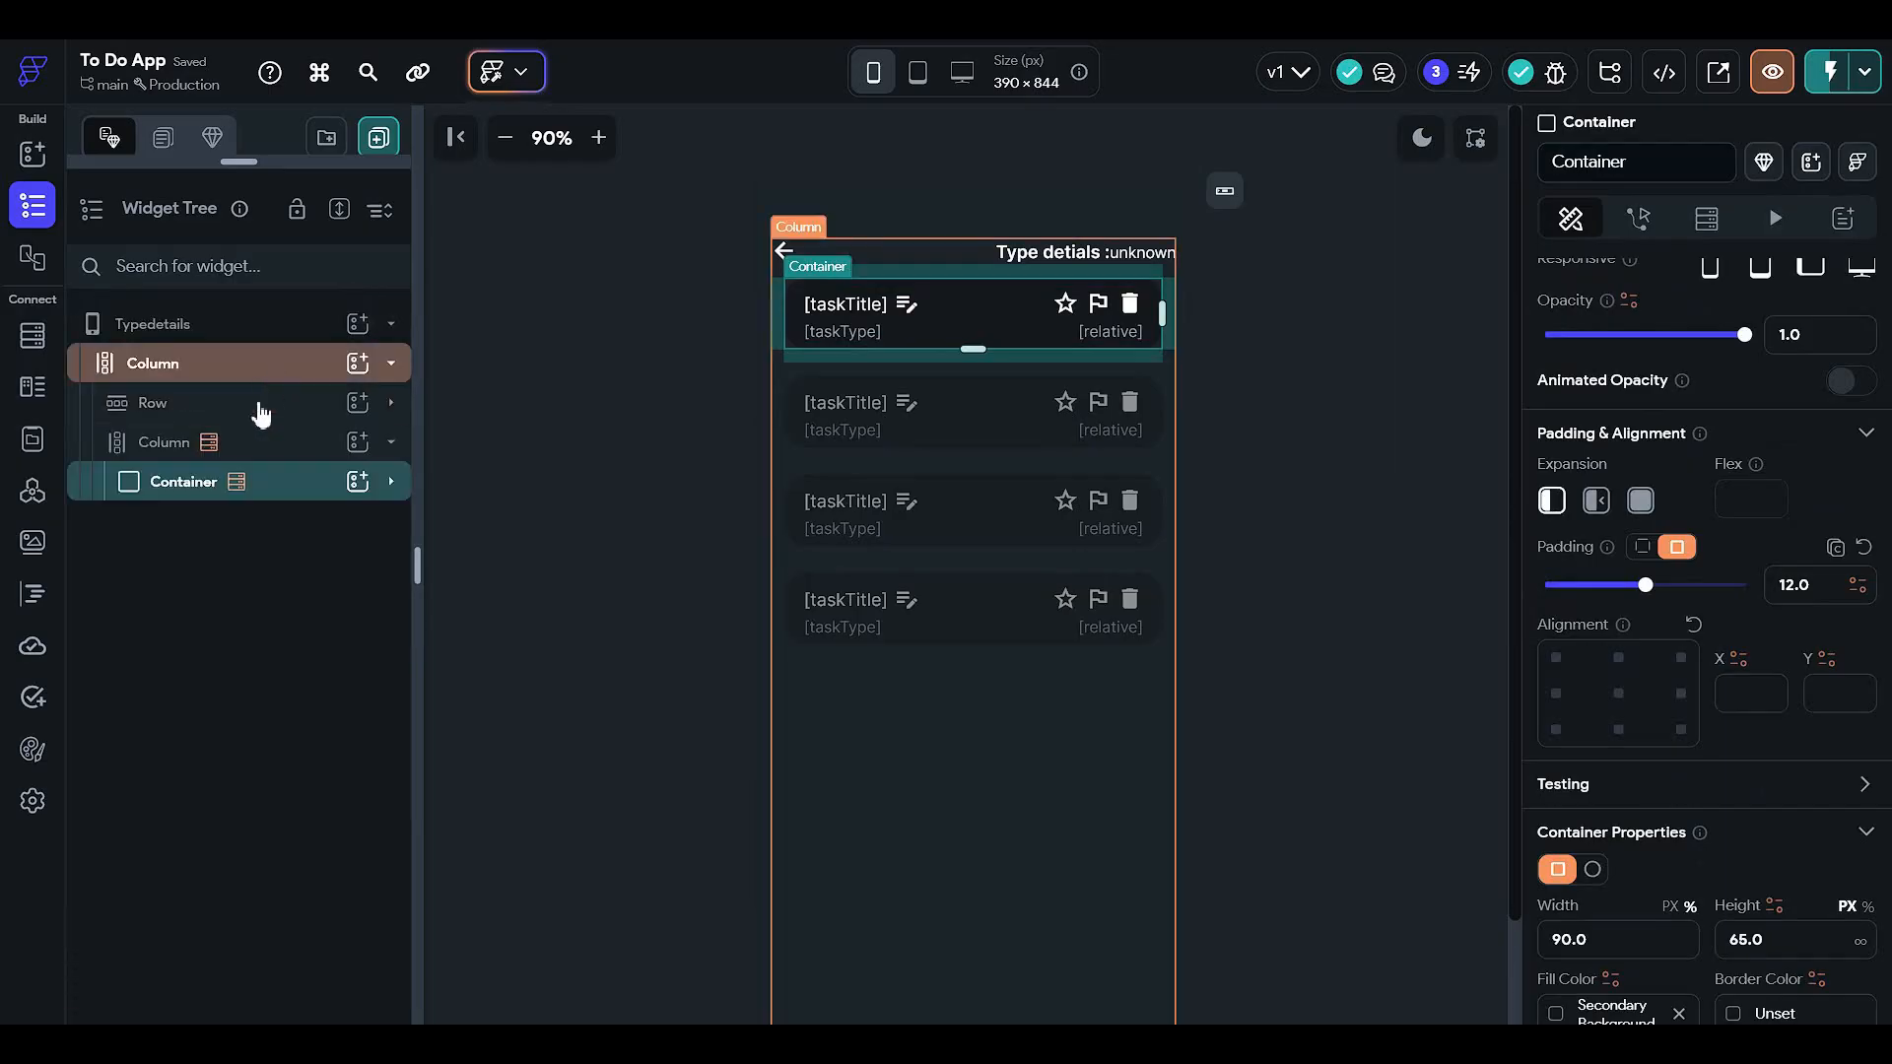
click(292, 467)
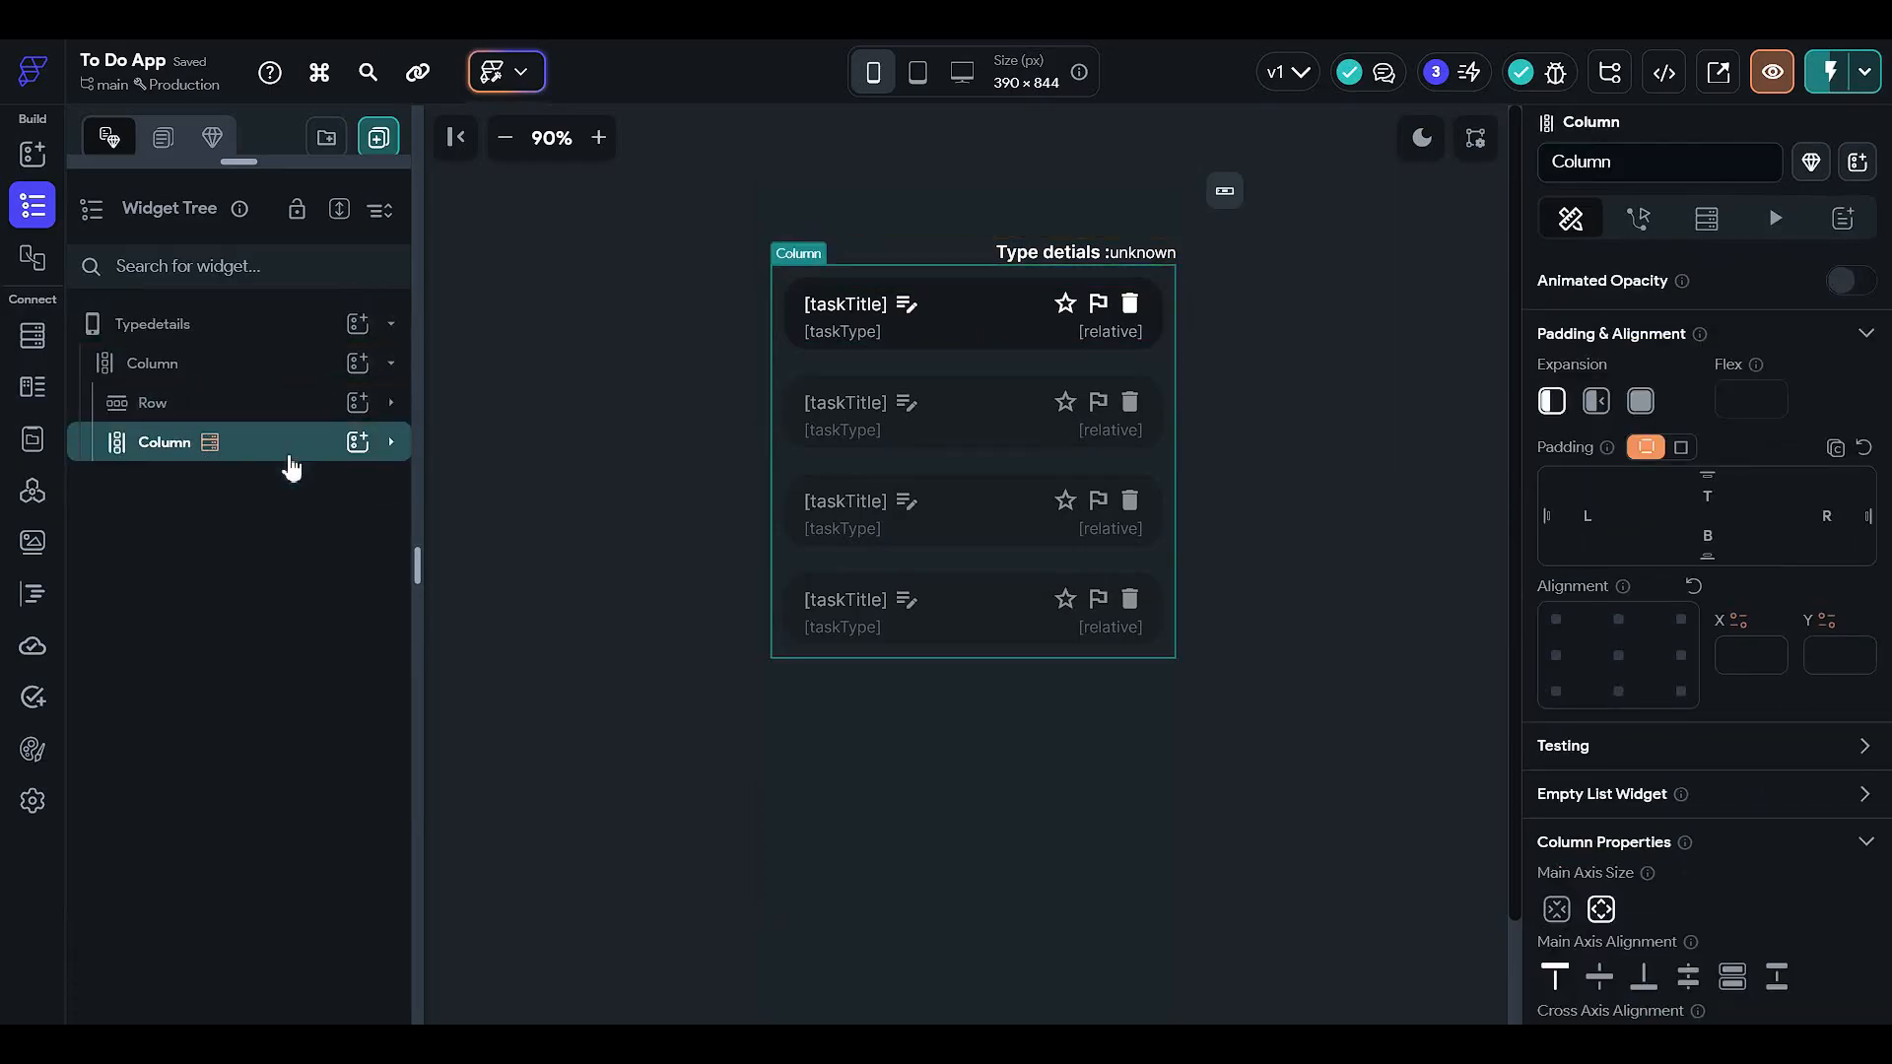
- Wrap the Typedetails task list column in a Container
right_click(289, 465)
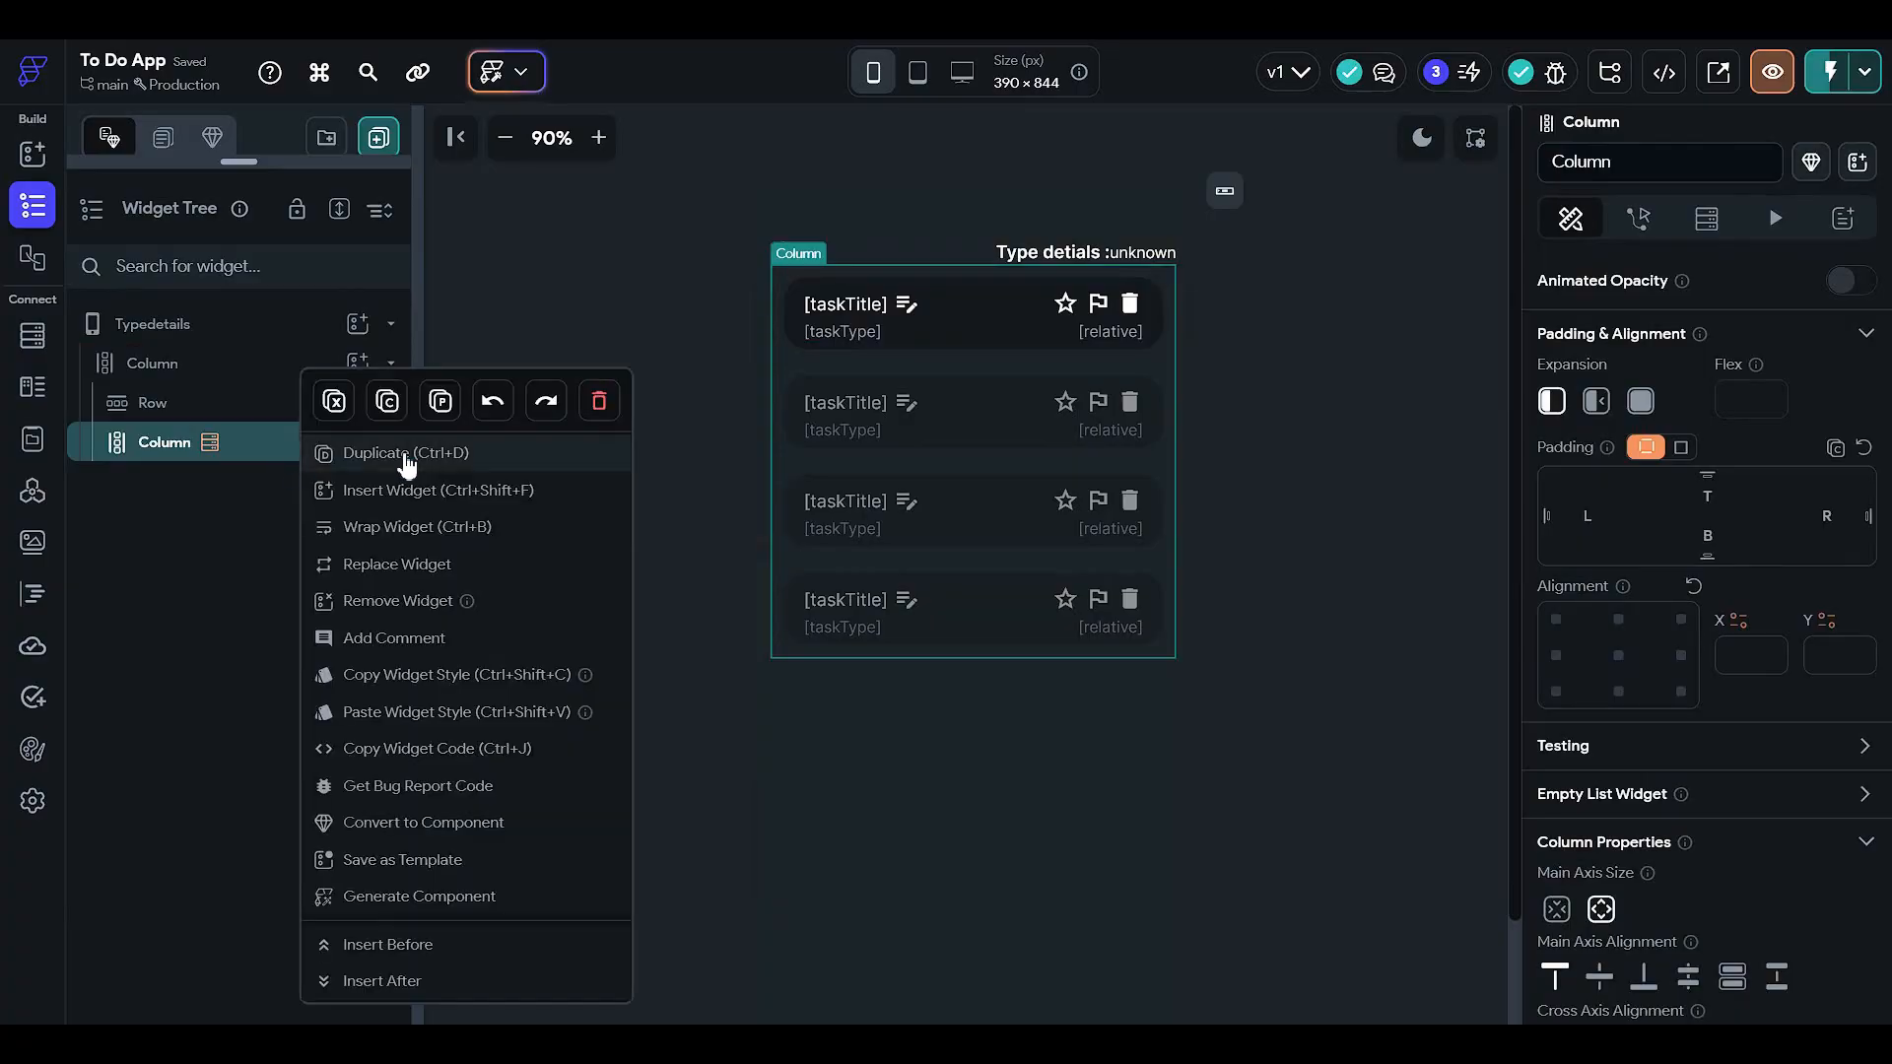
click(461, 536)
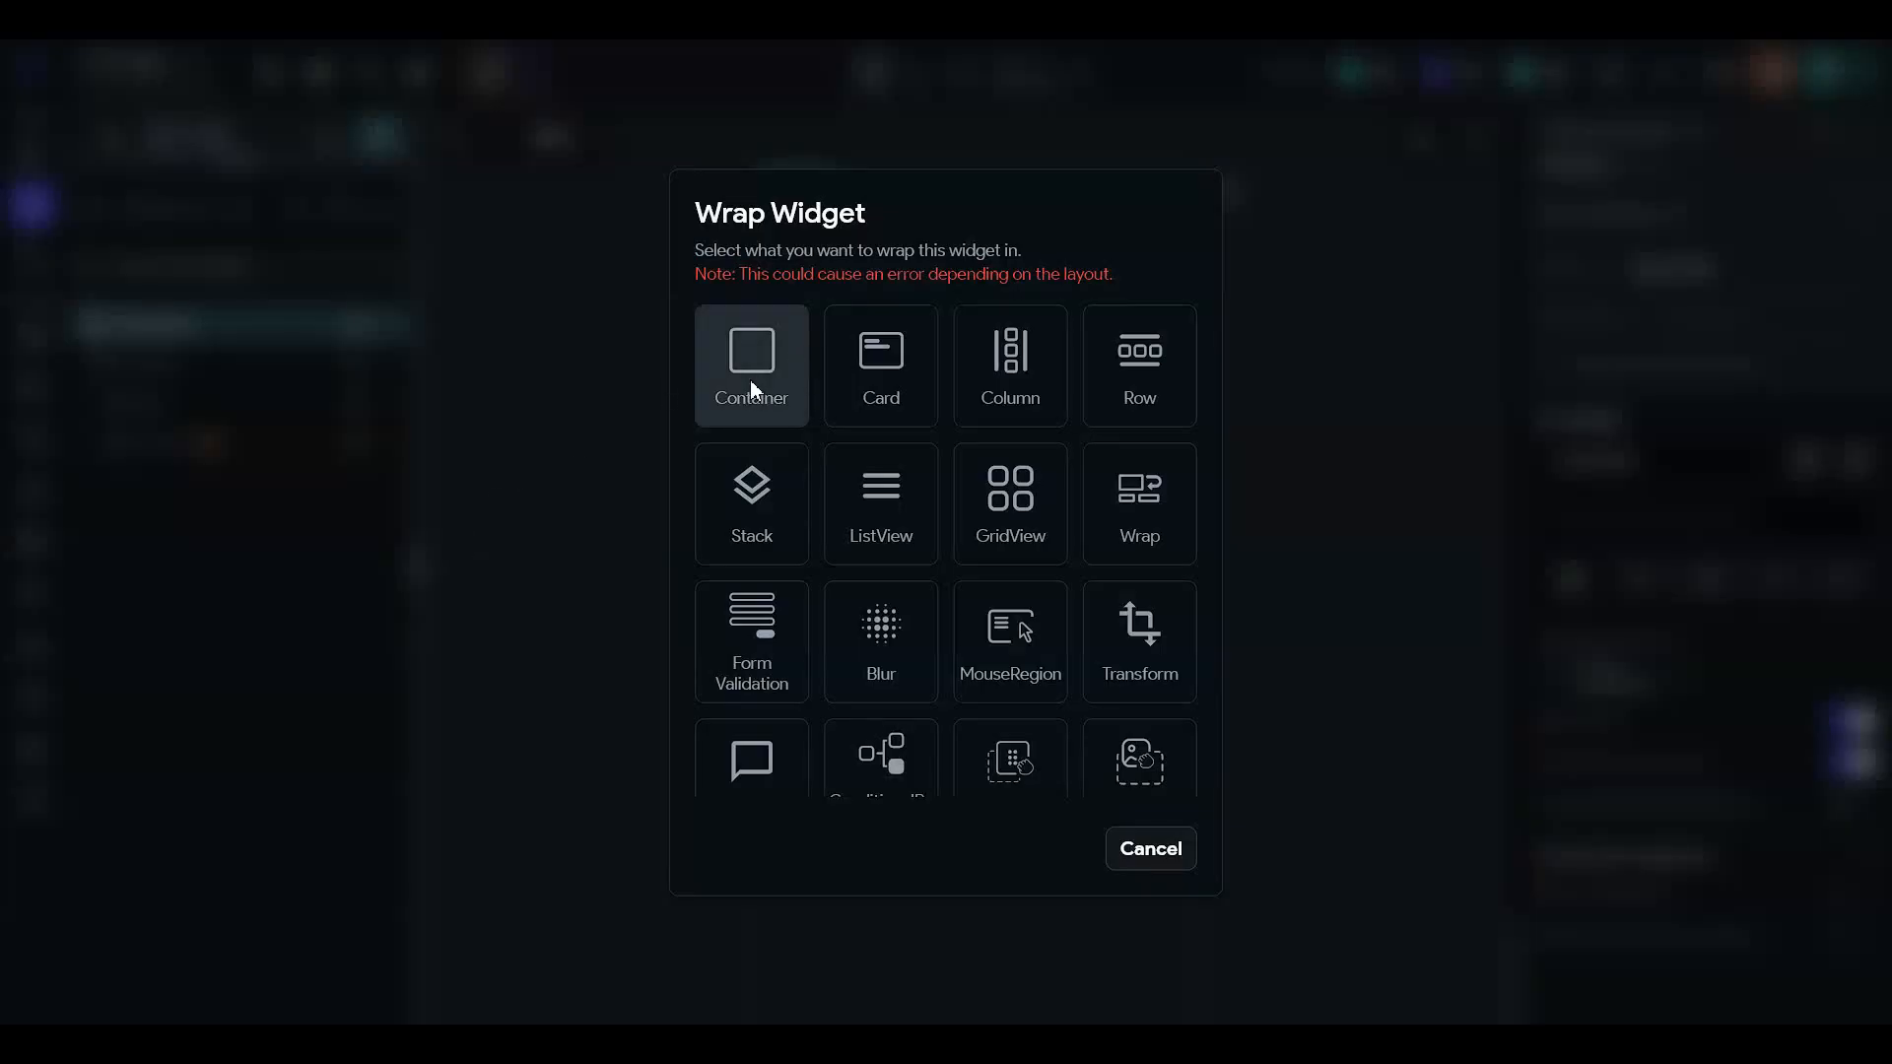
click(751, 384)
click(358, 363)
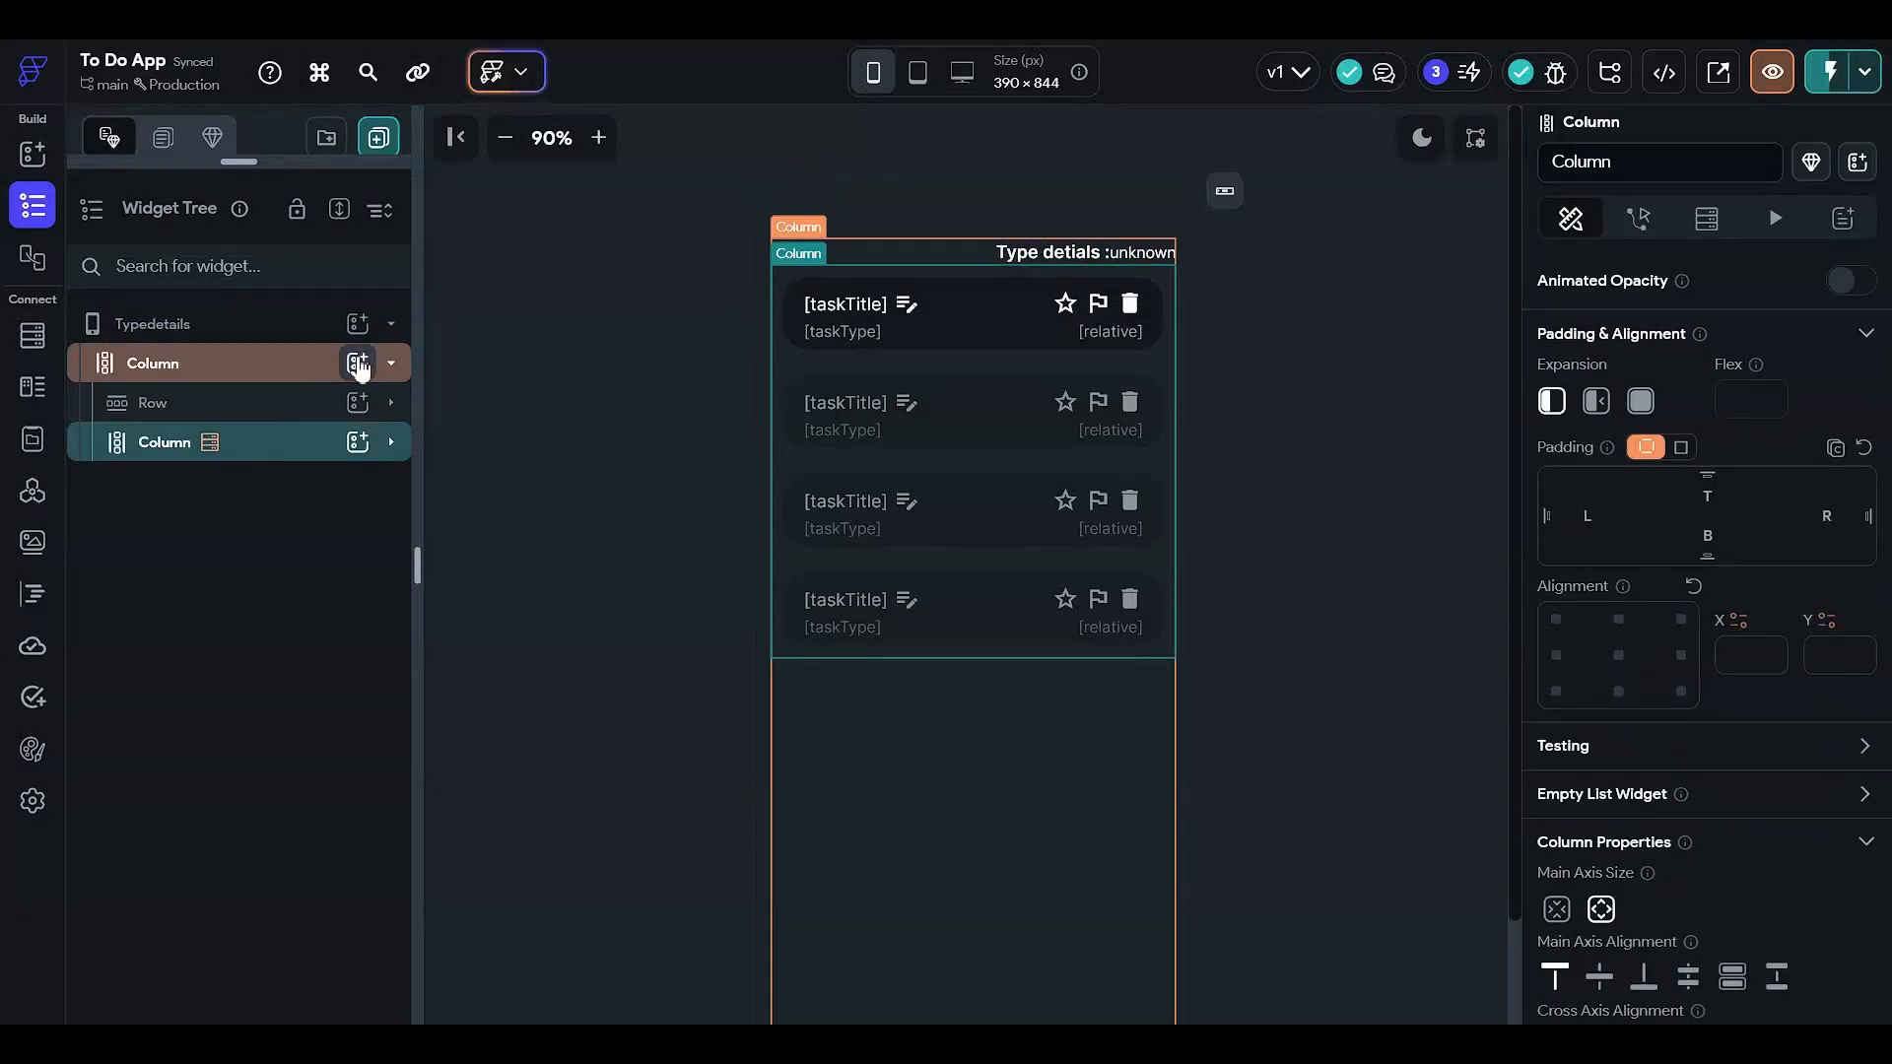
click(481, 643)
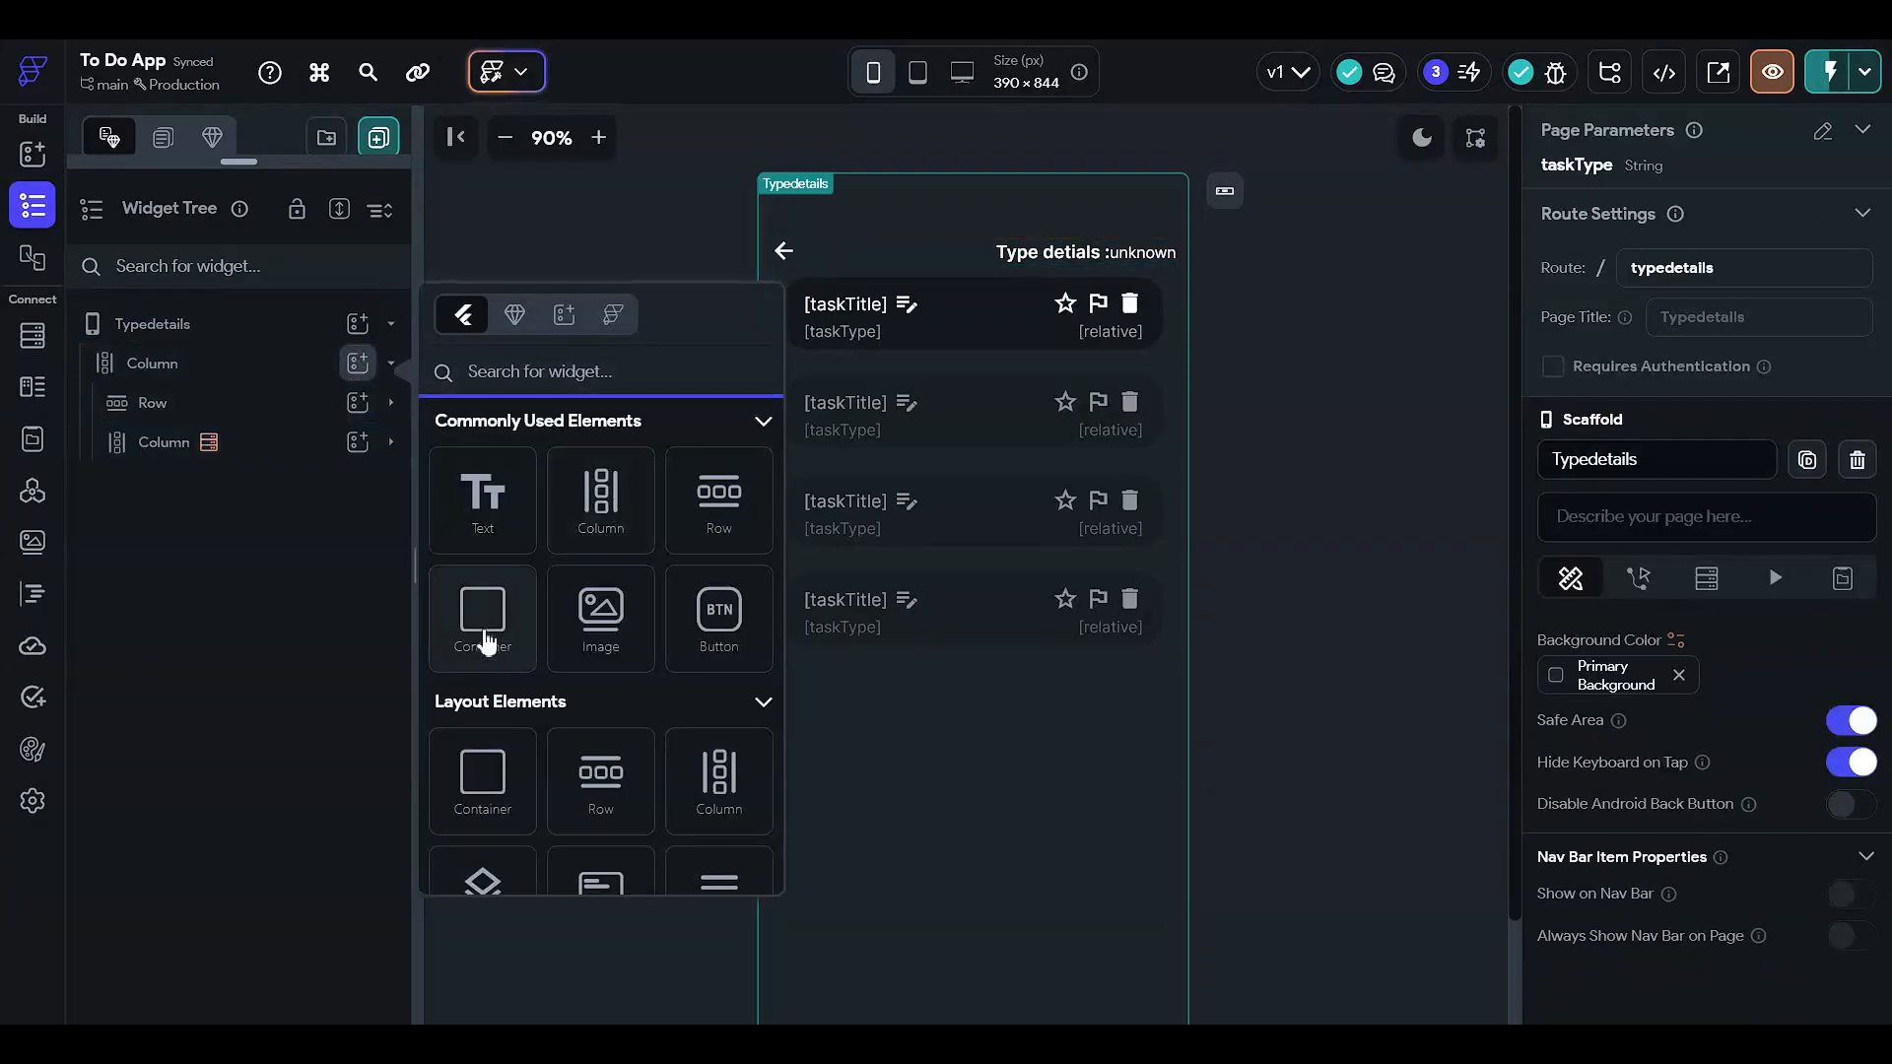
drag(291, 493, 291, 480)
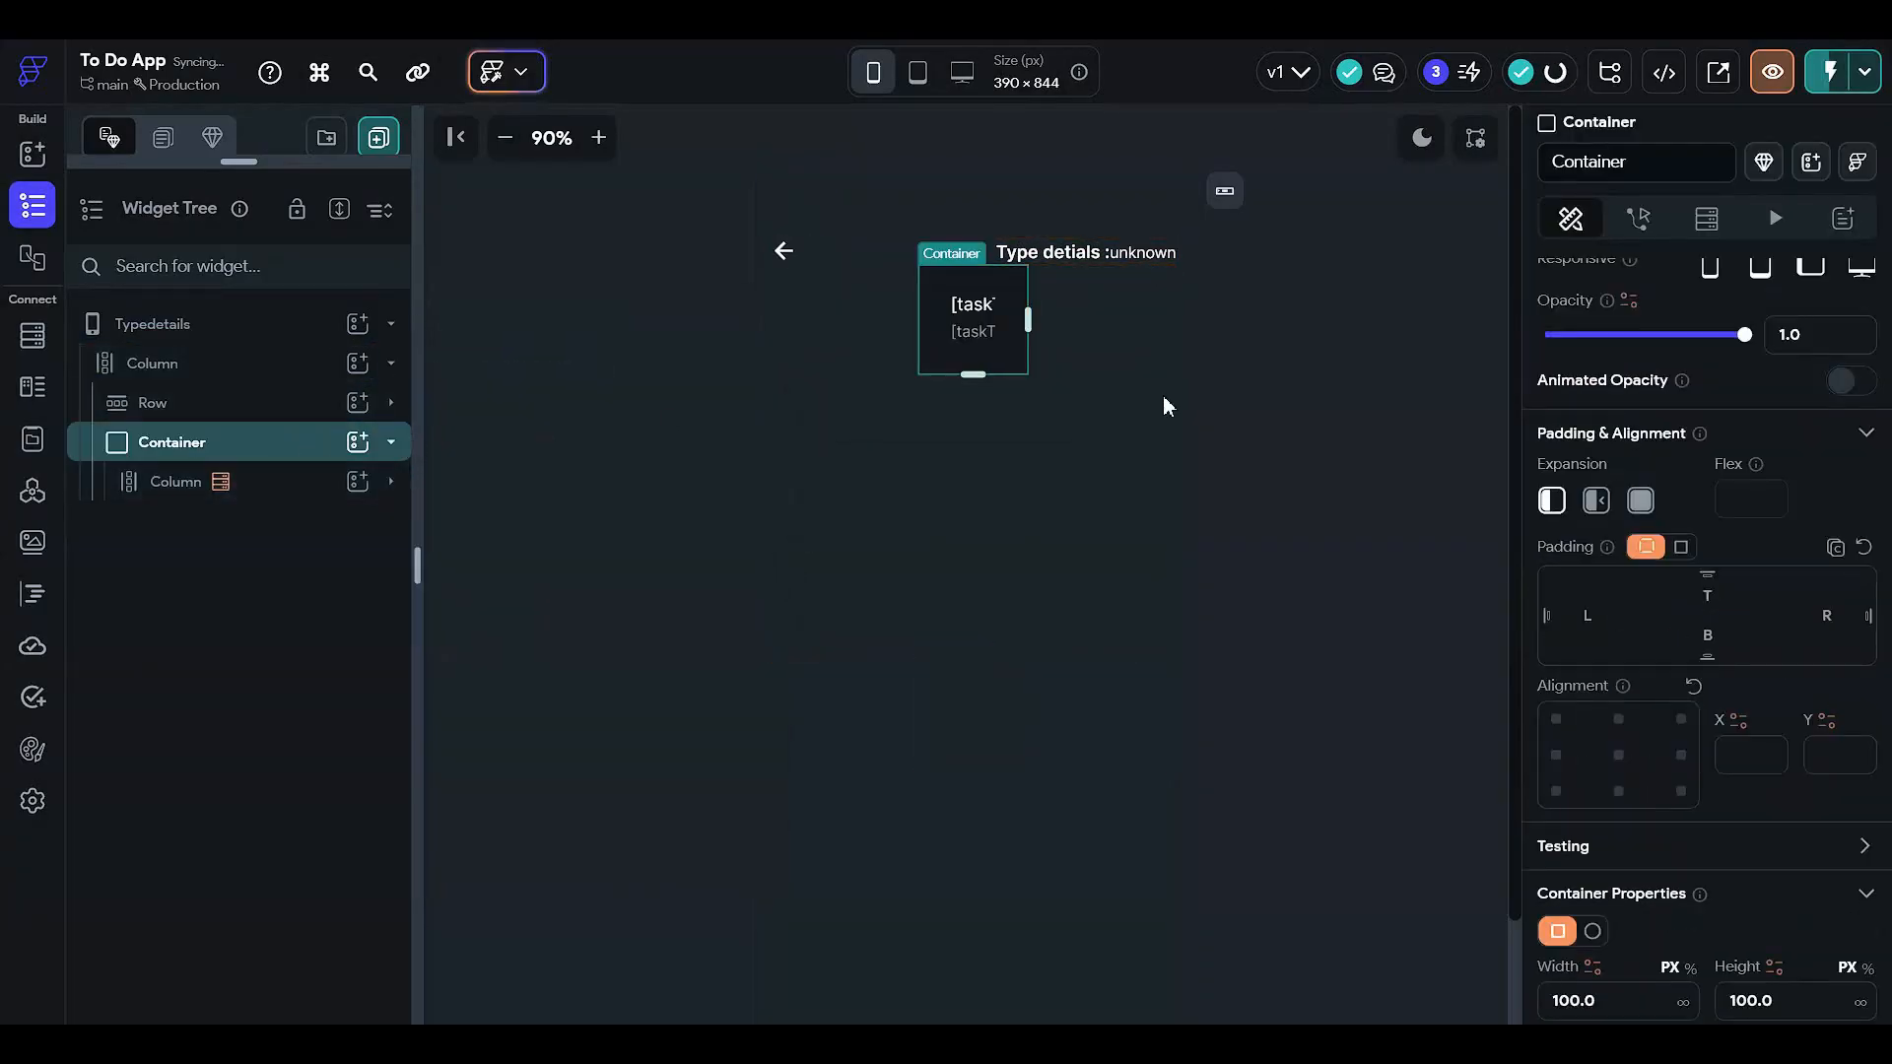
- Size the new container to 95% width and 95% height
scroll(1644, 596, down, 3)
click(1689, 673)
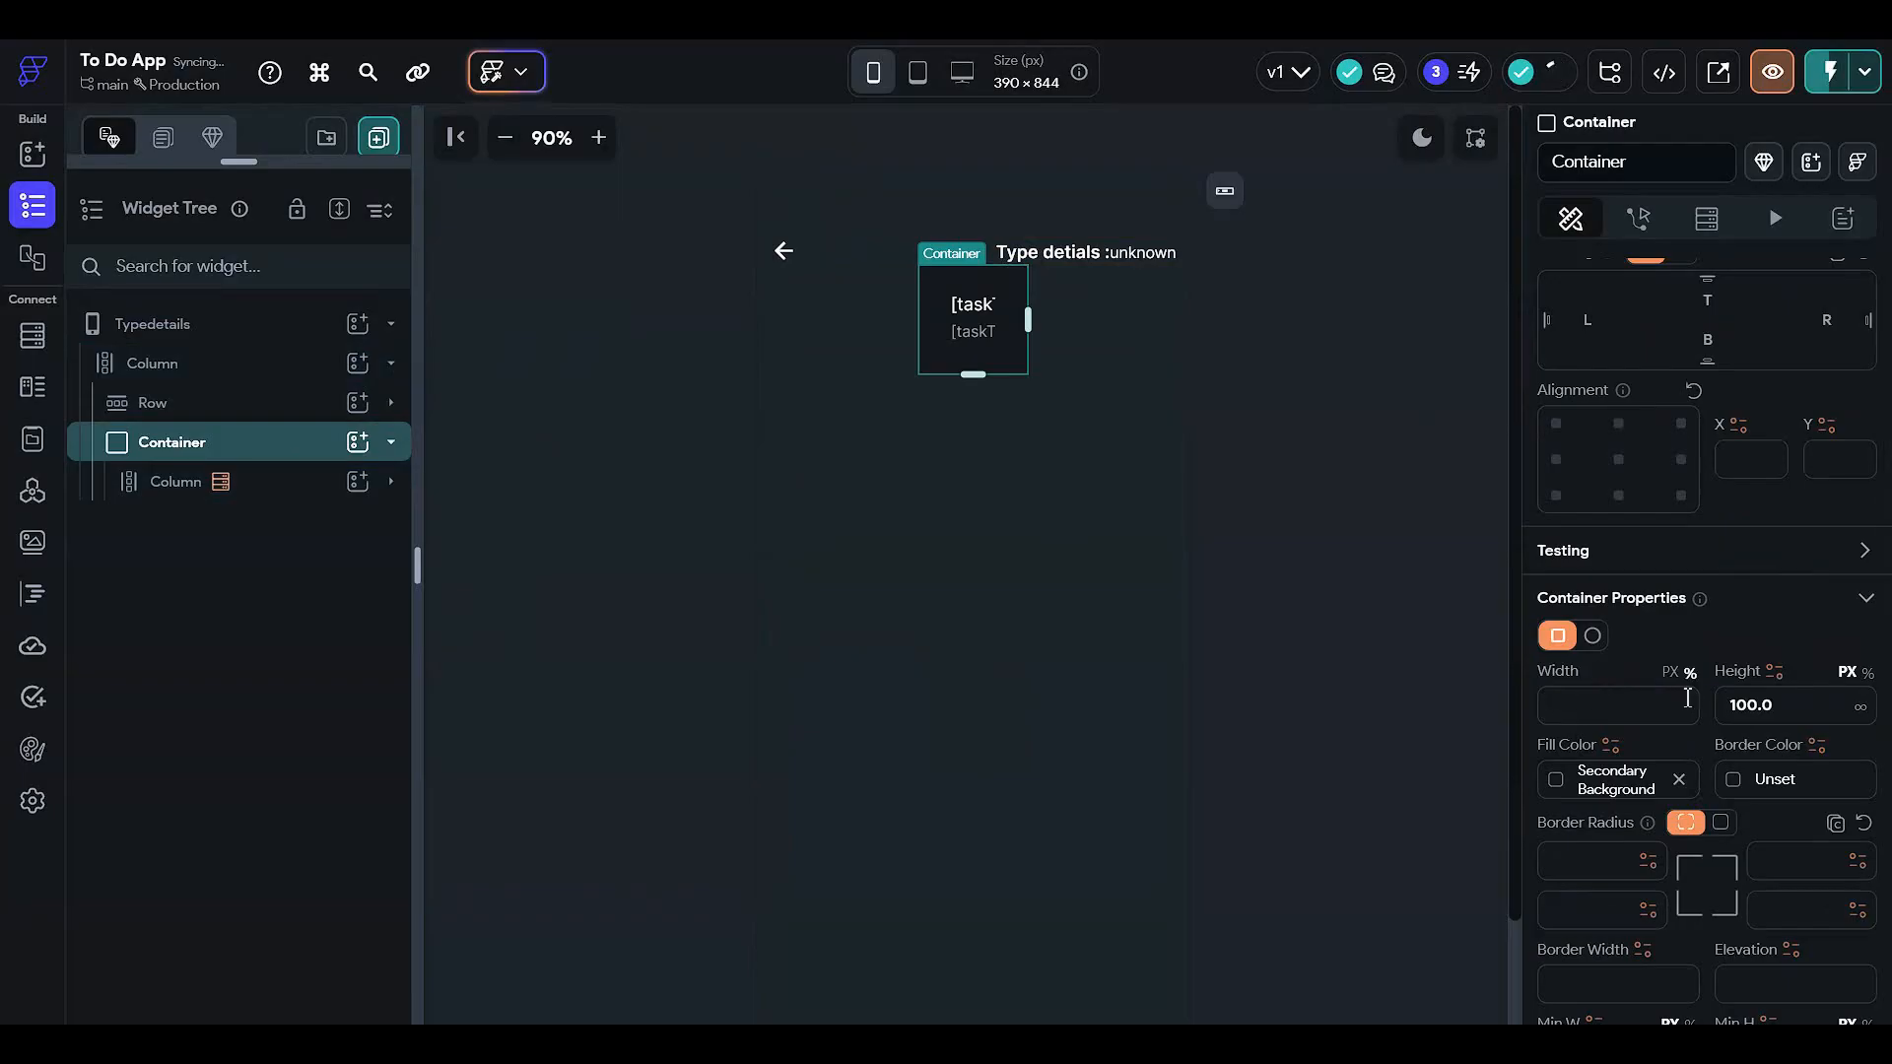
click(1685, 702)
text(9)
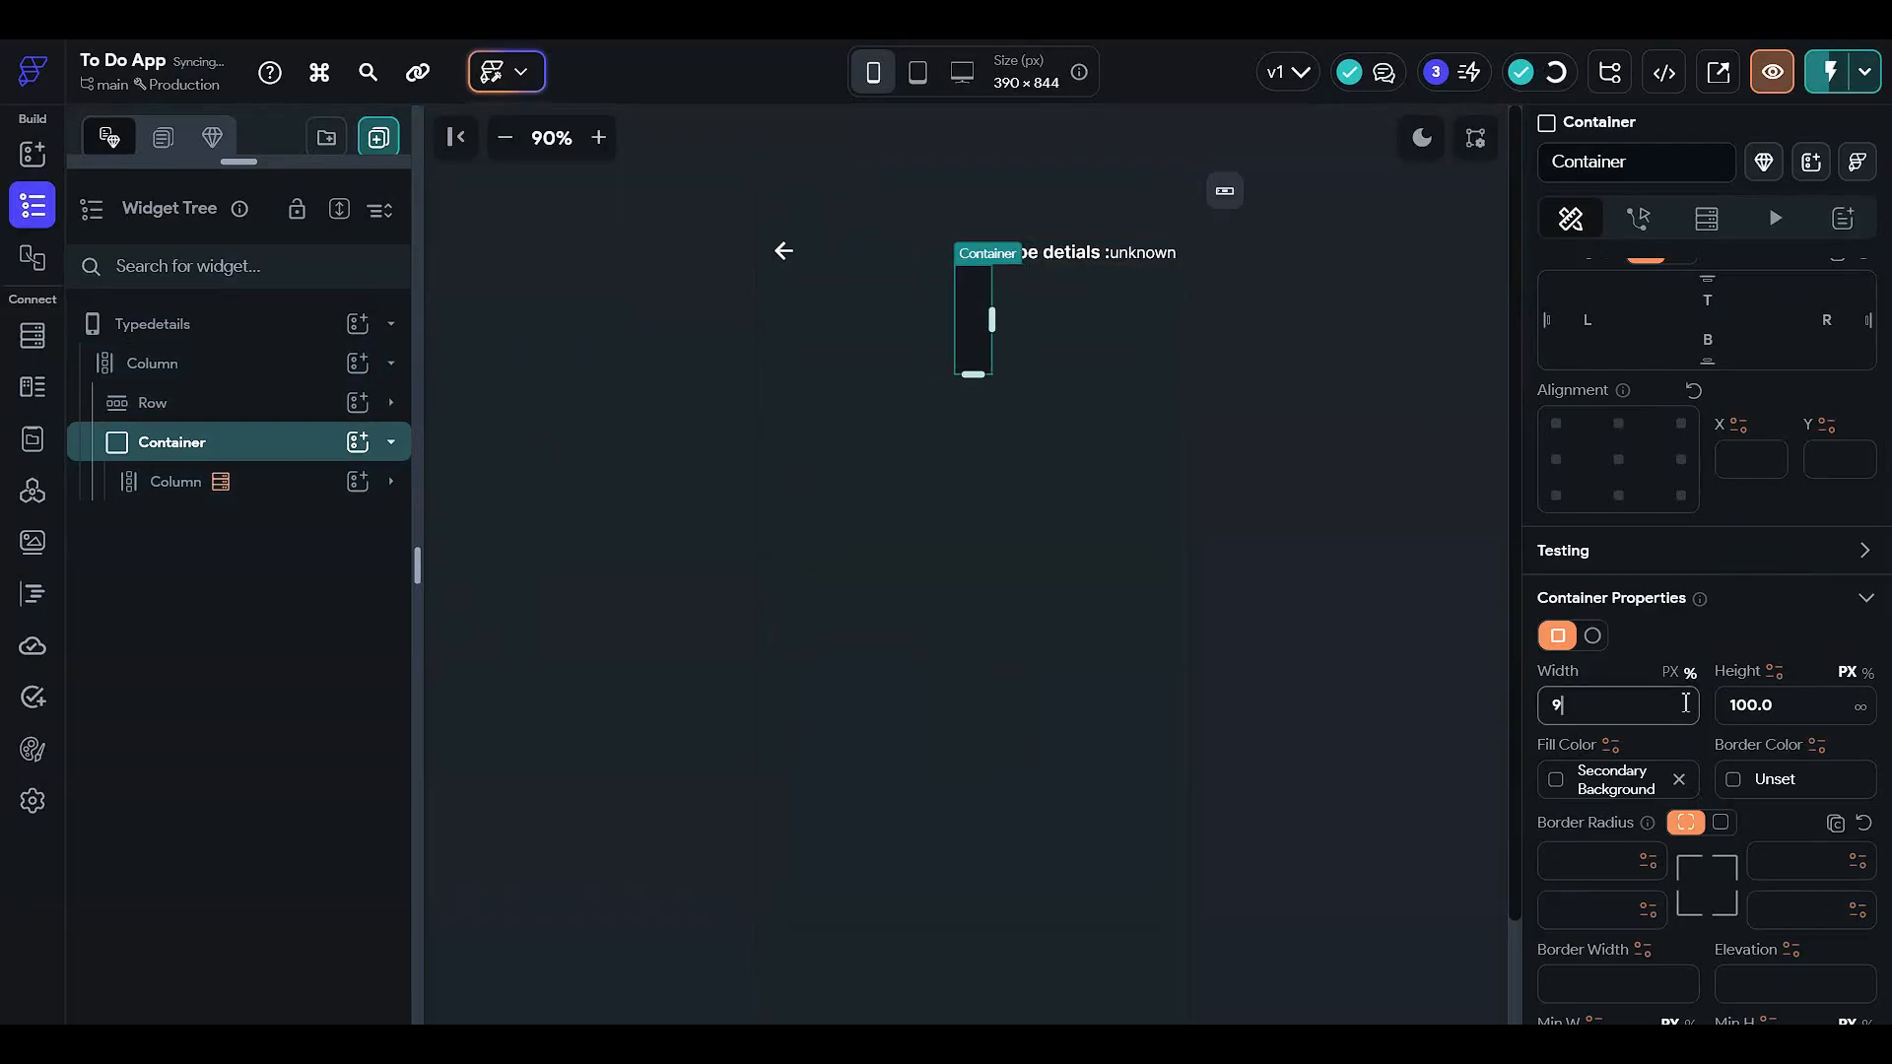
text(5)
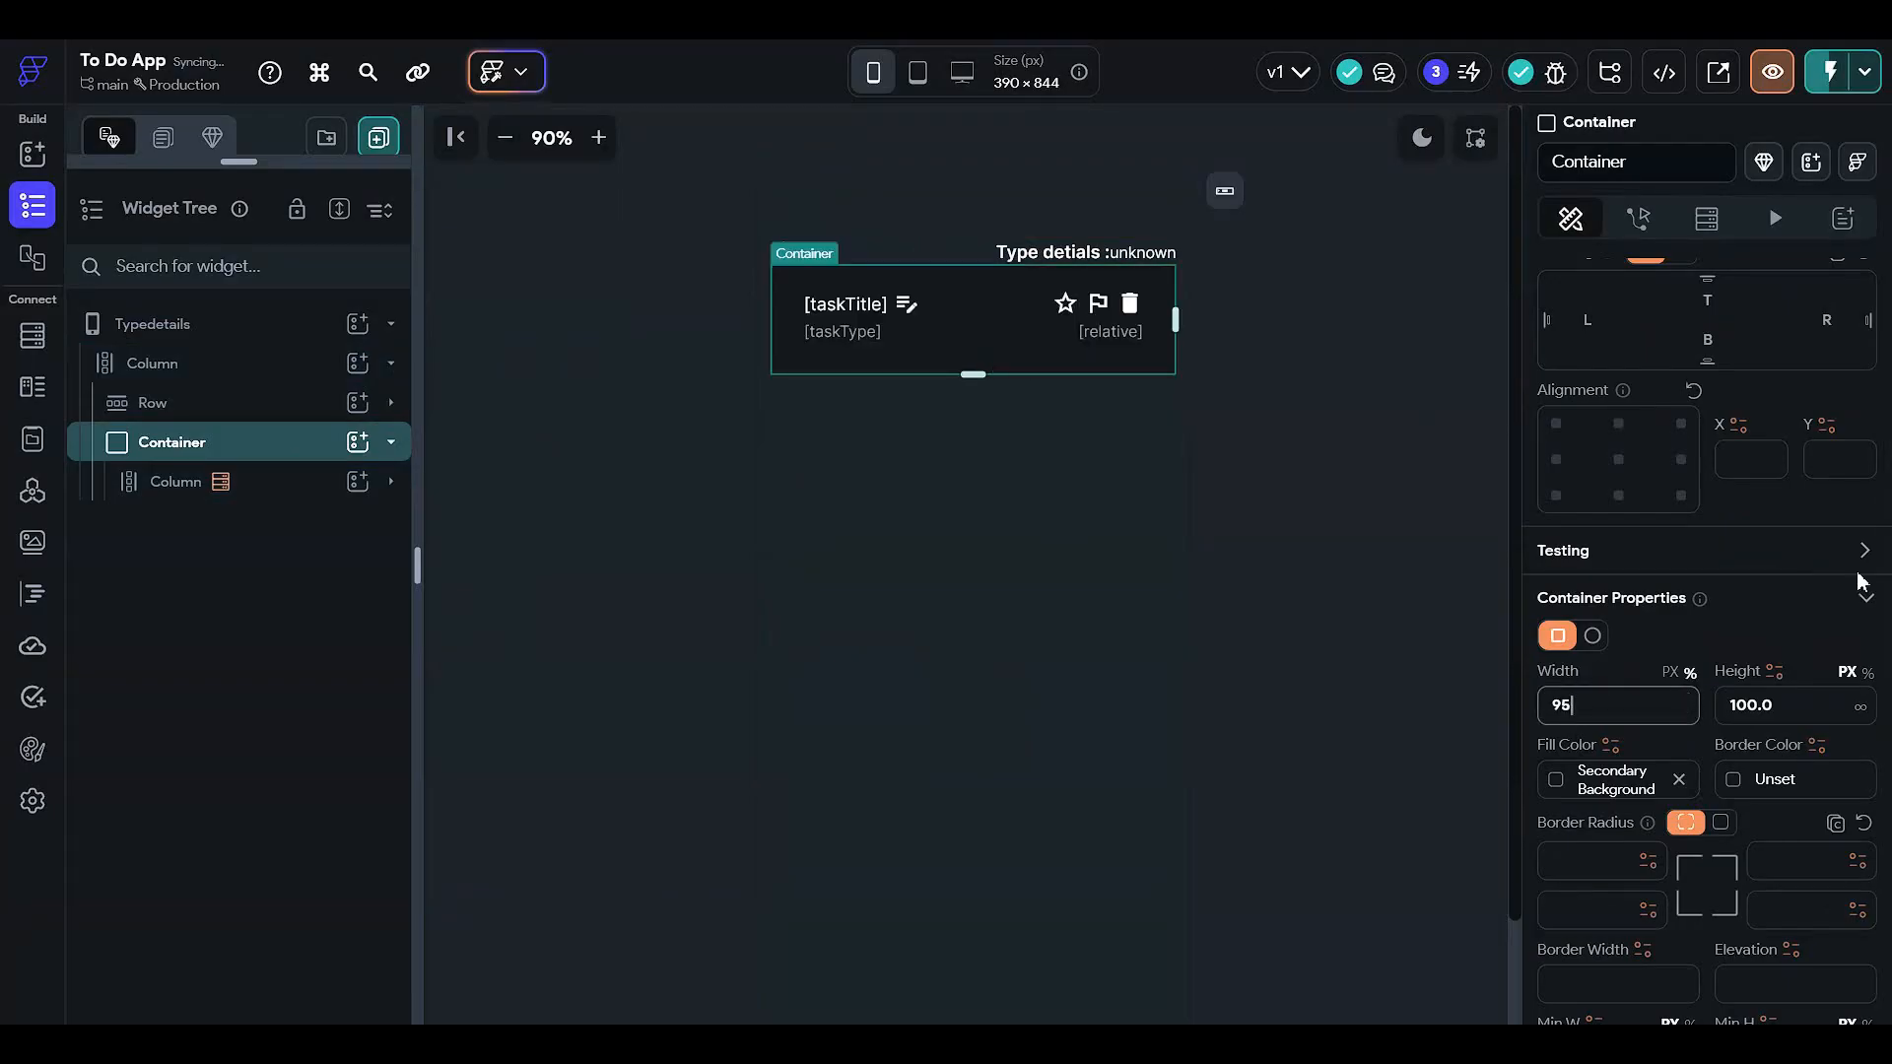
click(1867, 673)
click(1776, 708)
text(95)
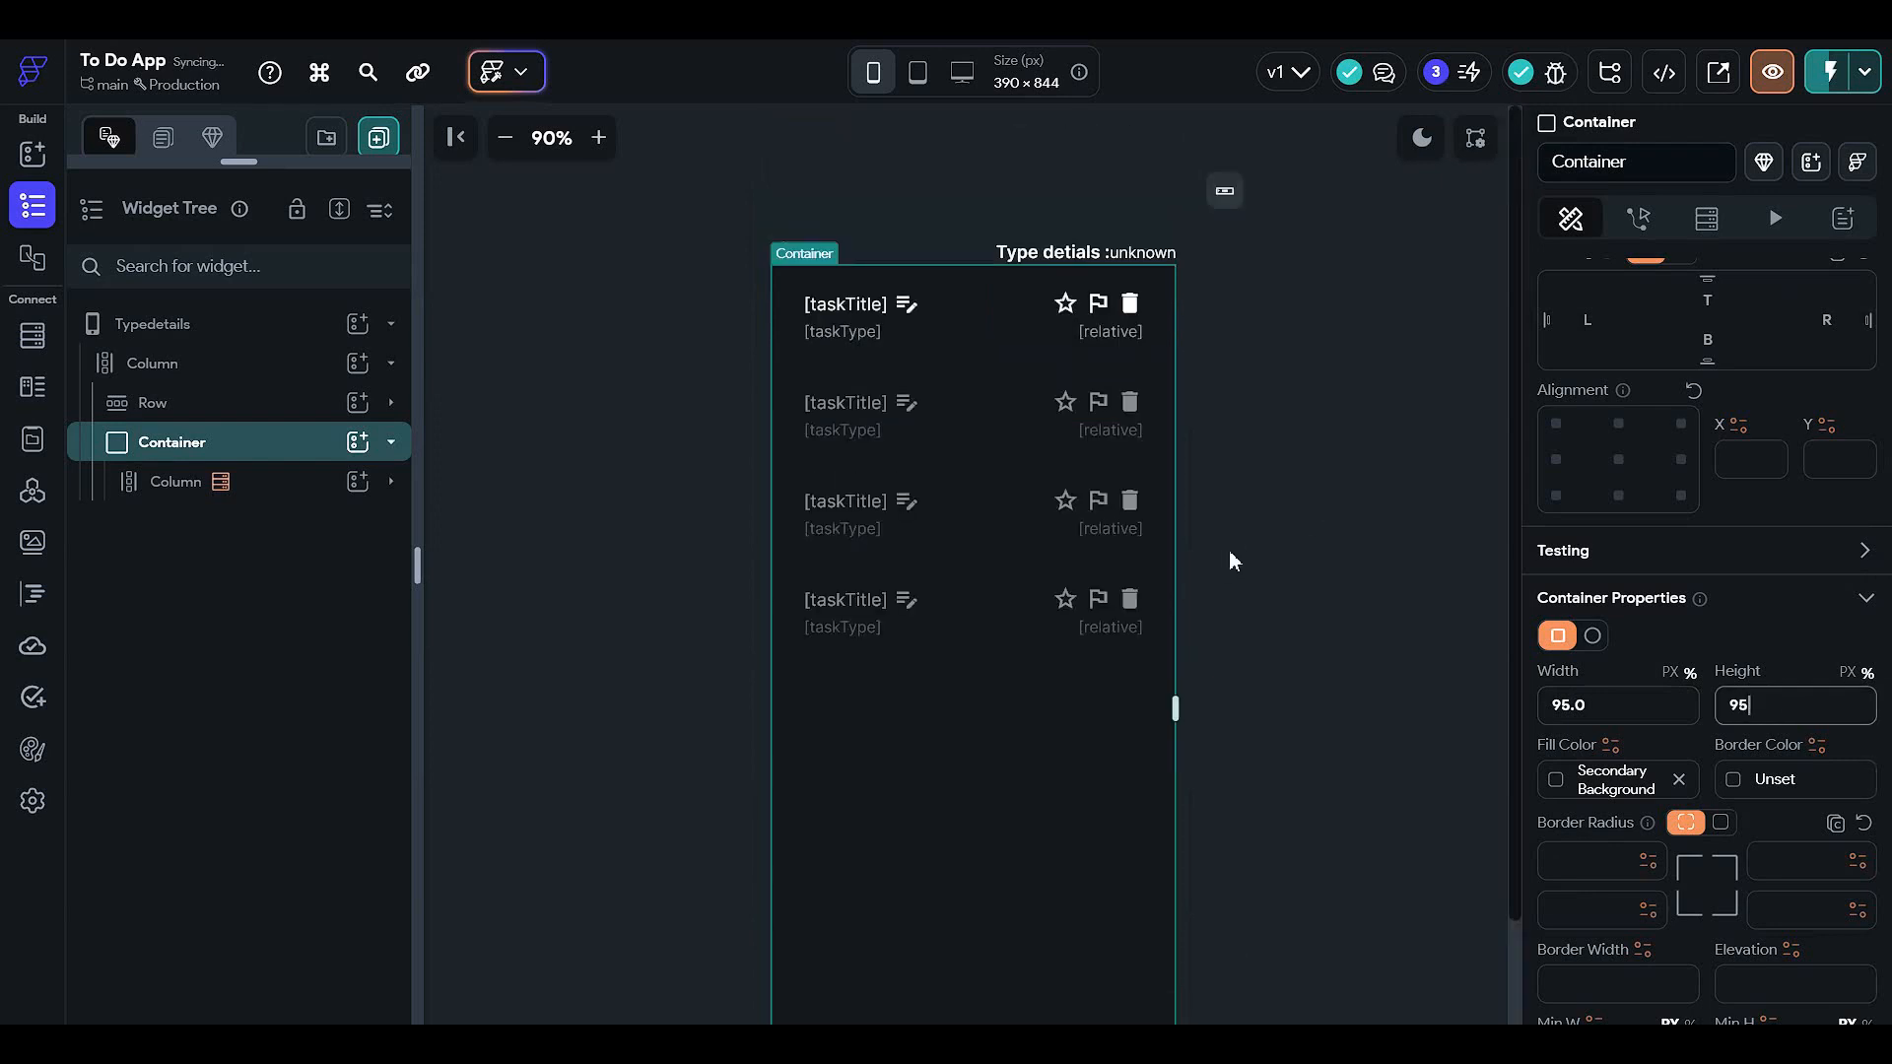
- Round all the container's corners uniformly to 24
scroll(1668, 725, down, 2)
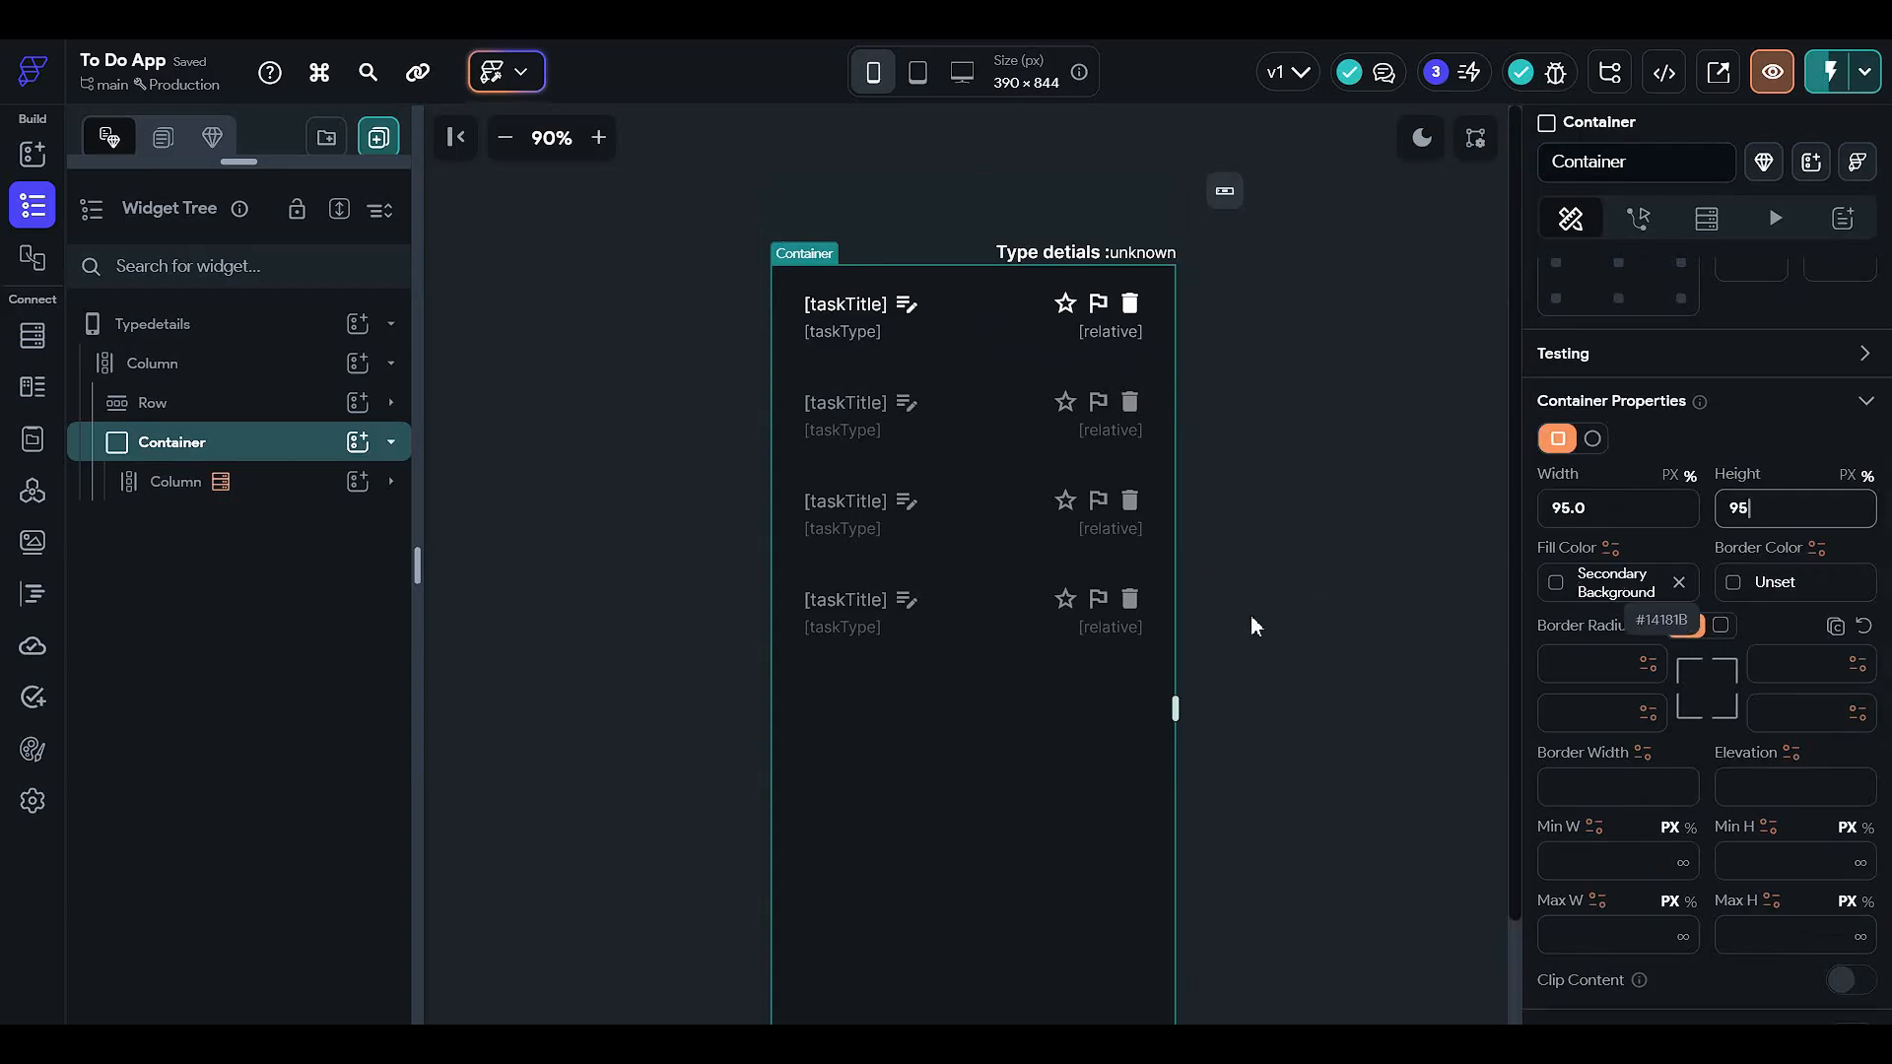
scroll(1716, 824, down, 3)
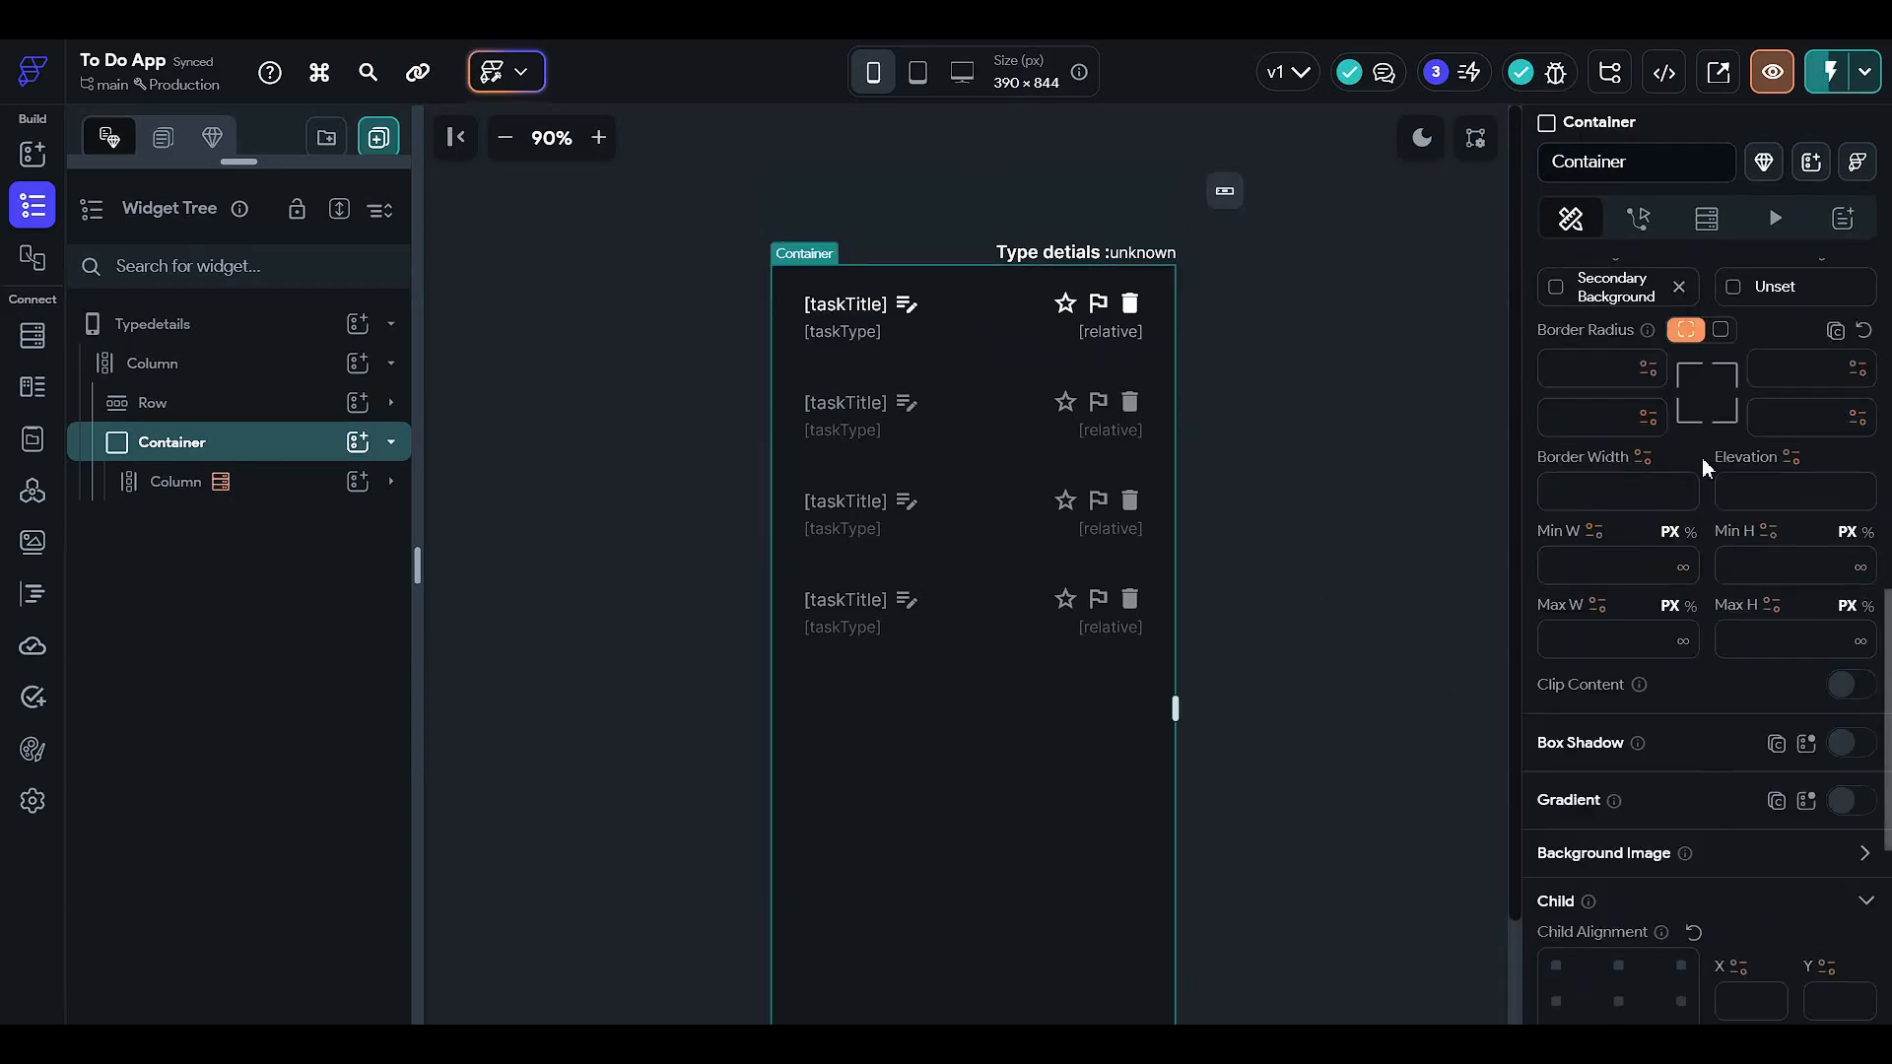
click(1718, 329)
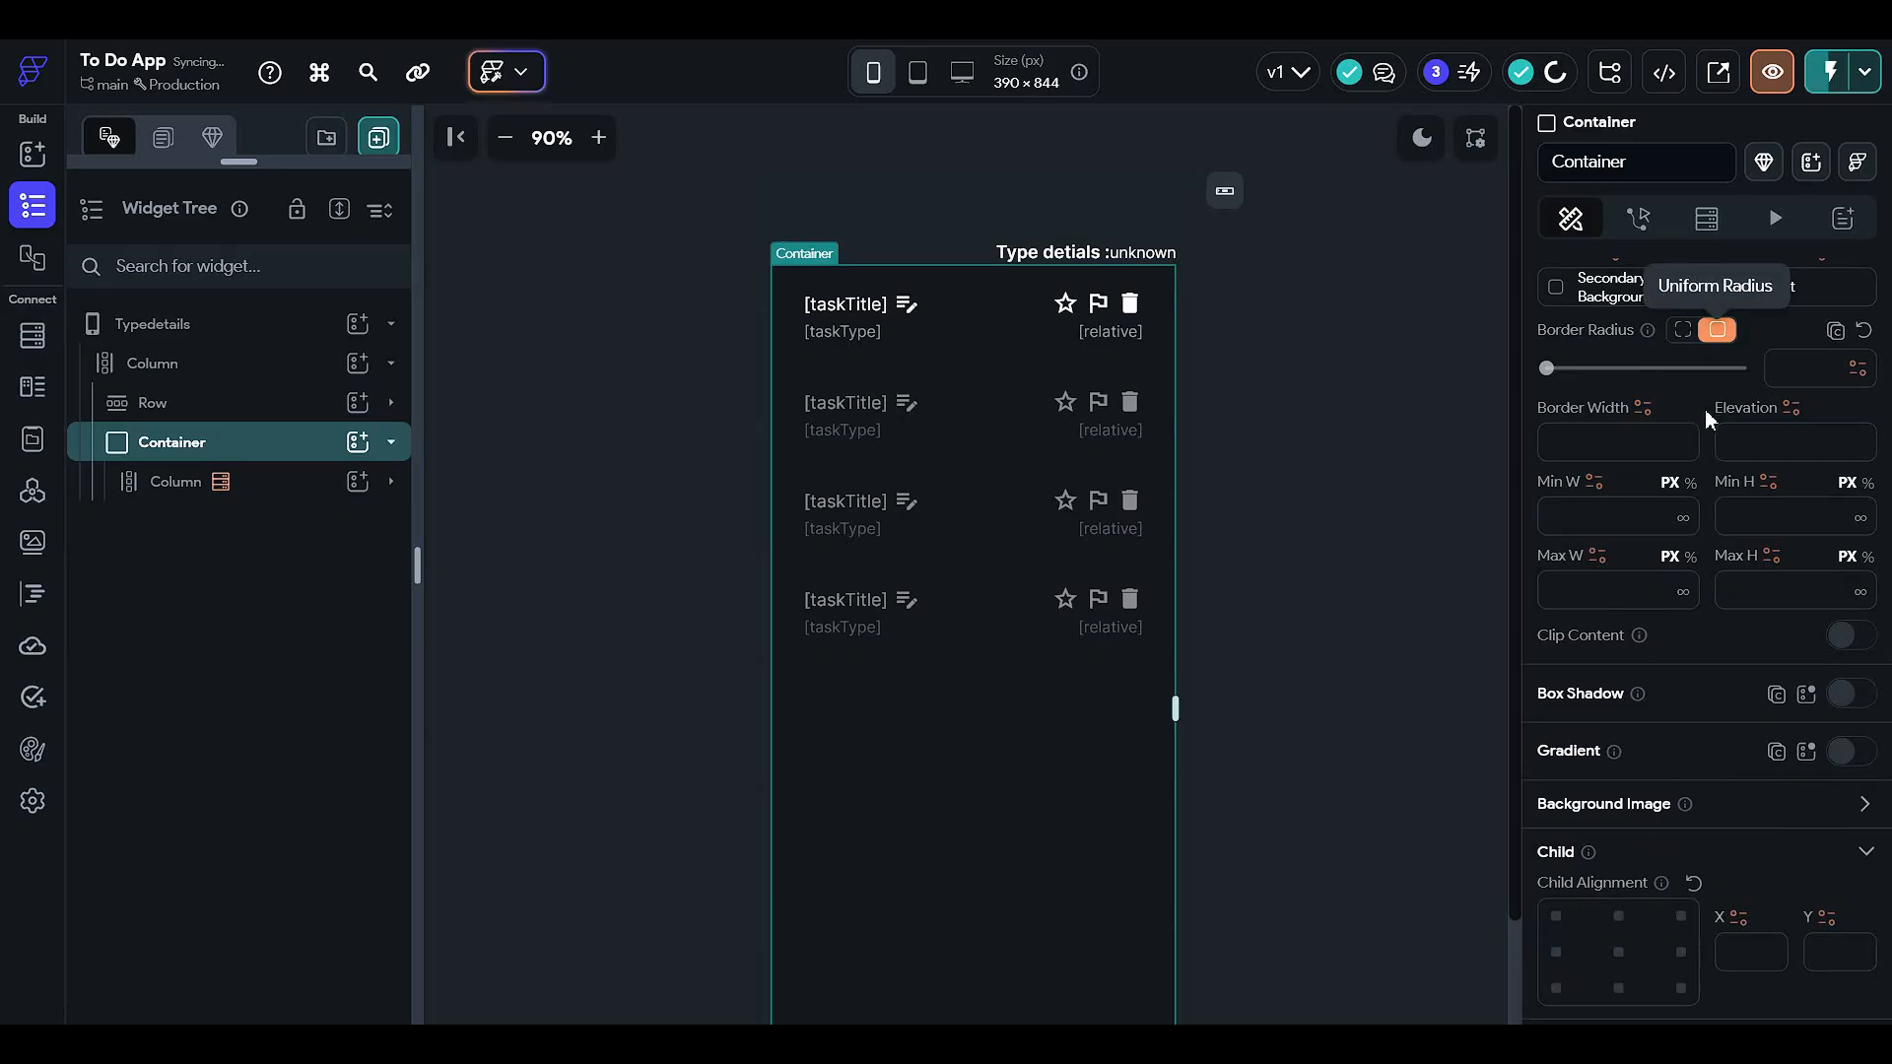
click(1744, 368)
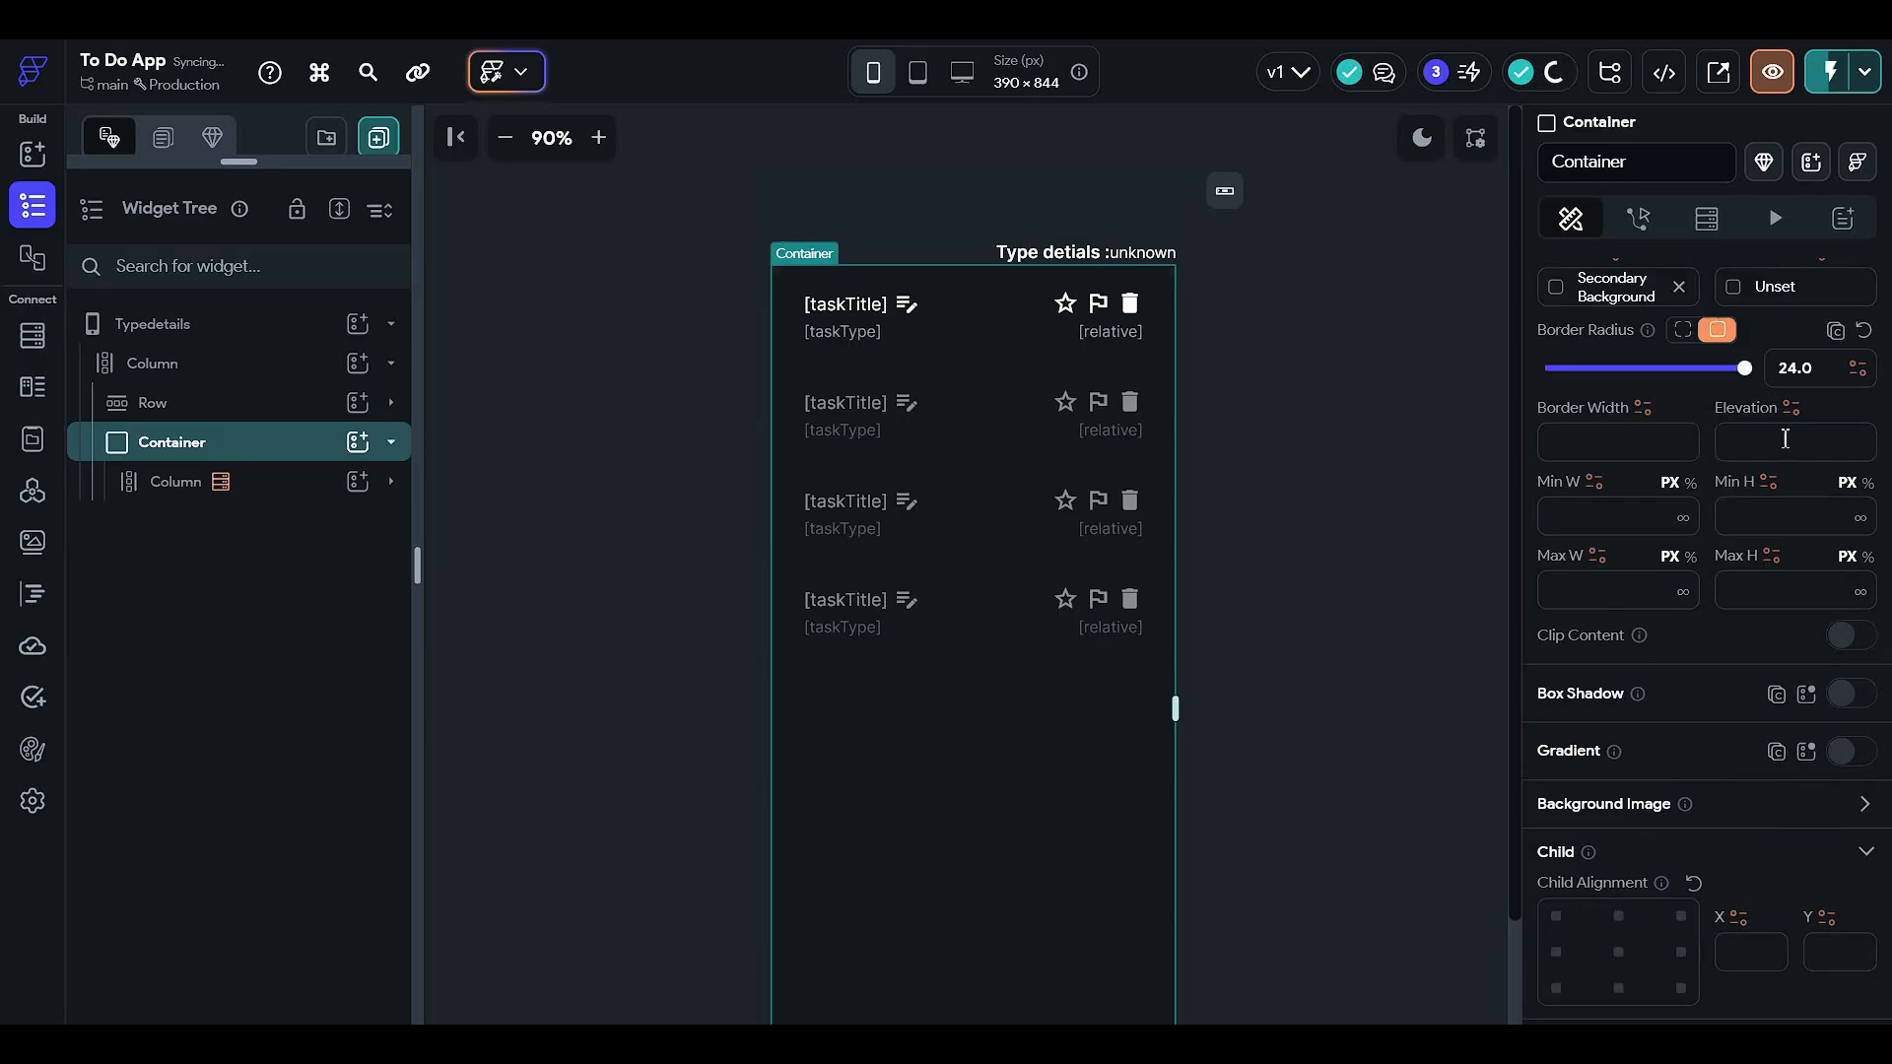
click(1334, 462)
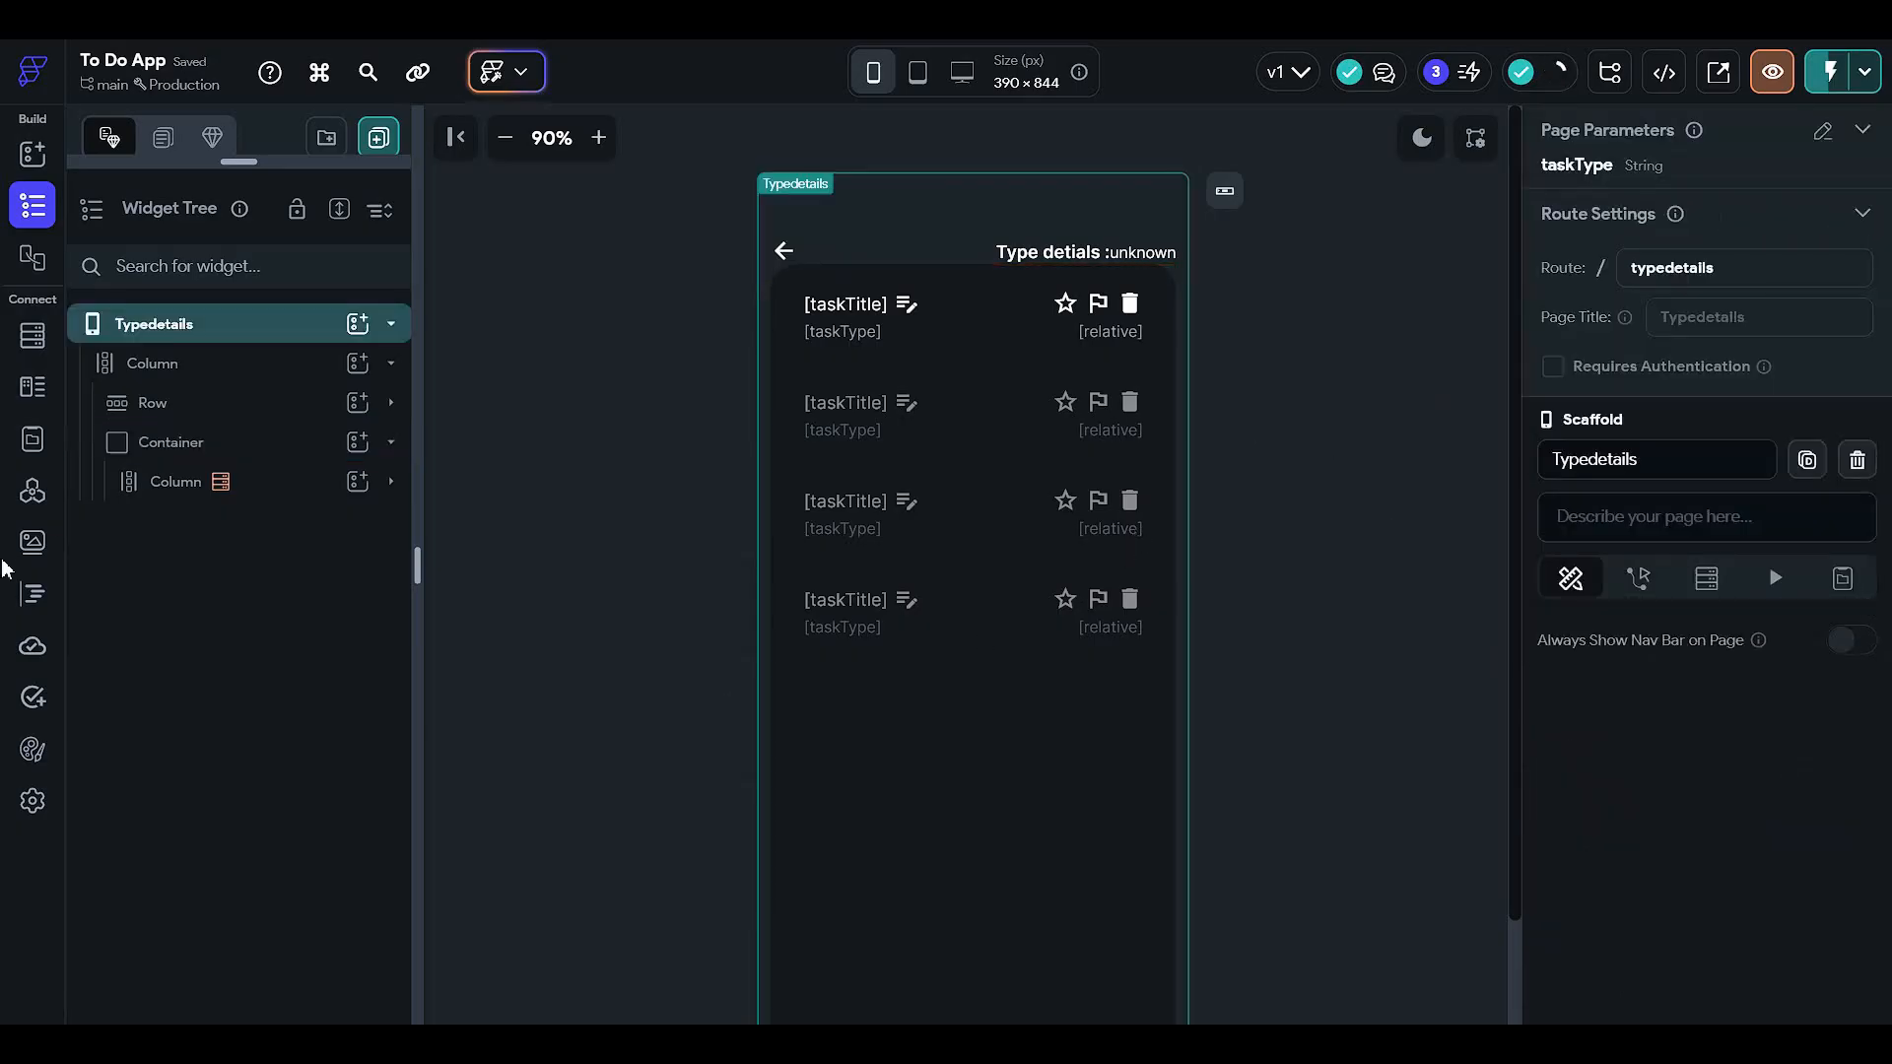
- Fill the task card container with Primary Background at 65% opacity
click(298, 455)
click(285, 493)
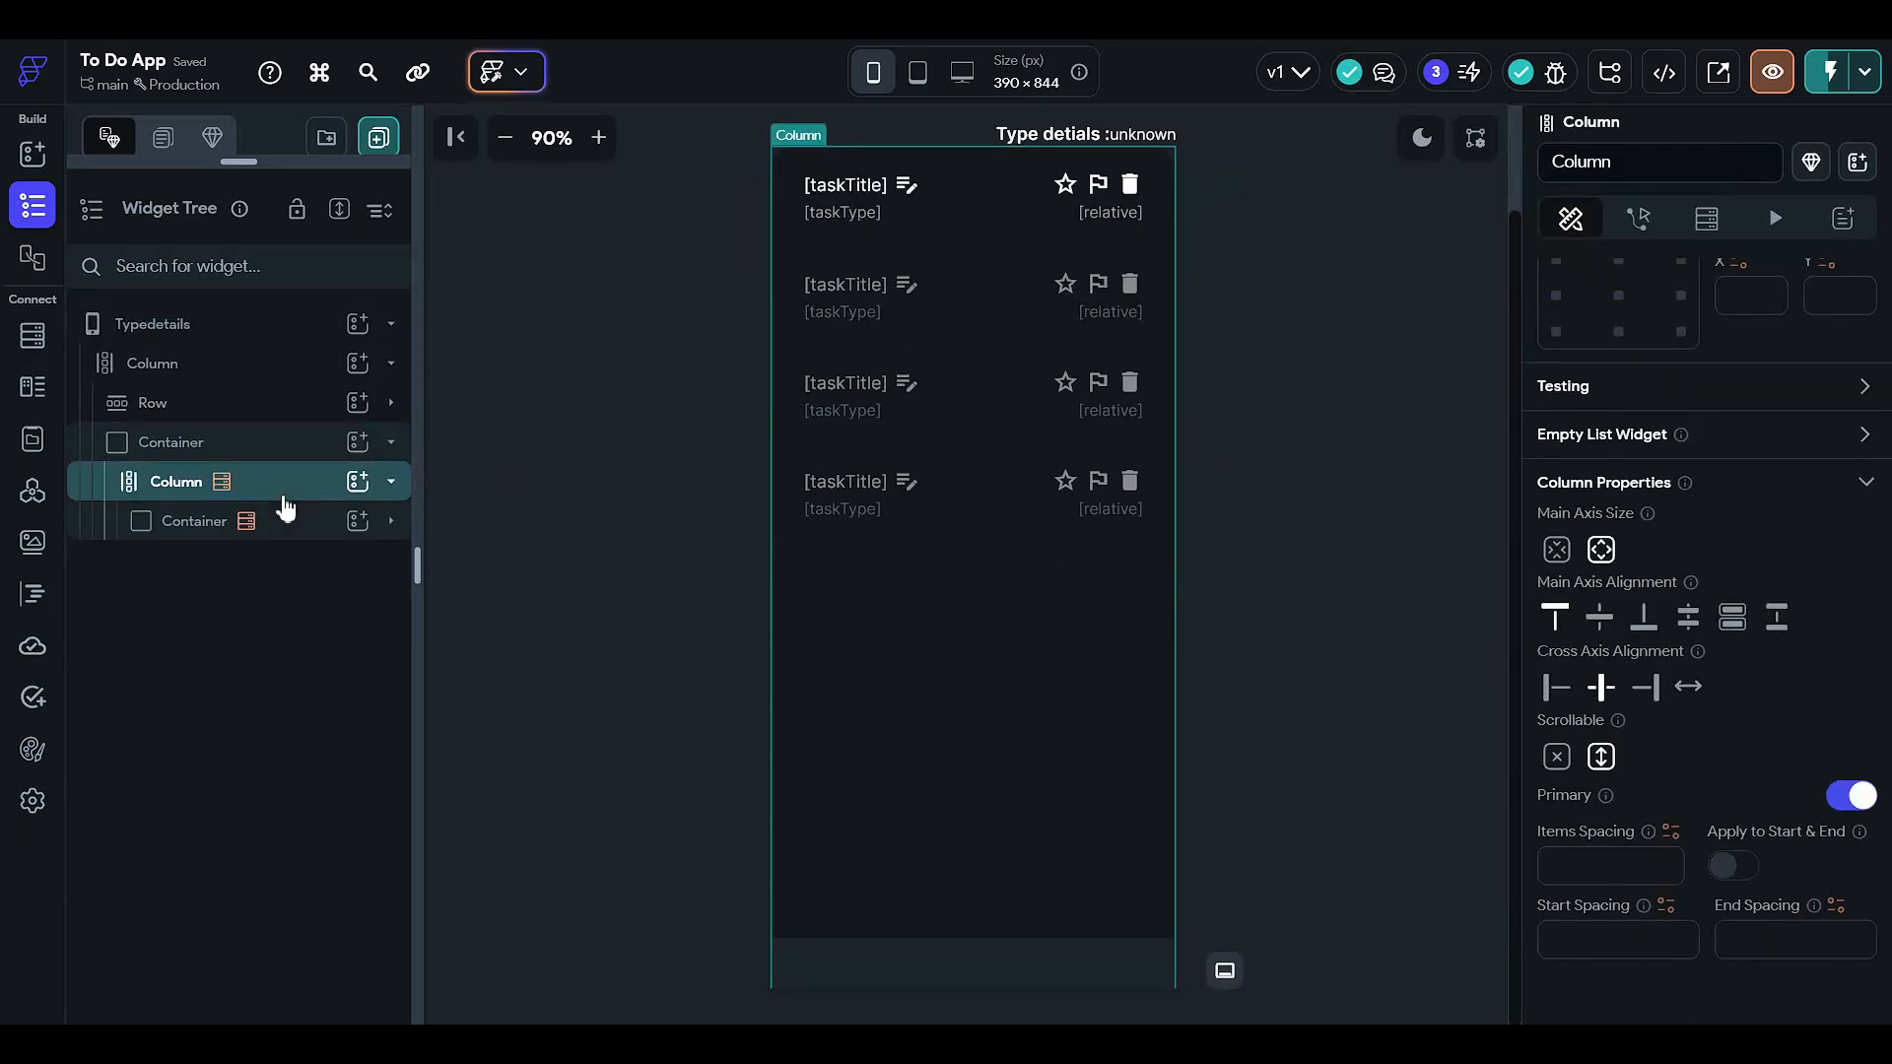
click(296, 522)
scroll(1783, 601, up, 5)
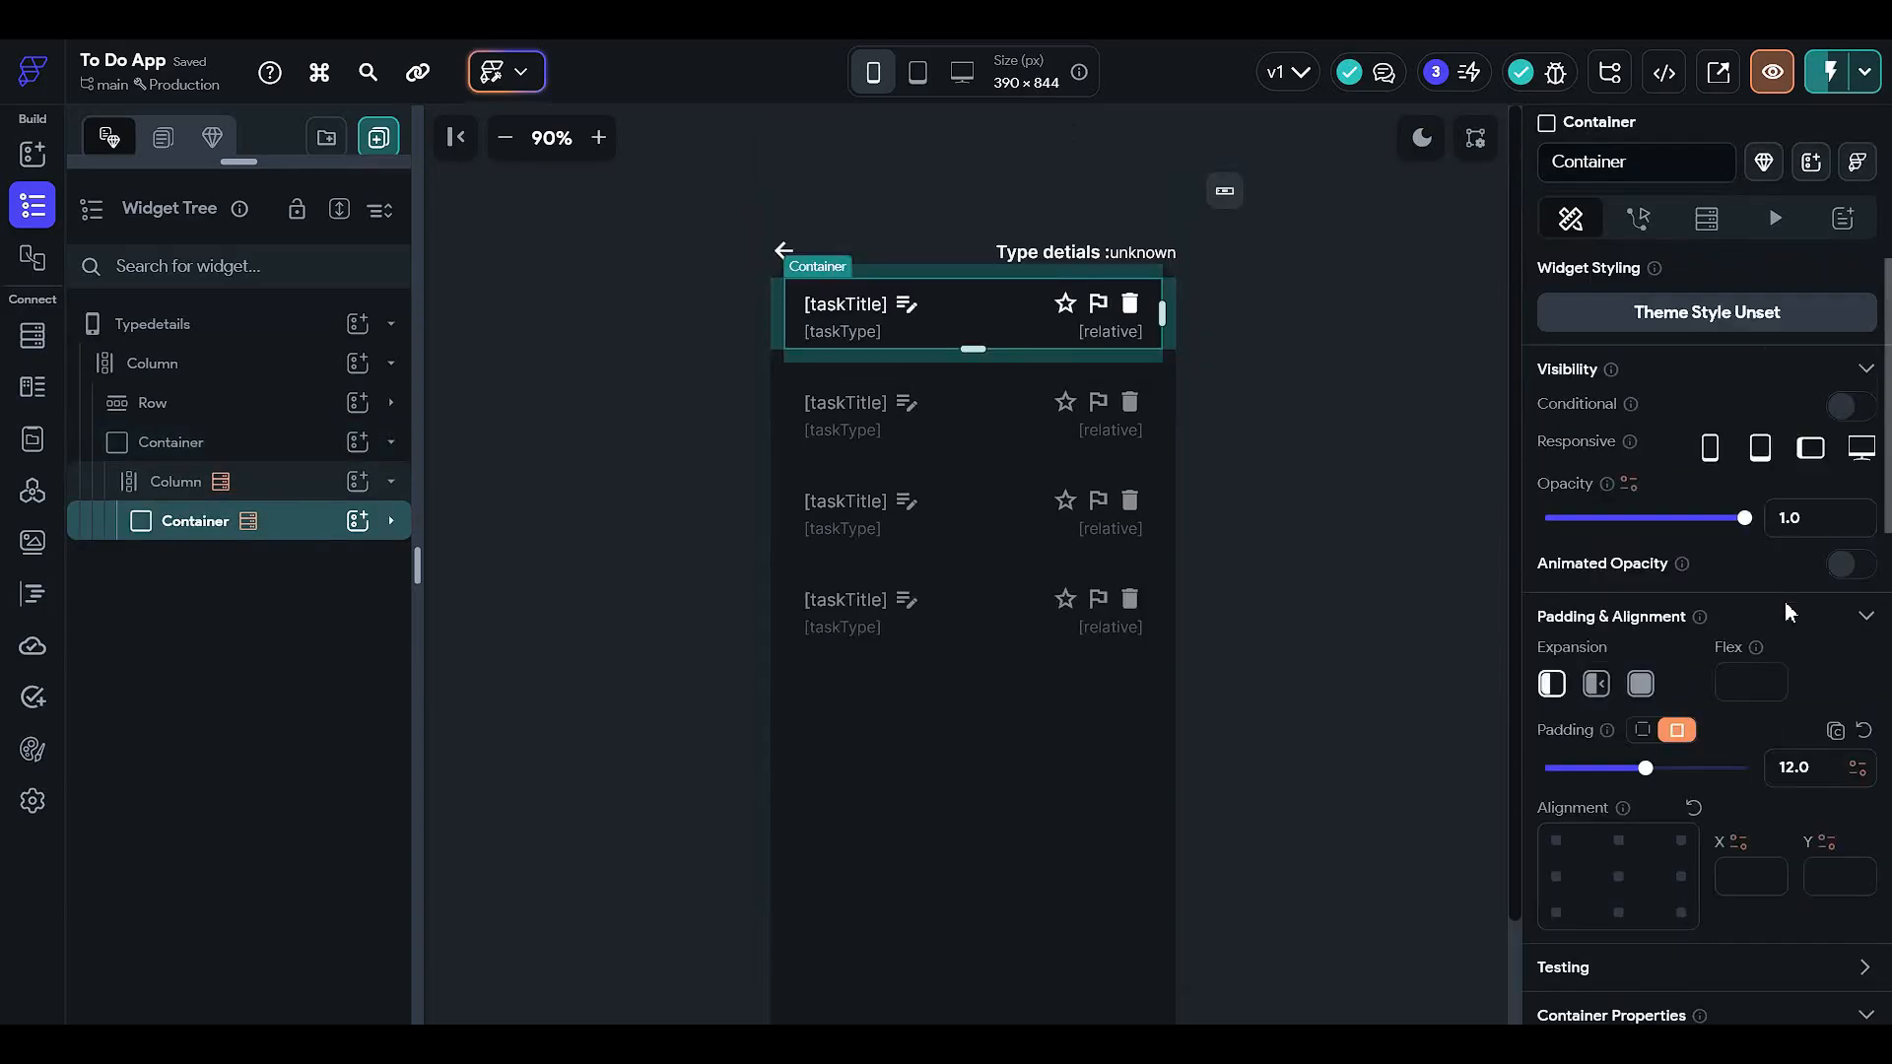
scroll(1759, 597, down, 7)
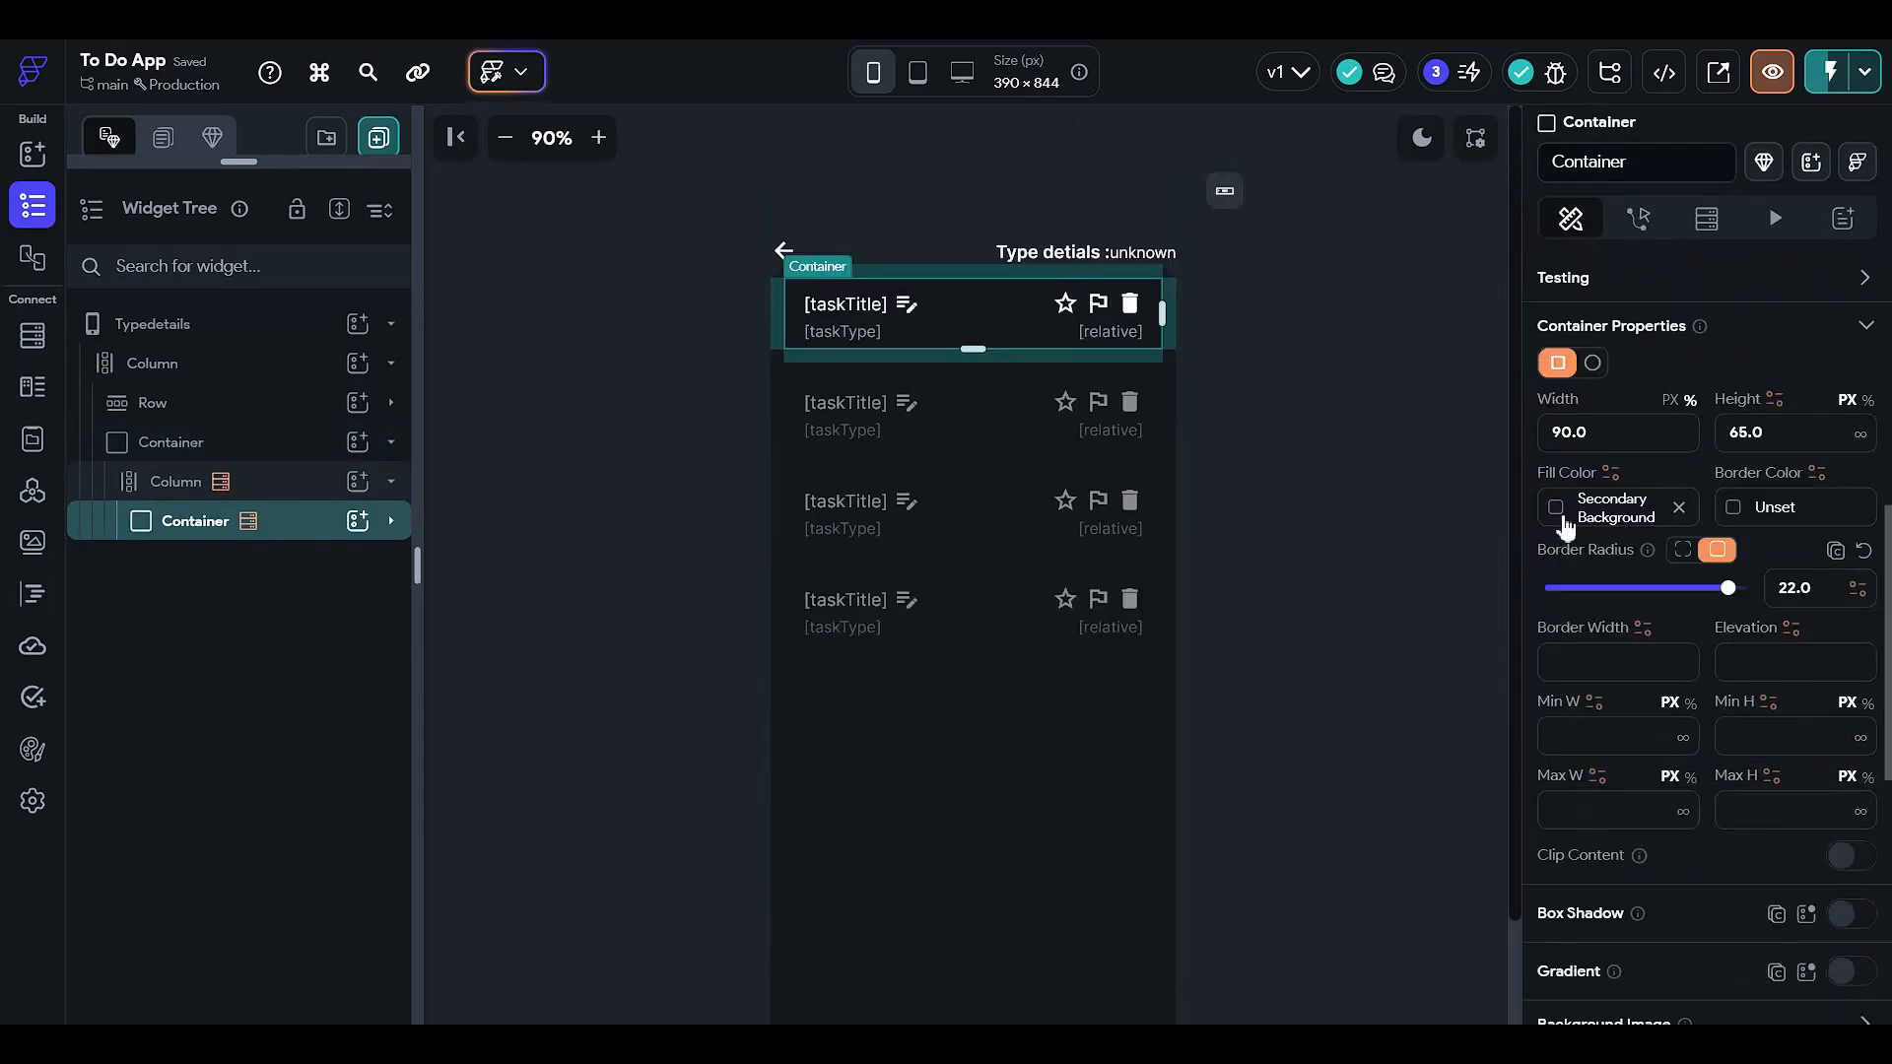
click(1565, 512)
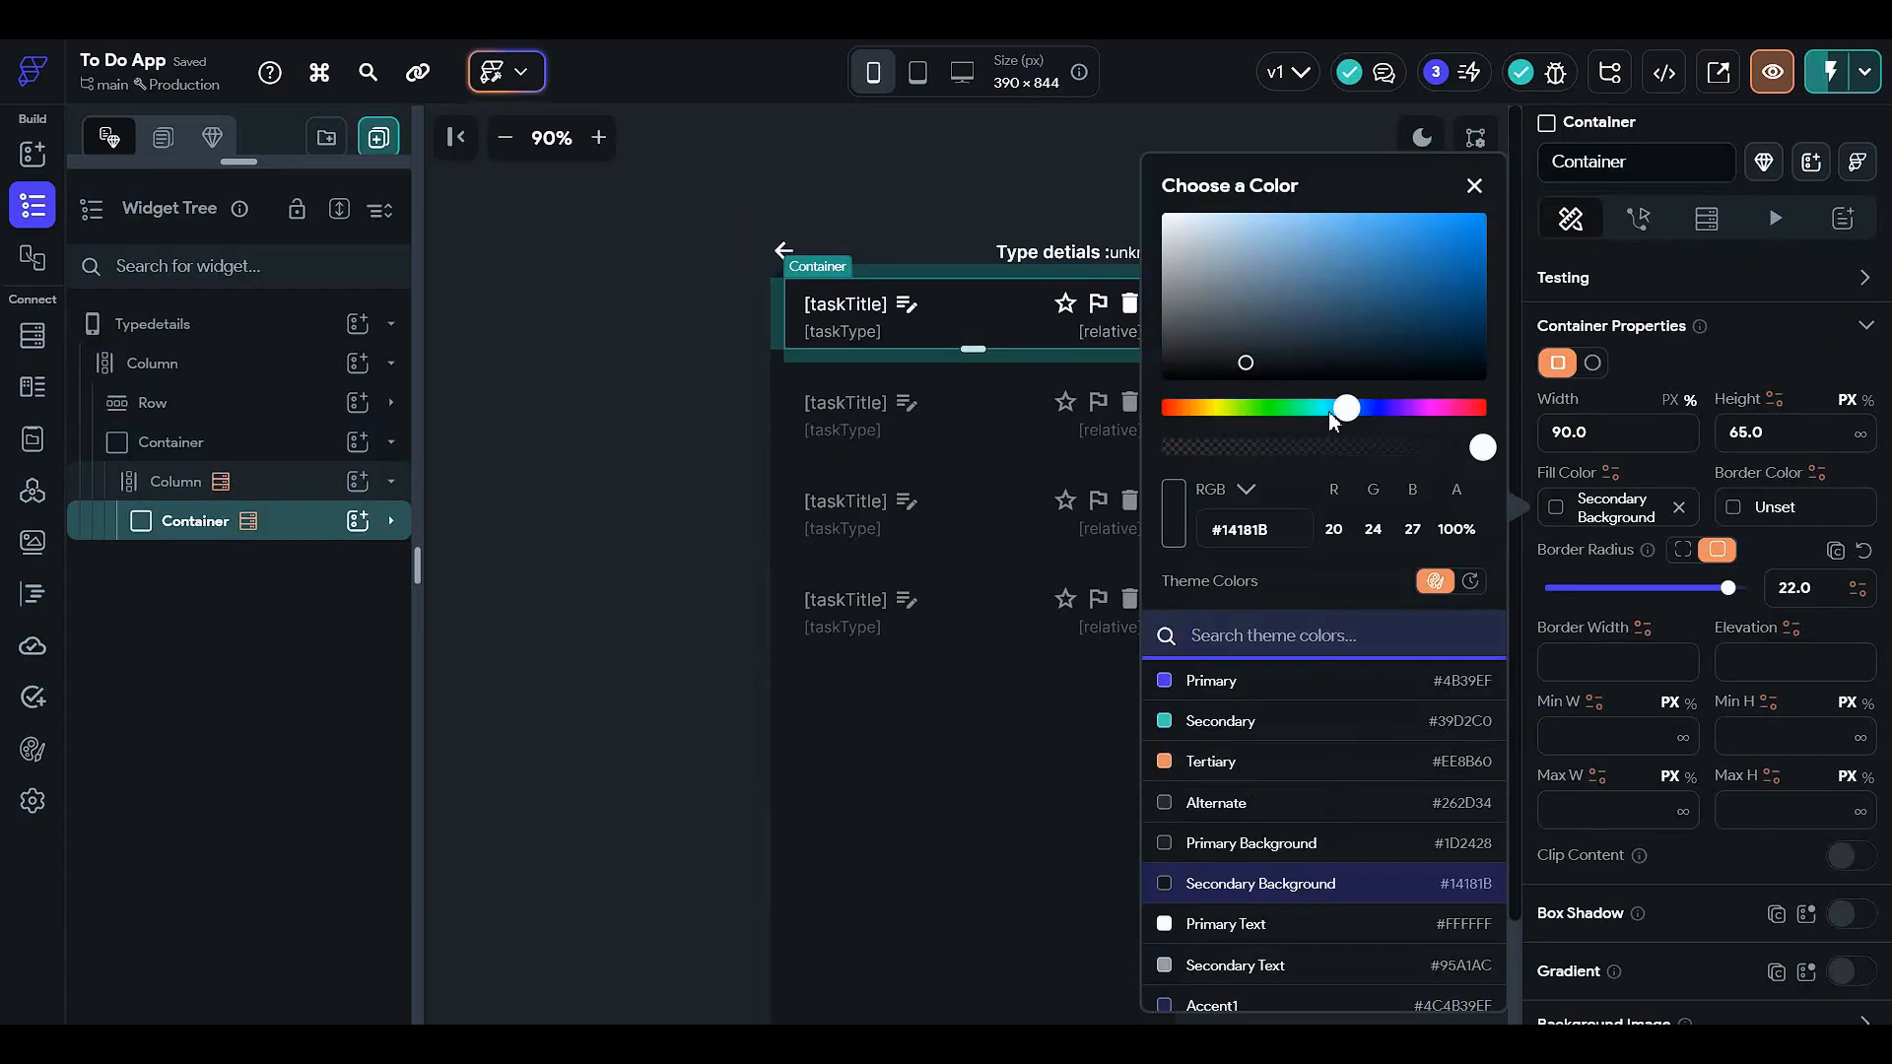
click(1374, 449)
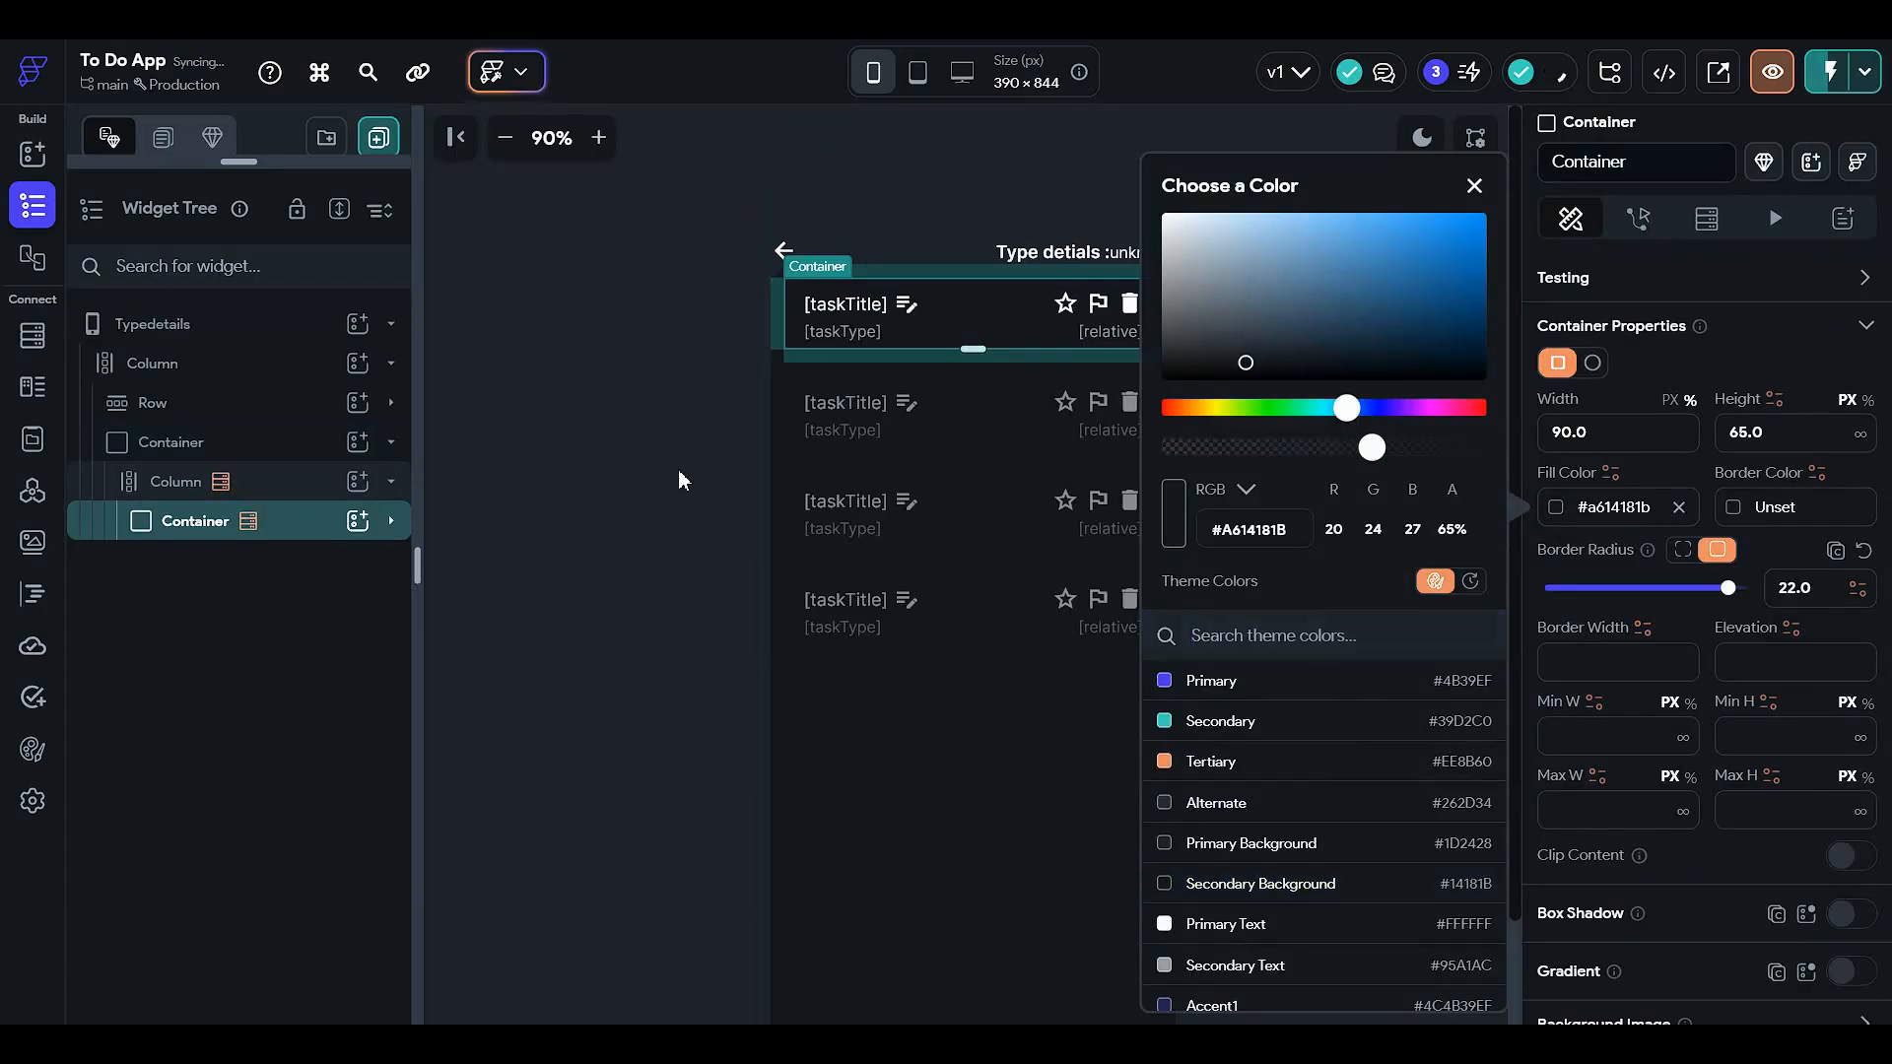
click(1337, 853)
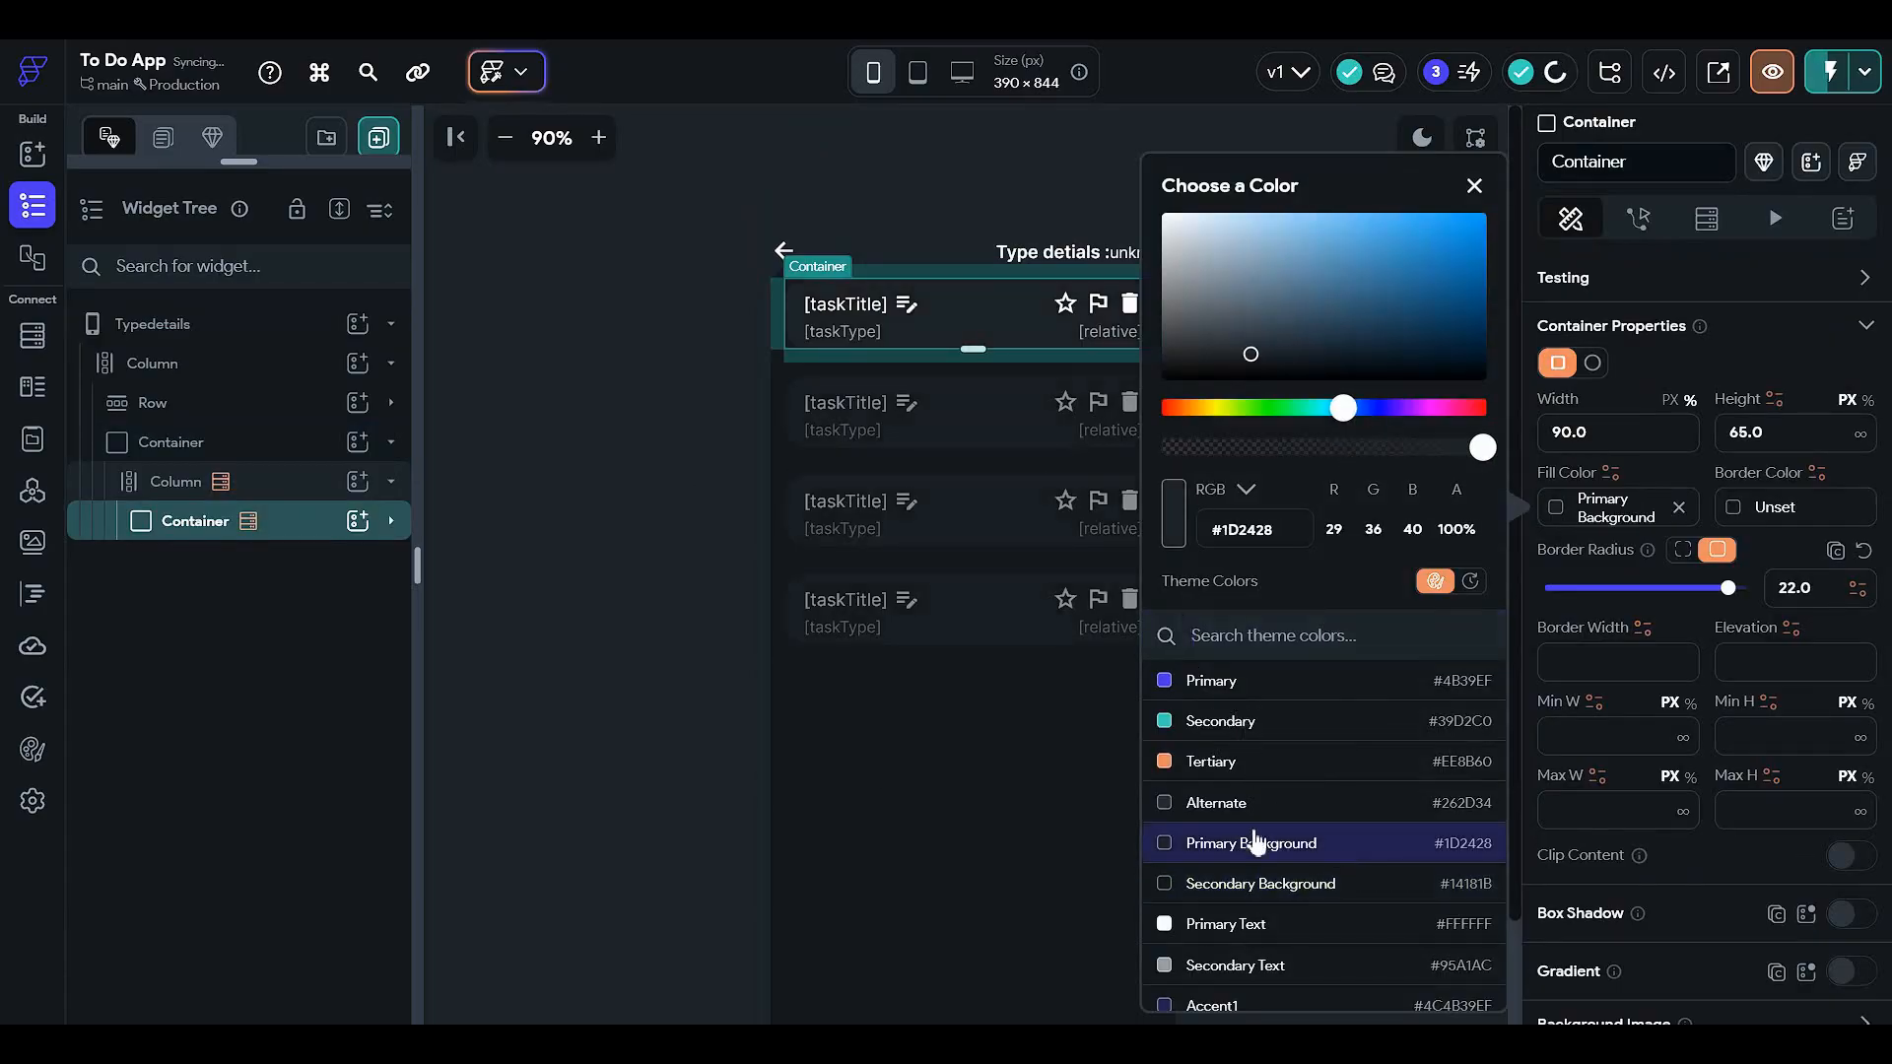
click(693, 648)
- Inspect the Typedetails page at 150% zoom, return to 90%, then open the HomePage
click(1284, 453)
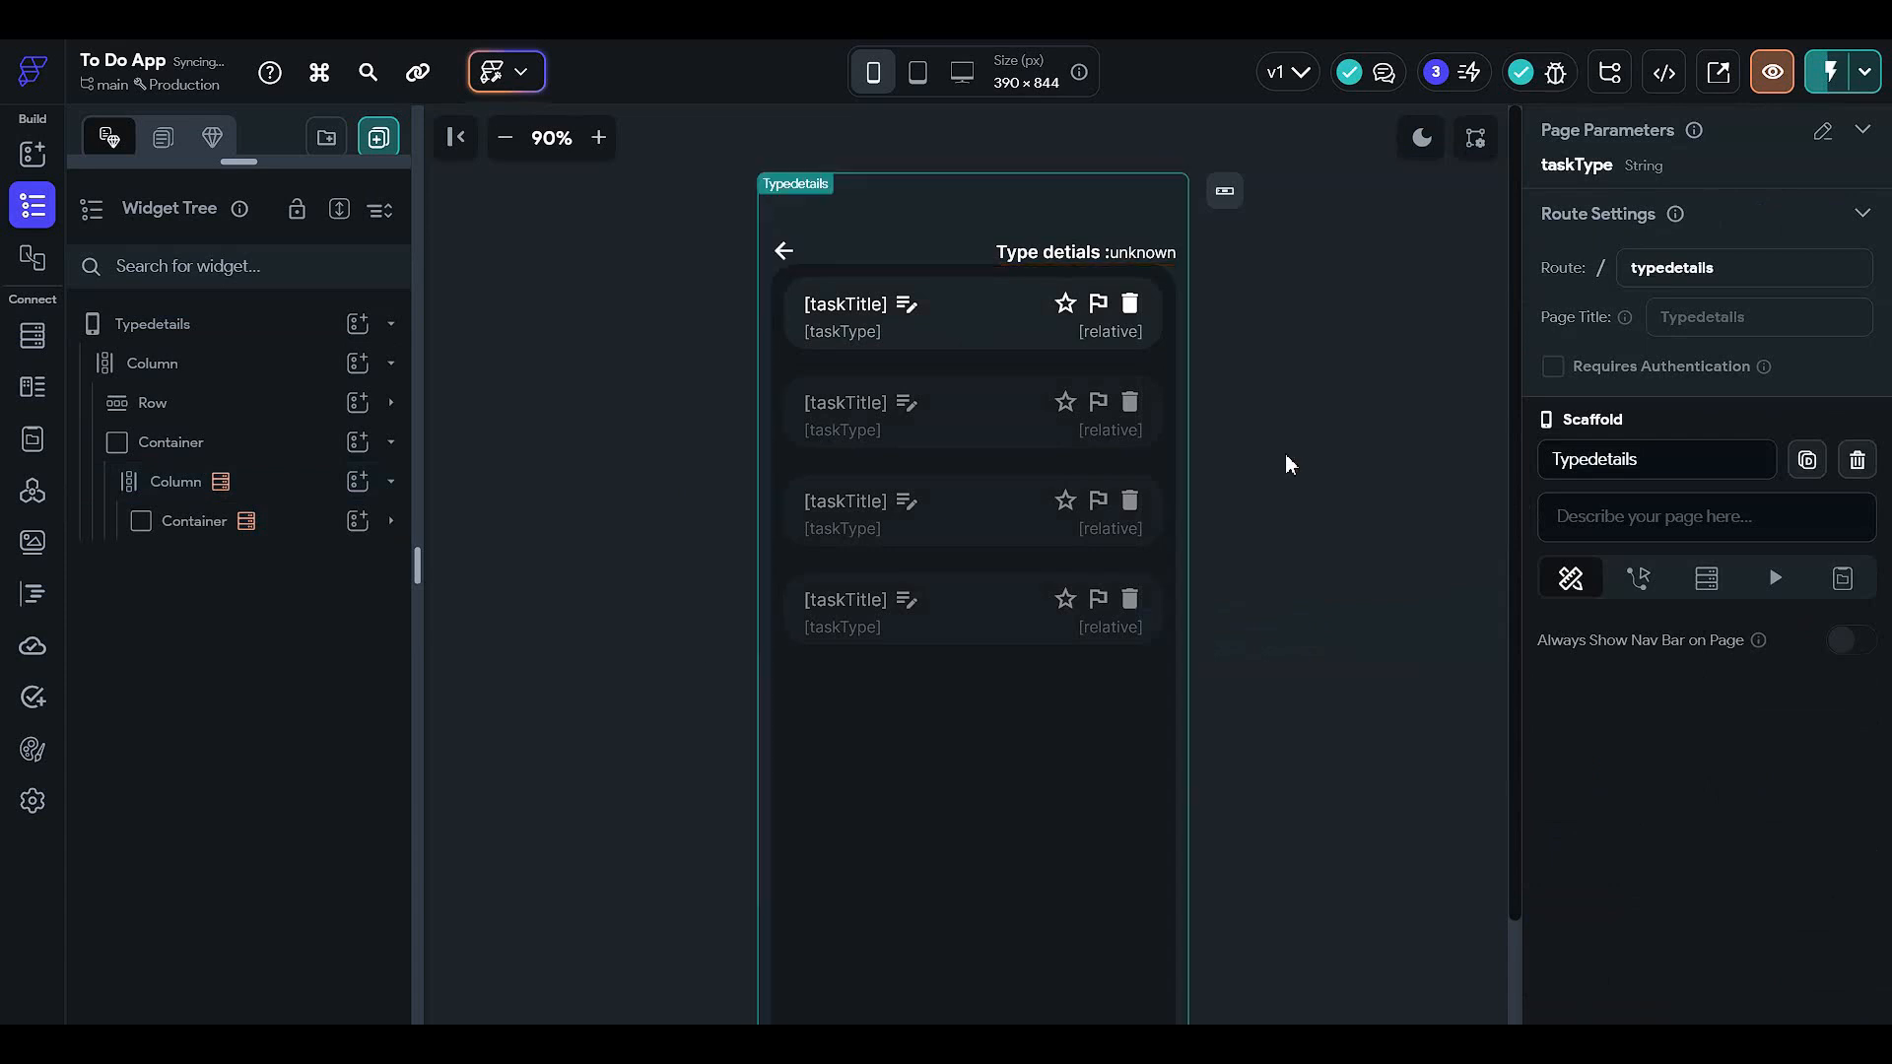
click(598, 137)
click(598, 137)
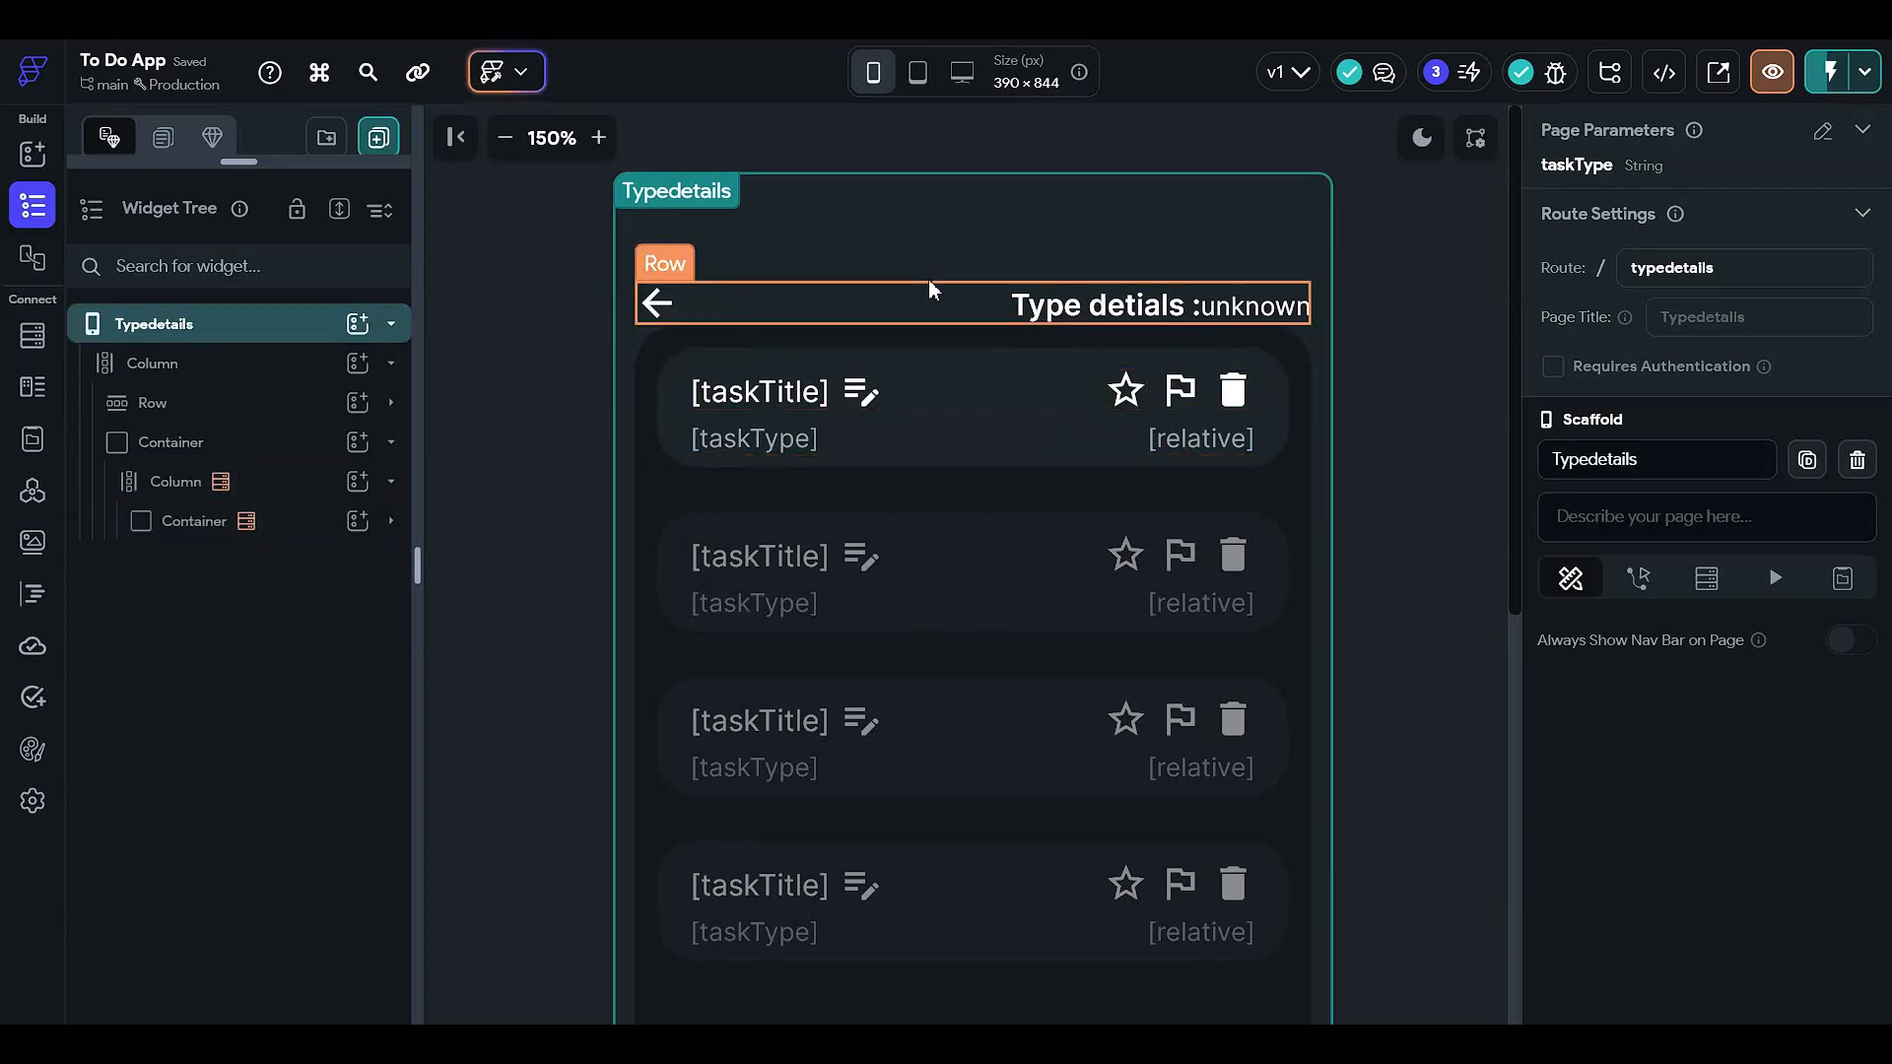
scroll(1074, 540, down, 5)
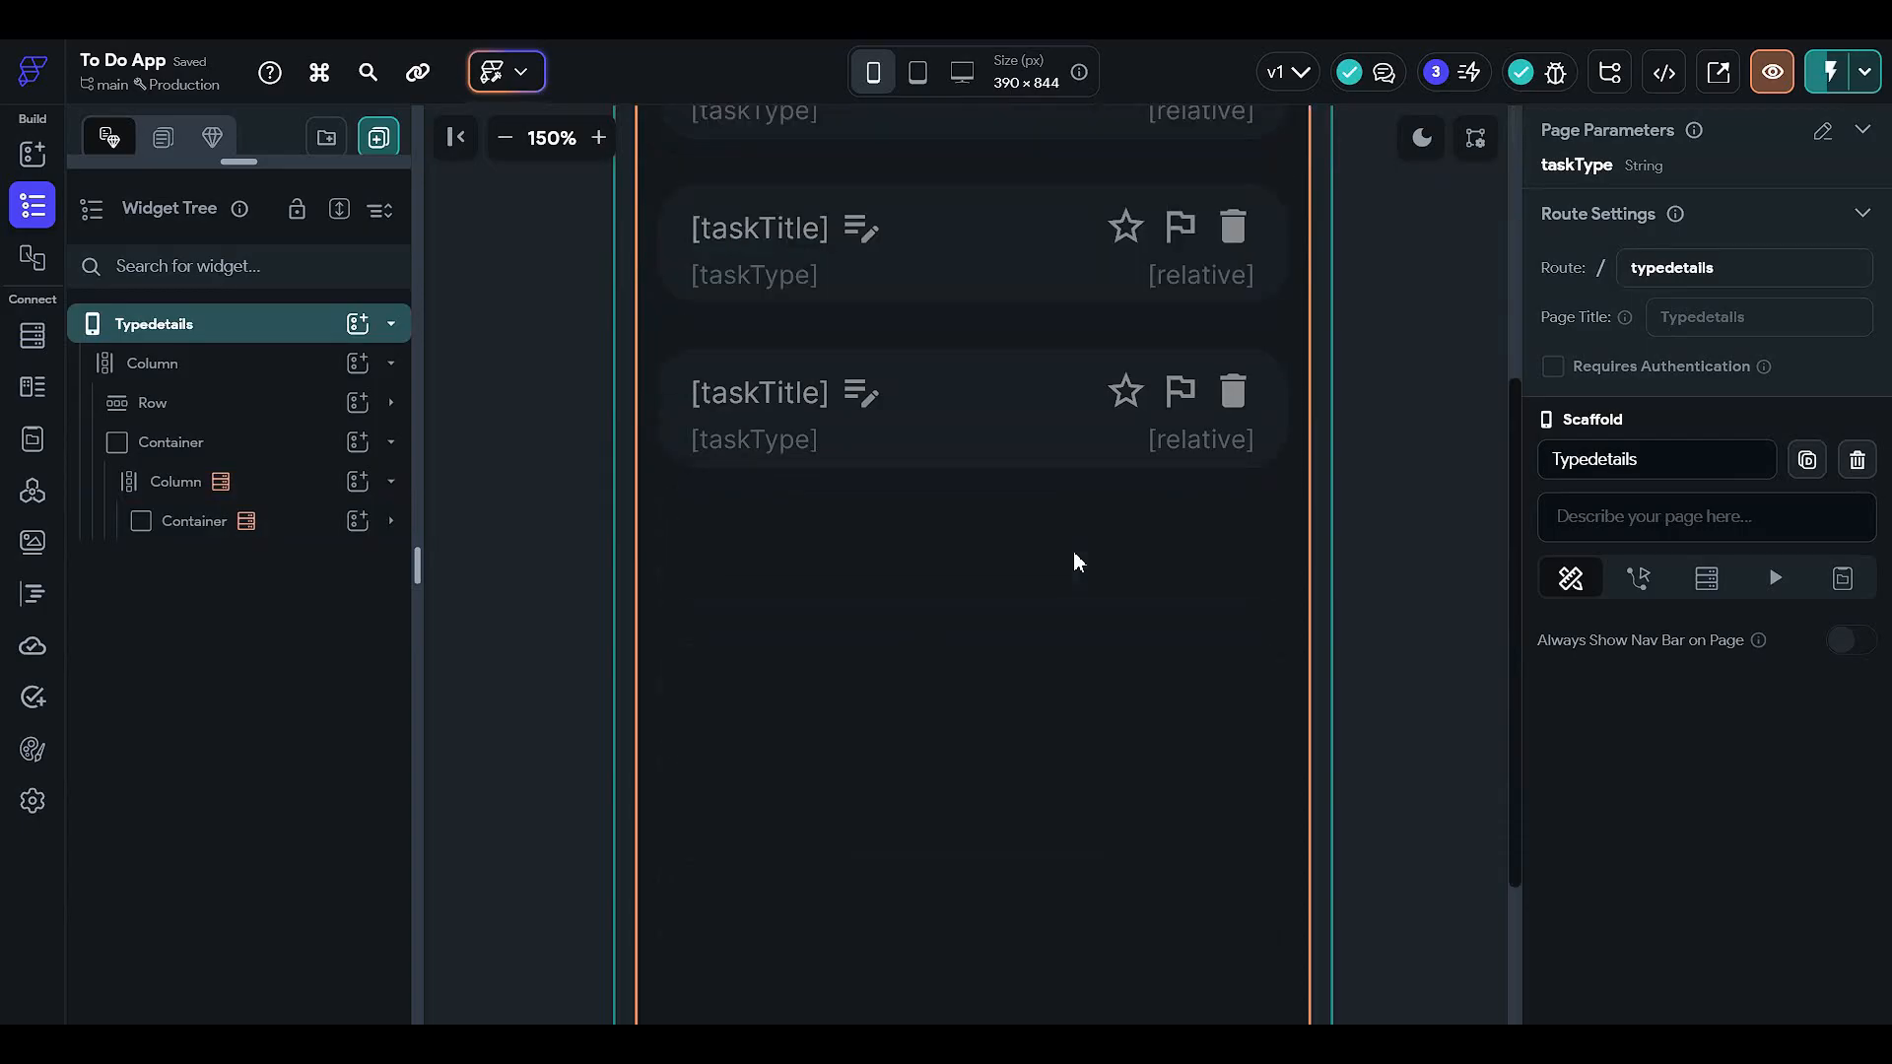
scroll(1073, 552, up, 5)
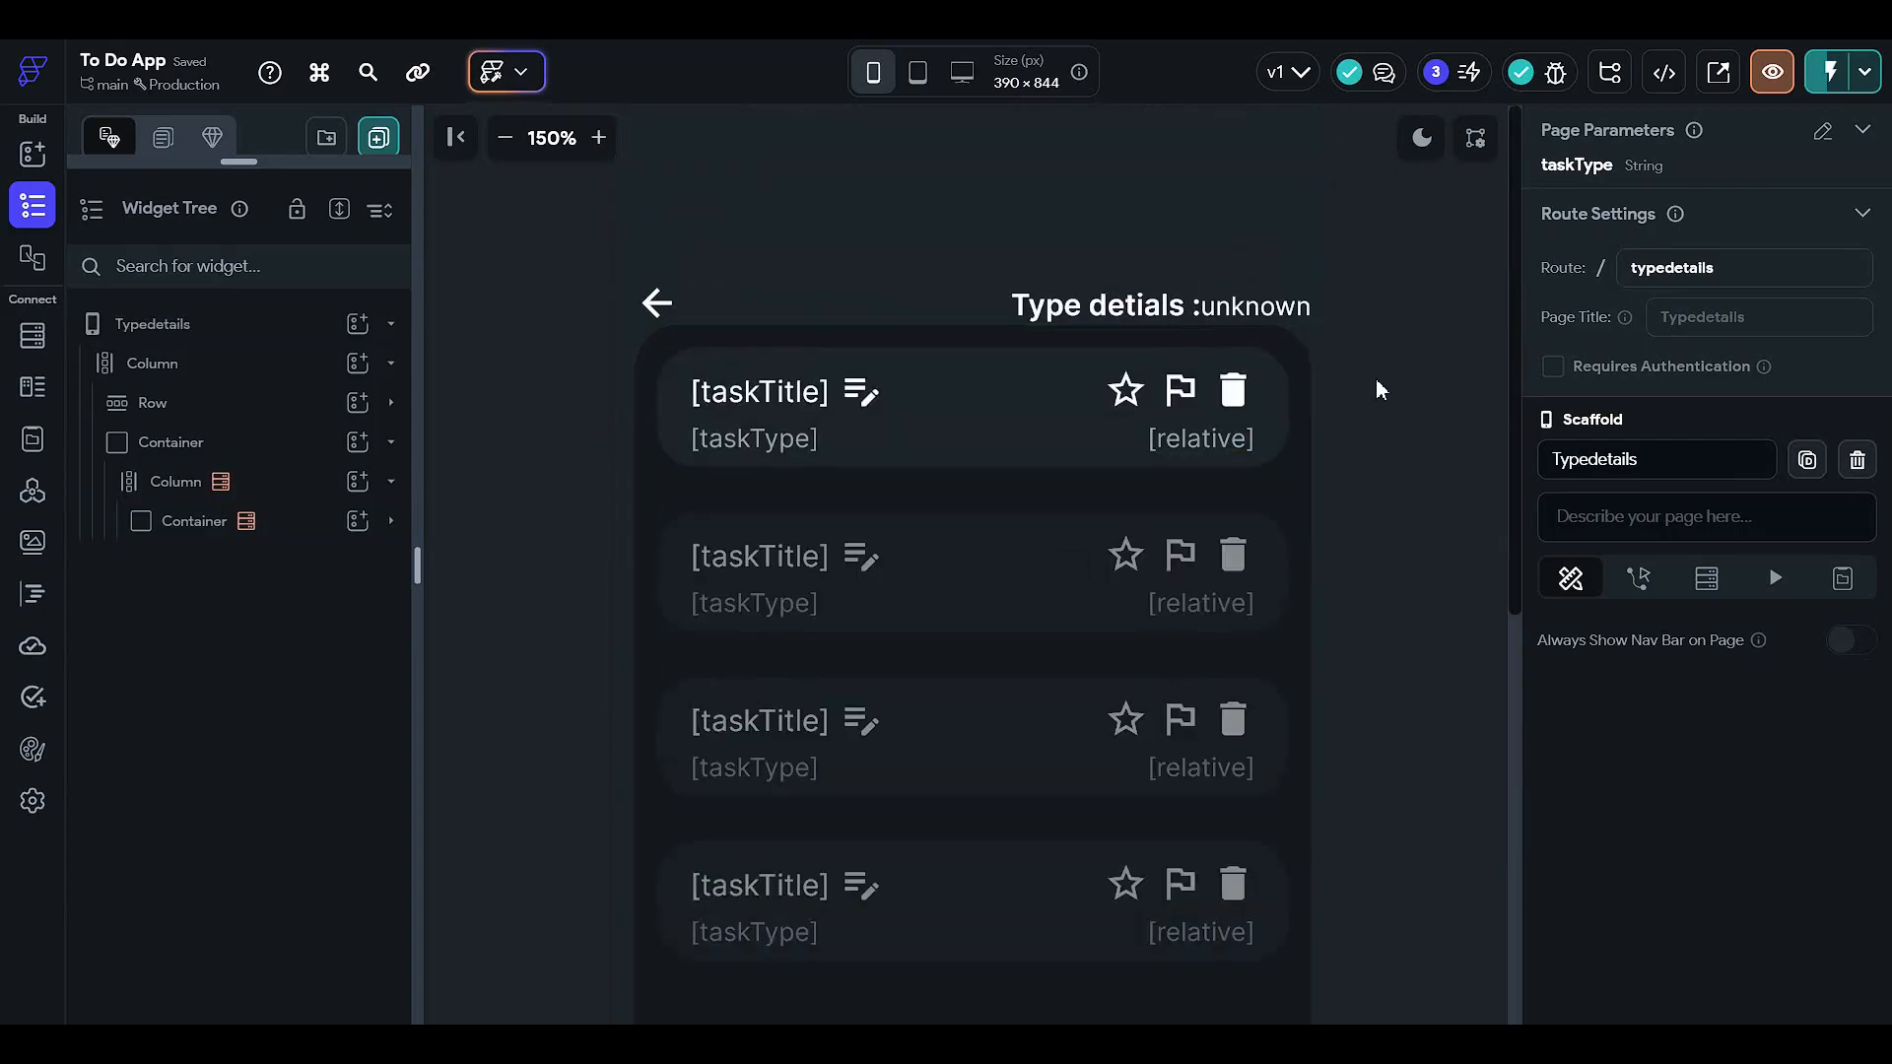
click(504, 137)
click(506, 138)
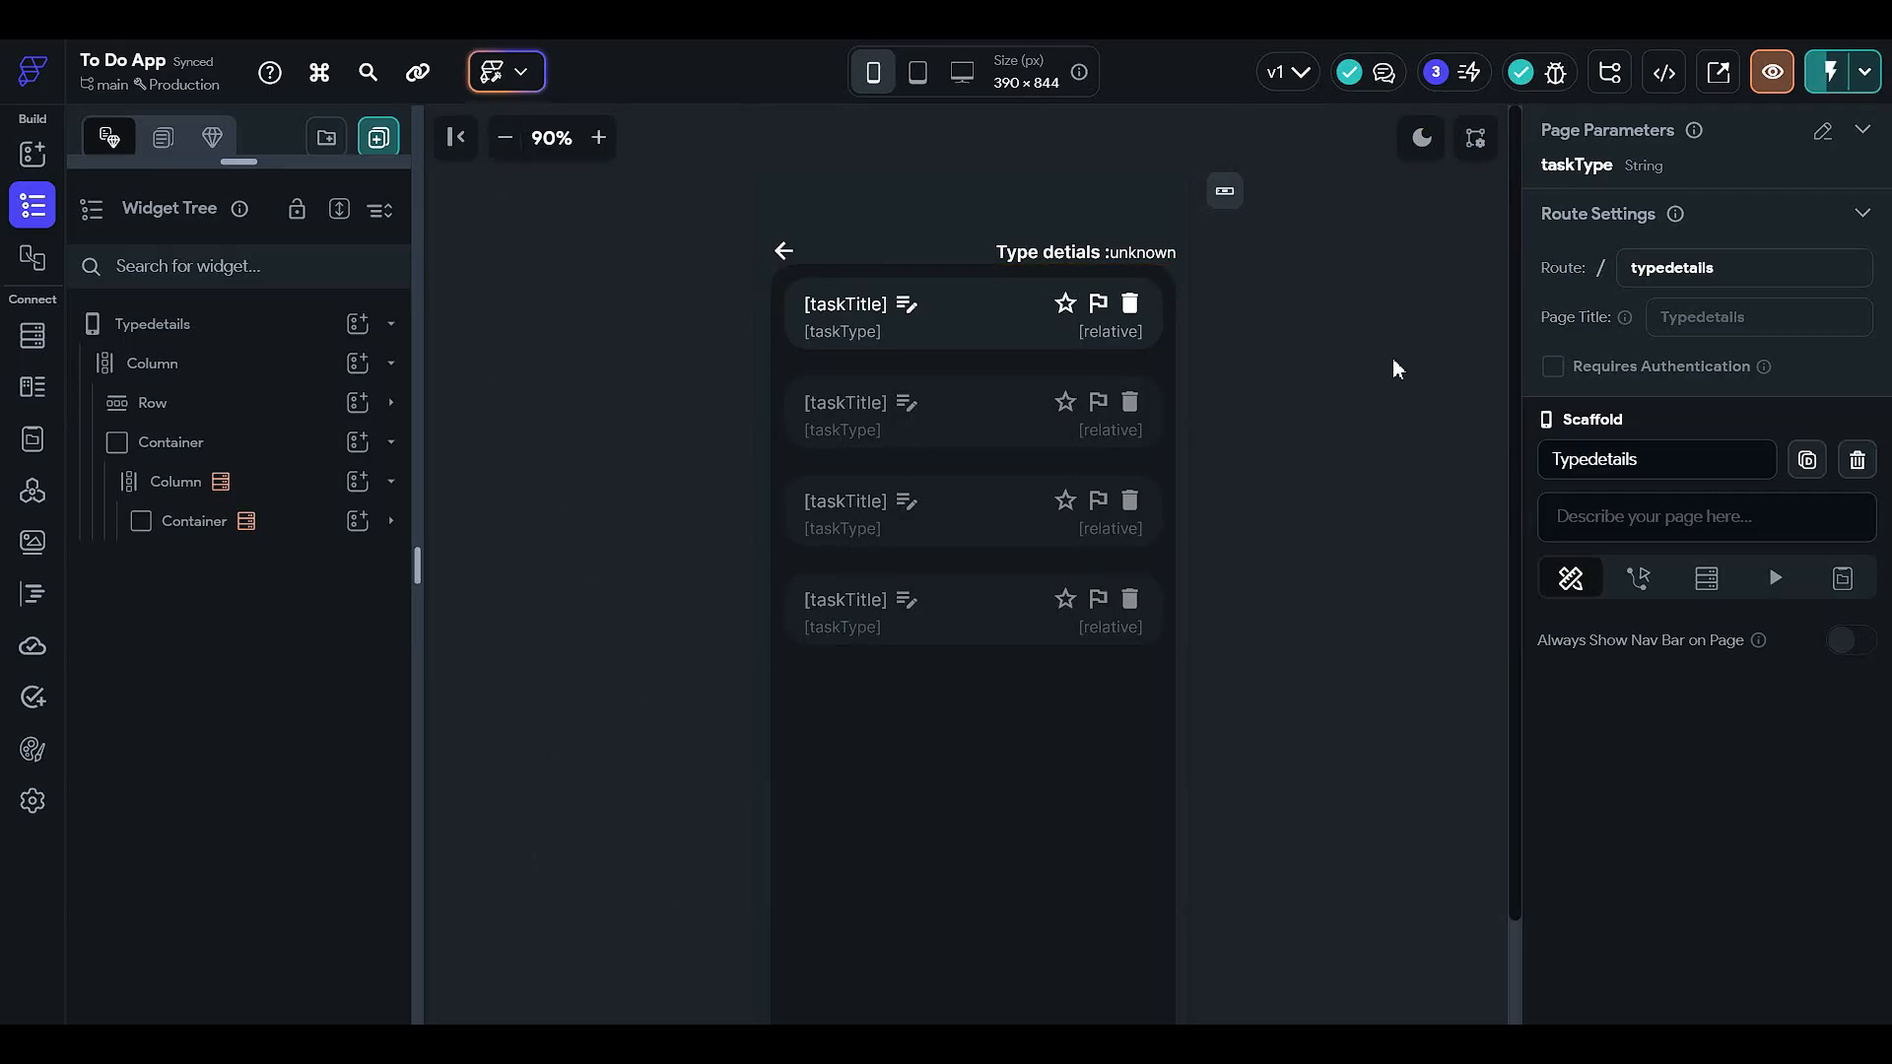
drag(252, 165, 240, 549)
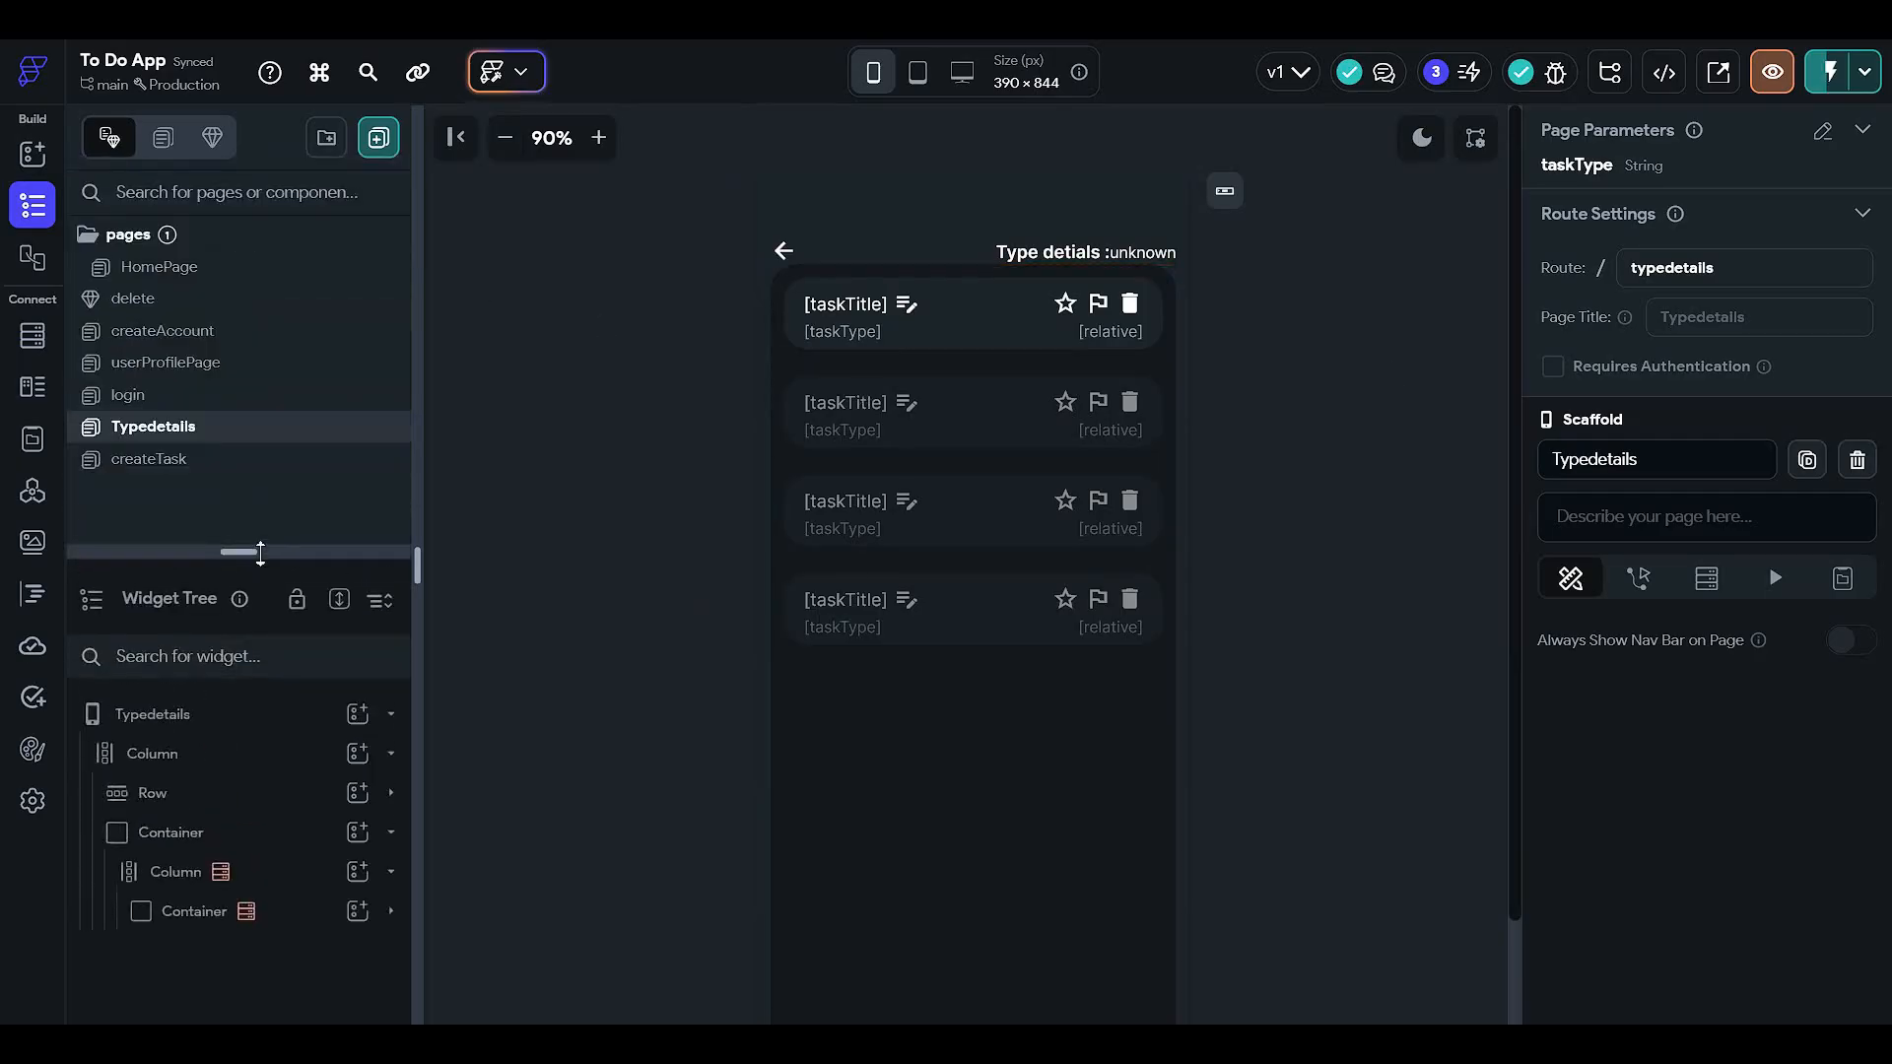
click(246, 395)
click(264, 299)
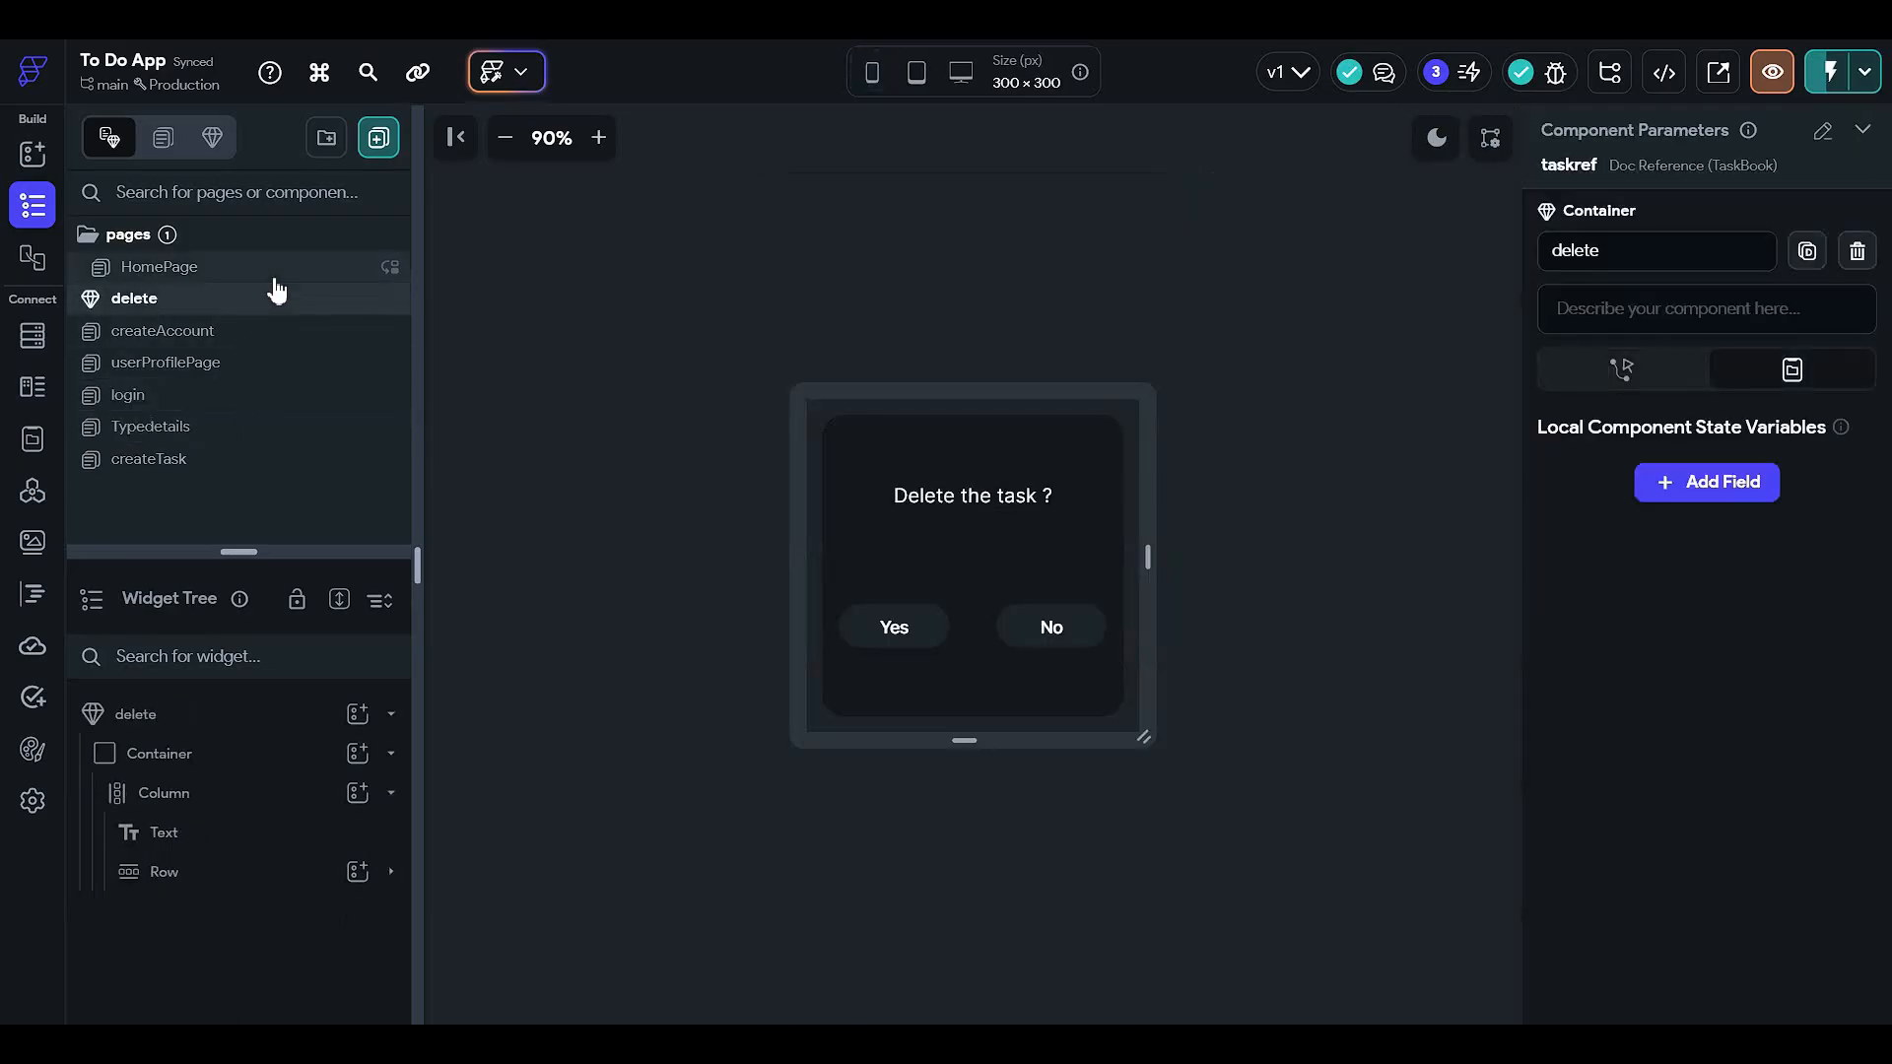
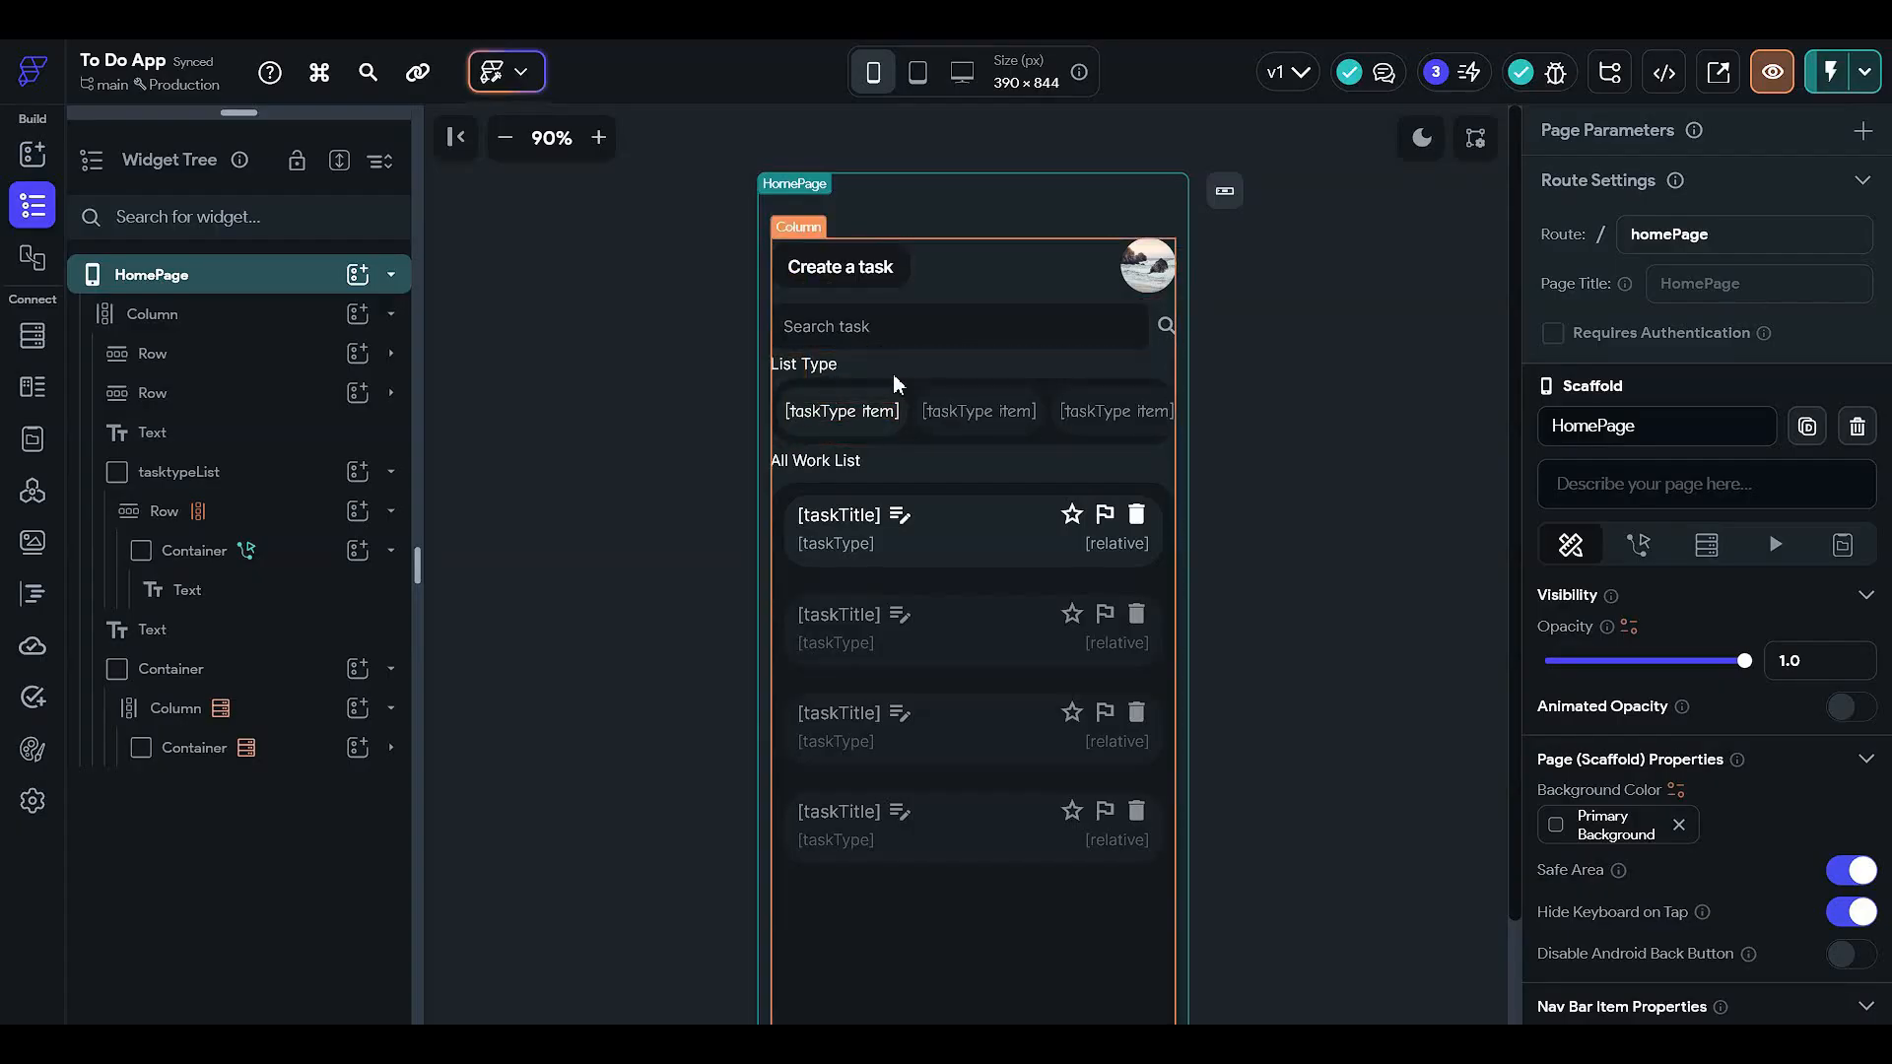
- Select the Search task text field, zoom the preview, and open its Action Flow Editor
click(973, 329)
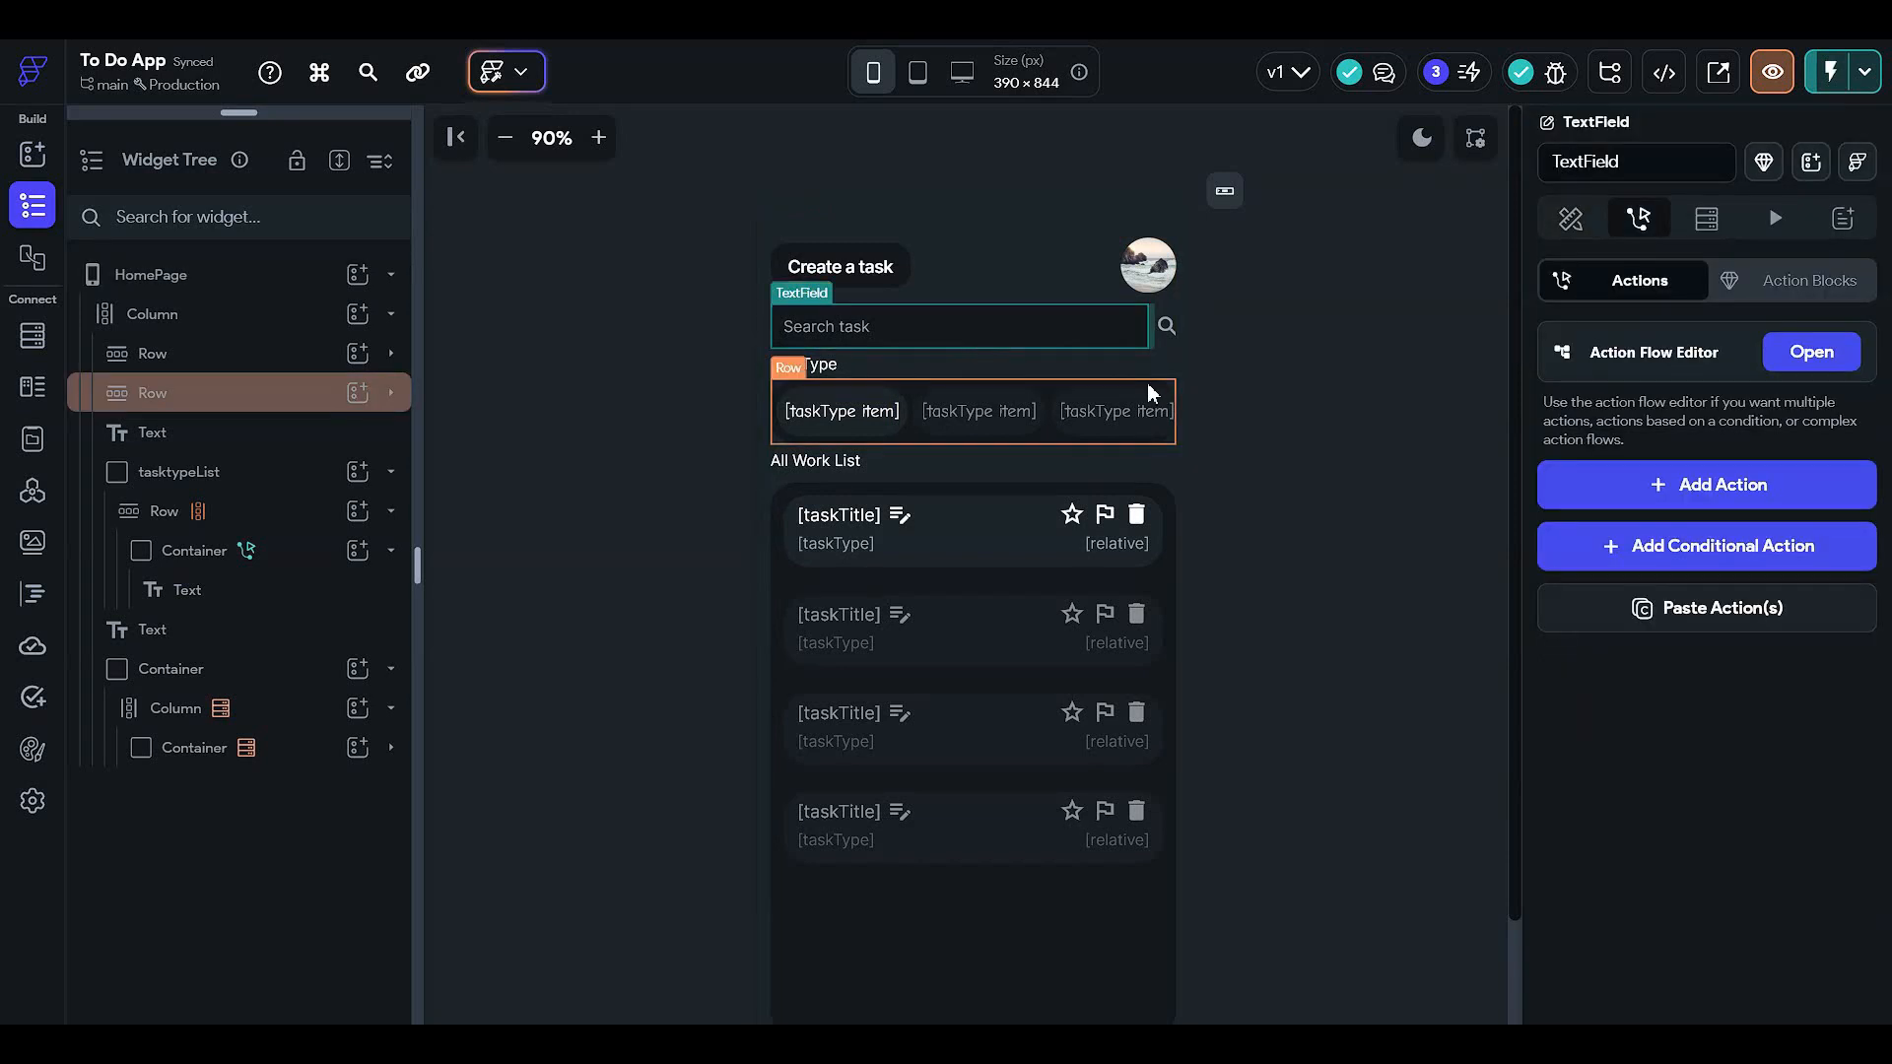
click(598, 137)
click(598, 137)
click(641, 494)
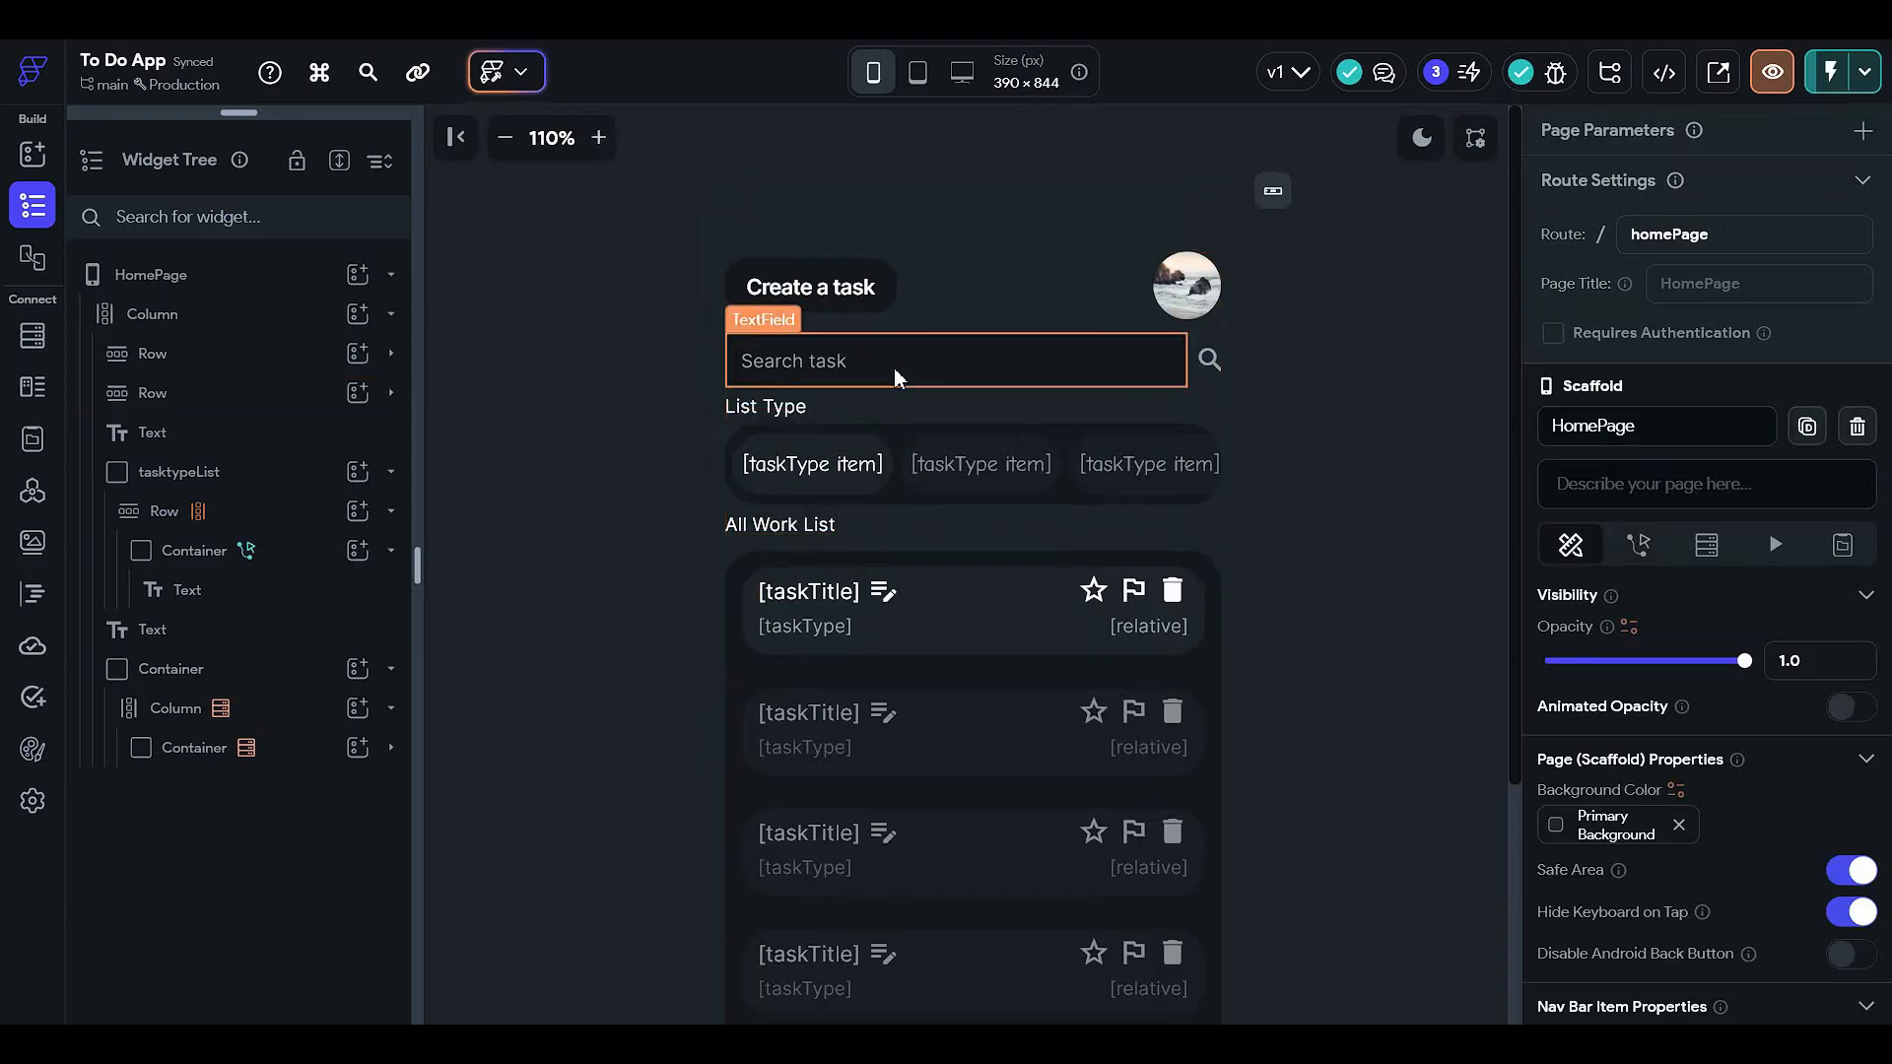
click(937, 363)
click(1592, 223)
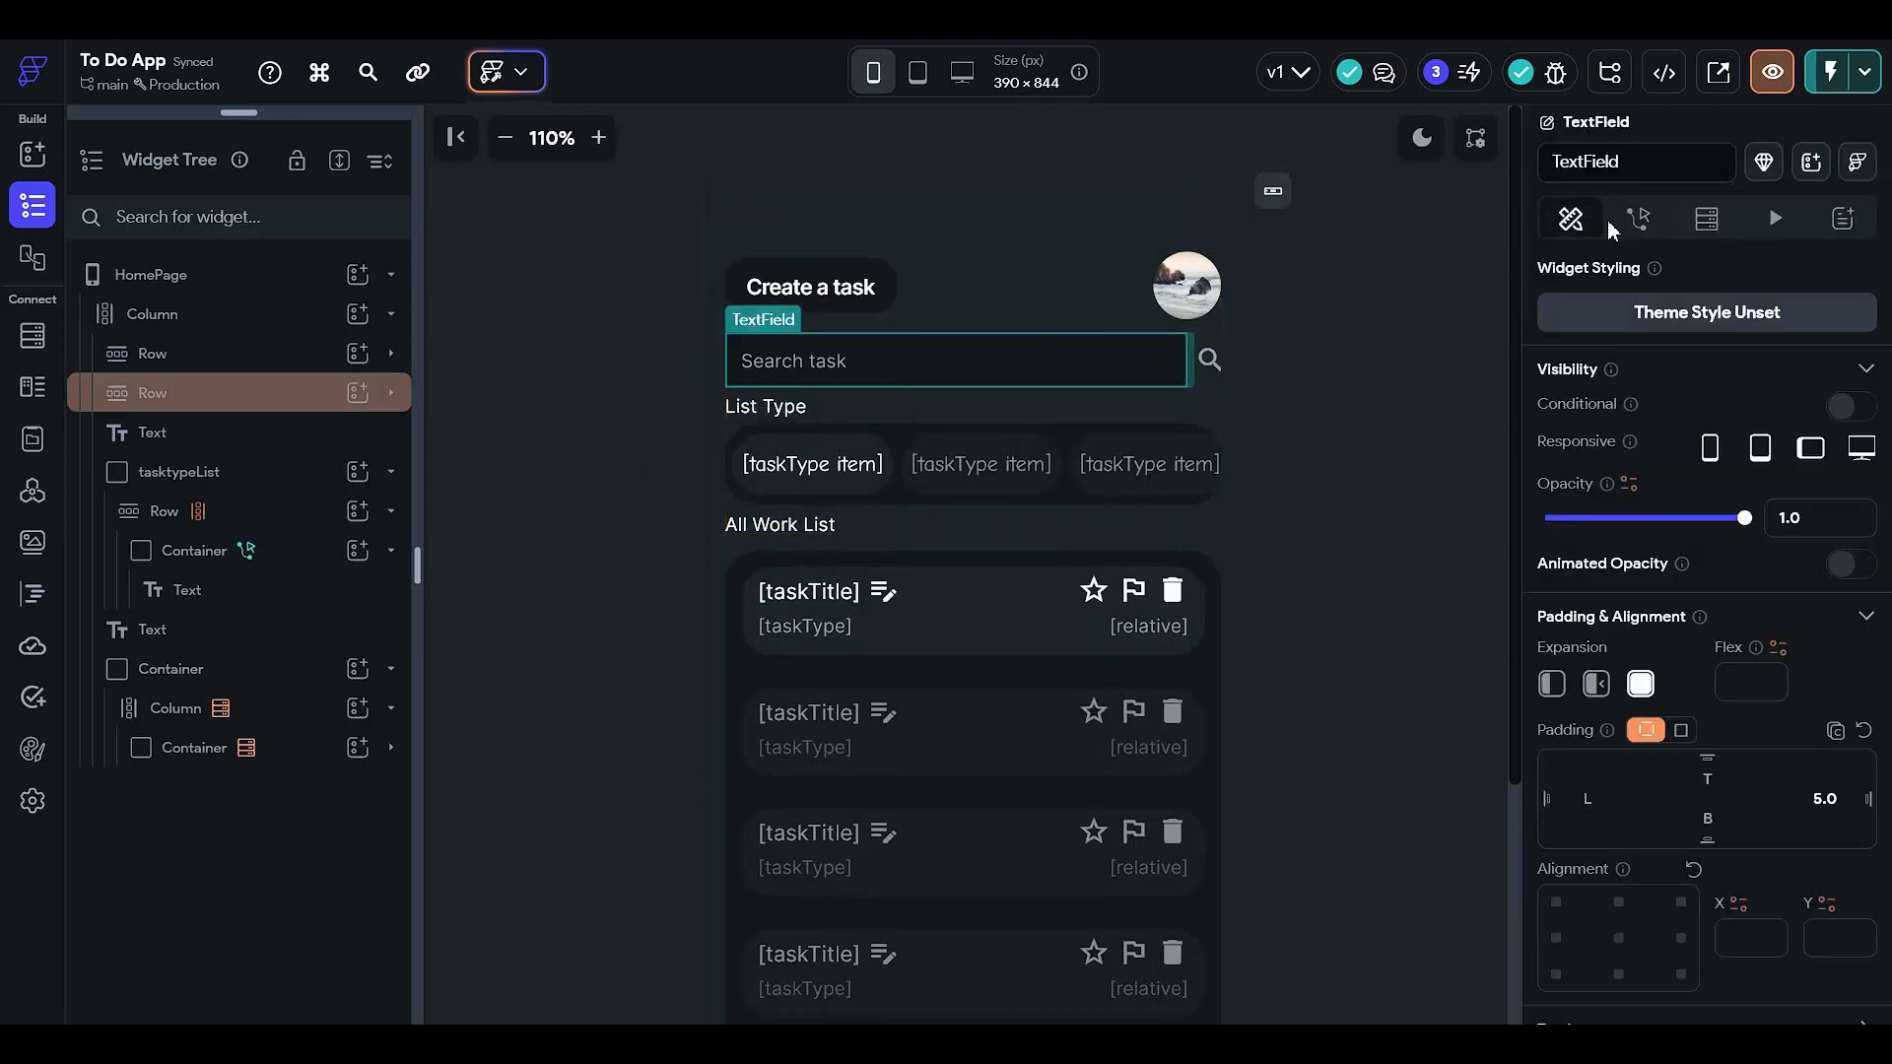
click(1638, 219)
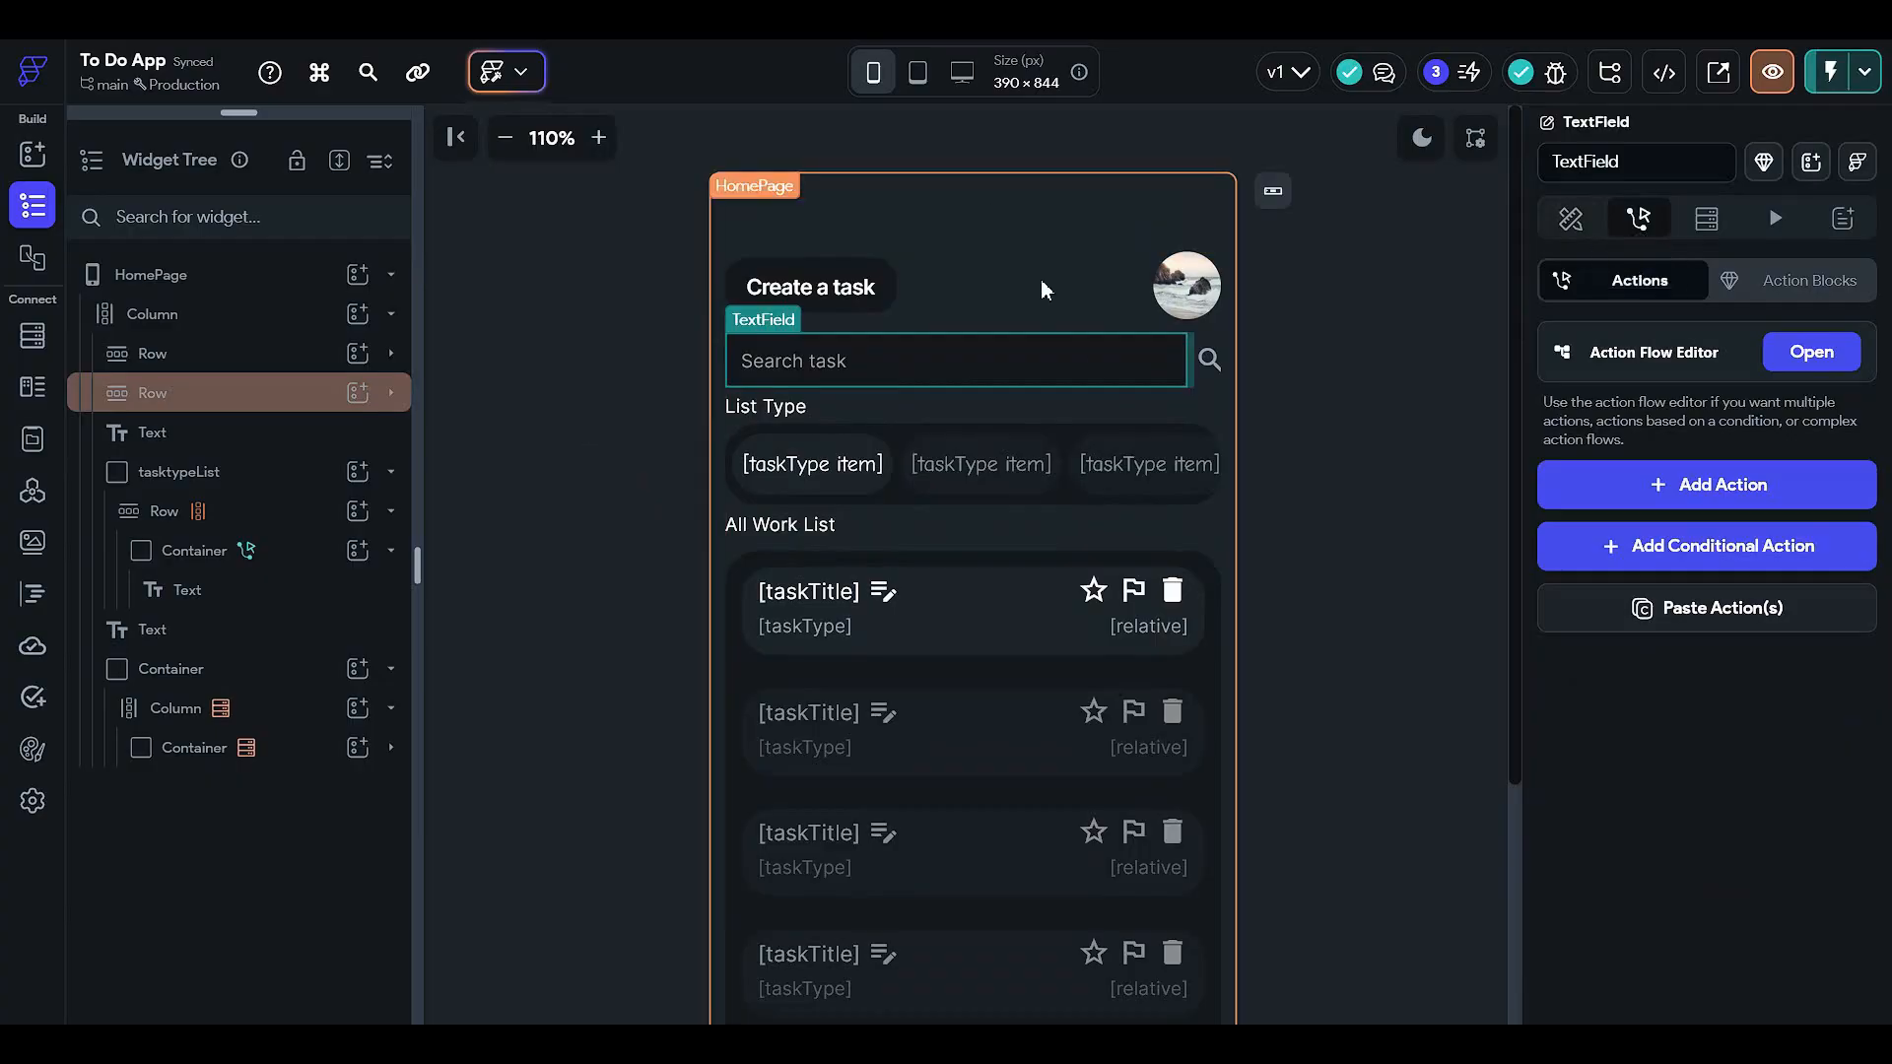
click(1813, 353)
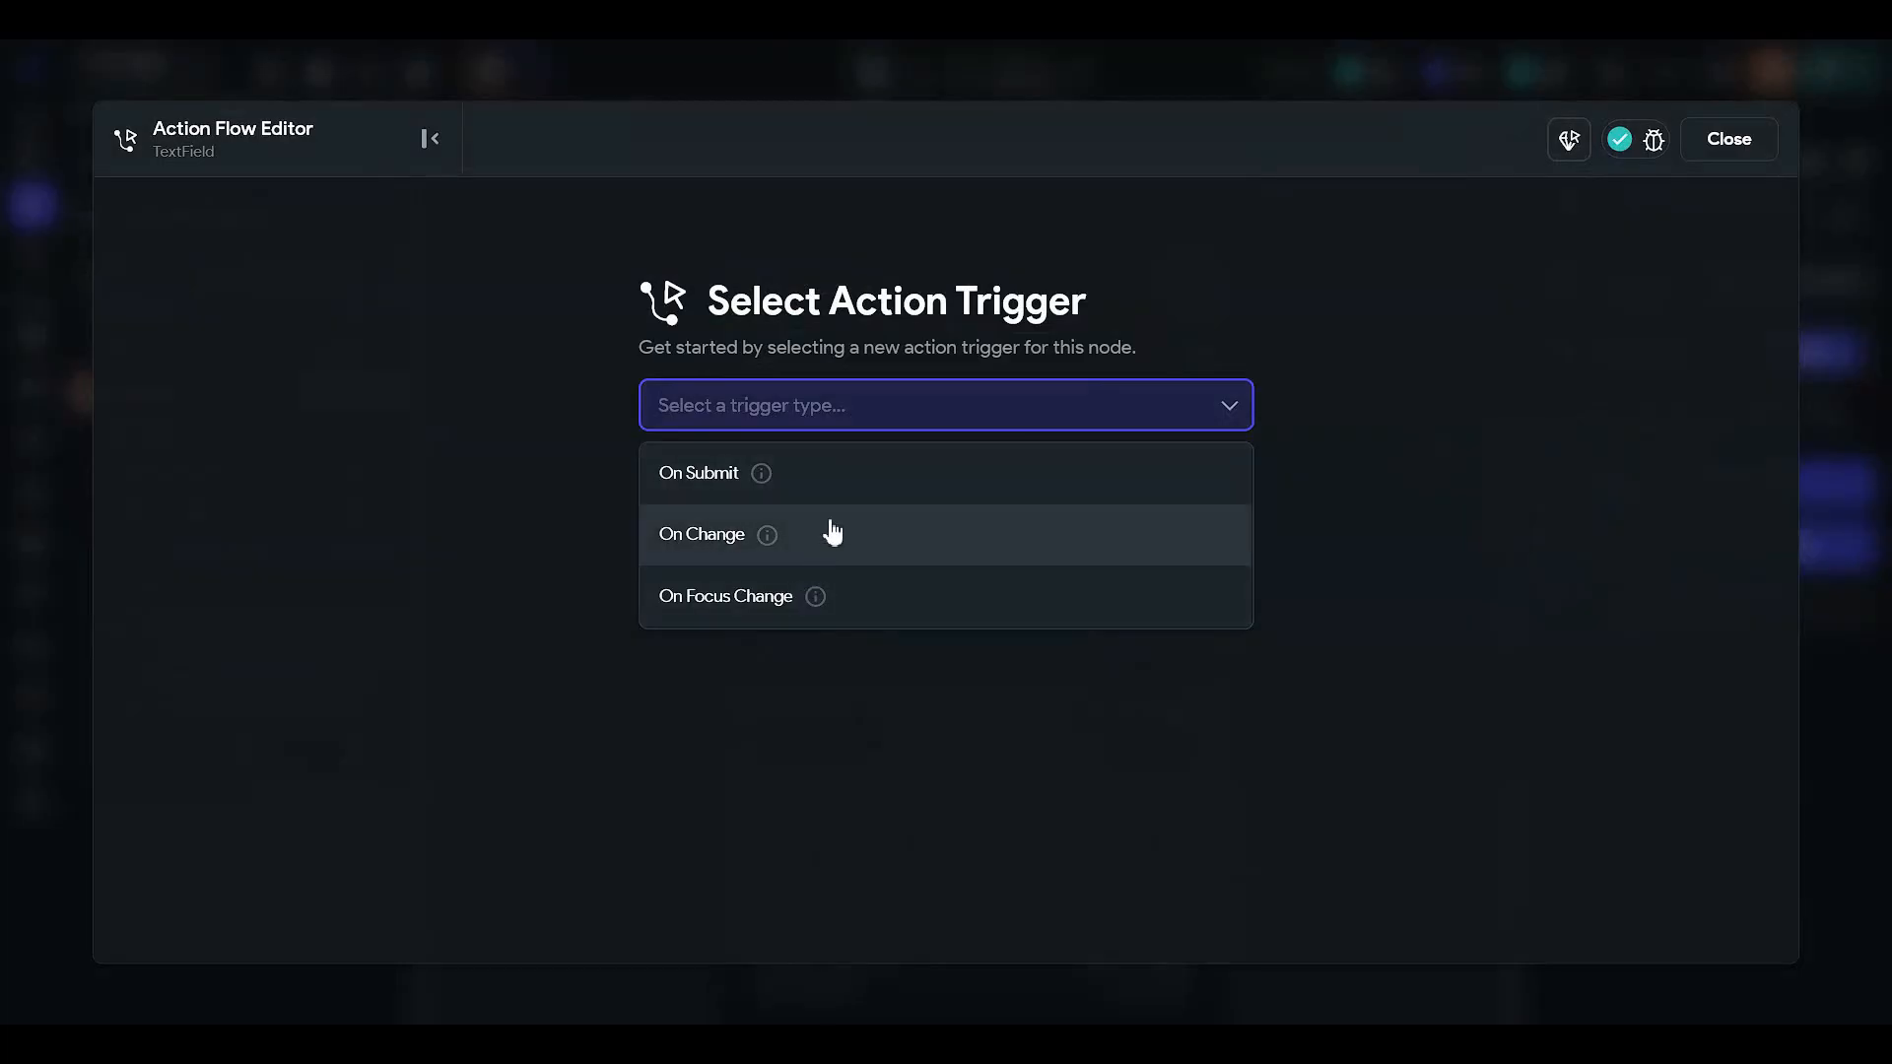
- Add an On Change Simple Search (On Device) action over the TaskBook Firestore collection
click(832, 533)
click(1042, 621)
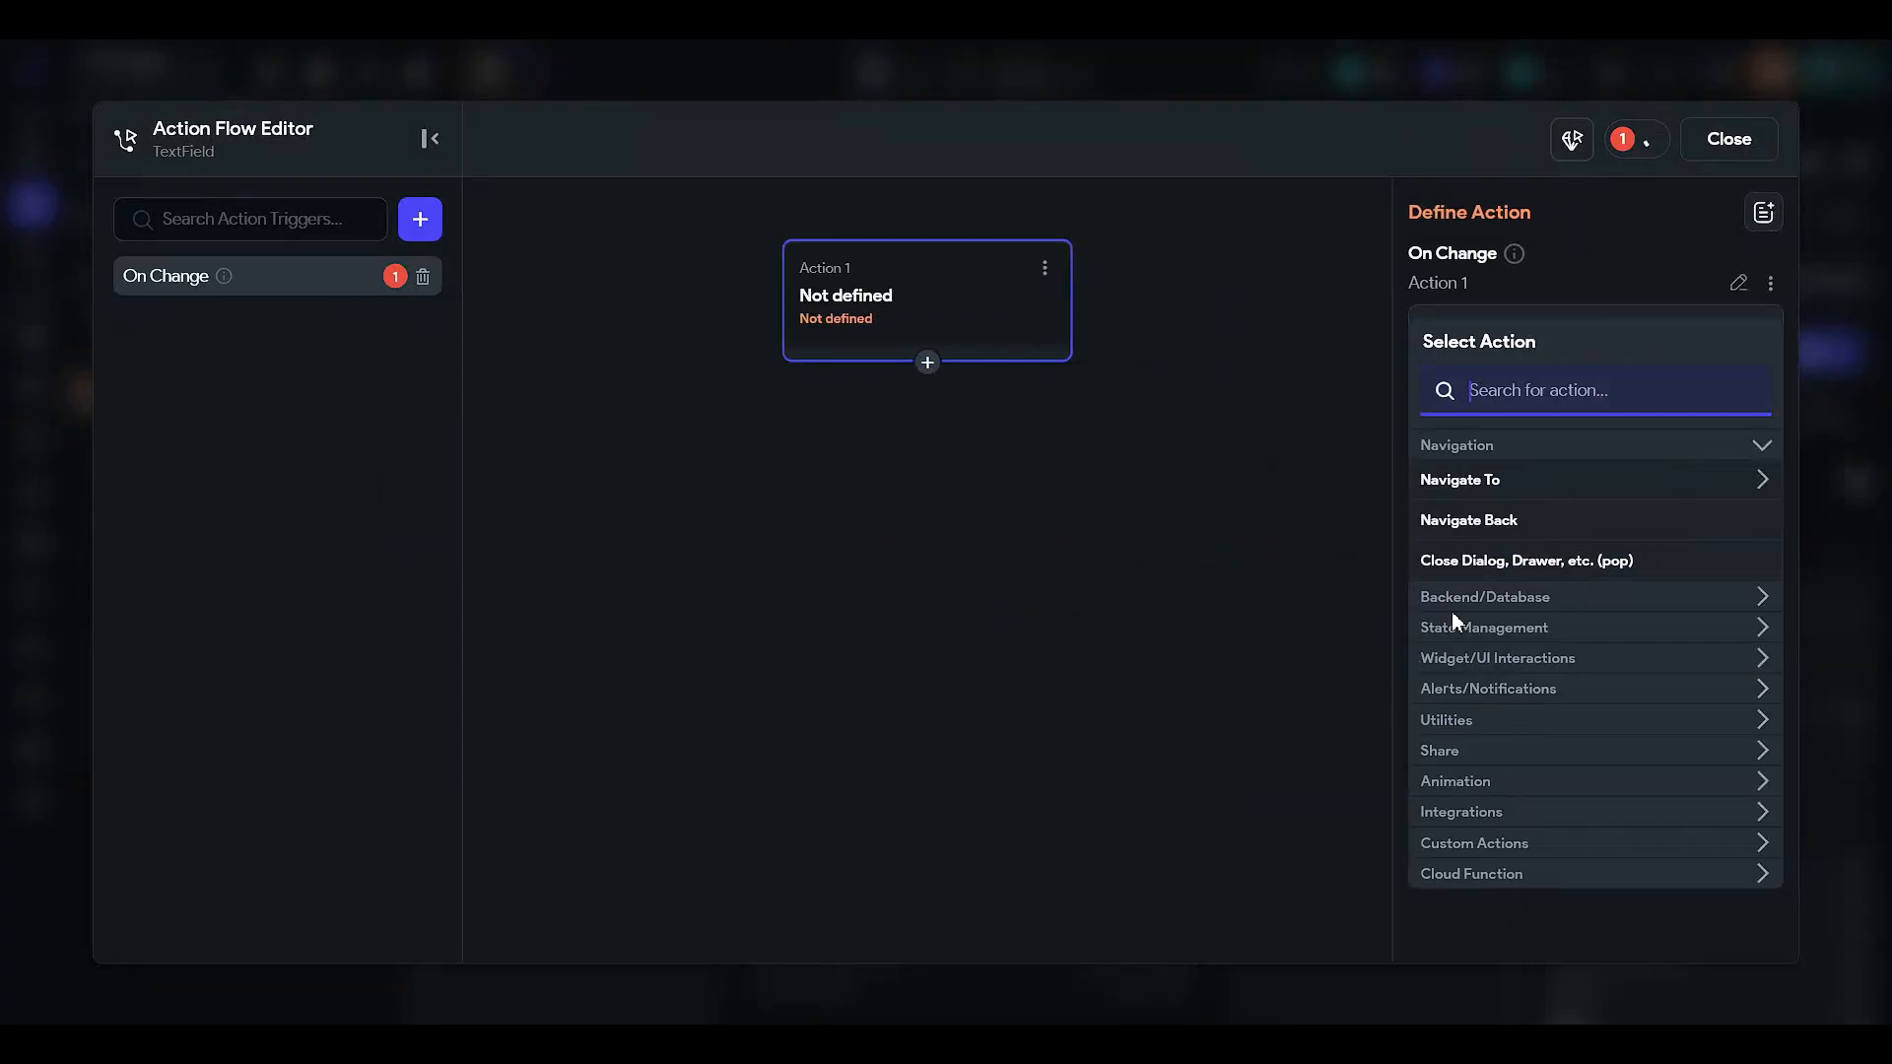
text(simple)
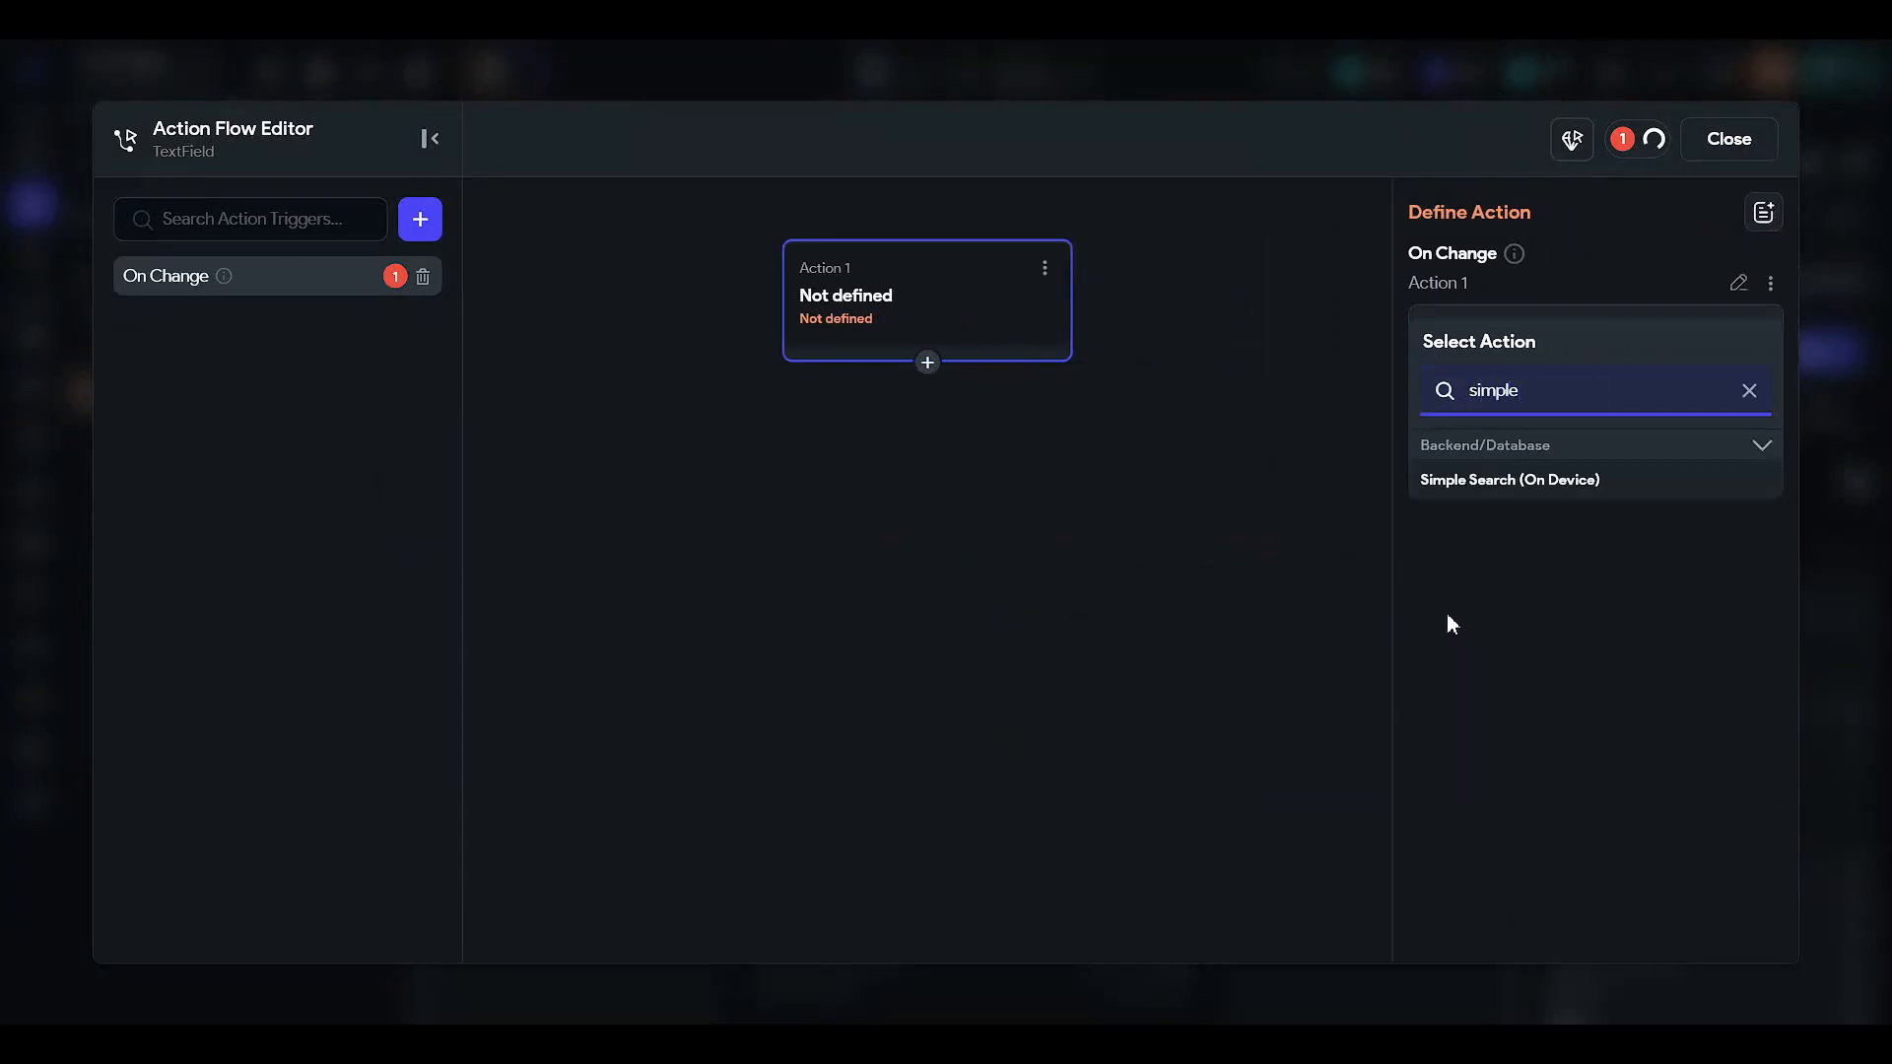
click(1507, 481)
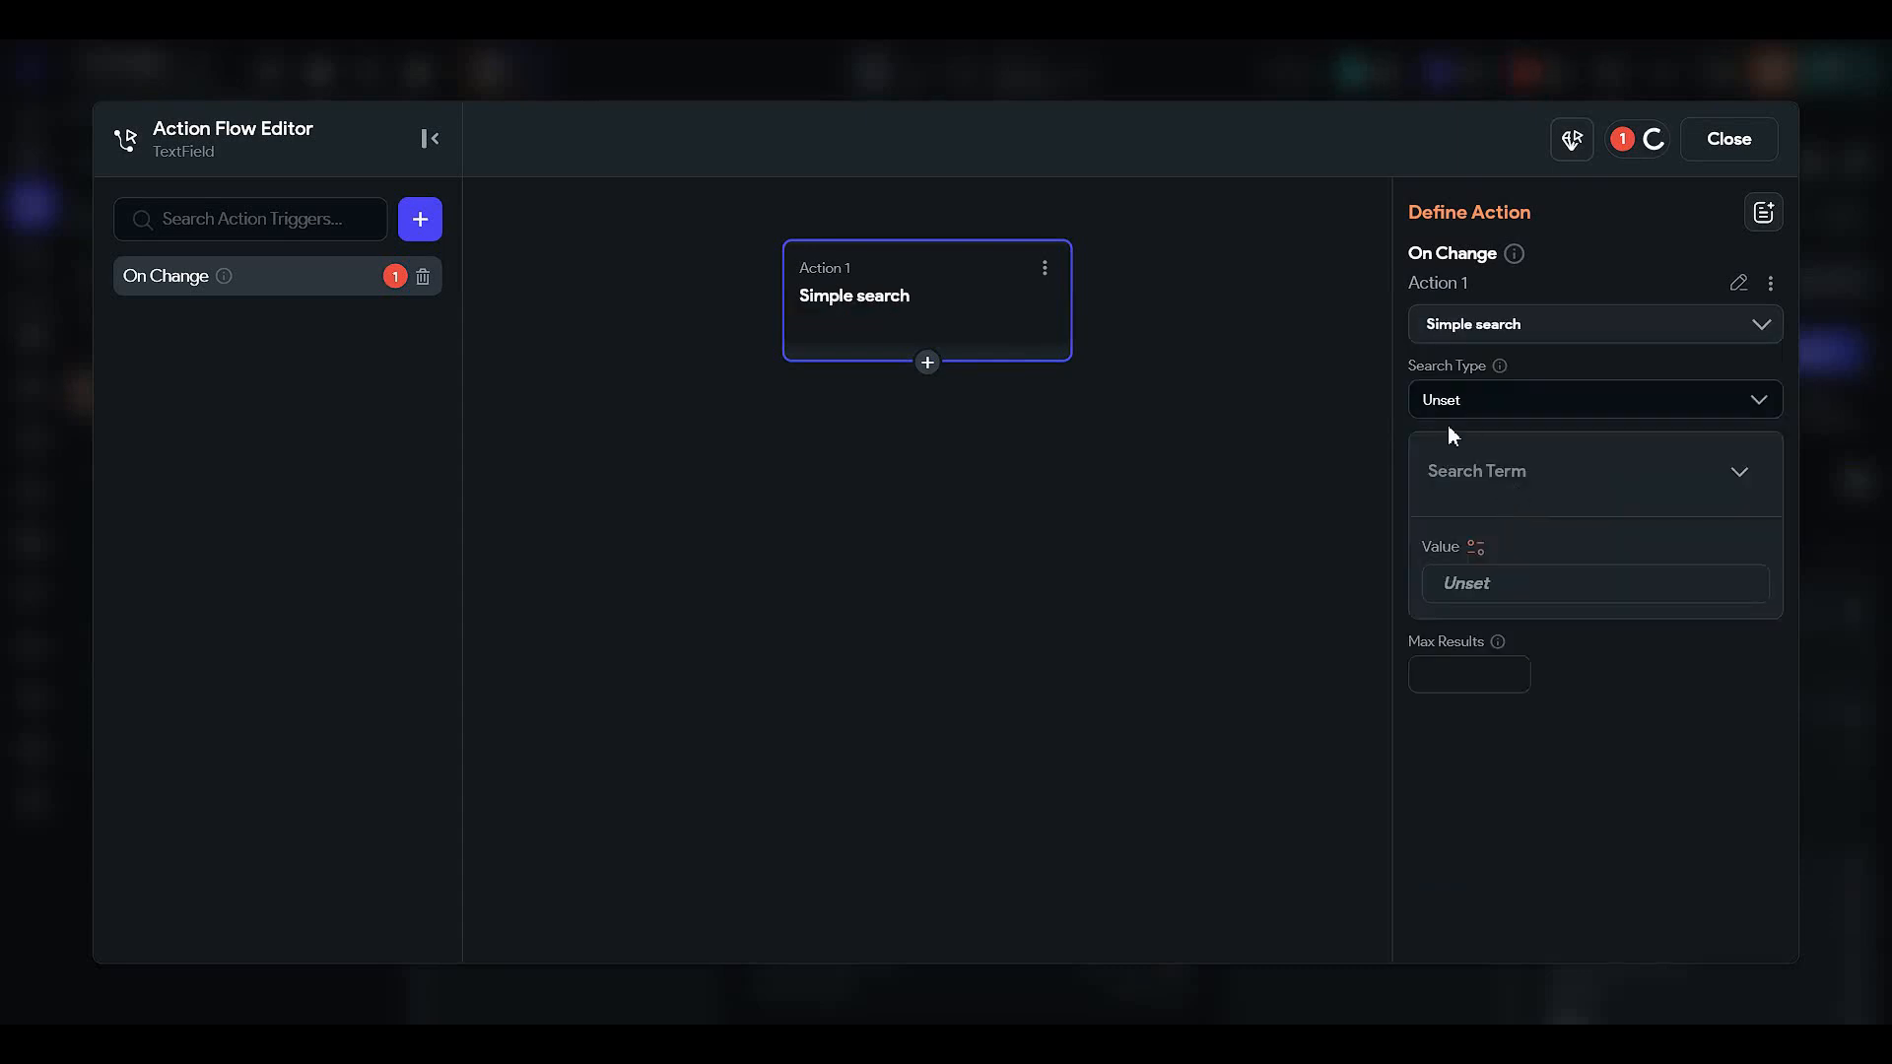
click(1439, 404)
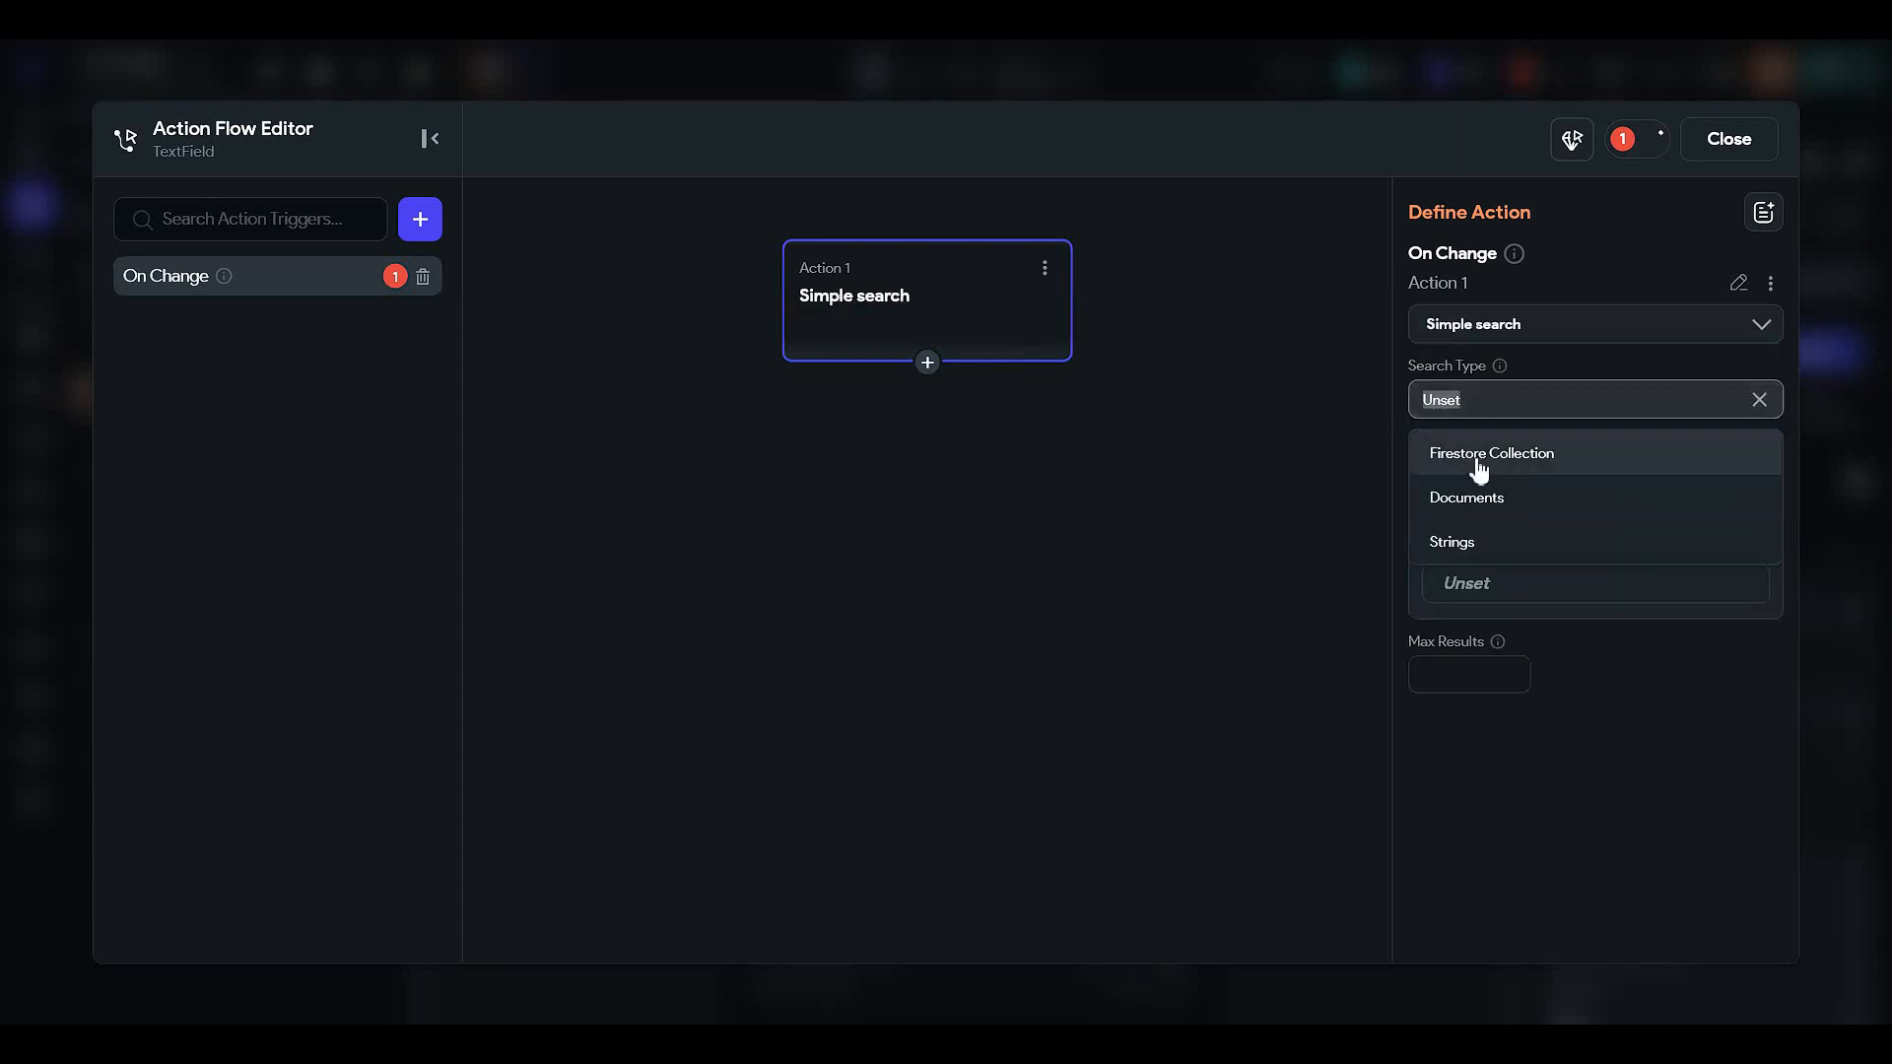
click(1527, 463)
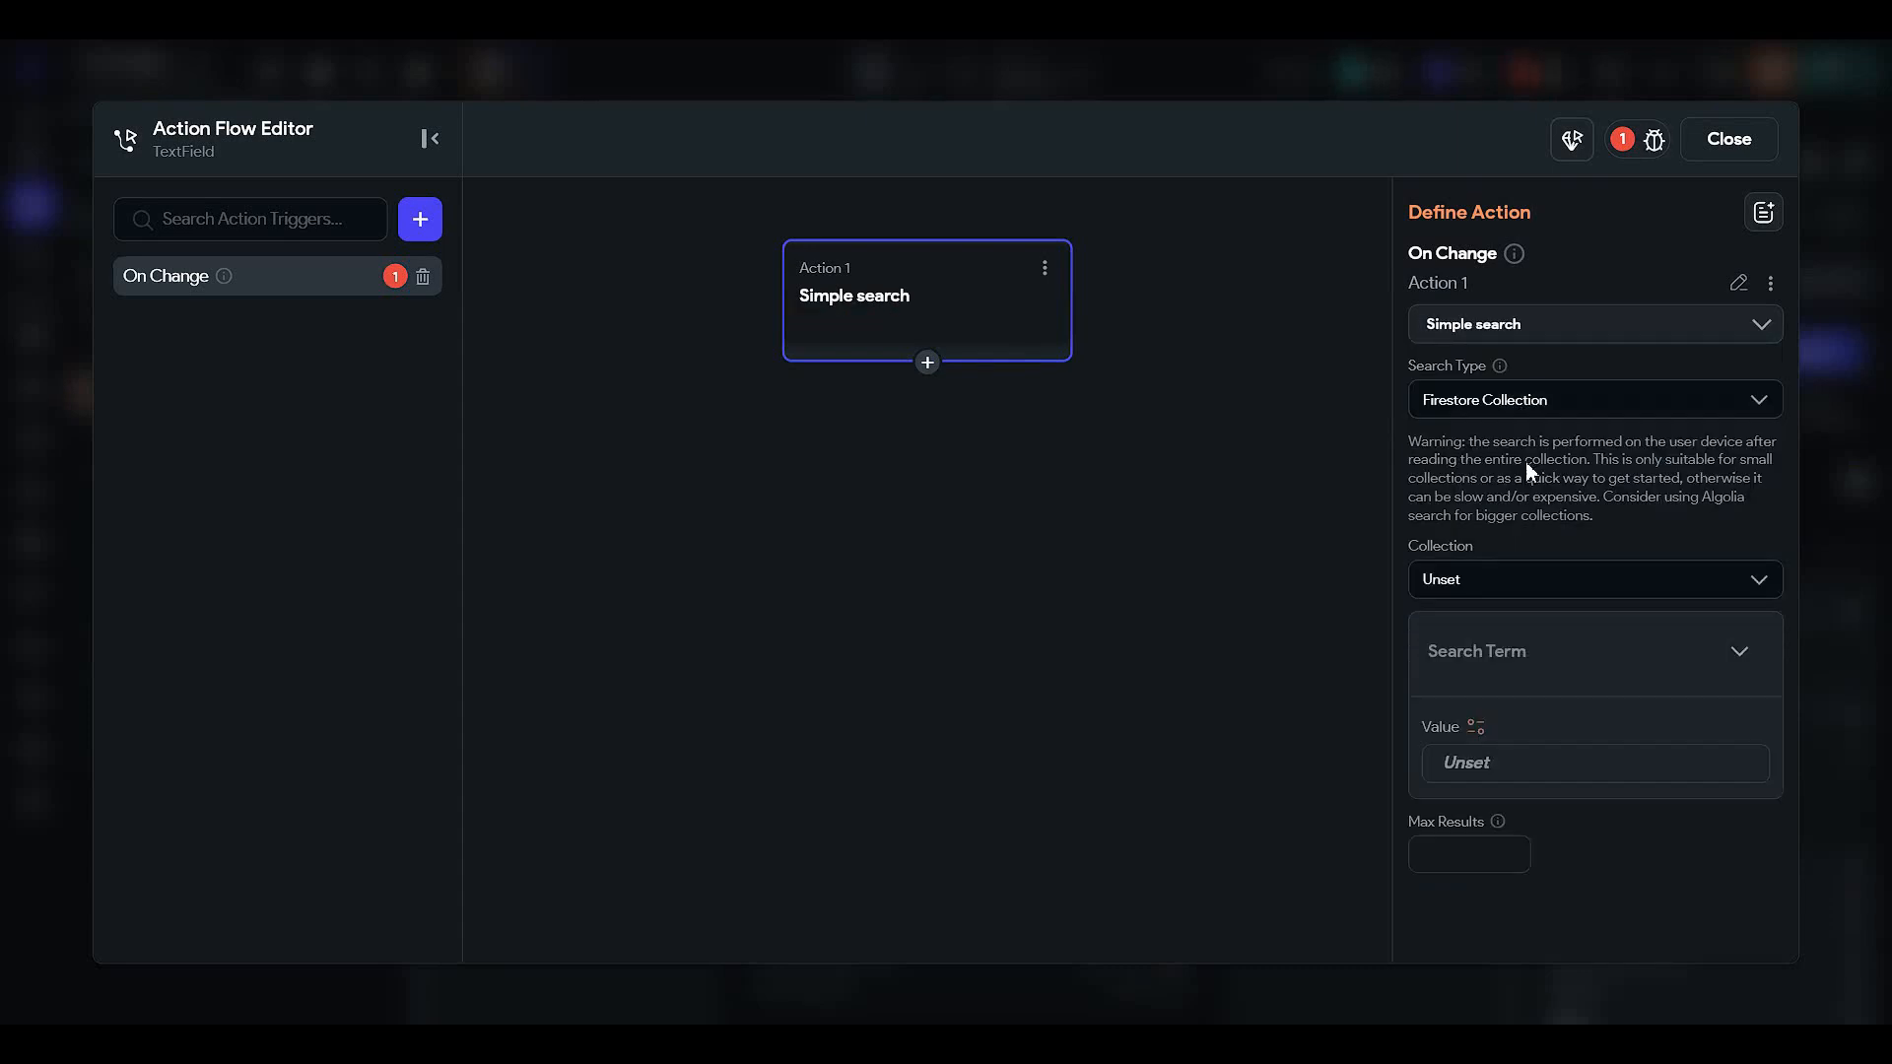
click(1504, 573)
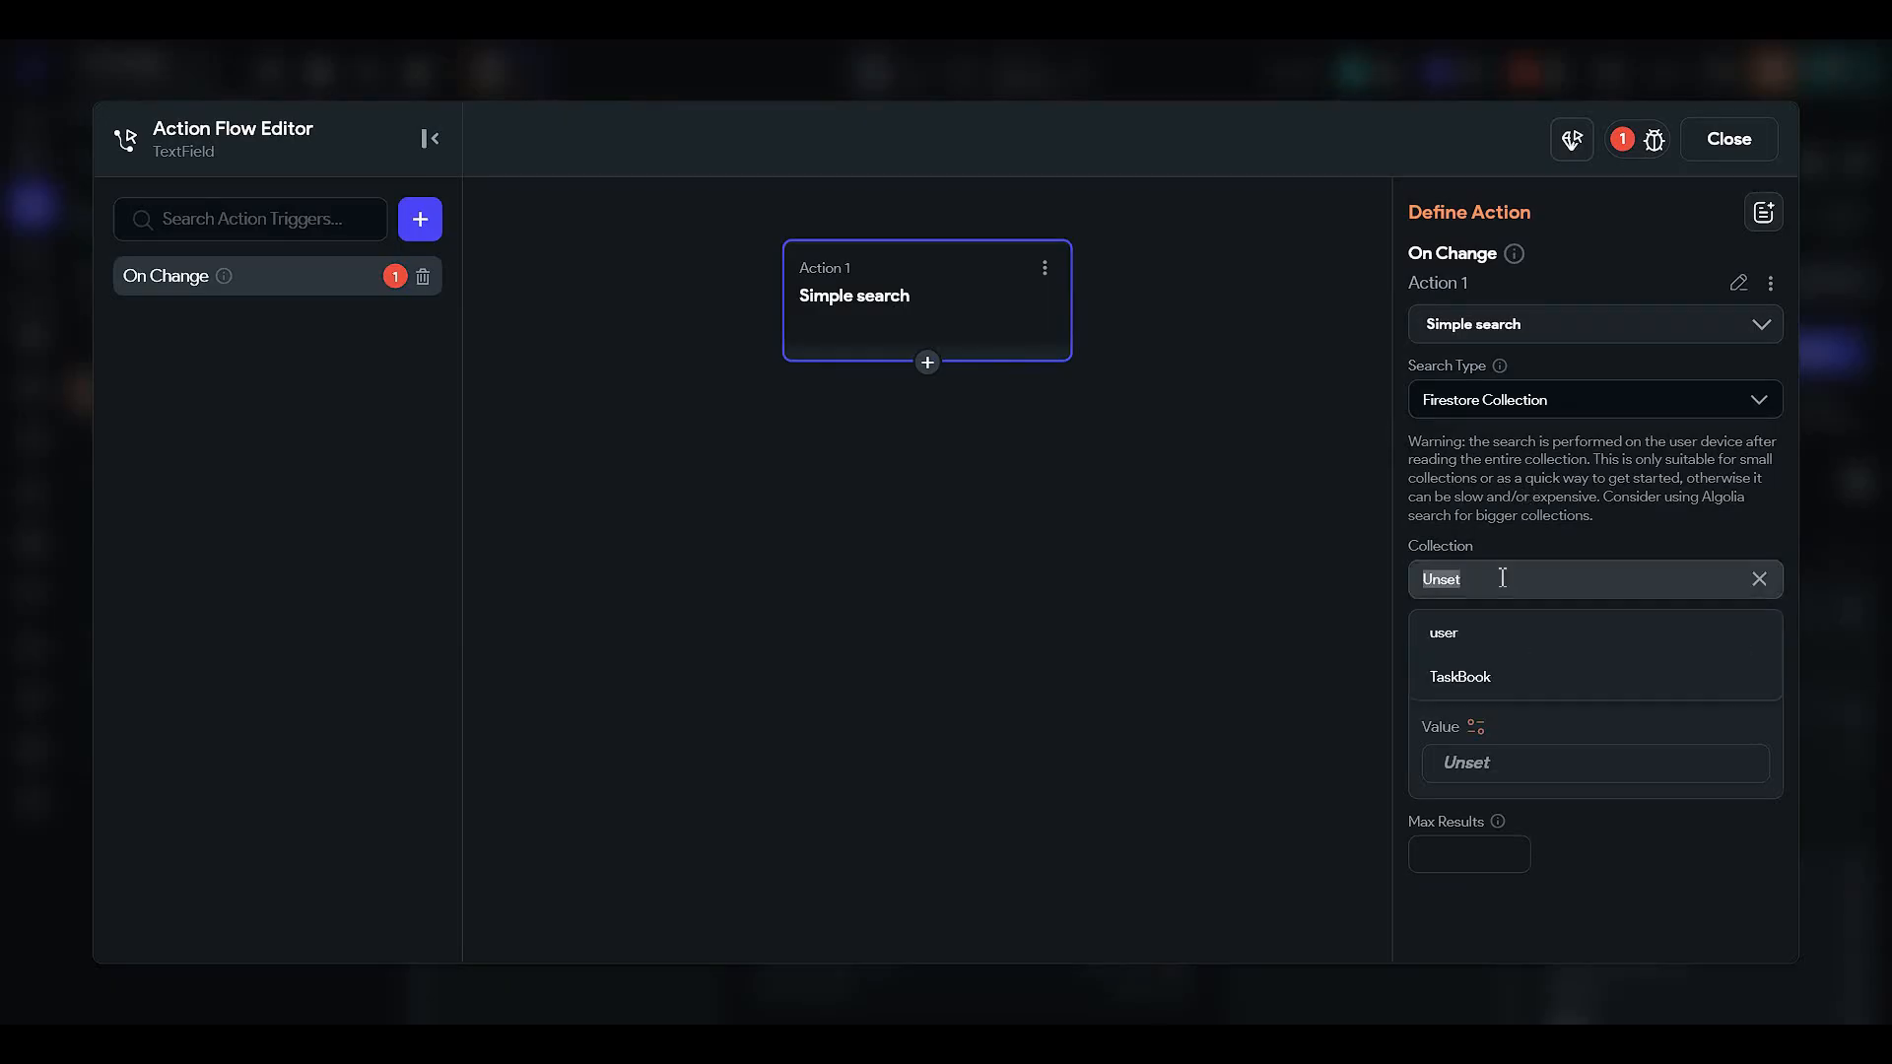
click(1475, 674)
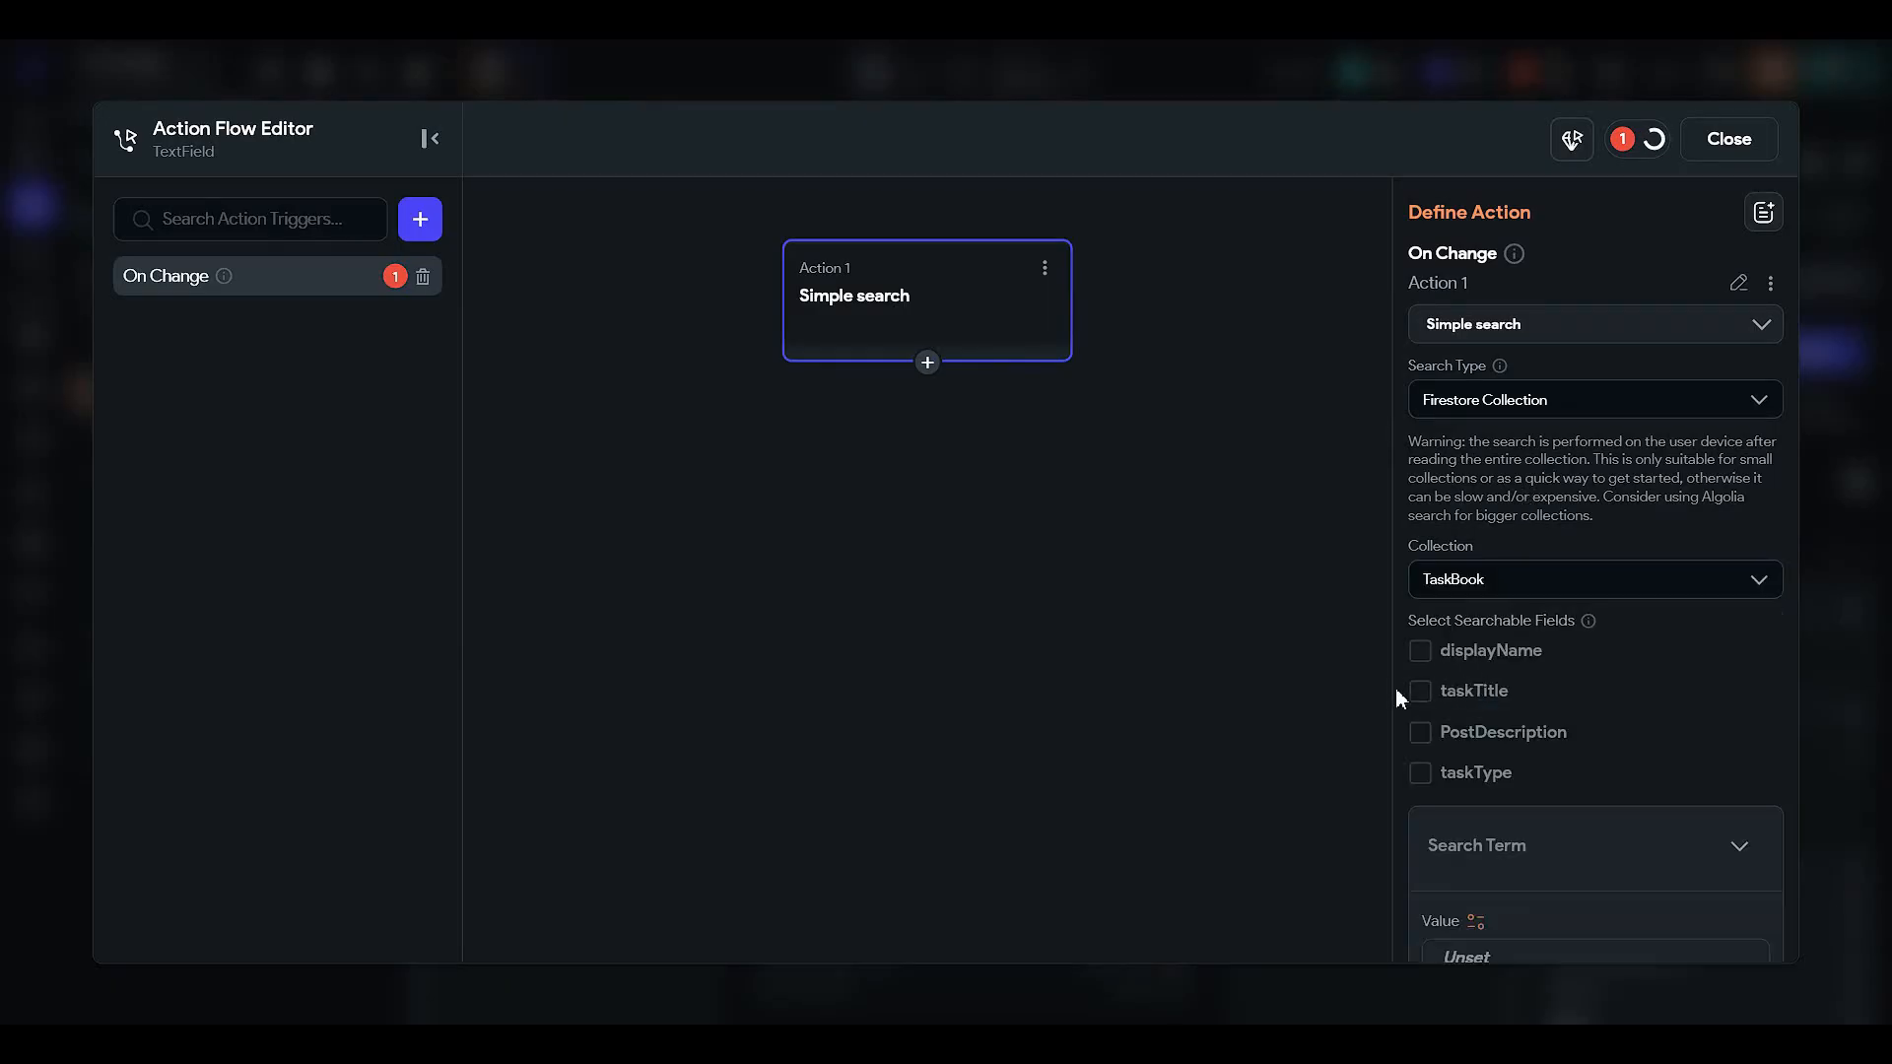
- Search the taskTitle field using the Search task field's text as the term, then close
click(1419, 701)
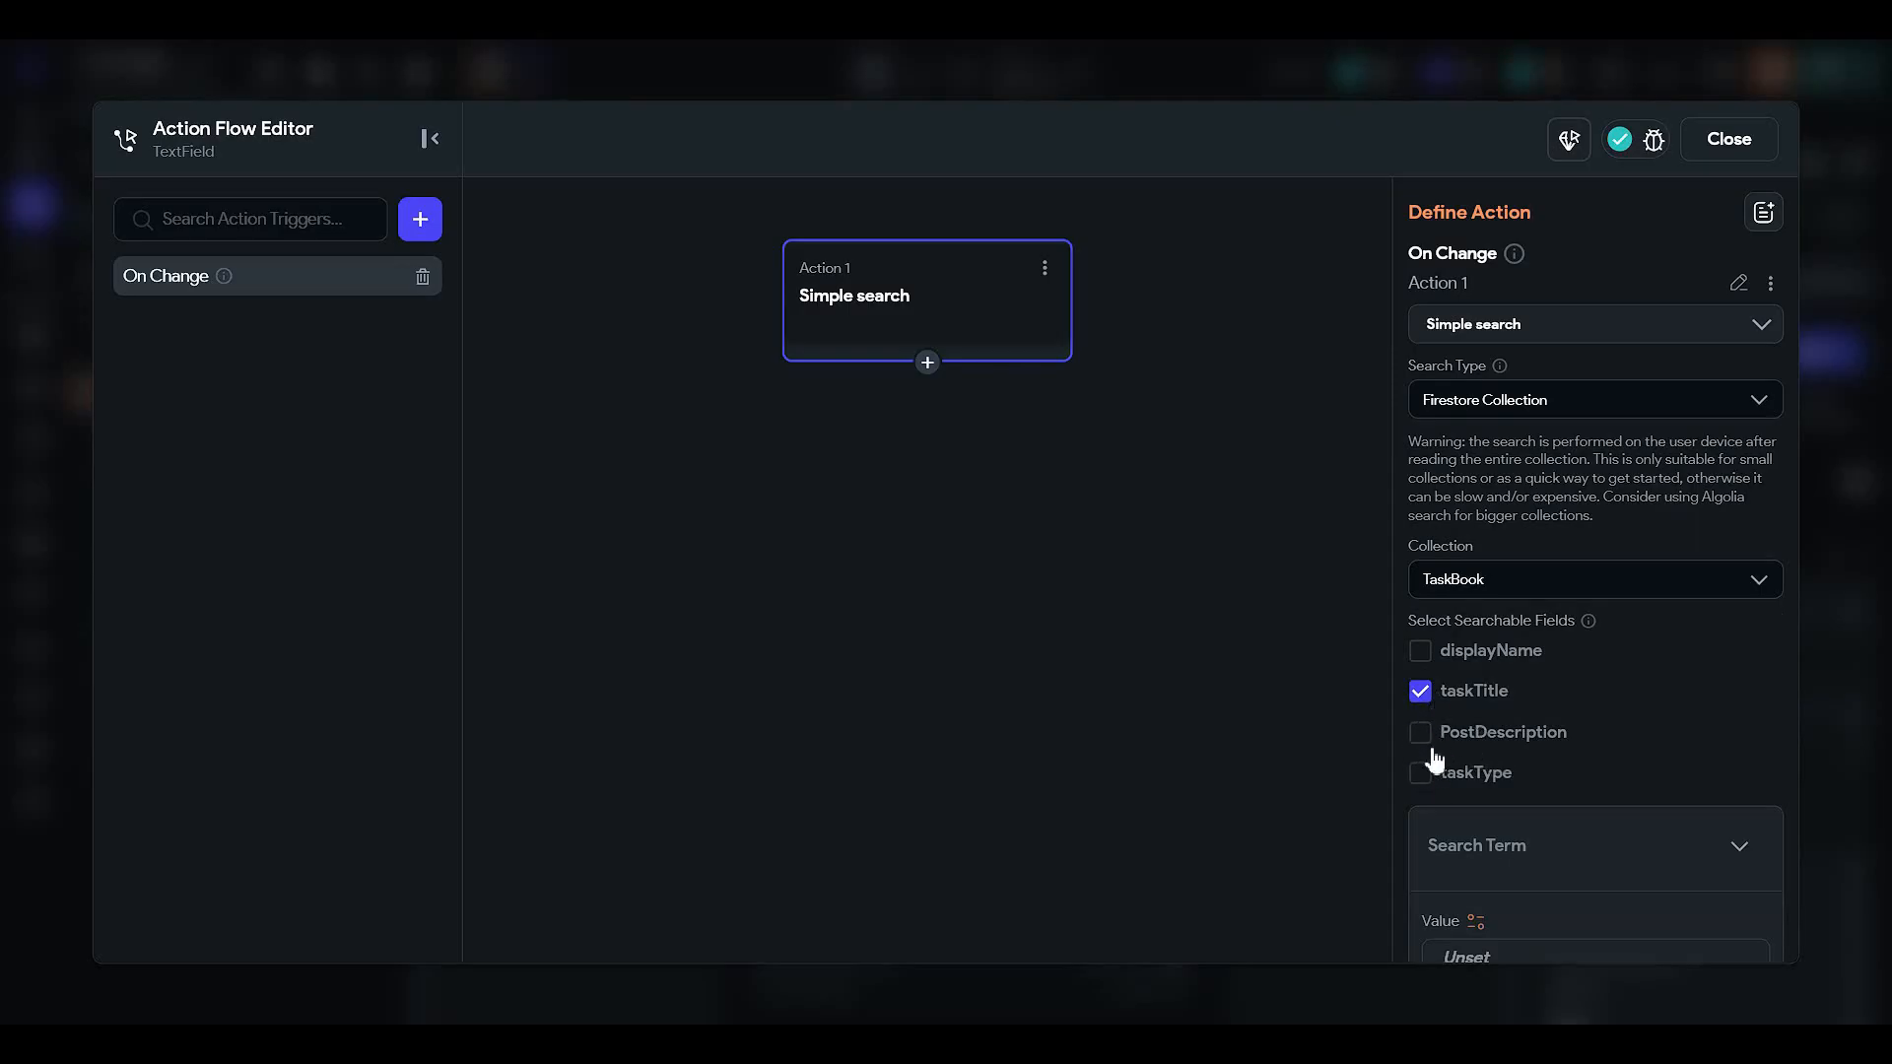
scroll(1428, 678, down, 2)
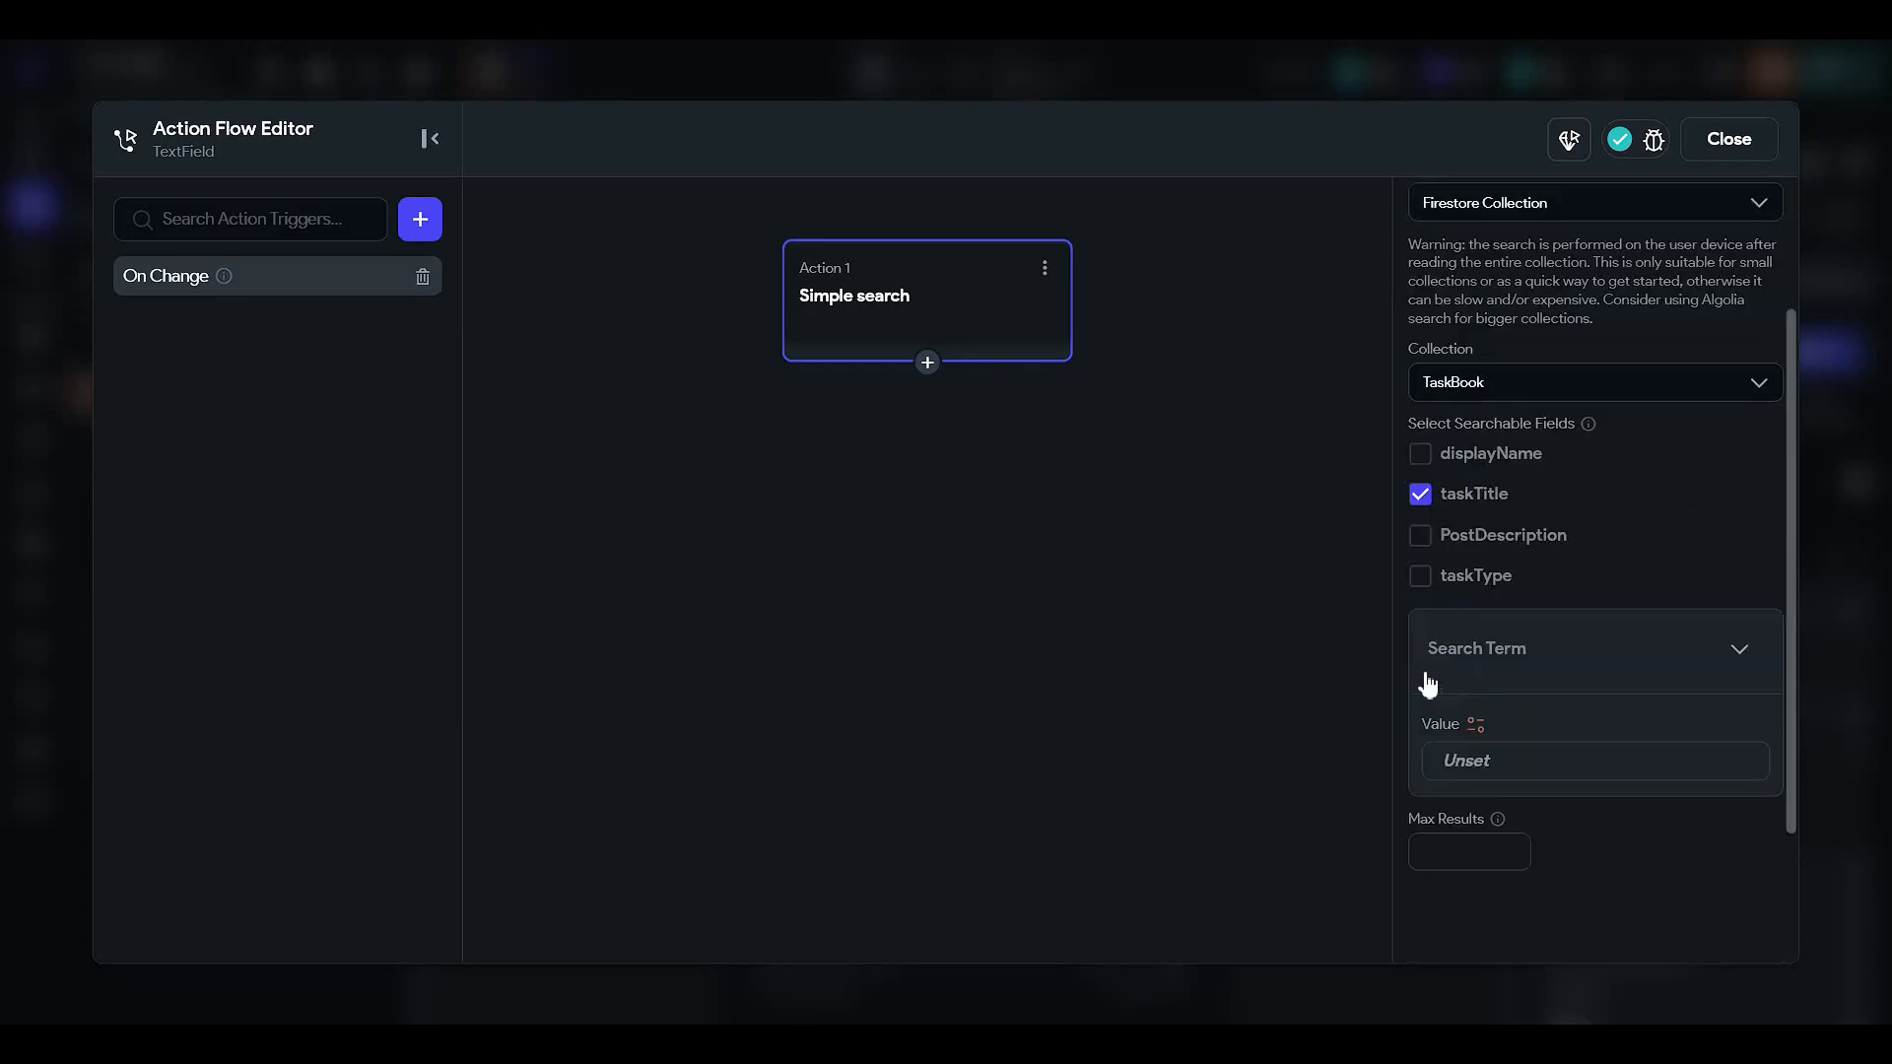
click(1478, 723)
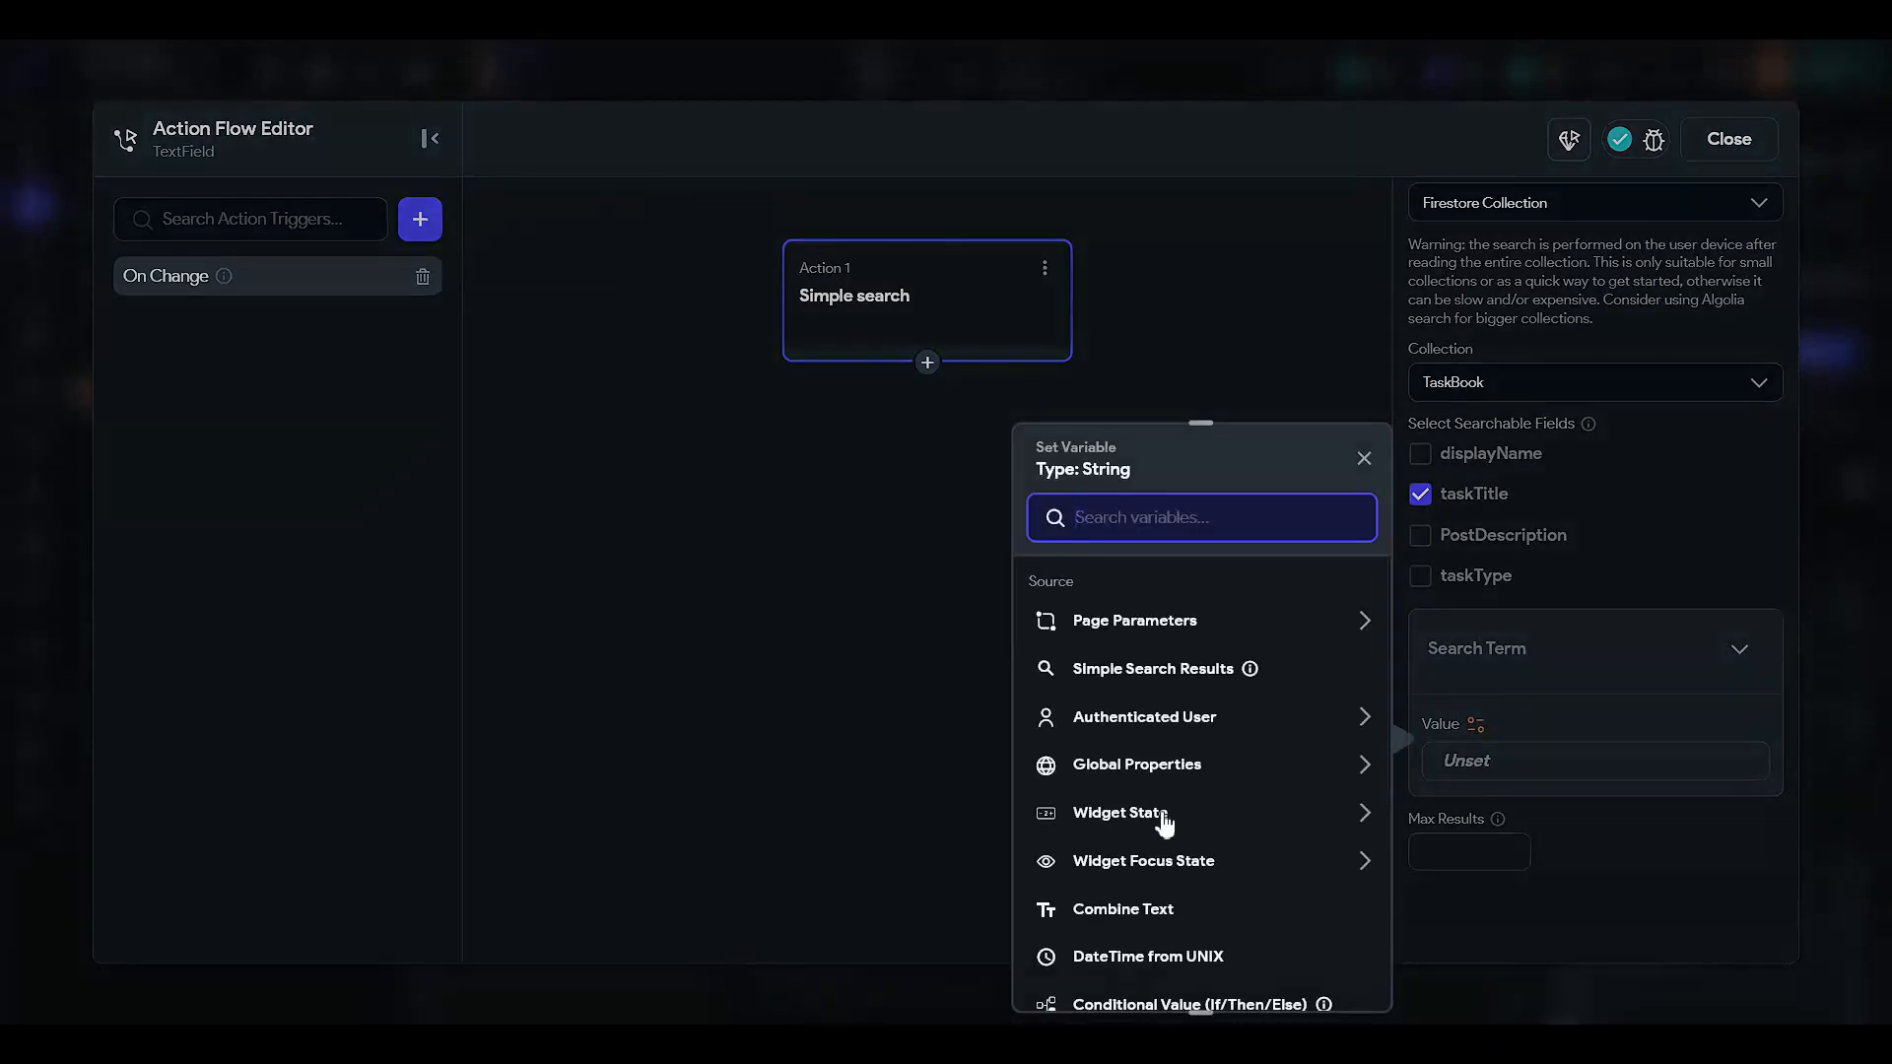
click(1183, 685)
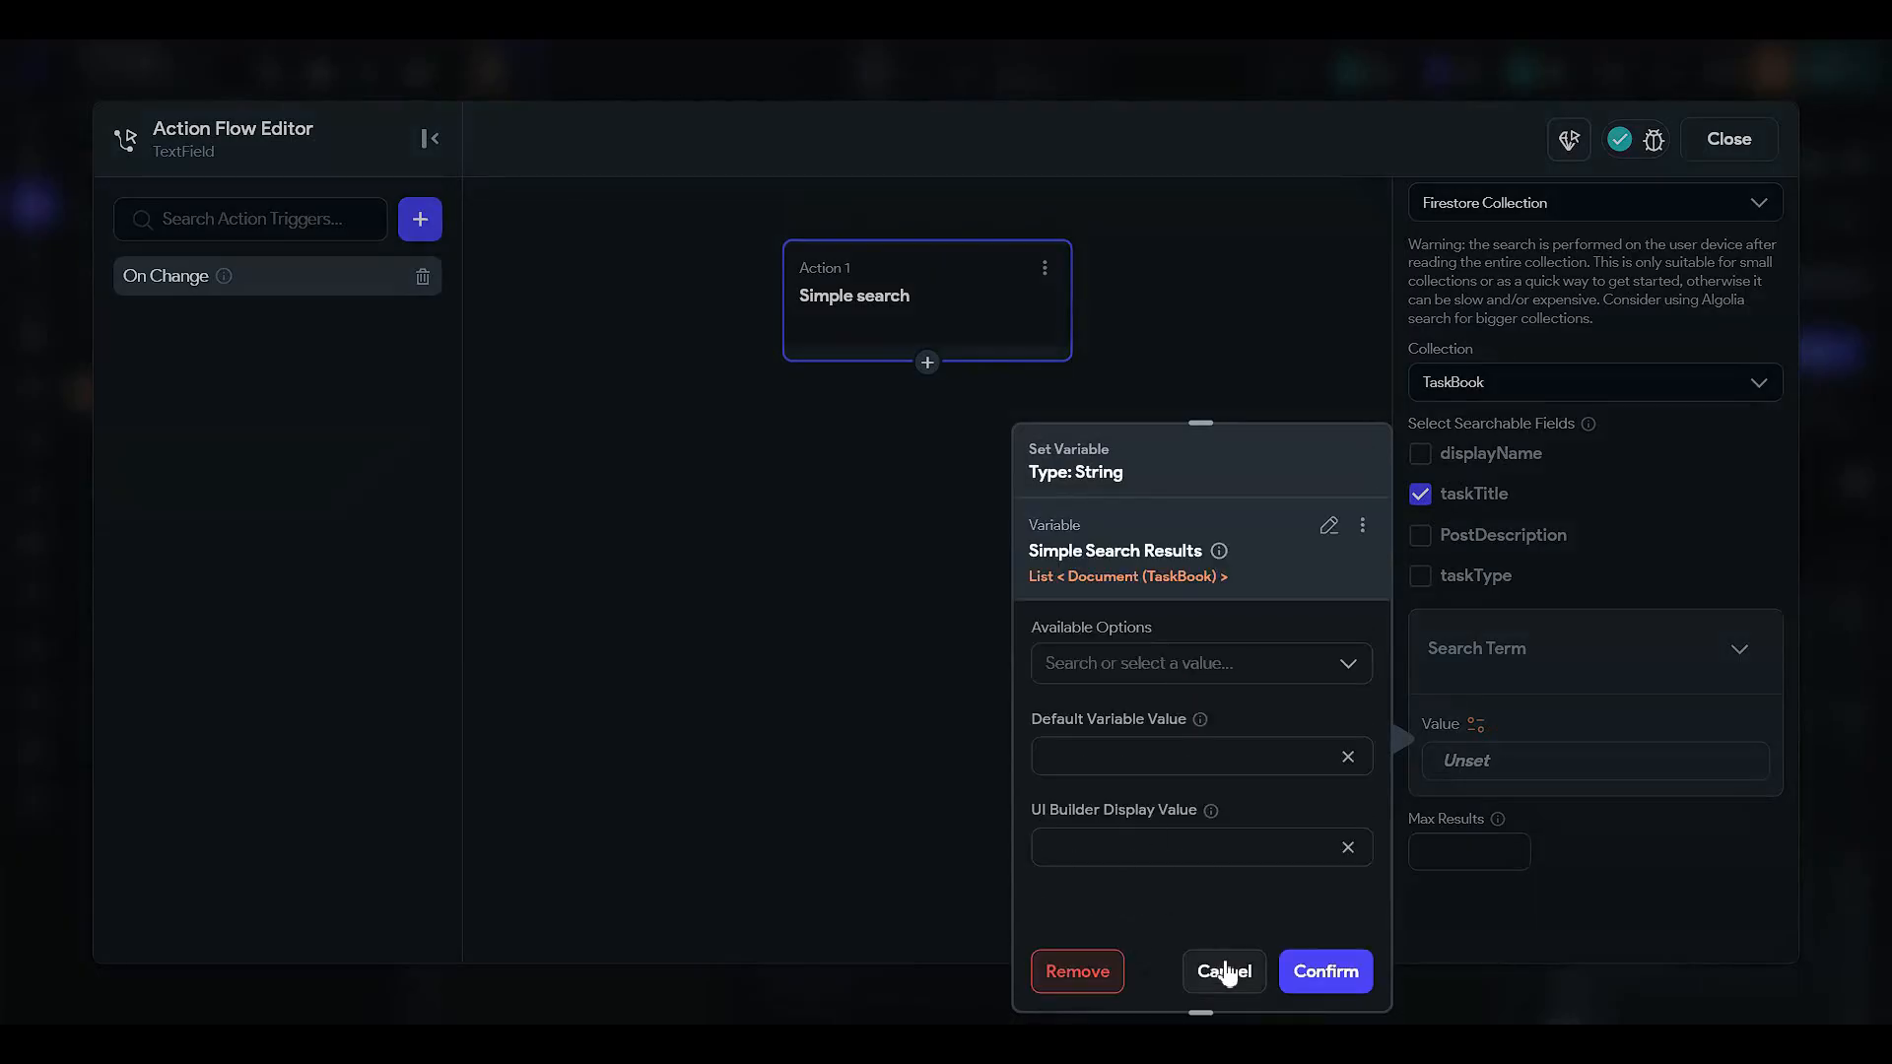
click(1223, 971)
click(1474, 724)
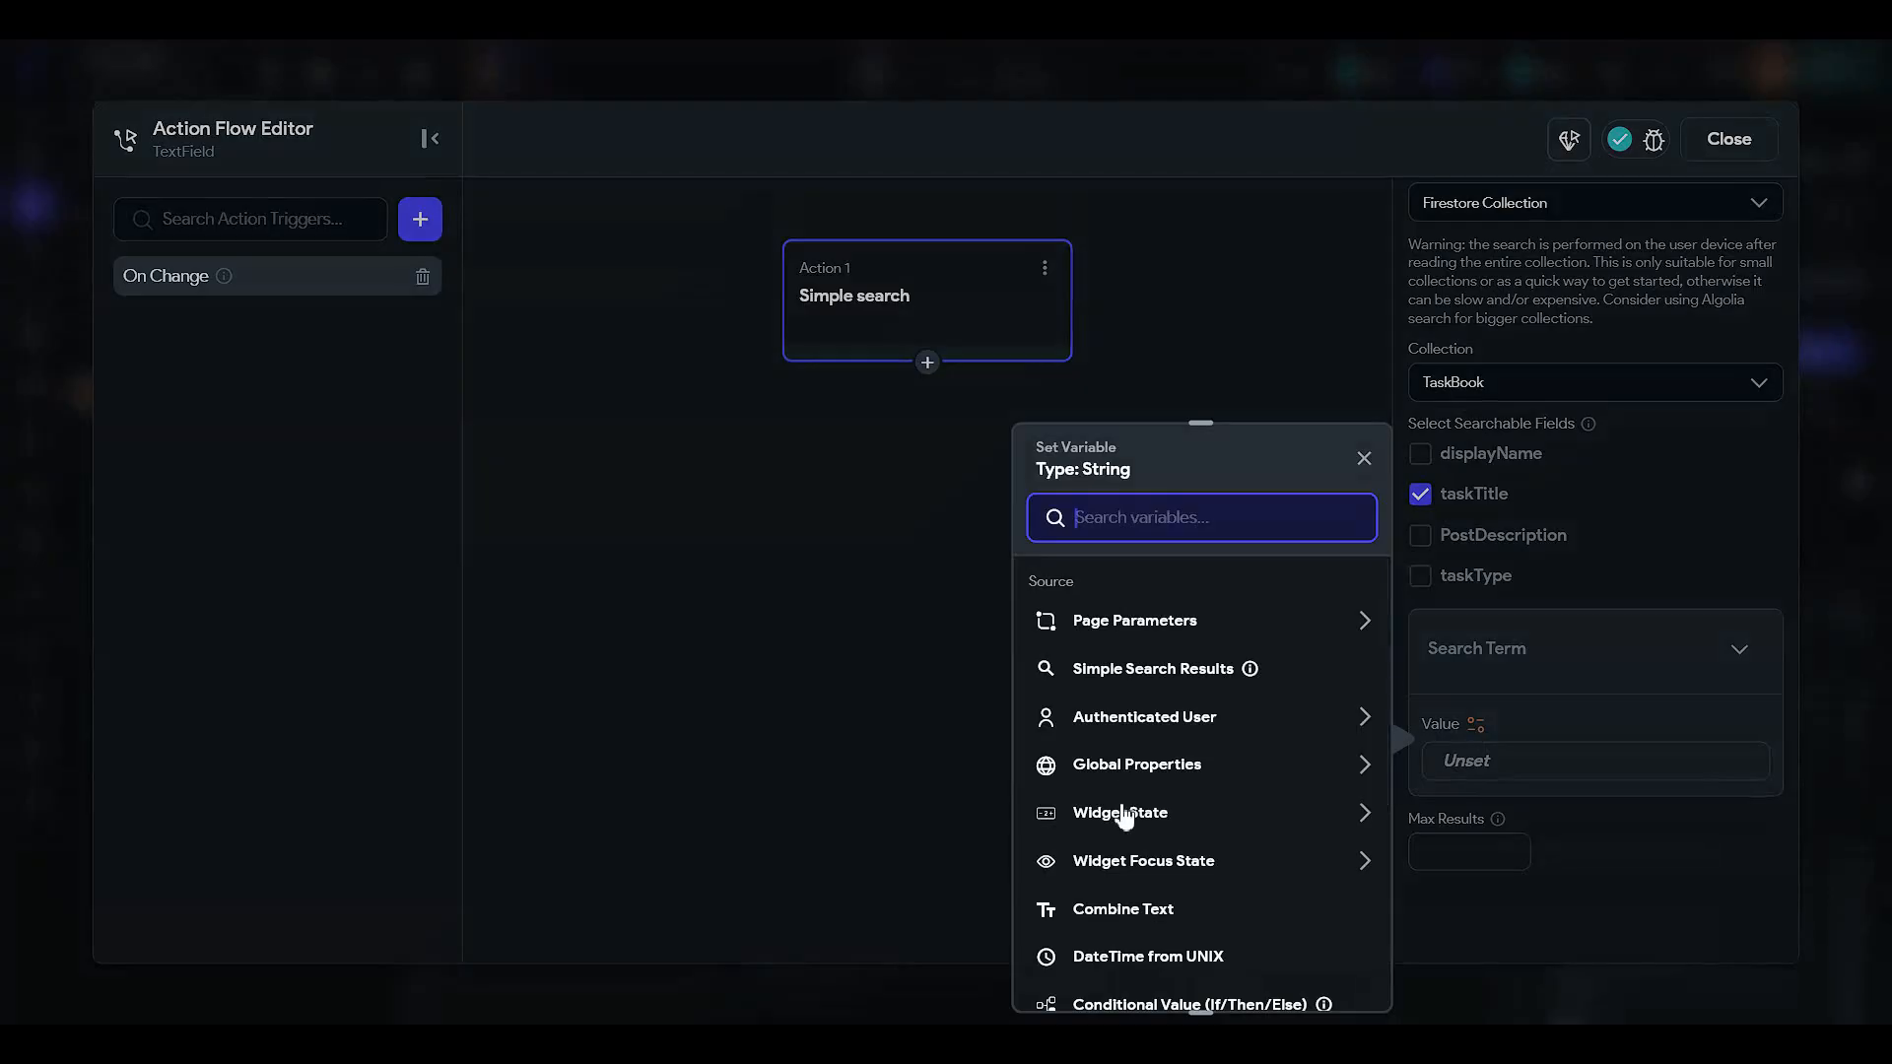
click(1131, 814)
click(1157, 891)
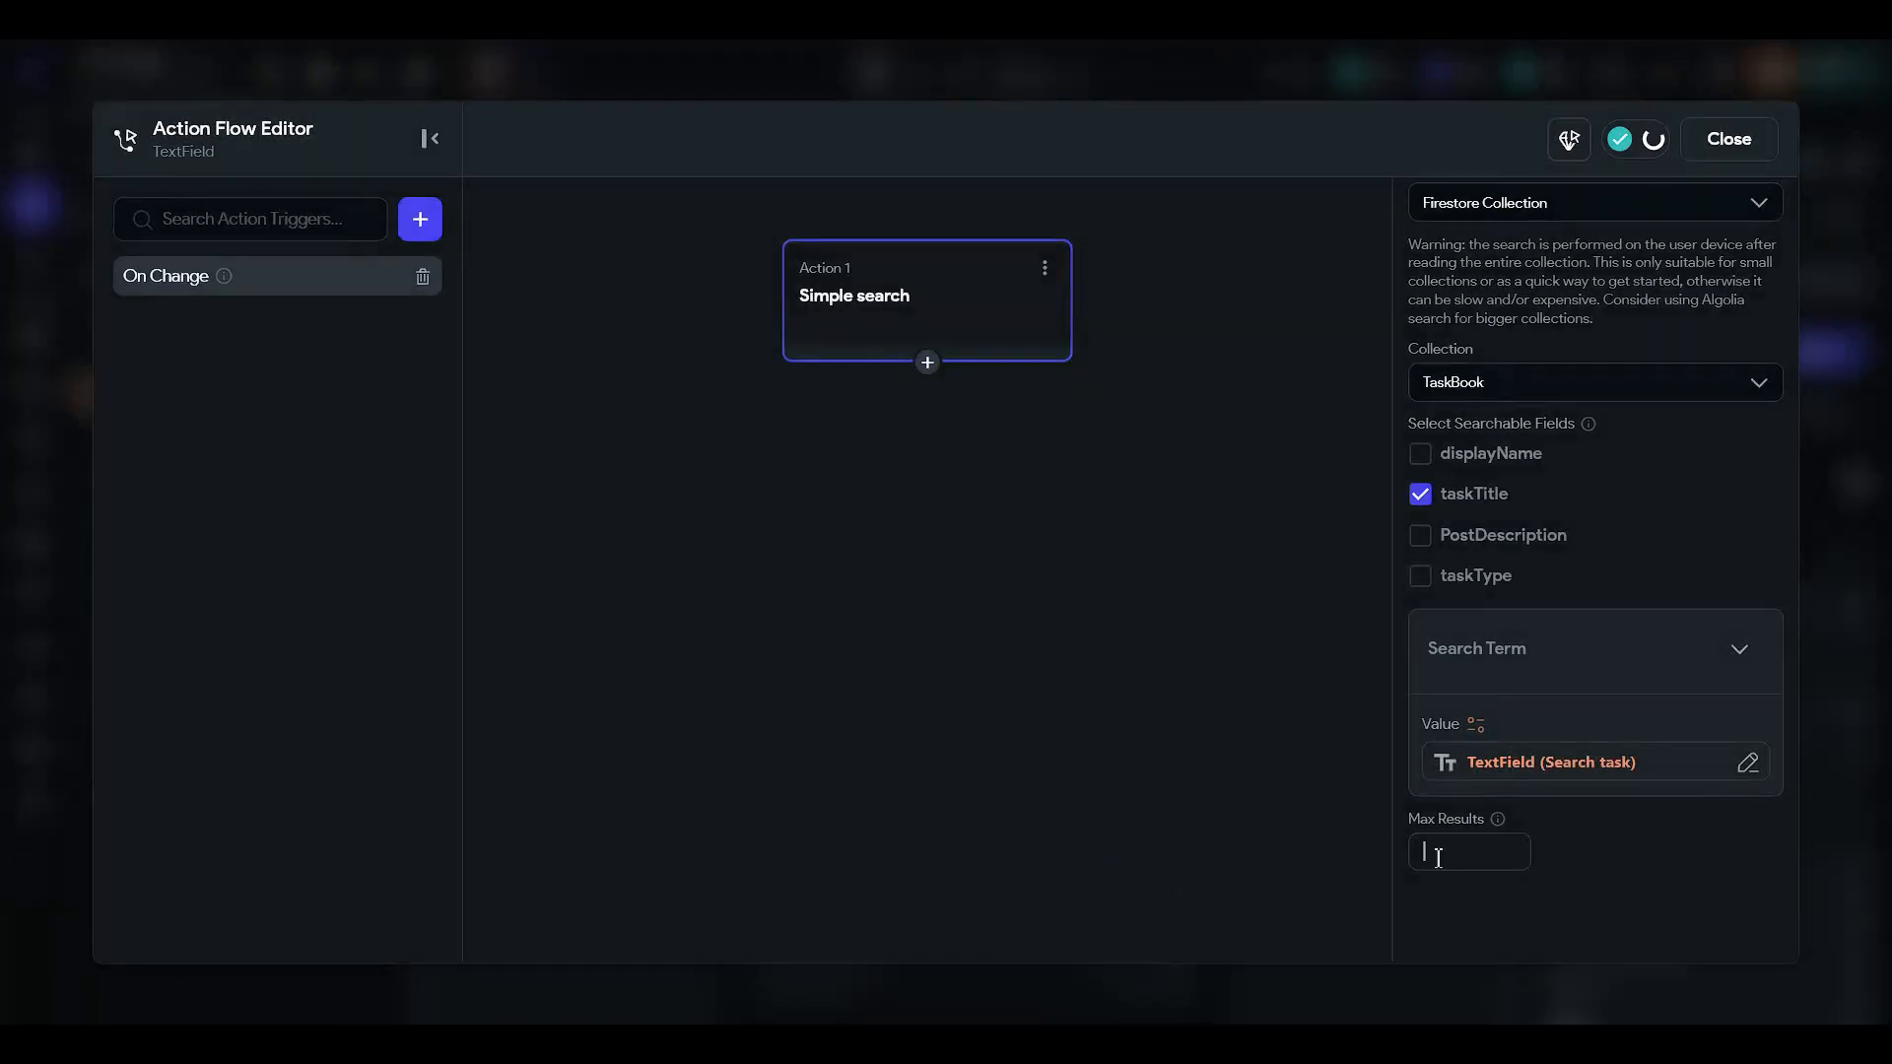
click(1498, 842)
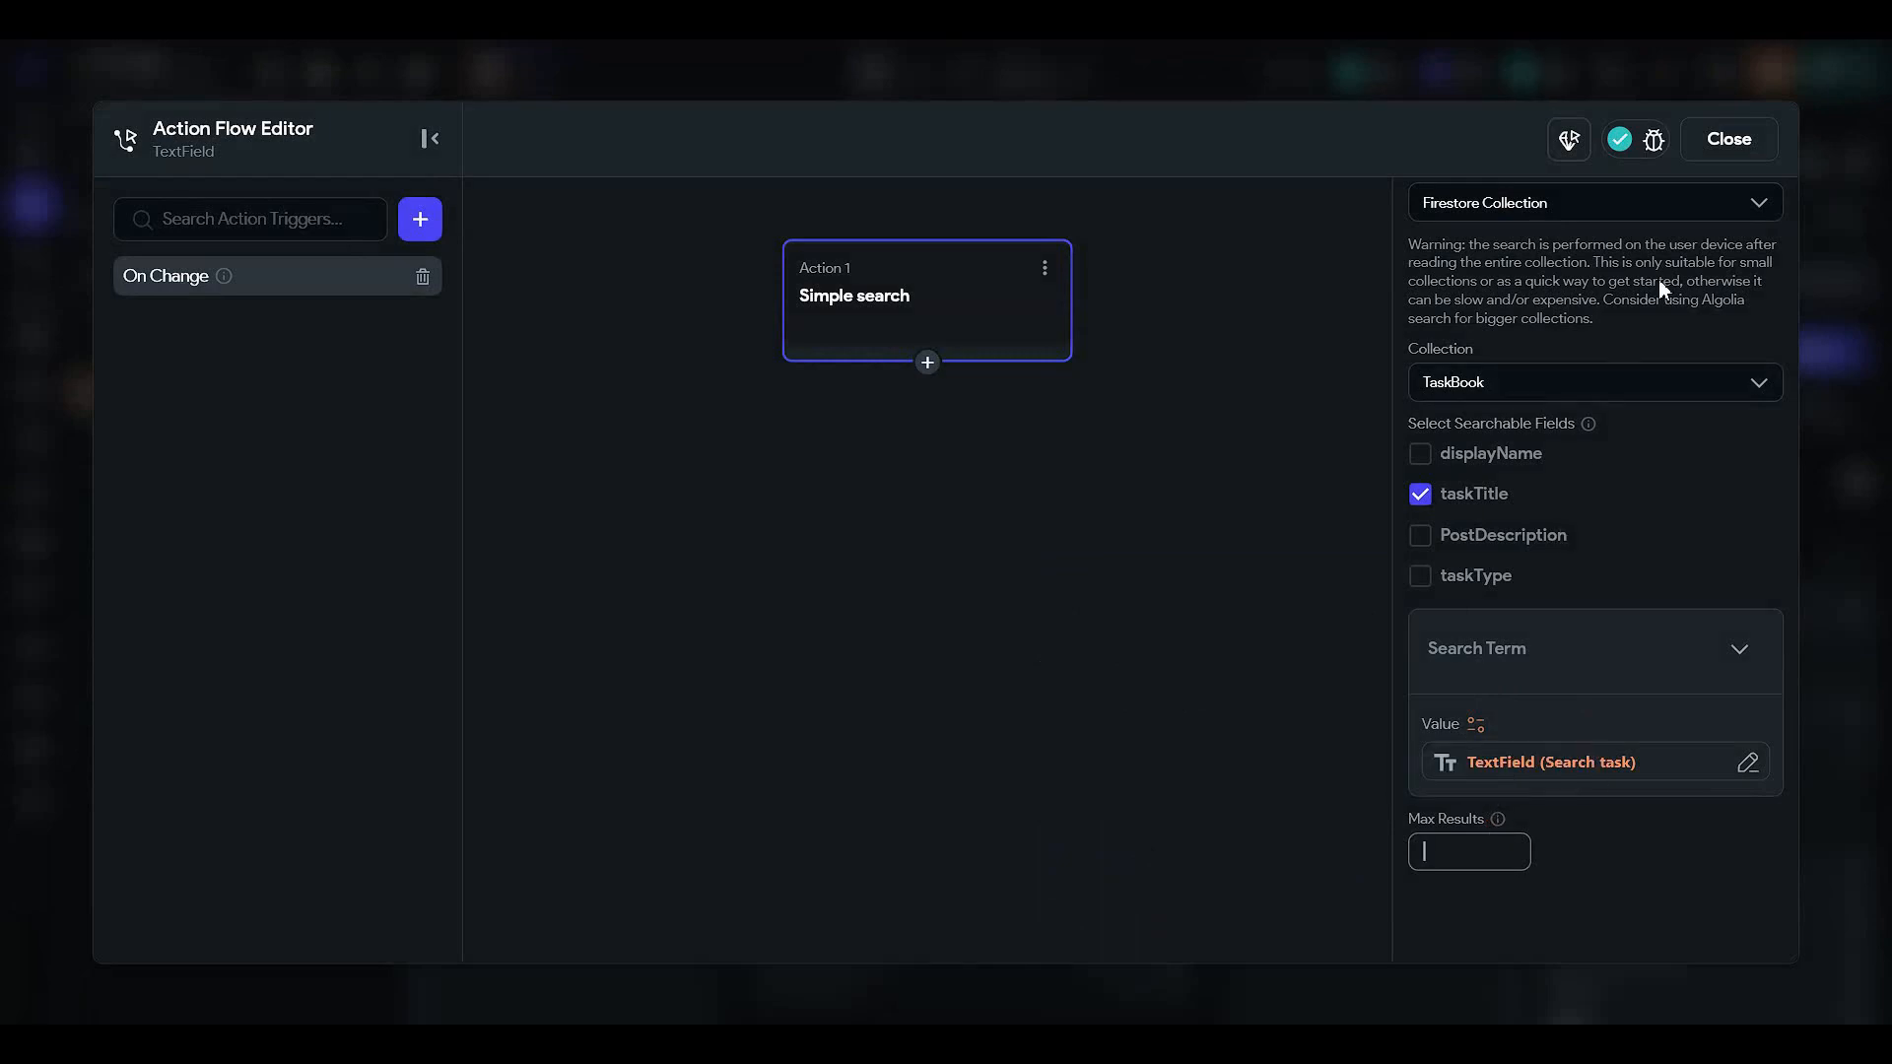
click(1728, 130)
- Collapse the tasktypeList and task list containers in the Widget Tree and zoom the preview out
click(1294, 505)
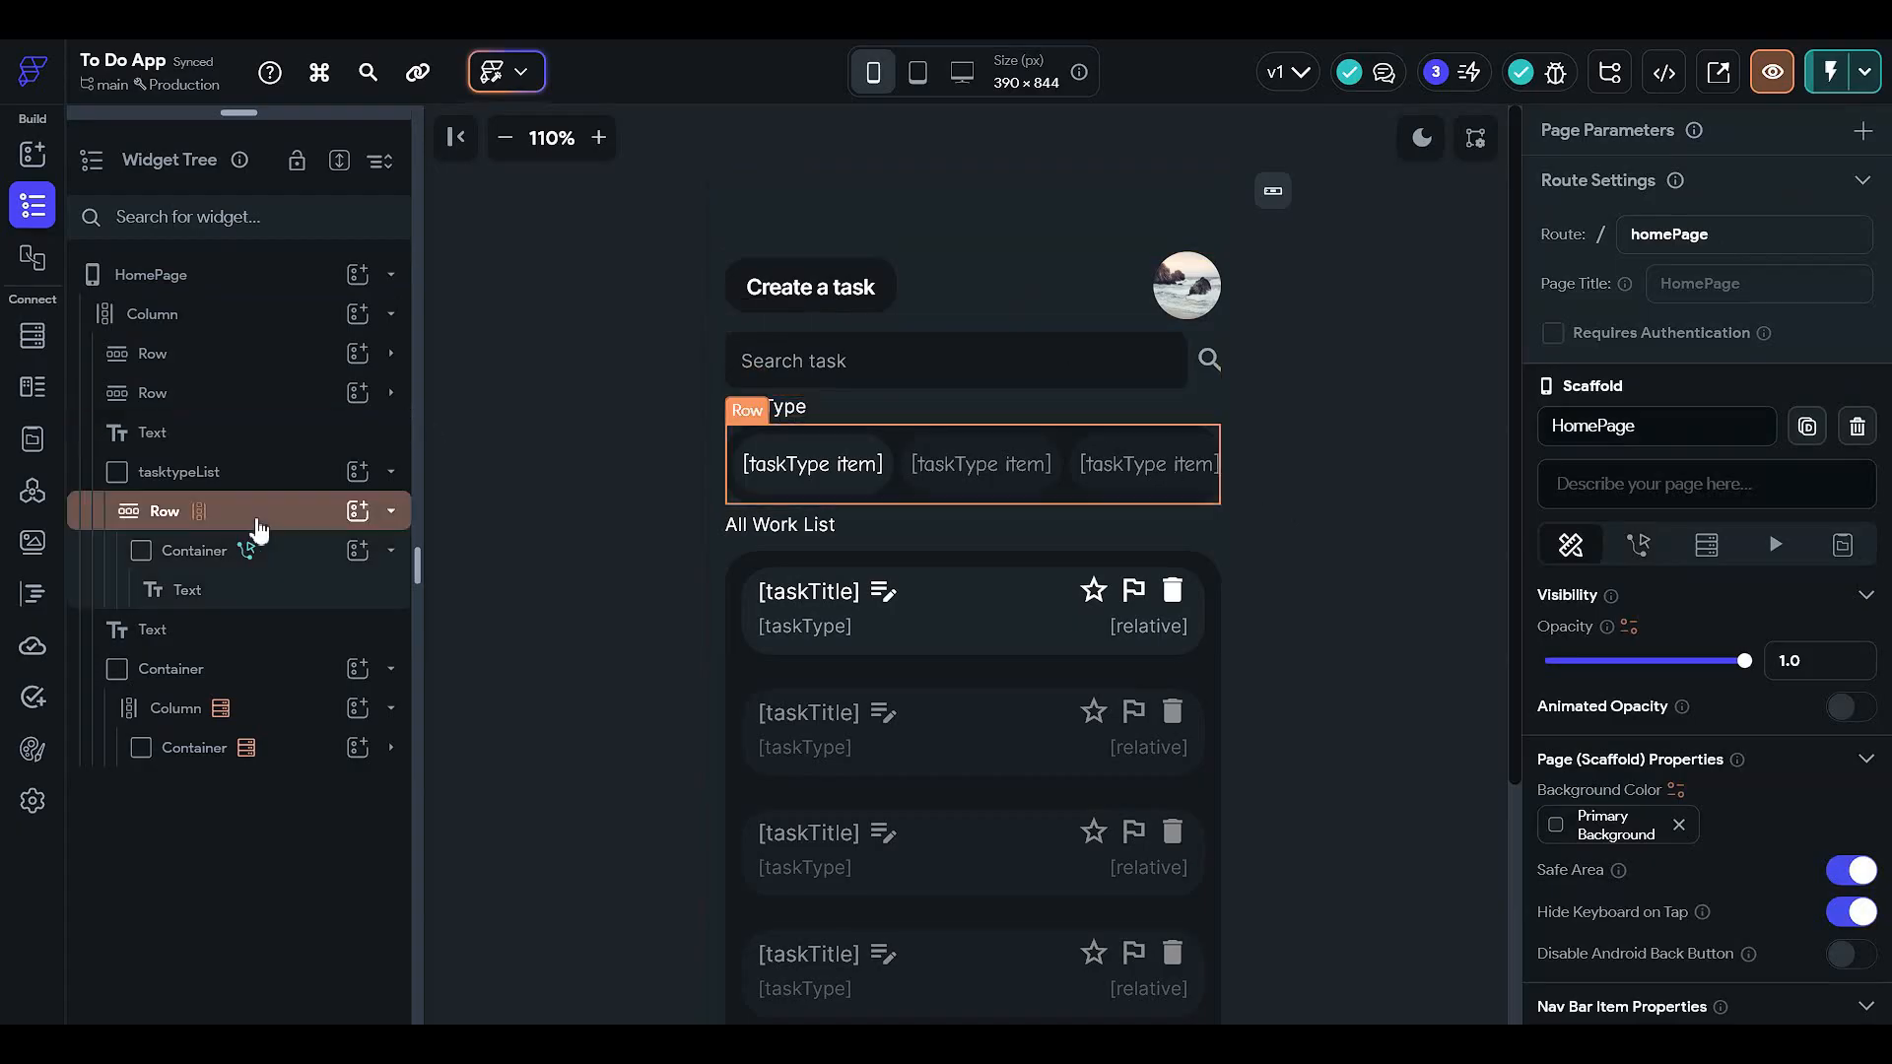
click(266, 483)
click(266, 487)
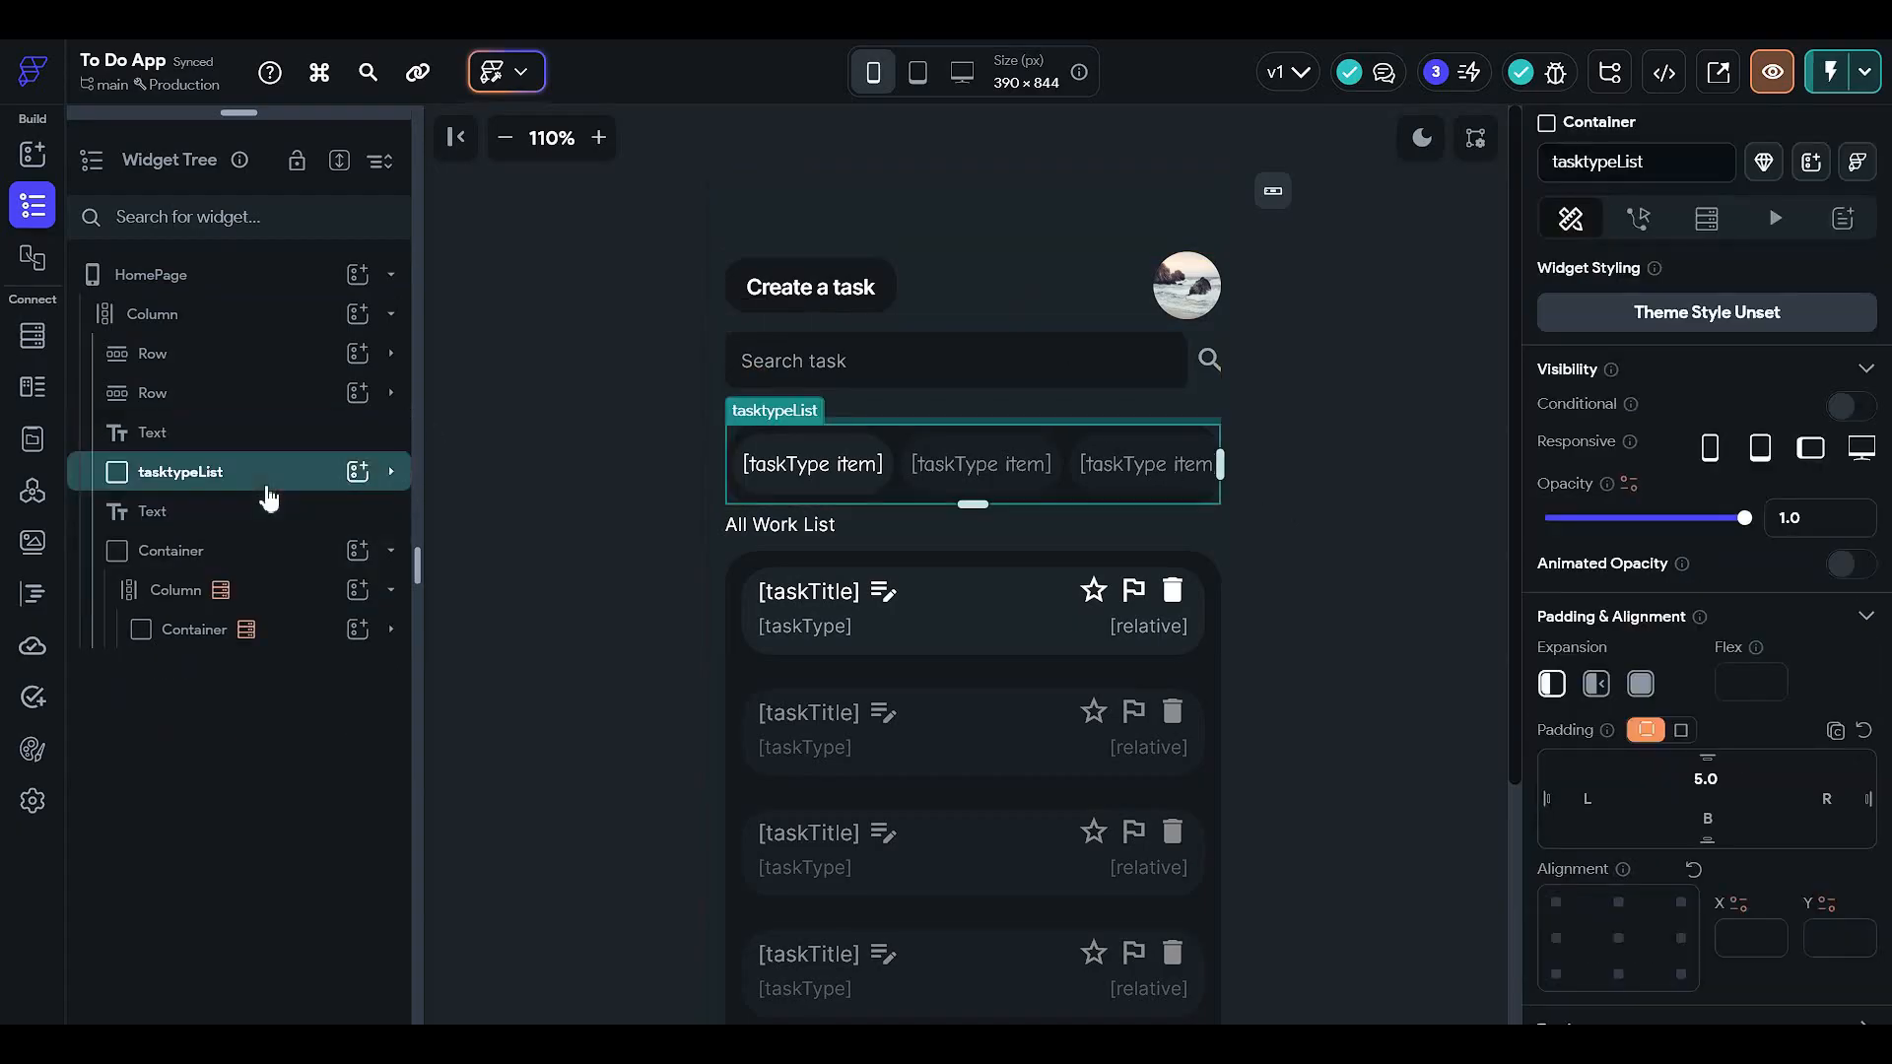
mouse_move(237, 116)
mouse_down()
mouse_move(237, 552)
mouse_move(237, 116)
mouse_up()
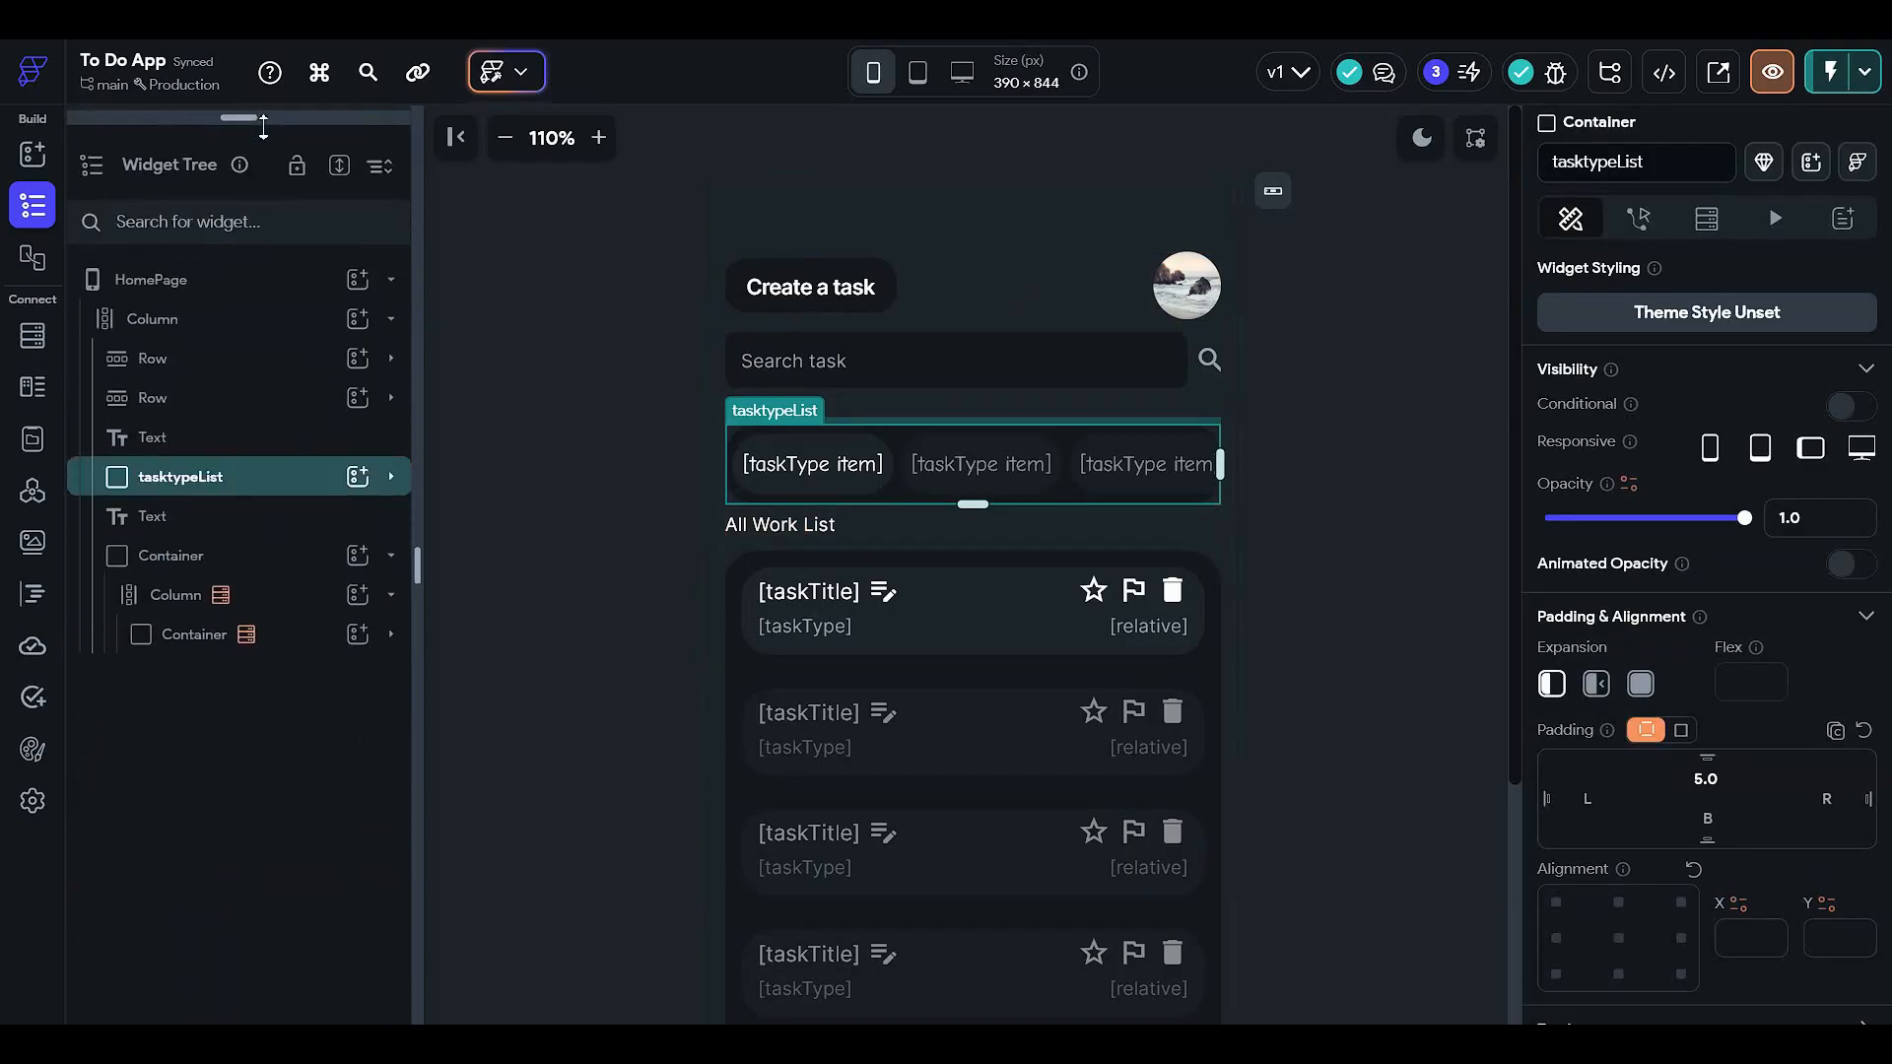
click(288, 571)
click(288, 572)
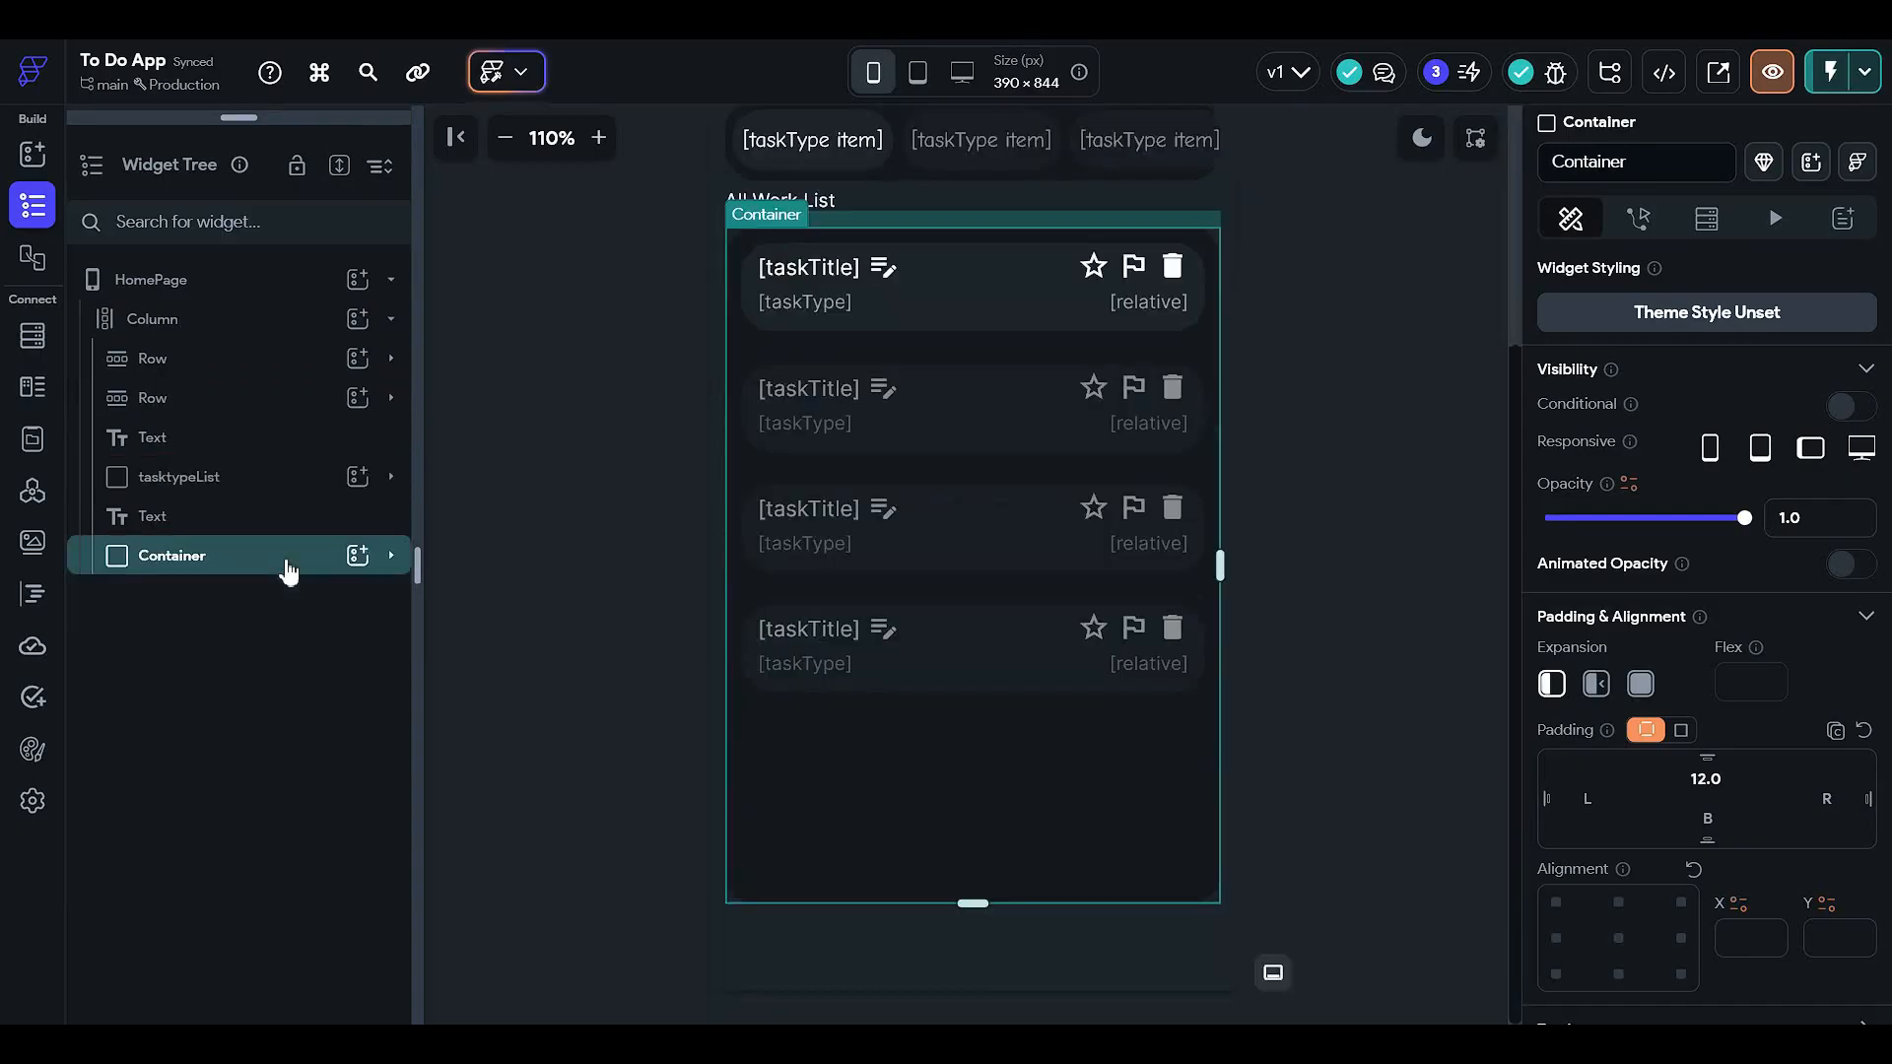
scroll(502, 556, up, 3)
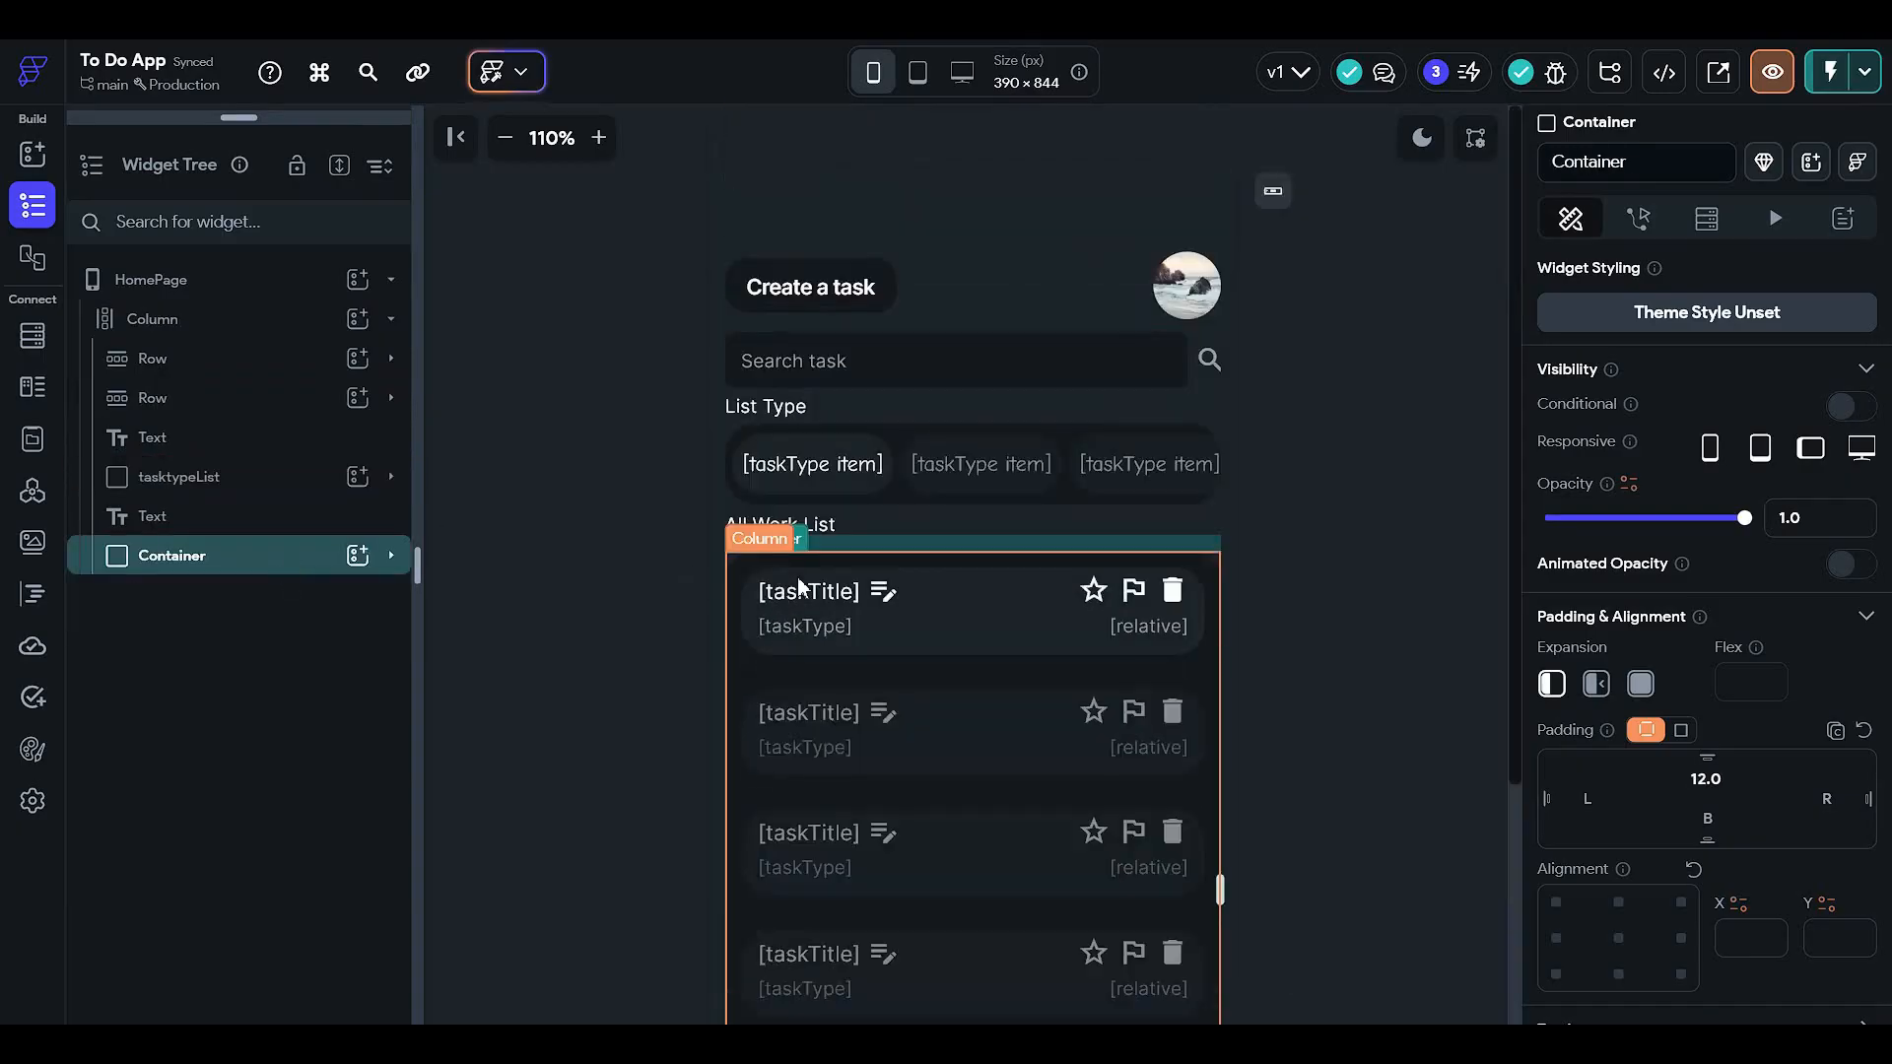
click(502, 562)
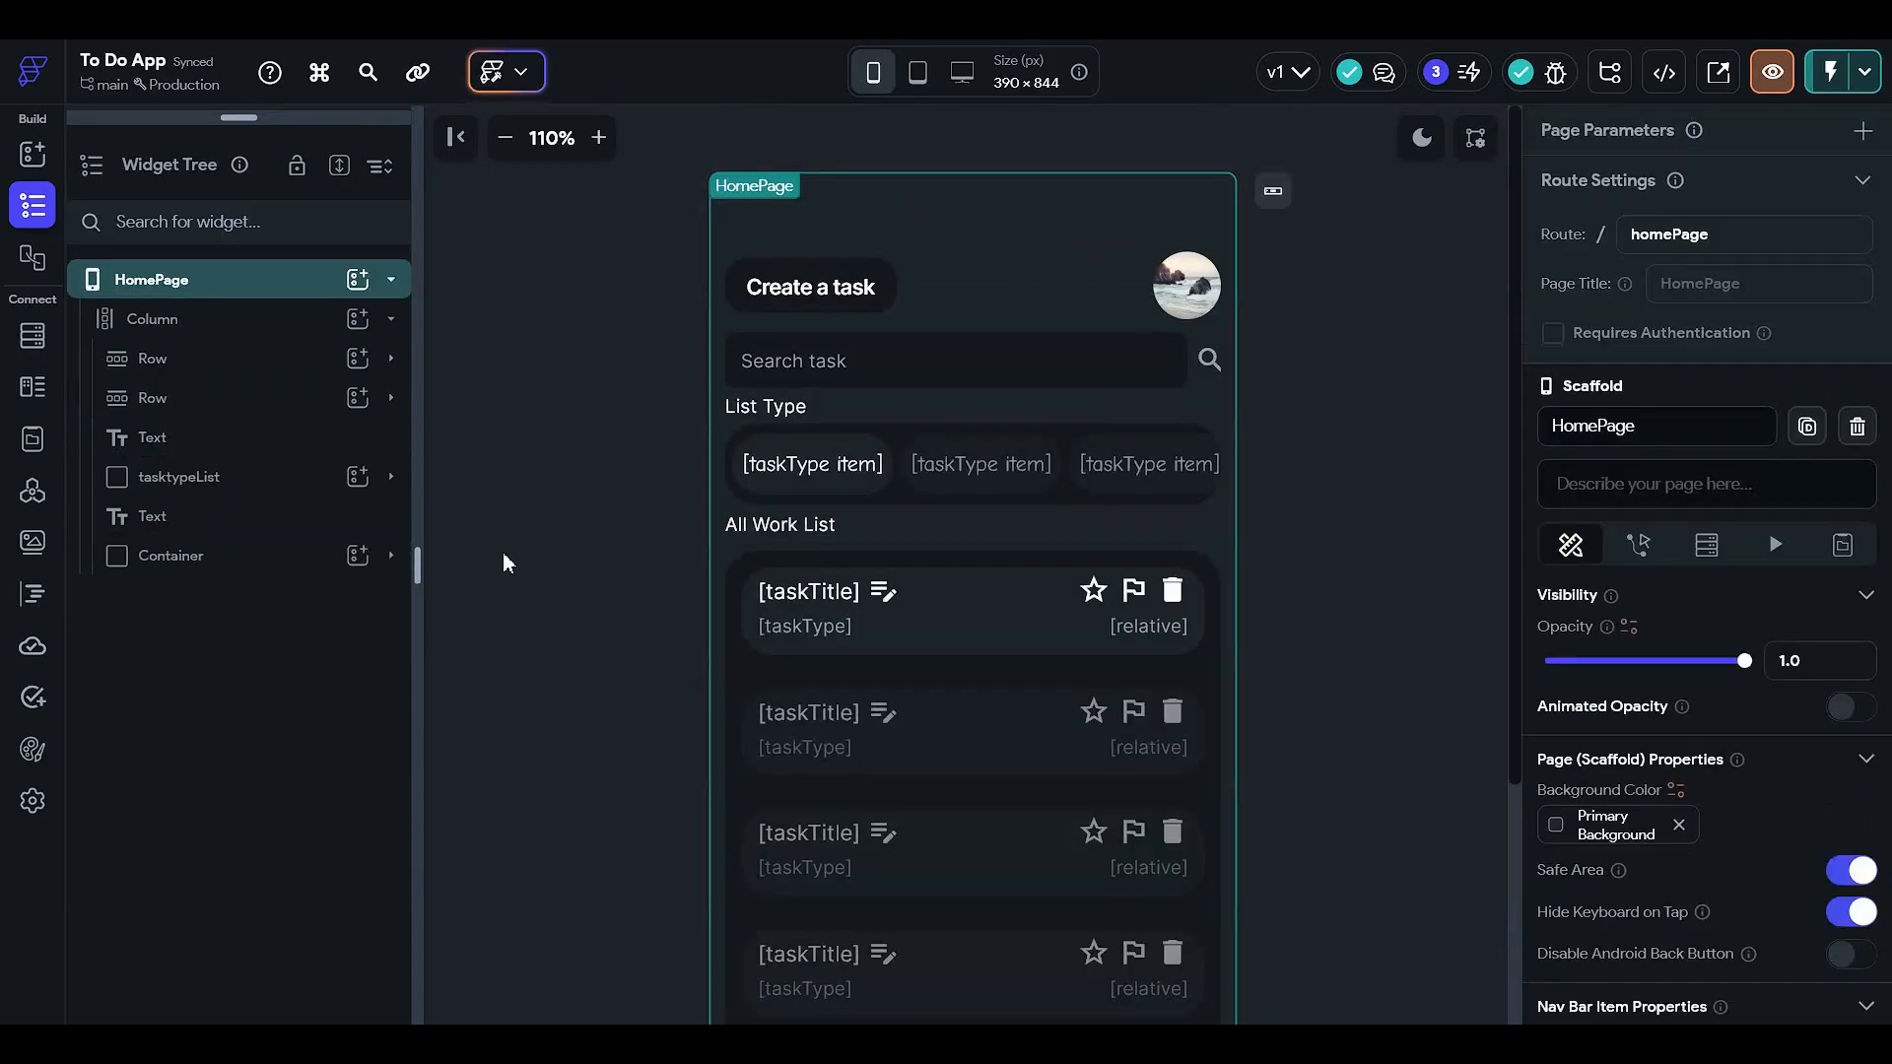
click(503, 138)
click(503, 138)
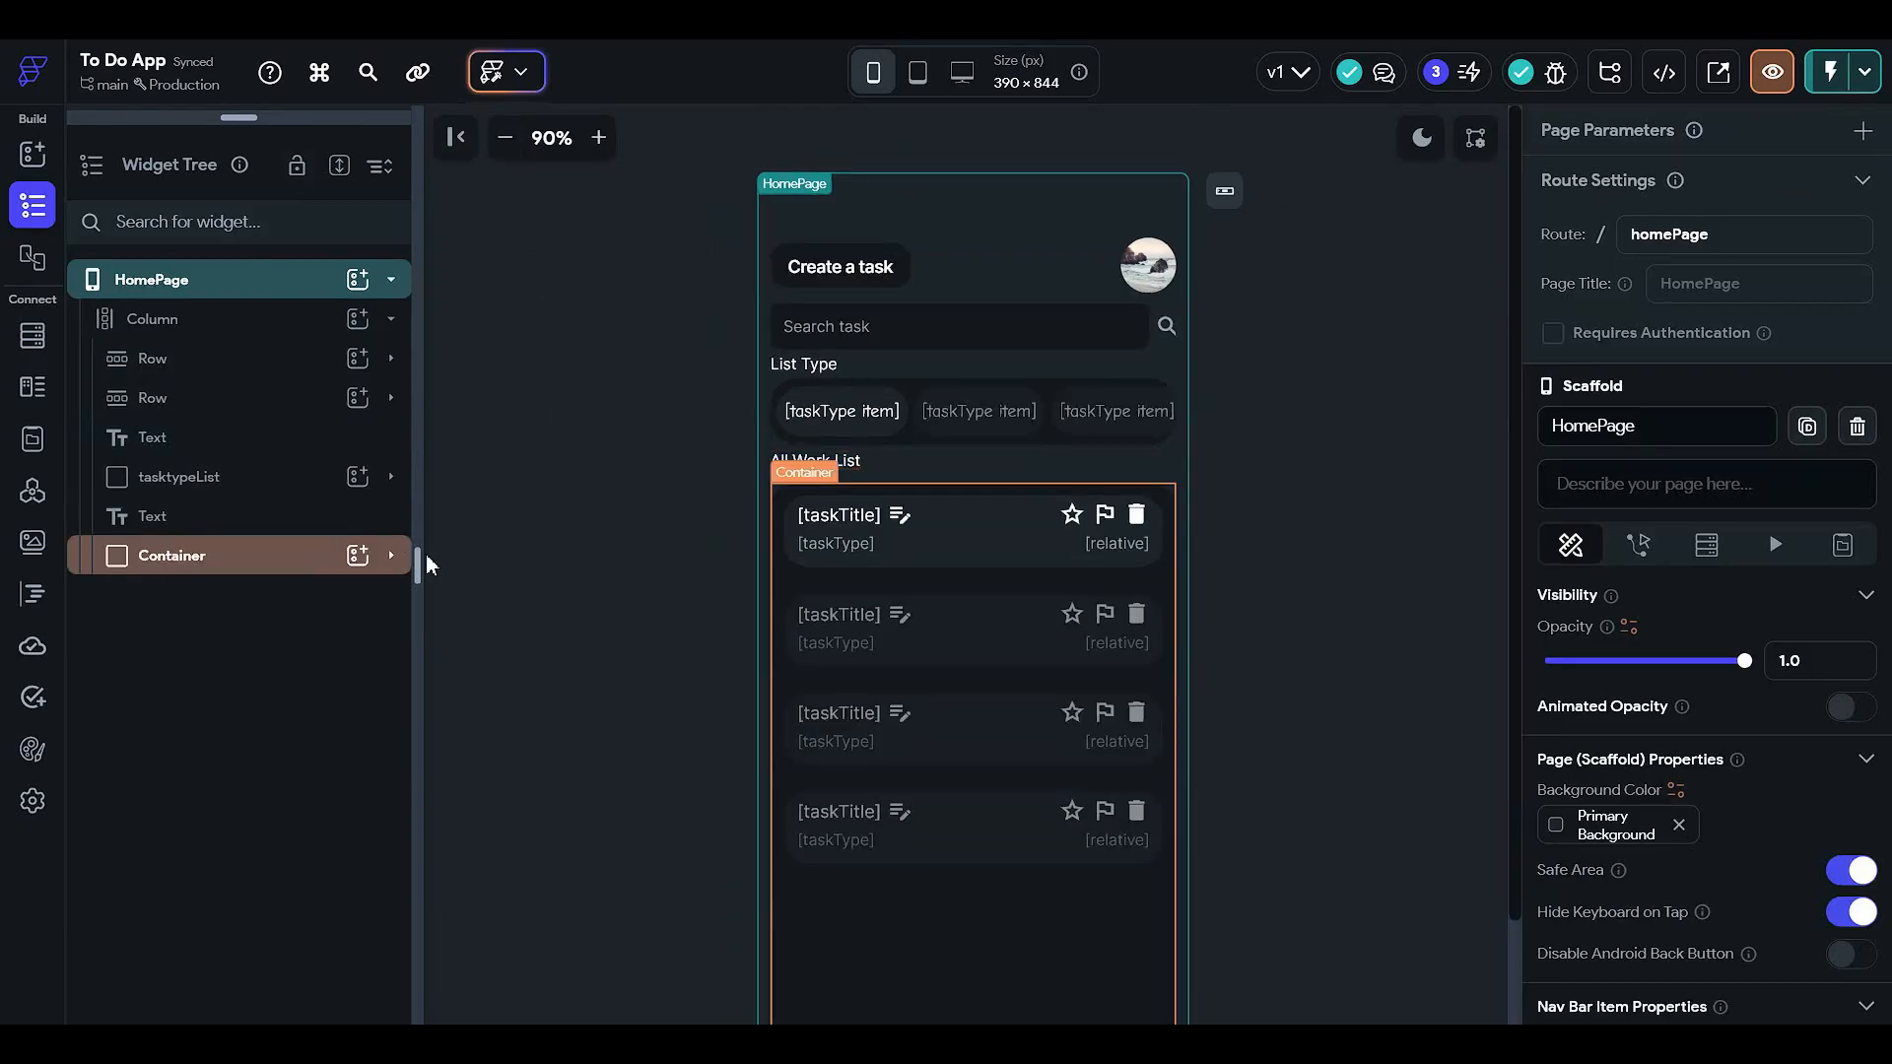
click(280, 485)
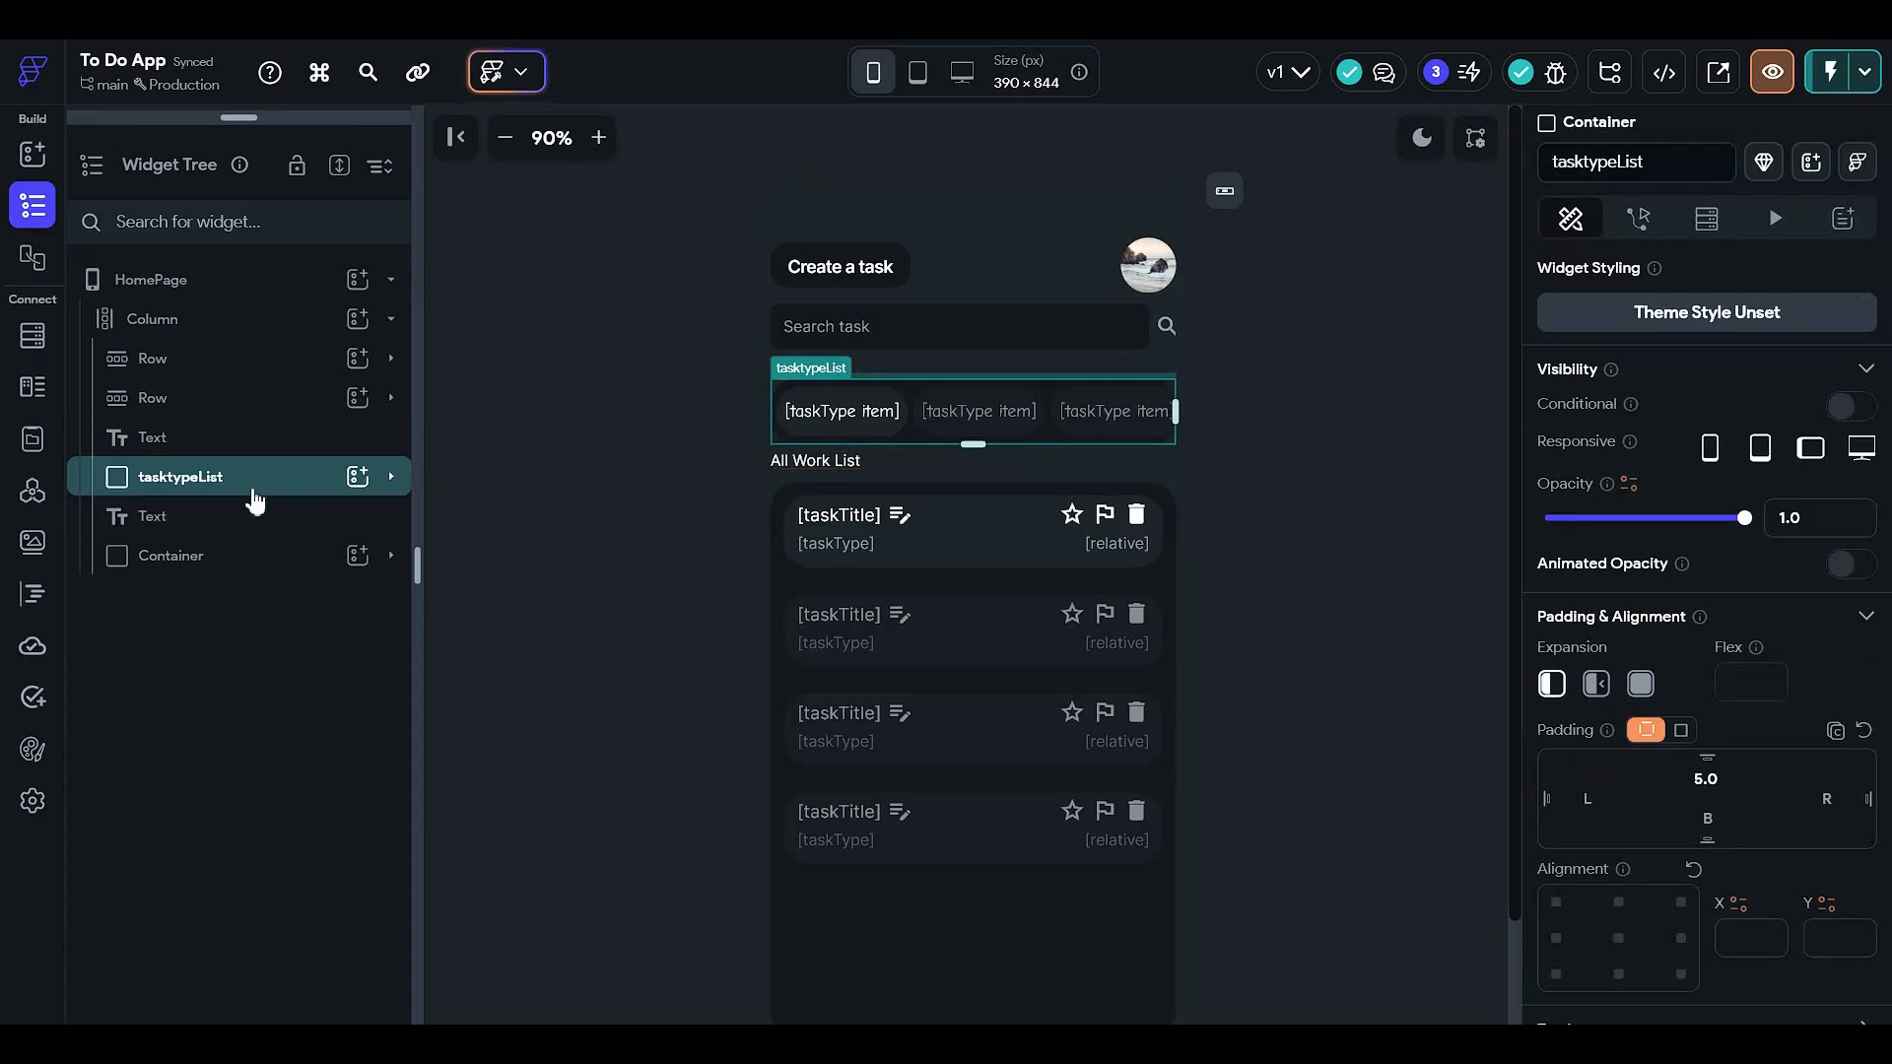
click(256, 445)
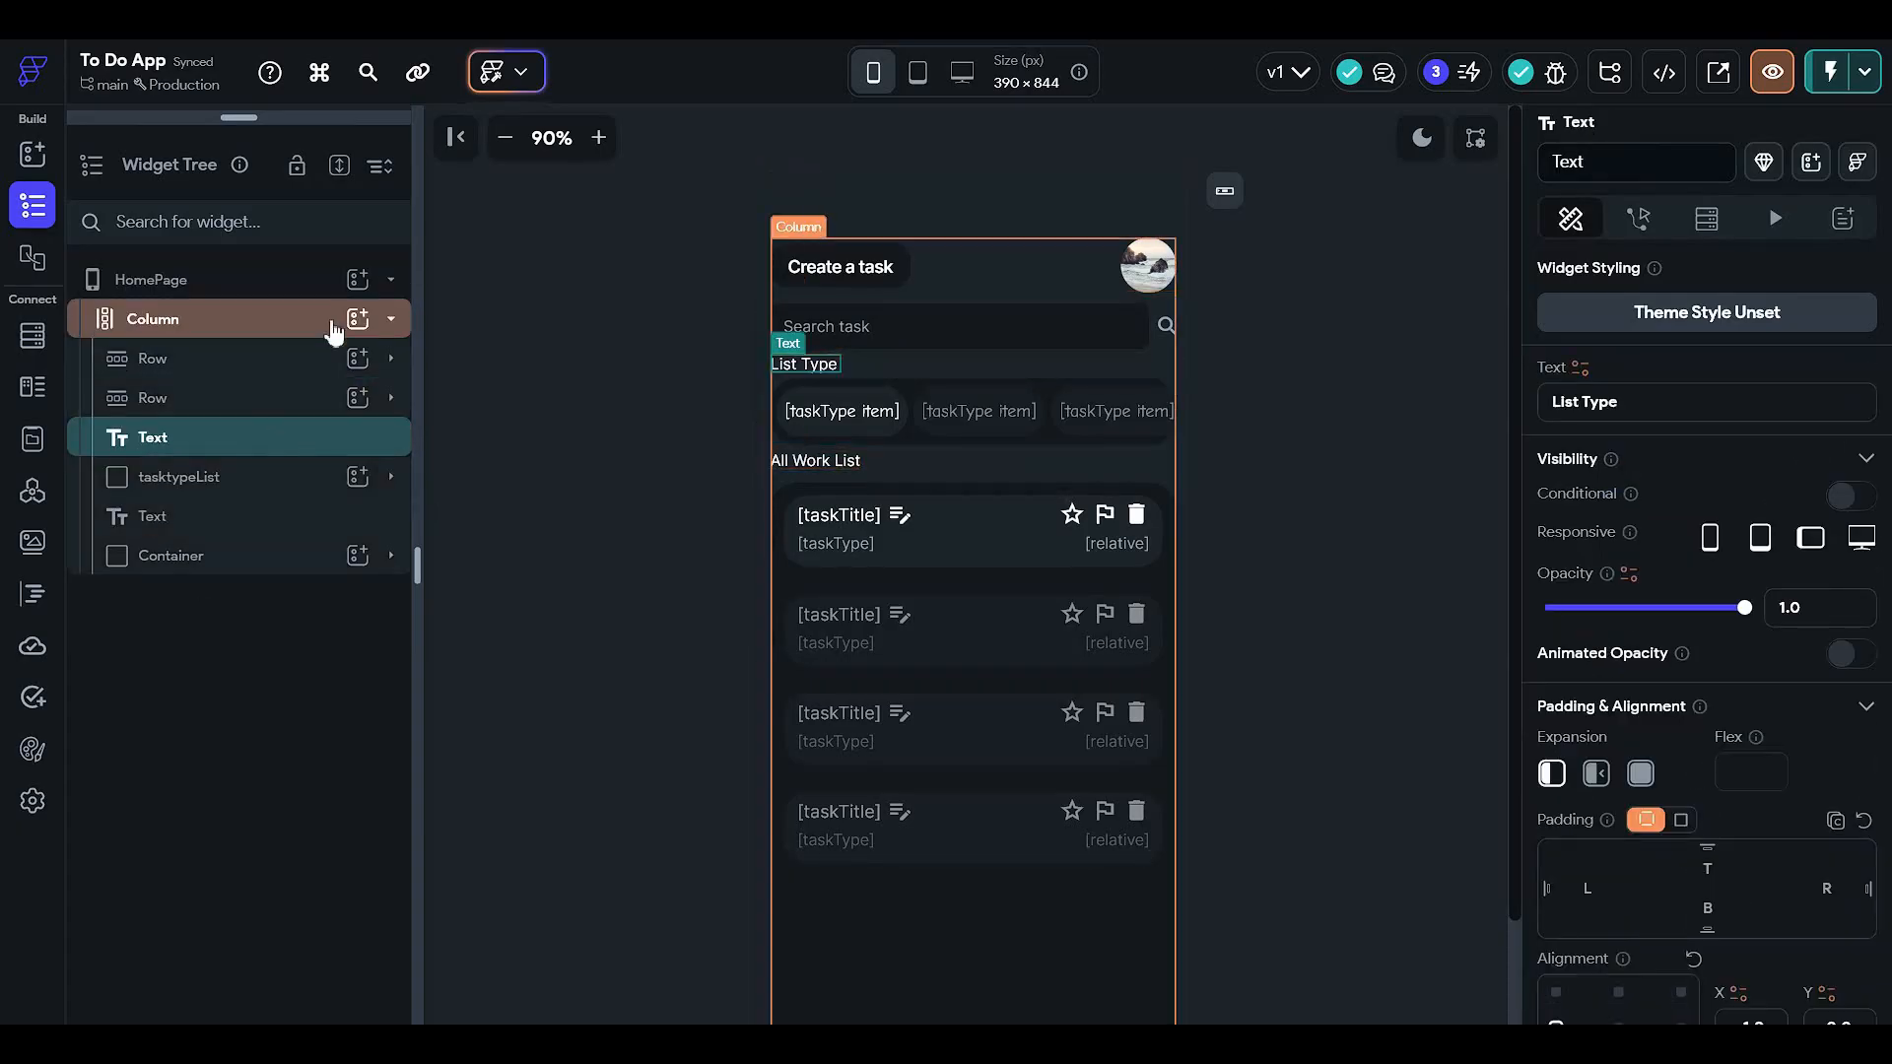
- Add a new Column and move the List Type heading into it
click(357, 319)
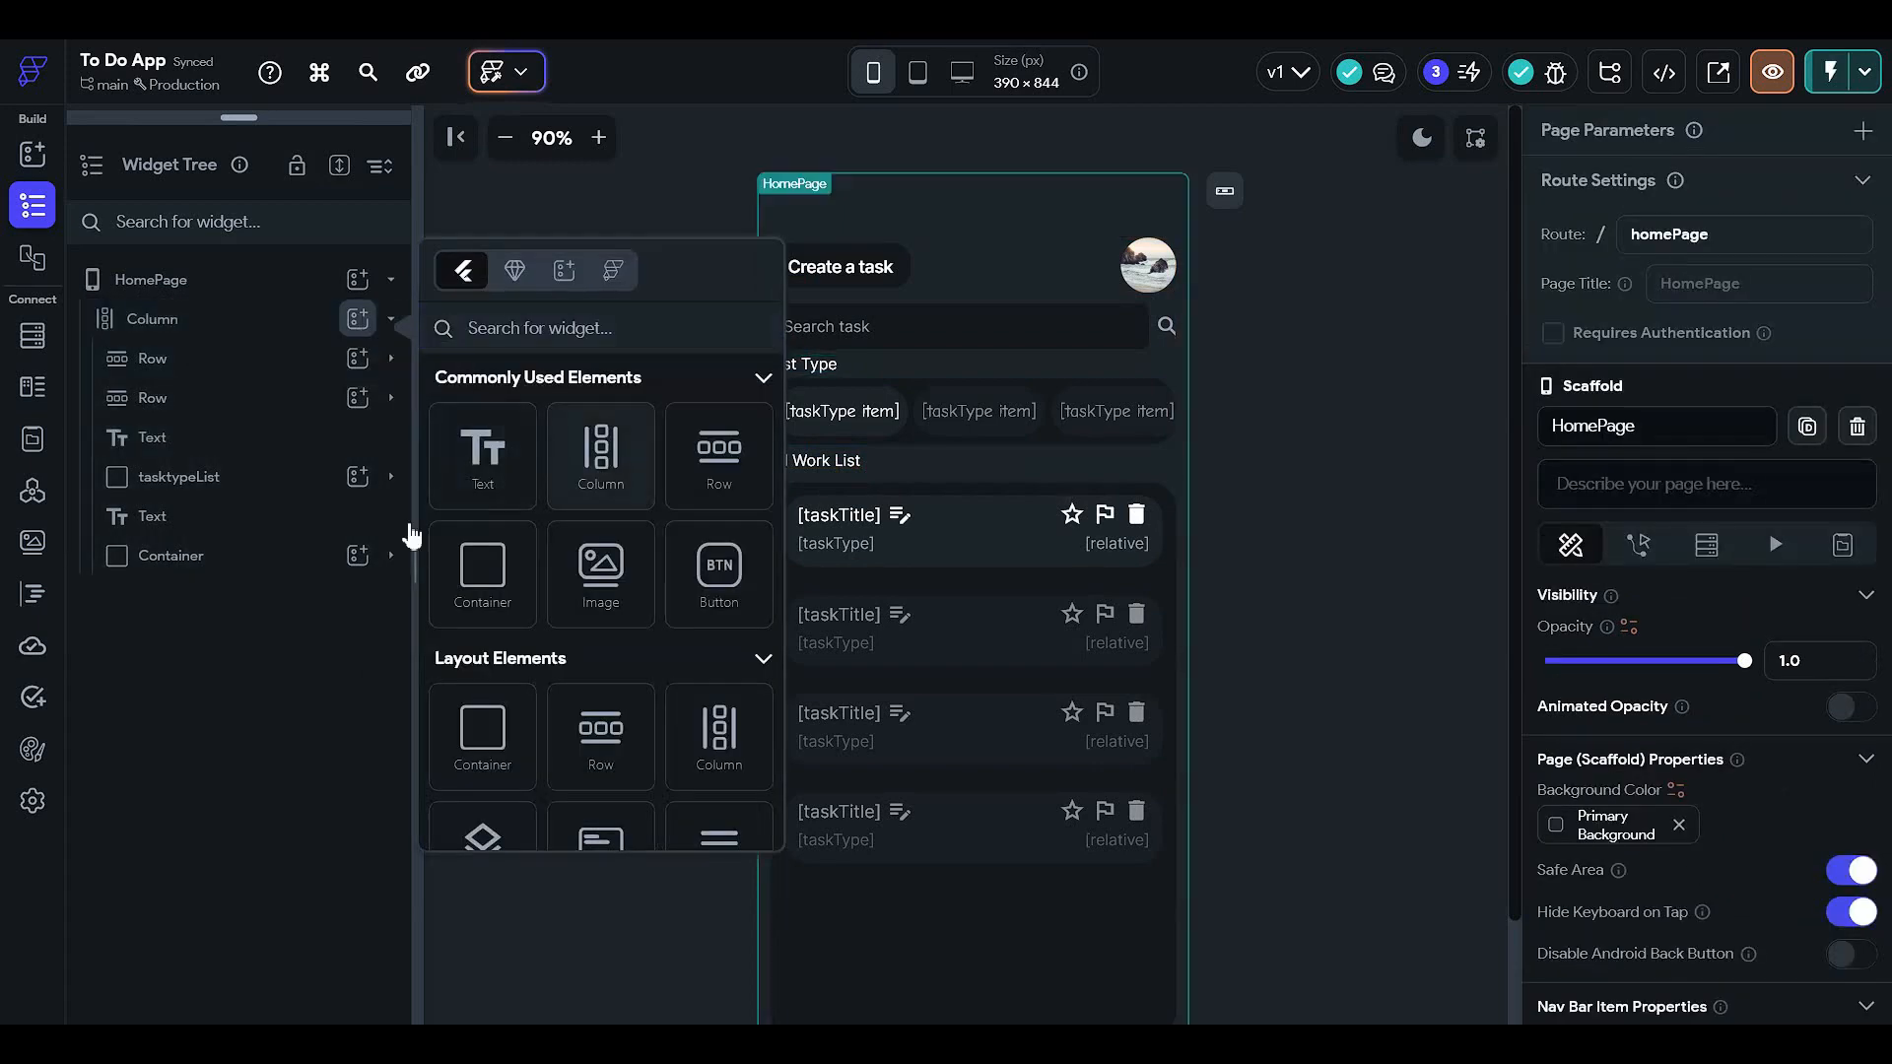
click(266, 433)
click(278, 397)
click(253, 434)
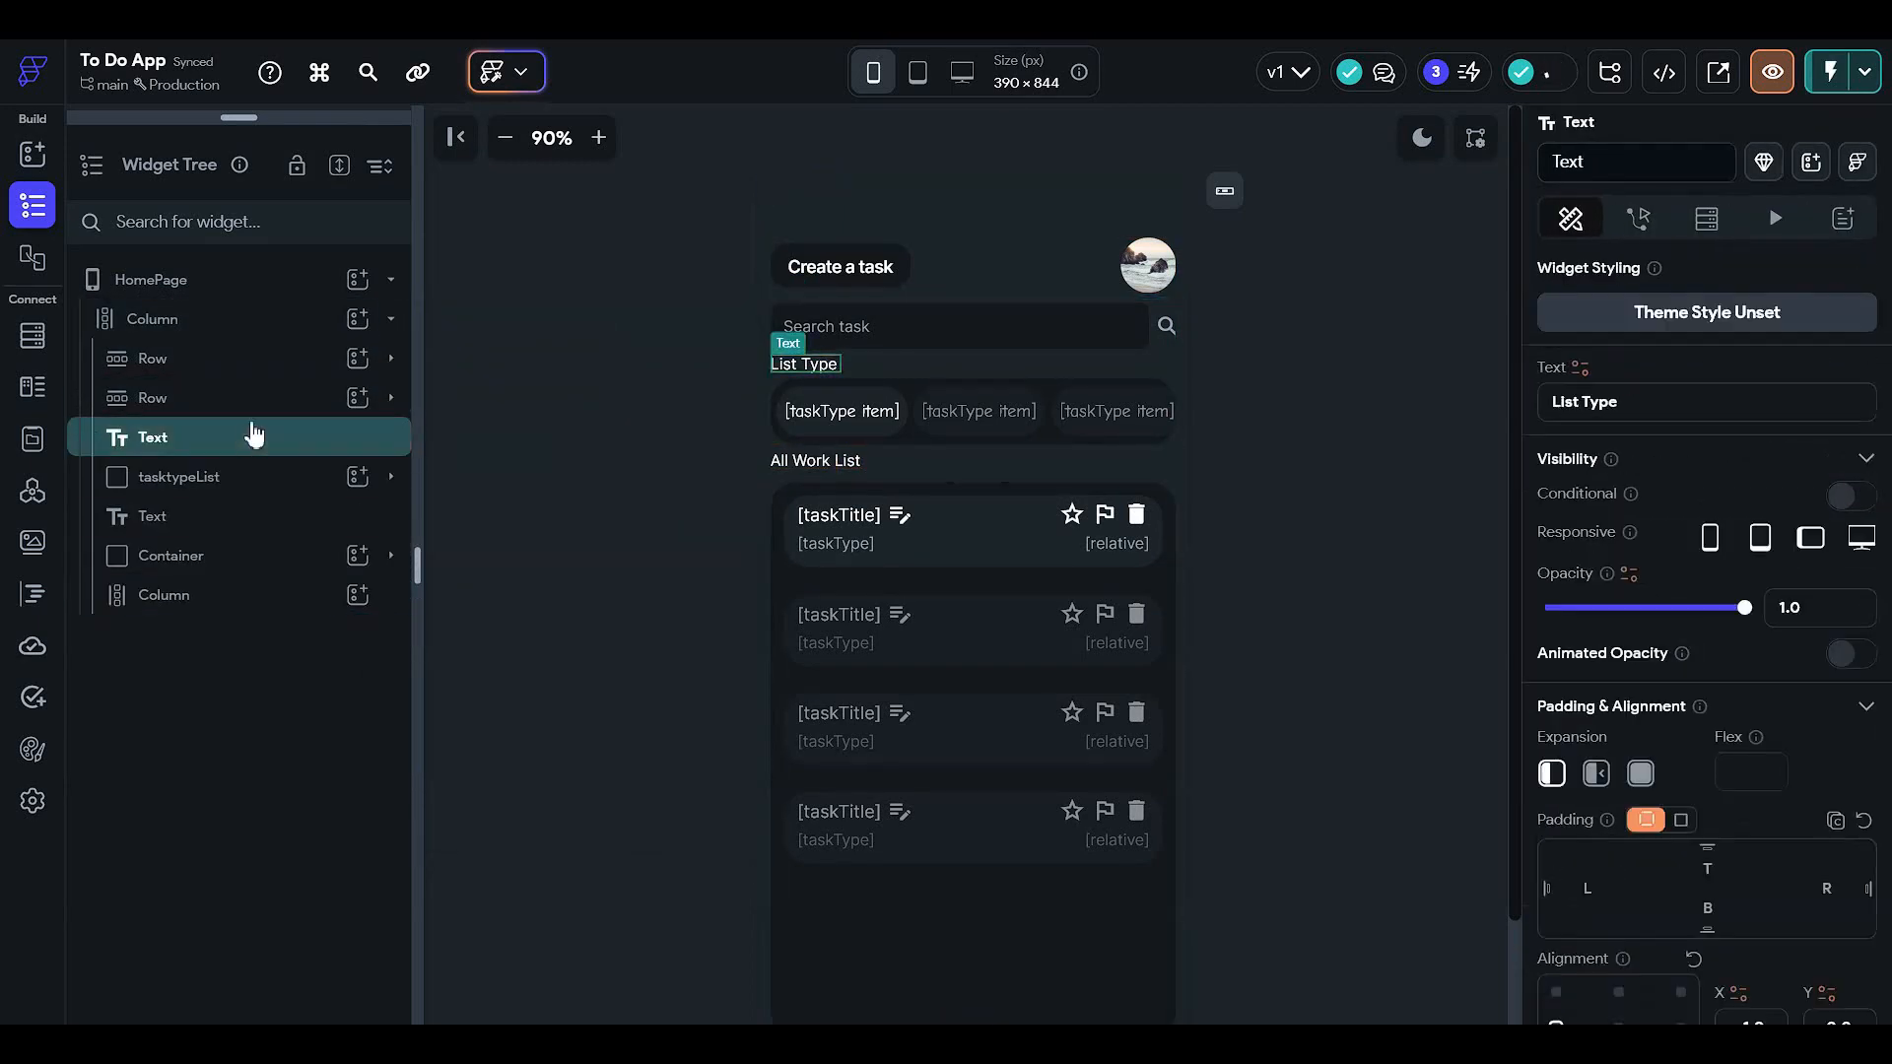
drag(249, 436, 236, 512)
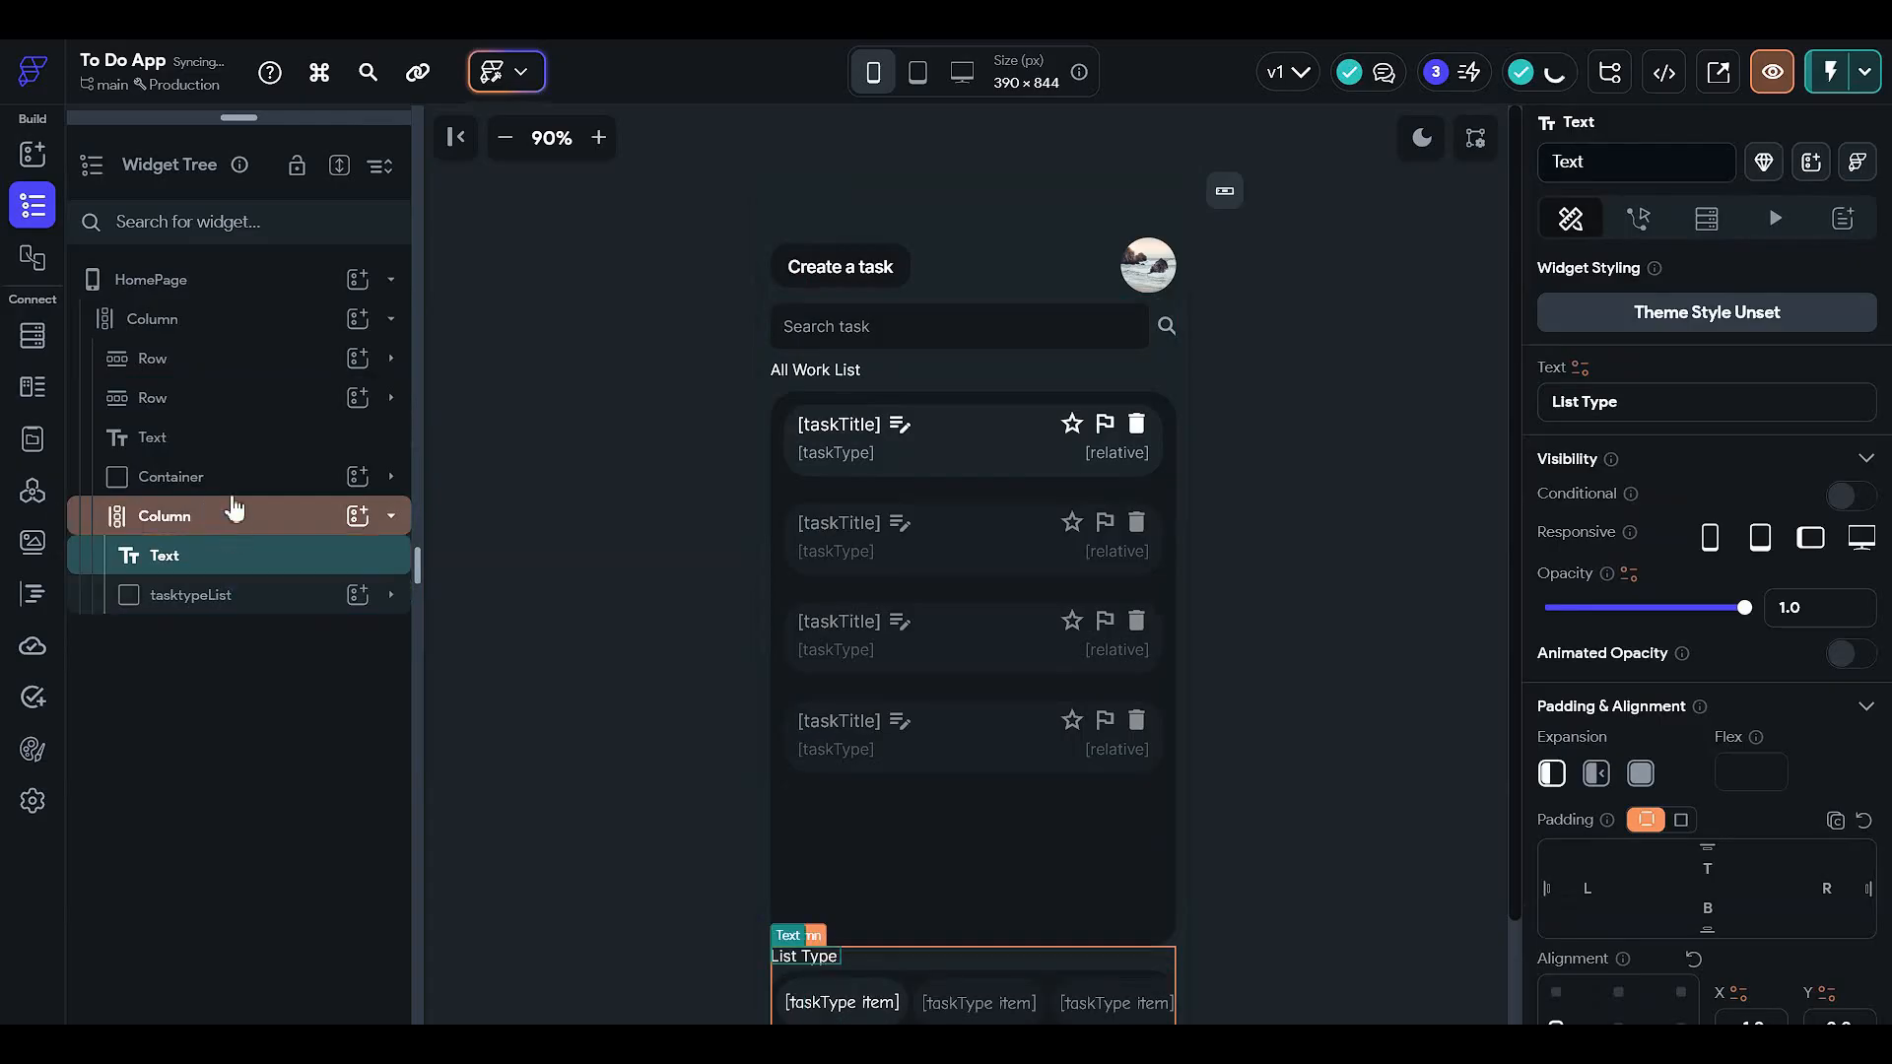
- Move the All Work List heading below tasktypeList and the task list container below that heading
click(238, 447)
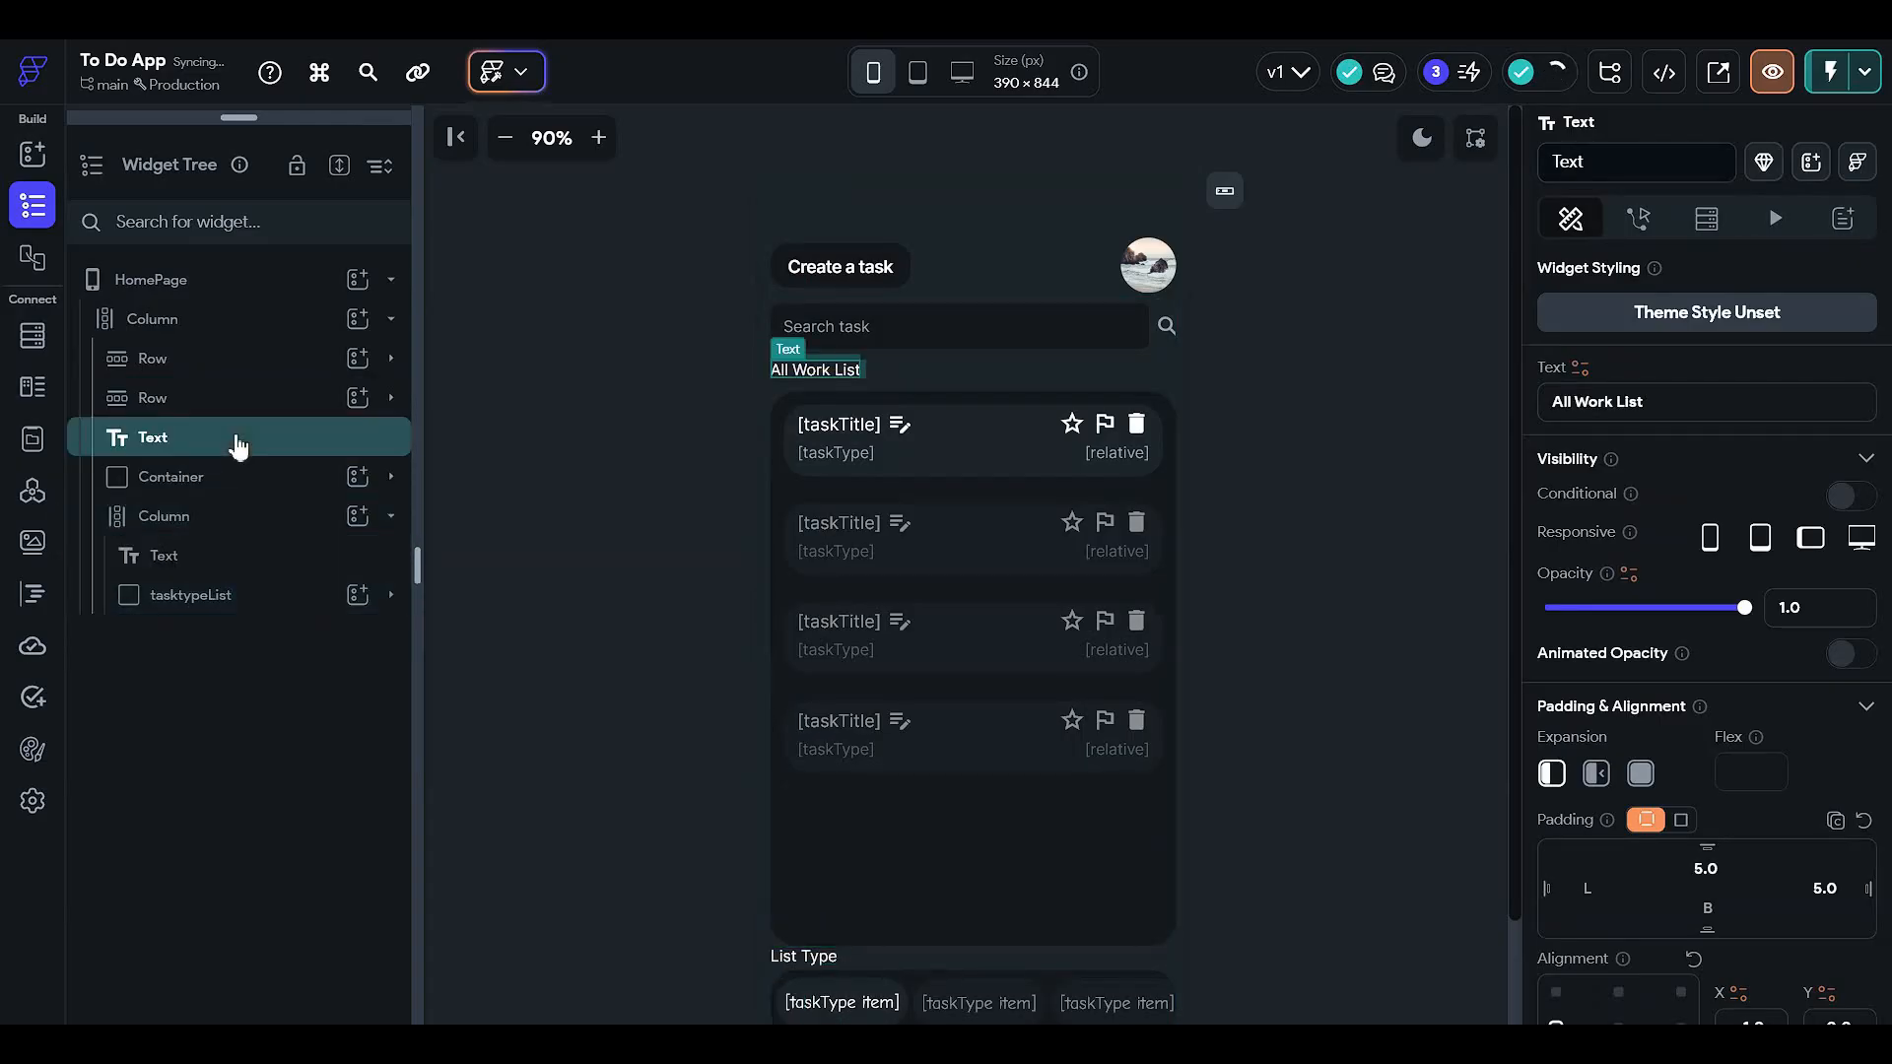
drag(238, 446, 235, 603)
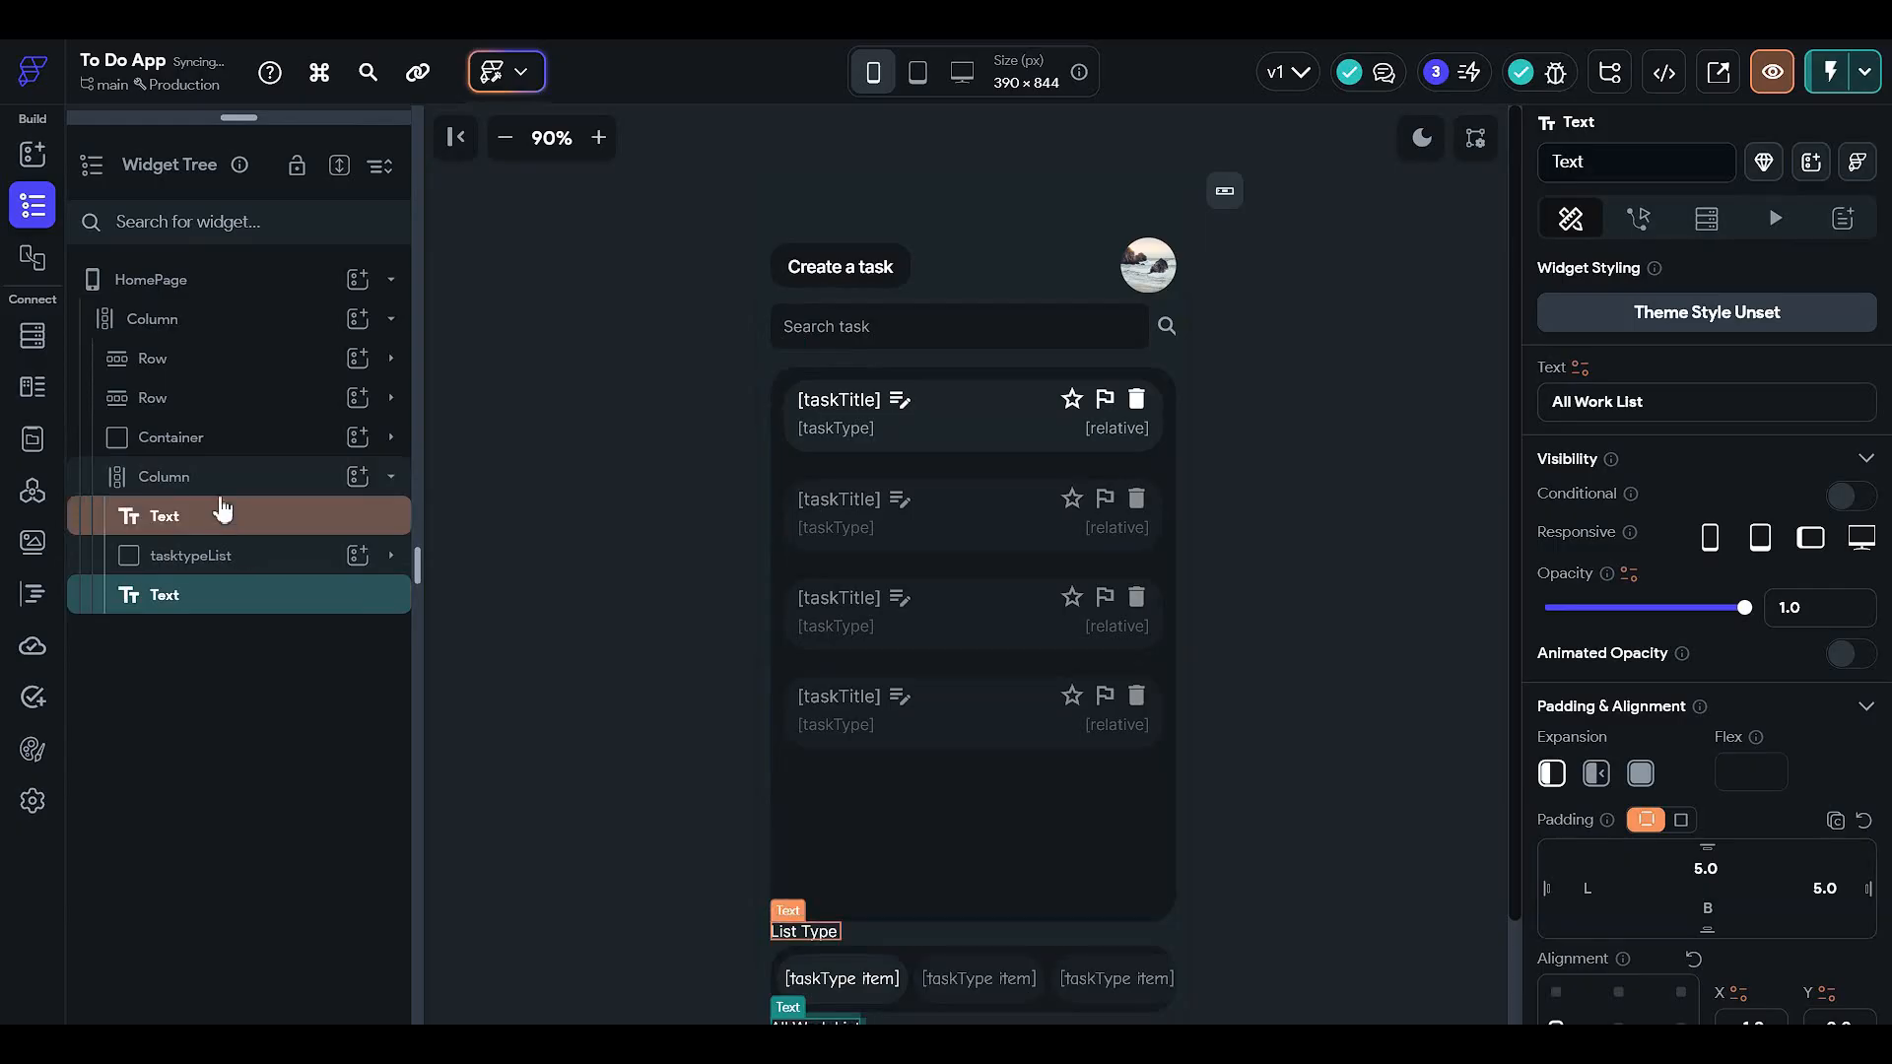
click(238, 408)
click(251, 448)
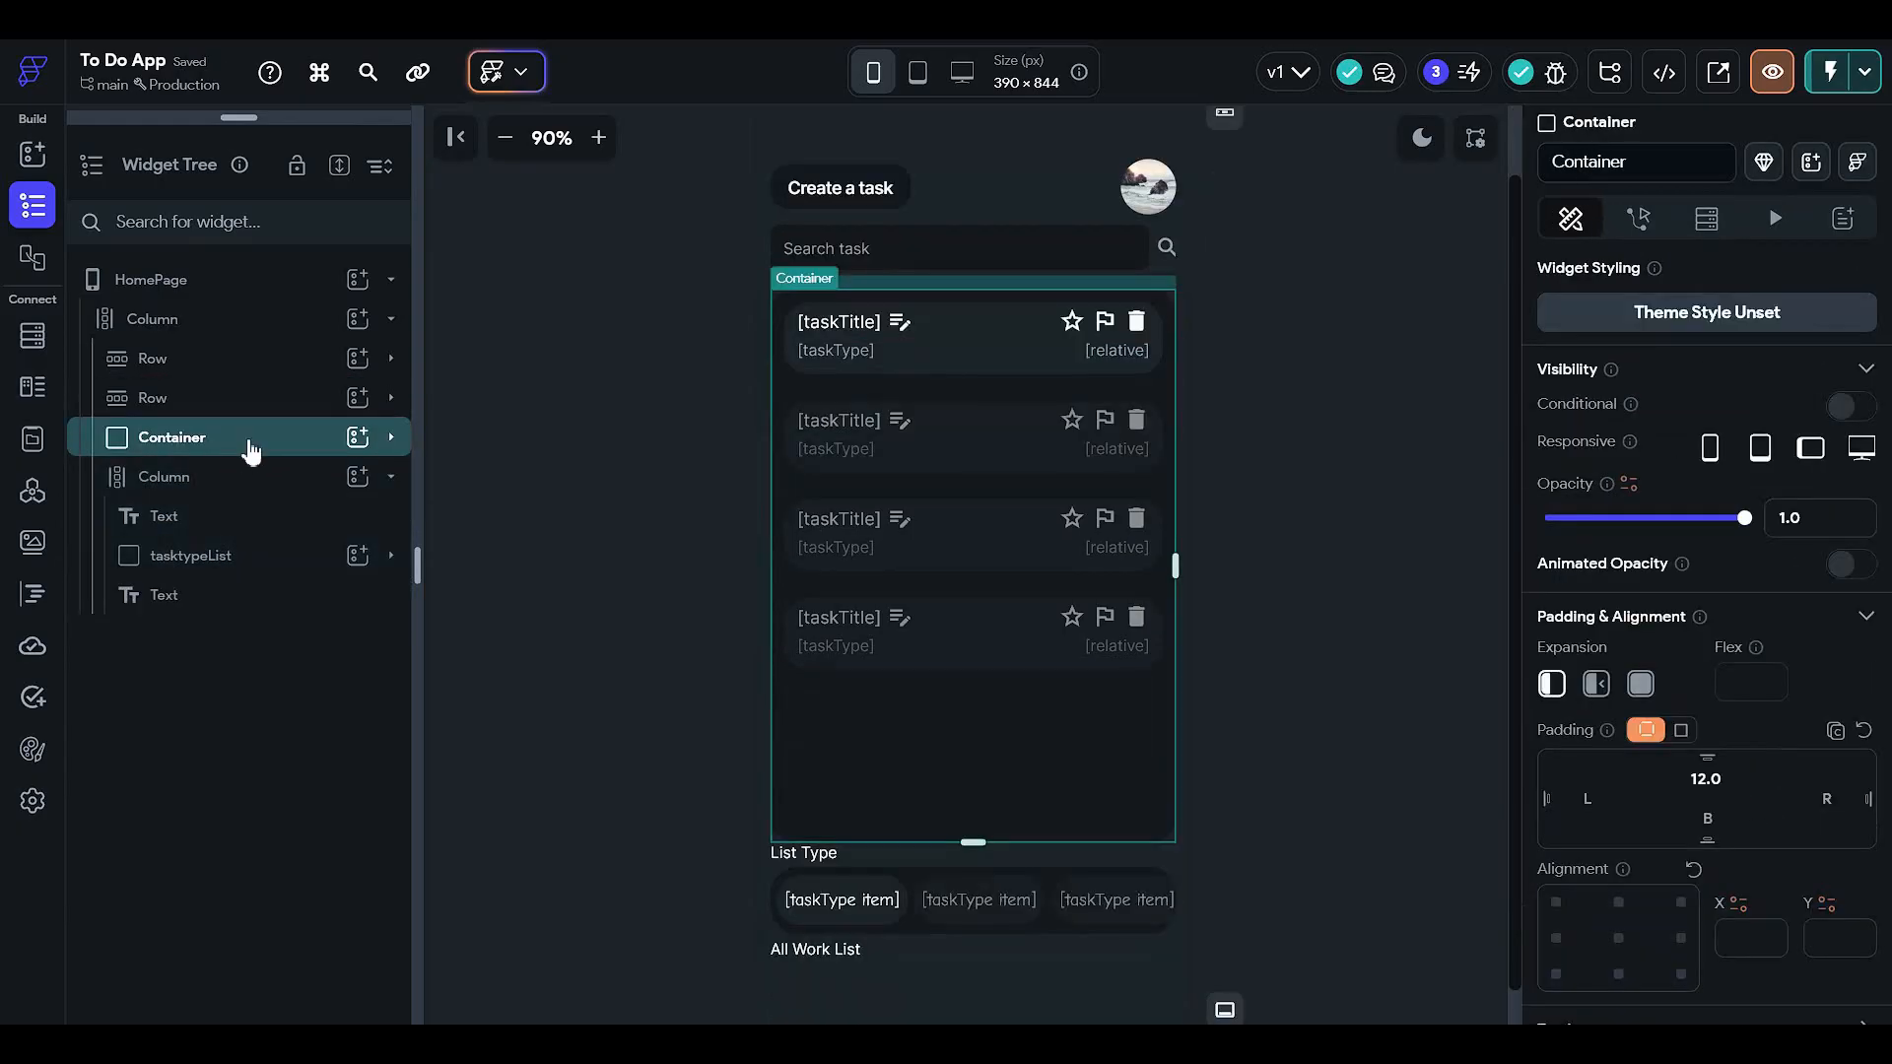
drag(252, 448, 255, 599)
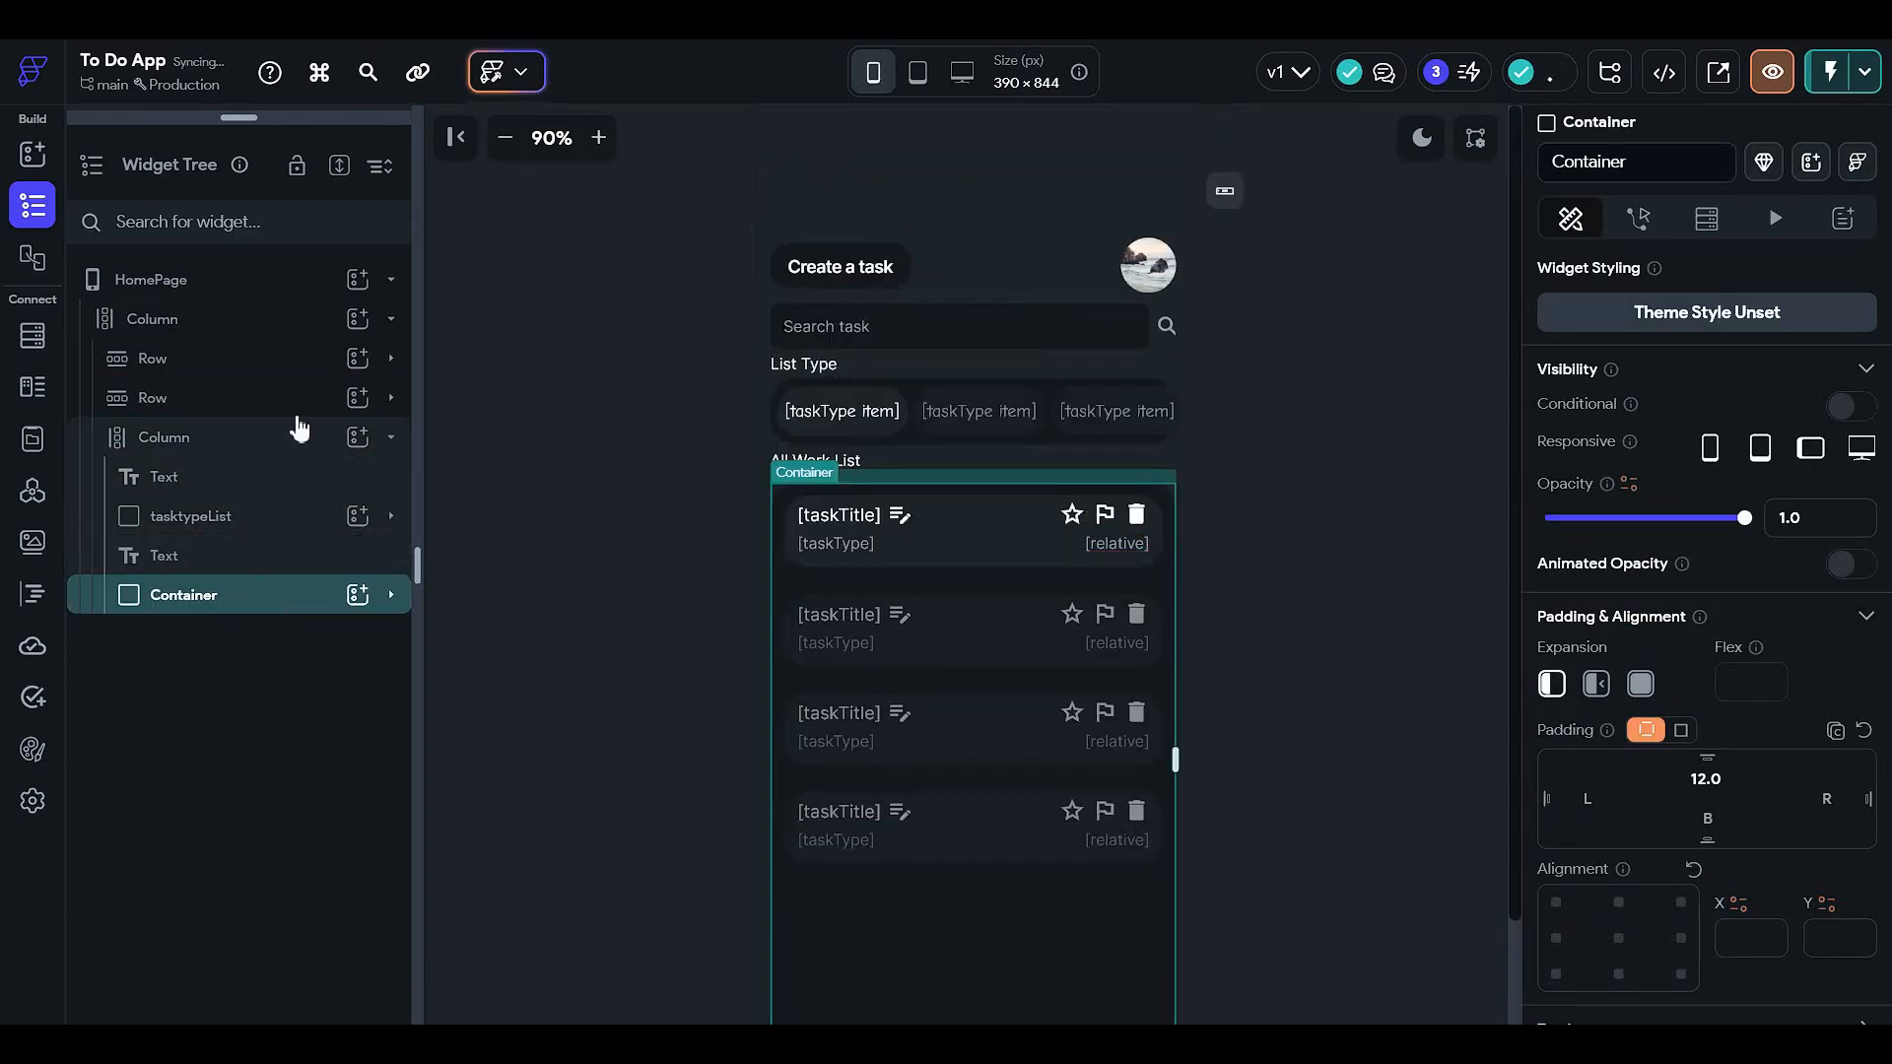
click(266, 435)
click(267, 436)
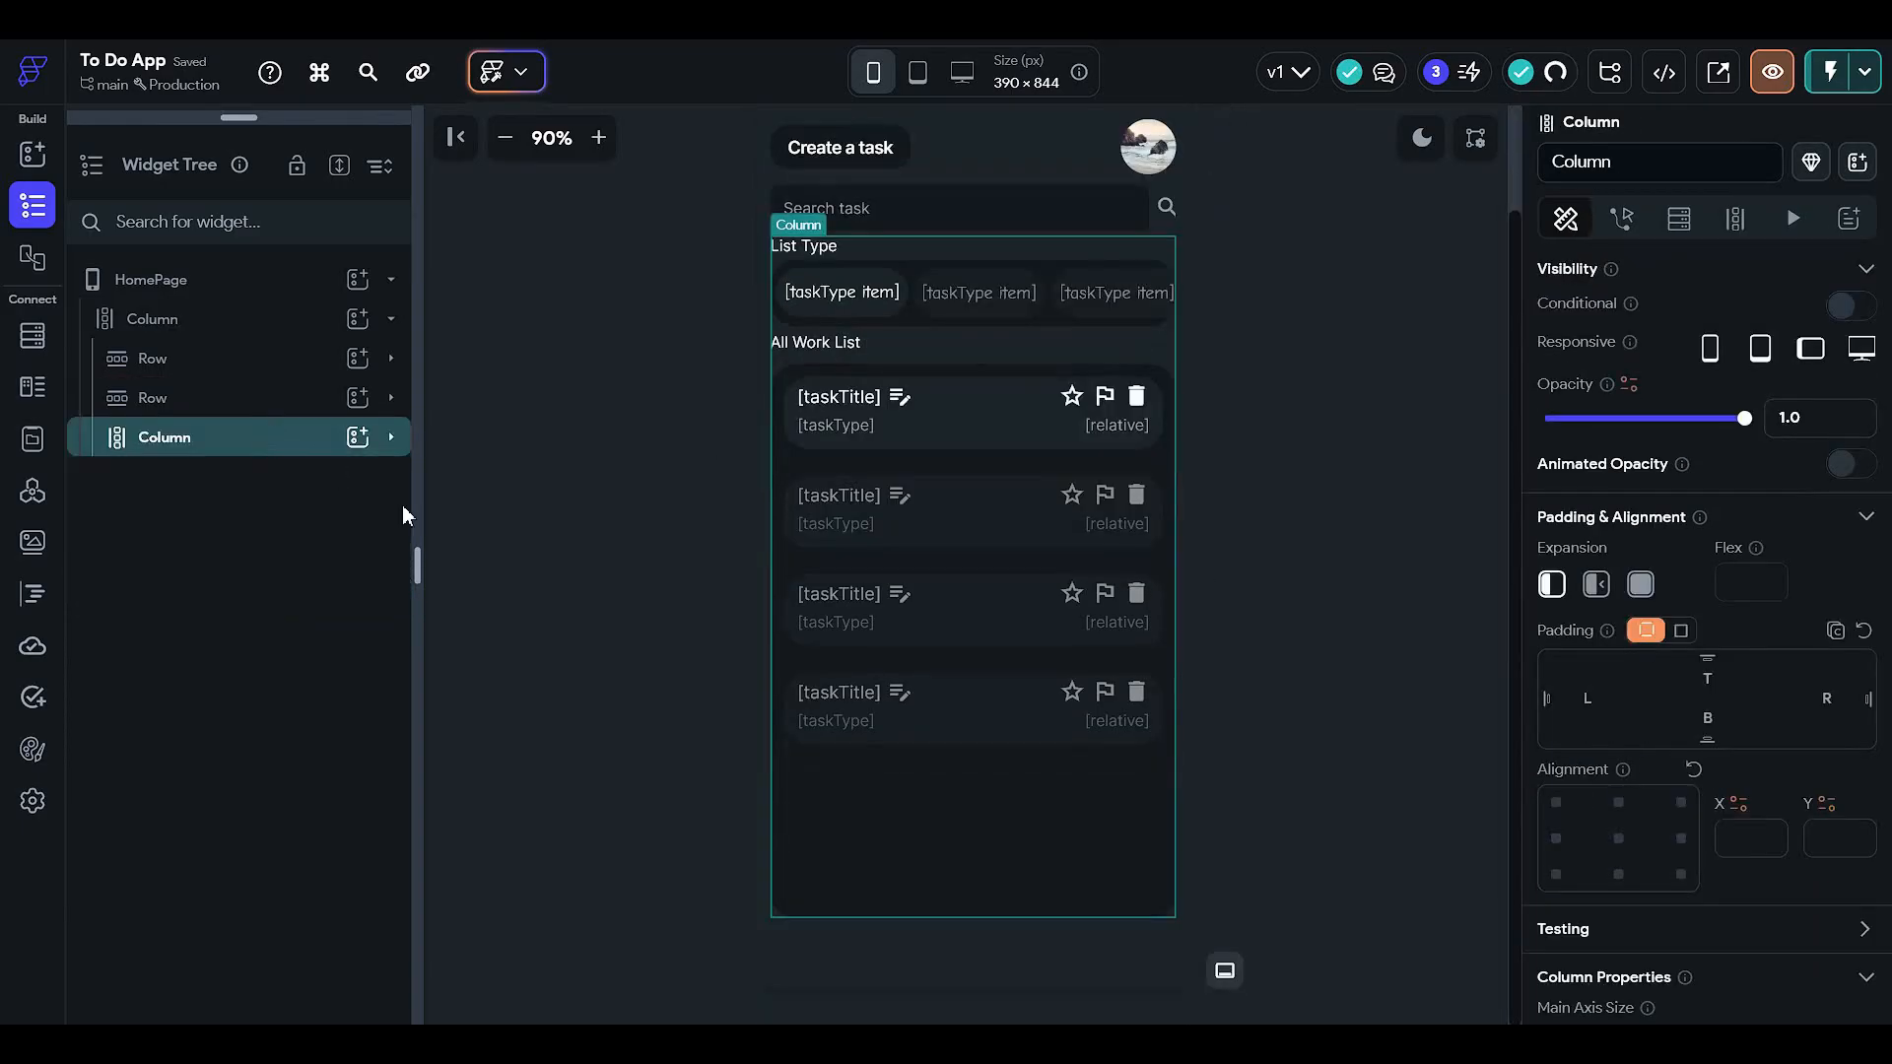
- Turn on conditional visibility for the list column with a single condition on the Search task field
scroll(1092, 465, up, 2)
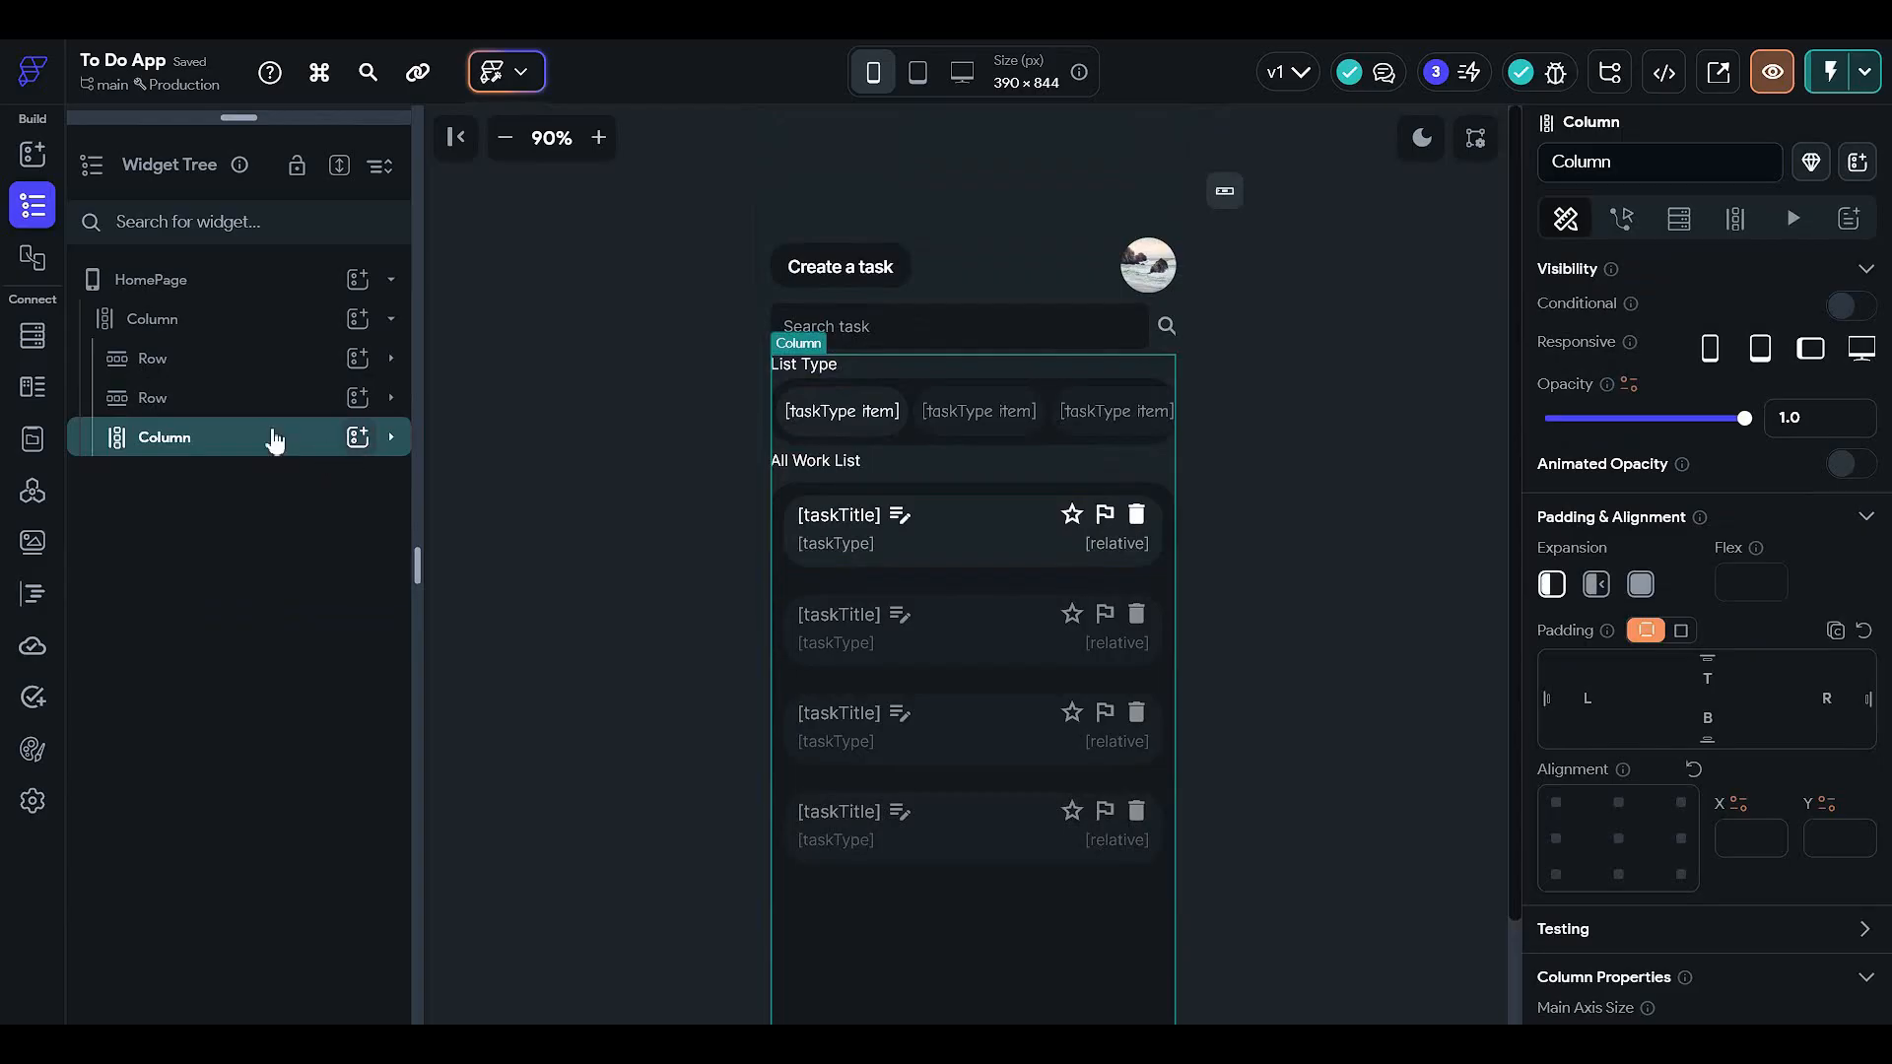
click(1850, 305)
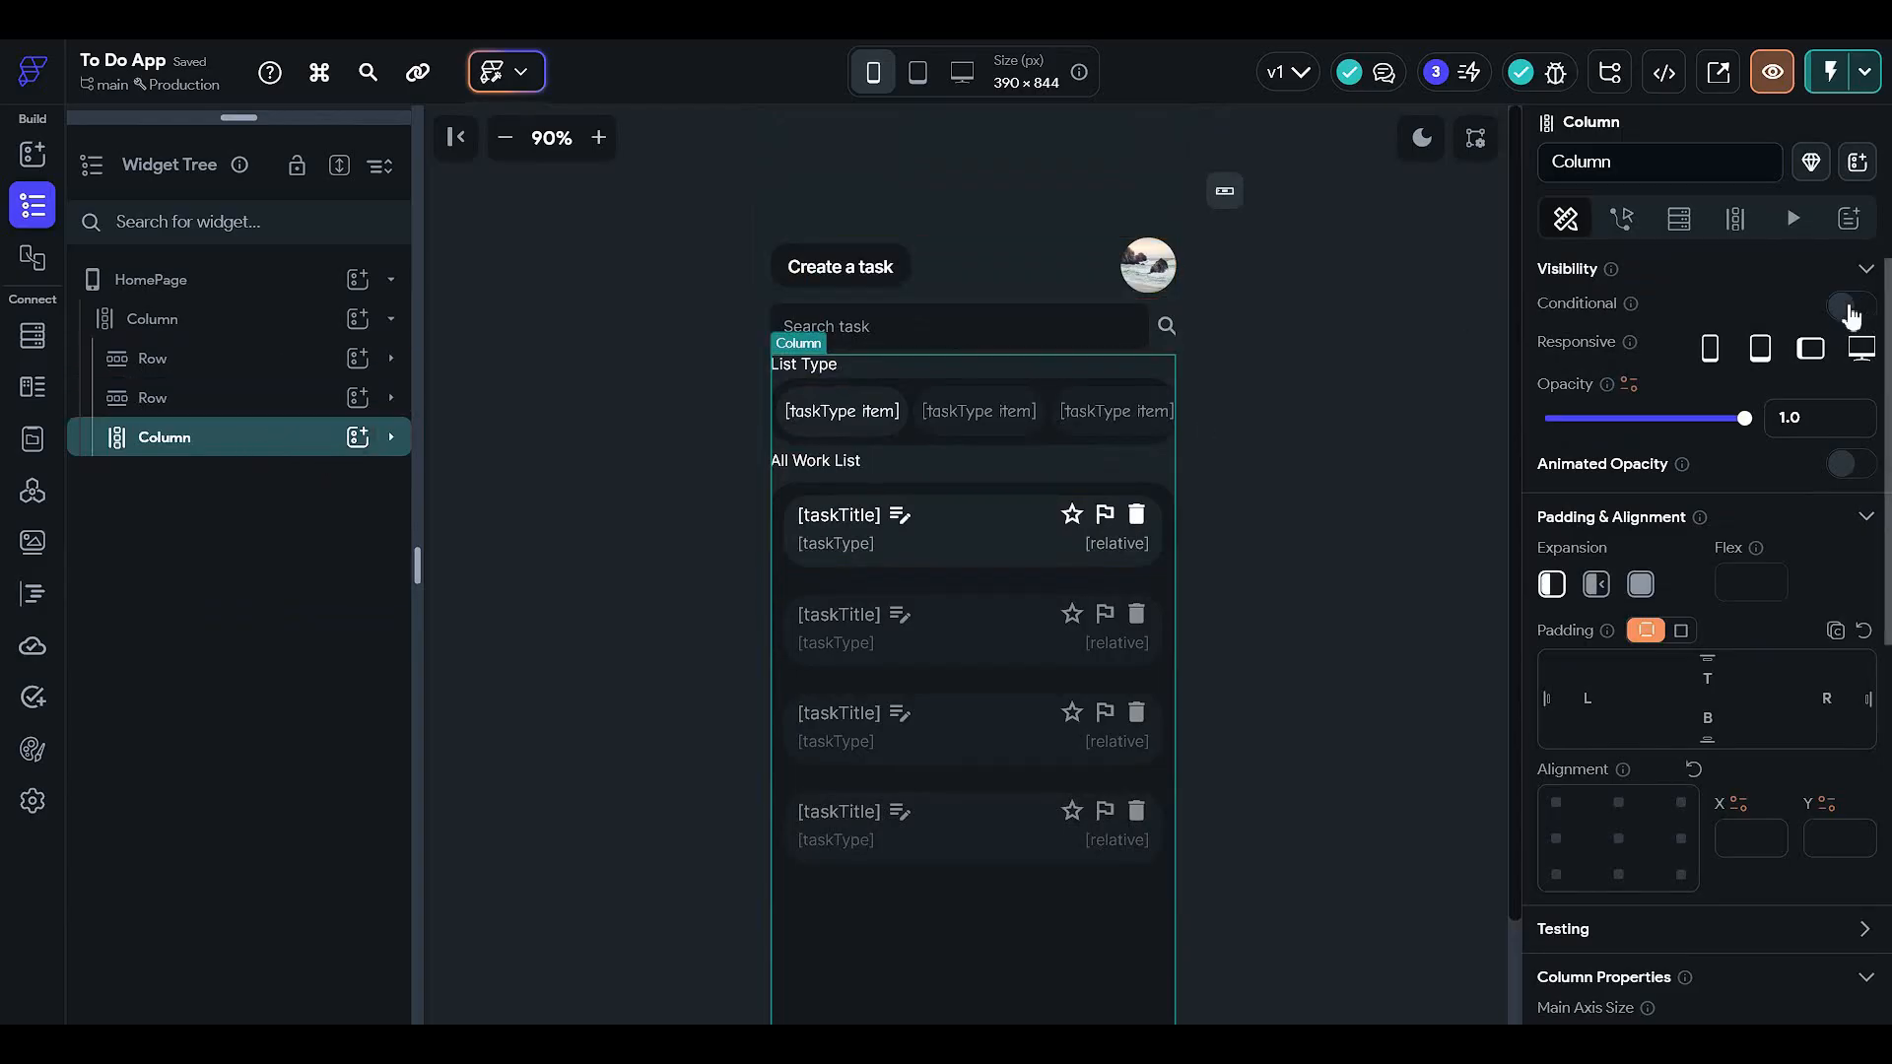
click(1580, 354)
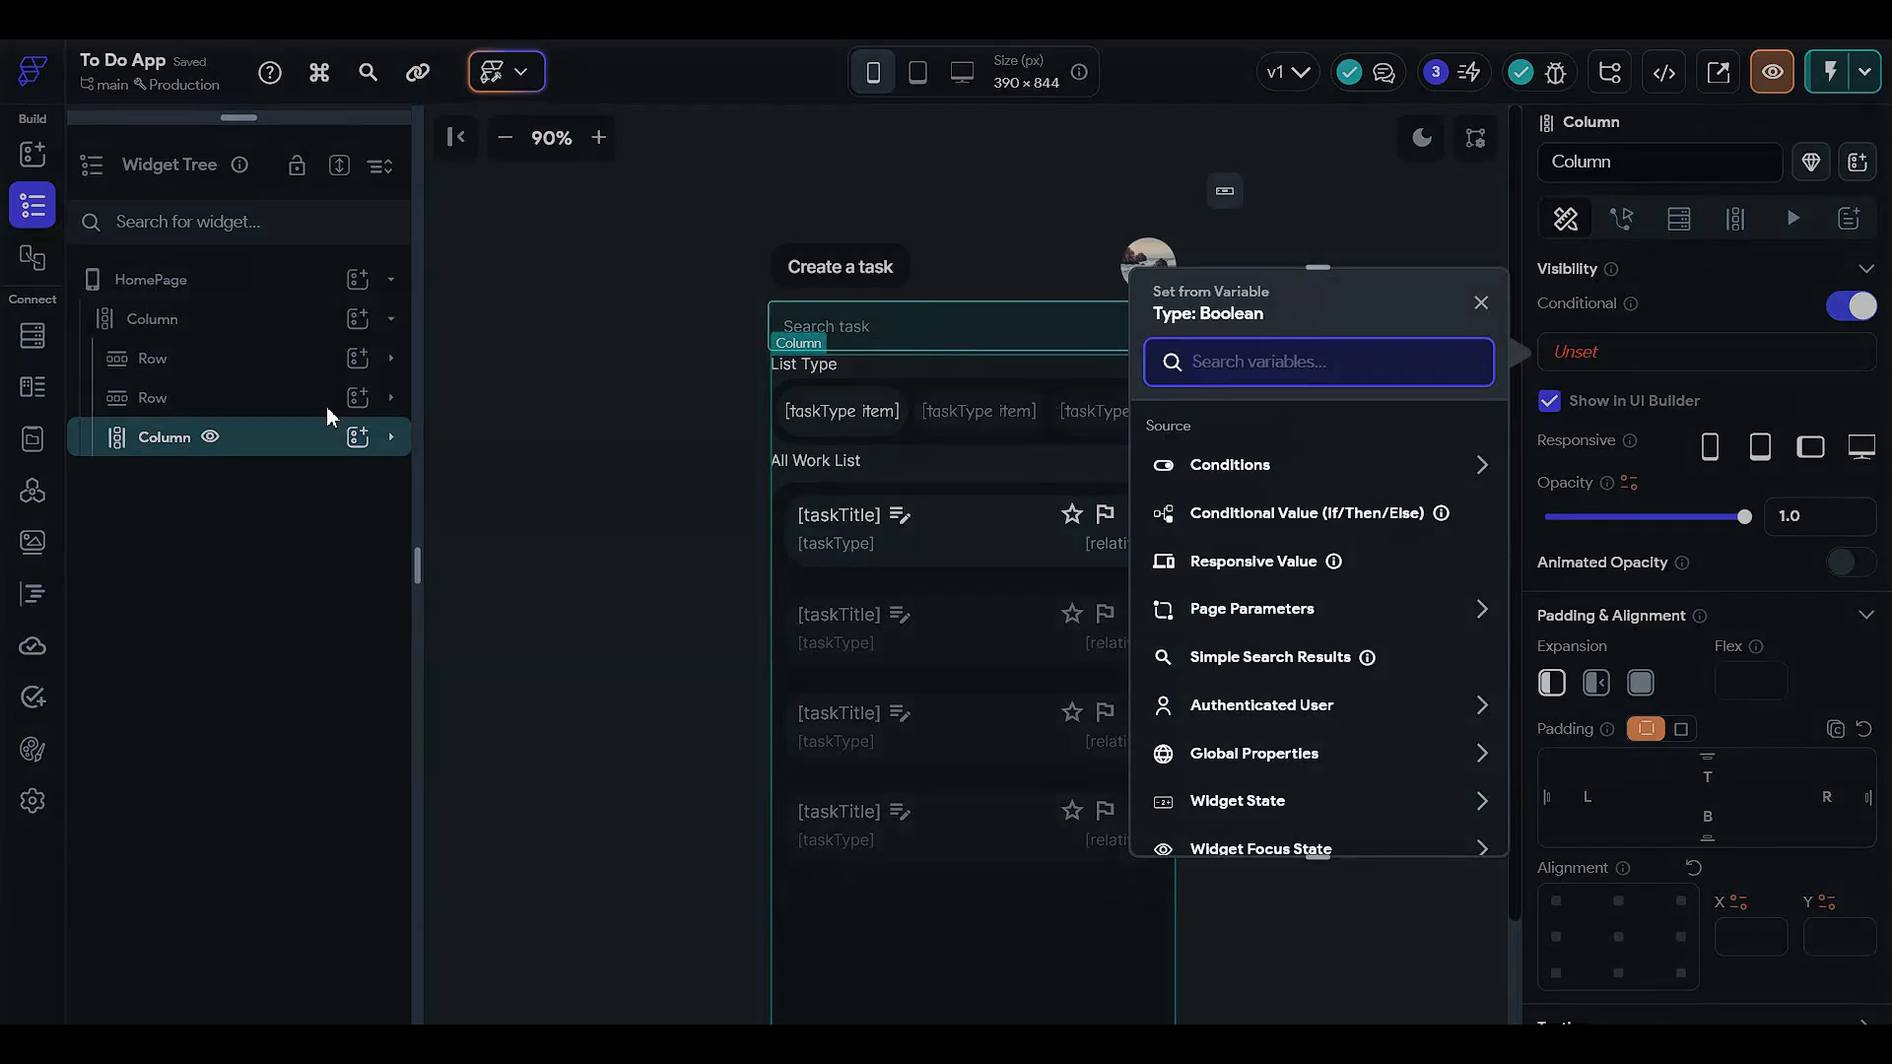
click(1286, 473)
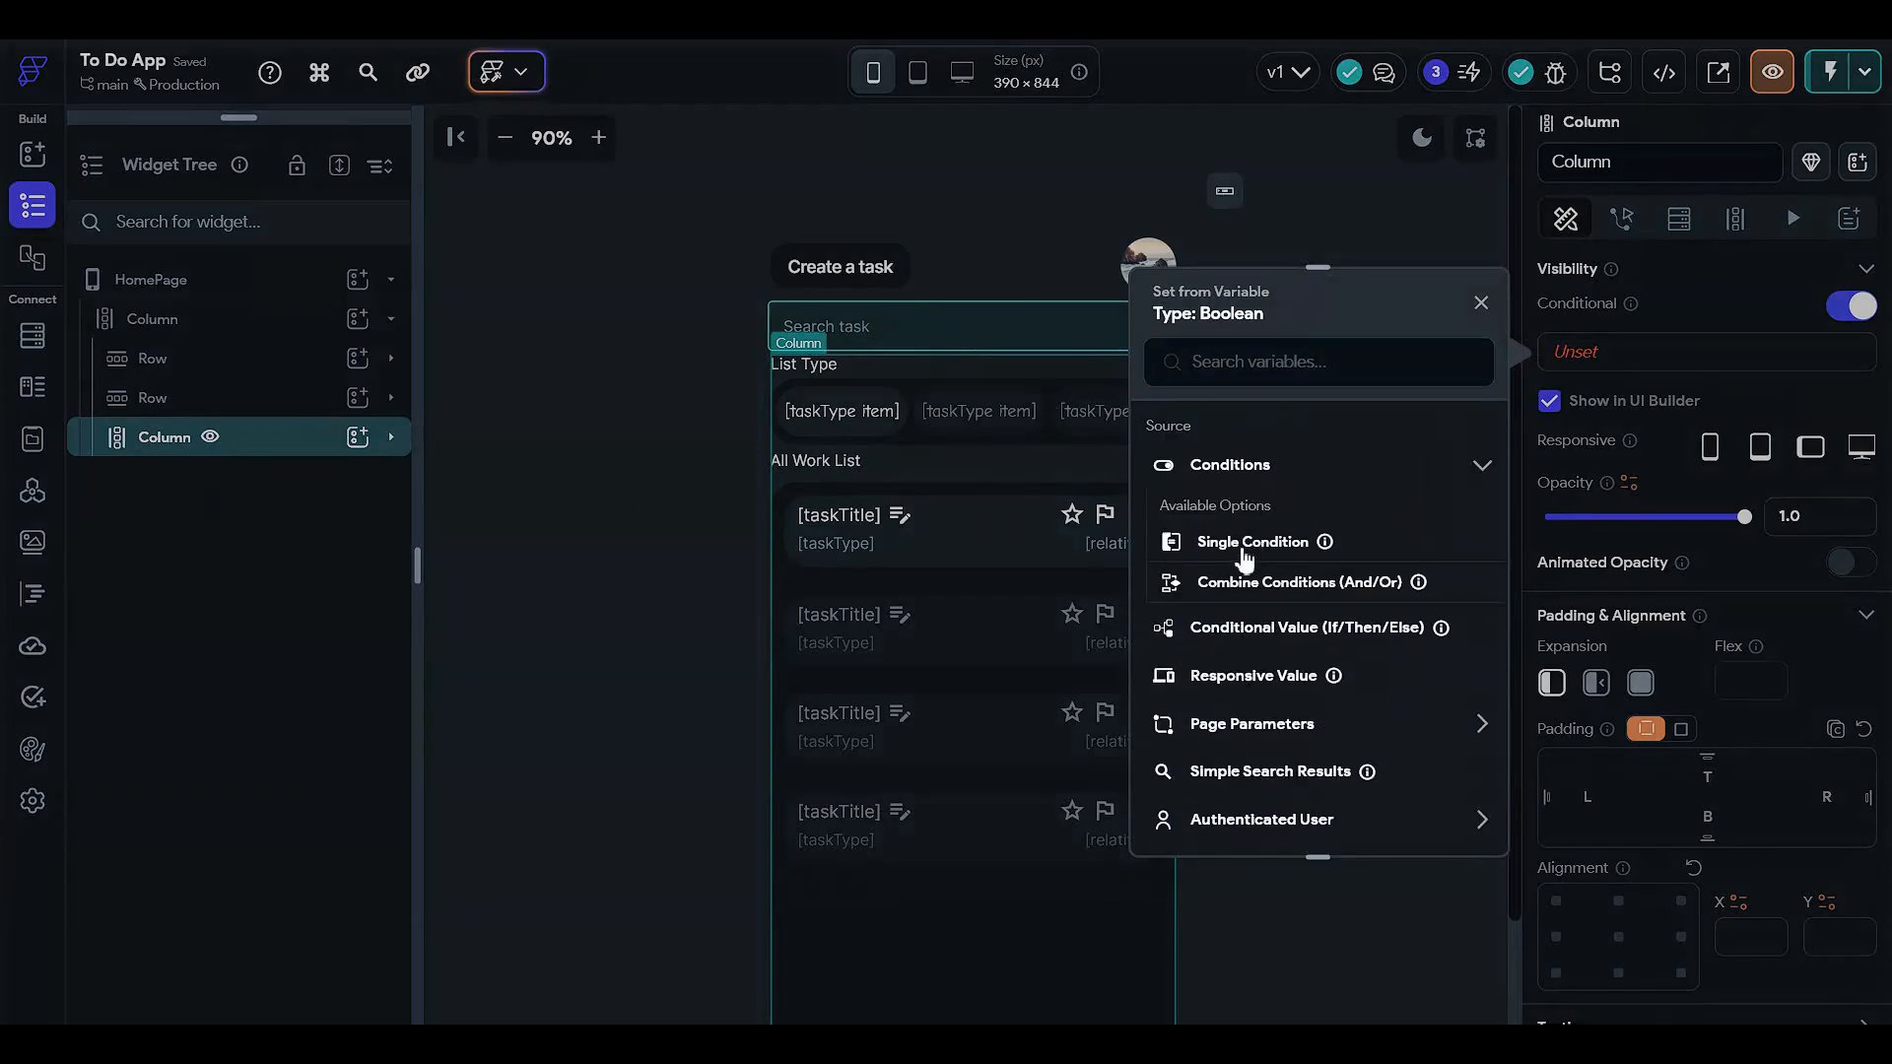
click(1245, 557)
click(1236, 504)
click(1229, 545)
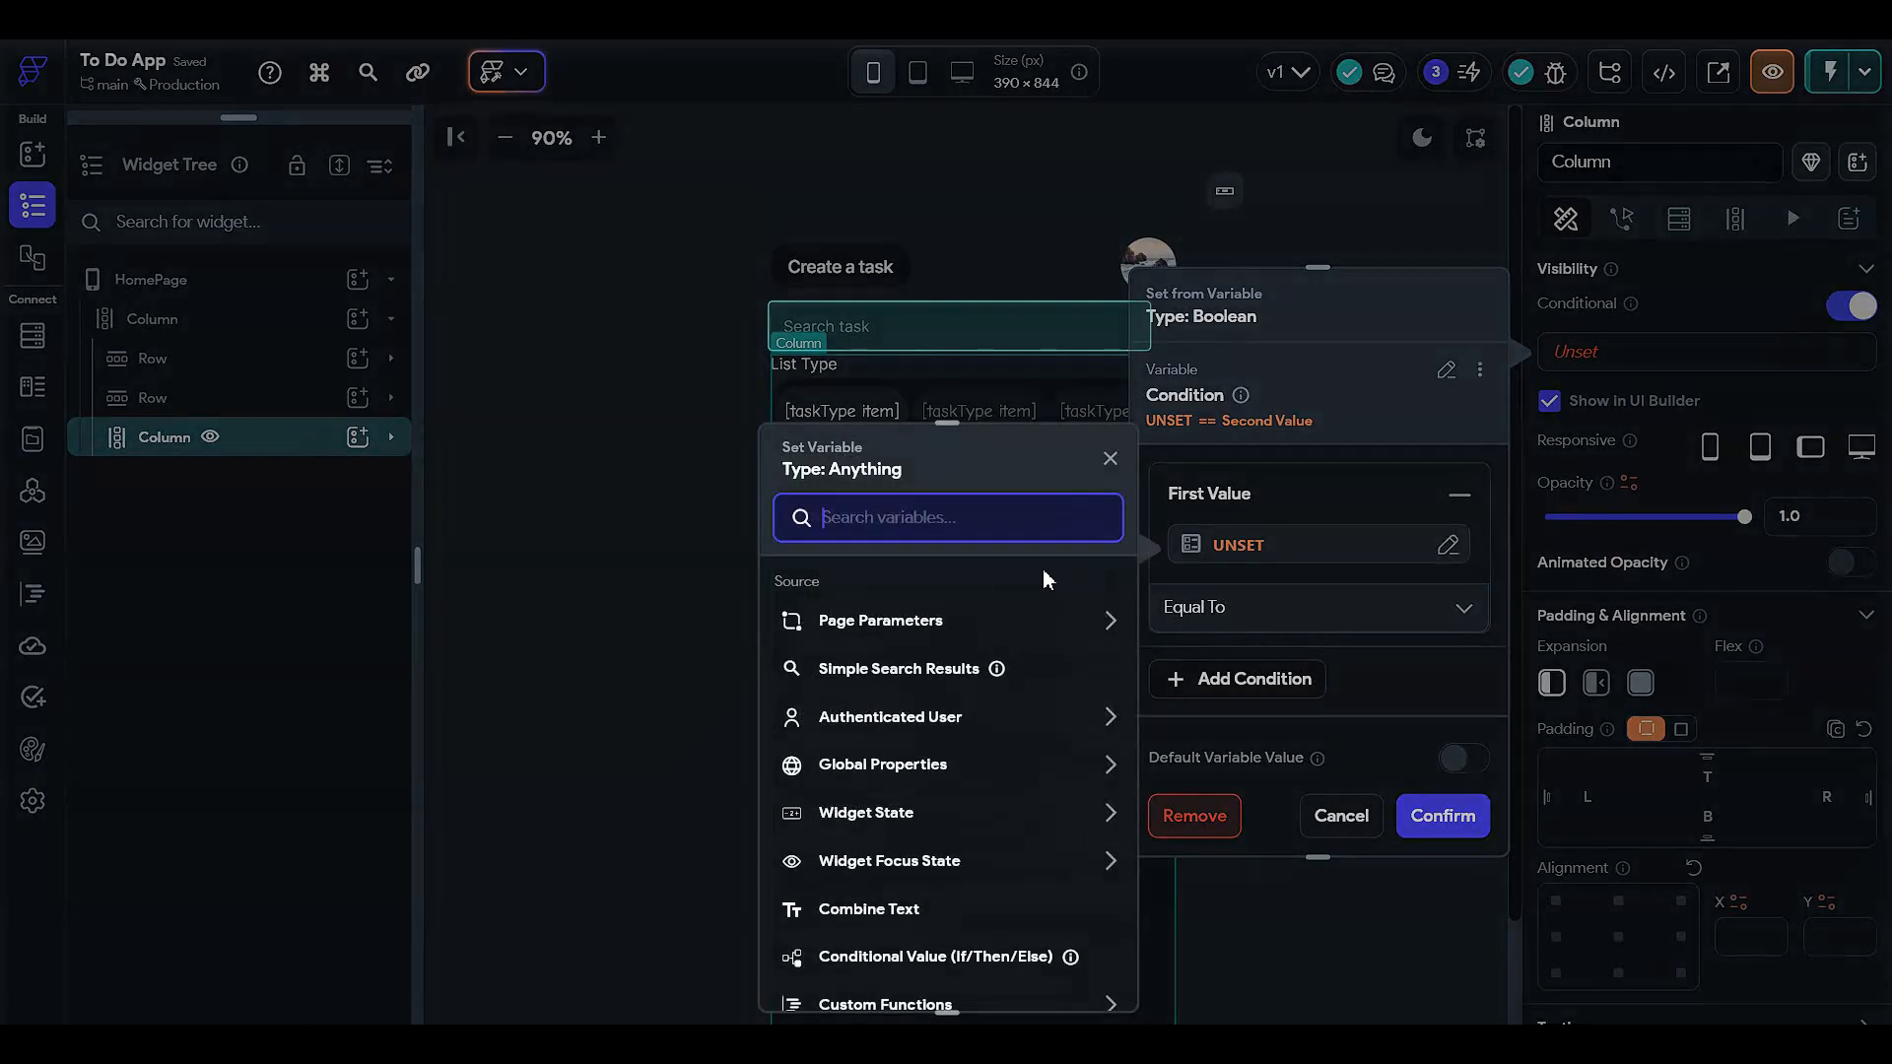
click(849, 813)
click(872, 894)
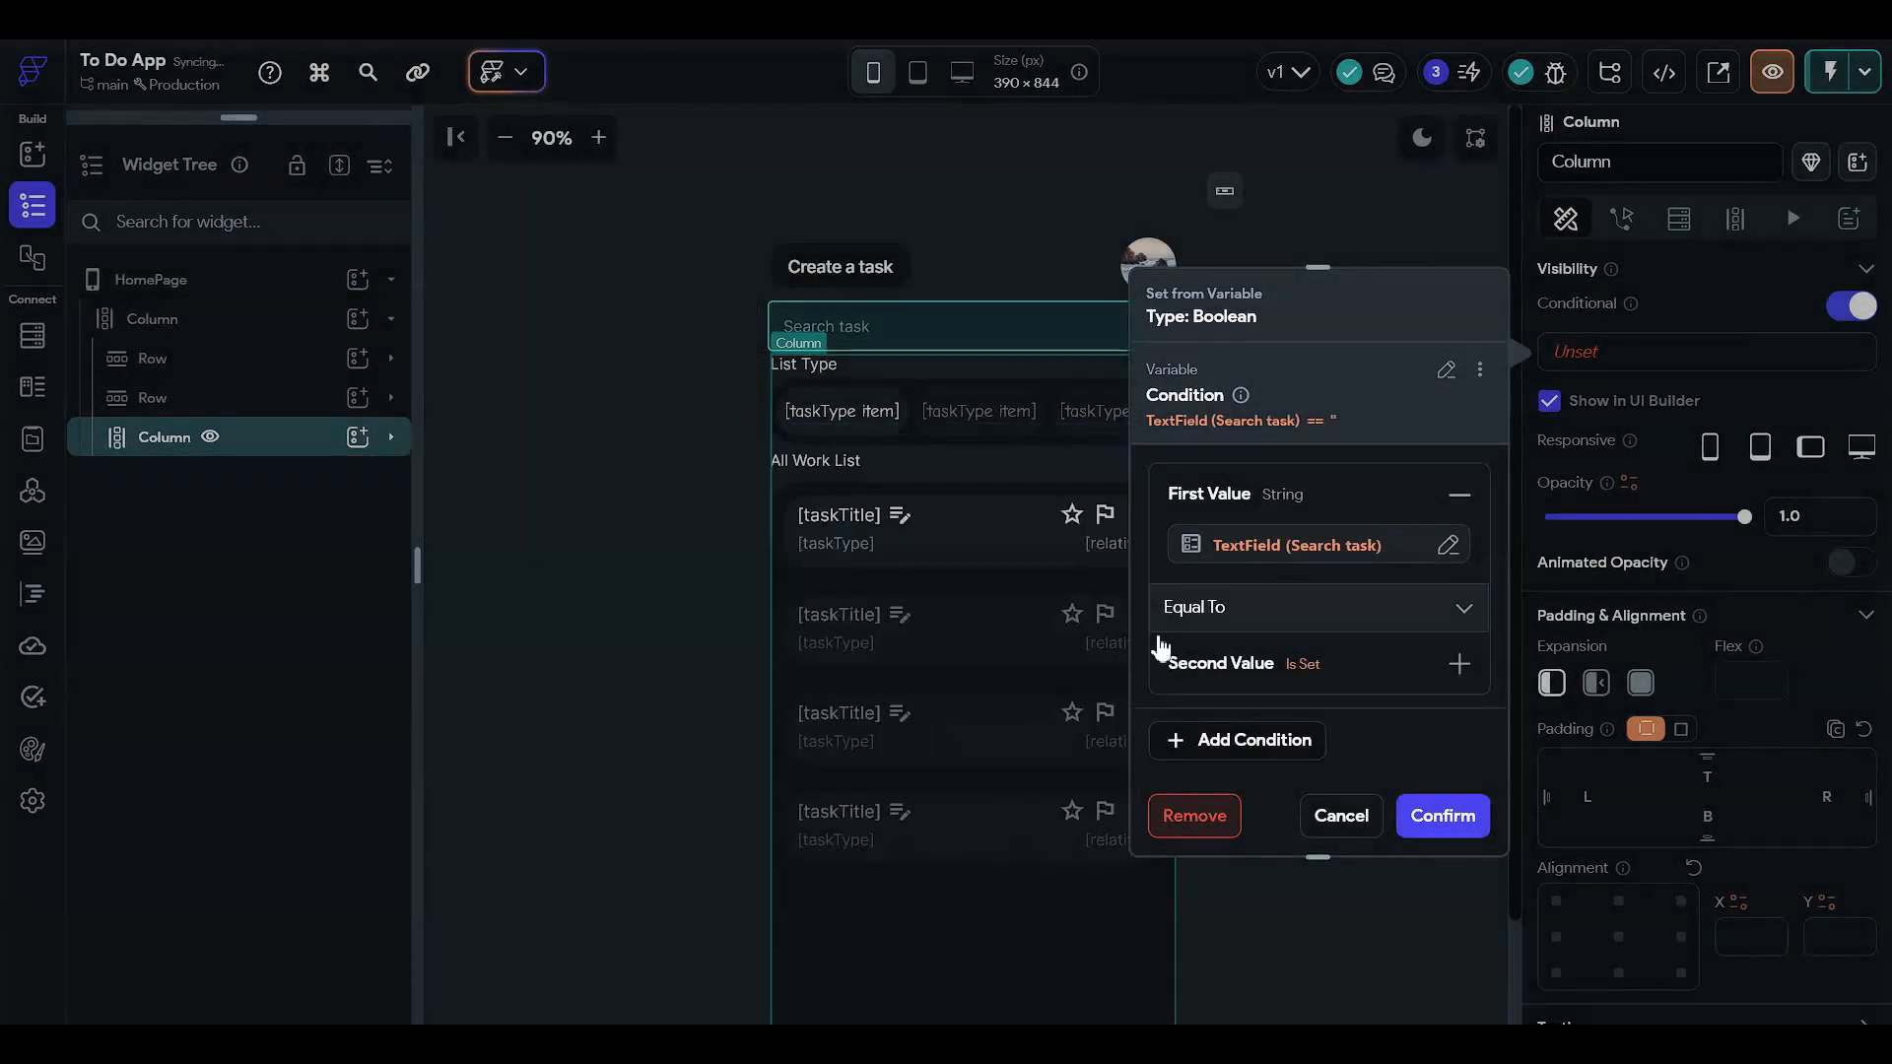
- Set the condition to Is Not Set or Is Empty, confirm, and hide the column in the builder
click(1173, 622)
click(1197, 679)
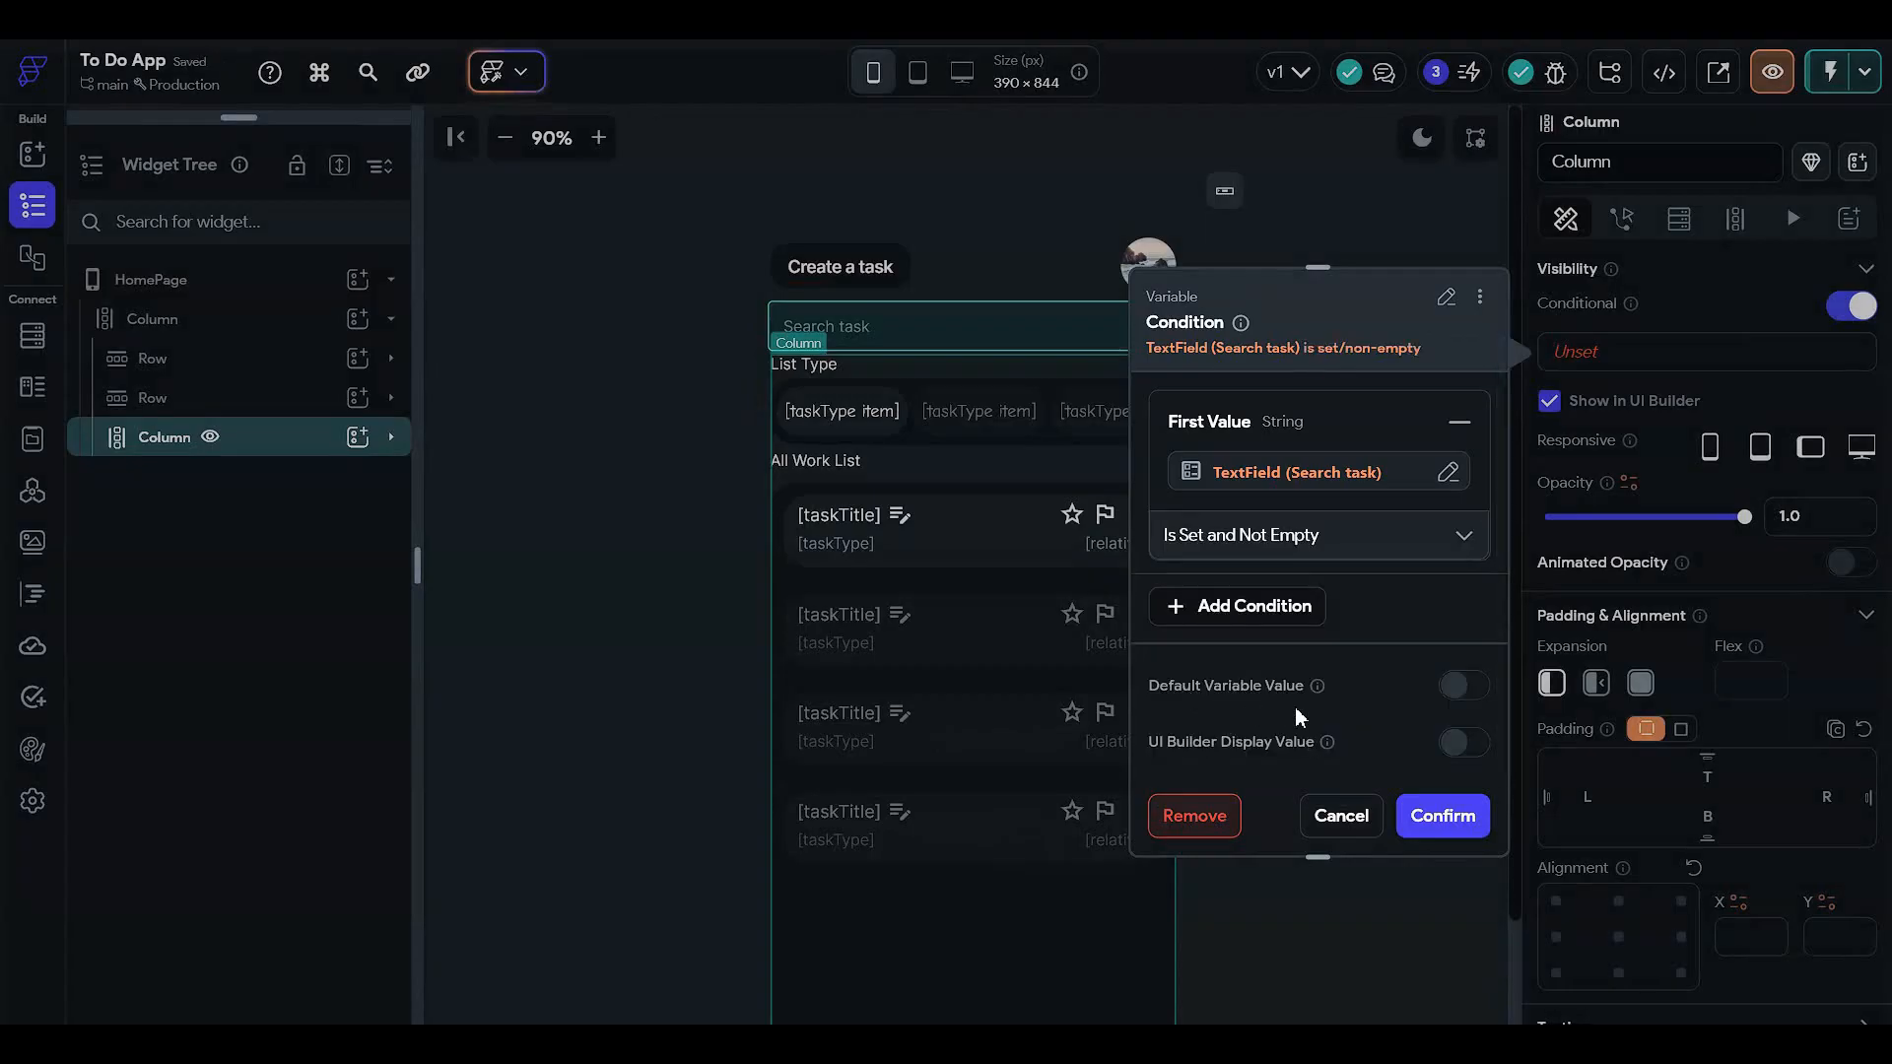
click(1311, 534)
click(1236, 722)
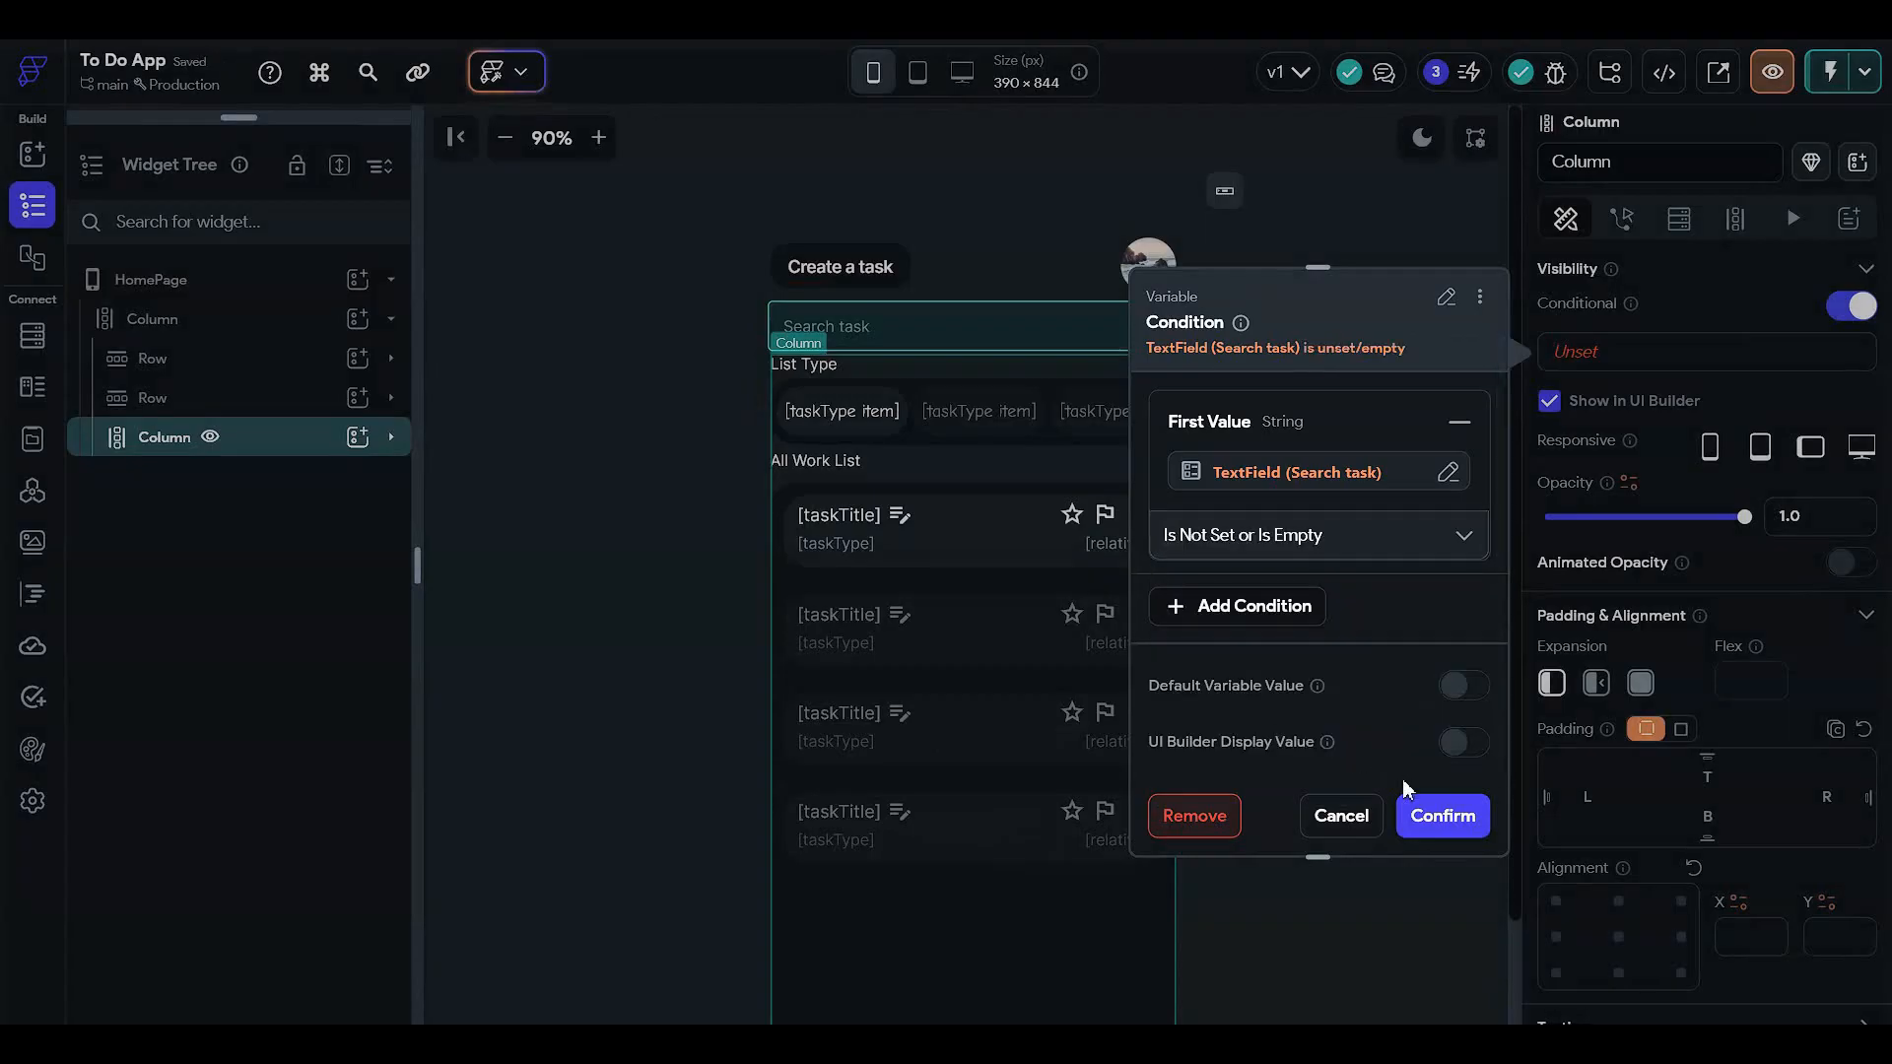
click(1431, 818)
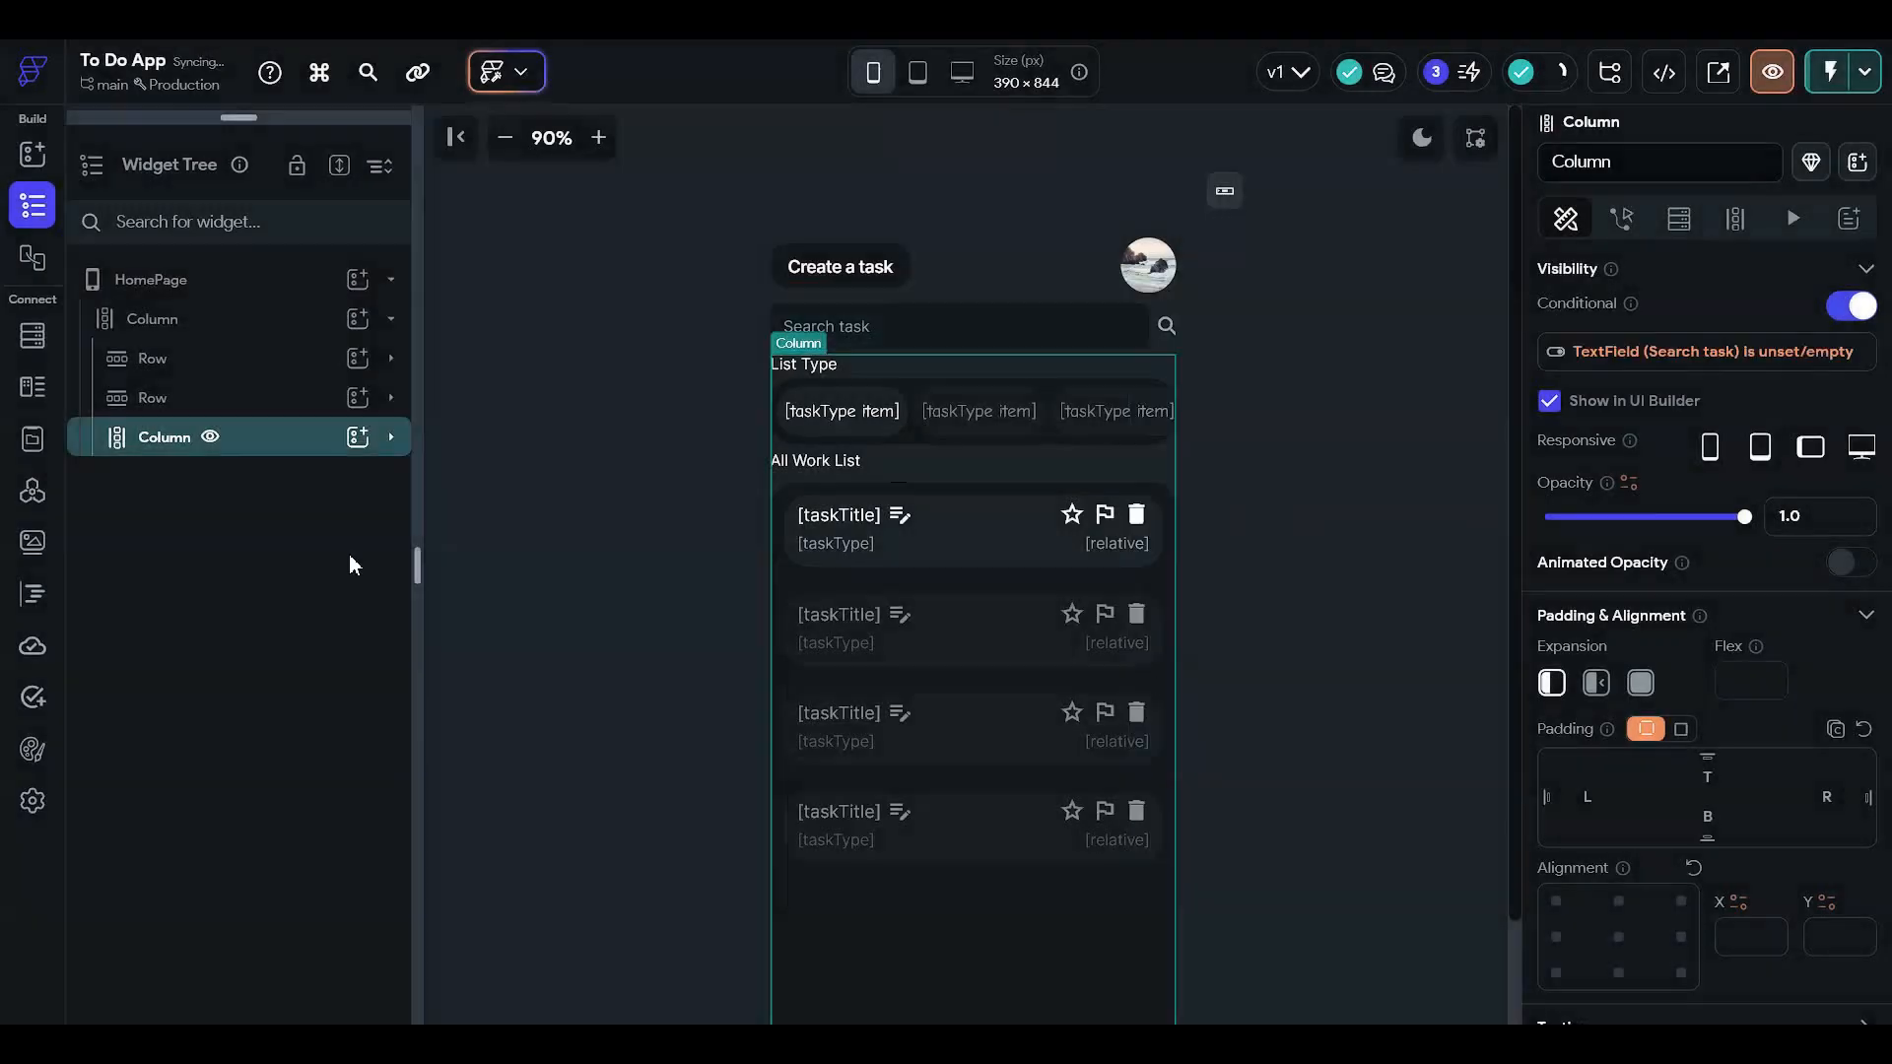
click(210, 437)
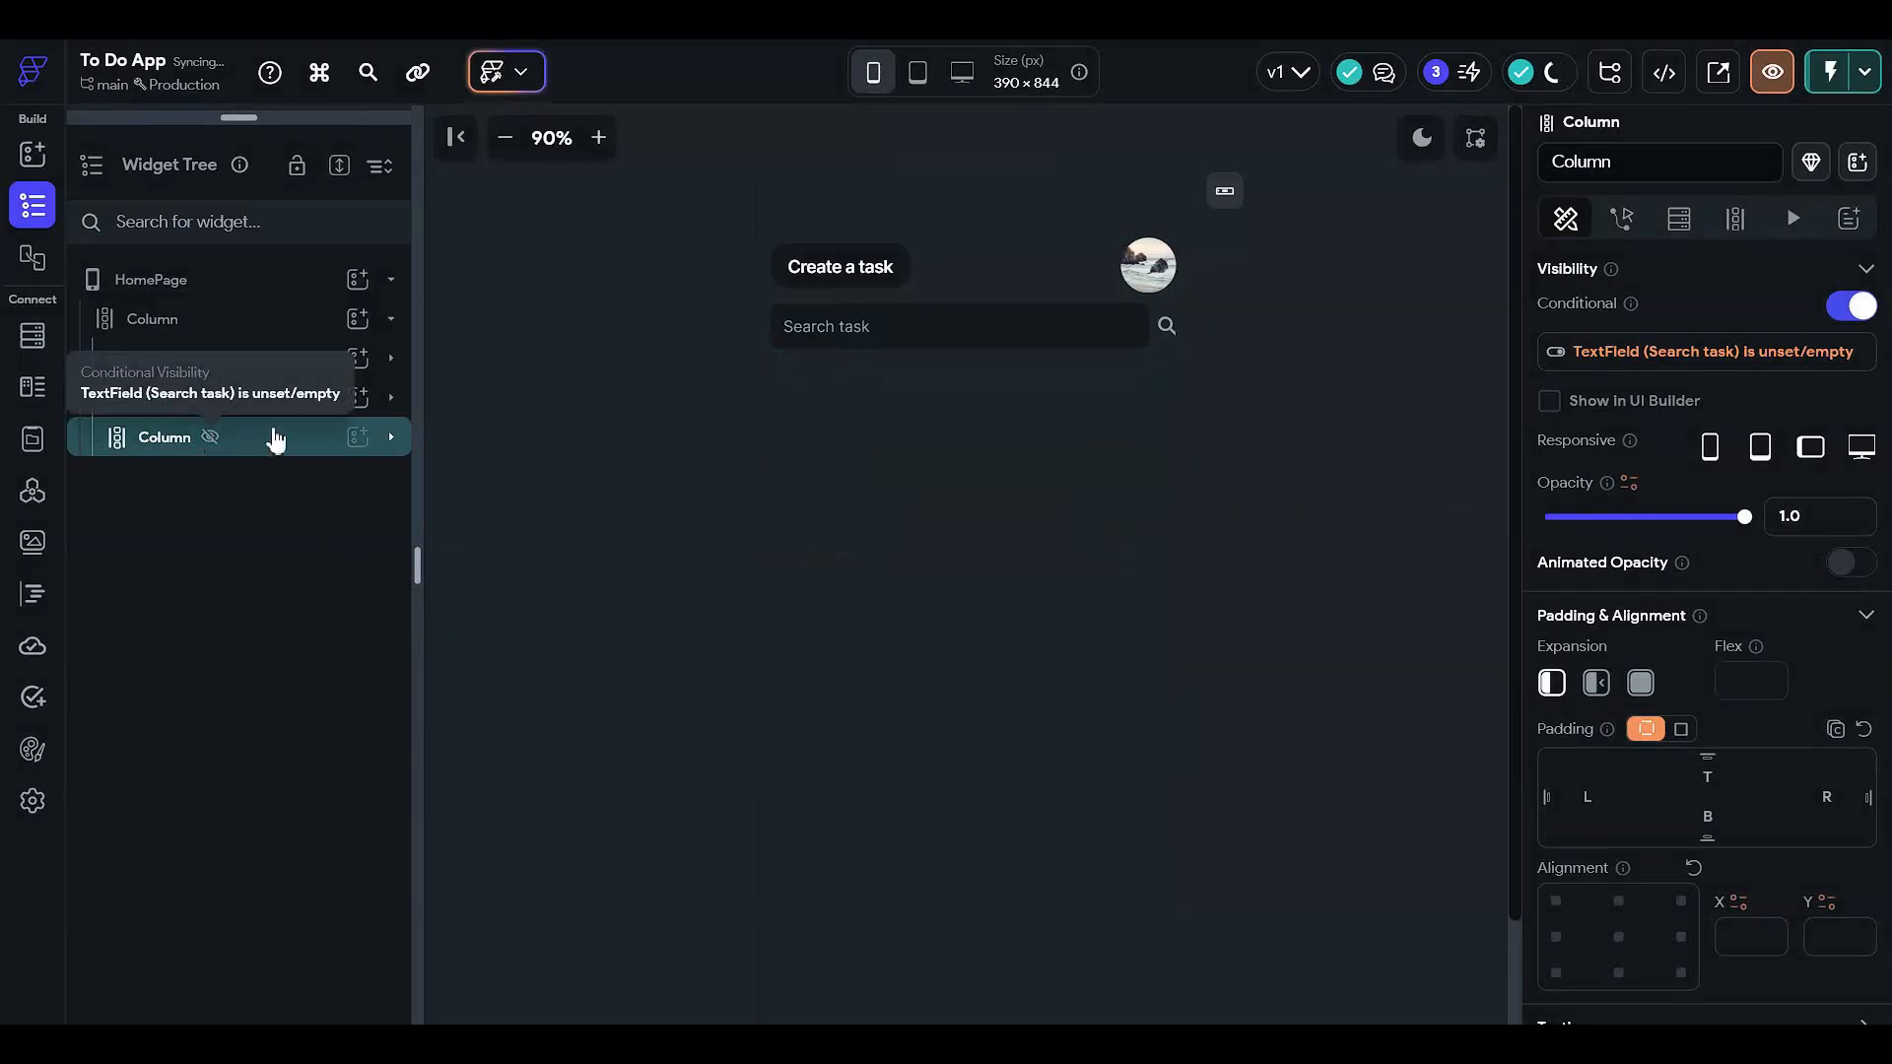
click(326, 335)
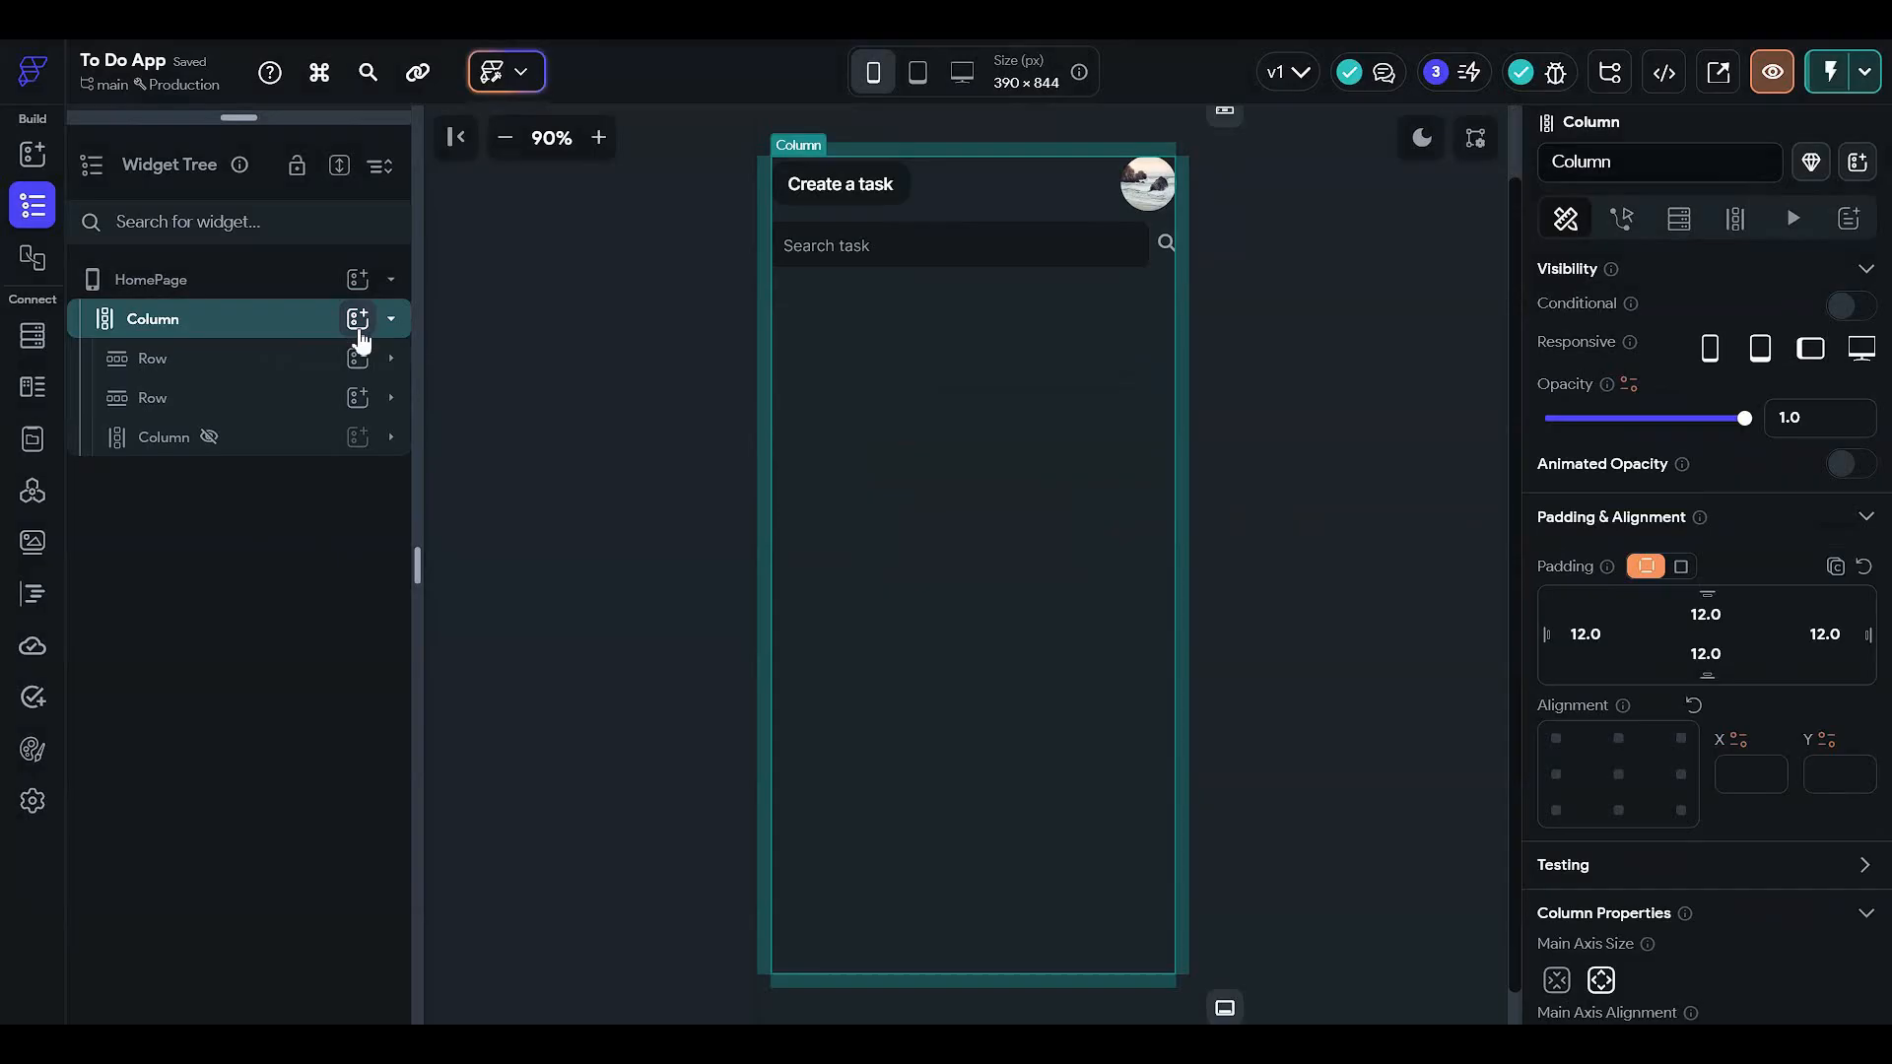
- Add a new Column to the page's outer column, then delete it again
click(358, 319)
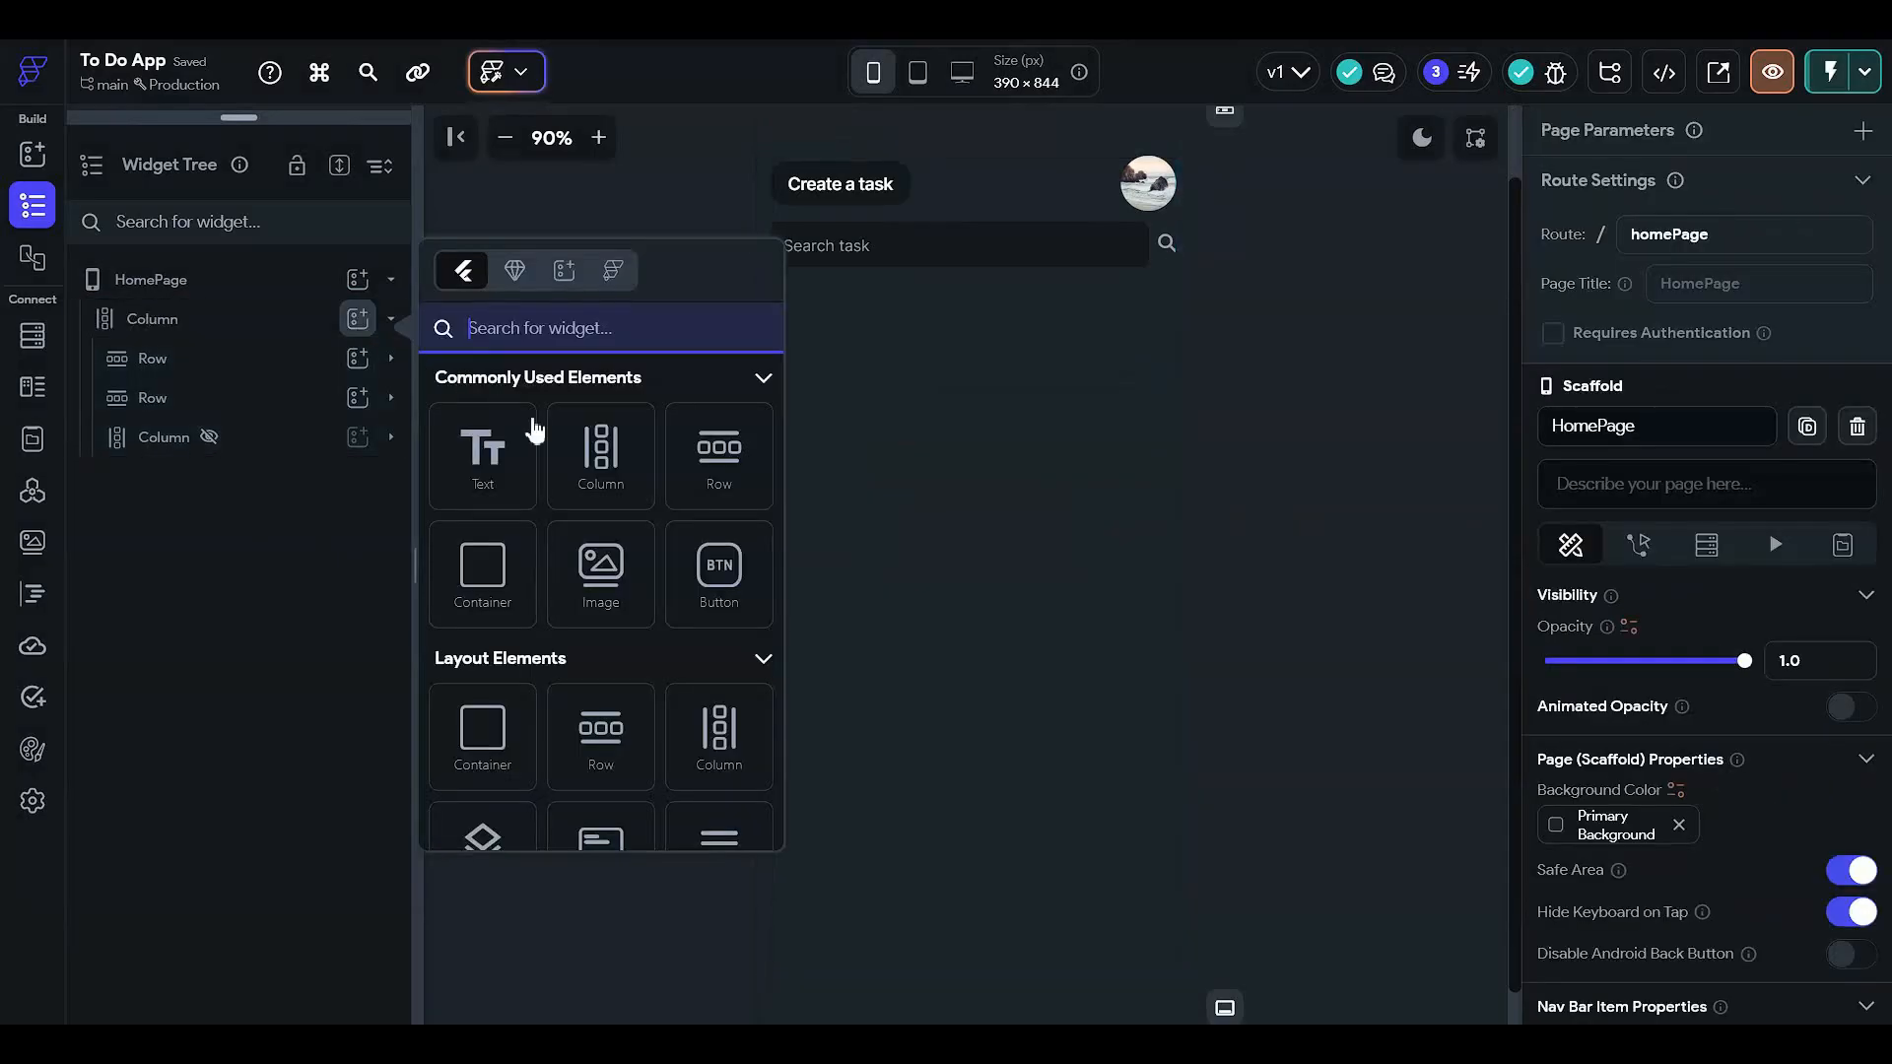
click(591, 453)
right_click(290, 493)
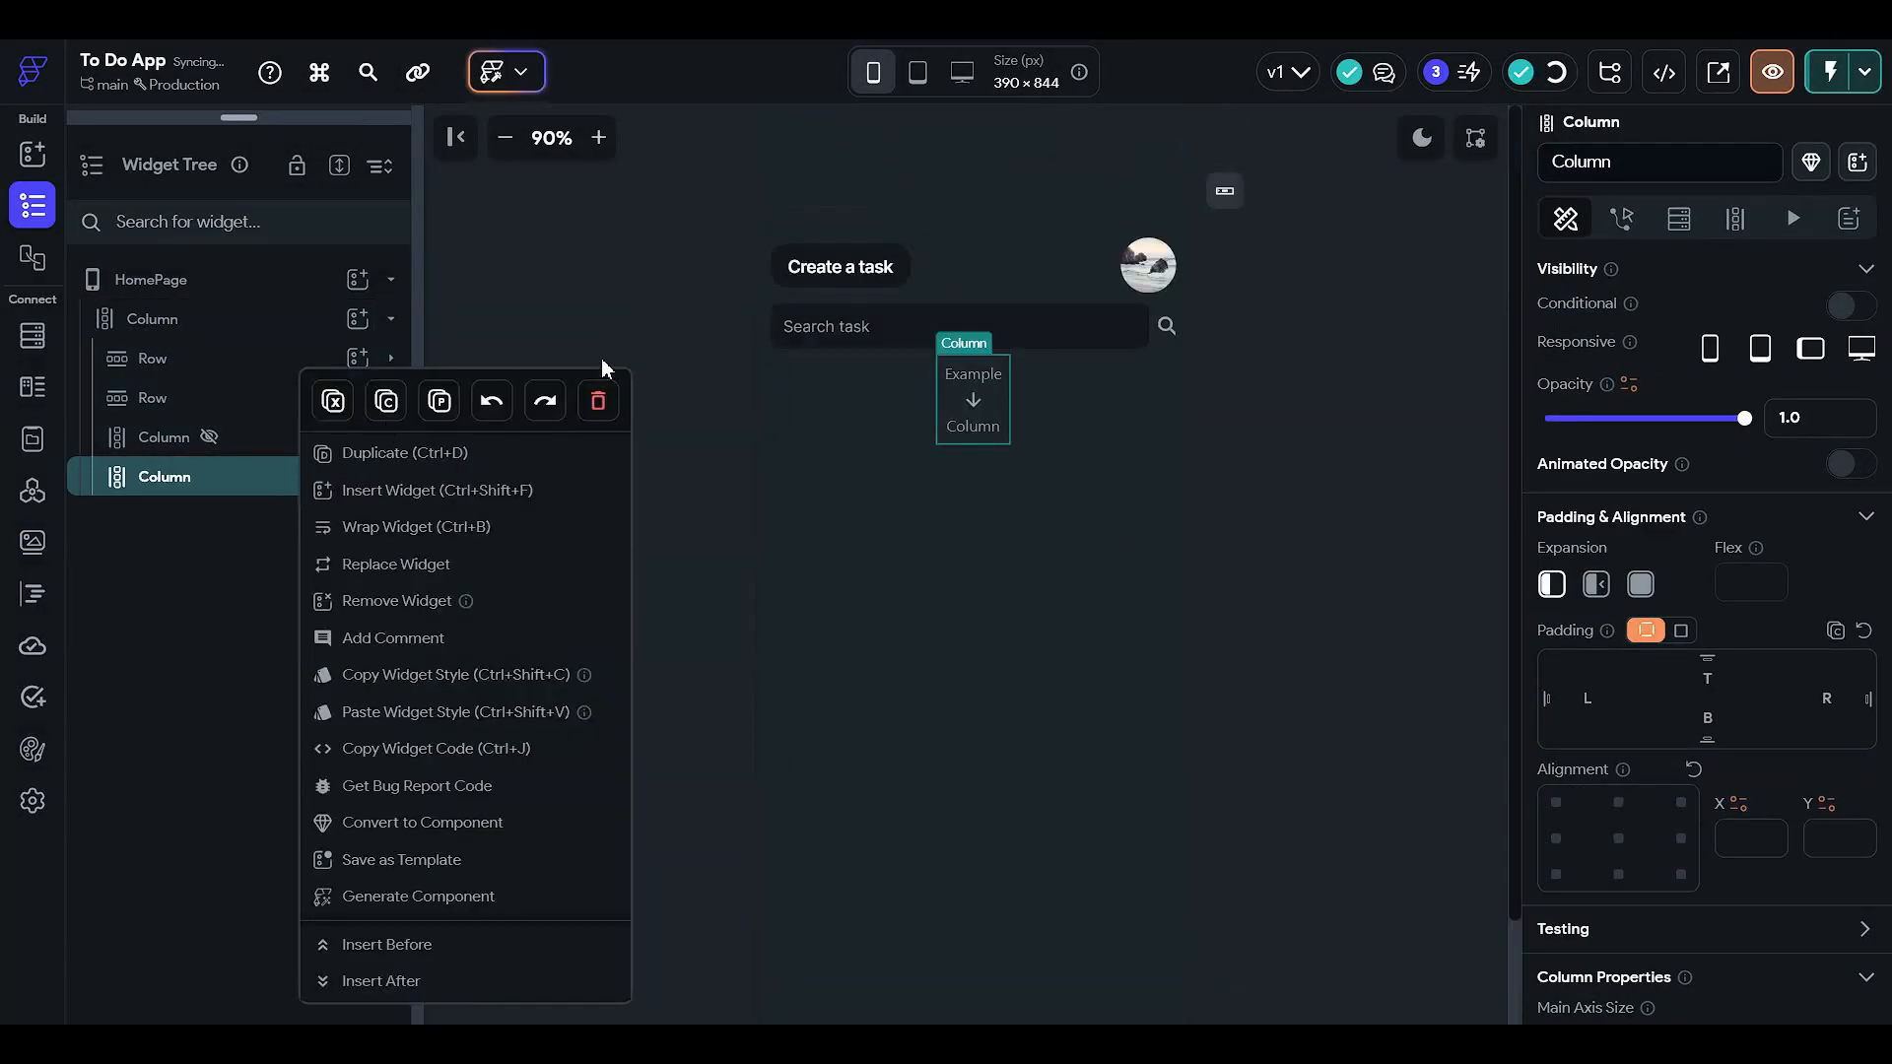
click(598, 401)
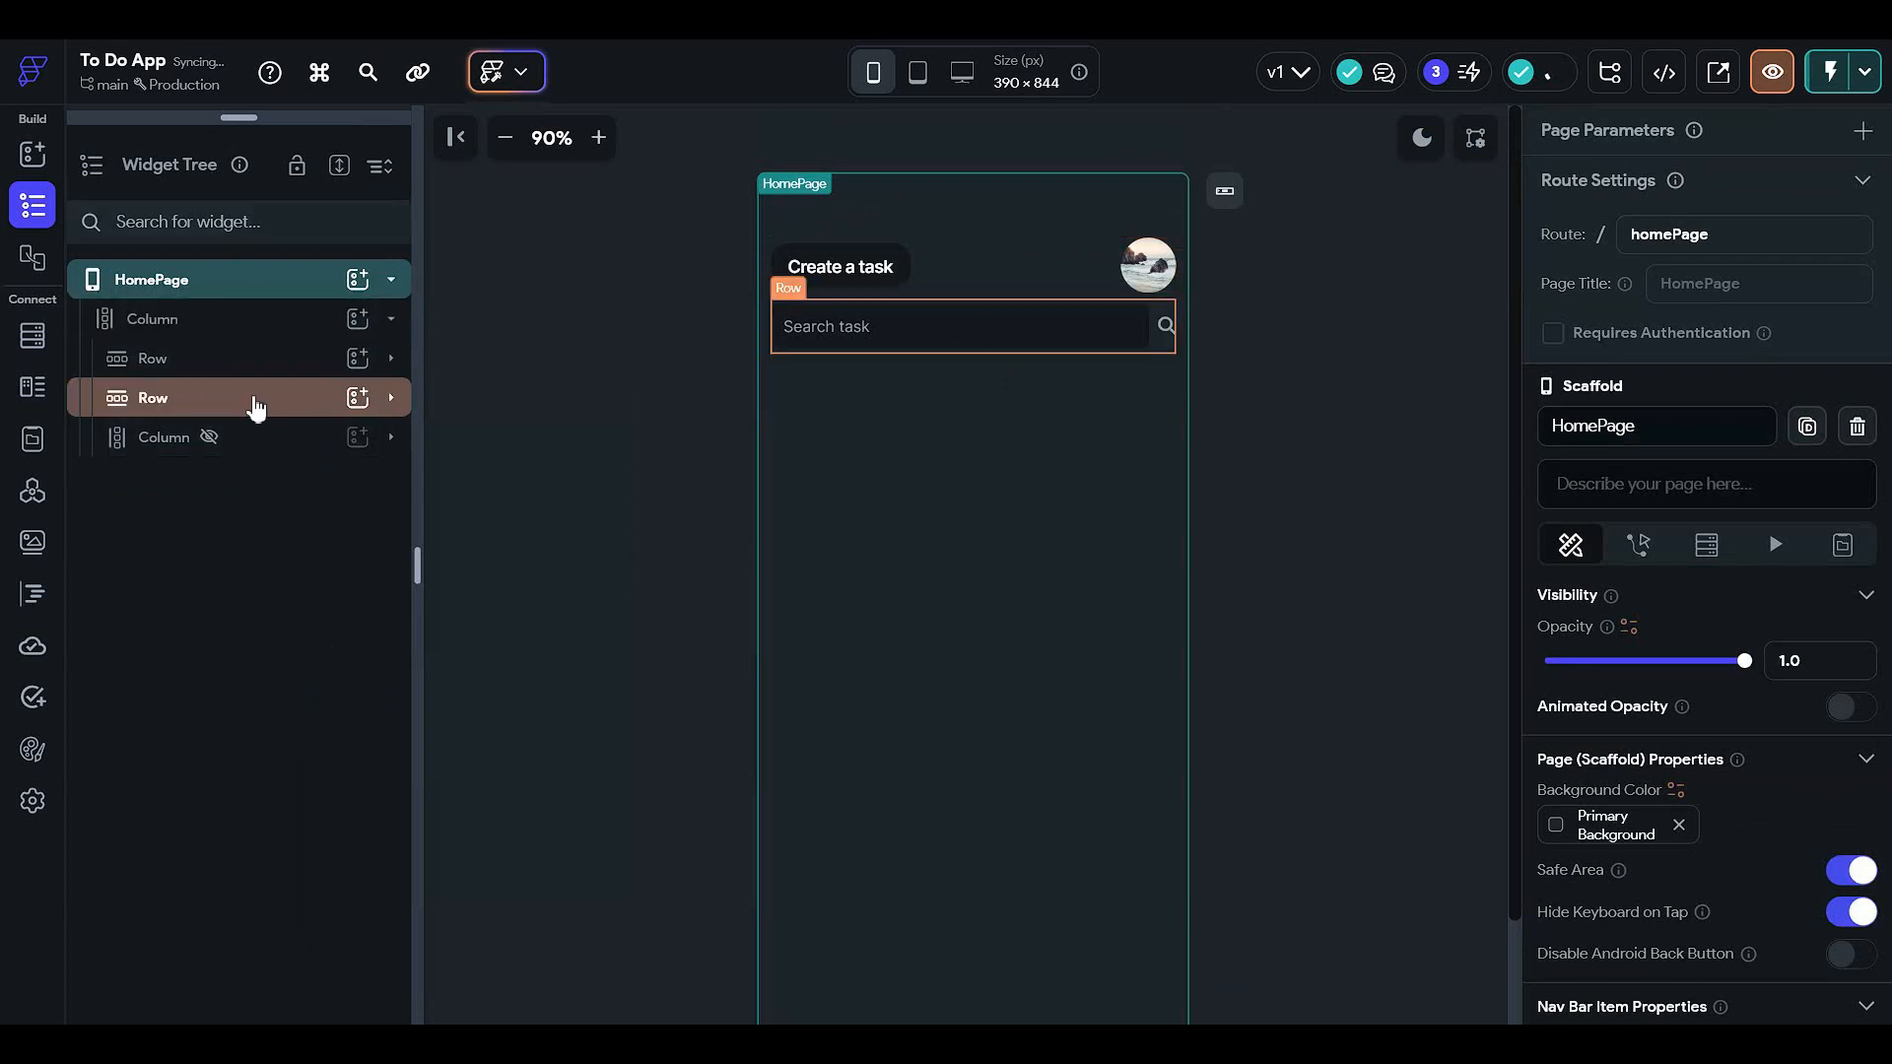
- Unhide the list column and copy the Column inside the task Container
click(210, 438)
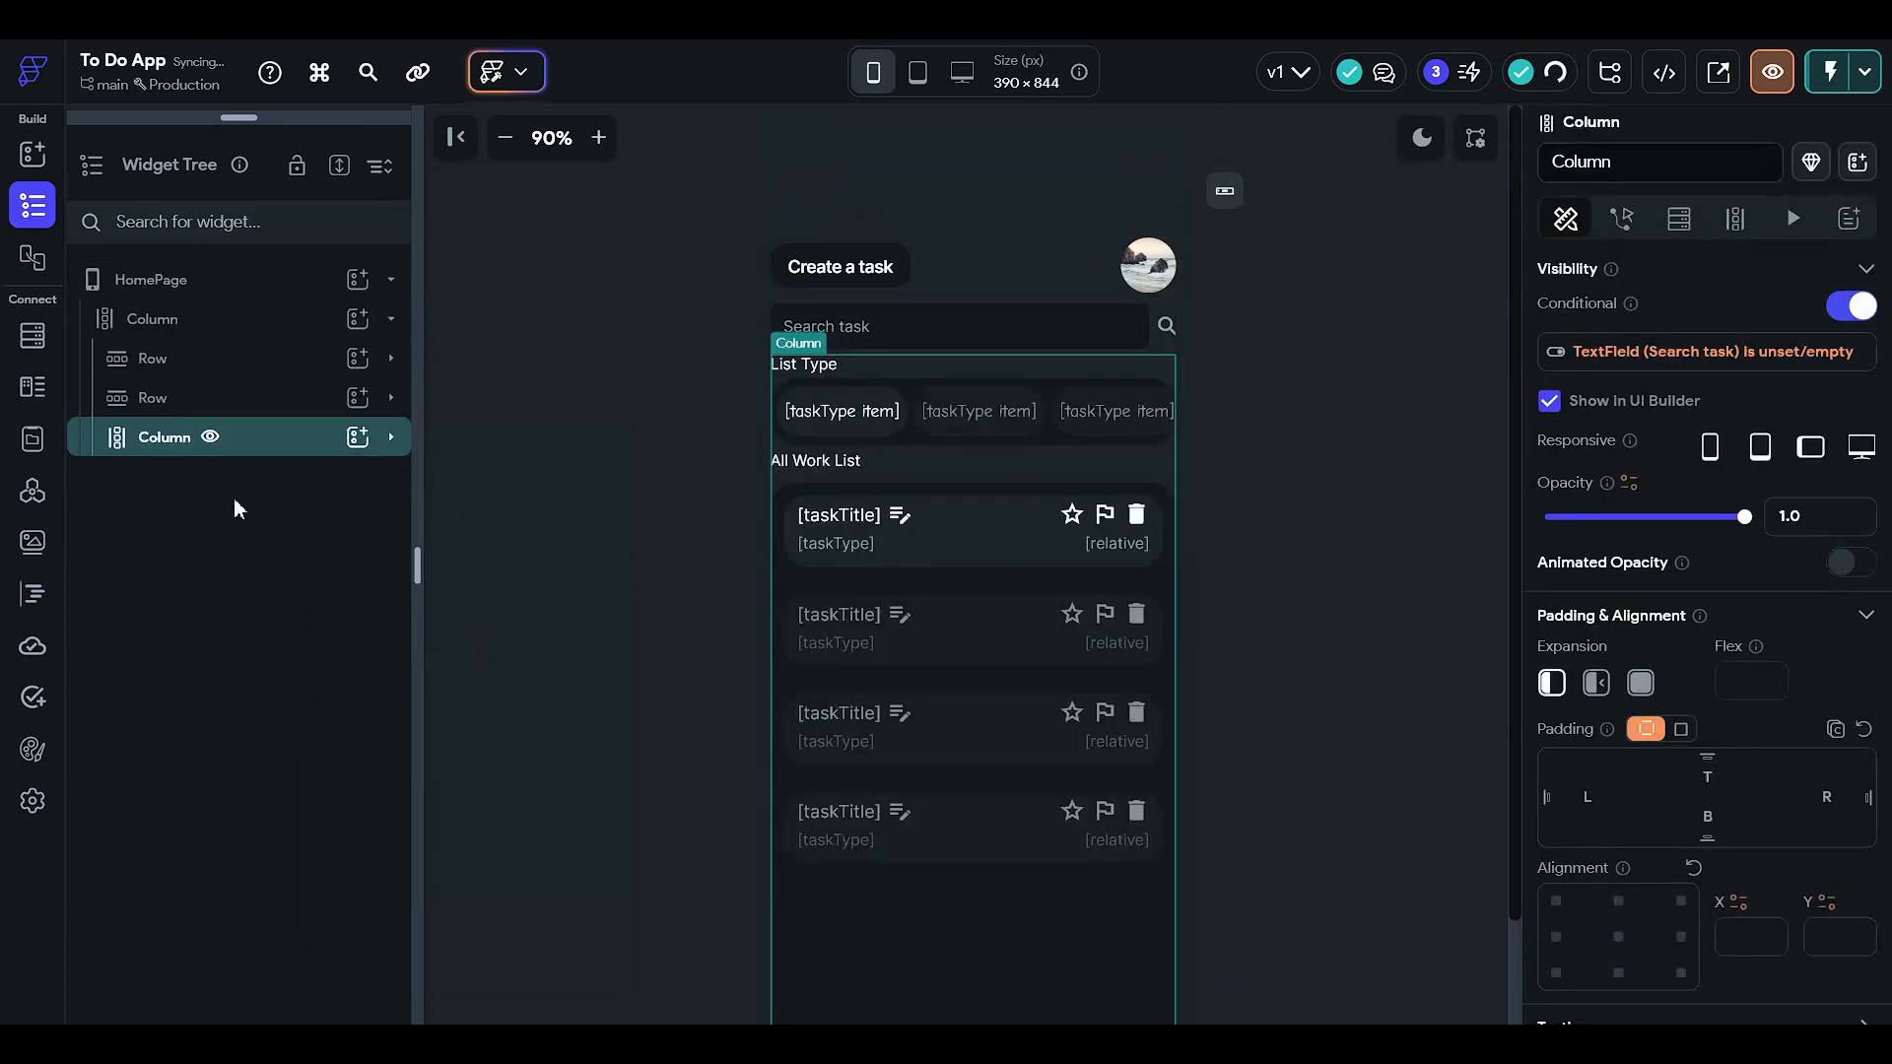
click(263, 599)
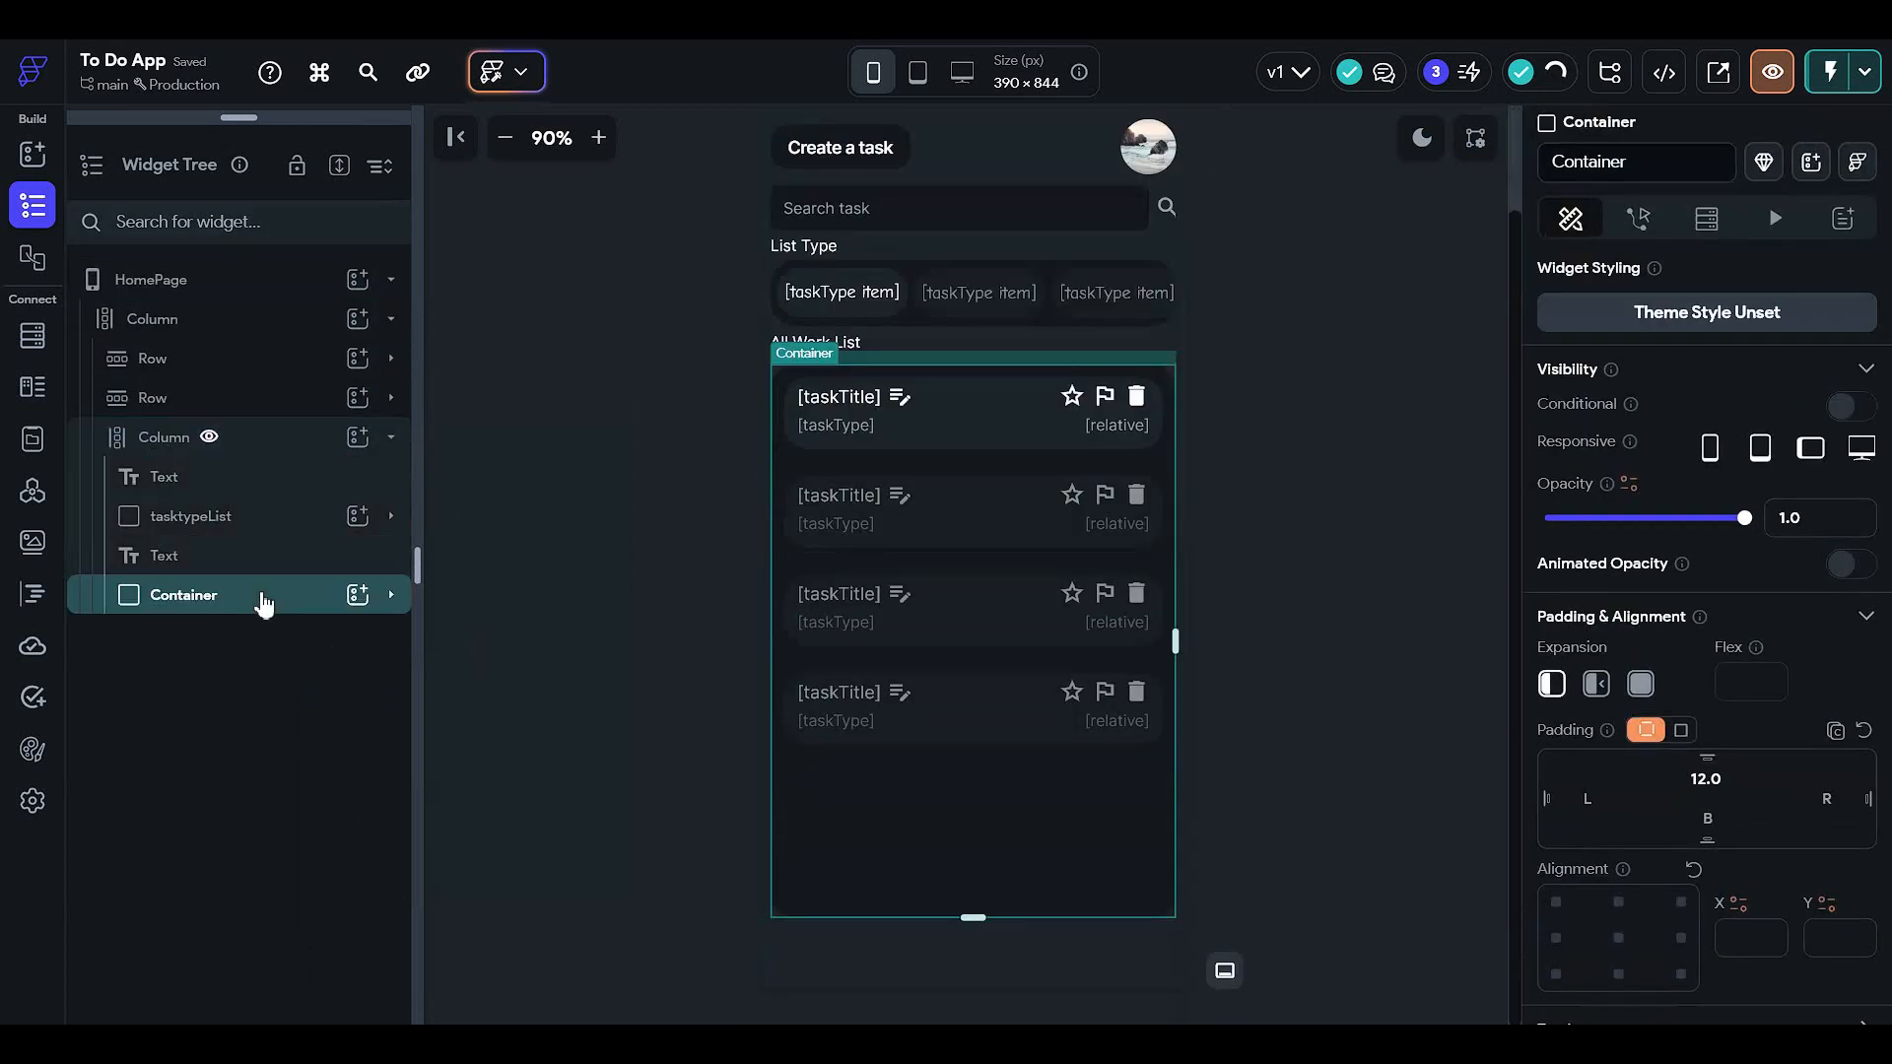
click(287, 636)
right_click(289, 637)
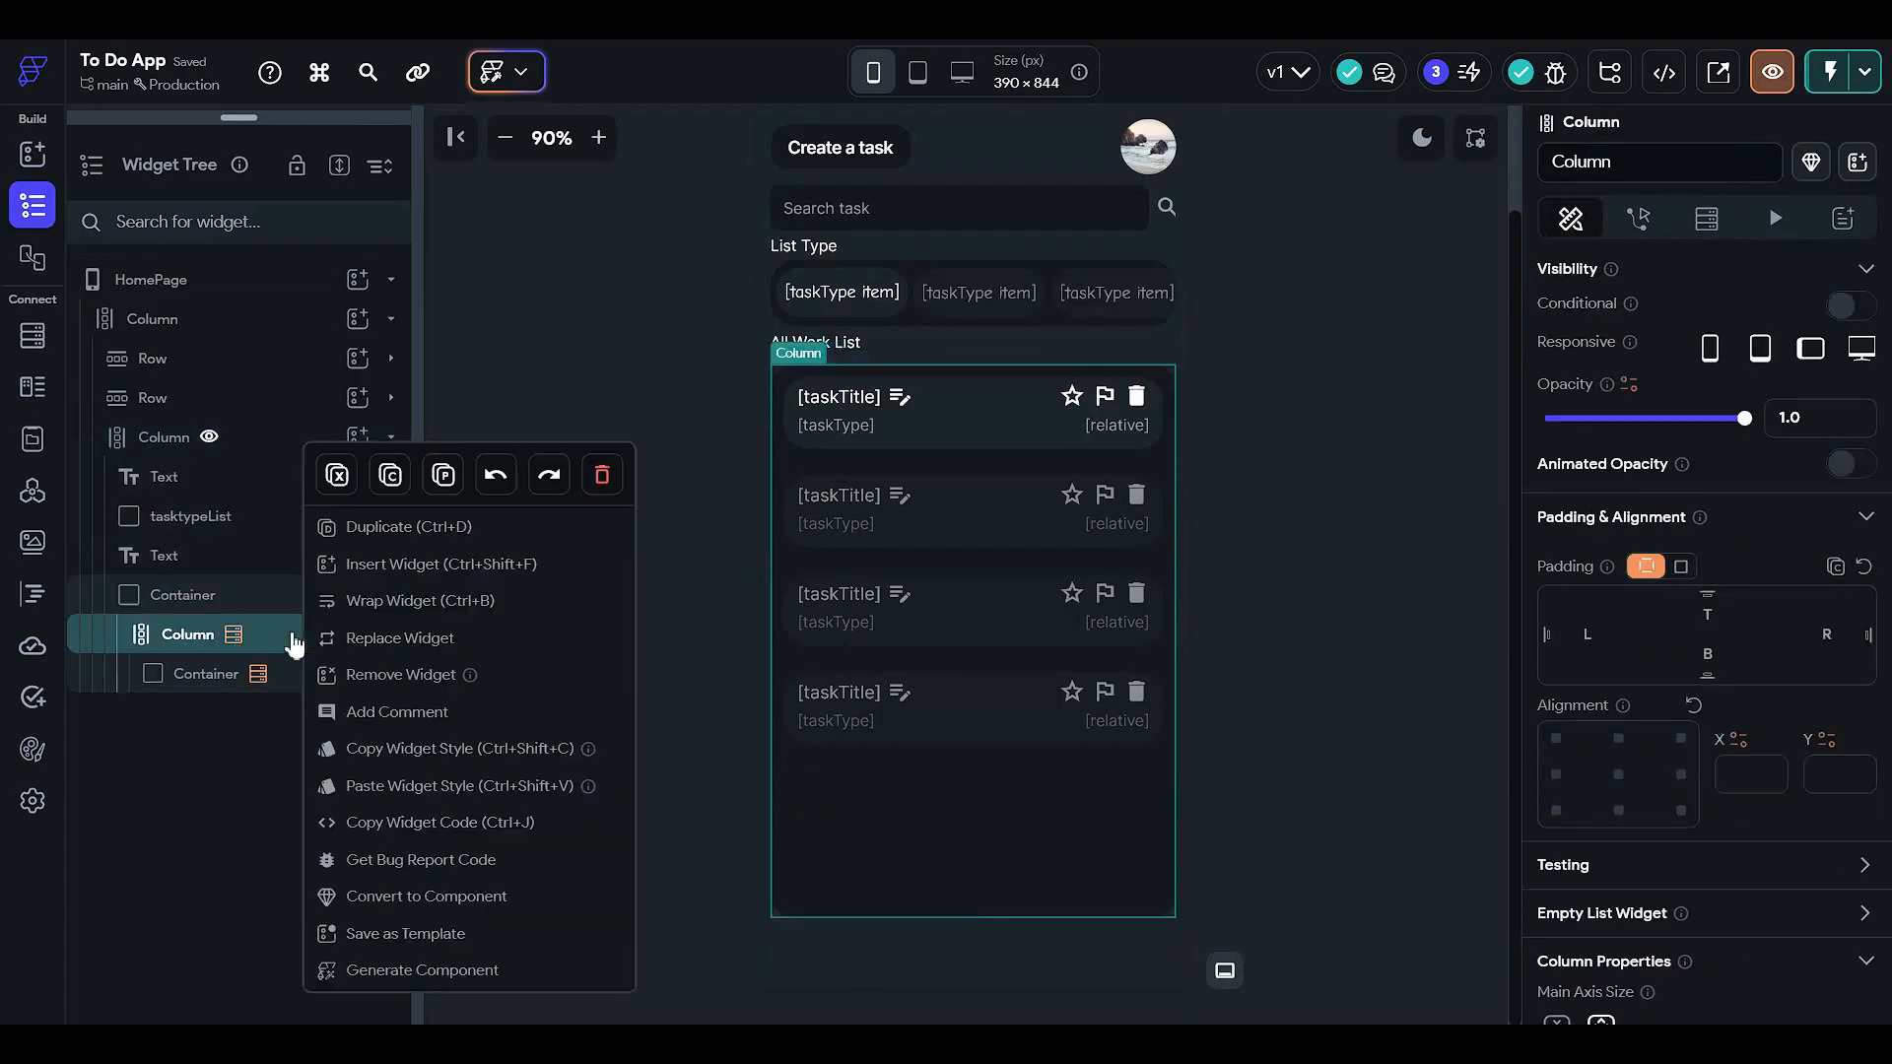
click(390, 475)
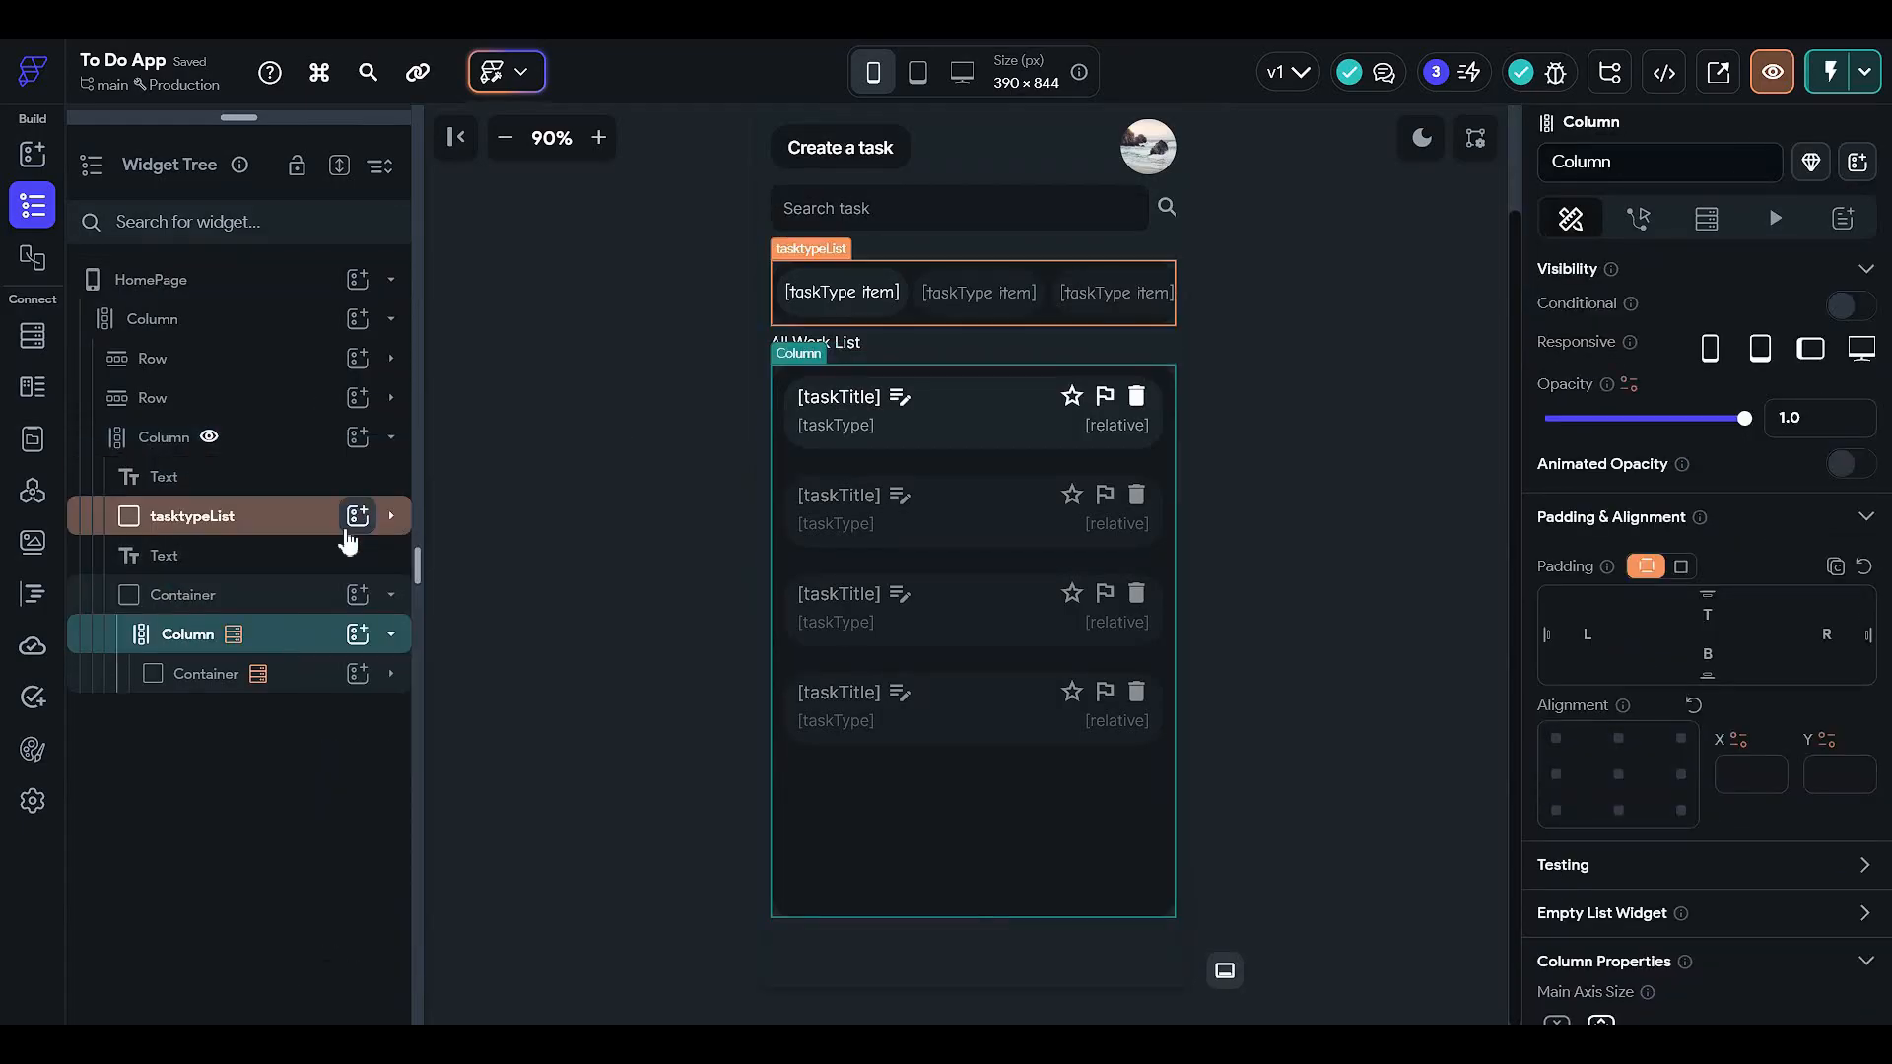
- Hide the list column again and paste the copied Column into the page's outer column
click(297, 439)
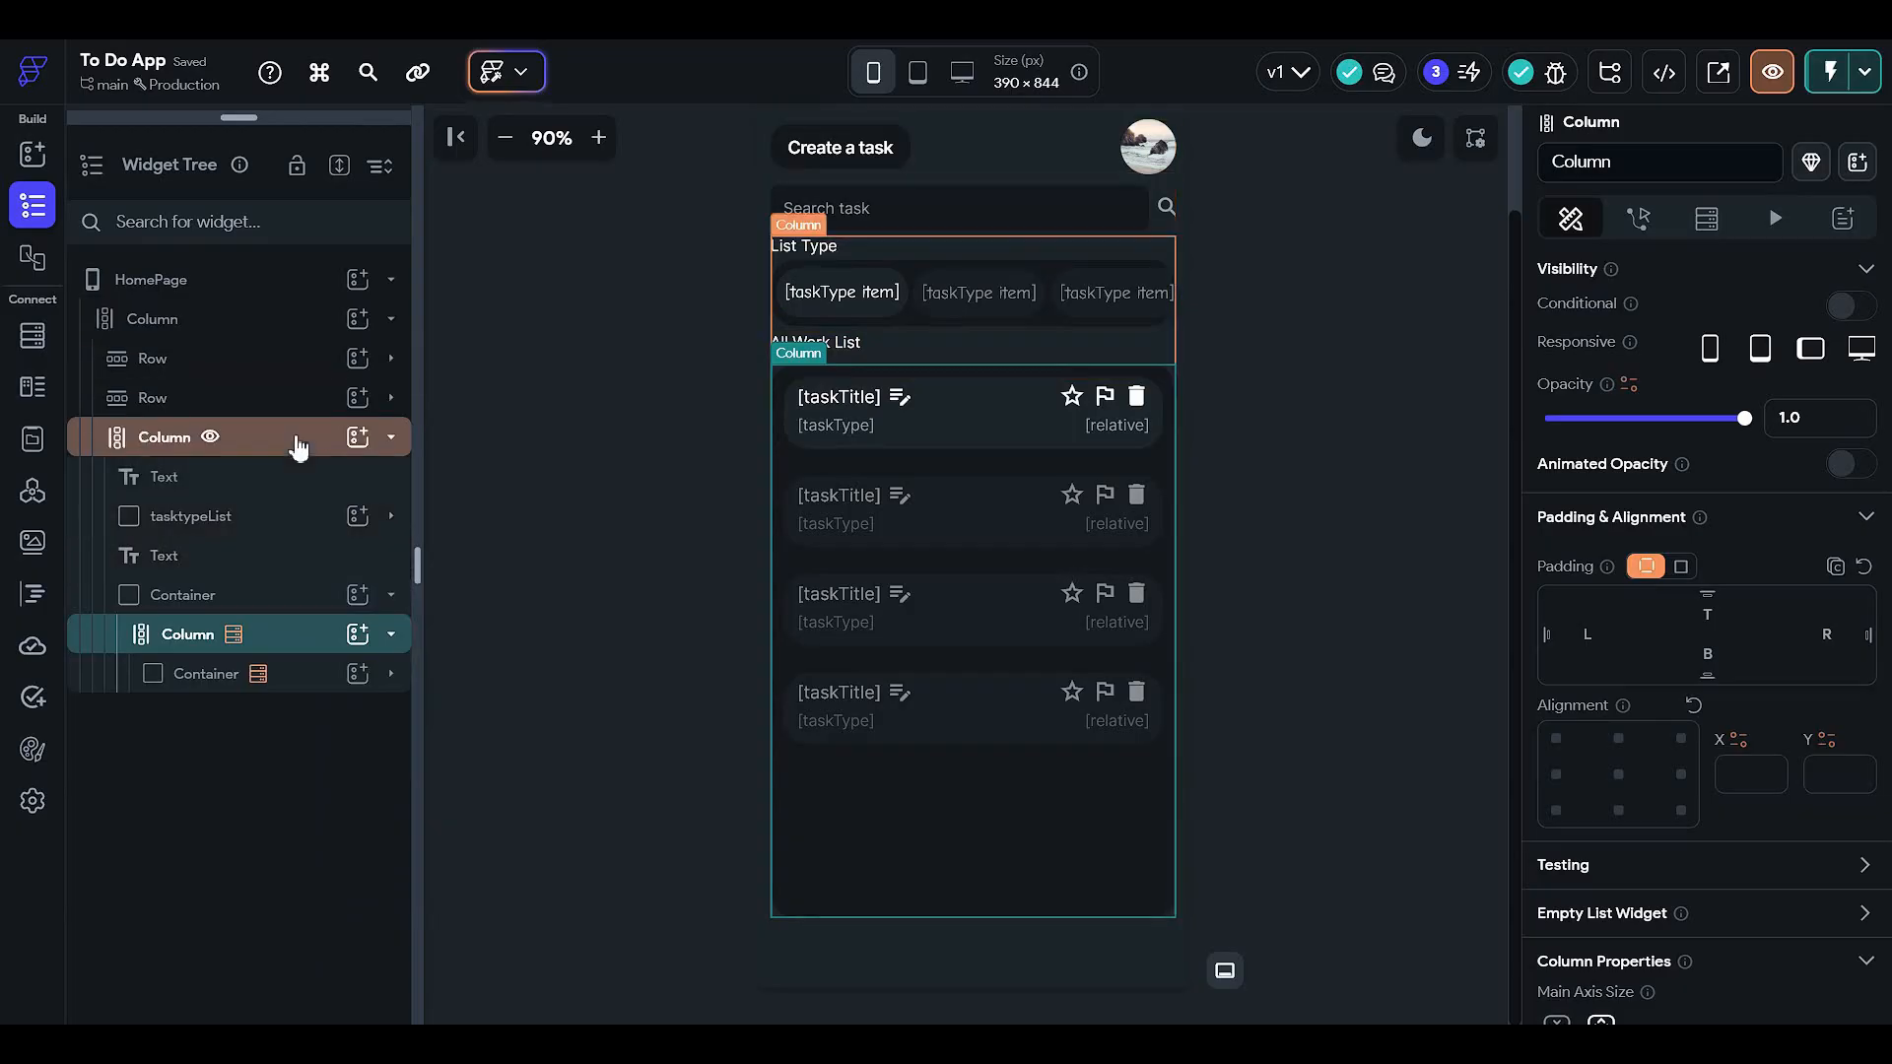
click(210, 437)
click(264, 333)
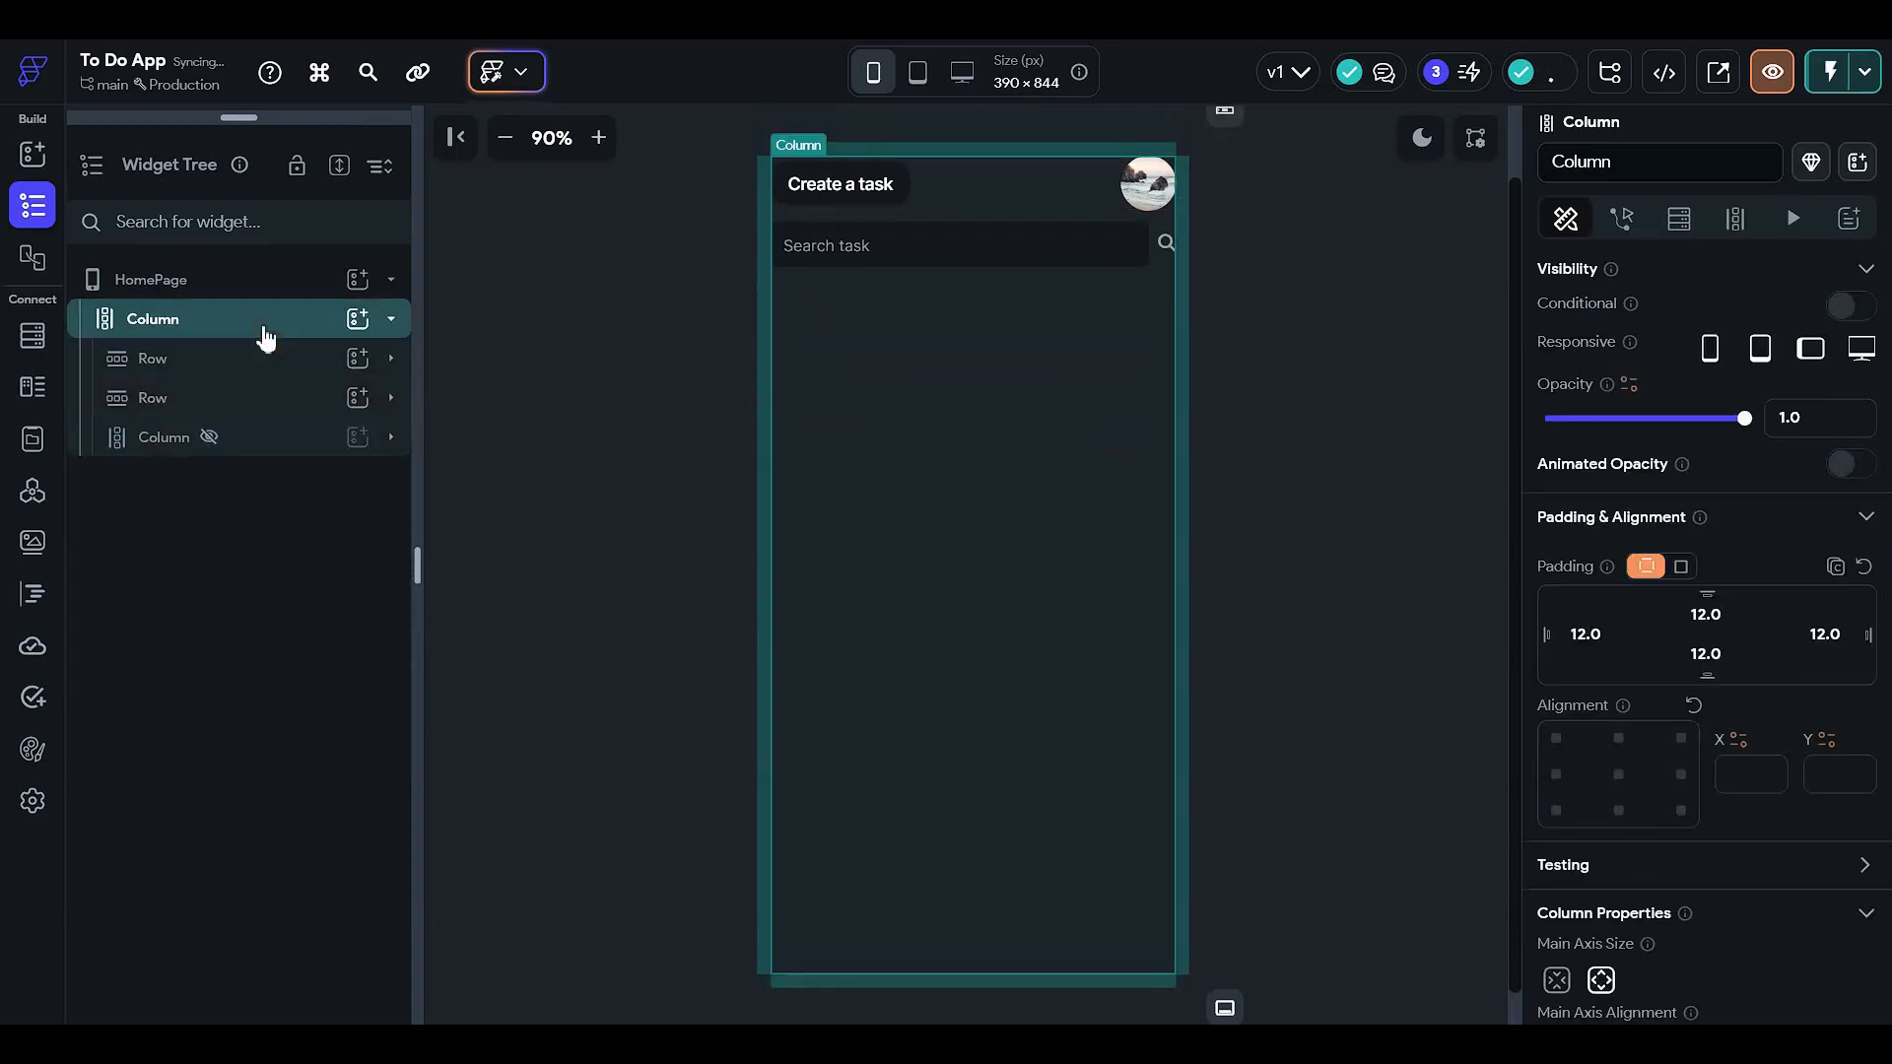
key(ctrl+v)
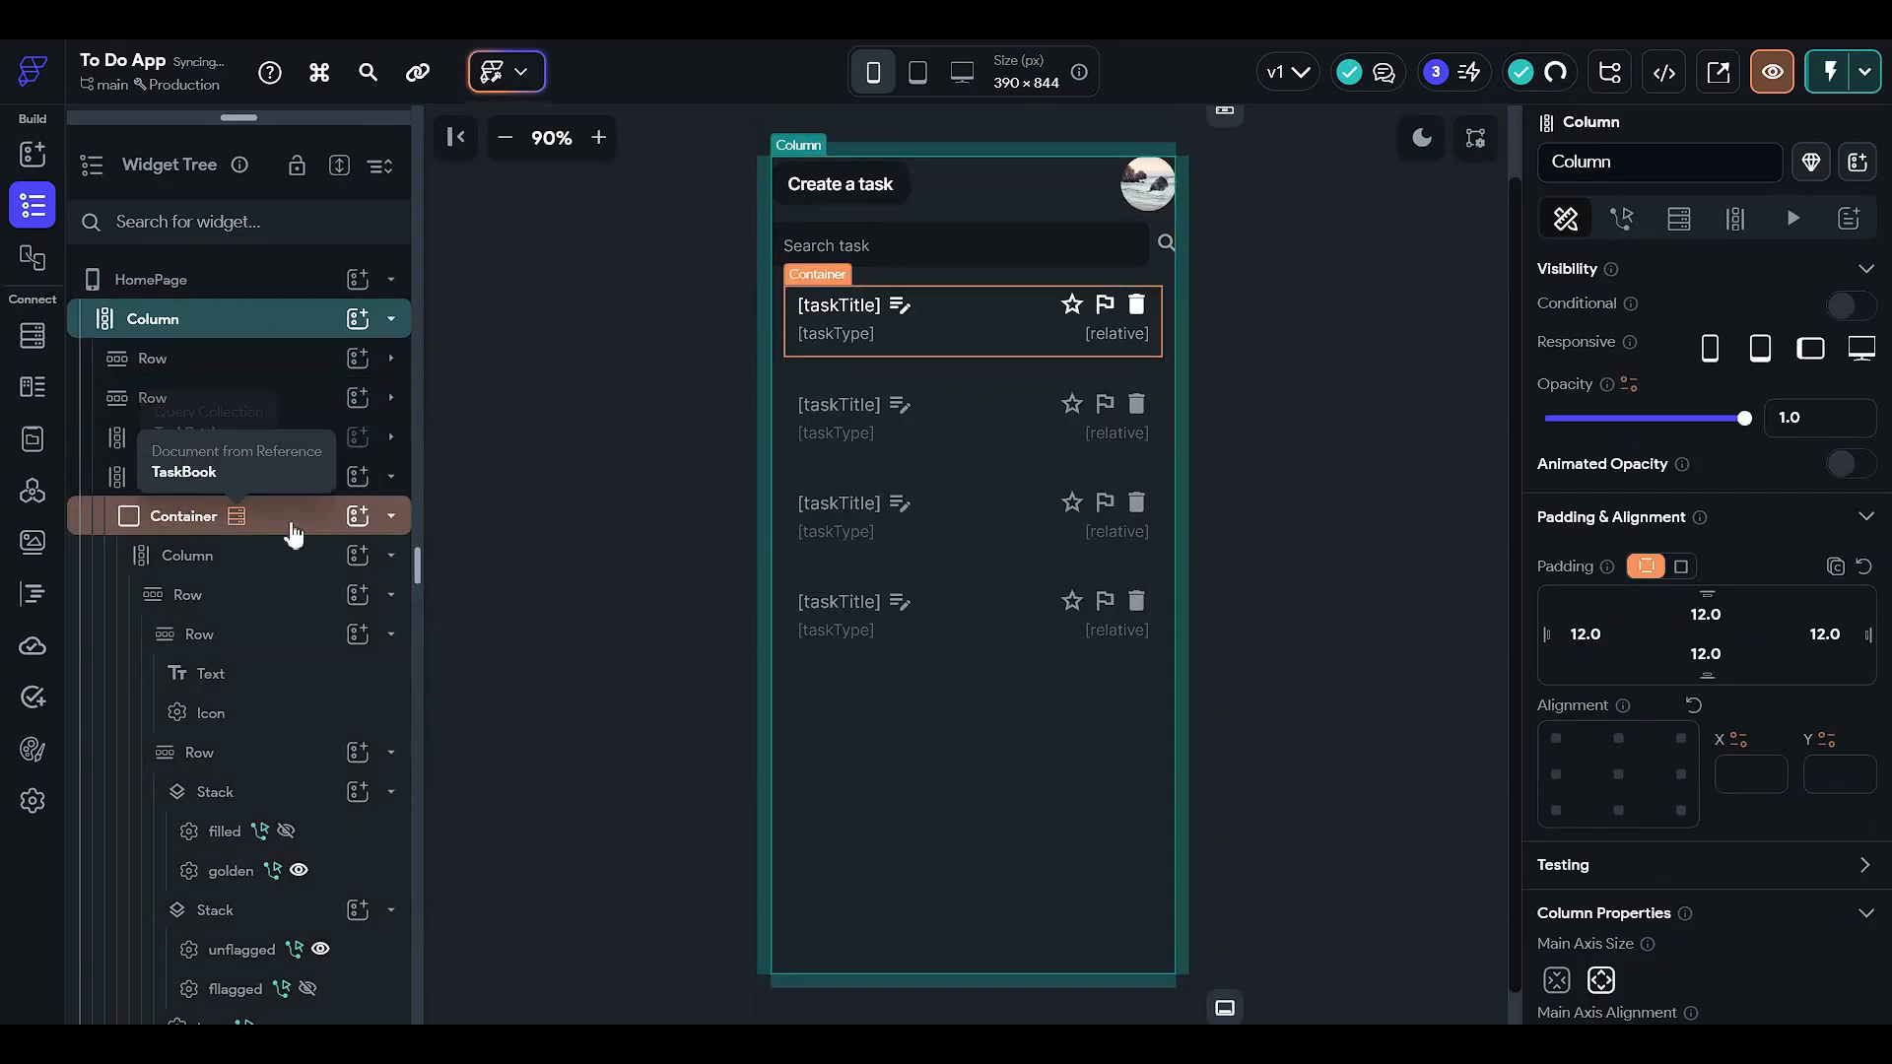
click(292, 483)
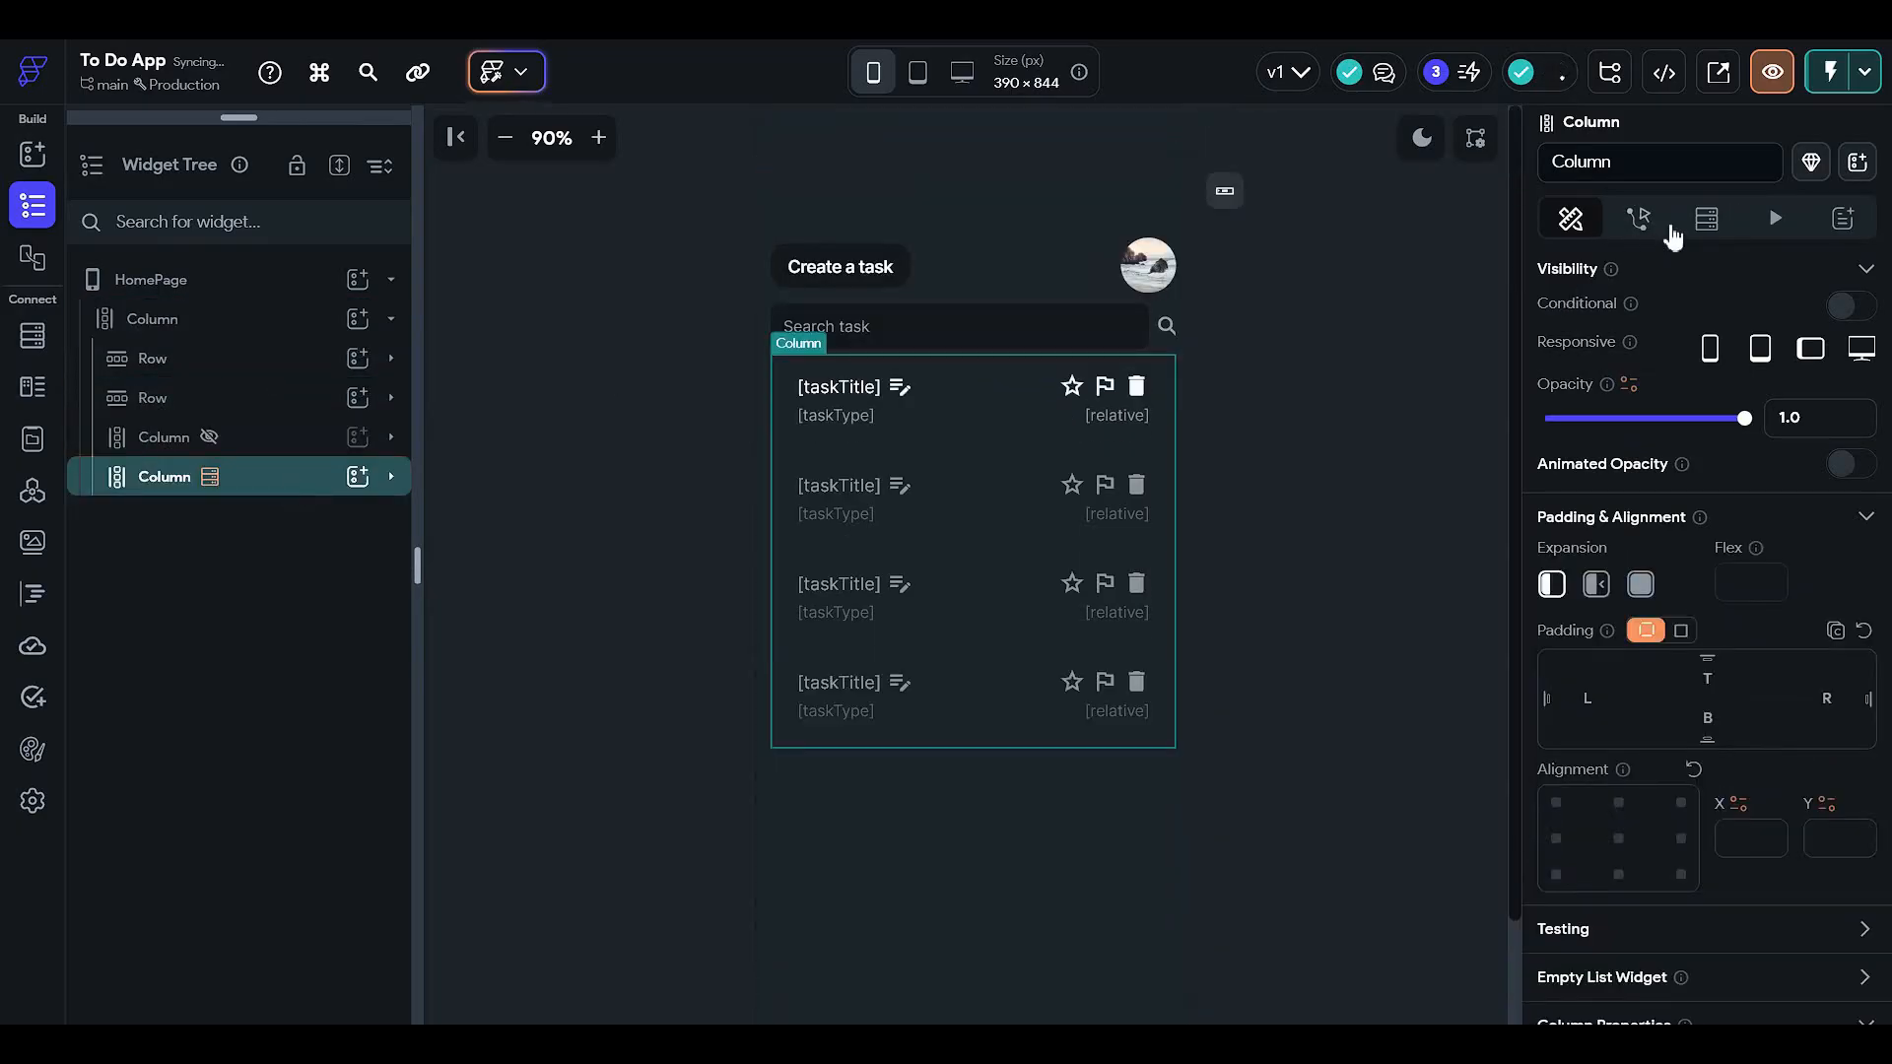
- Remove the TaskBook backend query from the pasted Column
click(1705, 220)
click(1586, 358)
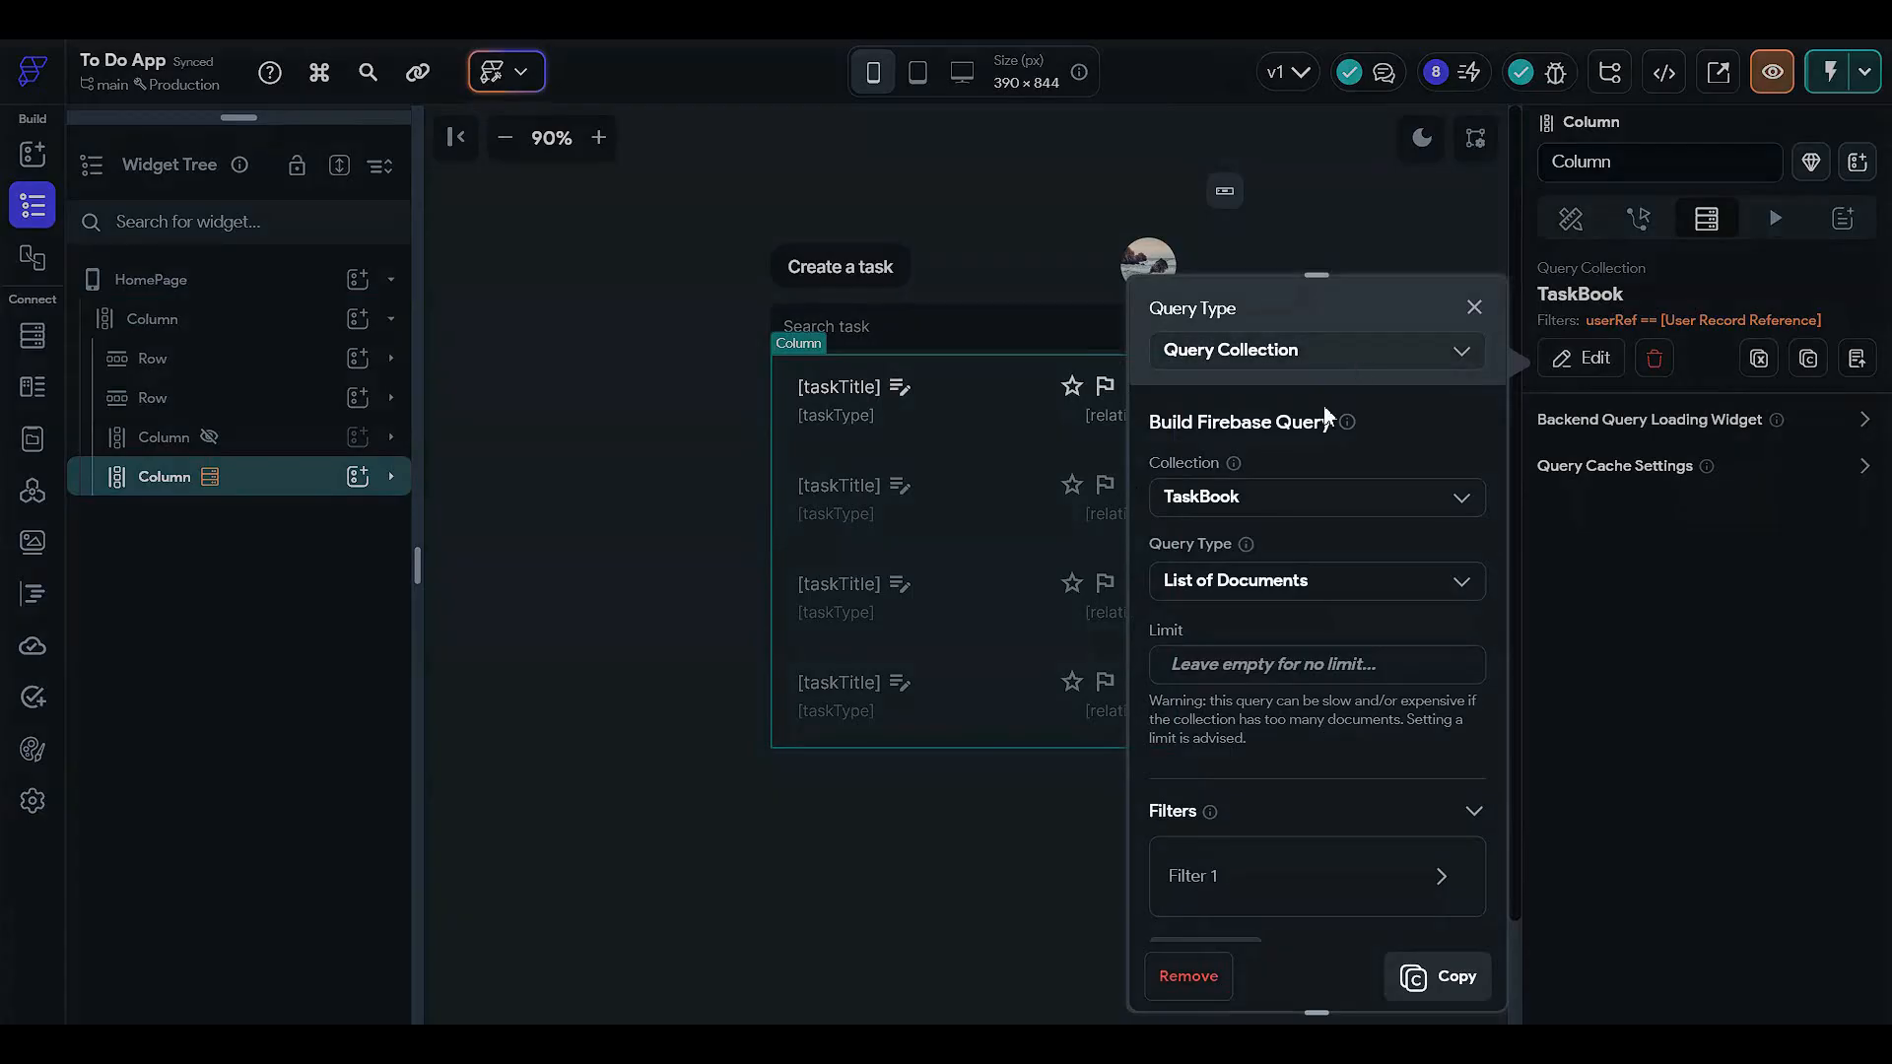
scroll(1387, 577, down, 5)
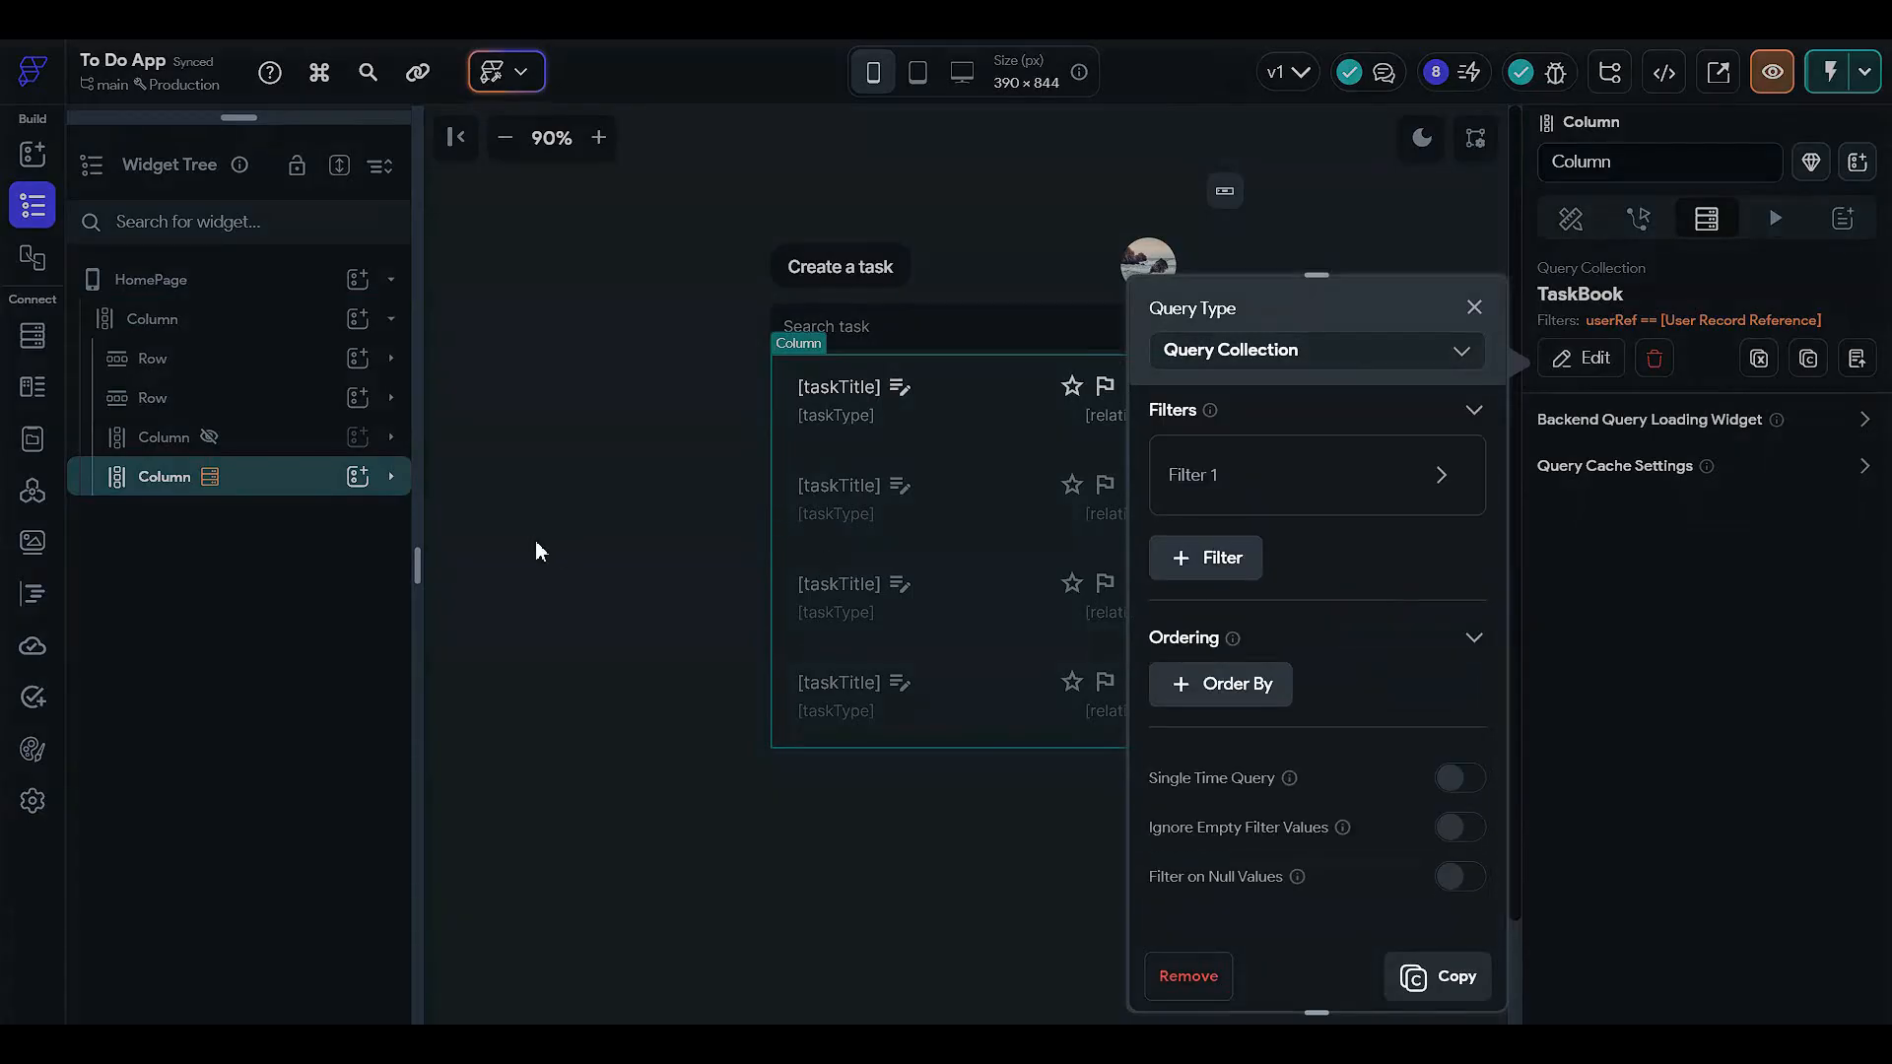
click(1764, 268)
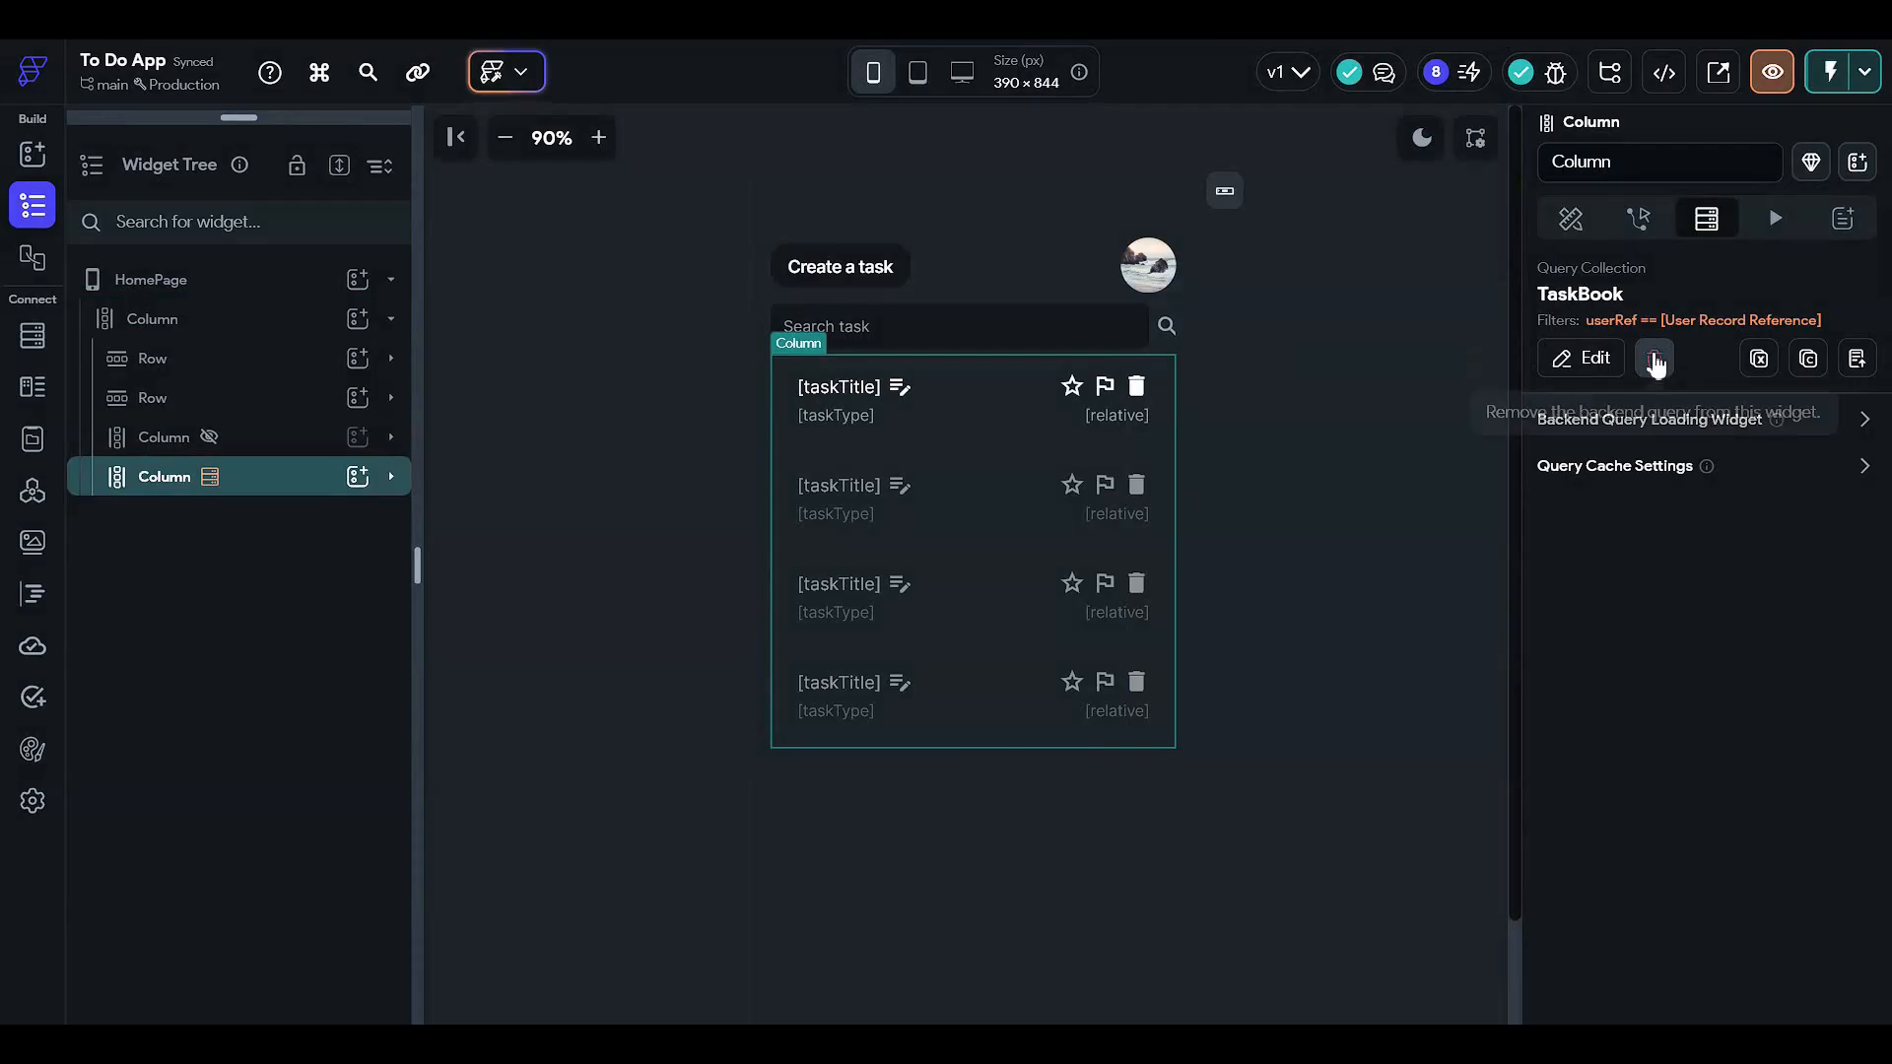
click(1655, 362)
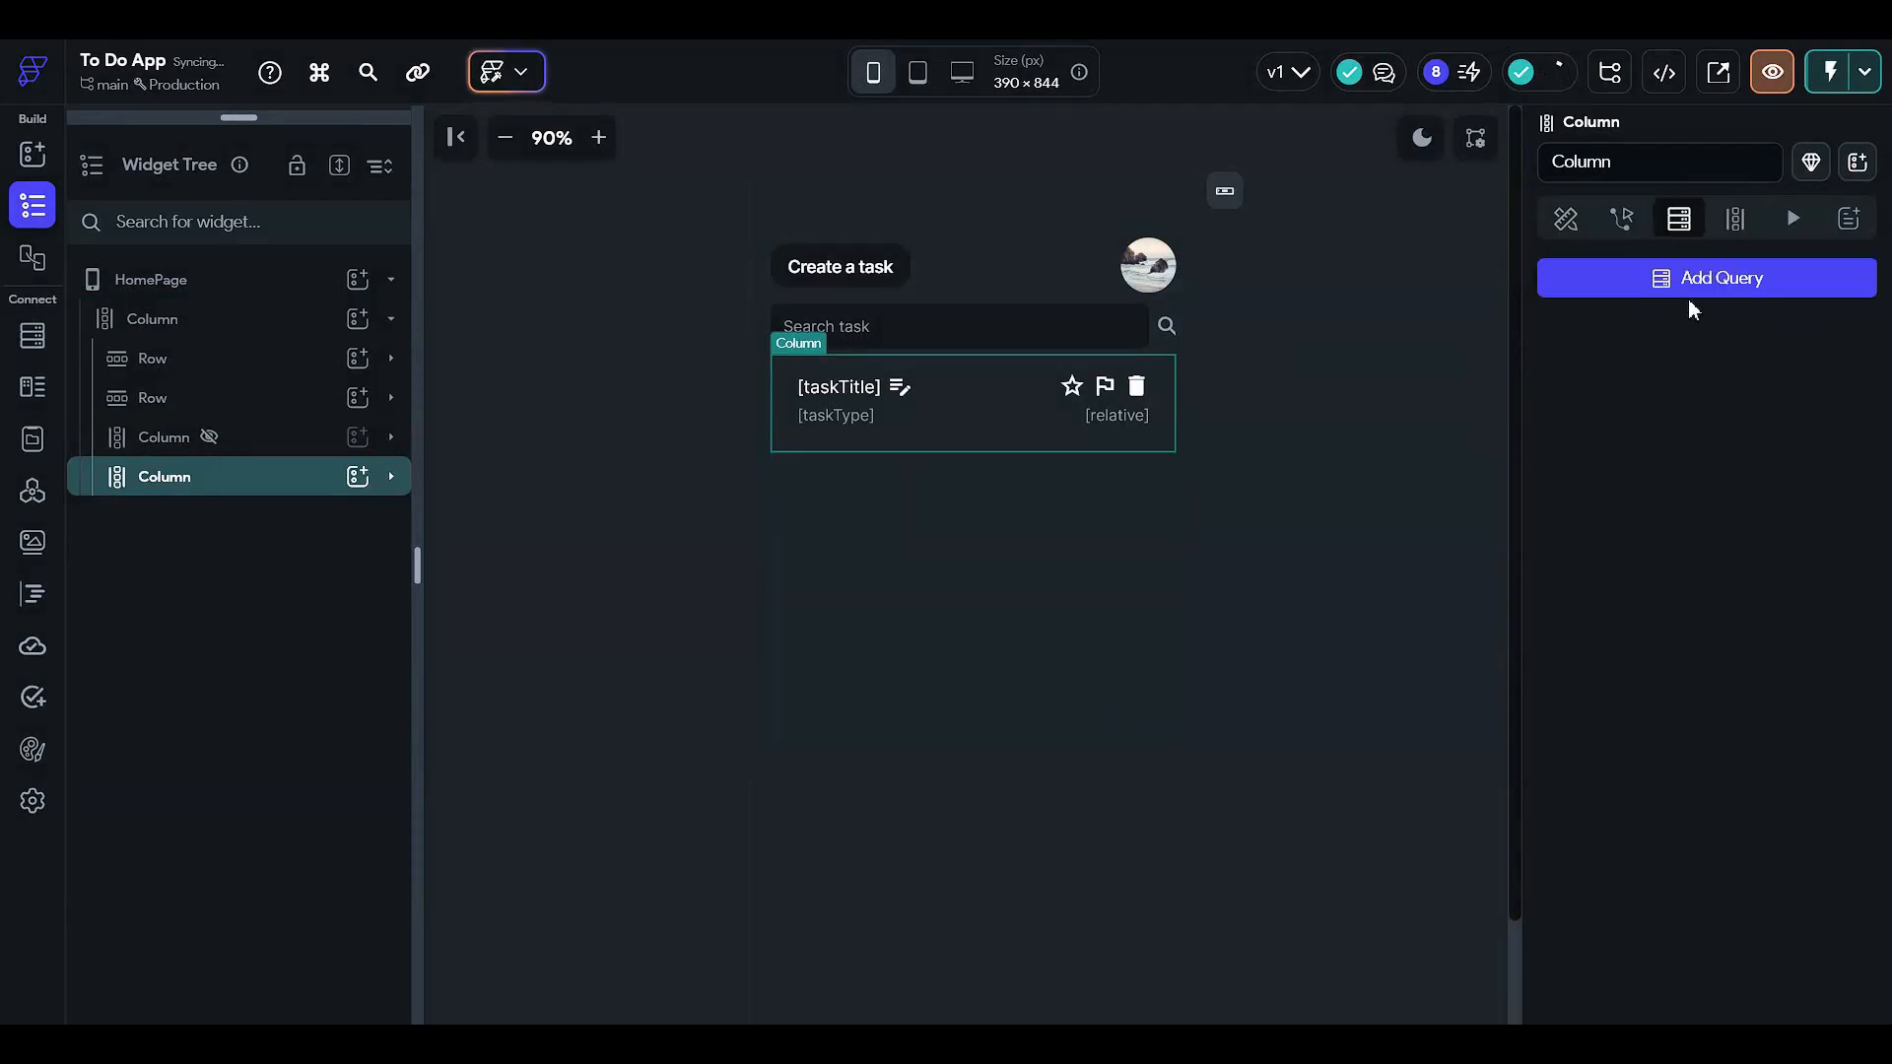
- Generate the Column's children as searchResult from Simple Search Results and save
click(1739, 220)
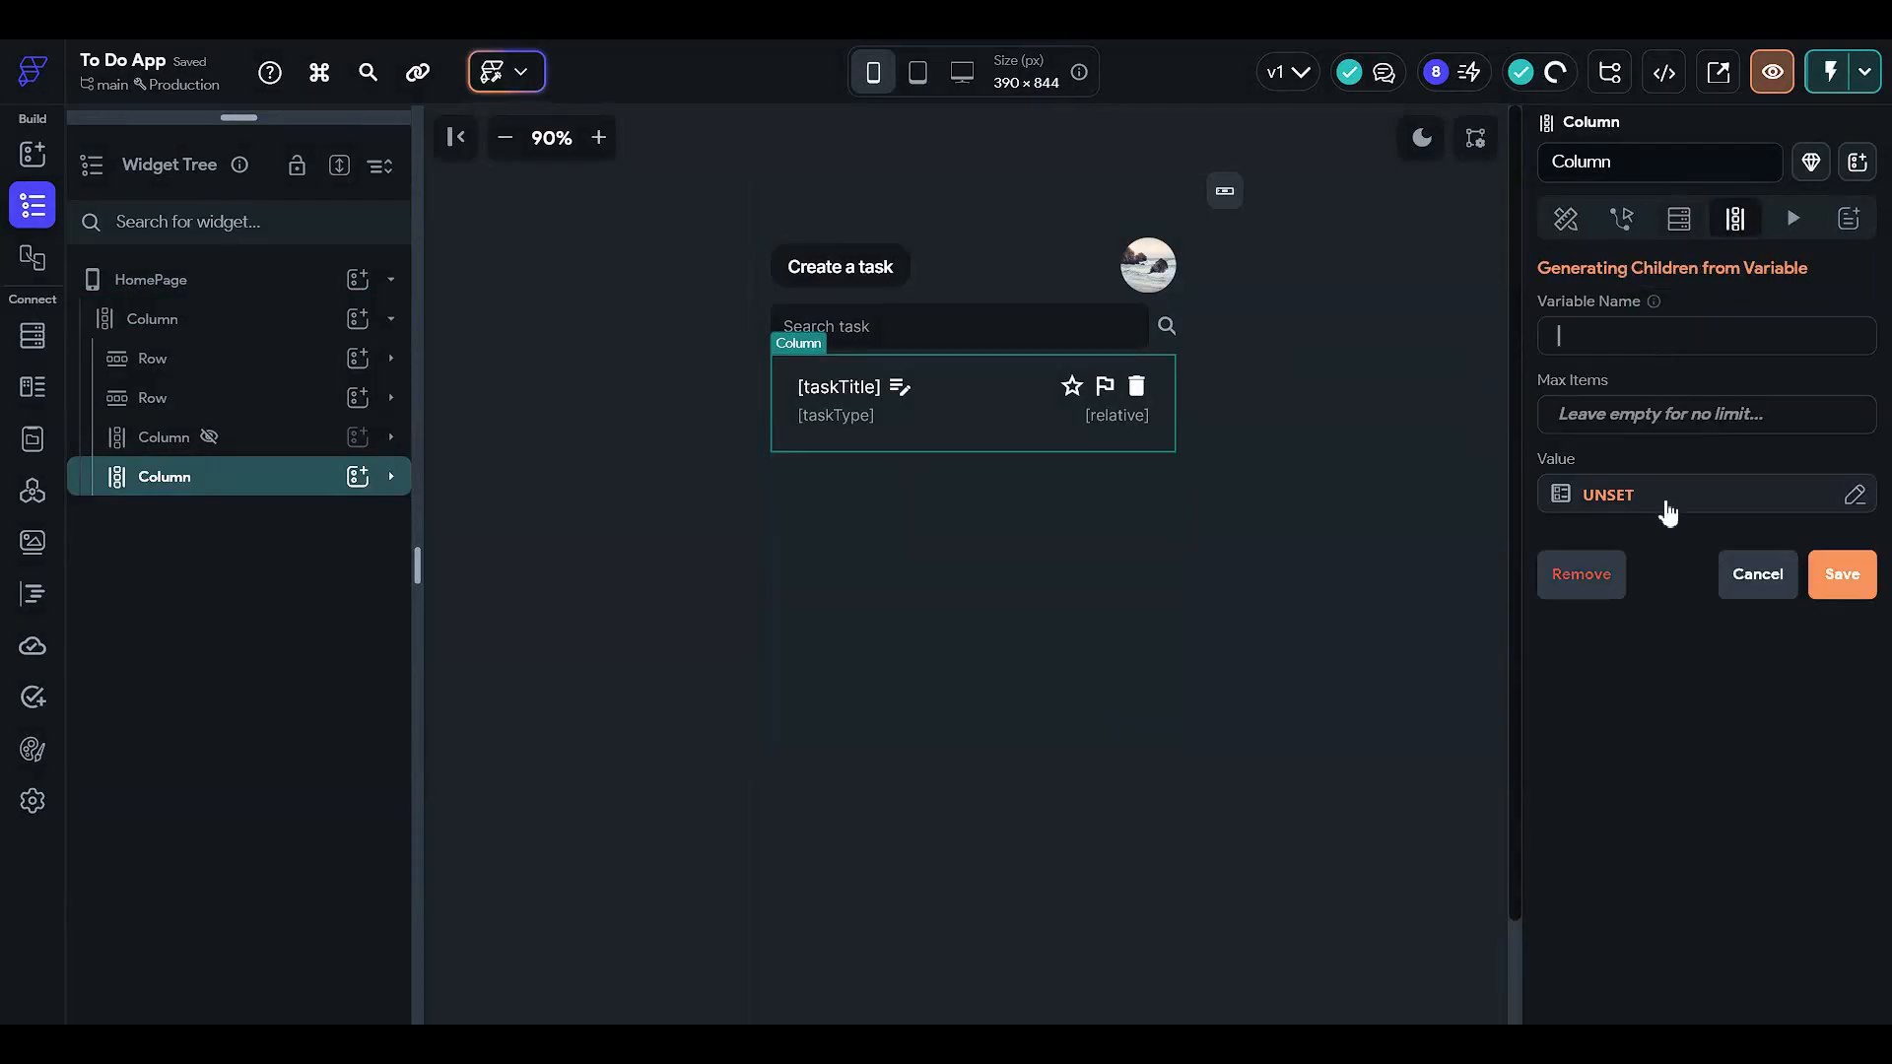
text(searchResult)
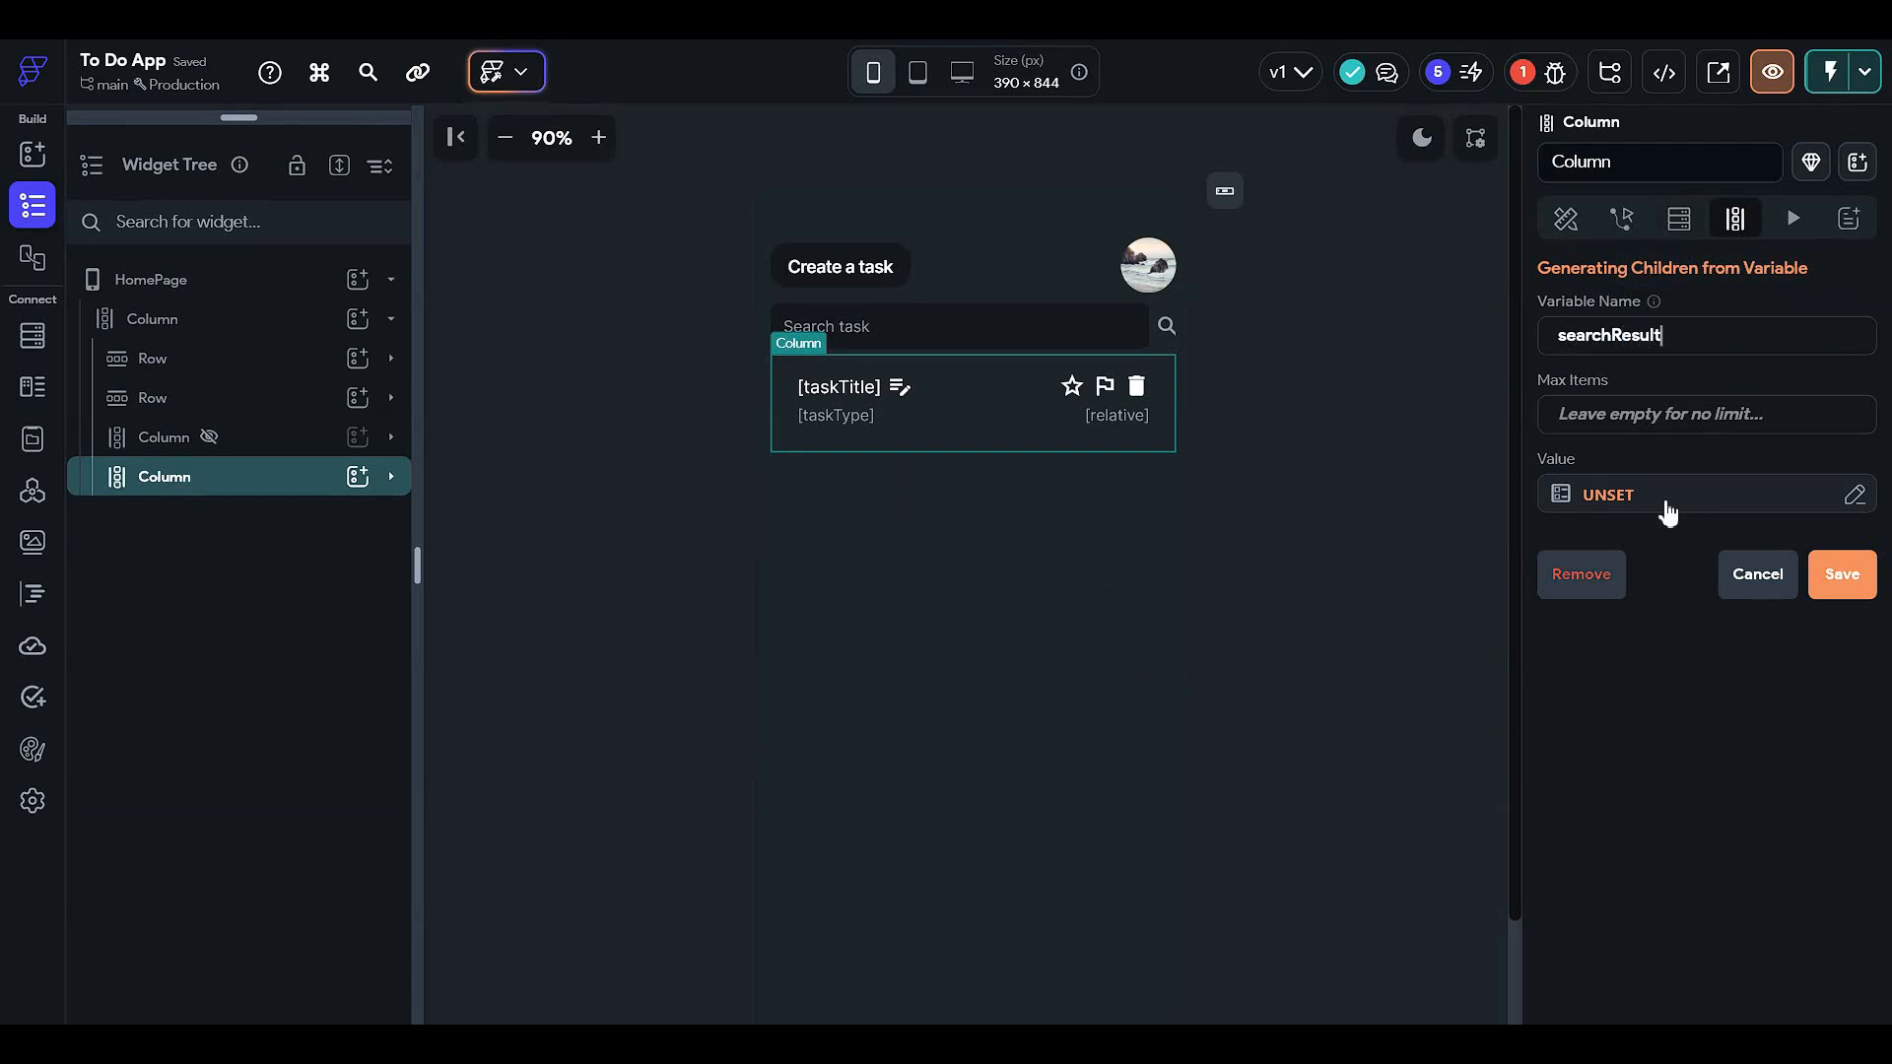
click(1665, 504)
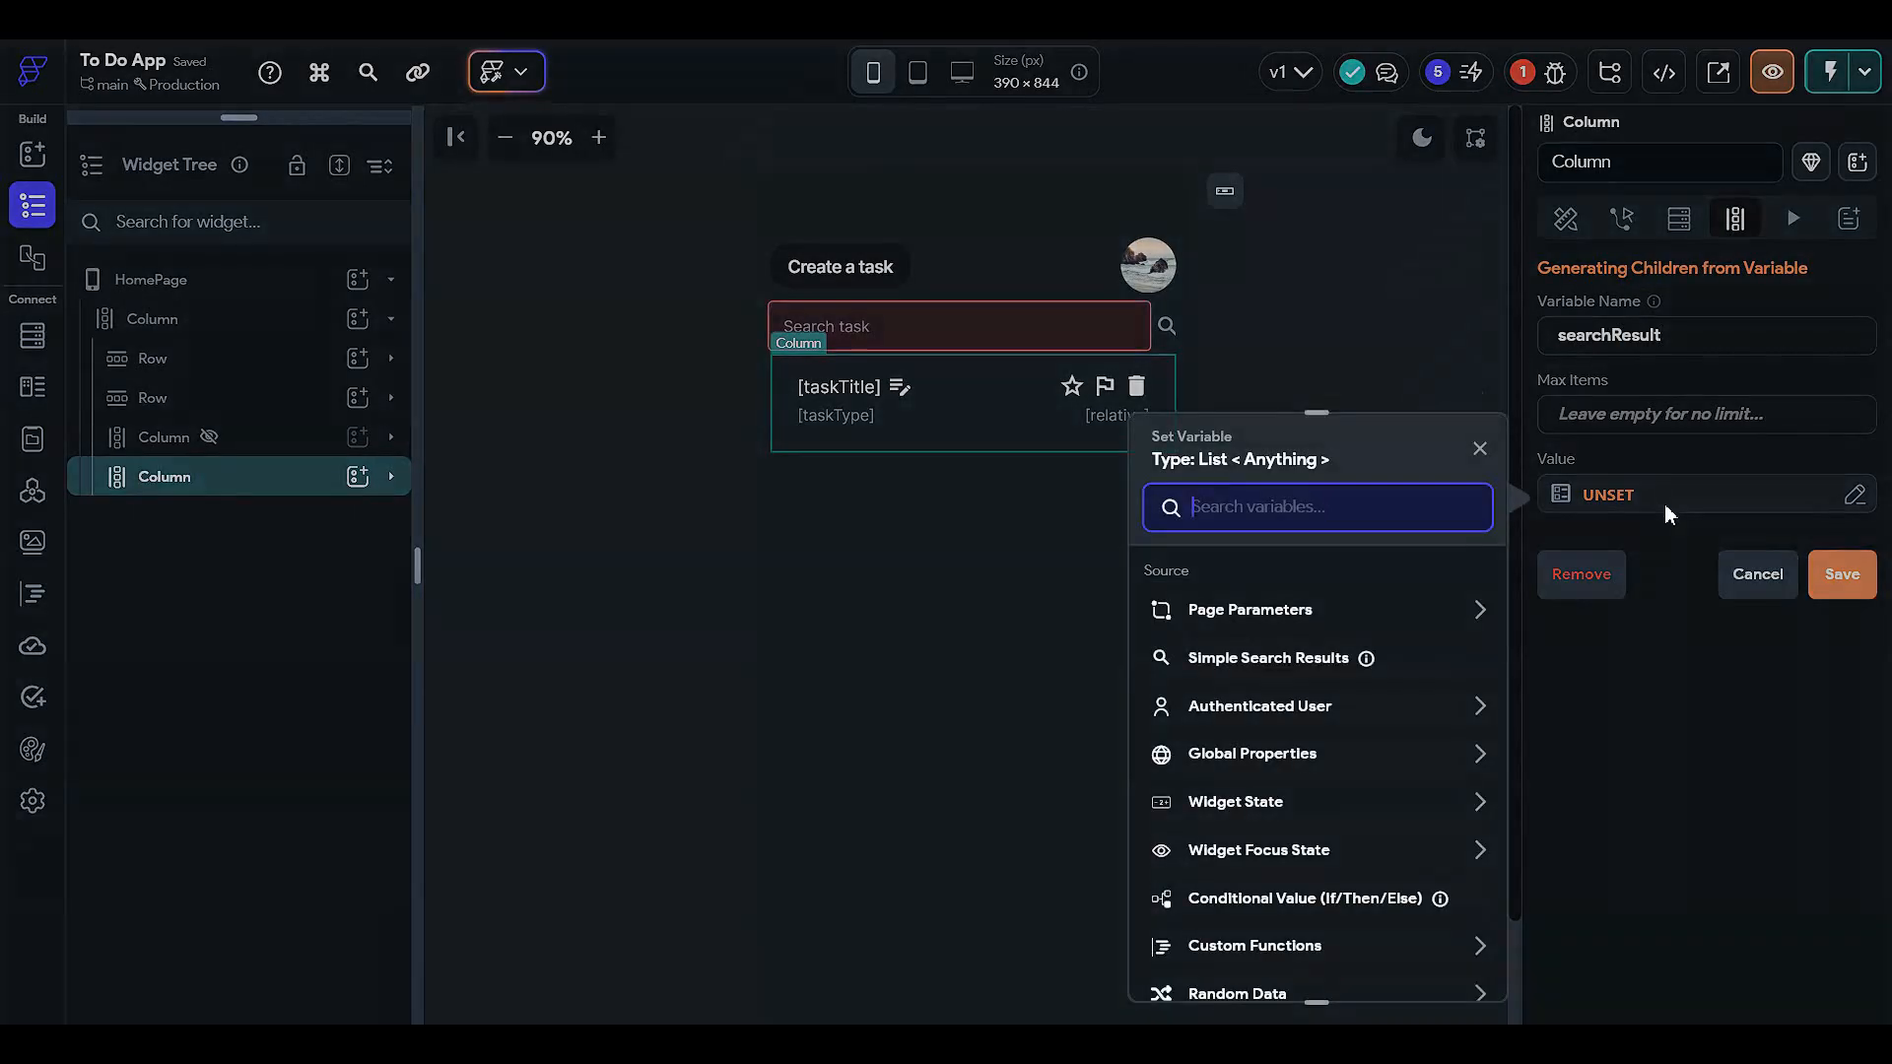
click(1317, 678)
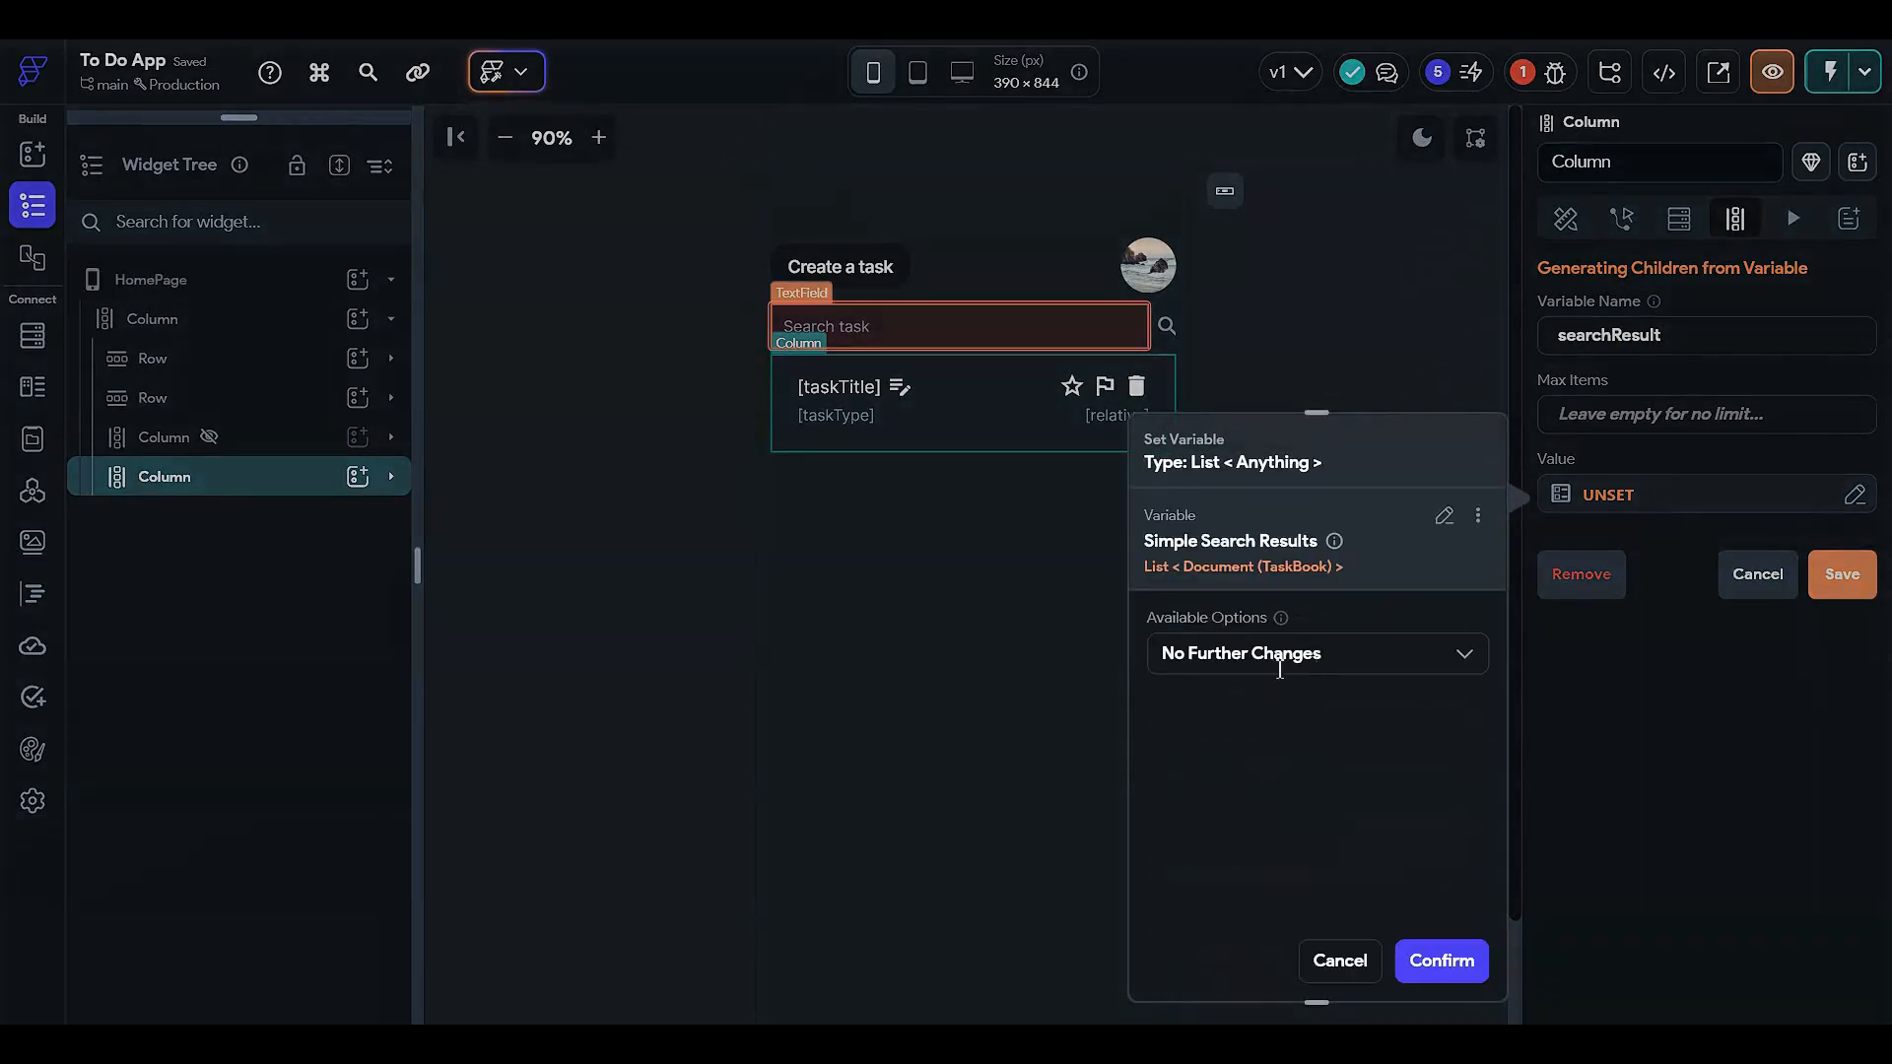
click(1439, 958)
click(1838, 571)
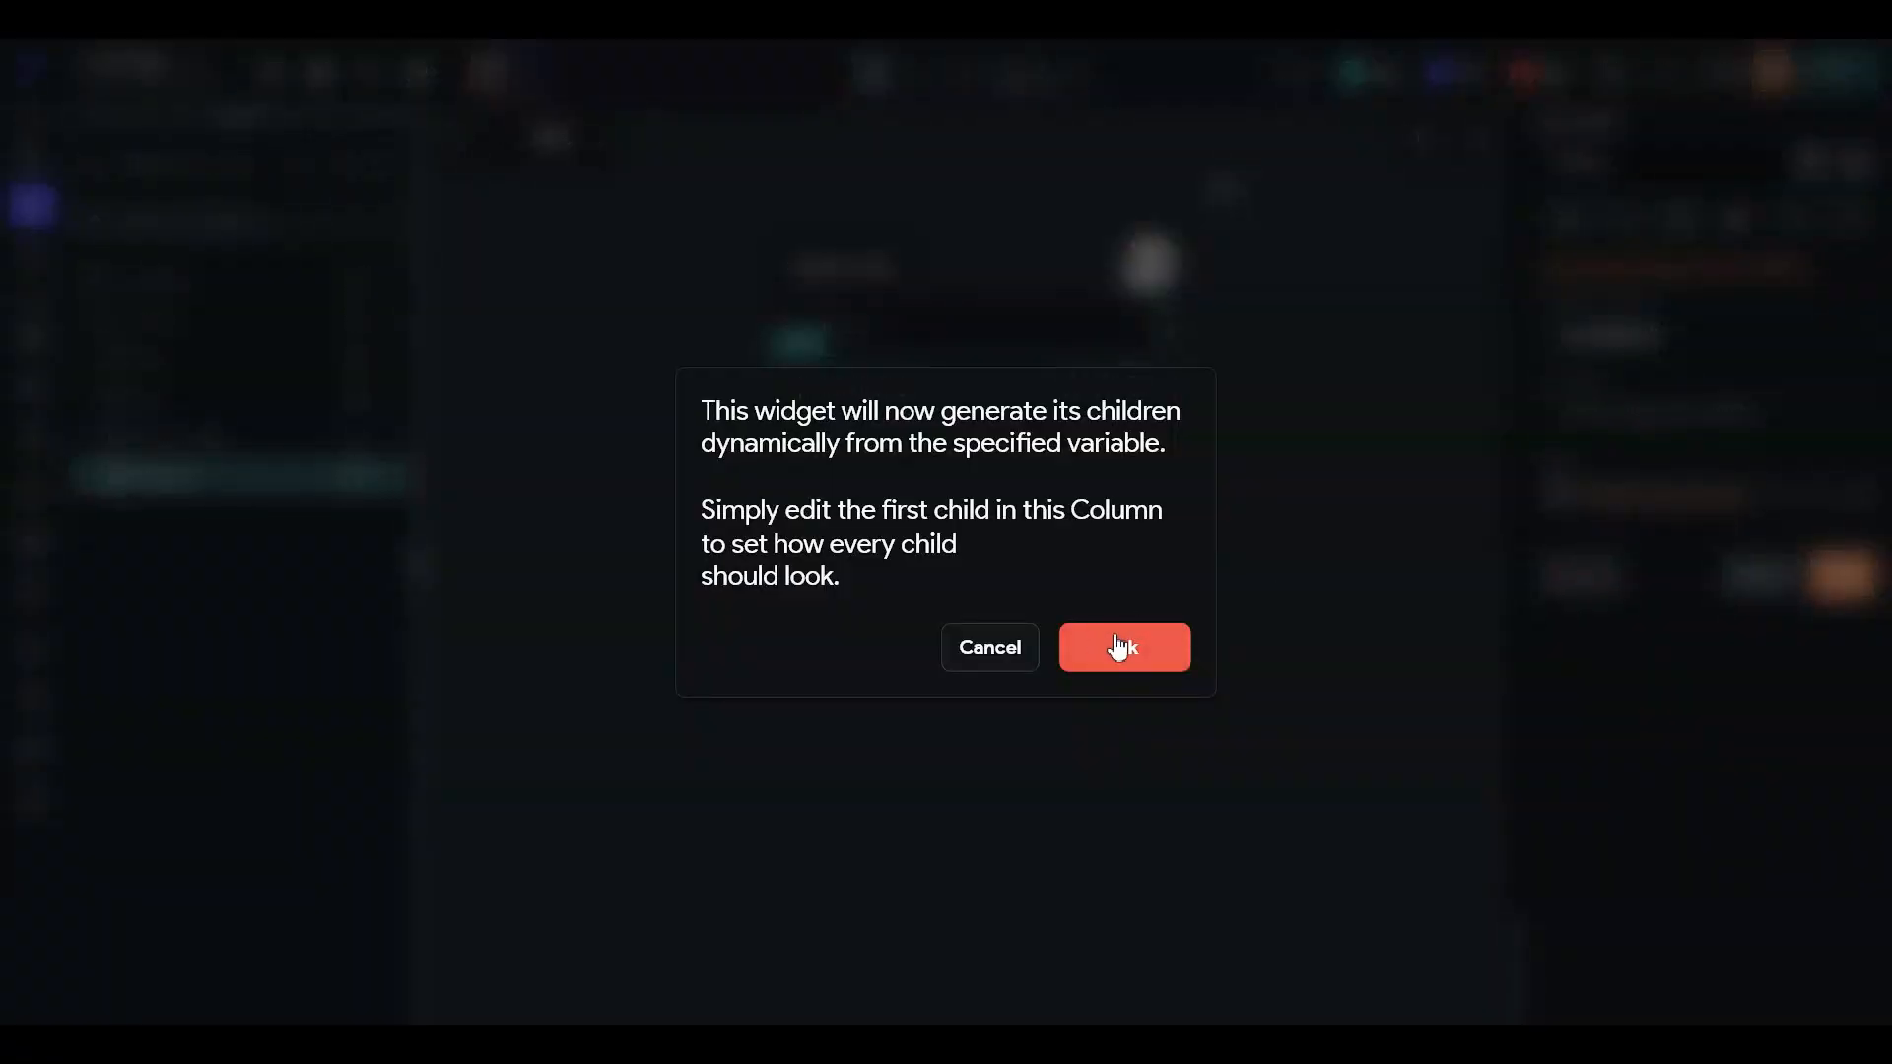
click(1157, 666)
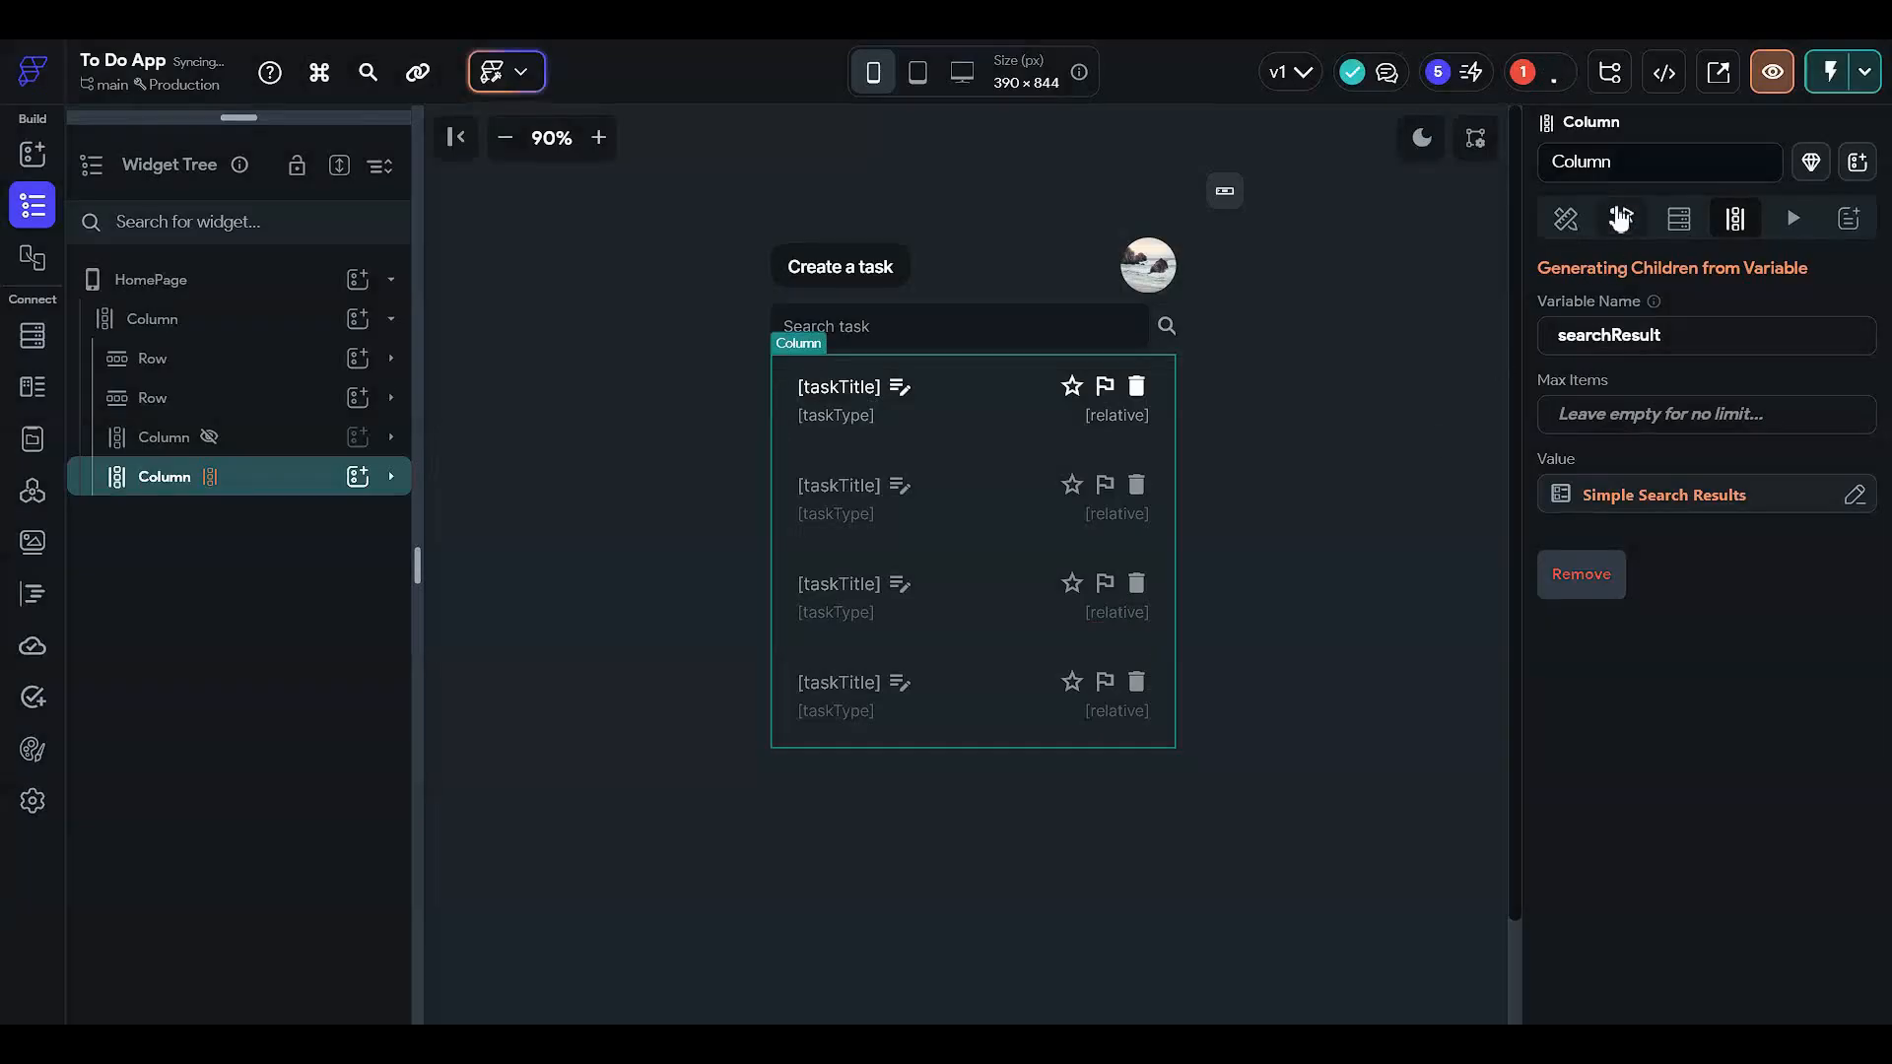
click(1566, 220)
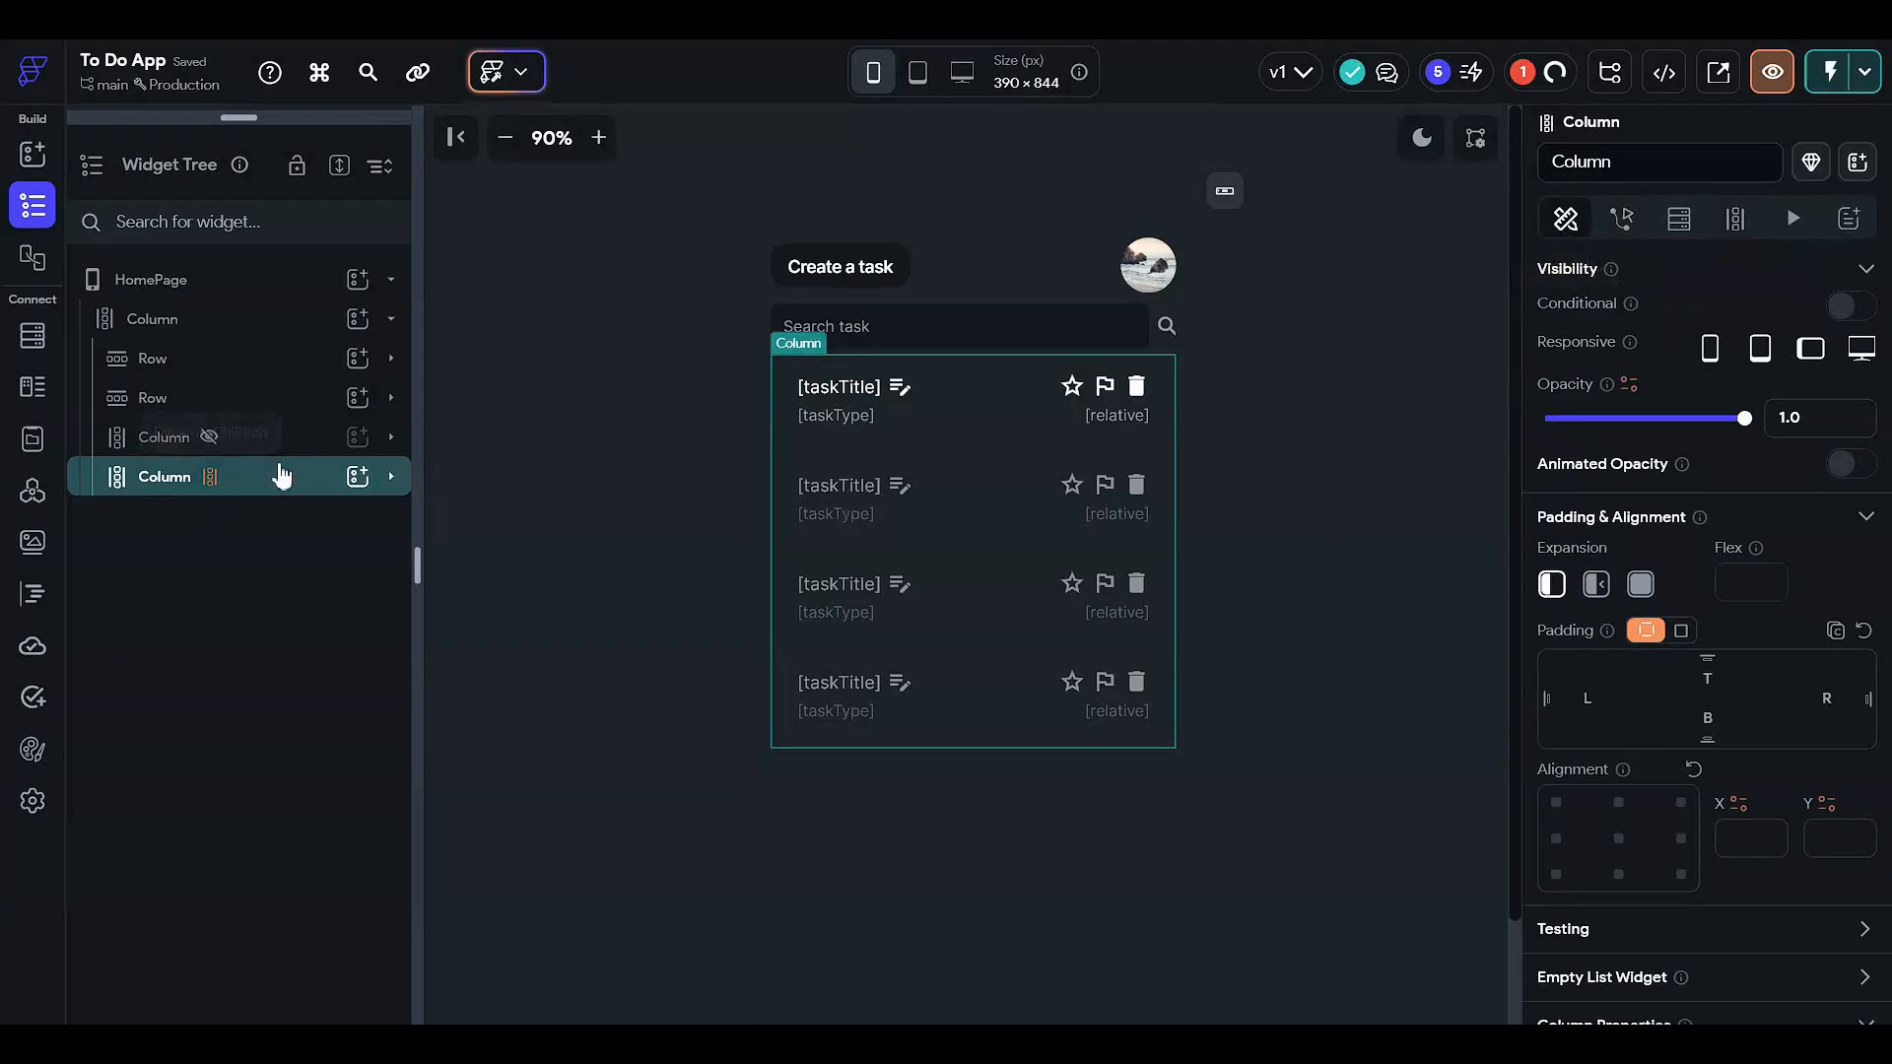
- Reselect the search results Column and turn on single-condition conditional visibility
click(281, 476)
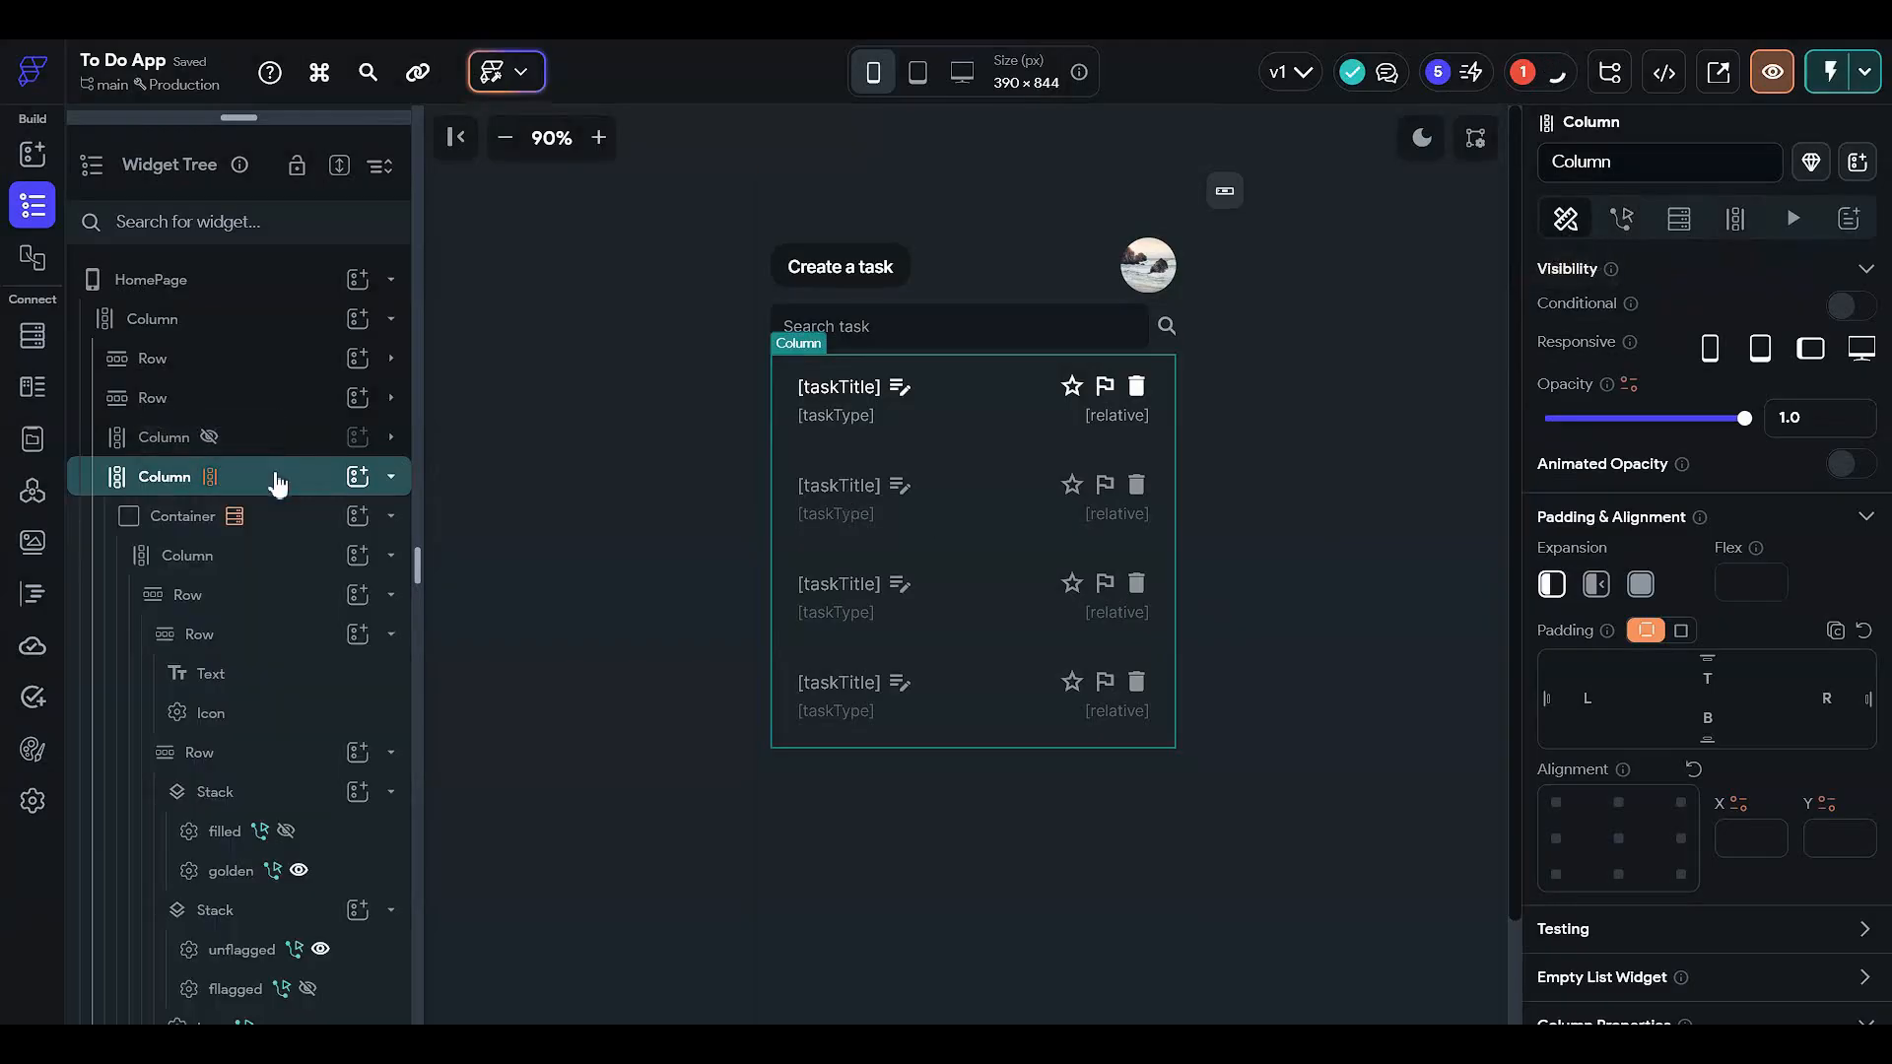
click(302, 520)
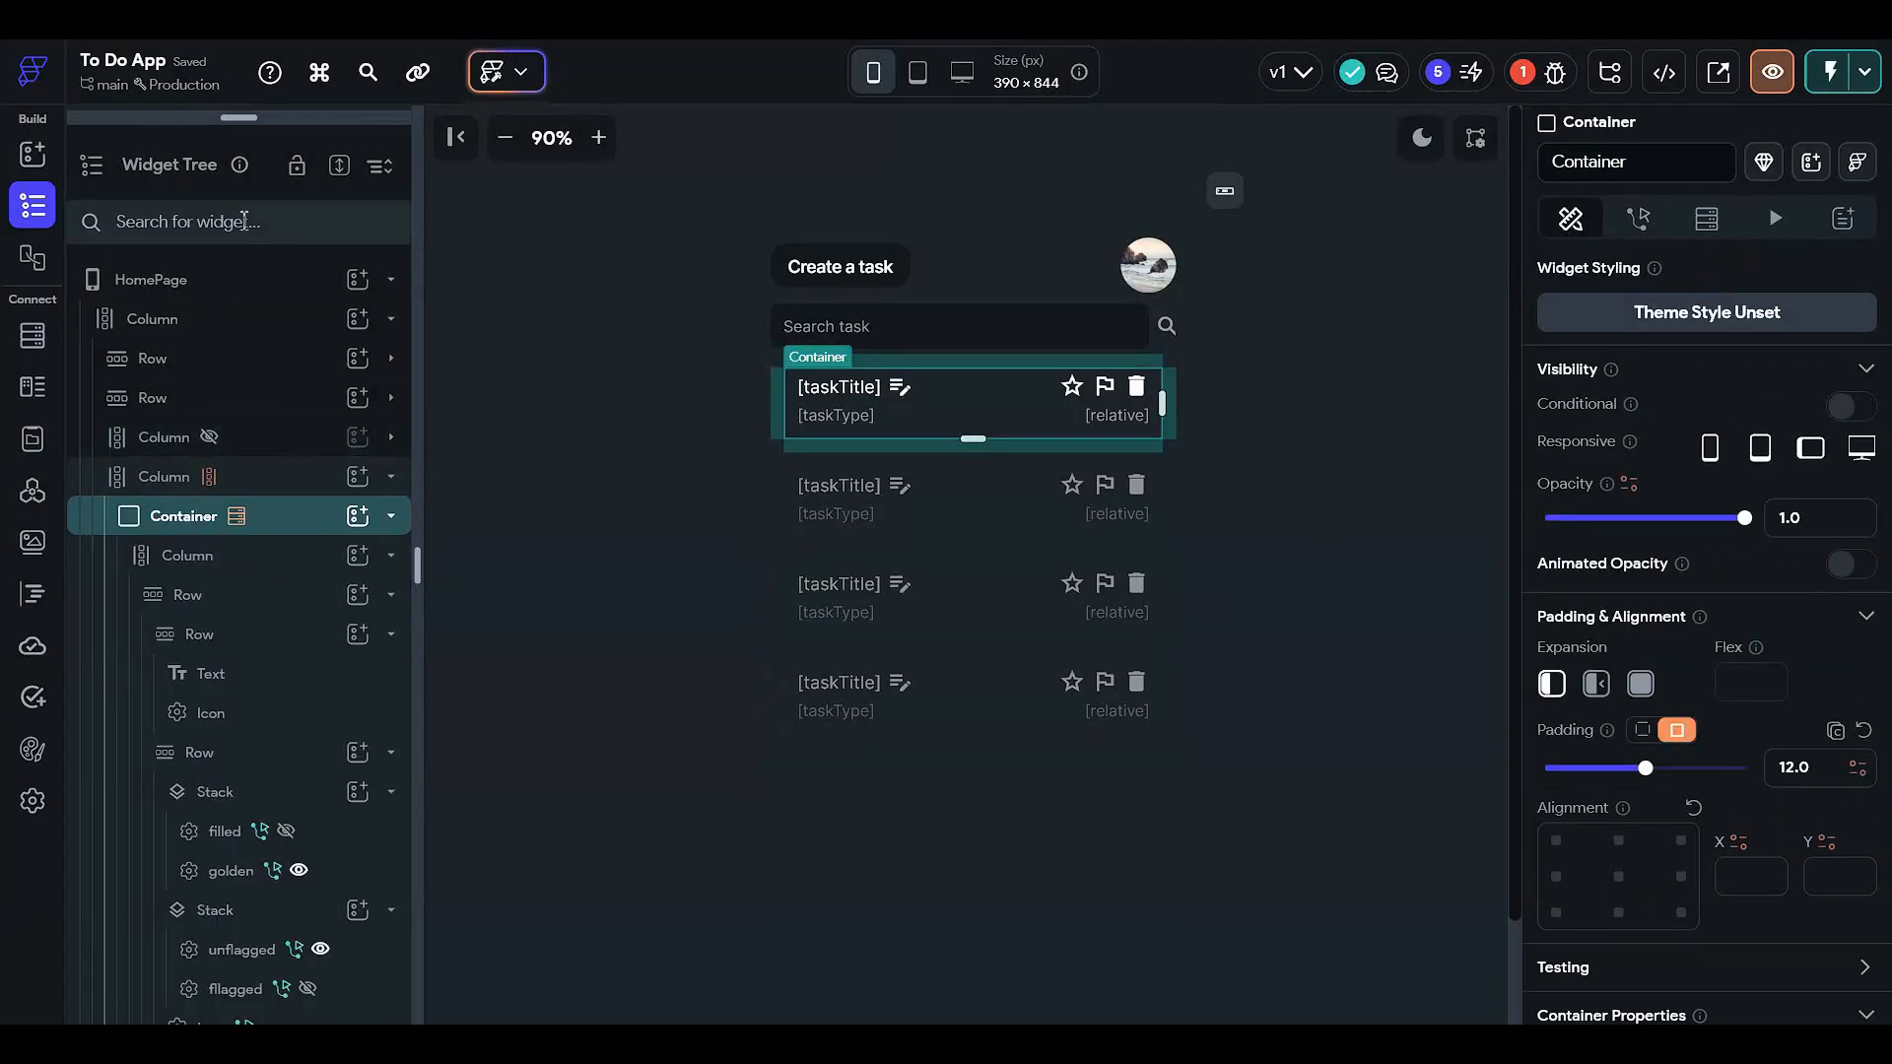
click(244, 478)
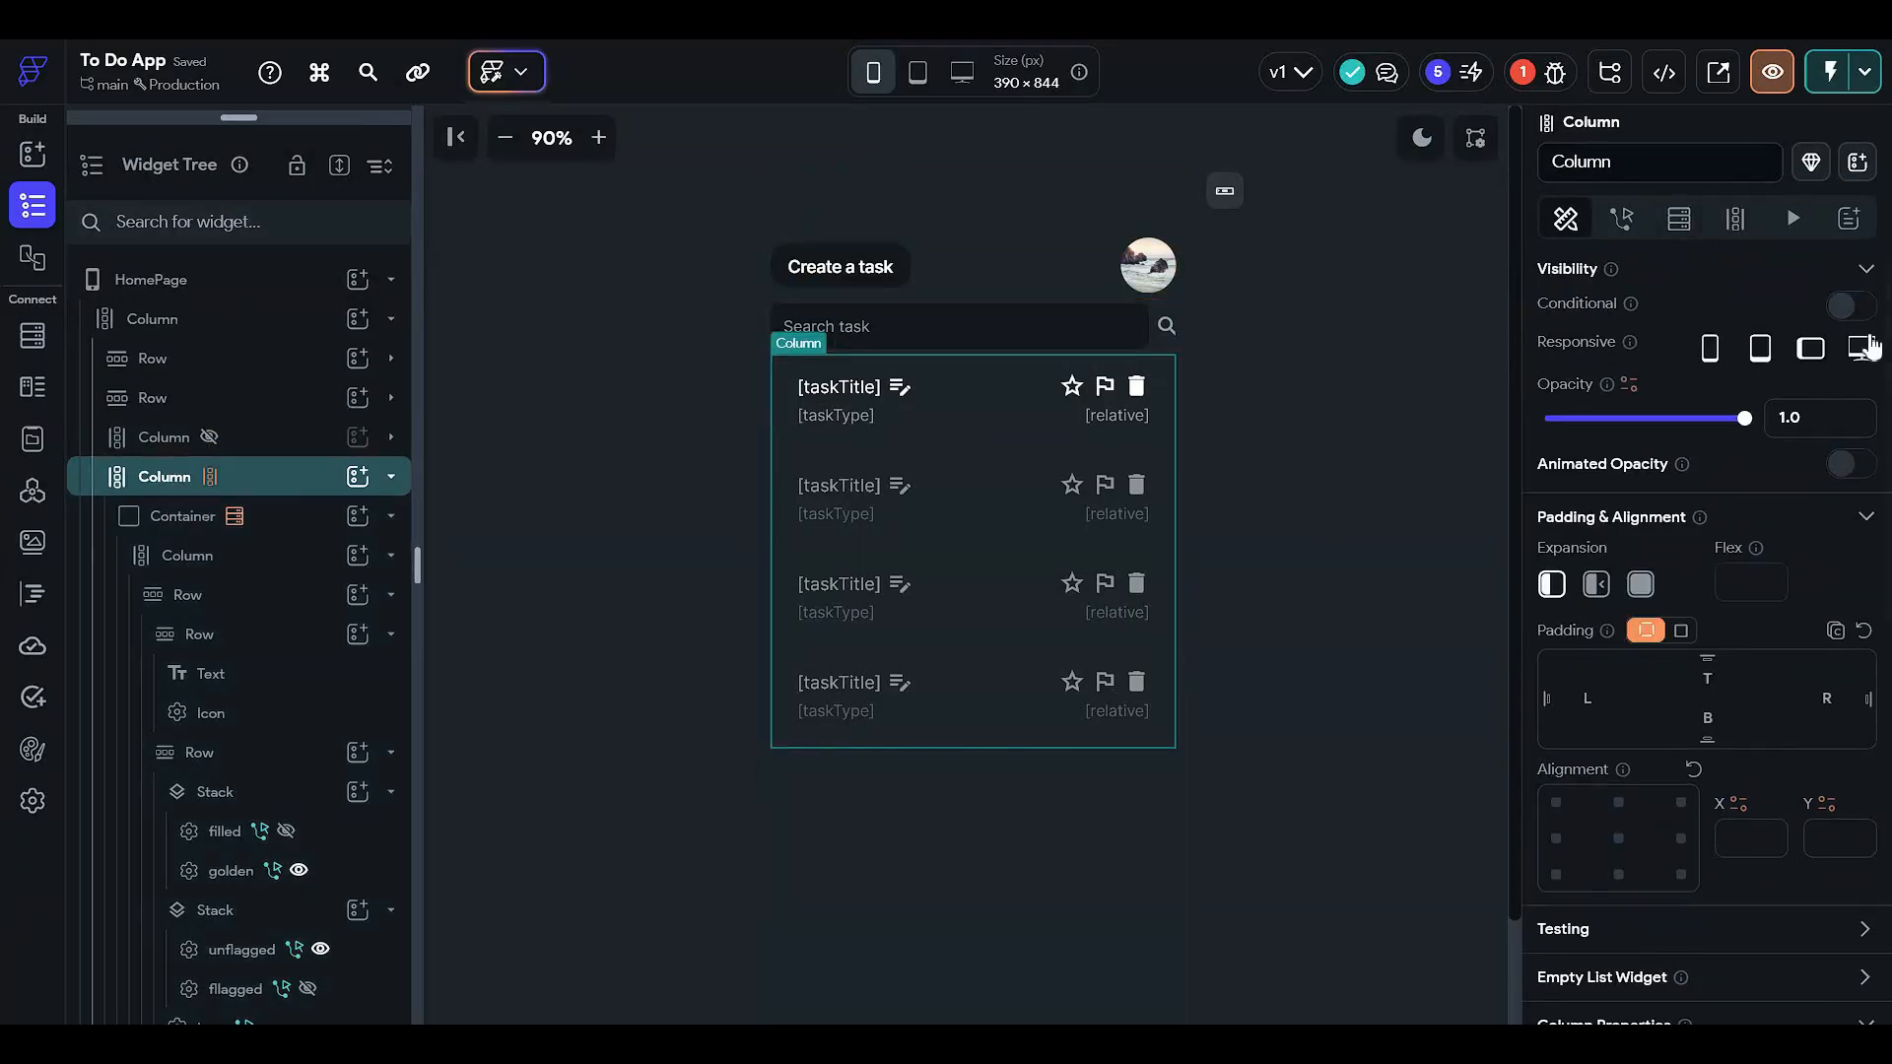
click(1843, 303)
click(1670, 354)
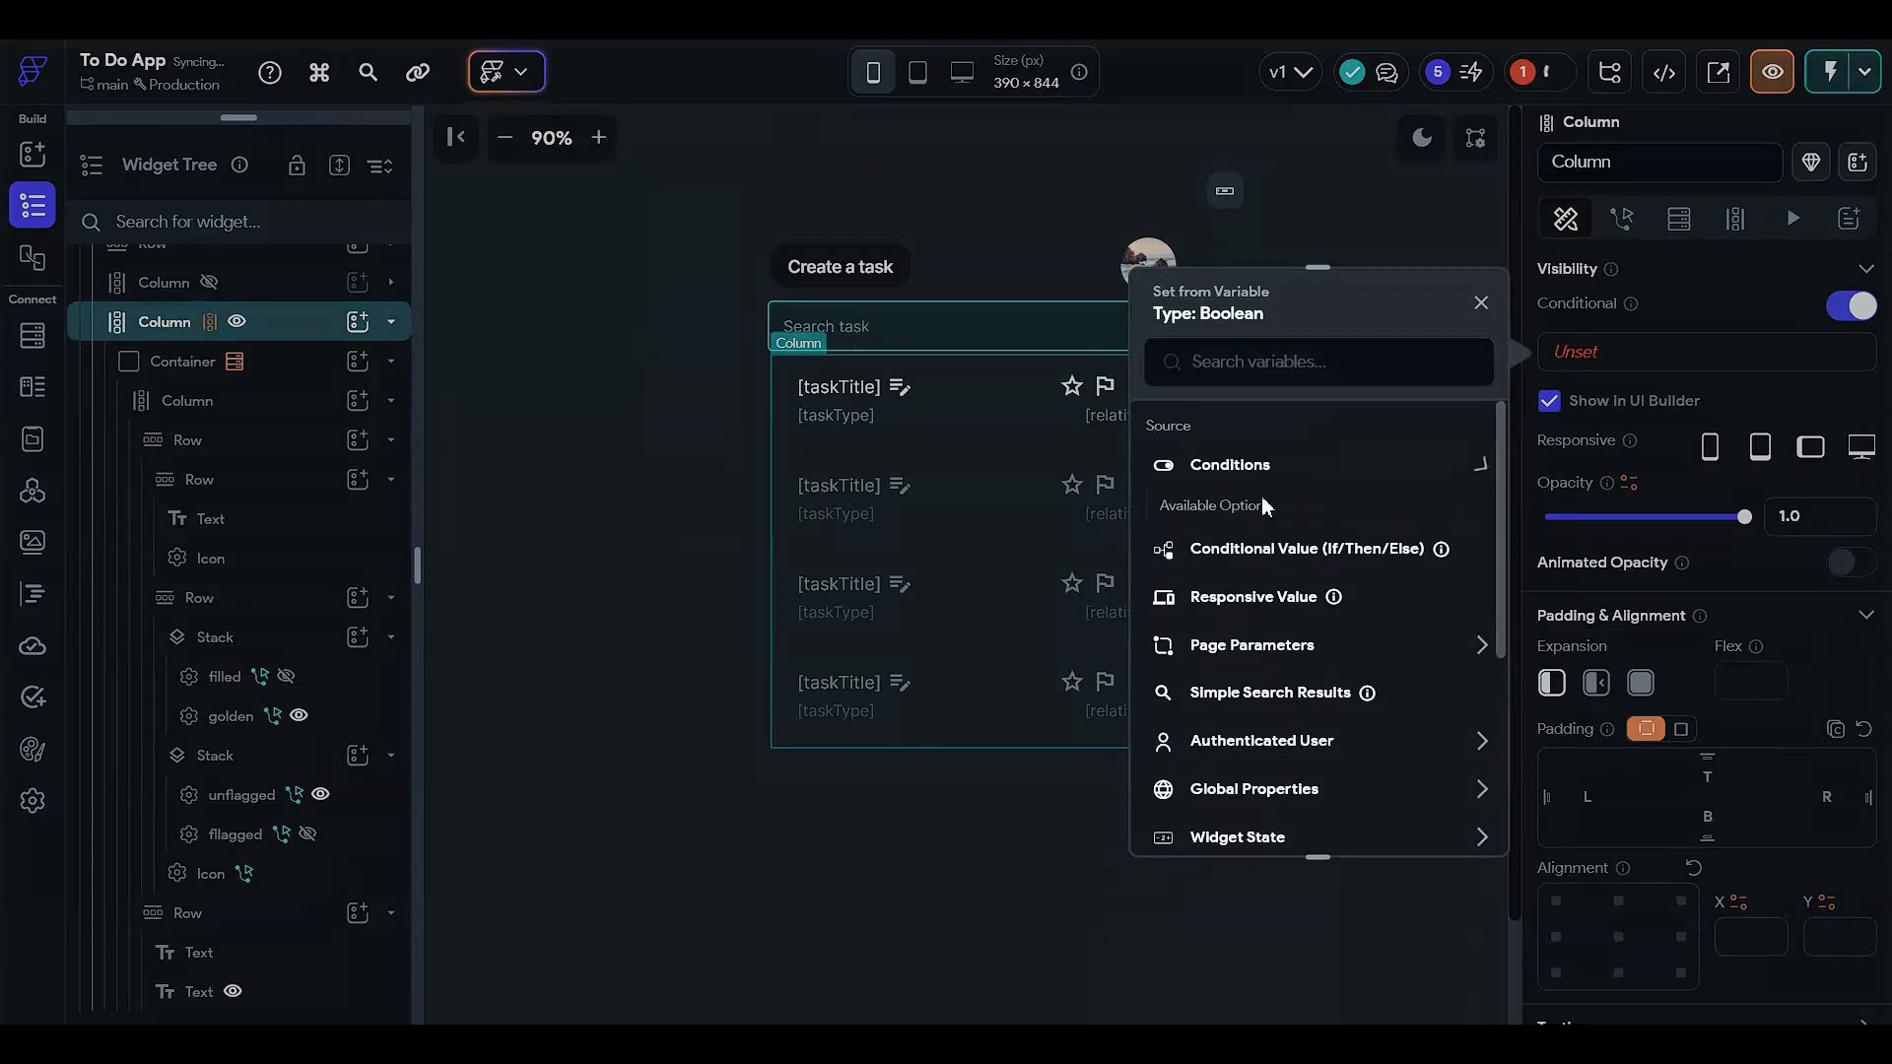
click(1274, 541)
- Make the condition require the Search task field to be set and not empty, and confirm
click(1281, 544)
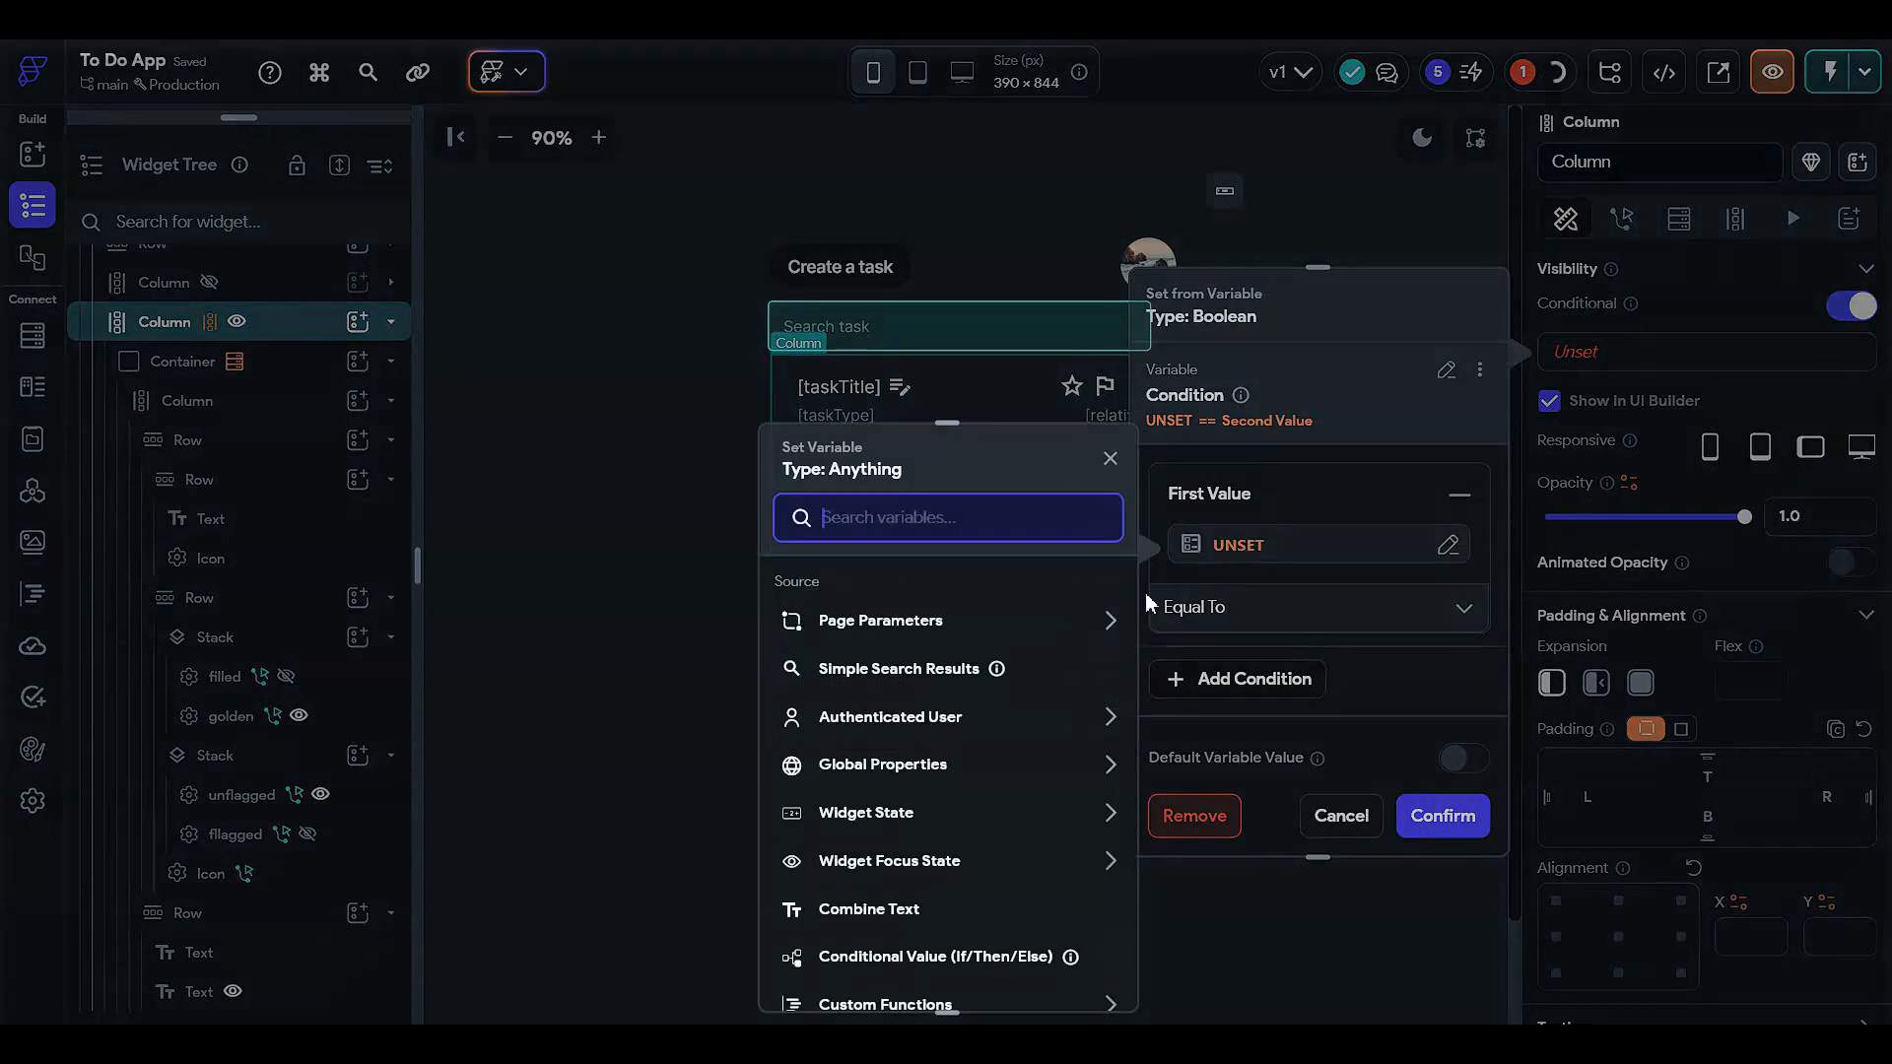
click(896, 815)
click(899, 888)
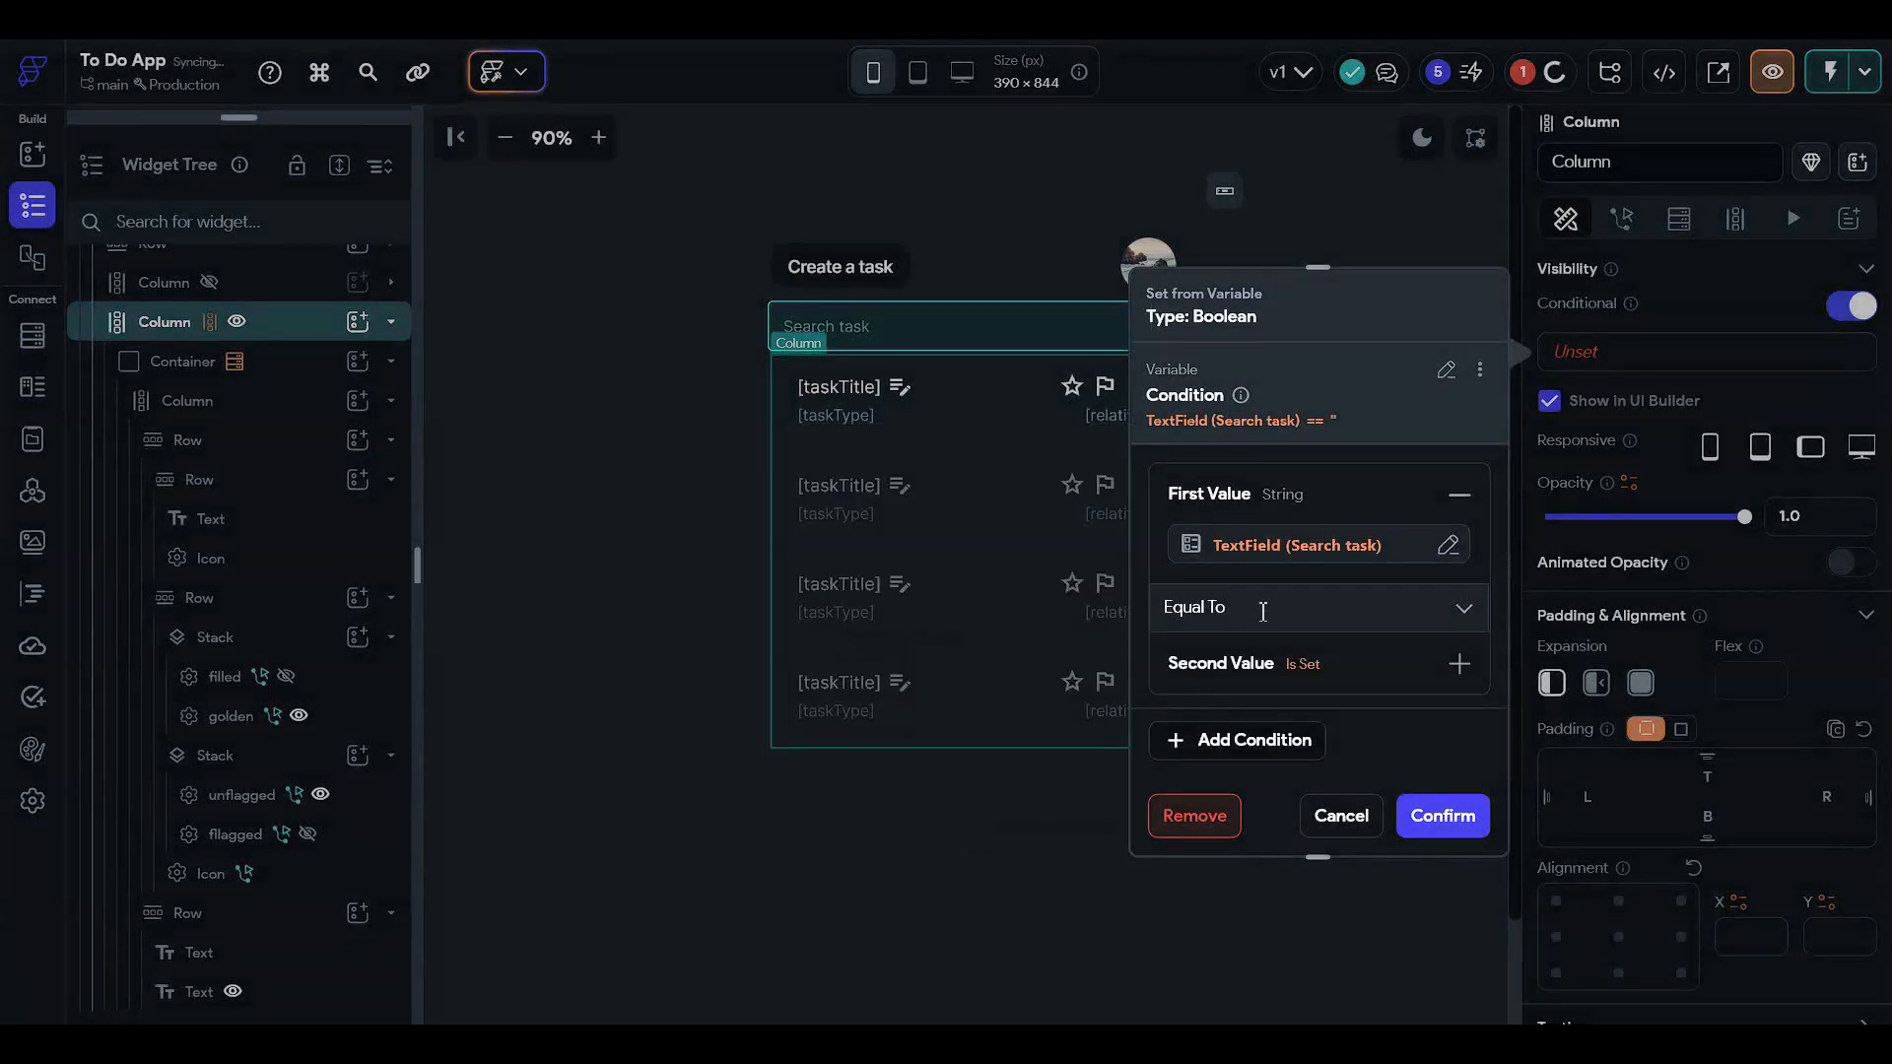
click(1242, 611)
click(1221, 680)
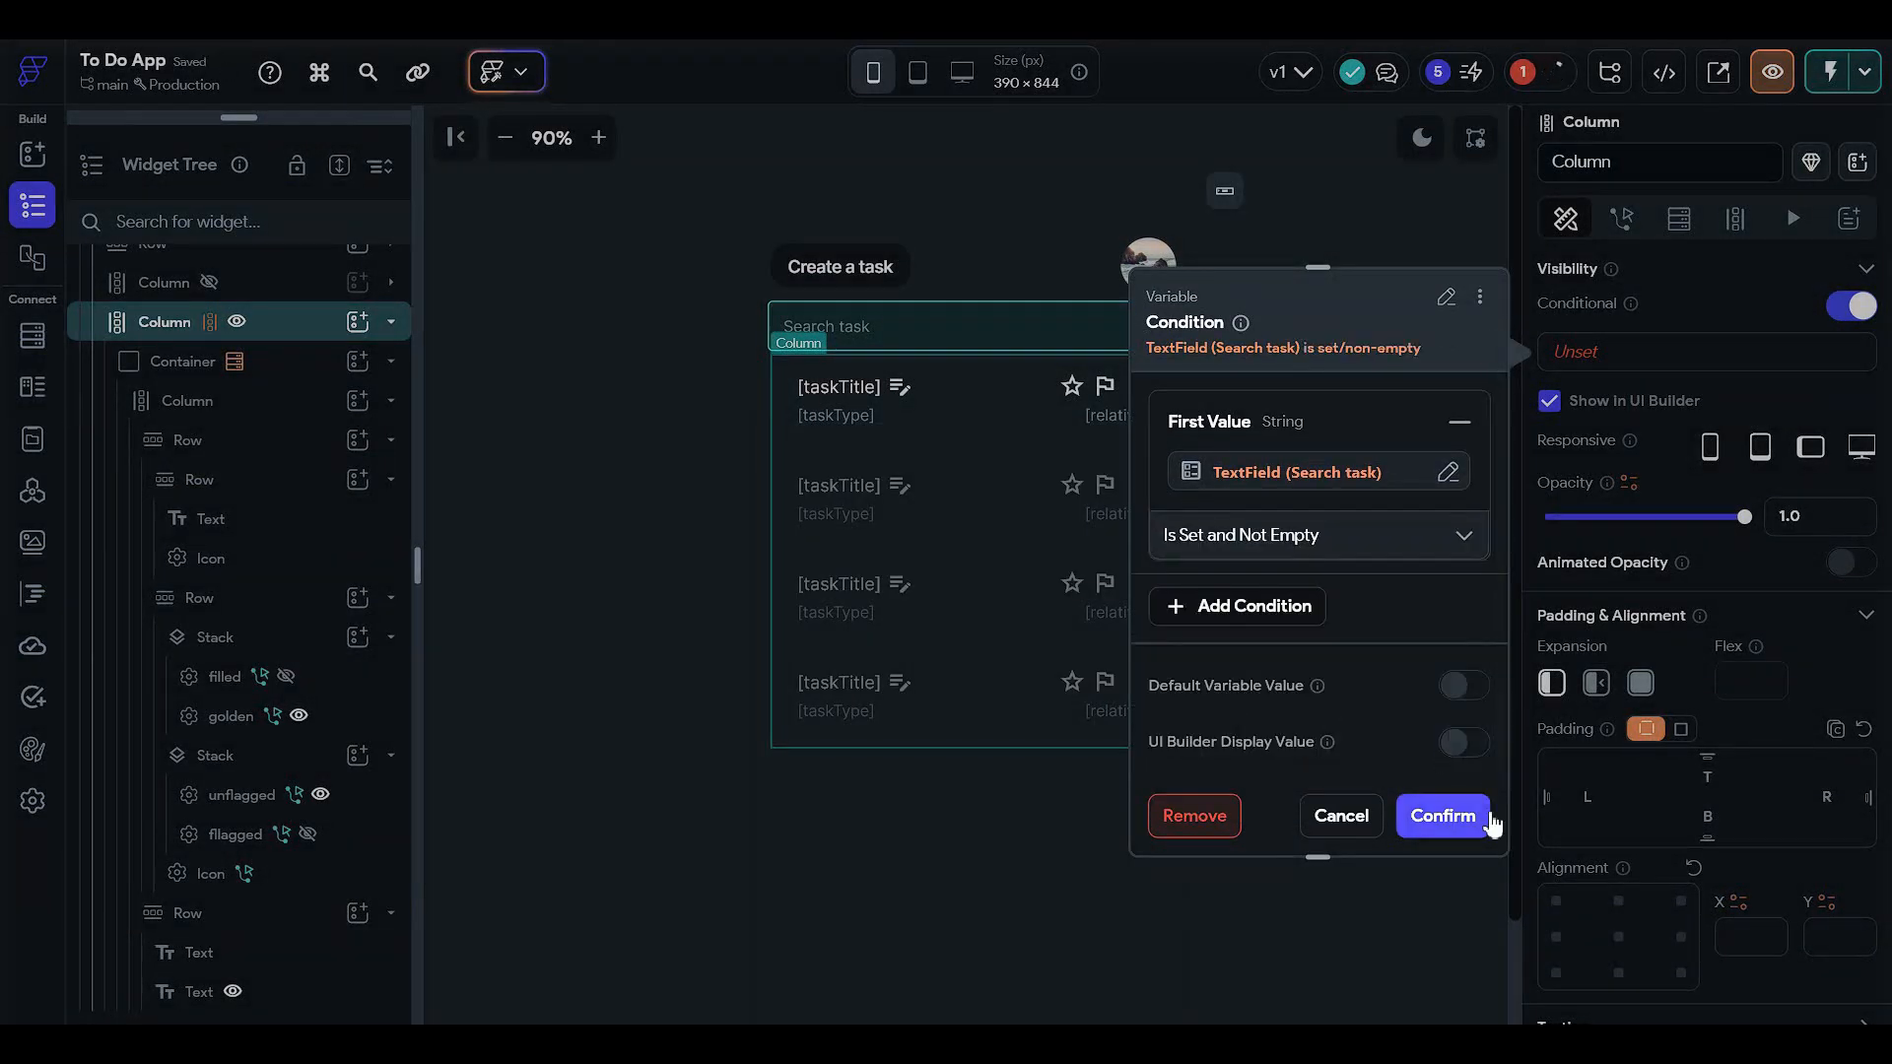
click(1473, 816)
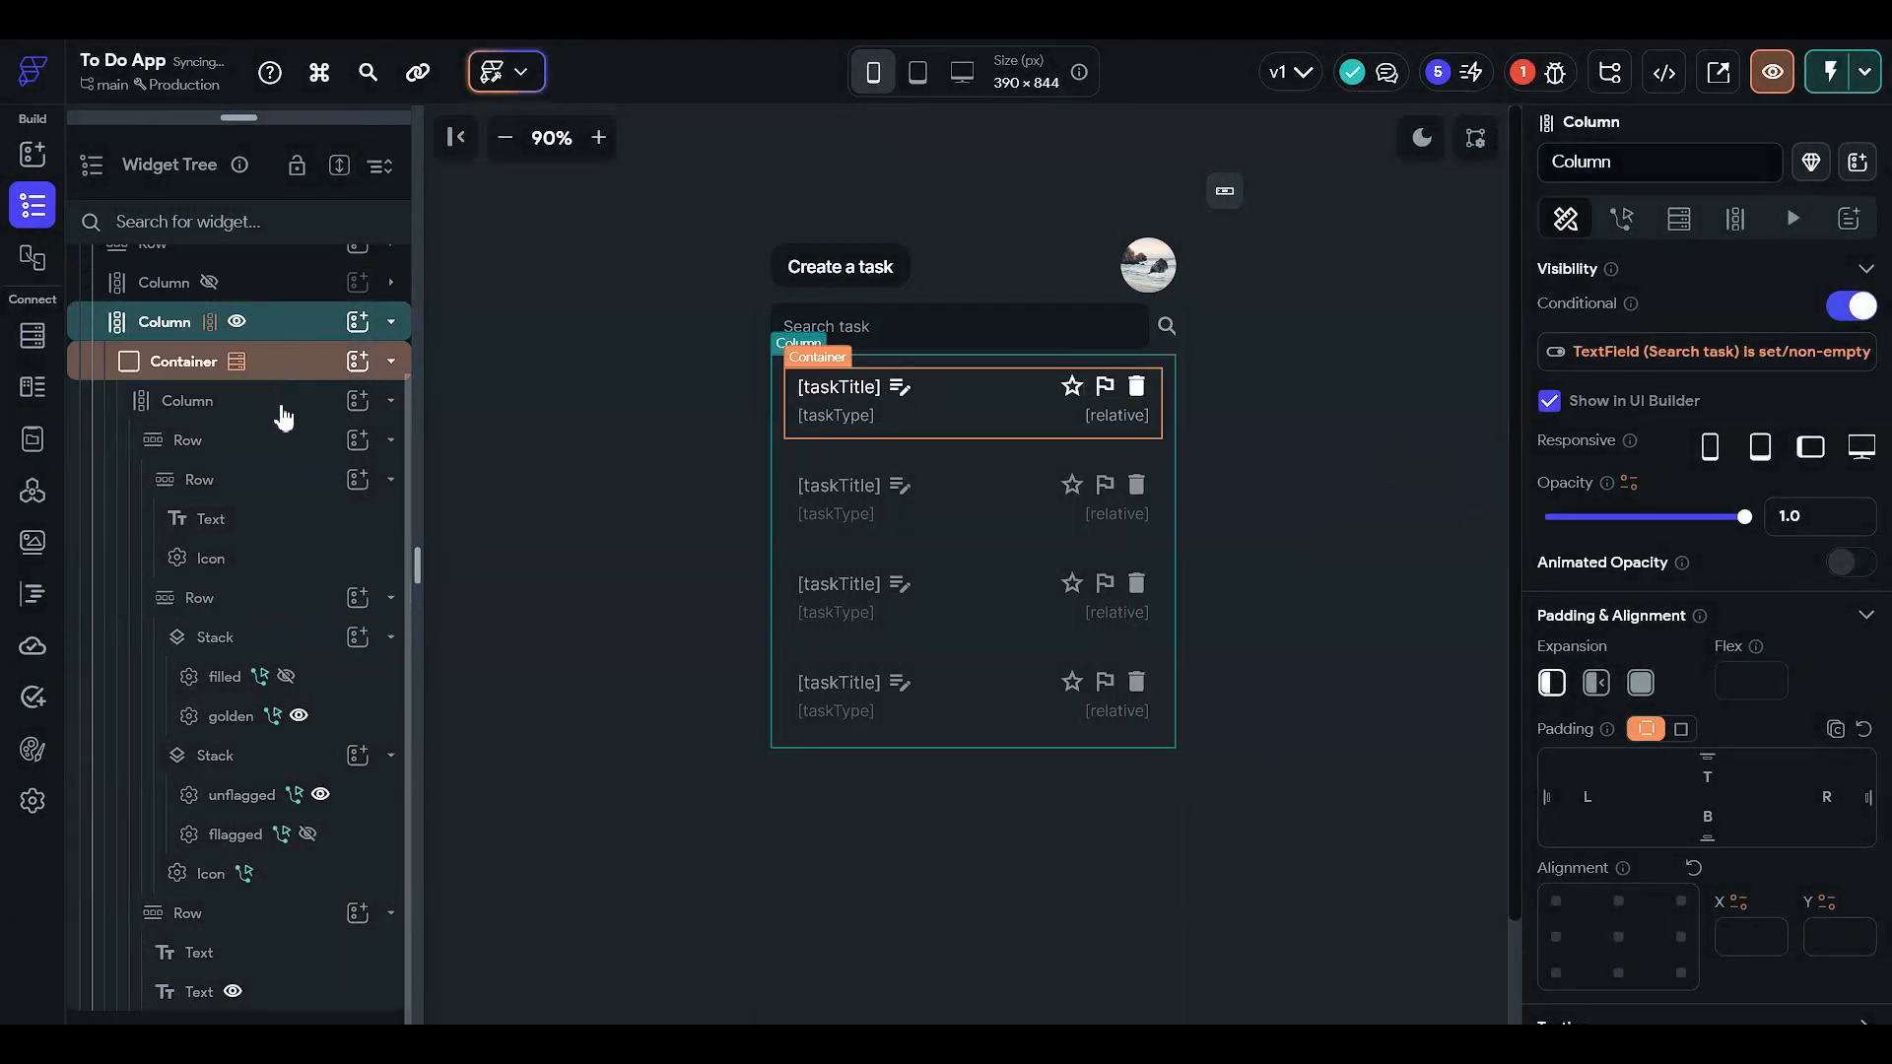
click(290, 369)
- Fill the task card Container with Secondary Background
scroll(1665, 473, down, 6)
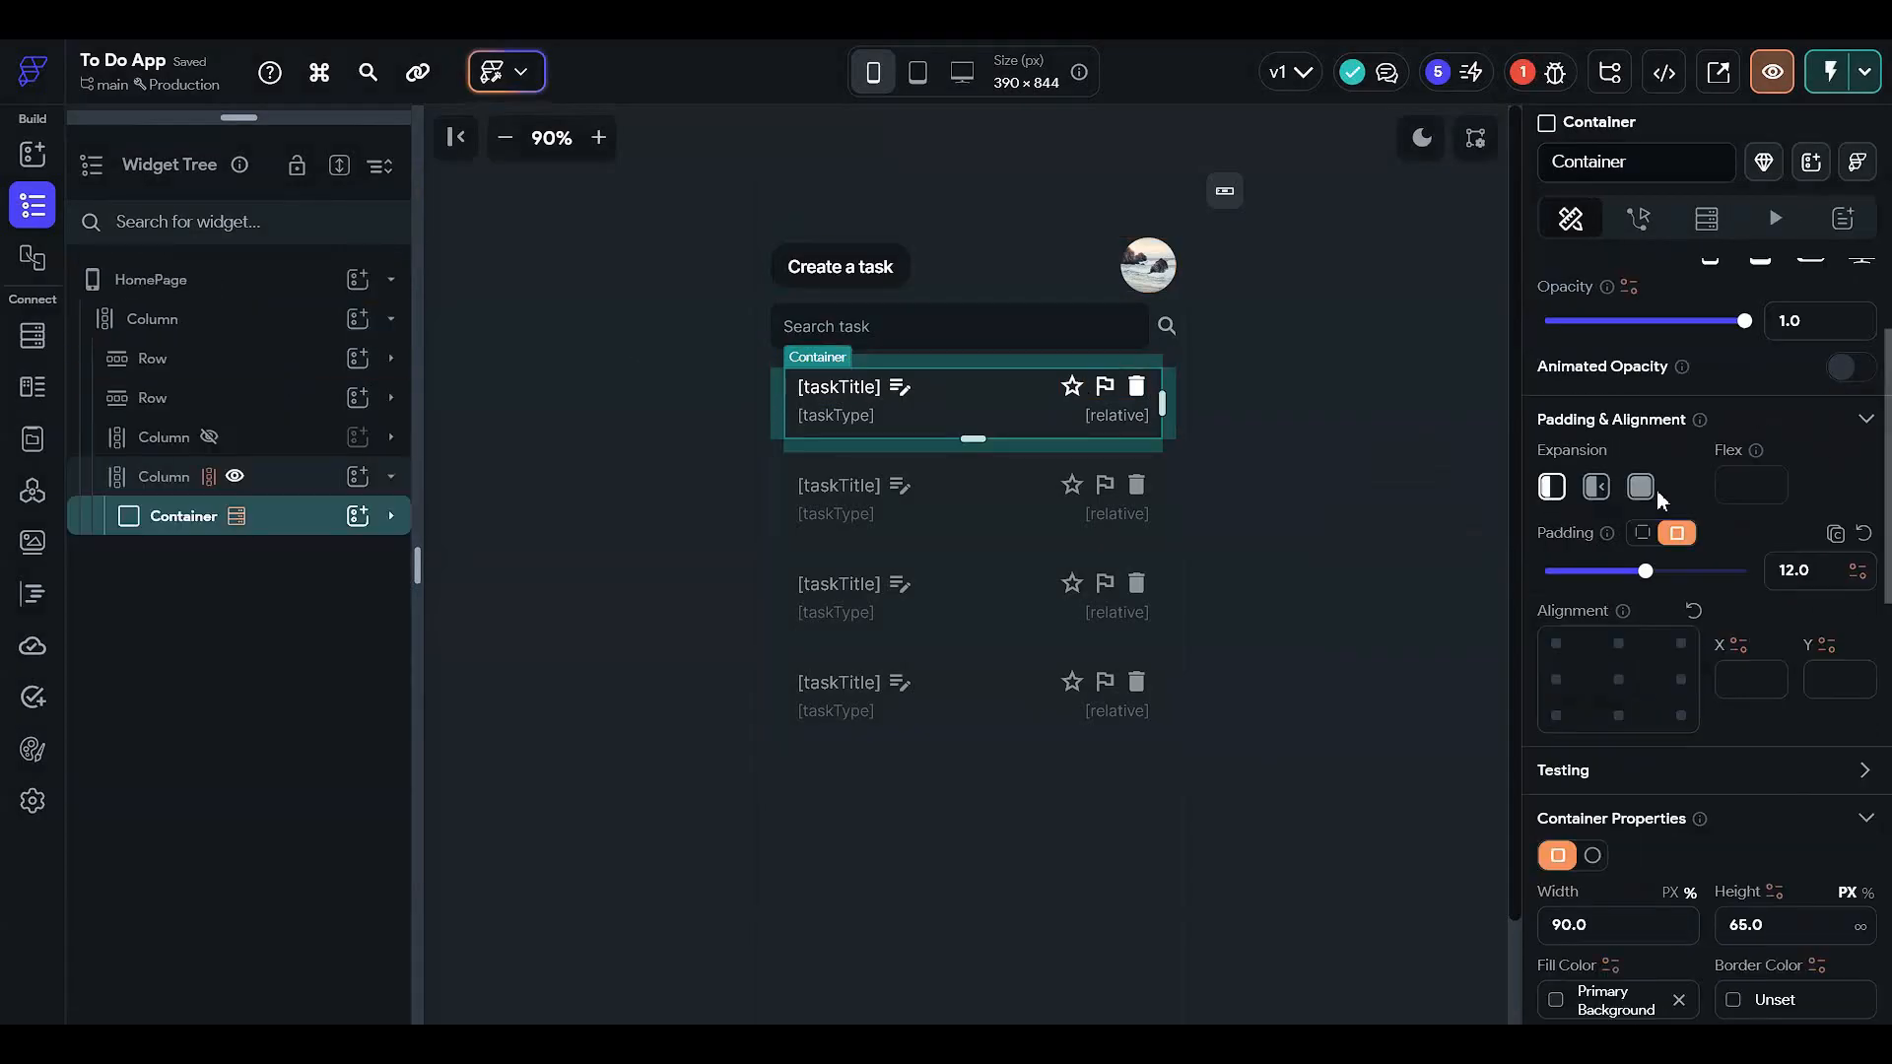
click(1567, 595)
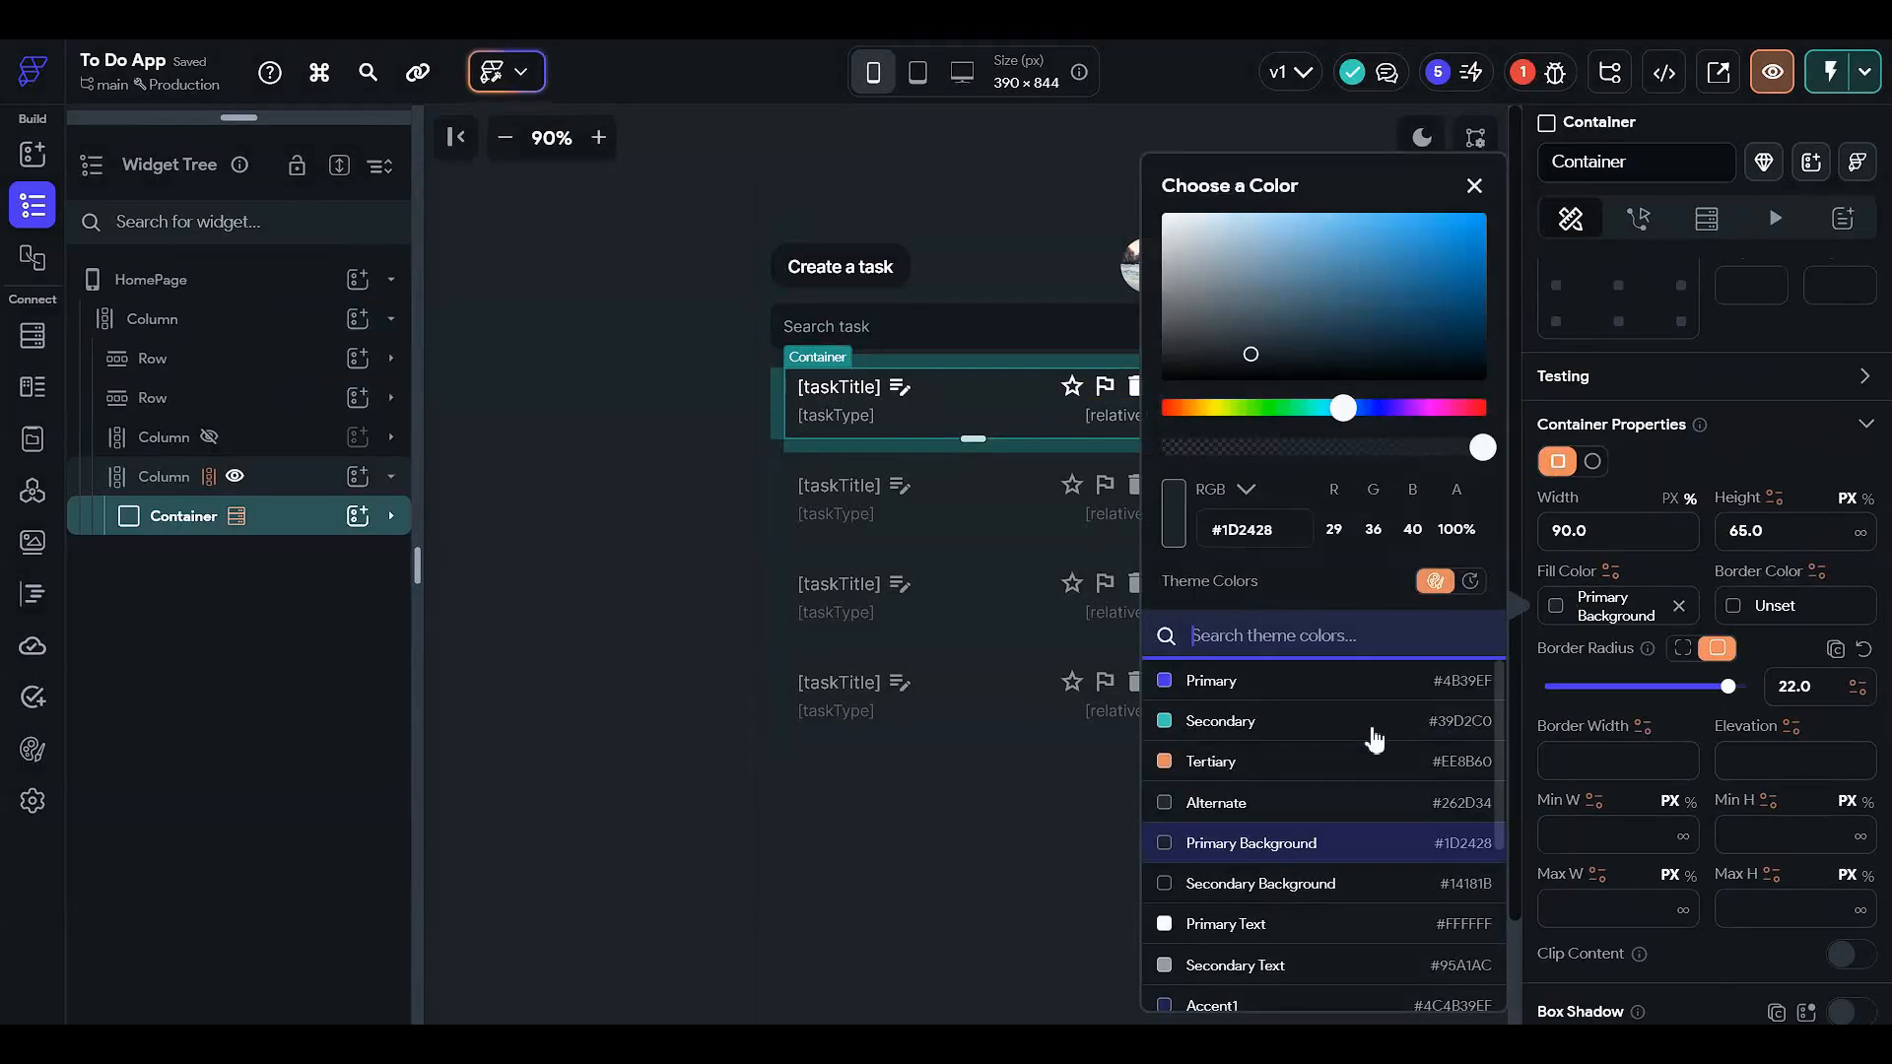
scroll(1373, 734, down, 1)
click(1354, 796)
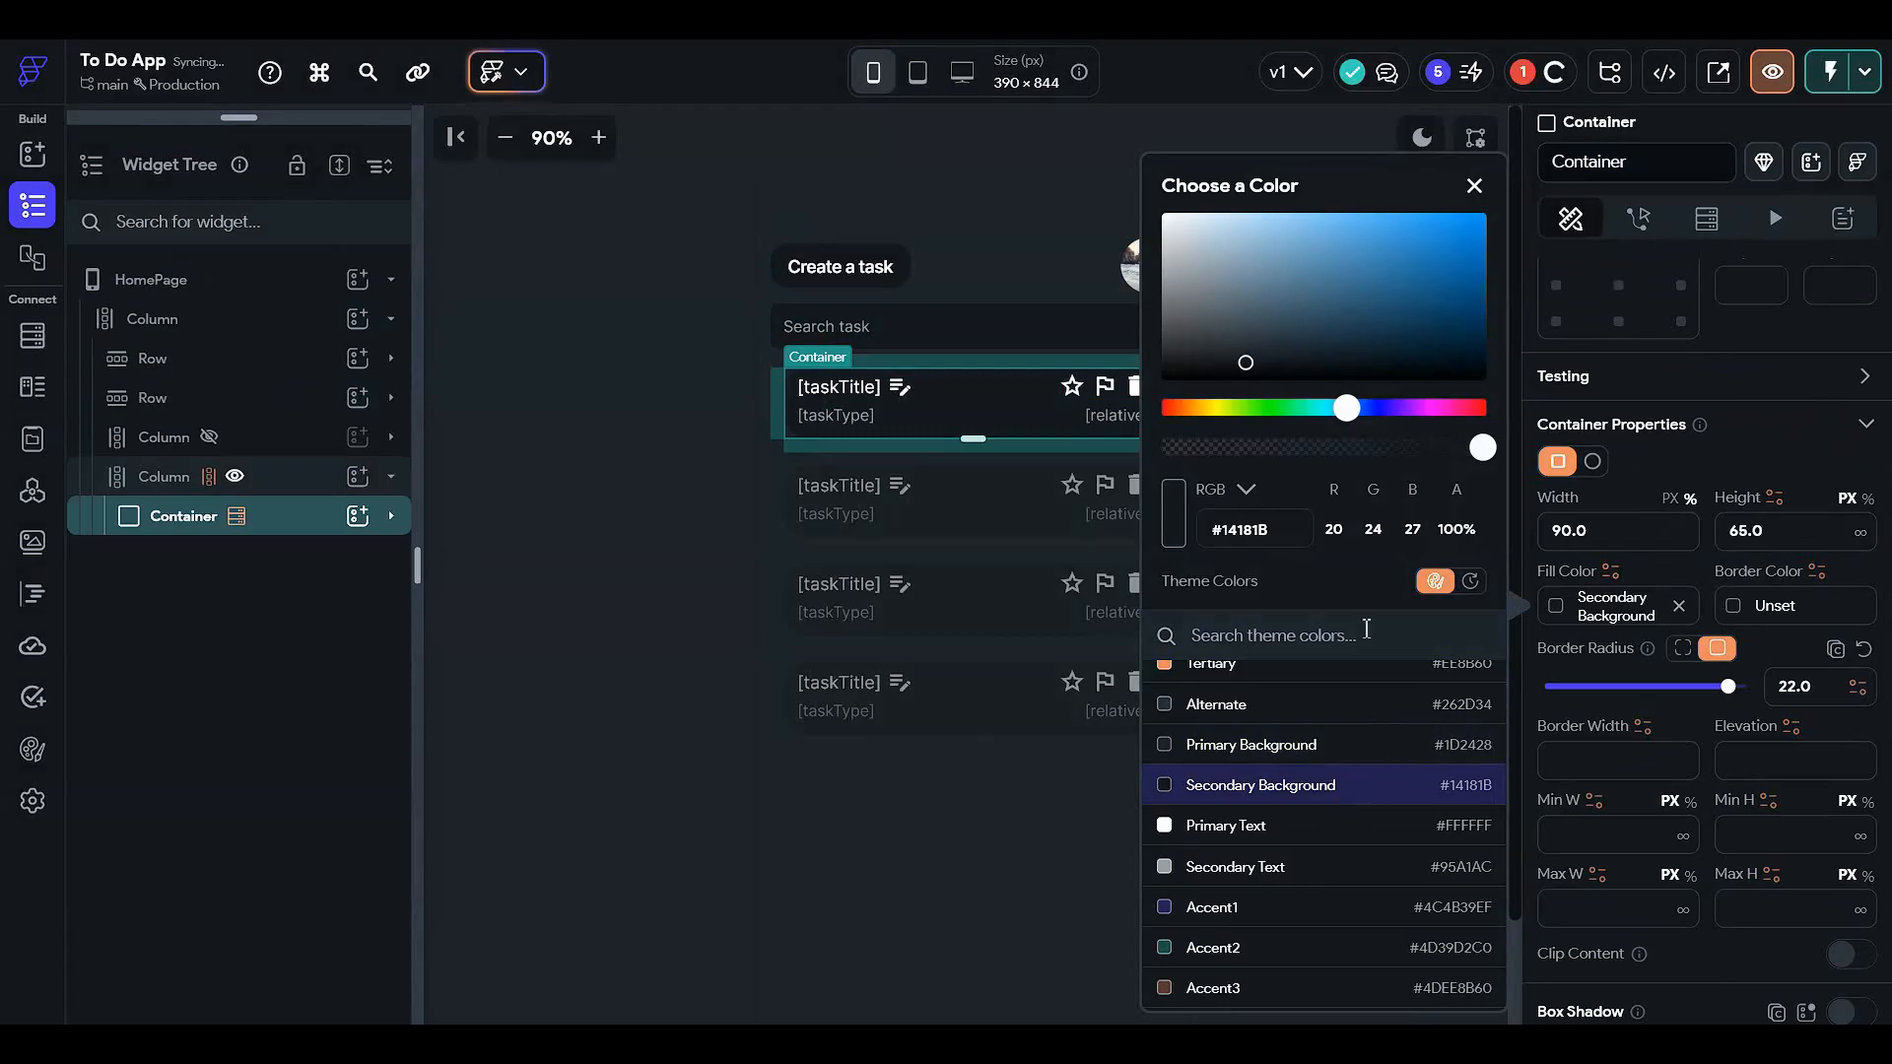
click(448, 572)
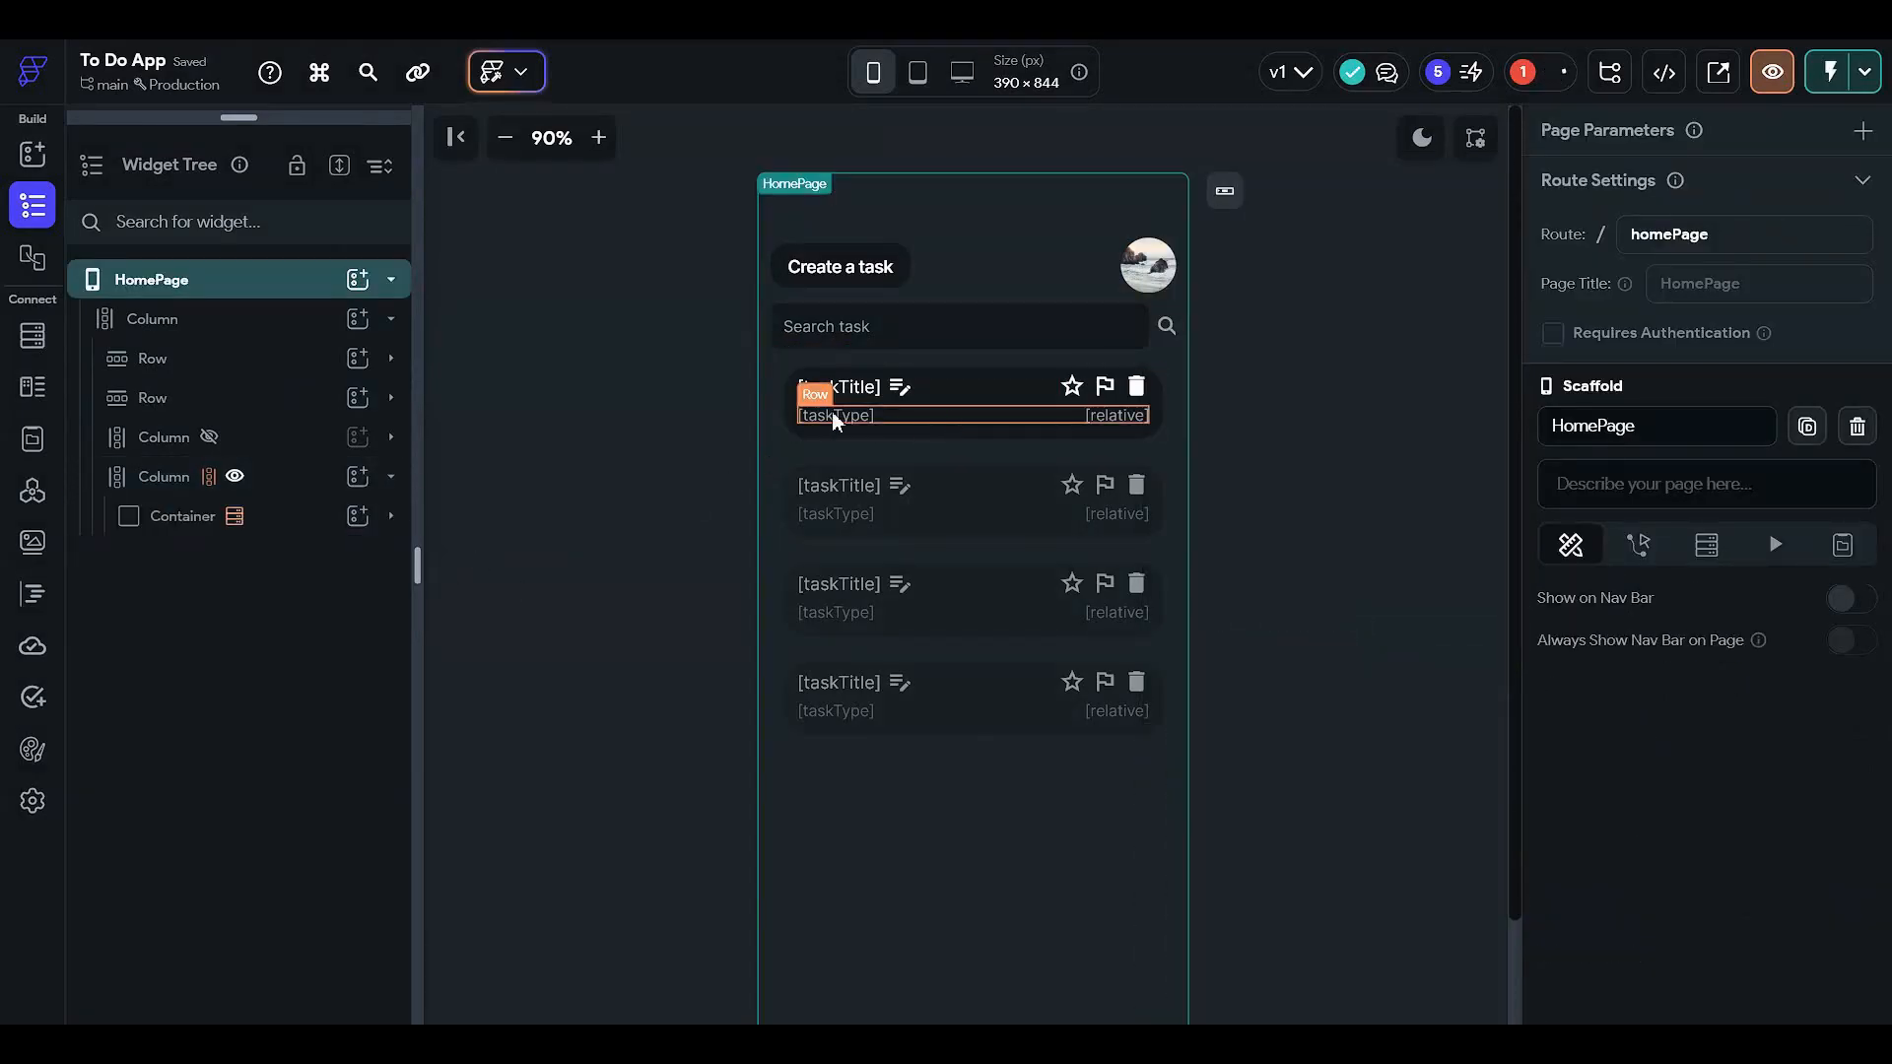
- Give the card's inner Column uniform padding of 2
click(274, 518)
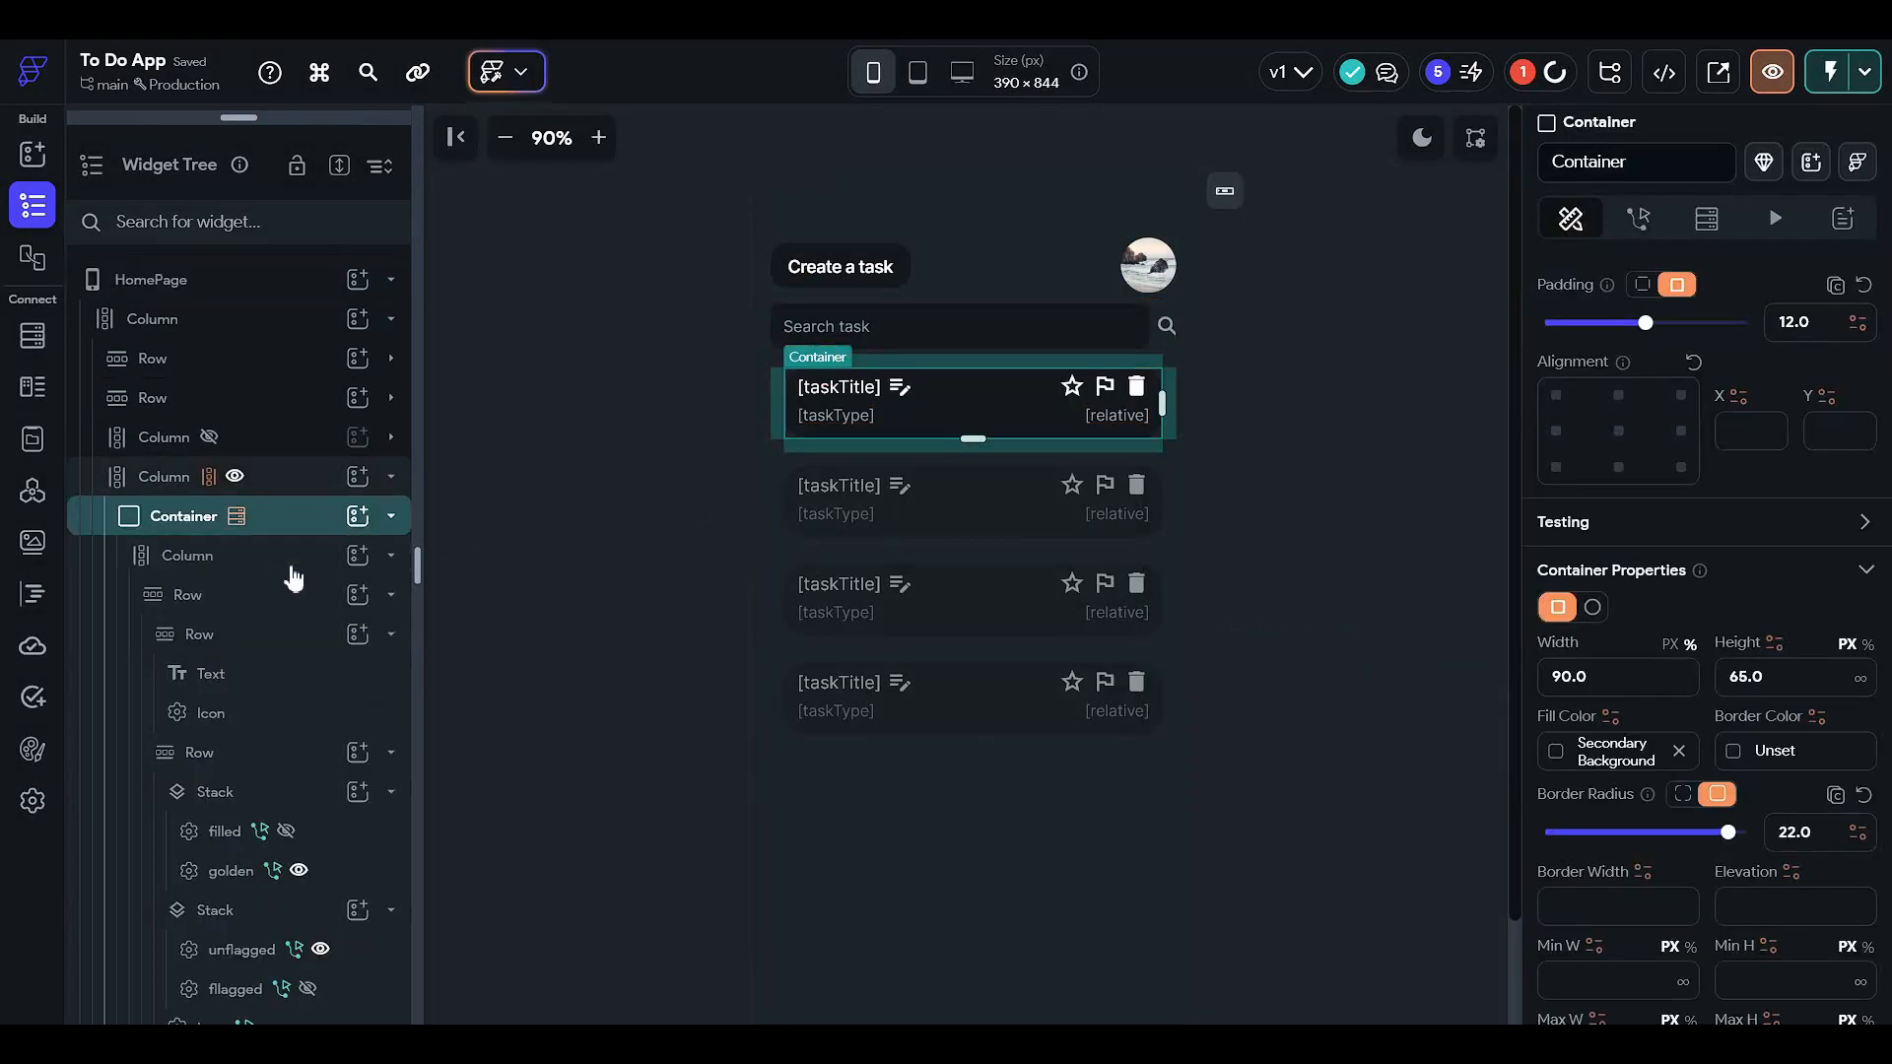
click(293, 567)
scroll(1645, 400, up, 5)
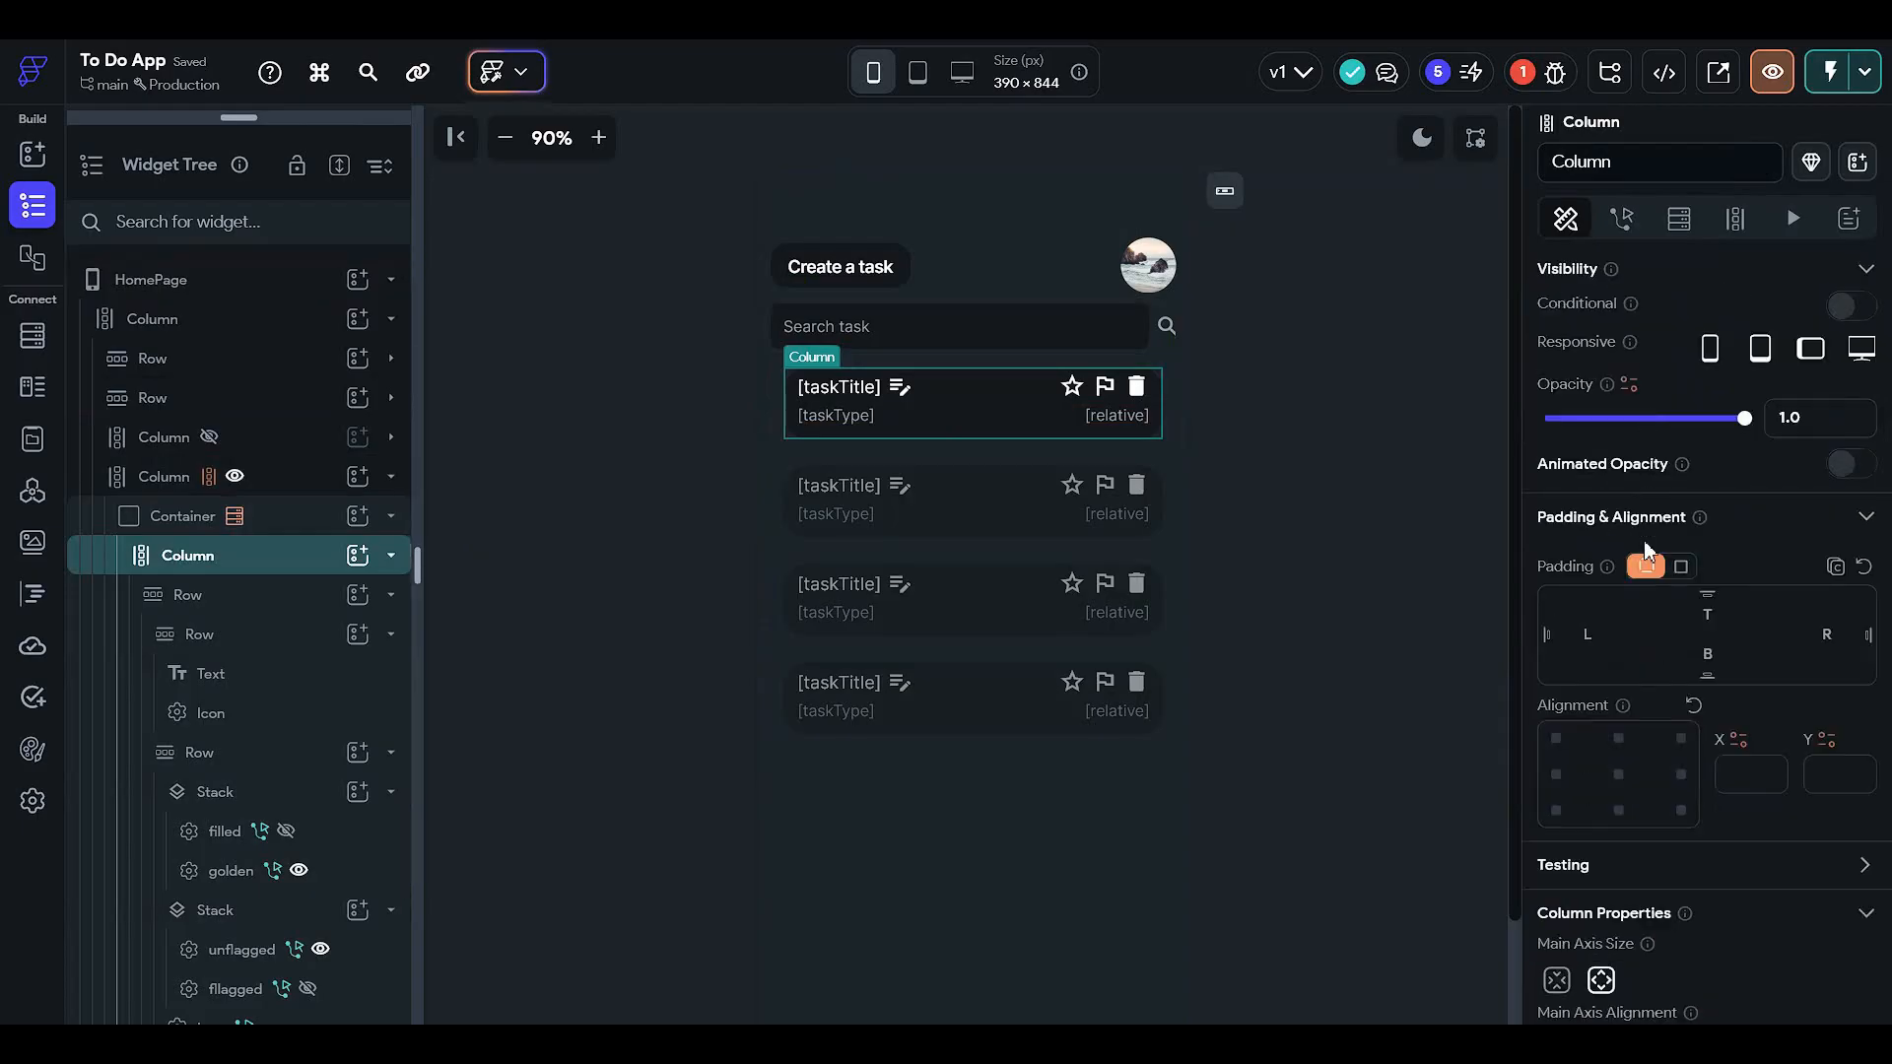
click(1682, 568)
drag(1628, 604, 1593, 605)
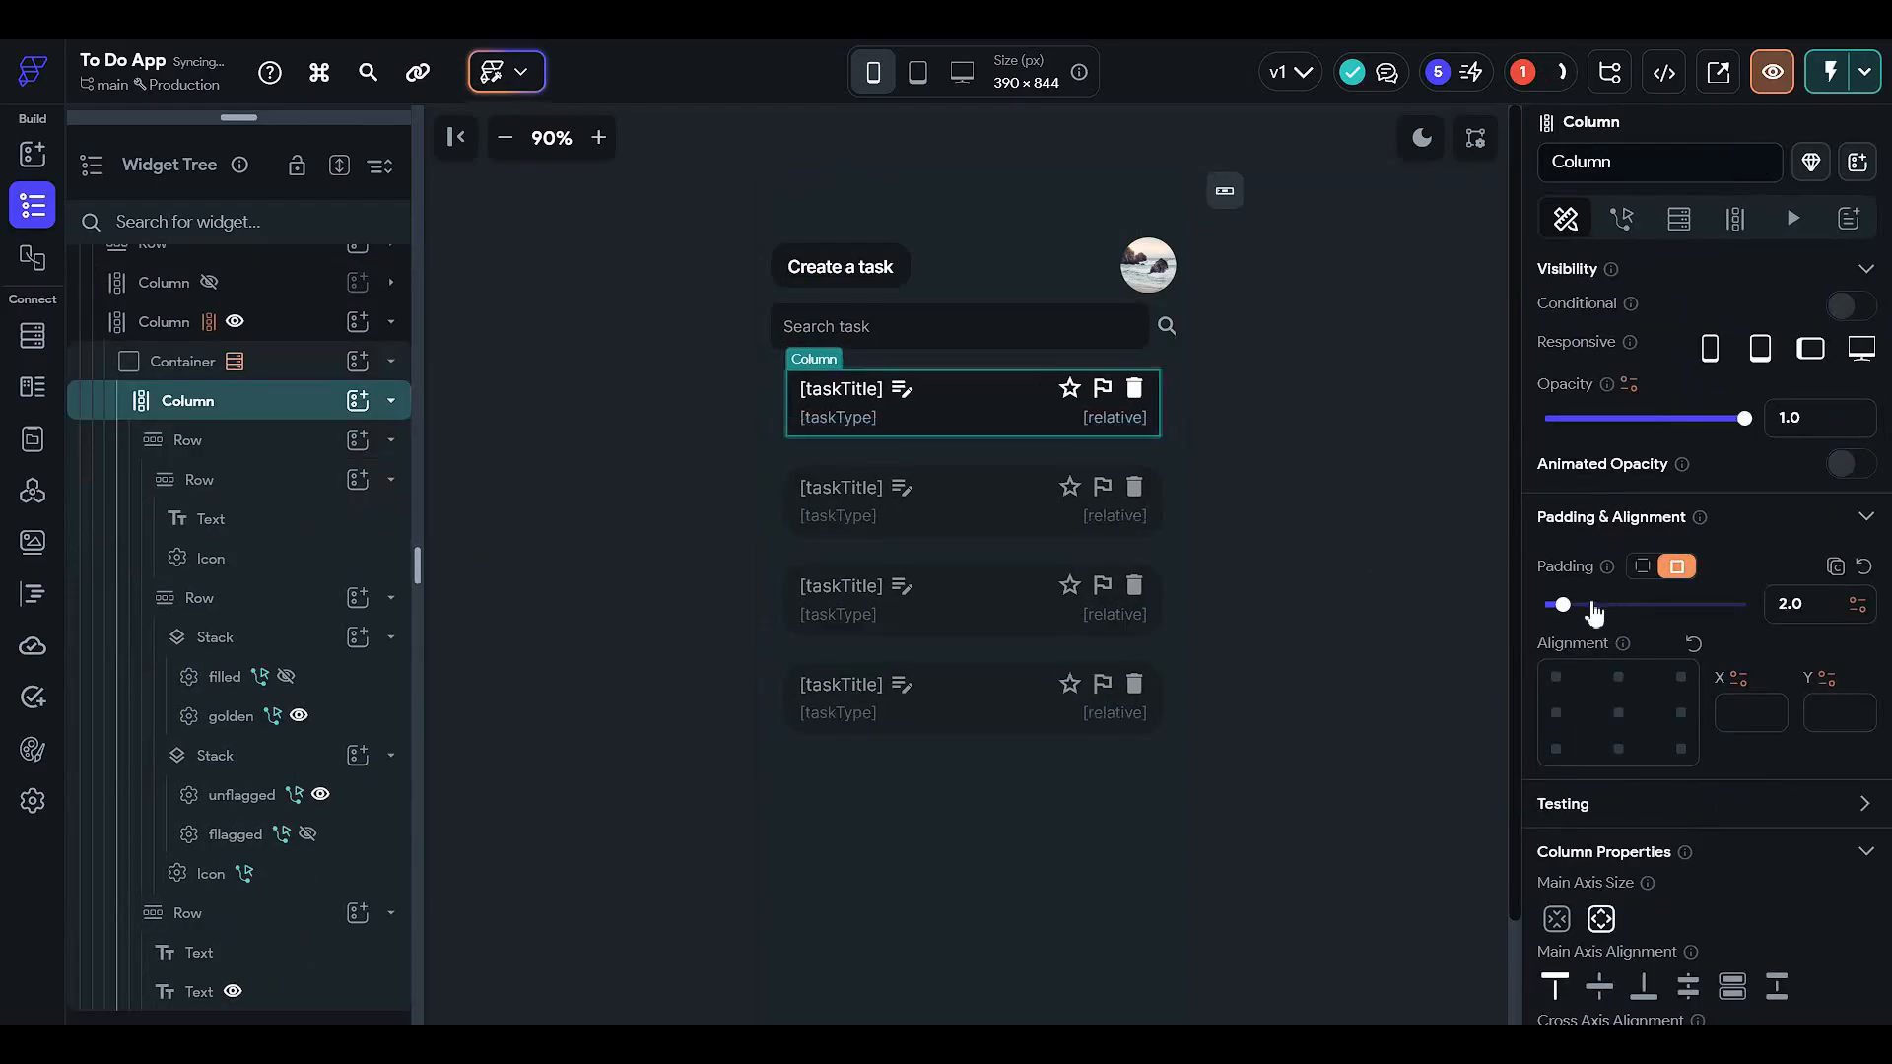
- Open the Issues list and jump to the widget with the Firestore Query error
click(1238, 434)
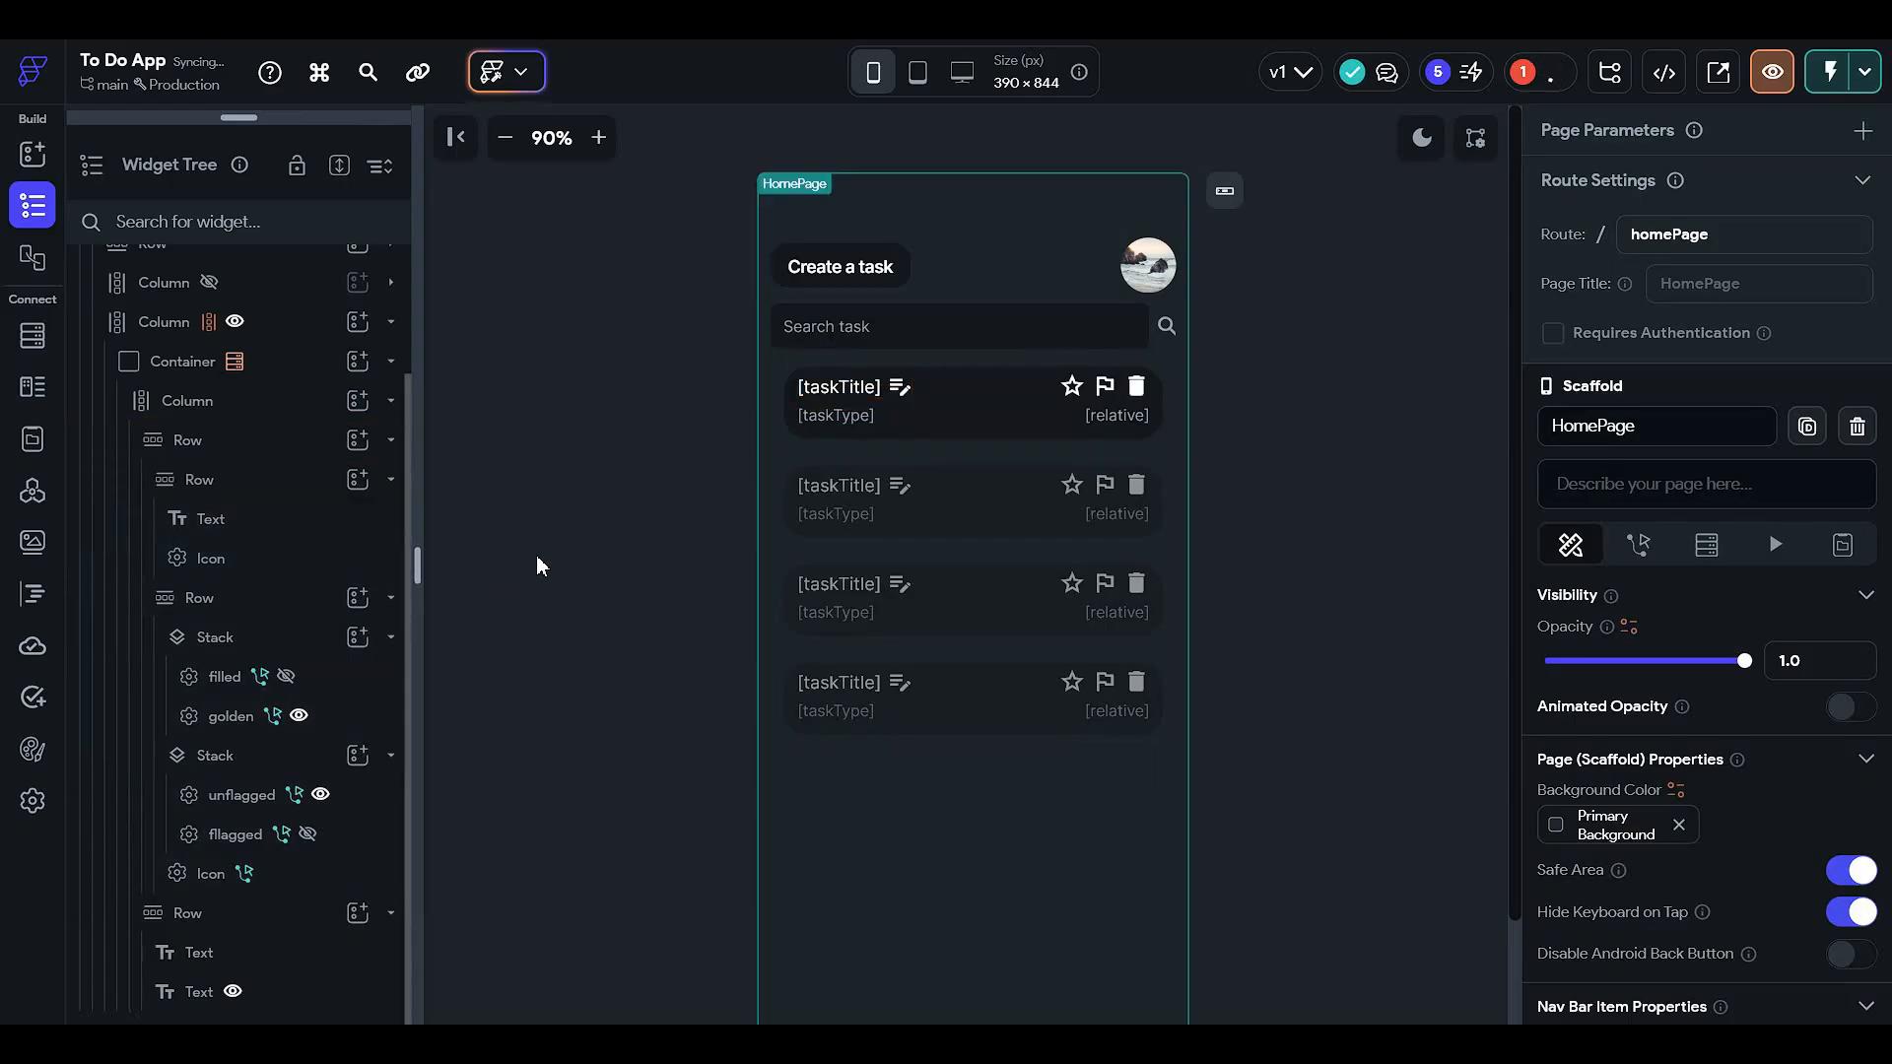
click(286, 323)
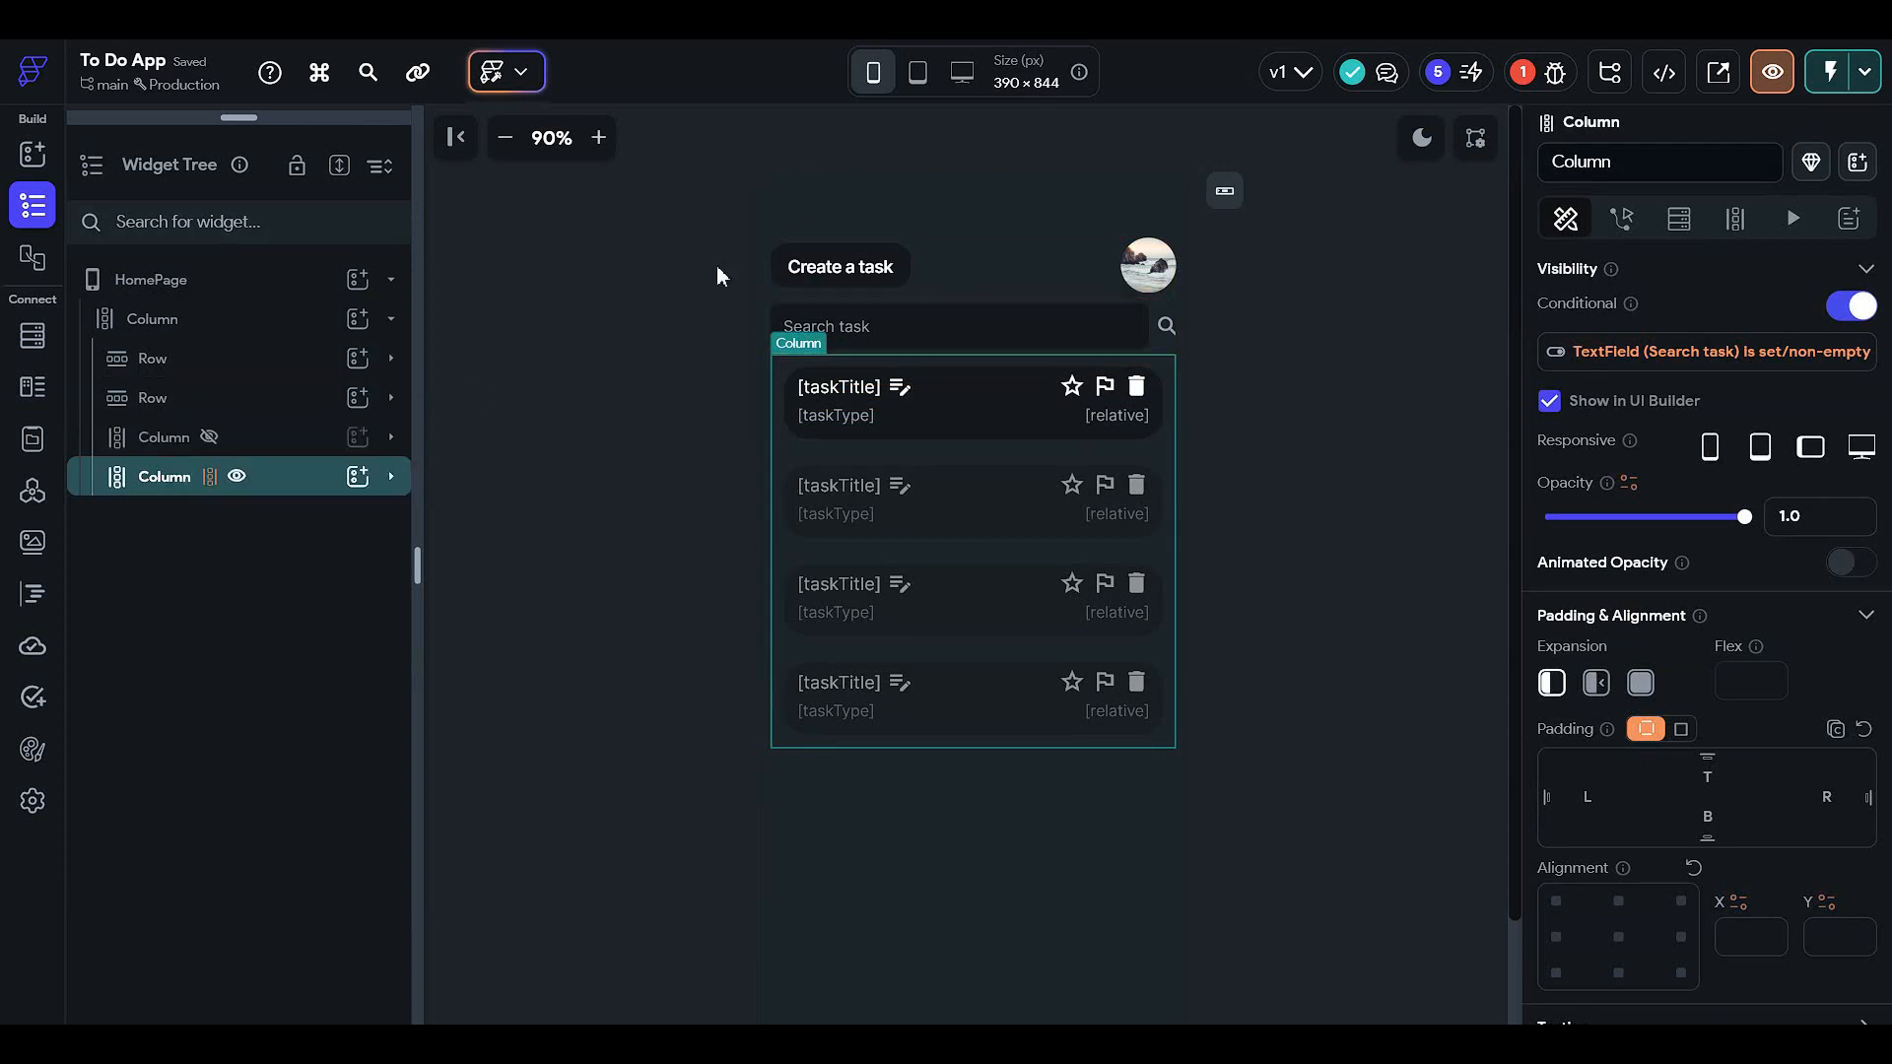
click(1557, 75)
click(1286, 254)
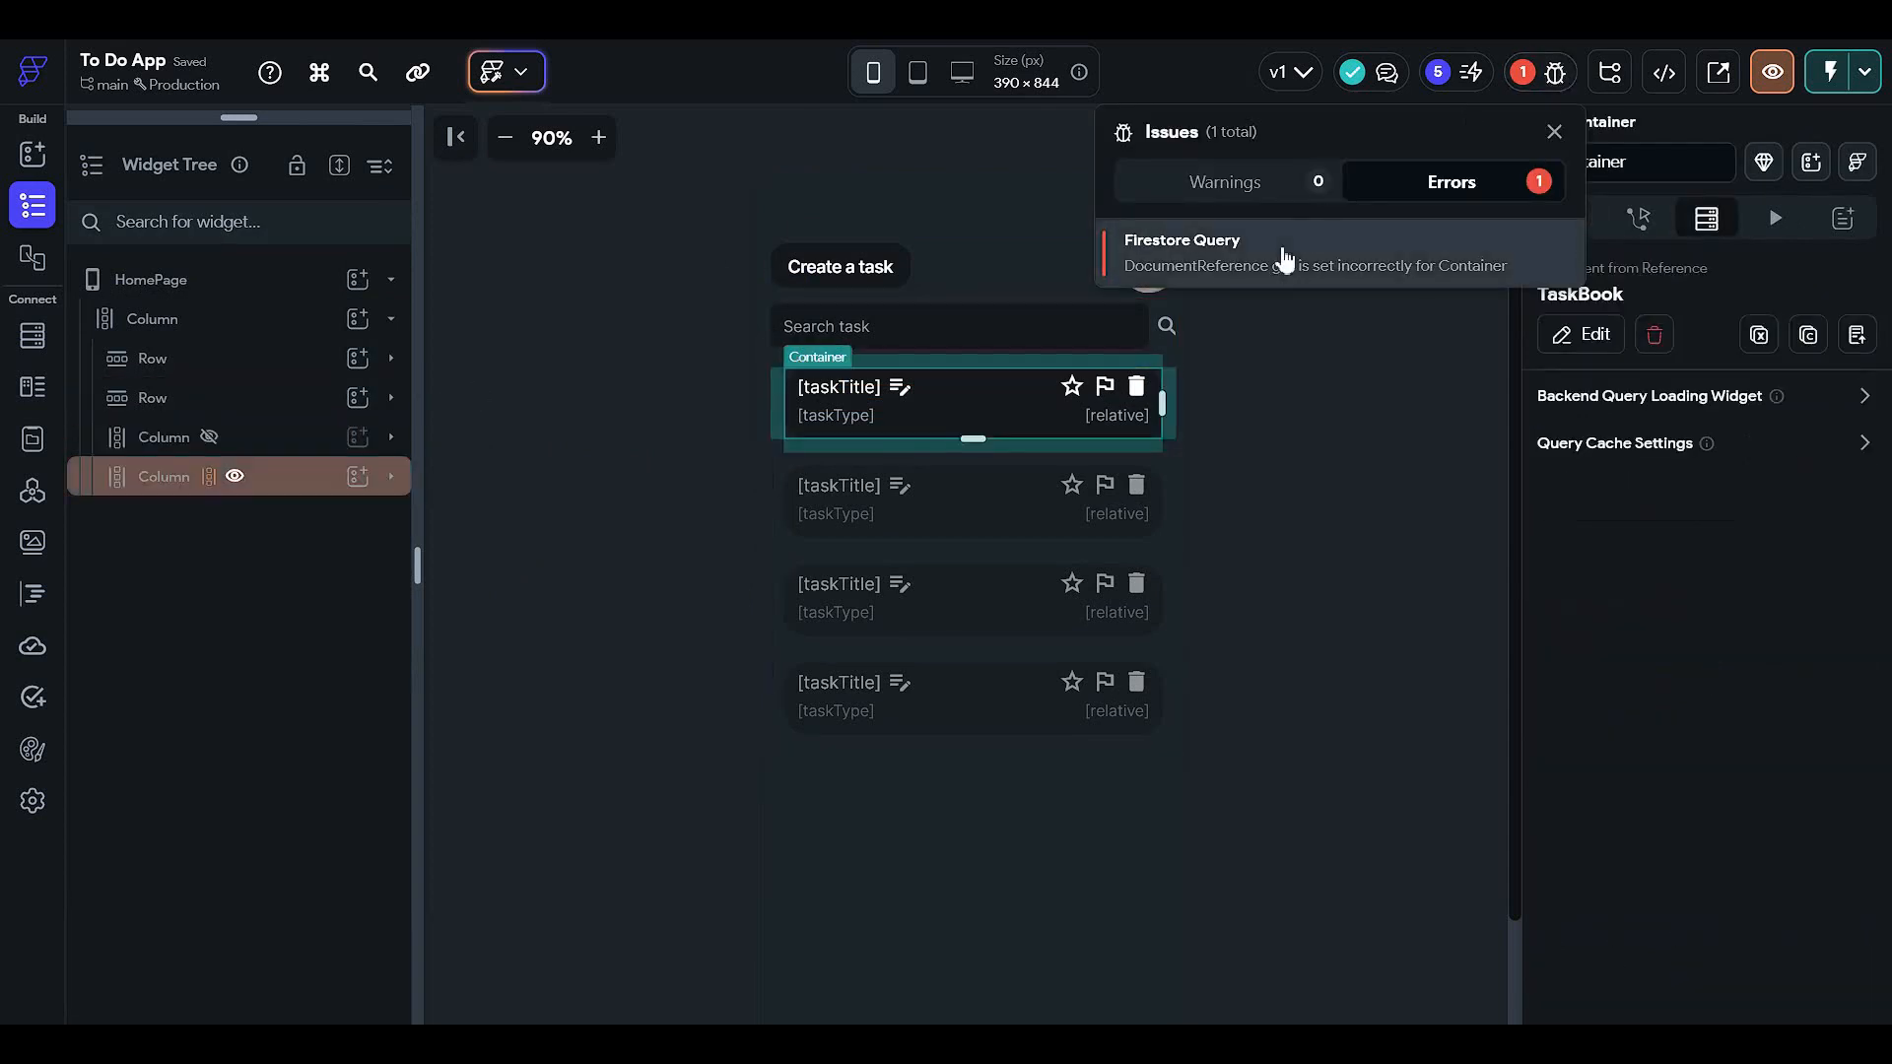
- Open the task Container's TaskBook document query, then reselect the Container in the tree
click(1586, 339)
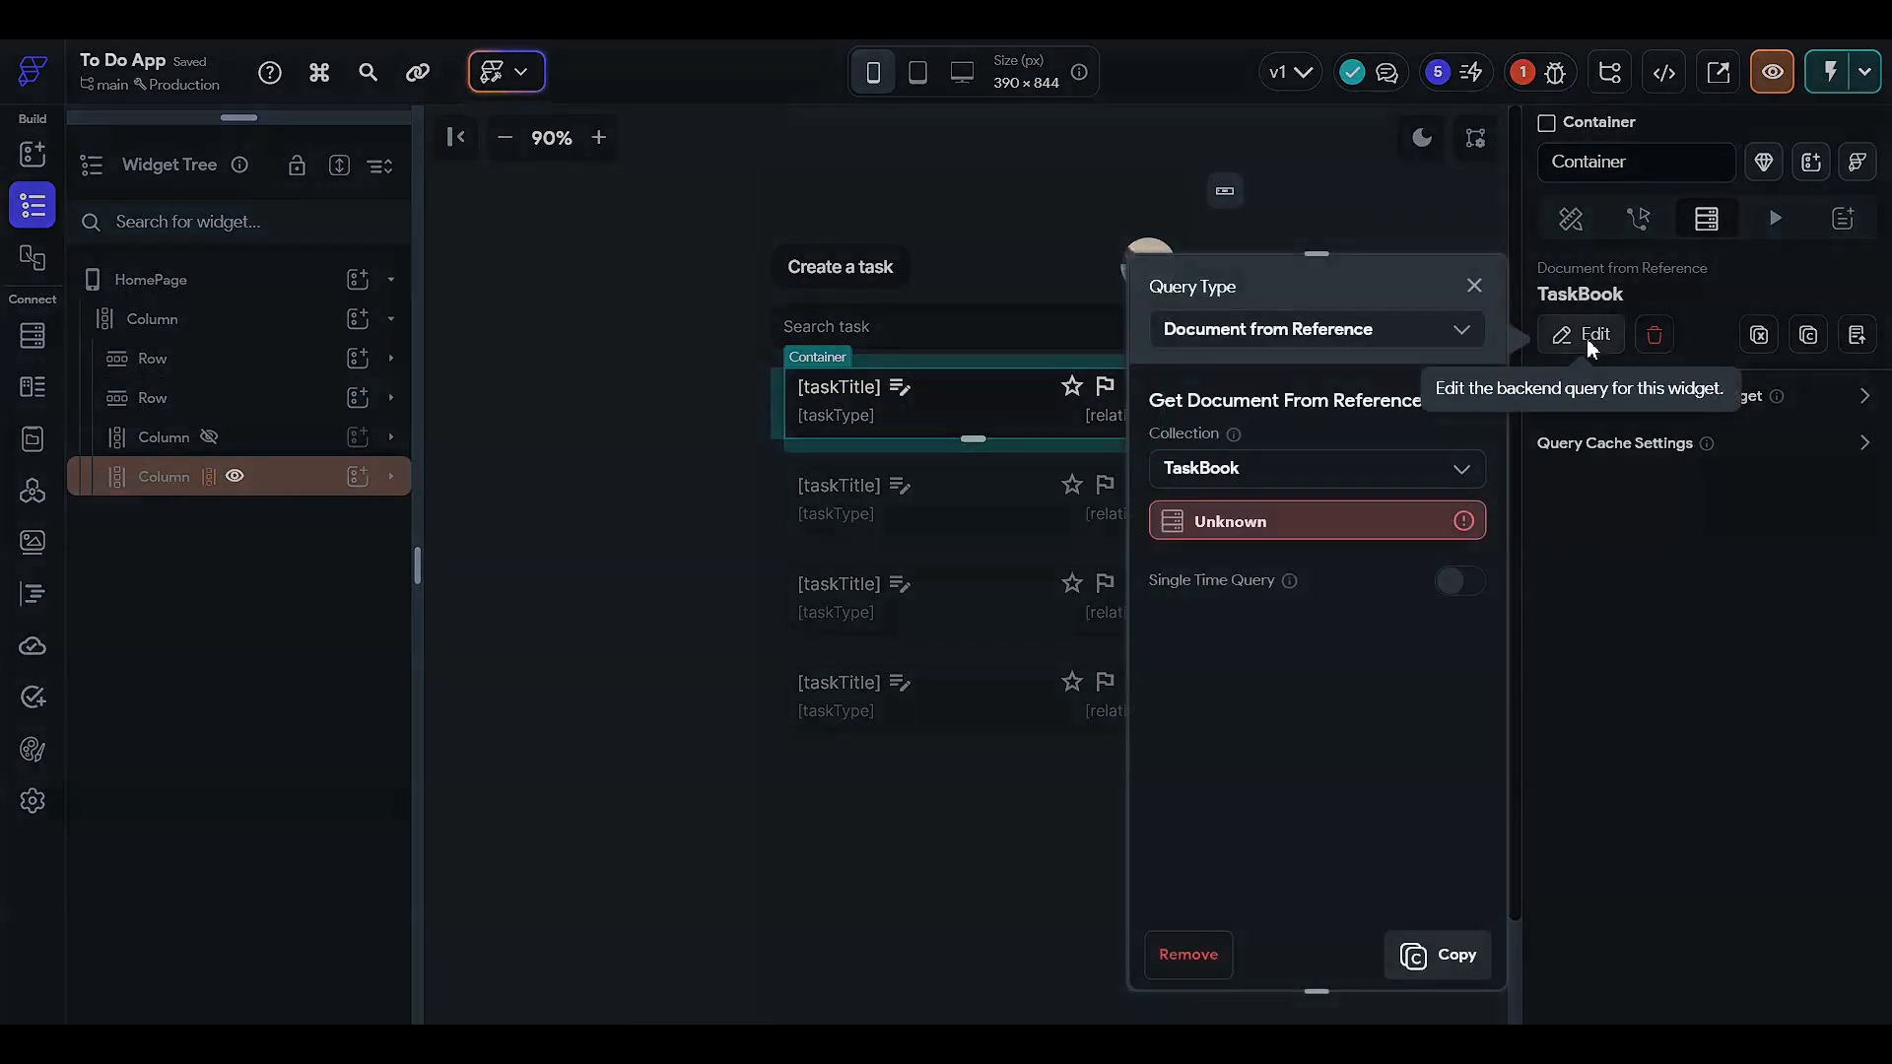
click(1269, 537)
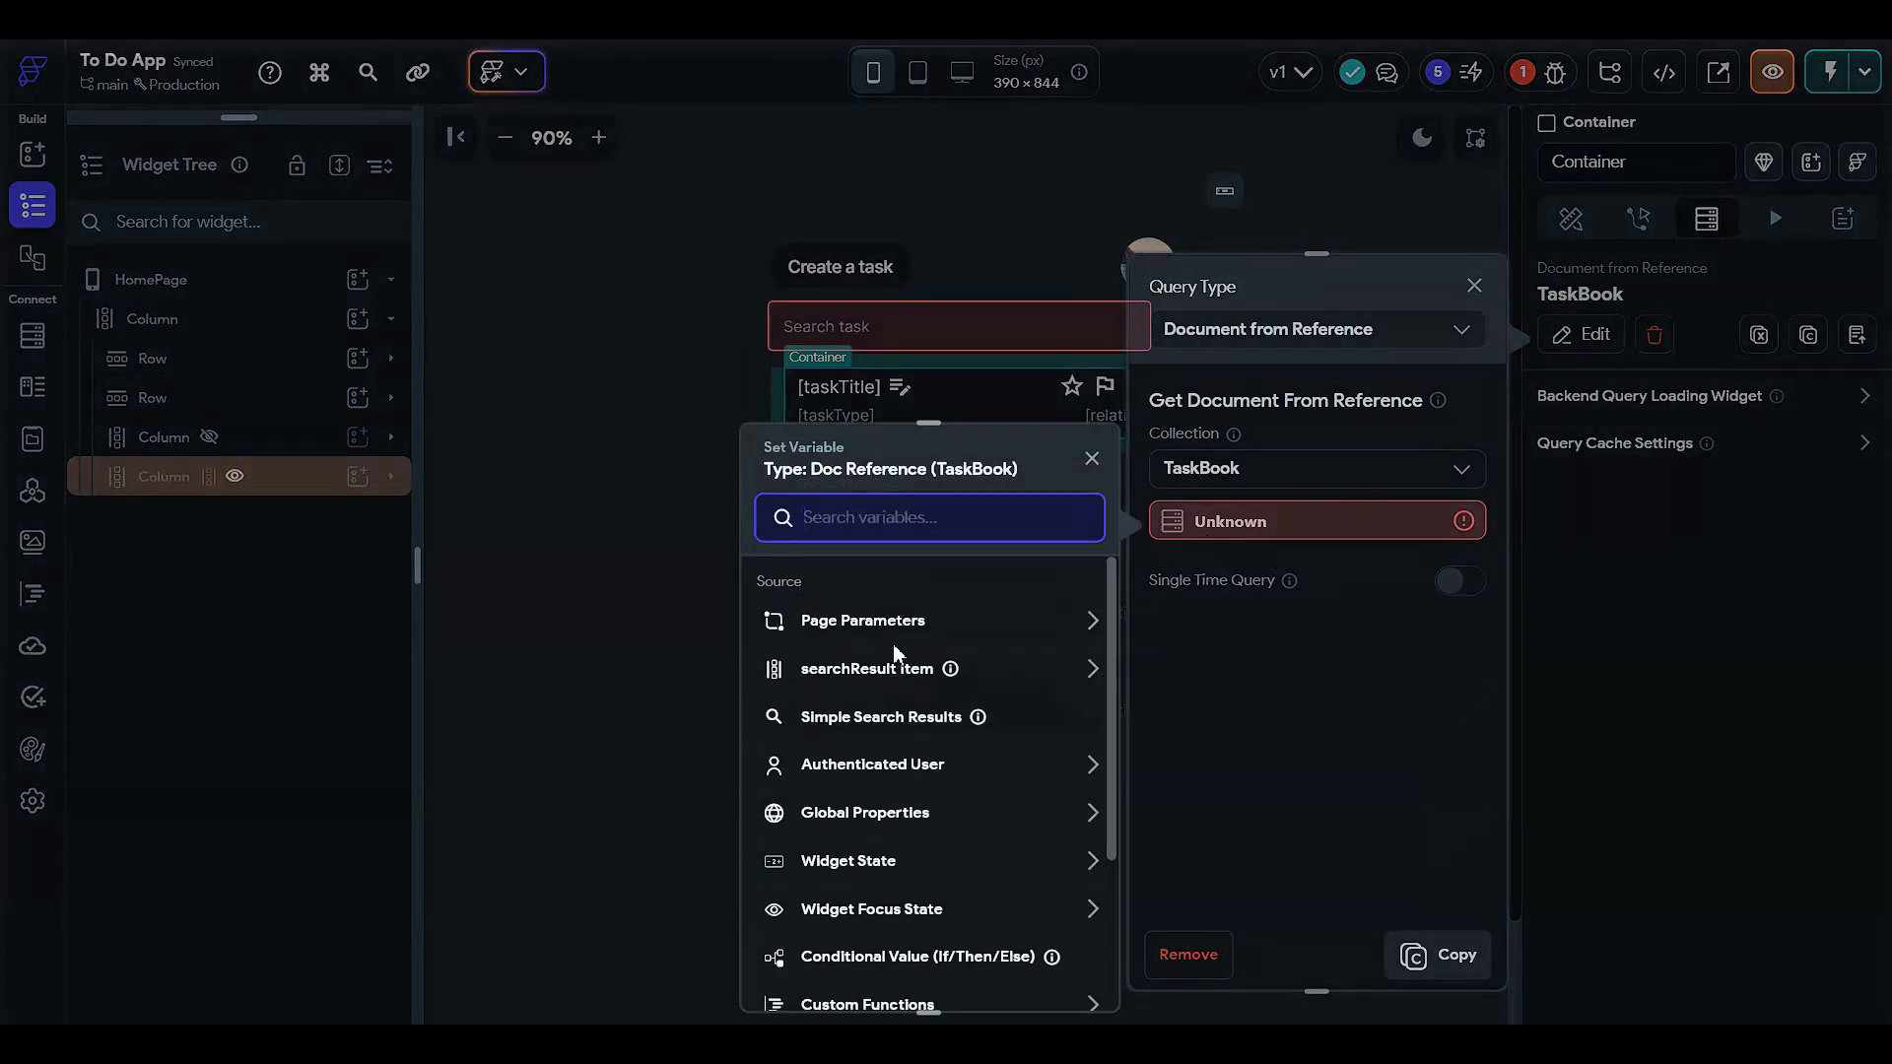
click(337, 526)
click(299, 483)
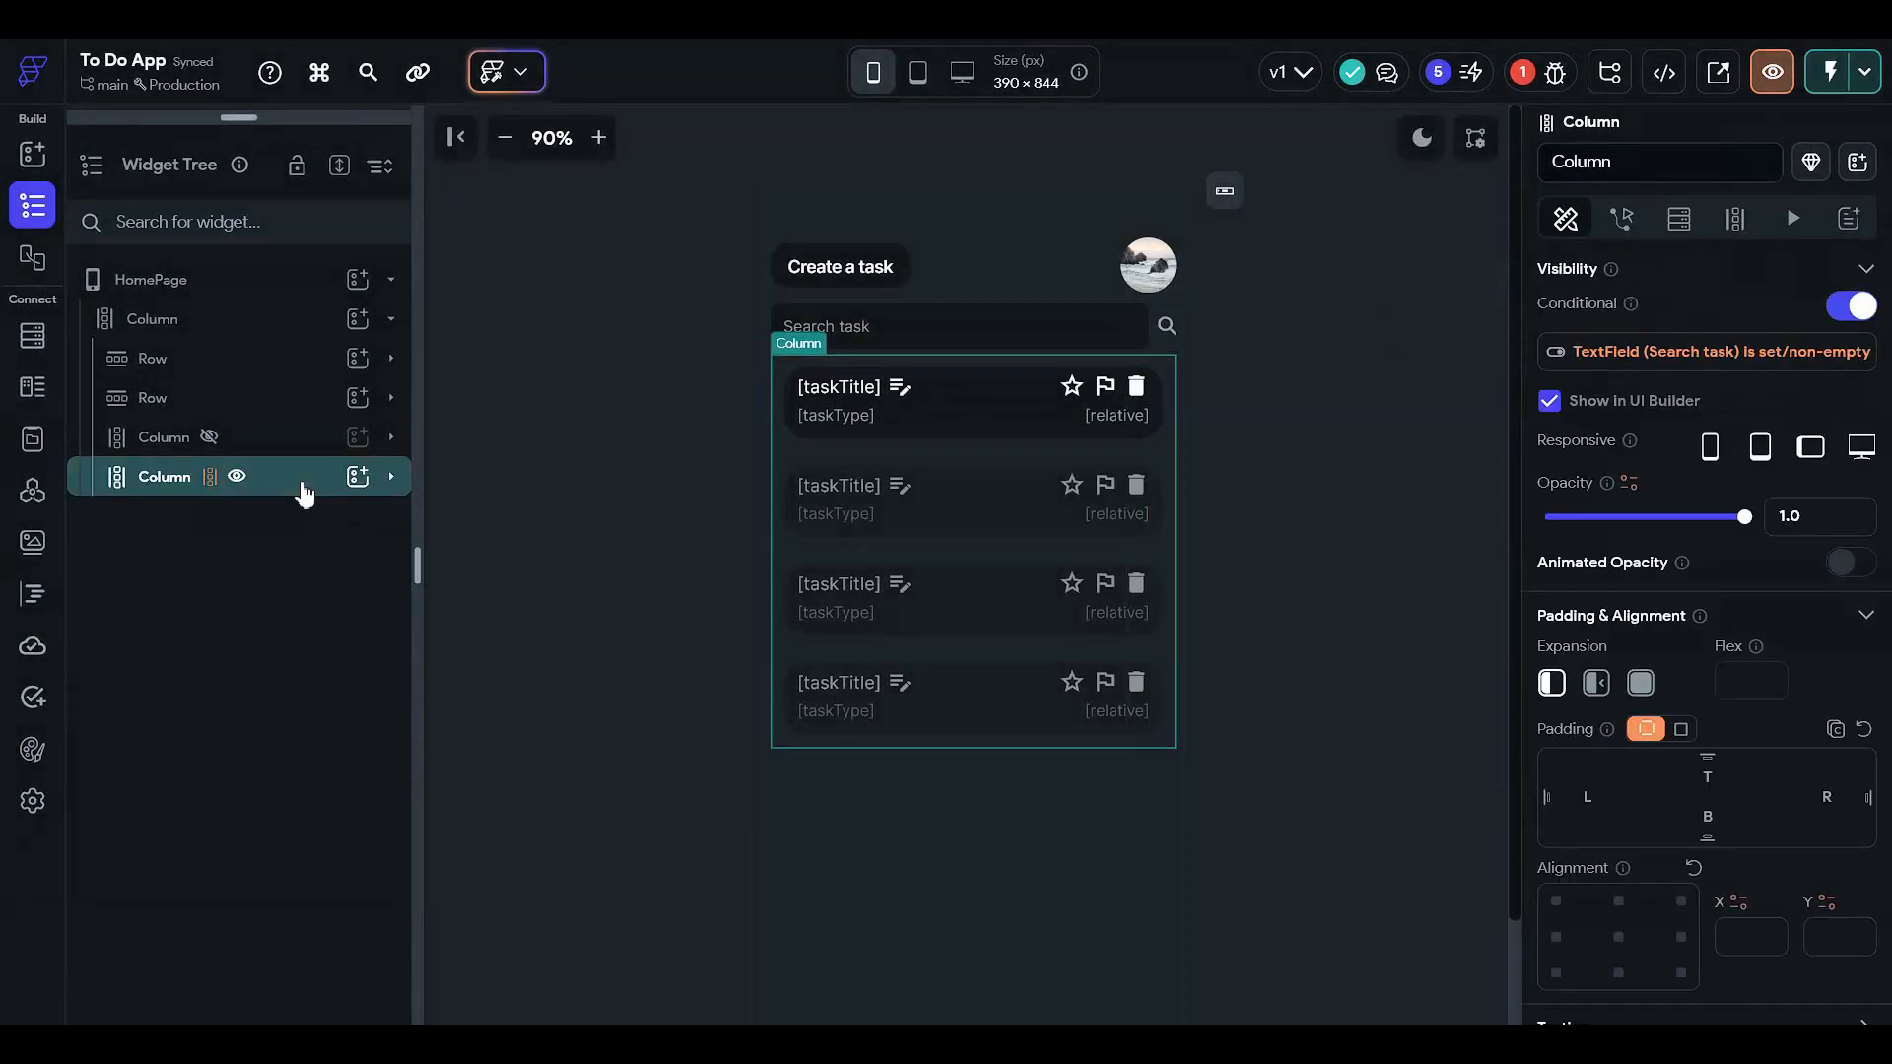
click(302, 524)
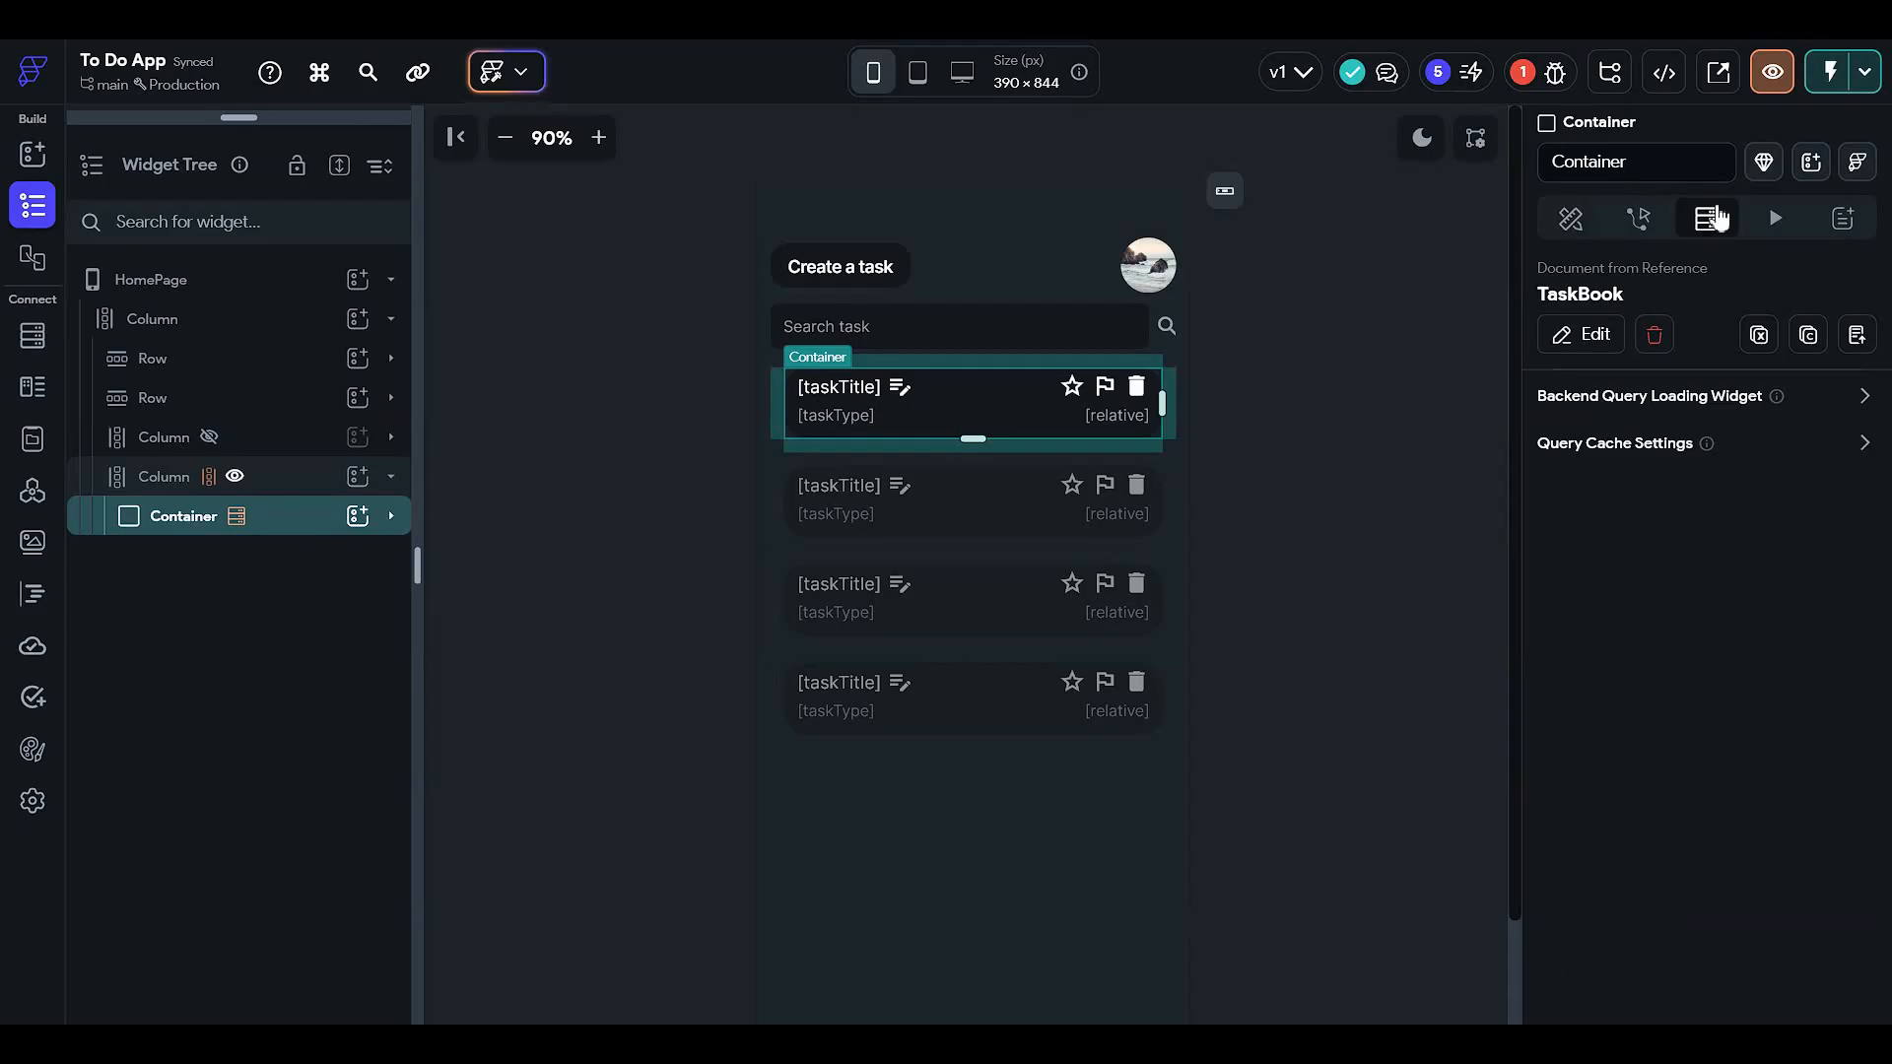
- Set the TaskBook document reference to the searchResult item's Reference and confirm the query
click(1601, 333)
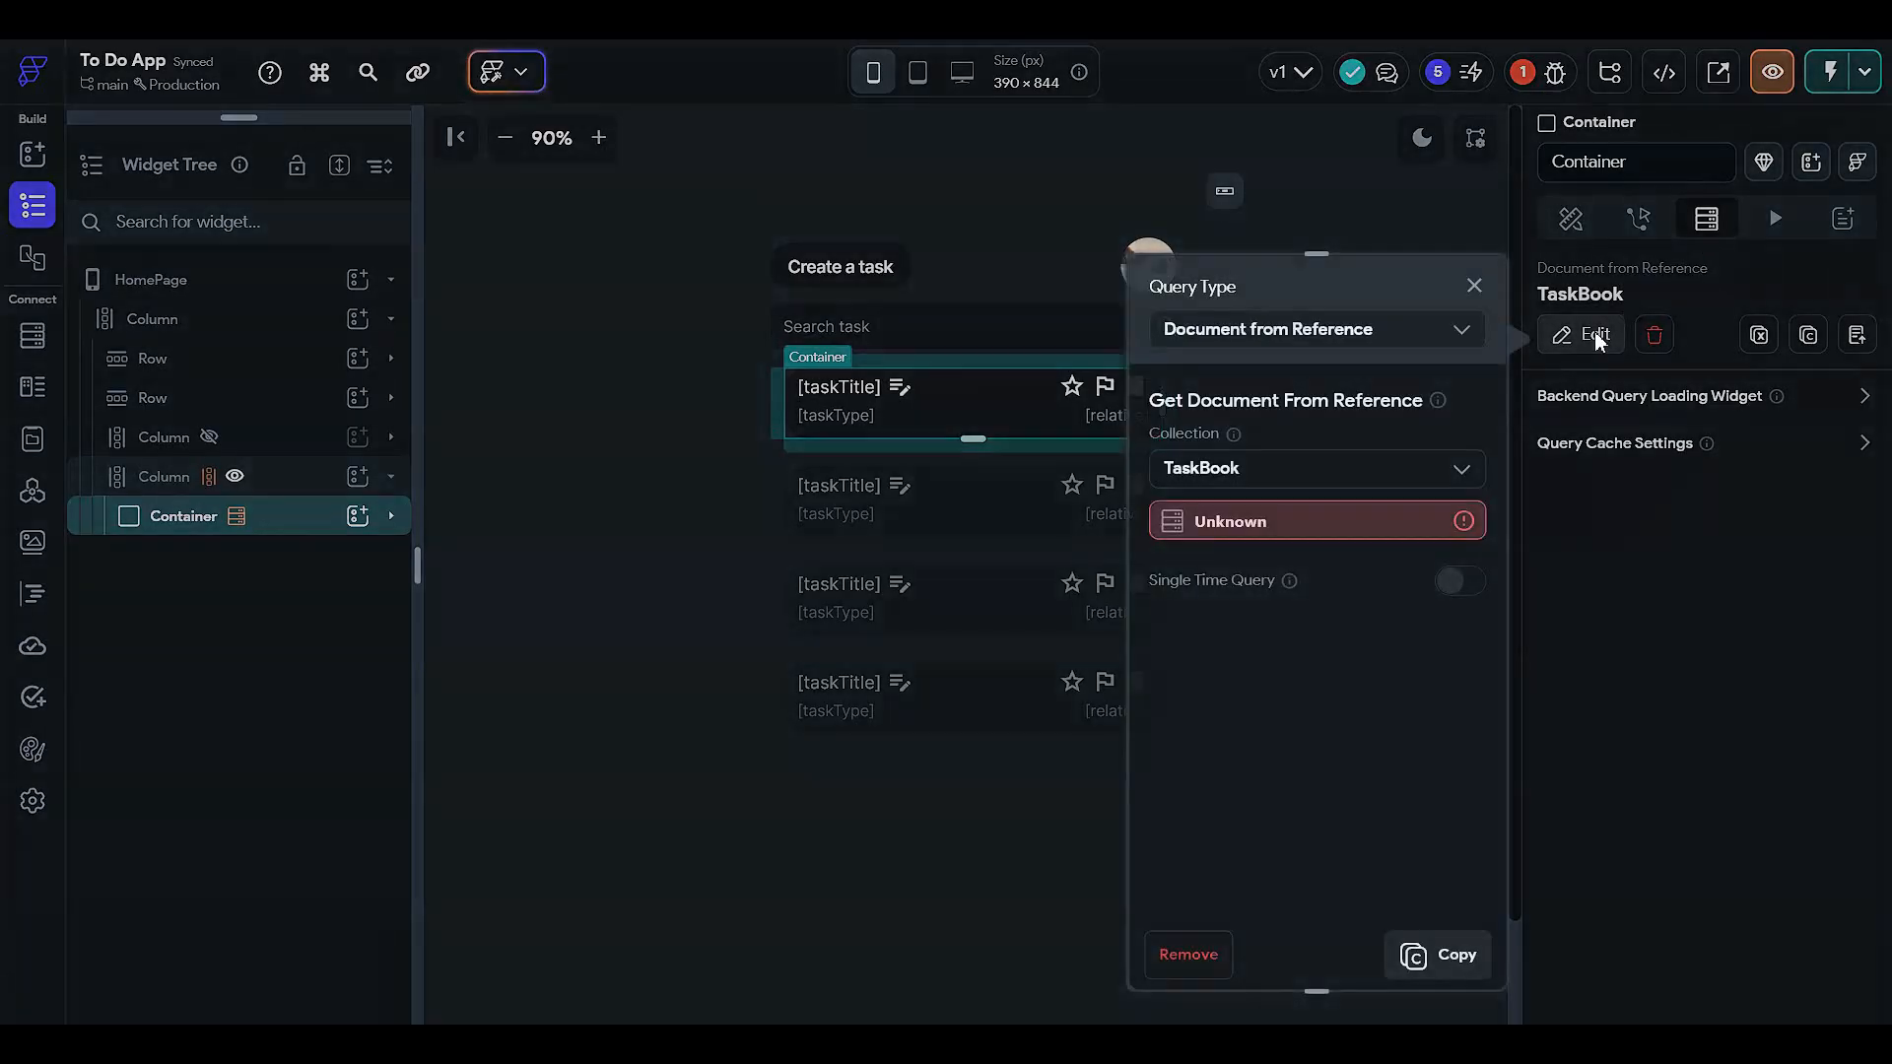
click(1303, 528)
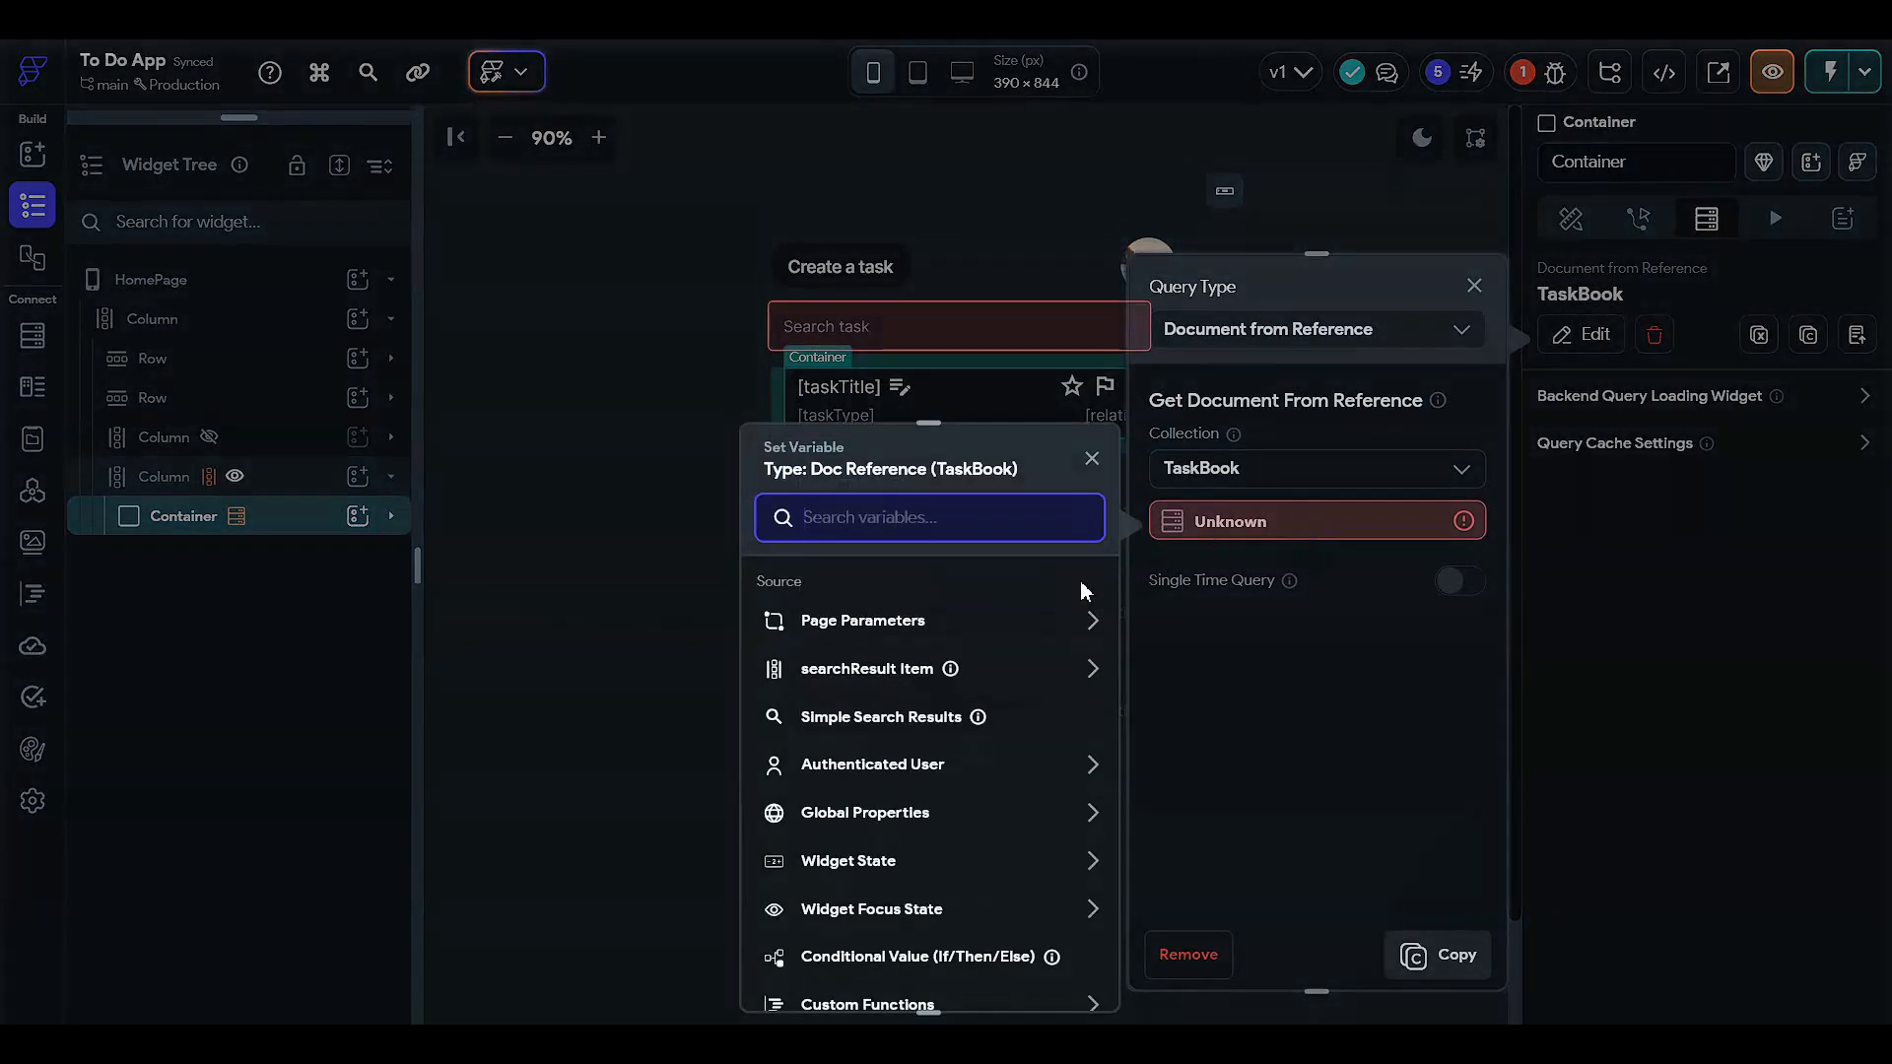
click(903, 674)
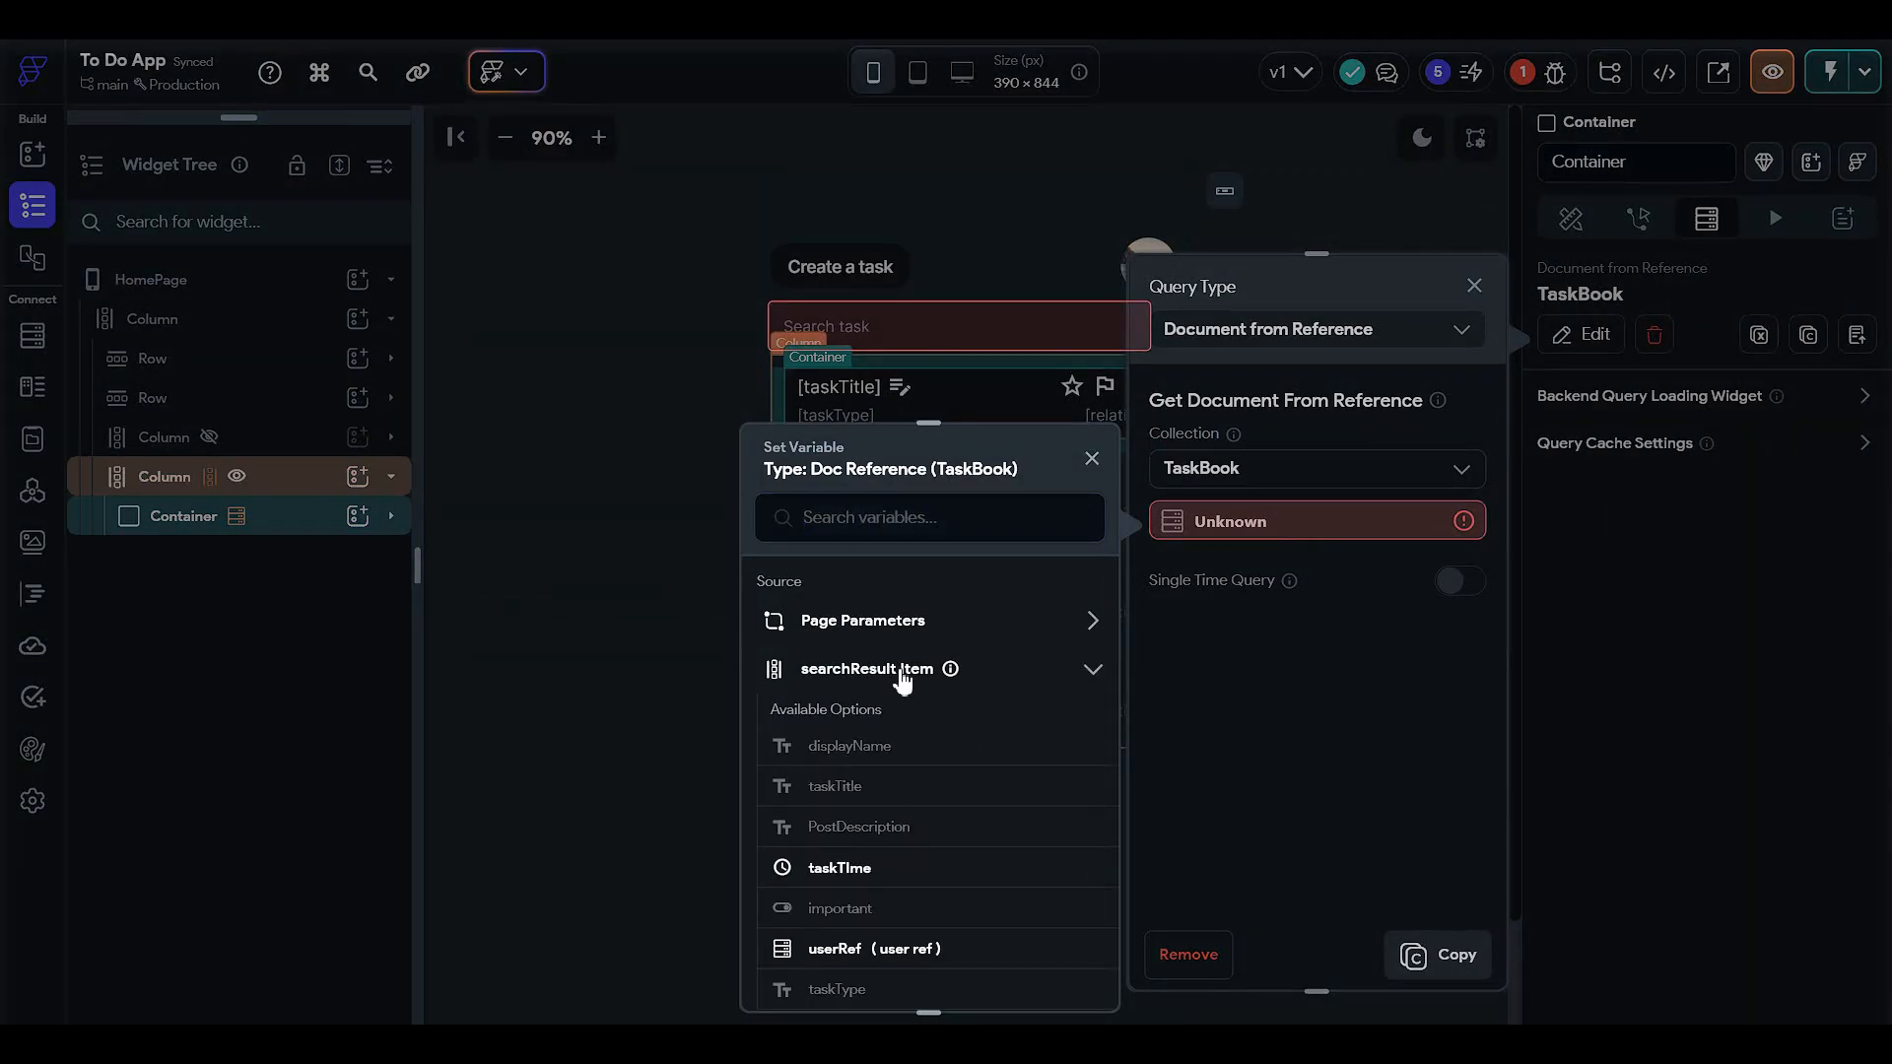
click(903, 675)
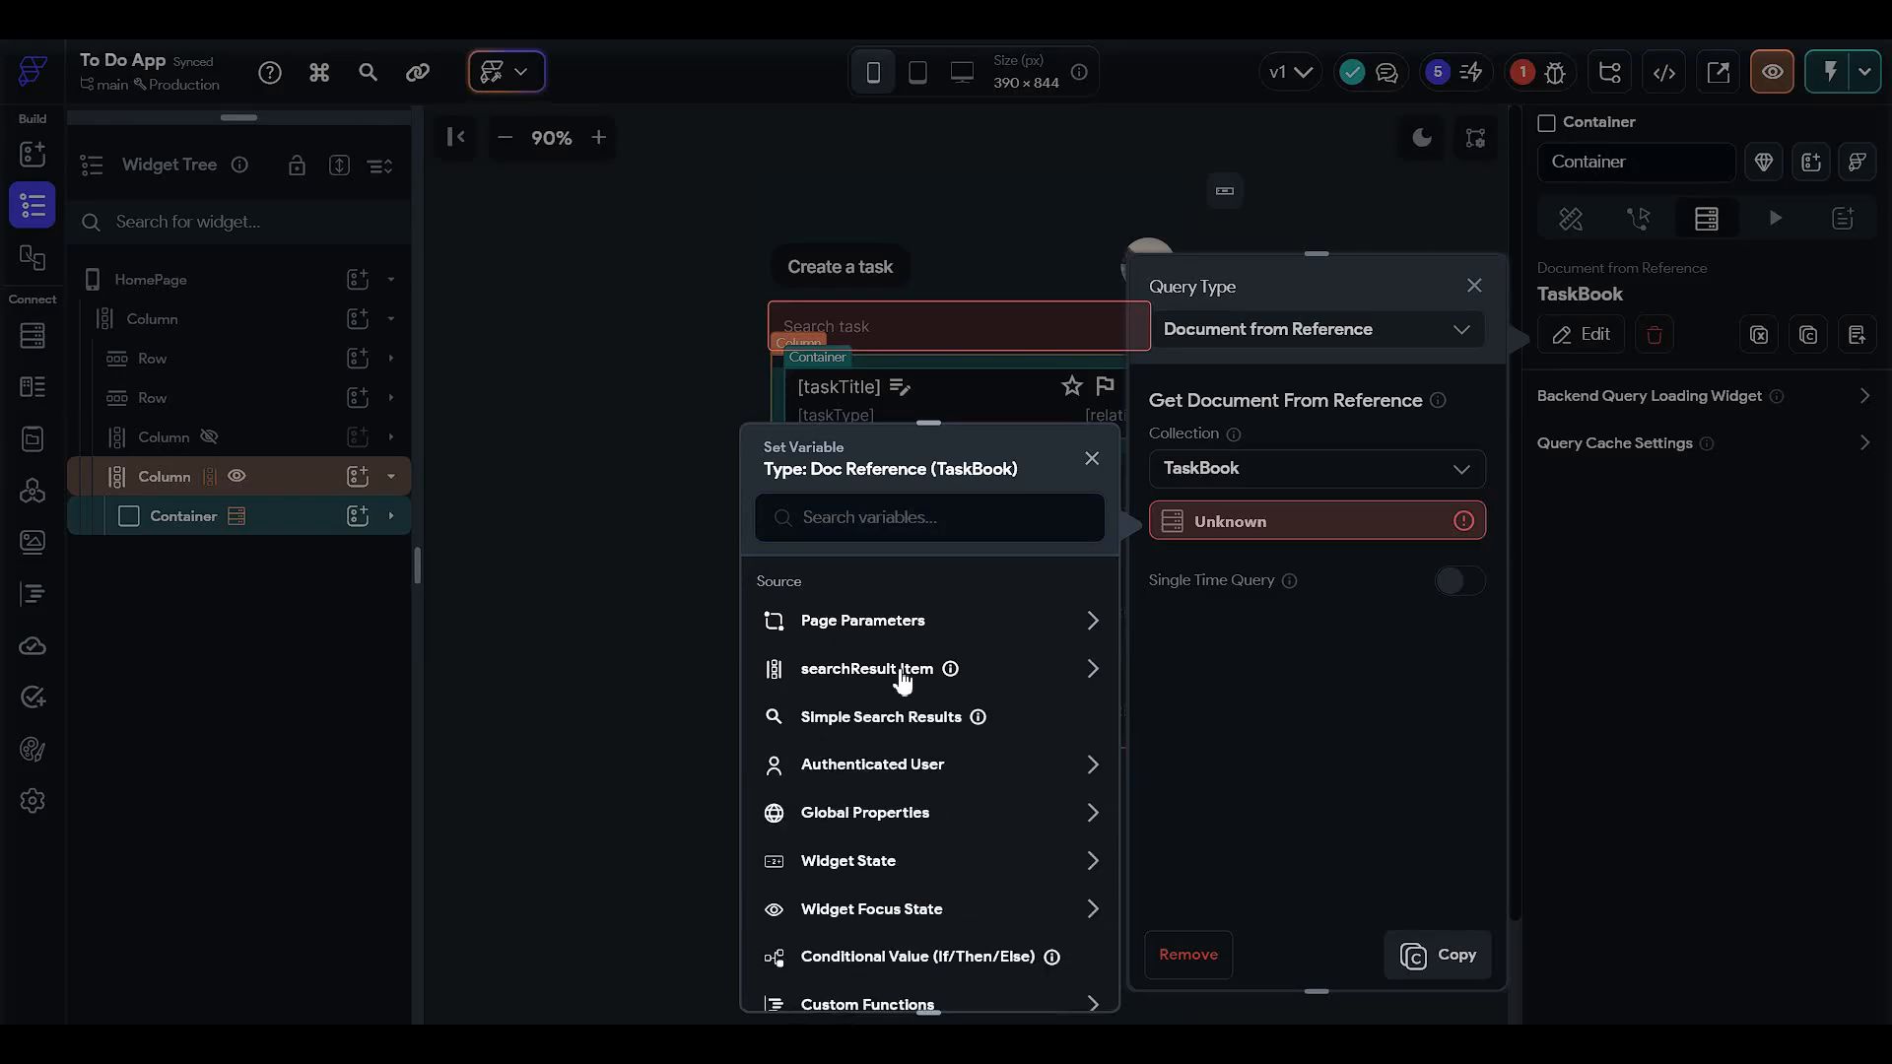
click(902, 674)
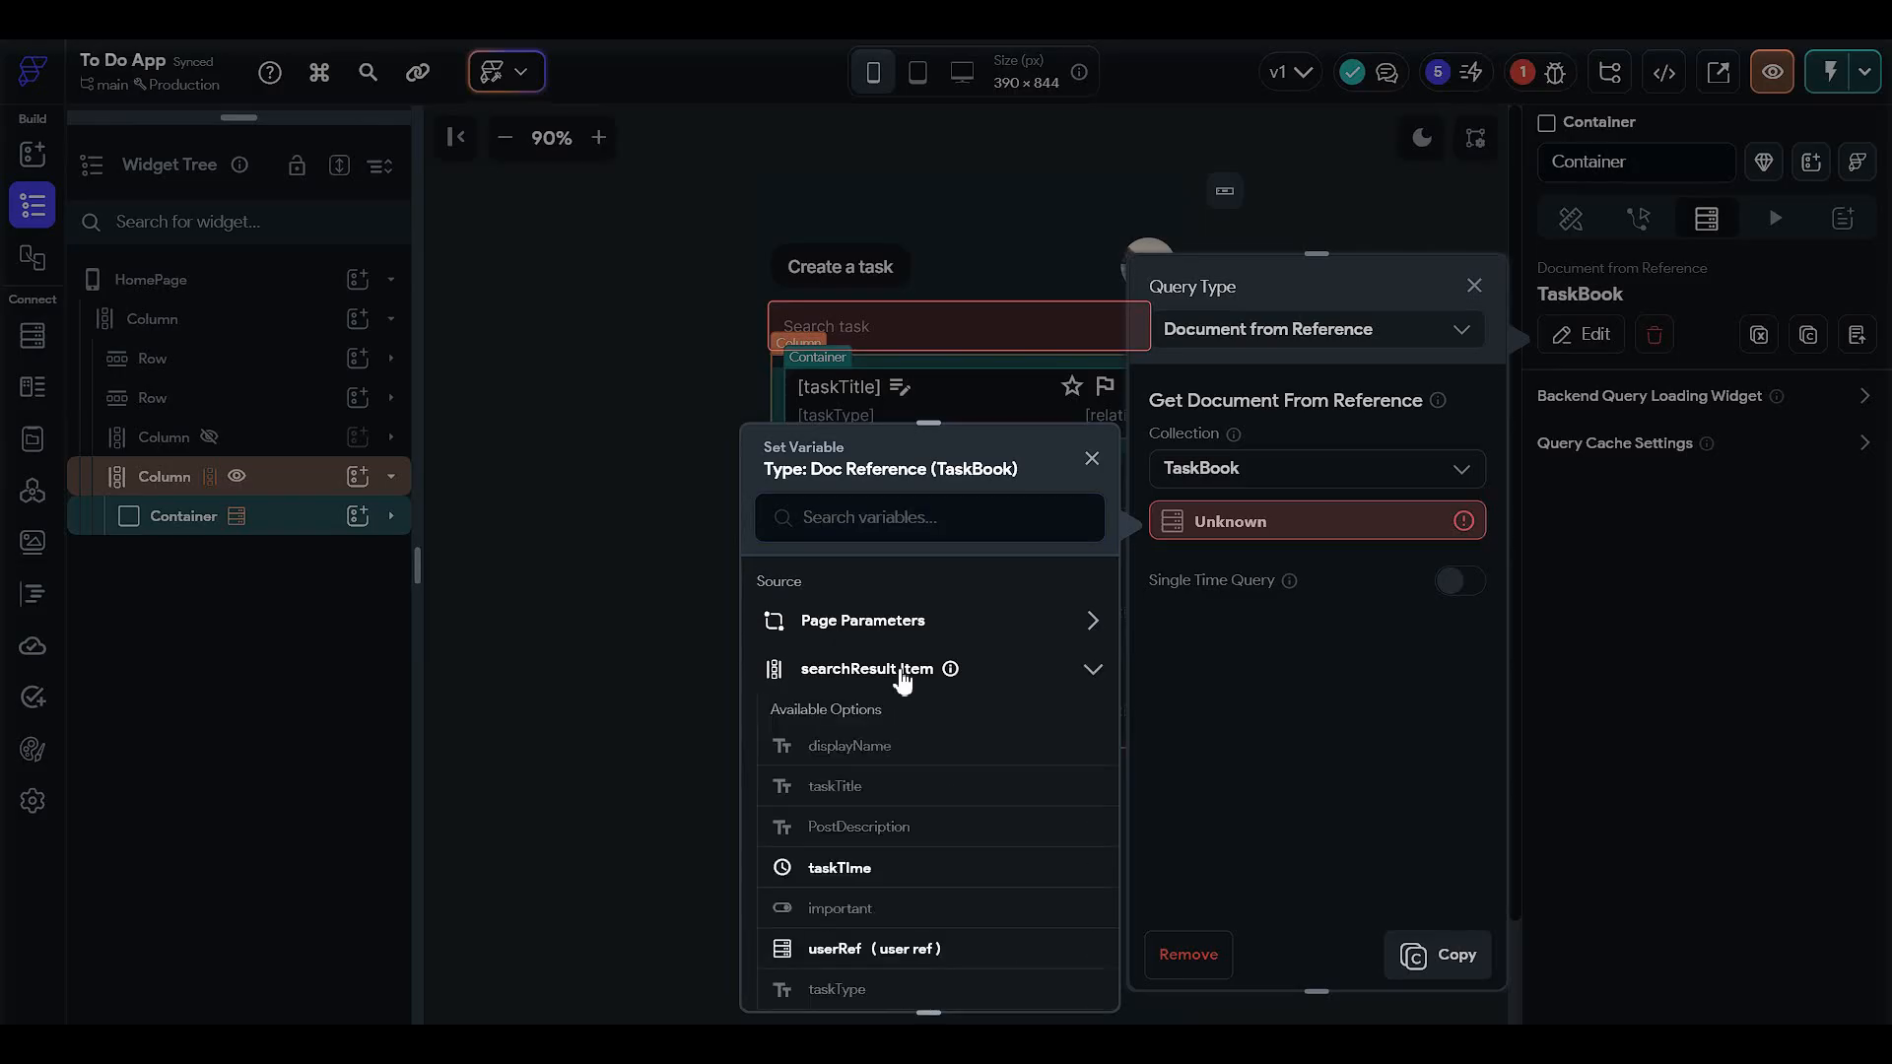
scroll(902, 677, down, 2)
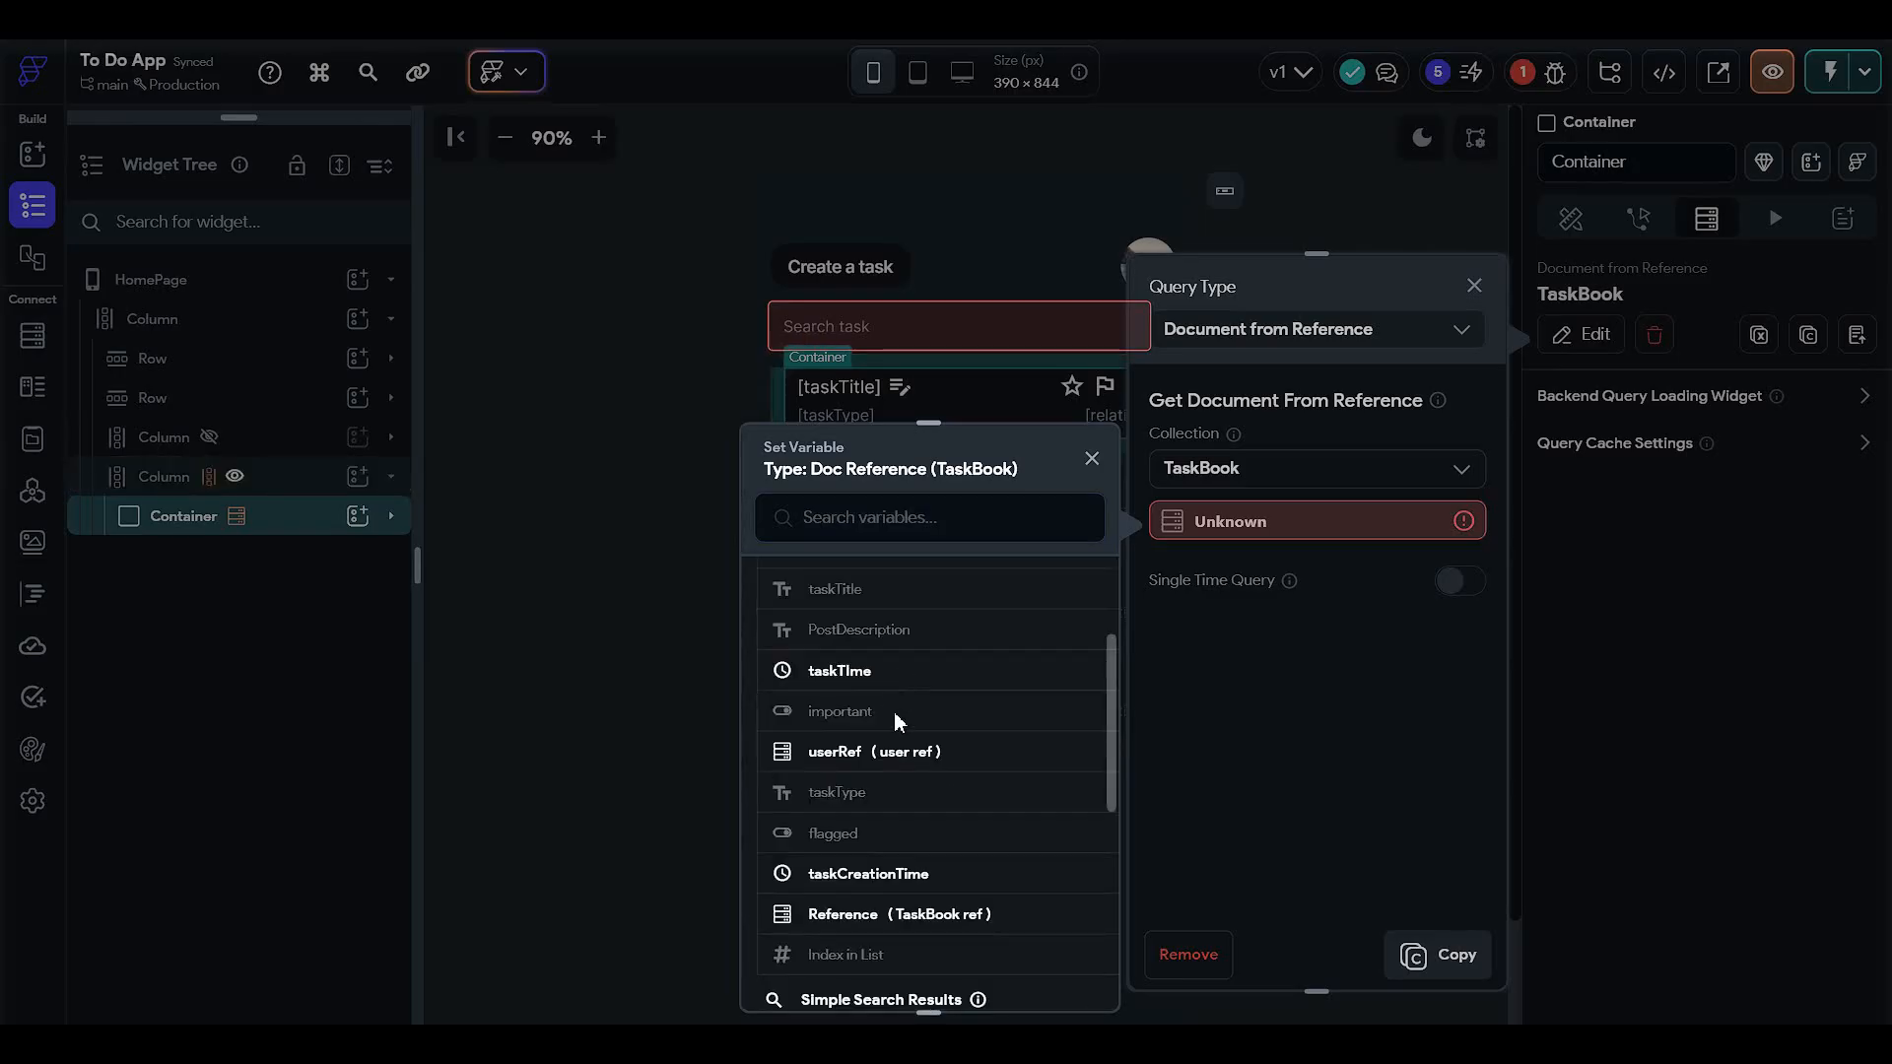
click(896, 913)
click(1052, 971)
click(1446, 954)
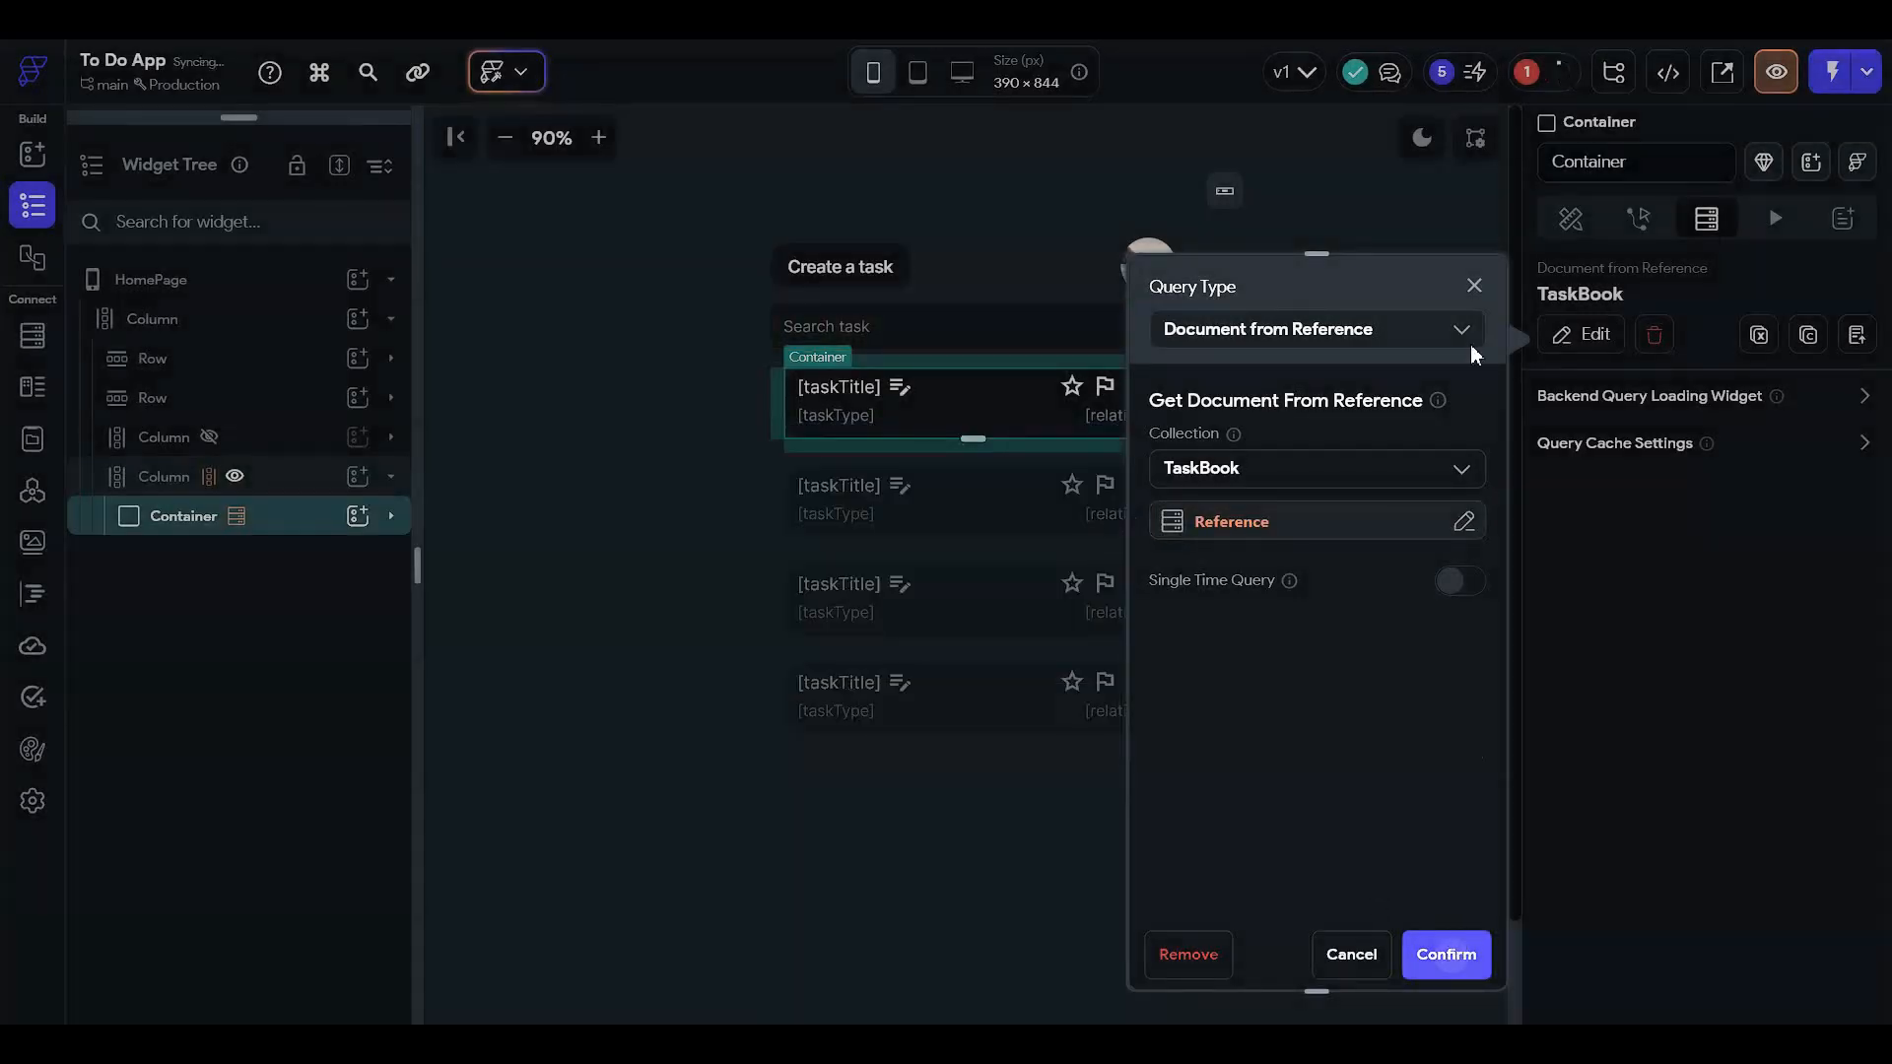
click(1639, 225)
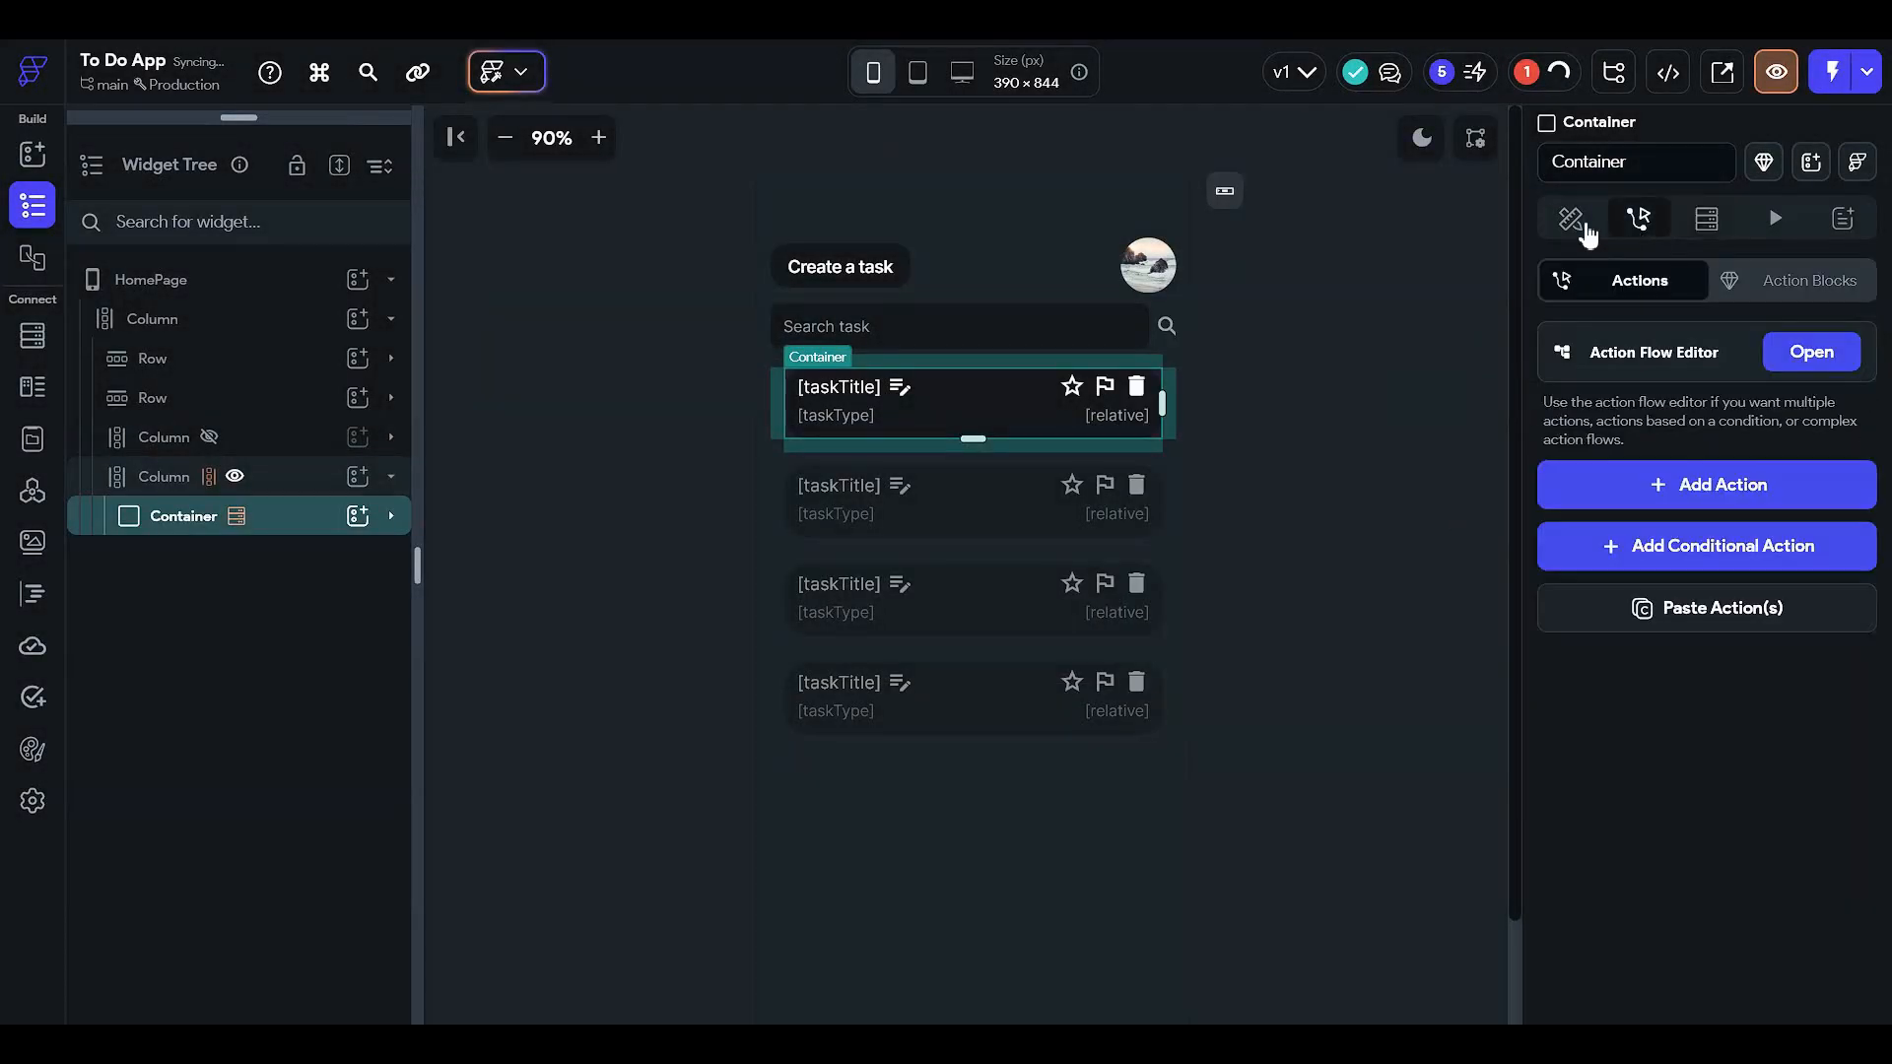
- Select the task Container and enable conditional visibility with a single condition
click(1376, 411)
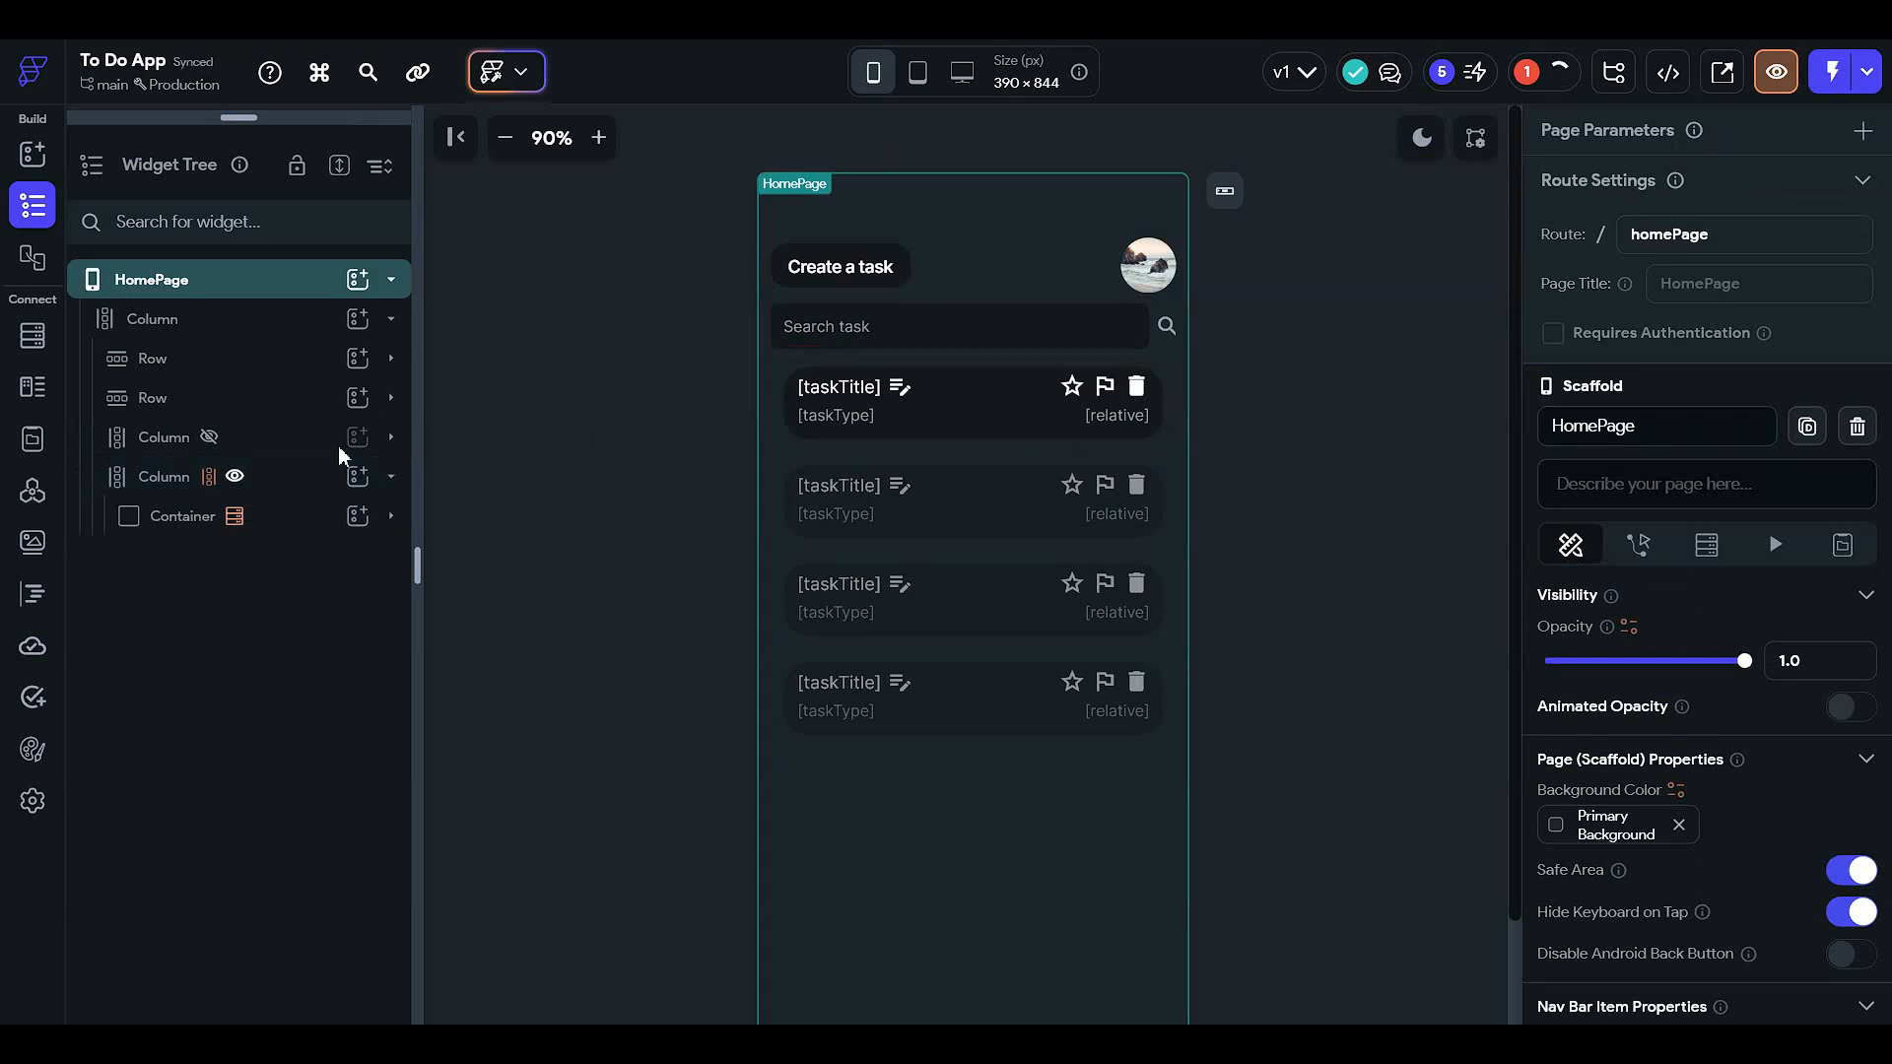
click(298, 522)
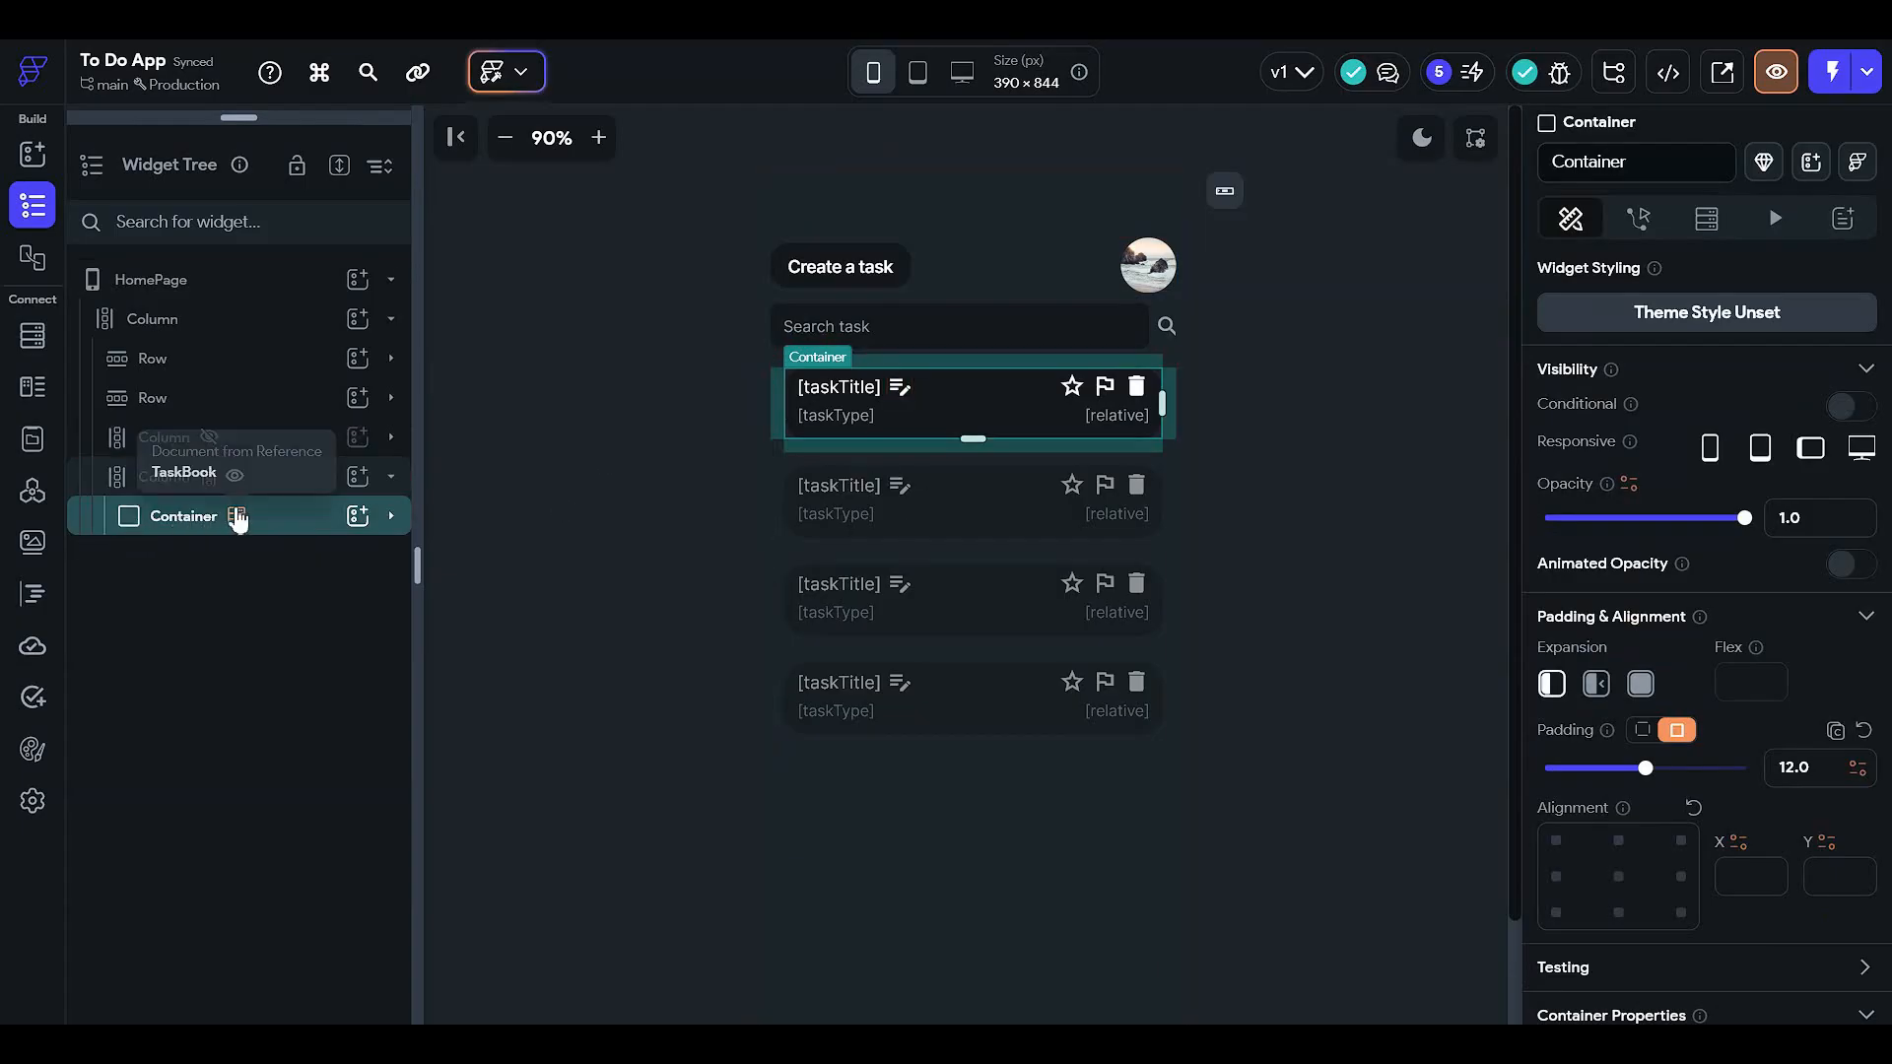
click(1844, 407)
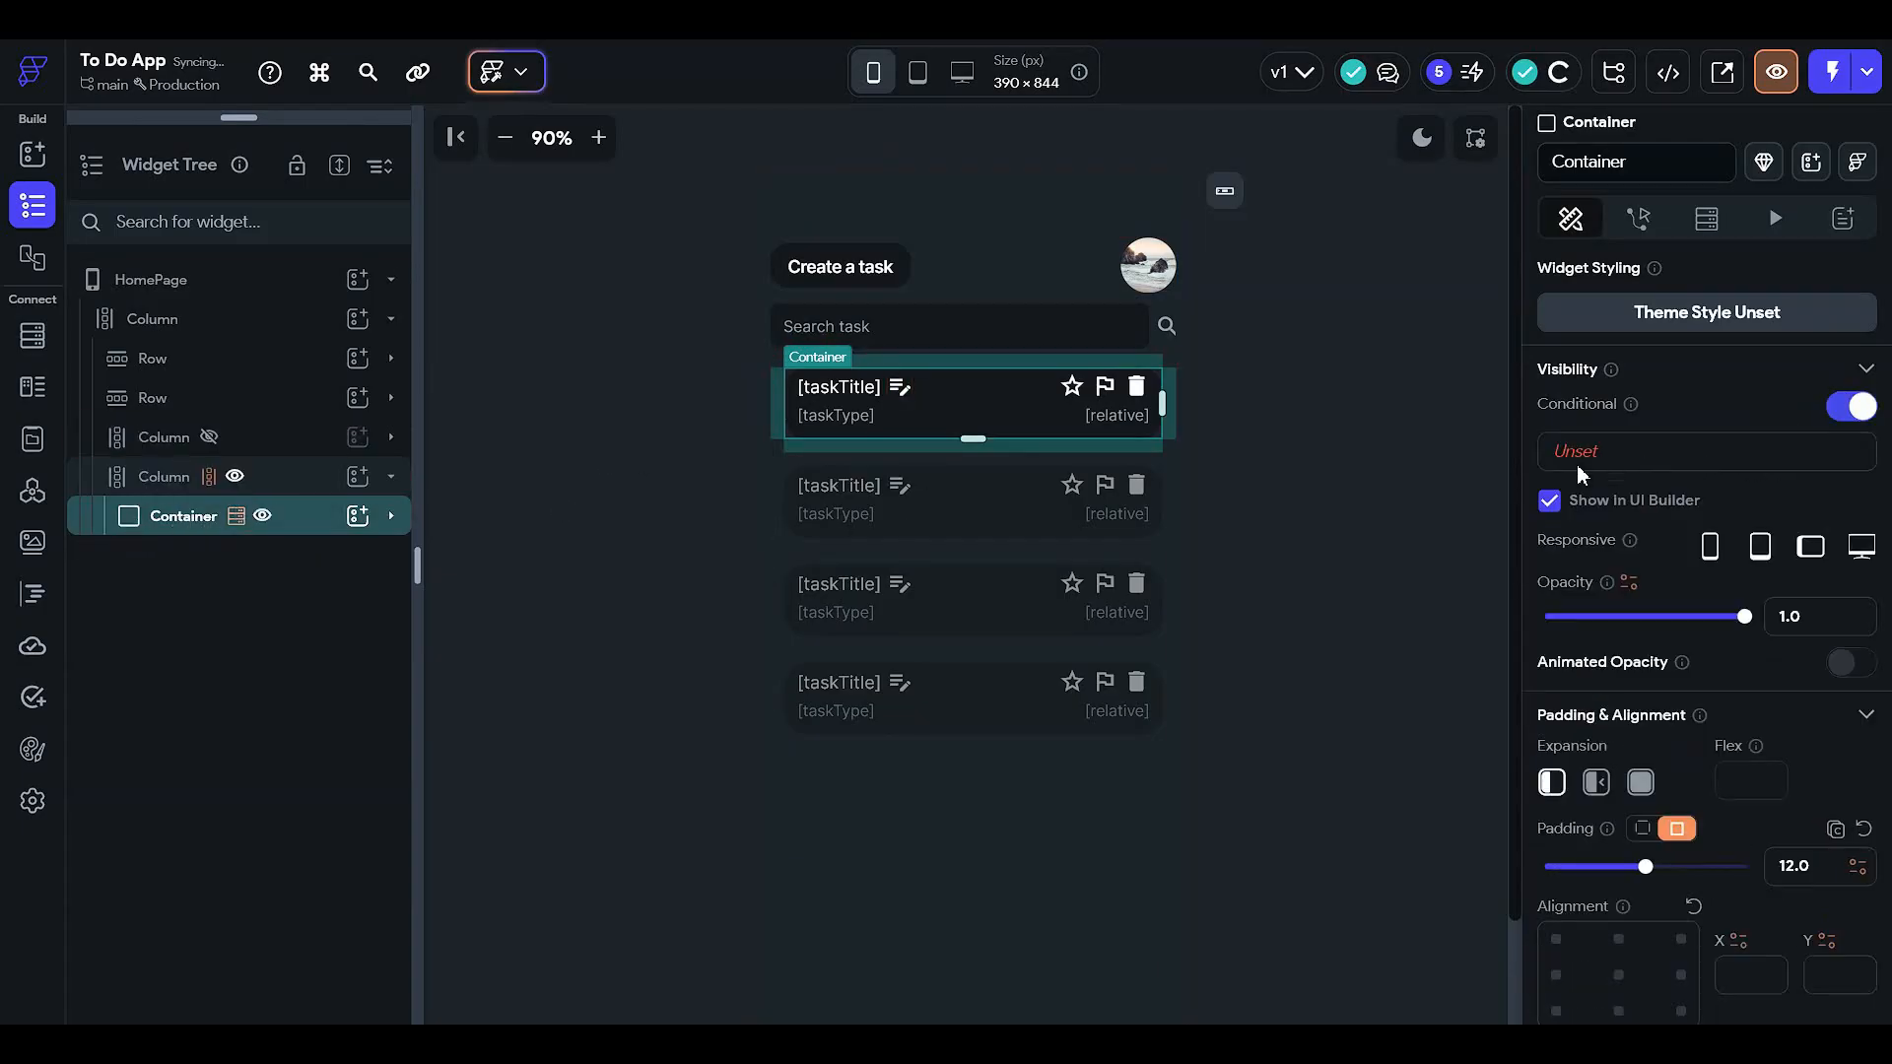
click(1576, 459)
click(1292, 570)
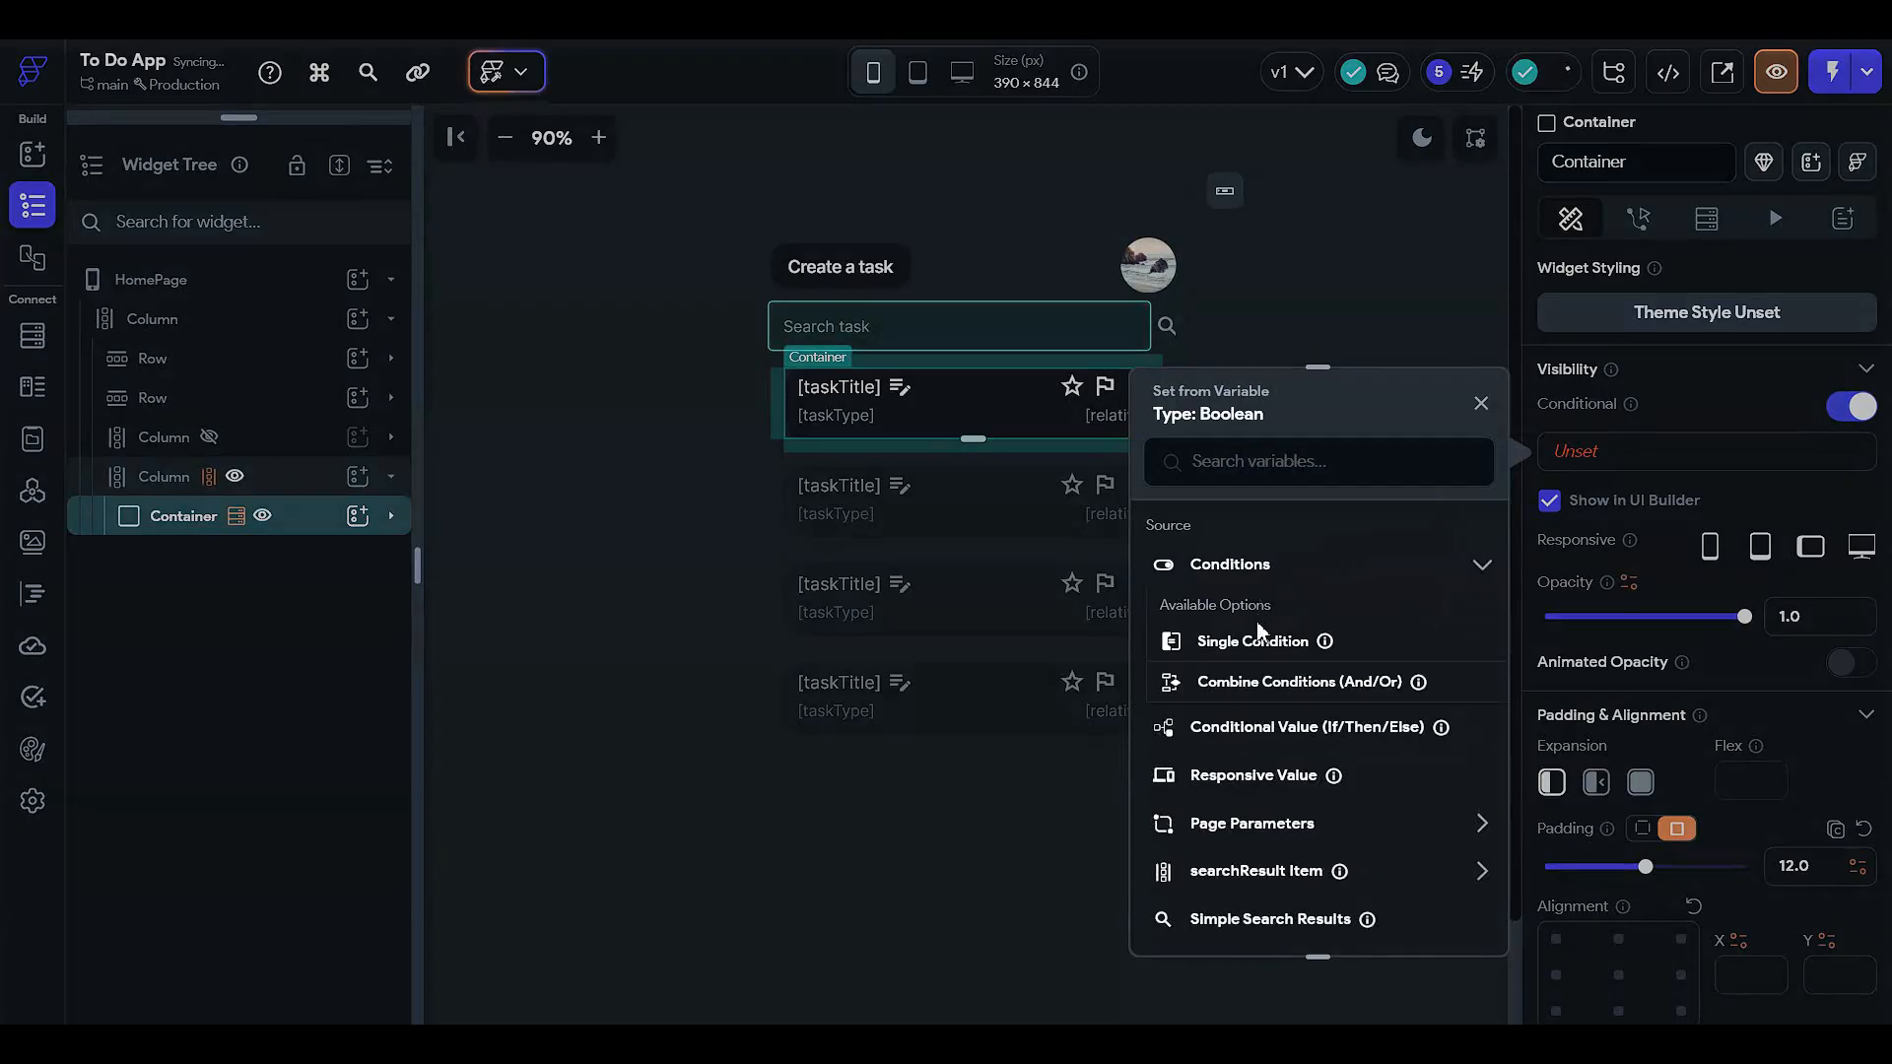
click(1269, 640)
- Set the condition's first value to the search result item's userRef Document ID
click(1267, 610)
click(1245, 642)
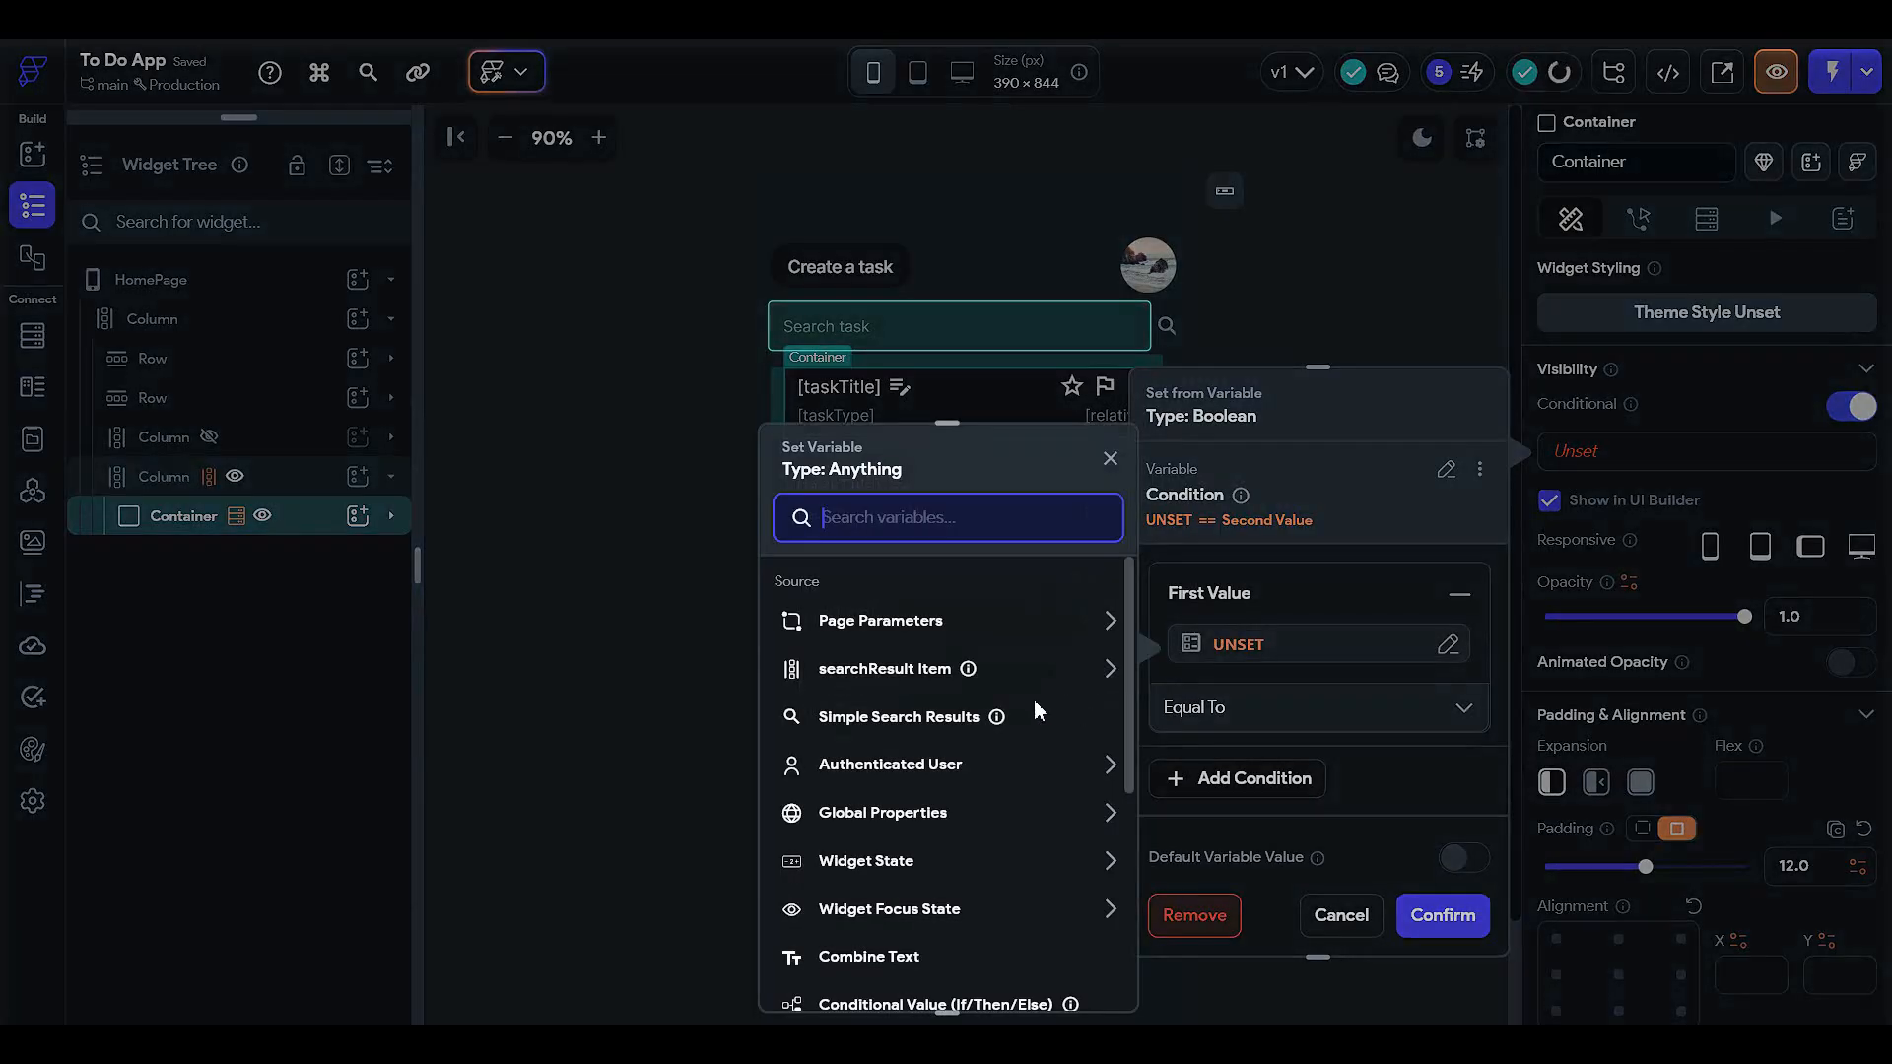
click(887, 668)
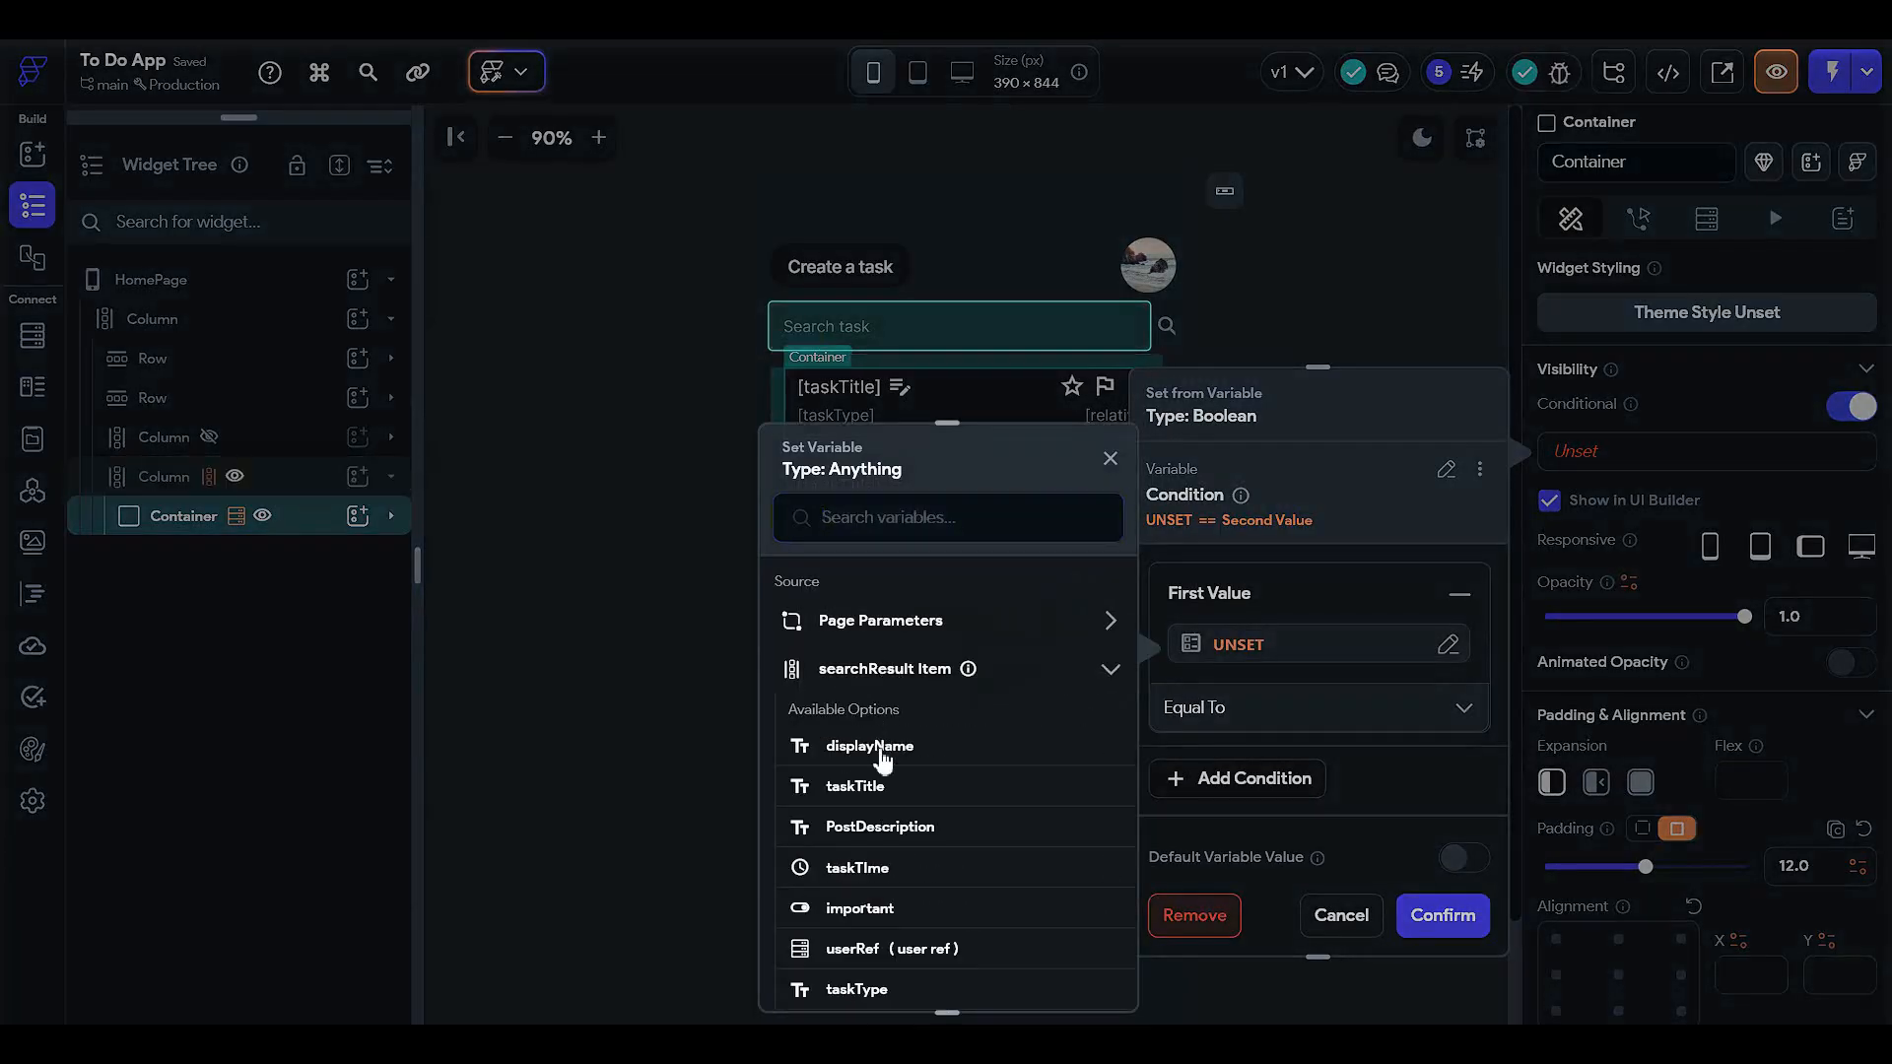
scroll(888, 803, down, 1)
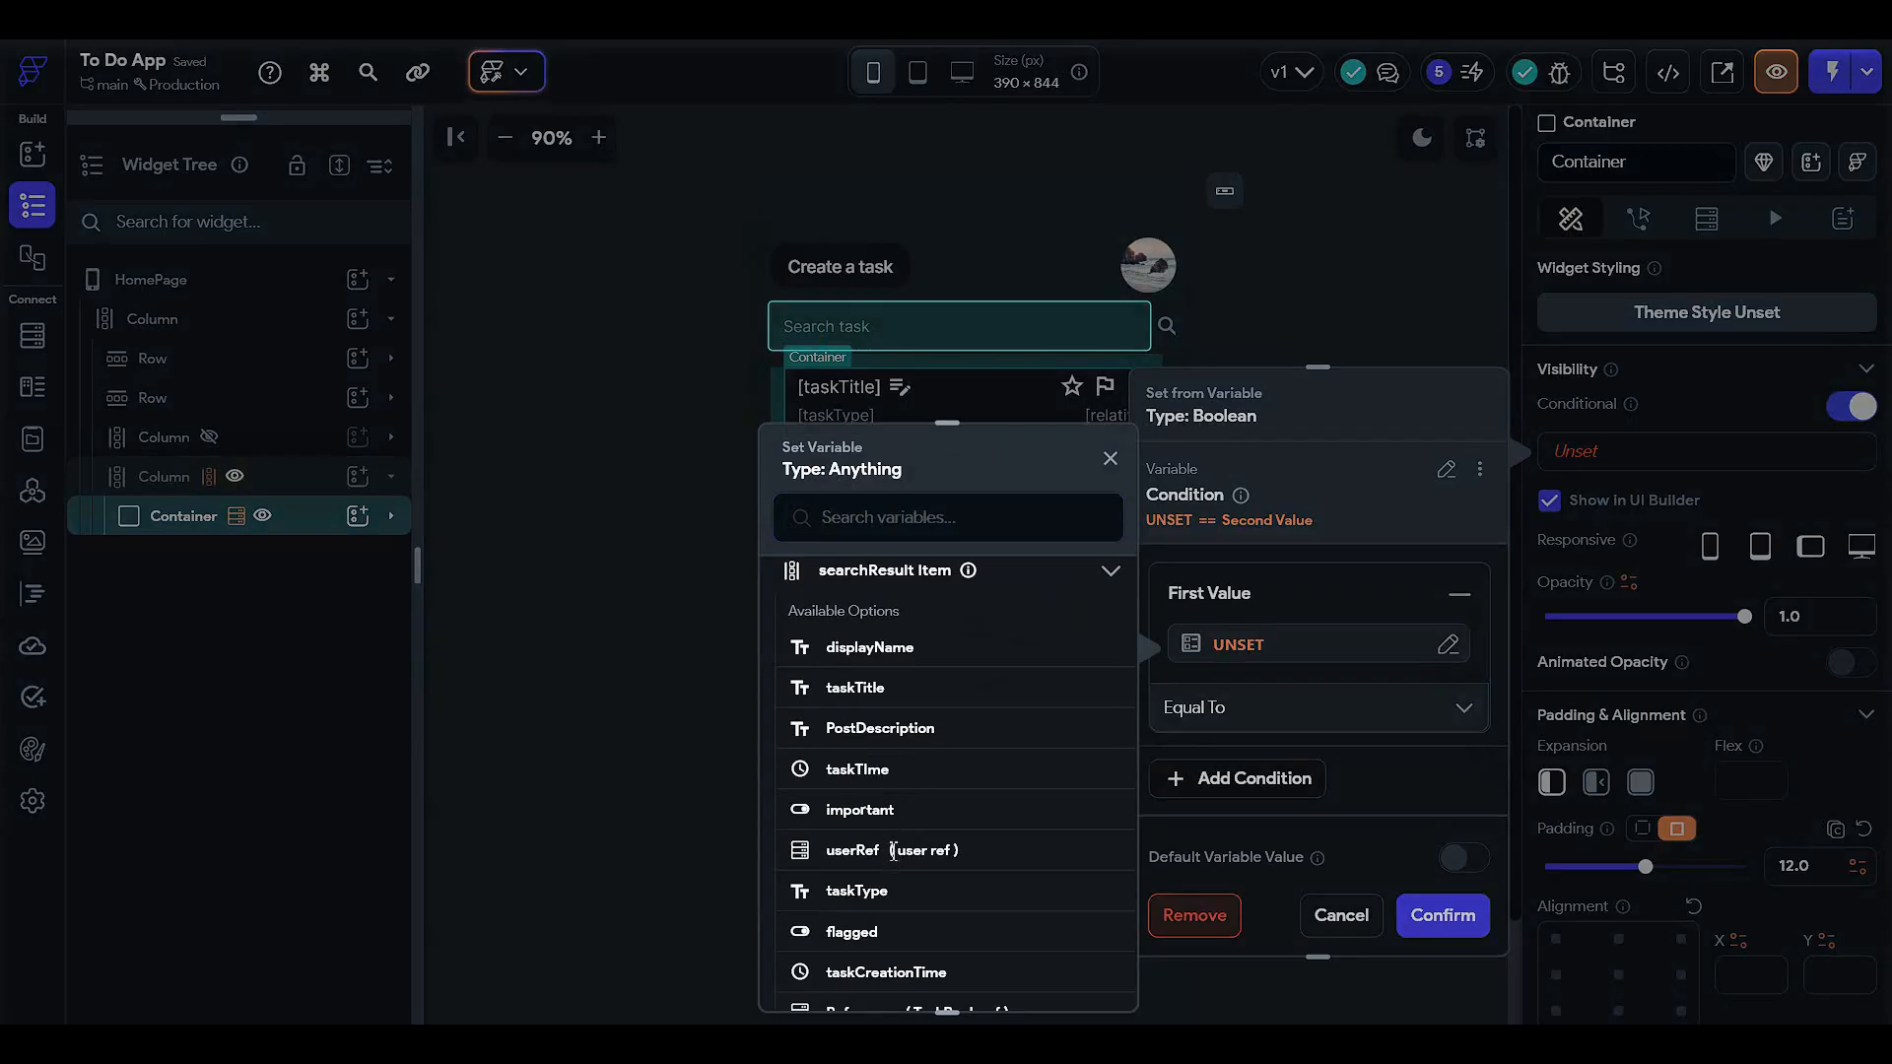
click(892, 851)
click(1036, 842)
click(970, 884)
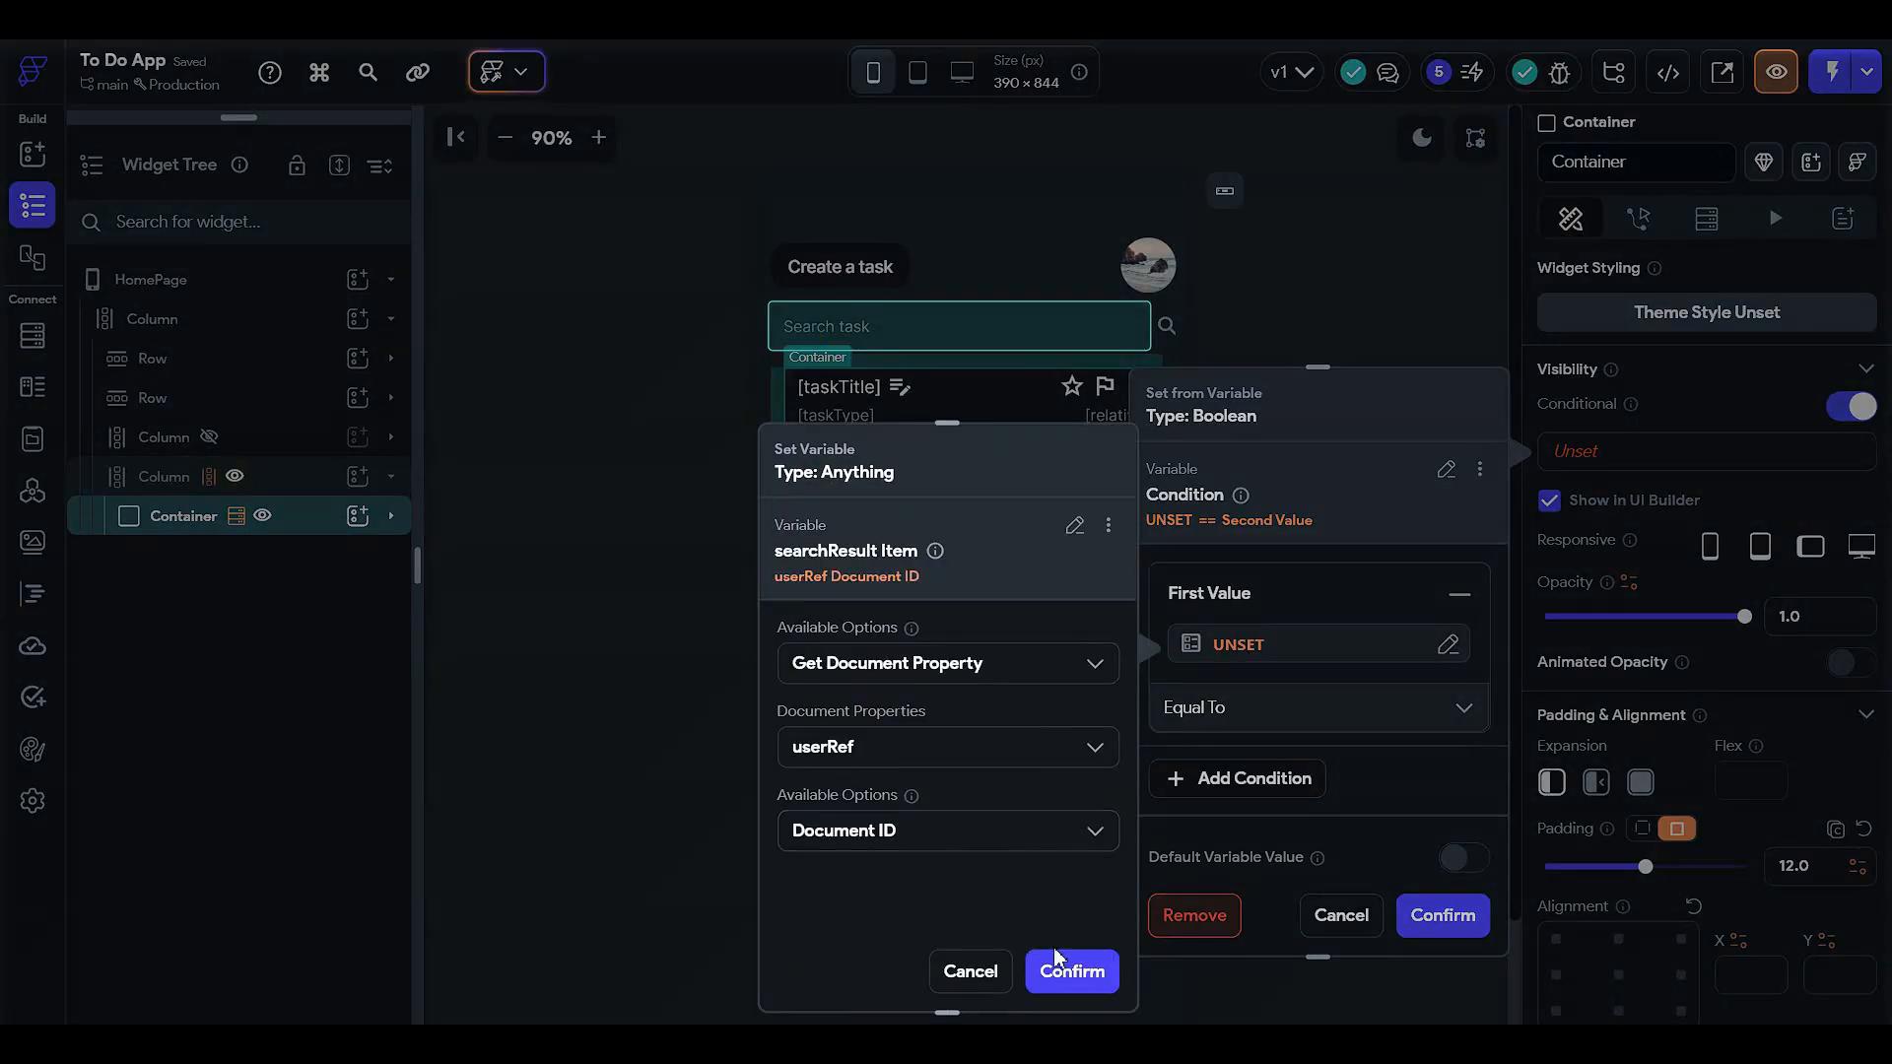
click(1072, 972)
- Compare it Equal To the authenticated user's reference Document ID and confirm the condition
click(1238, 764)
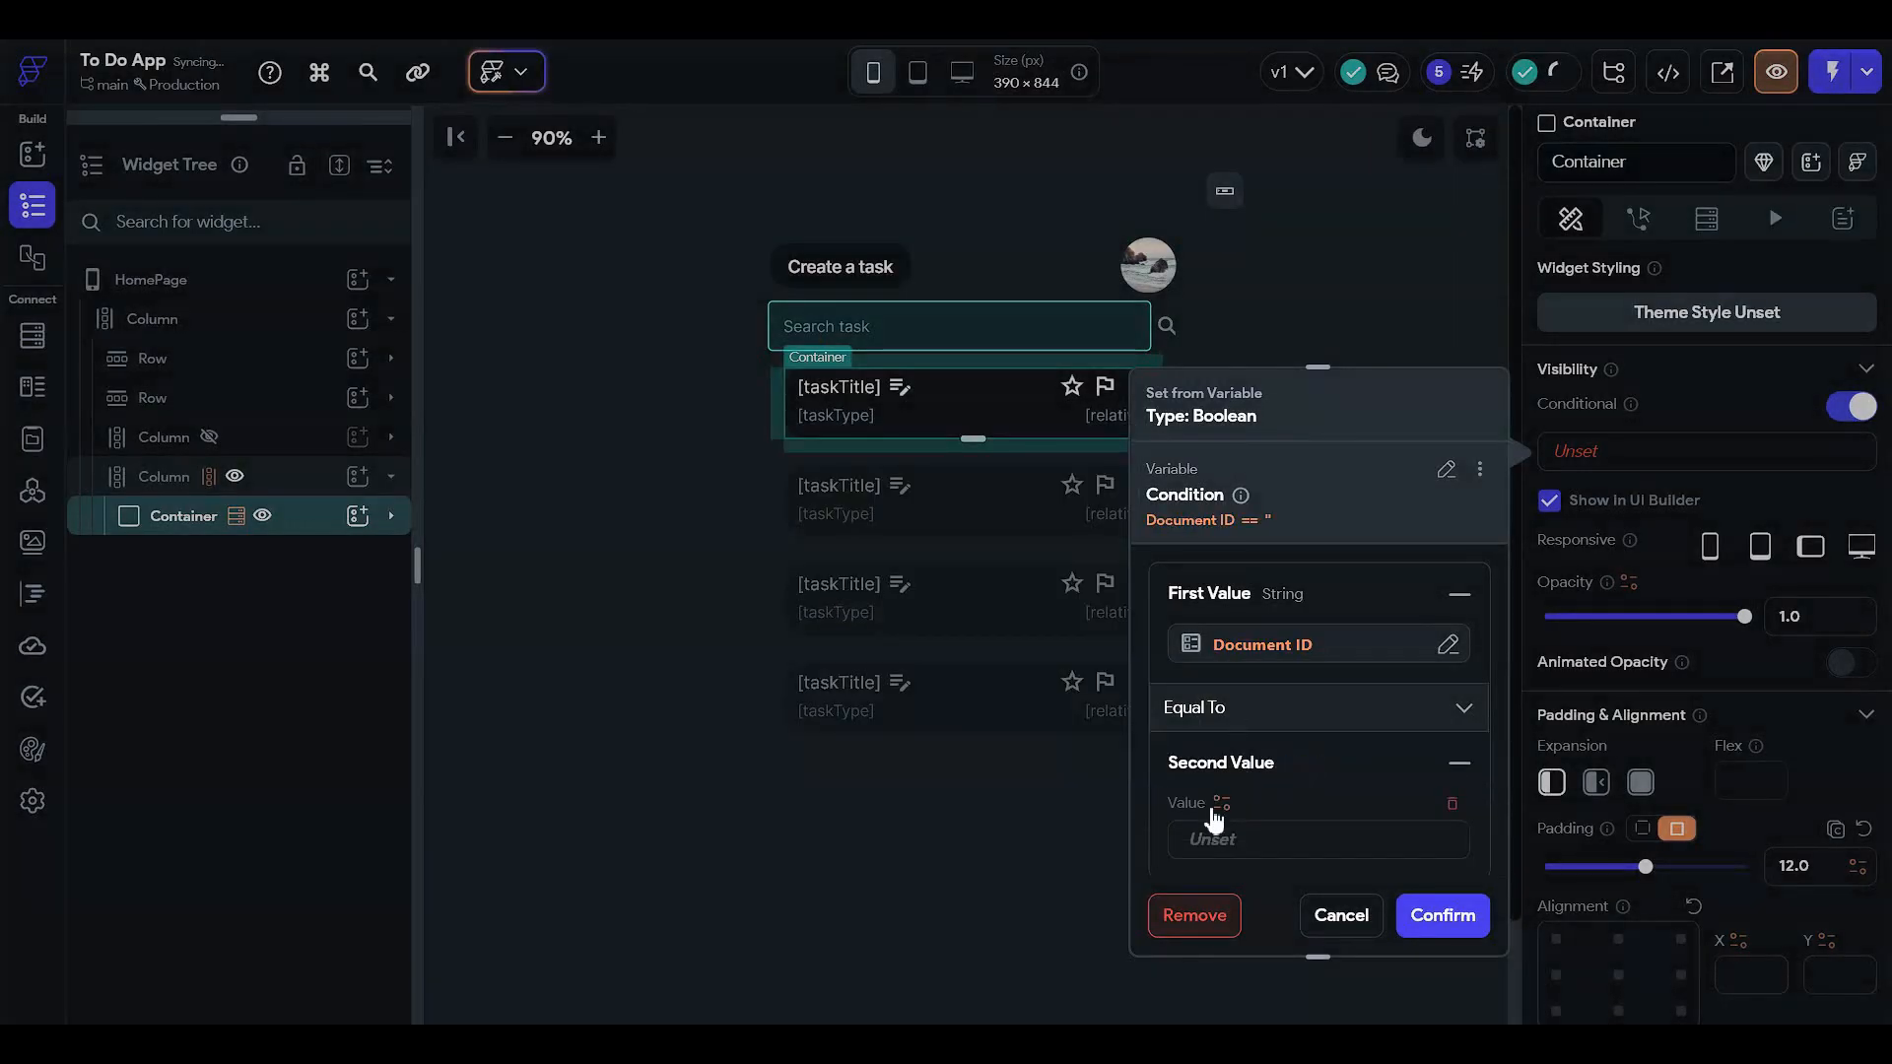
click(1212, 837)
click(911, 774)
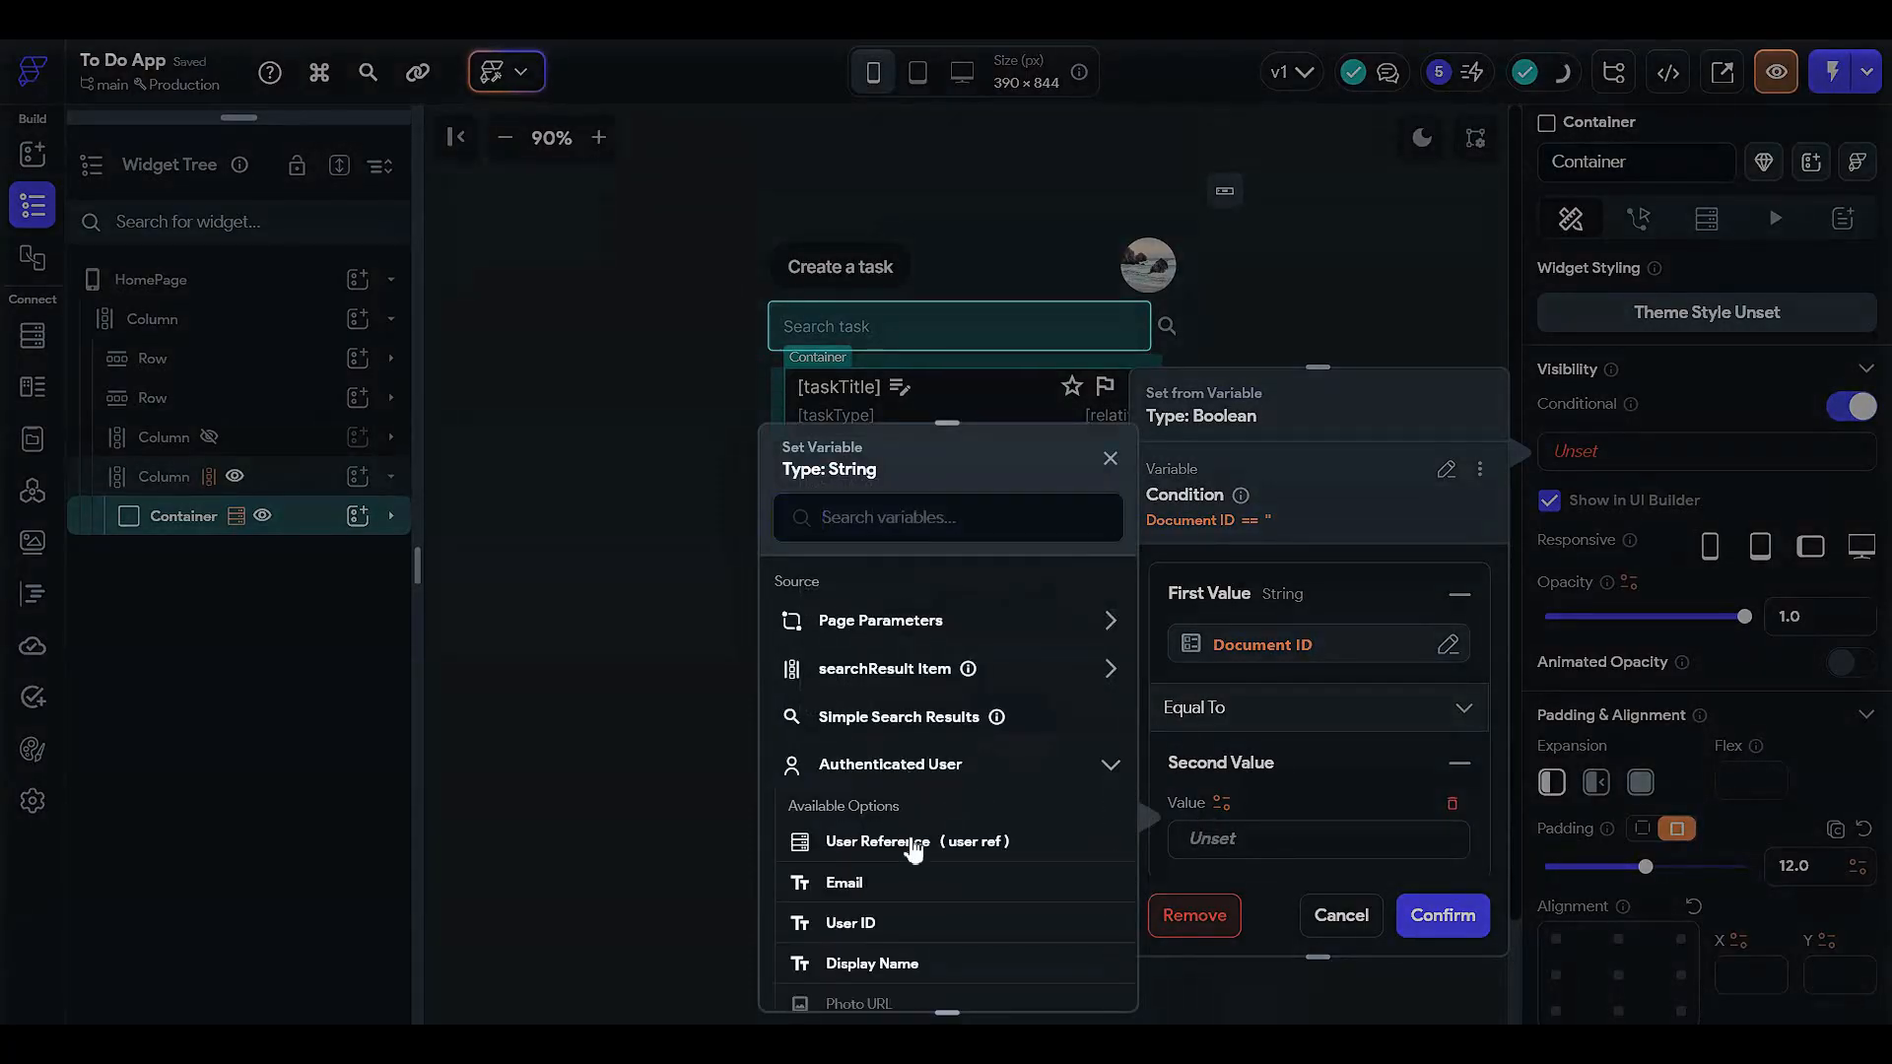
click(907, 842)
click(1072, 971)
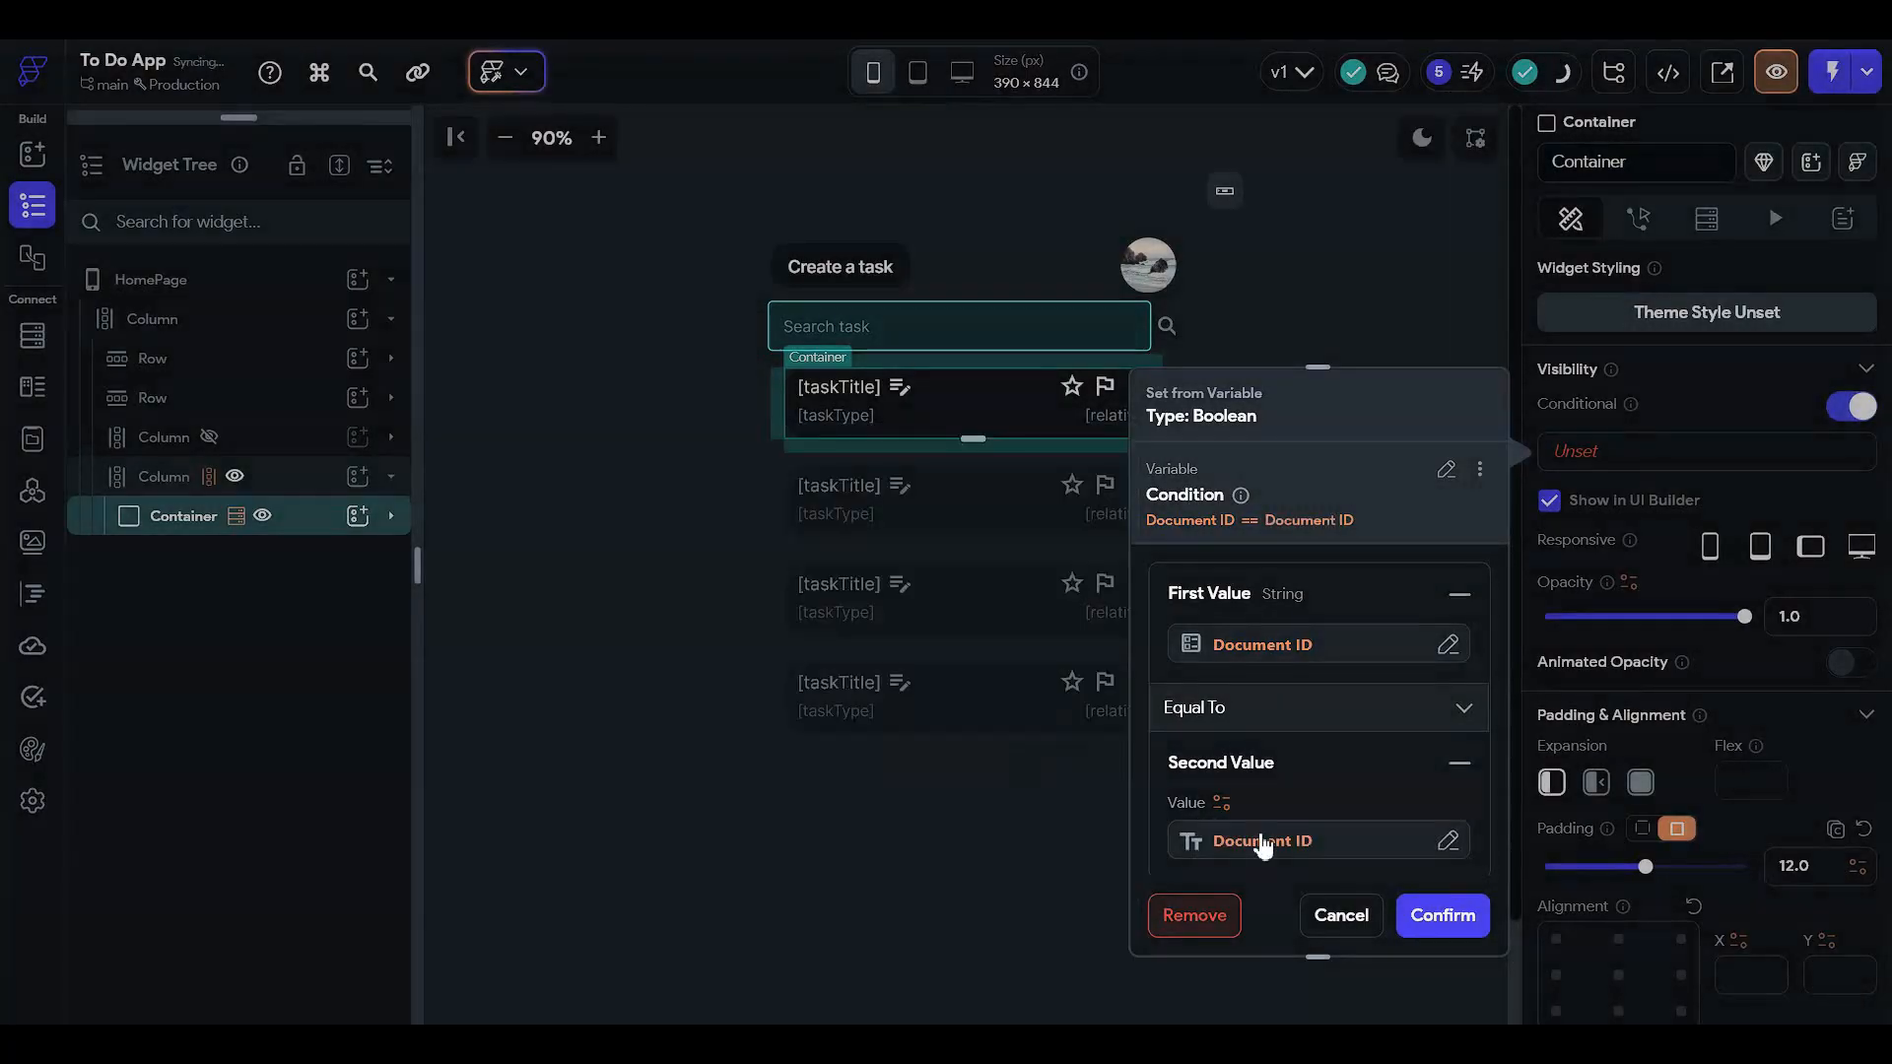
click(1442, 914)
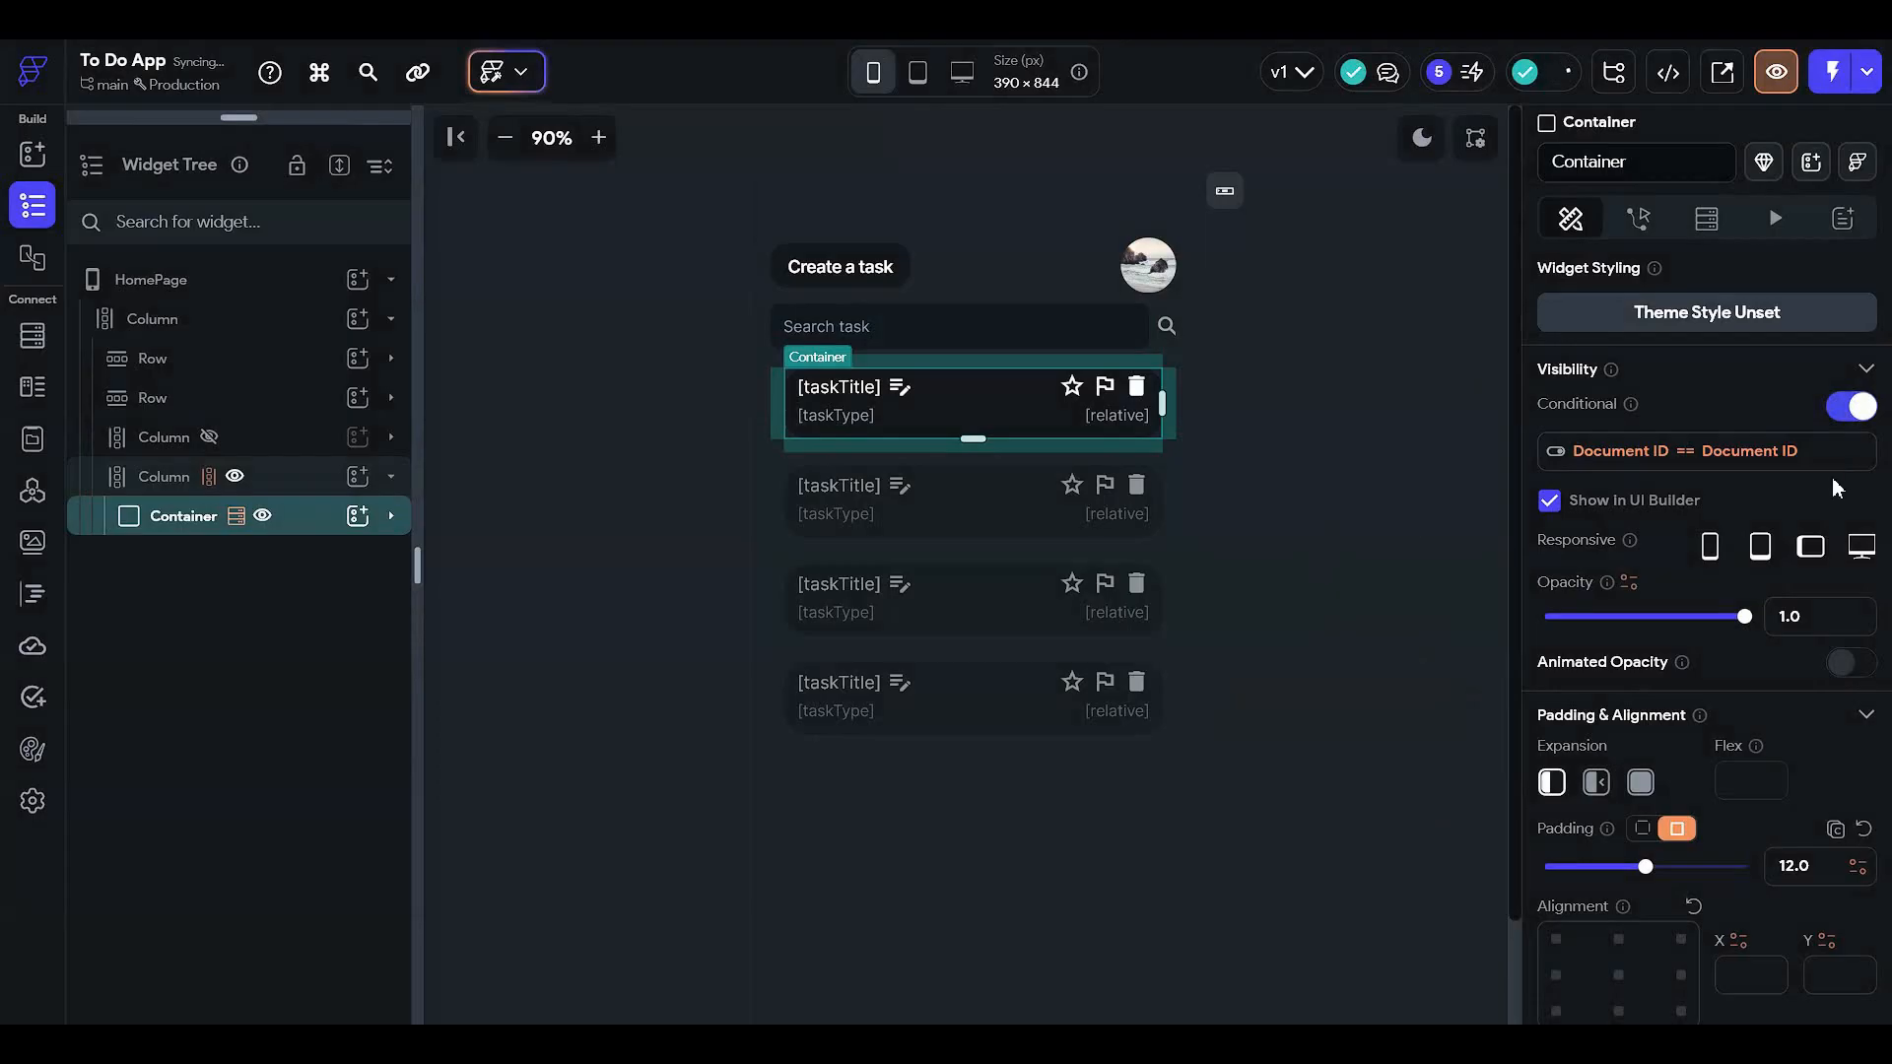
click(1362, 298)
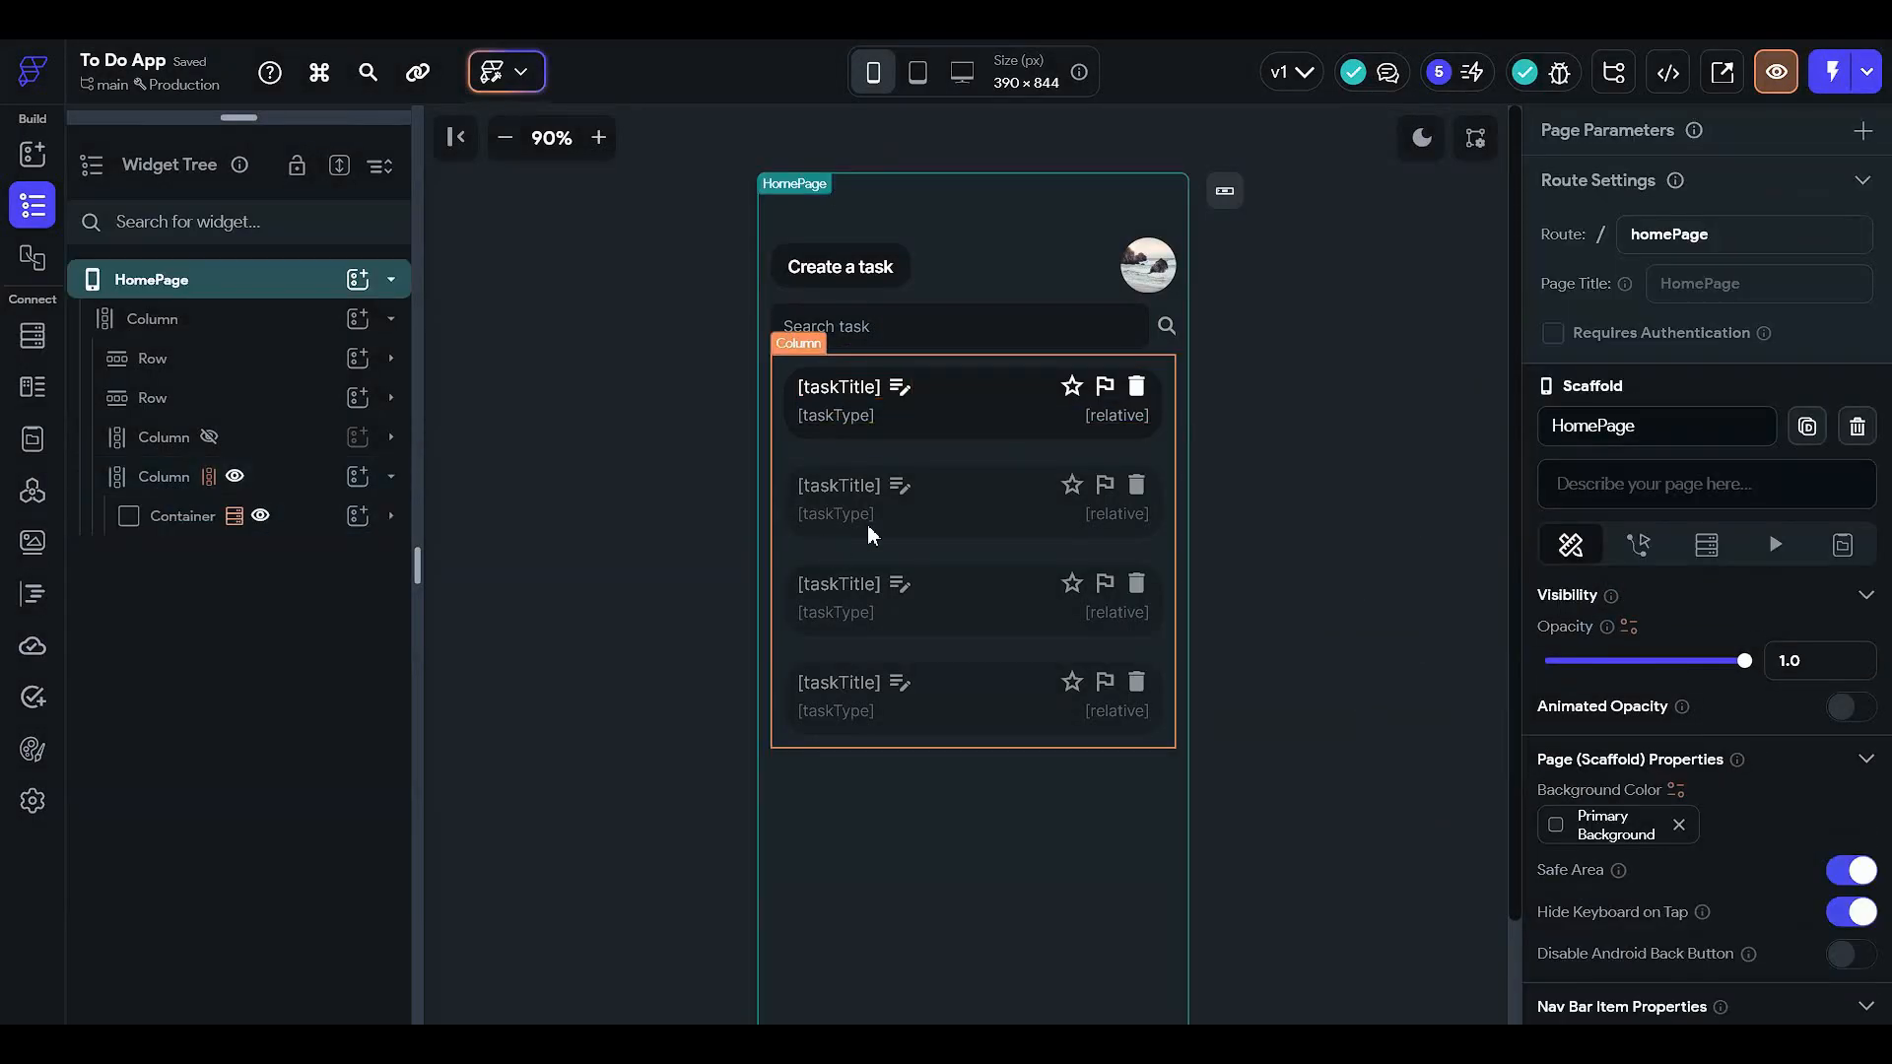
click(711, 486)
click(711, 485)
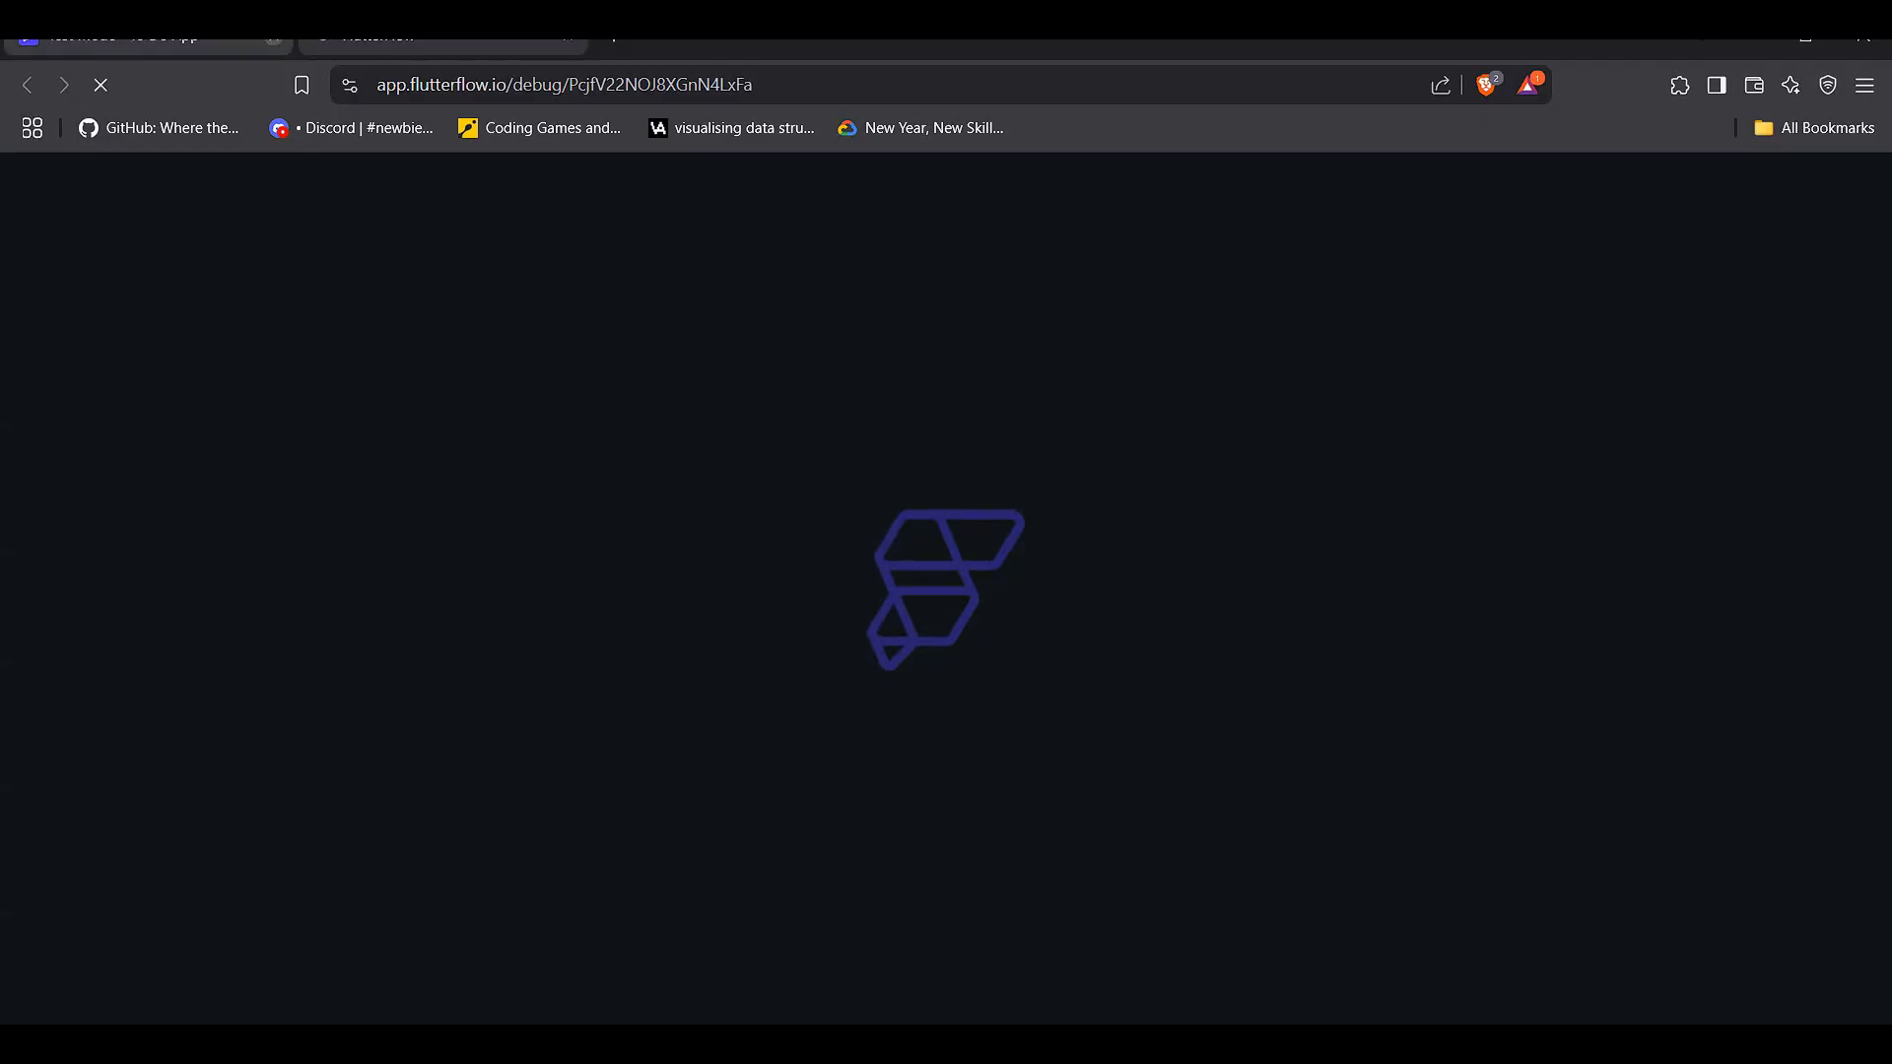
click(273, 39)
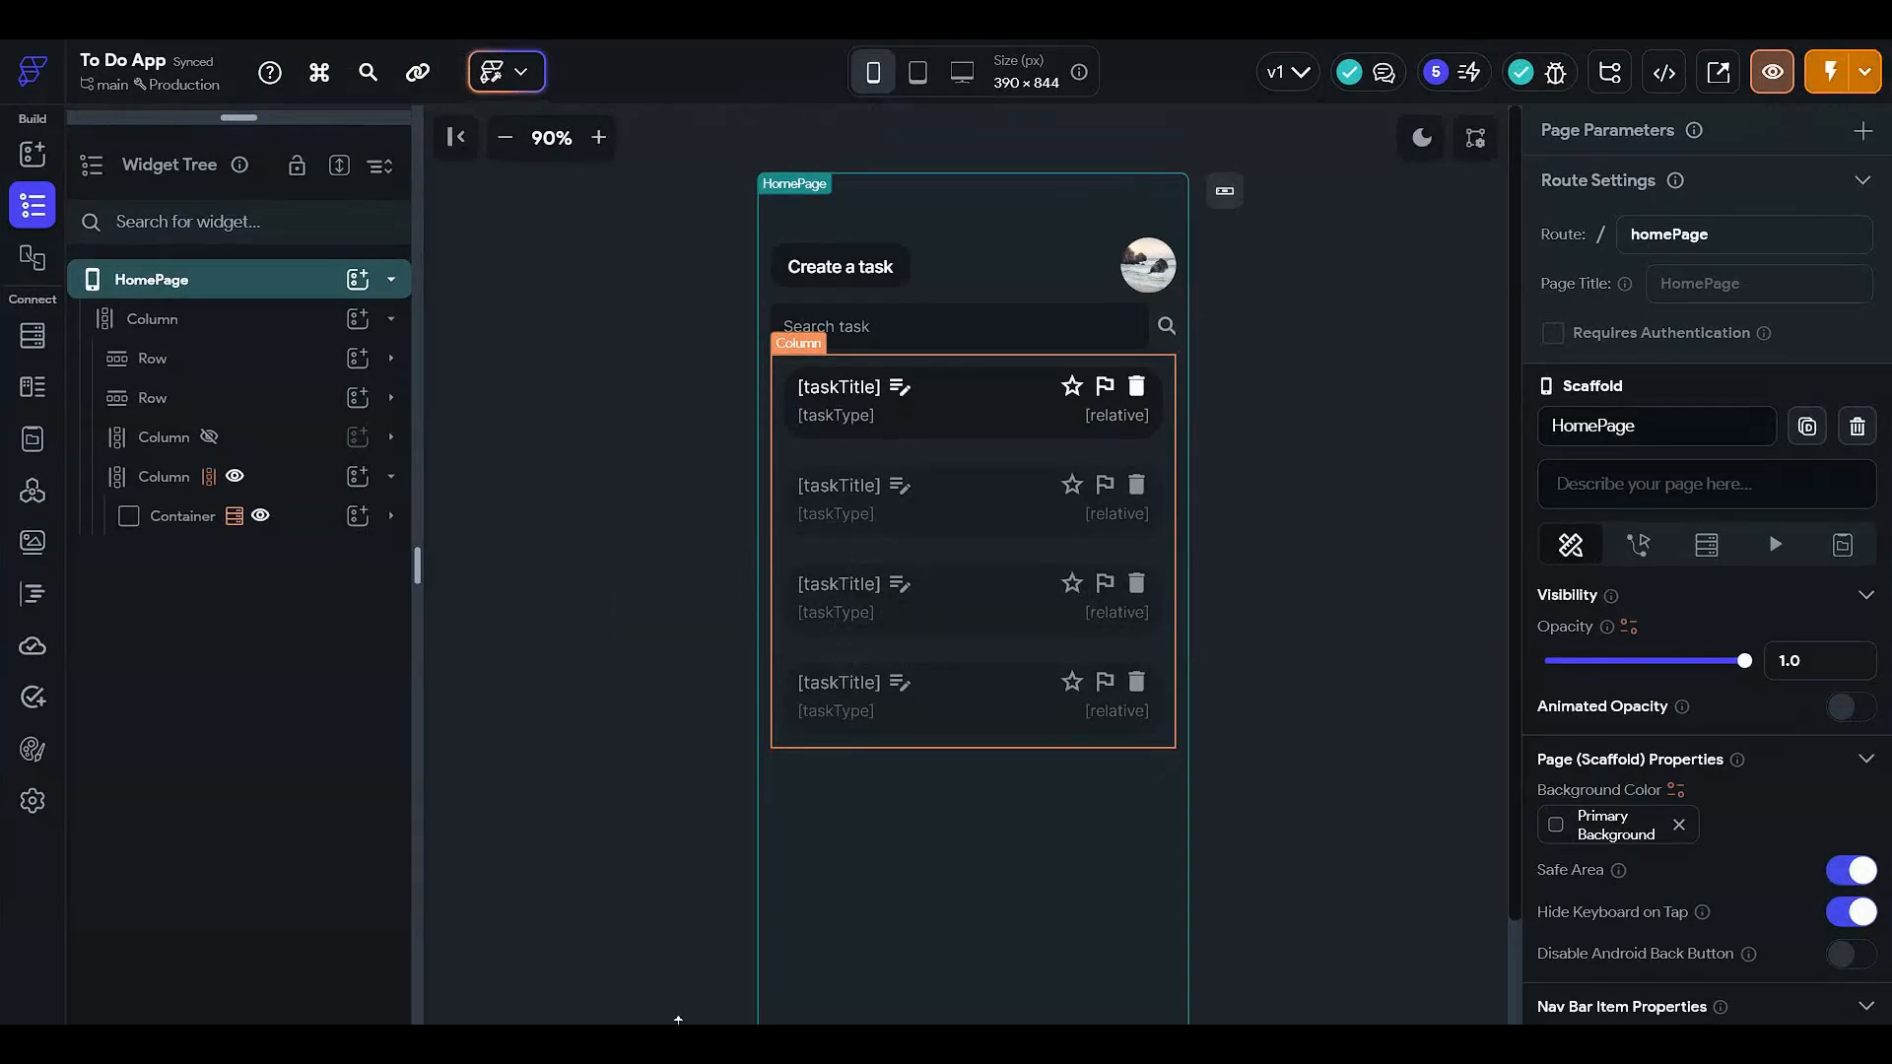
click(32, 802)
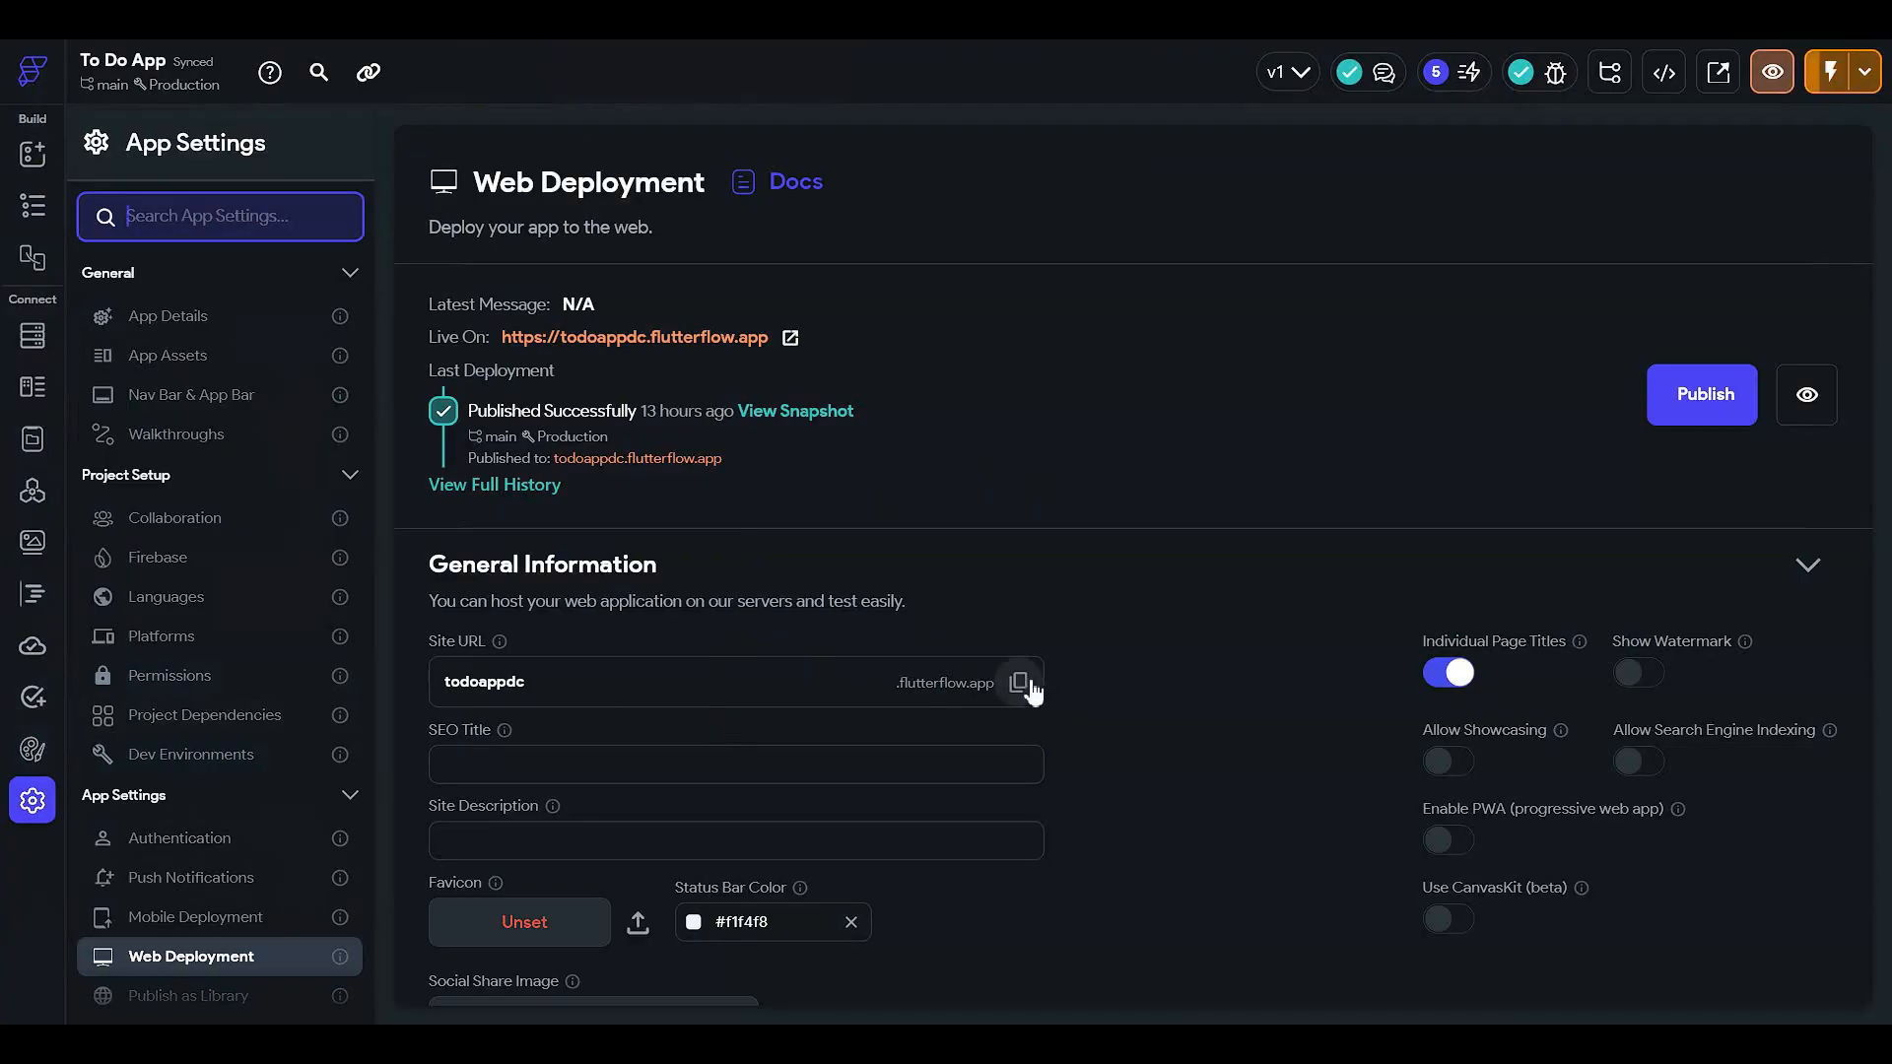
click(32, 205)
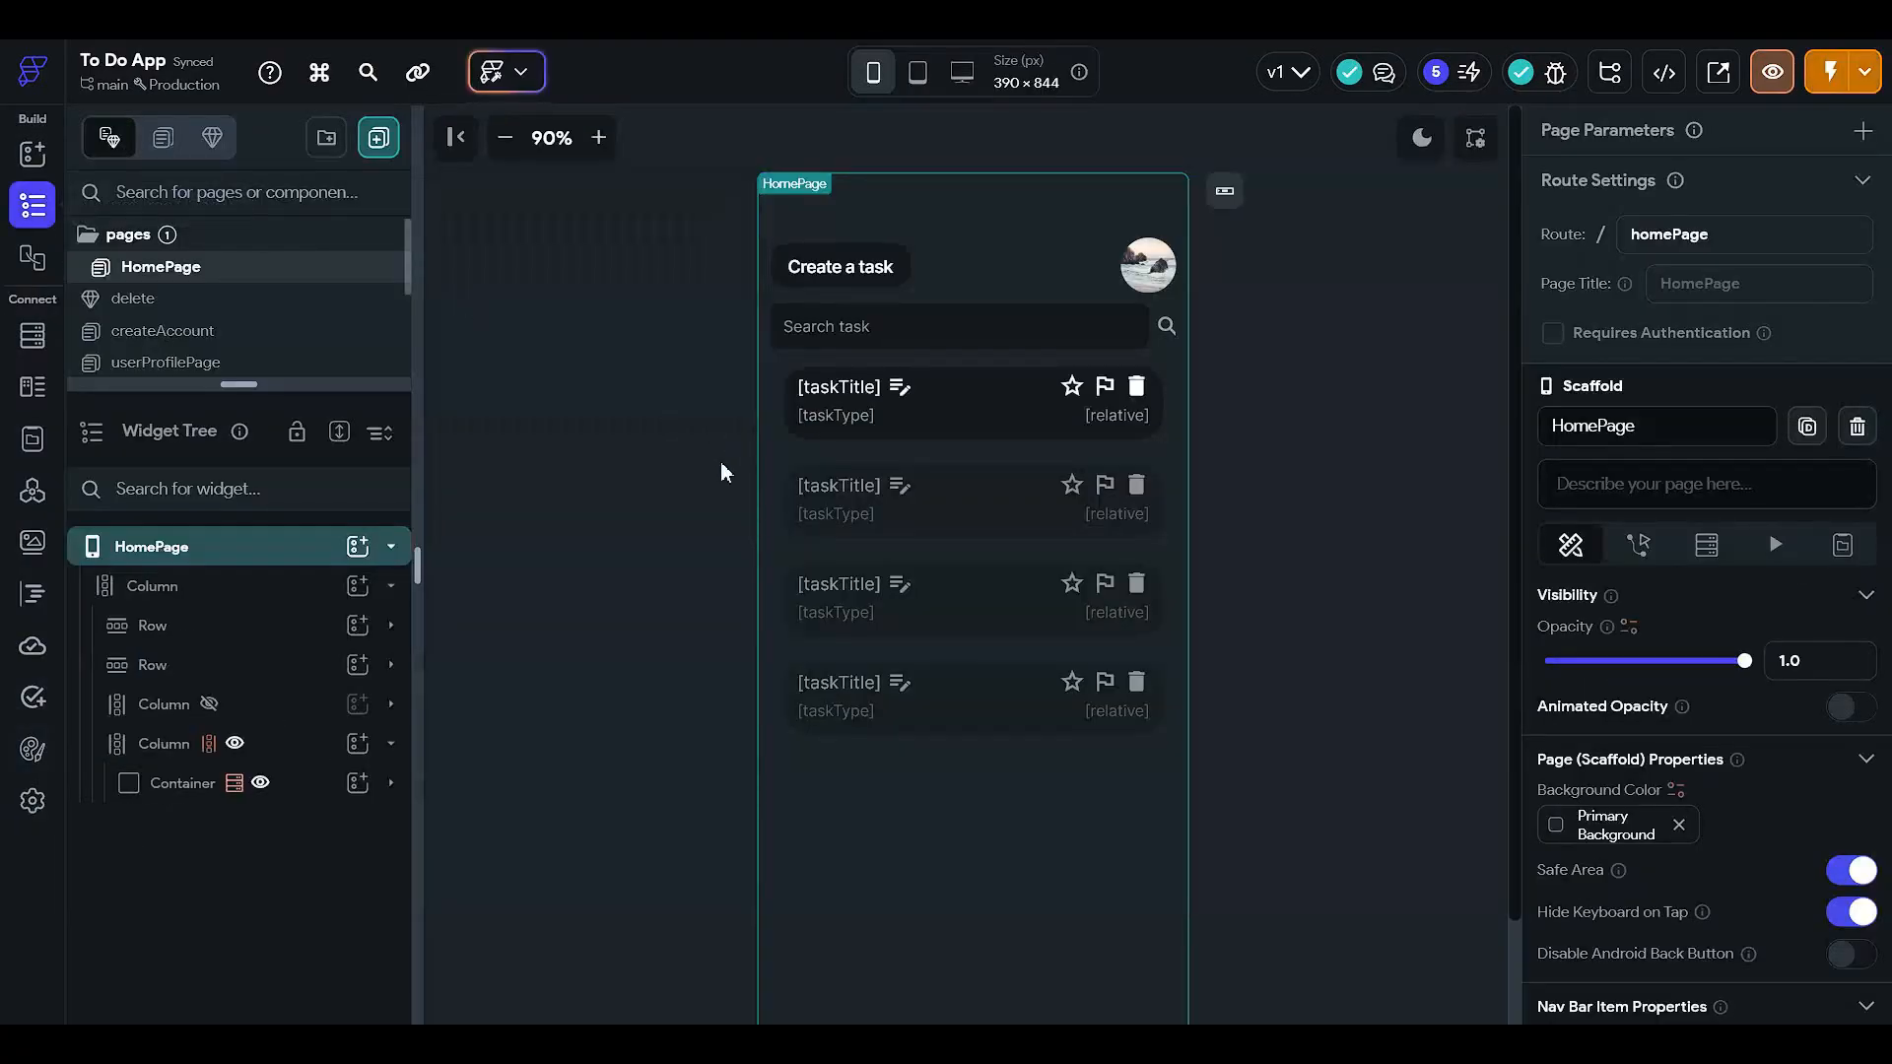
click(720, 462)
click(720, 462)
click(720, 462)
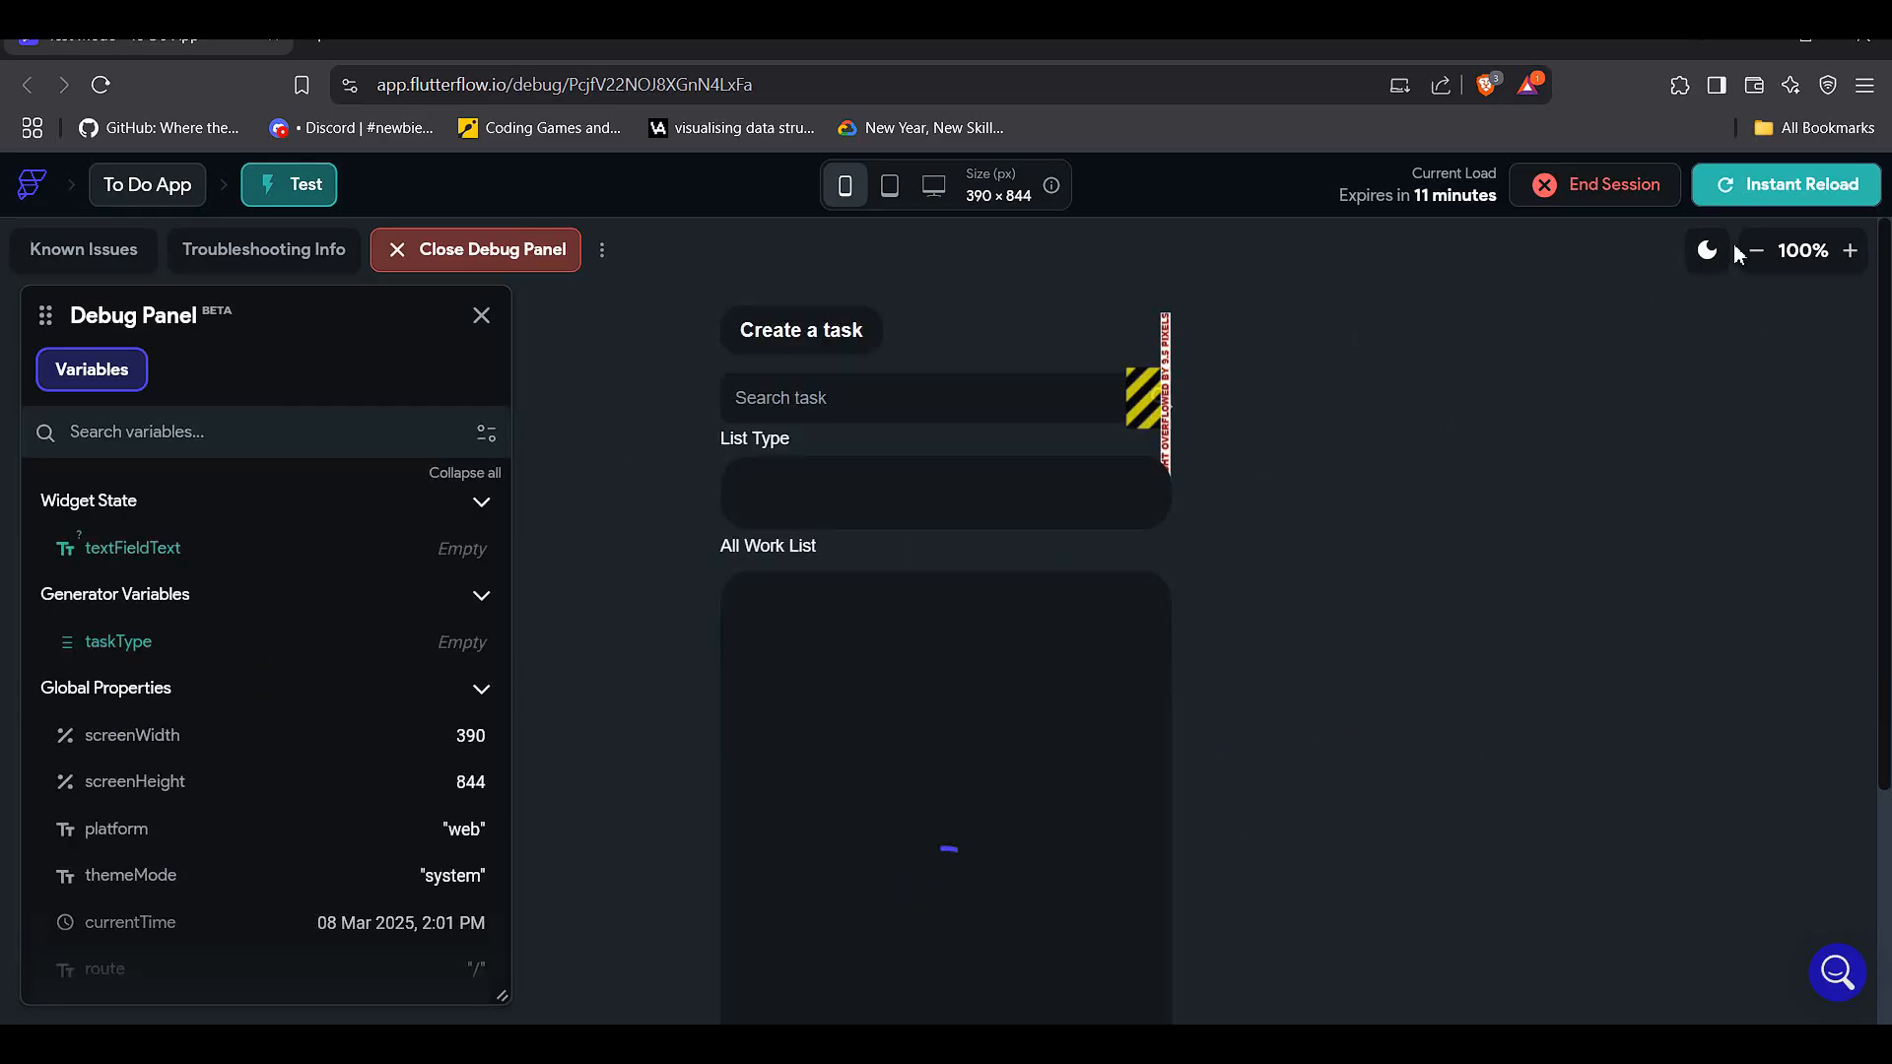
- Zoom the test-mode preview out to 90% and focus the task search field
click(1752, 255)
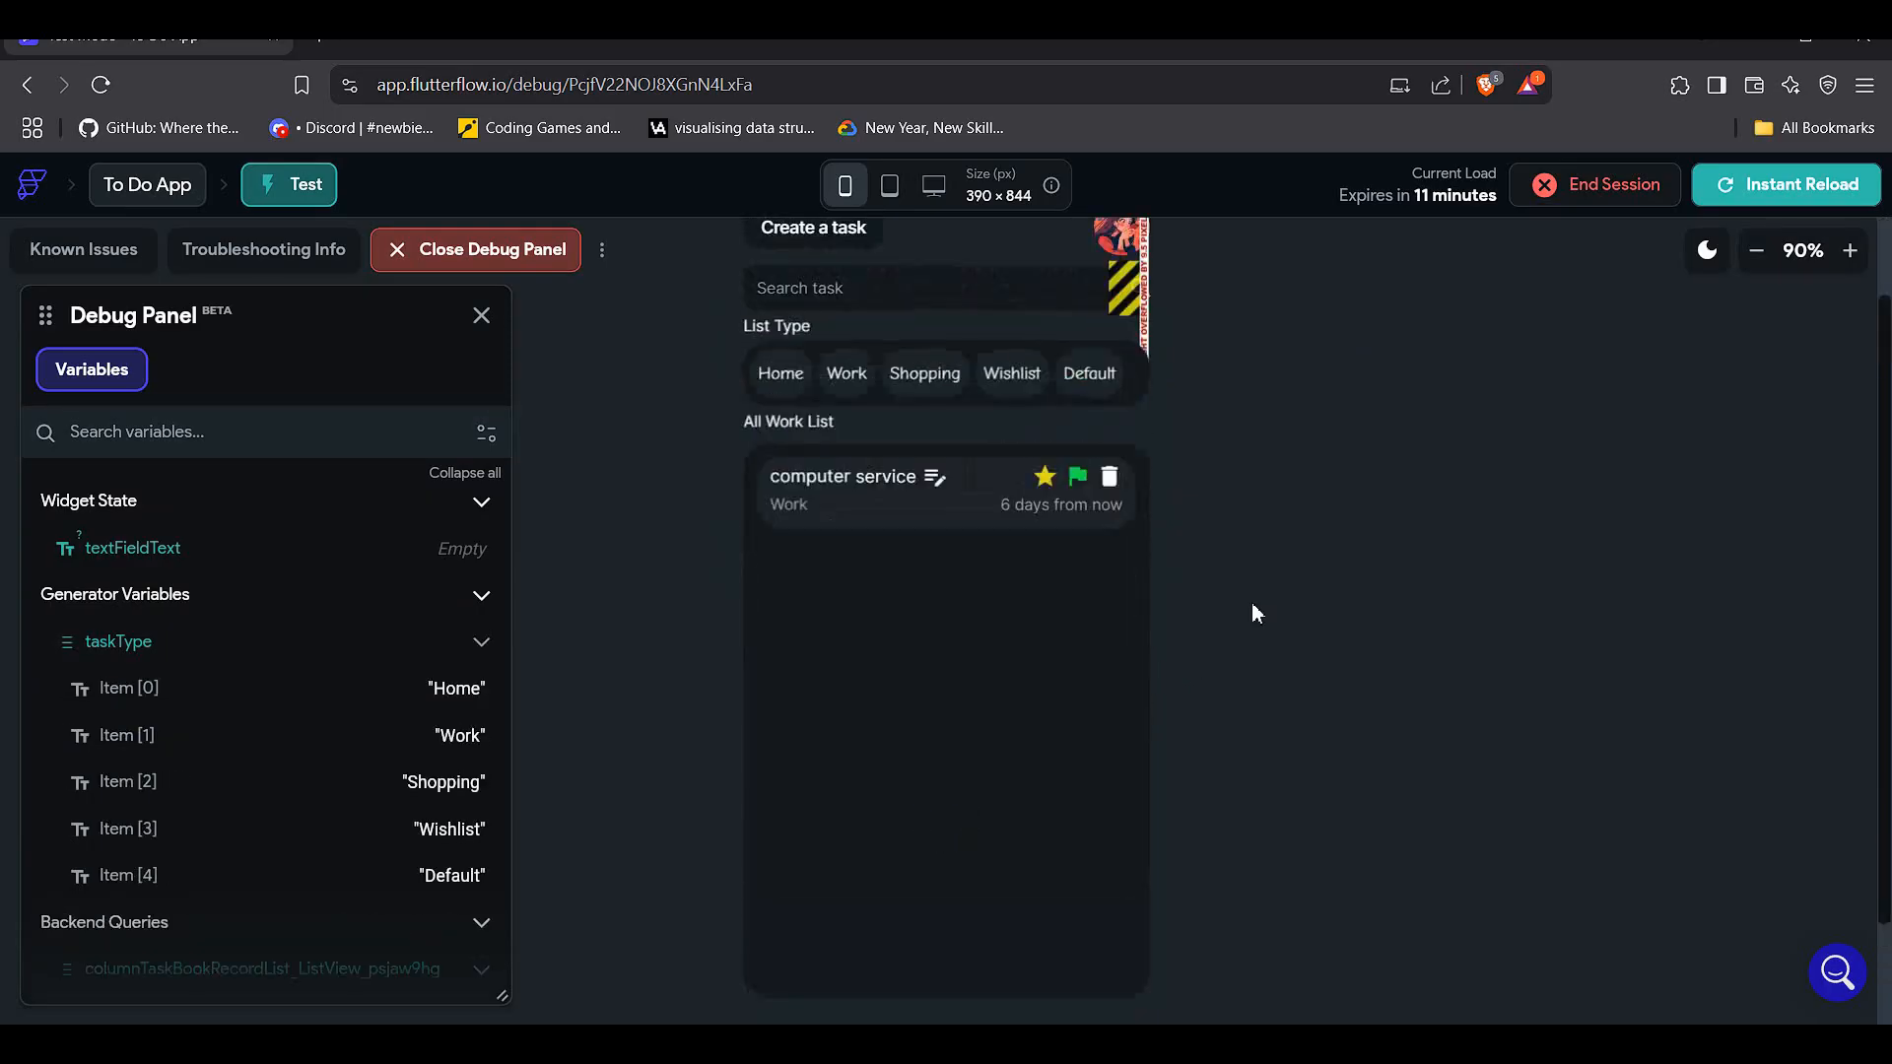
click(822, 397)
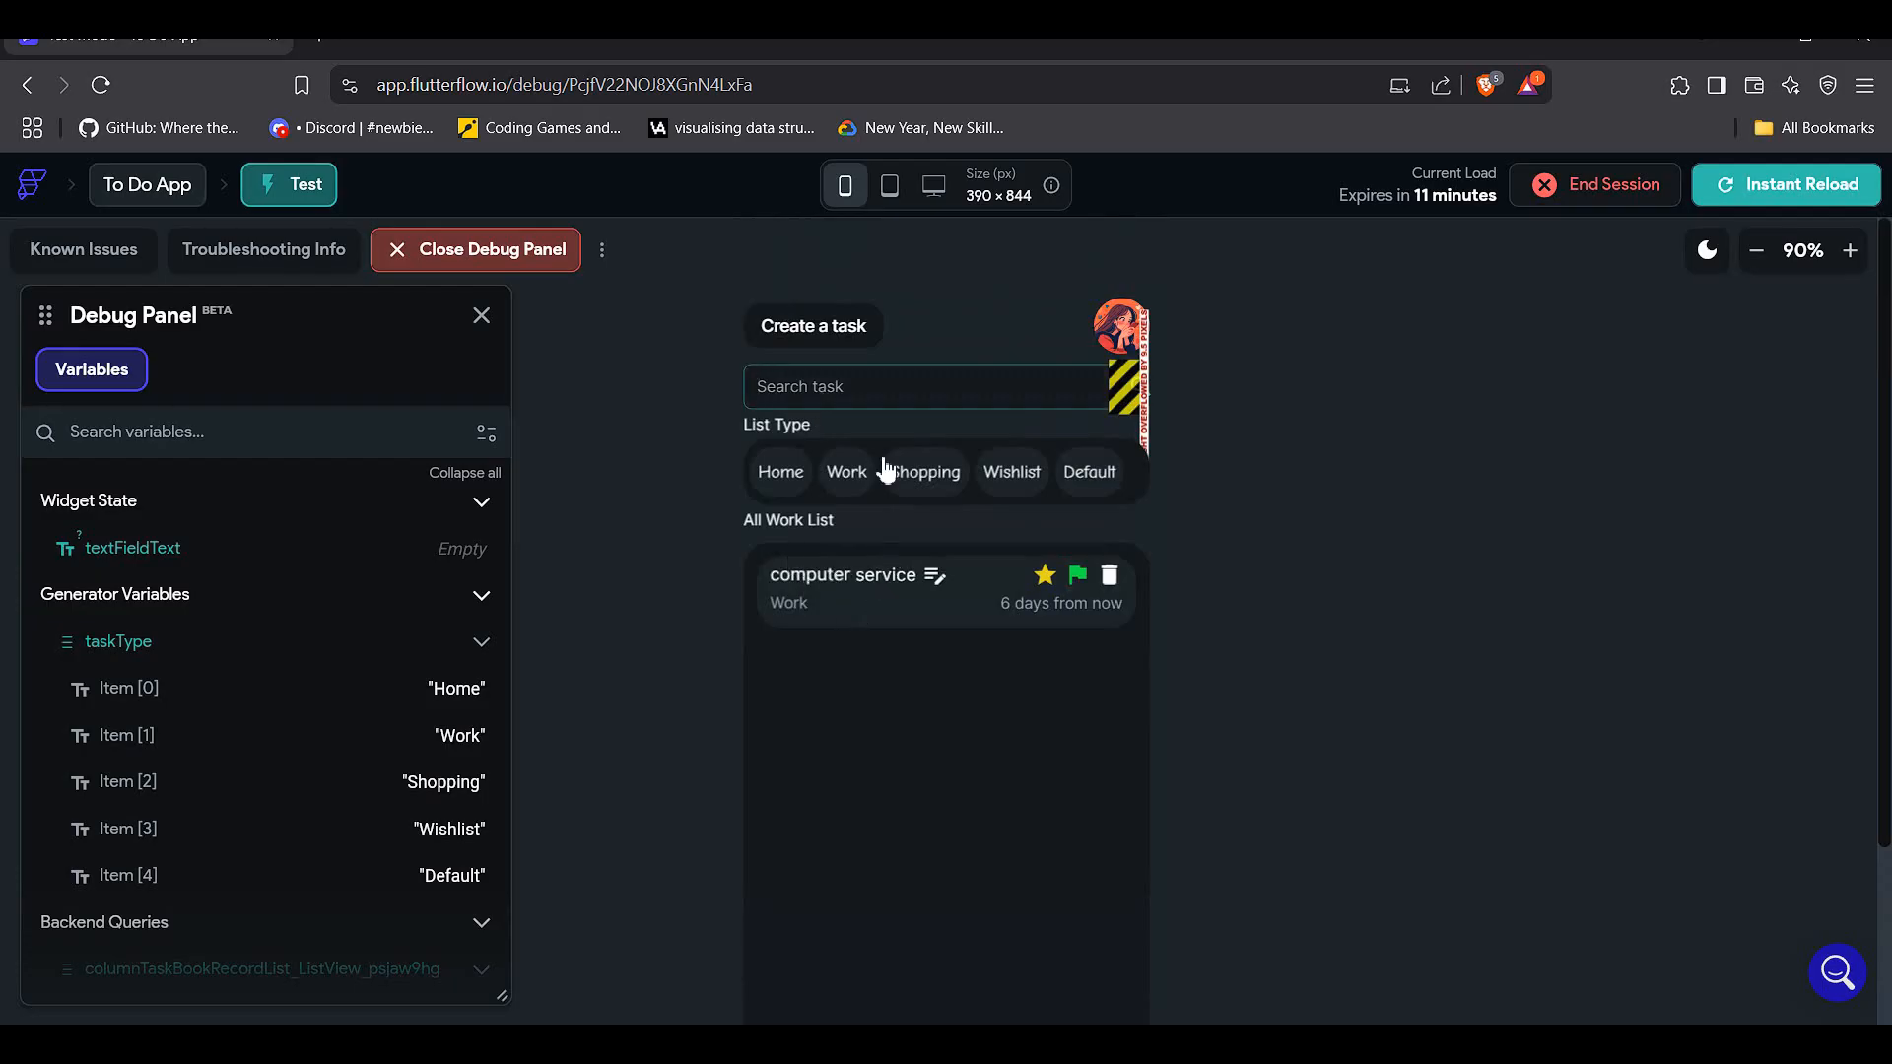
- Search the test app for 'computer servicce' and shrink the preview further
text(computer servicce)
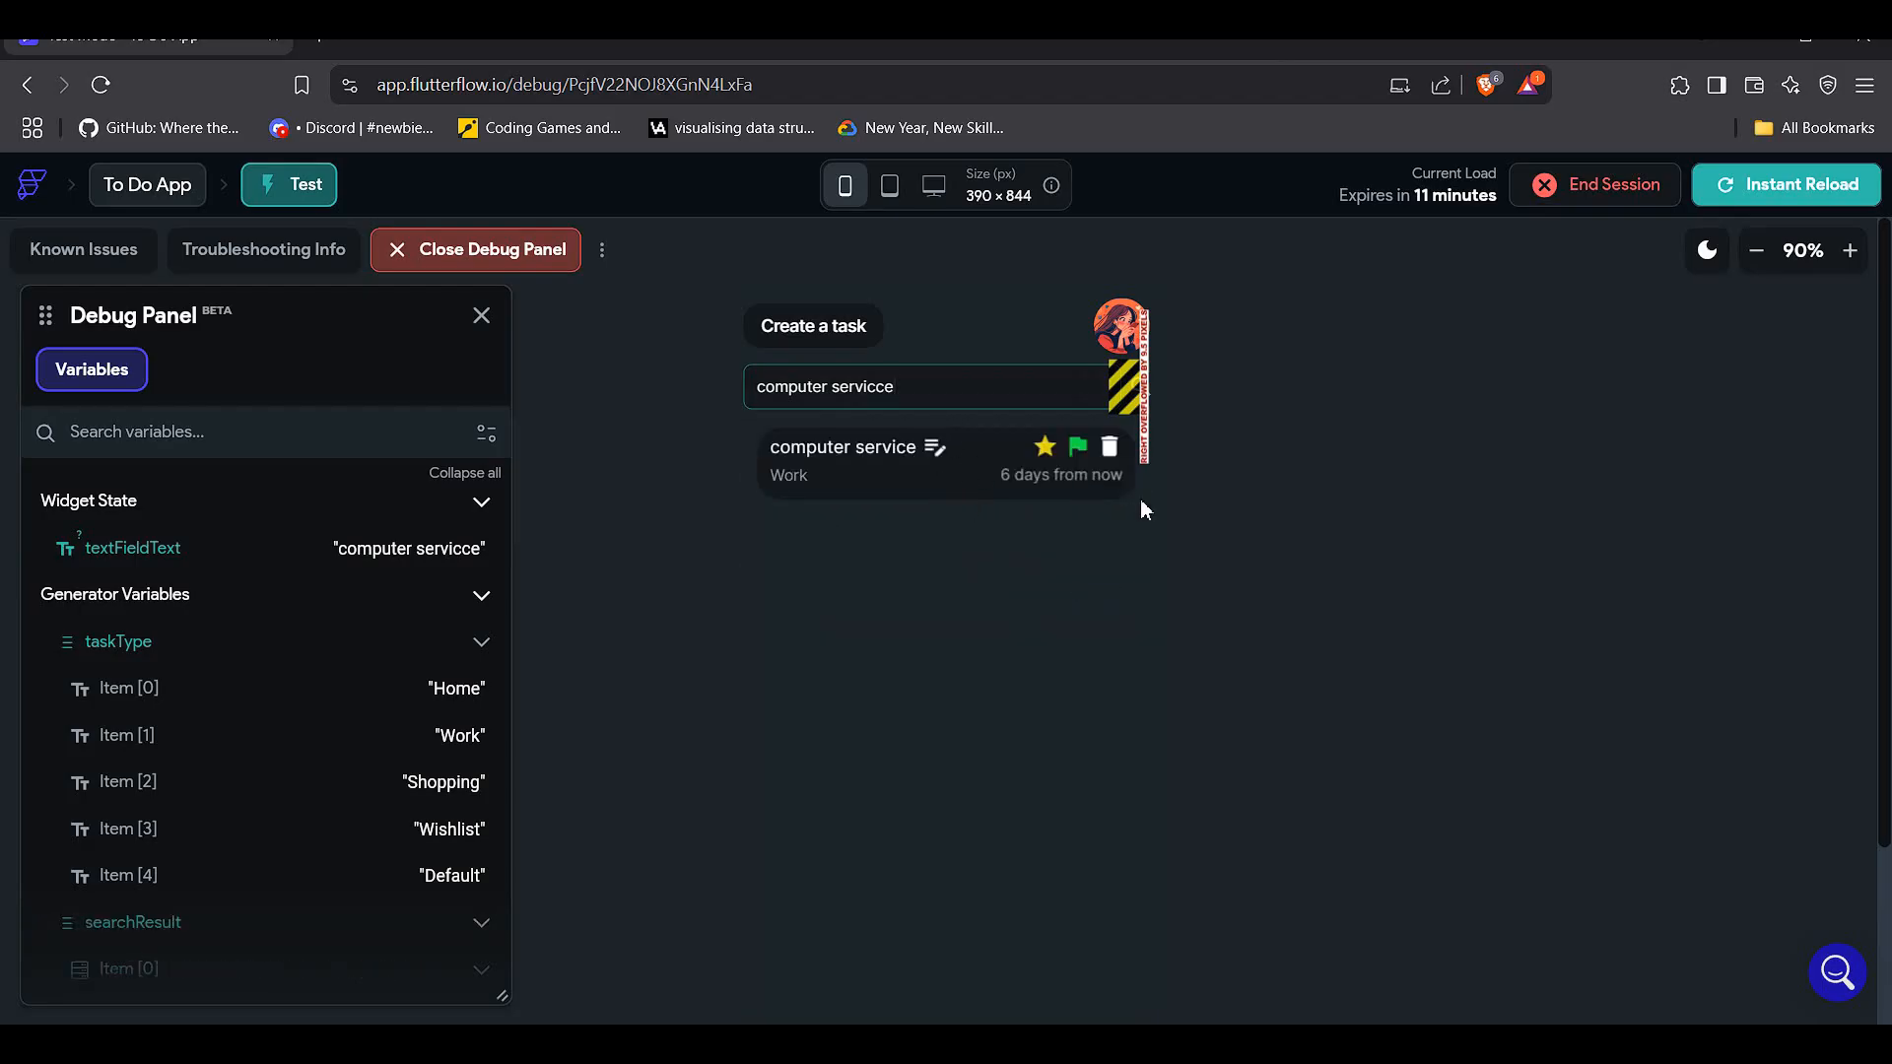
scroll(1138, 527, down, 1)
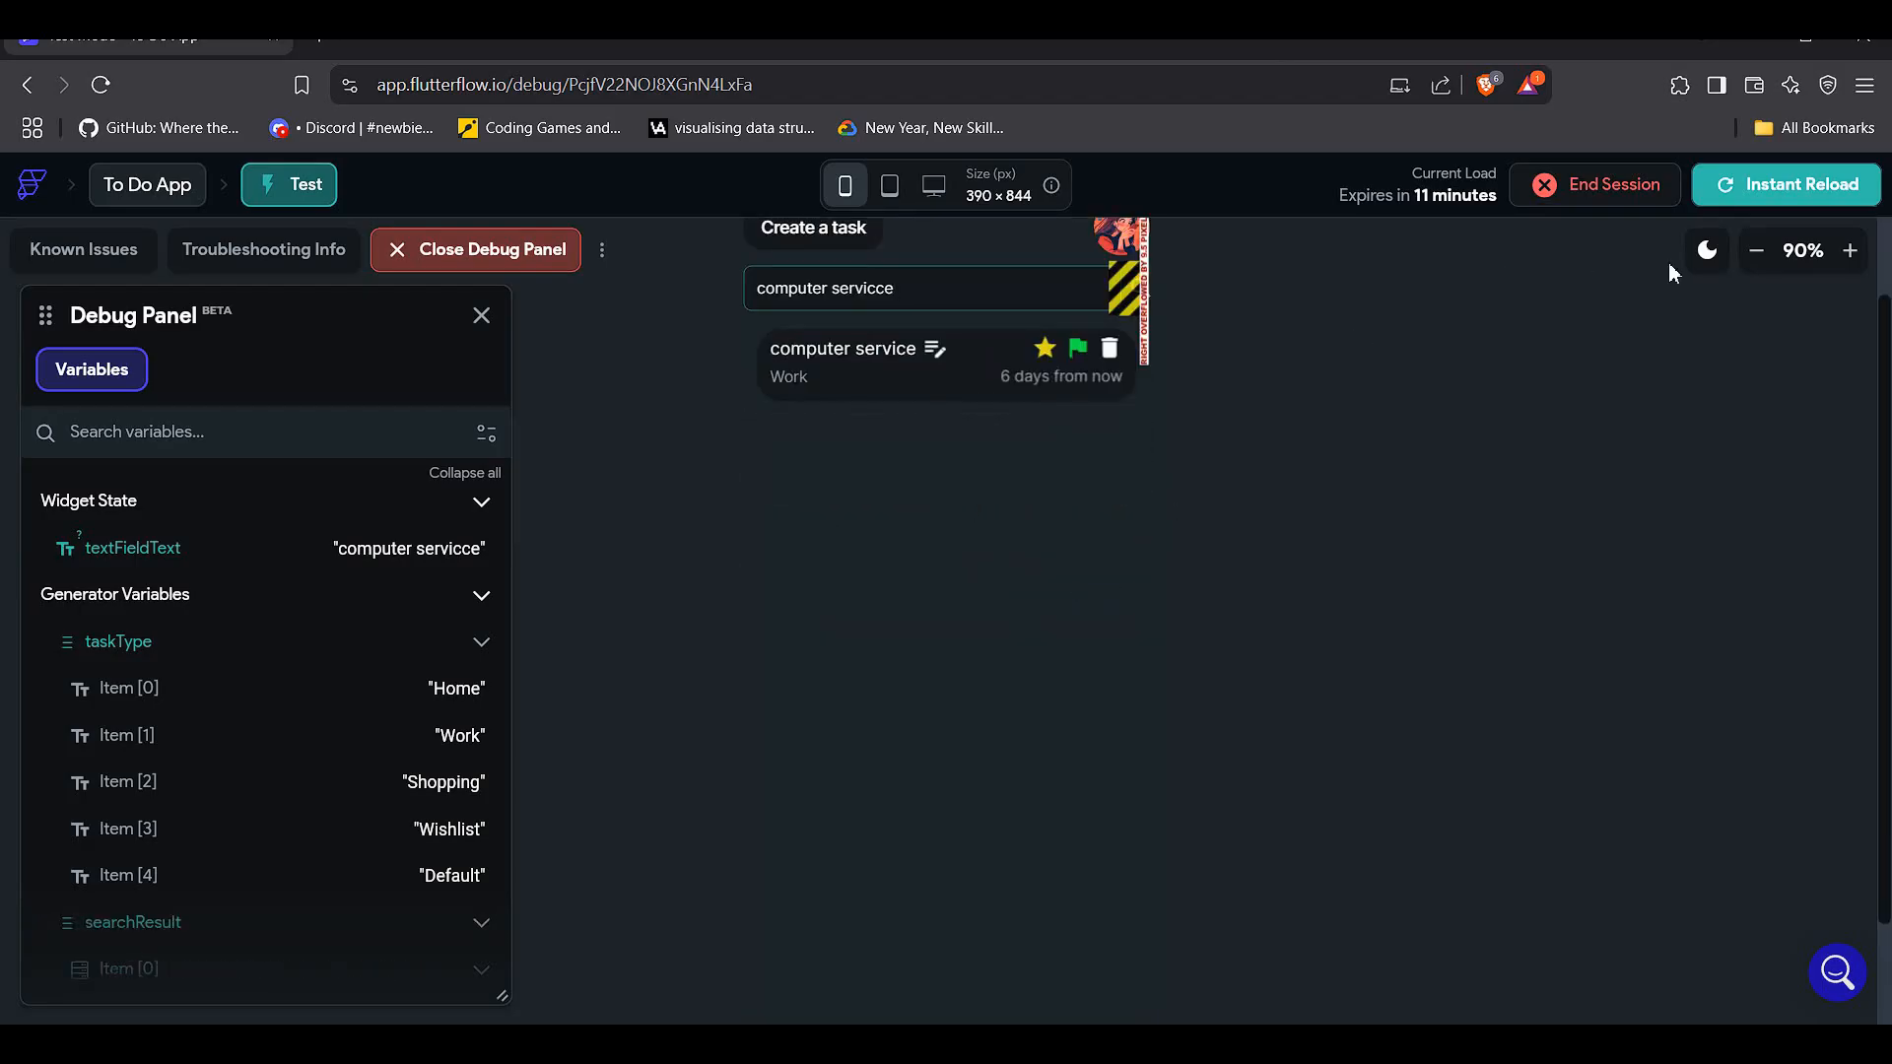
click(1755, 251)
scroll(814, 366, up, 1)
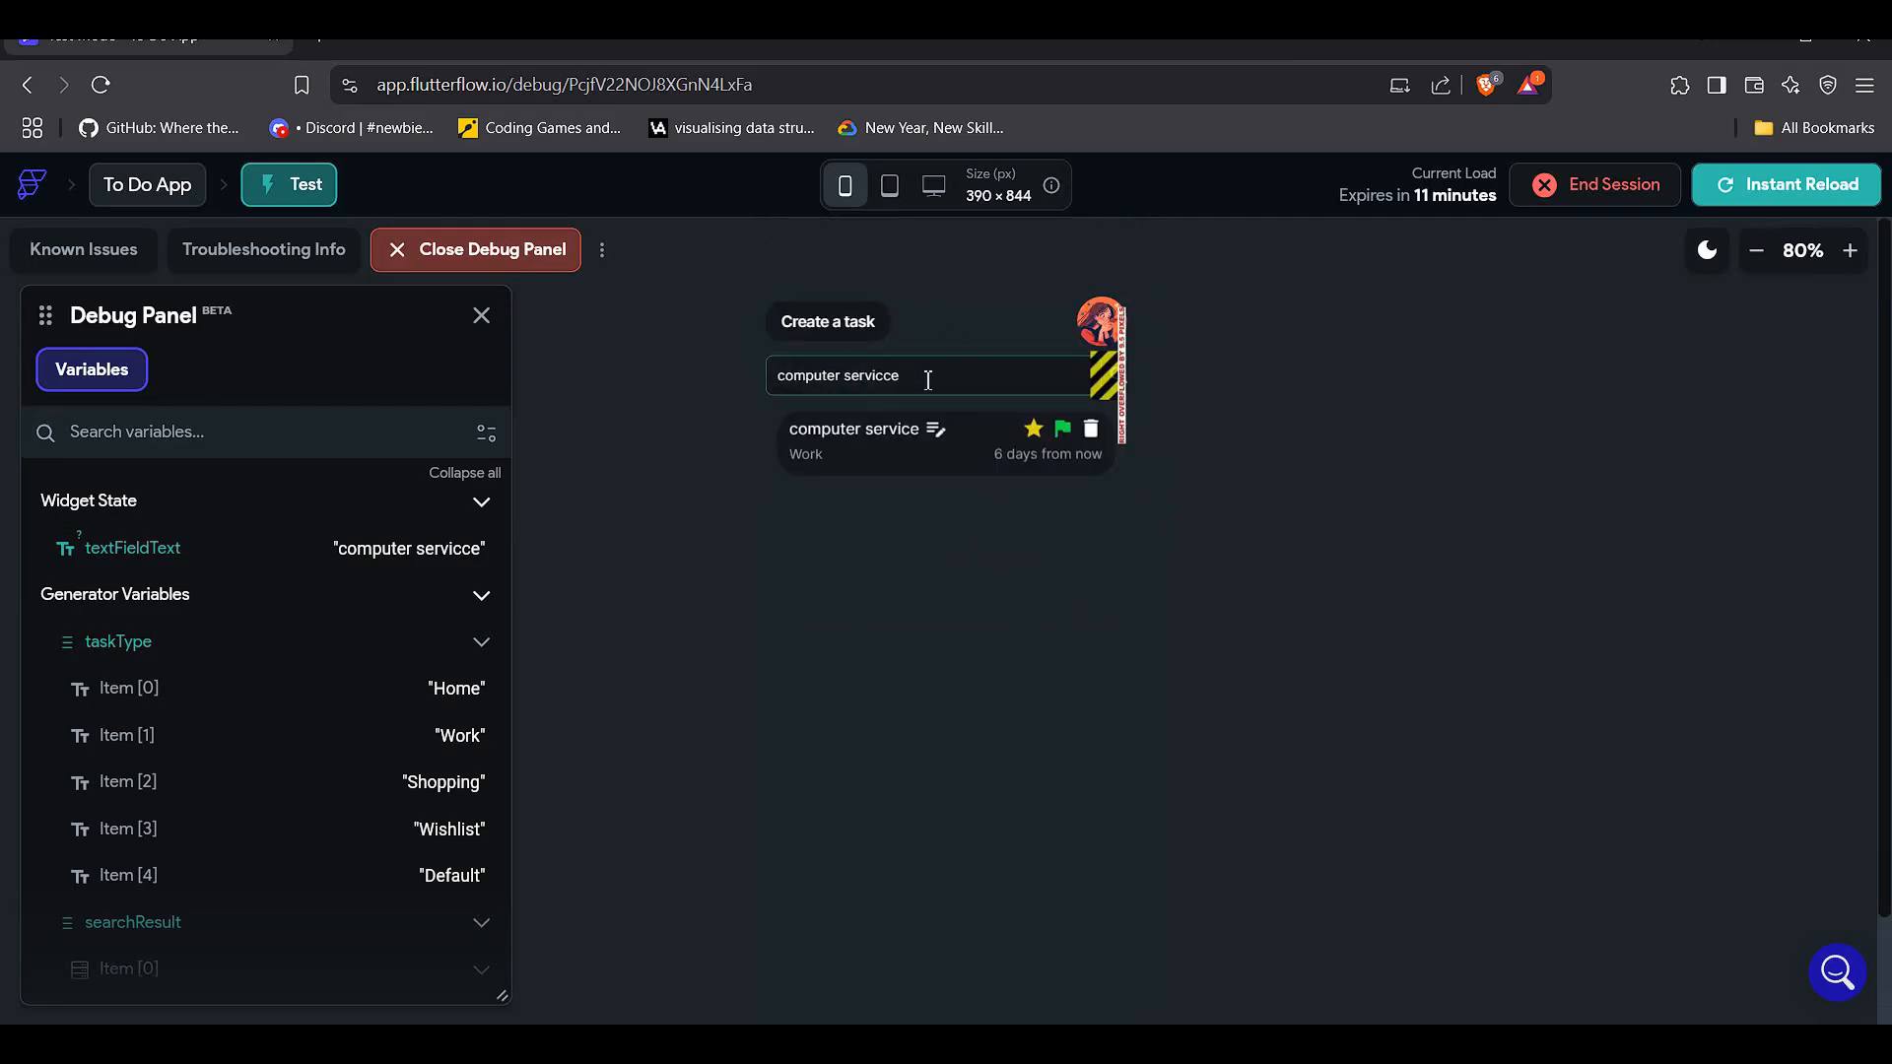
- Delete the misspelled 'servicce', then clear the remaining search text
double_click(851, 370)
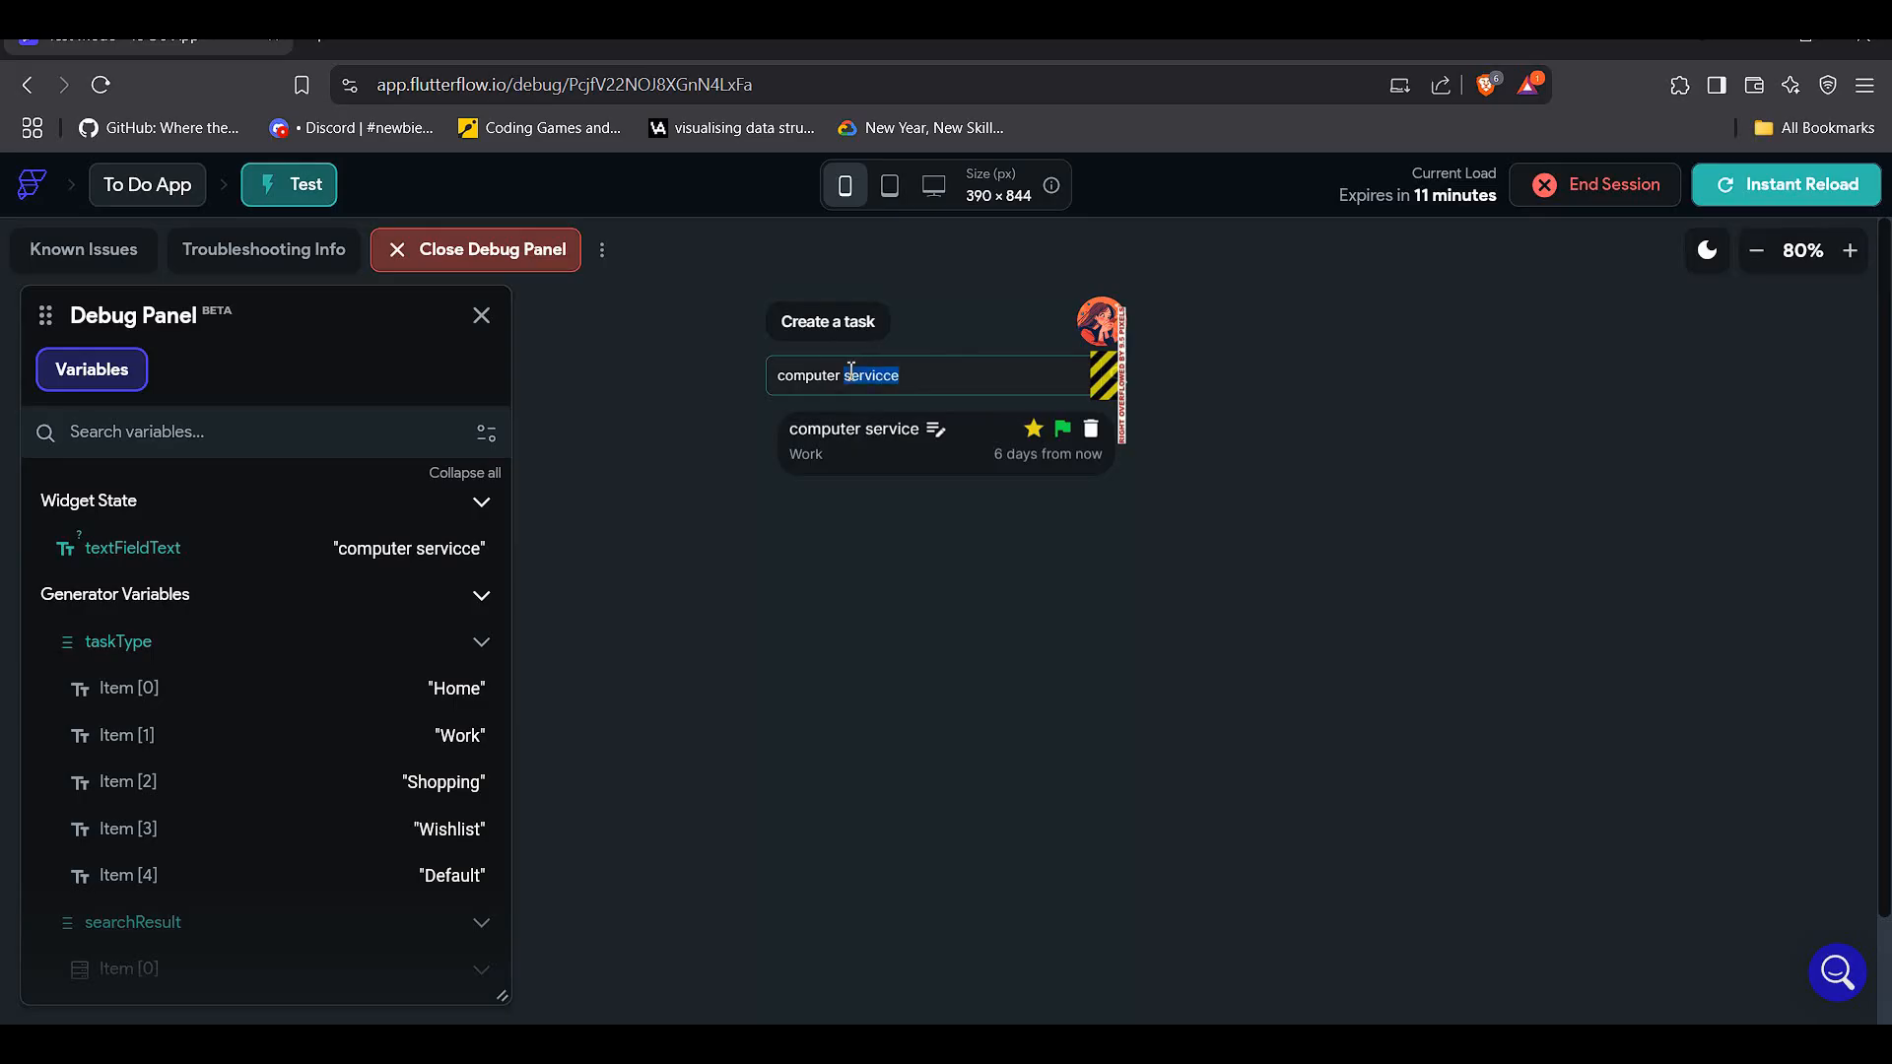
key(BackSpace)
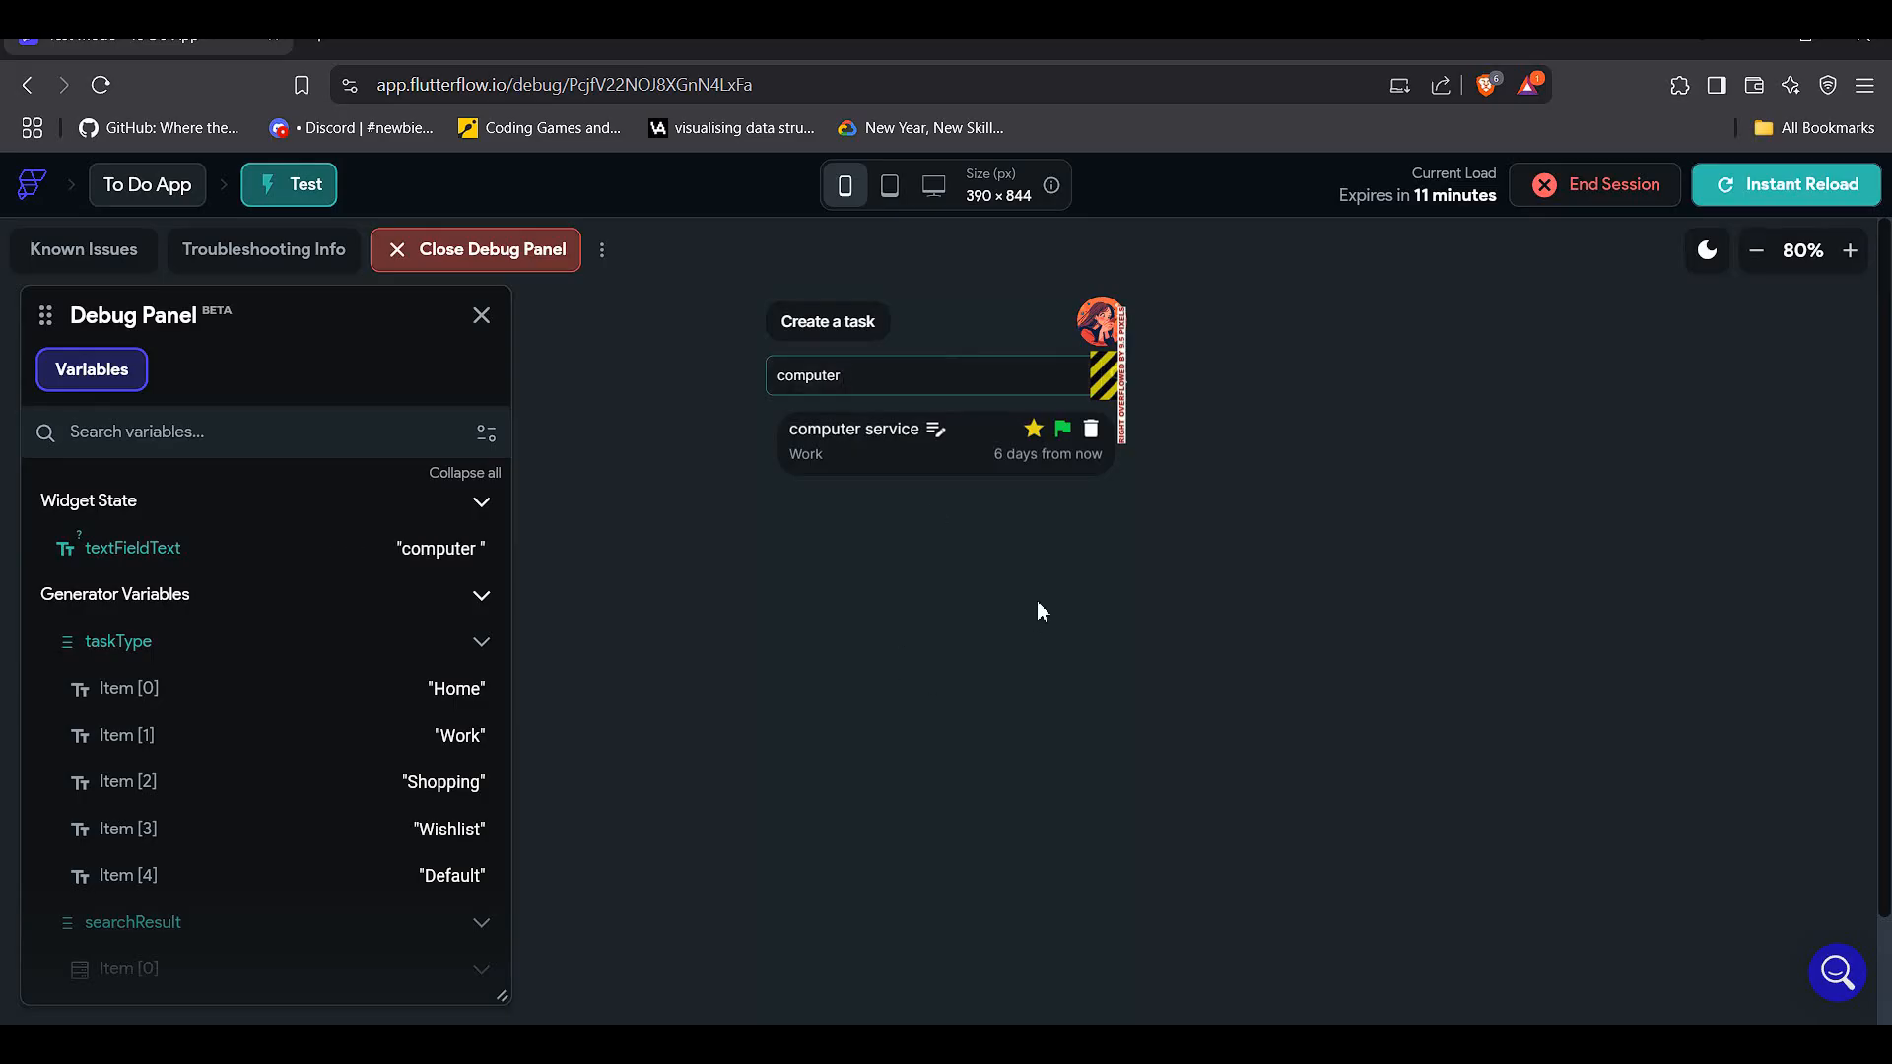
scroll(1131, 584, down, 2)
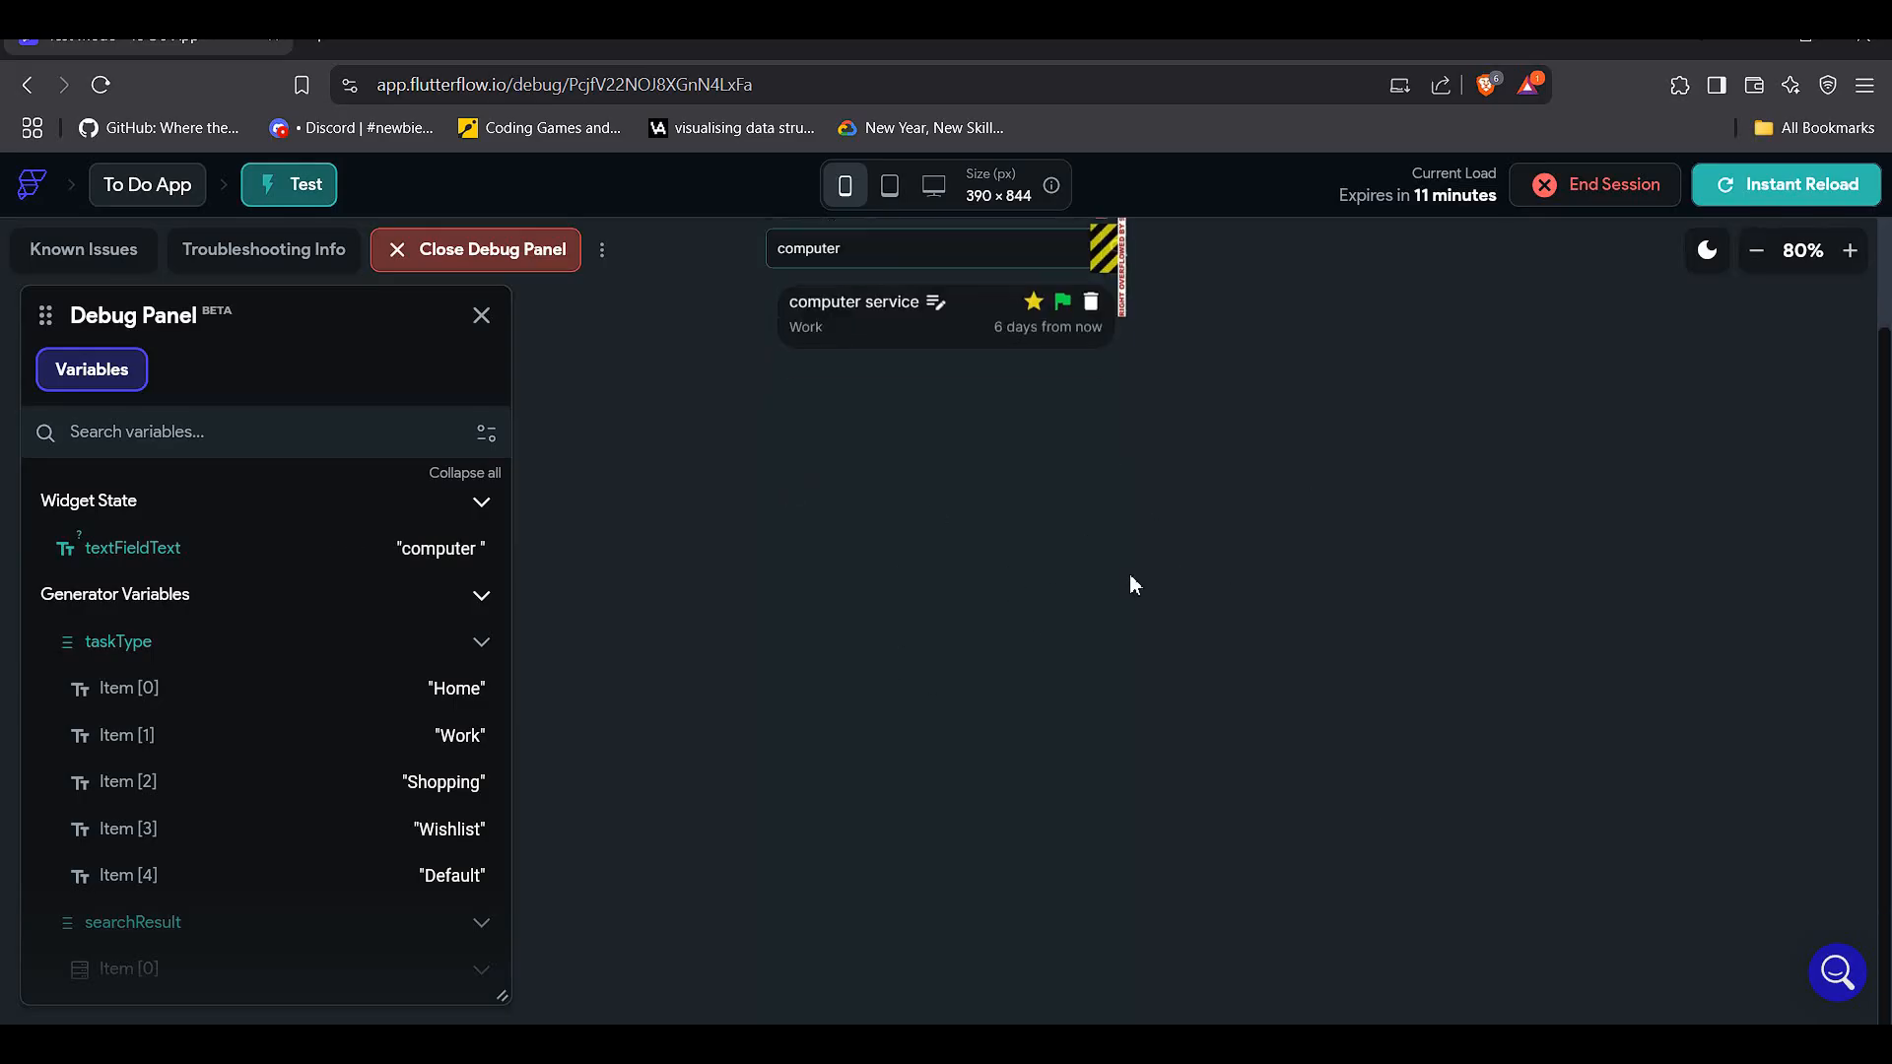
scroll(1131, 583, up, 2)
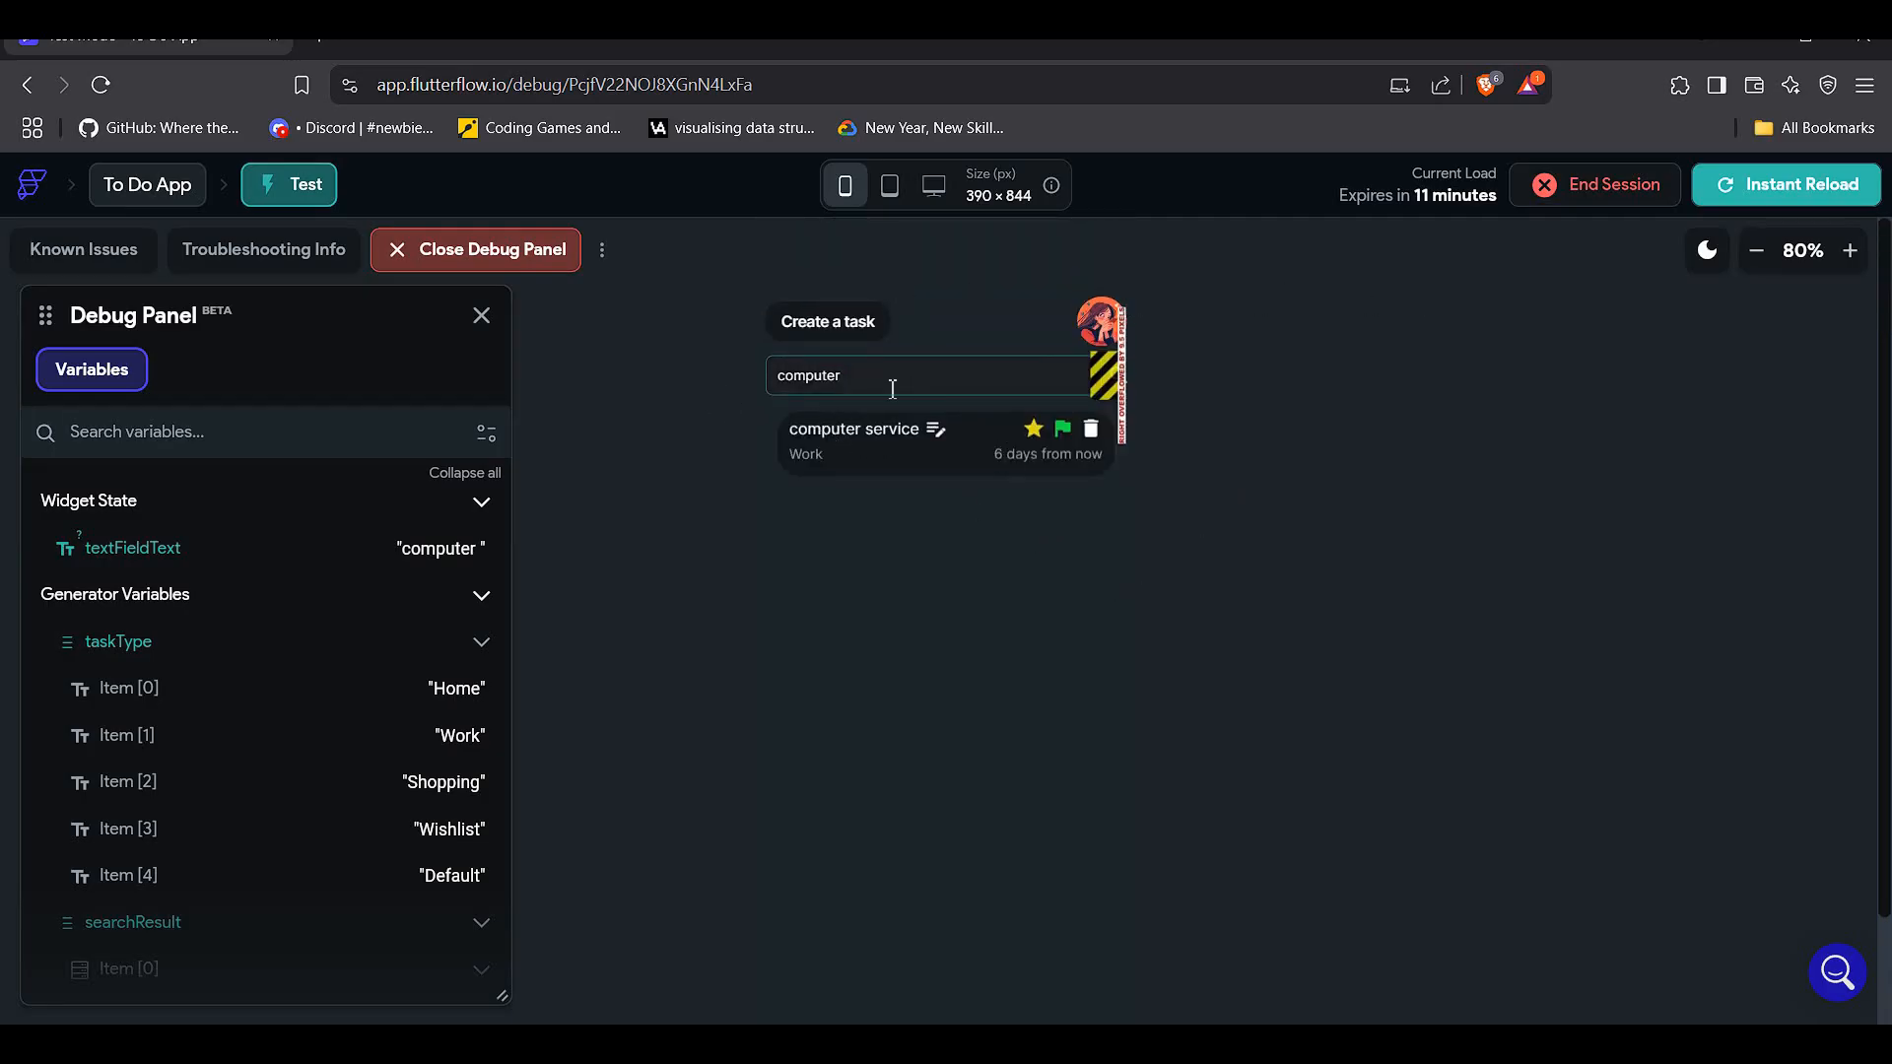
drag(892, 380, 707, 386)
key(BackSpace)
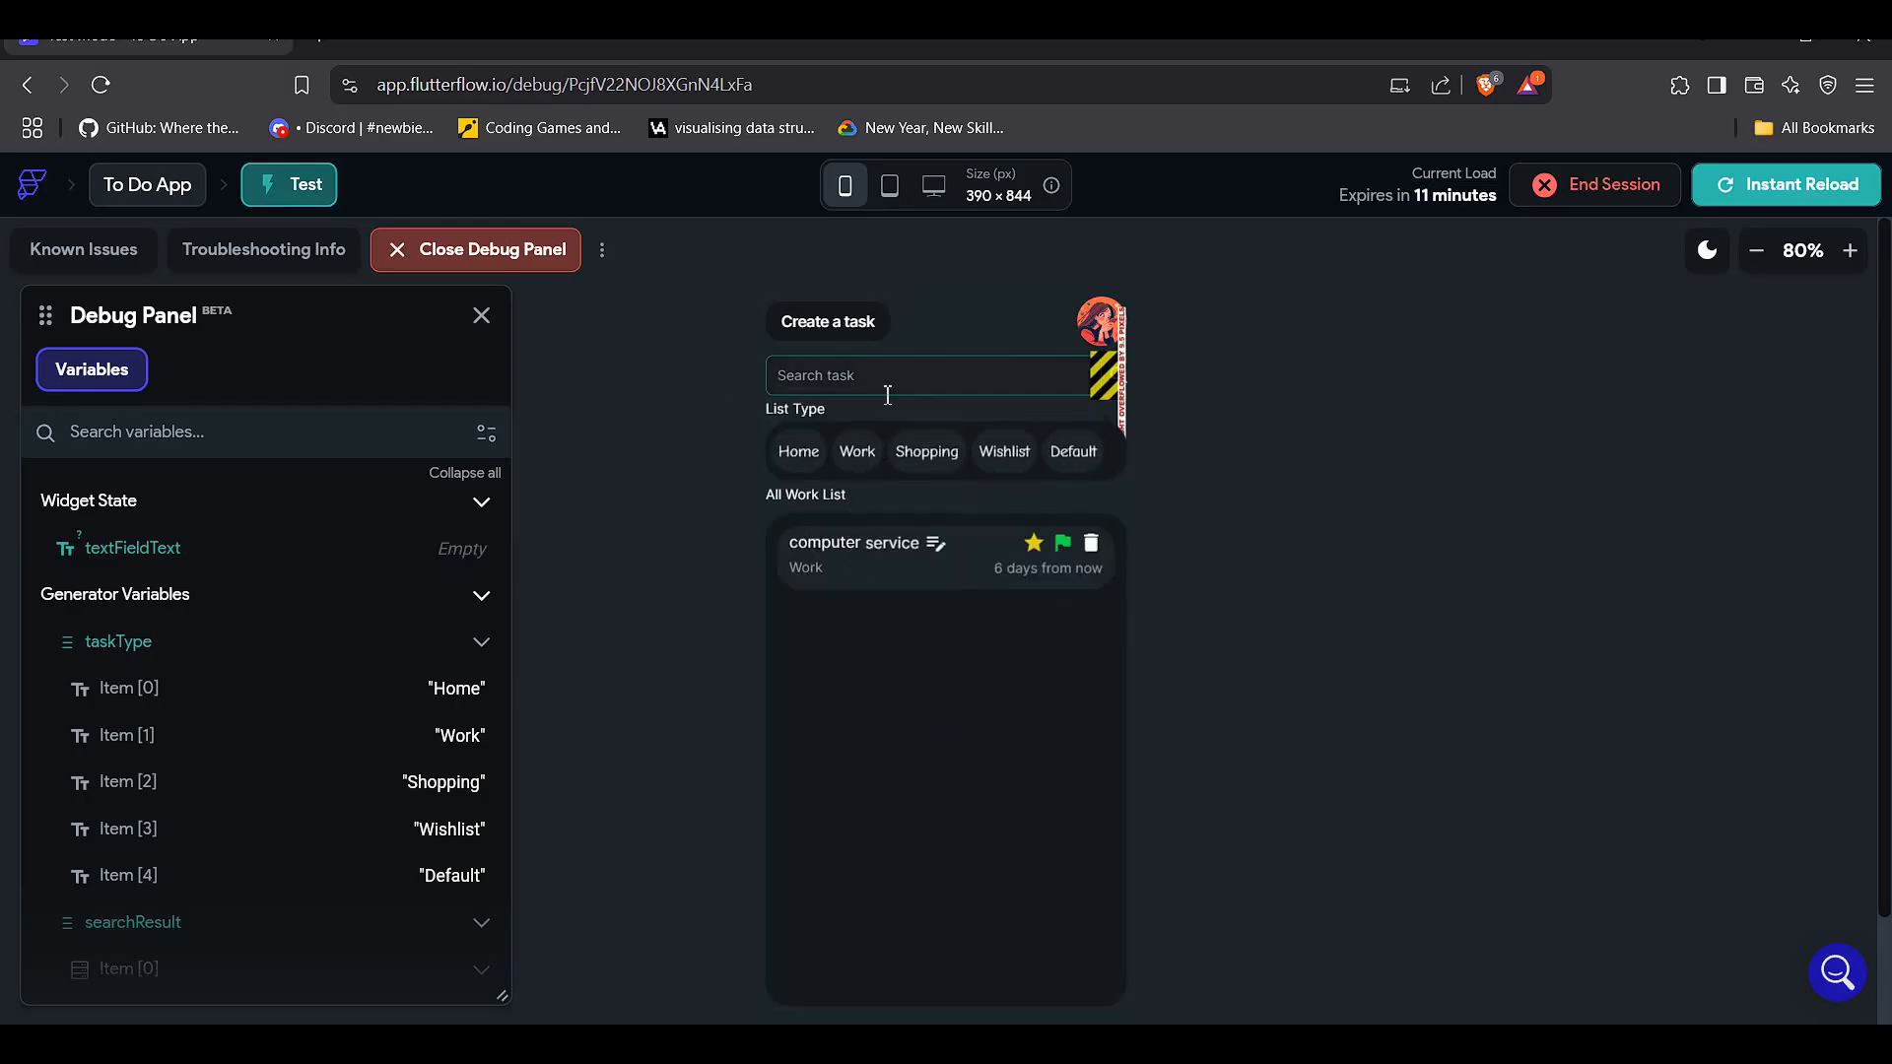
- Search 'service', clear the field, then flag and star the computer service task
text(service)
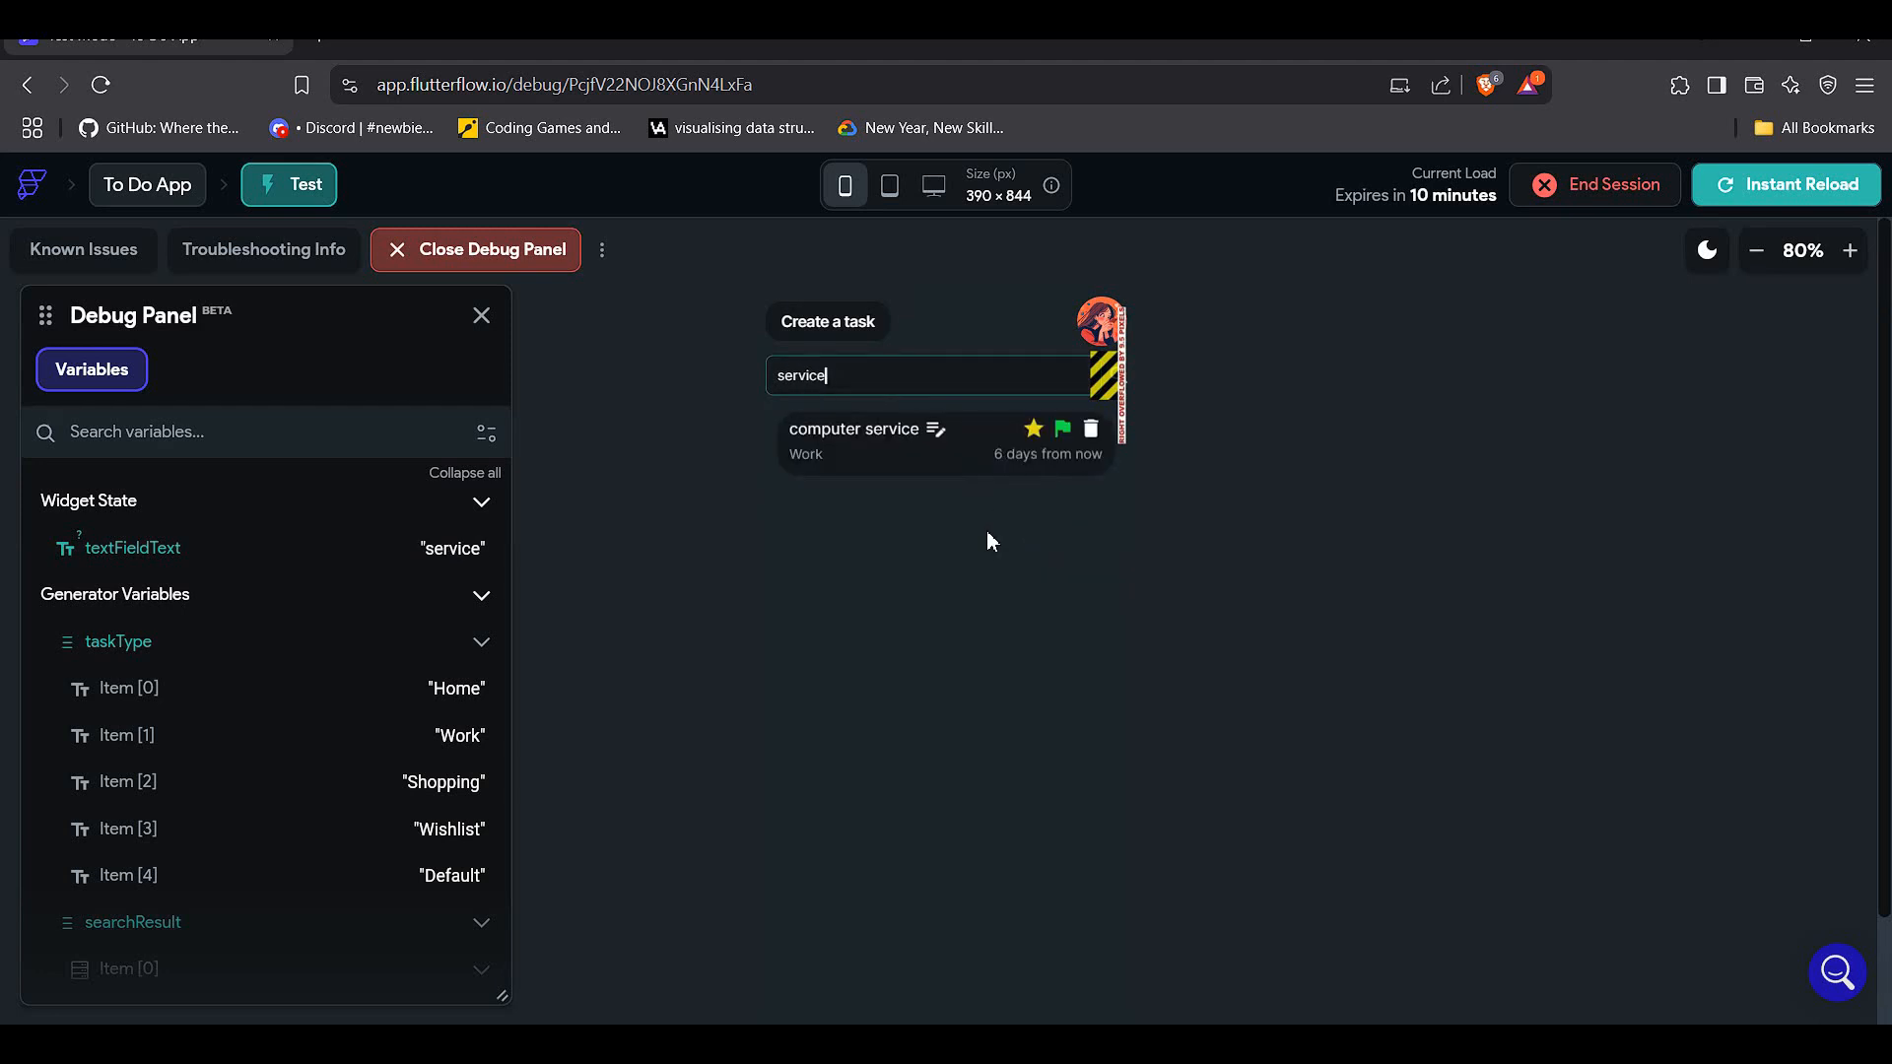
drag(903, 375, 684, 375)
key(BackSpace)
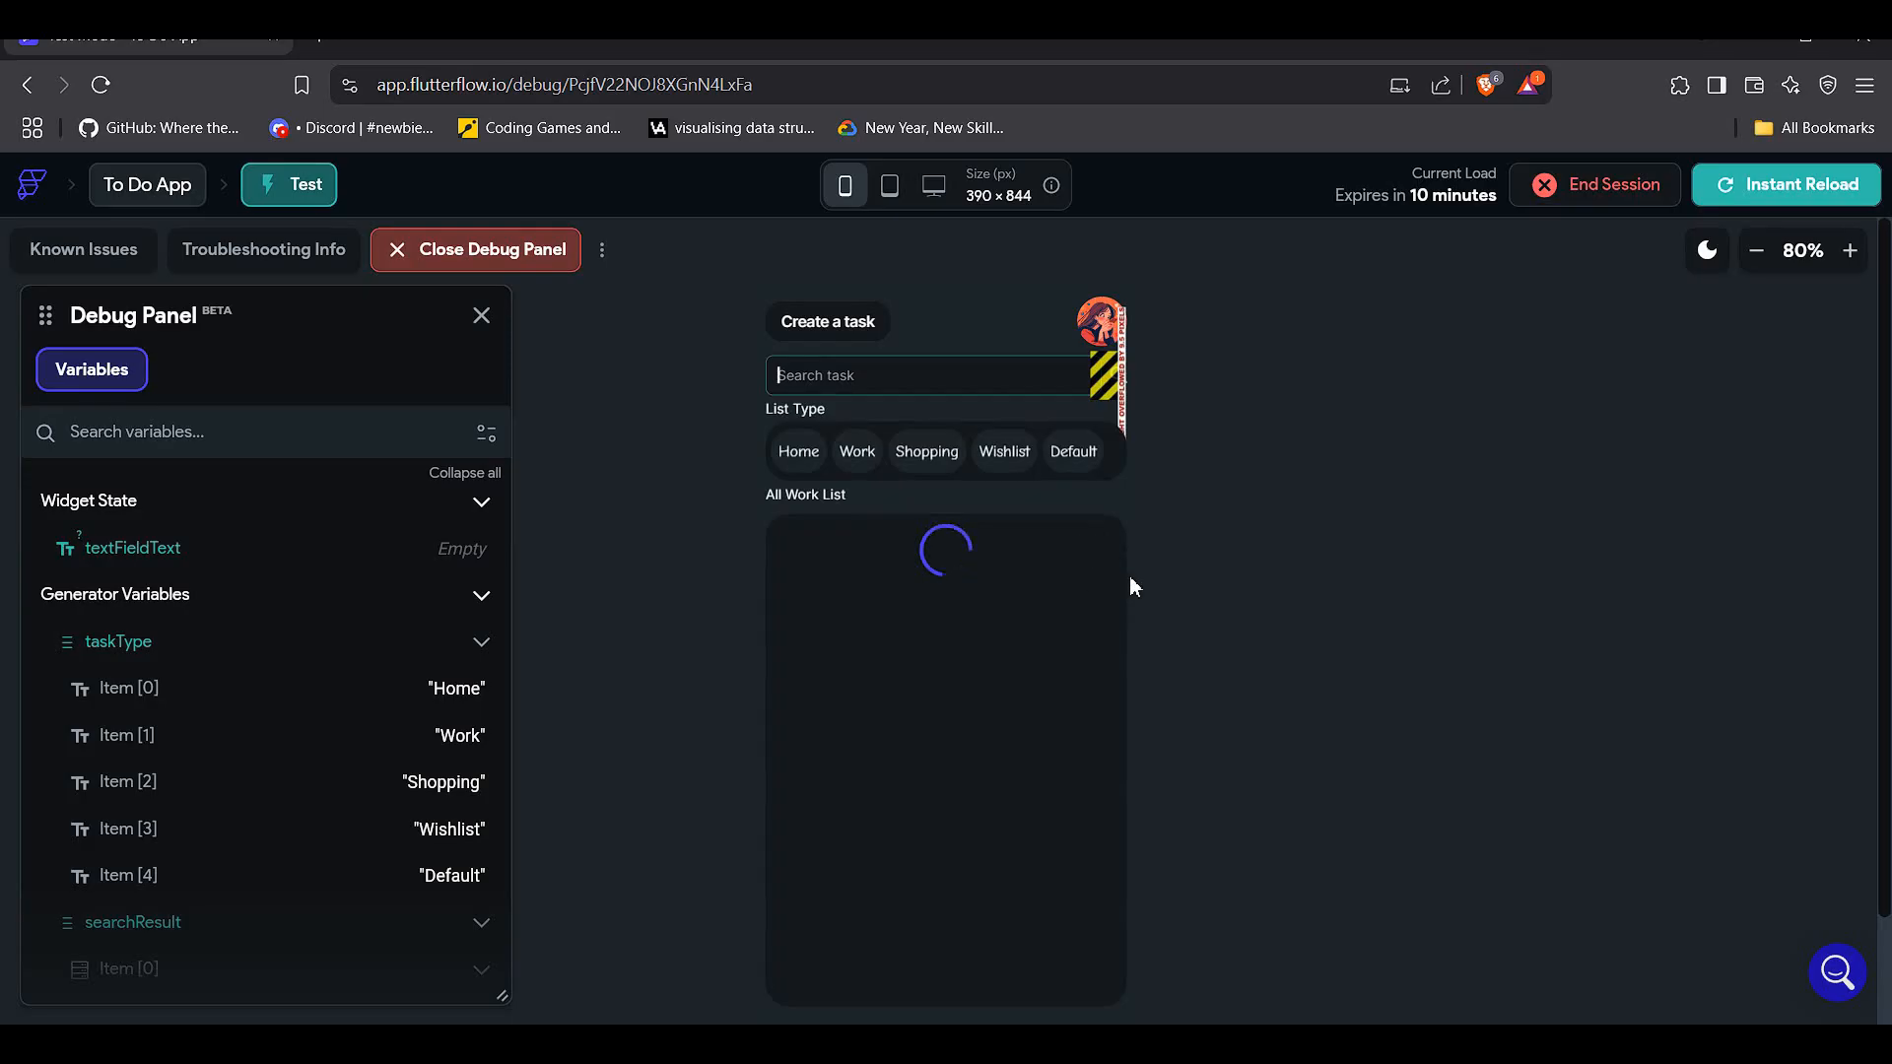
click(1063, 545)
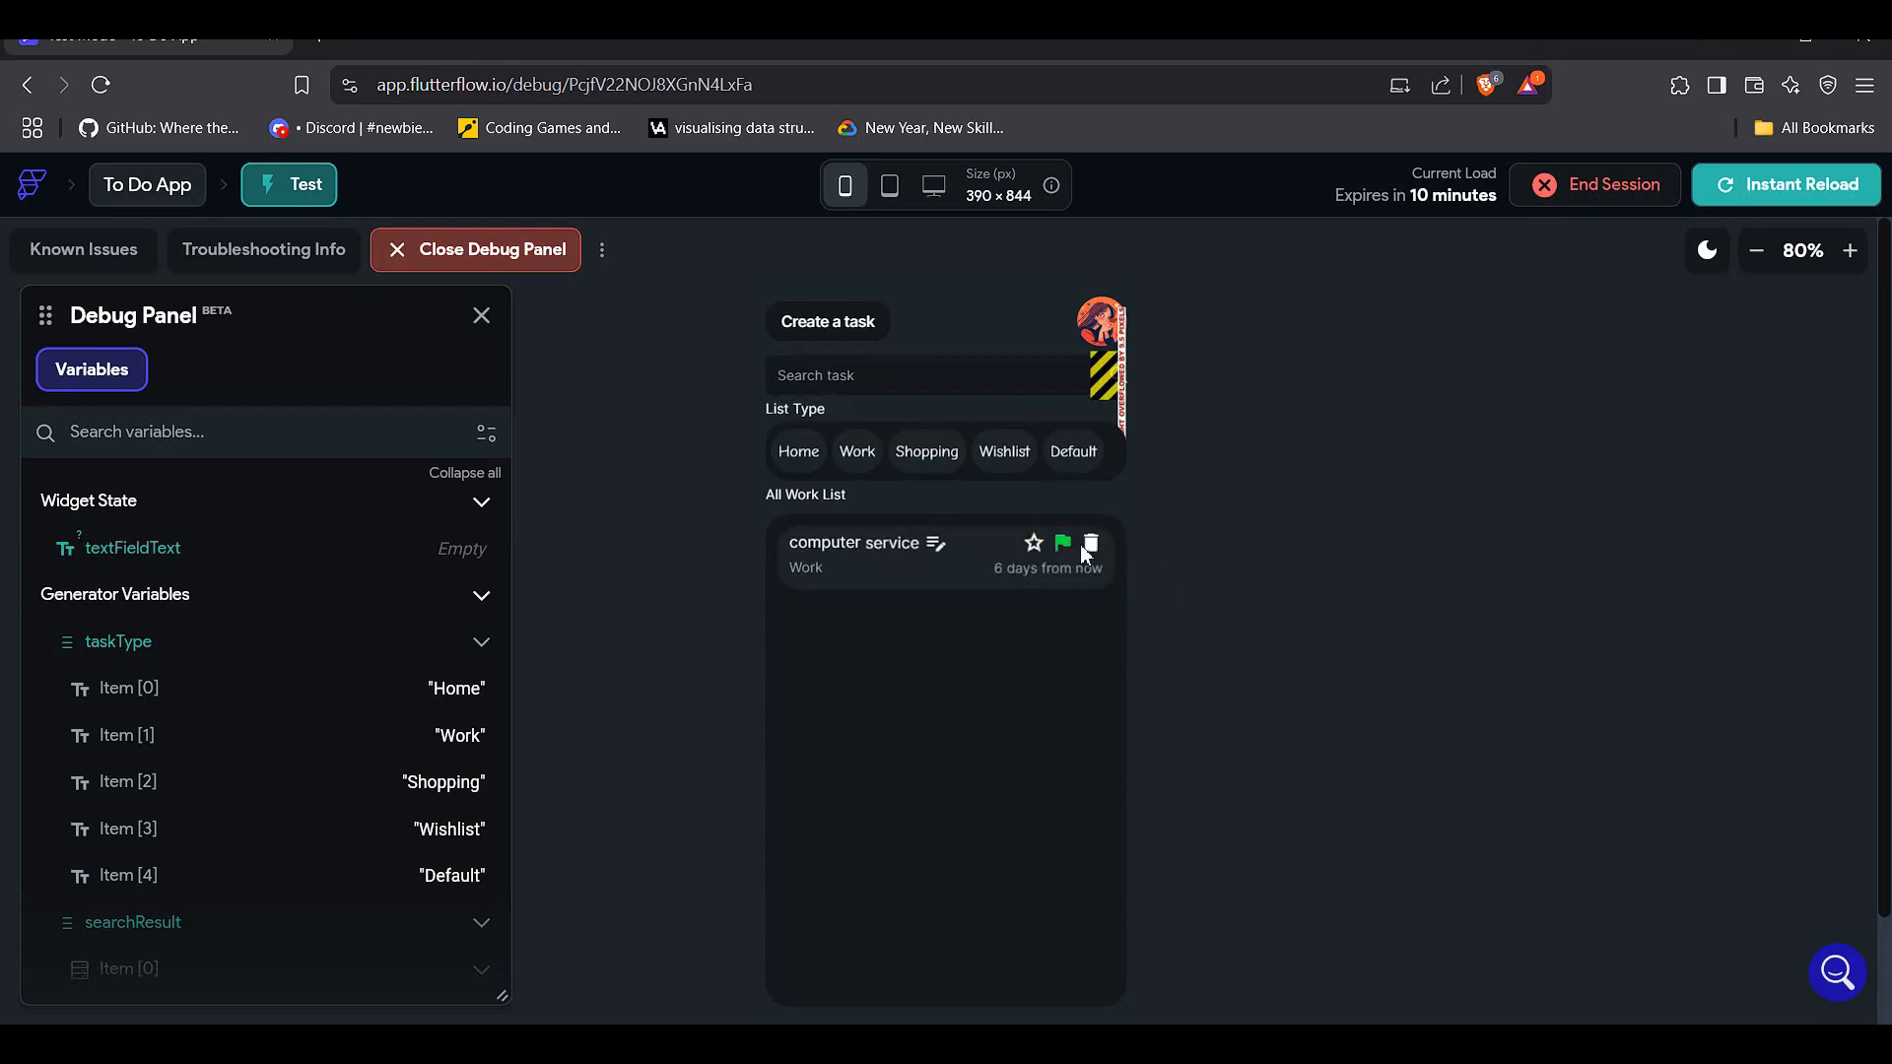
click(1035, 544)
- Visit the Work task list and the profile page, returning home each time
click(857, 451)
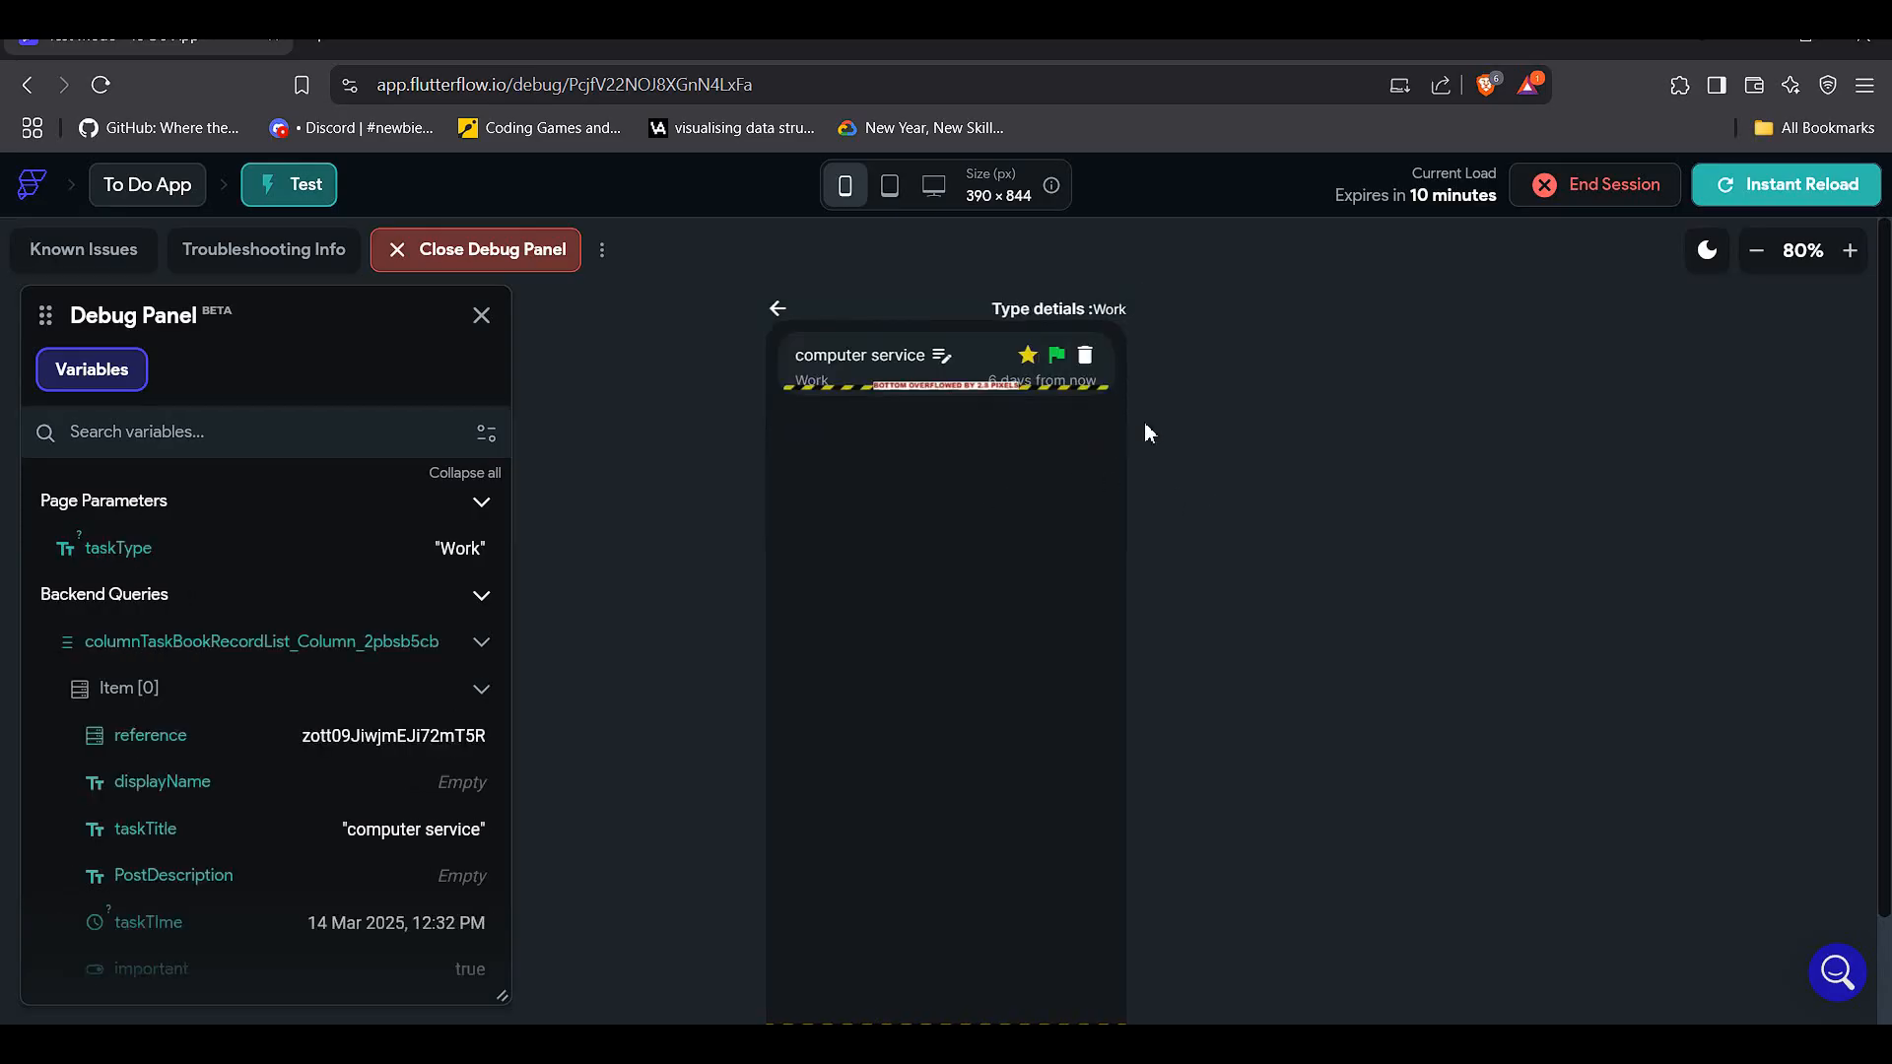
click(778, 309)
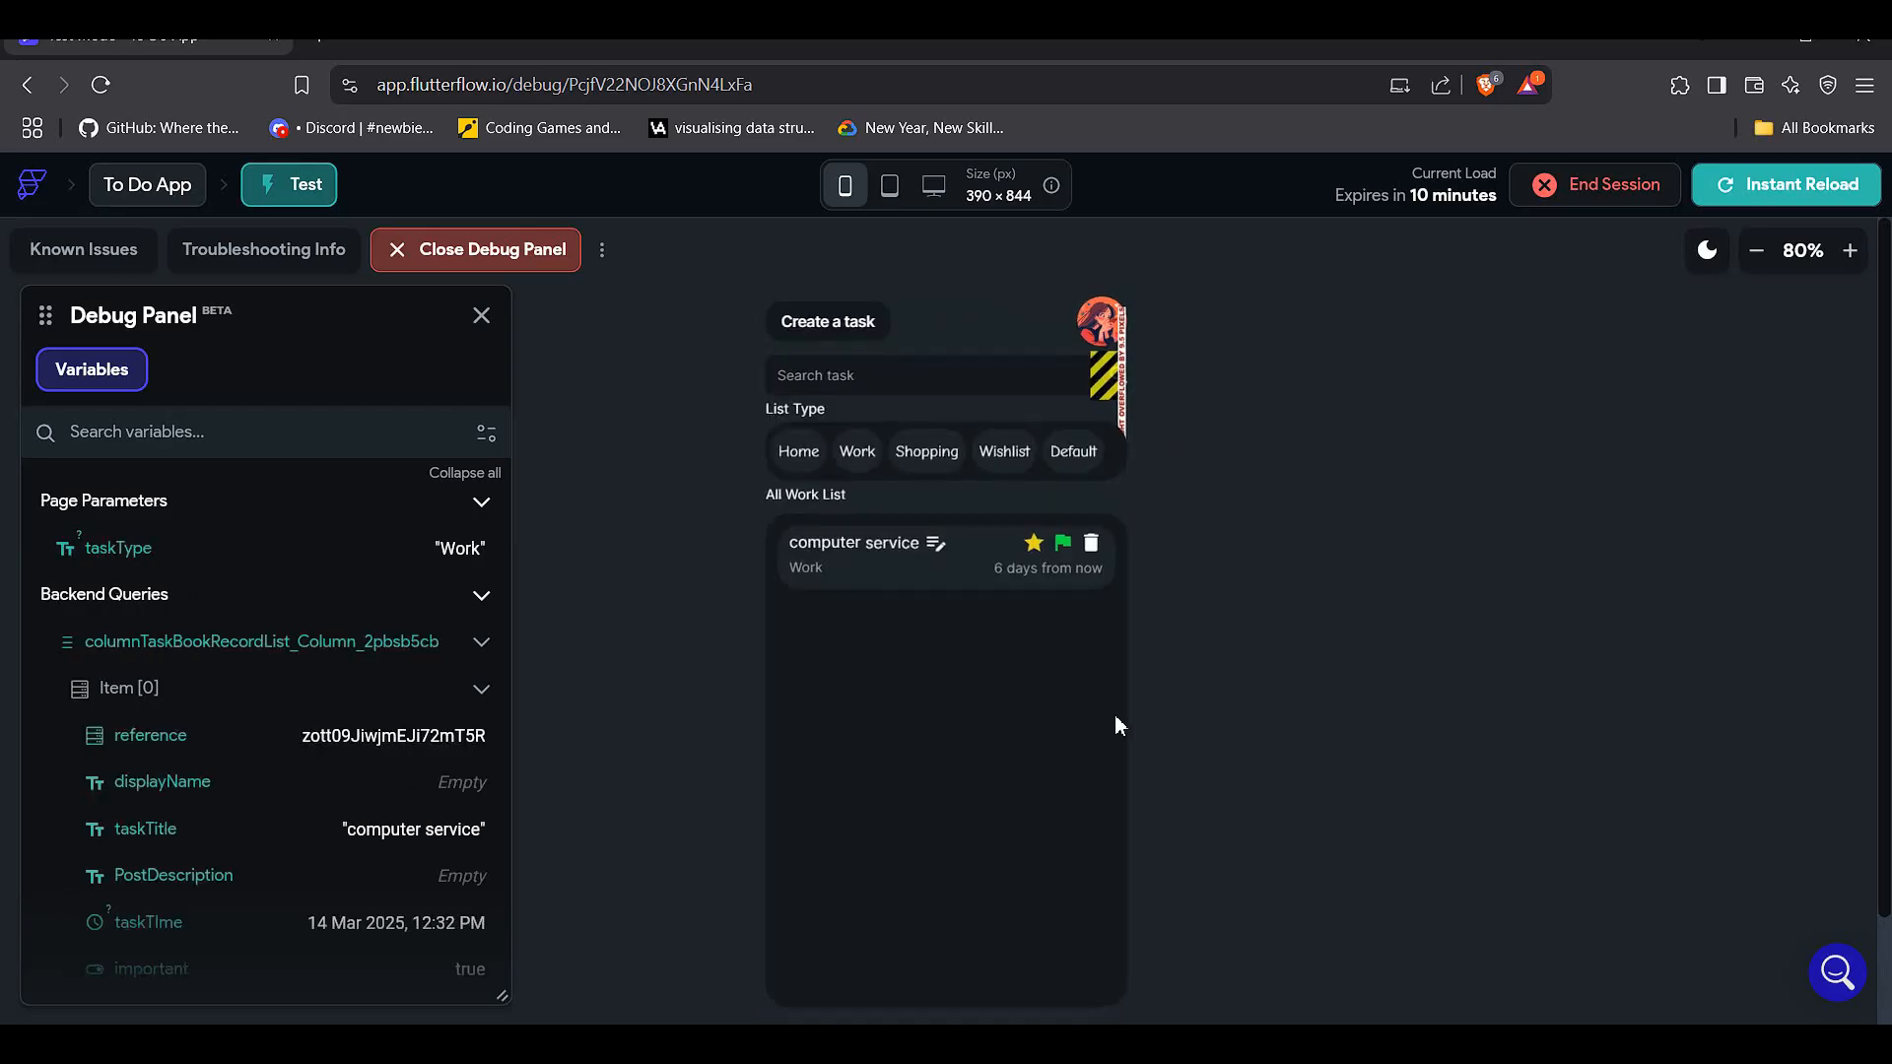
click(1102, 330)
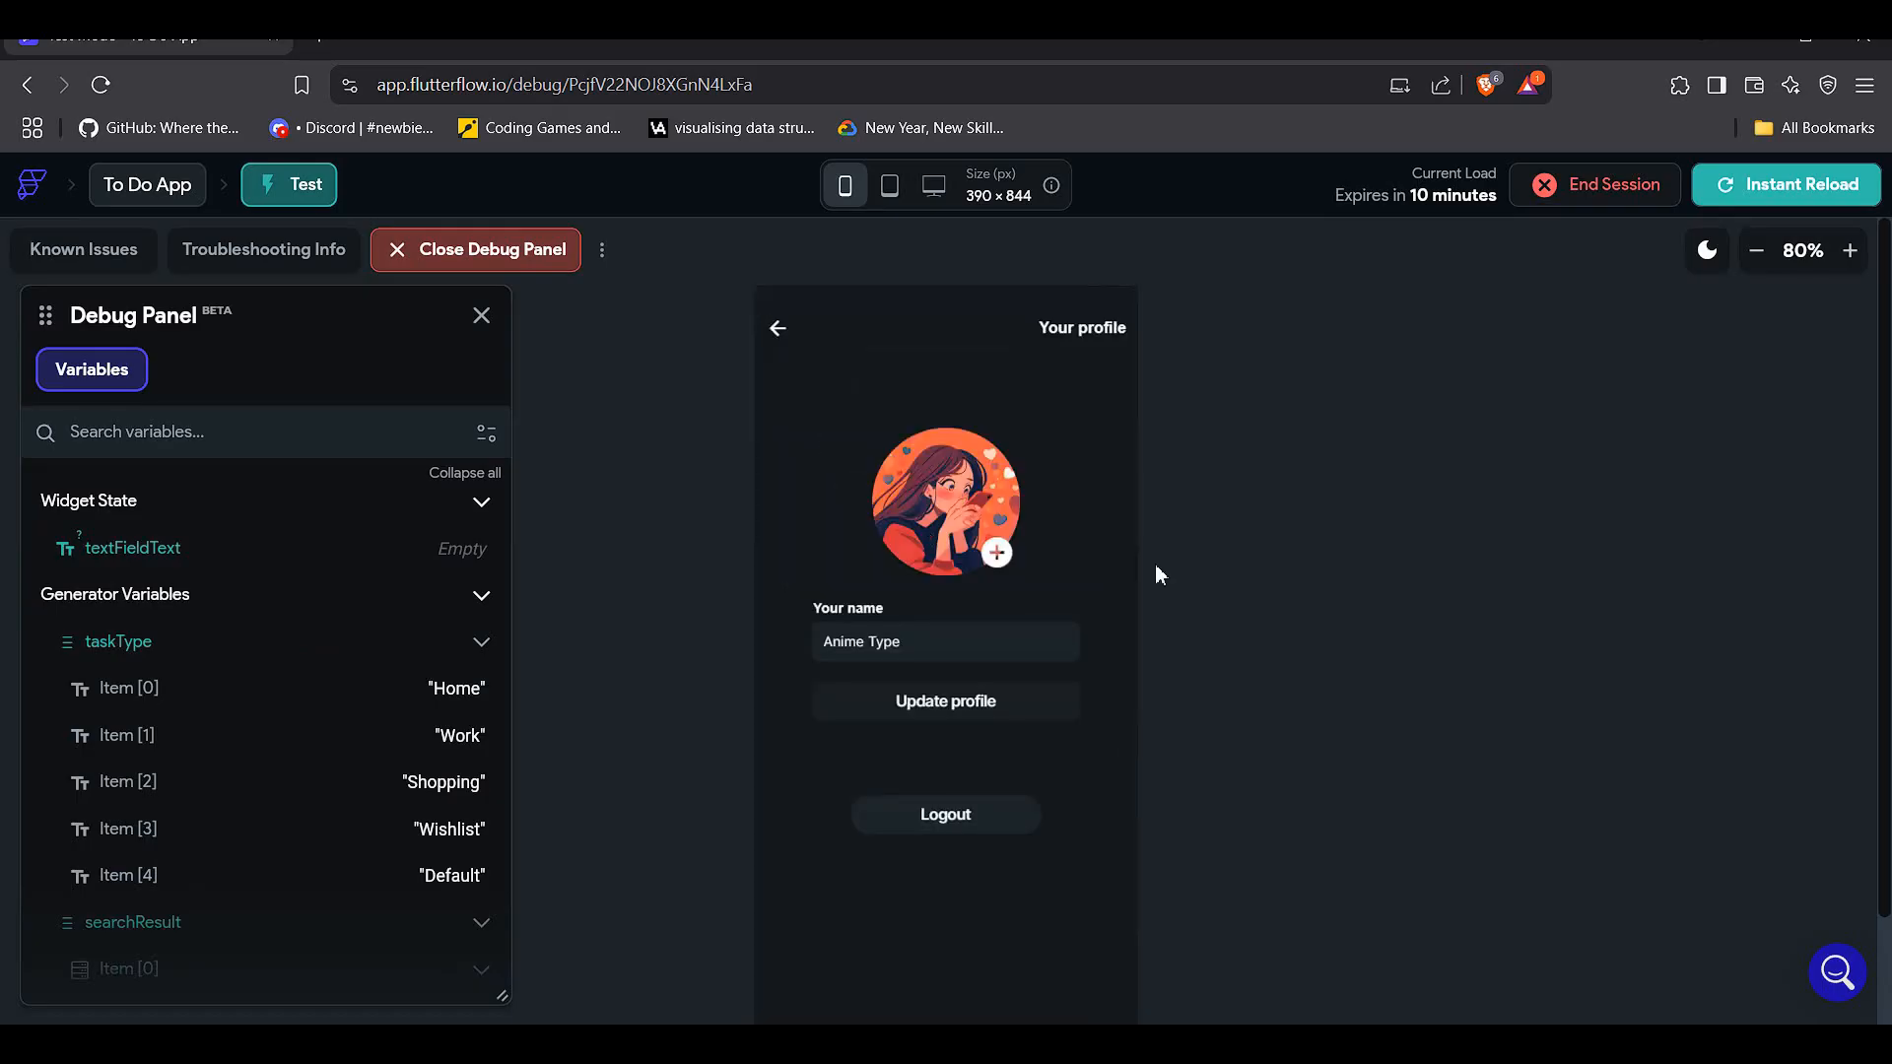
click(778, 328)
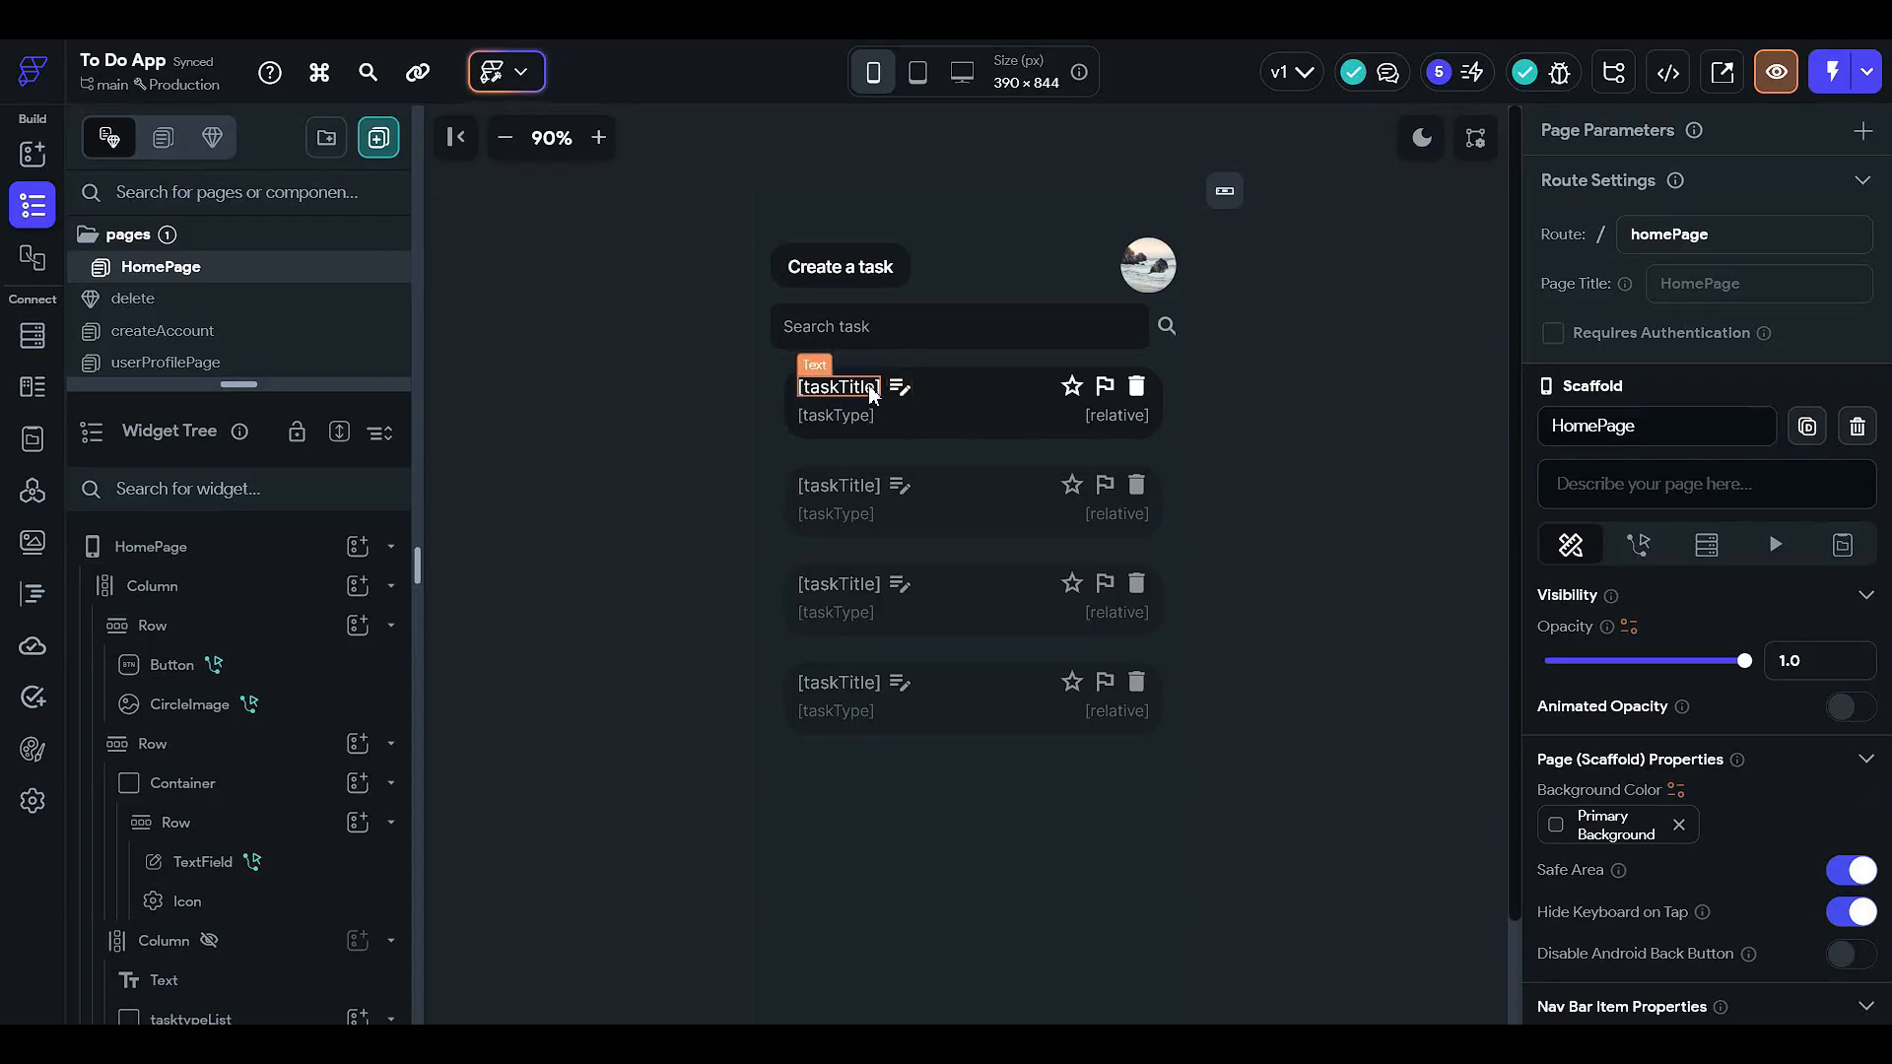
- Set the task title text's overflow replacement to Ellipsis with max 18 characters
click(867, 384)
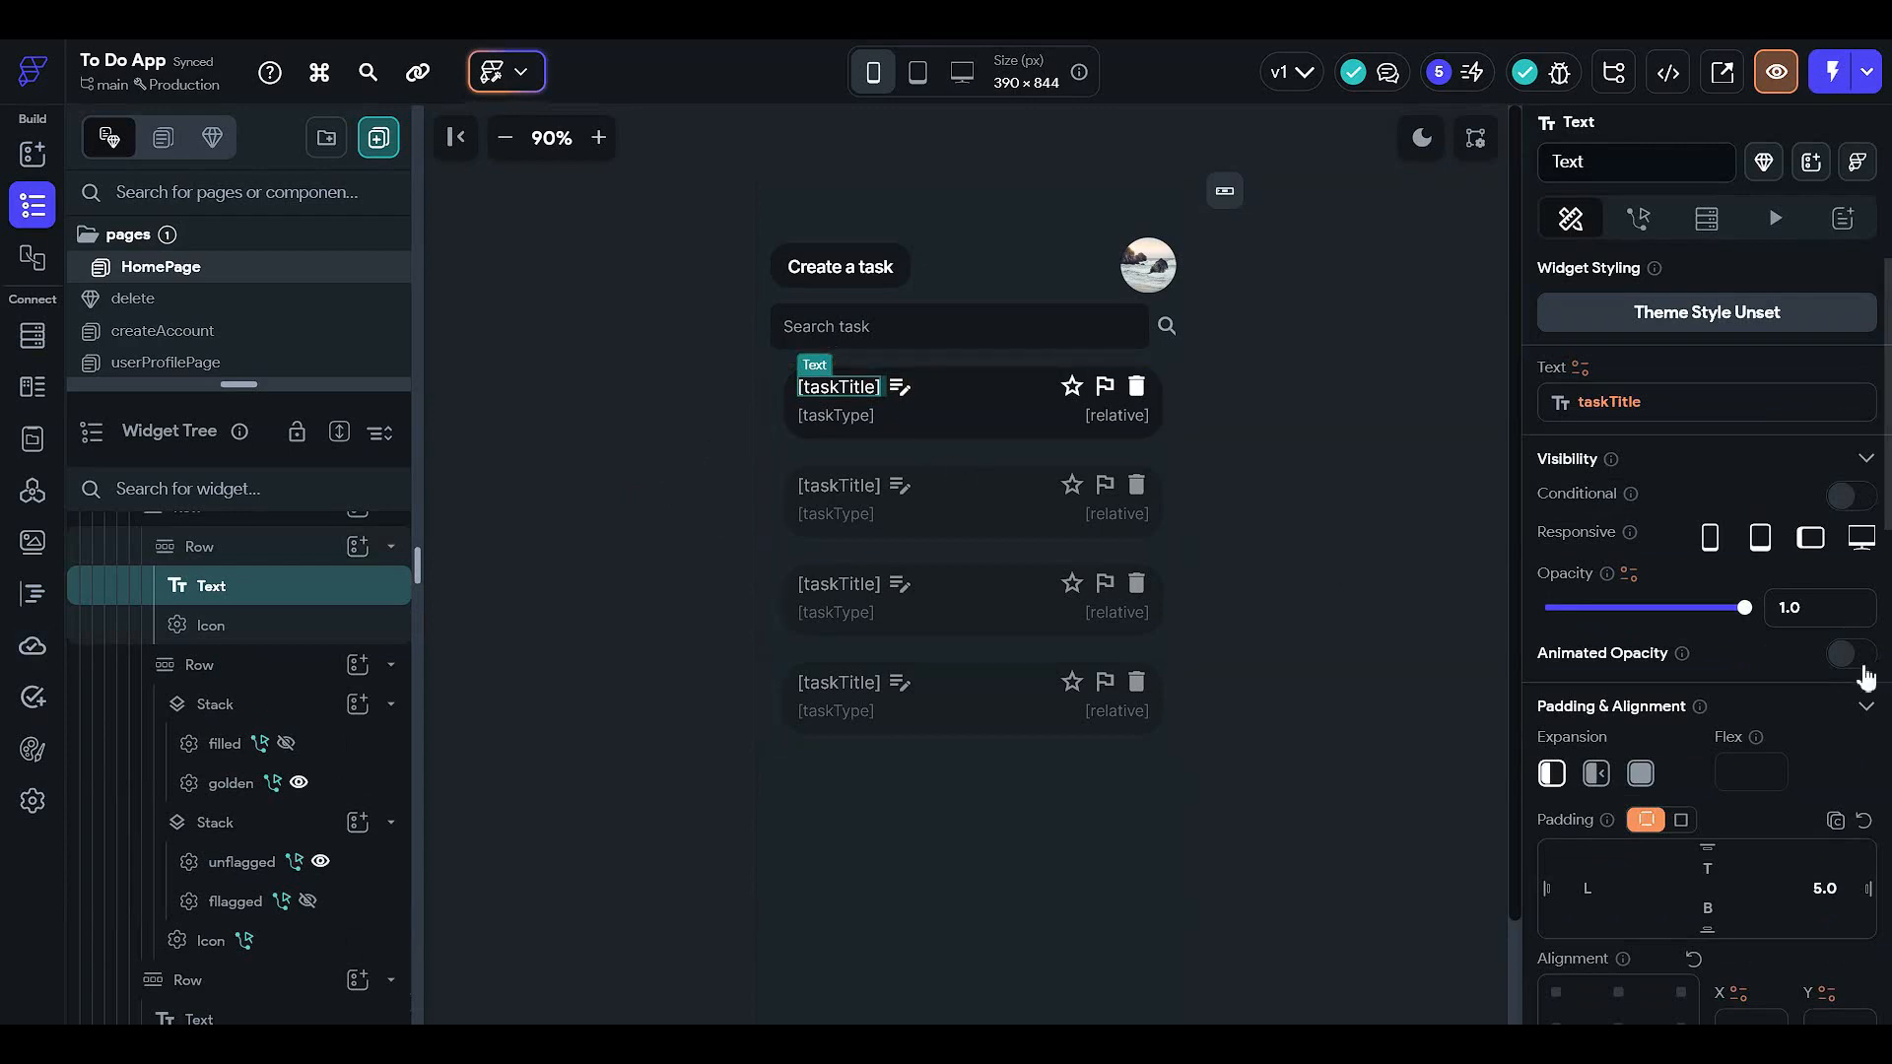
scroll(1675, 680, down, 2)
scroll(1478, 709, down, 1)
scroll(1675, 690, down, 5)
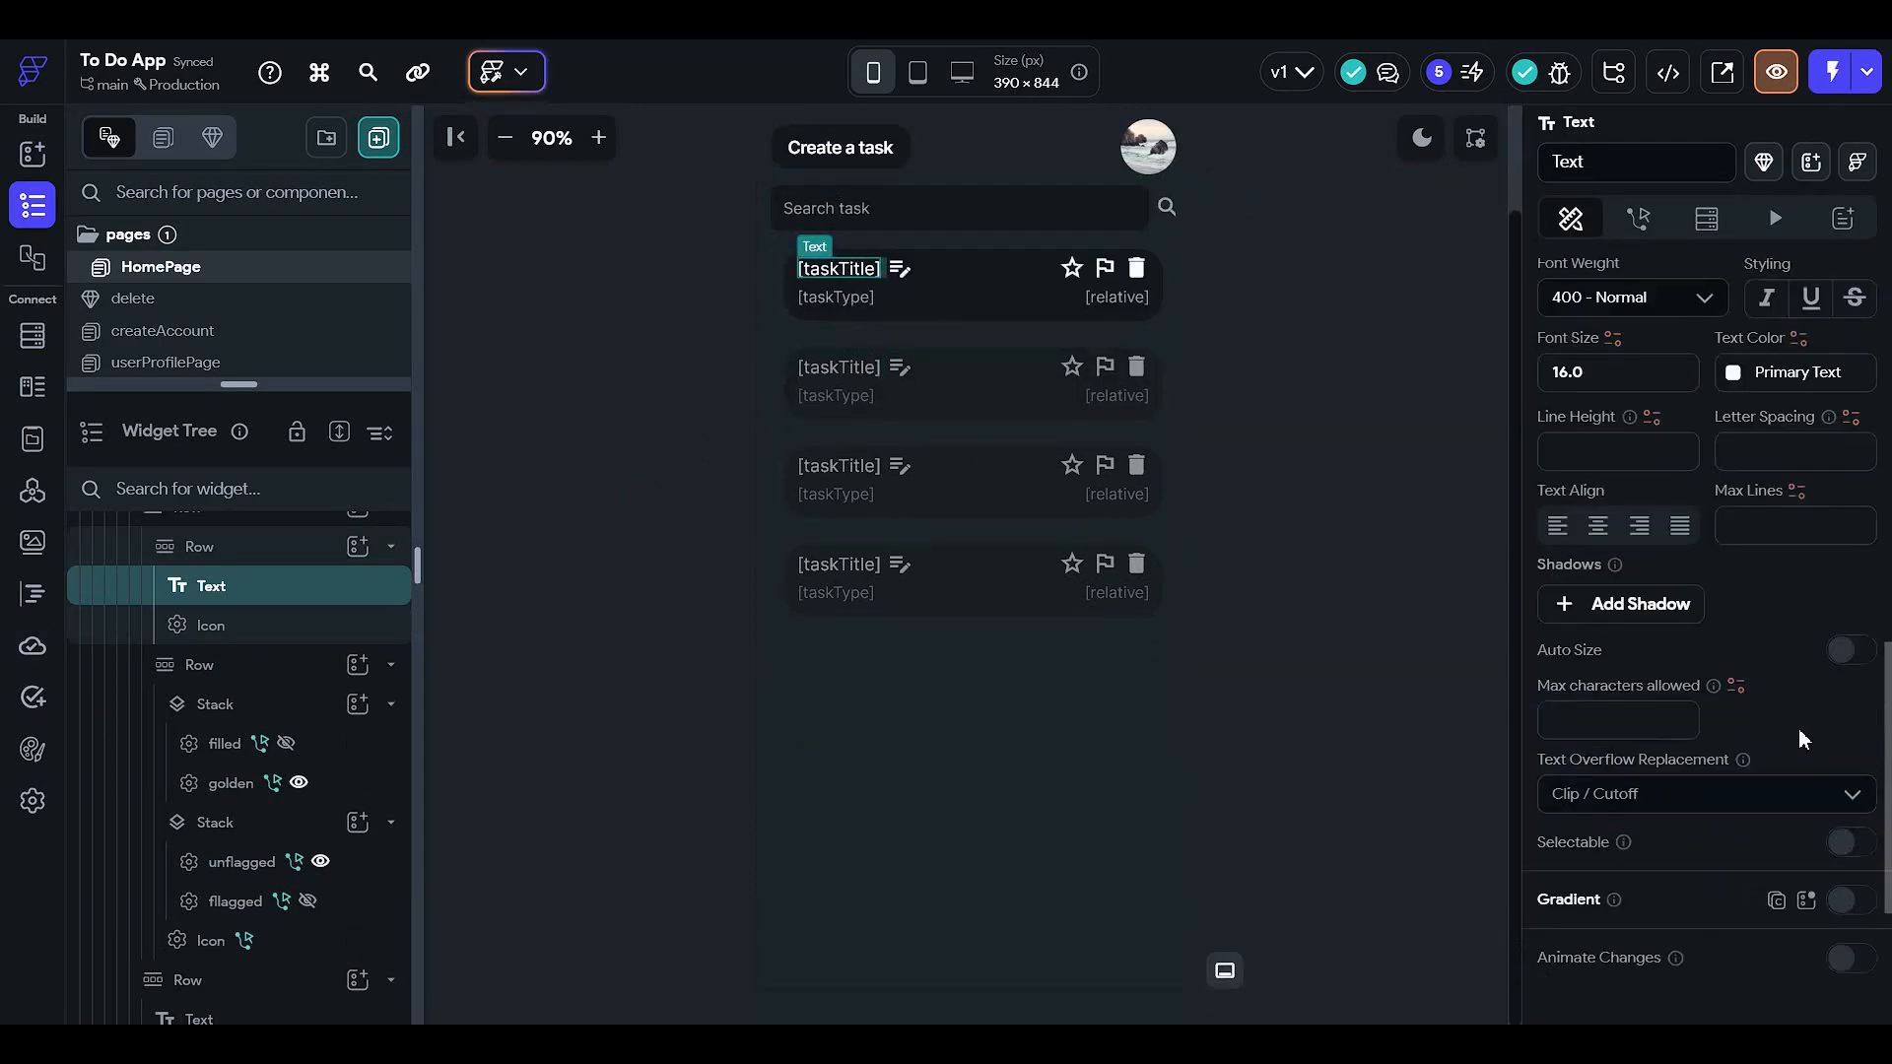
scroll(845, 394, up, 2)
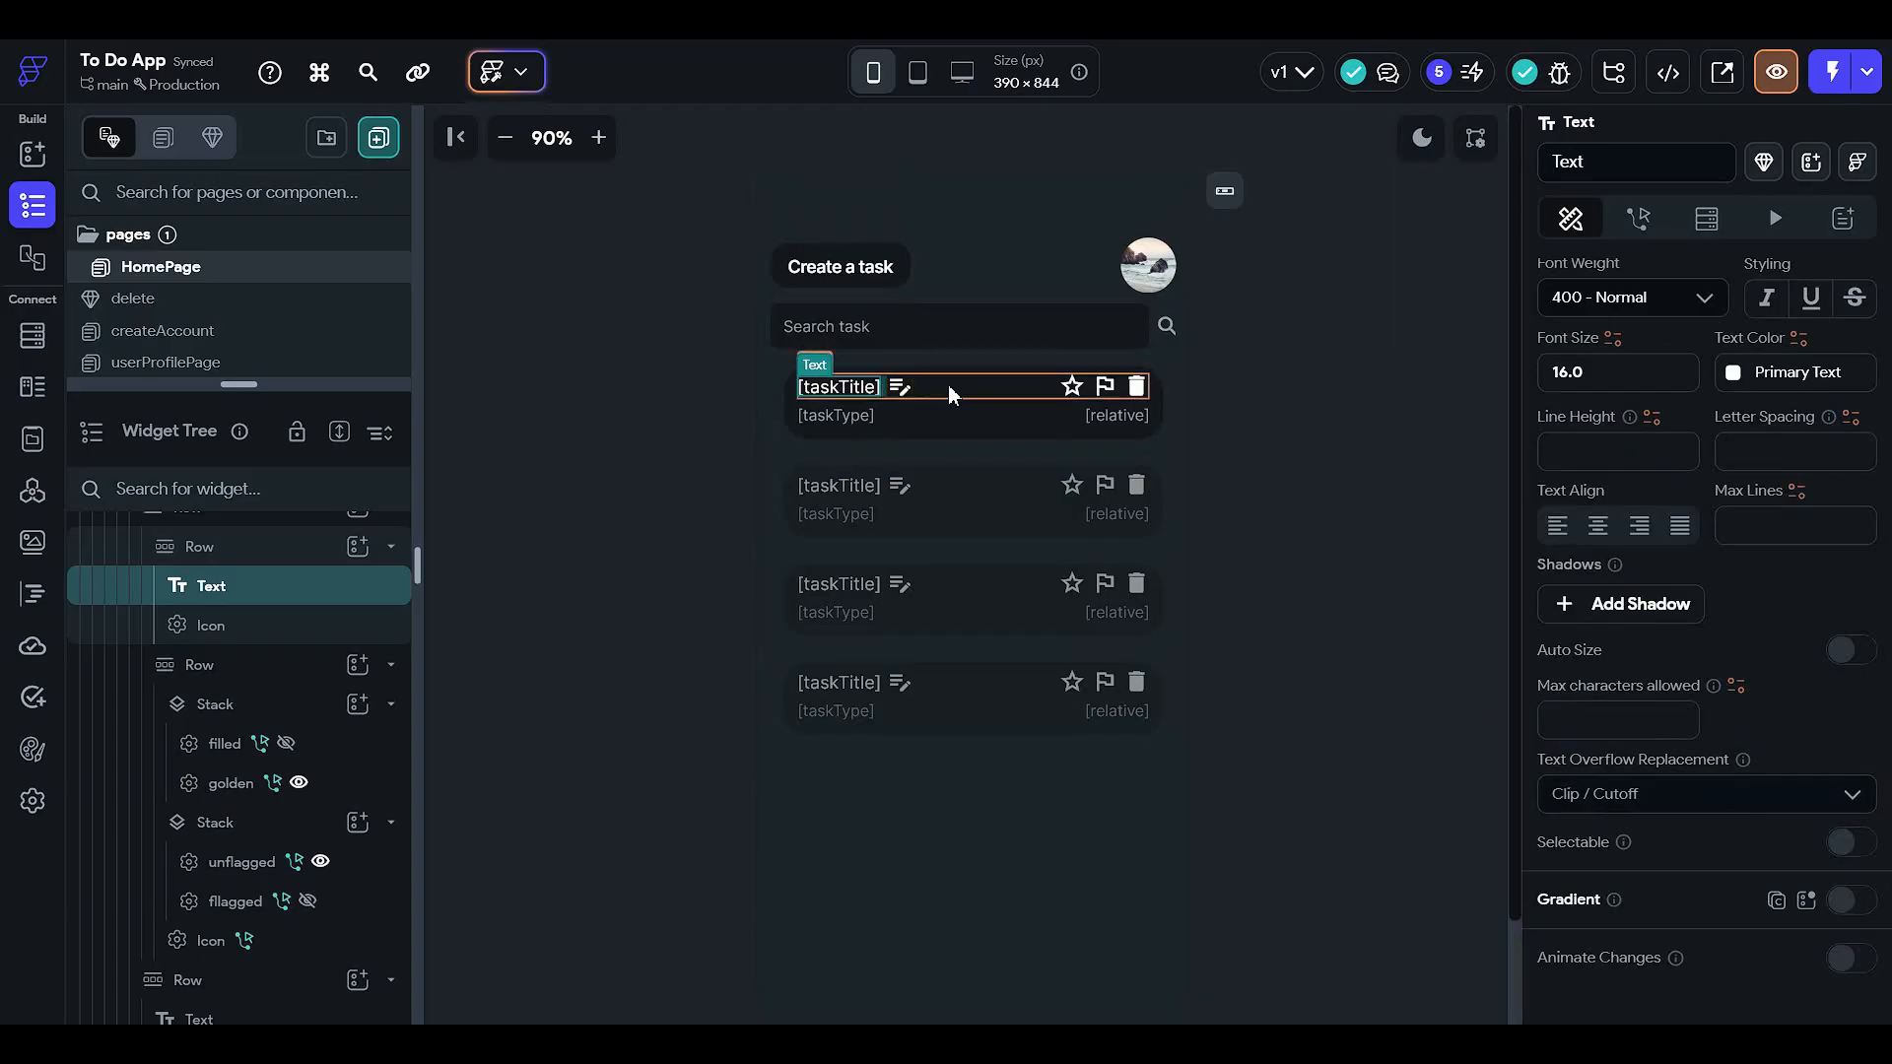
click(1013, 388)
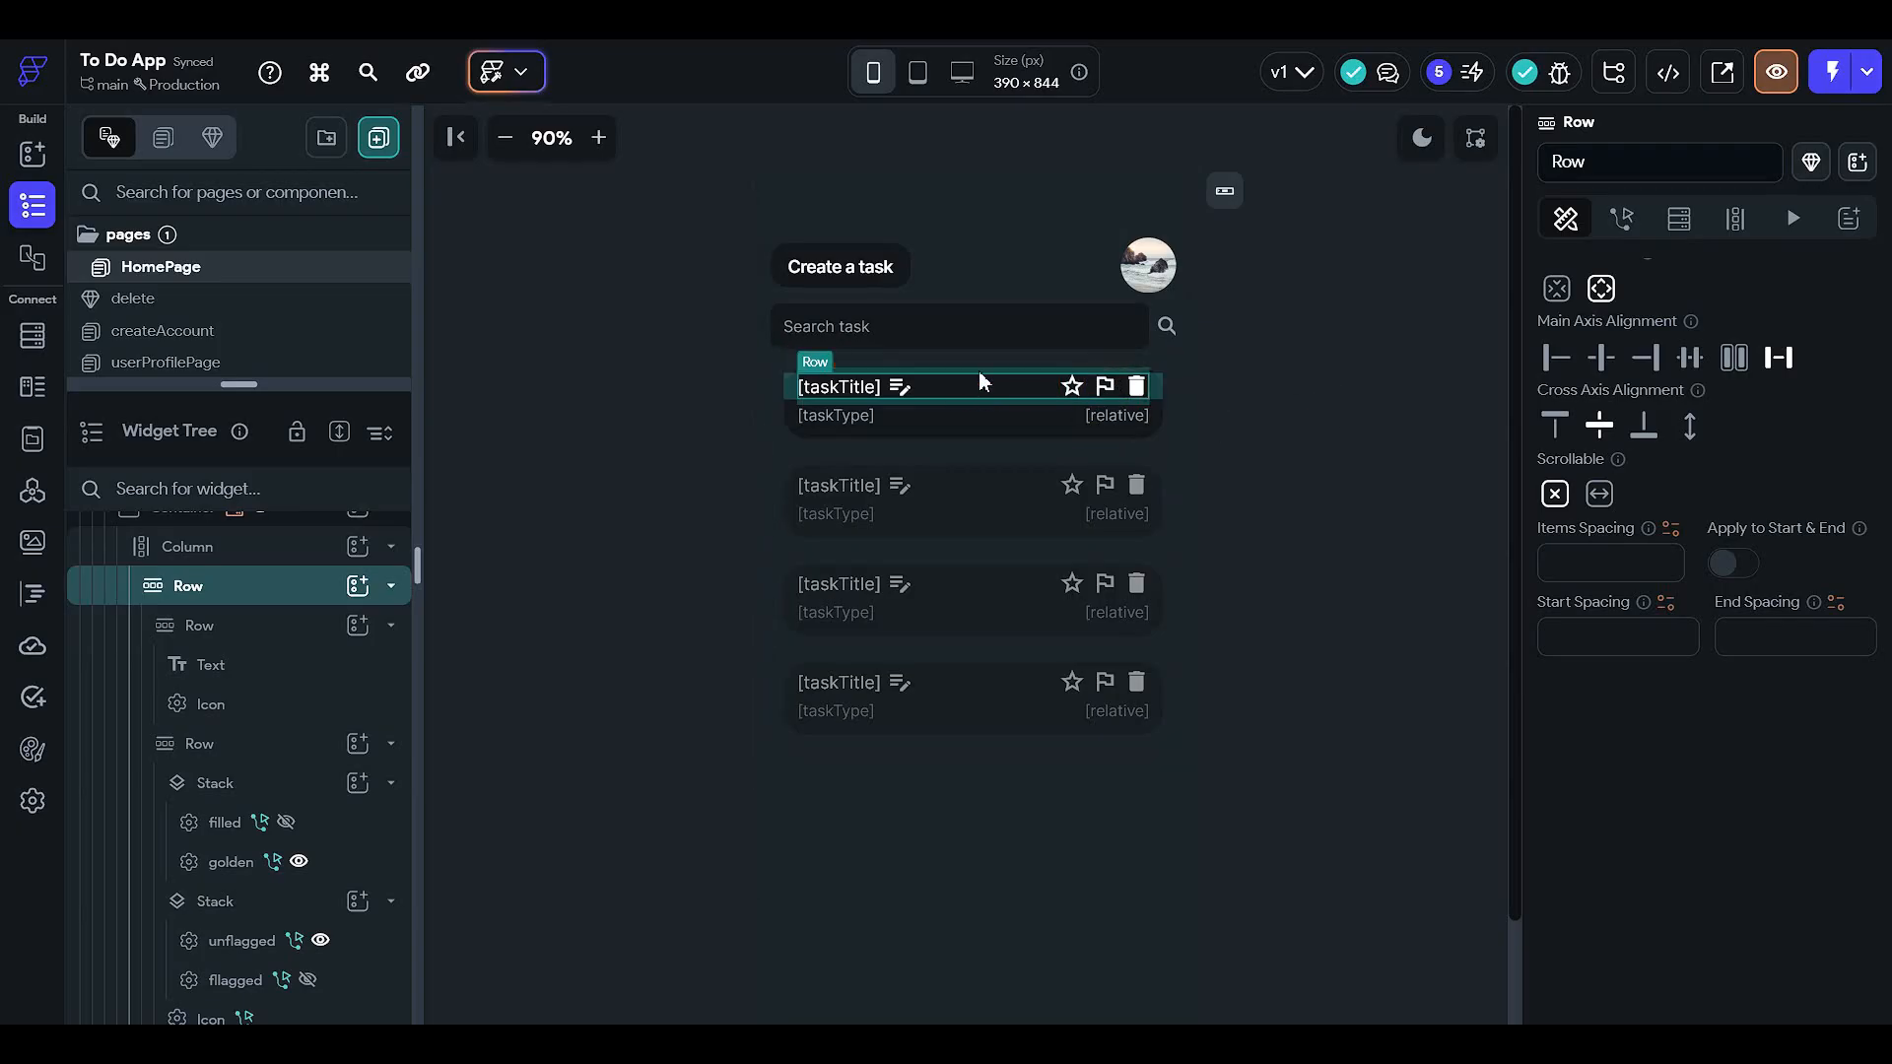
click(865, 383)
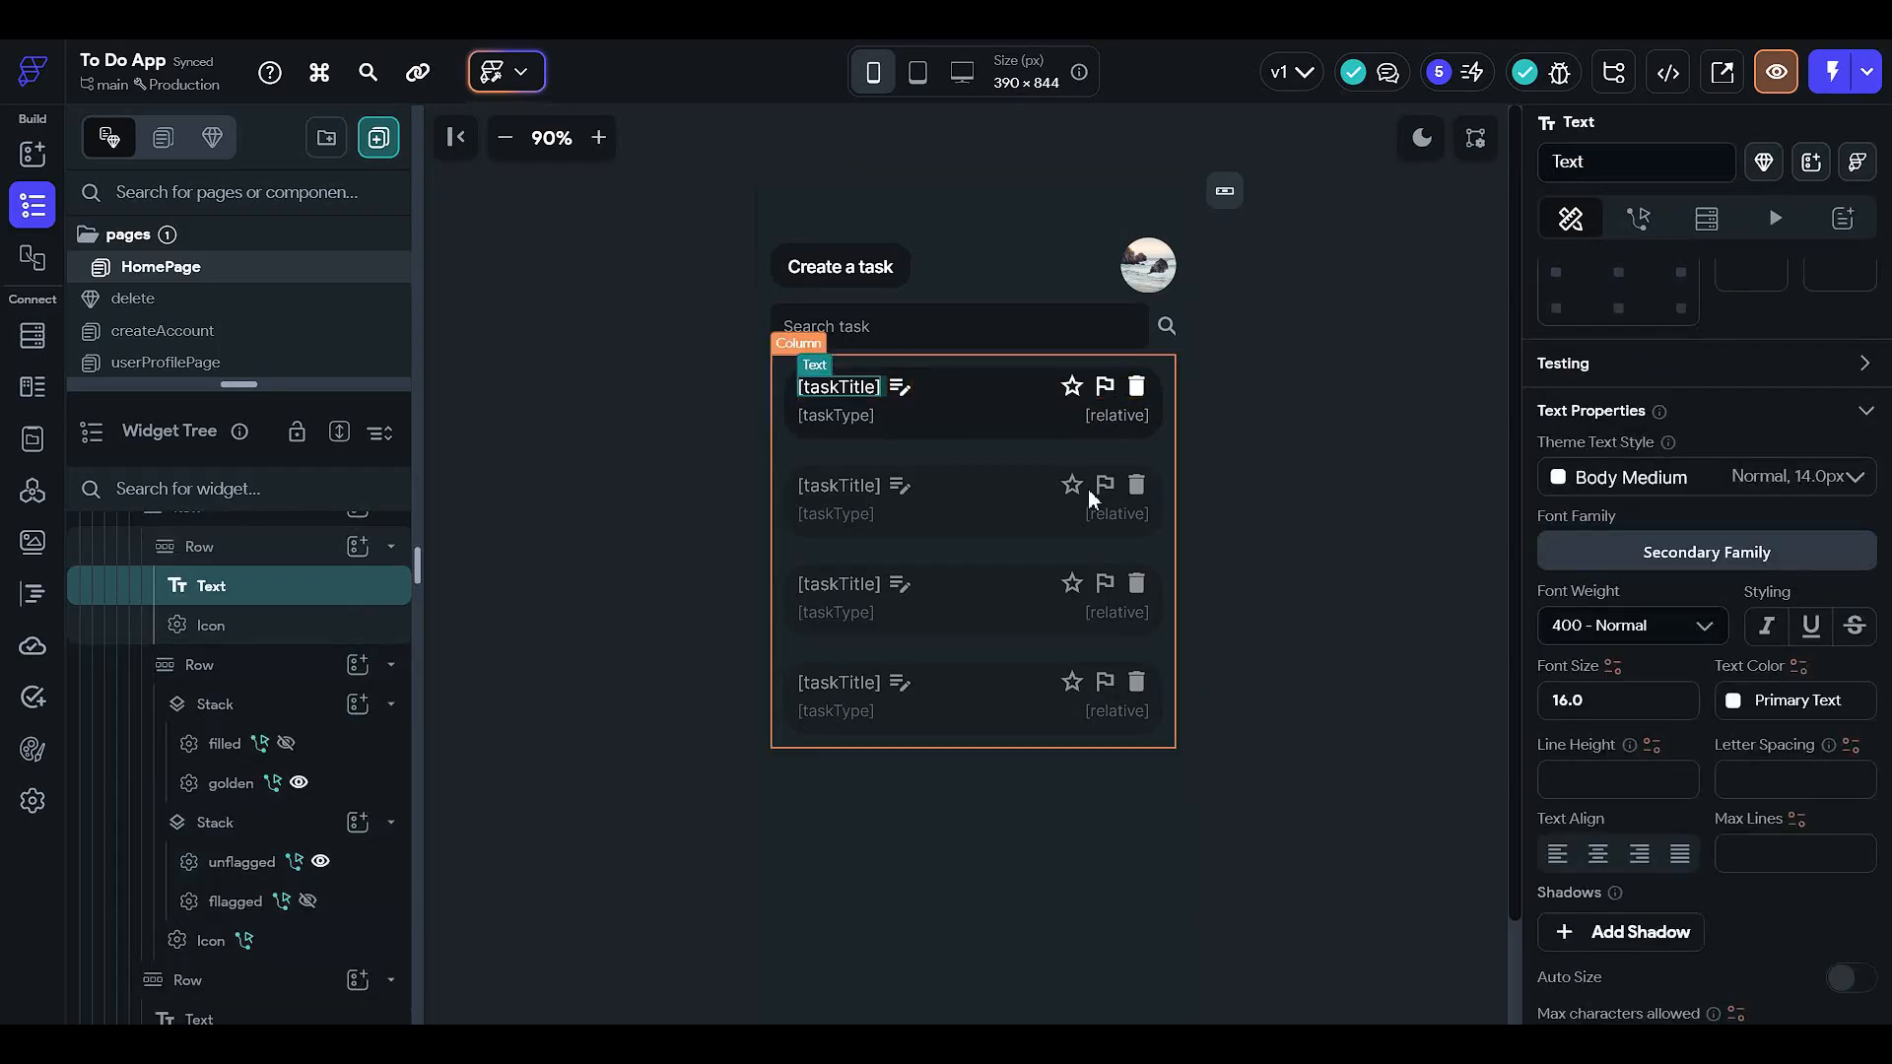
scroll(1641, 558, down, 6)
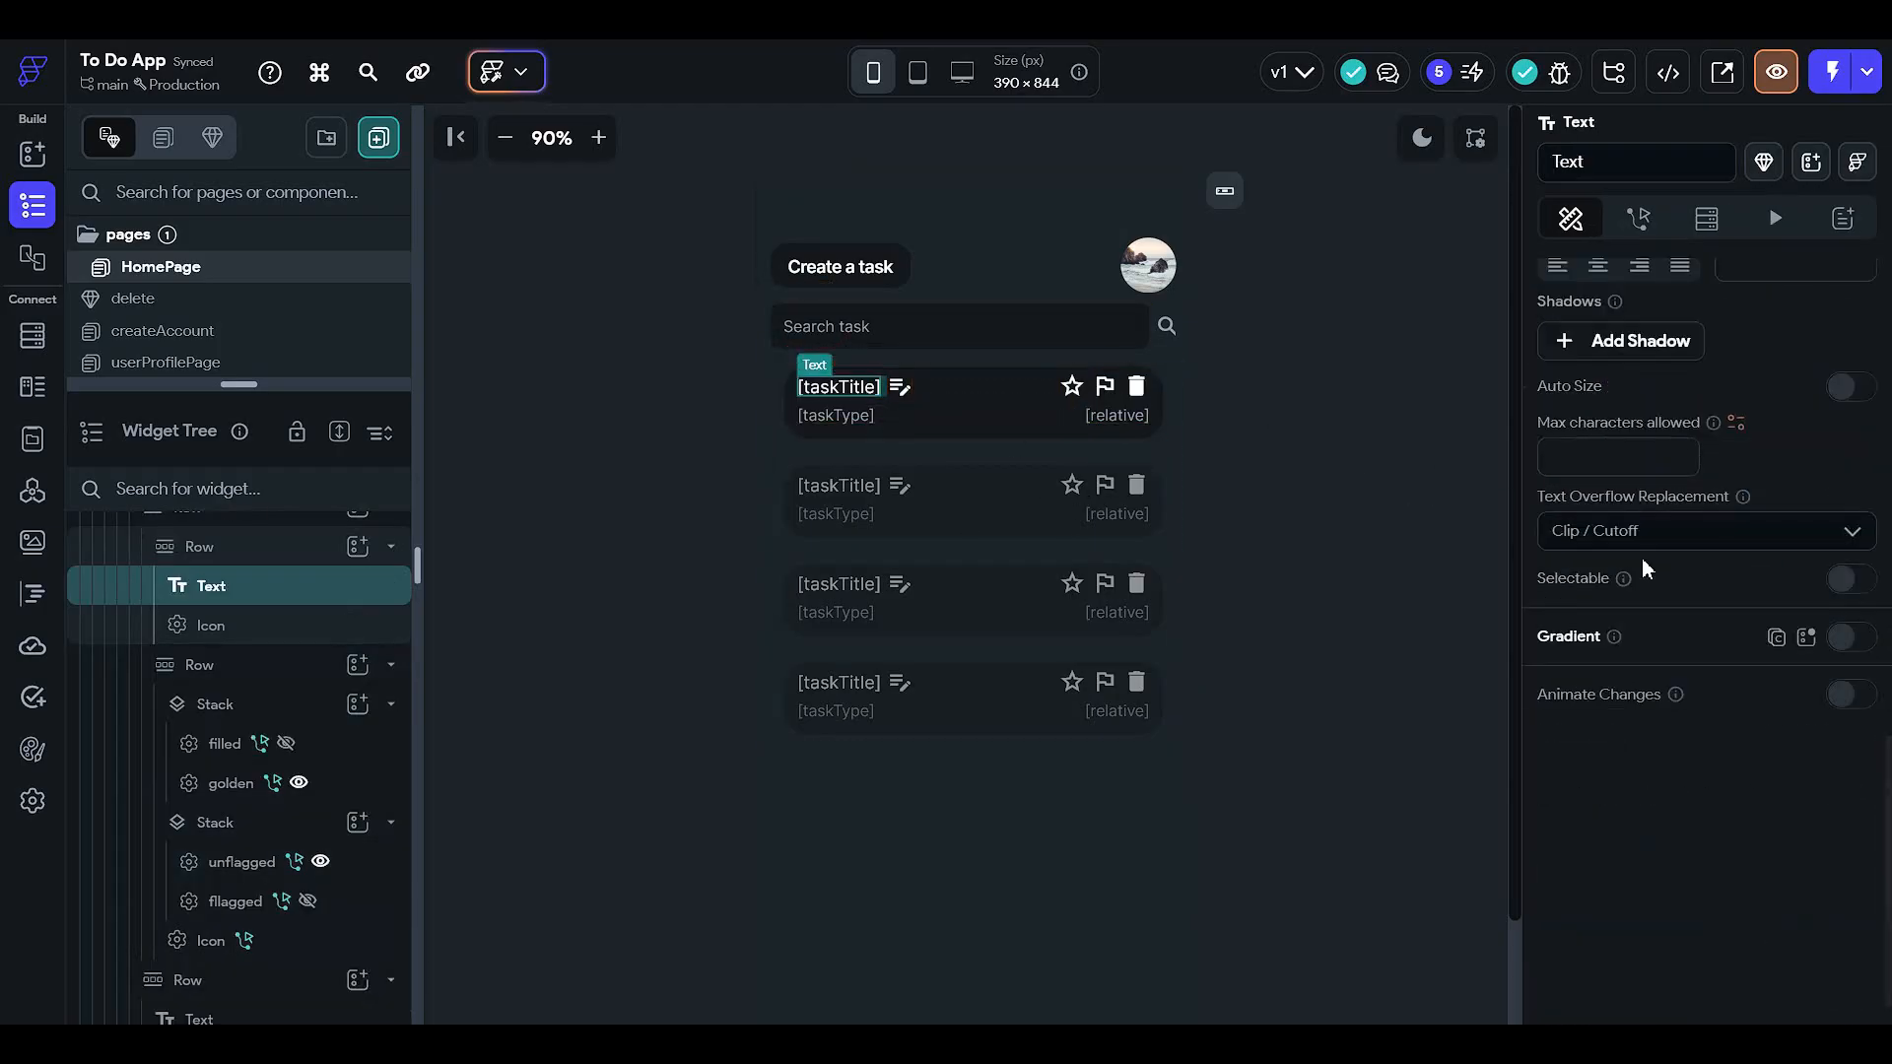
click(1653, 532)
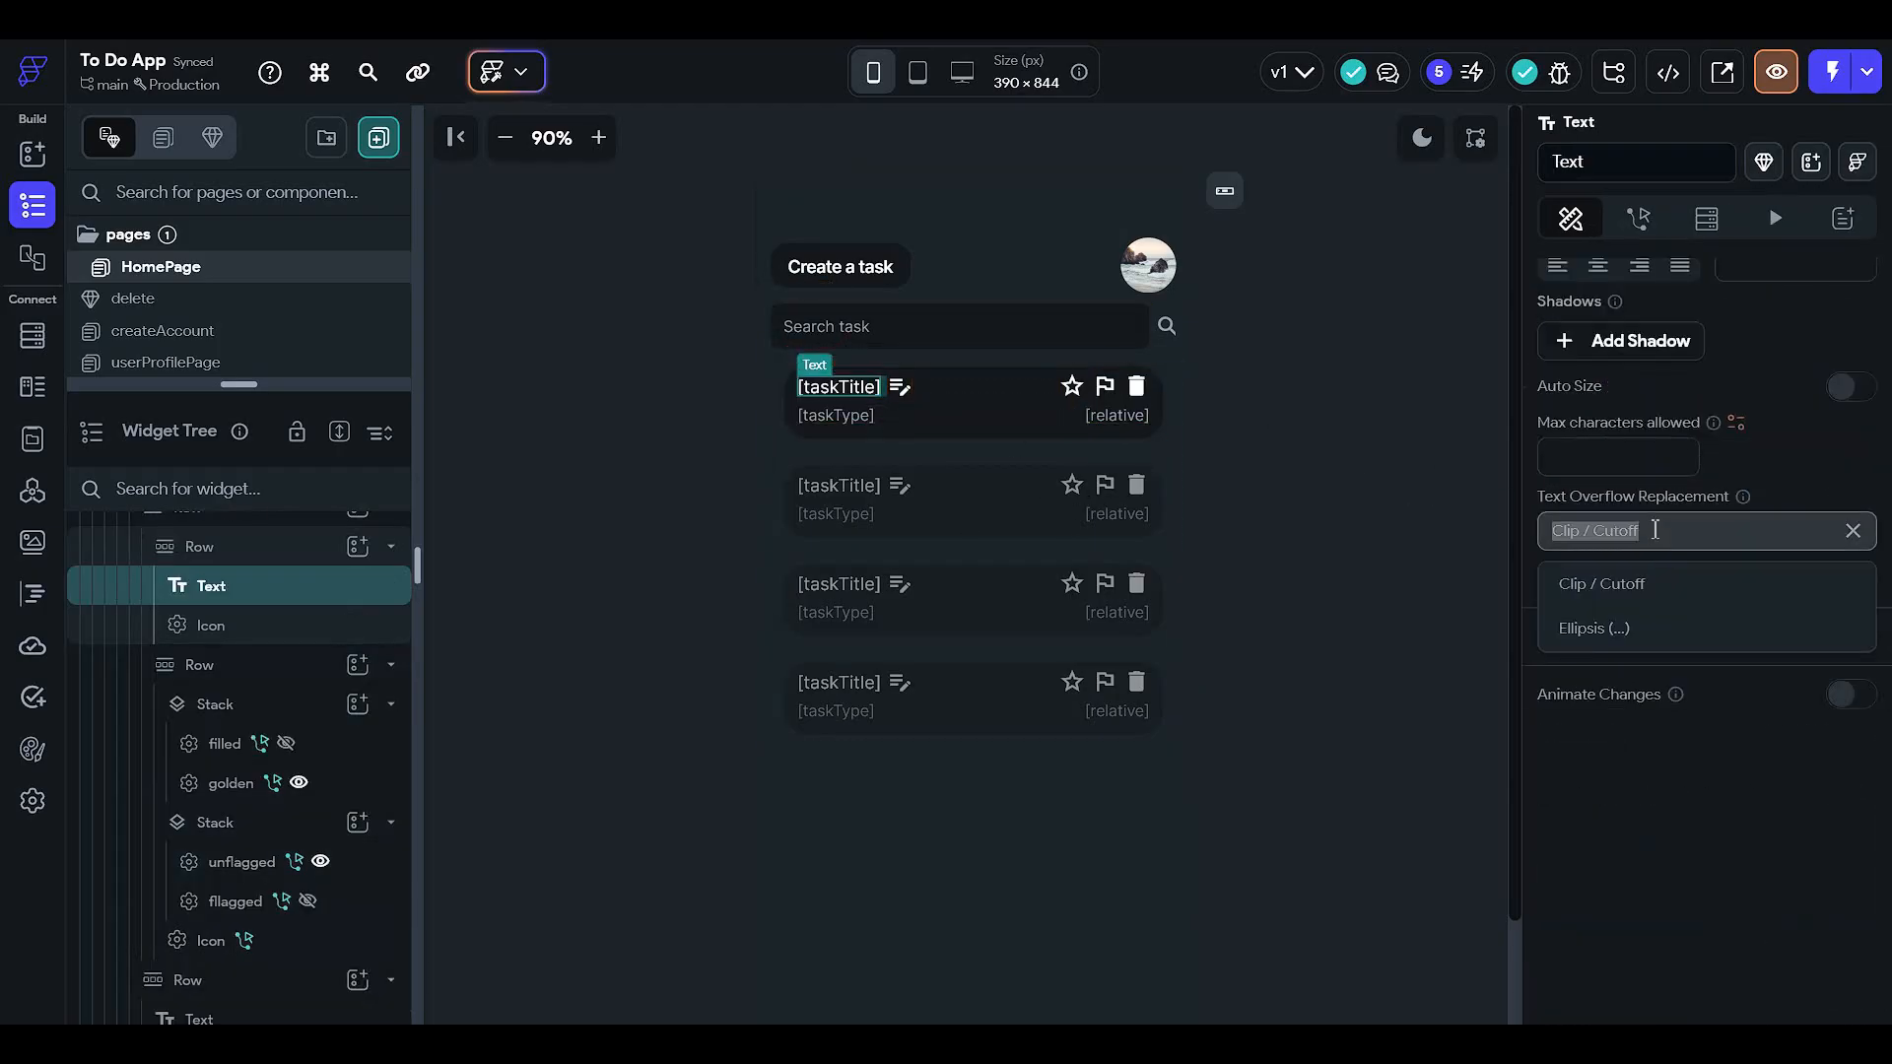
click(1663, 627)
click(1632, 469)
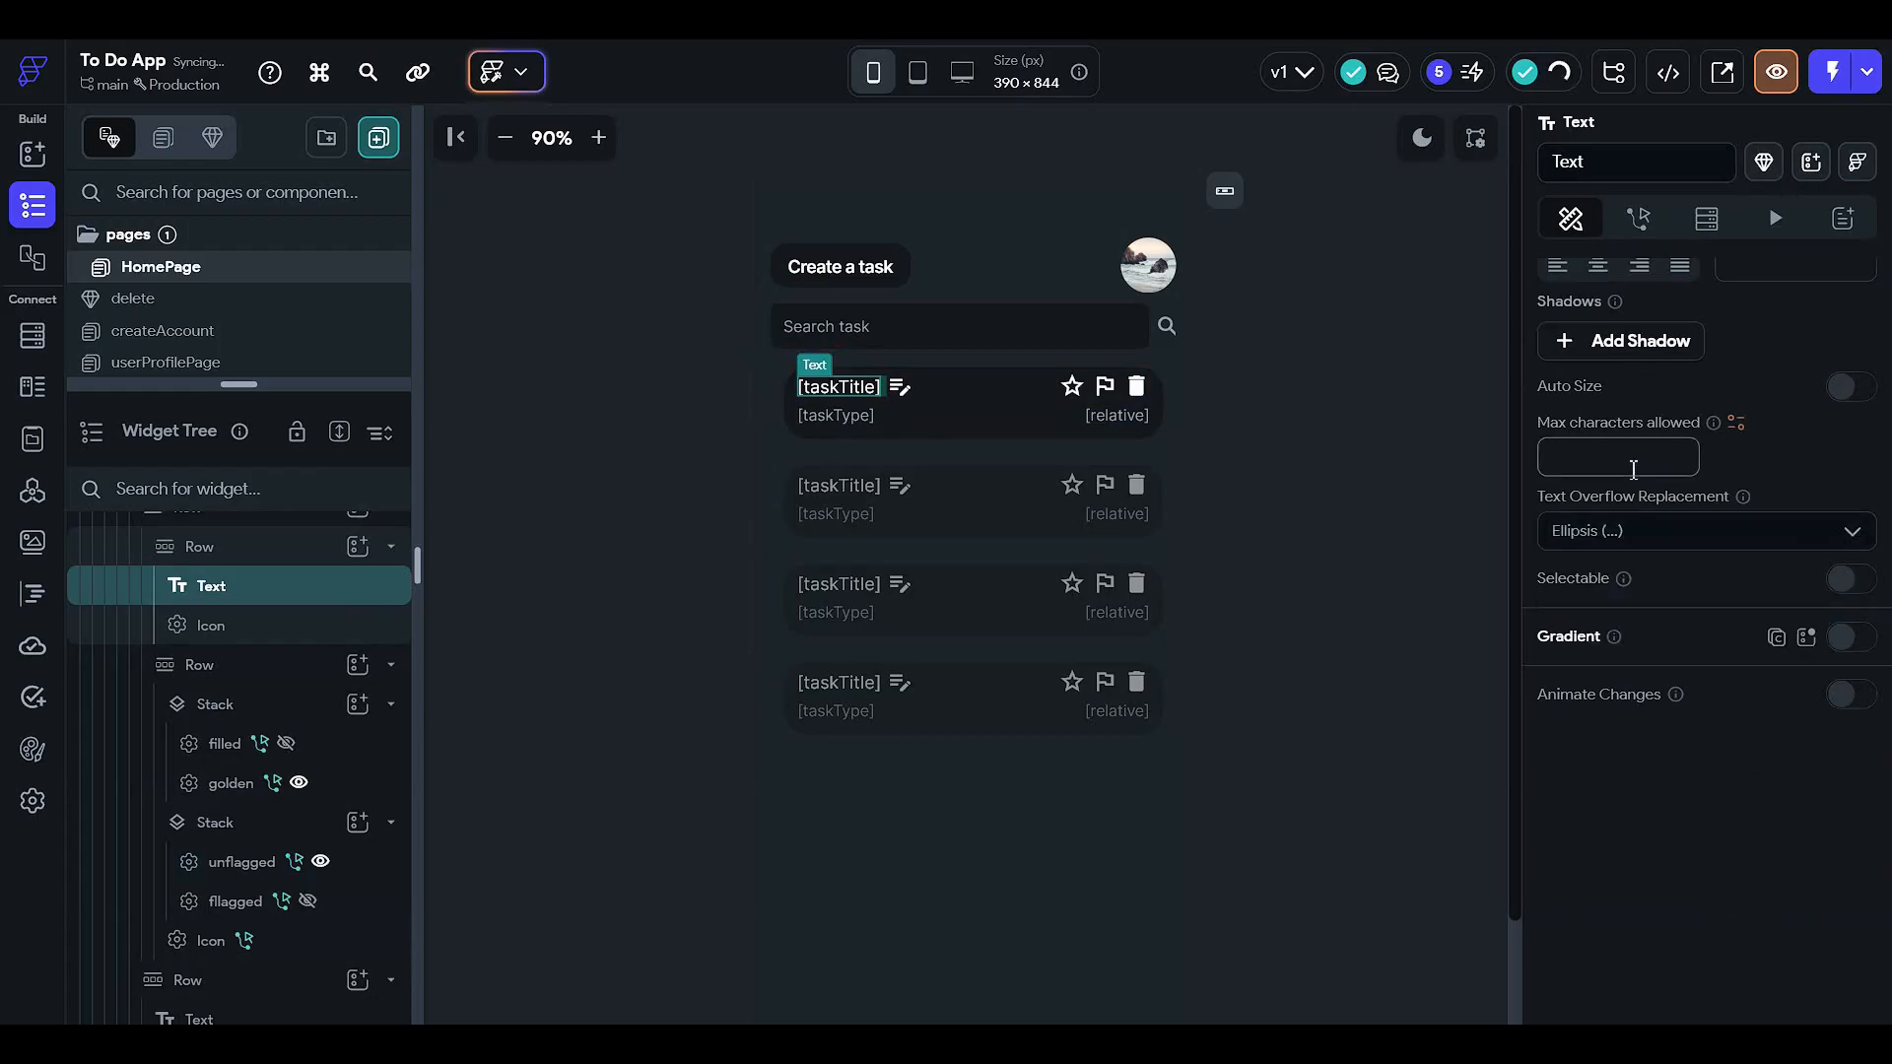
text(18)
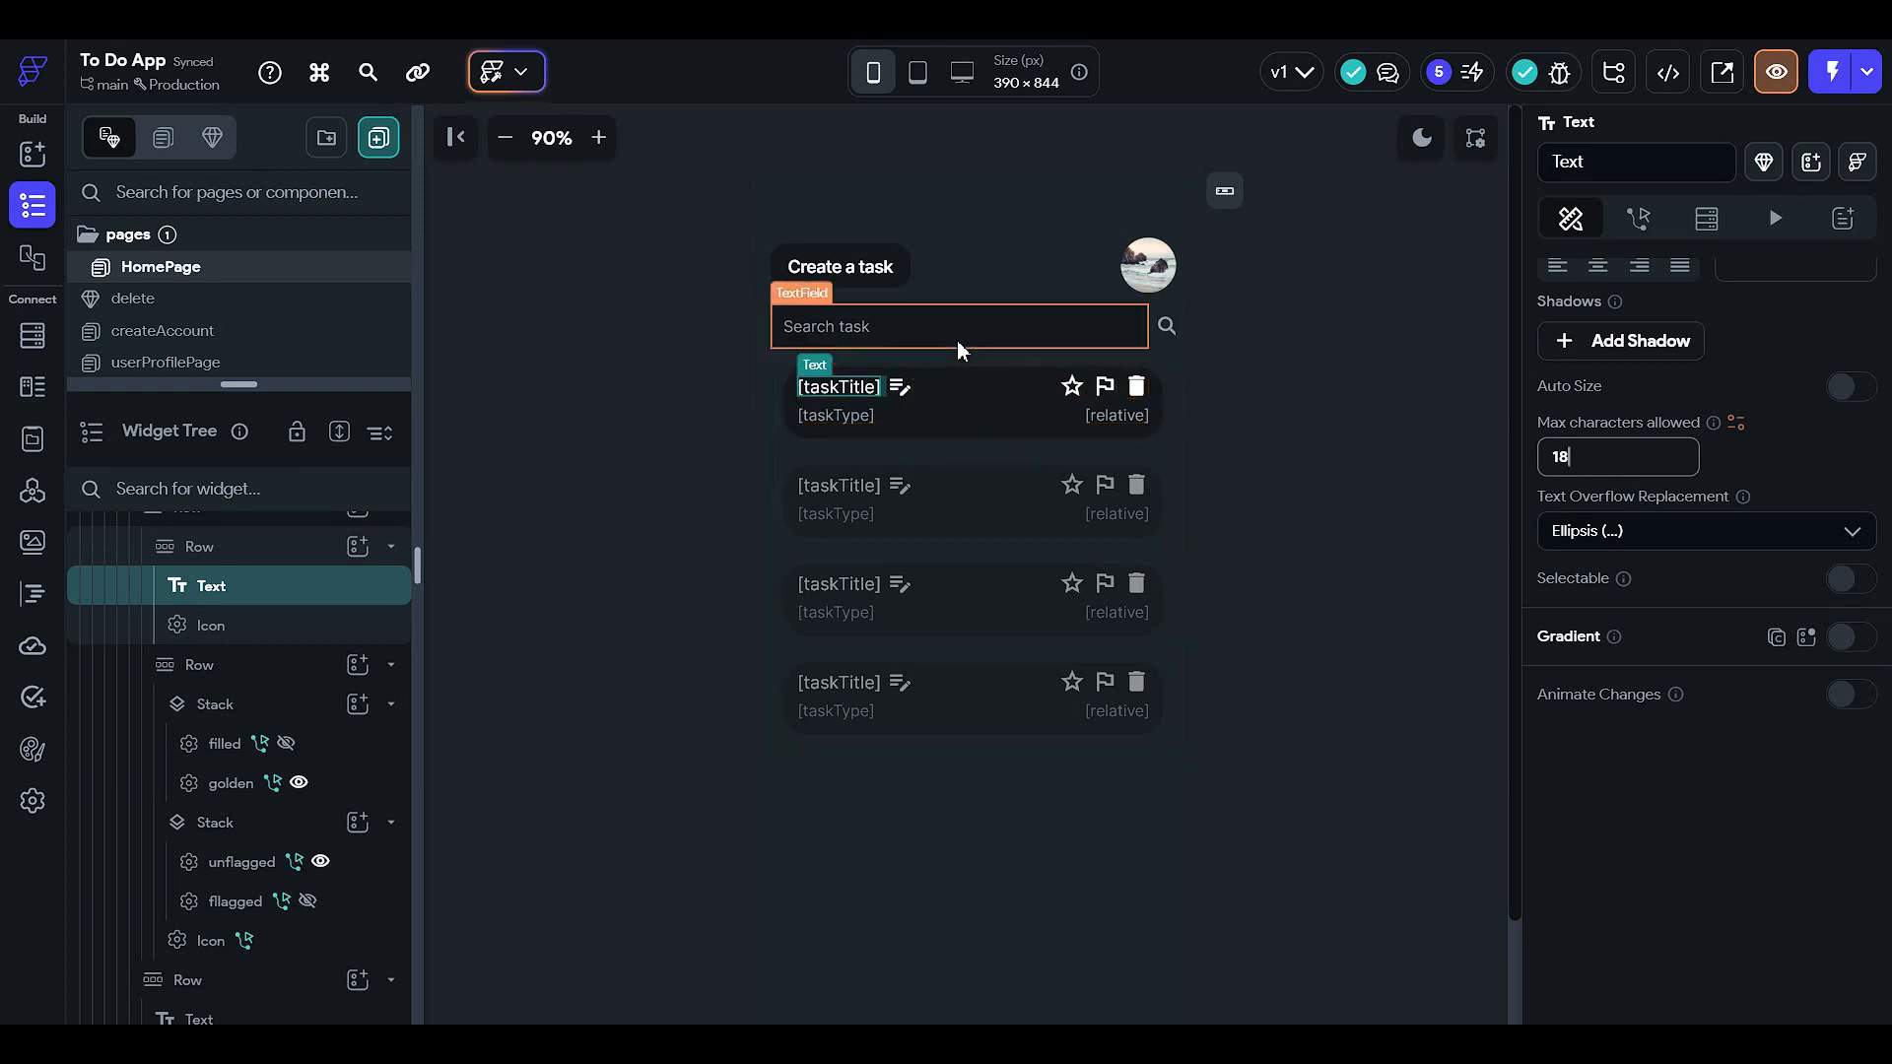
- Deselect the title and expand the pages list to show every page
click(908, 394)
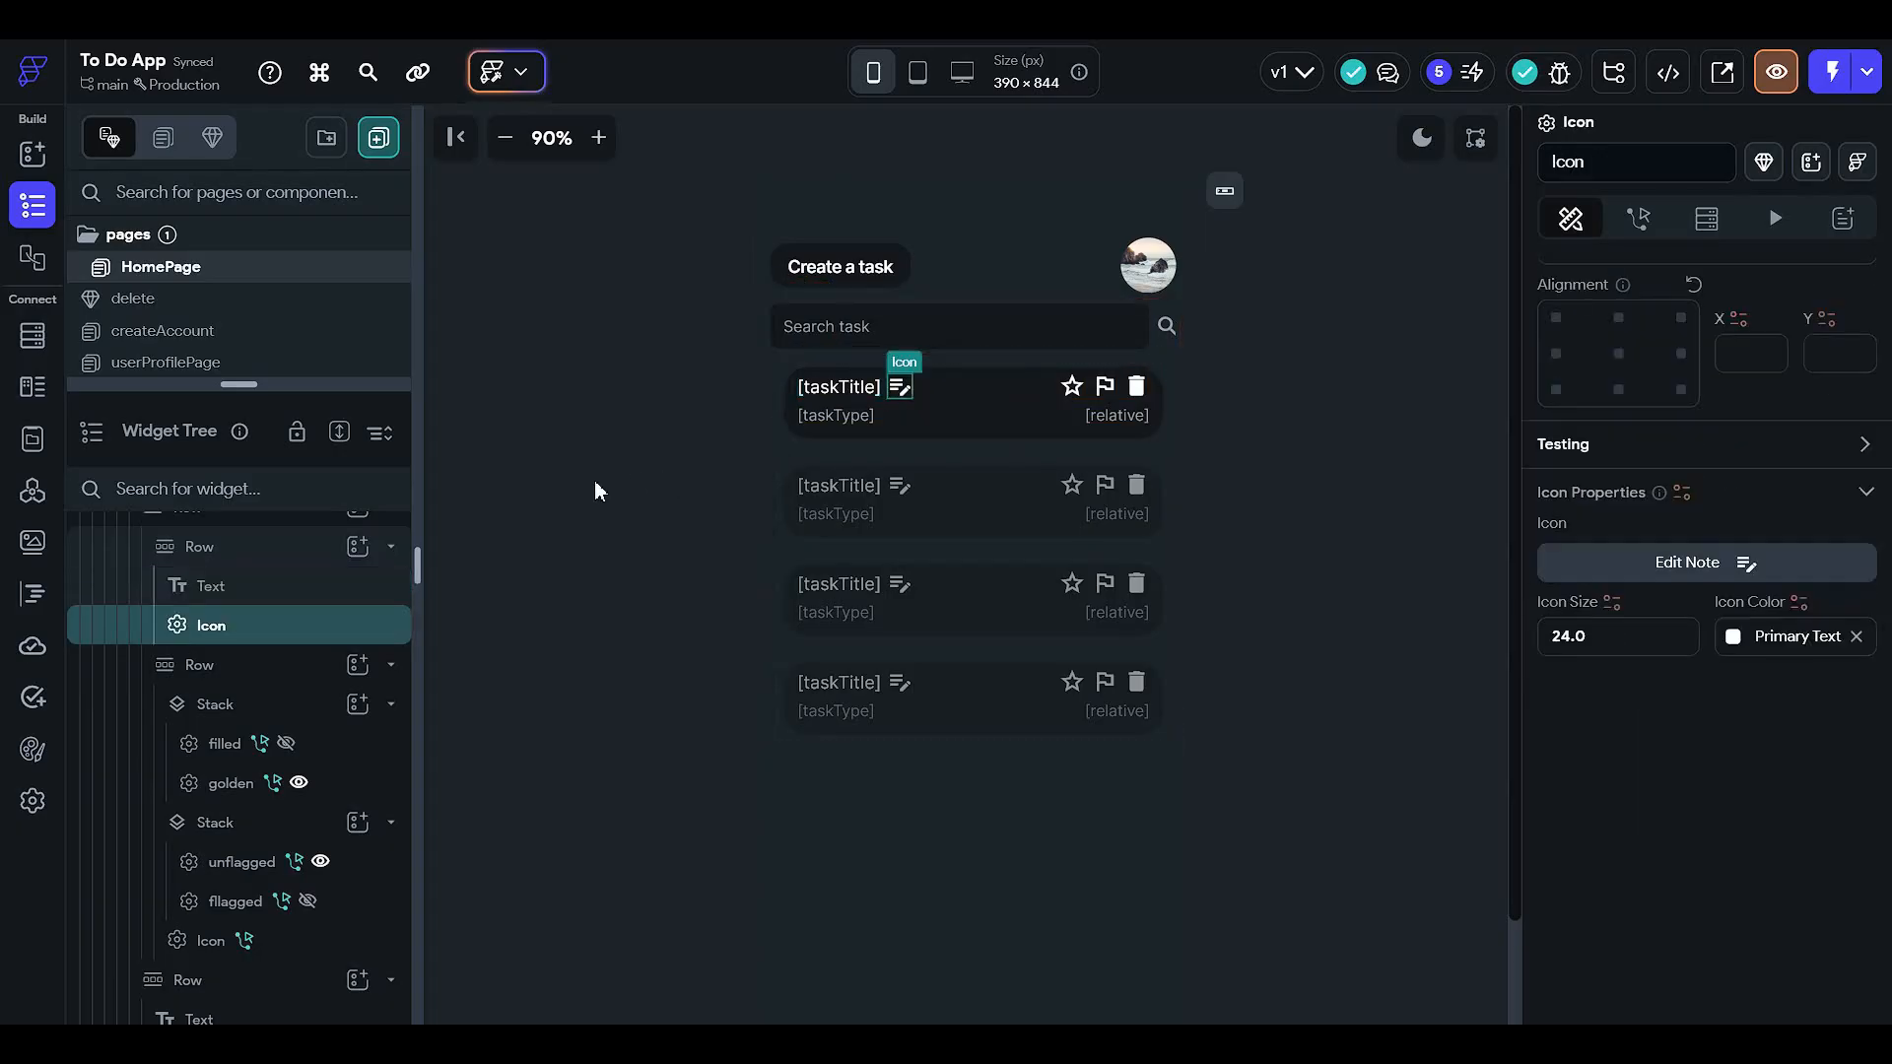
click(594, 482)
drag(298, 385, 295, 885)
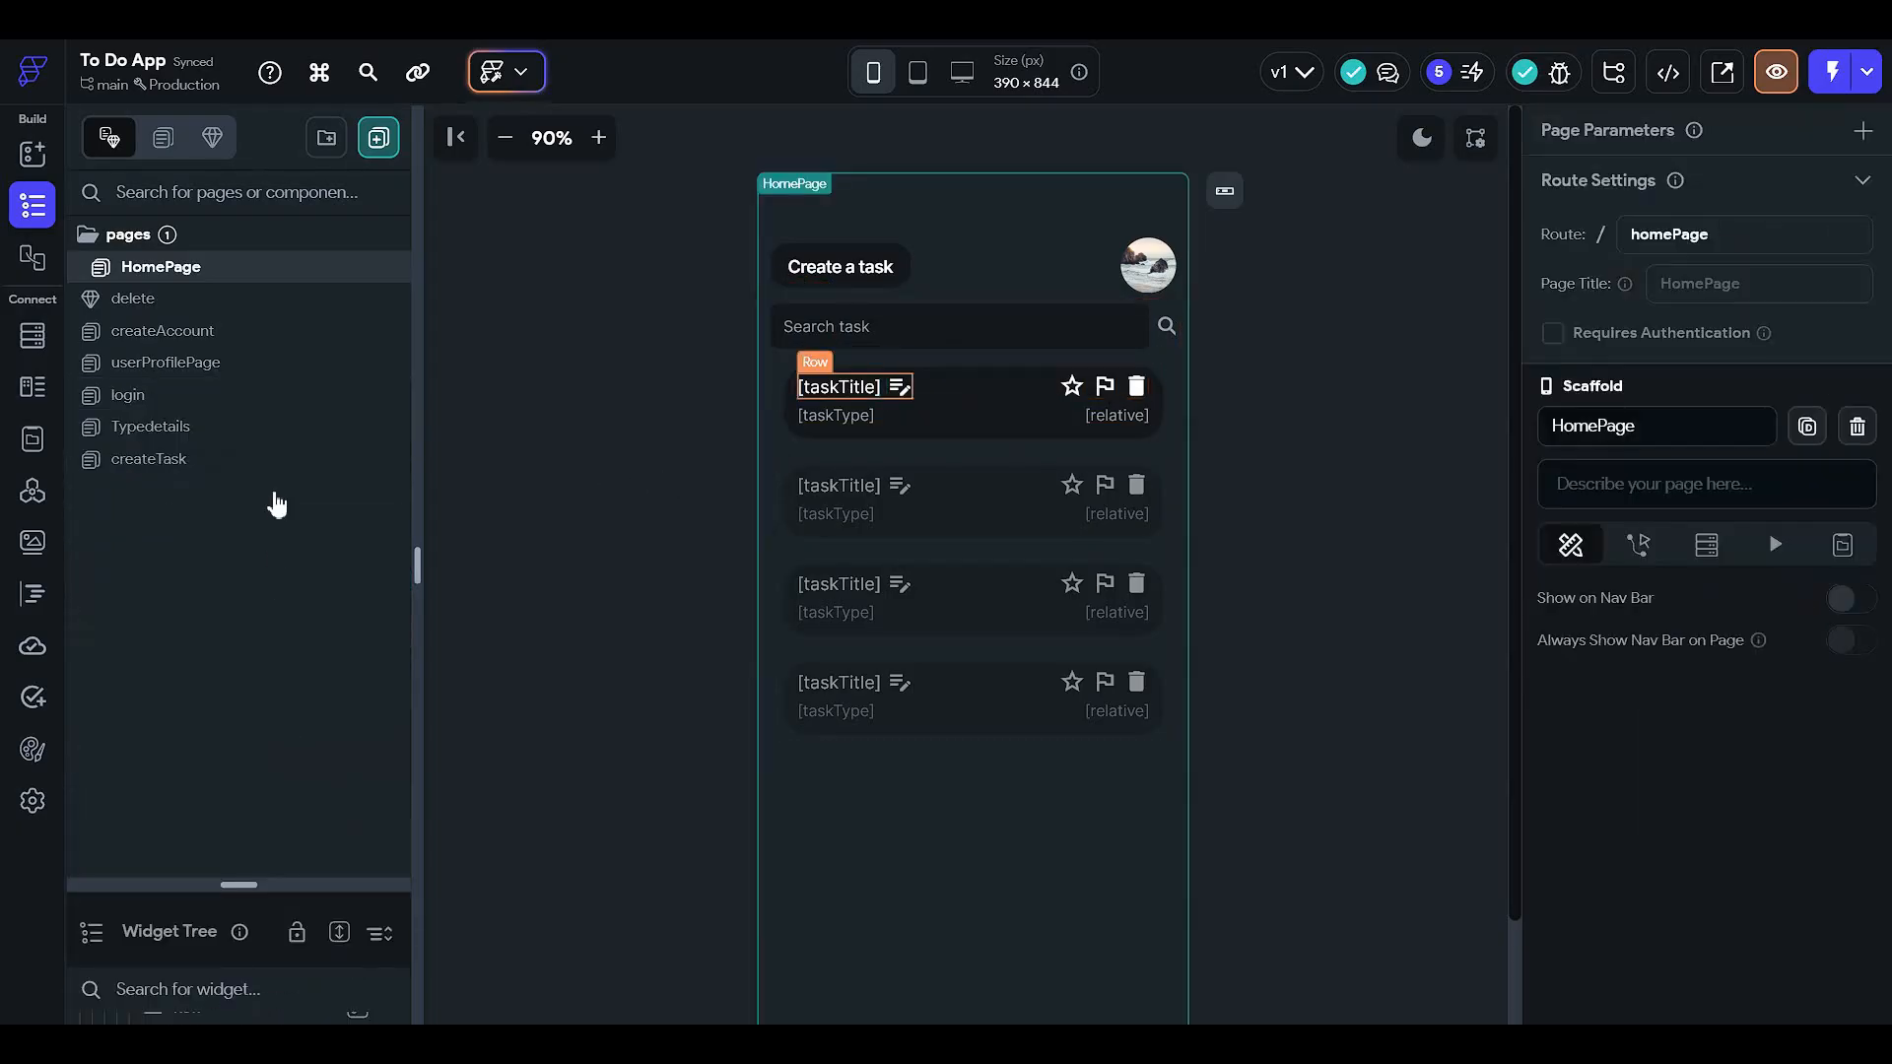
- Duplicate the createTask page and set the copy's route to editPage
click(226, 427)
click(230, 470)
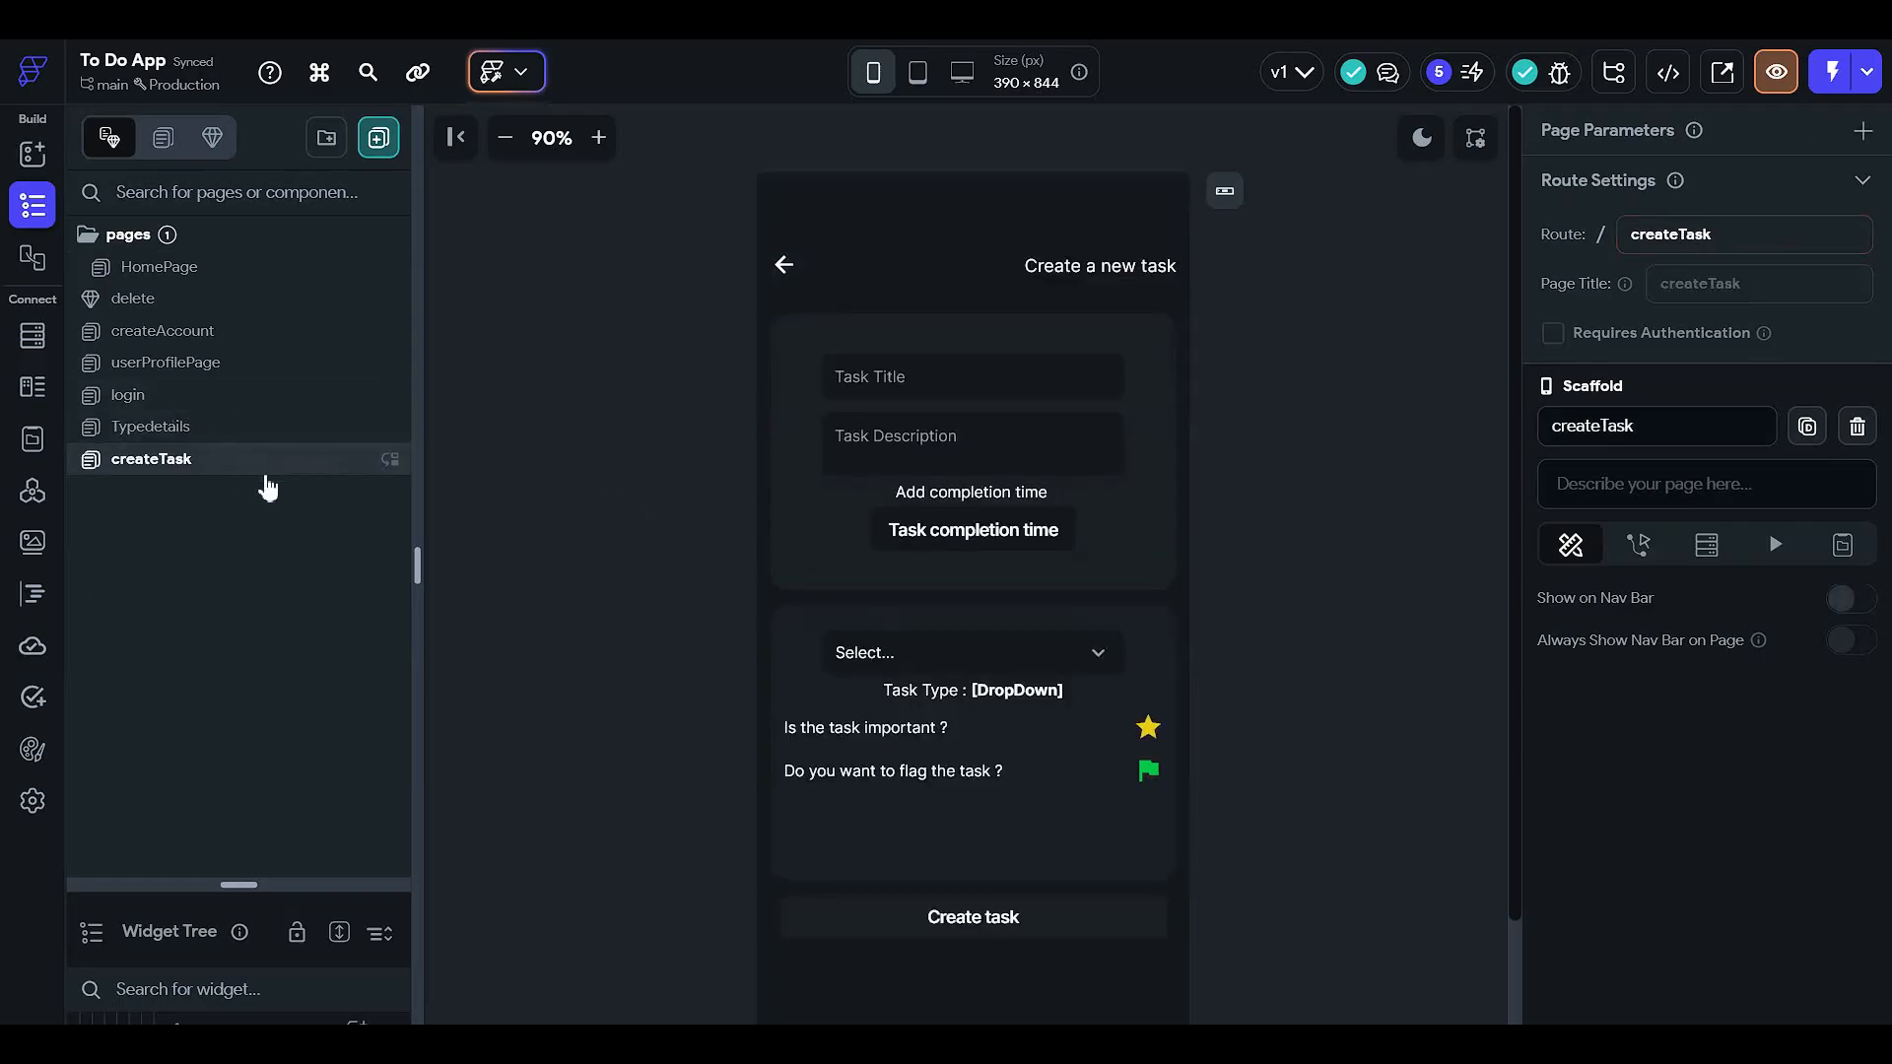
right_click(259, 467)
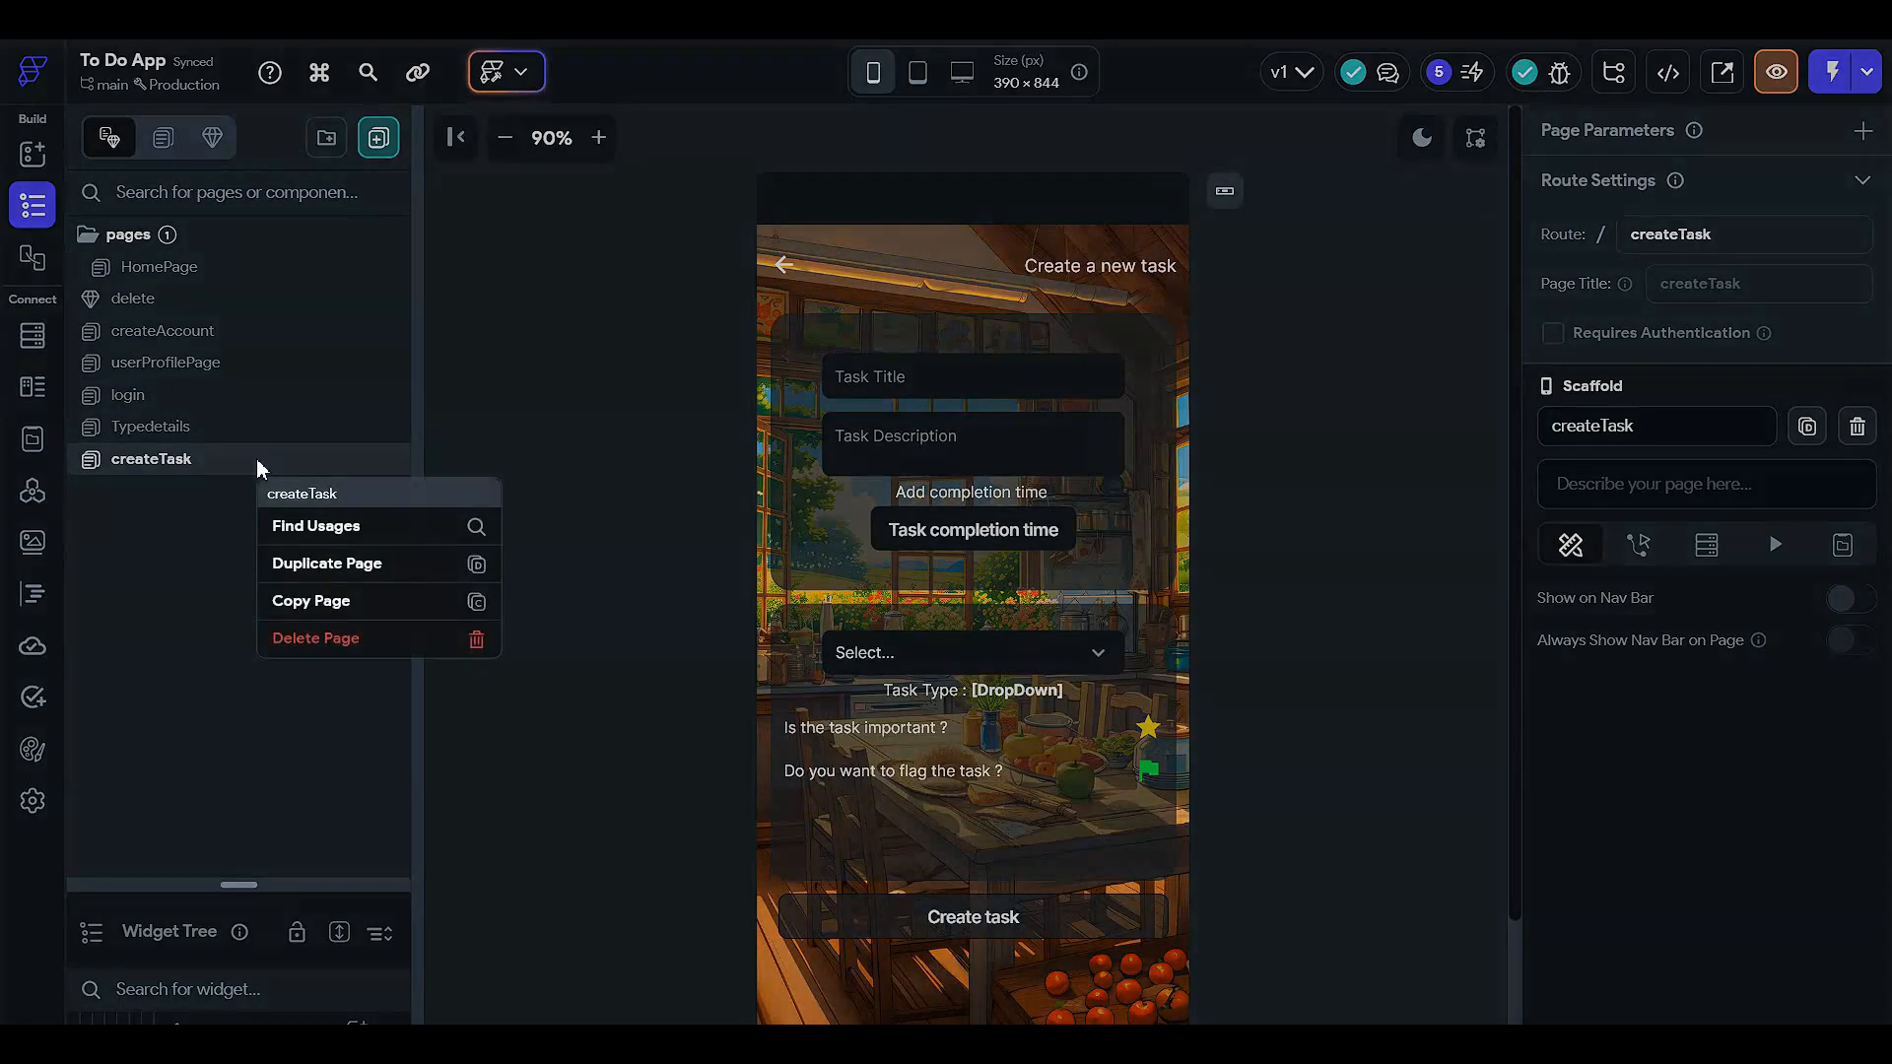
click(357, 569)
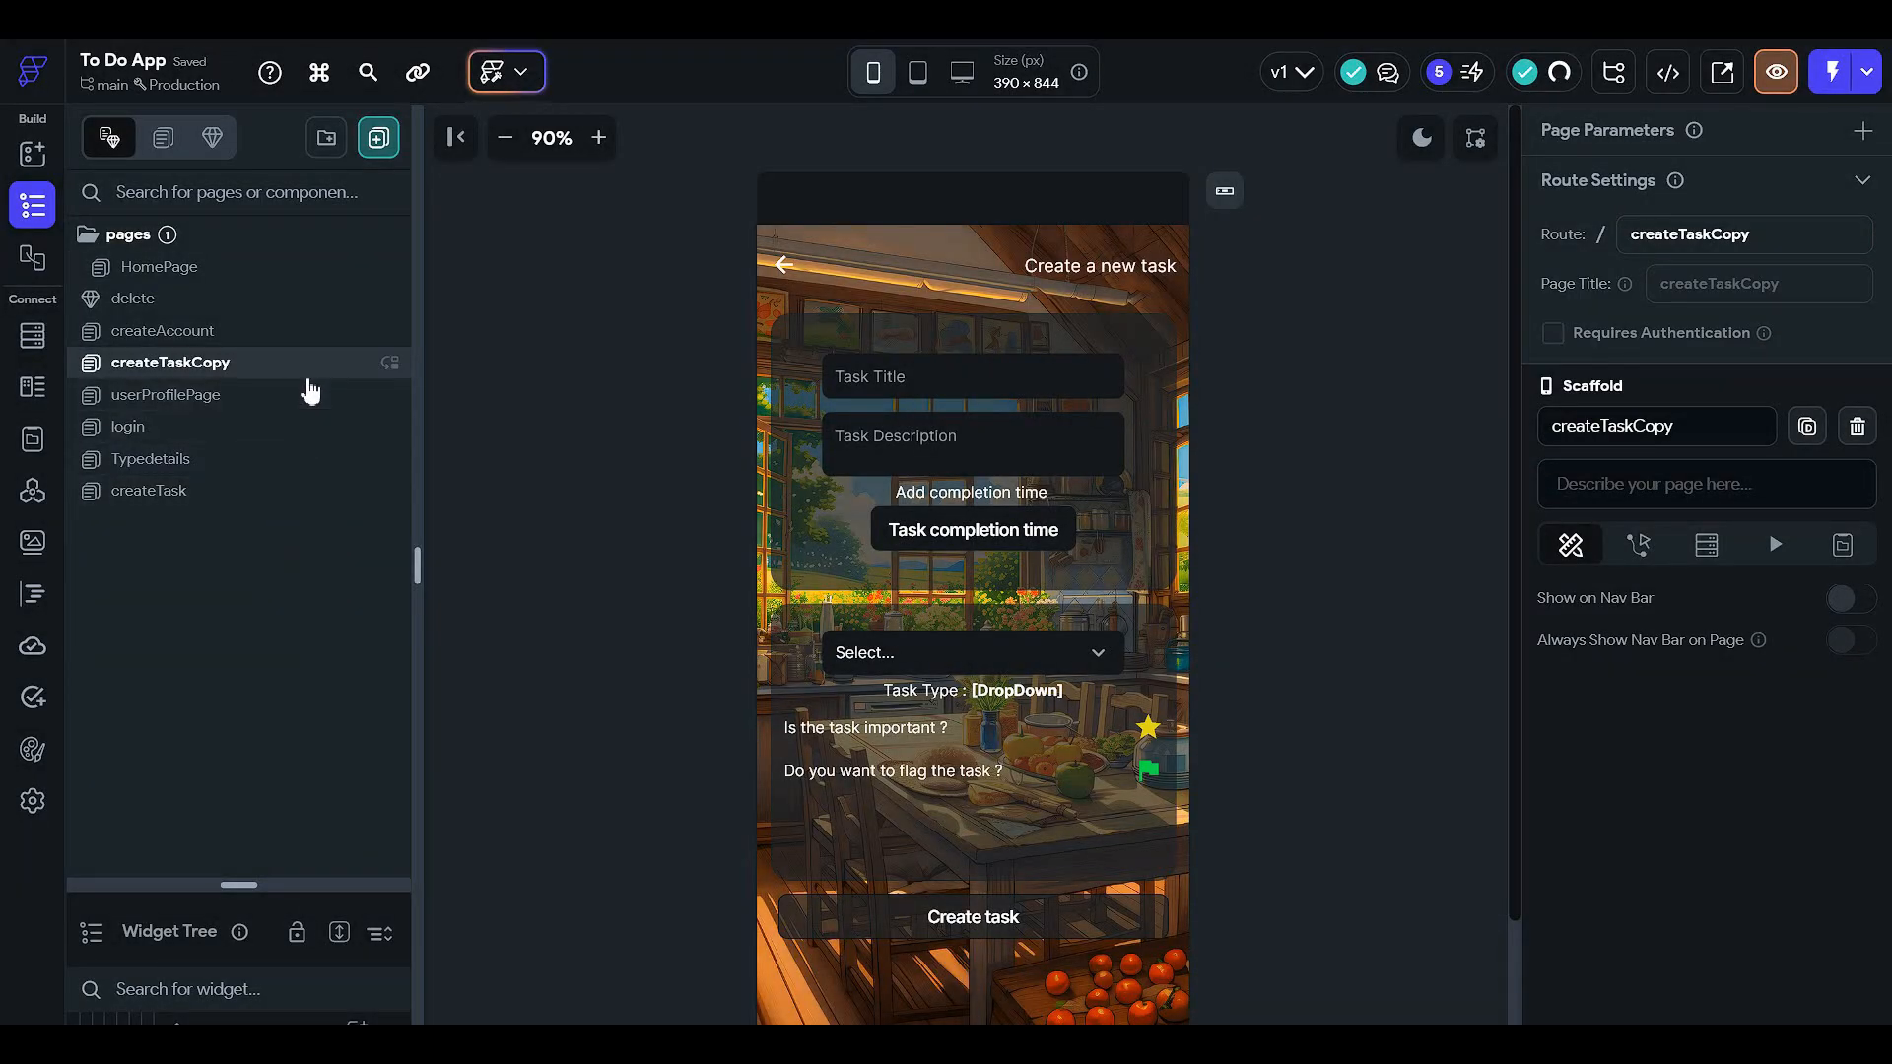
double_click(1684, 239)
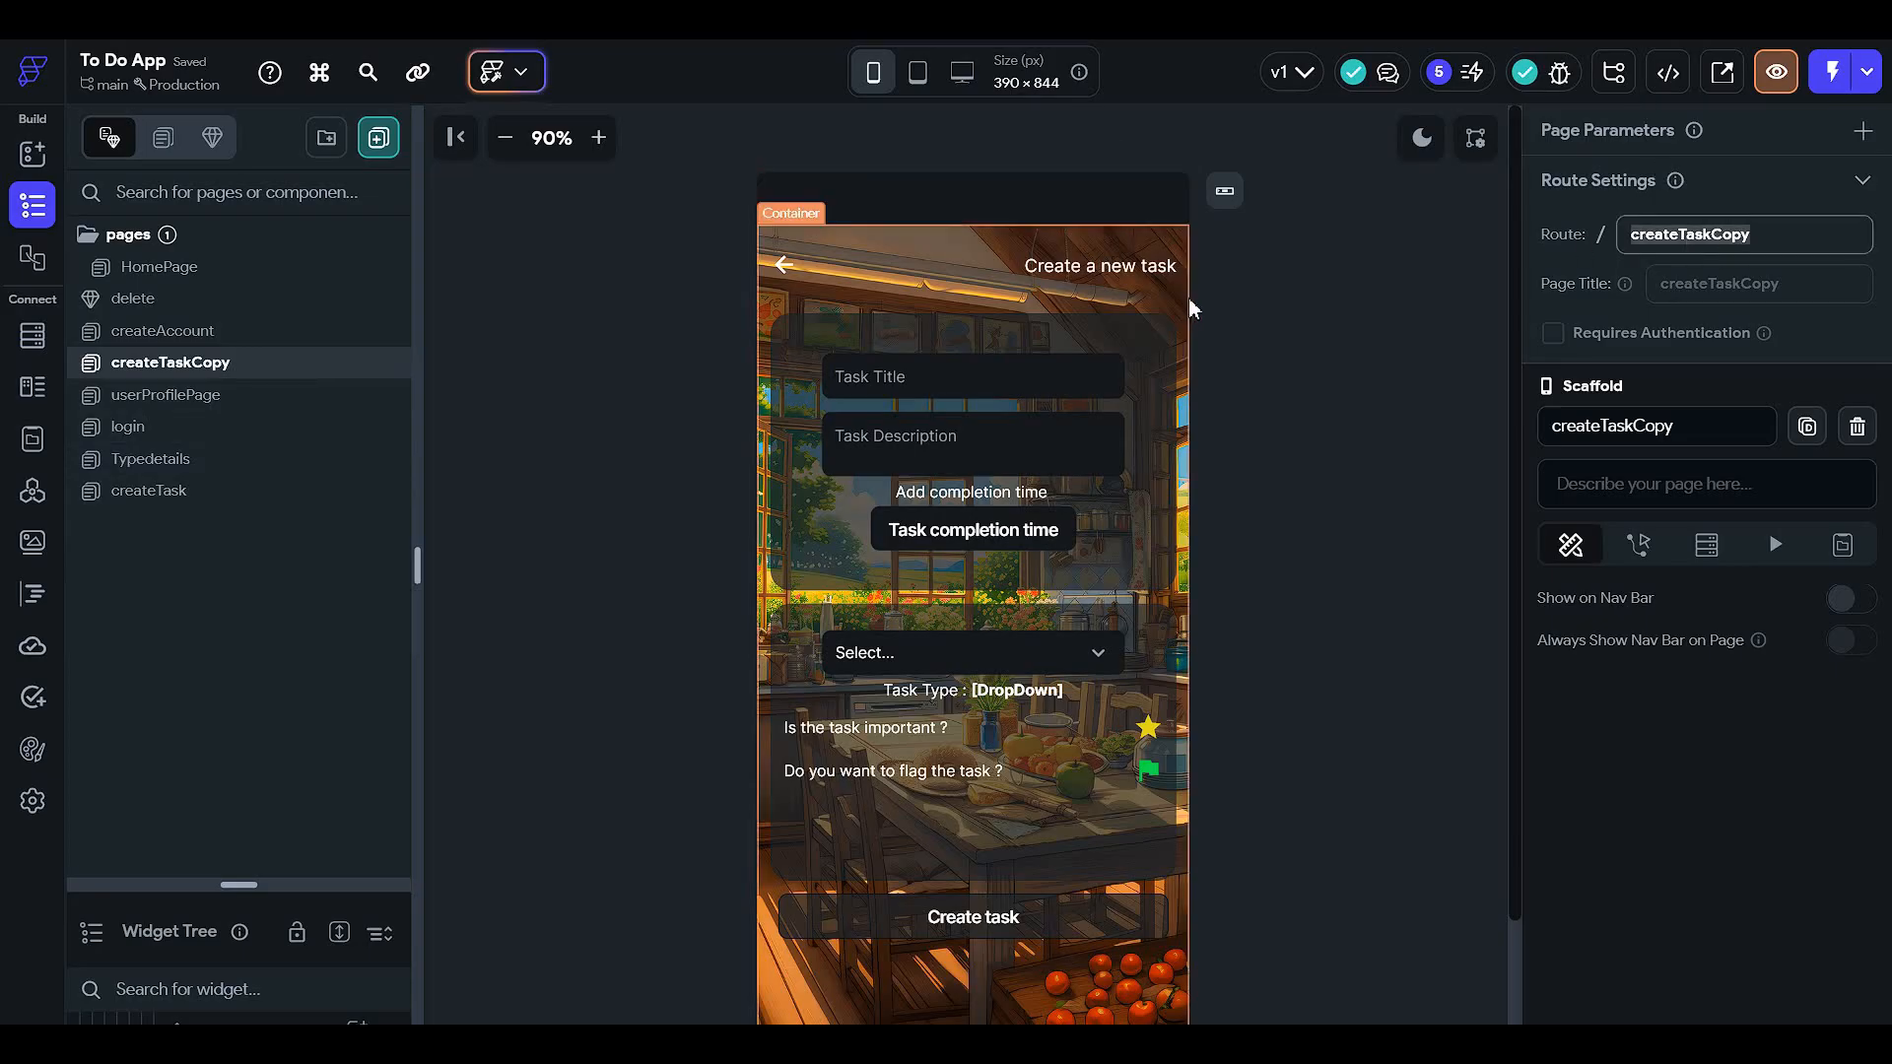
text(edit)
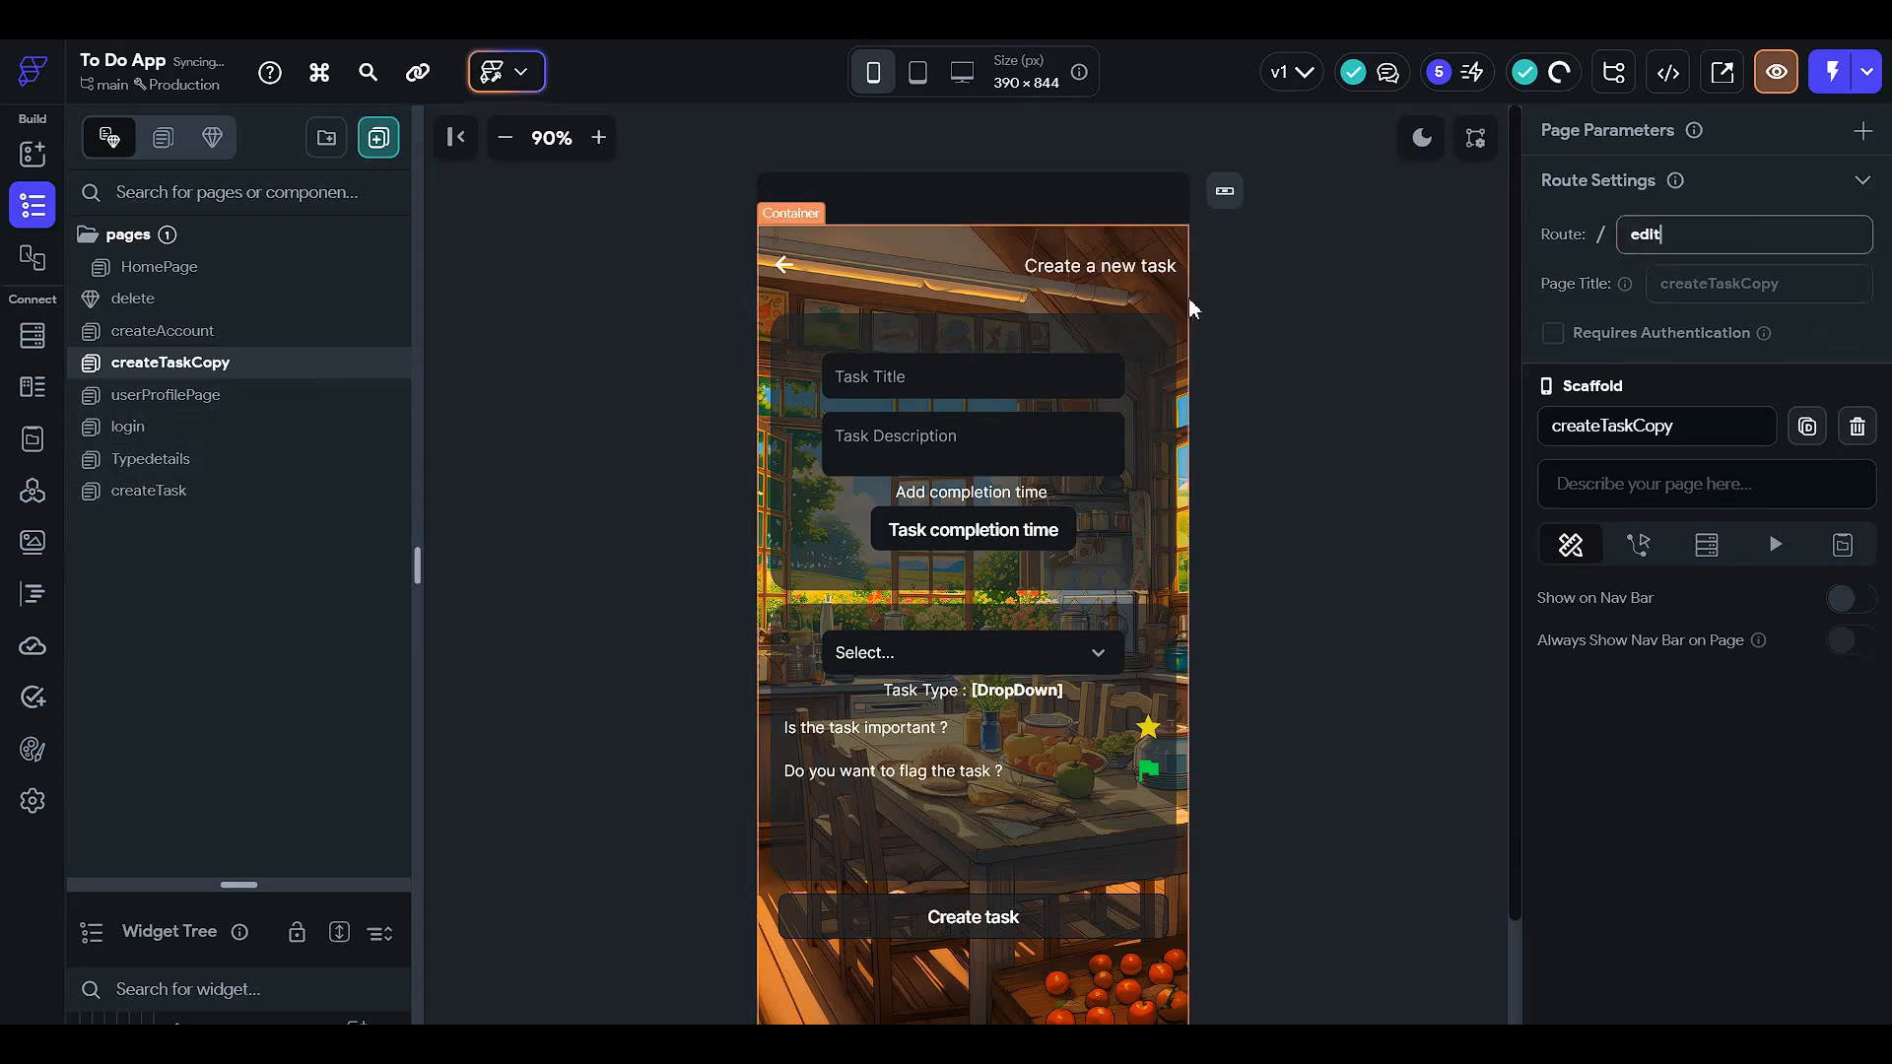
text(Page)
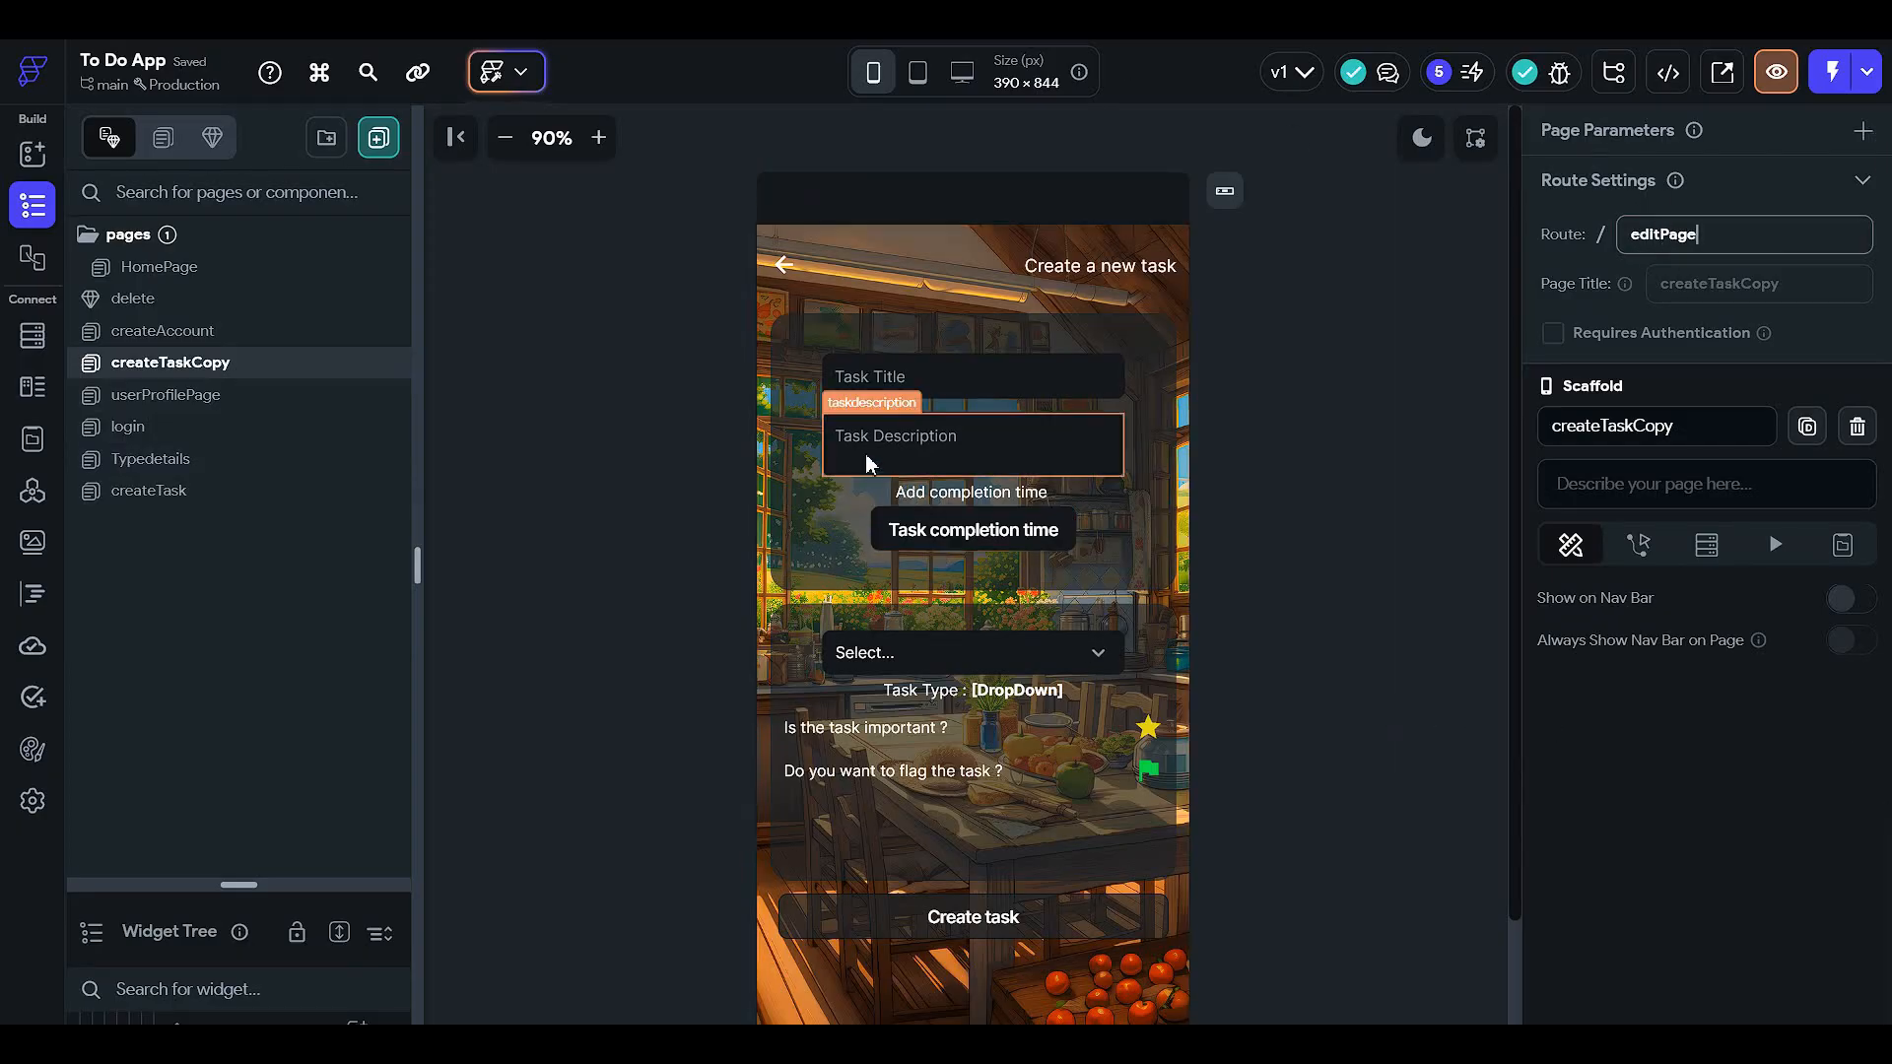
- Change the copied page's Create task button text to 'Edit Task'
scroll(960, 552, down, 2)
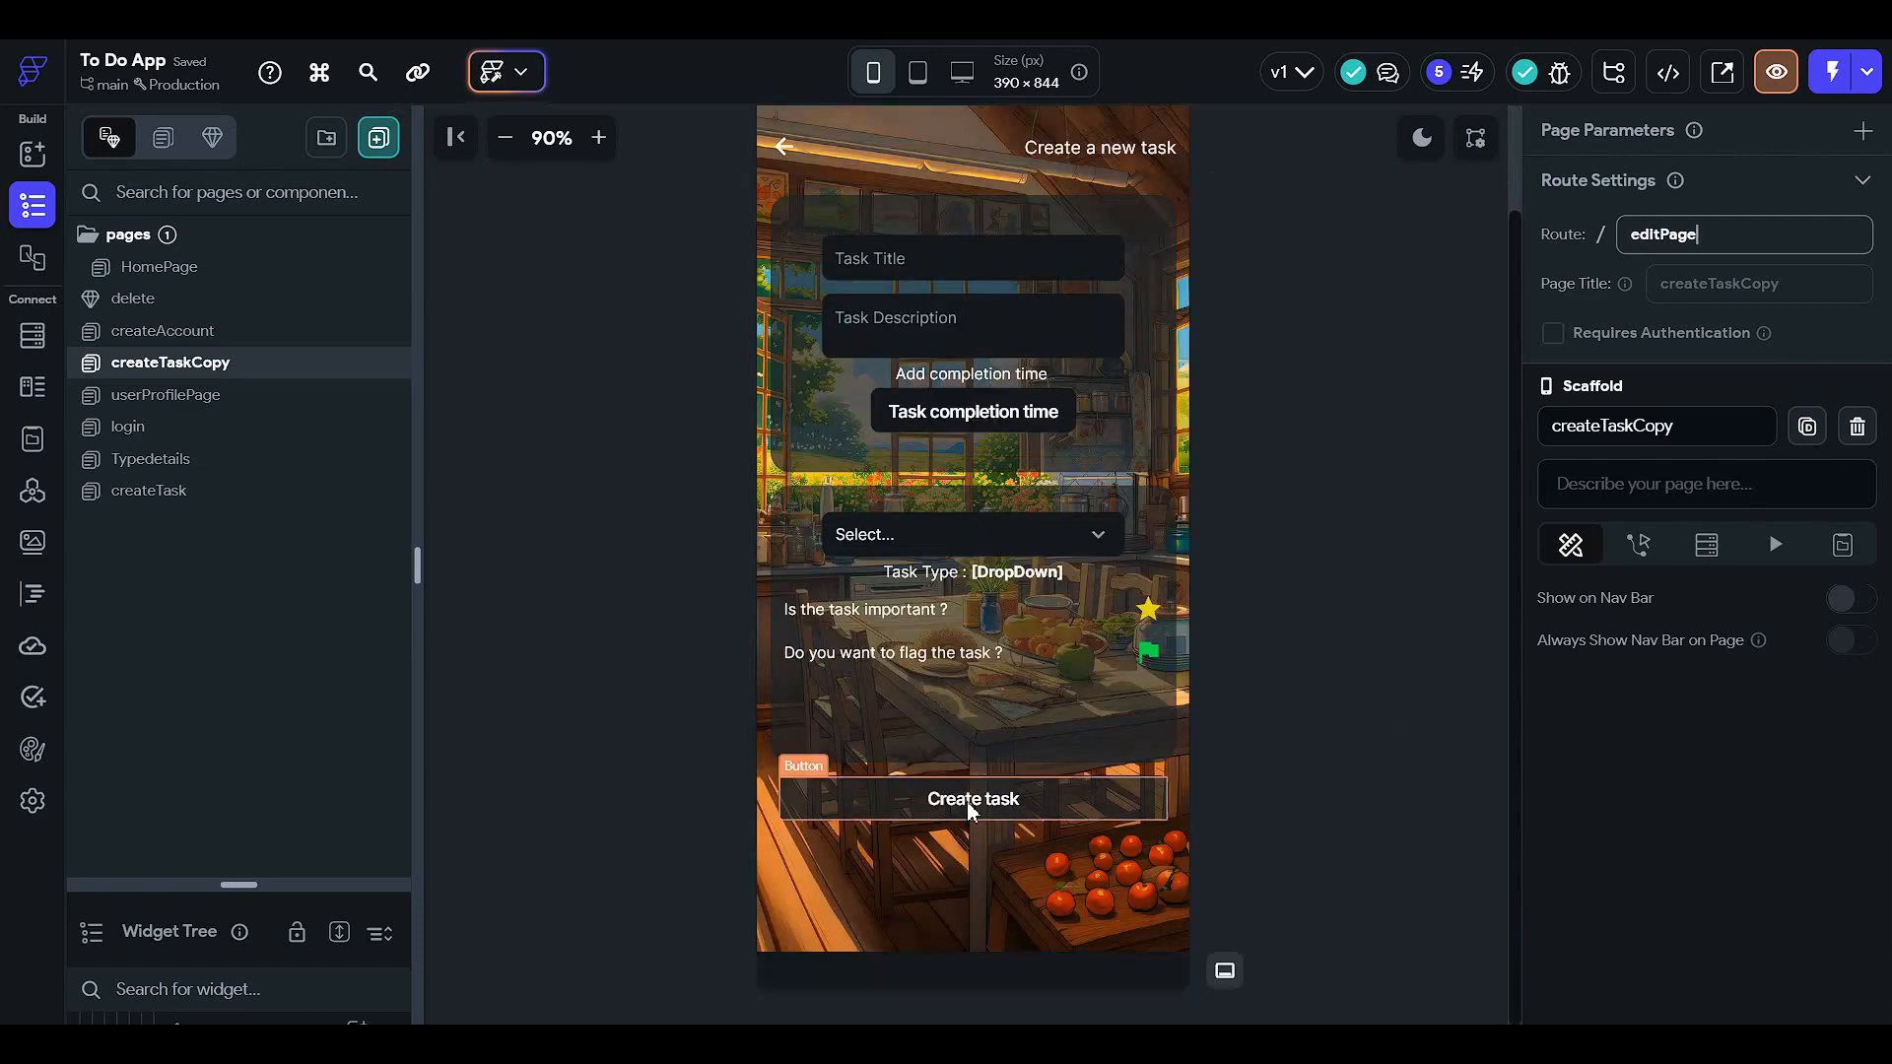
click(967, 801)
scroll(1699, 548, down, 6)
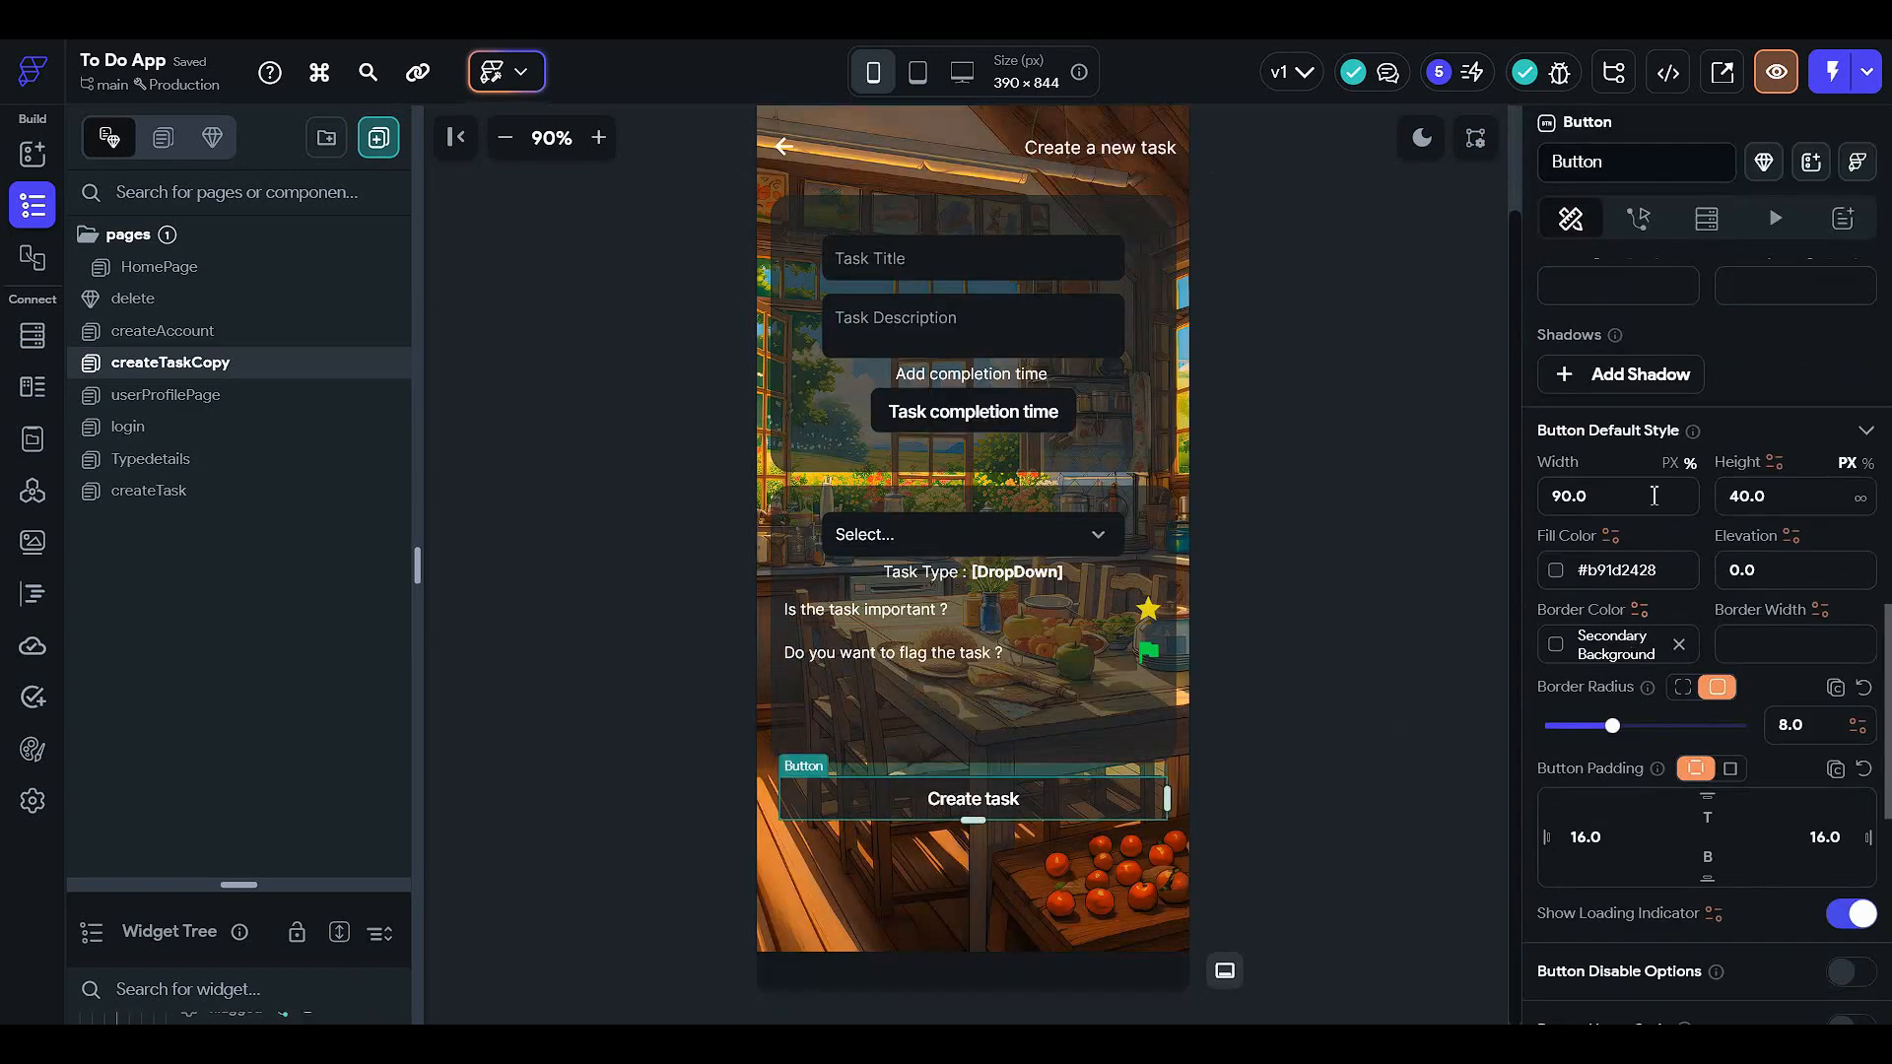
scroll(1665, 522, down, 5)
scroll(1605, 612, up, 7)
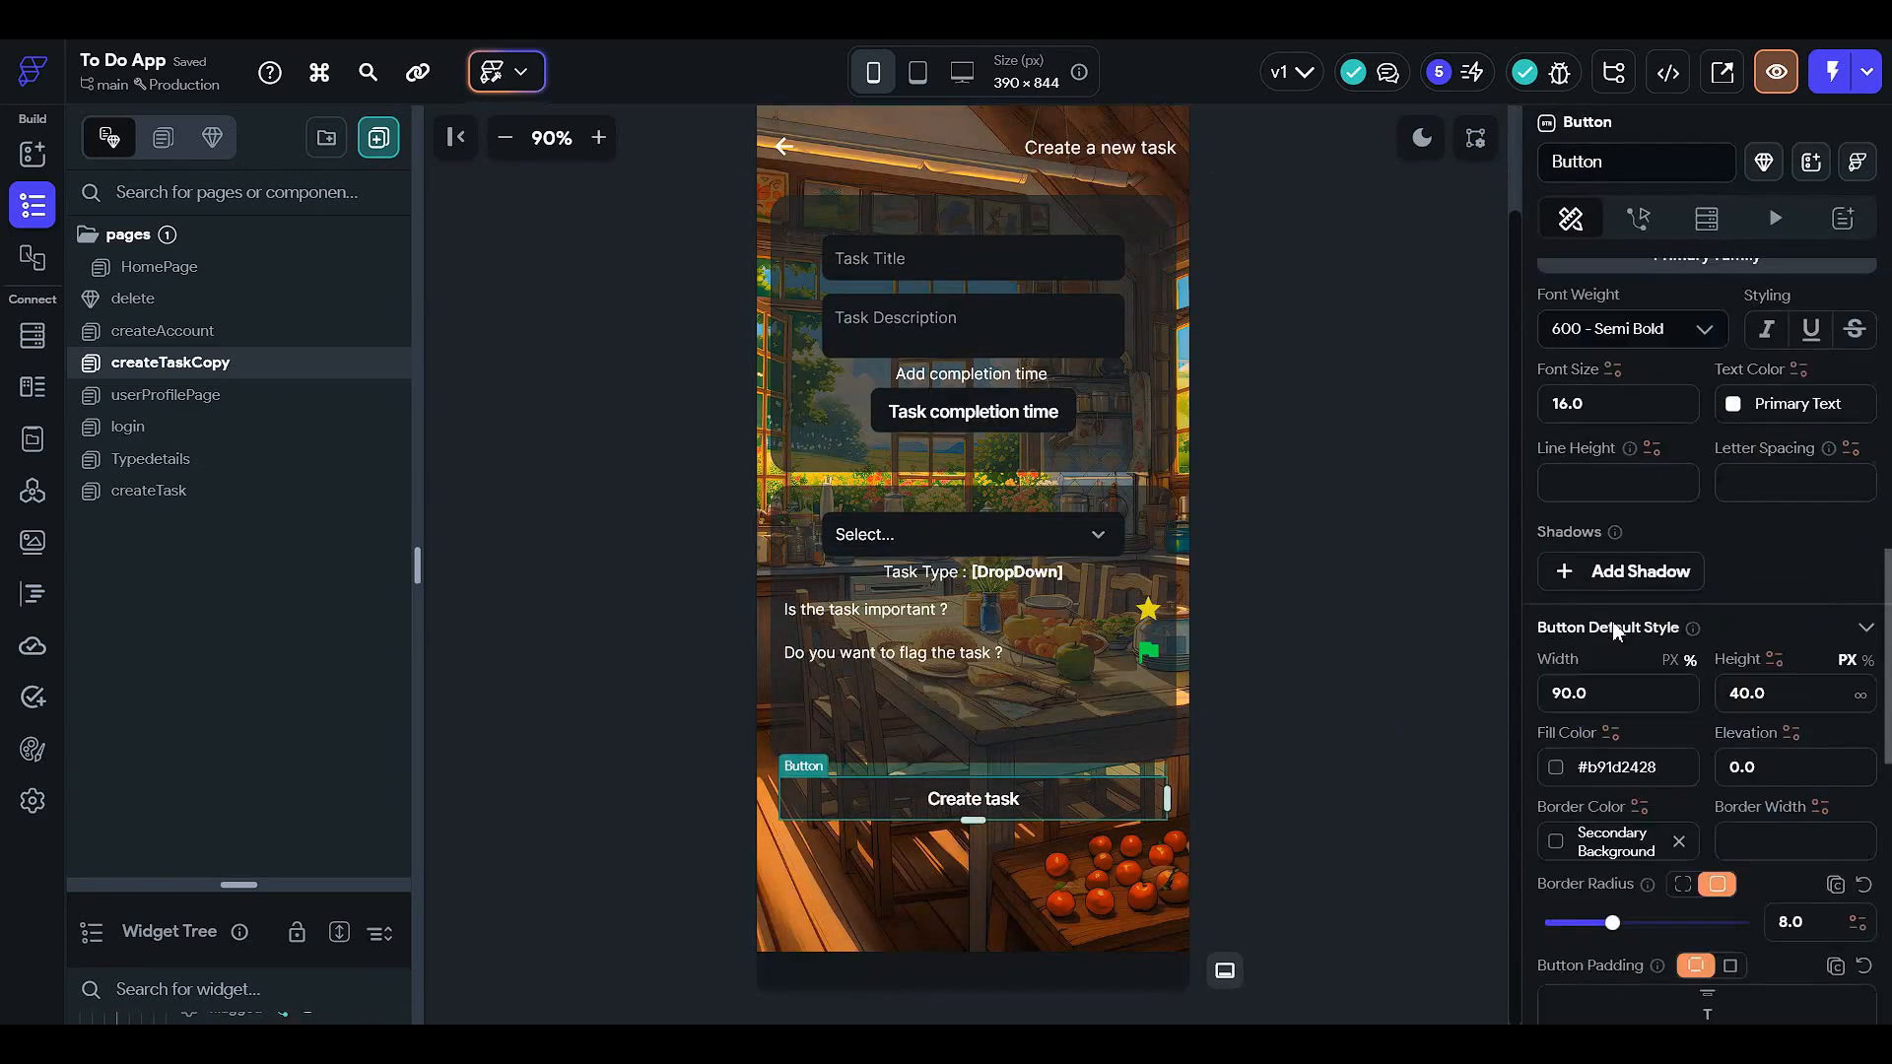
scroll(1626, 670, up, 9)
scroll(1657, 737, down, 3)
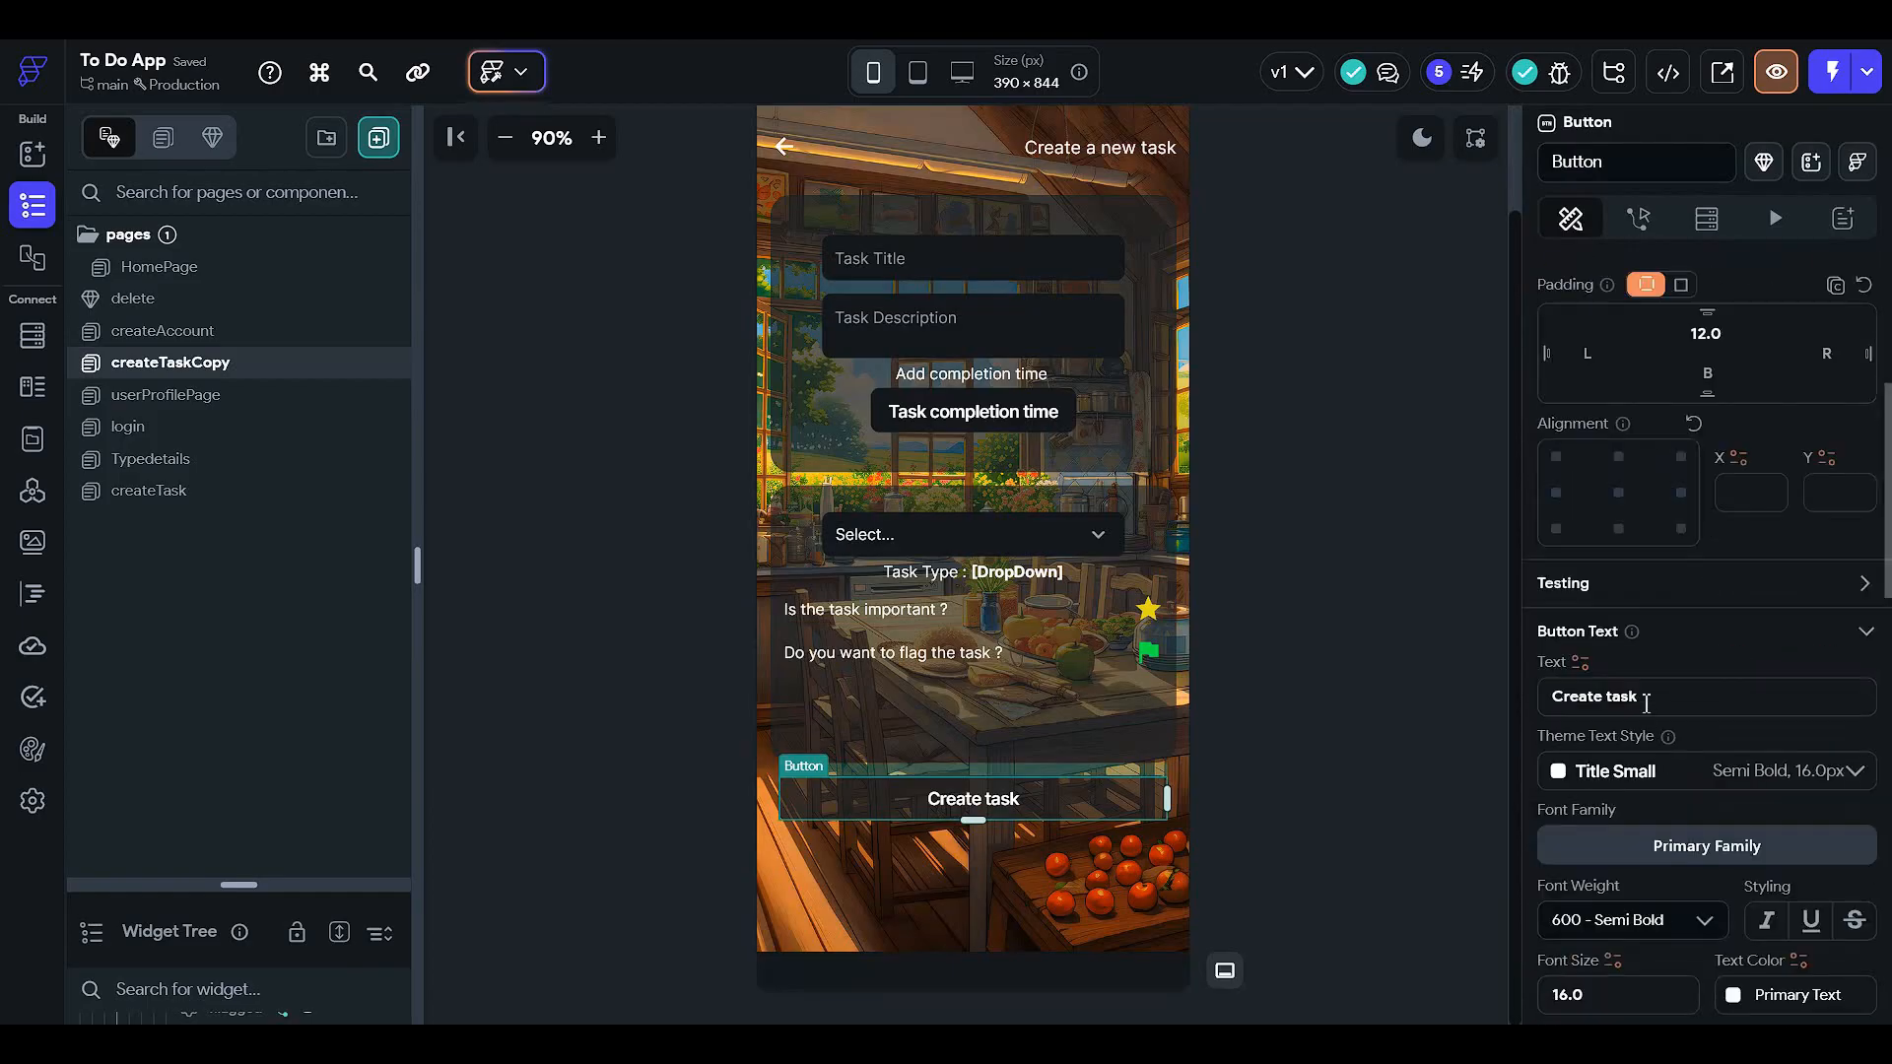
click(1646, 700)
text(Edit )
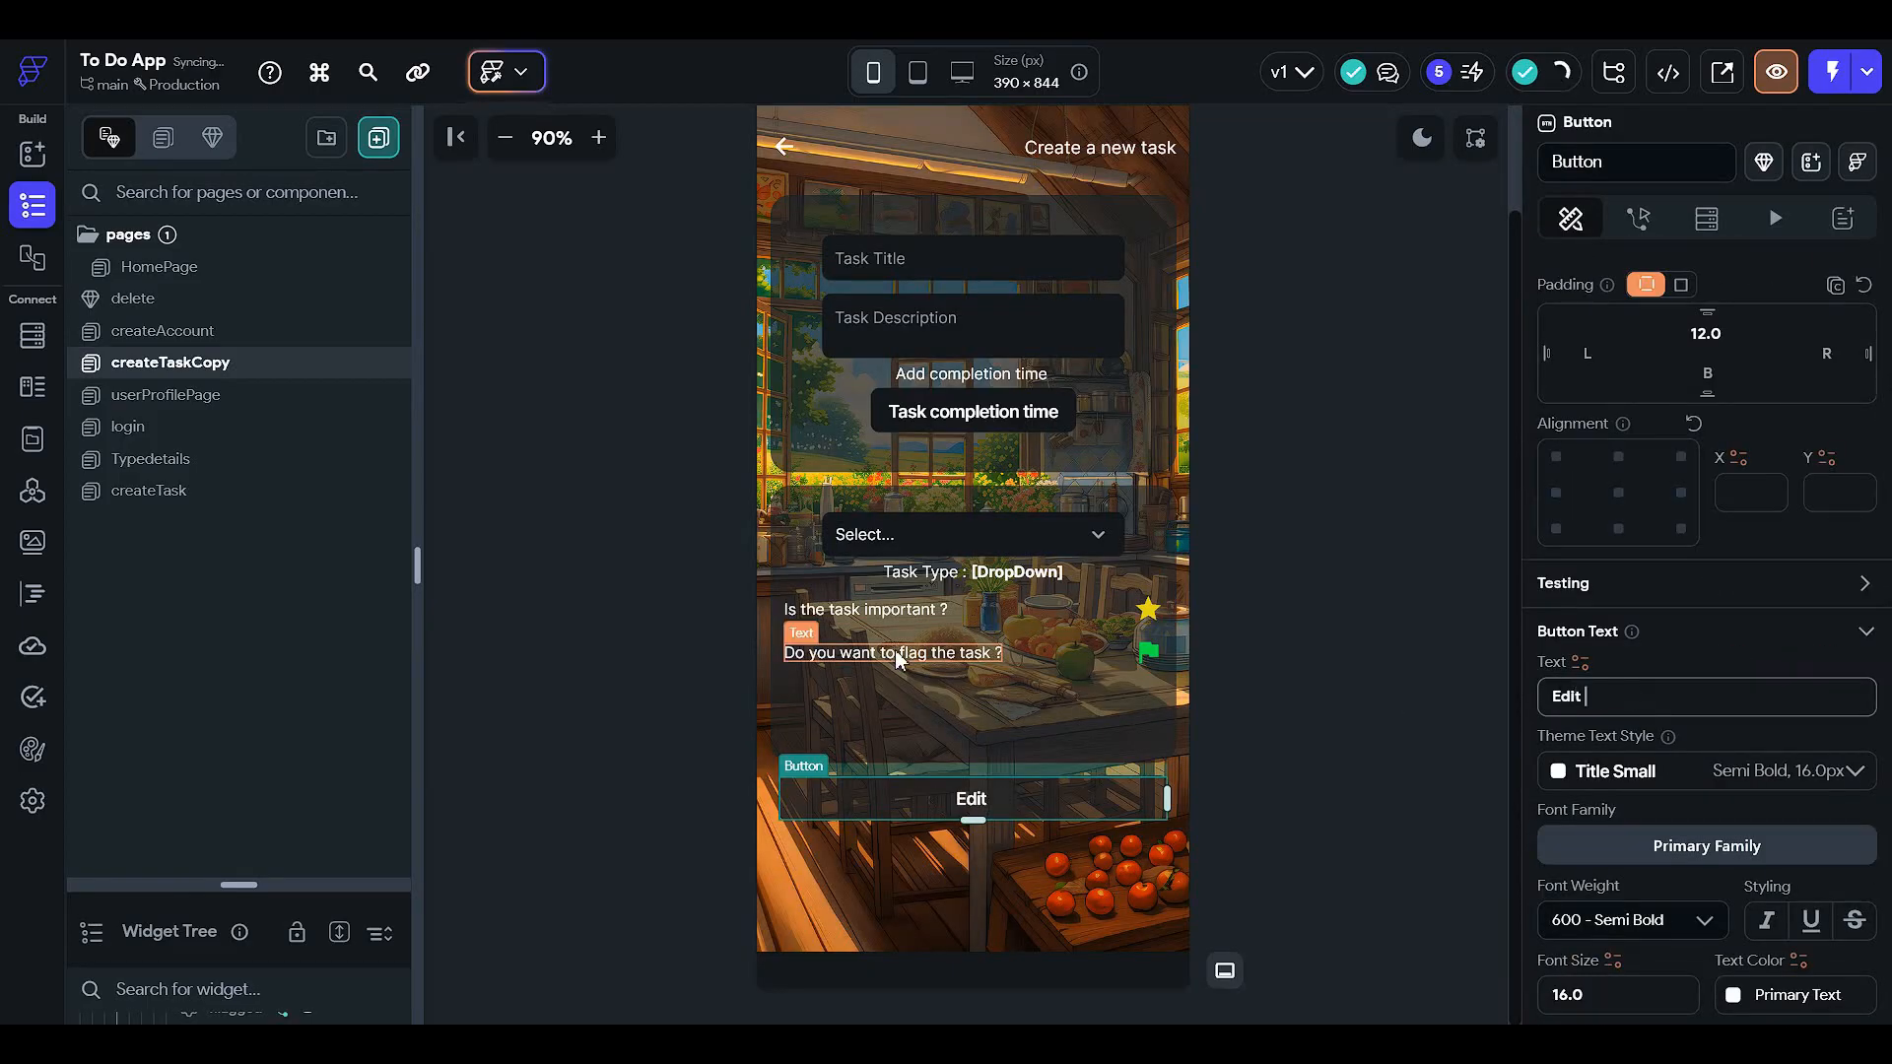
text(Task)
scroll(916, 665, up, 2)
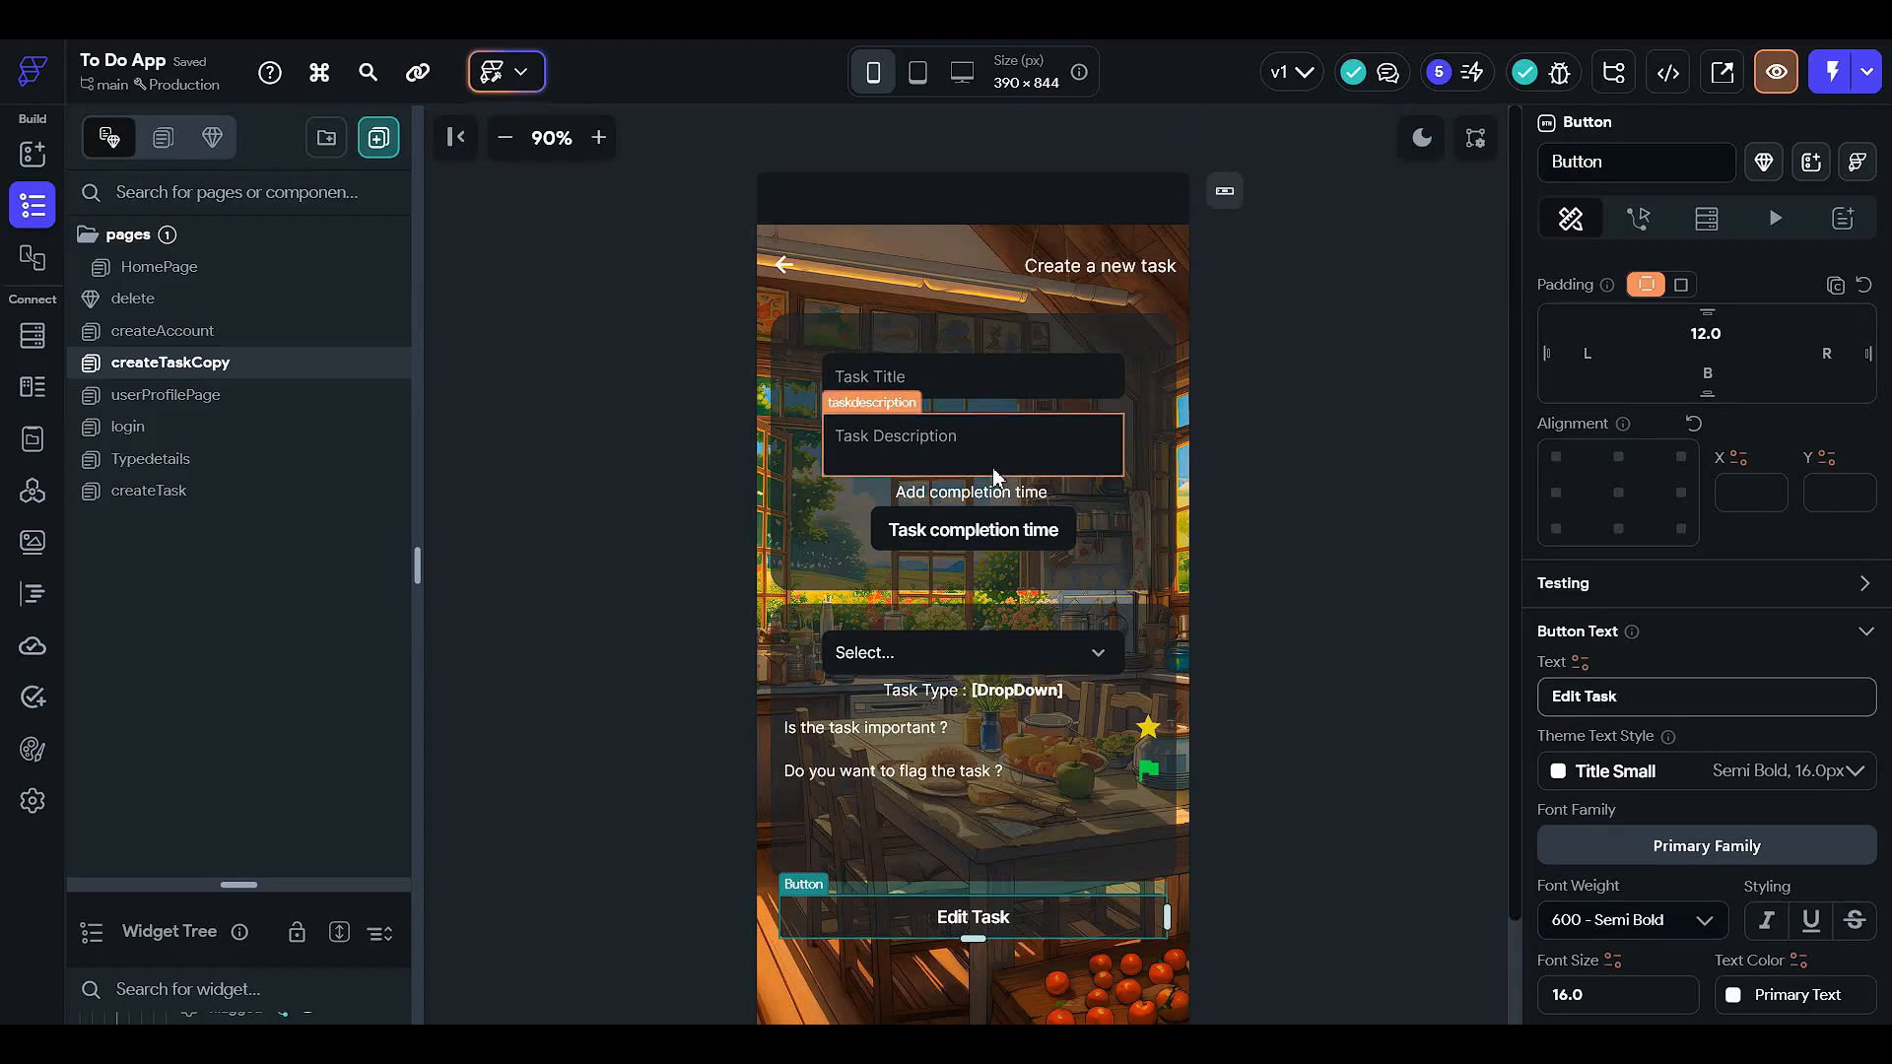
- Start a new page parameter named taskRef on the createTaskCopy page
click(1406, 205)
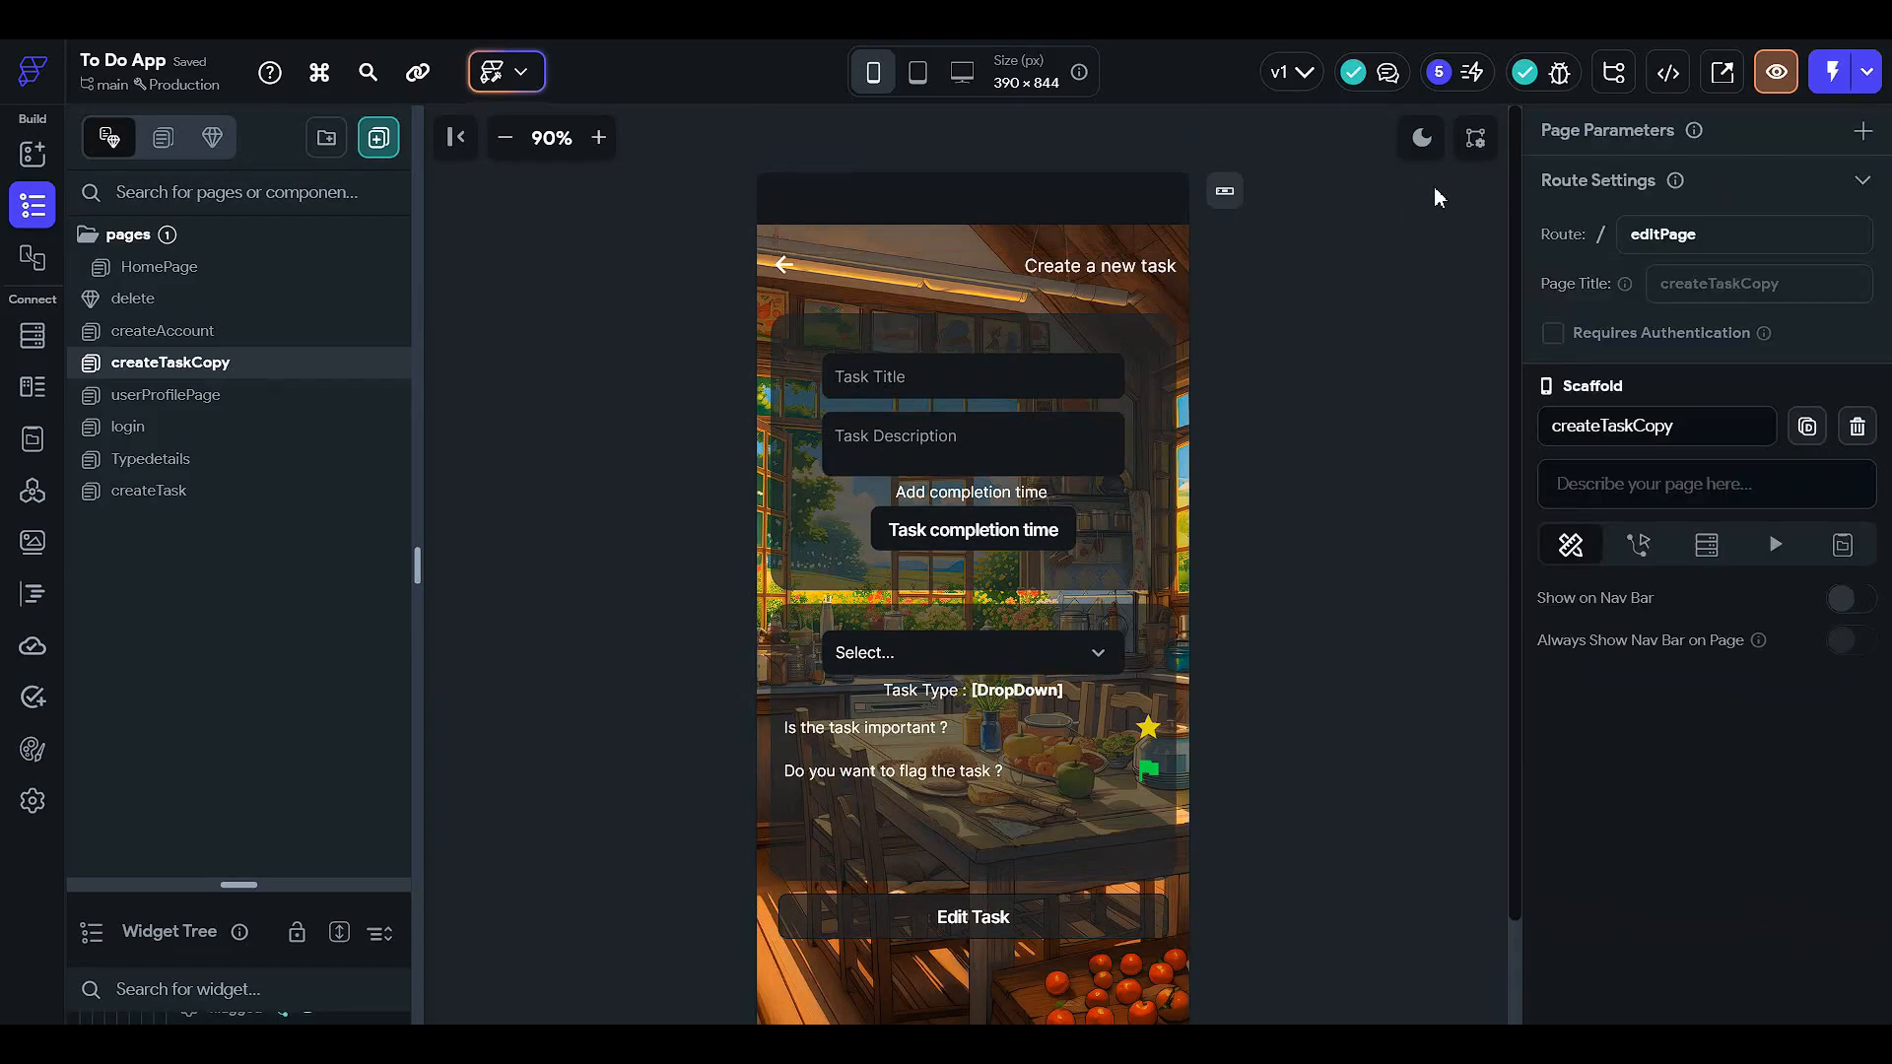
click(1862, 130)
click(1642, 266)
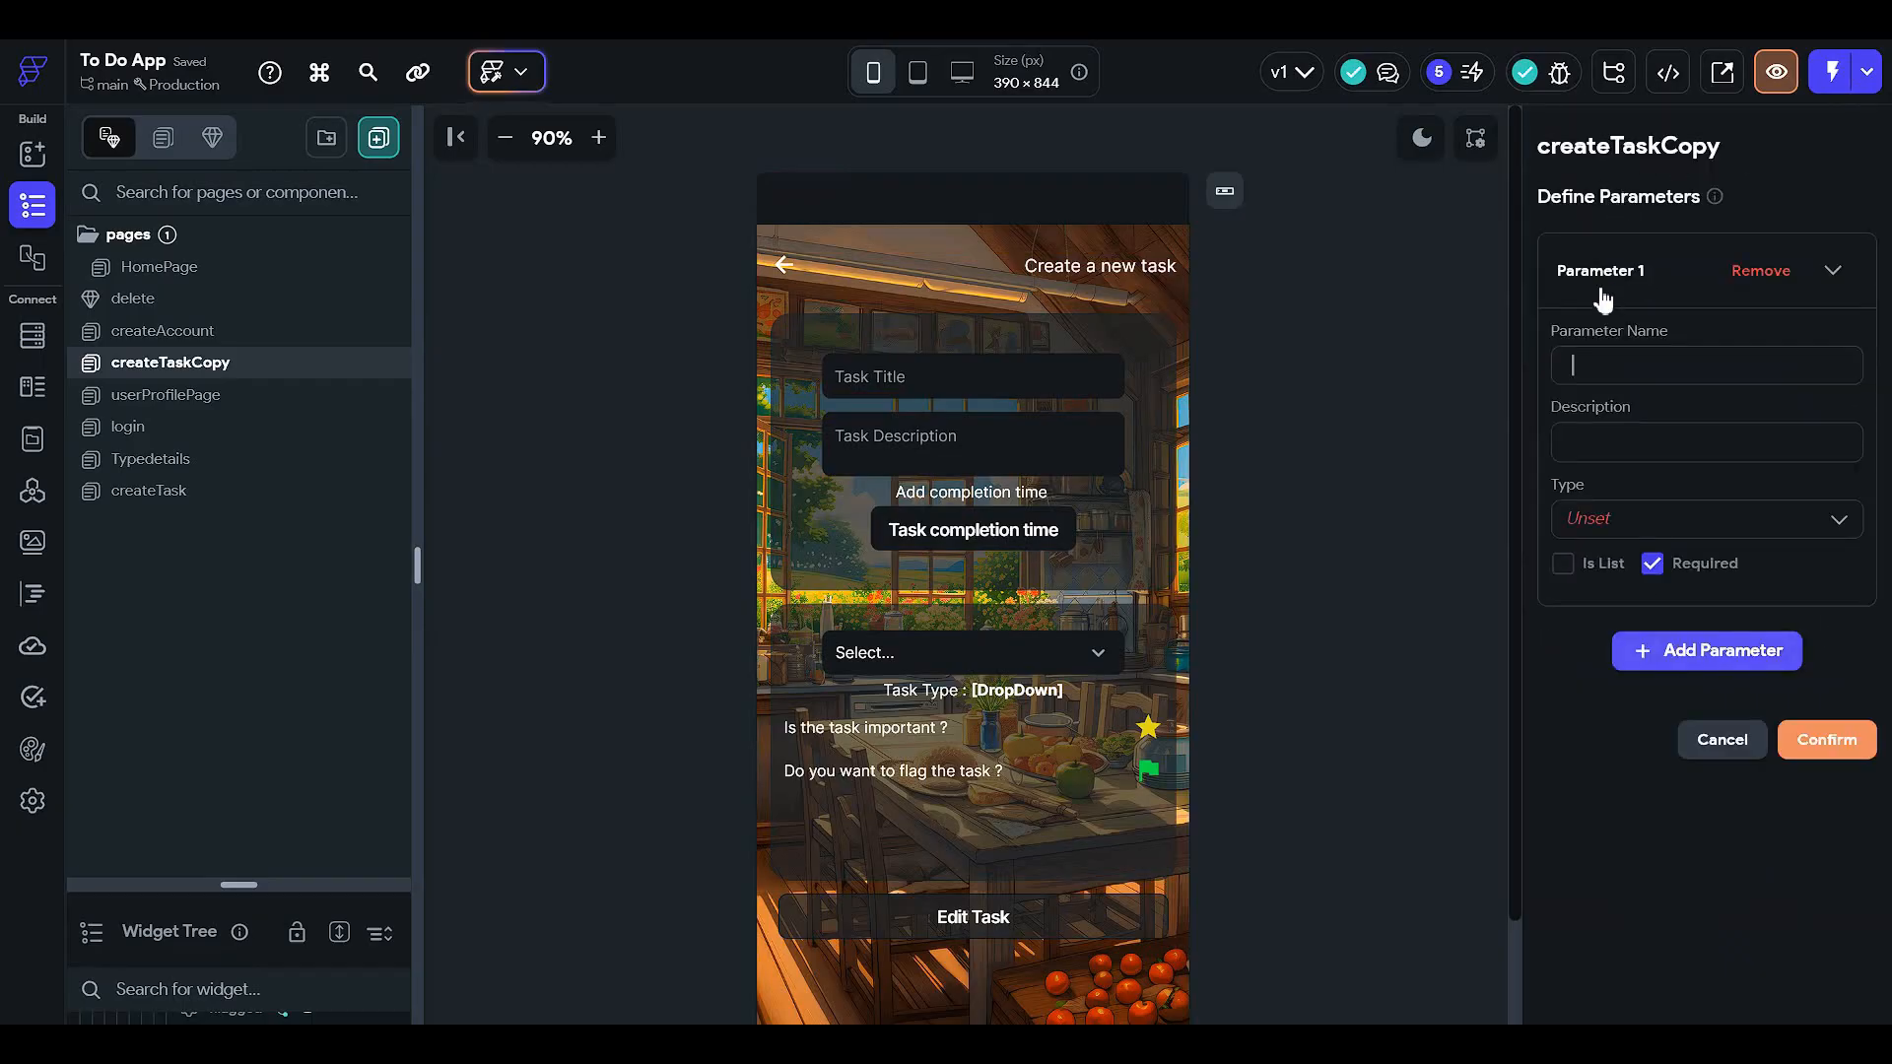
text(taskRef)
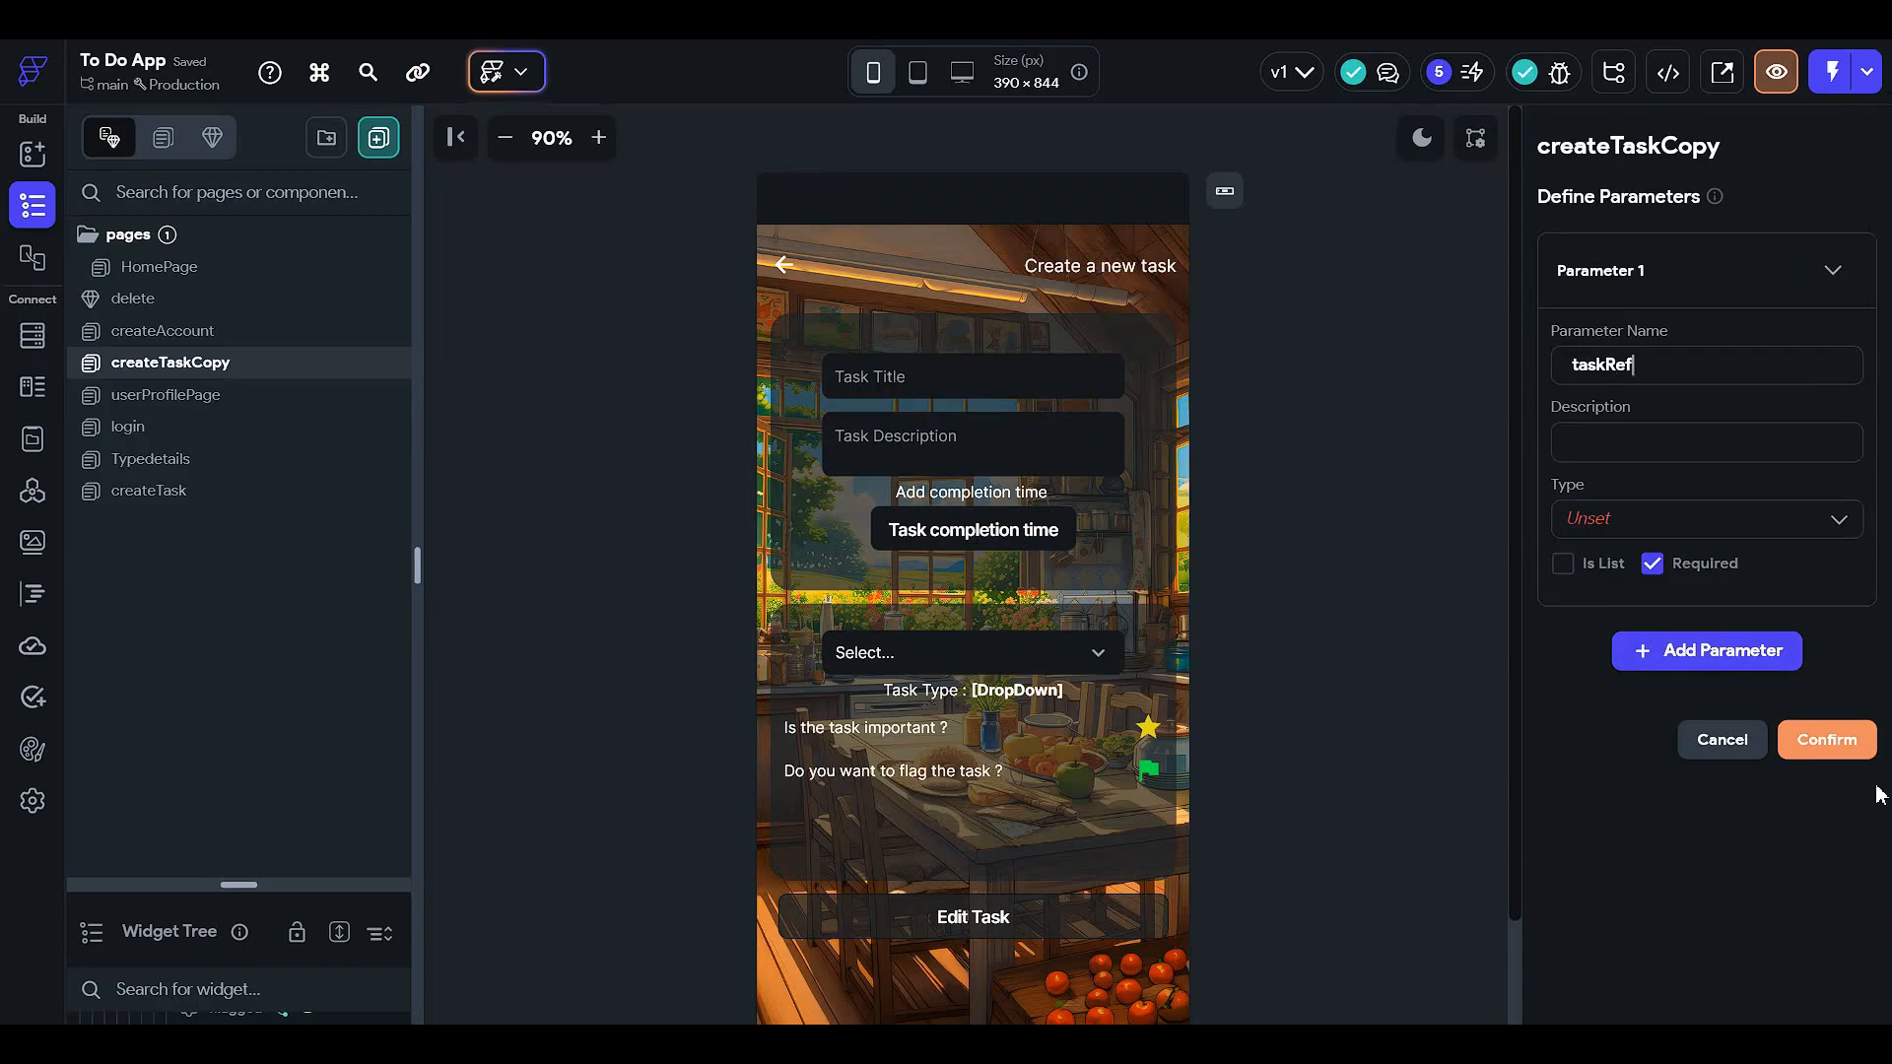
- Make taskRef a Document Reference to TaskBook, then select HomePage's first edit icon
click(1665, 518)
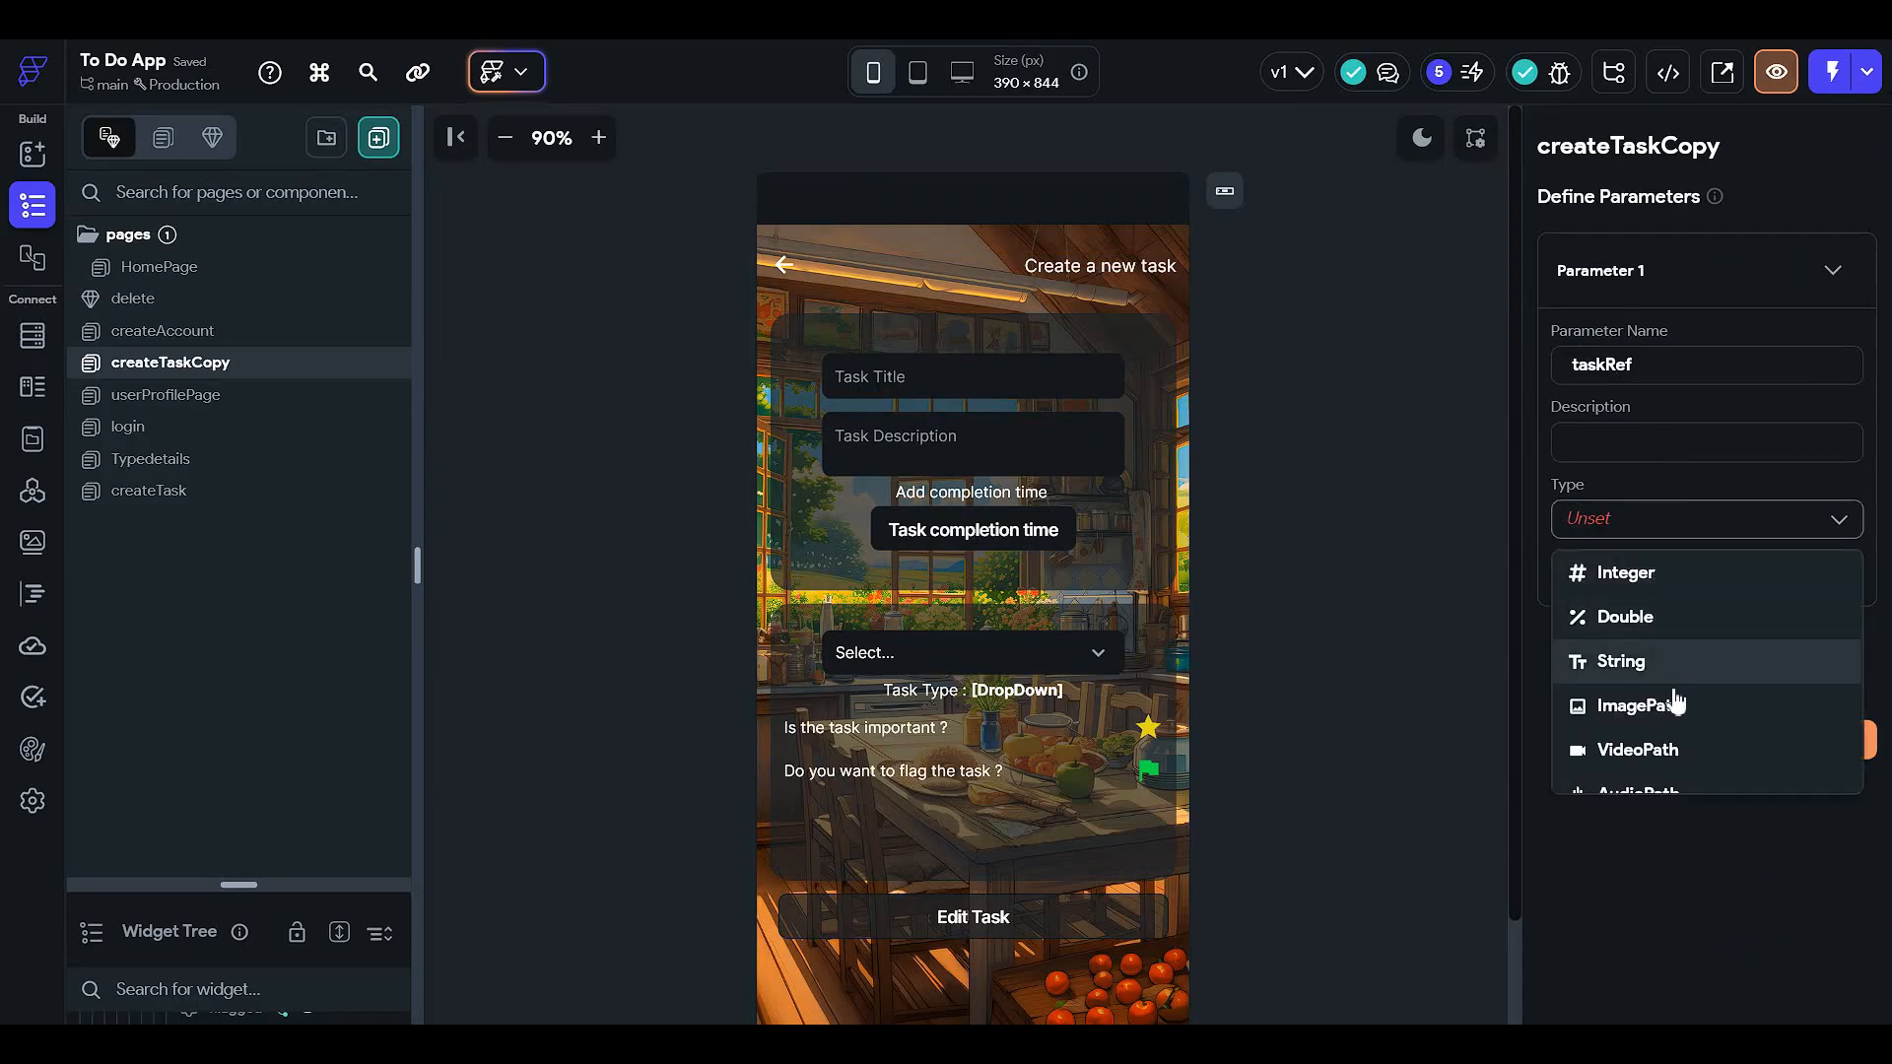
scroll(1675, 719, down, 3)
click(1655, 730)
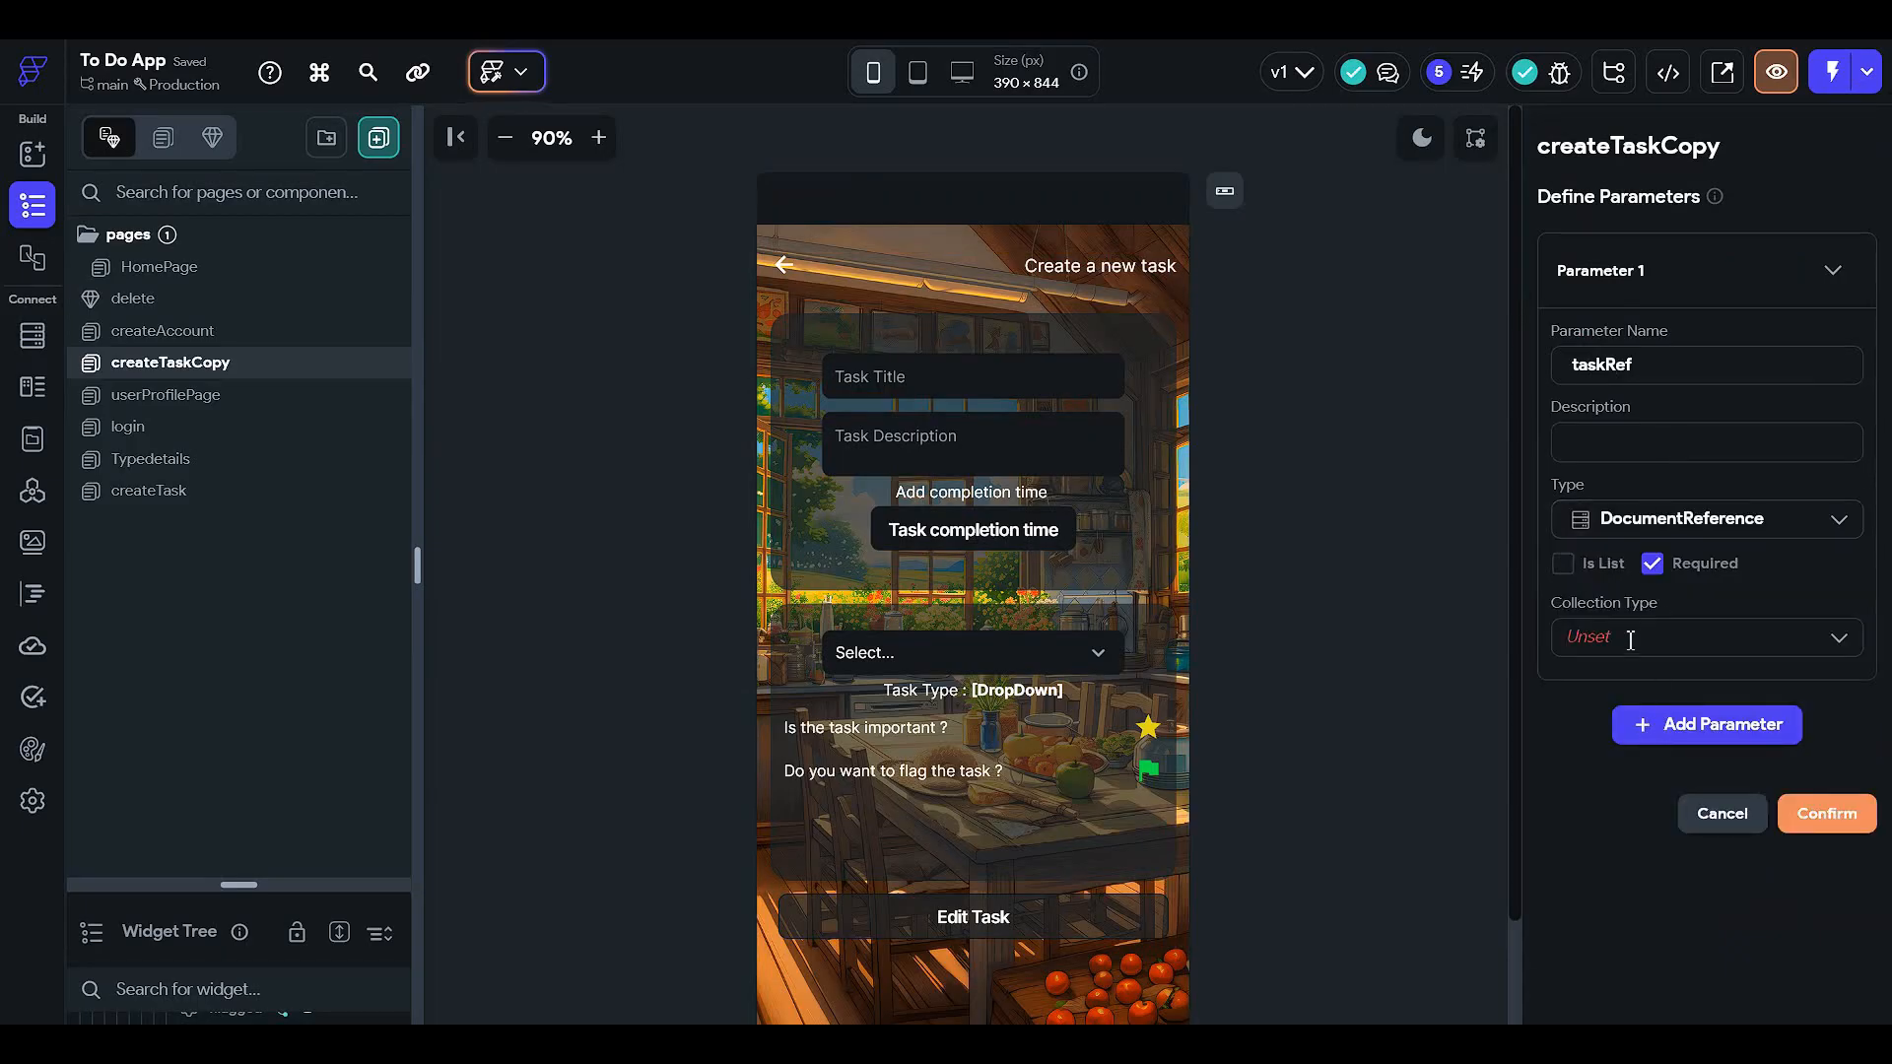
click(1630, 636)
click(1632, 734)
click(1824, 814)
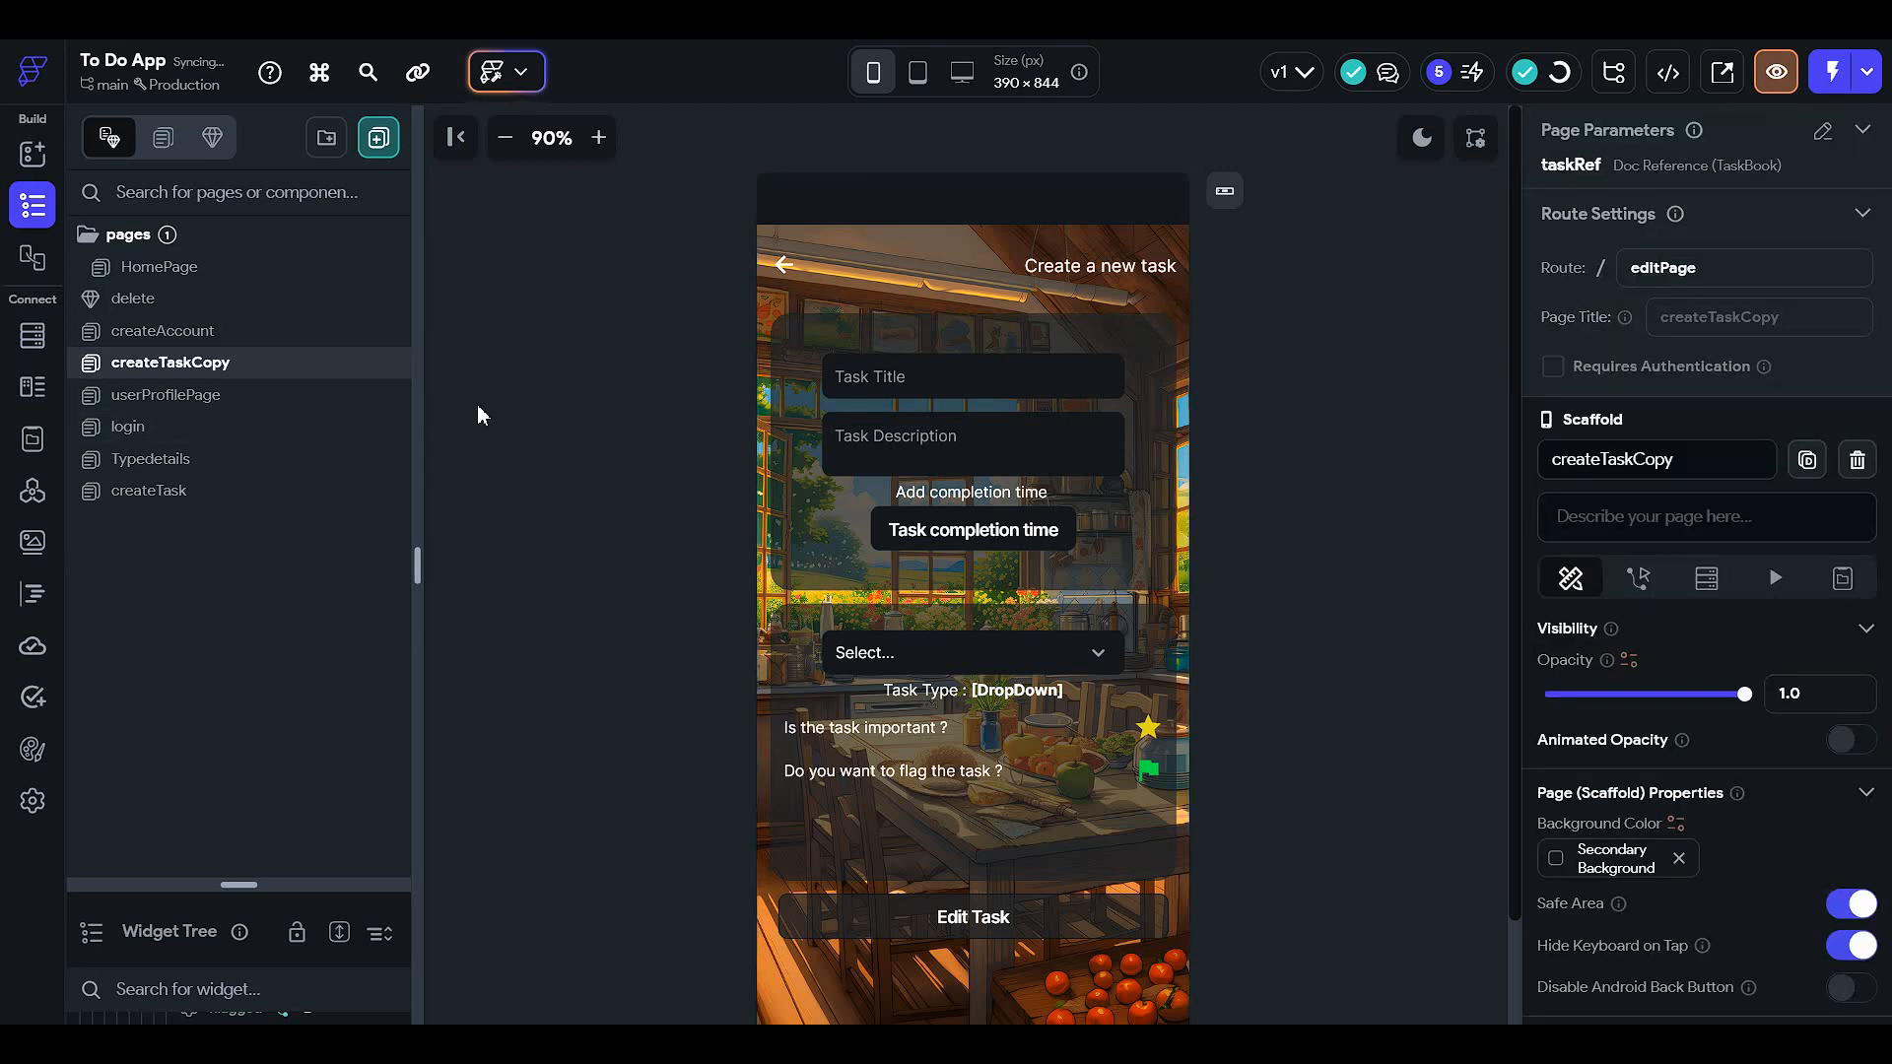
click(225, 281)
click(899, 386)
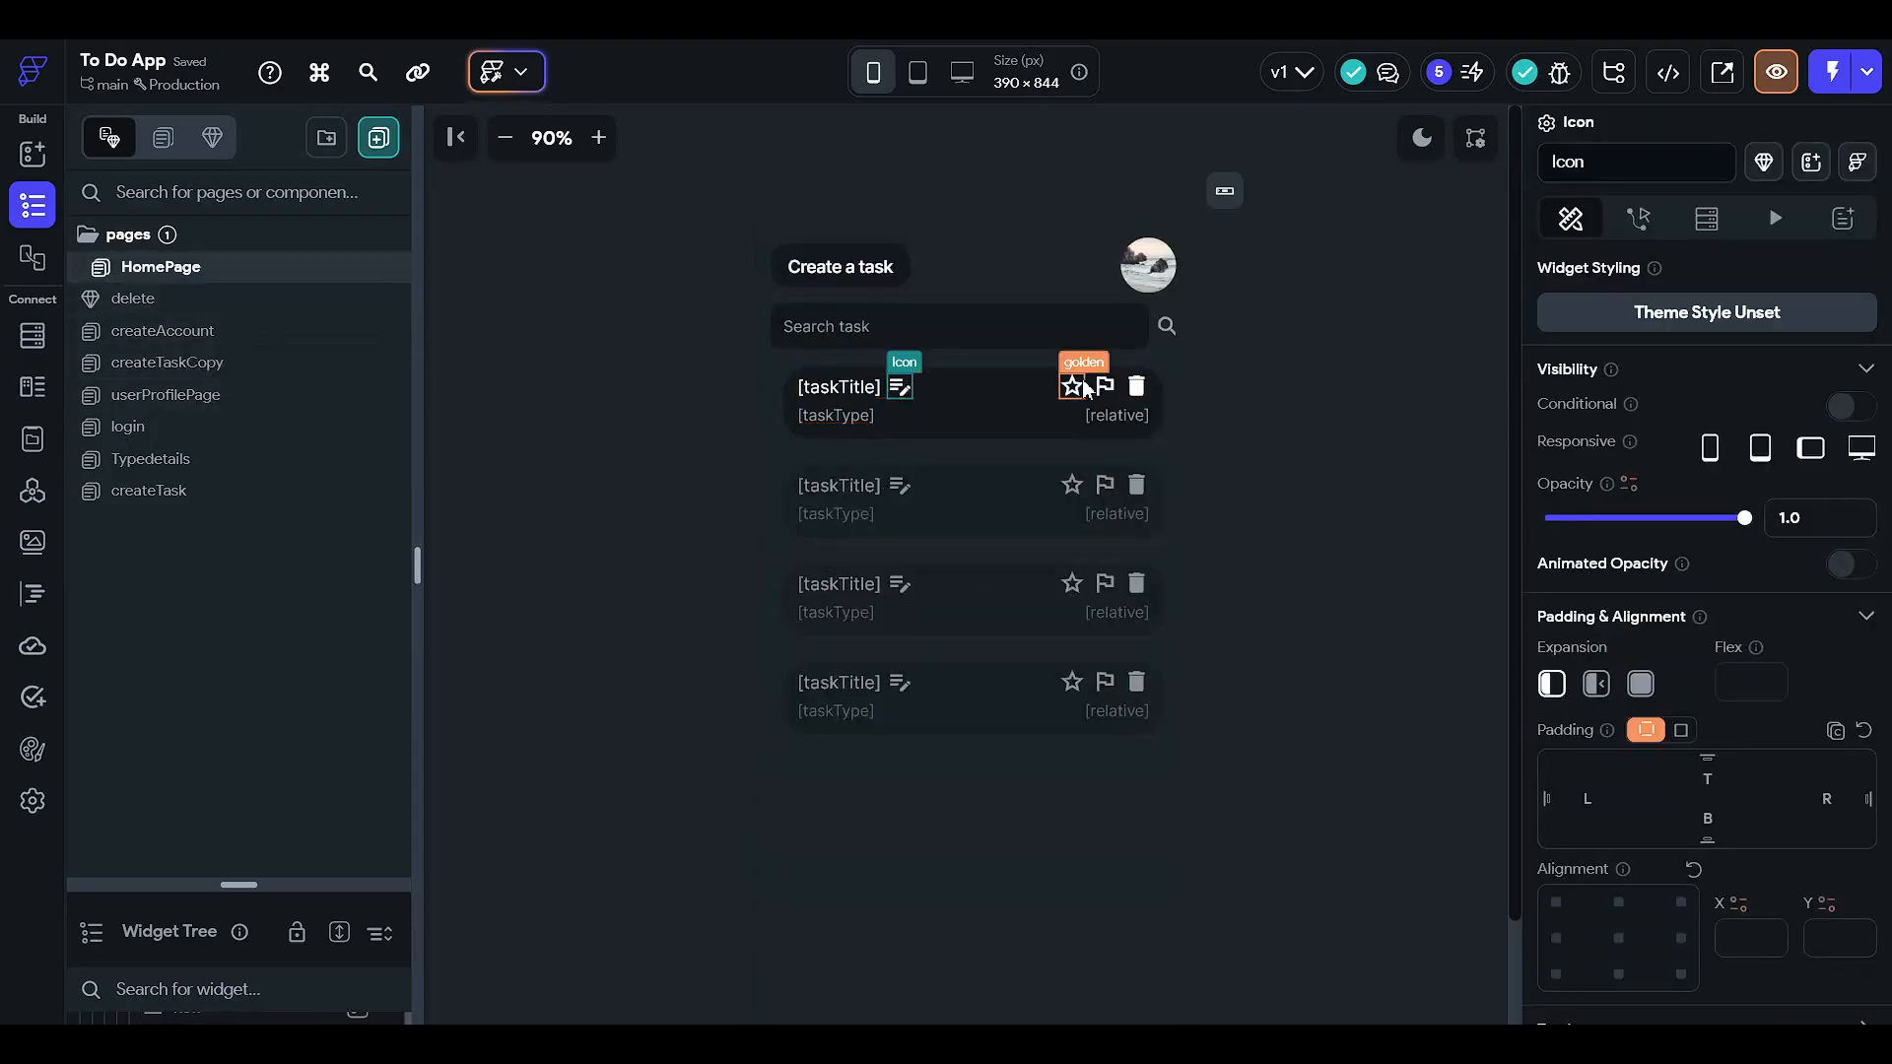
- Add an On Tap Navigate To createTaskCopy action to the edit icon
click(1637, 219)
click(1803, 357)
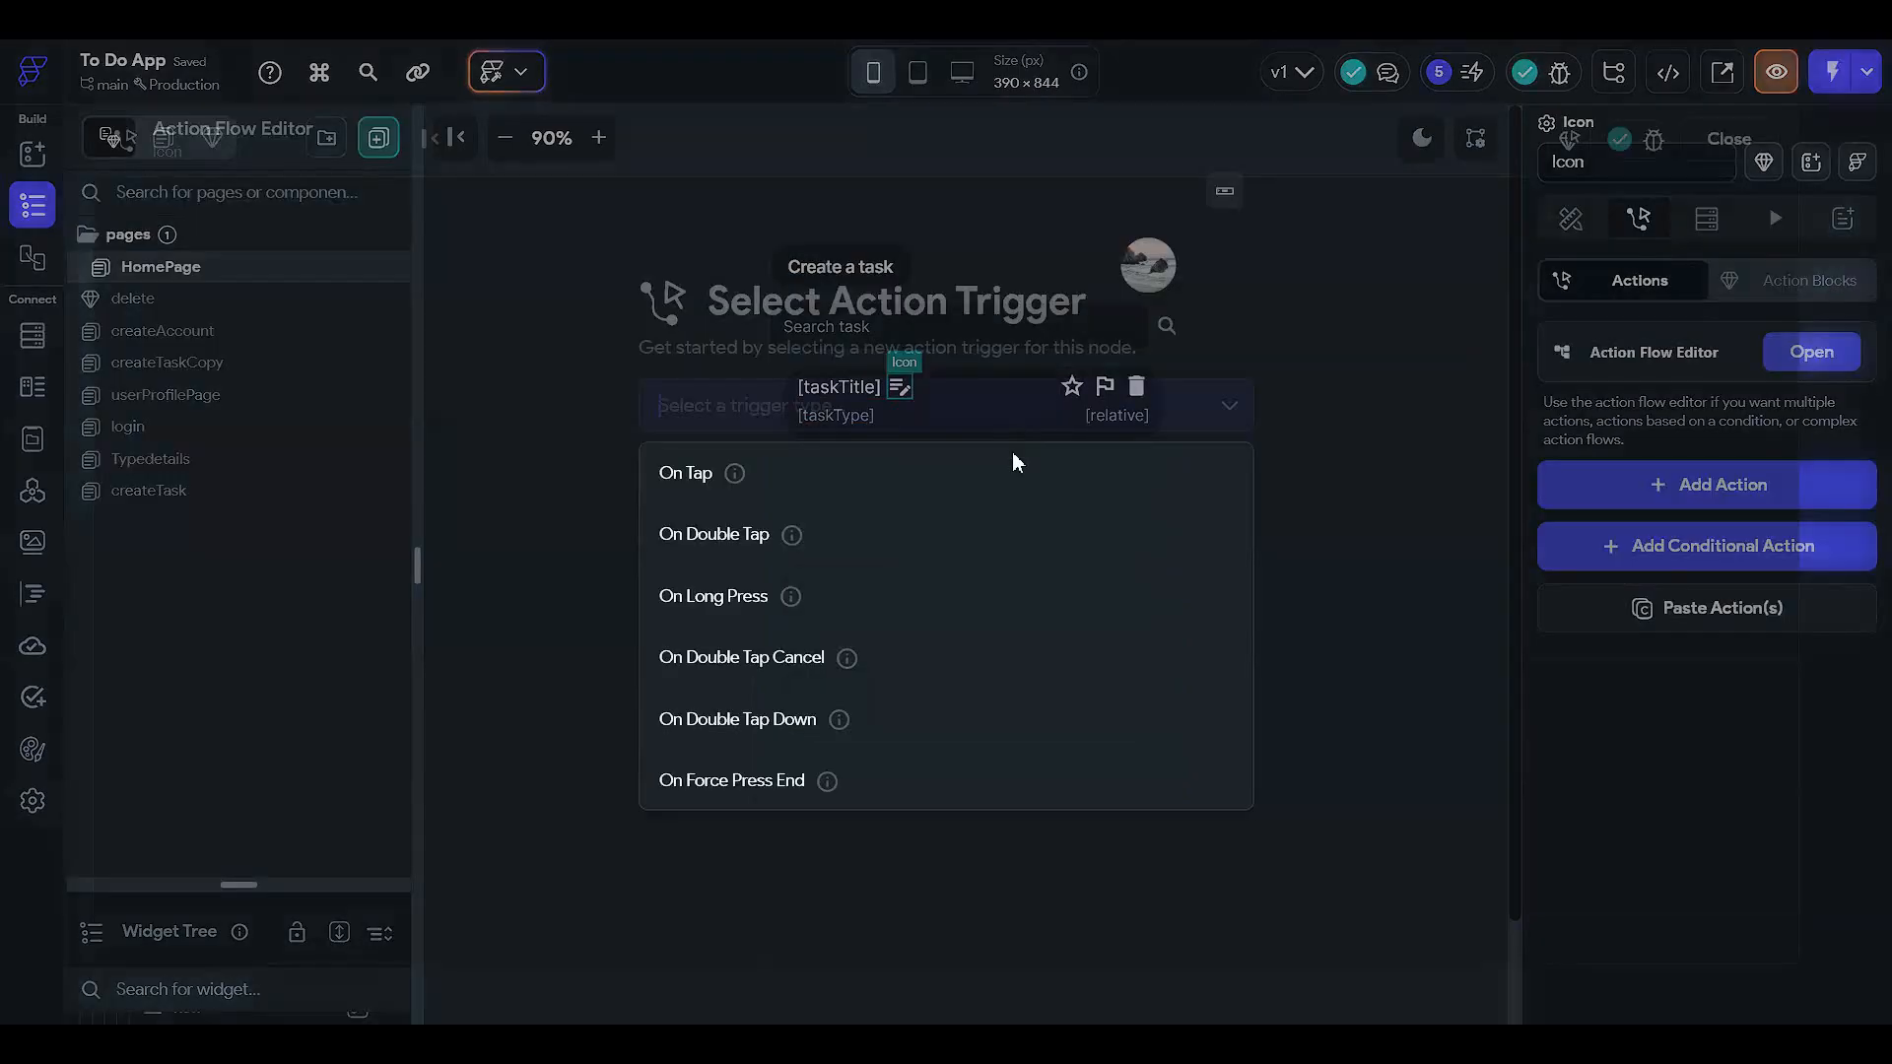
click(997, 493)
click(1203, 631)
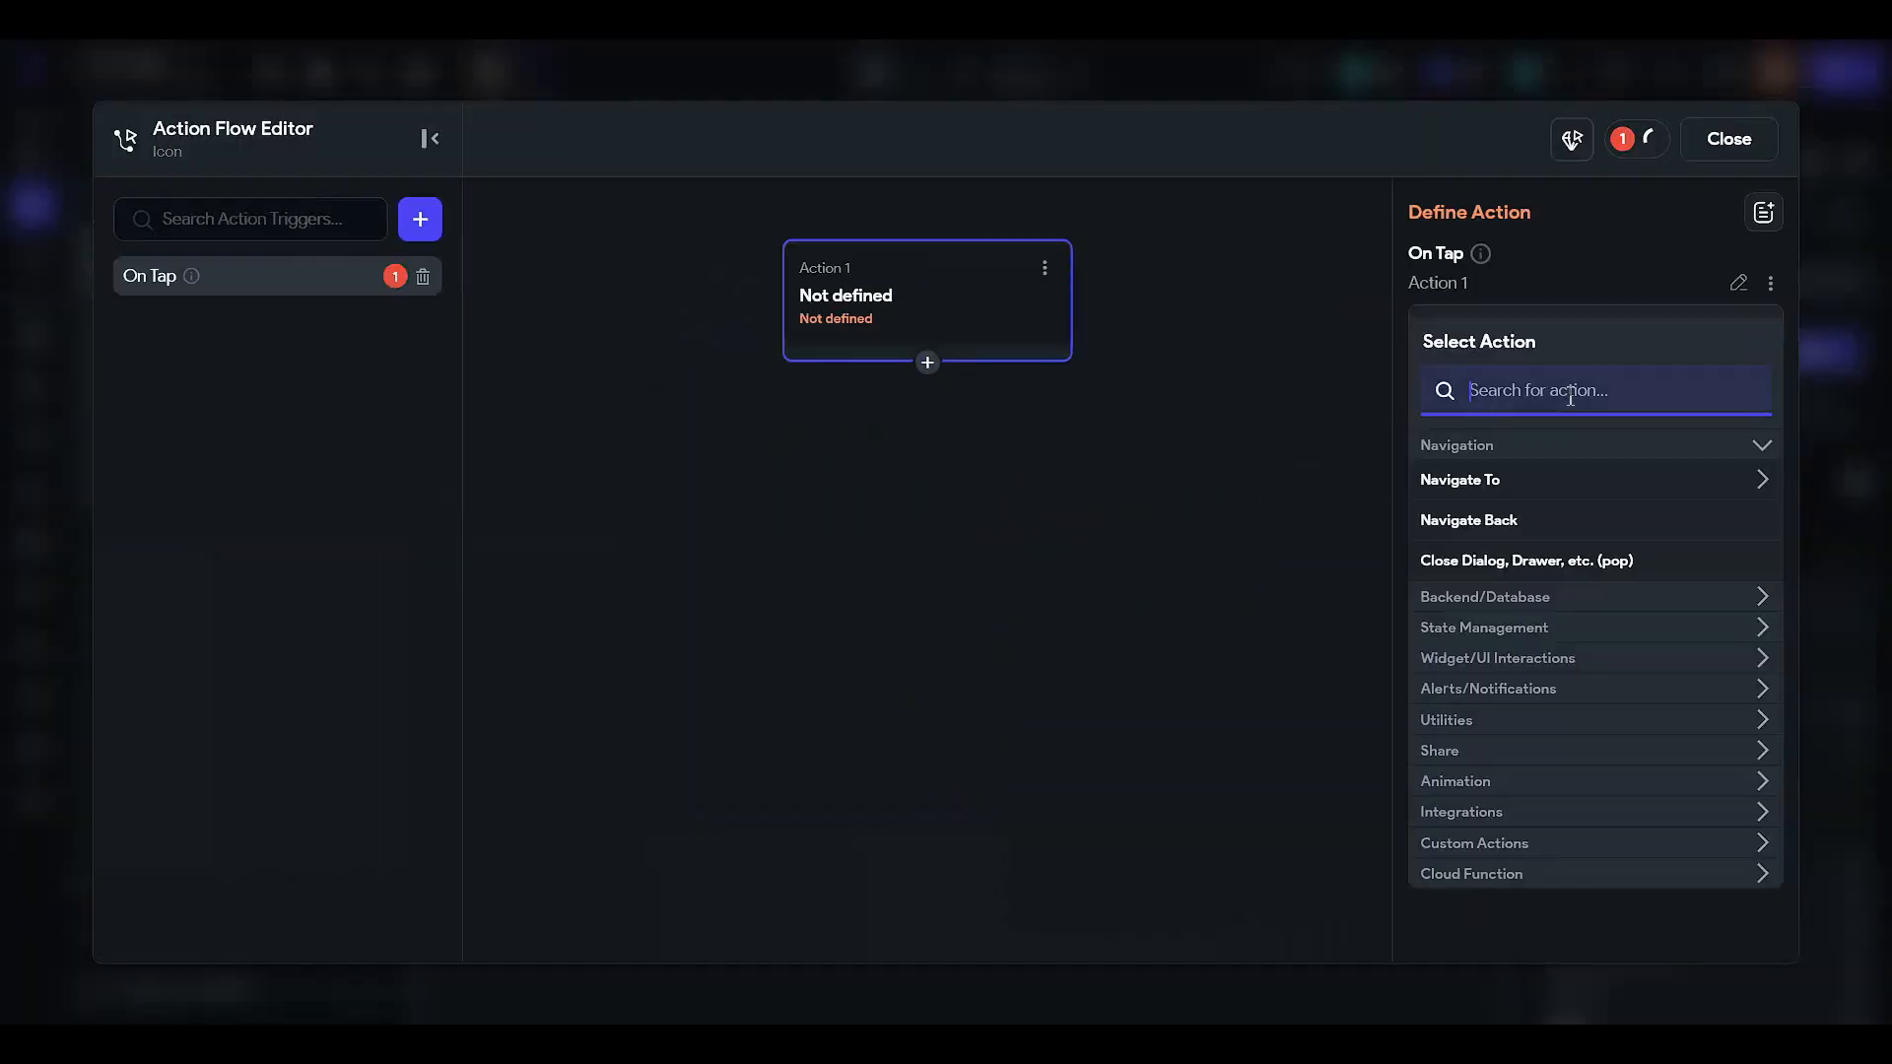
click(1580, 479)
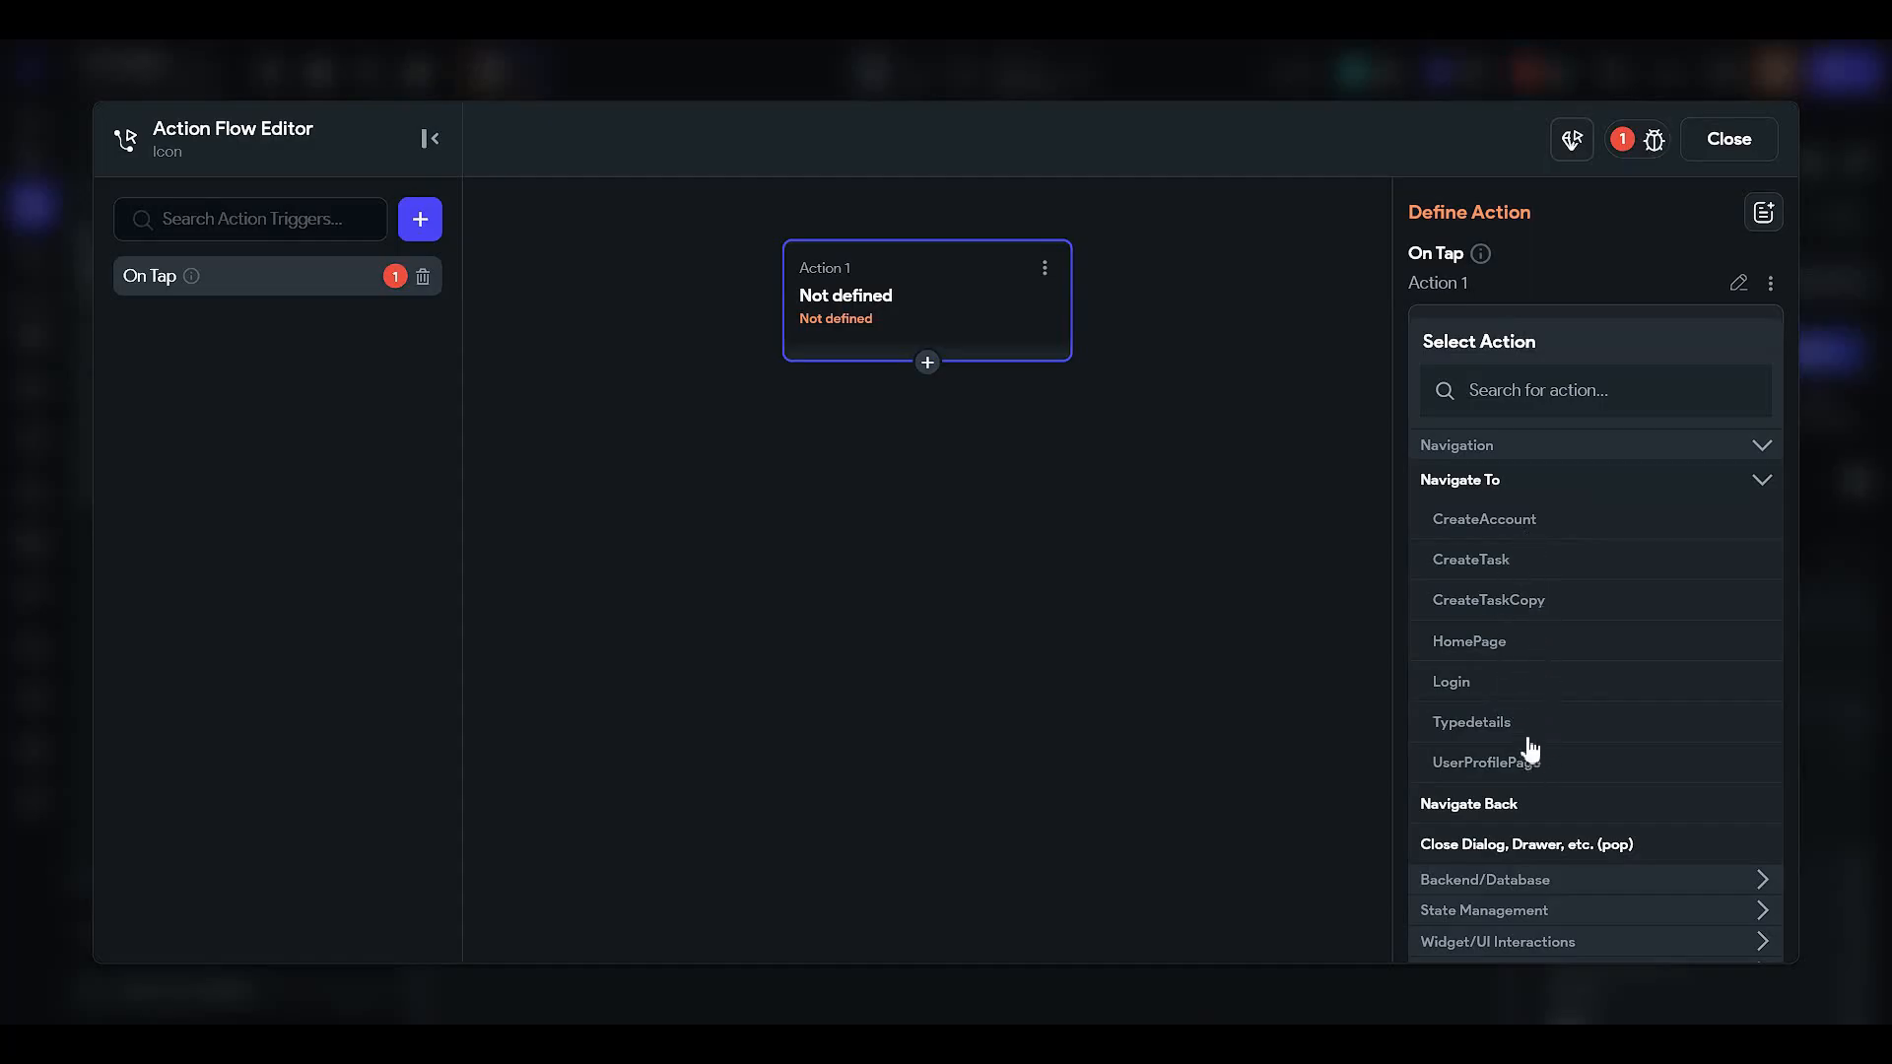
click(1539, 604)
- Pass the TaskBook document reference as the taskRef parameter and close the editor
click(1500, 665)
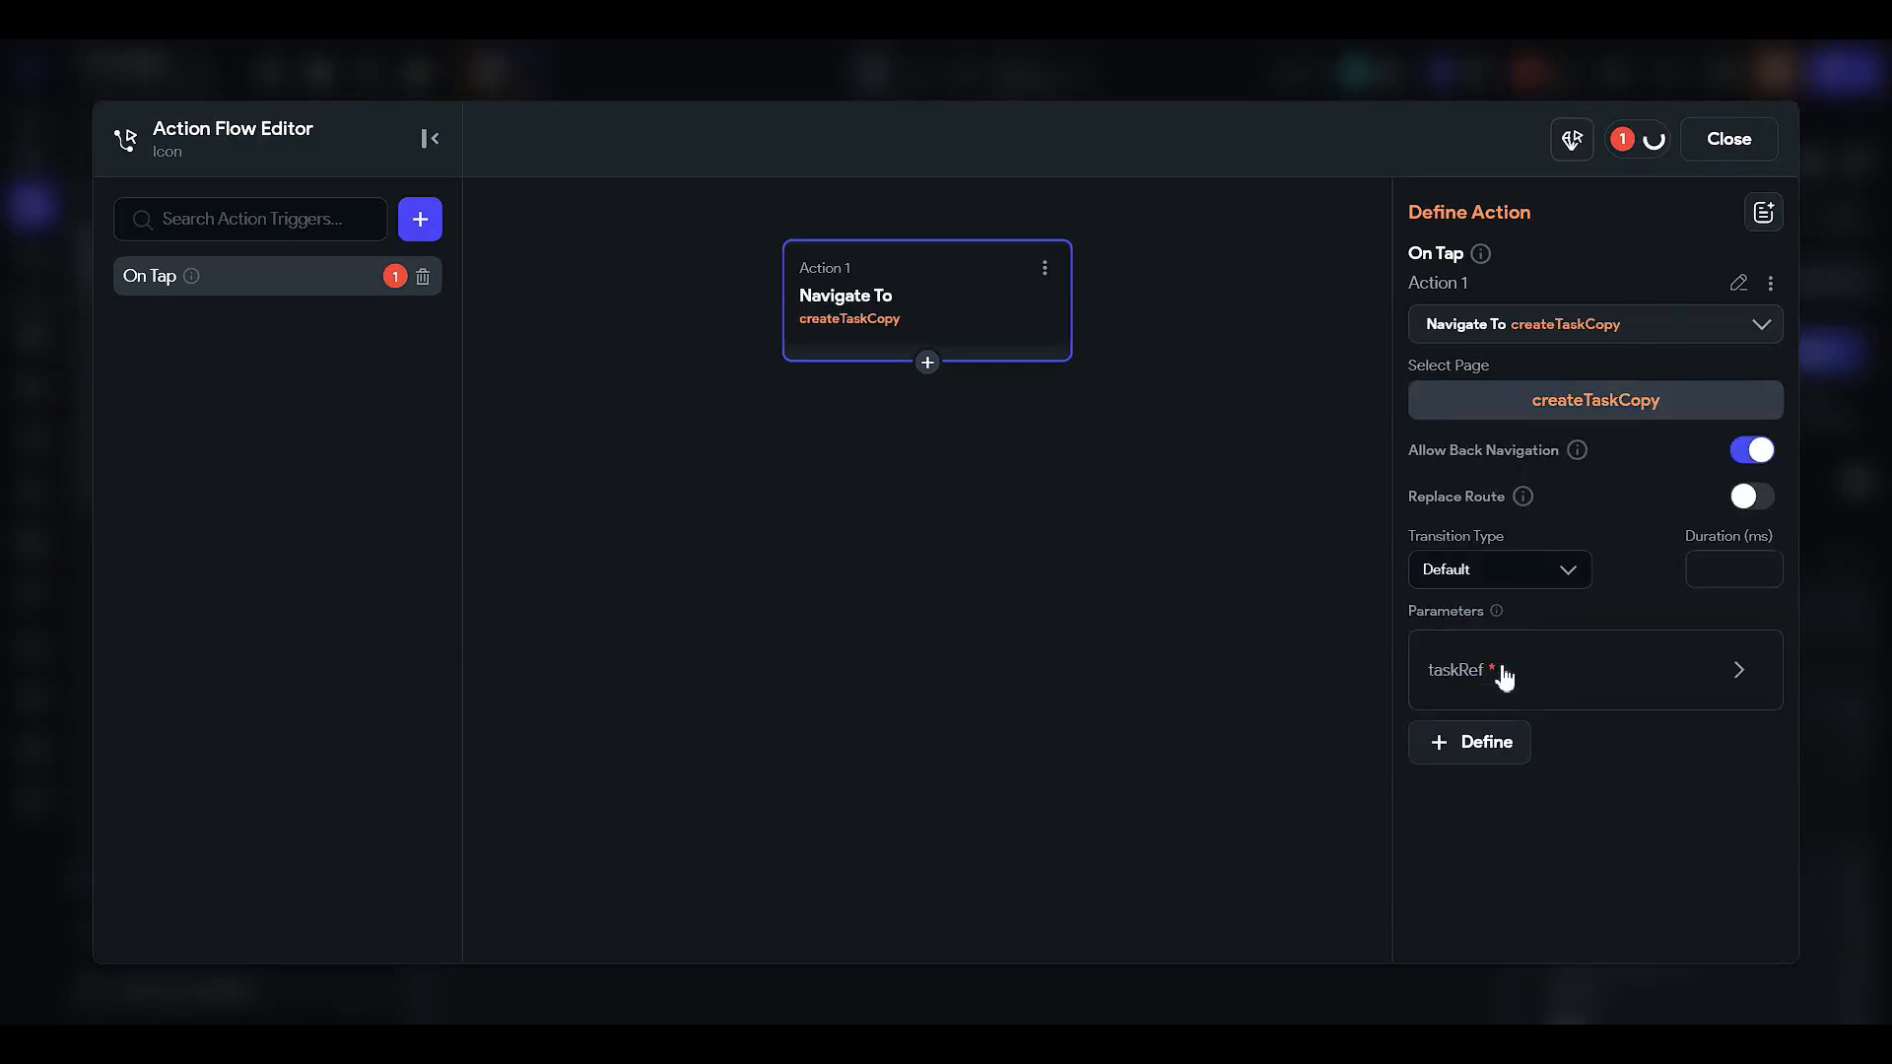
click(1502, 909)
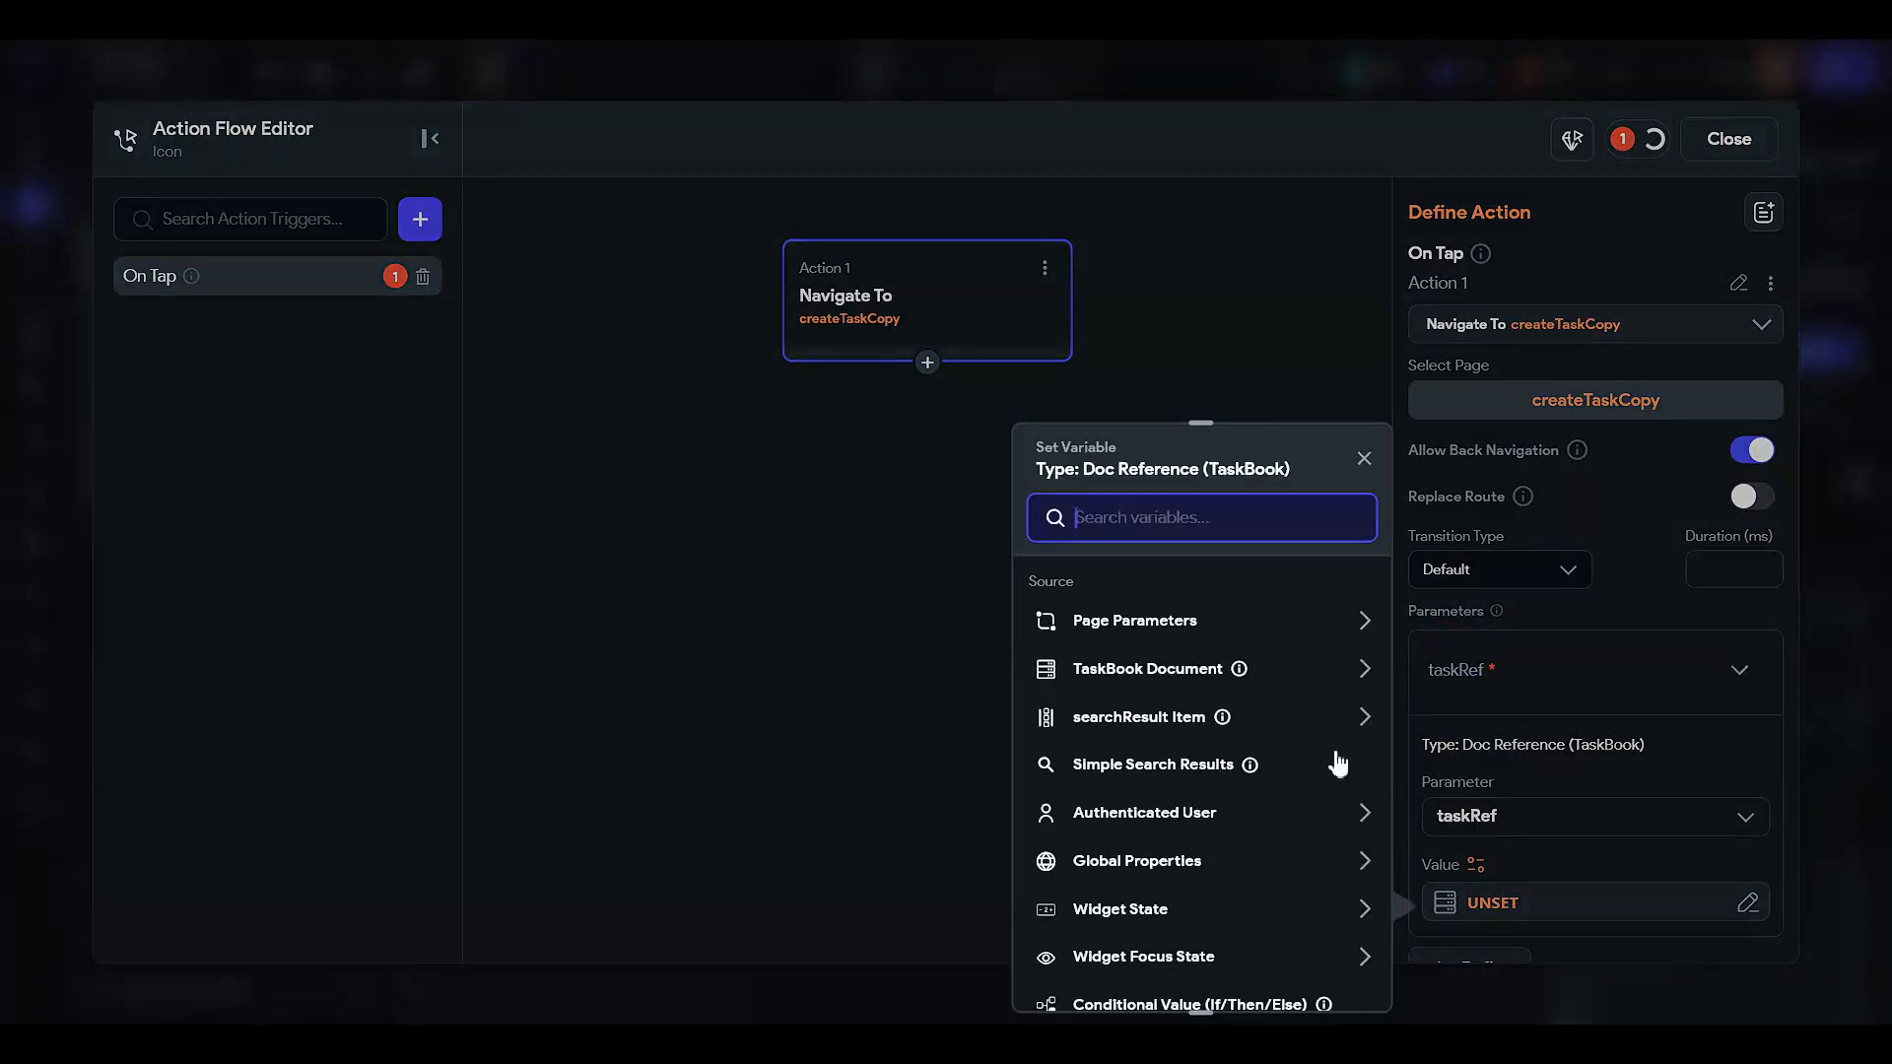
click(1168, 685)
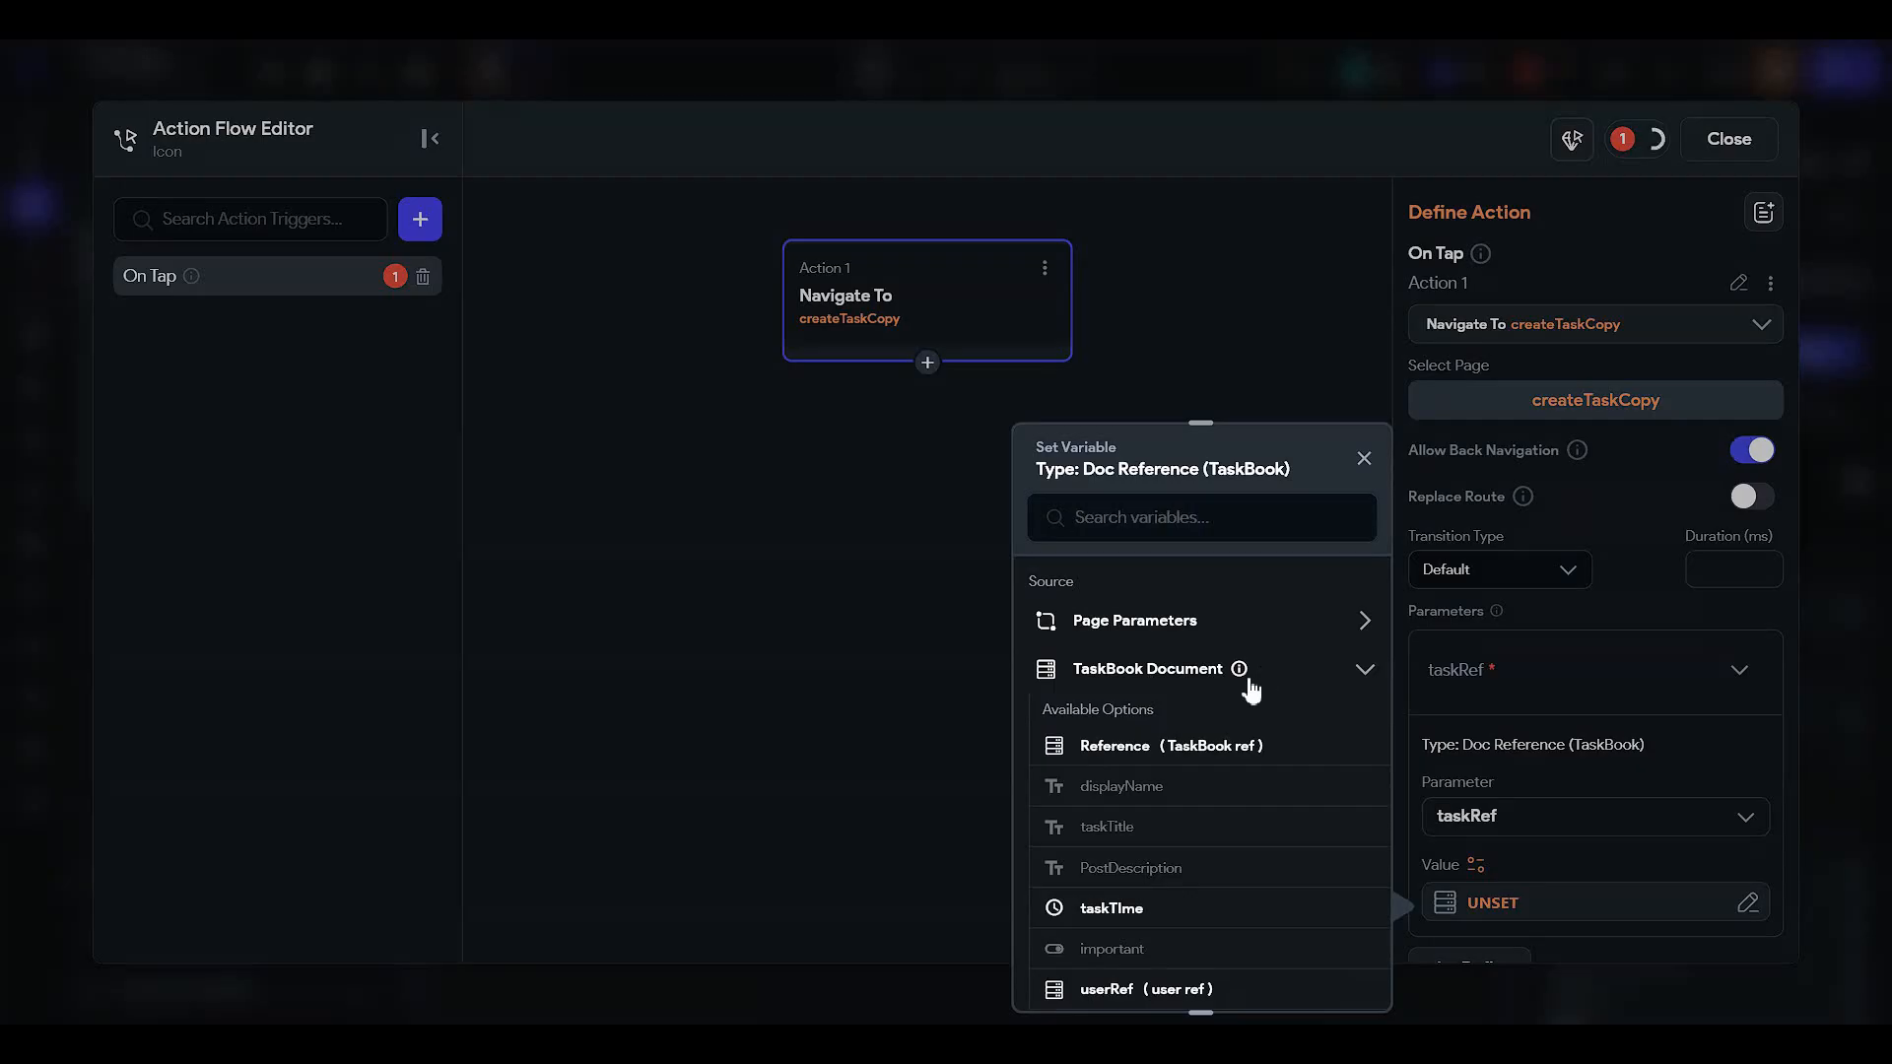
mouse_move(1243, 674)
click(1150, 748)
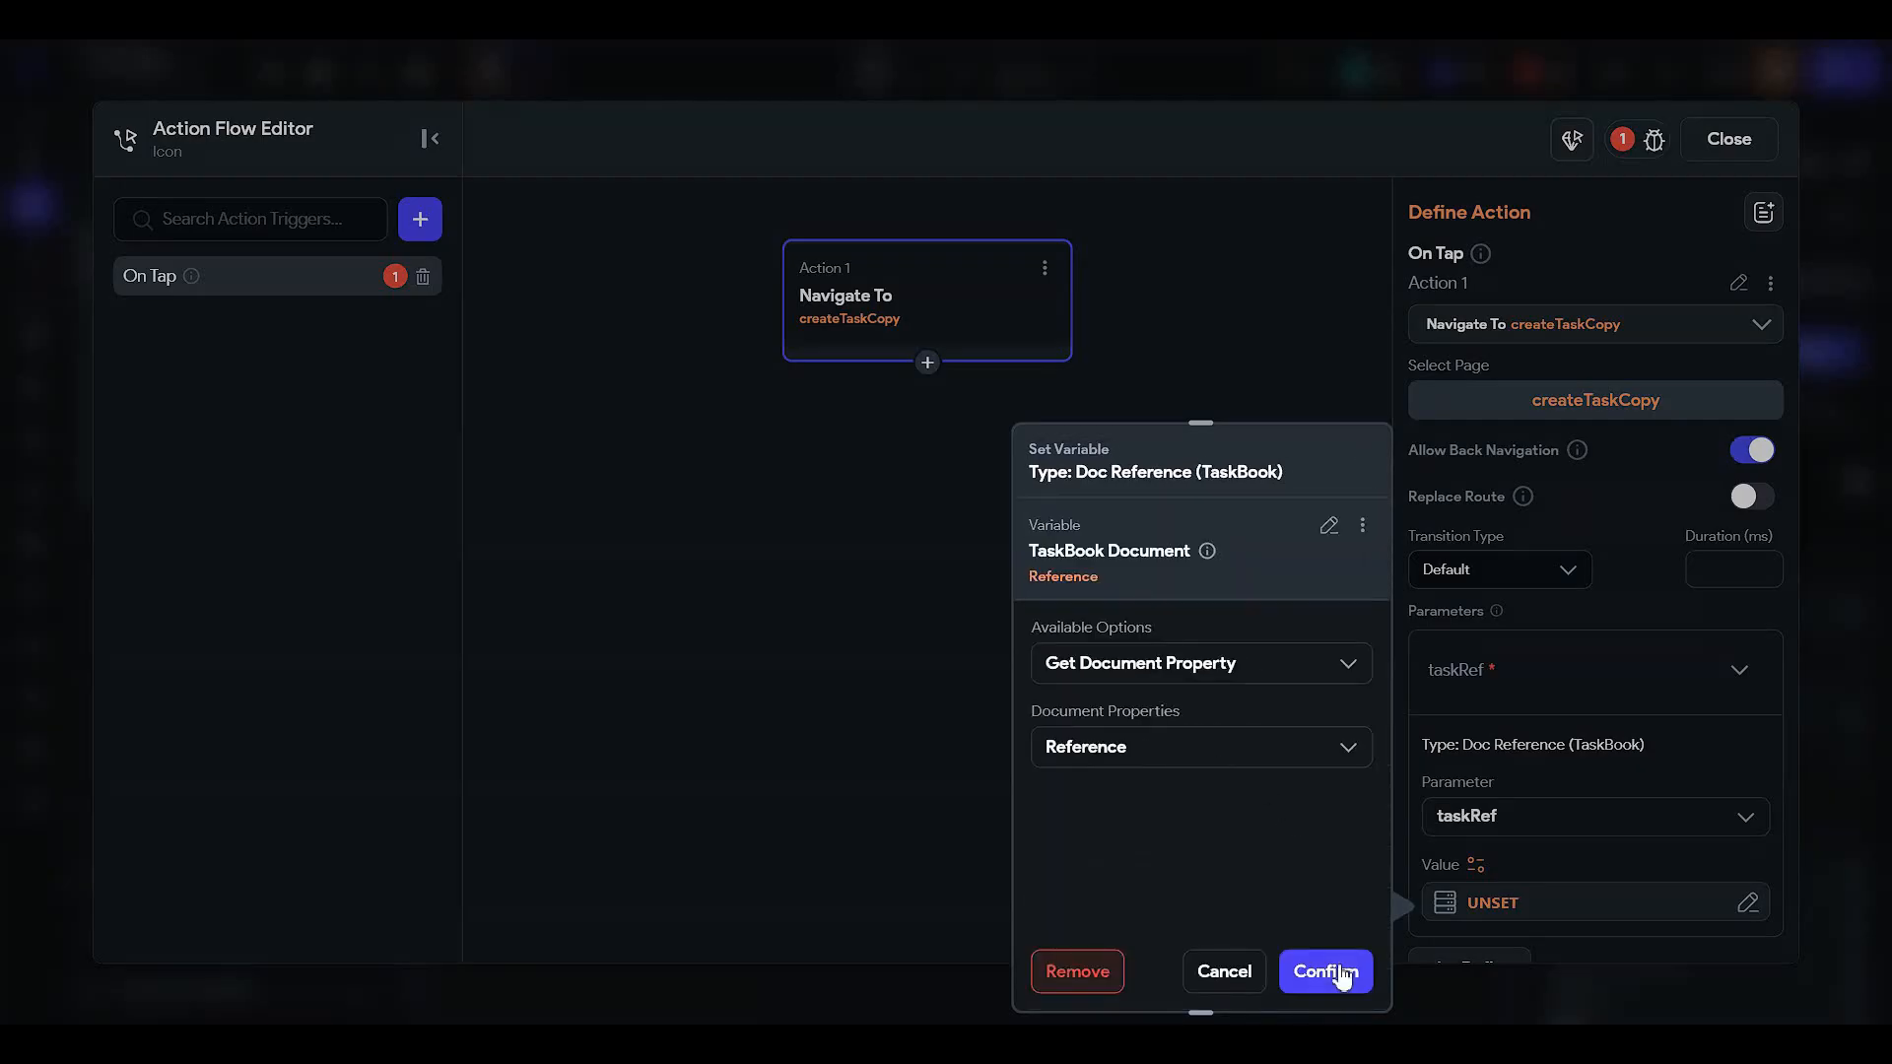
click(1325, 973)
click(1728, 138)
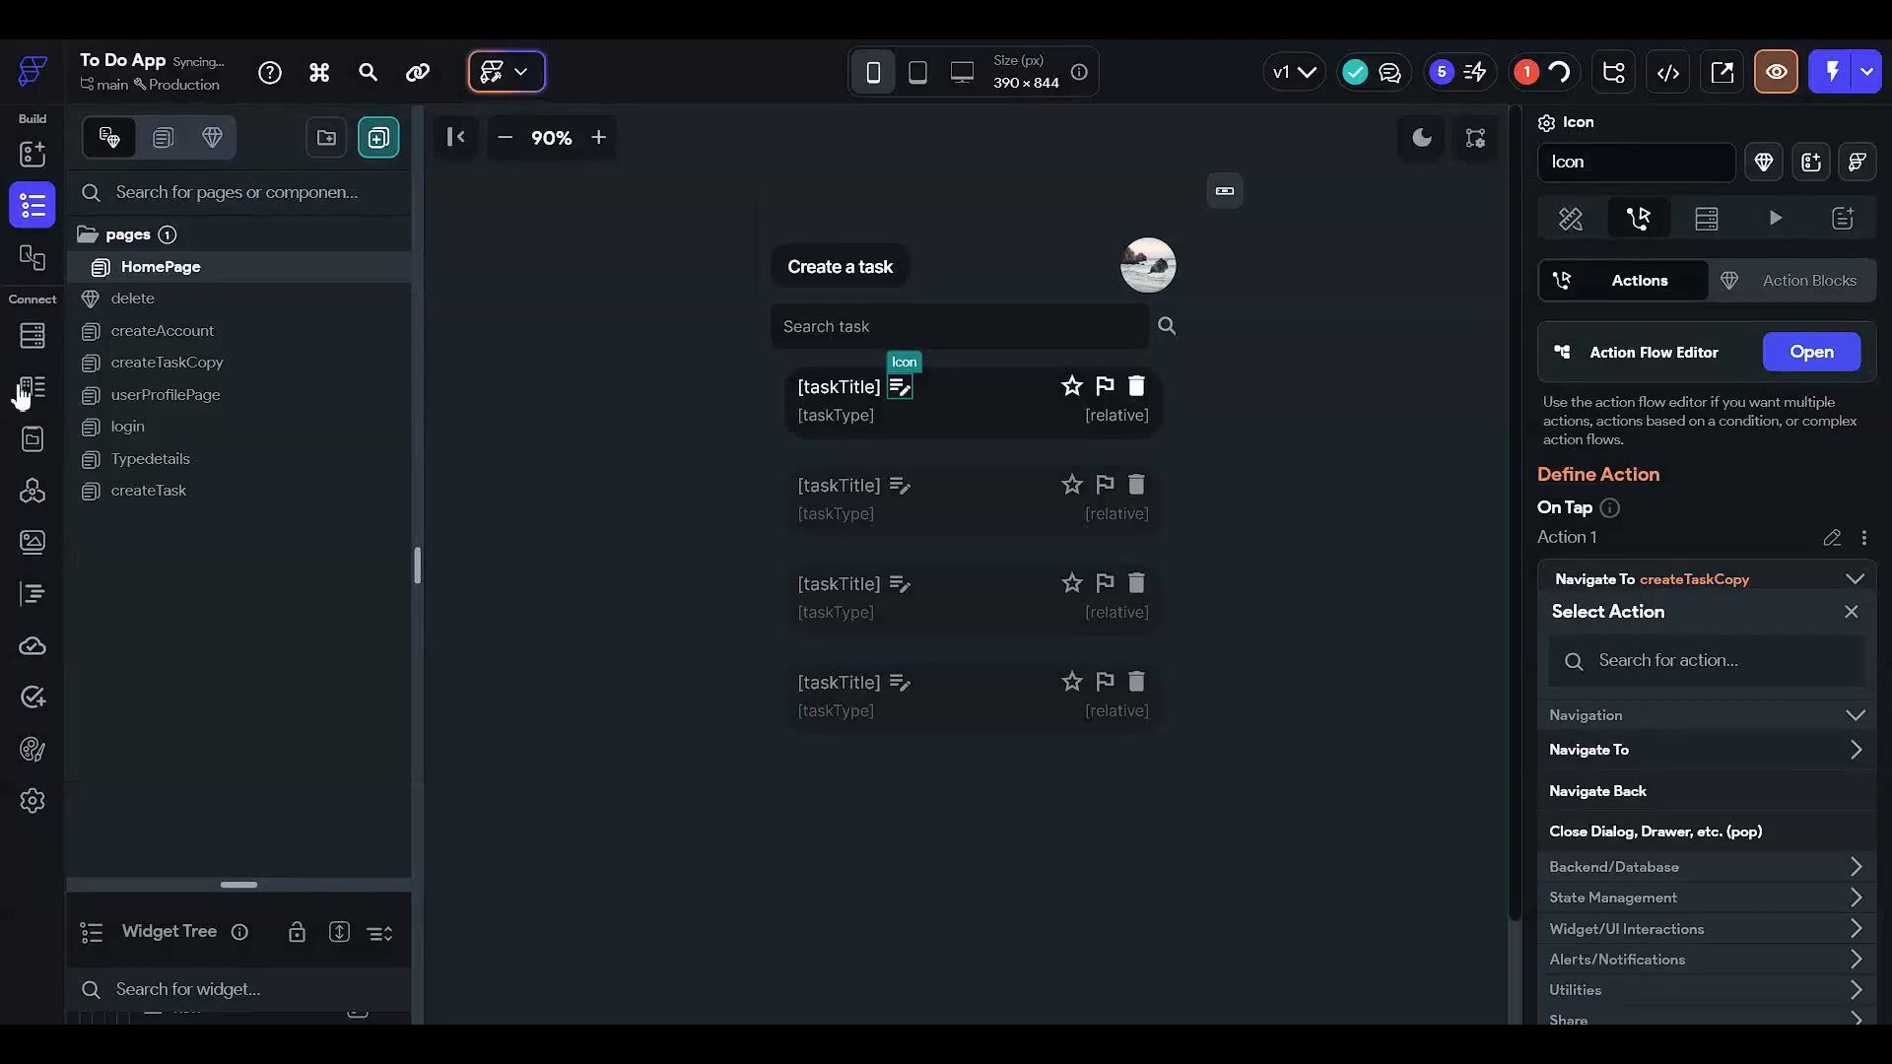
- Rename the createTaskCopy page to editPage
click(248, 362)
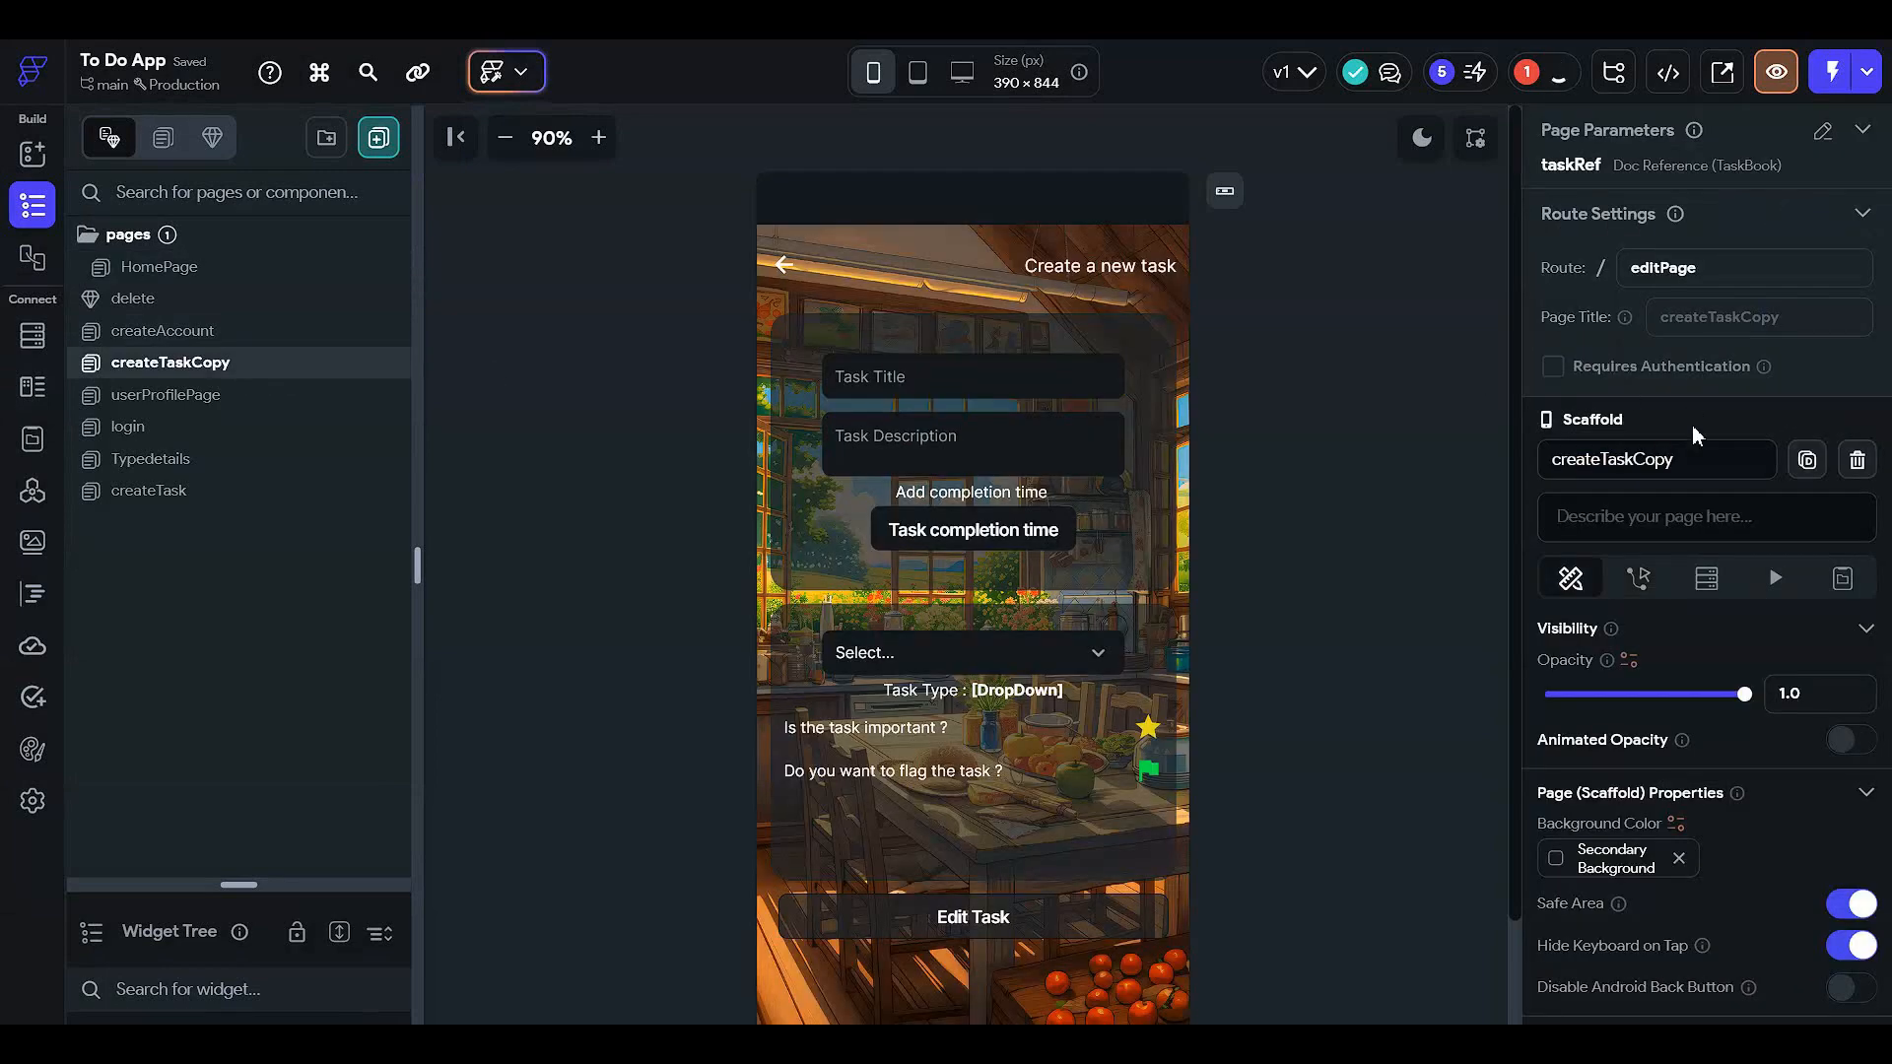
drag(1675, 462, 1025, 480)
text(edi)
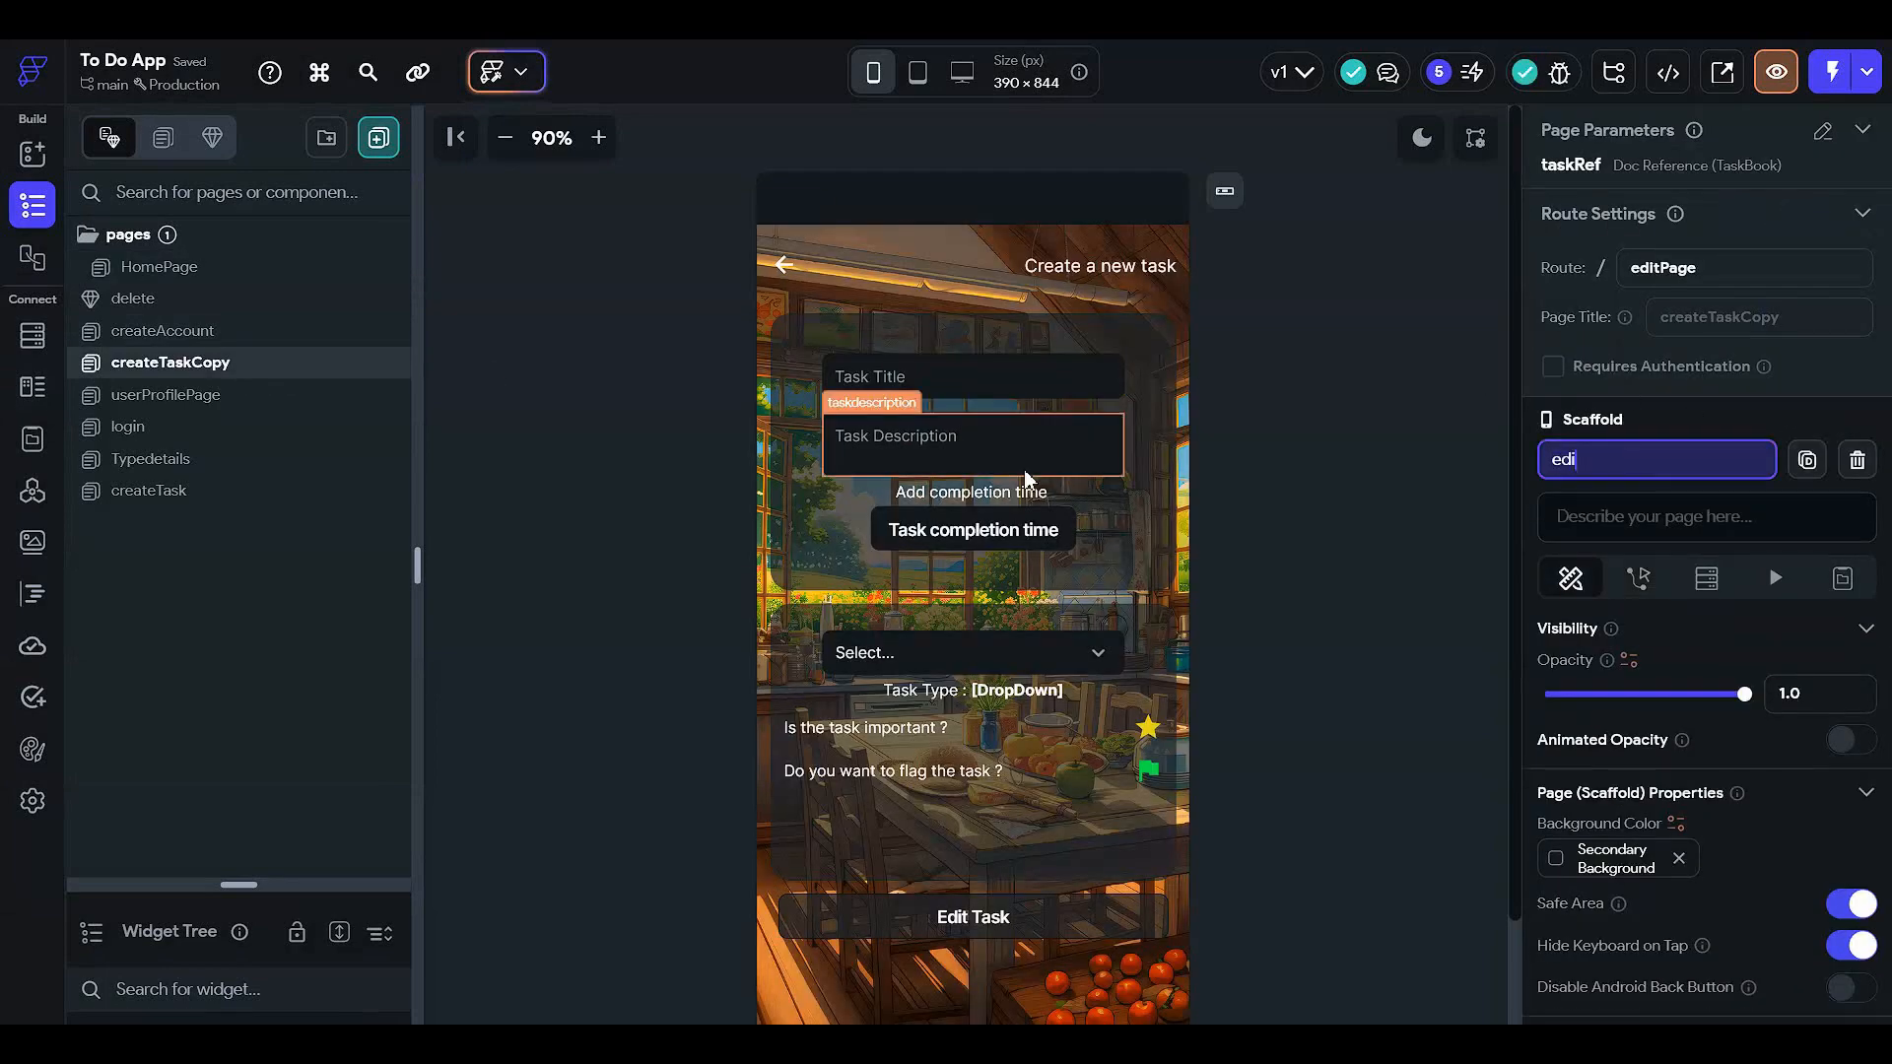
text(tPage)
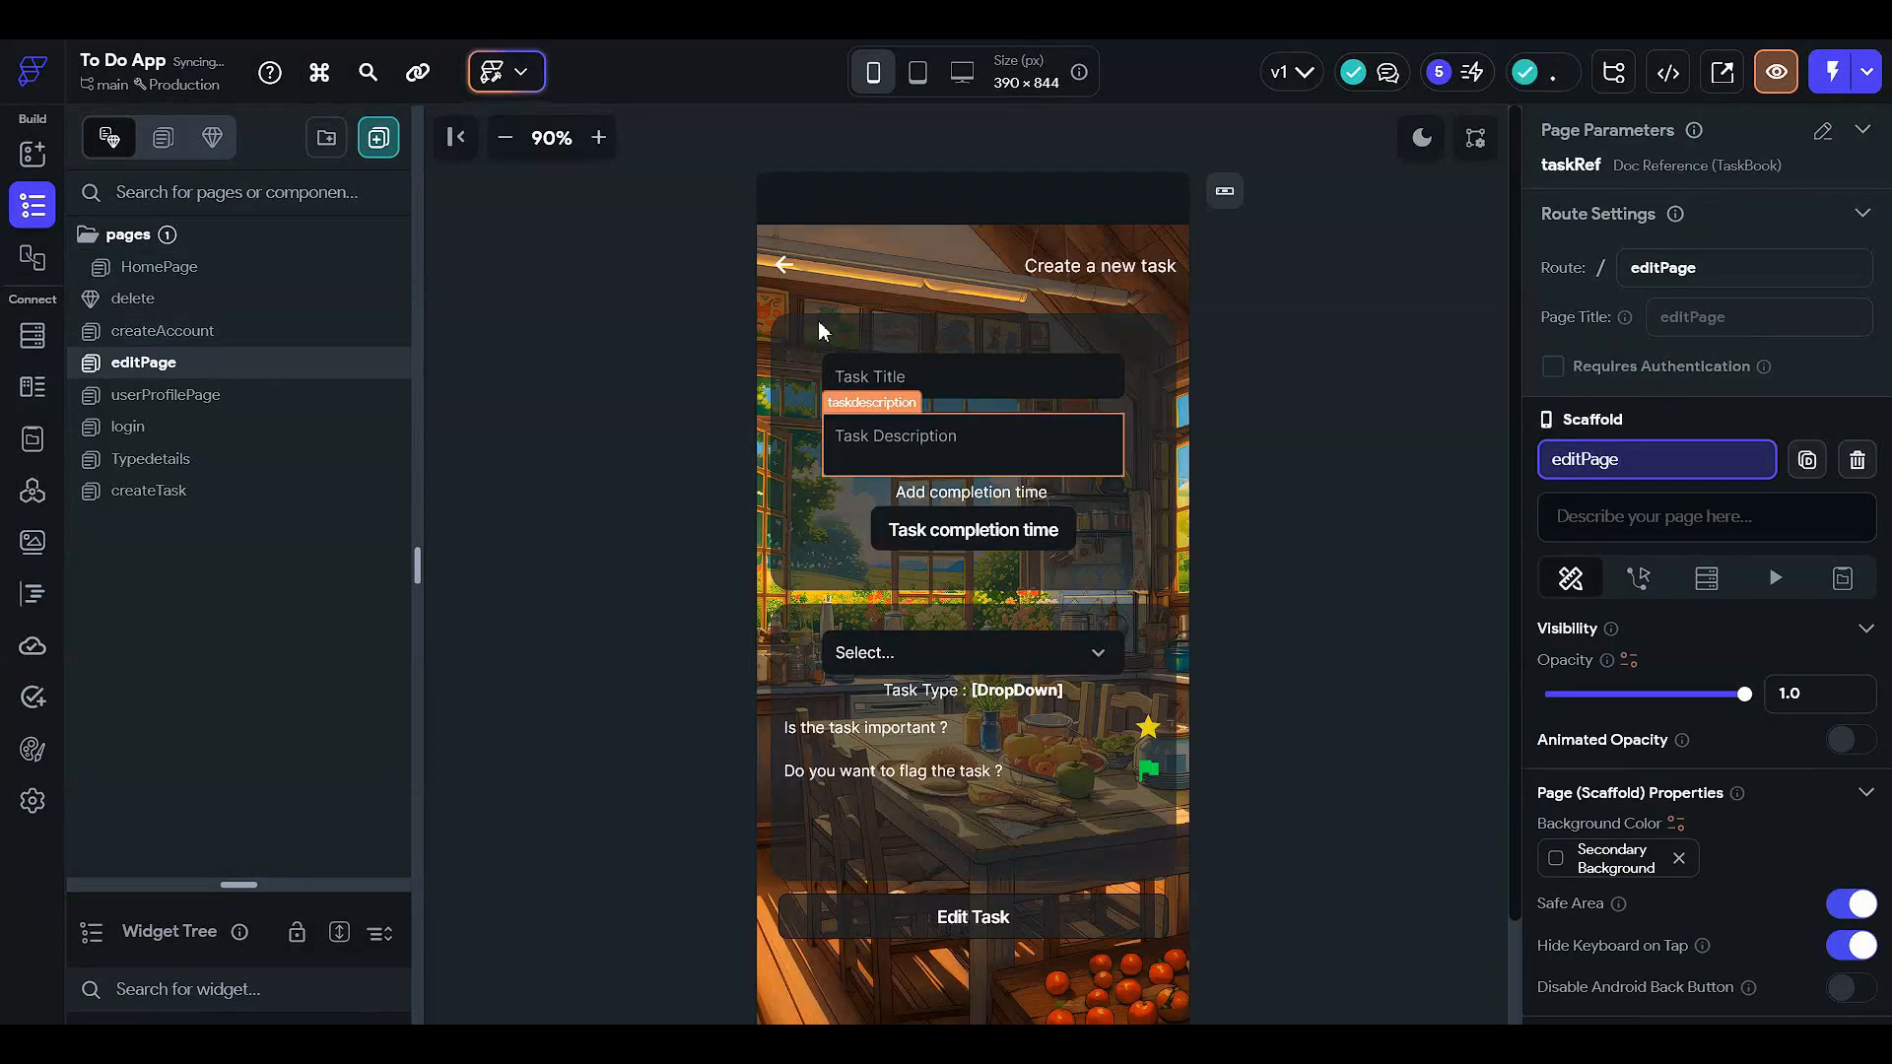
click(1253, 446)
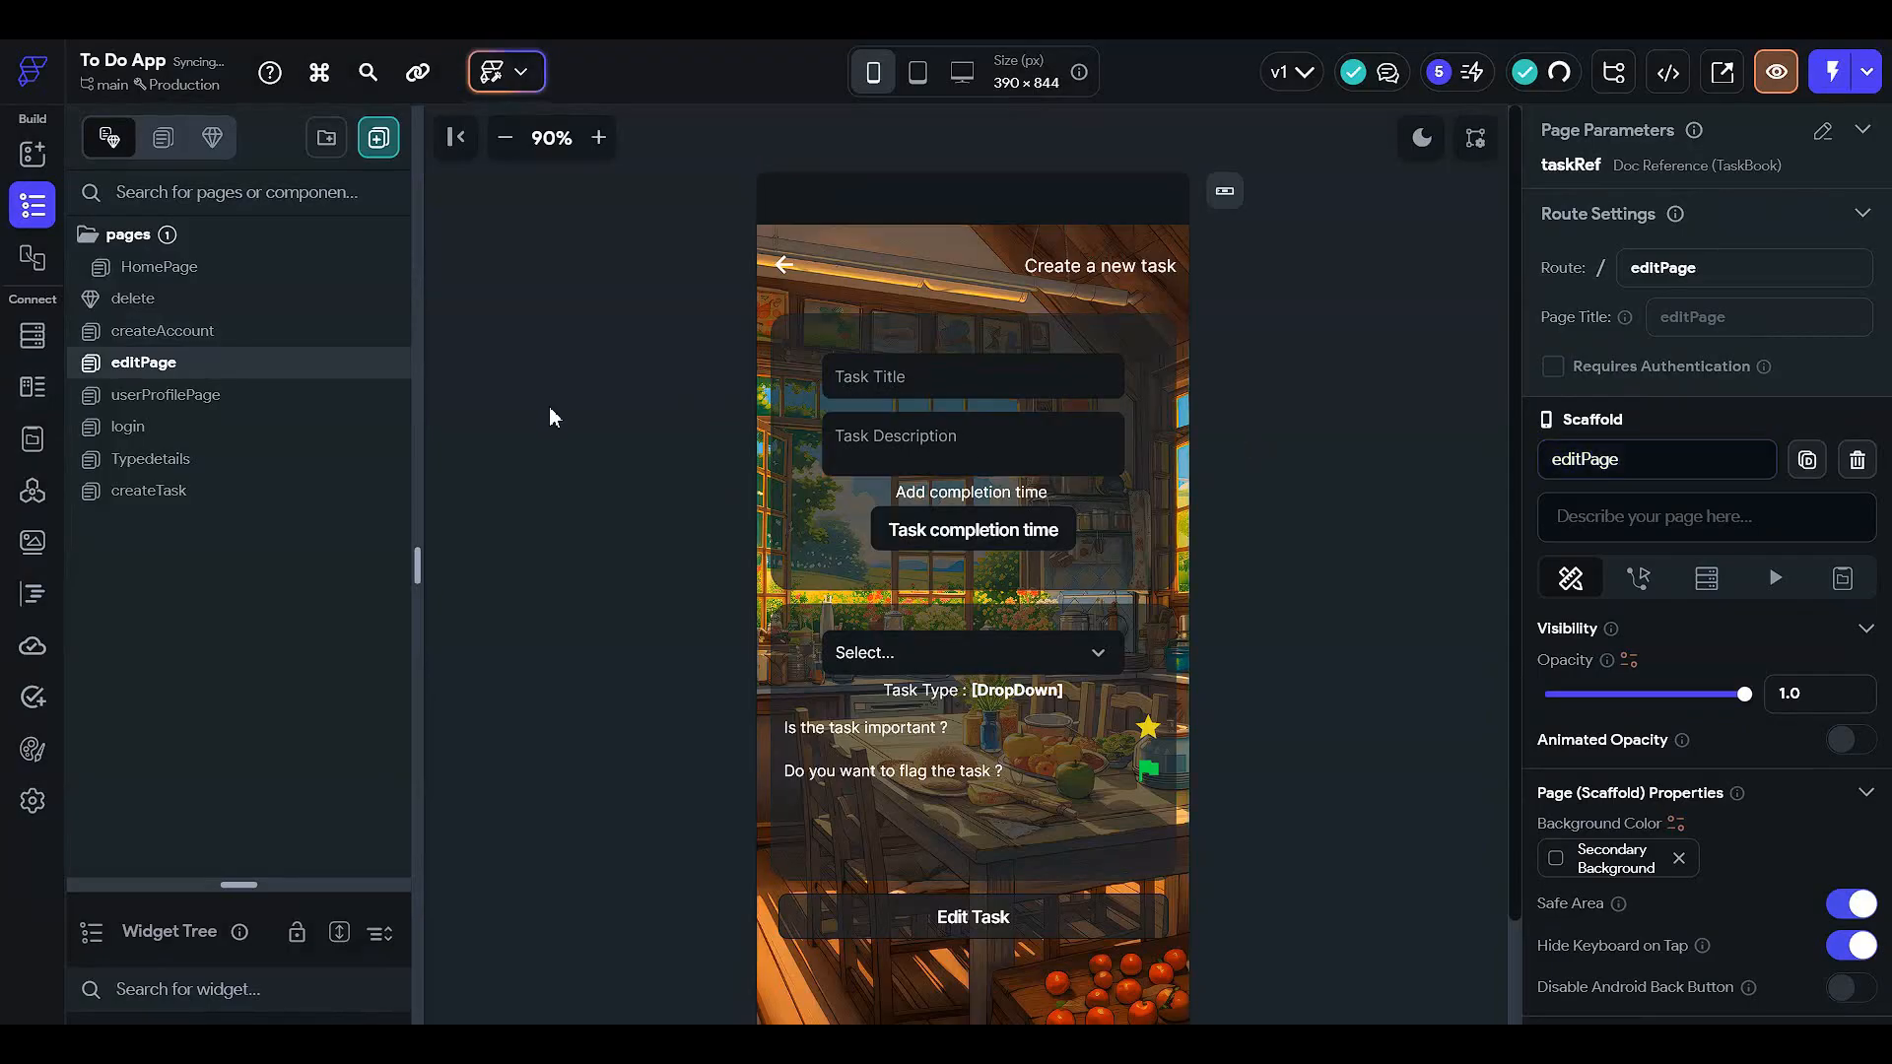
- Open the Edit Task button's action flow and select its Create Document backend action
scroll(630, 433, down, 2)
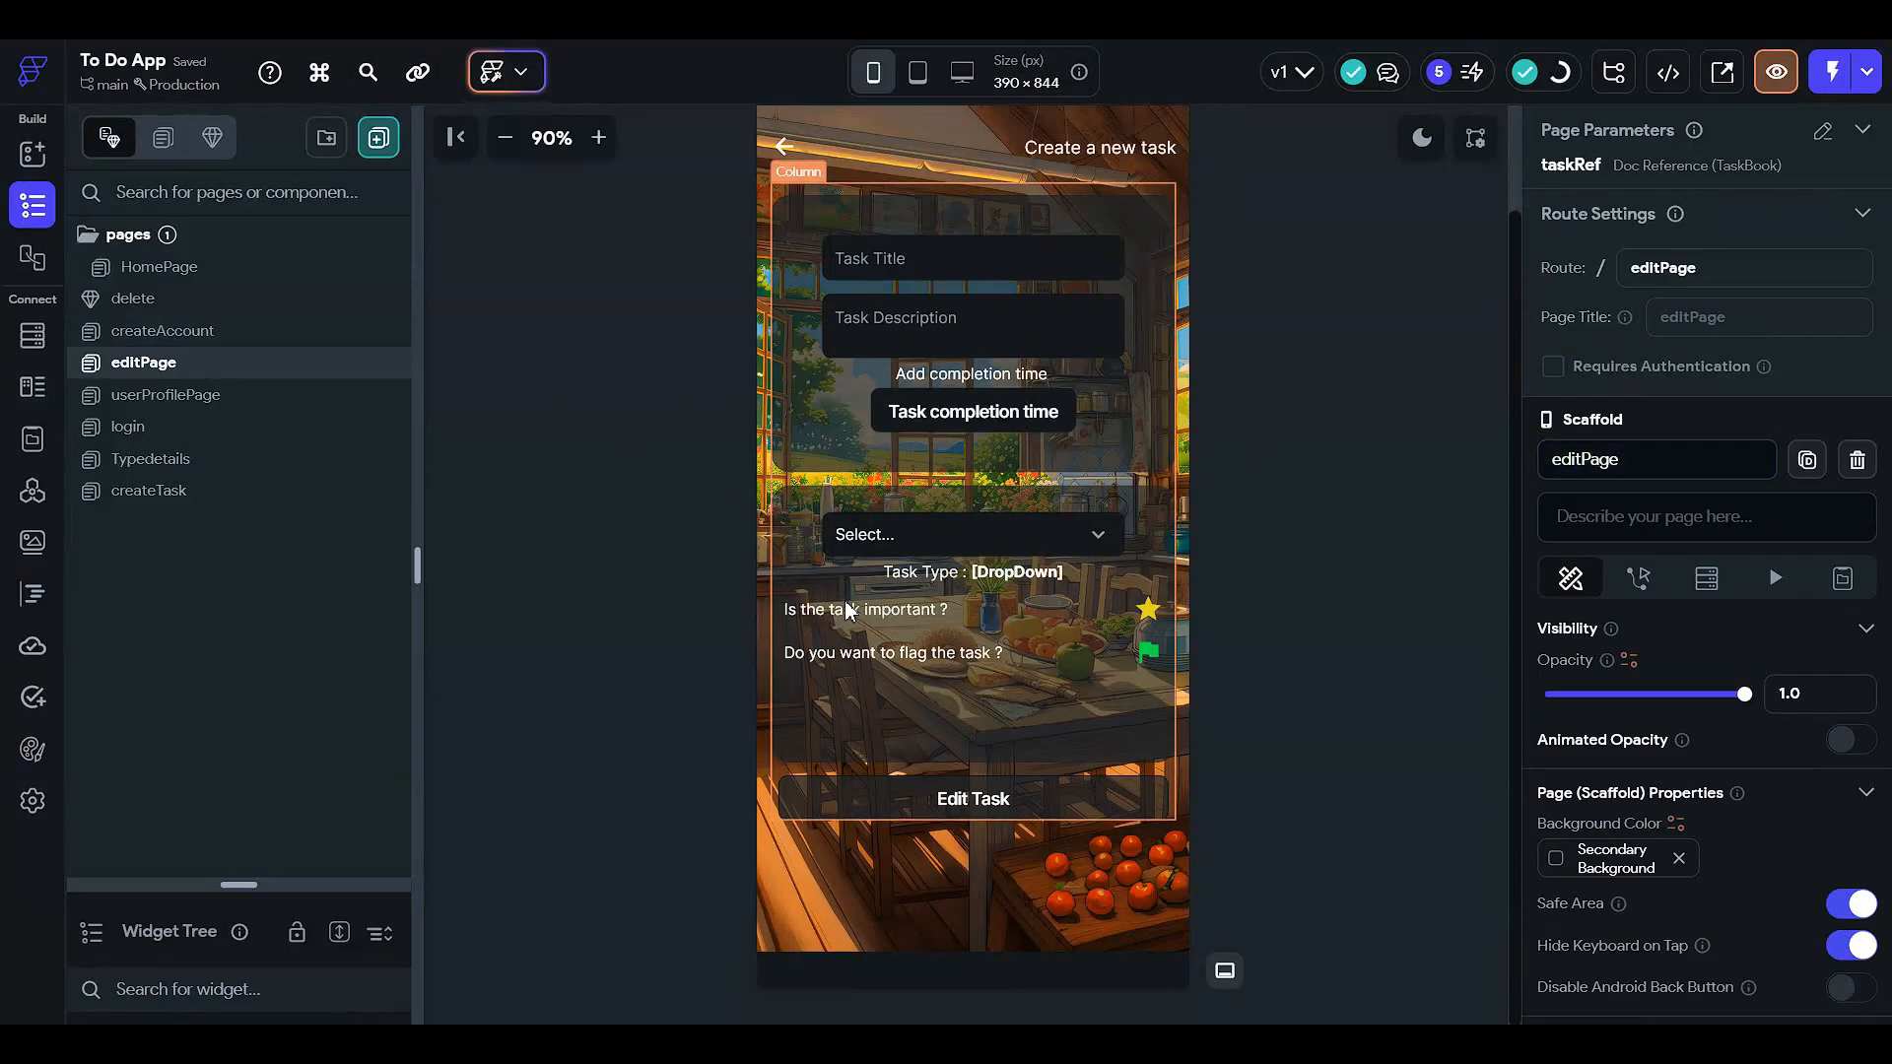
click(911, 788)
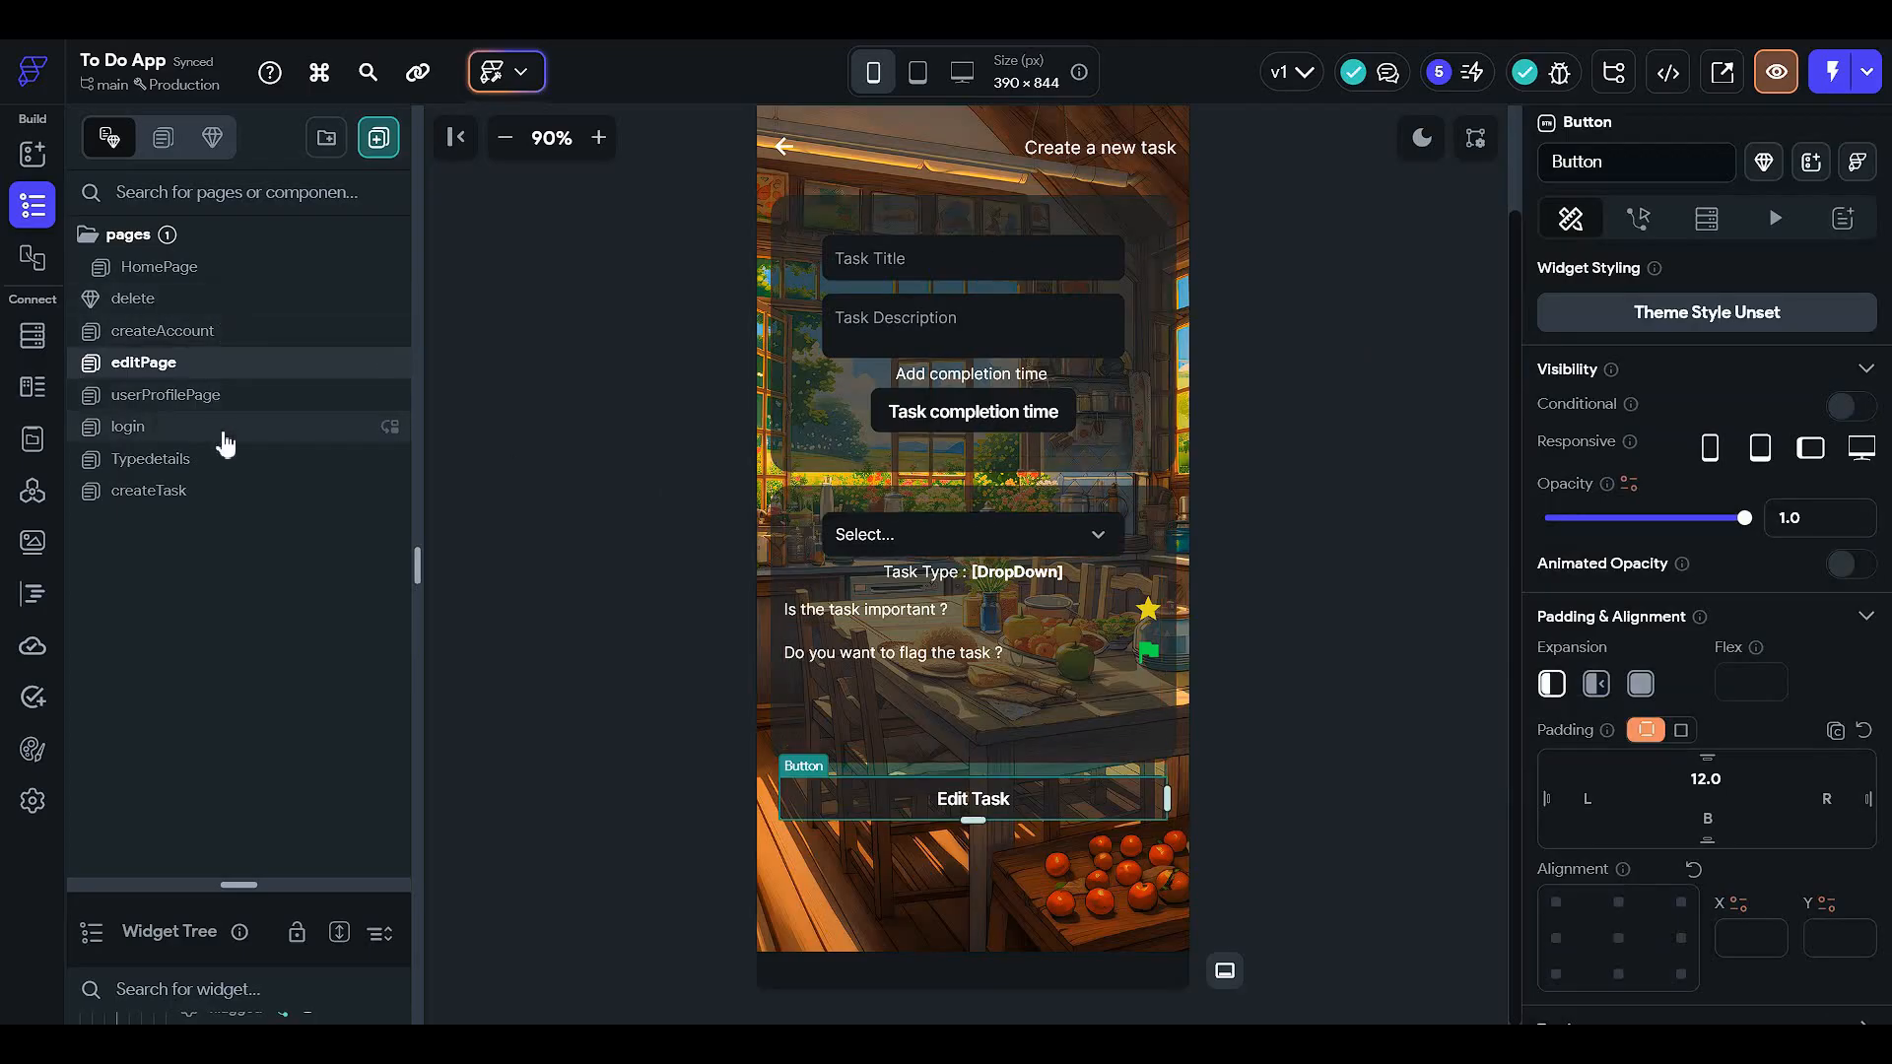
click(1637, 221)
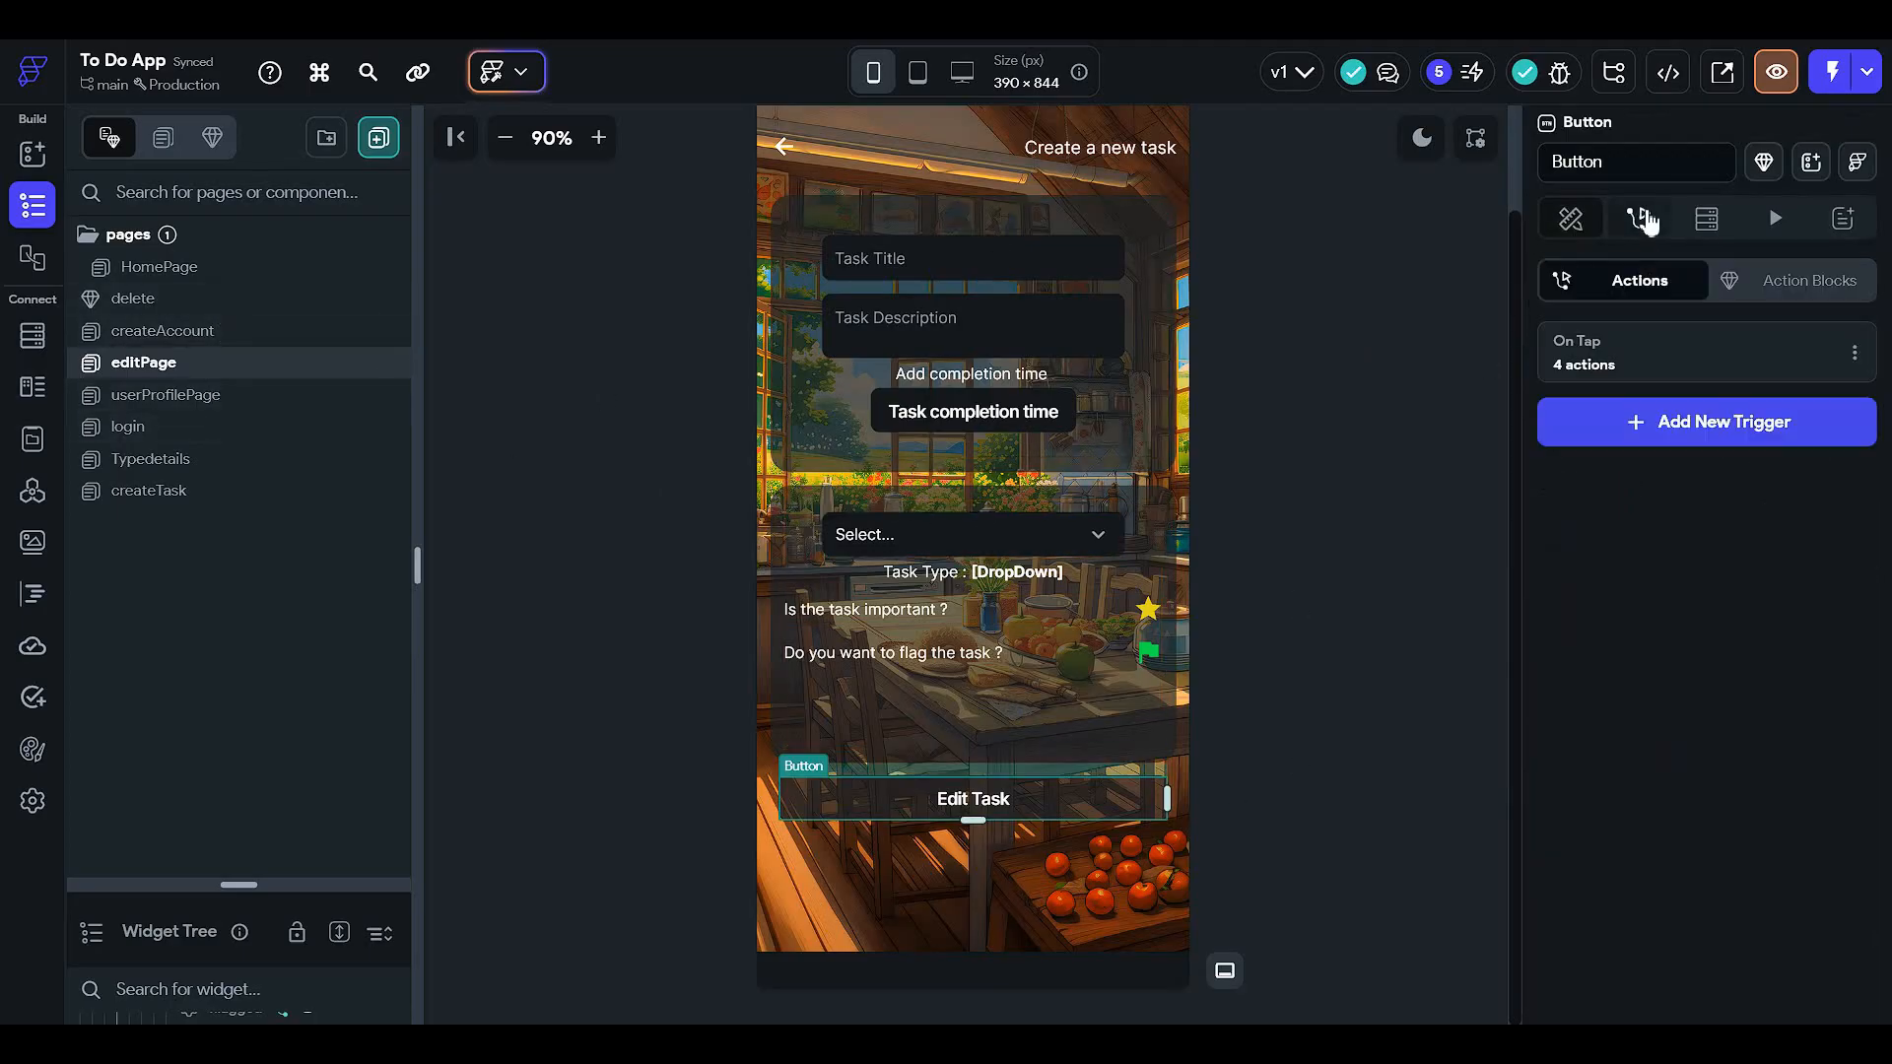
click(1741, 371)
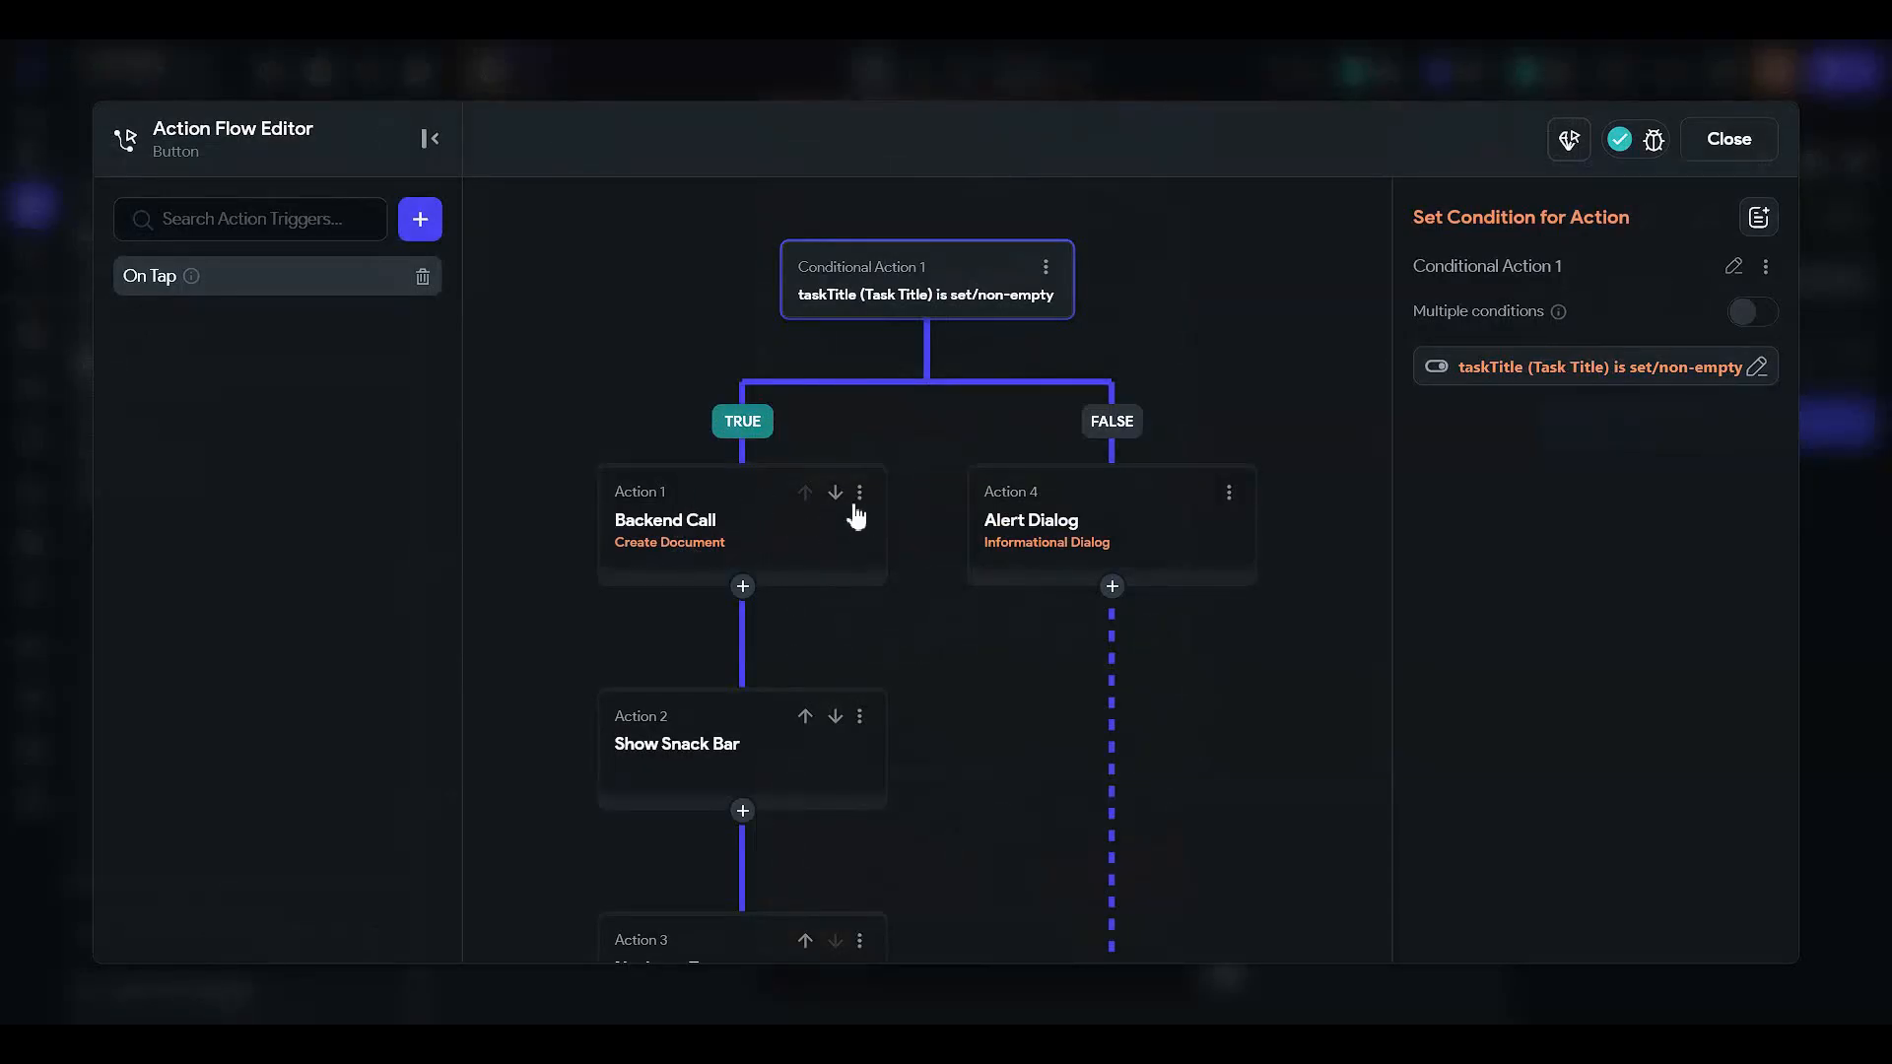
click(680, 527)
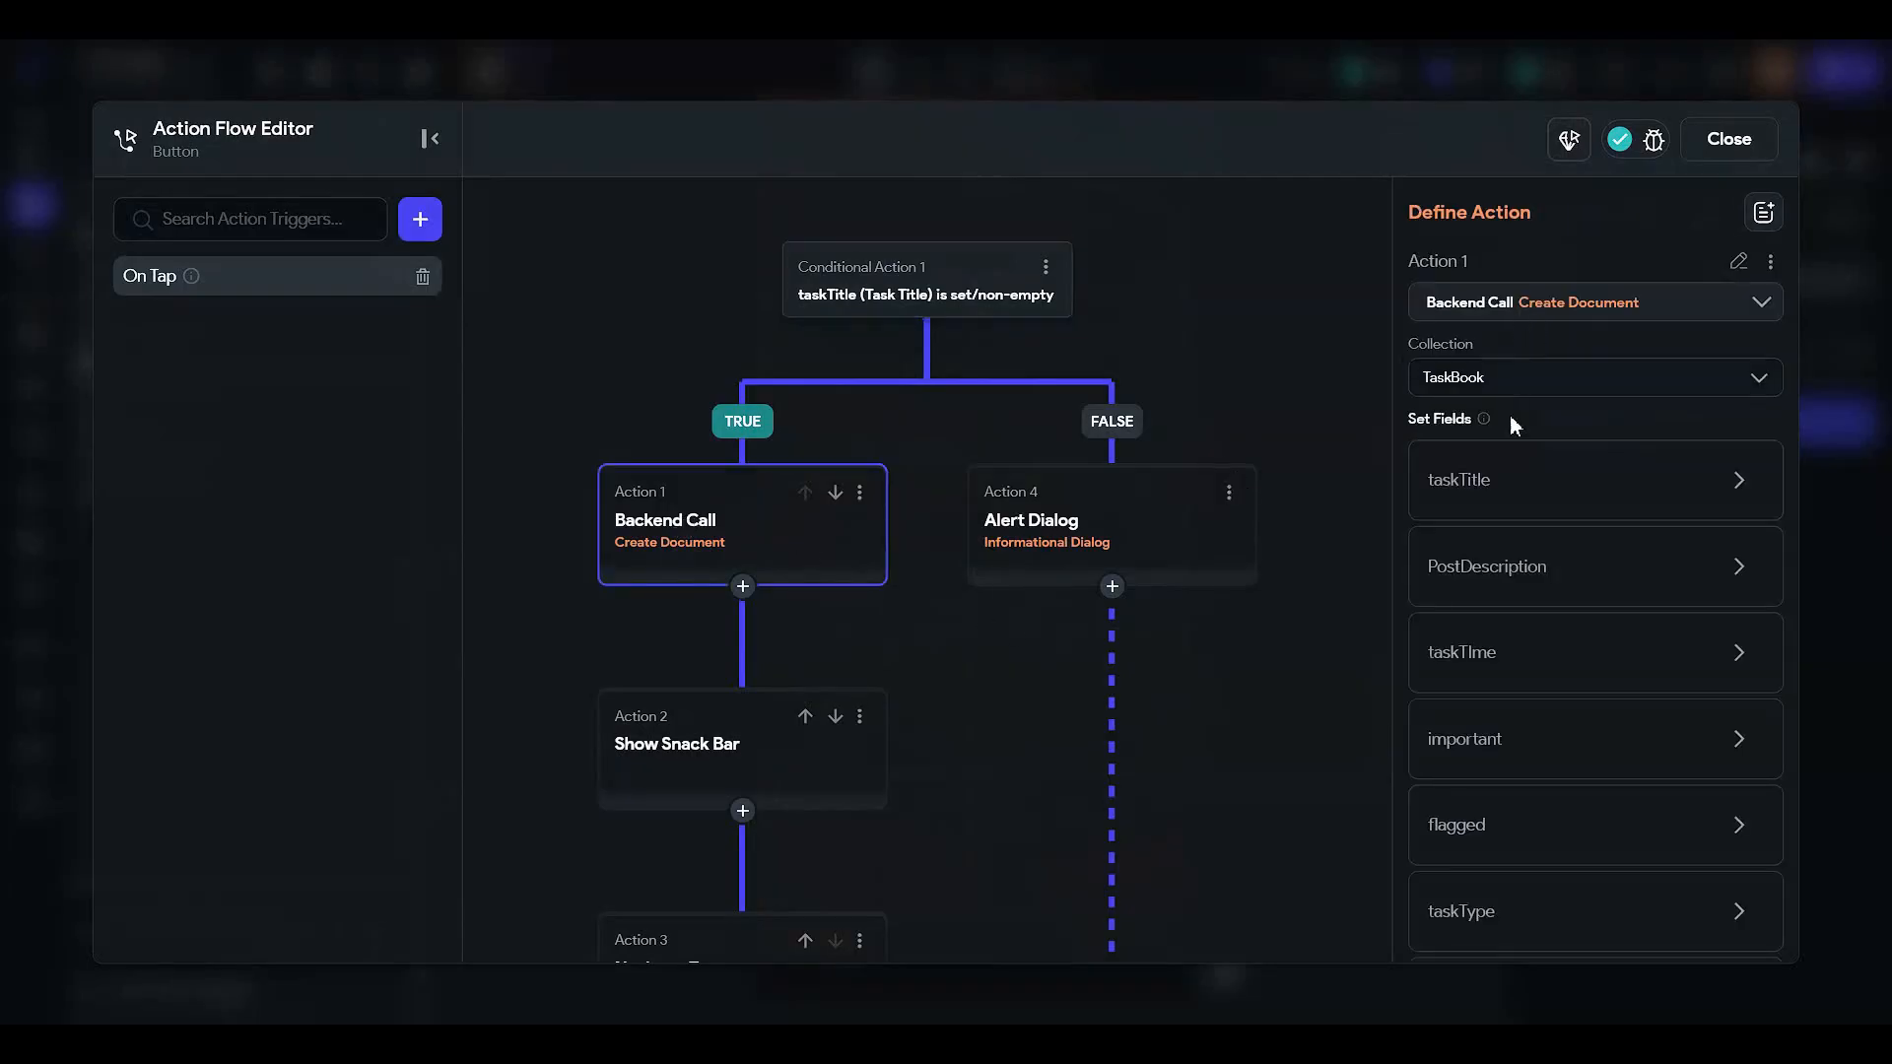
- Change it to Update Document on the taskRef reference and add a field to update
click(1543, 311)
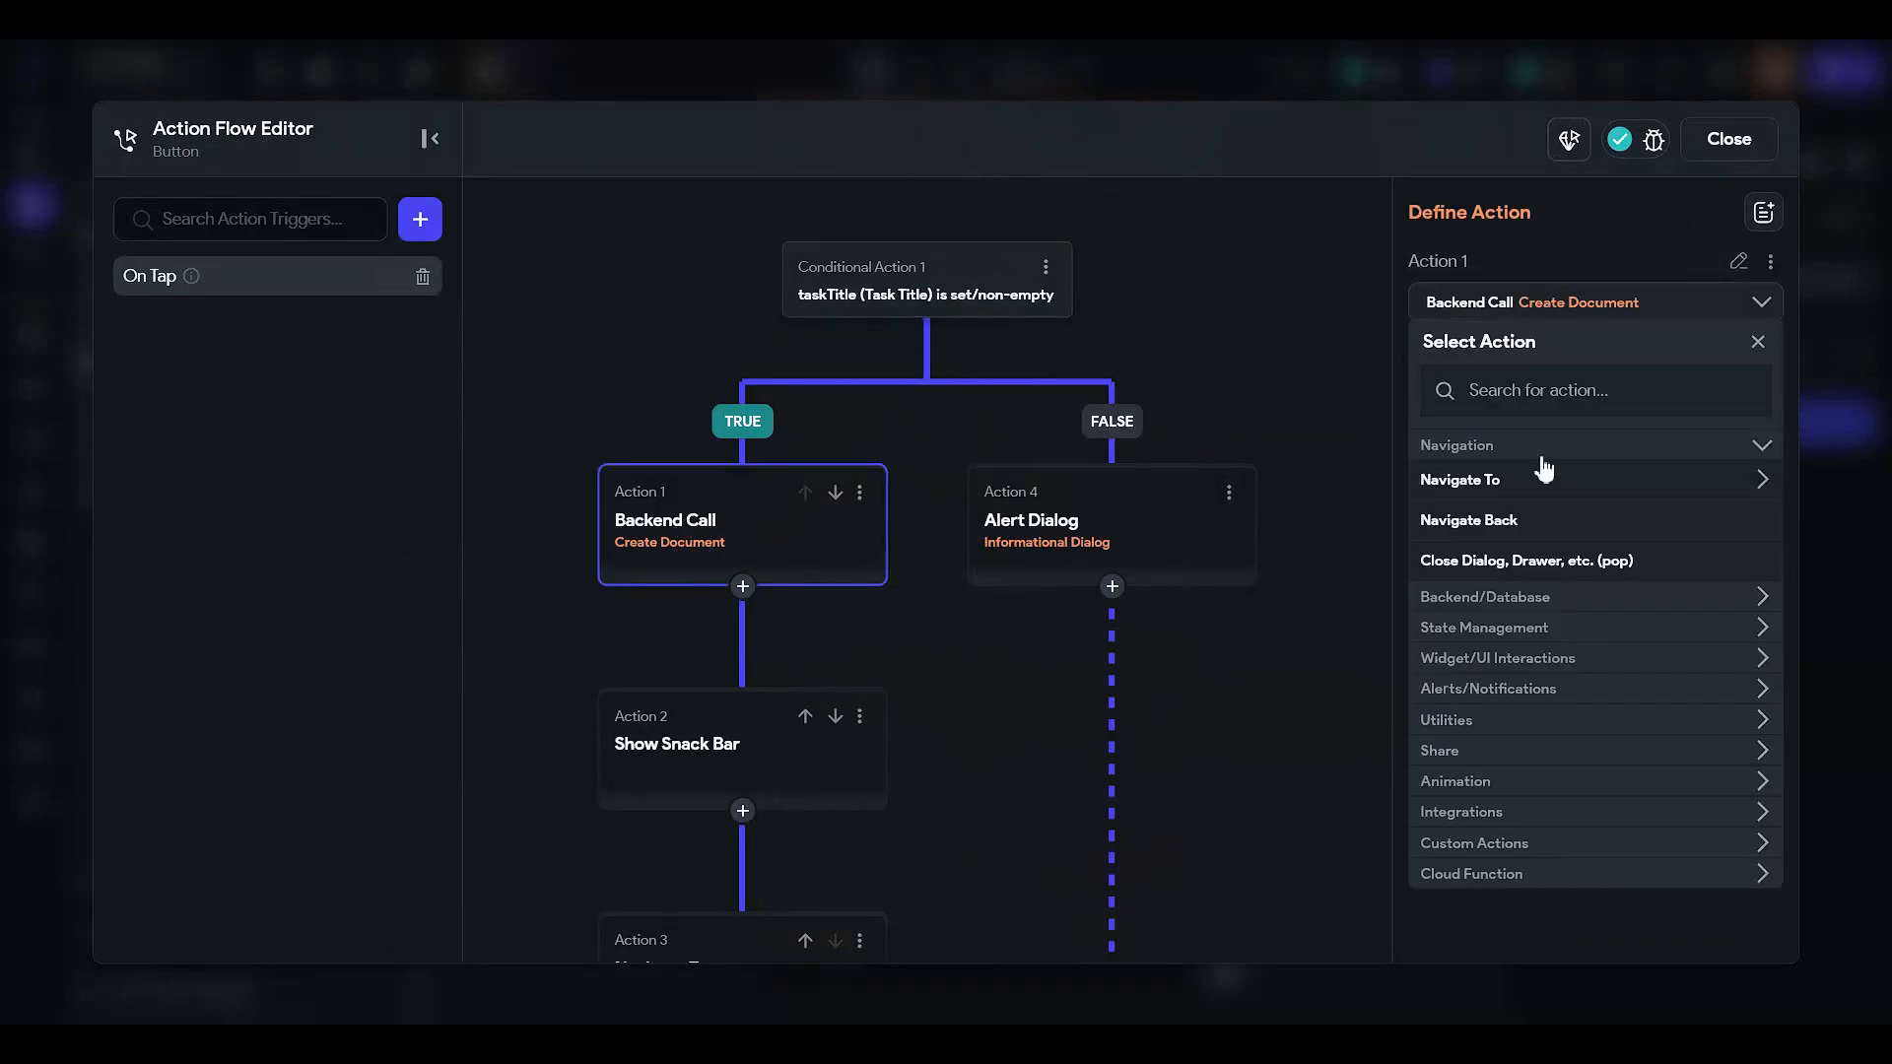
text(upate)
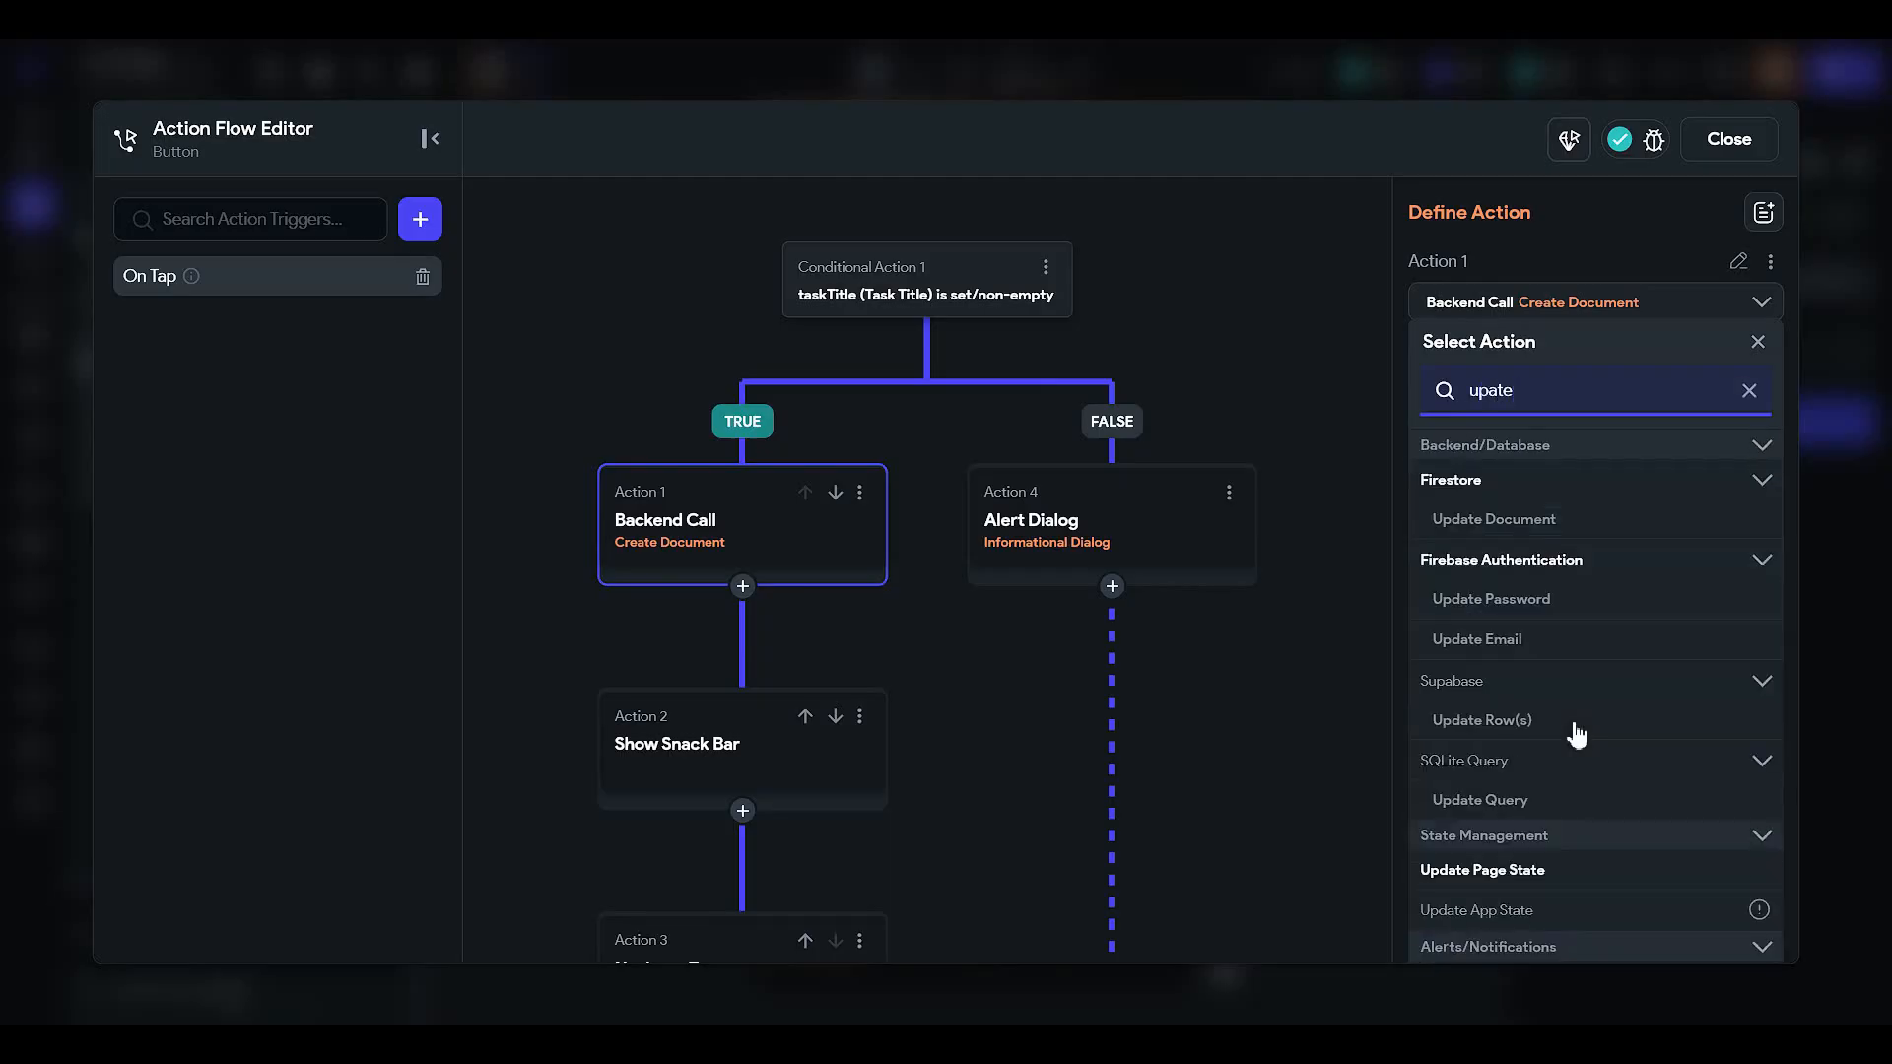
click(1576, 525)
click(1428, 392)
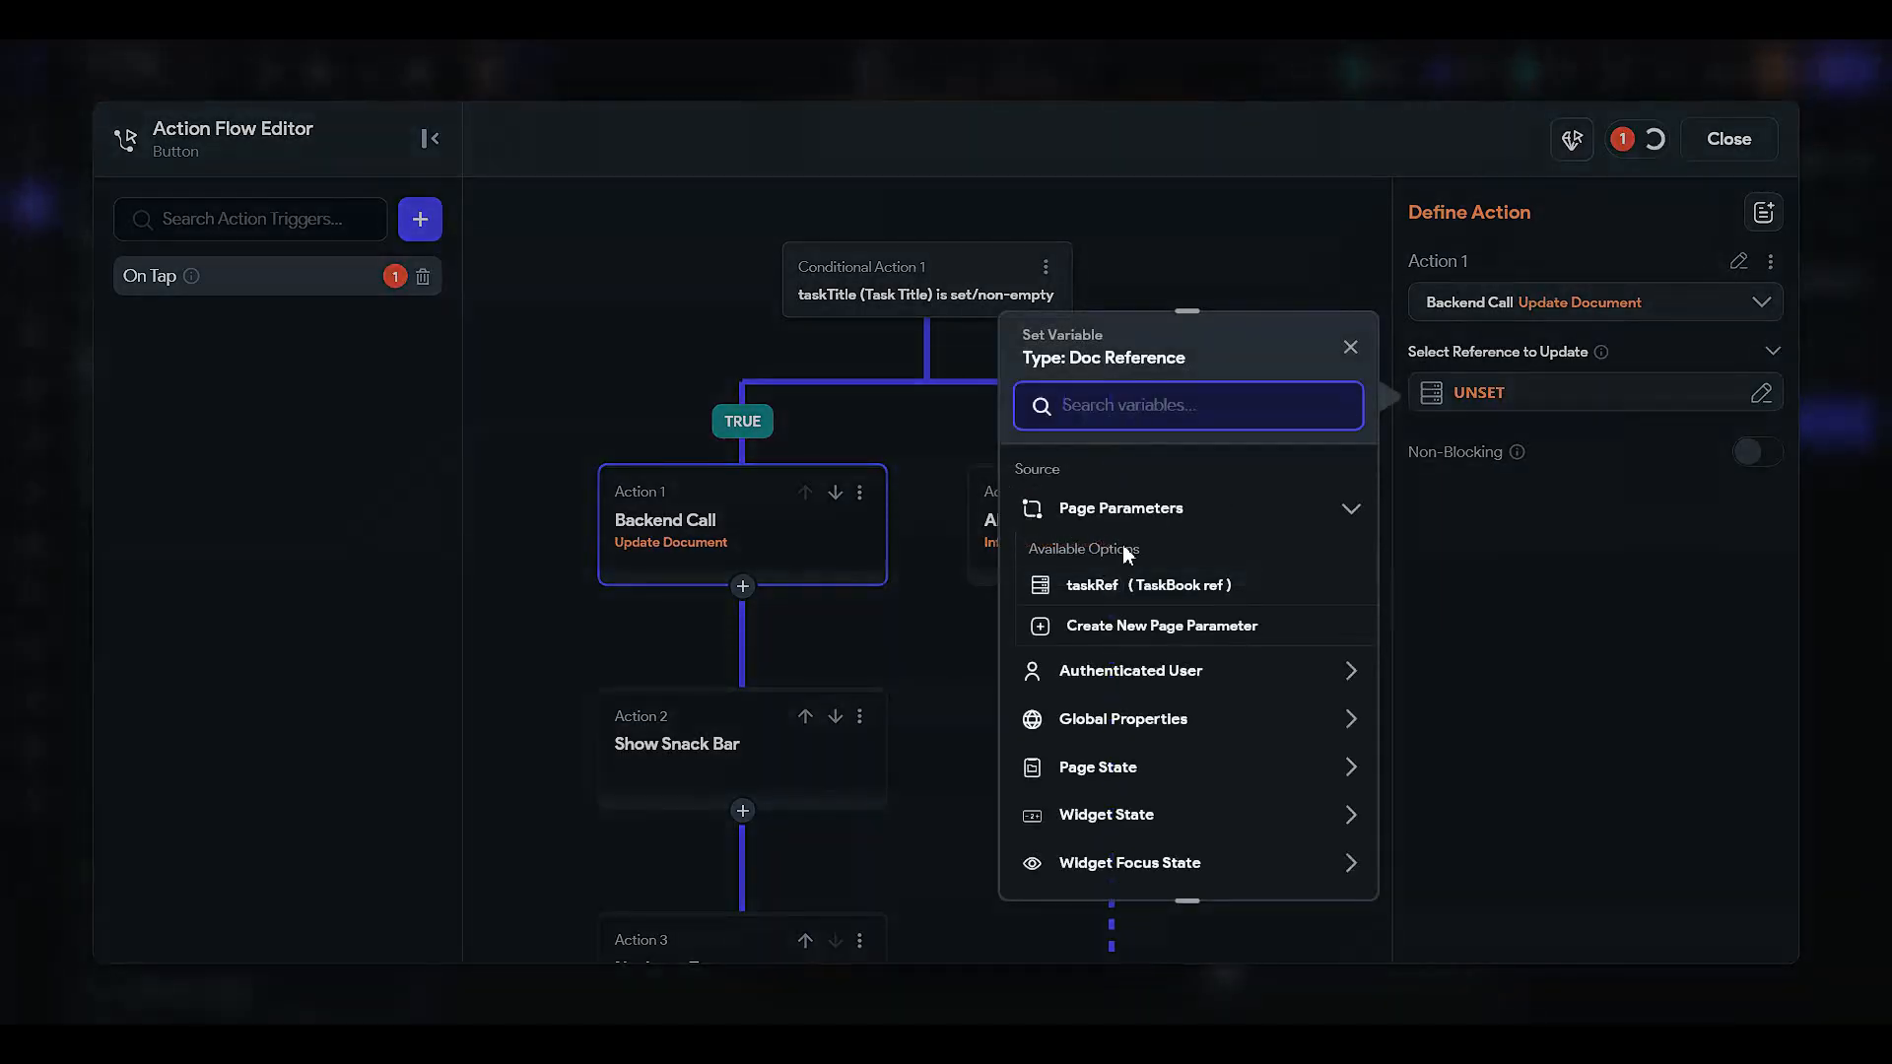
click(1109, 586)
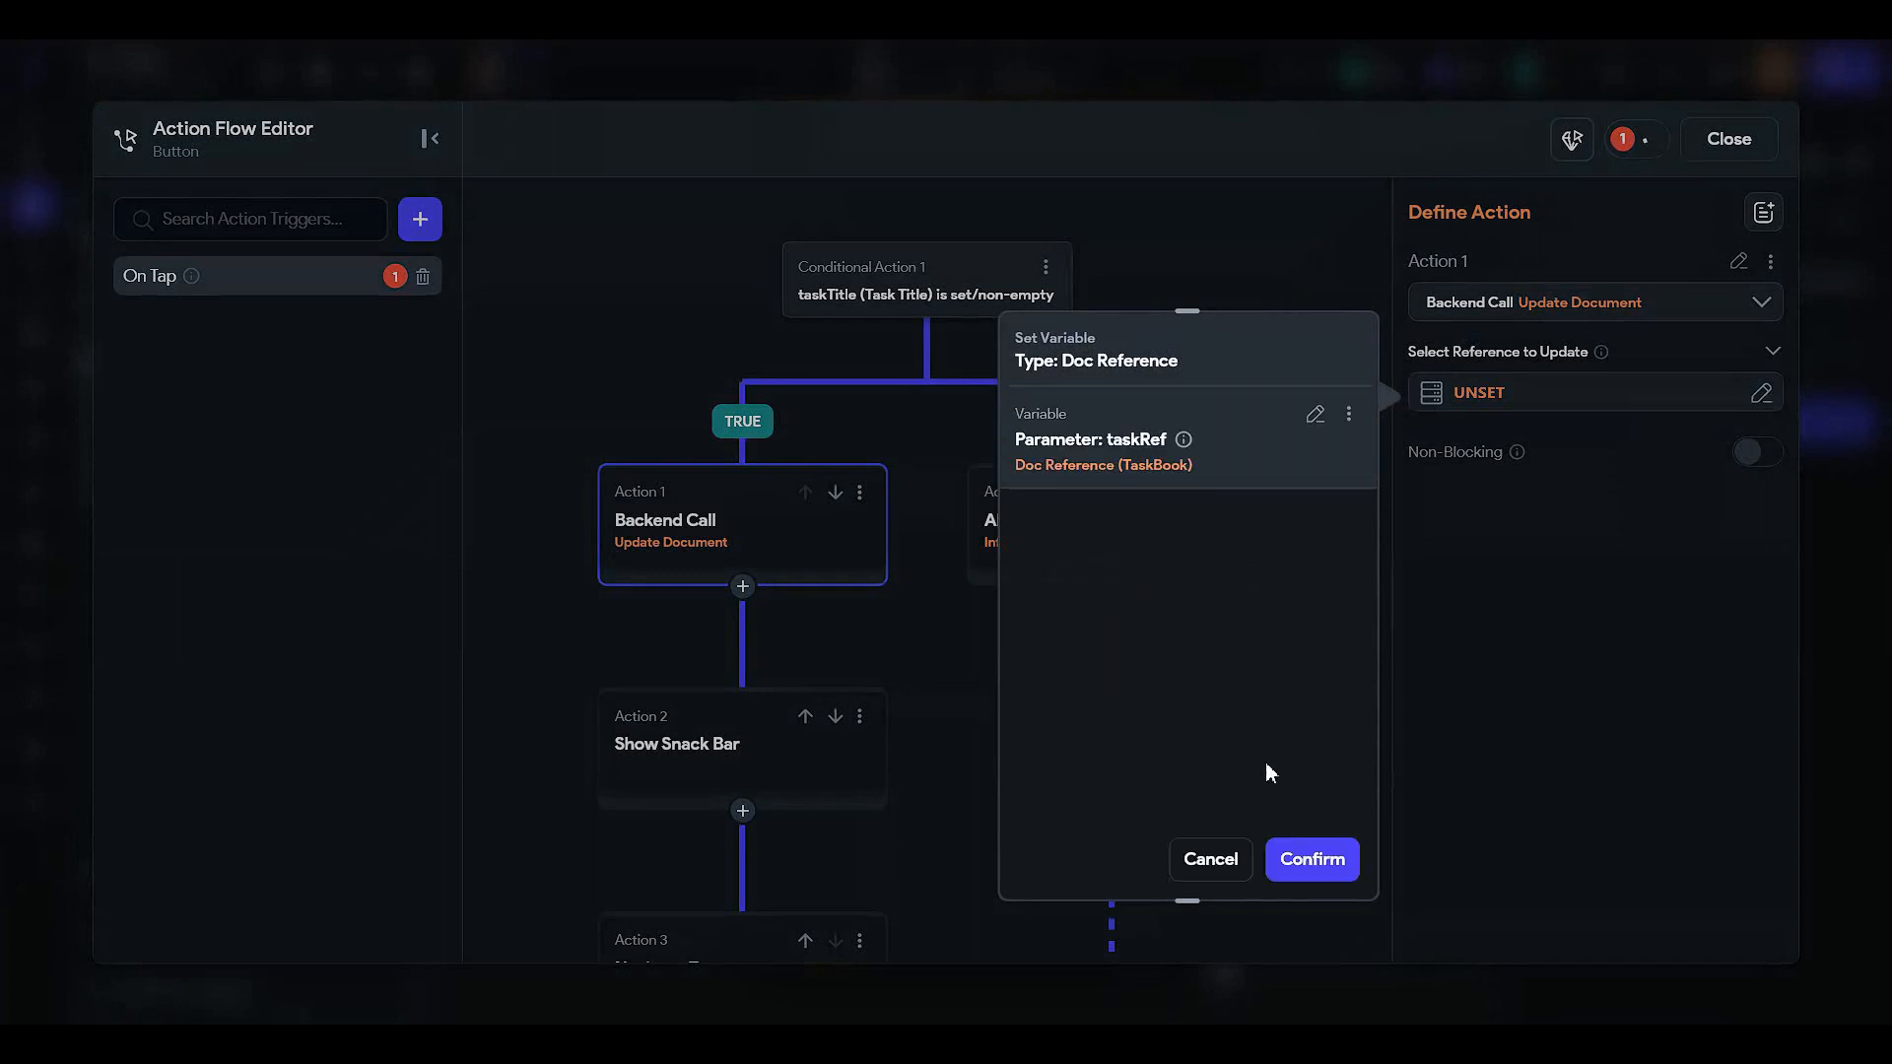
click(1311, 861)
click(1484, 471)
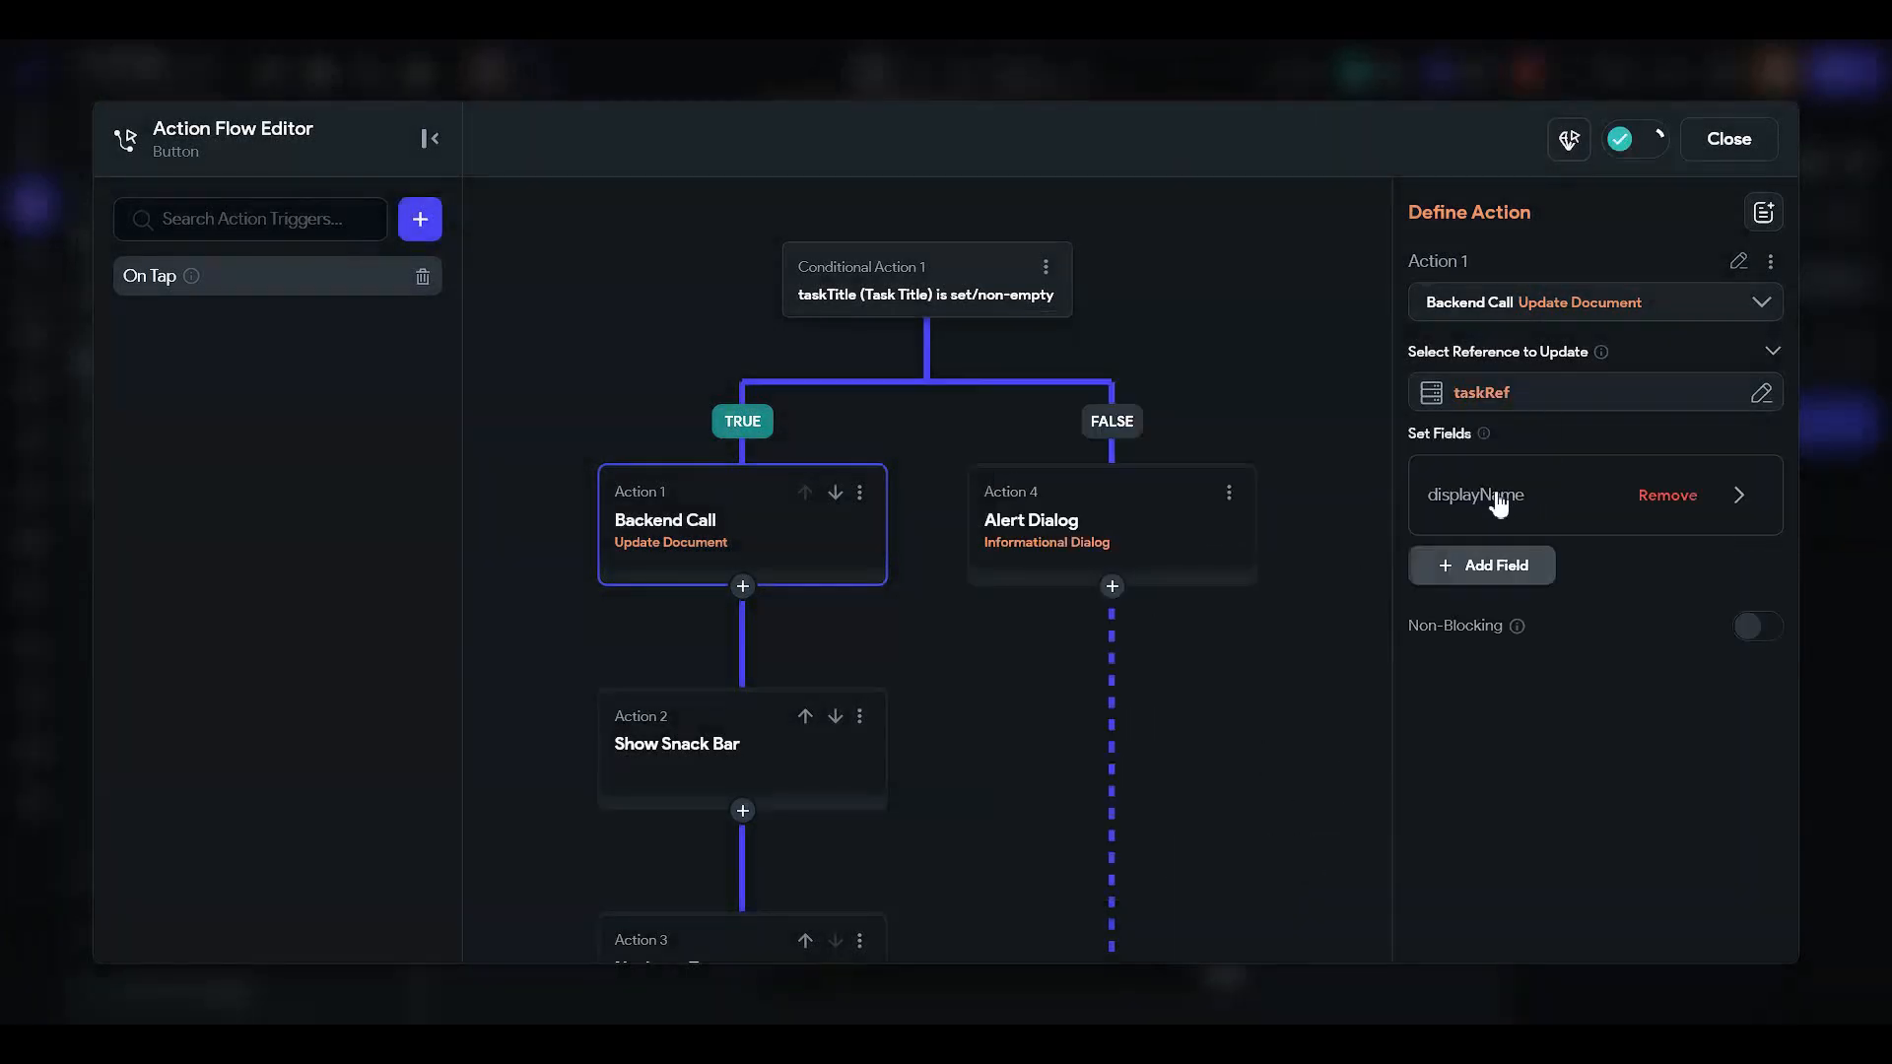
- Set the taskTitle field's value from the Task Title input's text
click(1471, 499)
click(1490, 620)
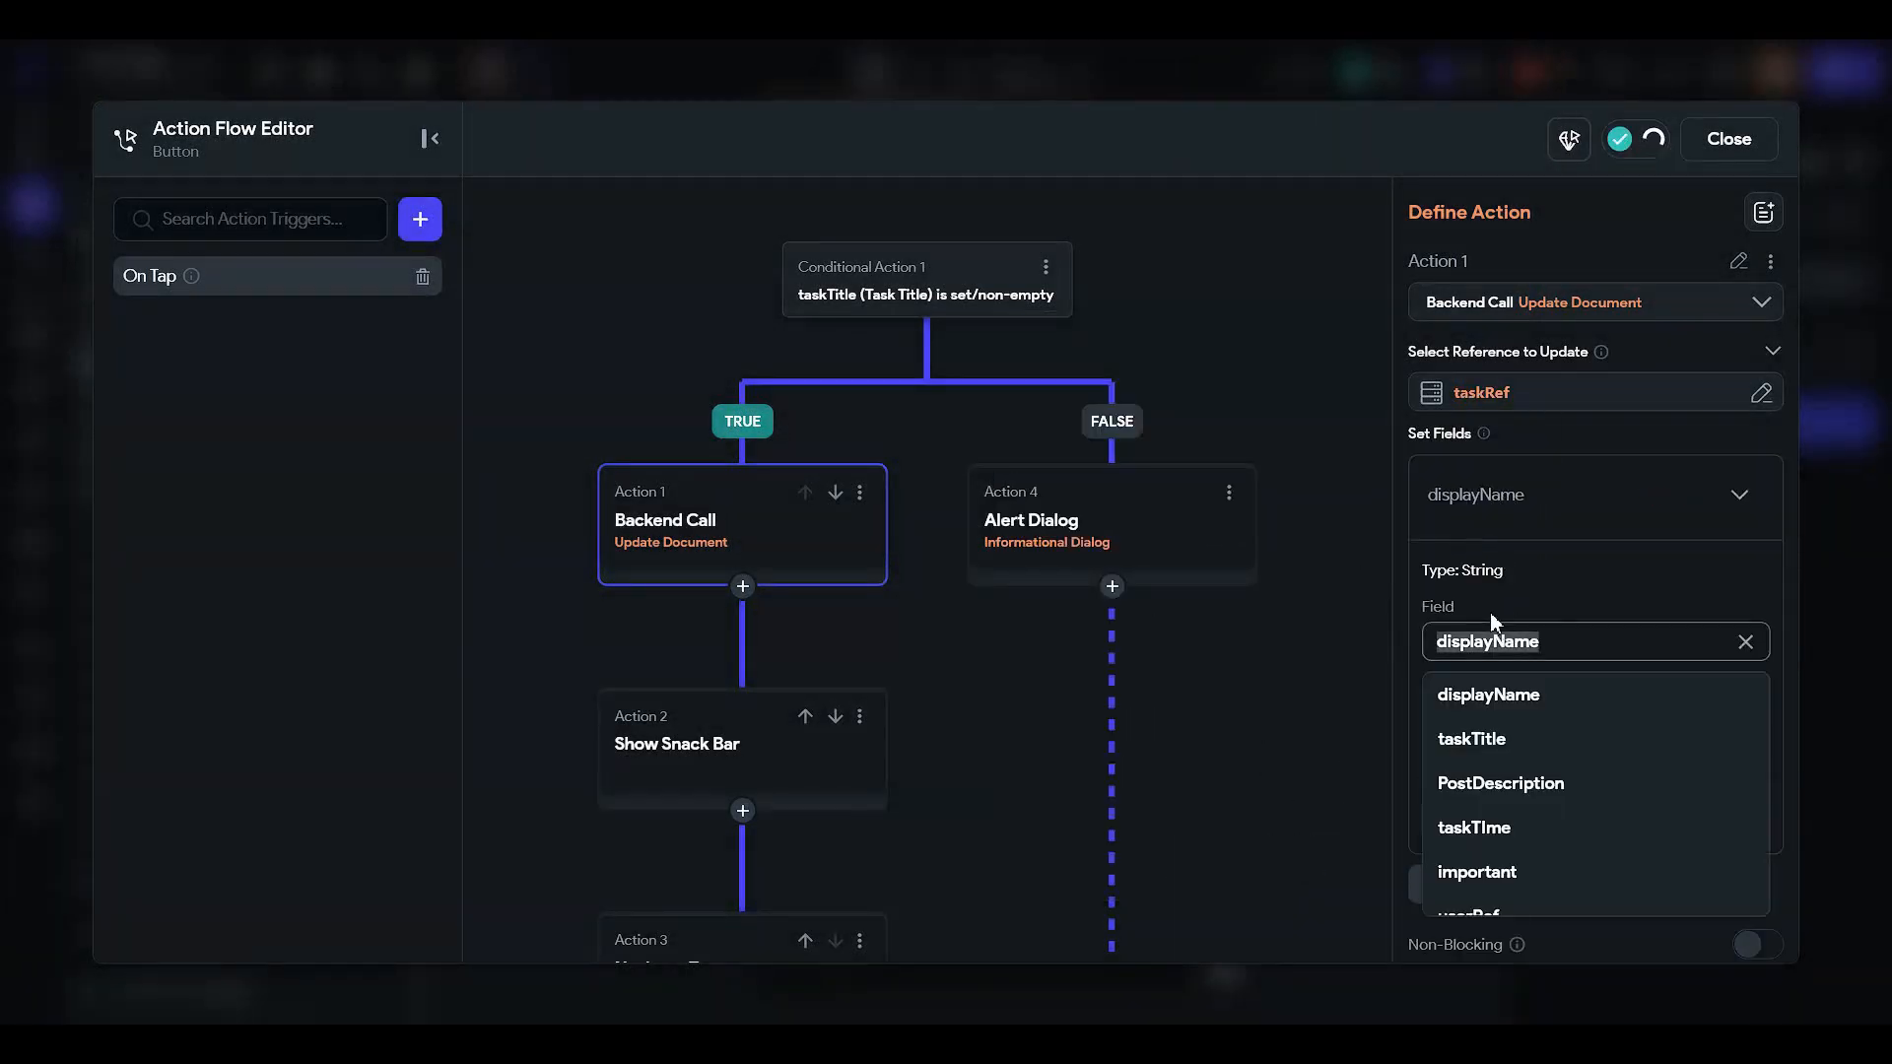
click(1533, 751)
click(1502, 726)
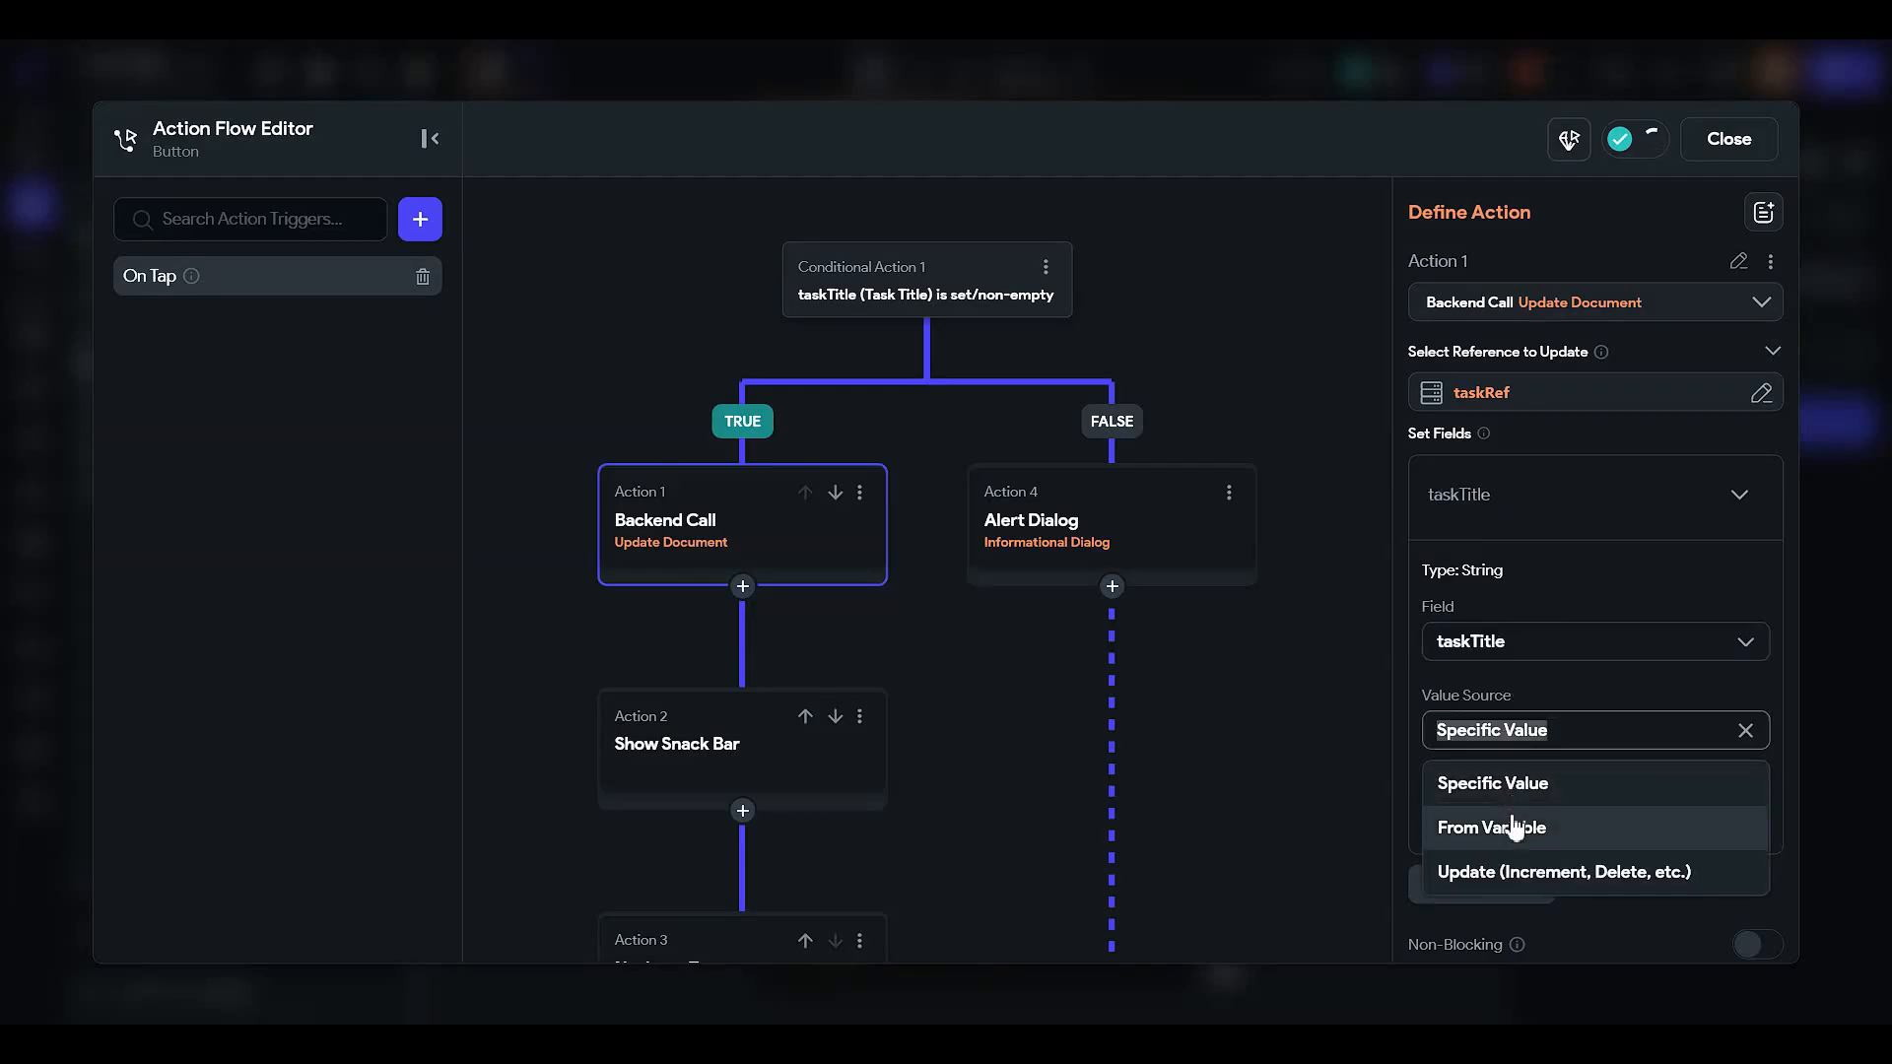
click(1517, 828)
scroll(1551, 702, down, 2)
click(1494, 599)
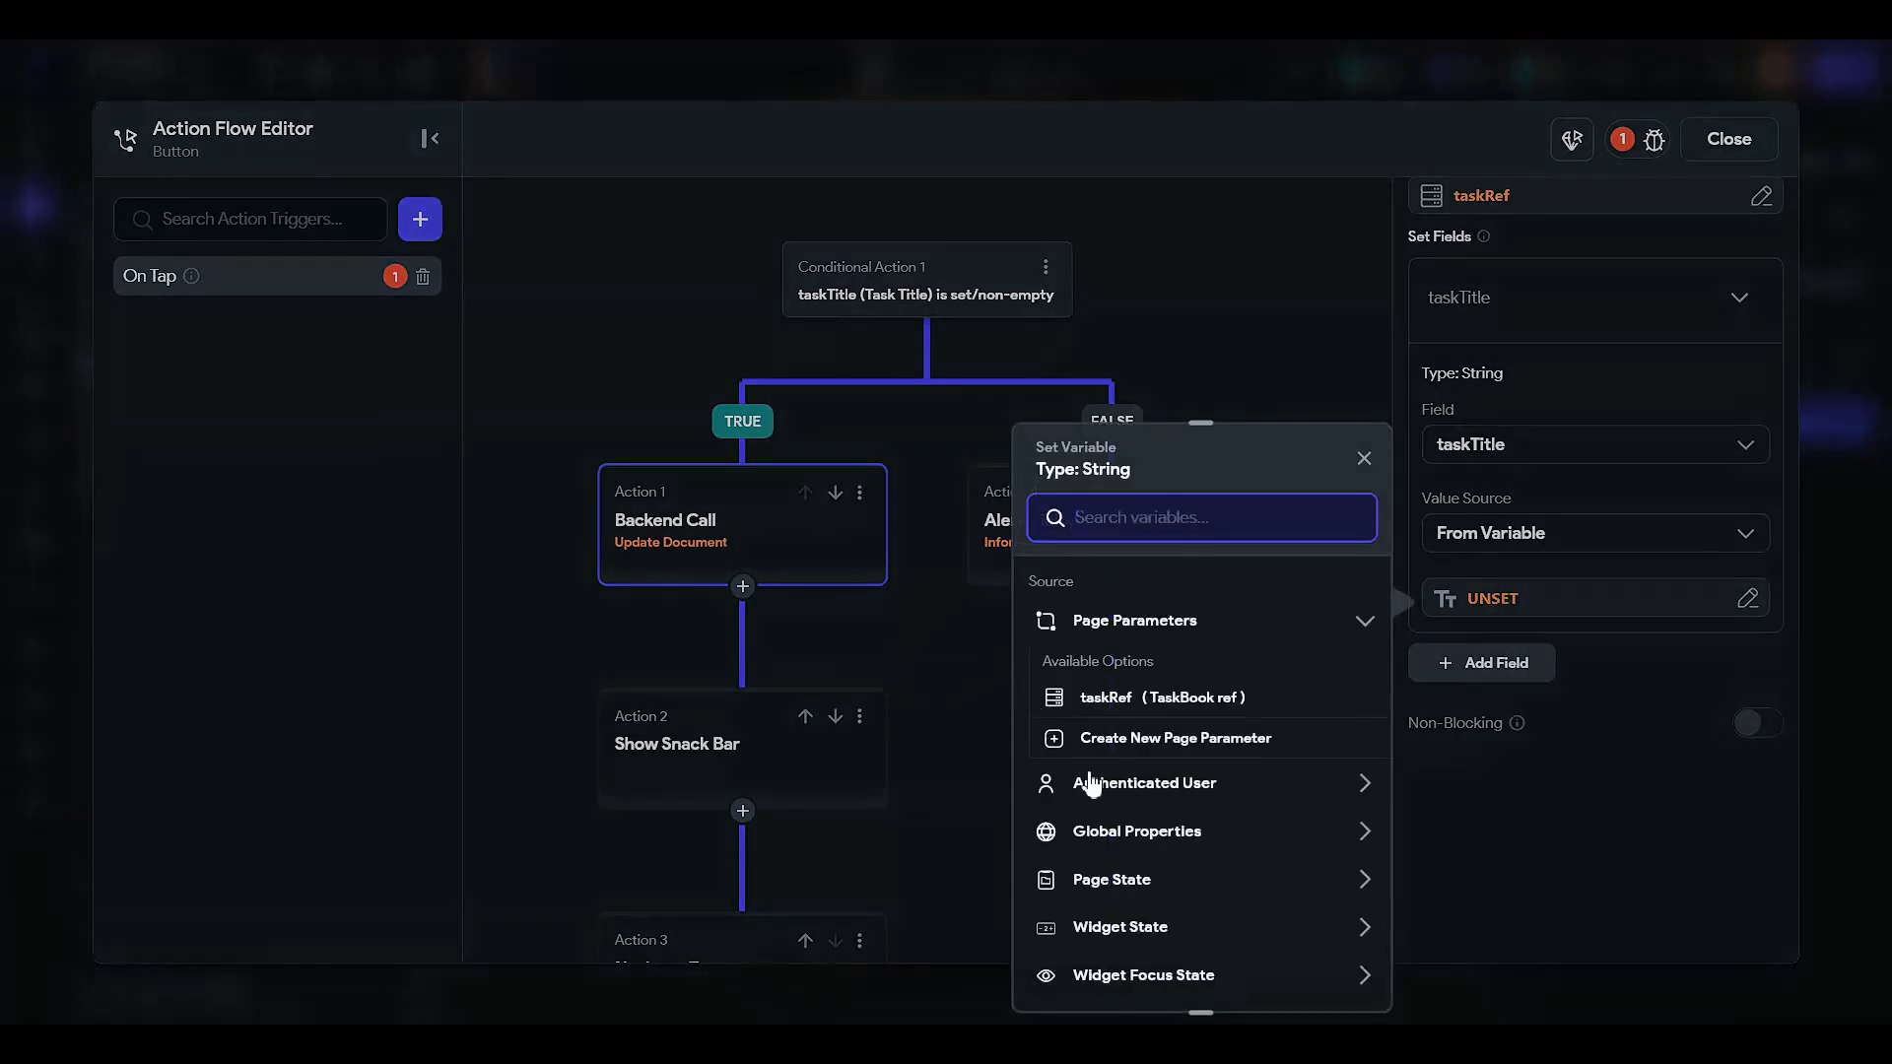
scroll(1123, 842, down, 2)
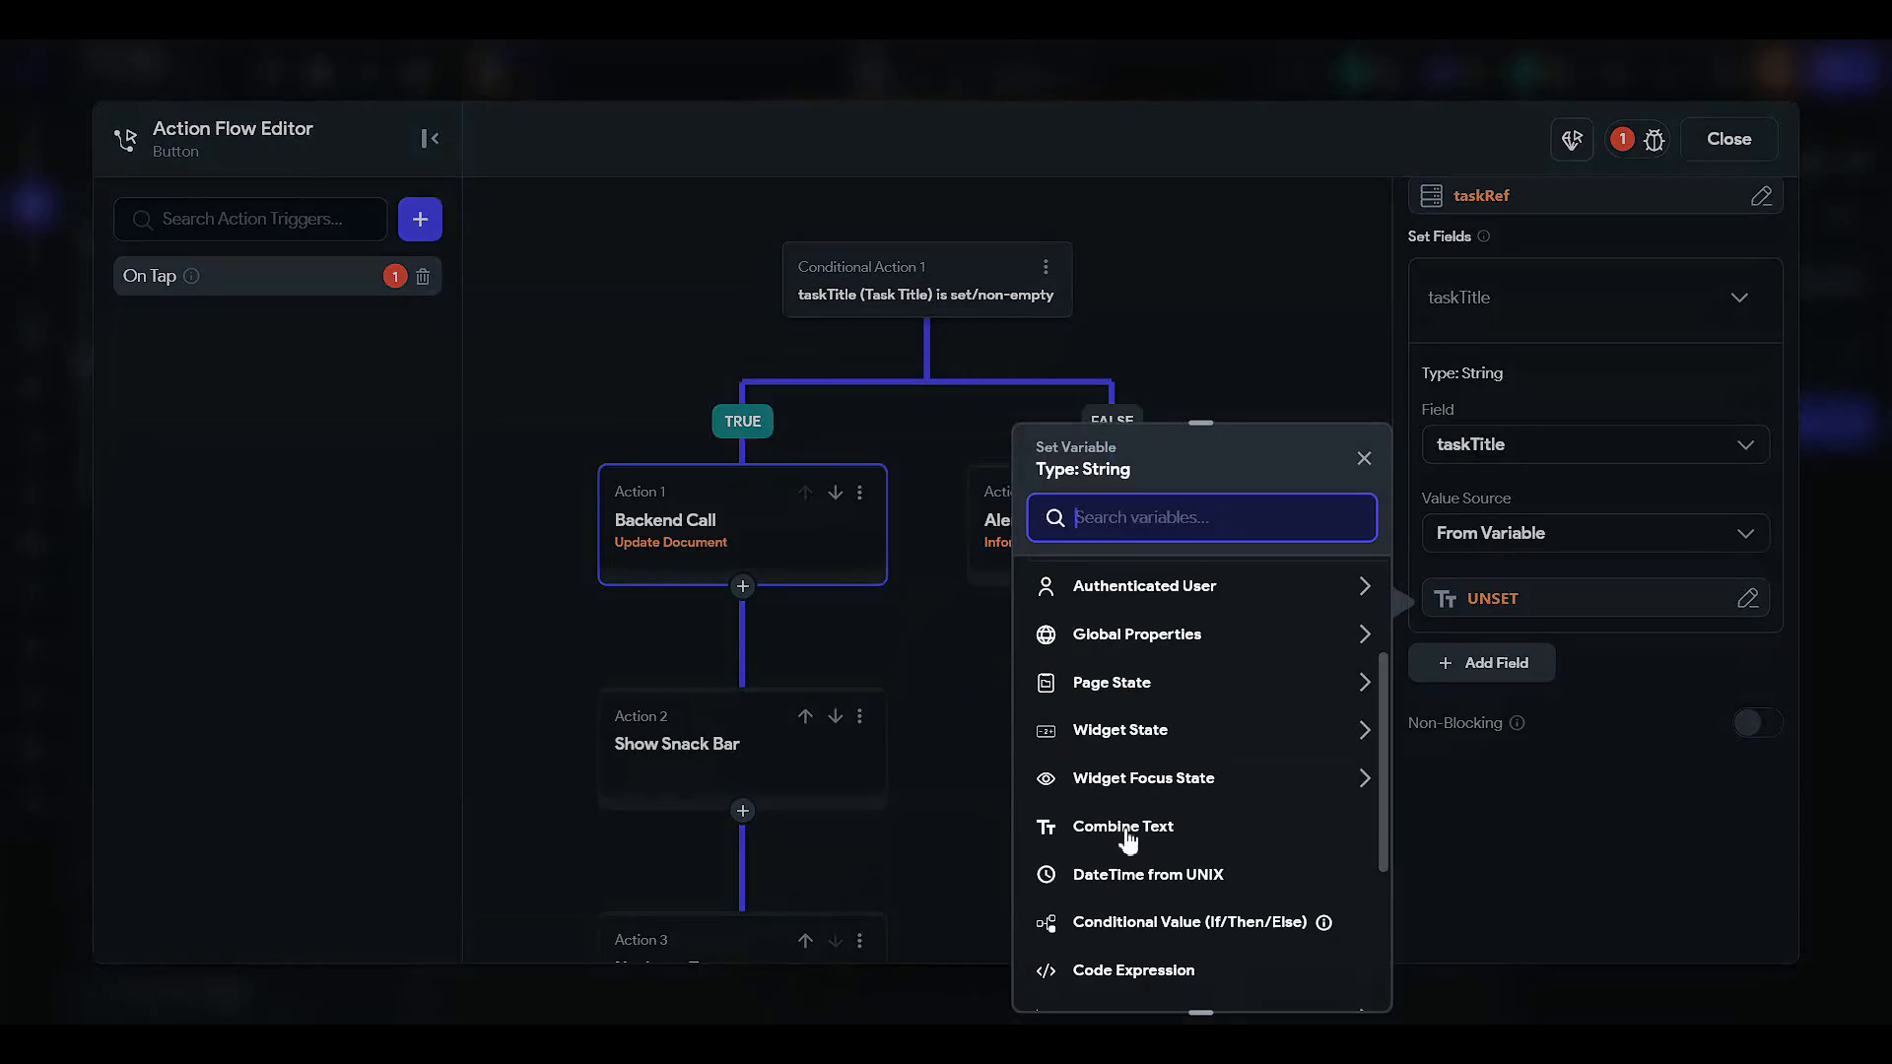
click(1129, 741)
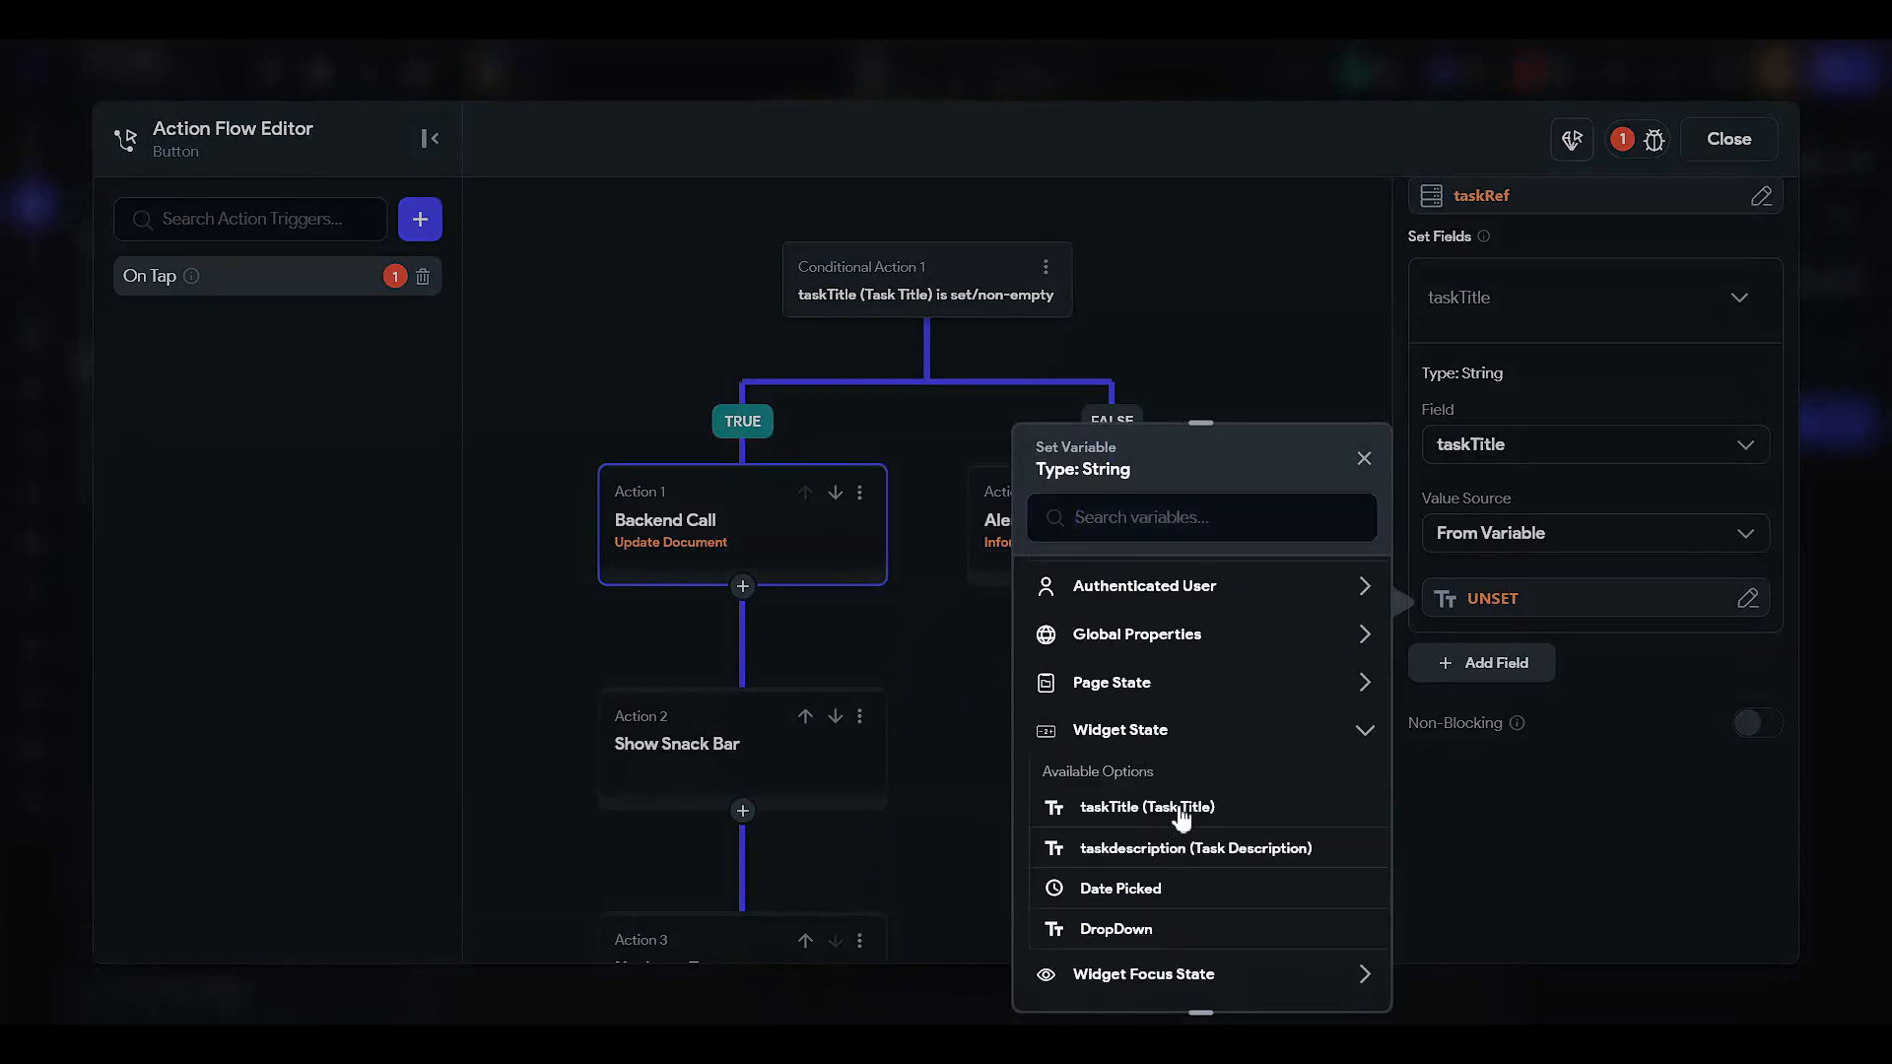
click(1174, 810)
- Add a PostDescription field whose value comes from the Task Description input's widget state
click(1440, 662)
click(1468, 688)
scroll(1472, 692, down, 3)
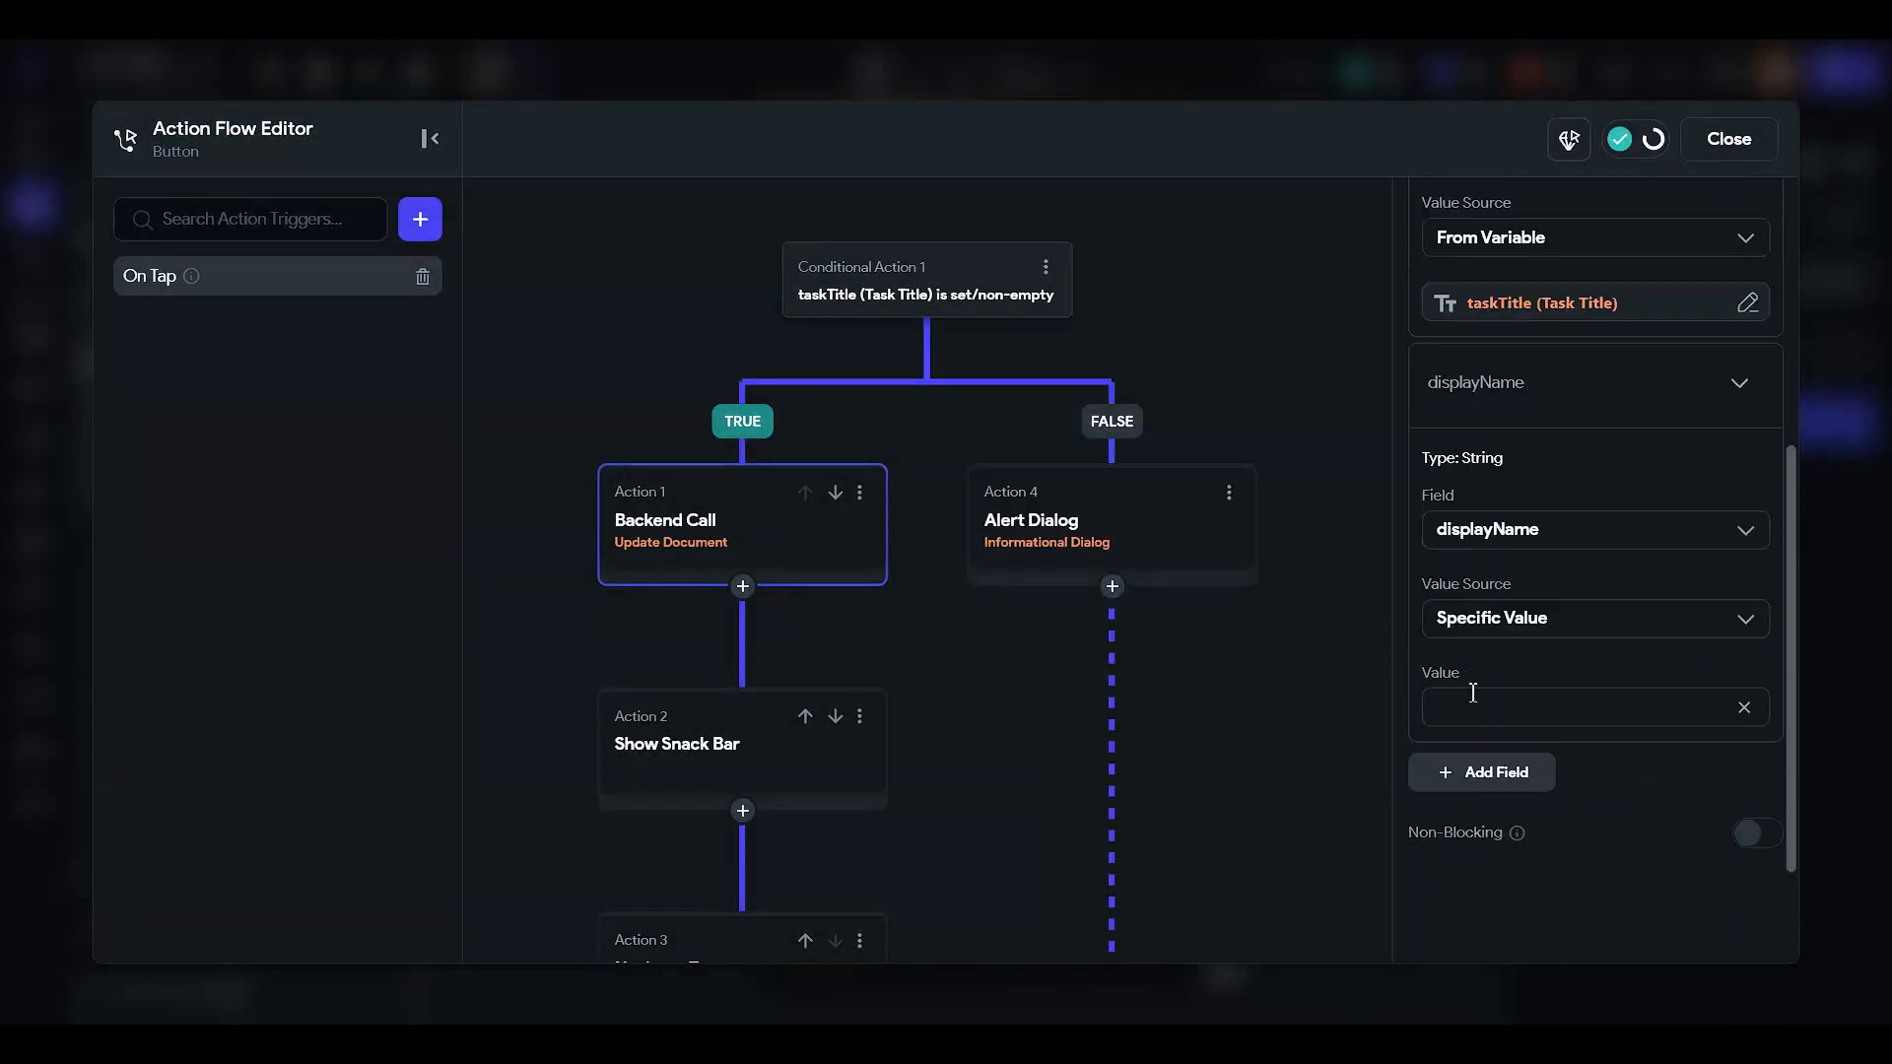
click(1478, 540)
click(1460, 627)
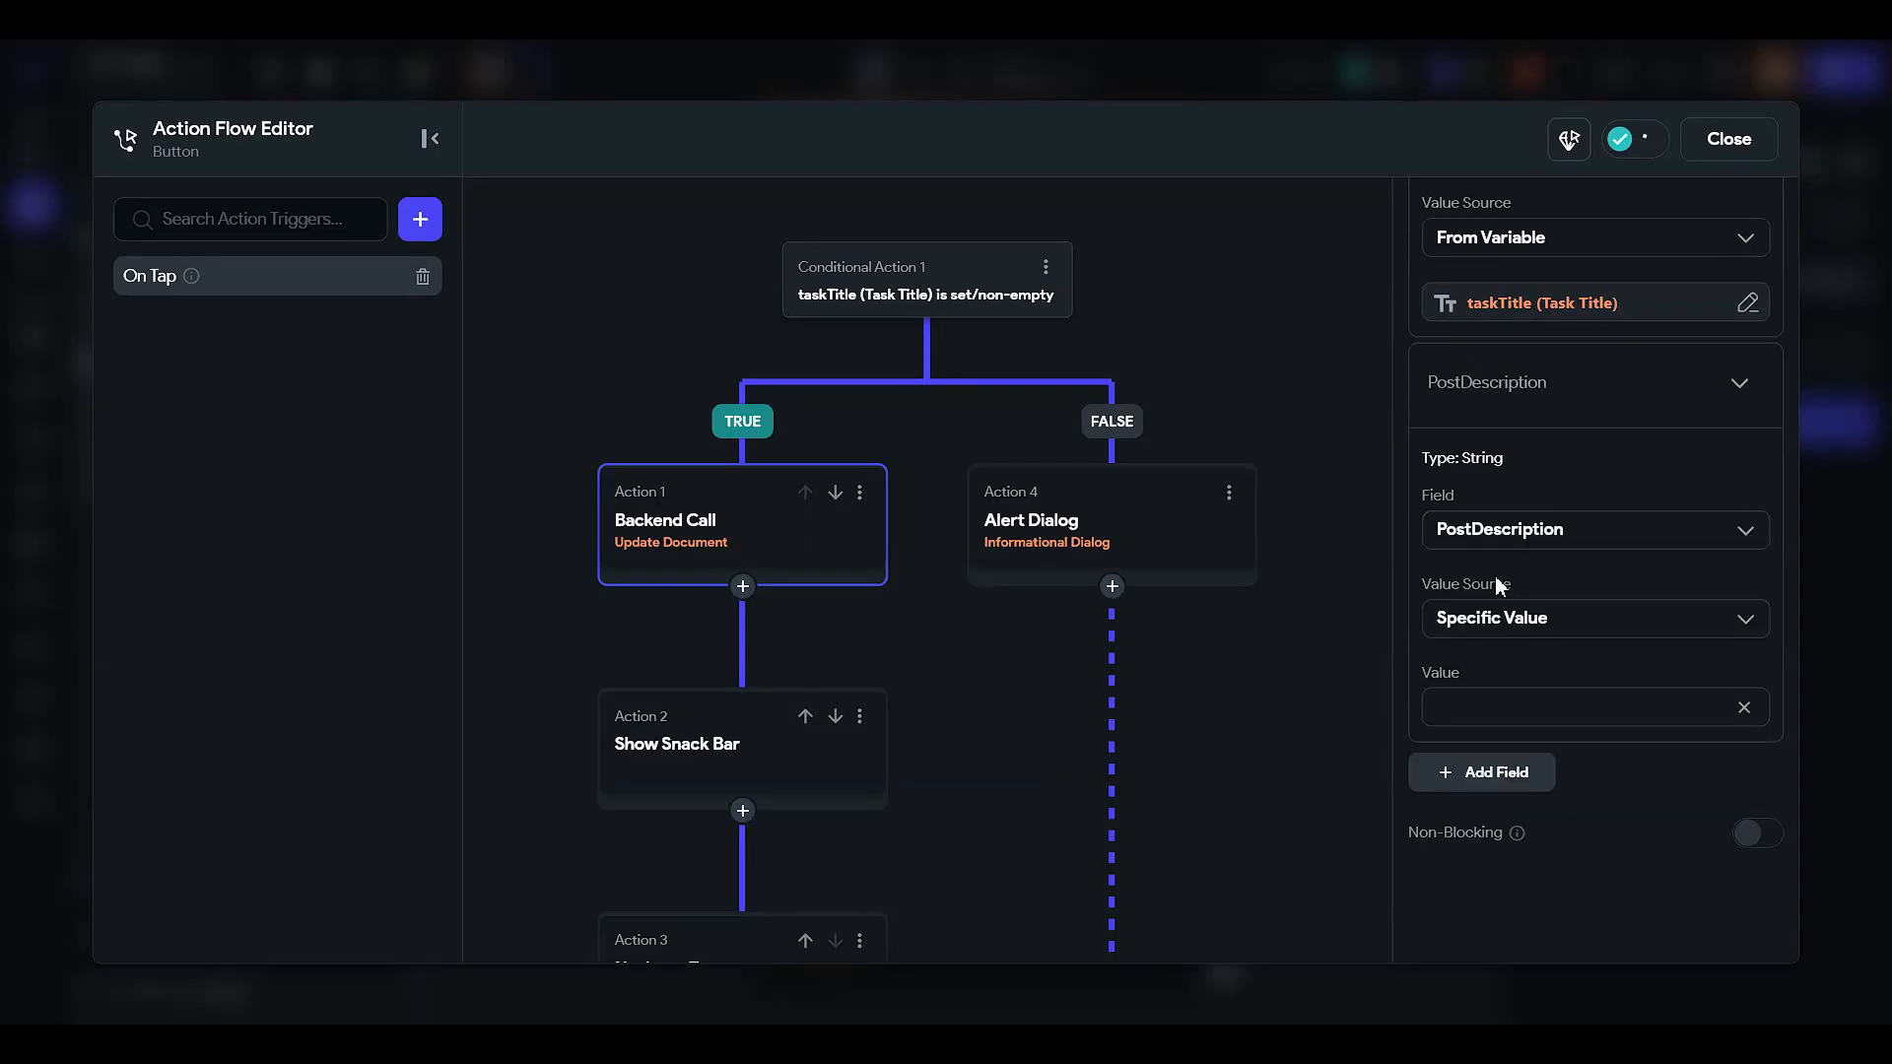
click(1498, 619)
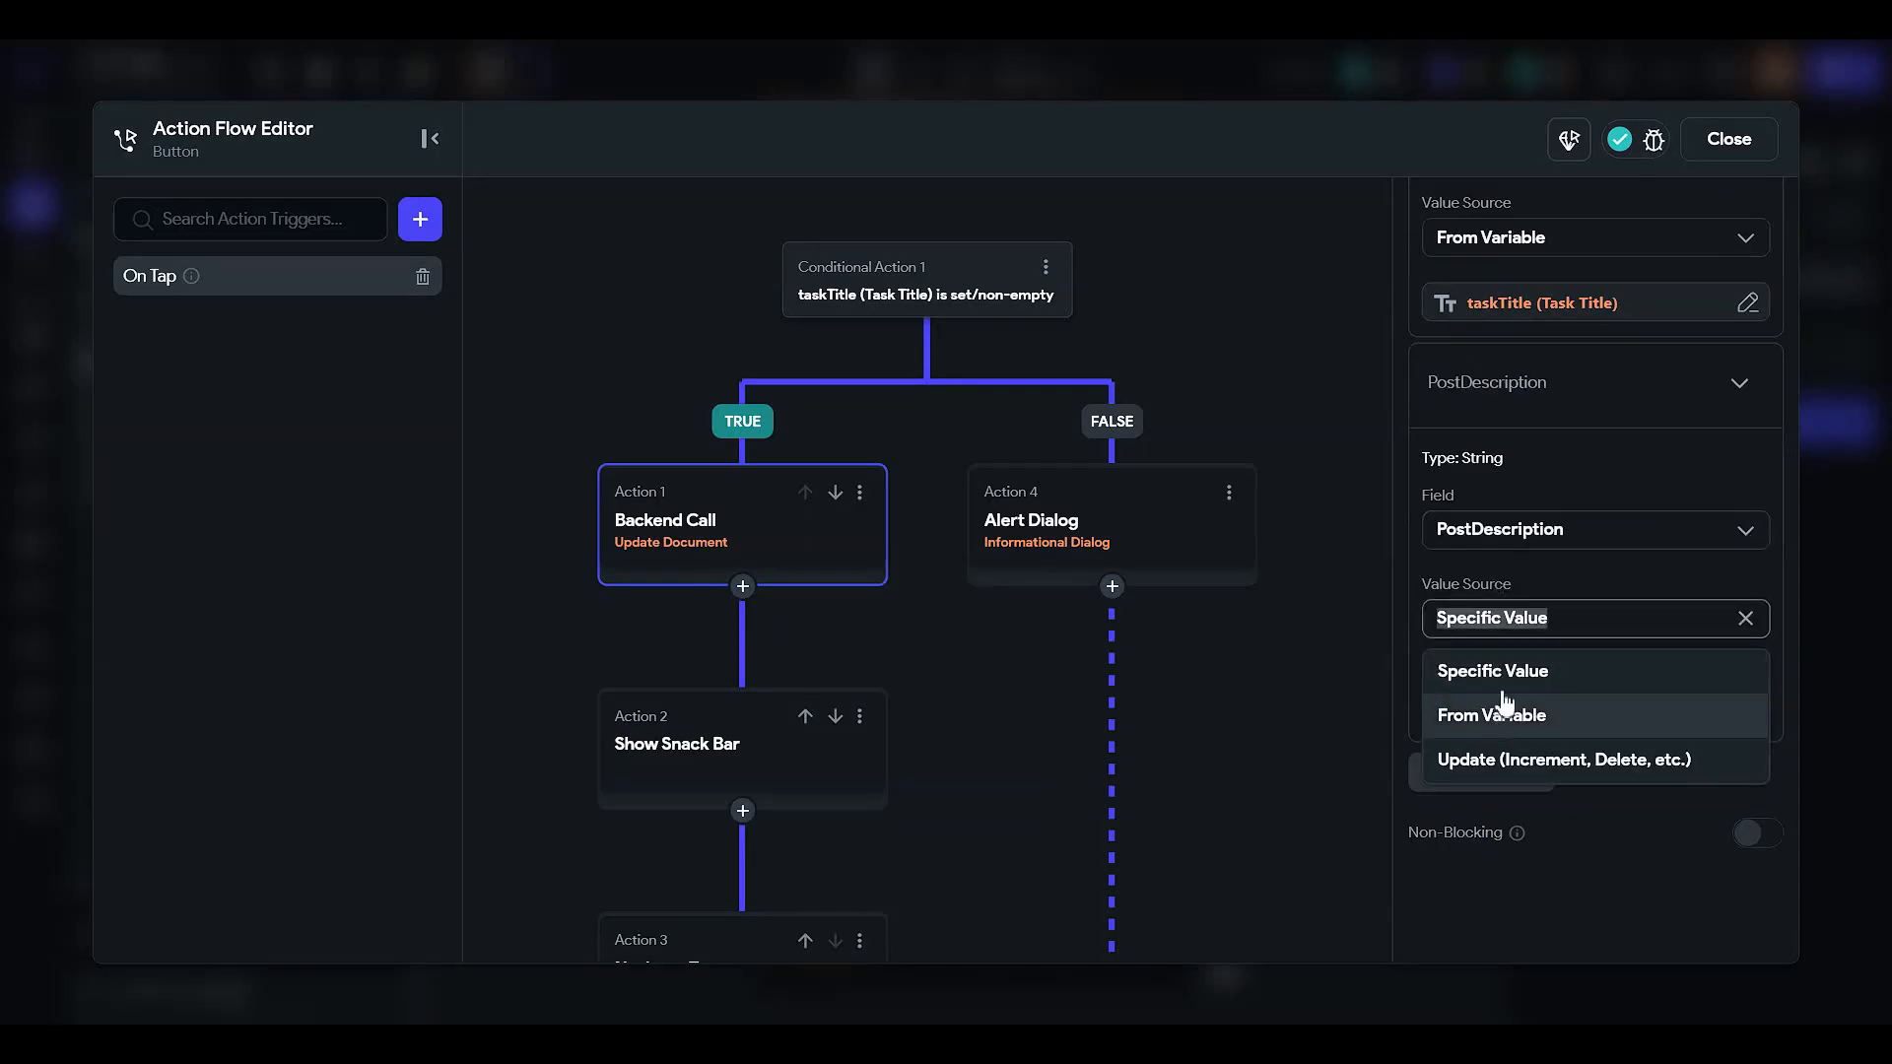
click(1498, 713)
scroll(1482, 479, down, 2)
click(1463, 561)
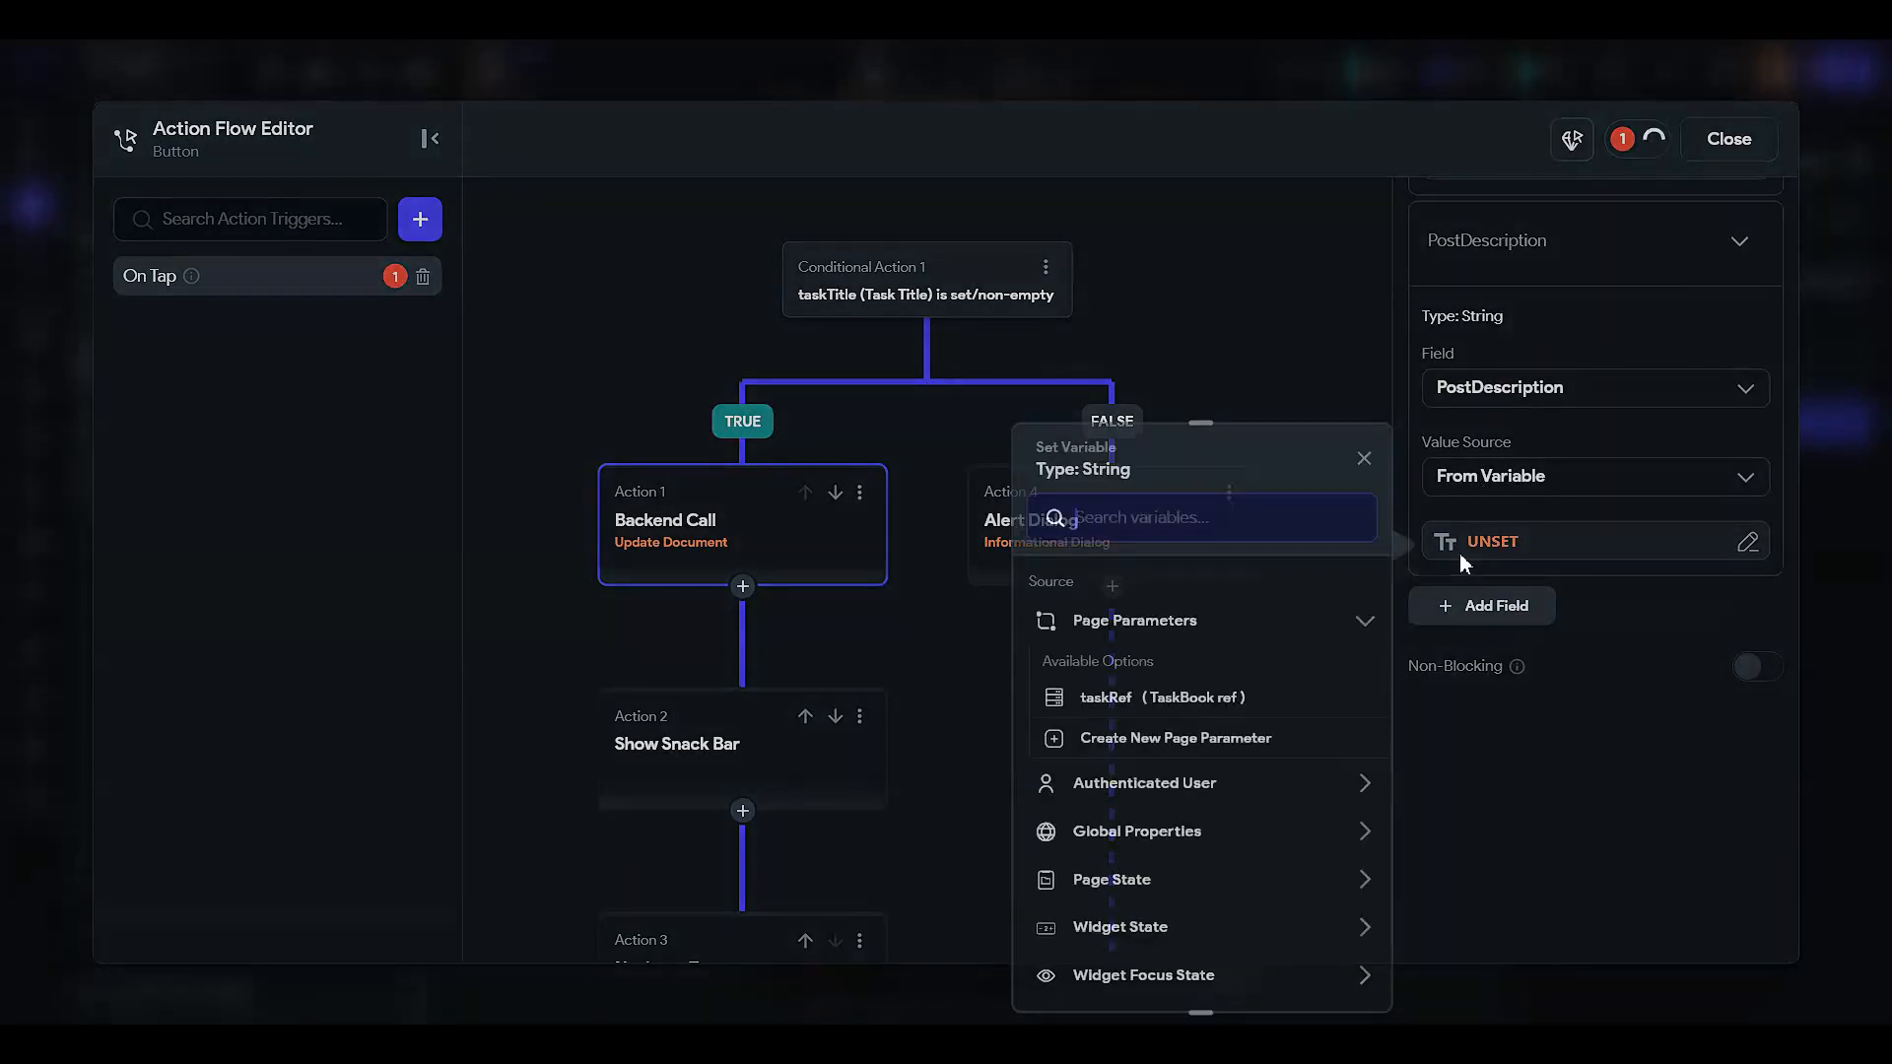
click(1207, 851)
click(1207, 851)
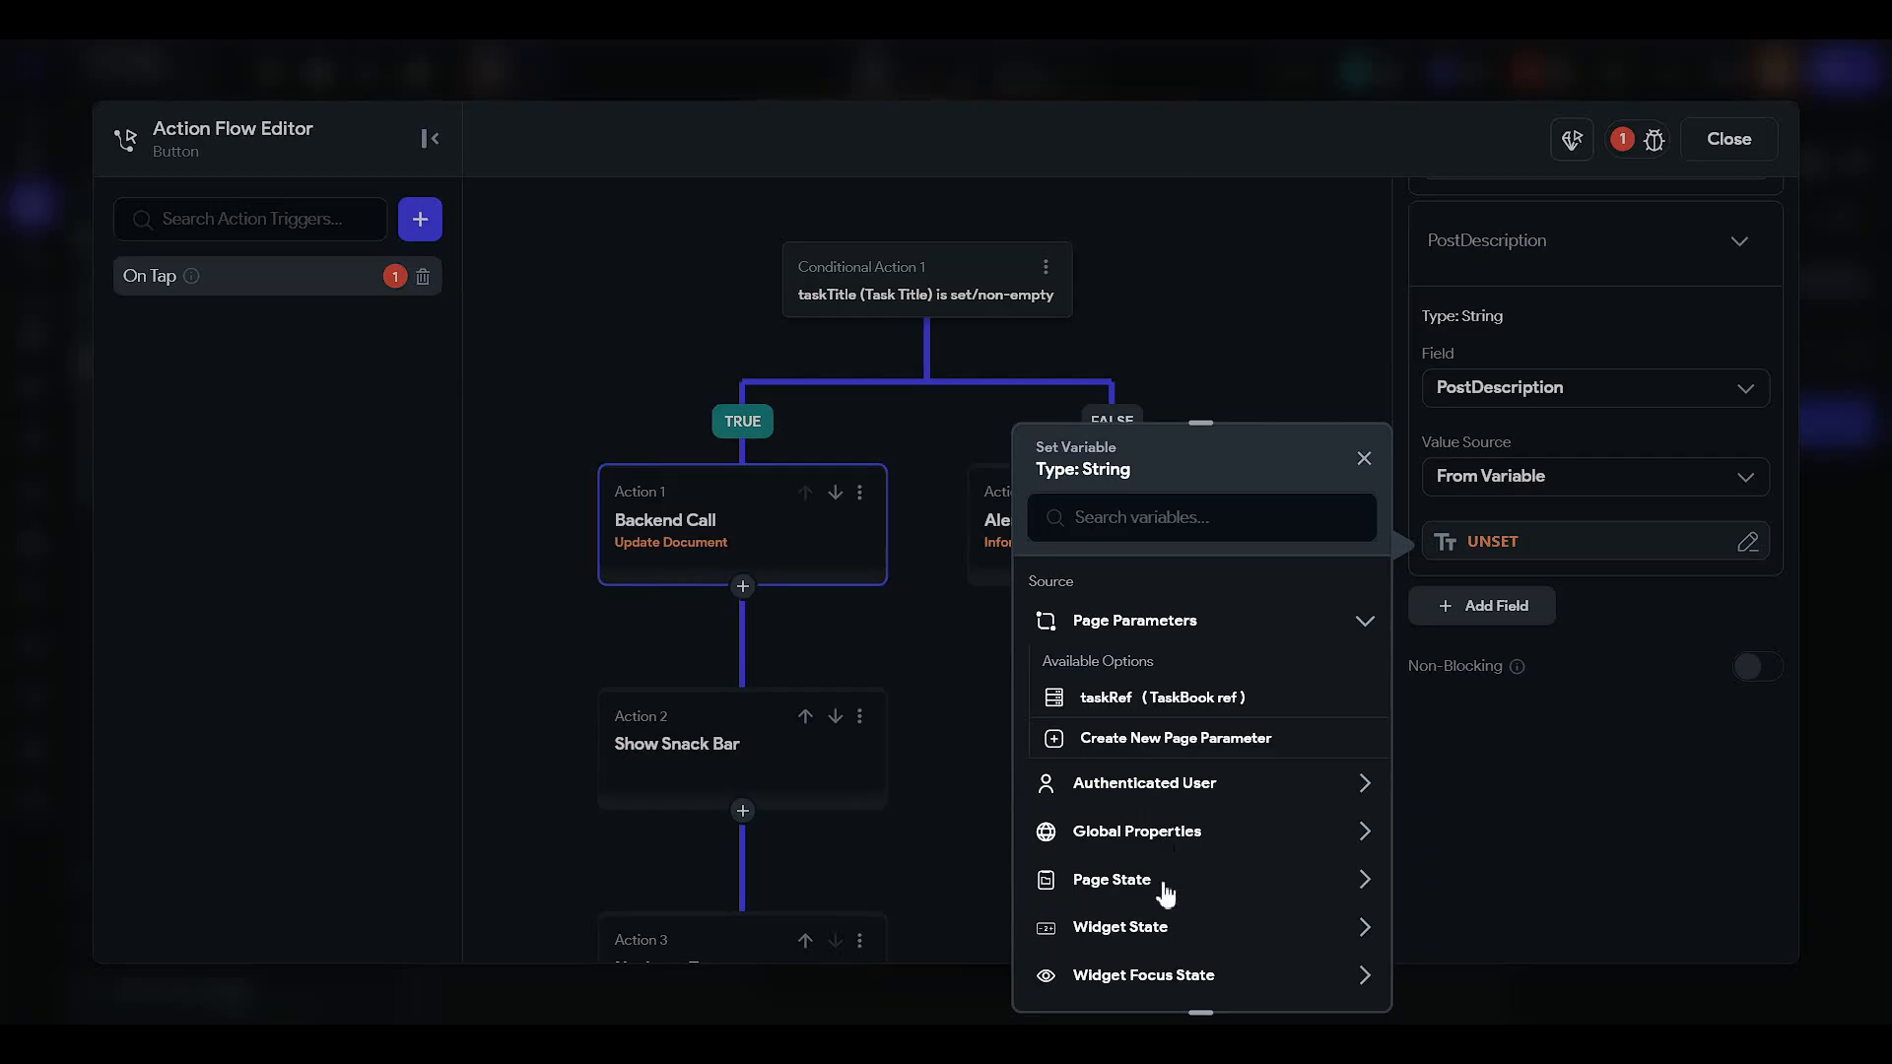
click(1168, 914)
scroll(1167, 906, down, 2)
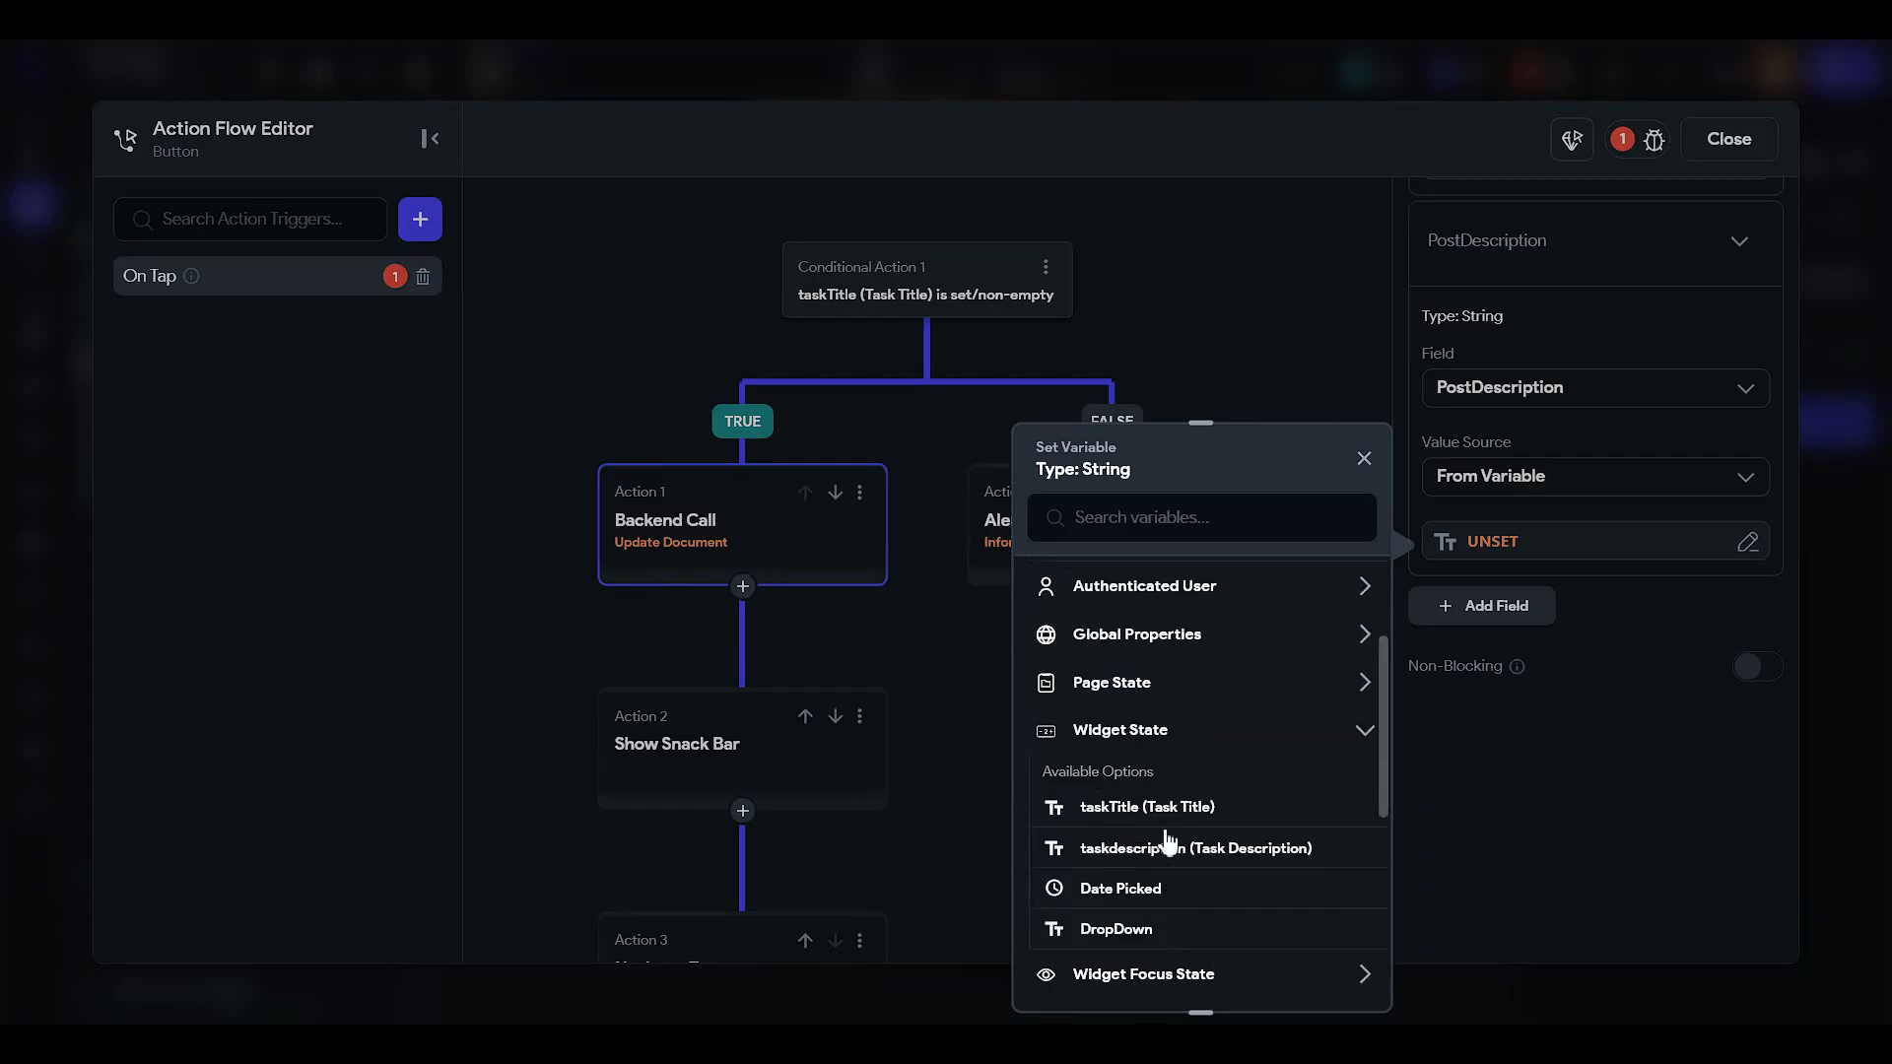
click(1169, 853)
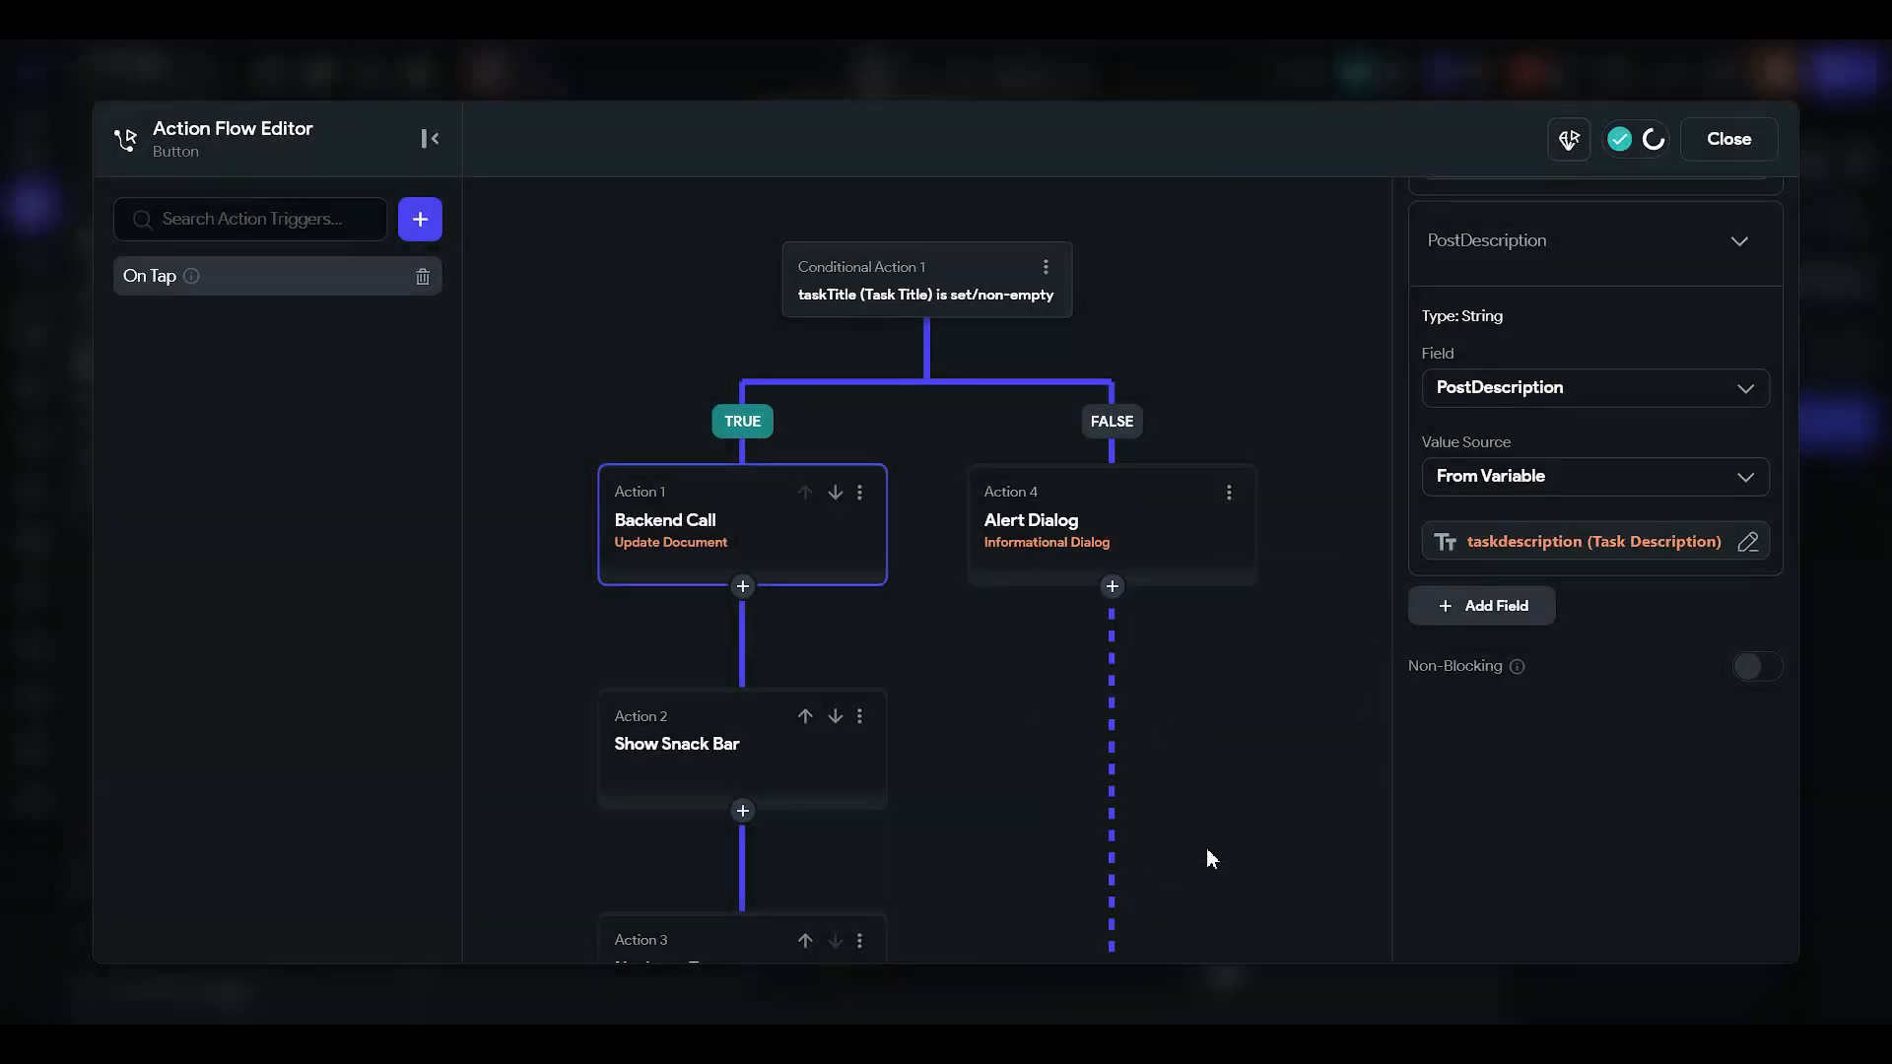
- Add a taskTime field to the document update
click(1508, 606)
scroll(1505, 658, down, 2)
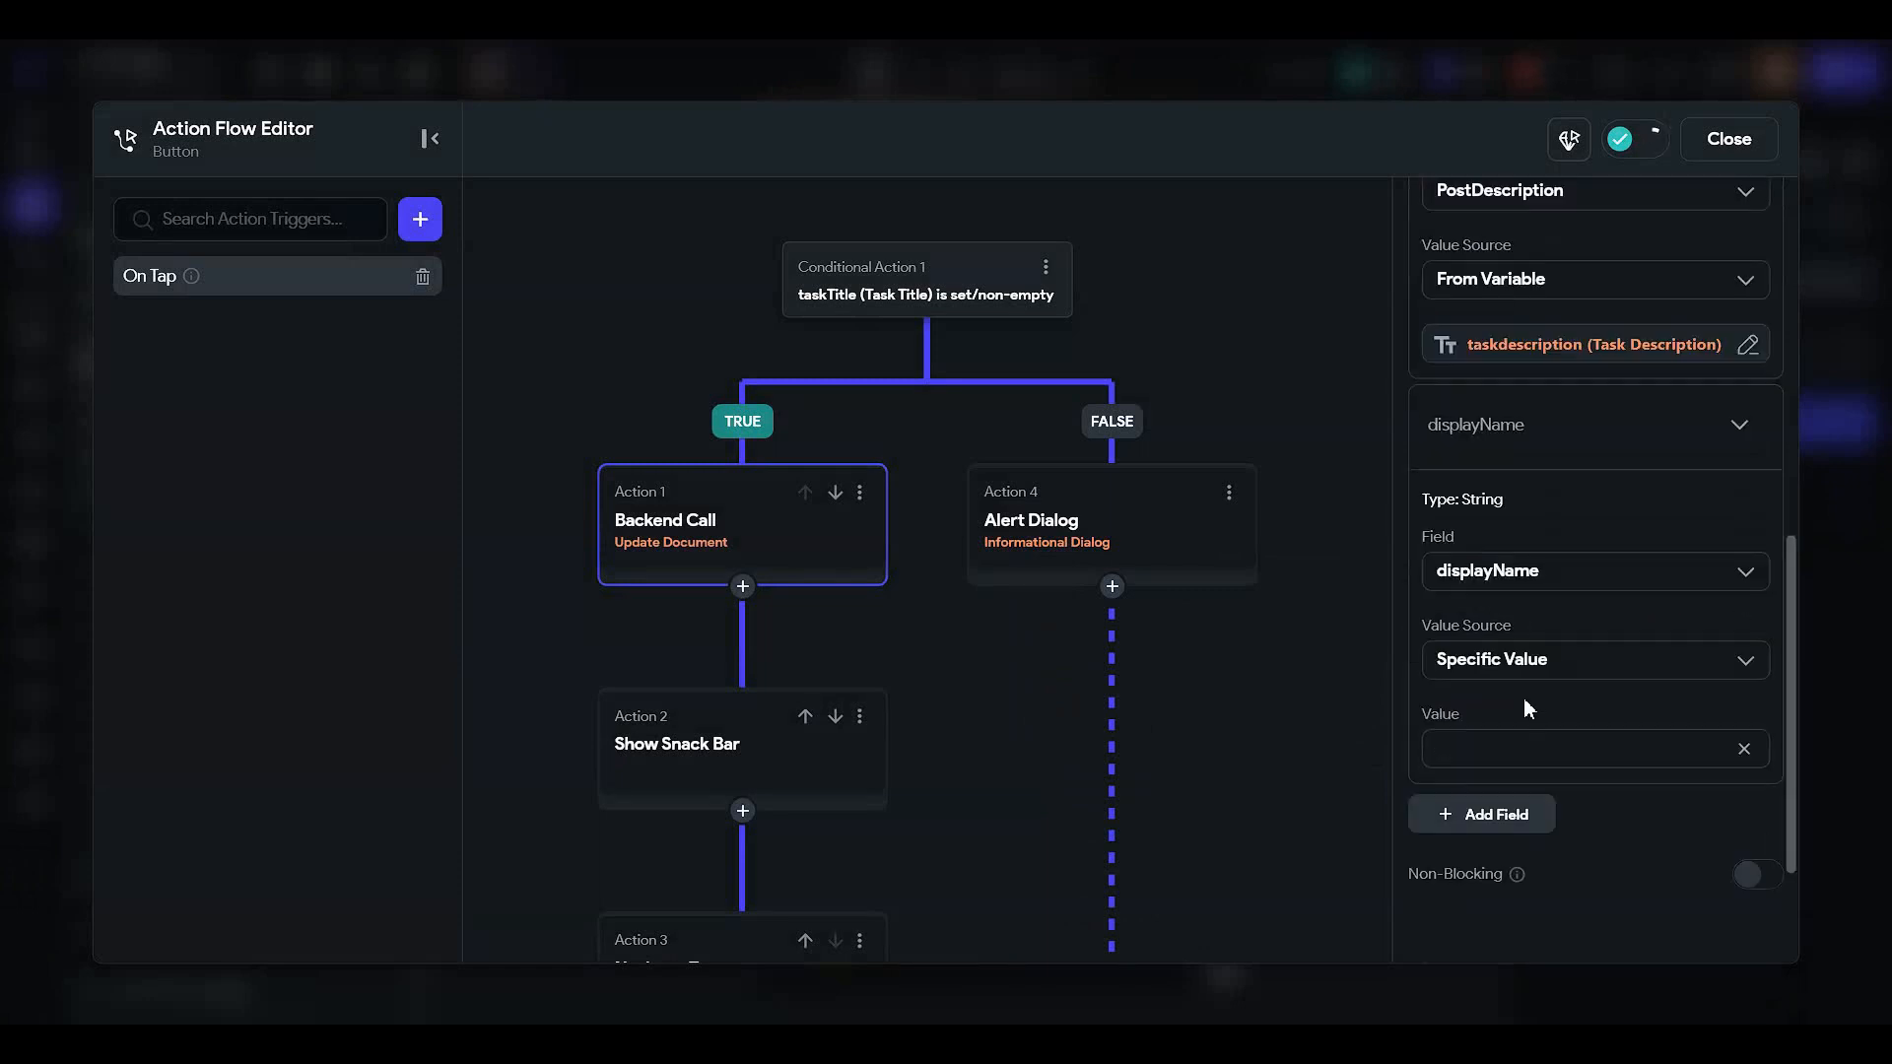
click(1500, 573)
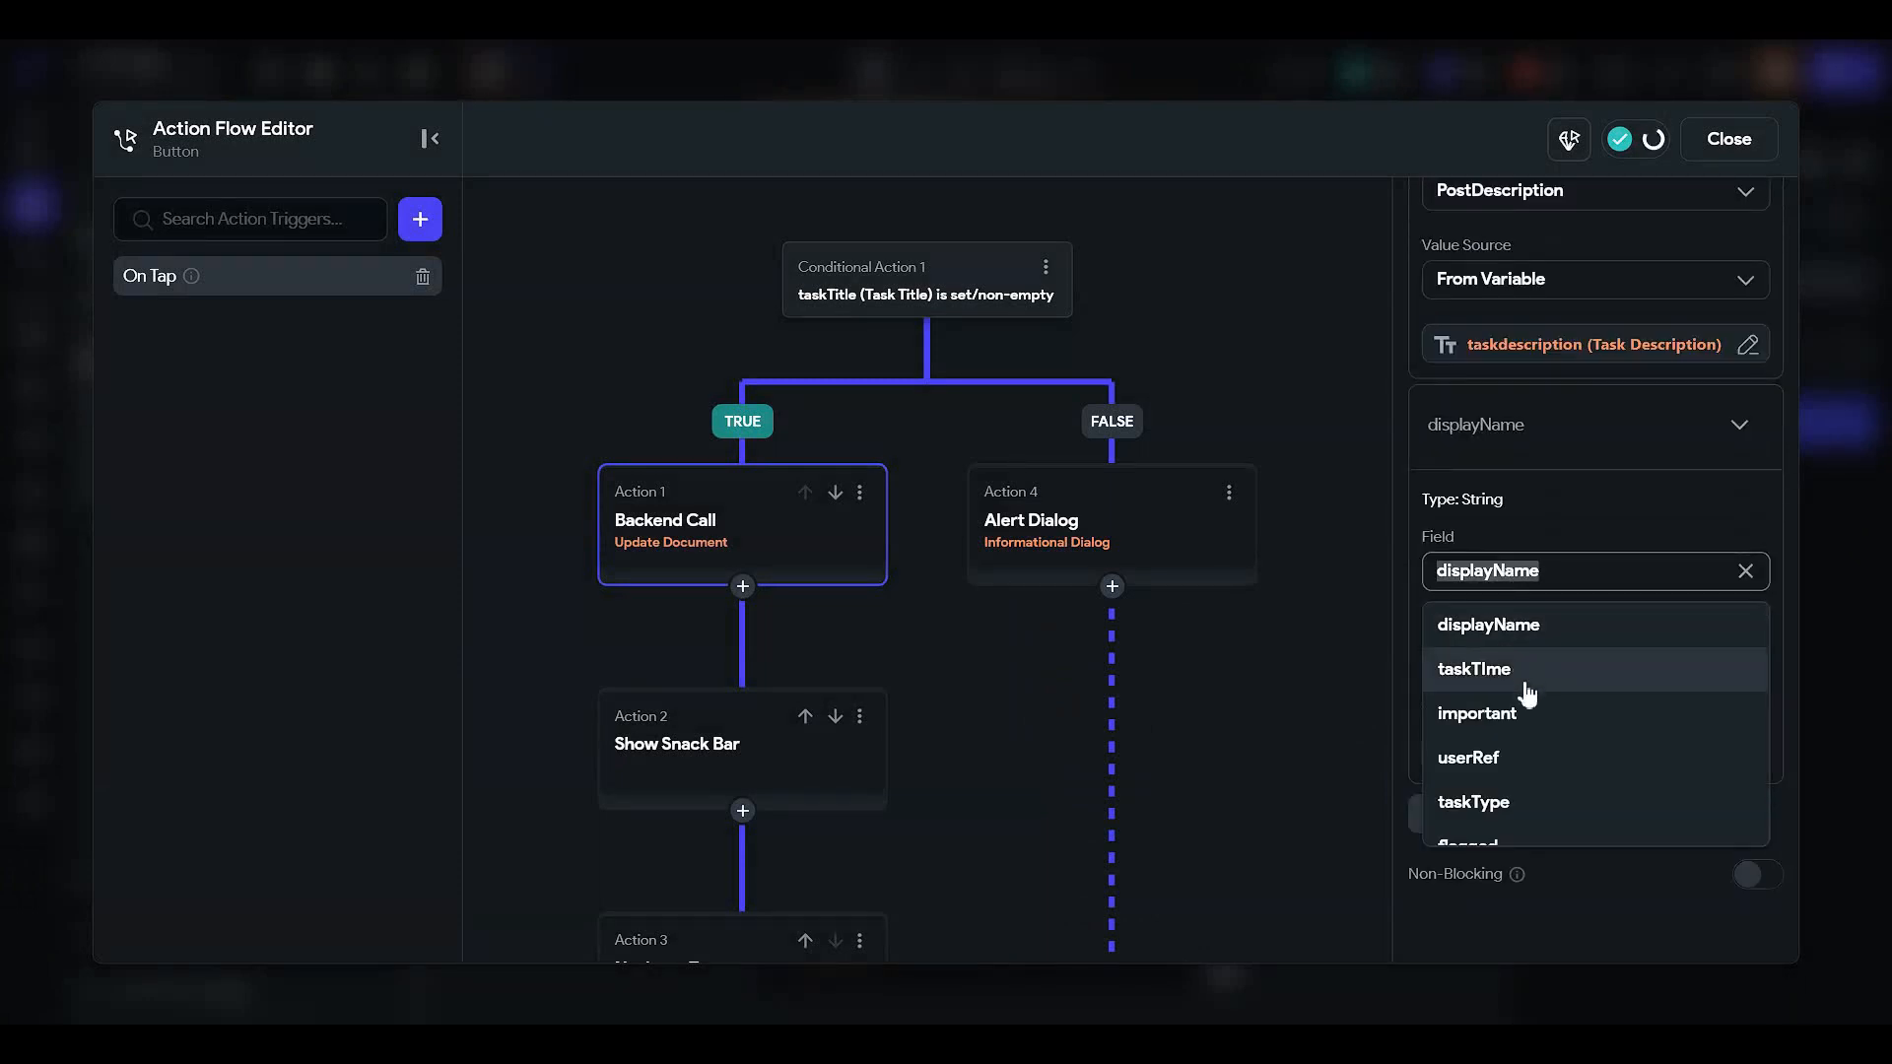
click(1526, 679)
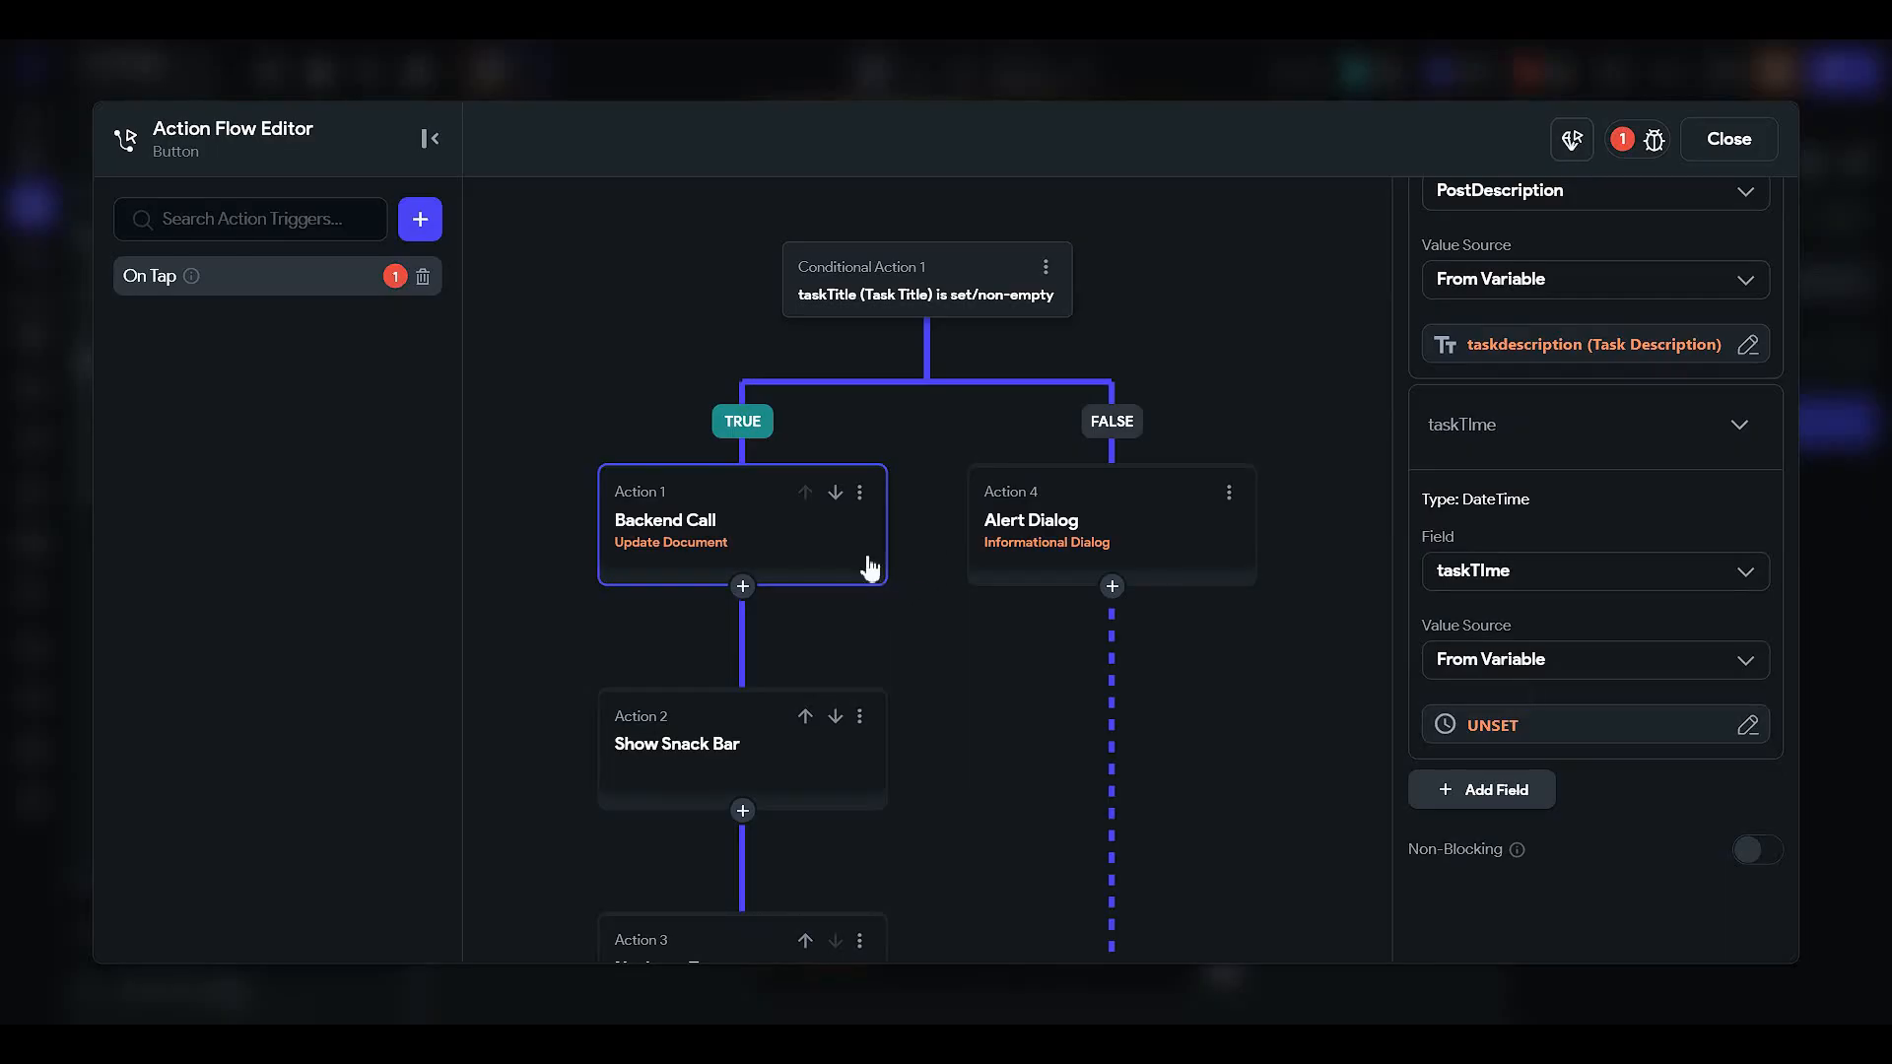
- Set taskTime's value to the Date Picked widget state and confirm
click(759, 747)
click(688, 525)
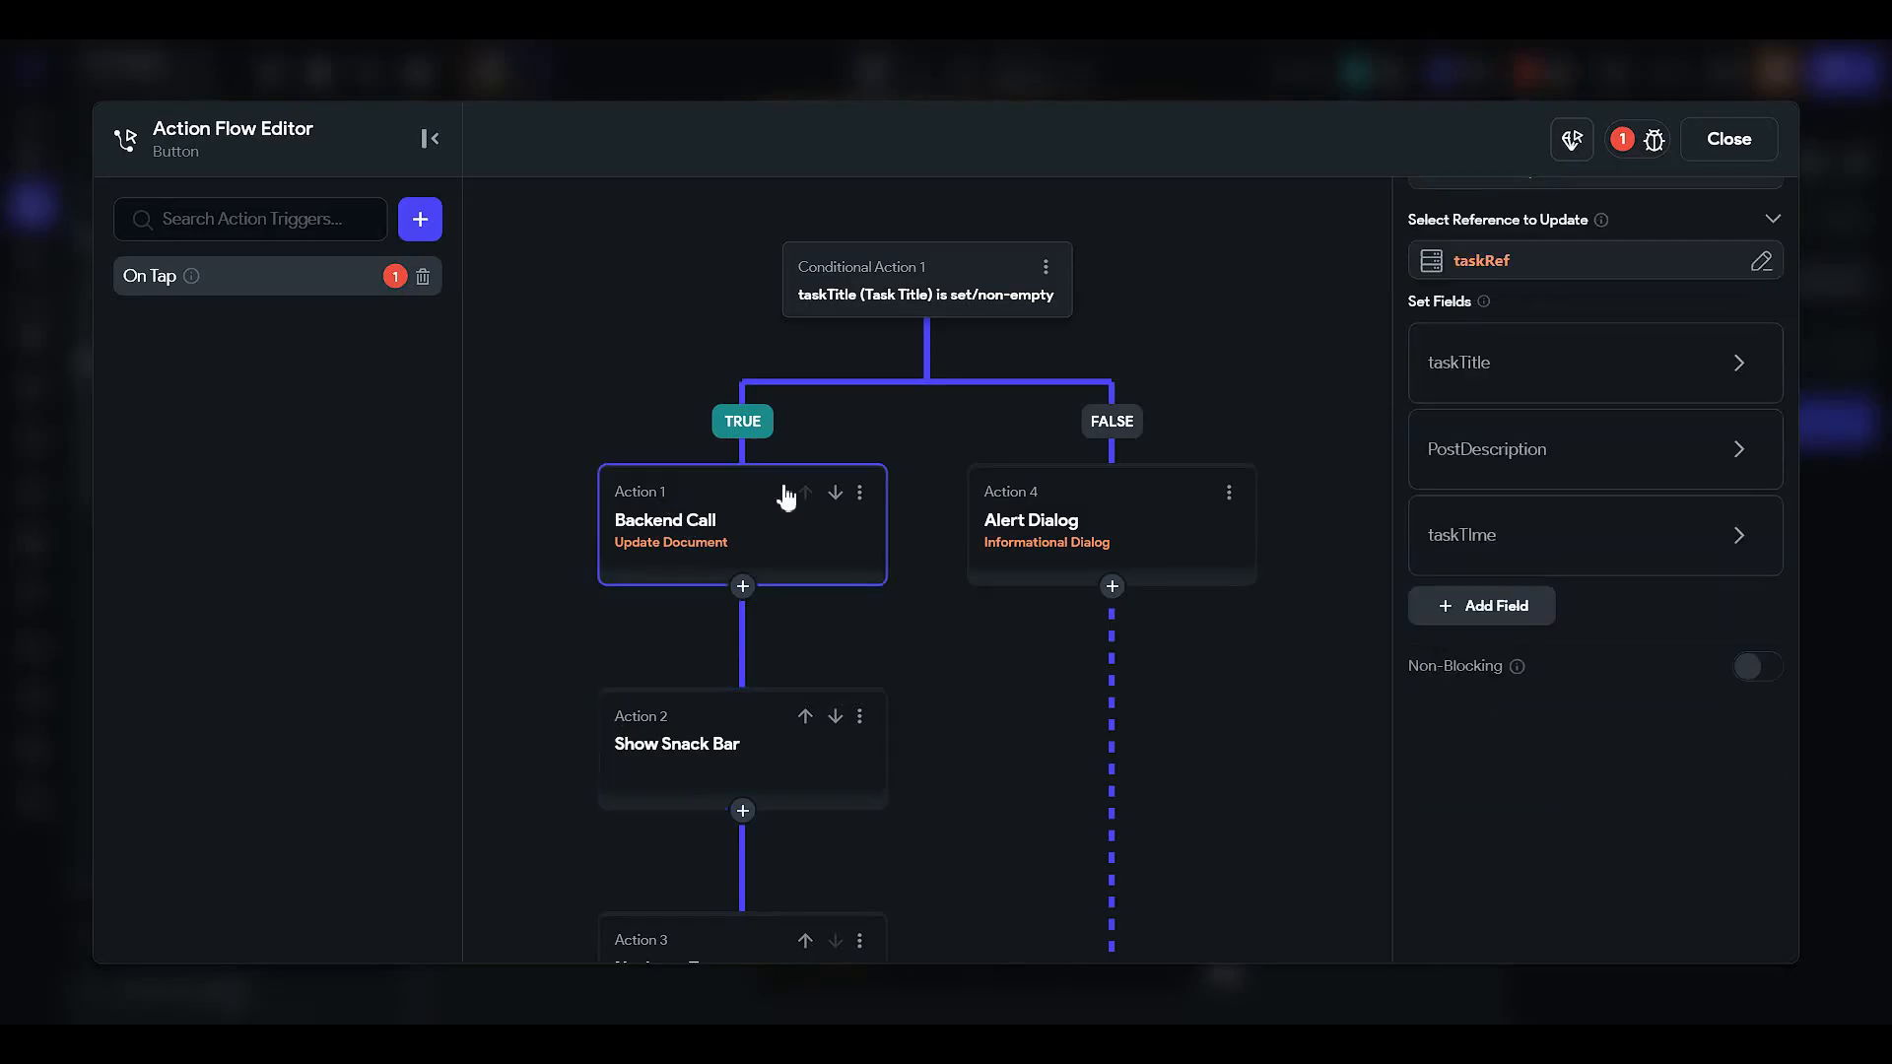
click(1468, 537)
scroll(1532, 630, down, 2)
click(1529, 638)
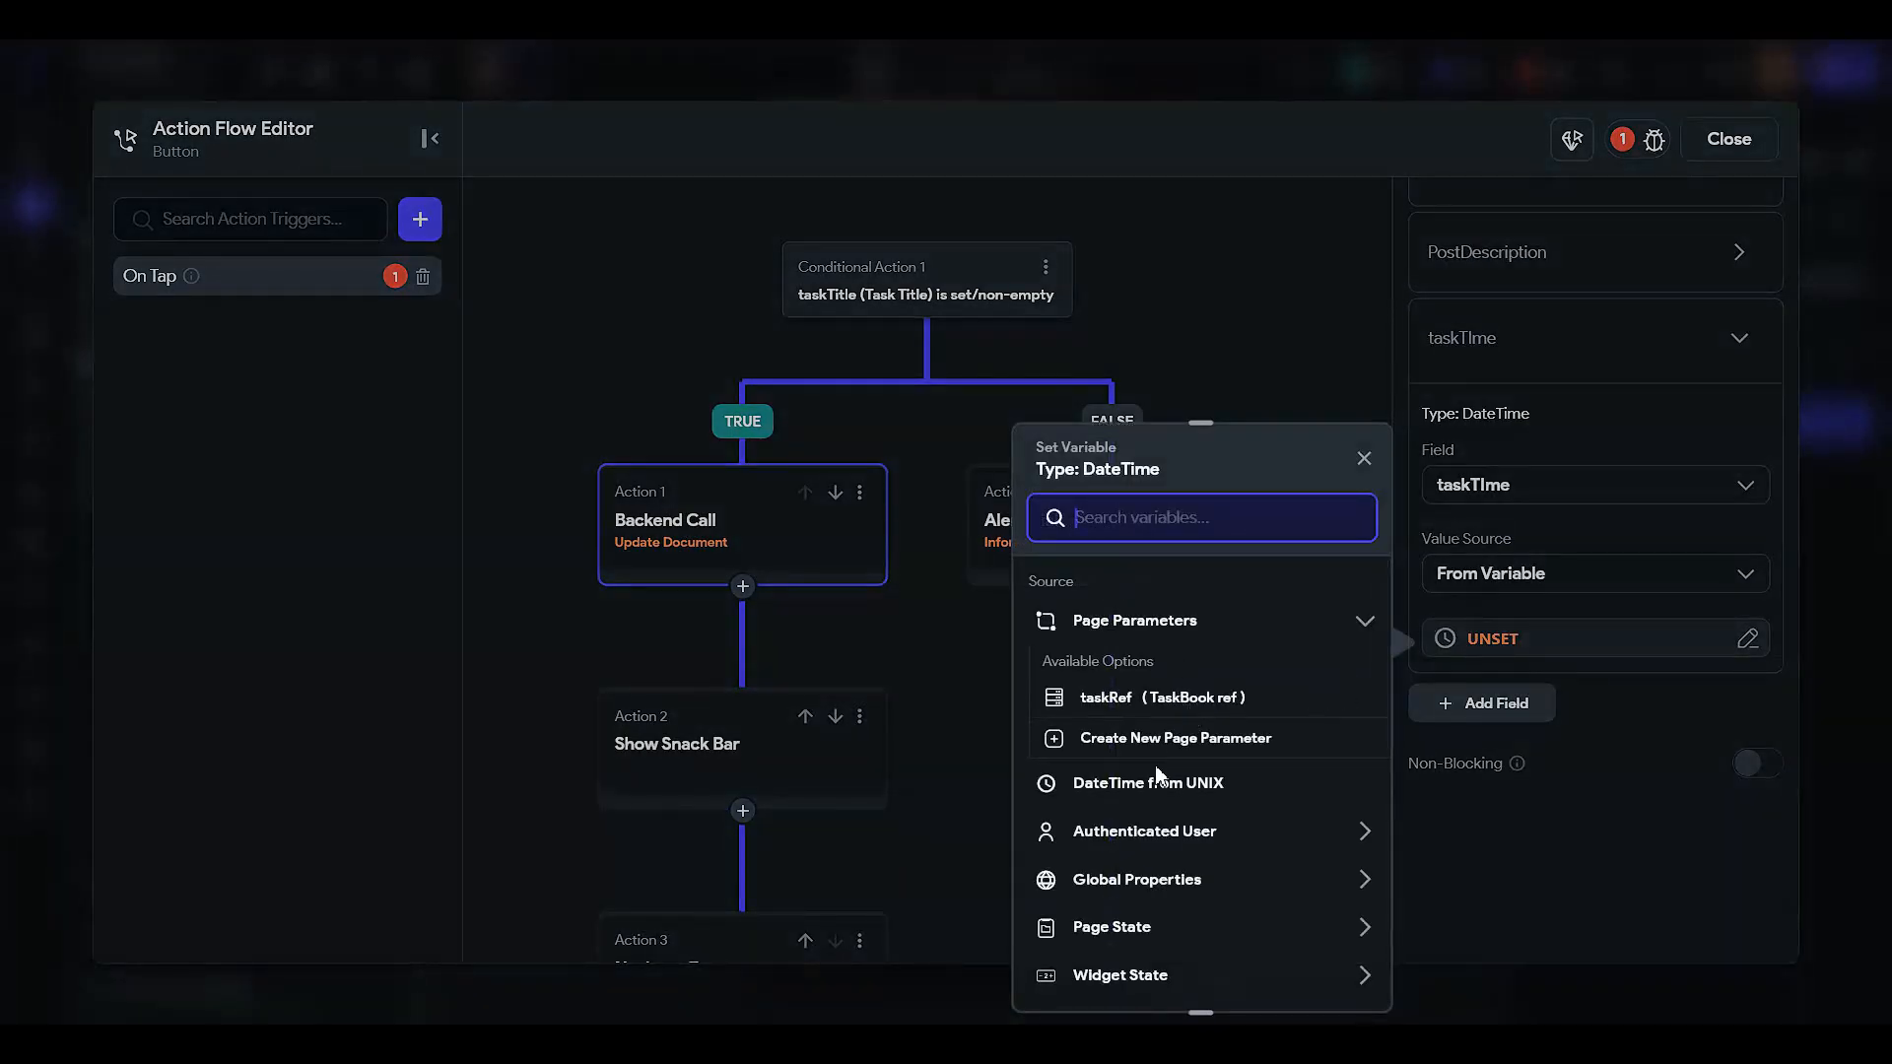
scroll(1158, 774, down, 2)
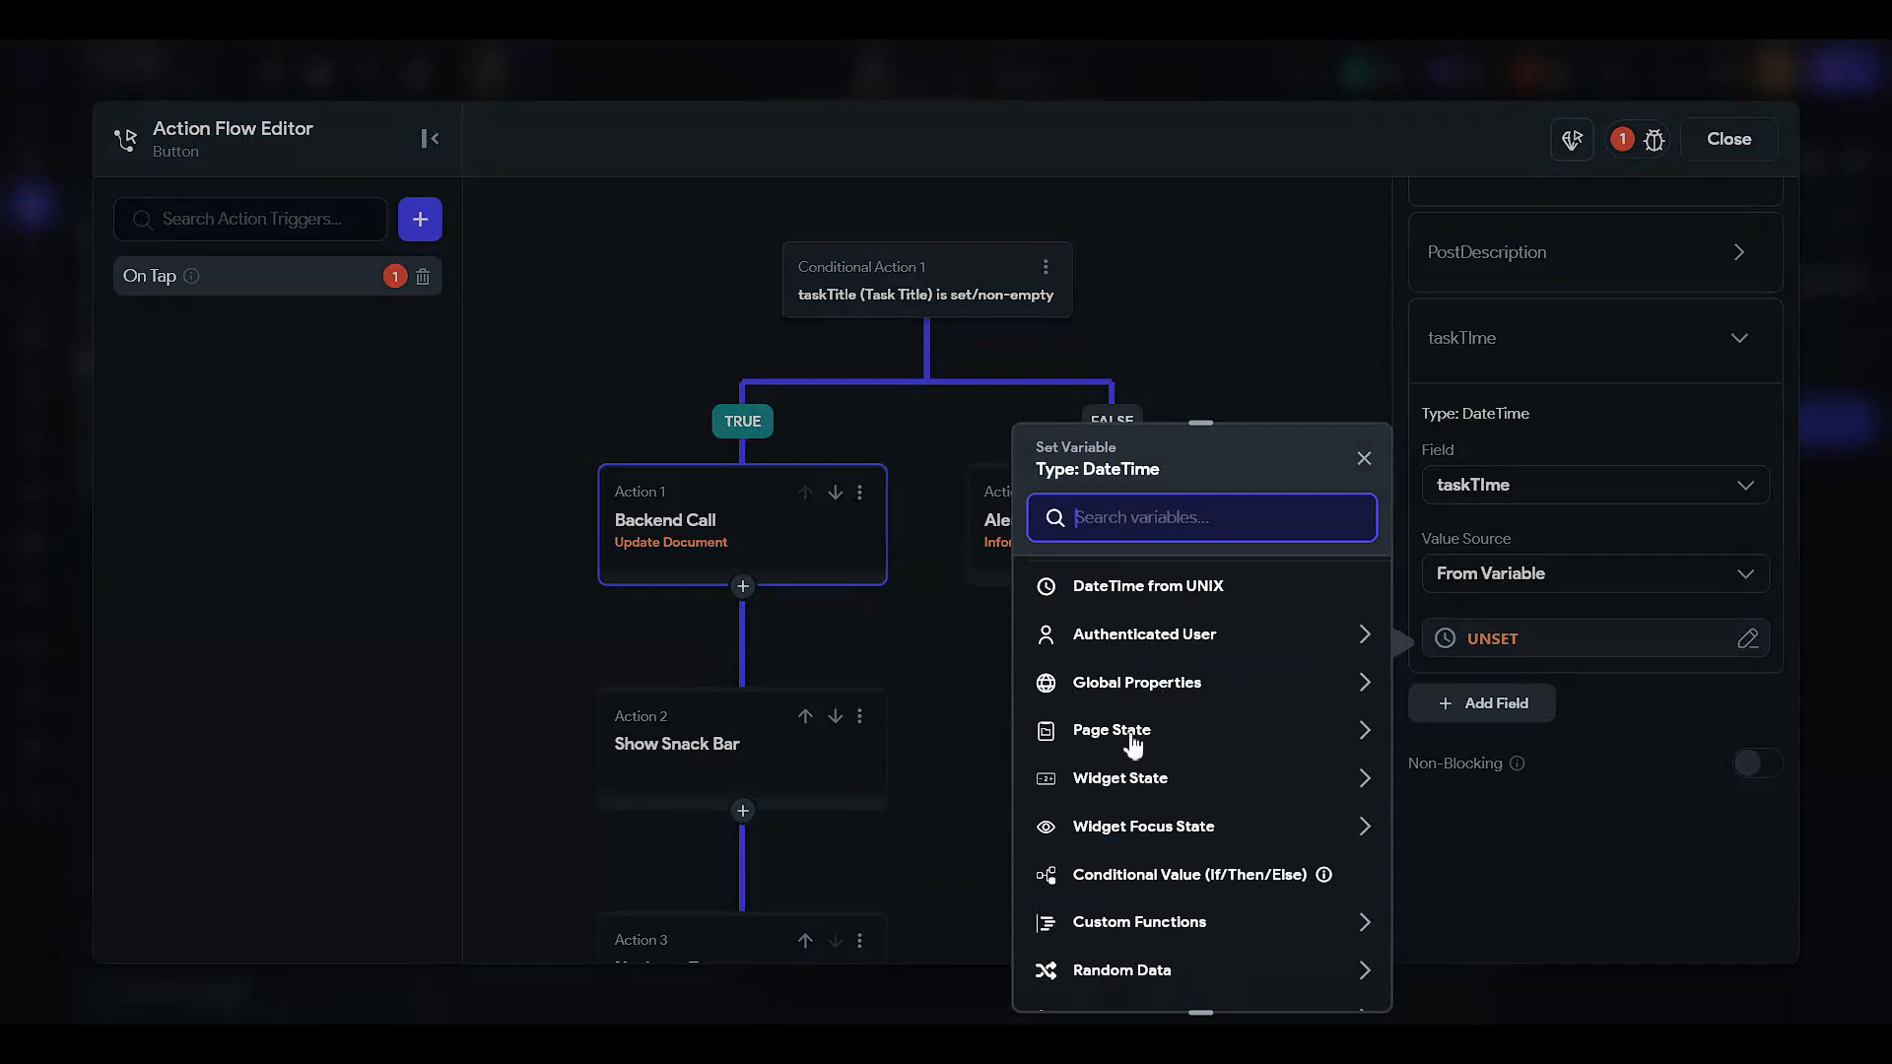
click(1143, 786)
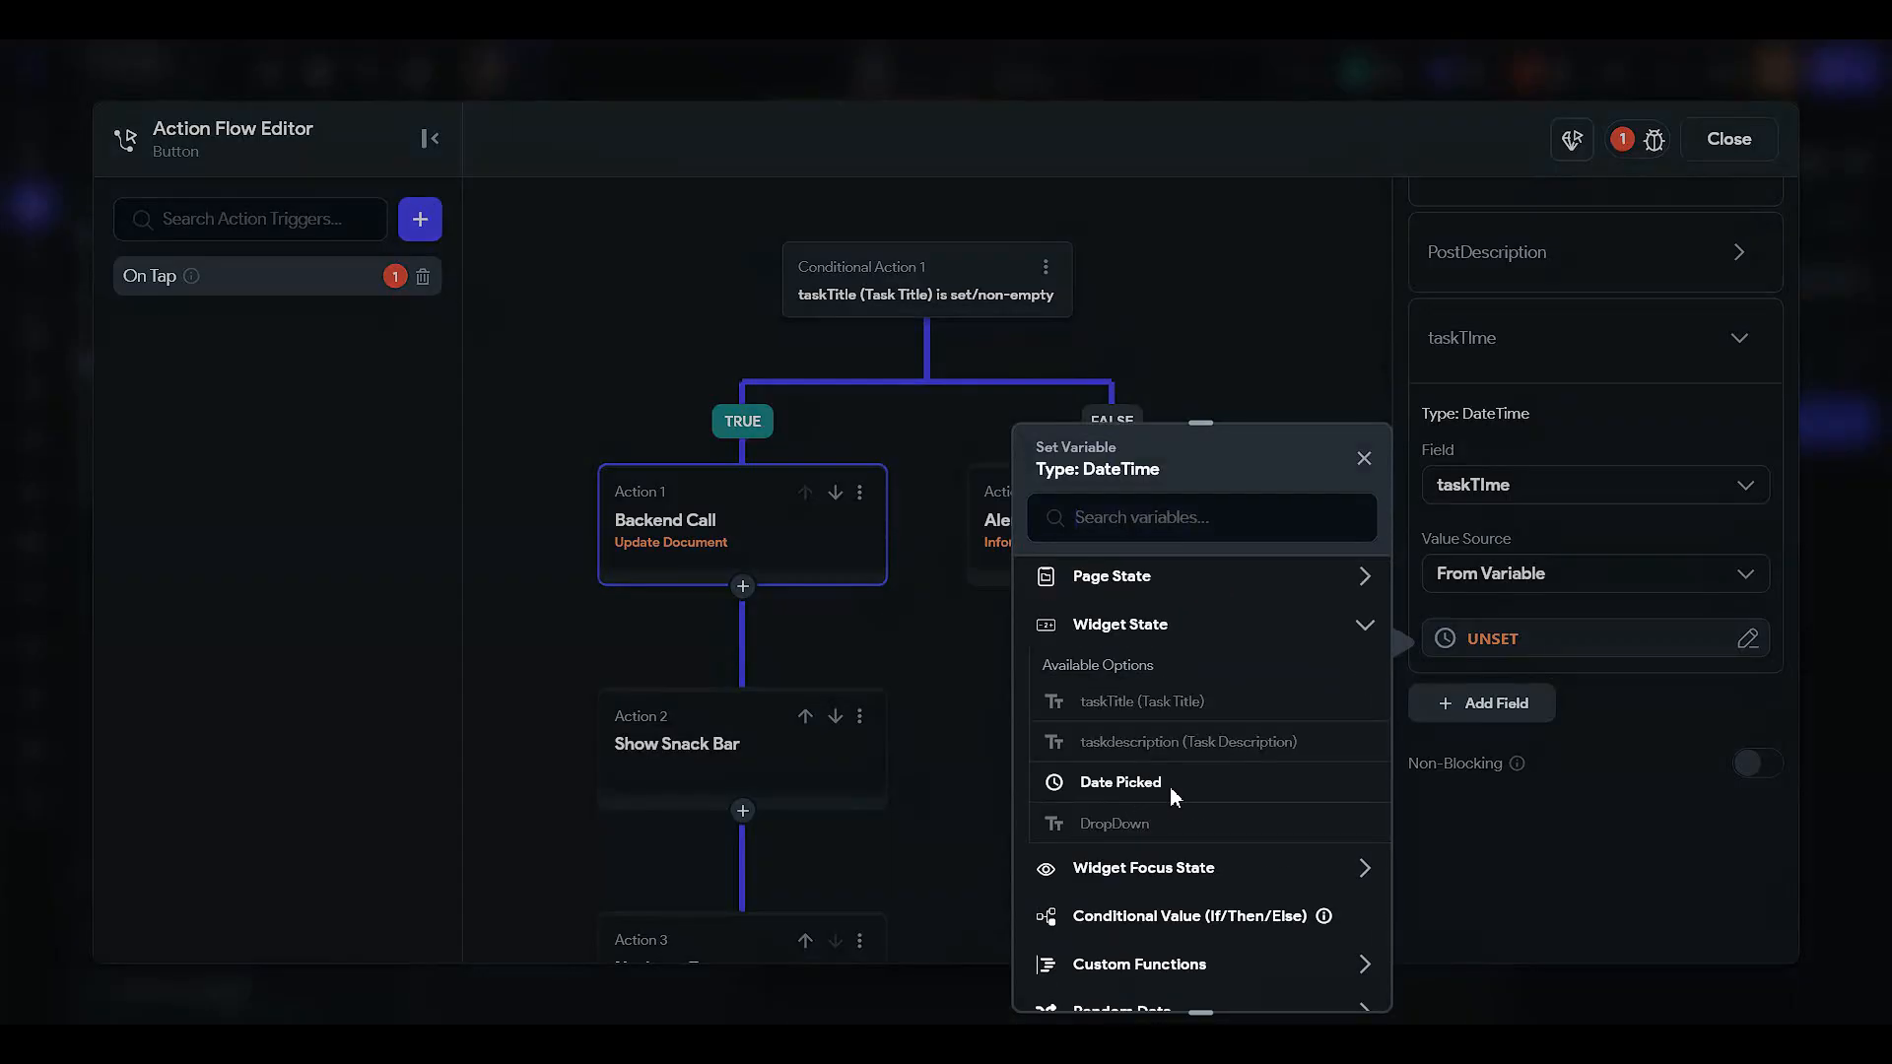
click(1168, 786)
click(1330, 968)
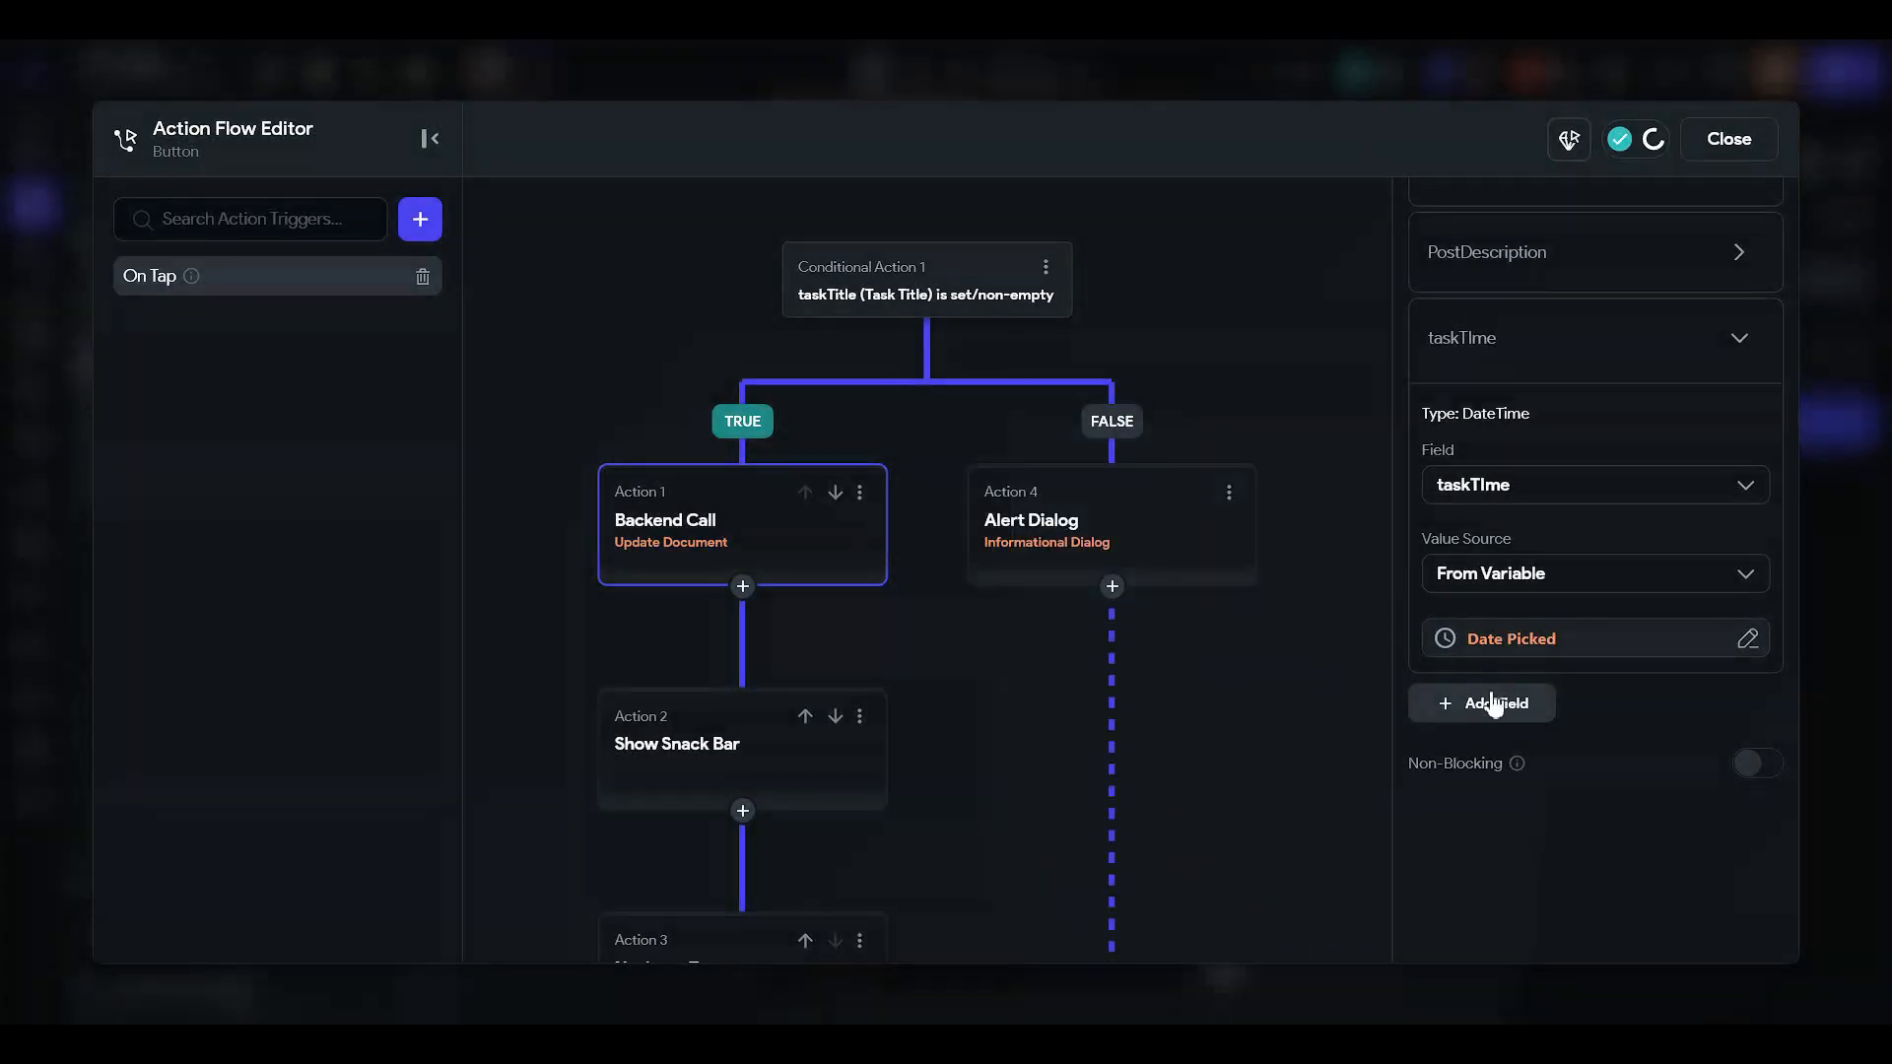
- Add an important field whose value comes from the page's important state
click(1485, 703)
scroll(1490, 694, down, 2)
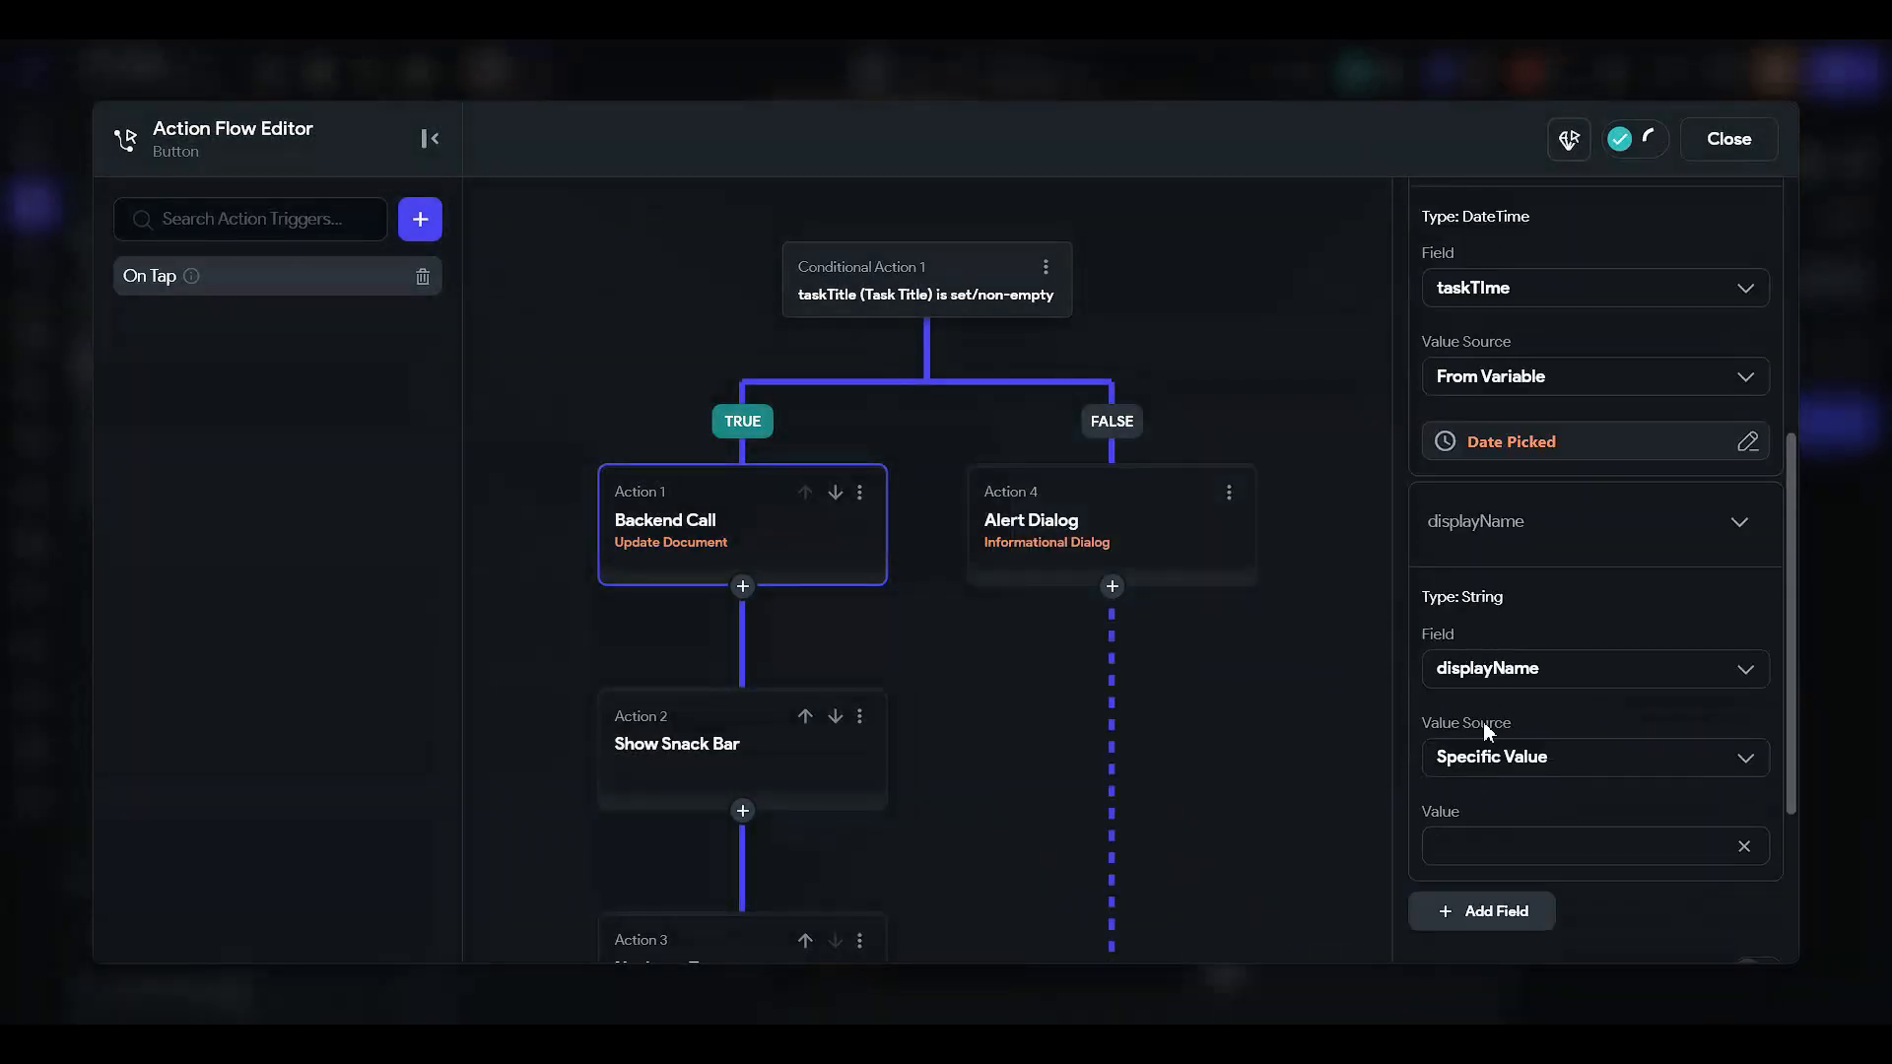
click(1488, 670)
click(1512, 770)
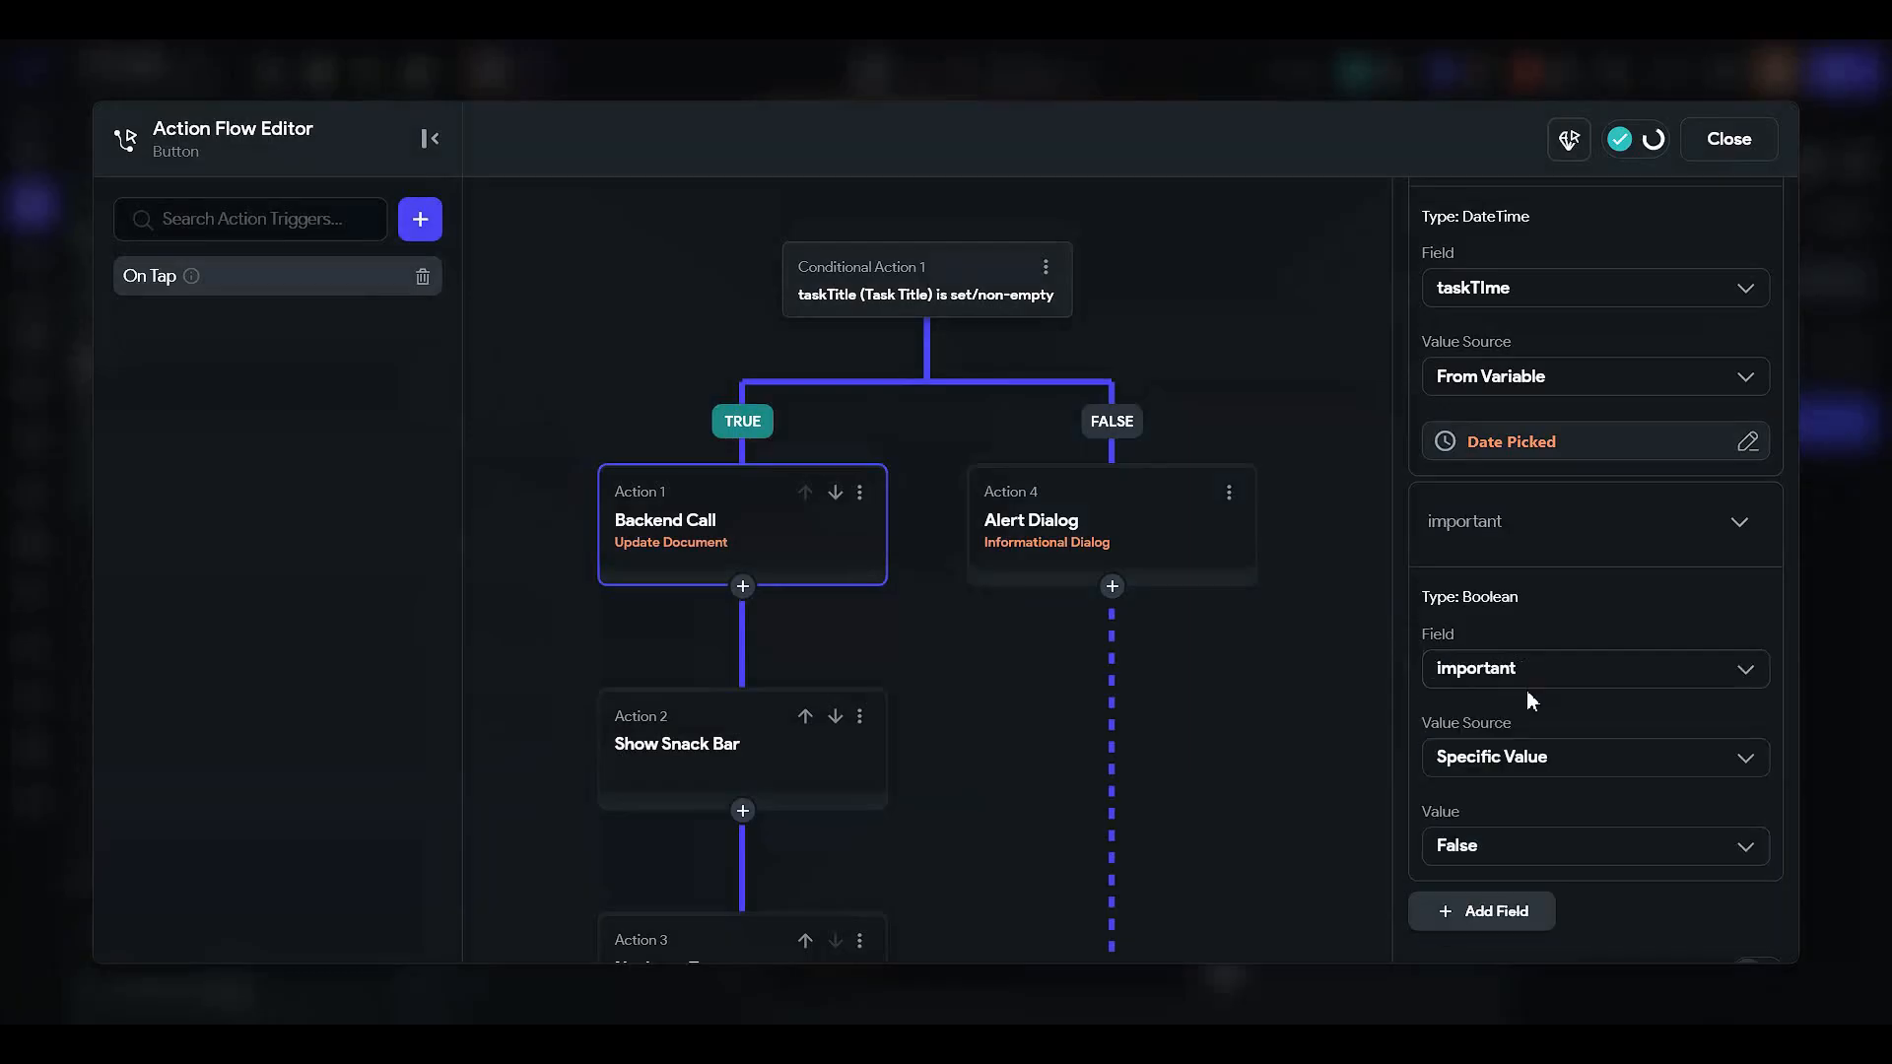
scroll(1527, 689, down, 2)
click(1481, 563)
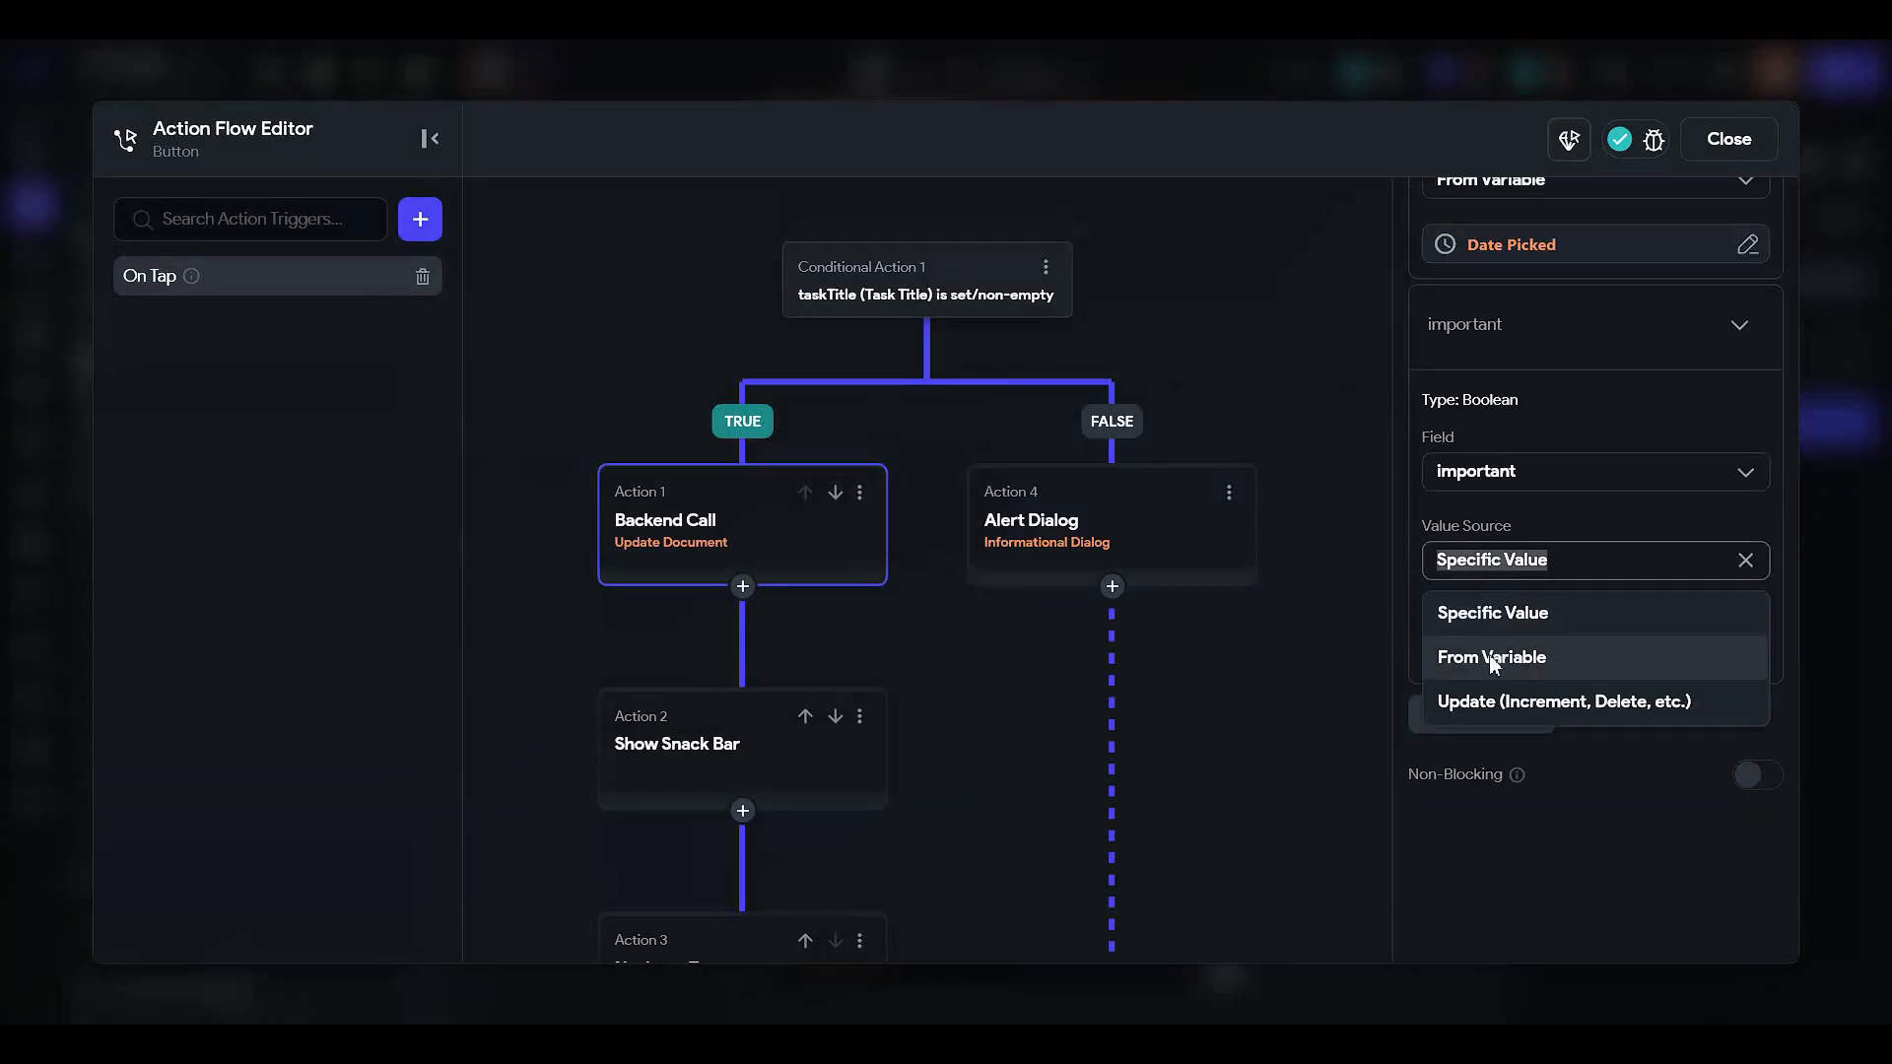
click(1491, 657)
click(1473, 624)
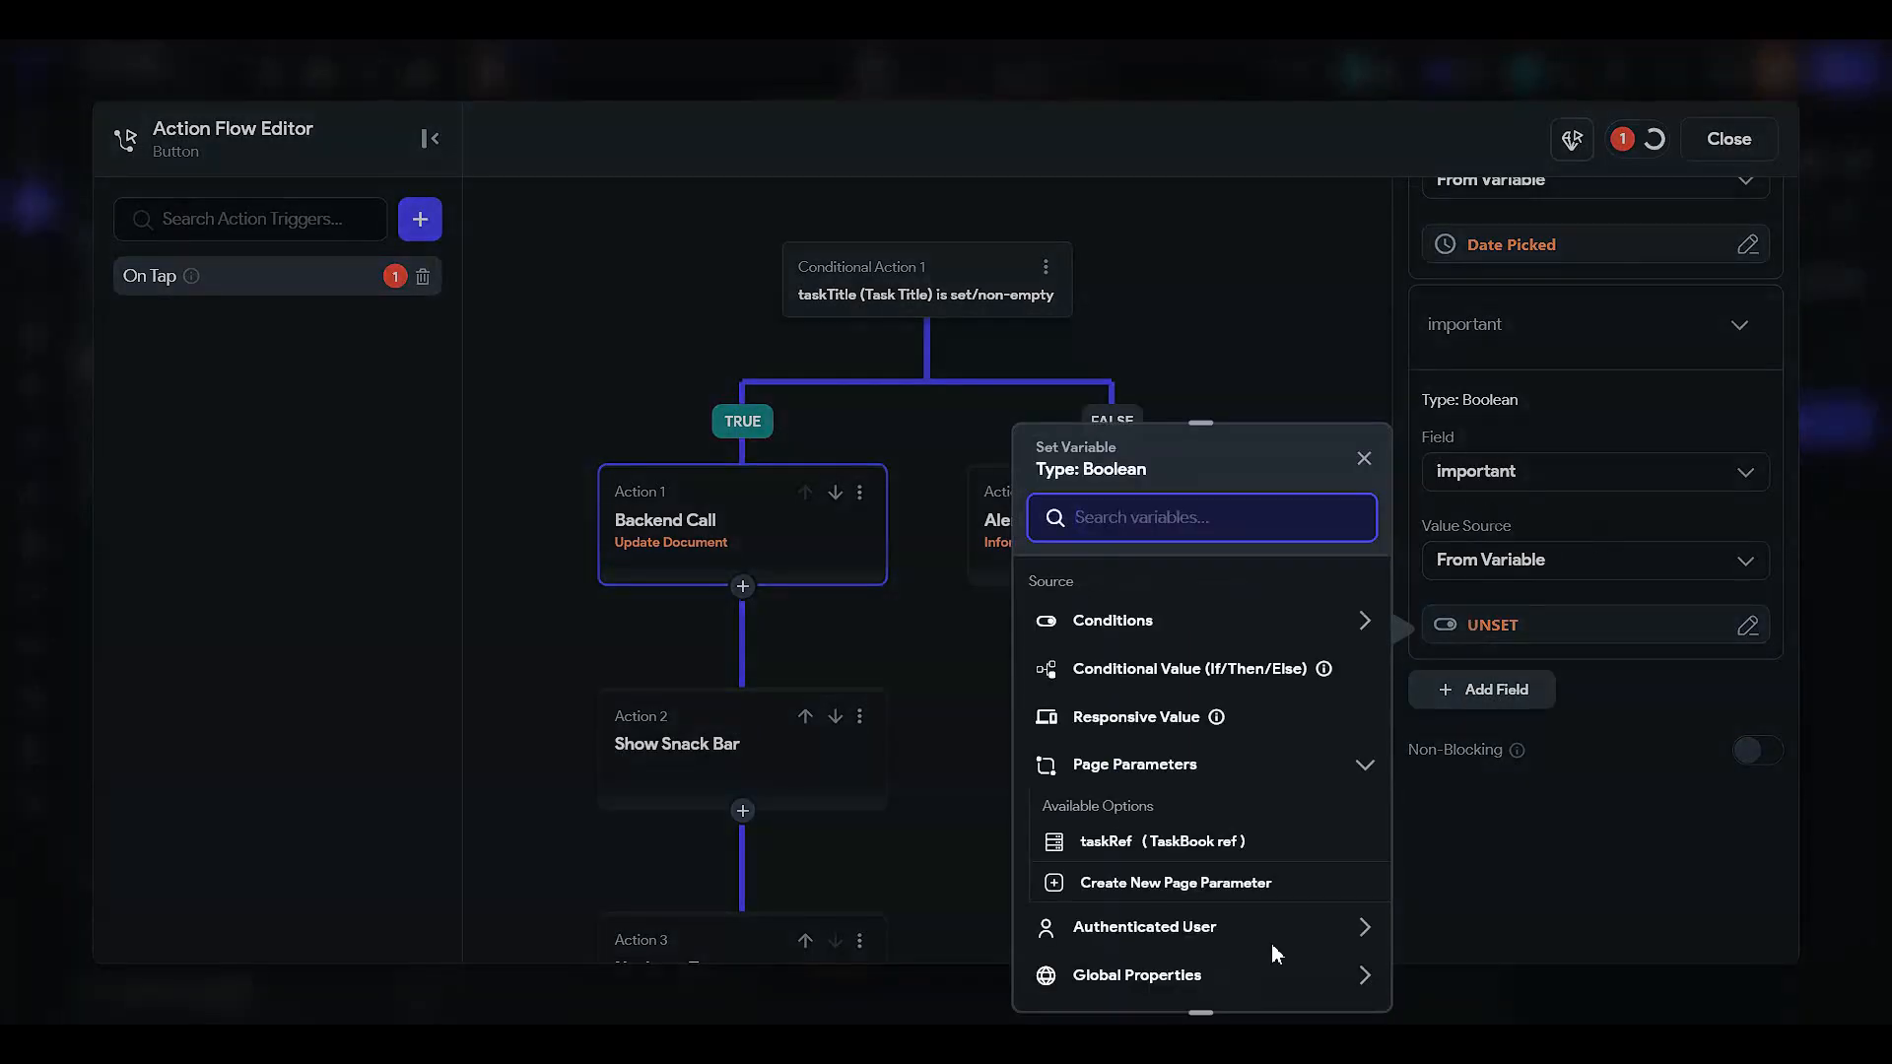
scroll(1161, 926, down, 2)
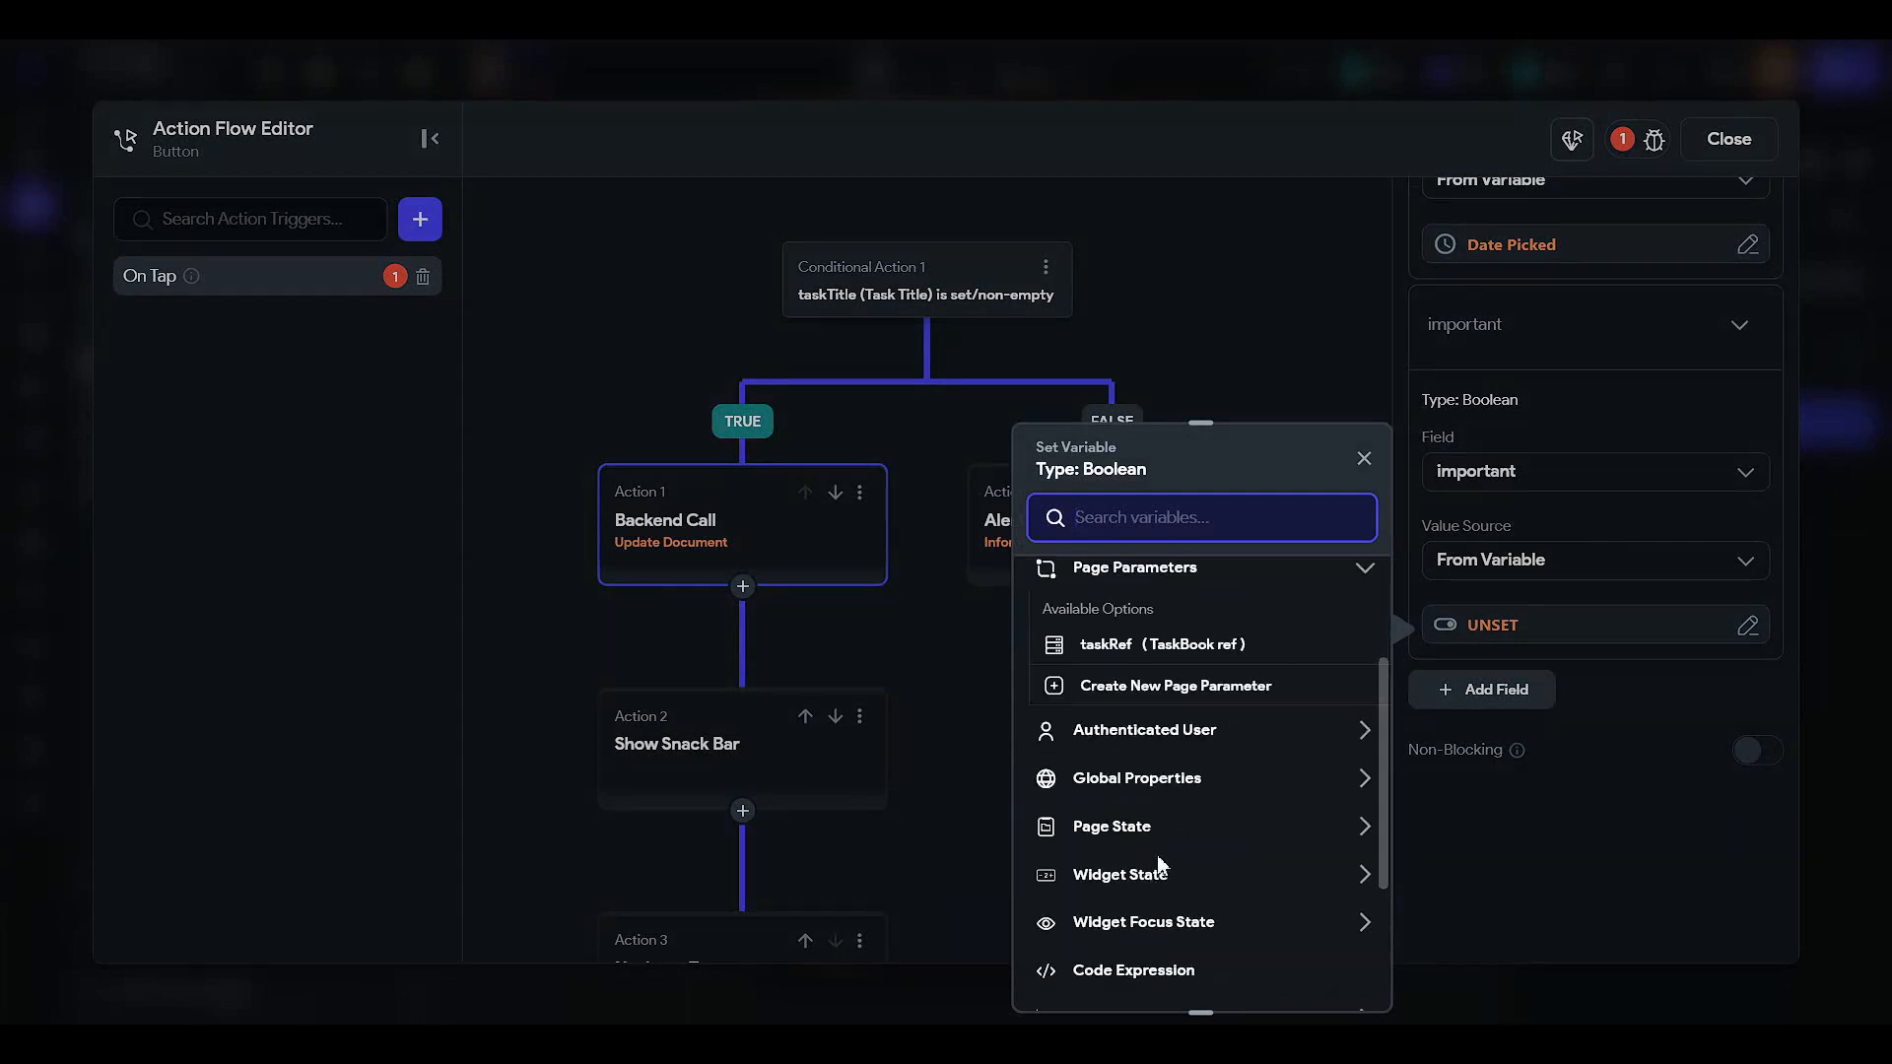
click(1160, 870)
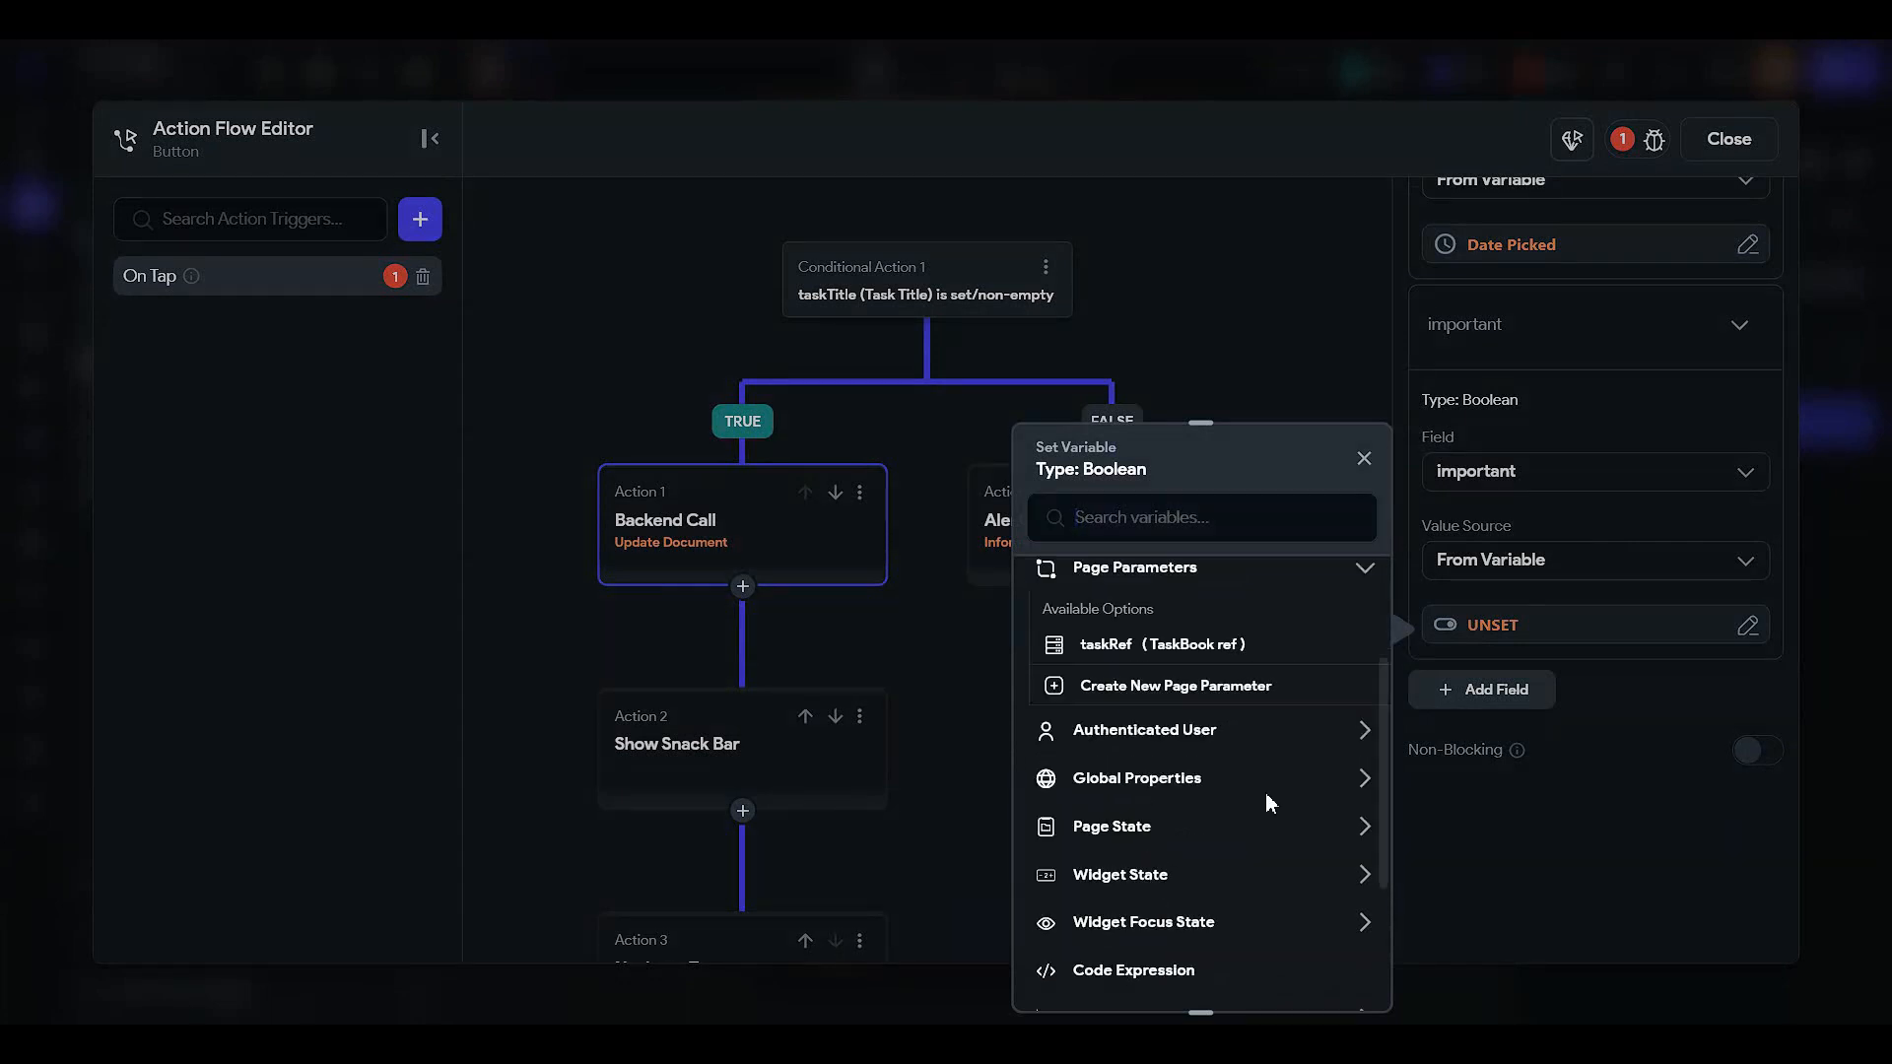
click(1190, 828)
scroll(1194, 789, down, 2)
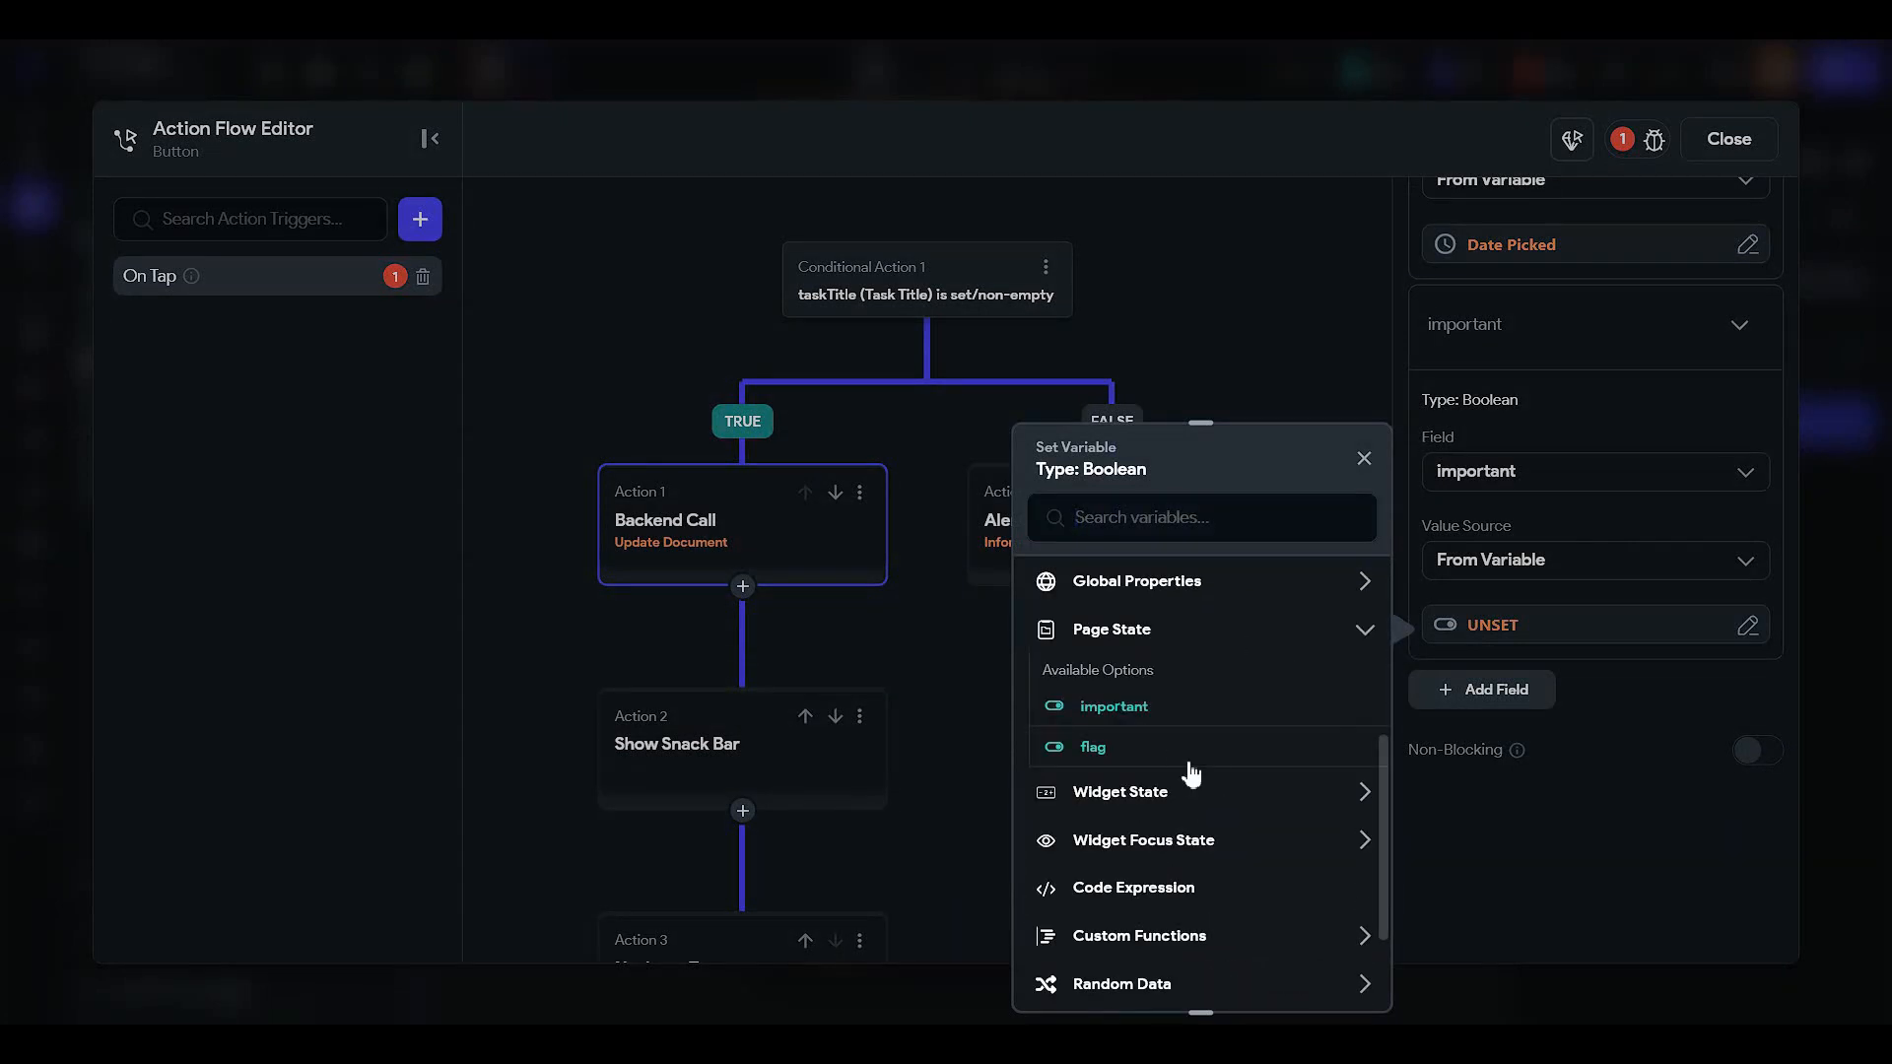
click(1151, 708)
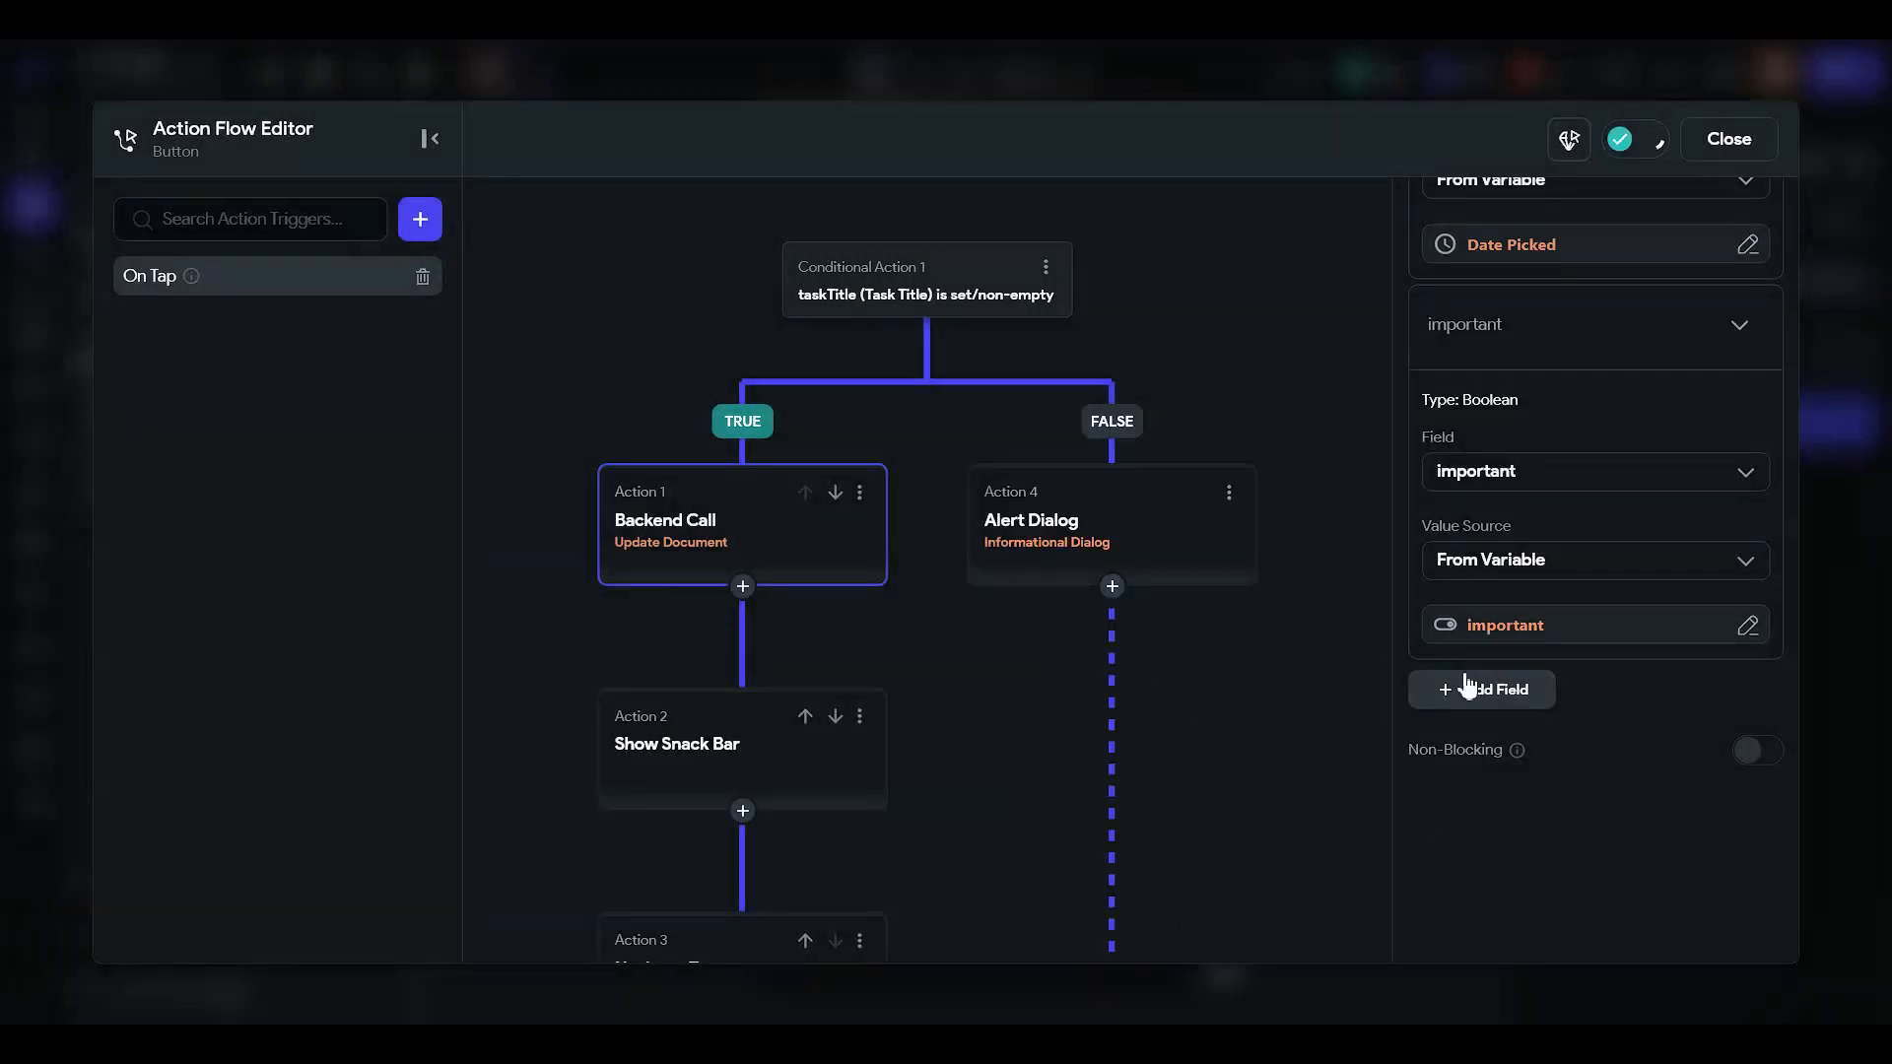
- Add a taskType field with its value source set to a variable
click(1472, 695)
click(1470, 734)
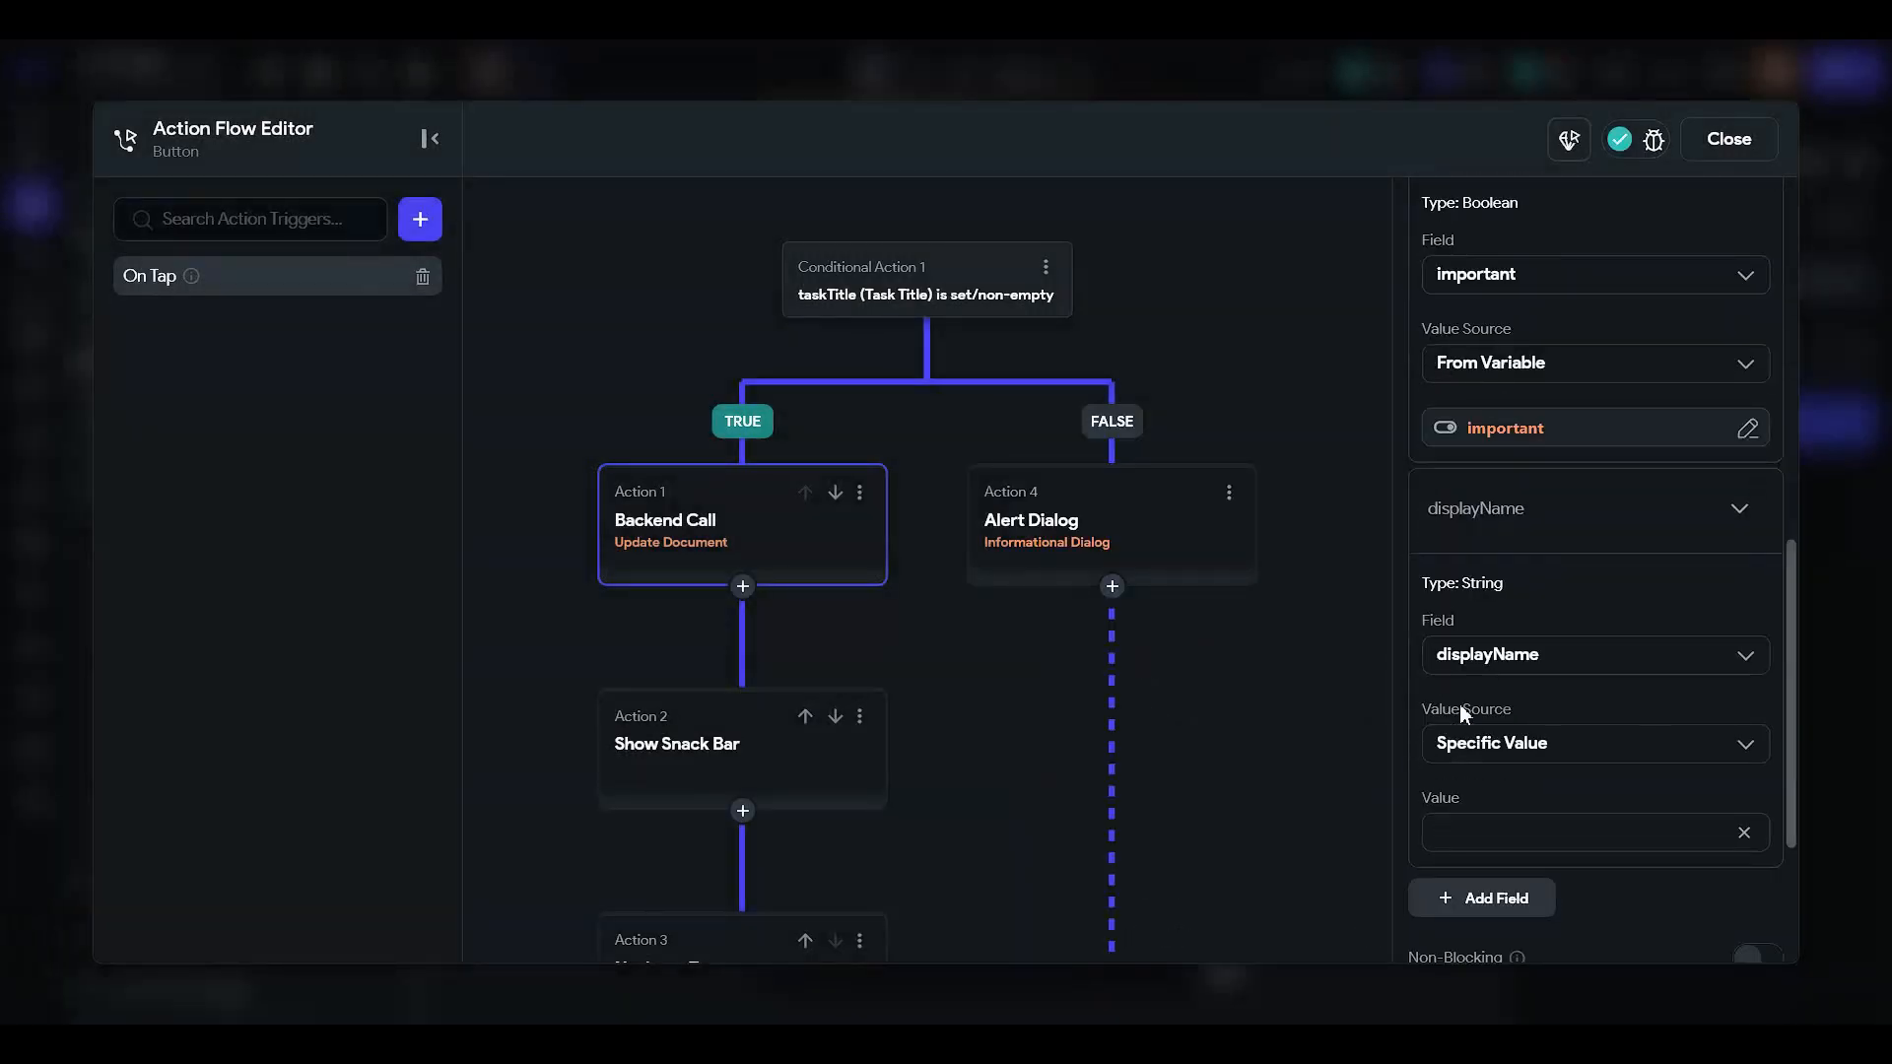
click(1512, 658)
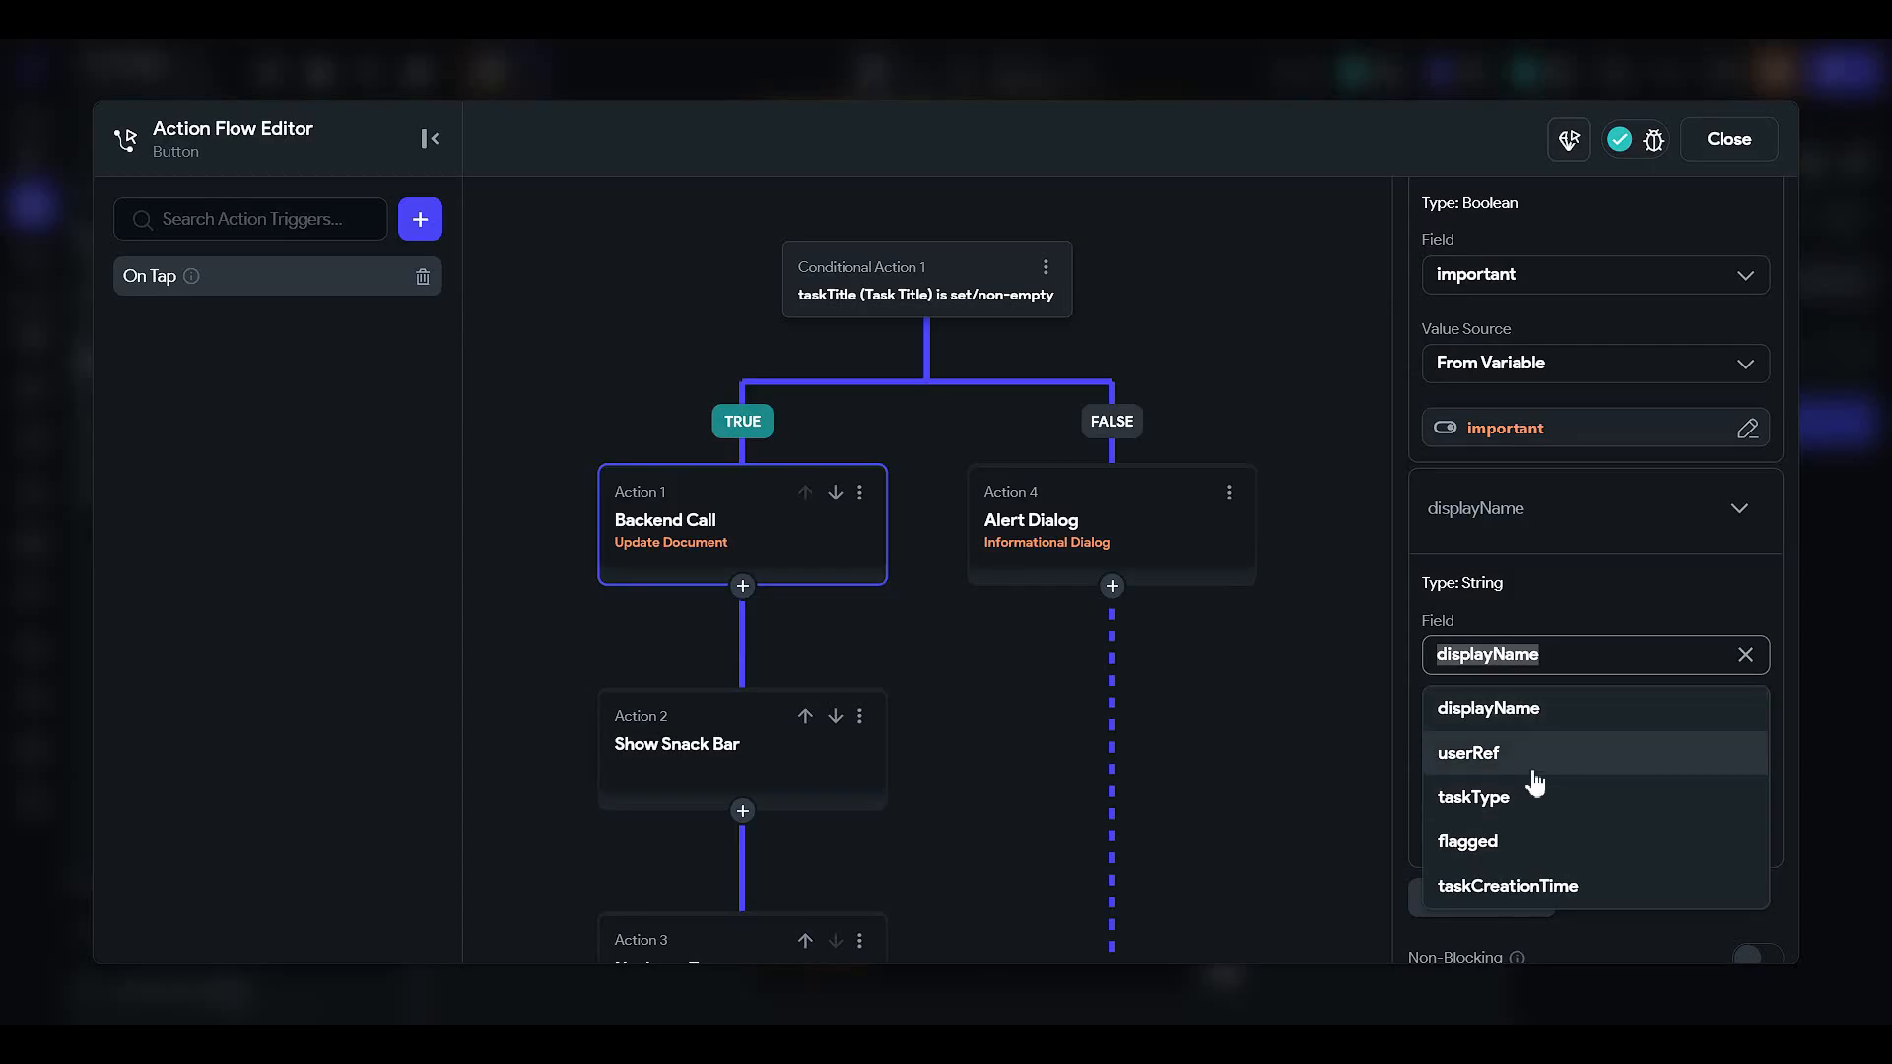
click(1543, 814)
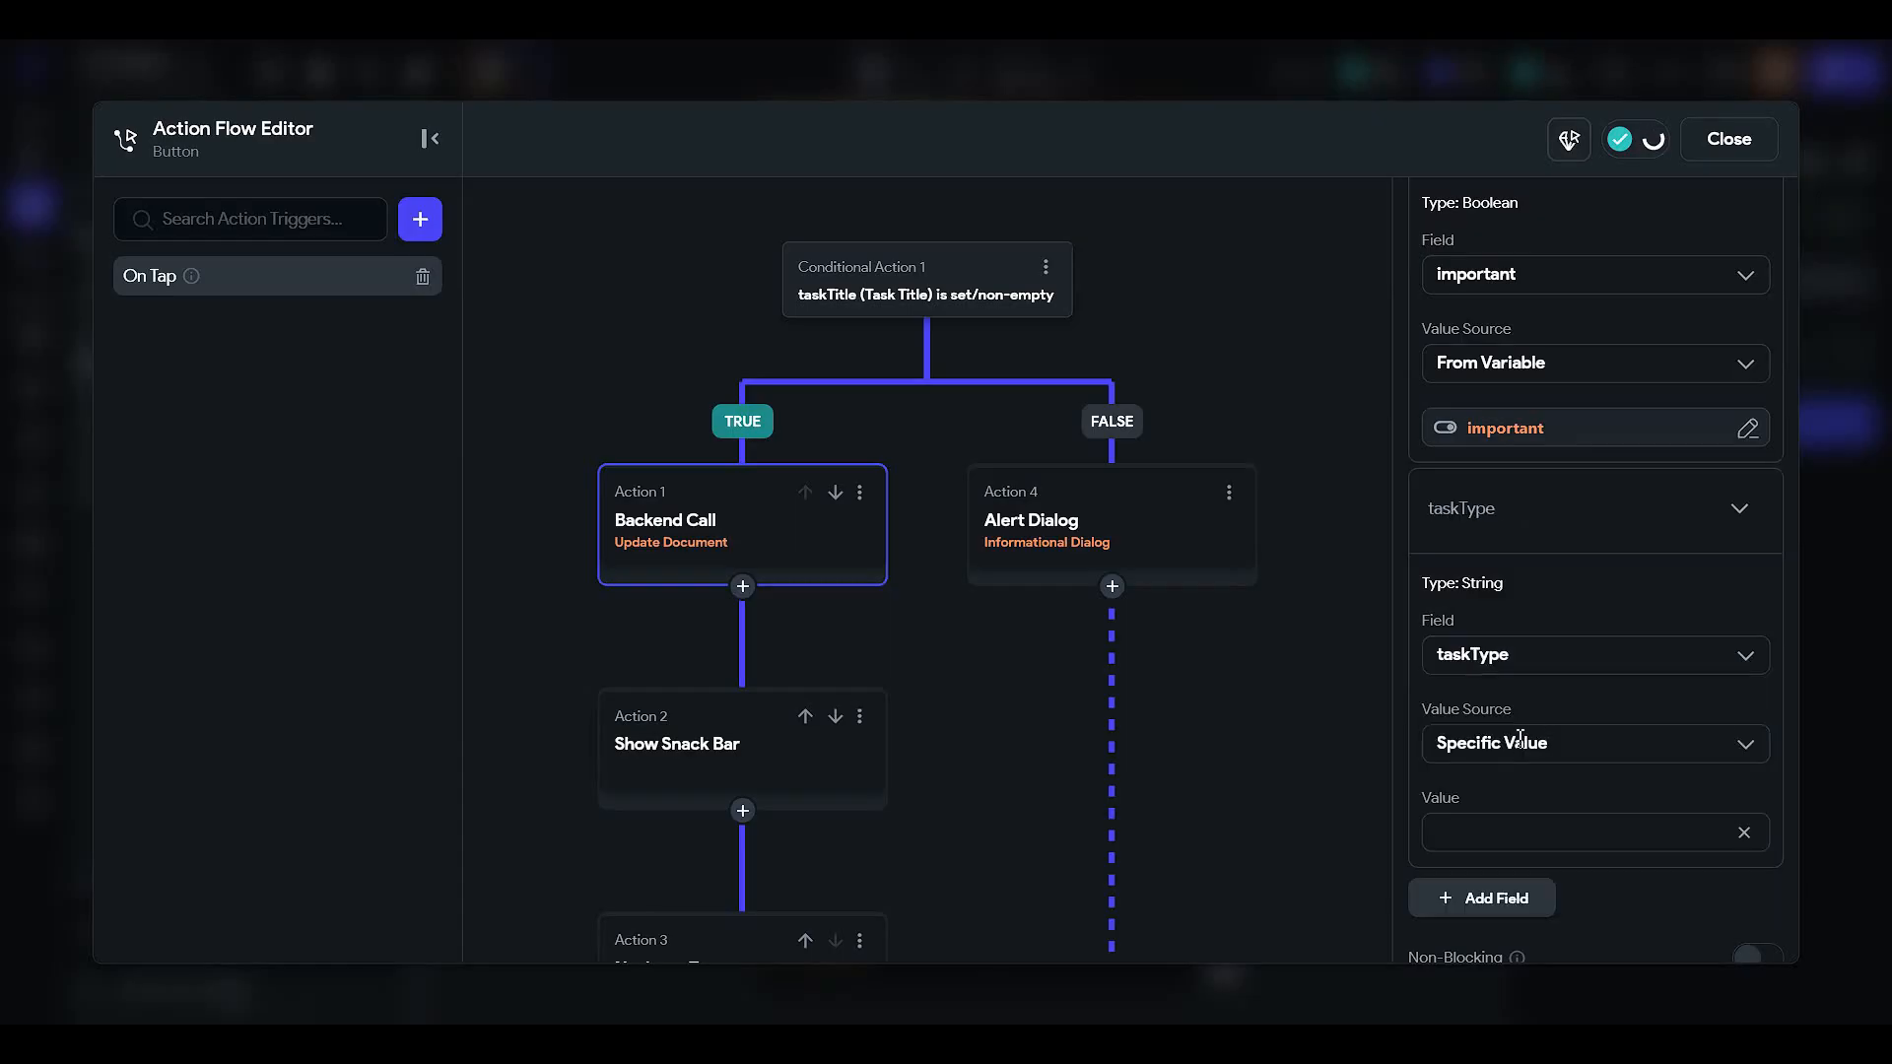
scroll(1517, 719, down, 2)
click(1512, 561)
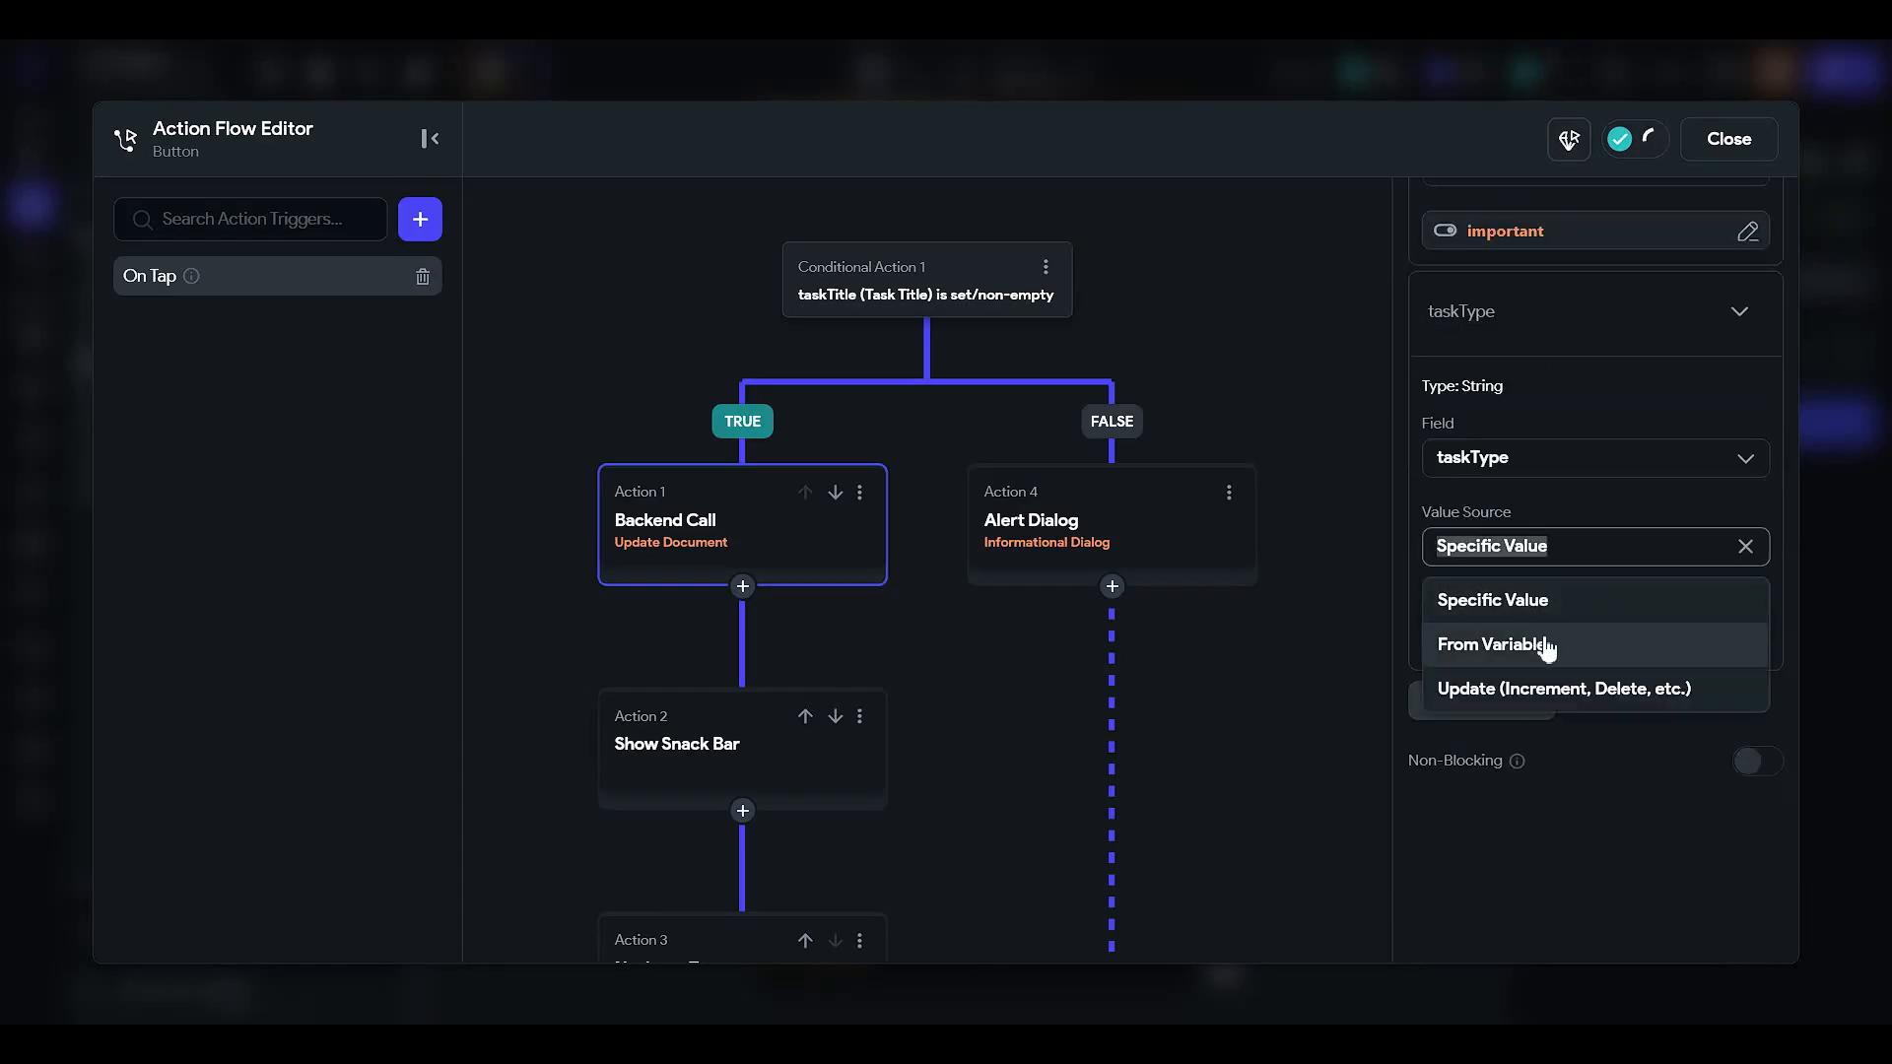
click(1542, 643)
click(1527, 619)
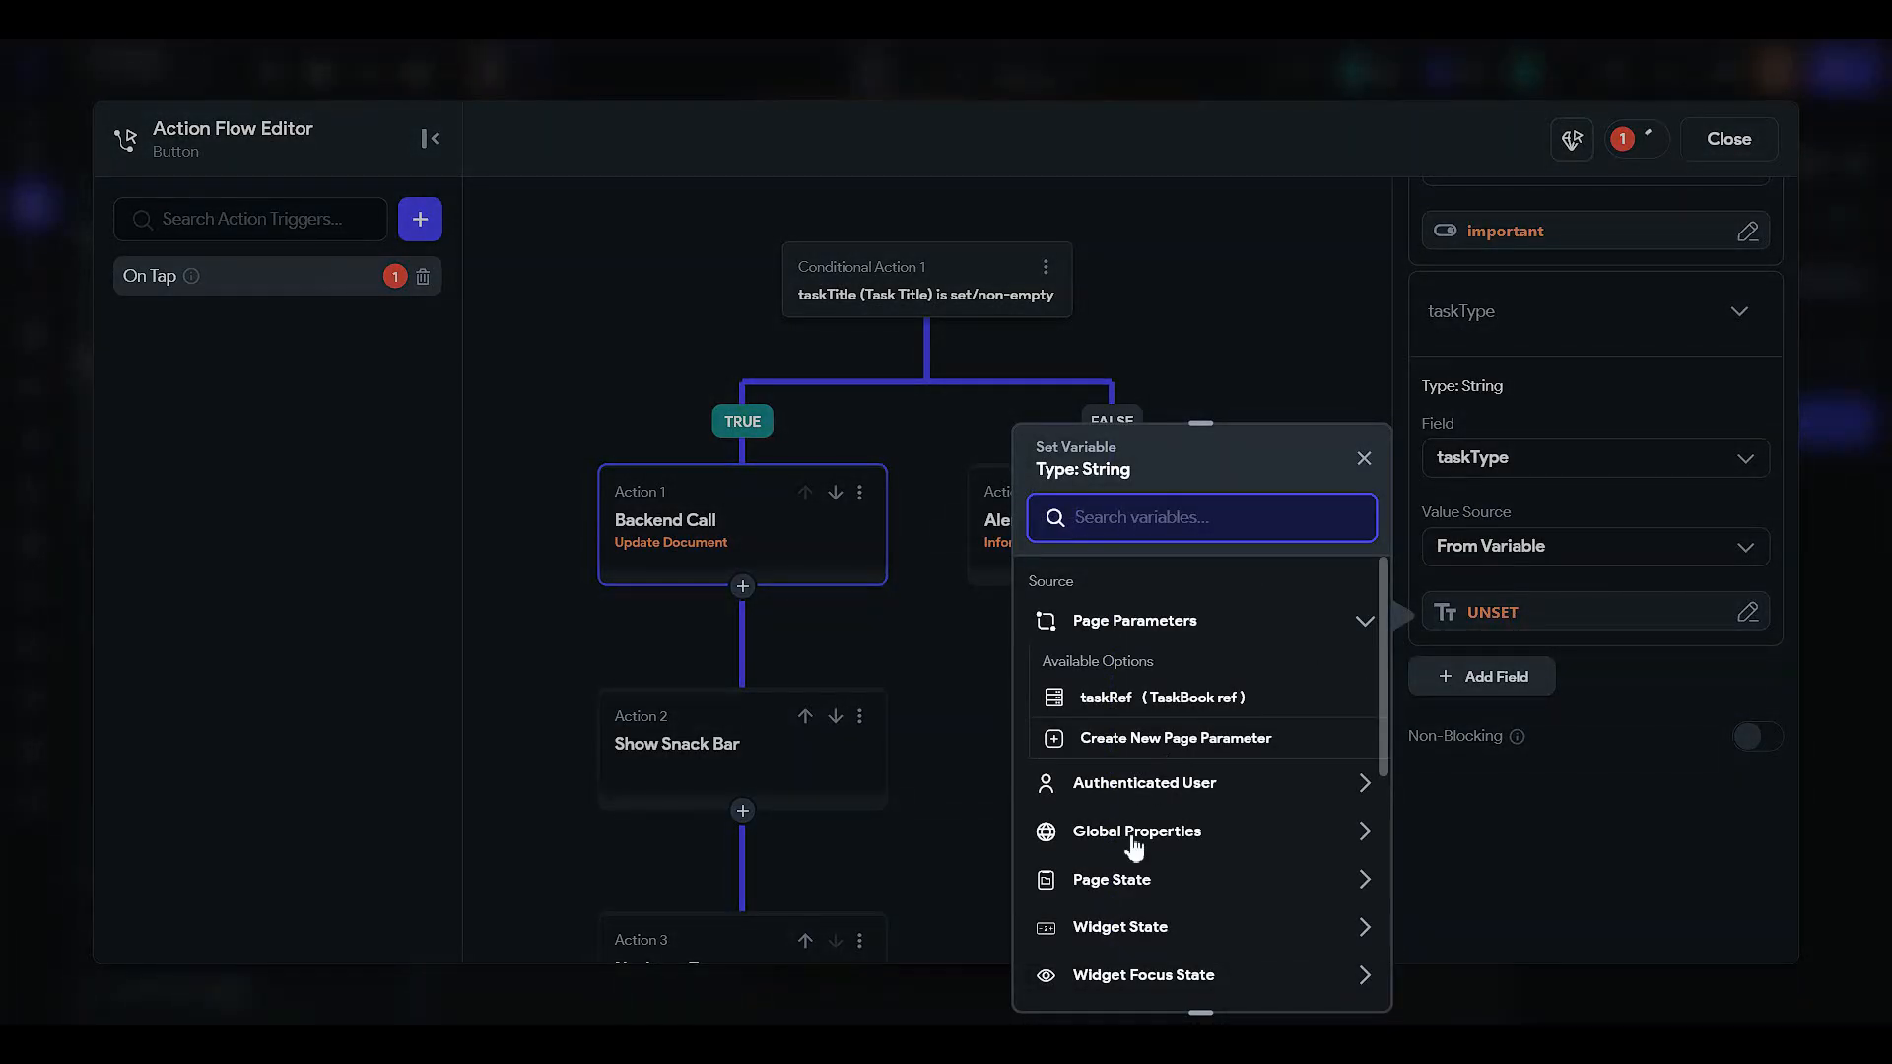
- Set taskType's value to the DropDown widget state
click(1143, 926)
scroll(1142, 798, down, 4)
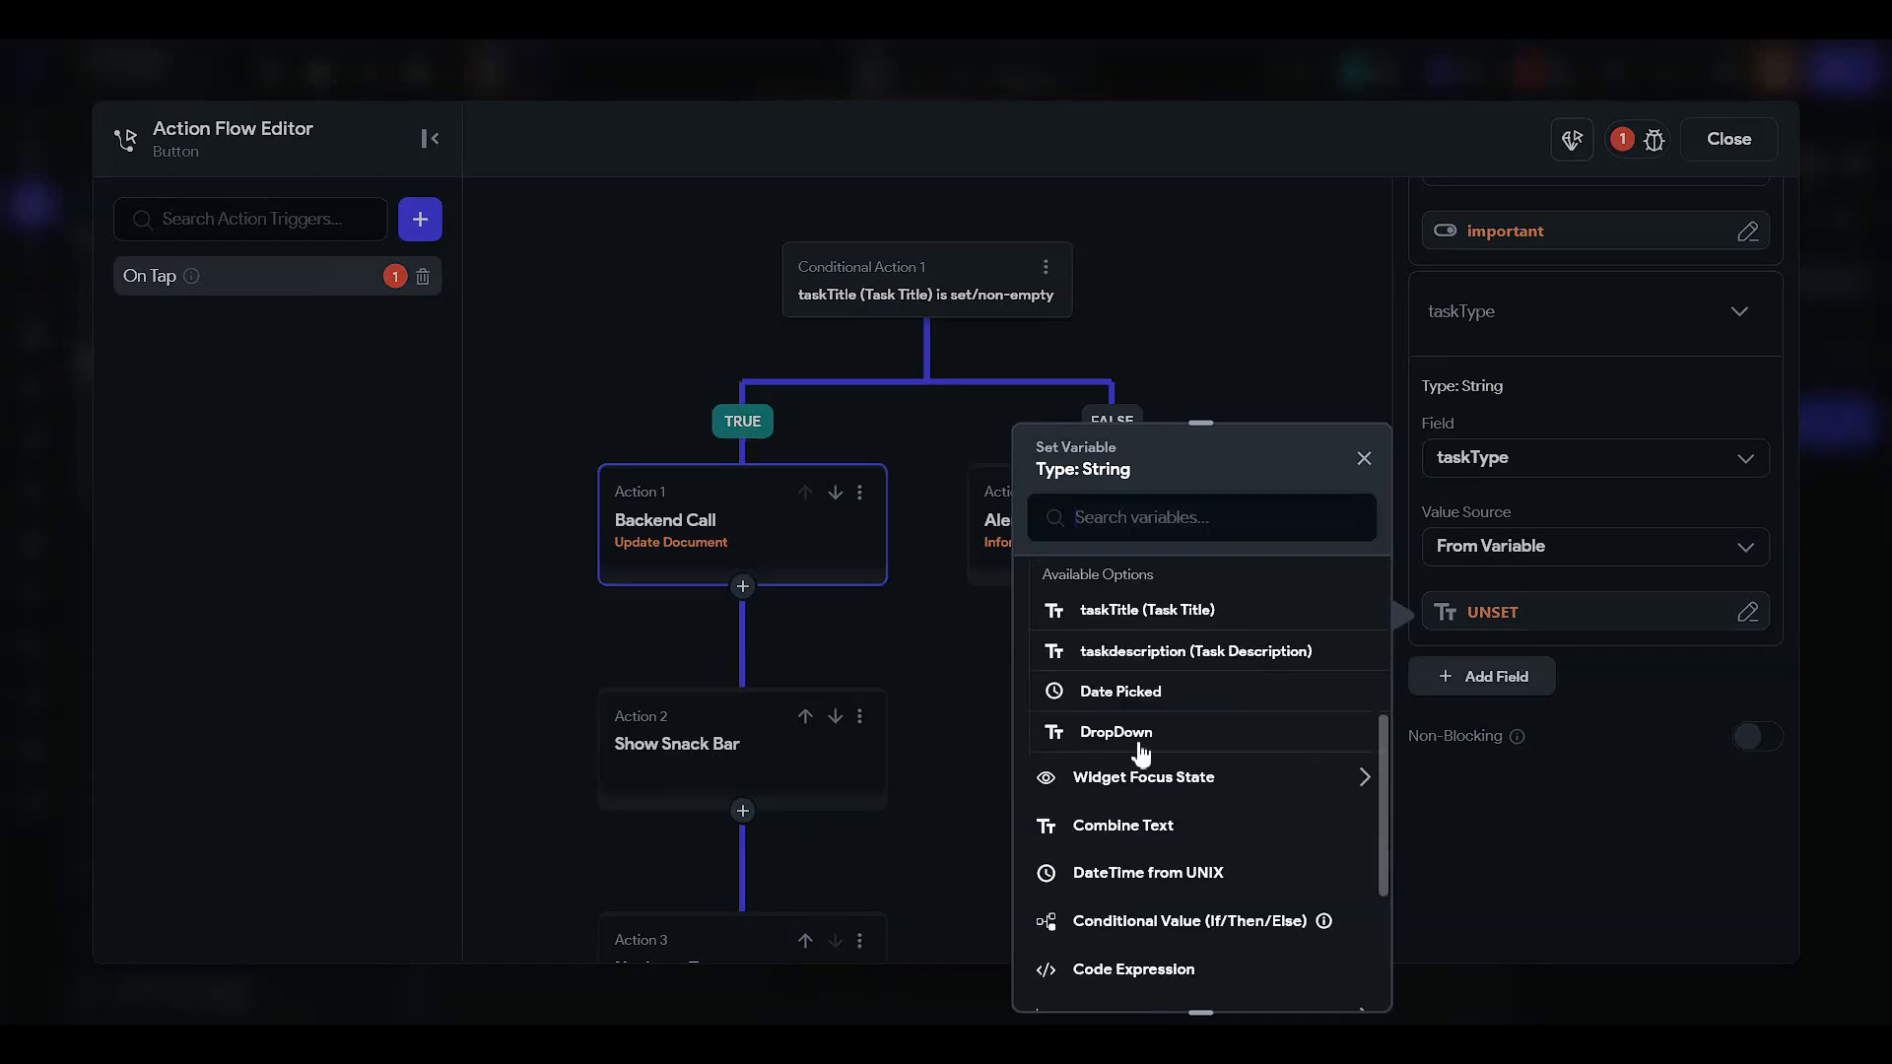
click(1081, 731)
- Add a flagged field whose value comes from the flag page state
click(1481, 675)
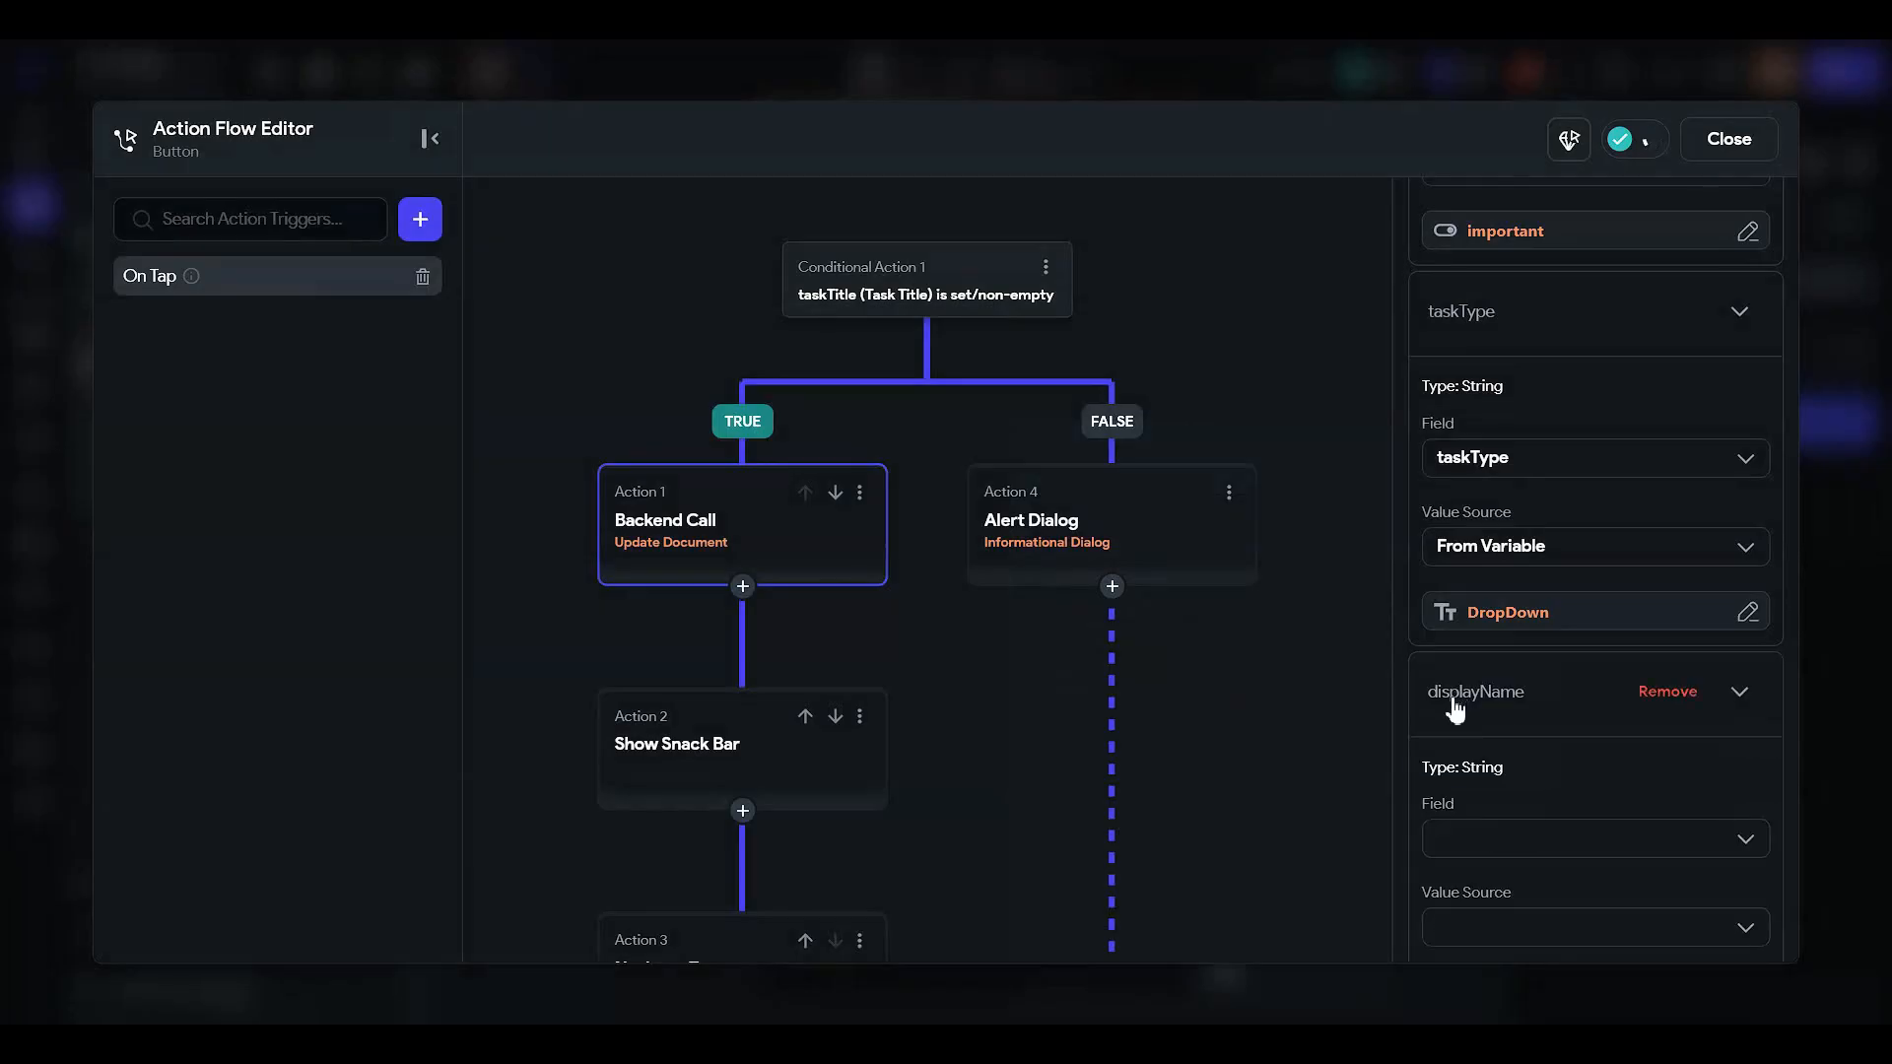
scroll(1456, 709, down, 3)
click(1487, 540)
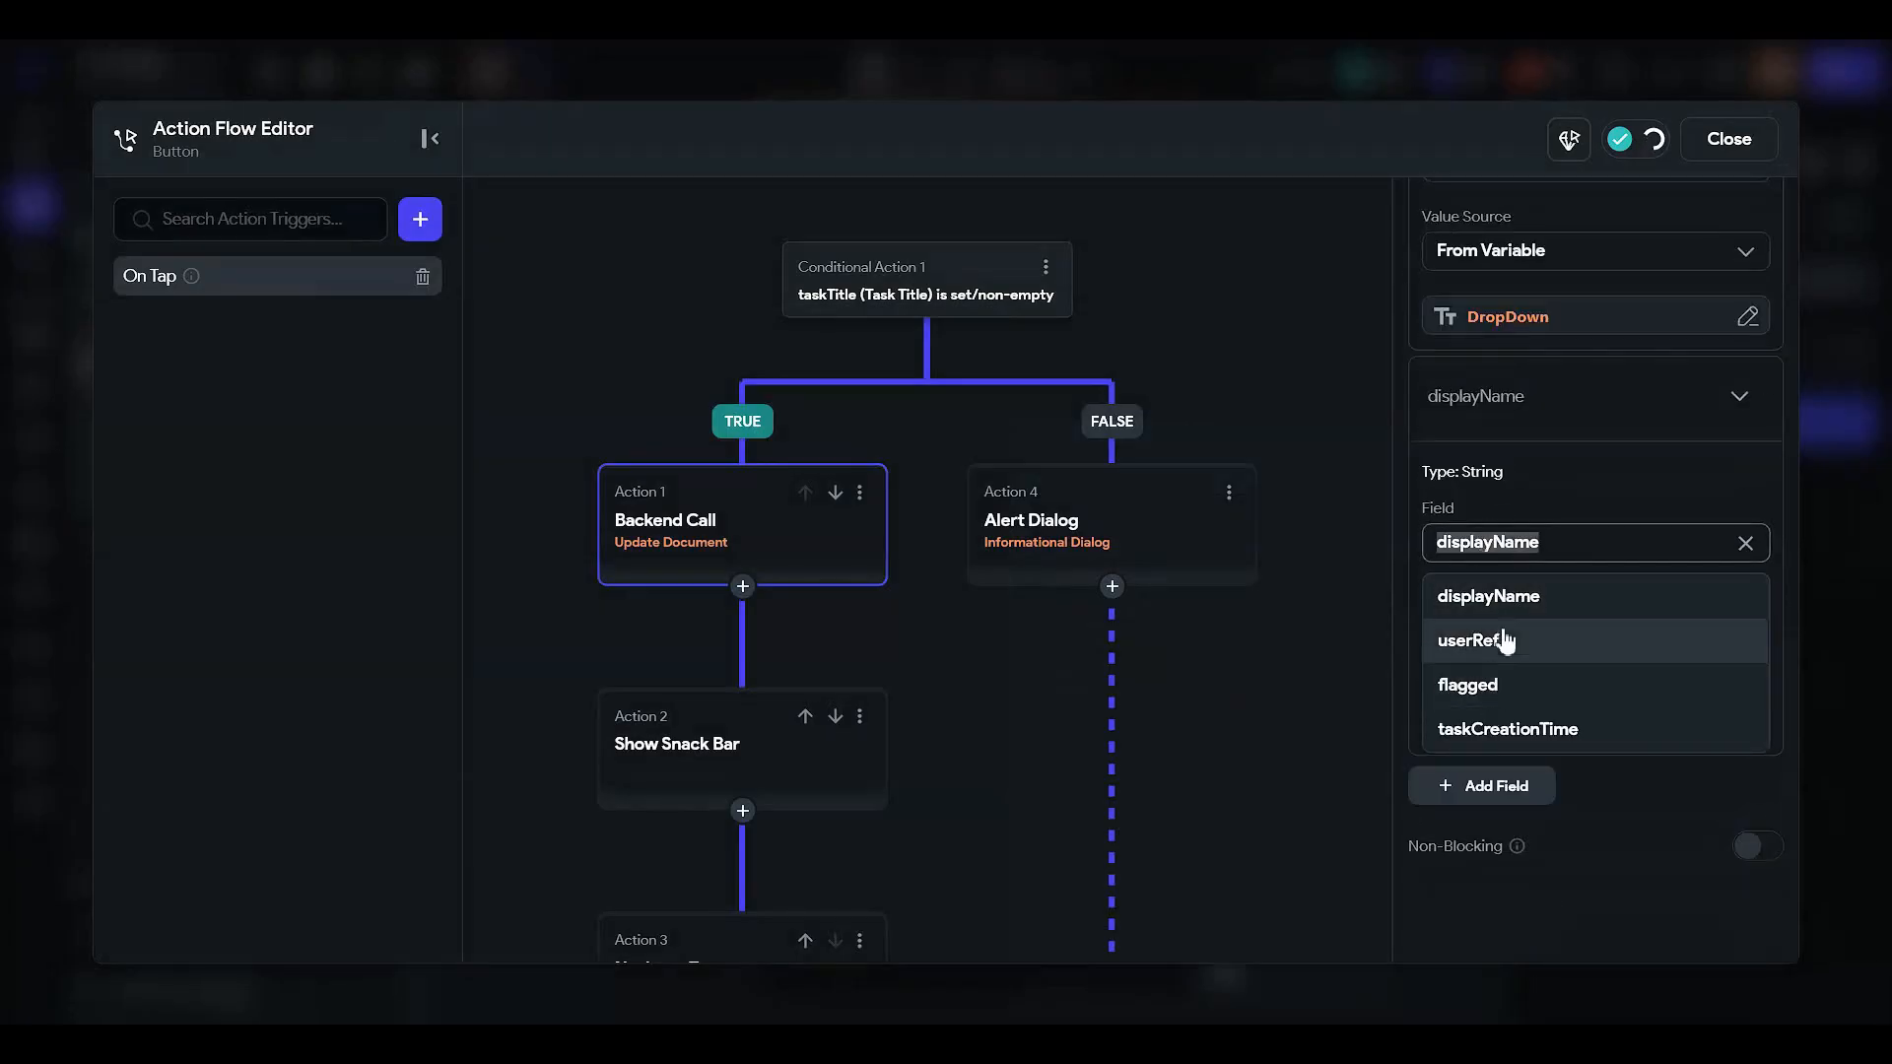
click(1511, 682)
click(1498, 631)
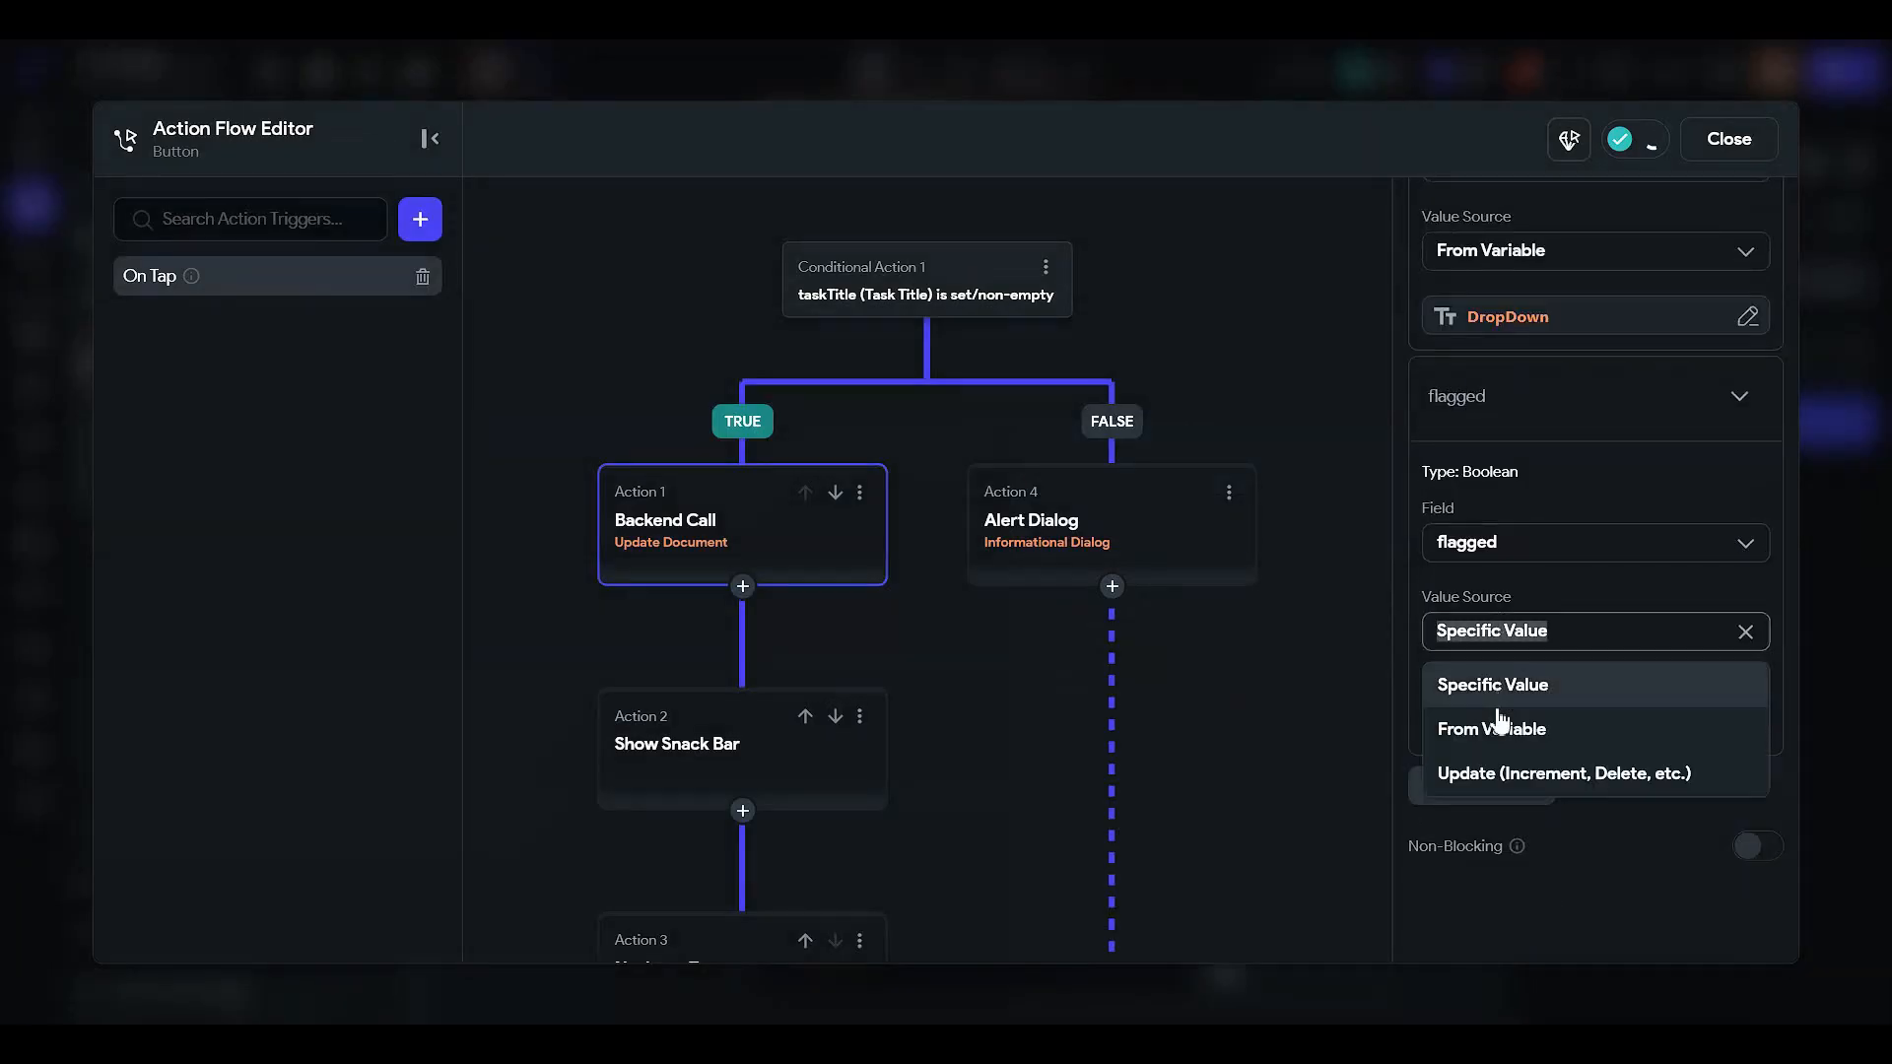
click(1494, 729)
click(1485, 700)
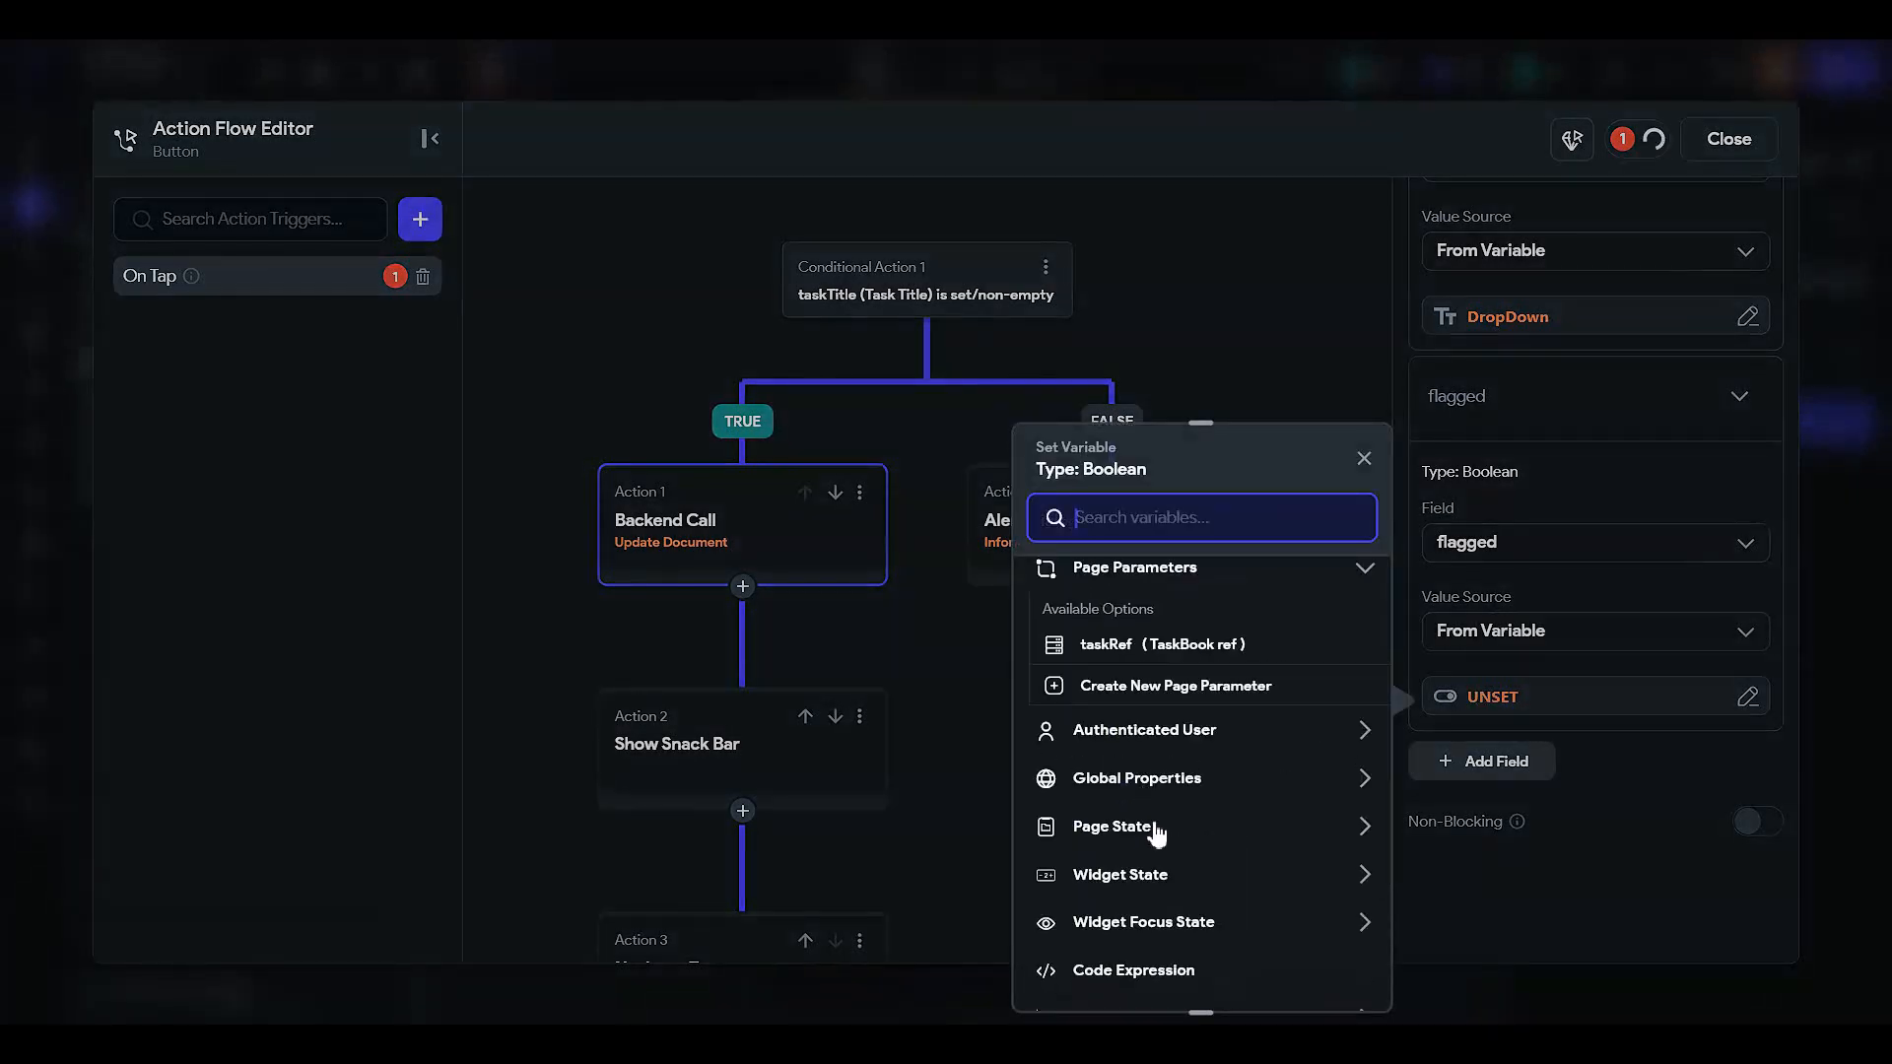
click(1155, 827)
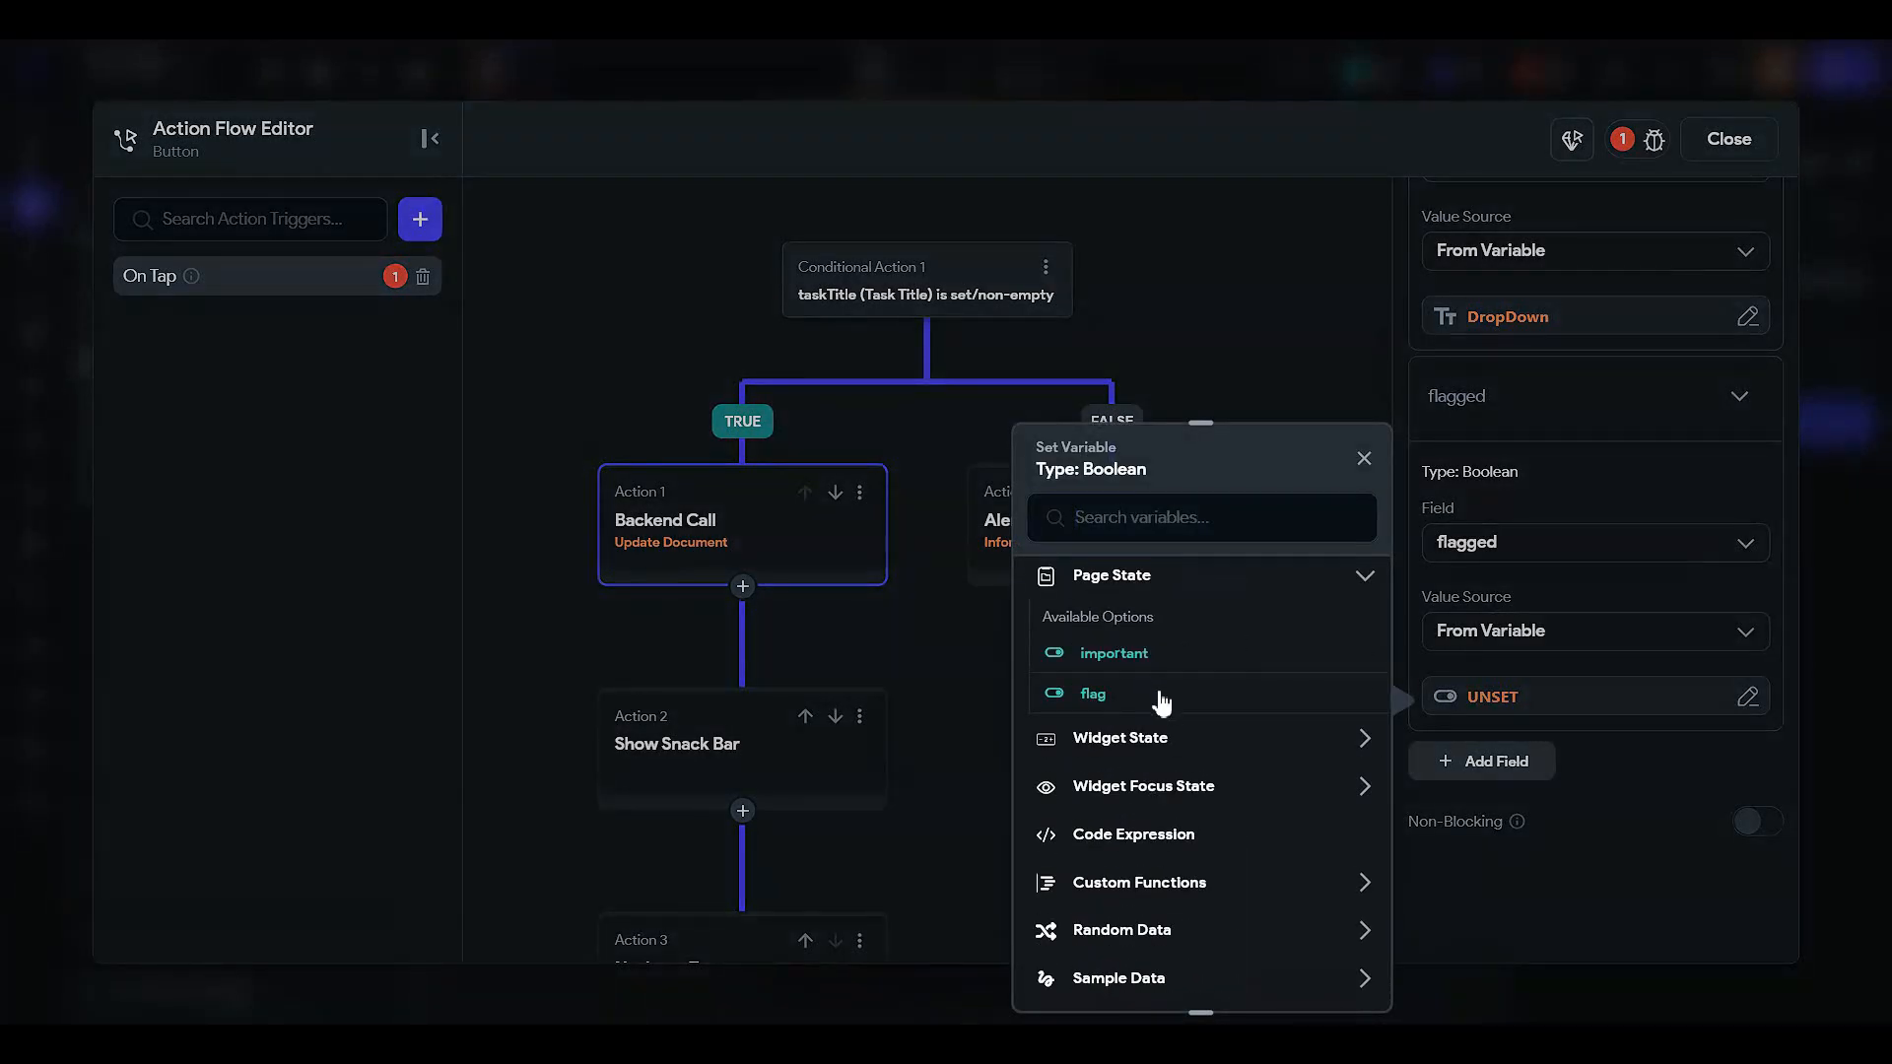
click(1161, 696)
- Add a taskCreationTime field set to the Current Time global property and confirm
click(1486, 760)
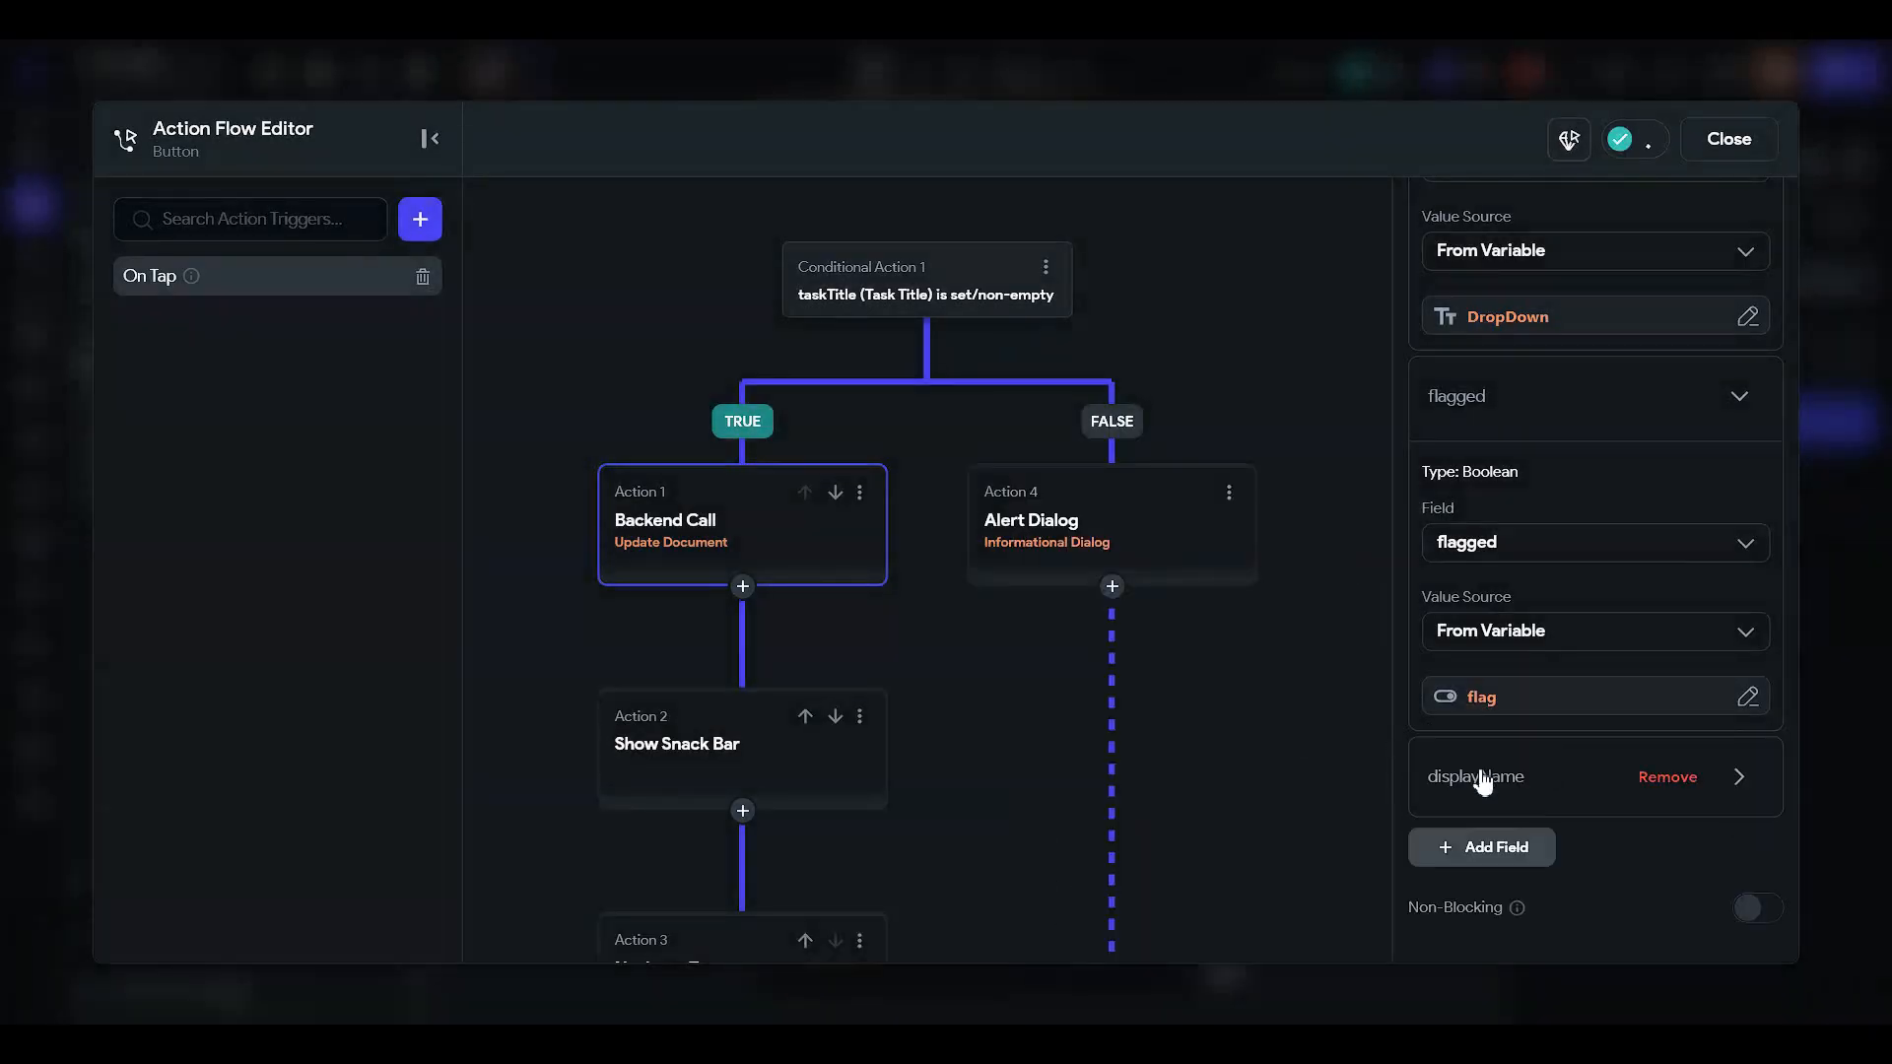
scroll(1479, 744, down, 2)
click(1481, 745)
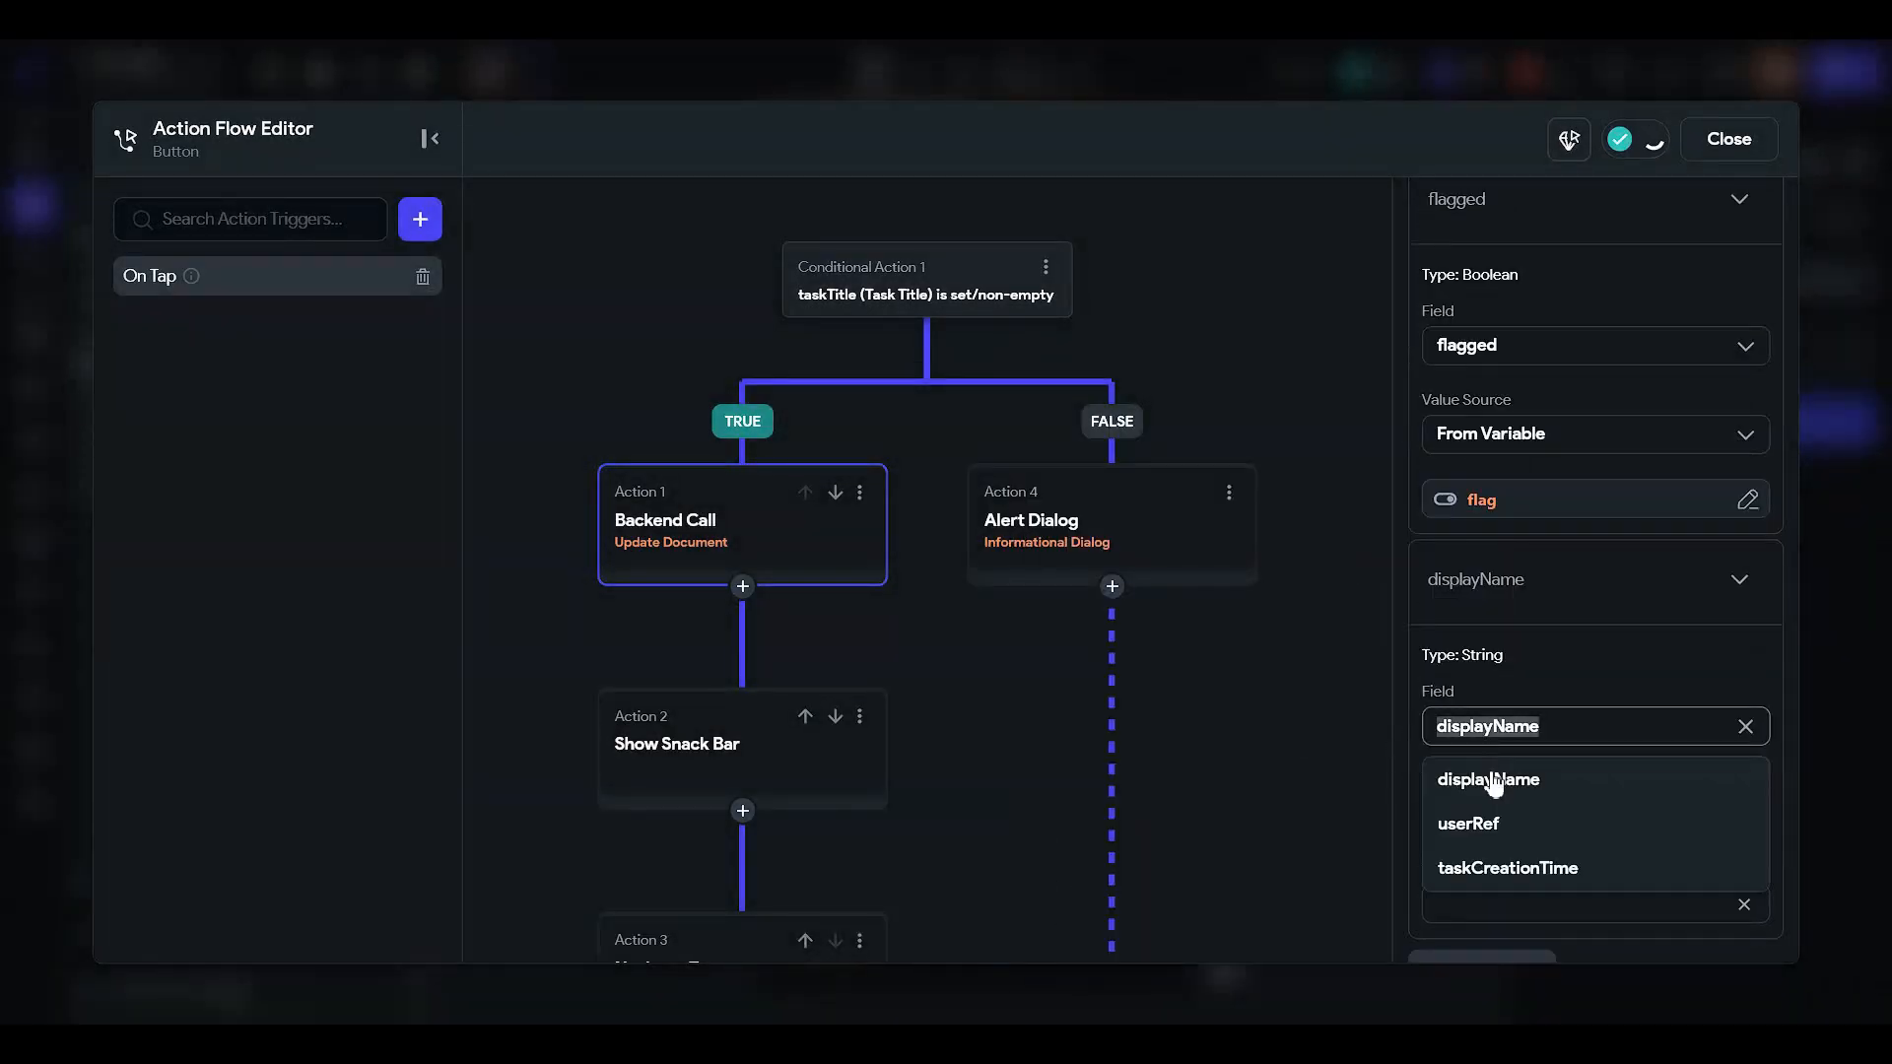
click(1500, 869)
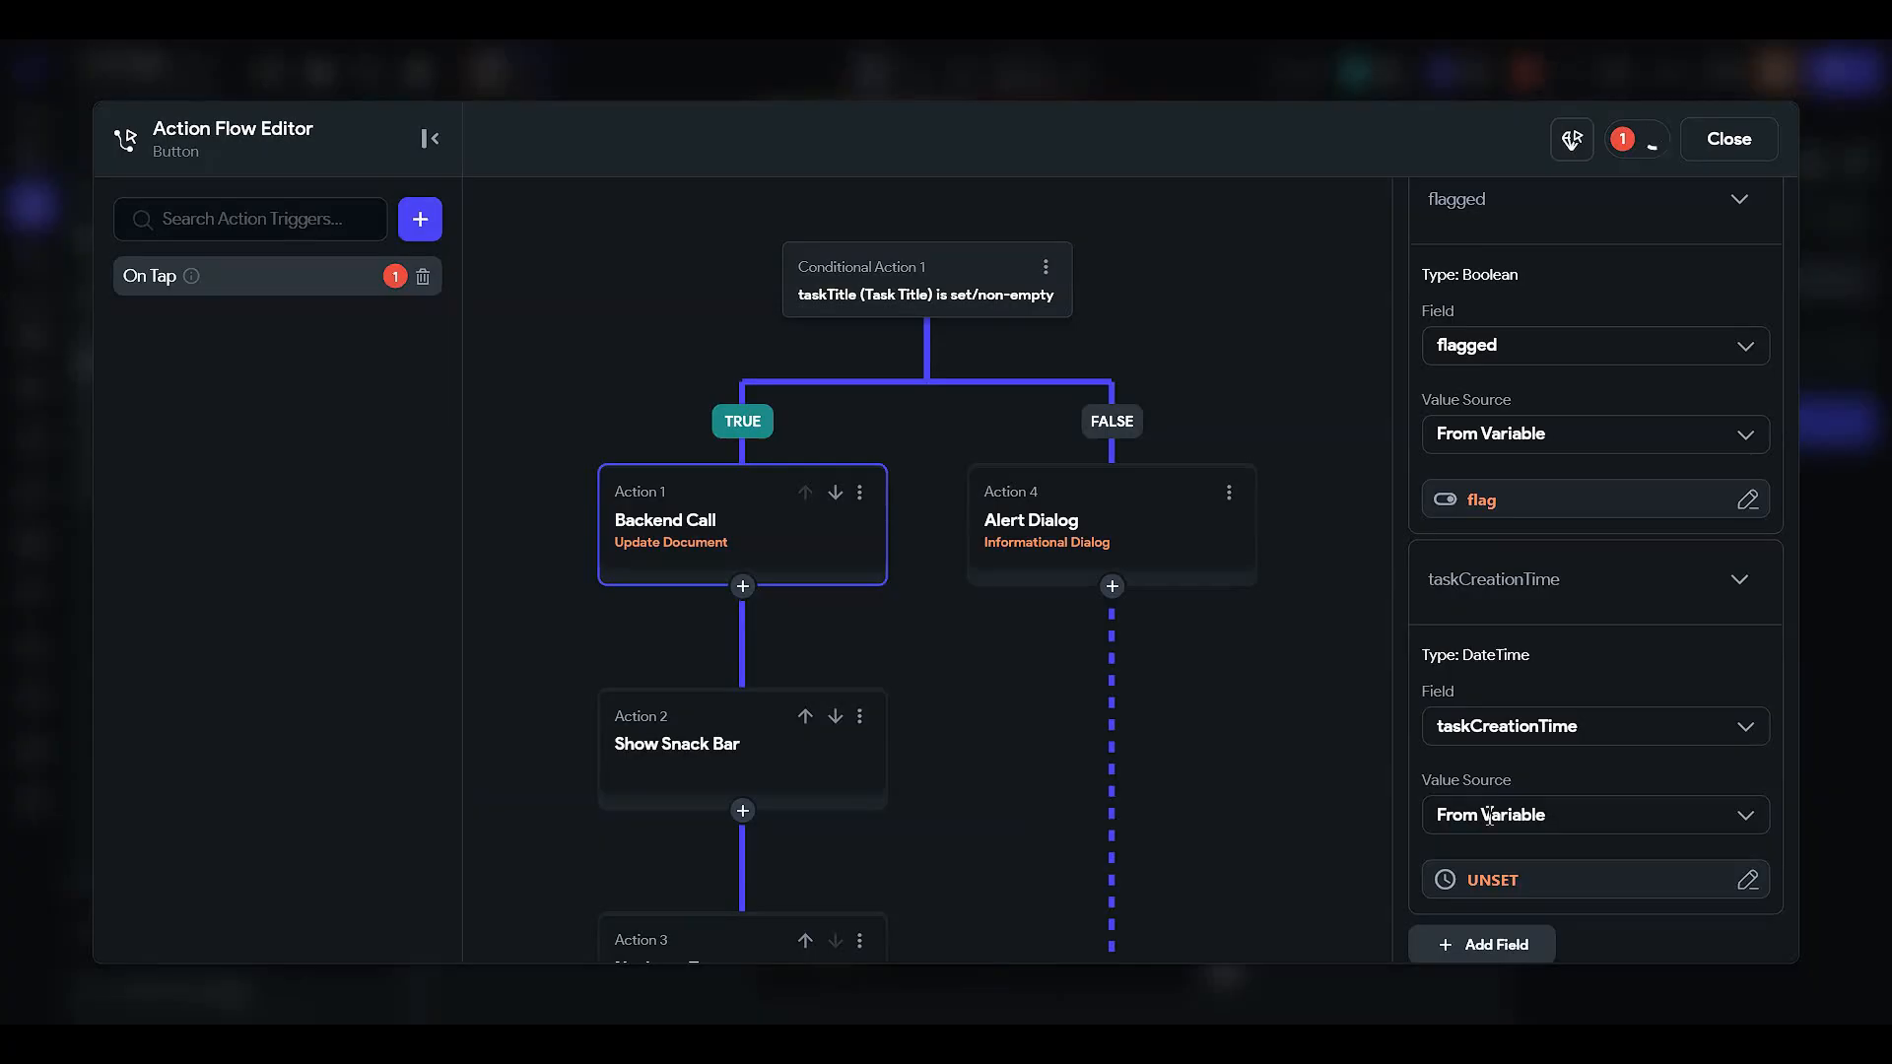
click(1487, 879)
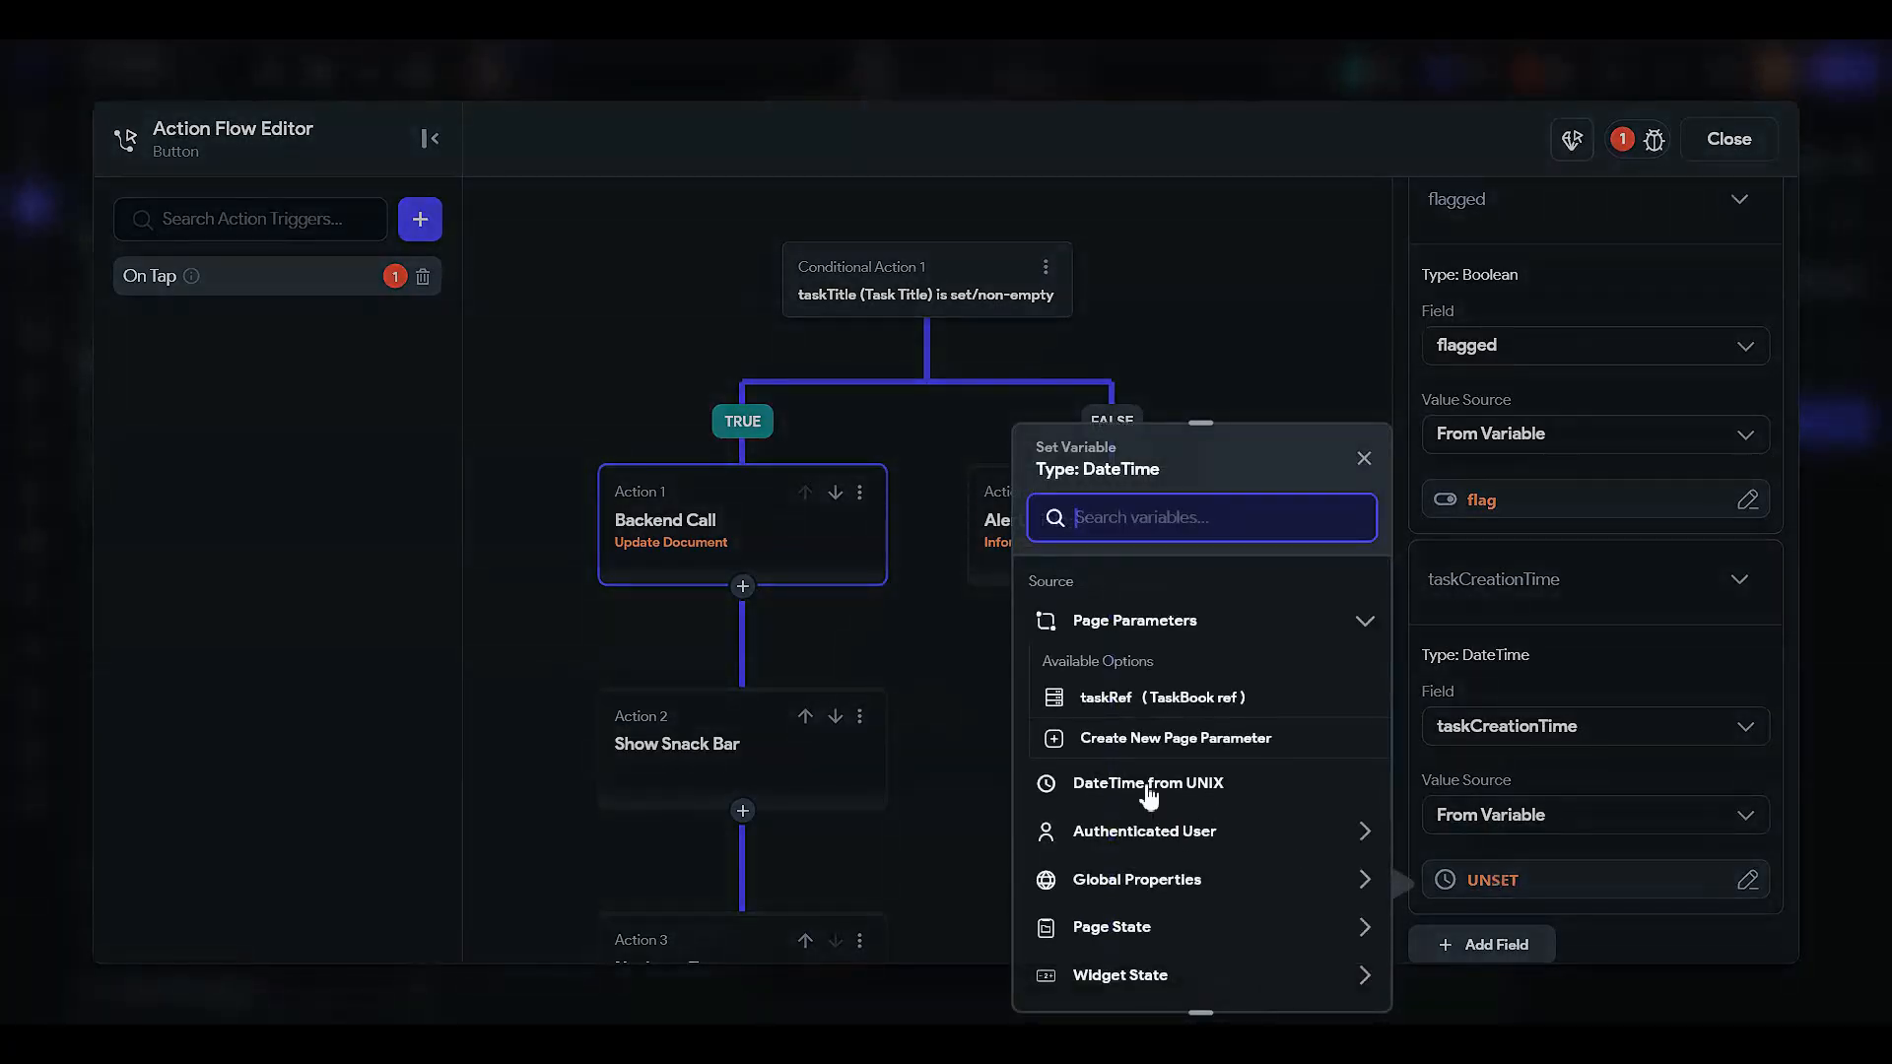
click(1149, 877)
scroll(1139, 857, down, 3)
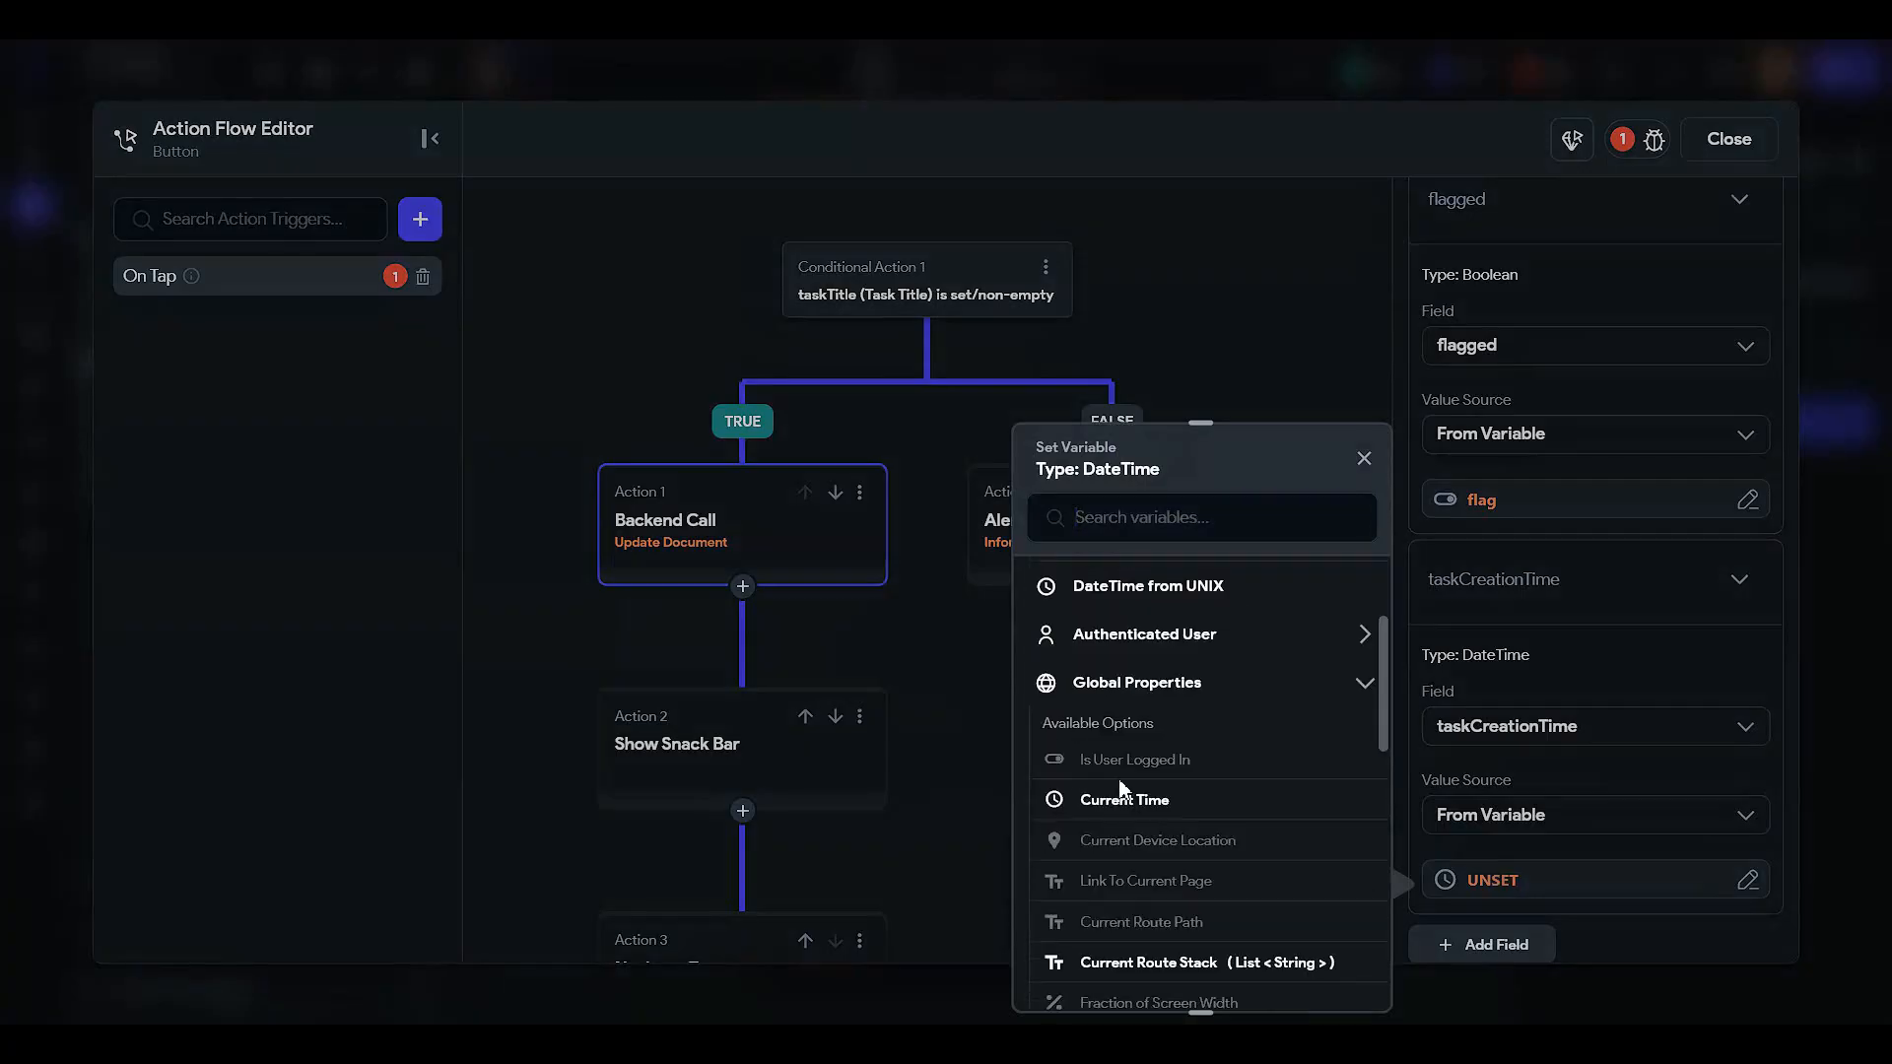
click(1121, 793)
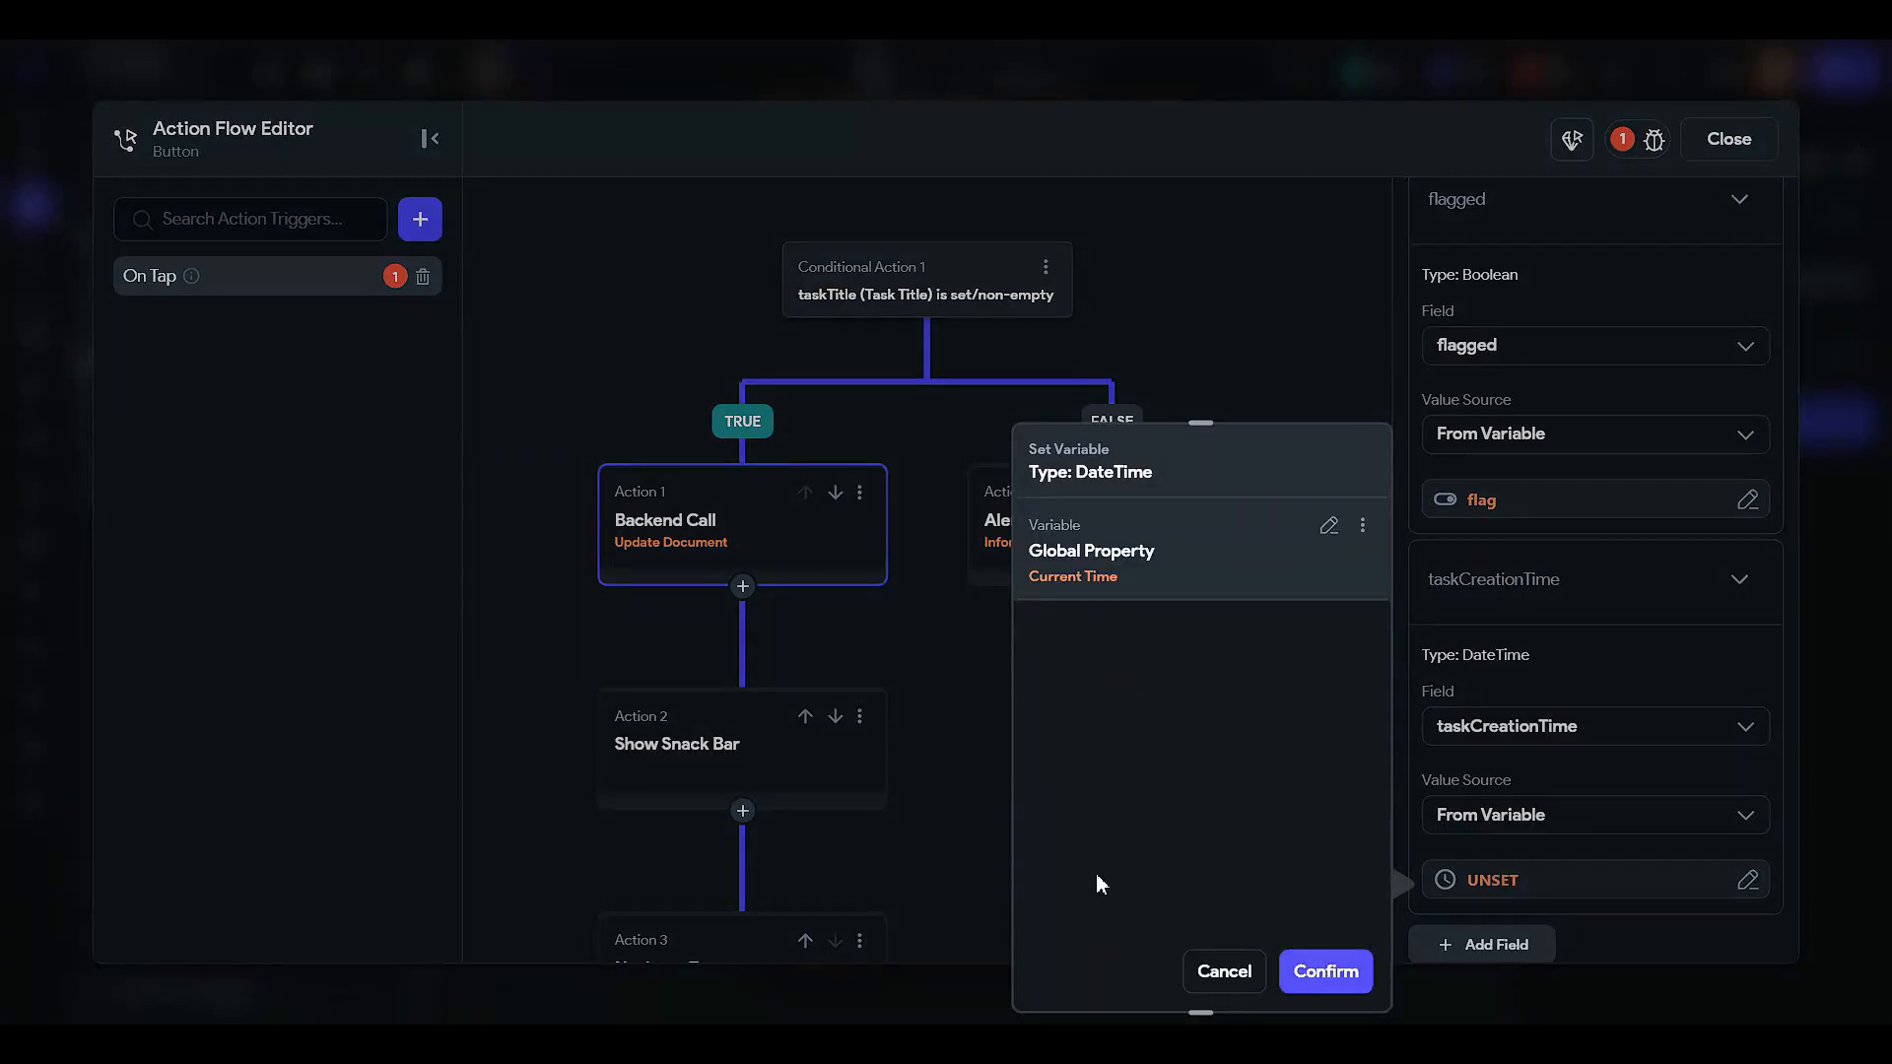
click(1326, 970)
click(734, 749)
scroll(1576, 404, up, 4)
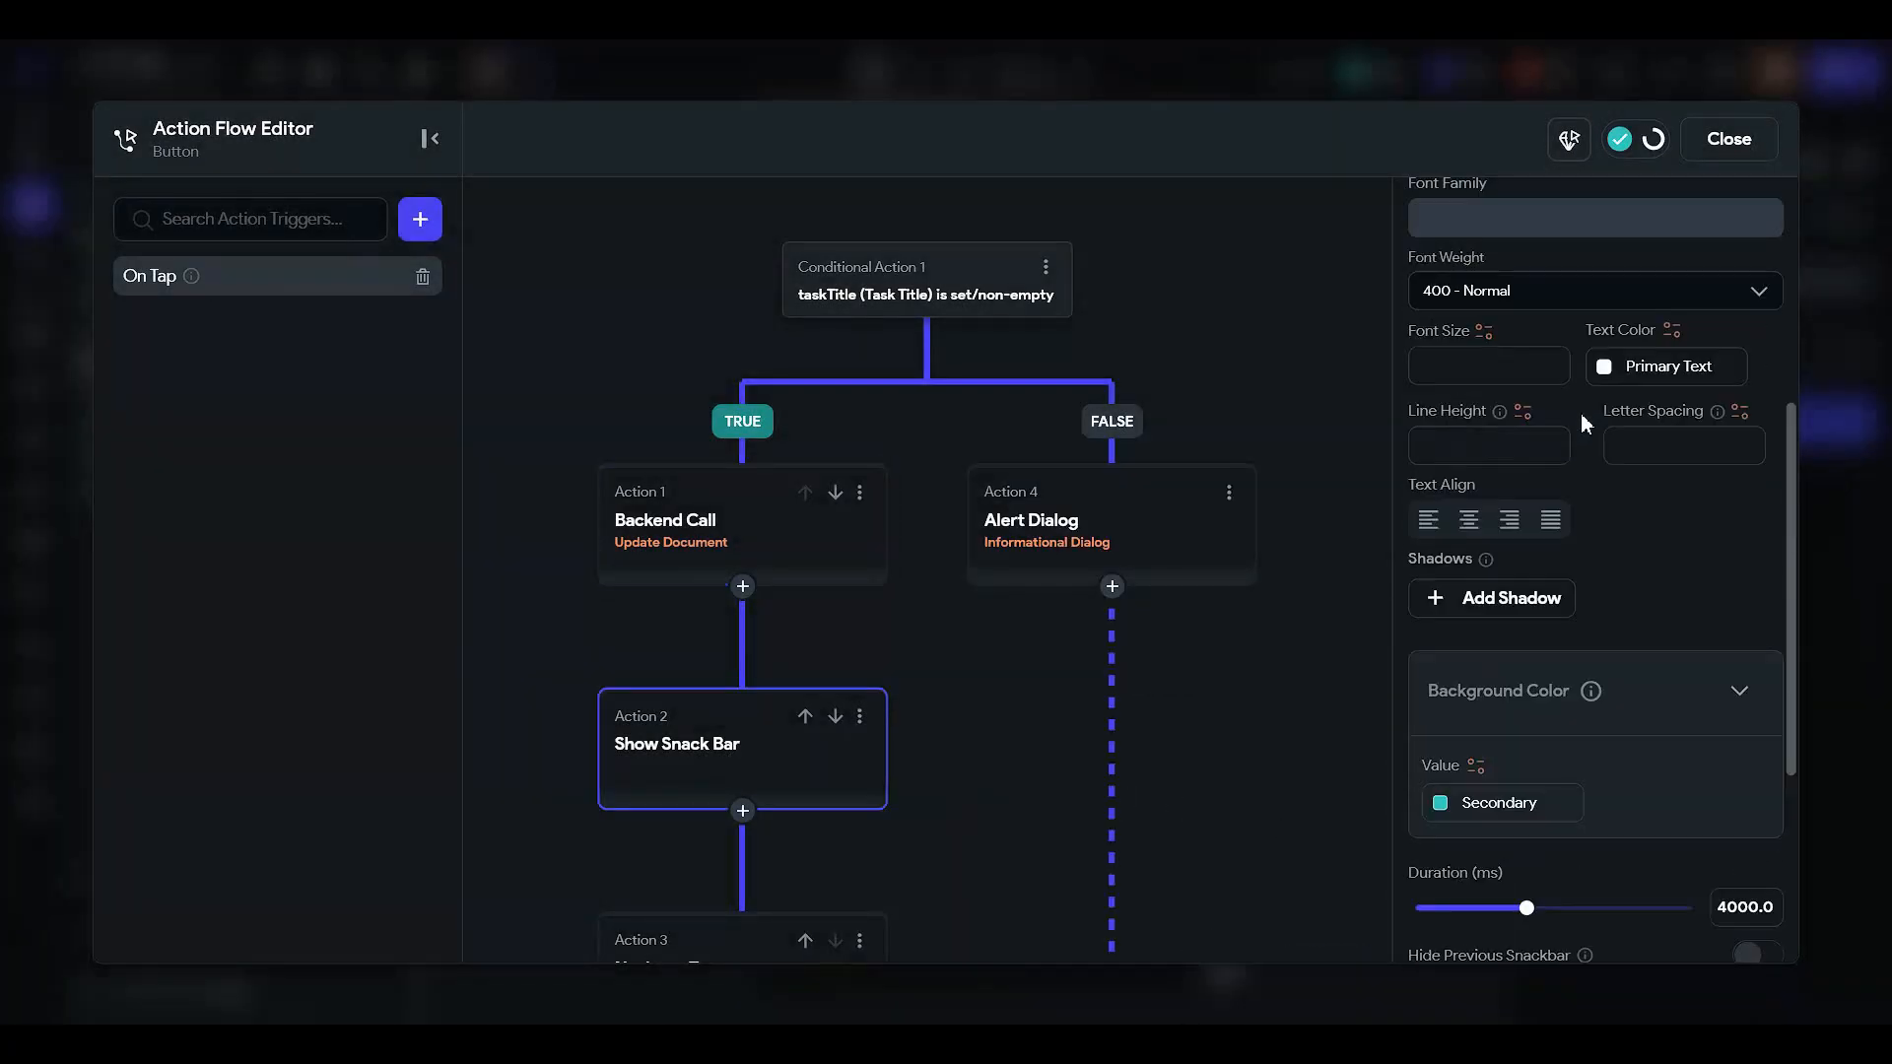
- Replace the snack bar message with 'Your task was edited'
scroll(1576, 414, up, 5)
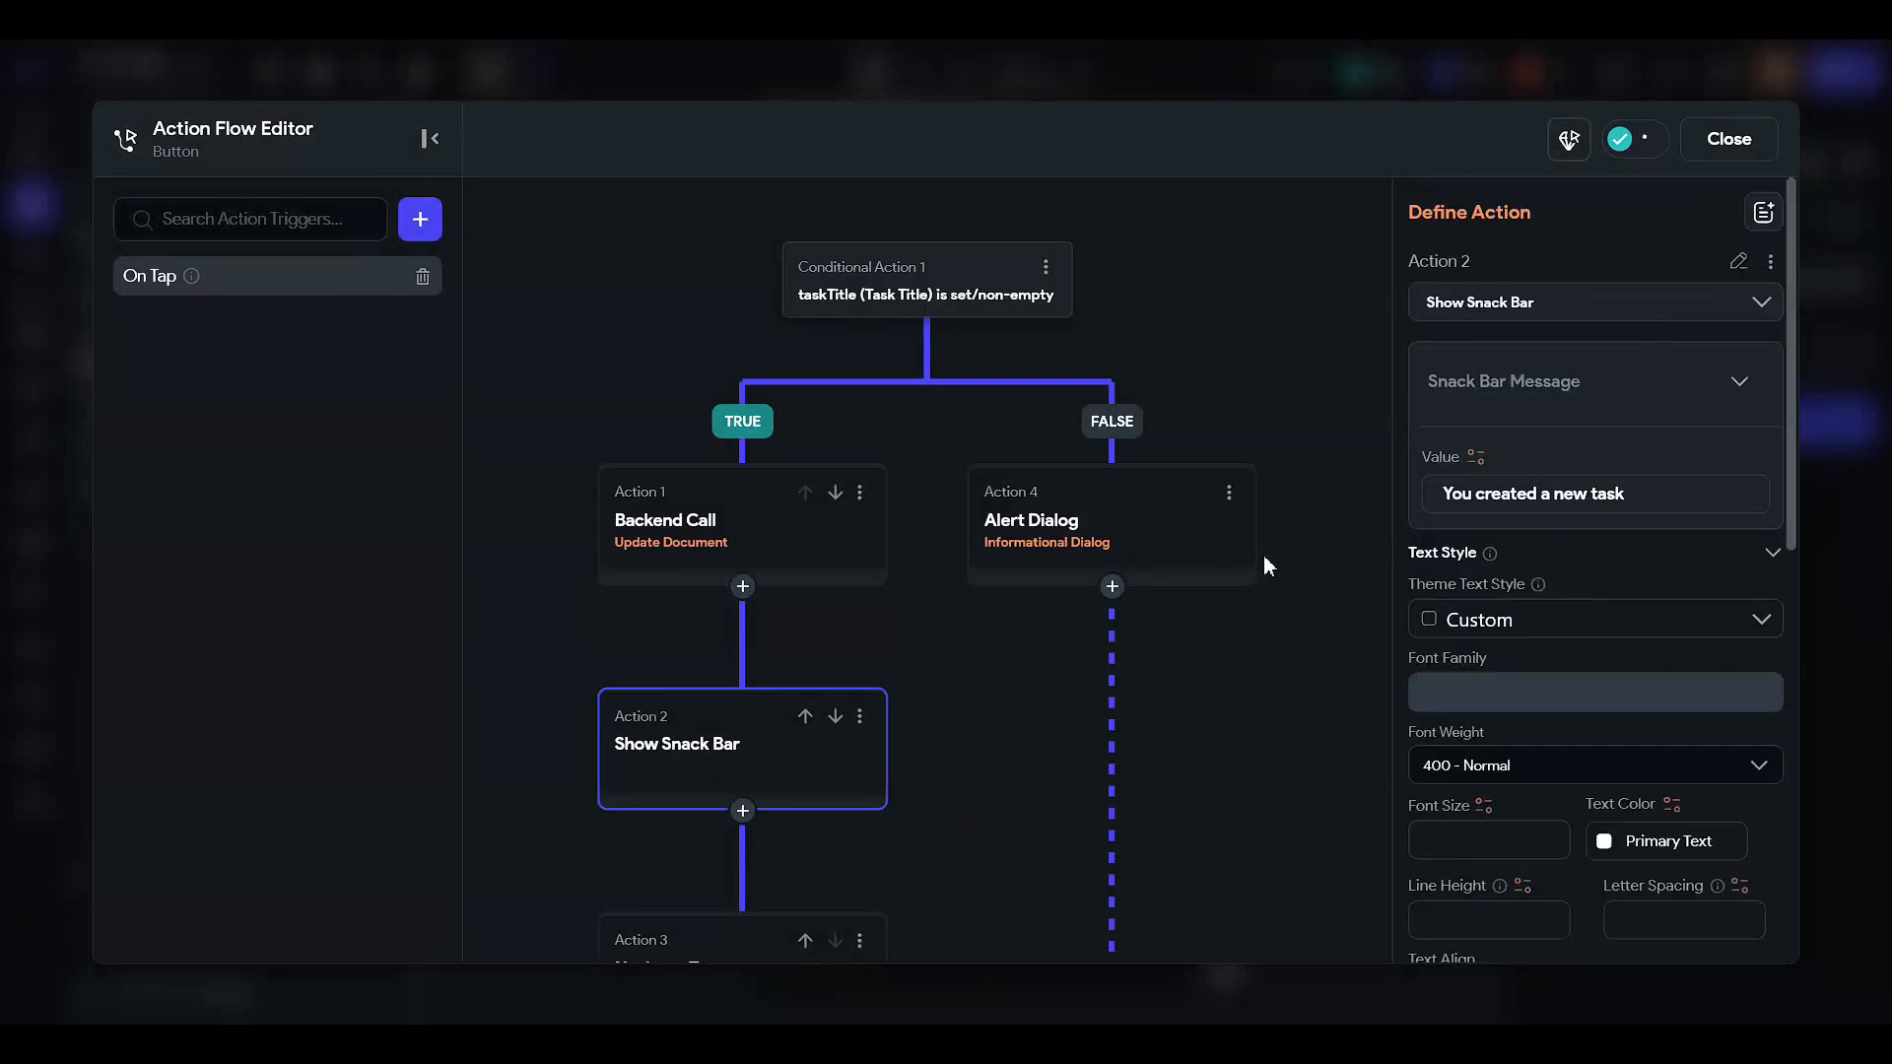
triple_click(1617, 494)
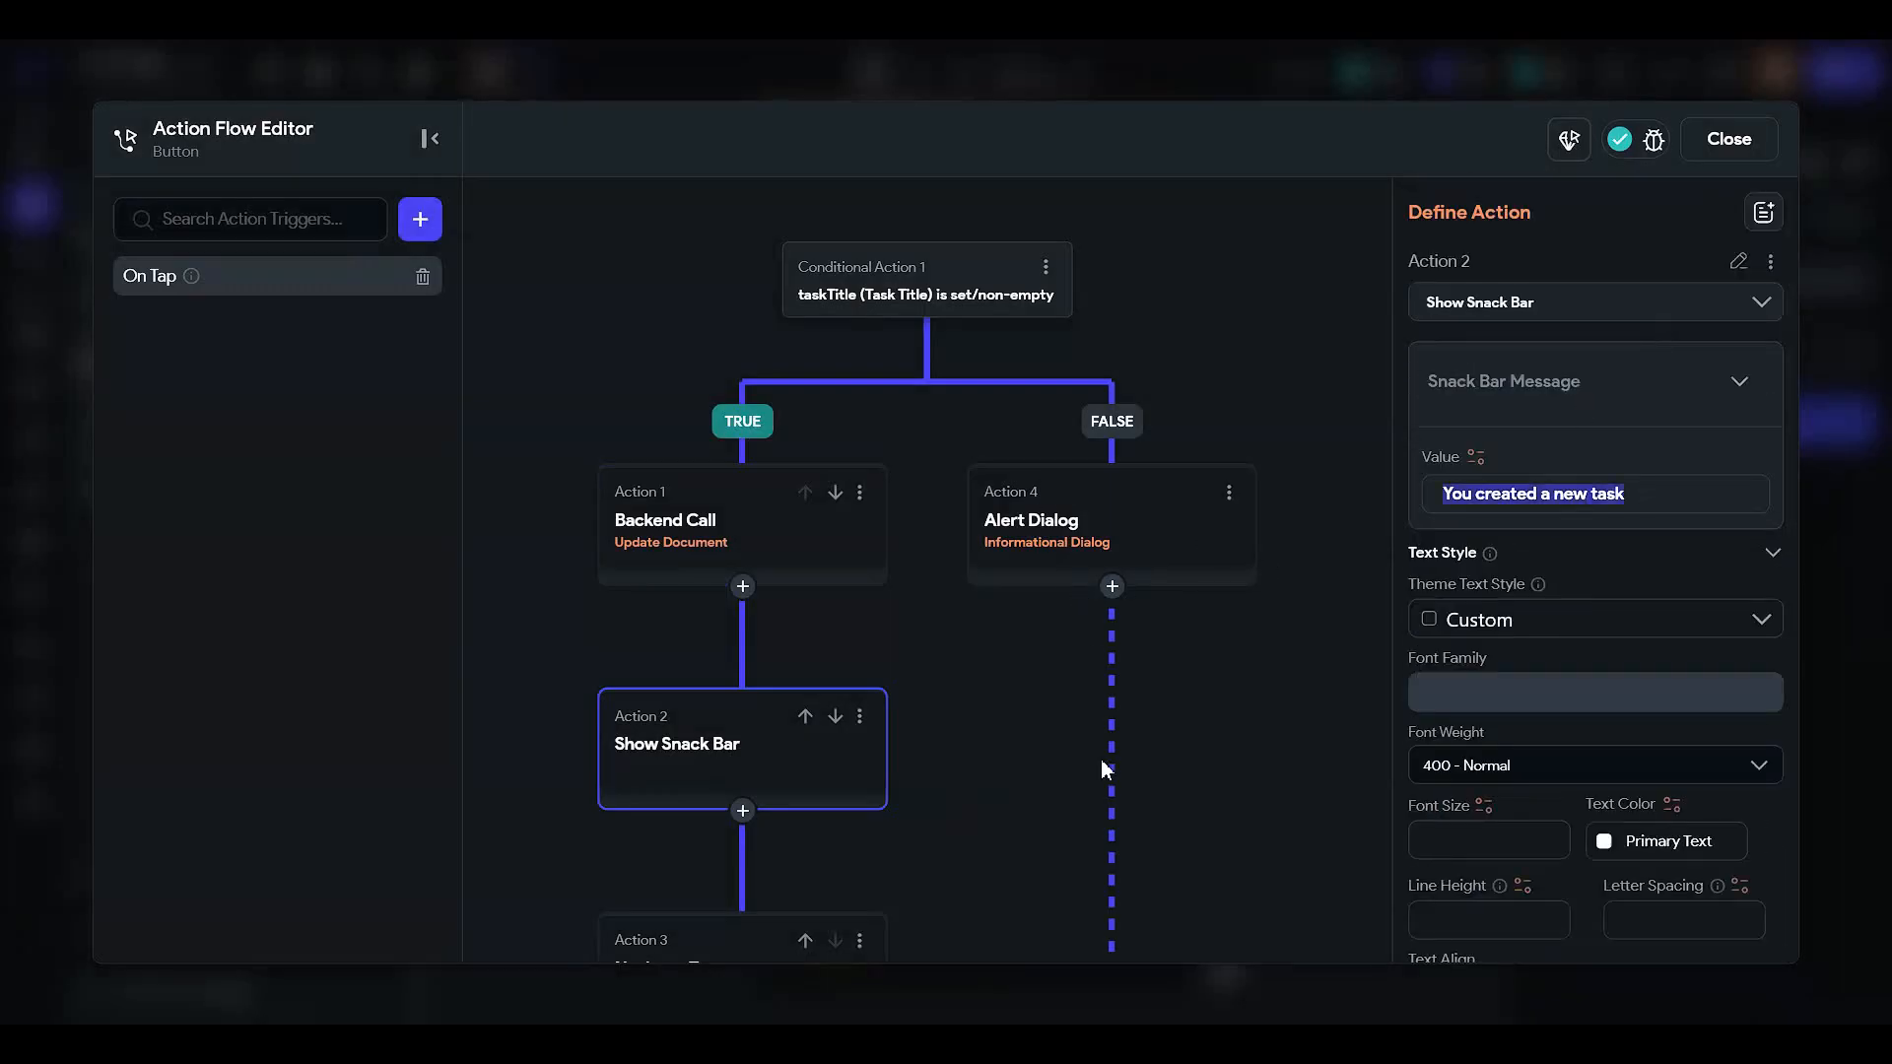
text(YOu)
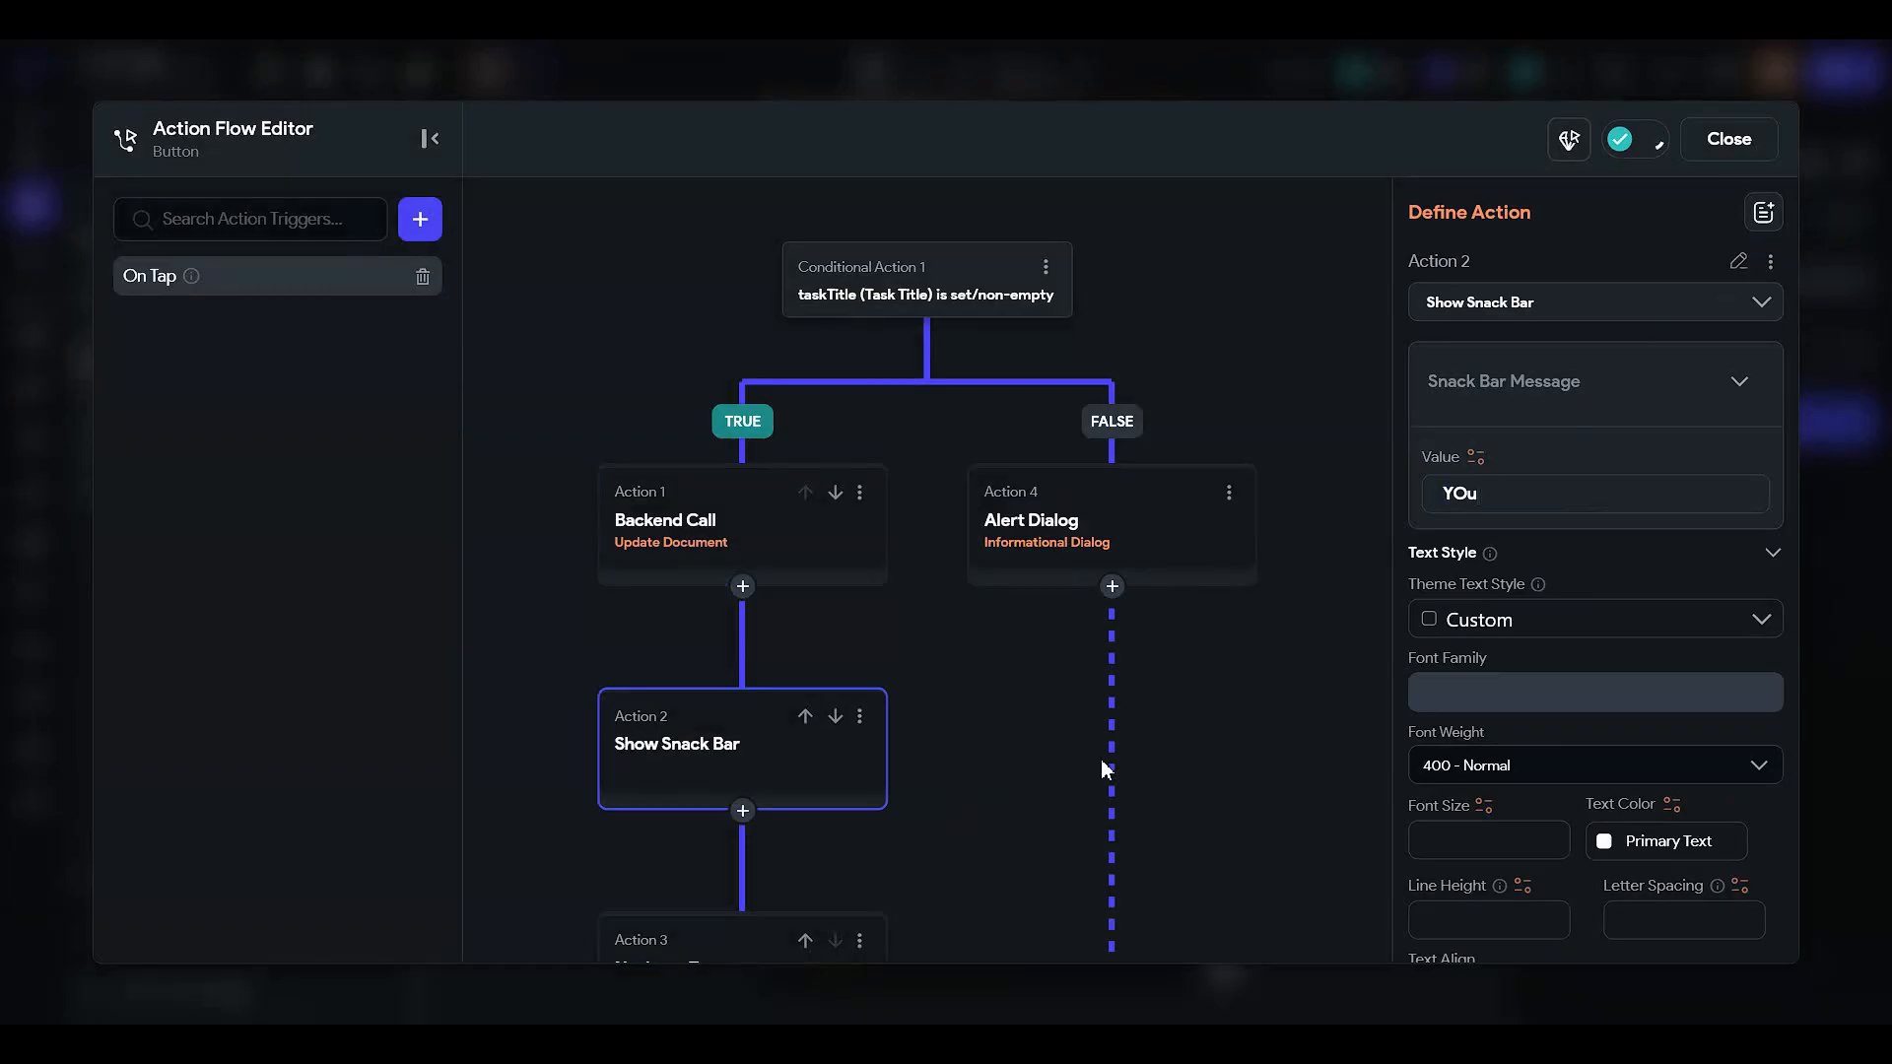
text(Your task was edited)
- Check the Navigate To HomePage action and close the action flow editor
scroll(912, 698, down, 3)
scroll(855, 788, up, 3)
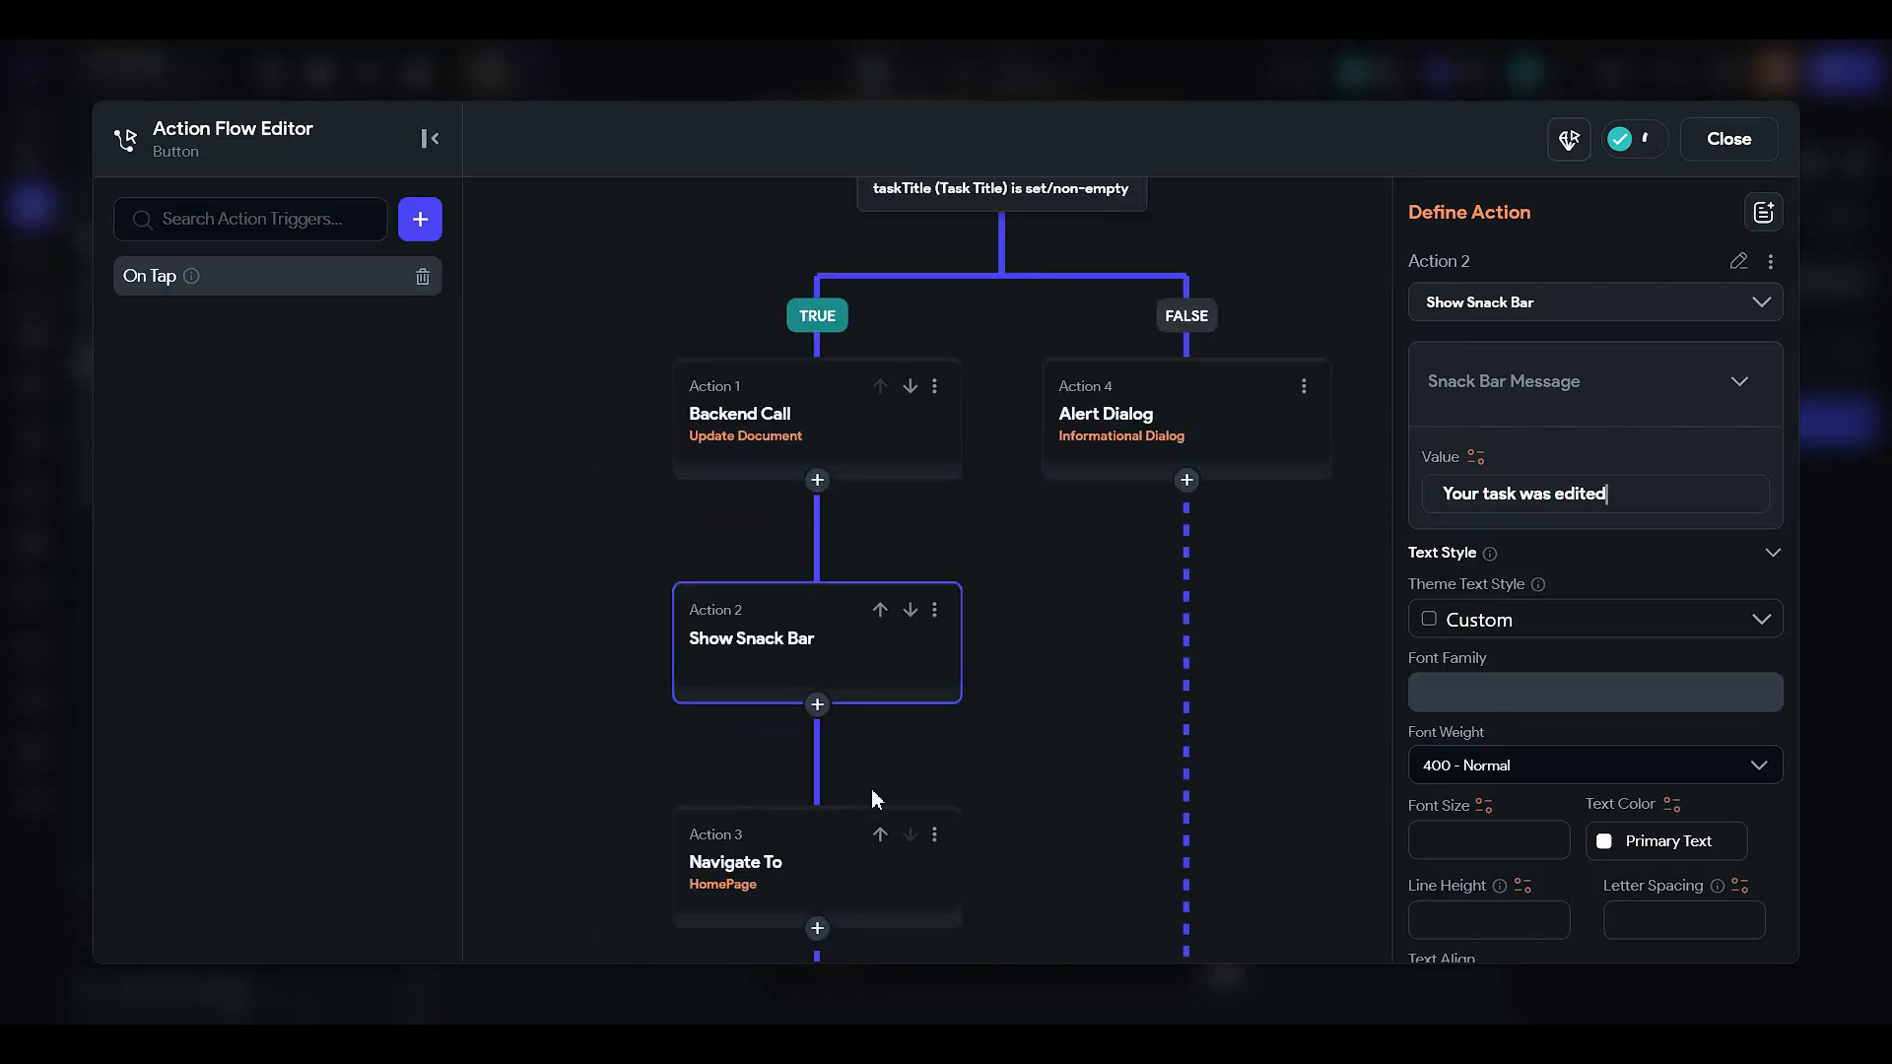
drag(904, 778, 926, 695)
click(801, 822)
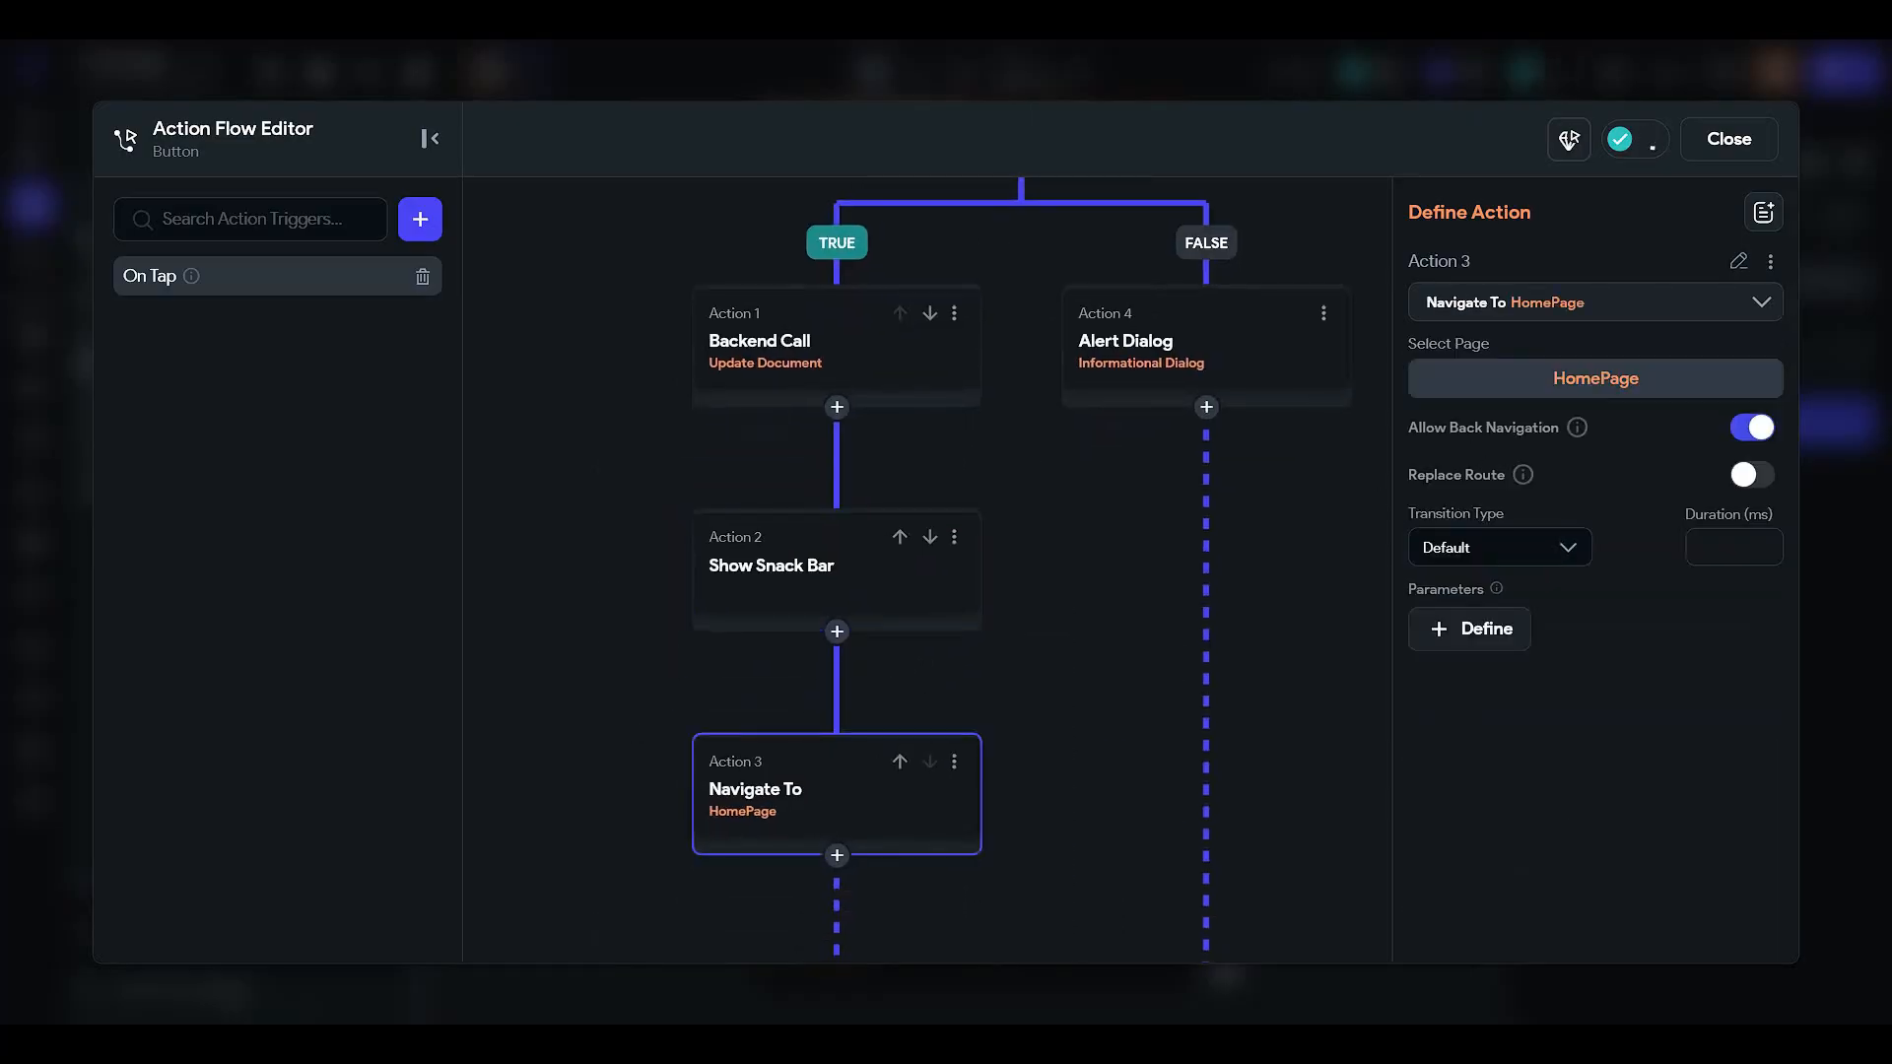
click(1727, 141)
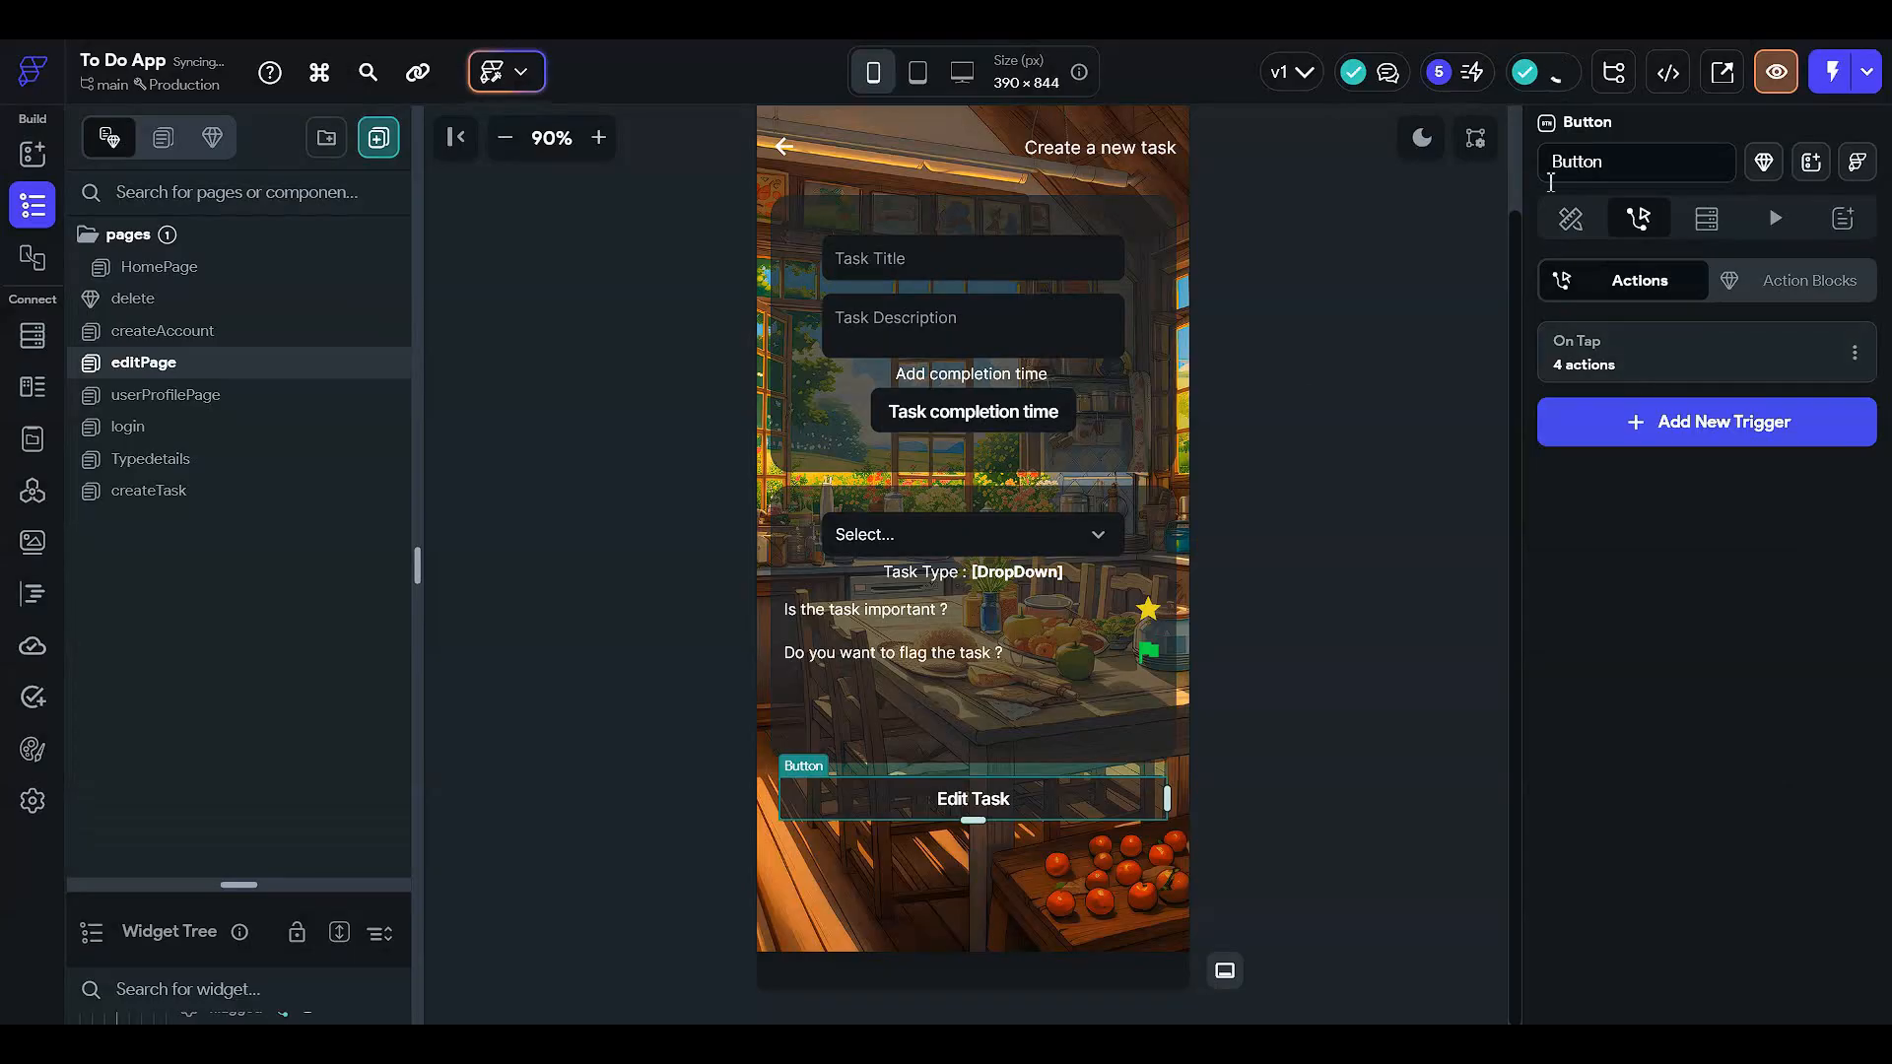
- Try binding the Task Title field's initial value to taskRef, then cancel
click(1567, 220)
scroll(936, 325, up, 2)
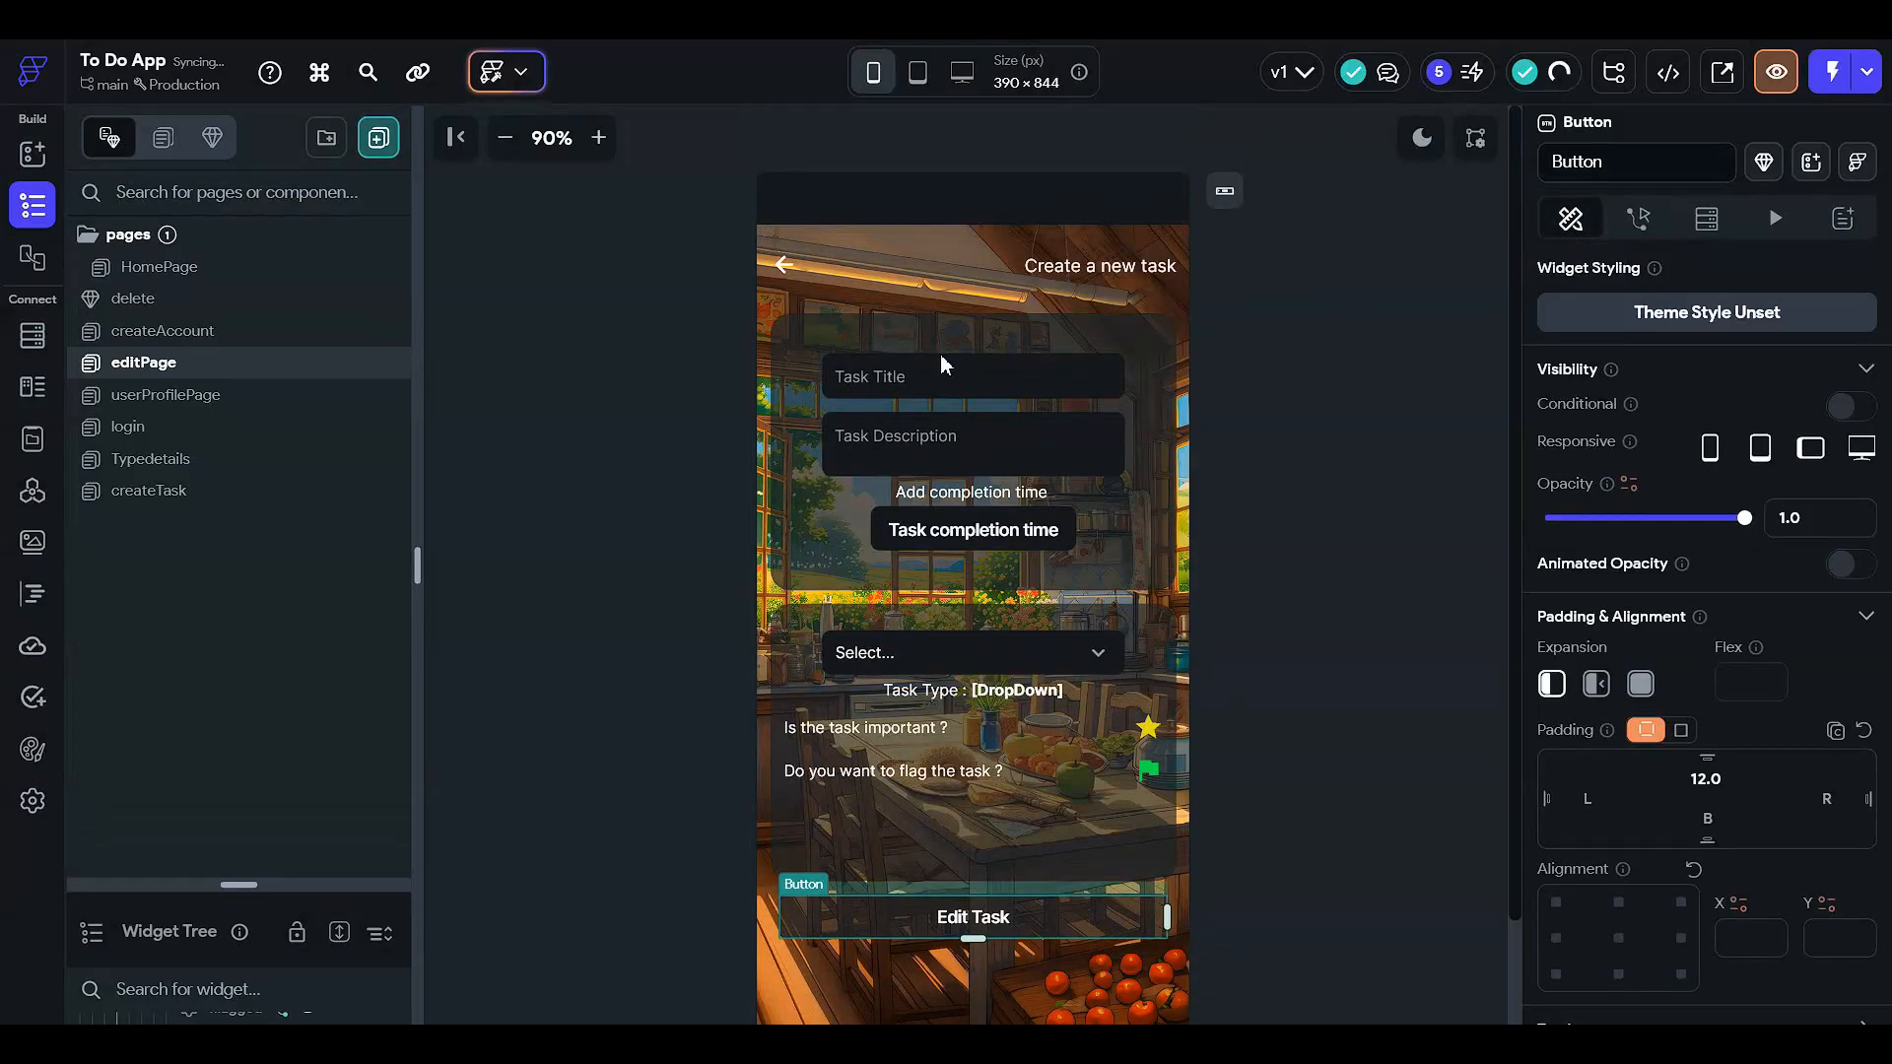
click(936, 392)
scroll(1575, 484, down, 5)
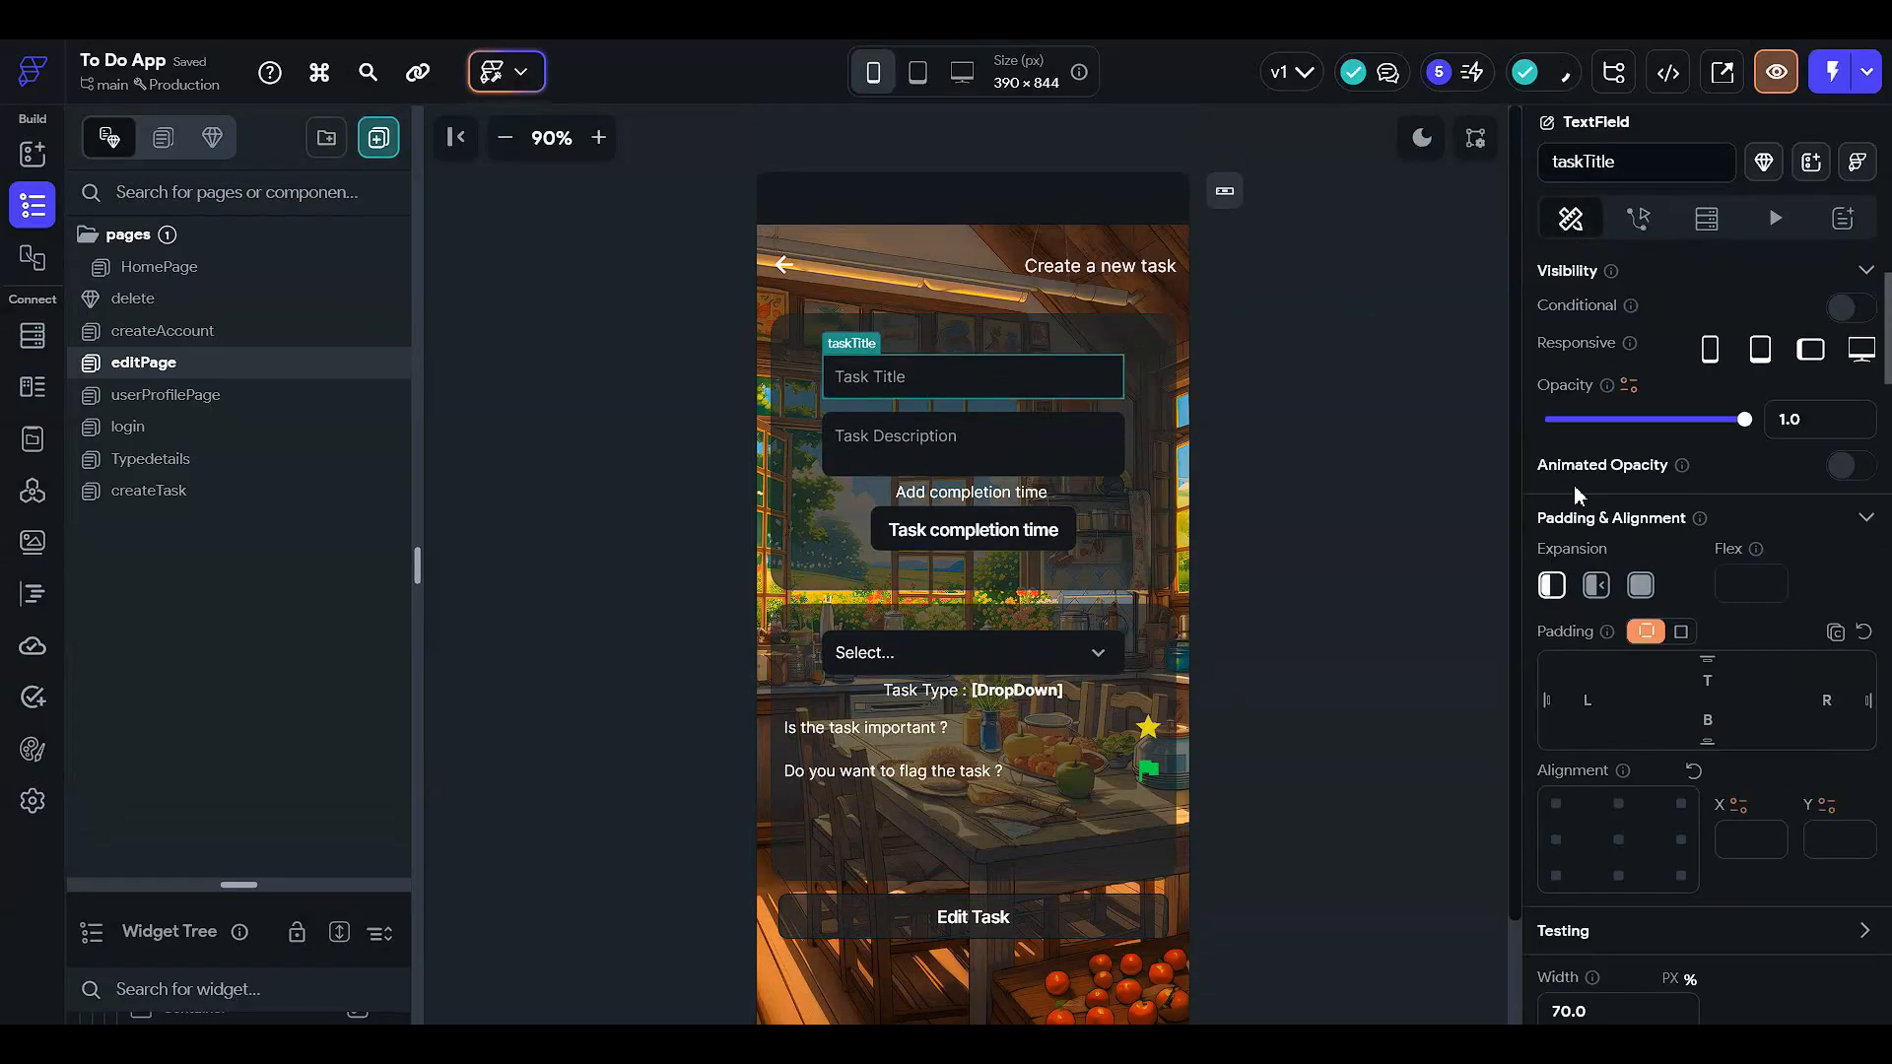
scroll(1577, 493, down, 4)
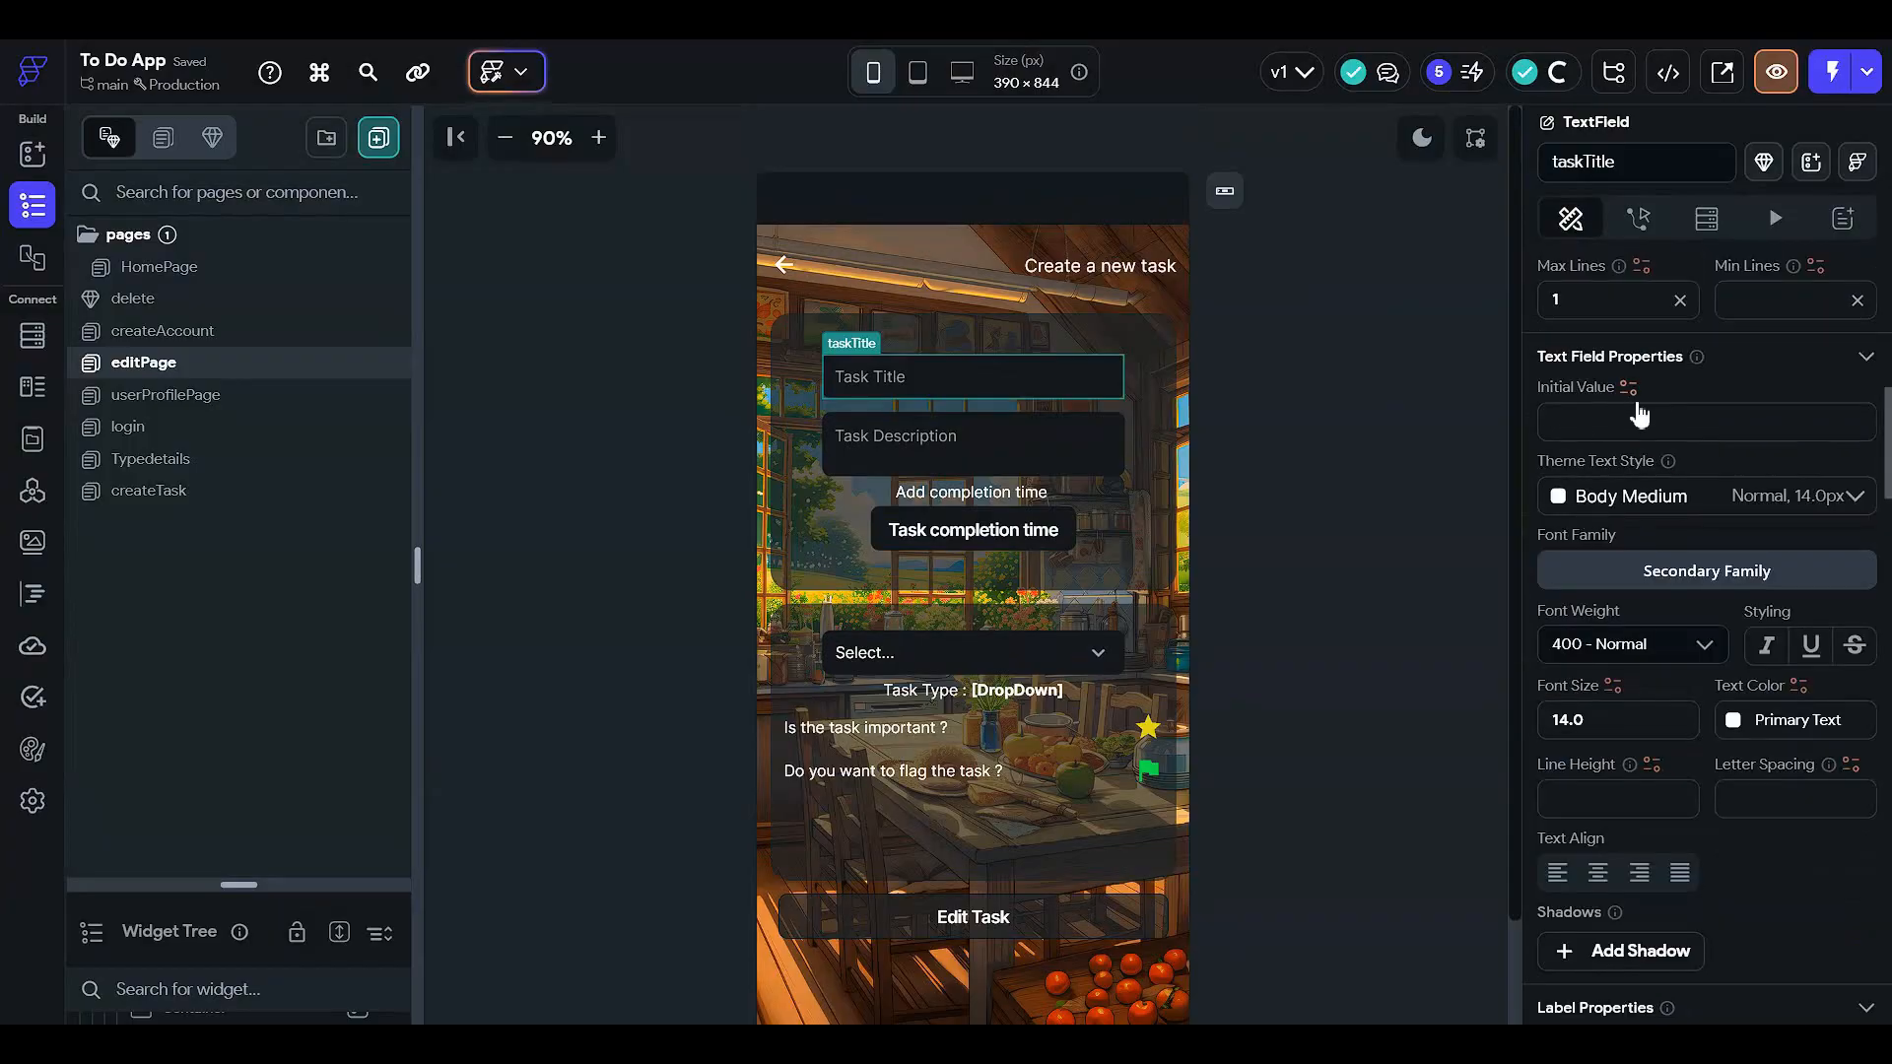
click(1626, 390)
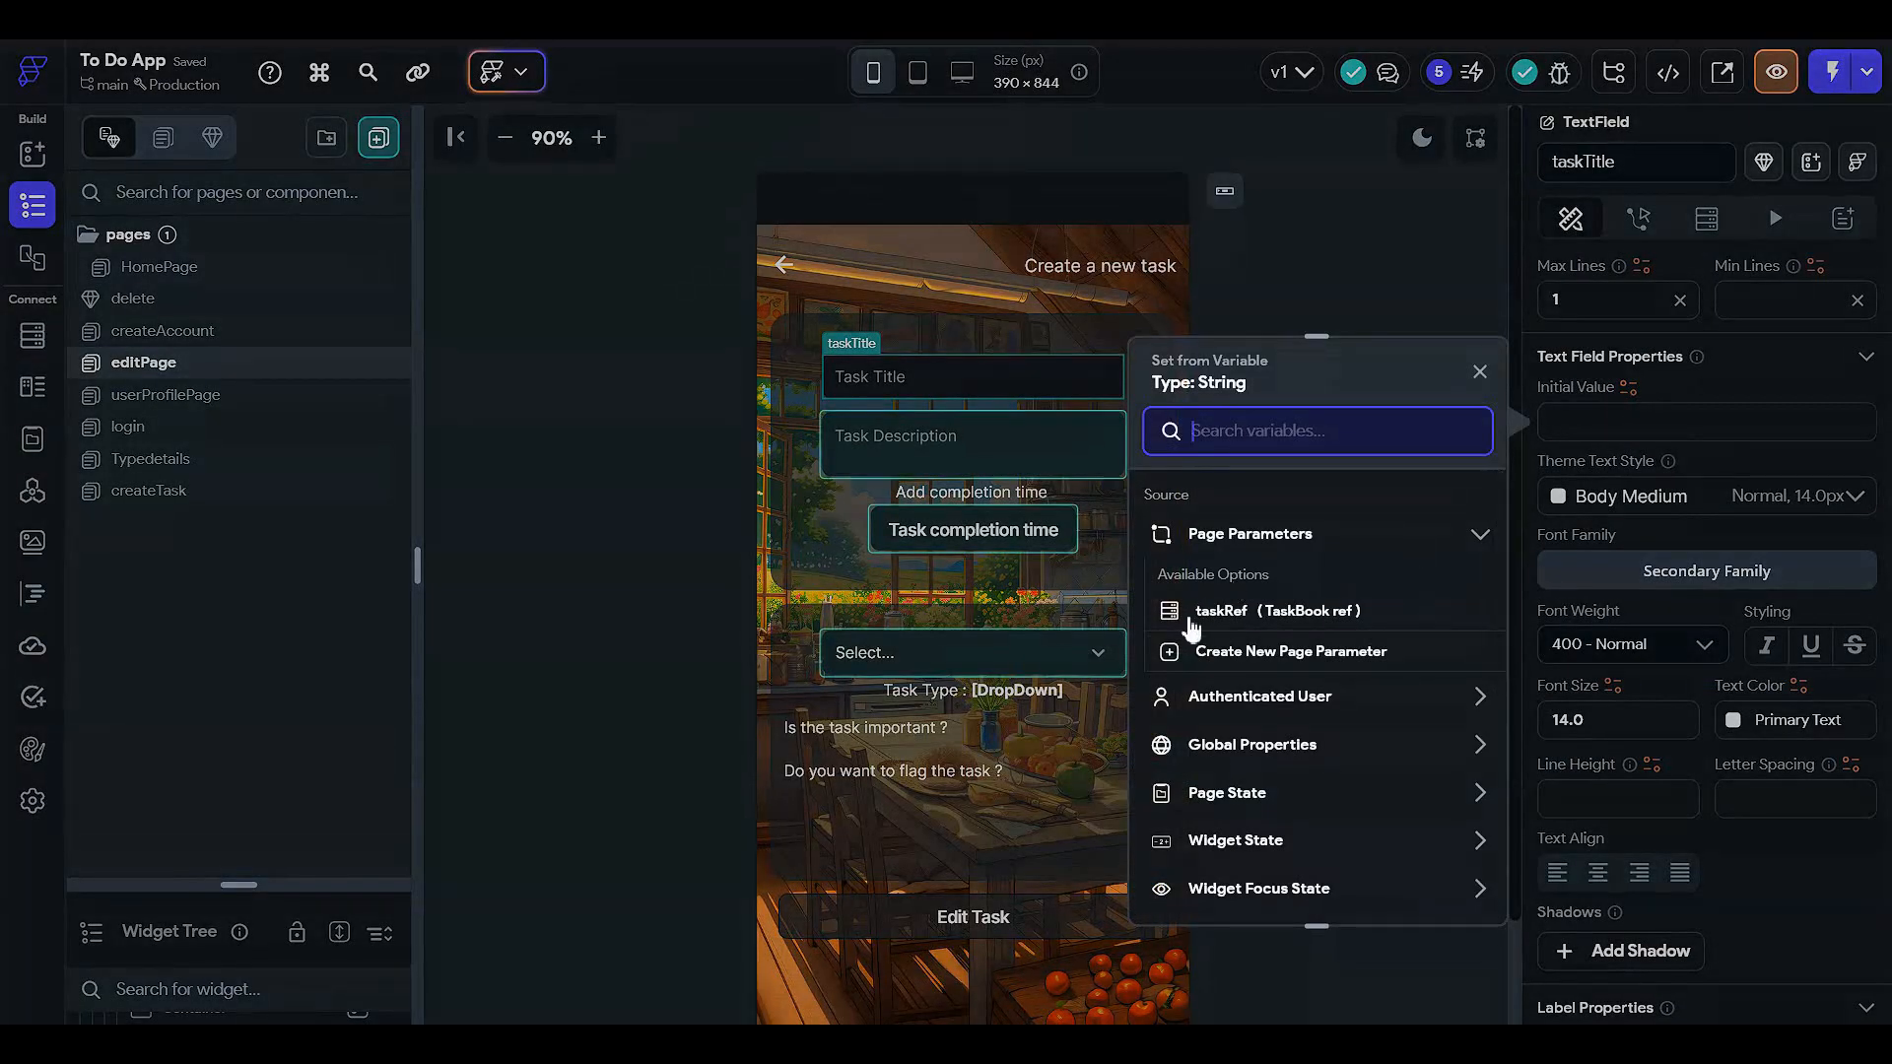
click(1249, 613)
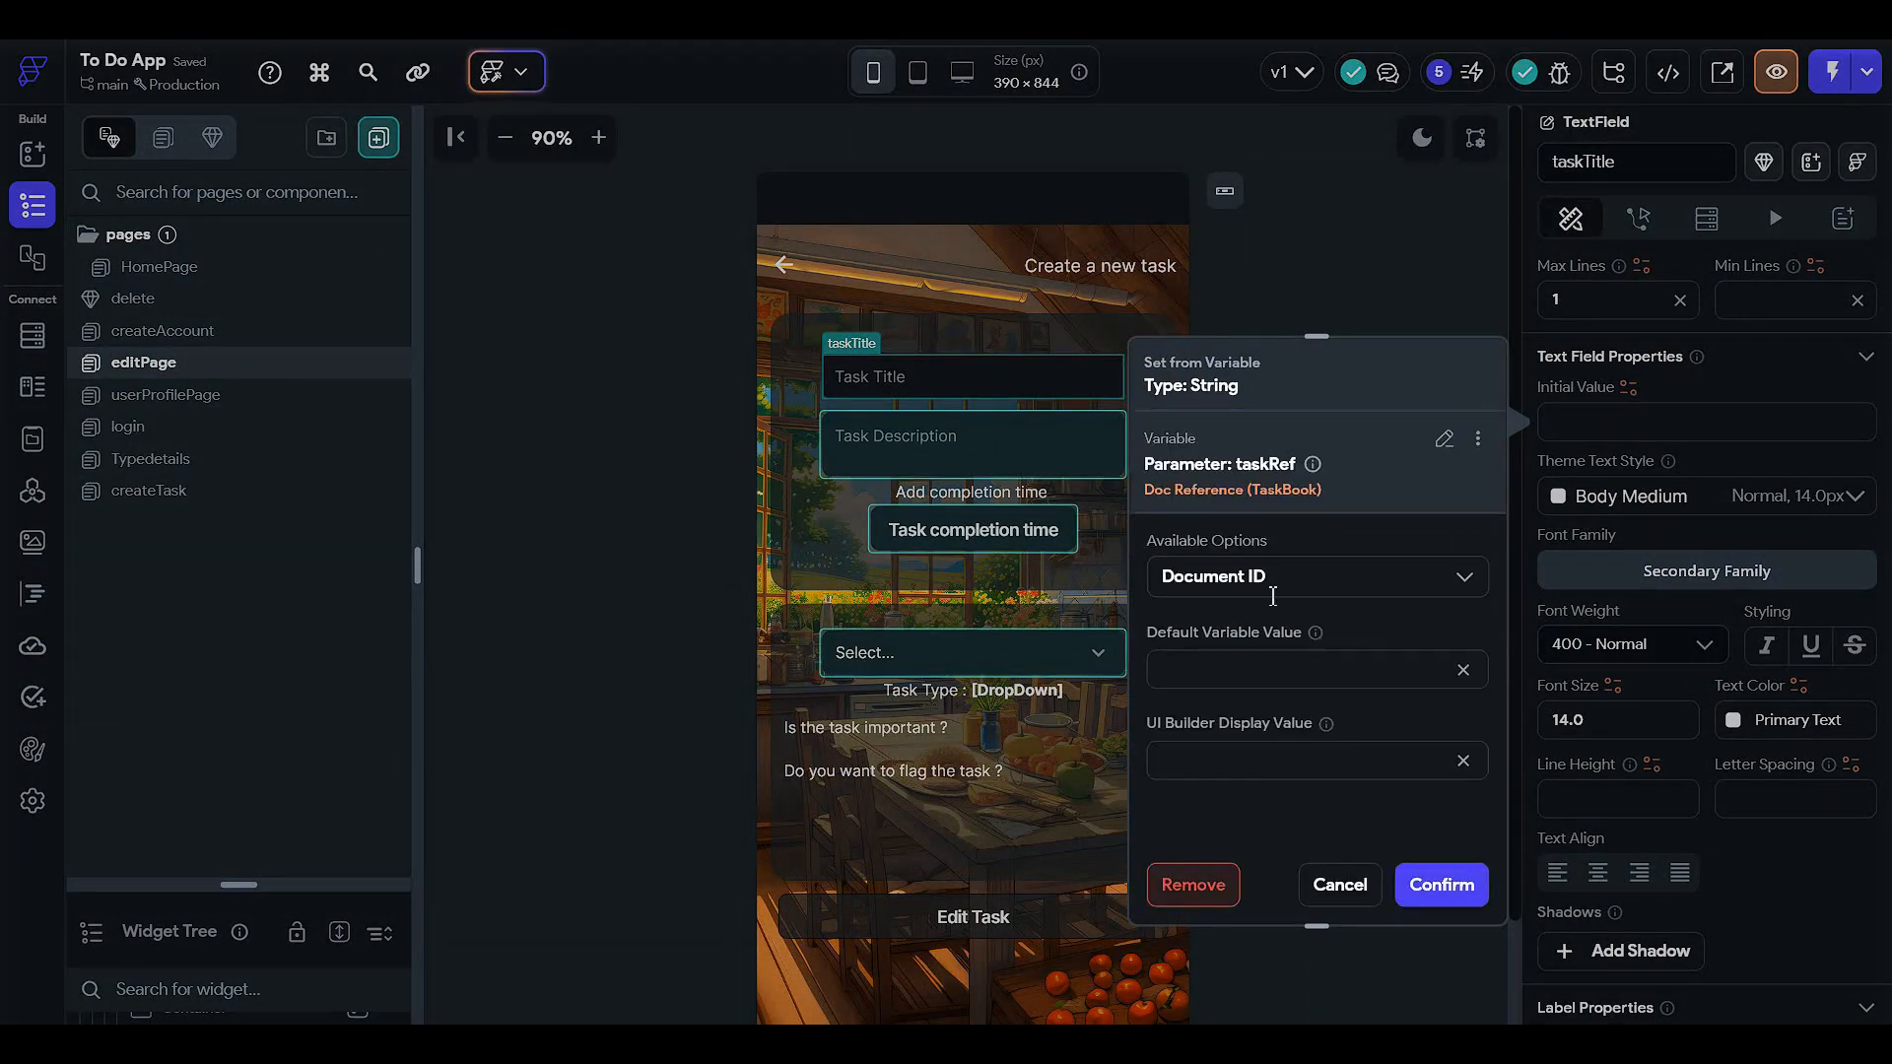
click(1272, 582)
click(1363, 883)
click(1363, 882)
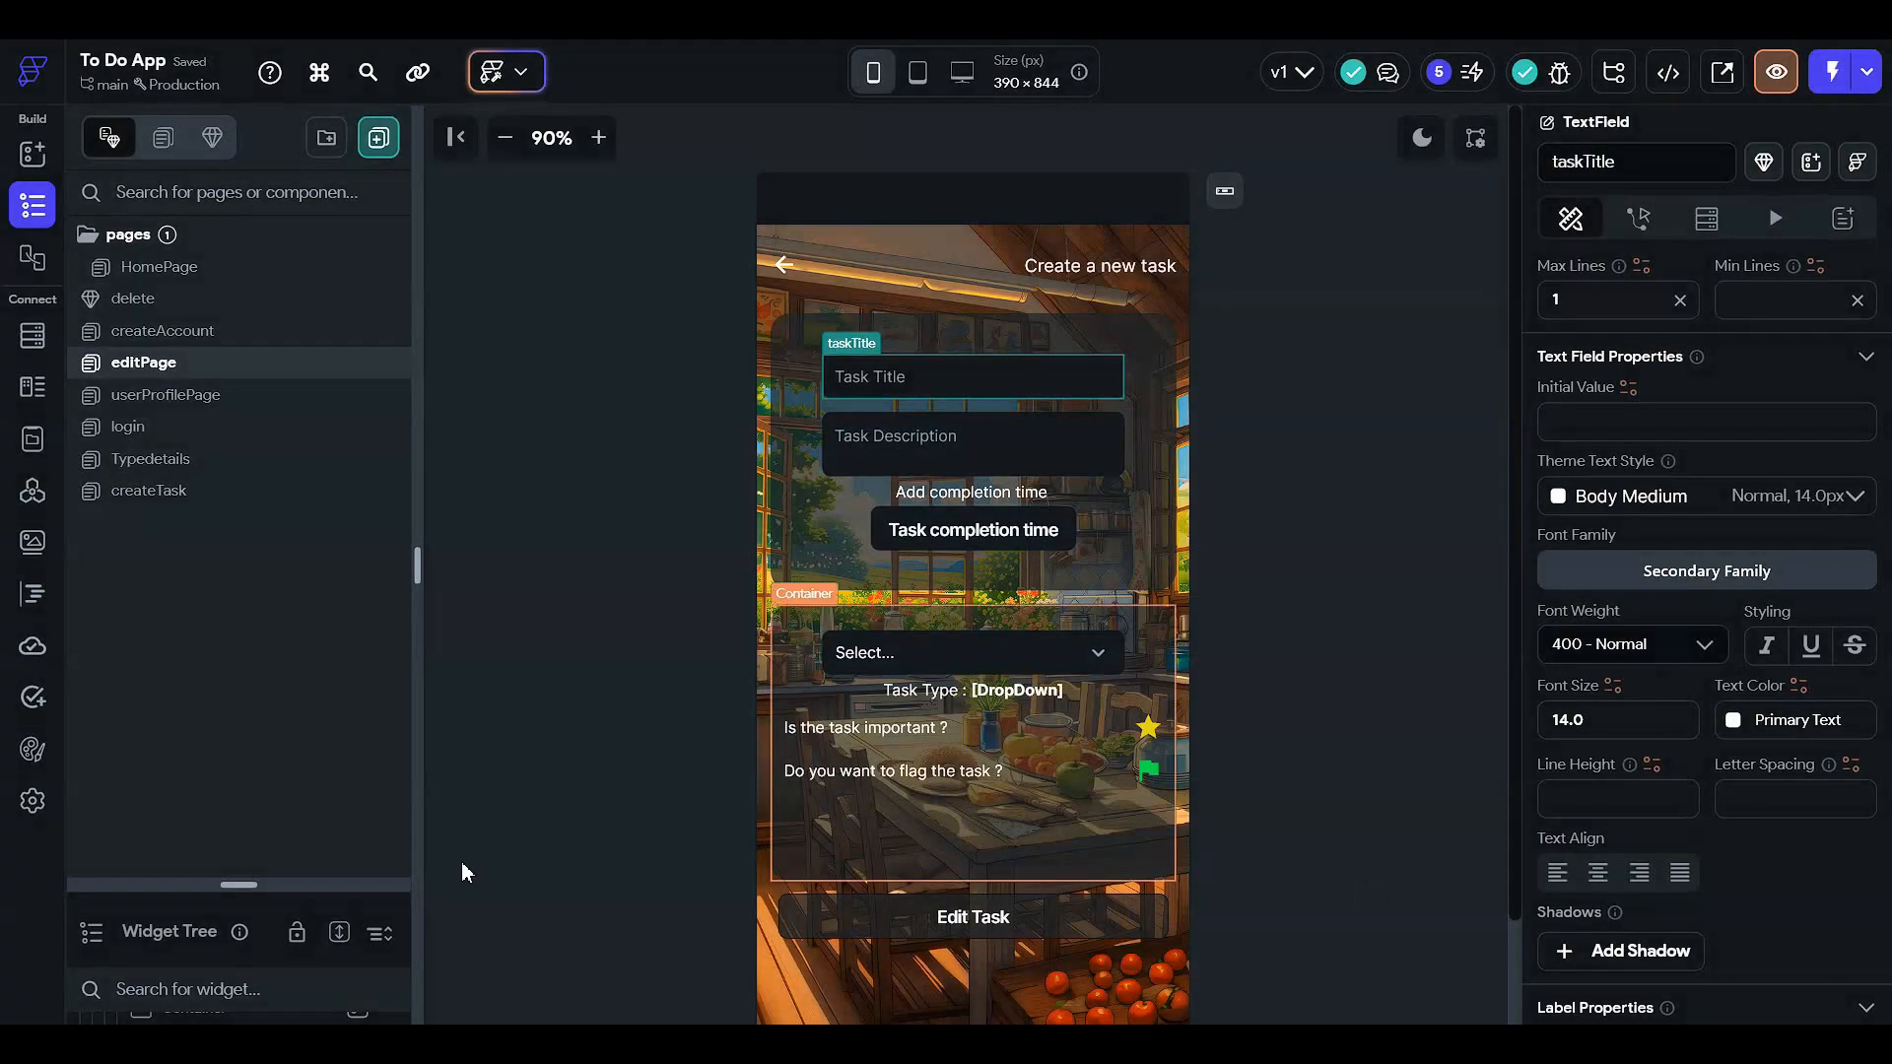
- Open editPage's page-level backend query options, then dismiss the query type dialog
drag(294, 891, 285, 262)
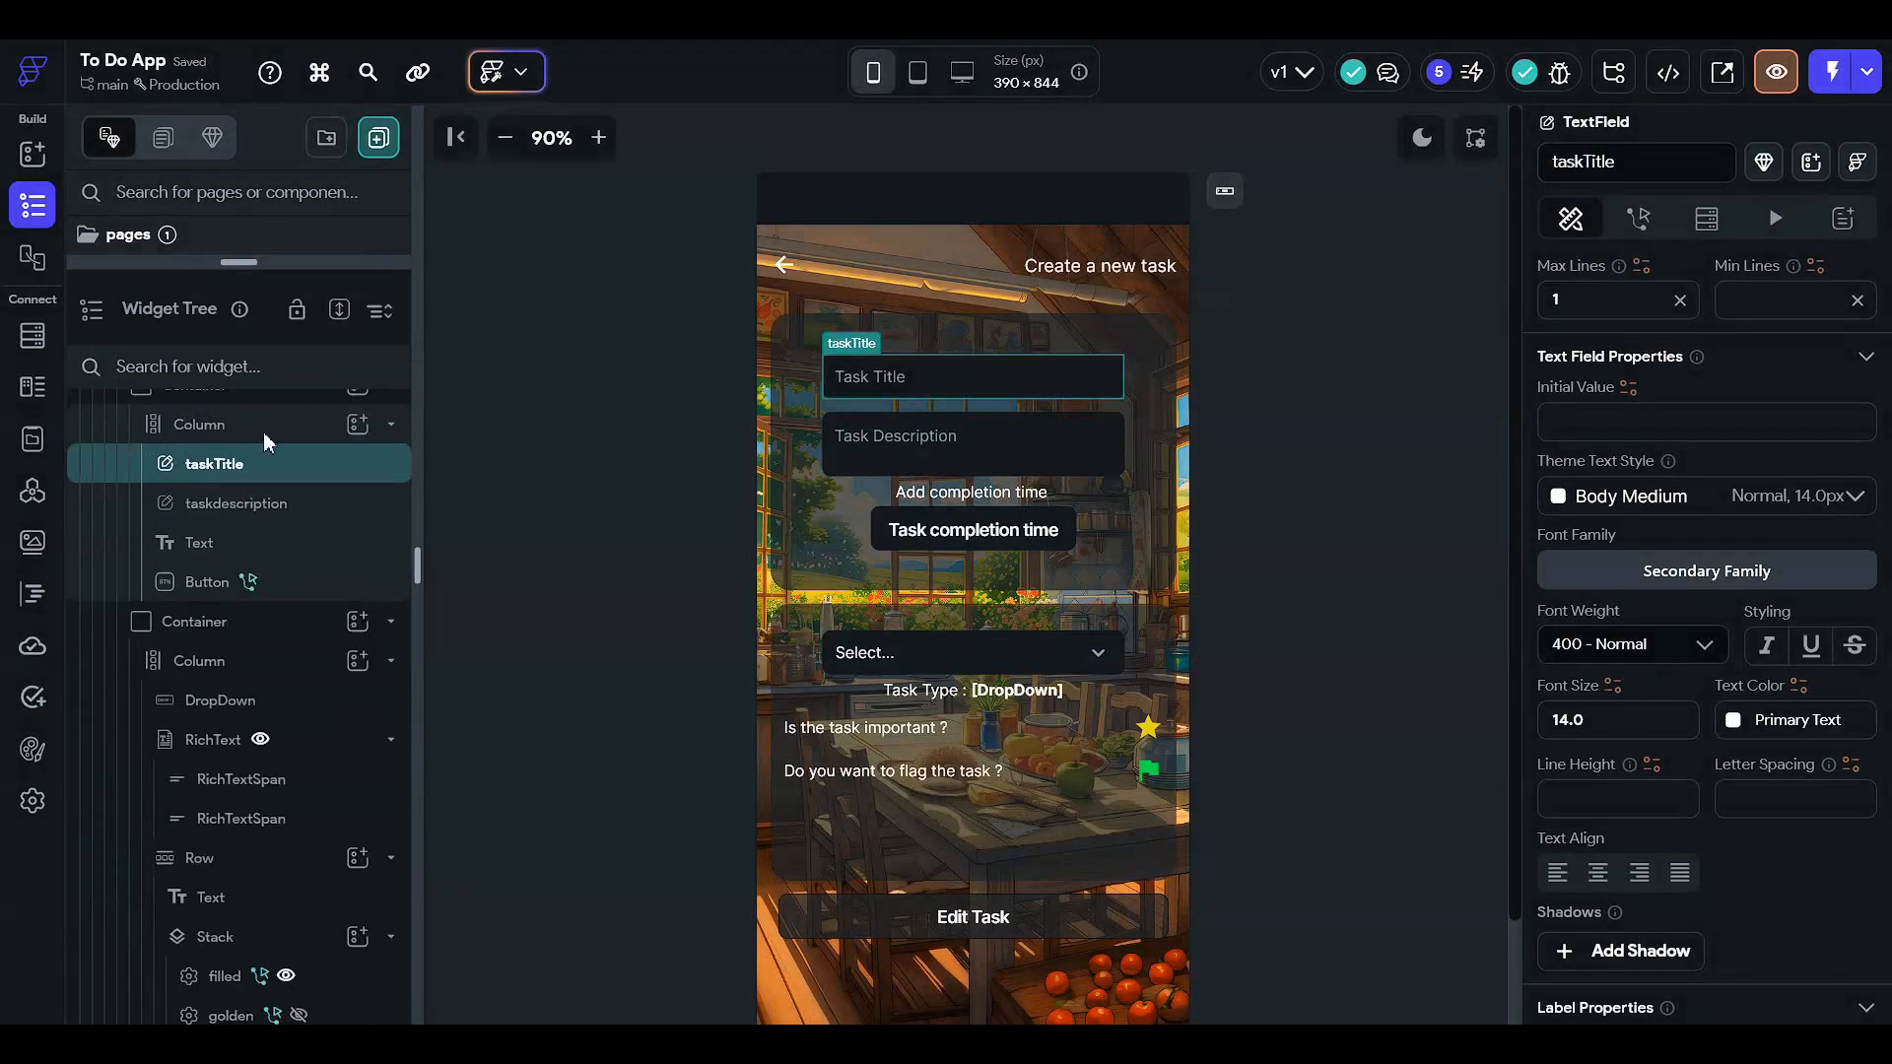
click(266, 426)
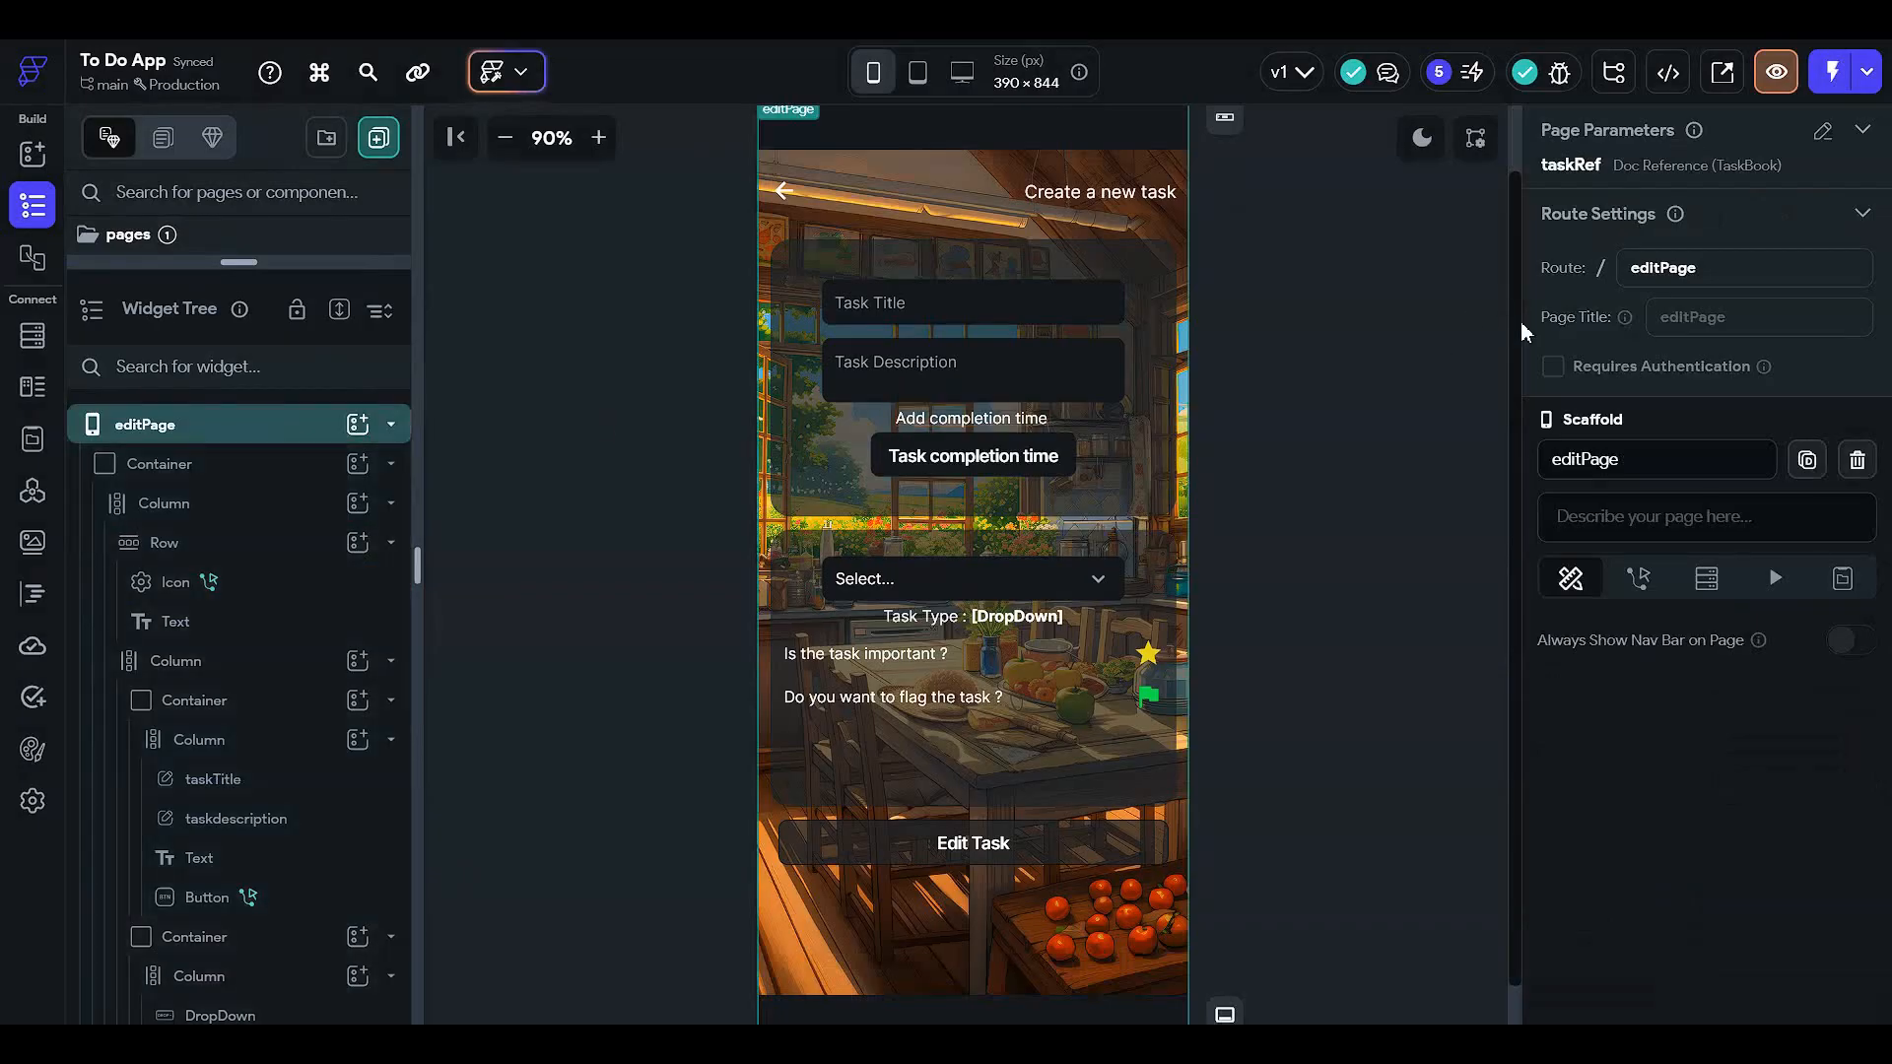
click(1706, 577)
click(1719, 636)
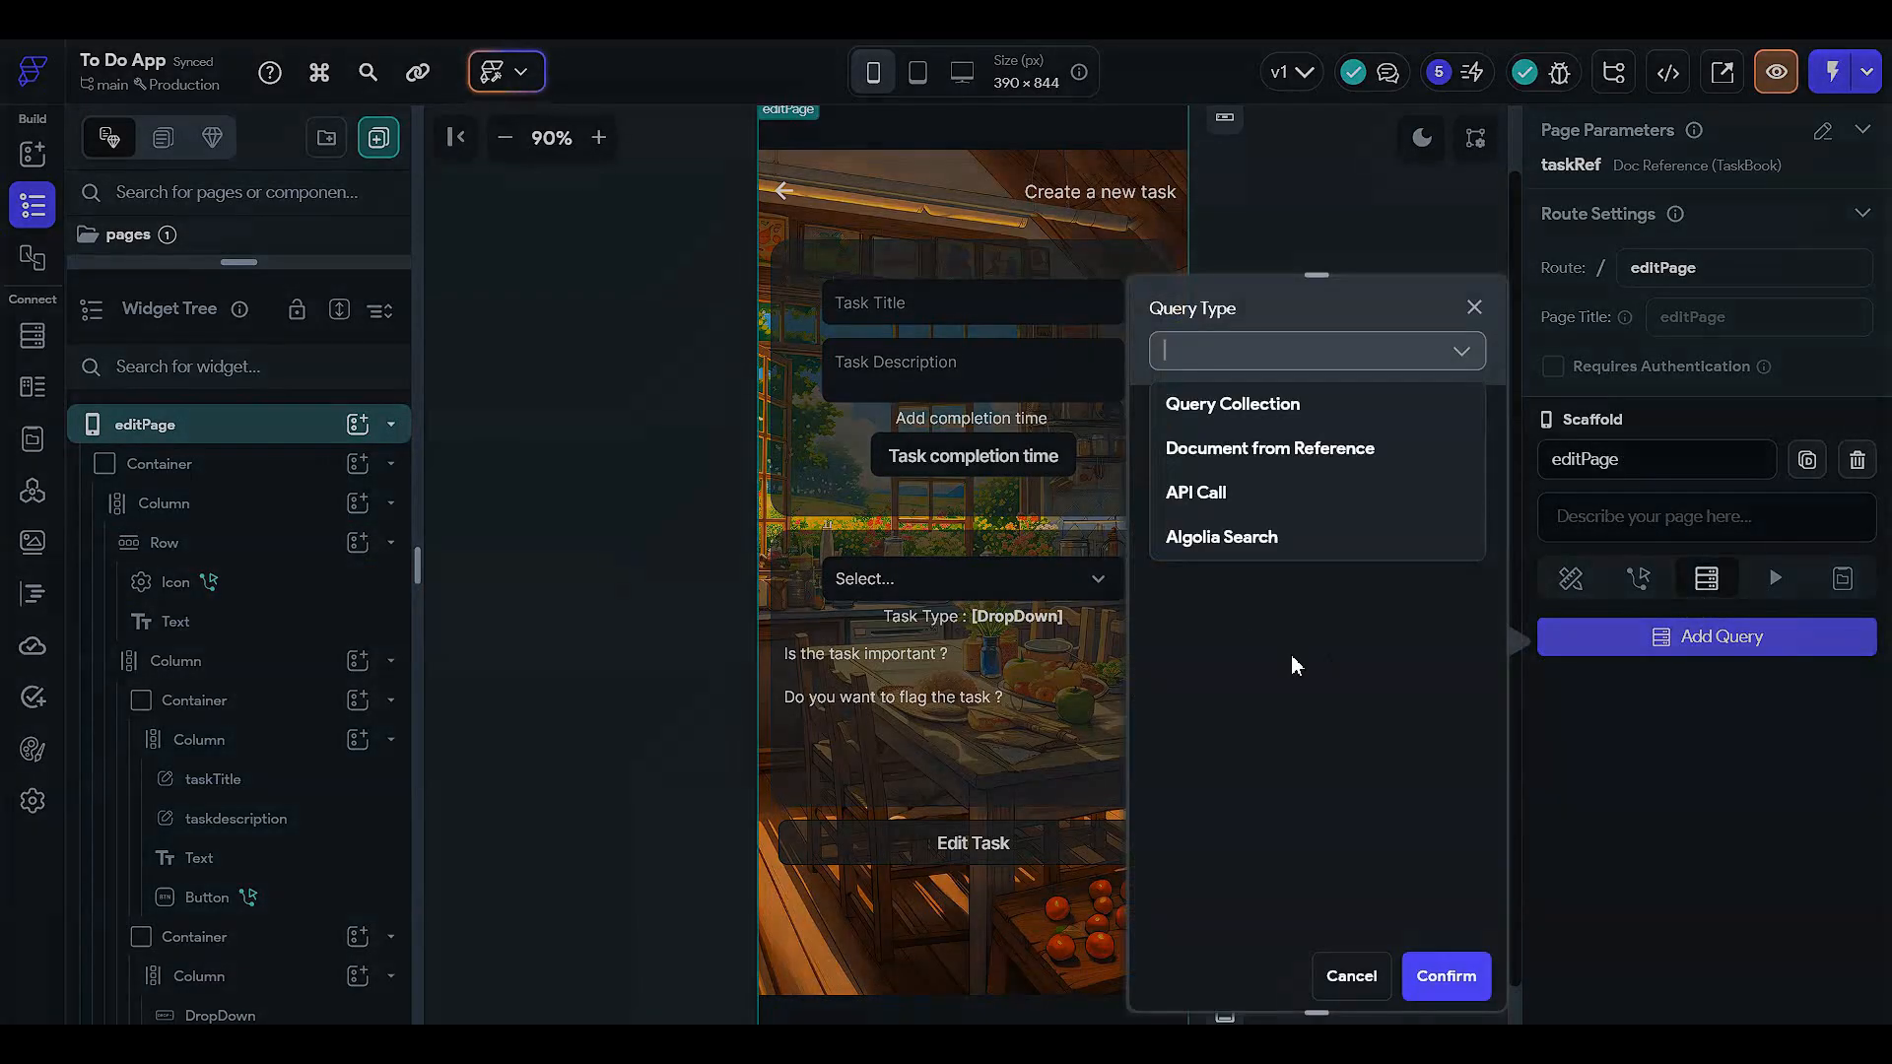
click(581, 425)
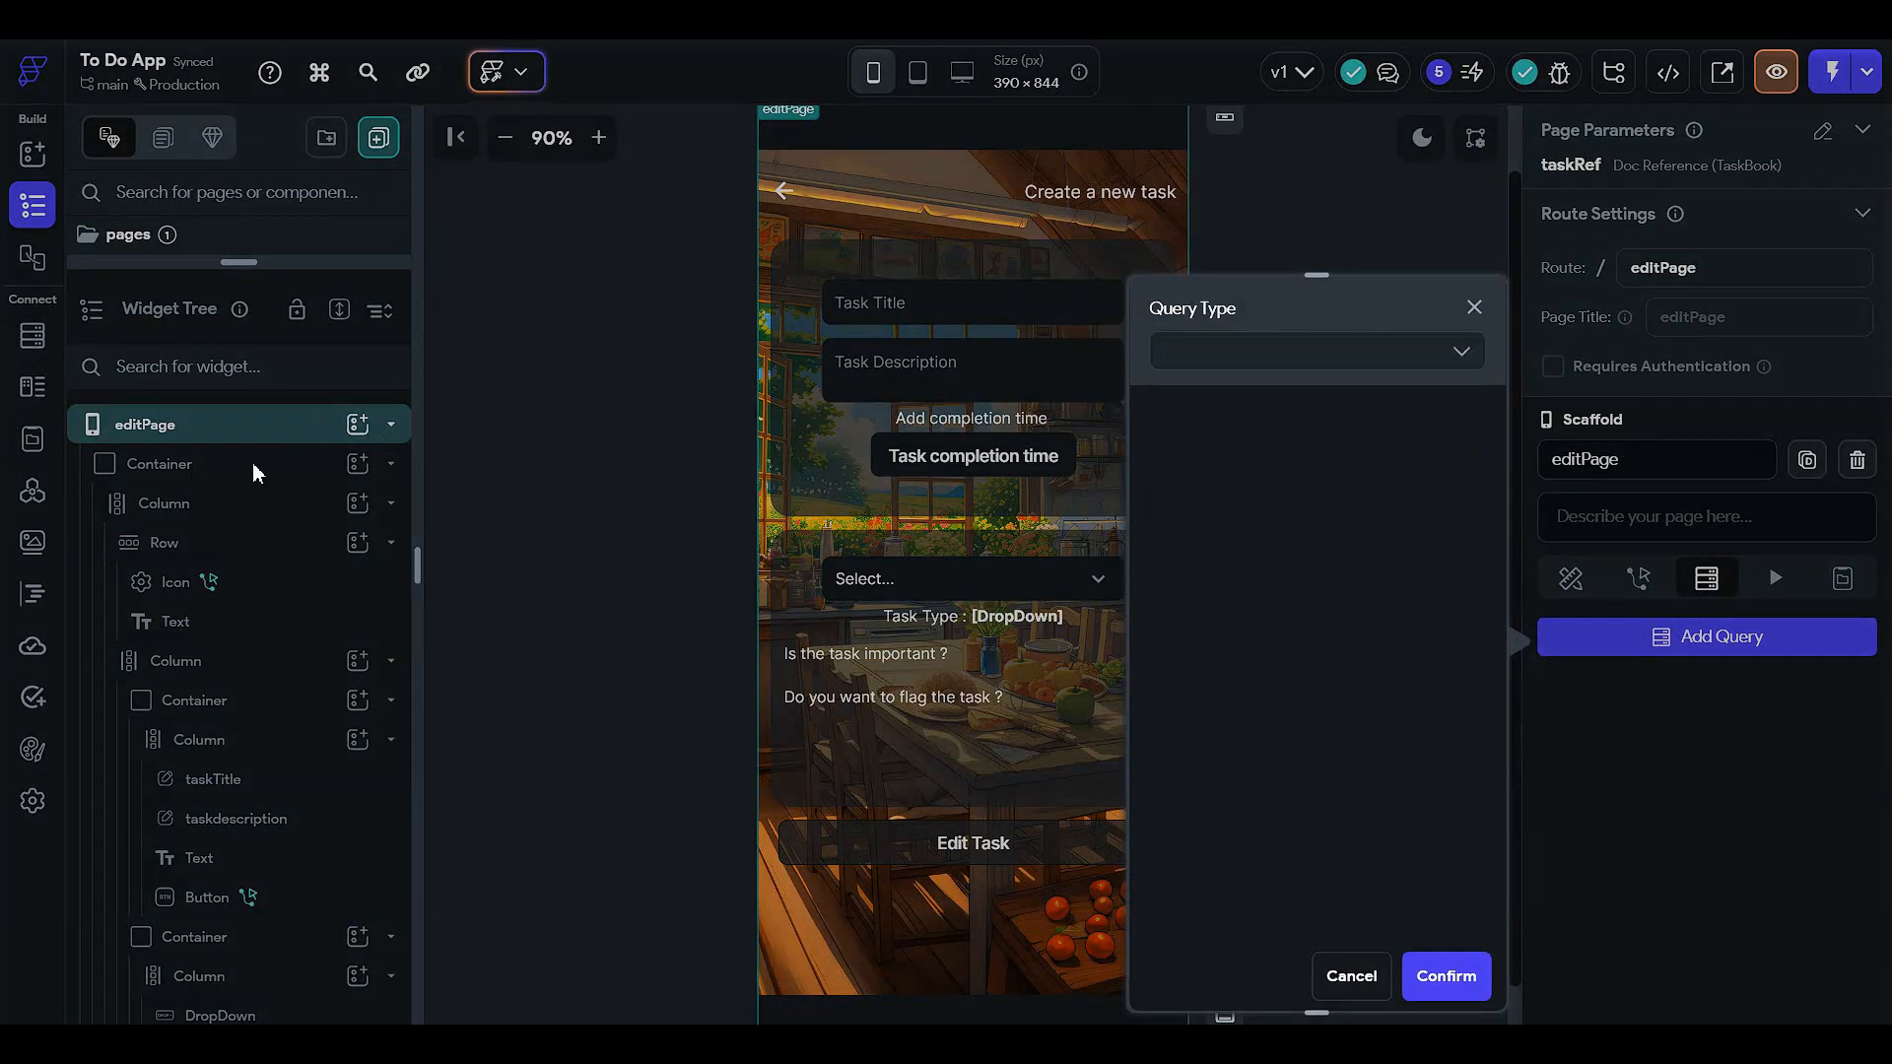
click(726, 316)
- Add a Document from Reference query on TaskBook to the outer Container using taskRef
click(220, 465)
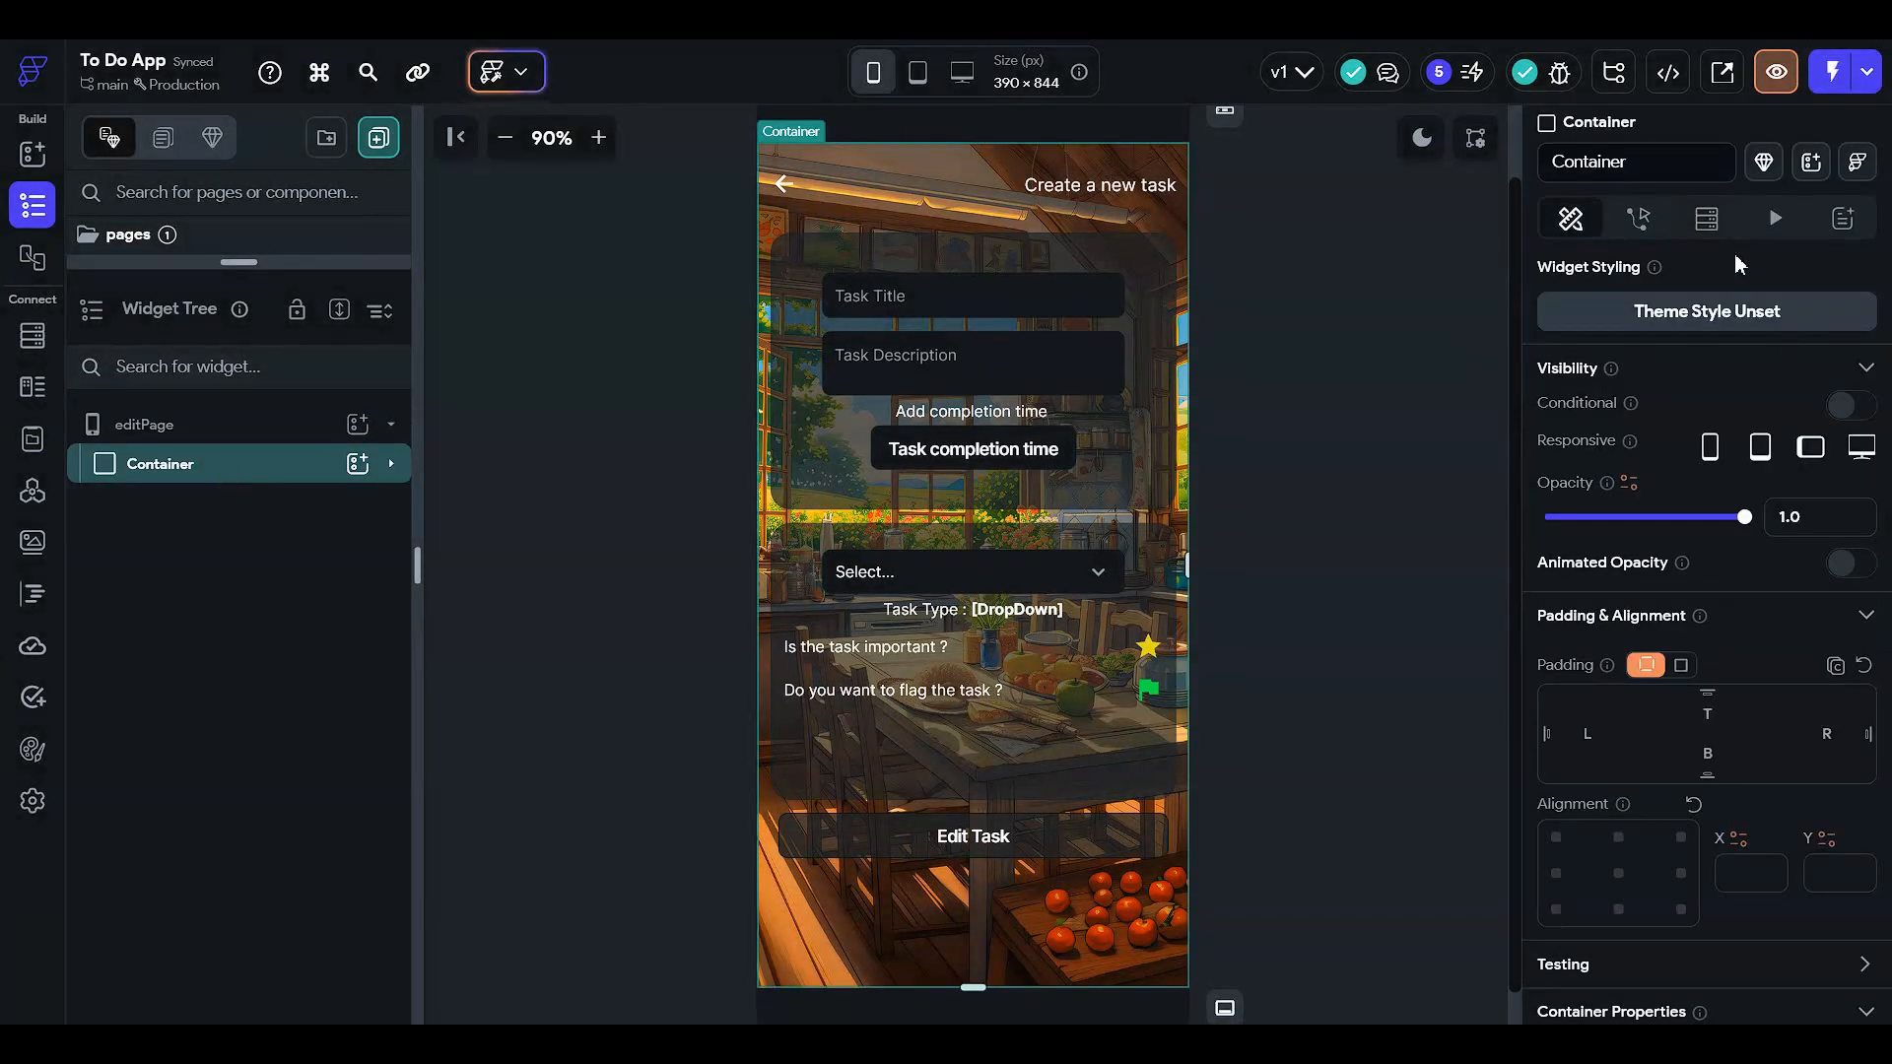
click(1706, 218)
click(1600, 282)
click(1245, 368)
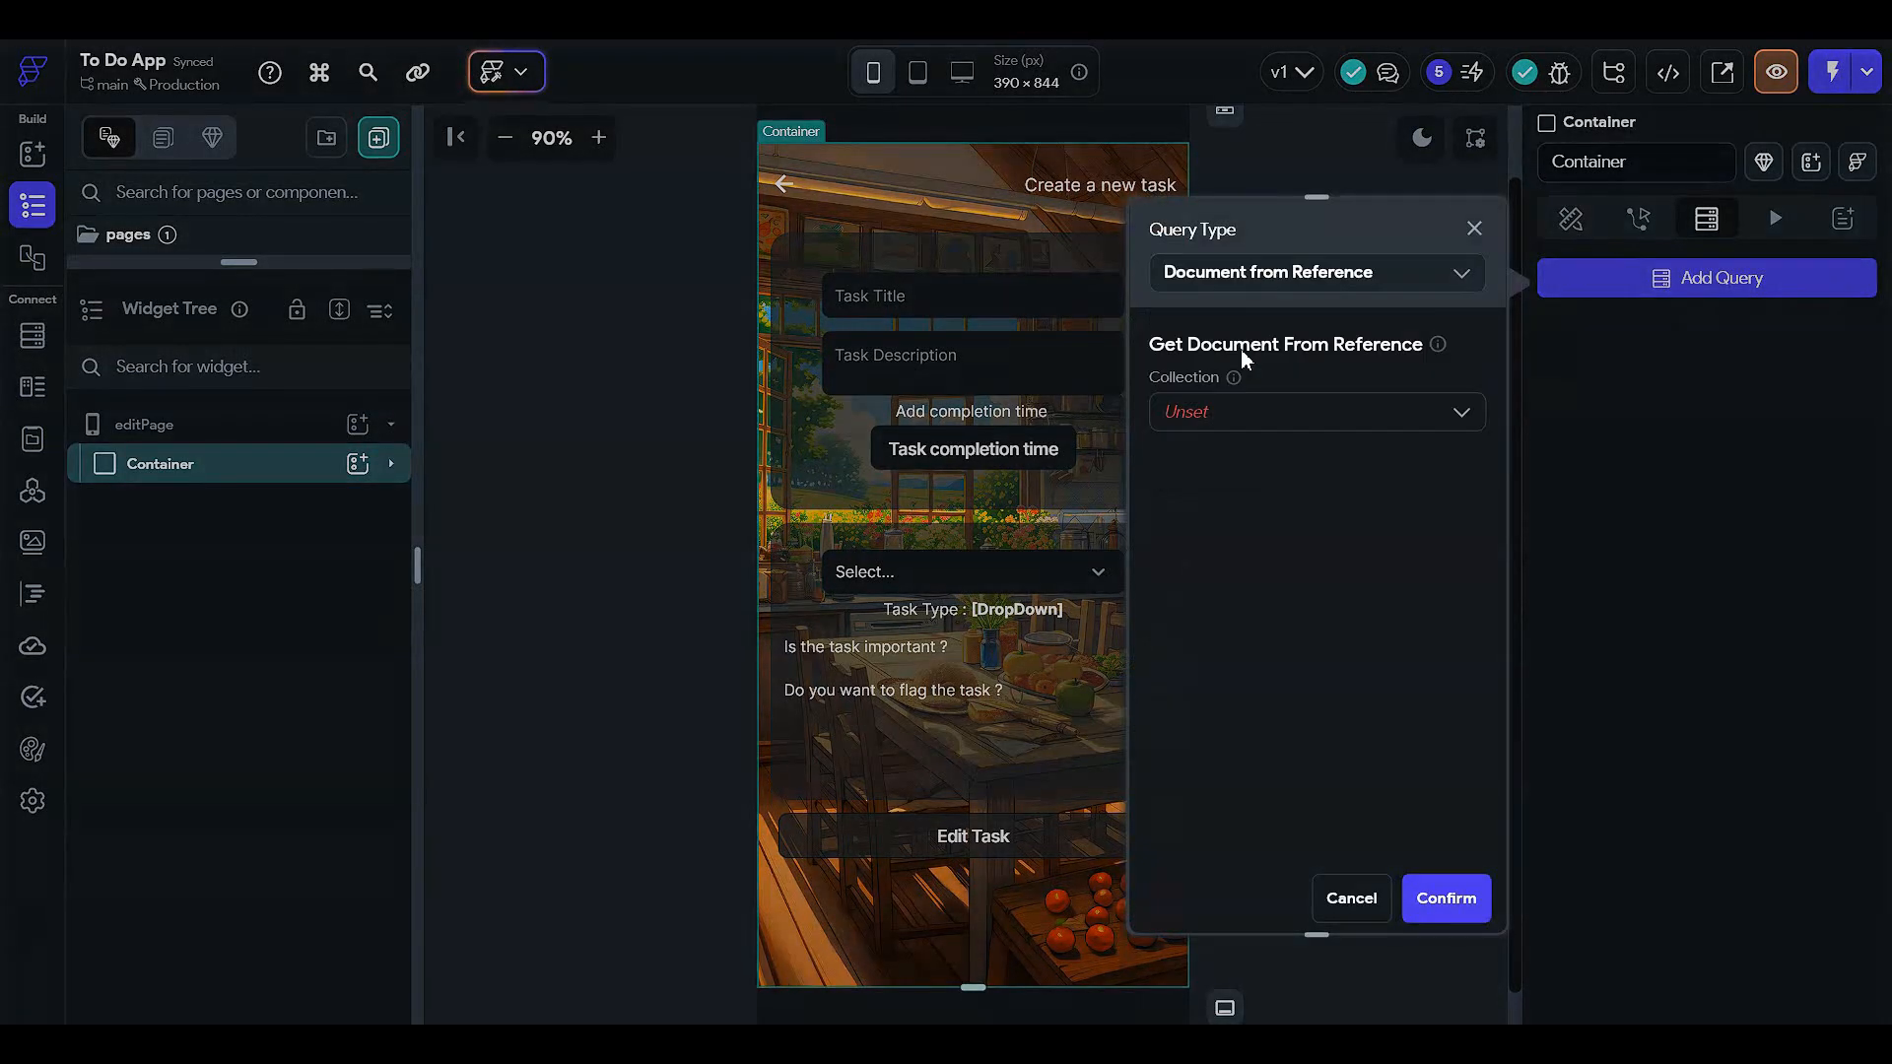
click(1291, 419)
click(1249, 502)
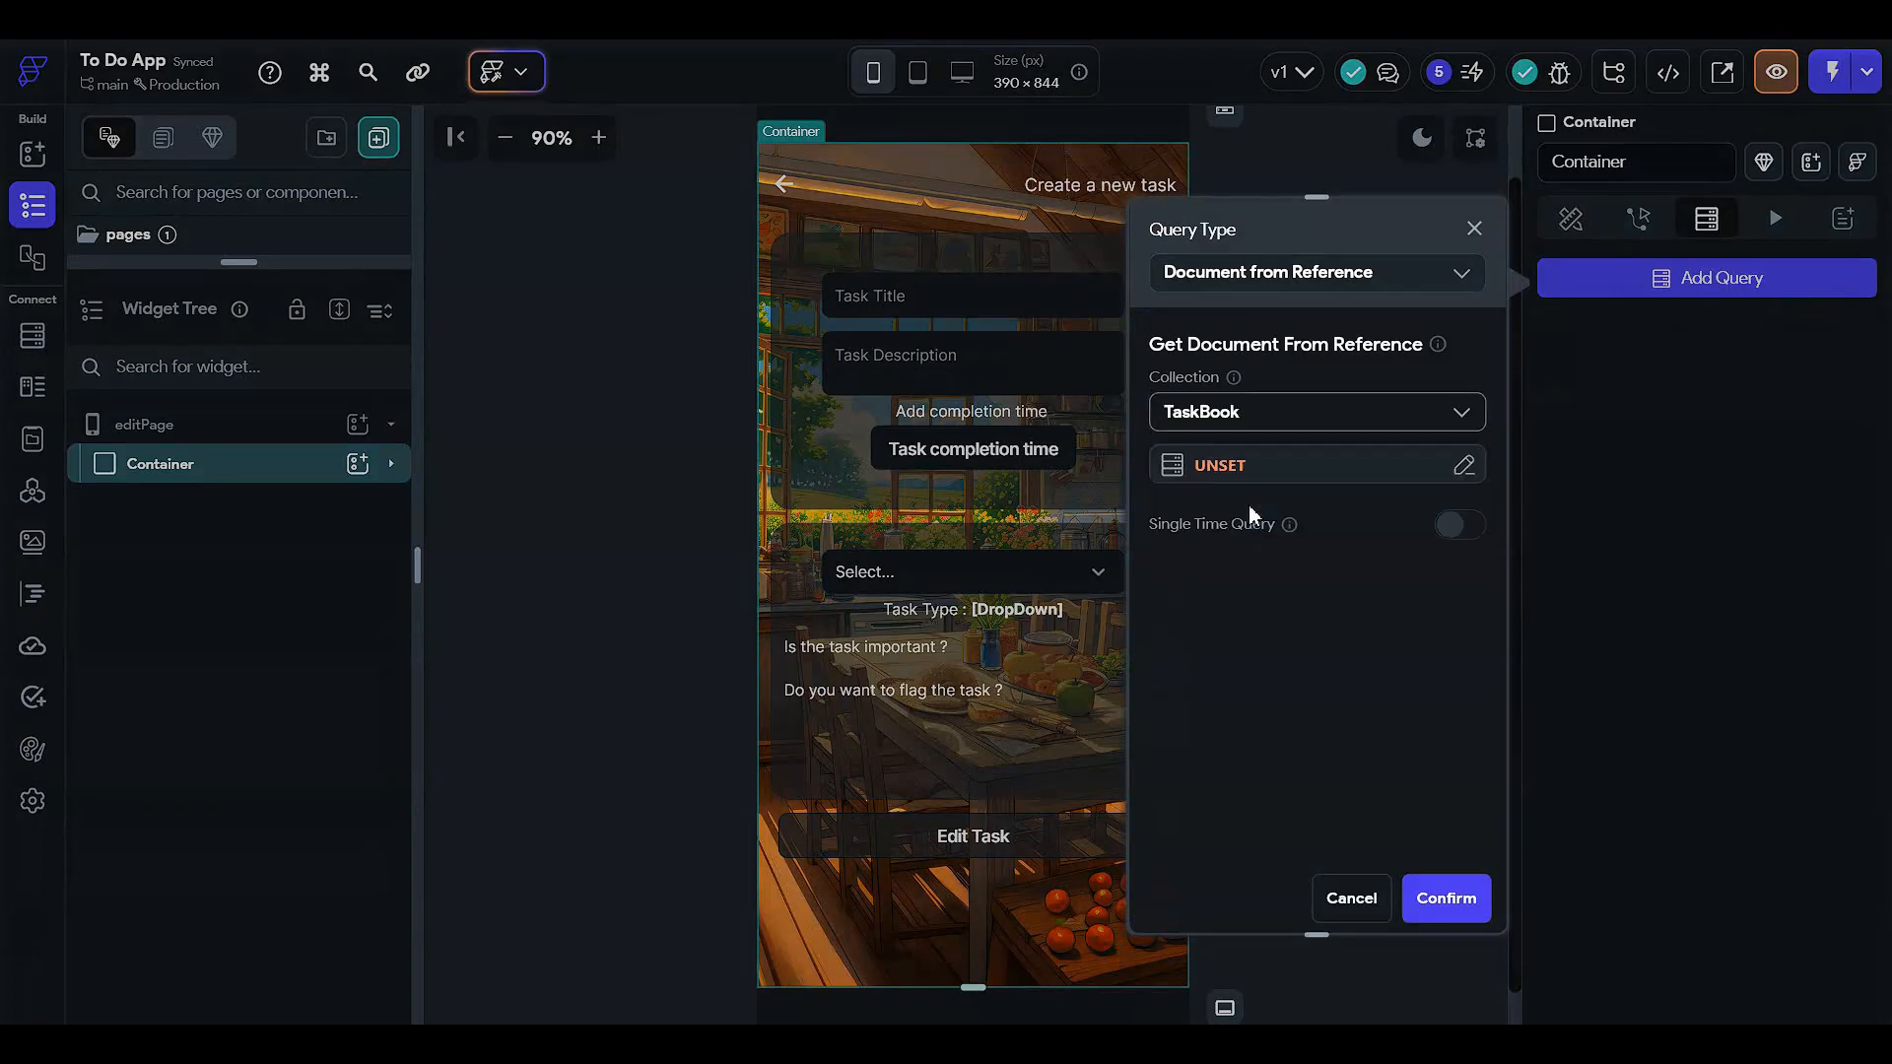
click(1248, 477)
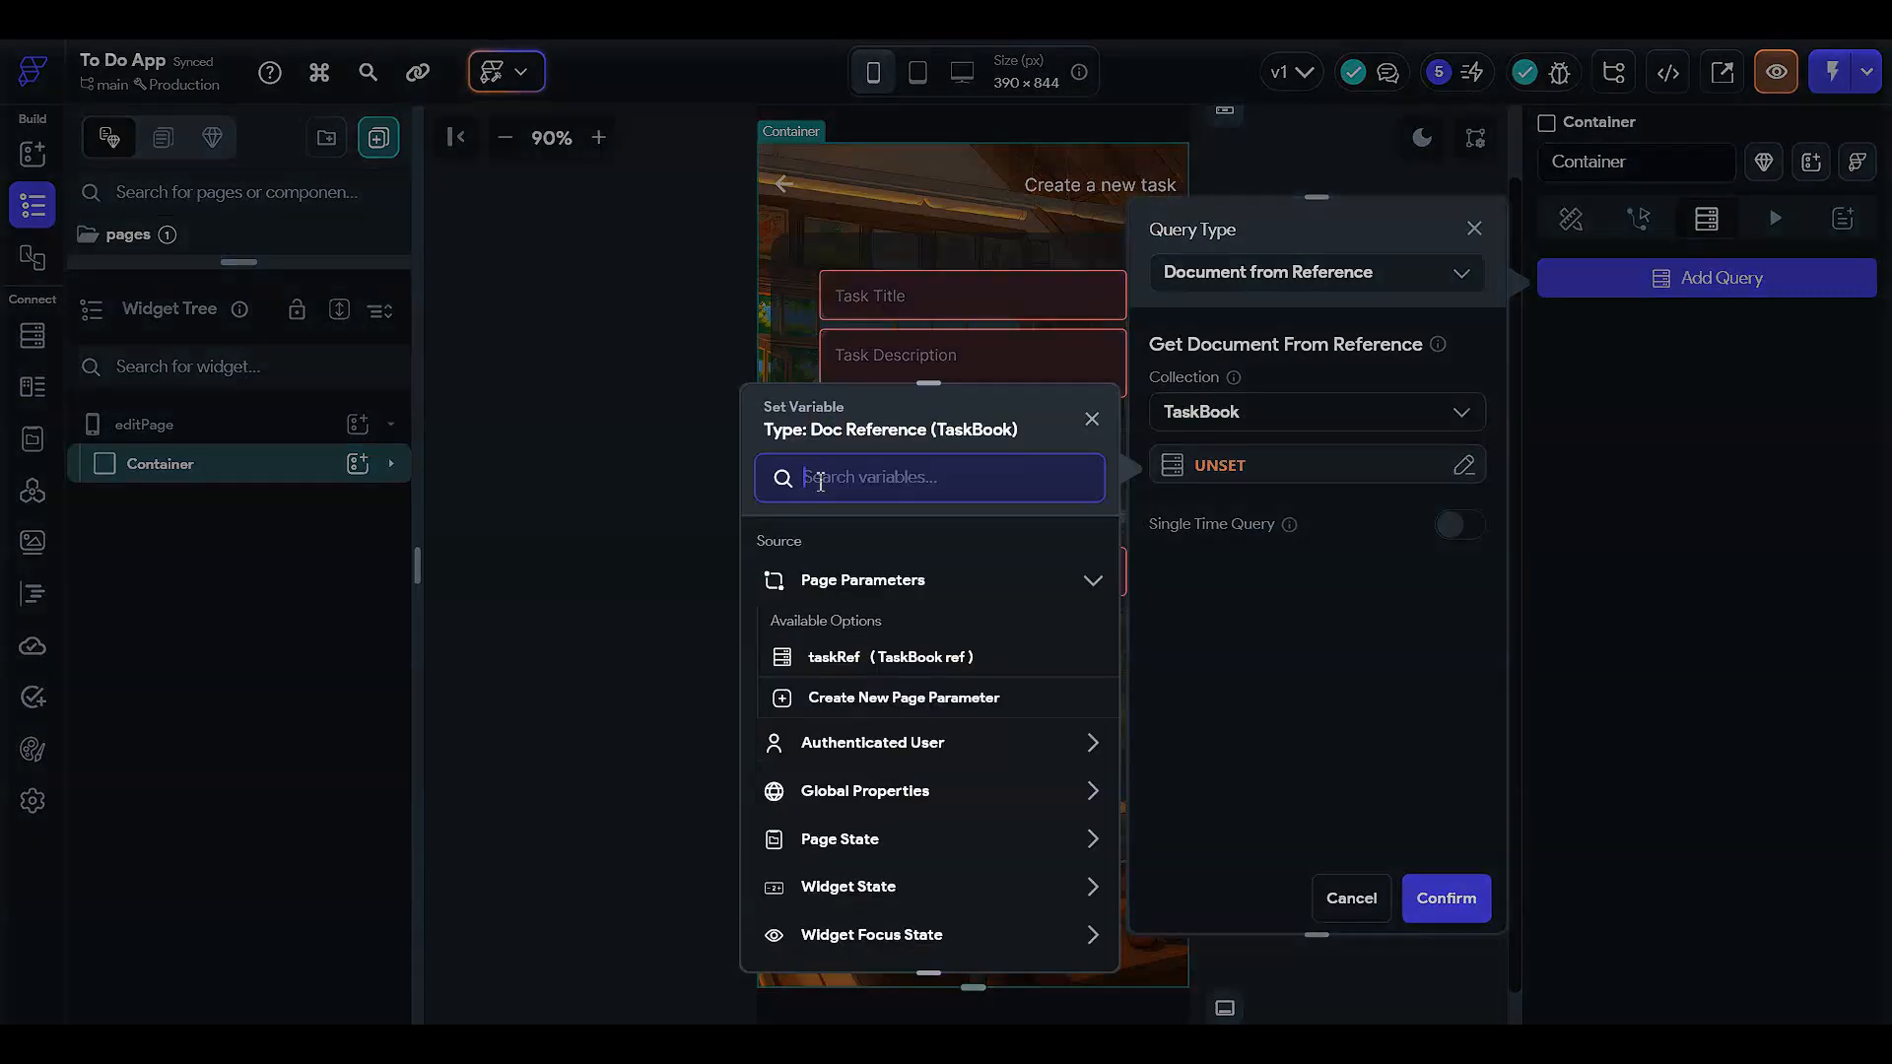
click(830, 652)
click(1049, 931)
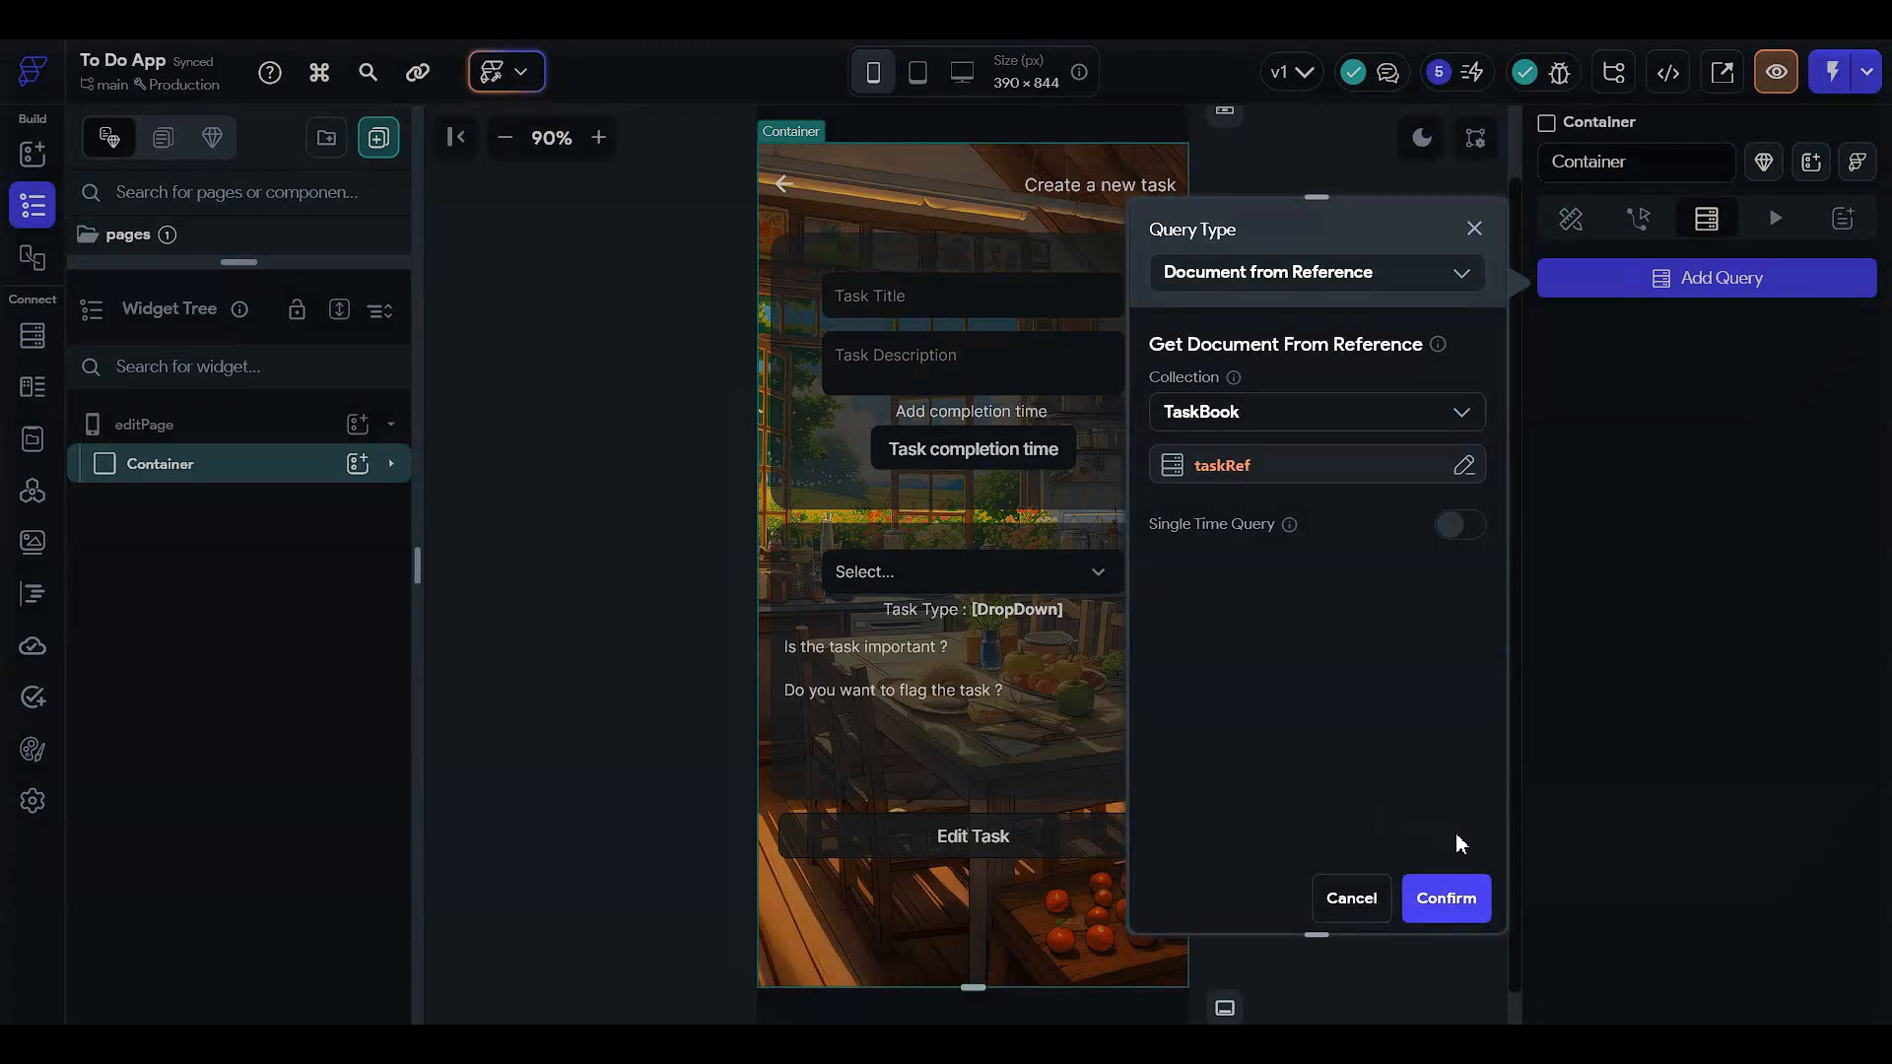
click(1454, 899)
click(1638, 218)
click(1570, 218)
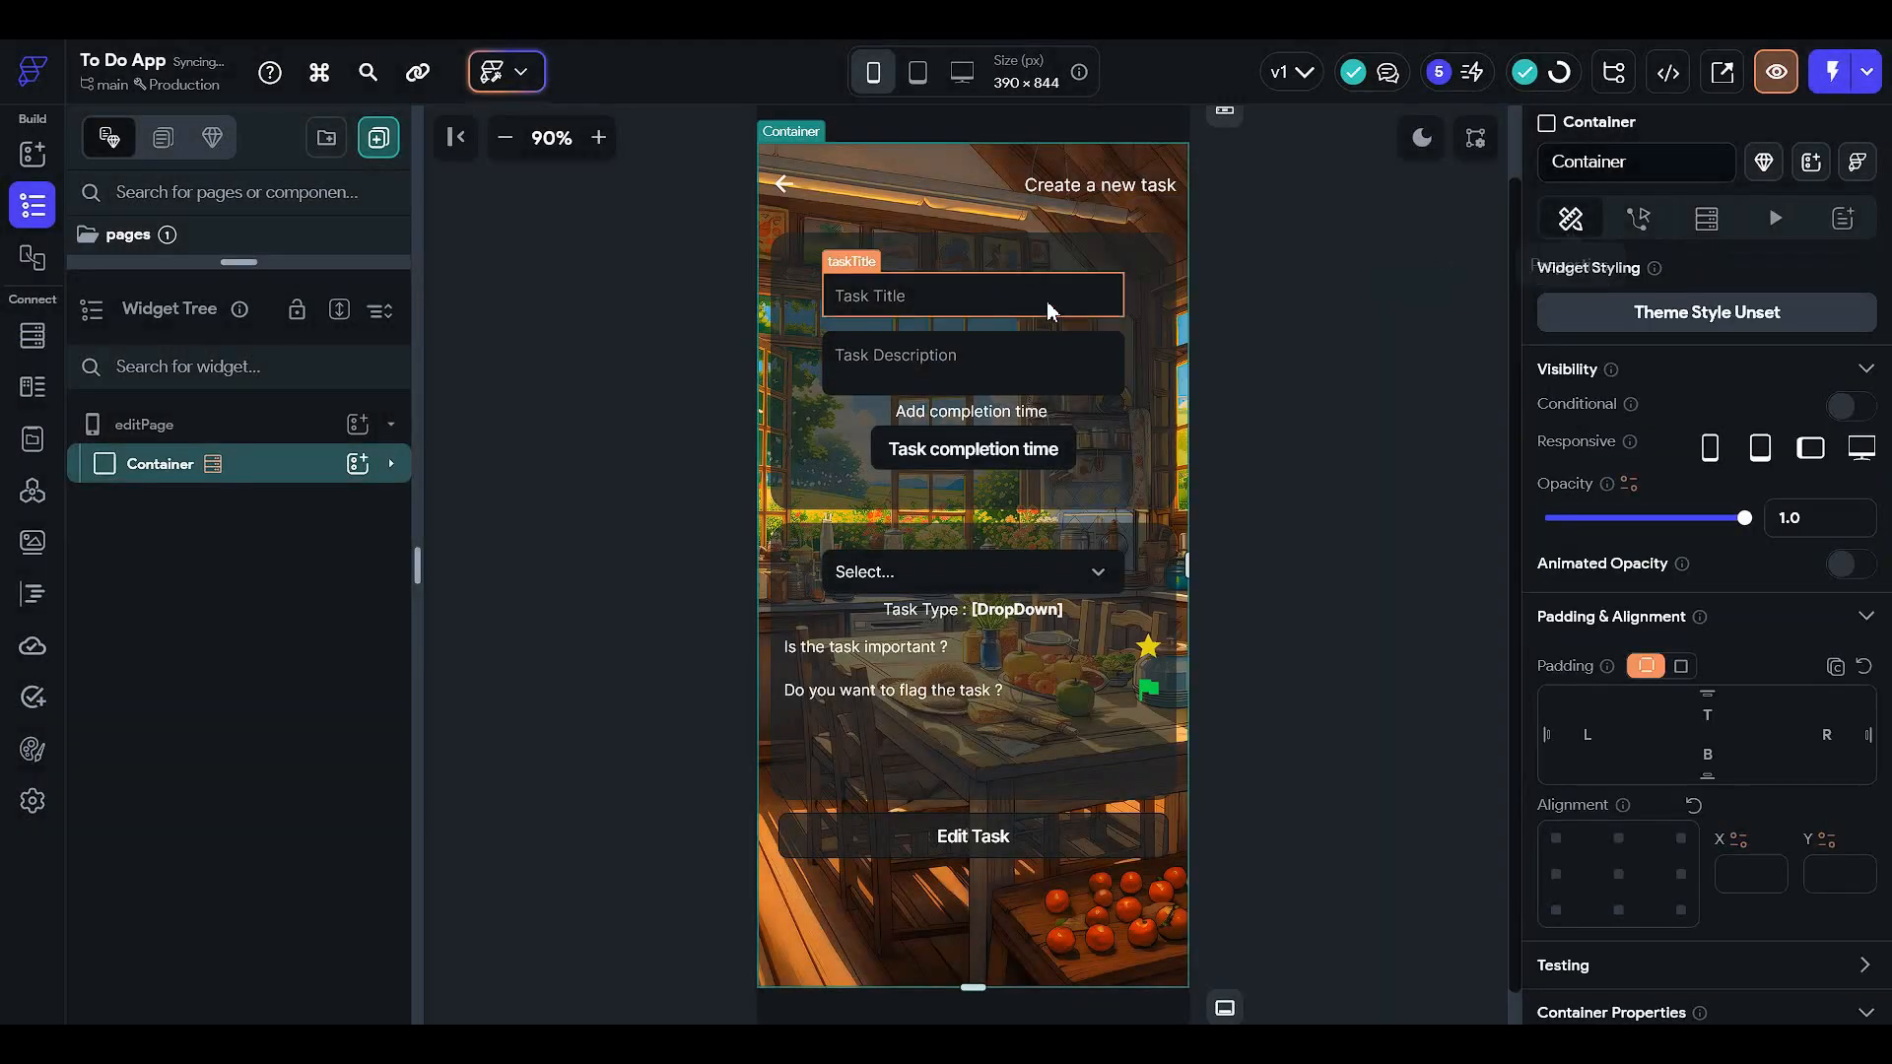
click(1048, 301)
- Set the title field's initial value to the TaskBook Document's taskTitle
scroll(1631, 632, down, 9)
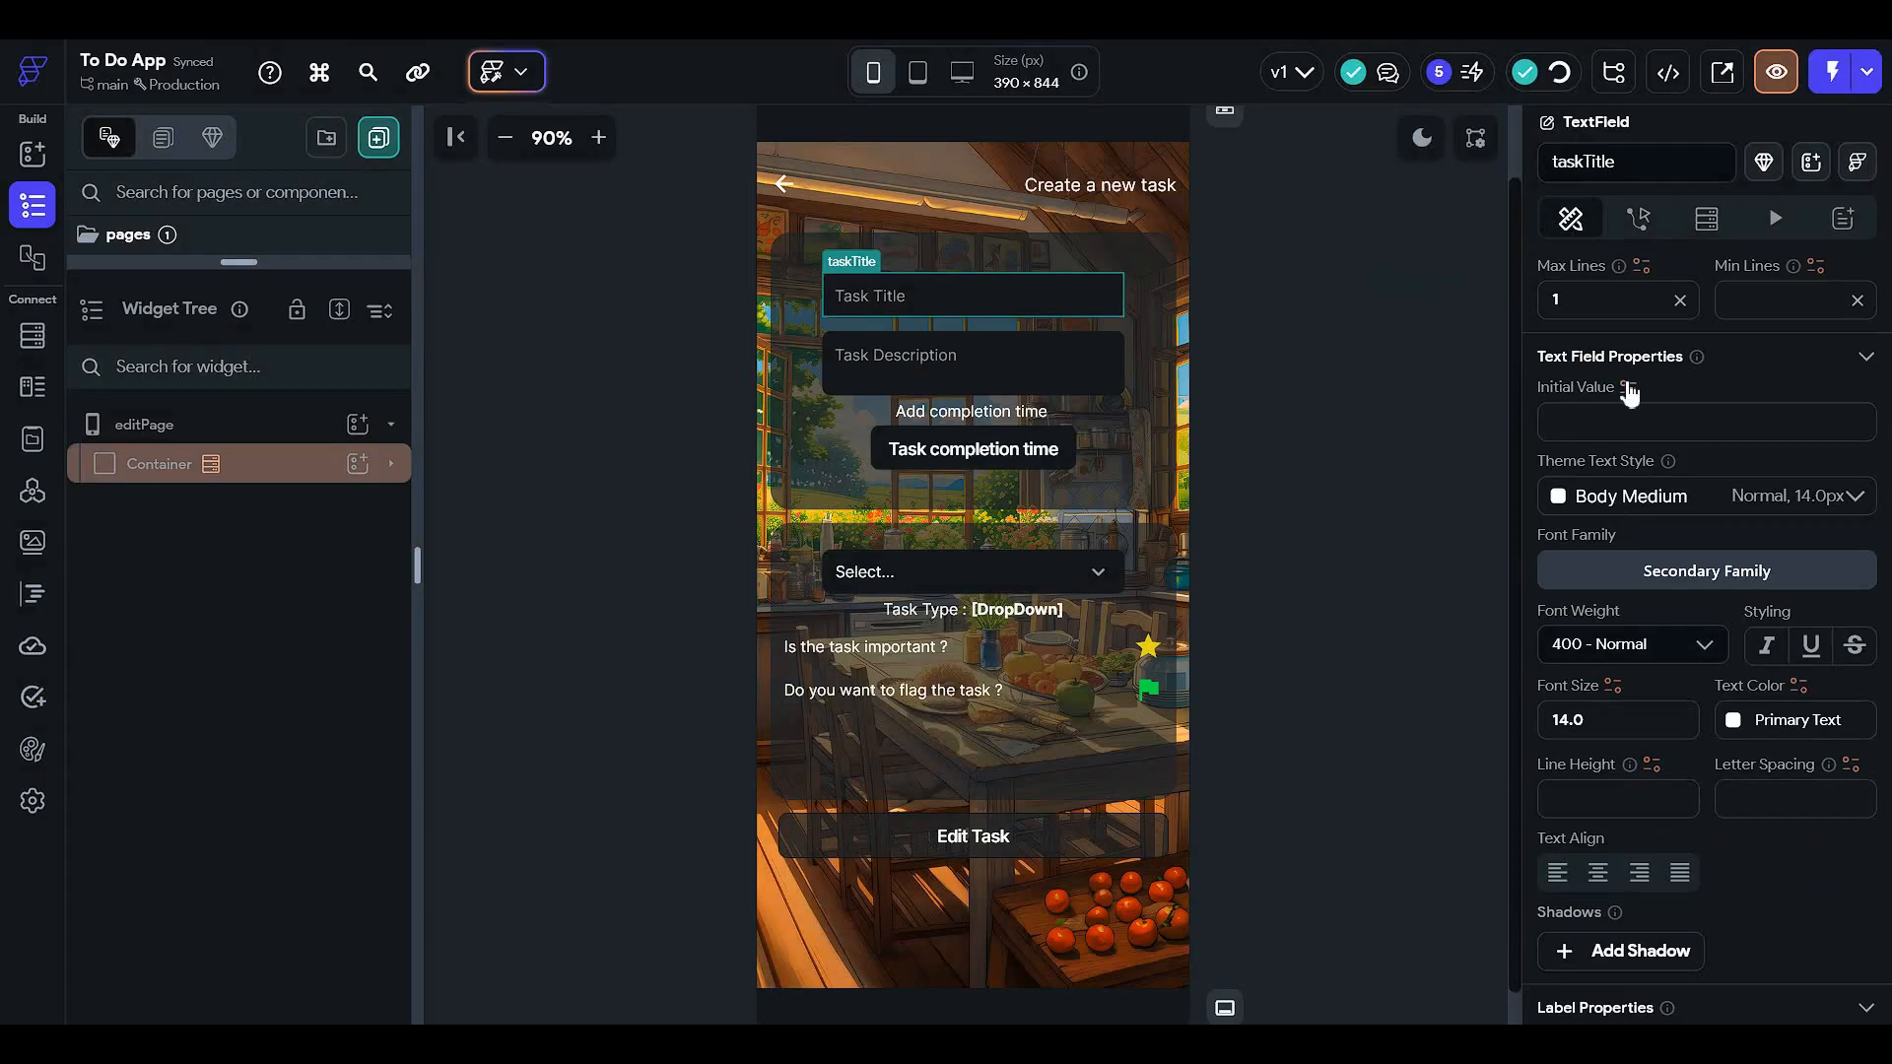
click(1627, 387)
click(1226, 698)
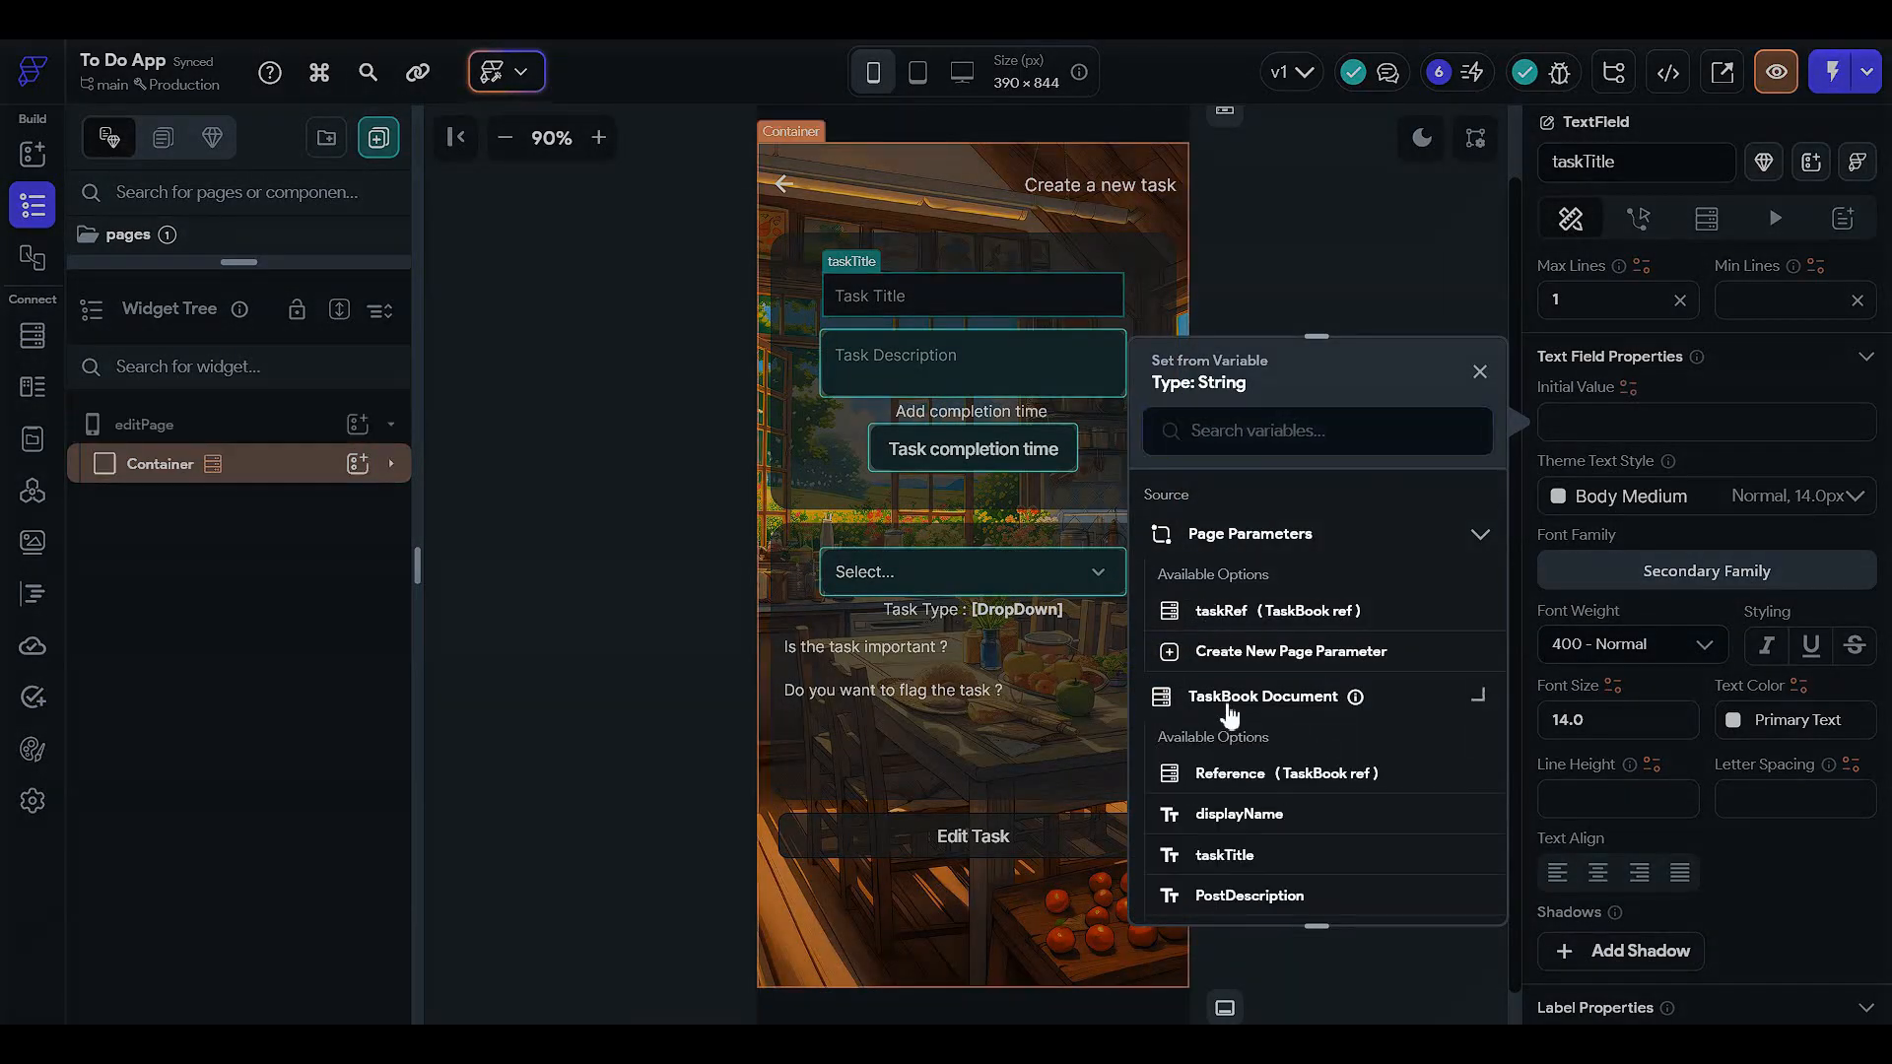
scroll(1226, 714, down, 2)
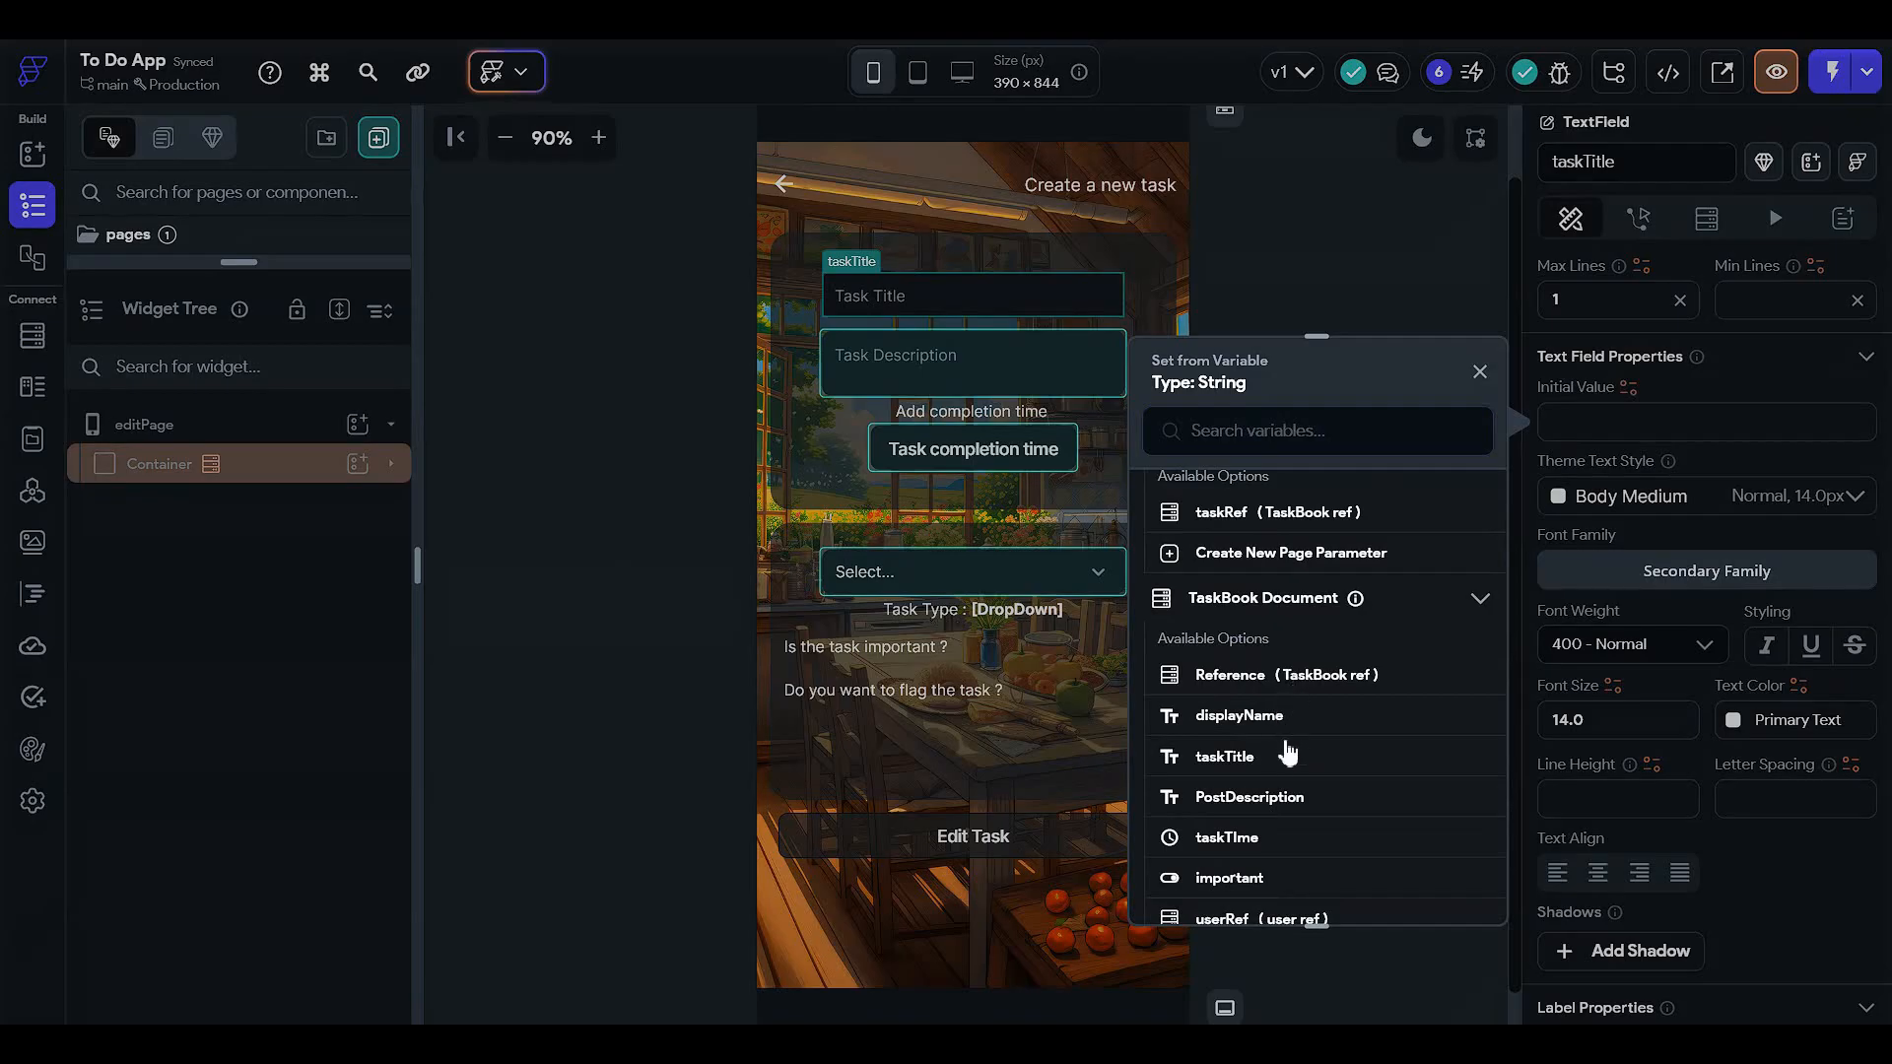
click(1224, 757)
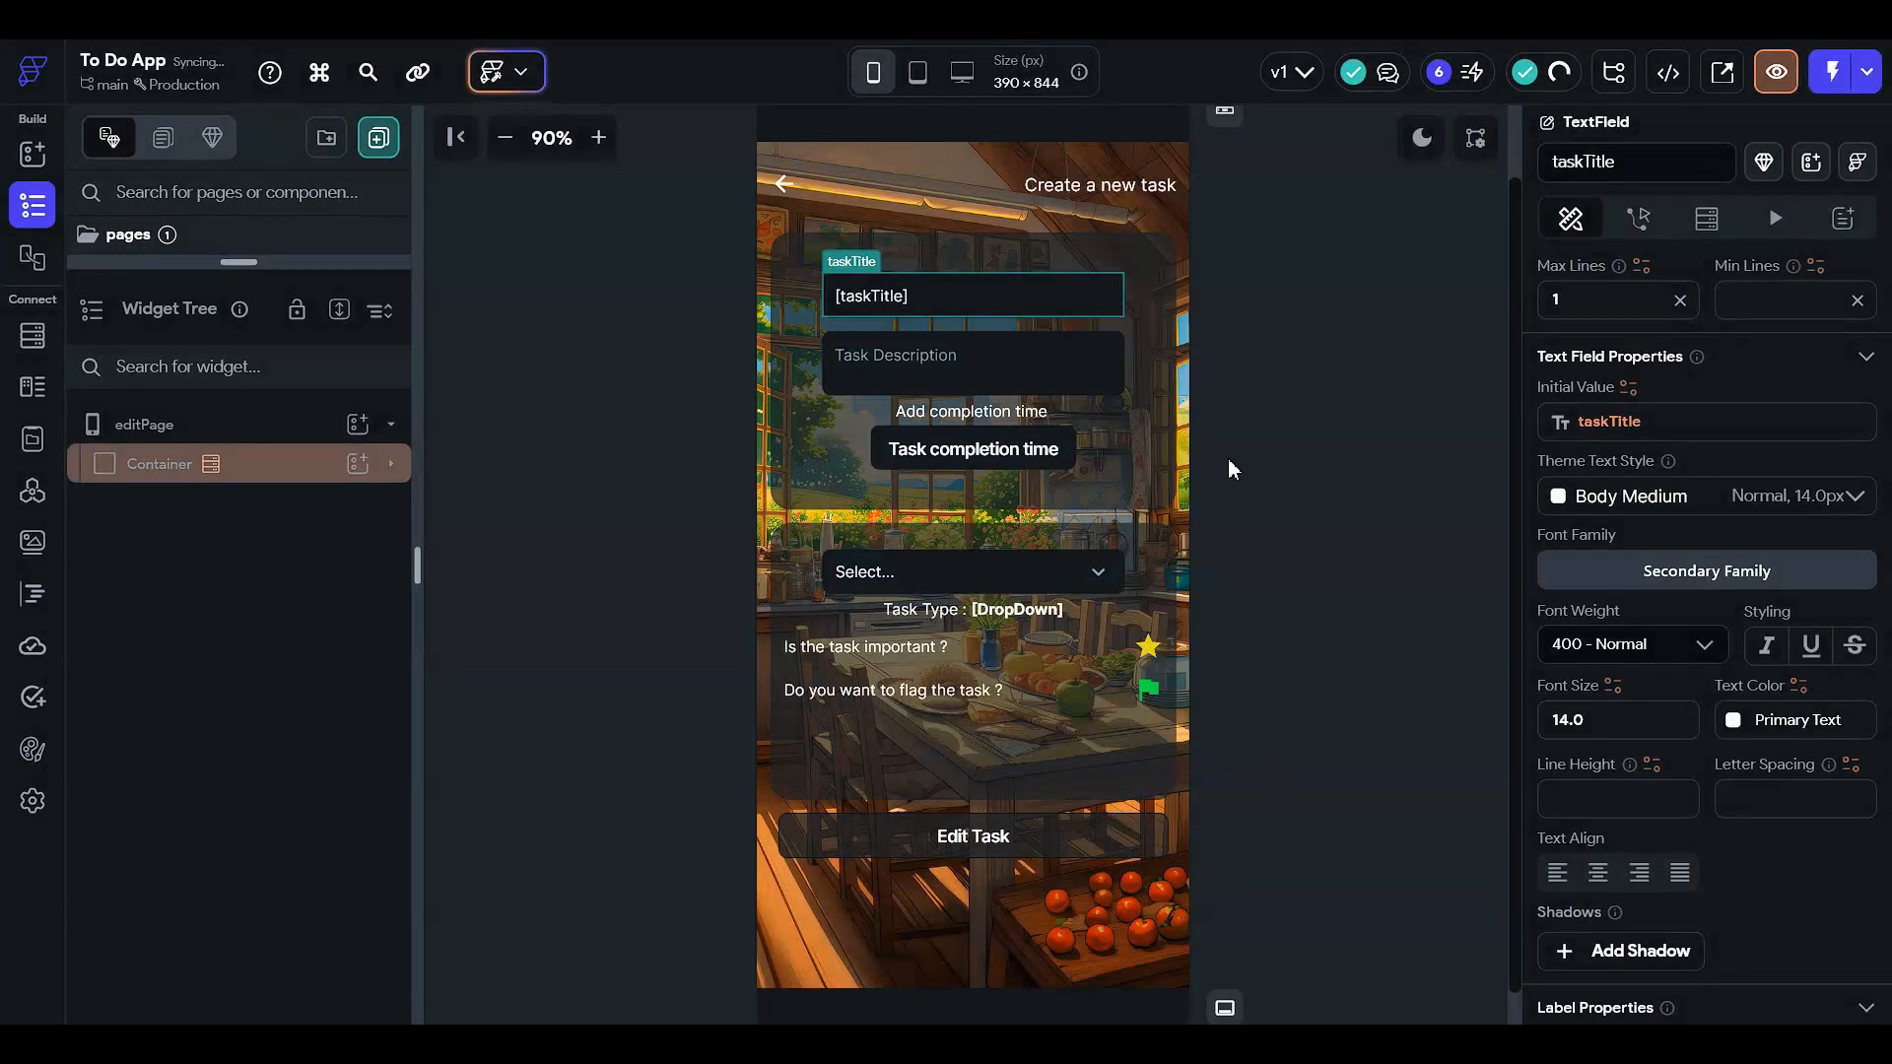
- Set the description field's initial value to the TaskBook Document's PostDescription
click(1048, 369)
click(1596, 422)
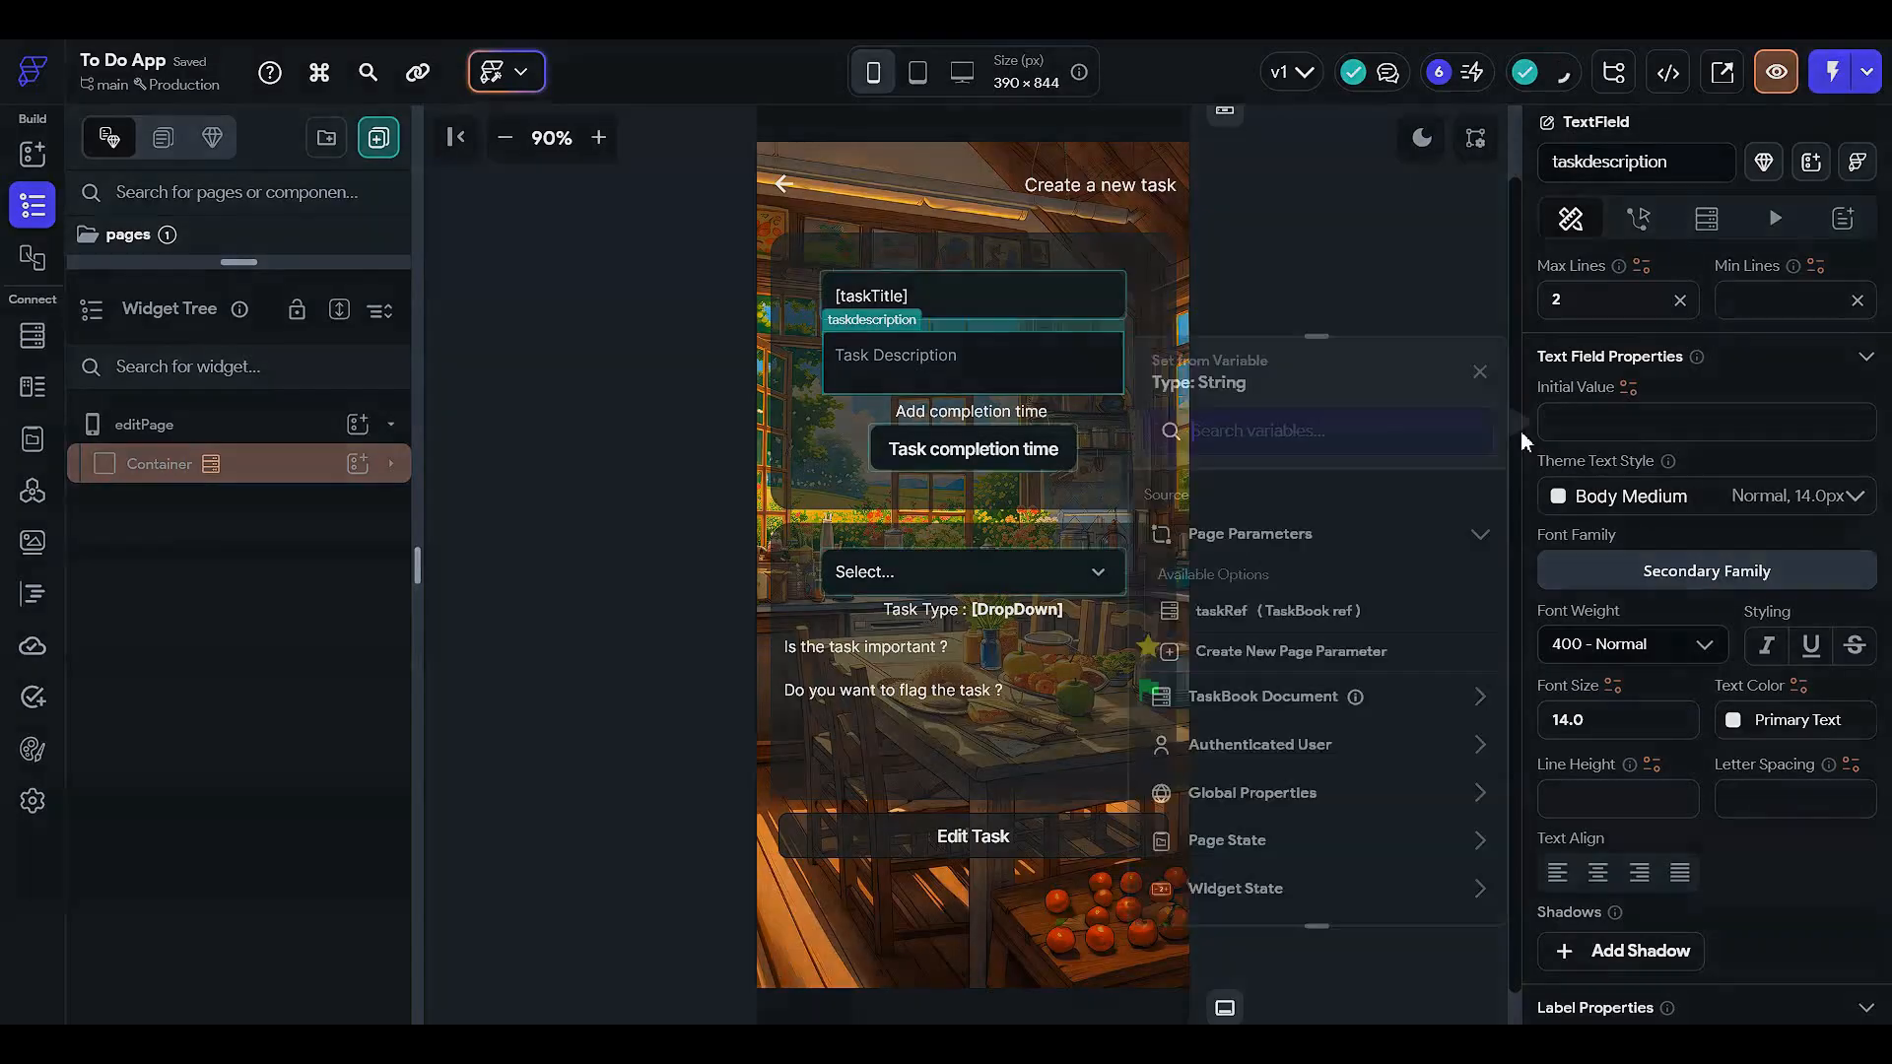
click(1257, 697)
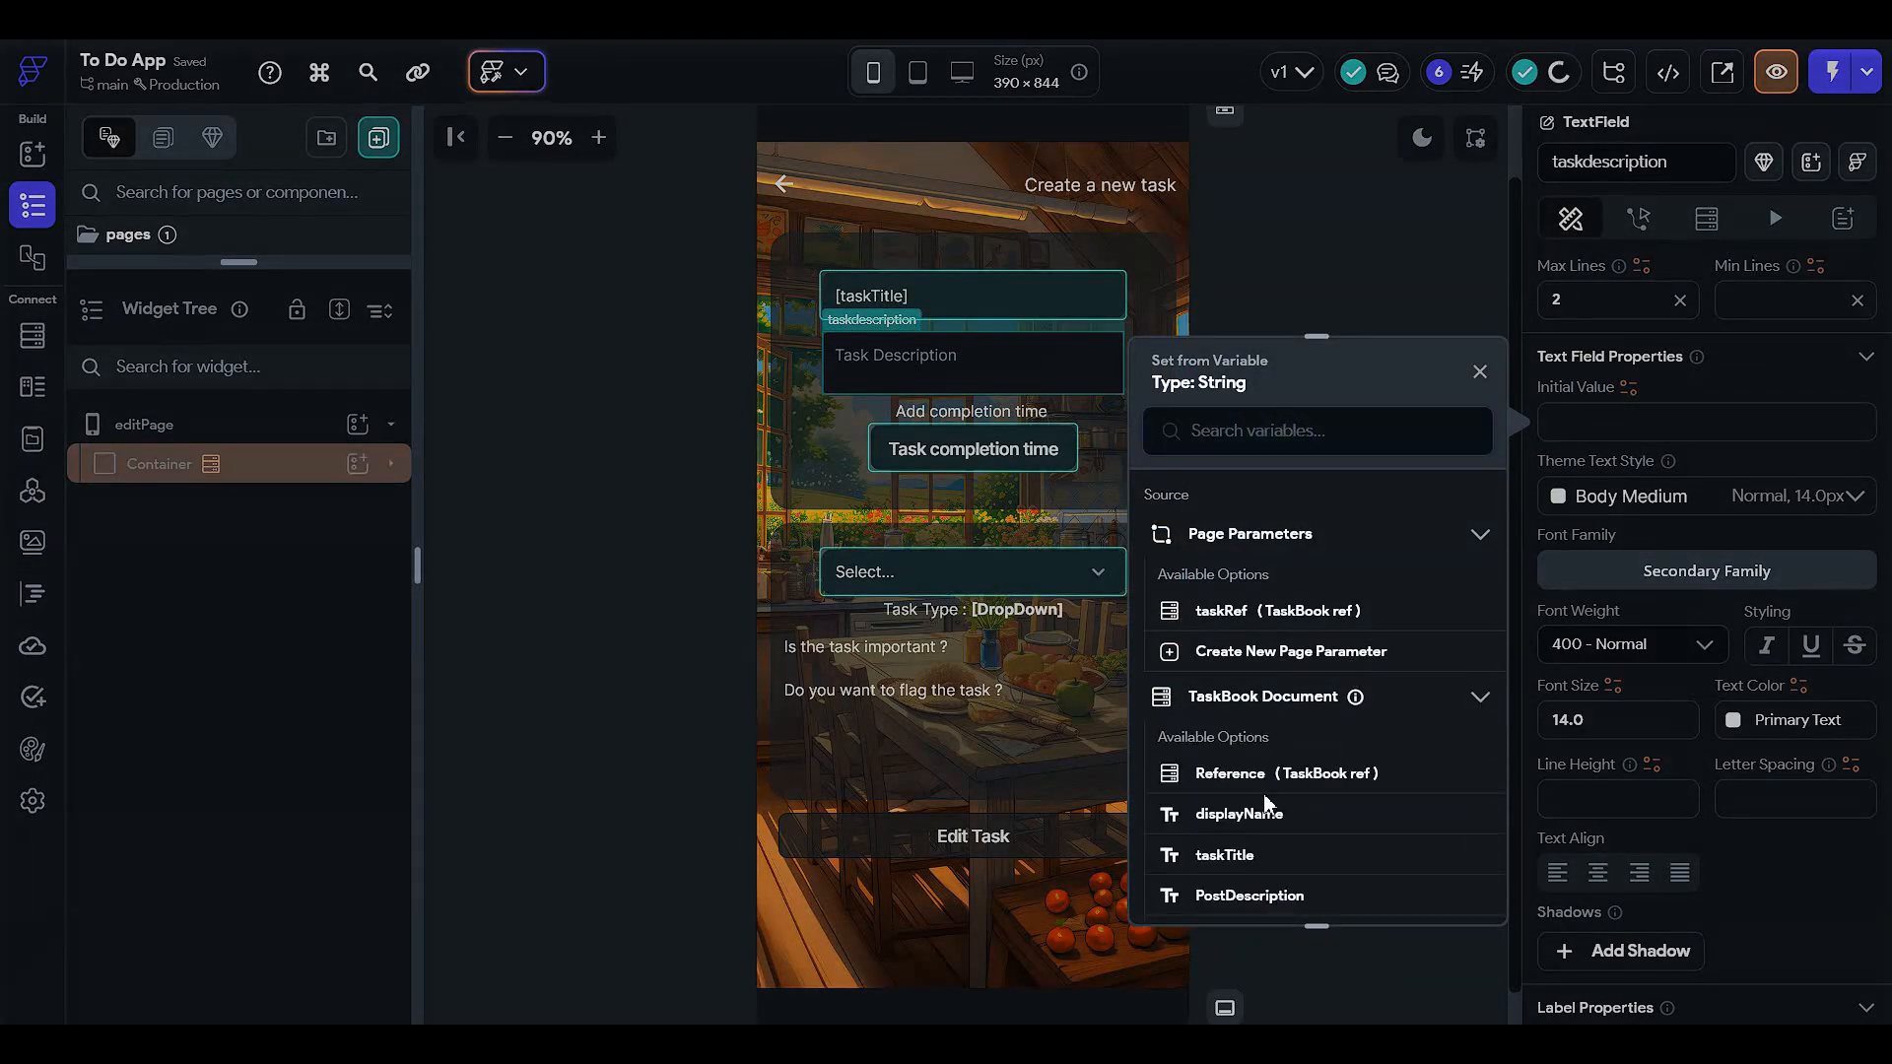
click(1226, 856)
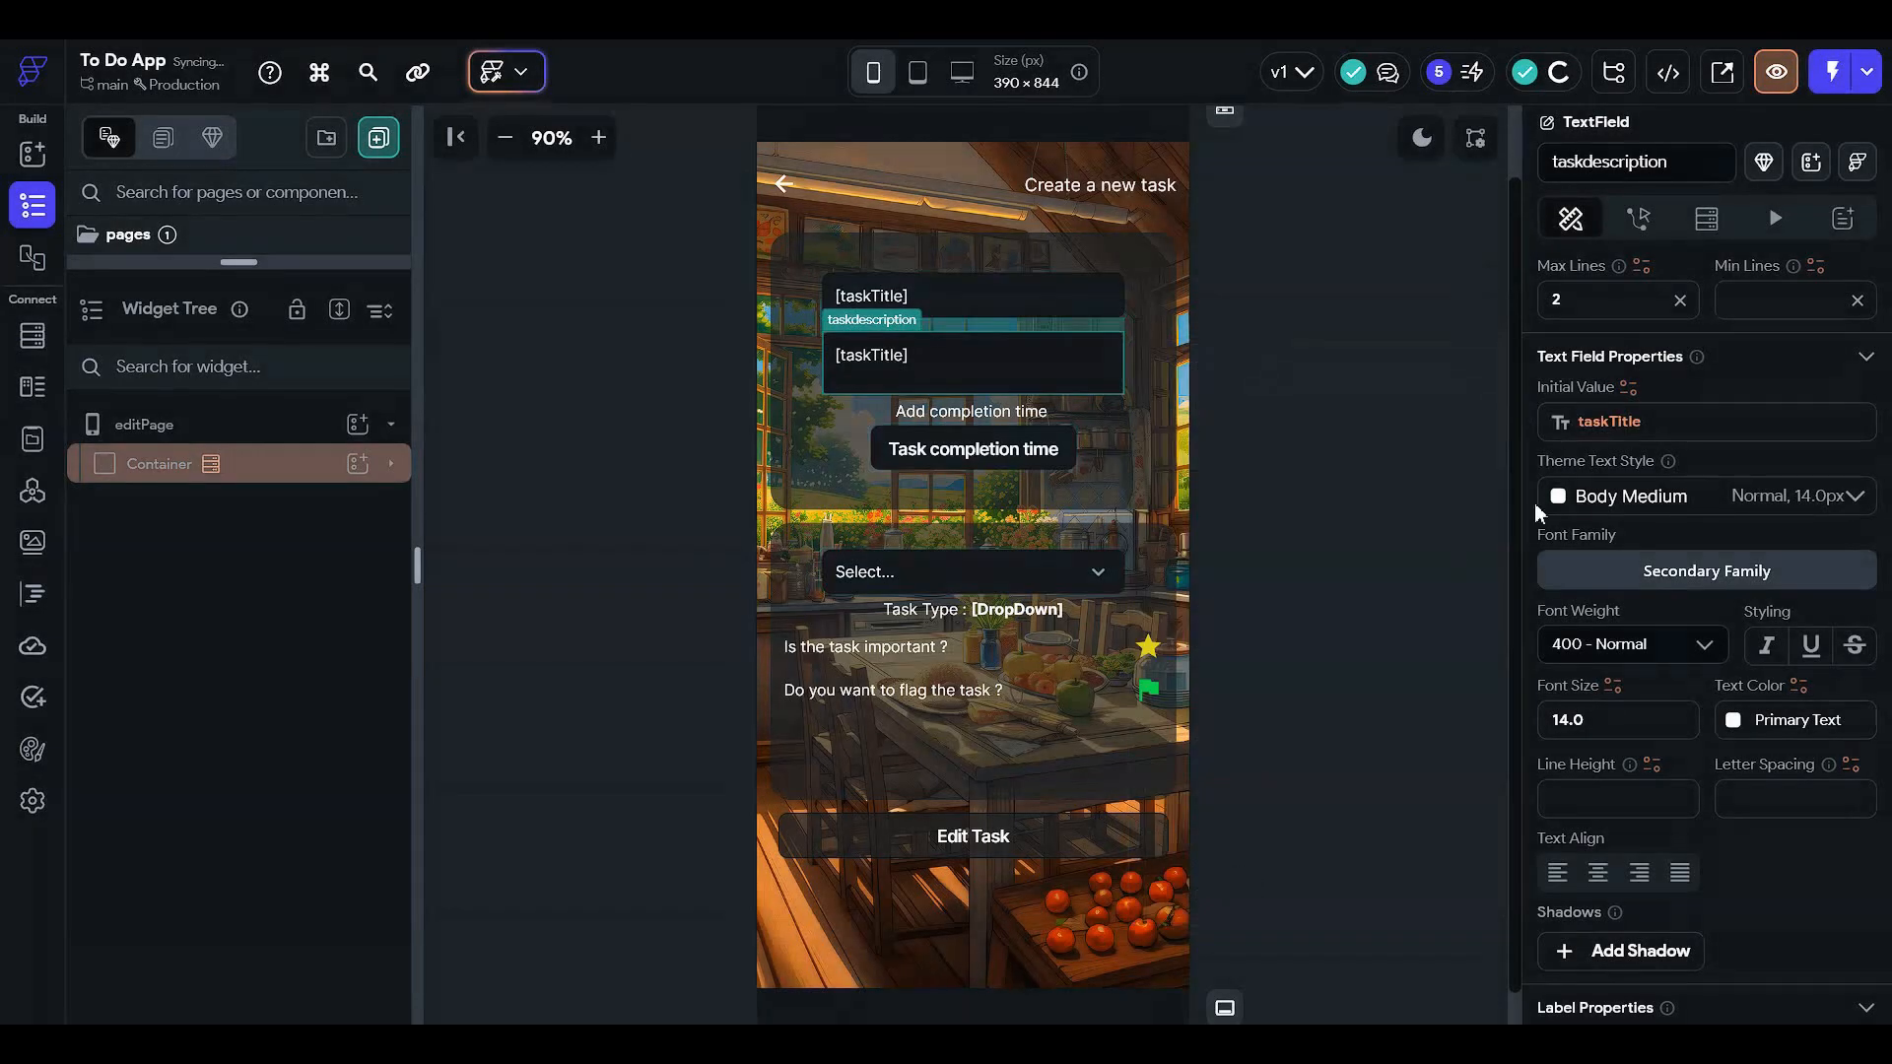
click(1616, 422)
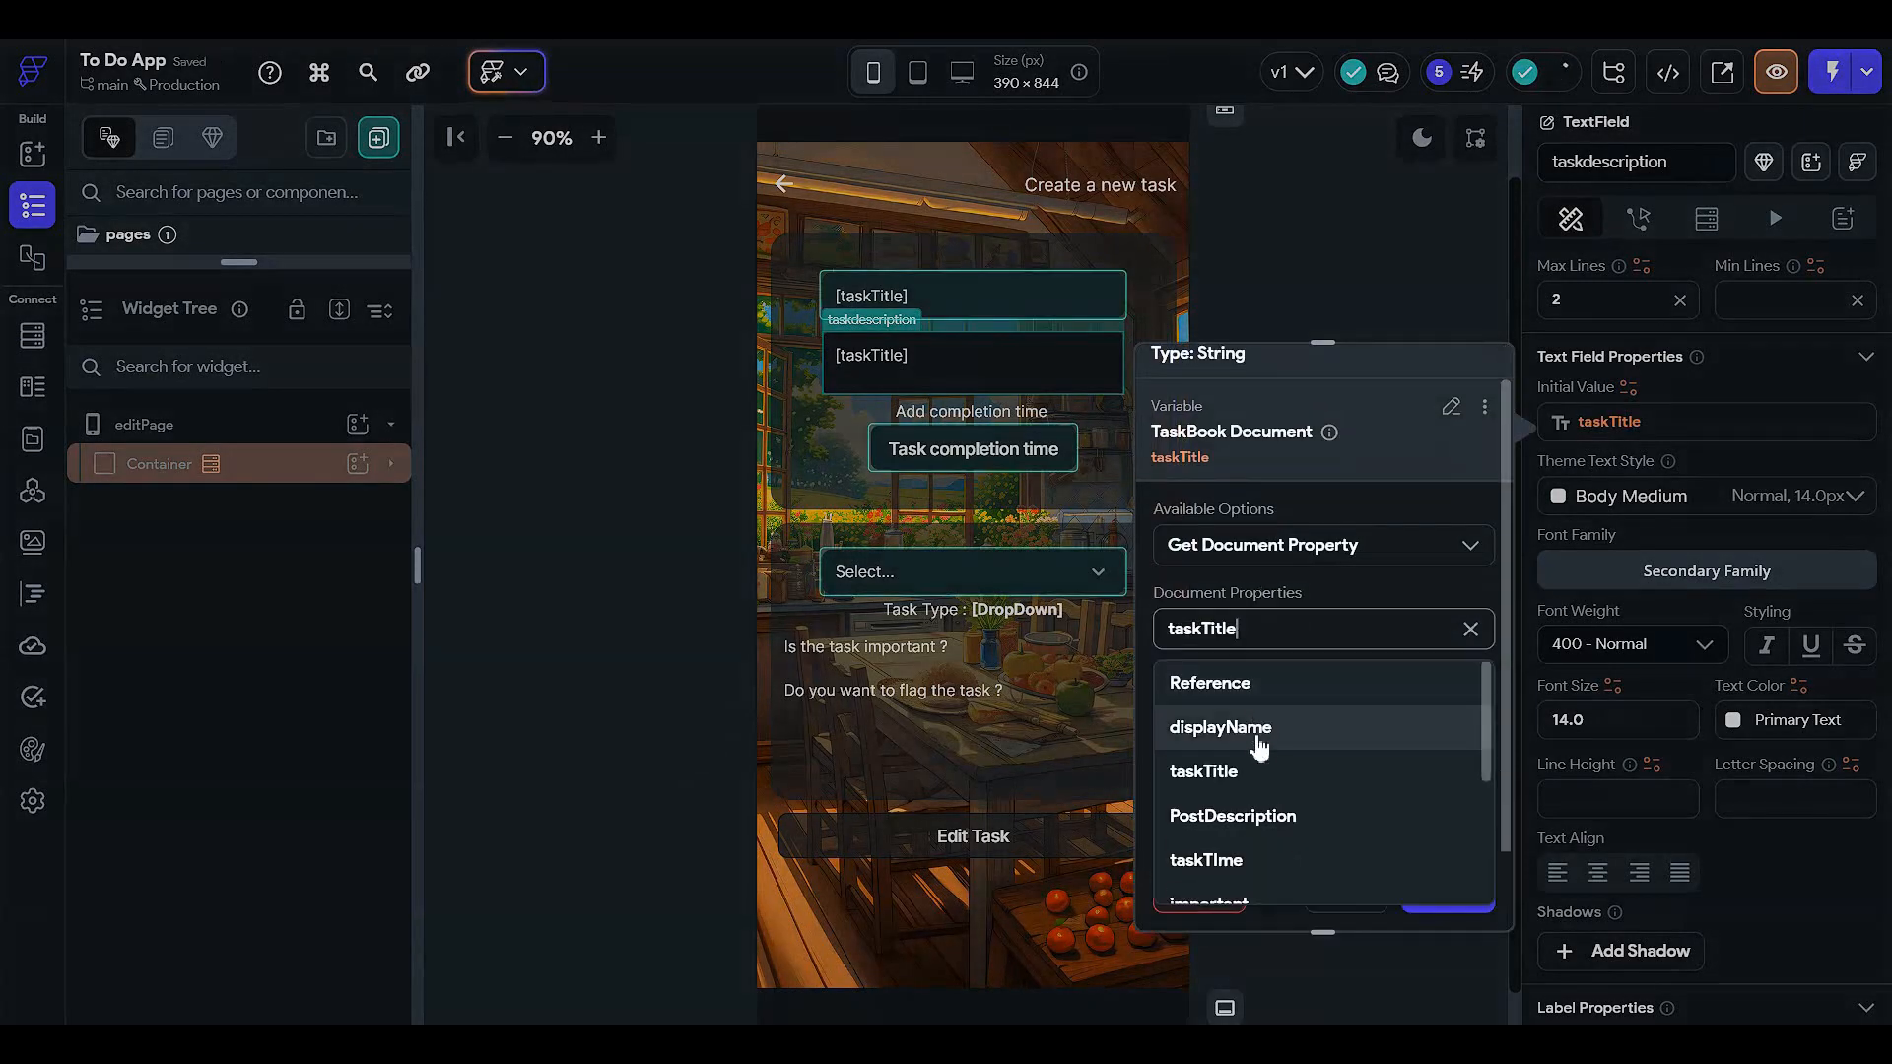
click(1259, 814)
click(1313, 631)
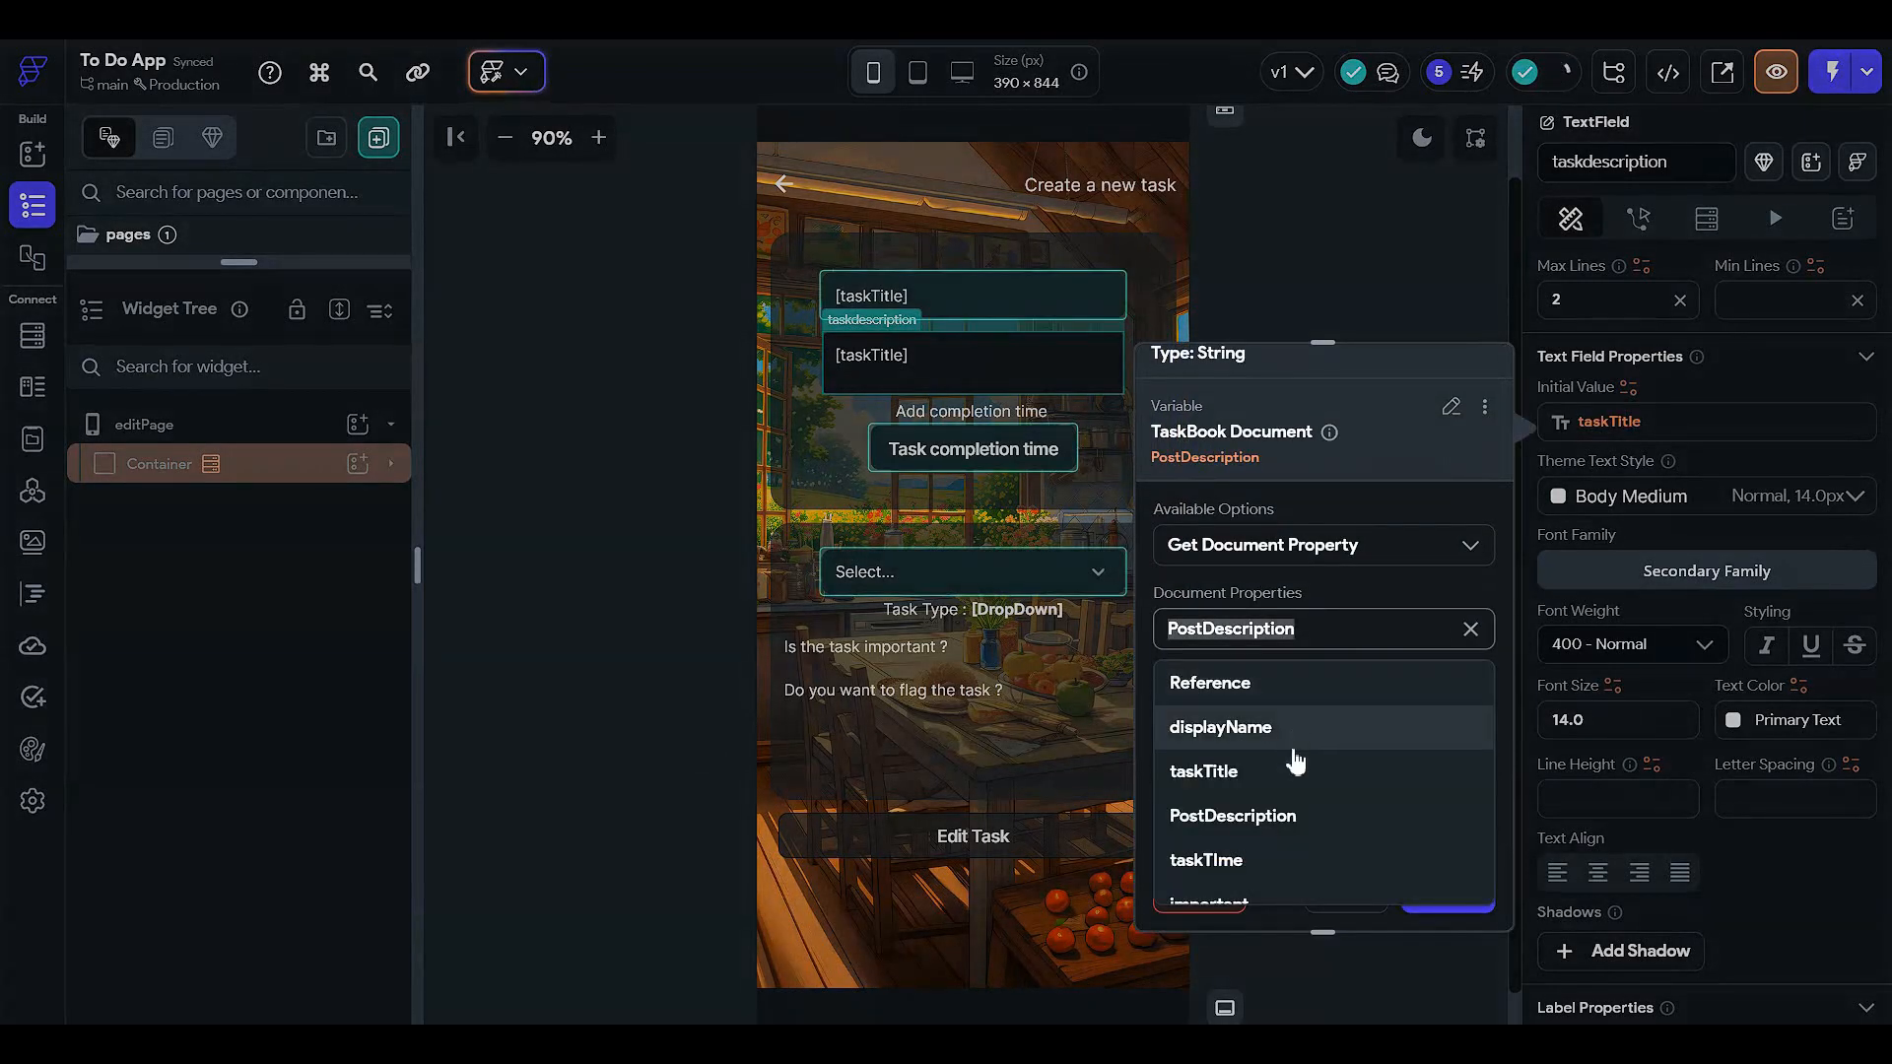
scroll(1292, 760, down, 4)
scroll(1293, 763, up, 4)
scroll(1293, 764, down, 4)
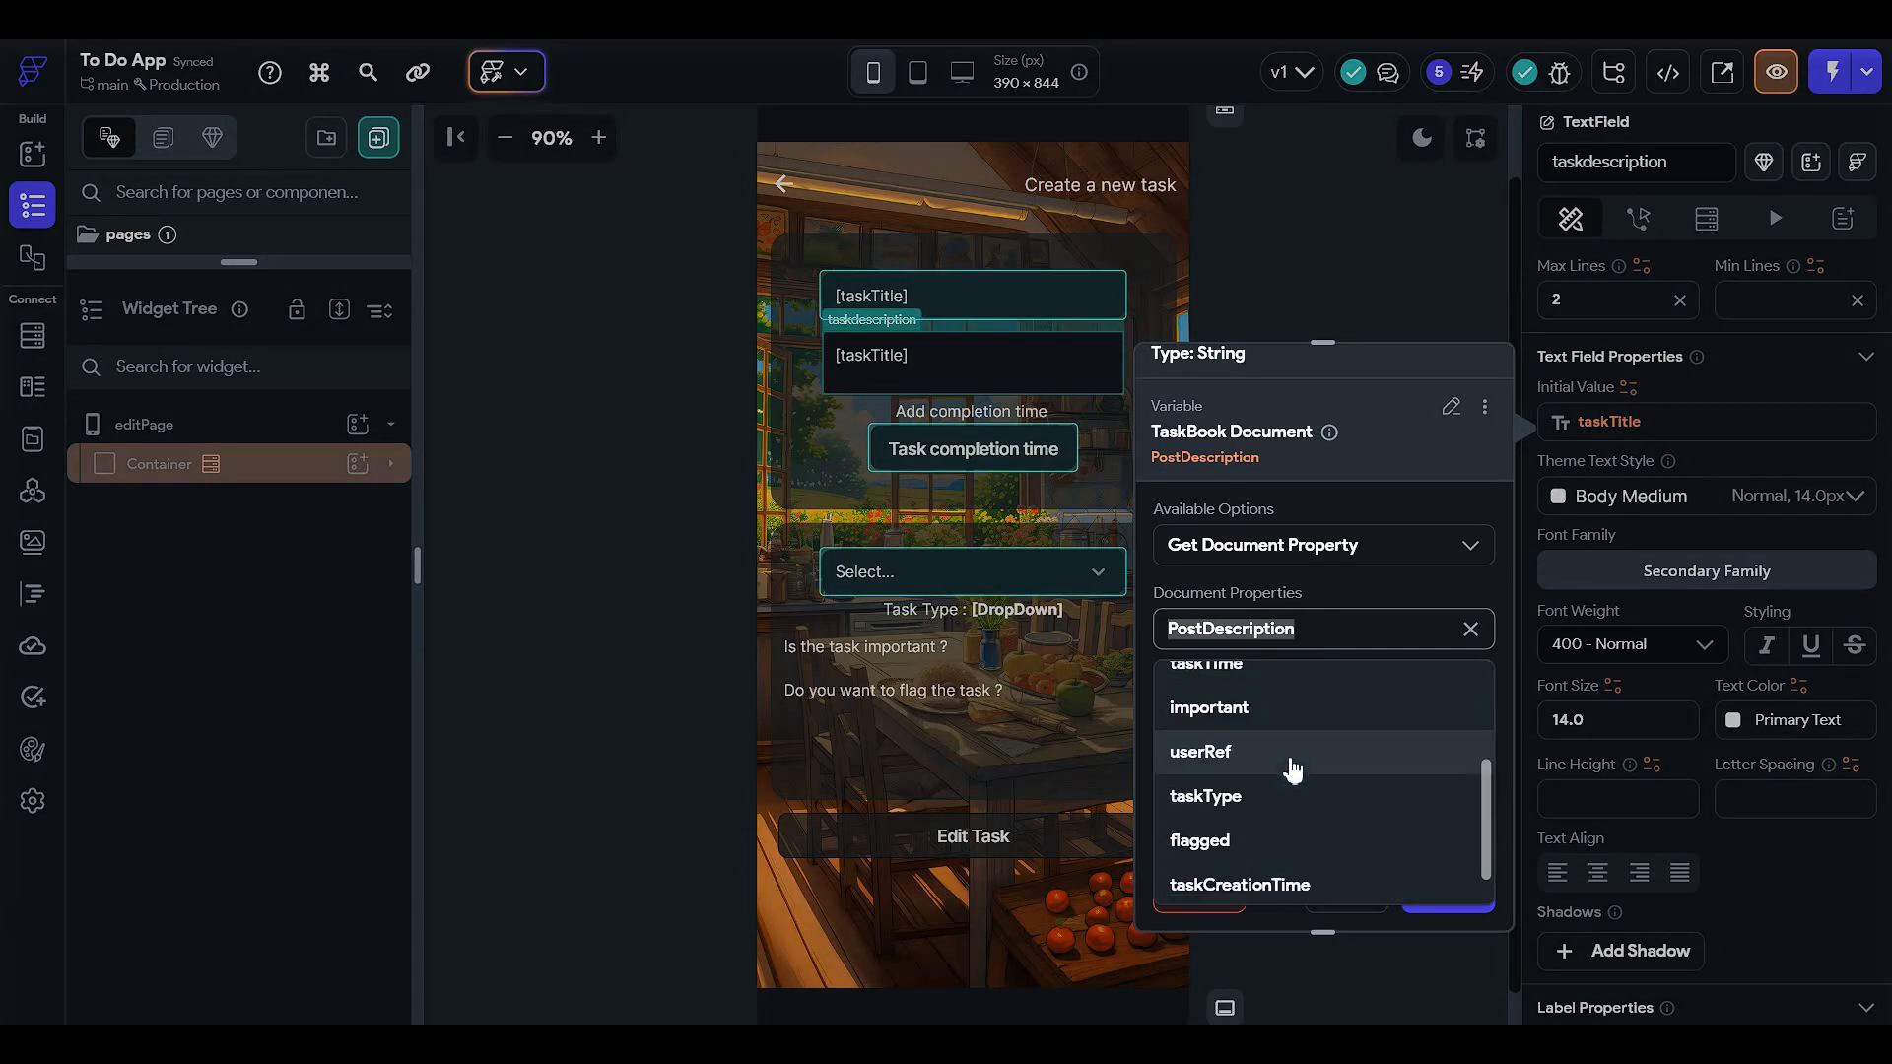
scroll(1300, 807, down, 1)
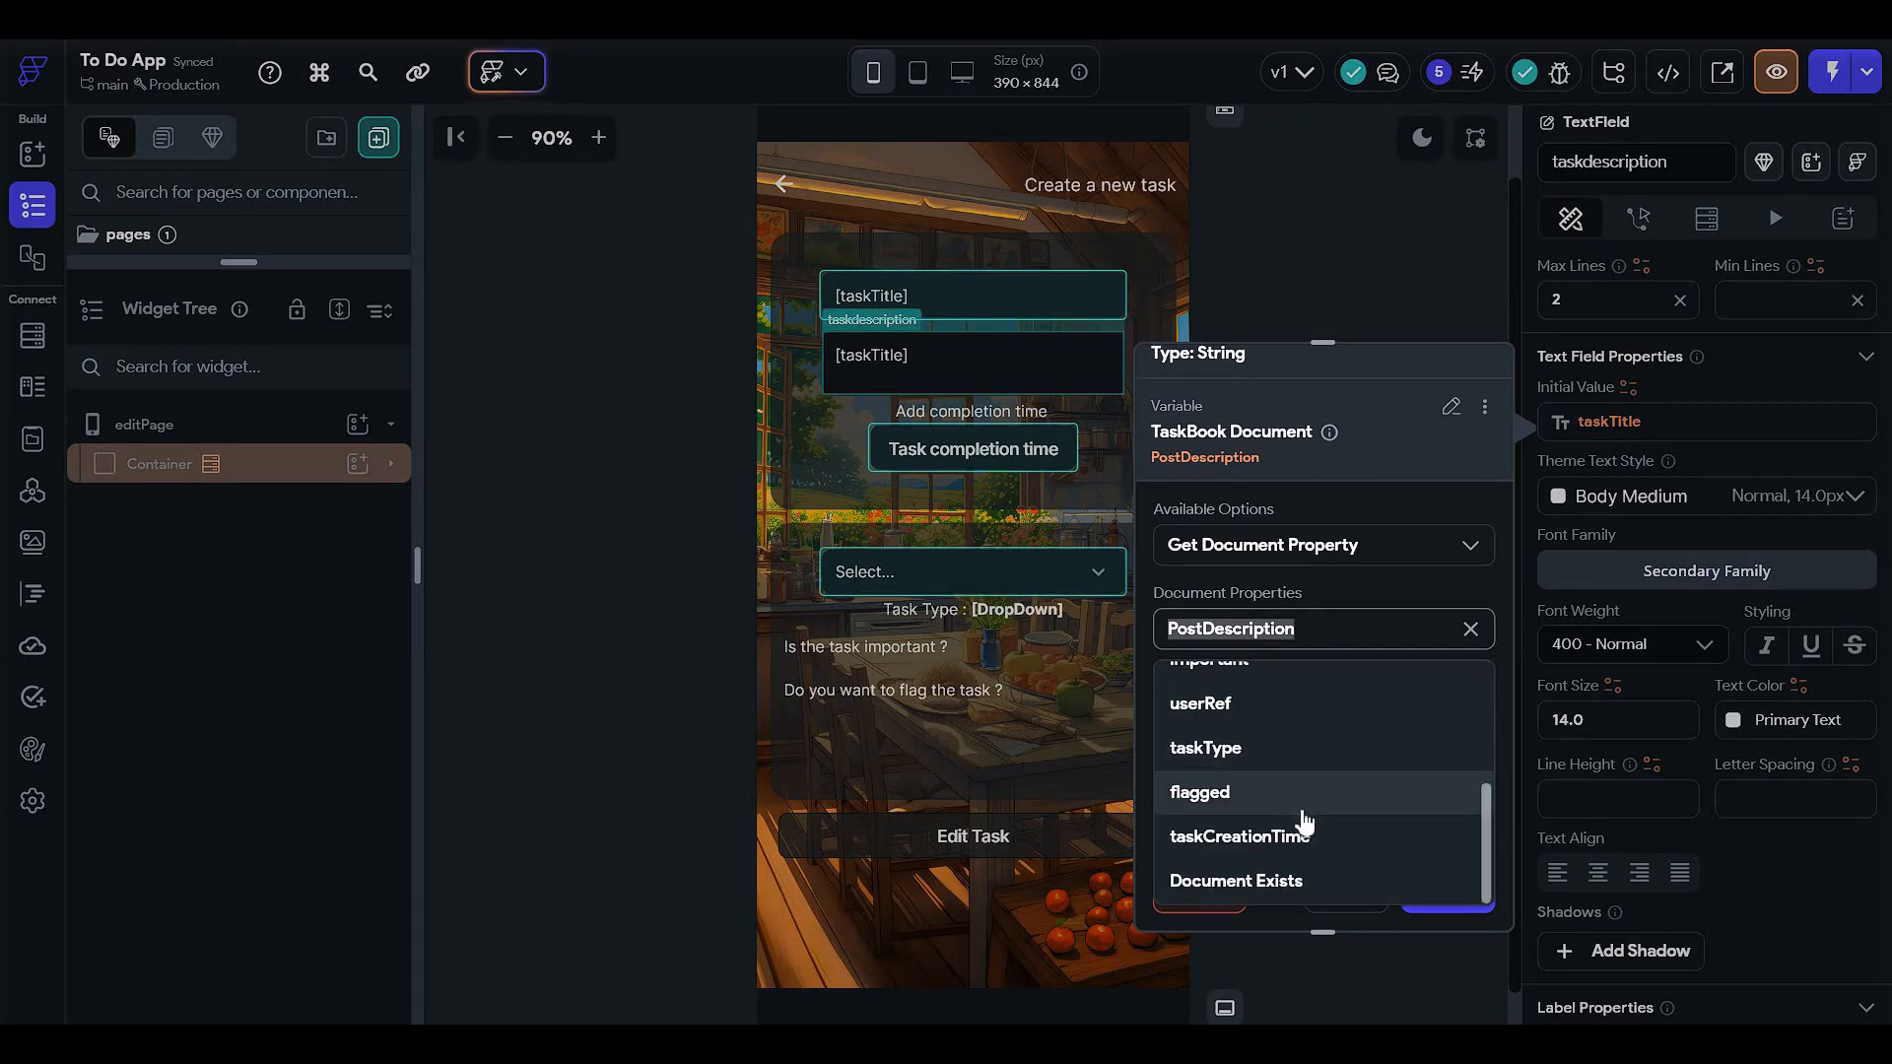
click(1466, 631)
click(1446, 890)
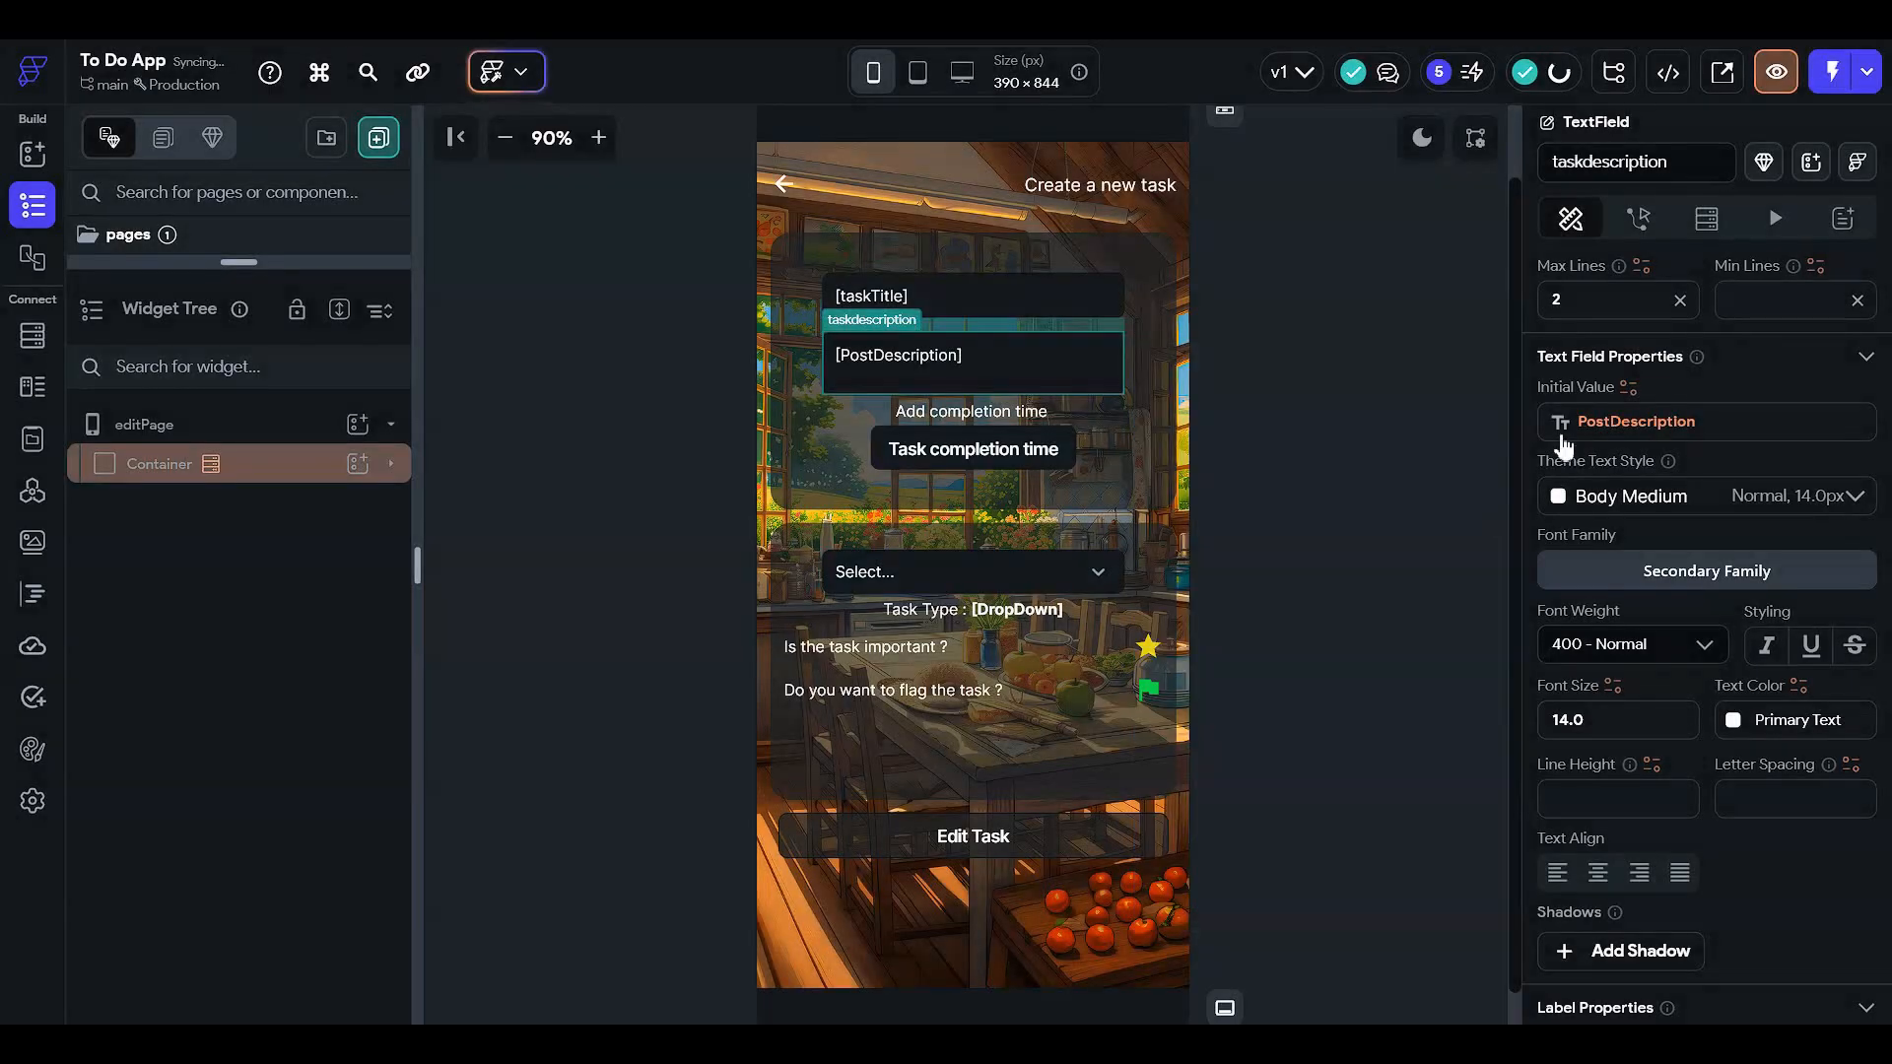
click(1254, 404)
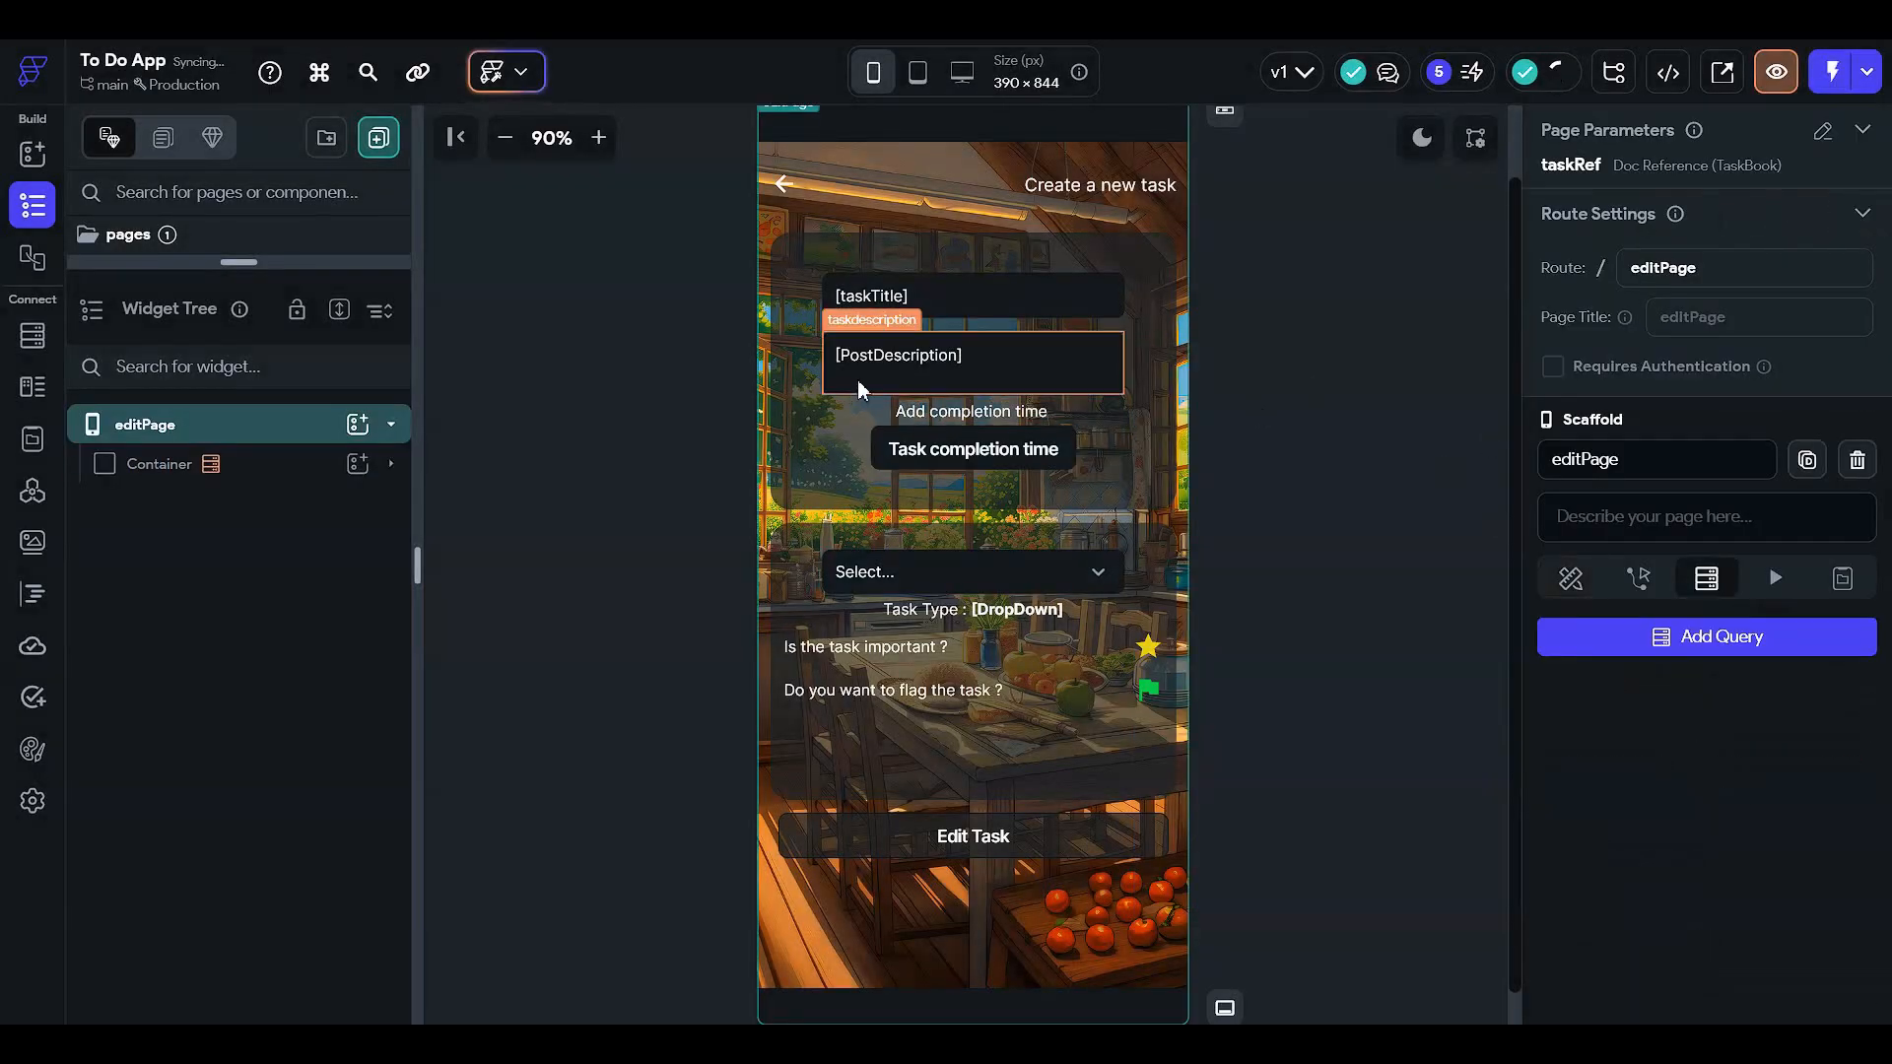
click(935, 441)
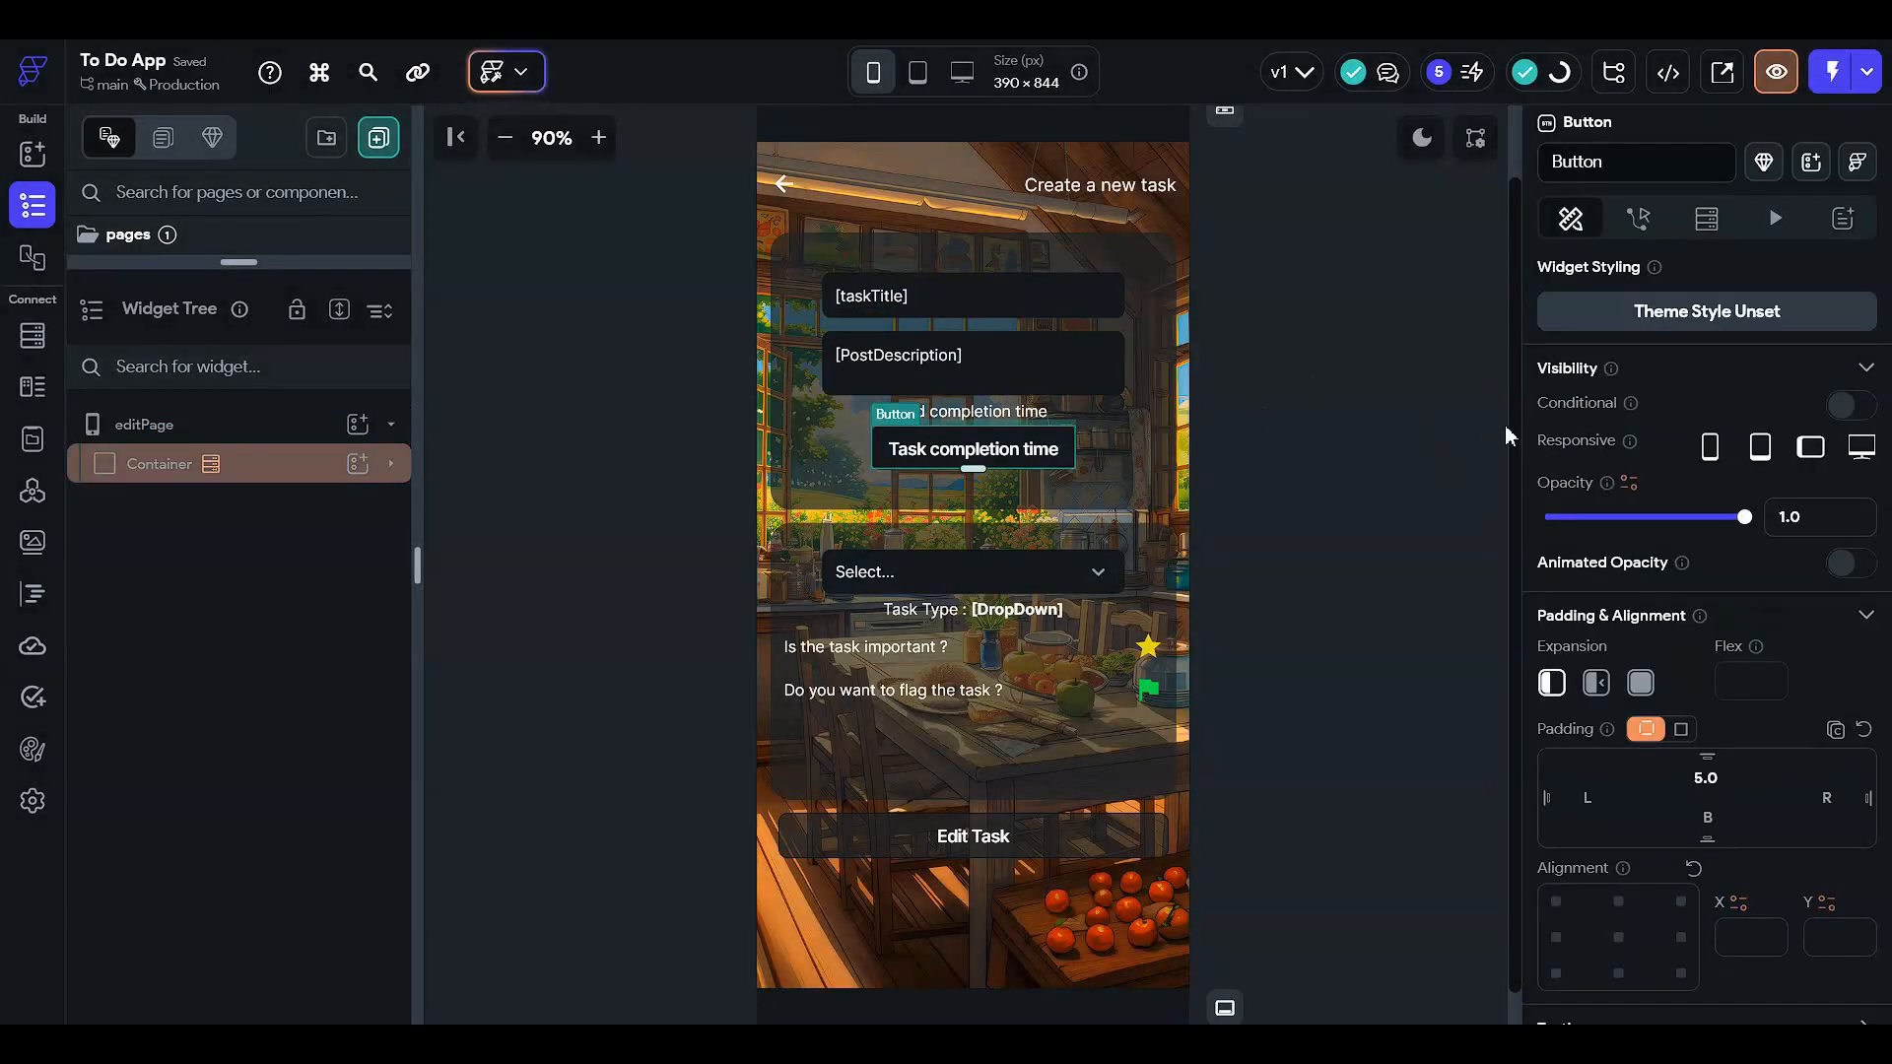
scroll(1687, 471, down, 6)
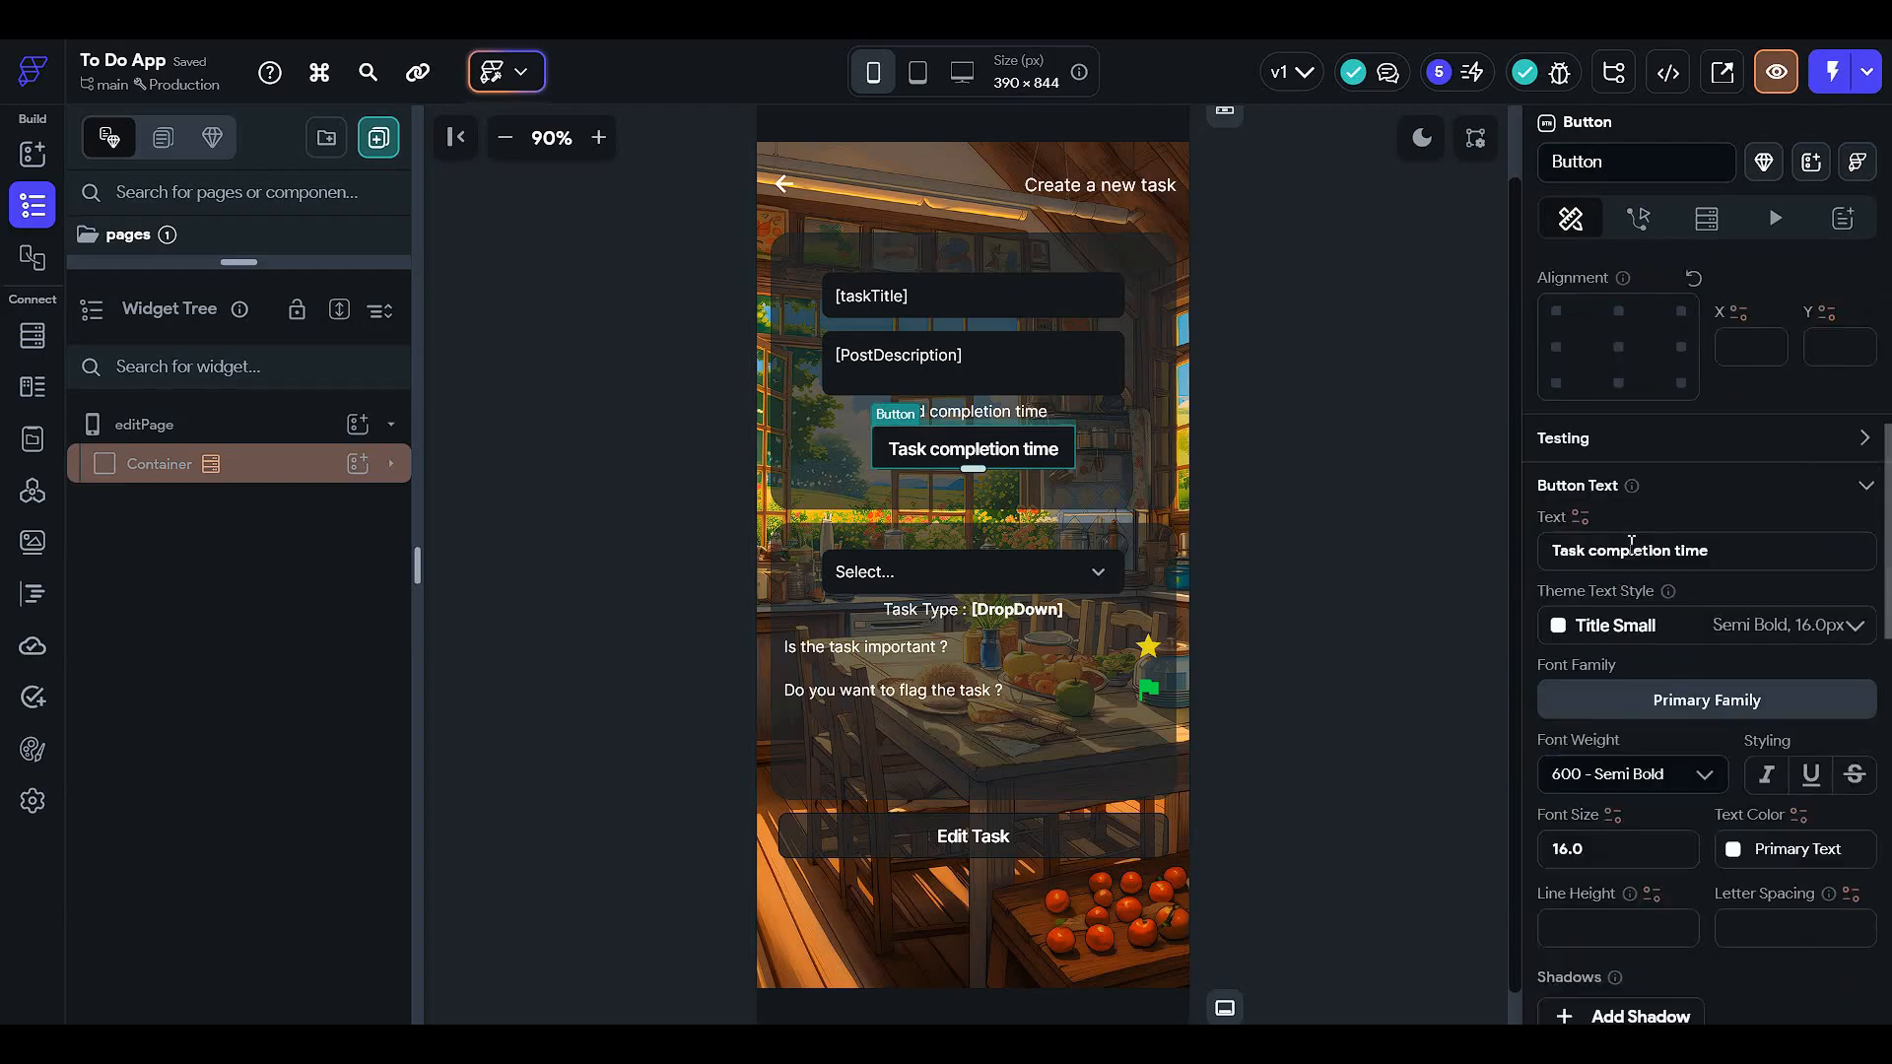
scroll(1586, 571, down, 8)
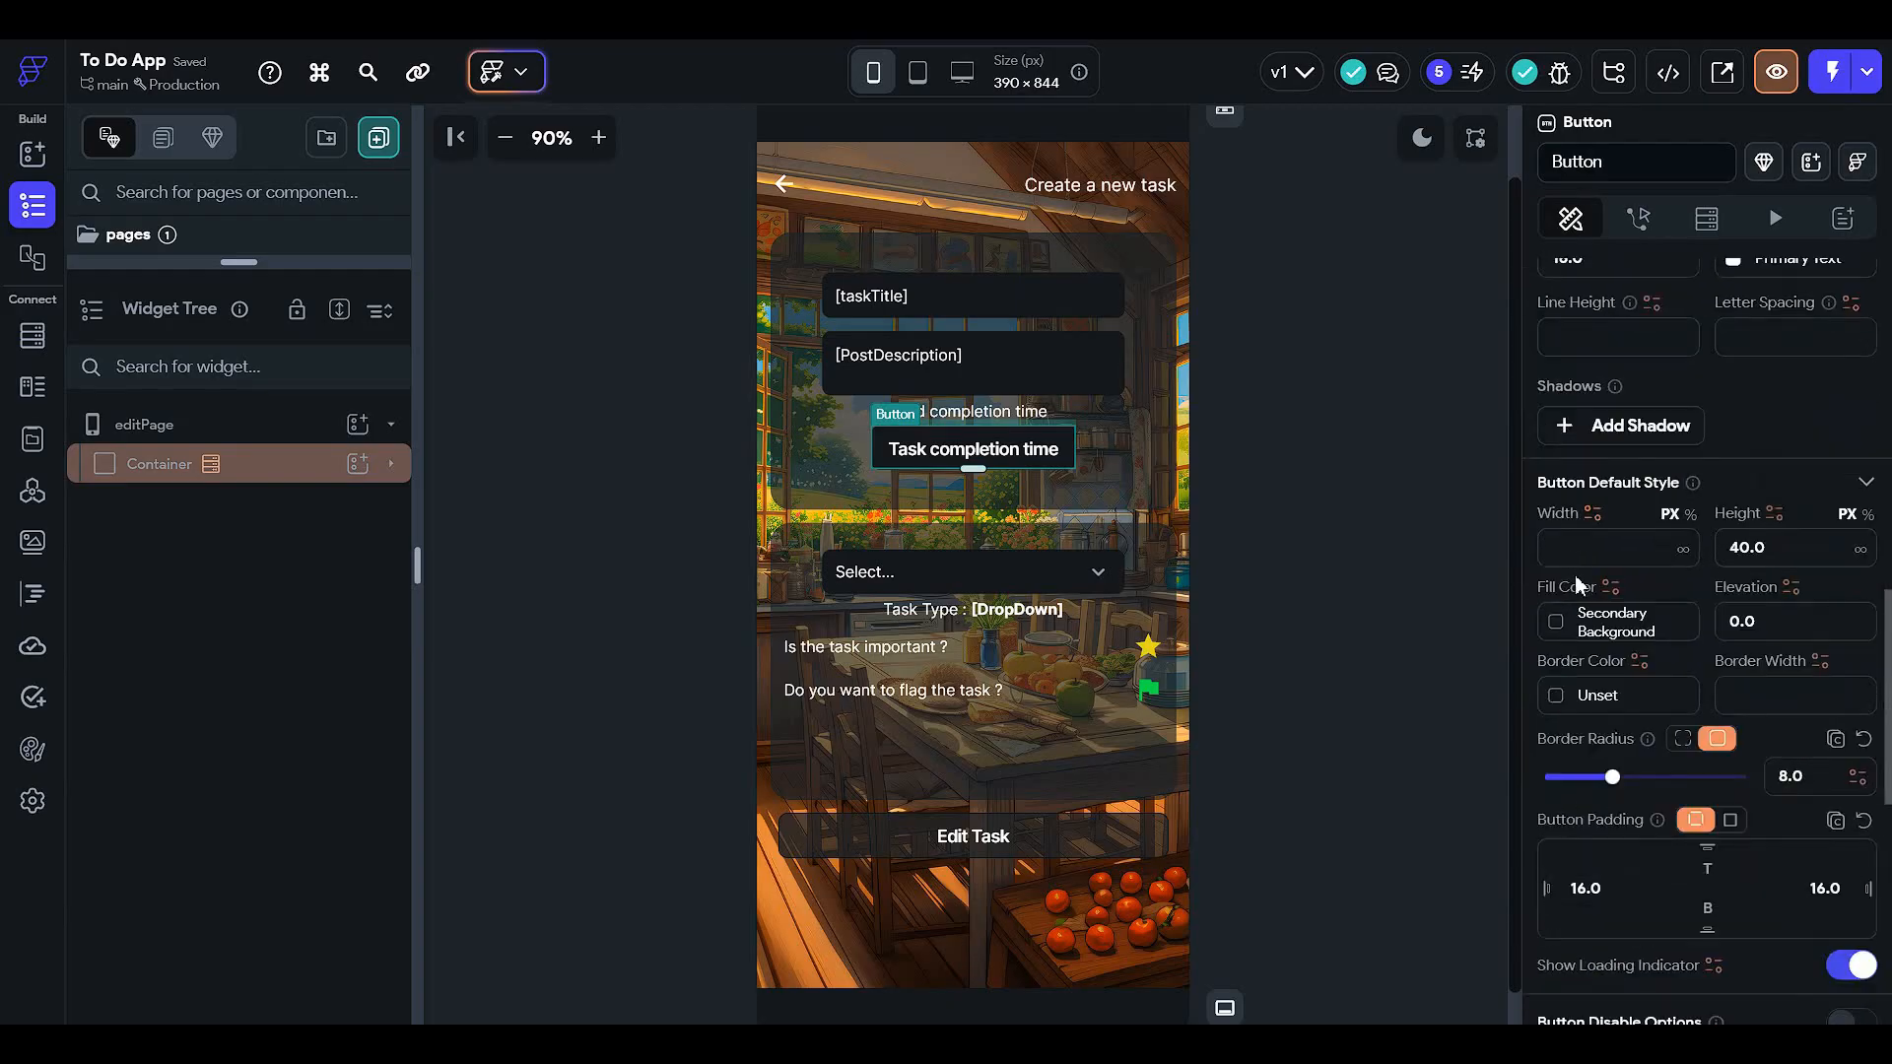
scroll(1582, 612, down, 7)
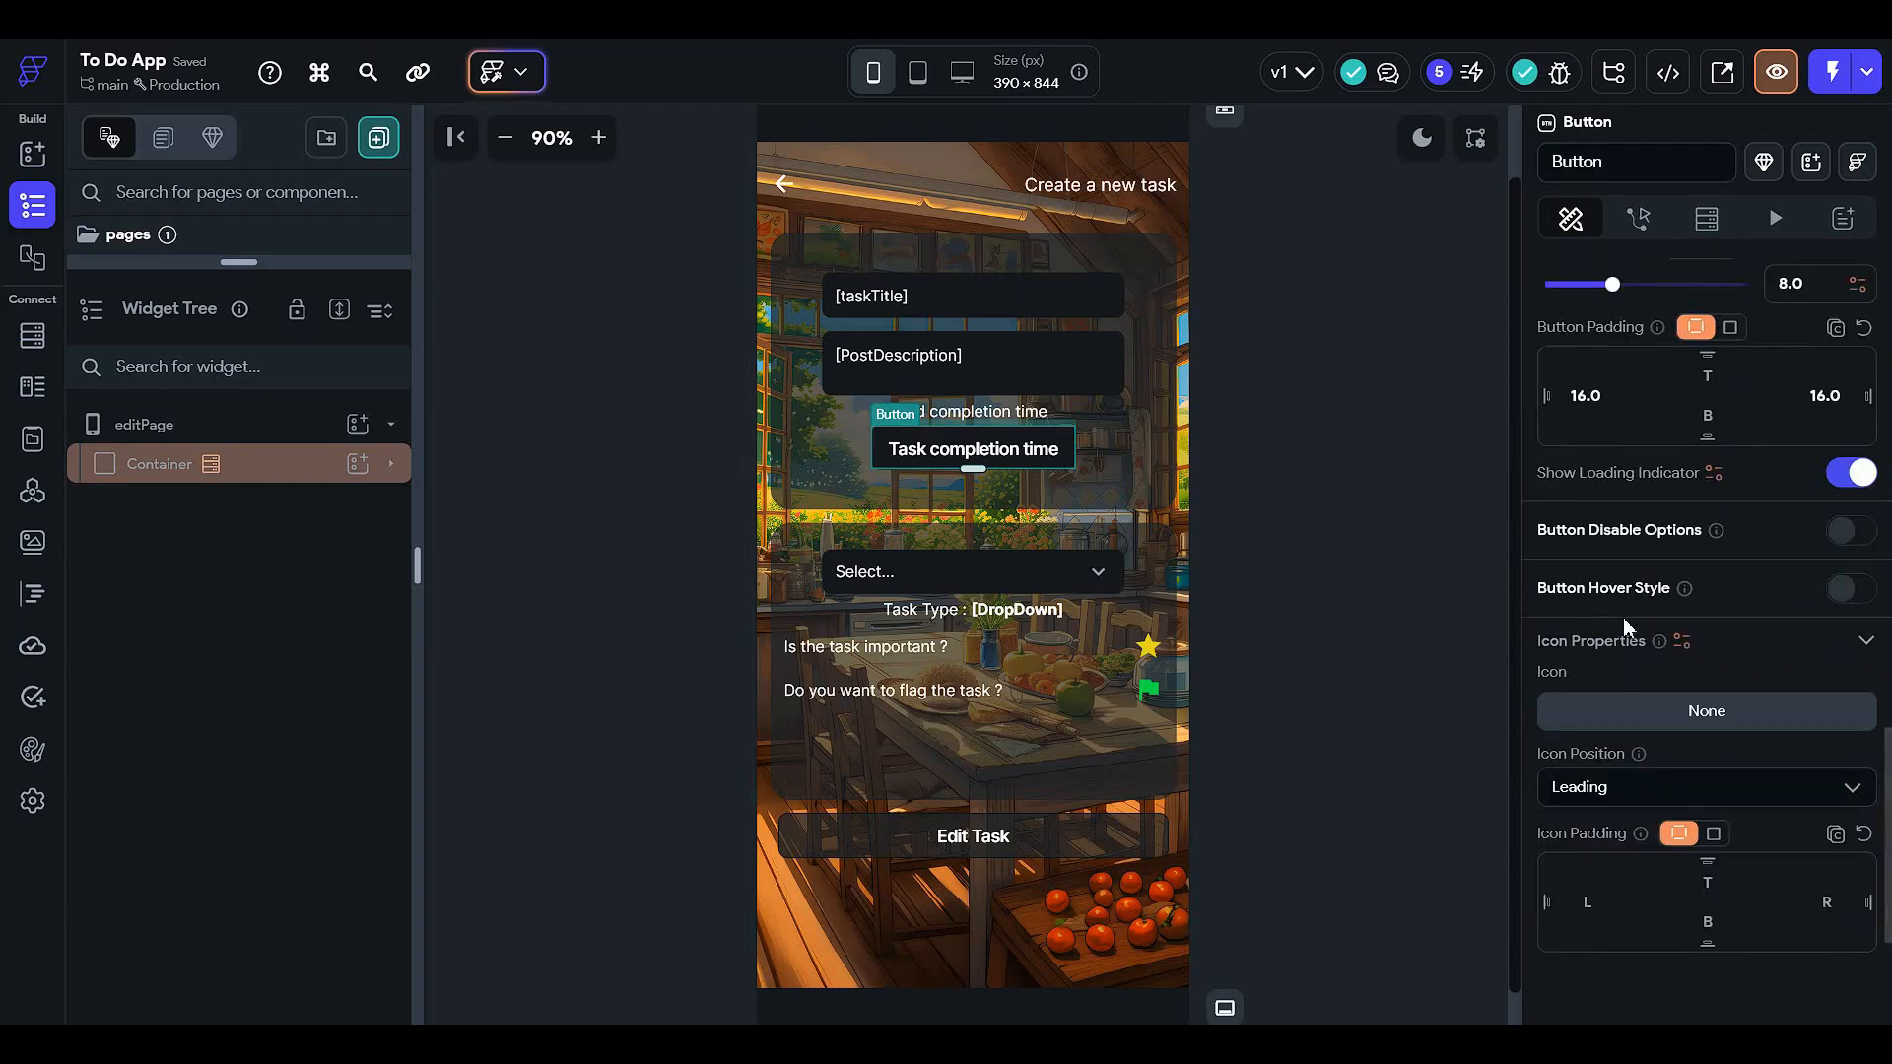
scroll(1622, 617, up, 5)
scroll(1622, 627, up, 10)
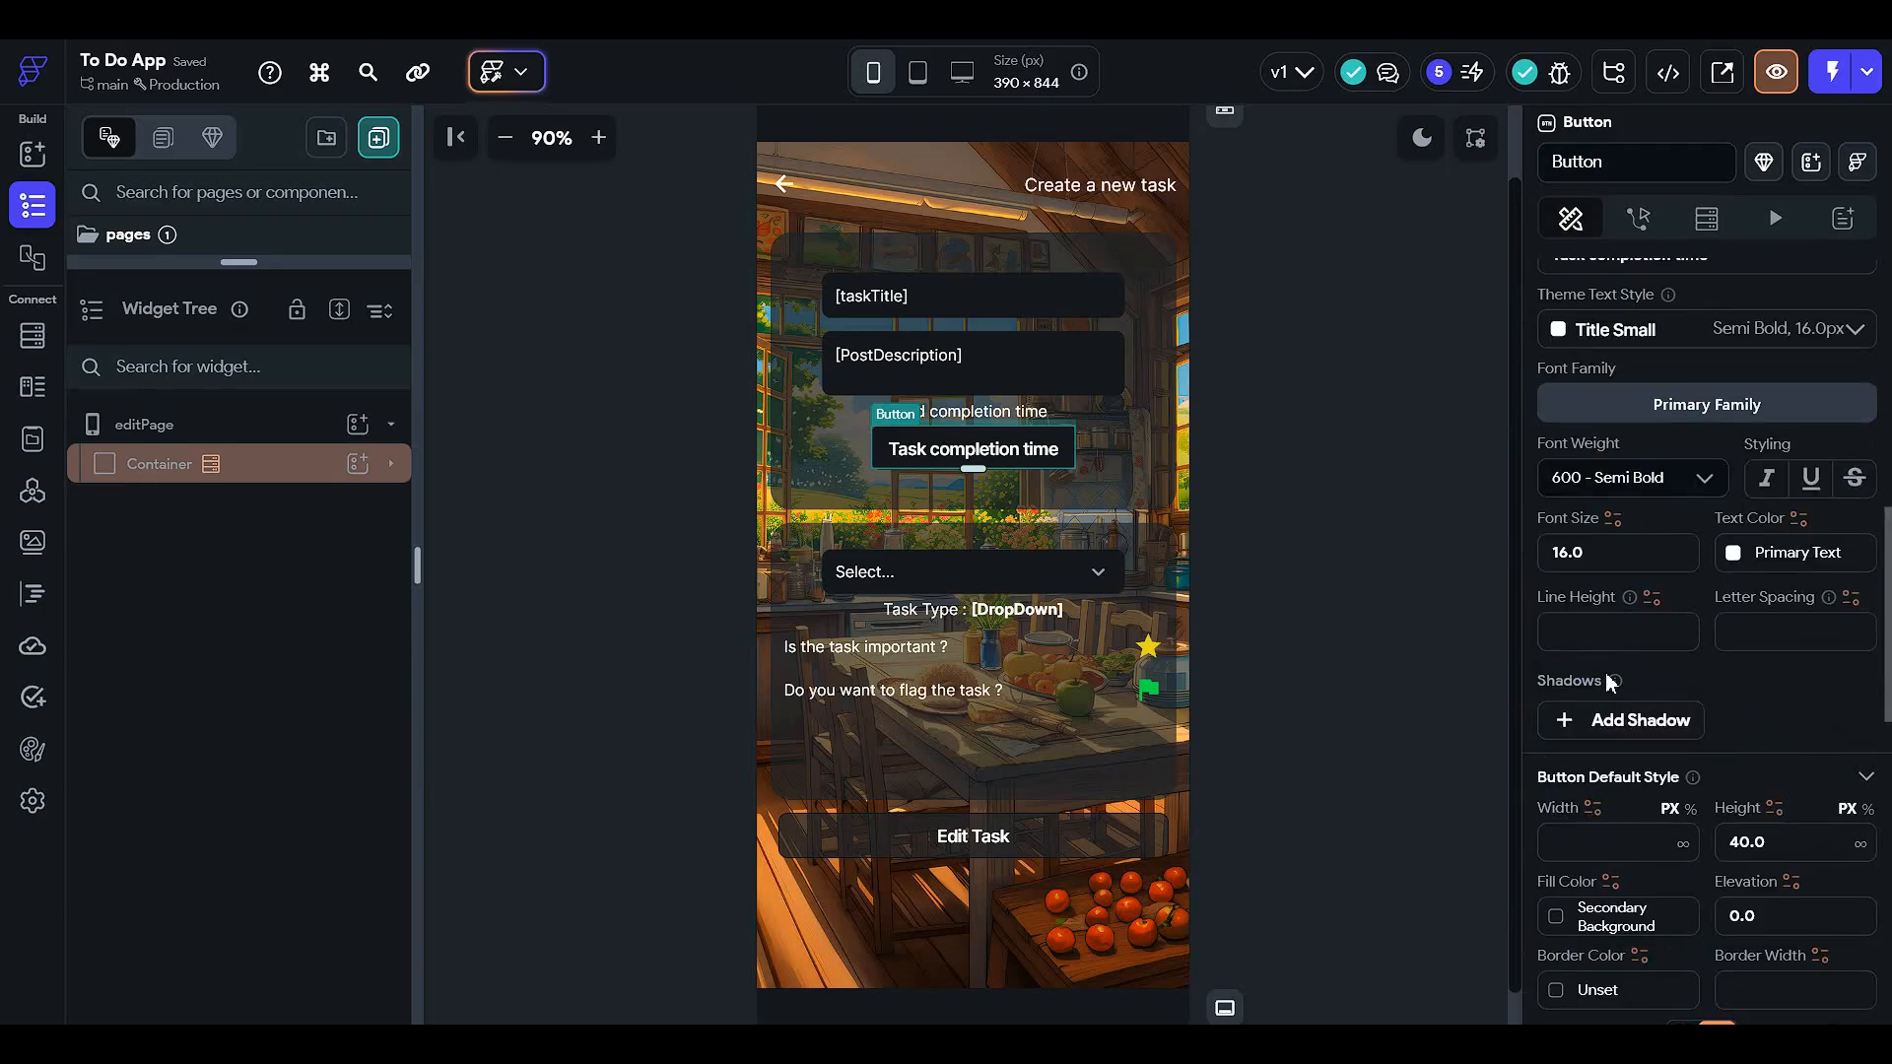
scroll(1611, 676, up, 3)
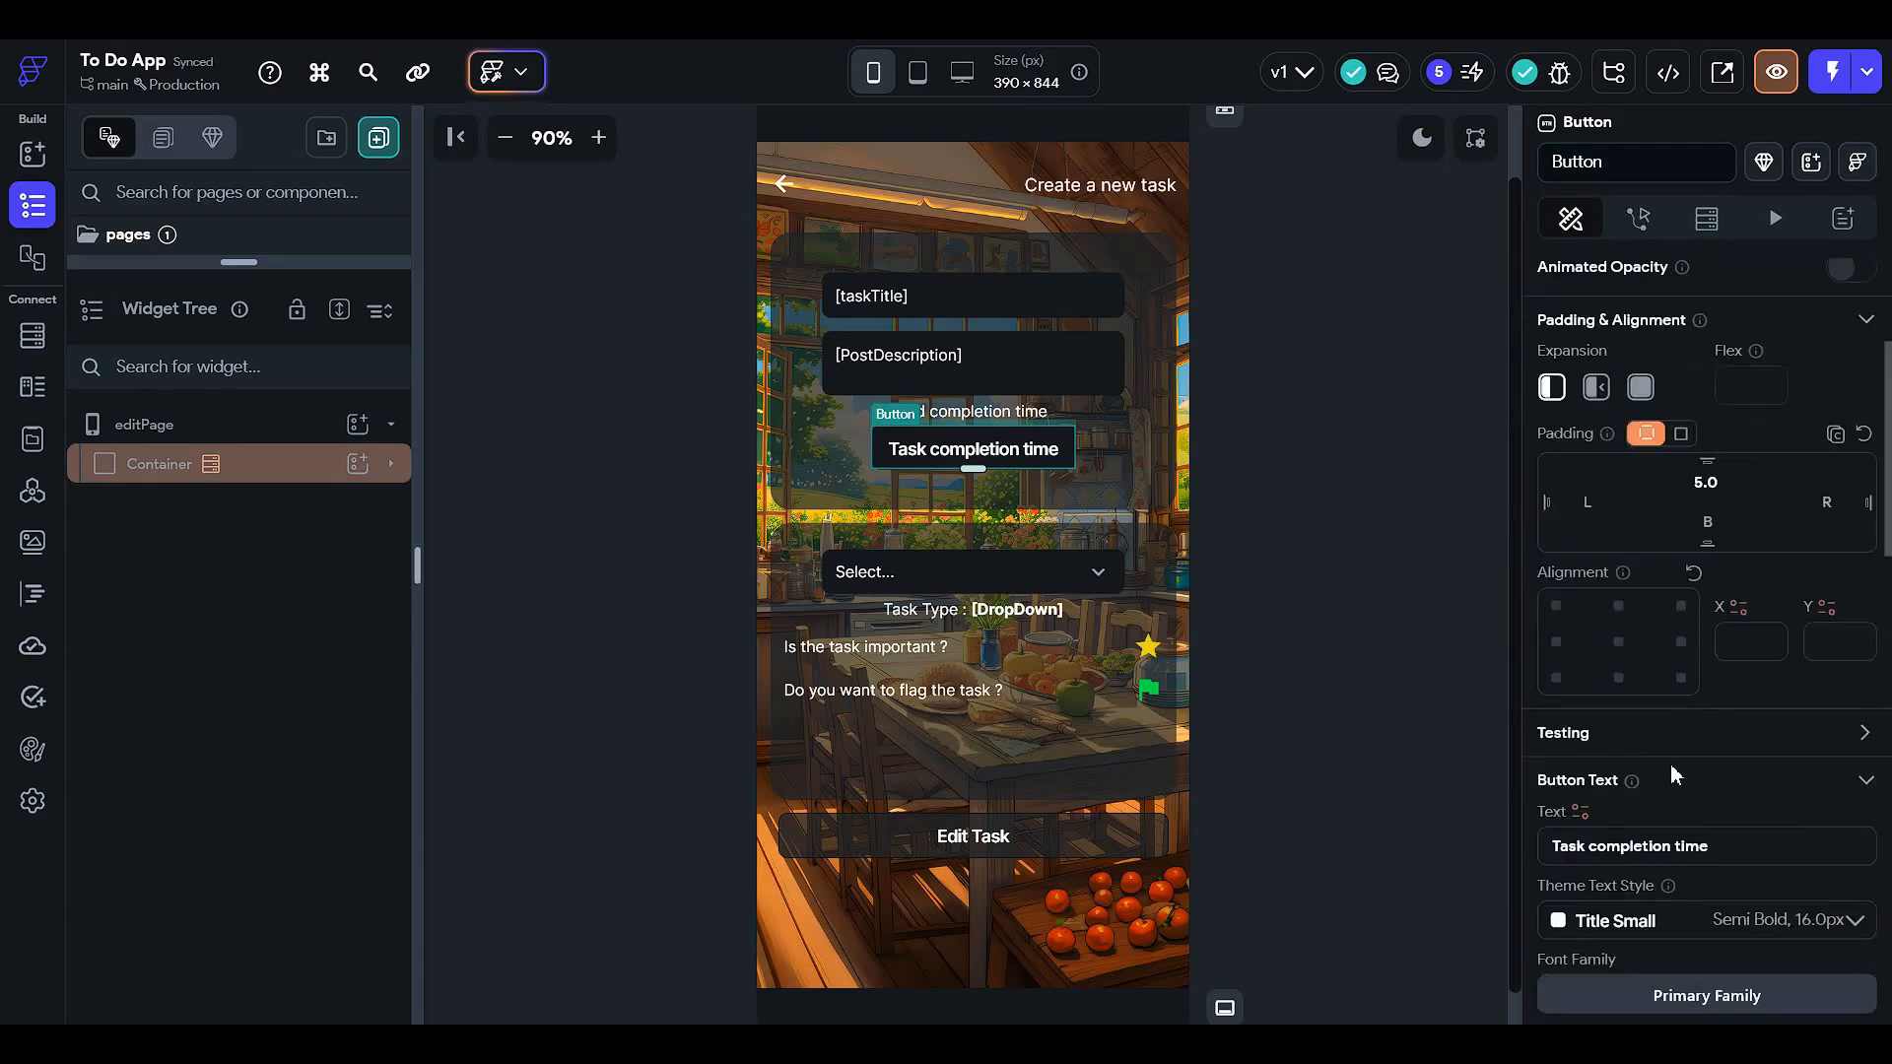
scroll(1604, 813, up, 3)
scroll(1596, 729, down, 4)
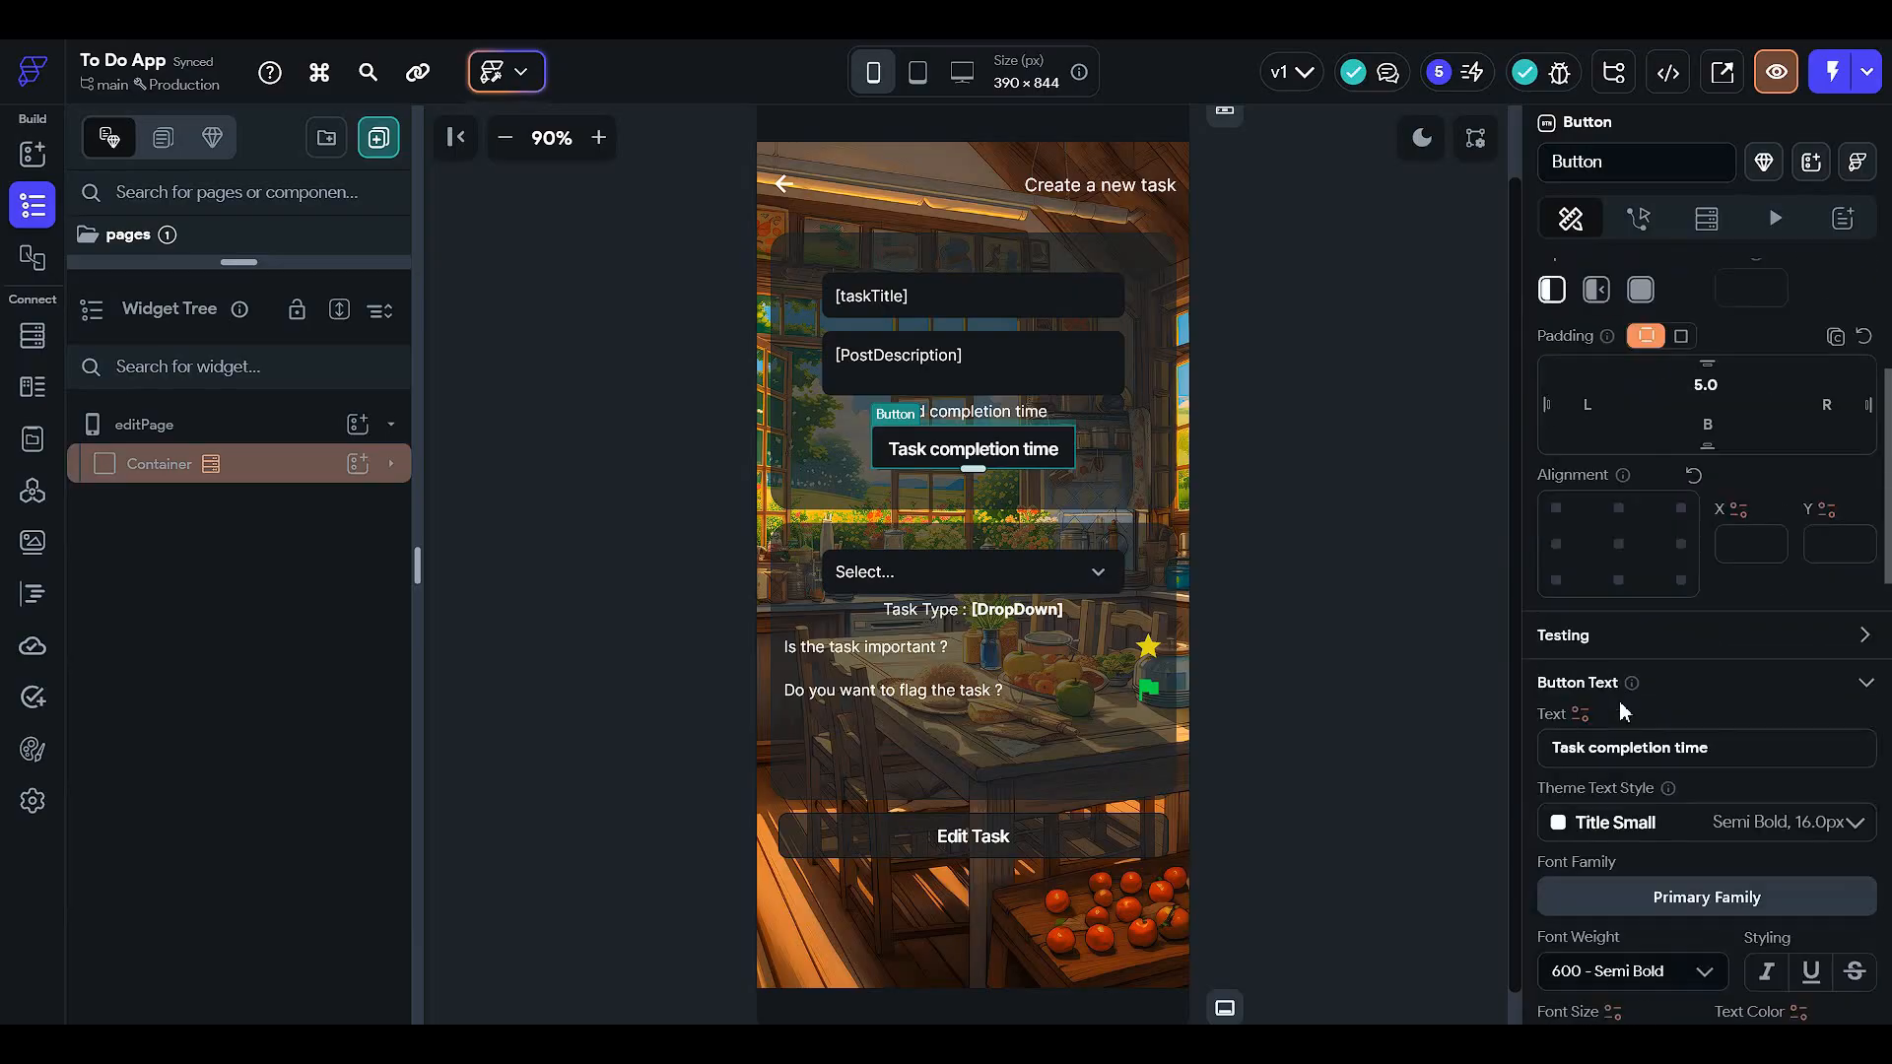
scroll(1616, 680, down, 4)
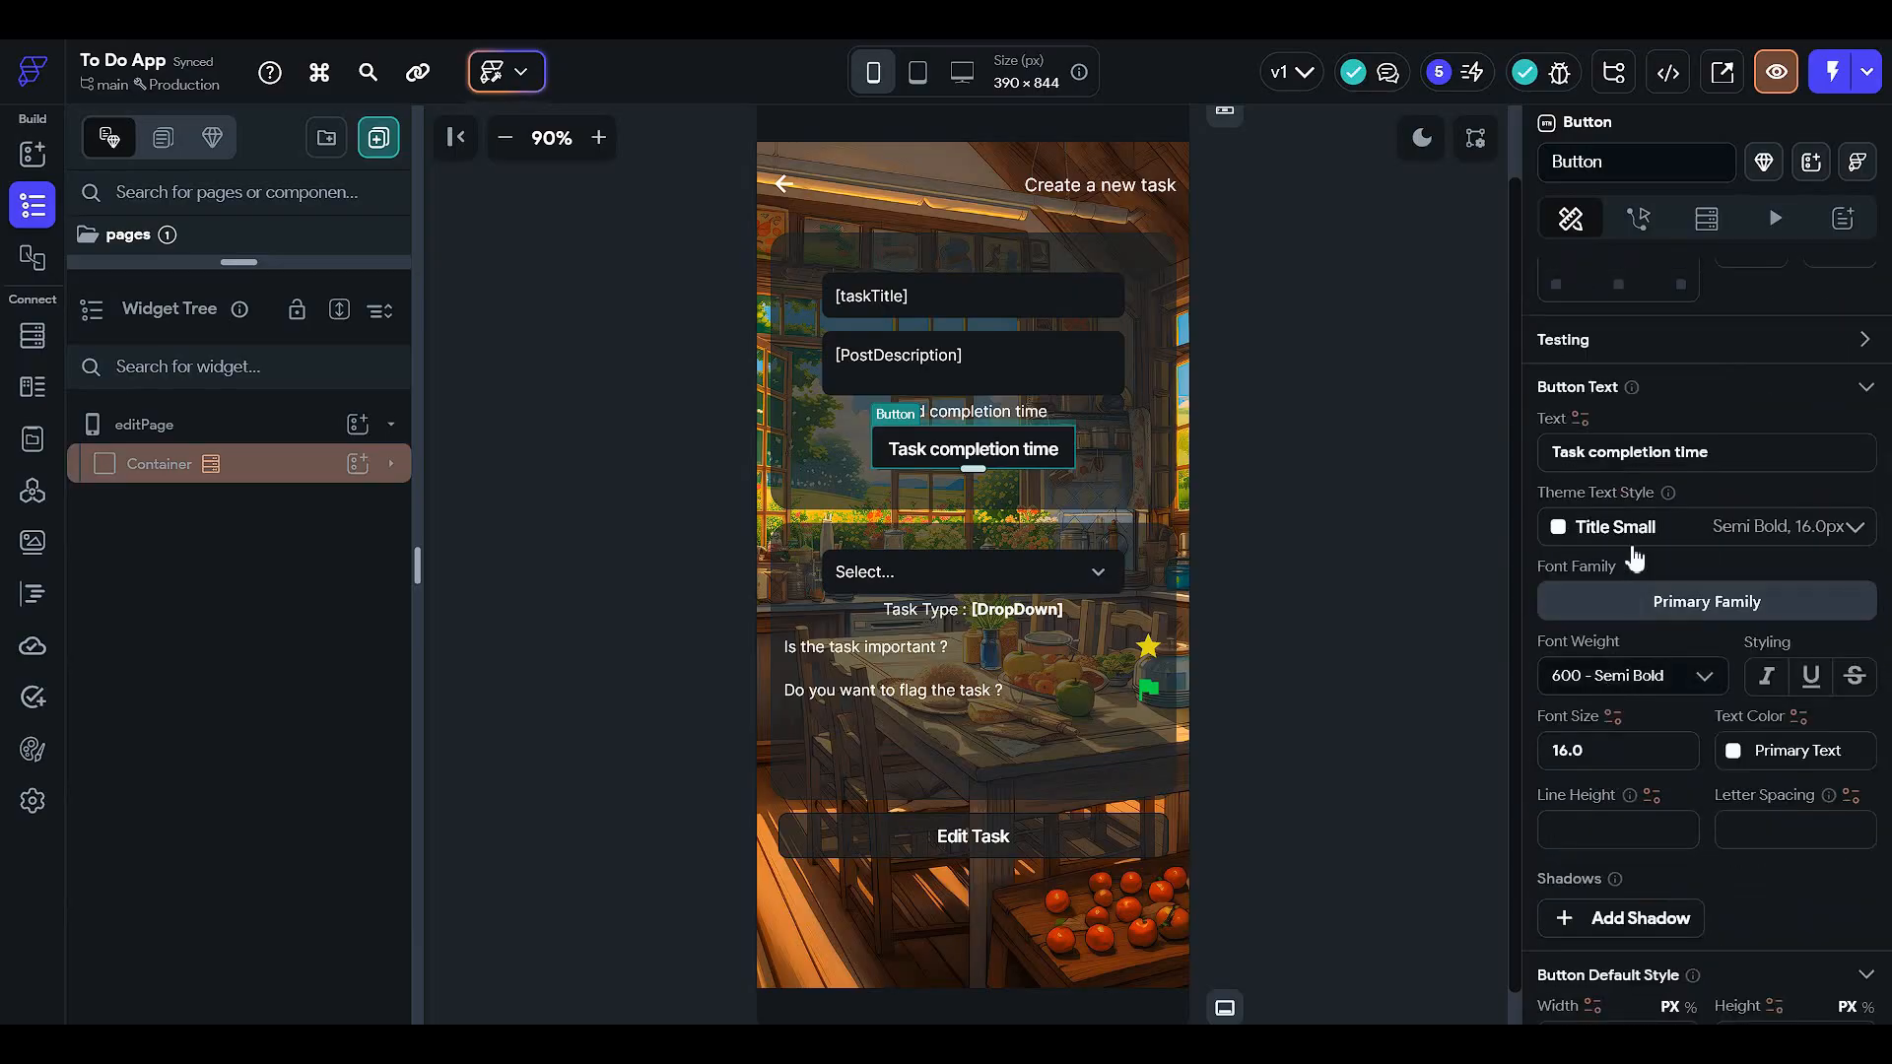
scroll(1638, 562, down, 10)
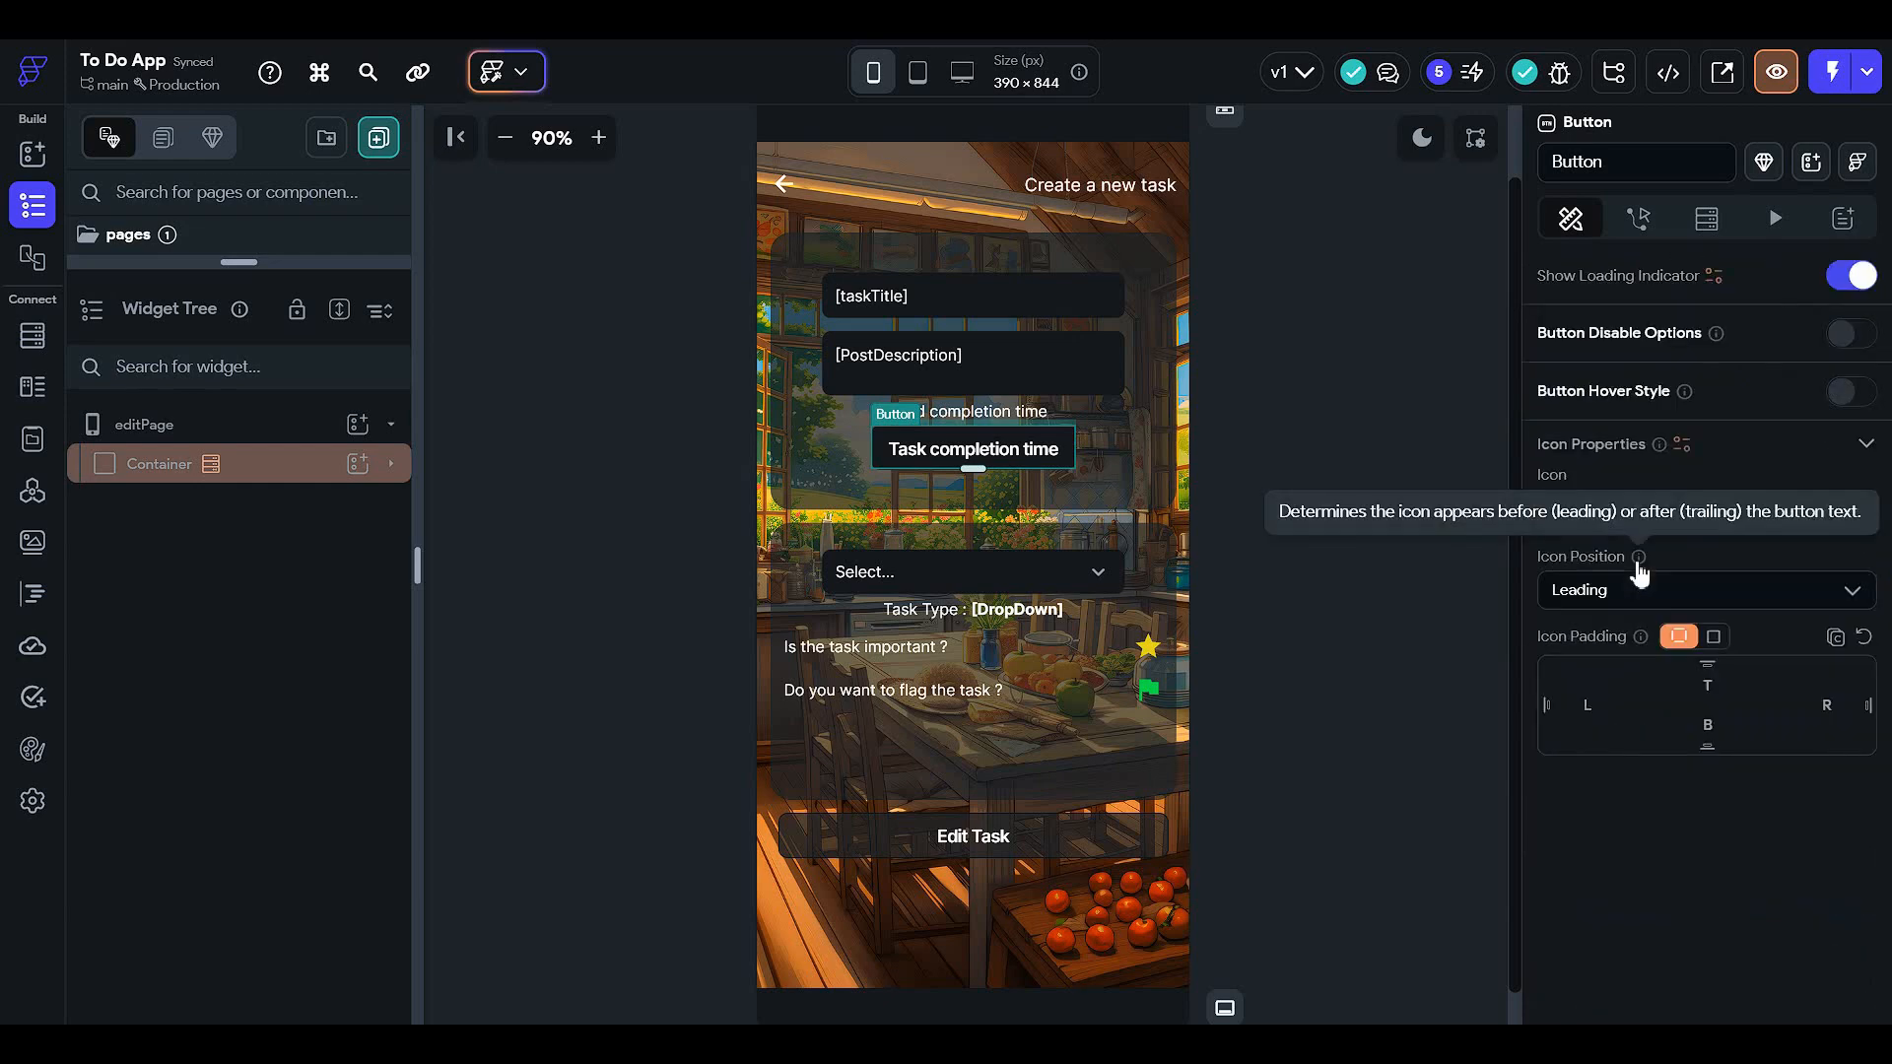
scroll(1635, 561, up, 2)
scroll(1629, 557, up, 5)
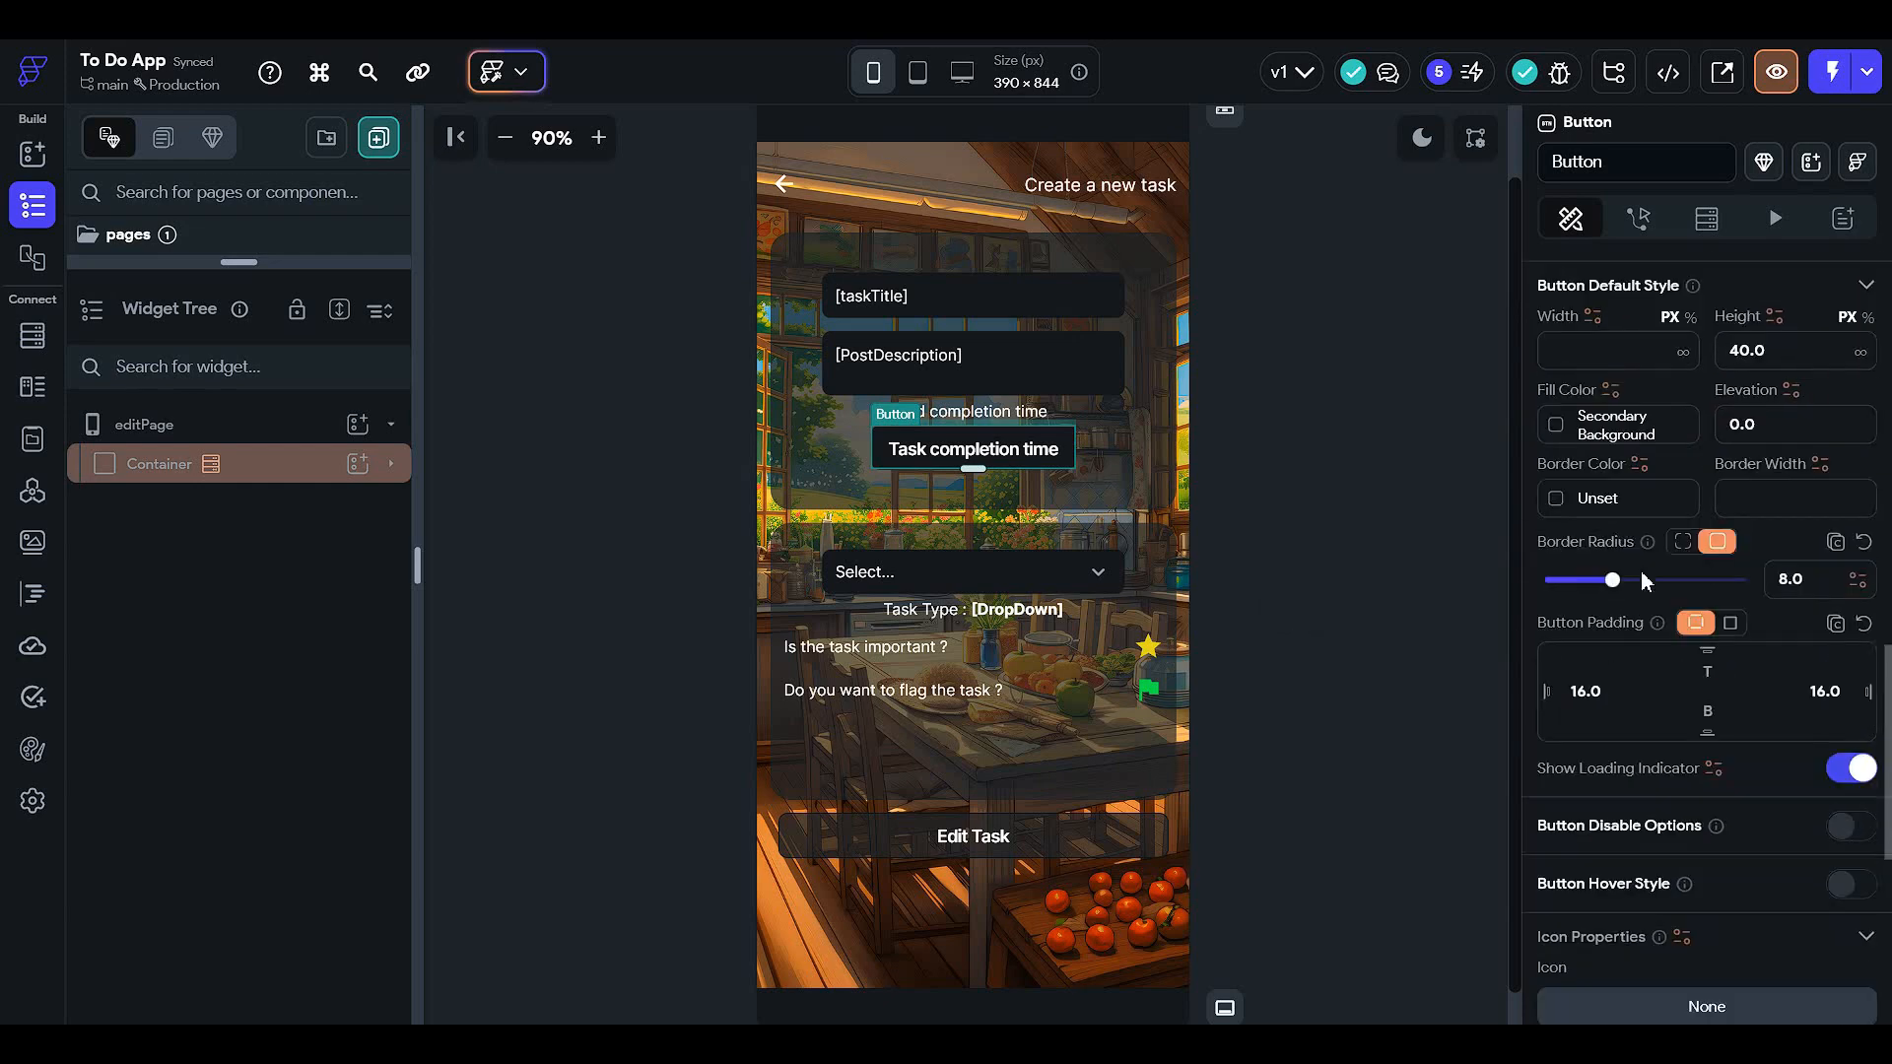
scroll(1638, 572, up, 8)
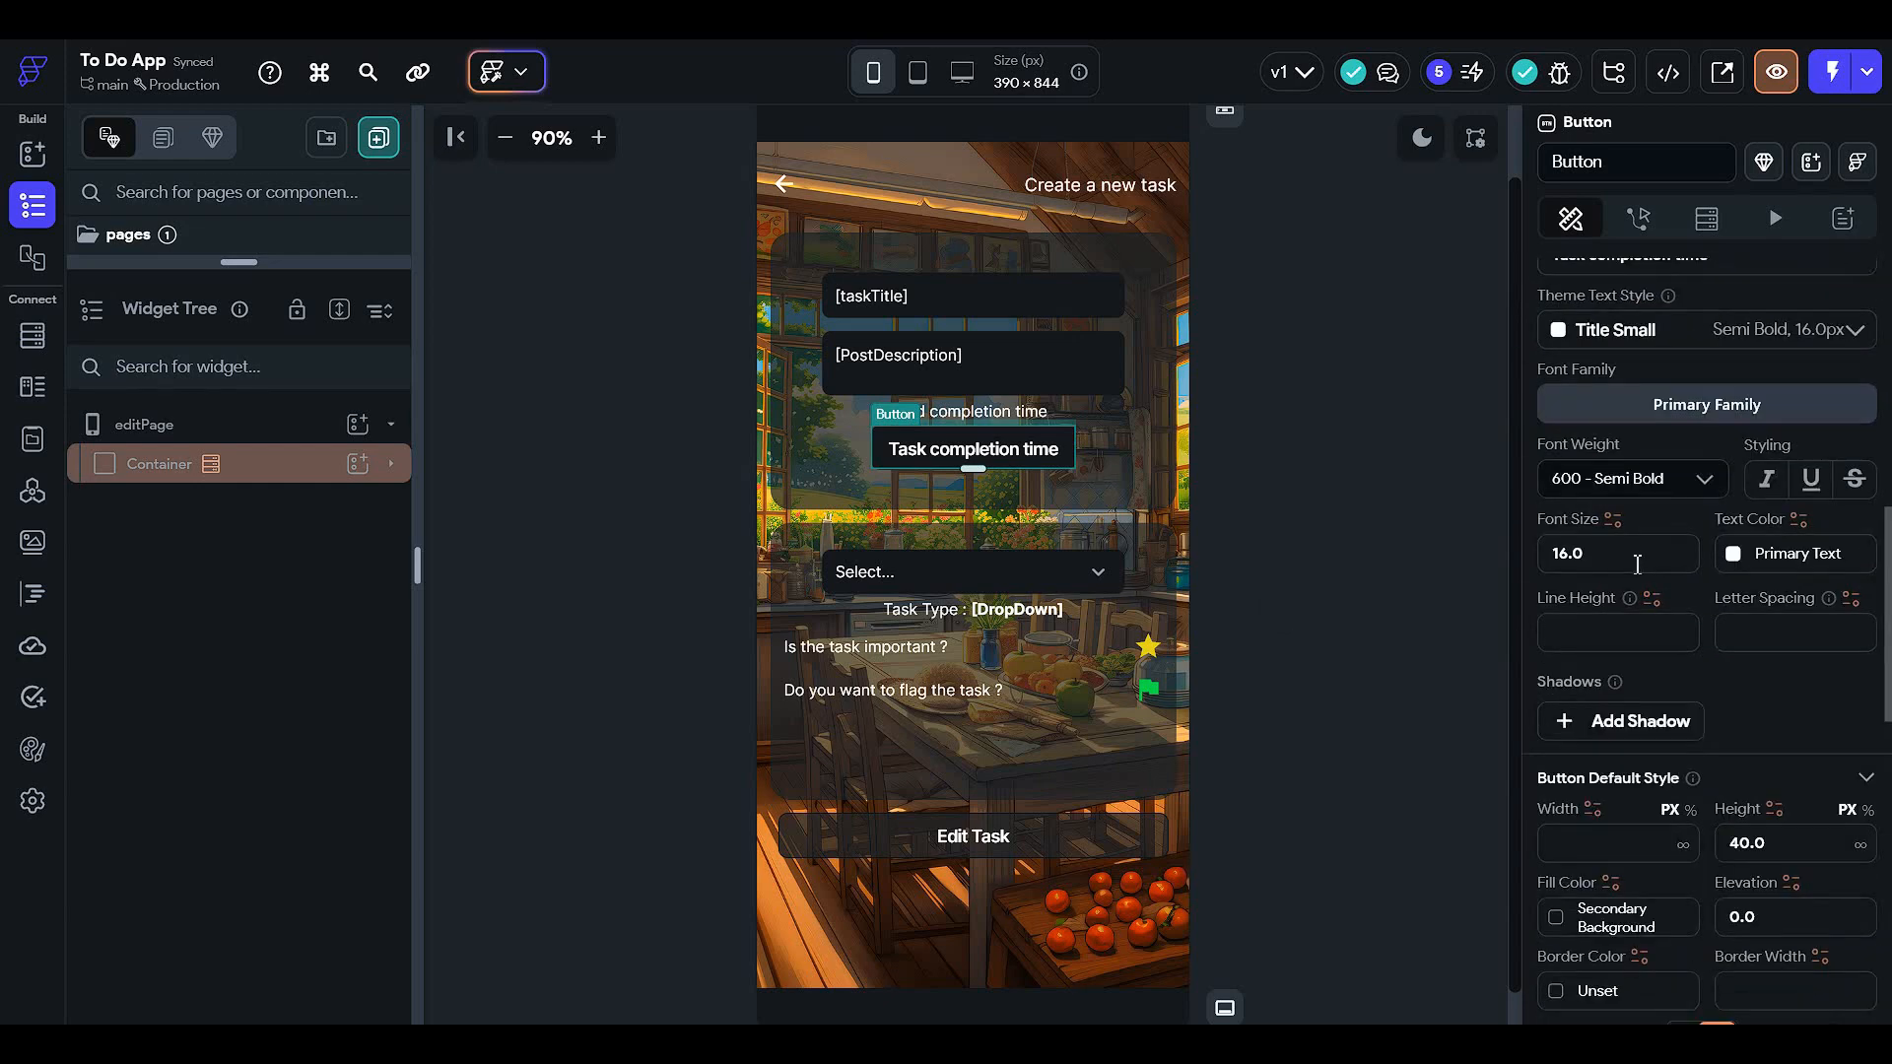
scroll(1630, 559, up, 4)
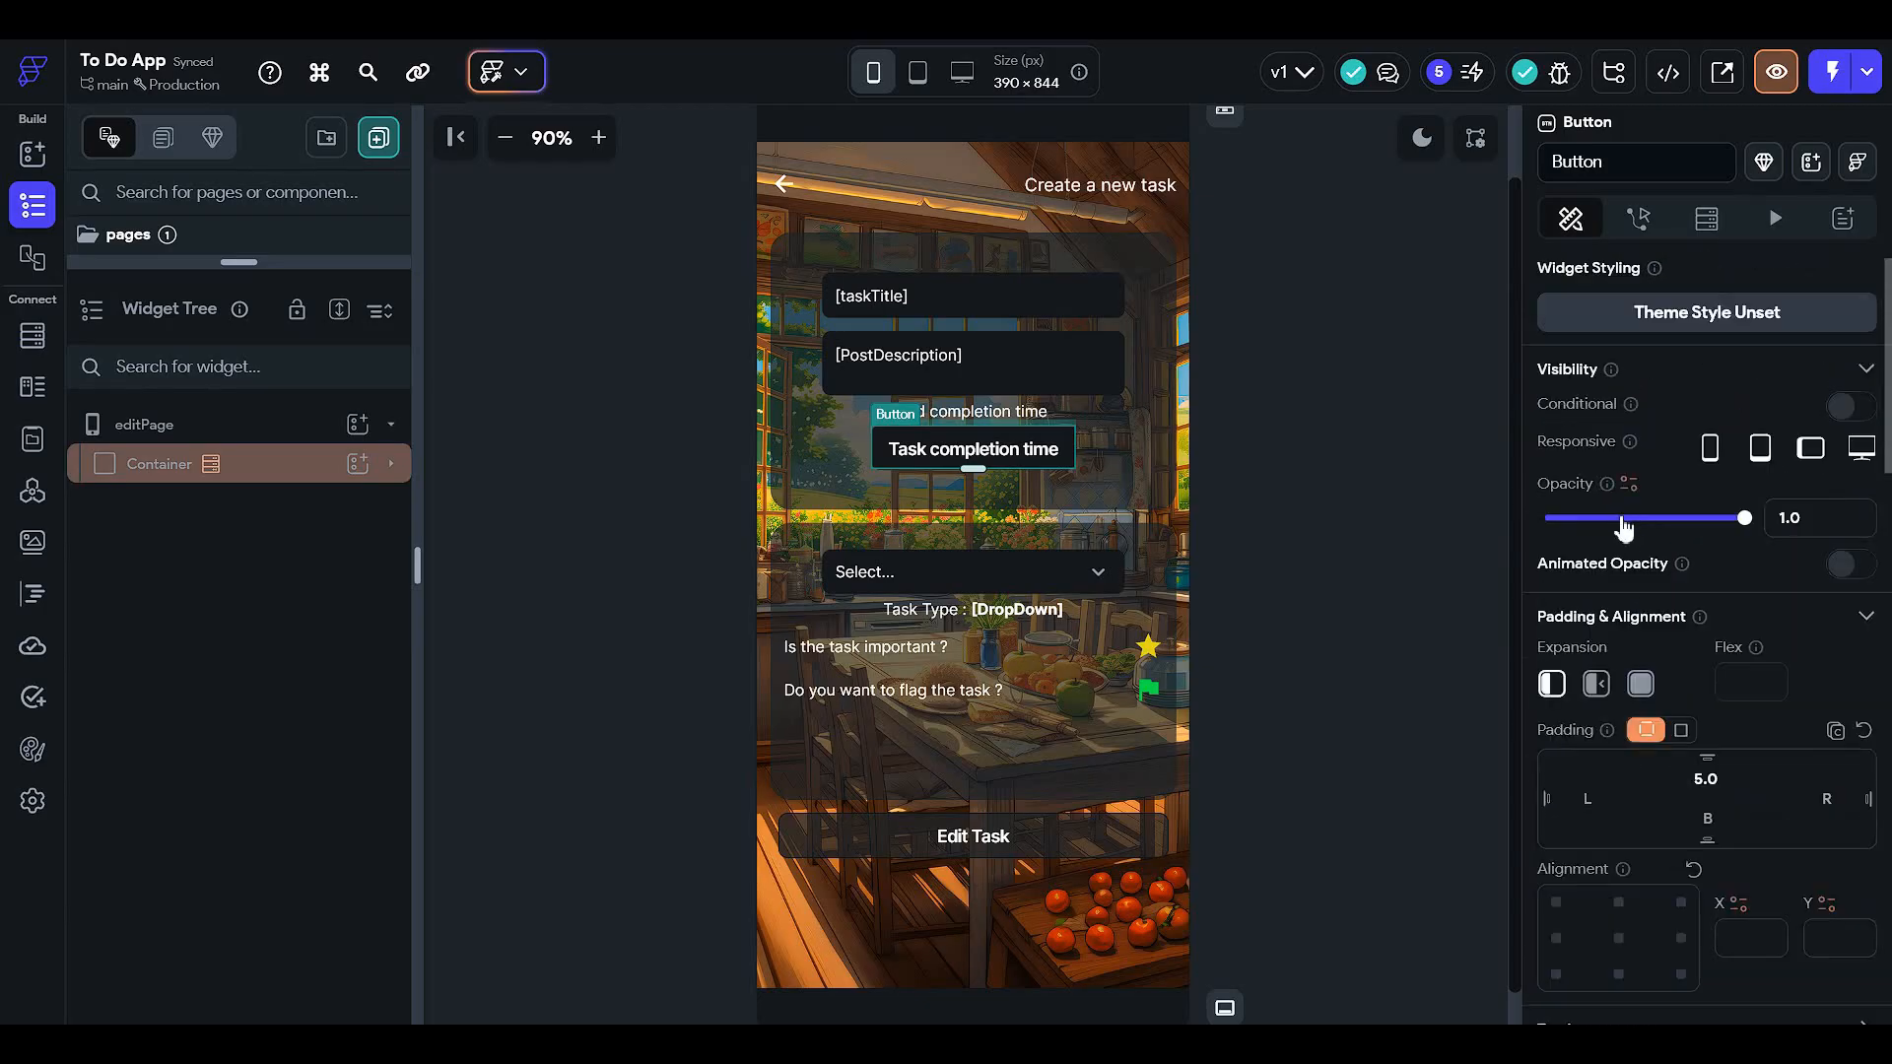
click(296, 465)
click(993, 459)
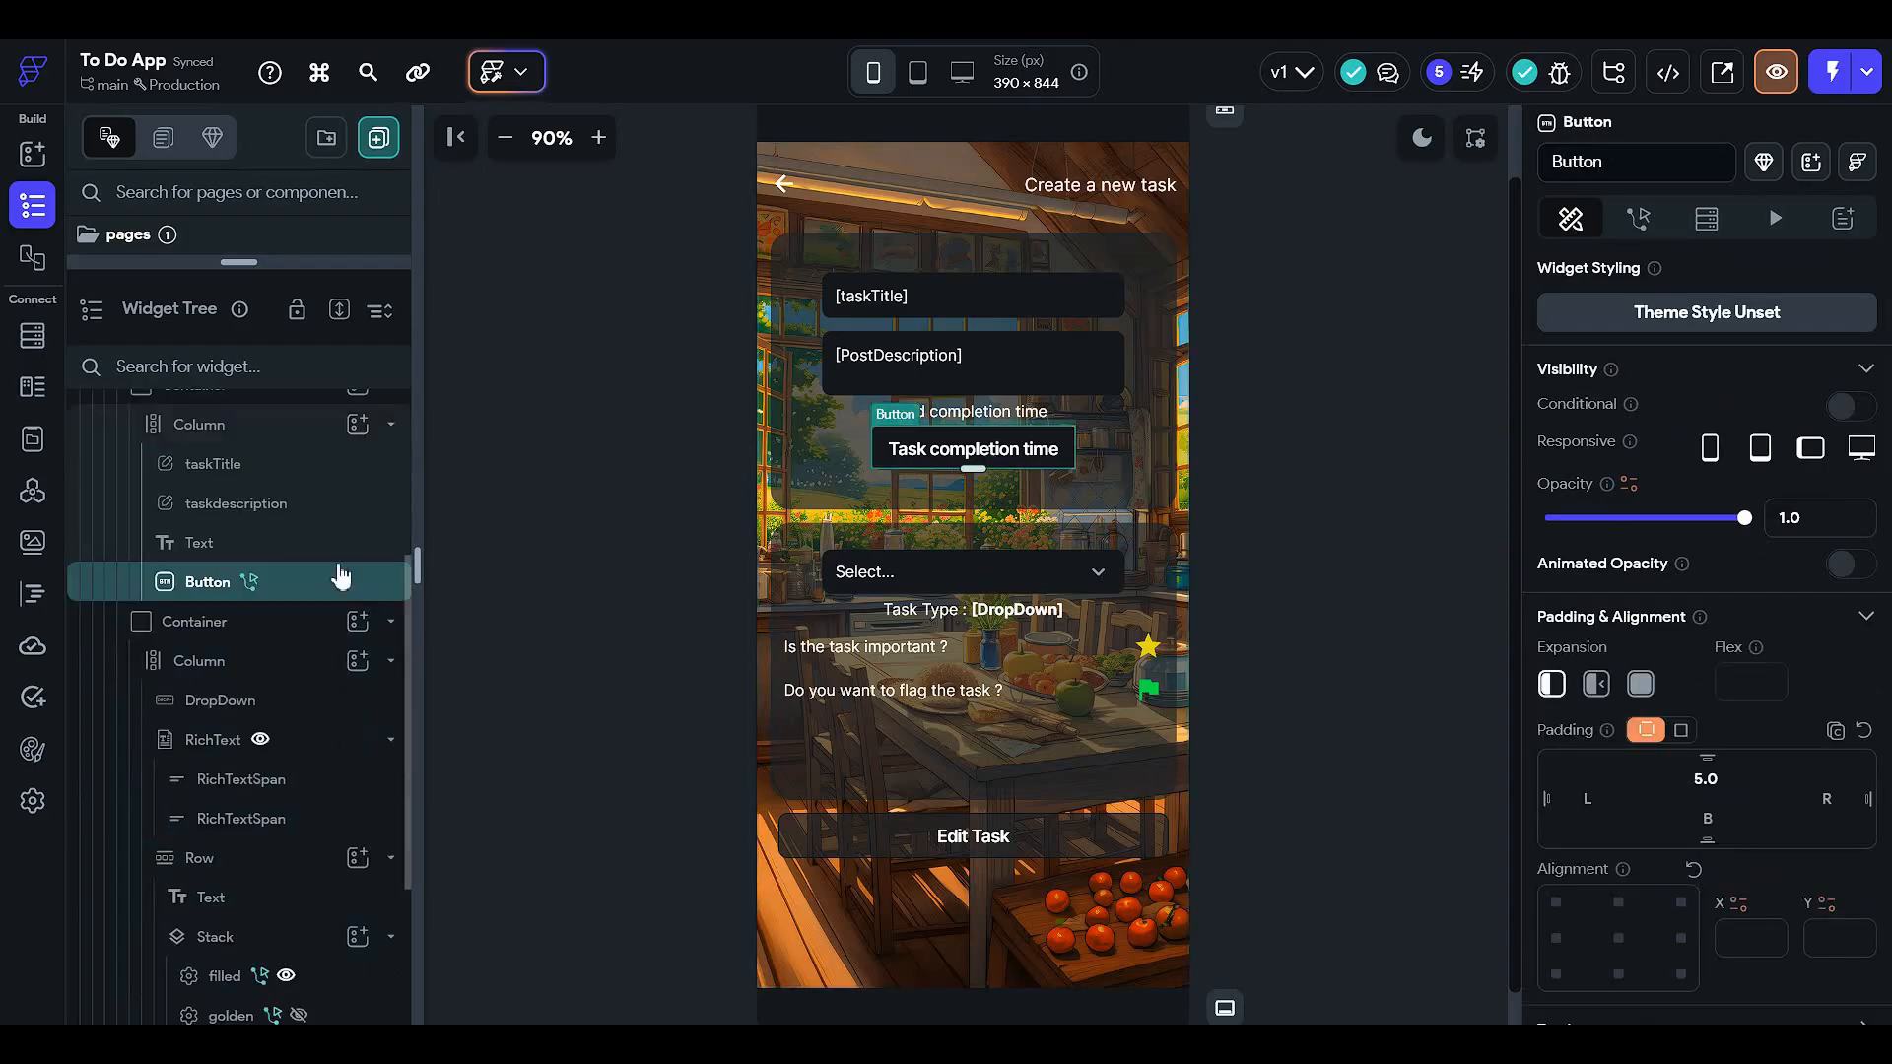
- Open the Date/Time Picker's default value binding, then dismiss it and close the editor
click(1638, 219)
click(1811, 352)
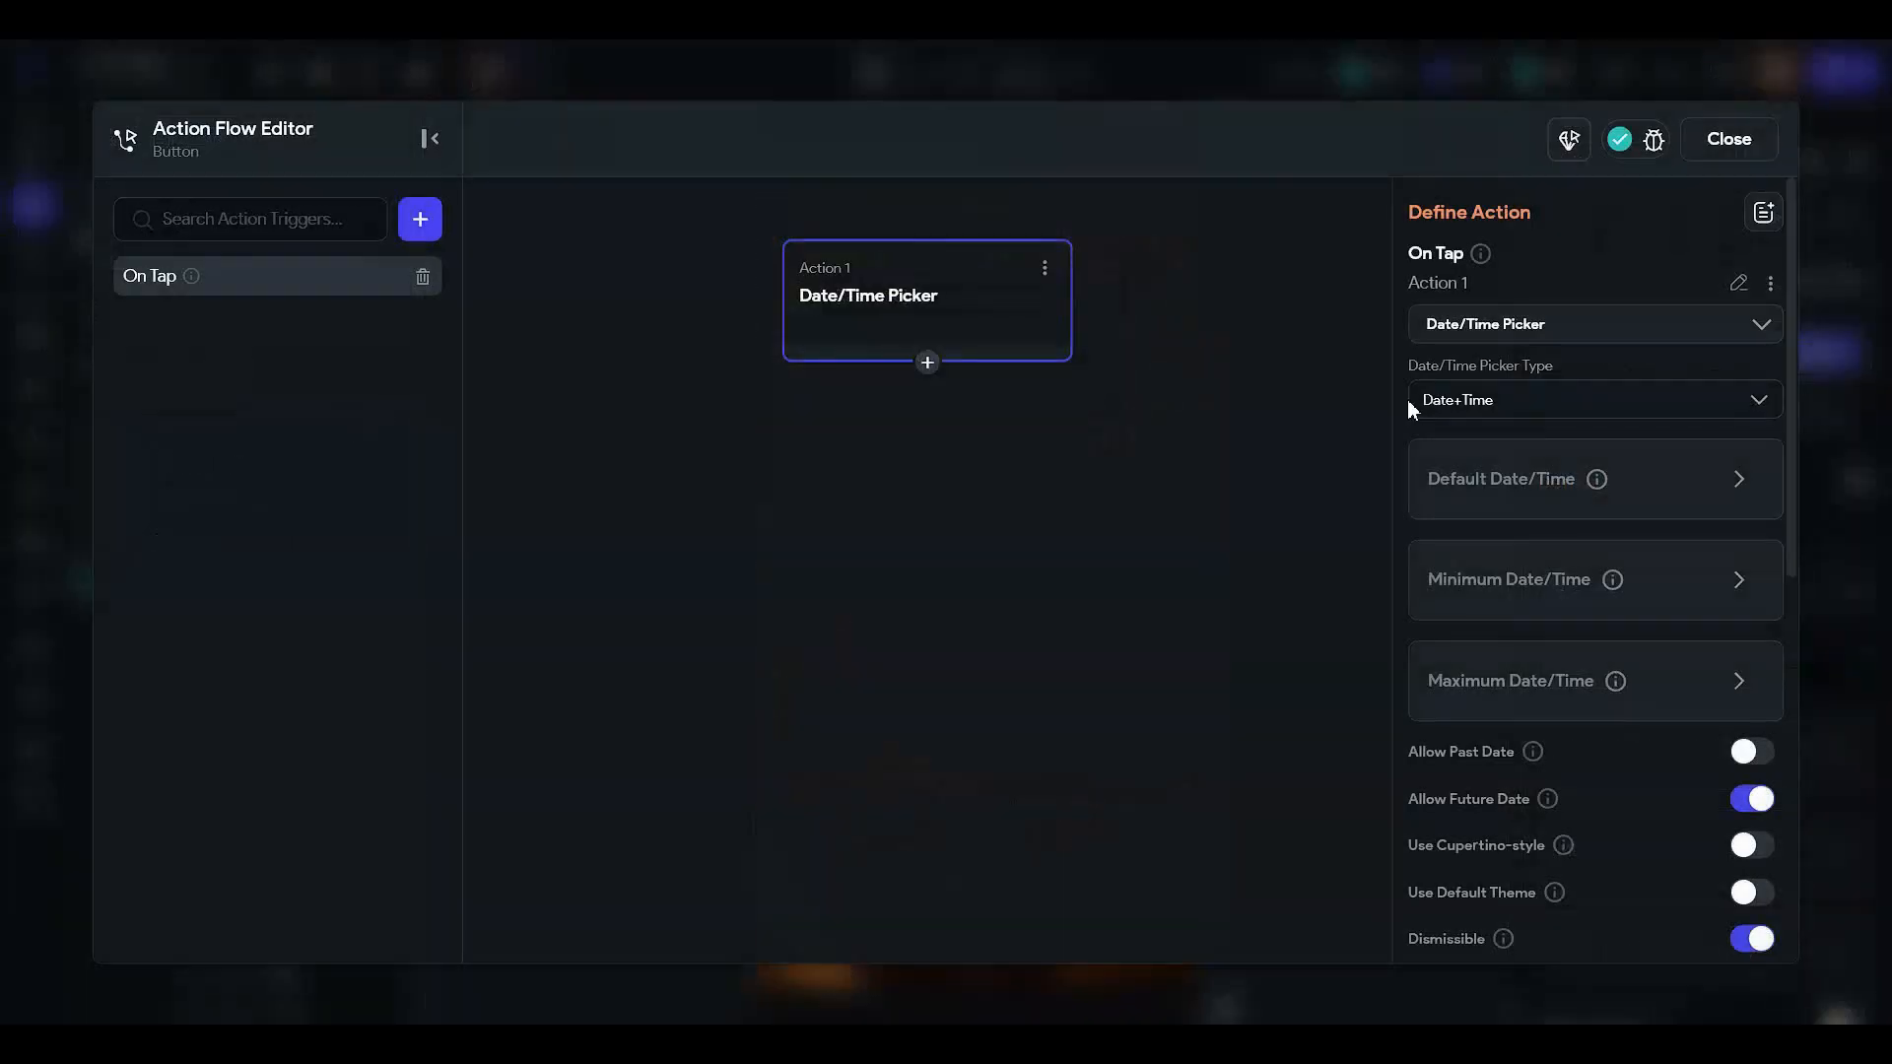
click(1540, 498)
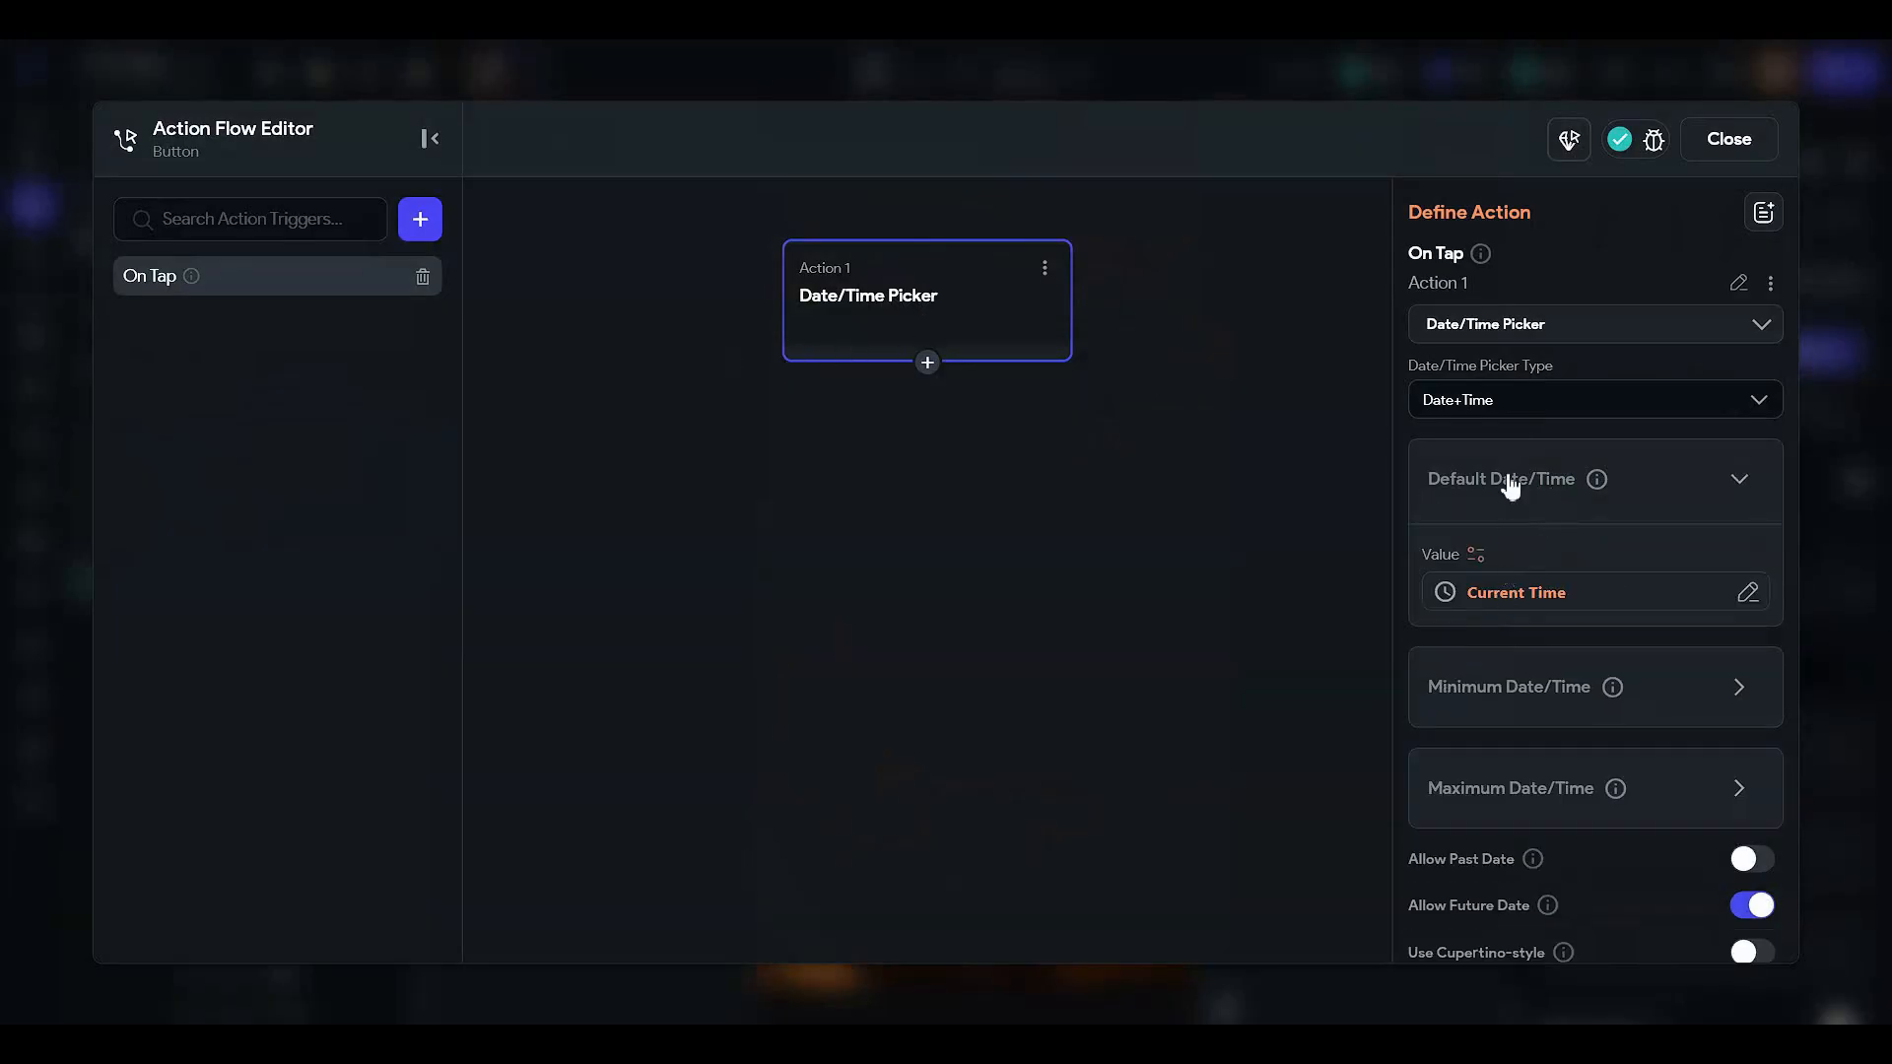
click(1476, 555)
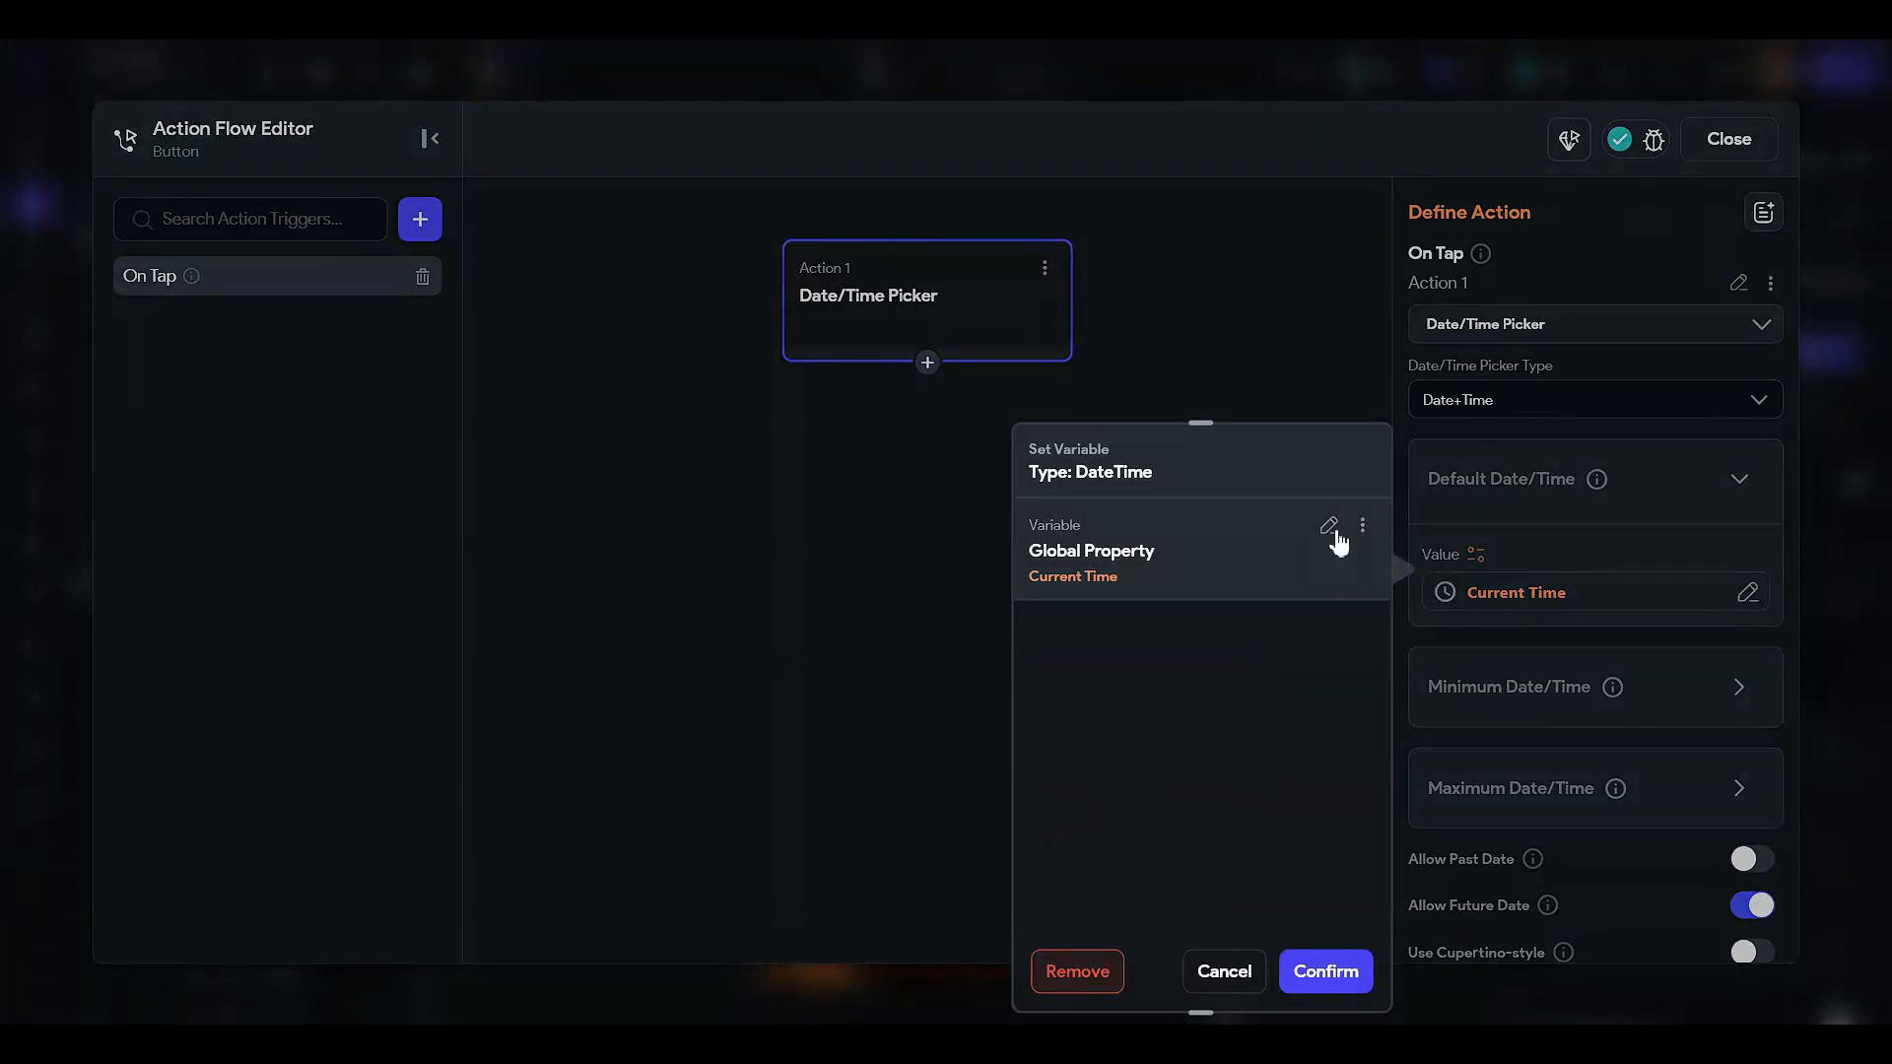
click(1332, 529)
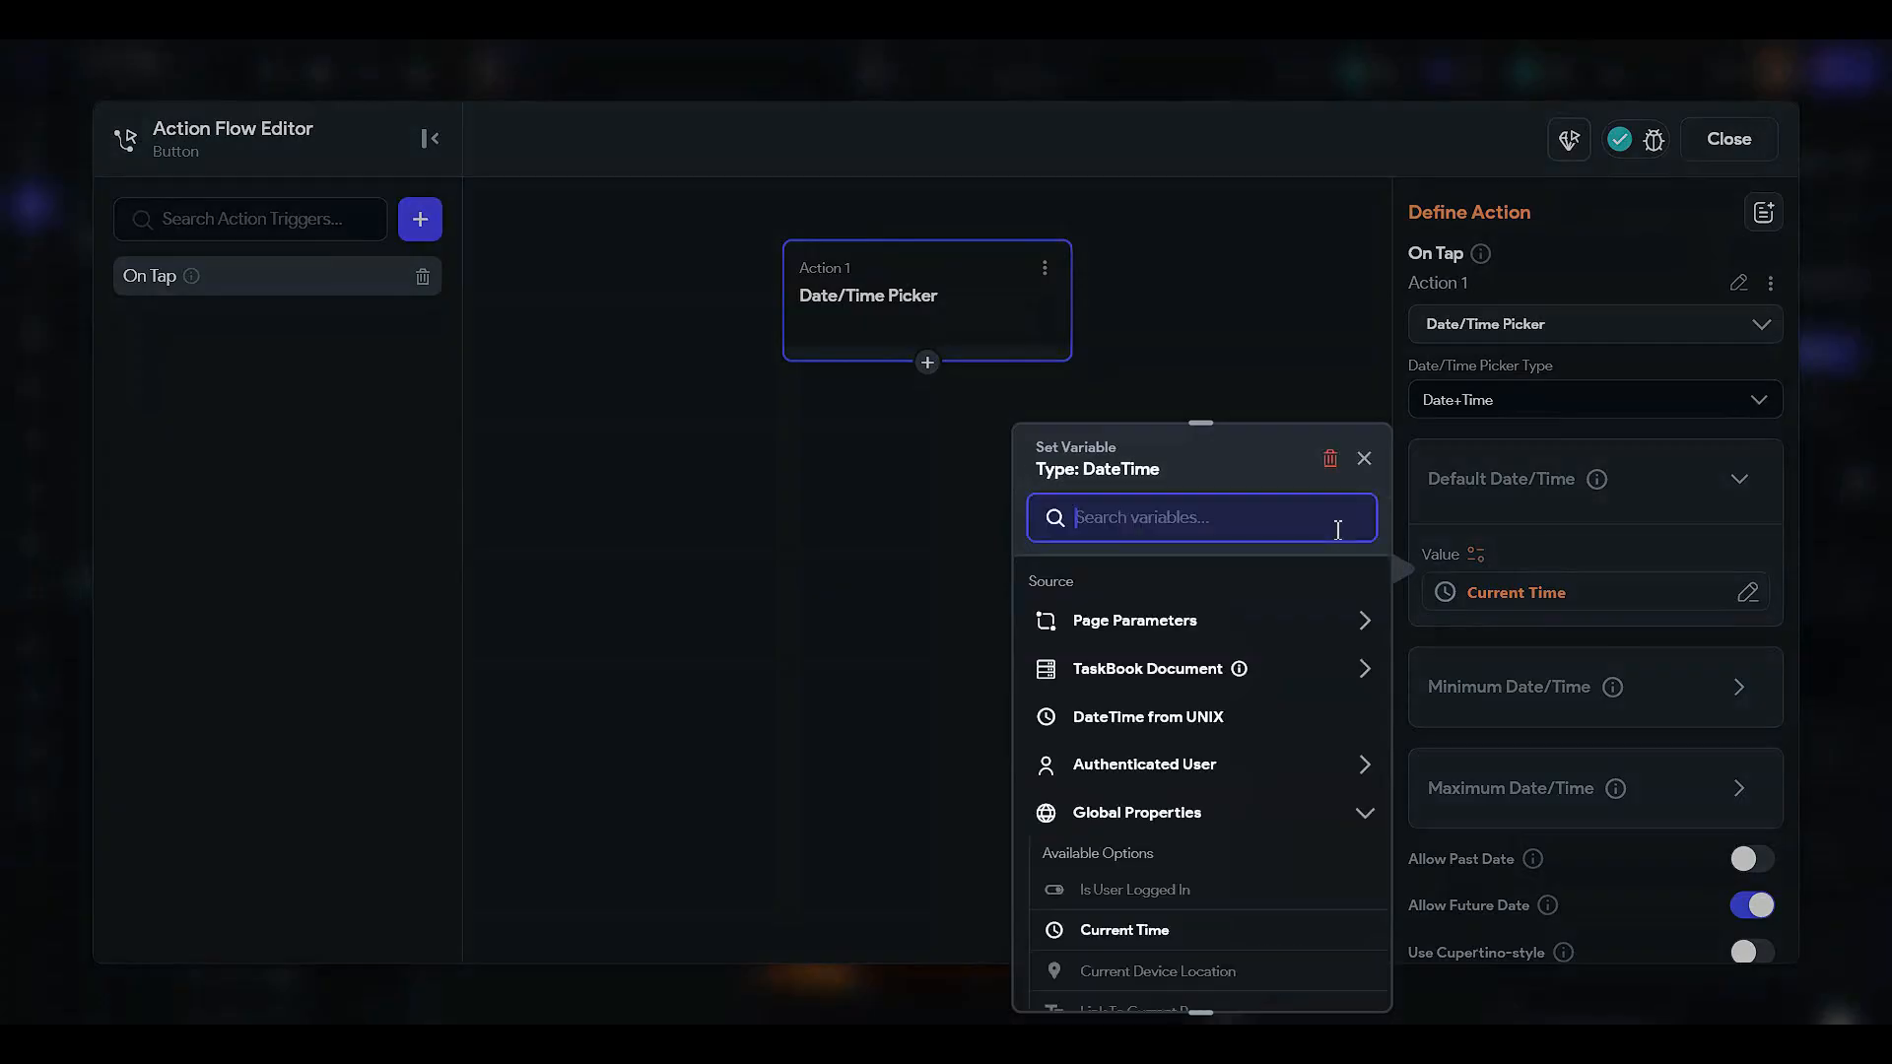
click(1191, 374)
click(1704, 136)
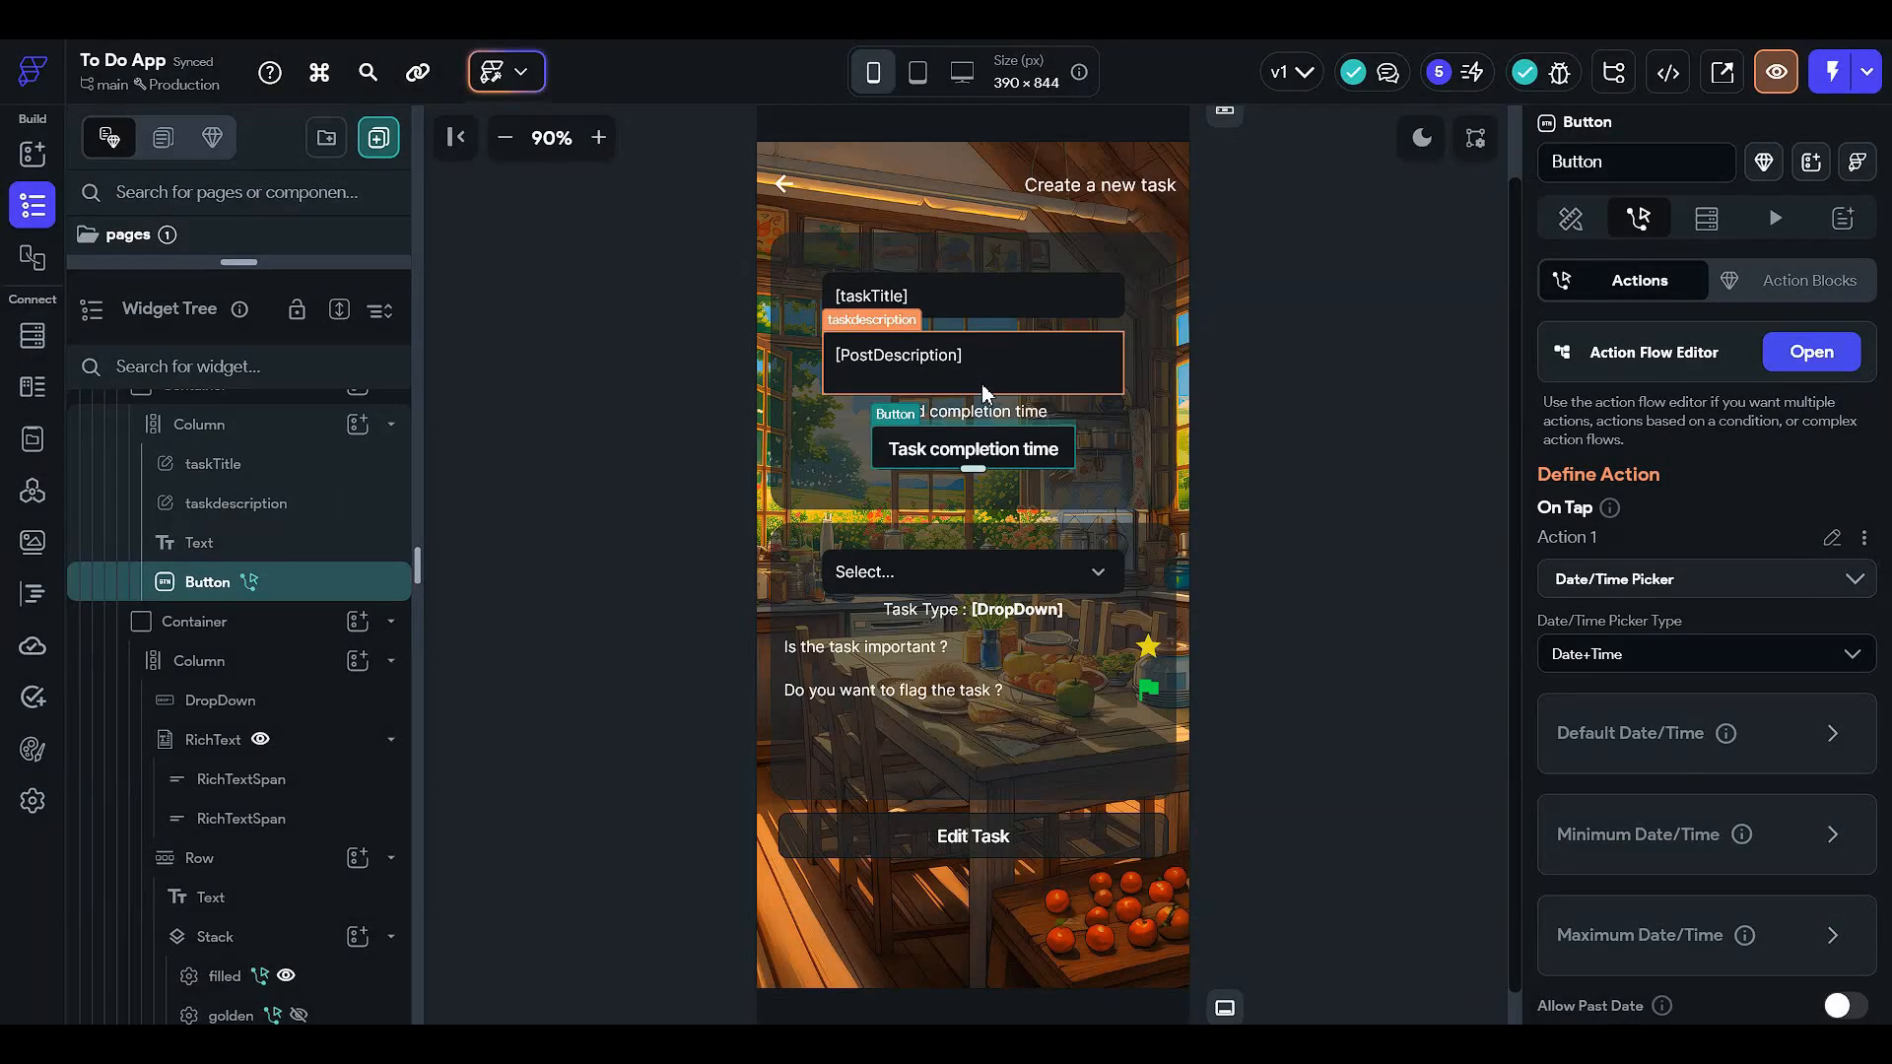
- Set the Date/Time Picker's default to the TaskBook Document's taskTime and confirm
click(1776, 367)
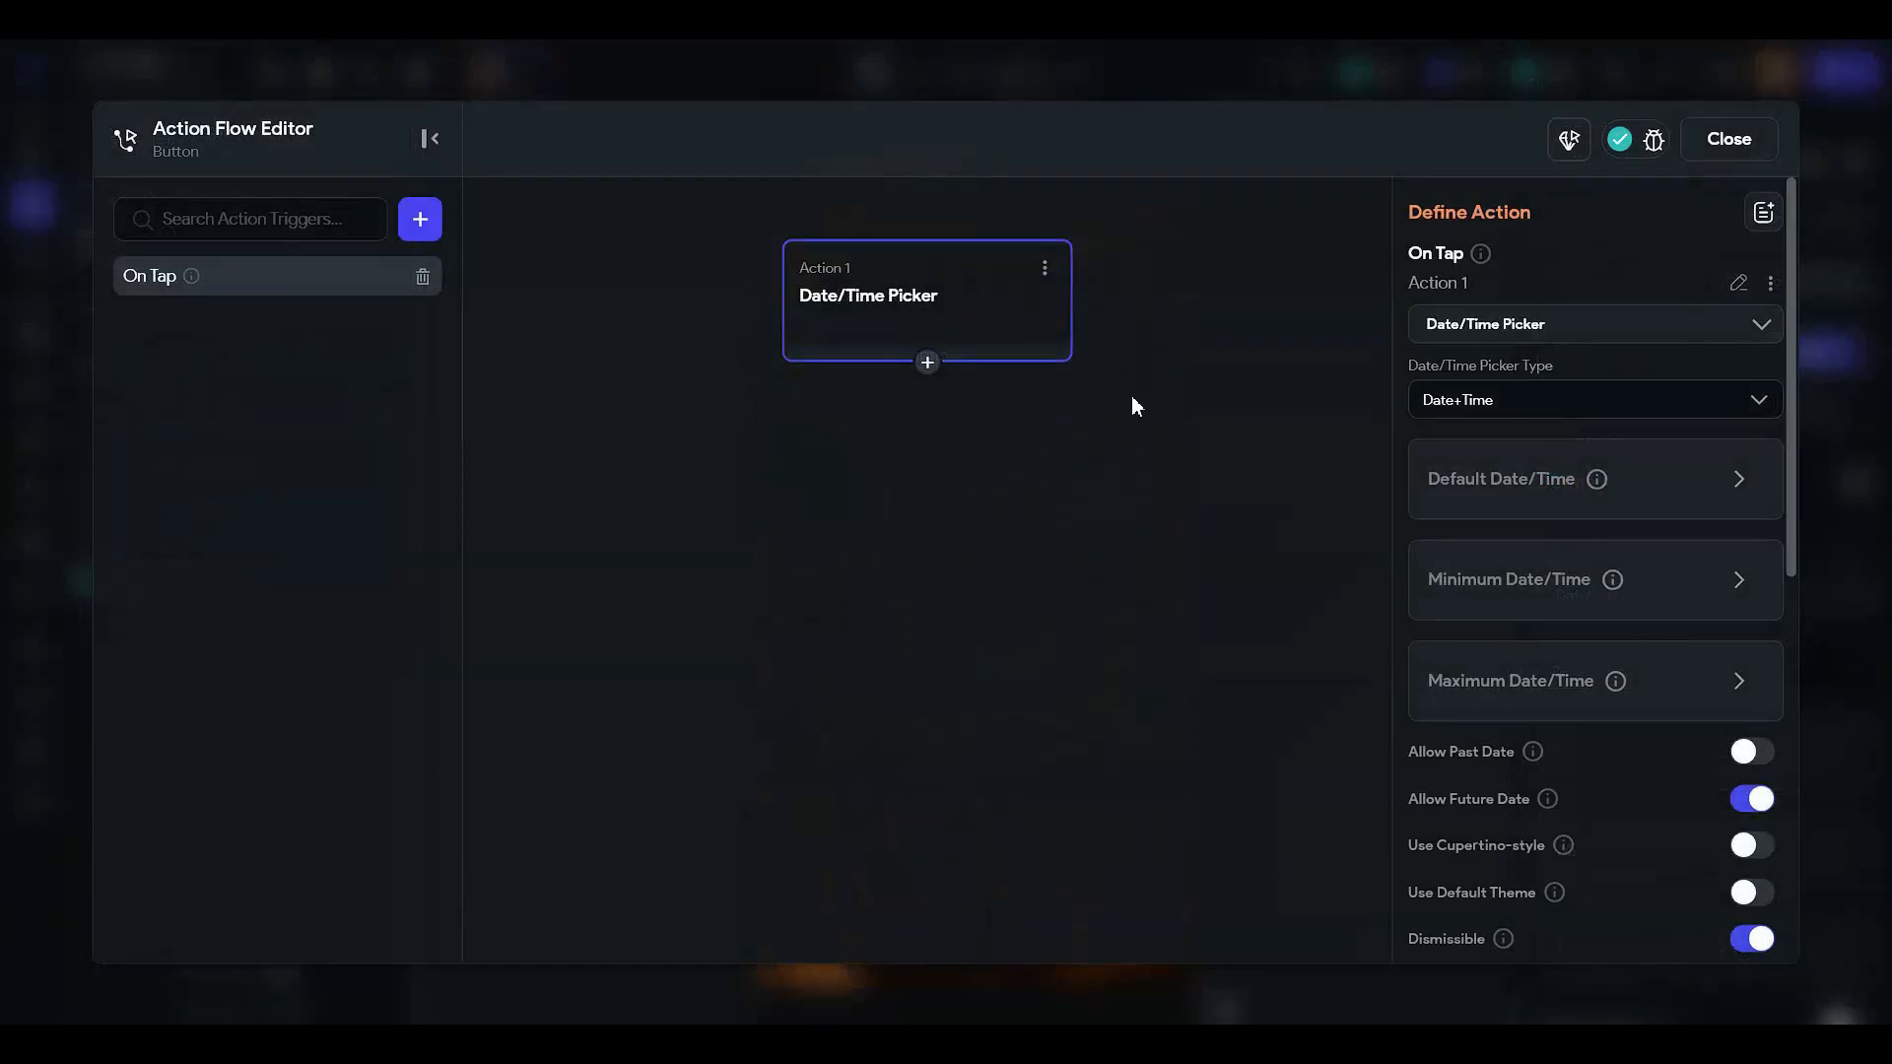
click(1446, 483)
click(1474, 571)
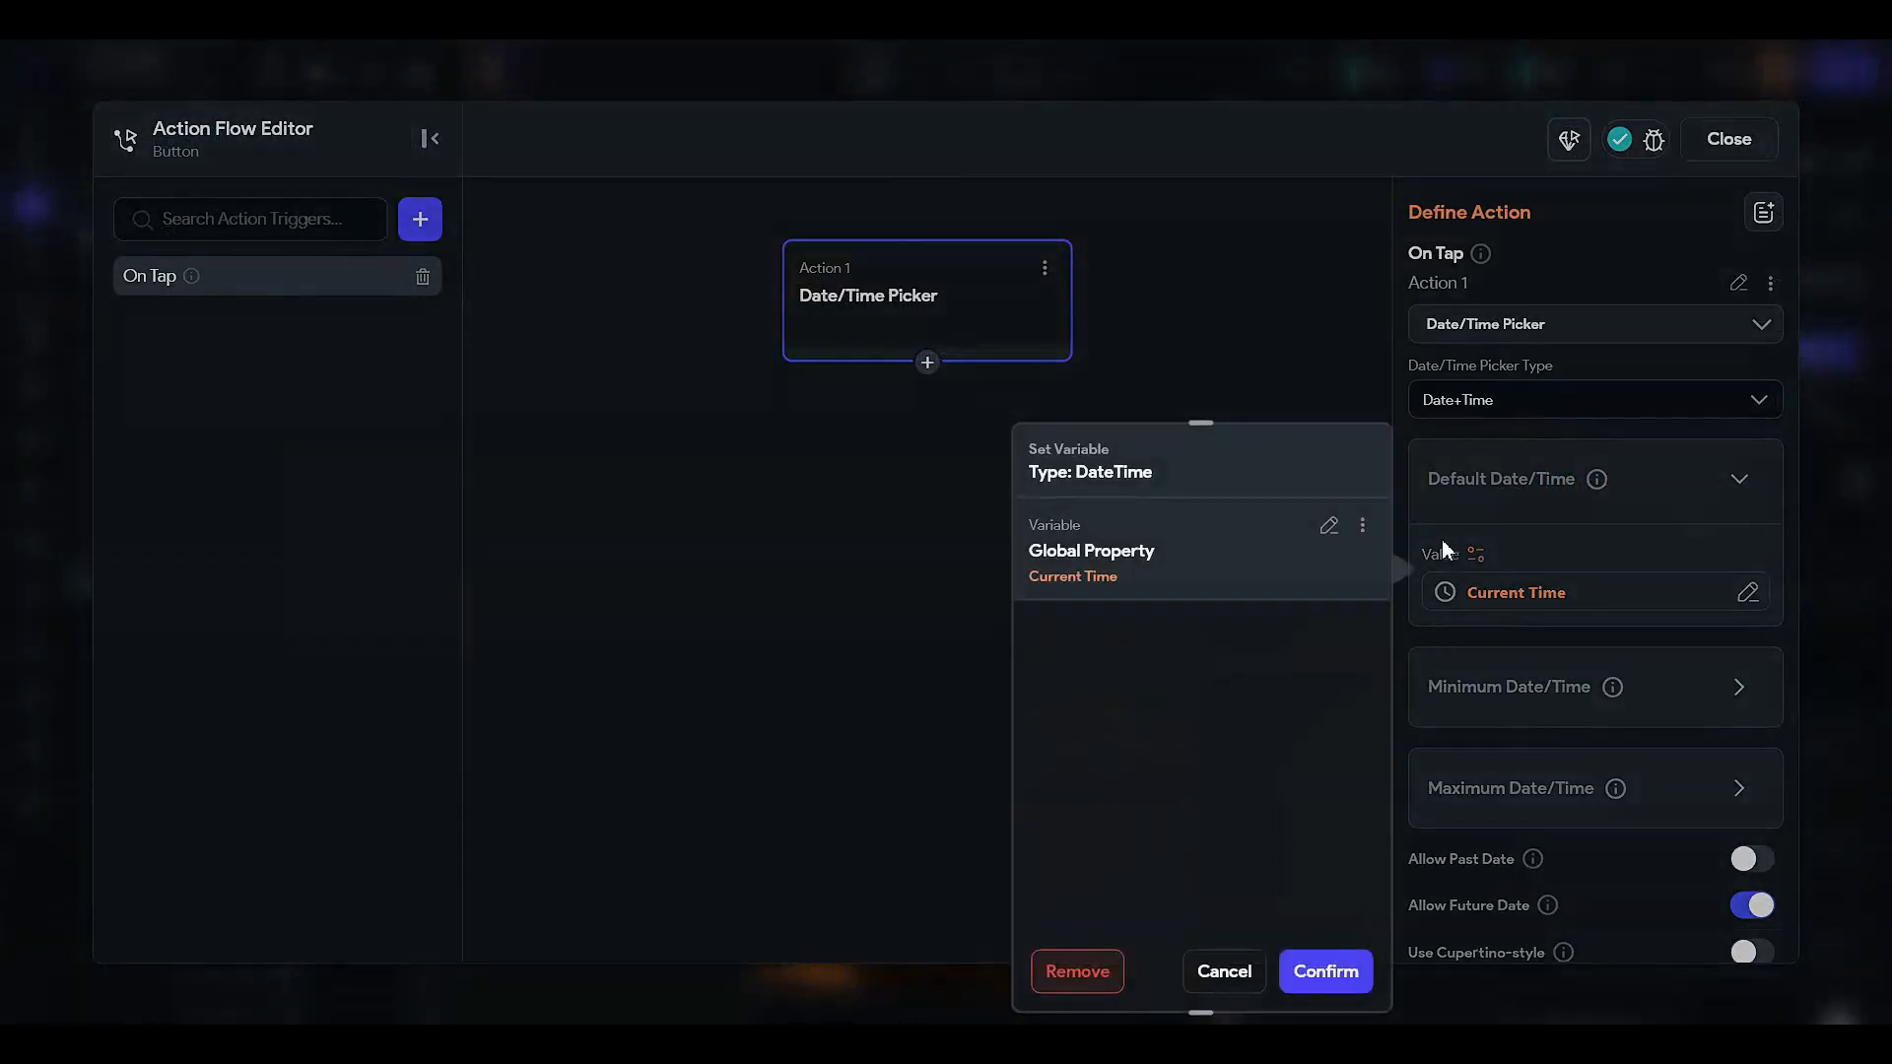
click(1300, 533)
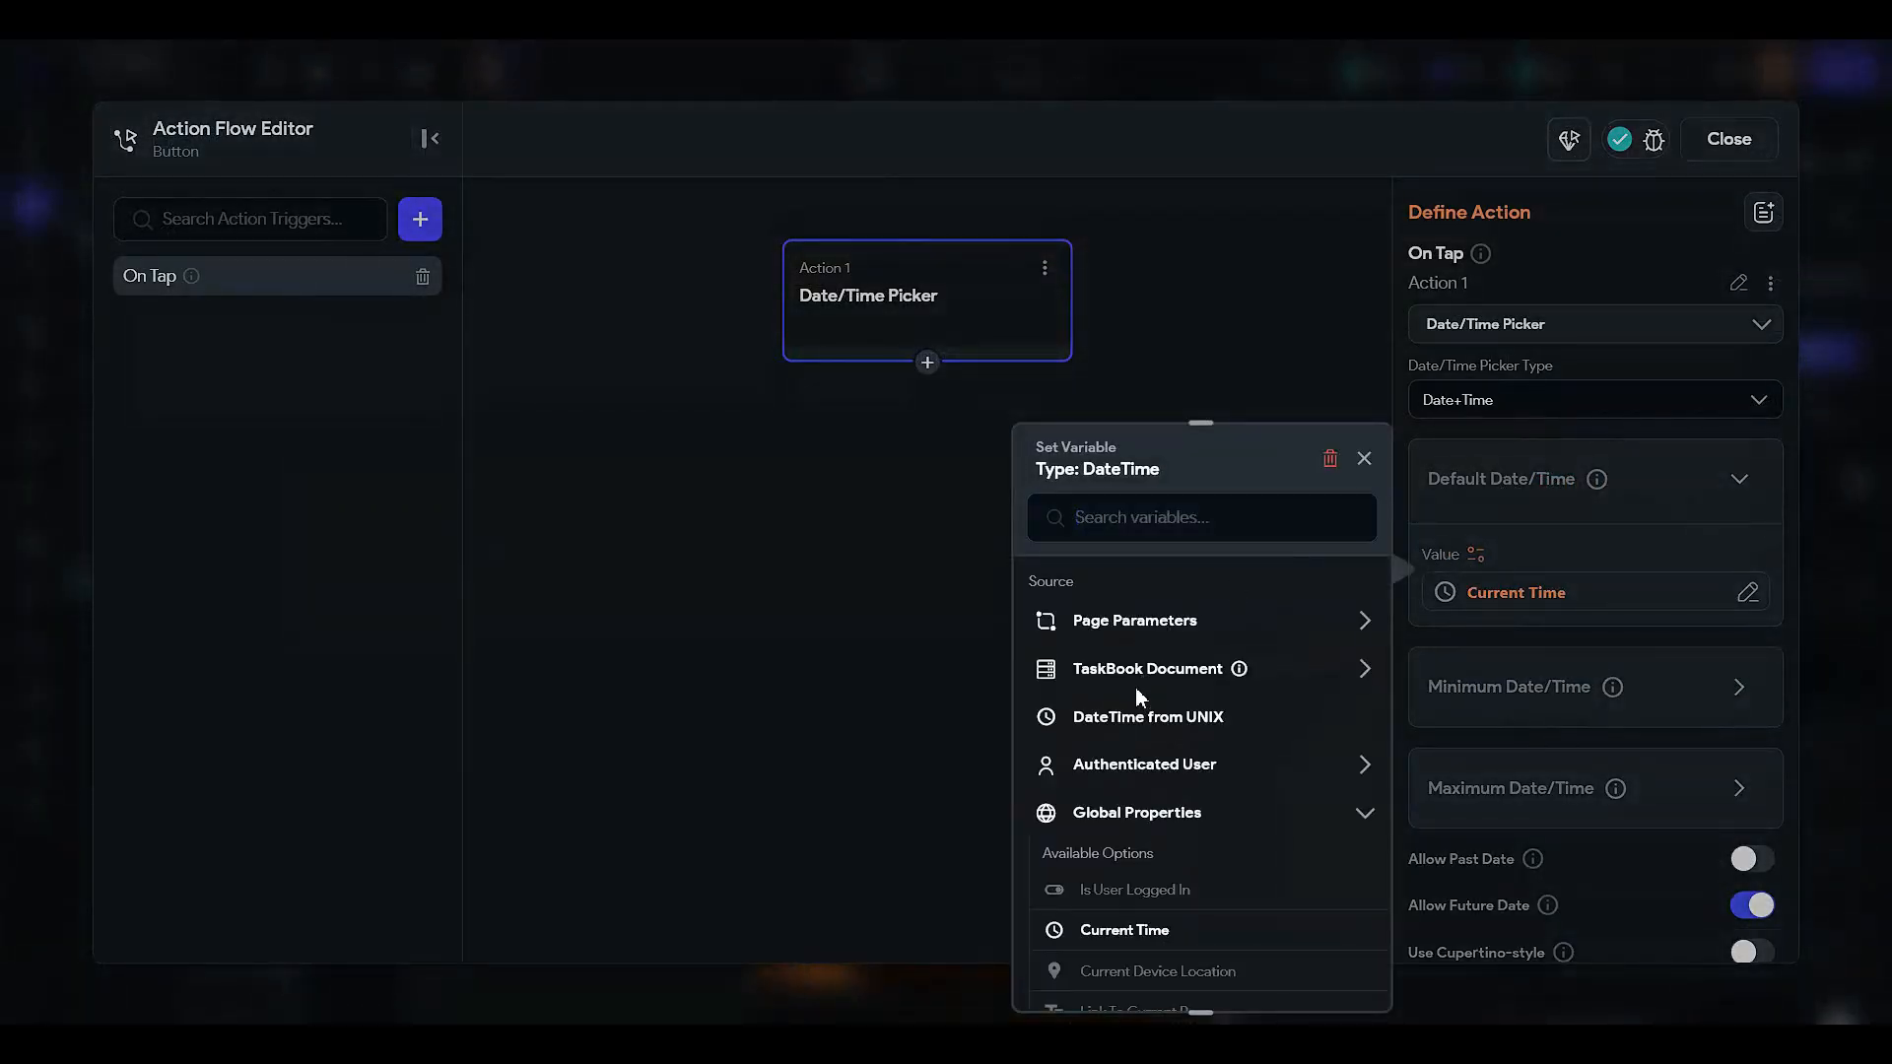
click(1161, 672)
scroll(1160, 802, down, 2)
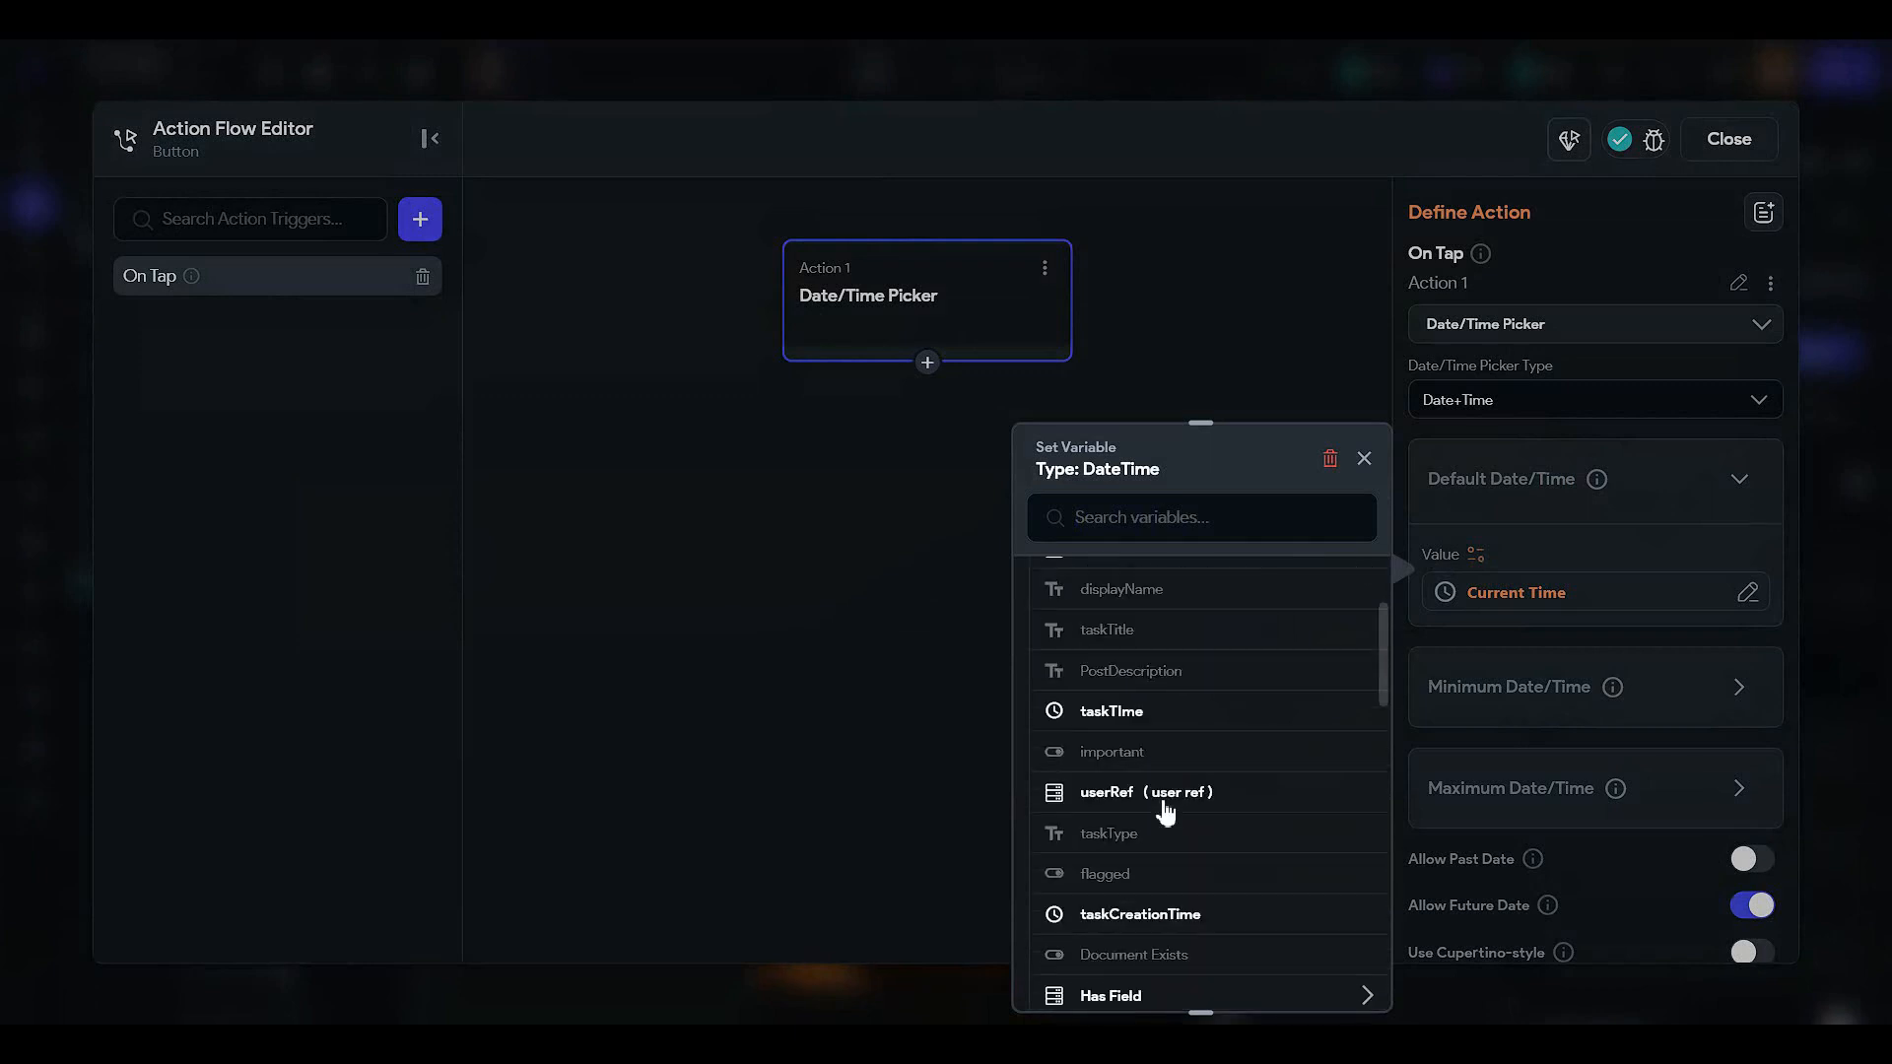
click(1151, 715)
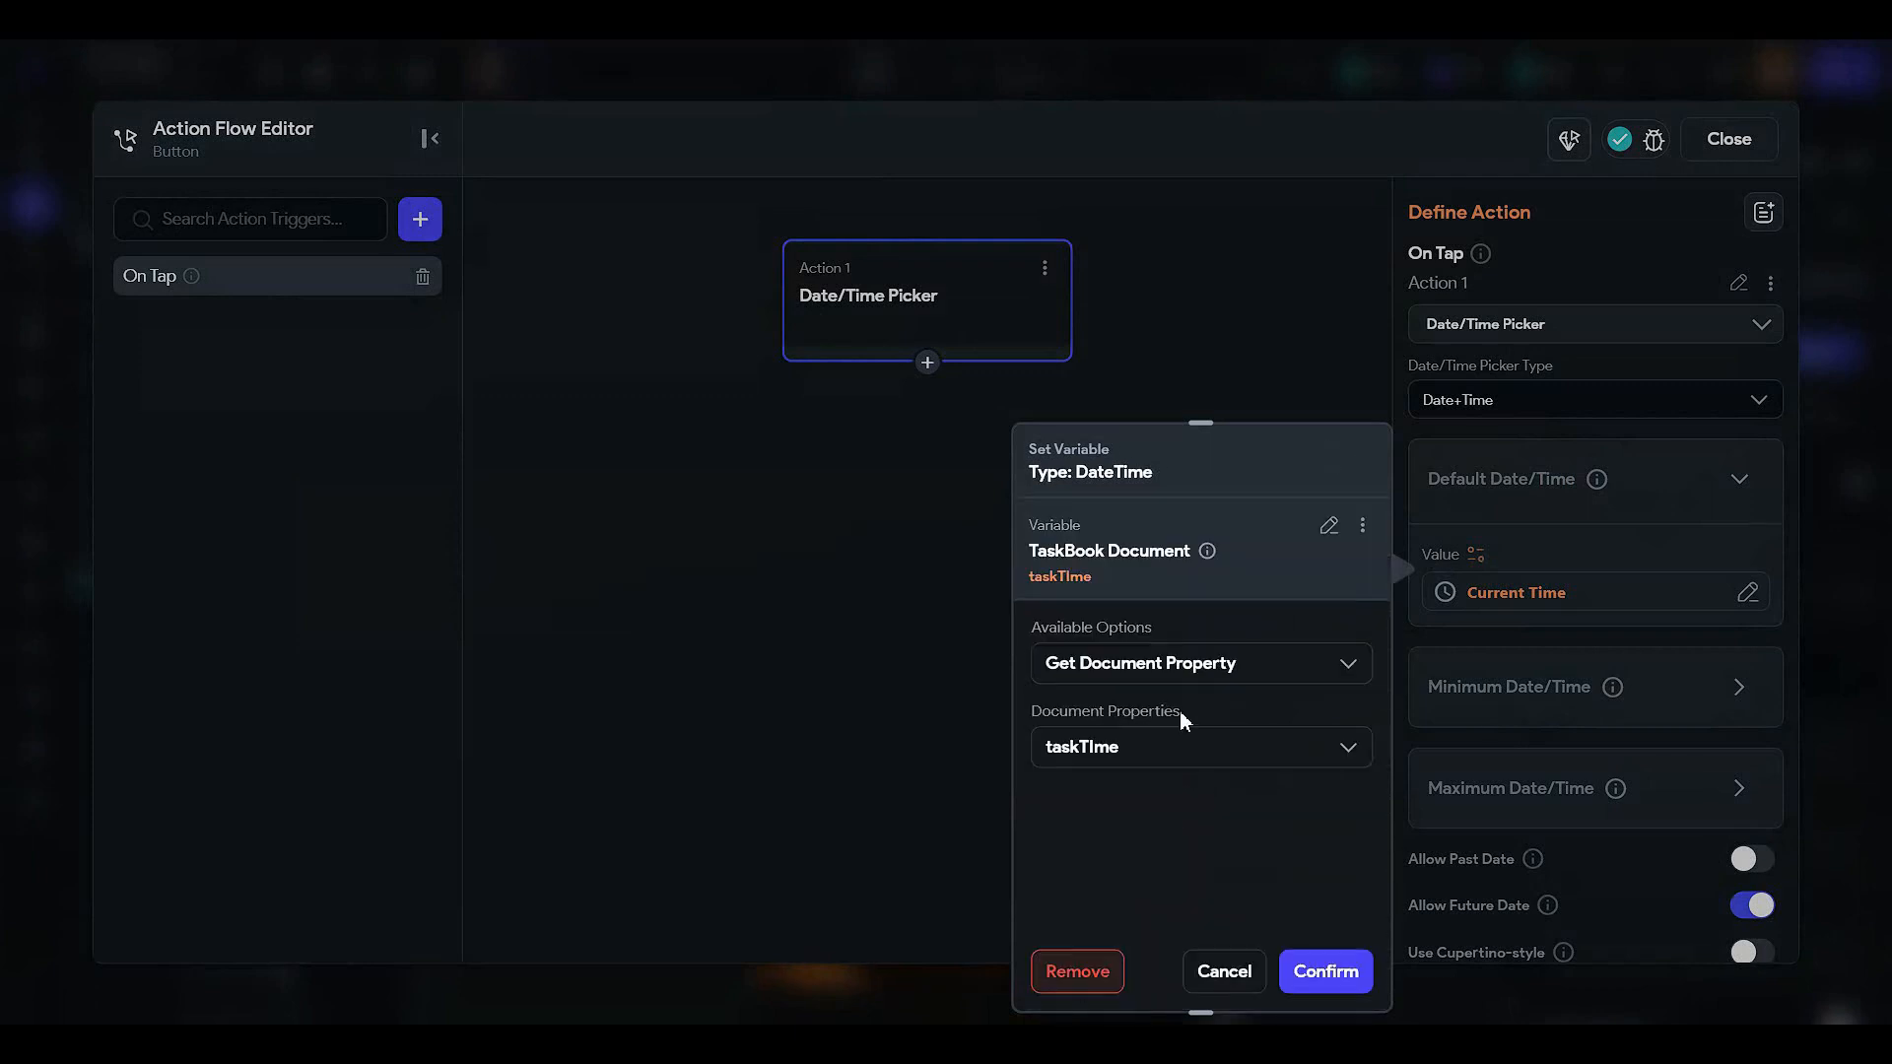
click(1328, 969)
click(1726, 140)
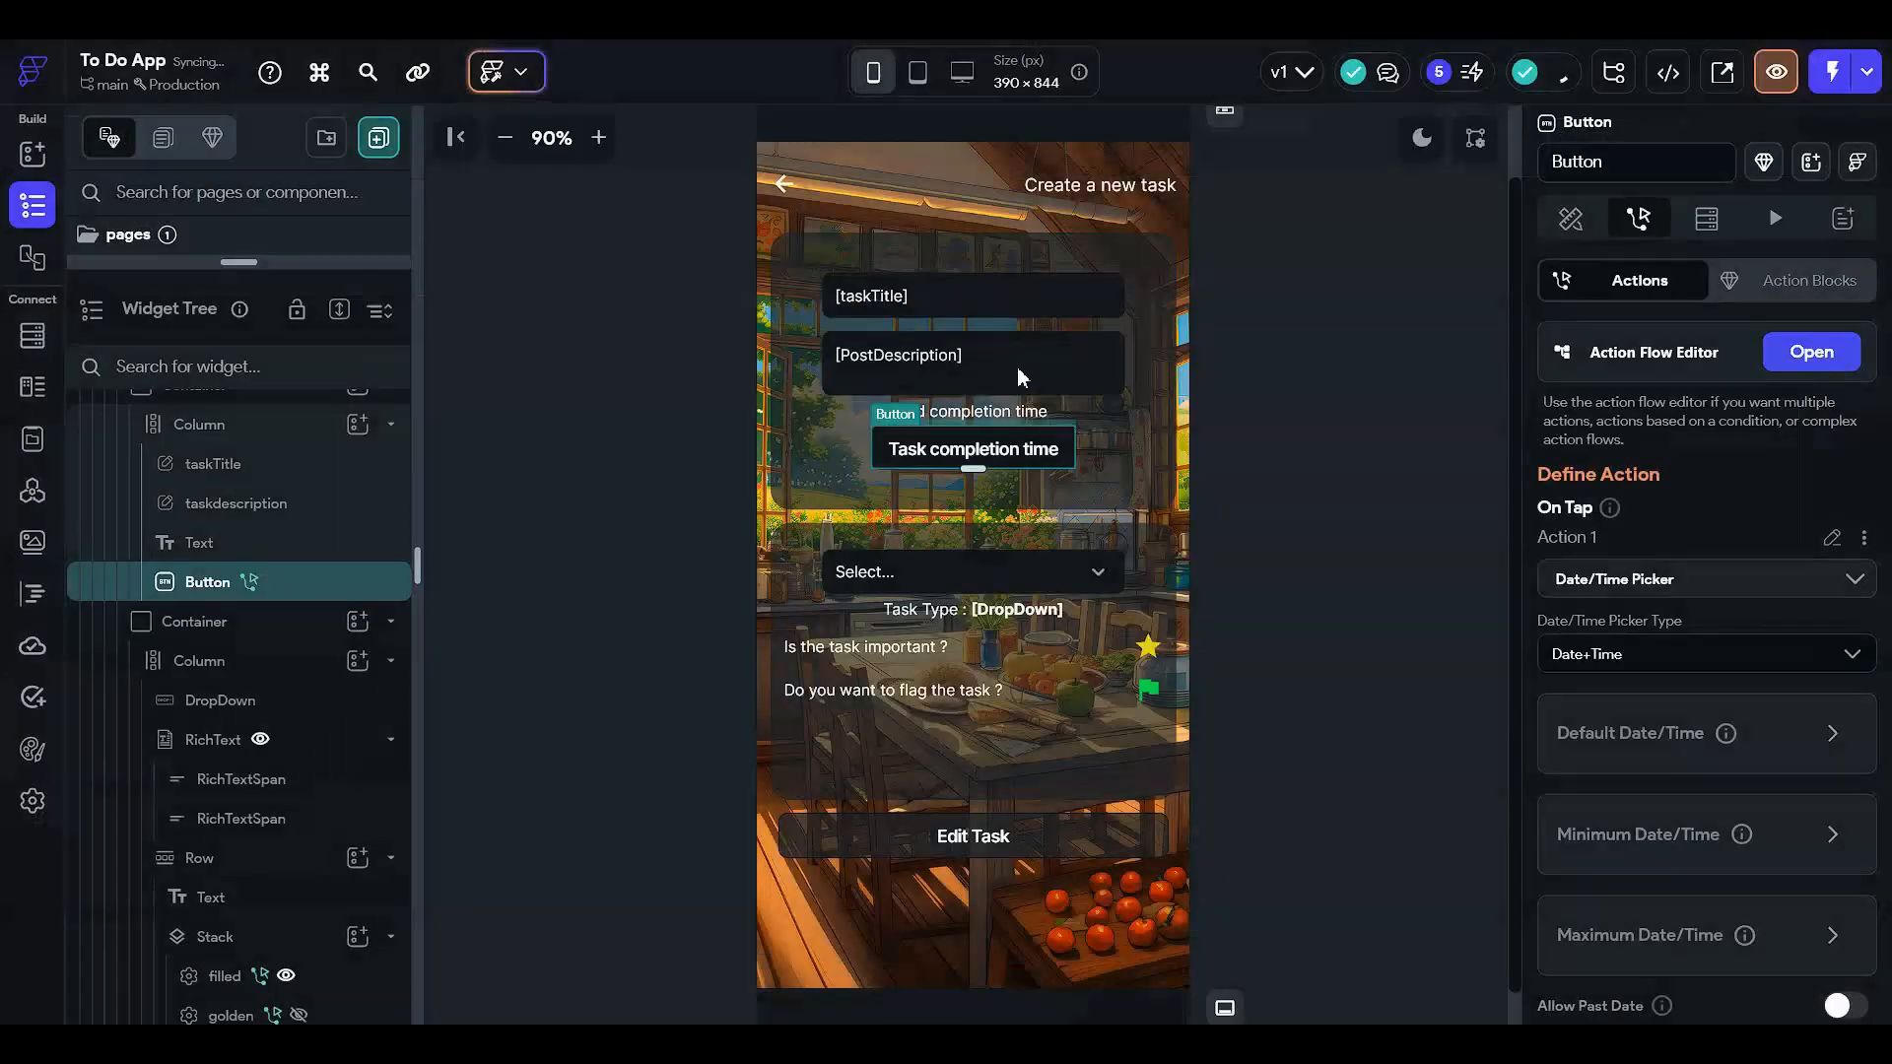
click(982, 582)
- Bind the Task Type RichText's second span to the TaskBook Document's taskType
scroll(1655, 541, down, 7)
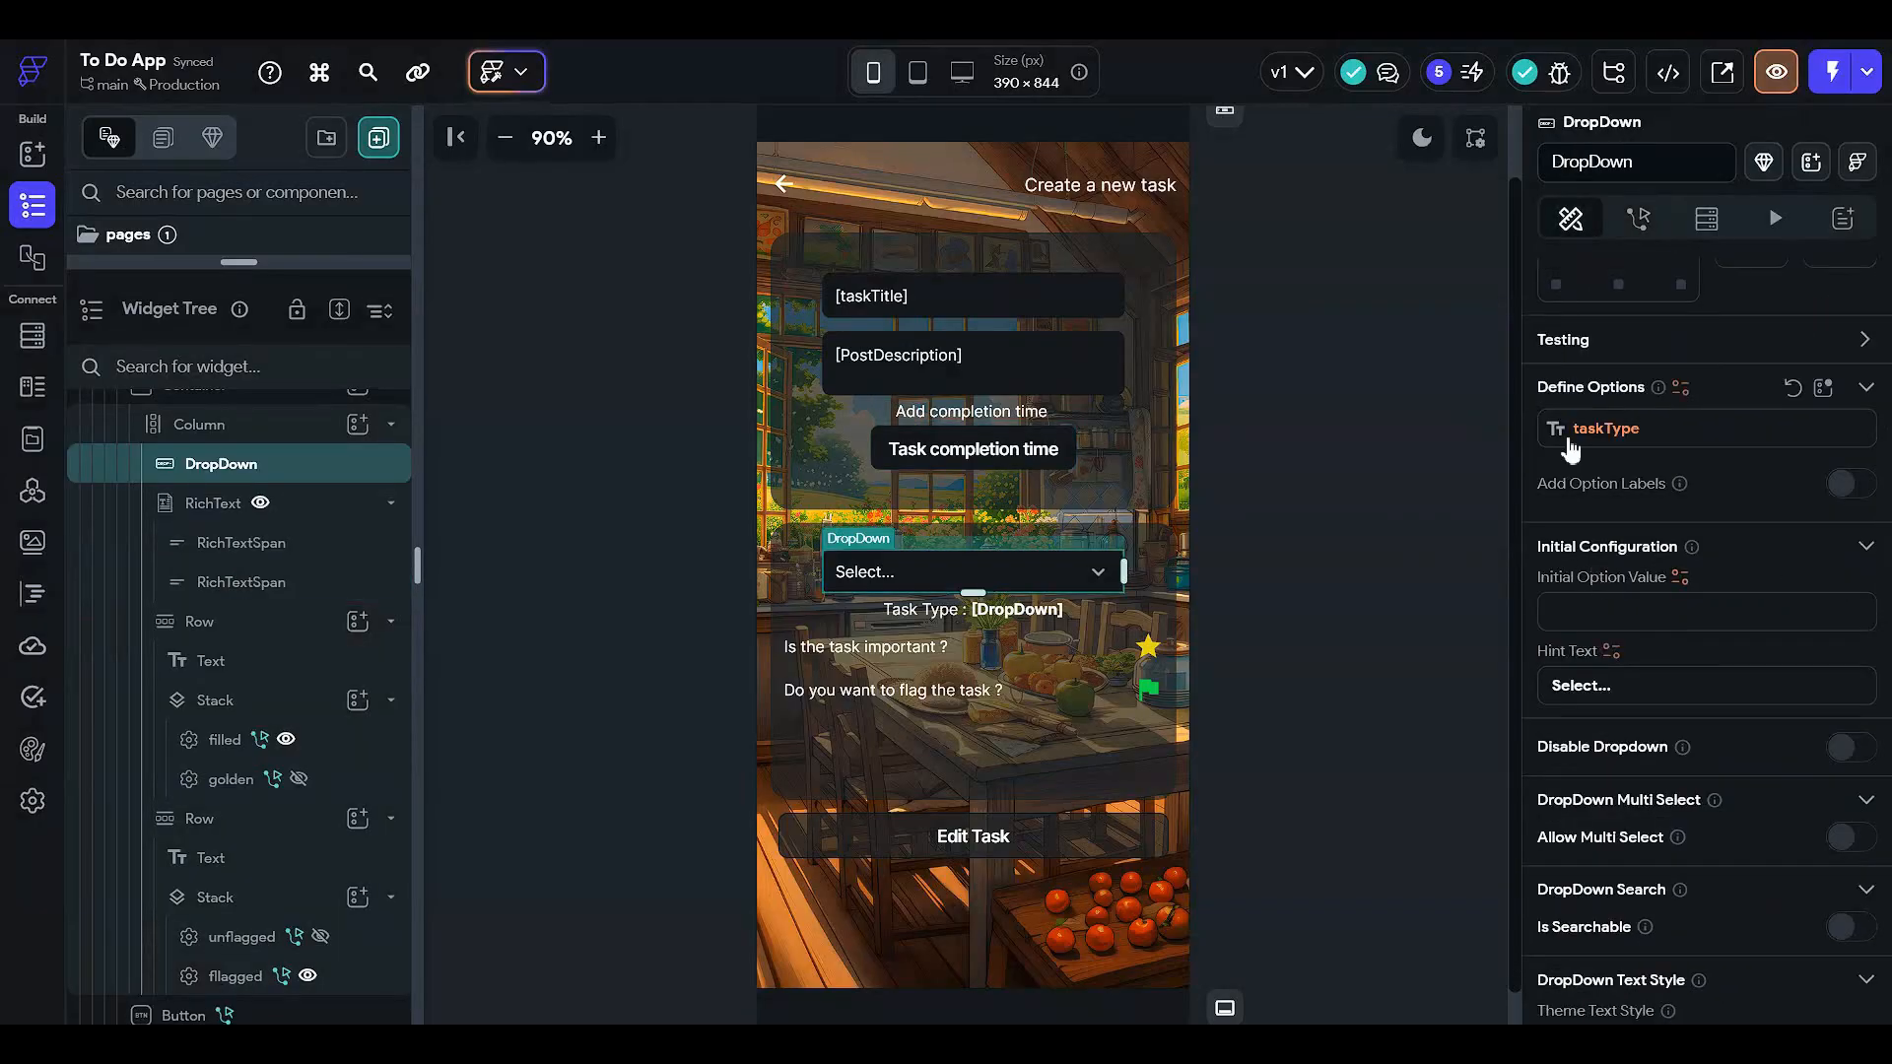
click(1051, 613)
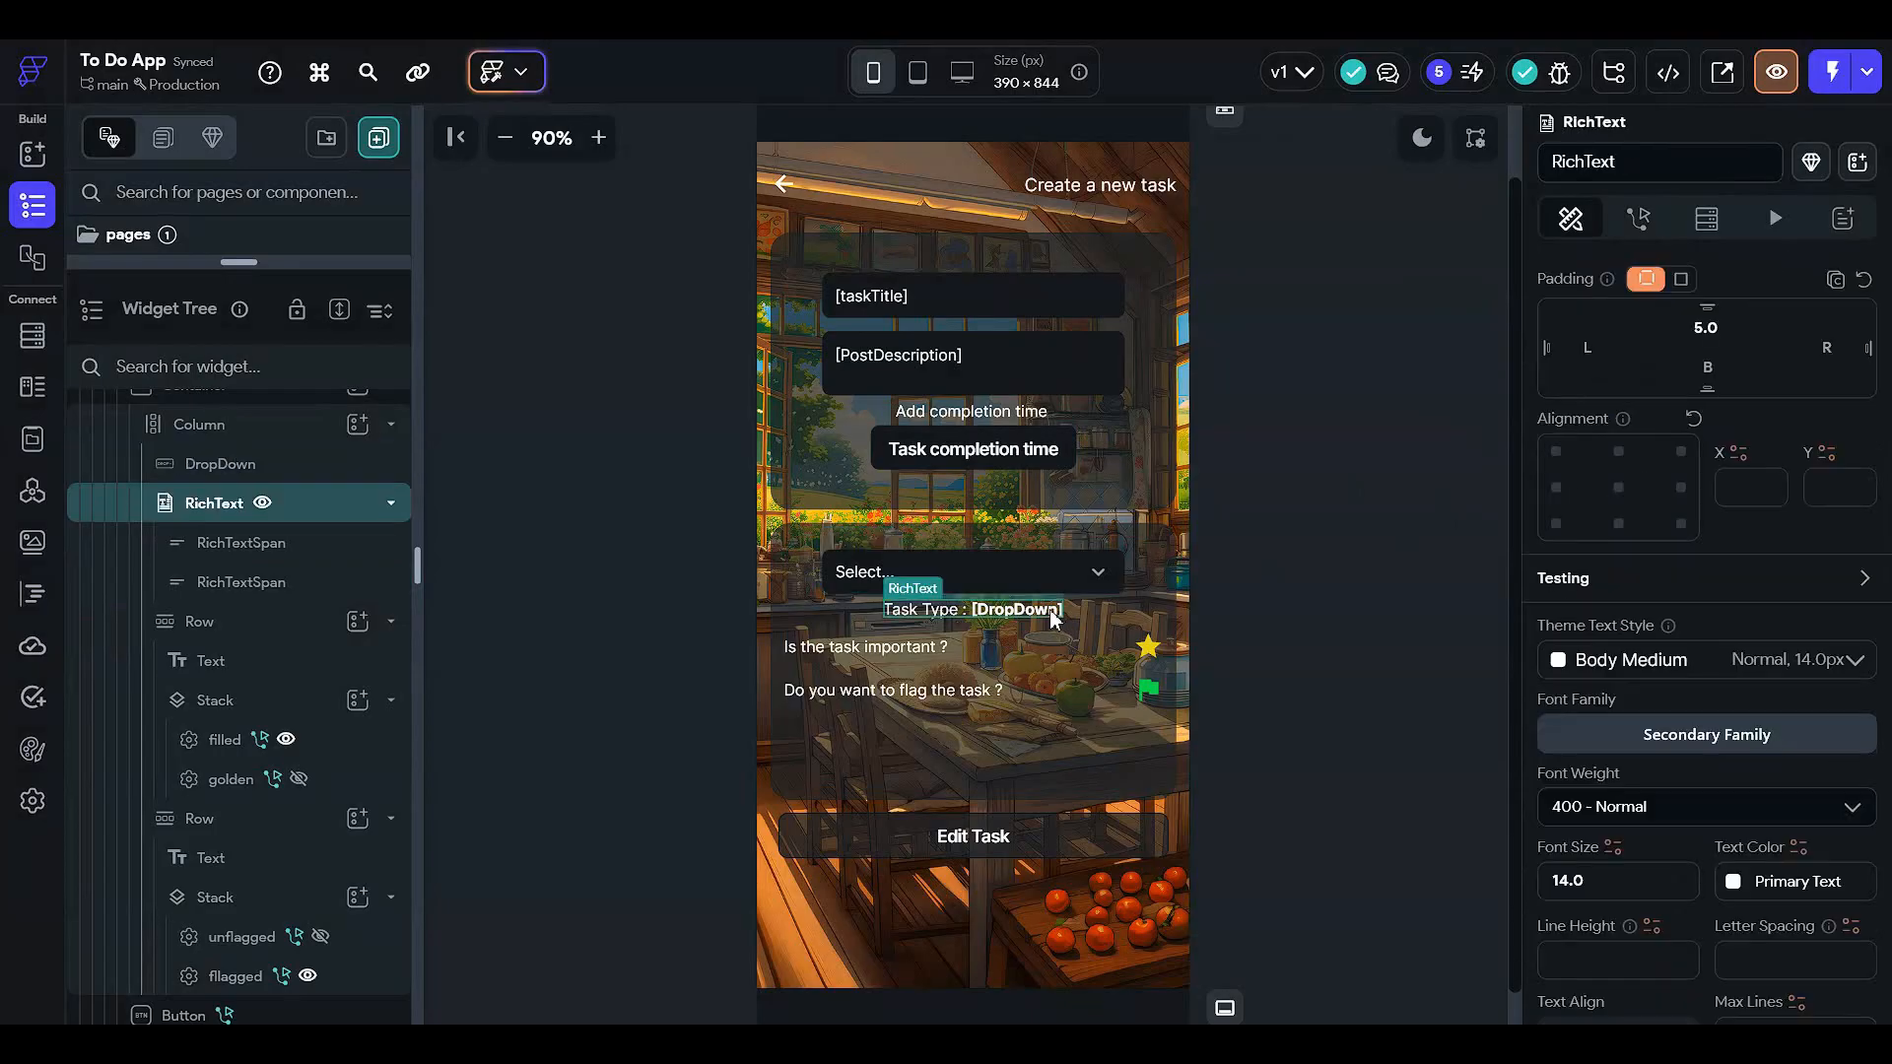
scroll(1593, 575, down, 4)
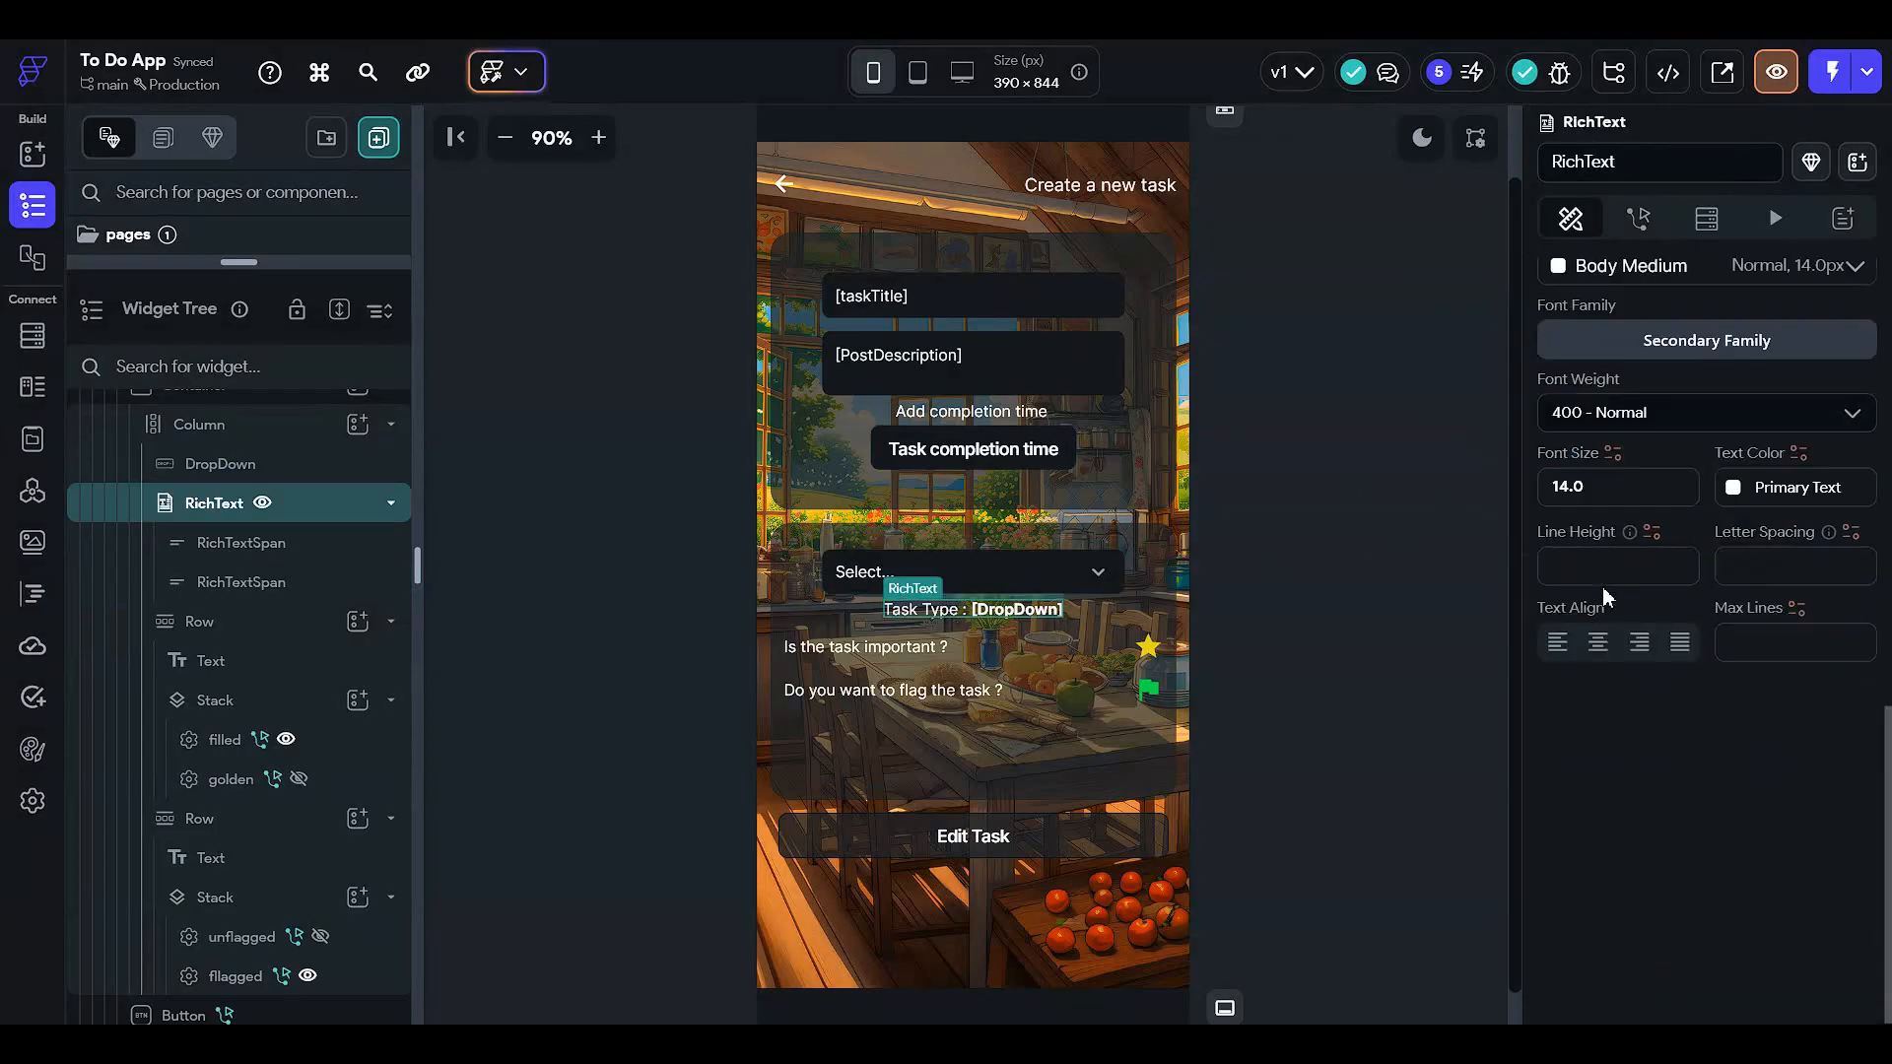
scroll(1602, 587, up, 4)
scroll(1793, 455, up, 7)
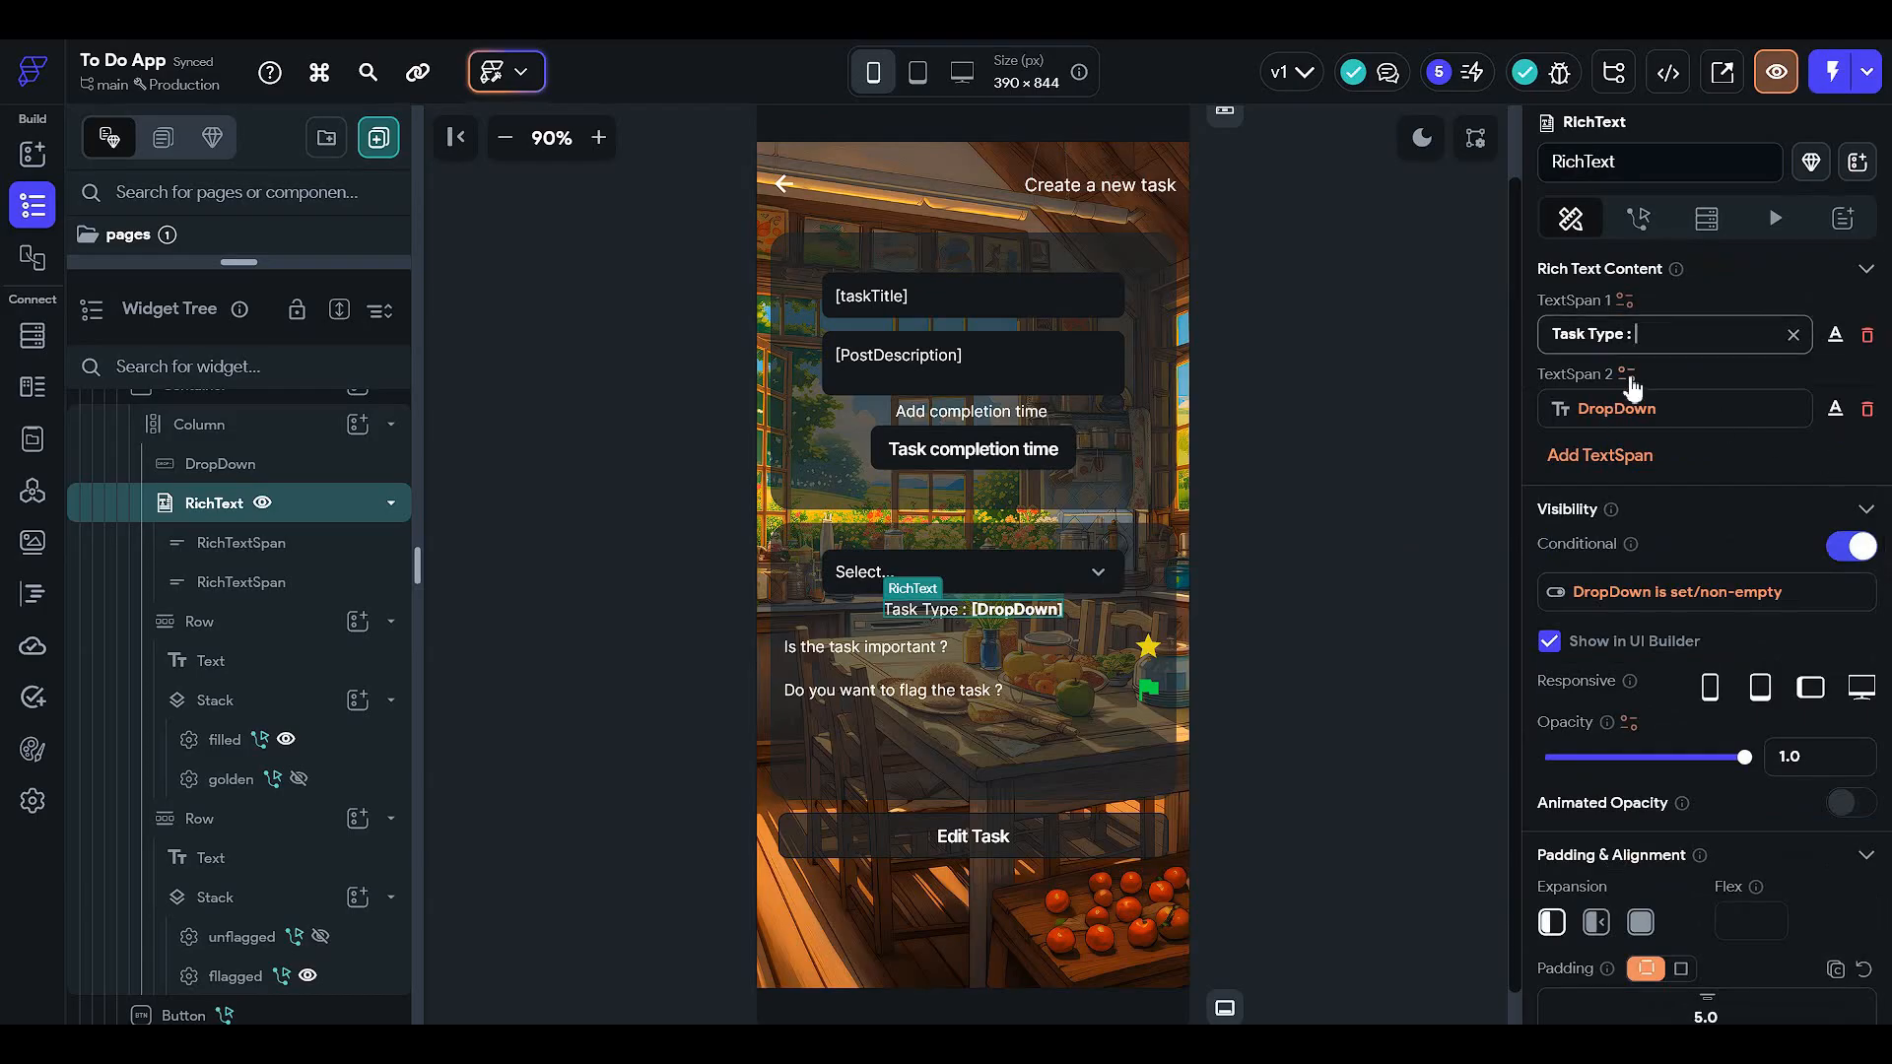
click(1621, 408)
click(1442, 427)
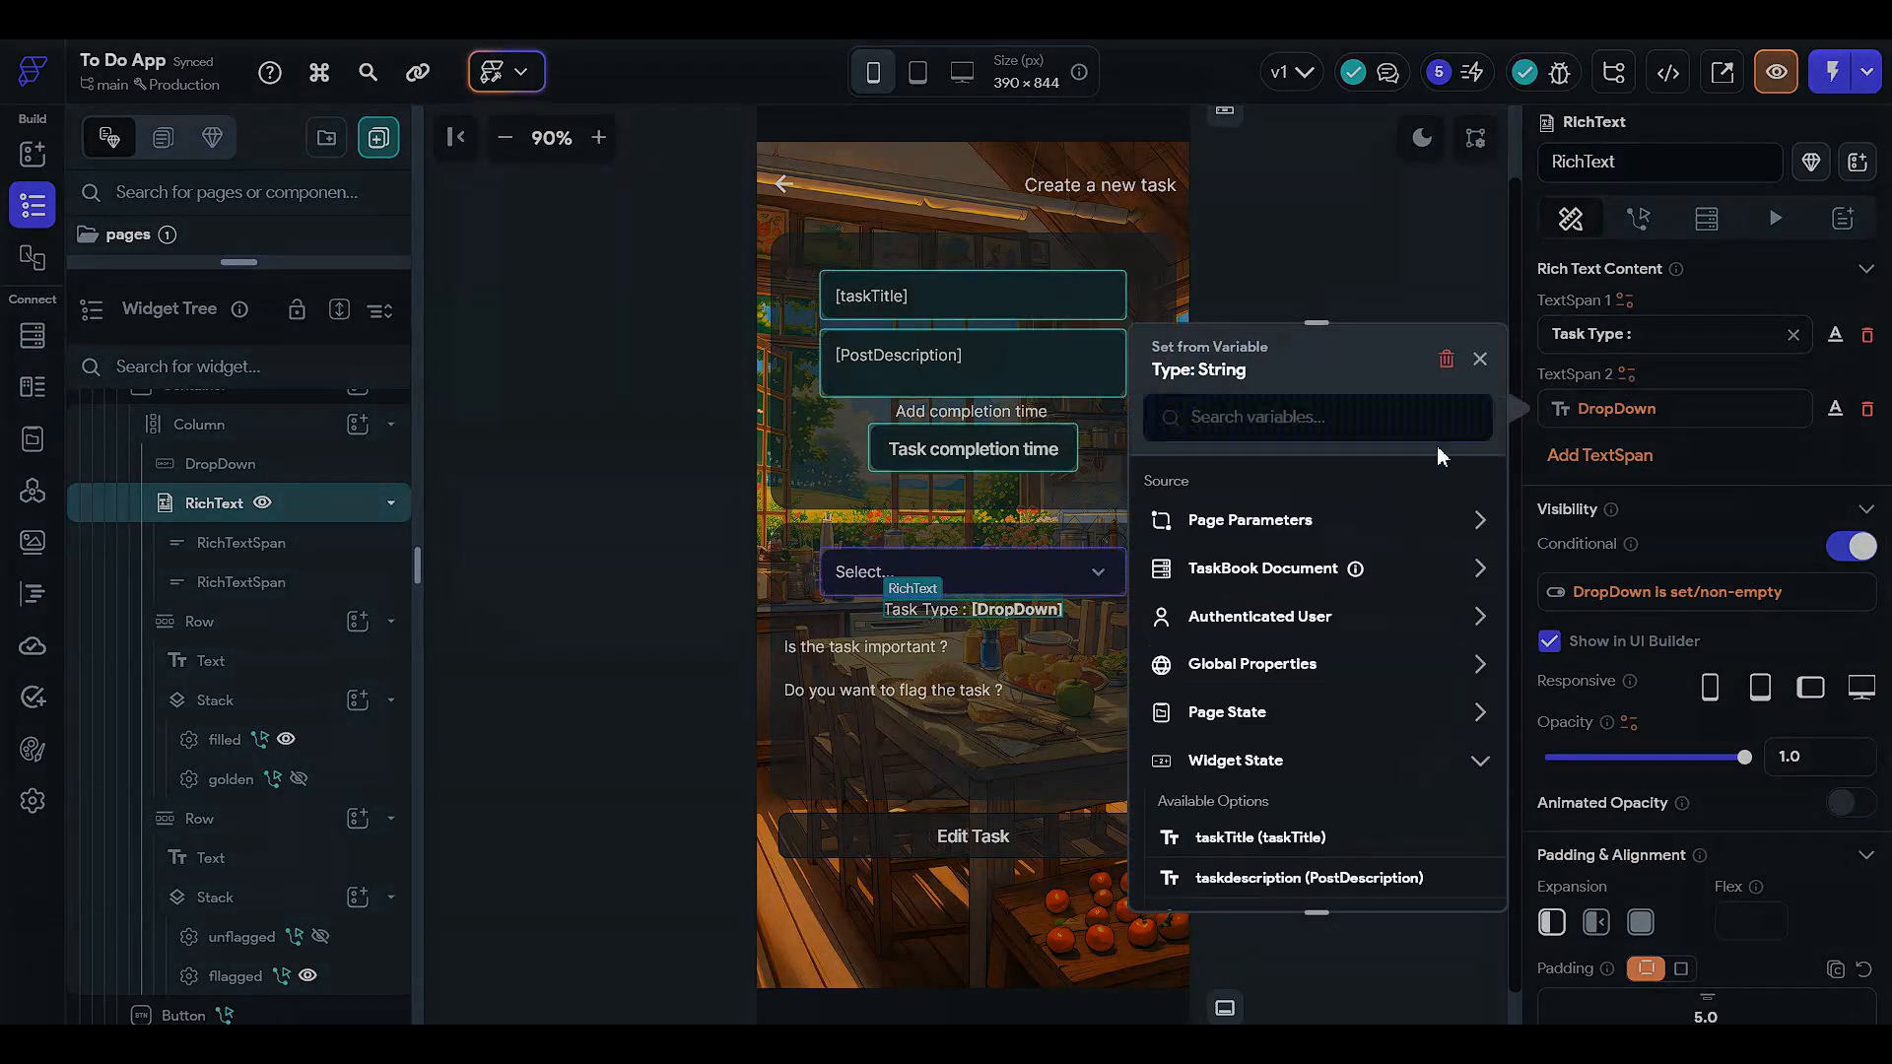
click(1286, 574)
scroll(1271, 768, down, 2)
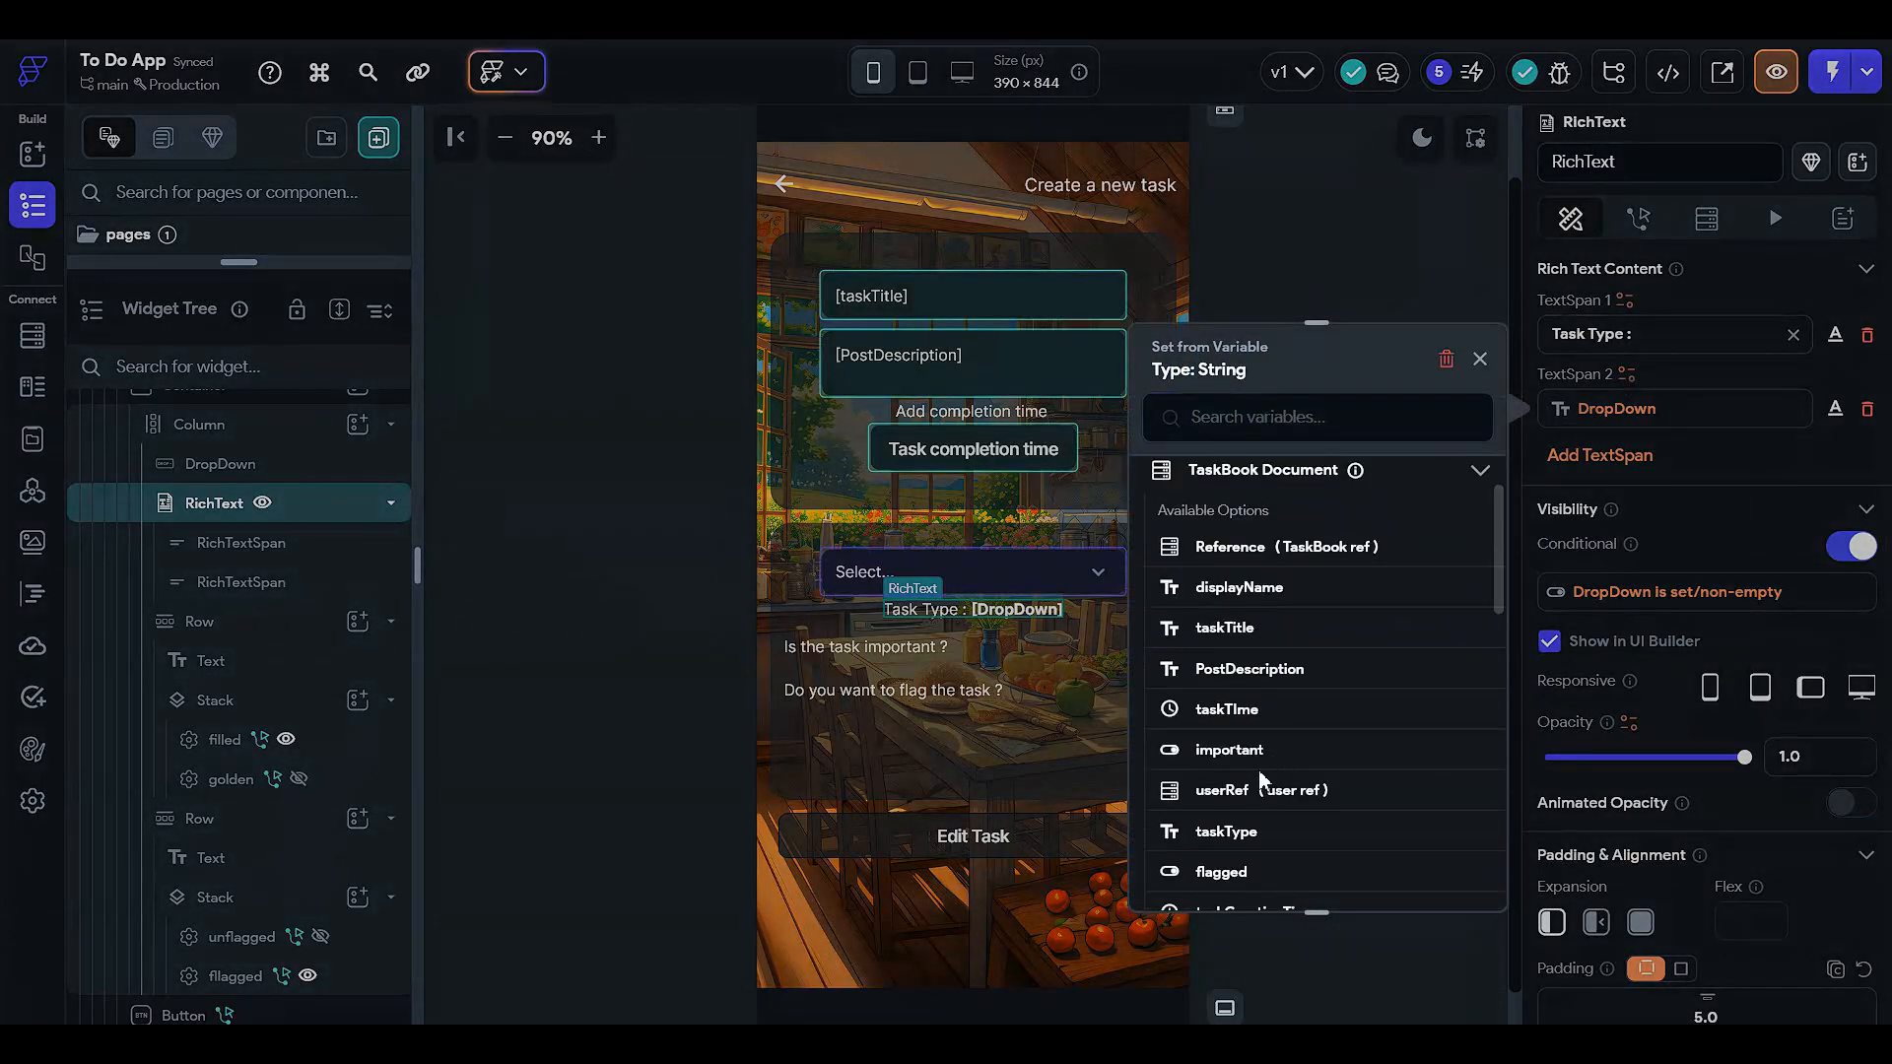
scroll(1261, 788, down, 2)
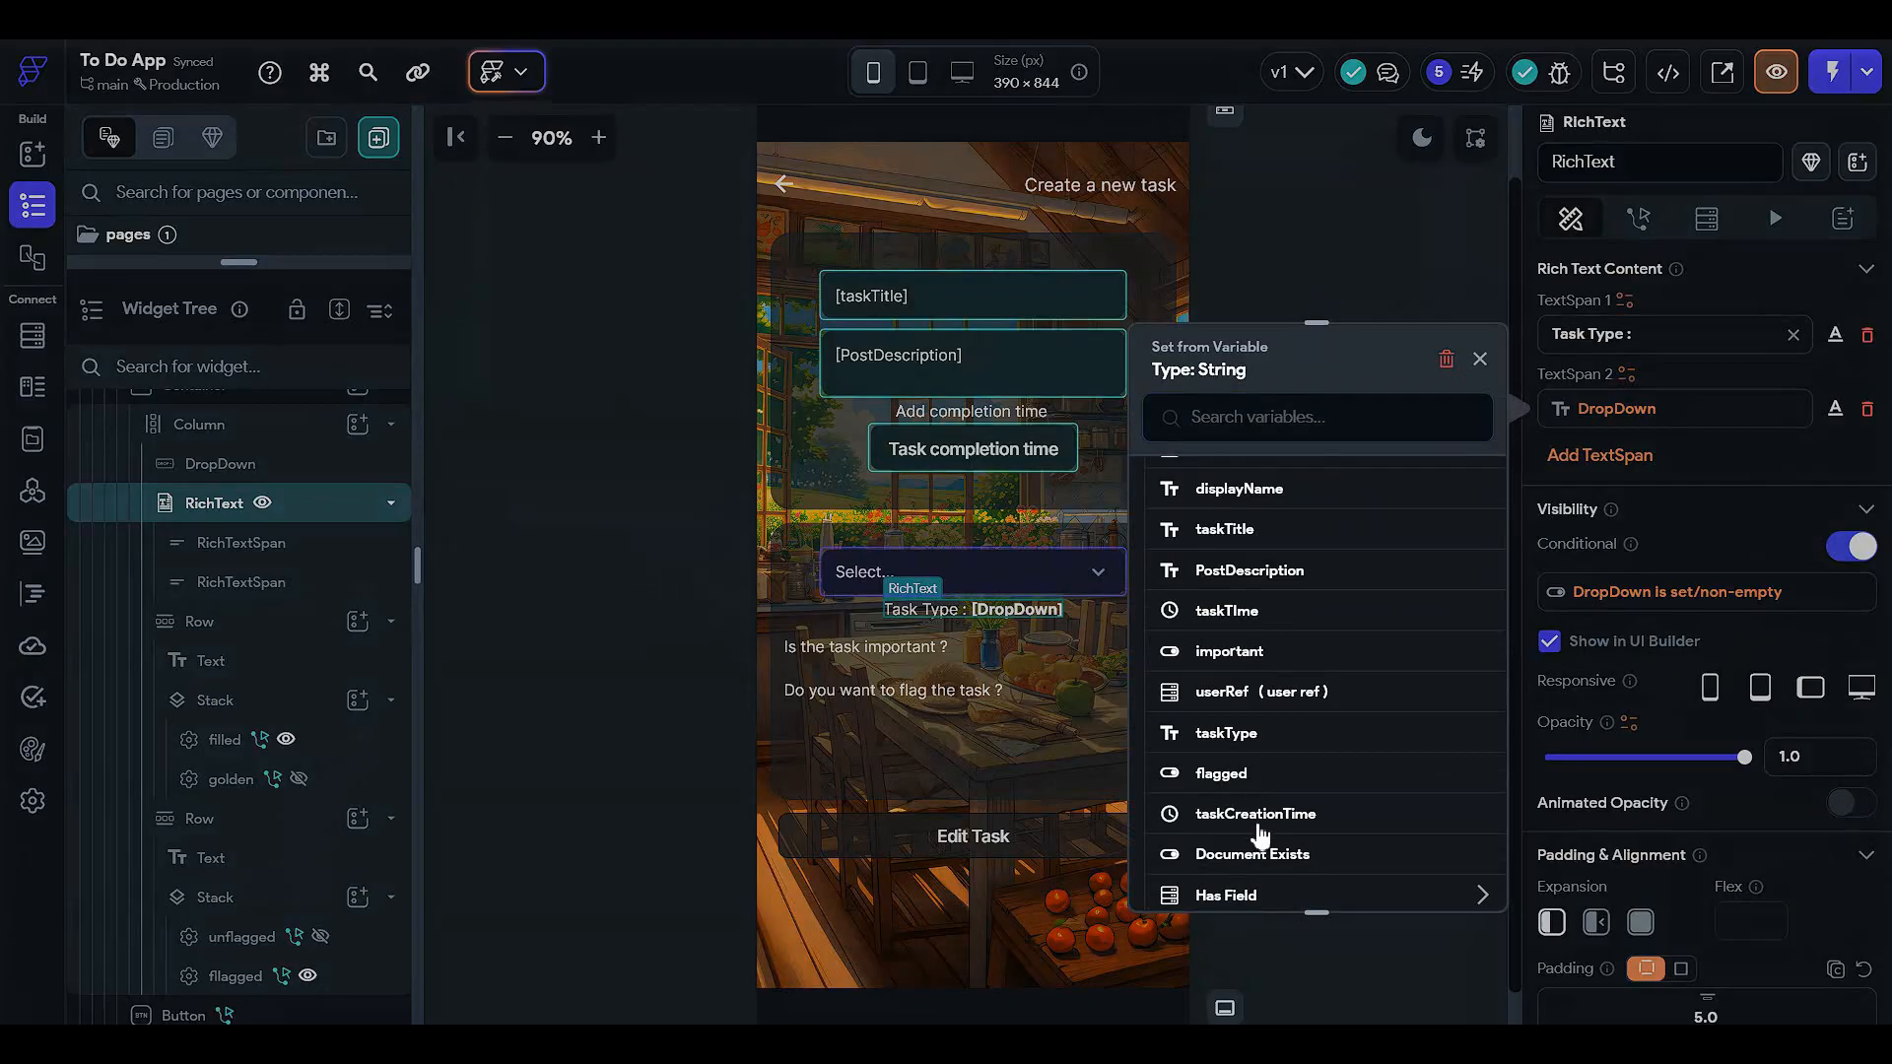
click(1261, 739)
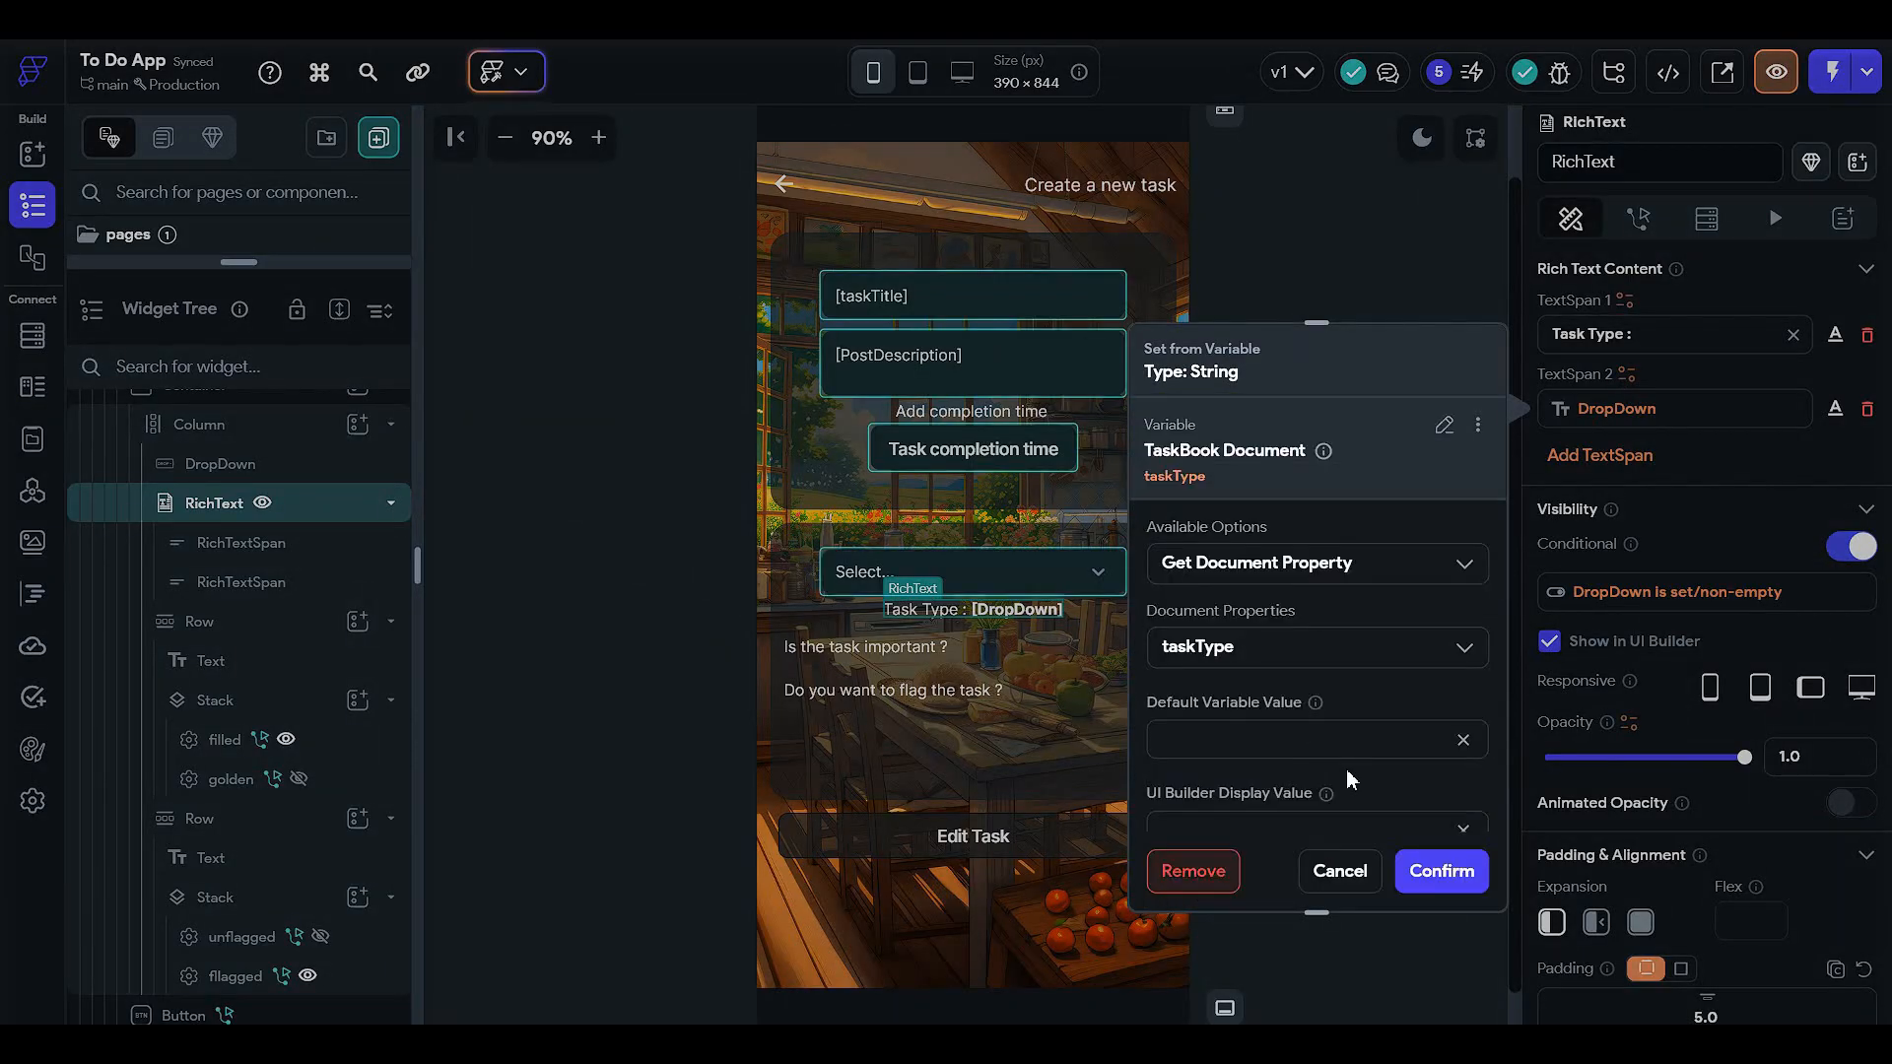
click(1440, 865)
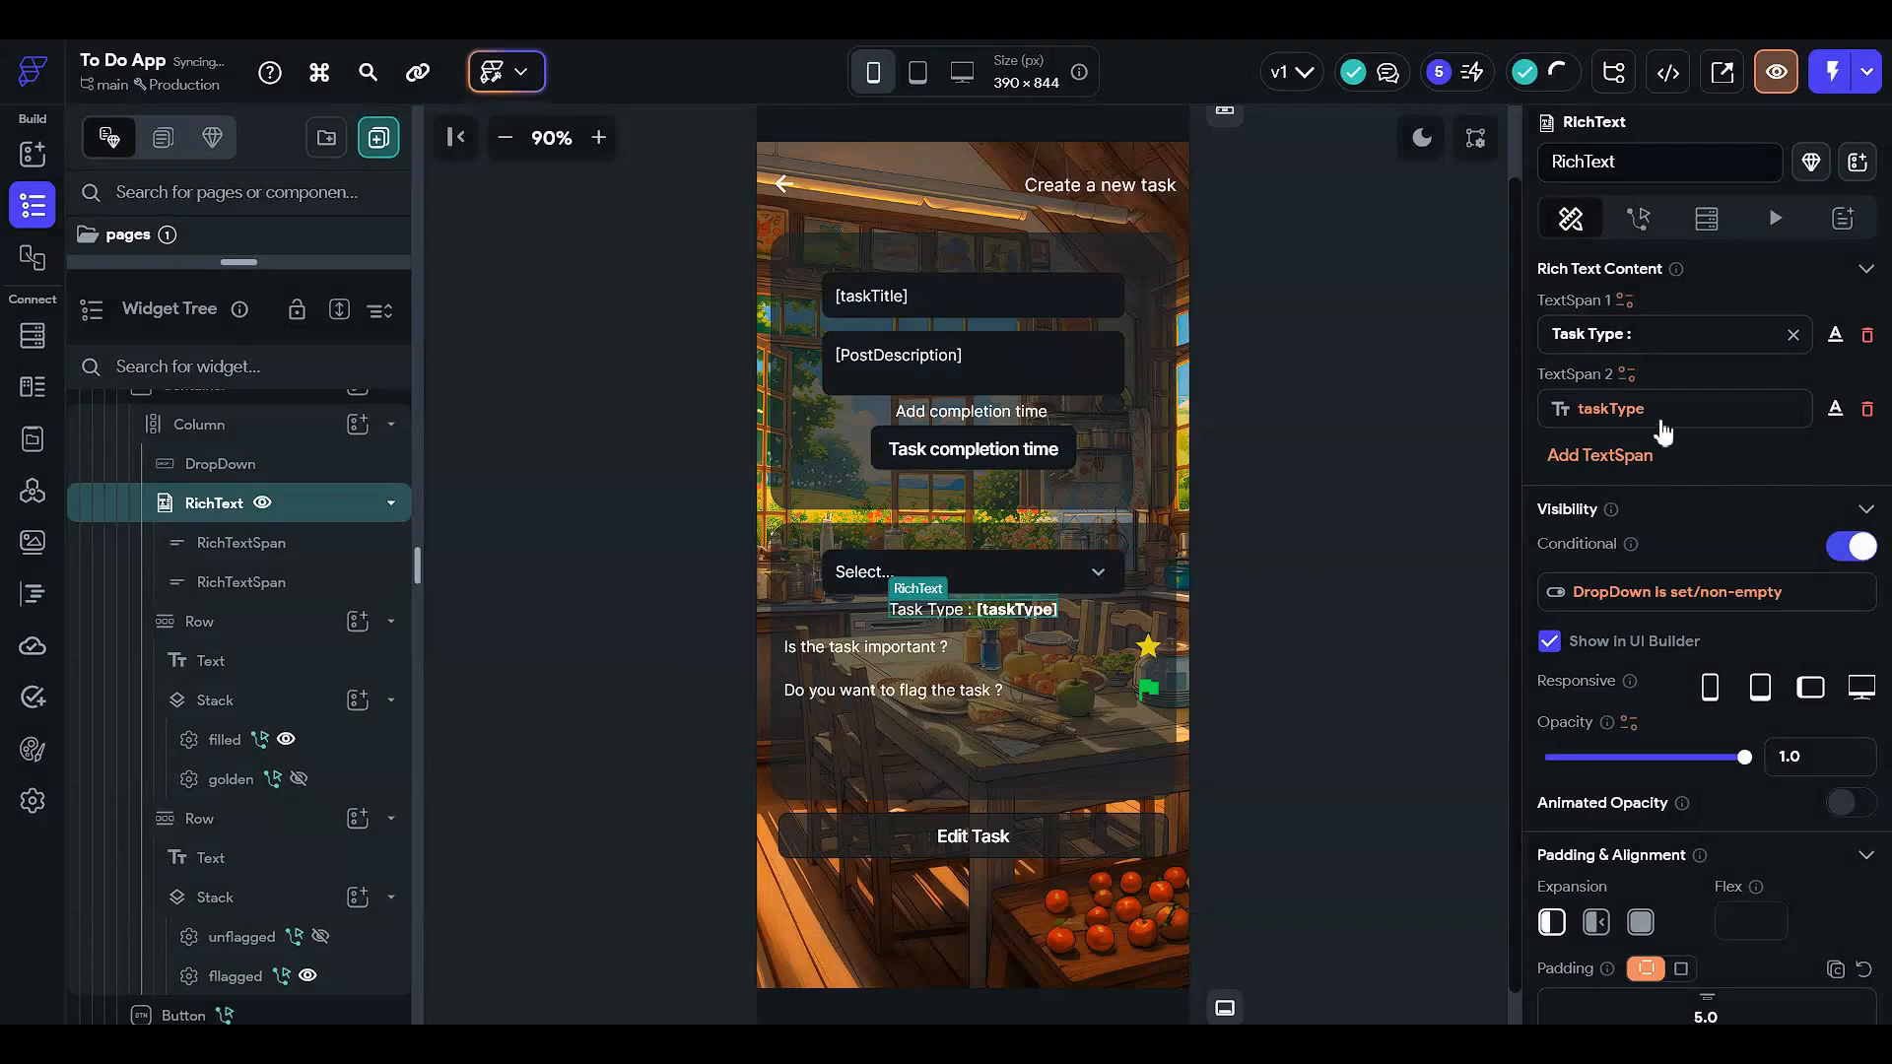
scroll(793, 670, down, 1)
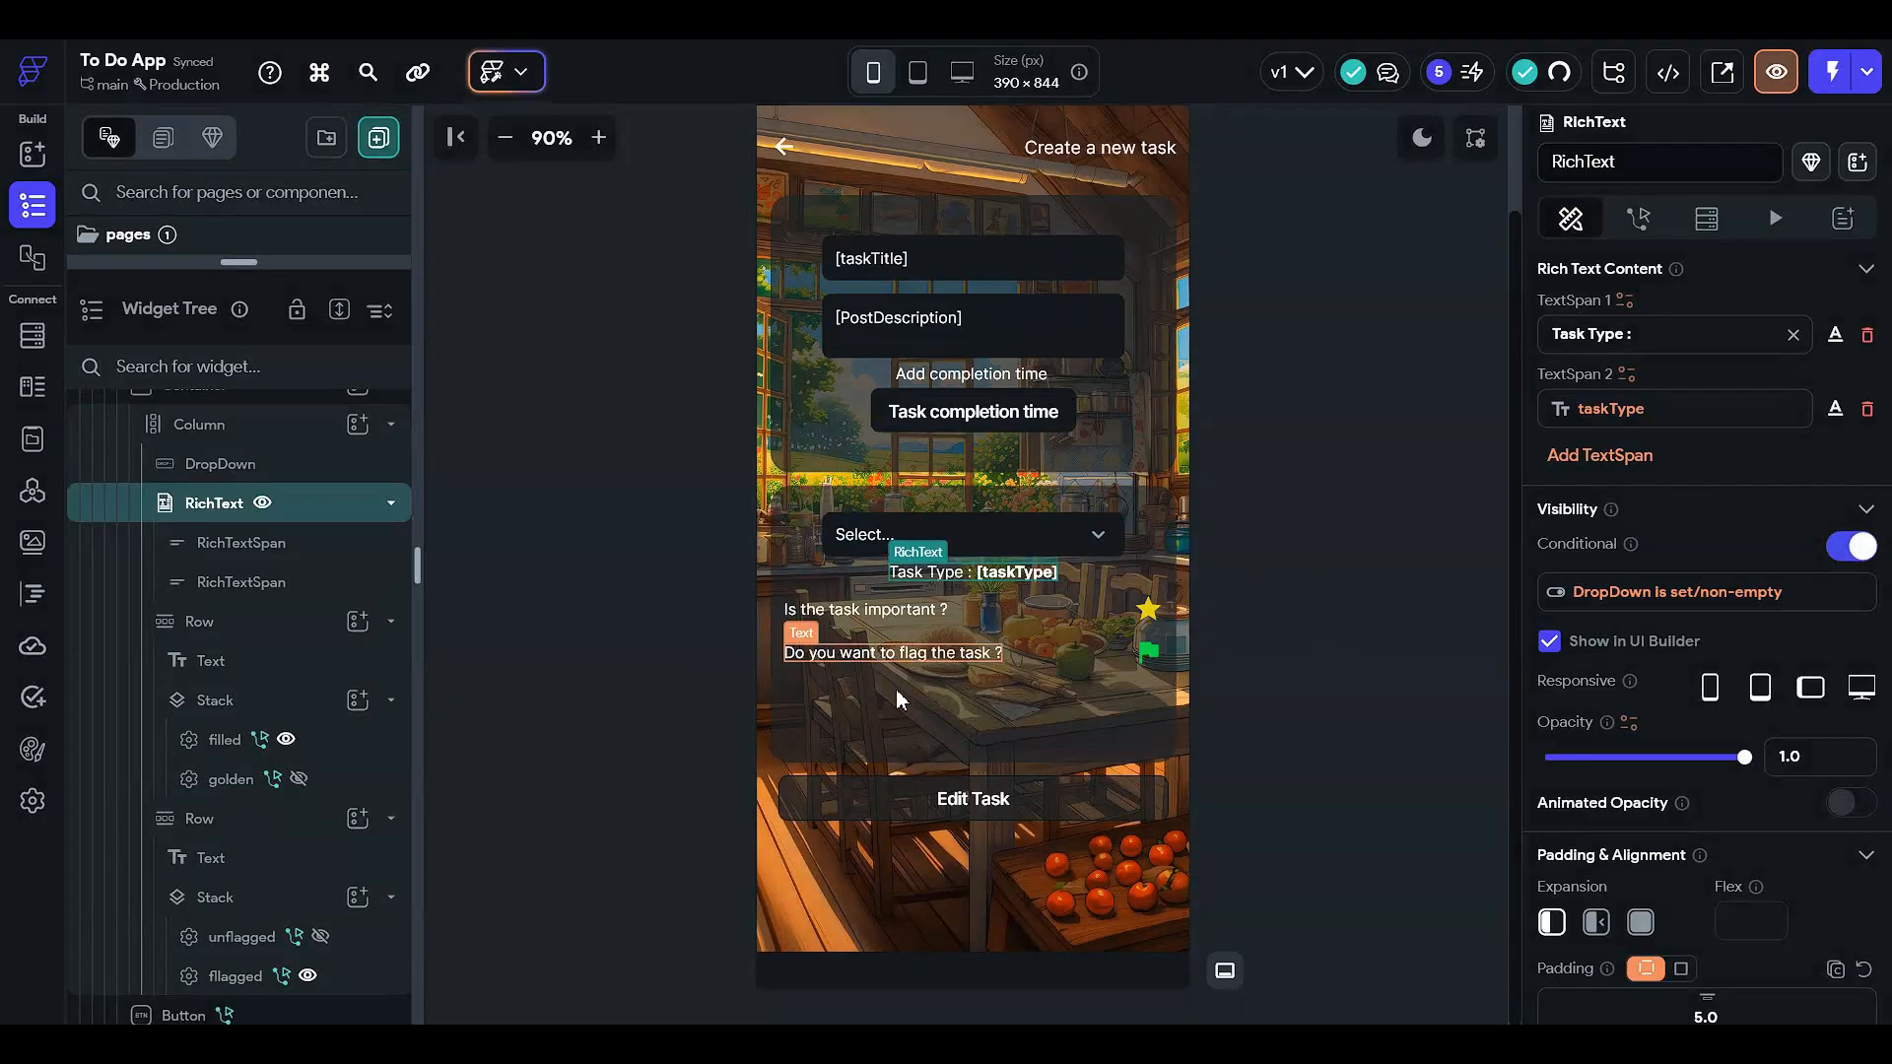
click(1143, 612)
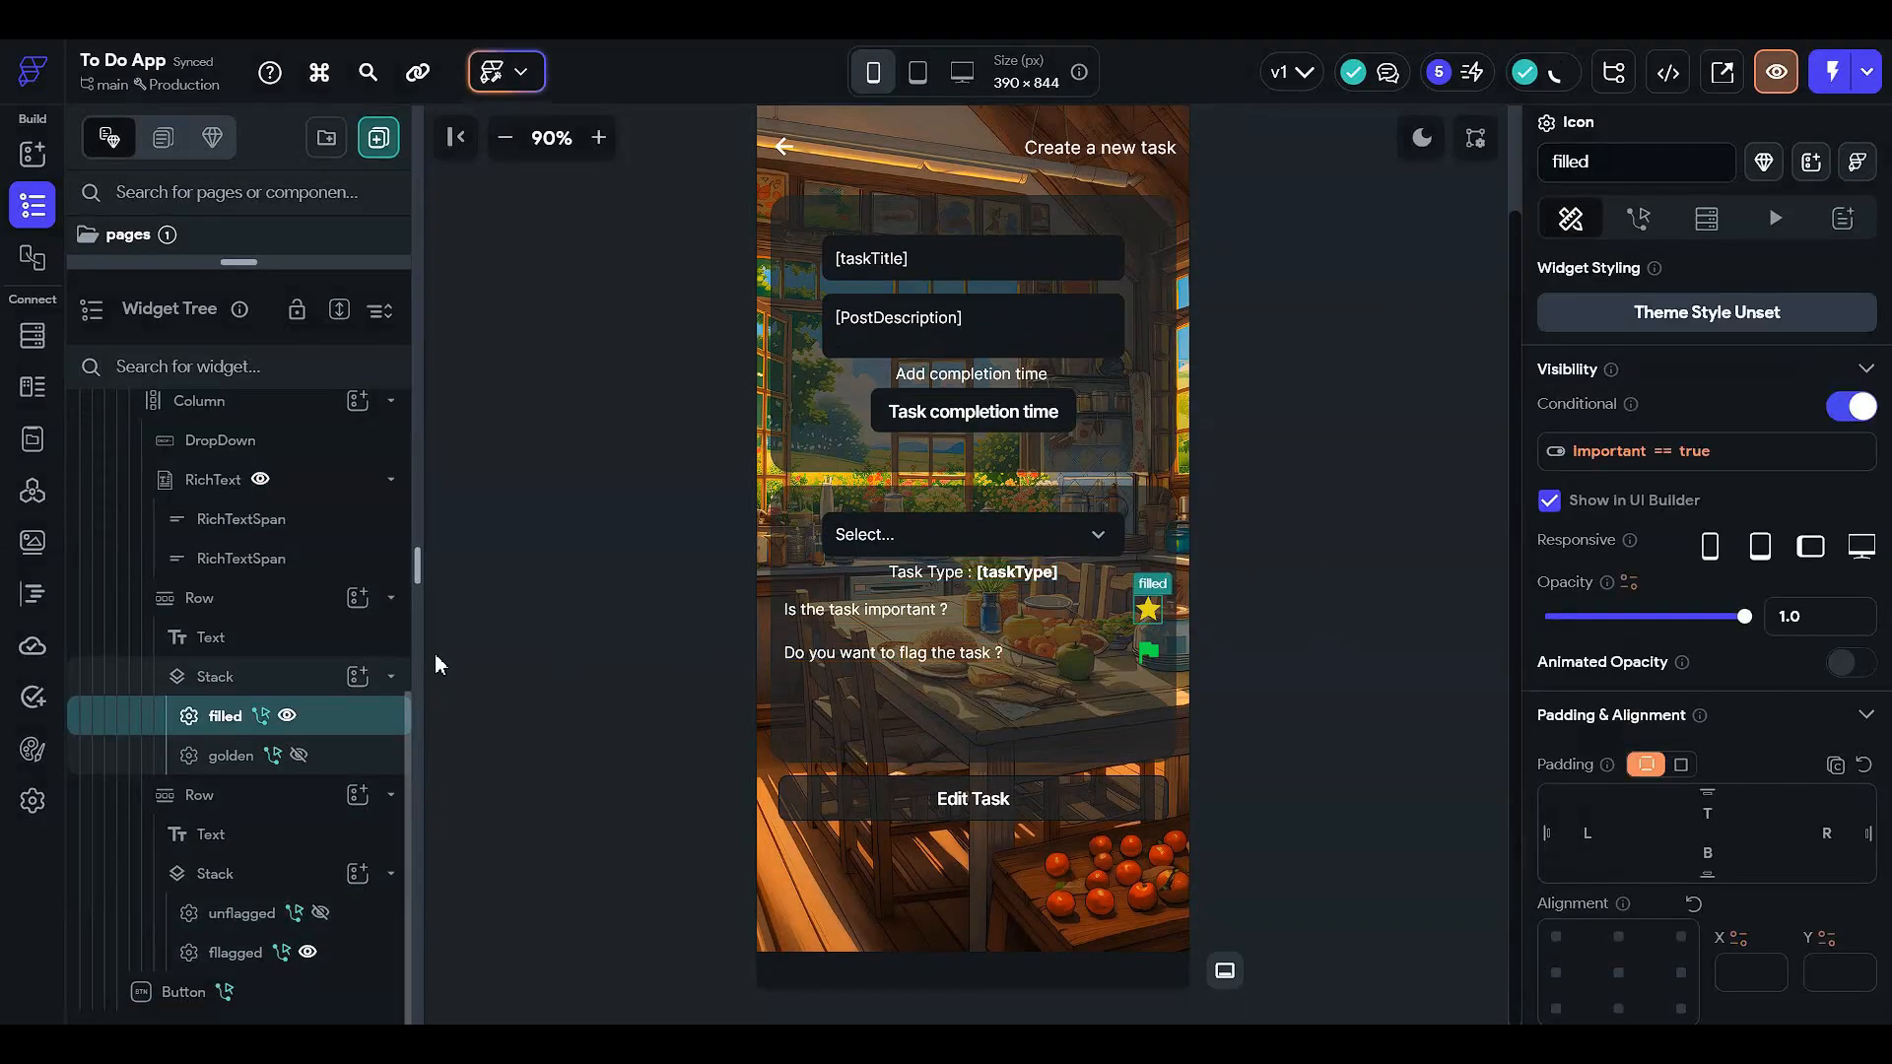
click(1635, 453)
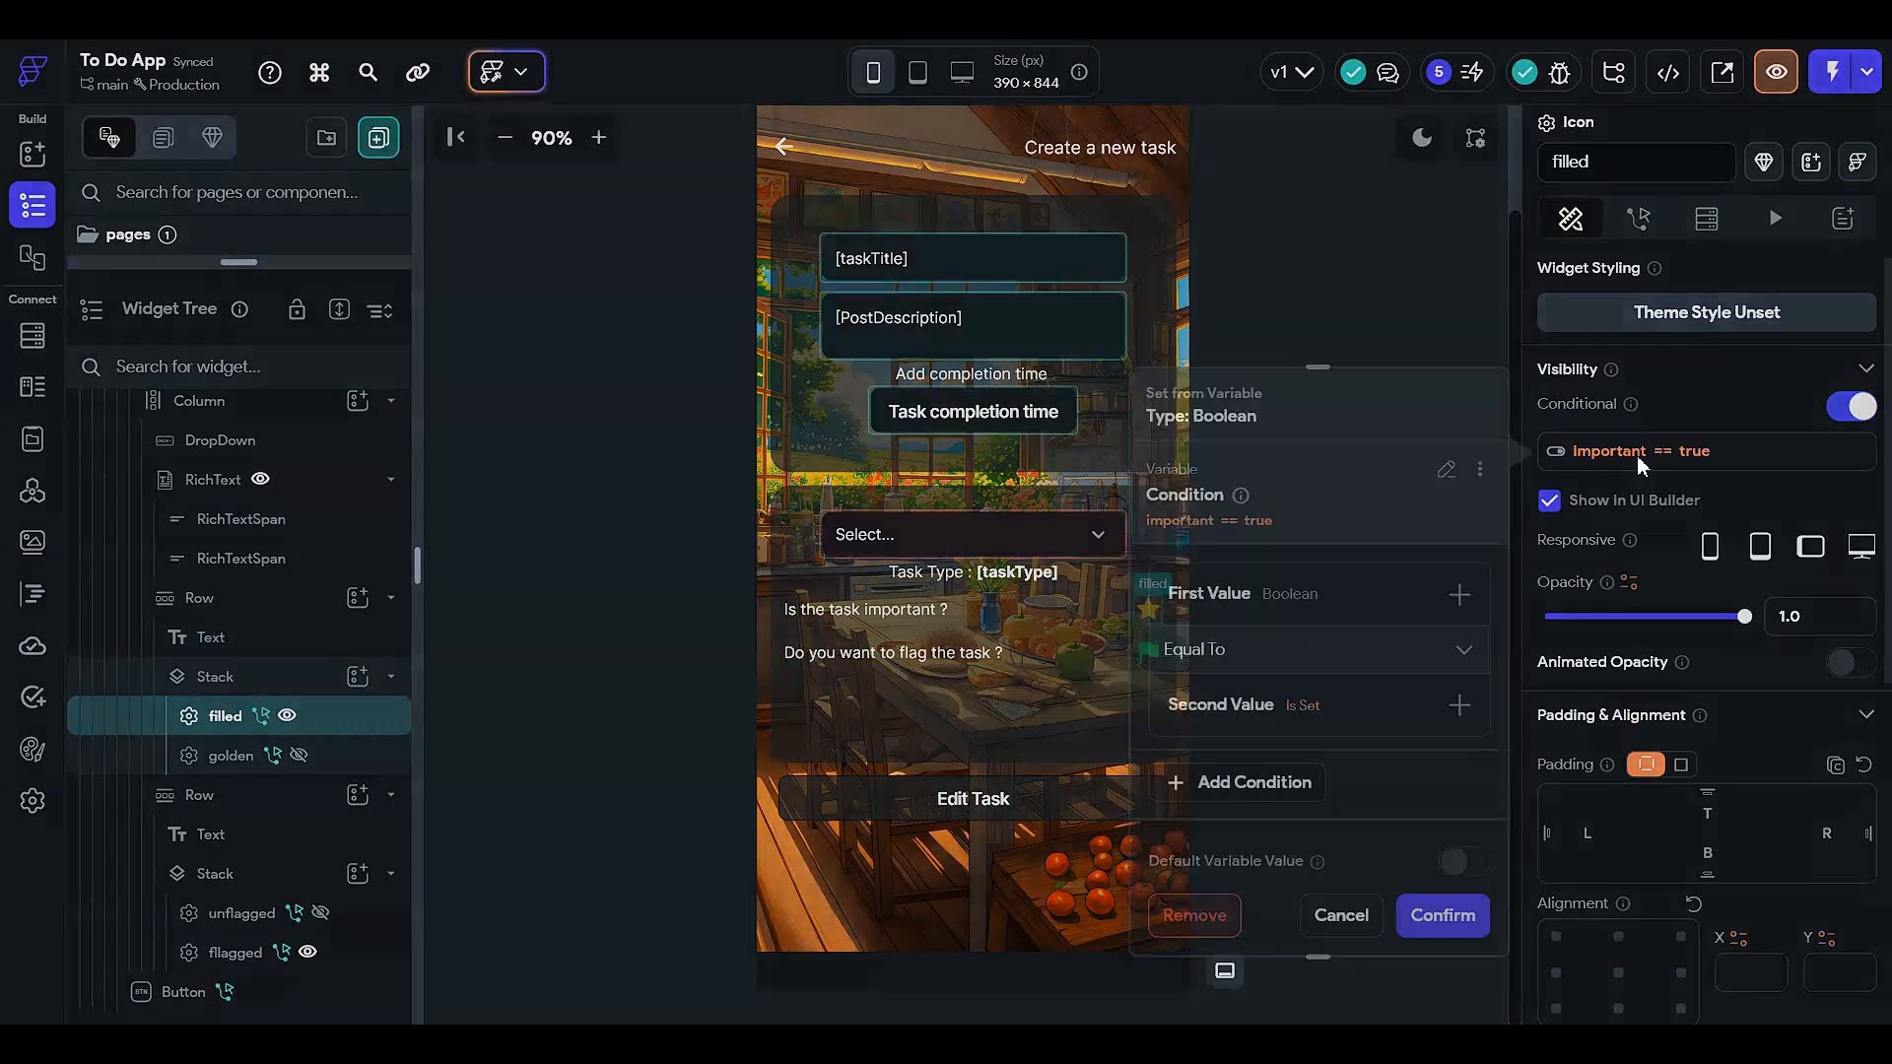
click(1335, 603)
click(1318, 638)
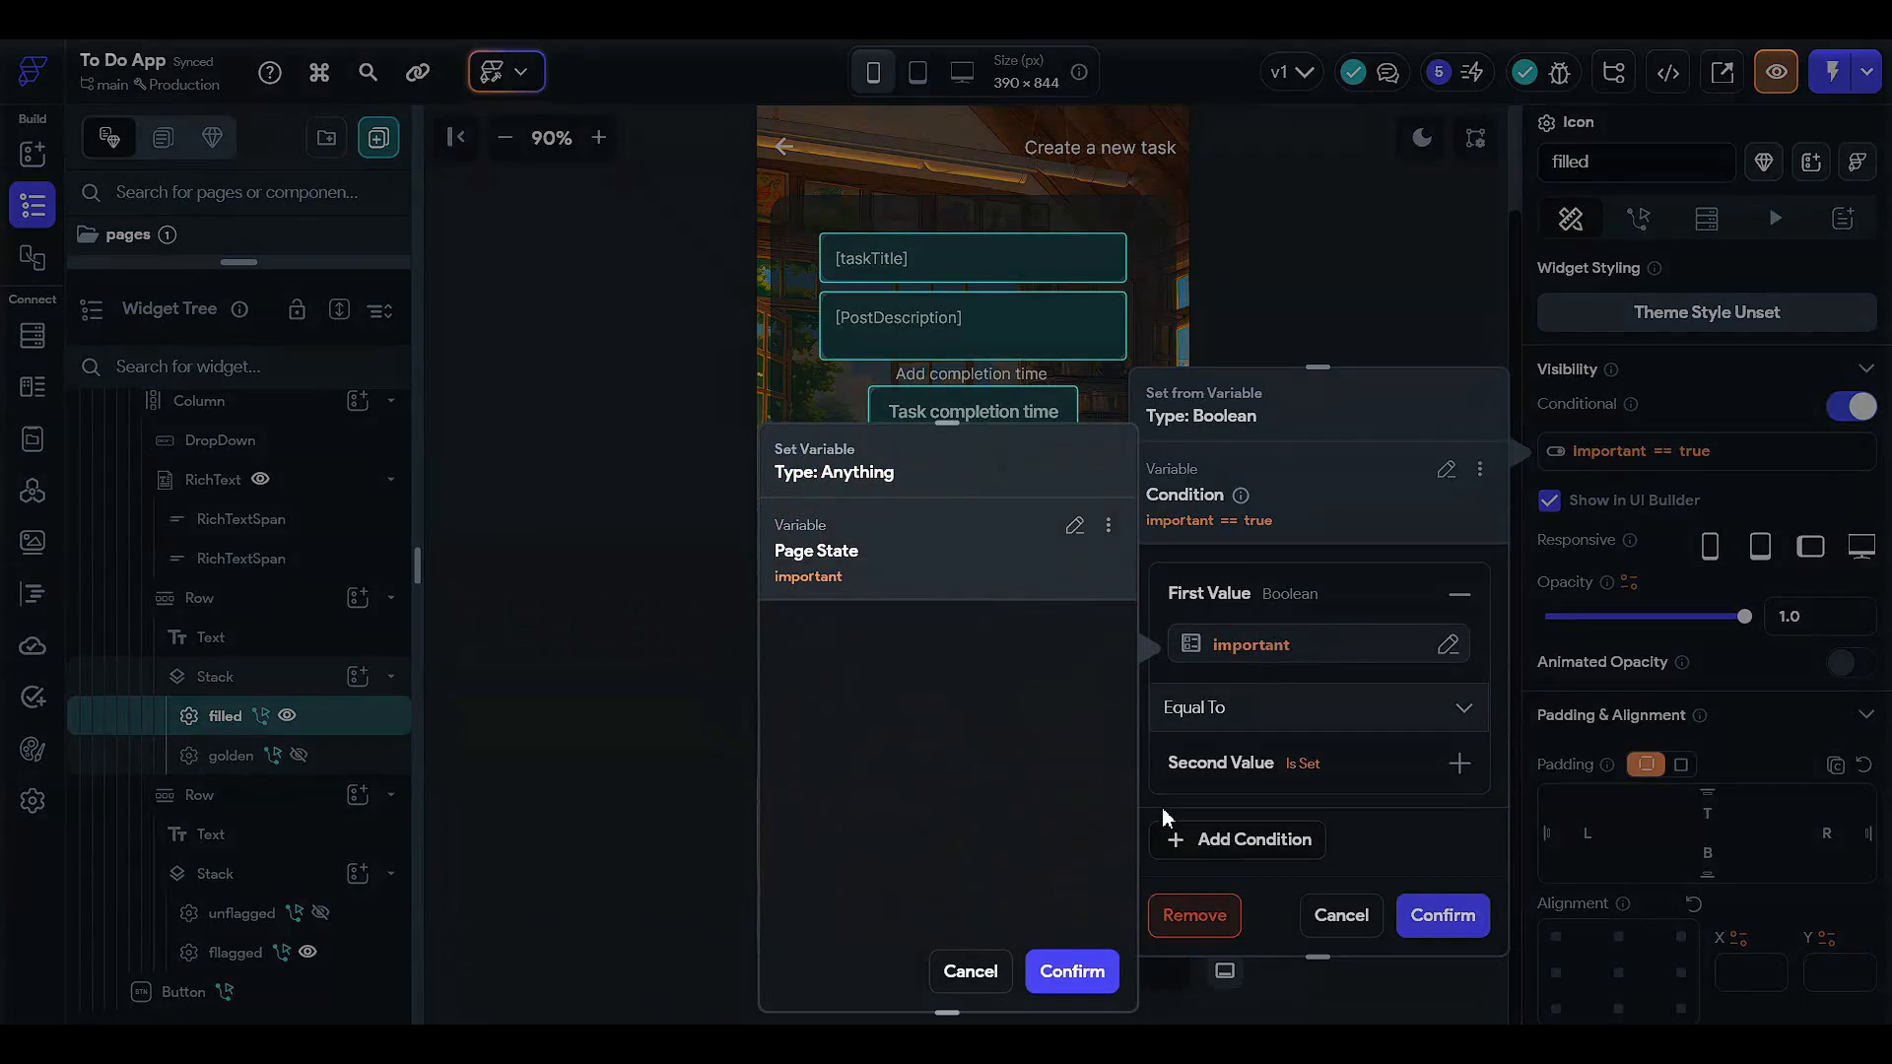
click(688, 727)
click(1340, 921)
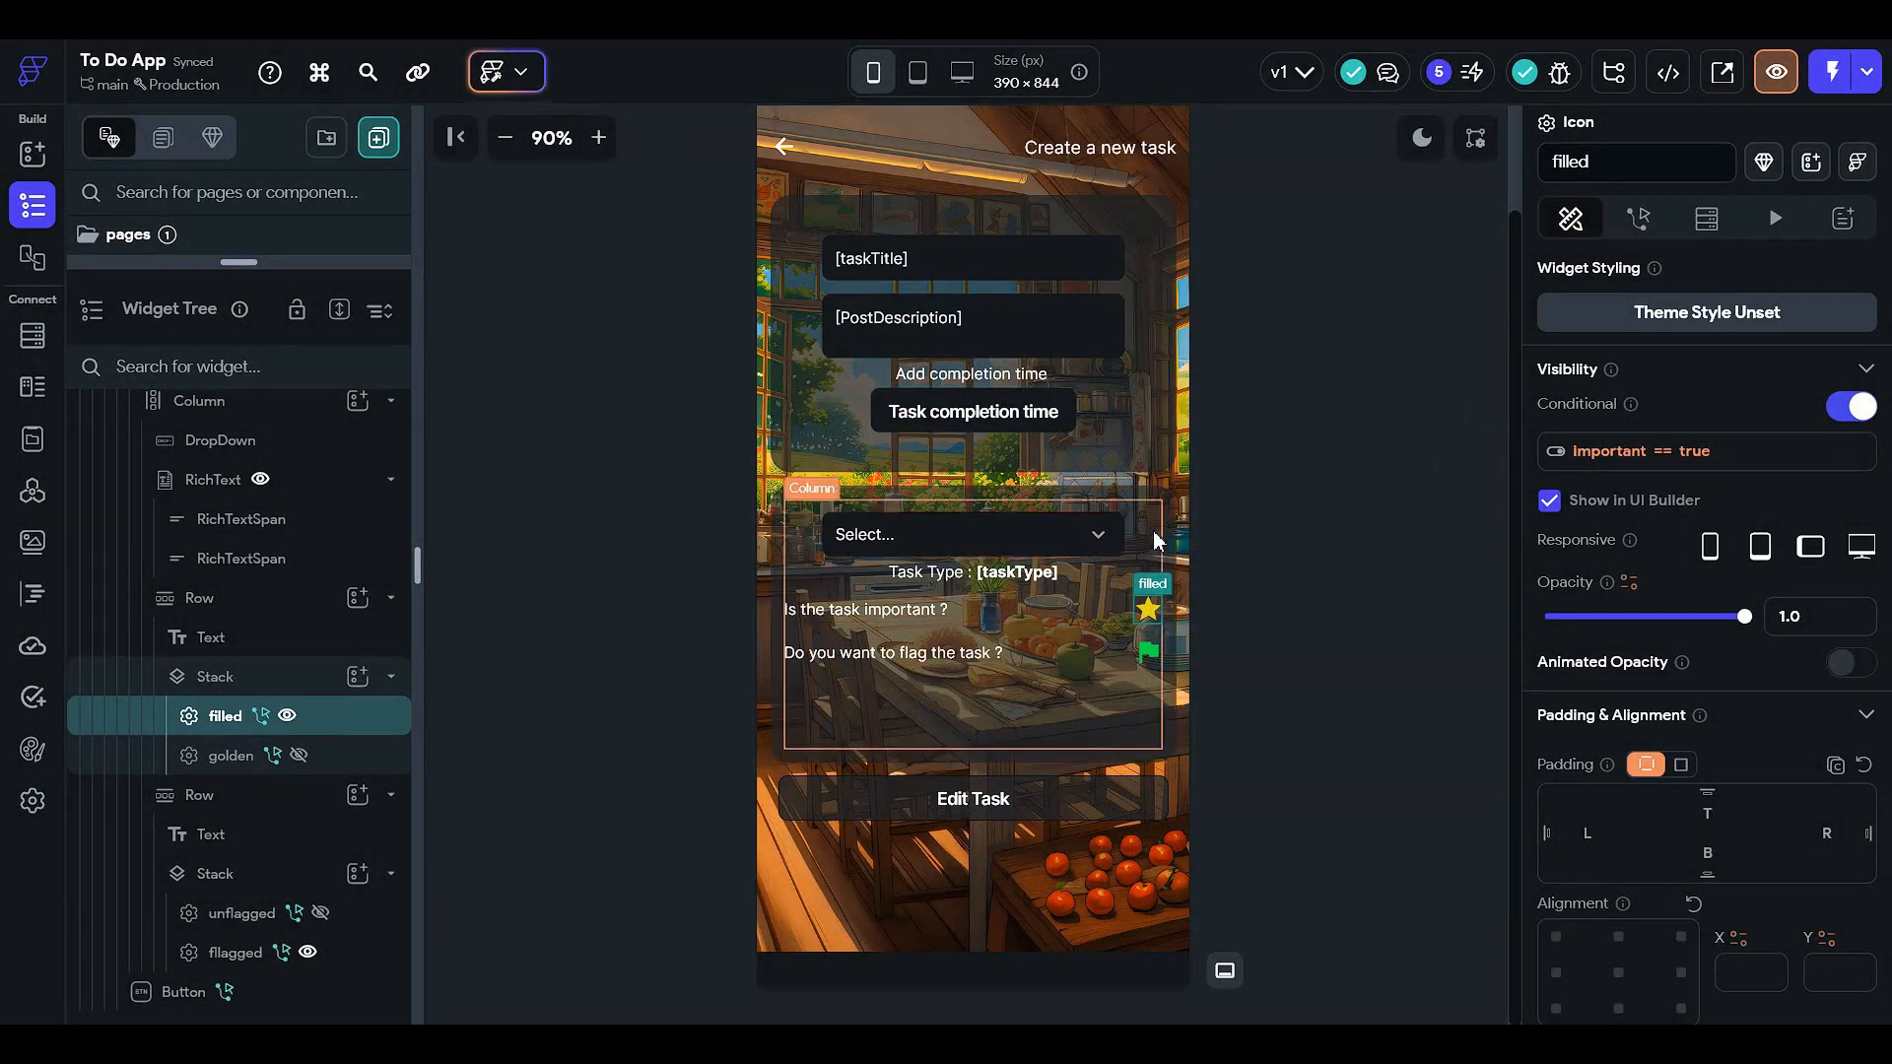
scroll(1621, 611, down, 5)
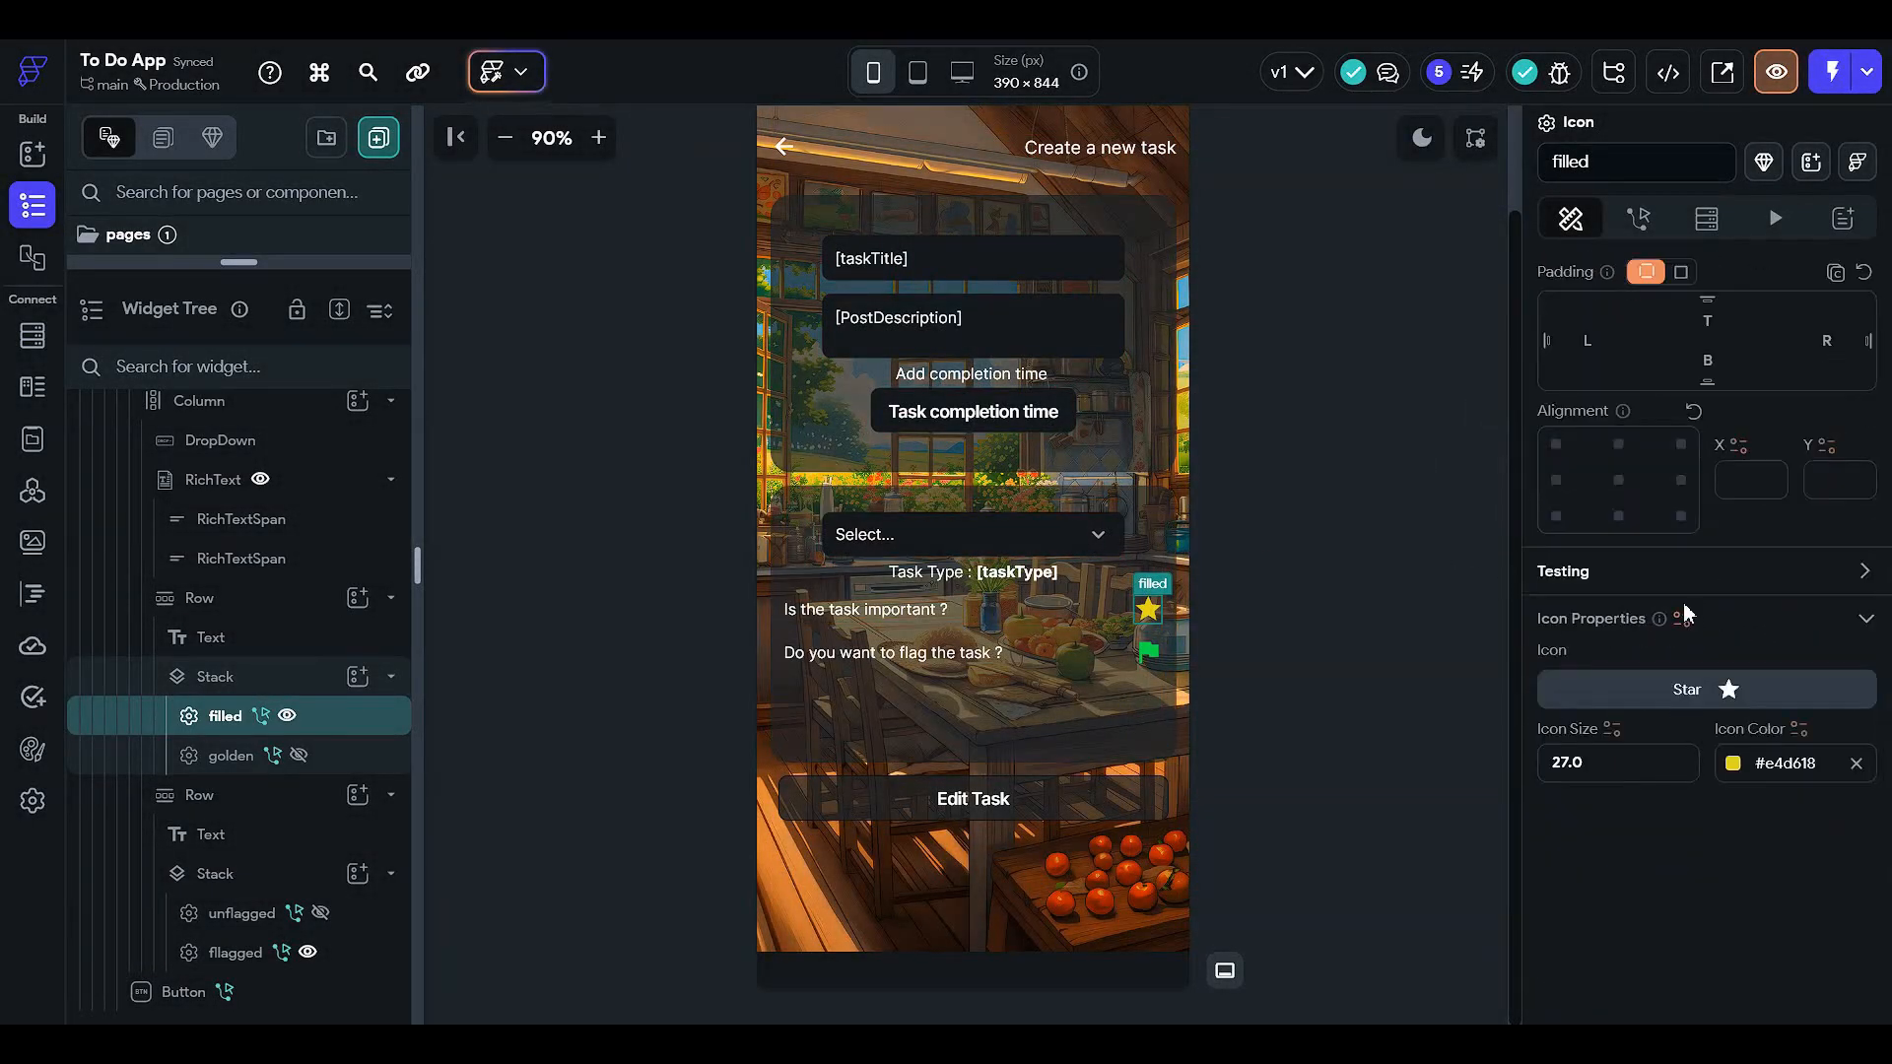
scroll(1636, 621, up, 5)
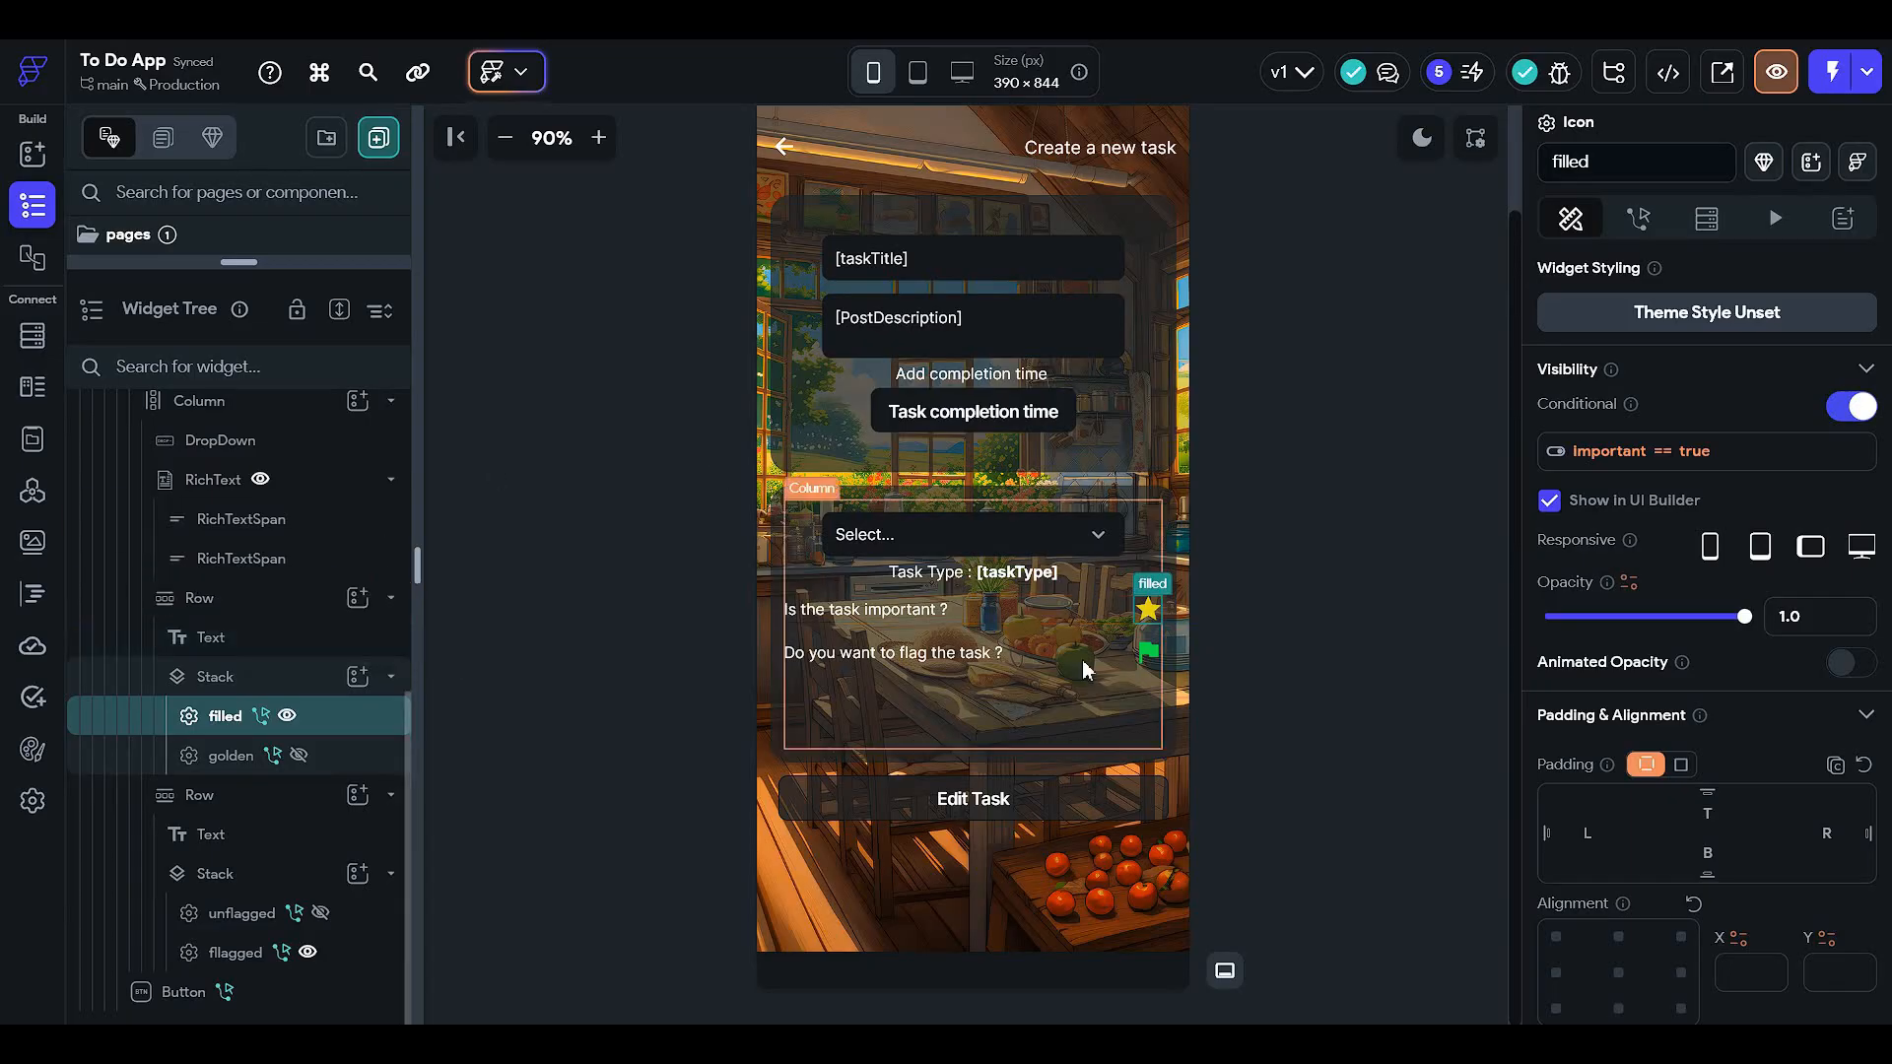
click(1072, 613)
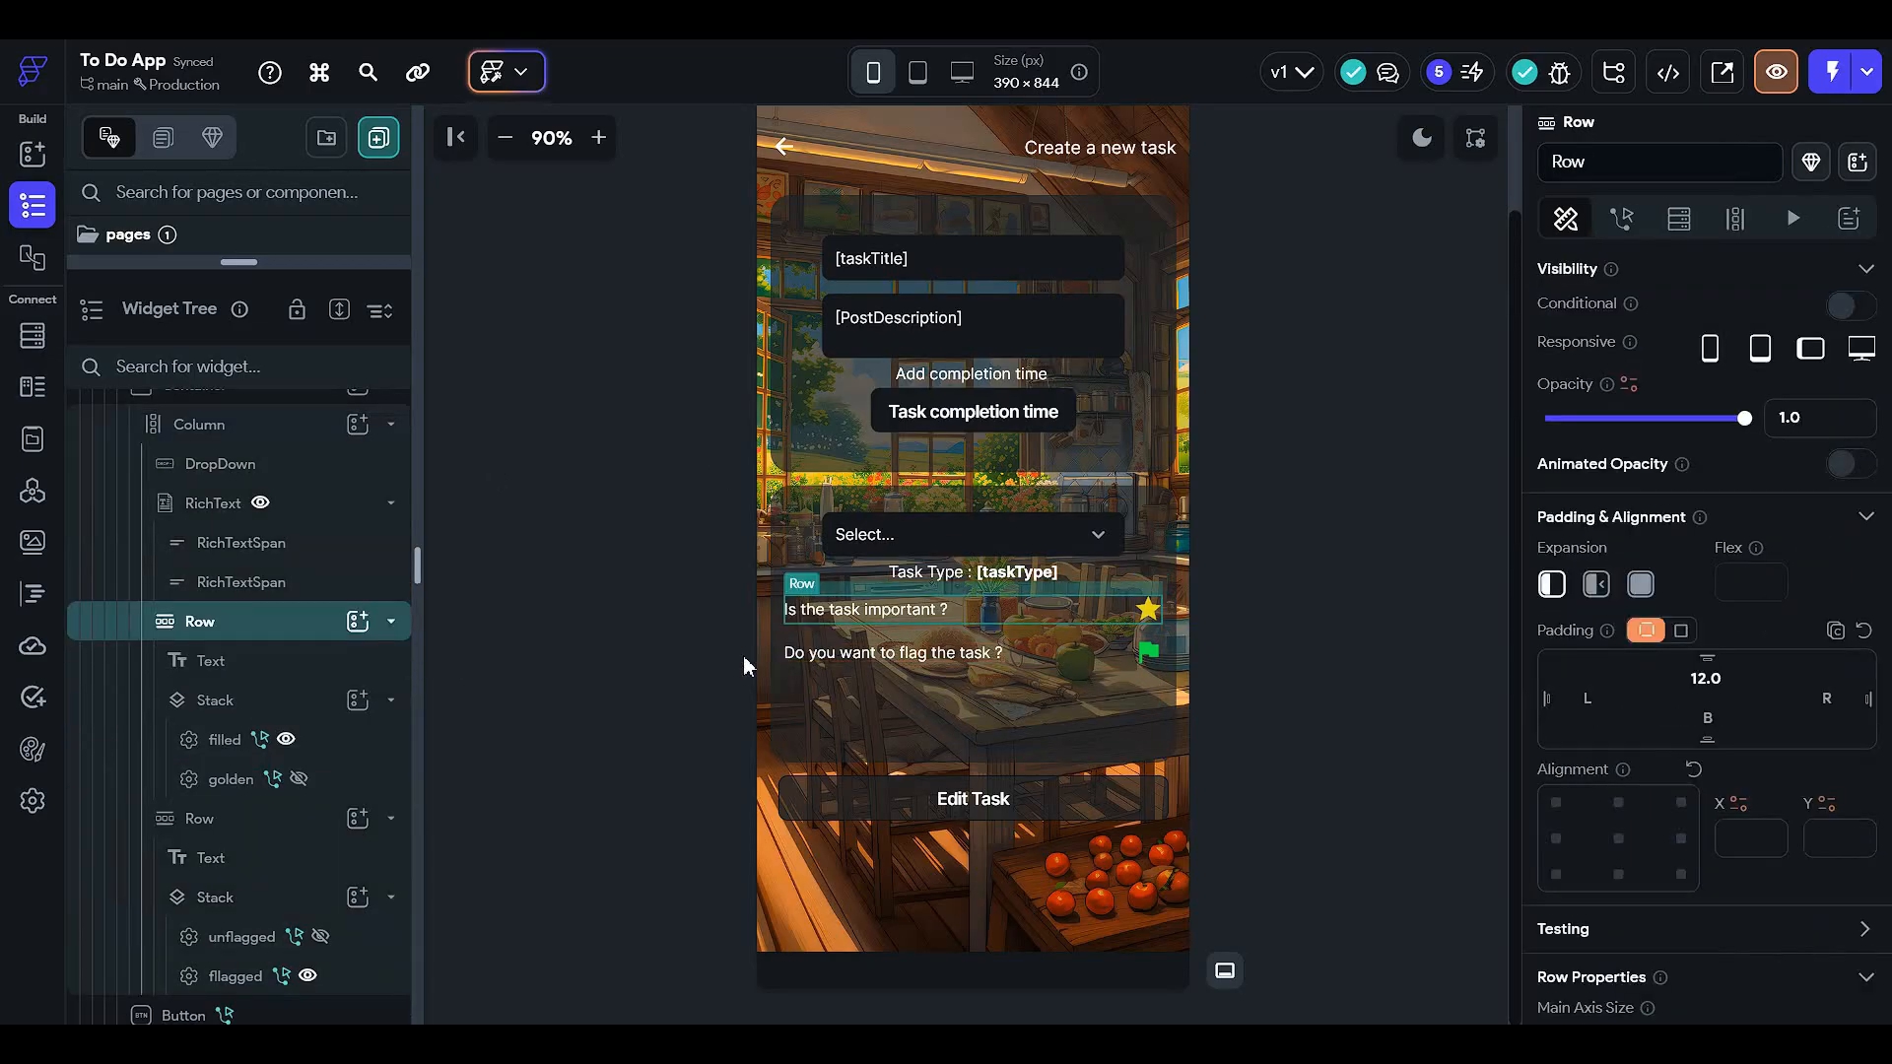
- Delete the 'Is the task important ?' row and the flag question row
key(Delete)
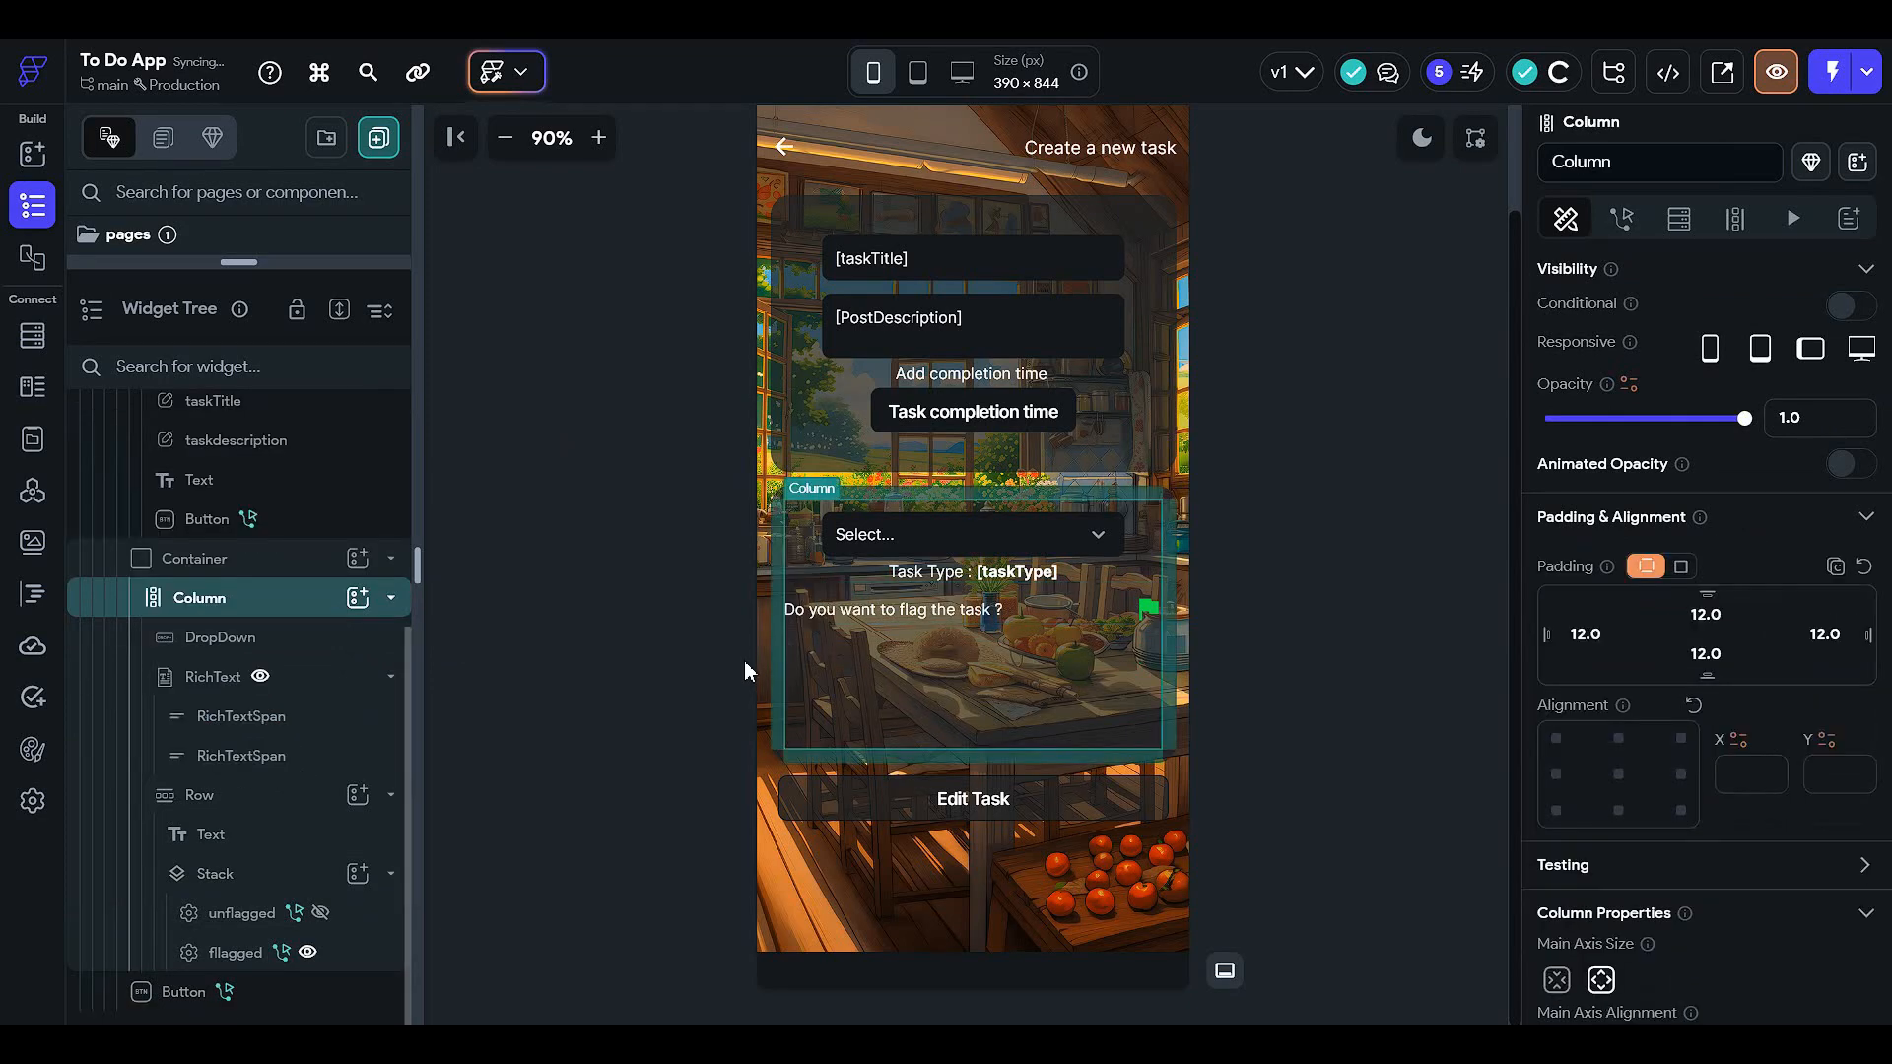
click(1094, 611)
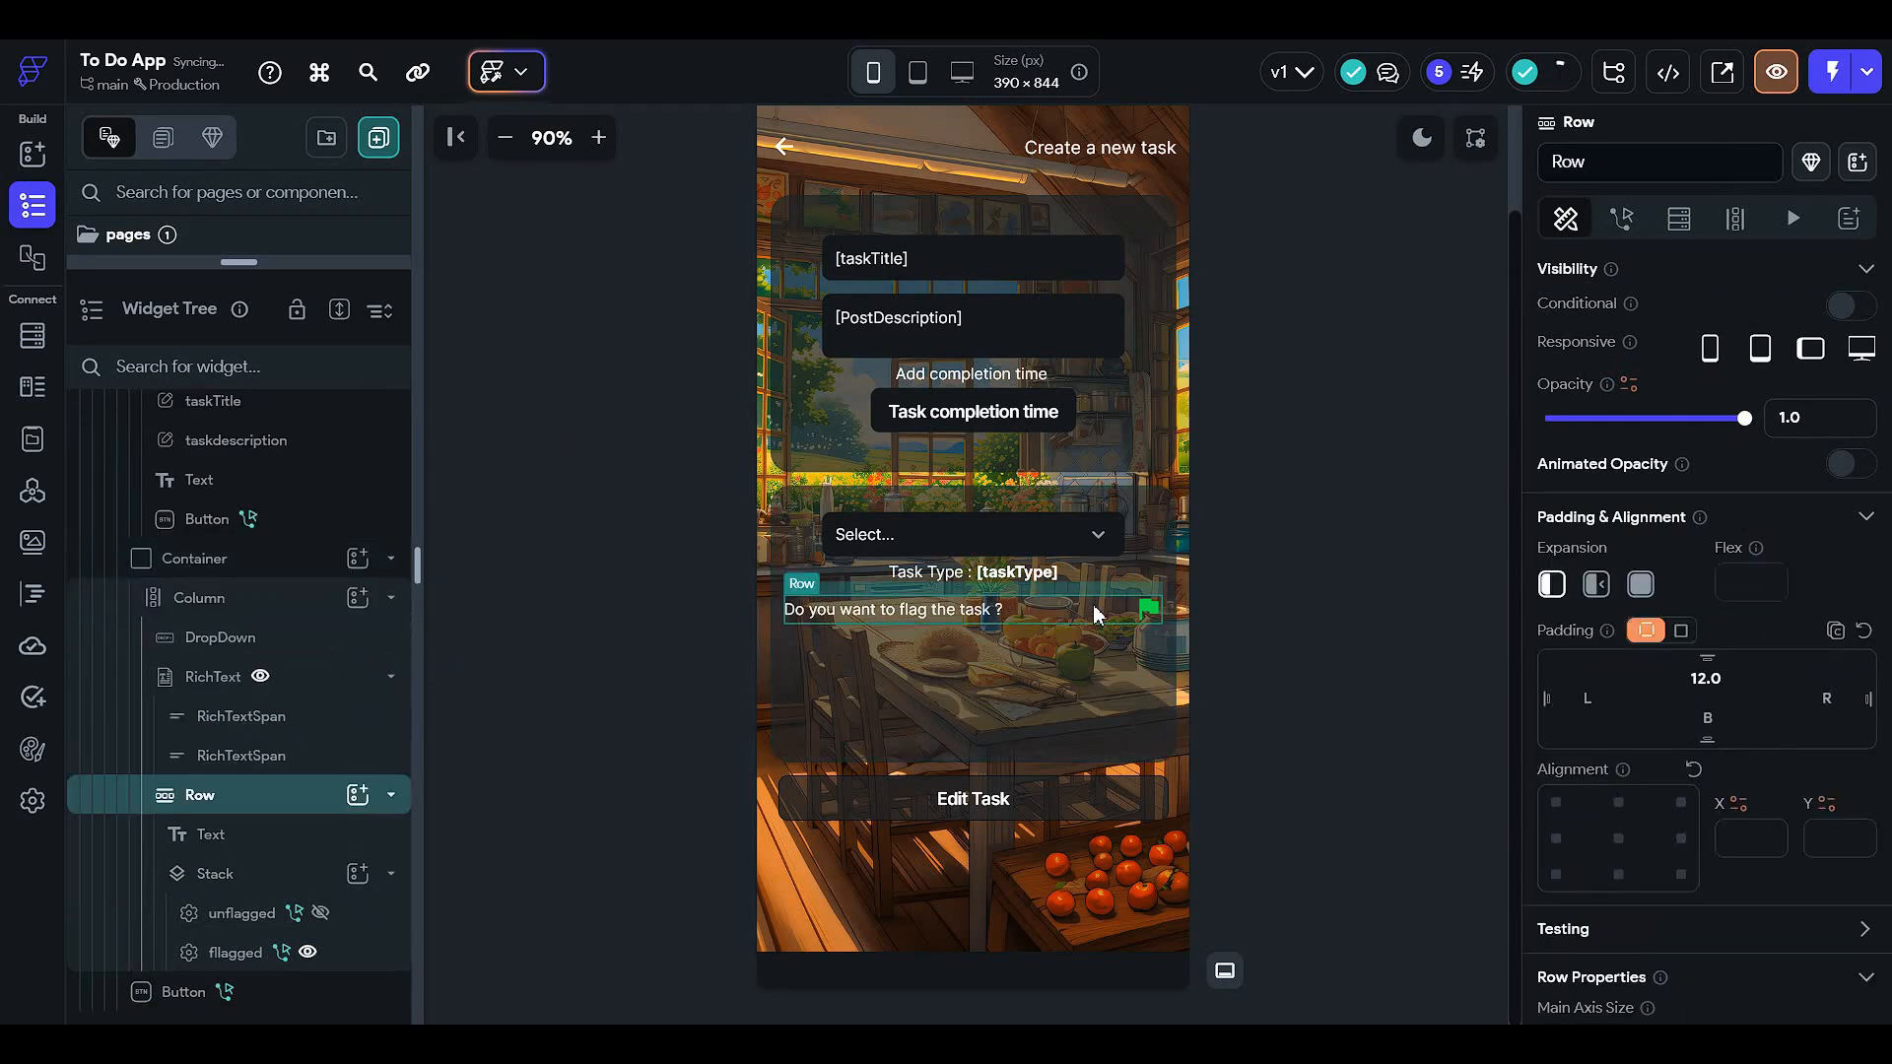
key(Delete)
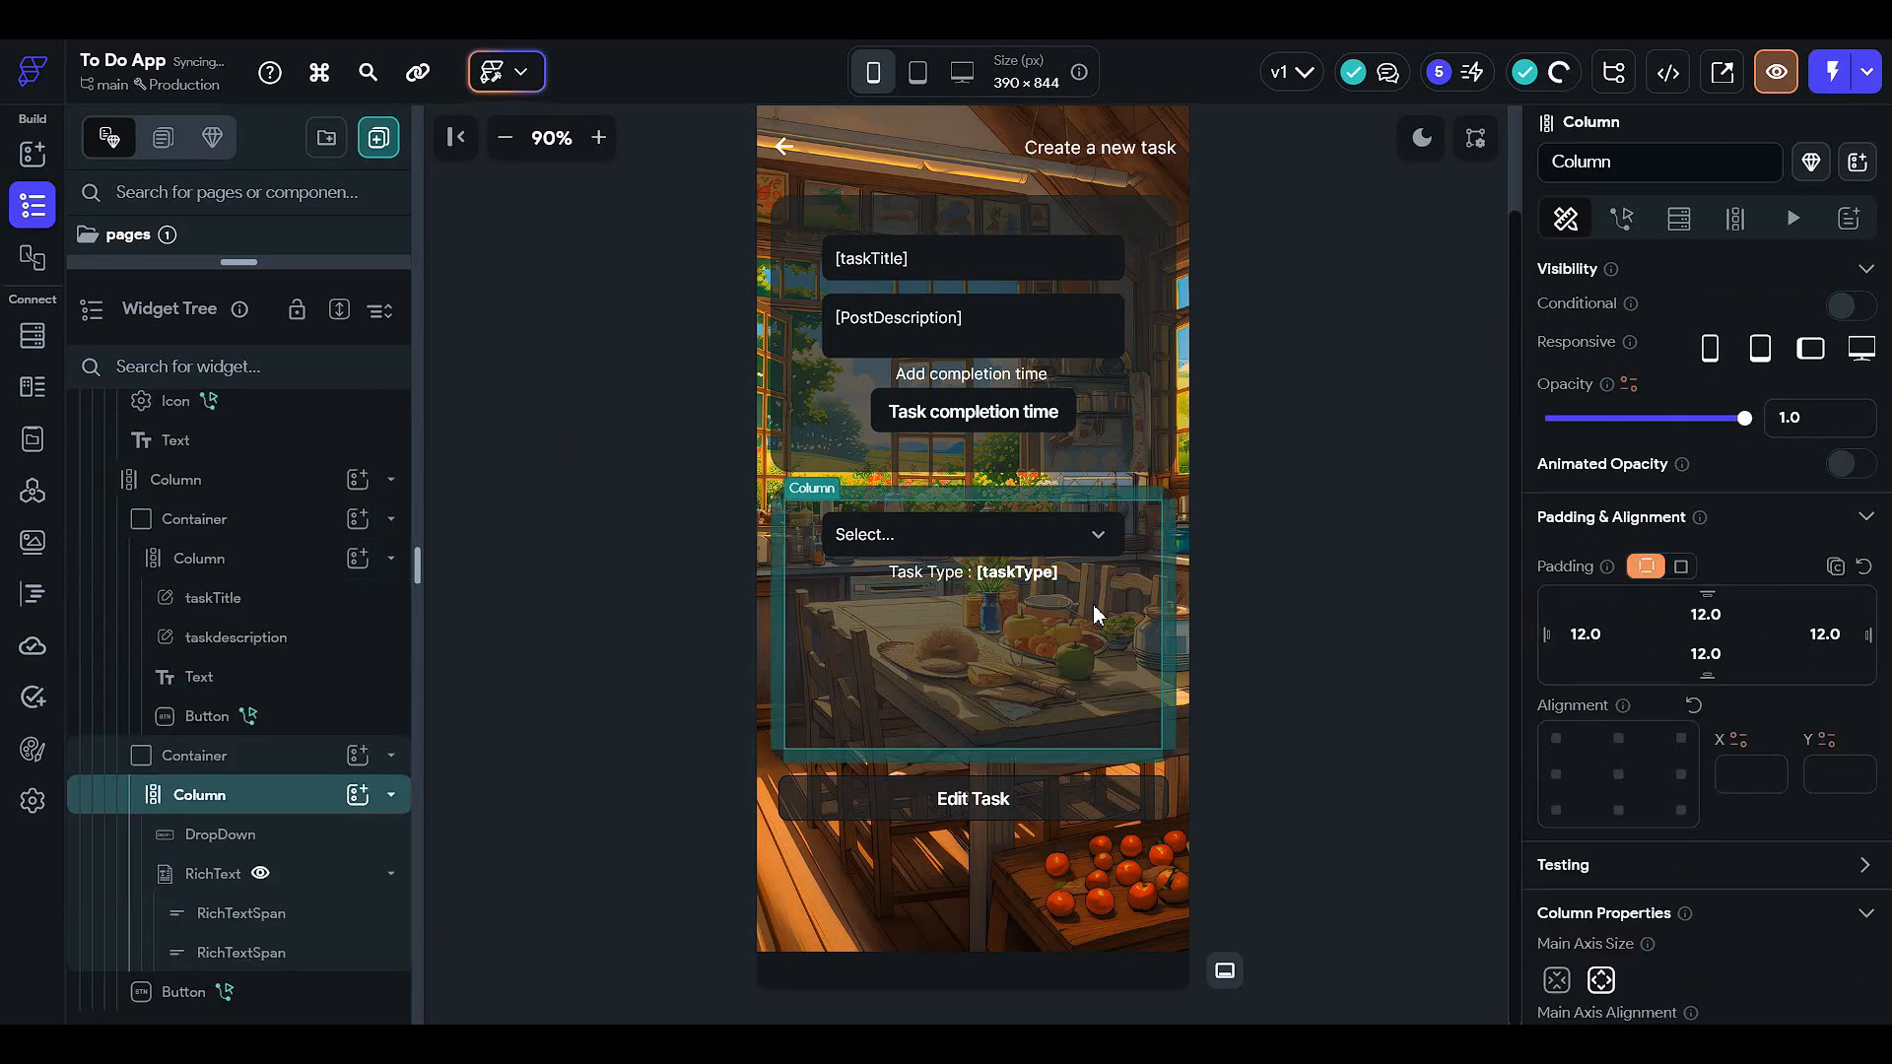
- Set the surrounding form container's height to 150
click(194, 766)
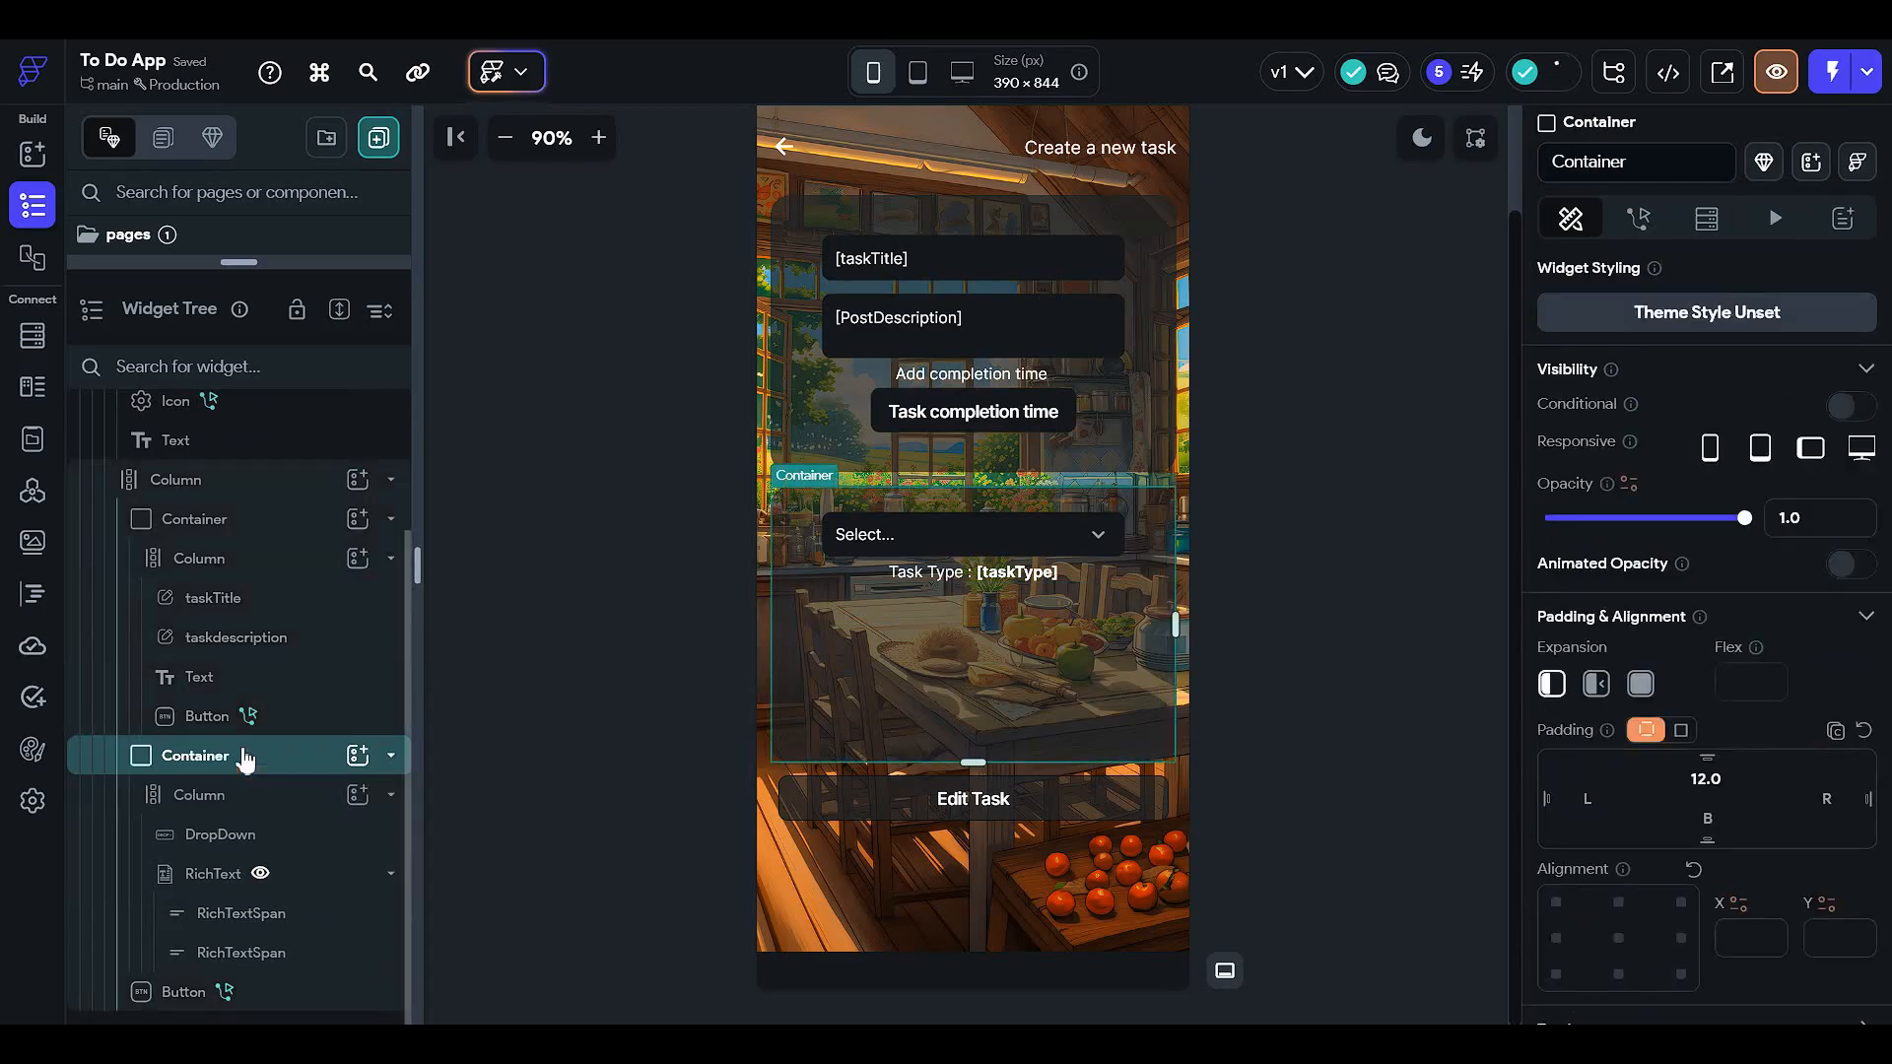
scroll(1679, 768, down, 5)
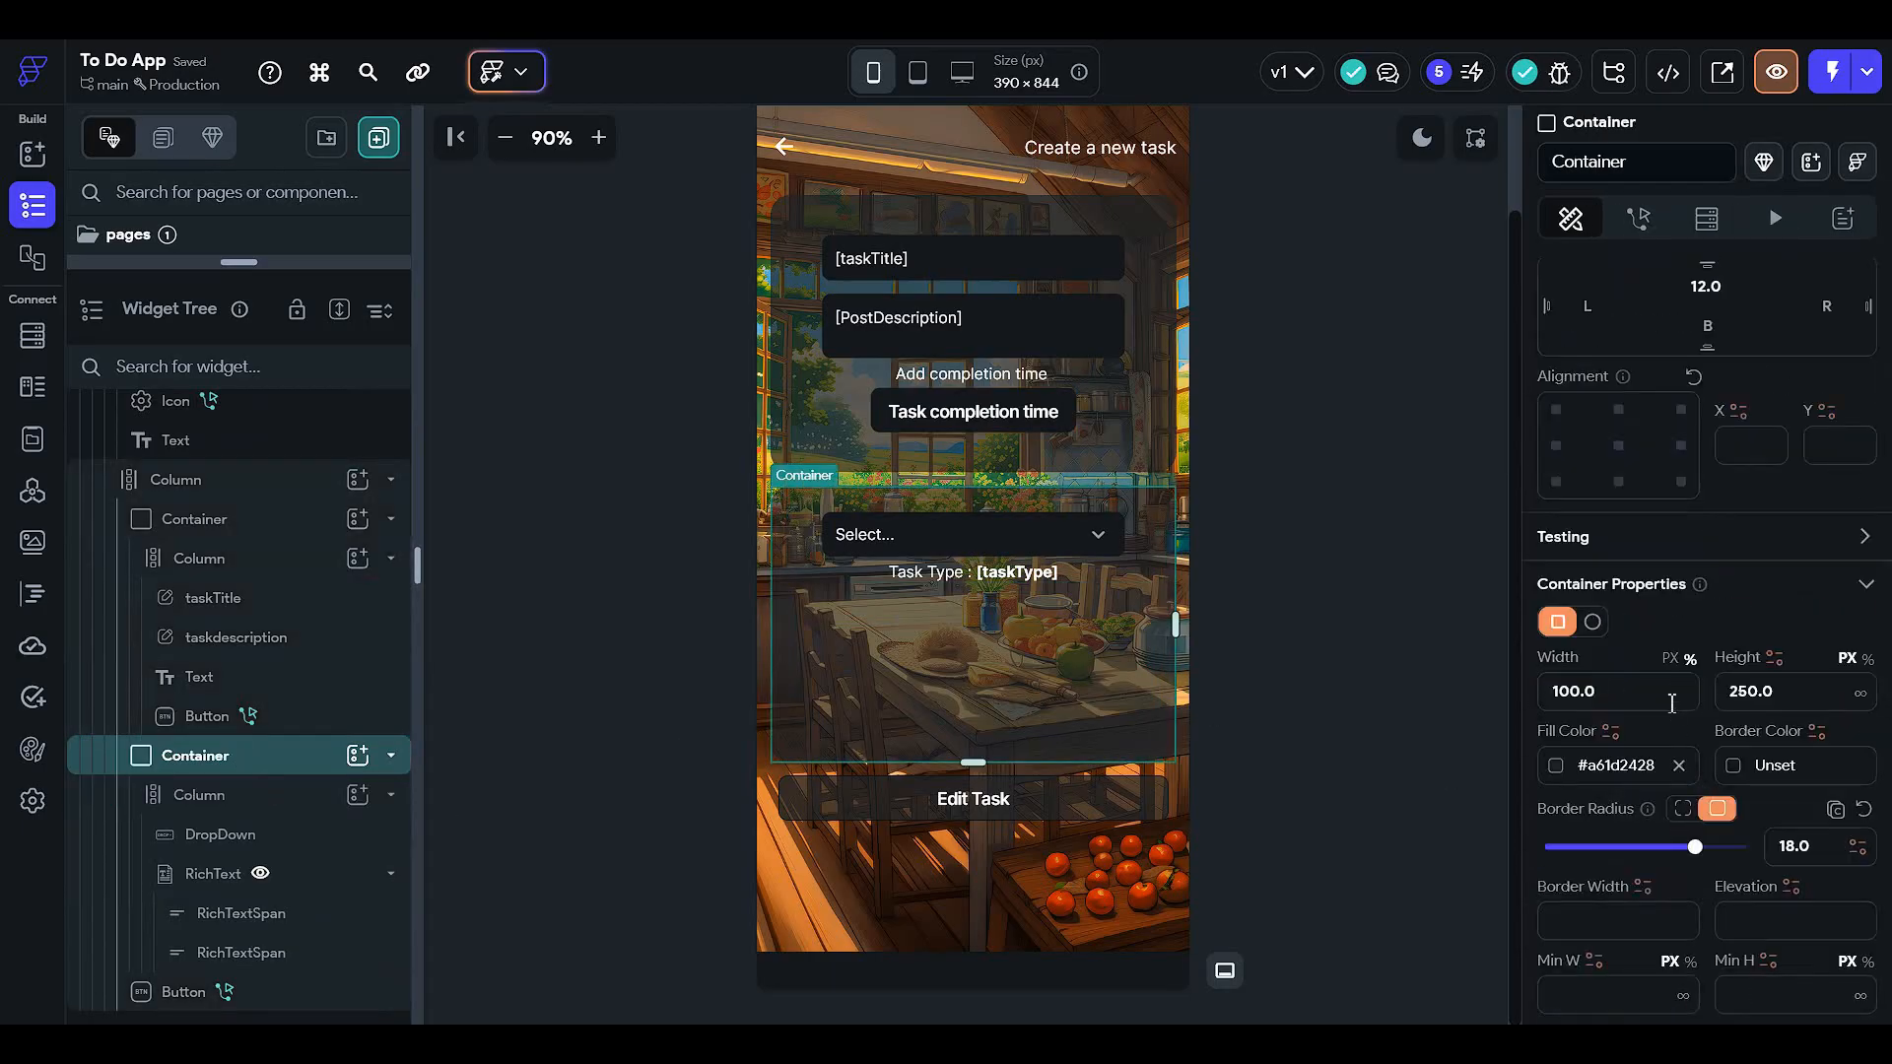
click(1793, 700)
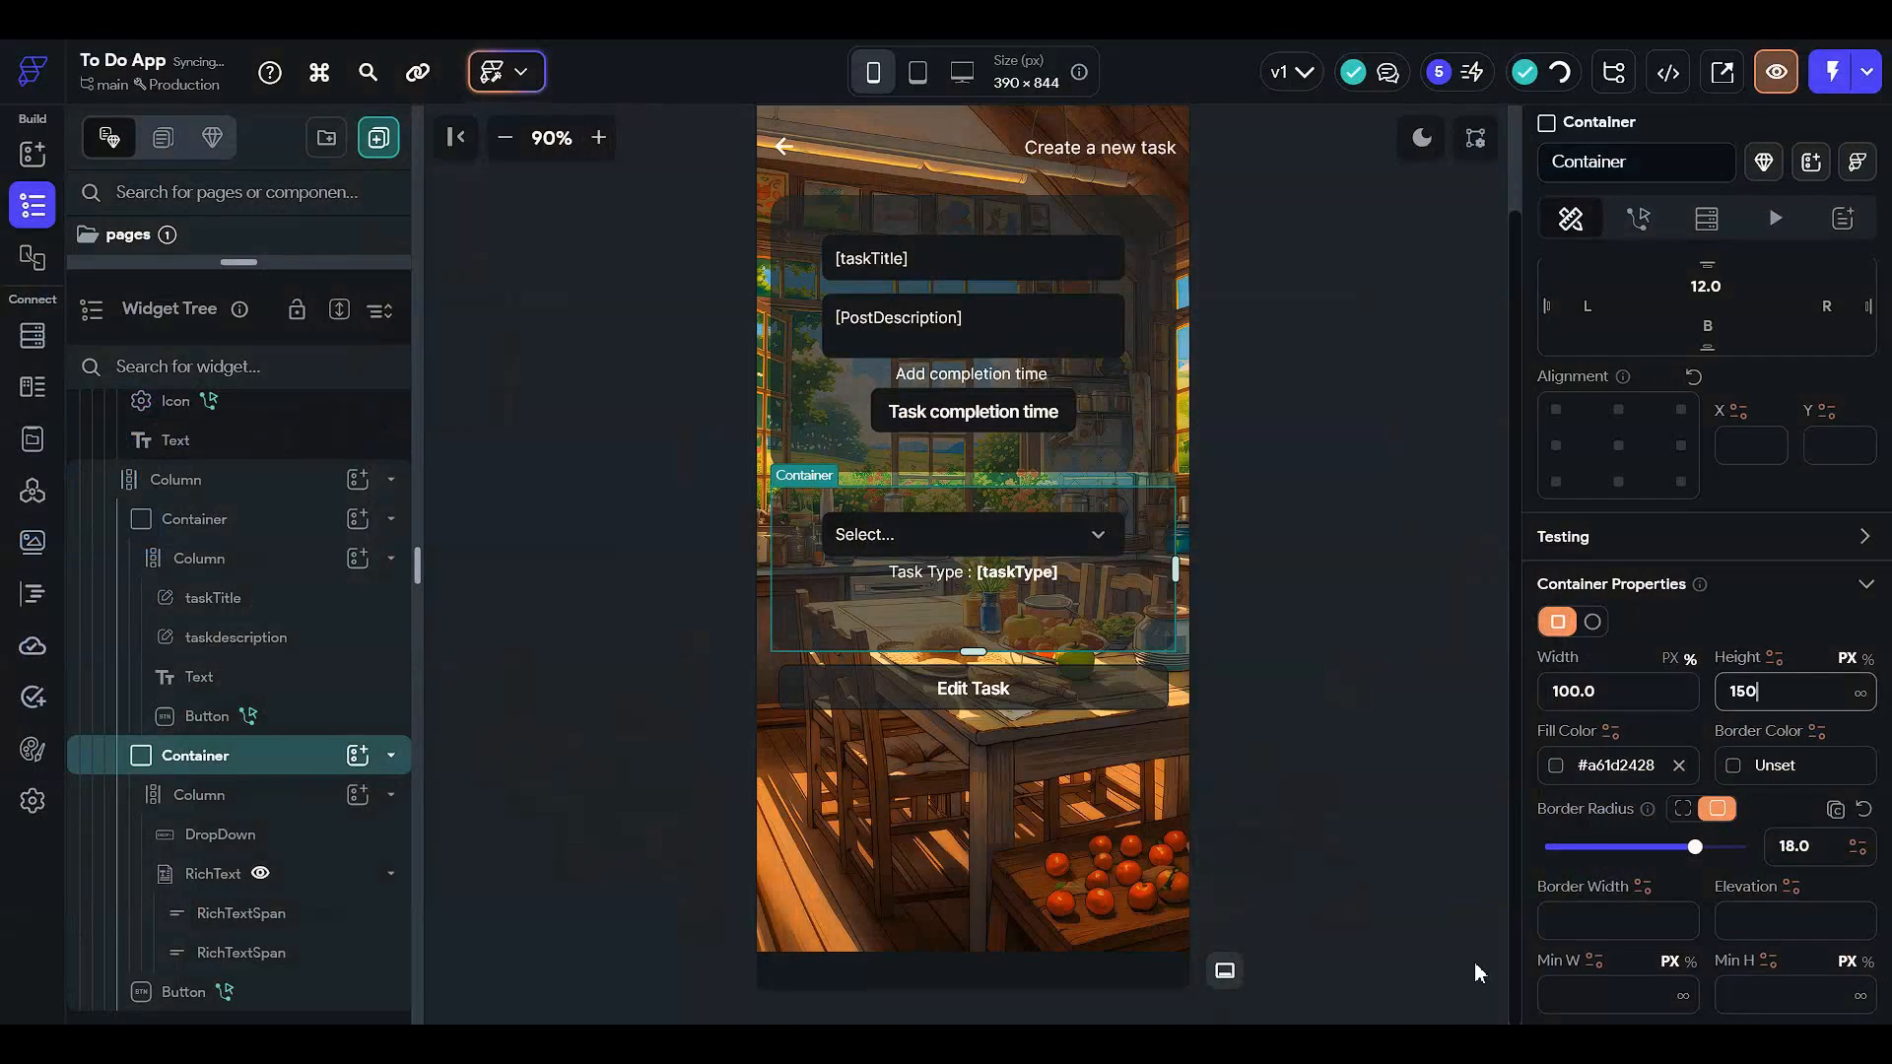
click(1344, 646)
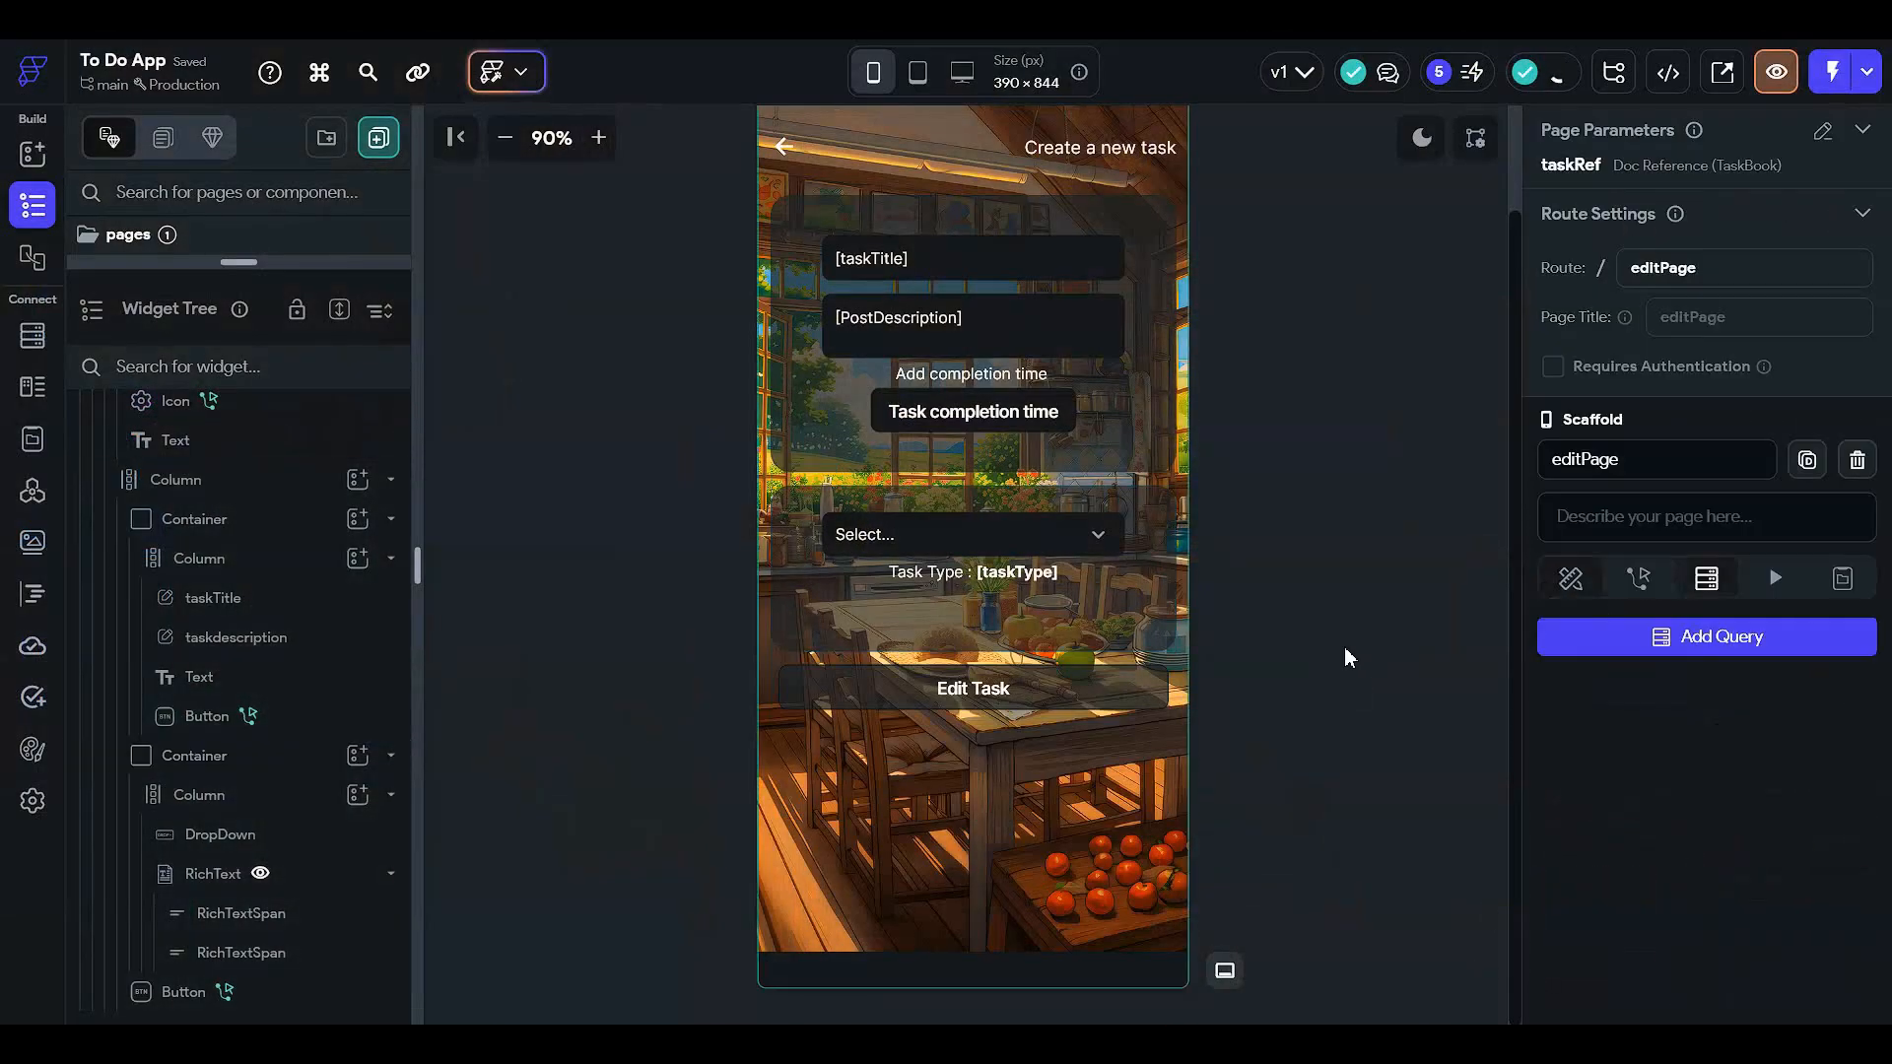
click(1570, 578)
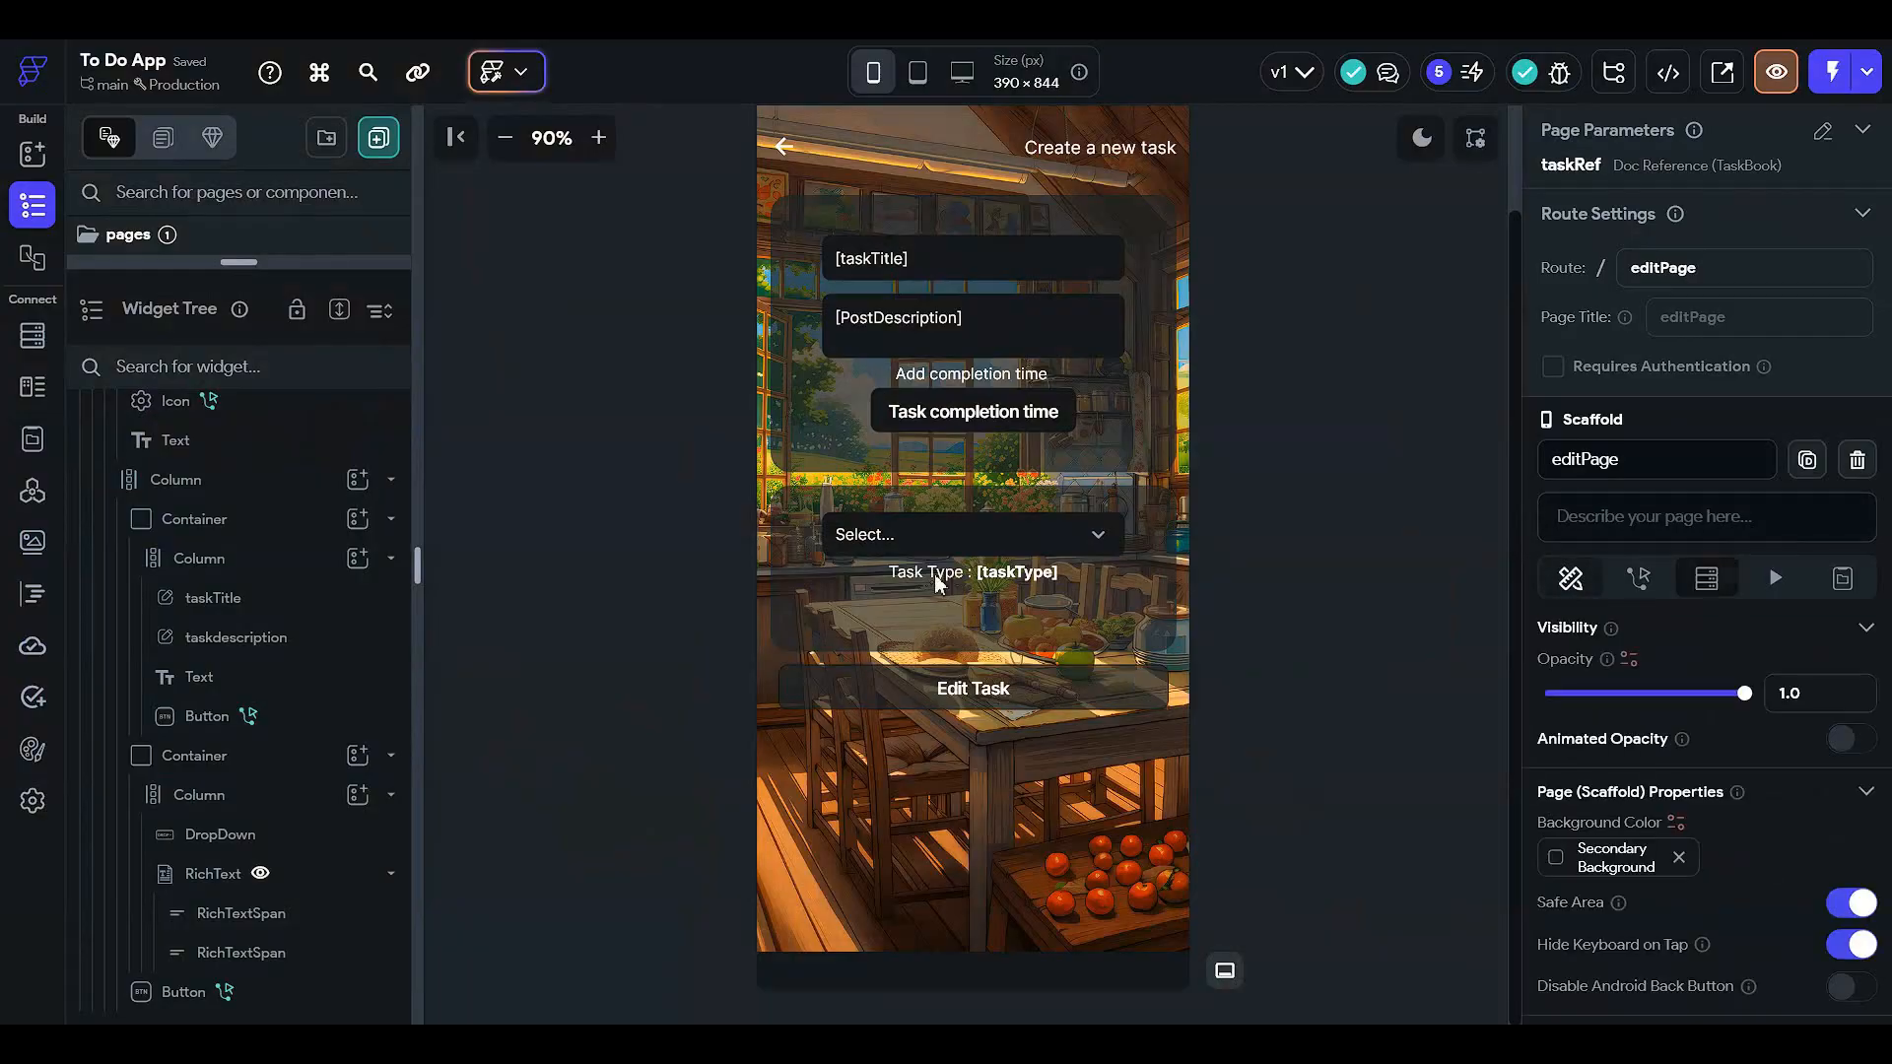
click(1037, 700)
click(1640, 219)
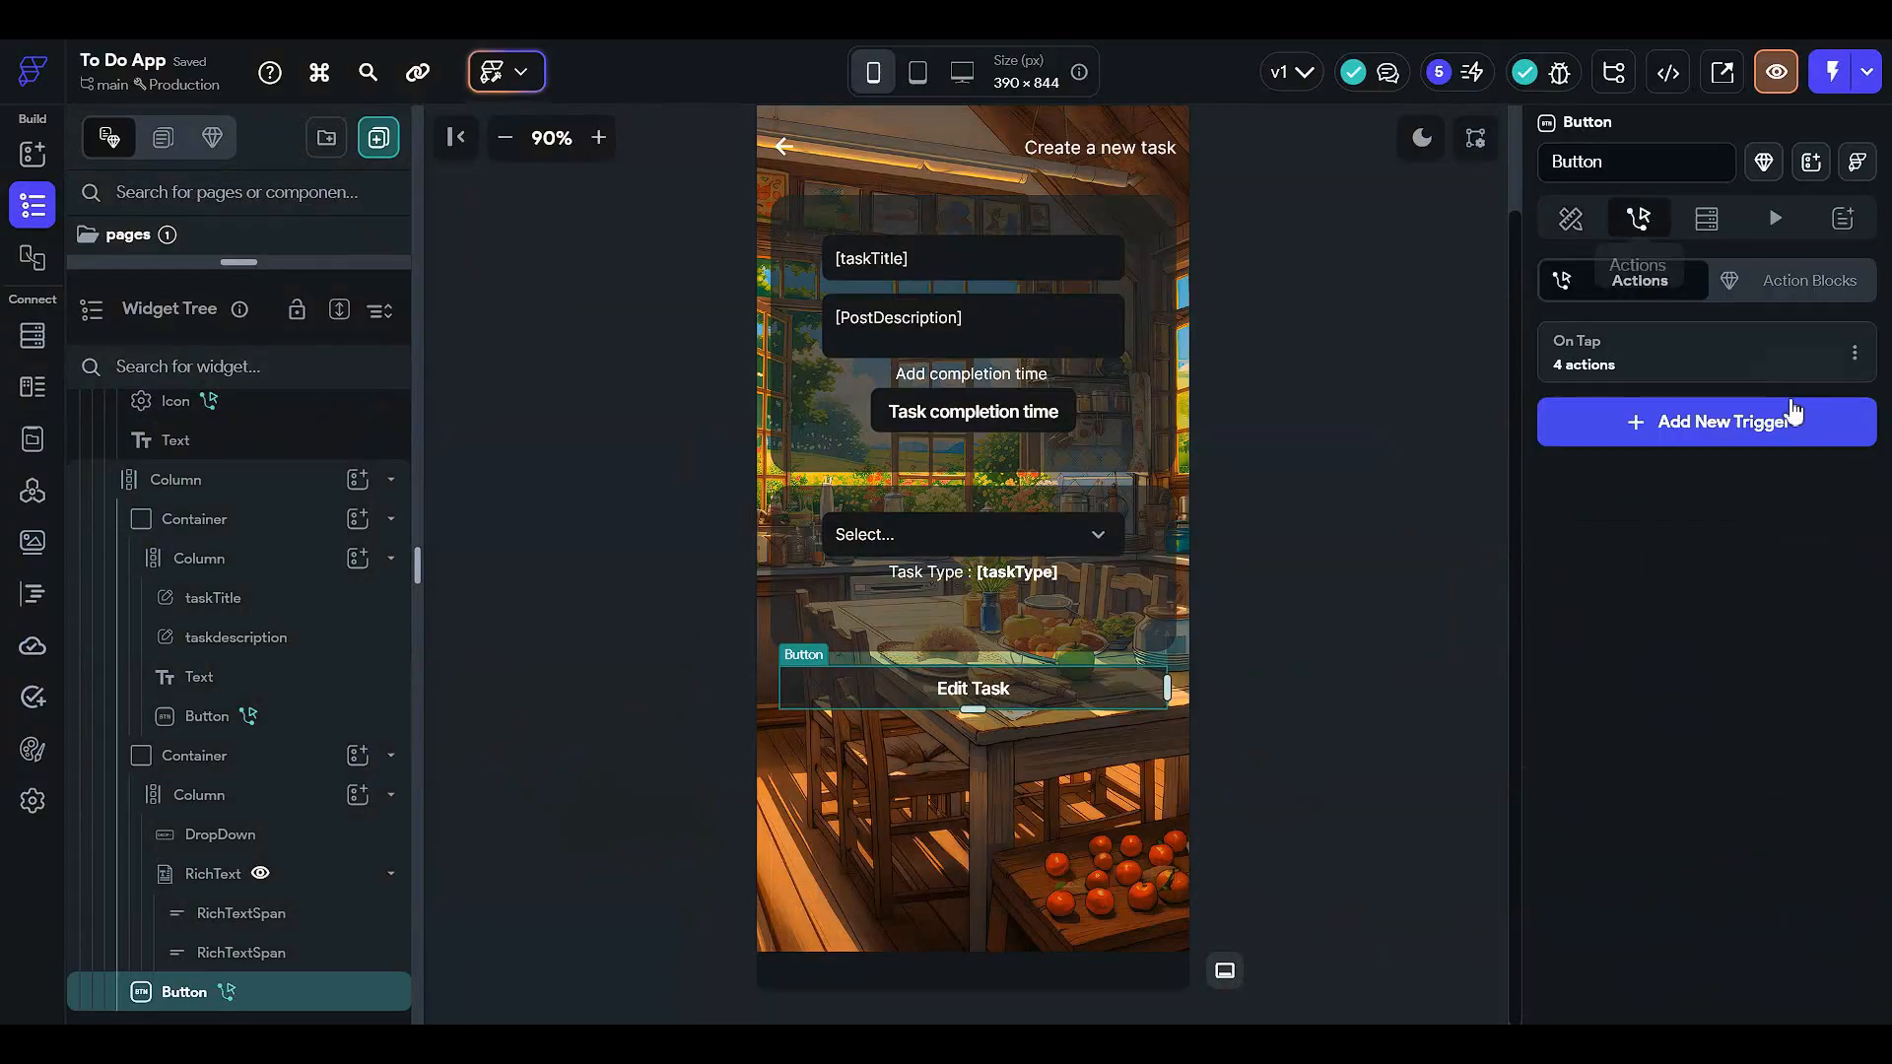
click(1577, 360)
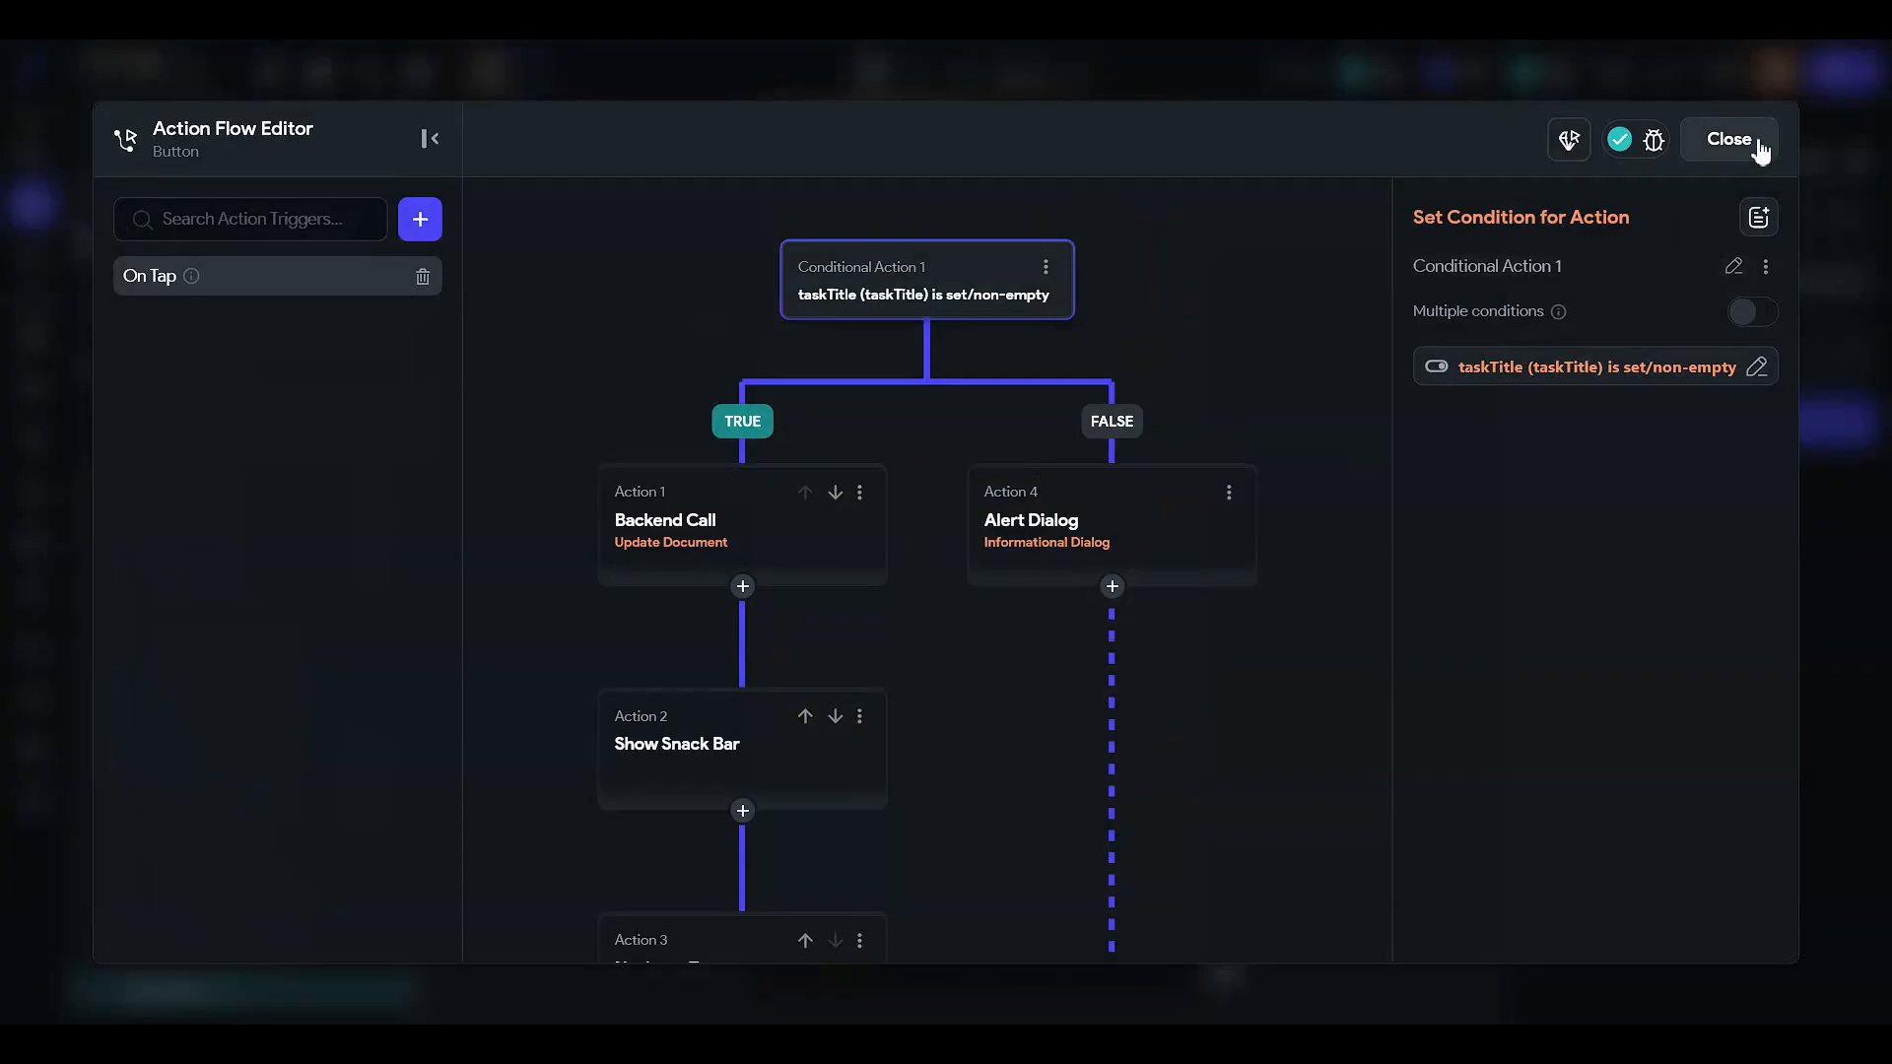
click(1729, 139)
click(1344, 412)
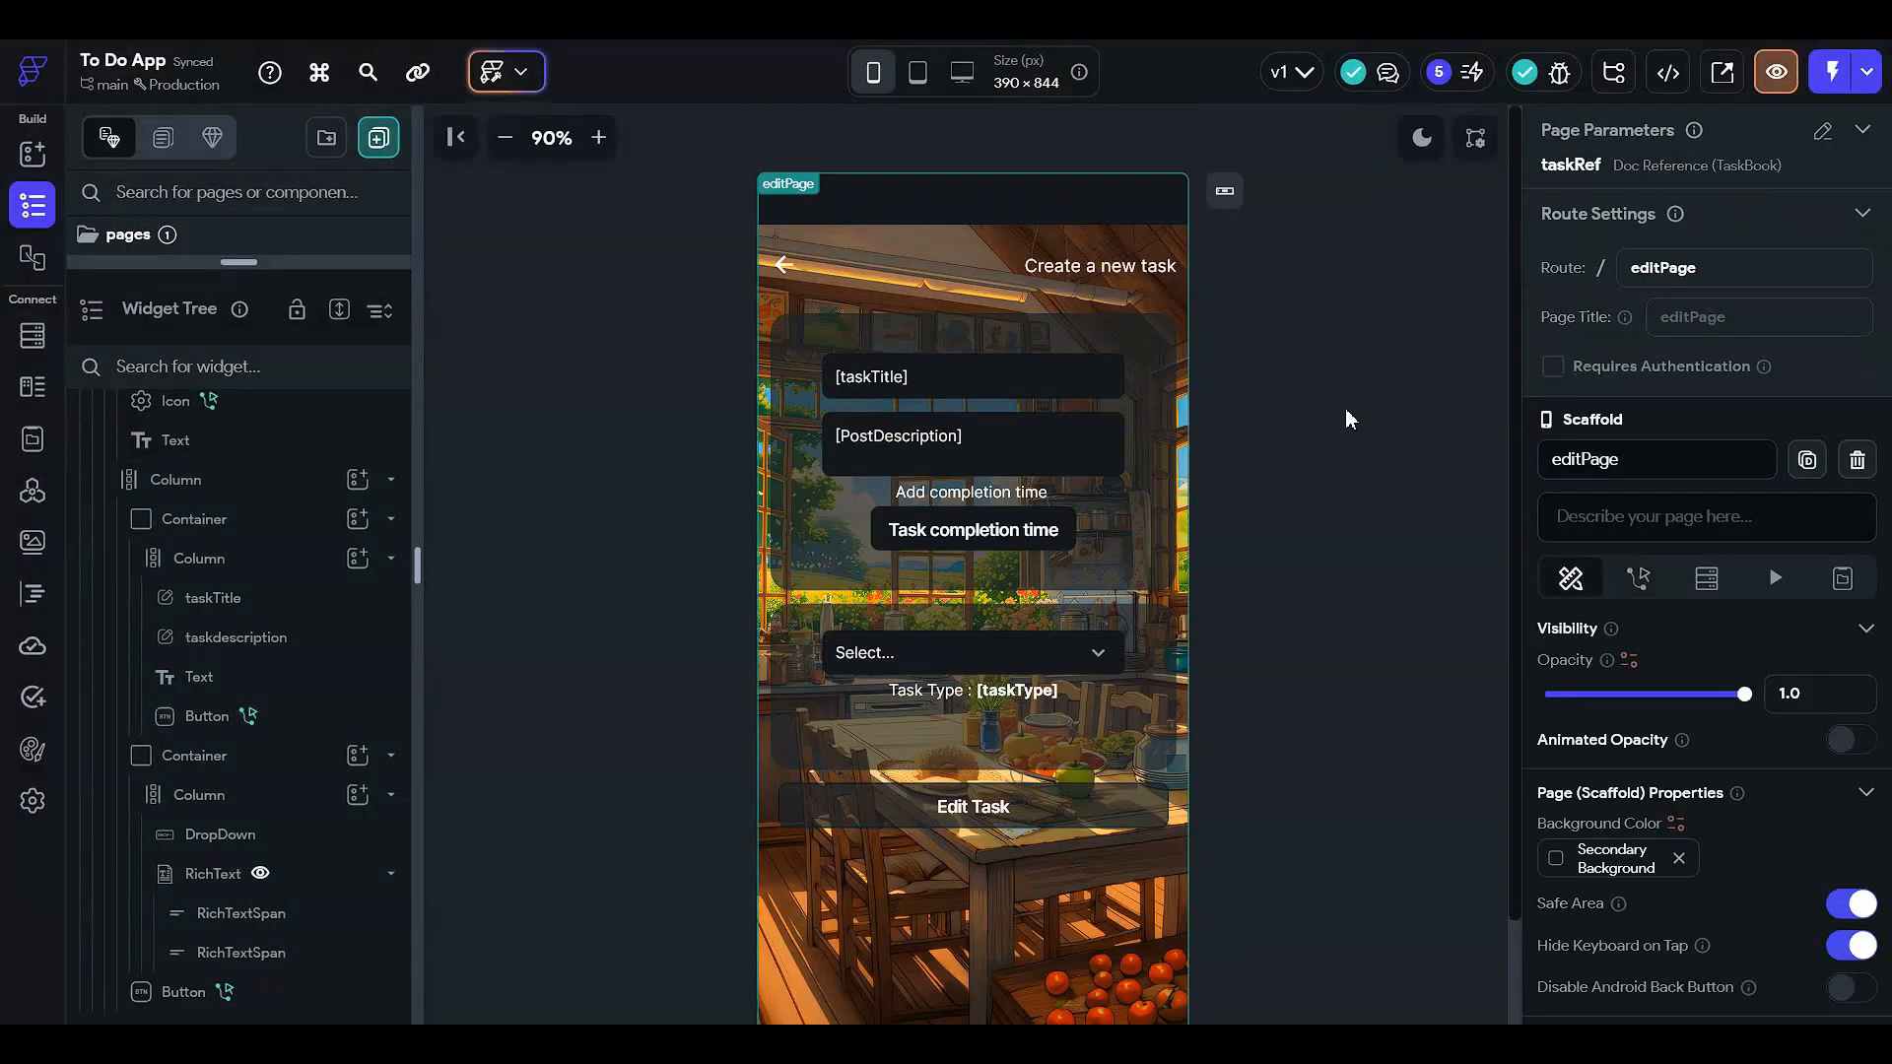
scroll(1153, 755, down, 2)
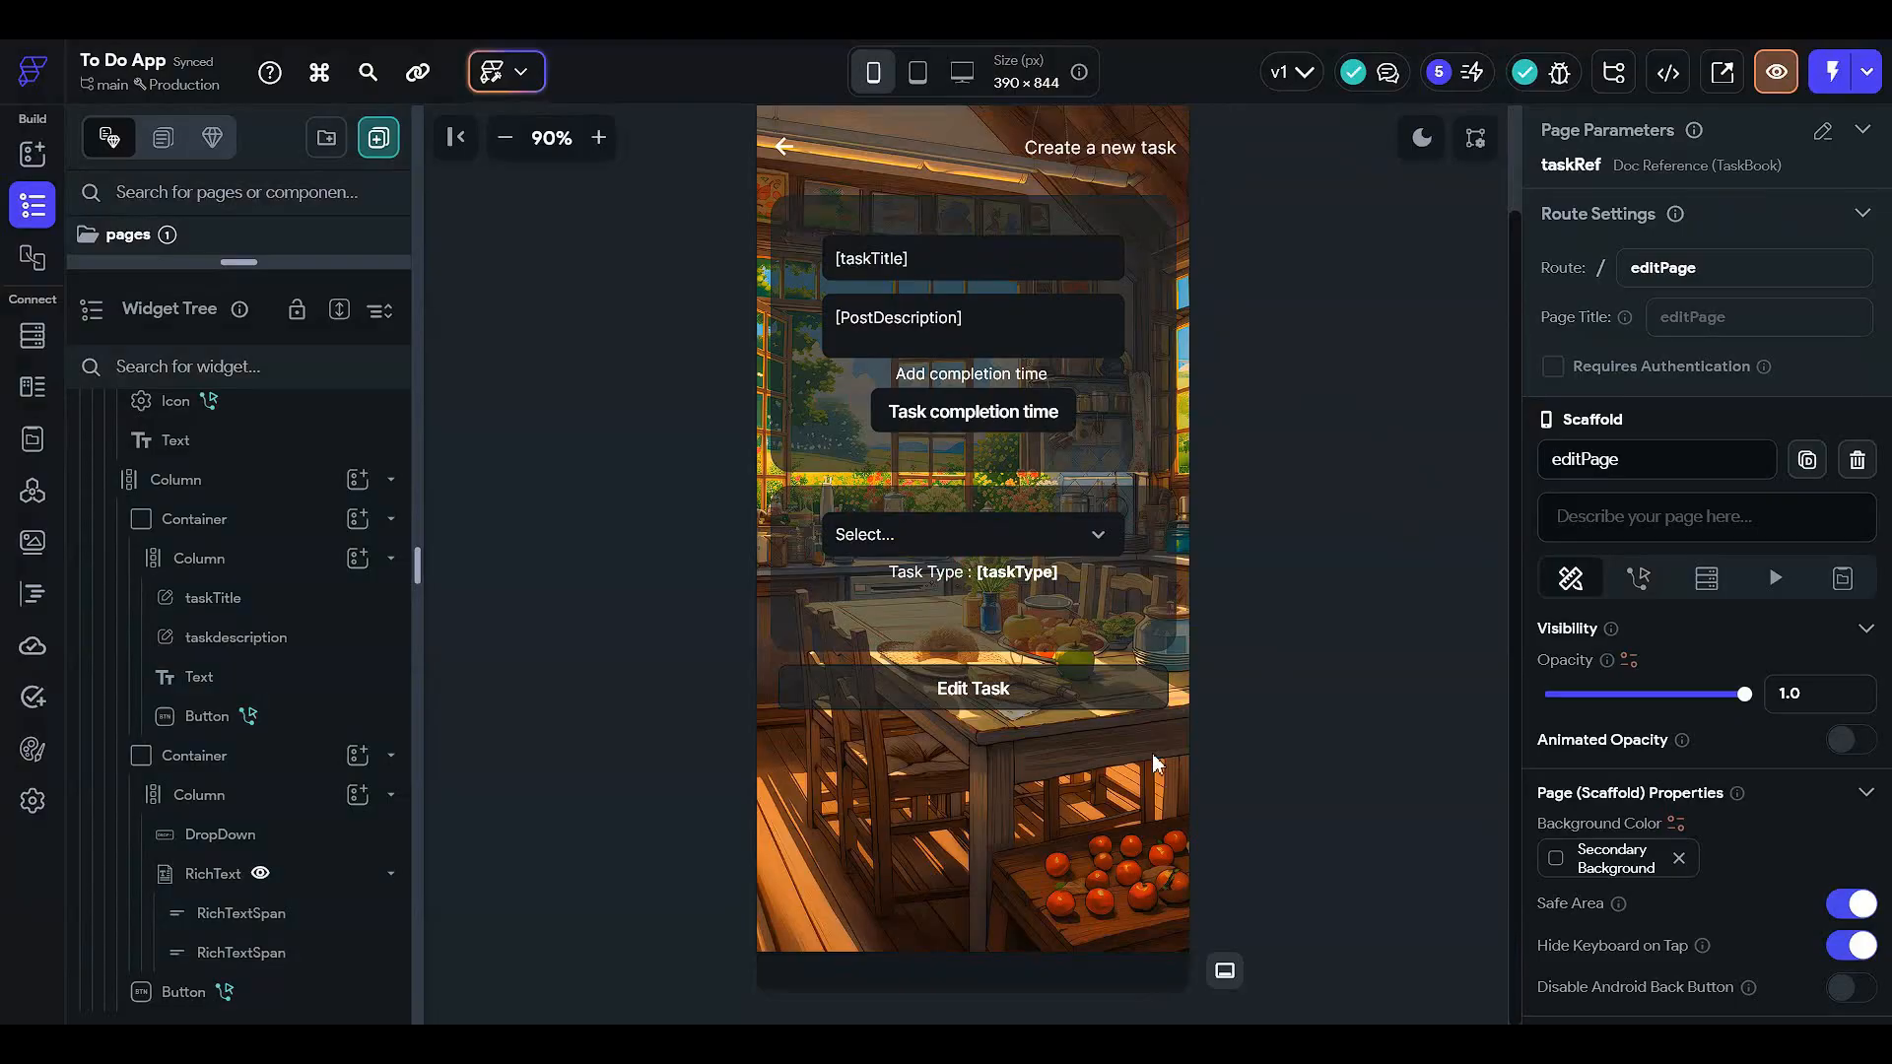
click(1118, 701)
click(1118, 694)
click(1638, 219)
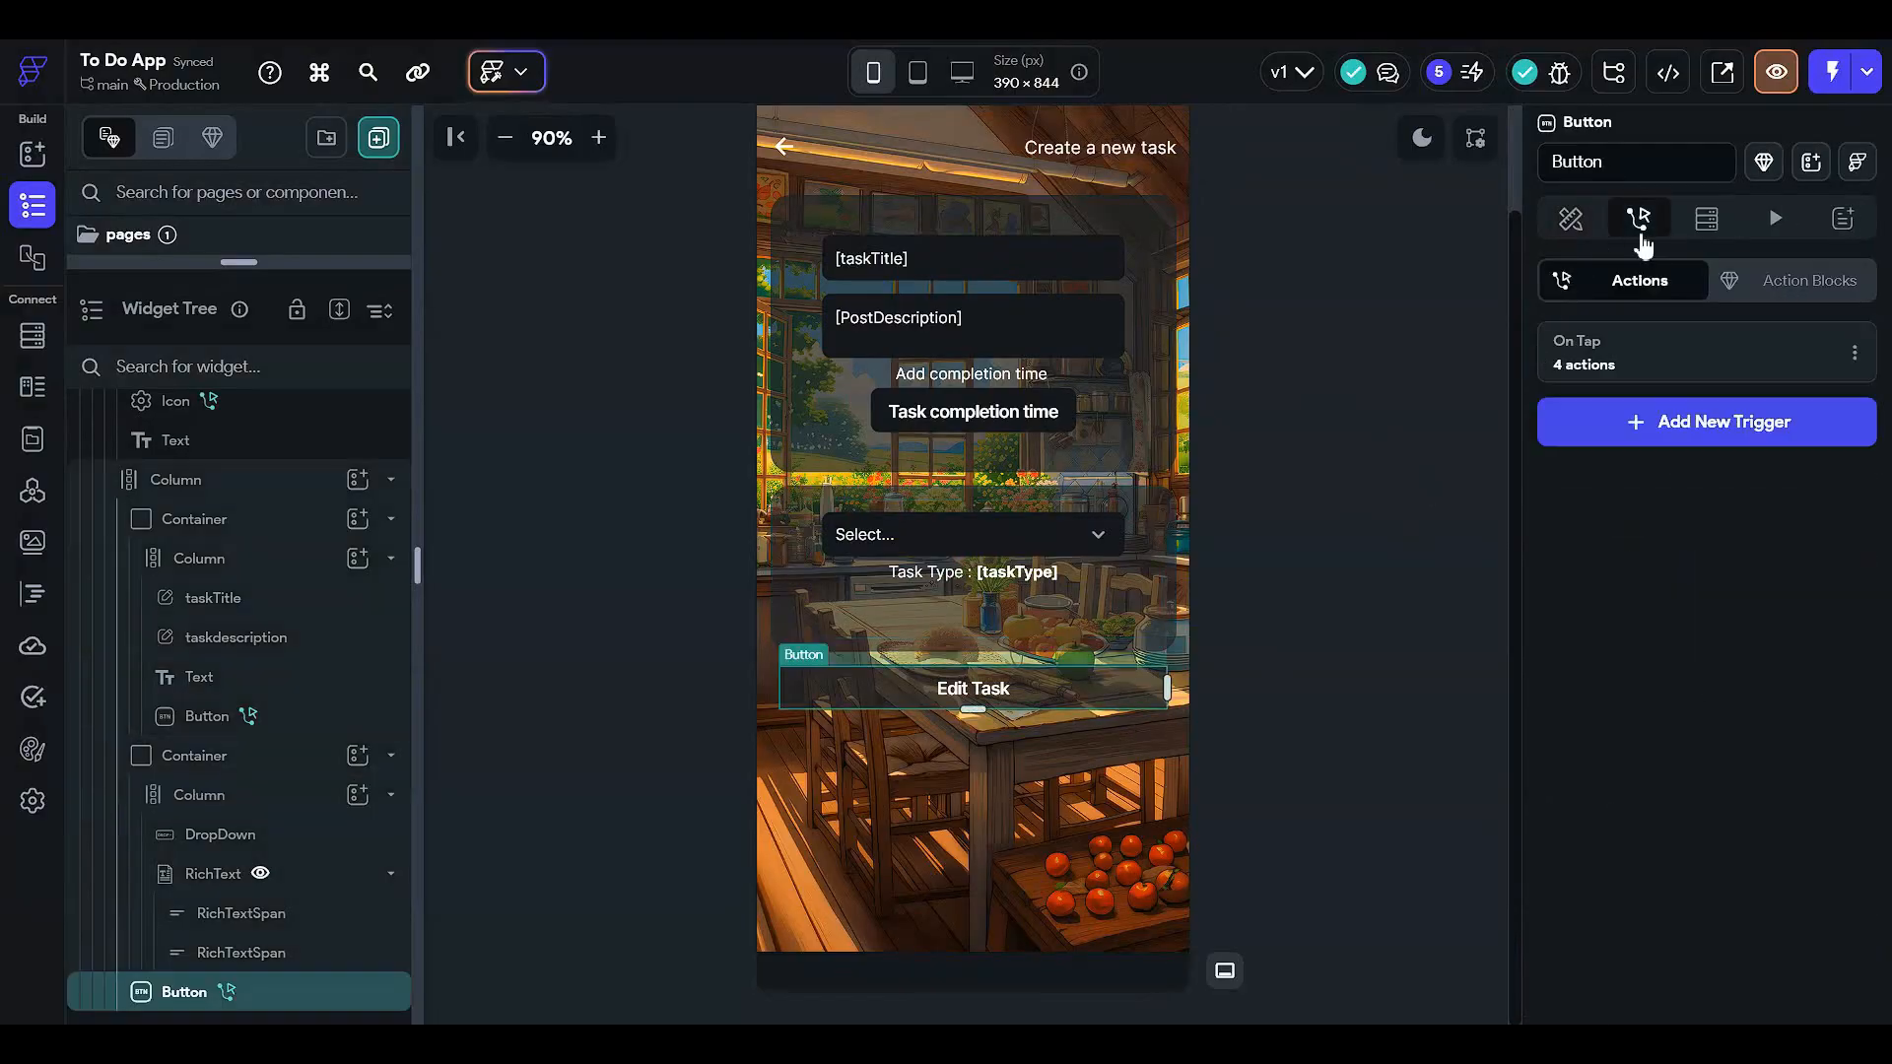
click(1694, 375)
scroll(1067, 470, down, 5)
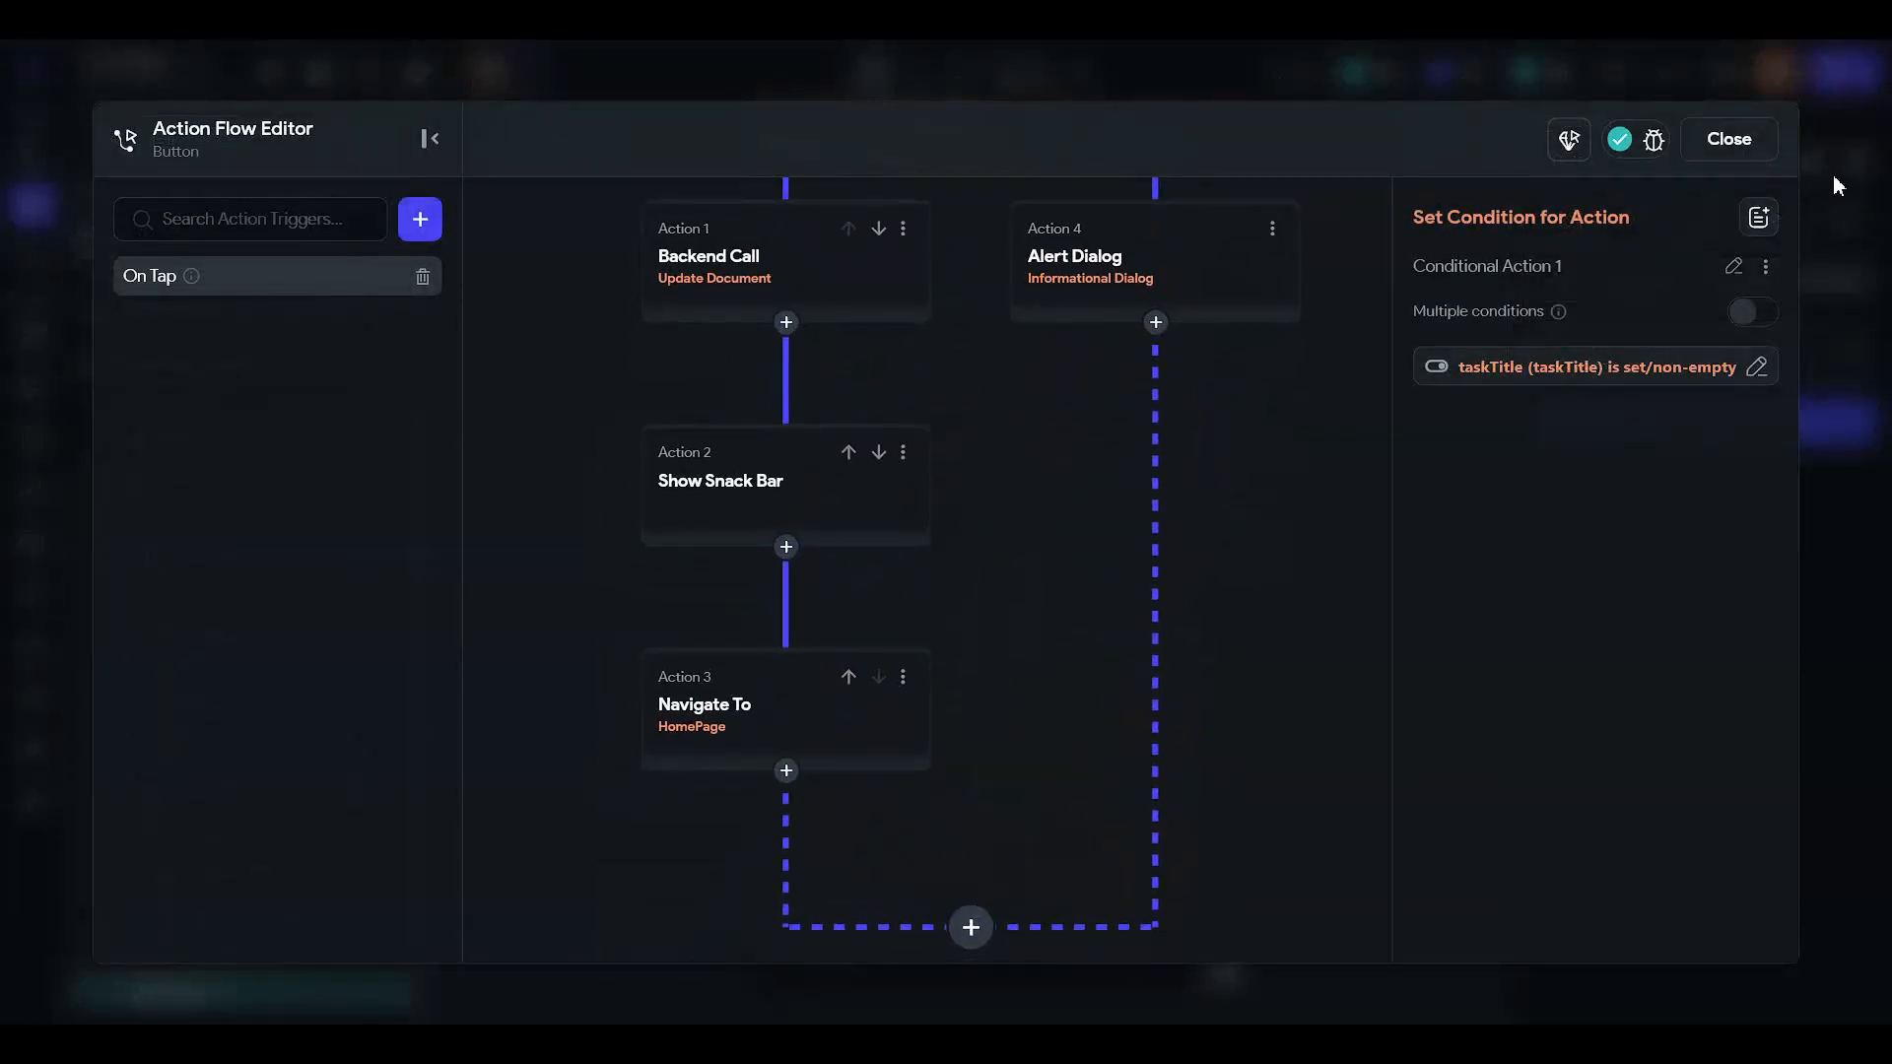
click(1759, 148)
scroll(1243, 344, up, 2)
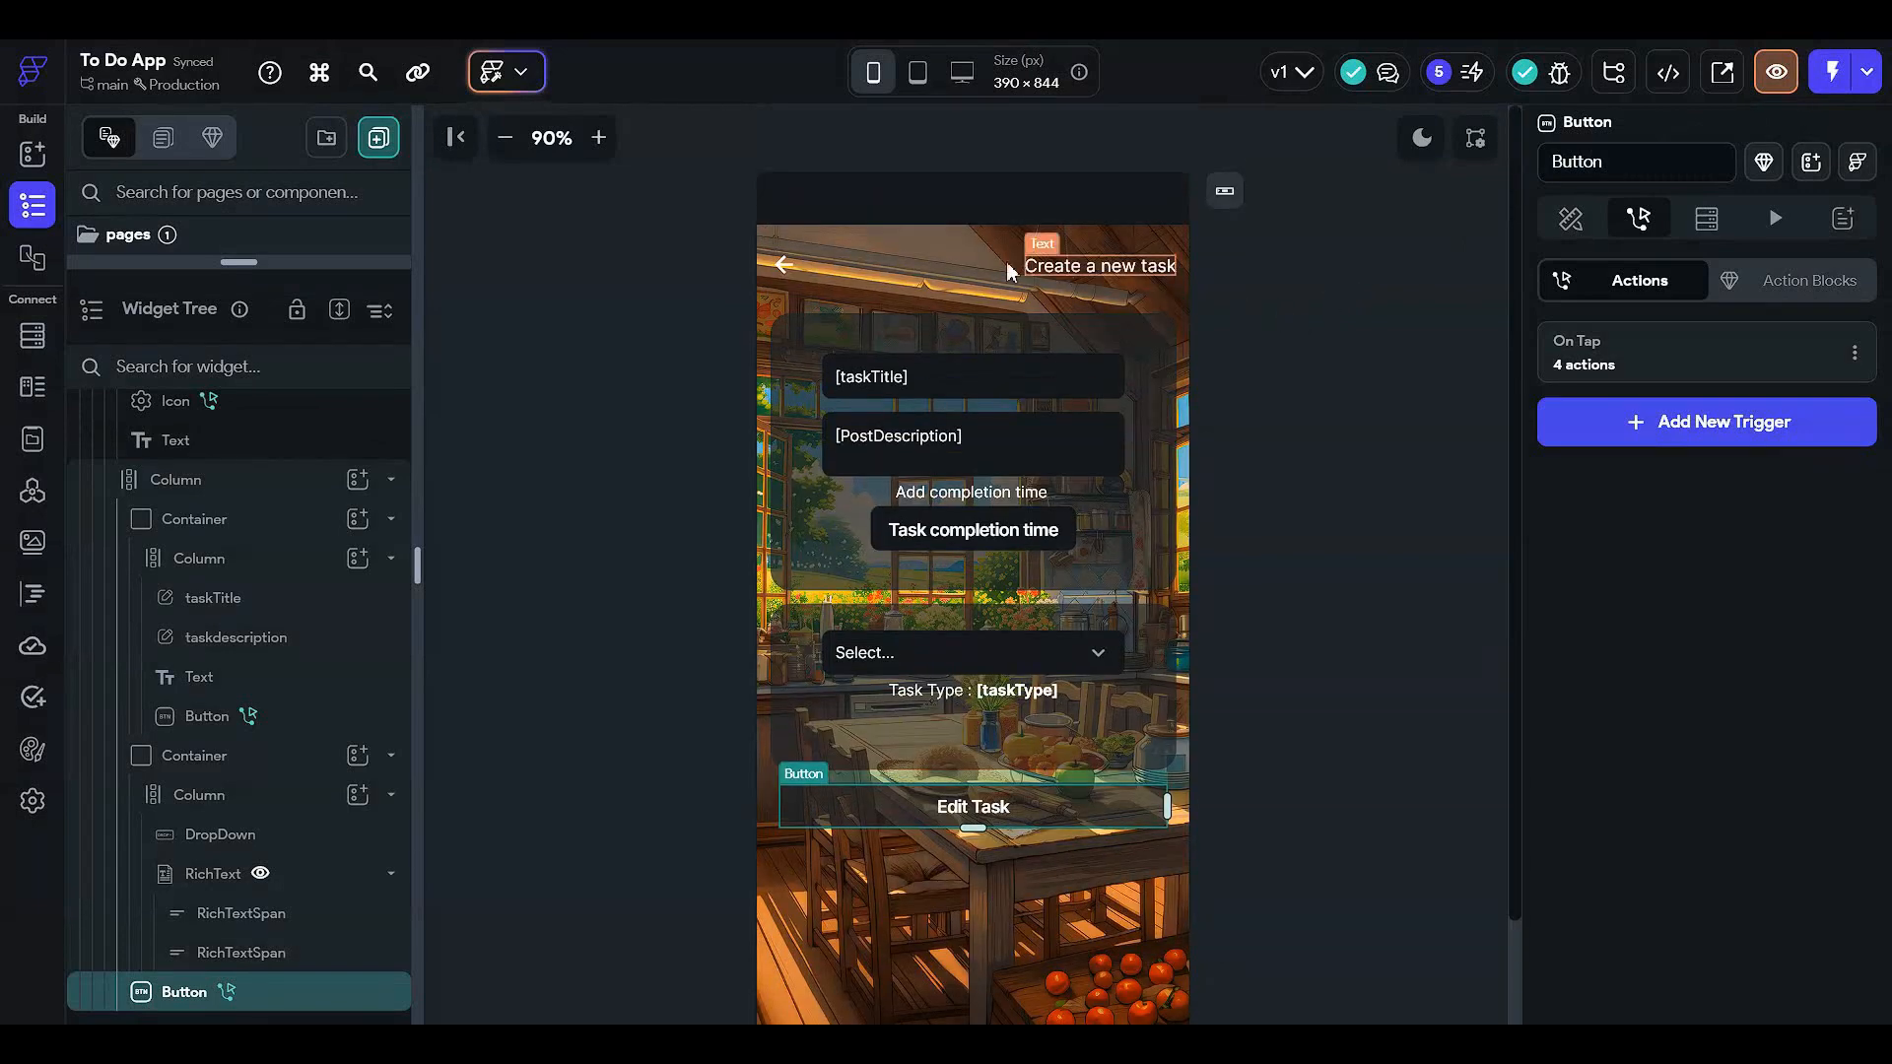
scroll(975, 571, down, 2)
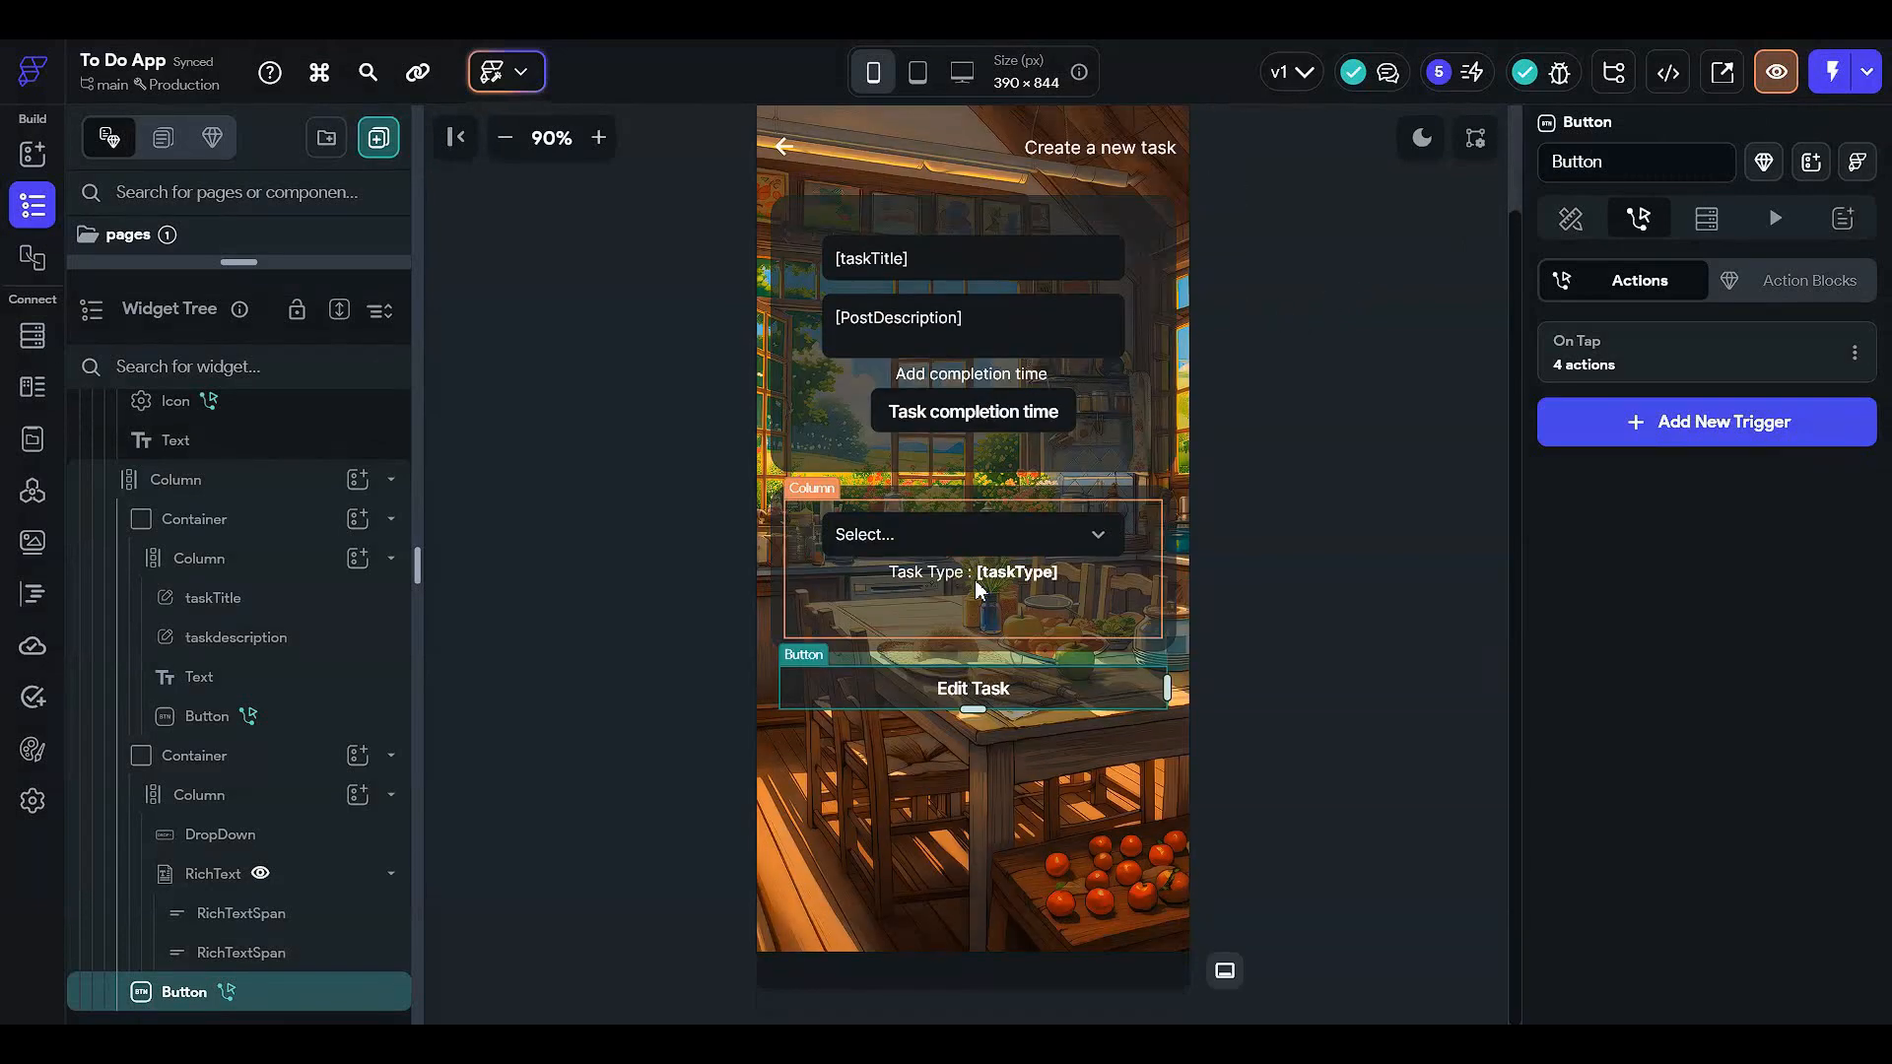
scroll(1251, 612, up, 2)
click(1103, 275)
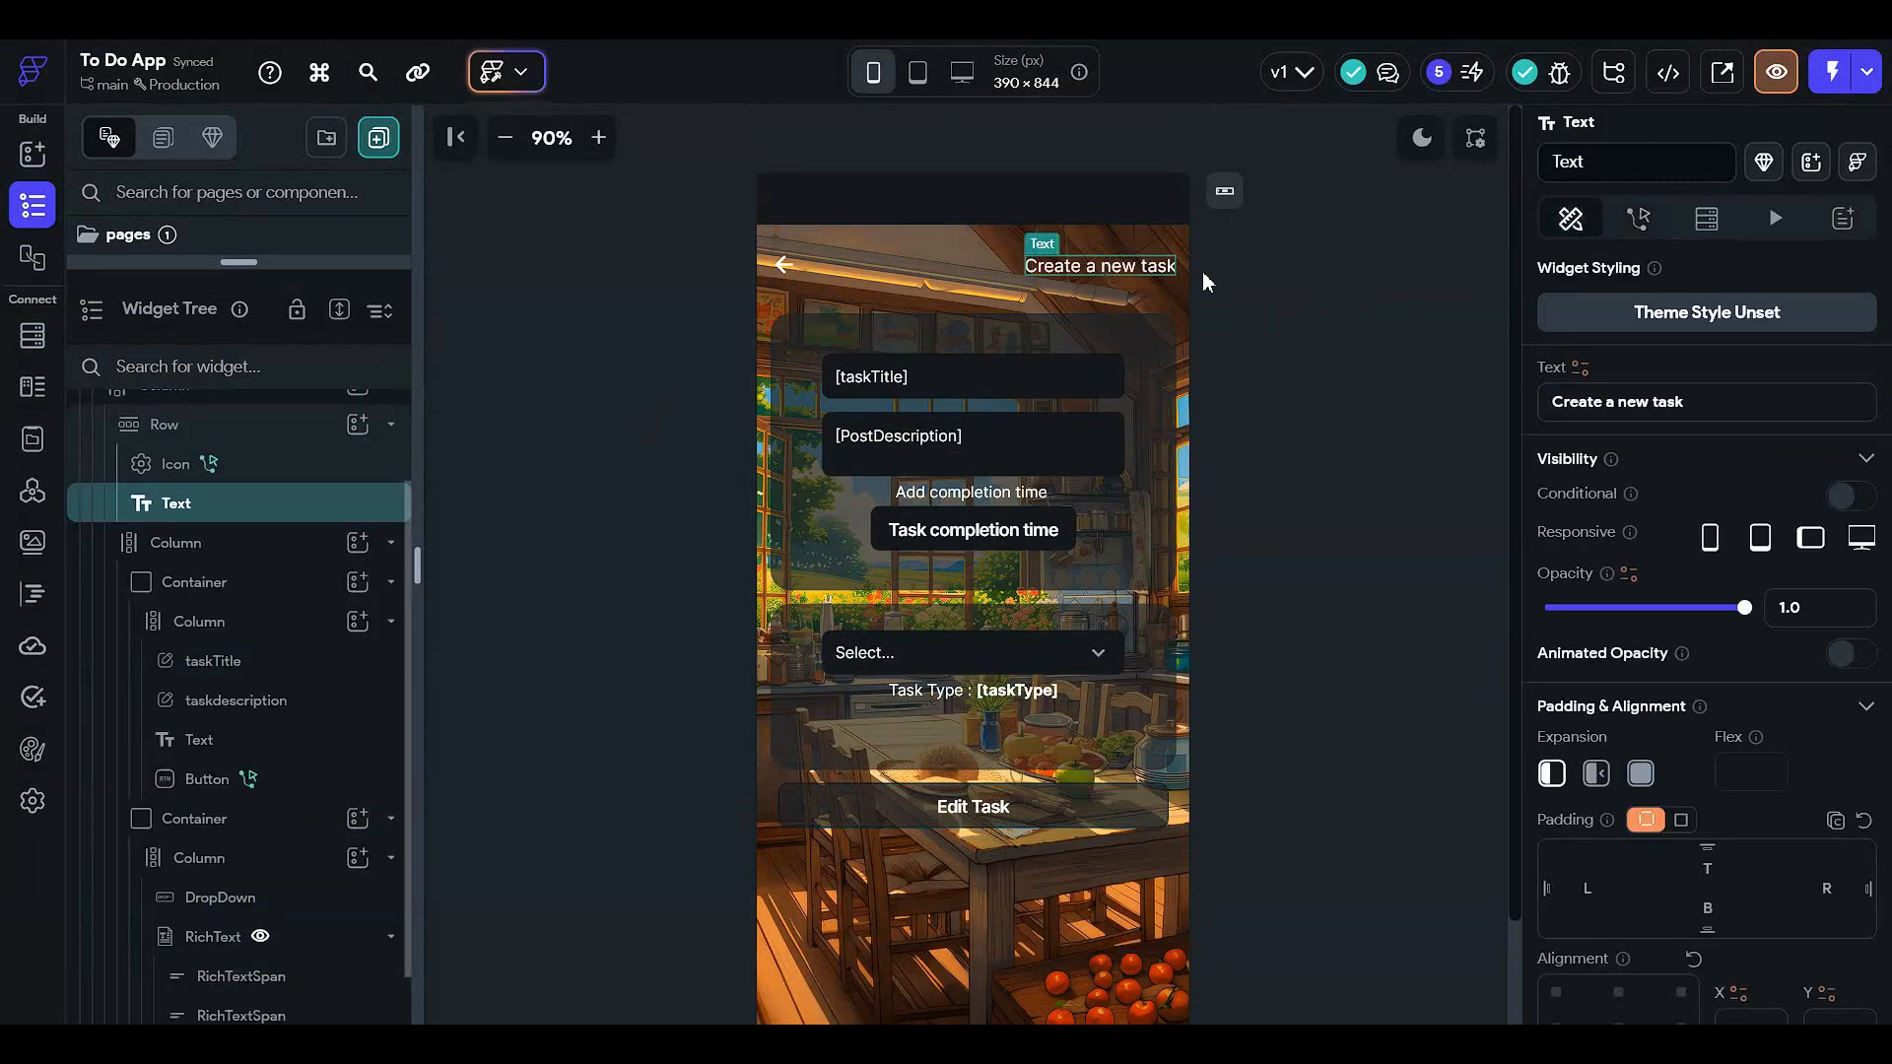
- Rewrite the editPage heading as 'Edit task' and reveal the pages list
click(1646, 406)
key(shift+Home)
text(Ed)
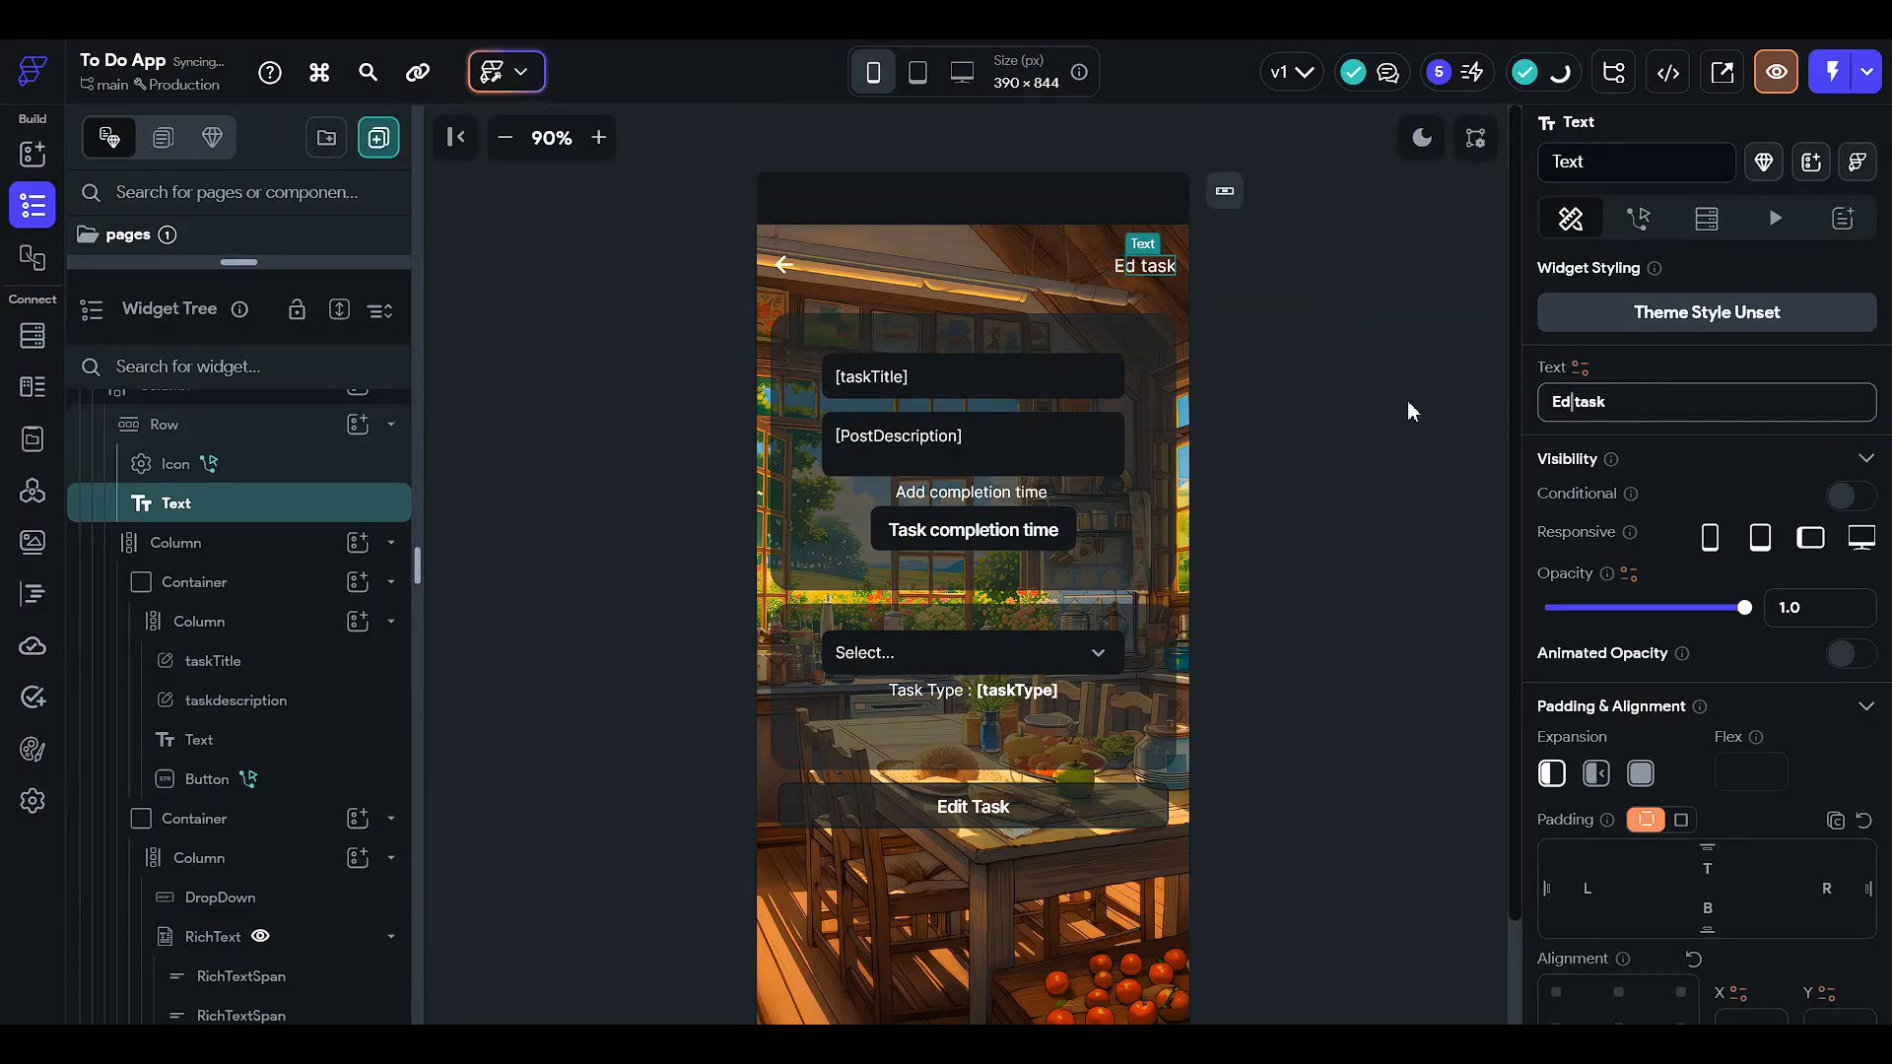
text(it)
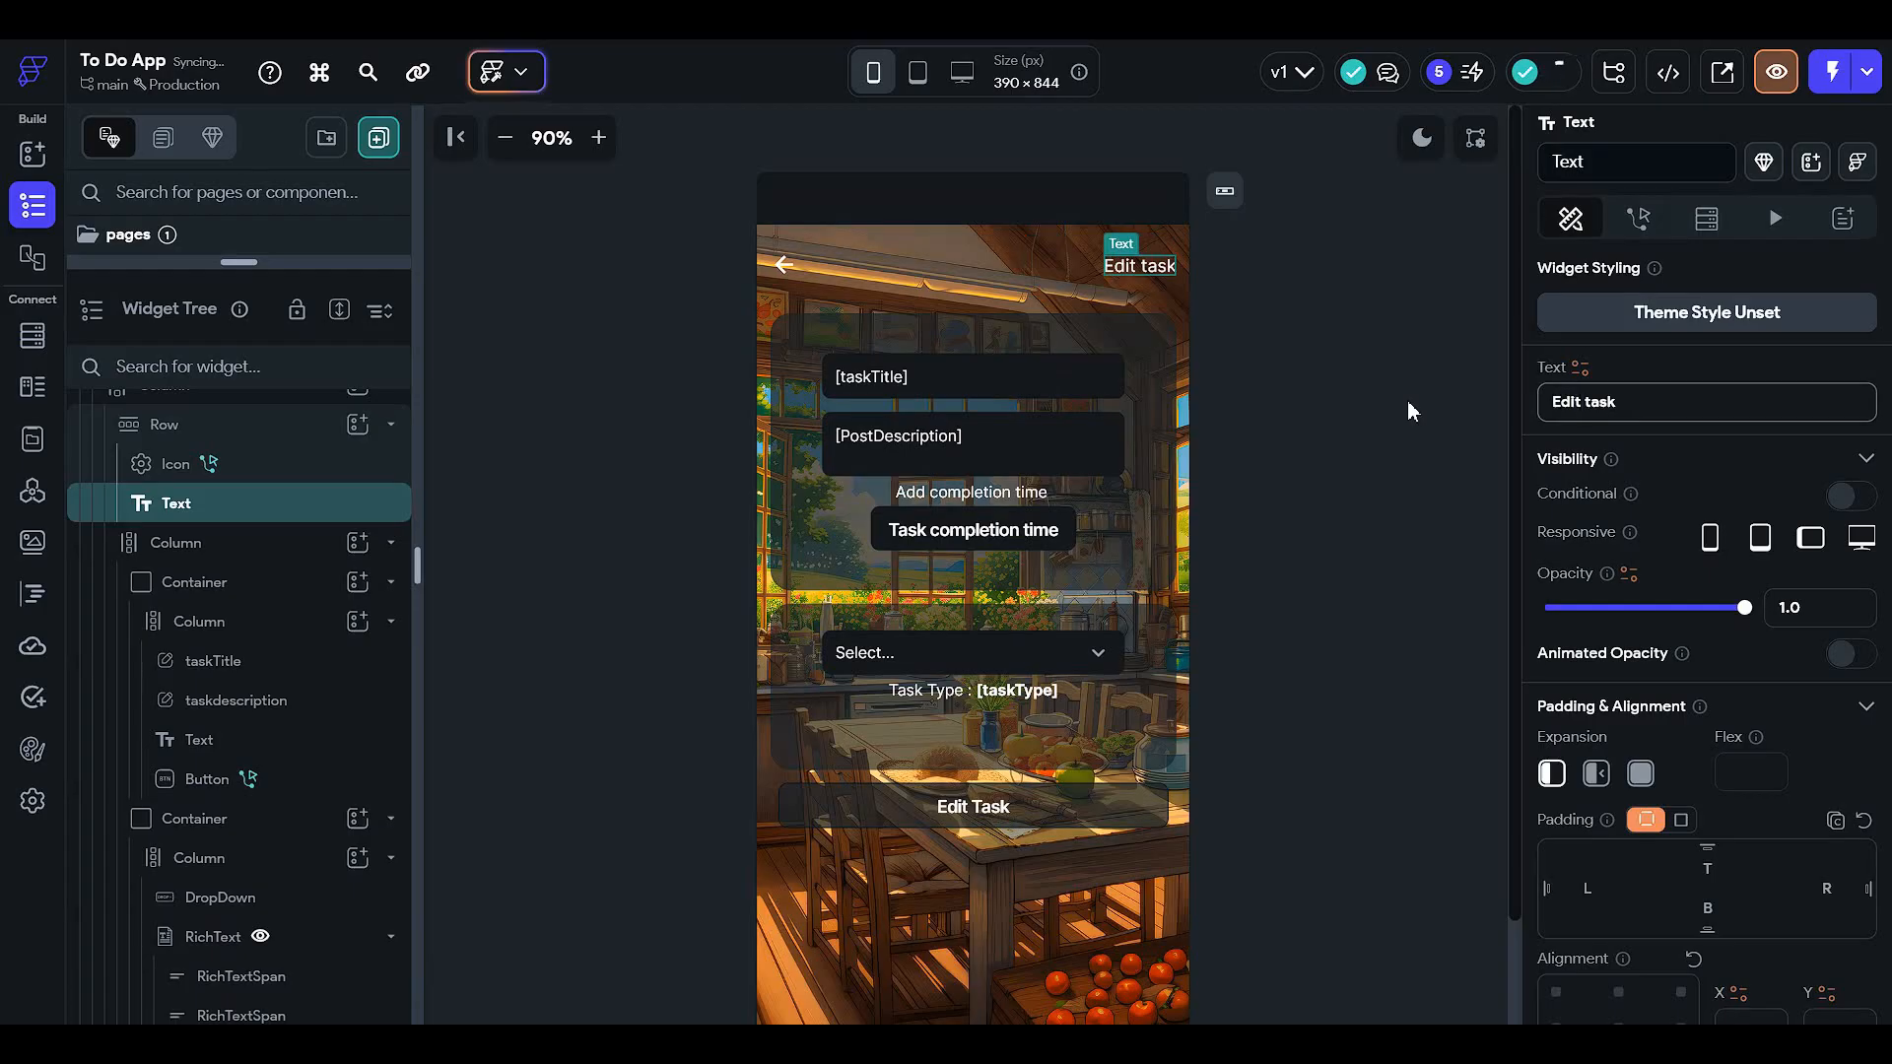
click(1408, 408)
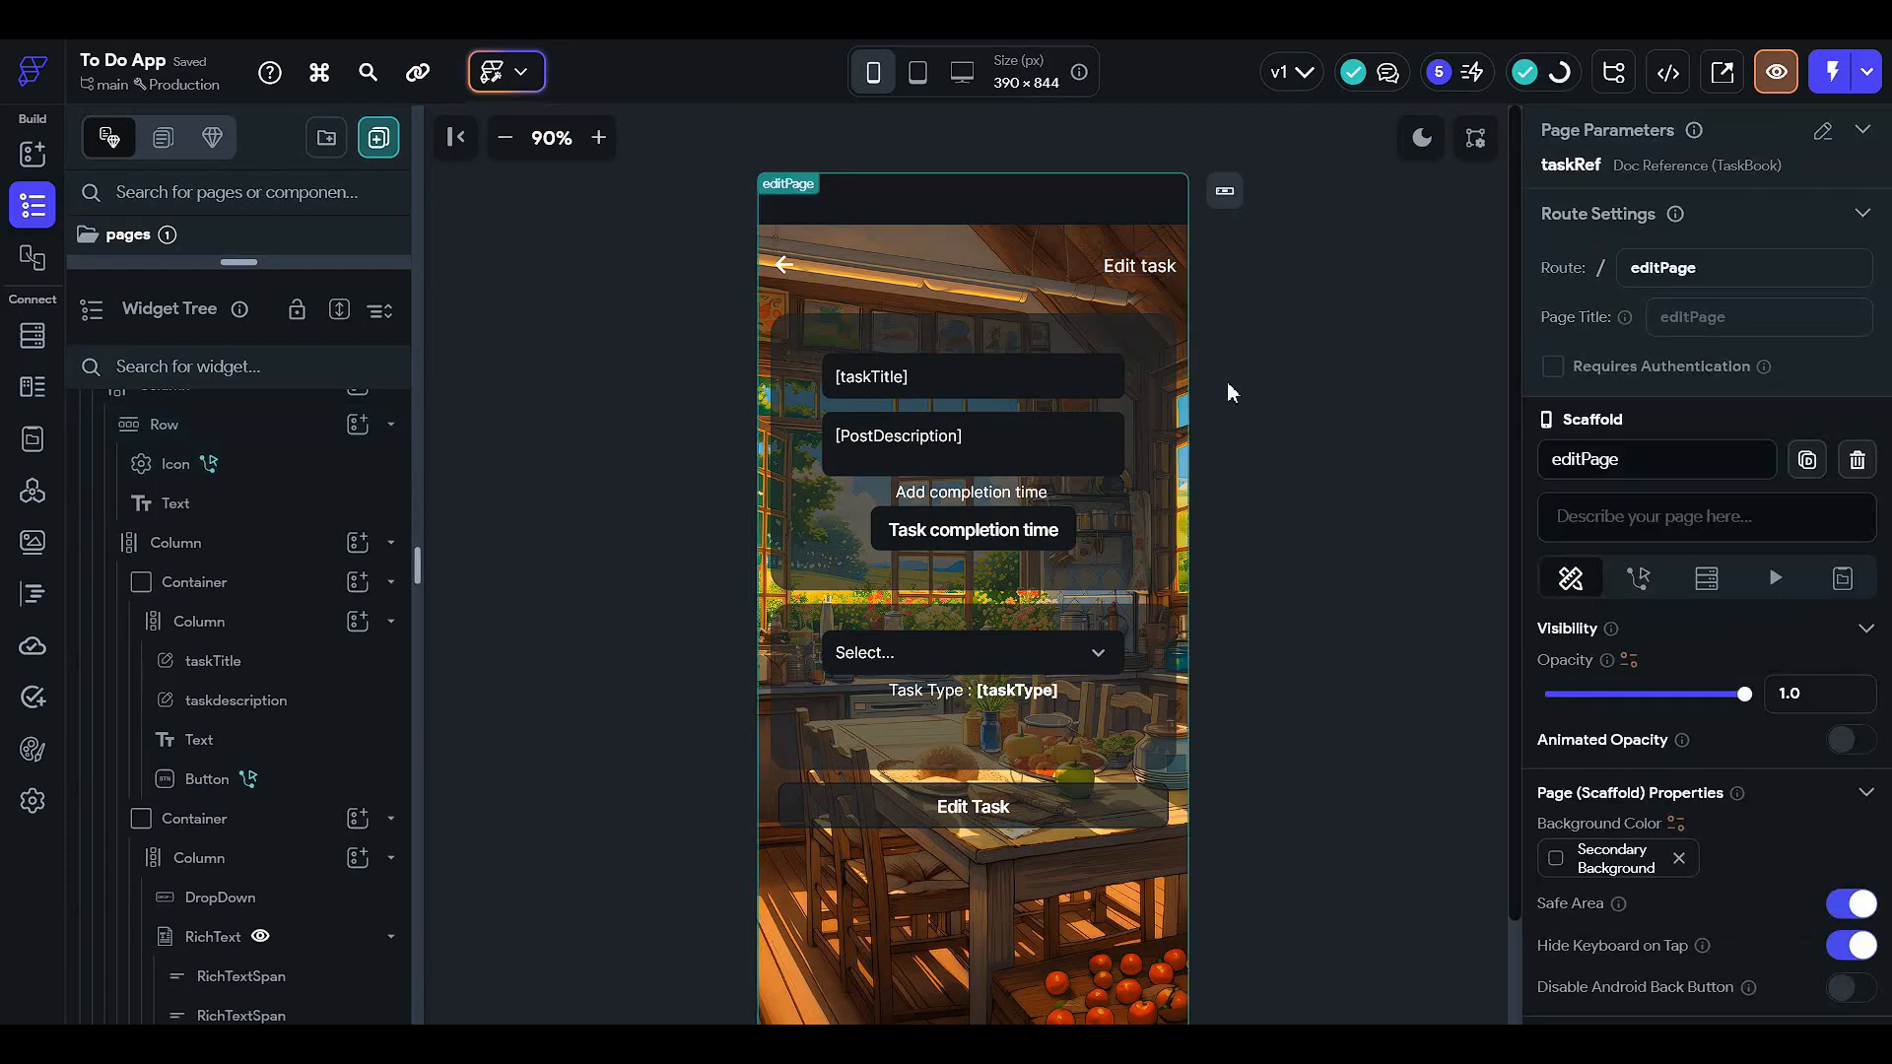
drag(259, 264, 303, 688)
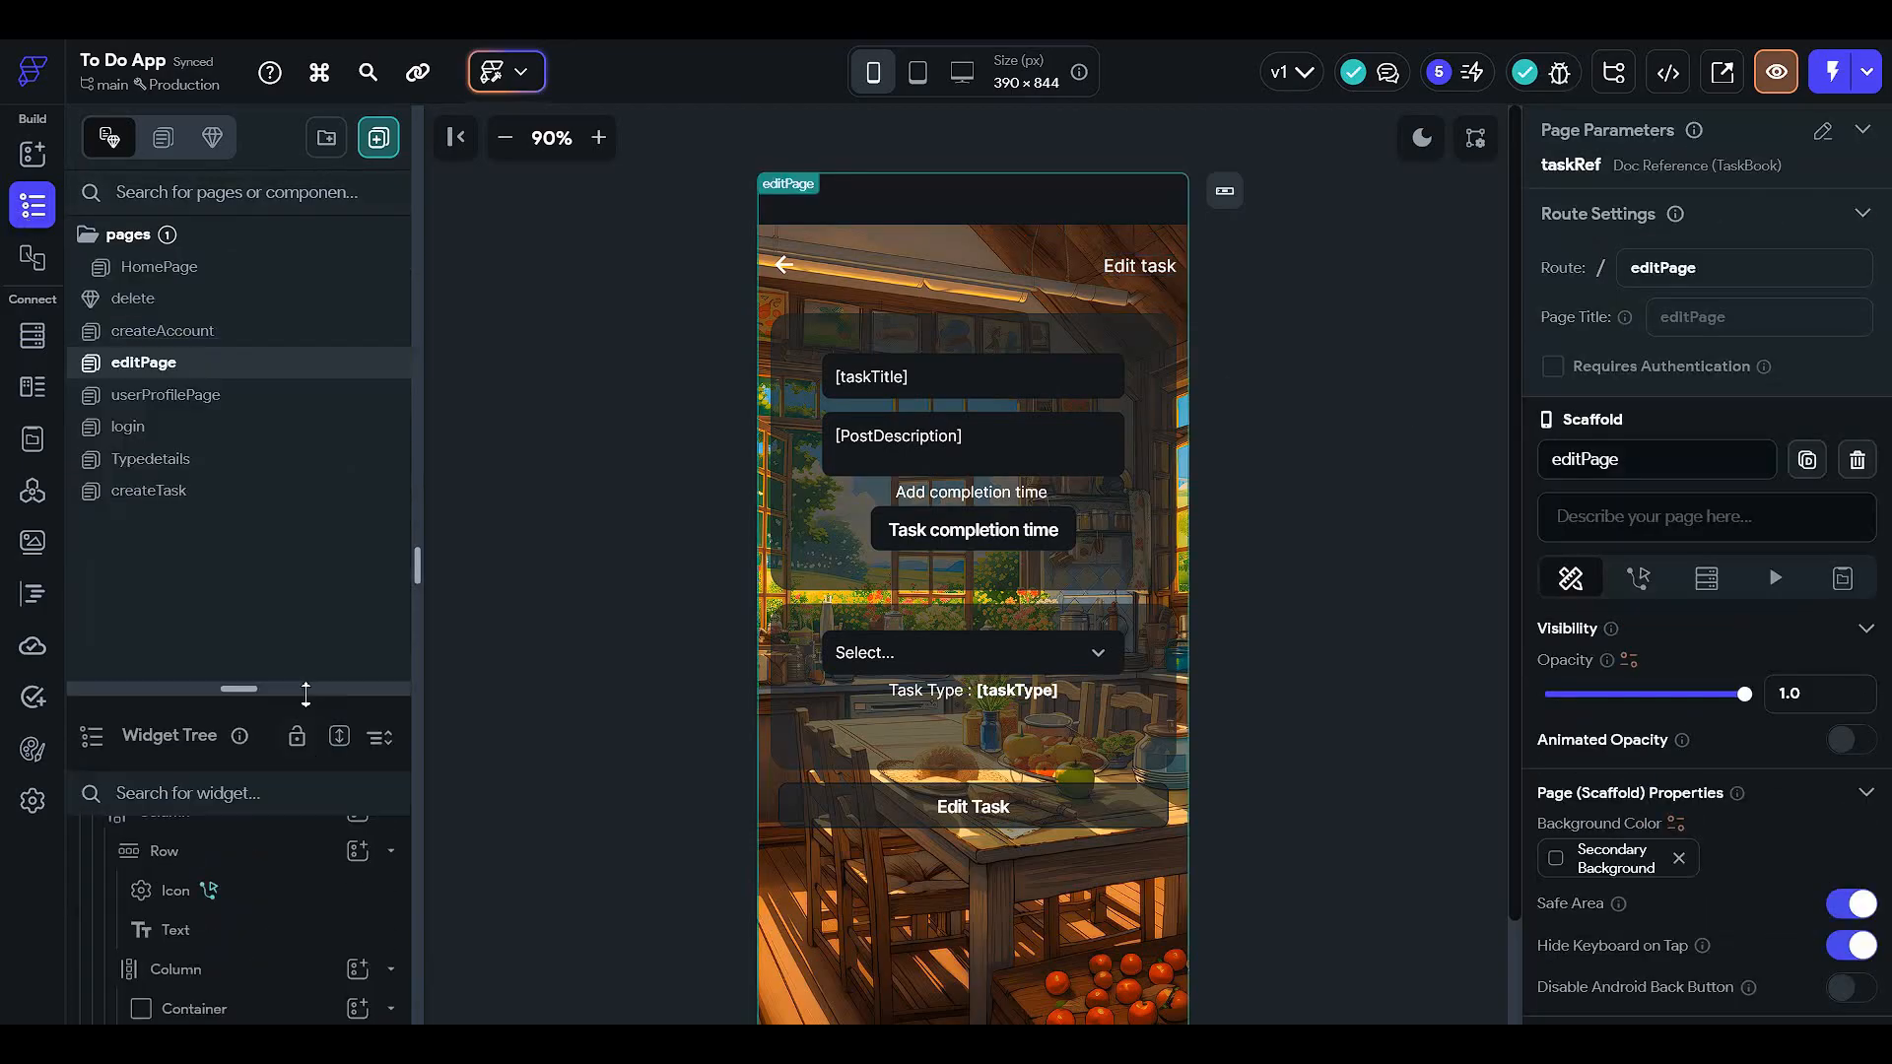
click(280, 274)
drag(321, 688, 318, 69)
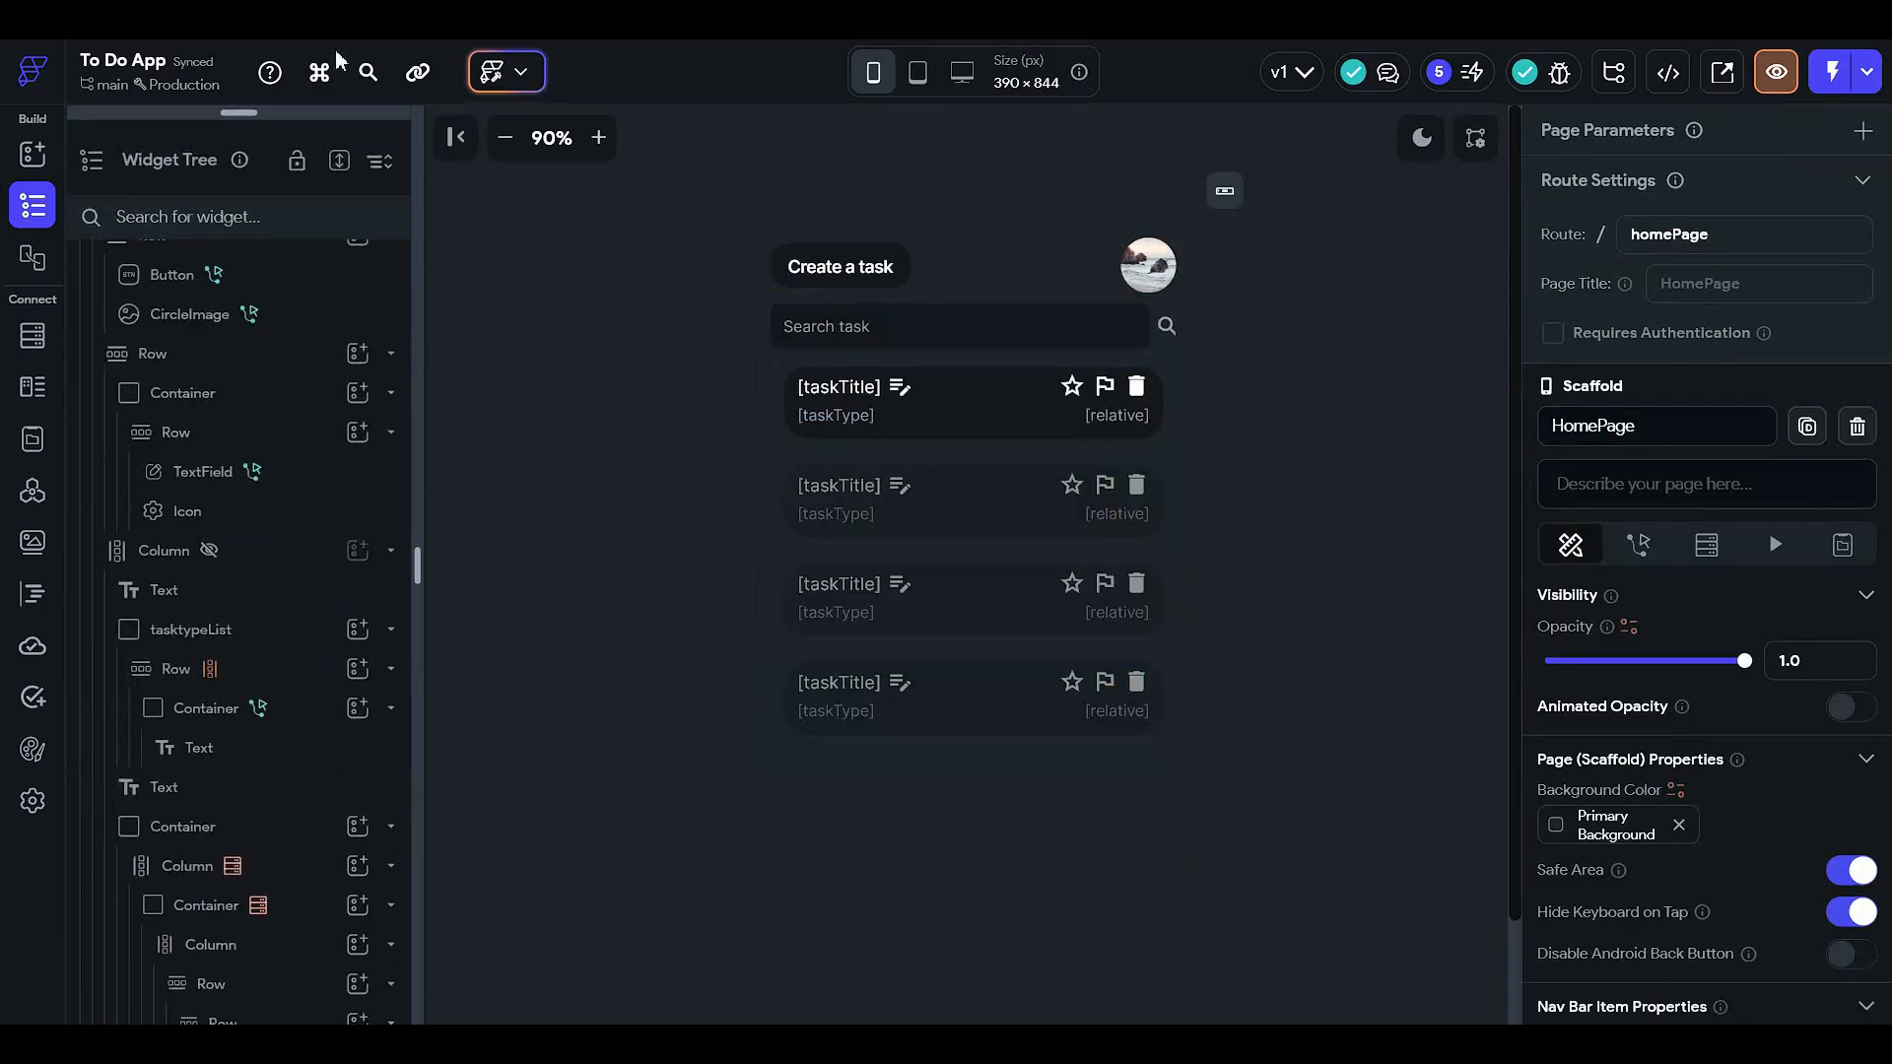
click(198, 525)
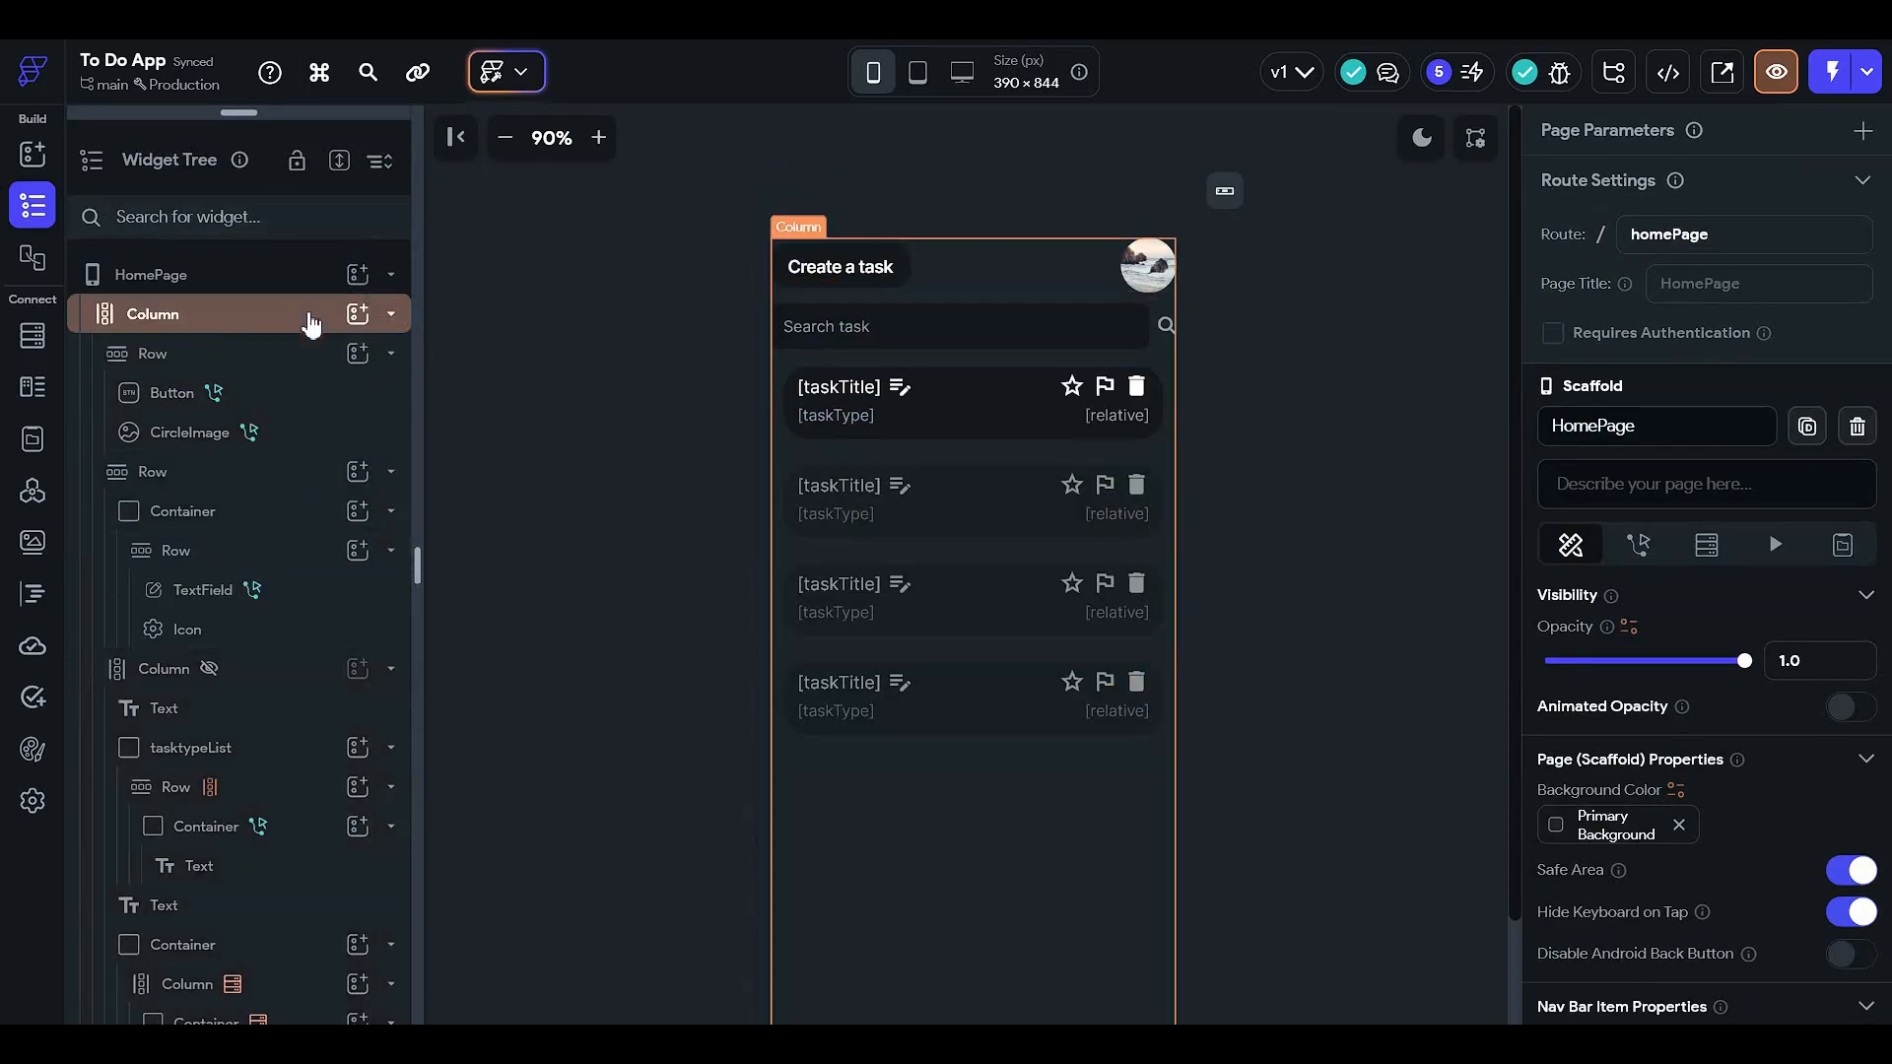
click(310, 319)
click(310, 318)
right_click(280, 329)
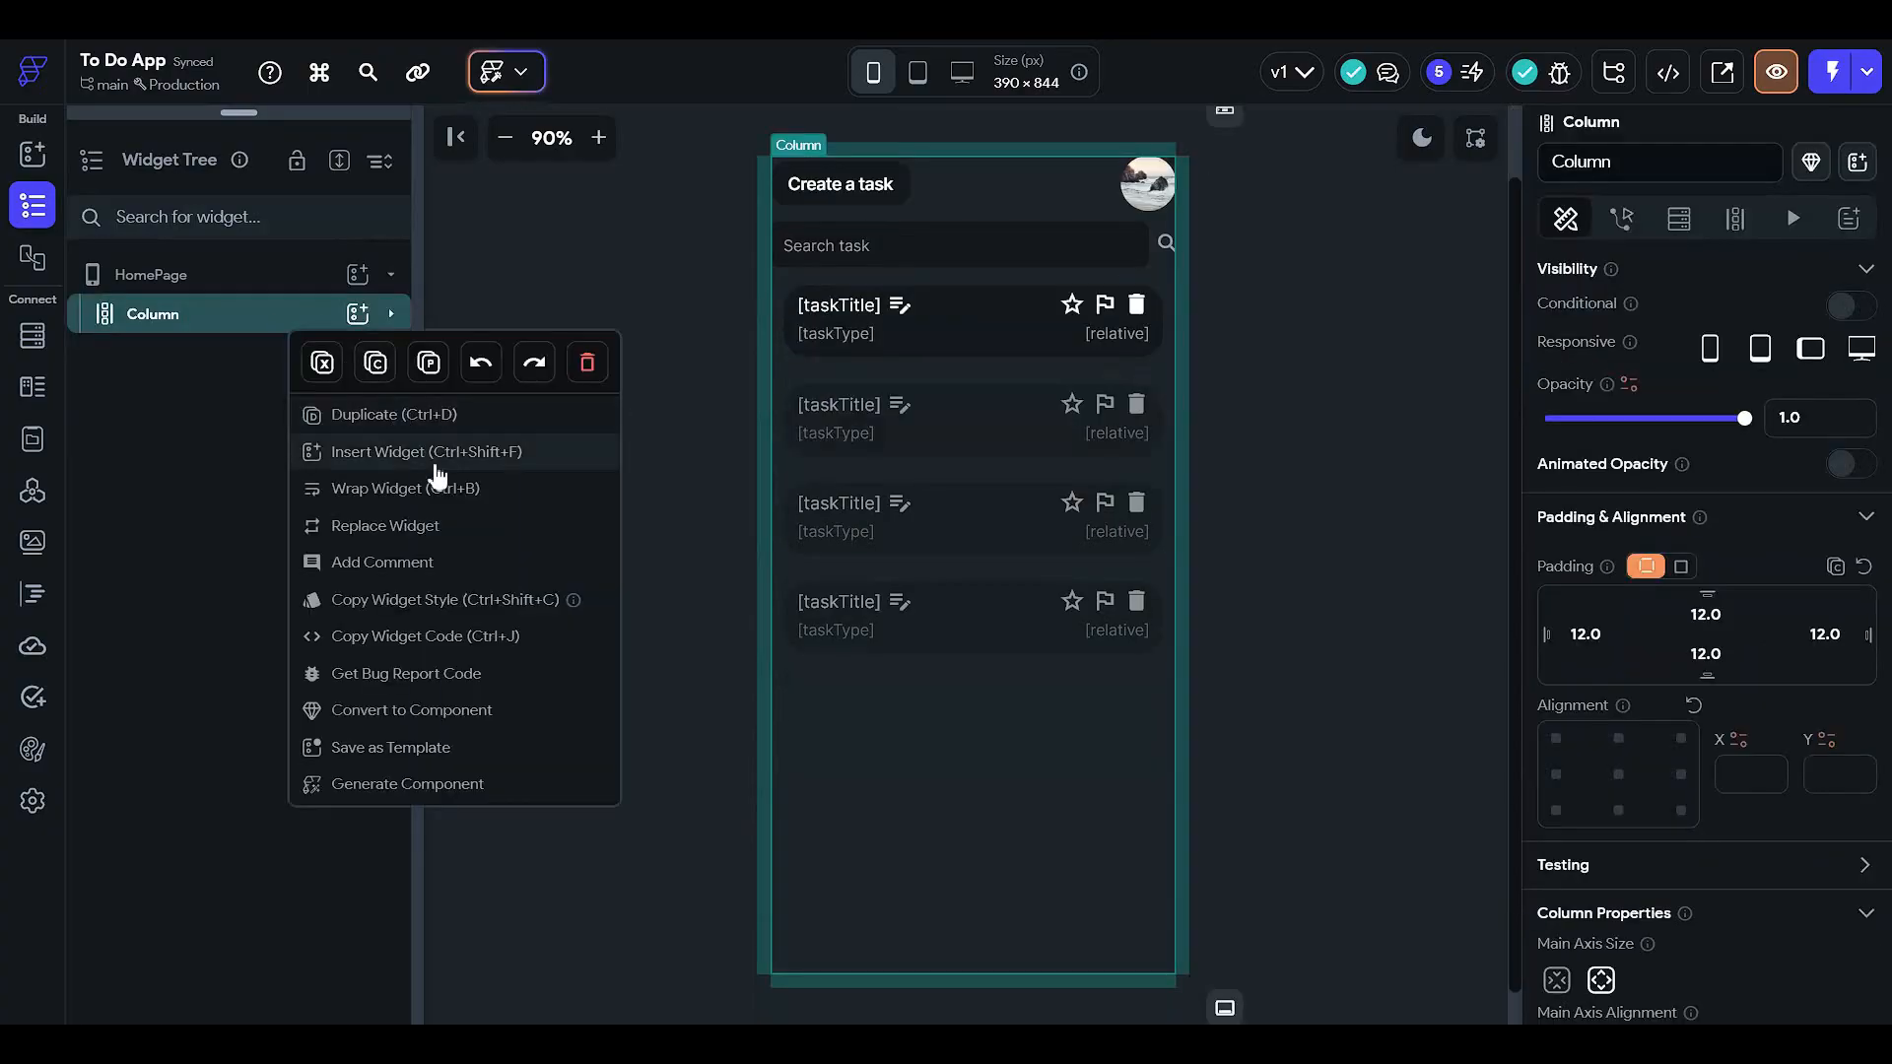
click(426, 487)
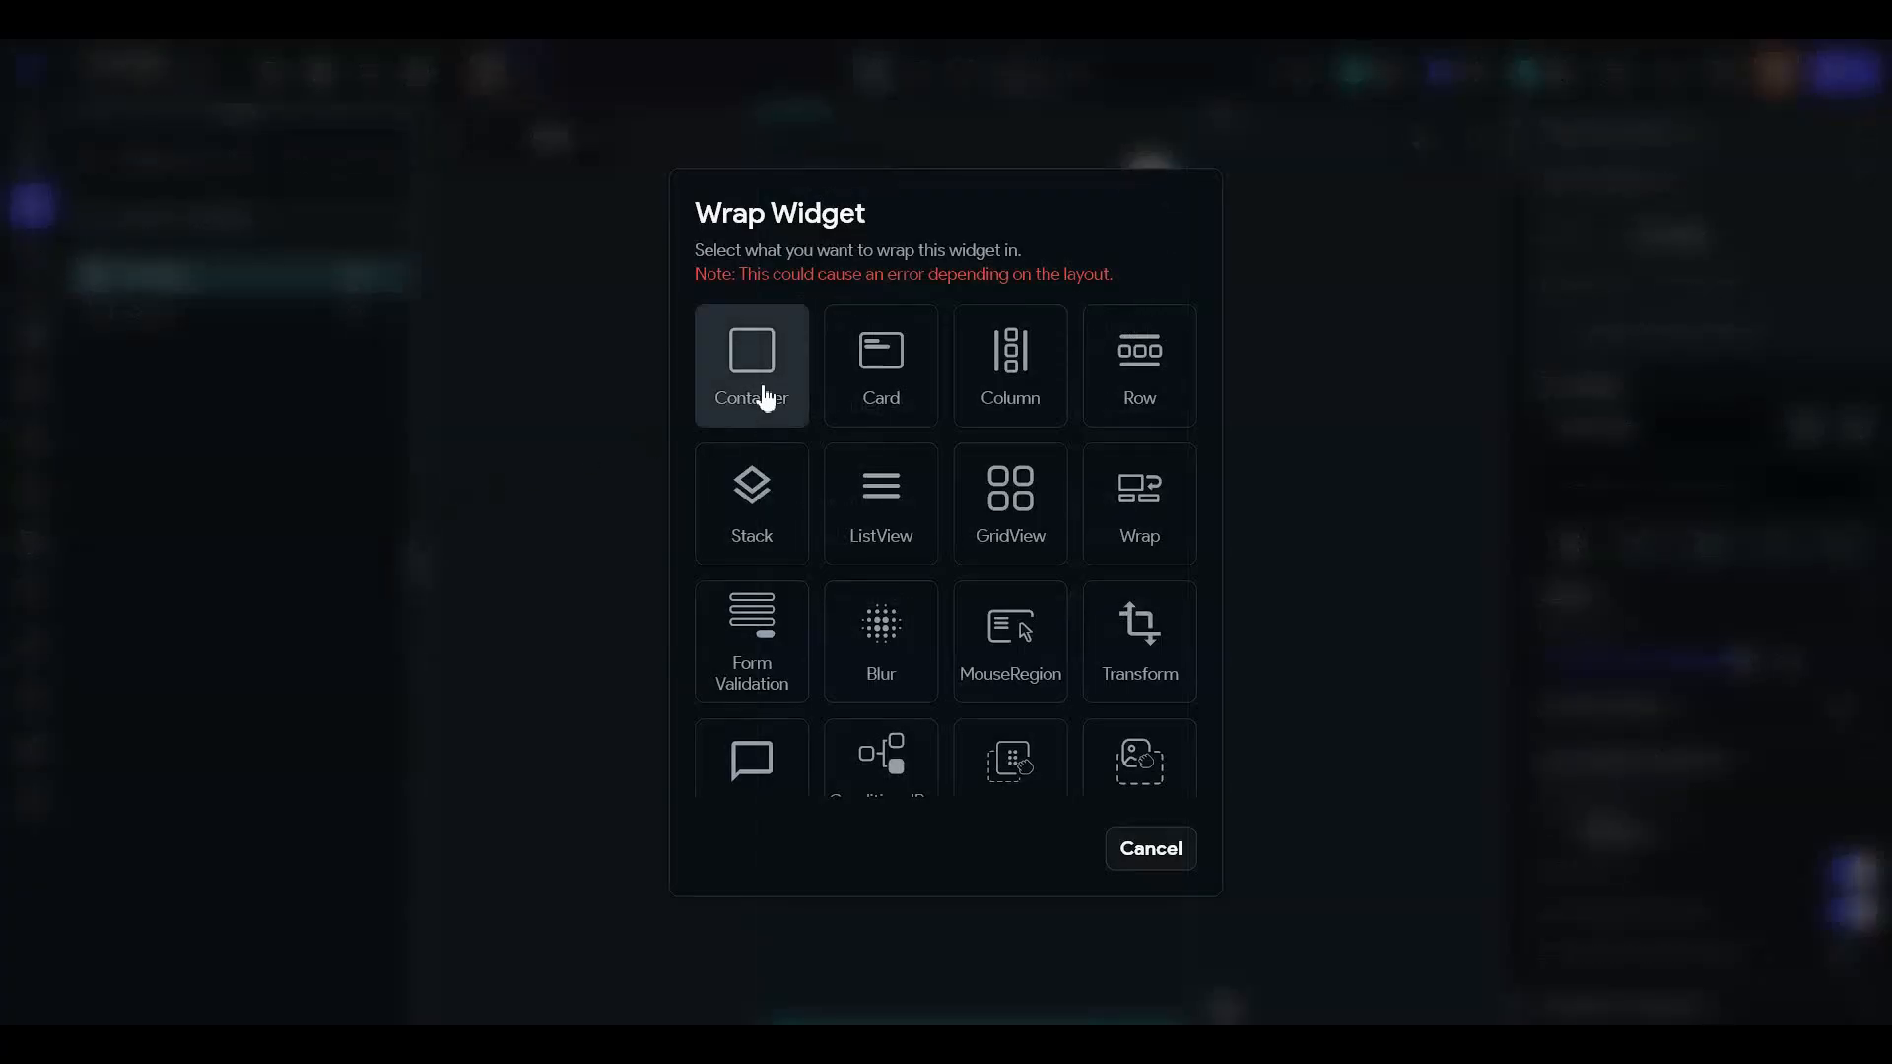
click(148, 313)
right_click(313, 317)
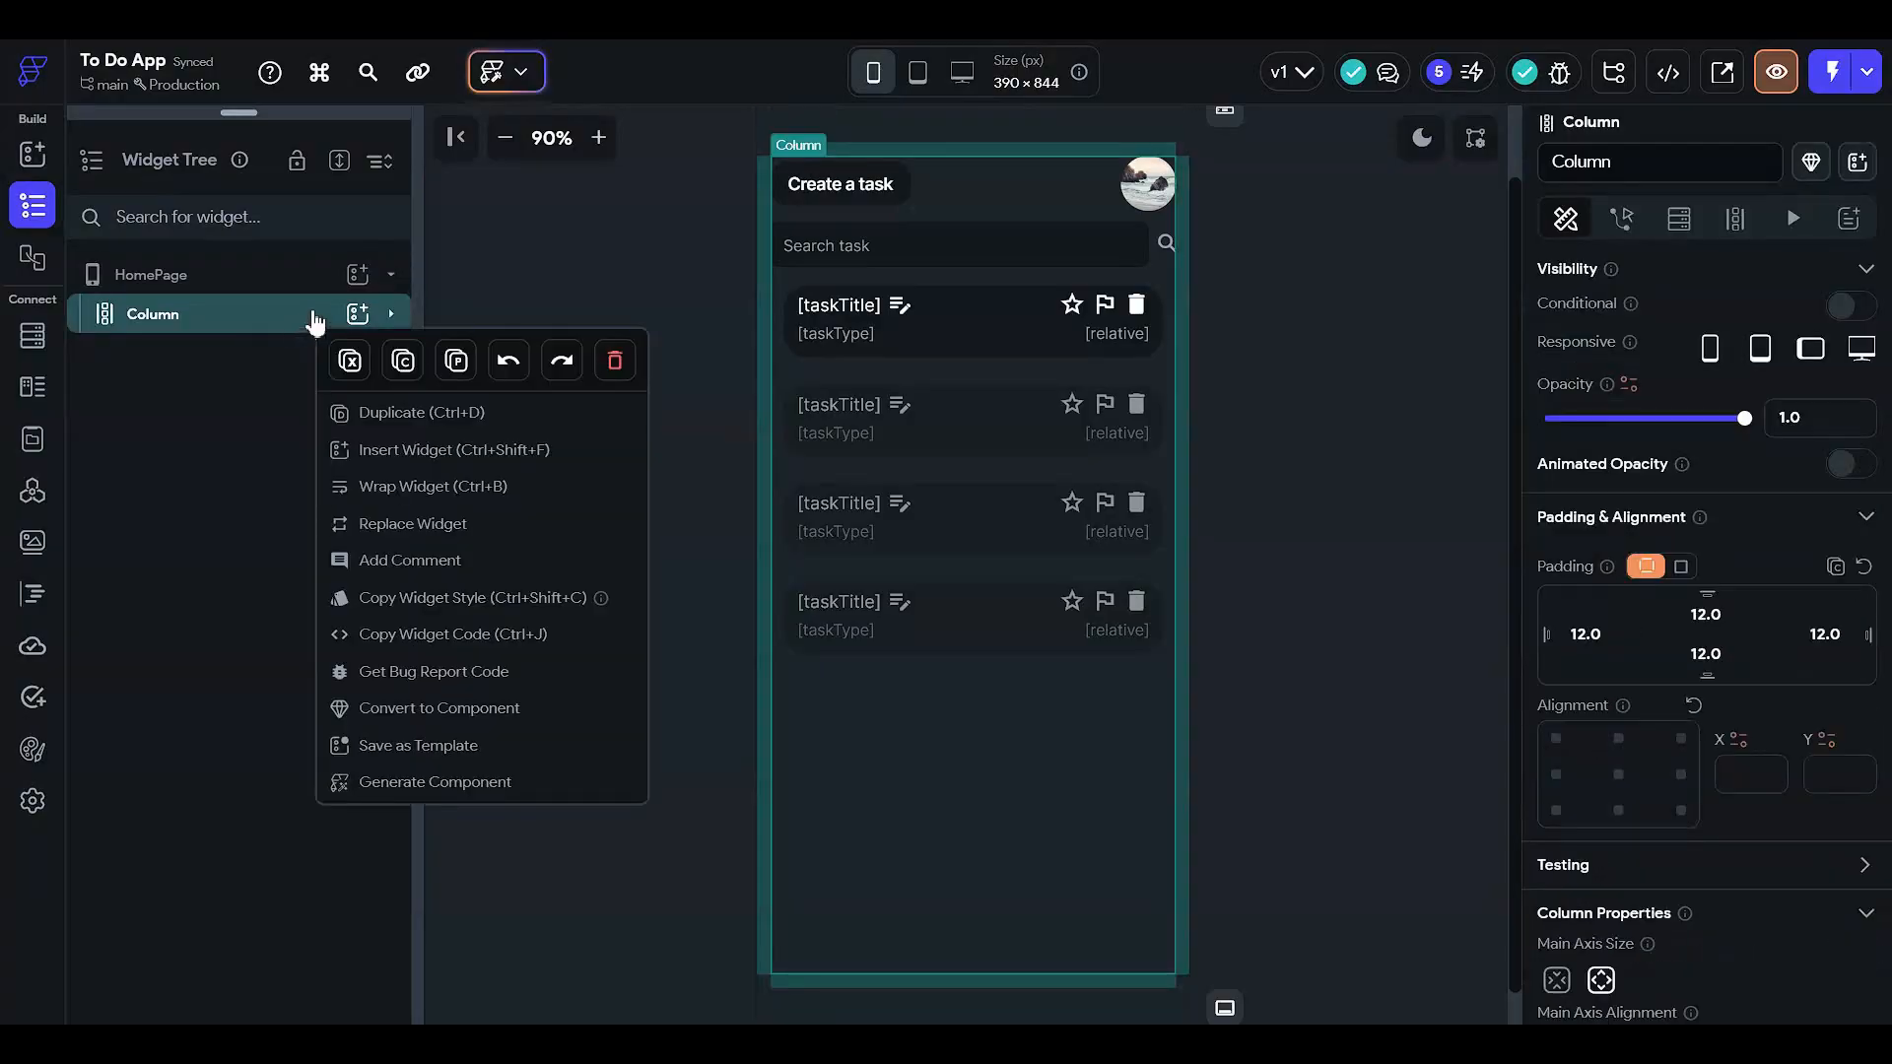
click(355, 363)
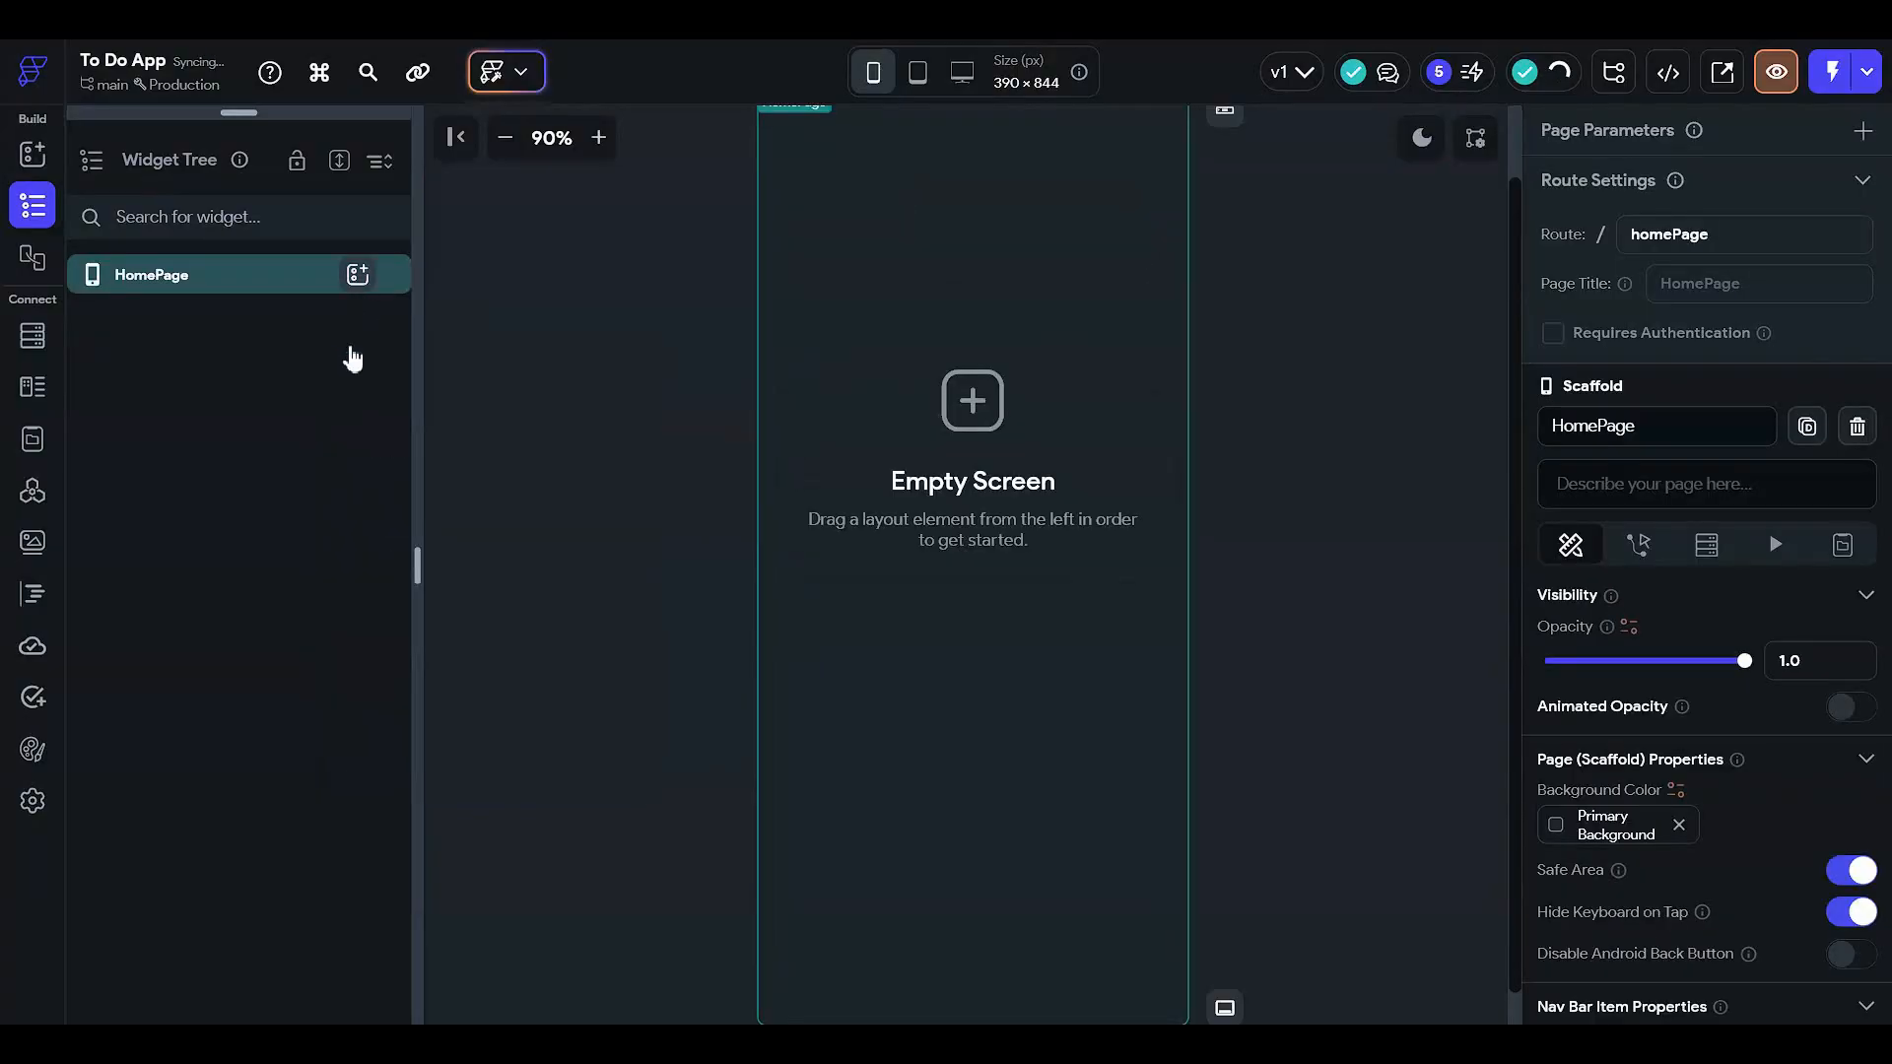
click(357, 274)
click(488, 522)
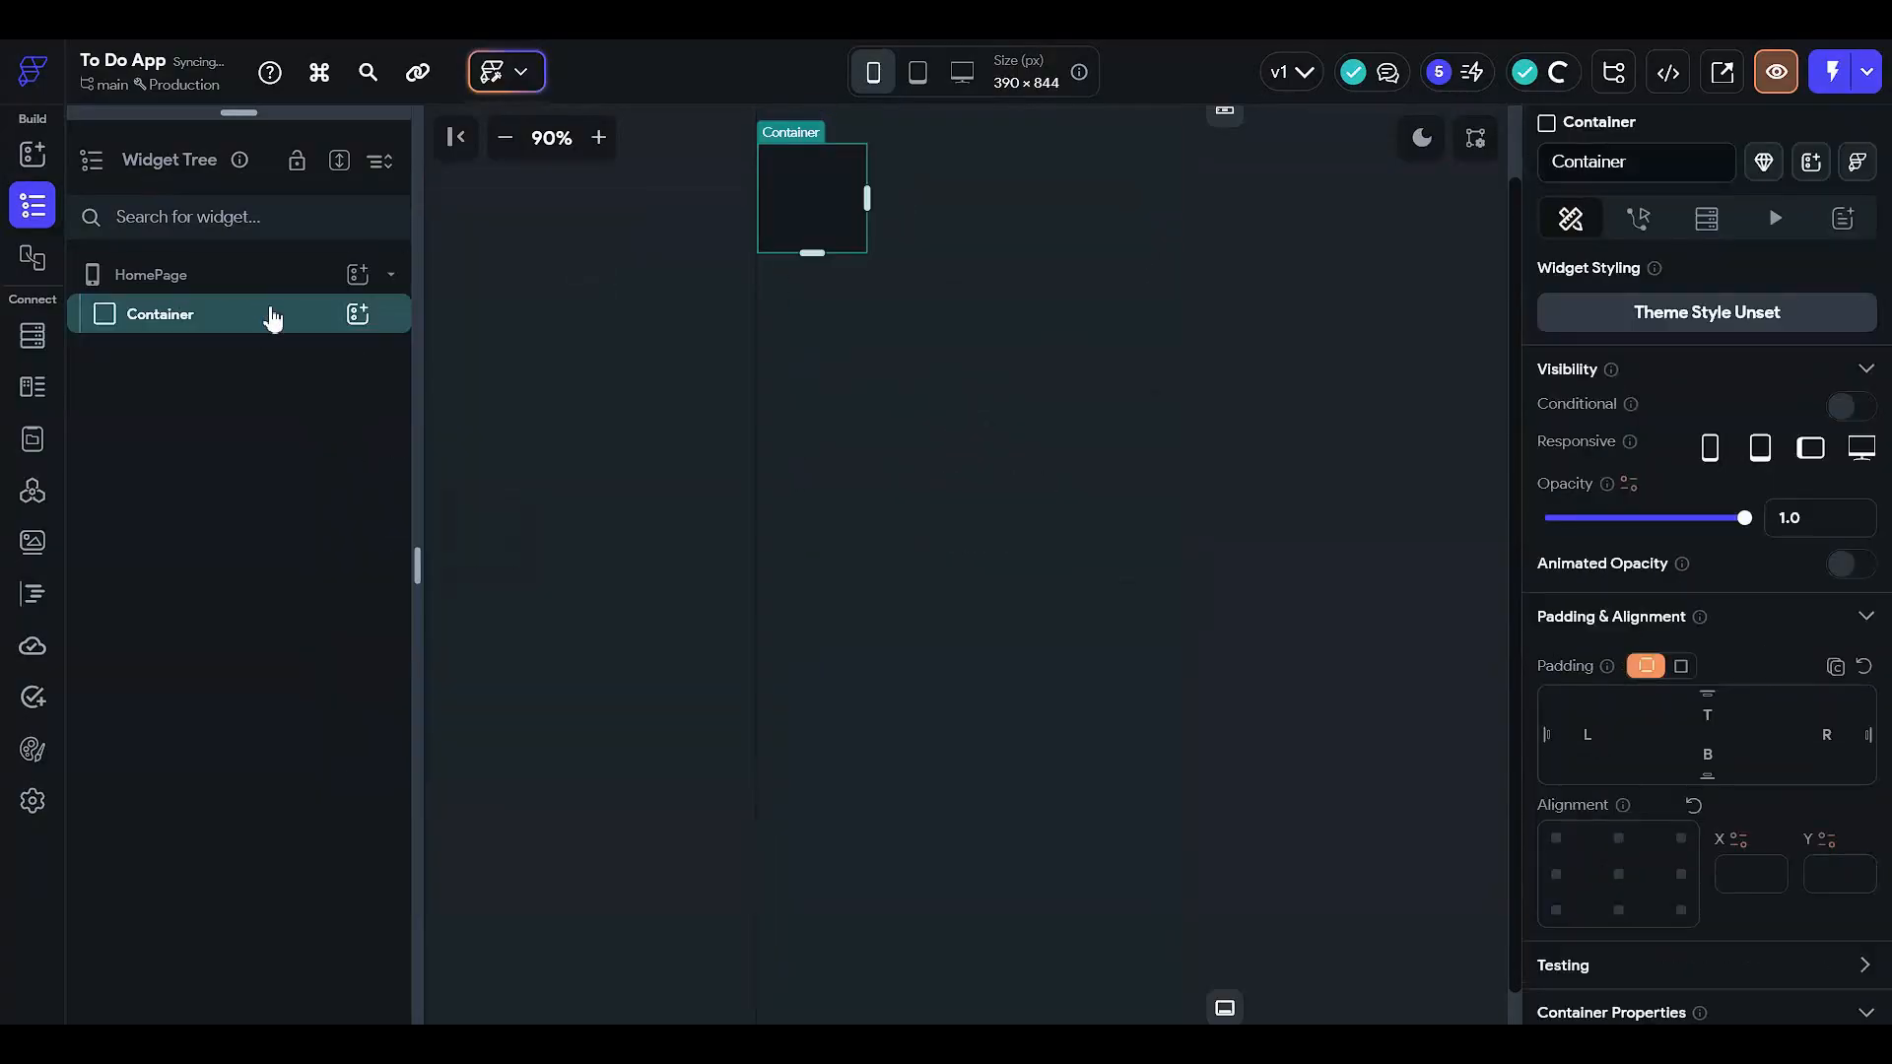
key(ctrl+v)
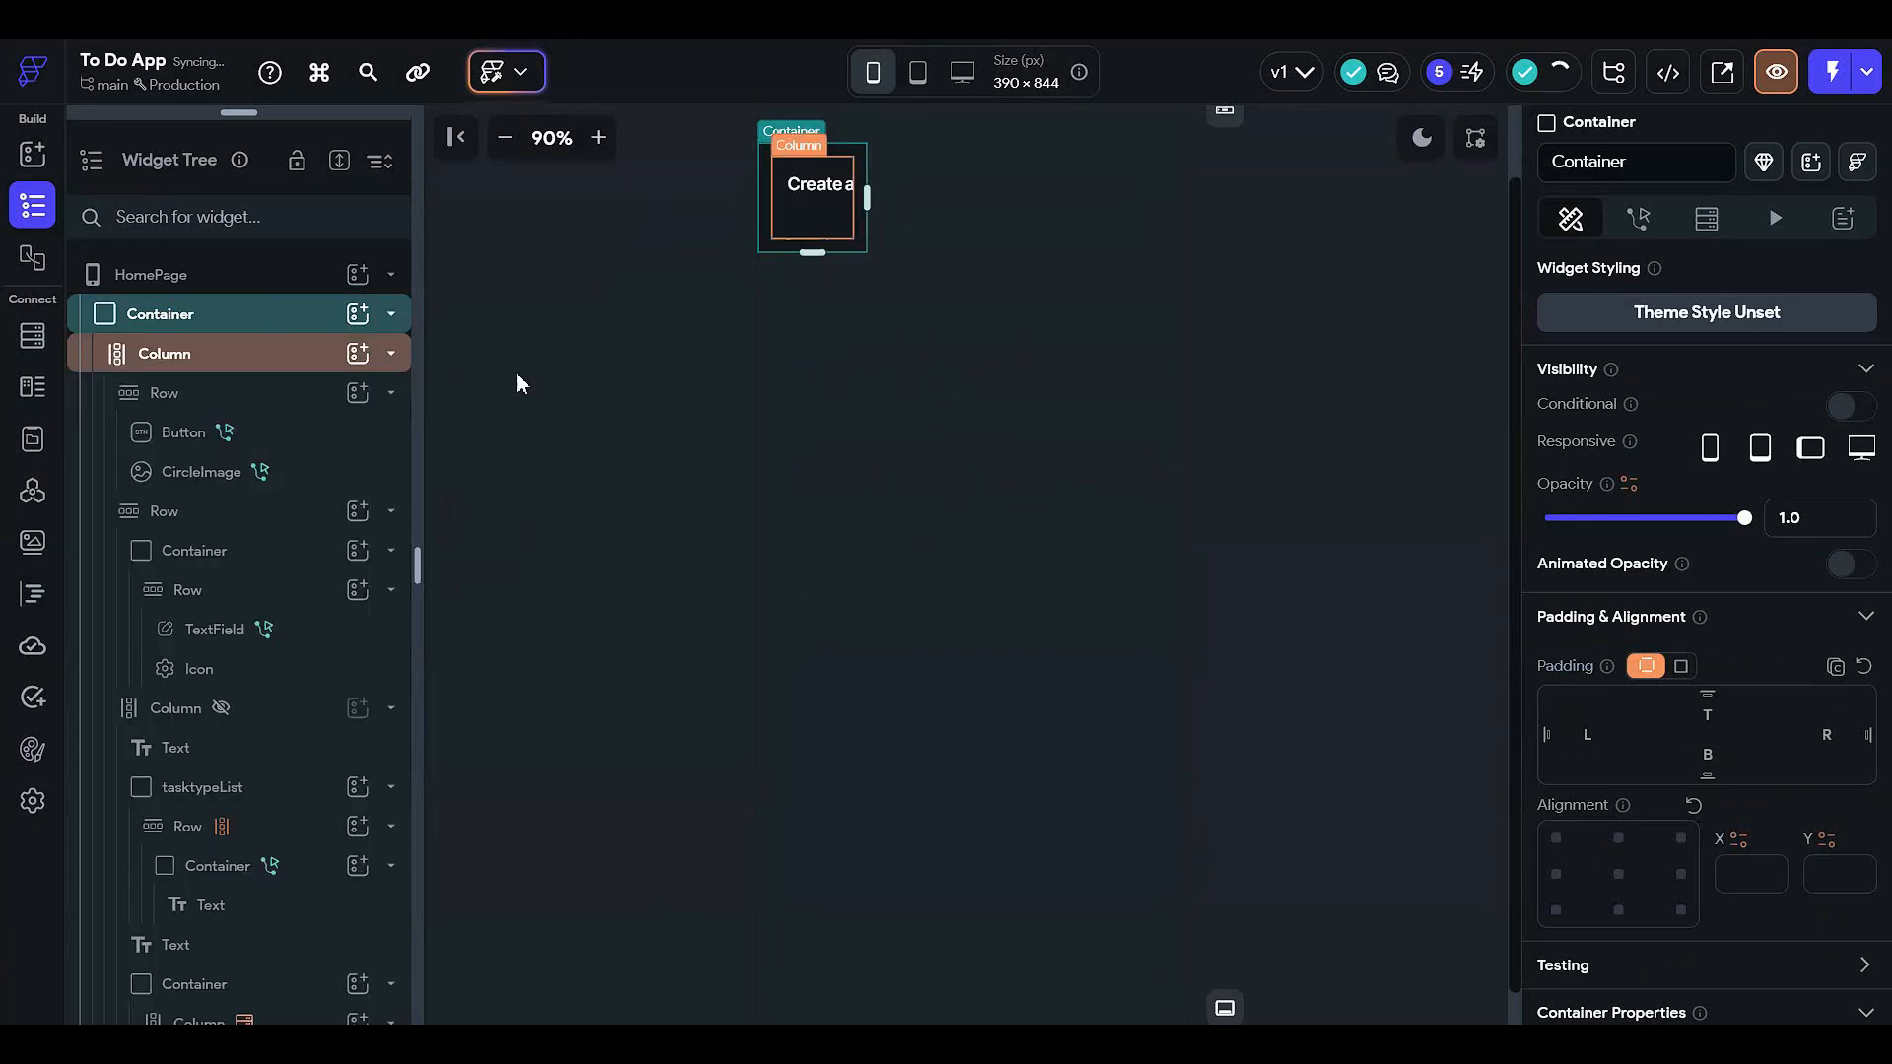
scroll(1823, 640, down, 4)
scroll(1823, 639, down, 3)
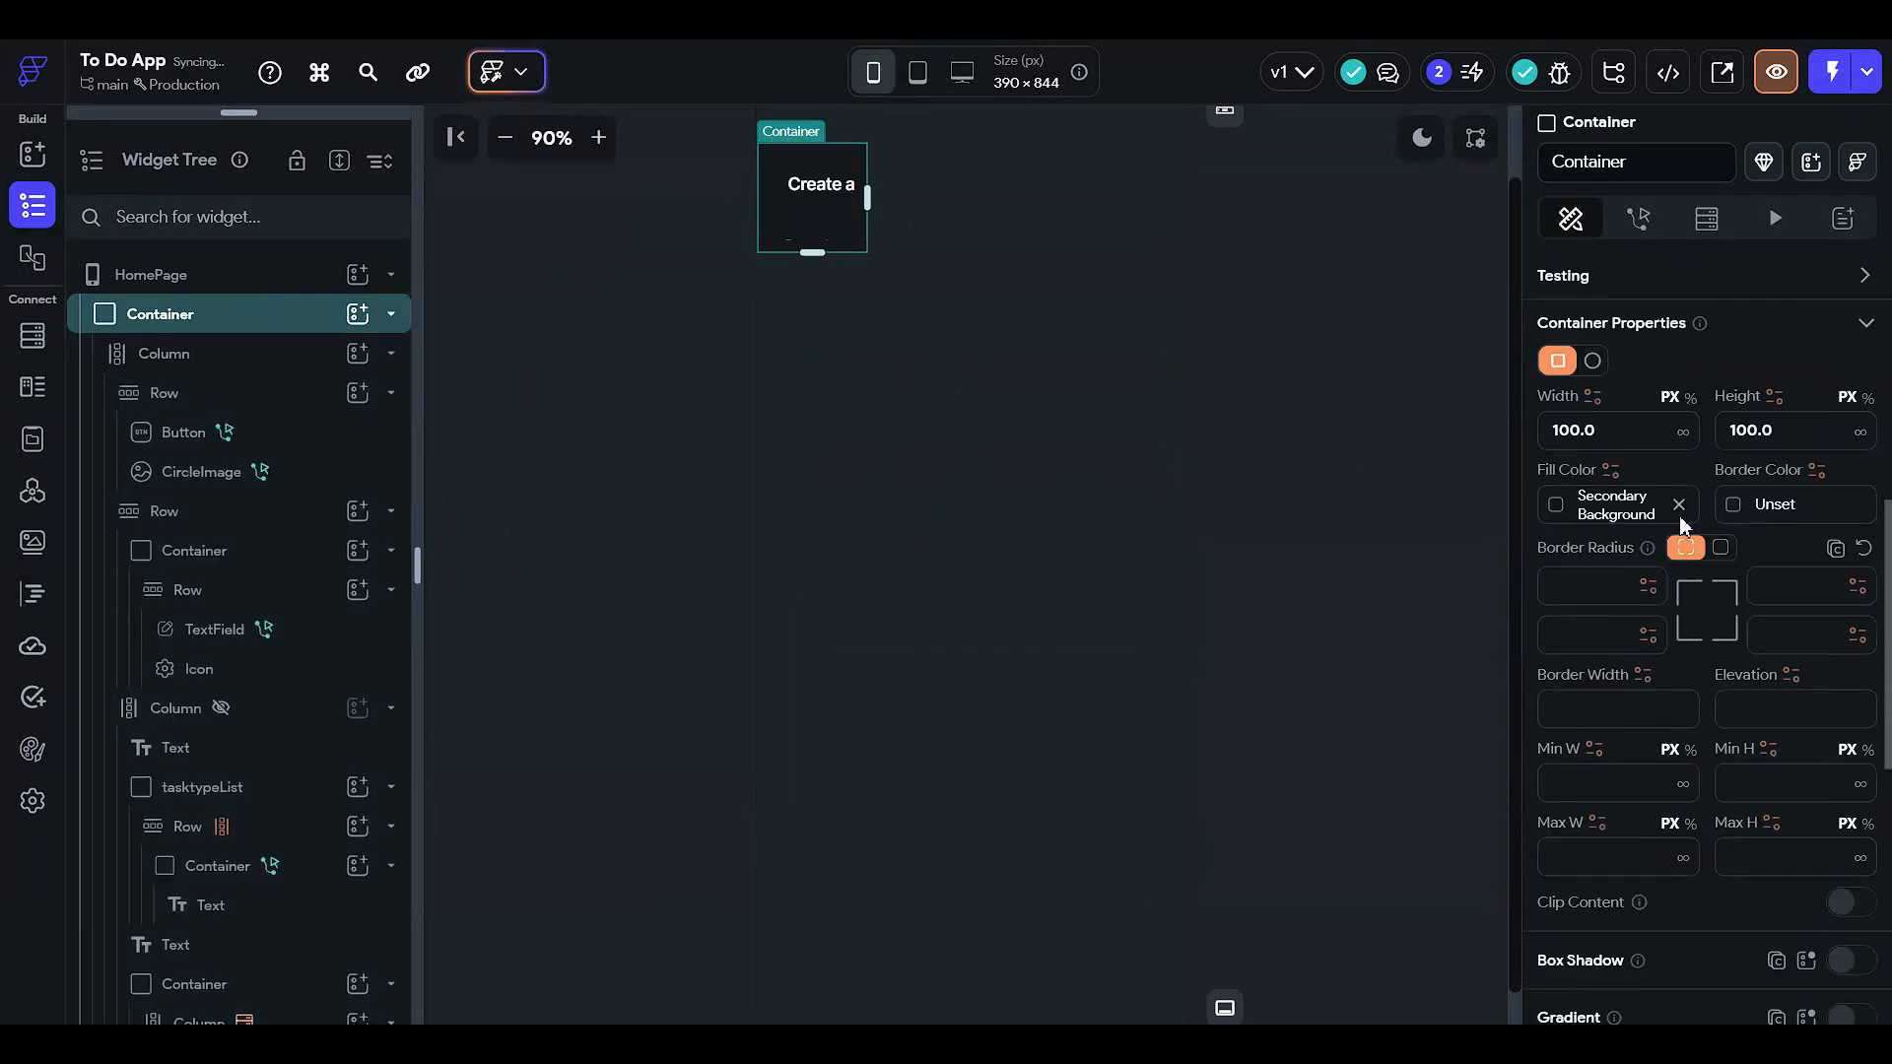
click(1688, 400)
click(1583, 435)
text(100)
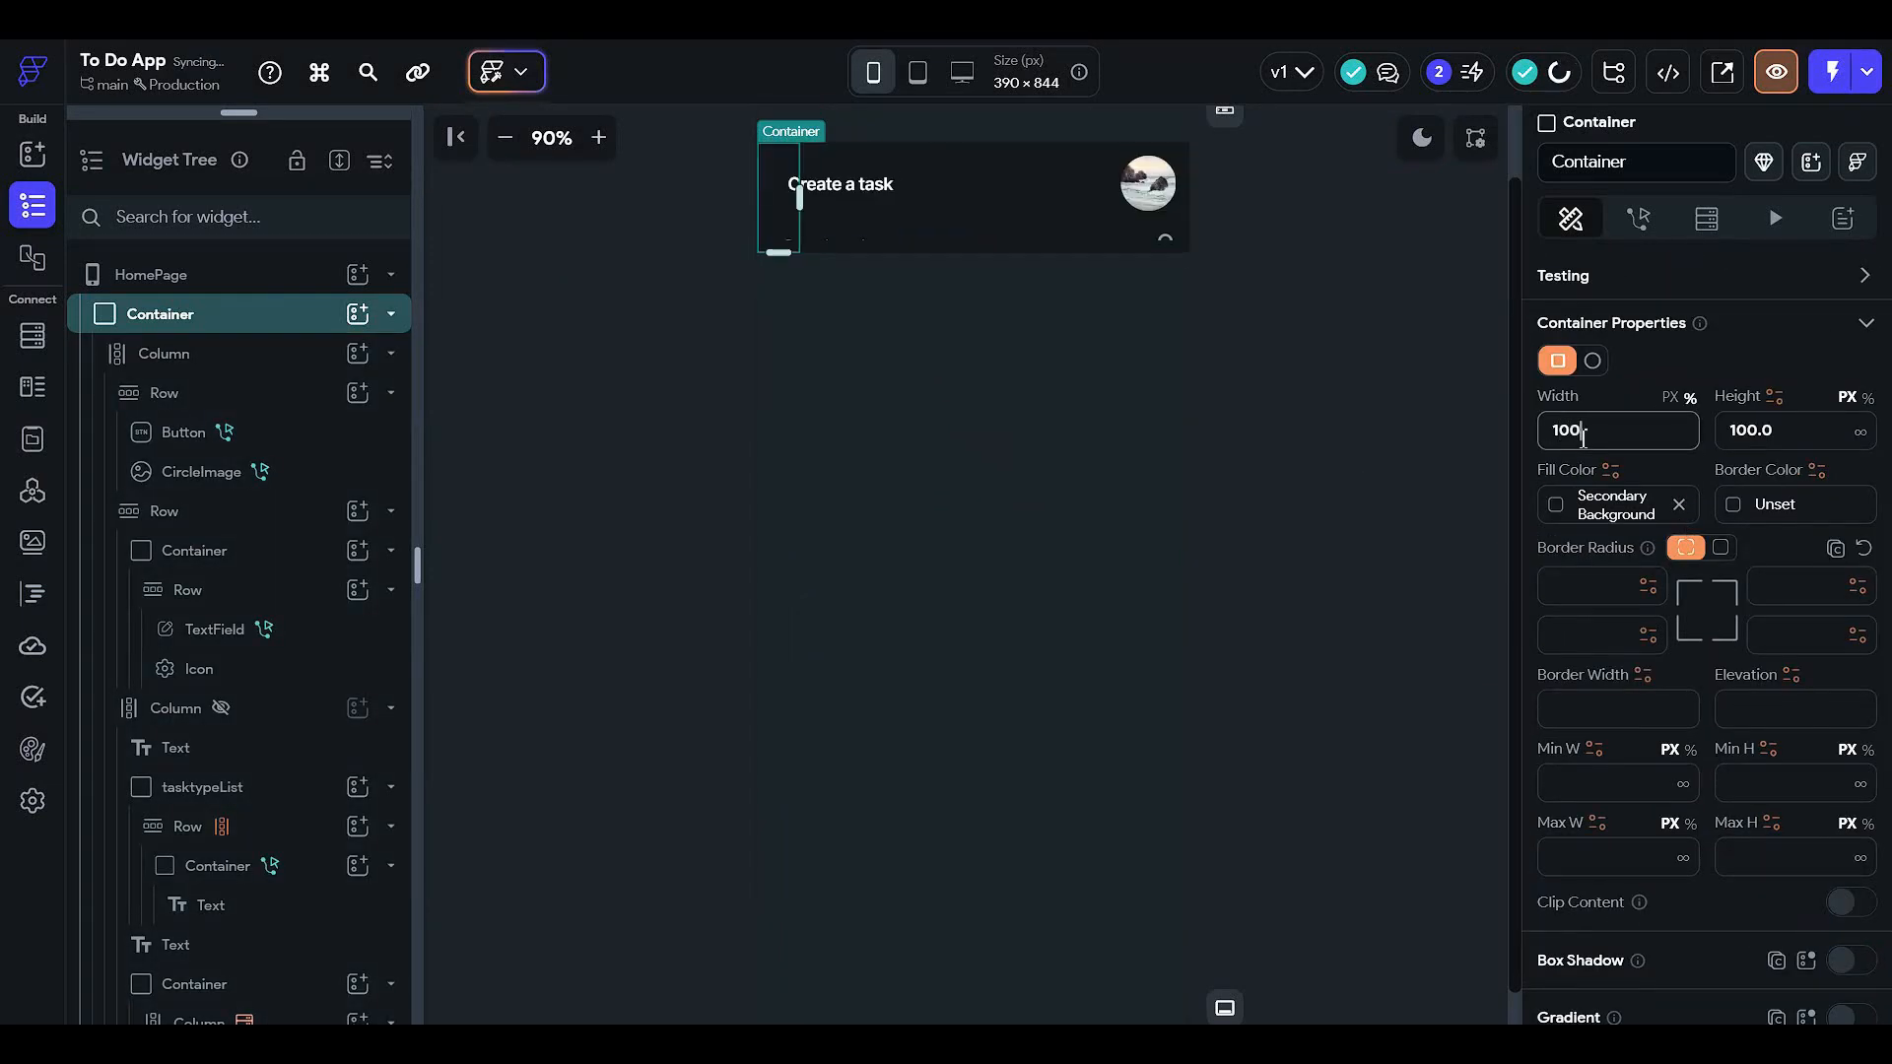
click(1866, 398)
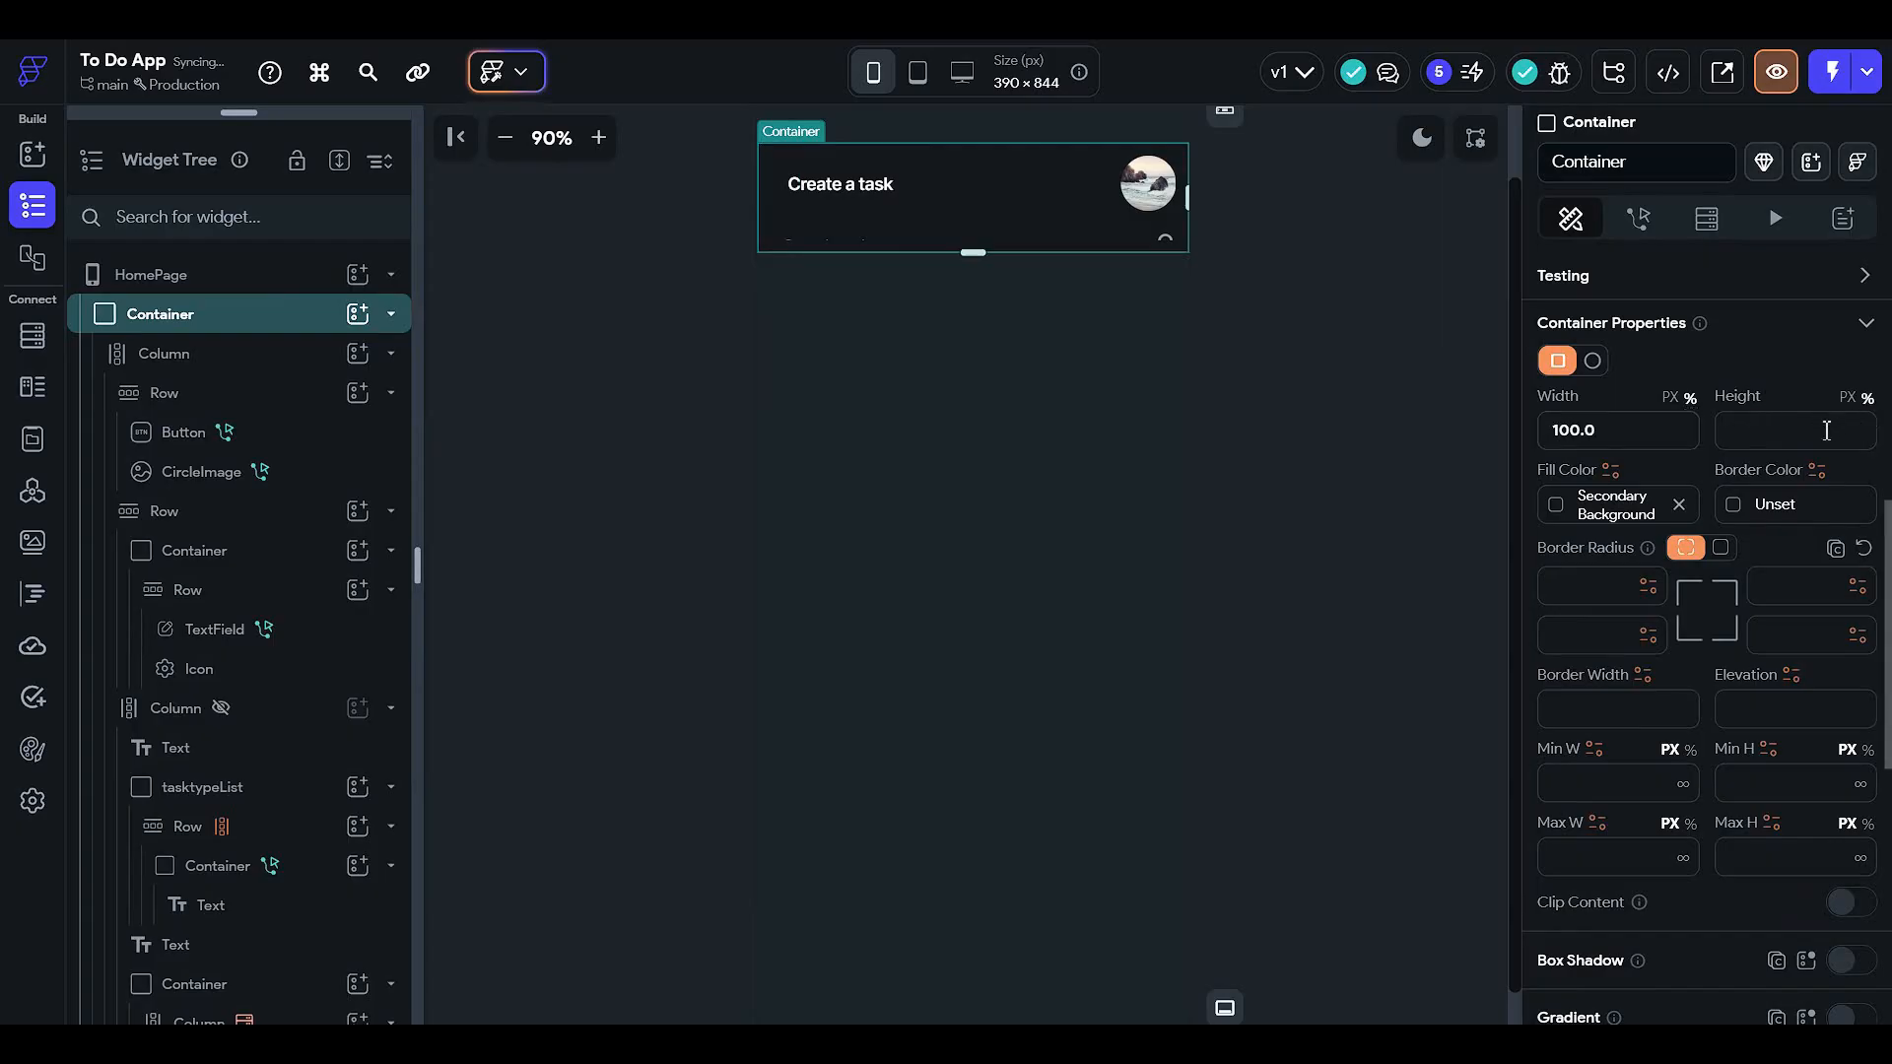
text(90)
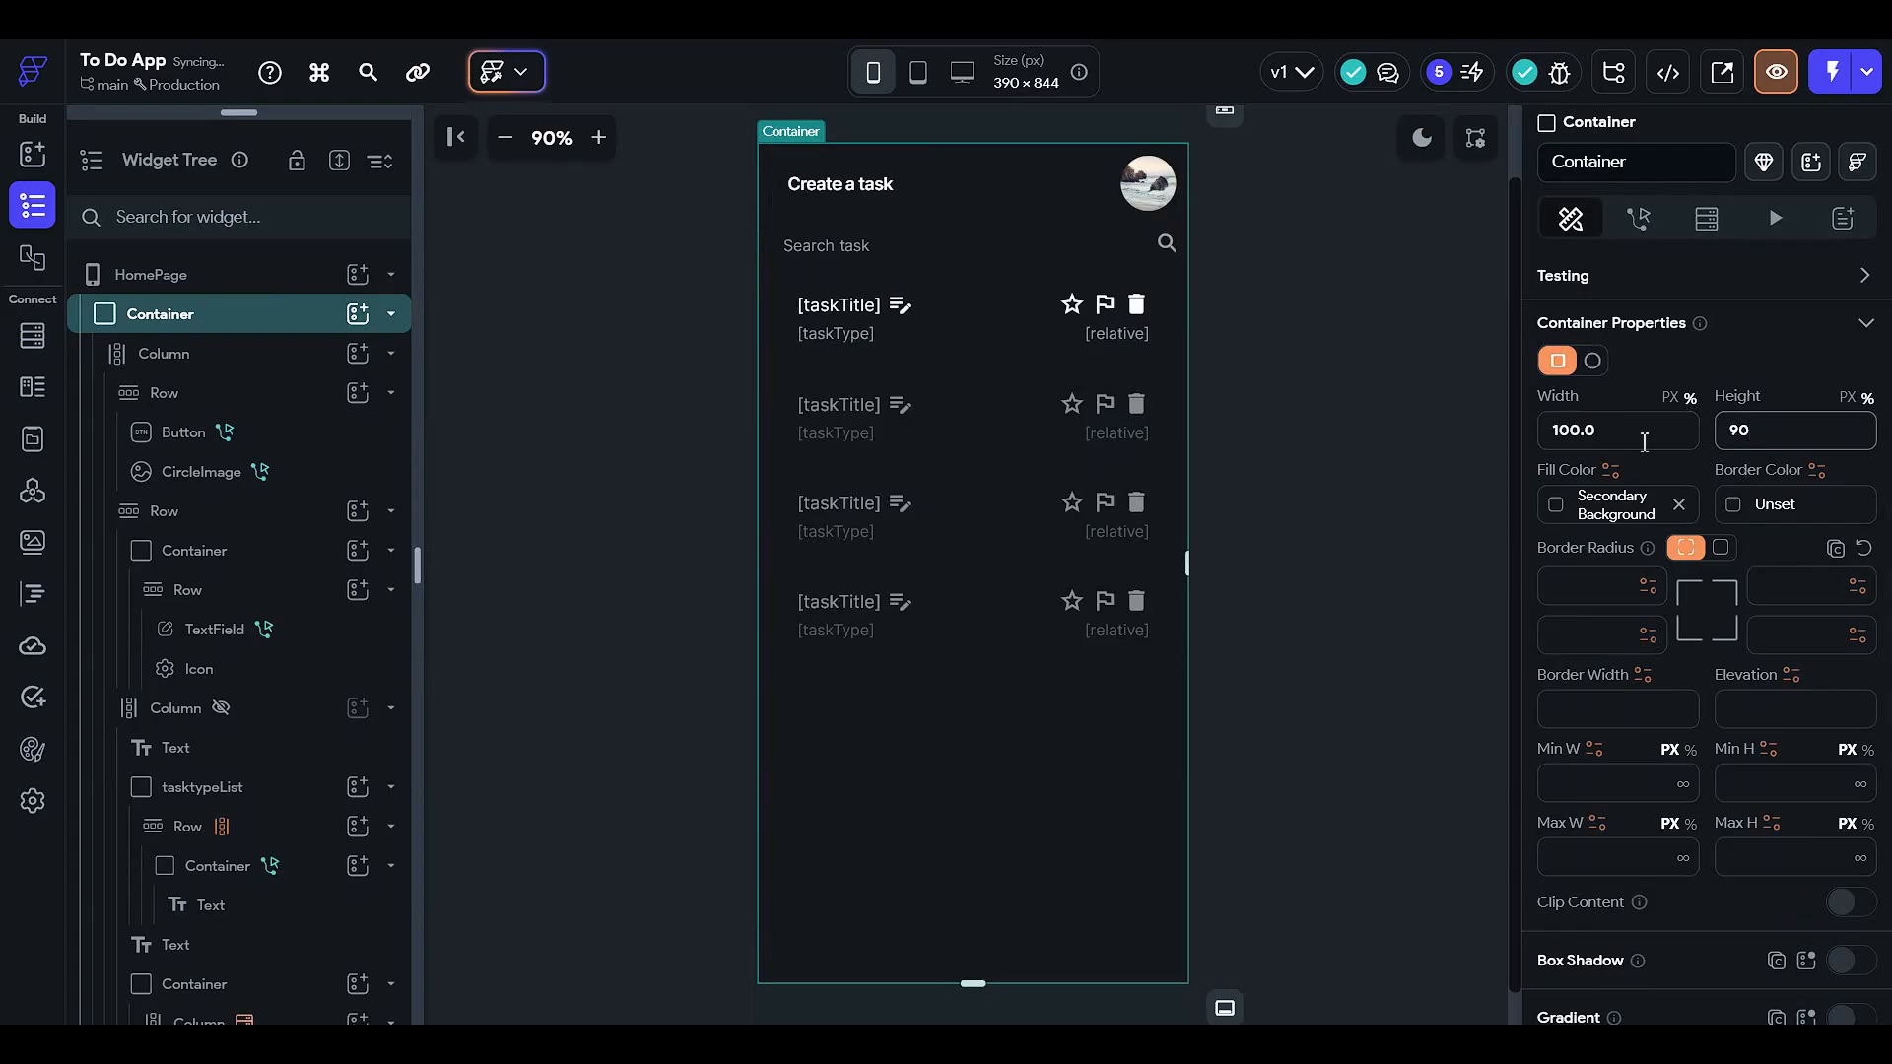
key(shift+Tab)
text(95)
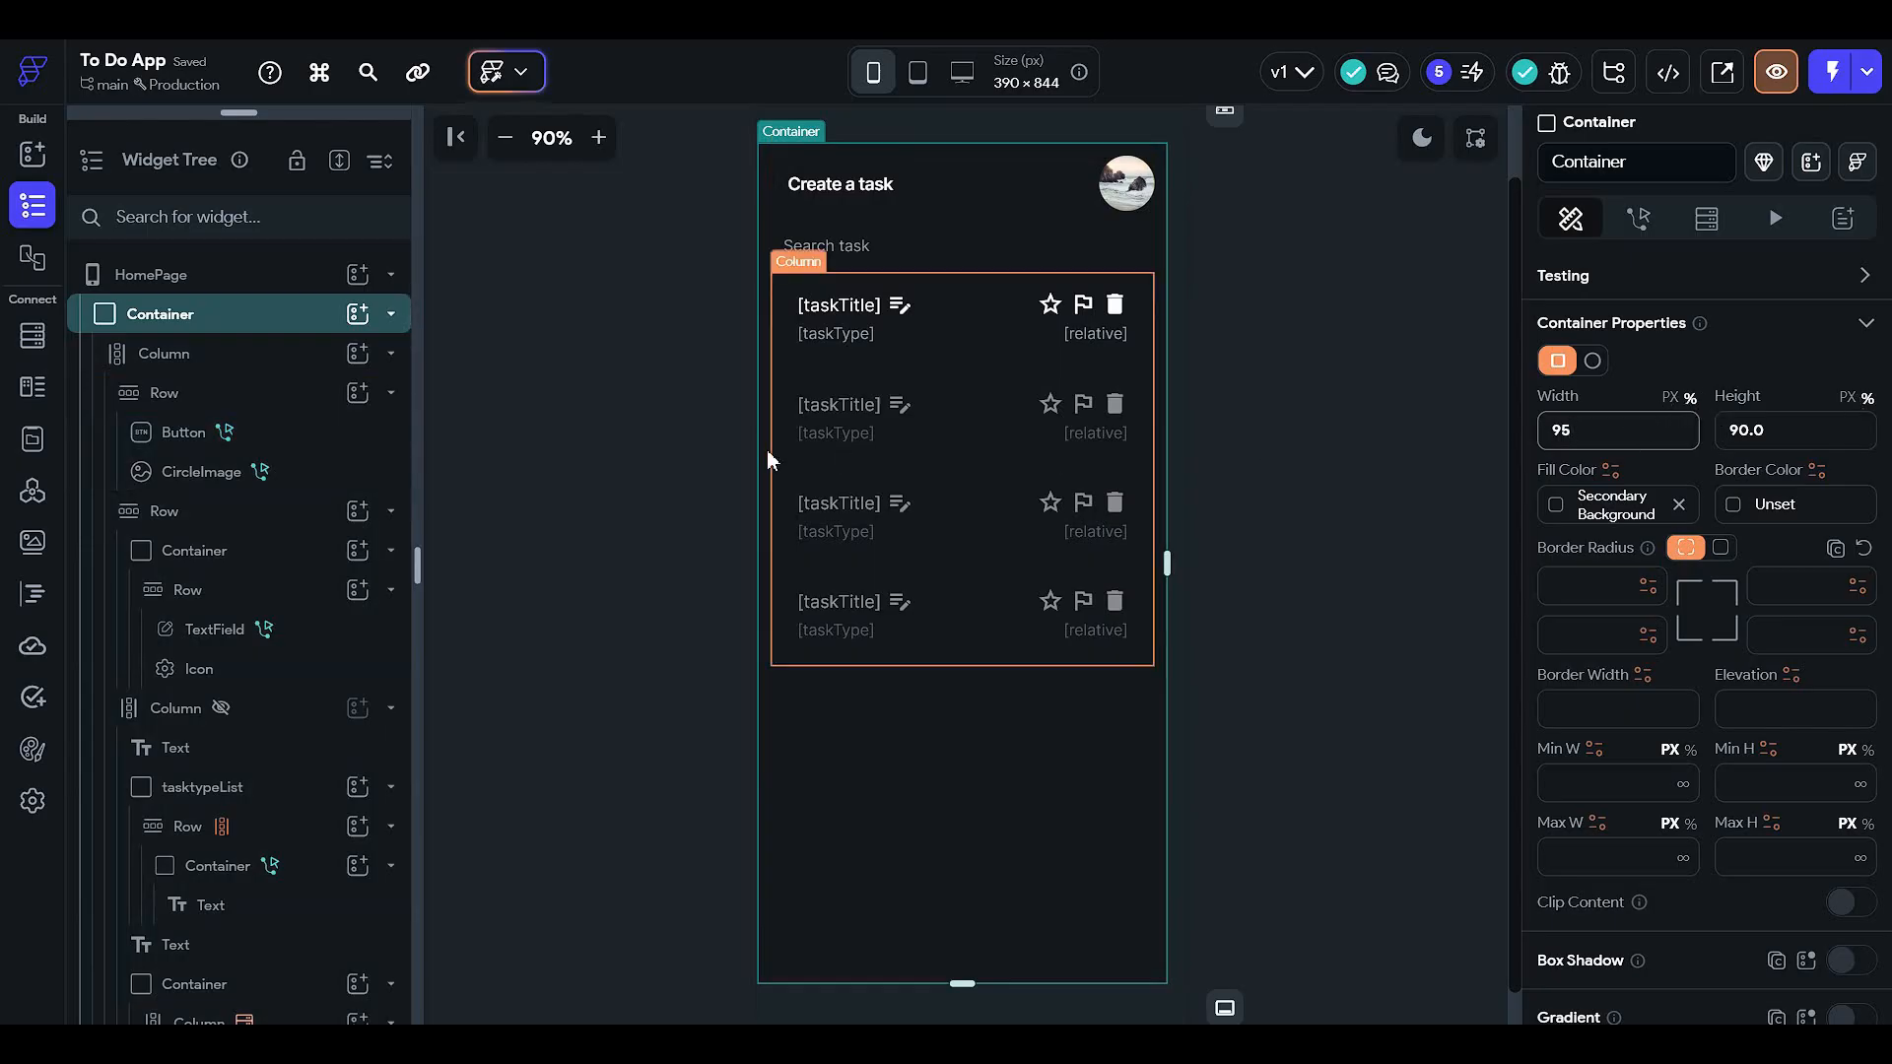
scroll(1644, 552, down, 2)
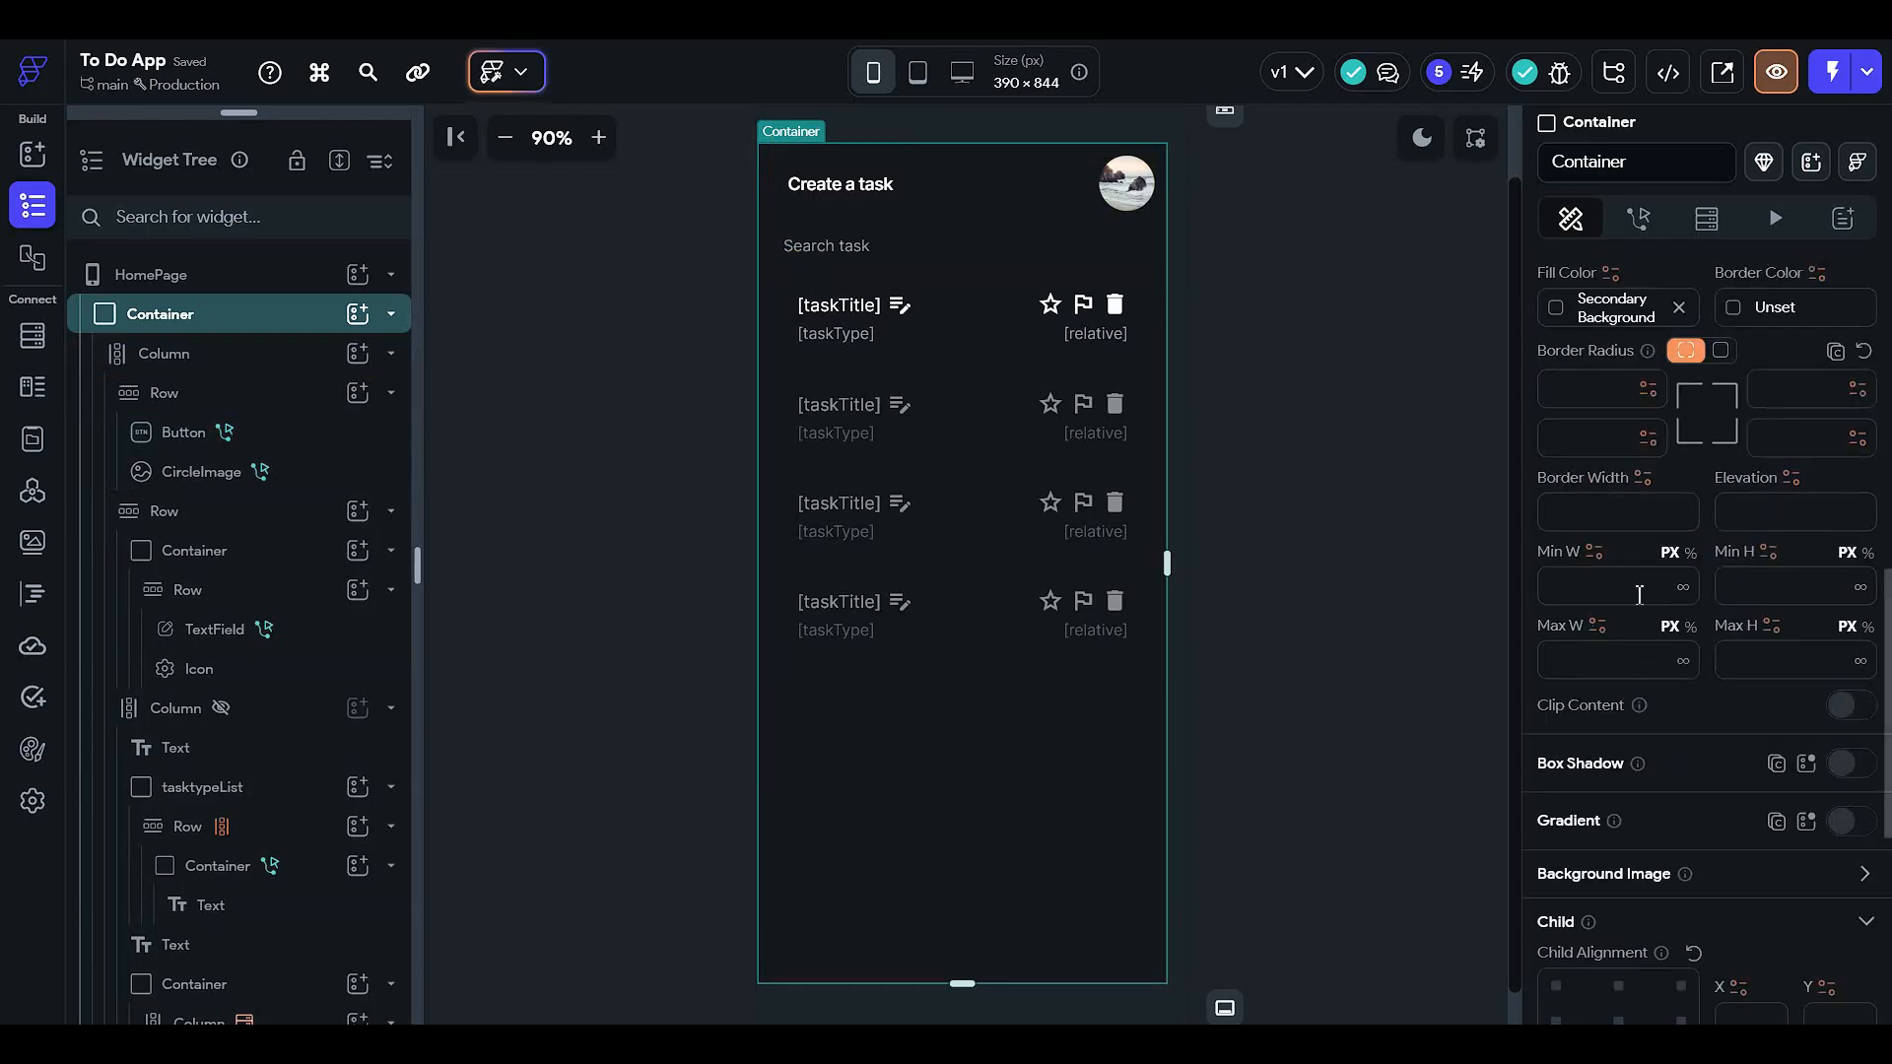
scroll(1635, 593, up, 8)
click(1613, 784)
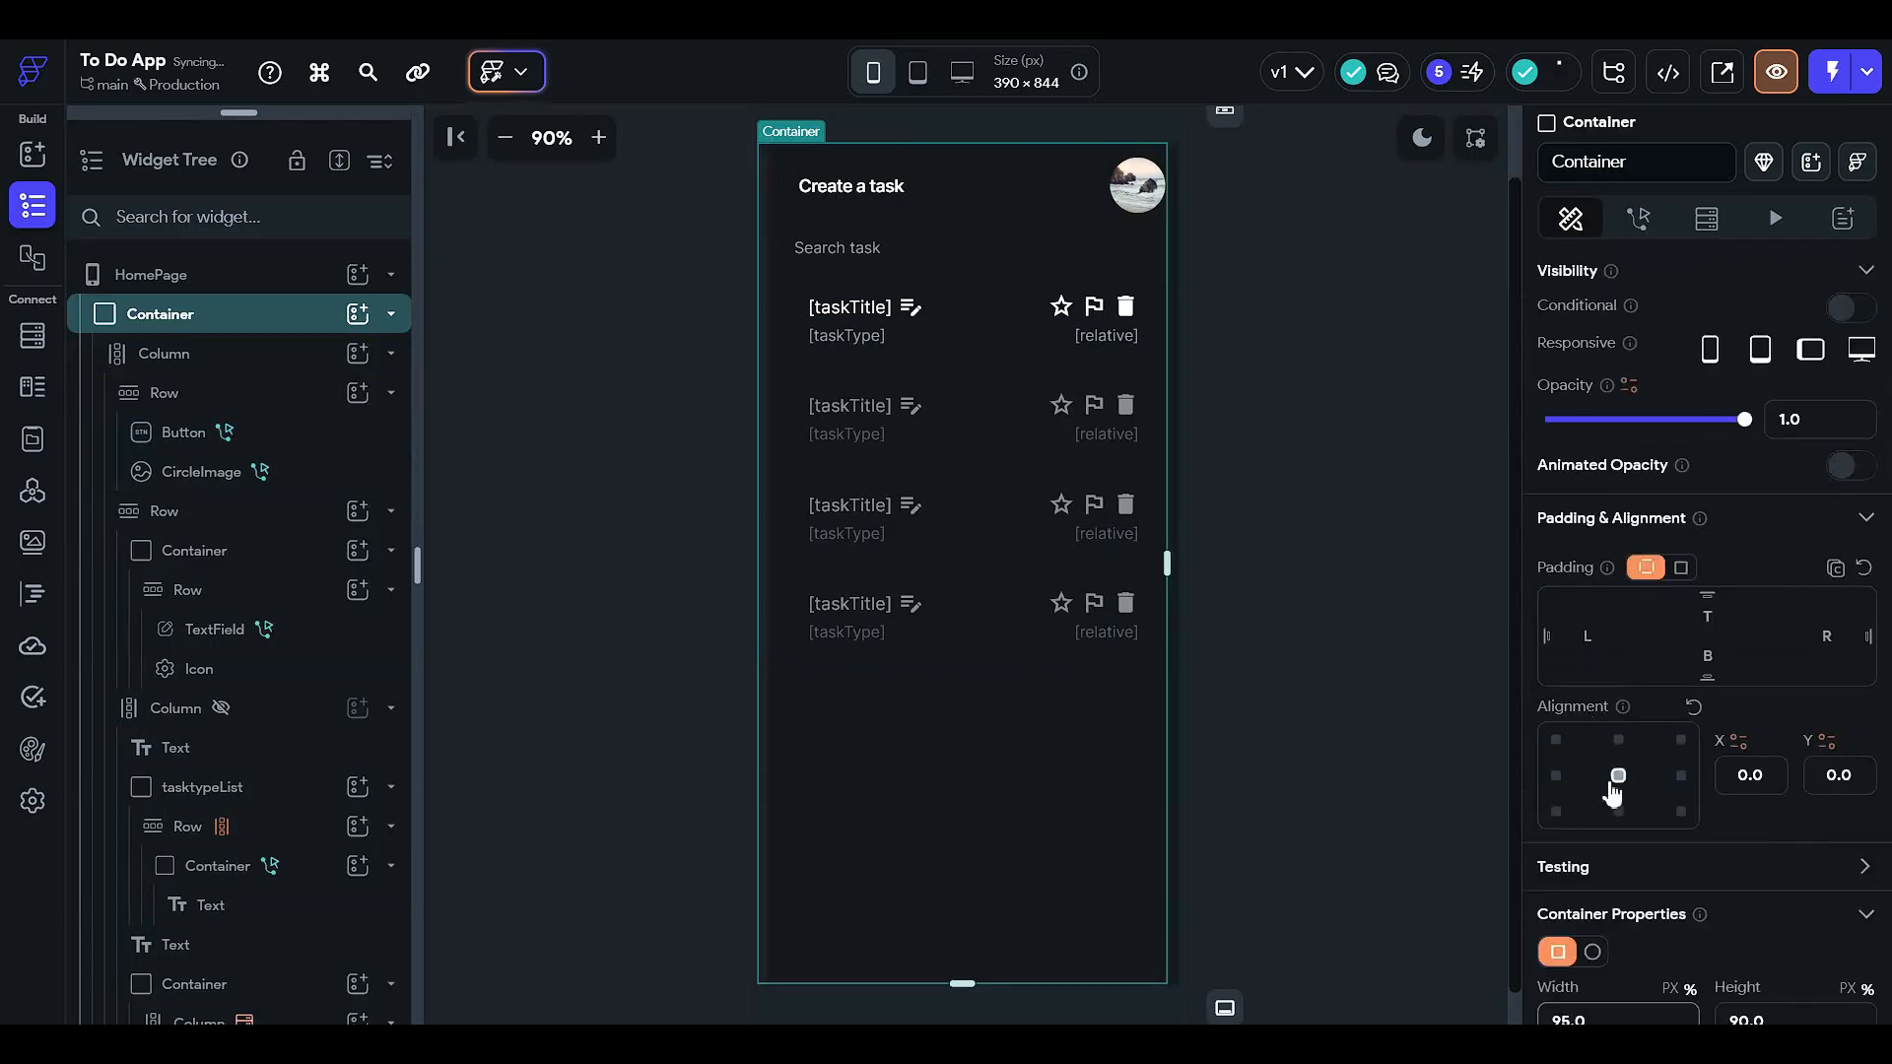
scroll(1729, 727, down, 4)
scroll(1739, 734, down, 1)
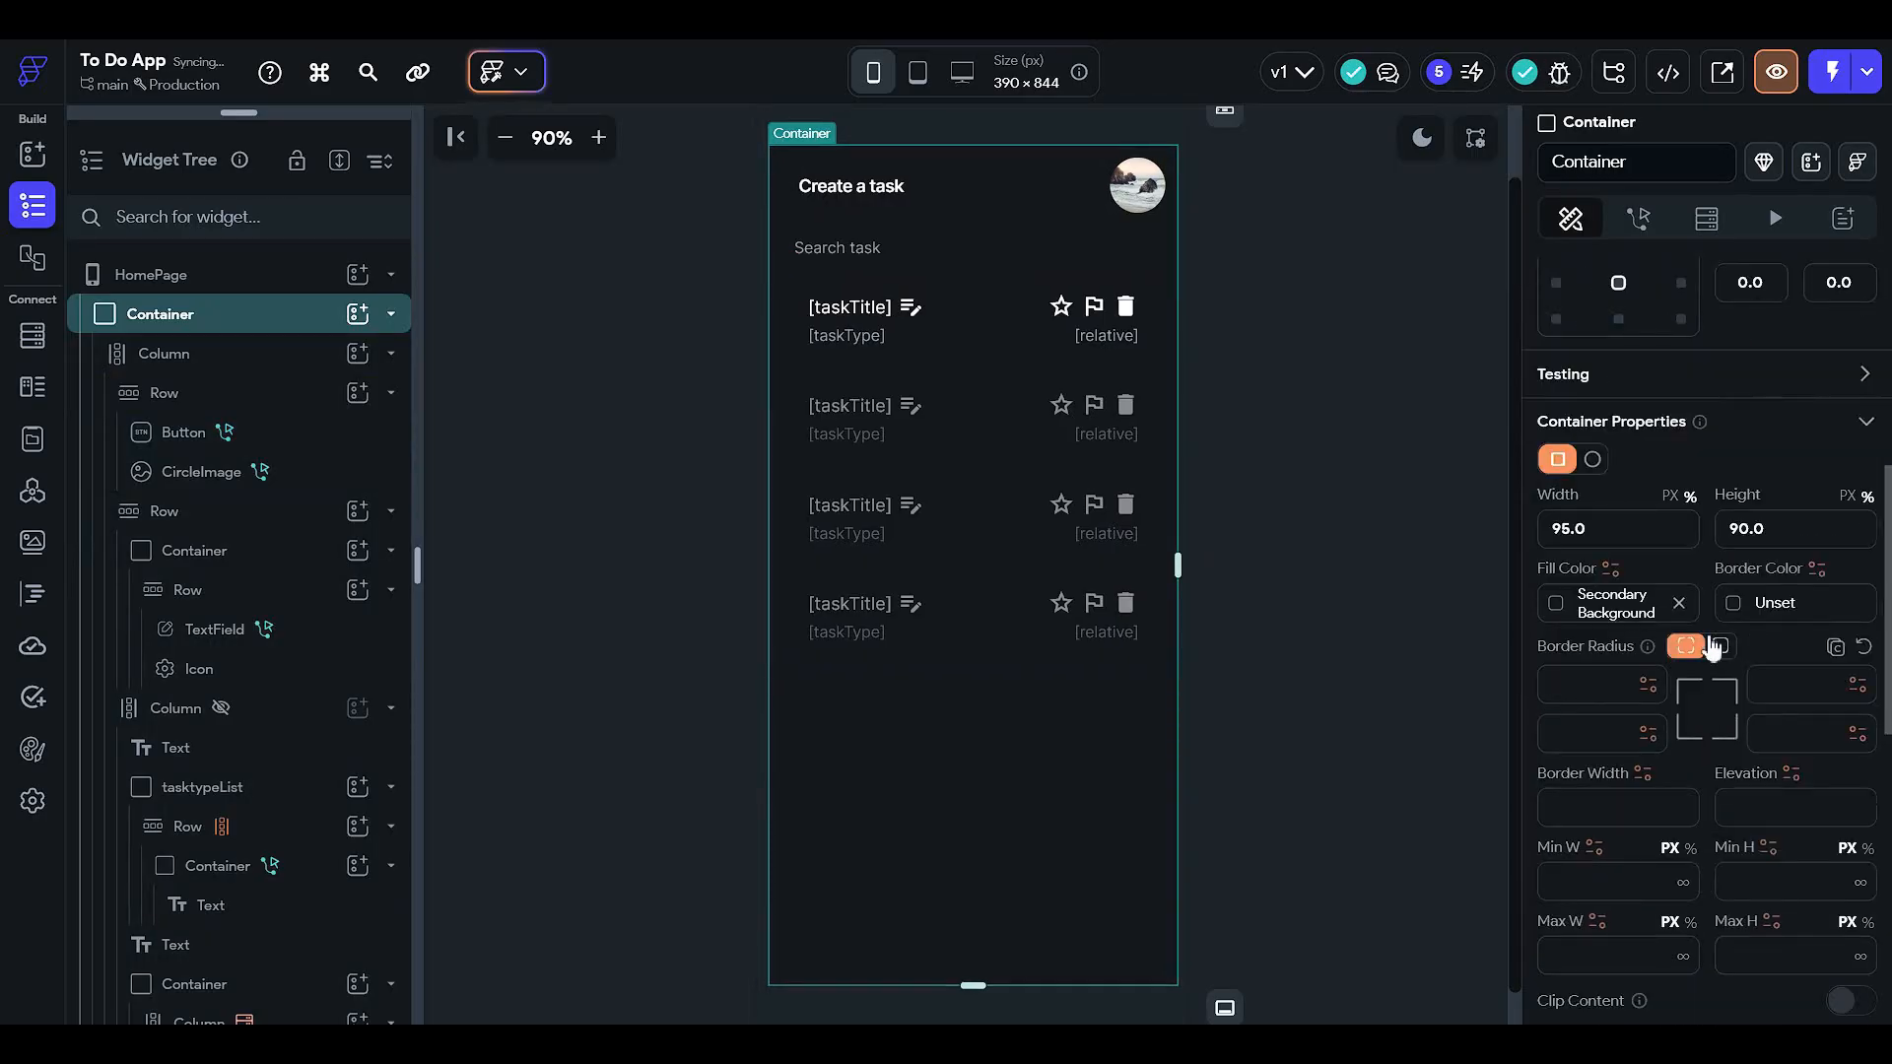
click(1720, 646)
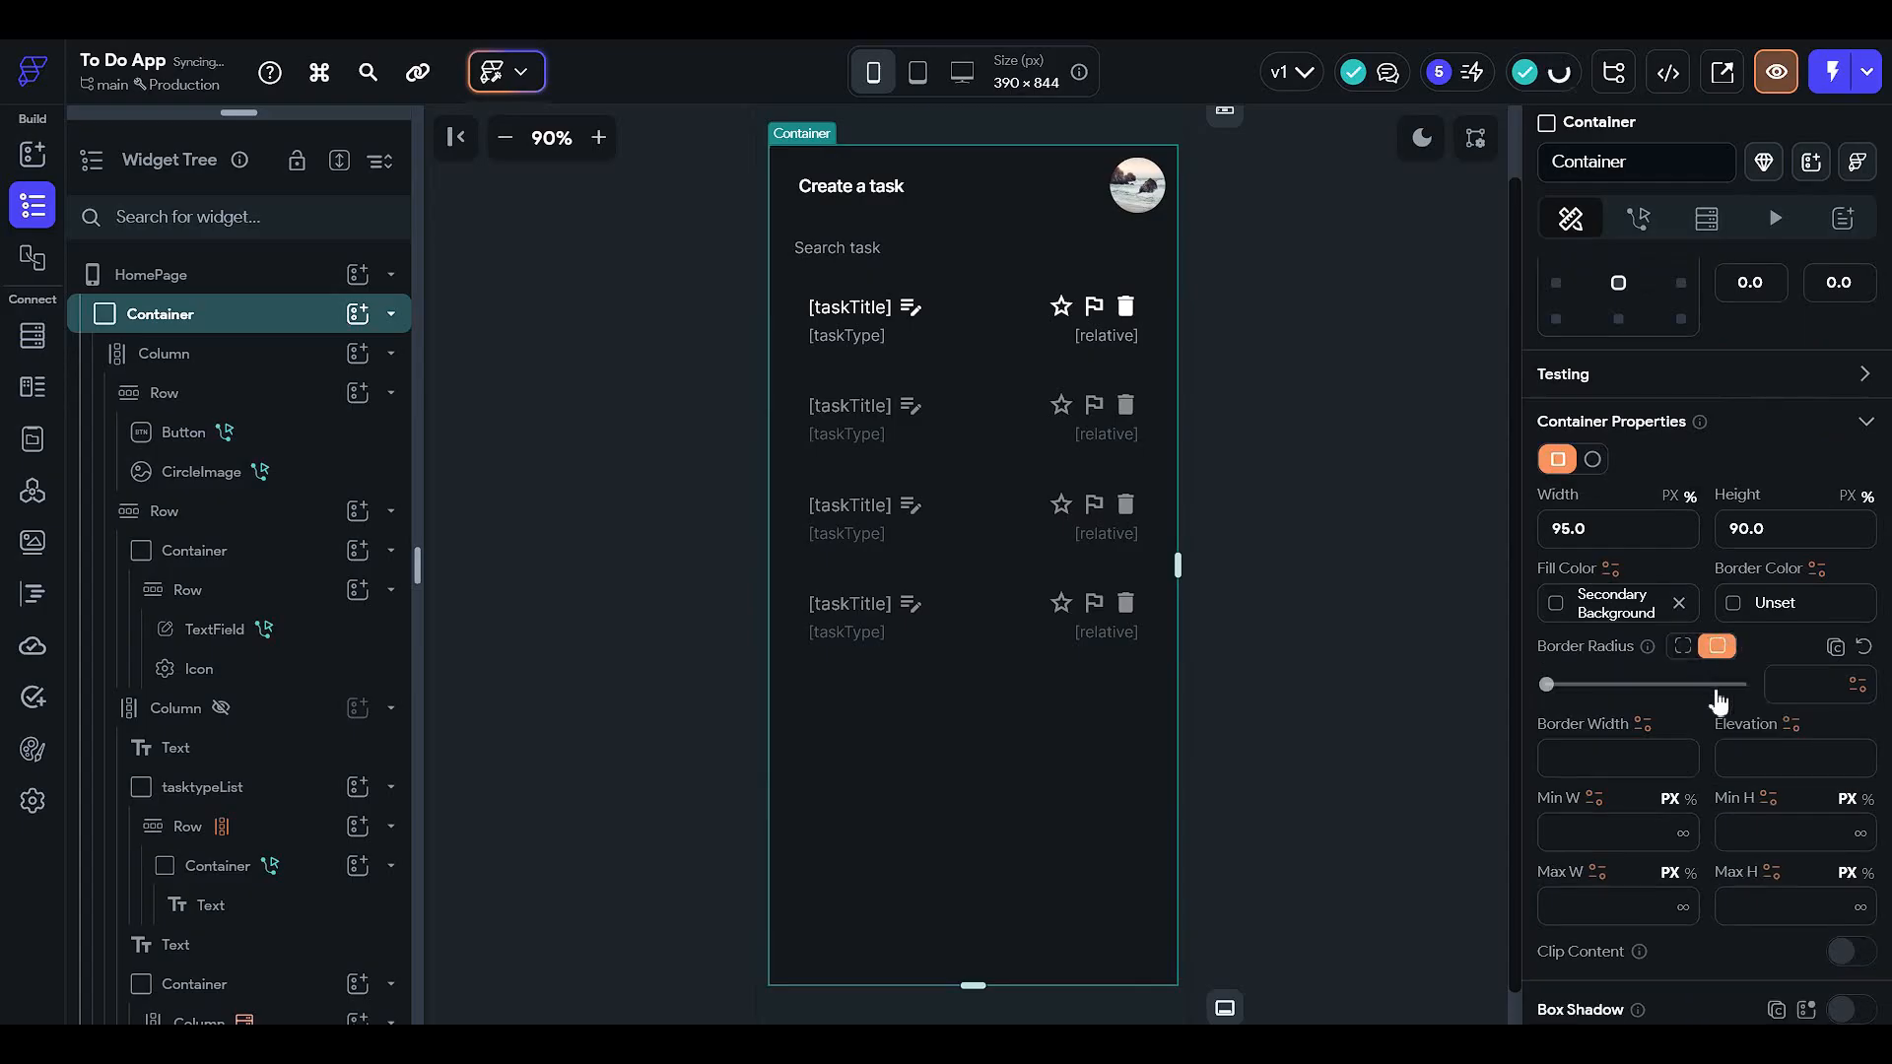
click(1402, 502)
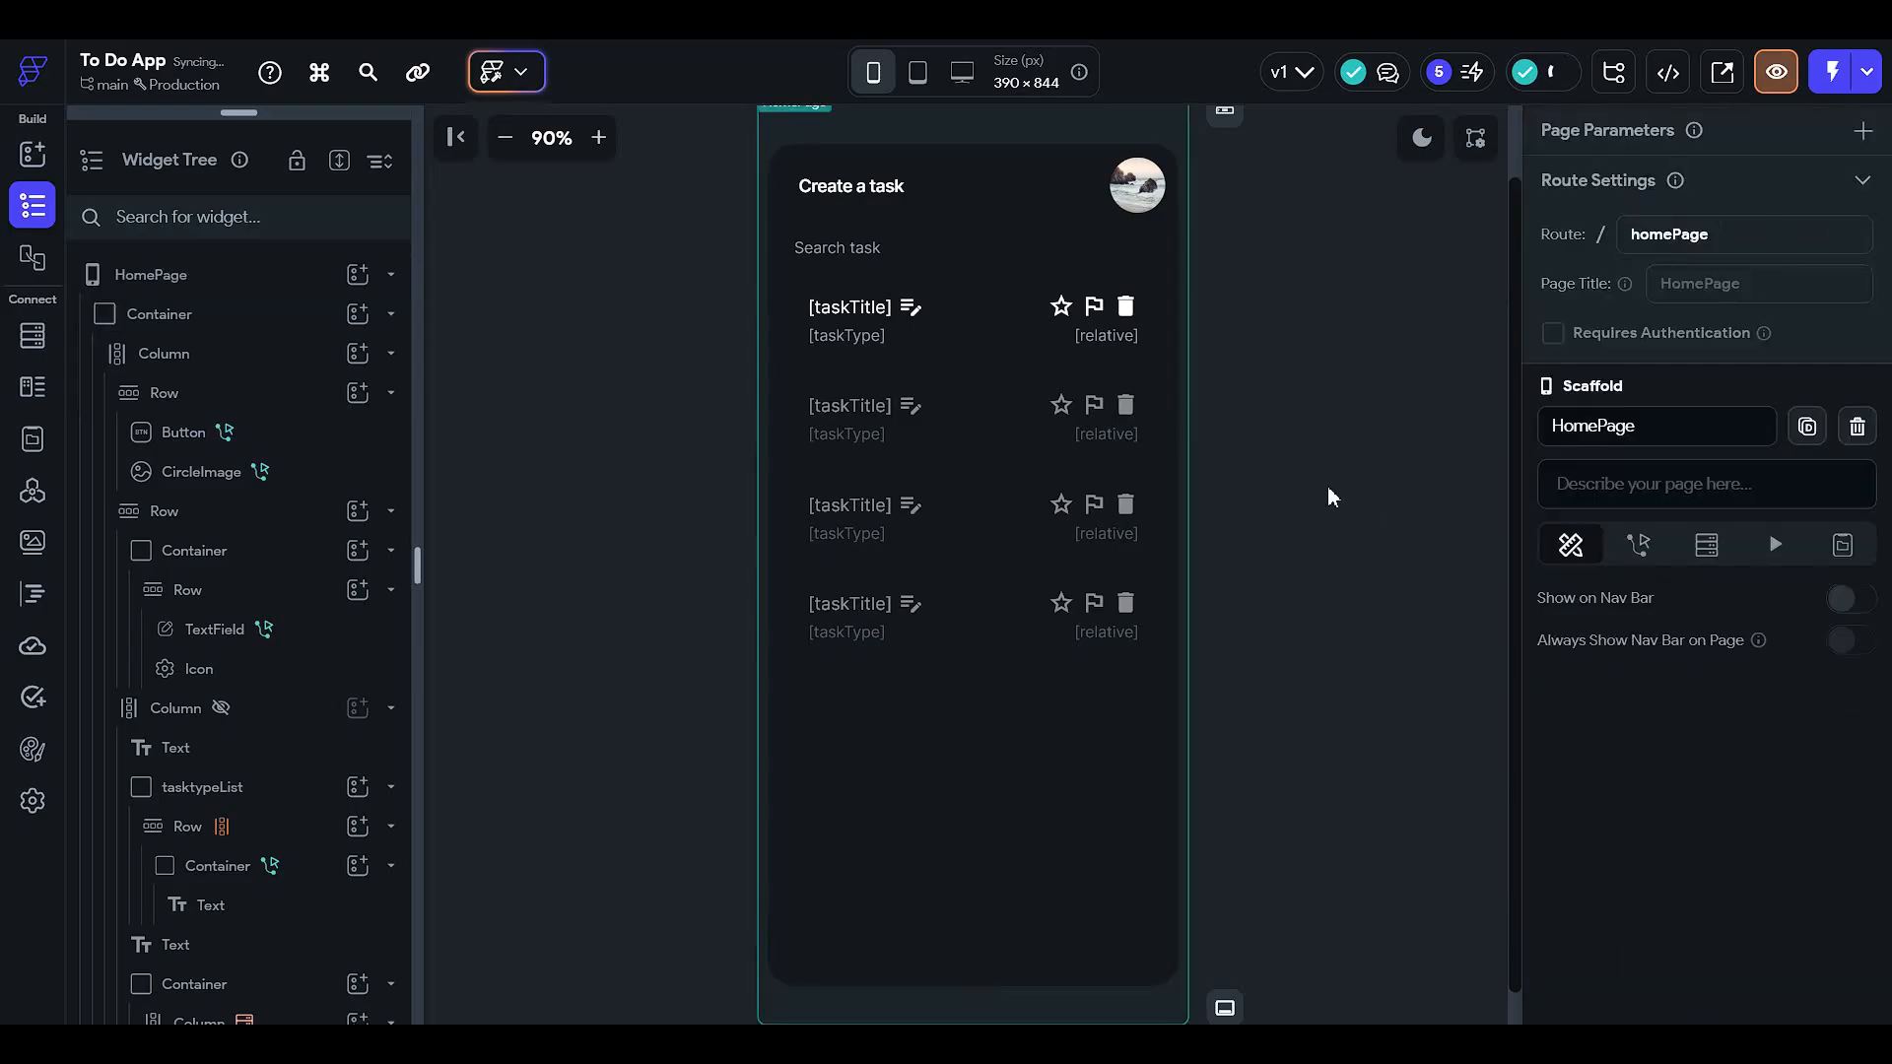
click(928, 246)
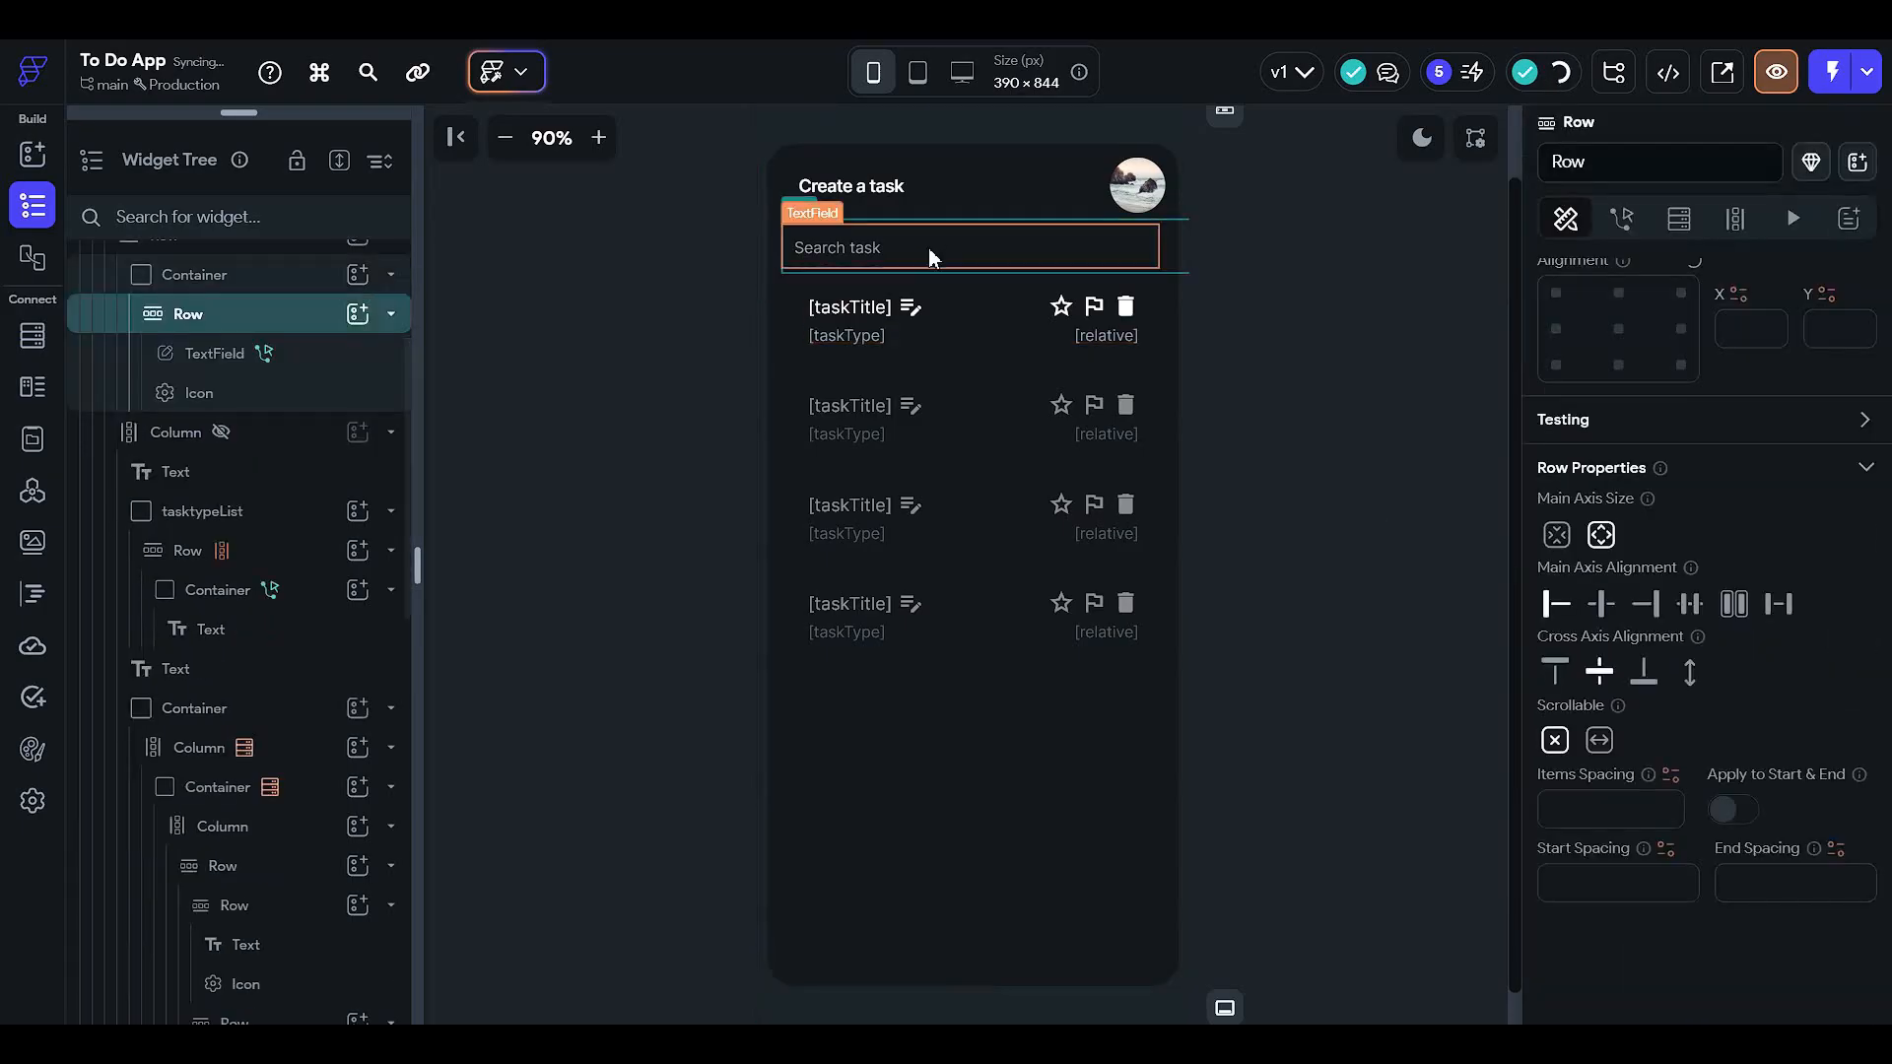
- Set the Search task field's width to 70%
click(1405, 388)
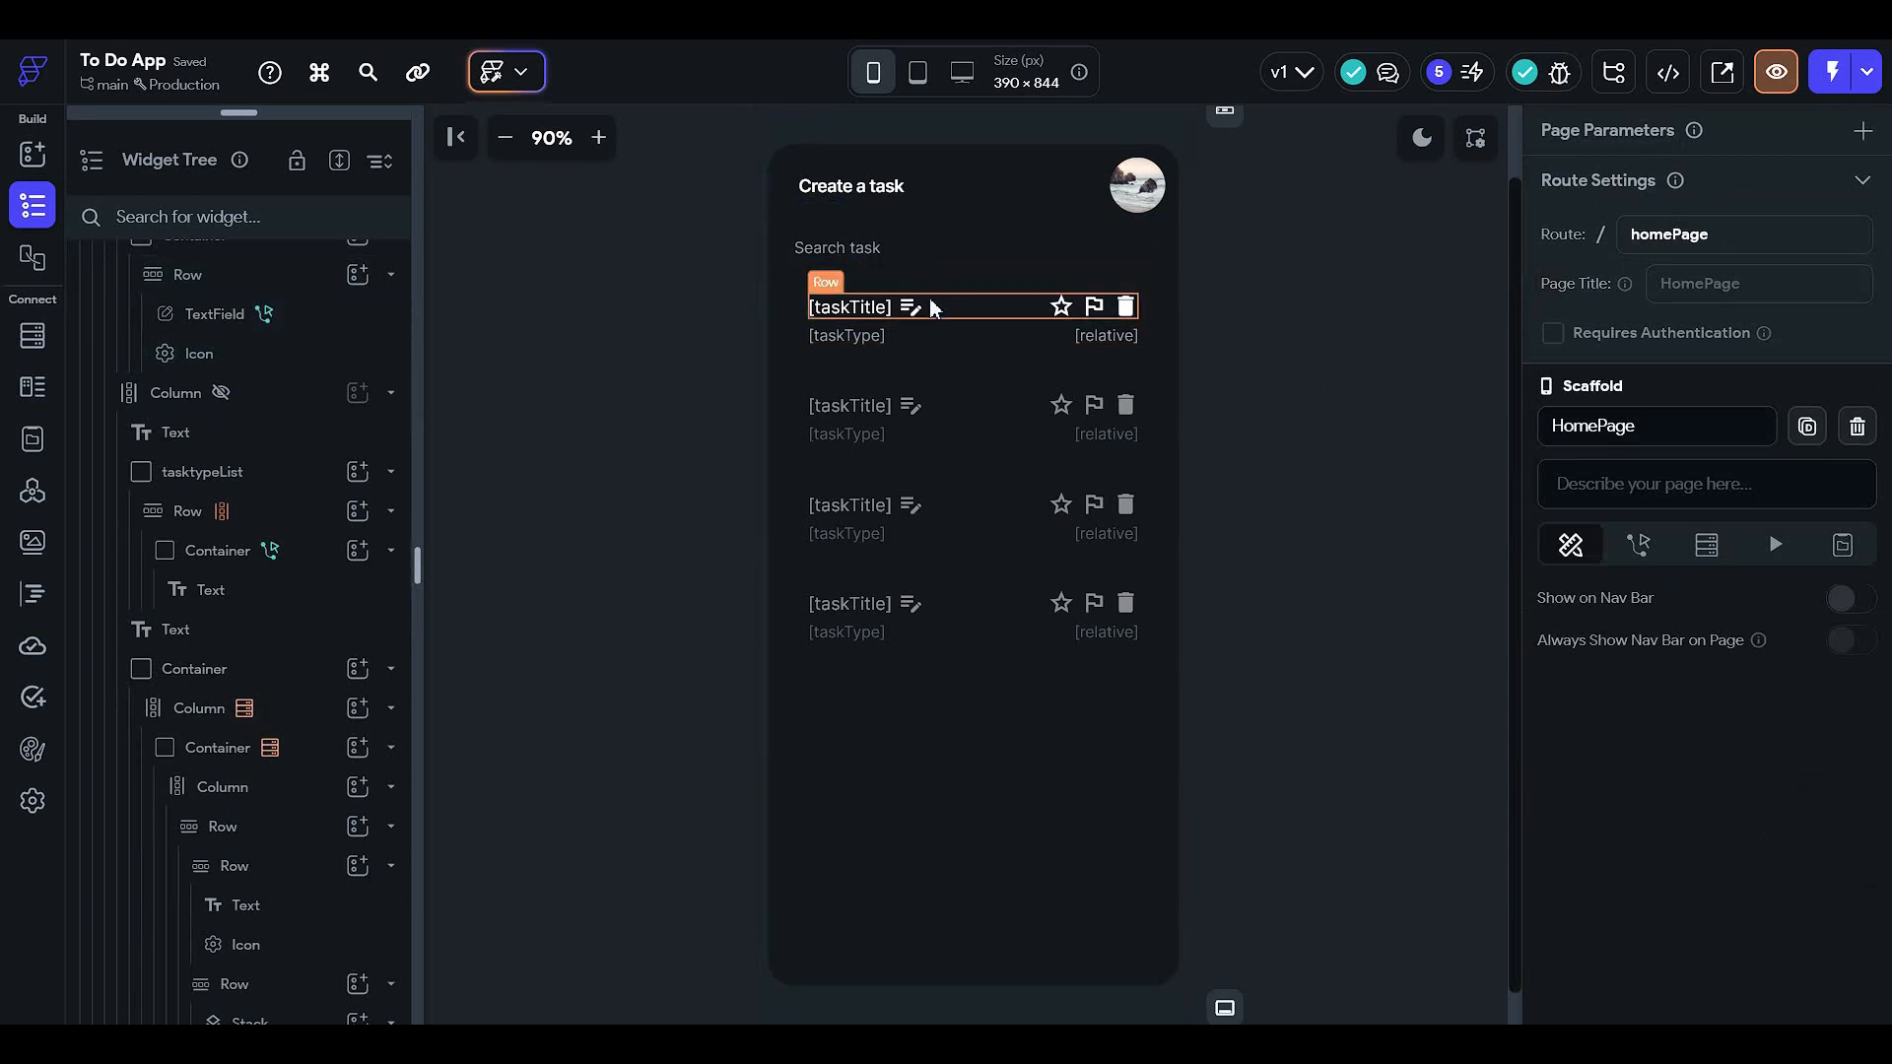
click(933, 247)
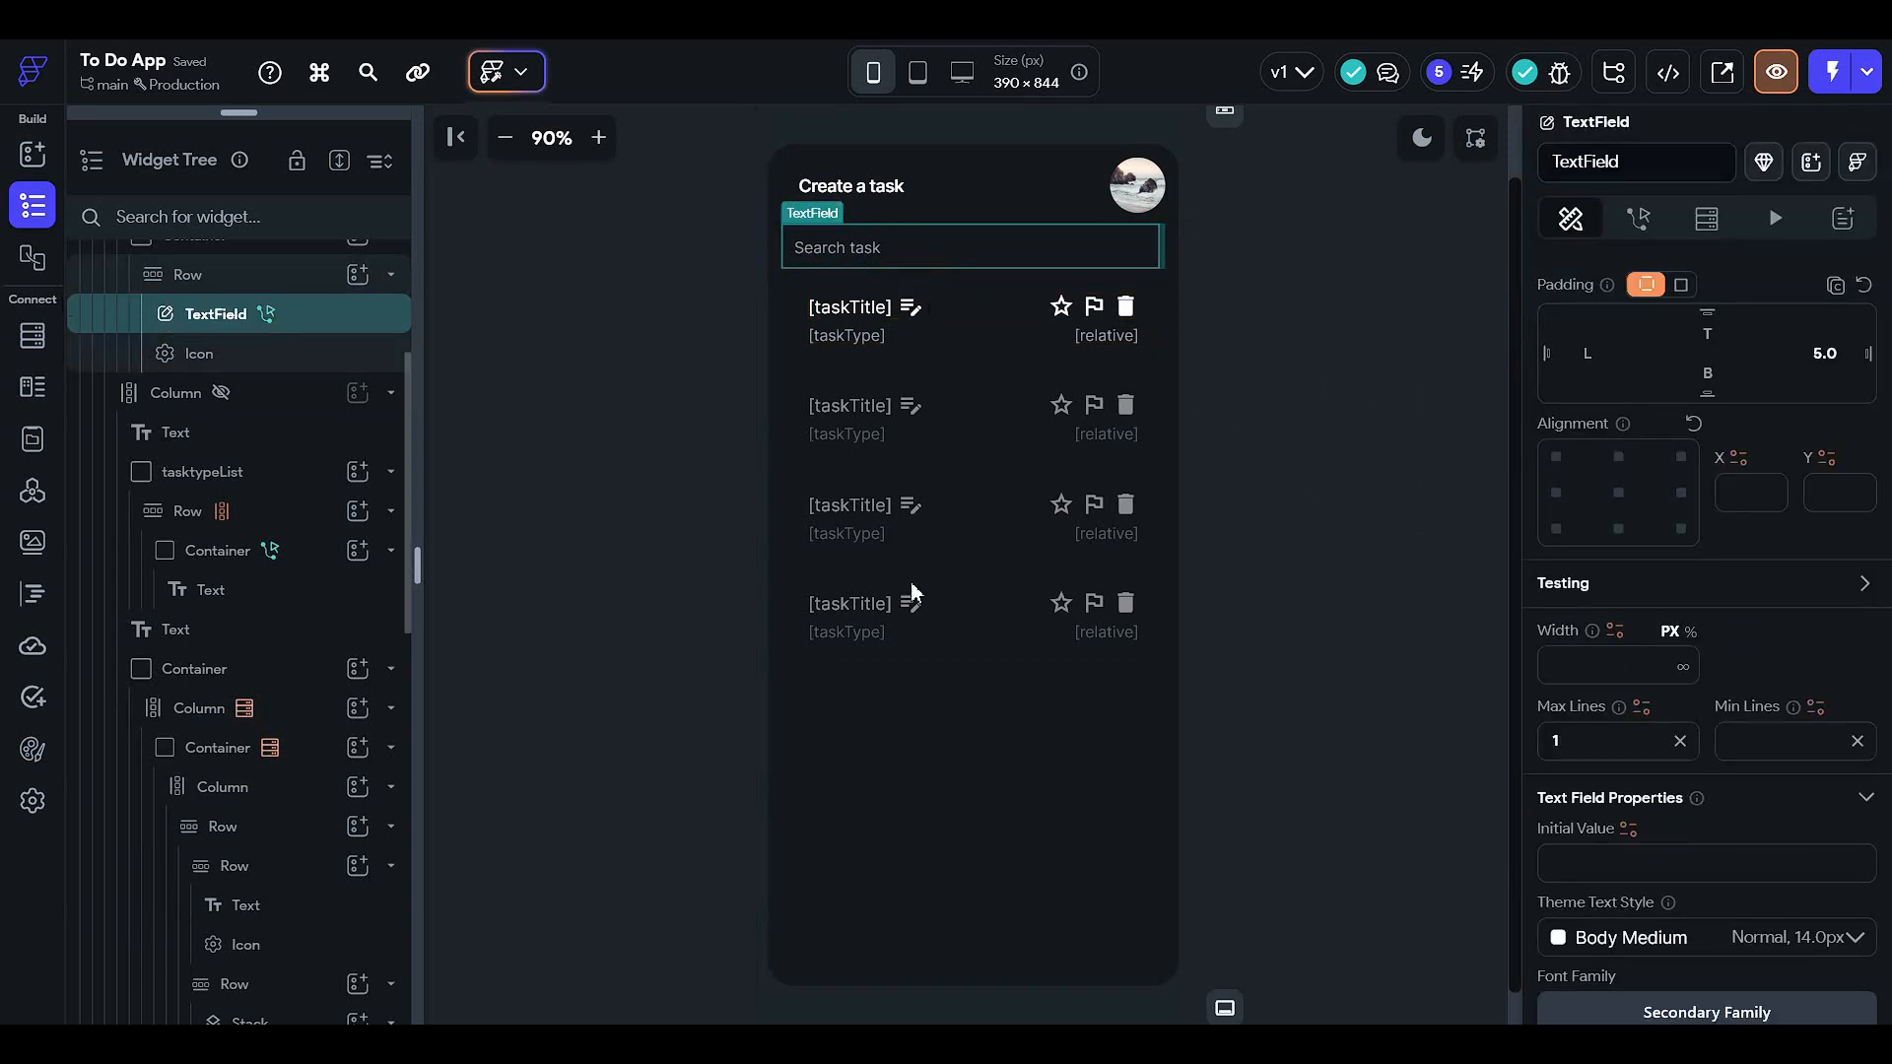
scroll(1554, 744, down, 2)
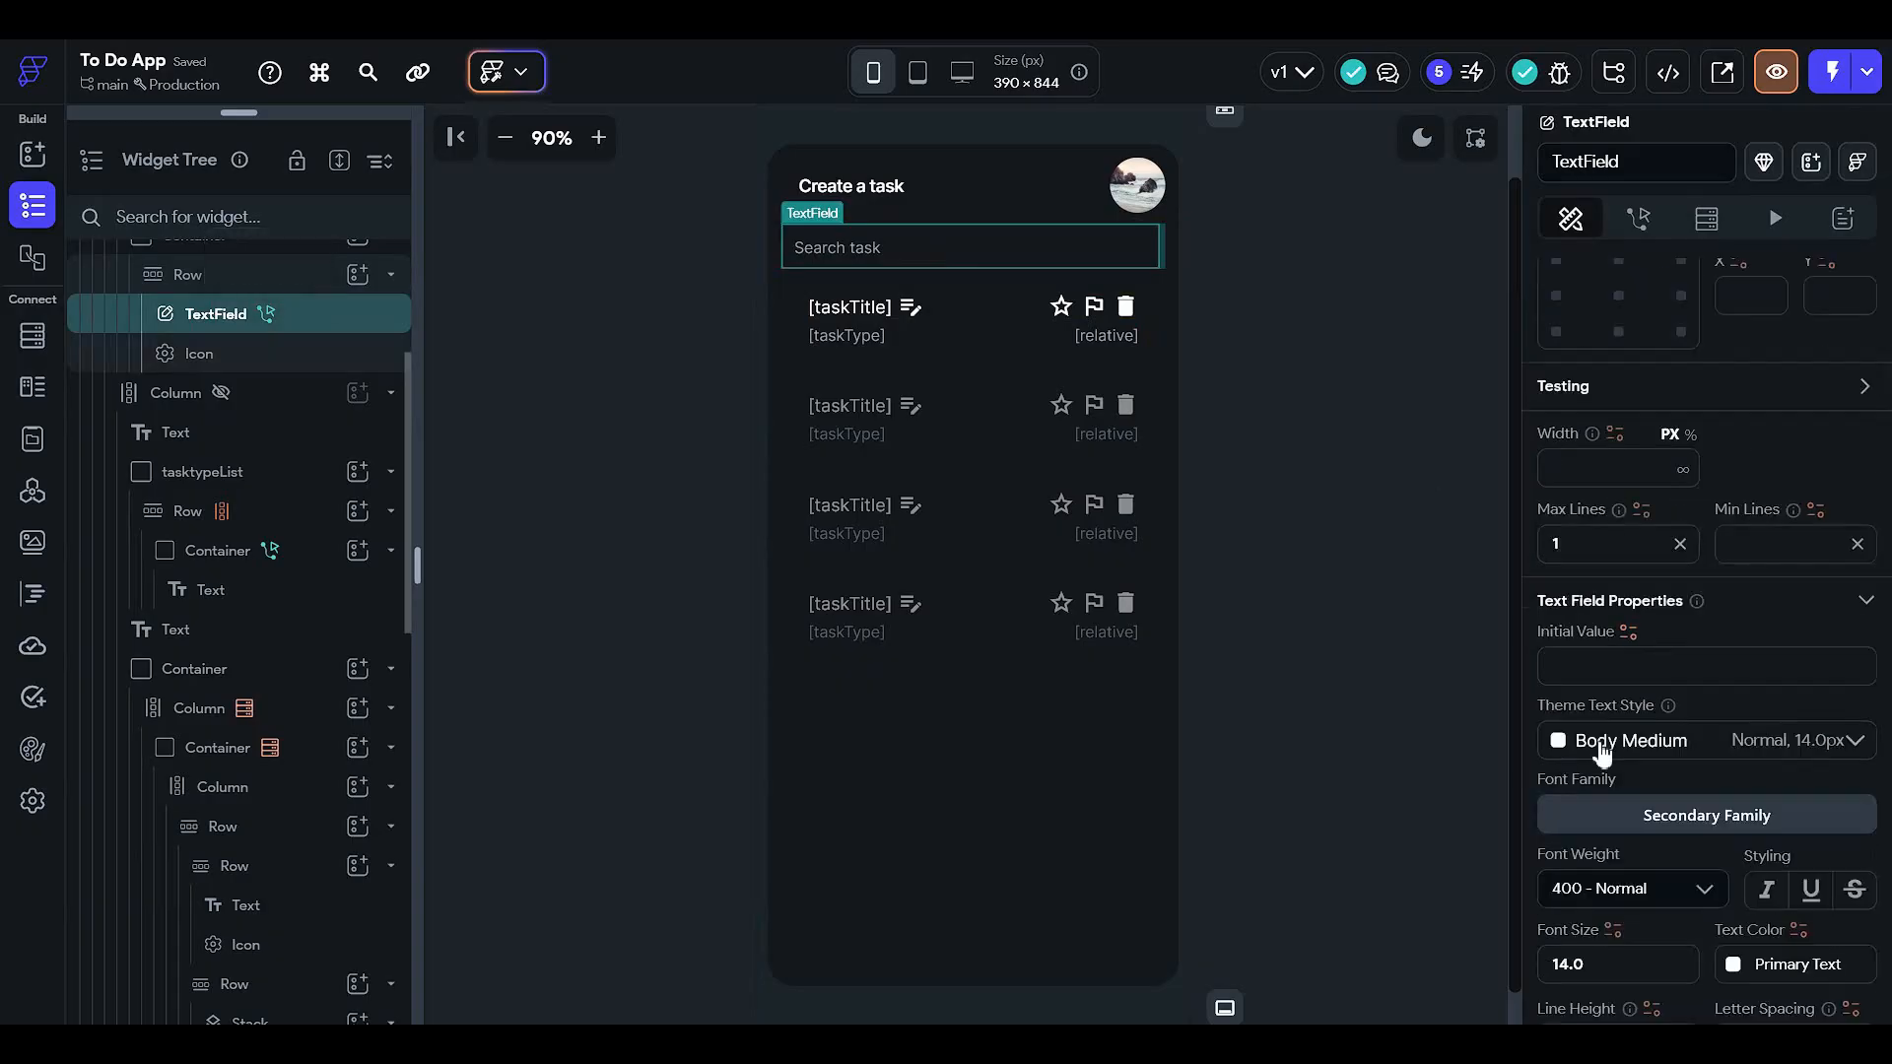
click(1688, 436)
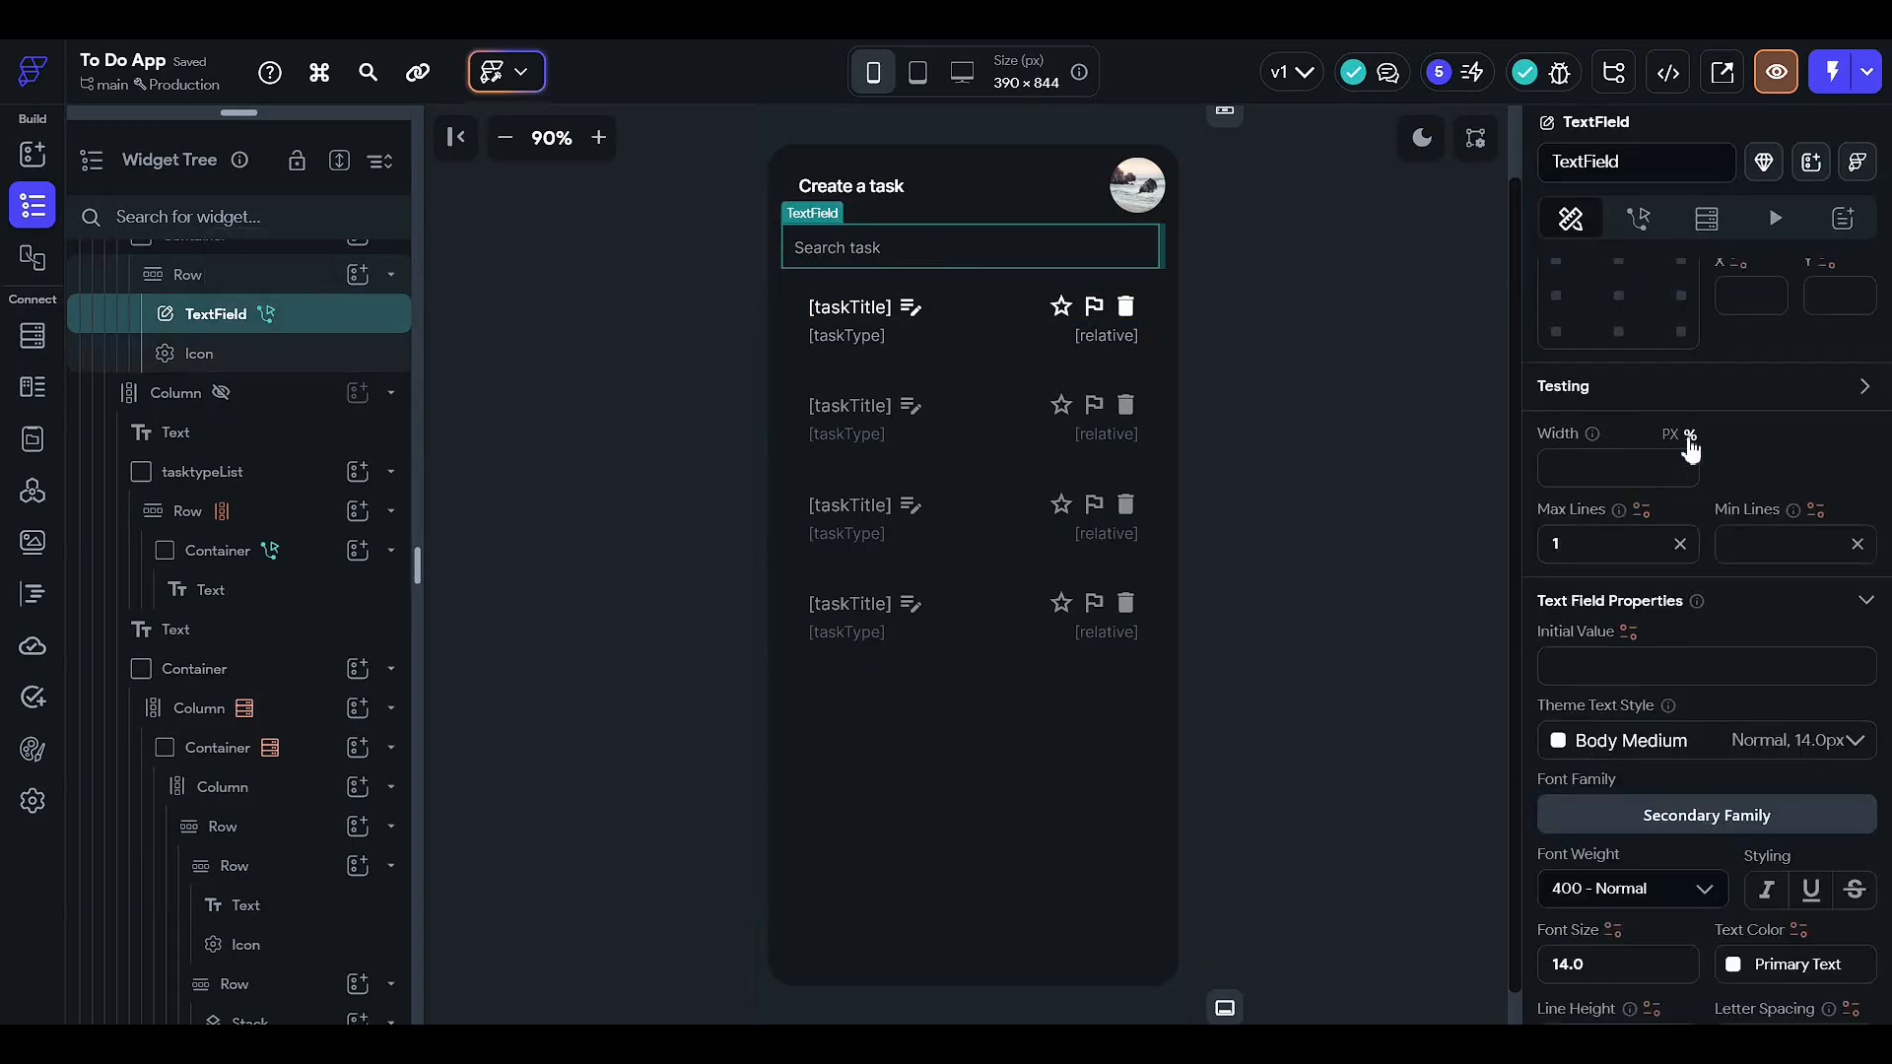
click(1570, 459)
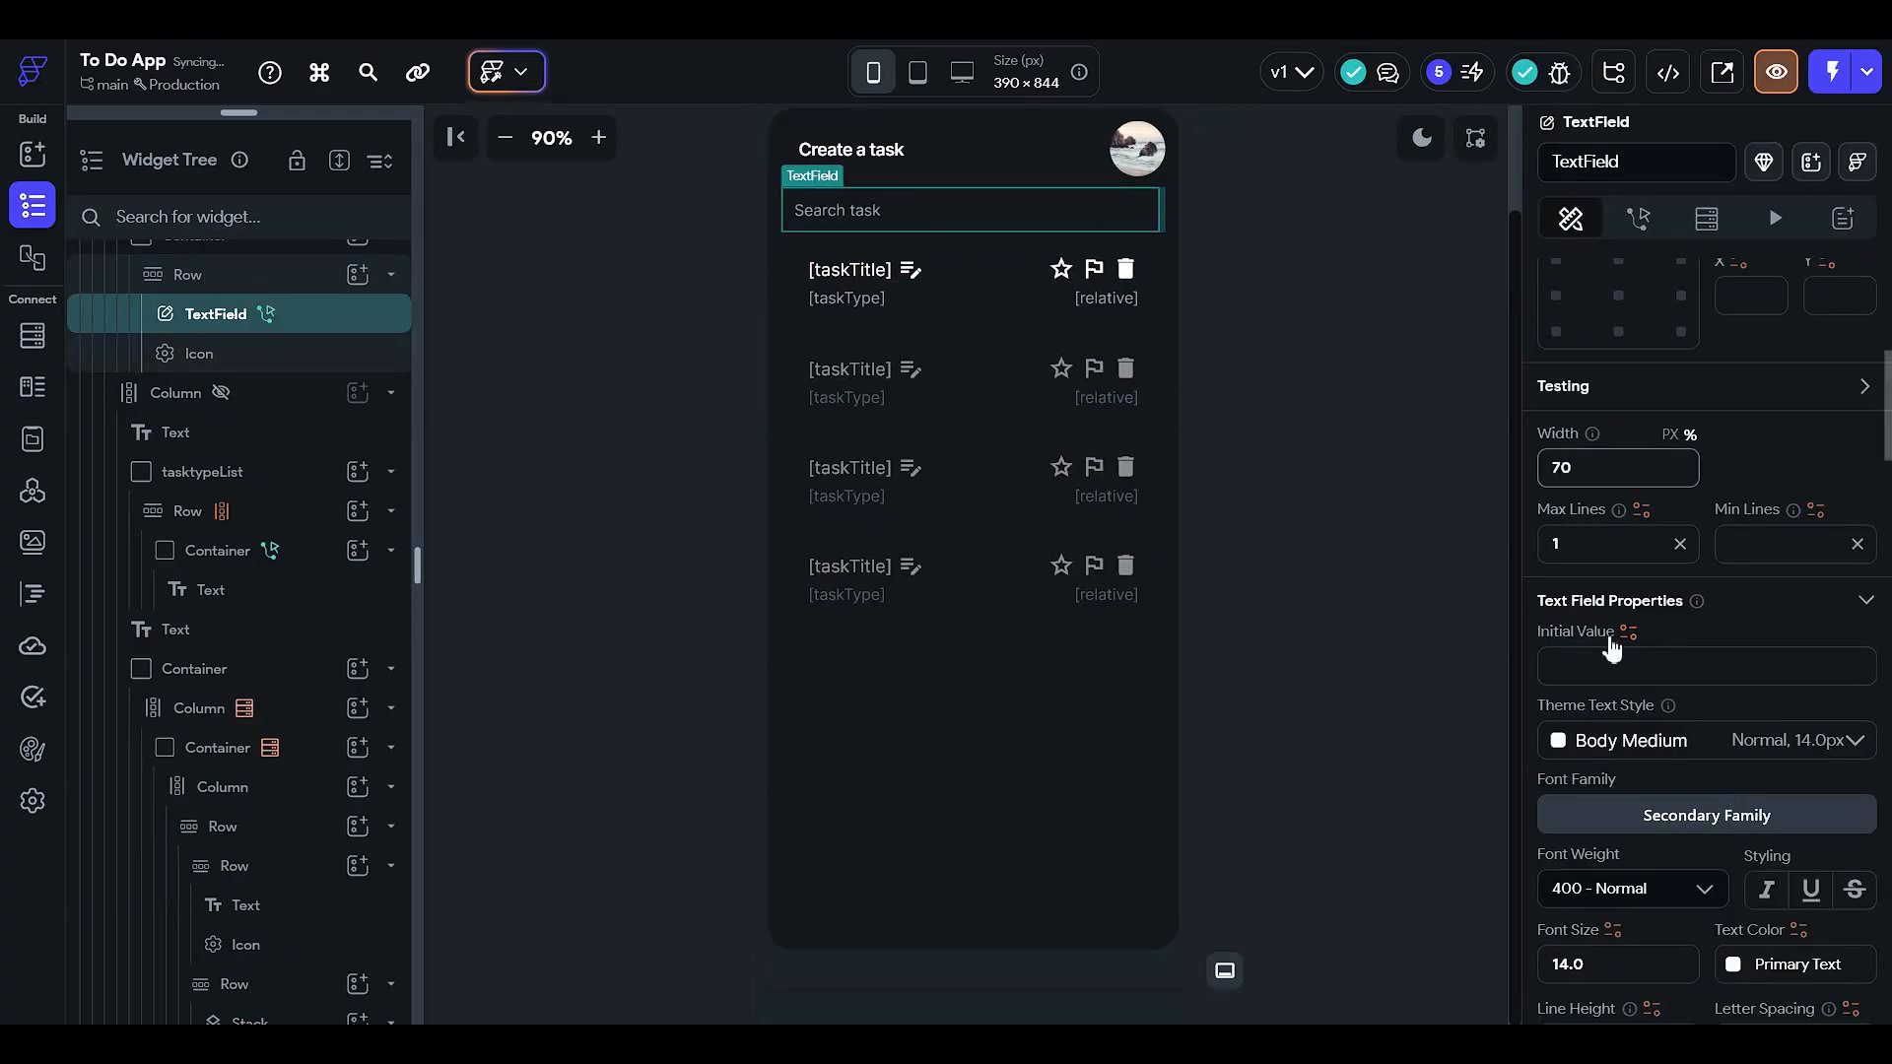
- Give the Search task field a Primary Background fill colour
scroll(1620, 662, down, 3)
scroll(1621, 662, down, 10)
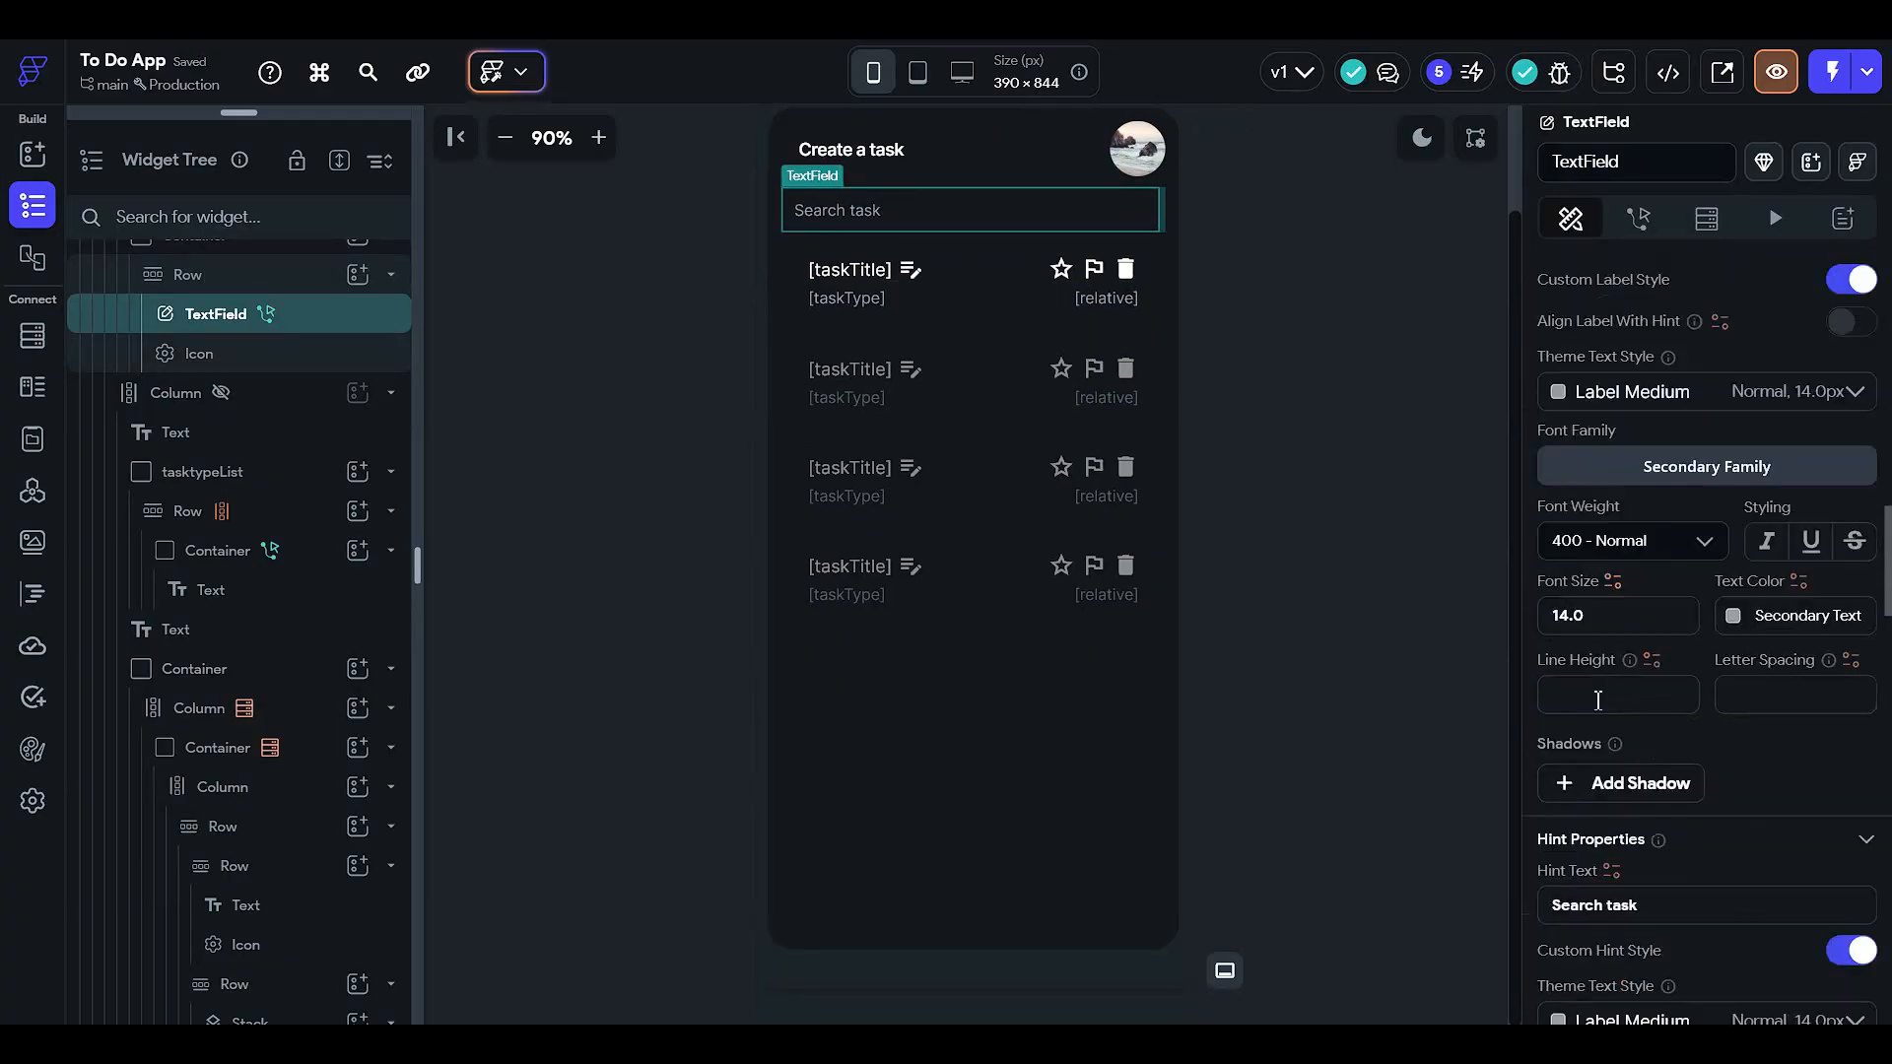
scroll(1601, 714, down, 7)
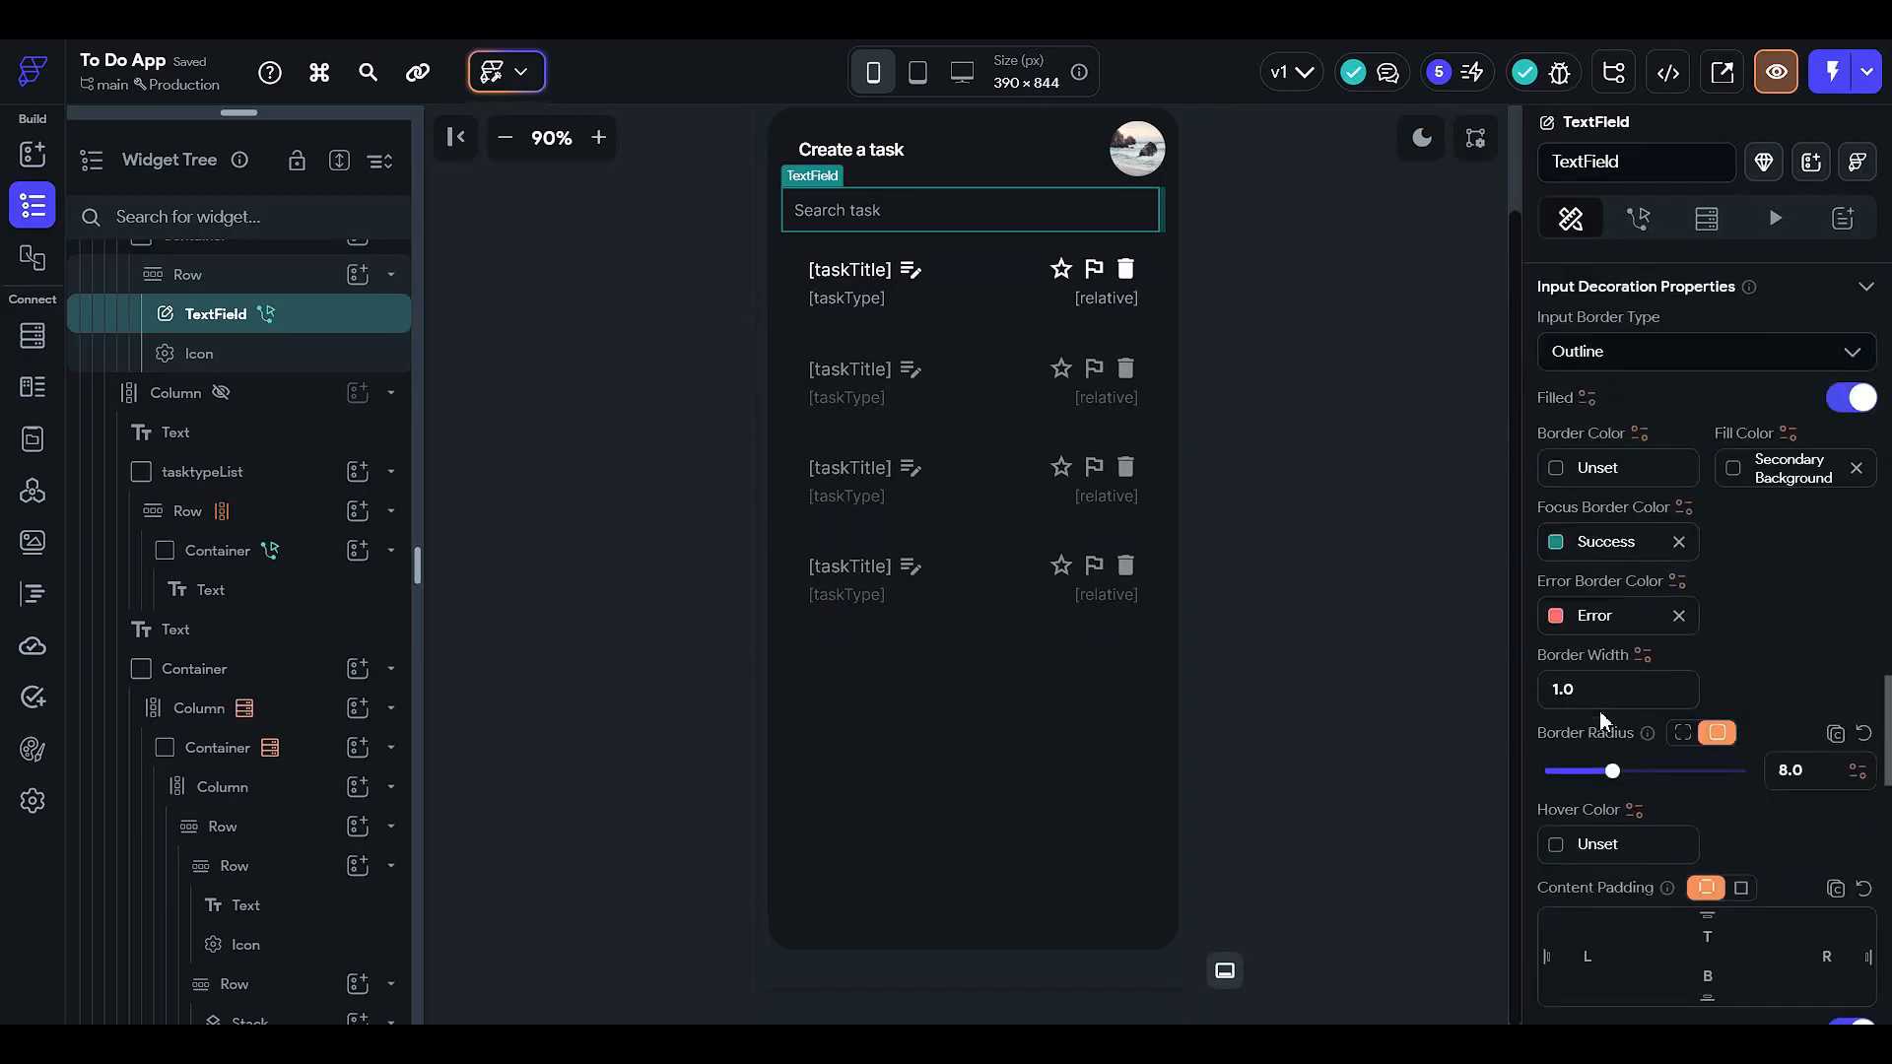
scroll(1601, 714, up, 7)
scroll(1598, 708, down, 8)
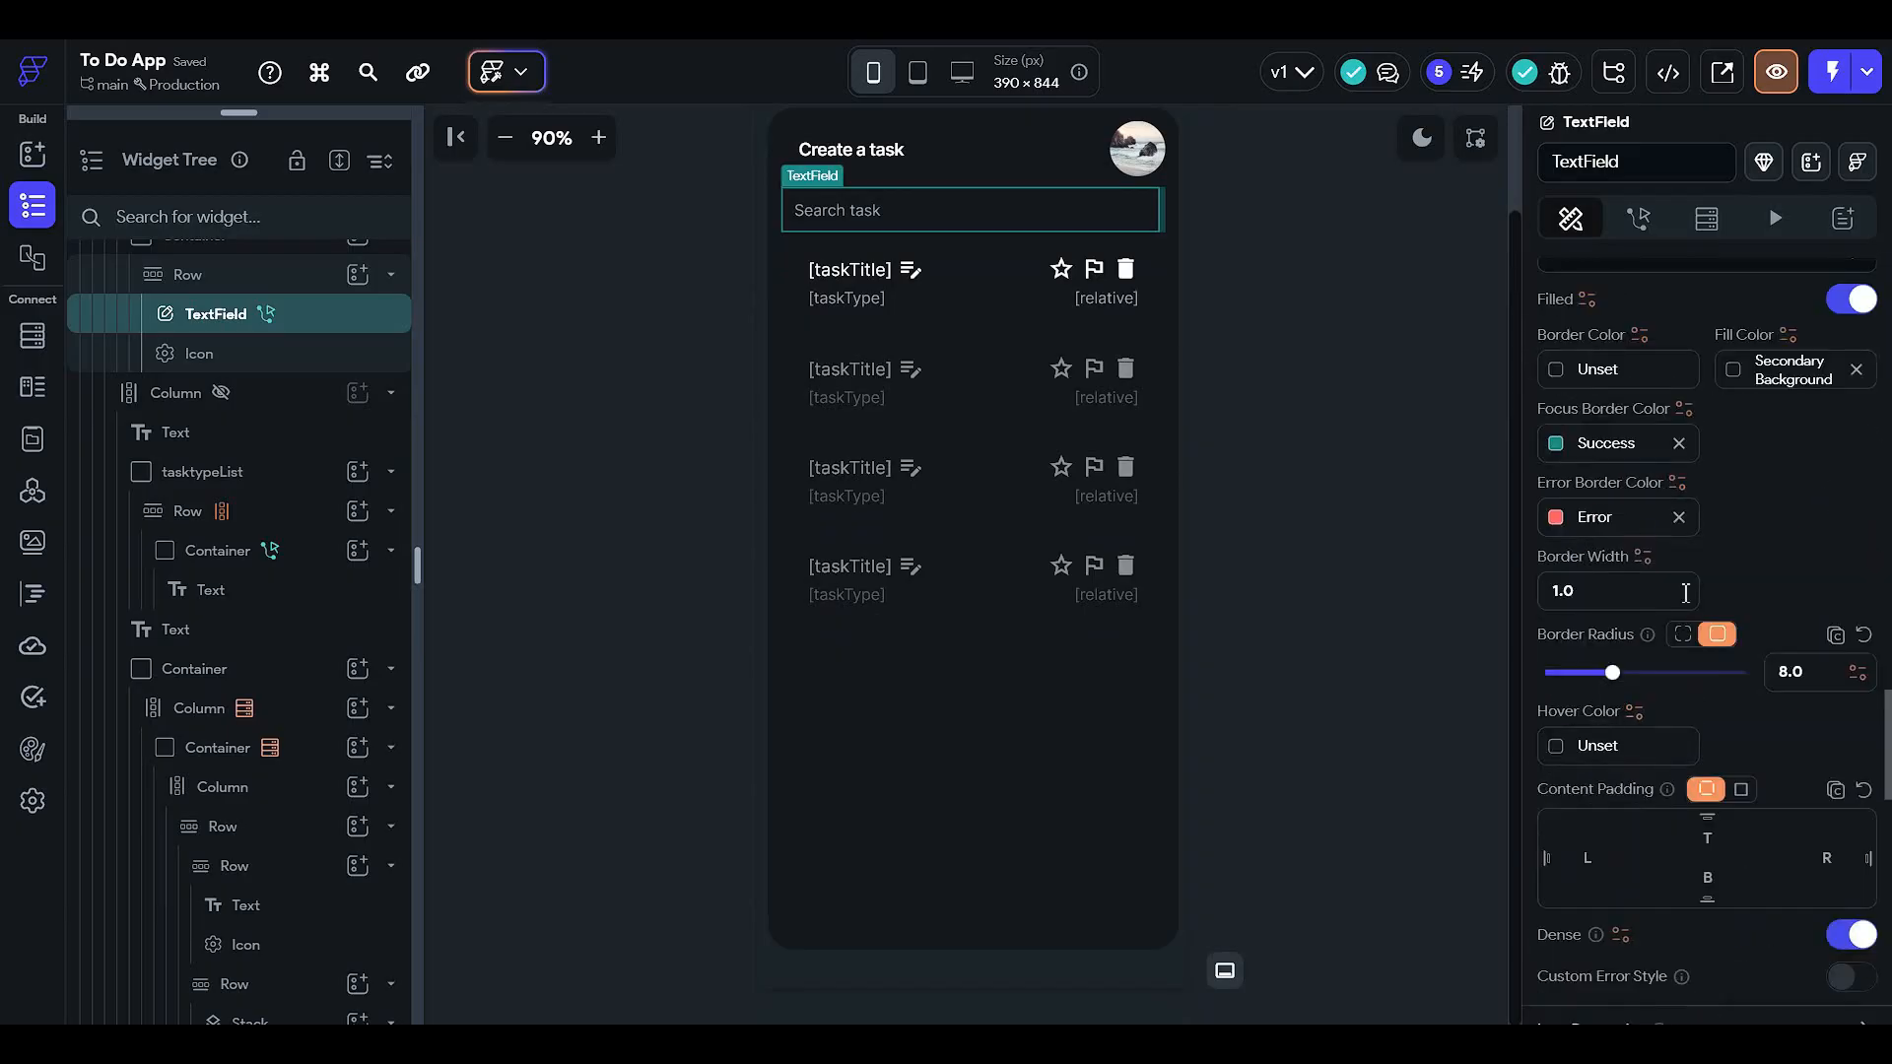
click(1737, 372)
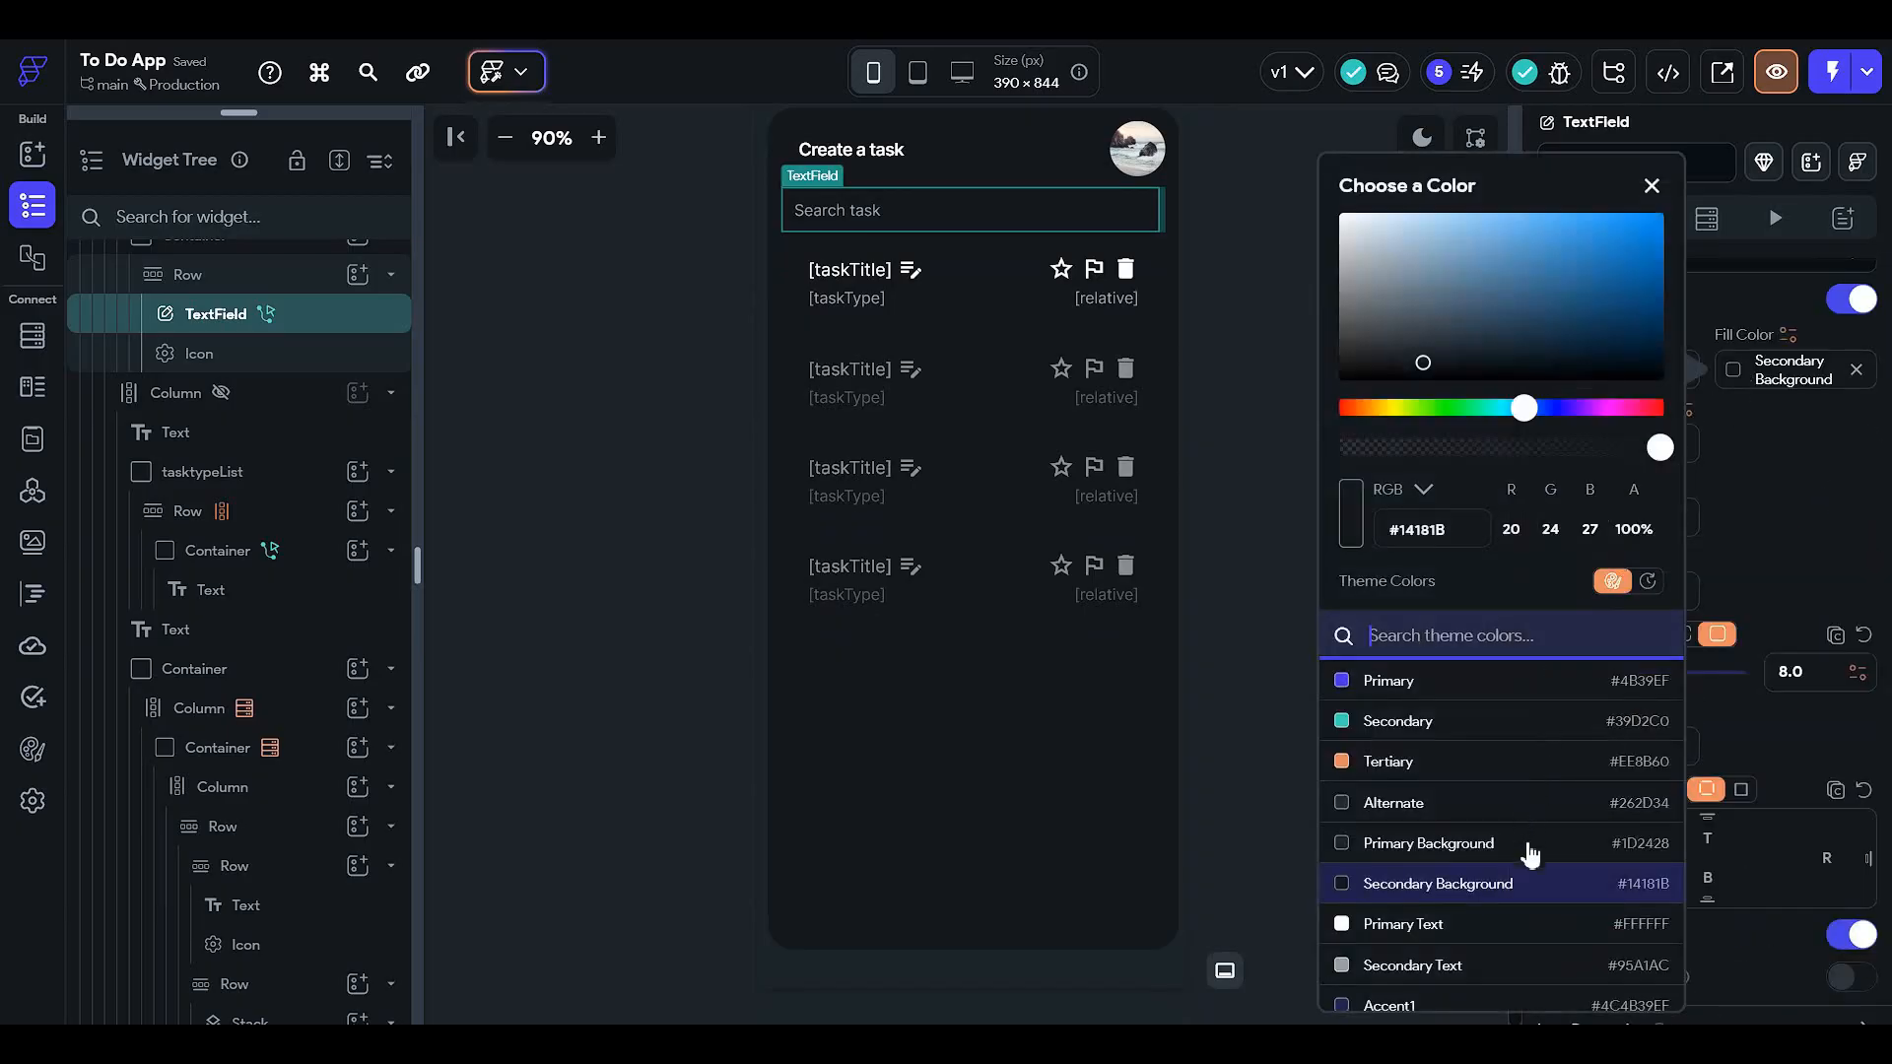
click(1530, 846)
click(1249, 498)
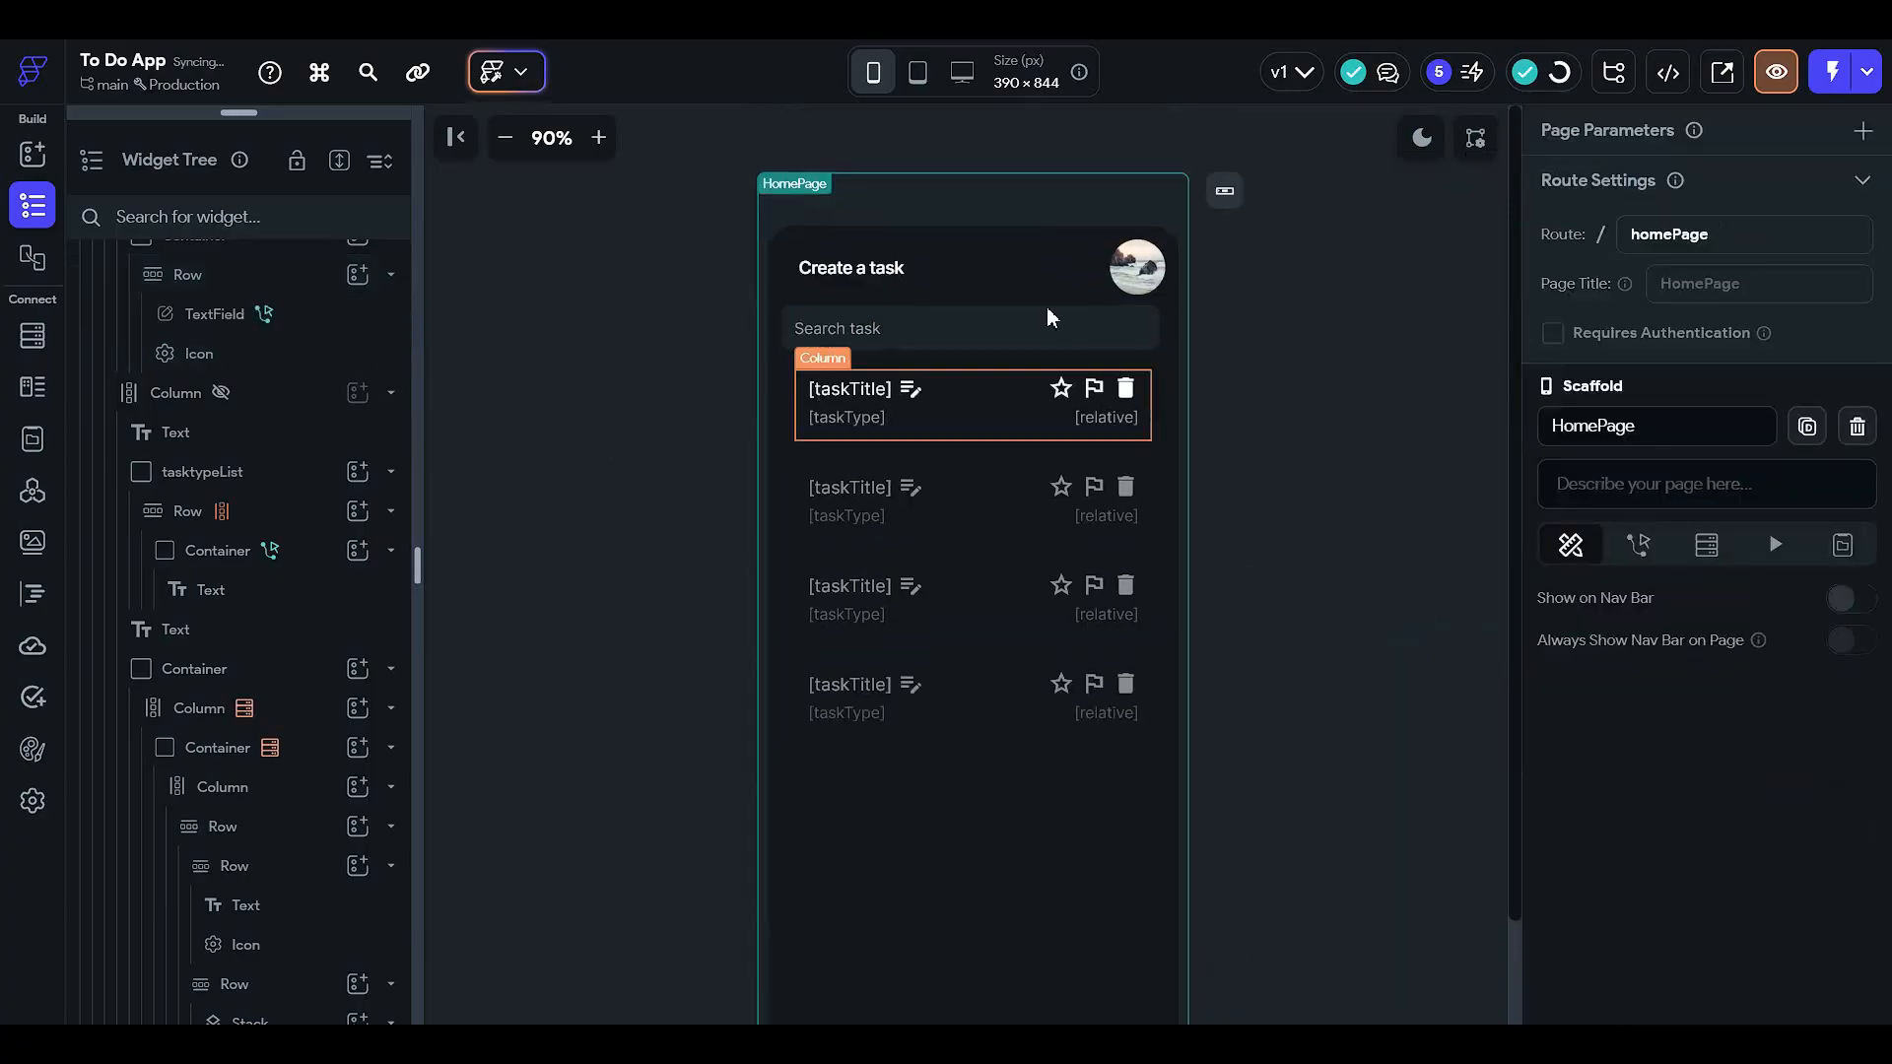
click(1046, 309)
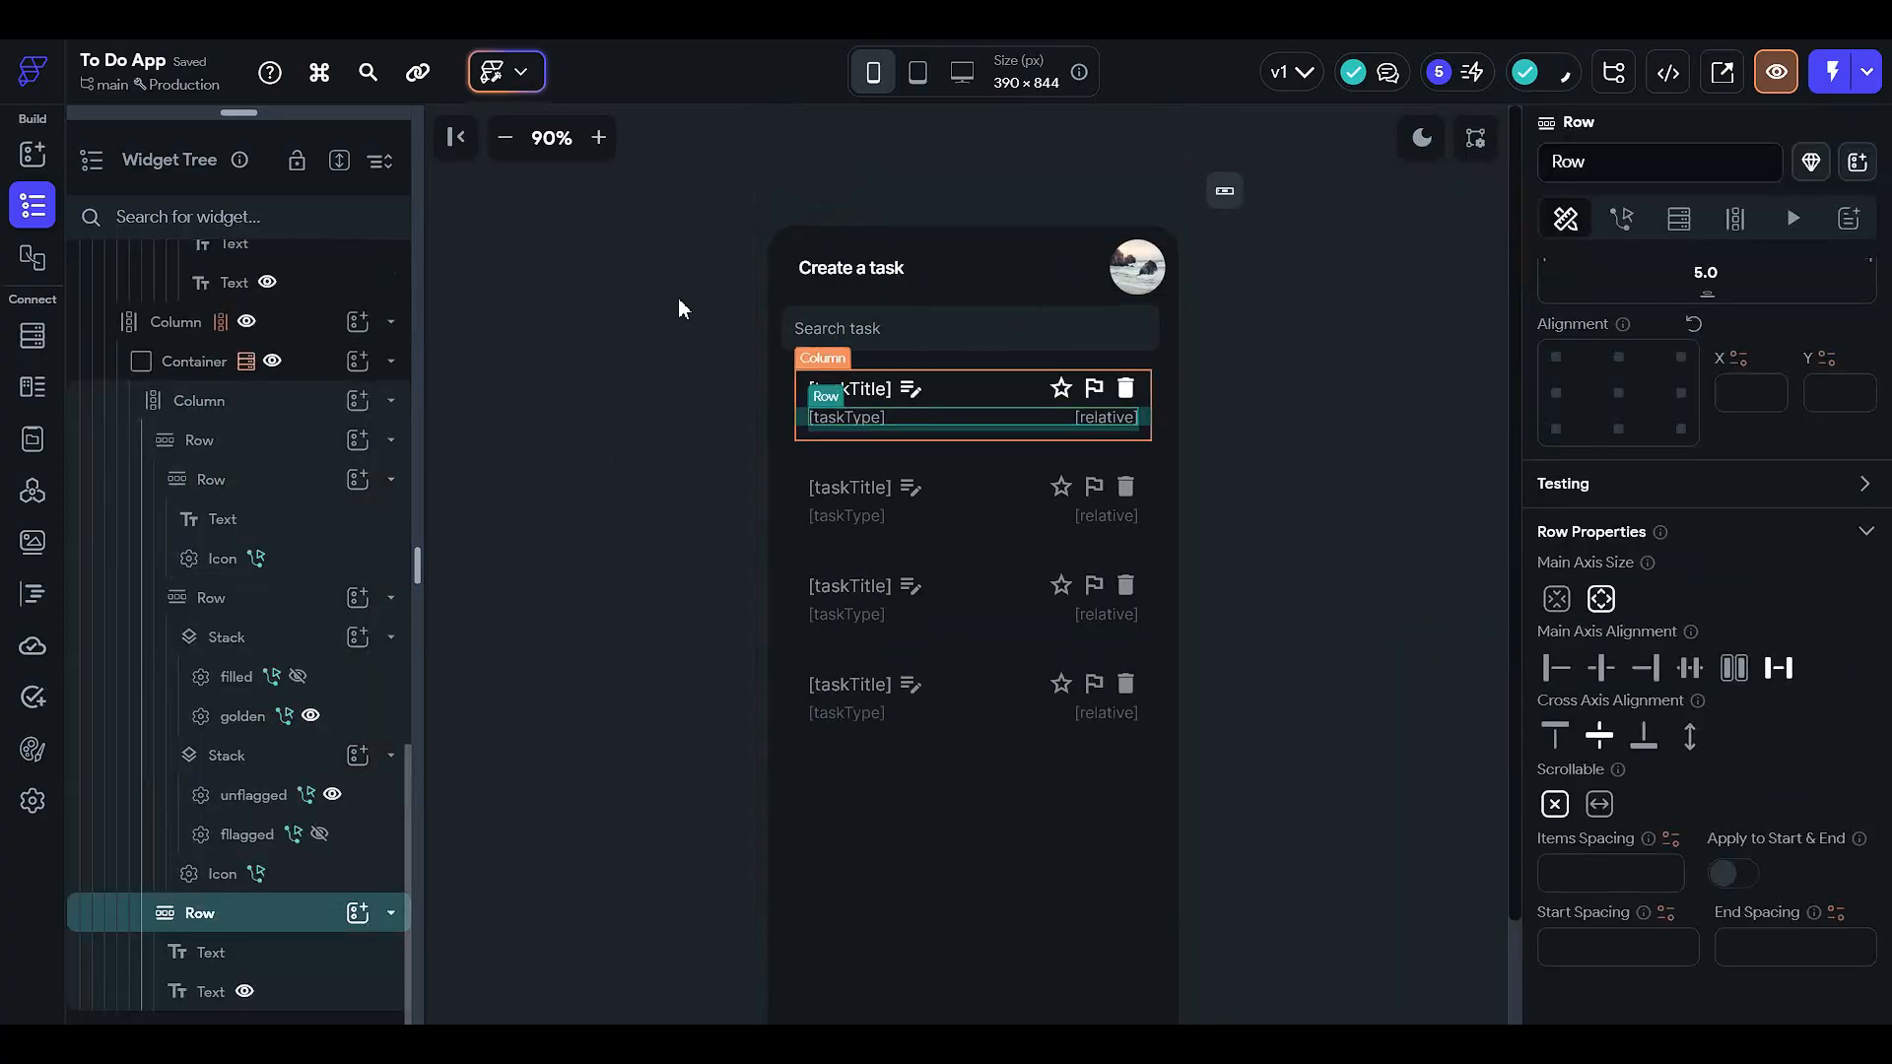
- Clear the search container's fixed Width value so it spans the full width
click(1162, 323)
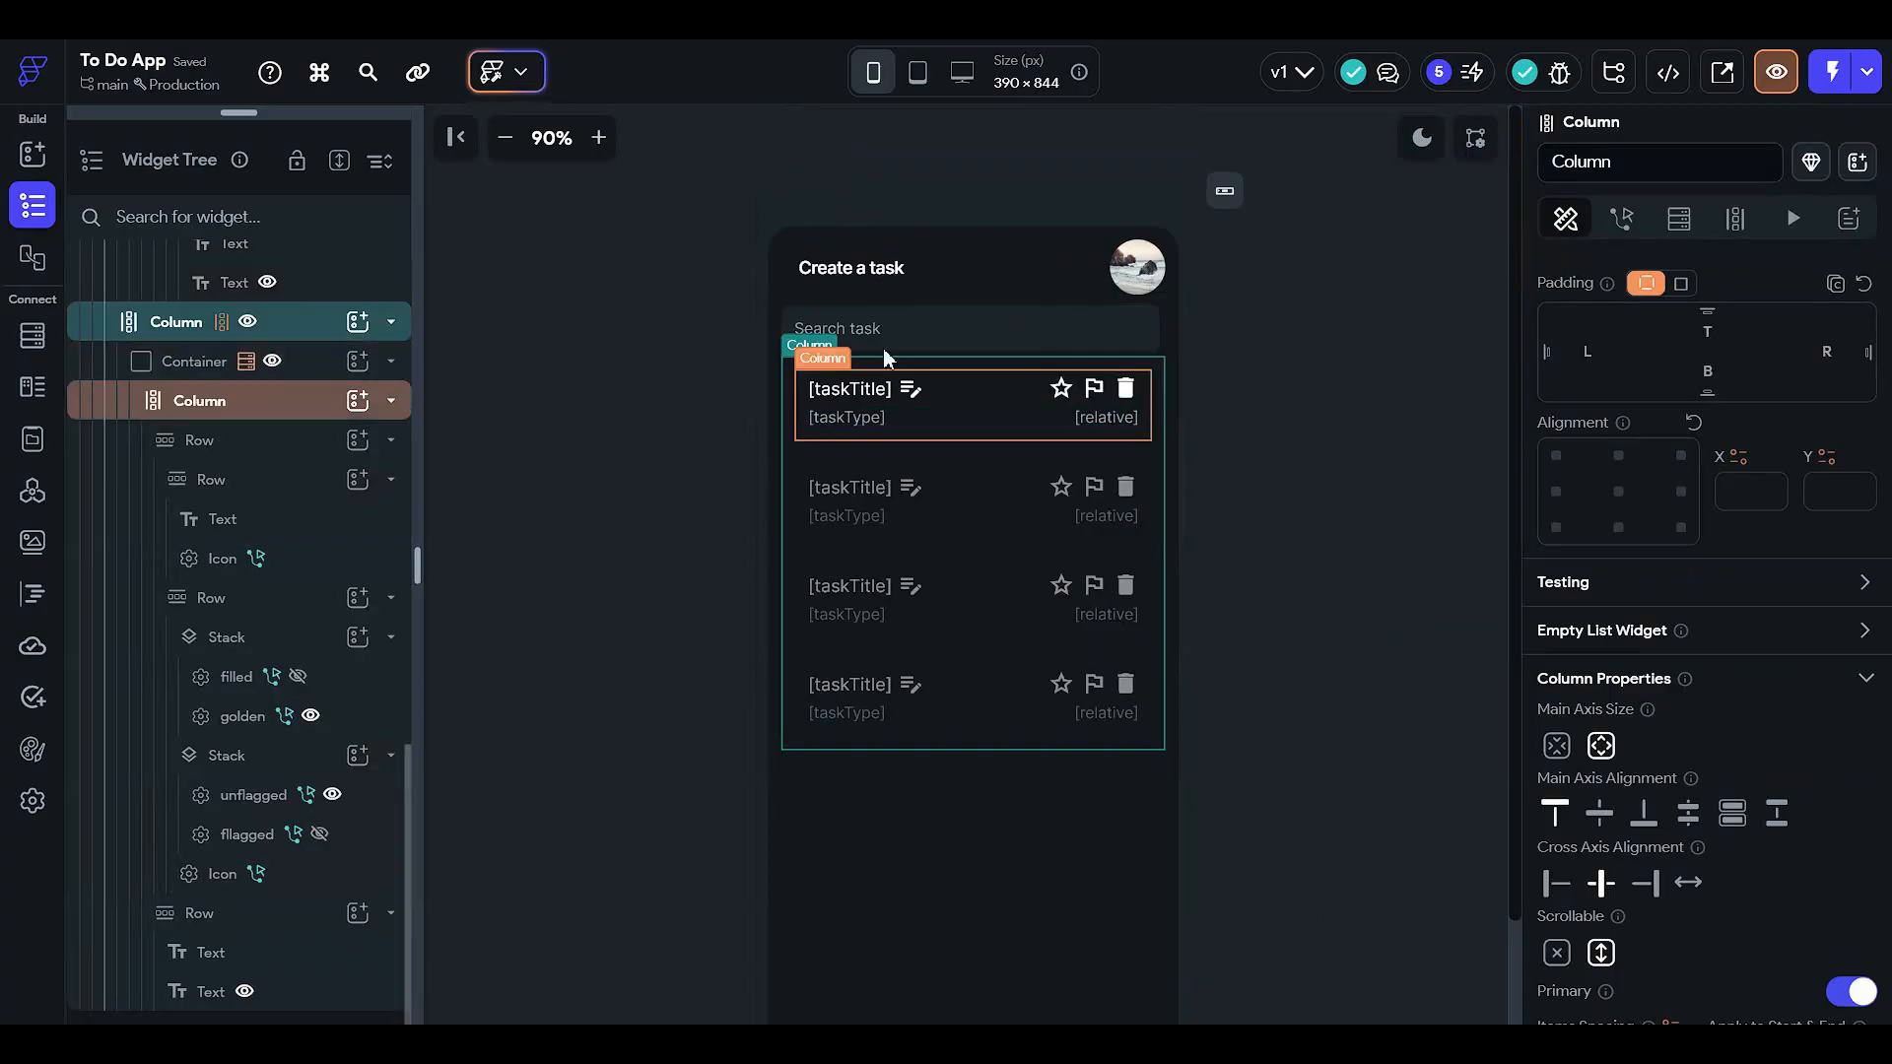
click(1002, 338)
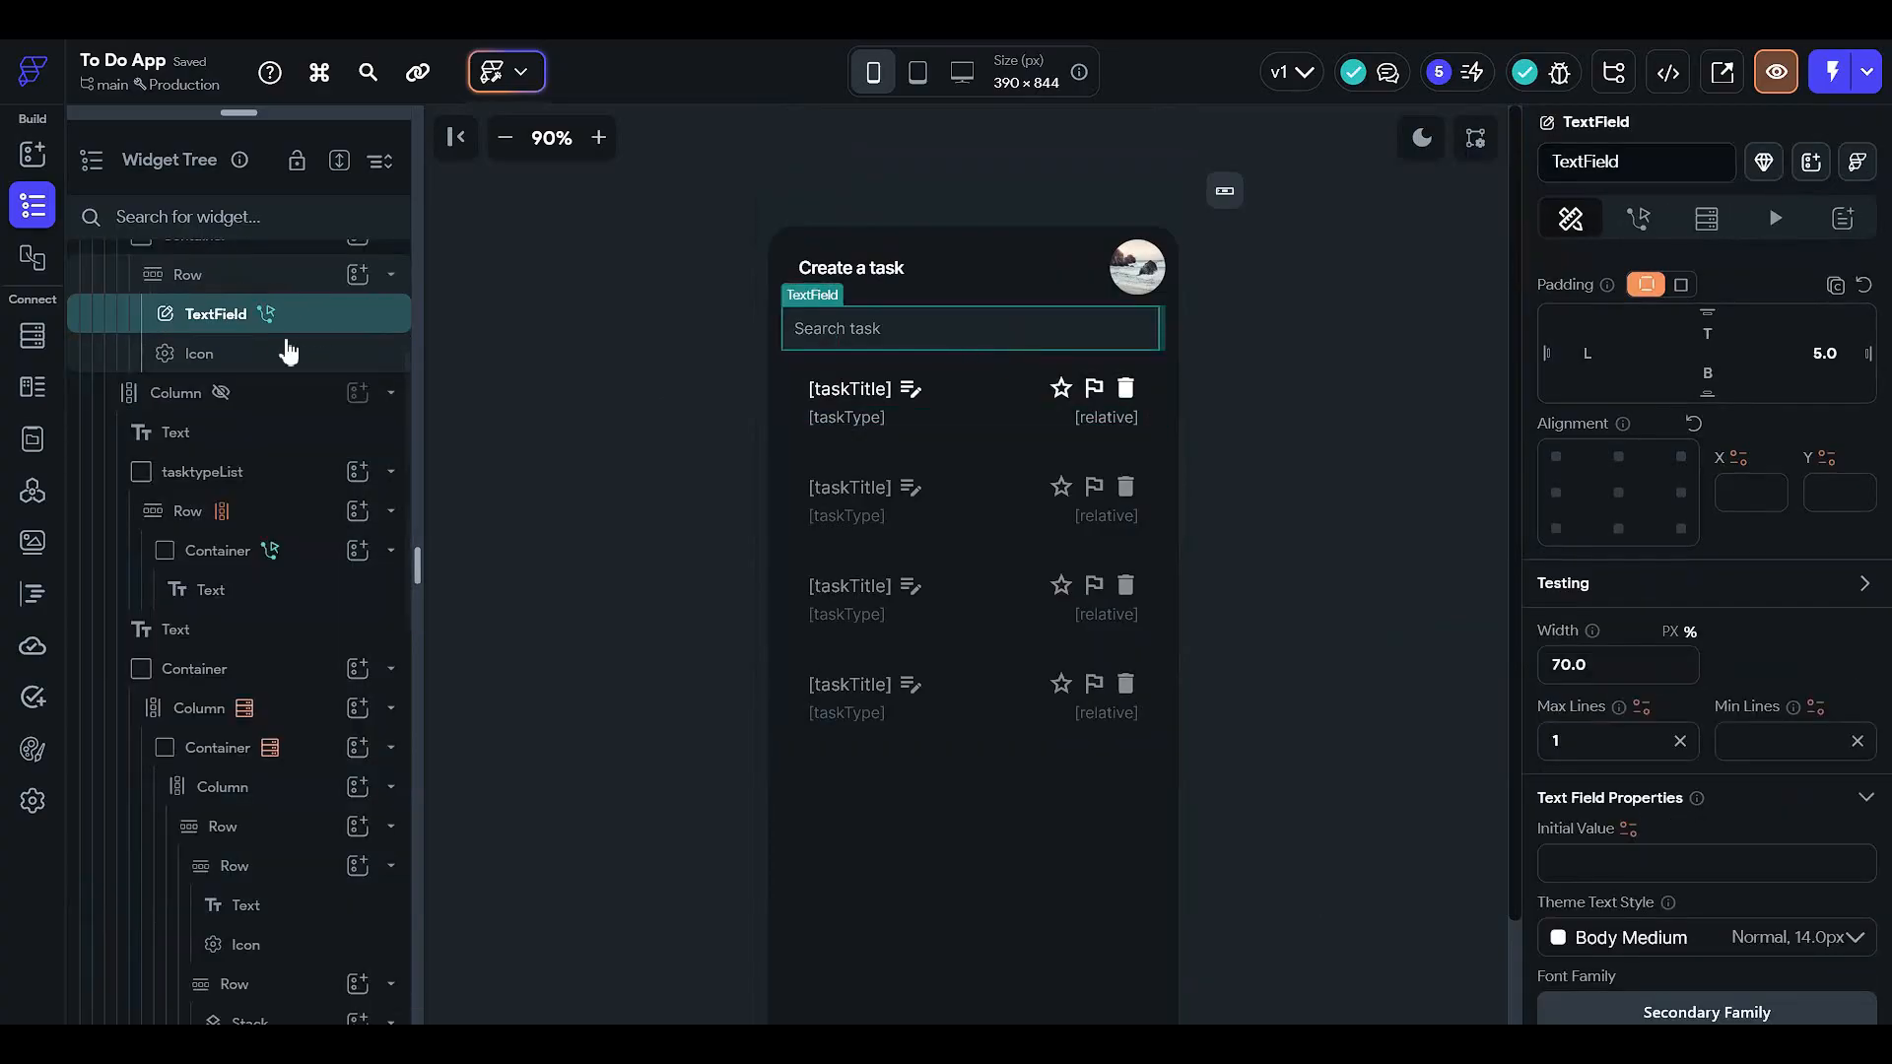
click(305, 281)
scroll(328, 378, up, 3)
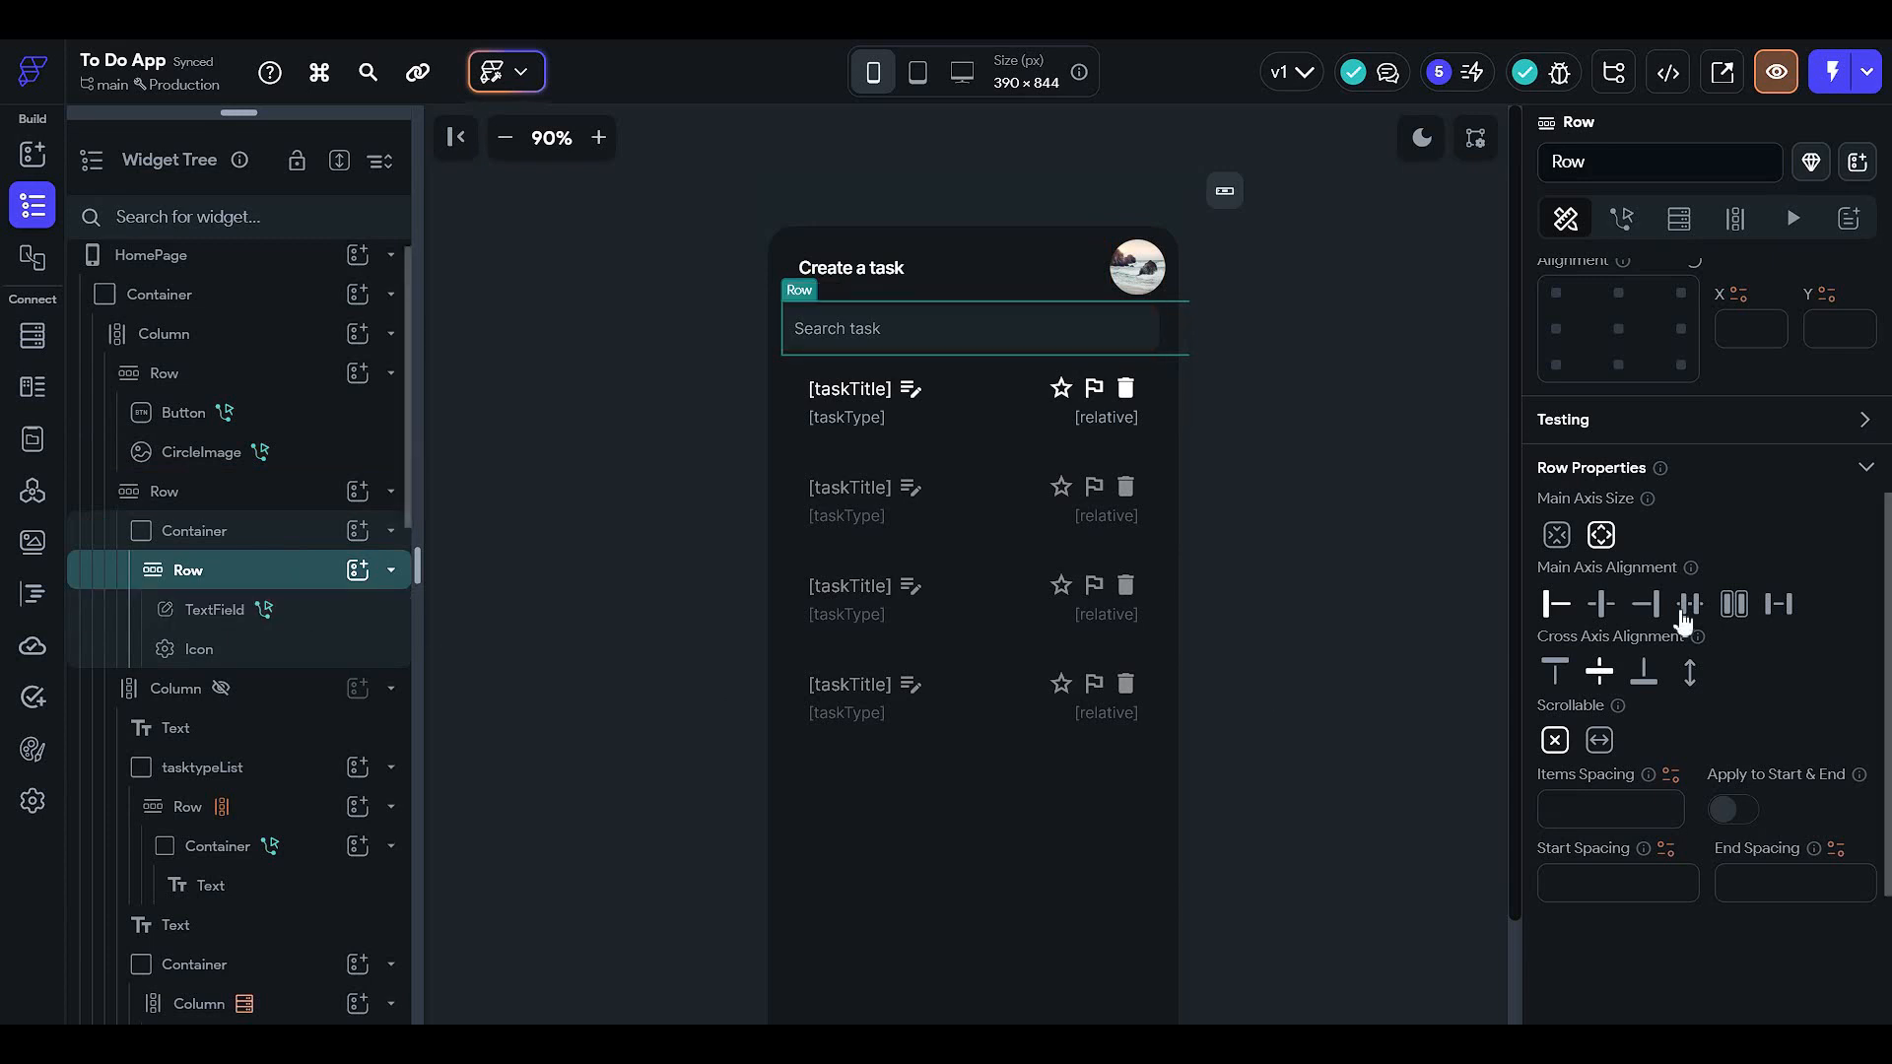
scroll(1659, 624, up, 2)
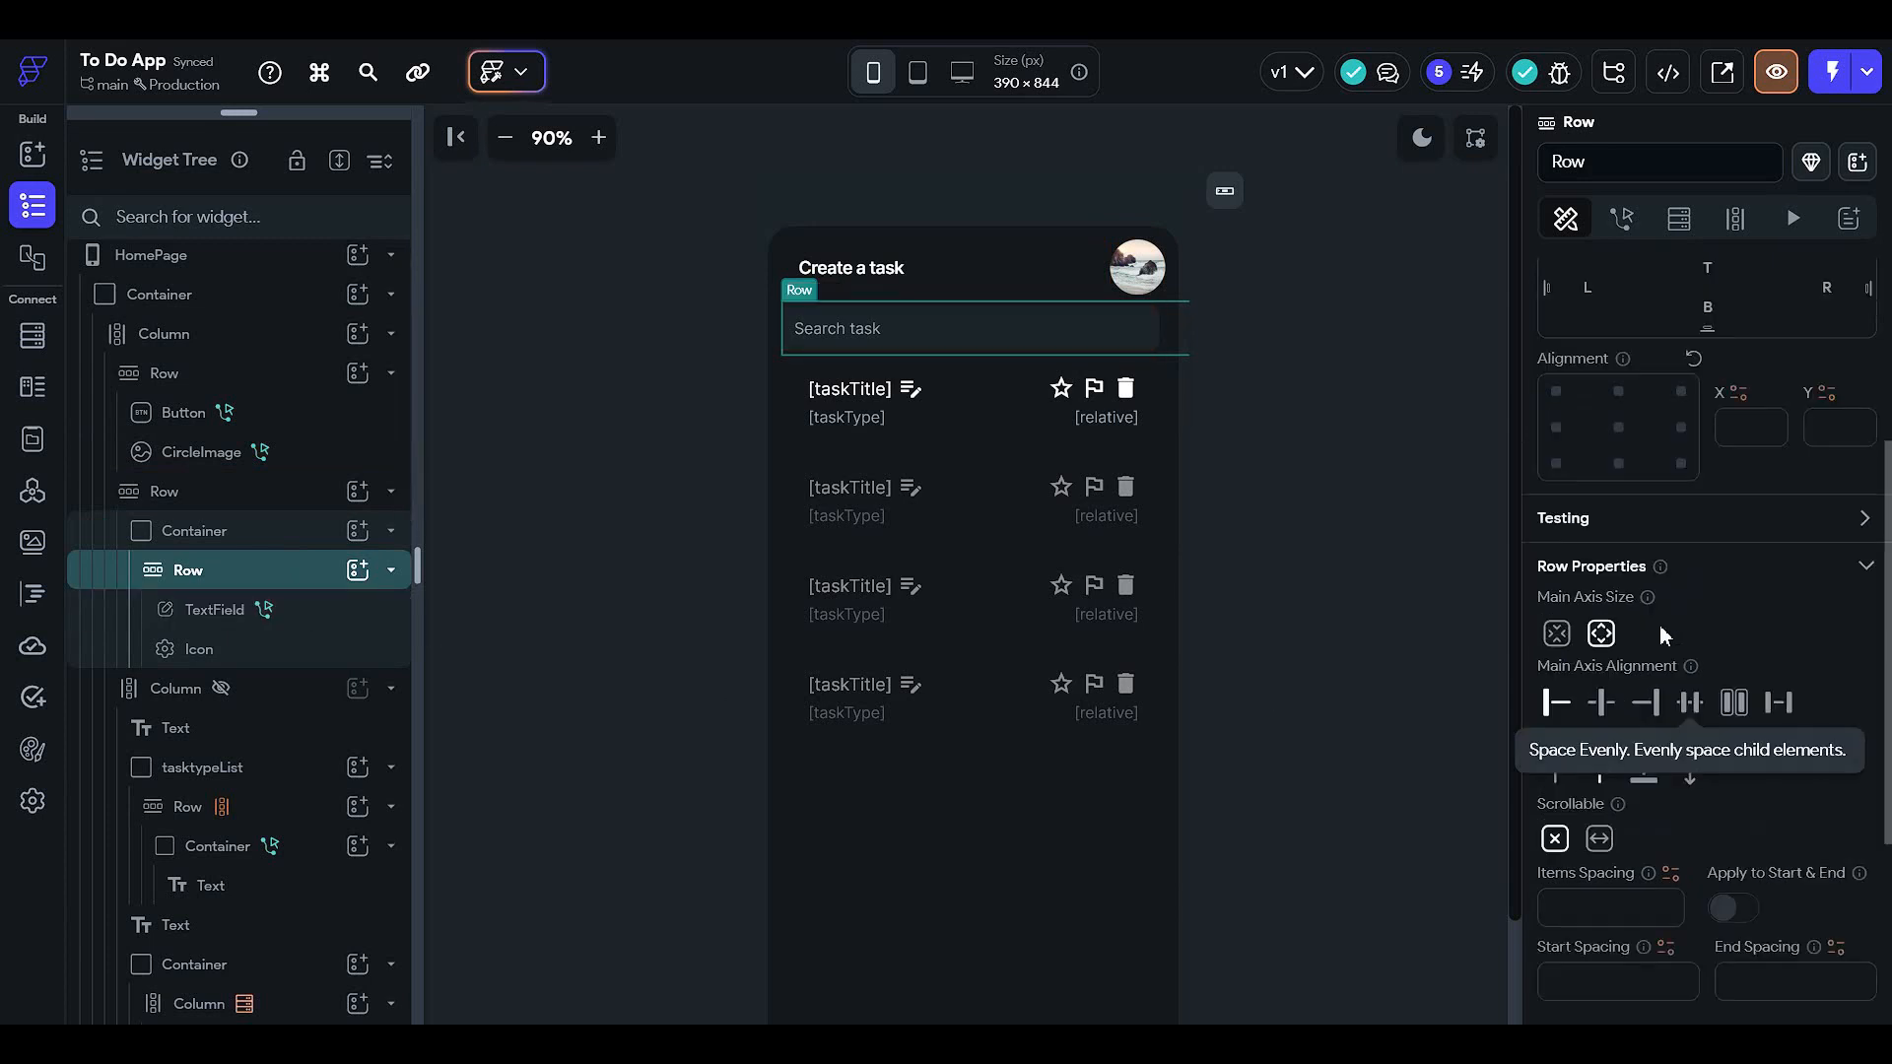
click(292, 535)
scroll(1710, 615, down, 2)
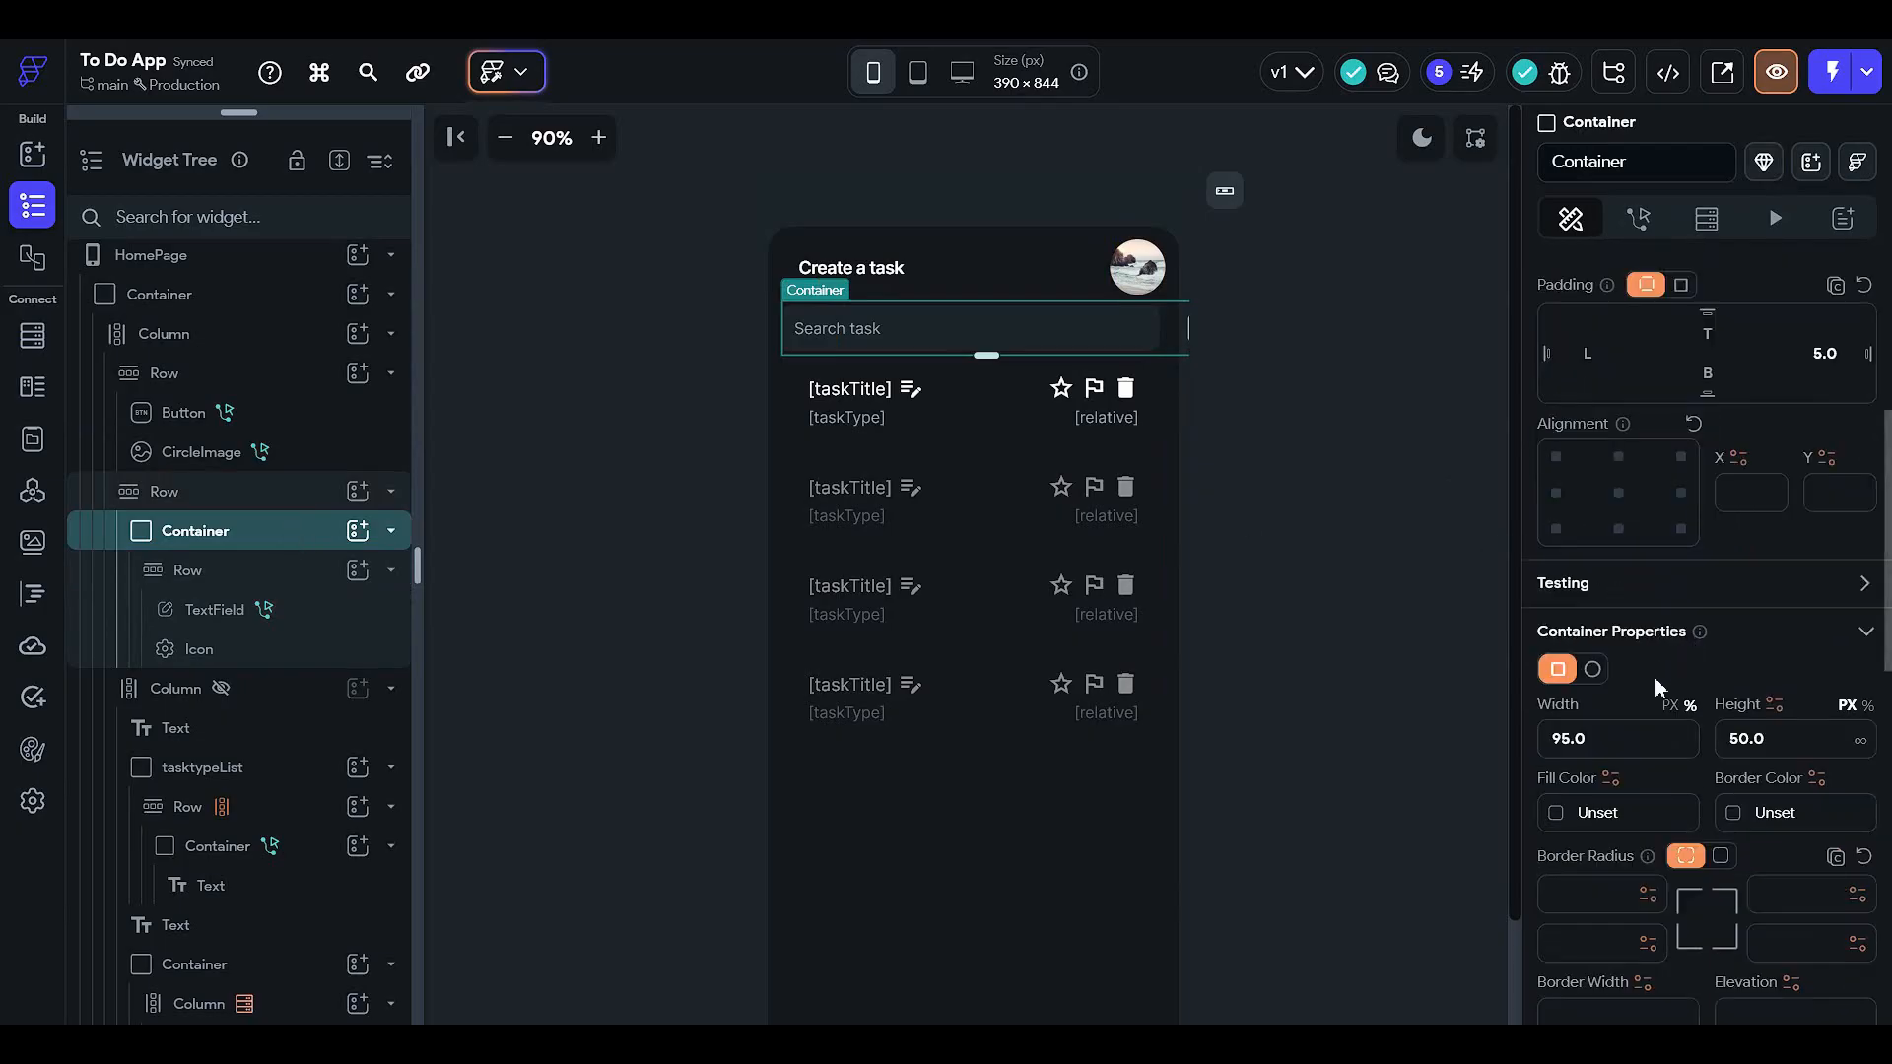
click(1659, 736)
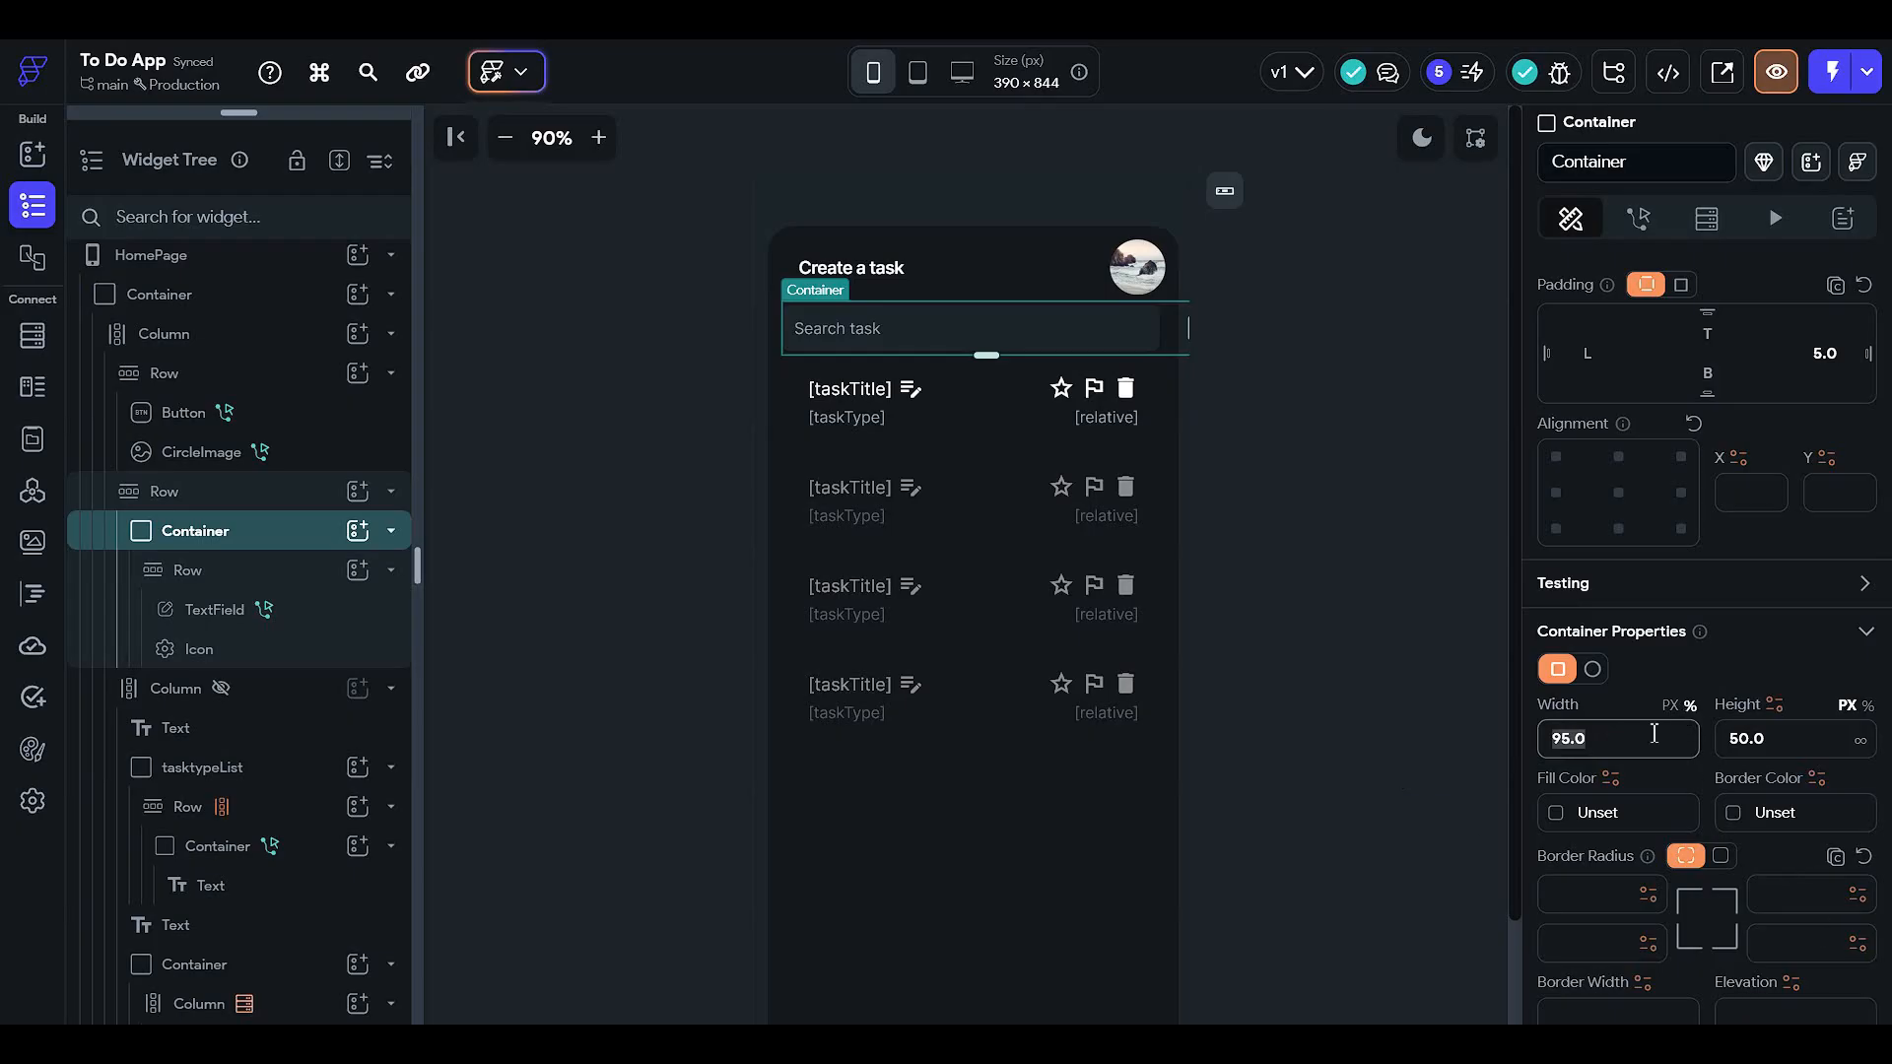
click(1669, 706)
text(1)
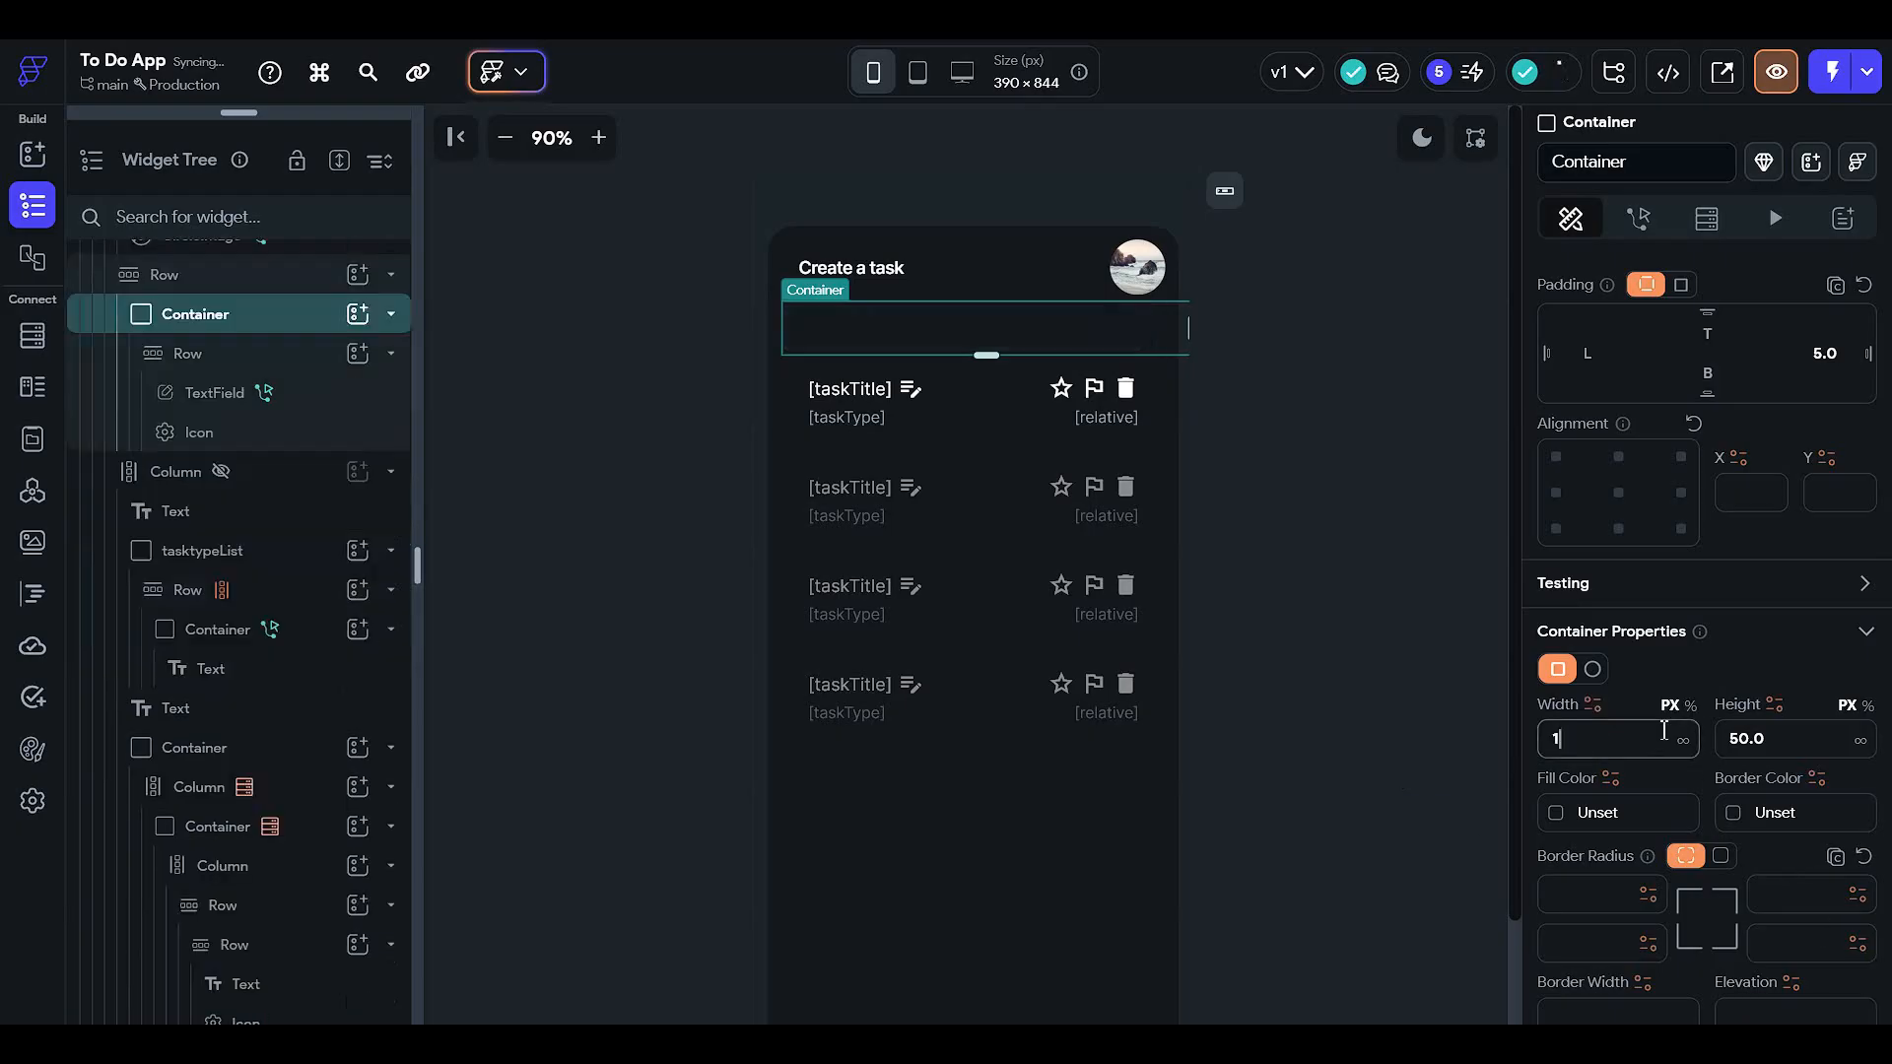
text(00)
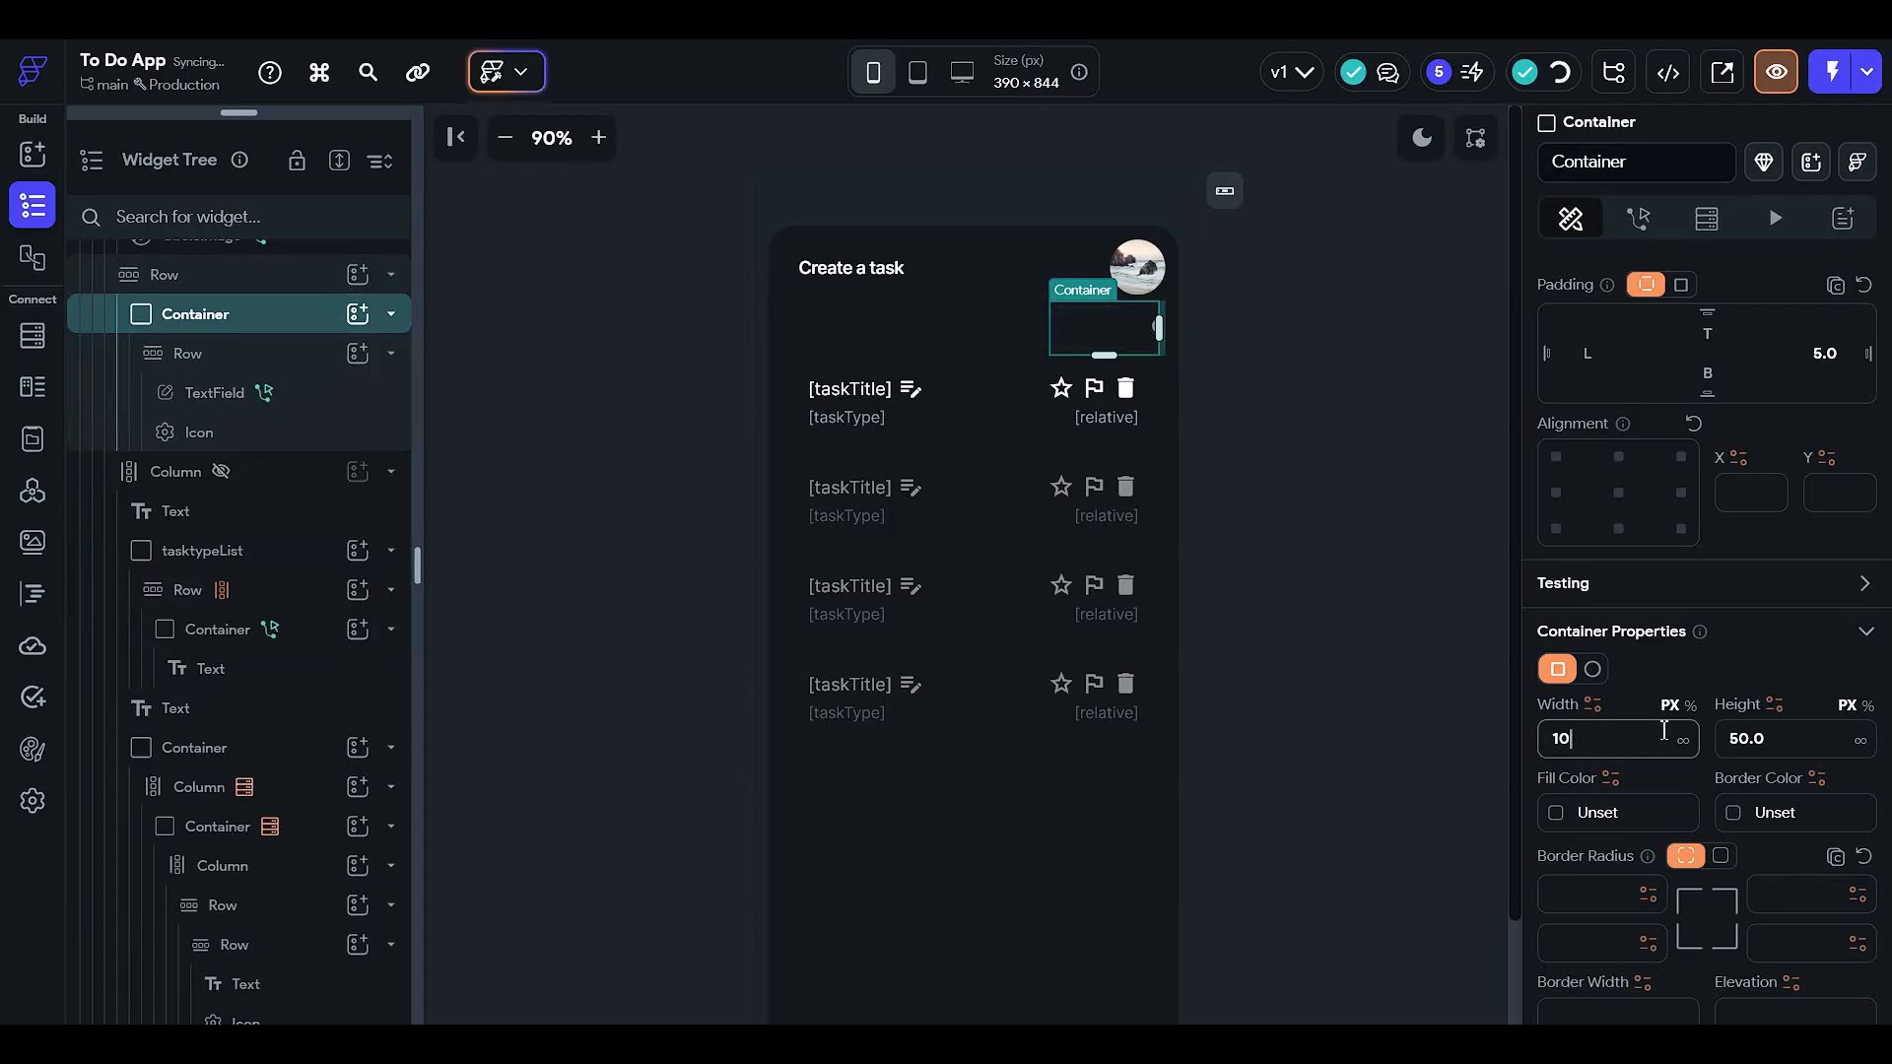
key(BackSpace)
key(BackSpace)
key(BackSpace)
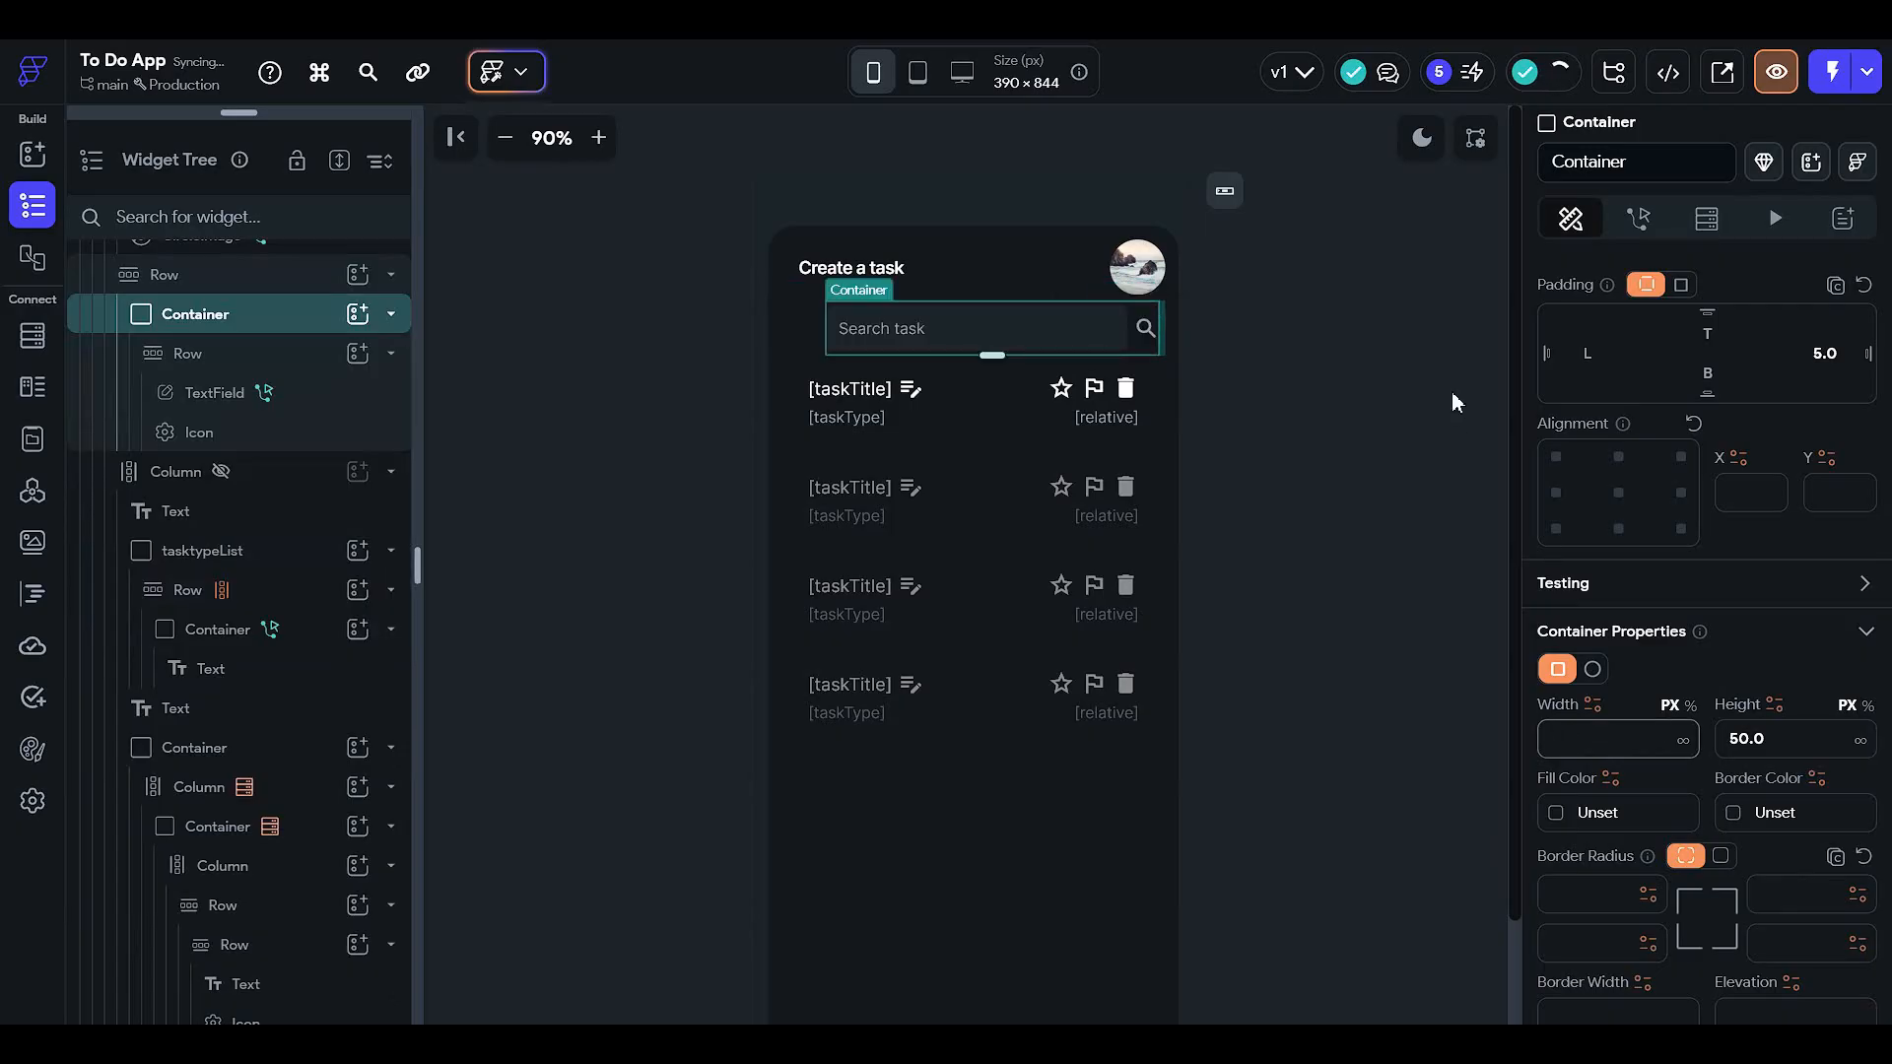
click(1405, 583)
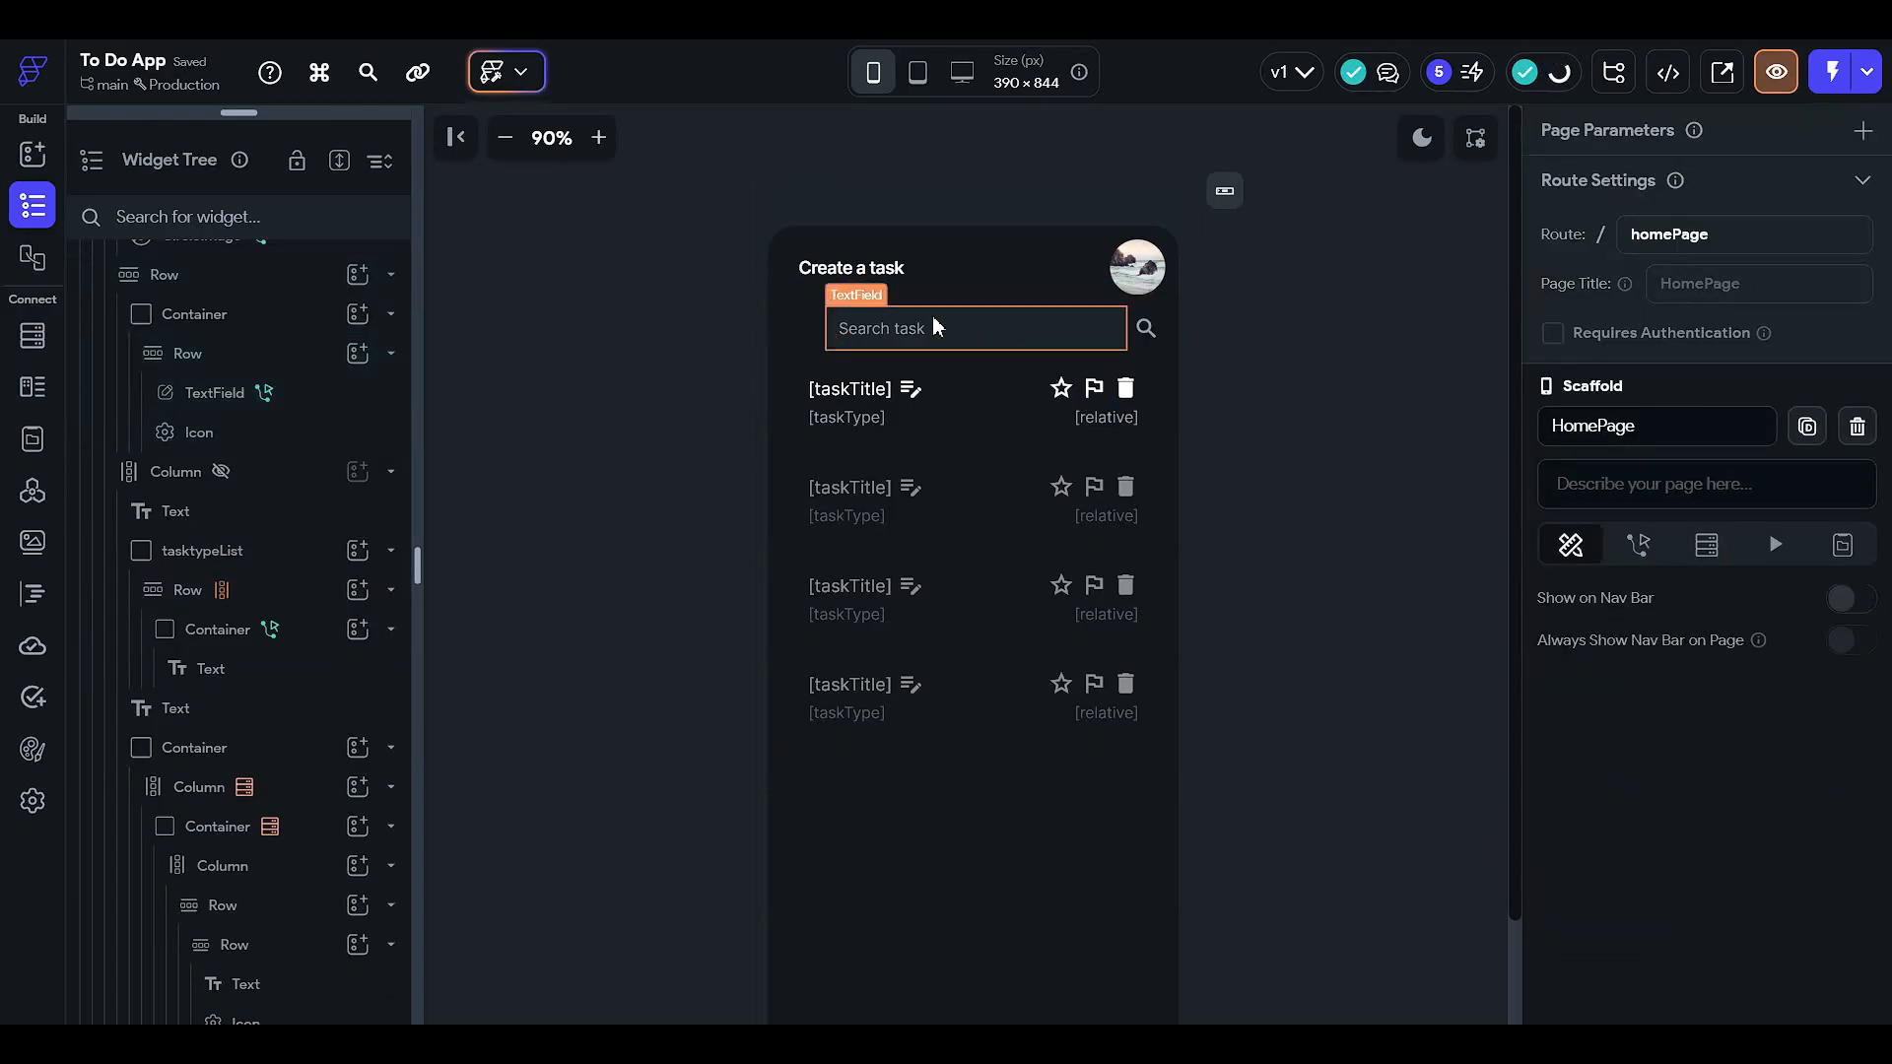
- Remove the 5.0 right padding from the Search task field and its enclosing container
click(871, 325)
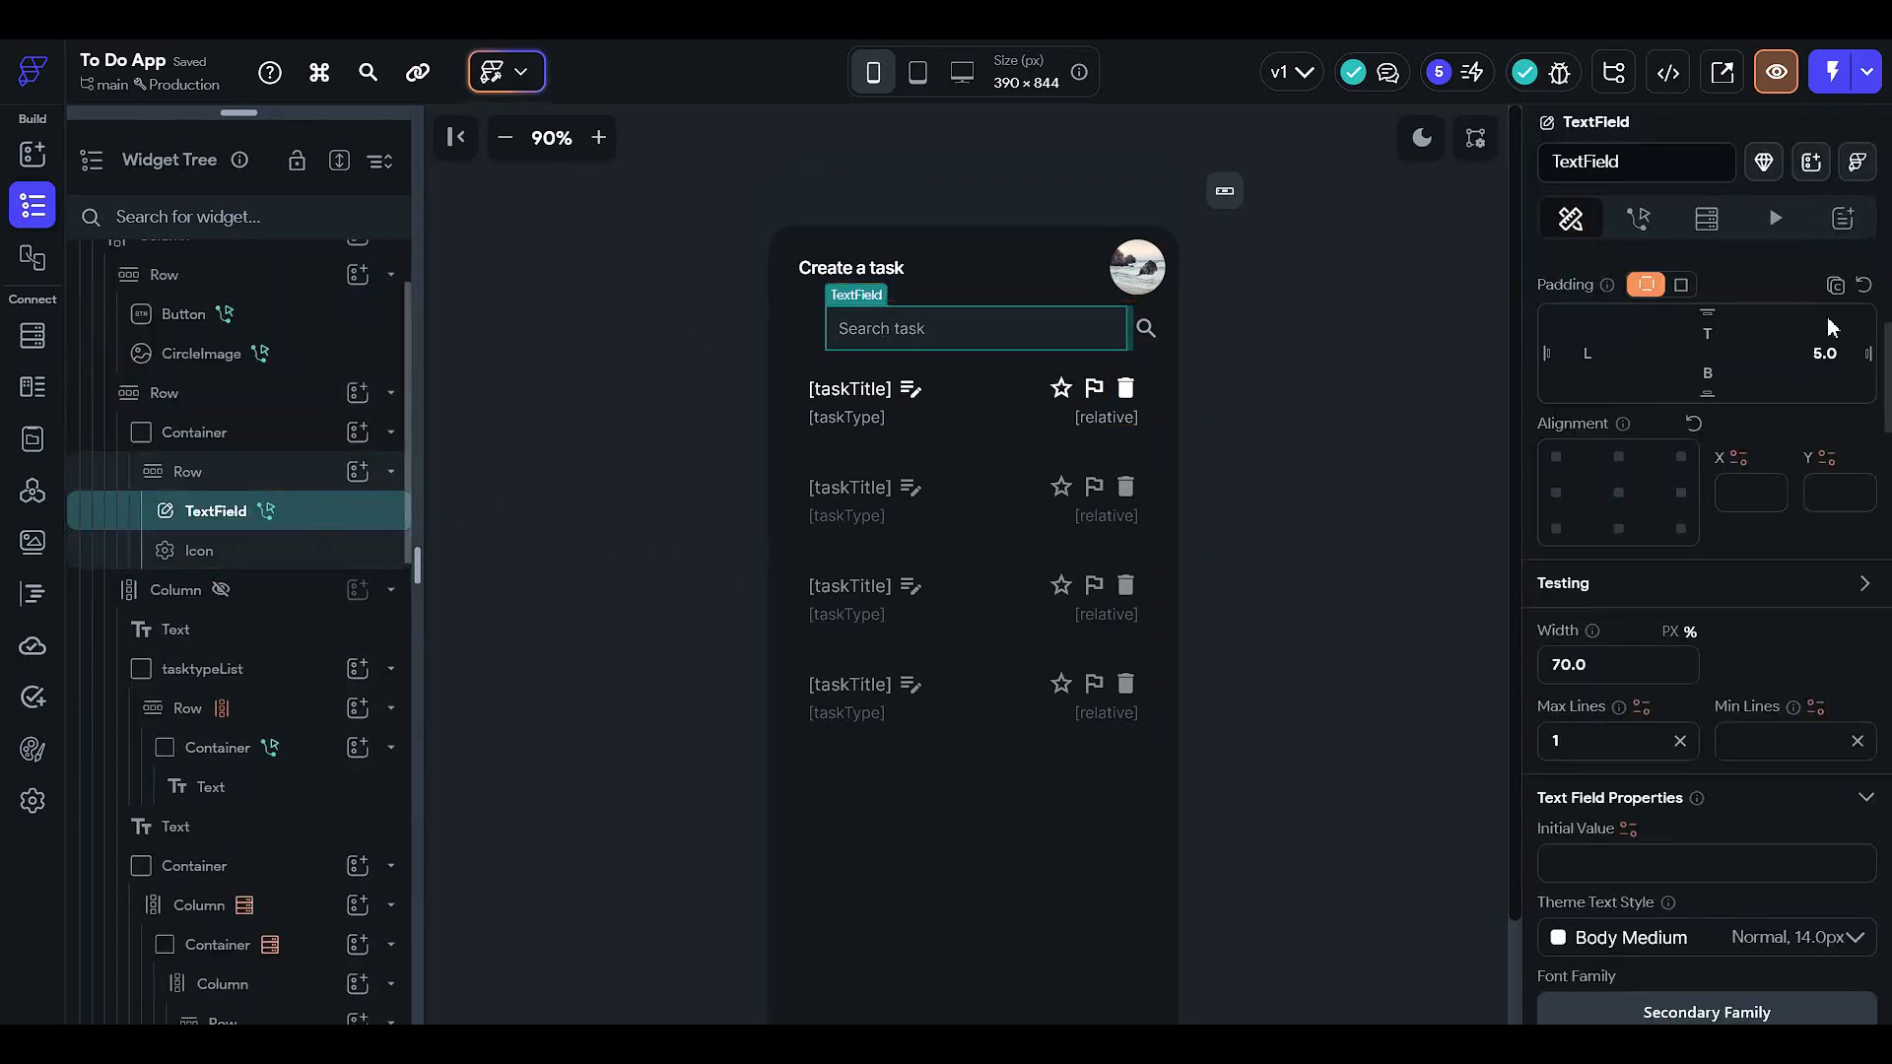
drag(1845, 358, 1685, 373)
key(BackSpace)
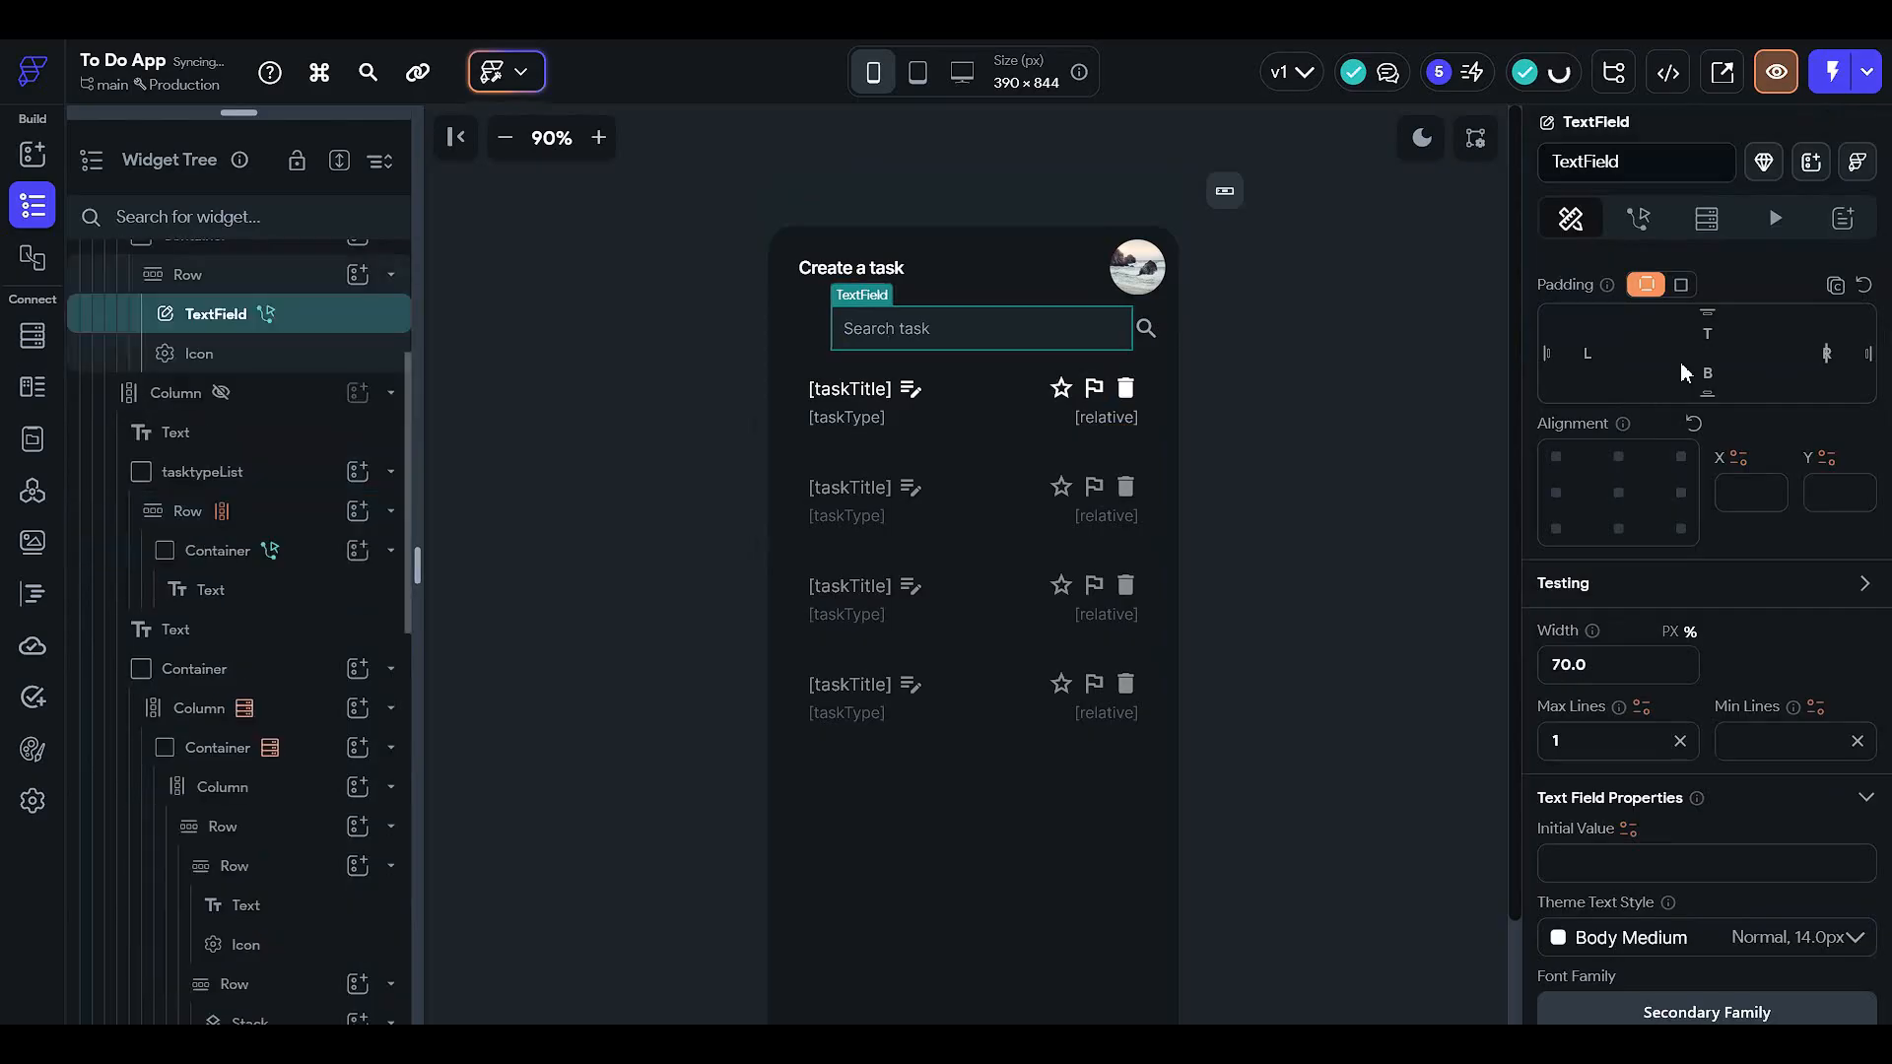
click(326, 363)
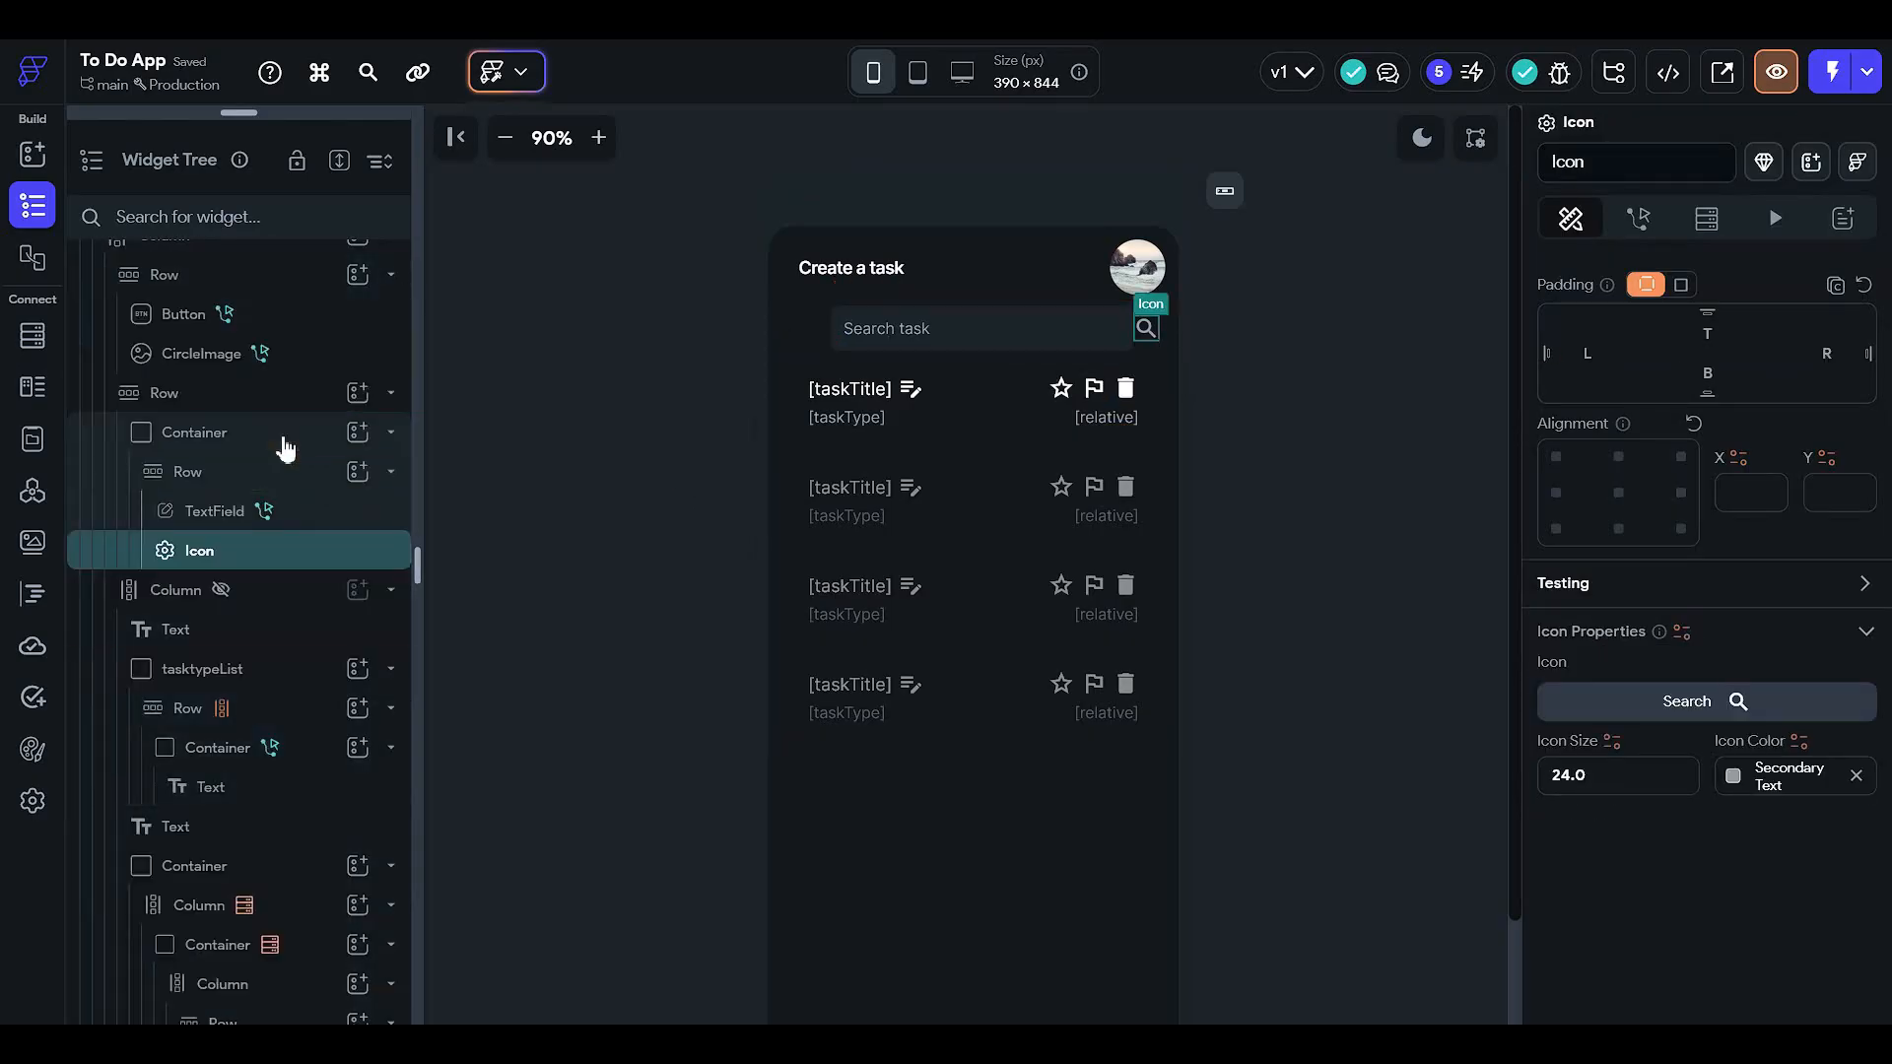
click(286, 445)
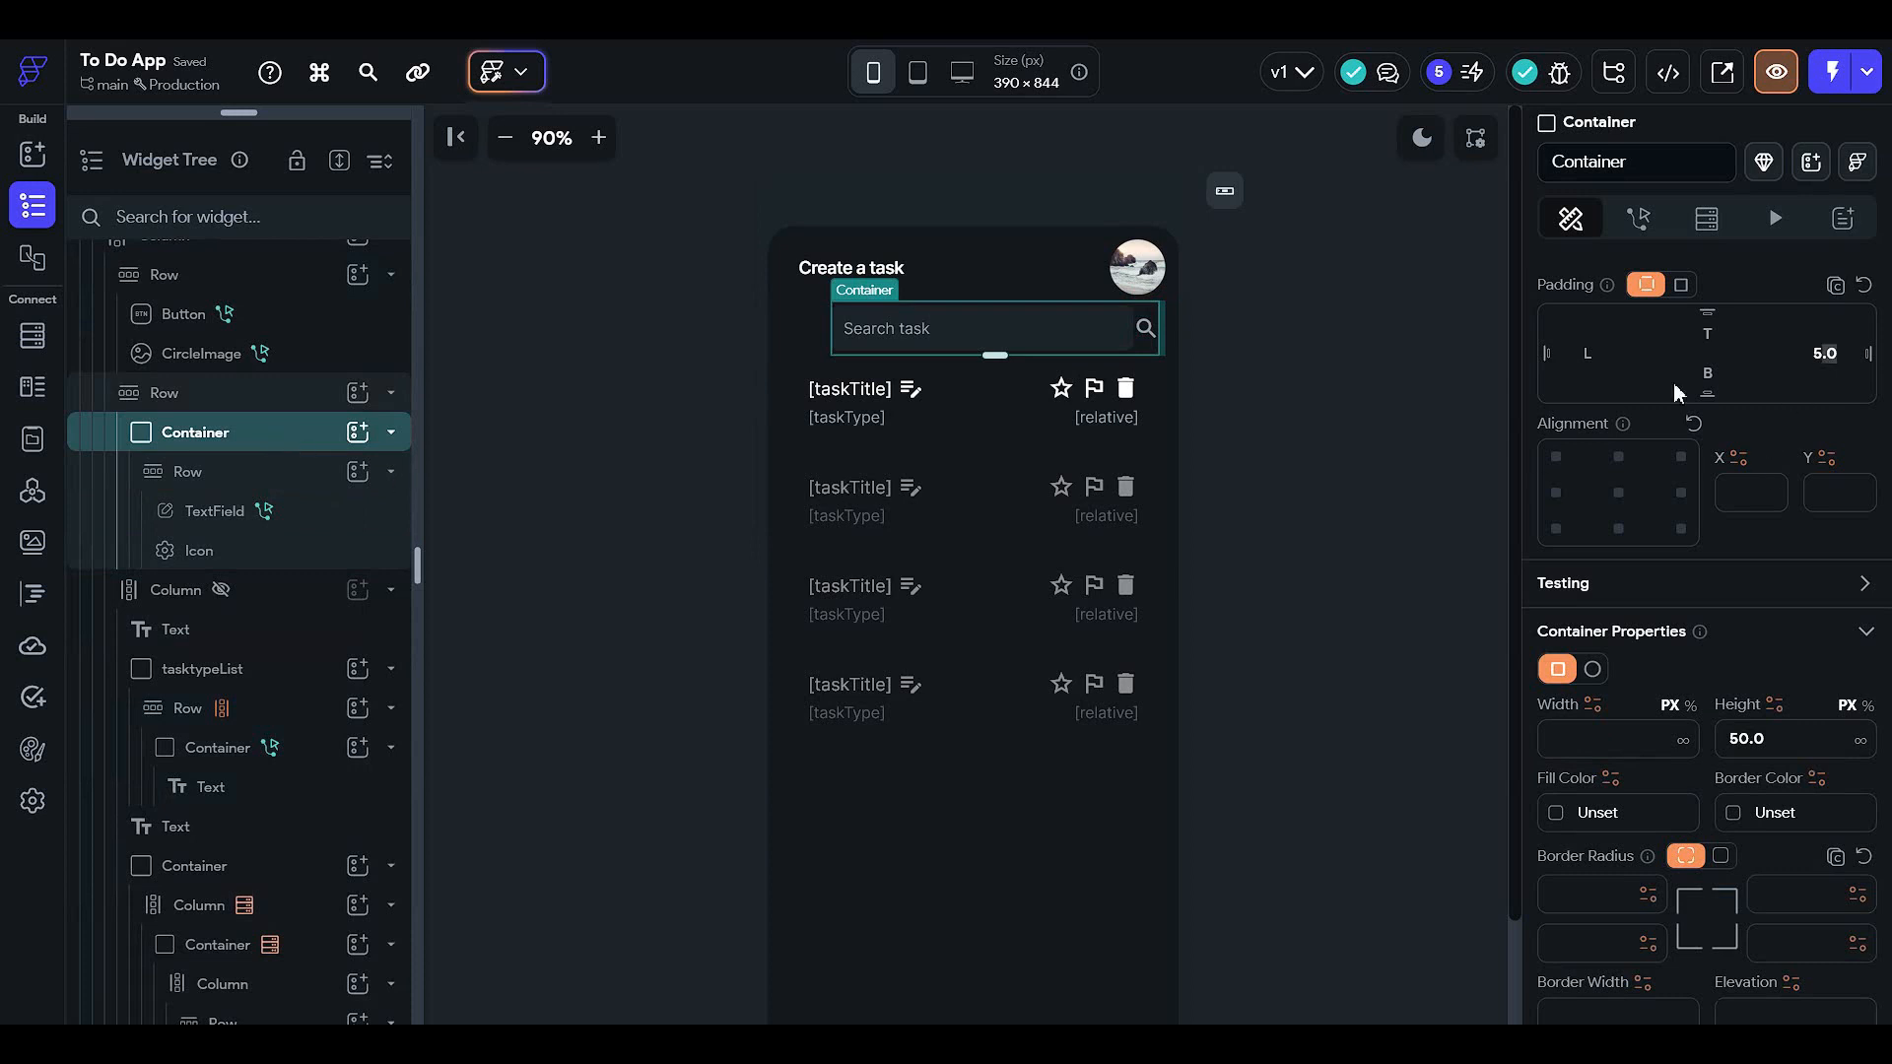
key(BackSpace)
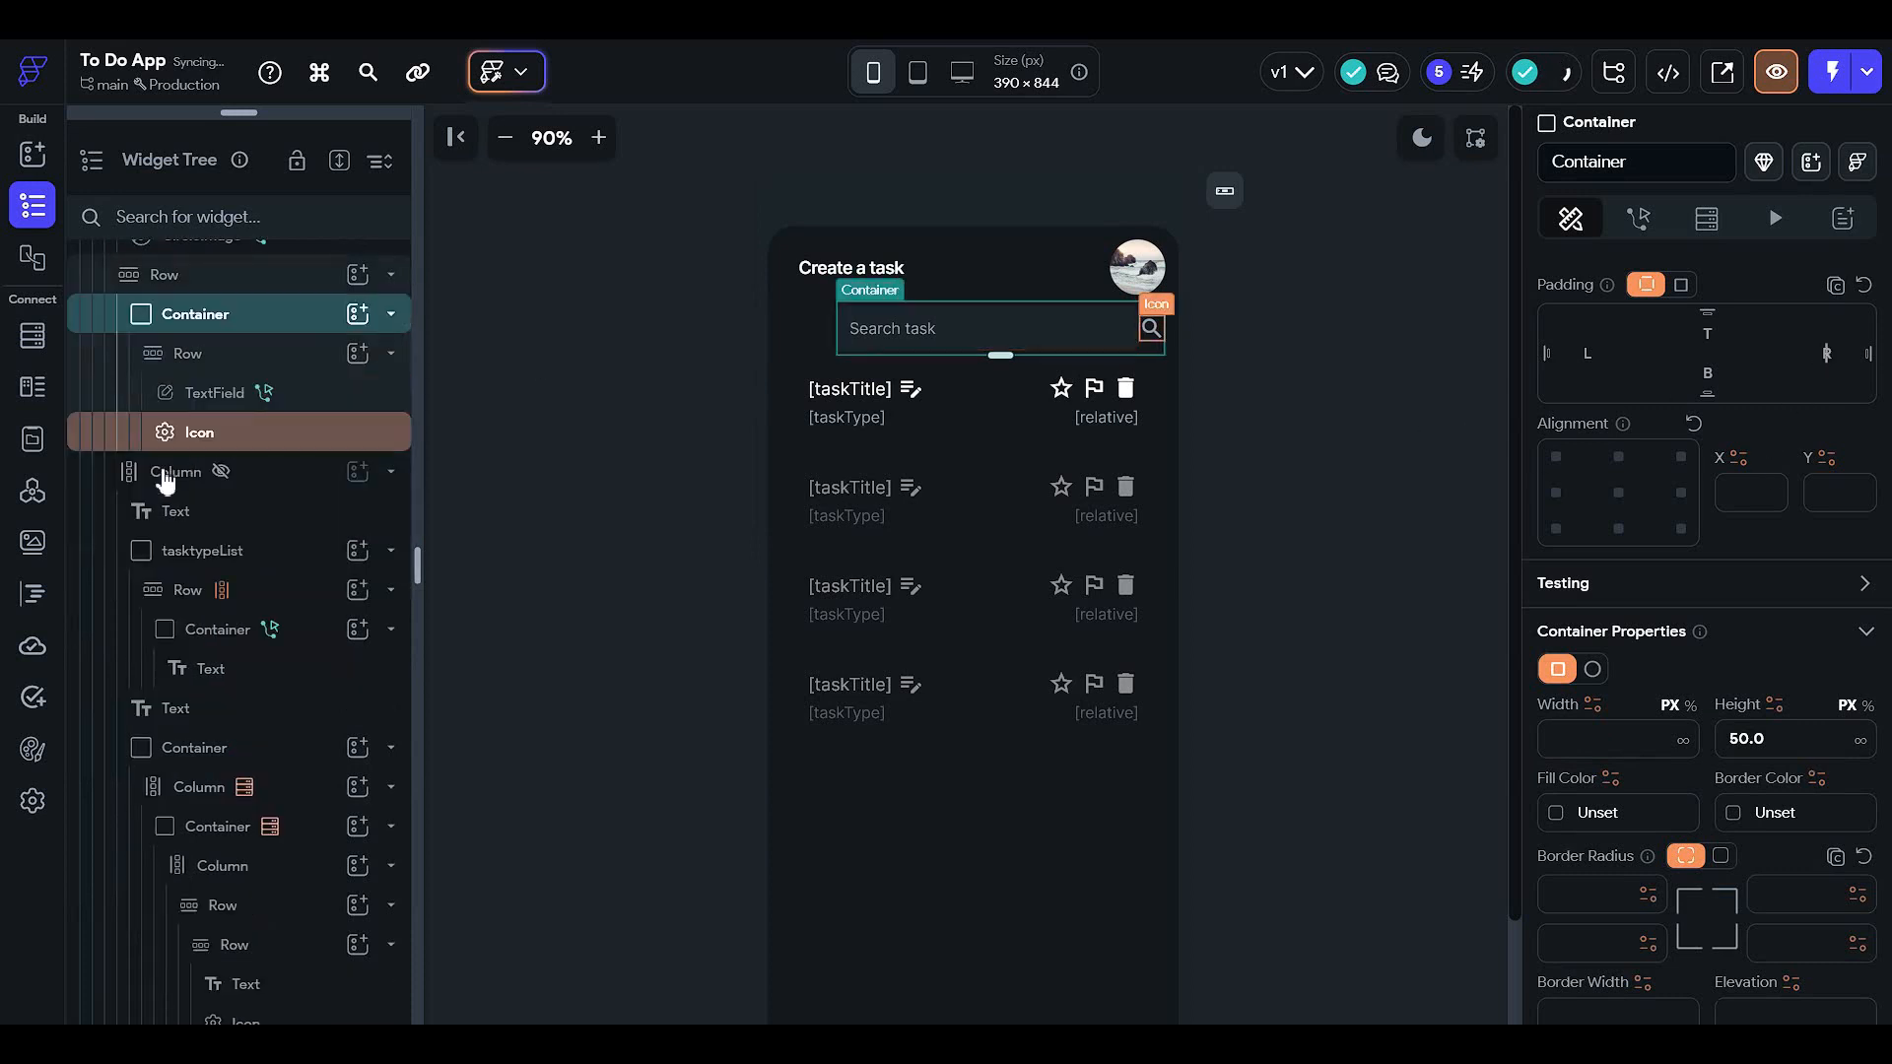
scroll(167, 483, up, 3)
click(391, 550)
scroll(1680, 676, down, 12)
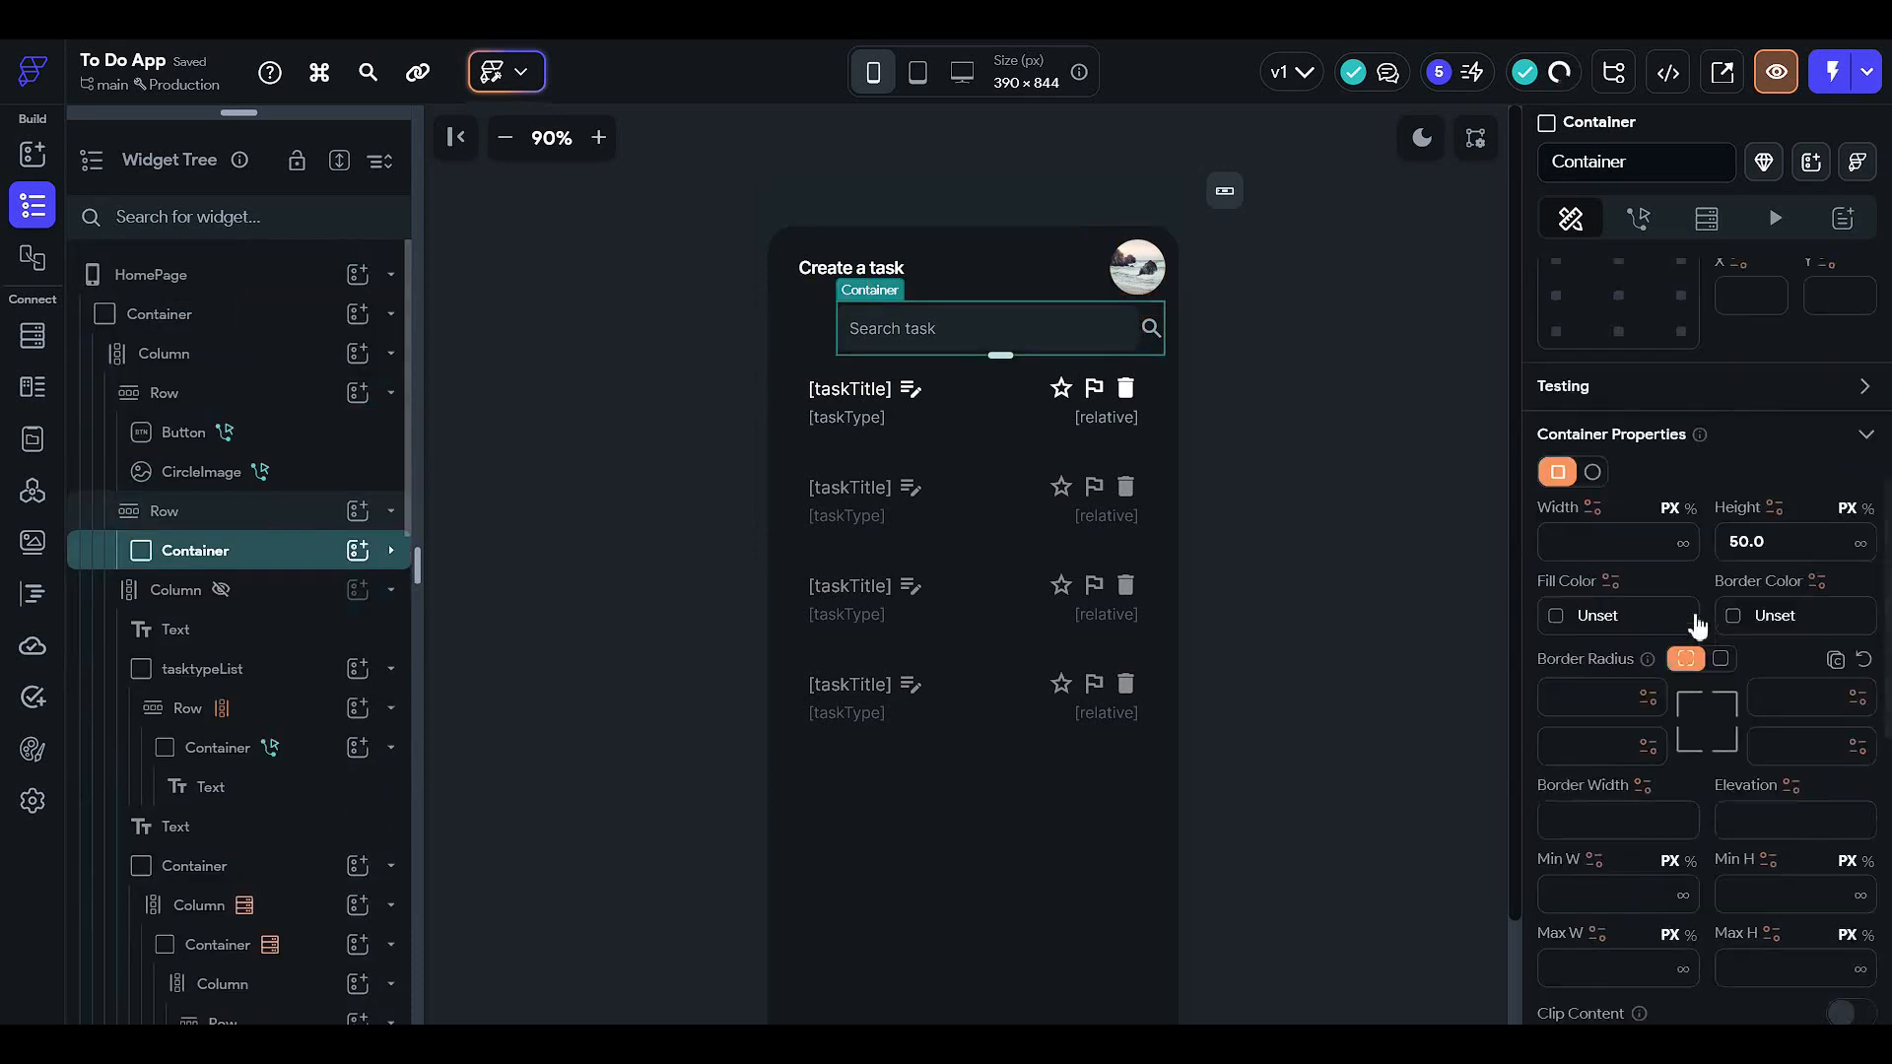
scroll(1676, 695, up, 10)
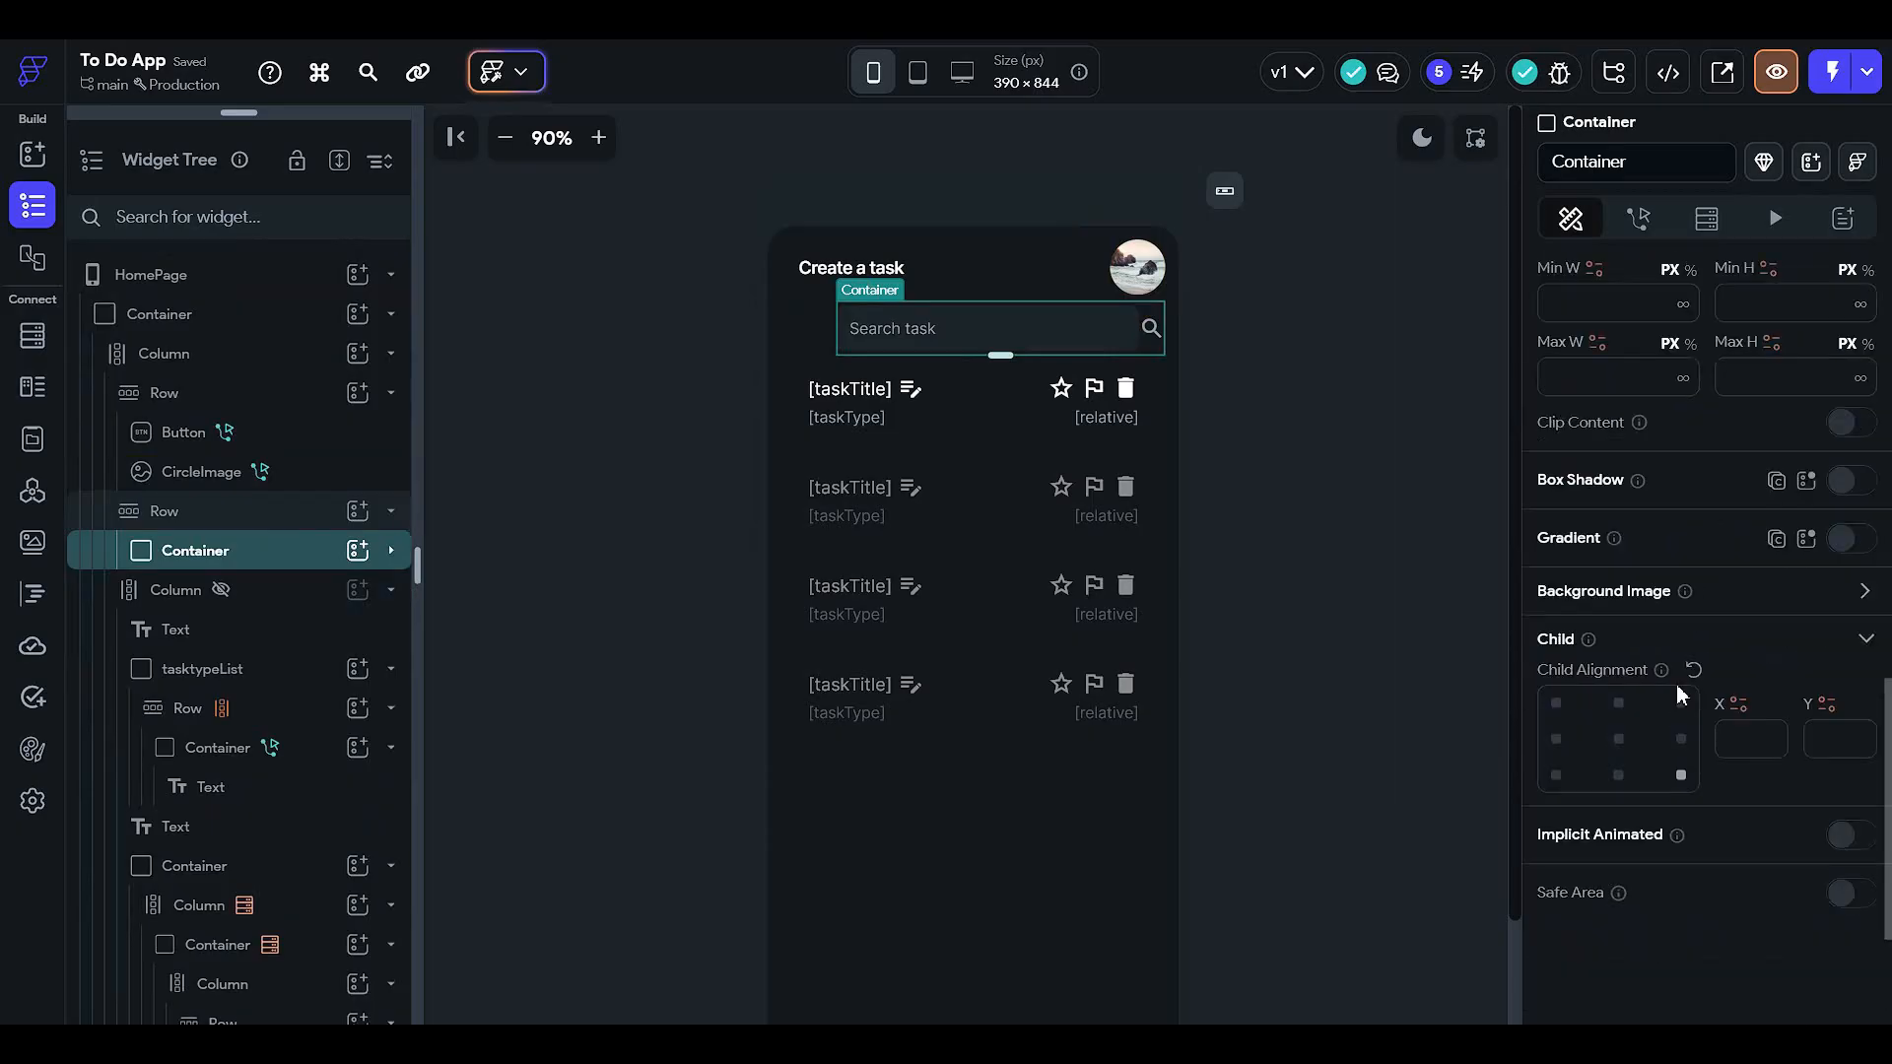
click(246, 522)
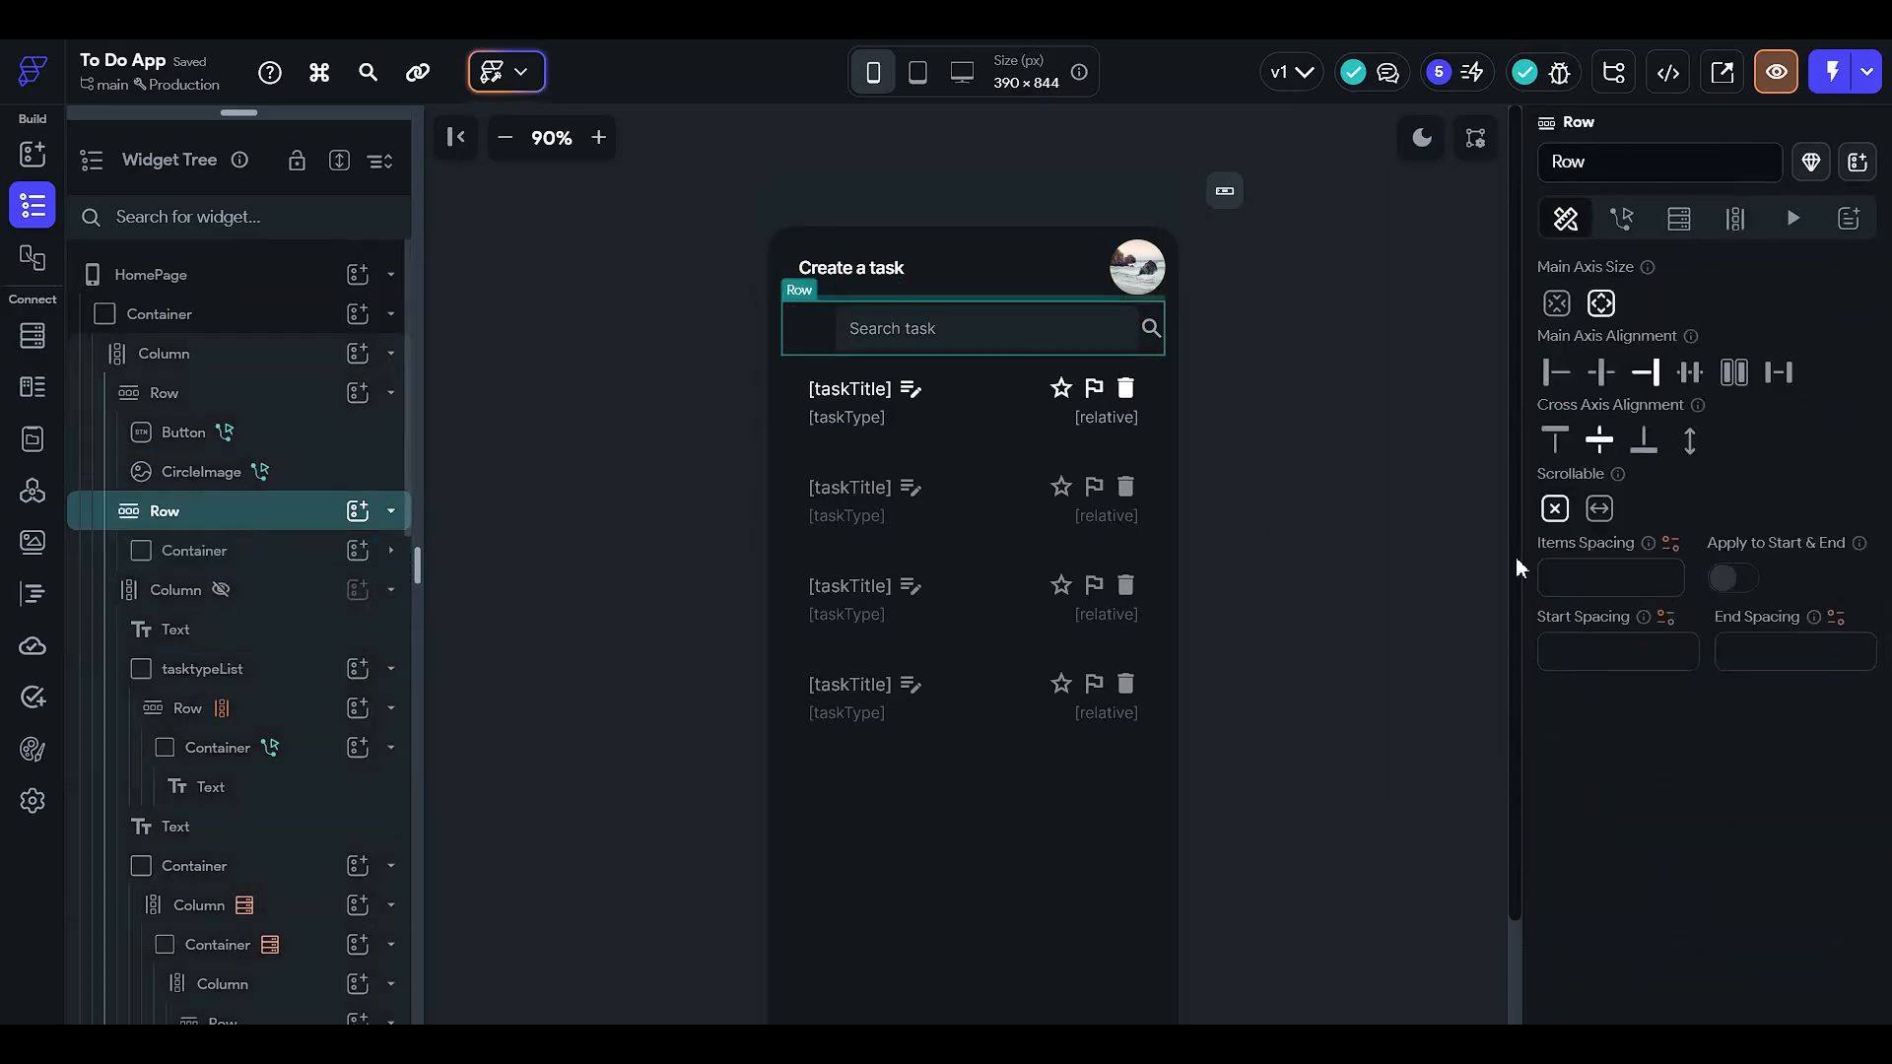
scroll(1704, 517, up, 3)
click(1608, 673)
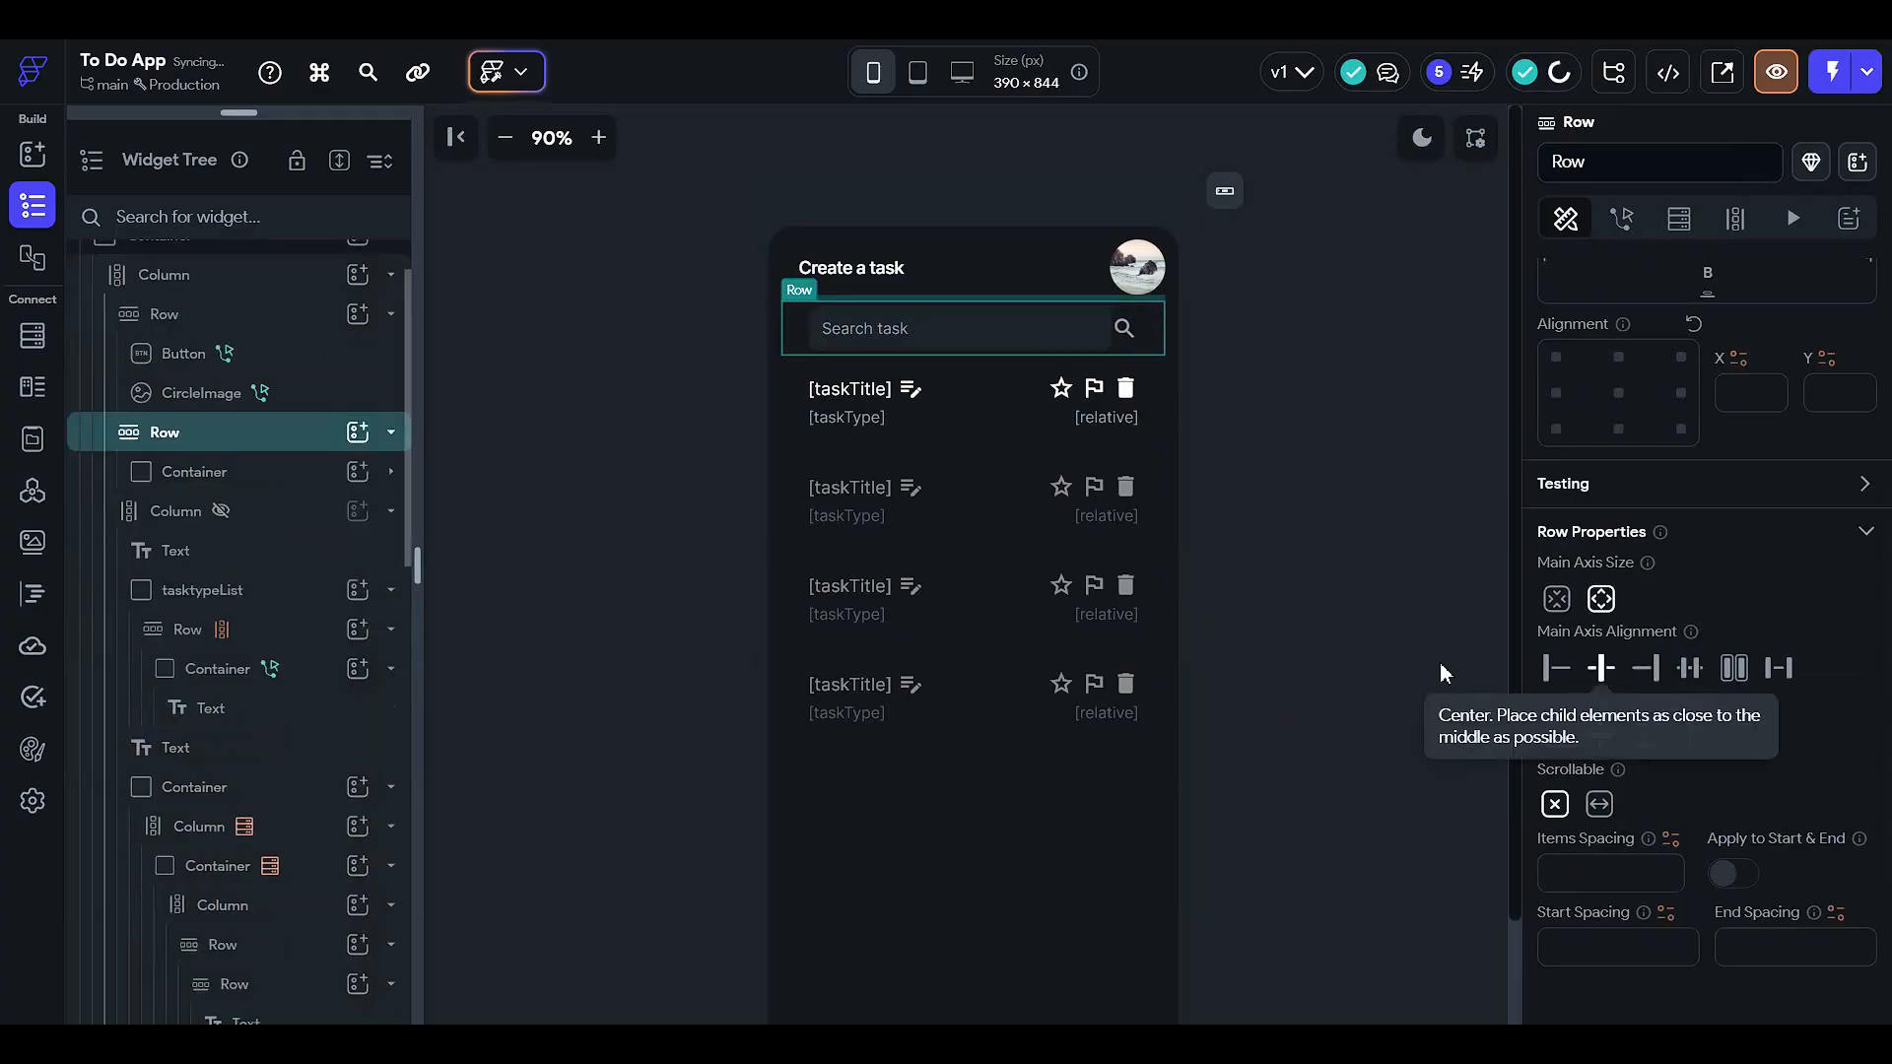
click(1330, 465)
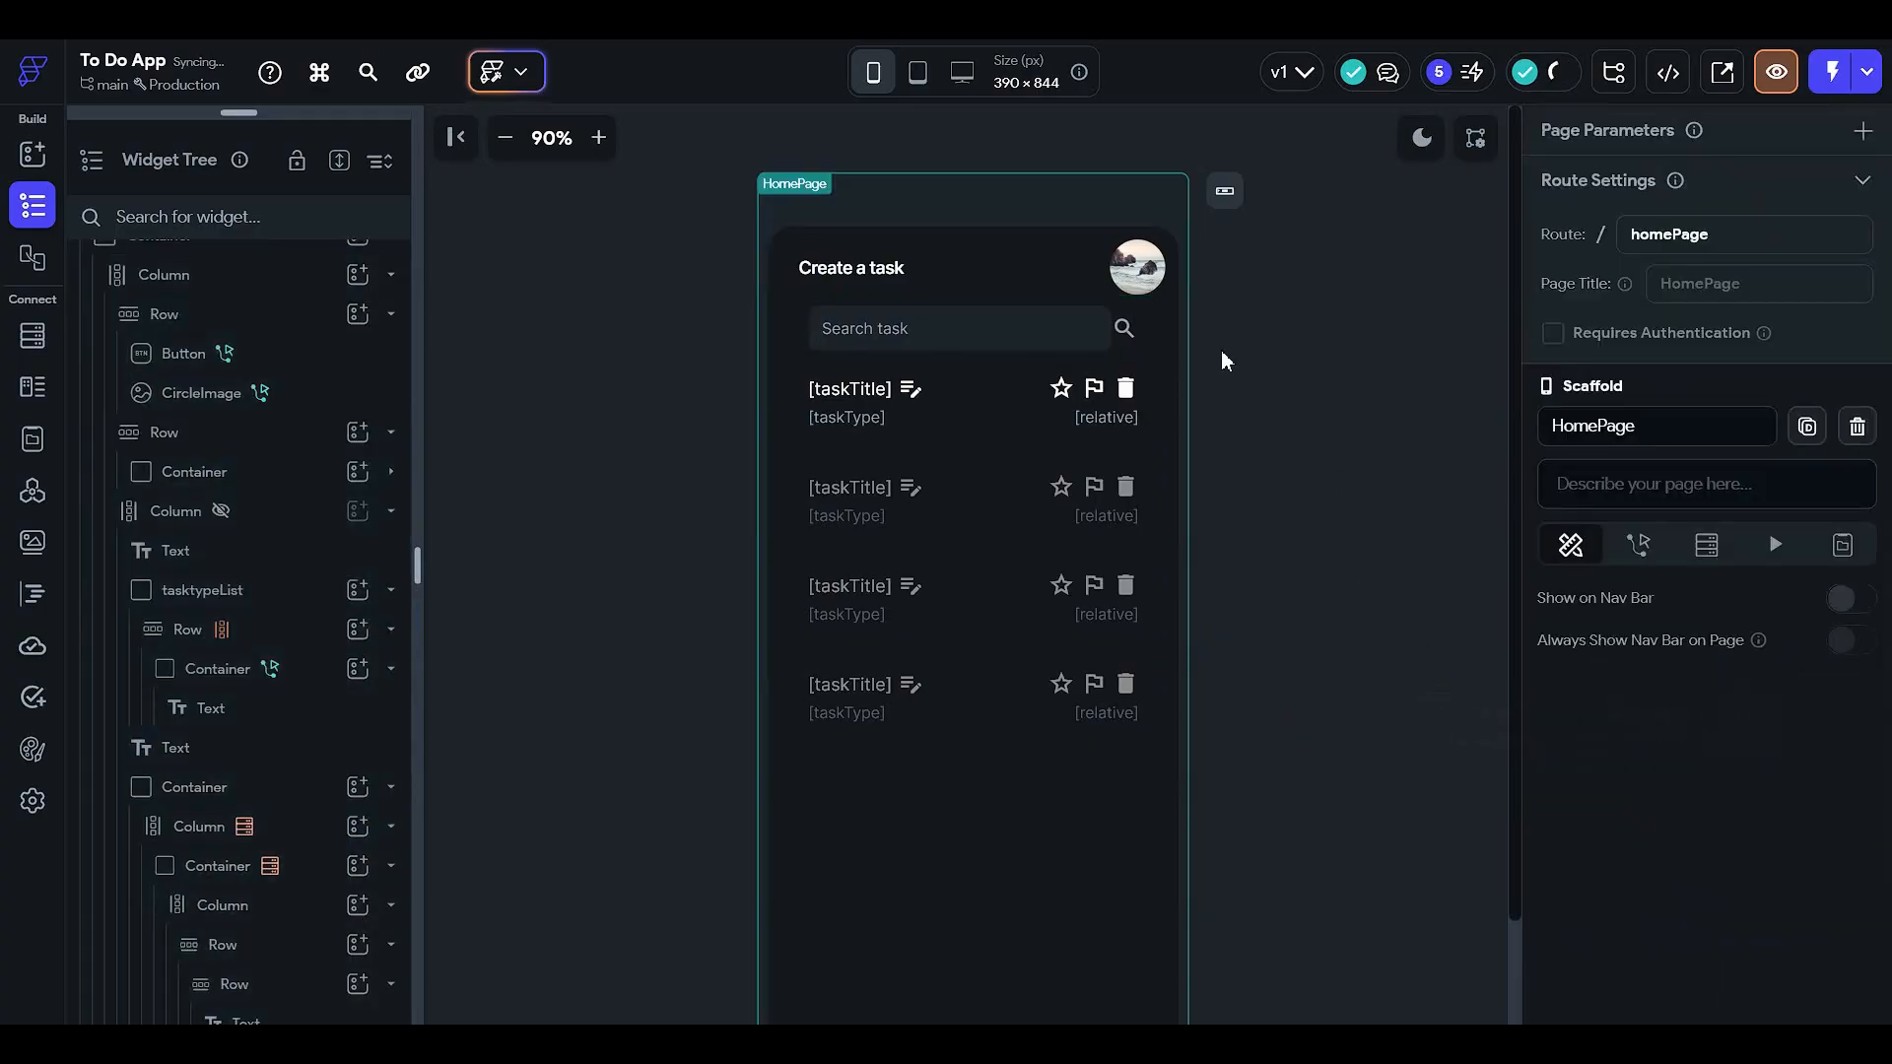
click(1135, 327)
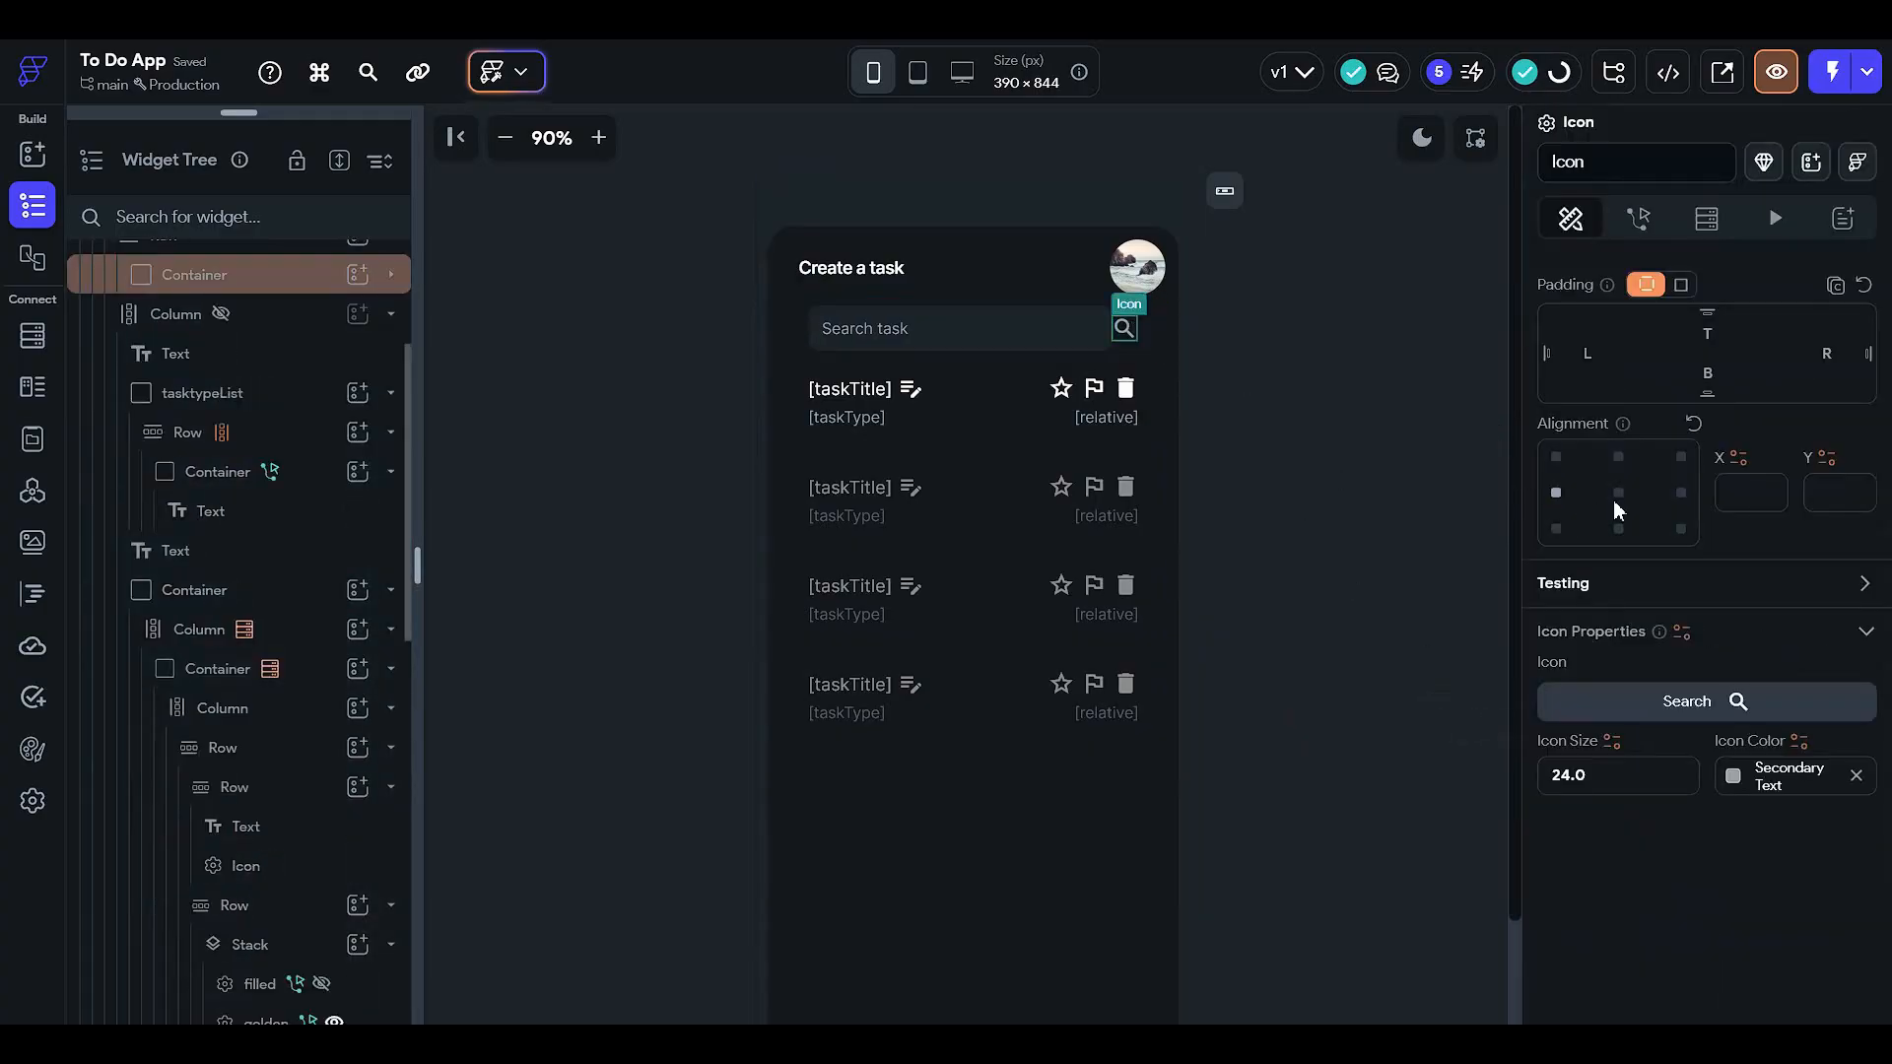
scroll(1611, 499, up, 3)
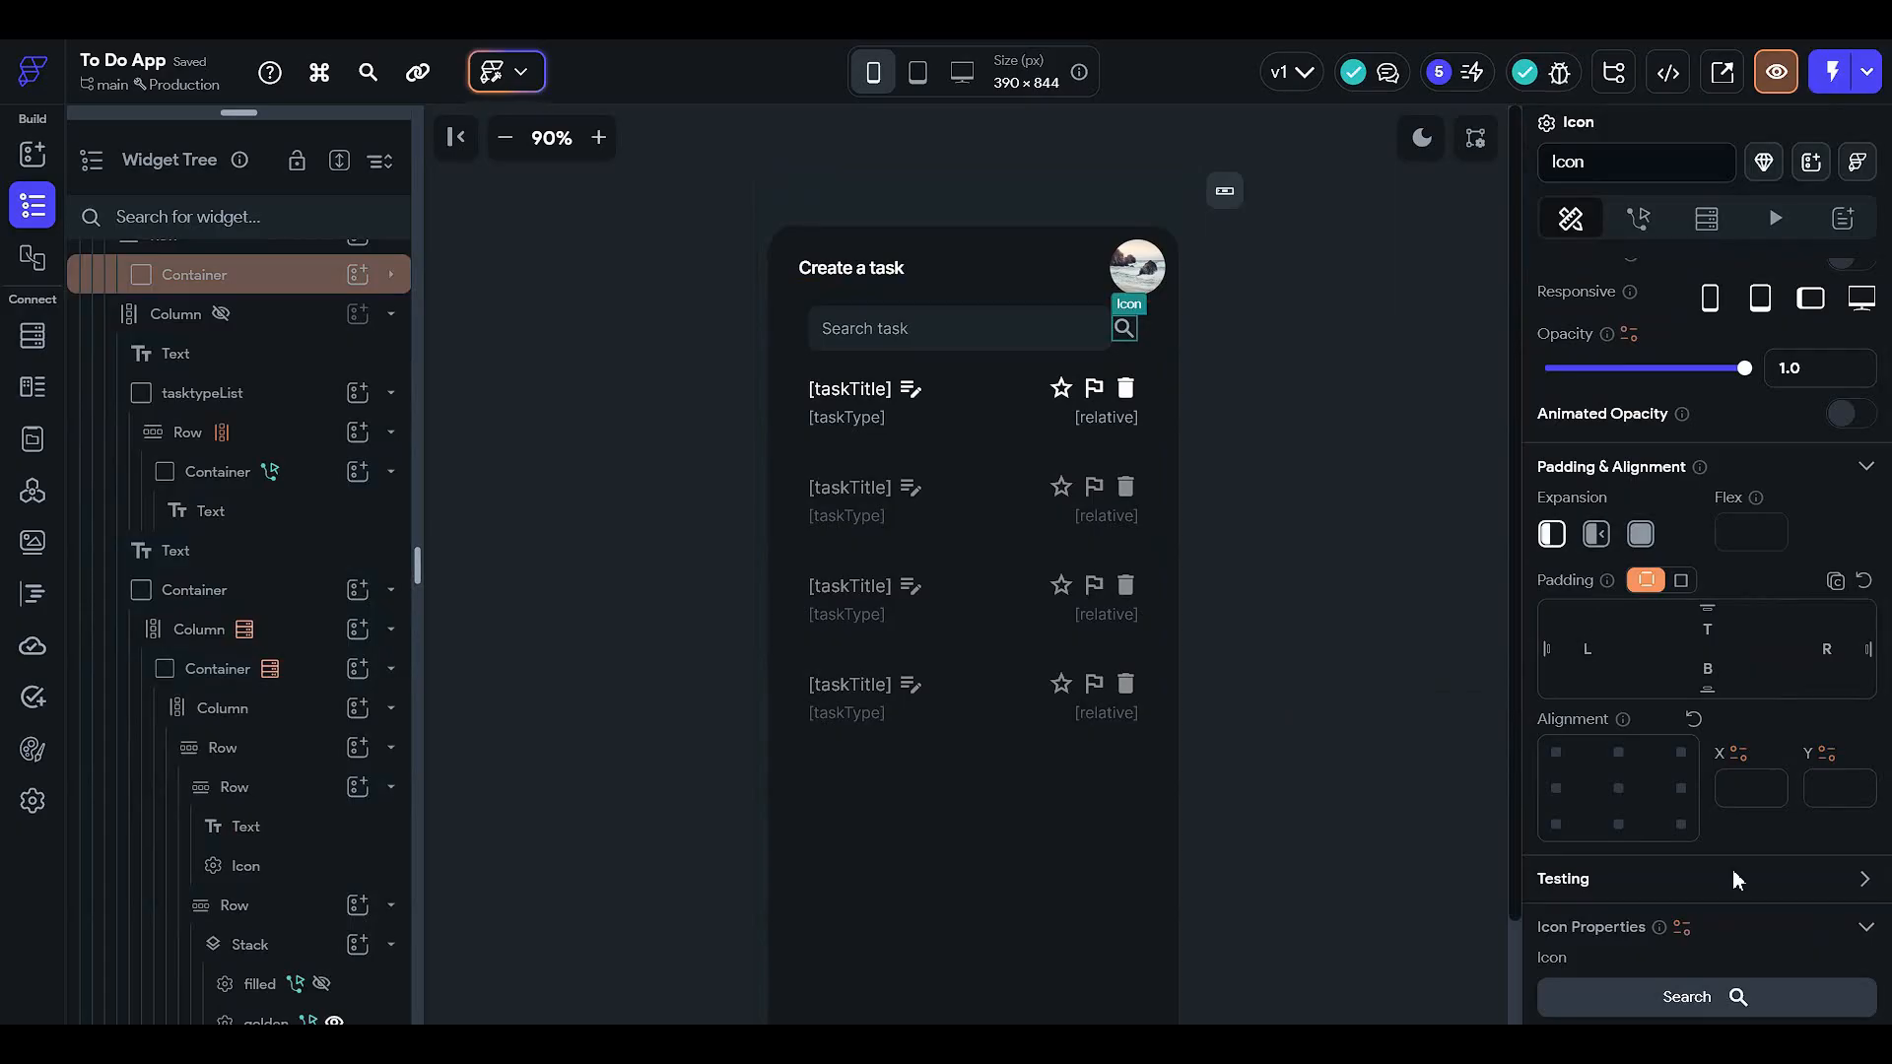
click(1480, 558)
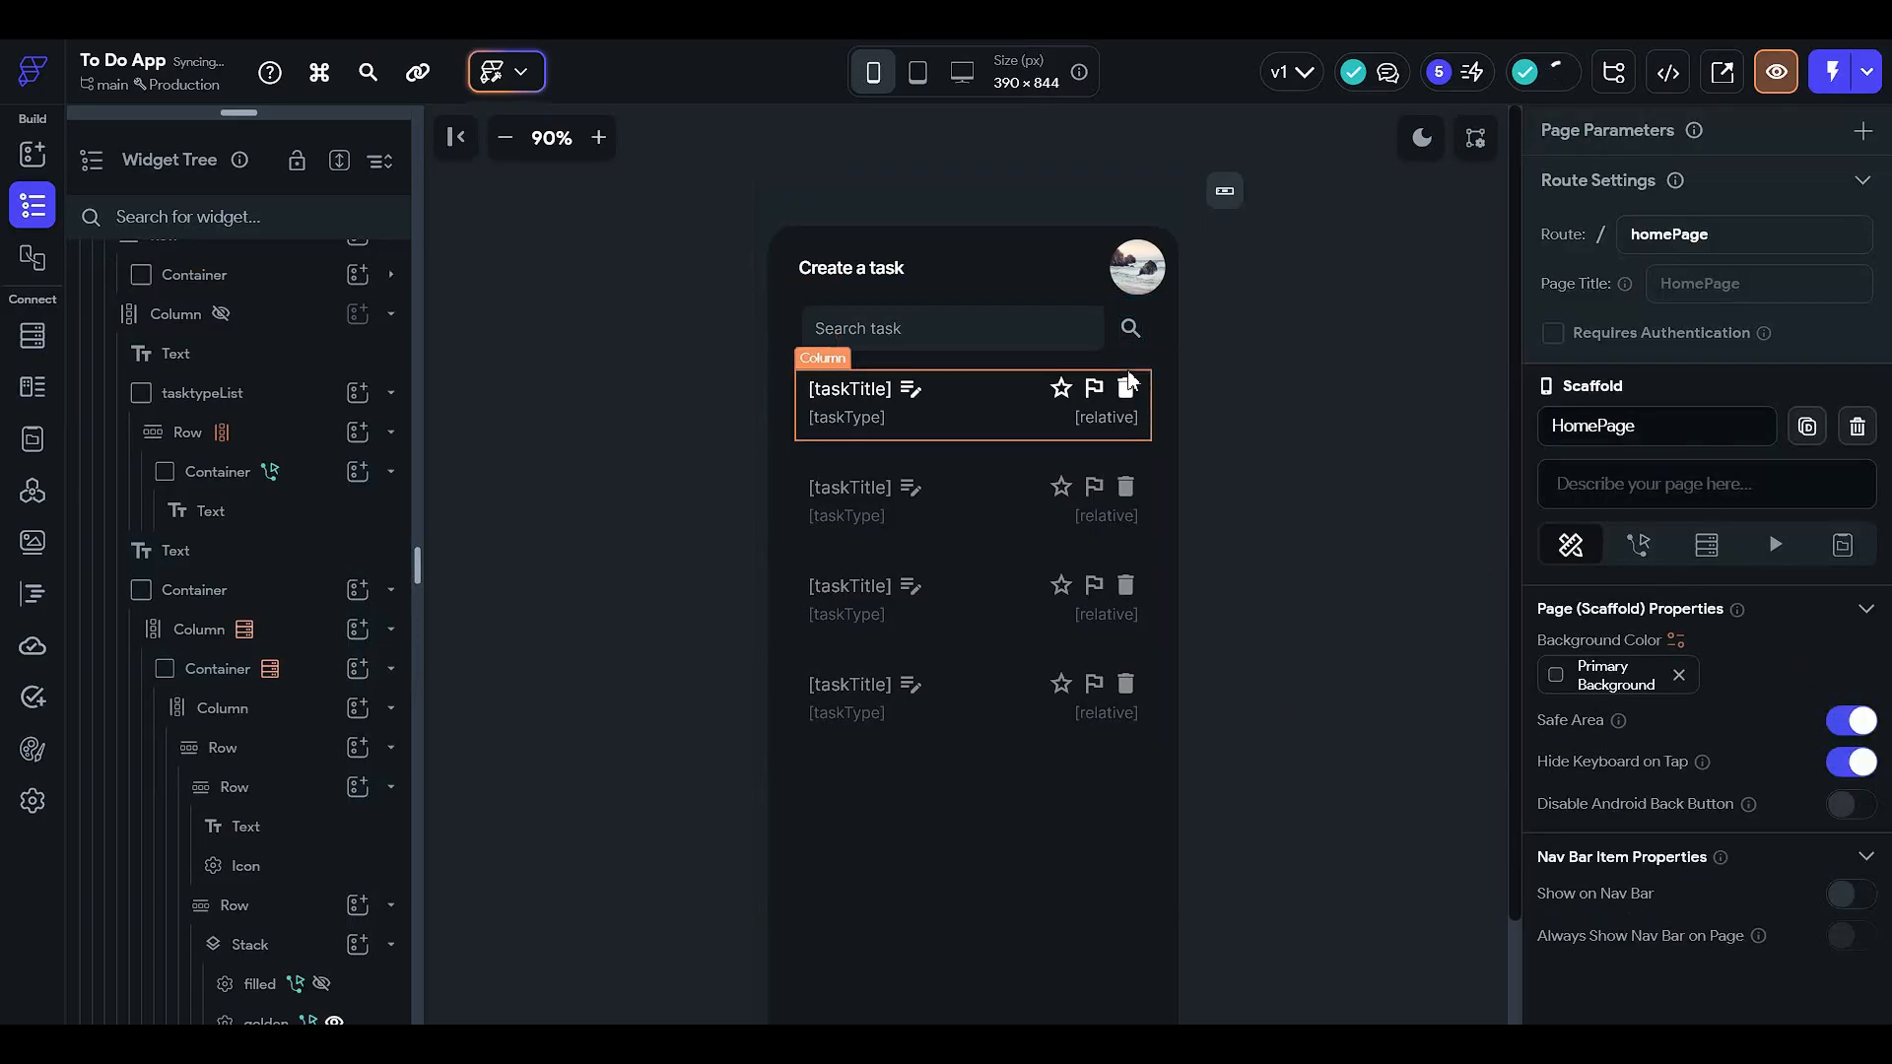
click(911, 390)
click(1640, 219)
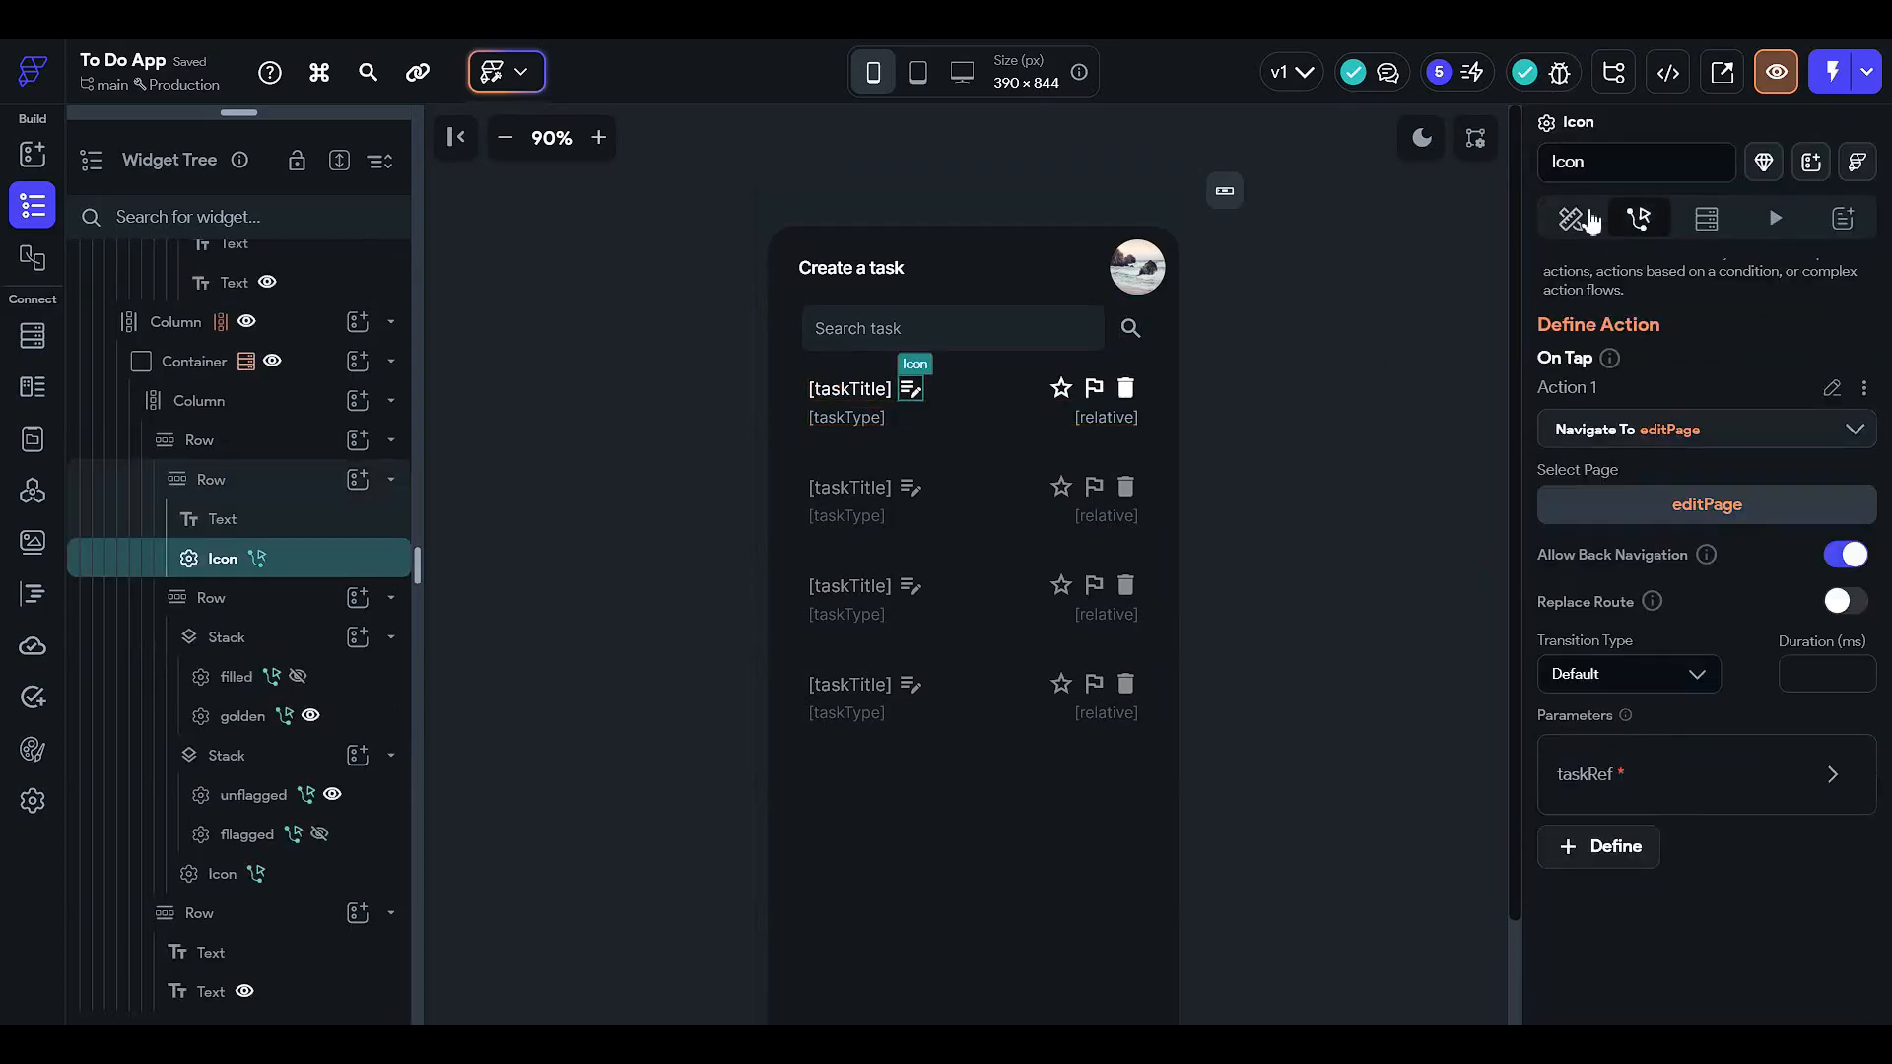
click(1570, 218)
click(1174, 315)
click(1466, 379)
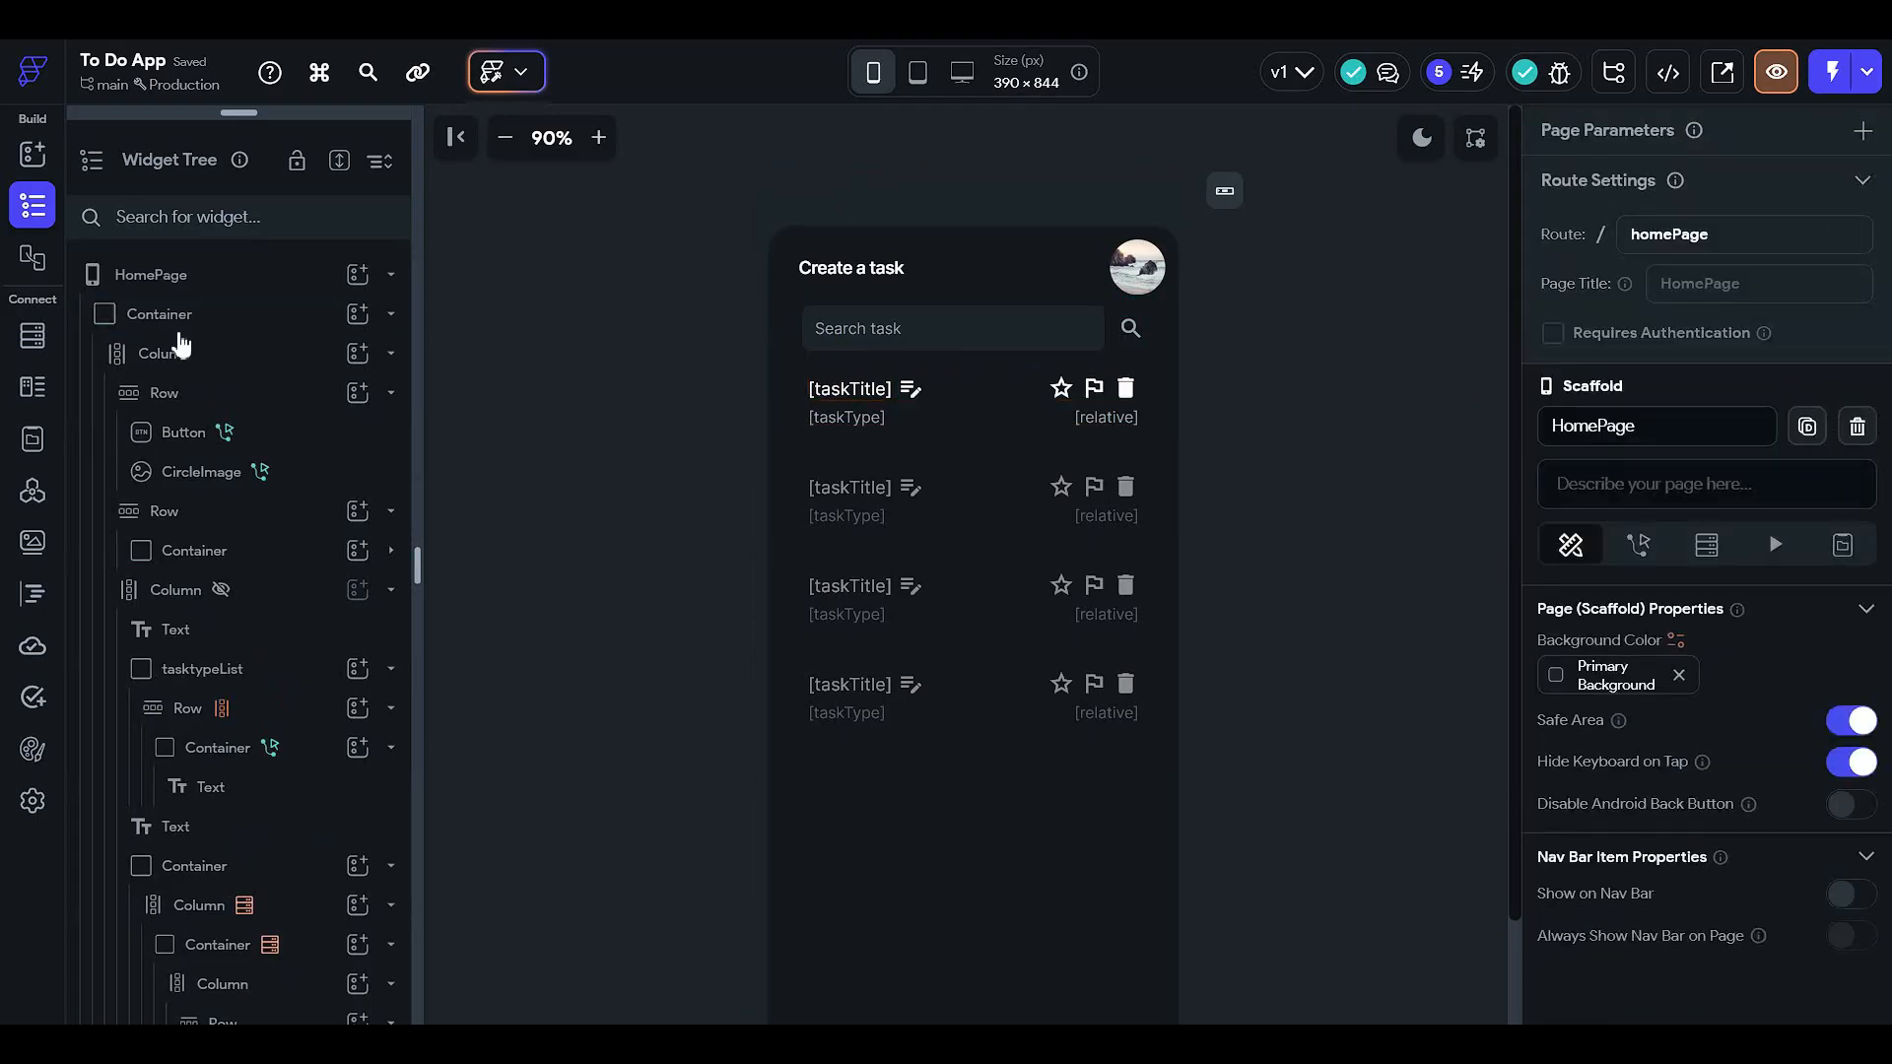
scroll(1303, 401, down, 3)
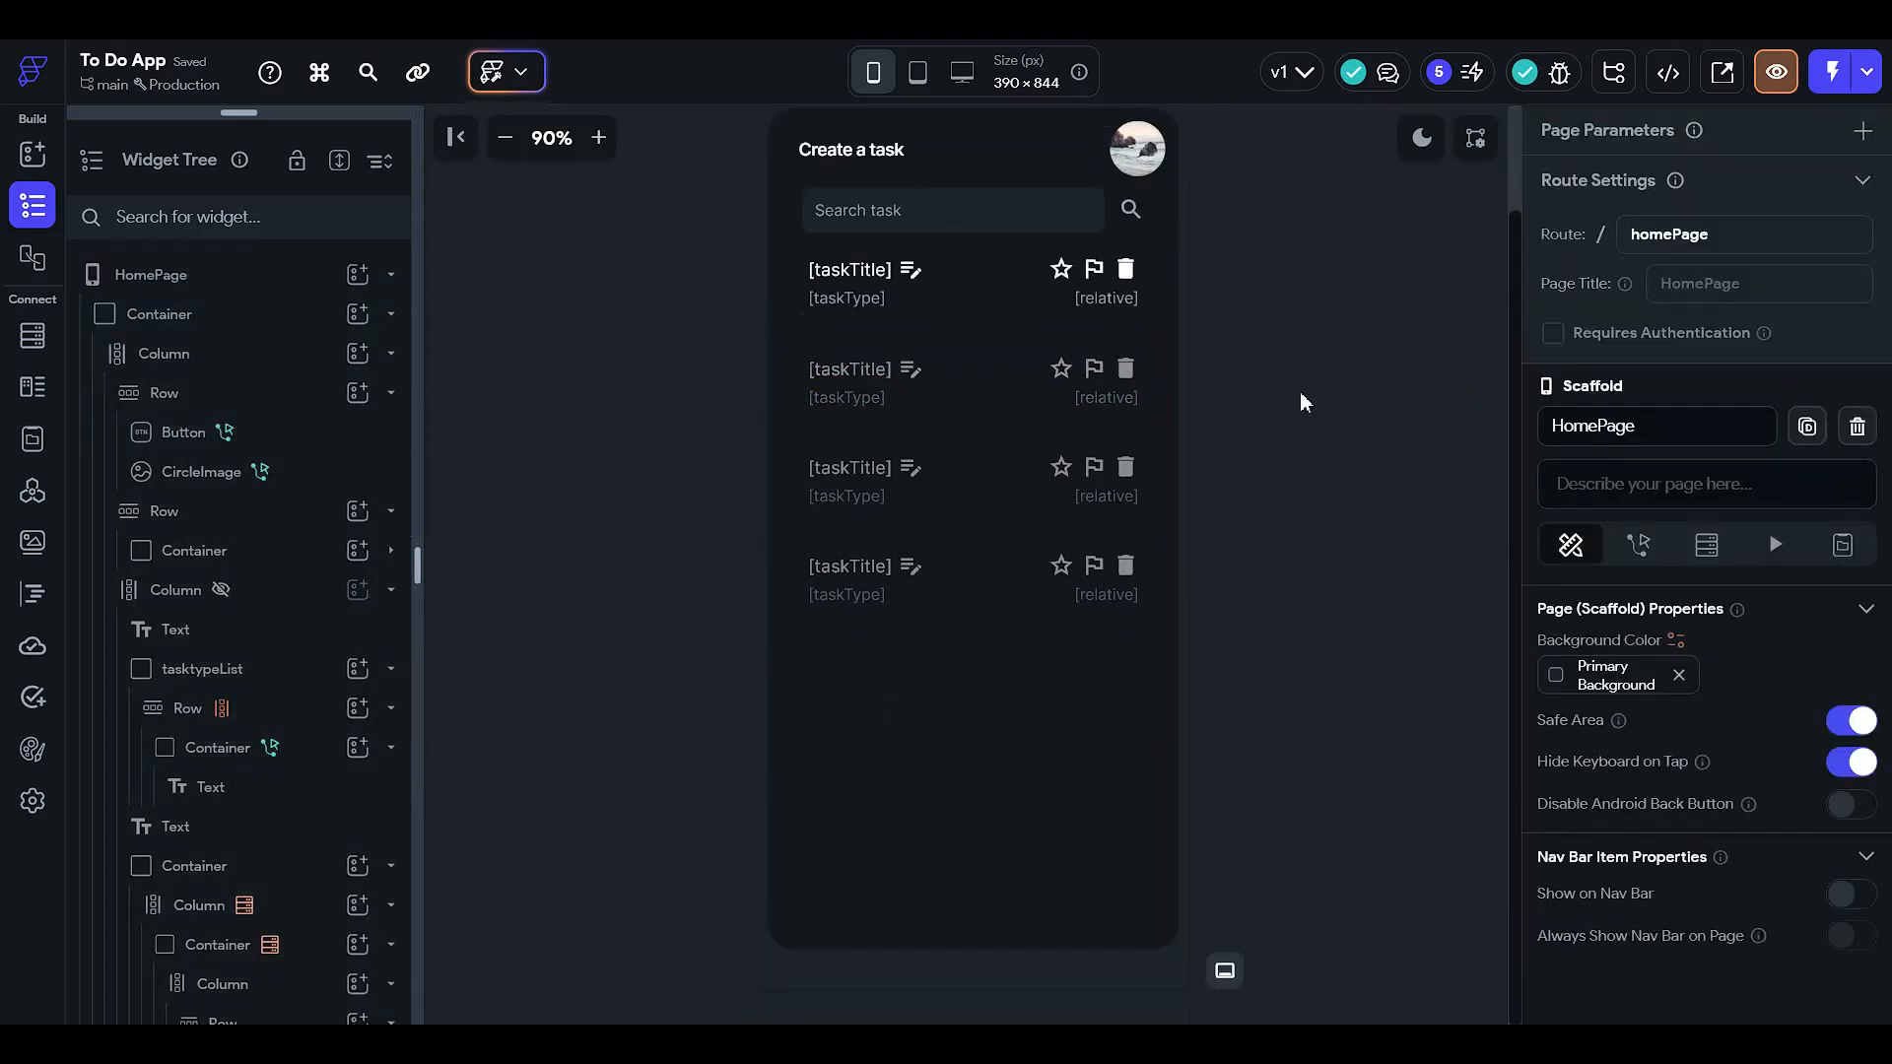
click(1421, 138)
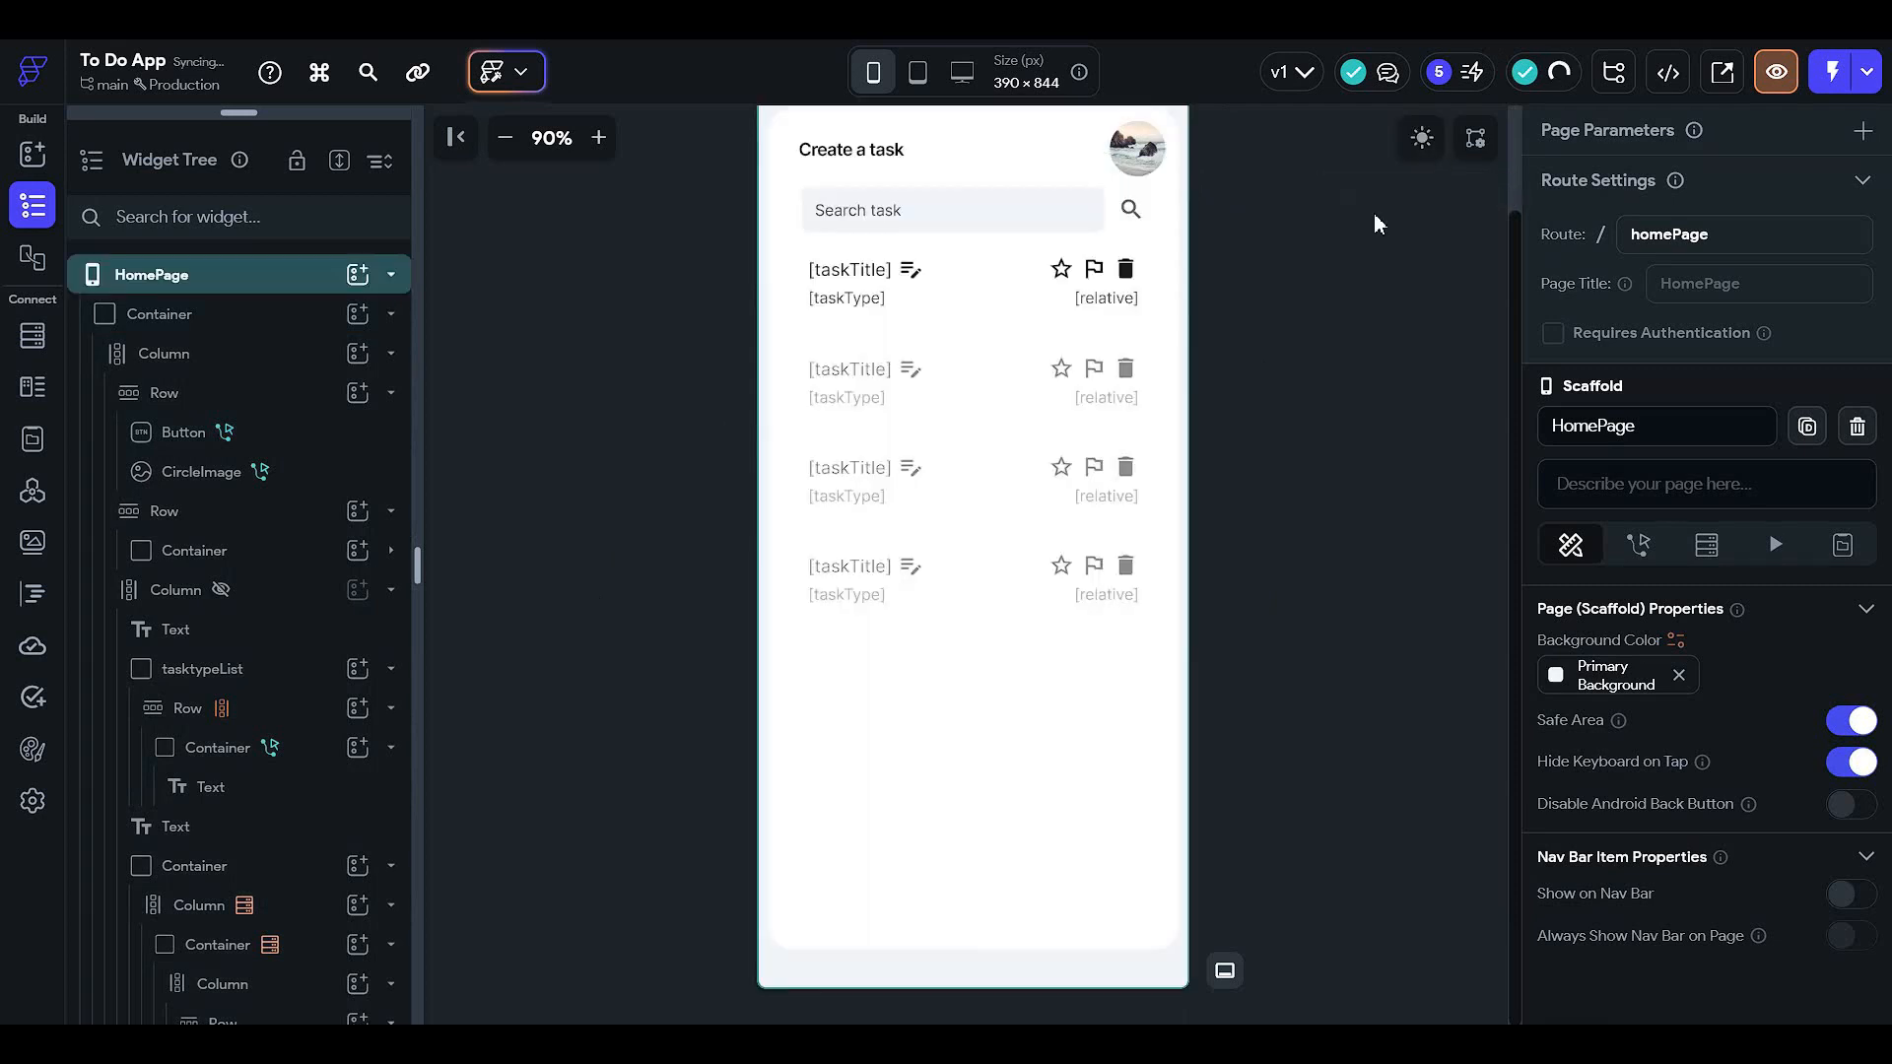
click(1421, 138)
scroll(983, 358, up, 3)
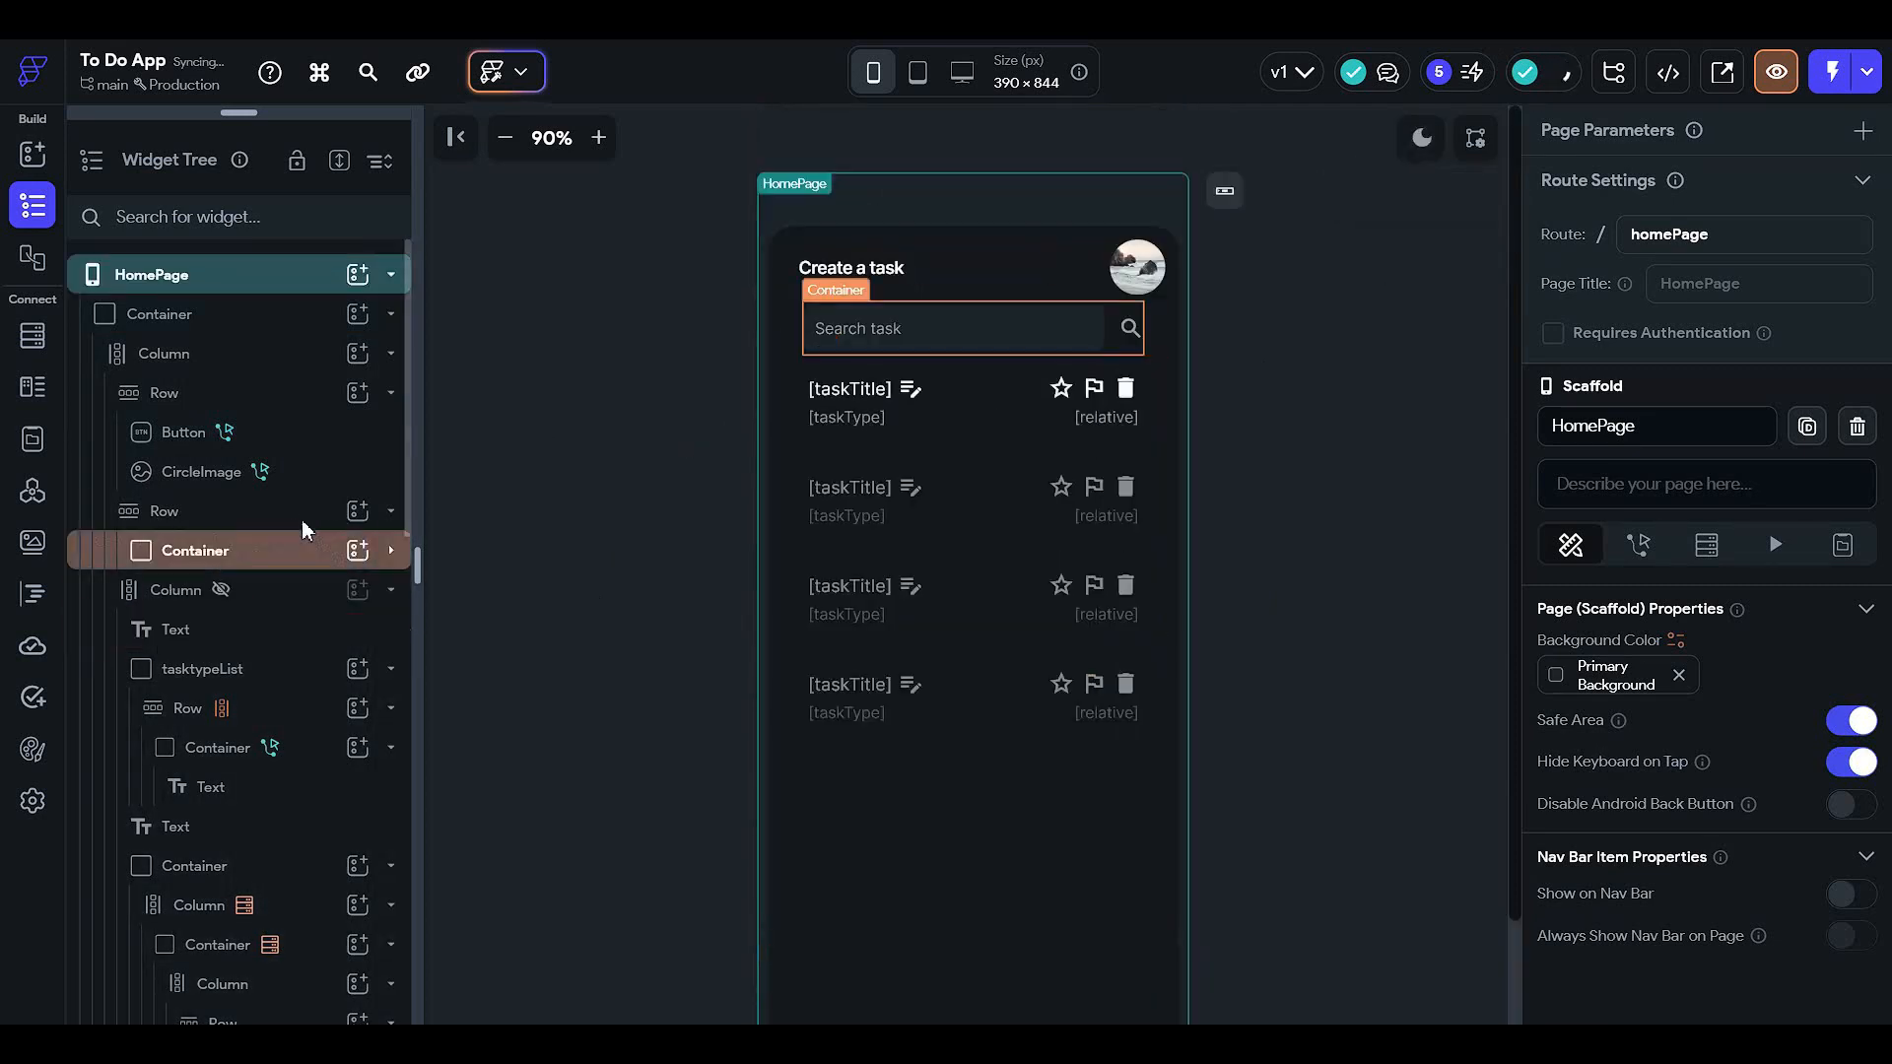
click(293, 558)
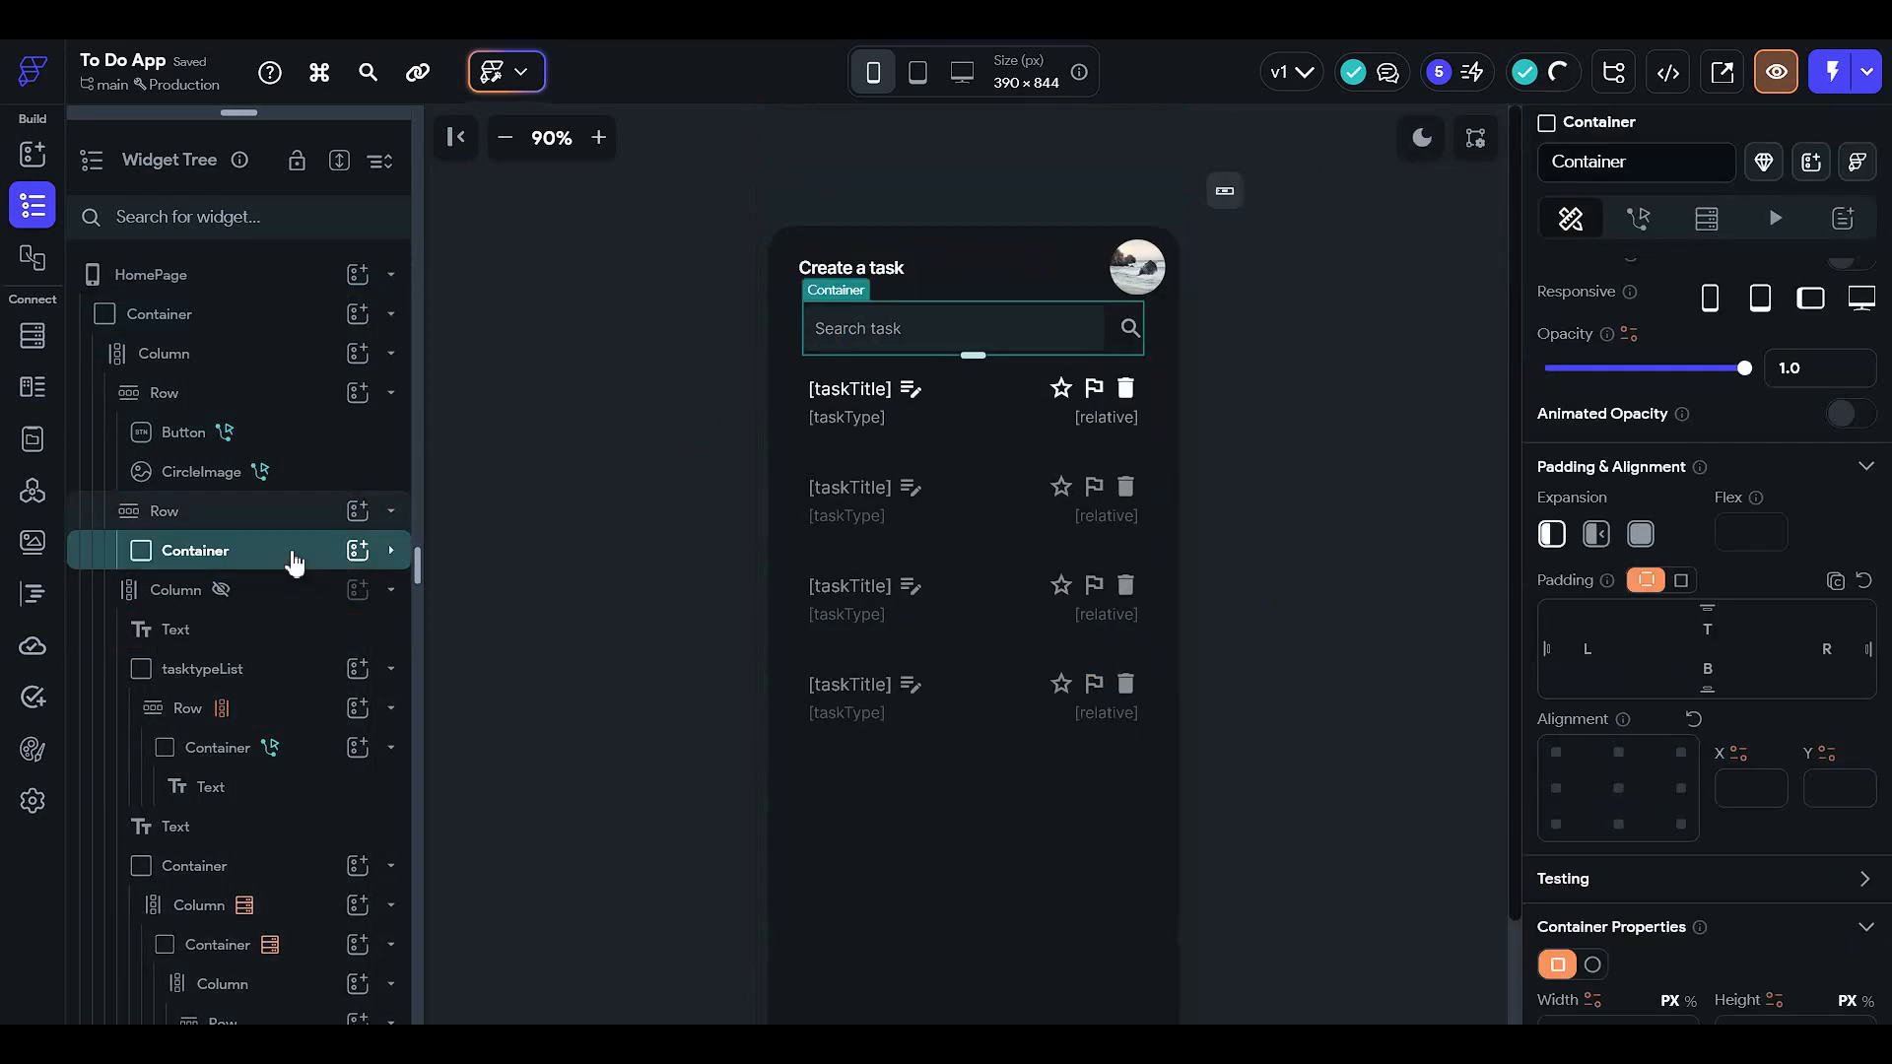
click(292, 591)
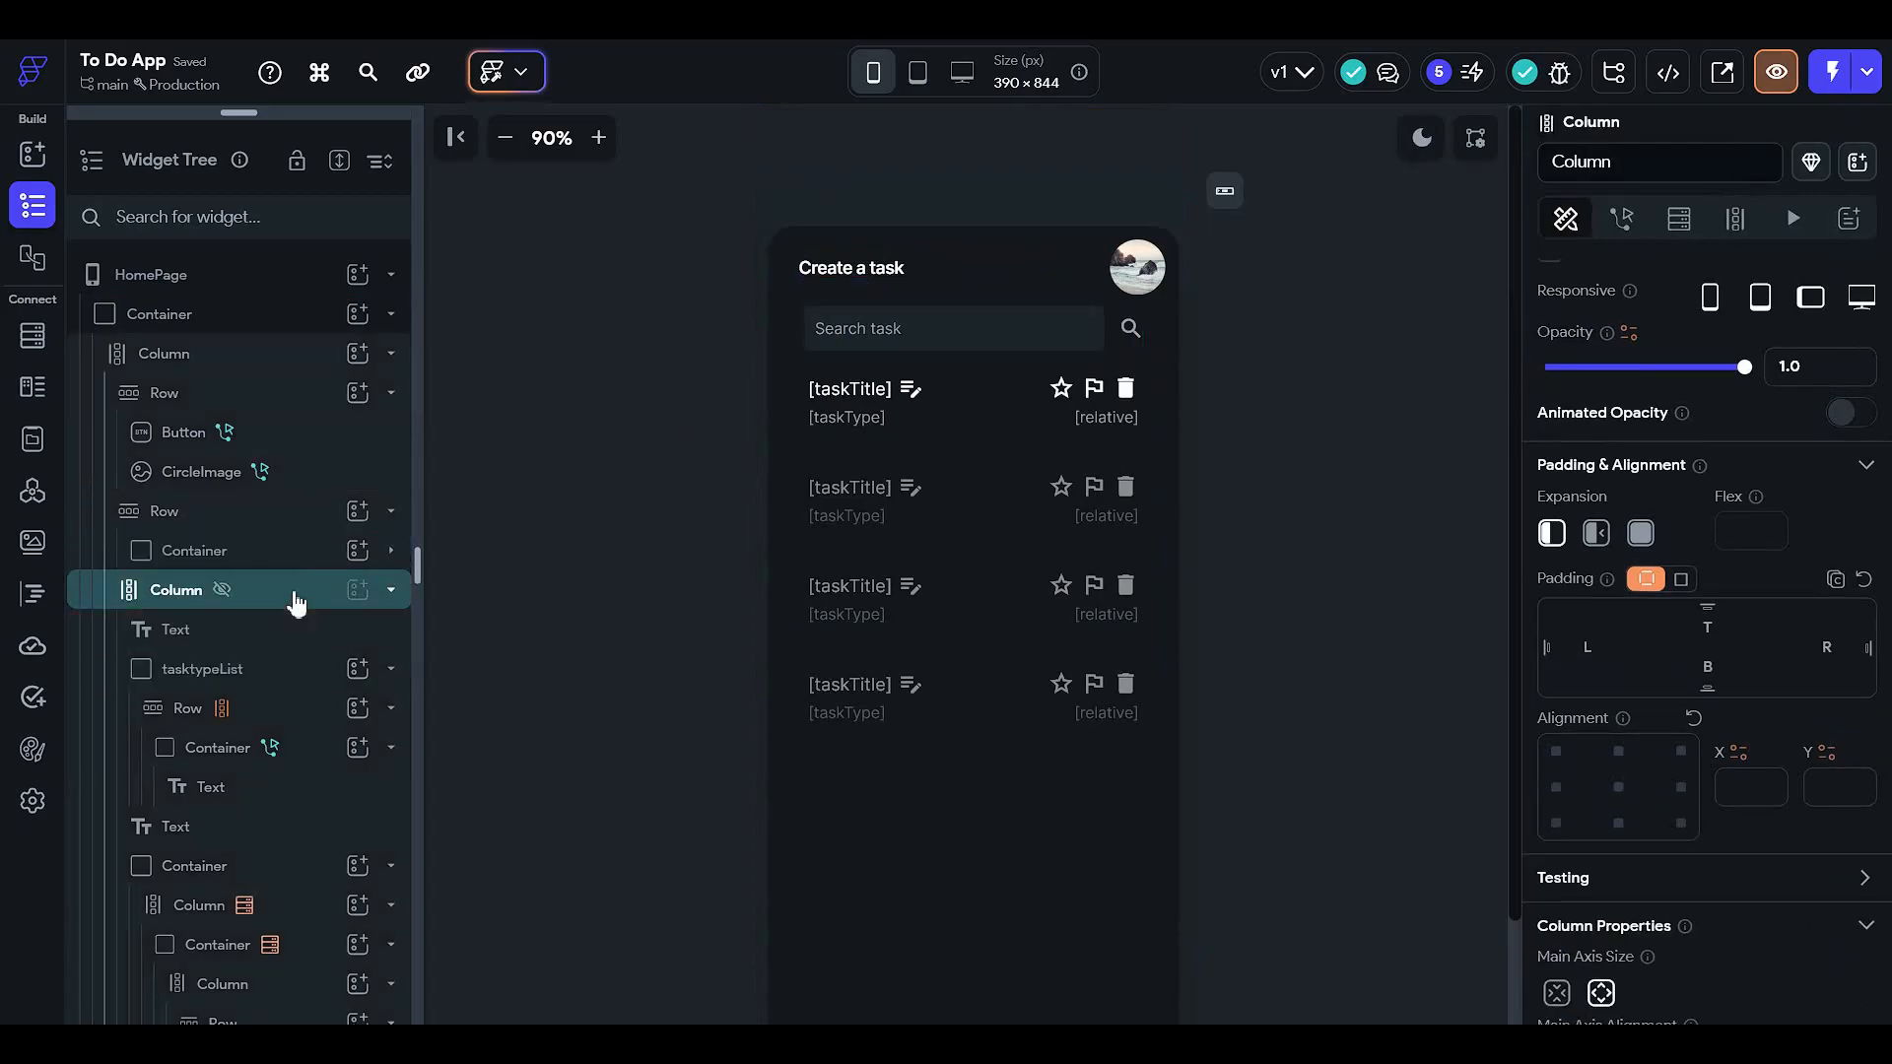
- Fill the task card container with Primary Background
double_click(296, 597)
click(295, 641)
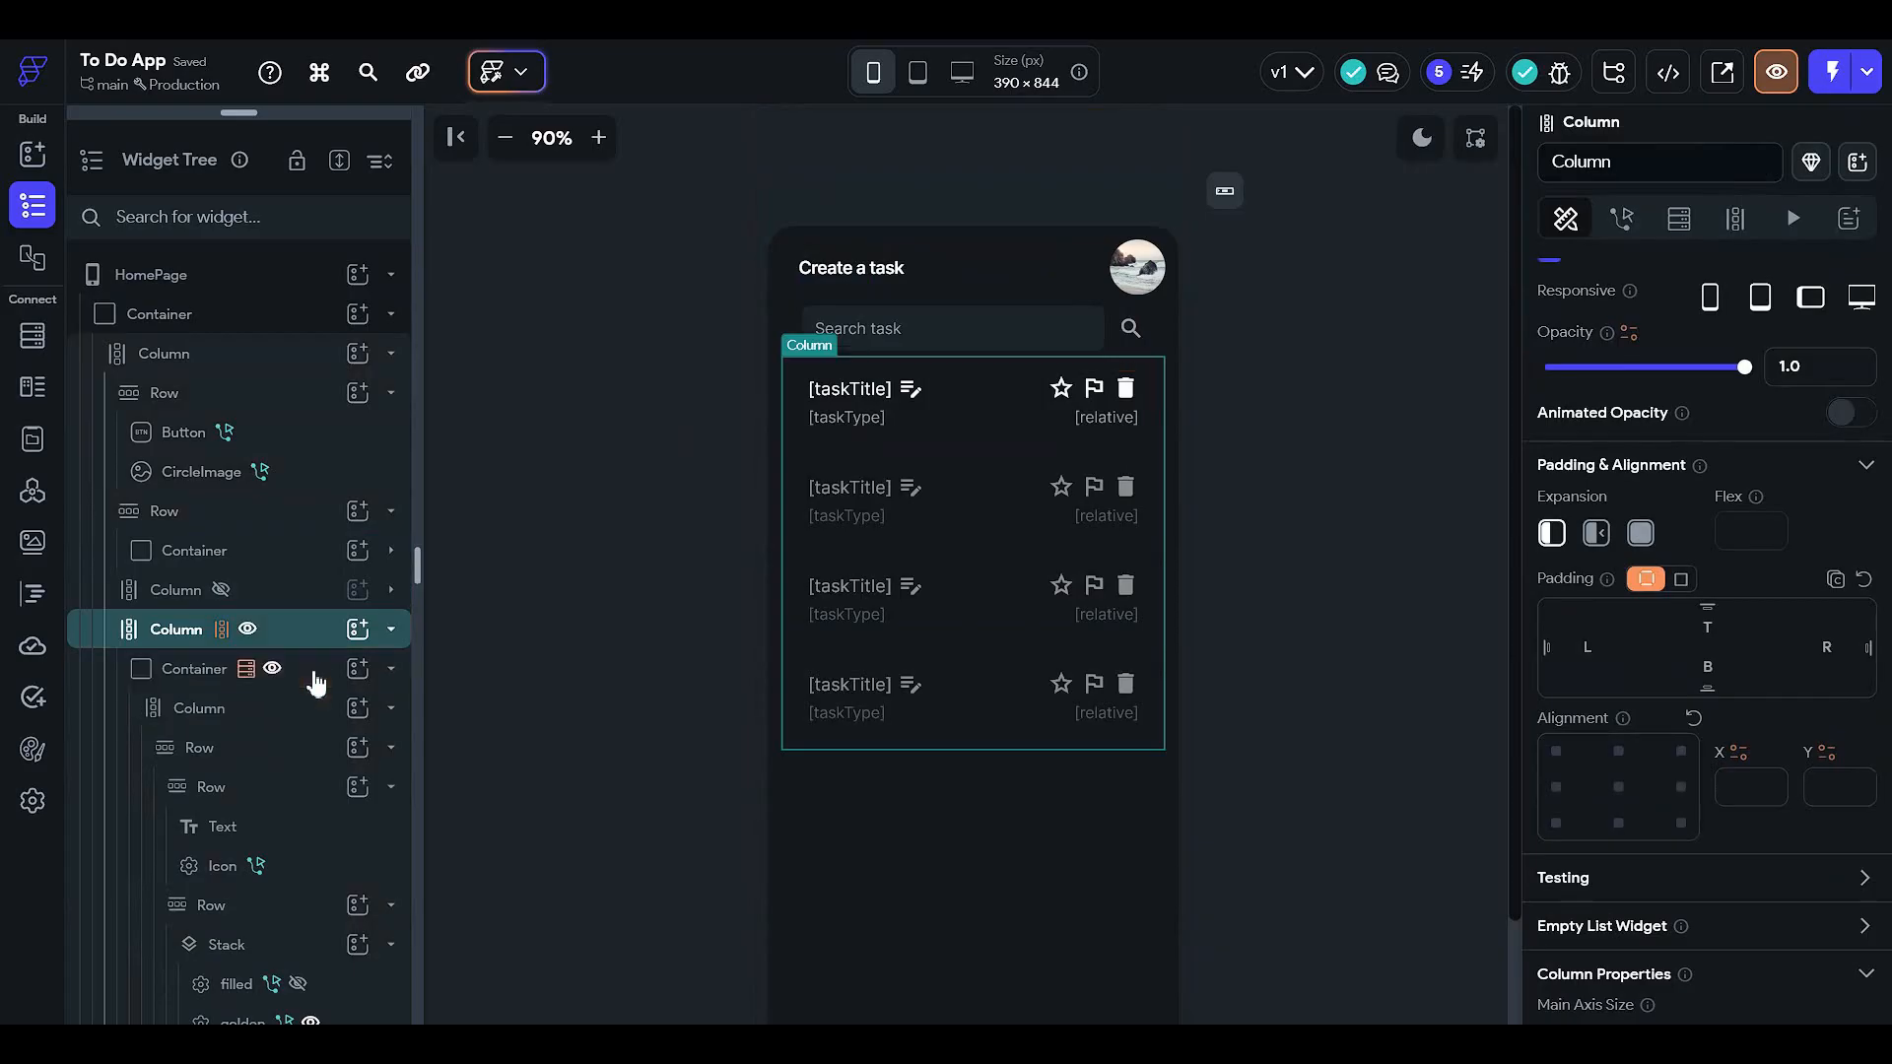
double_click(312, 672)
scroll(1701, 756, down, 4)
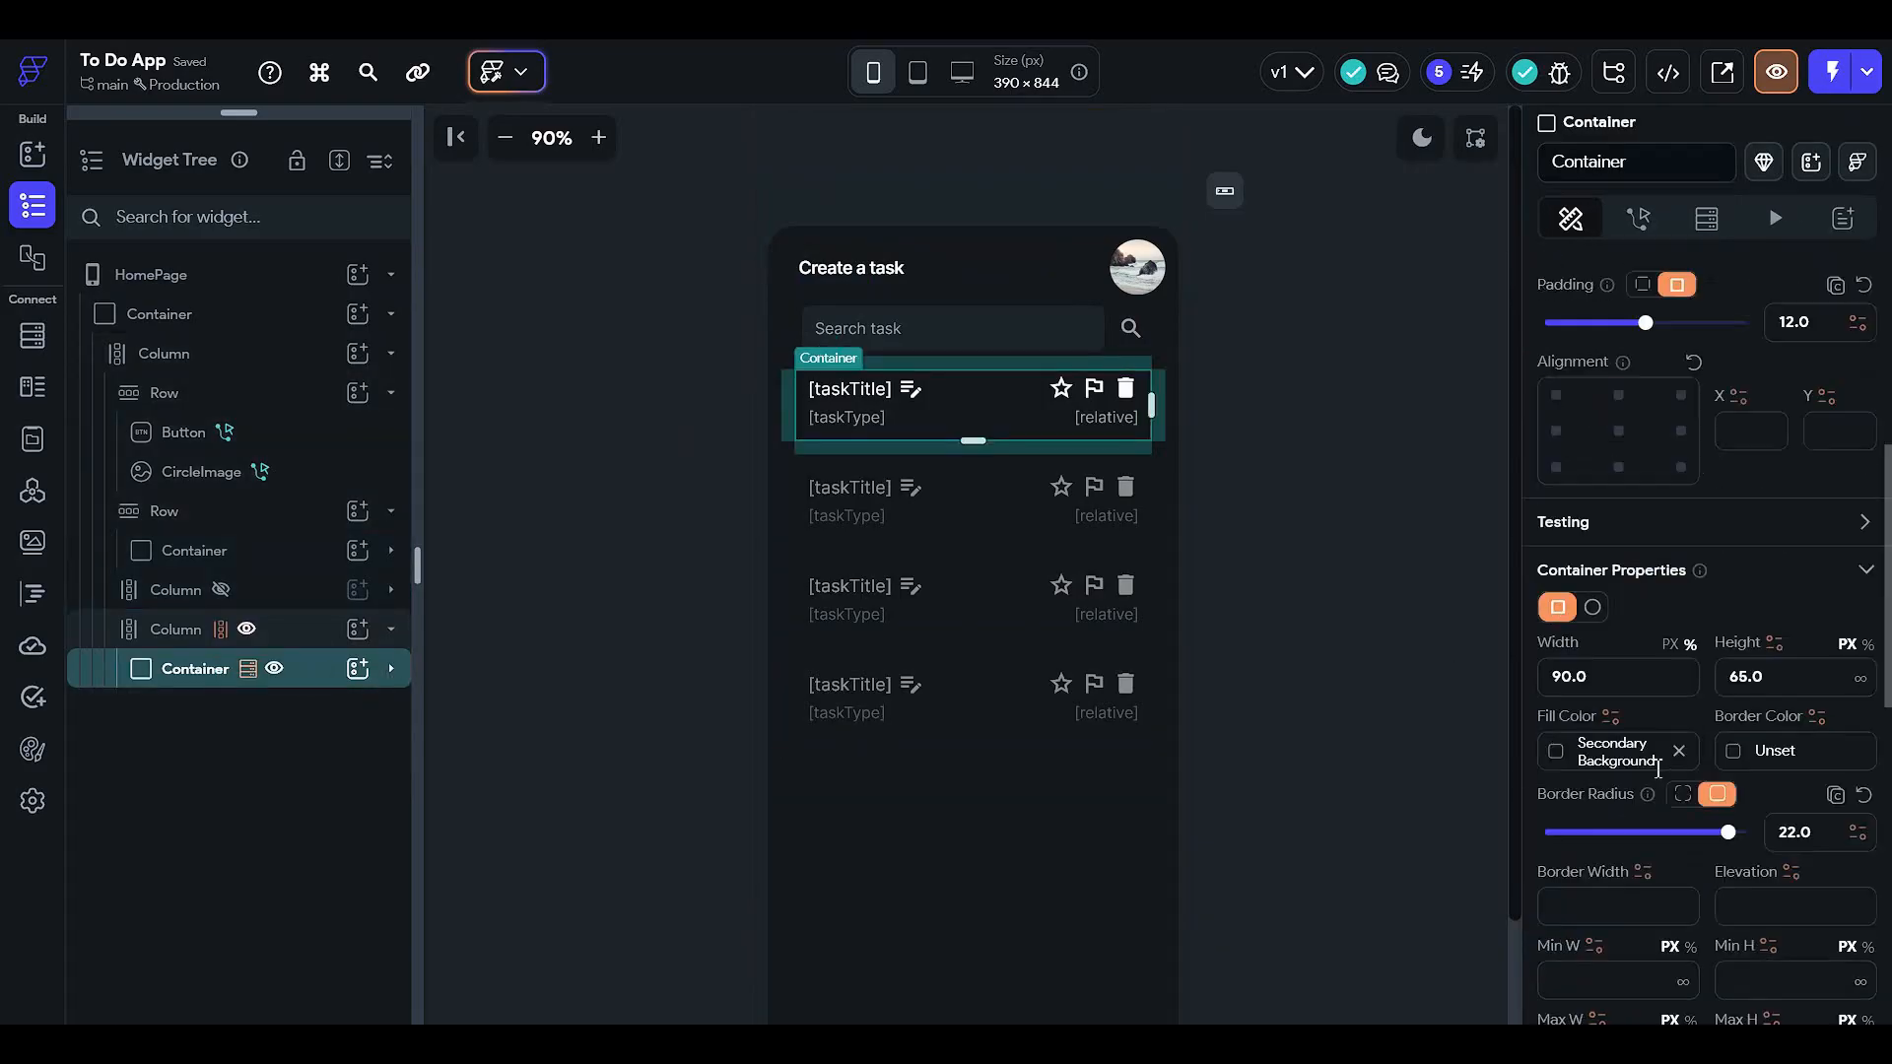
click(1568, 754)
click(1373, 848)
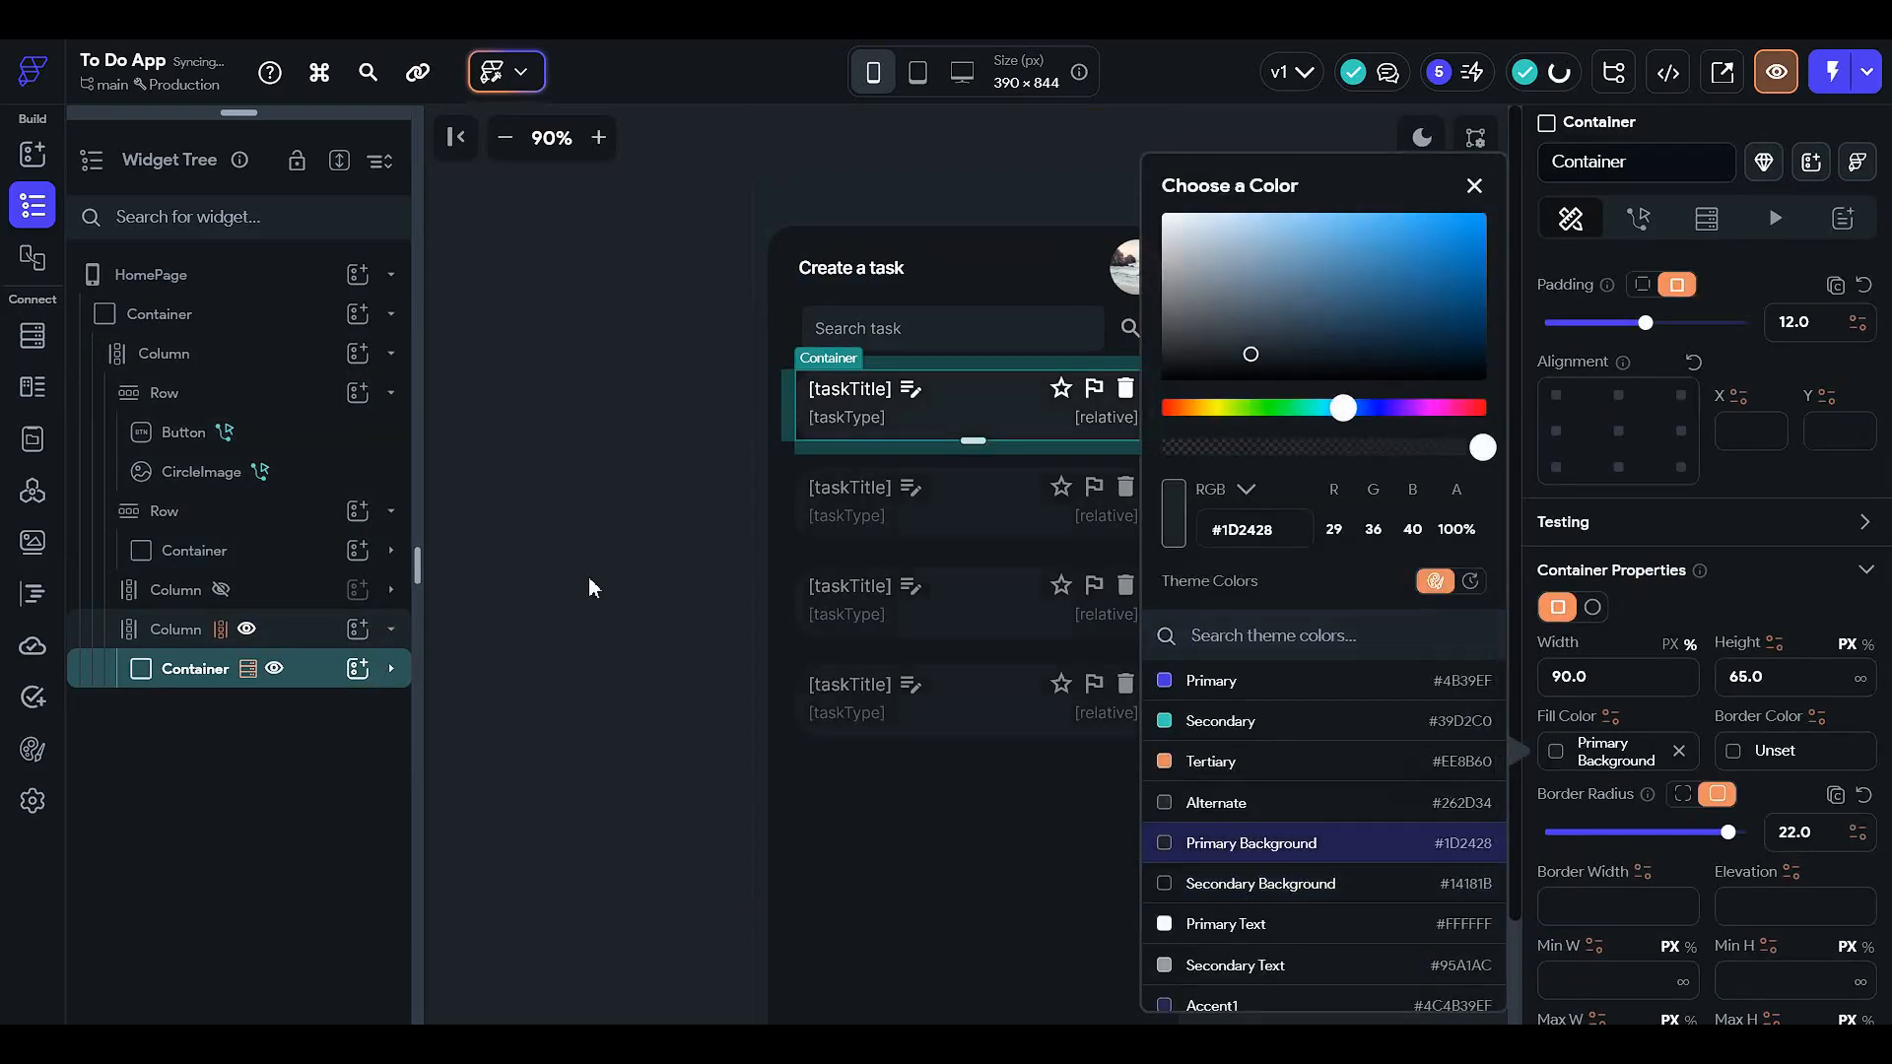
click(457, 579)
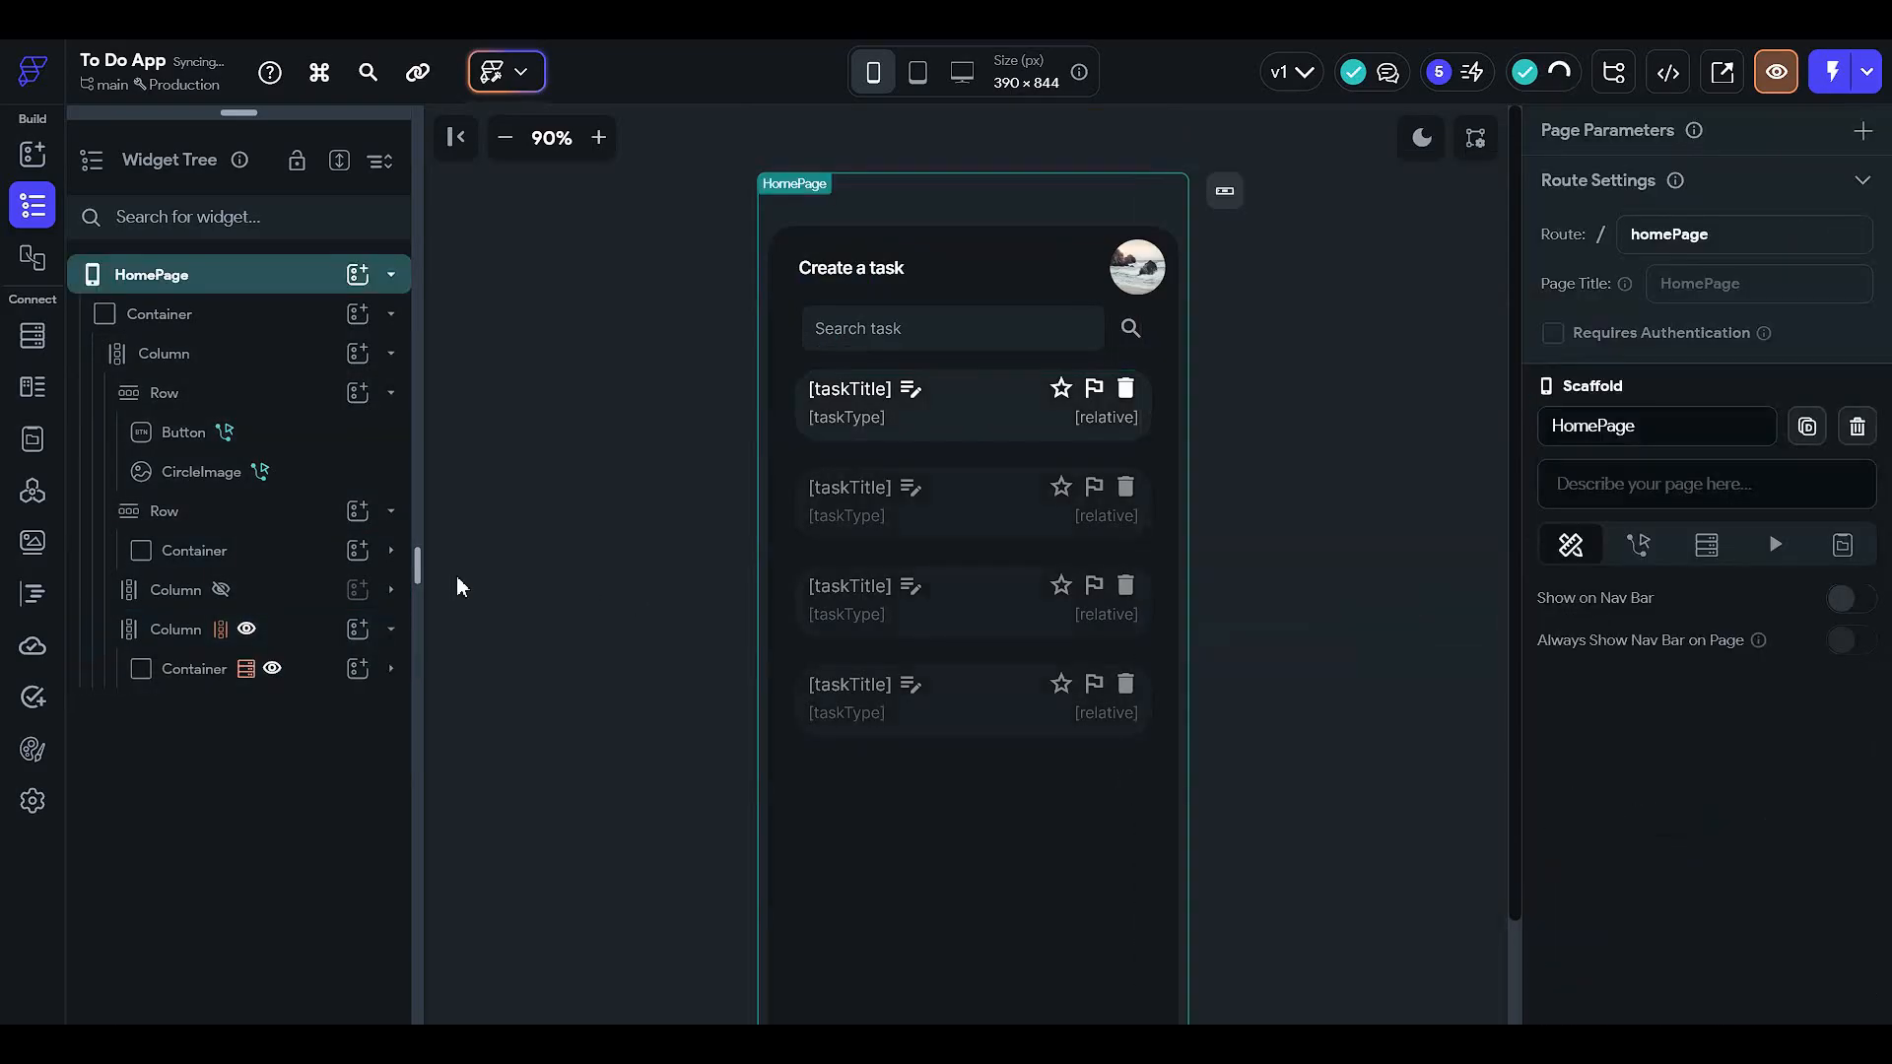
- Hide the old task-list column and unhide the column with List Type chips and All Work List
click(247, 628)
click(223, 591)
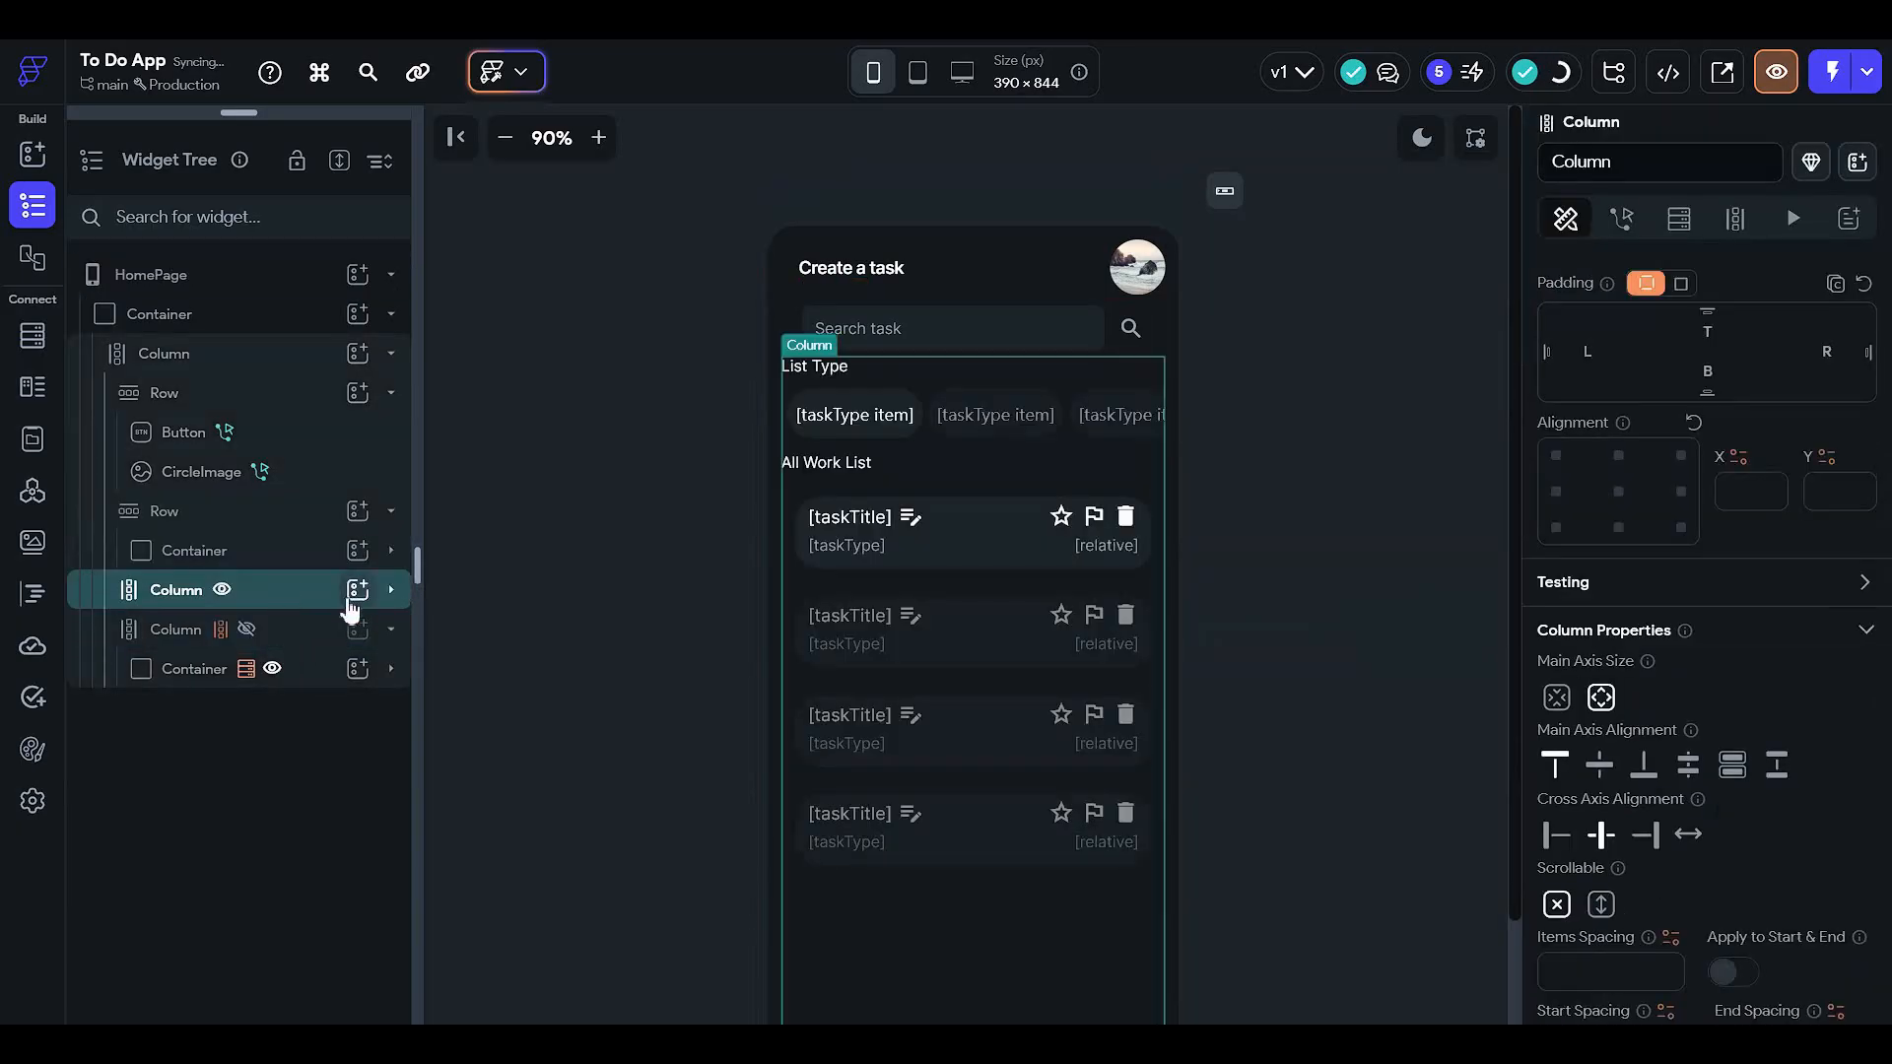
click(633, 400)
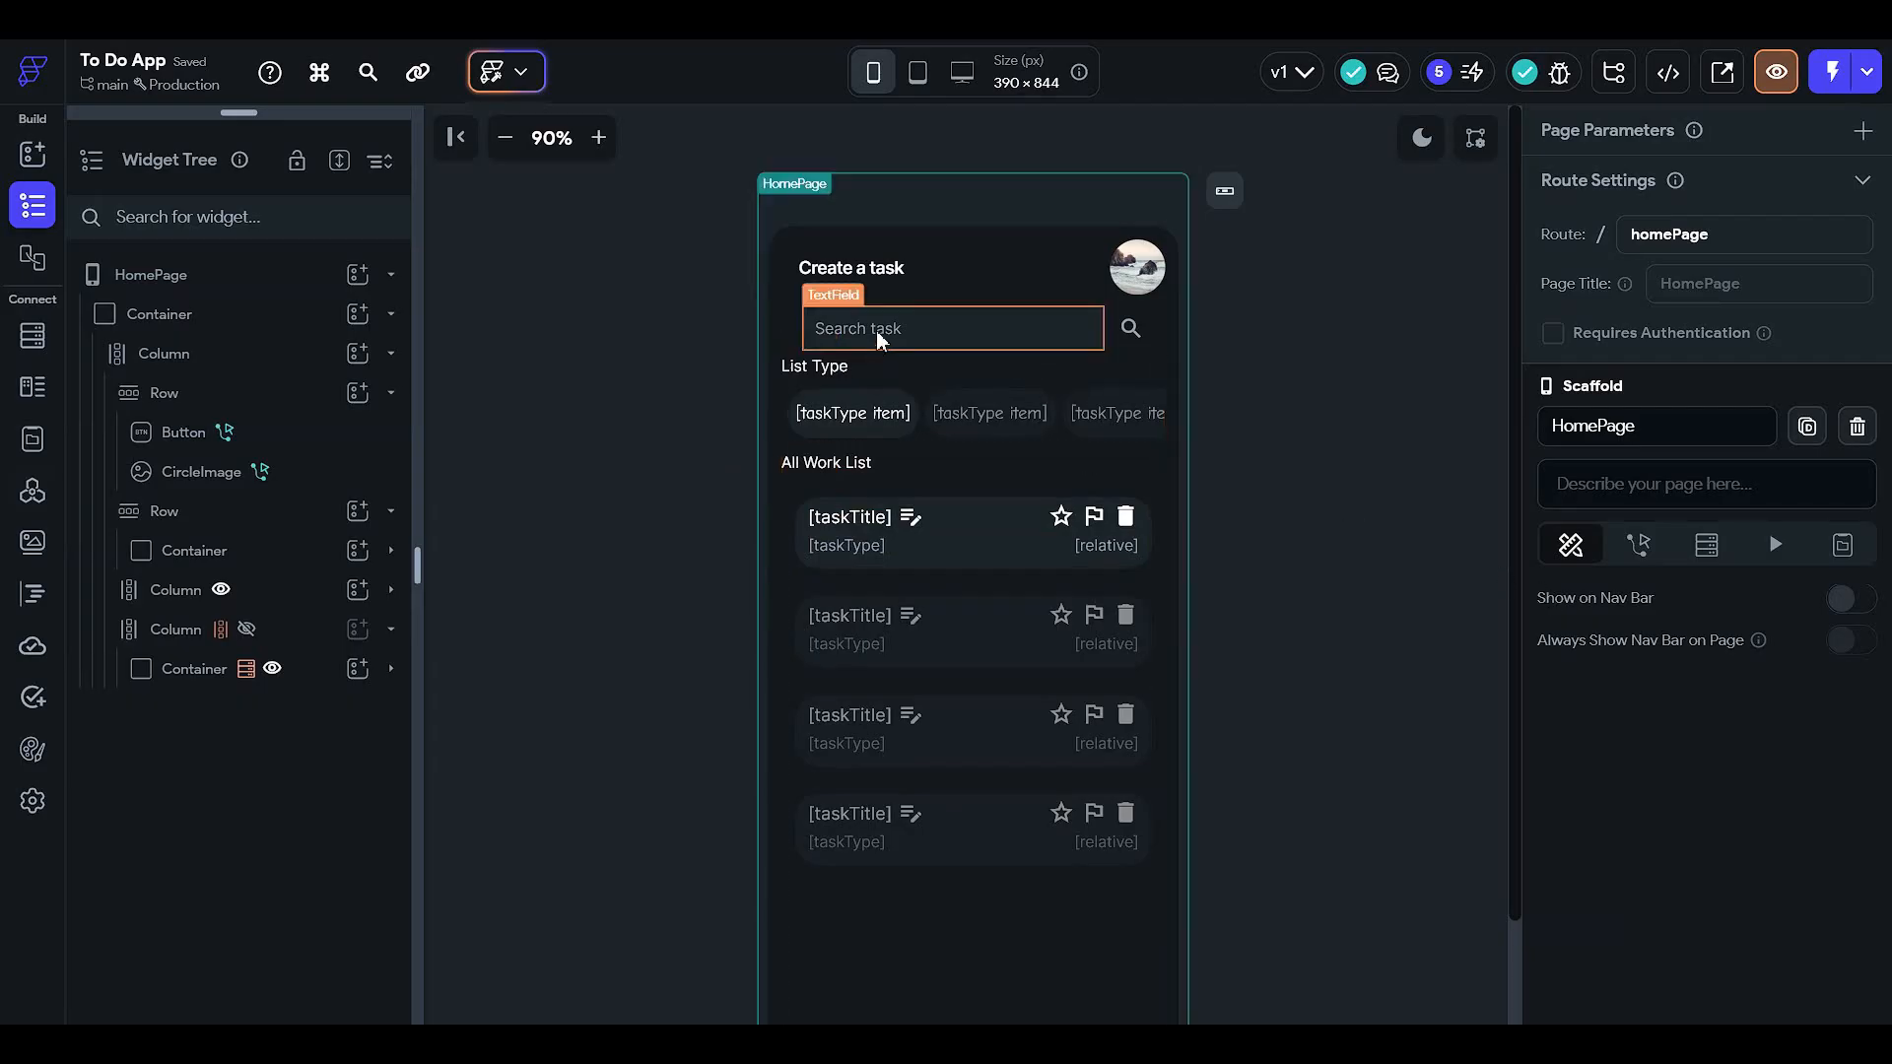
- Add a CircleImage to the header row beside Create a task, then delete it
click(524, 413)
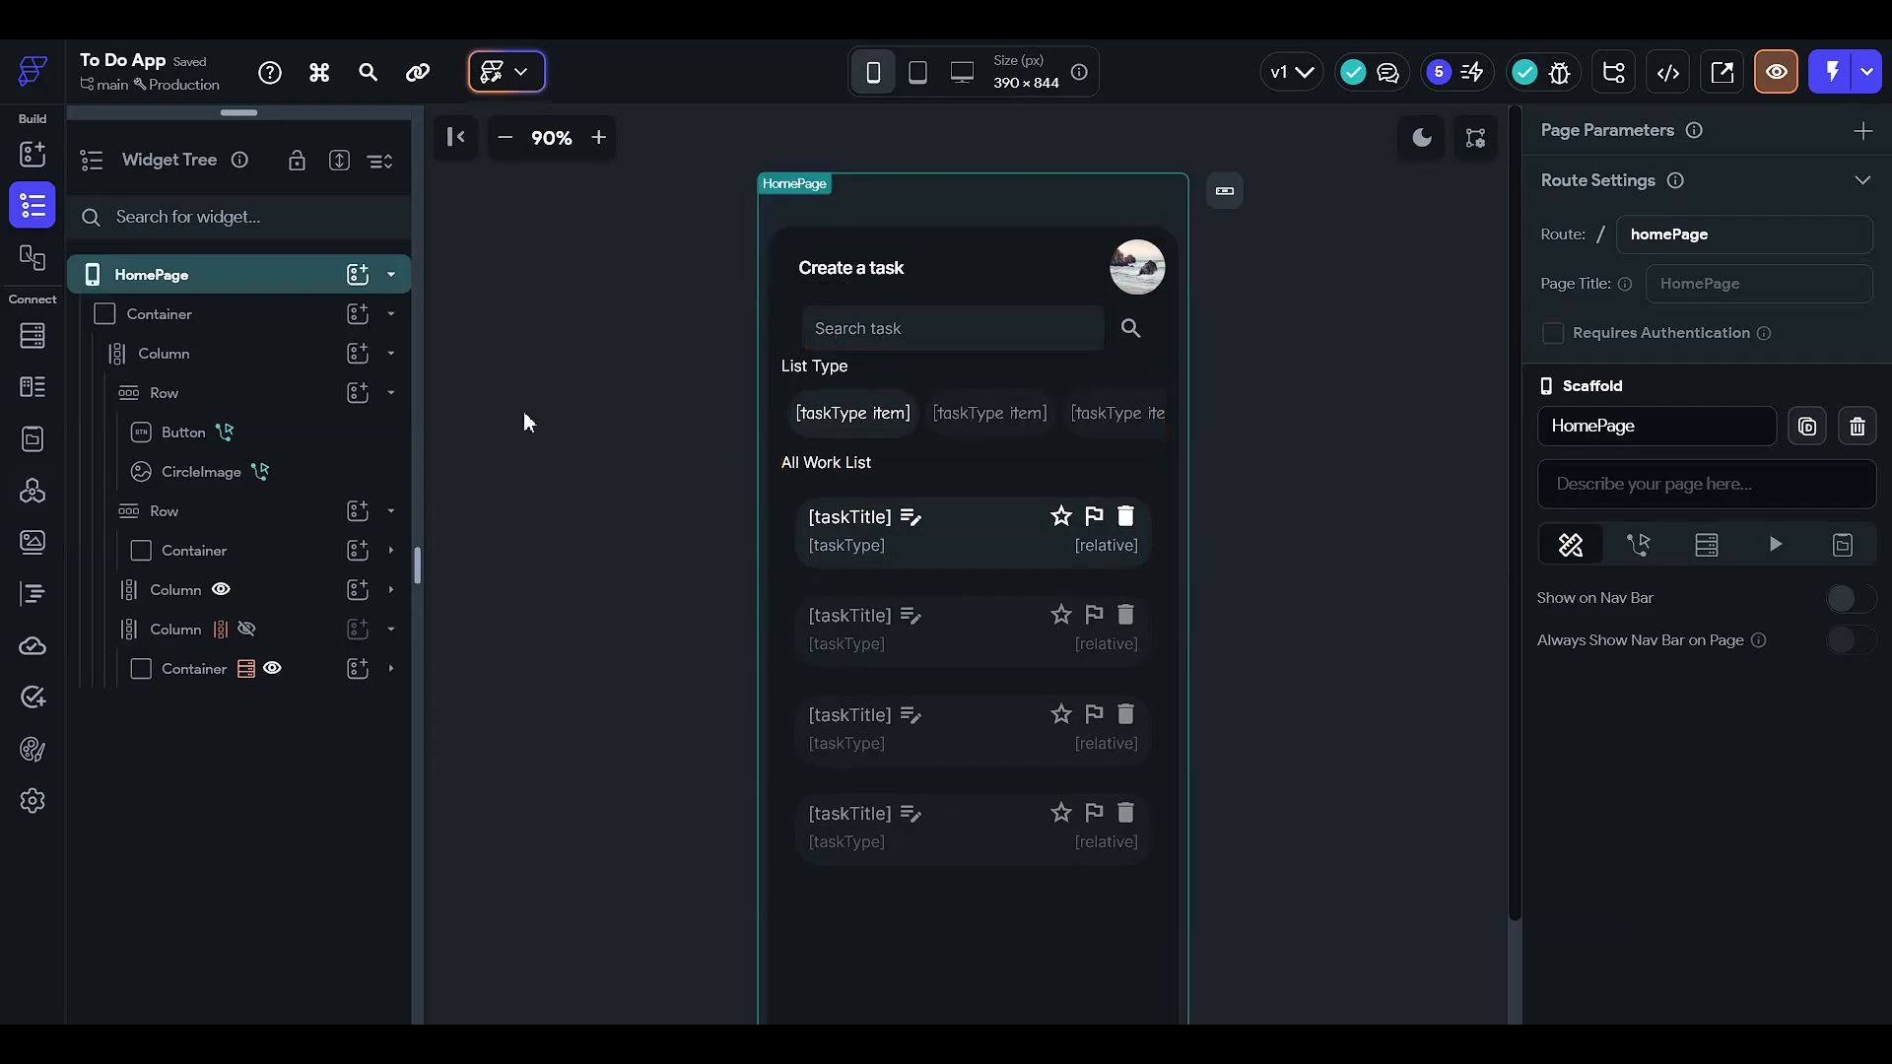
click(511, 414)
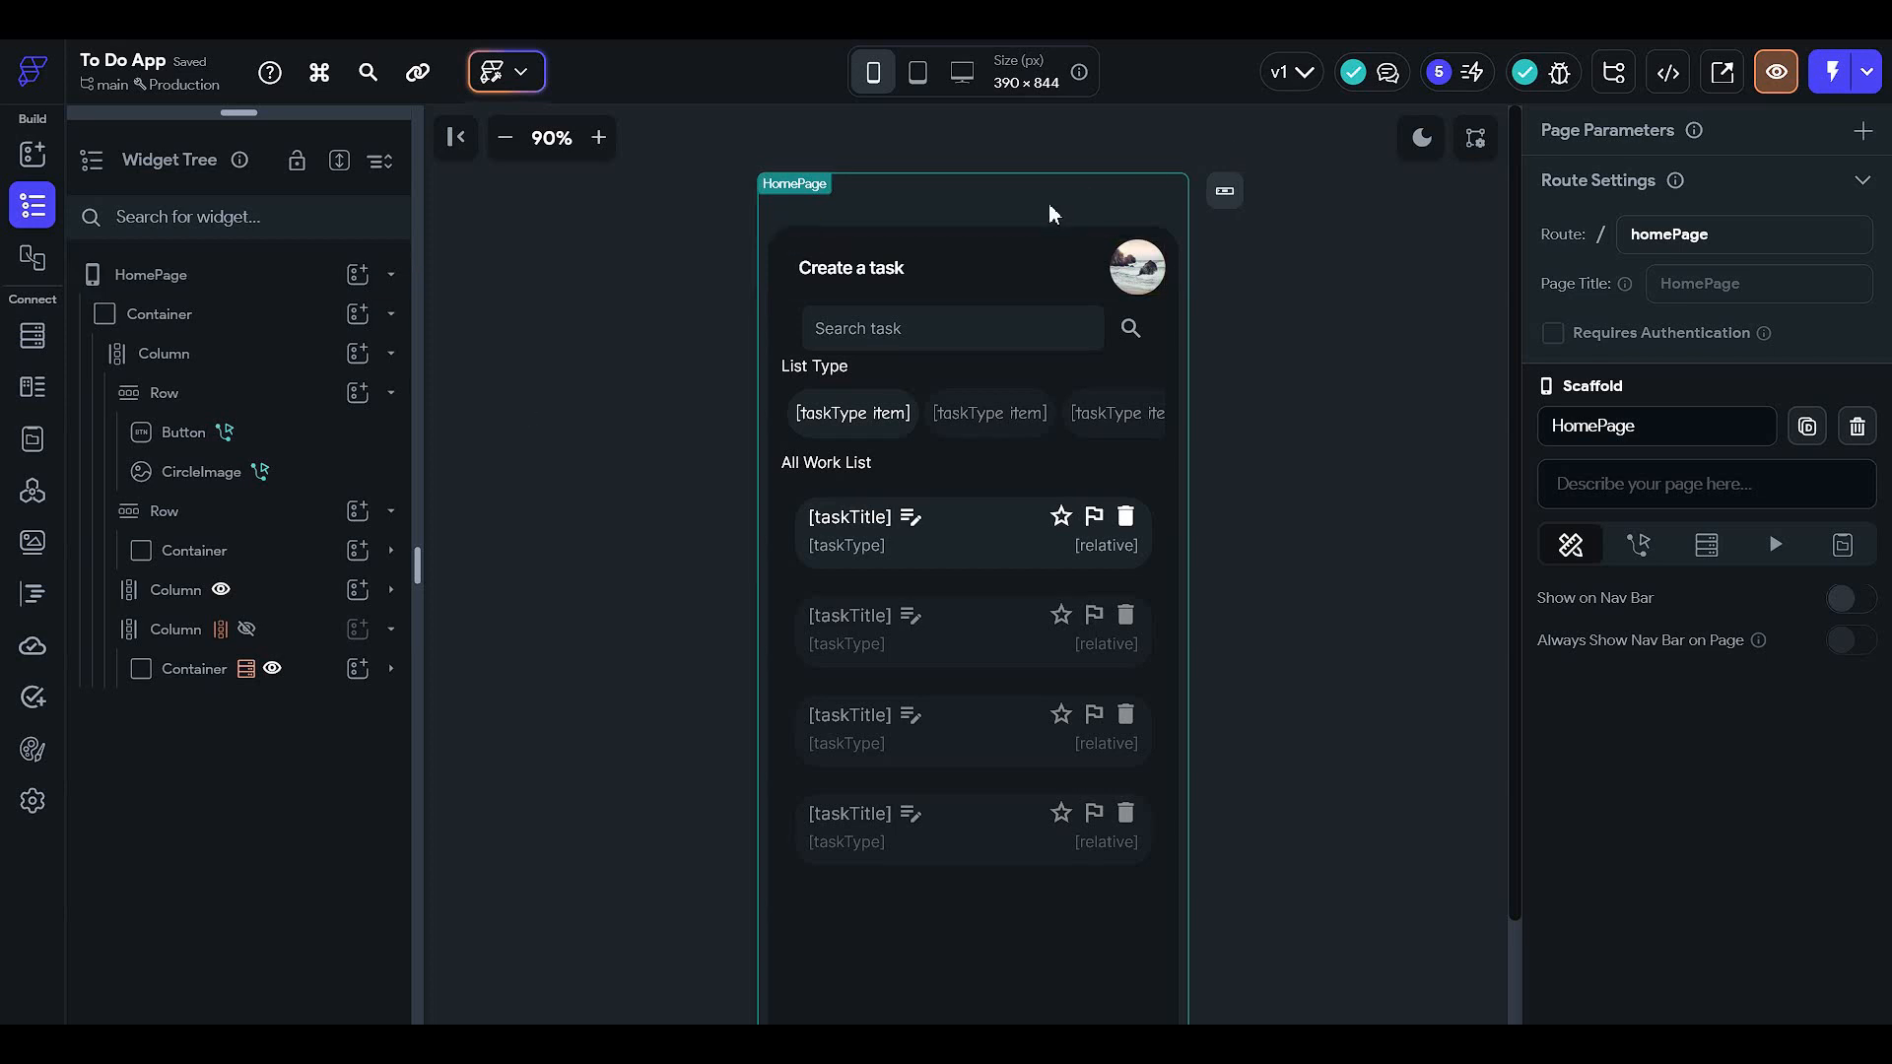
click(875, 275)
click(1013, 271)
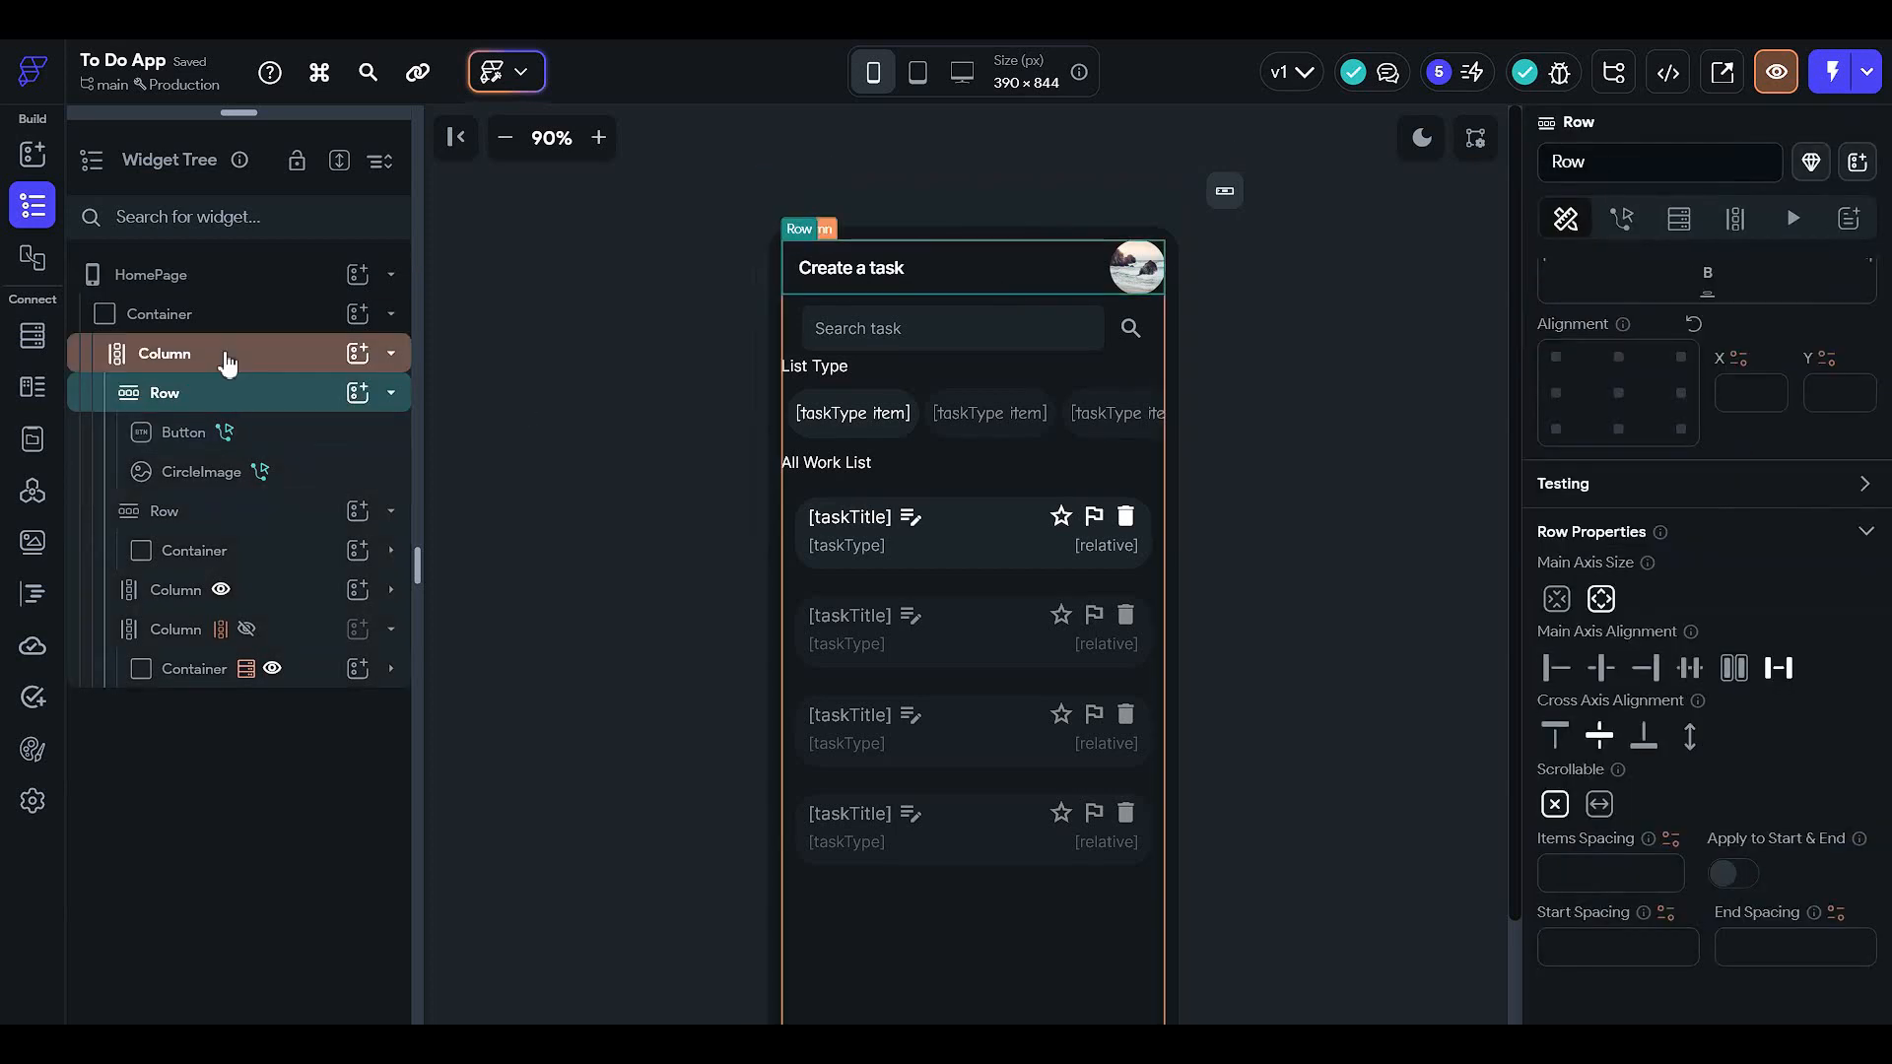
click(355, 393)
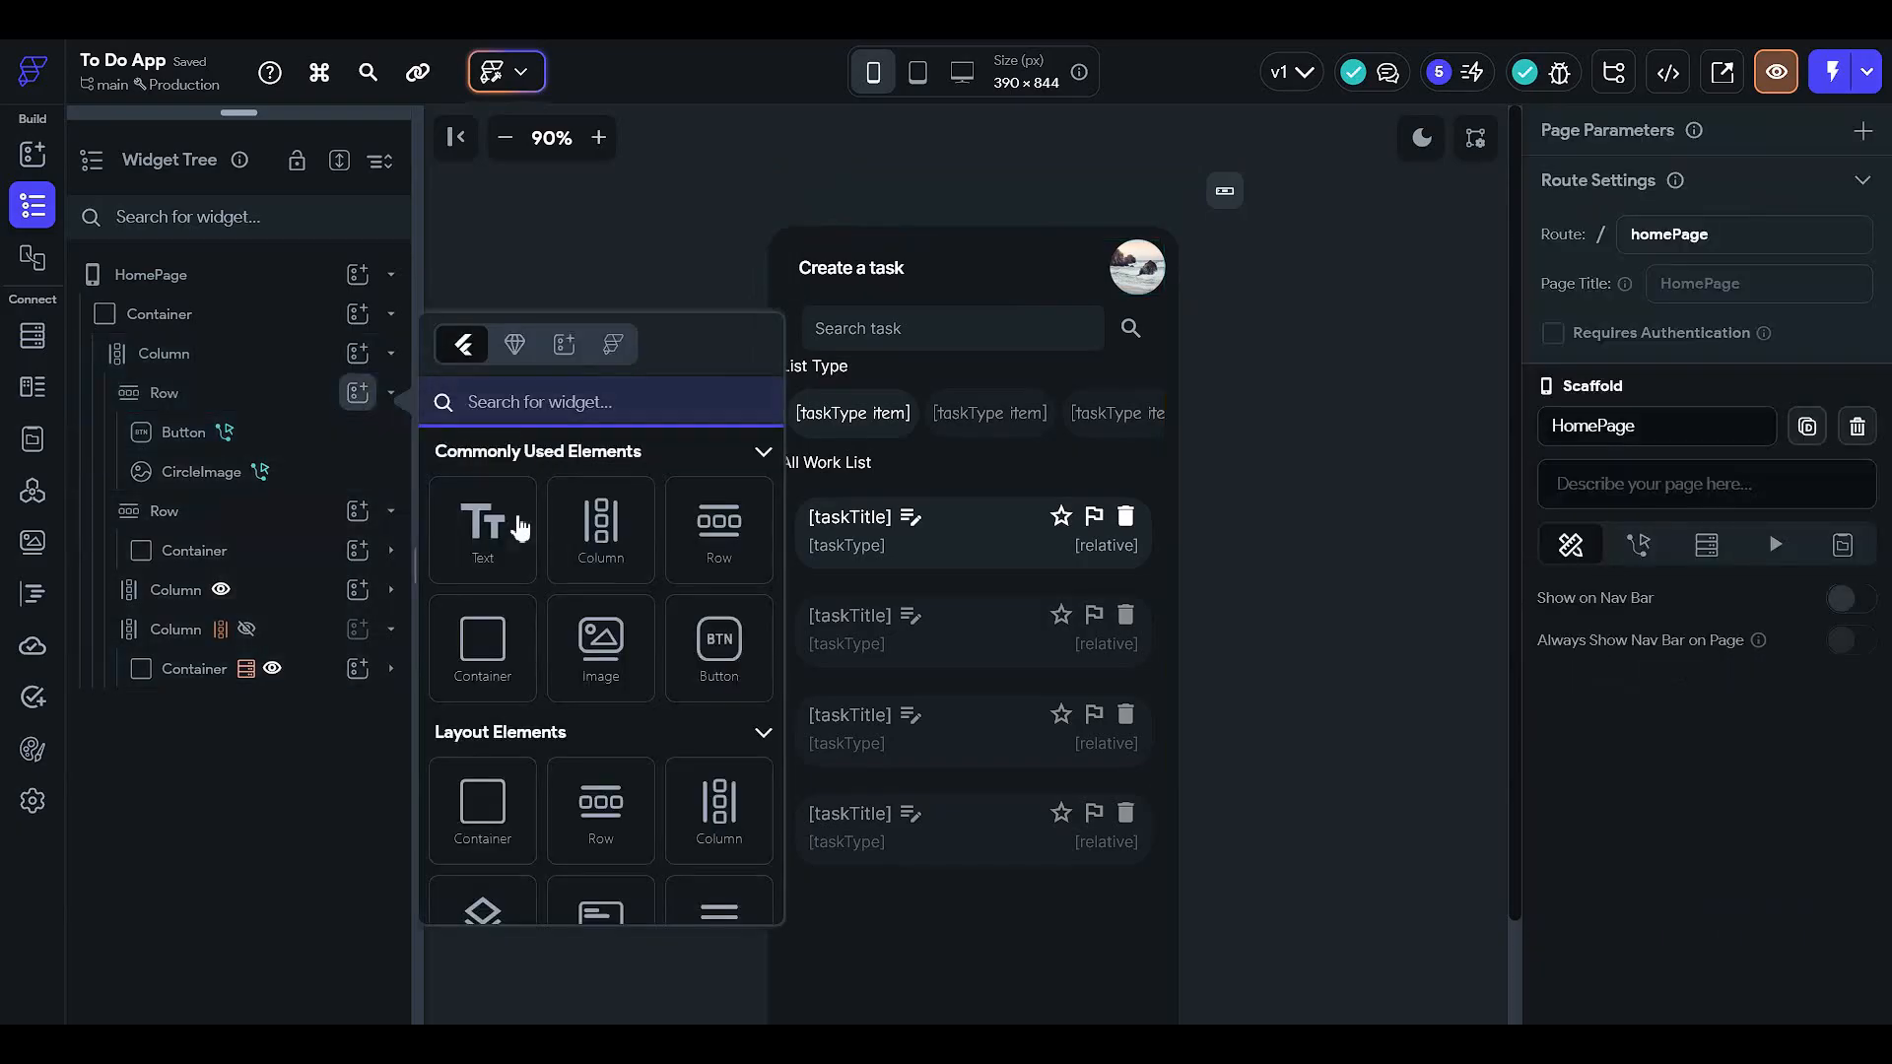
scroll(620, 583, down, 1)
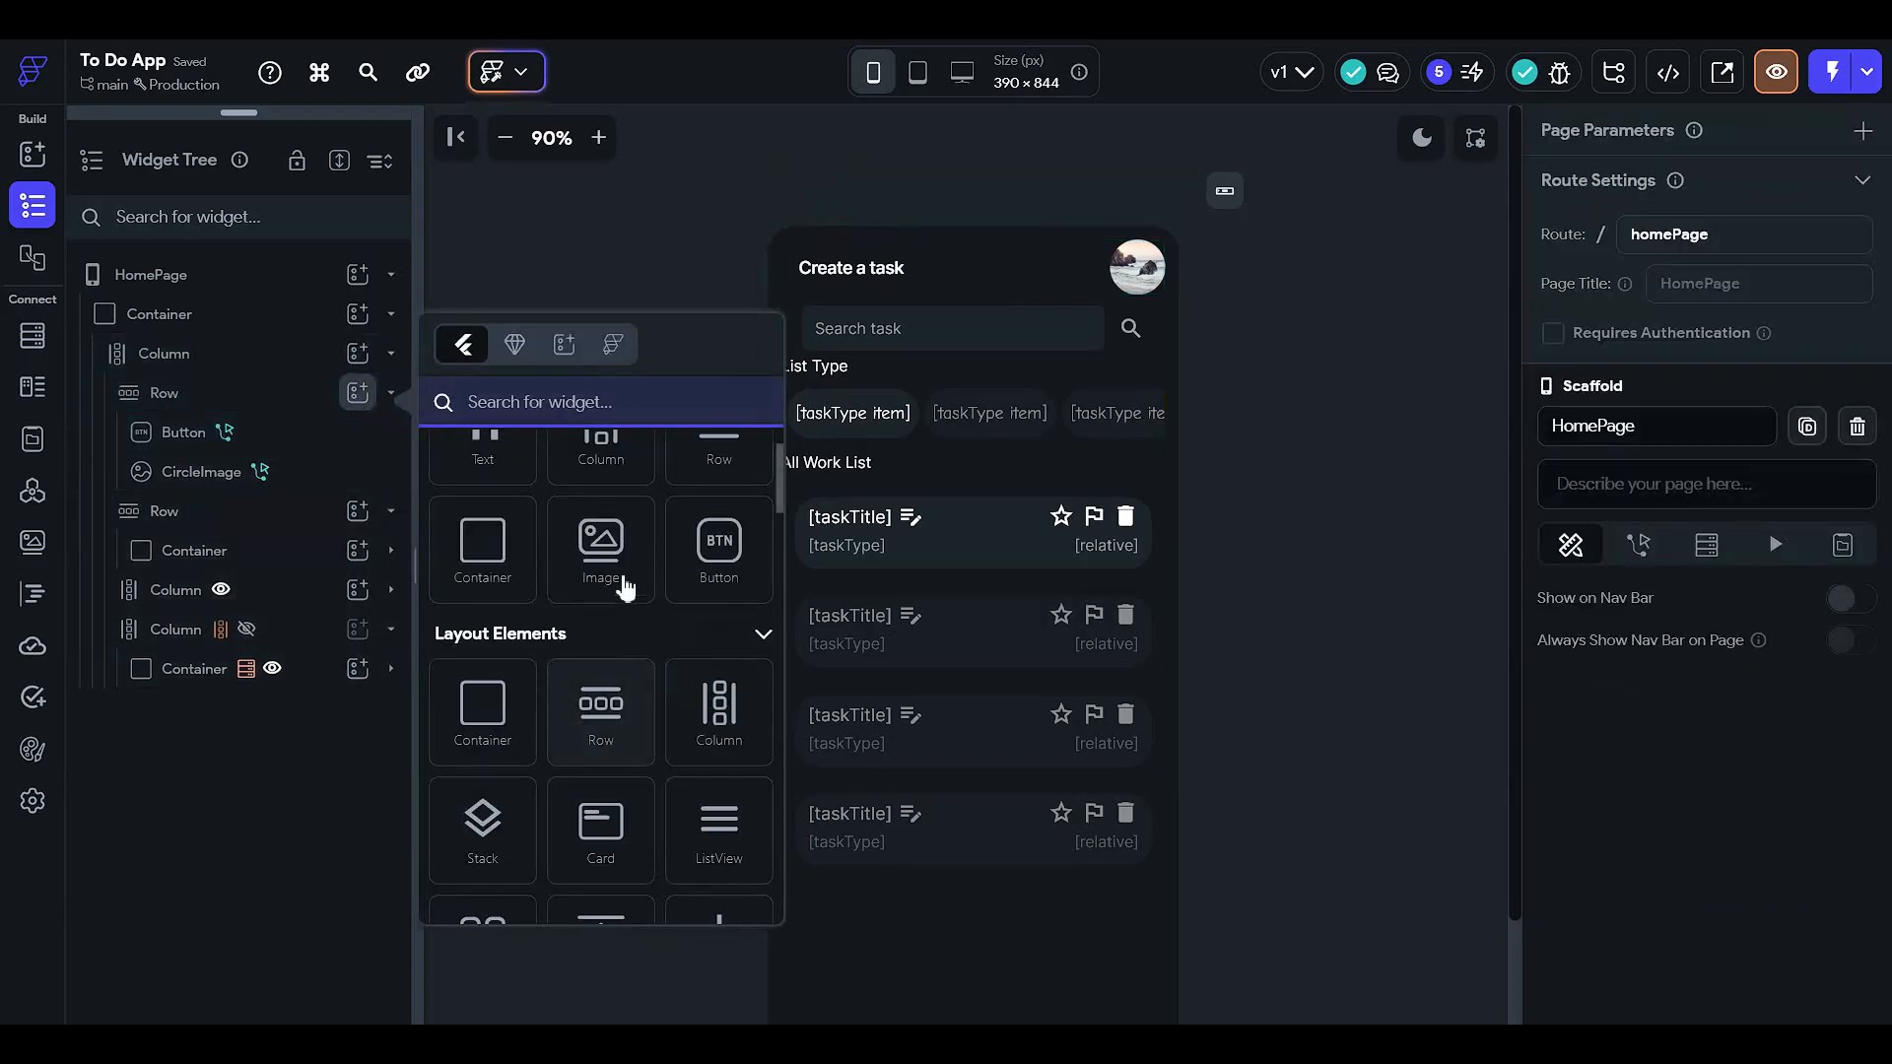
scroll(606, 640, down, 2)
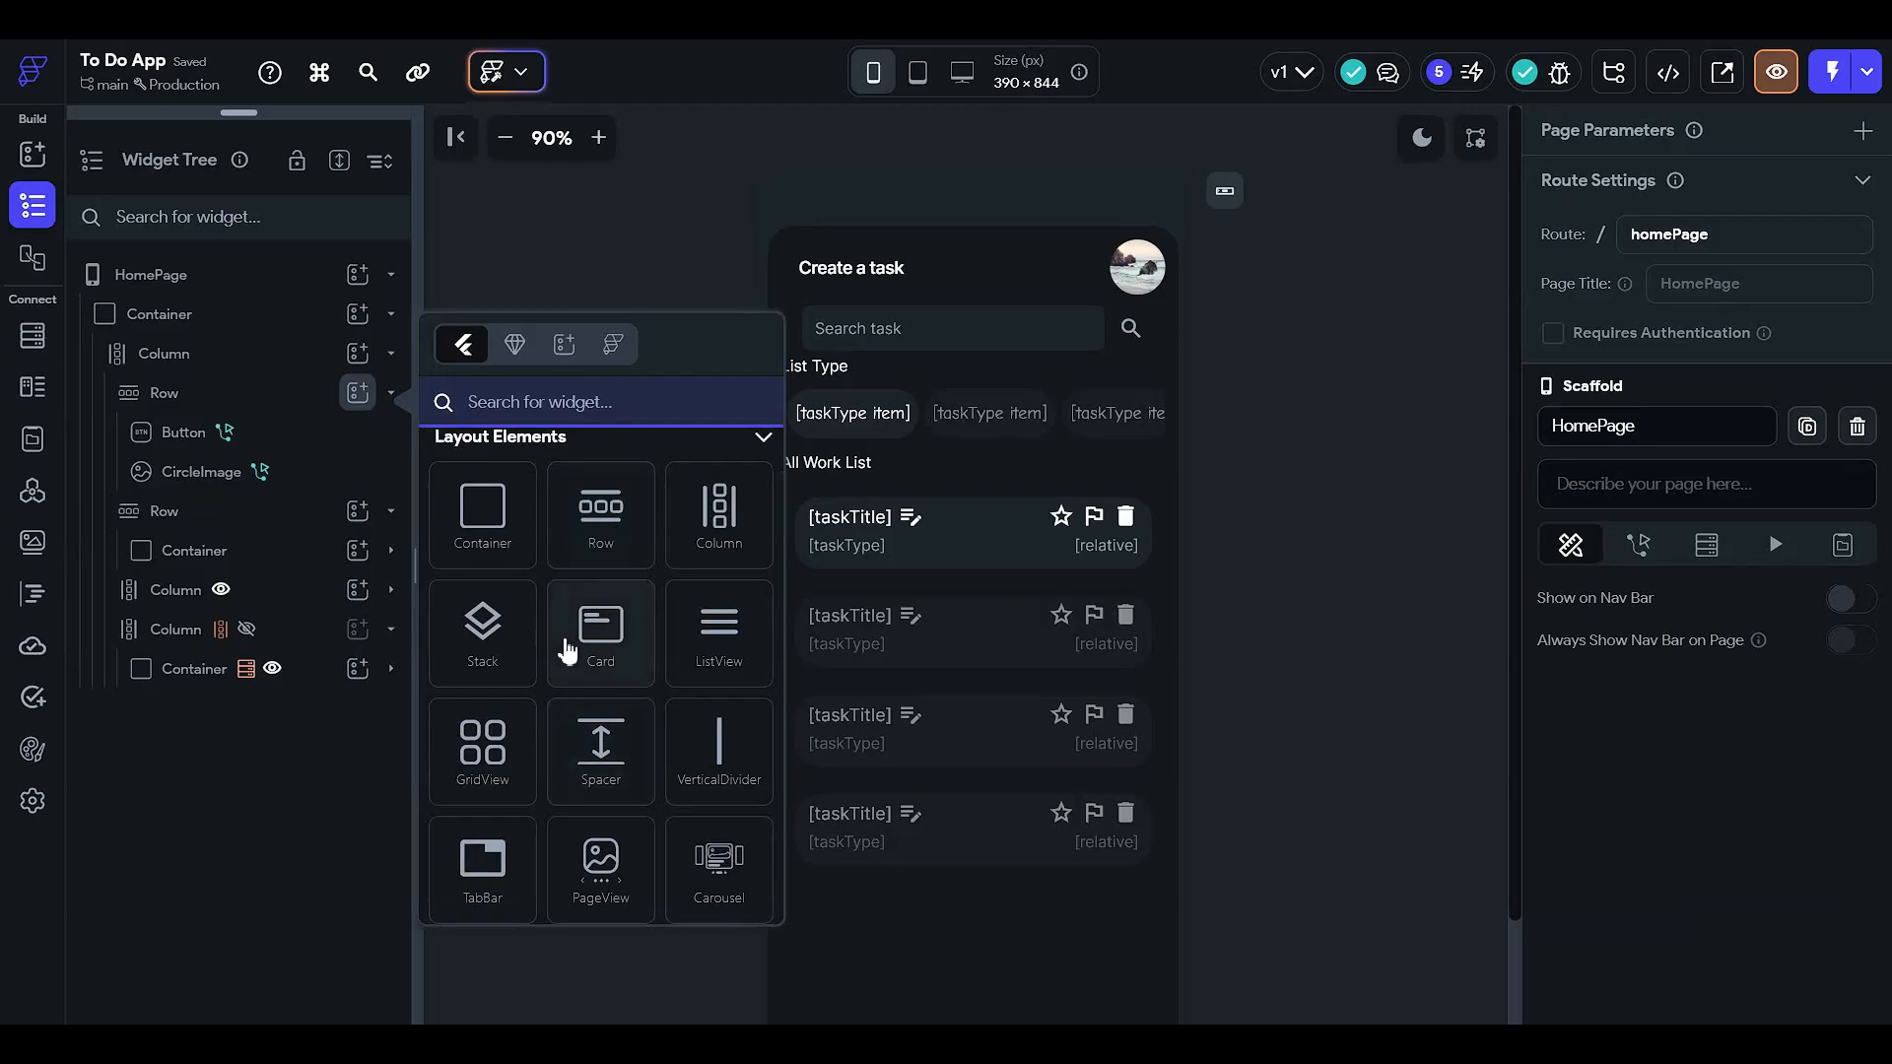
text(circle)
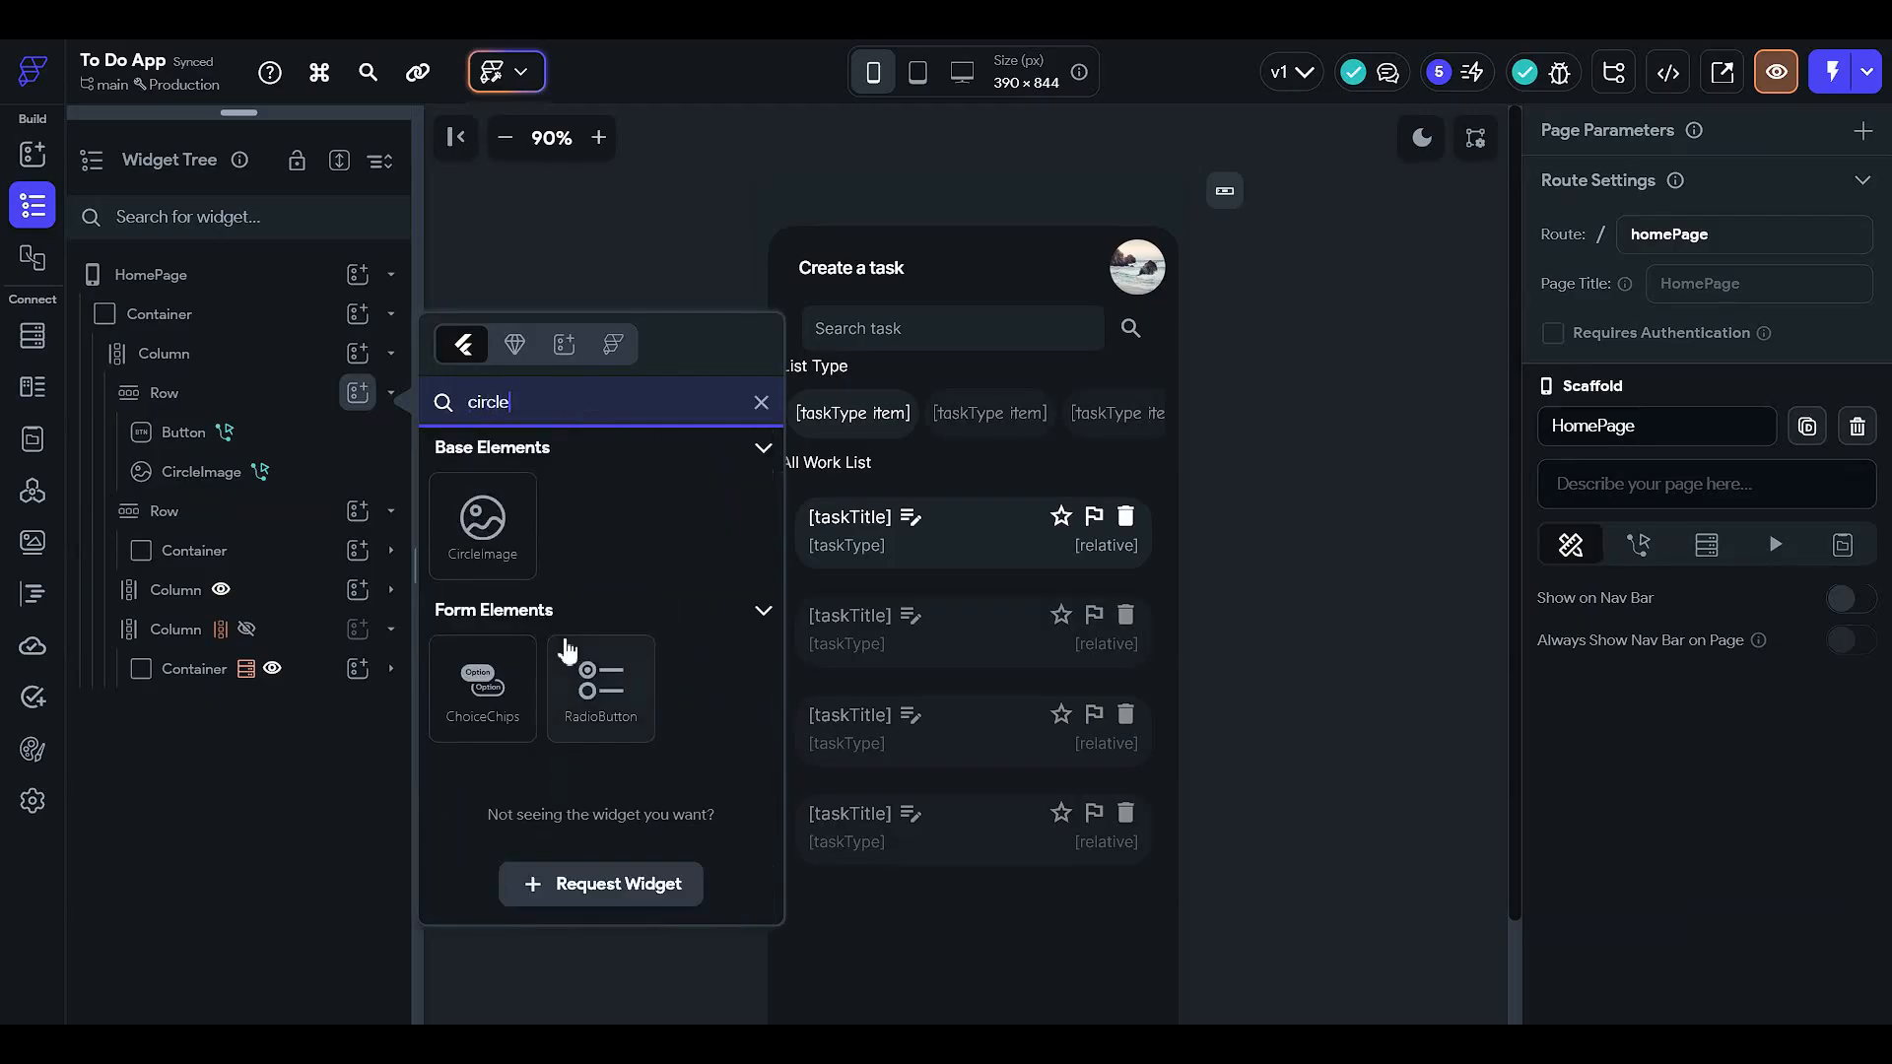
click(482, 522)
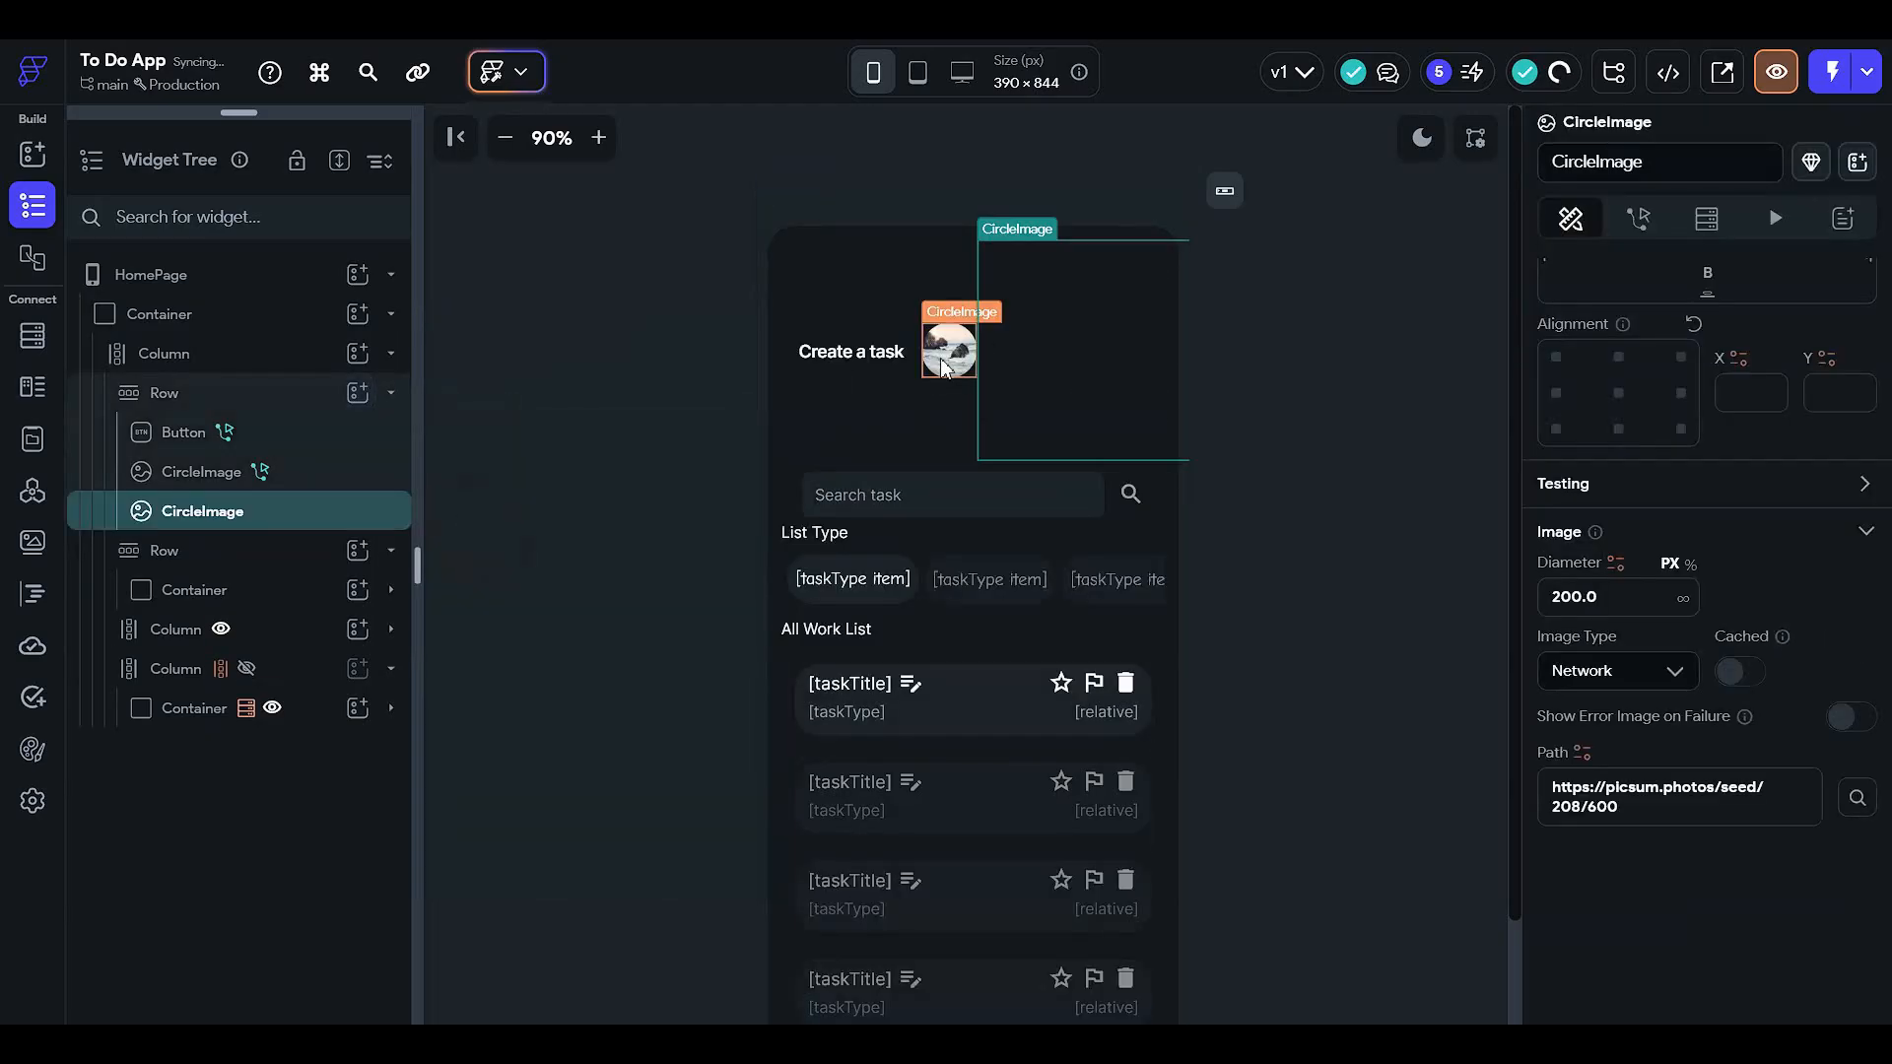
key(Delete)
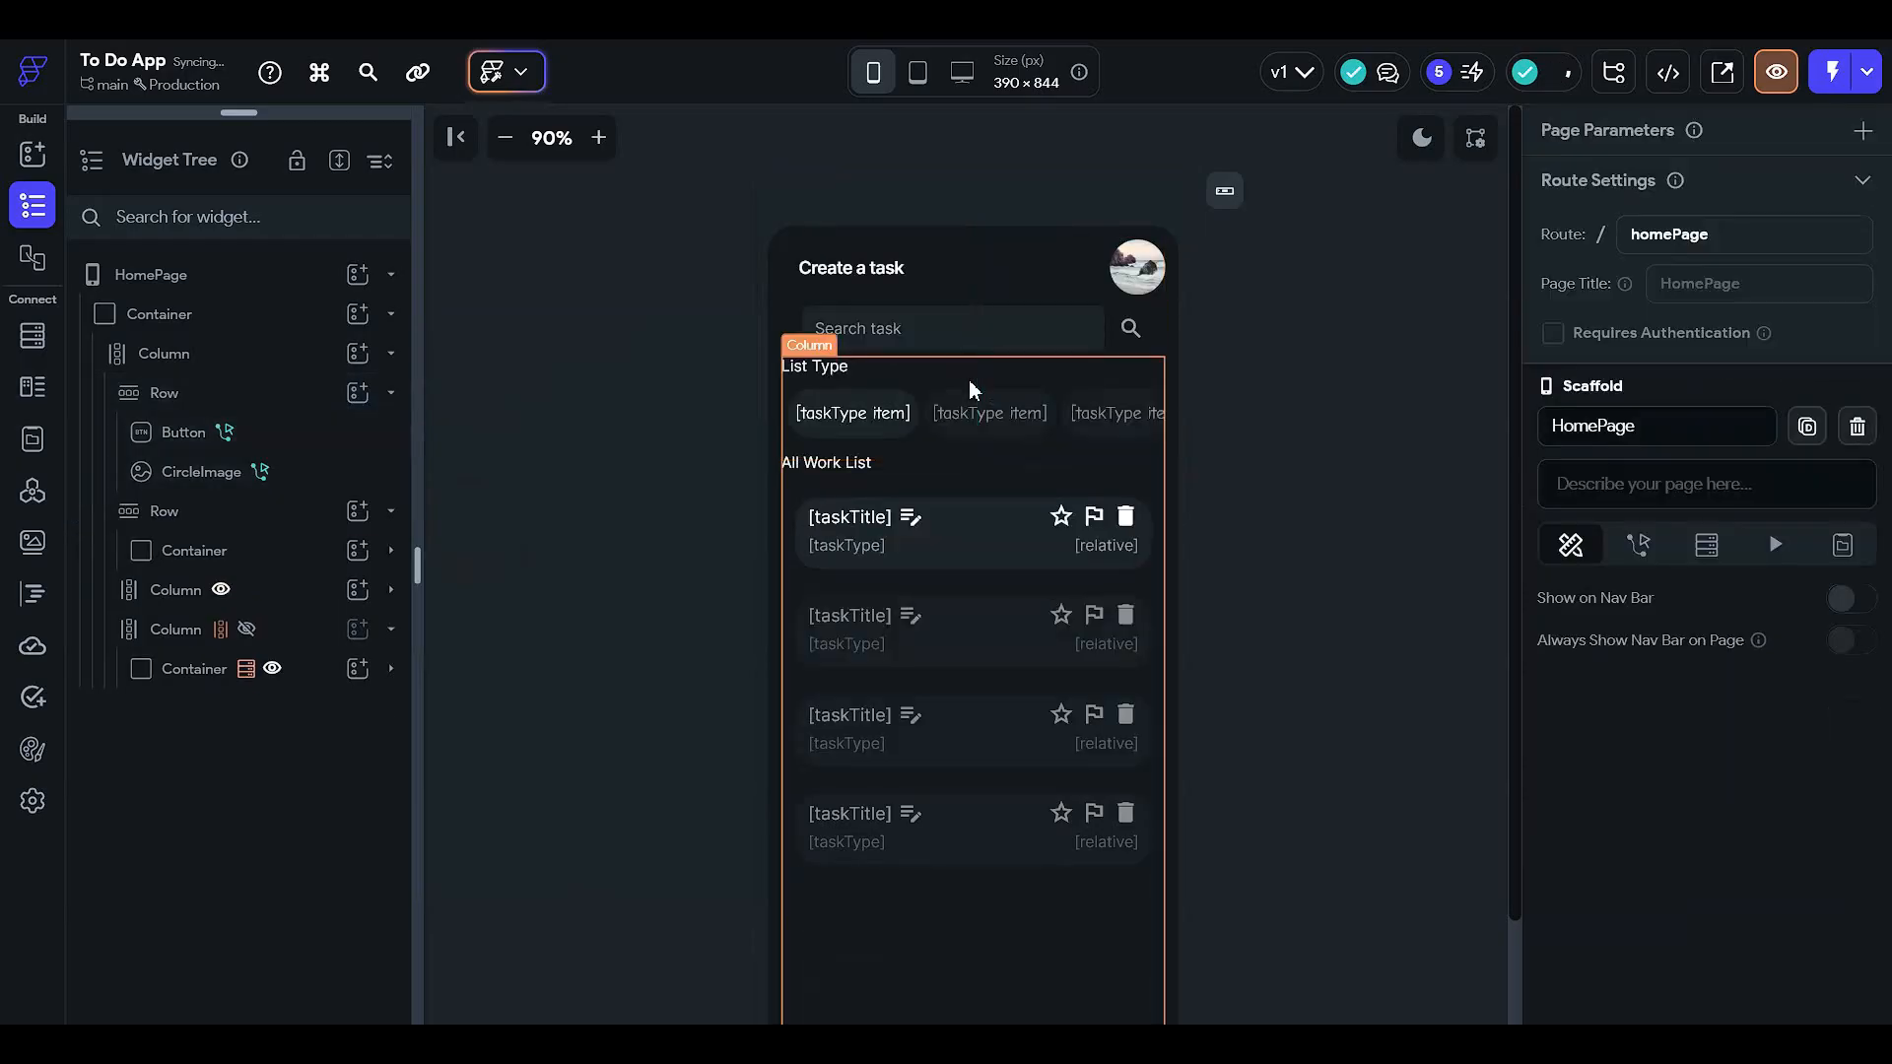
- Add a CircleImage to the header row again
click(930, 258)
click(357, 392)
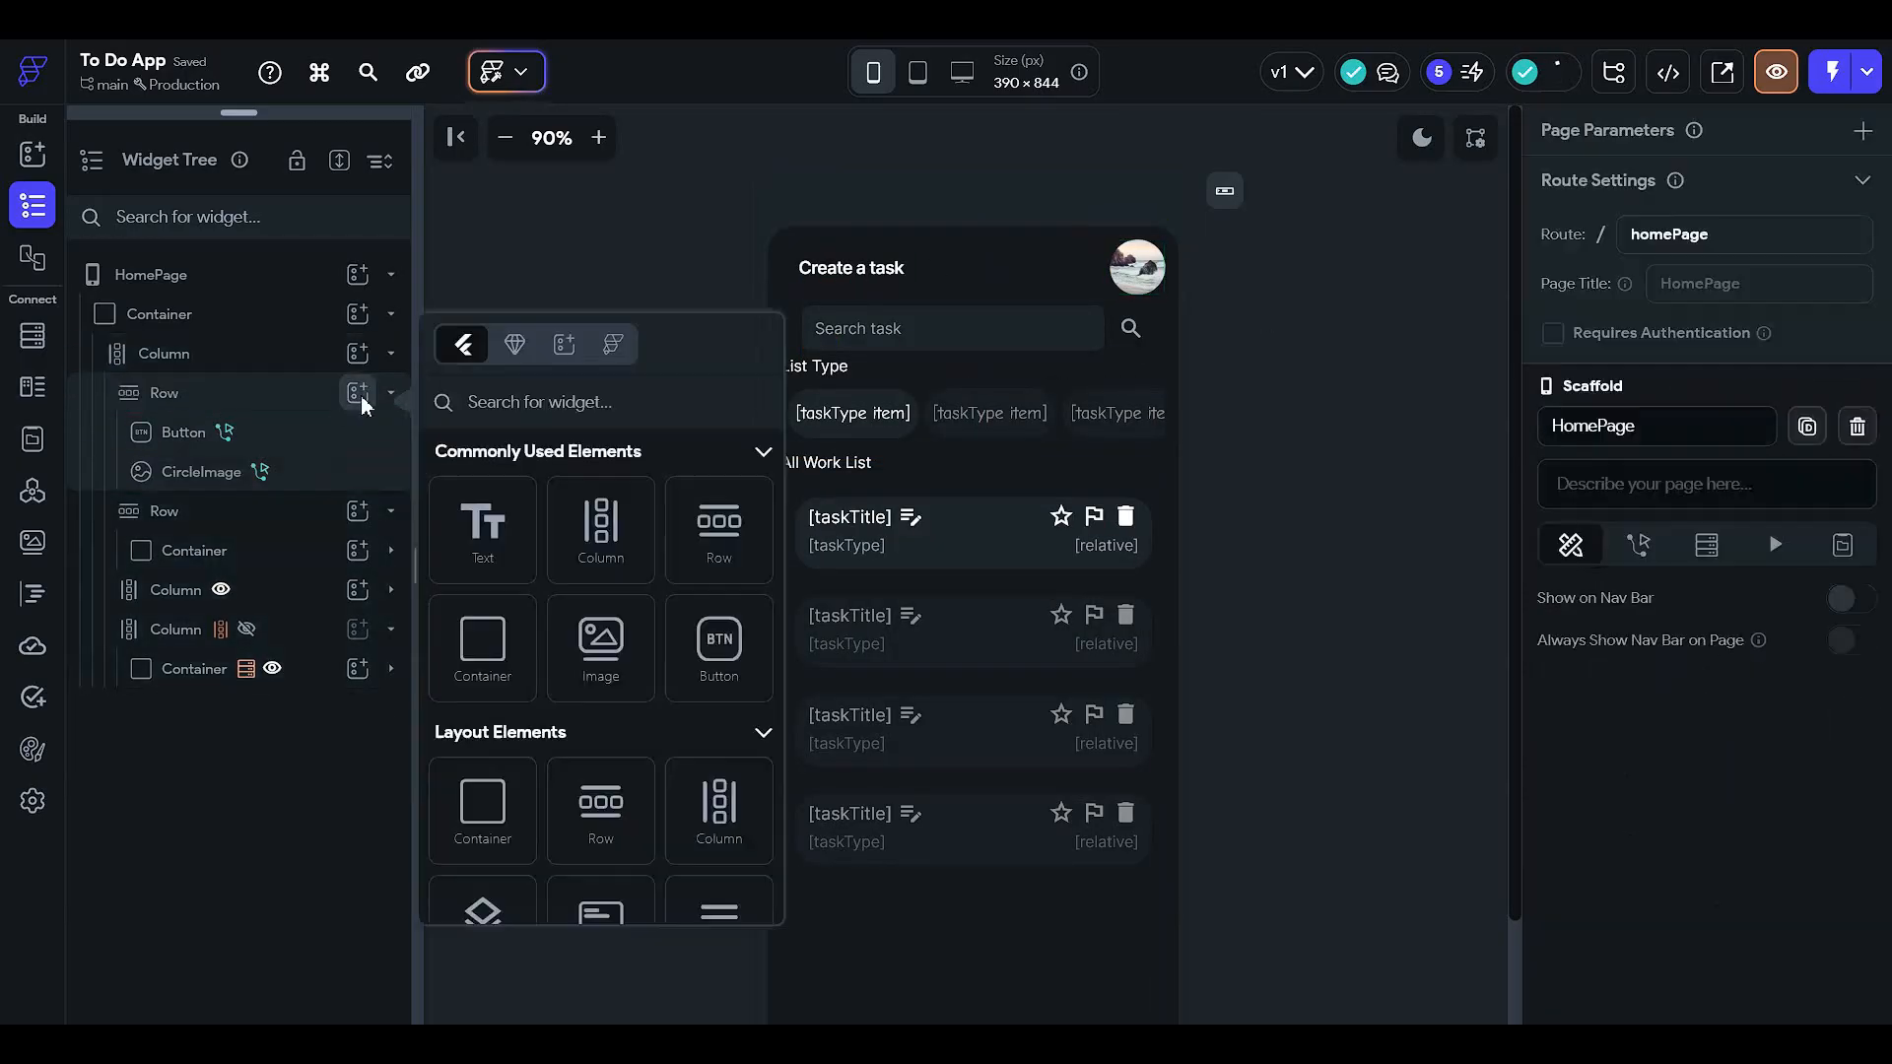
text(circle)
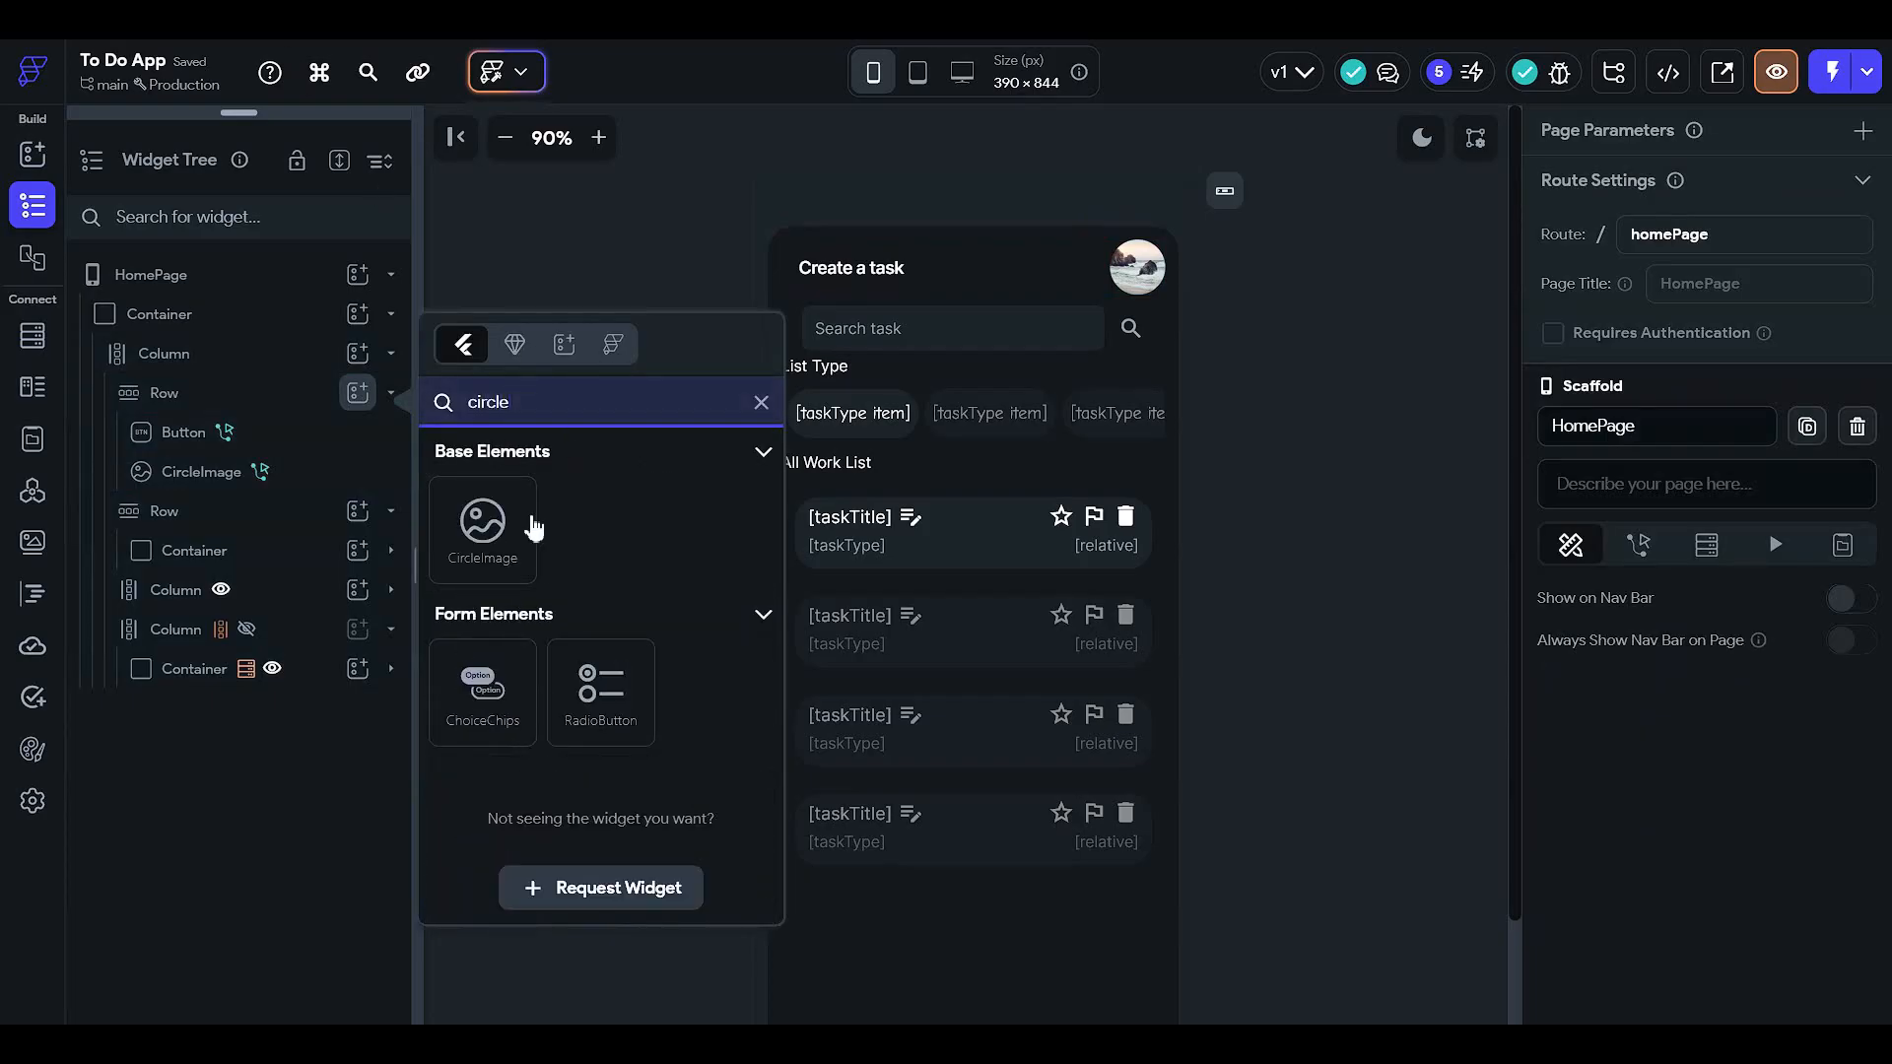
click(533, 527)
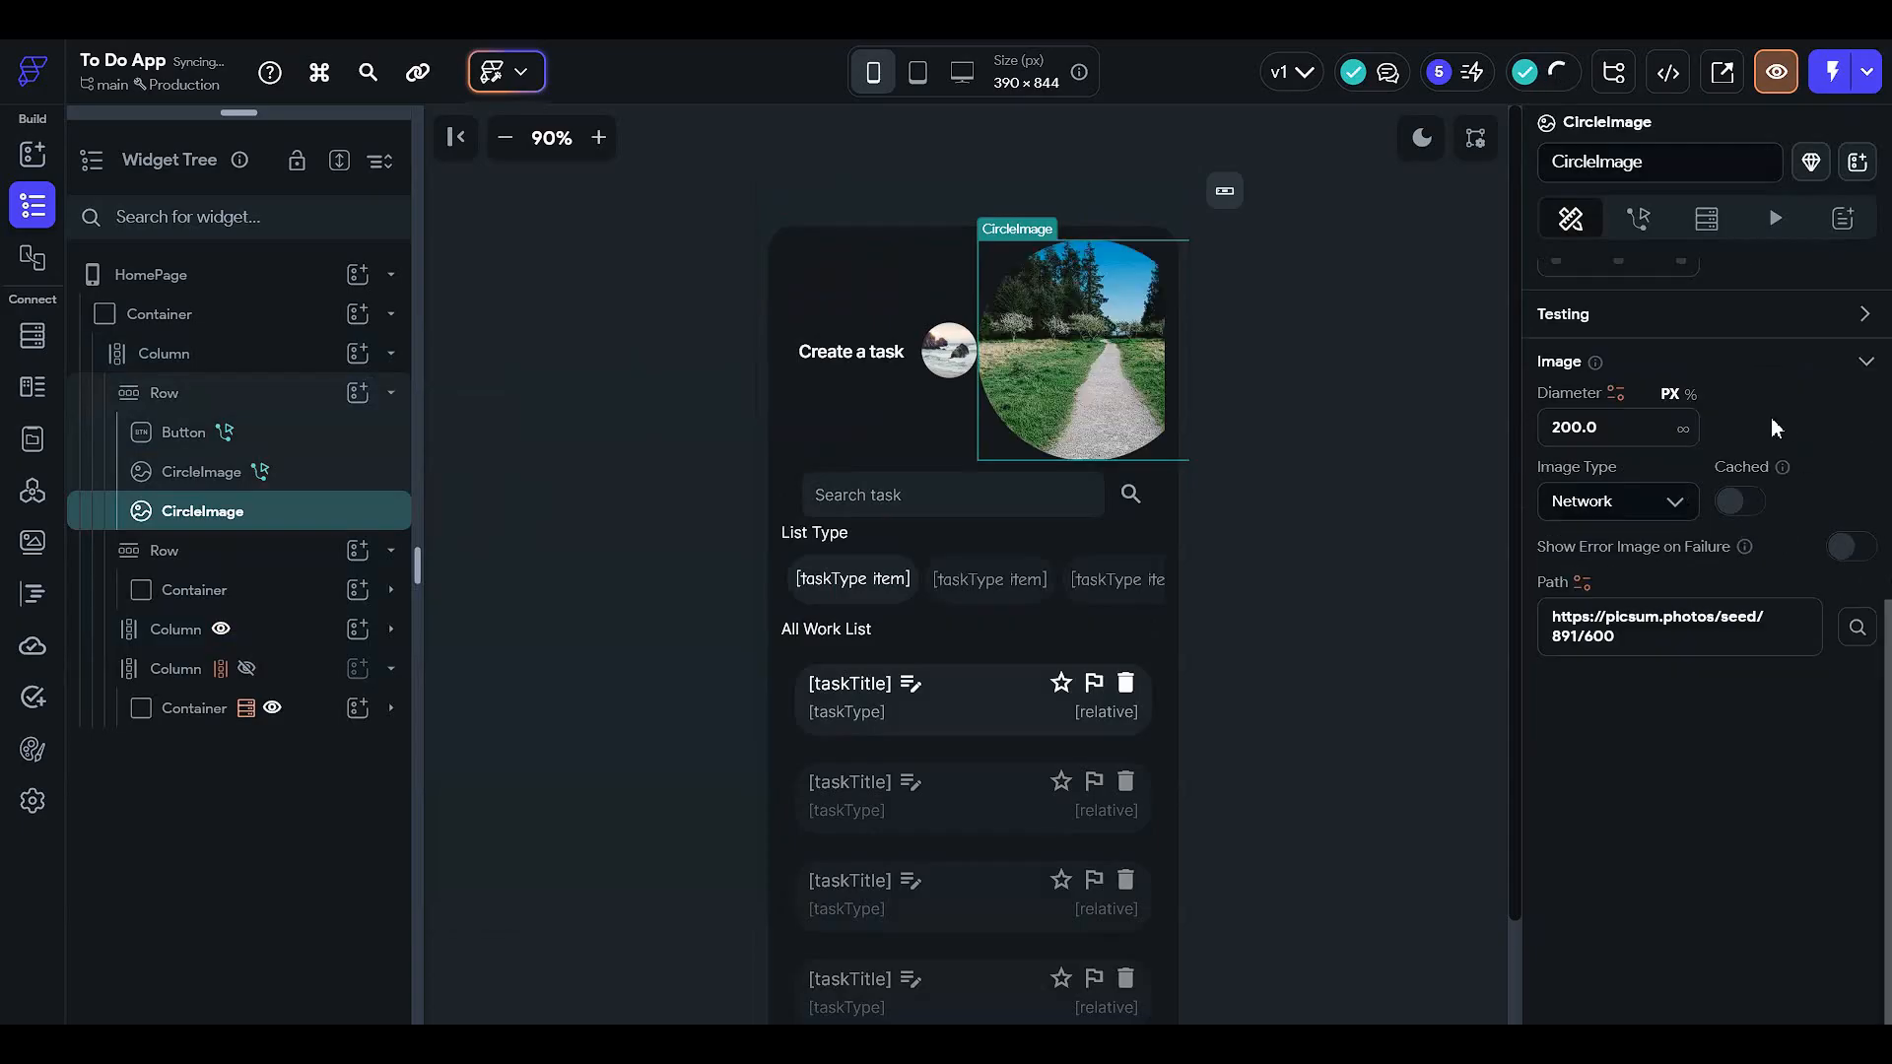
- Set the new CircleImage's diameter to 50 and move it to the header row's start
drag(1653, 429, 1187, 432)
text(50)
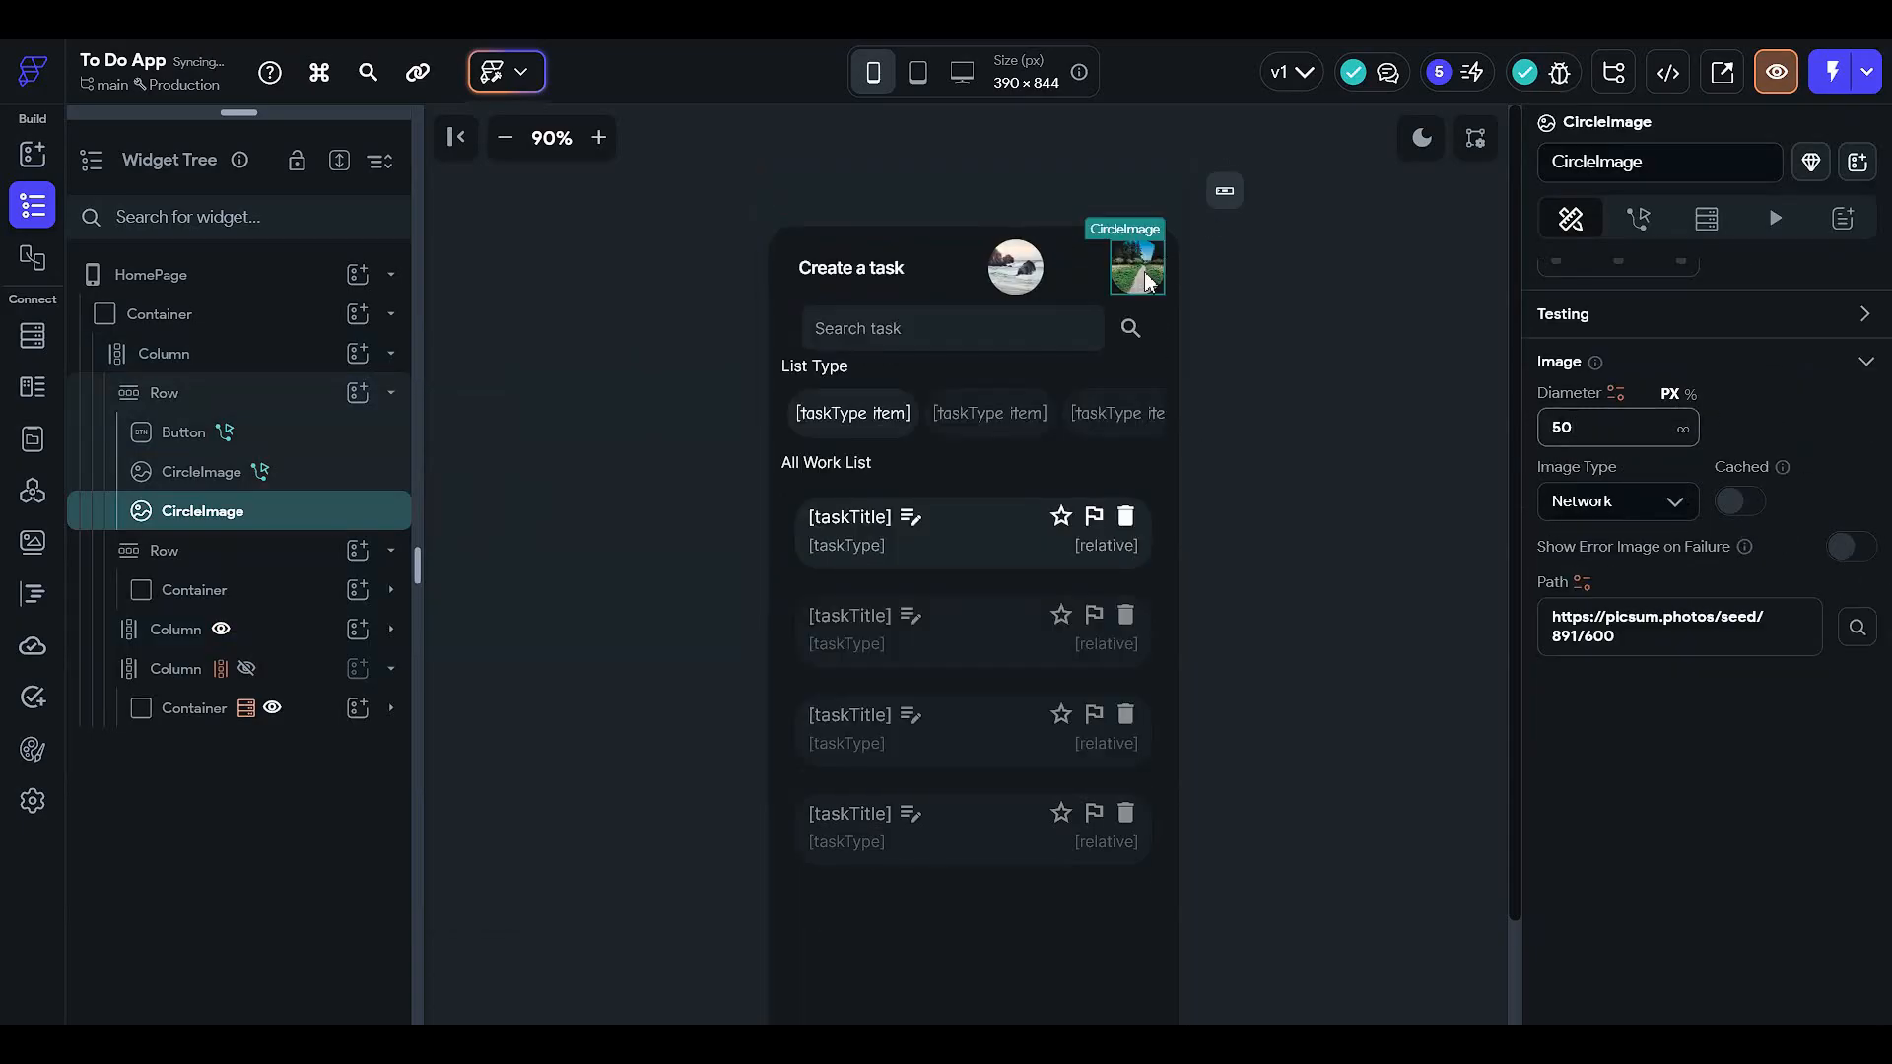
drag(1147, 281, 808, 271)
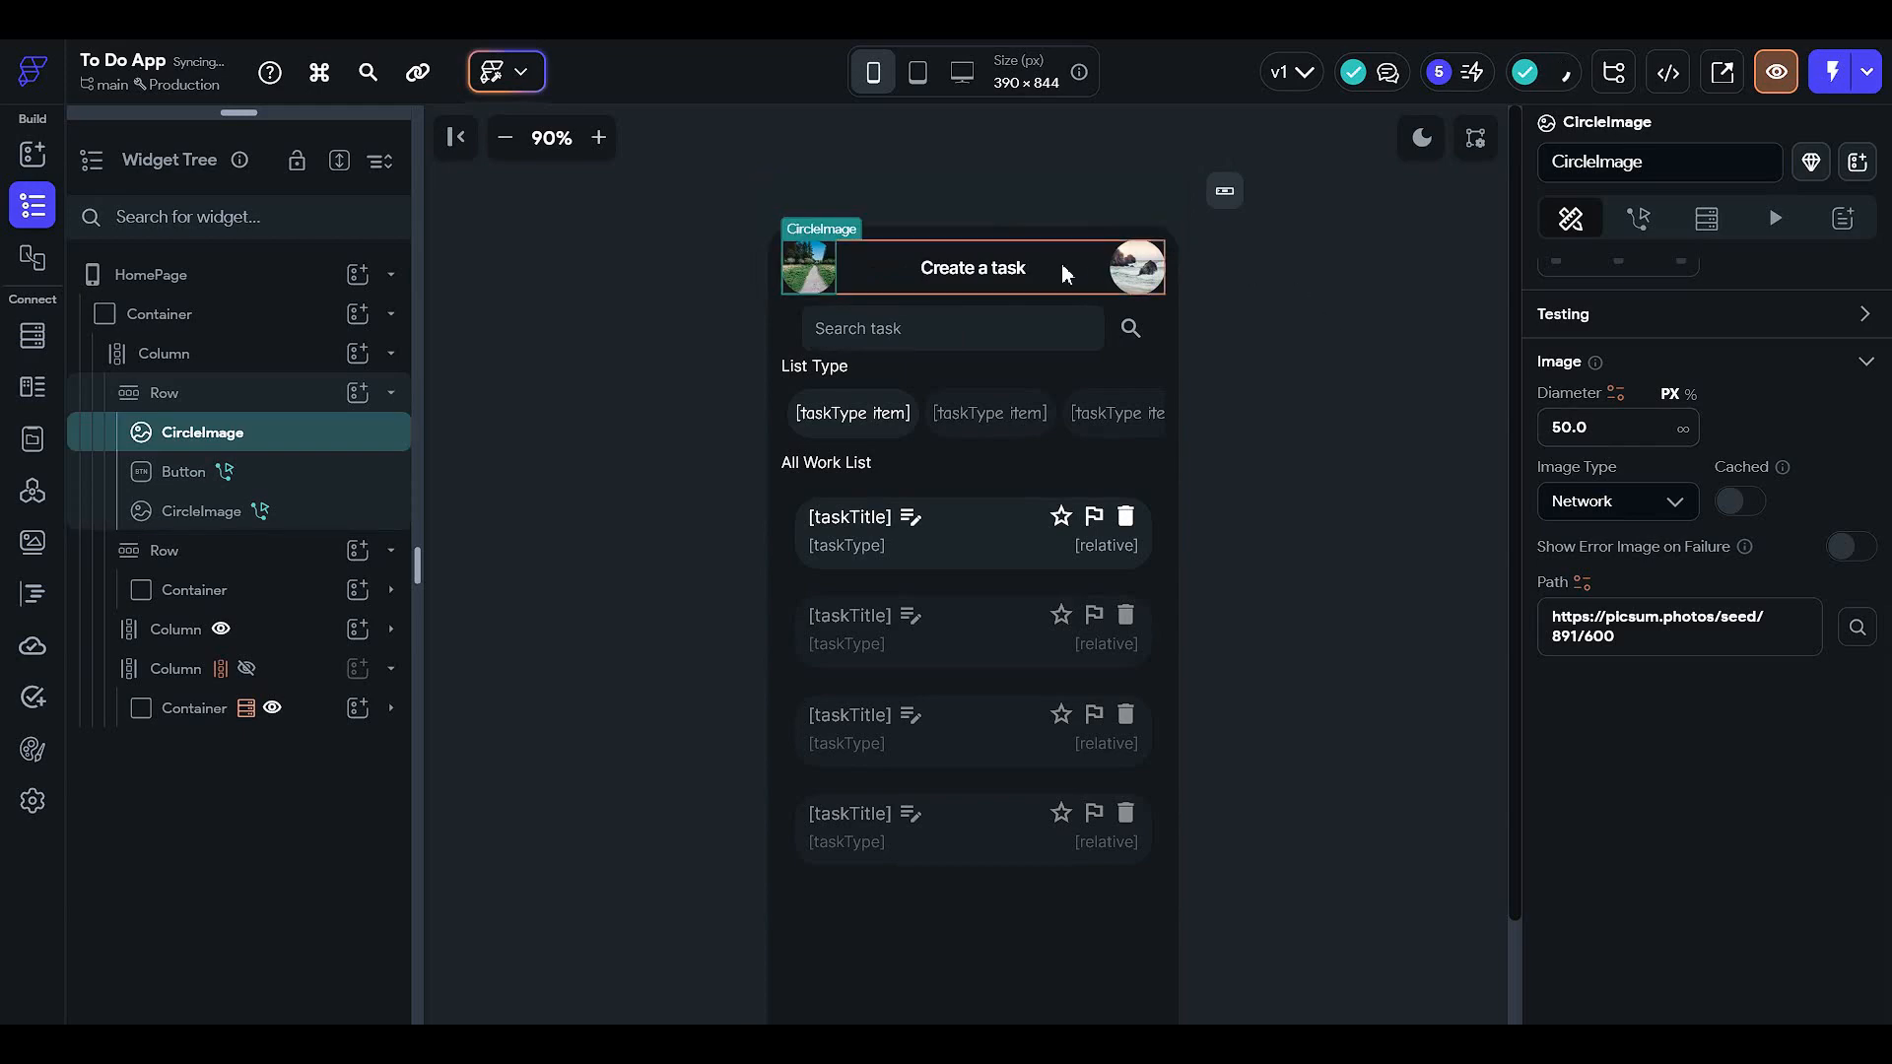
- Fill the Create a task button with Primary Background
click(1018, 268)
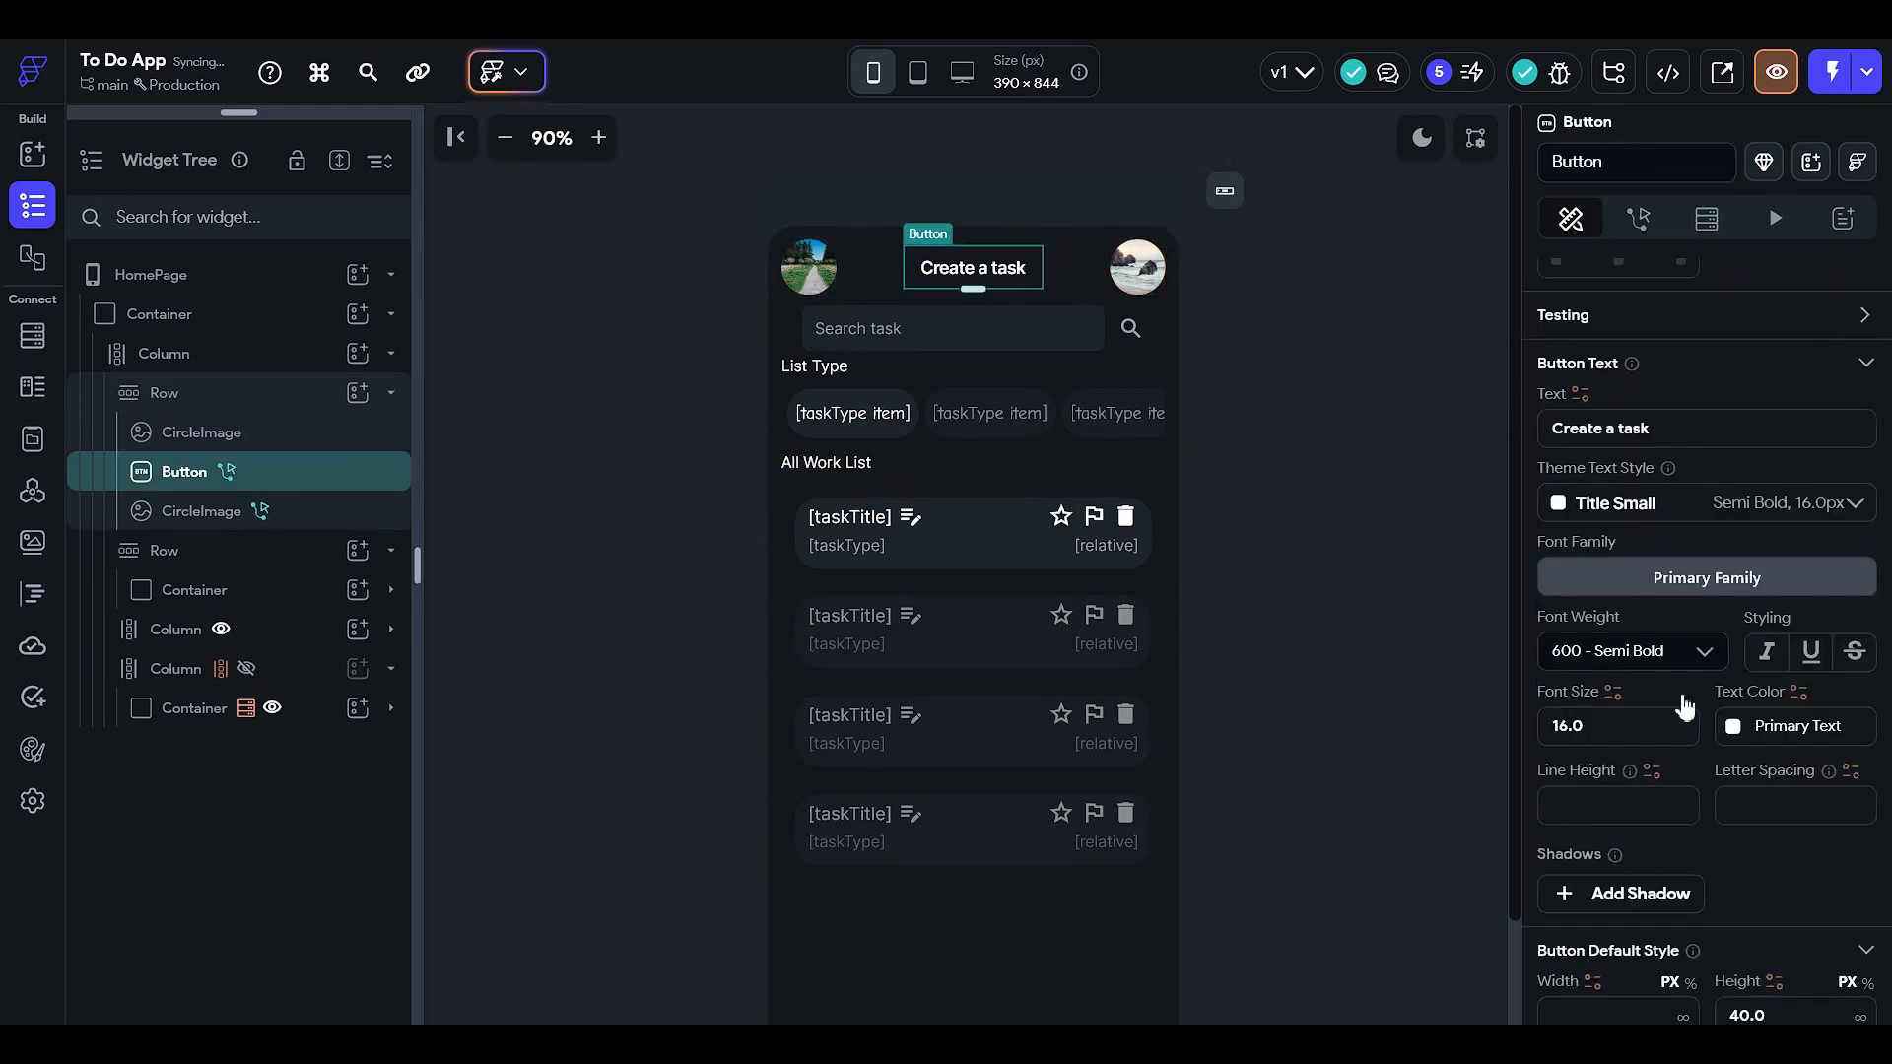
scroll(1684, 707, down, 4)
click(1573, 706)
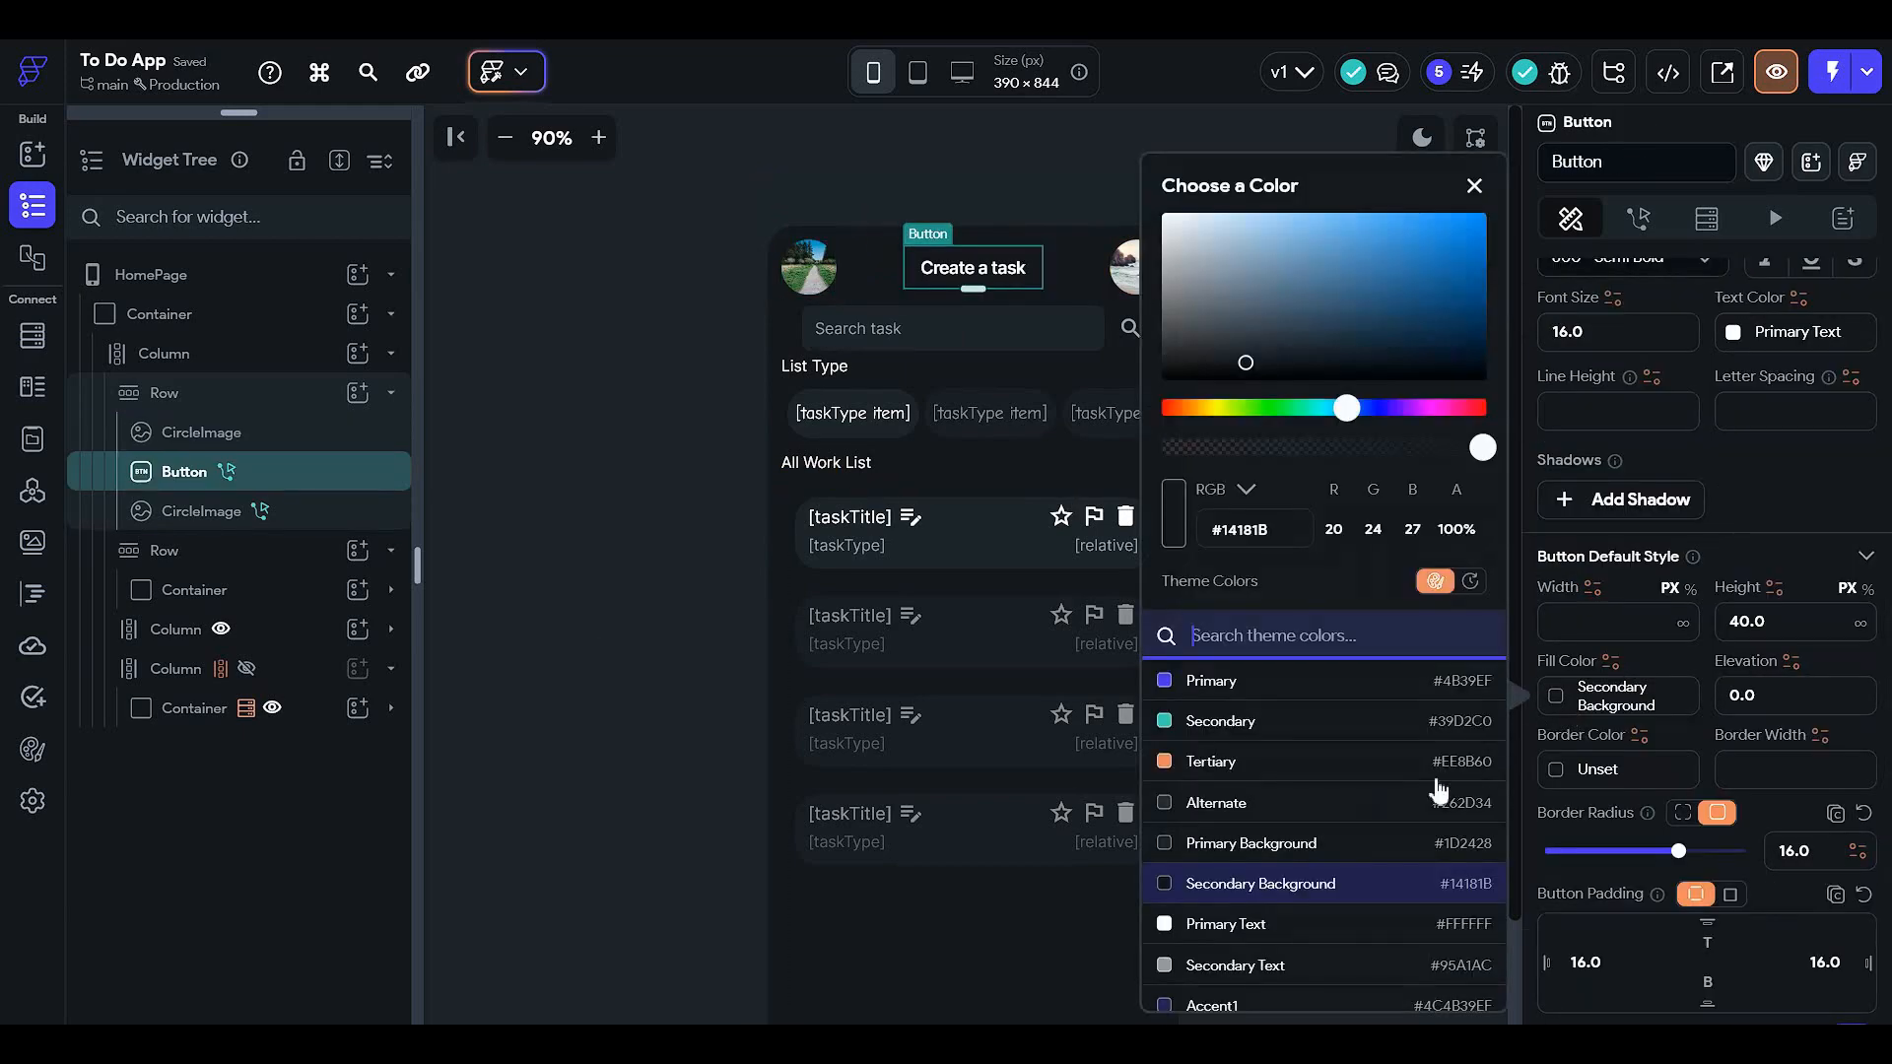
click(1281, 844)
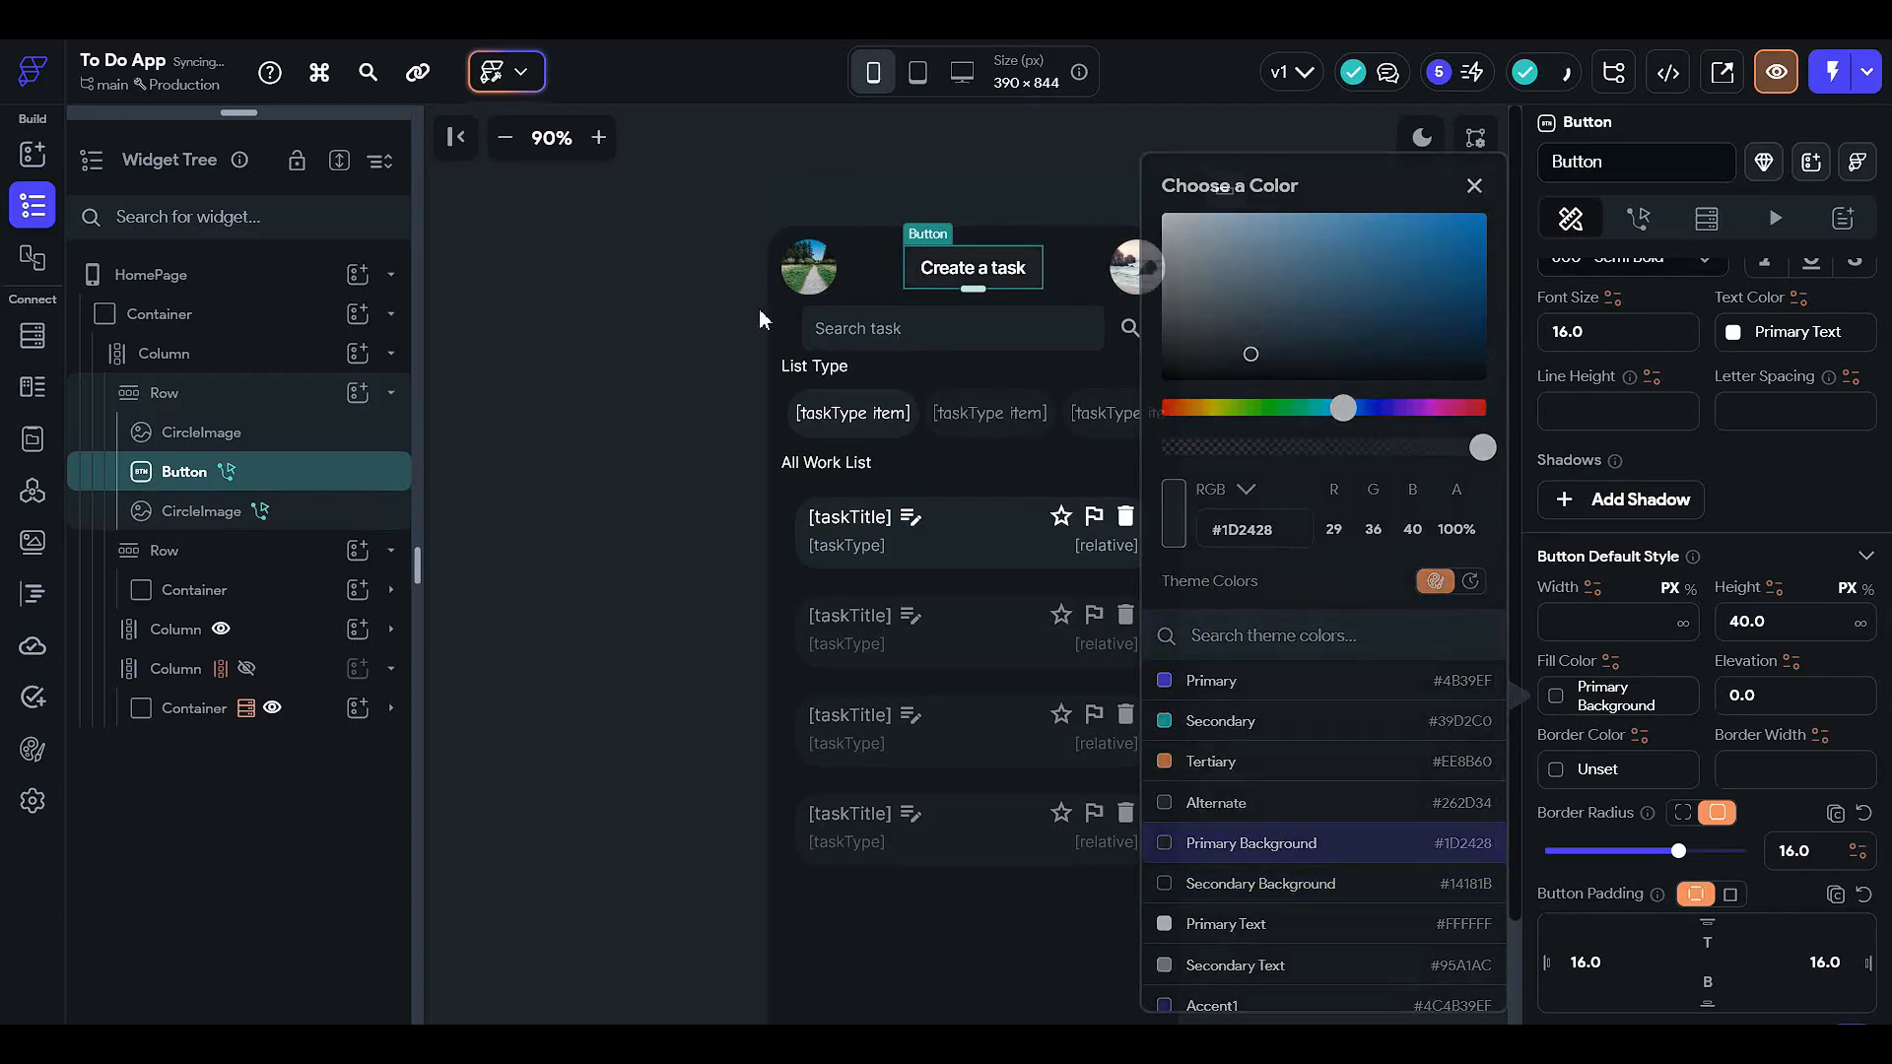
click(758, 318)
- Enable caching on the left CircleImage and switch its image type to Asset
click(833, 268)
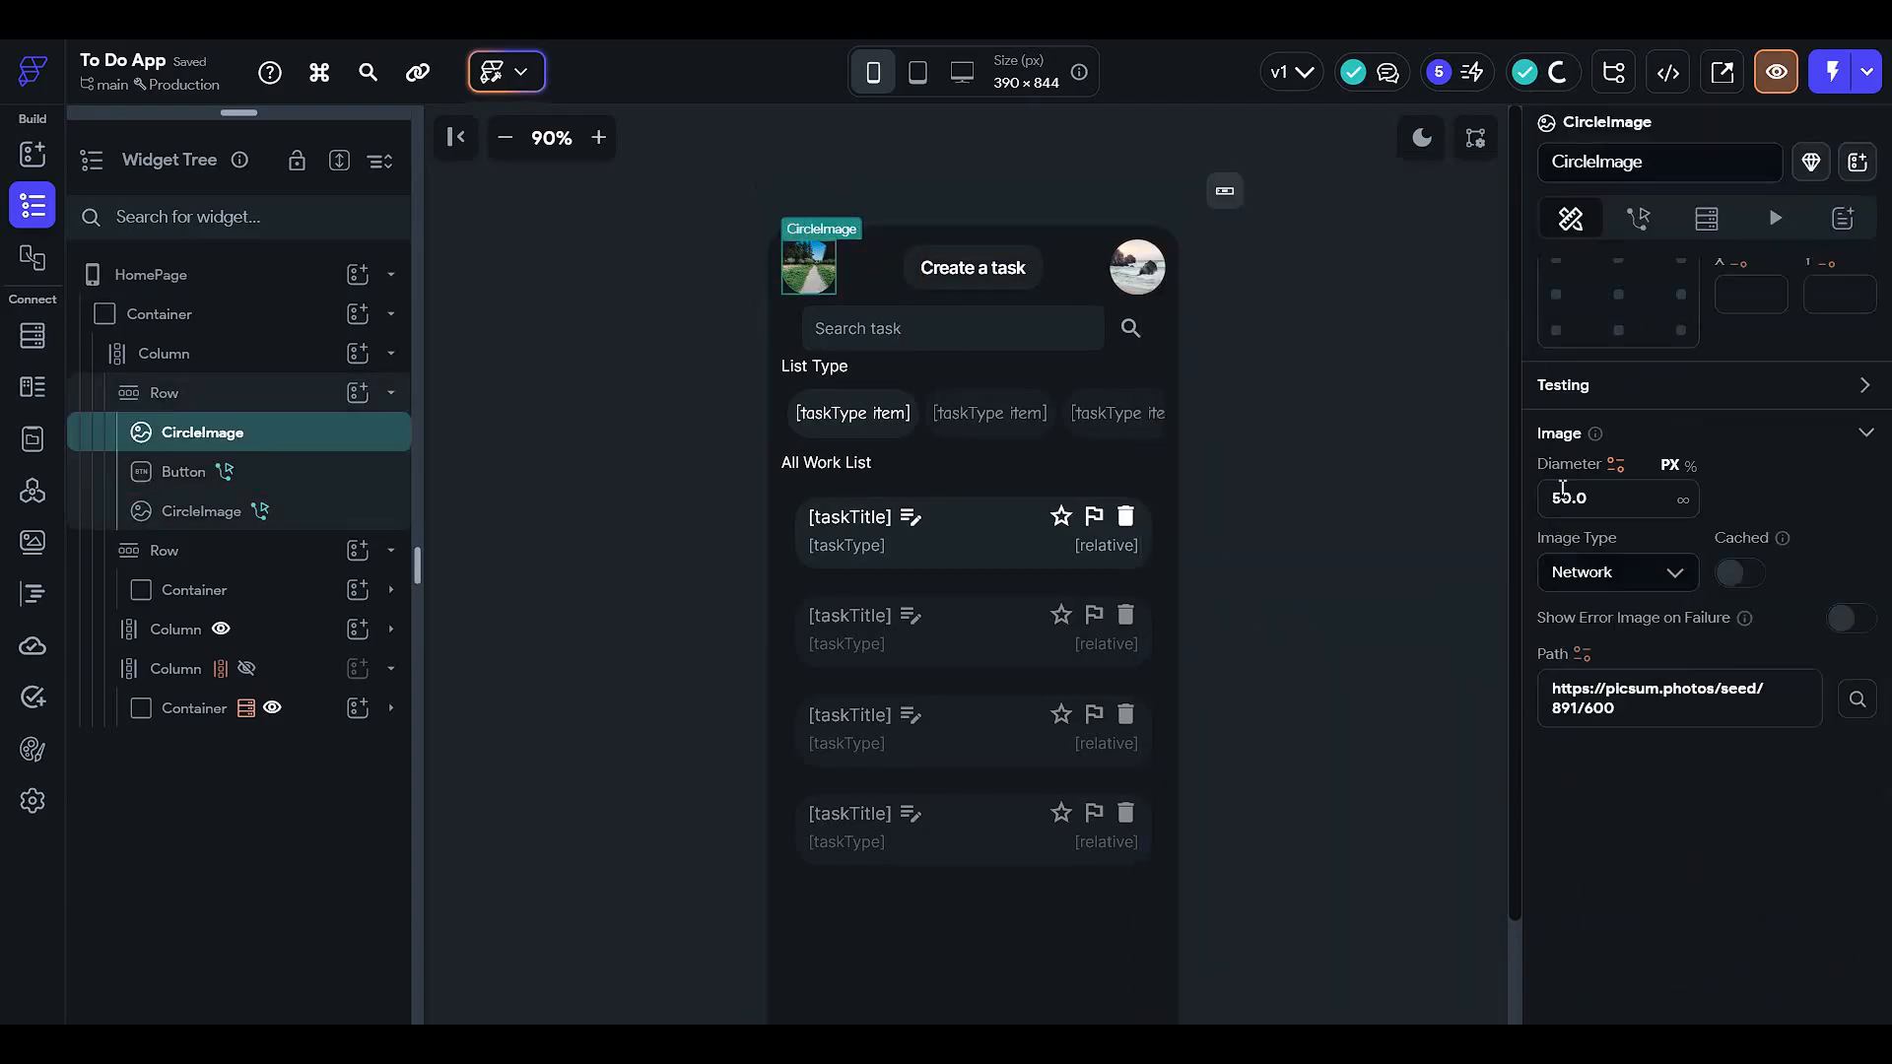
scroll(1563, 490, down, 1)
click(1581, 582)
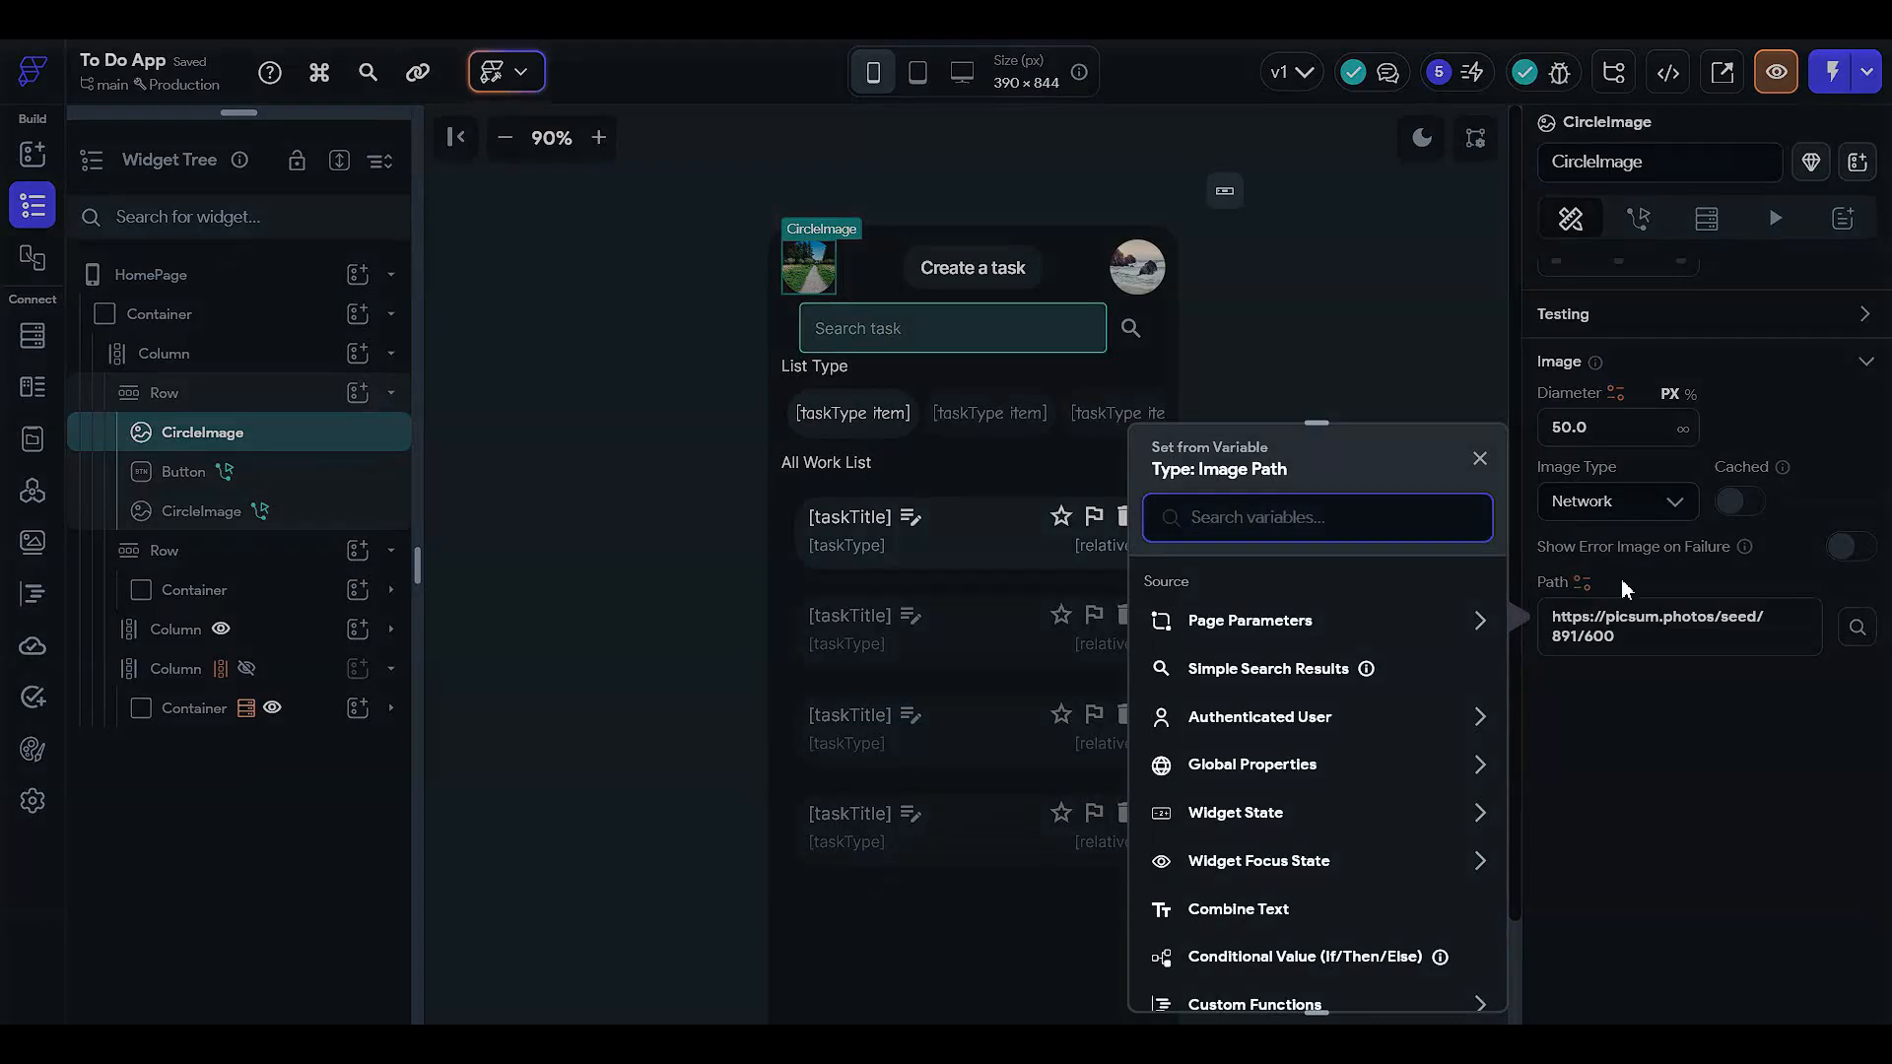
click(1622, 583)
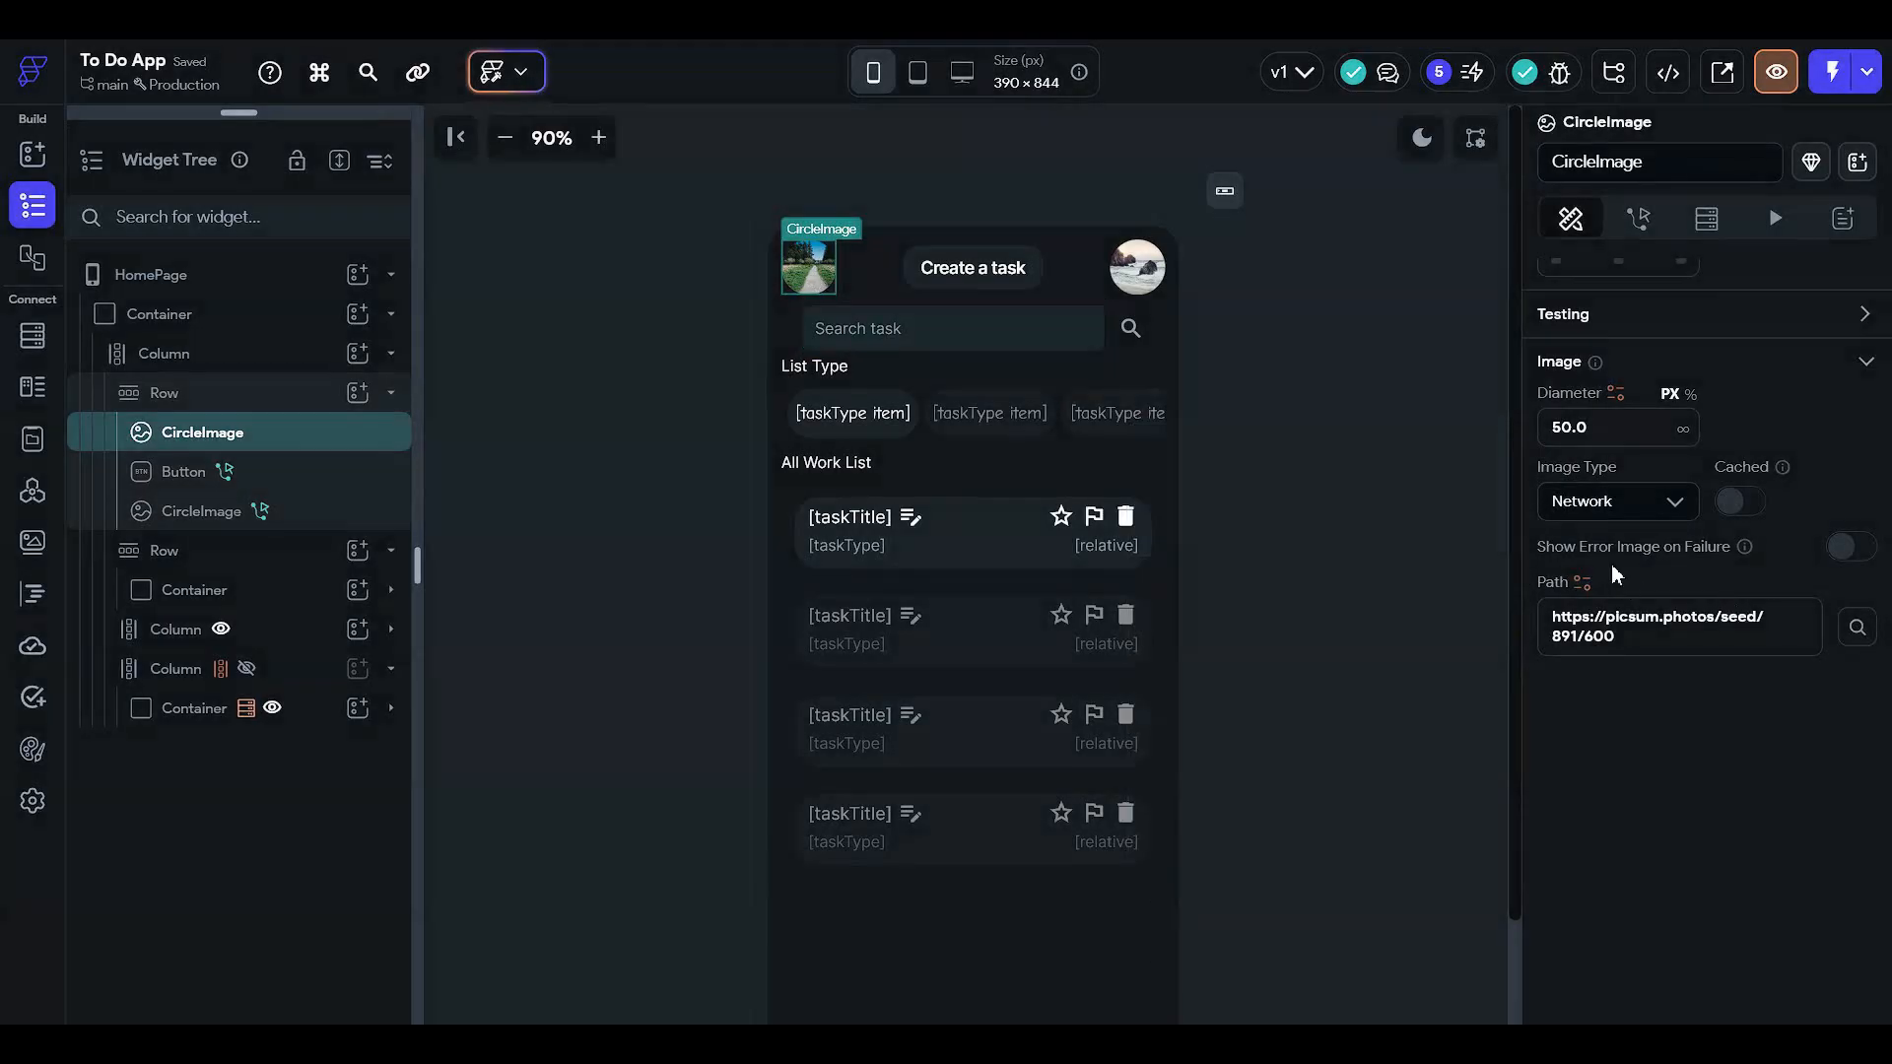
click(1740, 503)
click(1633, 511)
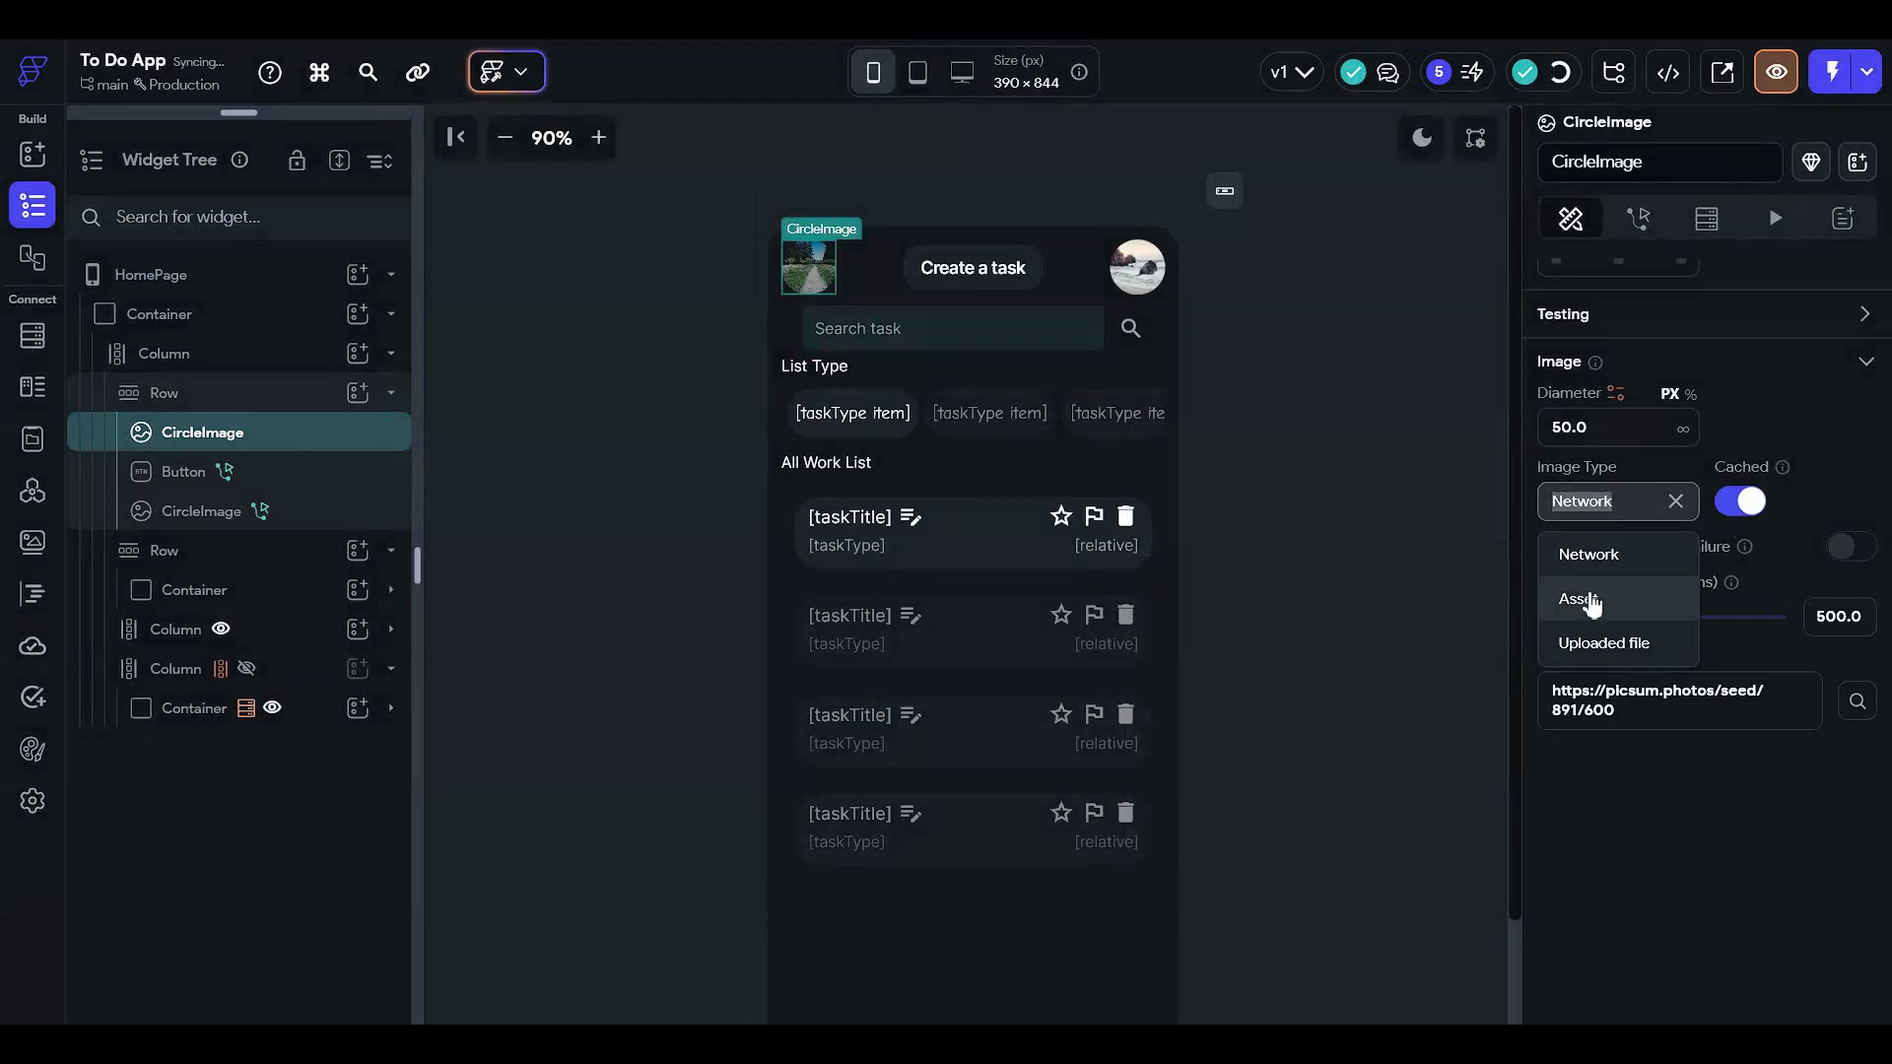
click(1588, 596)
- Upload the planning logo file as the left CircleImage's asset image
click(1668, 577)
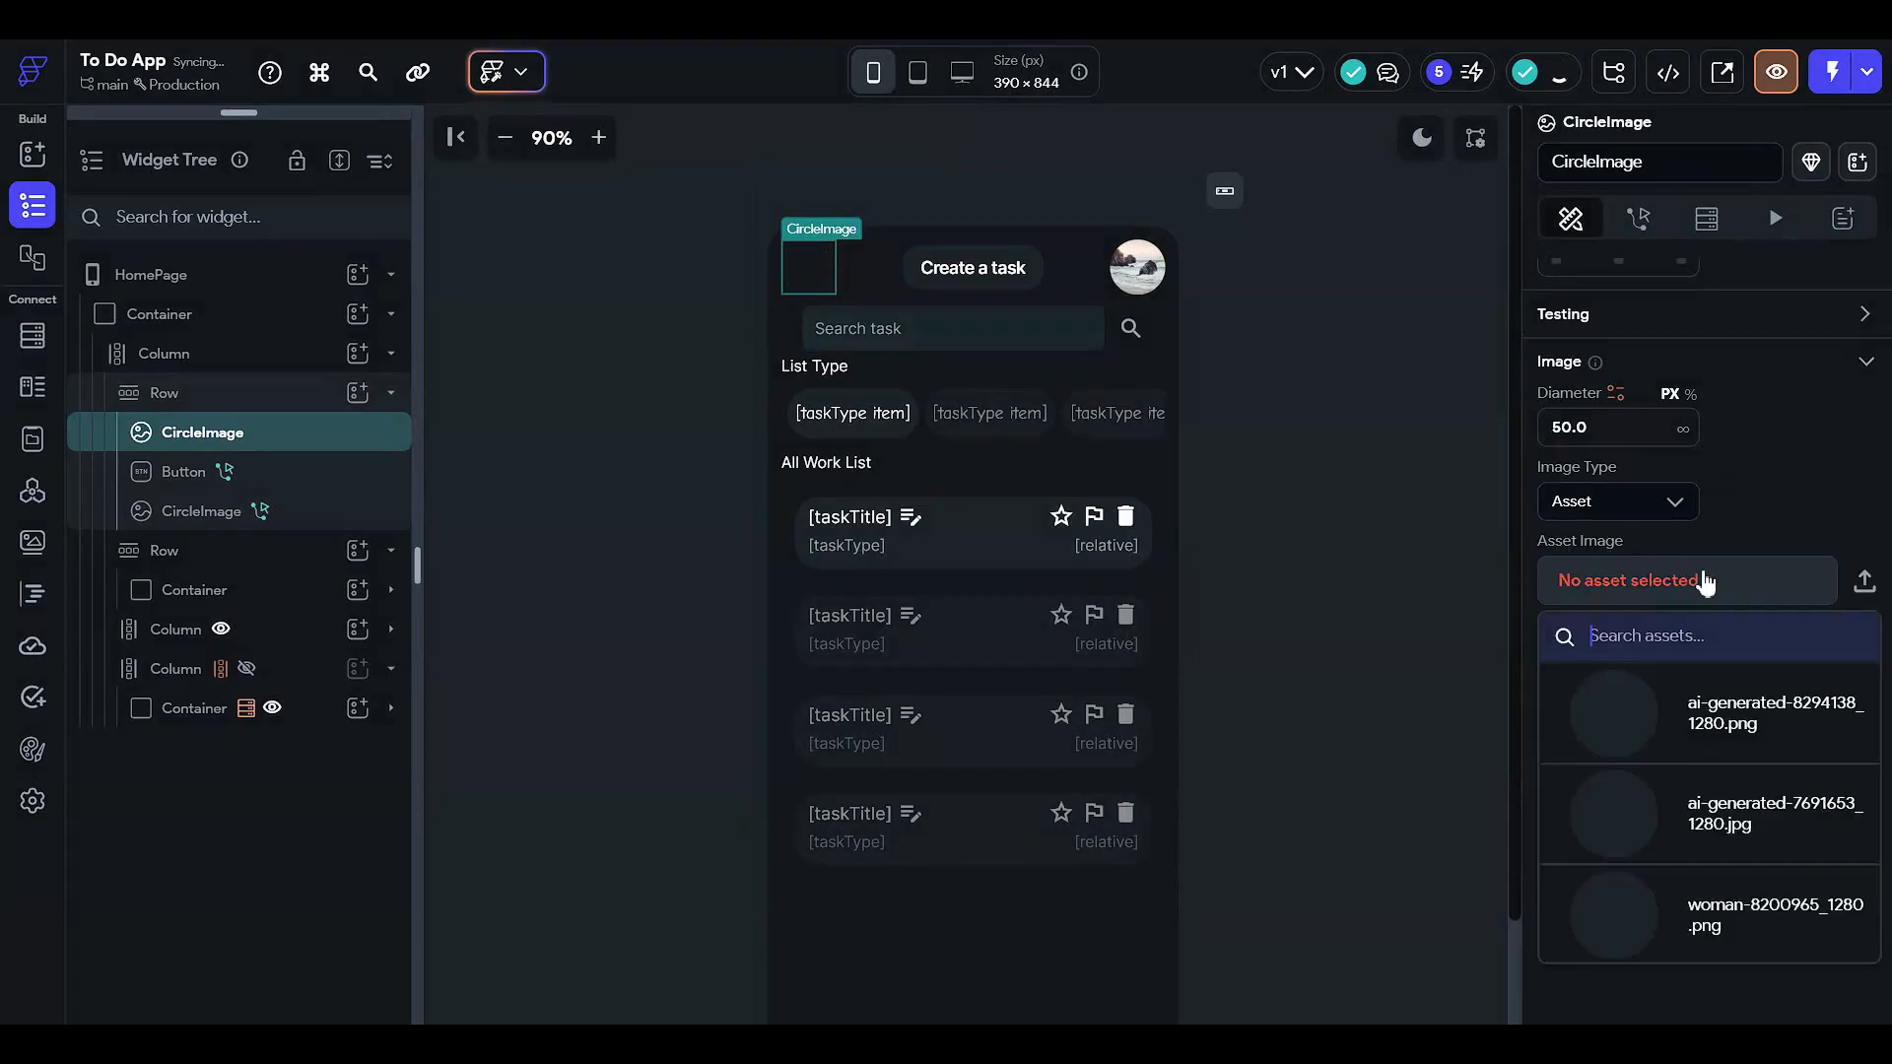
click(1829, 603)
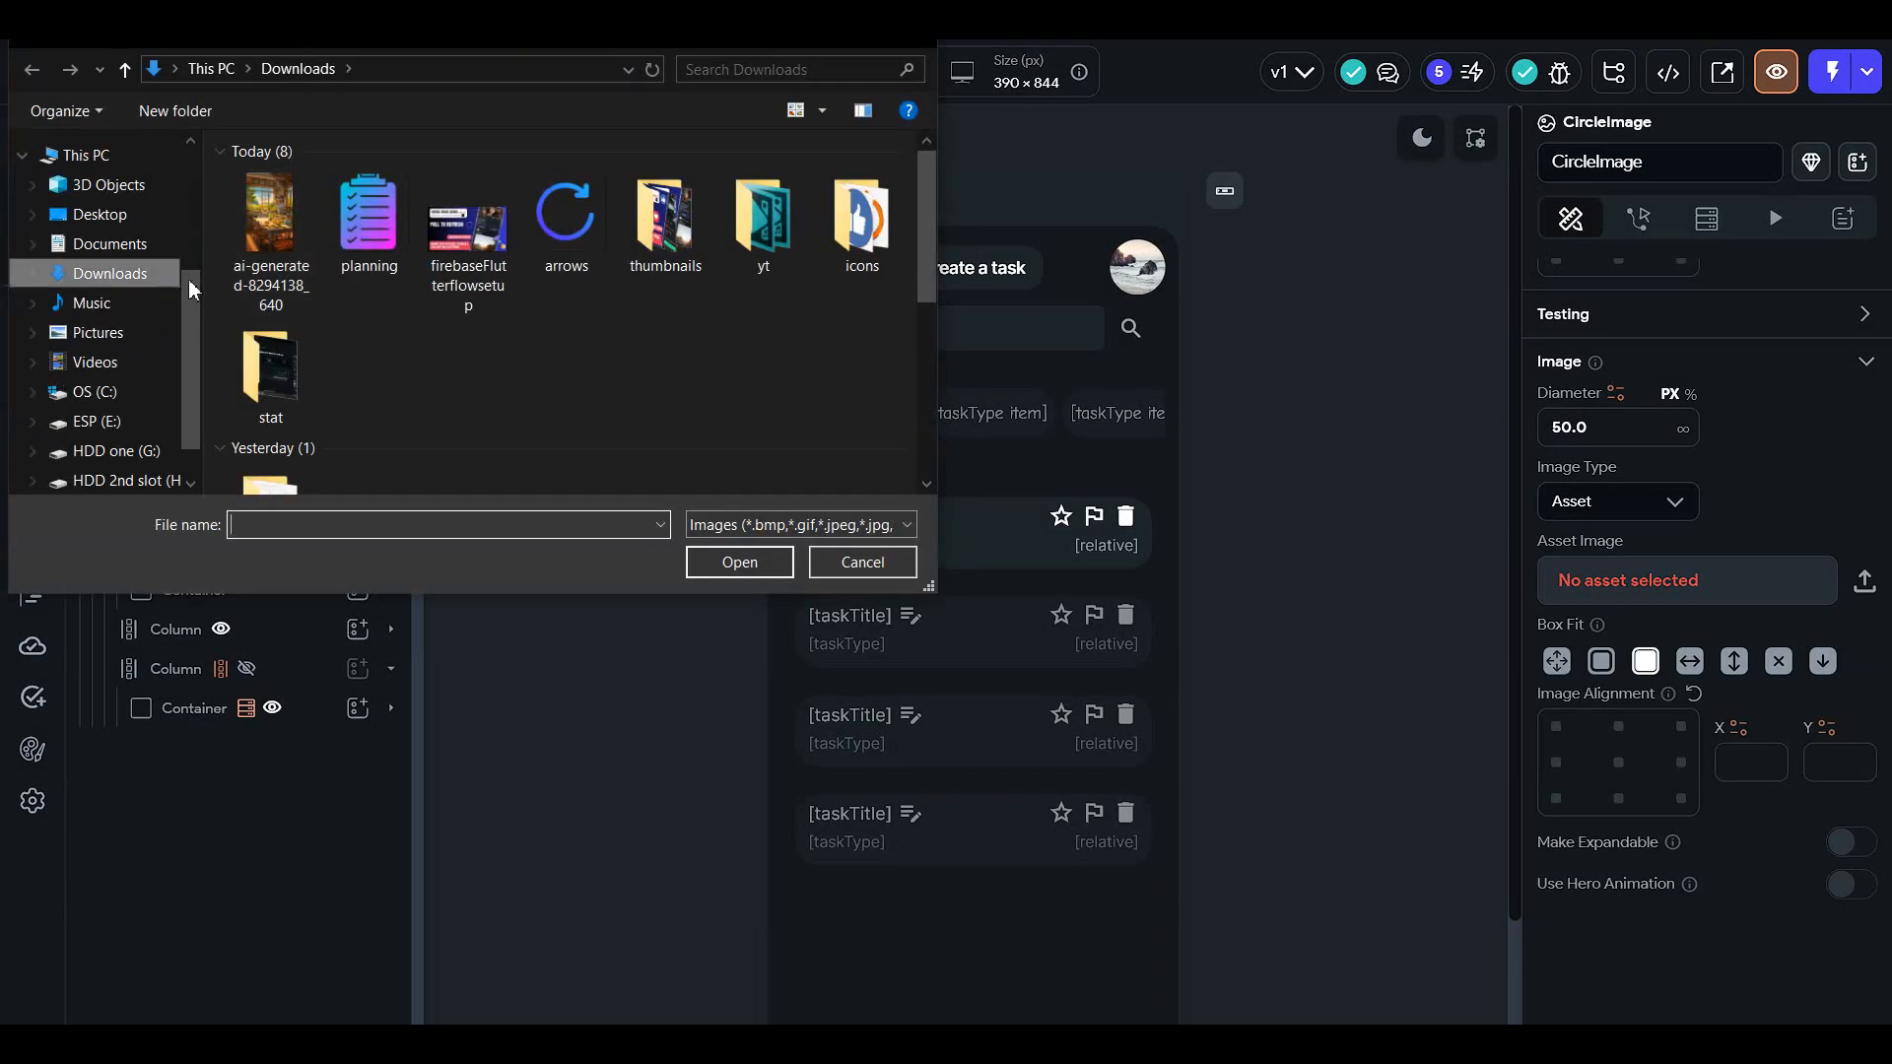
double_click(370, 228)
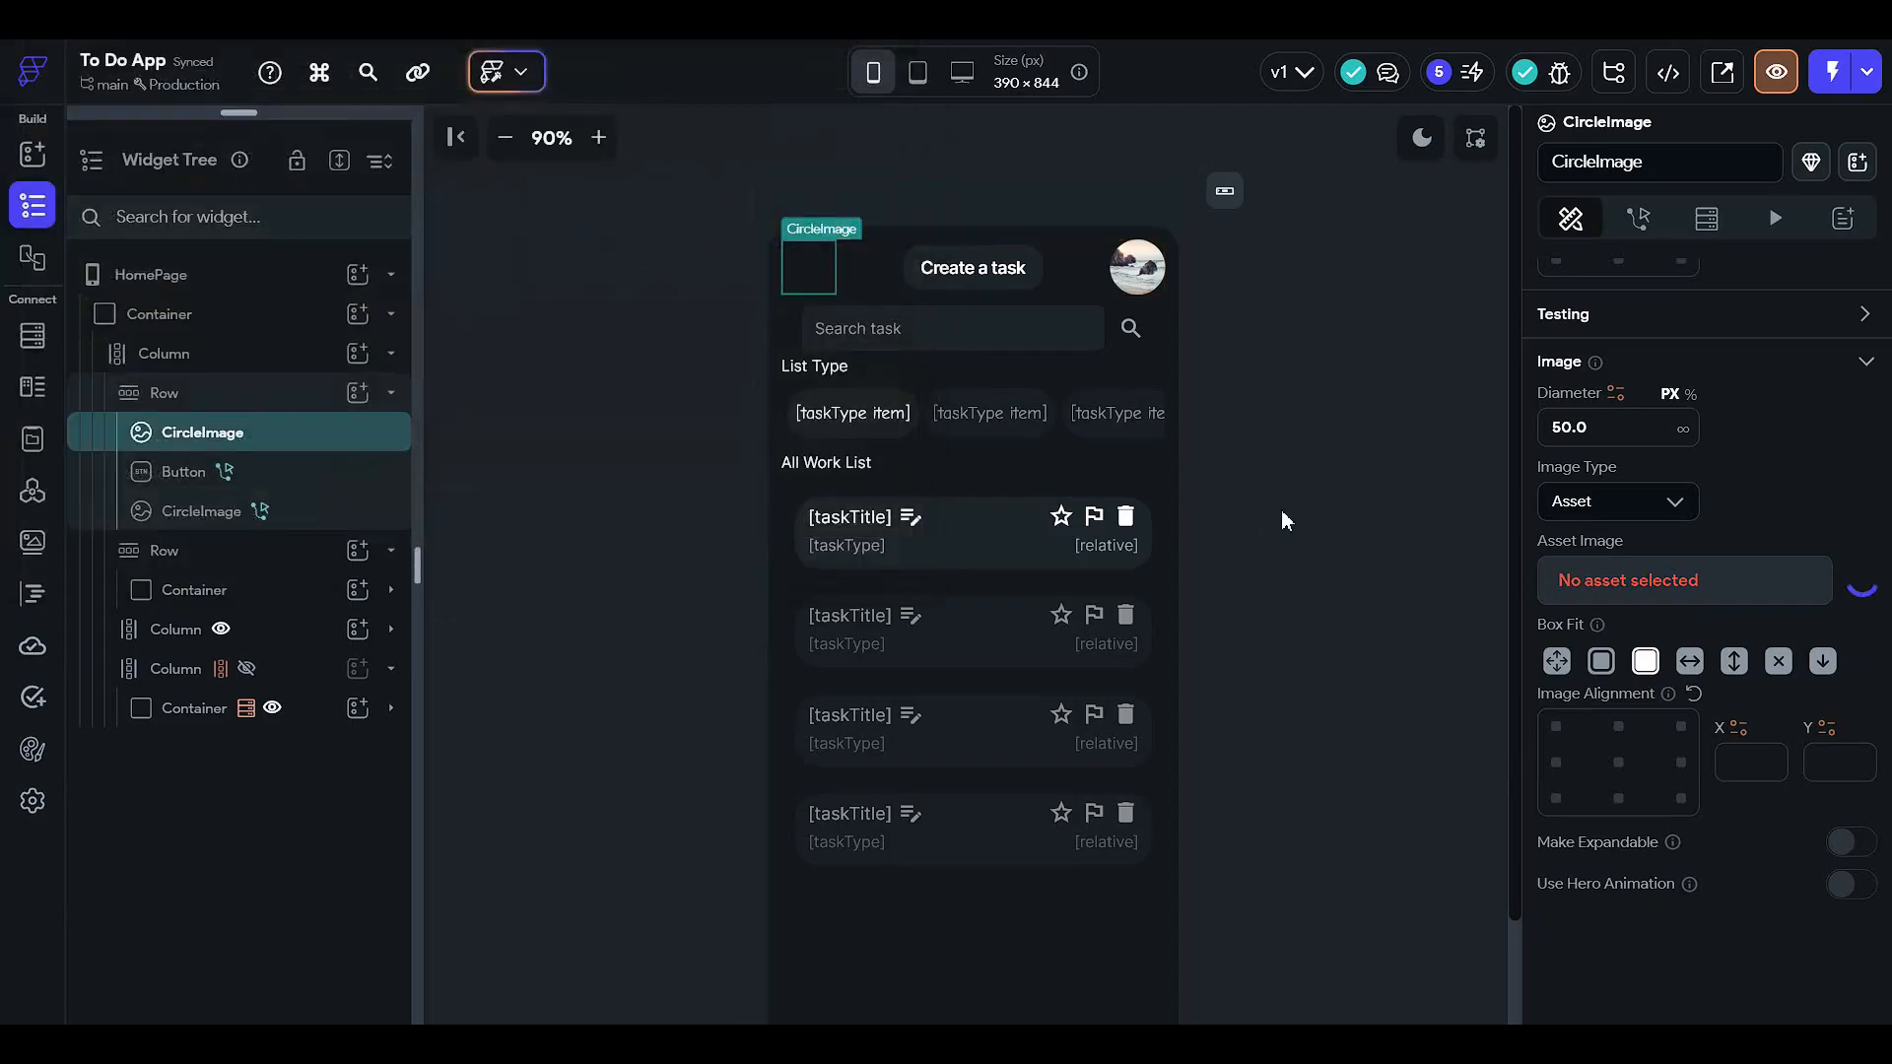
click(1210, 371)
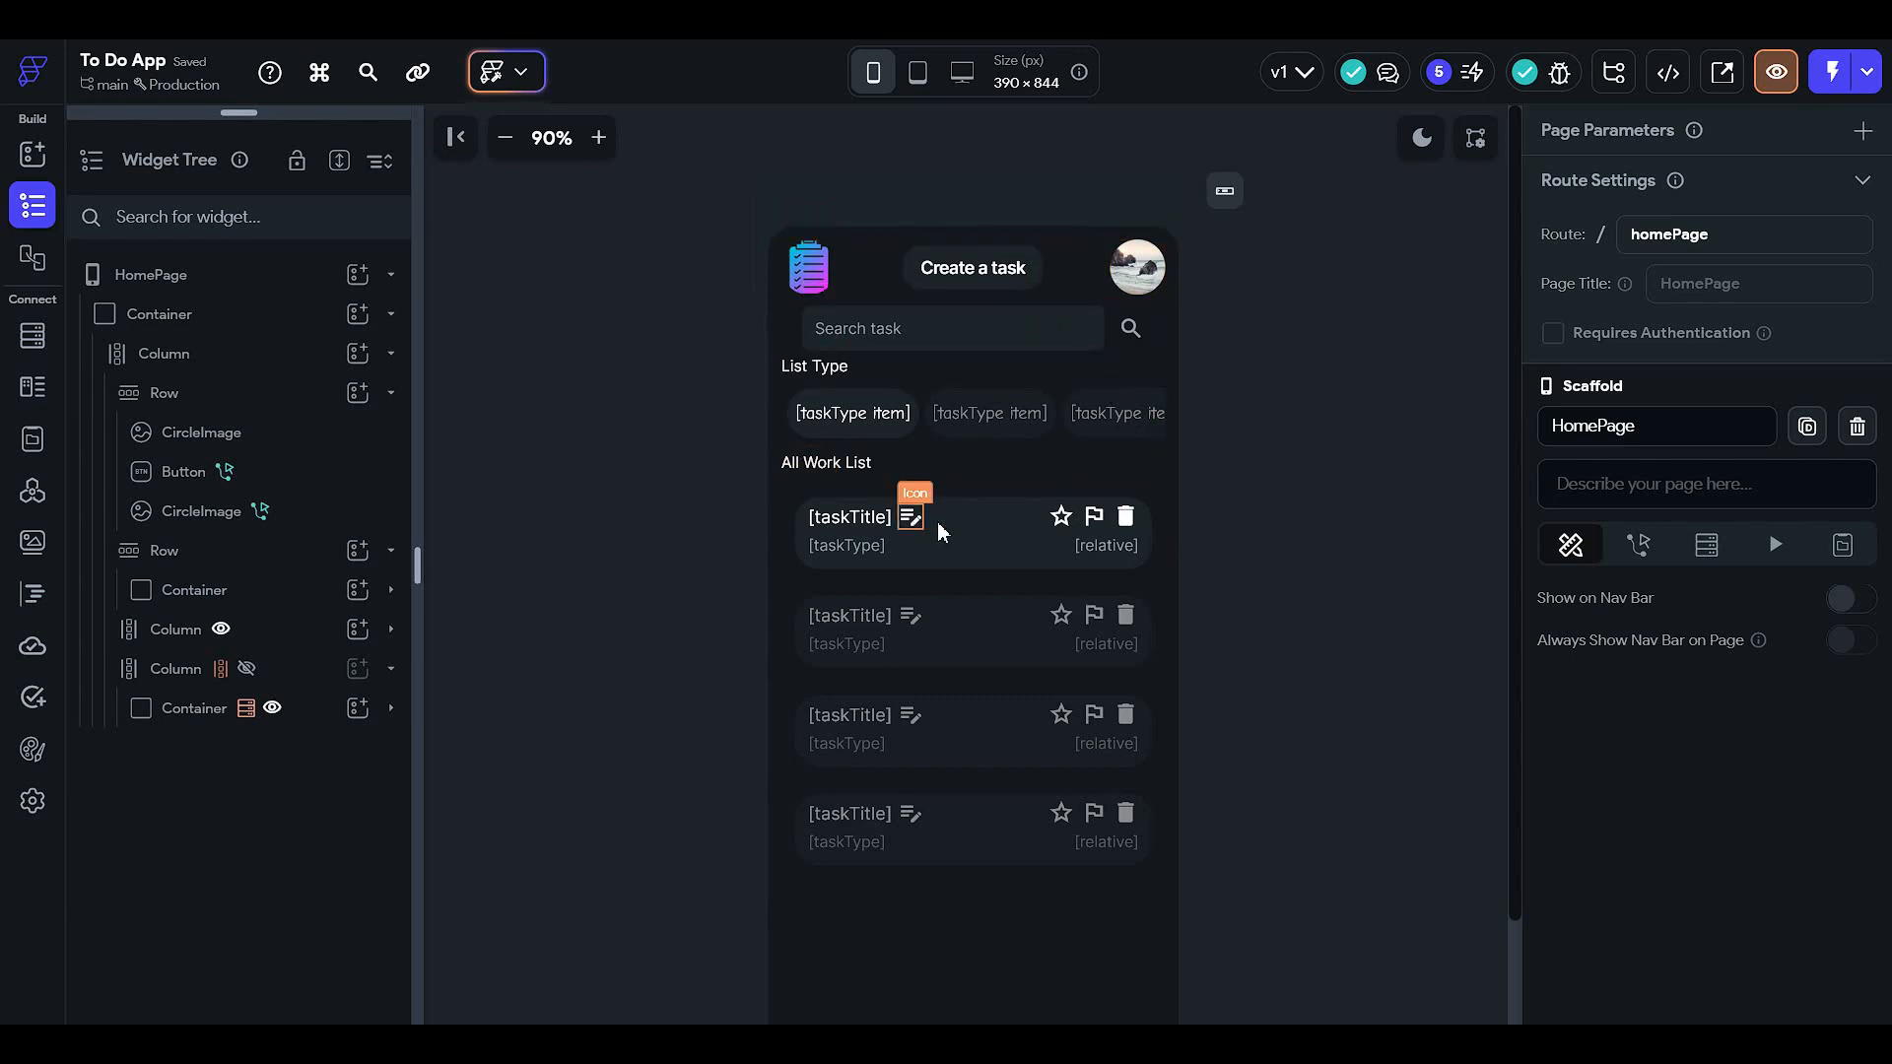
scroll(1173, 528, down, 1)
scroll(1161, 540, up, 1)
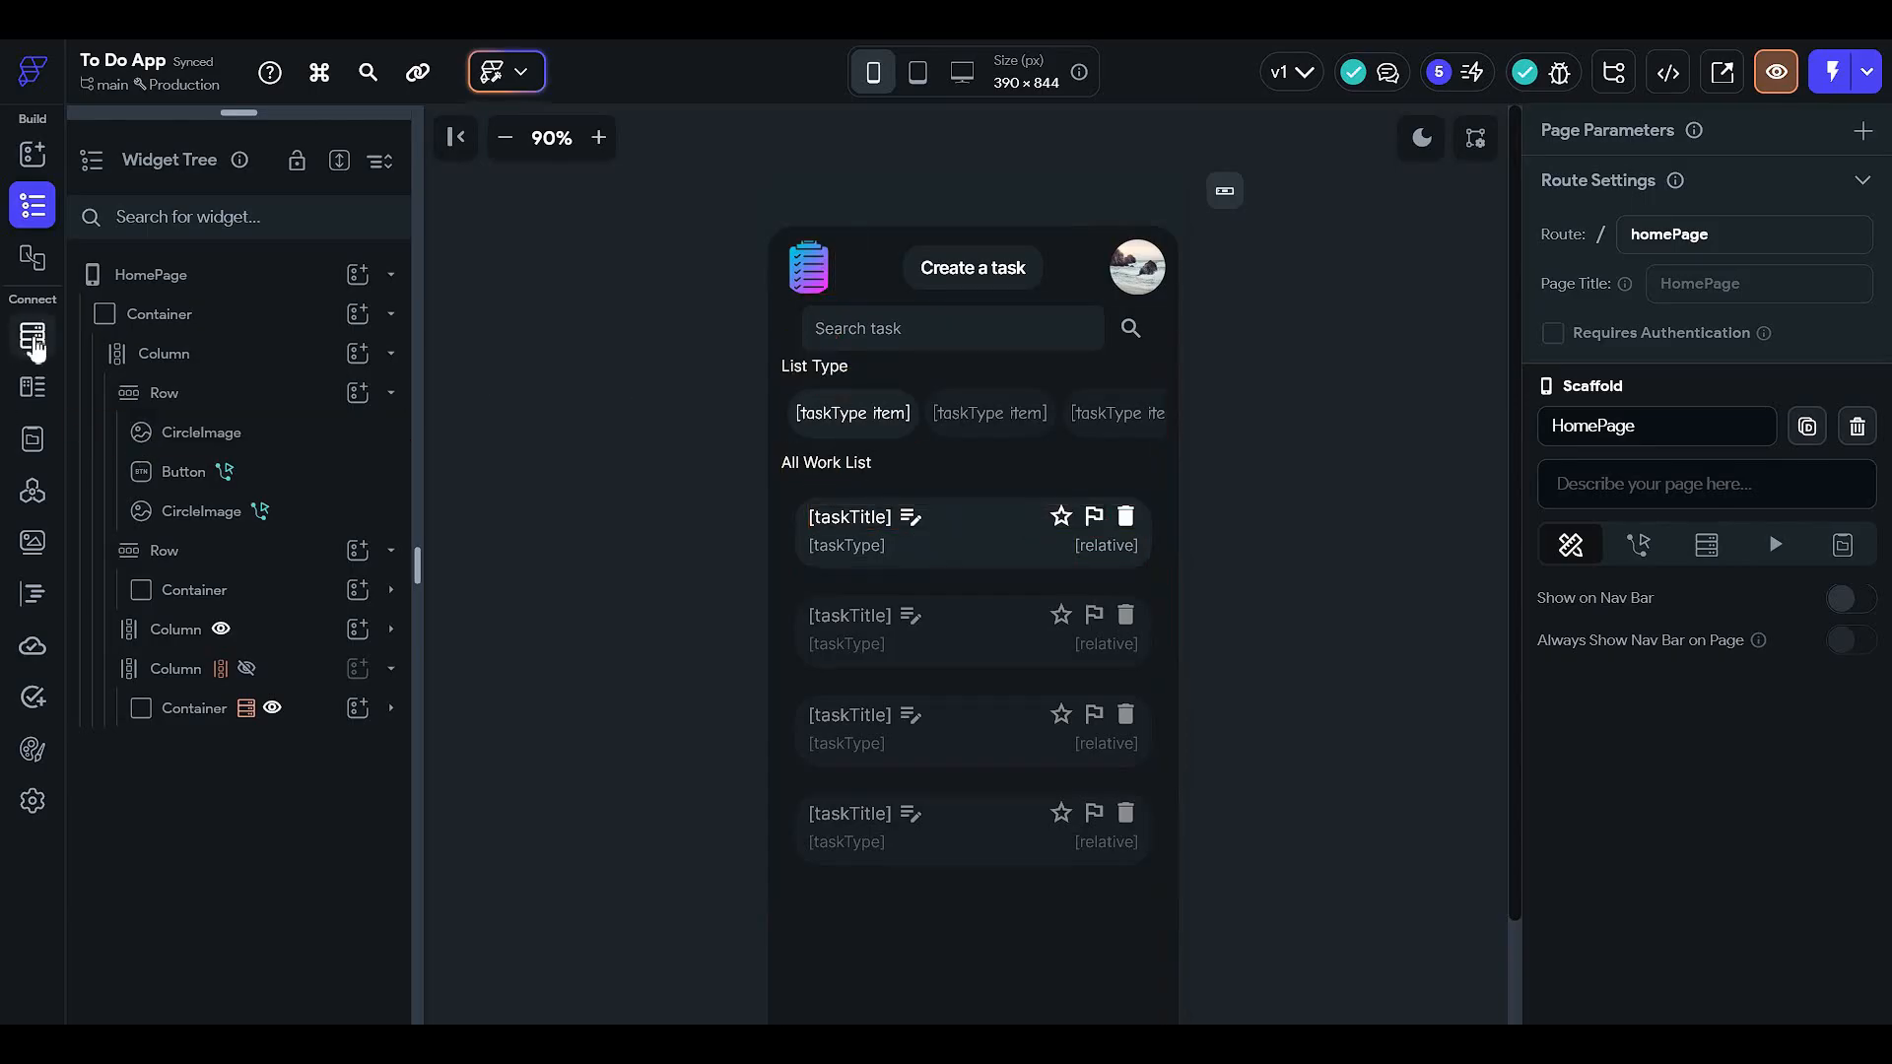
click(34, 801)
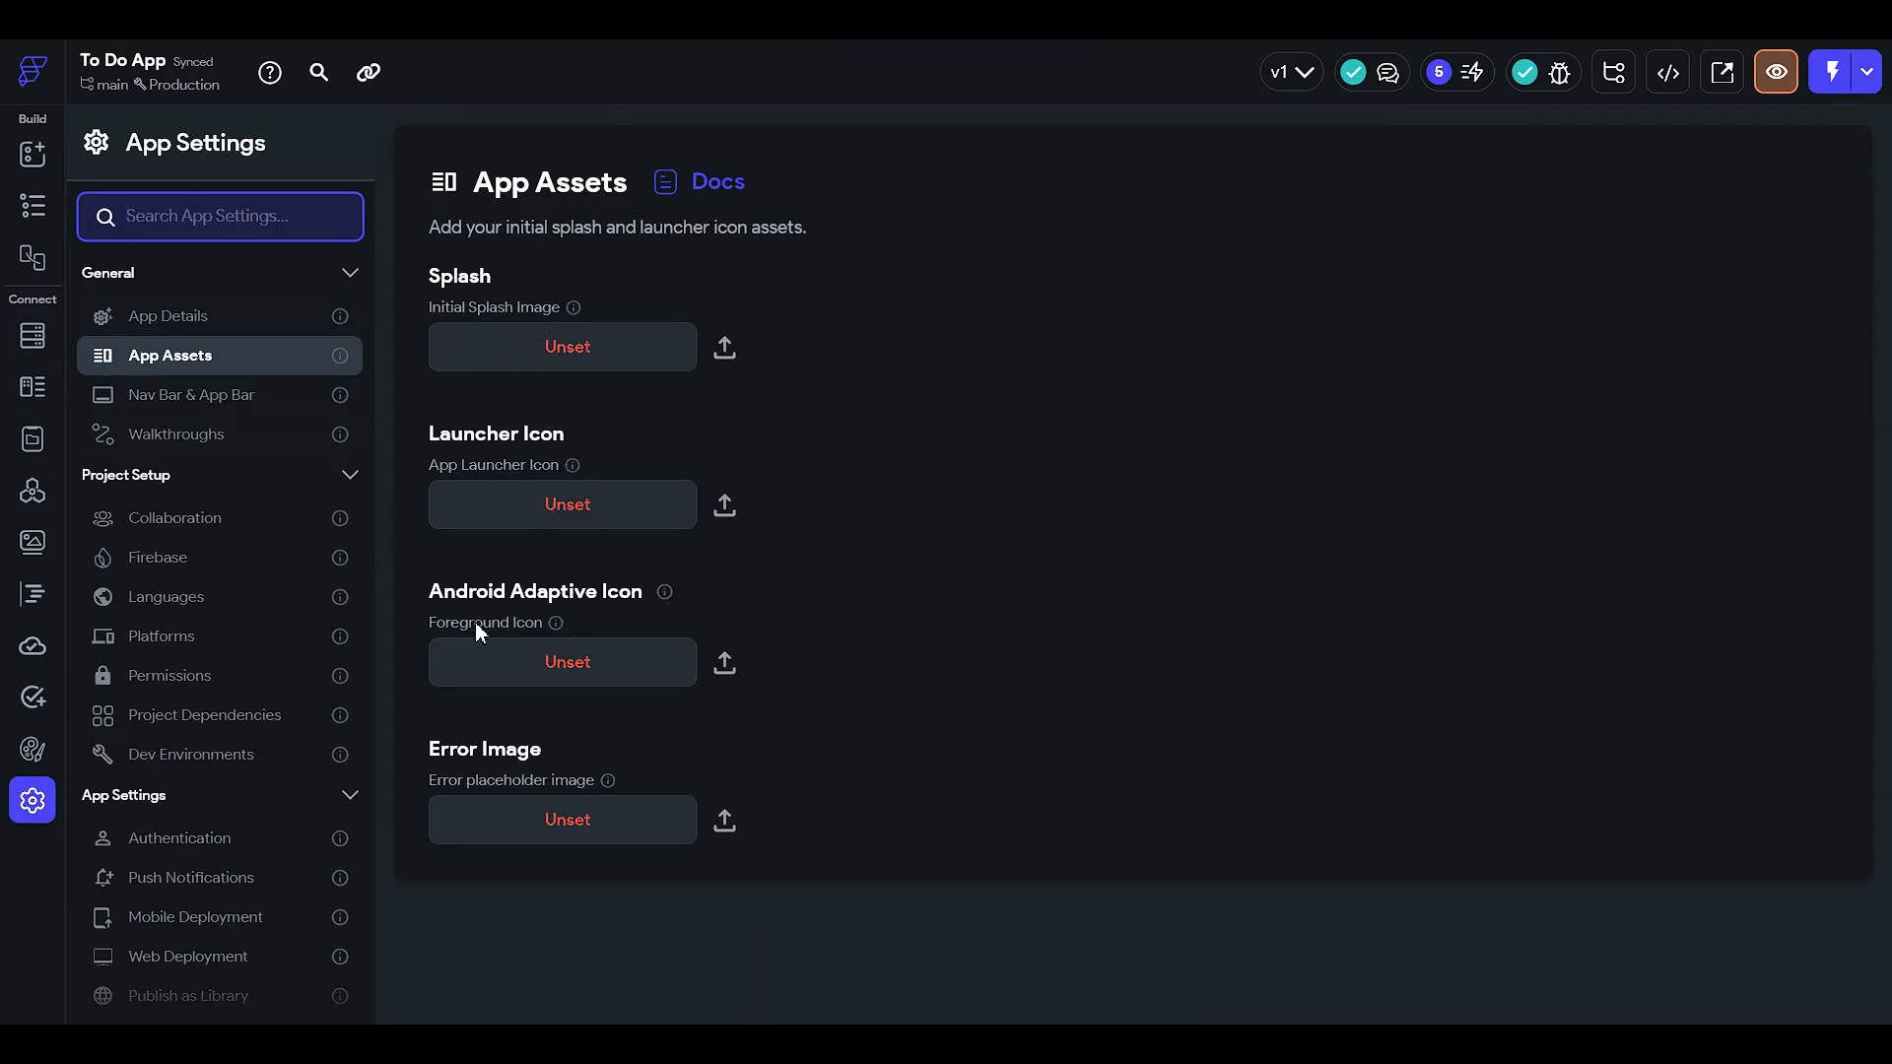
click(32, 204)
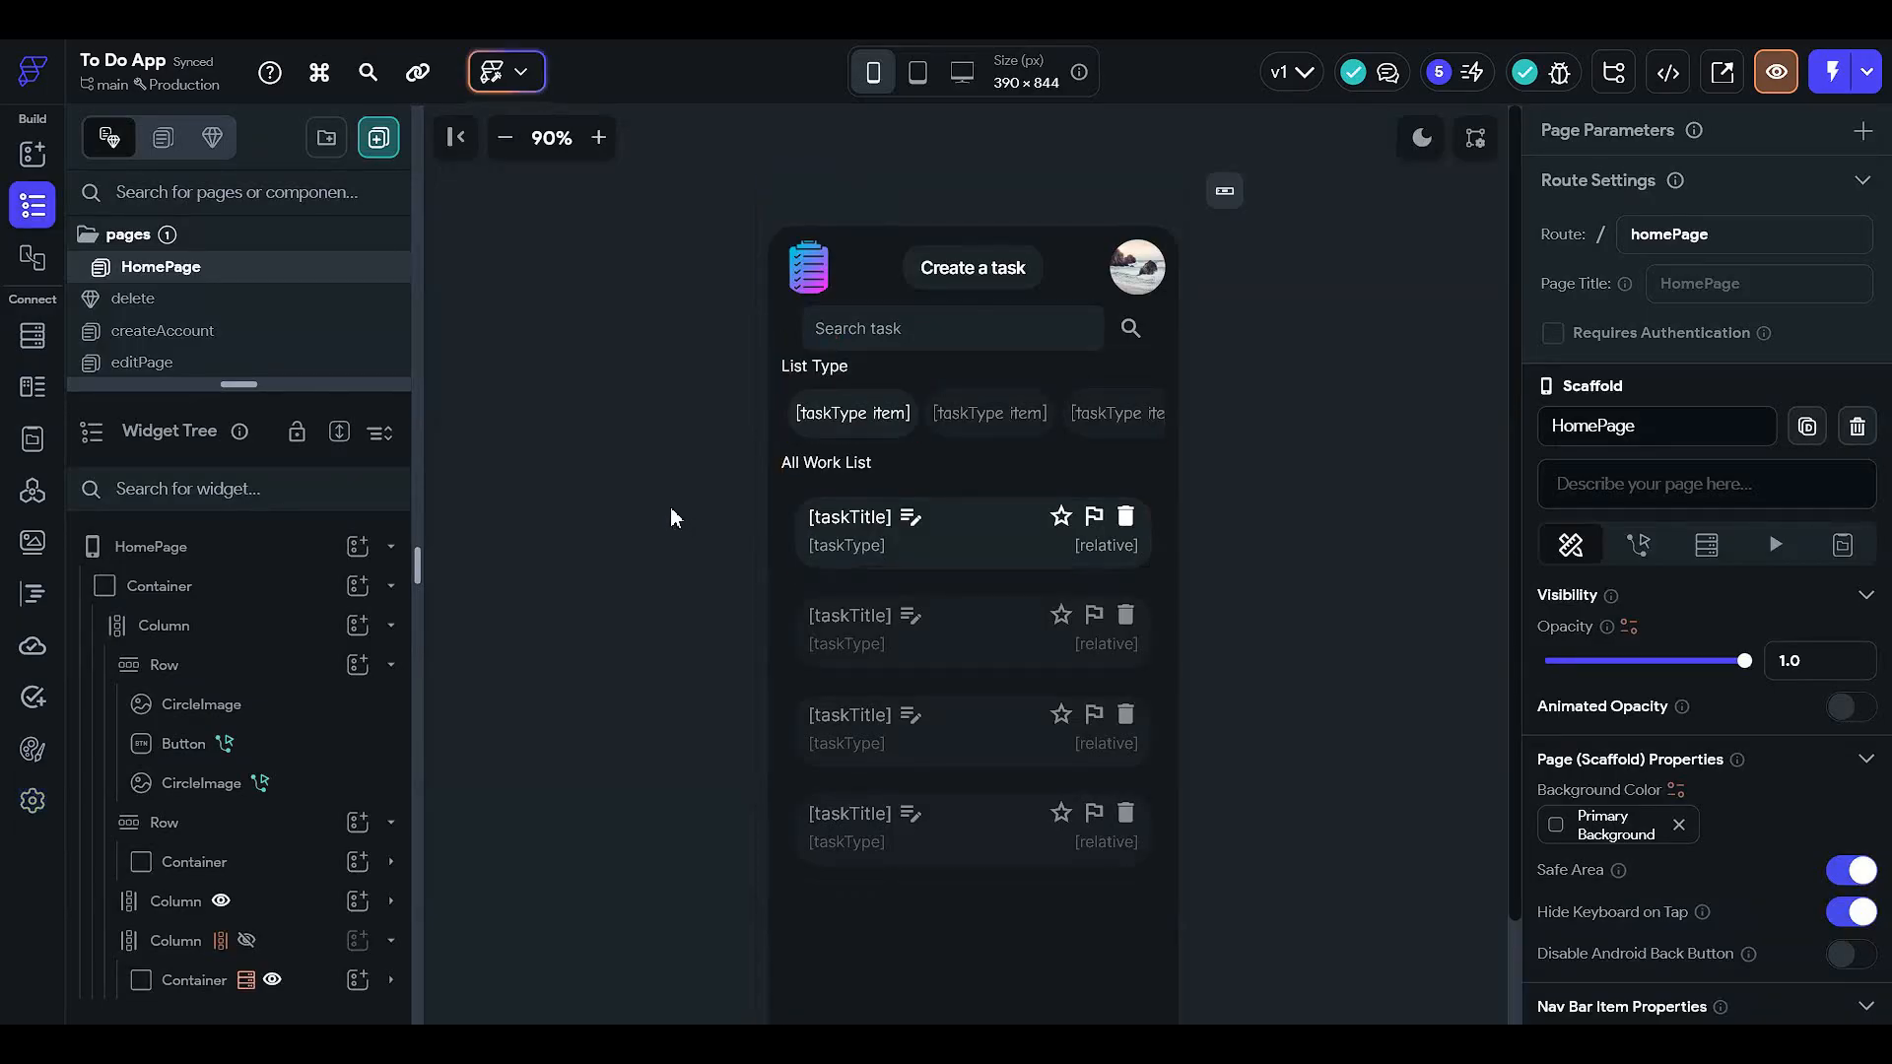
scroll(671, 508, down, 1)
scroll(671, 509, up, 1)
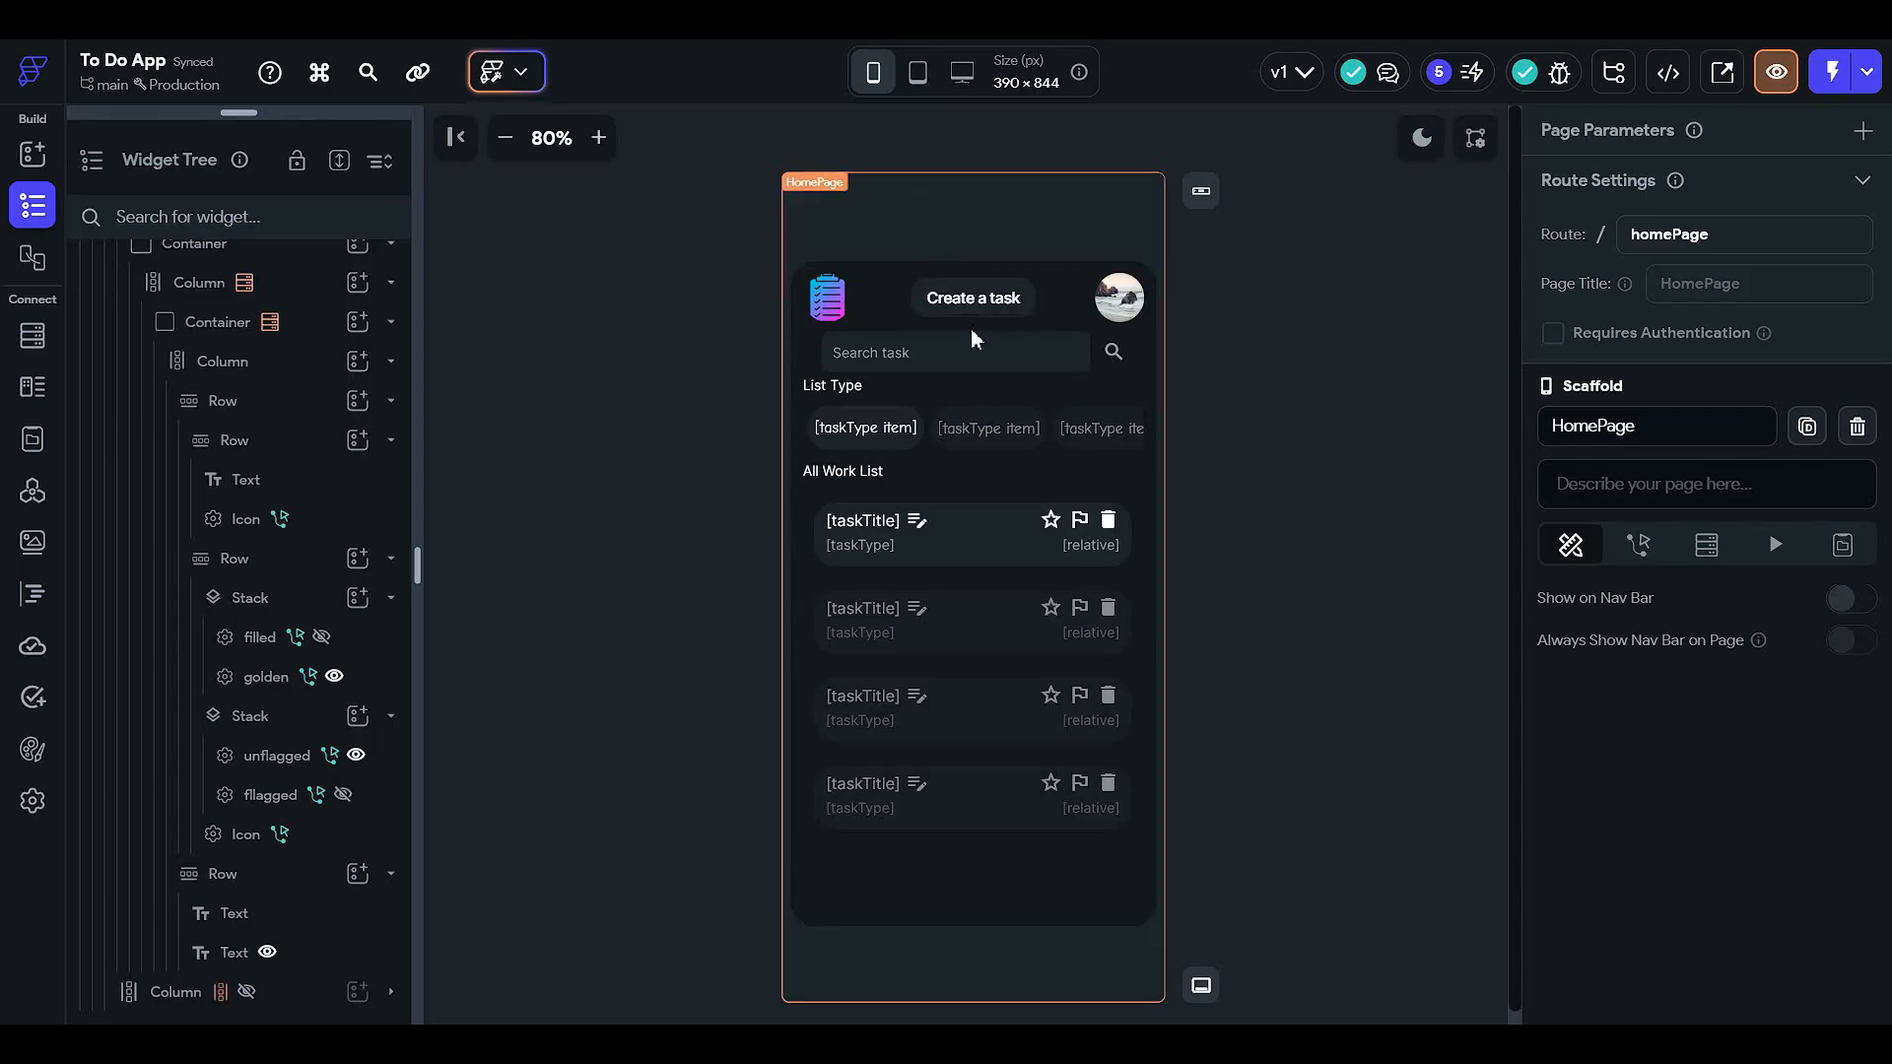
- Make the main Column under the top Container scroll vertically
click(902, 672)
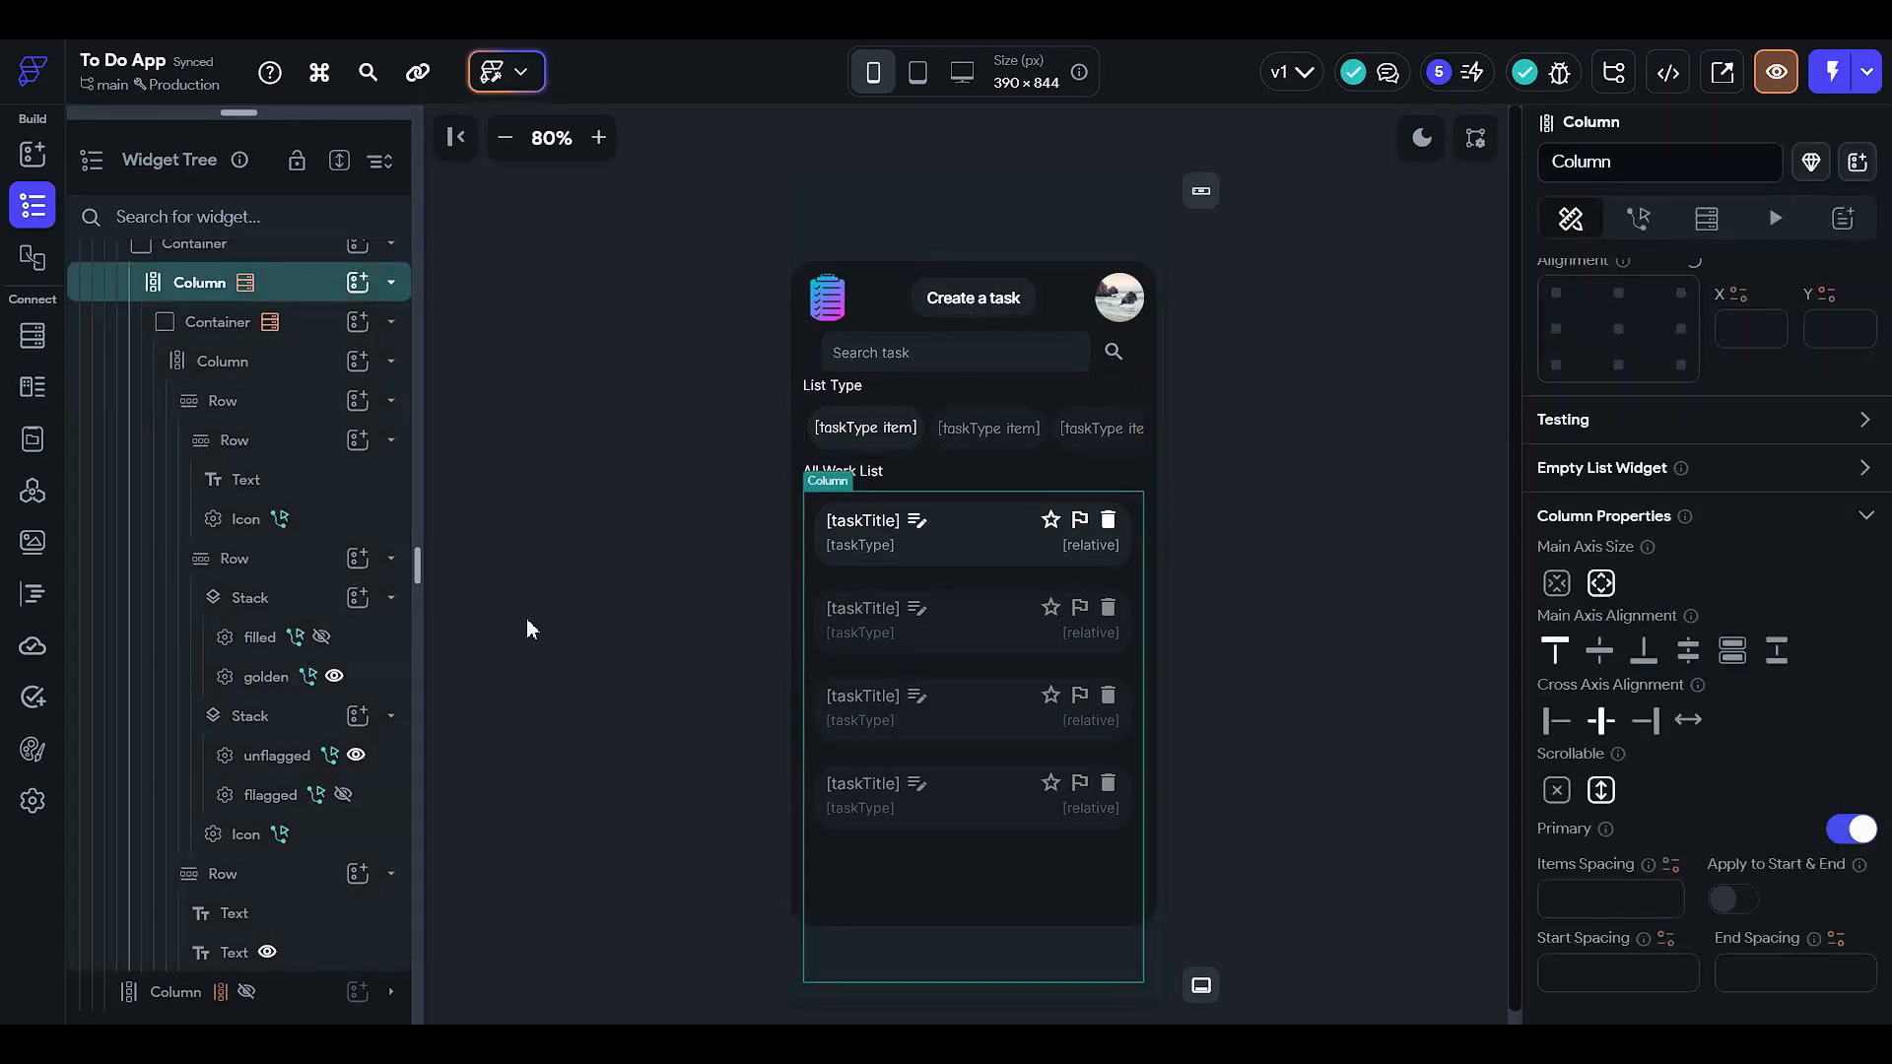
click(304, 258)
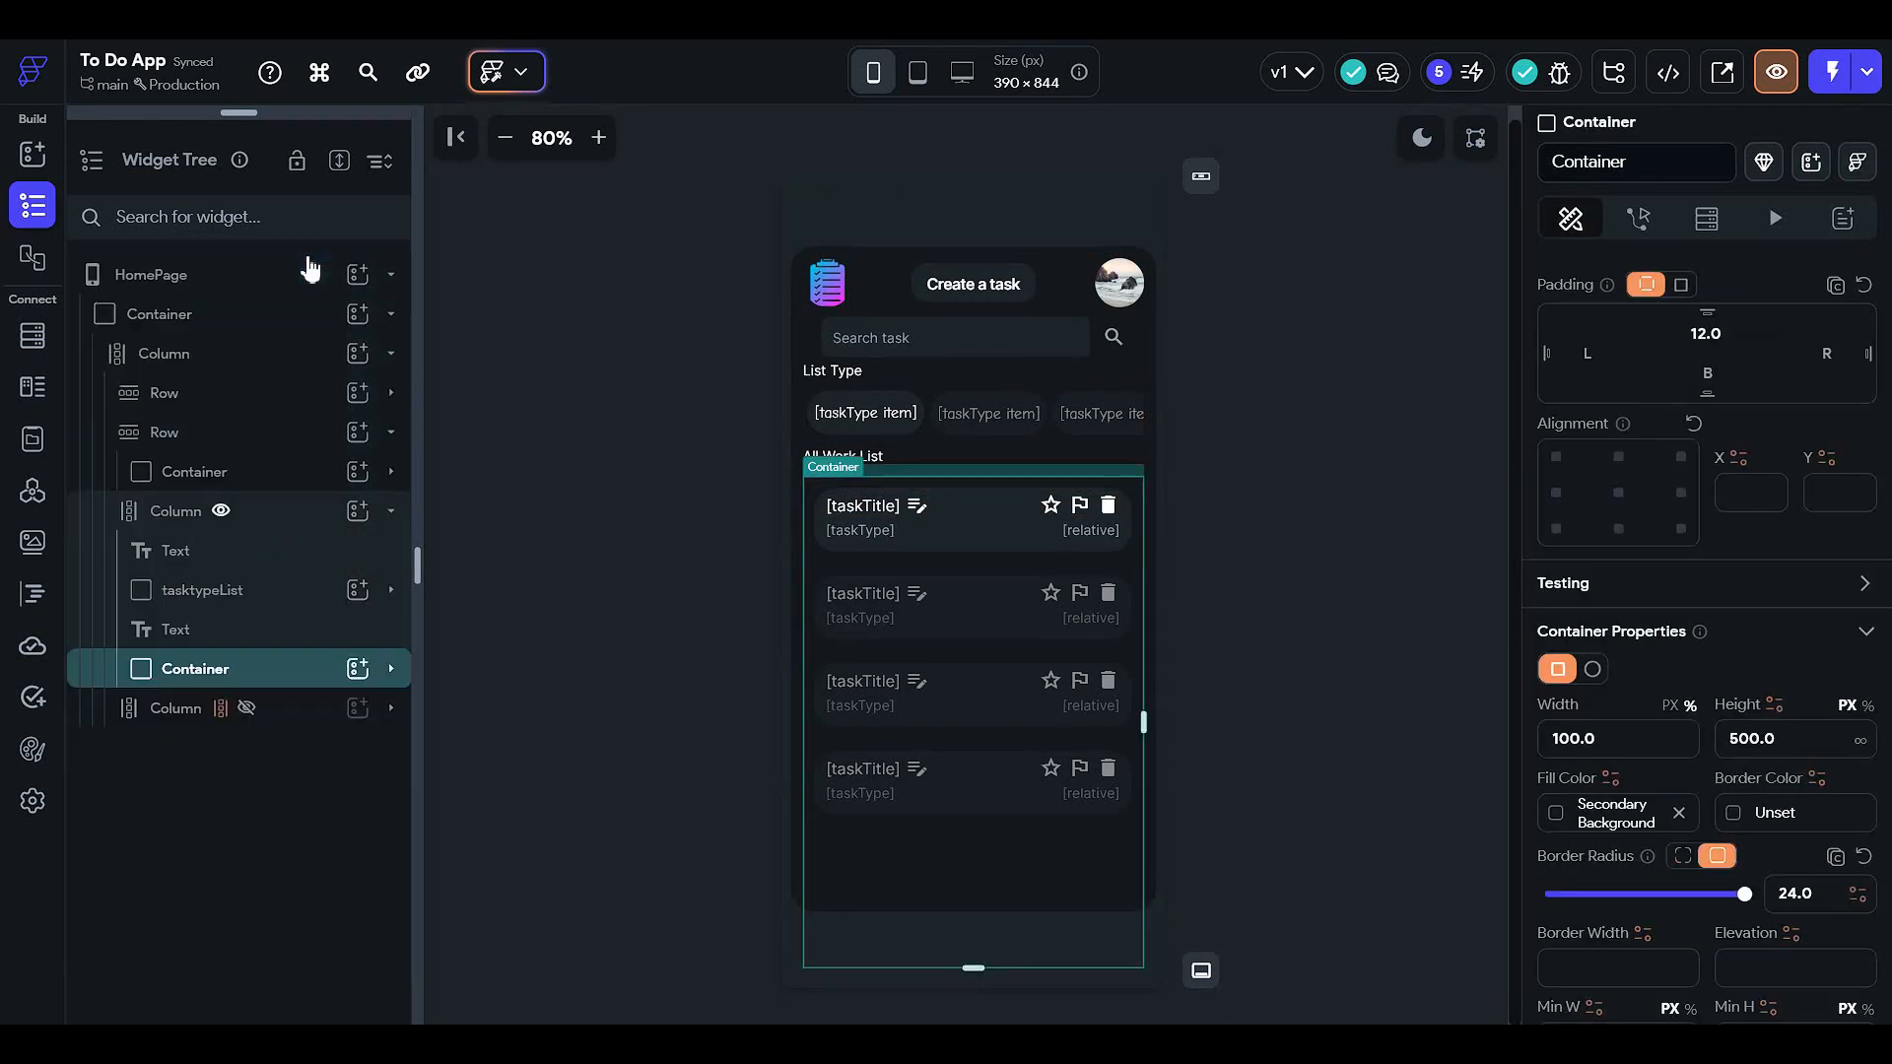
click(295, 325)
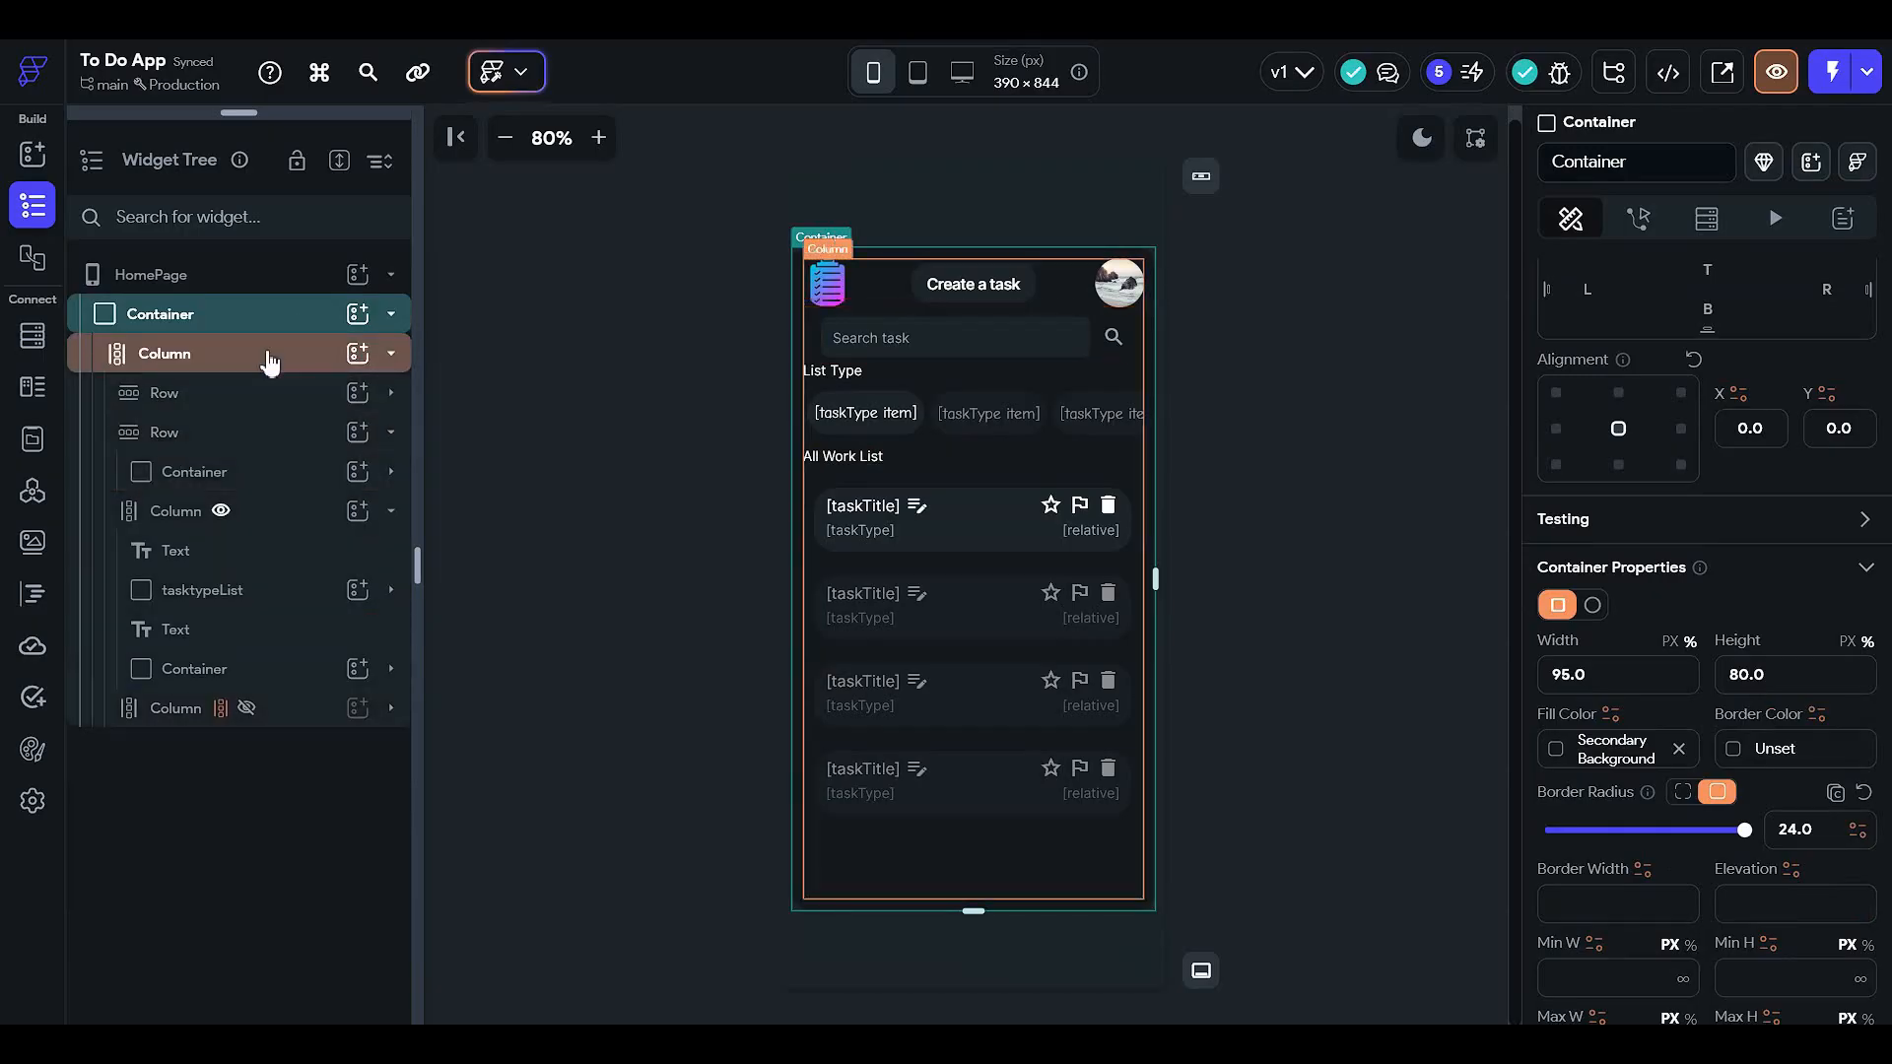
click(269, 361)
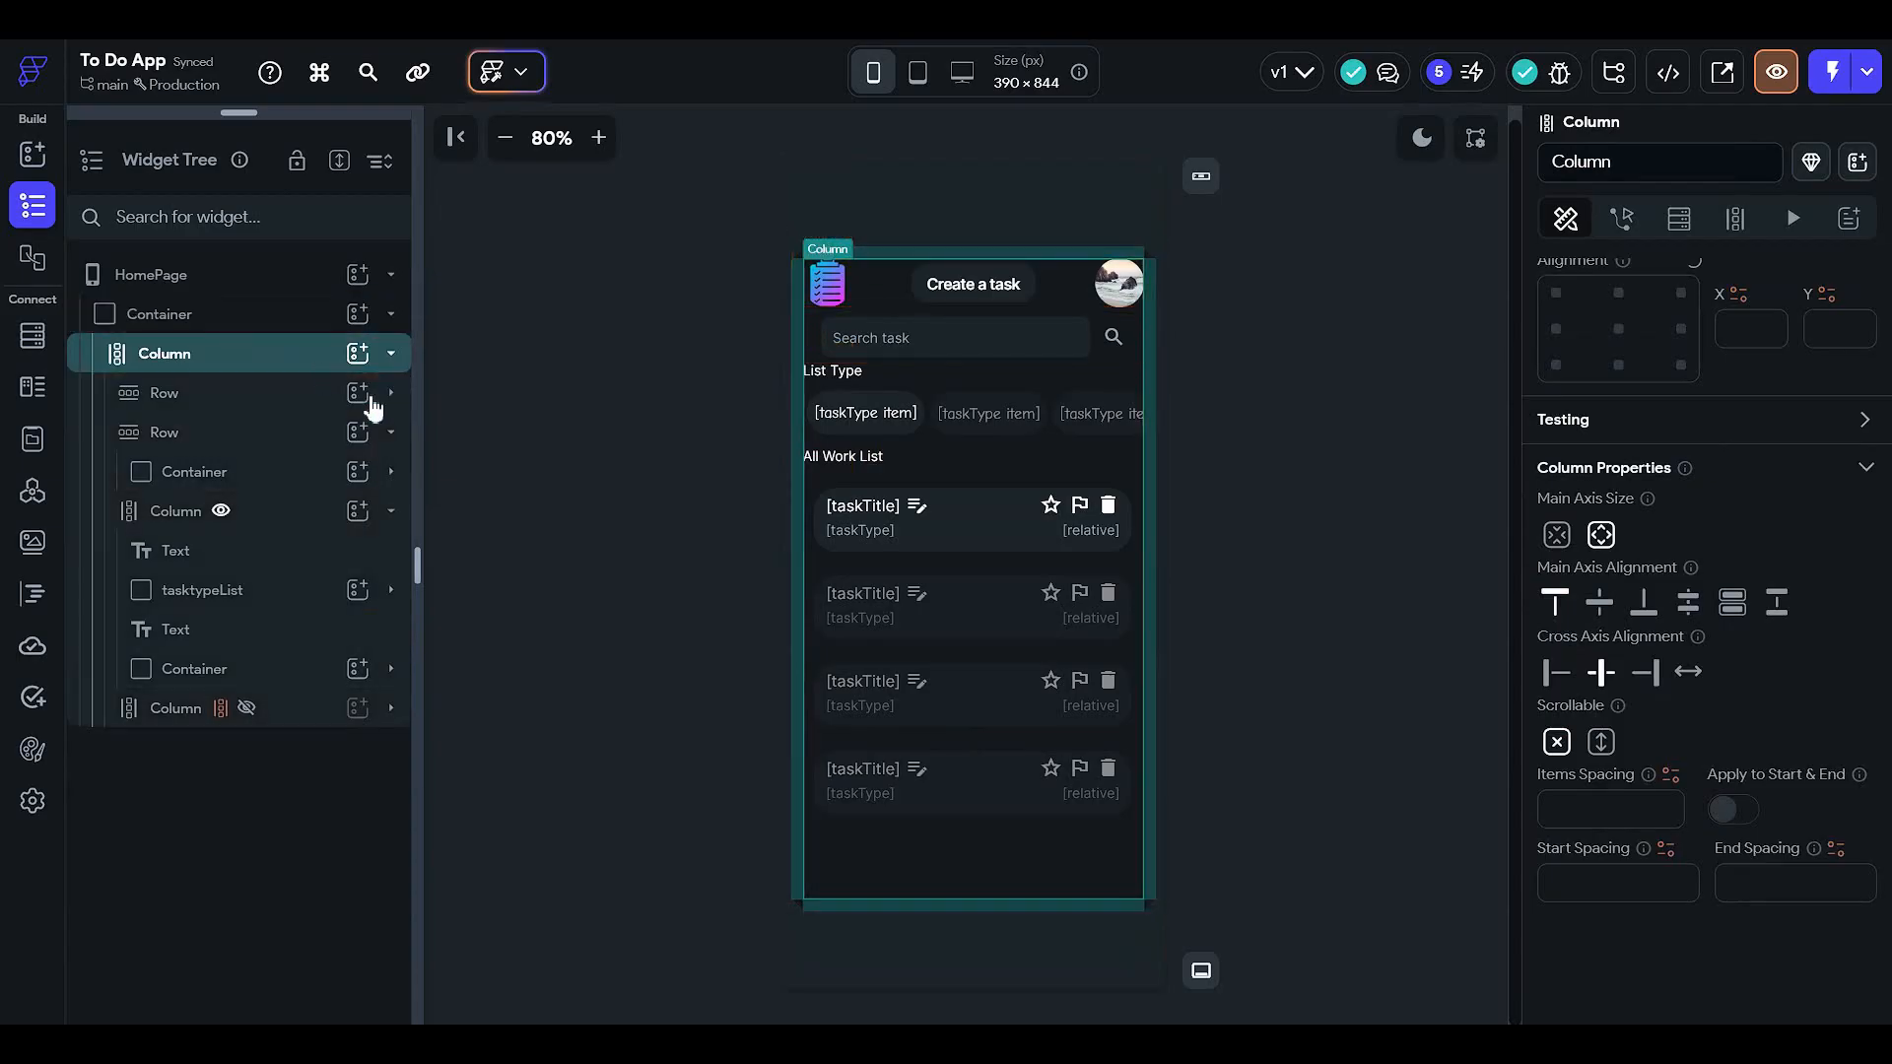
click(248, 325)
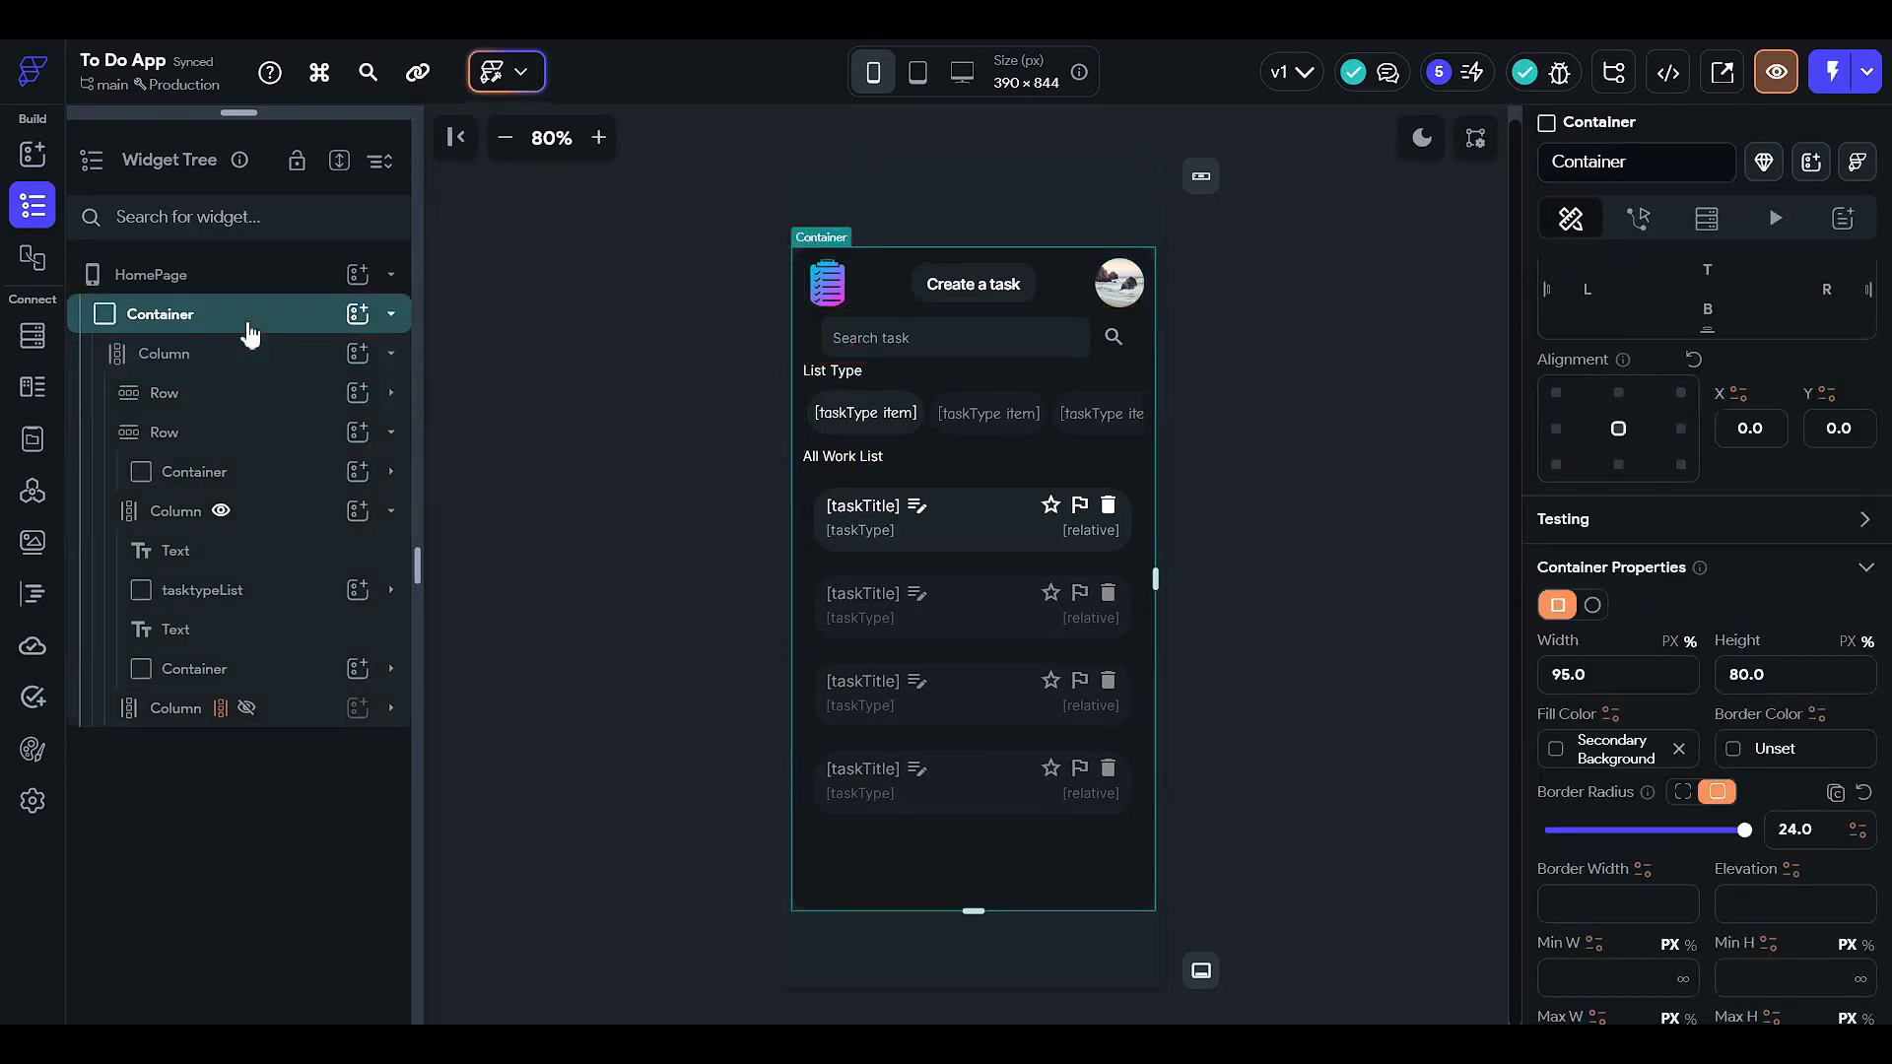
click(248, 329)
click(249, 330)
click(275, 354)
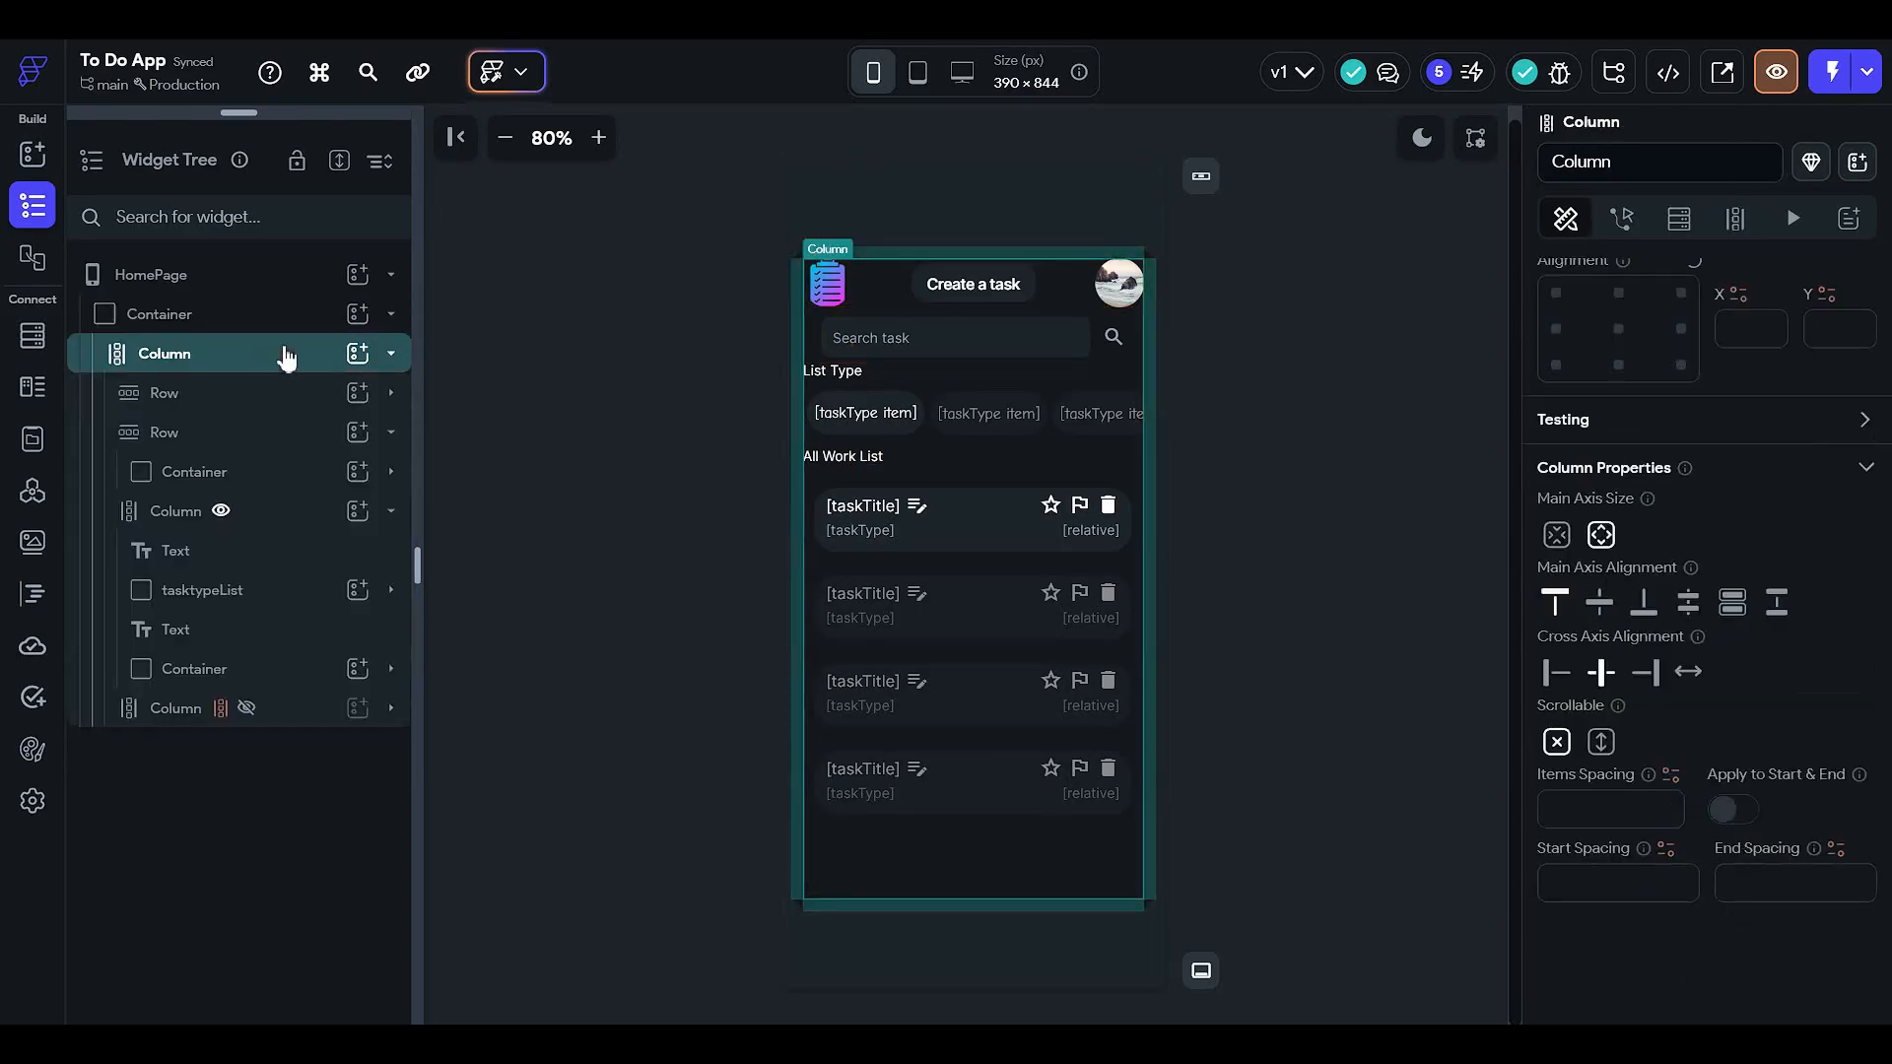
click(285, 353)
click(285, 355)
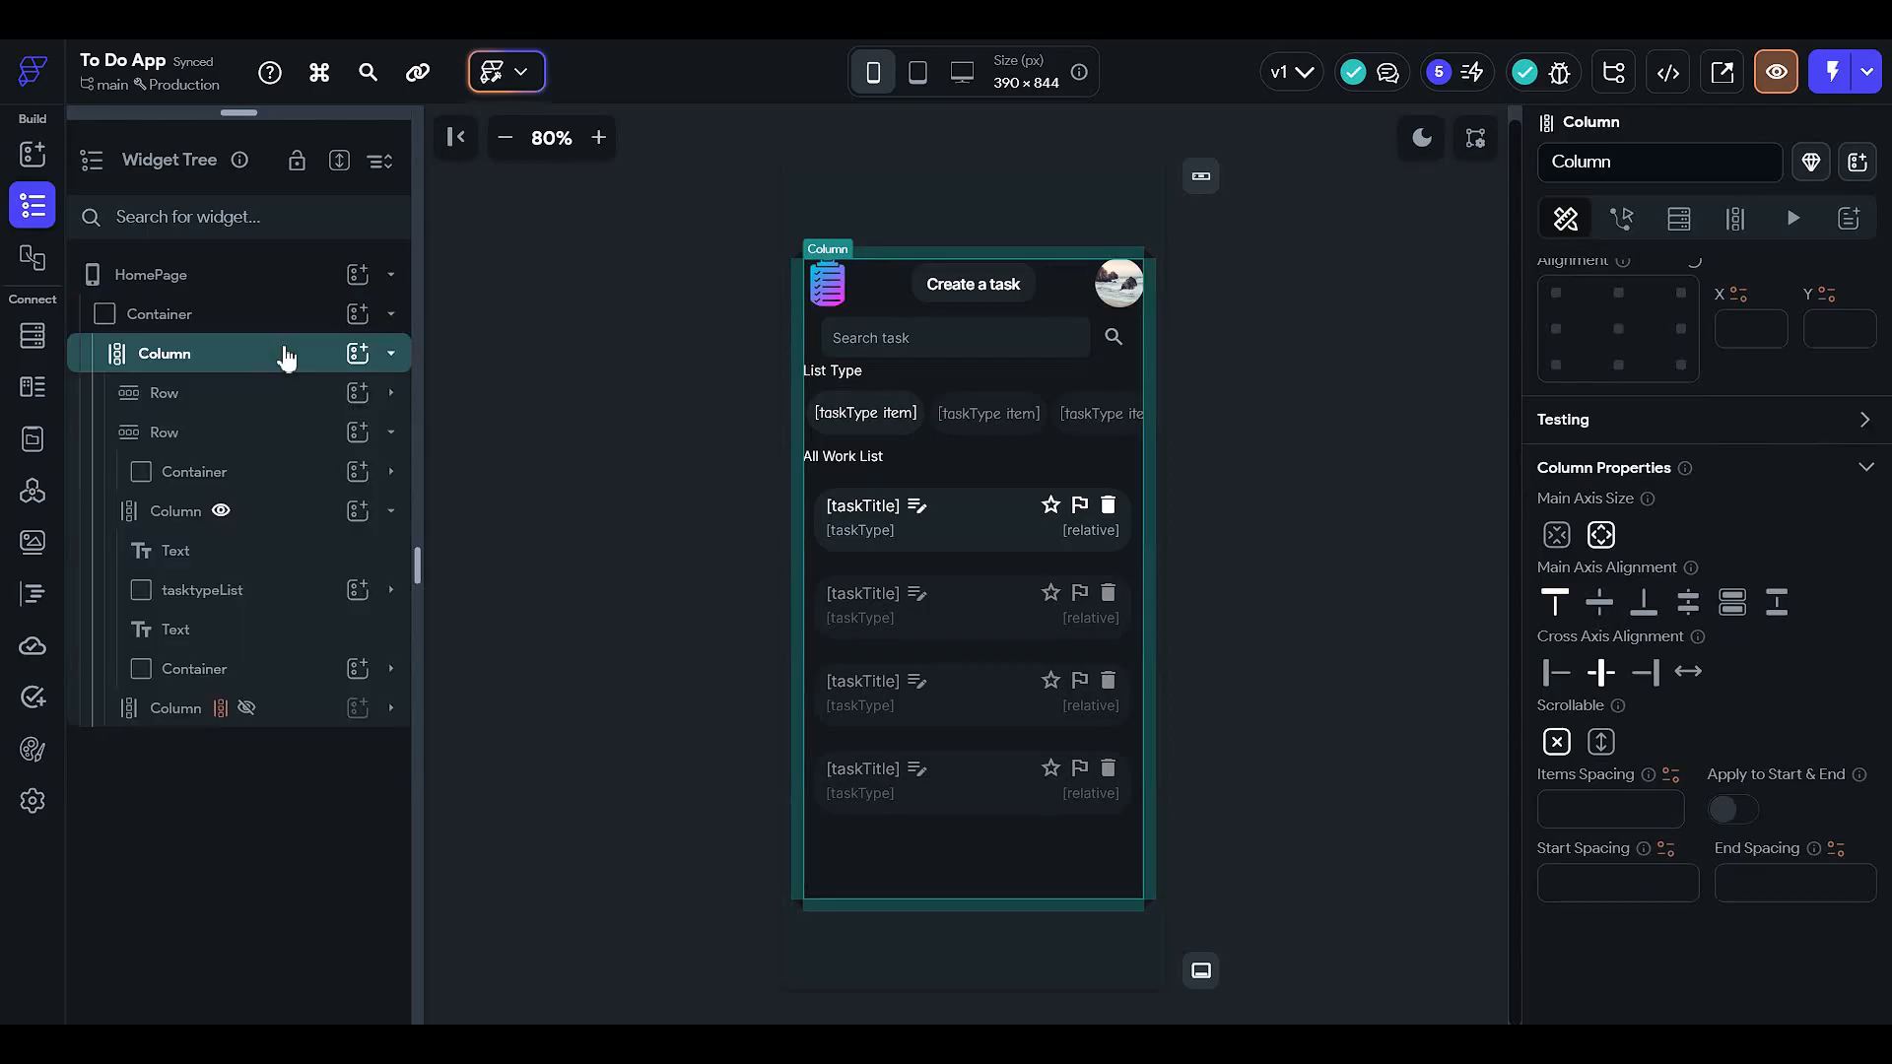
click(1601, 742)
scroll(1096, 778, down, 1)
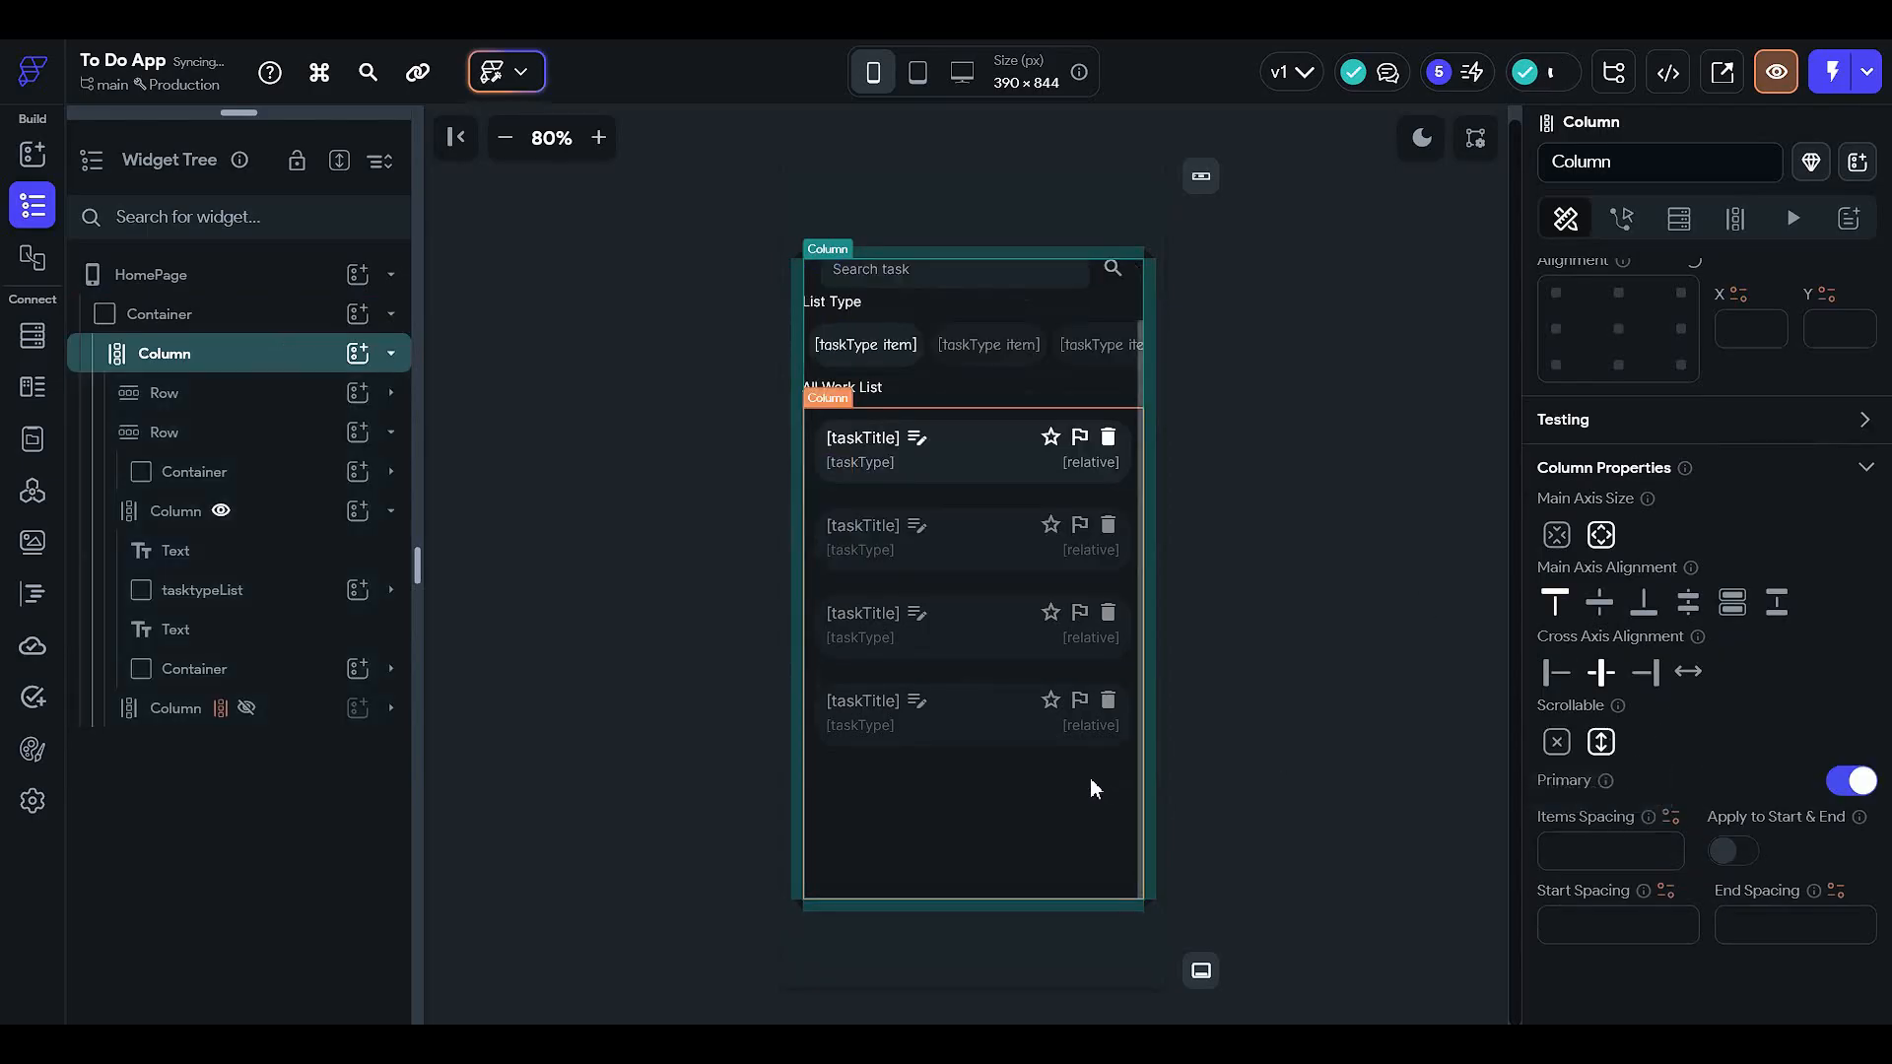
scroll(1091, 780, up, 1)
scroll(1091, 780, down, 1)
- Raise the top-level Container's height from 80 to 95 percent
click(623, 673)
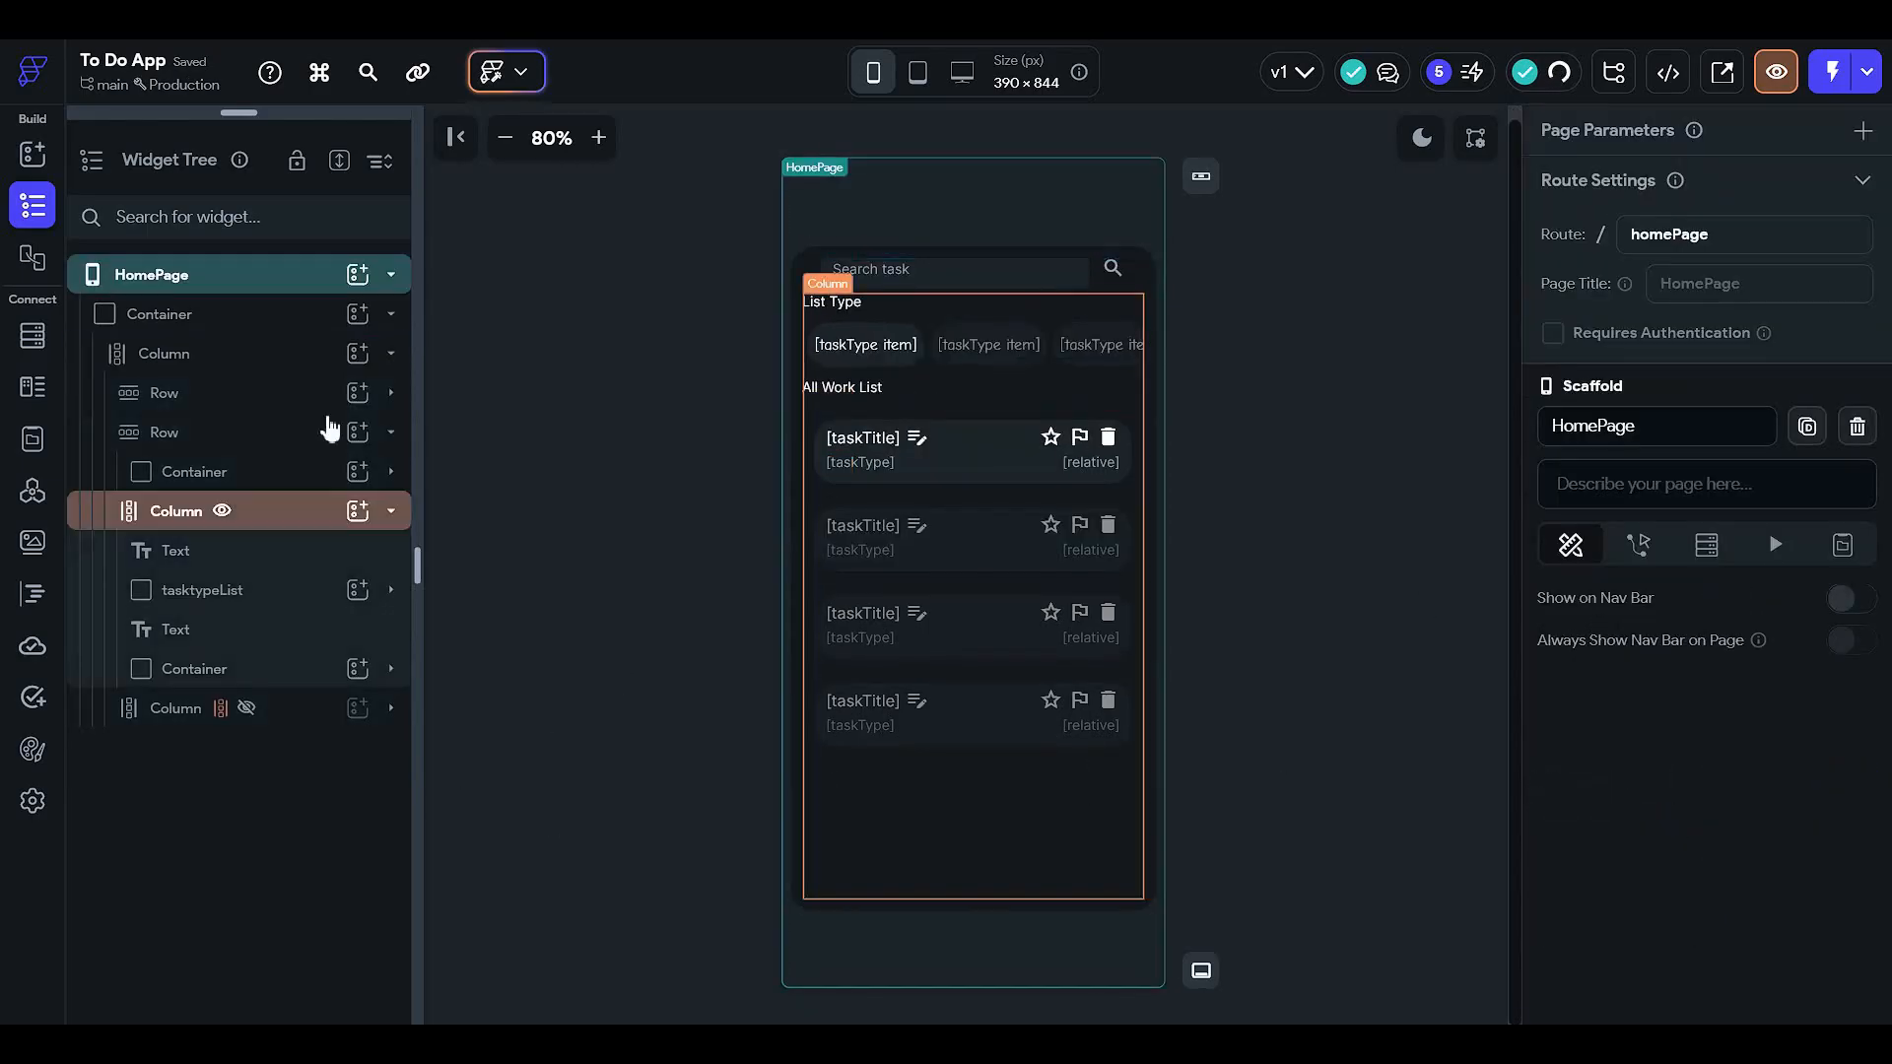
click(286, 311)
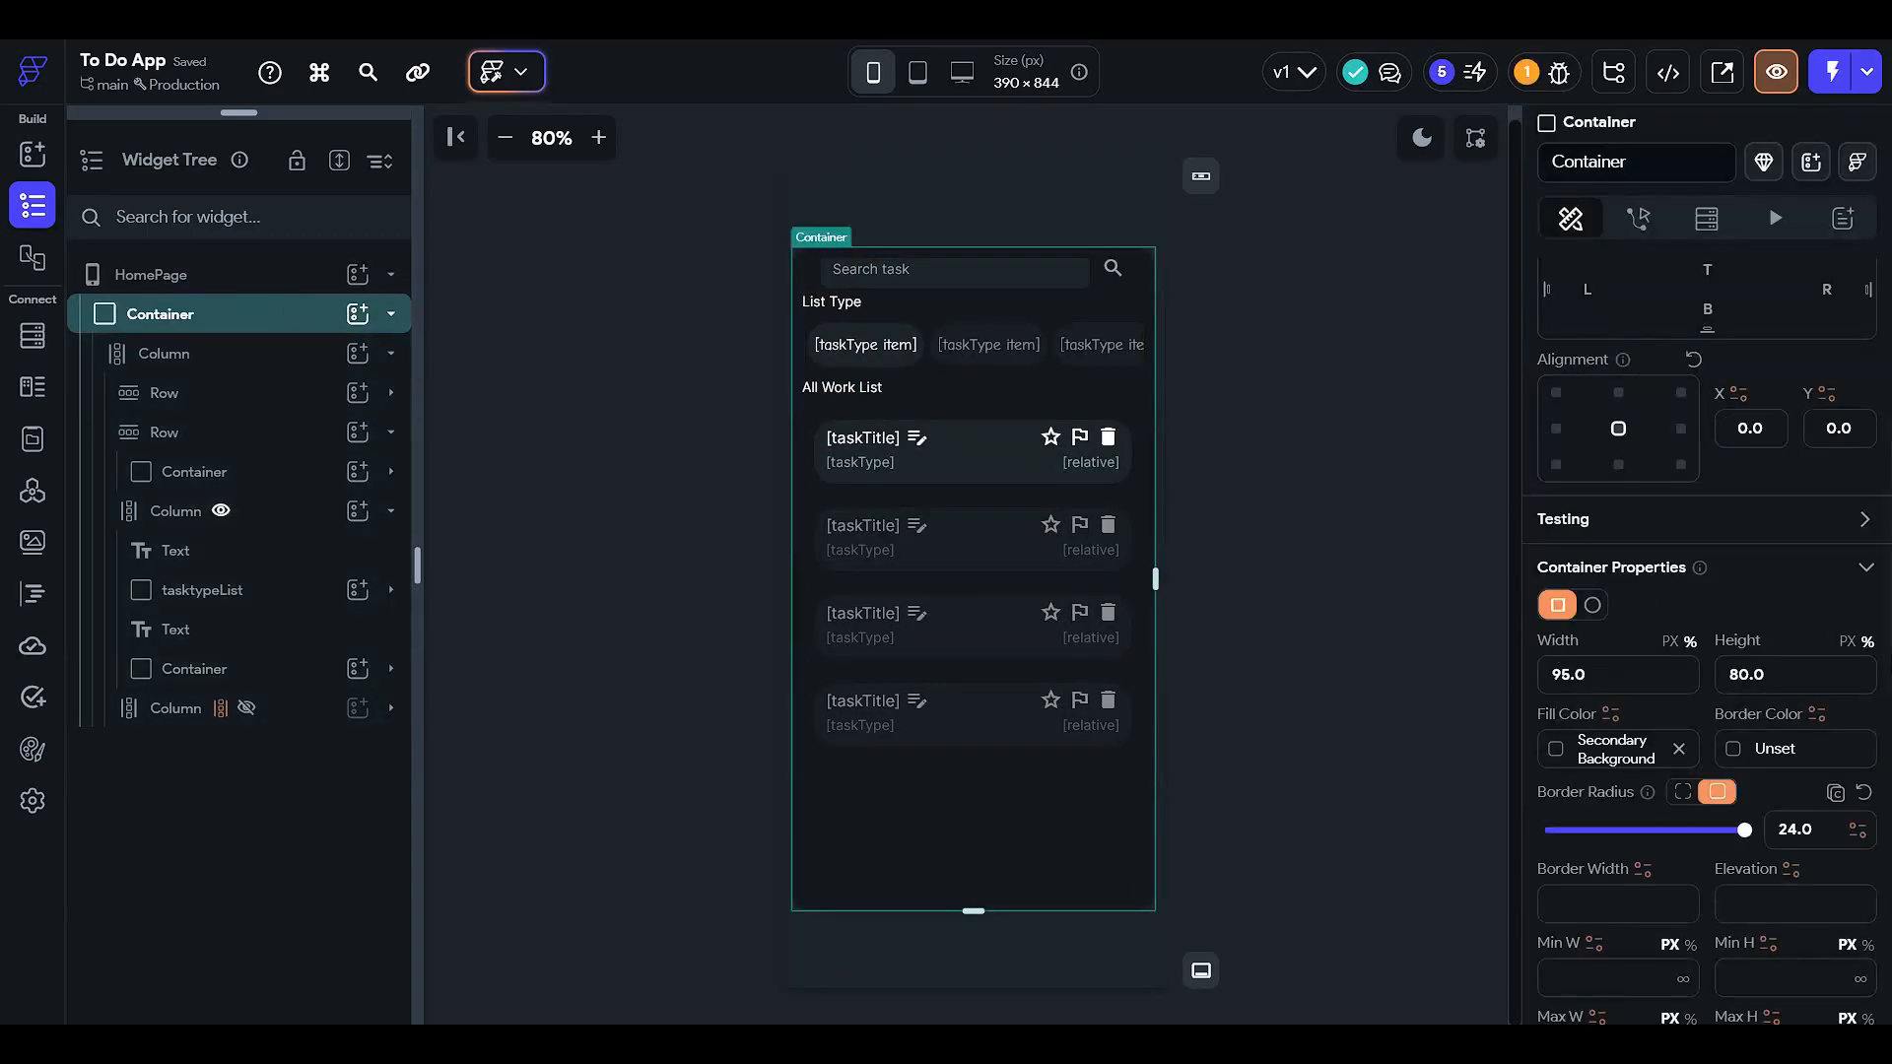
click(1724, 673)
double_click(1726, 673)
text(95)
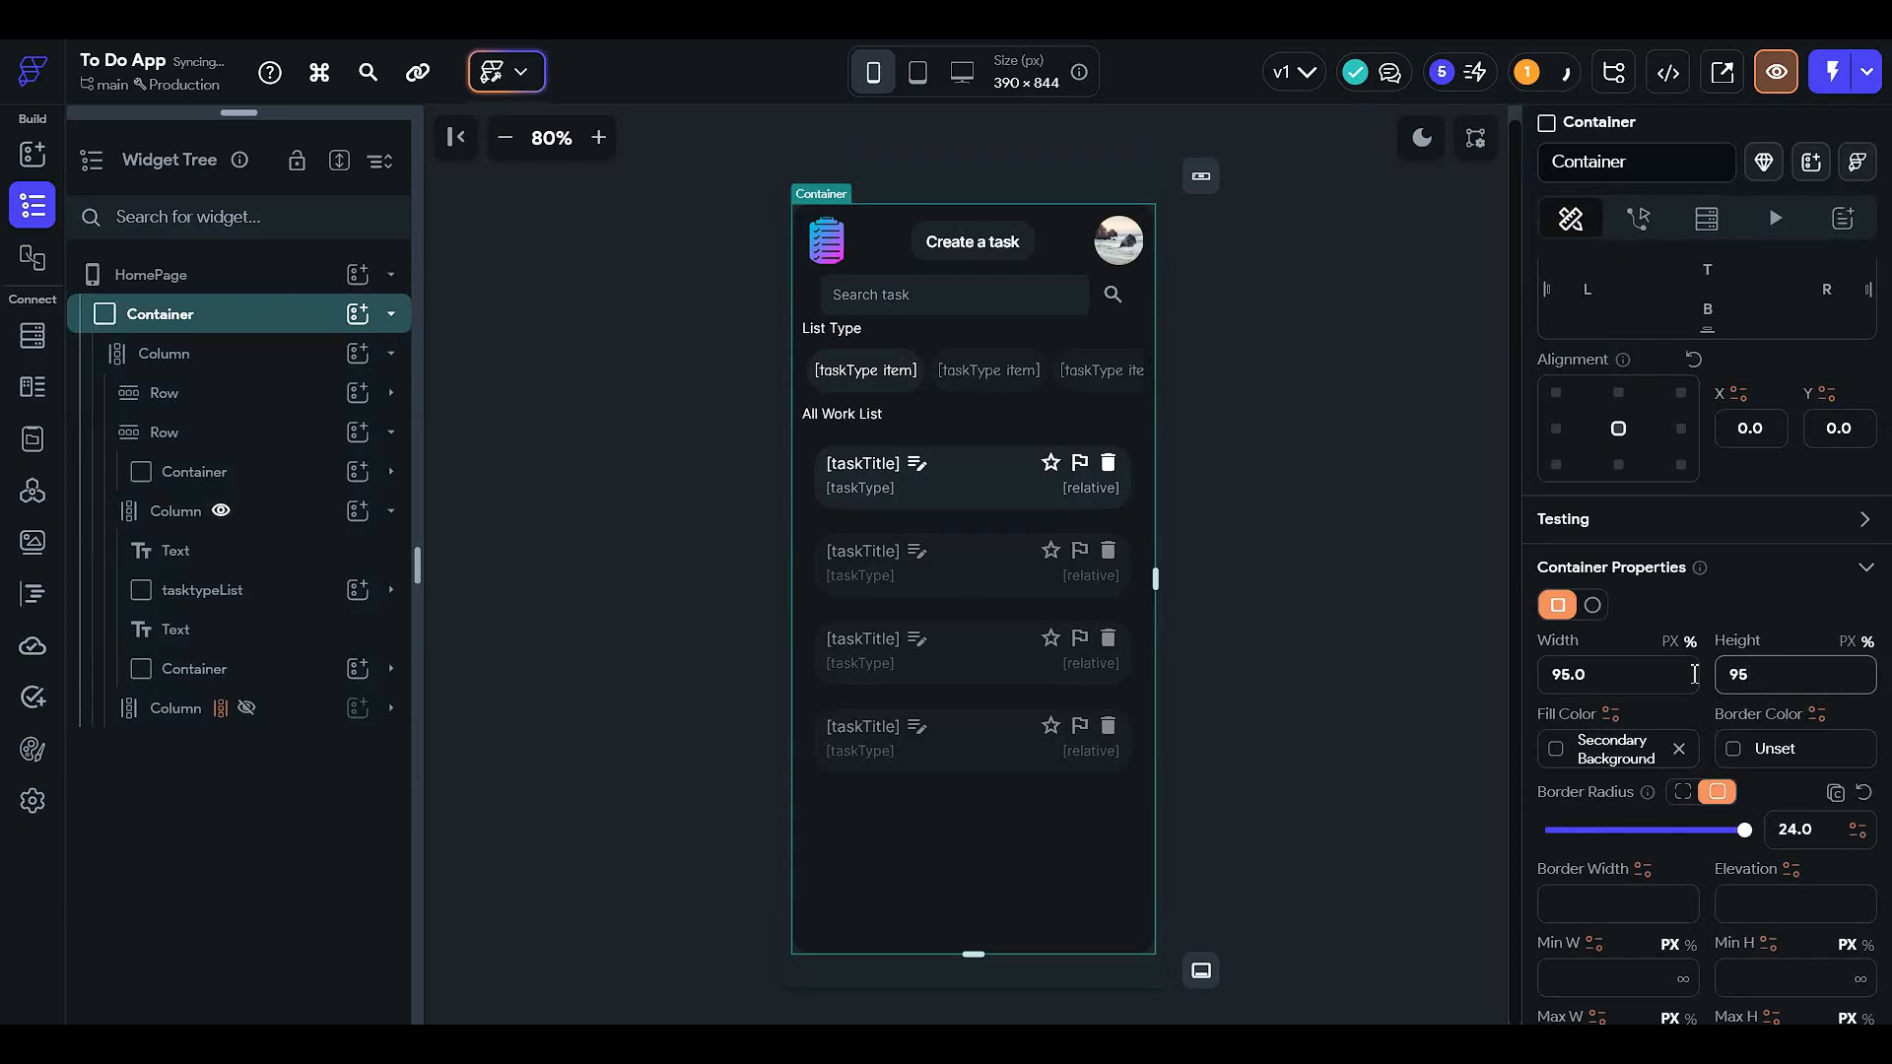
click(1271, 443)
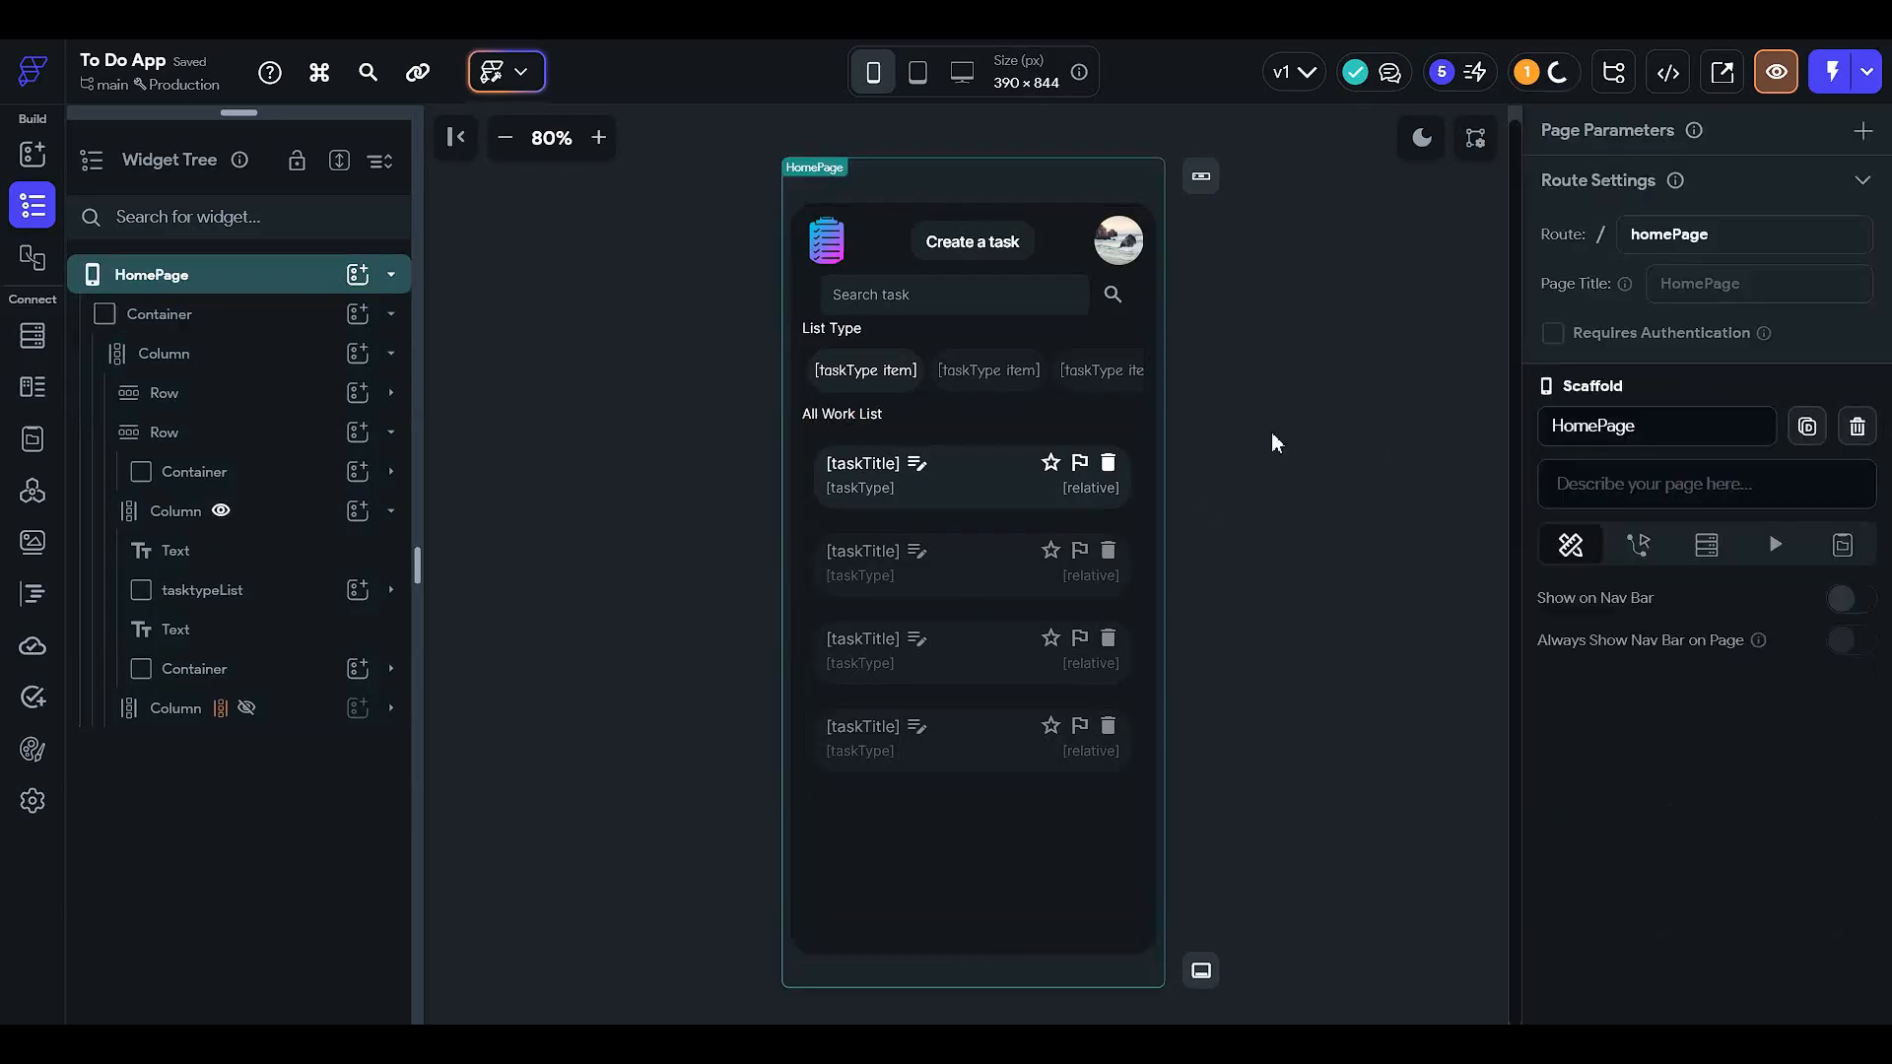
click(266, 311)
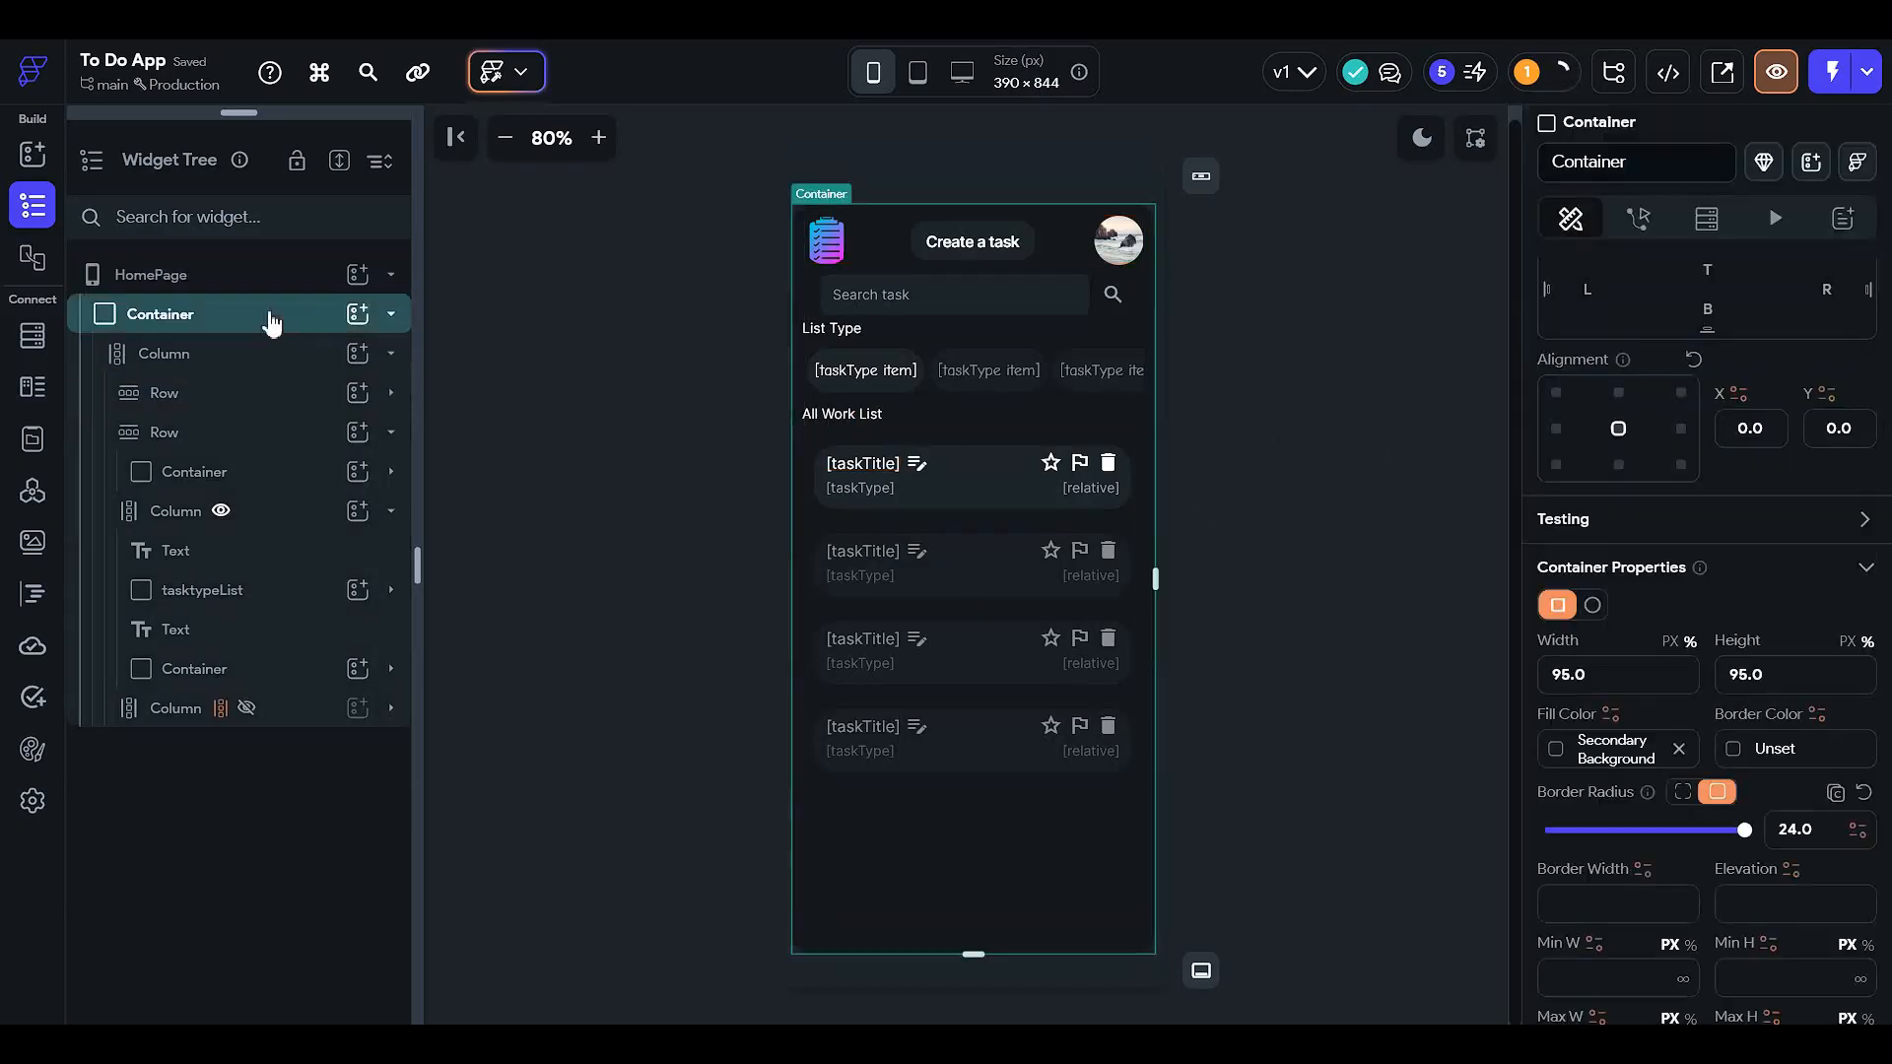
- Make the inner column holding the lists scroll vertically
click(274, 435)
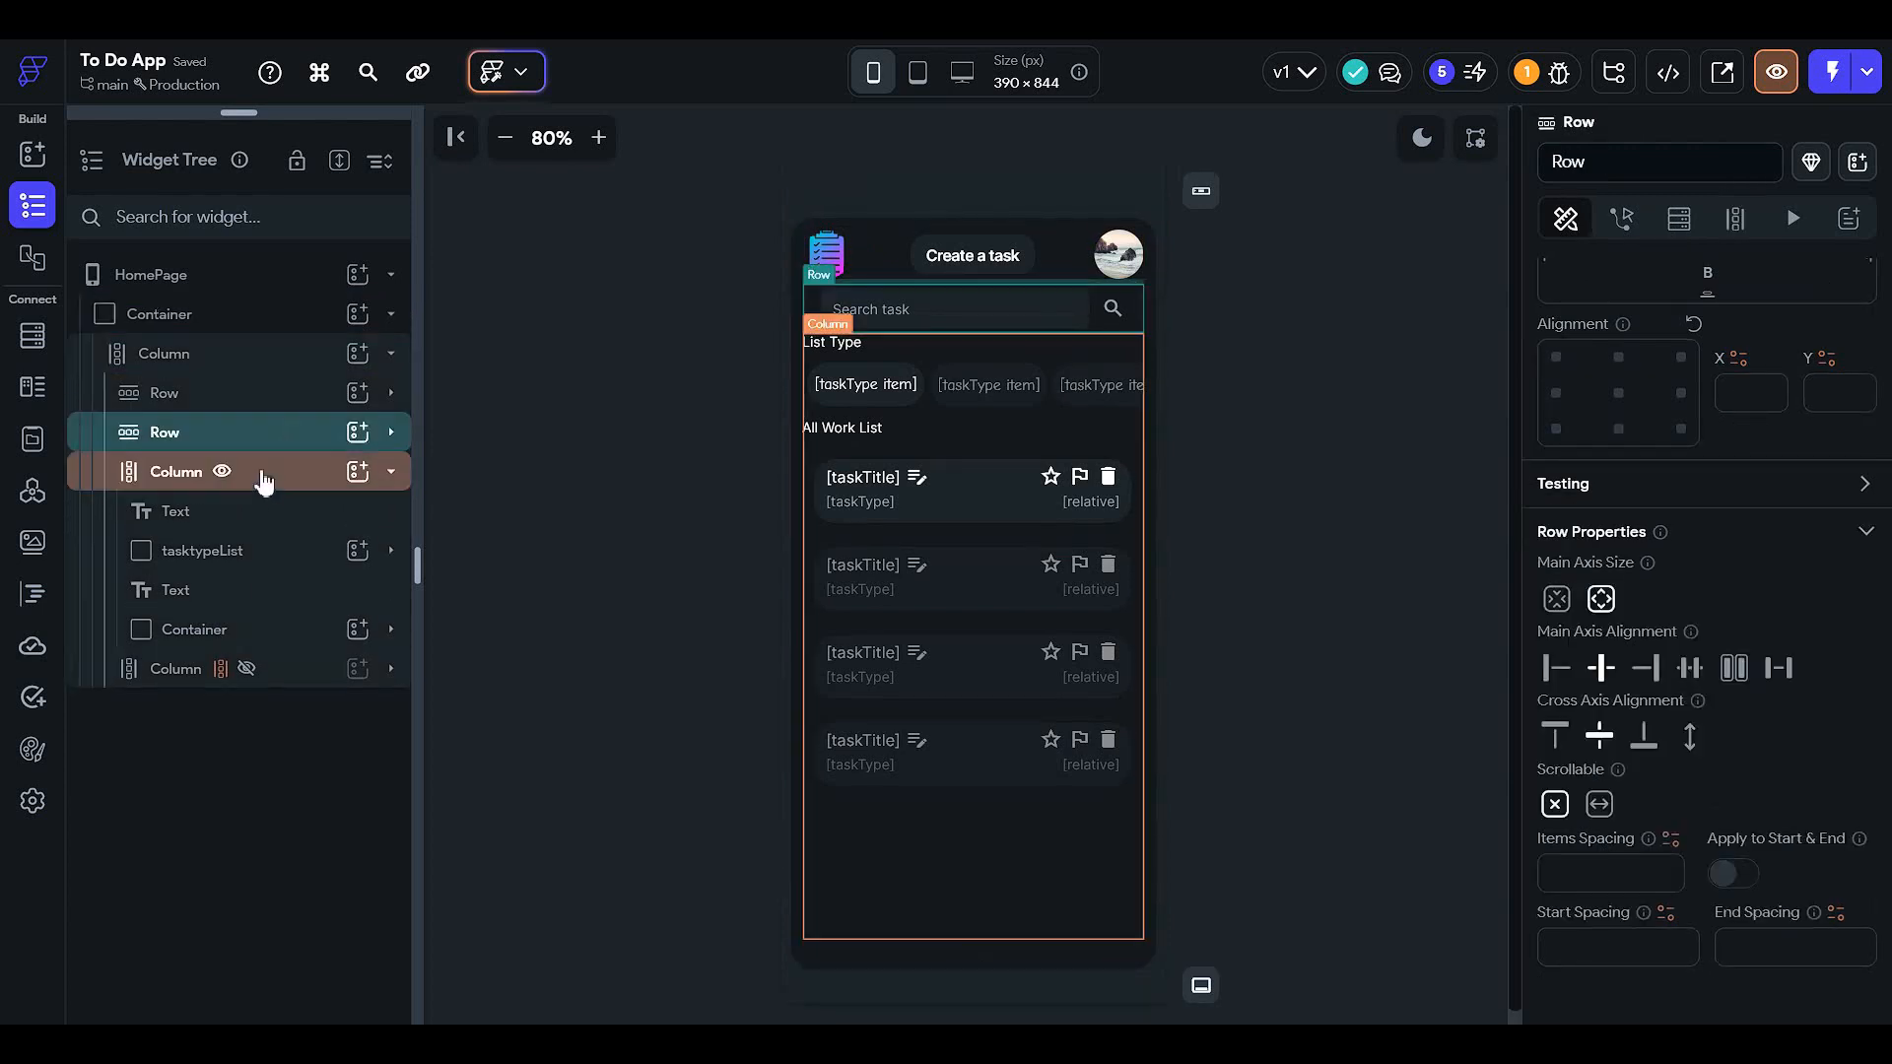
click(284, 477)
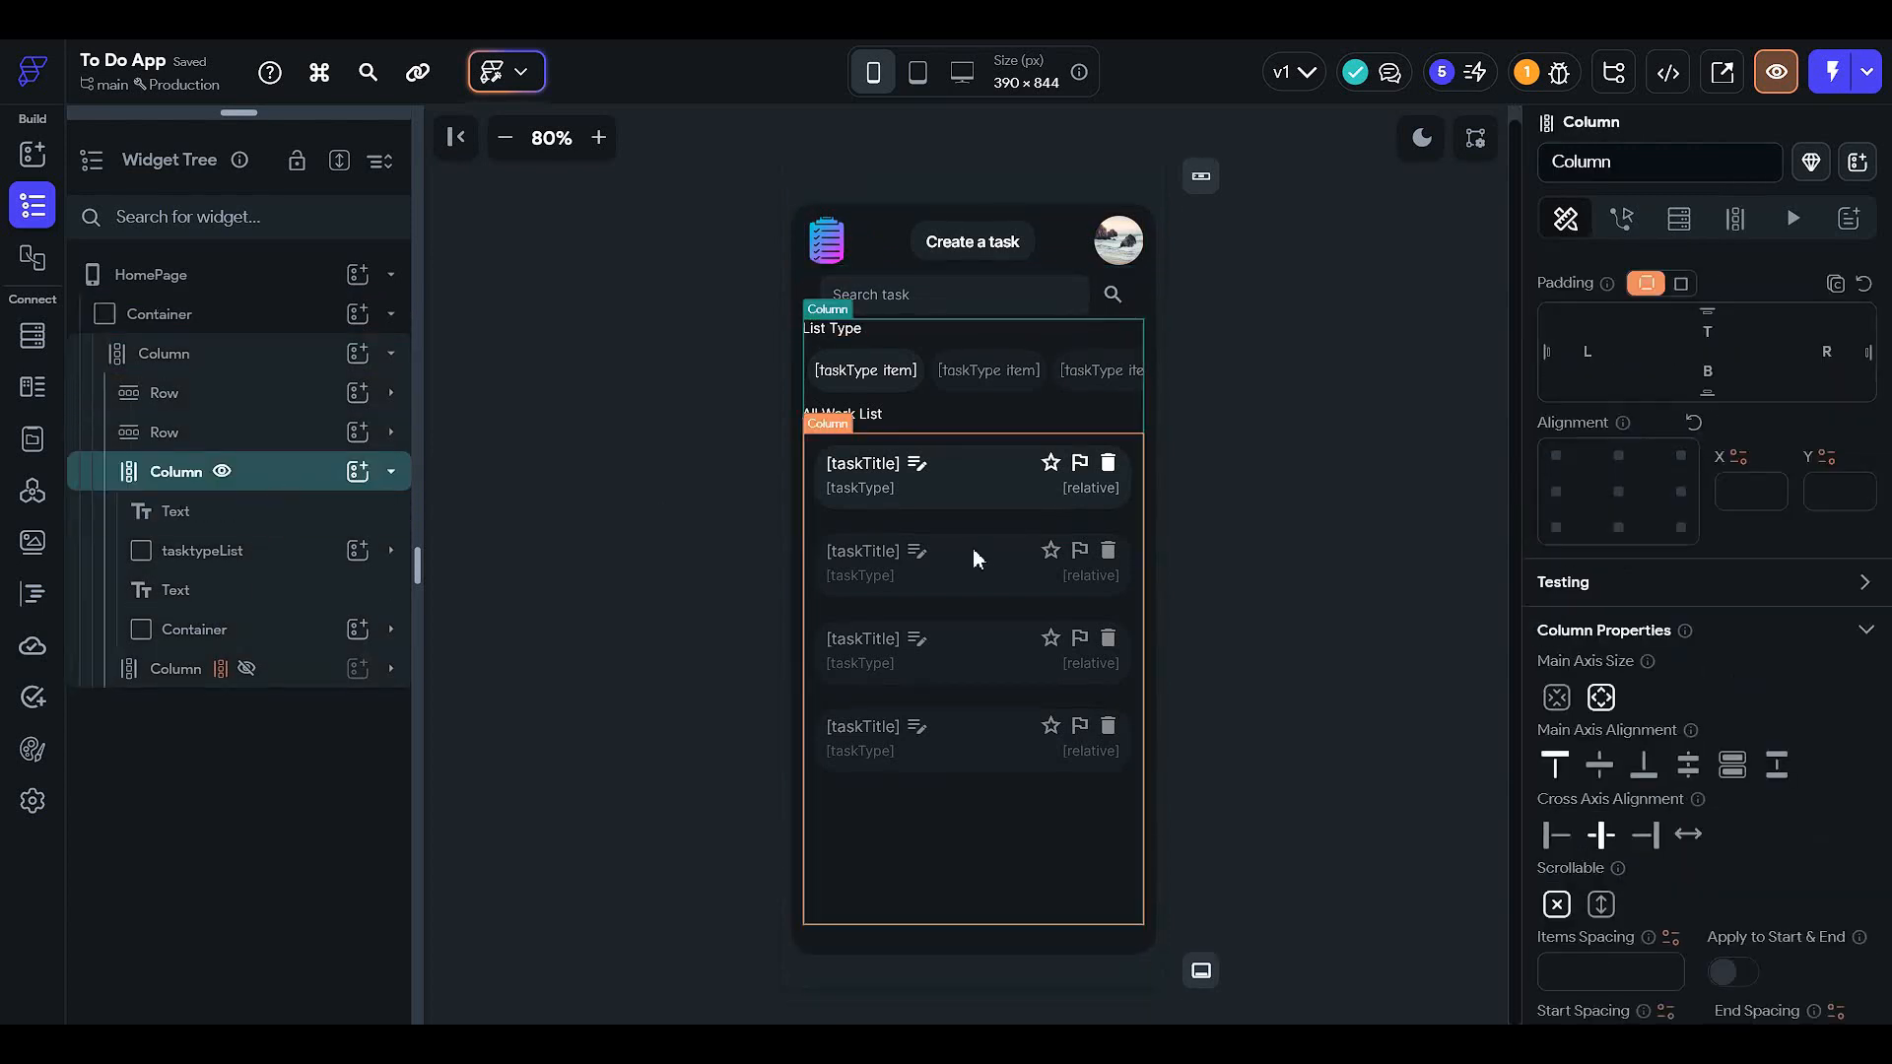
scroll(1775, 810, down, 3)
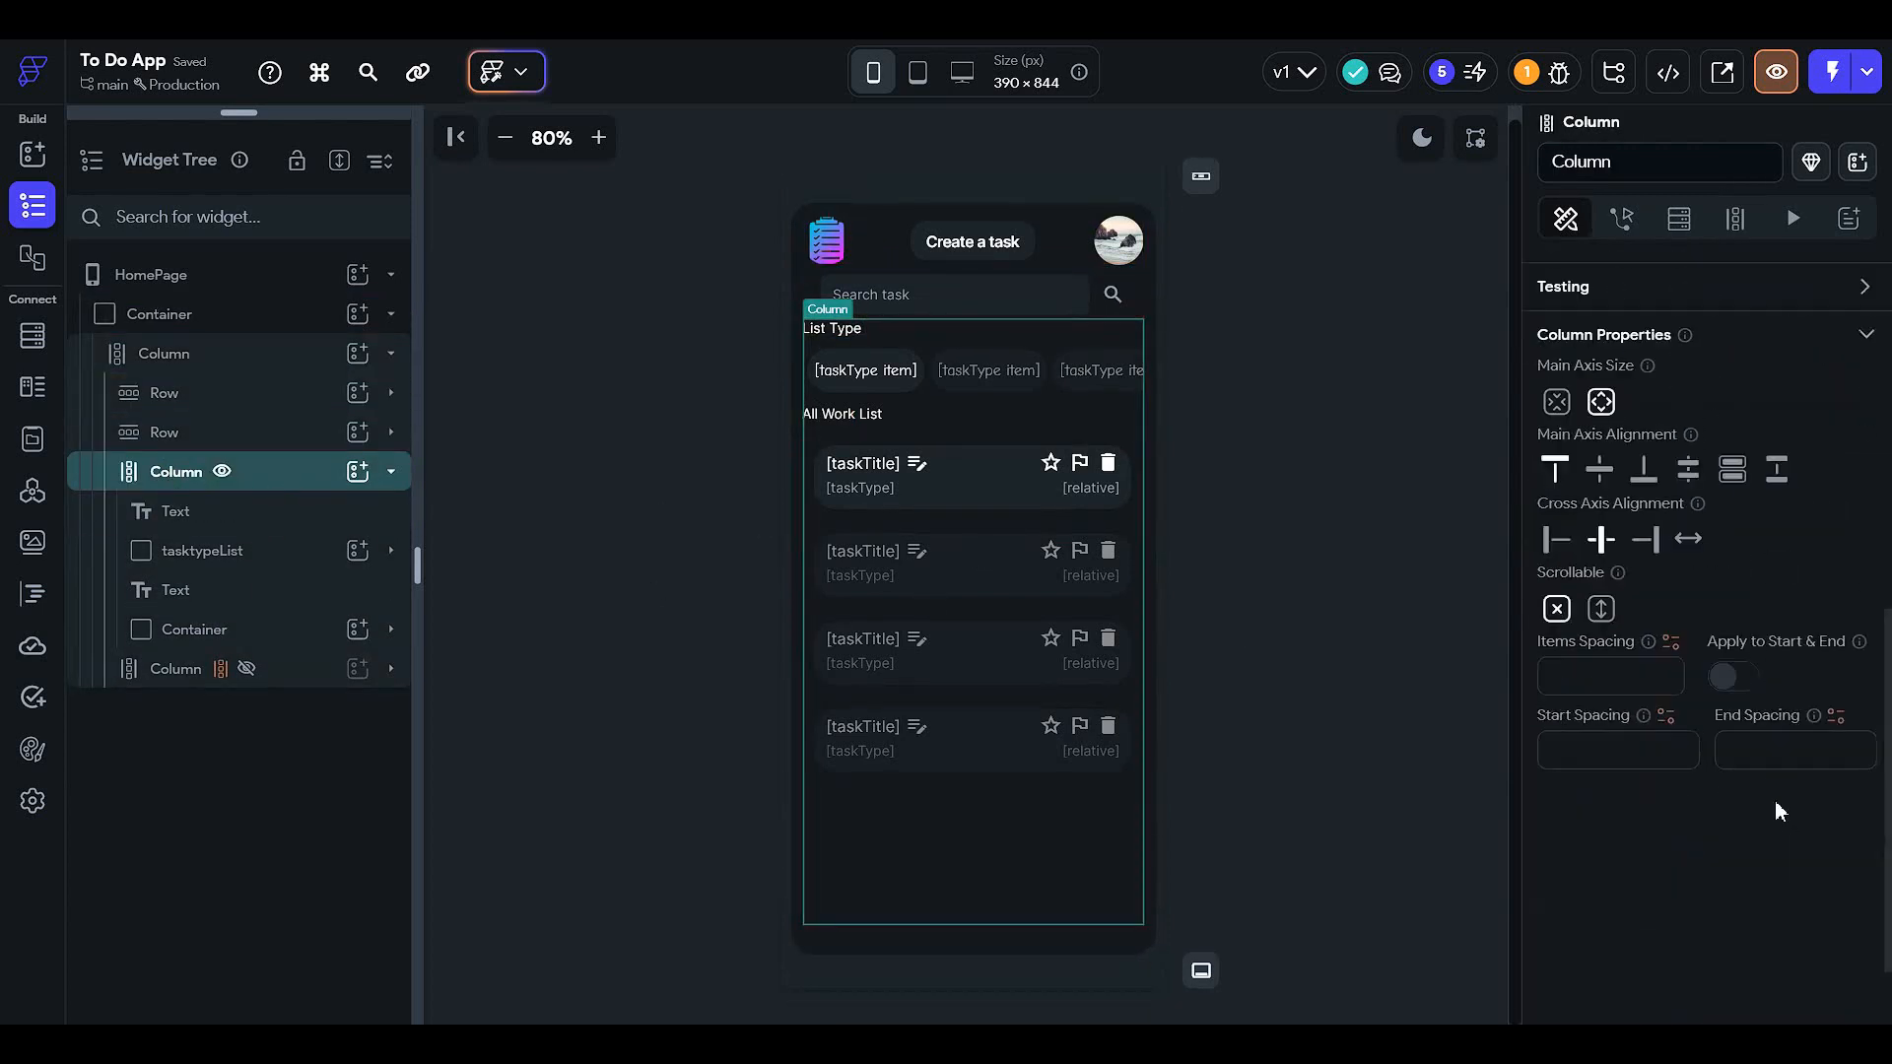
click(1601, 608)
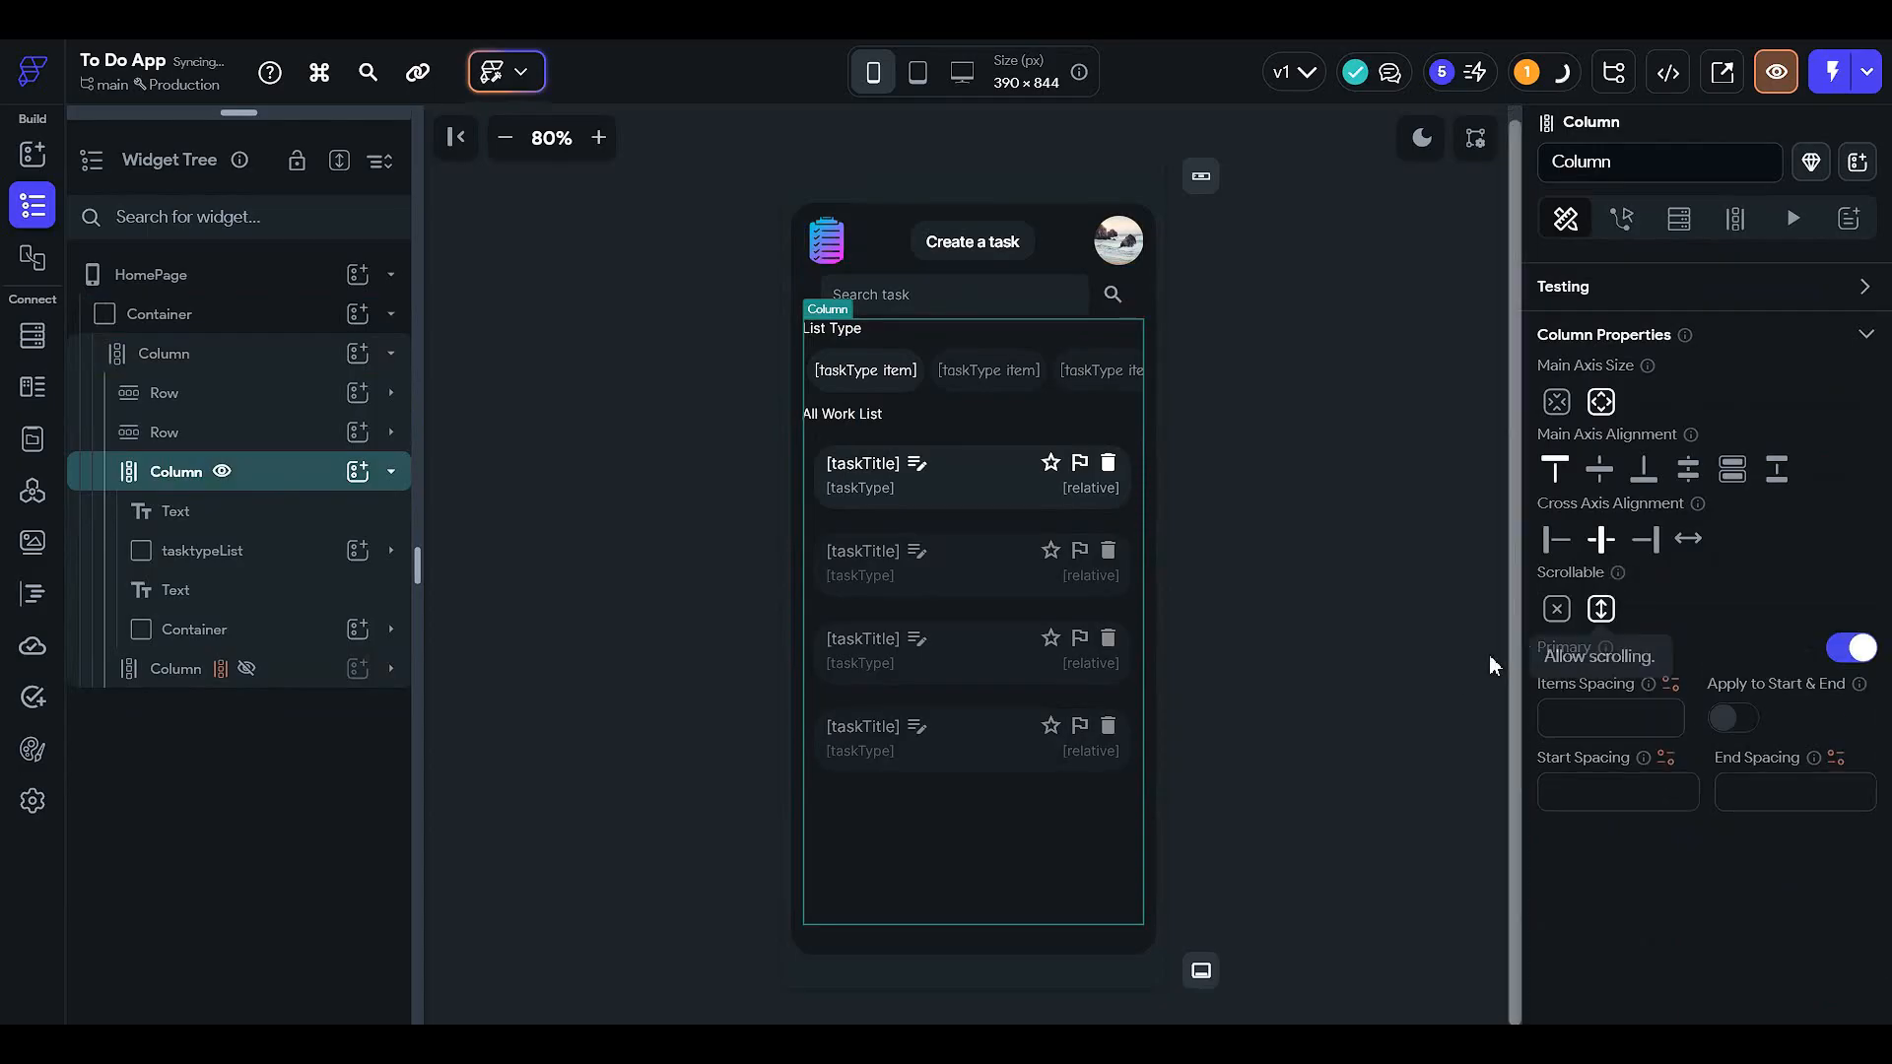
- Enable a box shadow on the task list container under All Work List
click(296, 568)
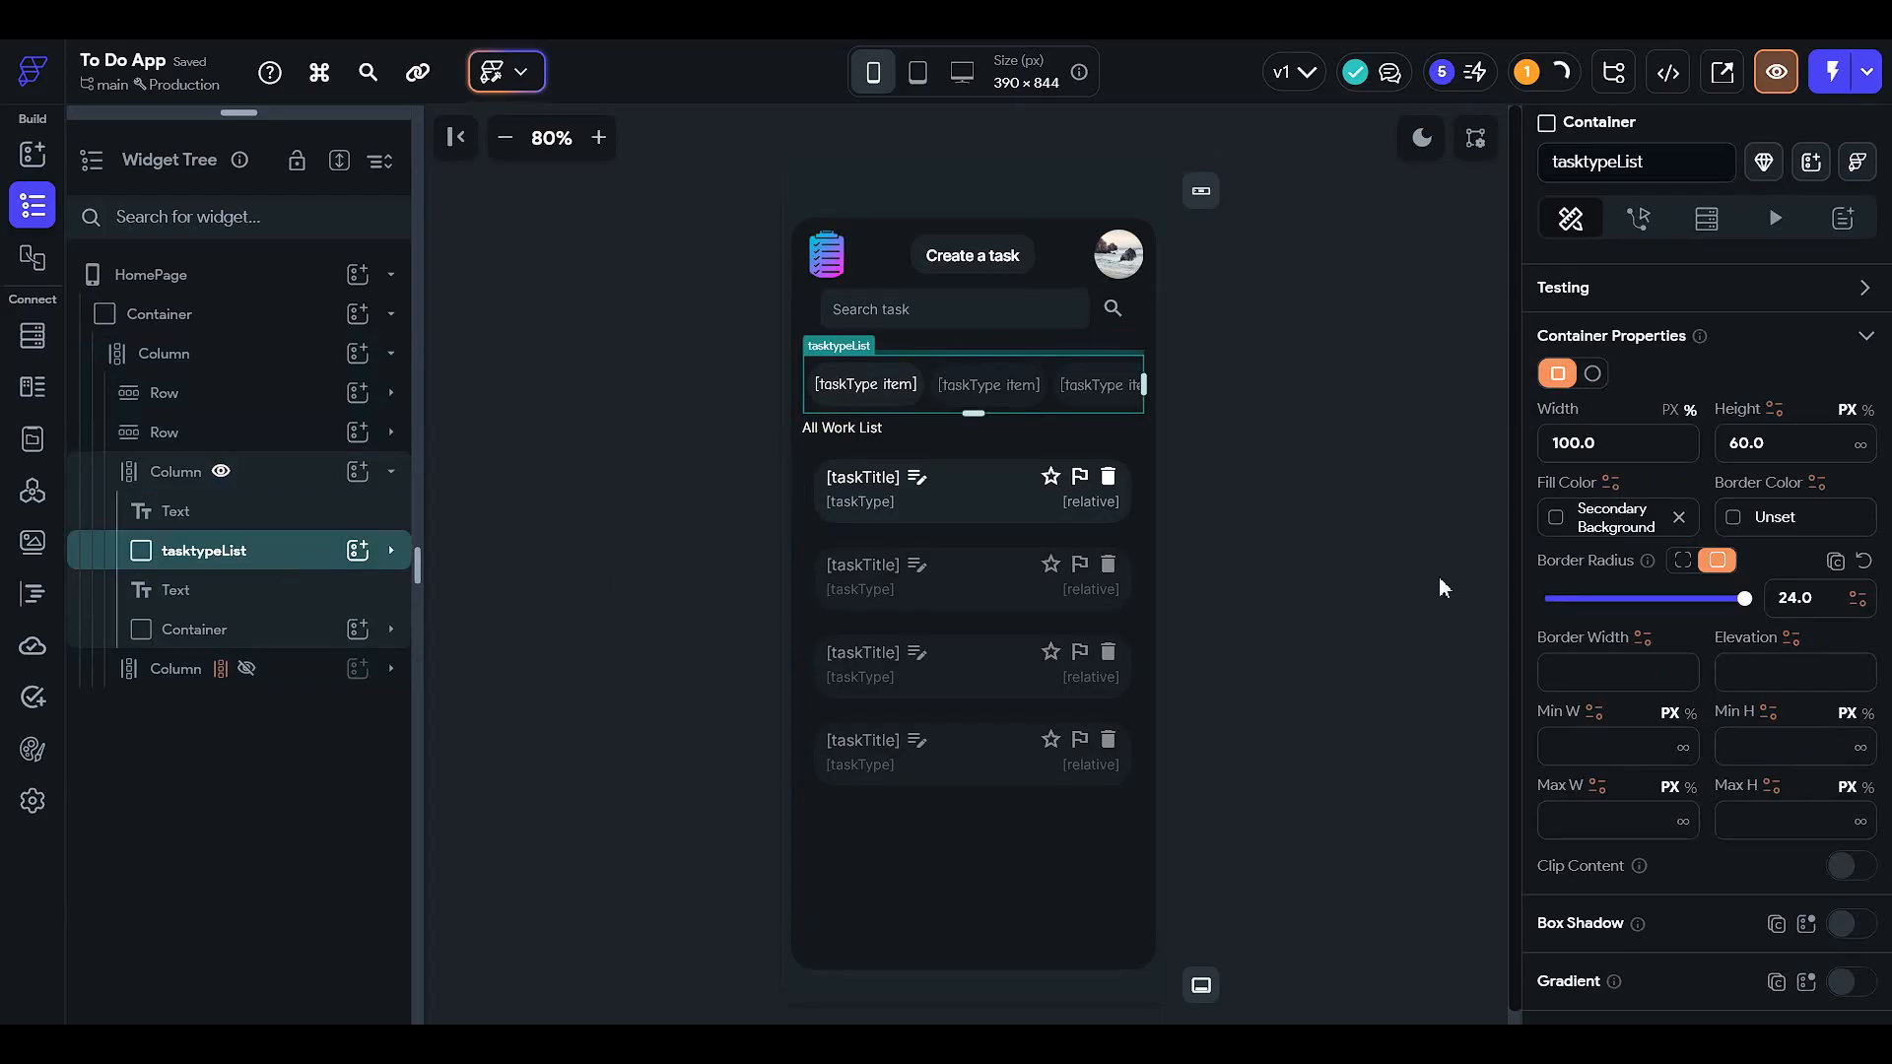
scroll(1649, 675, down, 4)
scroll(1622, 691, down, 3)
scroll(1623, 690, up, 7)
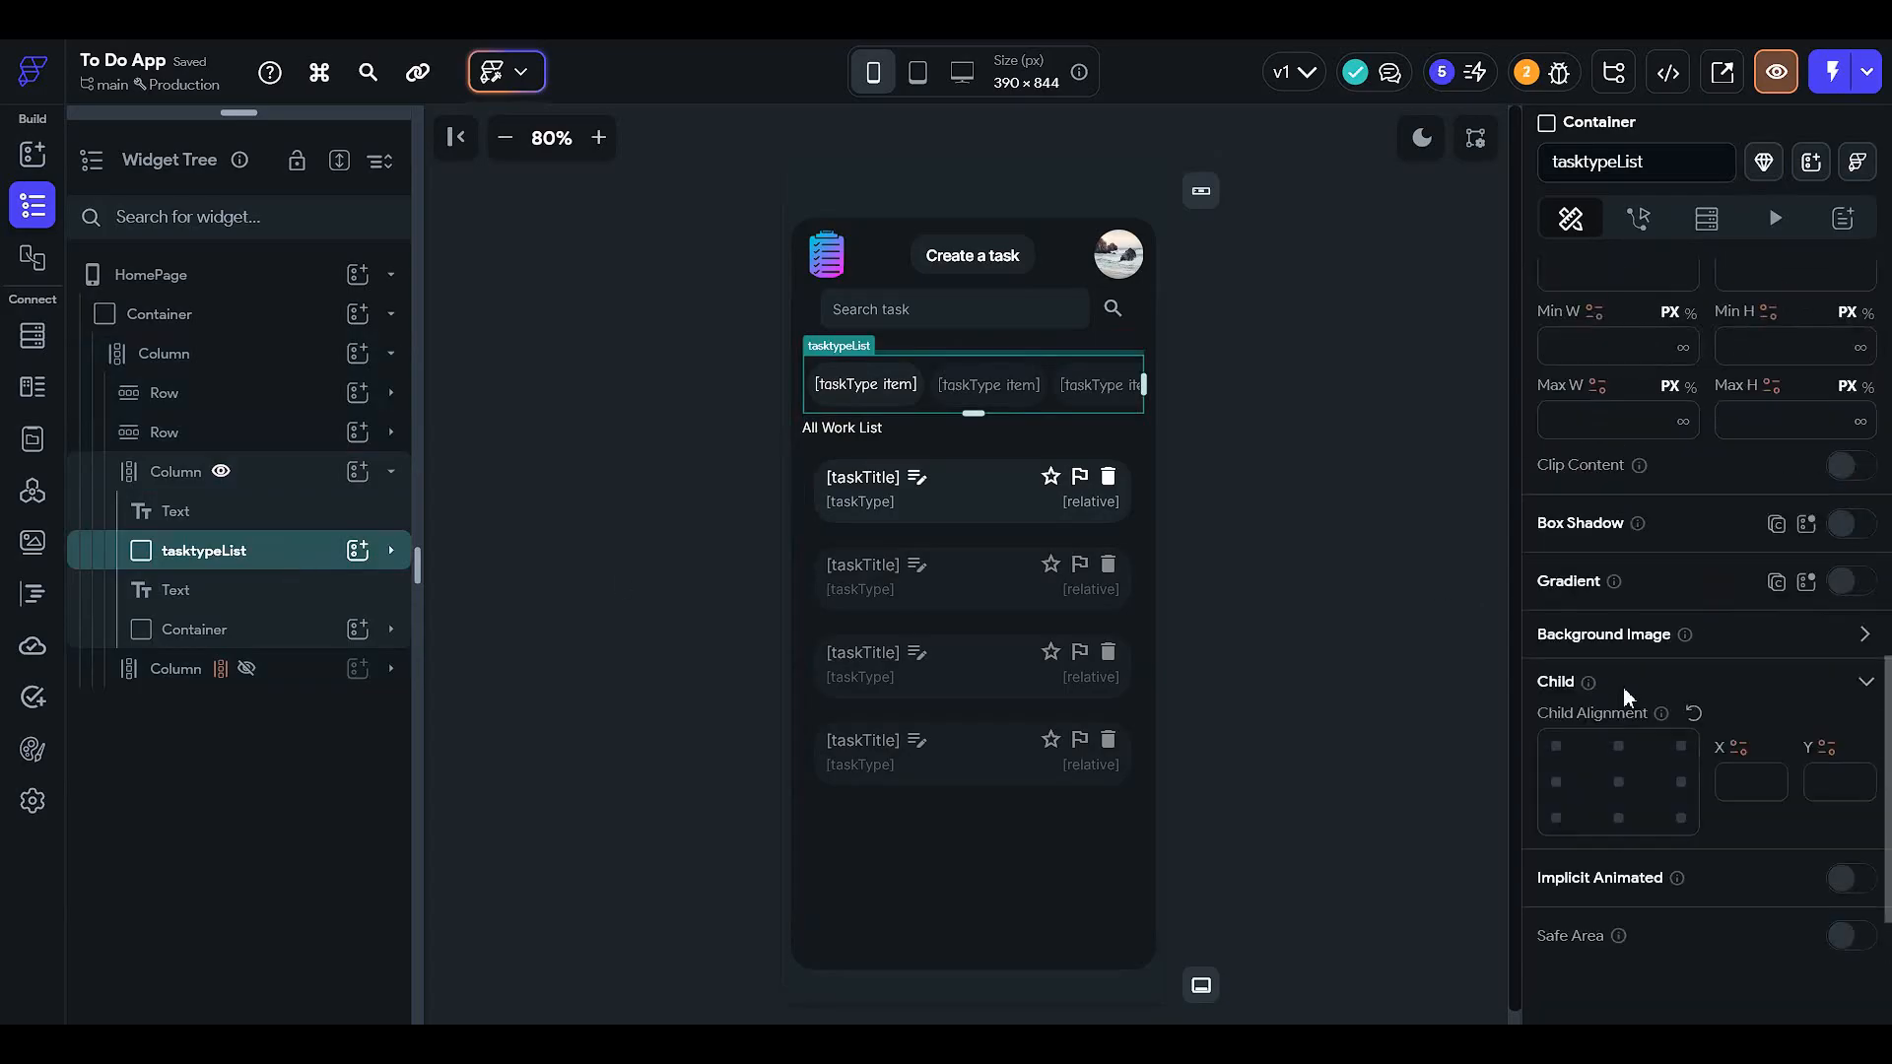
click(308, 566)
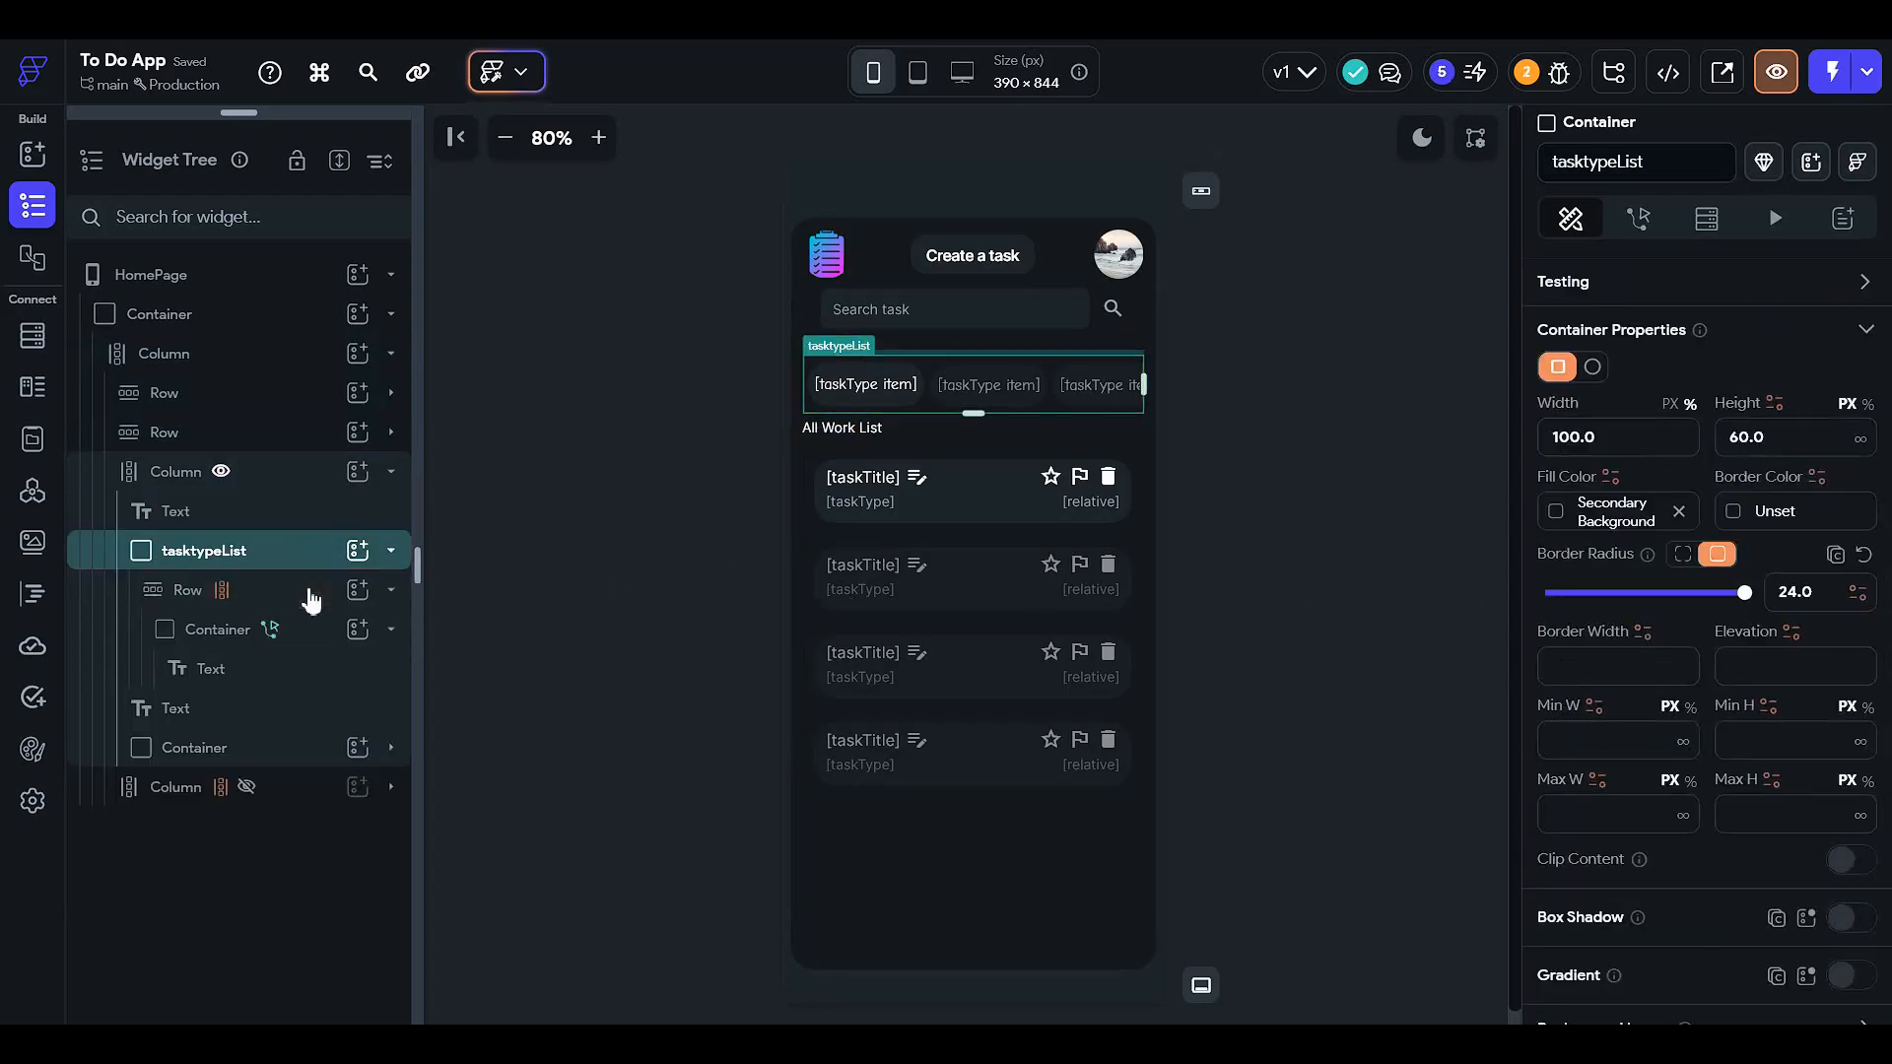
click(308, 592)
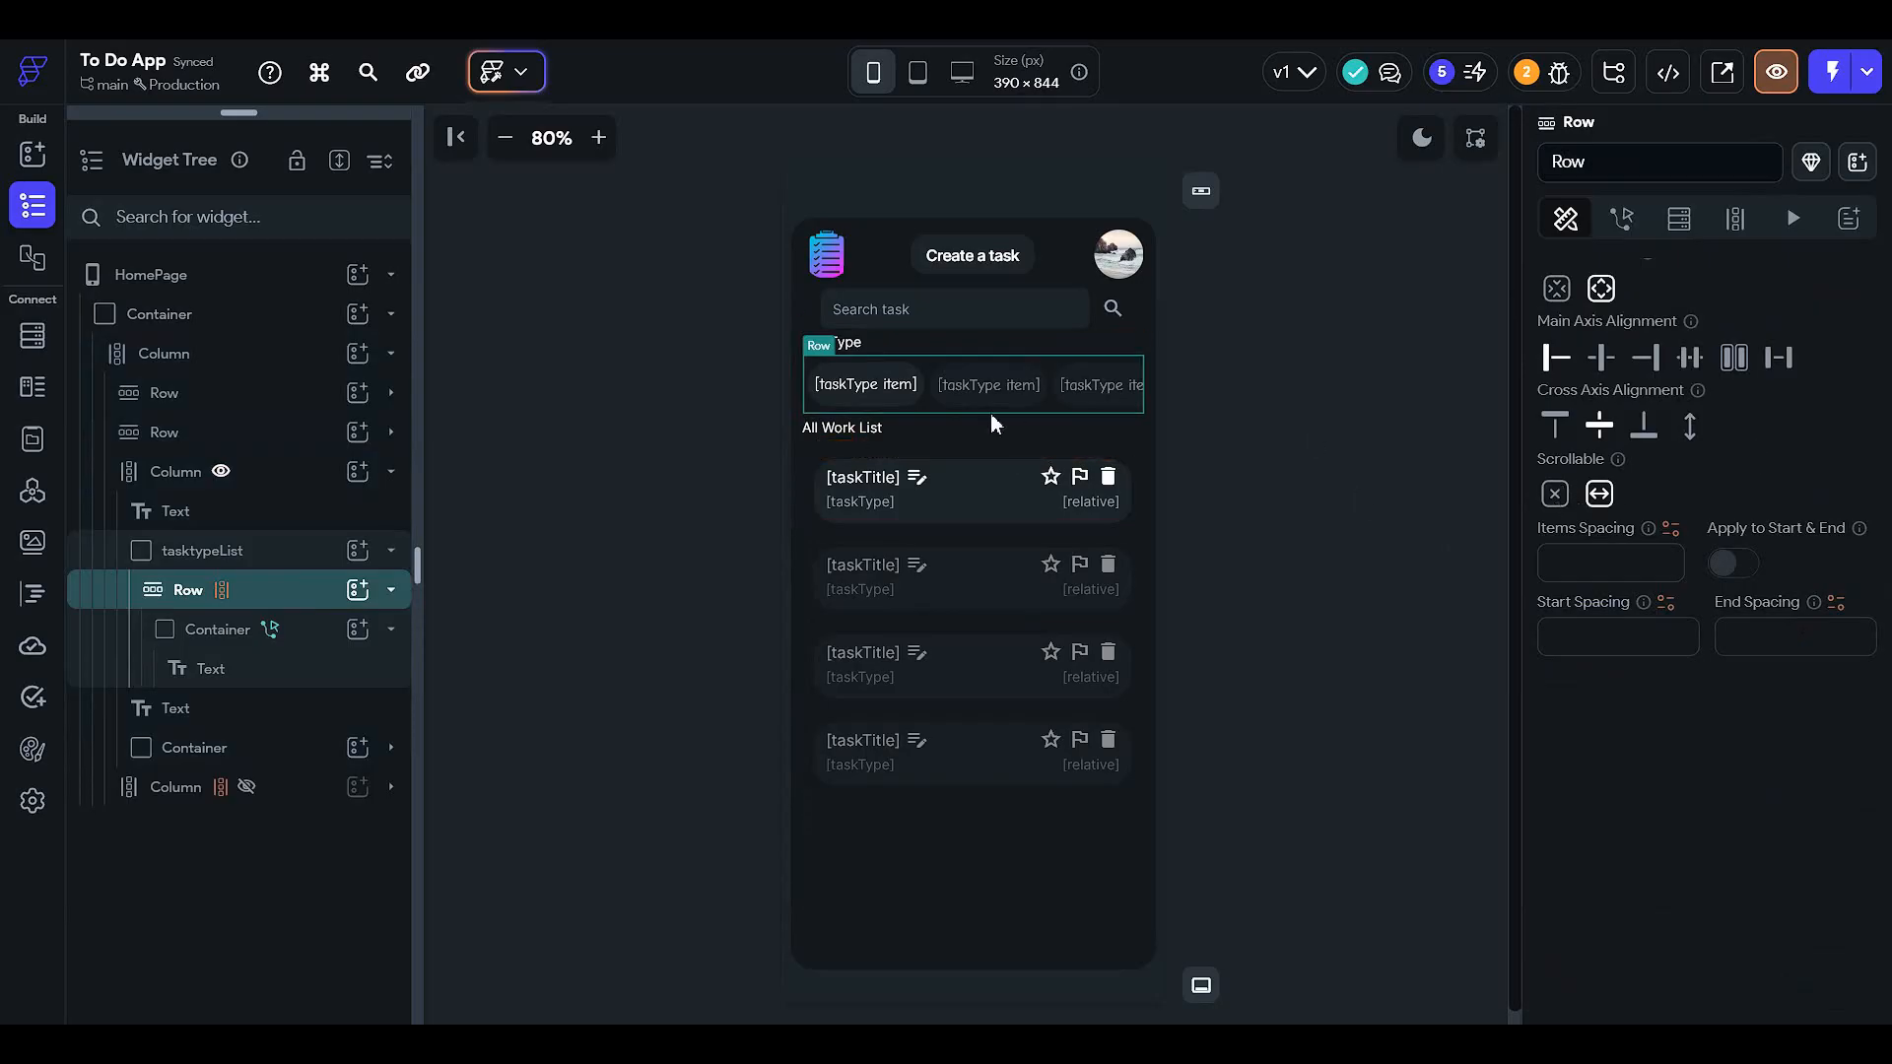
scroll(1564, 445, up, 3)
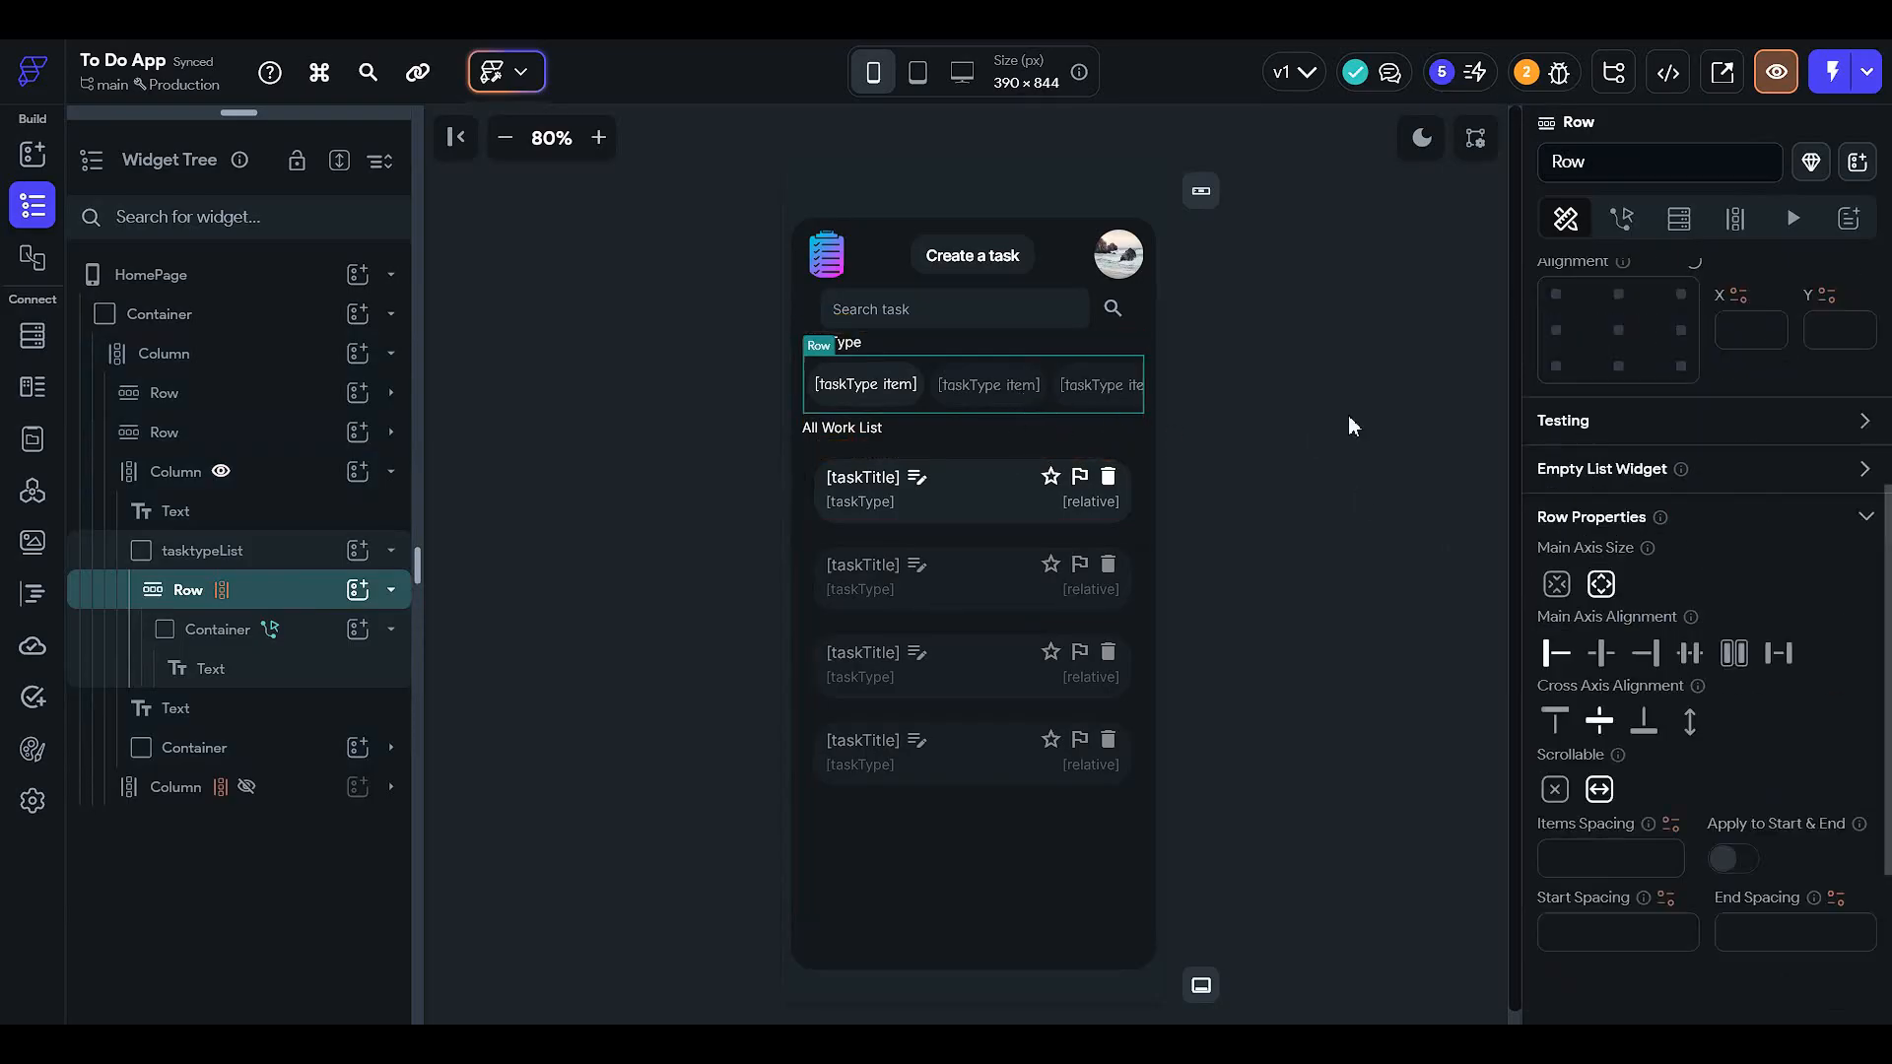
click(296, 552)
click(287, 631)
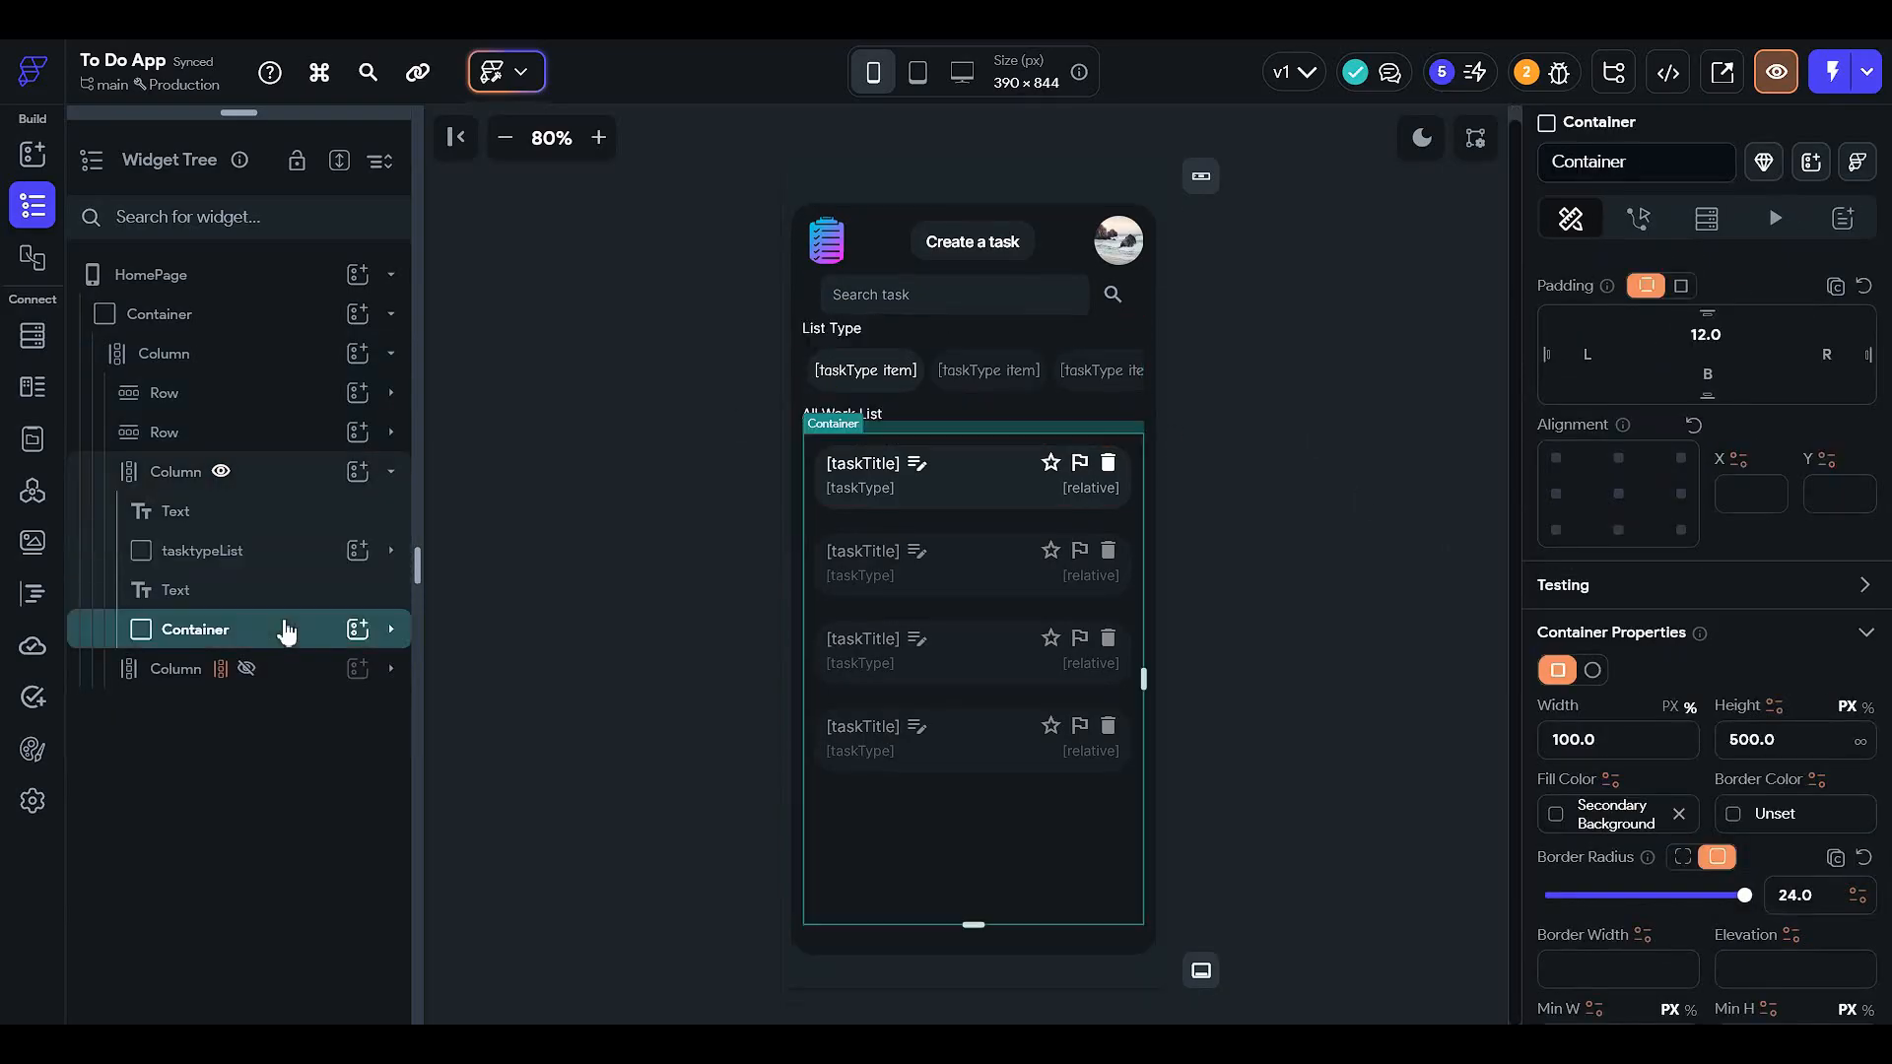
click(301, 667)
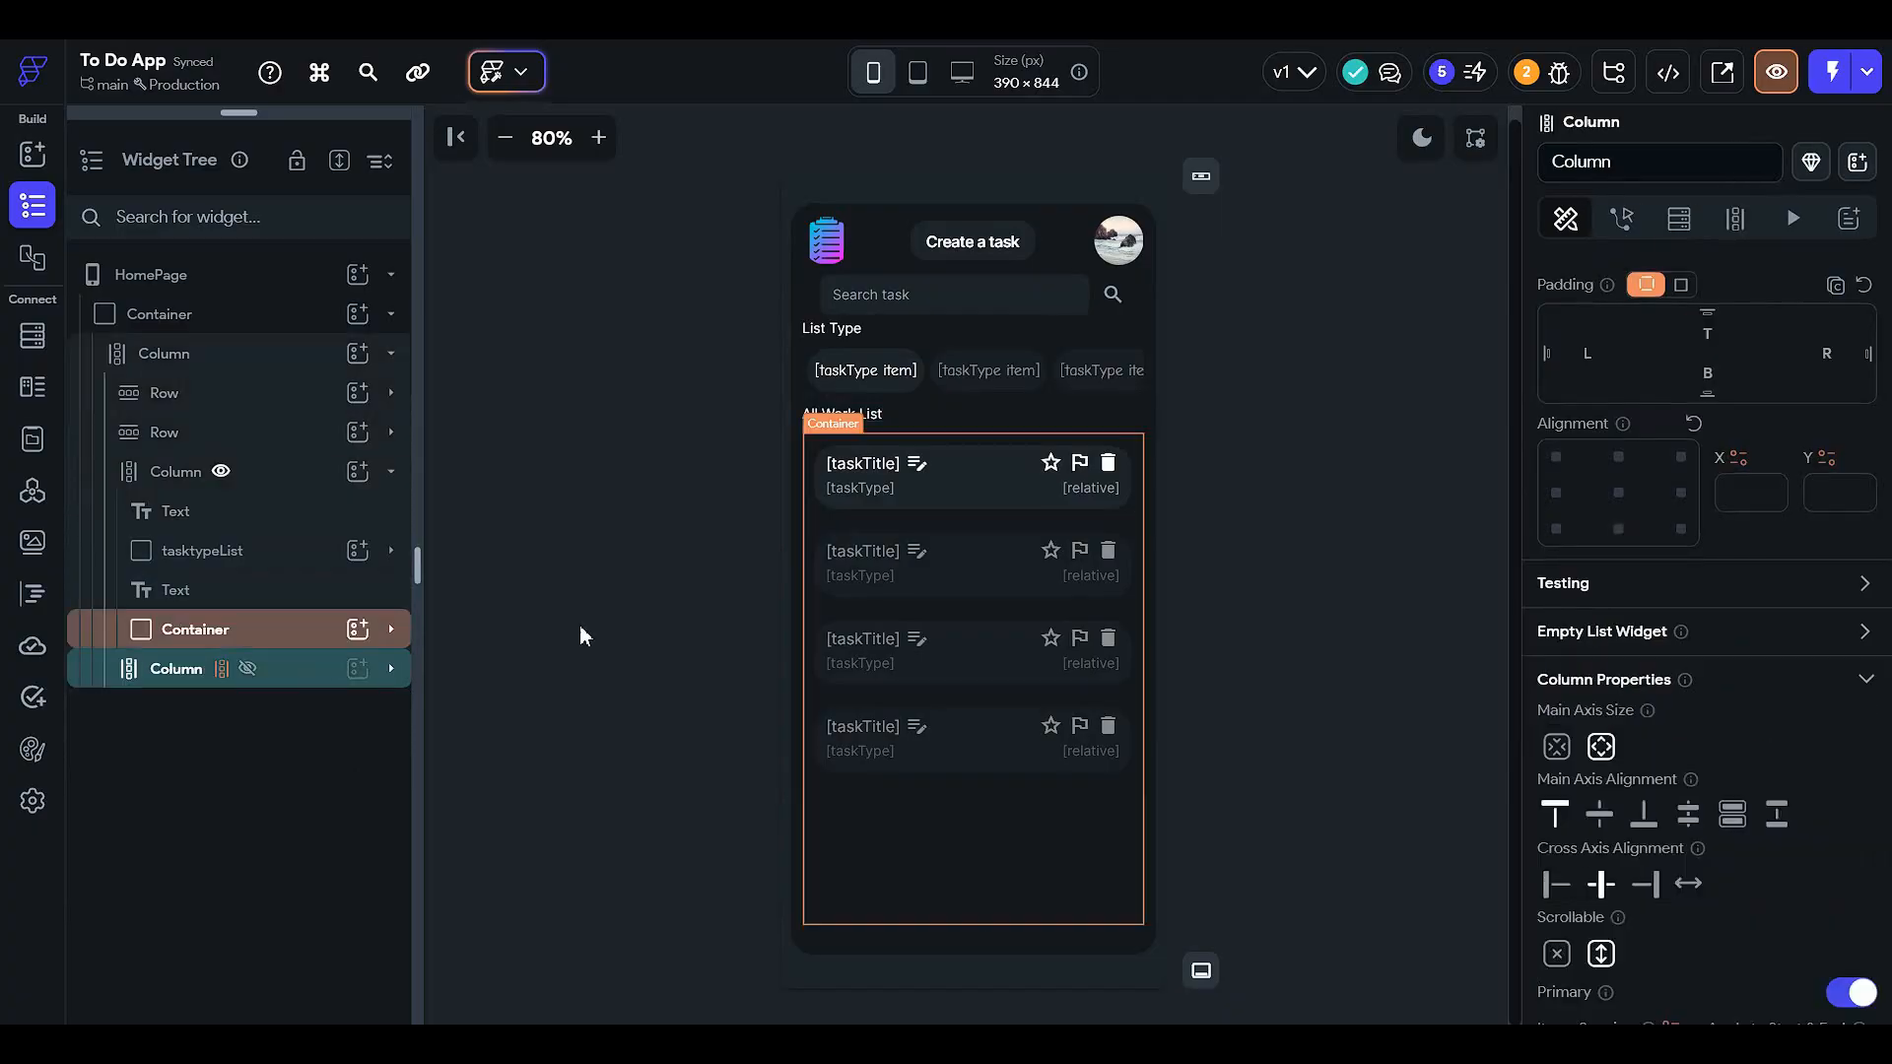
scroll(1625, 660, up, 5)
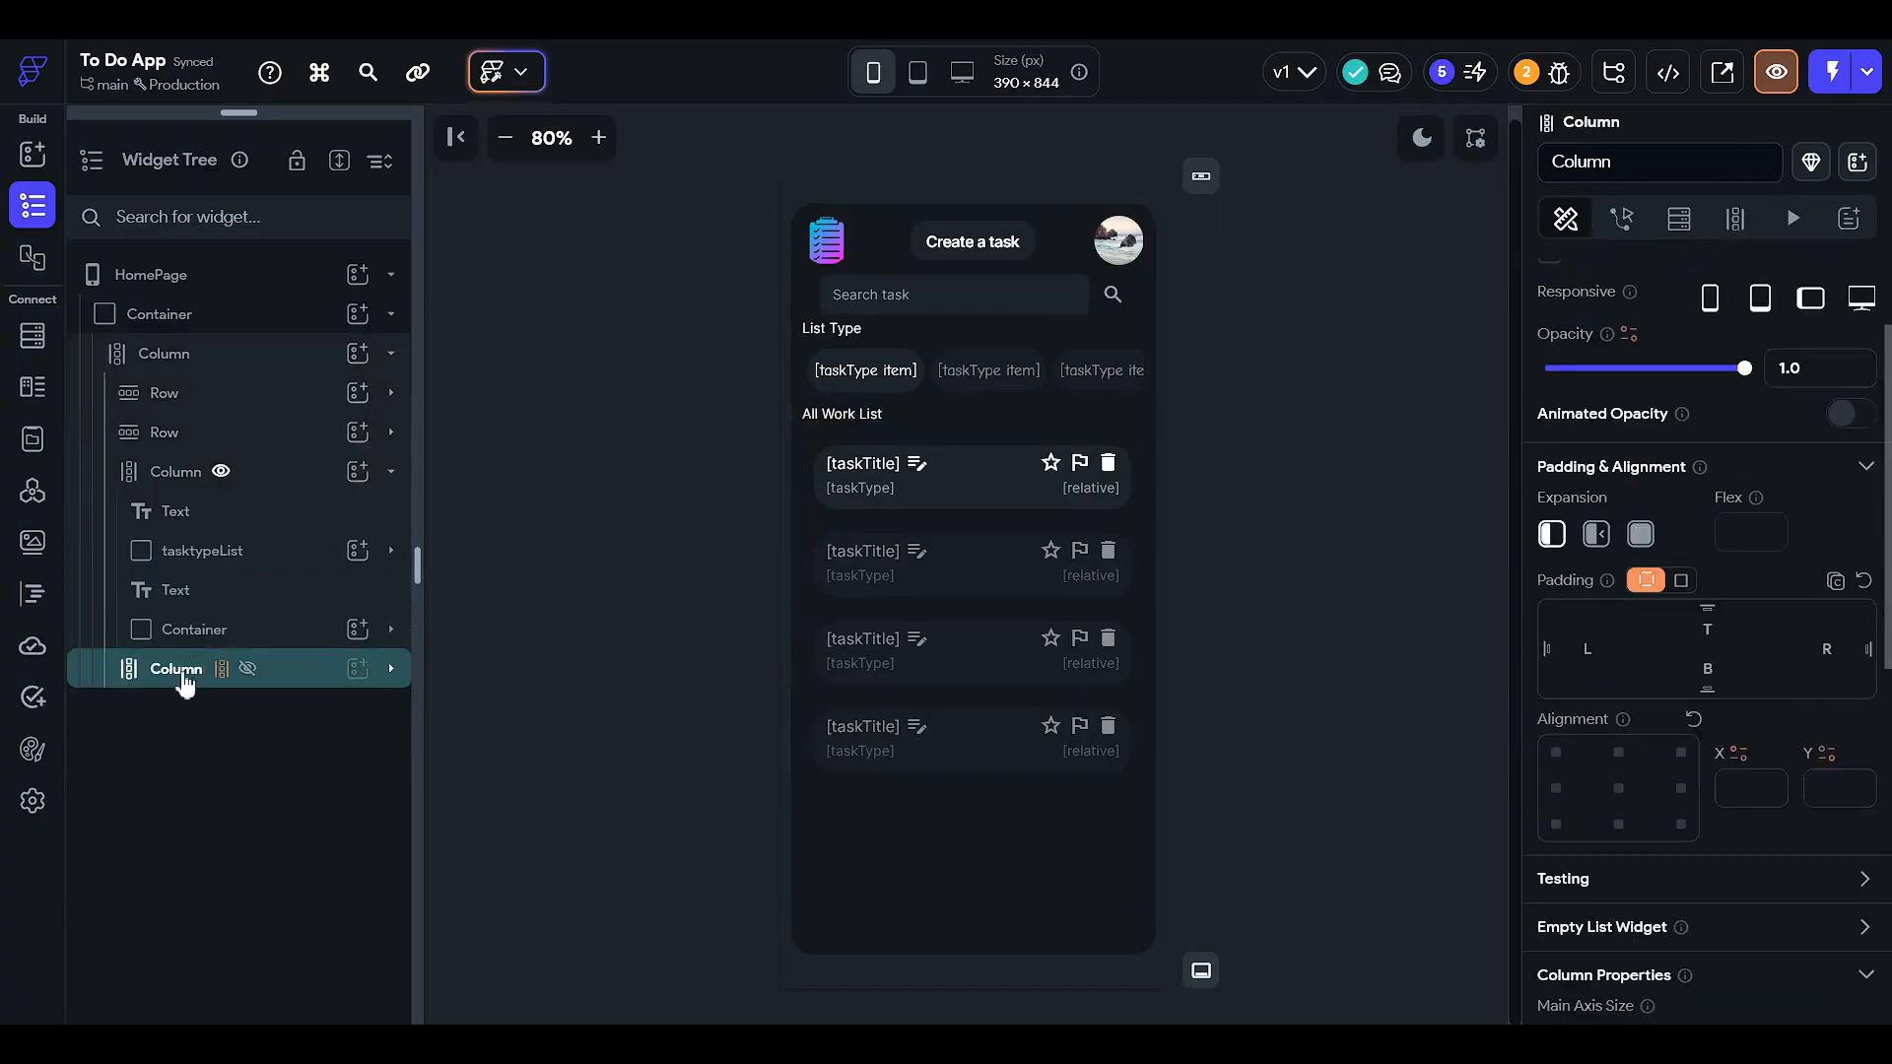
click(312, 643)
click(305, 672)
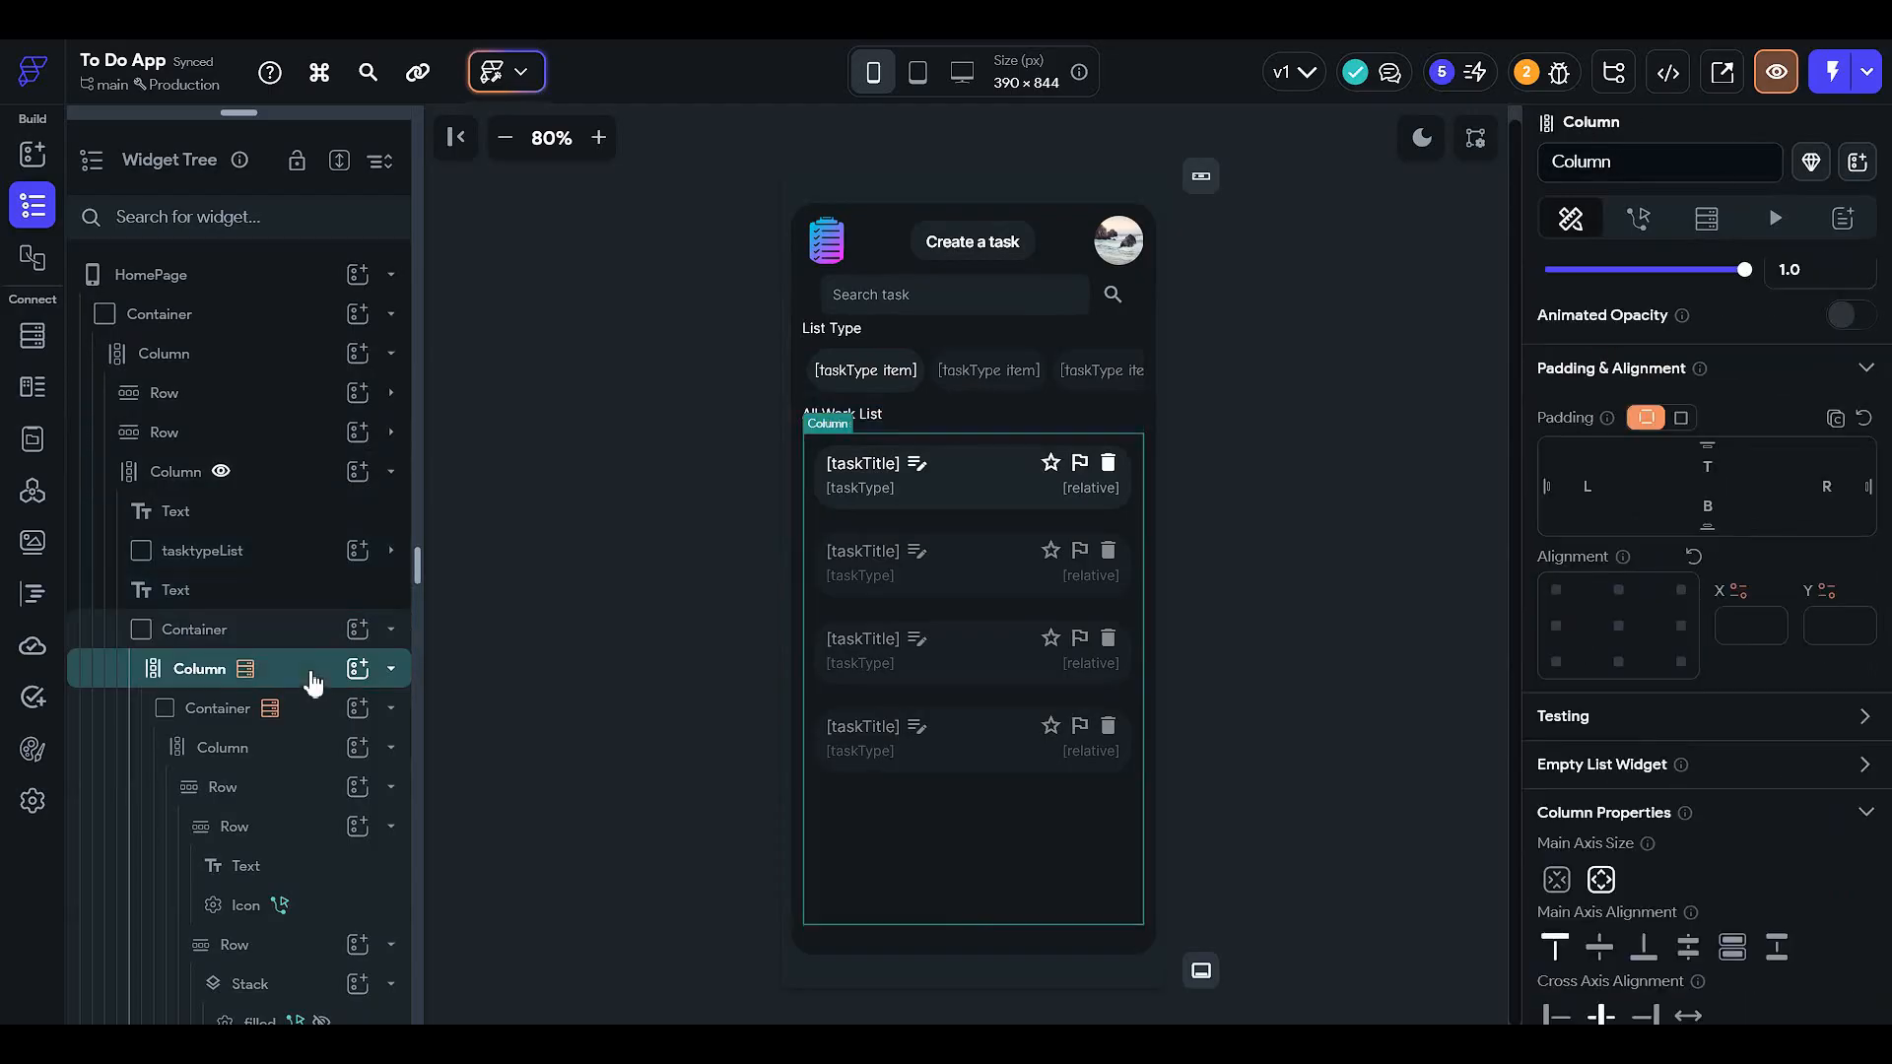
scroll(1655, 729, down, 4)
scroll(1577, 724, up, 5)
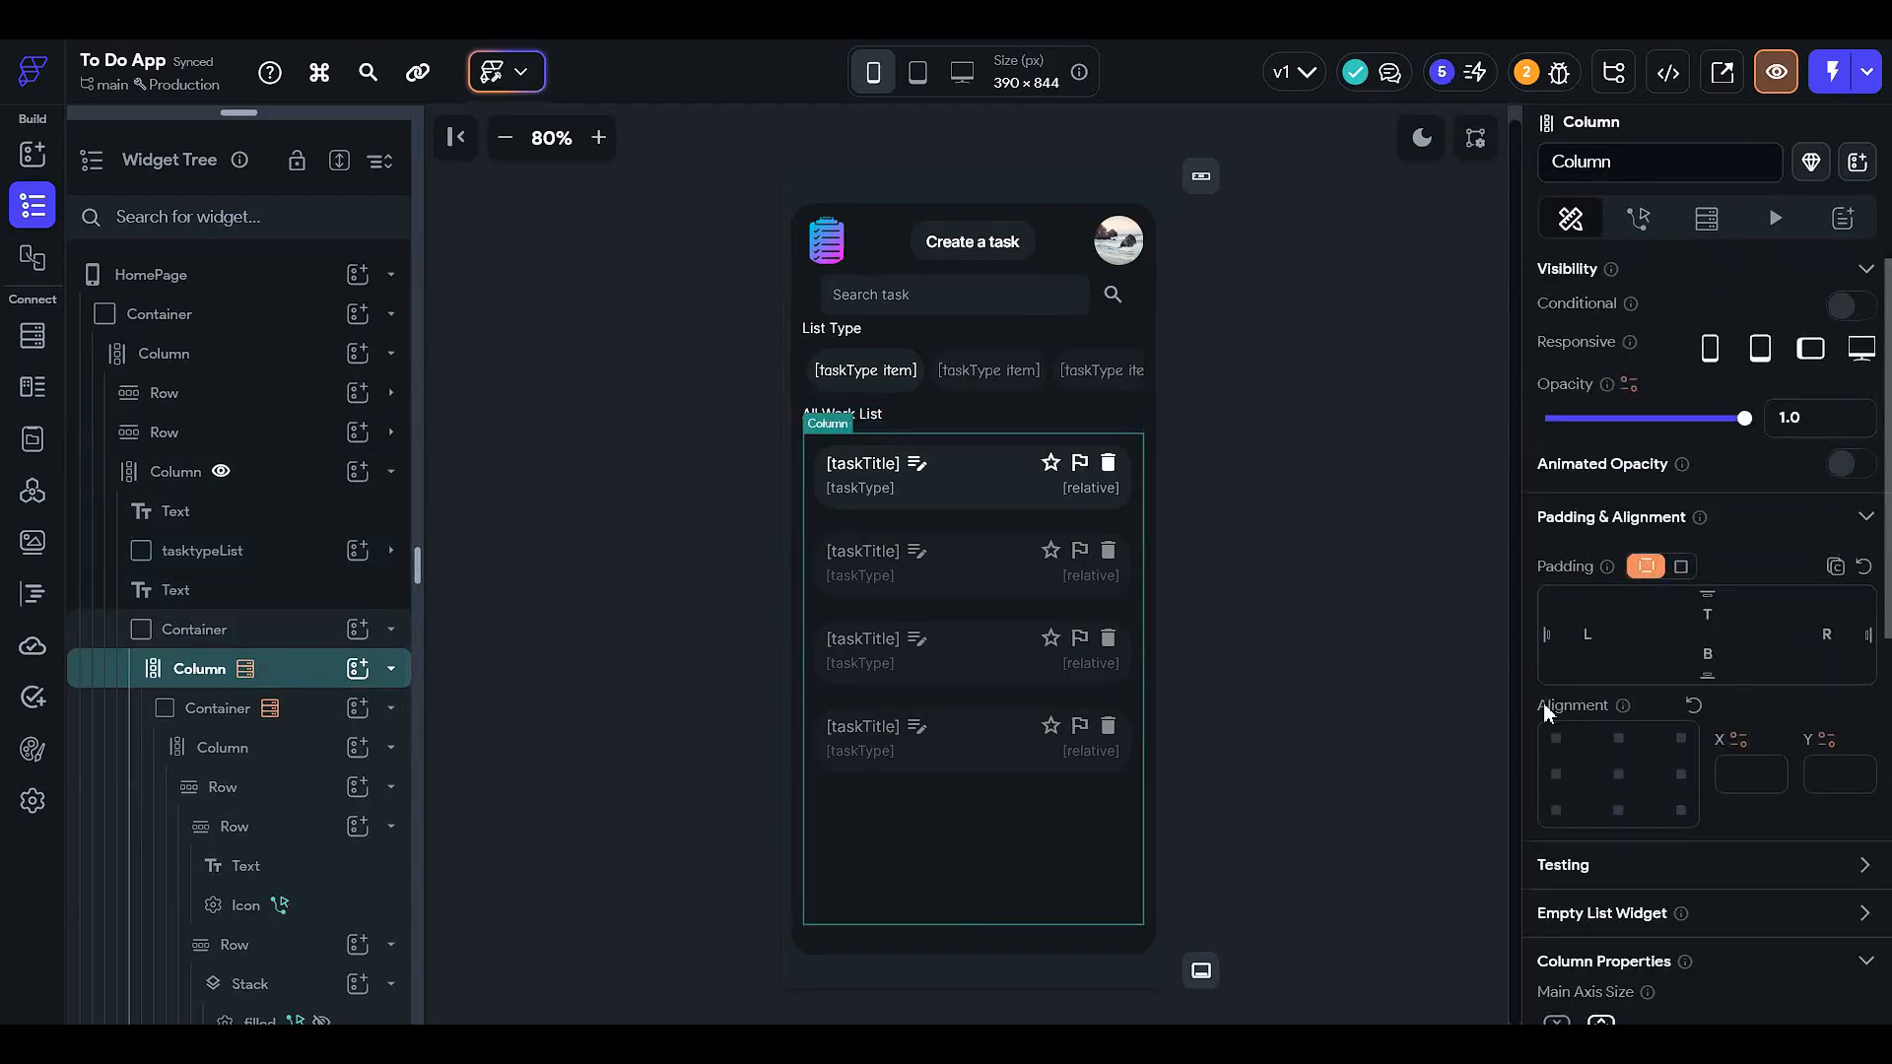
click(270, 549)
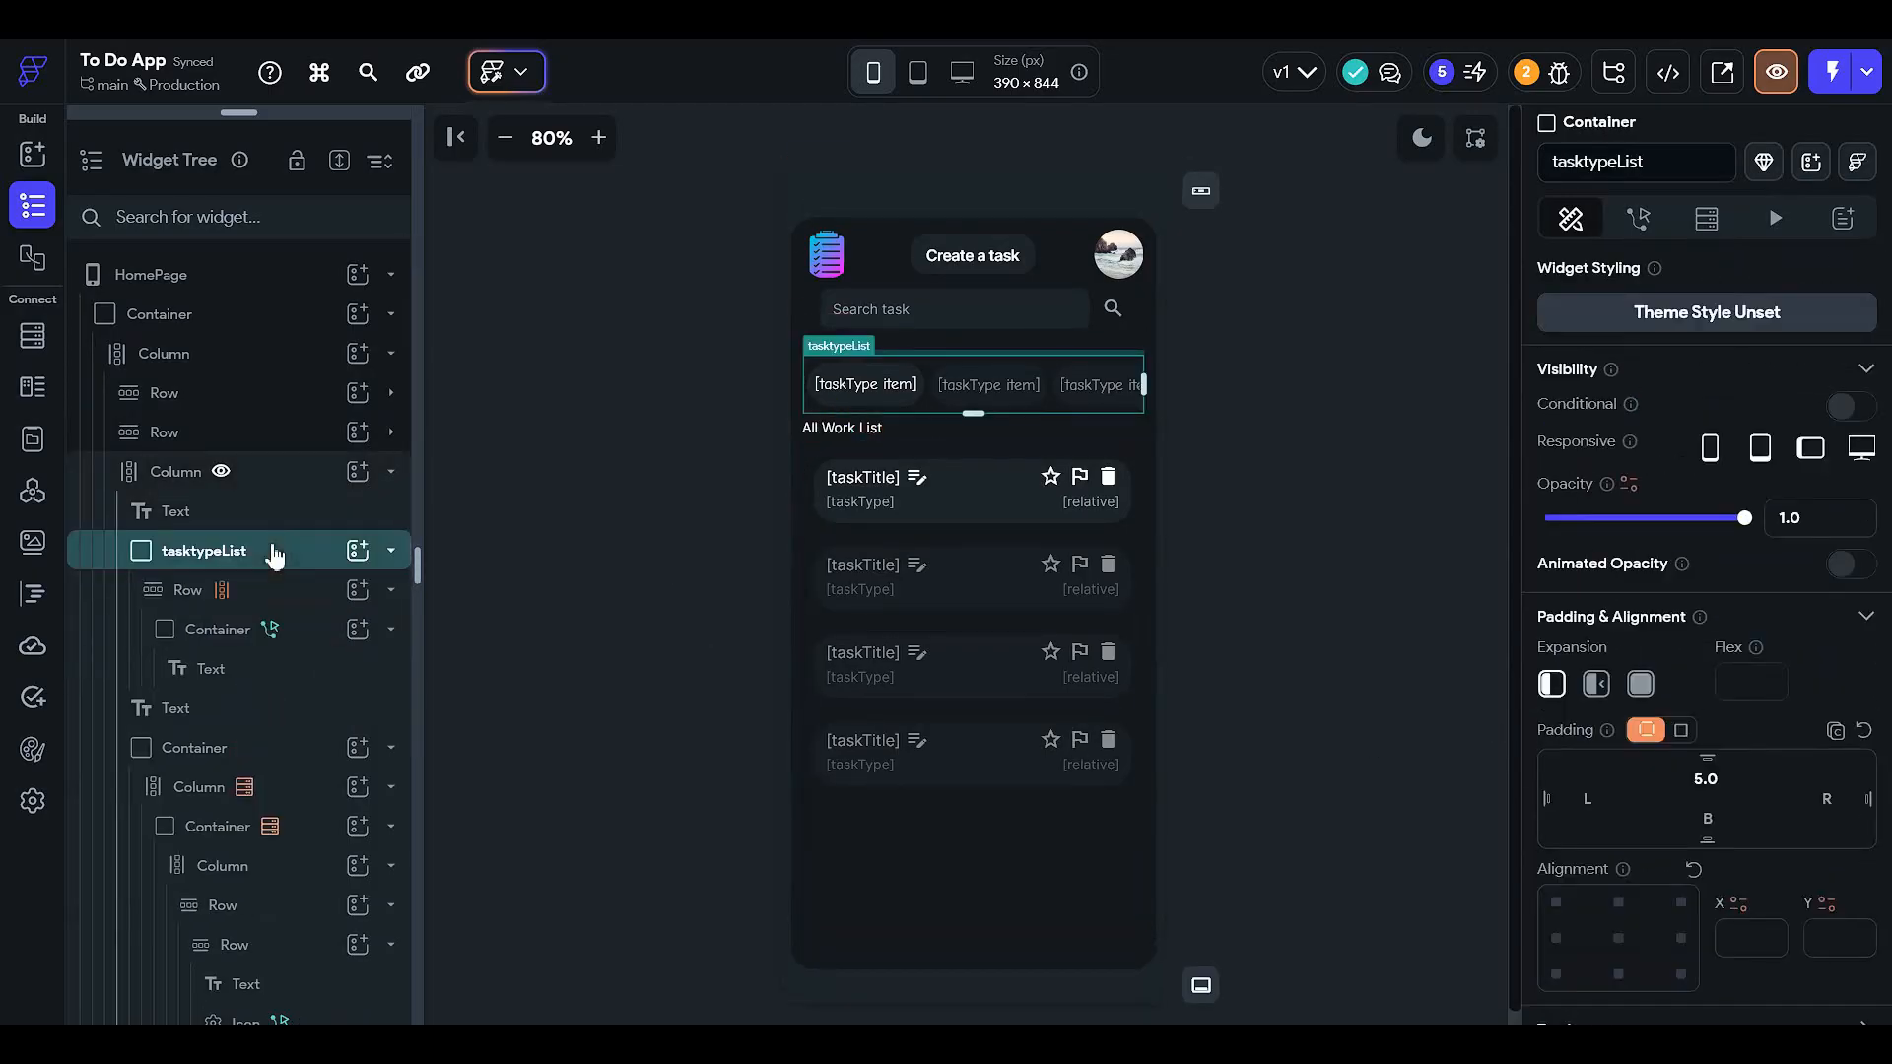
click(292, 749)
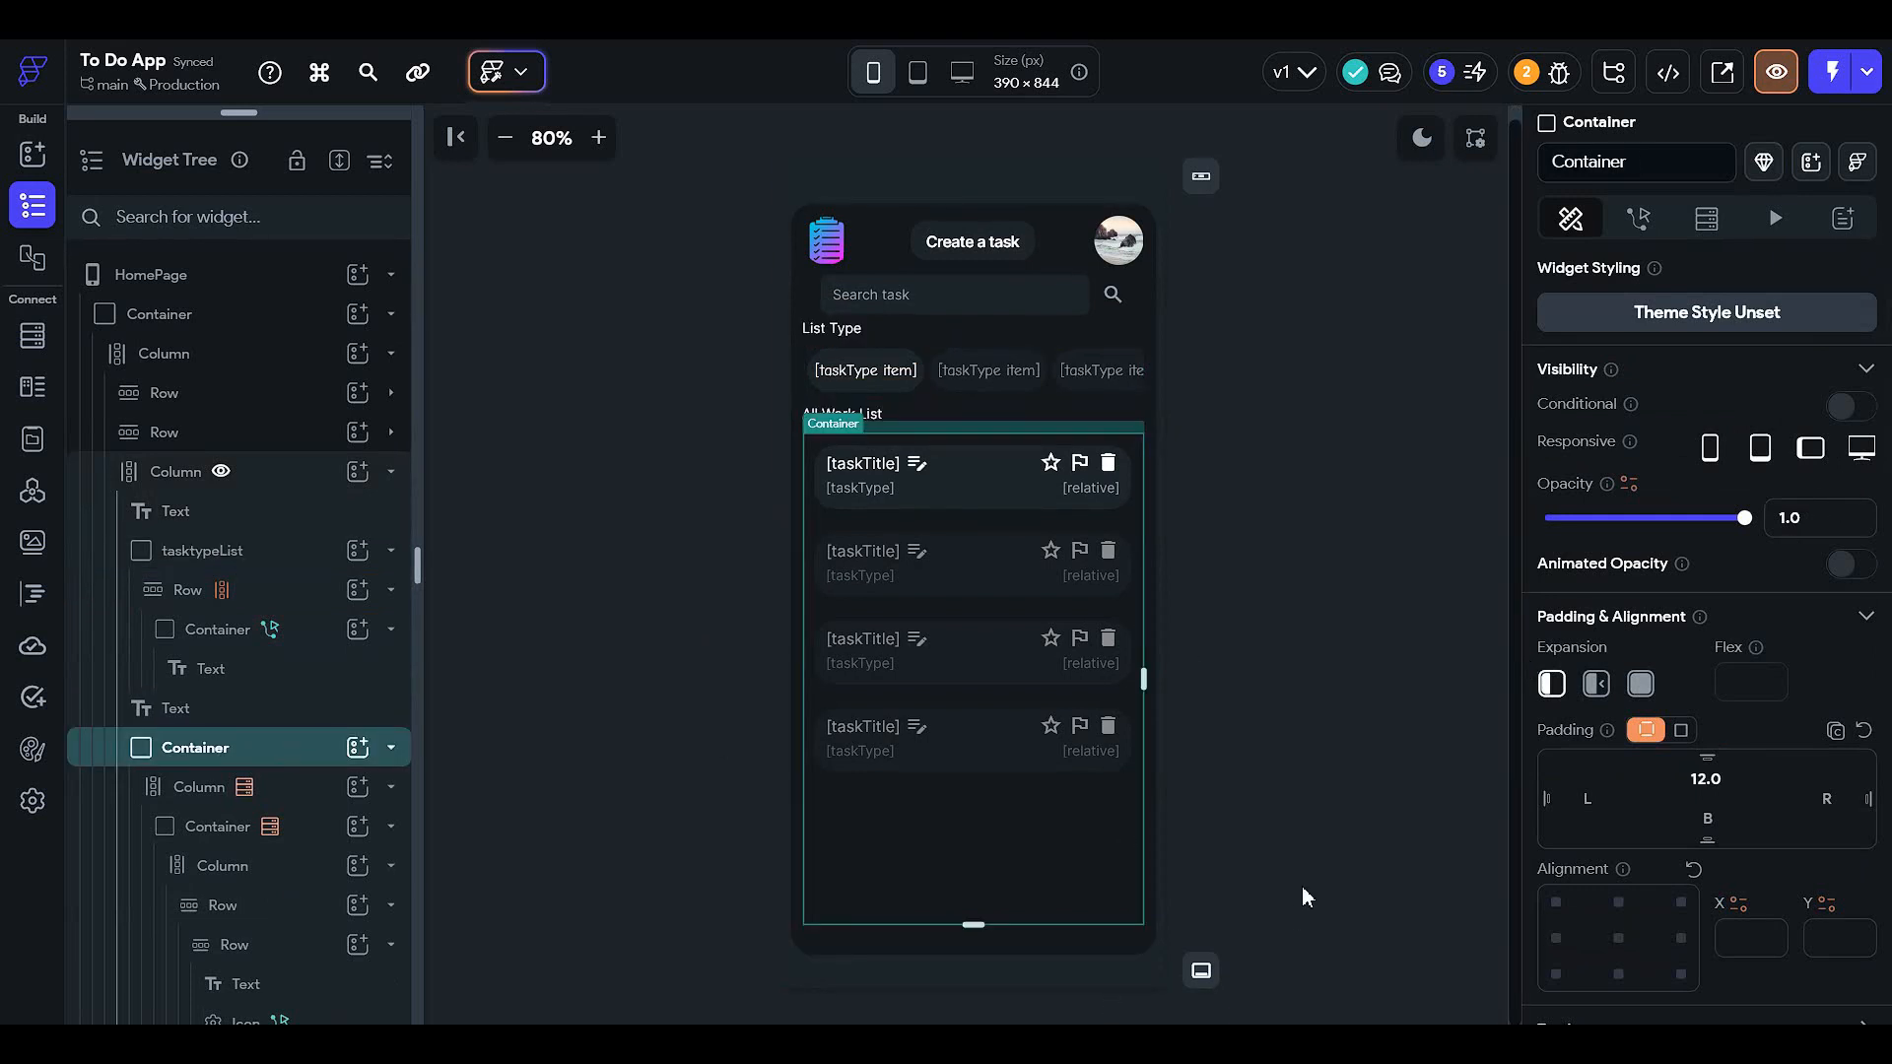
scroll(1646, 753, down, 6)
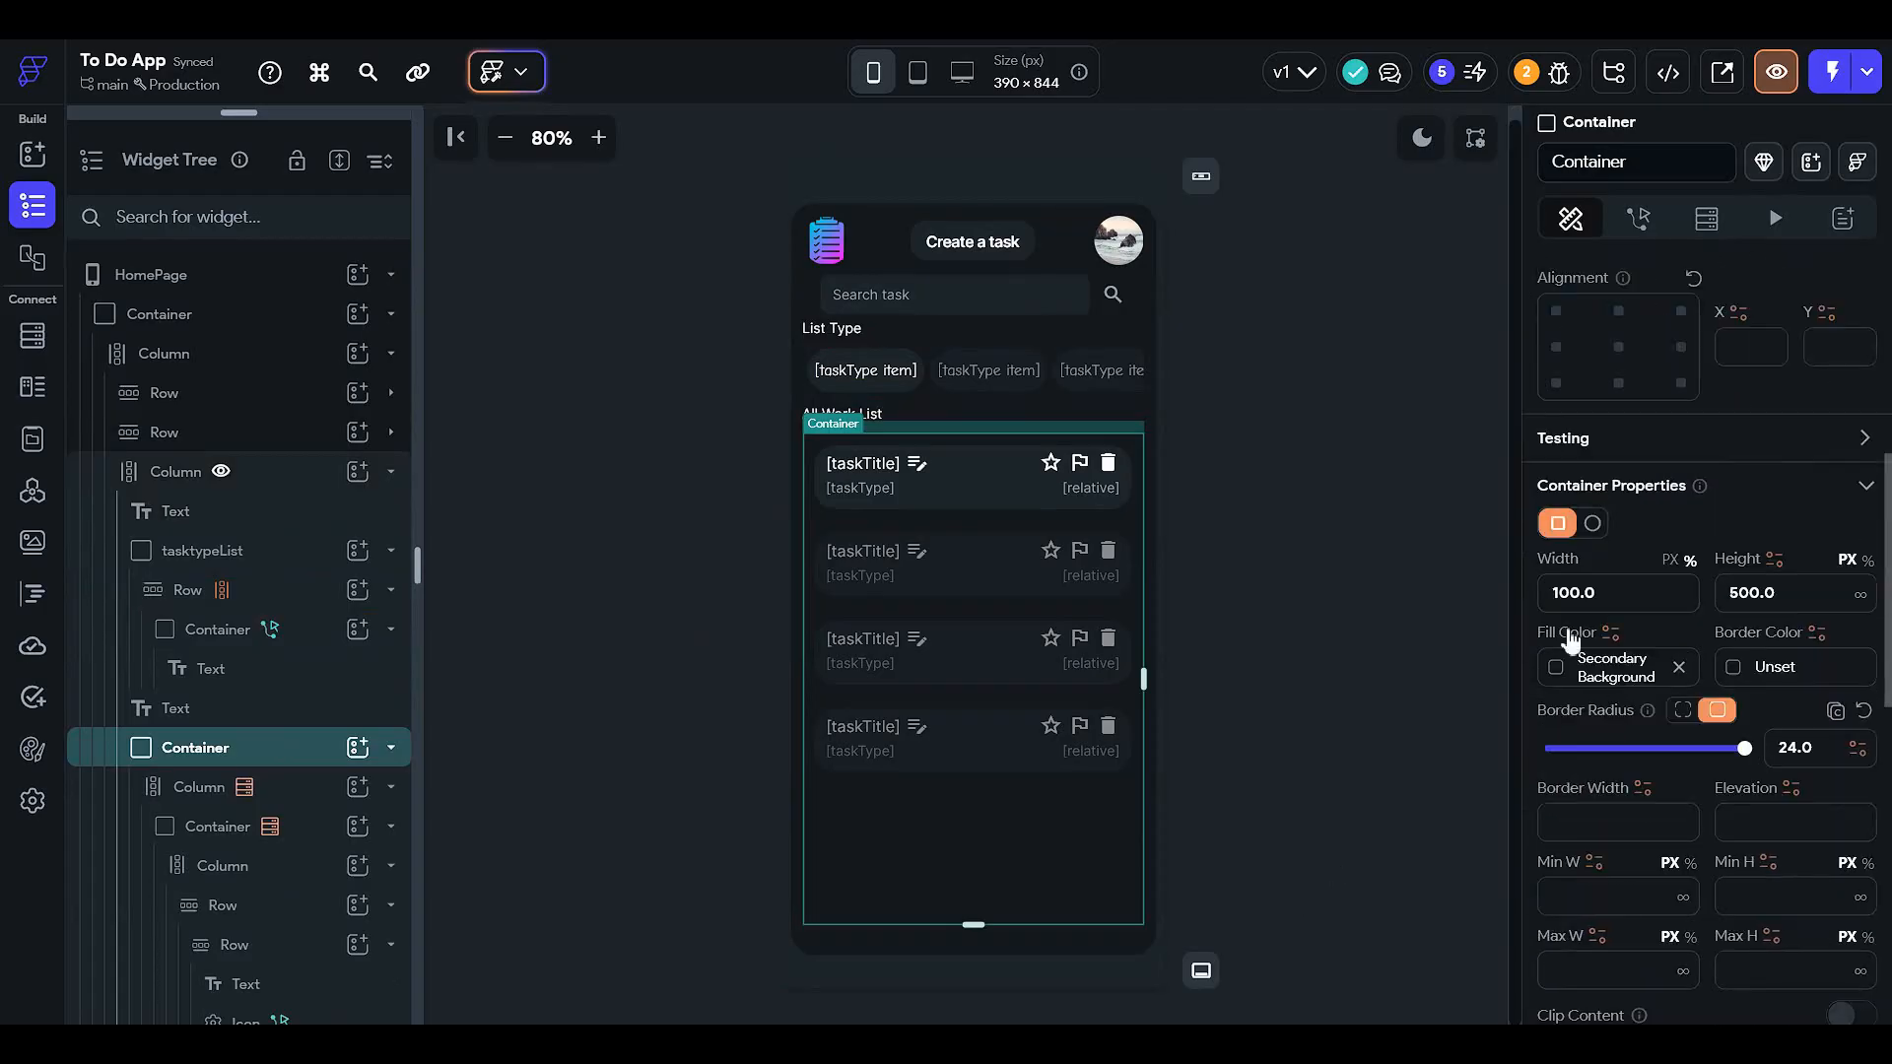
scroll(1675, 689, down, 5)
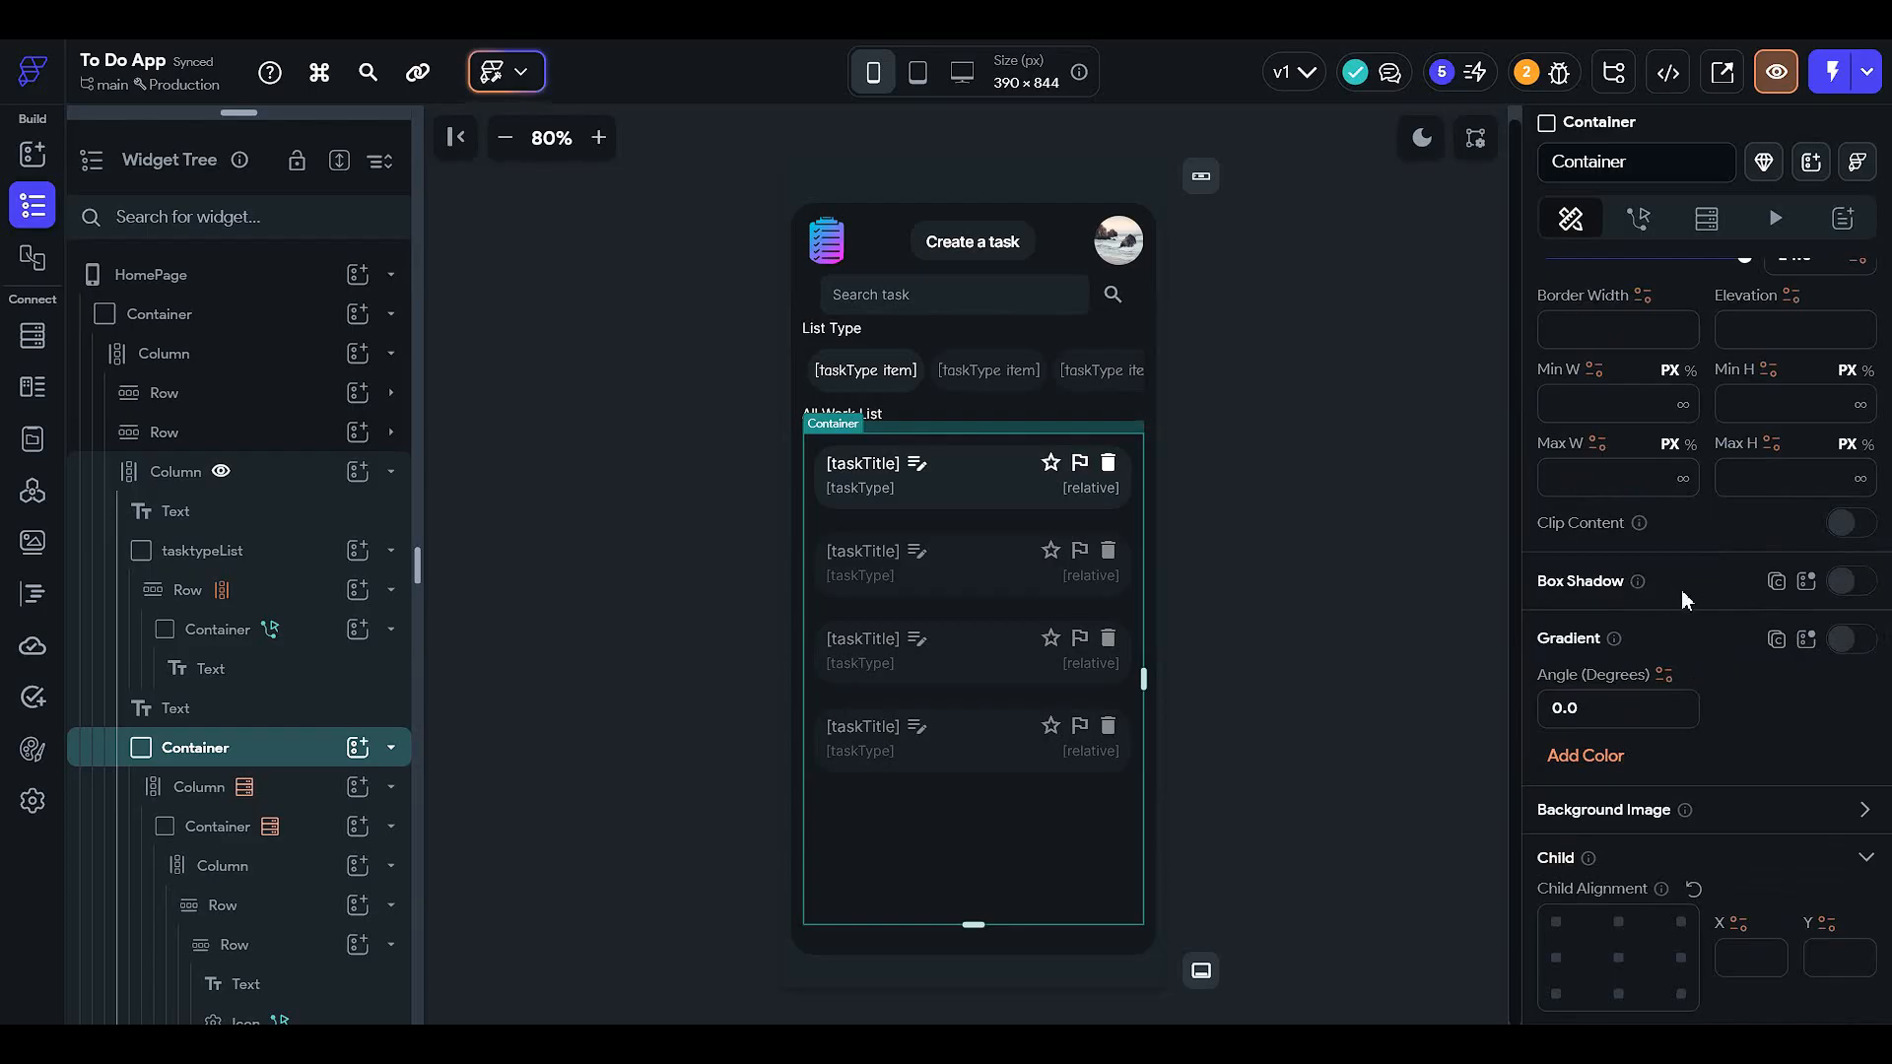
click(1844, 582)
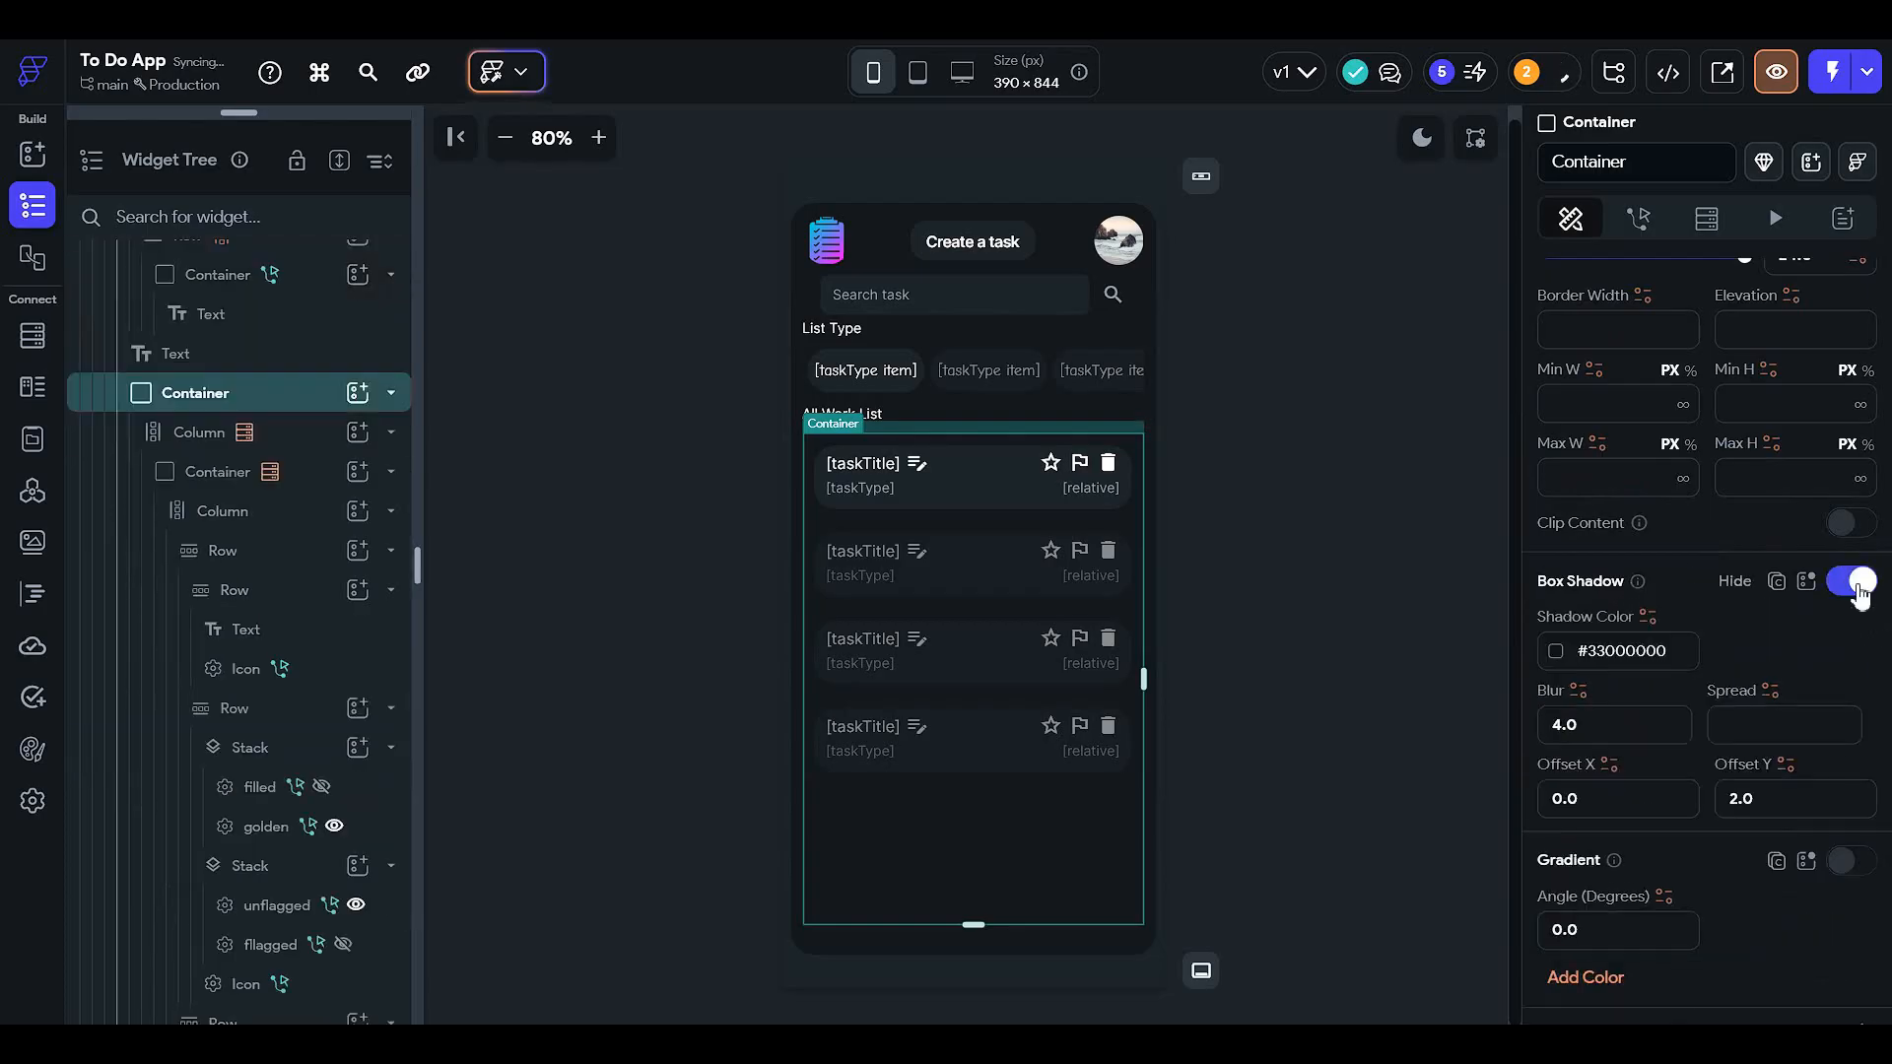
click(1453, 595)
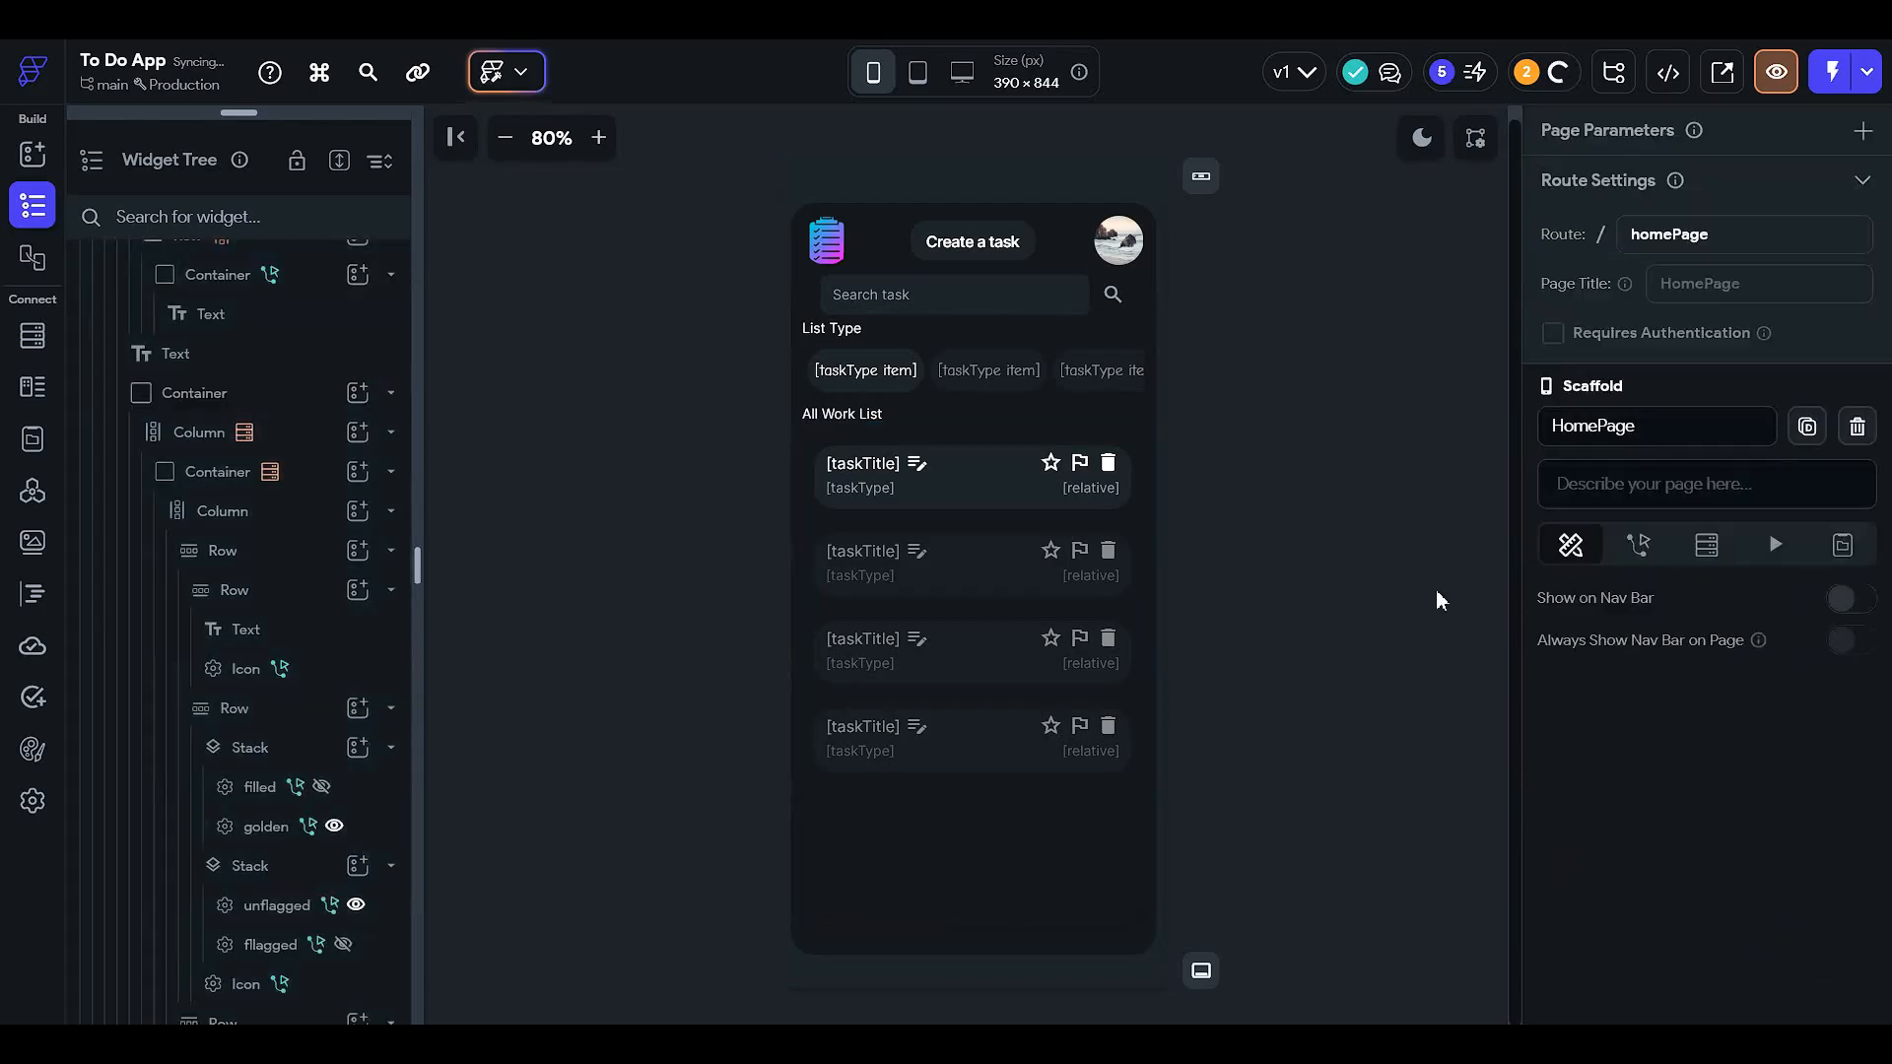
- Turn on a gradient fill for the task list container
click(282, 469)
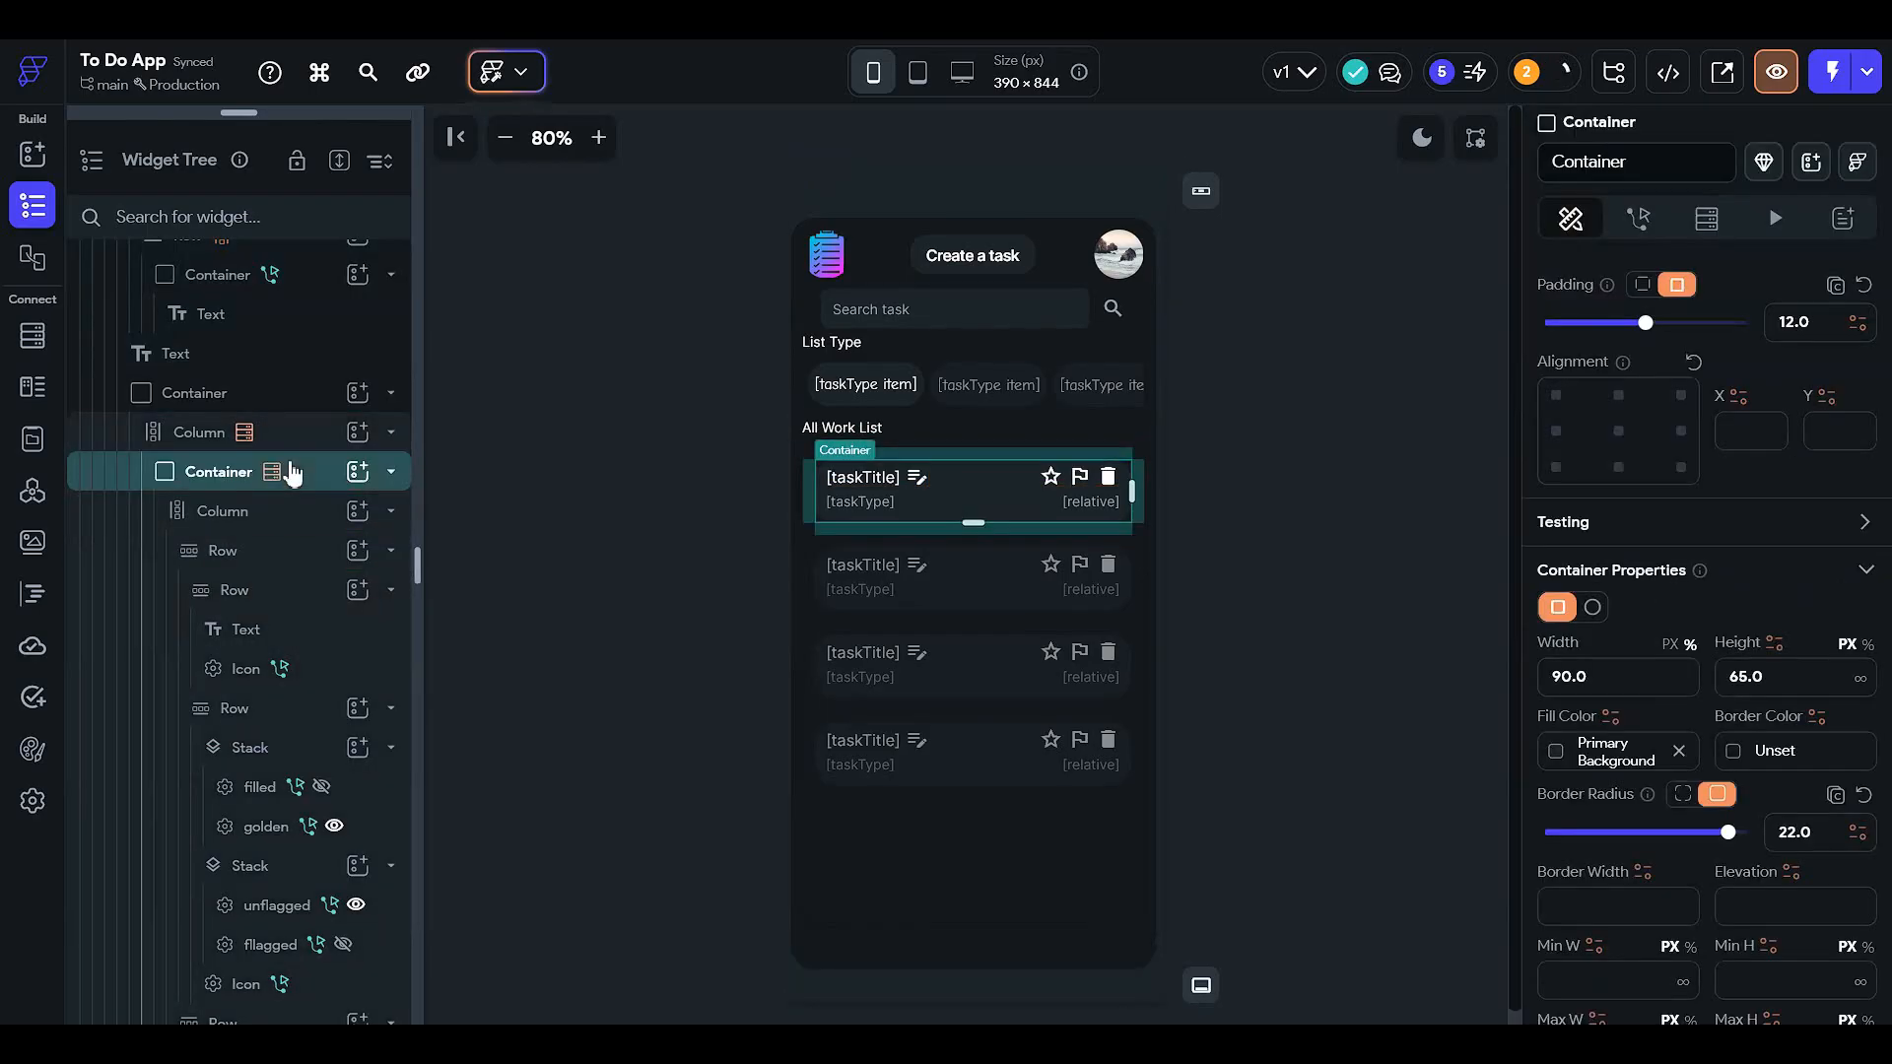
click(306, 407)
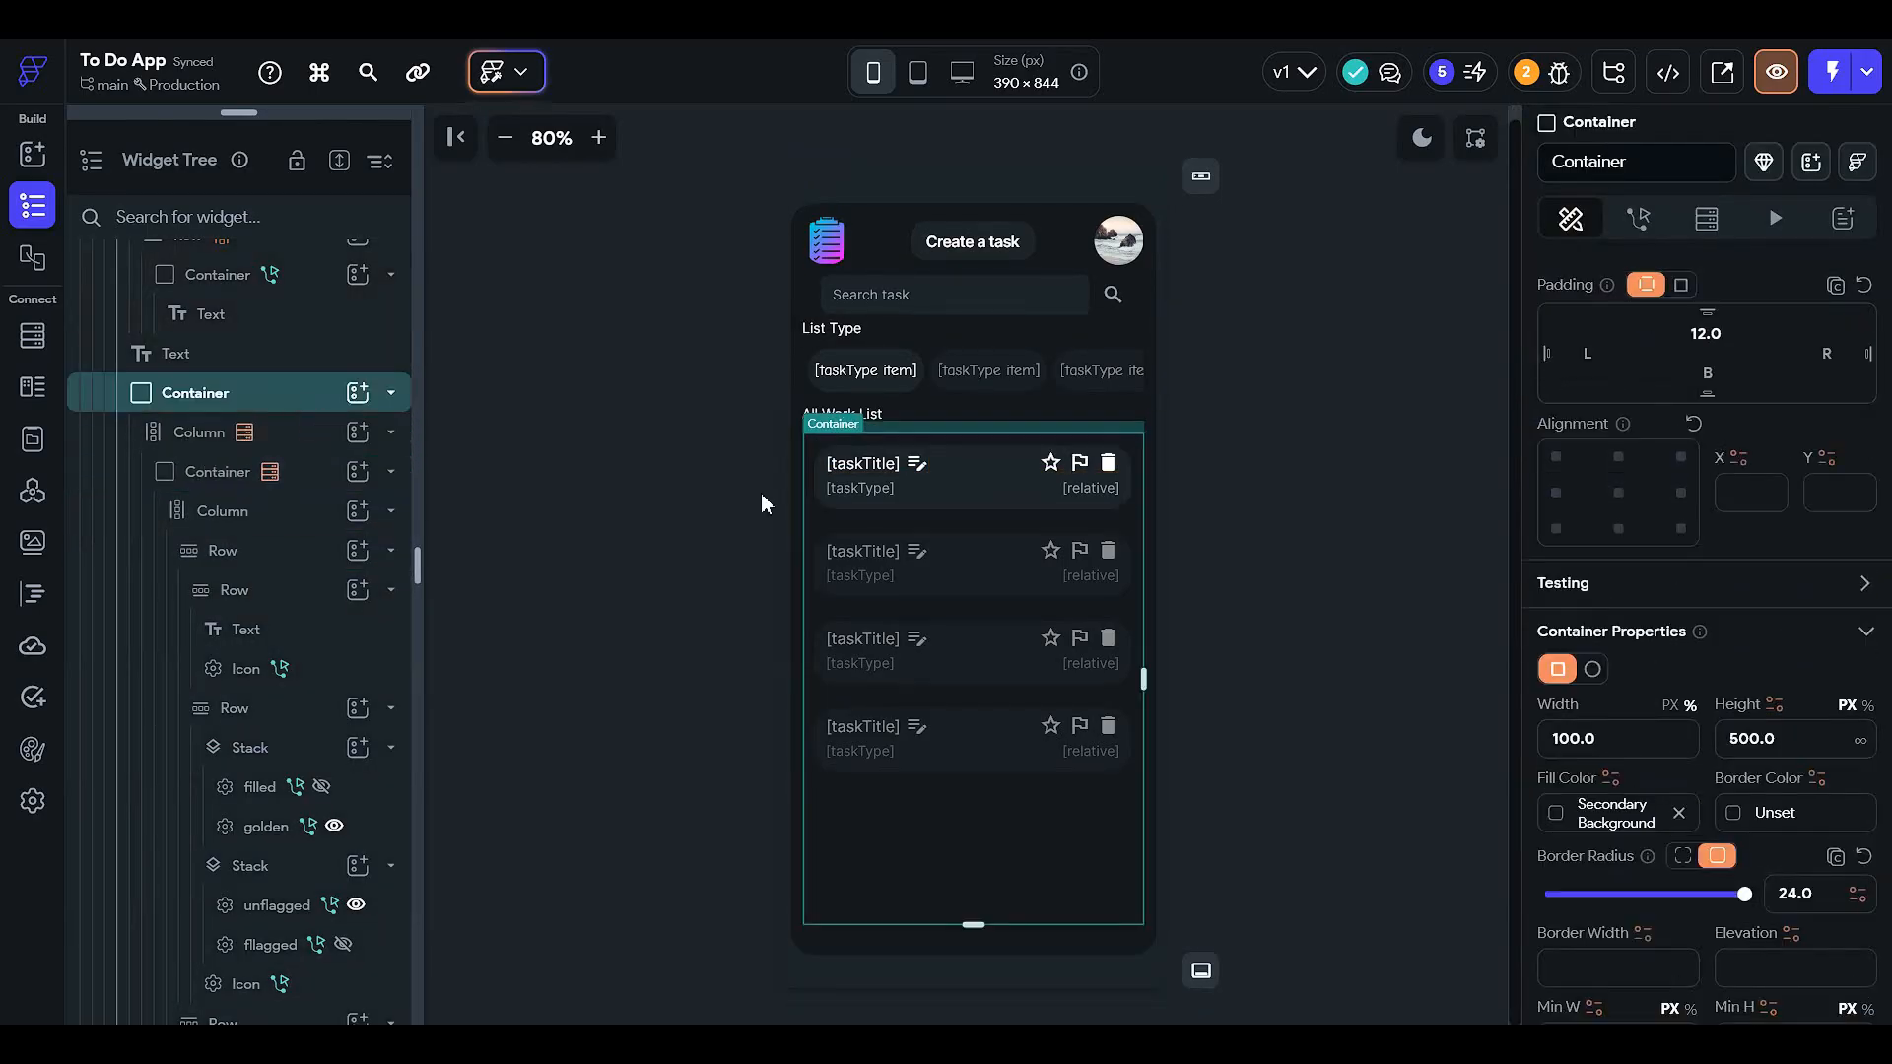
scroll(1641, 725, down, 3)
scroll(1705, 512, down, 7)
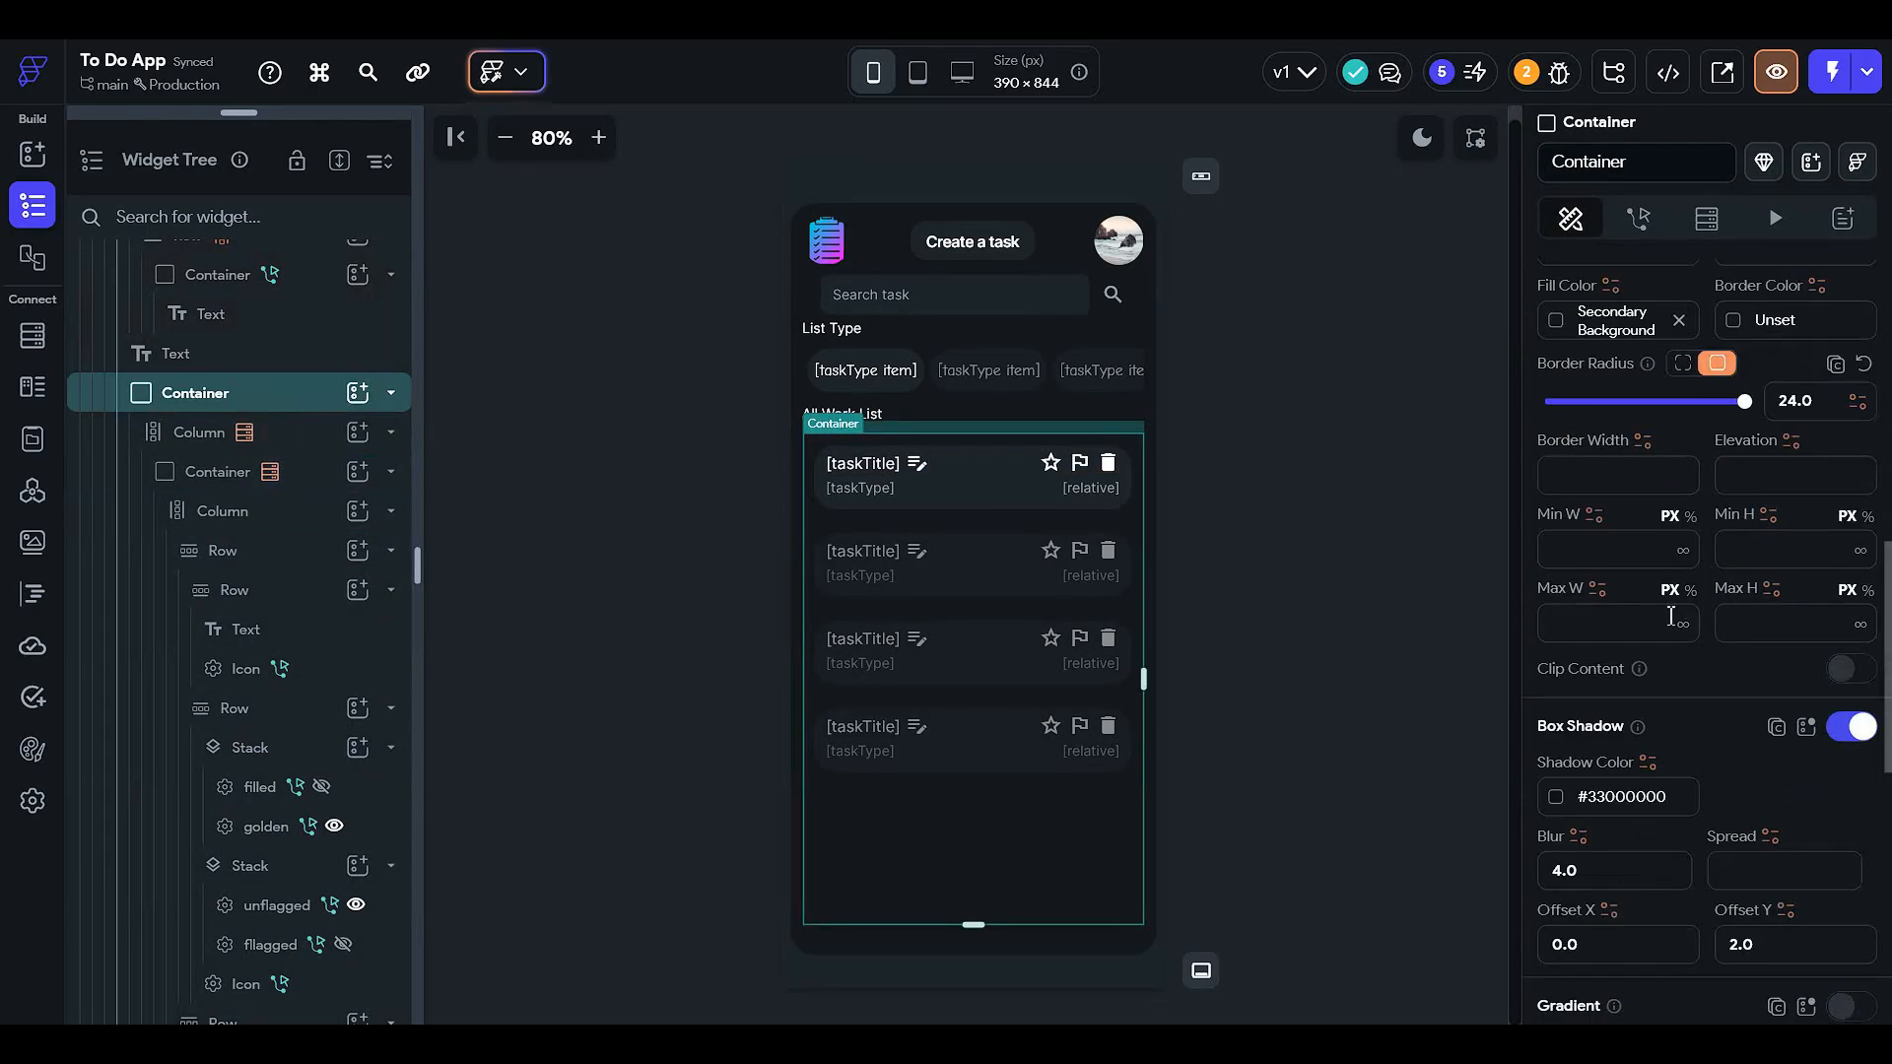
scroll(1662, 683, down, 2)
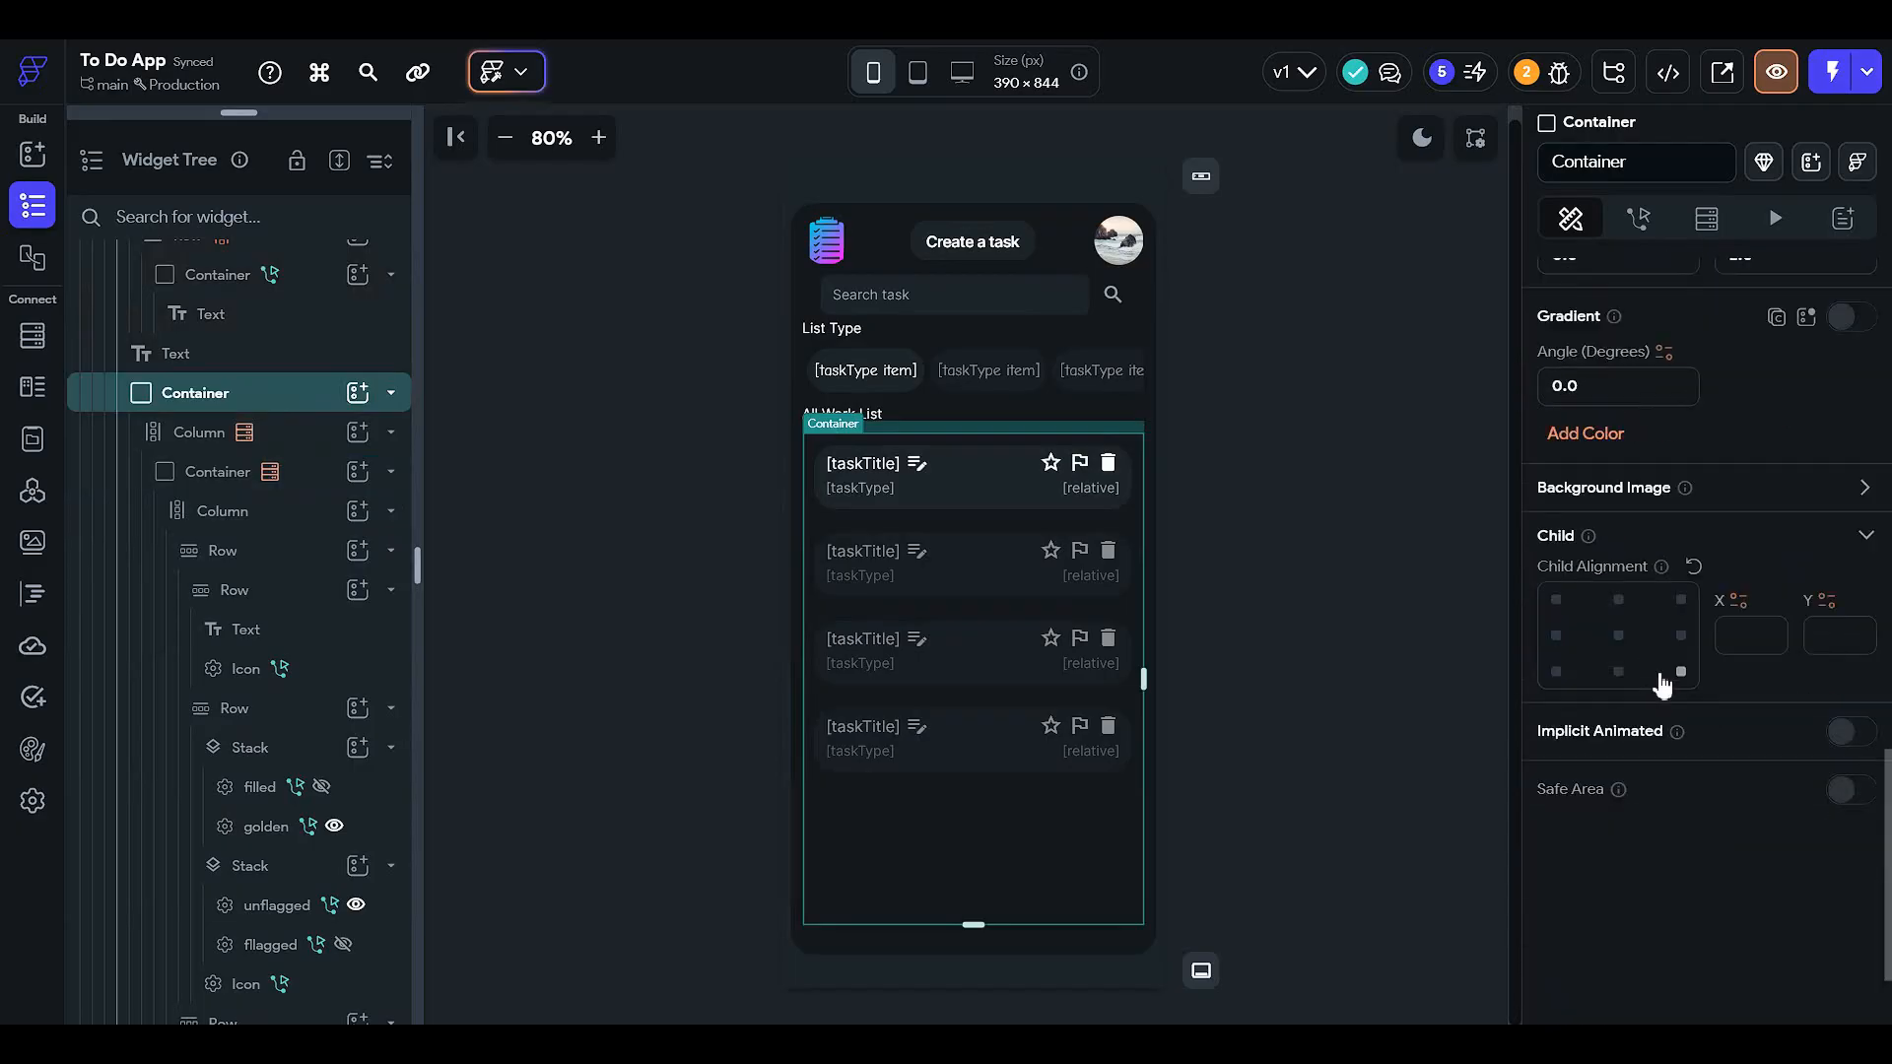
scroll(1662, 683, up, 8)
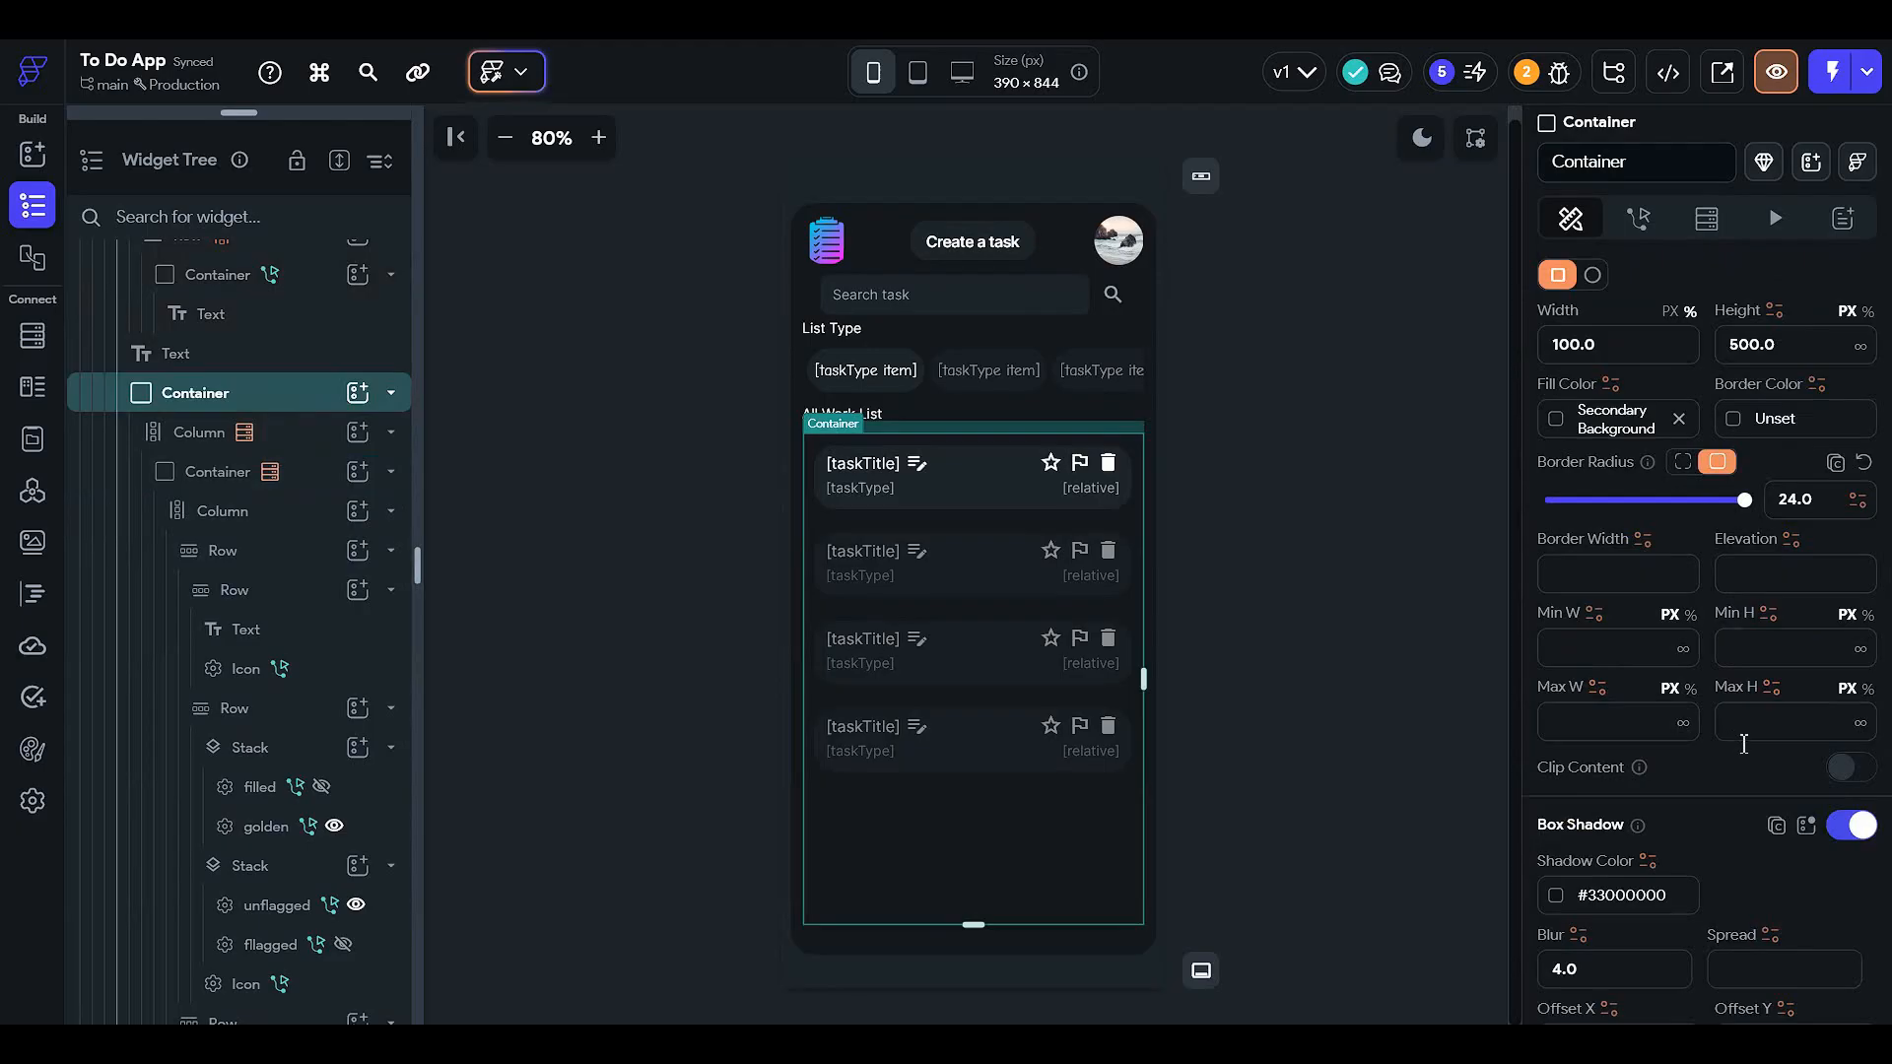
scroll(1769, 772, down, 4)
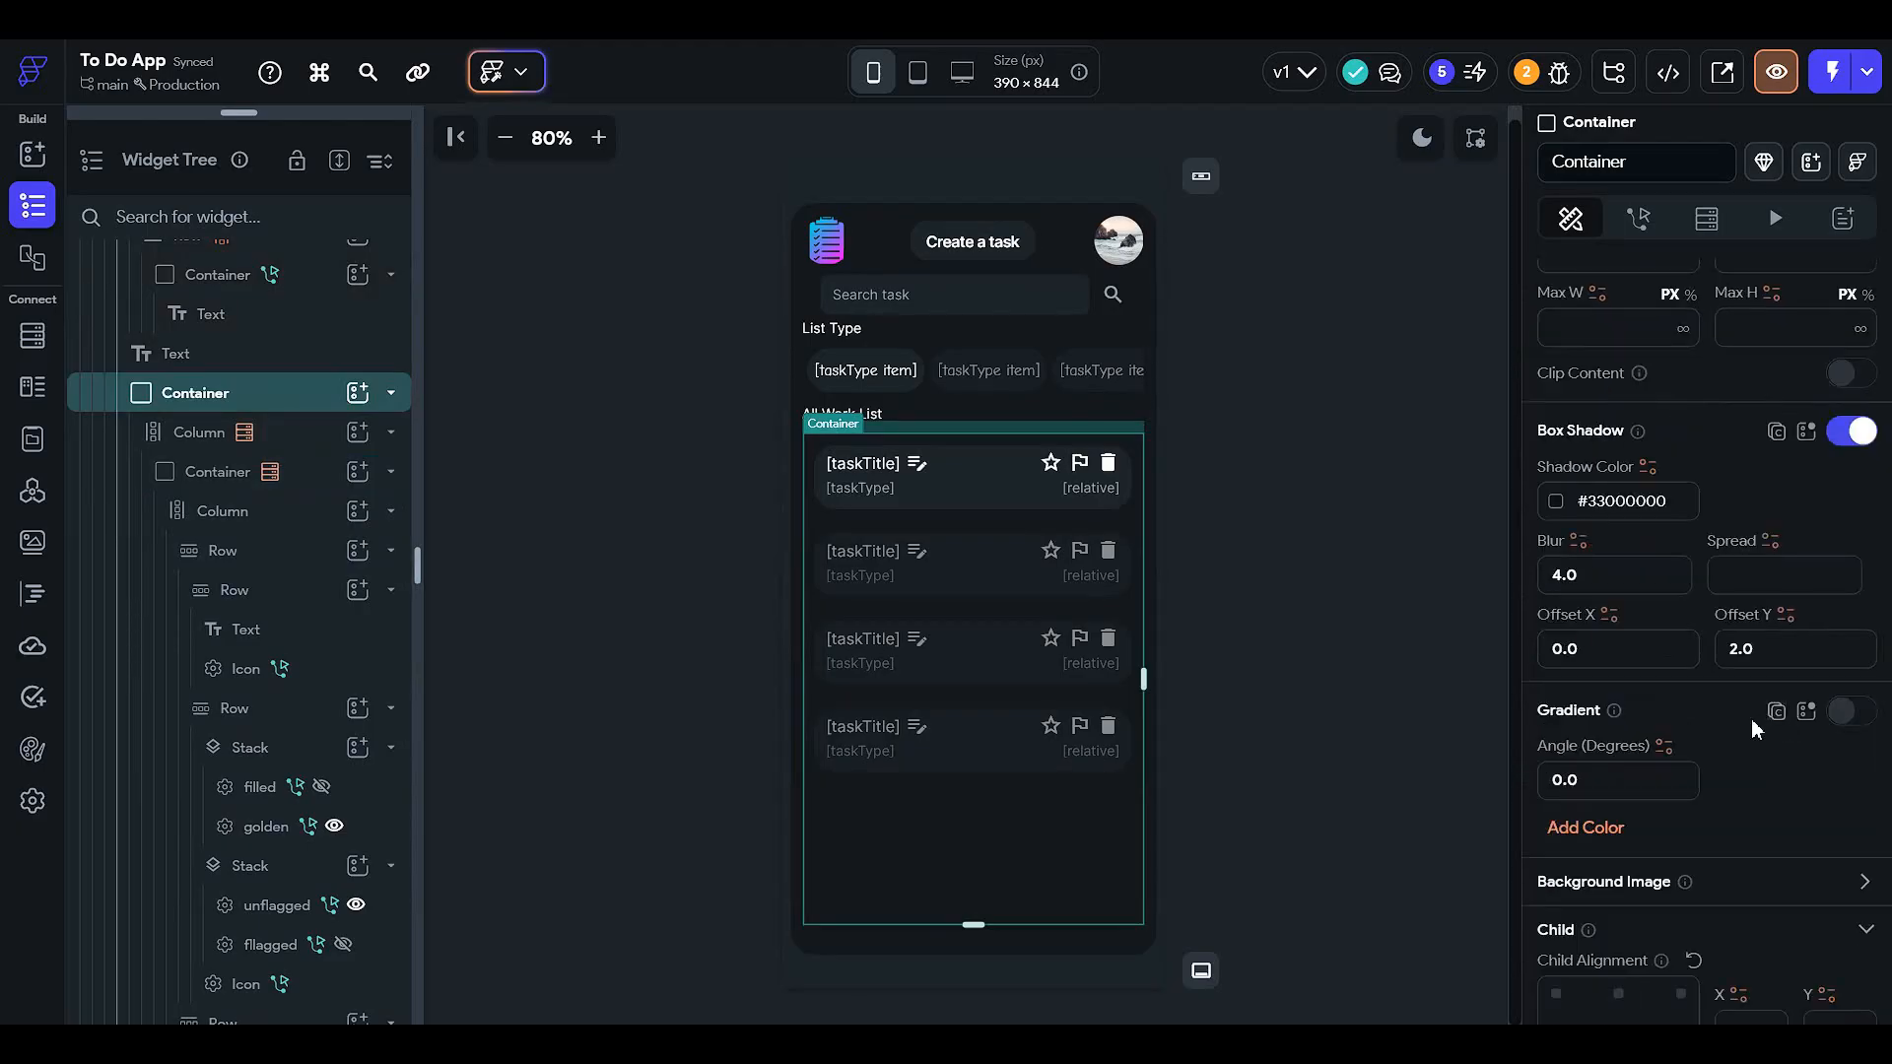
click(1839, 713)
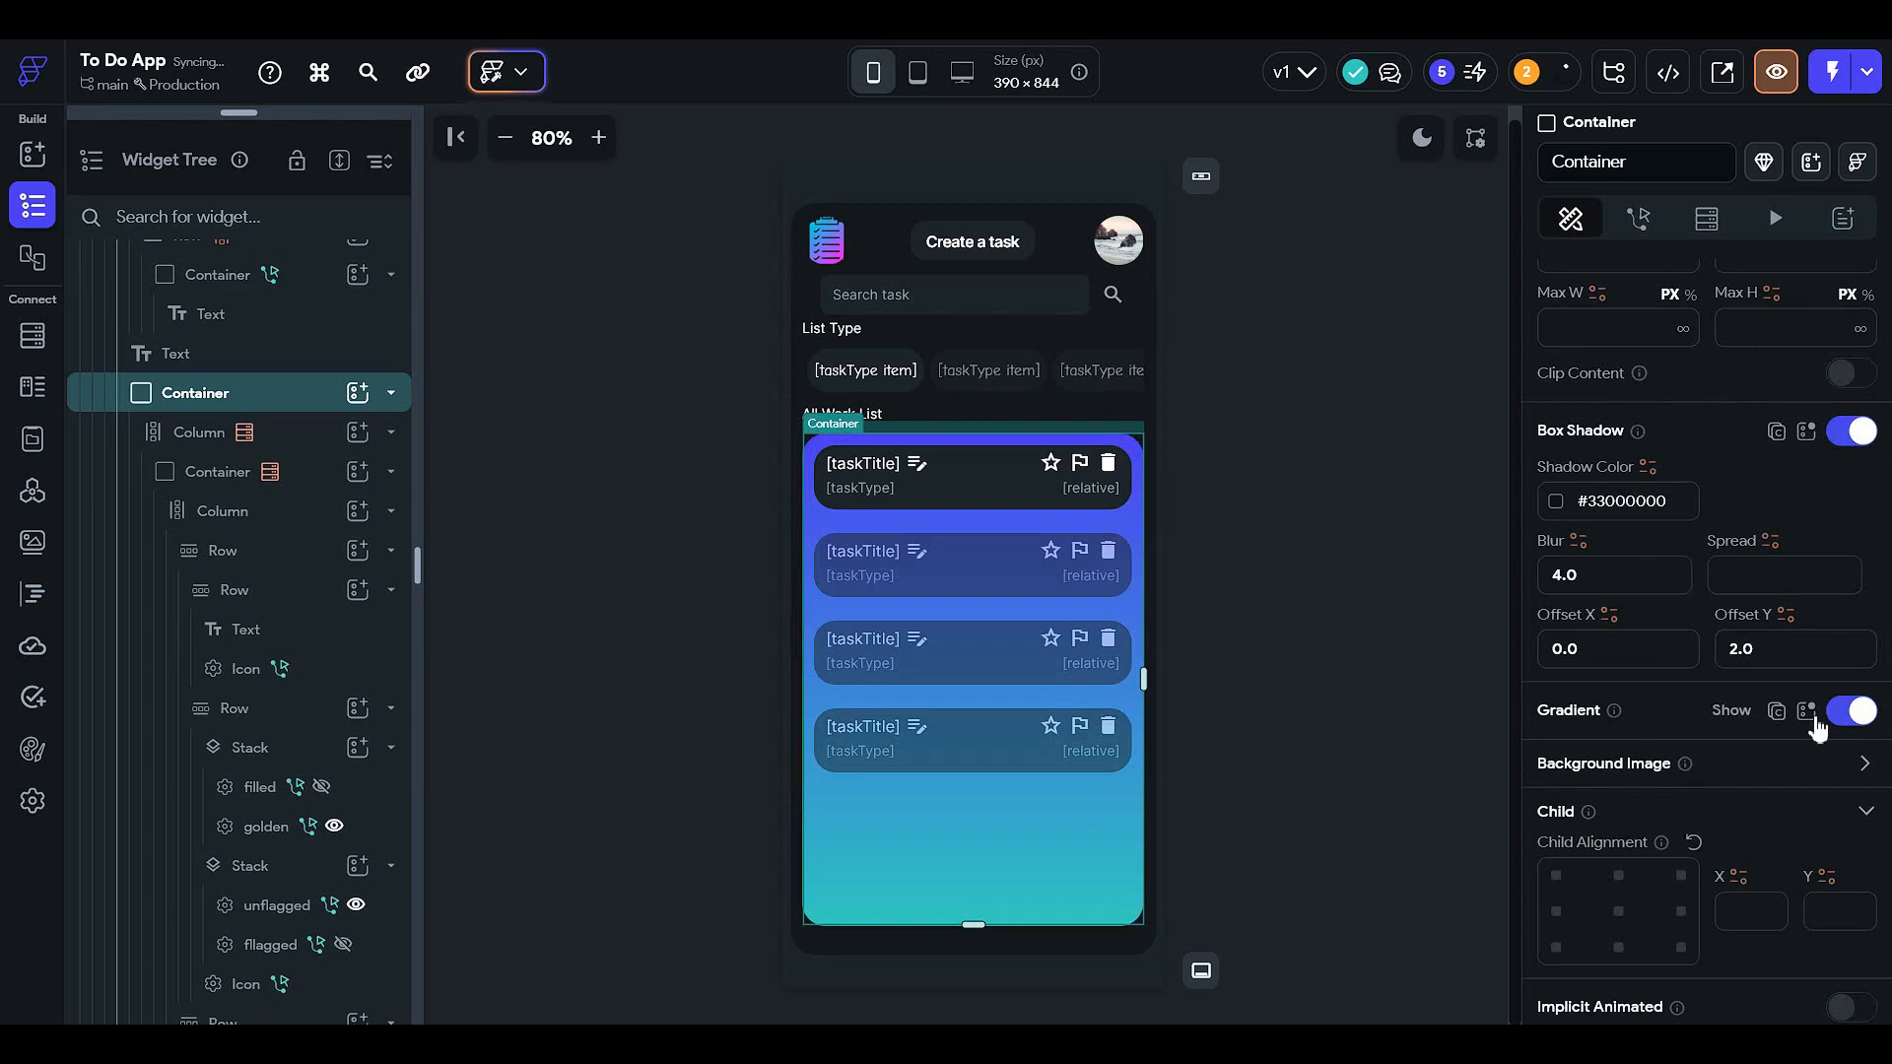
- Set the gradient colours to Accent1 purple and Secondary Text grey
click(1749, 719)
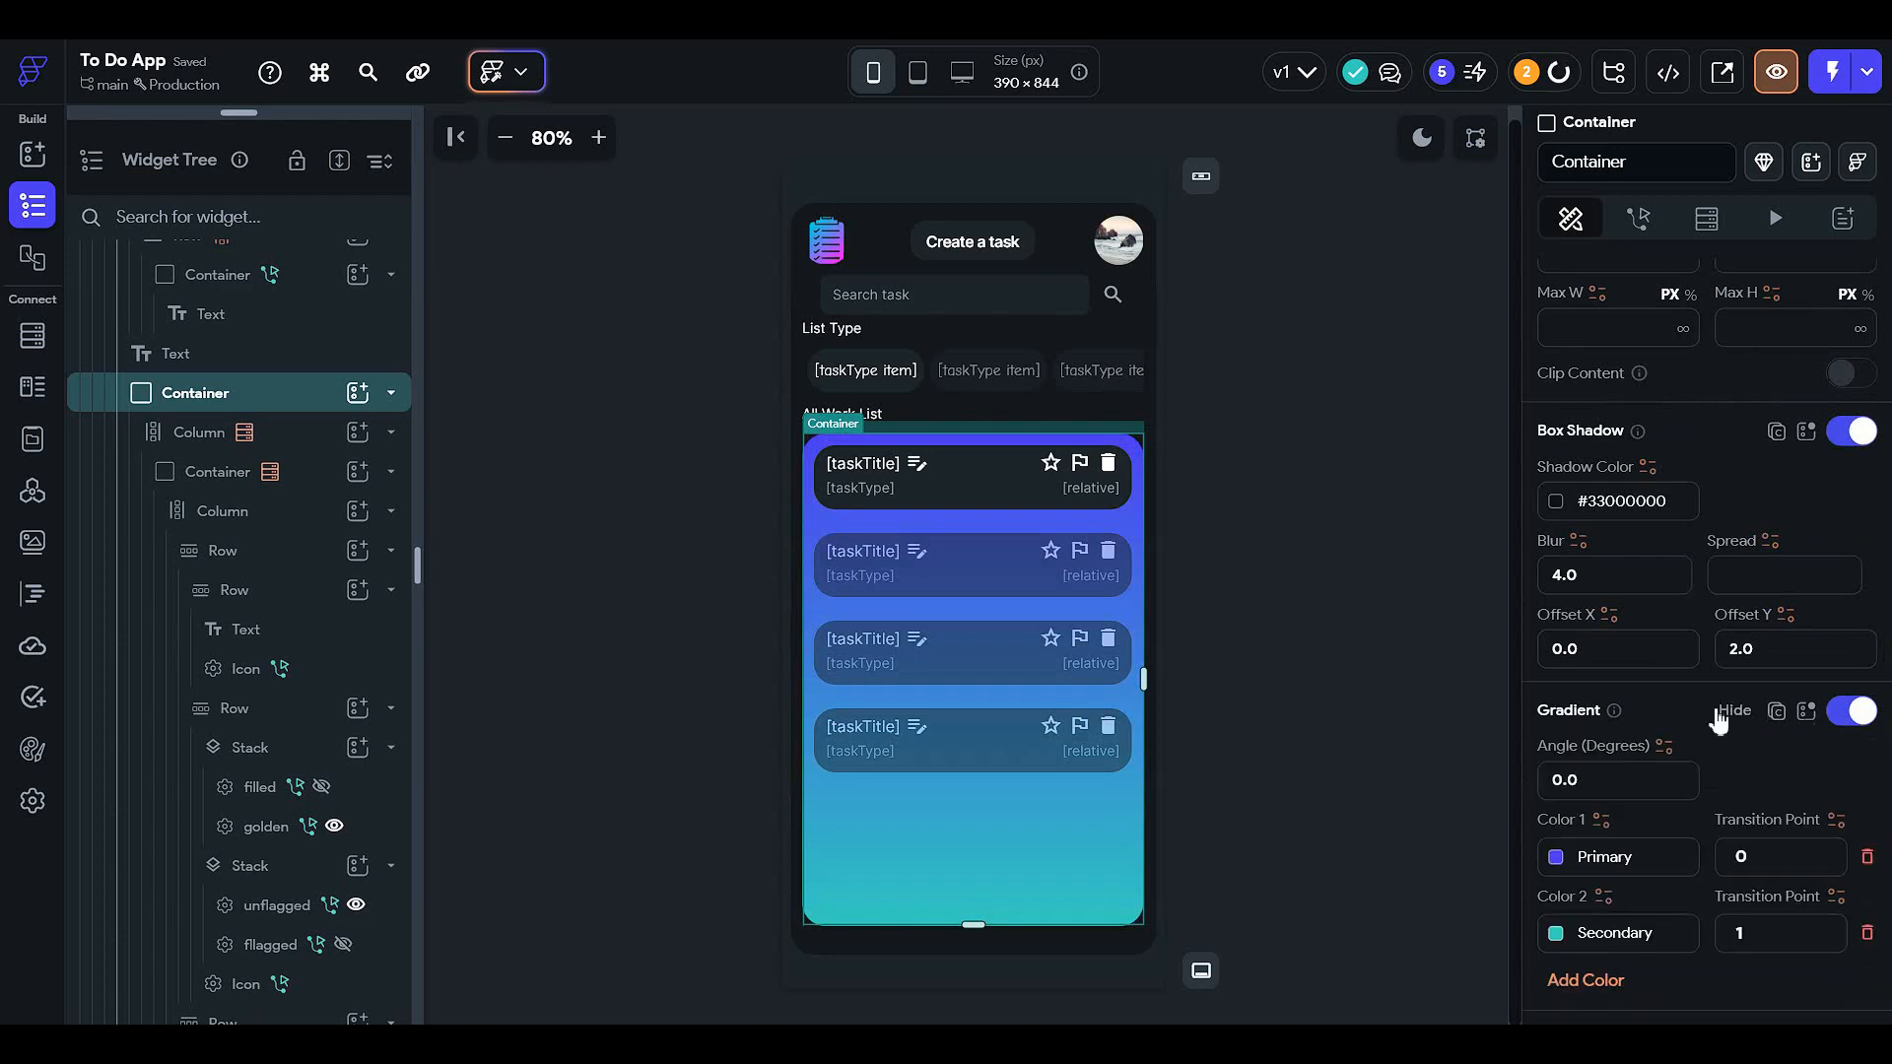
scroll(1566, 701, down, 2)
click(1559, 660)
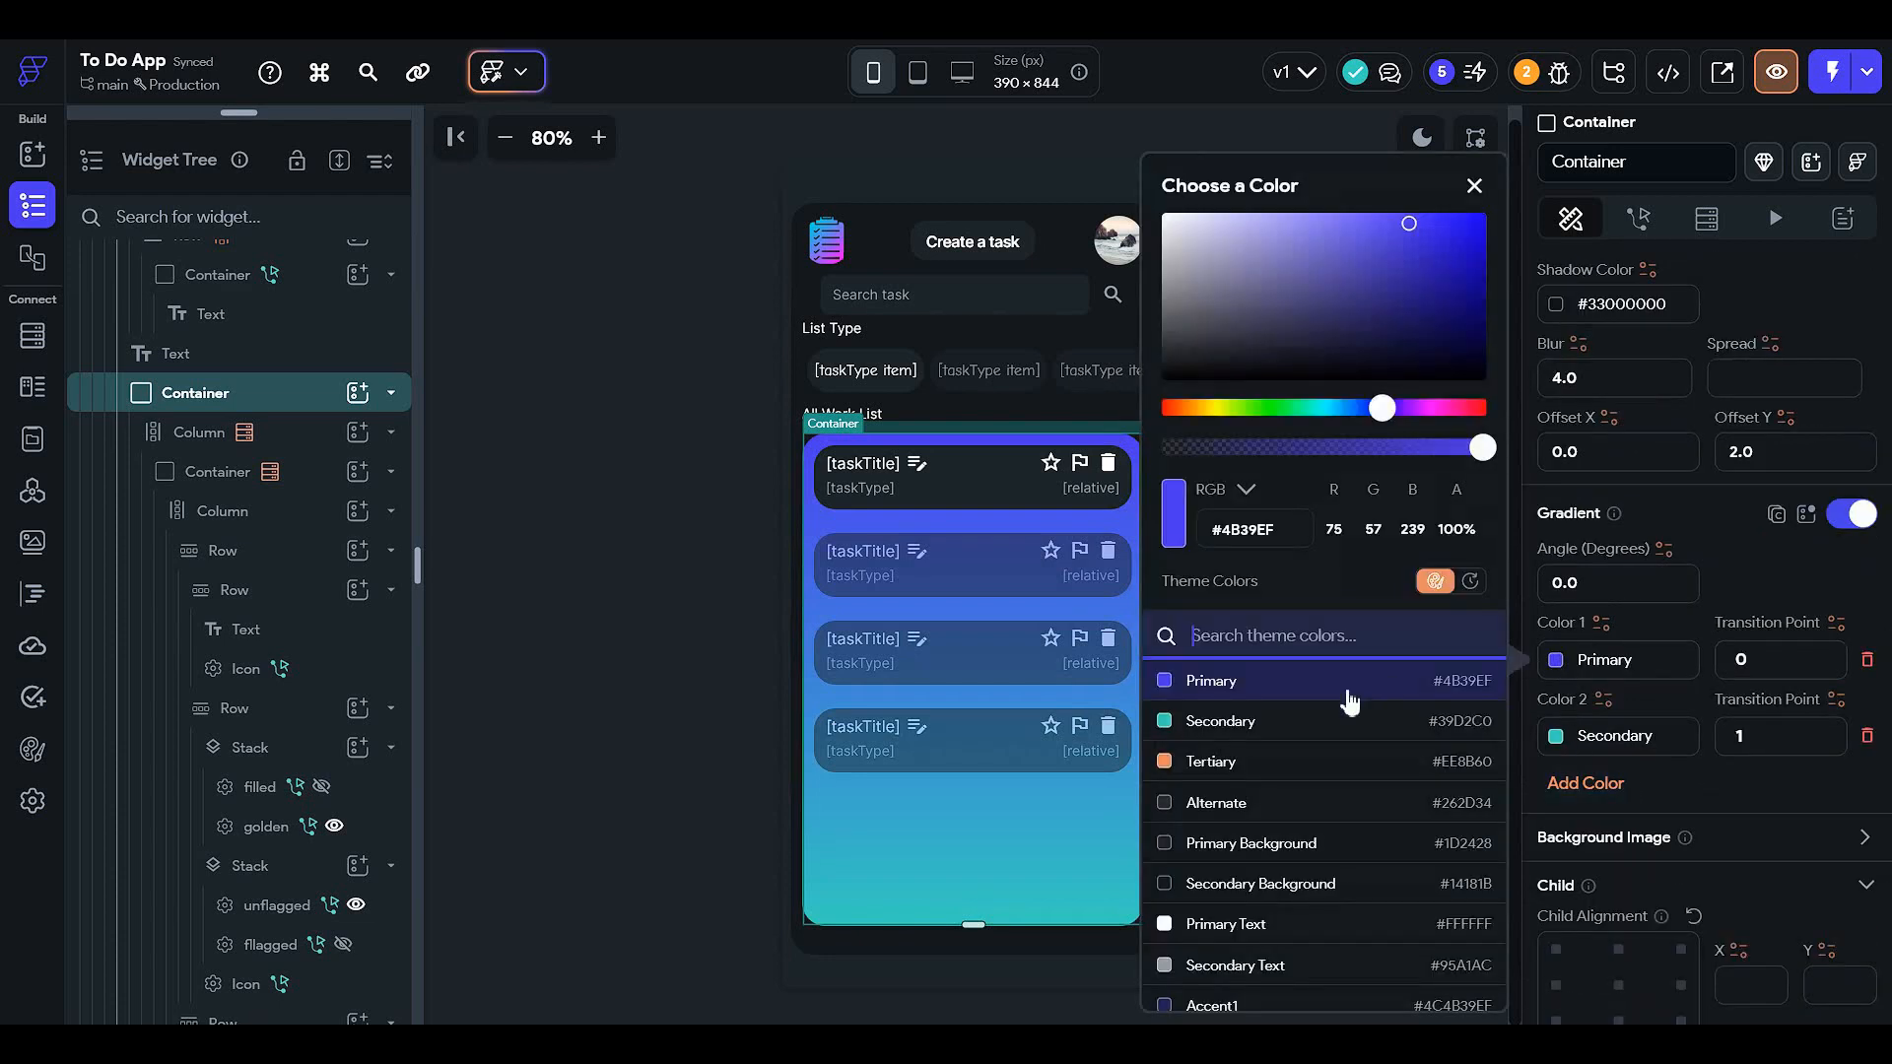
scroll(1348, 702, down, 1)
click(1351, 731)
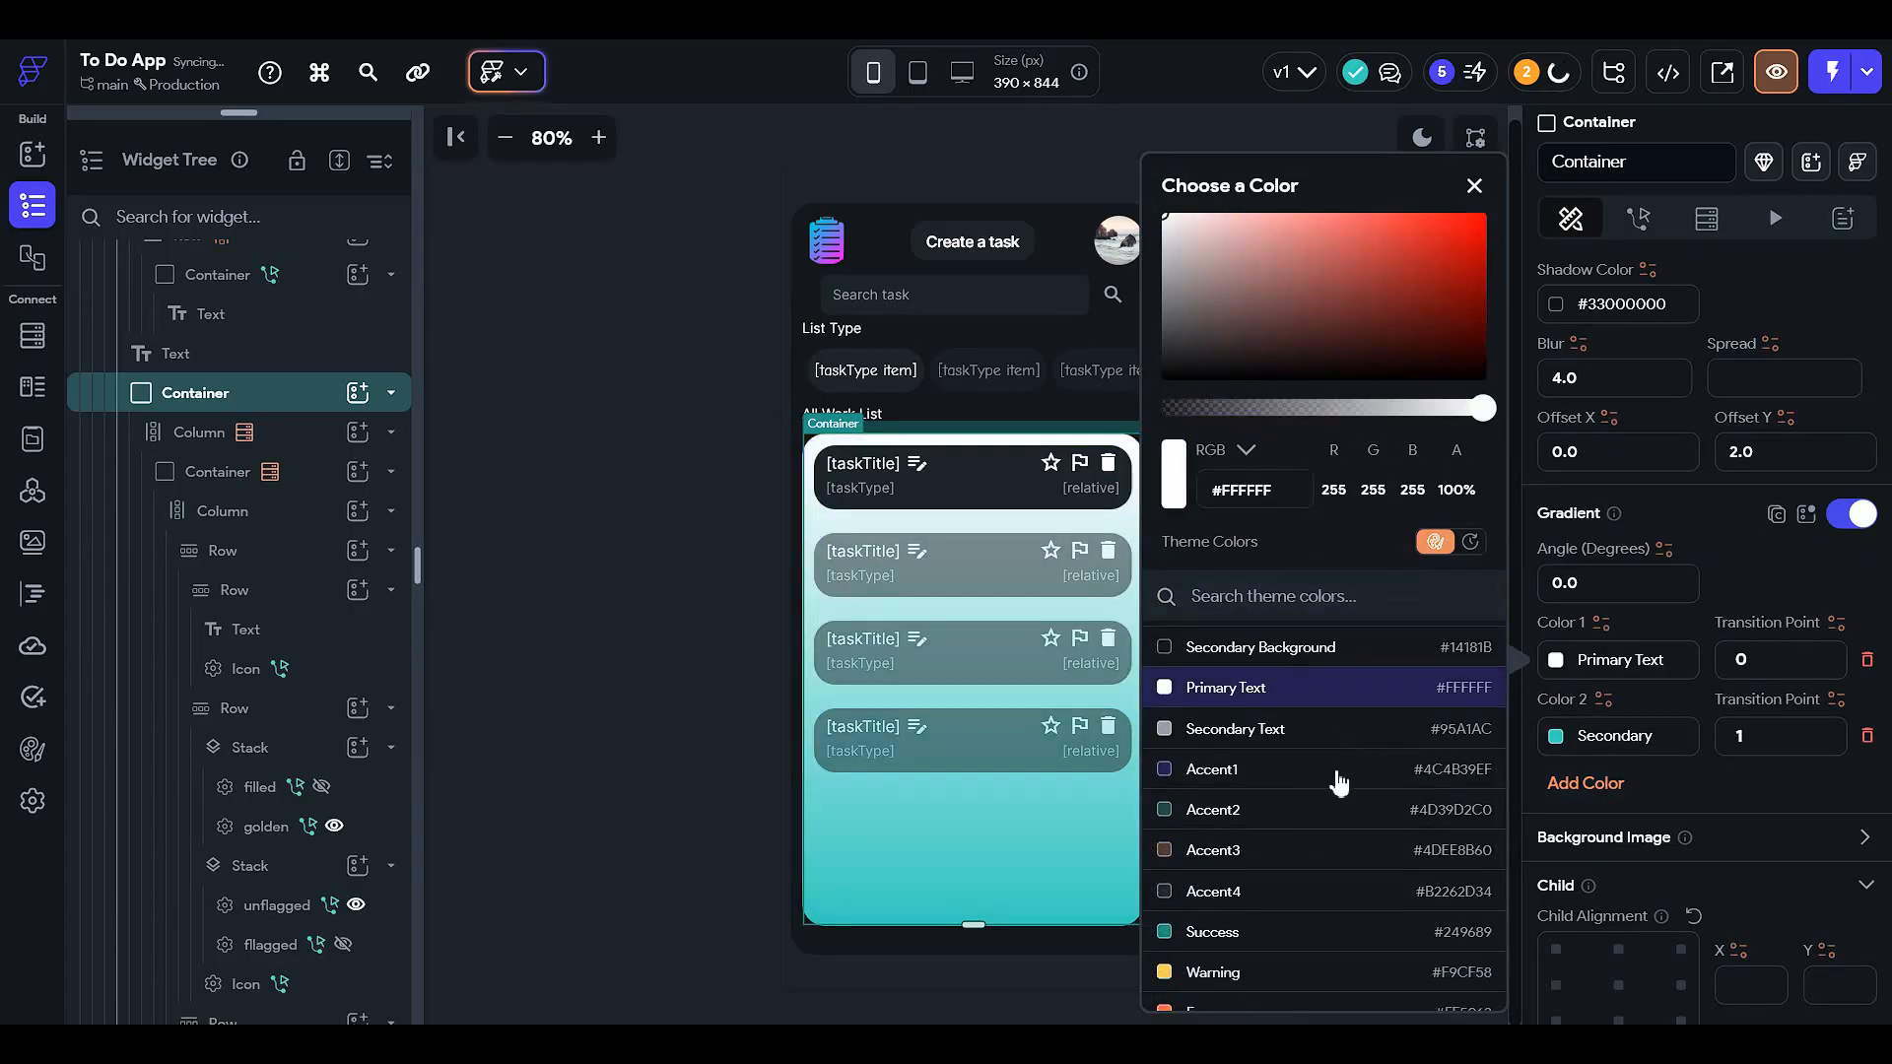
click(1339, 780)
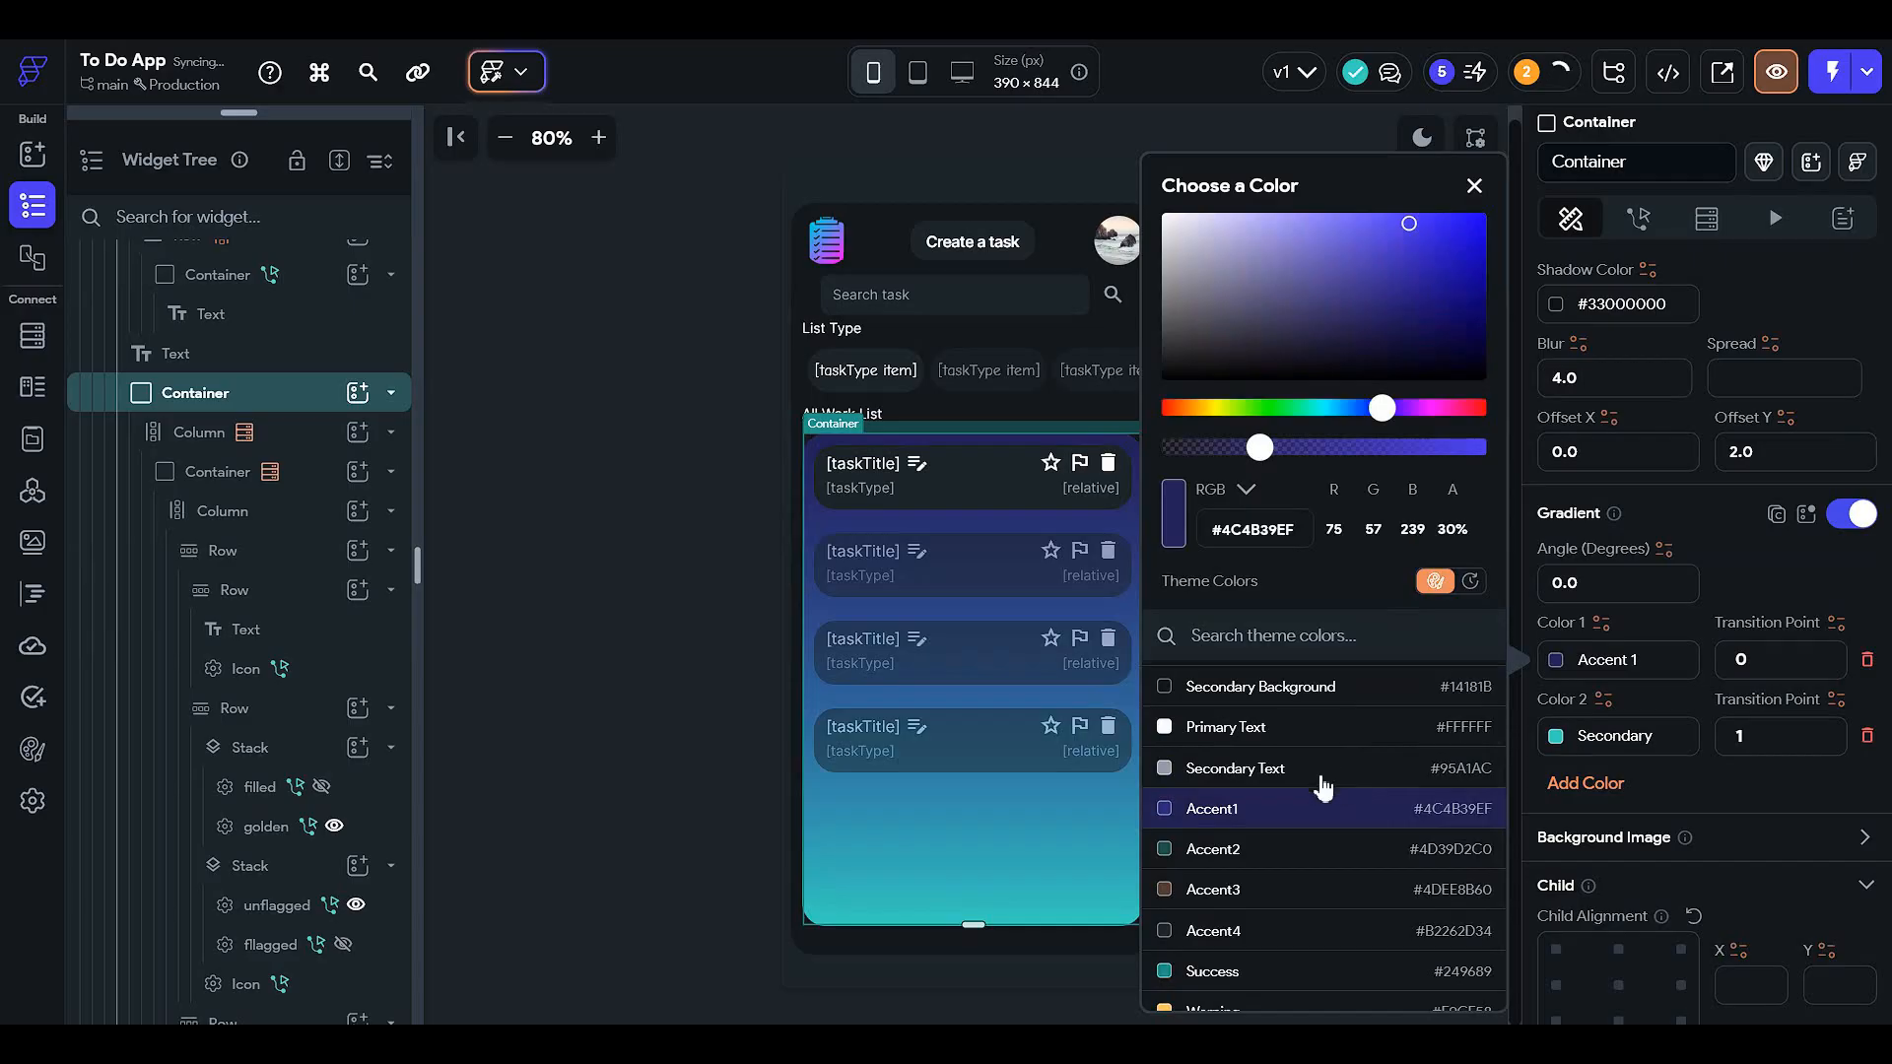
scroll(1320, 862, up, 1)
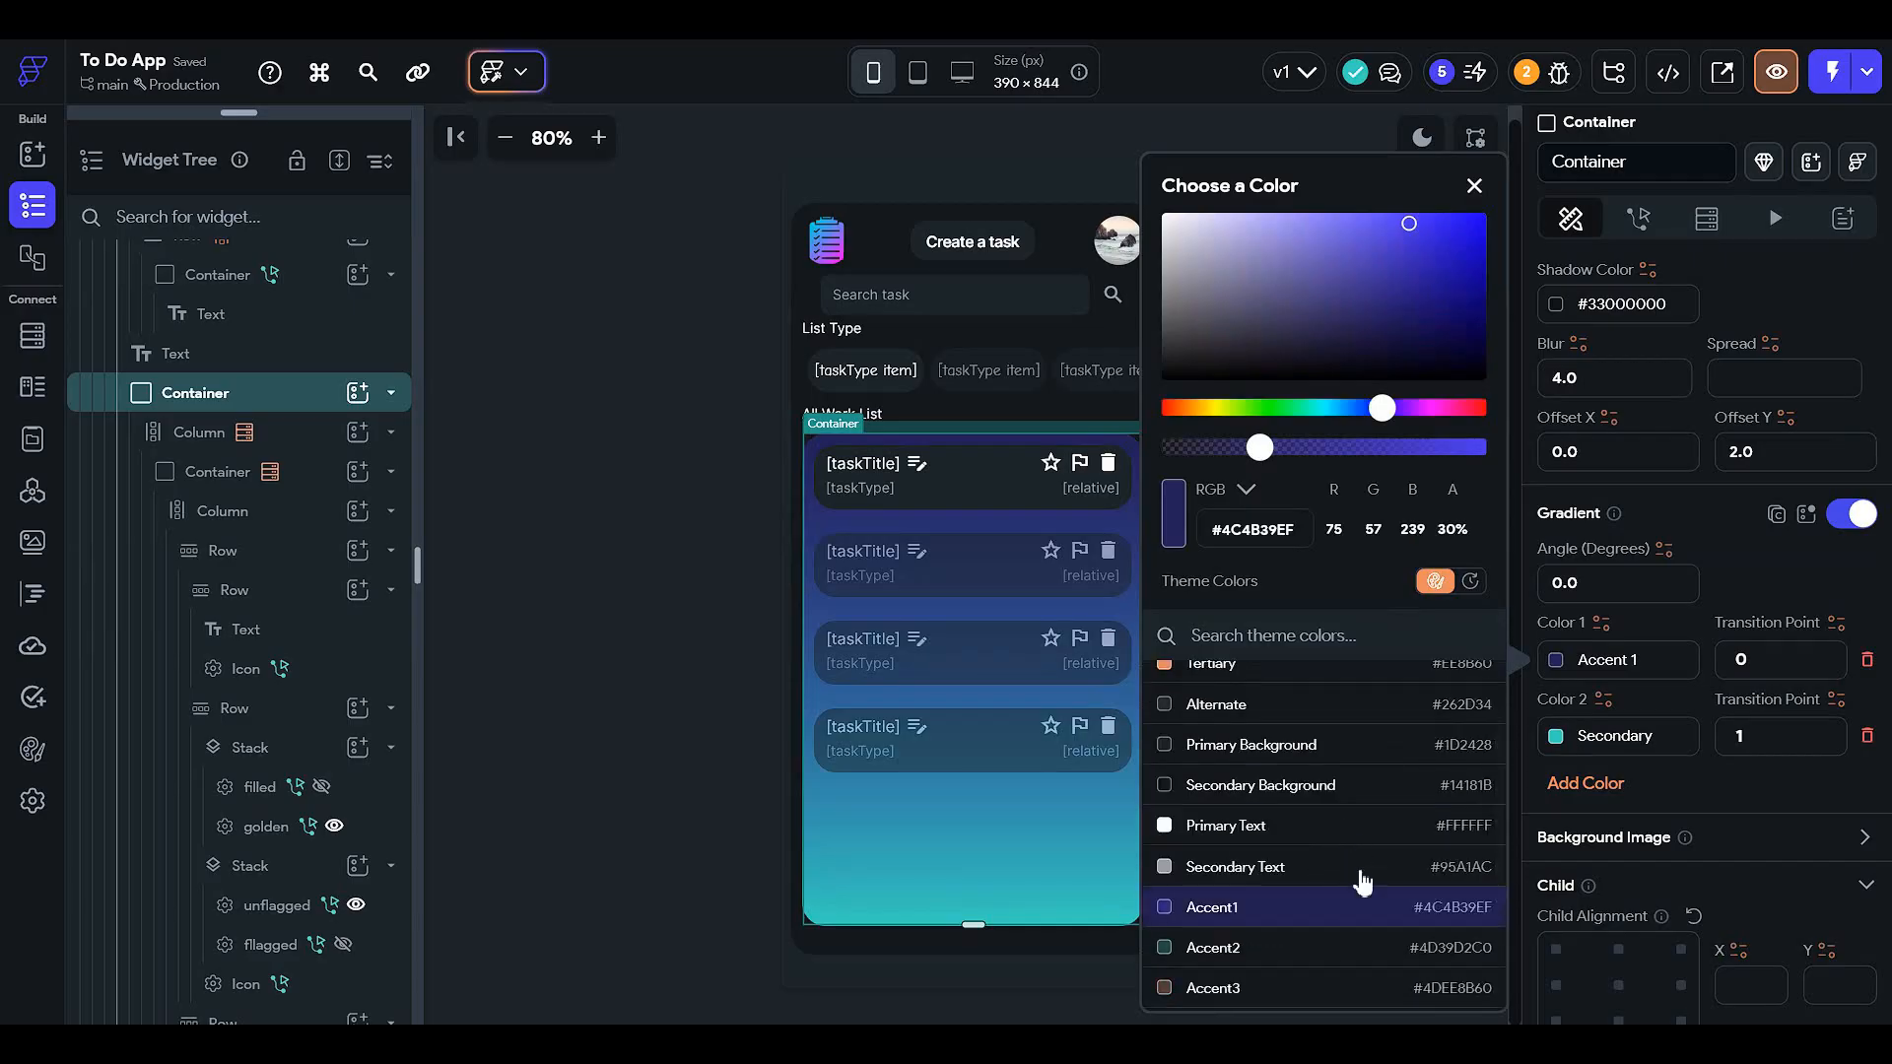
click(1567, 741)
click(1568, 741)
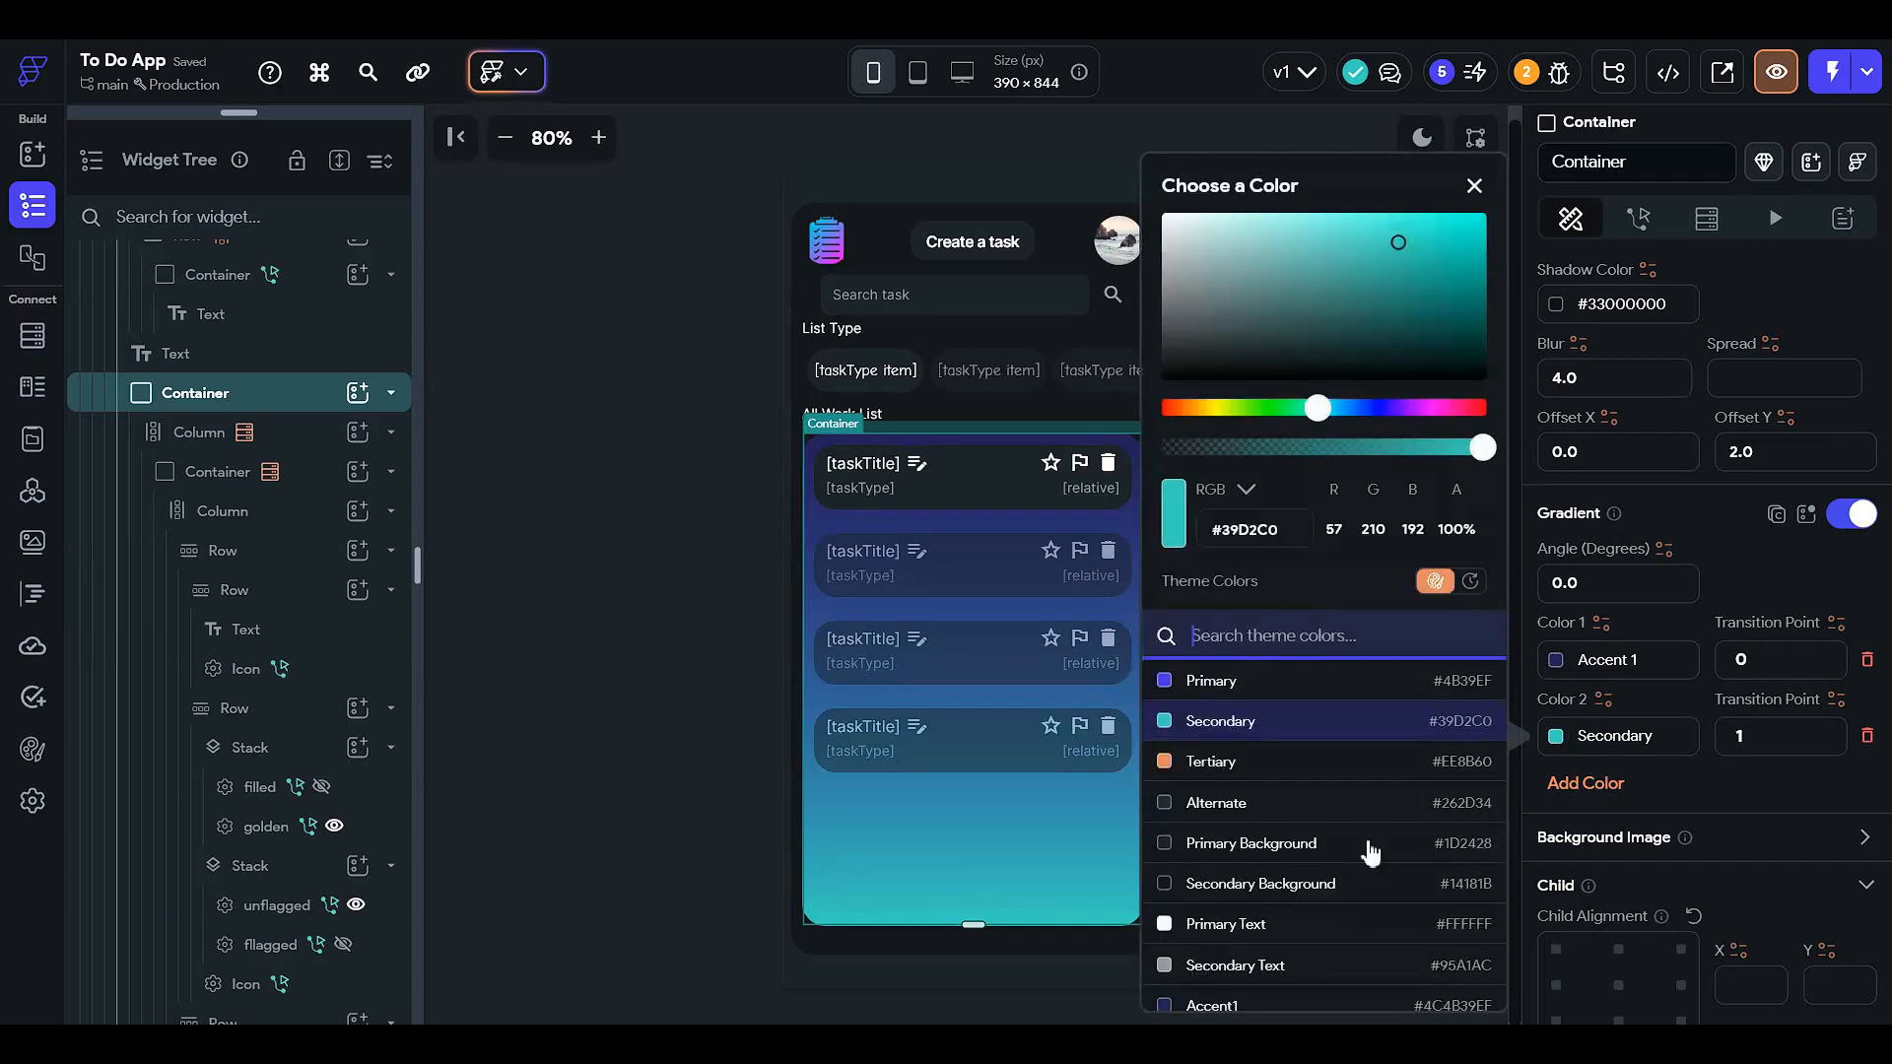
click(1288, 924)
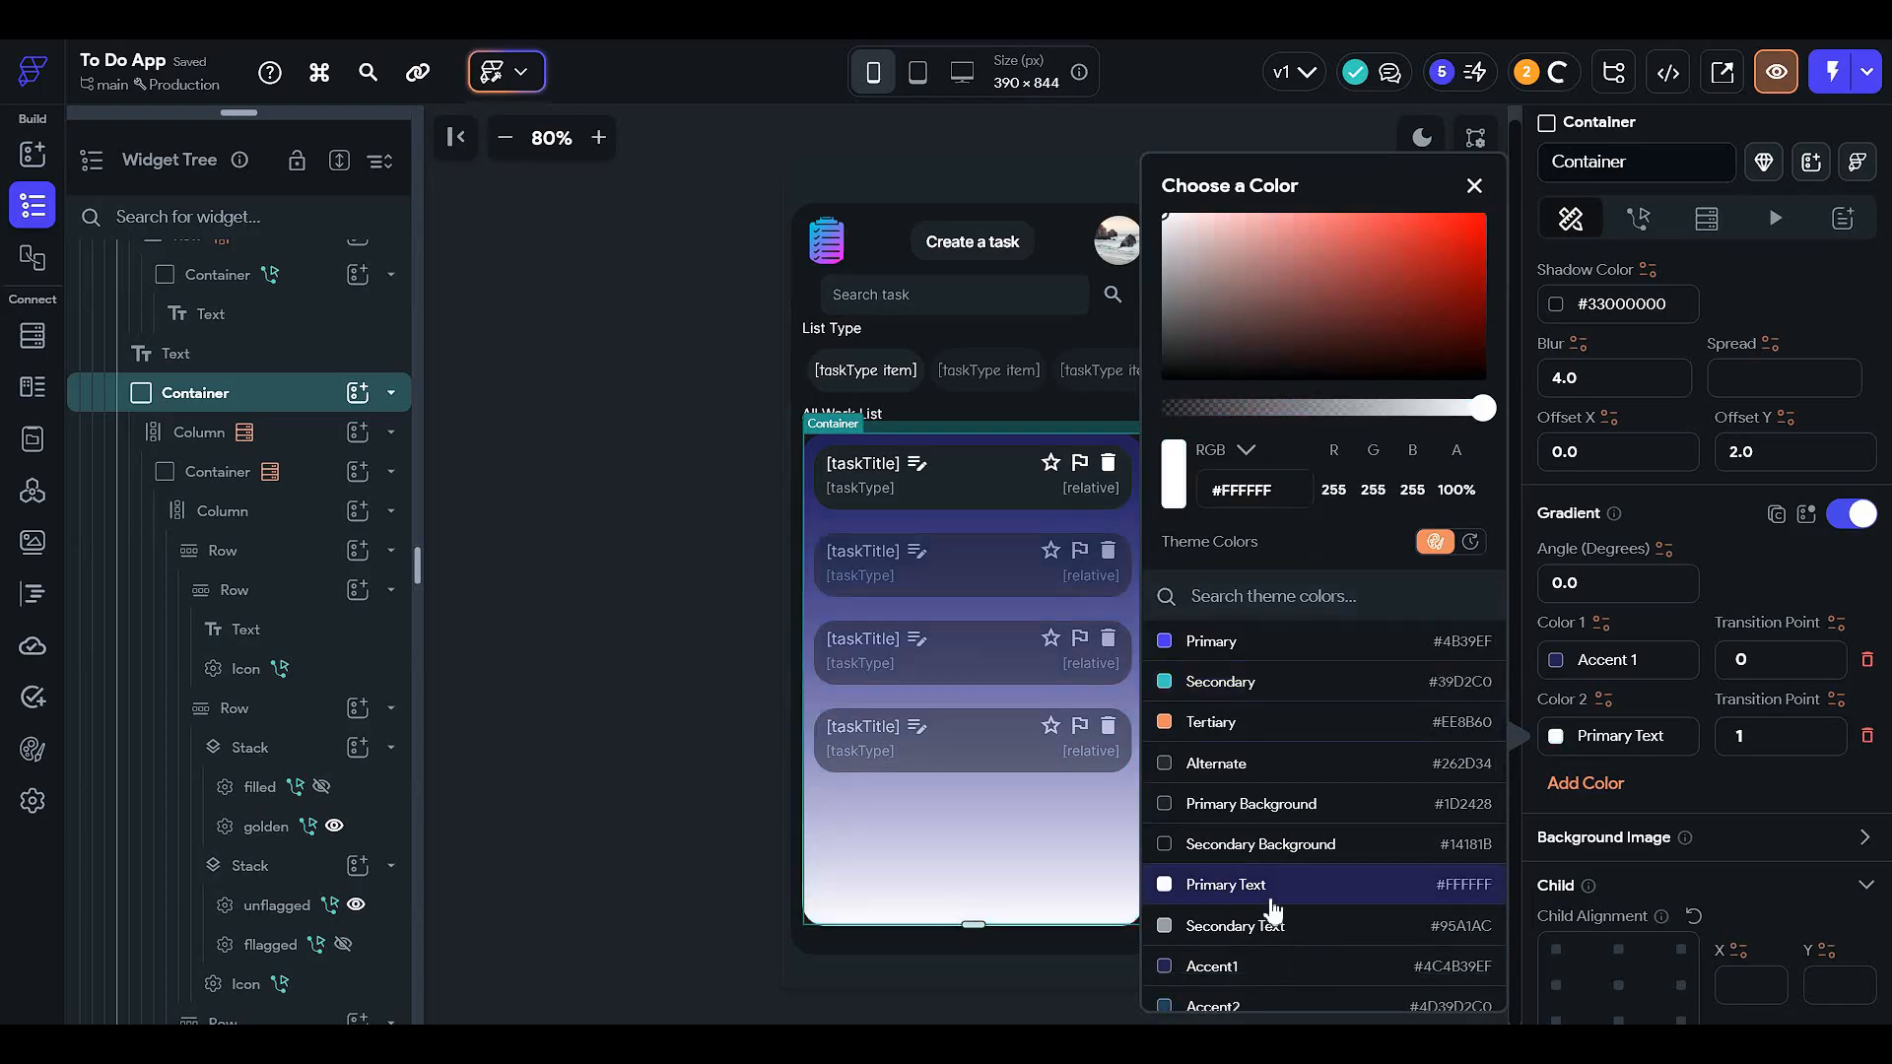
click(1341, 938)
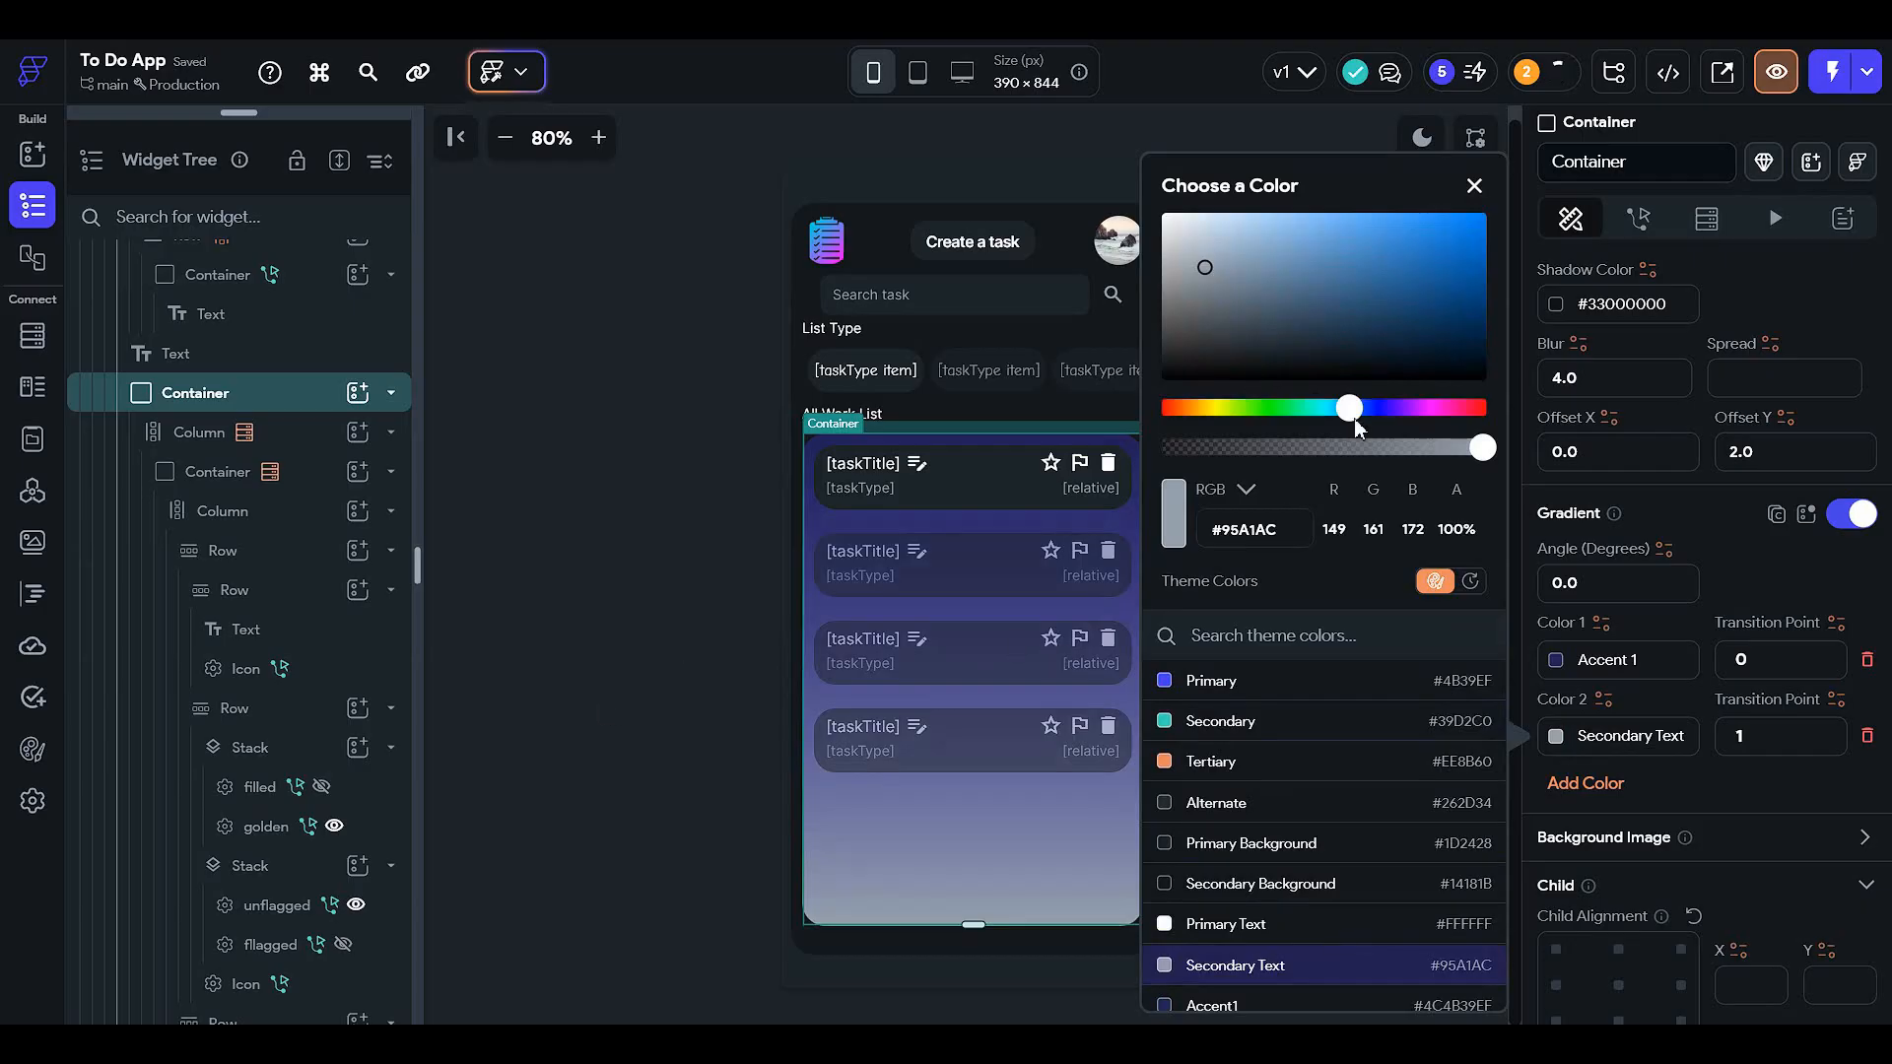
- Lower both gradient colours' opacities (#5c4b39ef, #8a95a1ac) and preview the page in light mode
click(1340, 448)
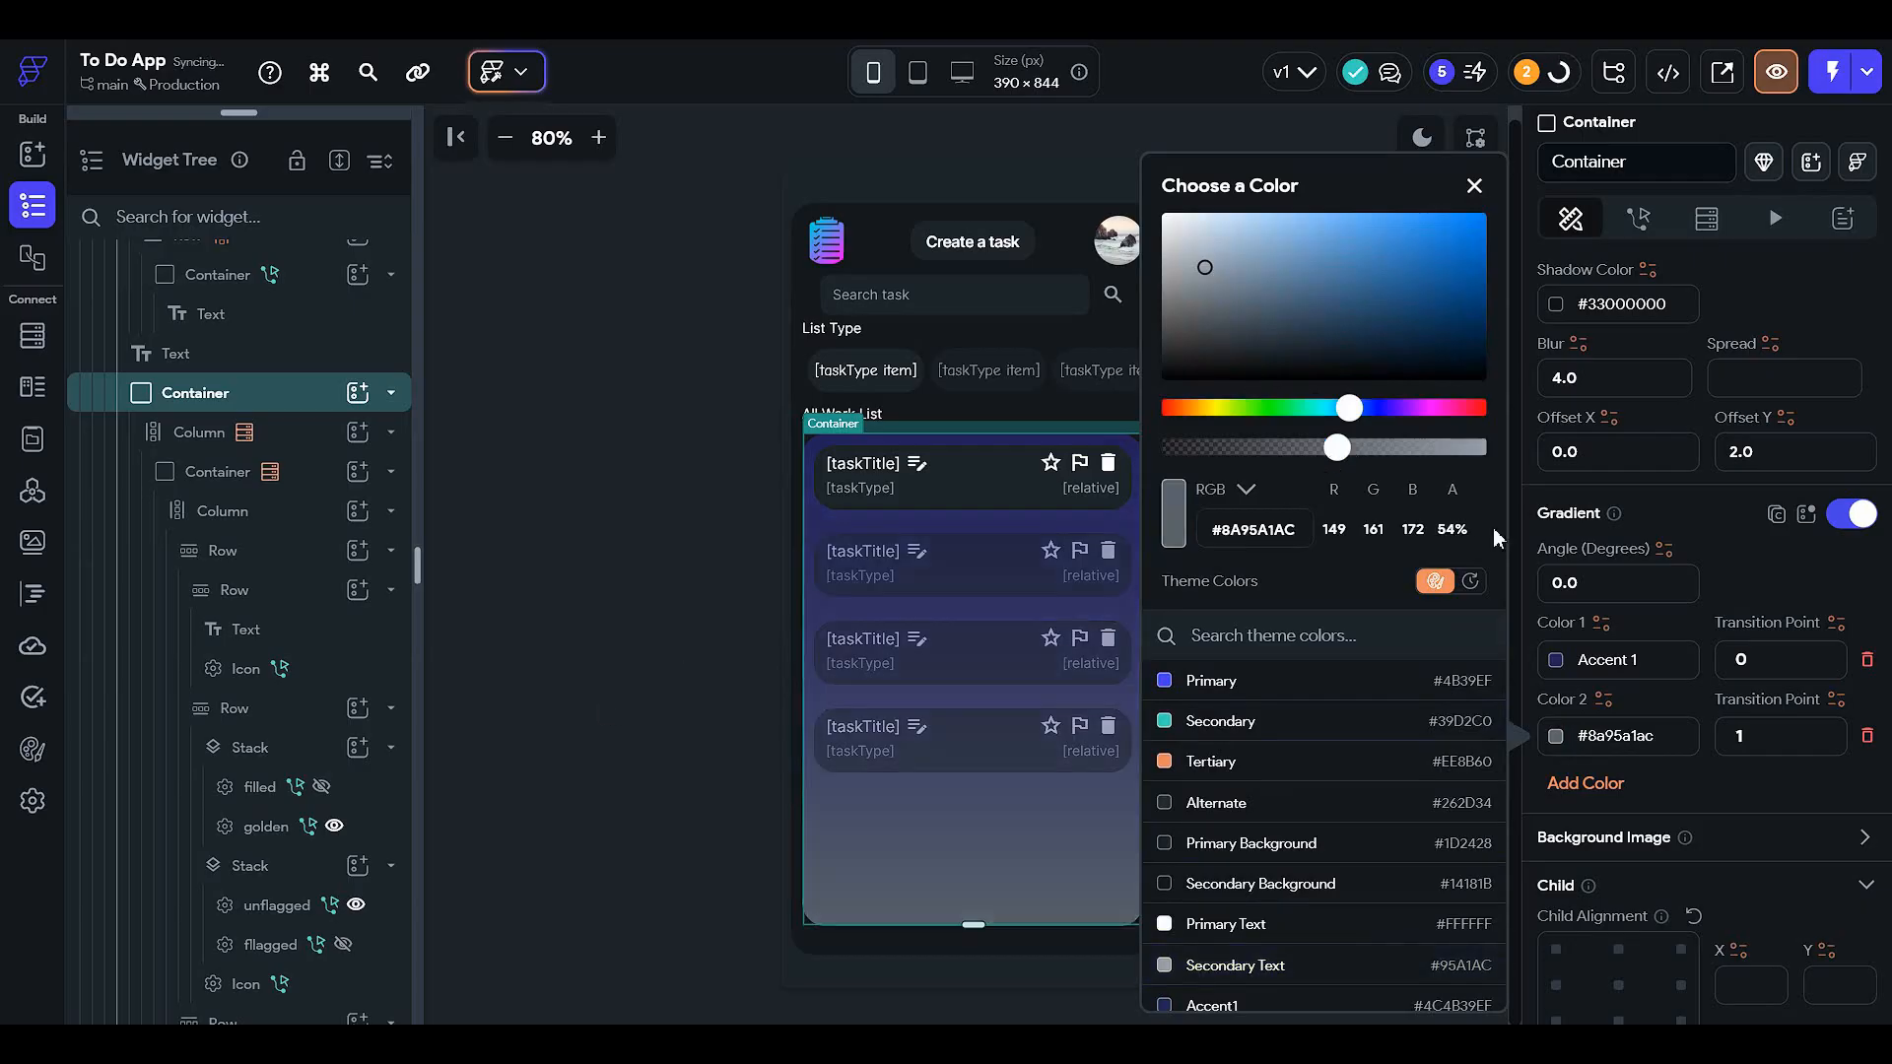
click(1557, 650)
click(1555, 662)
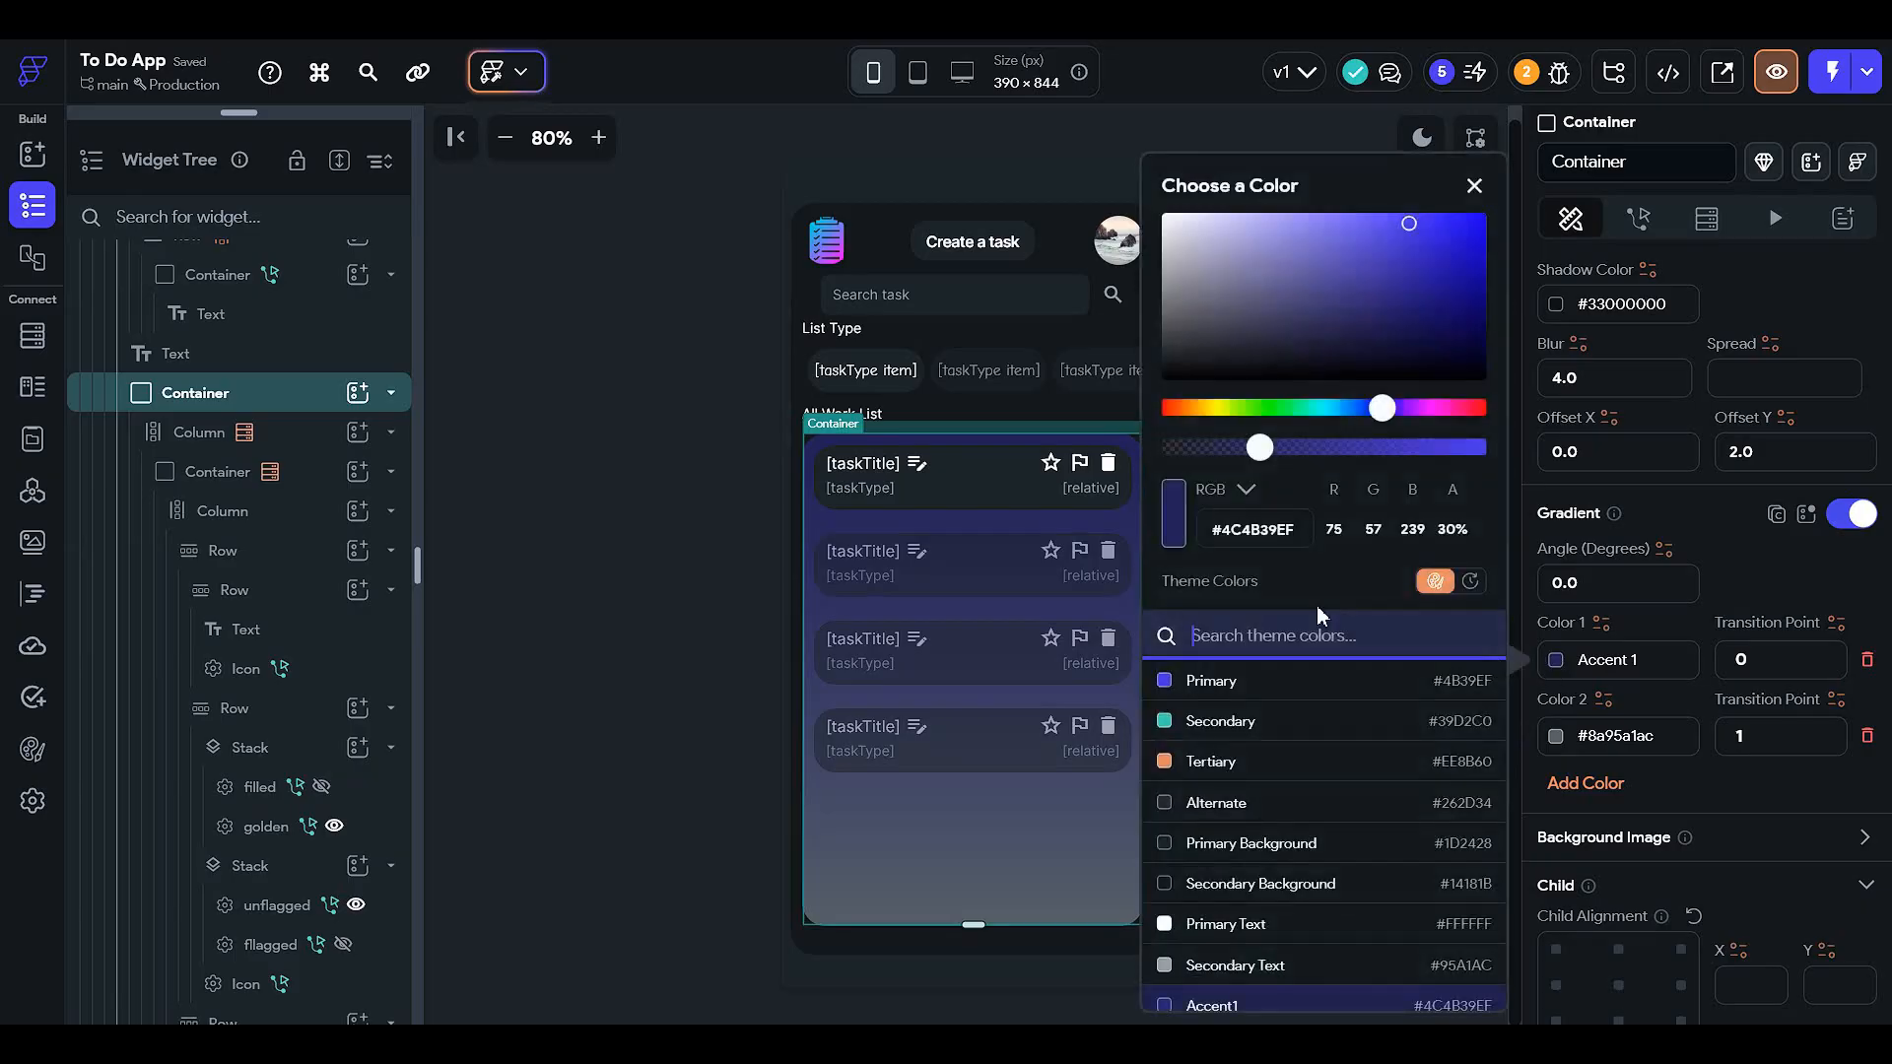
click(1334, 446)
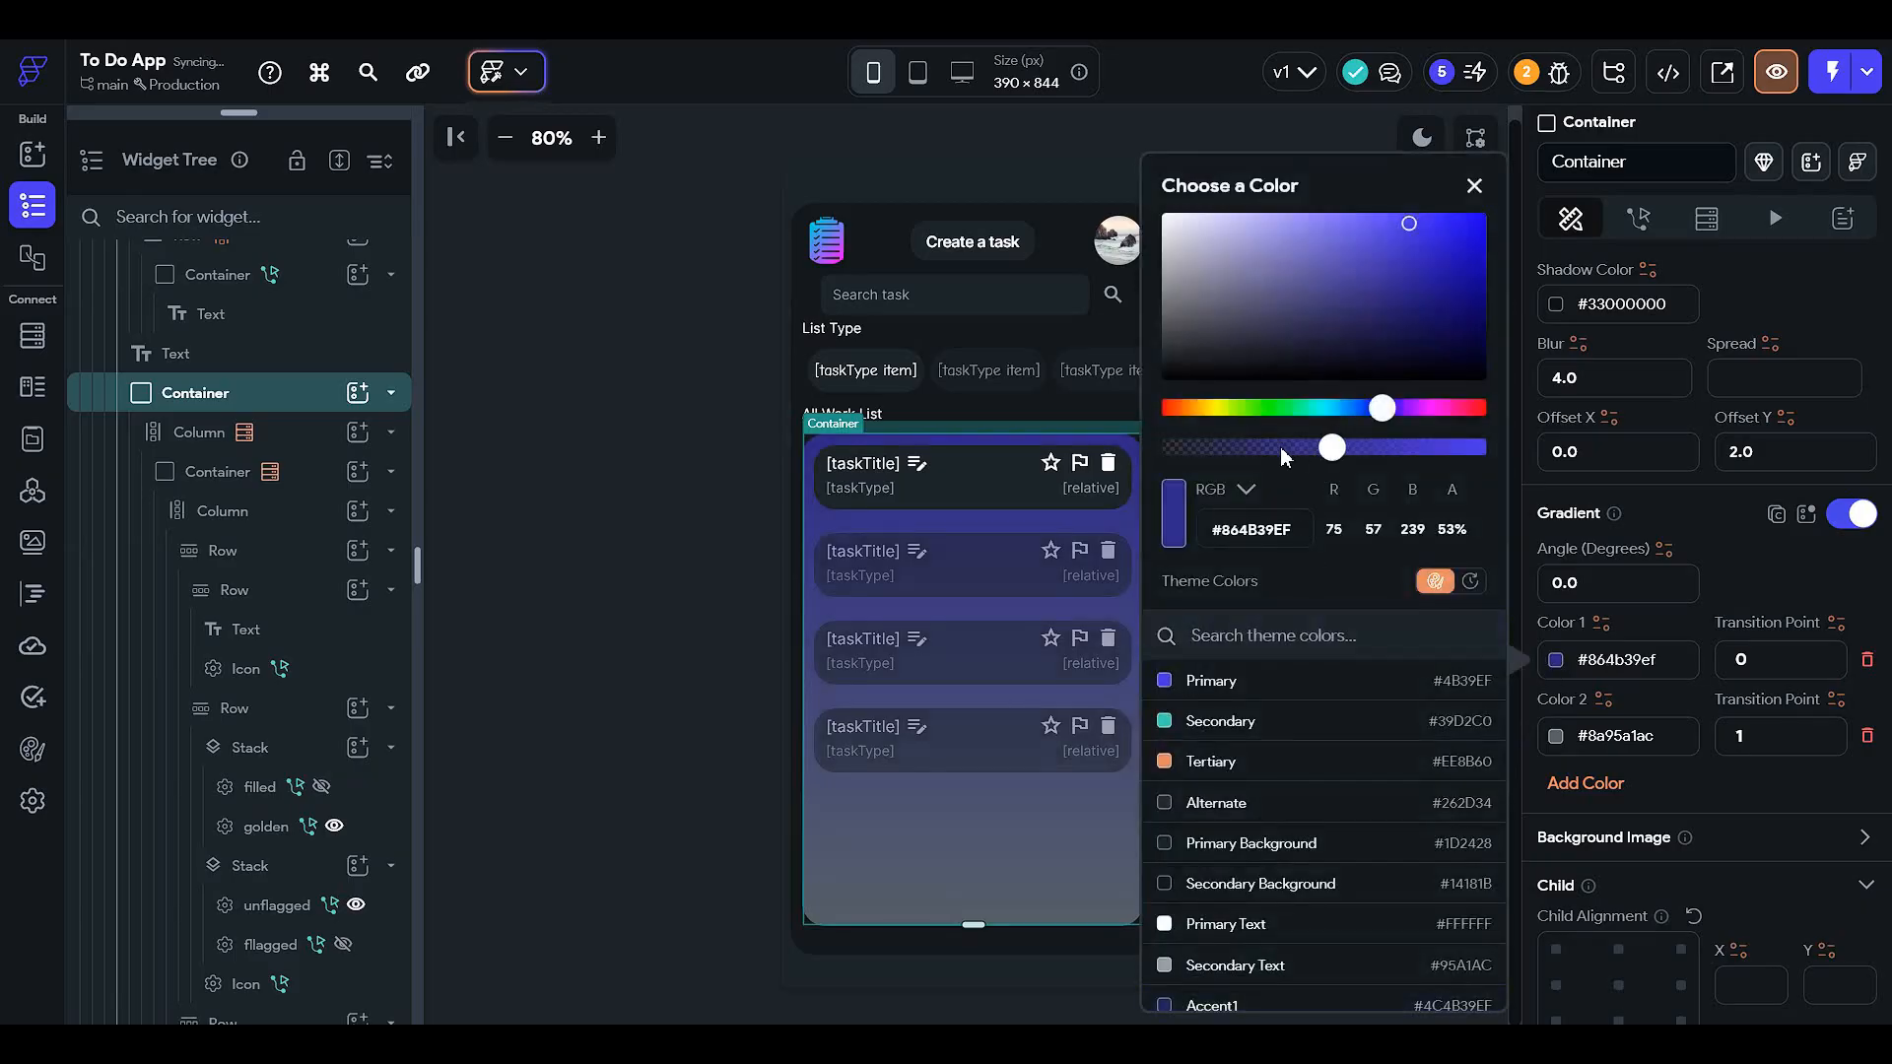
click(1280, 446)
click(1626, 532)
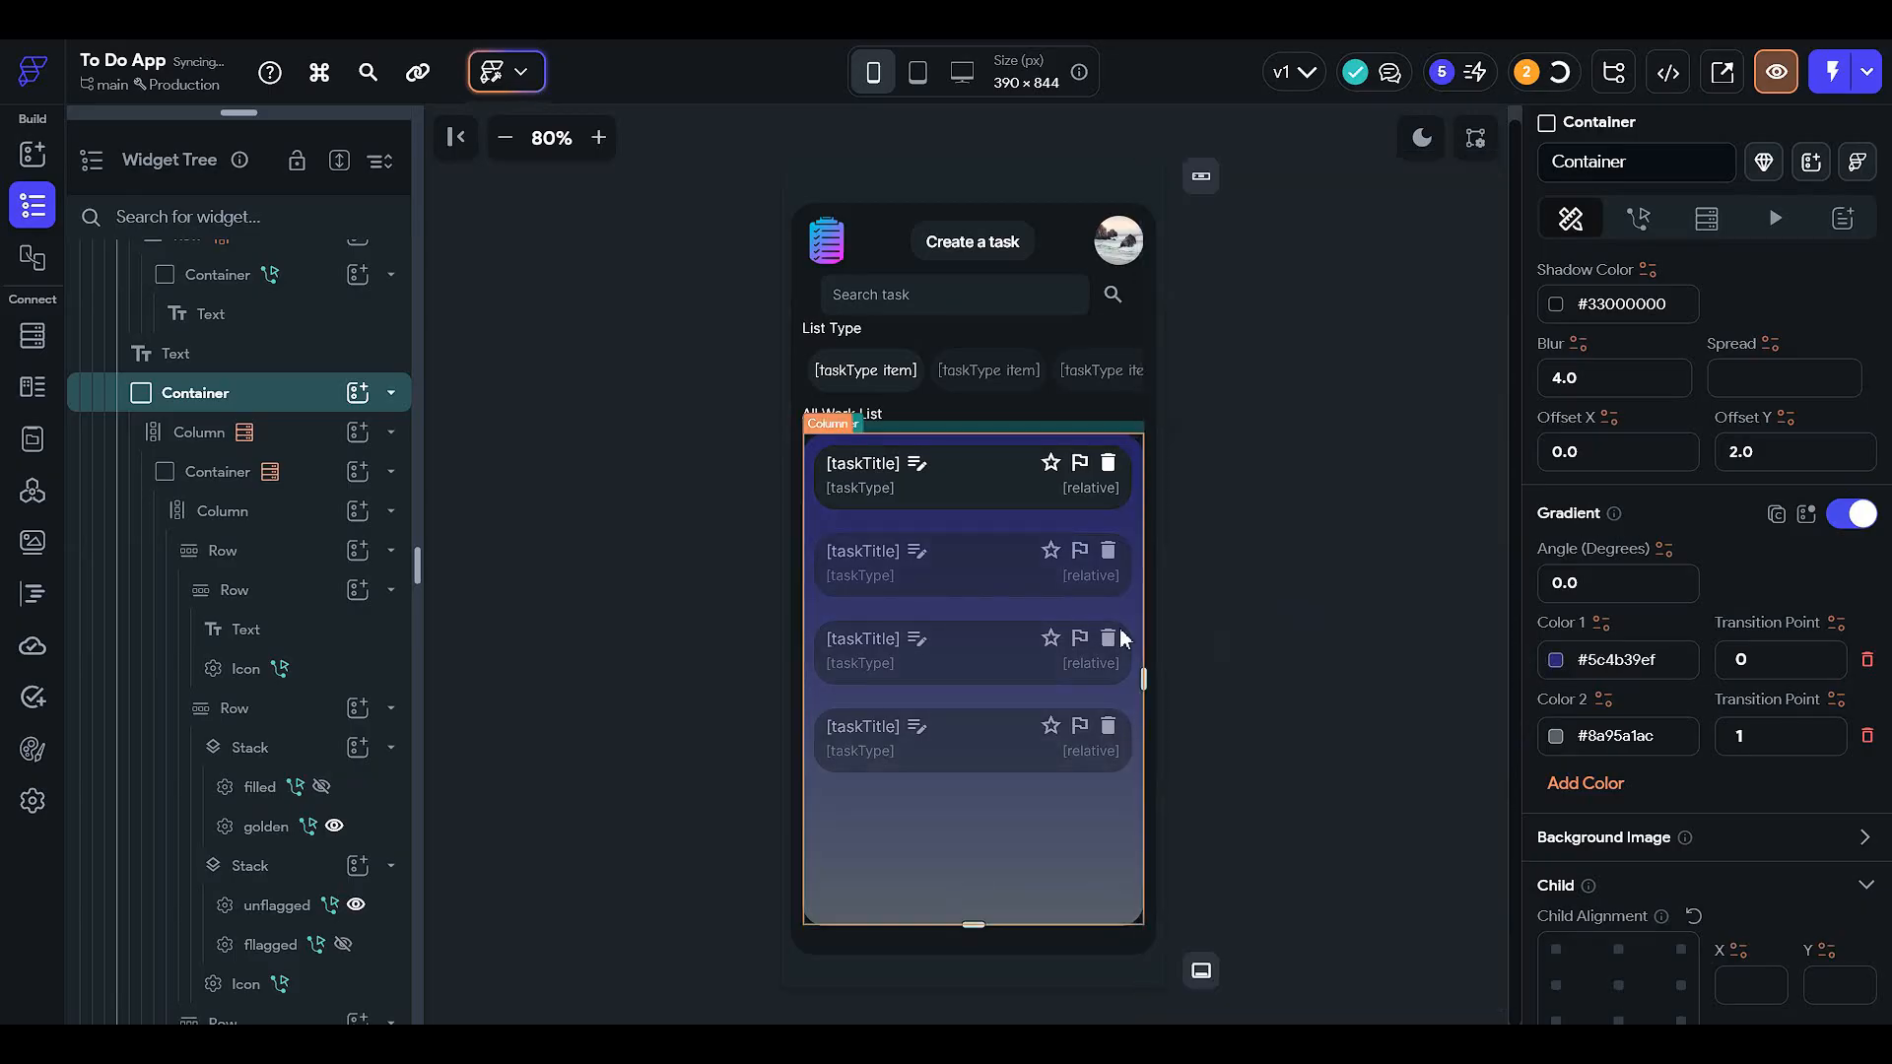
click(1322, 485)
click(1420, 138)
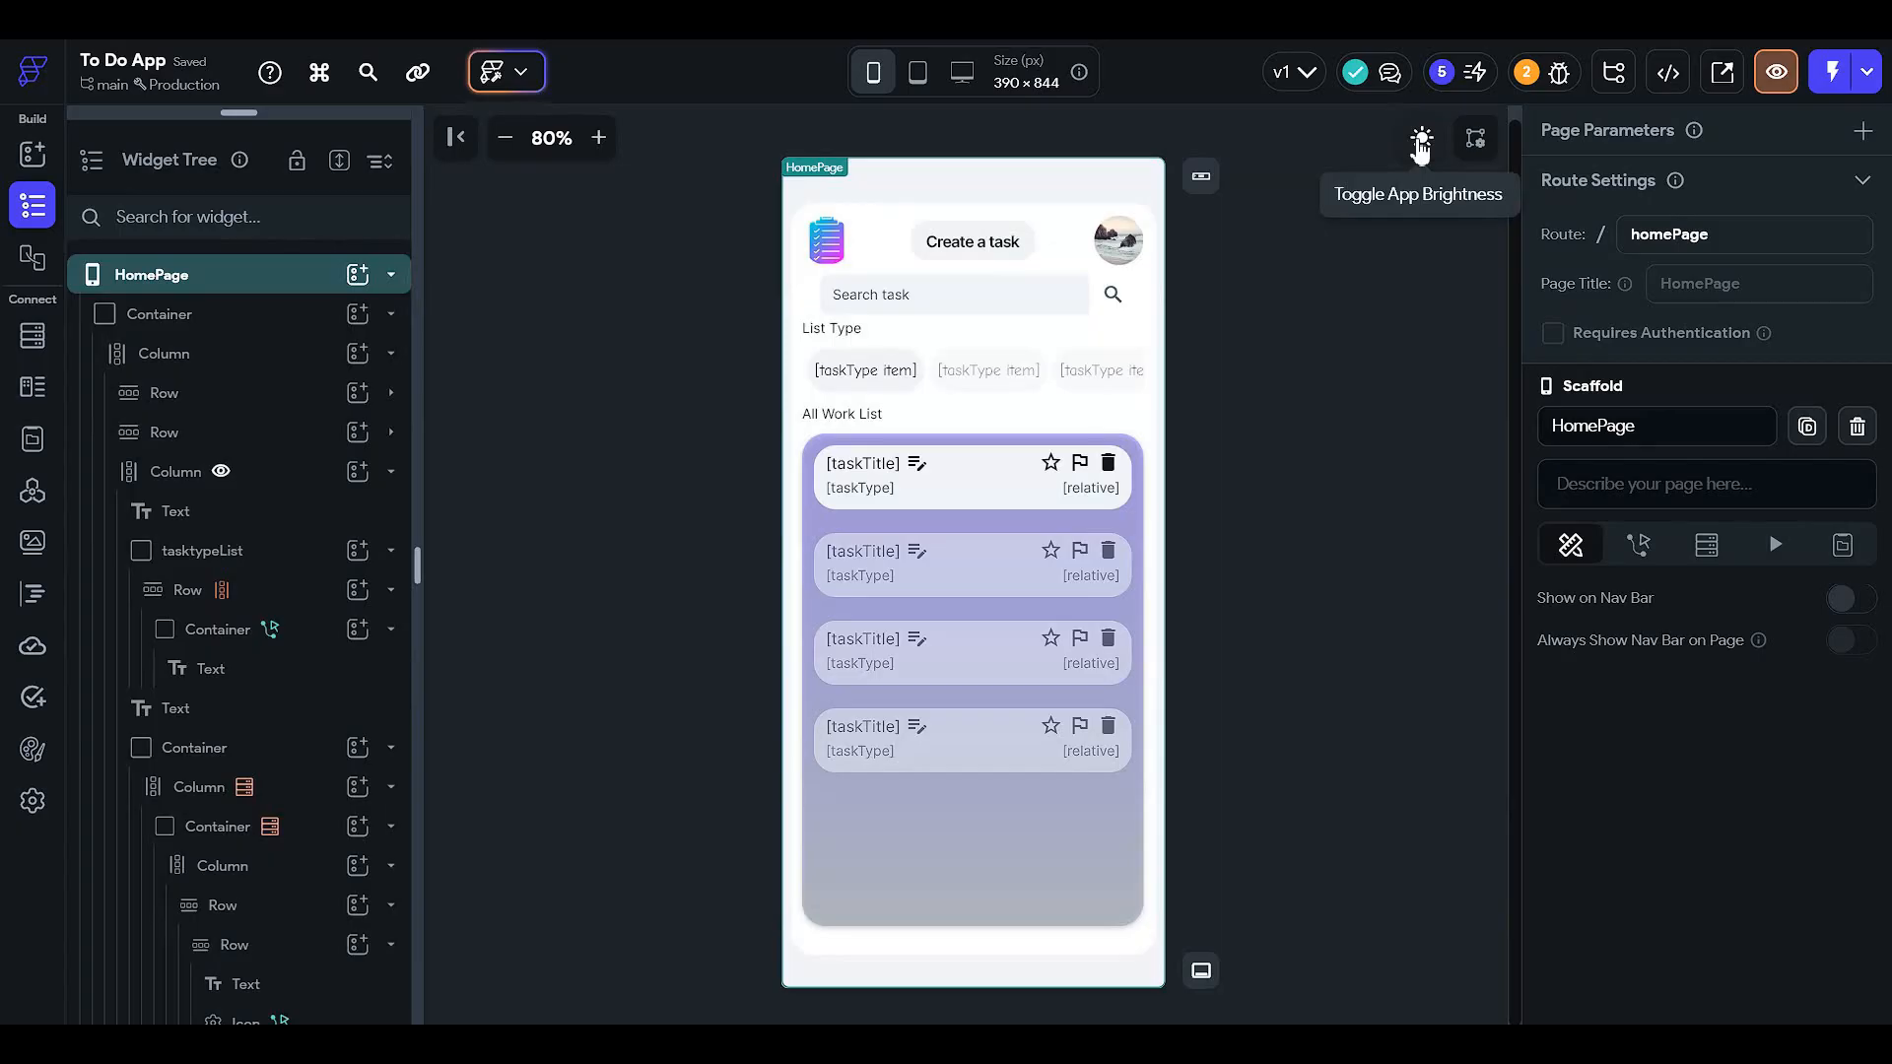
- Preview HomePage in dark mode, inspect the taskTitle and taskType texts, and expand the pages list
click(1421, 140)
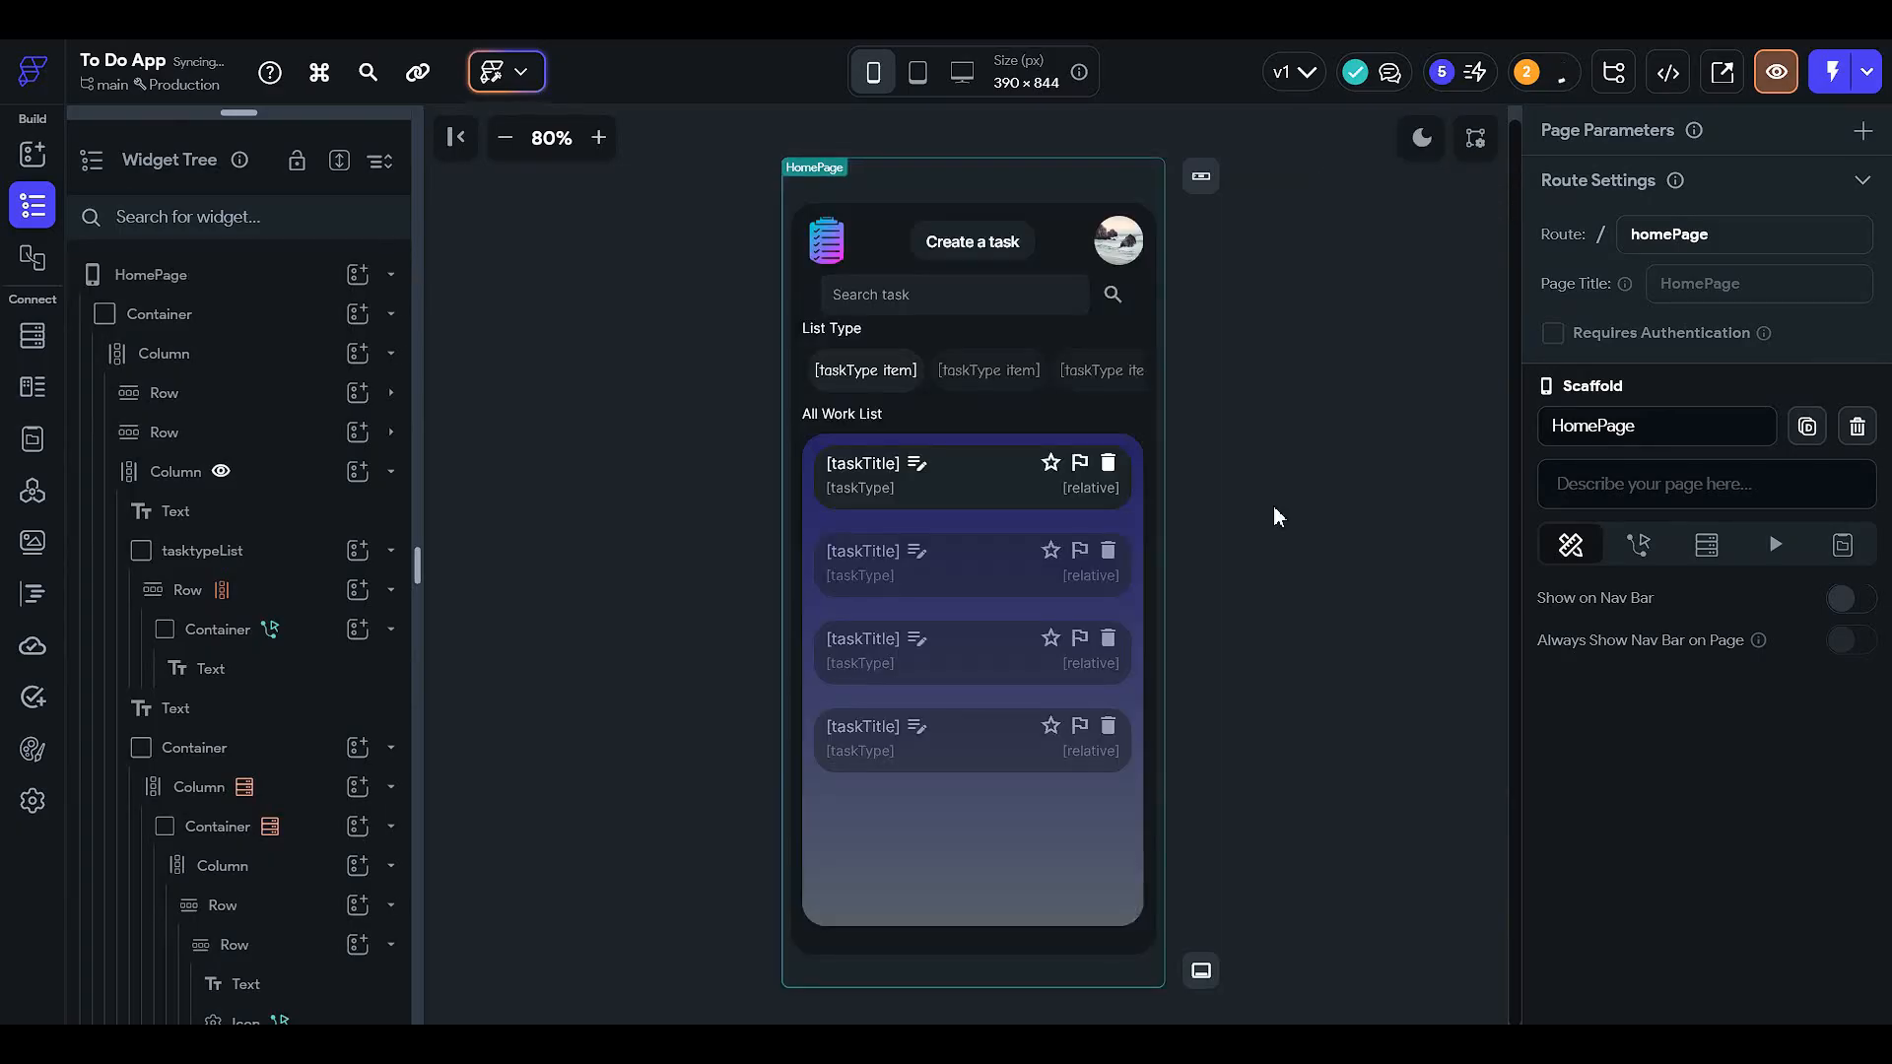
click(867, 465)
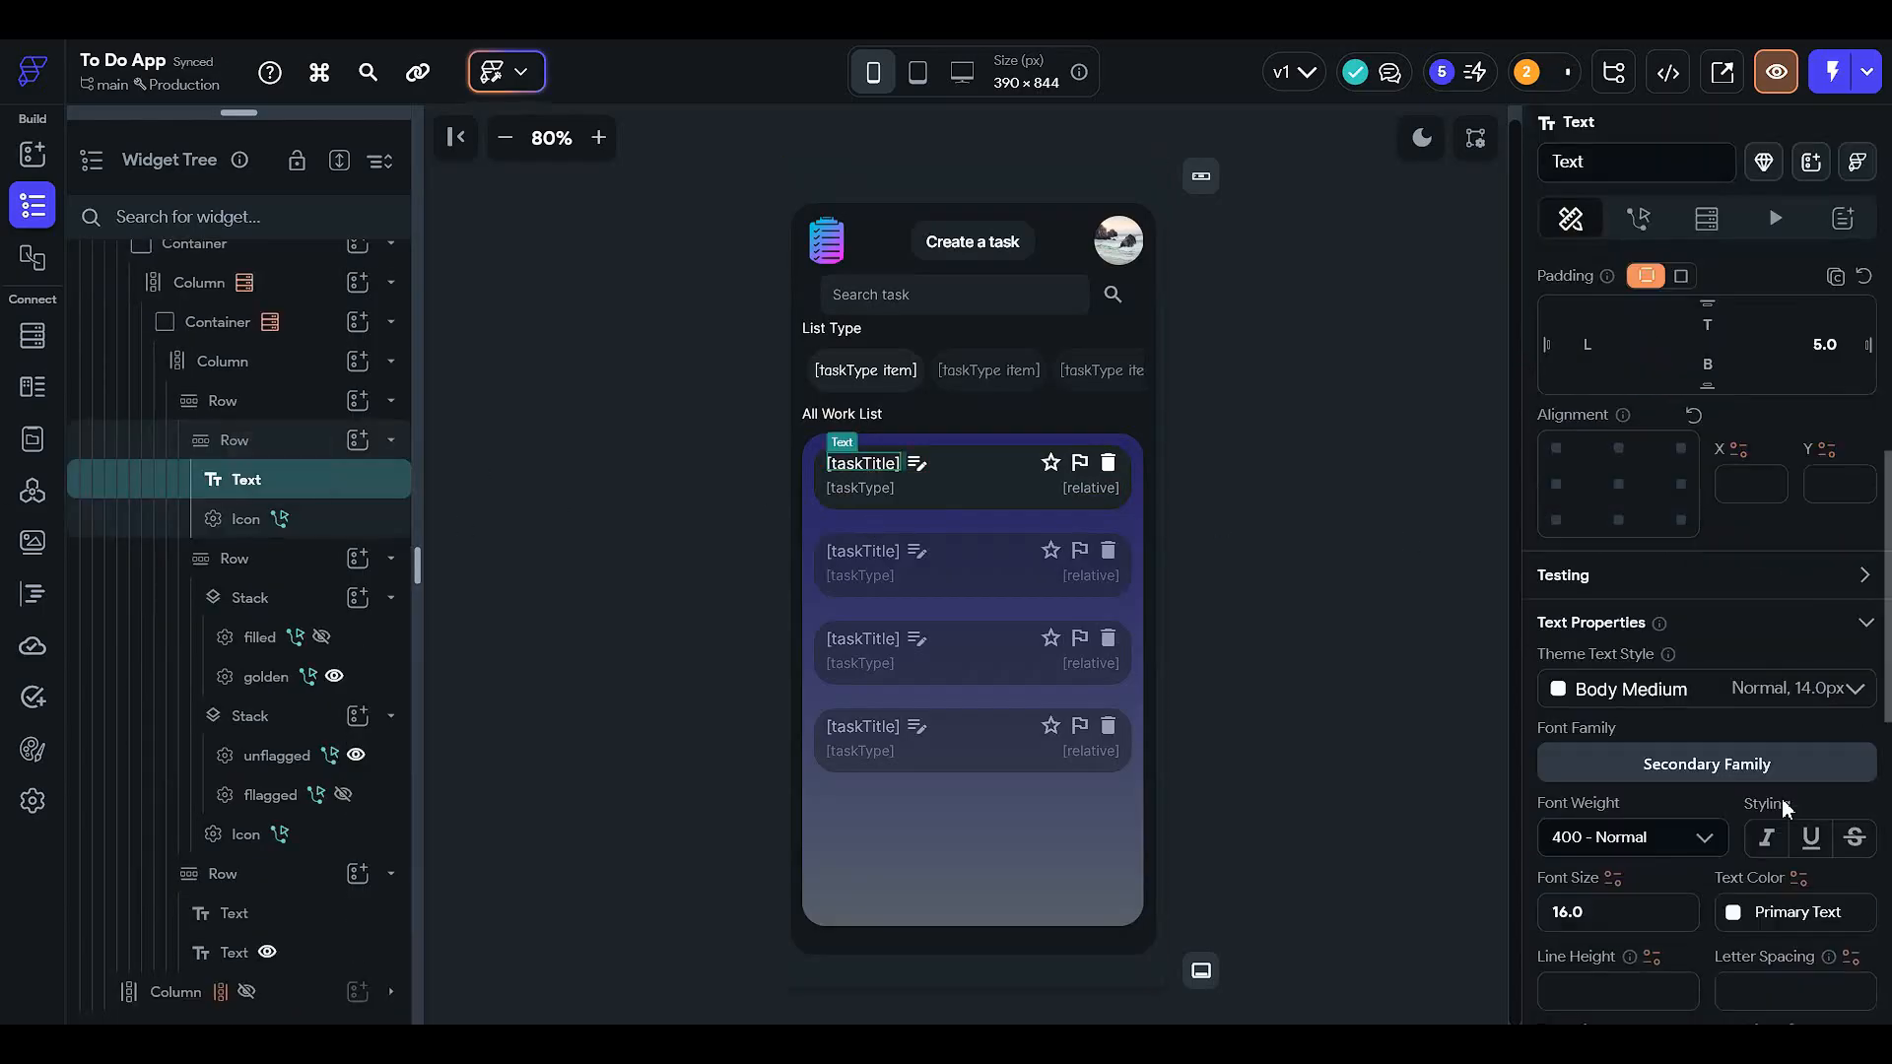
scroll(1788, 796, down, 3)
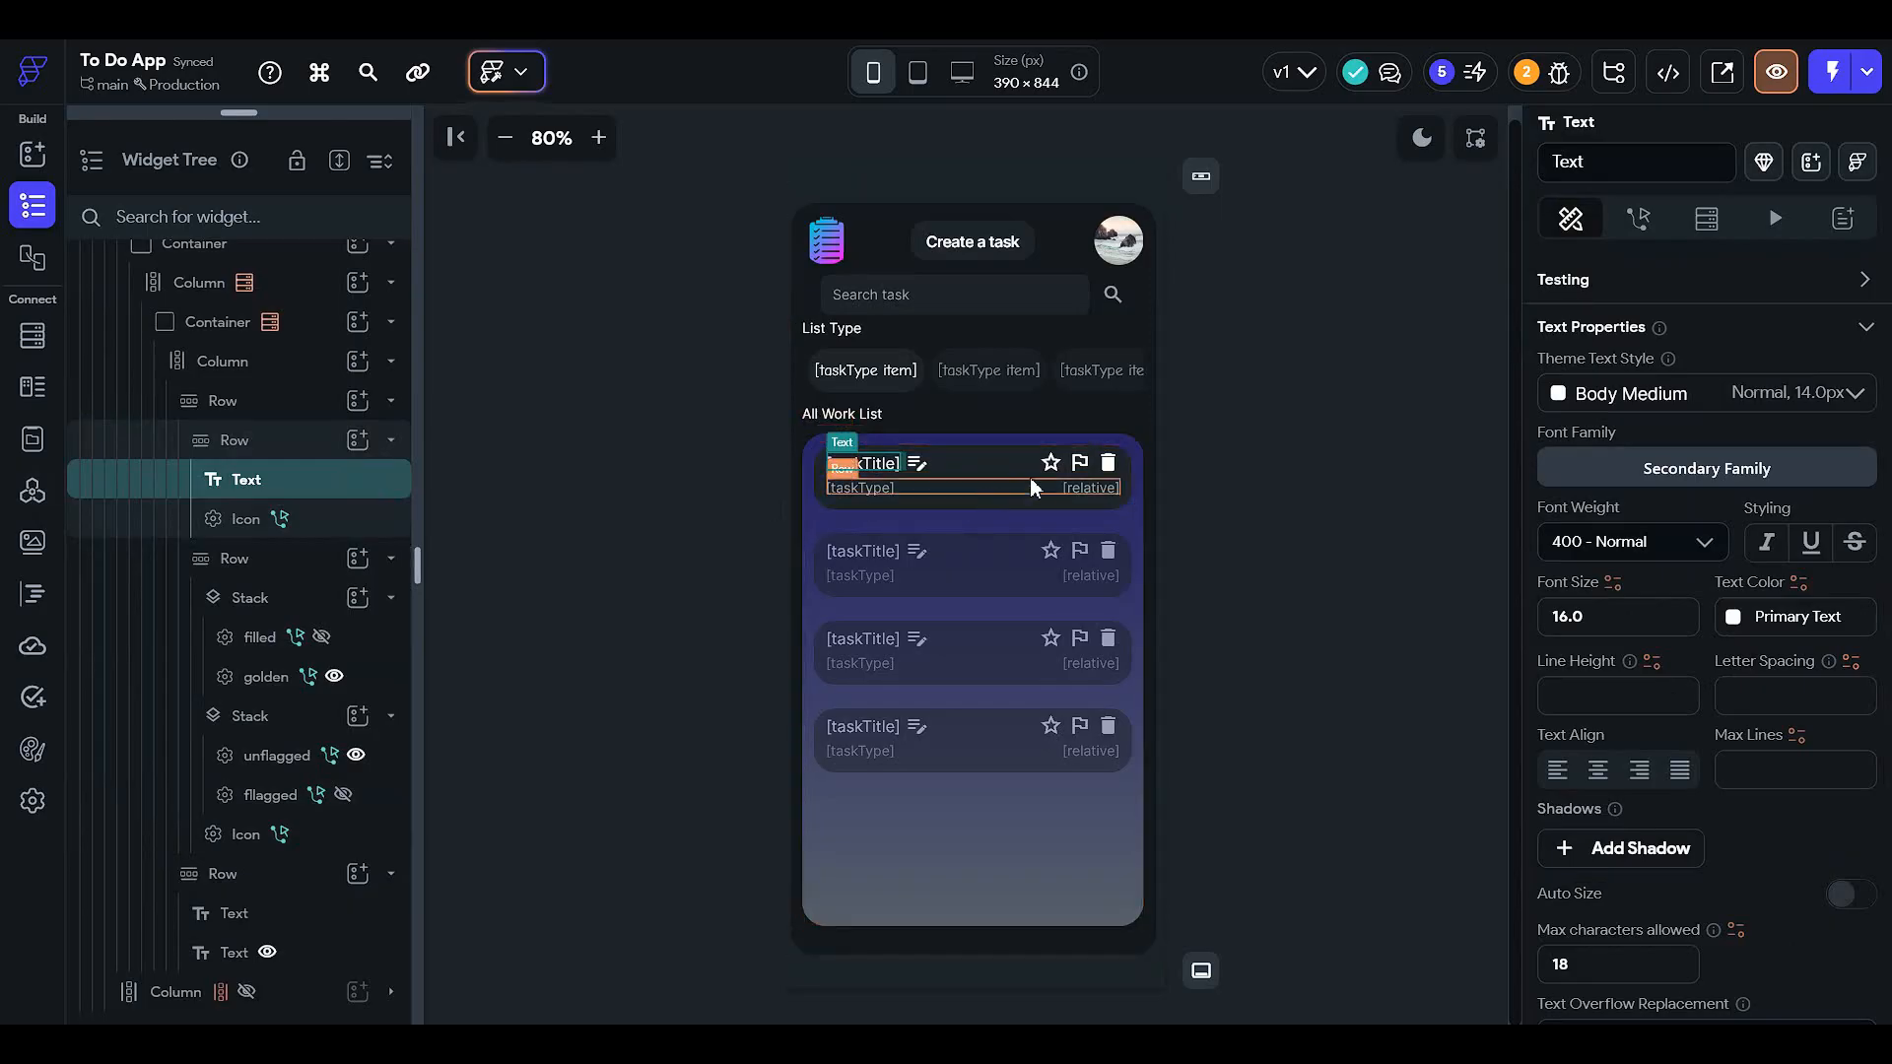
click(869, 488)
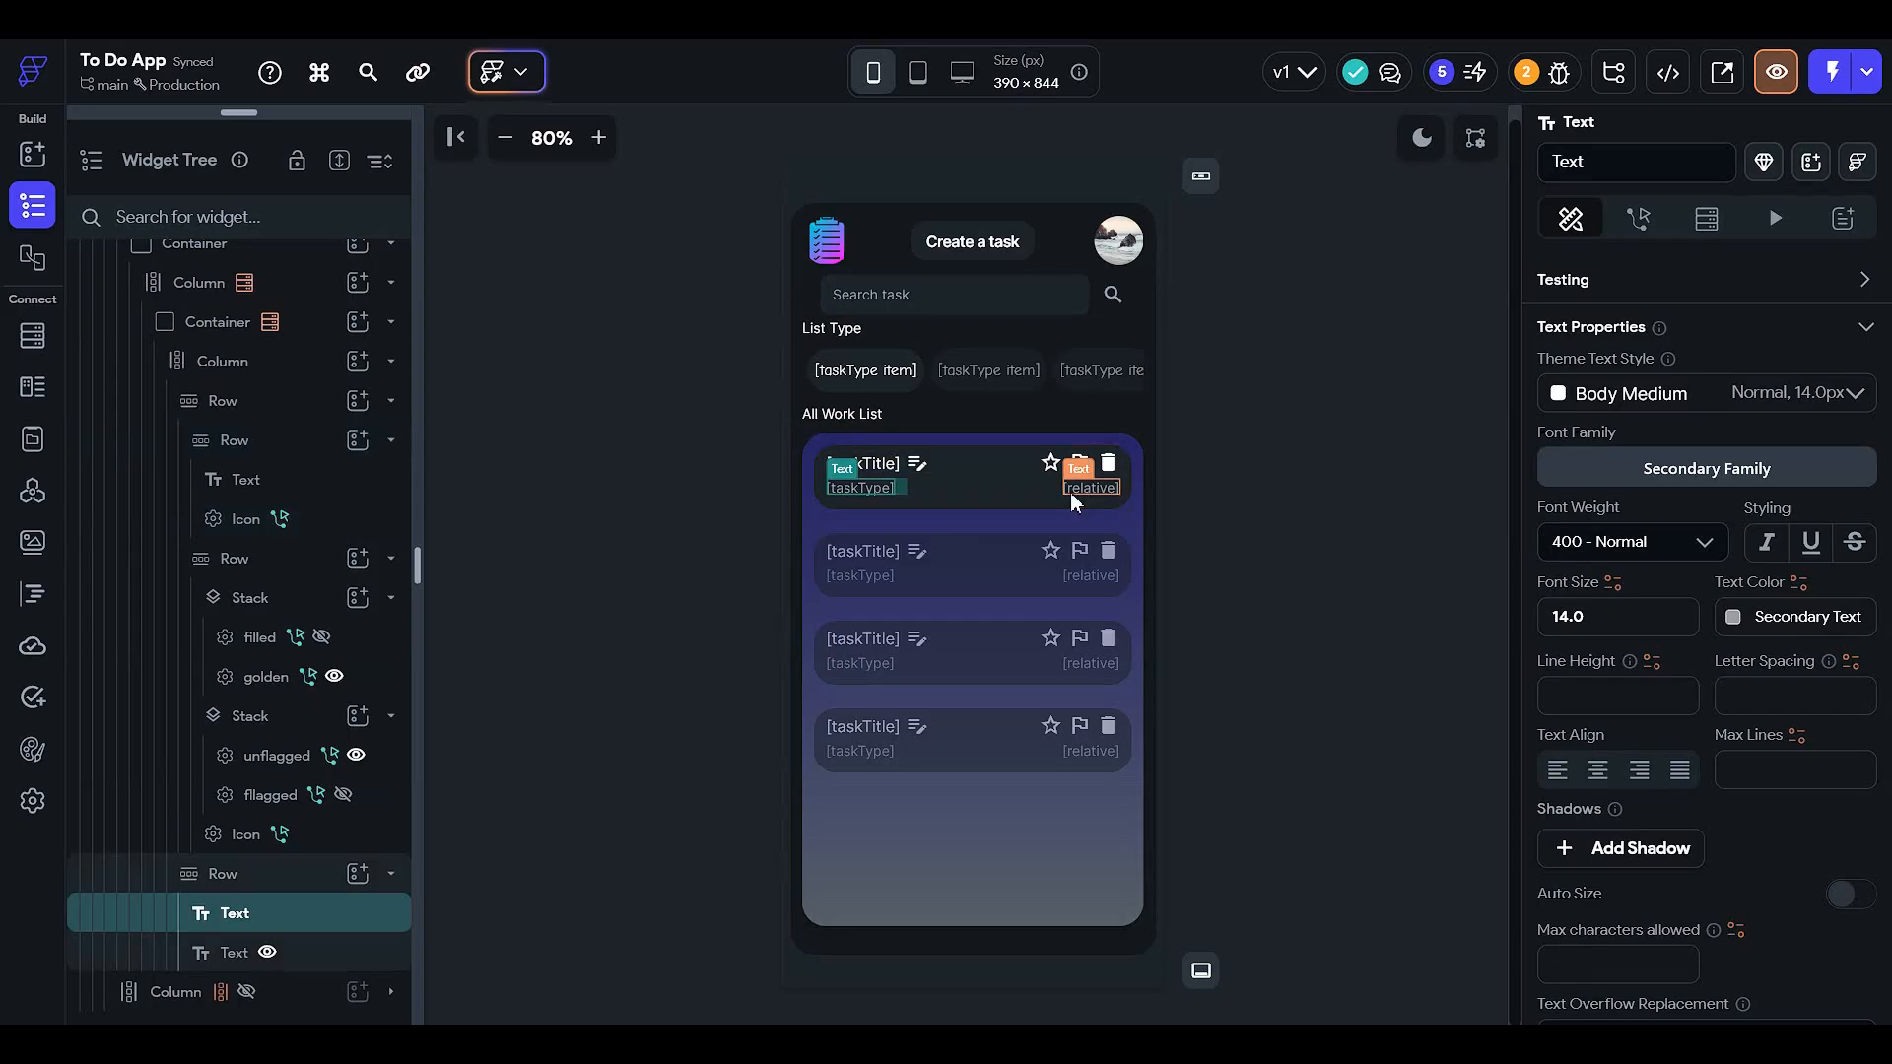
drag(258, 113, 276, 624)
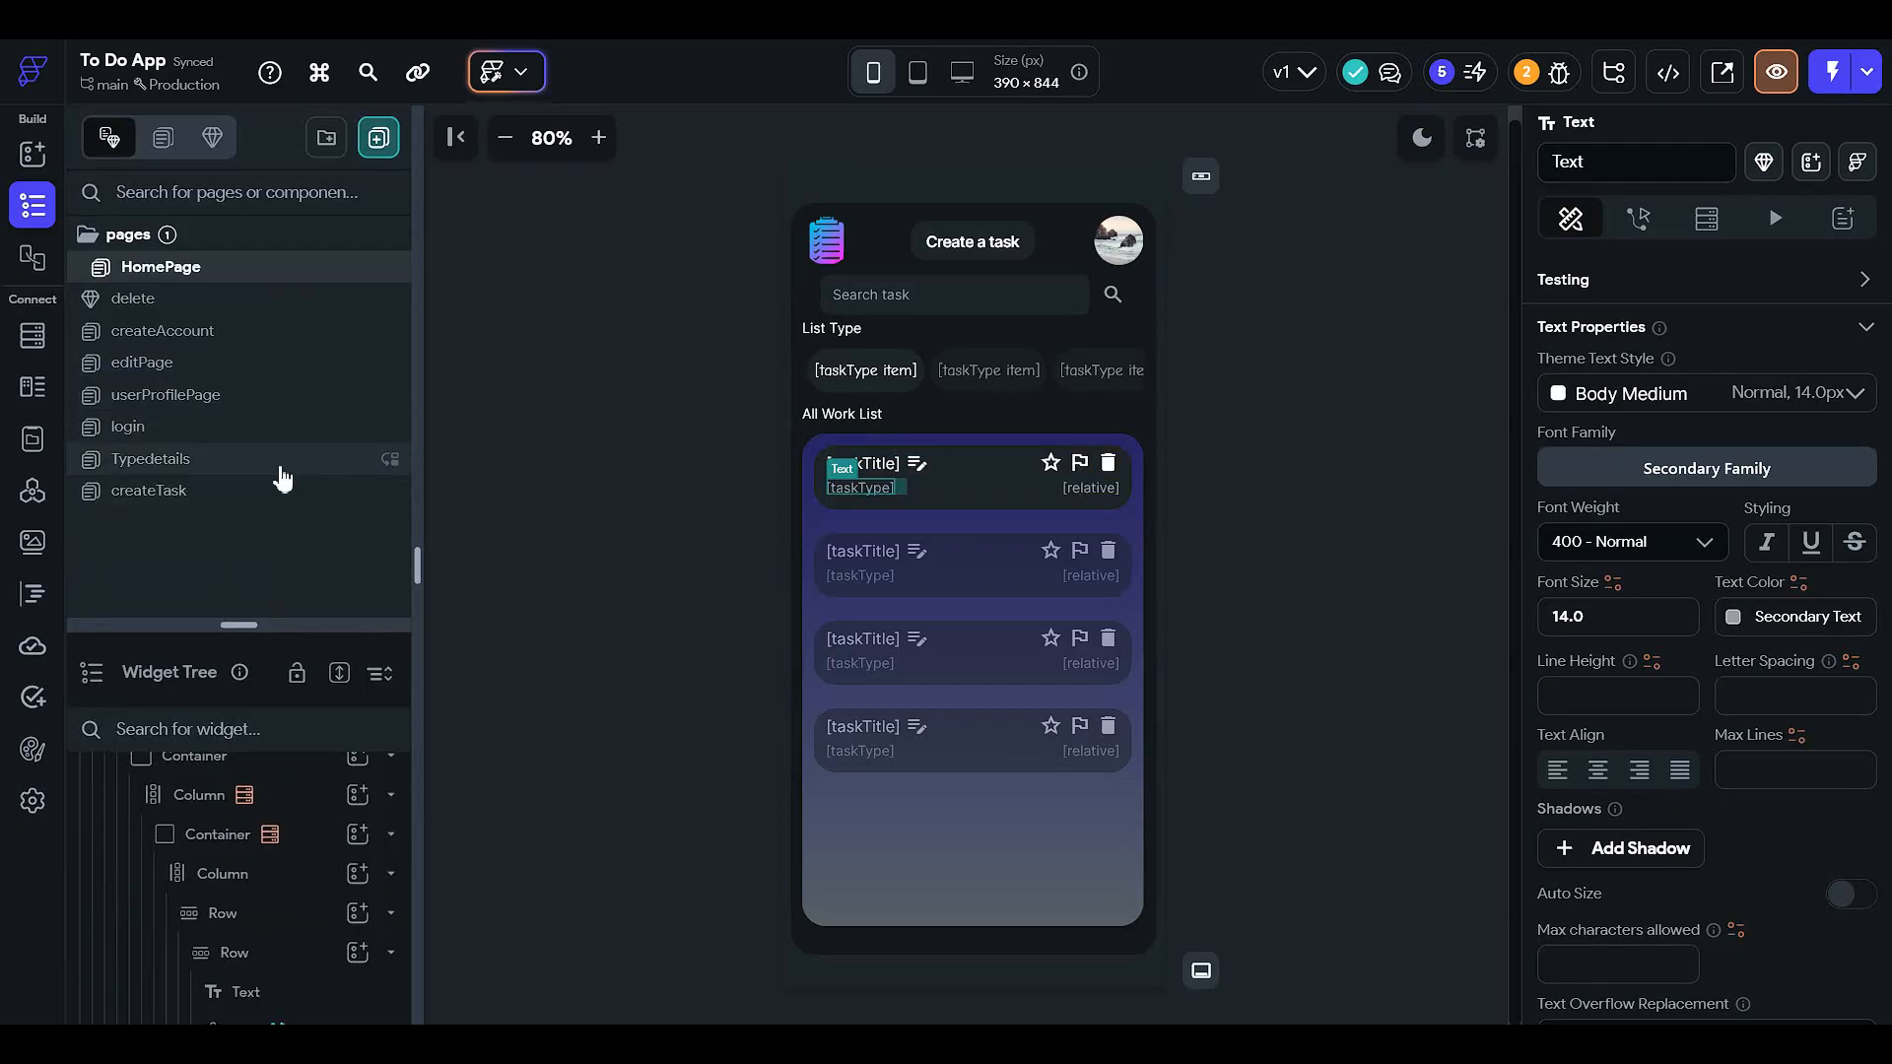
- Open the createTask page and select its Create task button
click(268, 505)
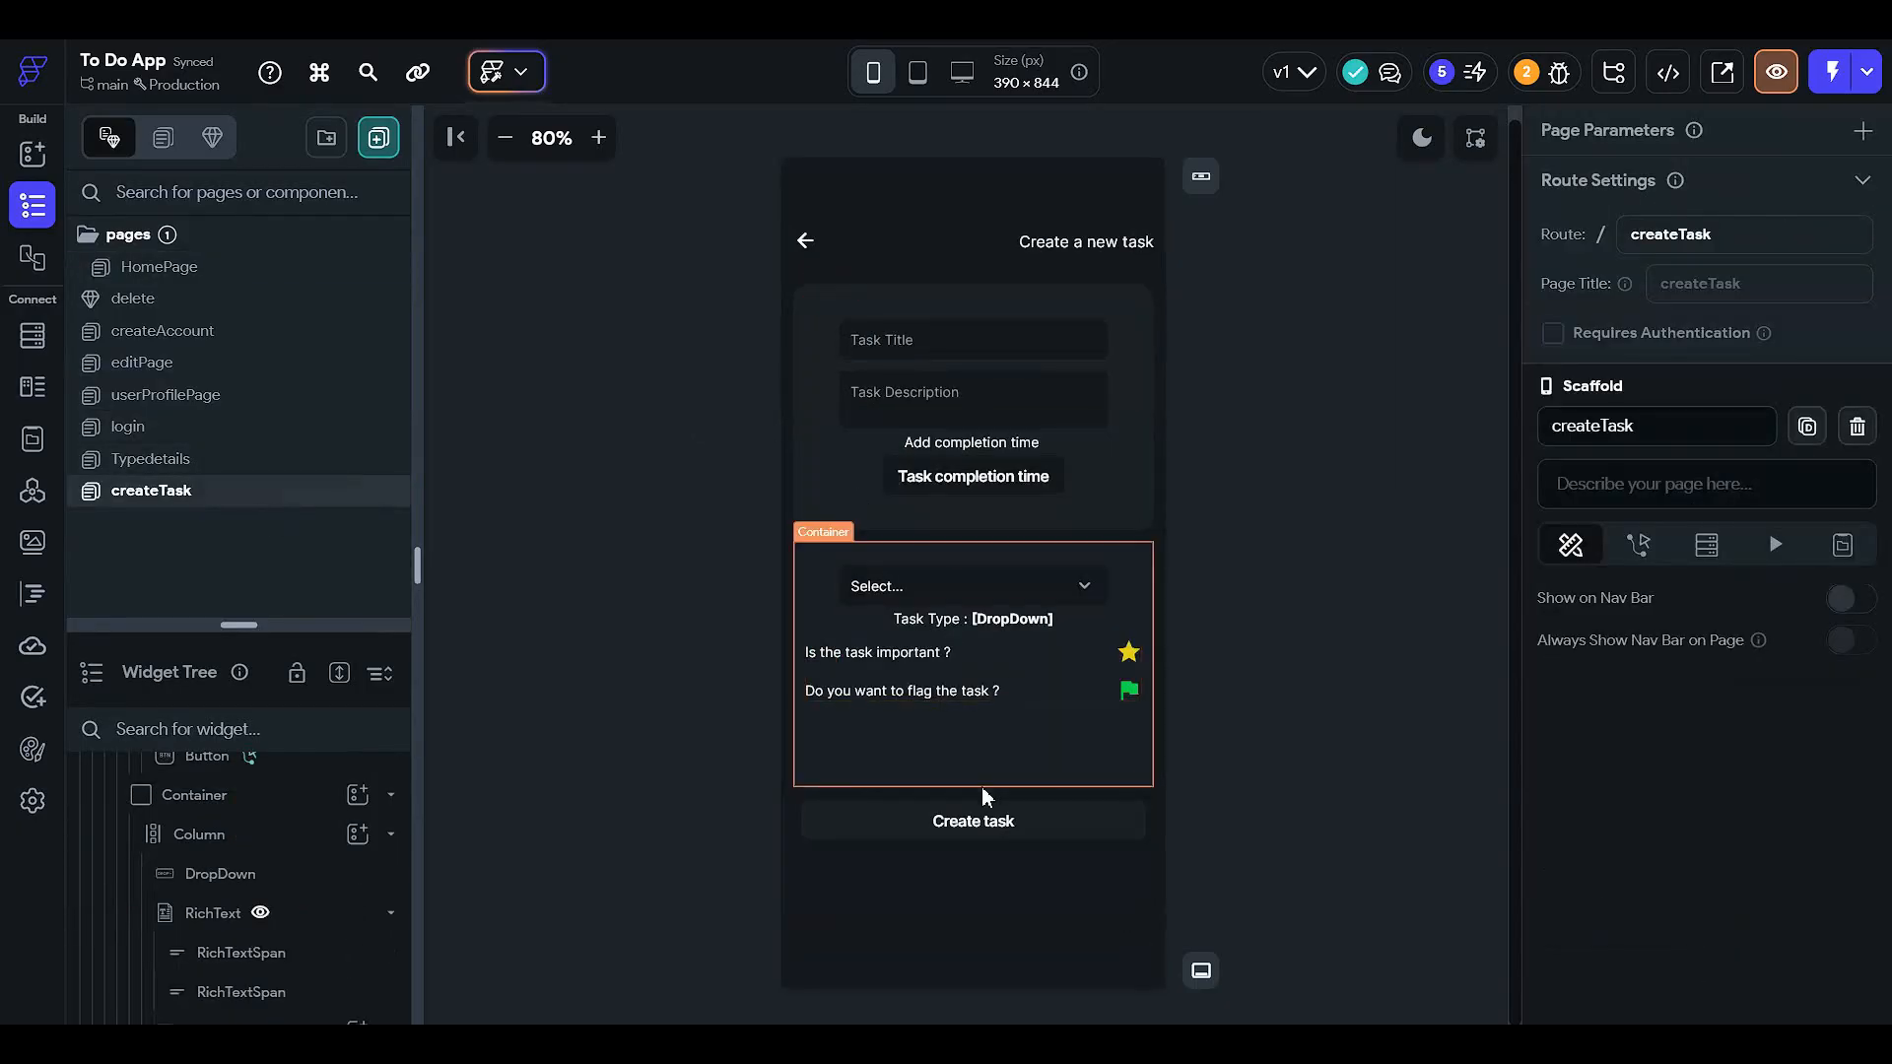
click(967, 928)
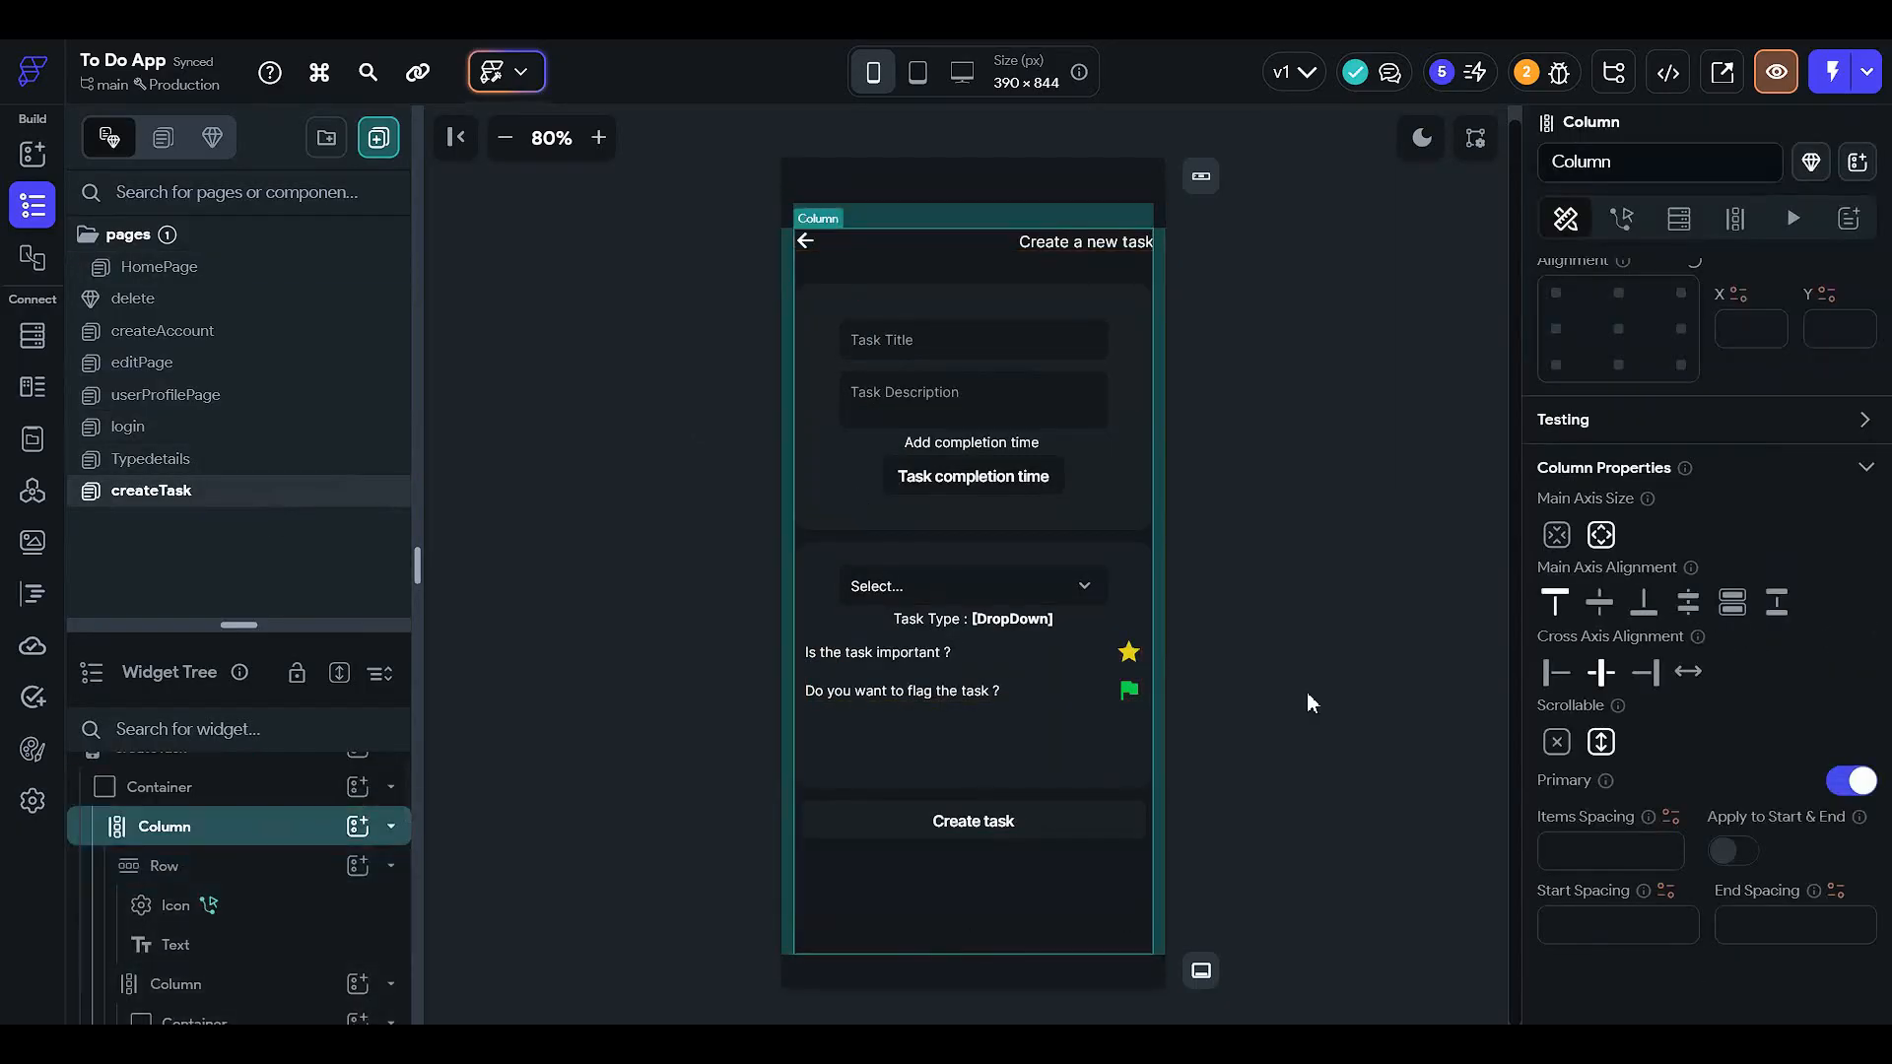
click(1093, 821)
- Check that the On Tap Create Document action's taskType field uses the DropDown value
click(1637, 217)
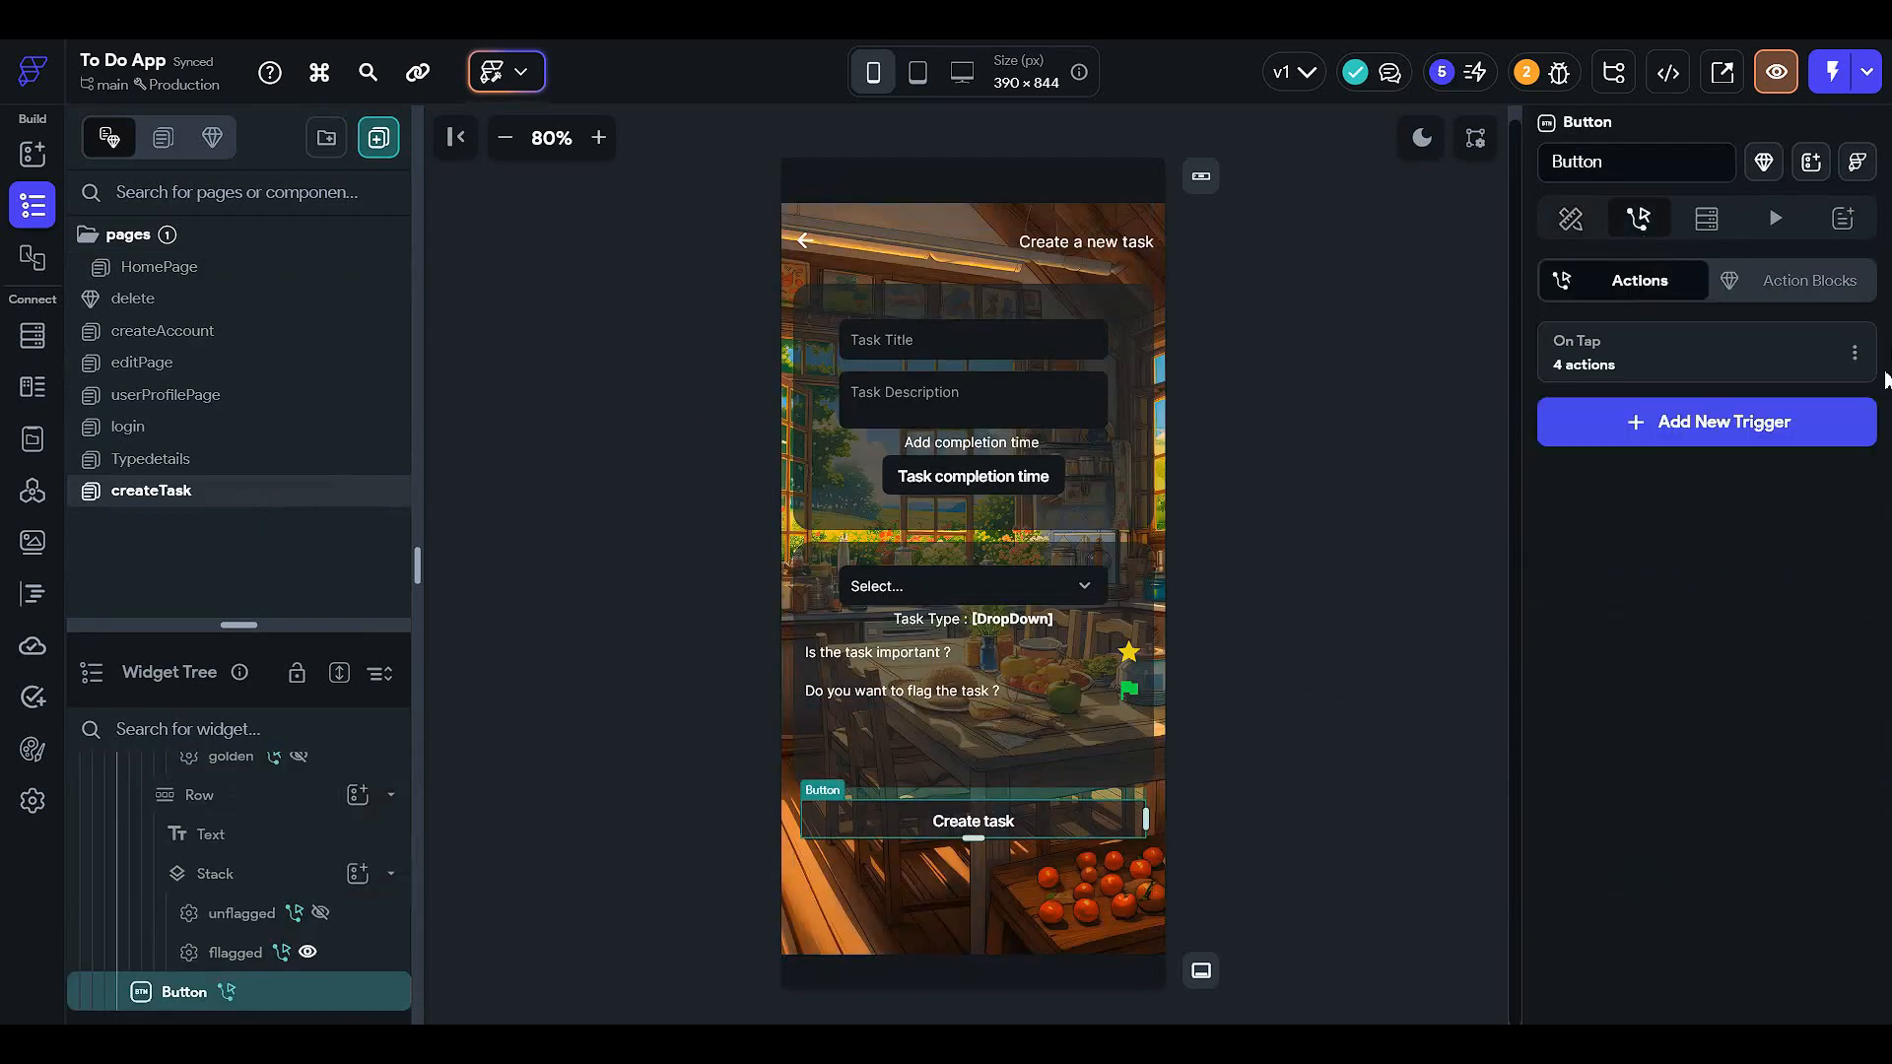
click(1731, 355)
drag(997, 678, 1111, 501)
click(800, 374)
scroll(1553, 578, down, 2)
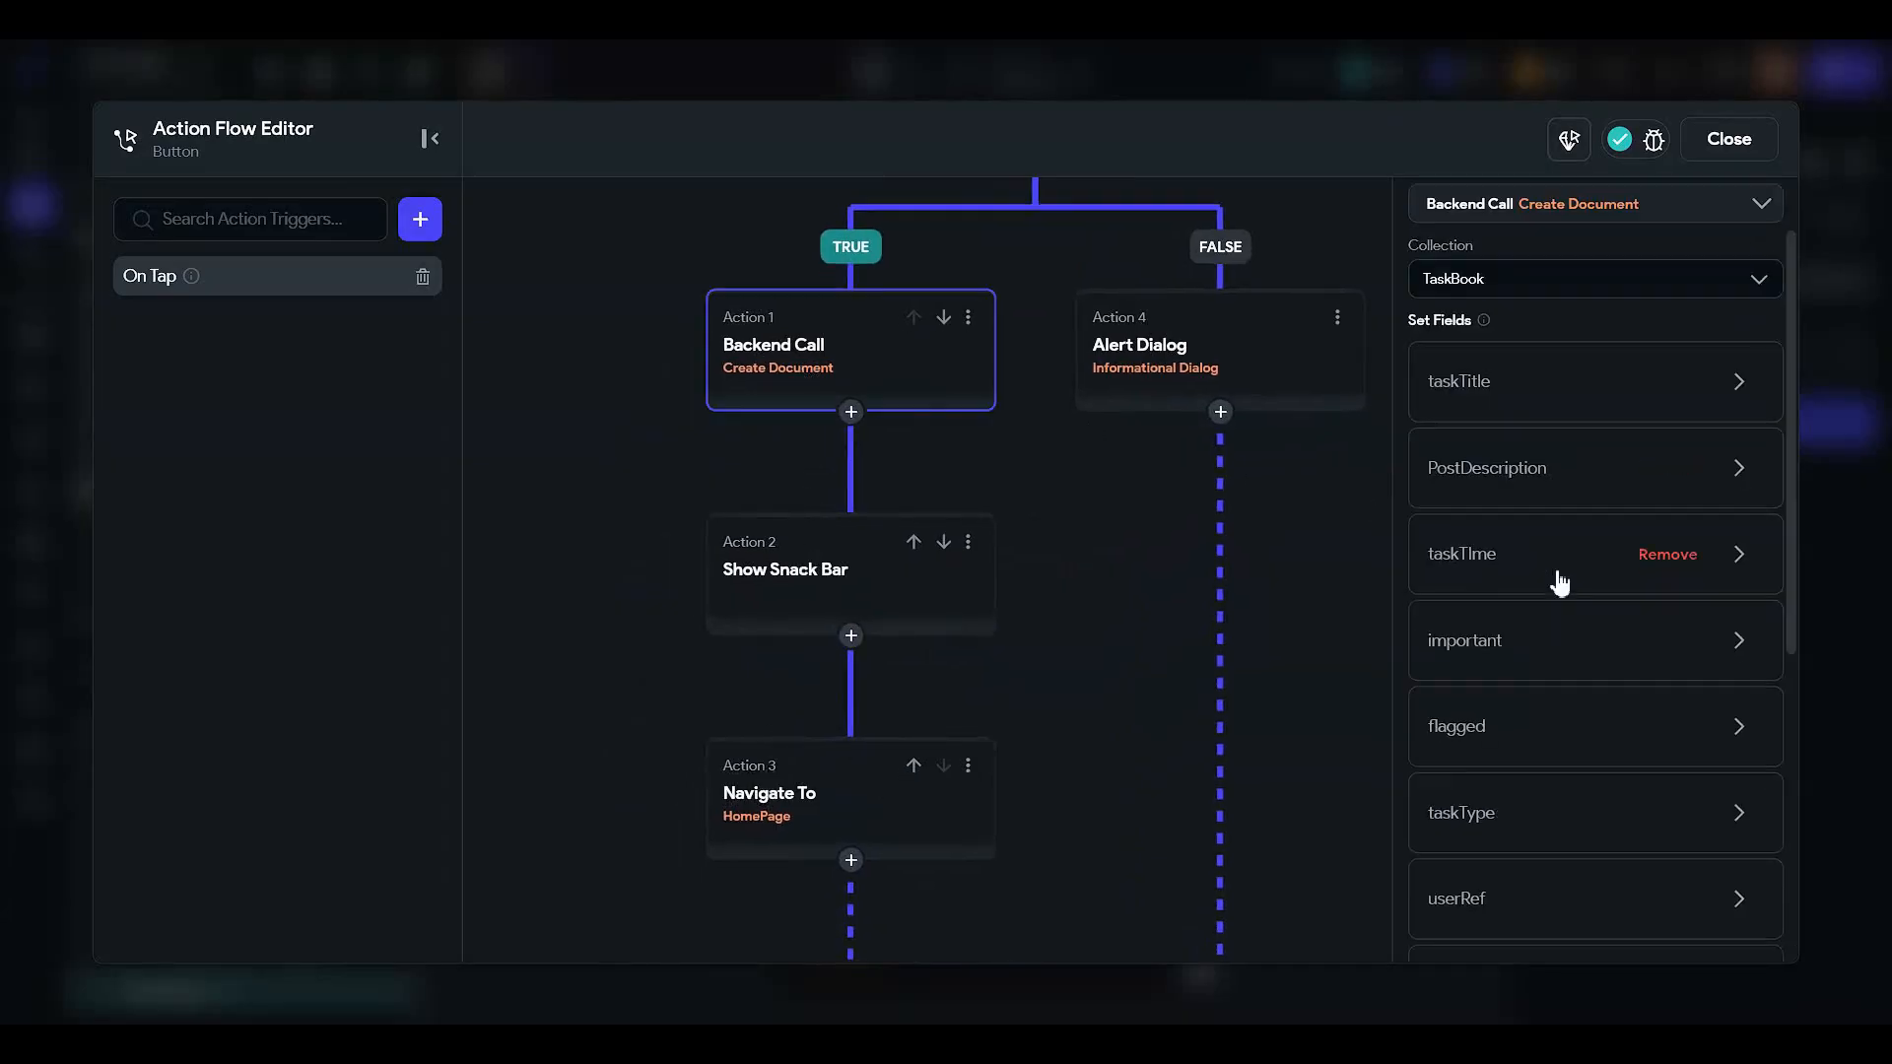
scroll(1504, 792, down, 1)
click(1478, 746)
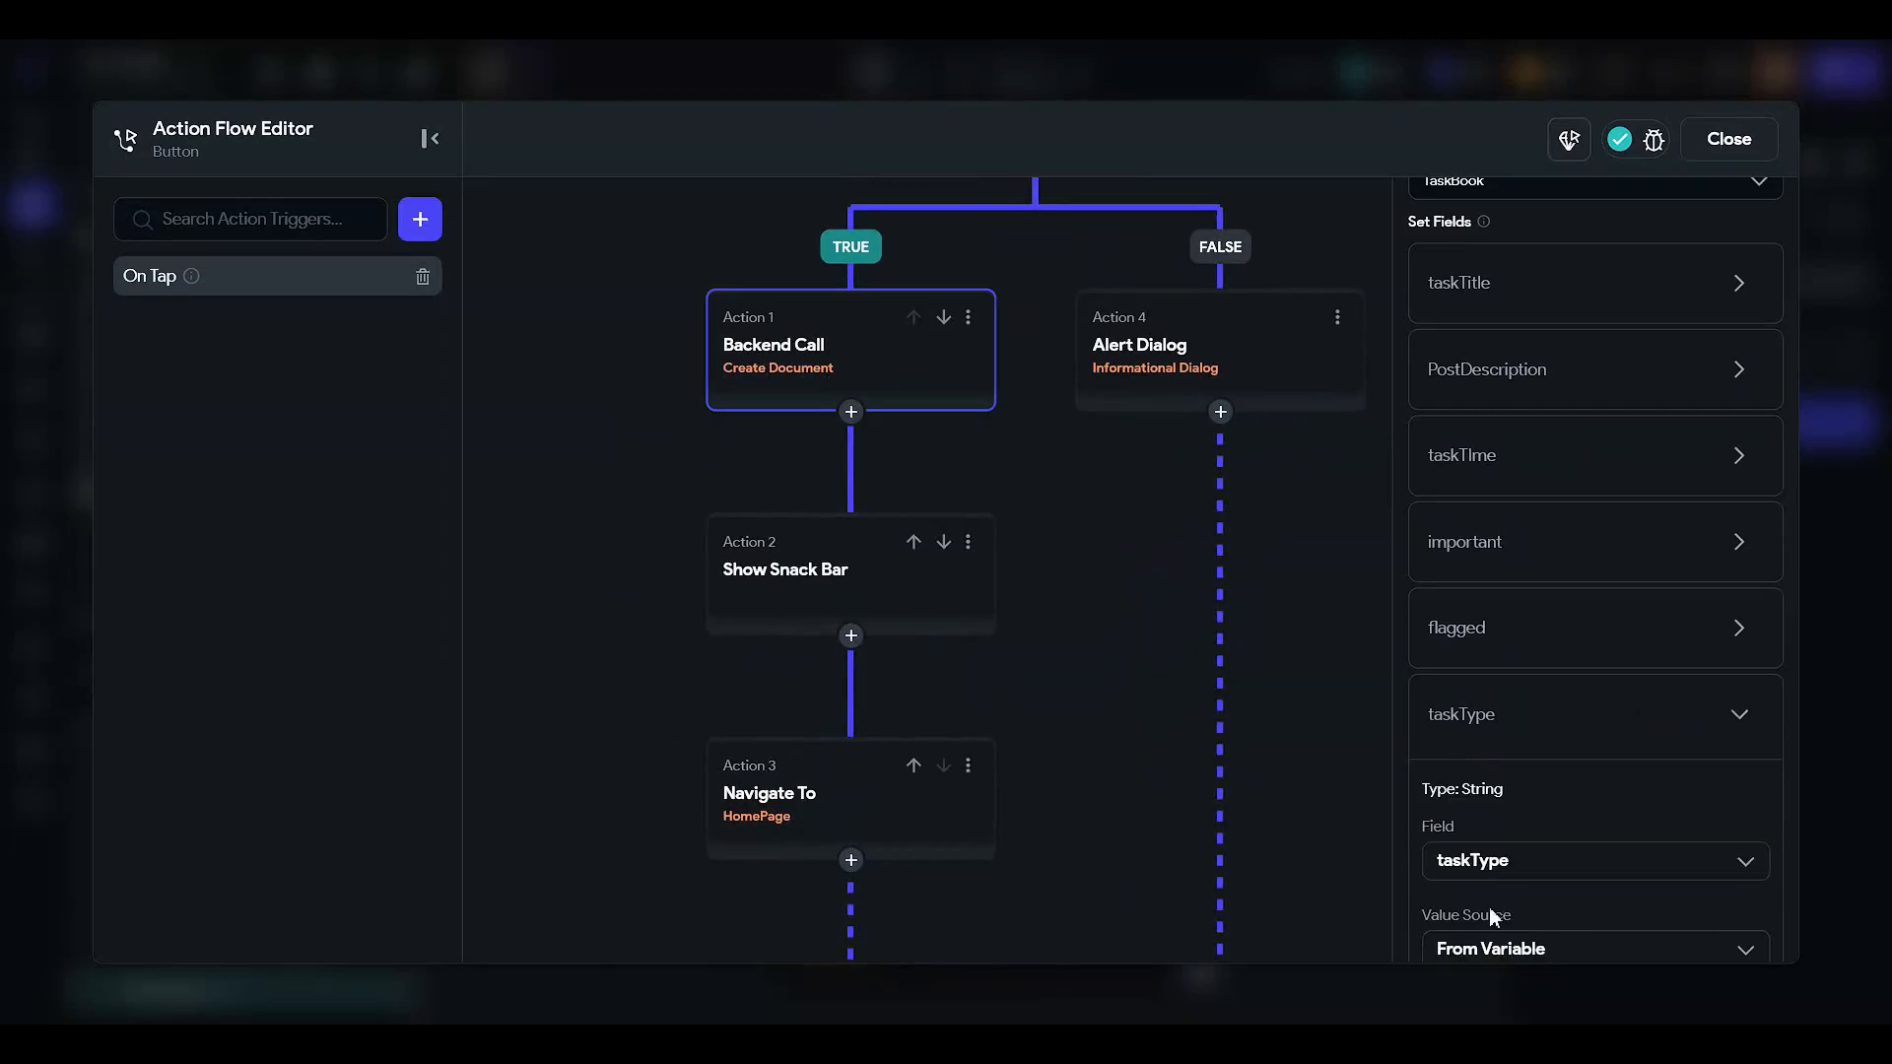
scroll(1492, 898, down, 2)
click(1450, 815)
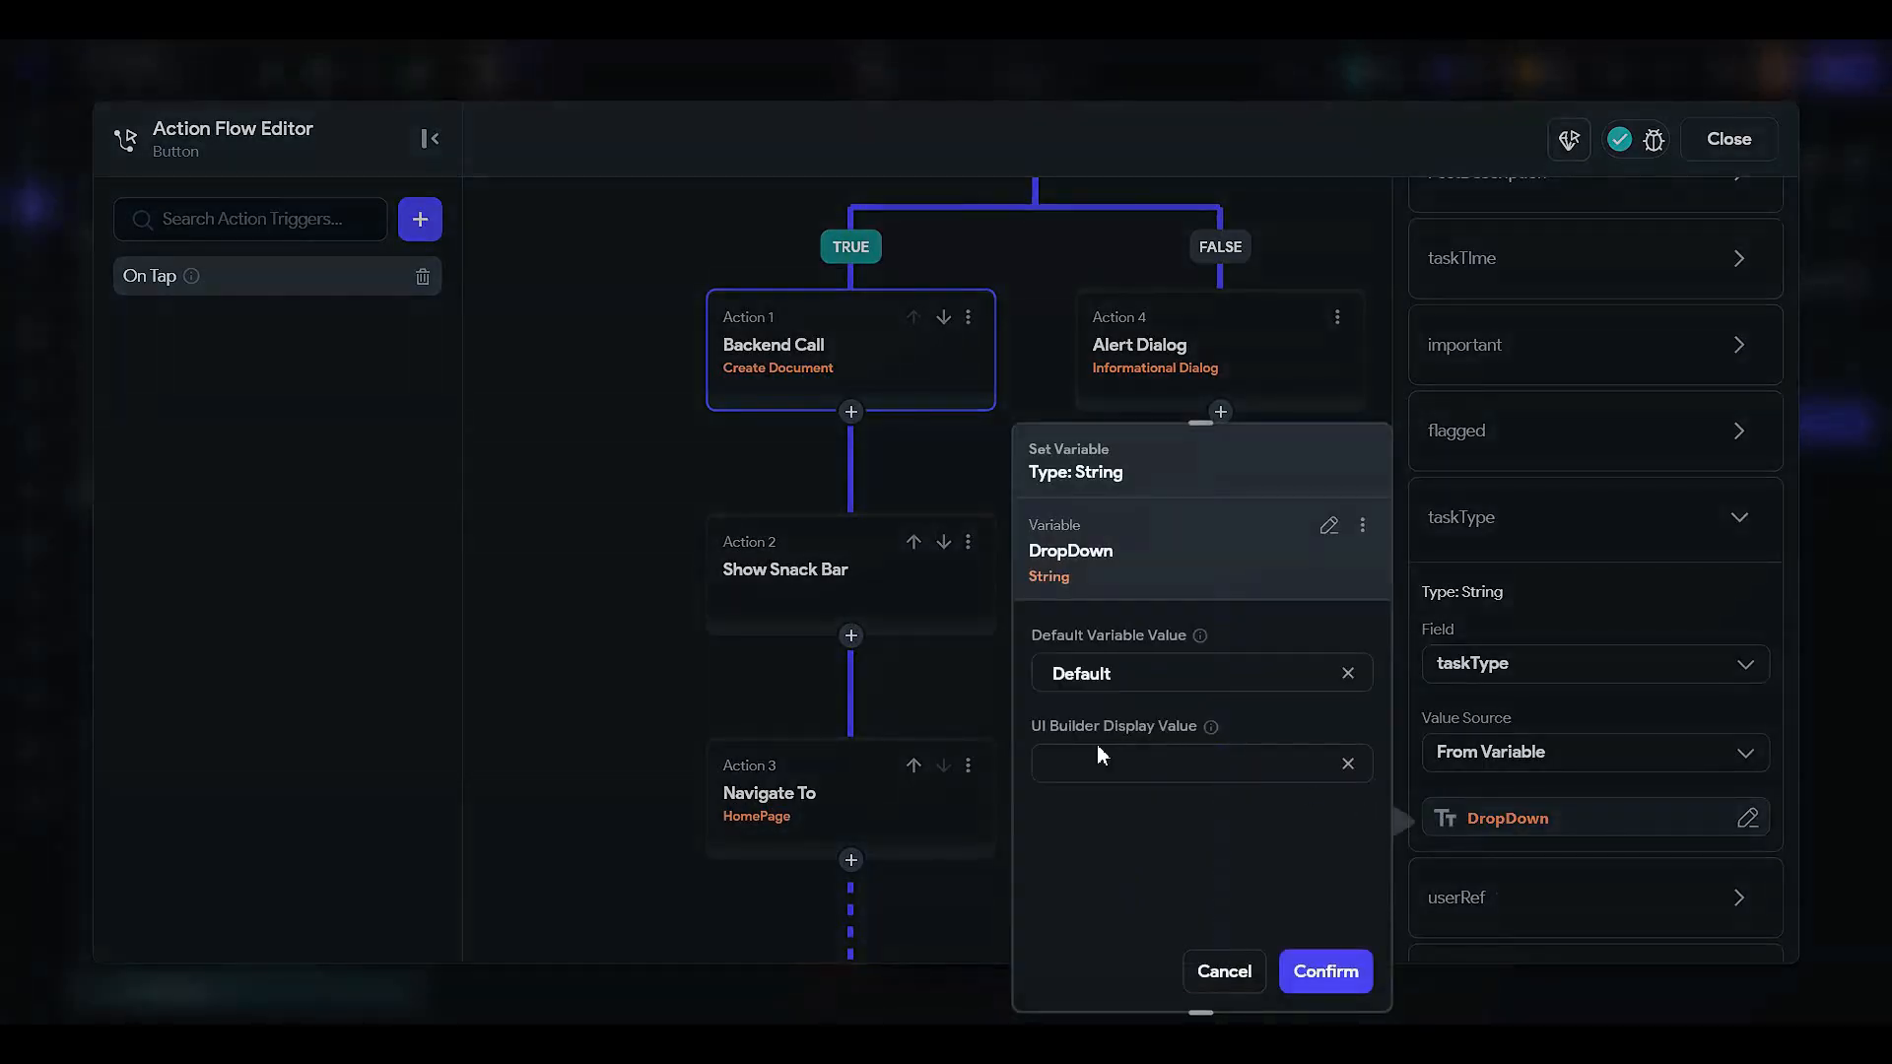
click(1593, 519)
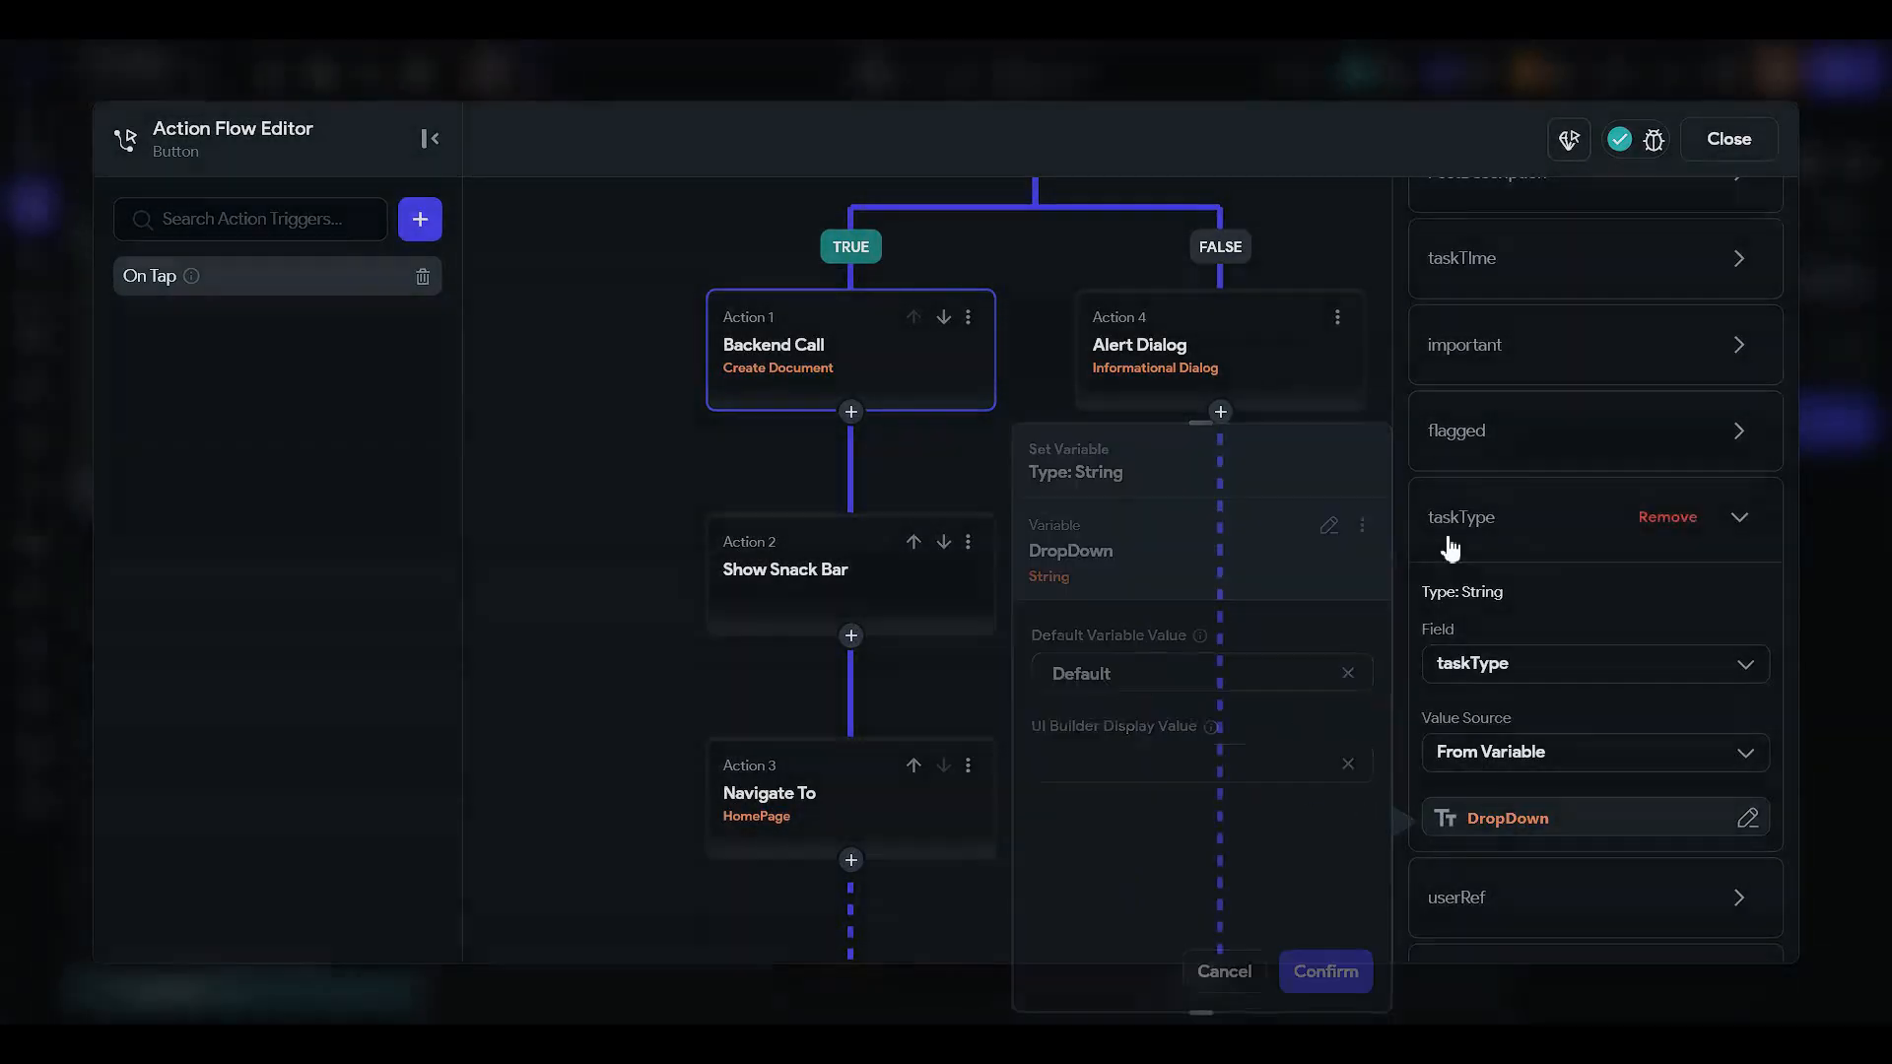
click(1731, 143)
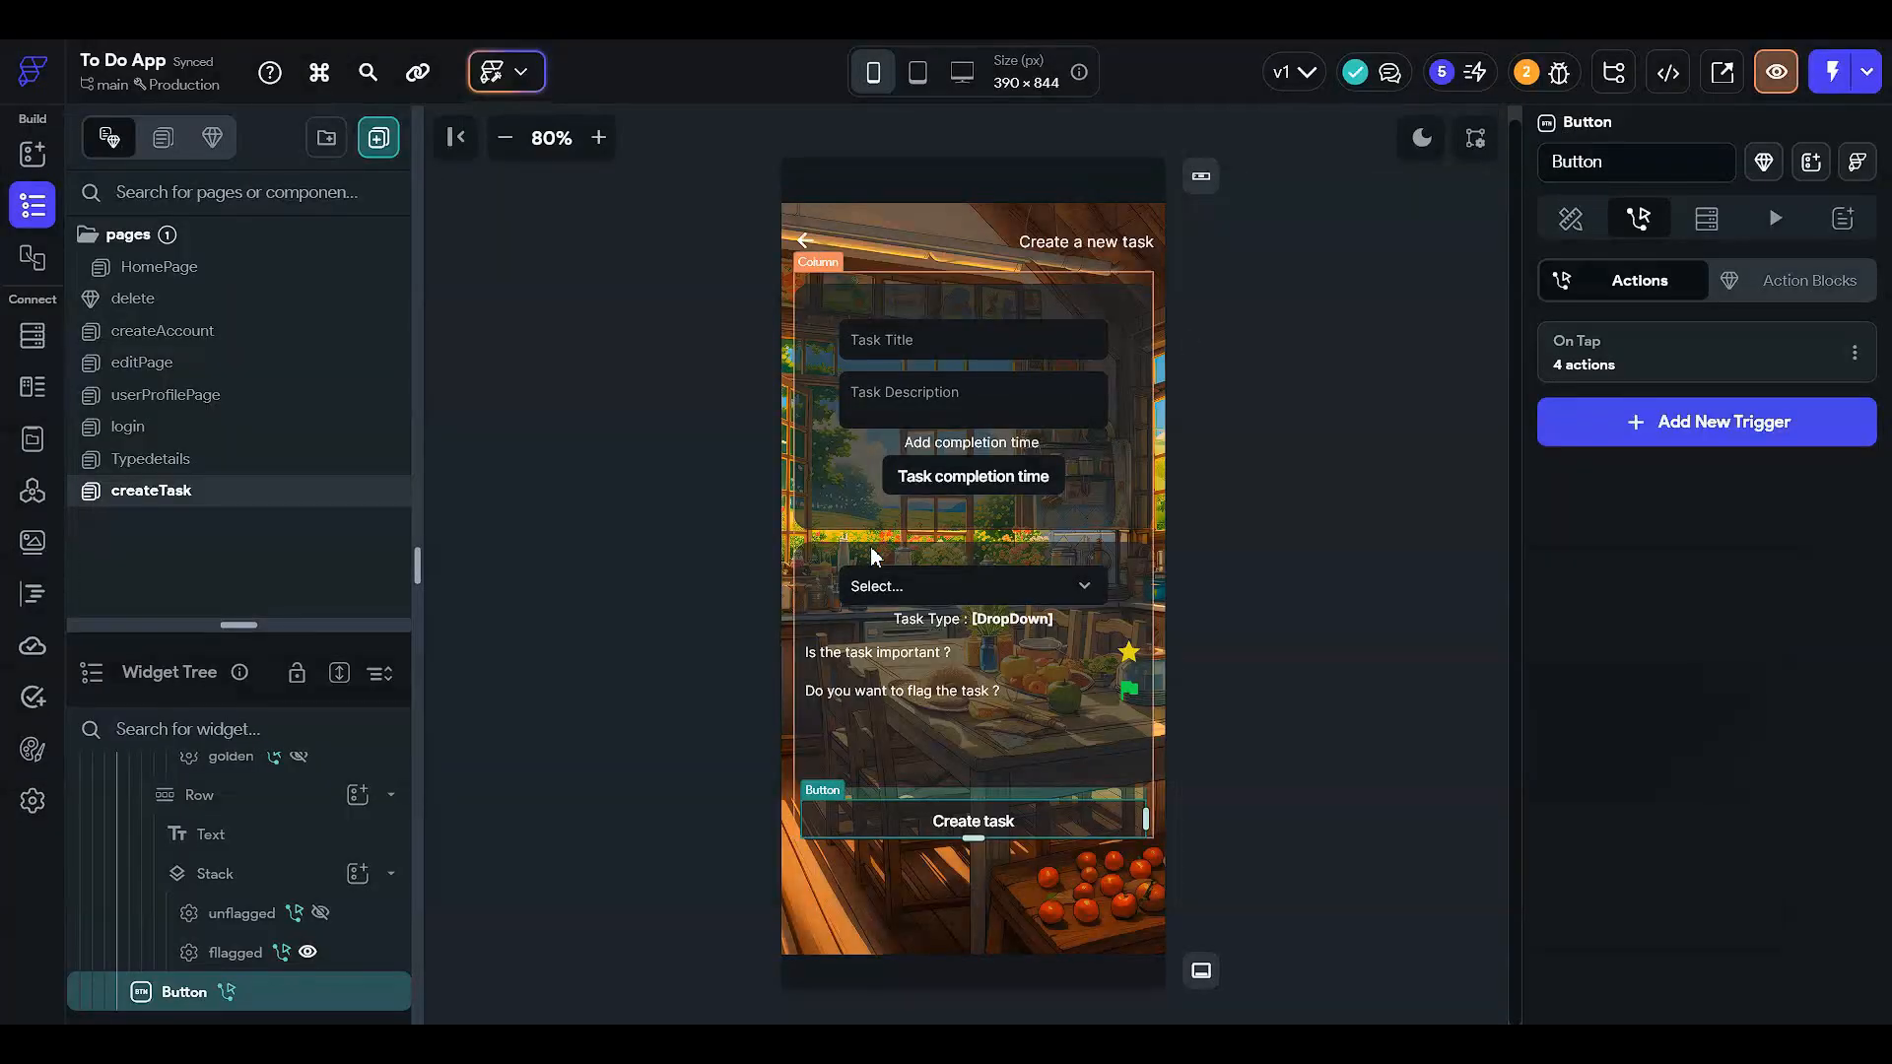
click(473, 591)
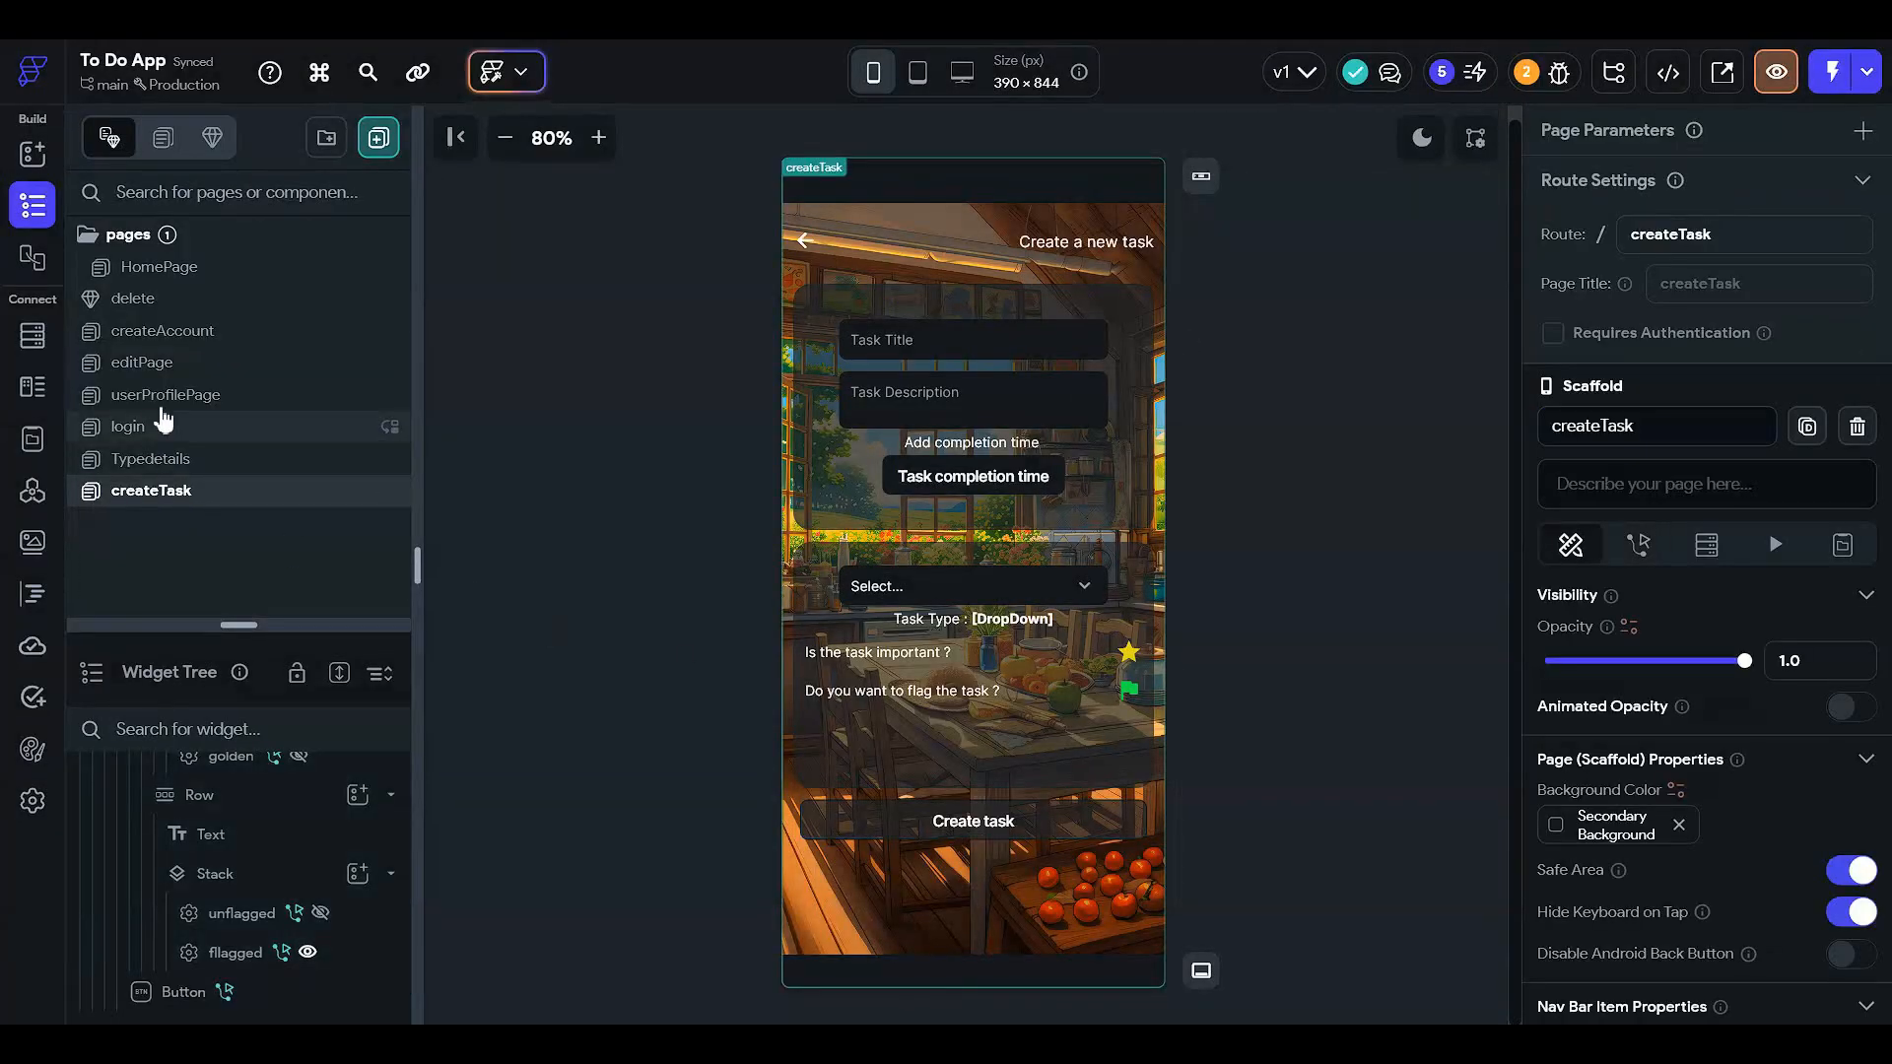
- Return to HomePage and inspect the first card's taskTitle and relative-time texts
click(239, 270)
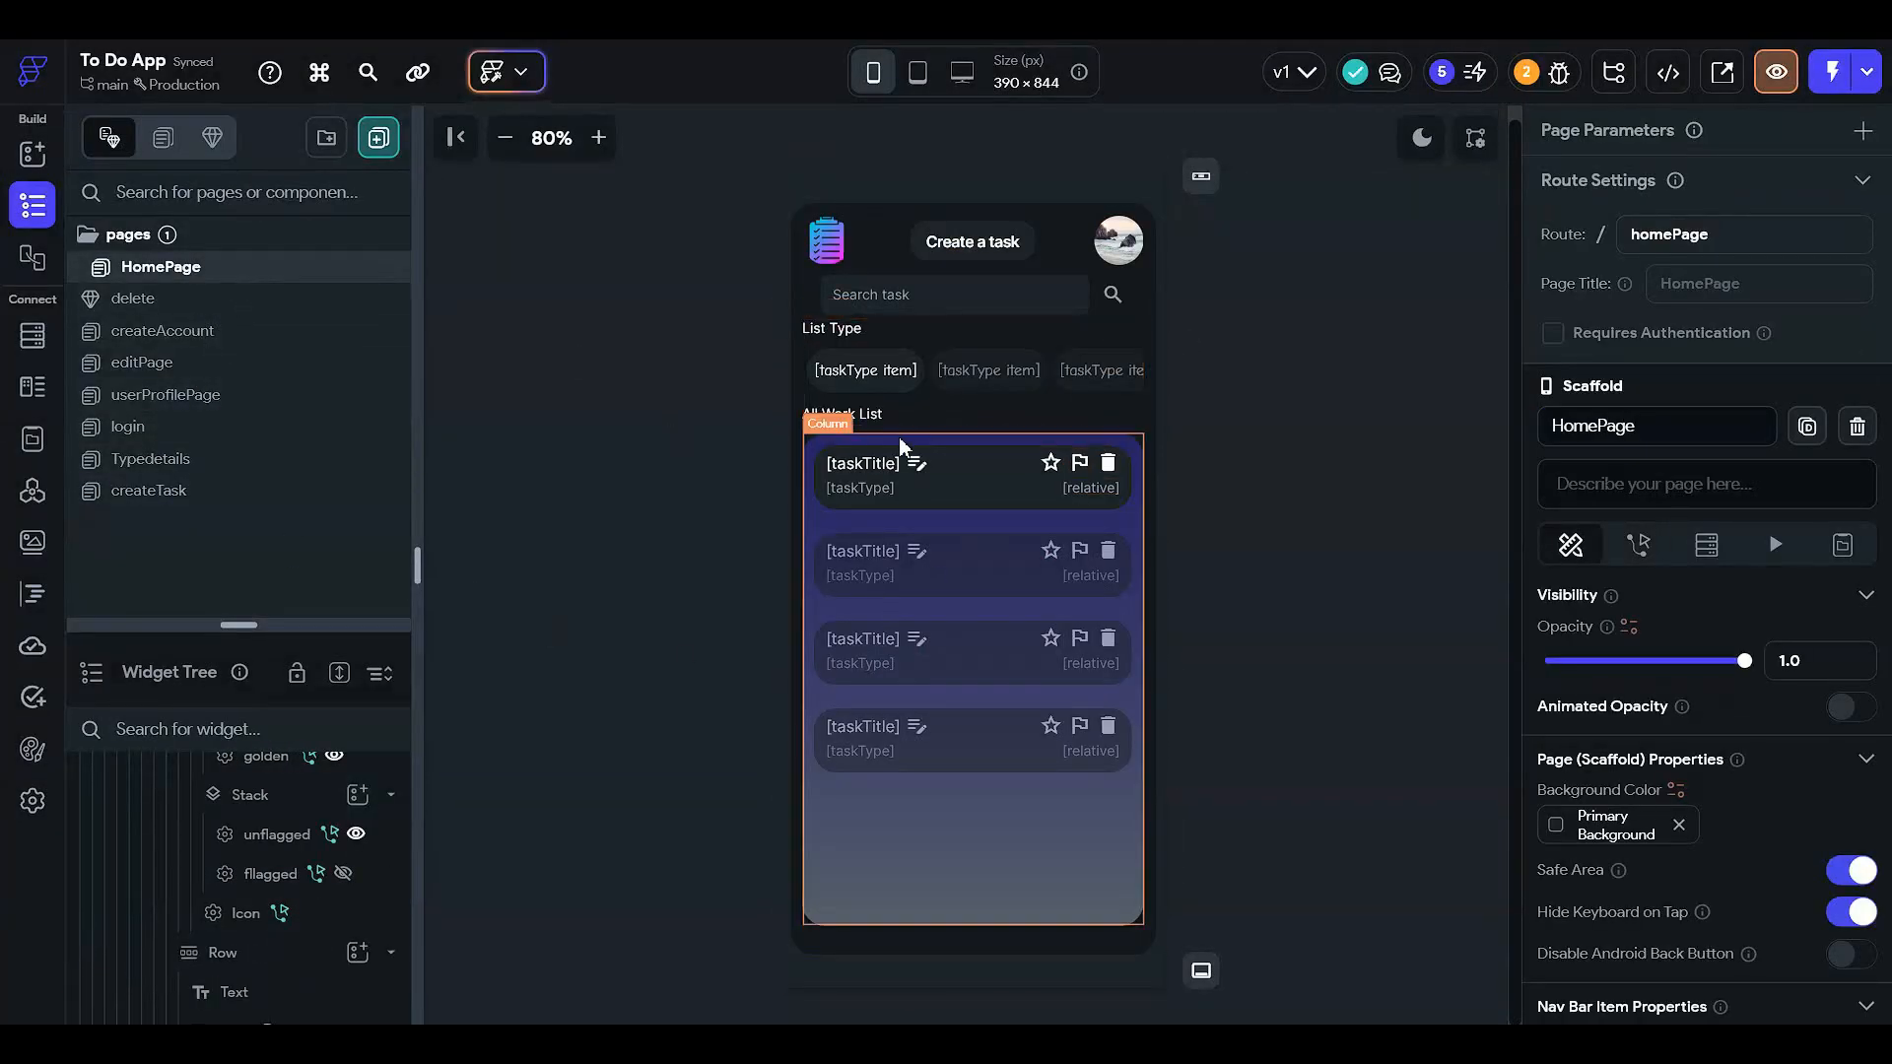
click(862, 463)
scroll(1621, 635, down, 12)
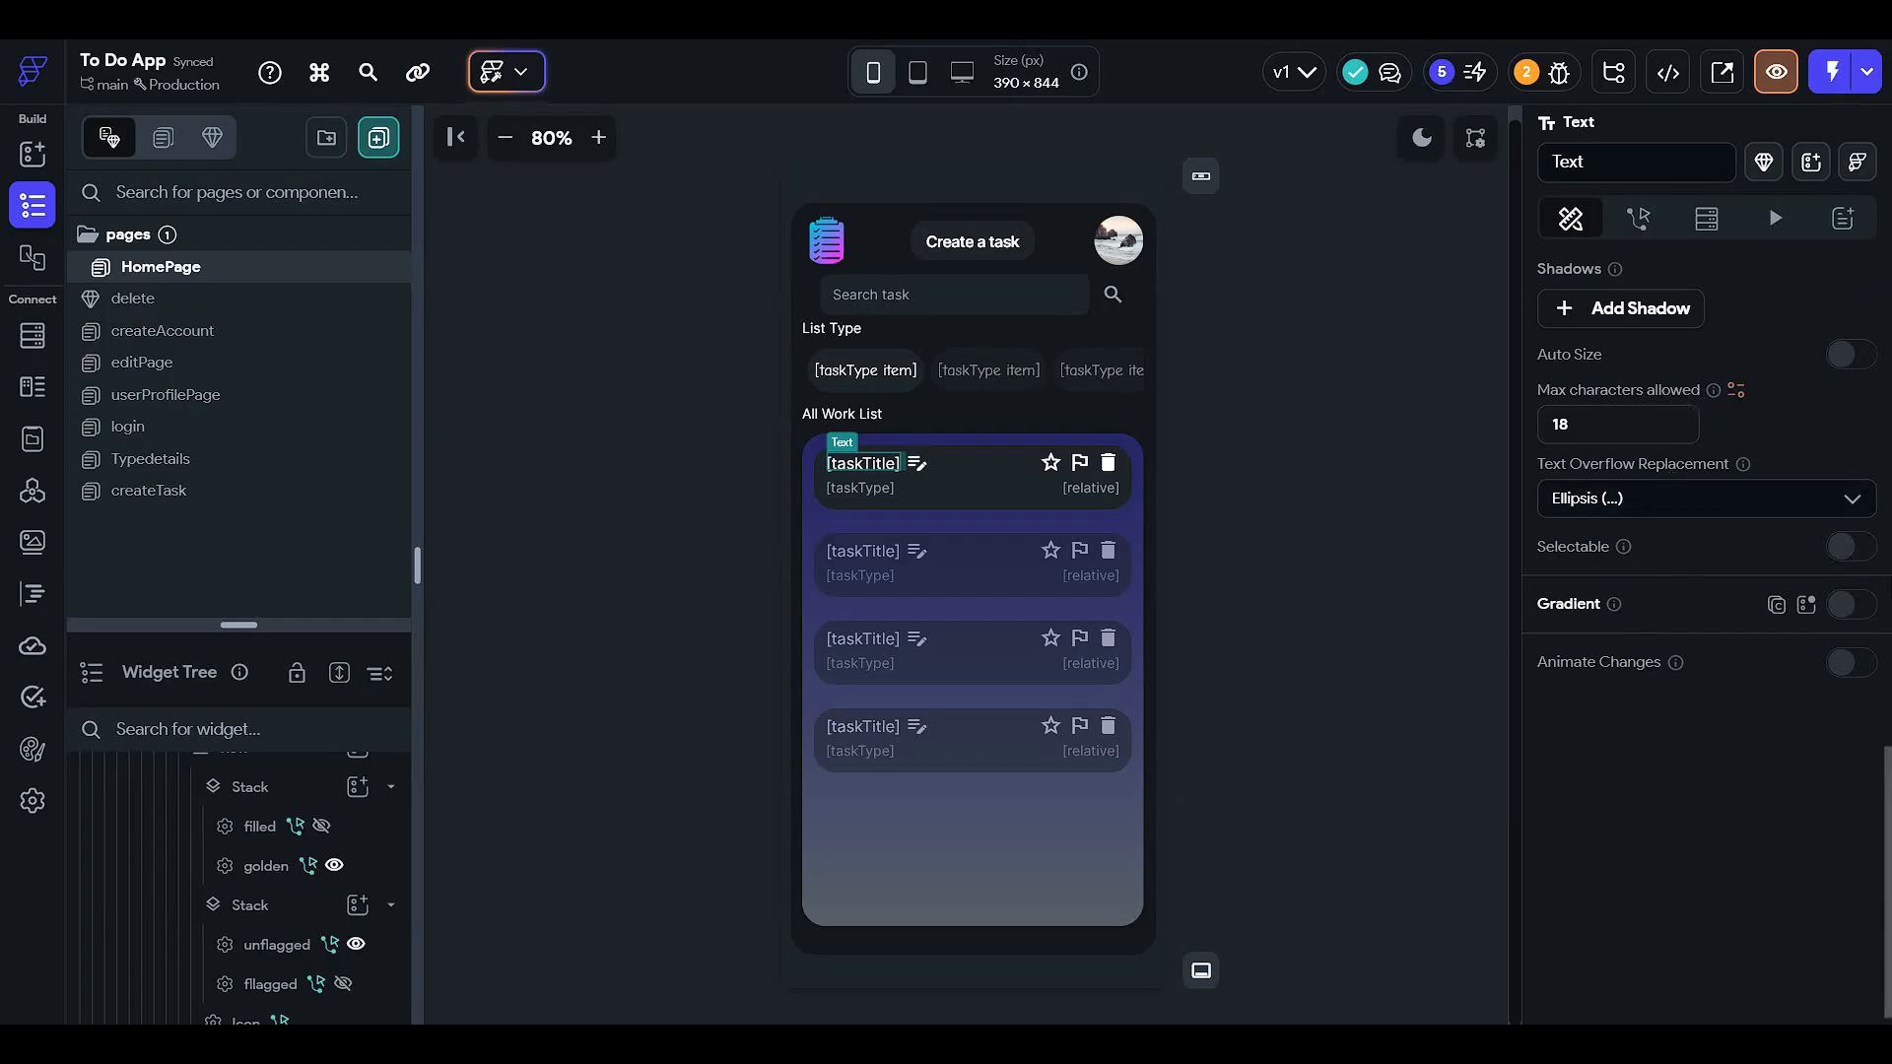
click(1300, 509)
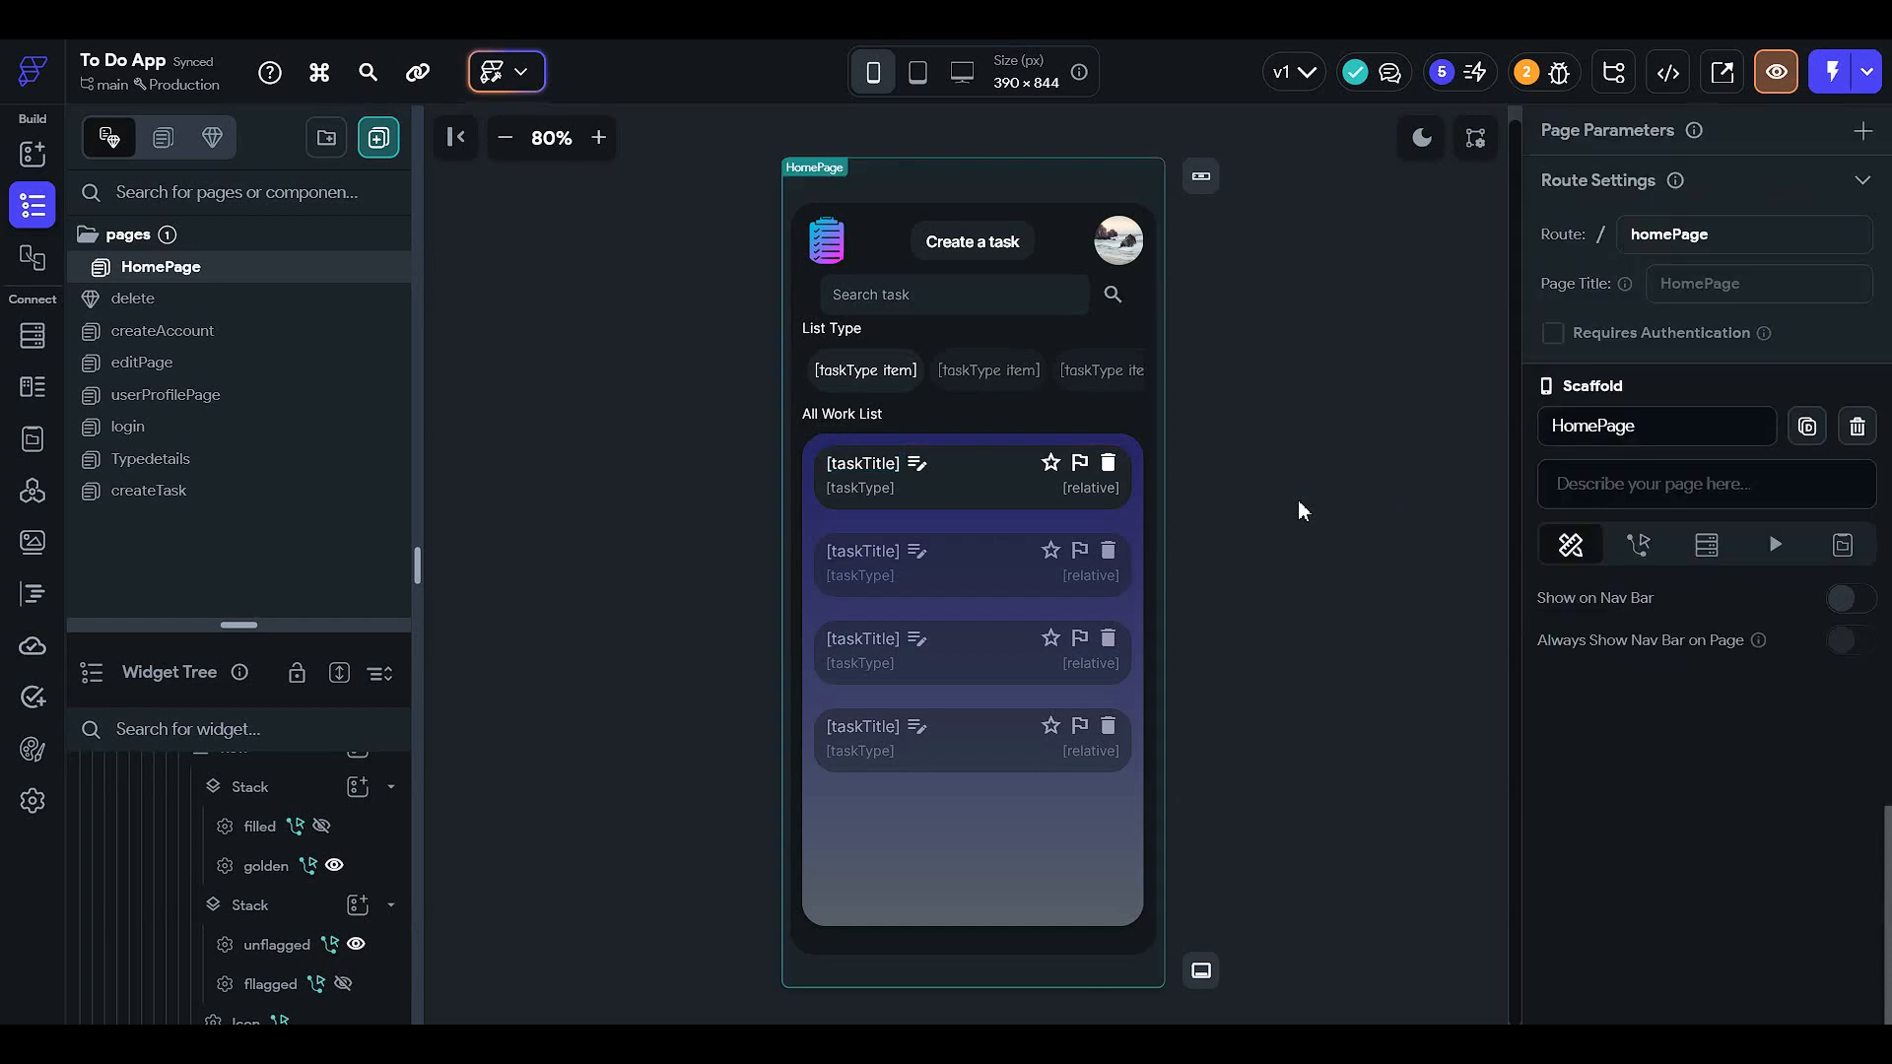
click(1105, 490)
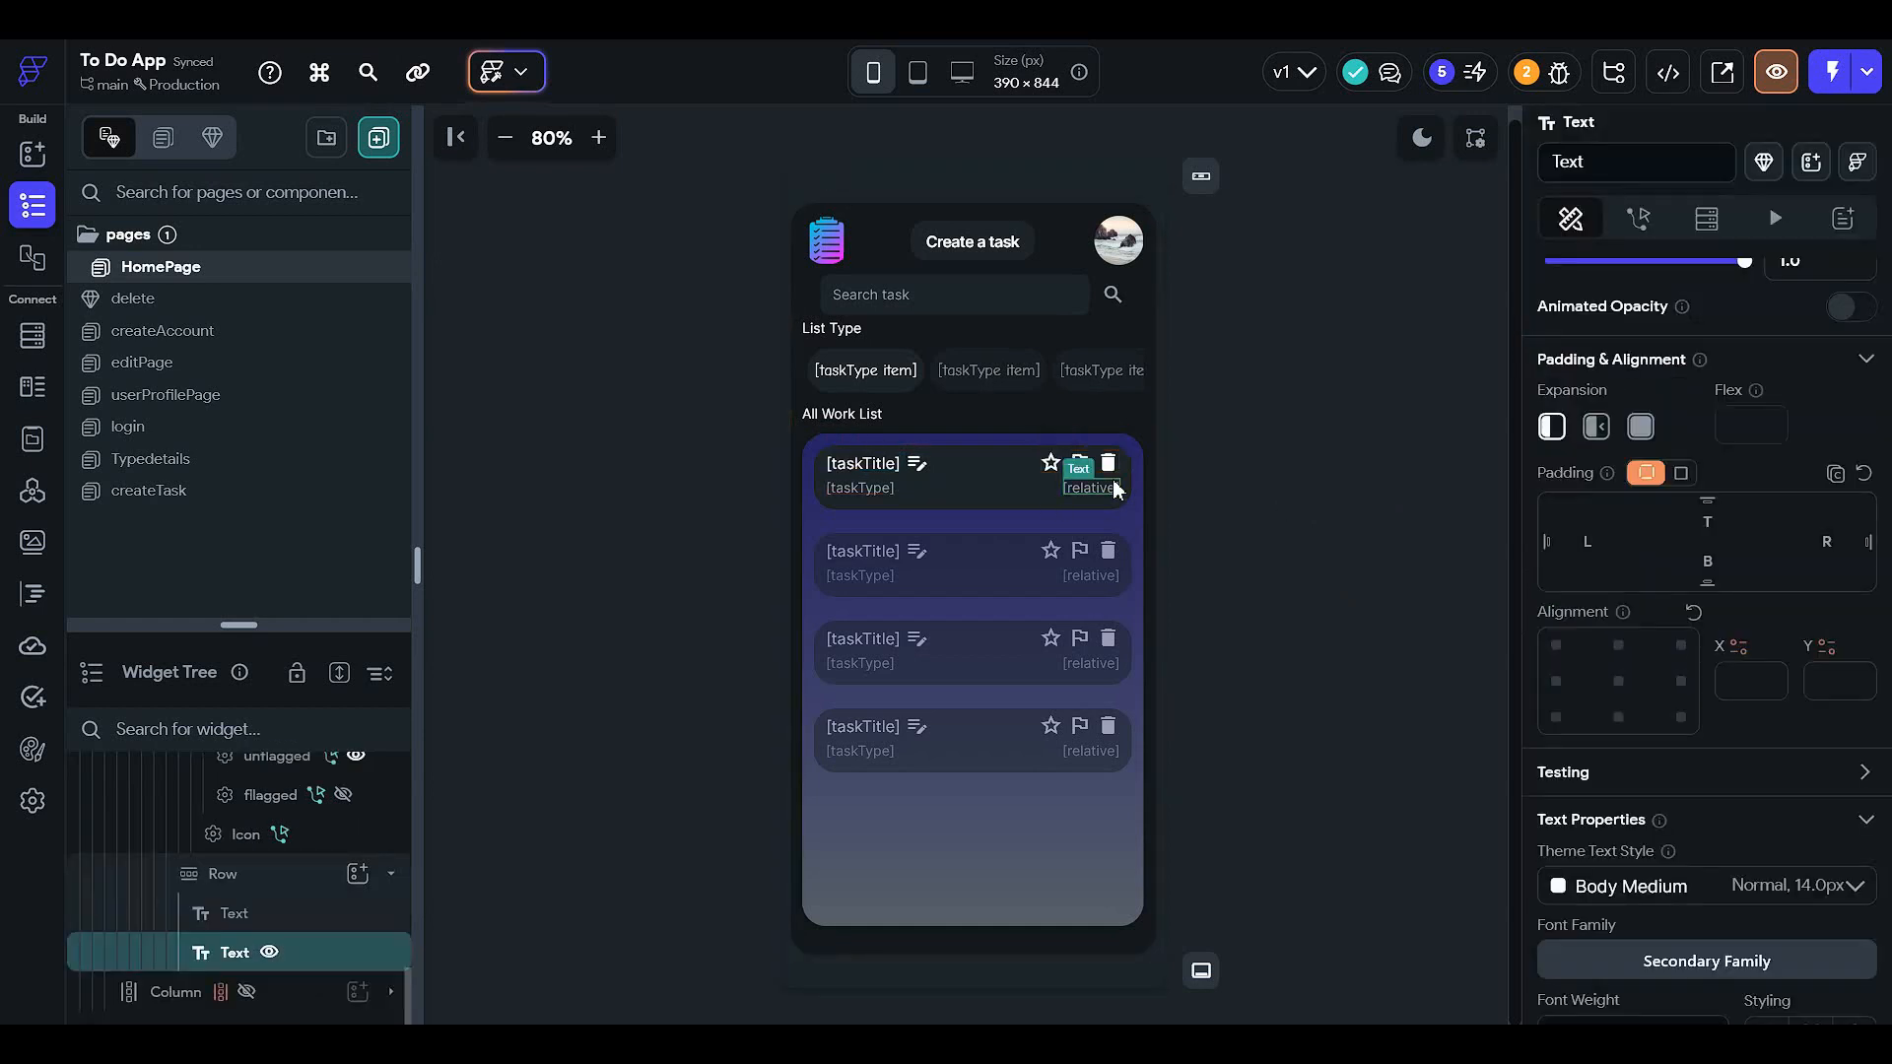
- Confirm the edit icon navigates to editPage, then inspect the golden star icon
click(922, 487)
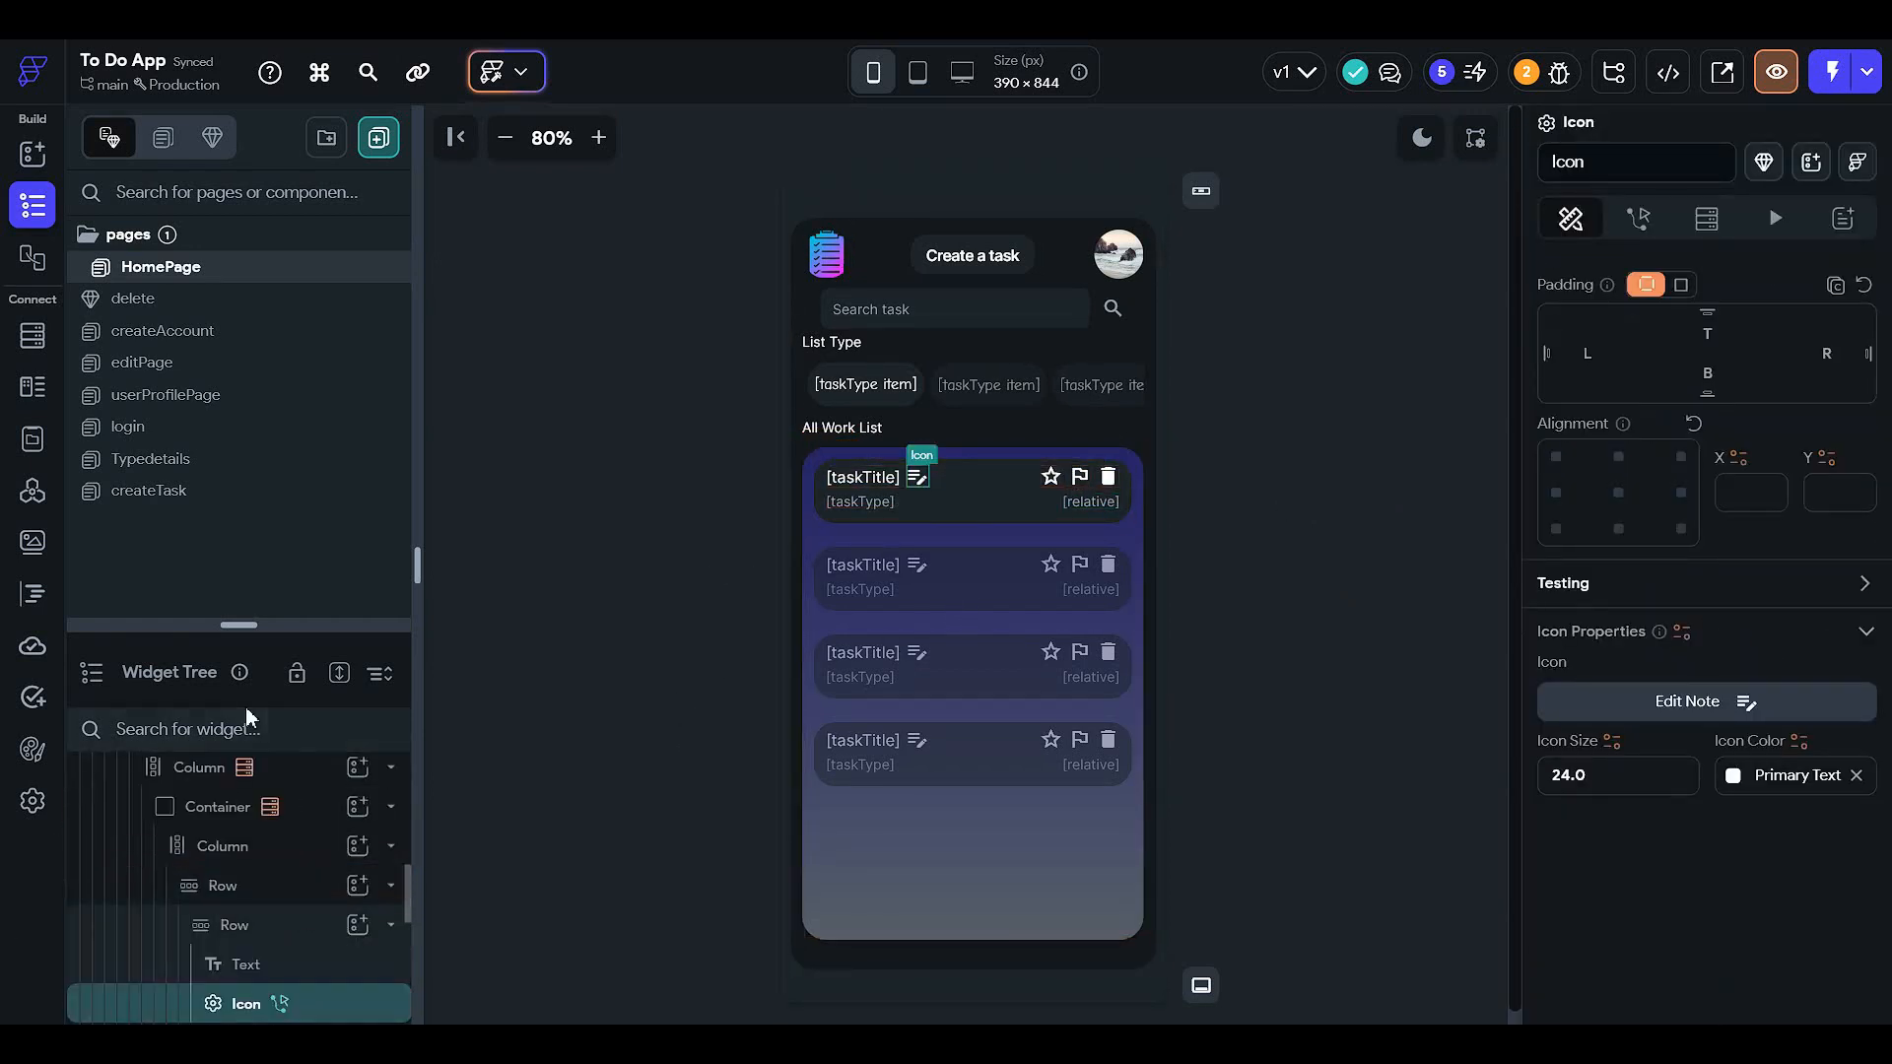
click(1637, 218)
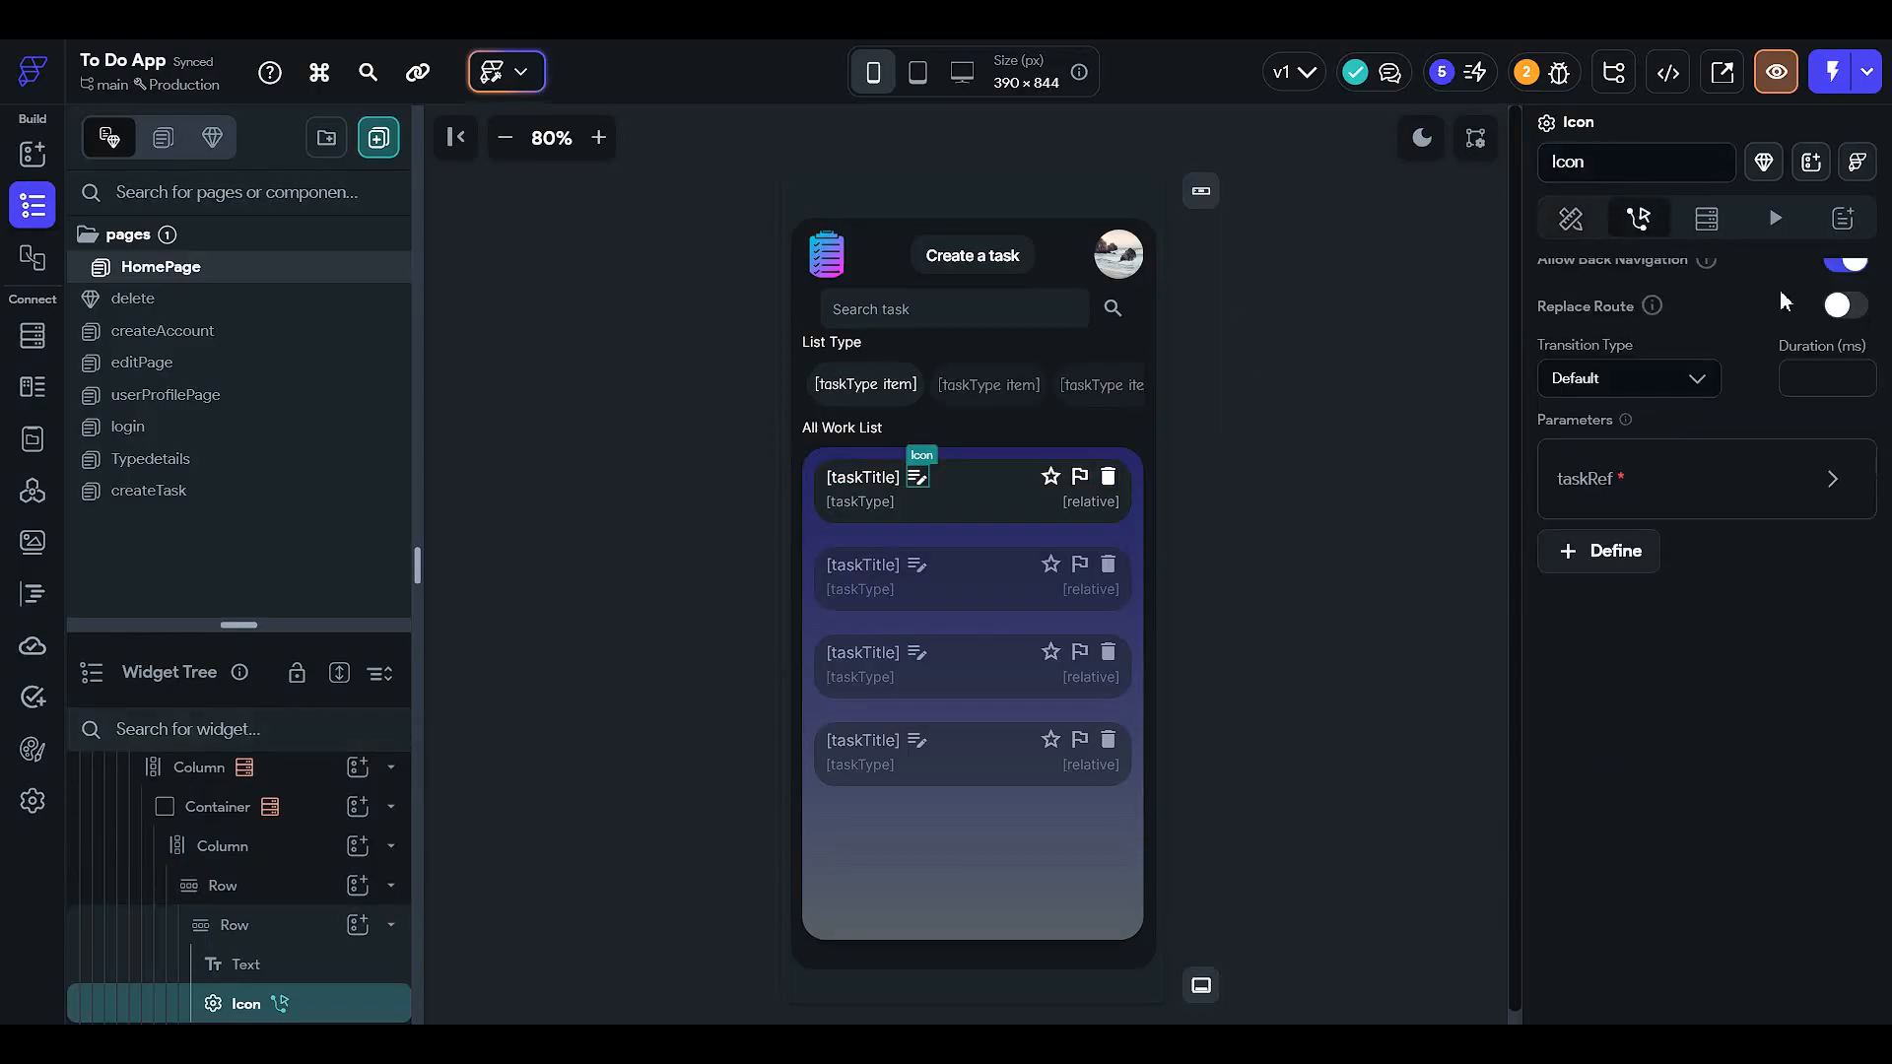
scroll(1636, 406, up, 3)
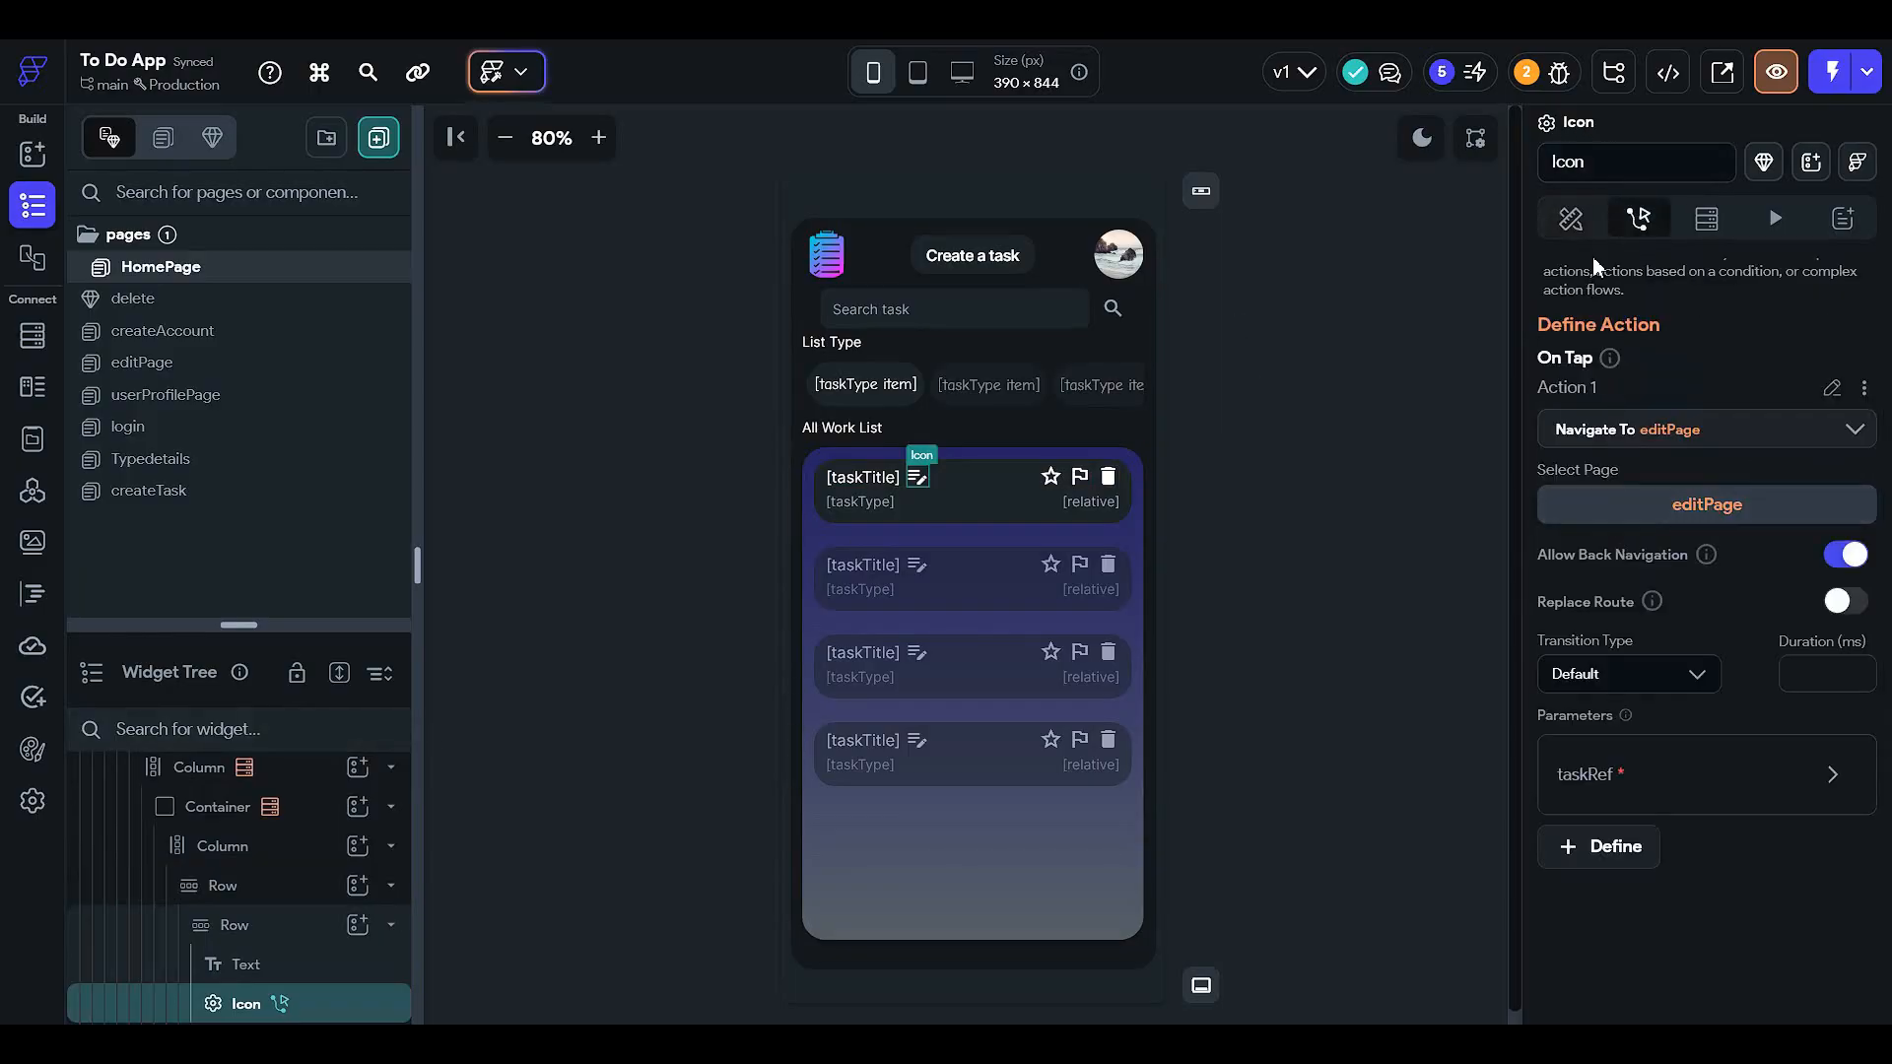
click(1570, 217)
click(1231, 489)
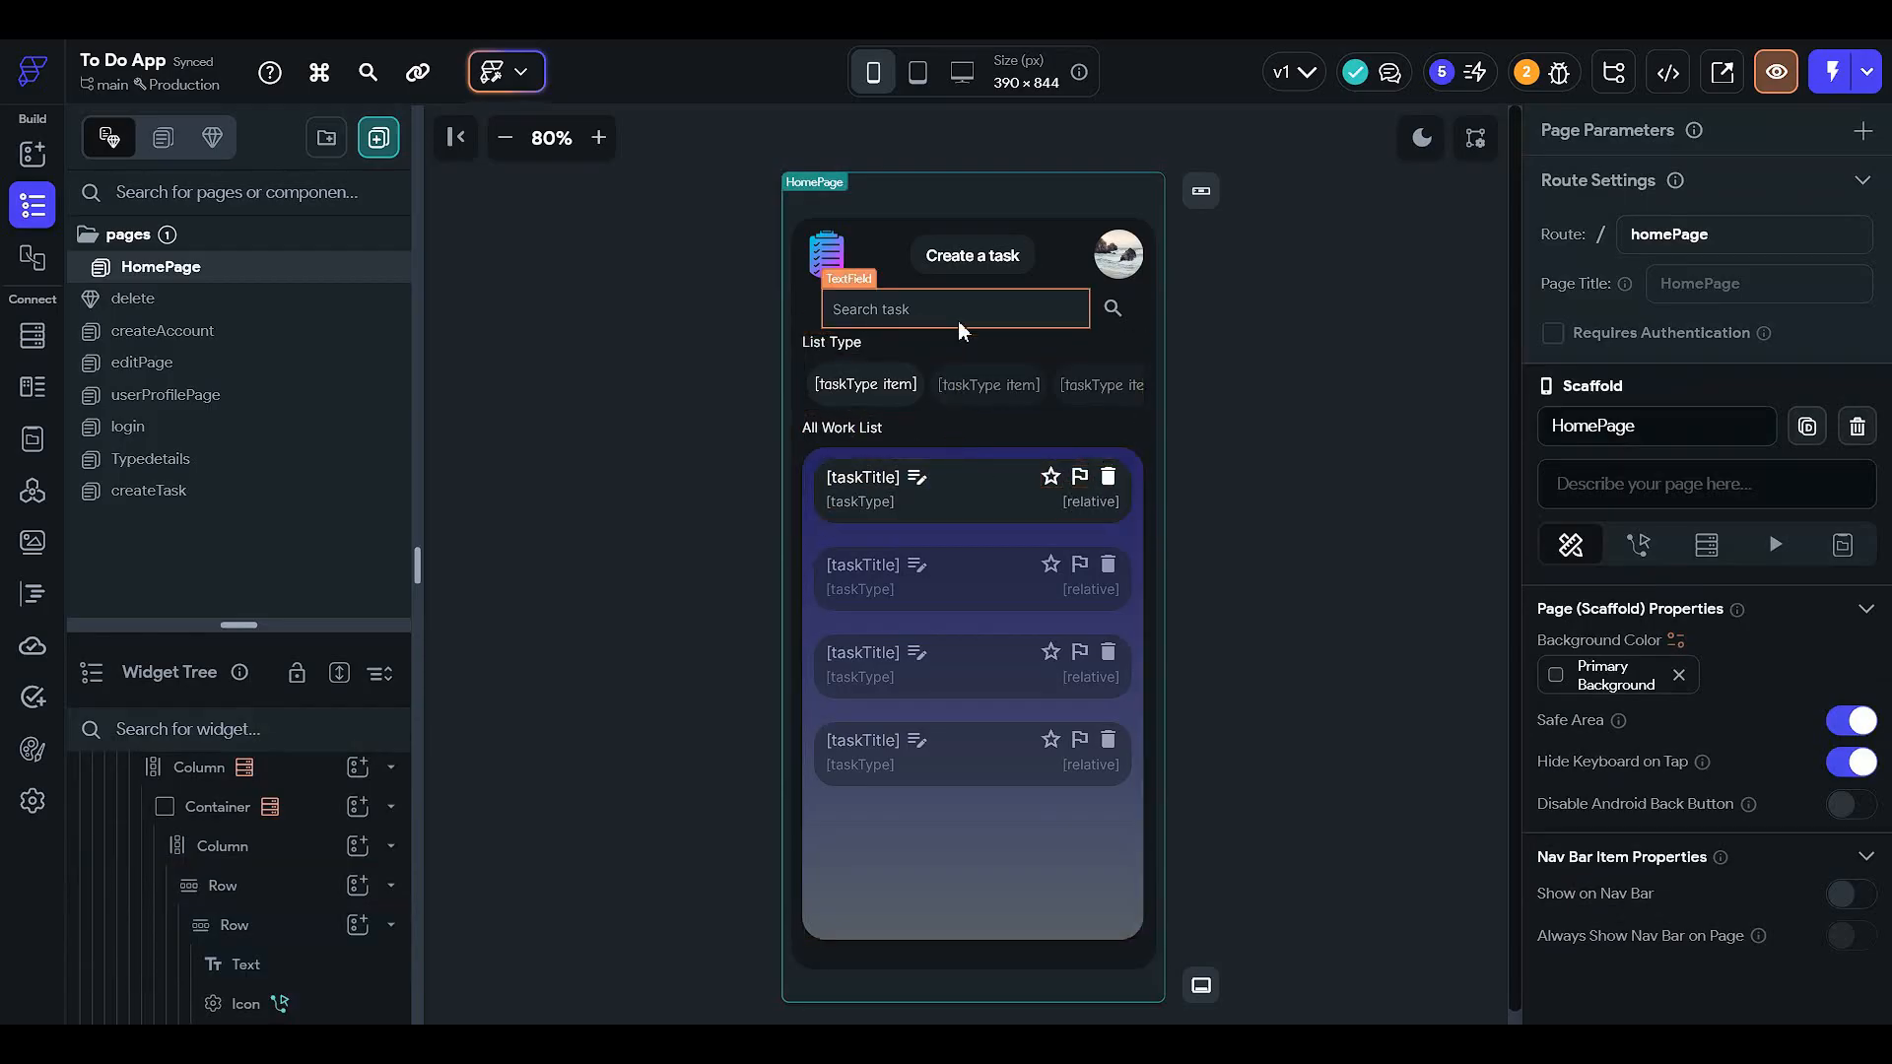
click(1052, 488)
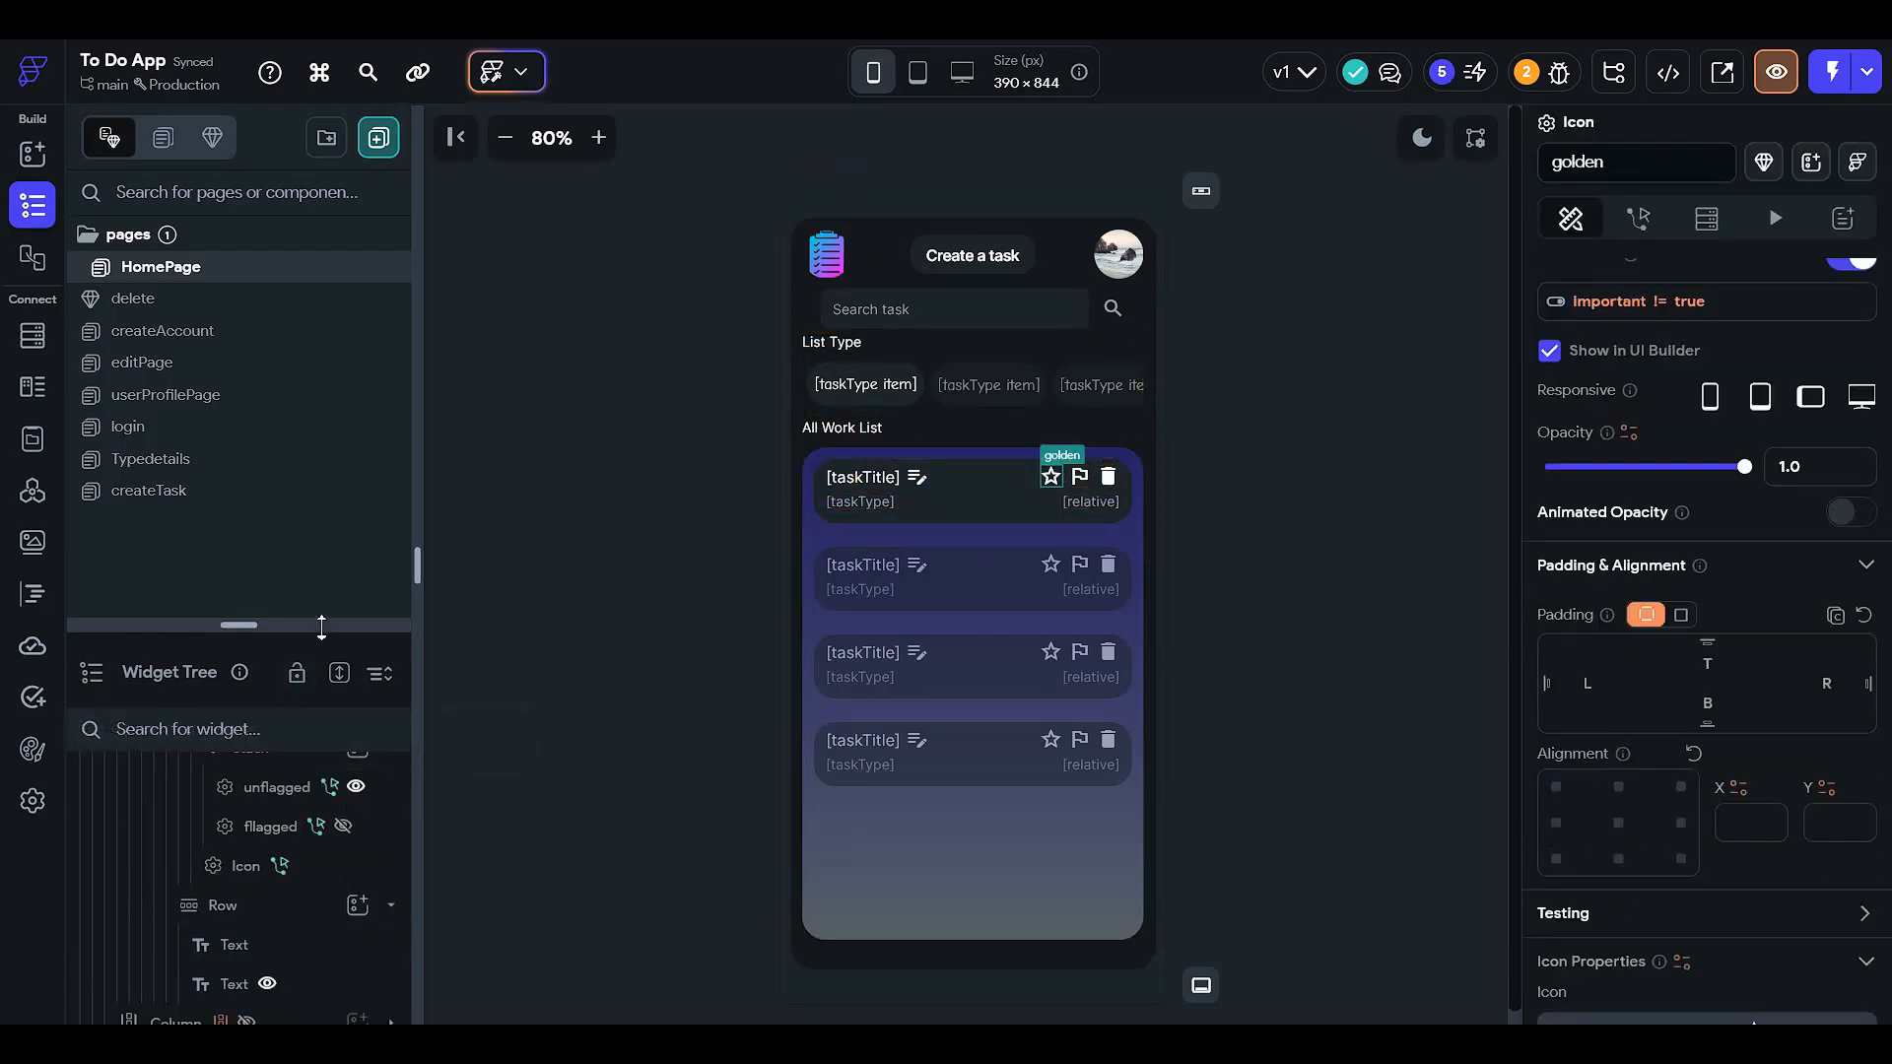
- Enlarge the widget tree, inspect the task type list container and item text, then restore the pages list
drag(322, 627, 344, 229)
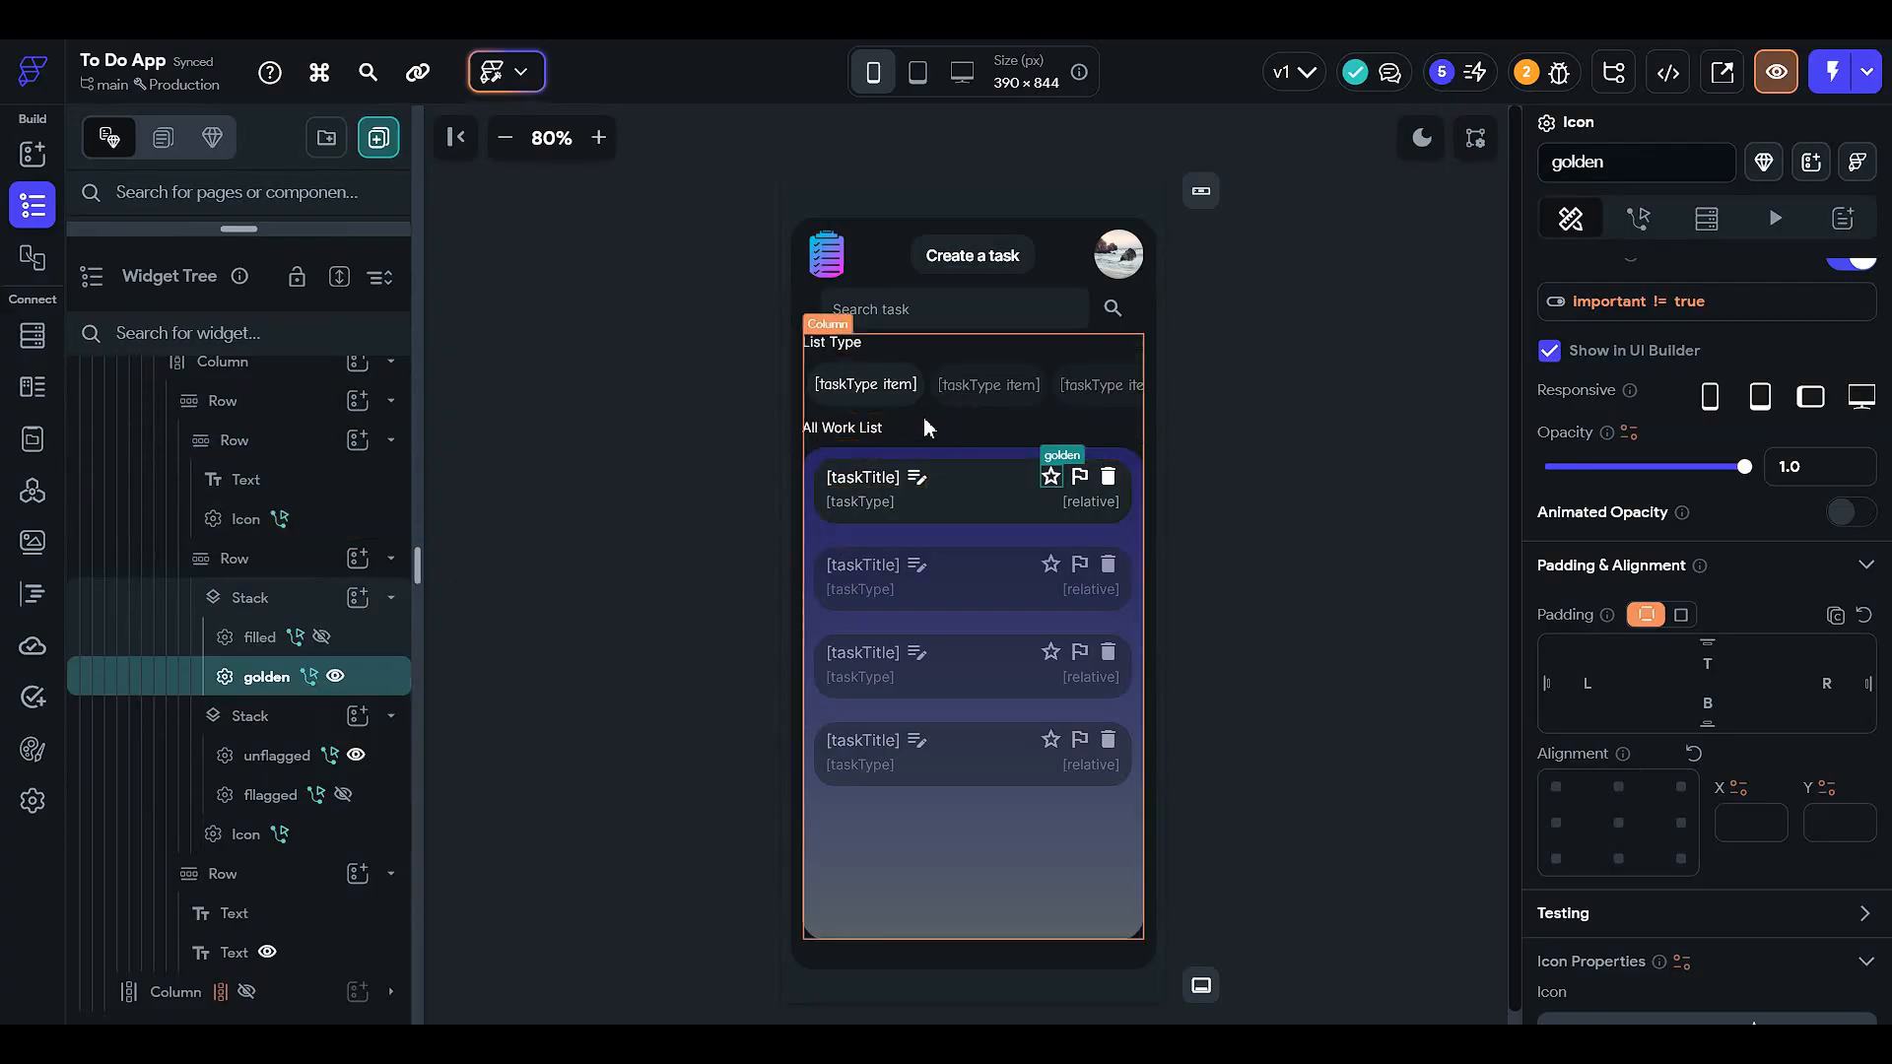
click(914, 406)
click(869, 386)
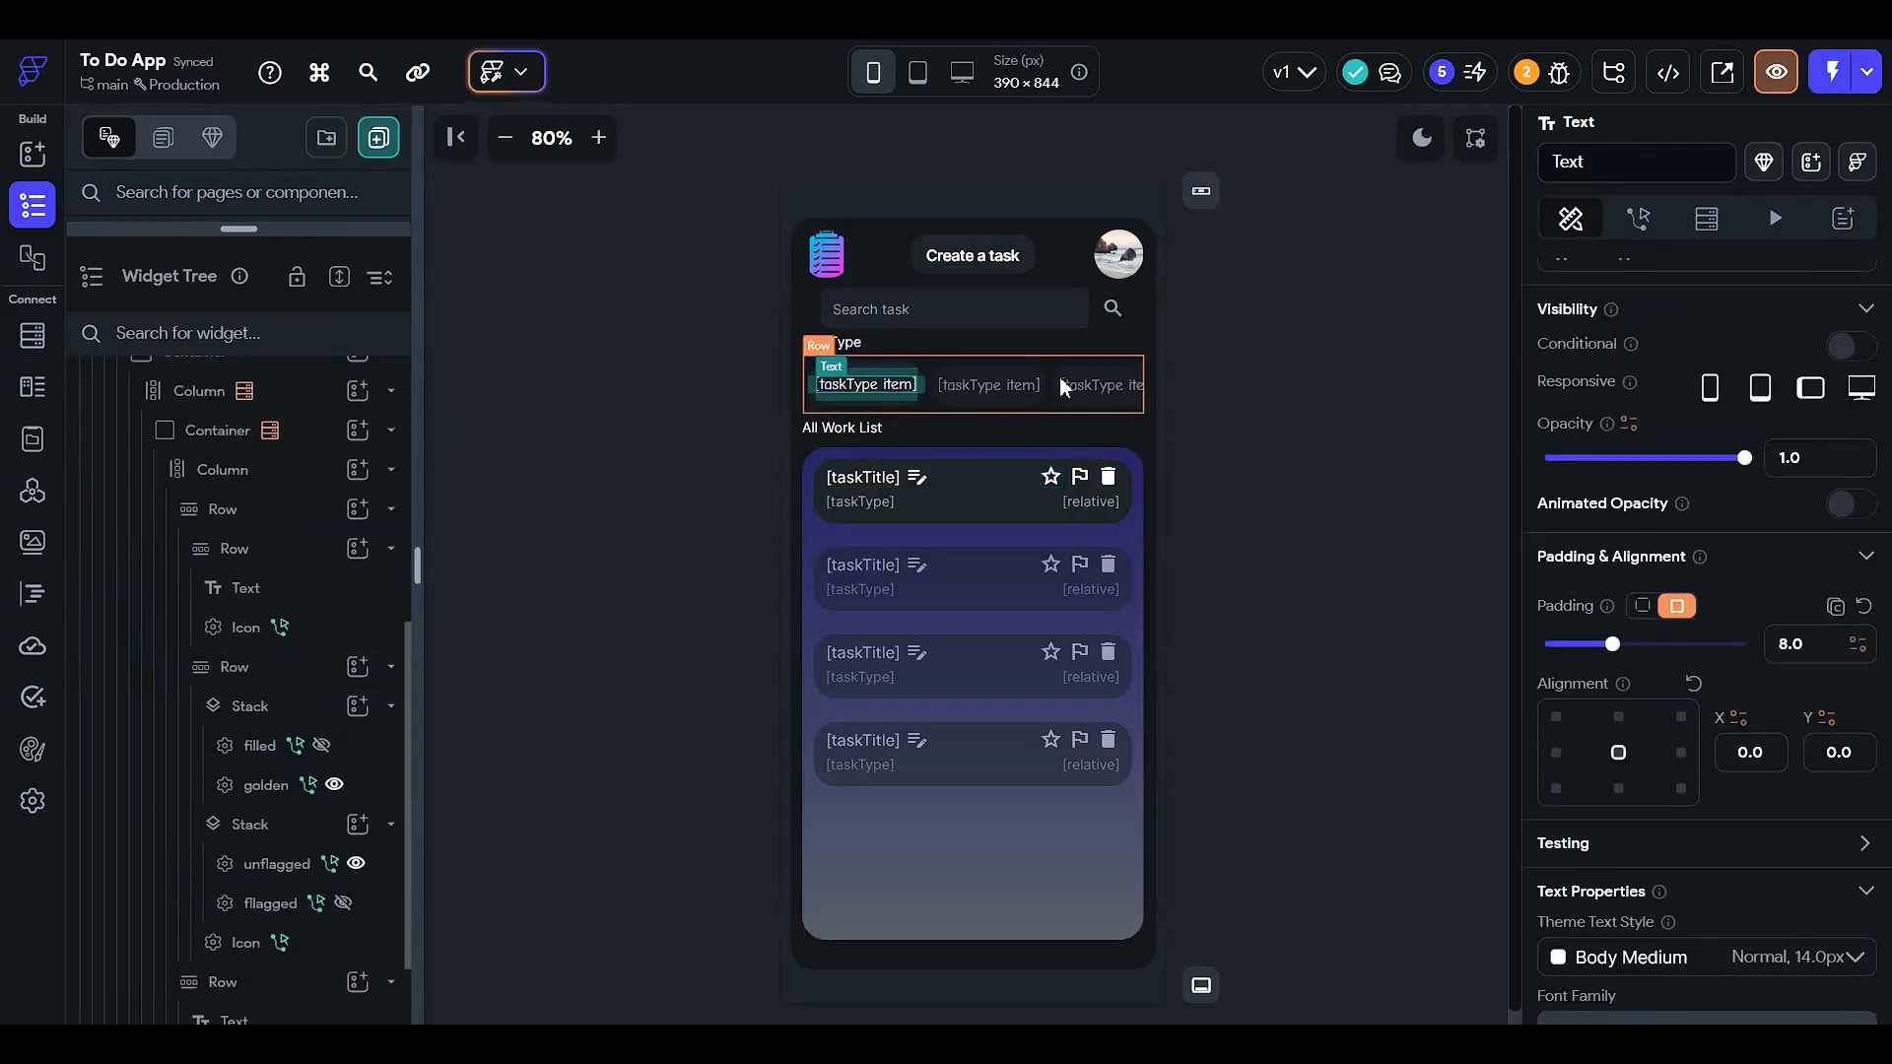
click(1261, 699)
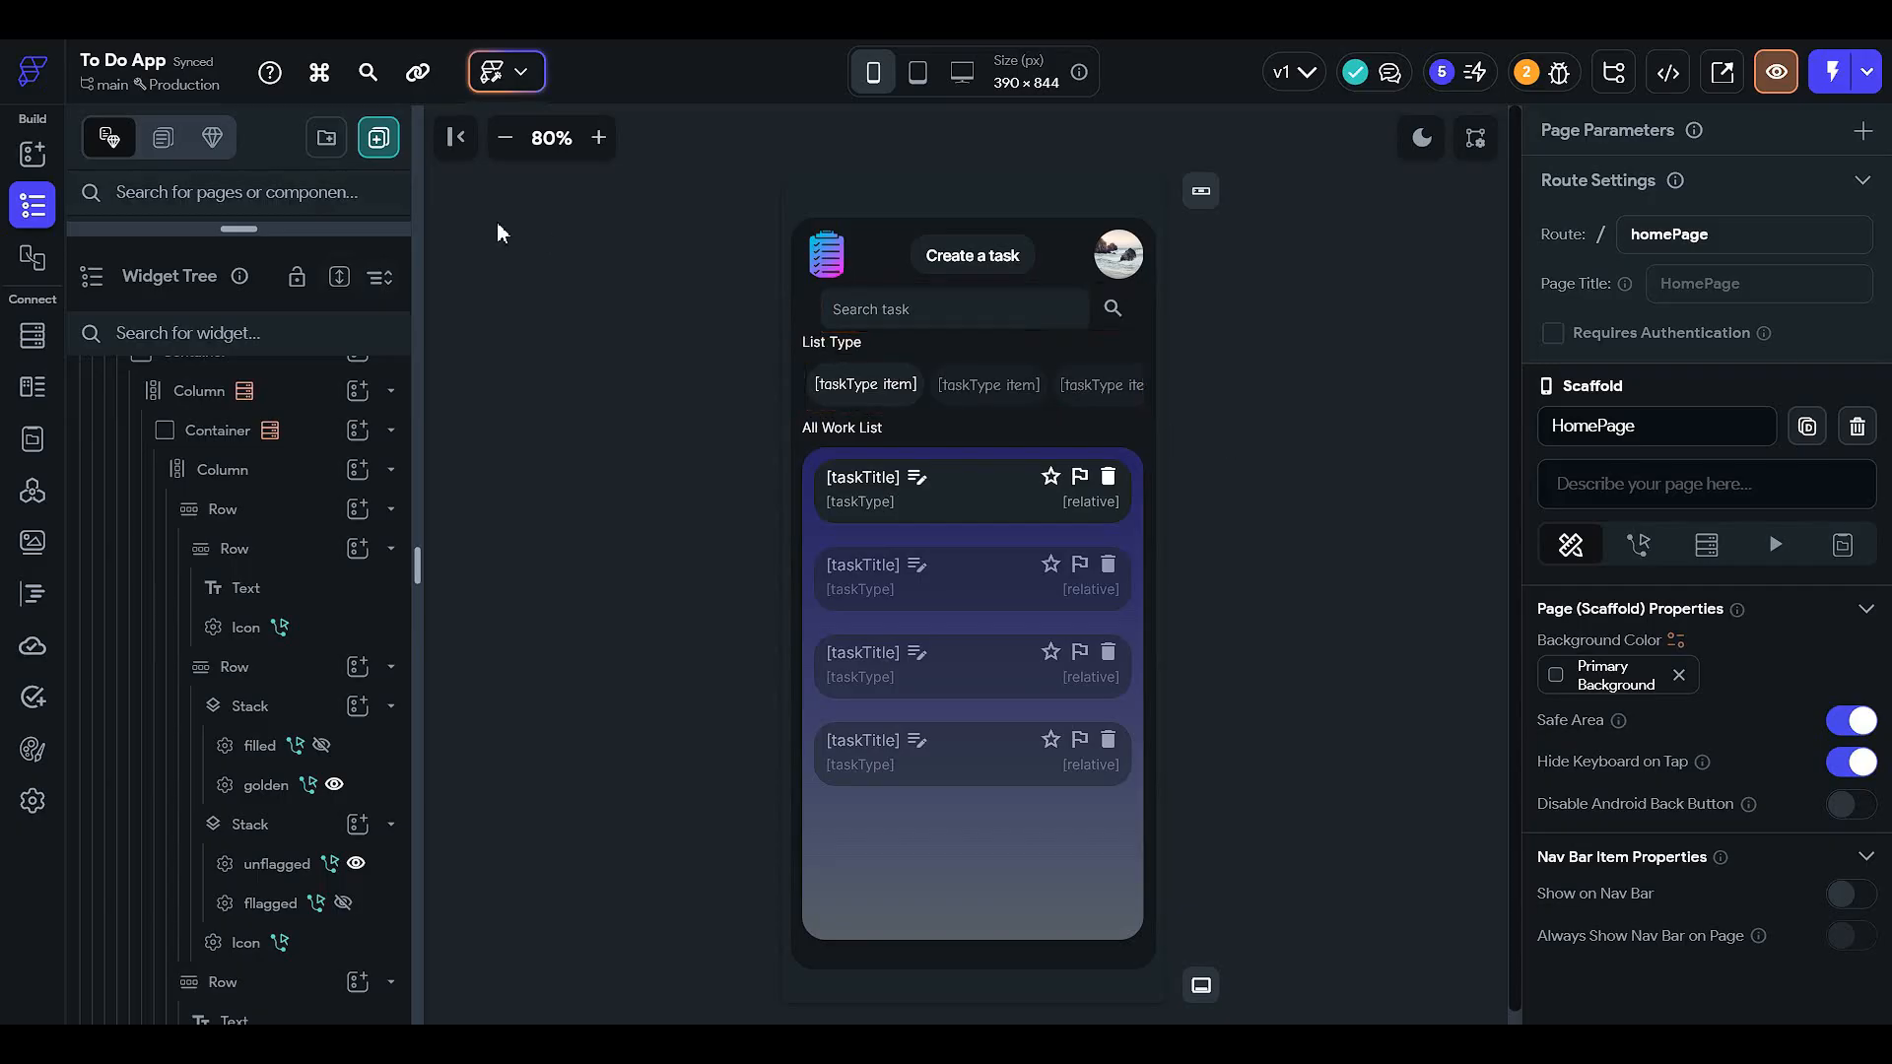
click(395, 234)
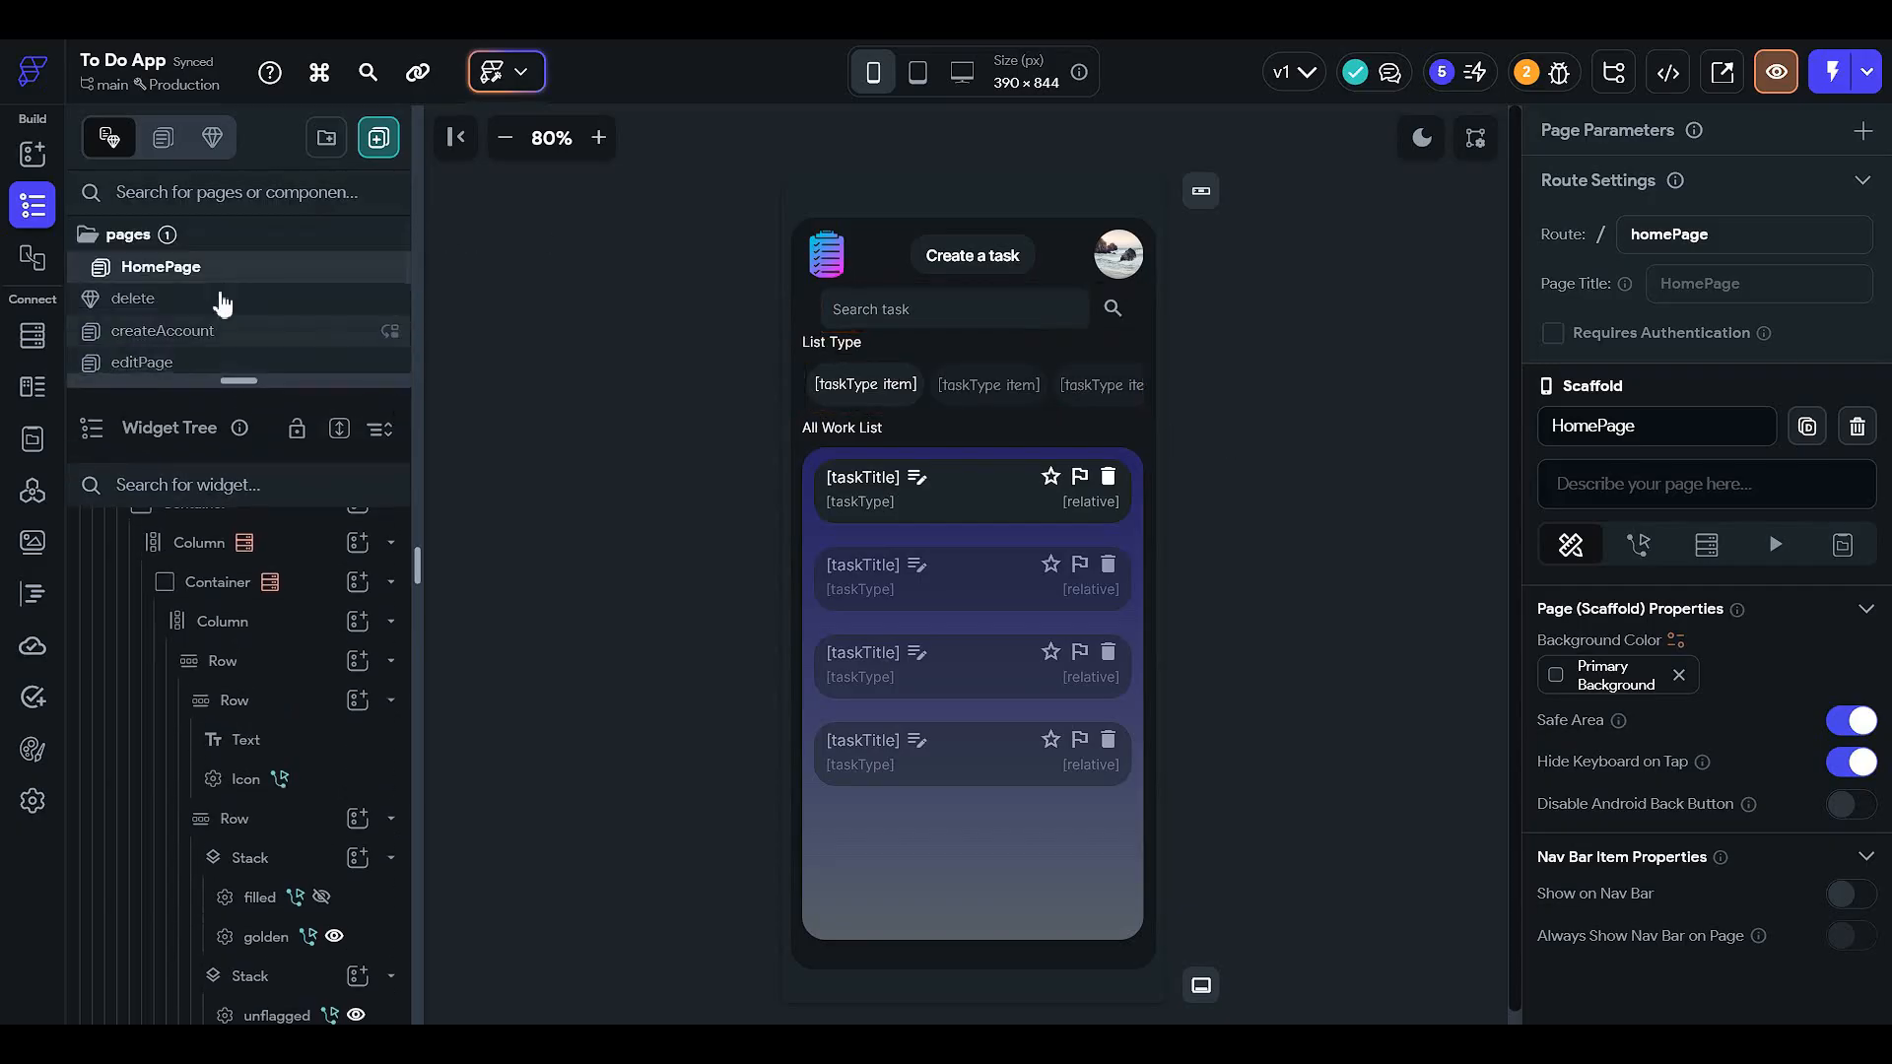
- Go to App Settings > General > App Assets to view splash and launcher icon settings
click(34, 800)
scroll(716, 558, down, 5)
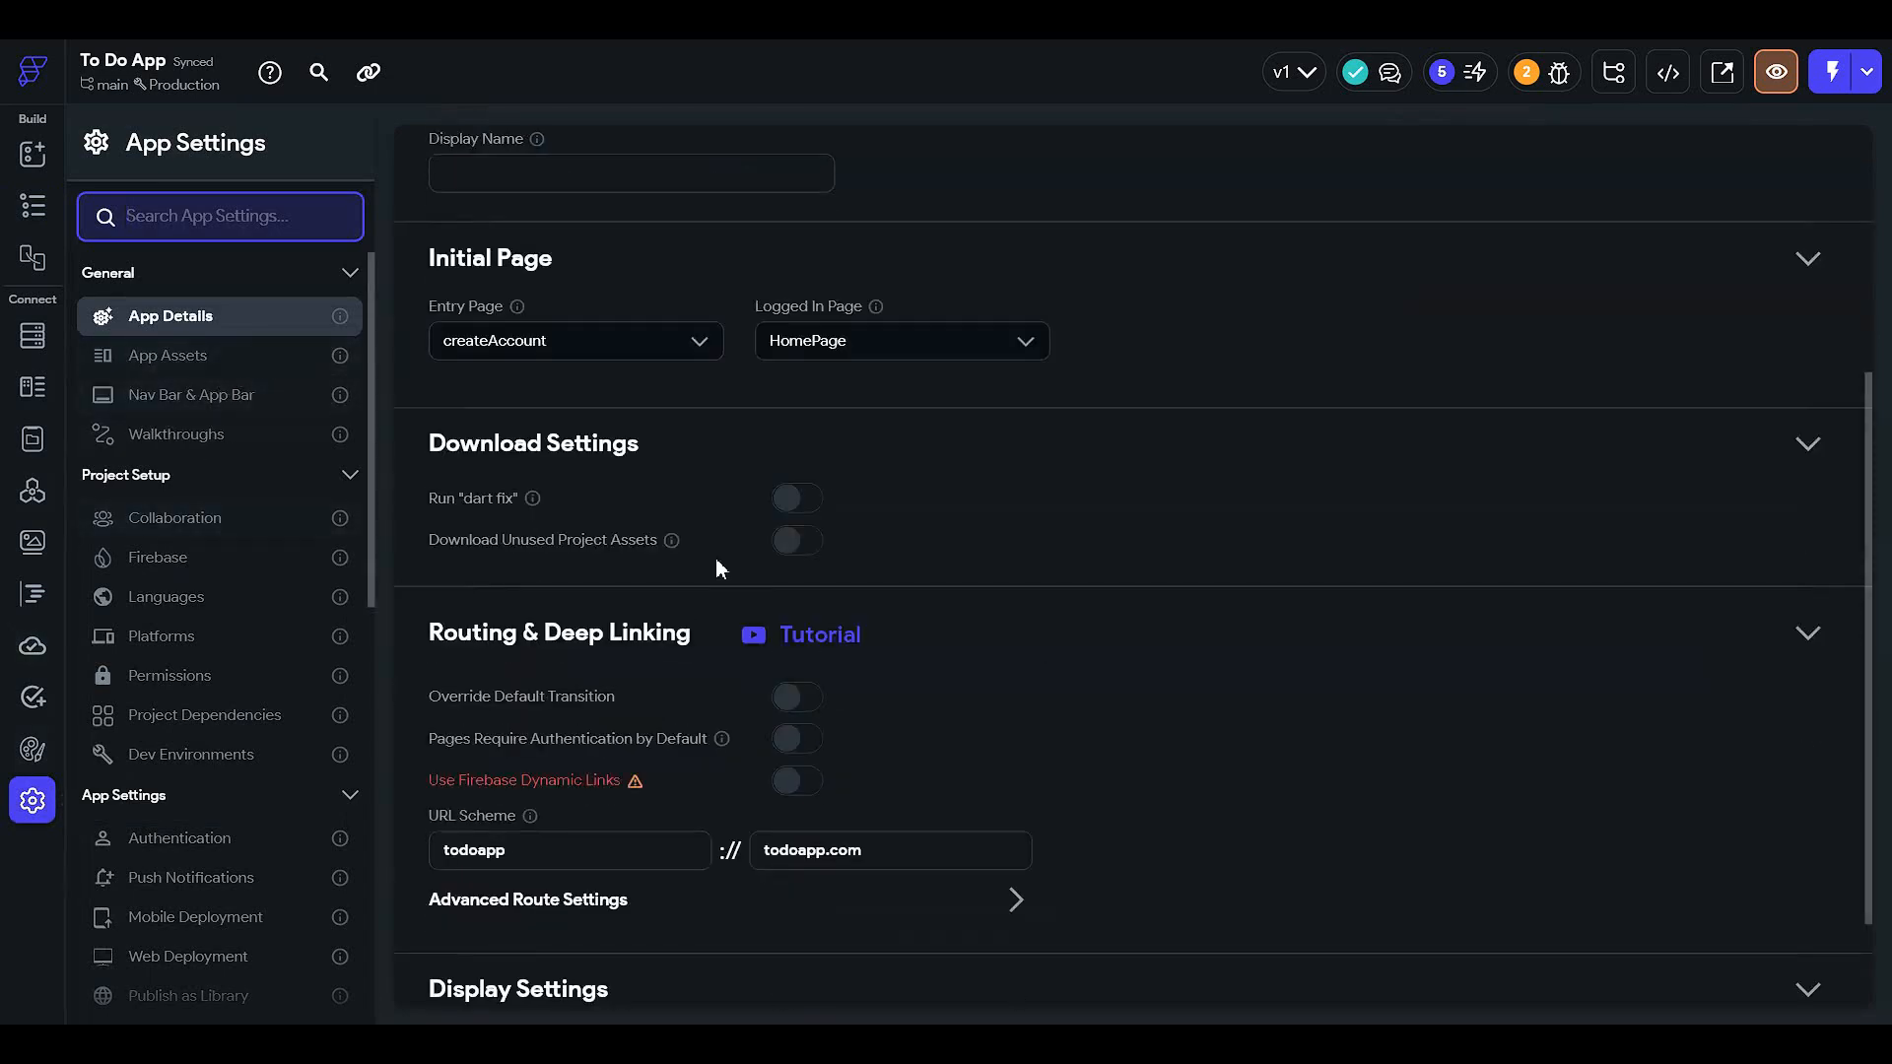
click(169, 357)
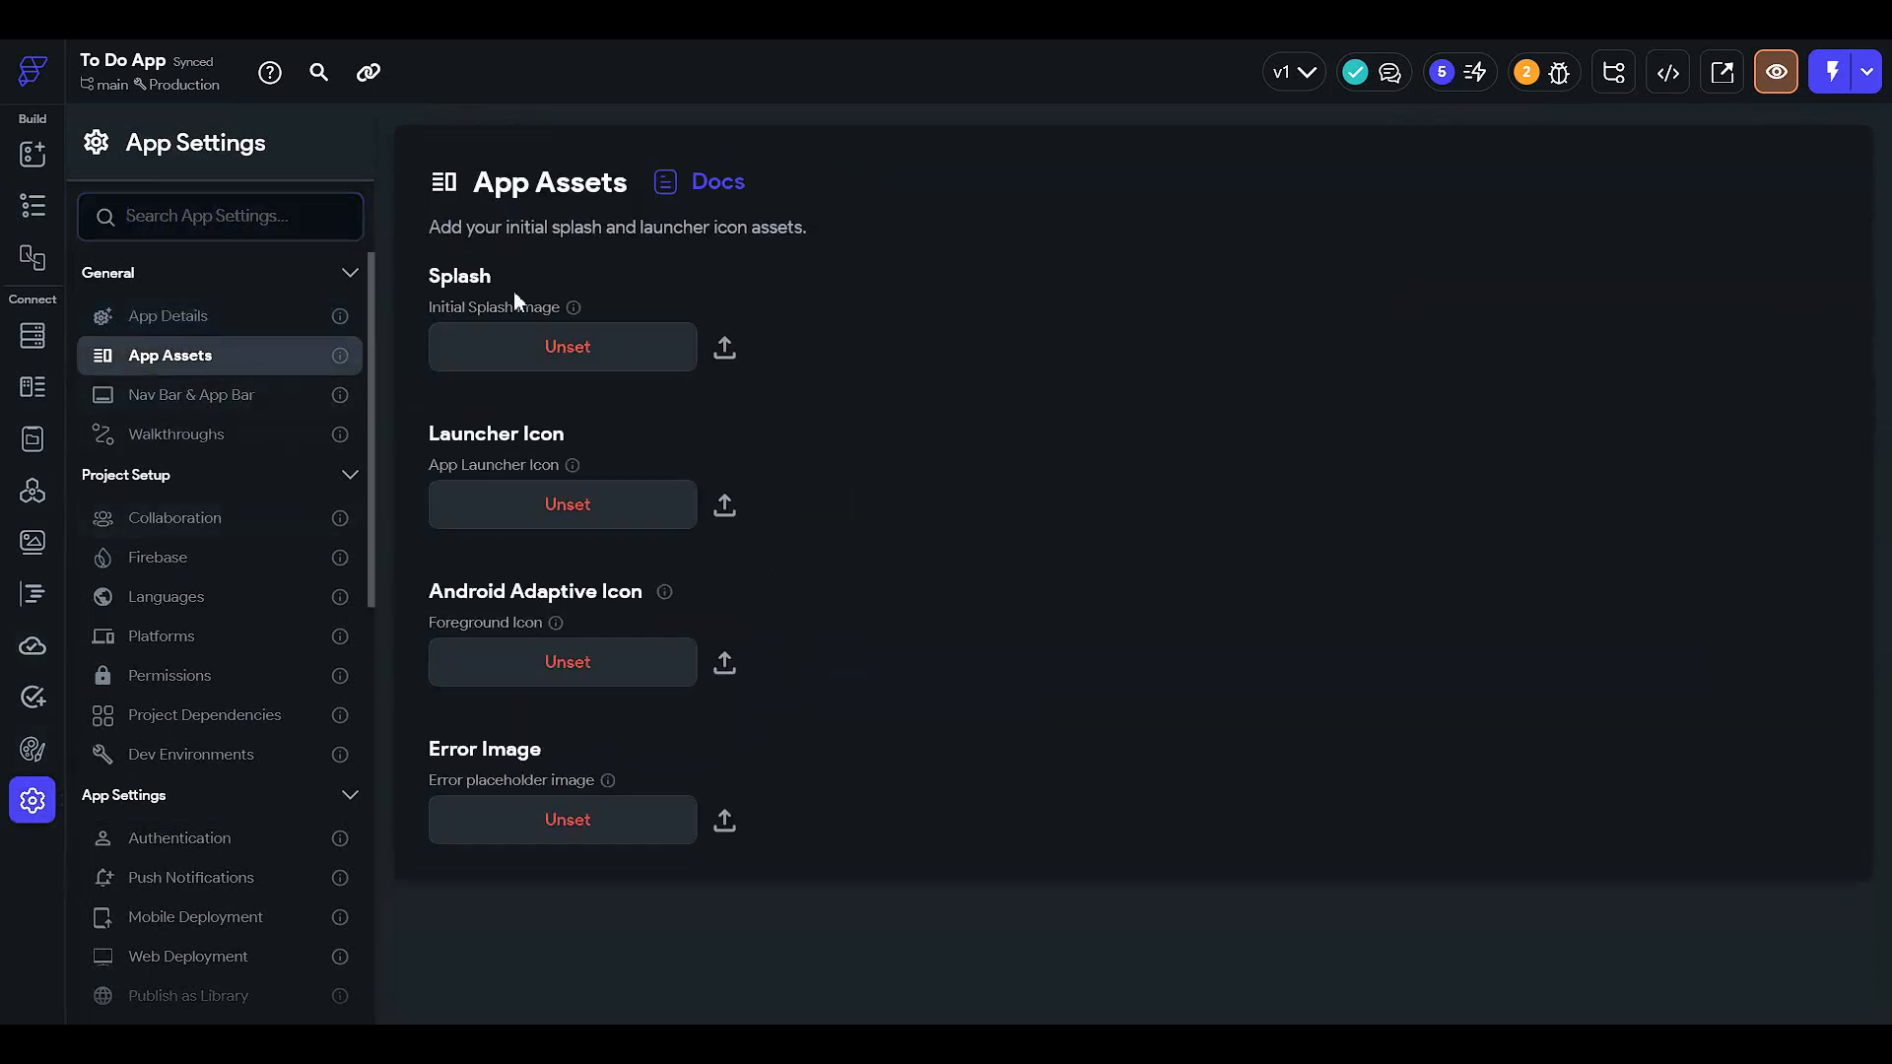
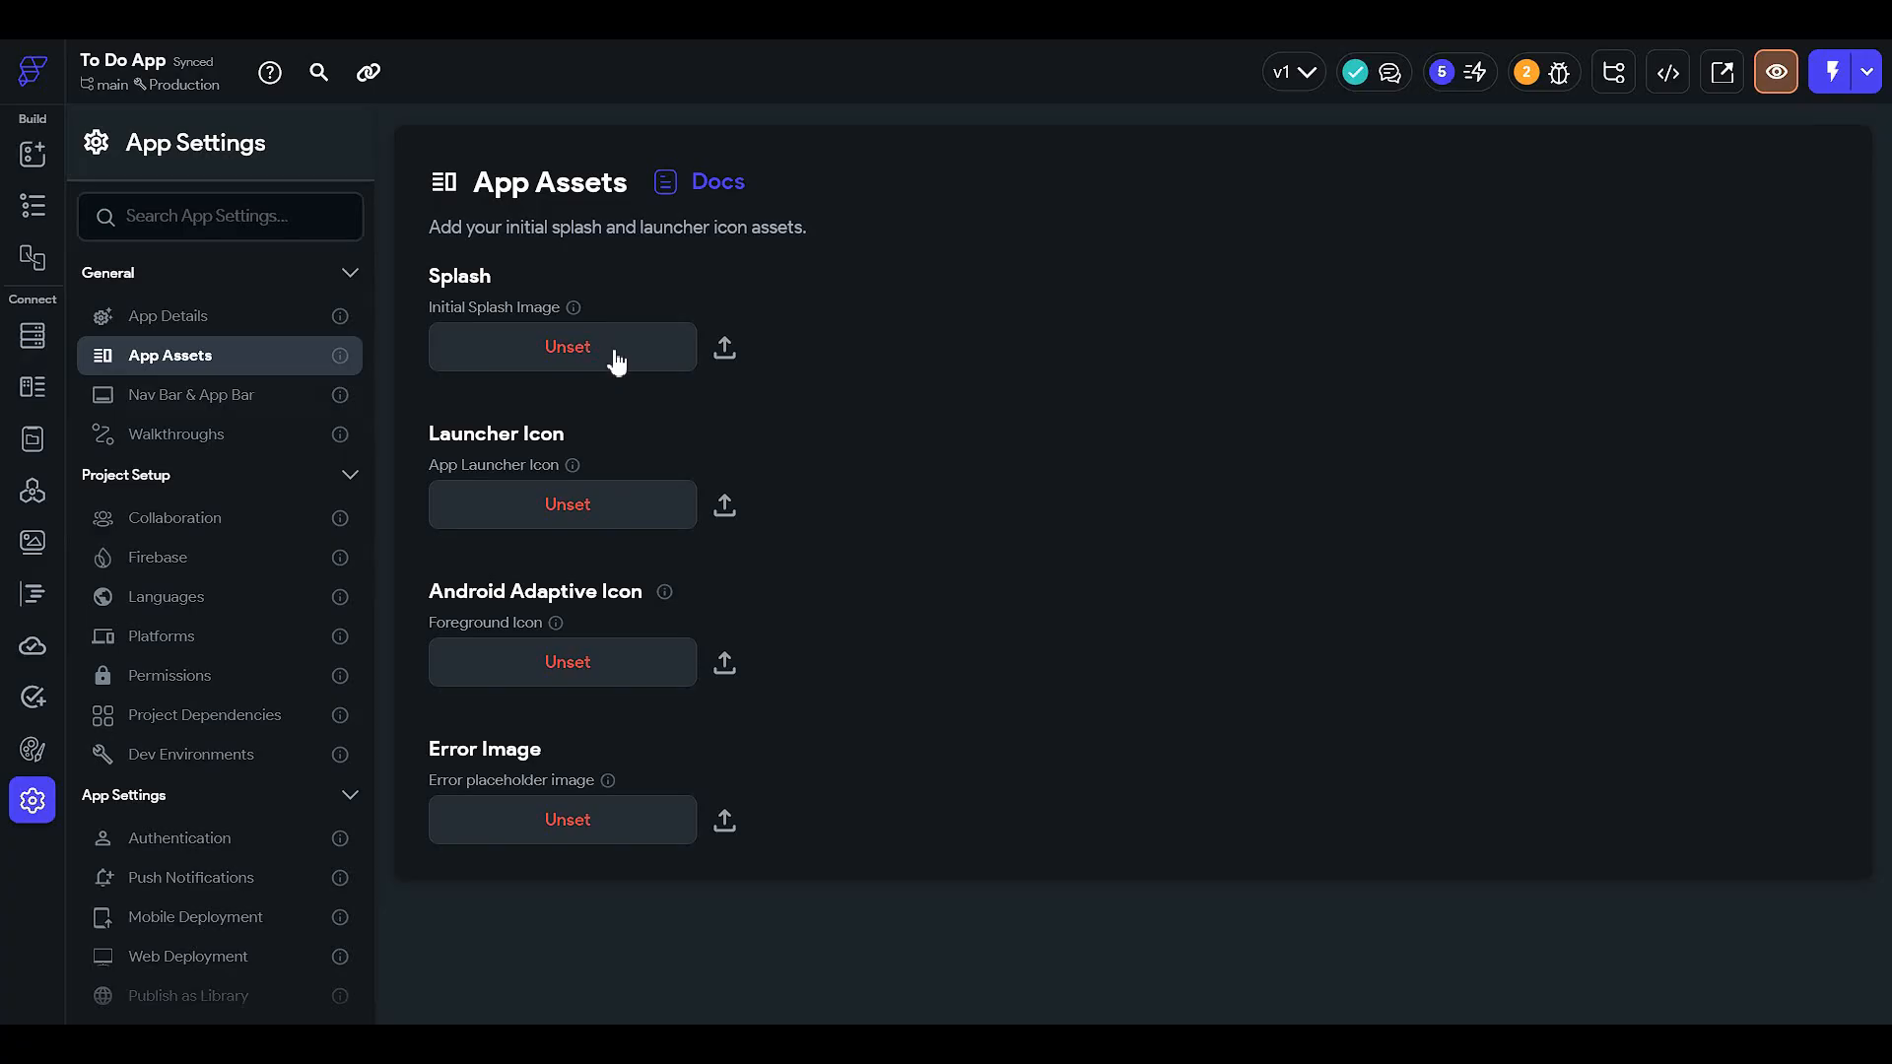
- Use the clipboard image for both the Launcher Icon and the Android adaptive Foreground Icon
click(567, 503)
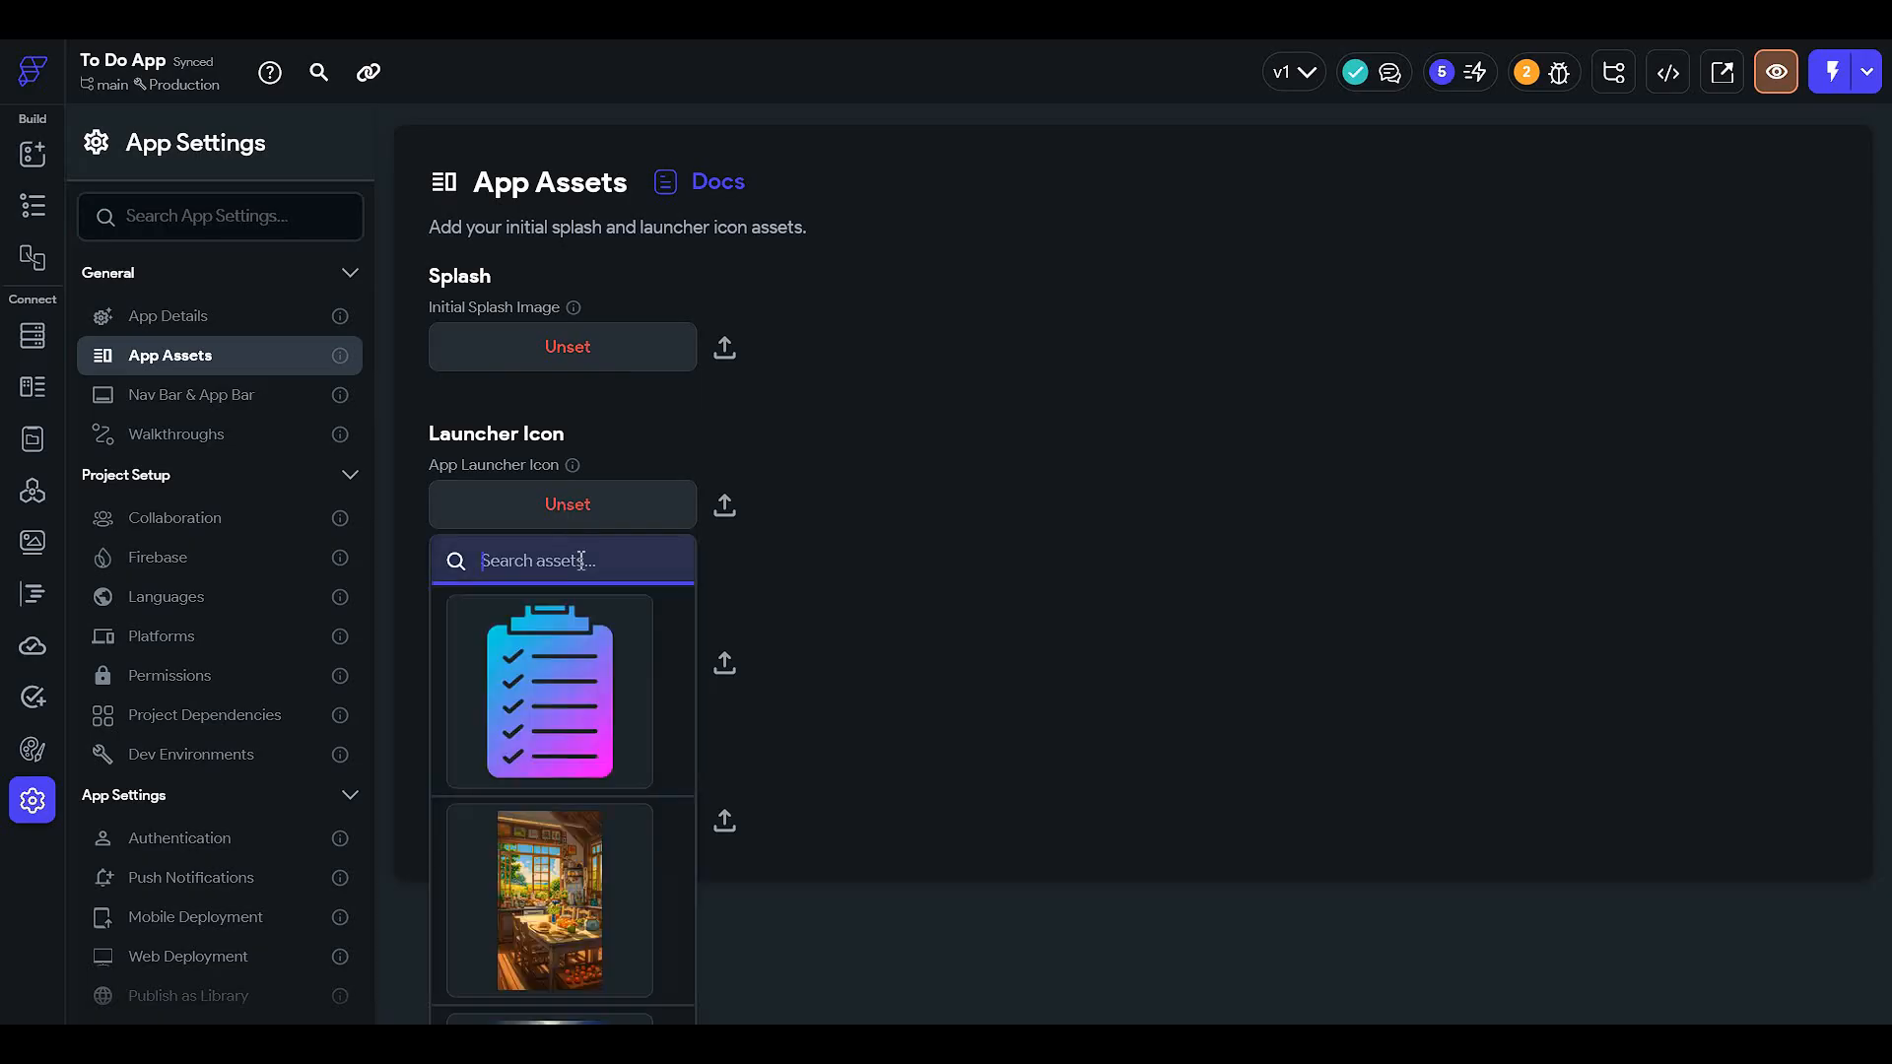
click(595, 709)
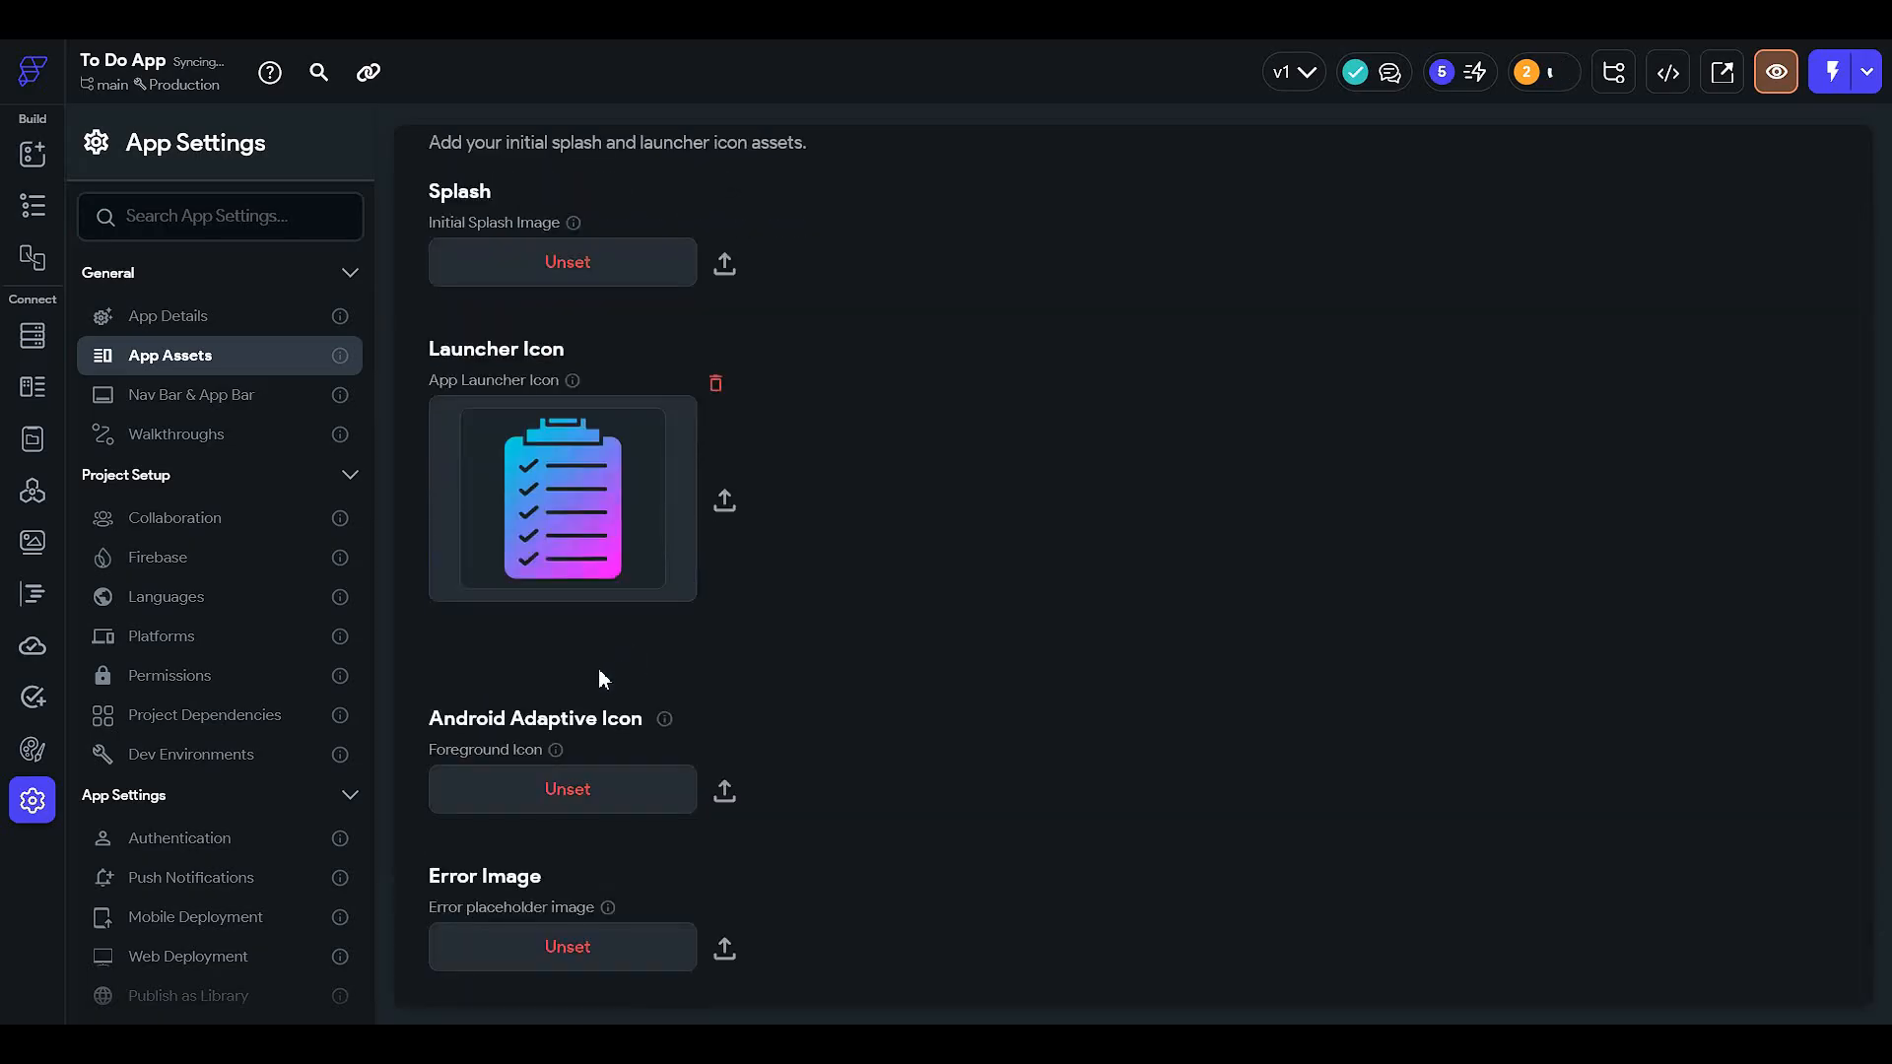
click(569, 791)
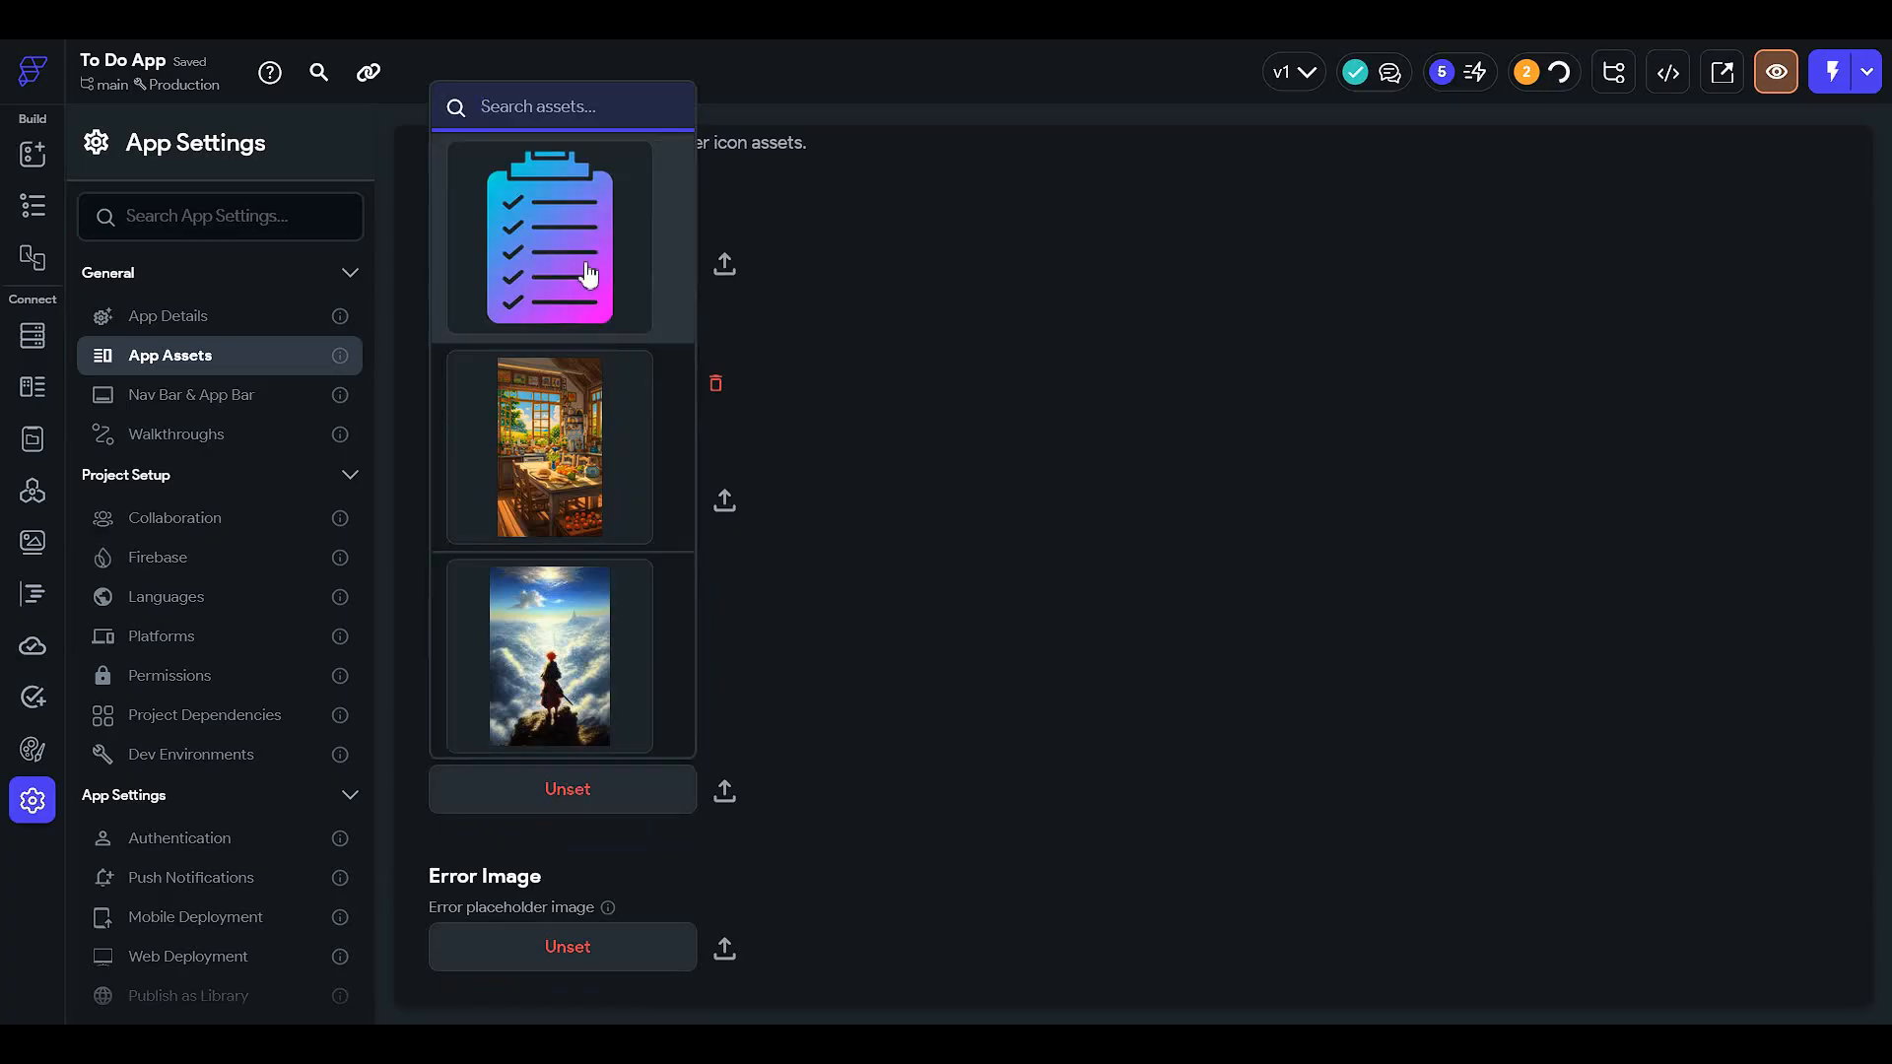
click(584, 197)
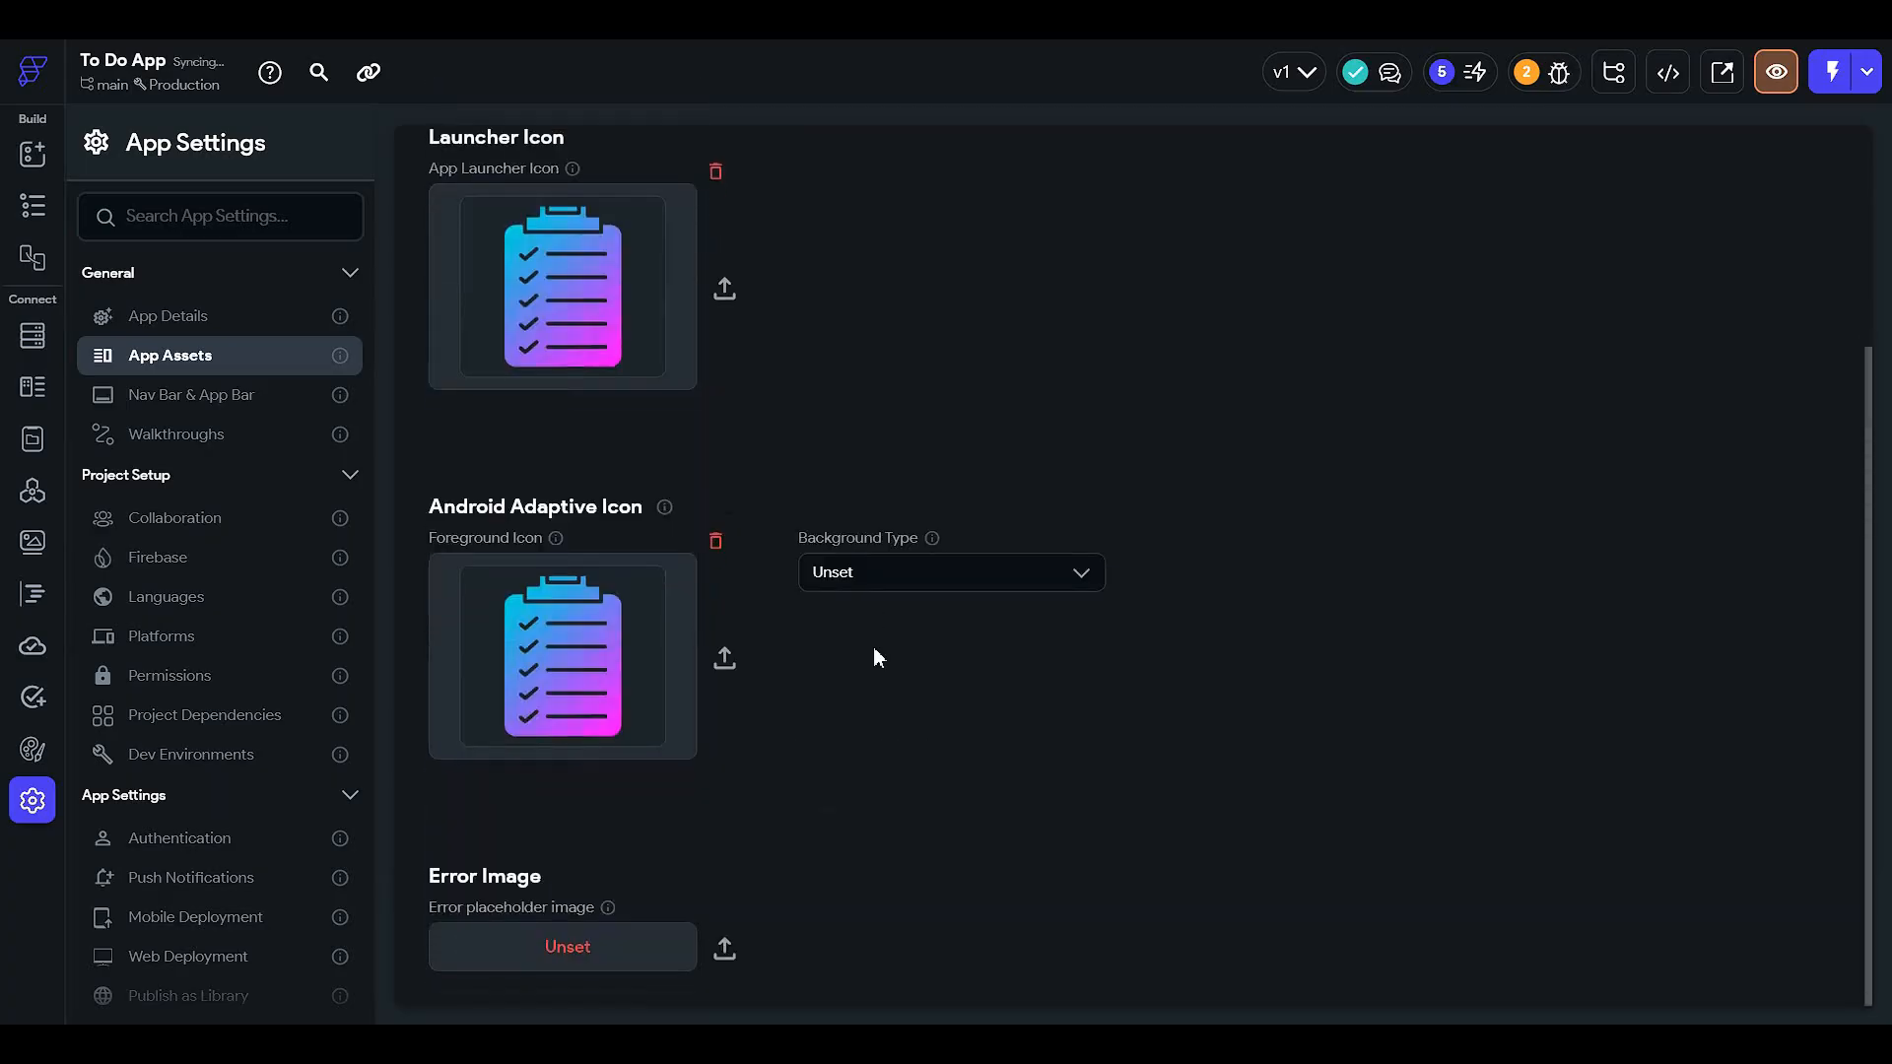
click(906, 572)
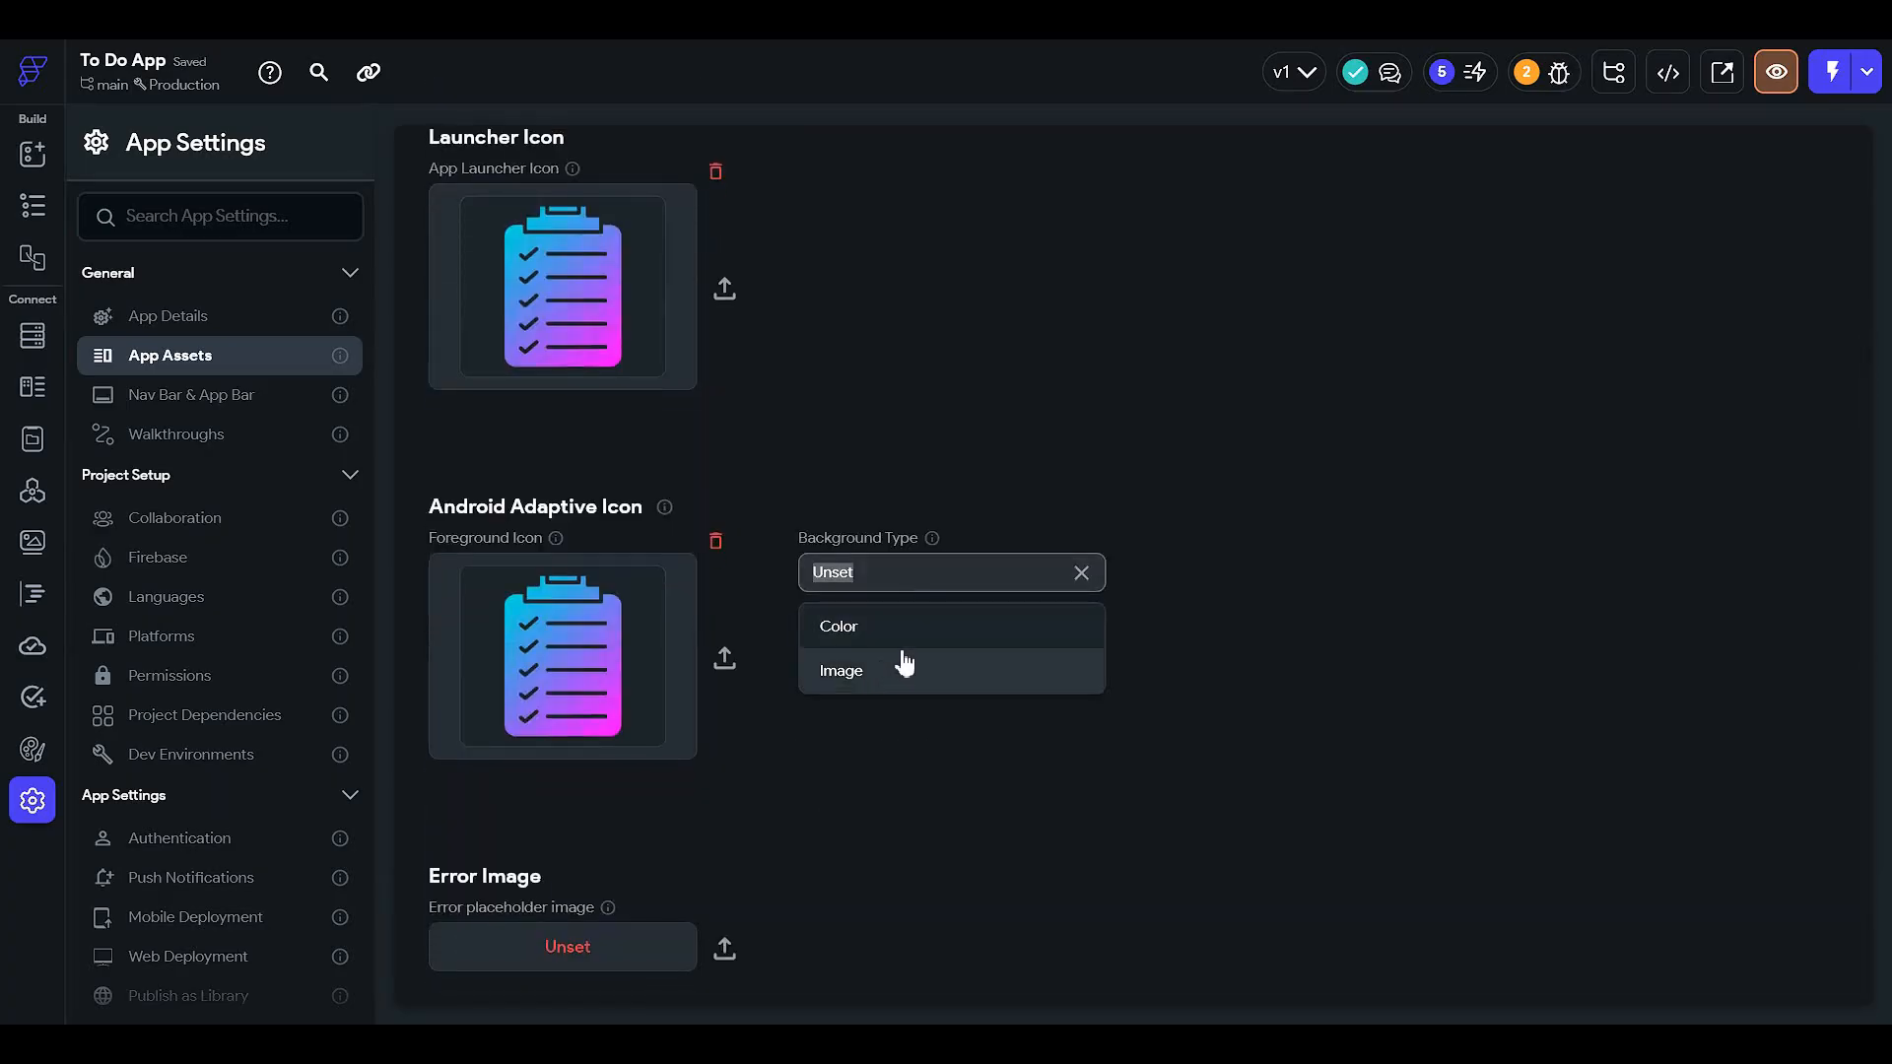
click(906, 392)
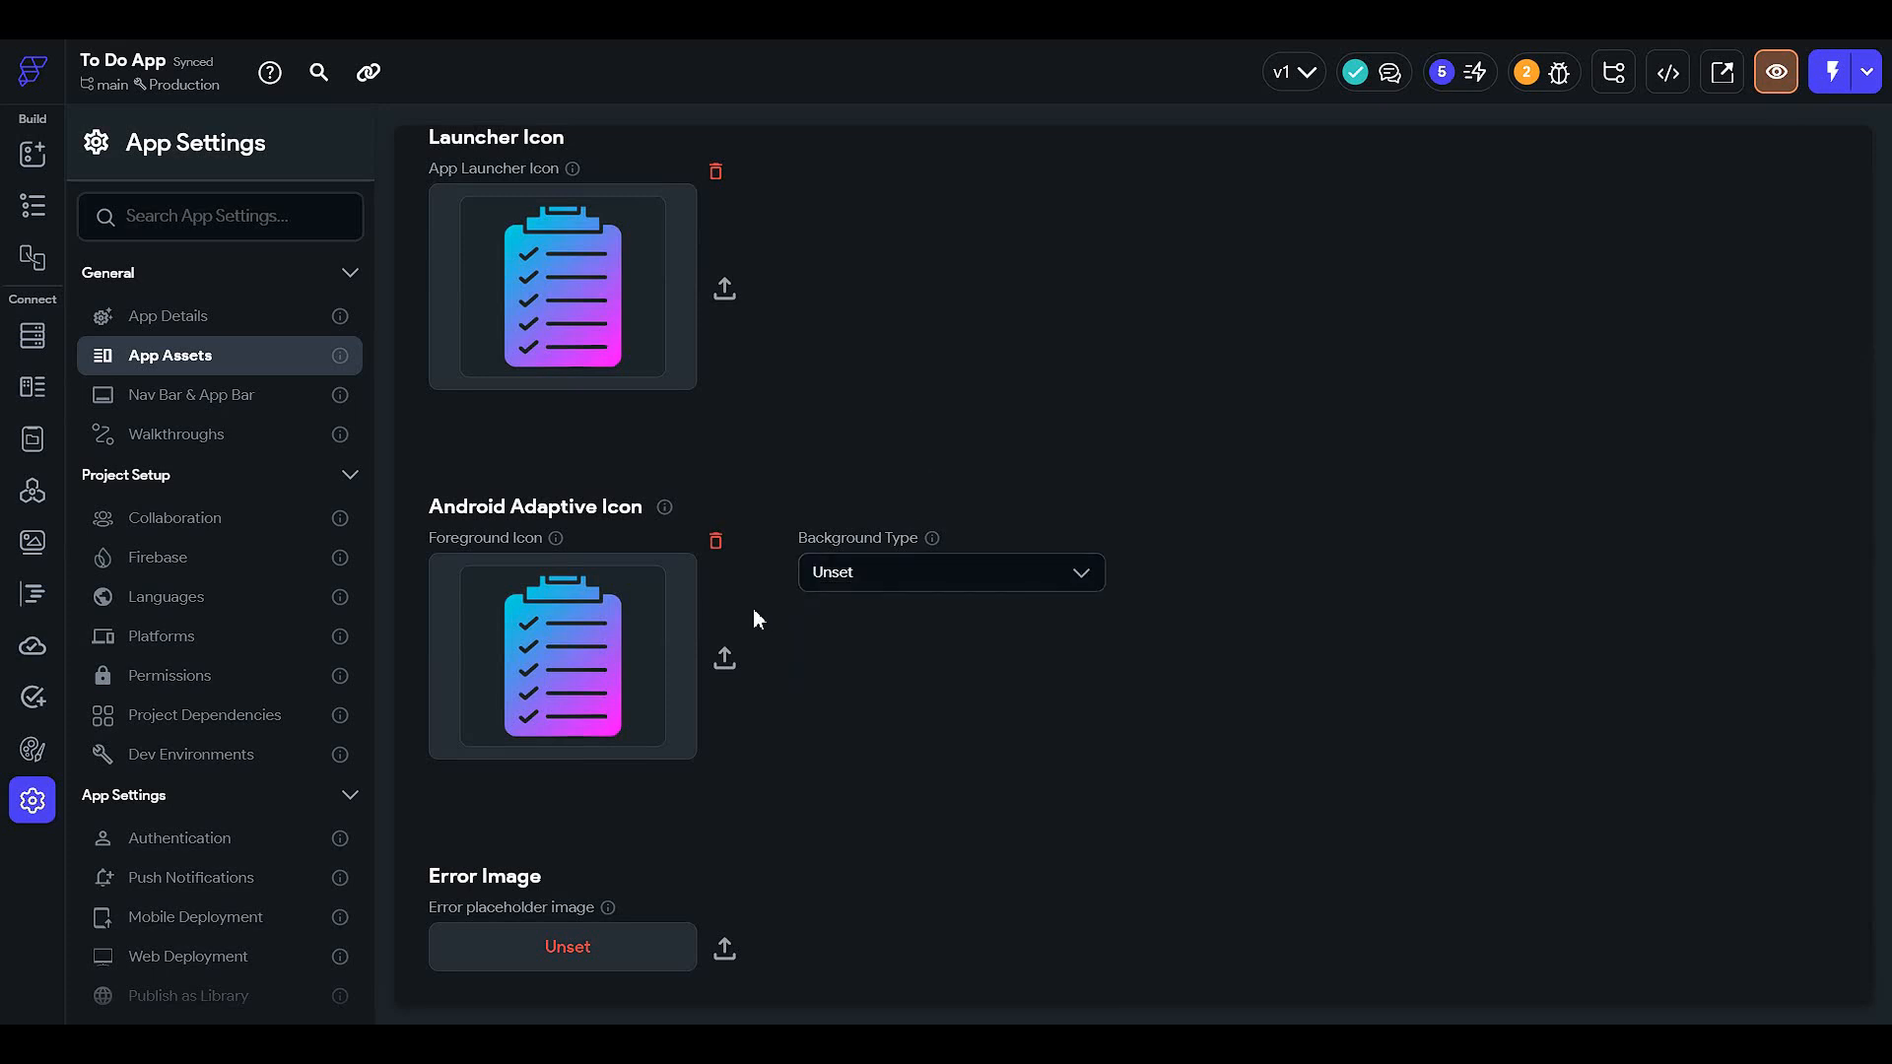
scroll(551, 788, up, 3)
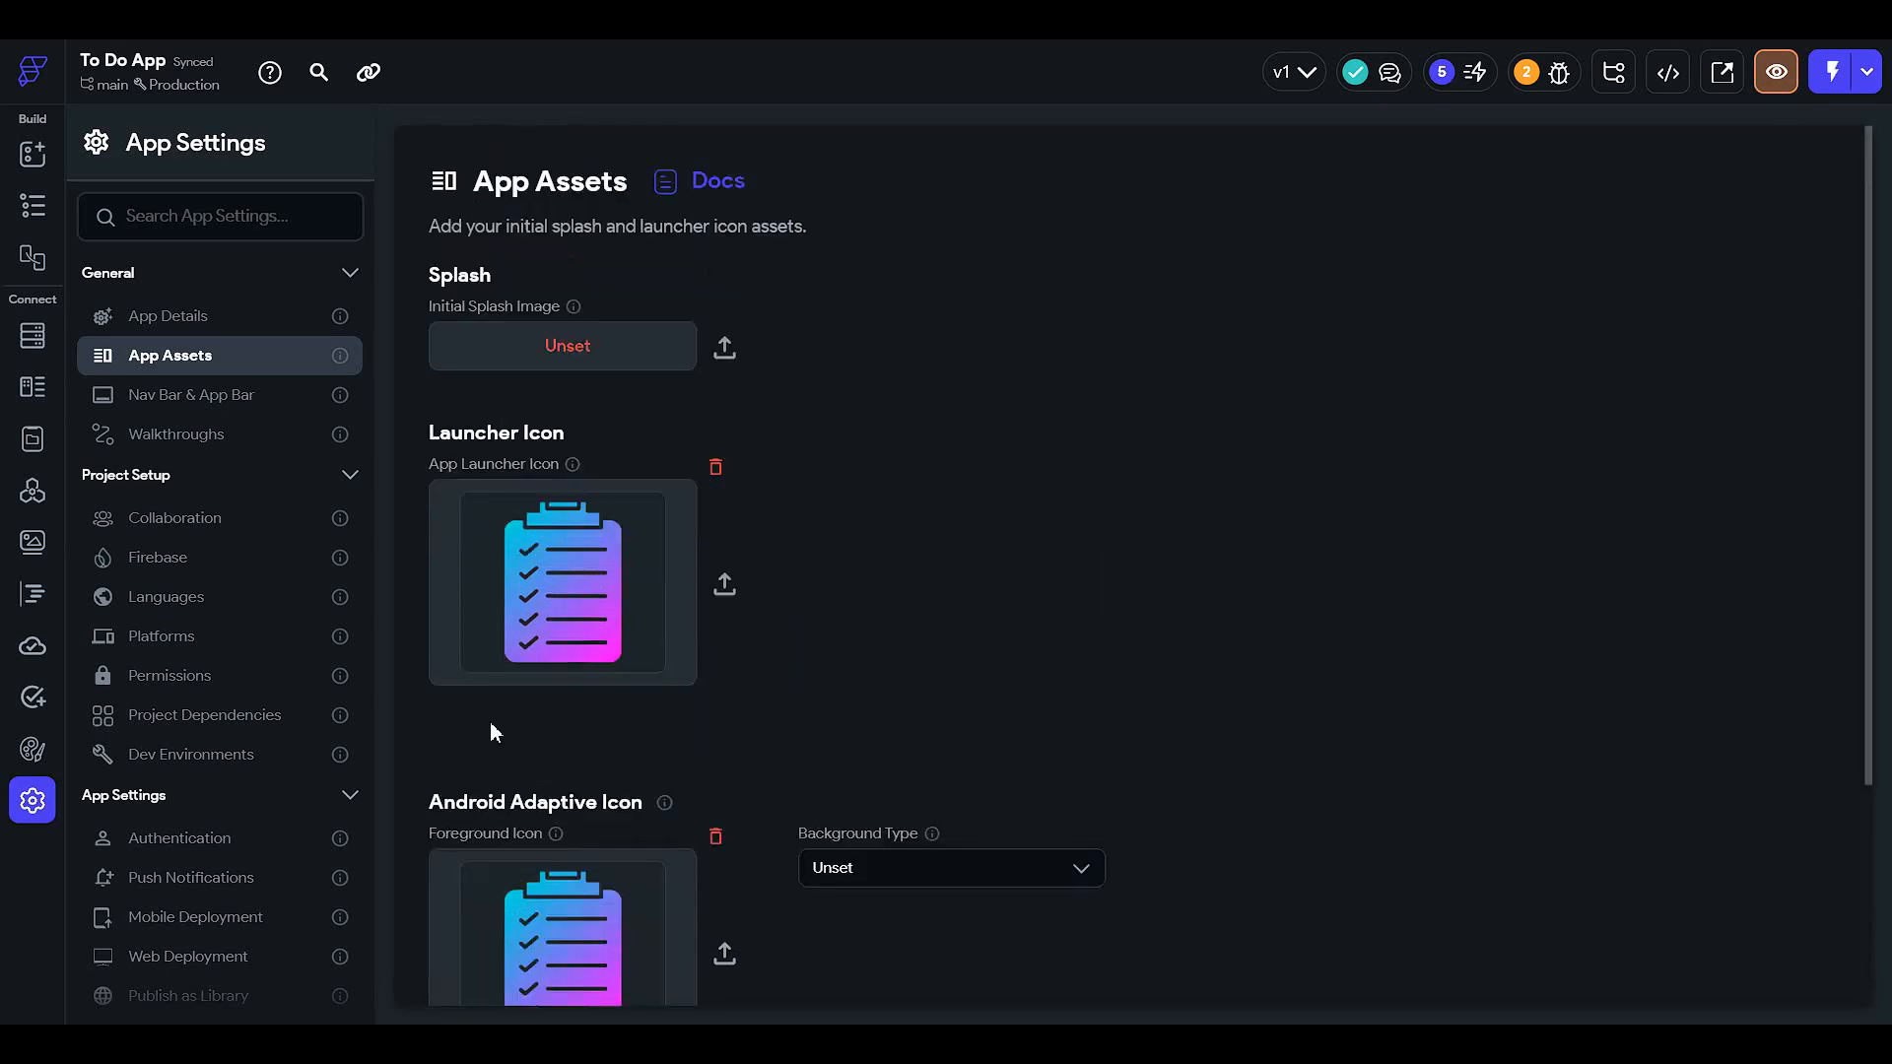
click(33, 207)
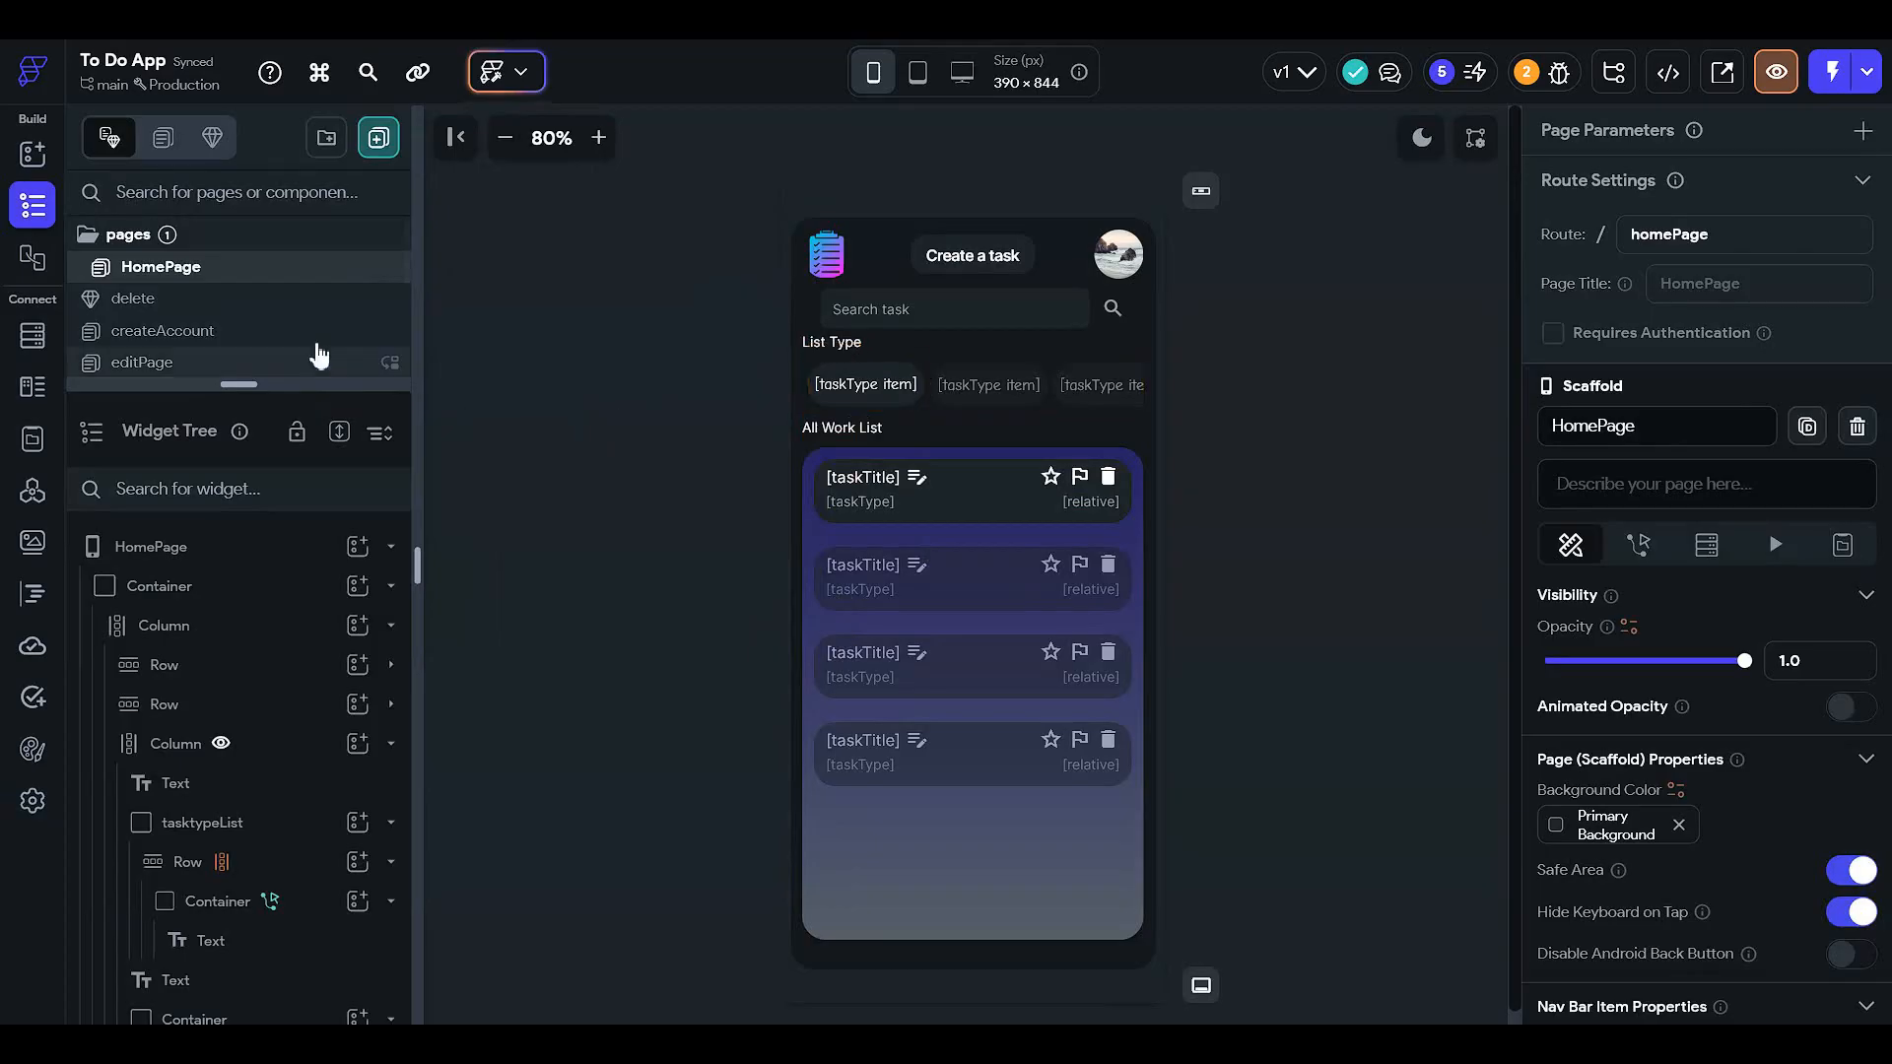
- On HomePage, set the trash icon's delete Bottom Sheet height to 32
click(295, 299)
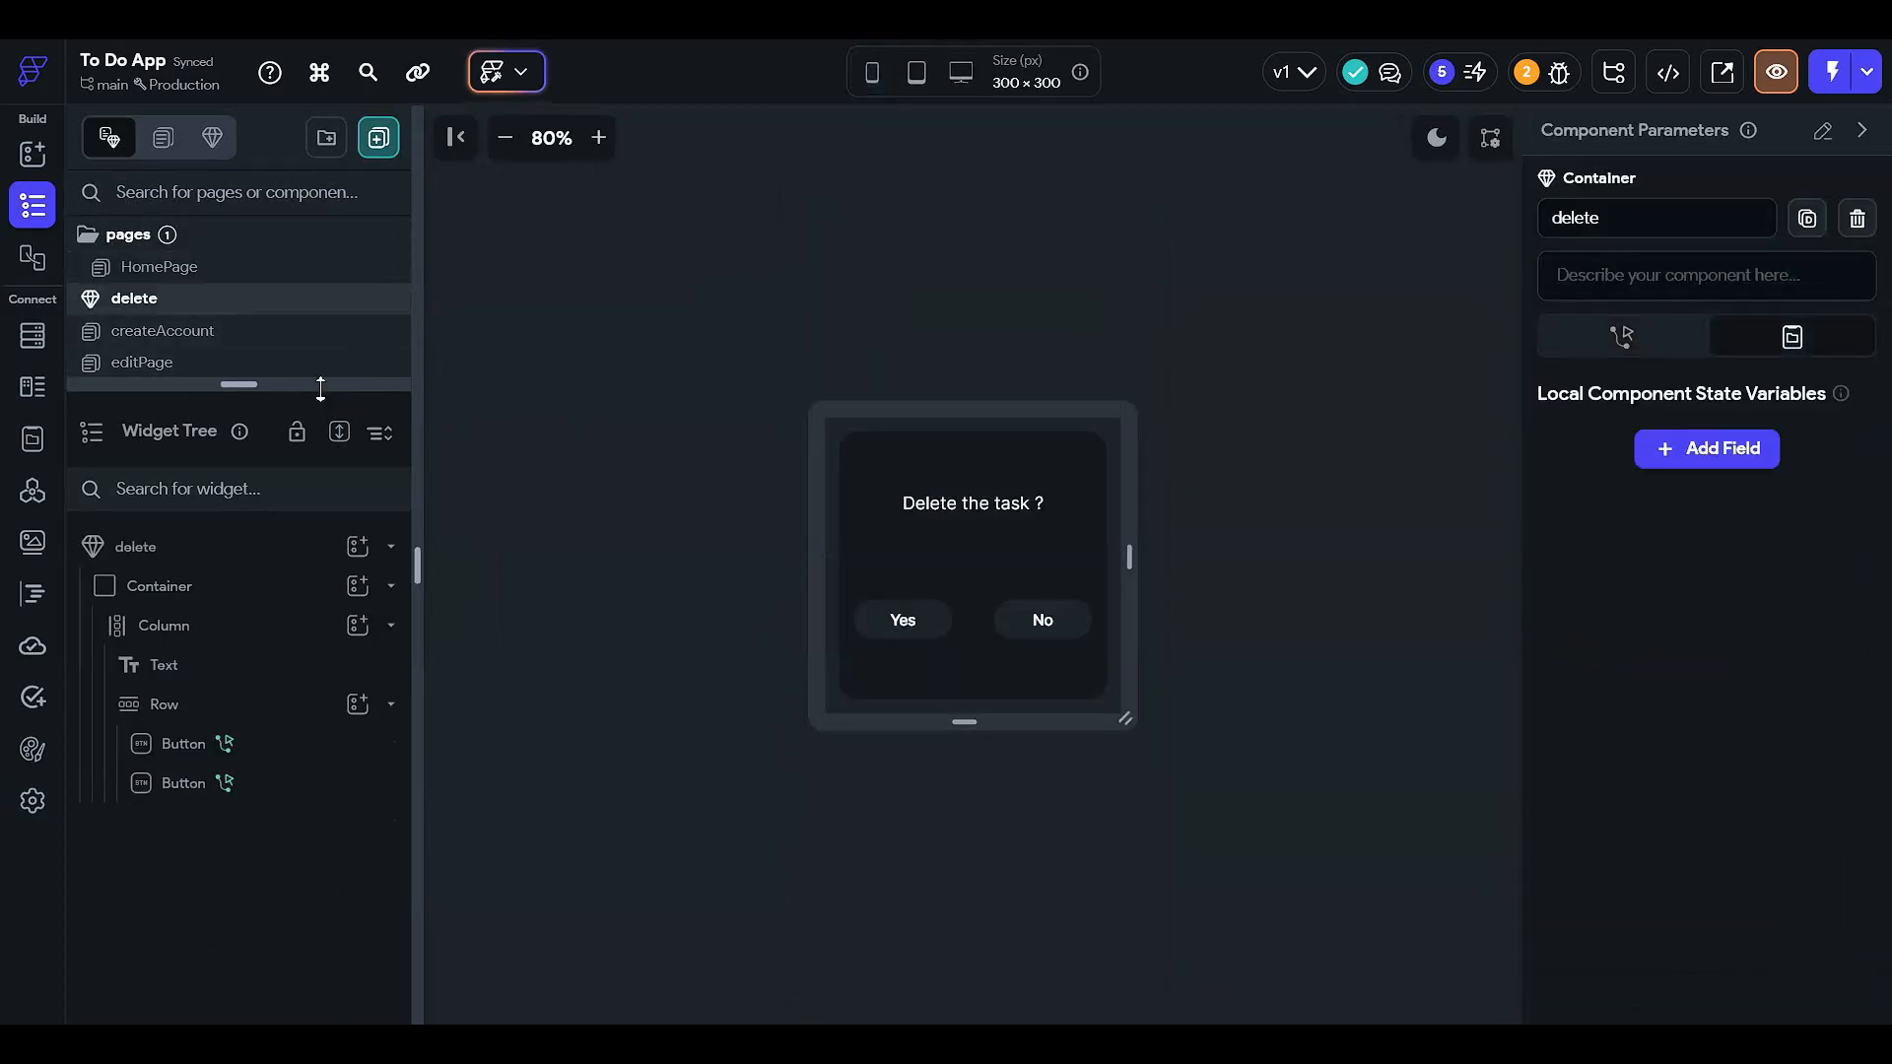
drag(322, 386, 381, 771)
click(266, 266)
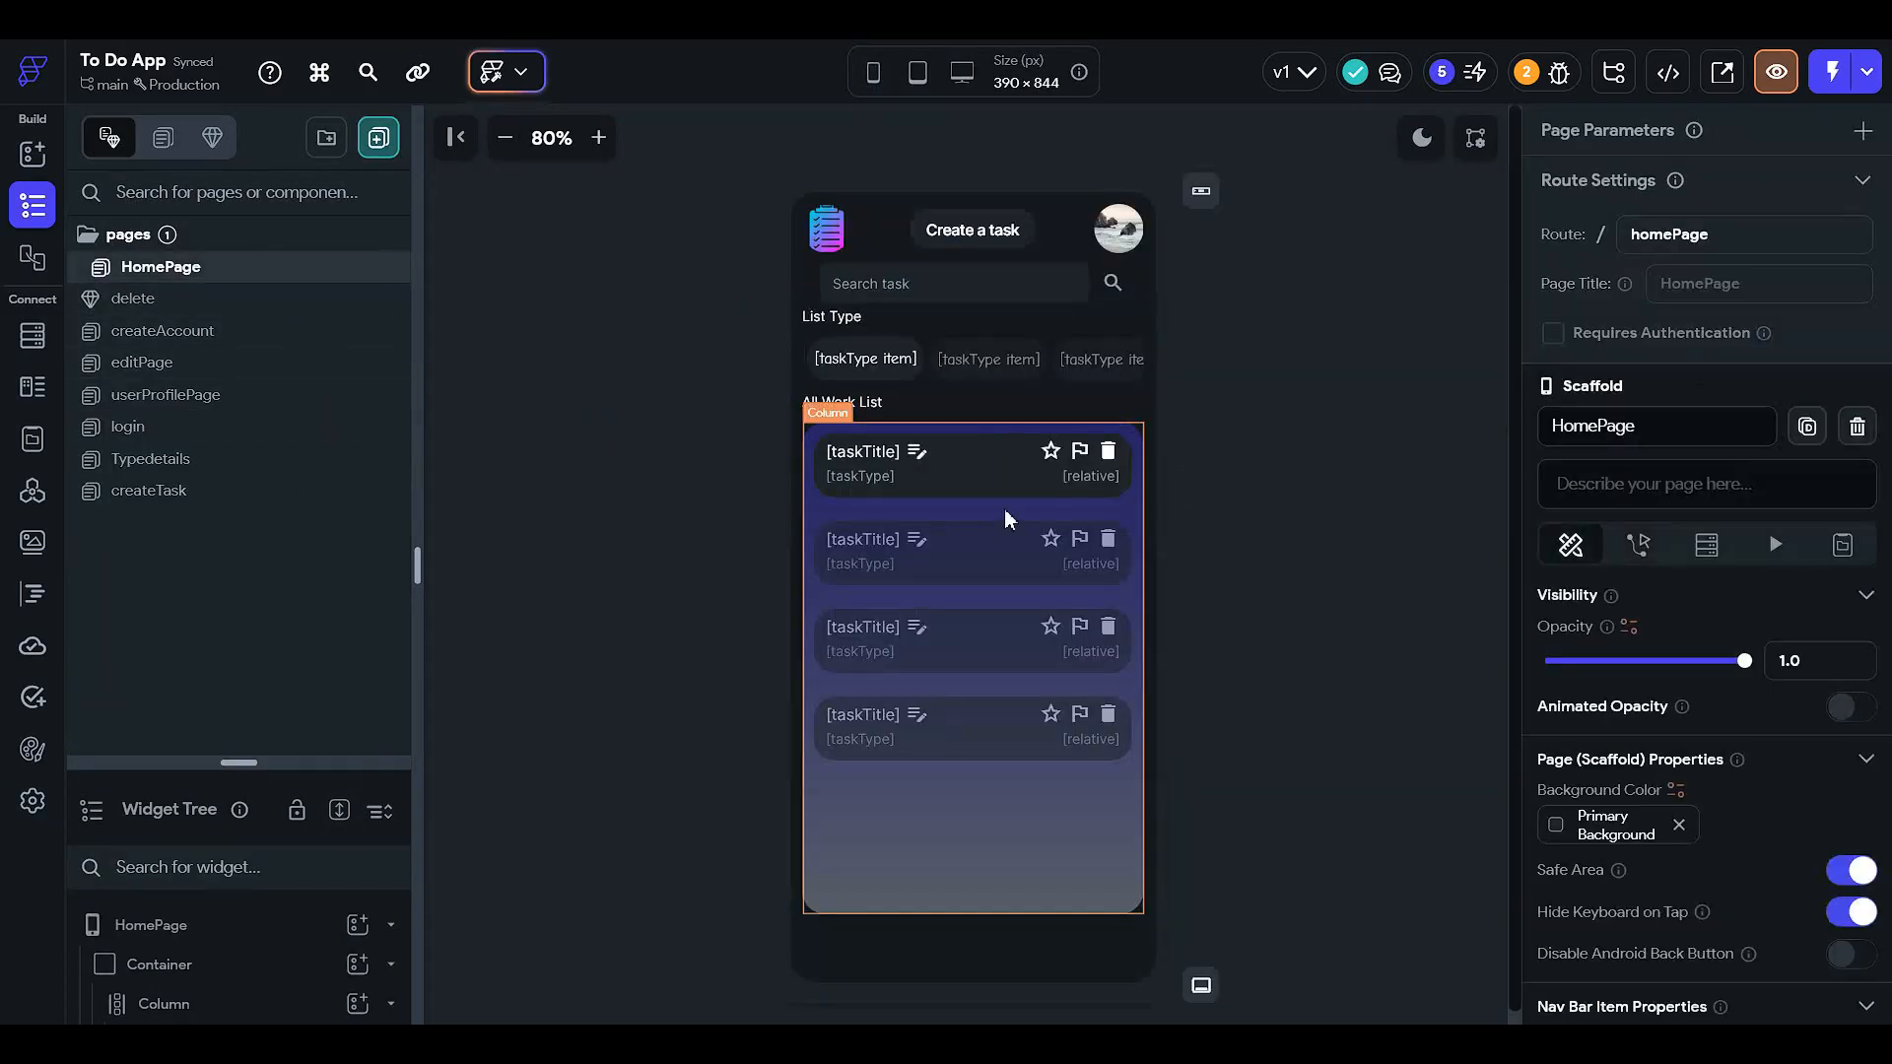
click(1110, 451)
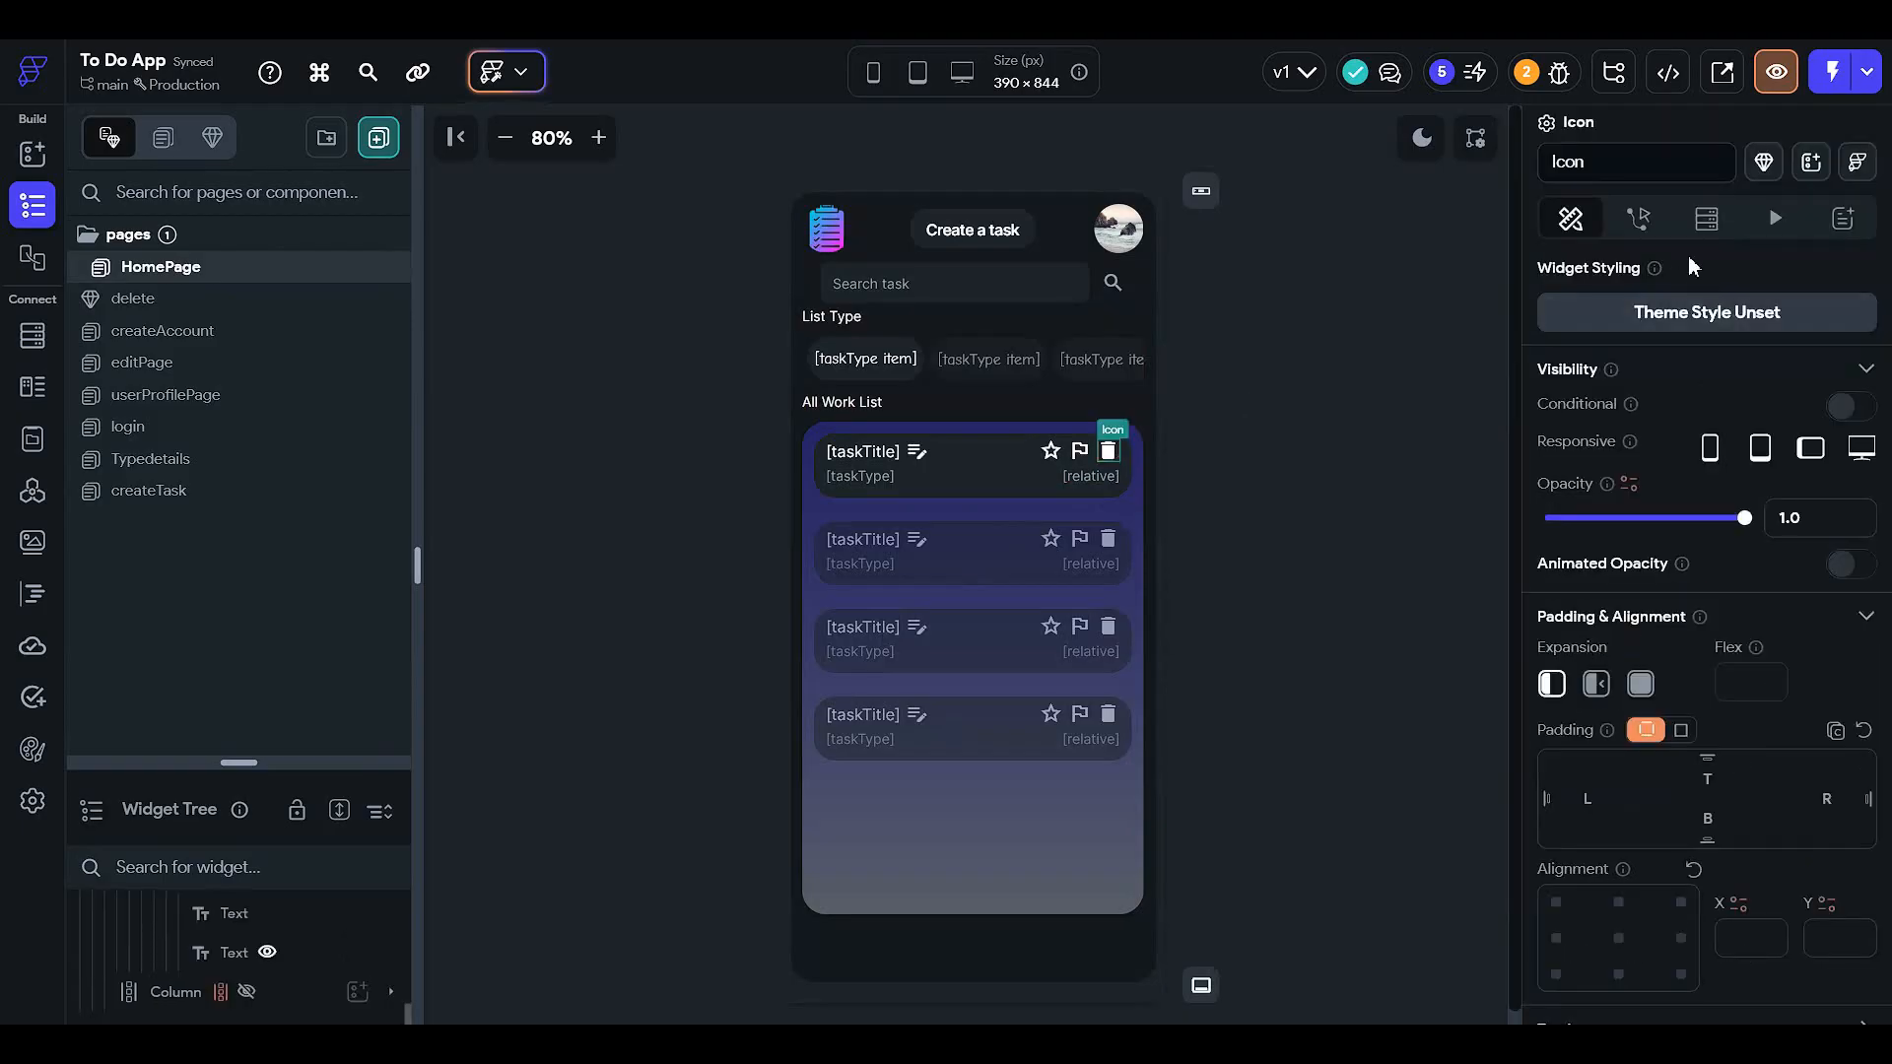
click(1638, 216)
scroll(1753, 555, down, 2)
click(1747, 537)
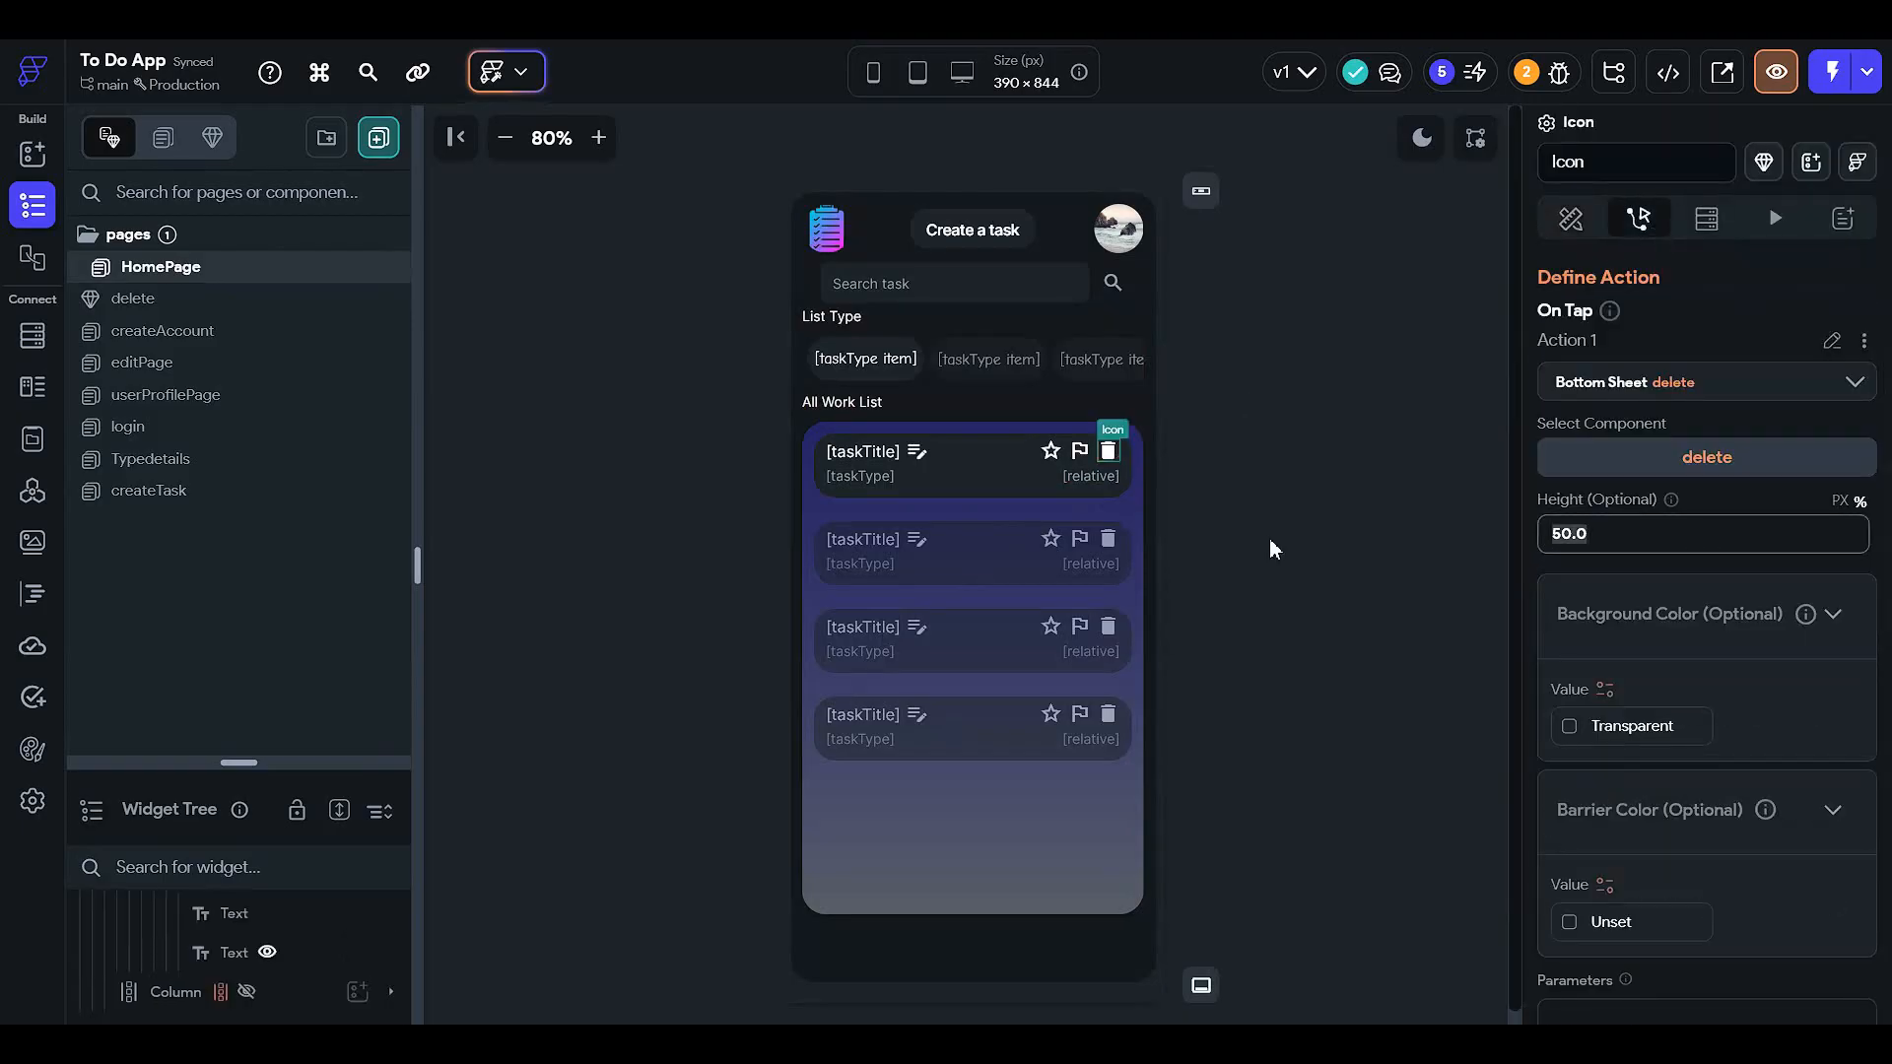
text(32)
click(1307, 552)
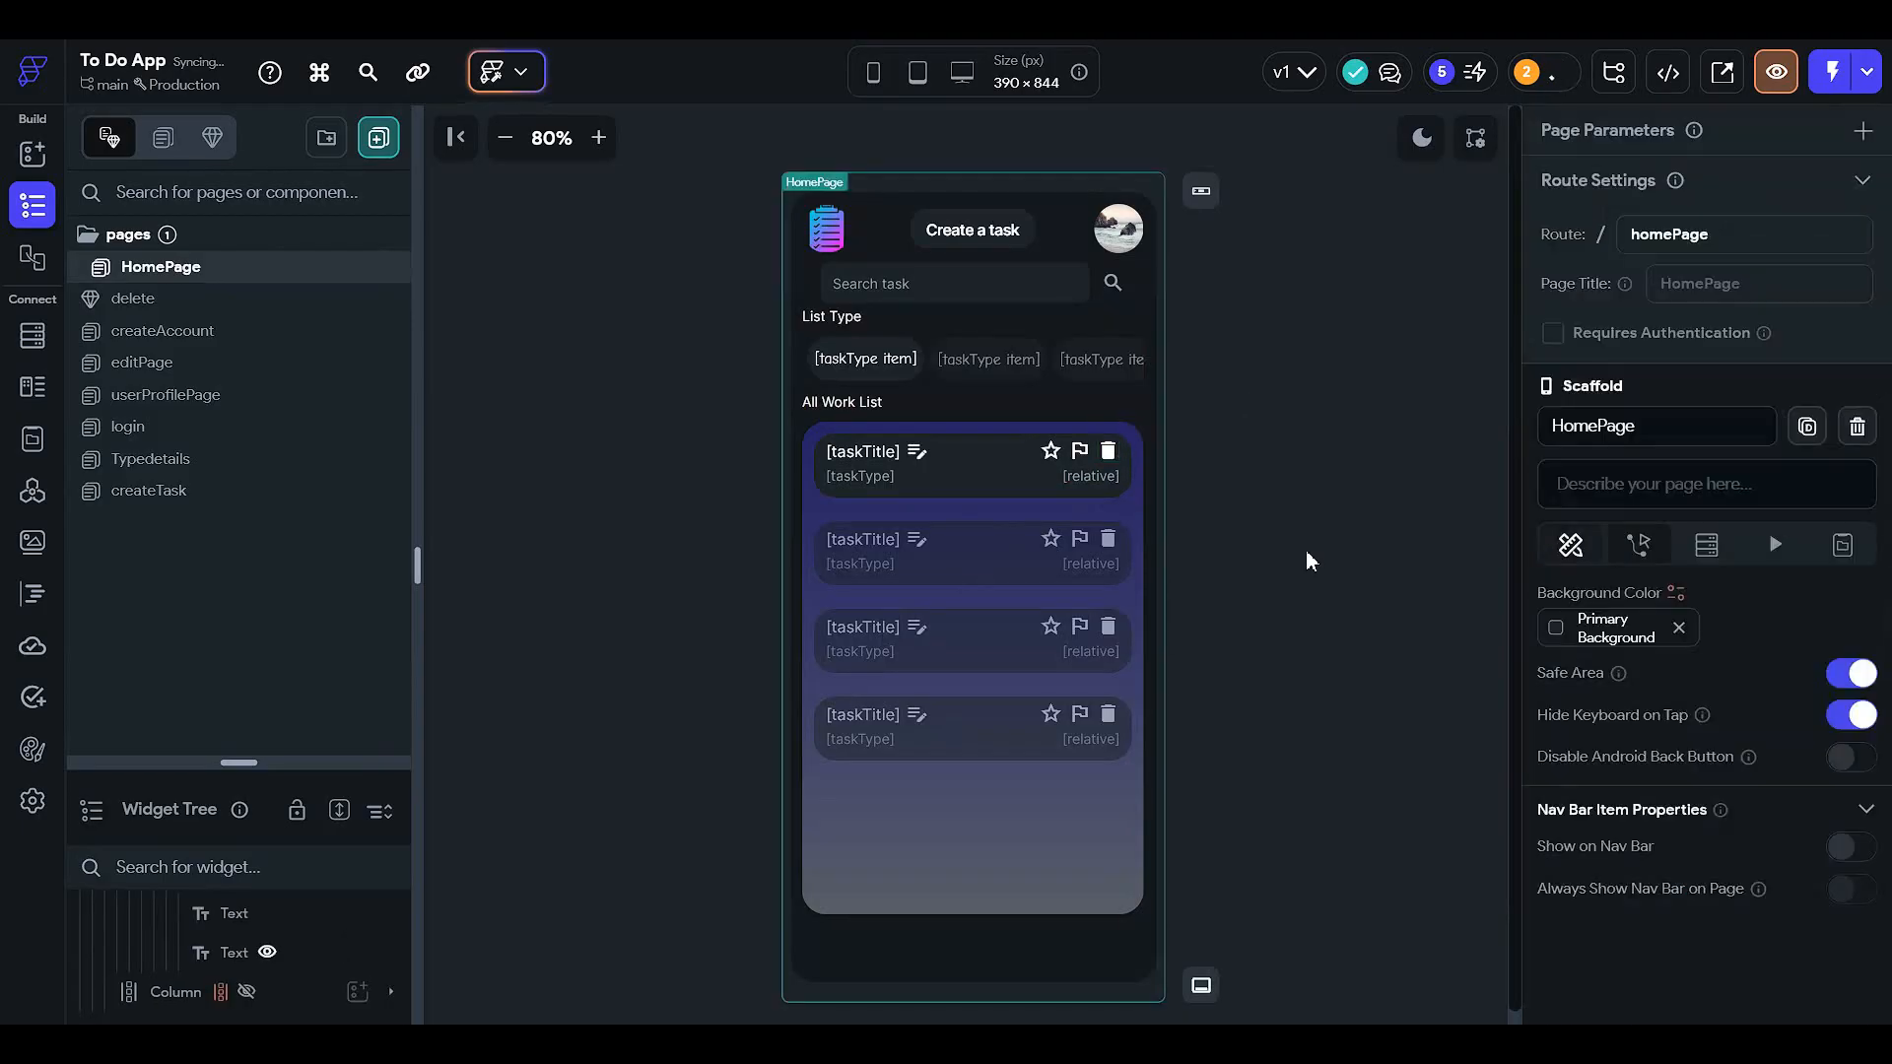
- In the delete component, make the column scrollable and align its content to the top
click(215, 301)
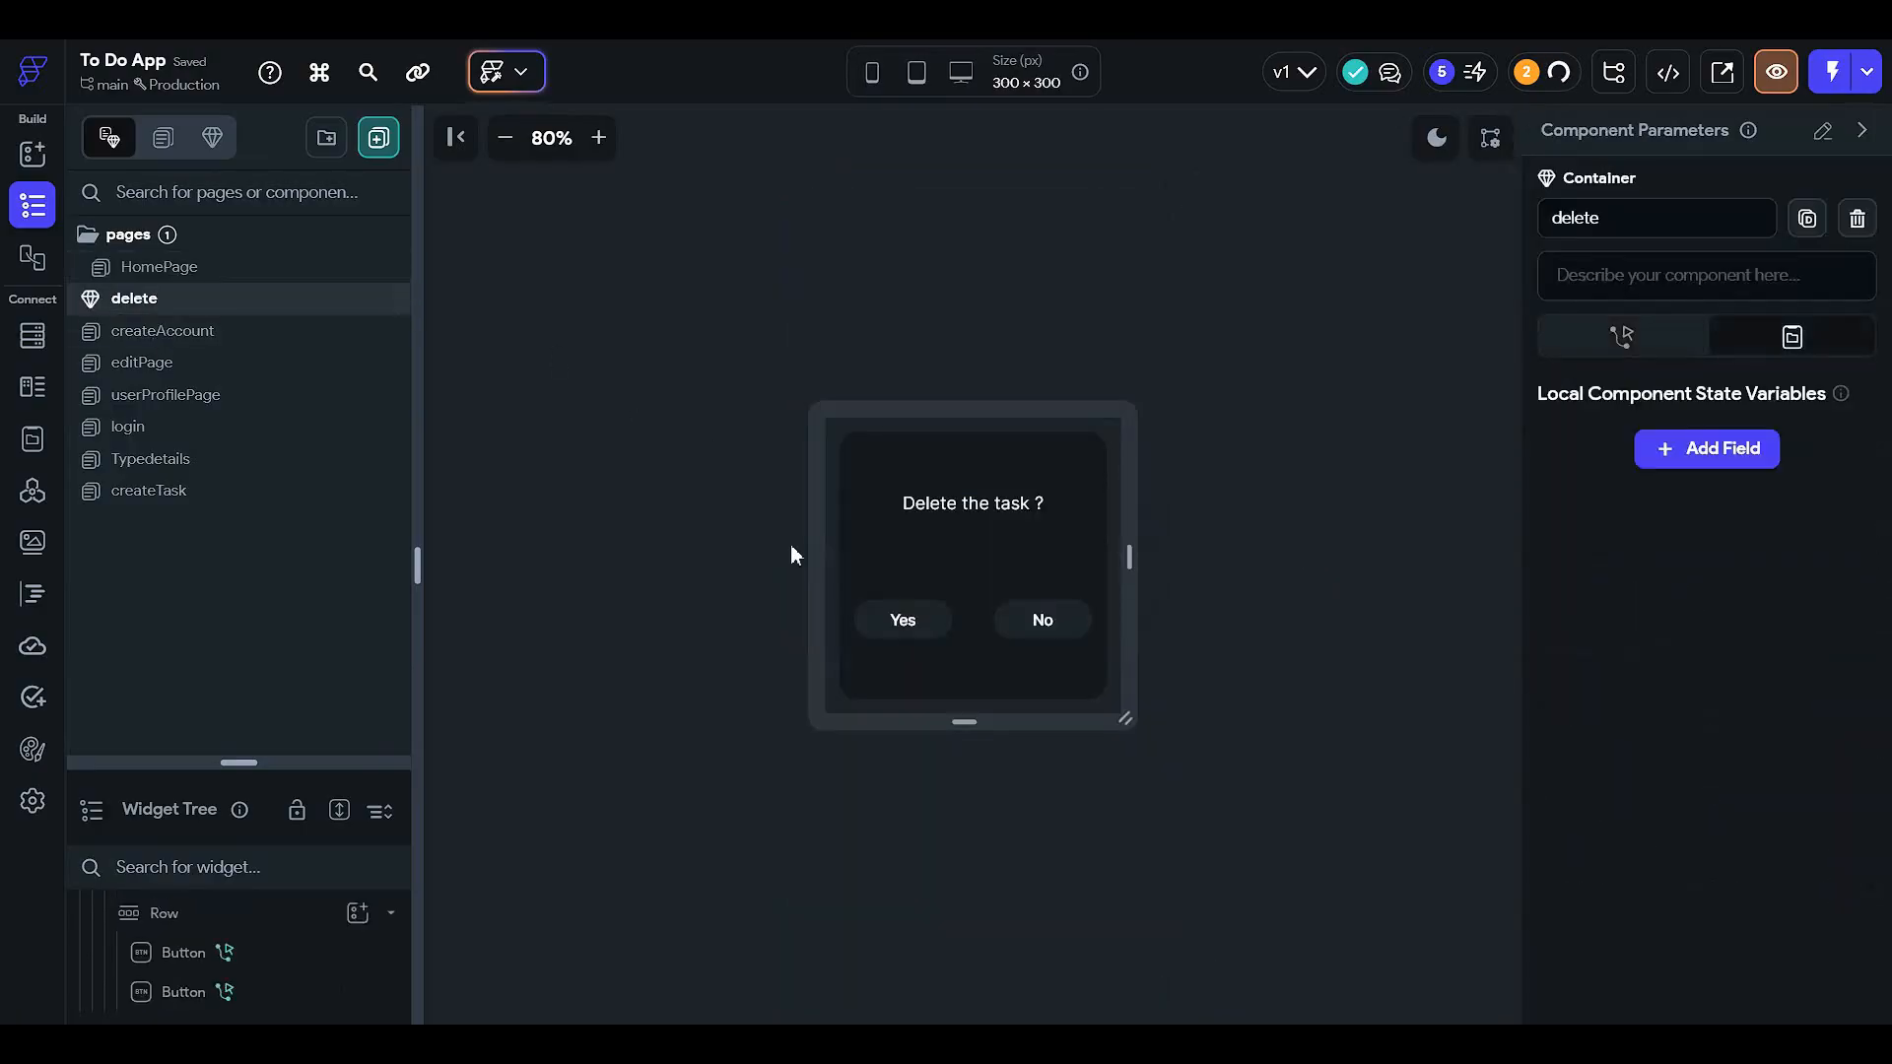
click(1001, 589)
scroll(1627, 785, down, 4)
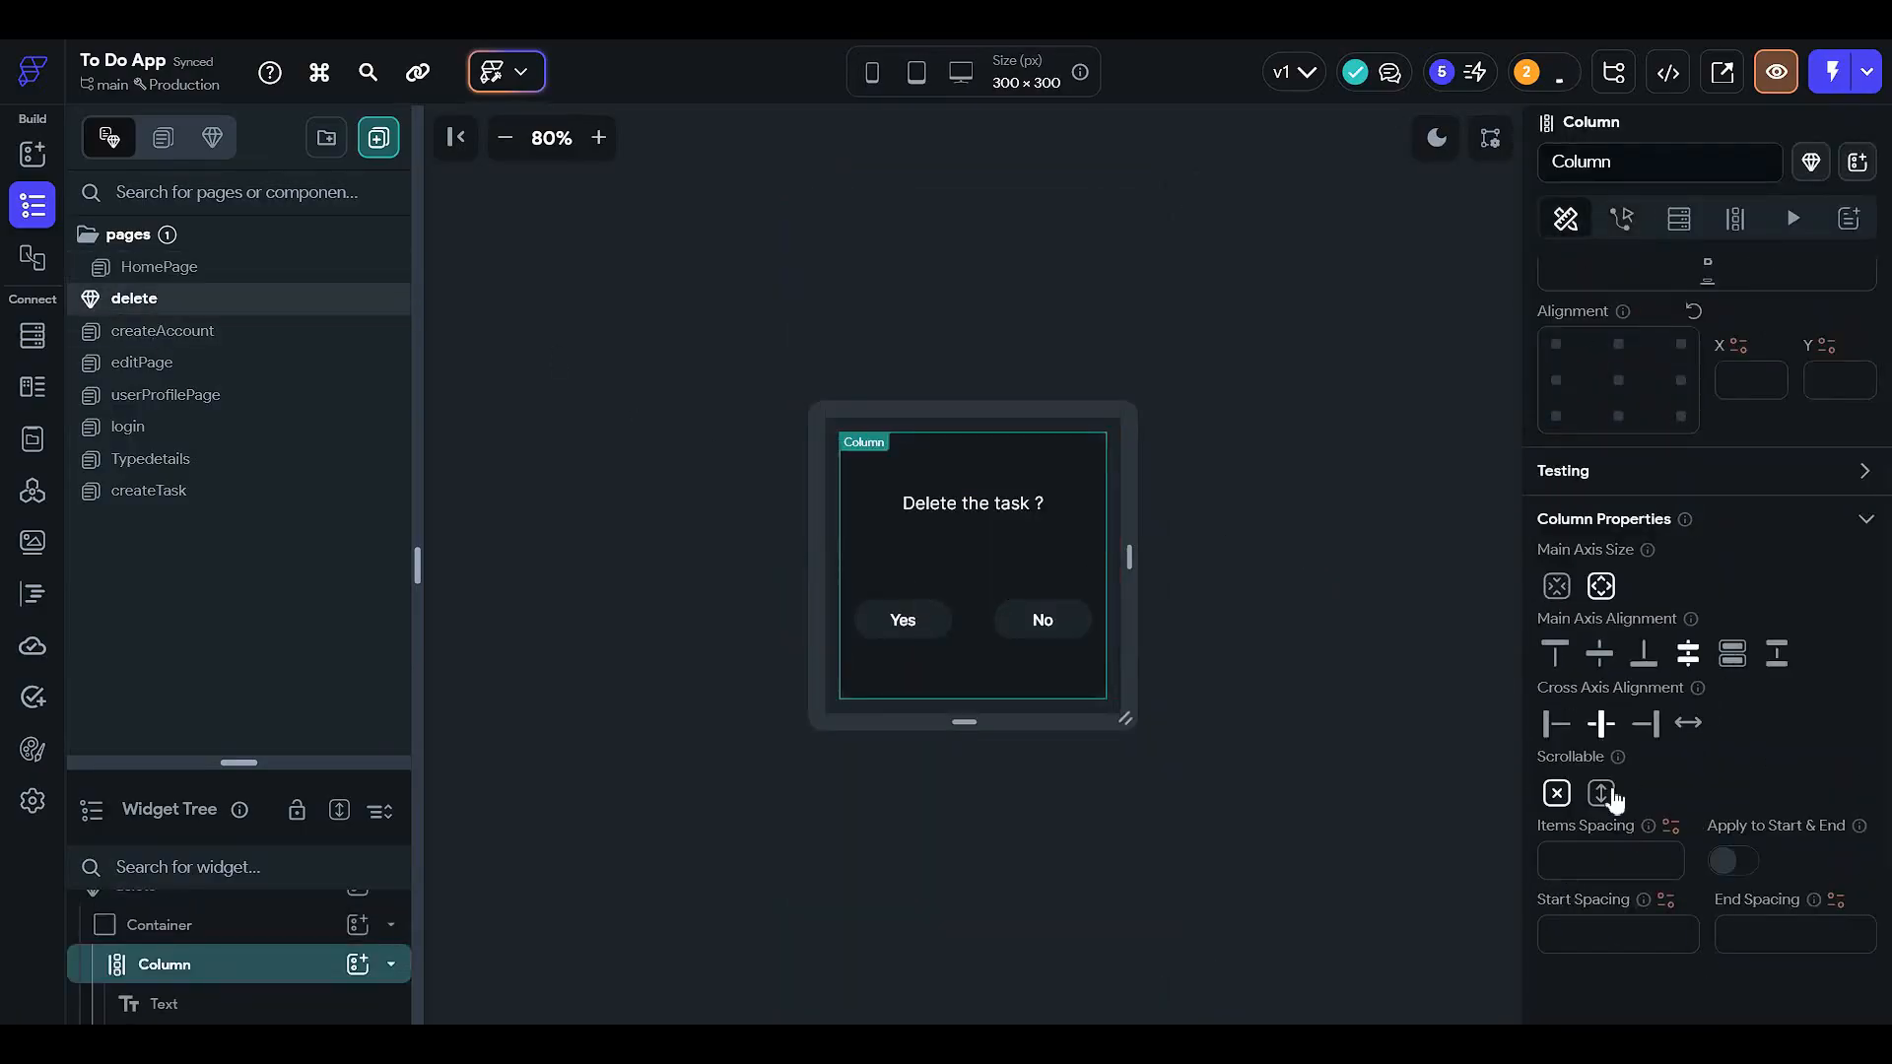
click(1601, 793)
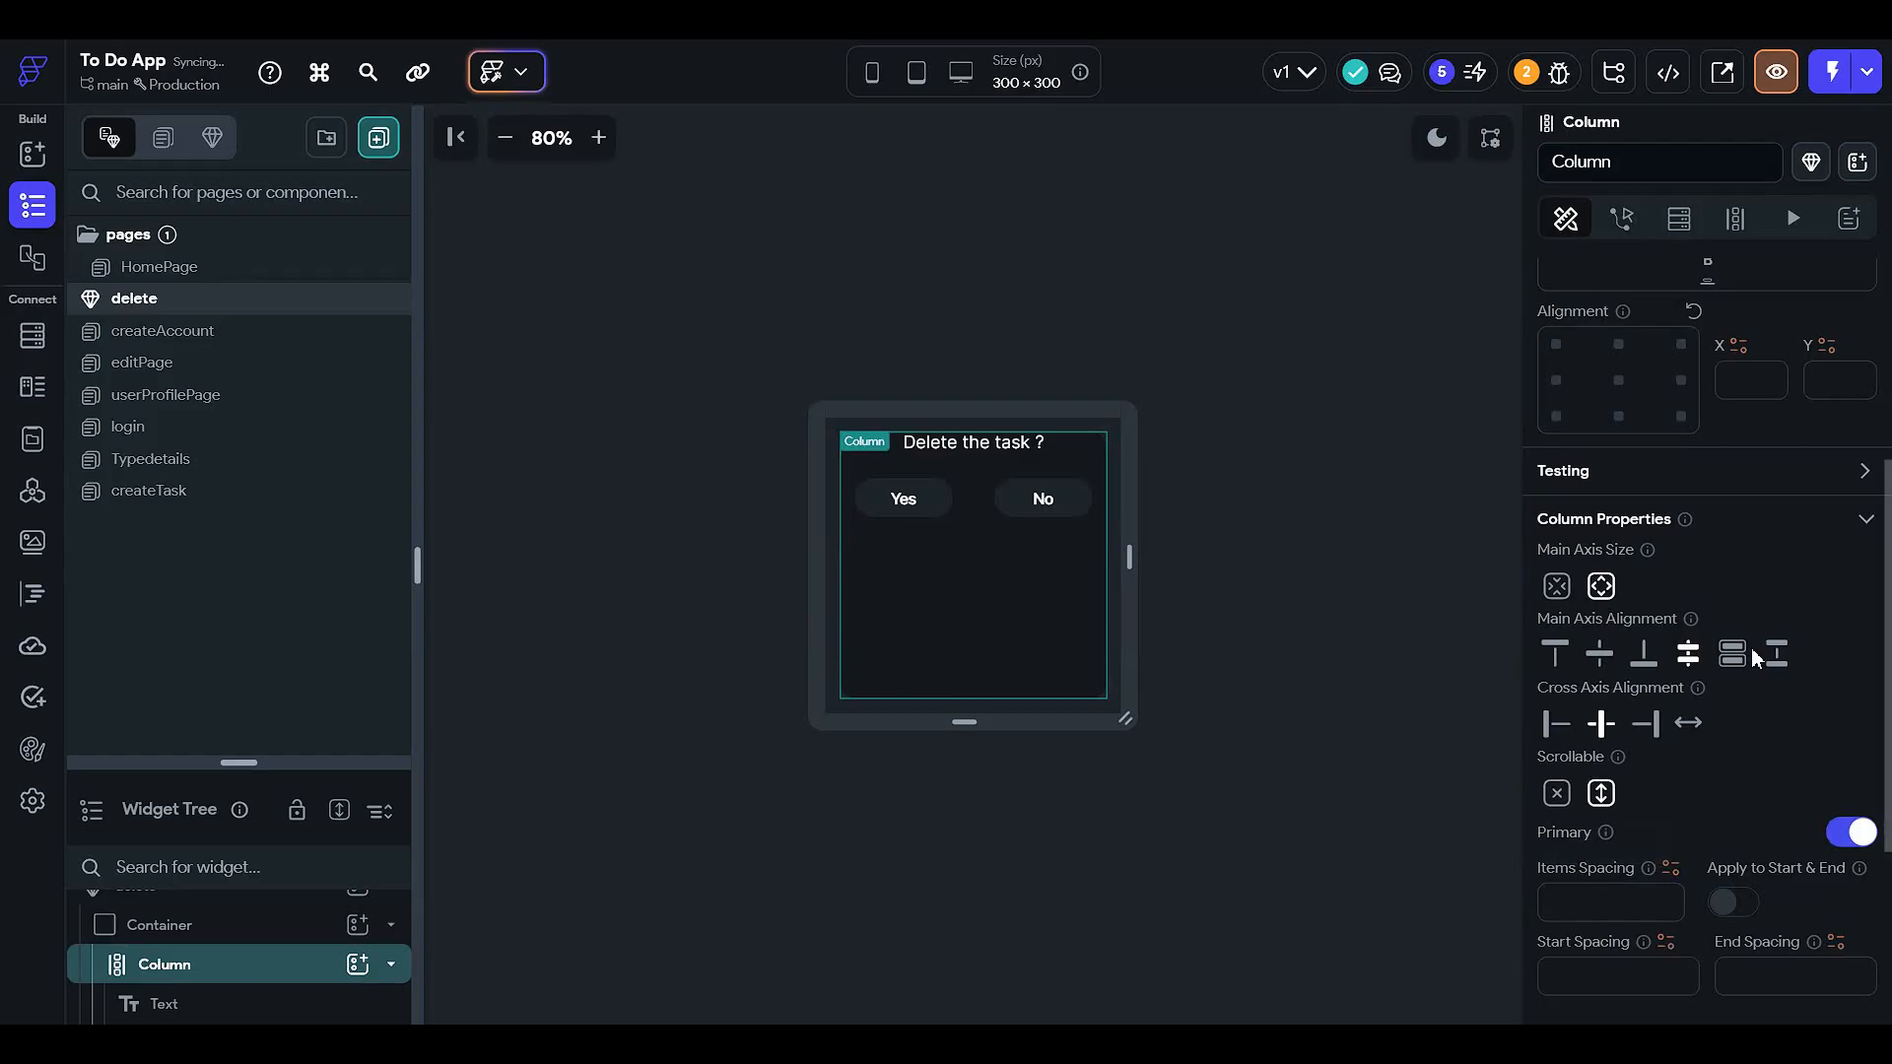
click(1556, 656)
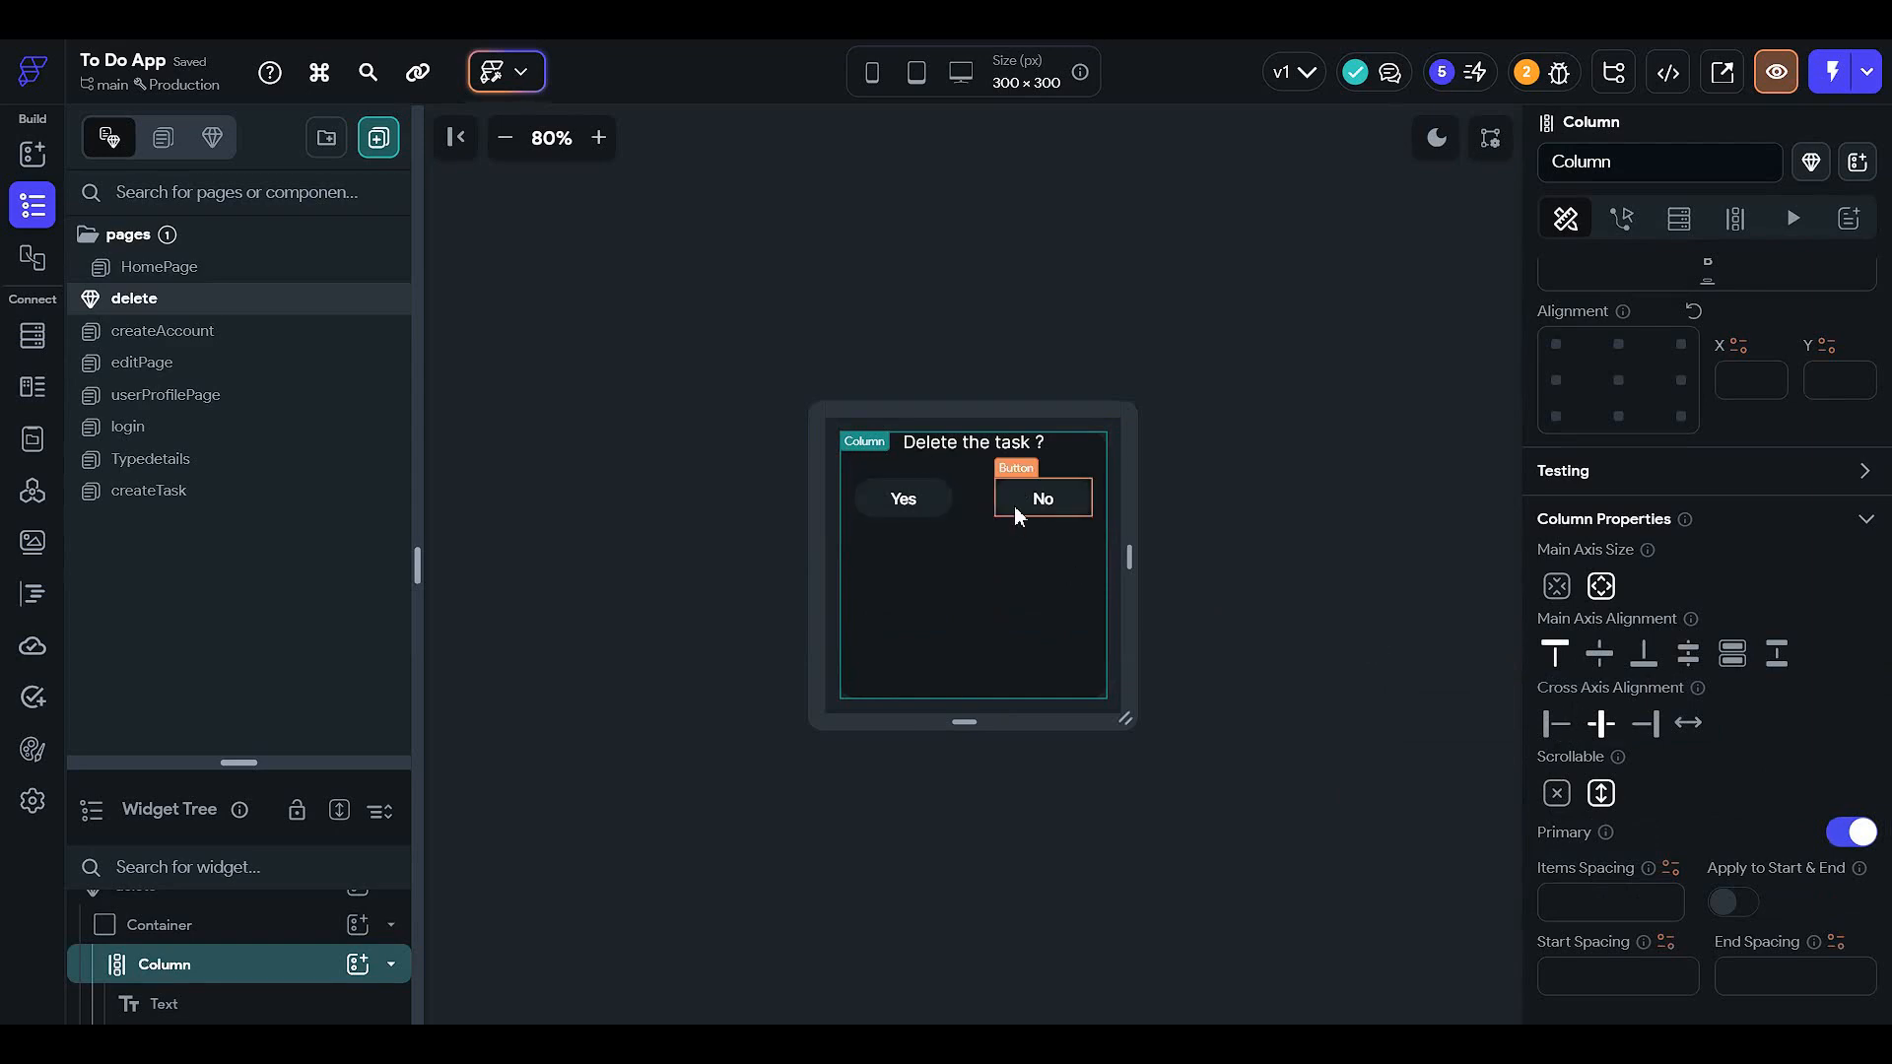
click(983, 499)
scroll(1724, 630, up, 3)
scroll(1724, 625, up, 2)
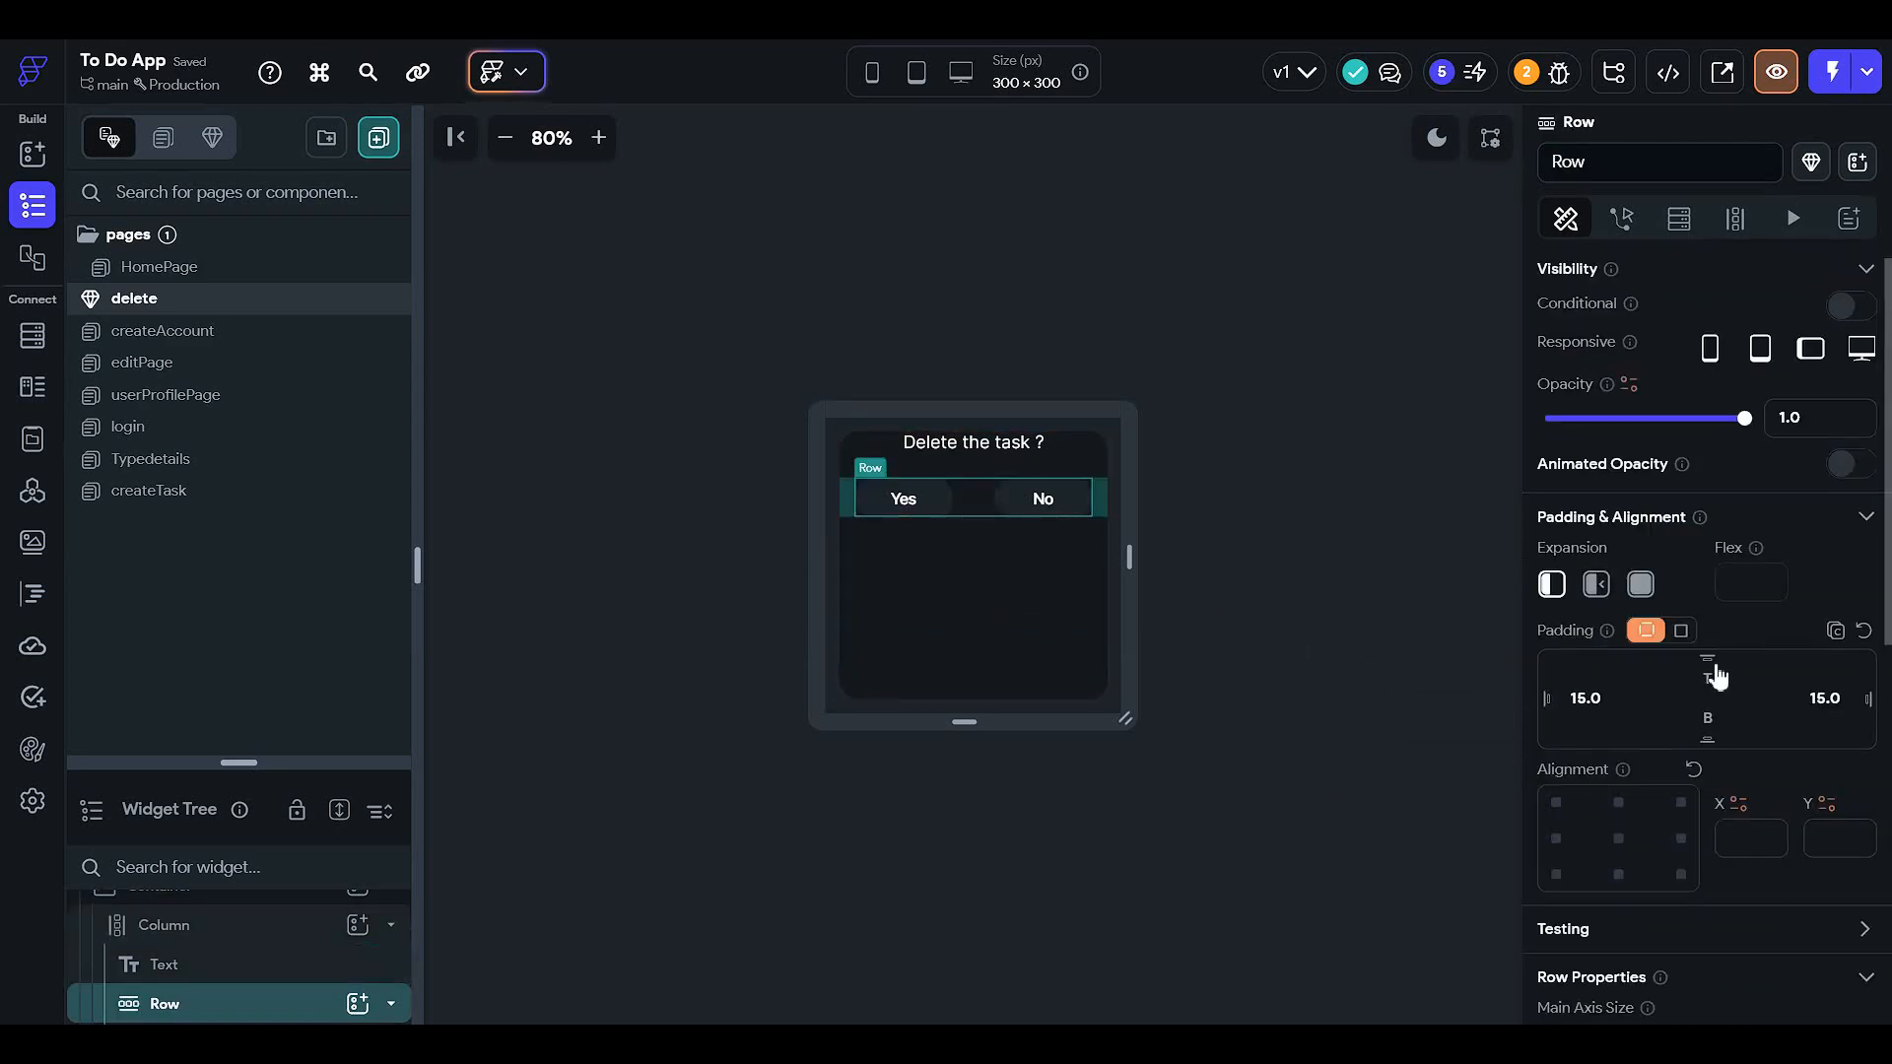
click(1710, 684)
- Compare centre and bottom alignments for the column, then settle on top (Start)
click(1232, 628)
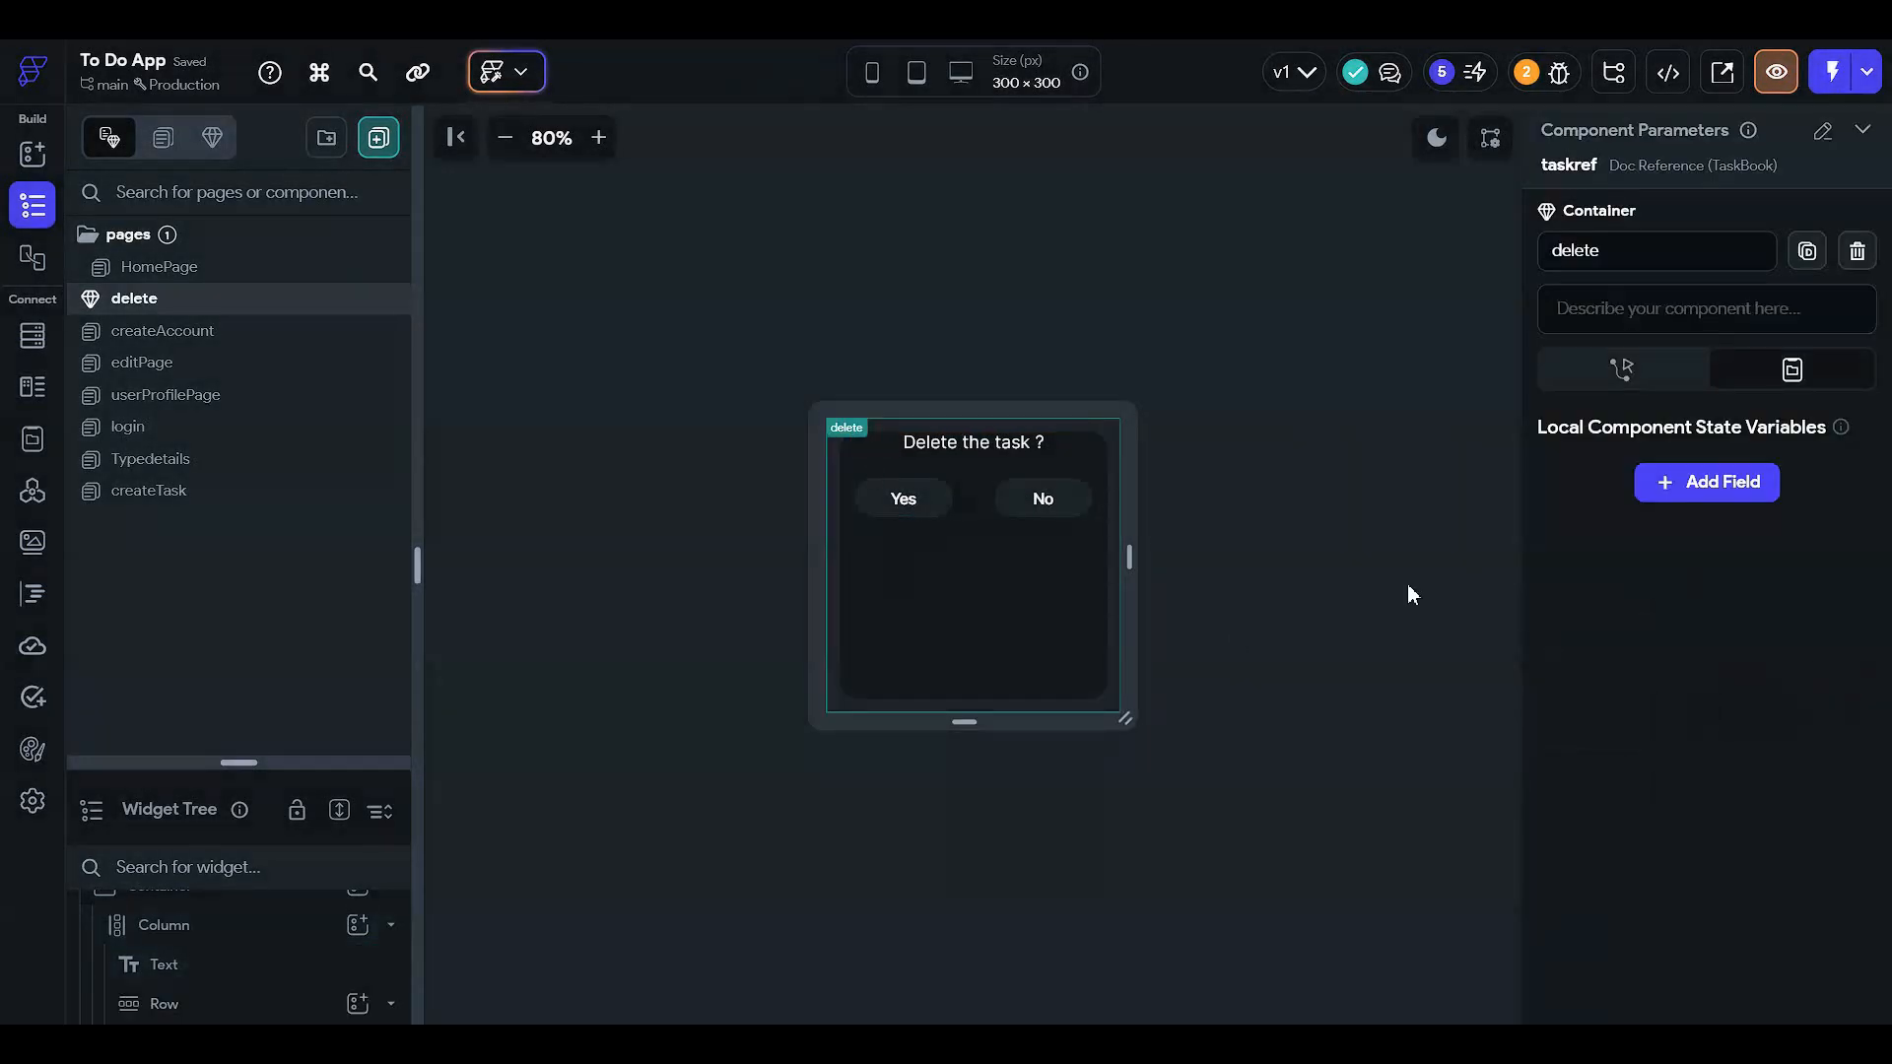
click(1076, 611)
scroll(1618, 717, down, 3)
scroll(1618, 717, down, 2)
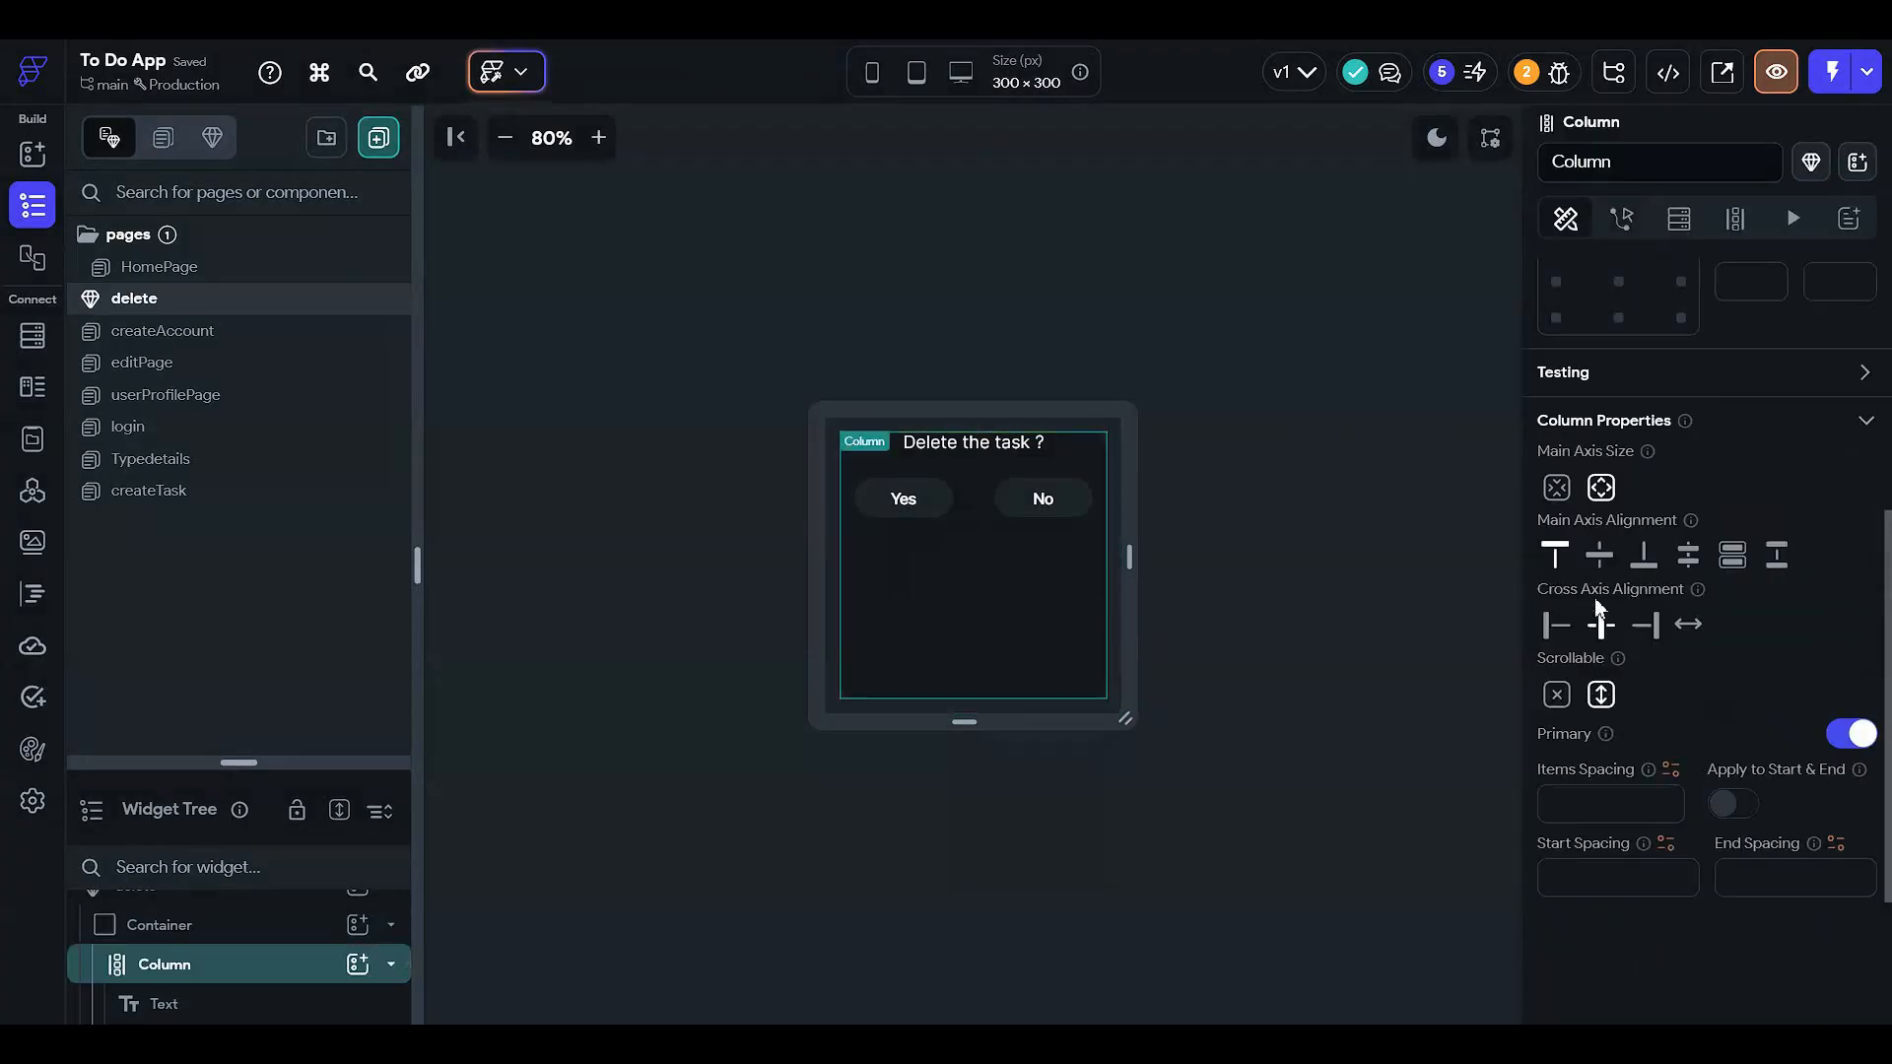
click(1599, 555)
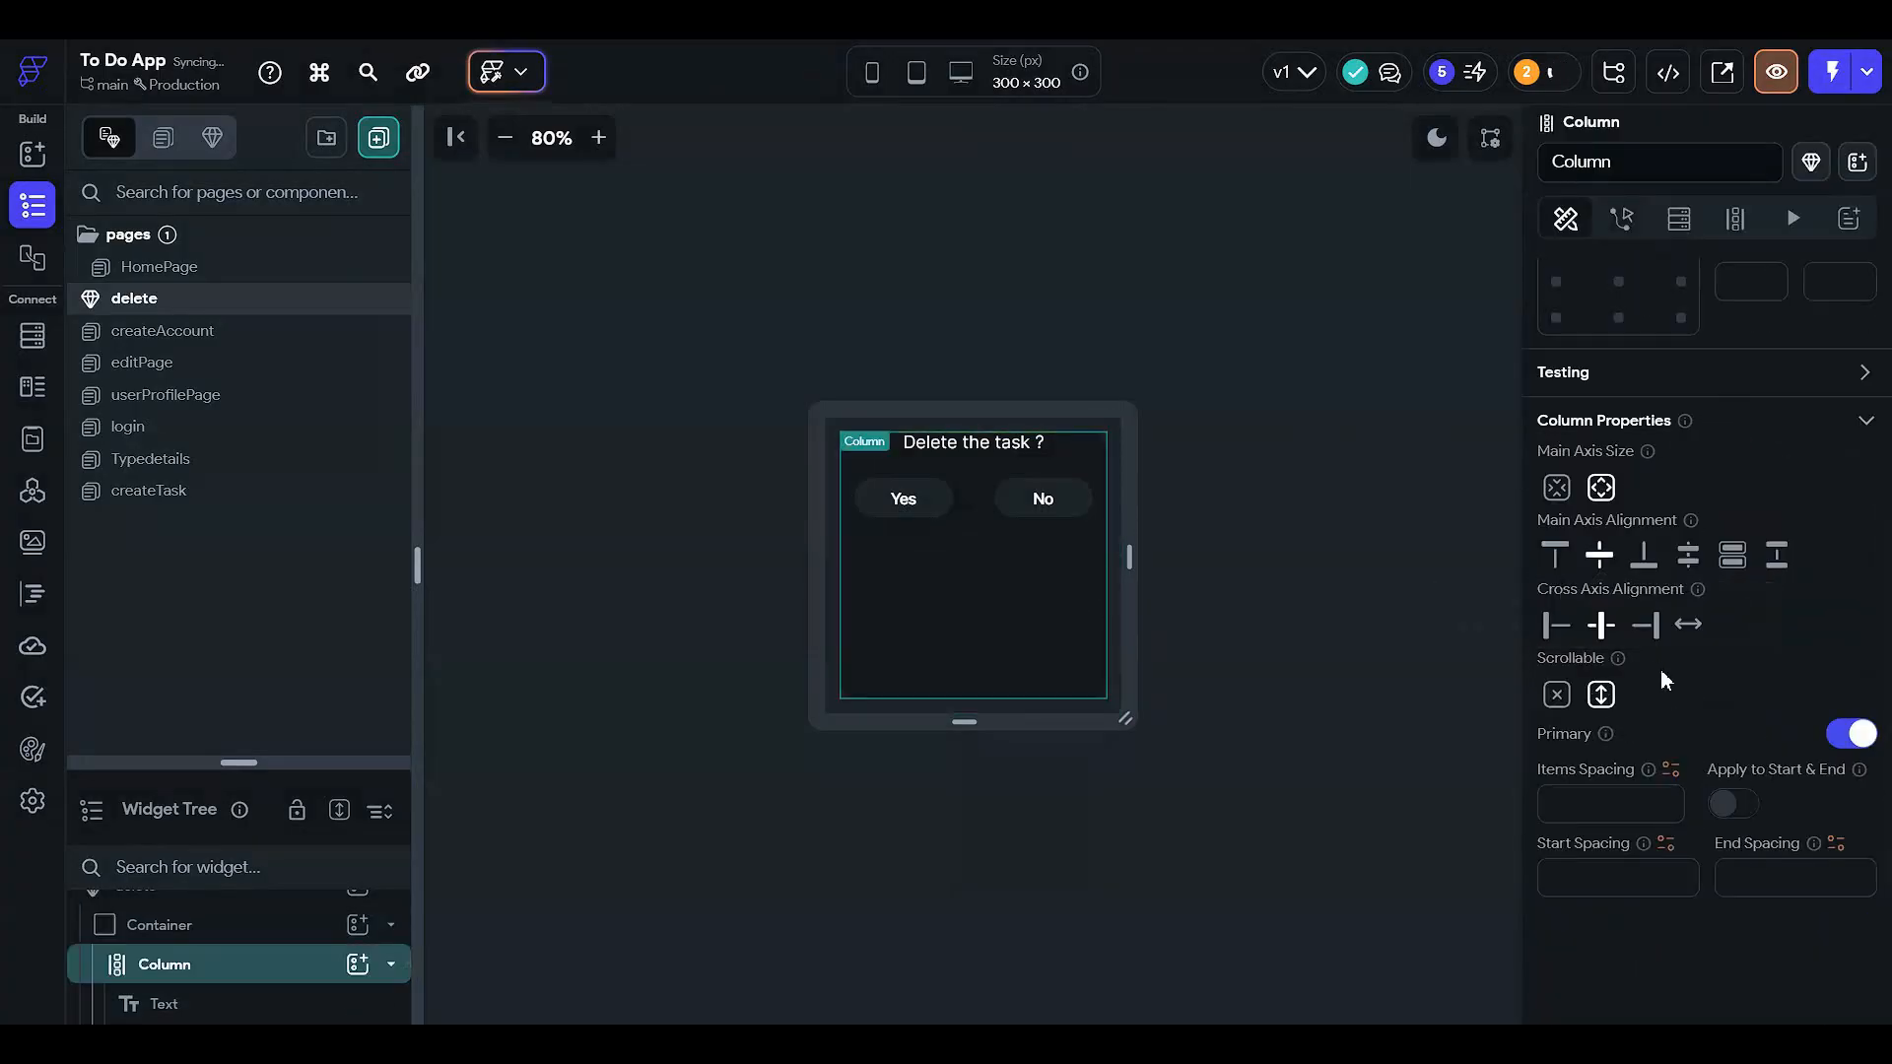
click(1642, 567)
click(1598, 566)
click(1554, 558)
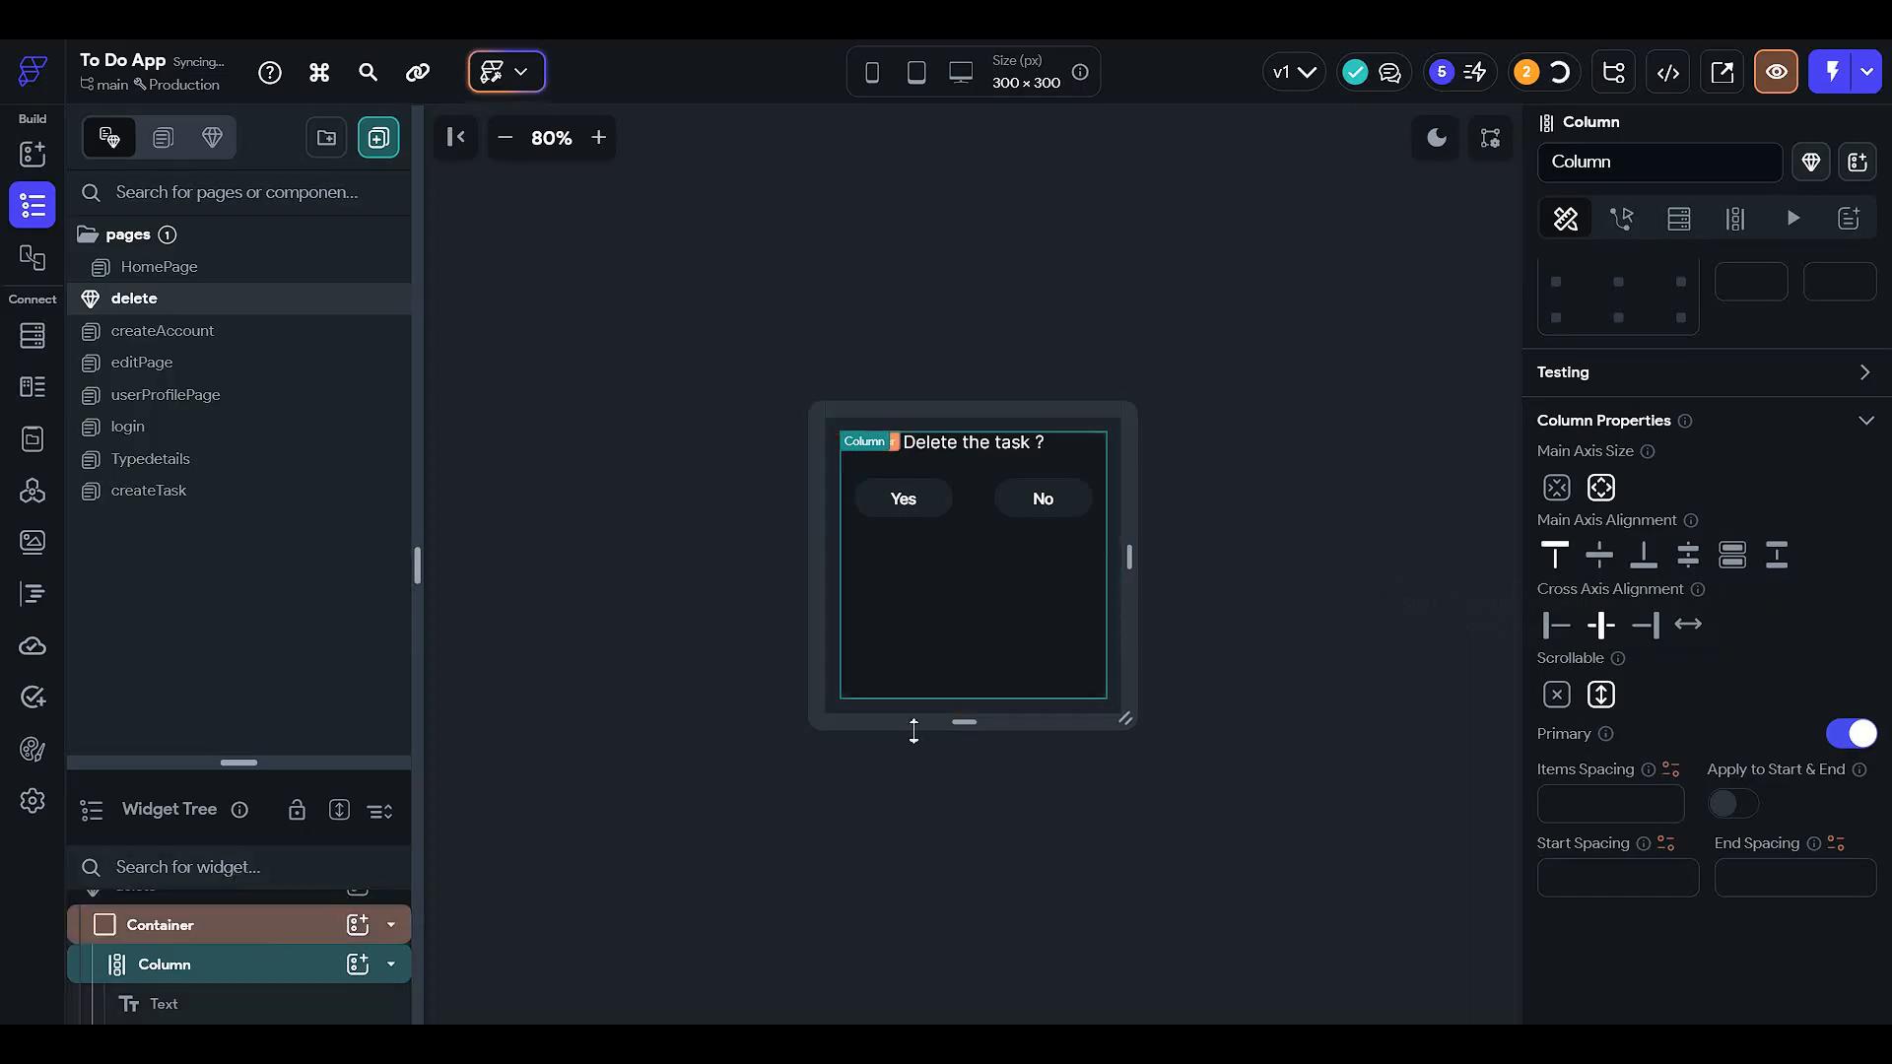
- Centre the Yes/No button row and give the 'Delete the task ?' text 25 top padding
click(989, 496)
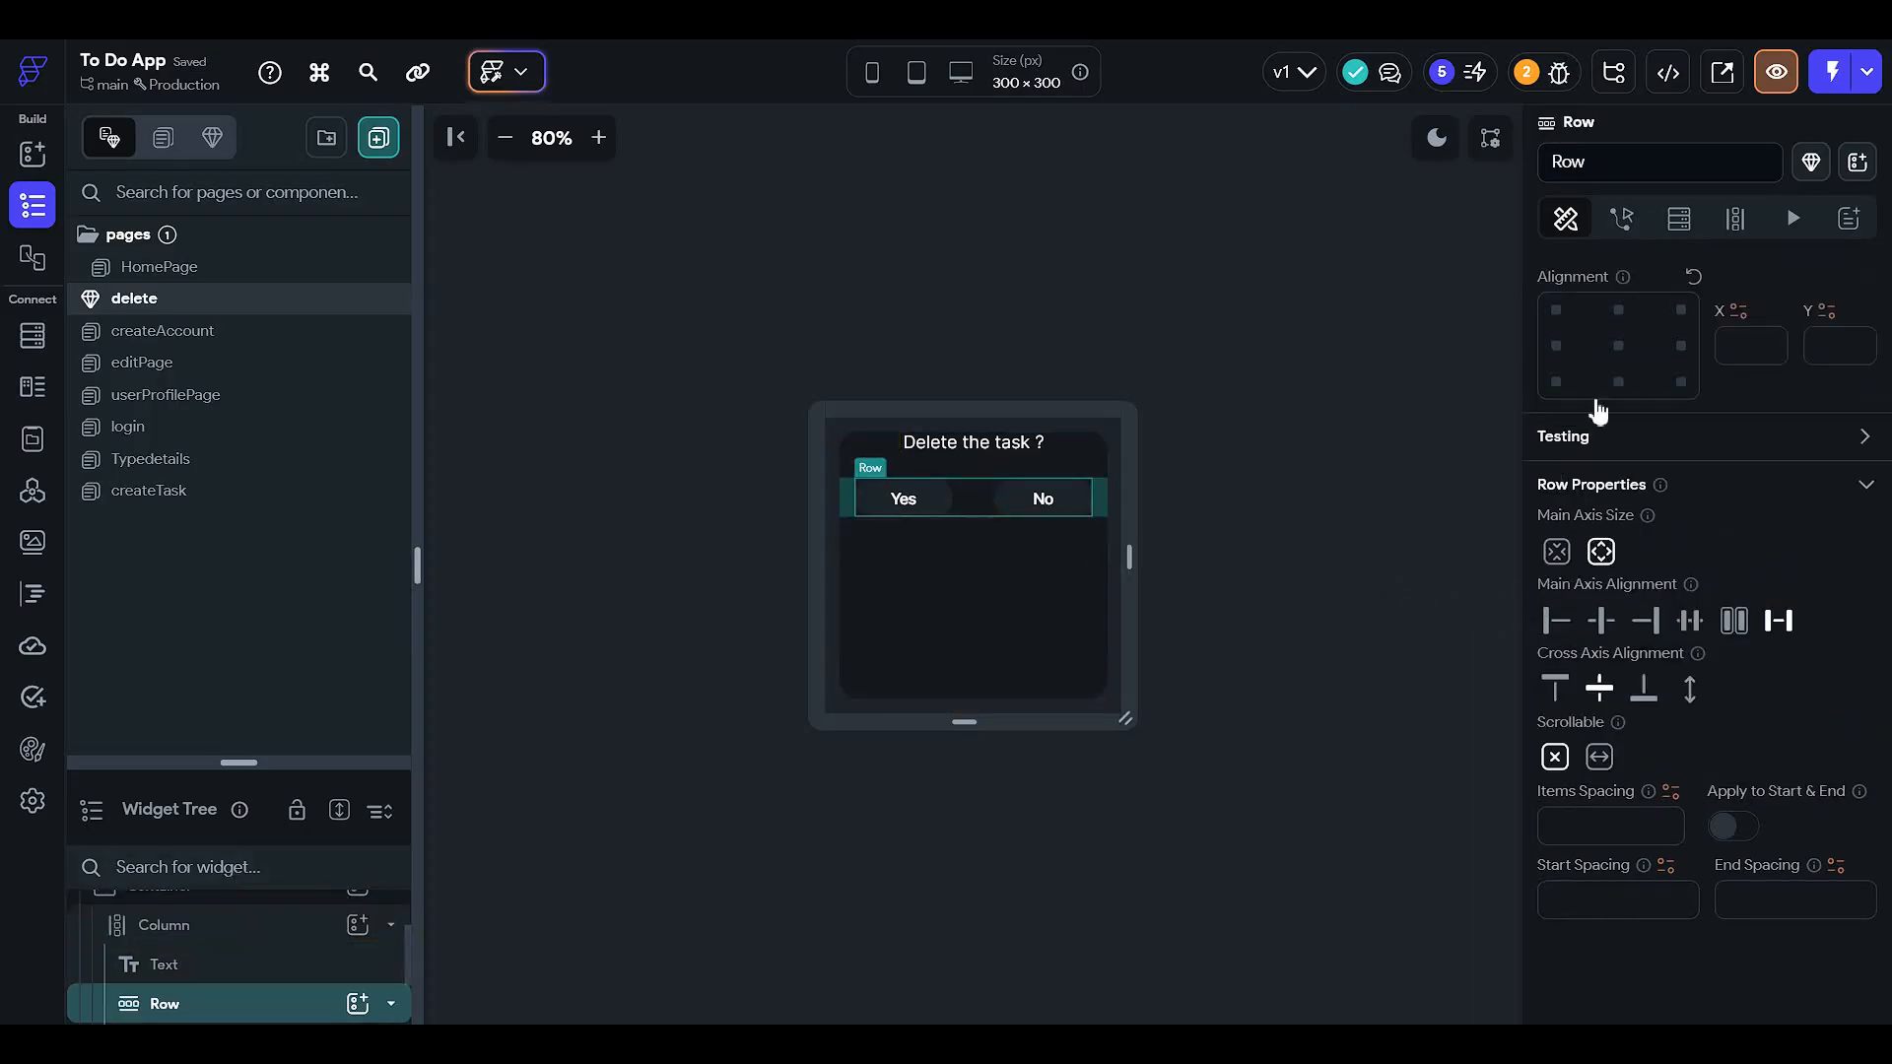
click(1618, 346)
click(1251, 489)
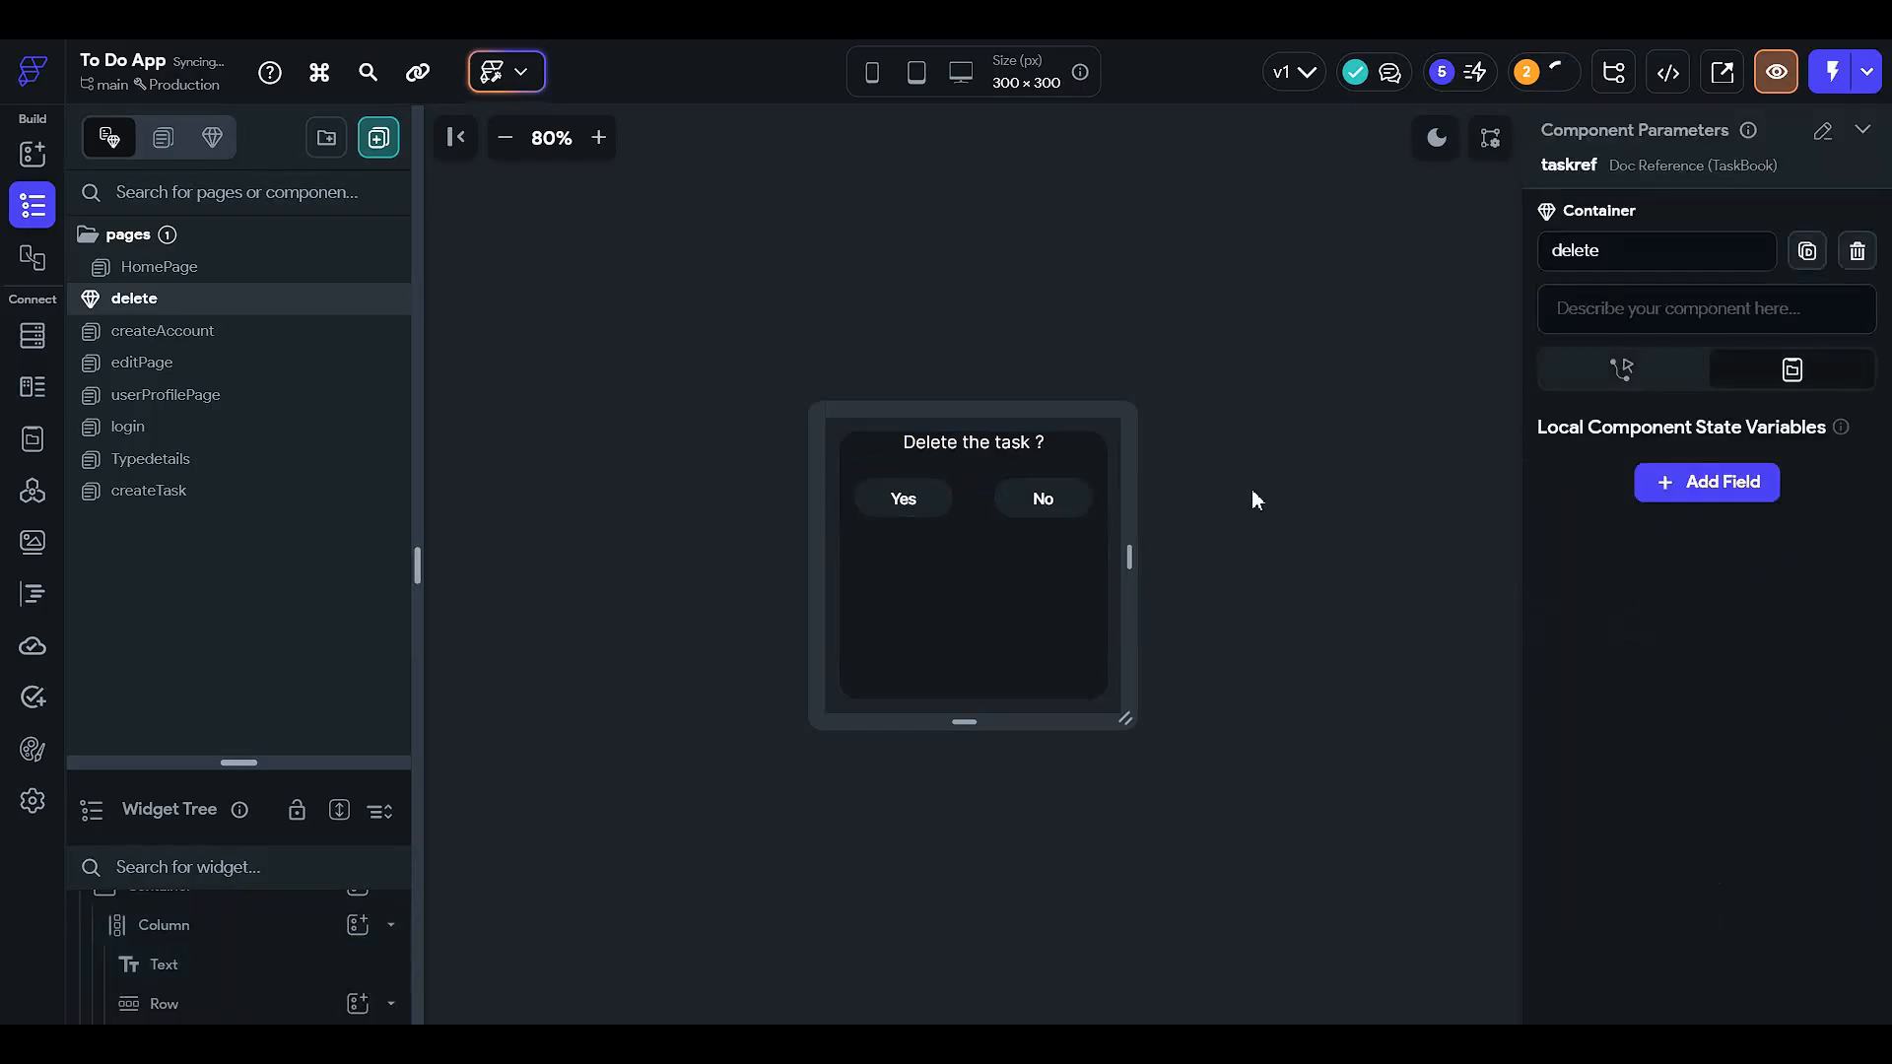
click(991, 446)
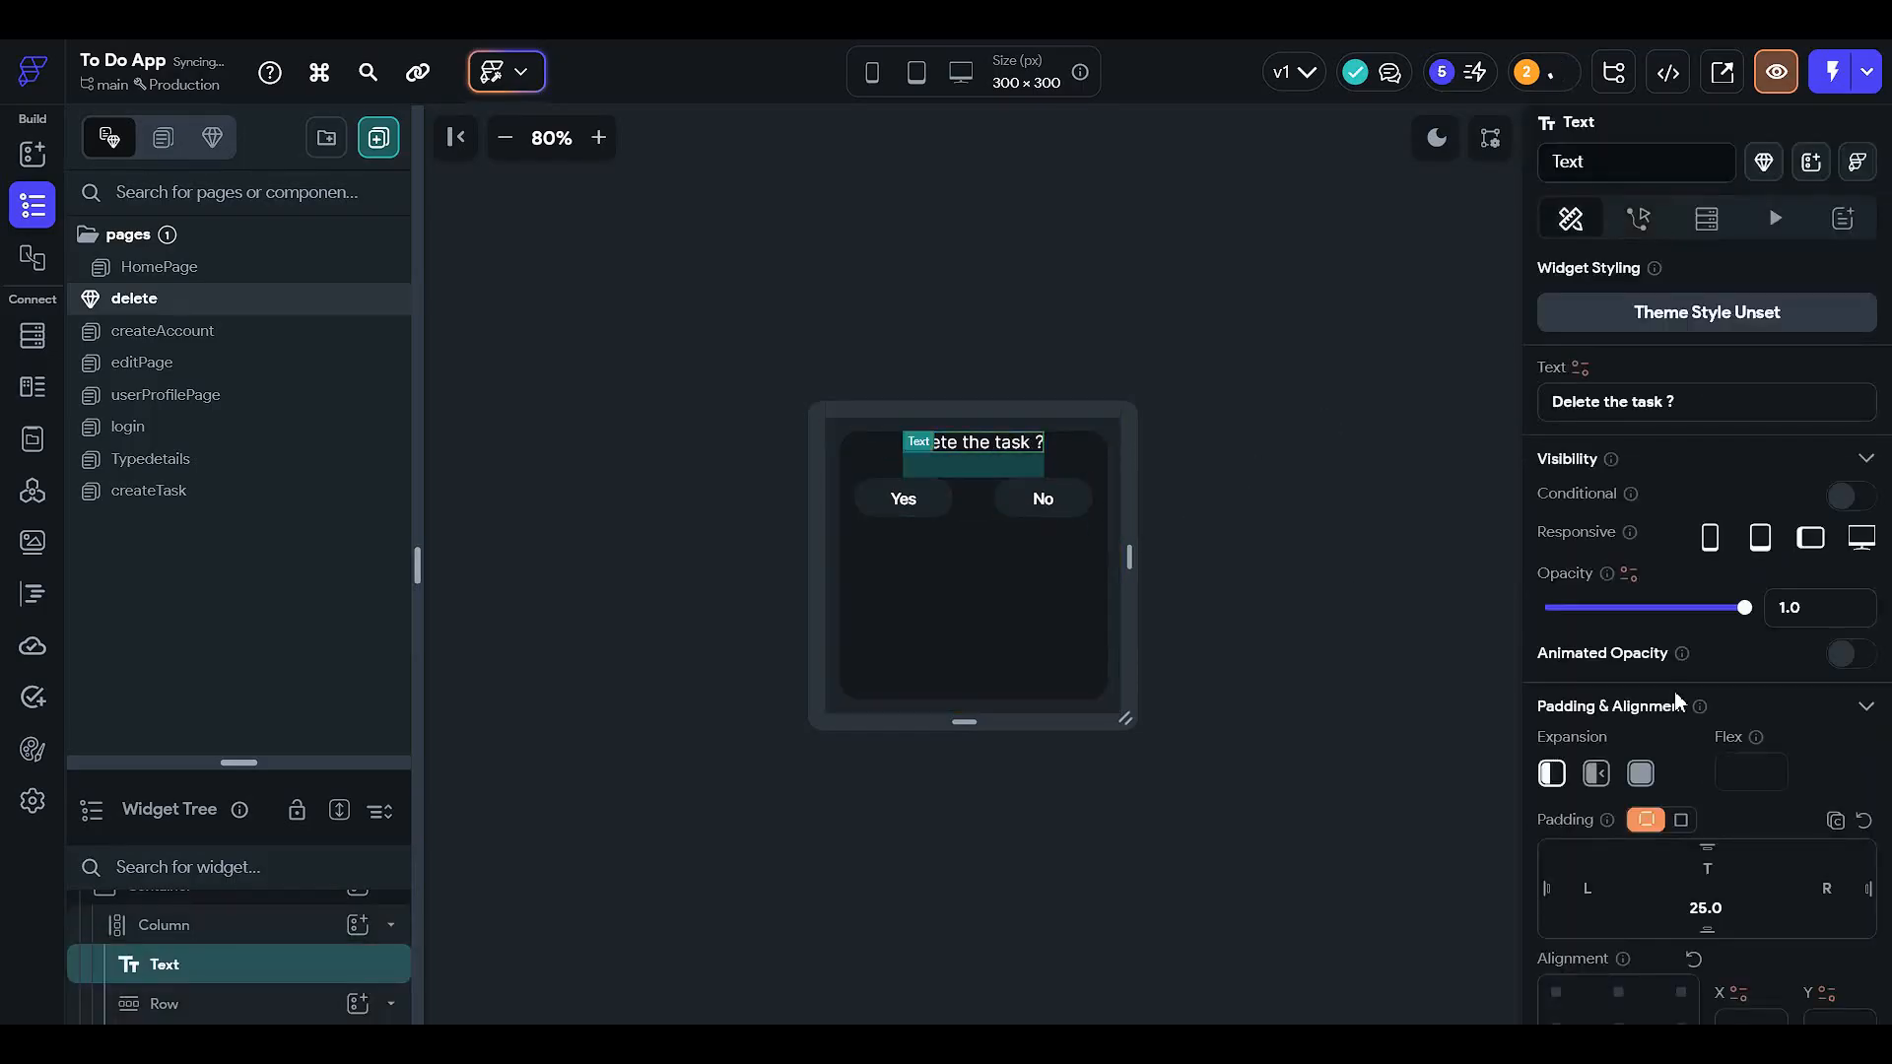
click(1720, 868)
text(25)
click(1372, 587)
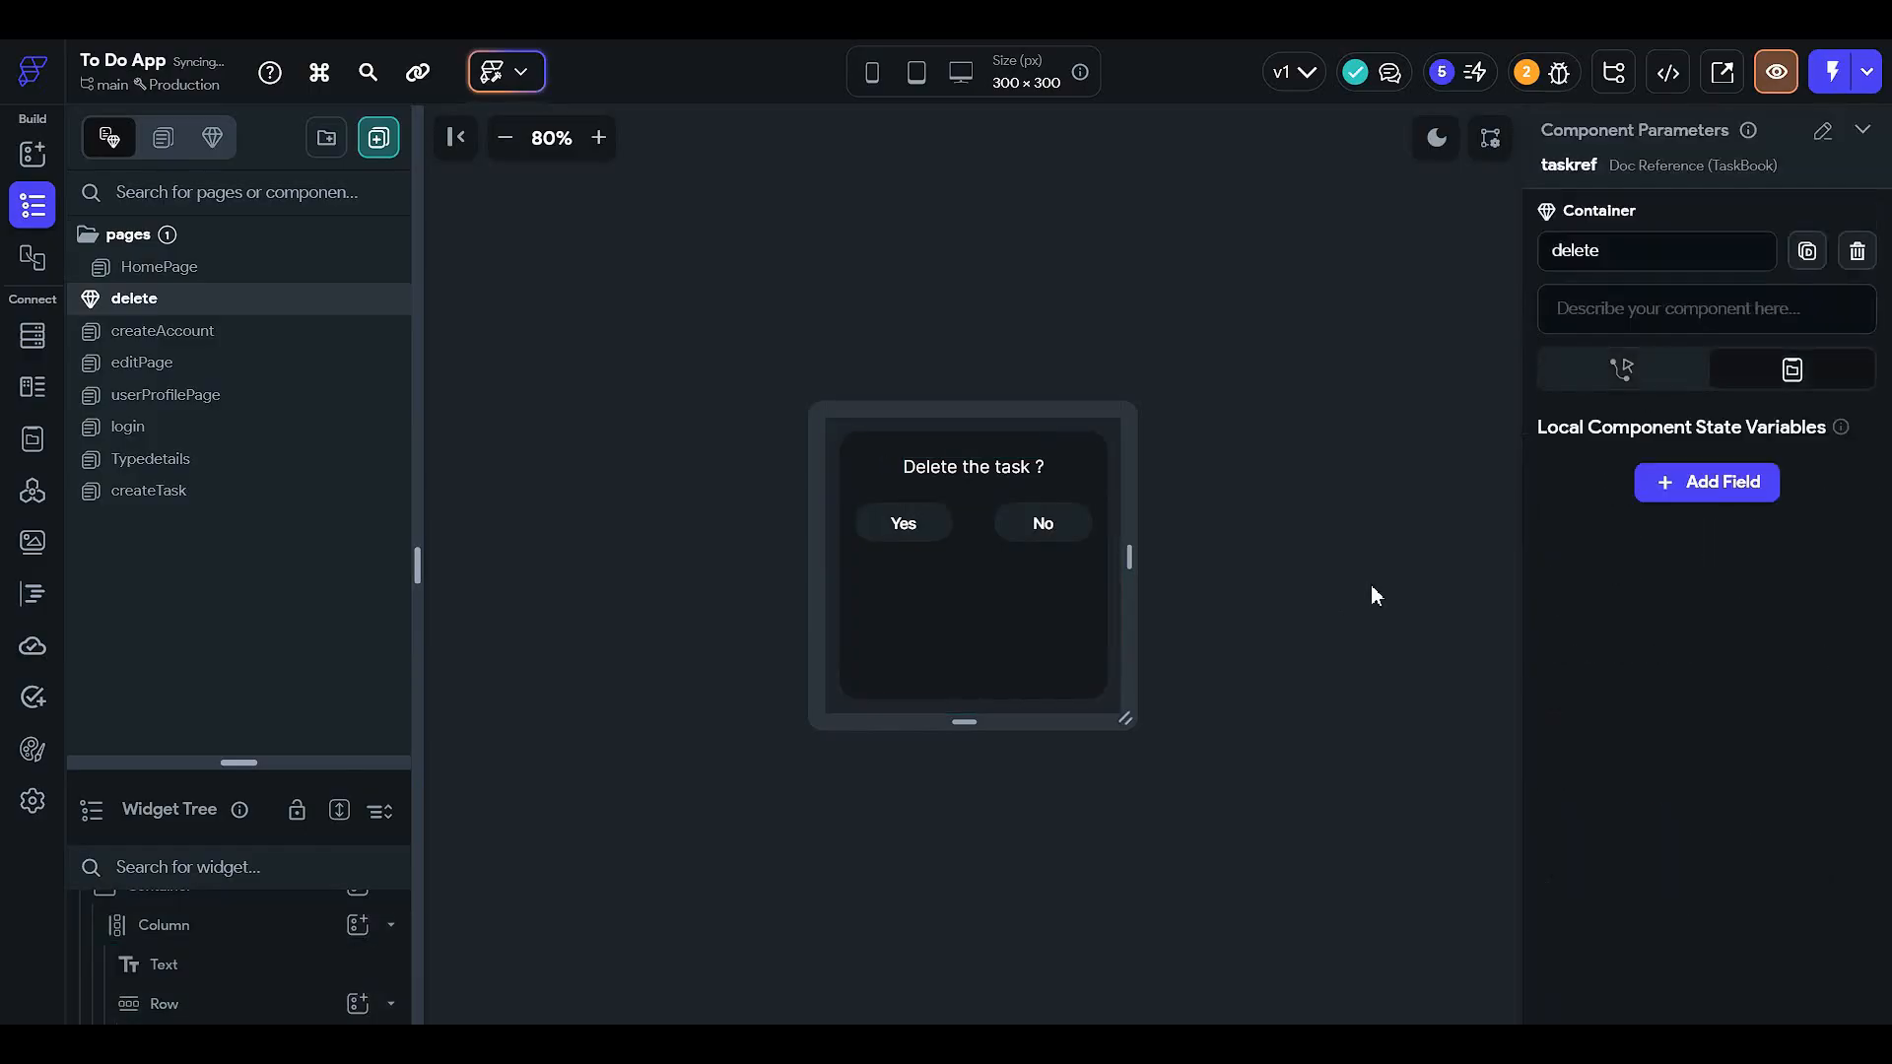
click(233, 268)
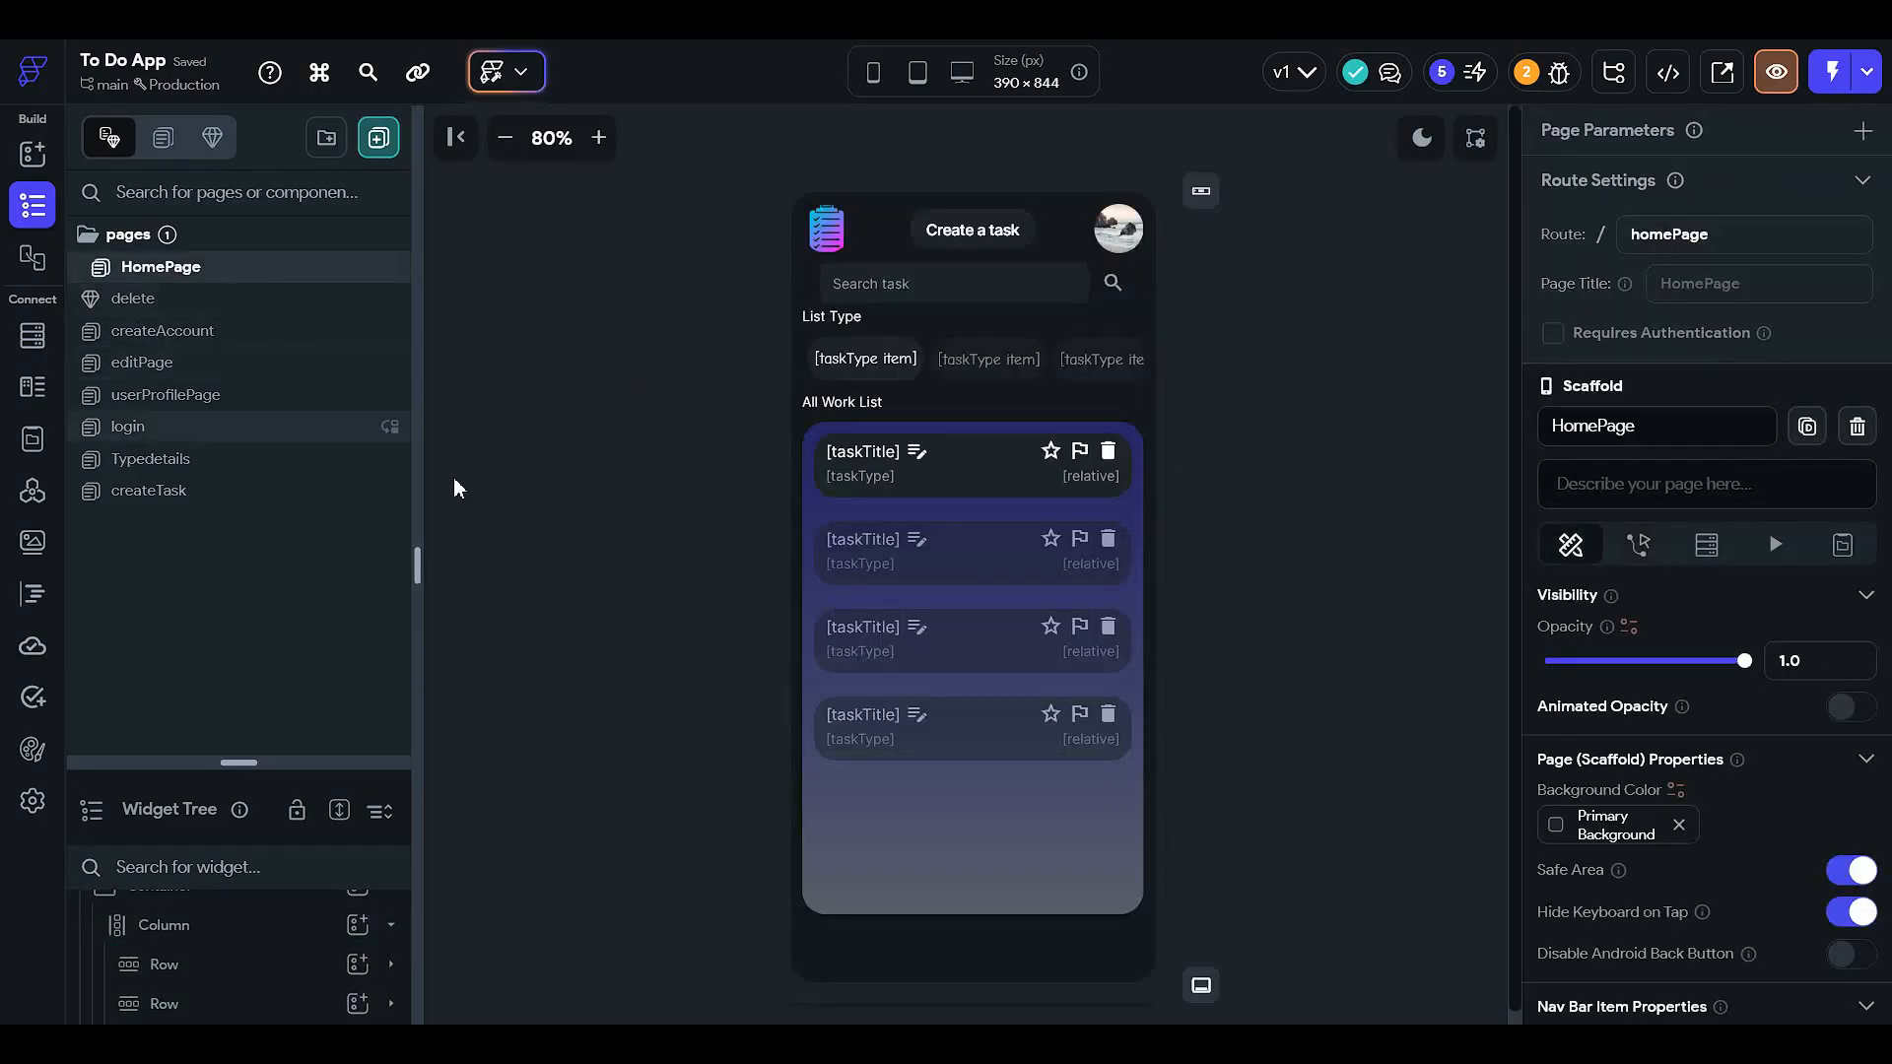
- On userProfilePage, set the avatar container's background image to the Authenticated User Photo URL
click(272, 309)
click(271, 342)
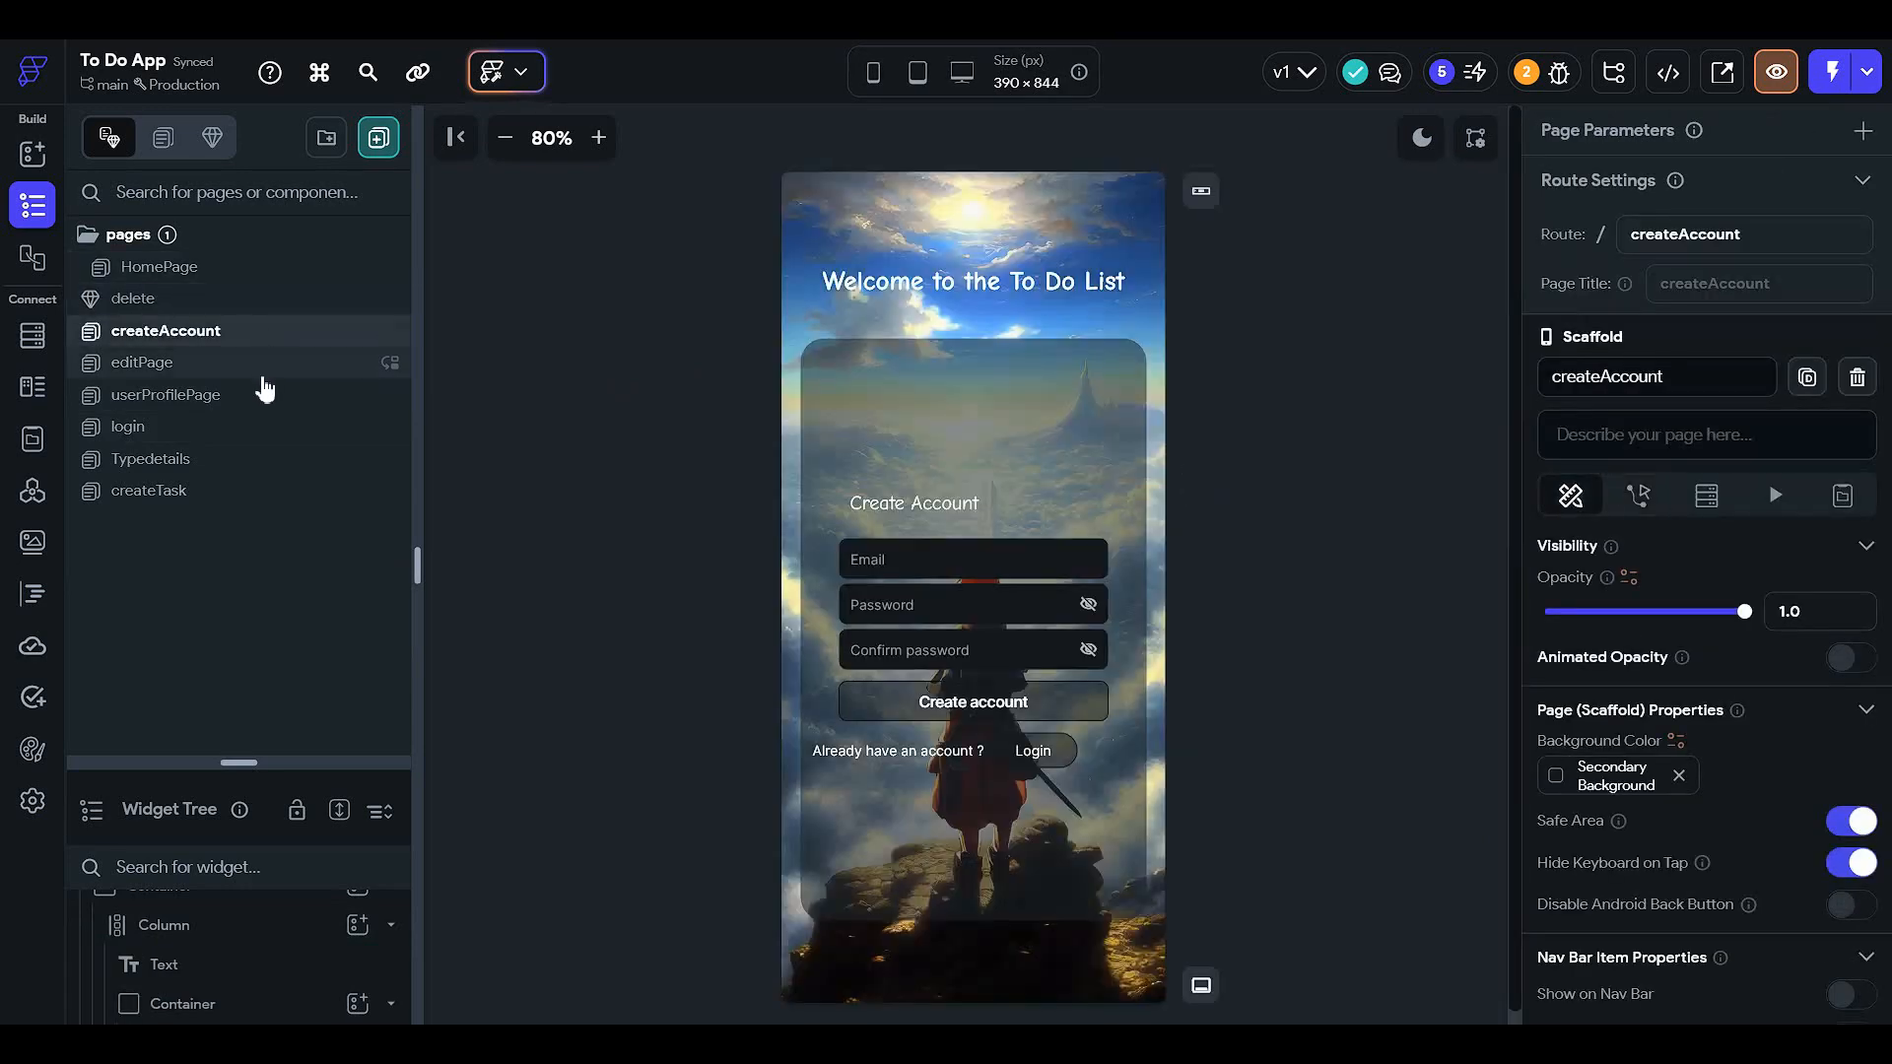
click(265, 387)
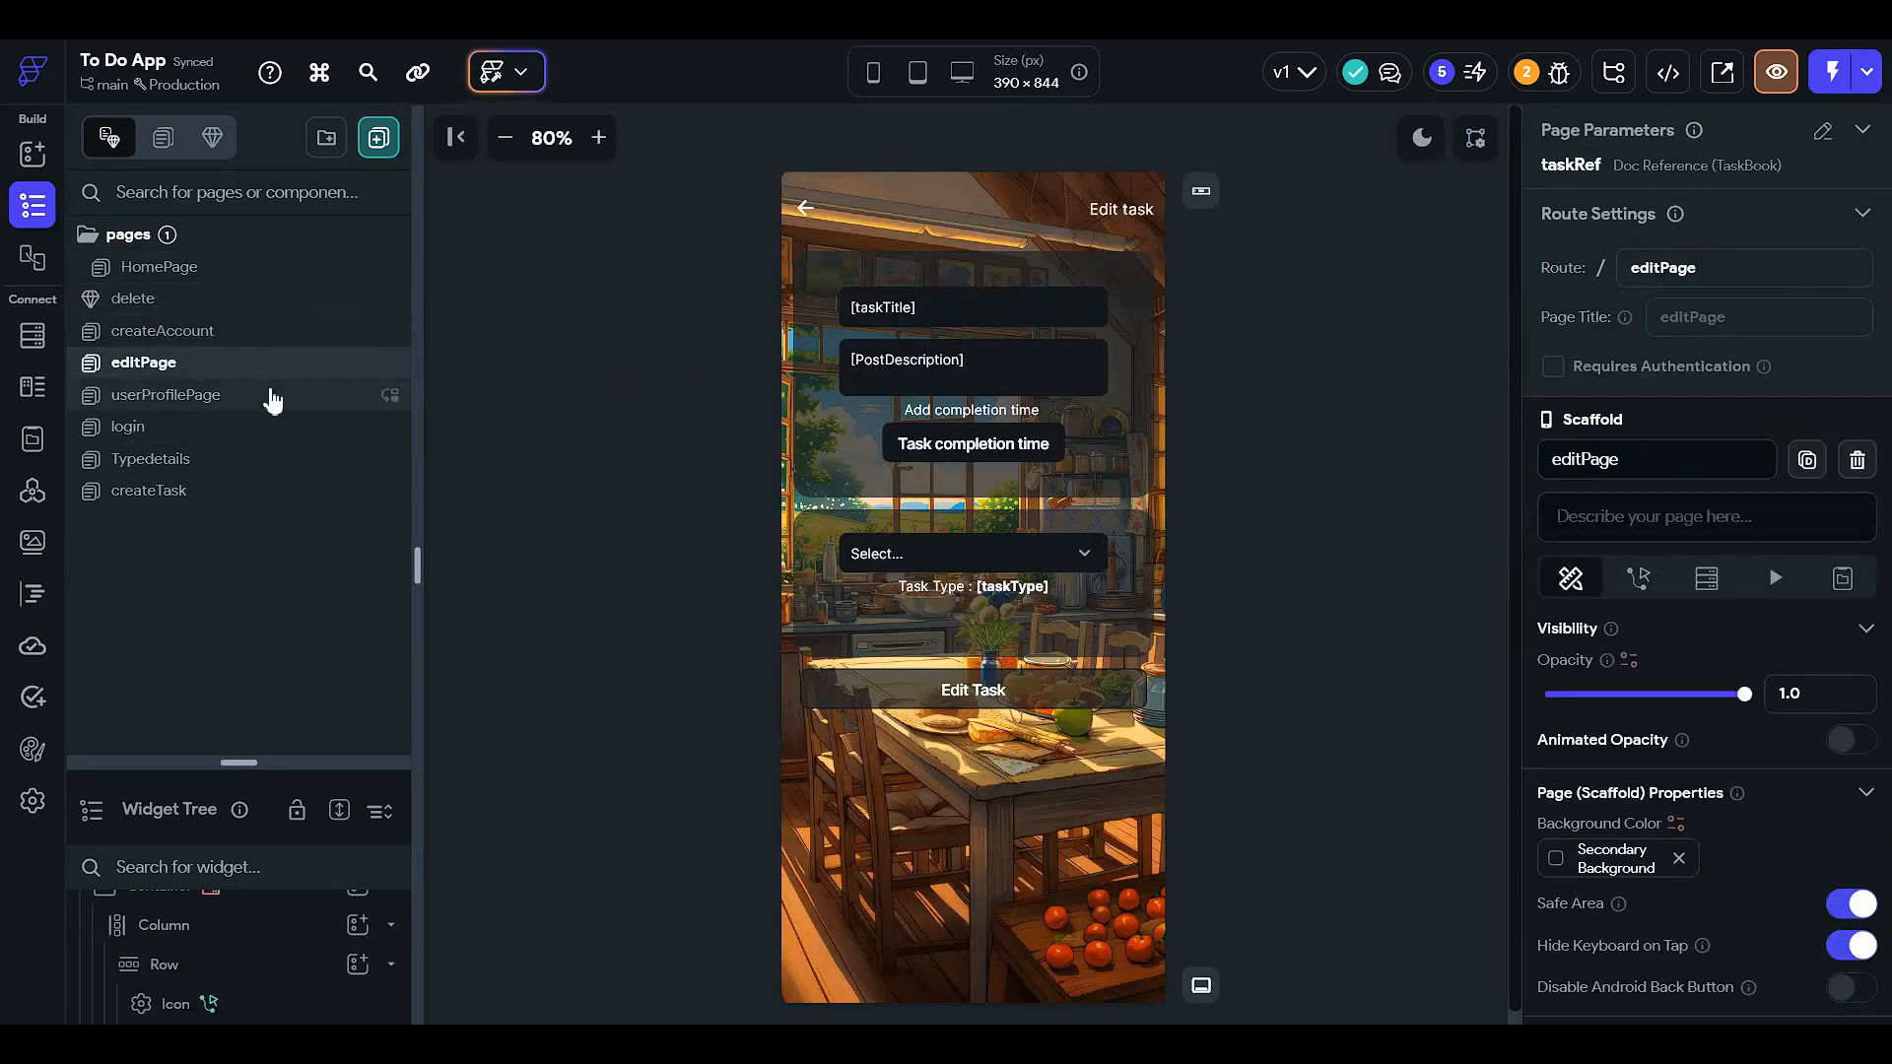
click(273, 397)
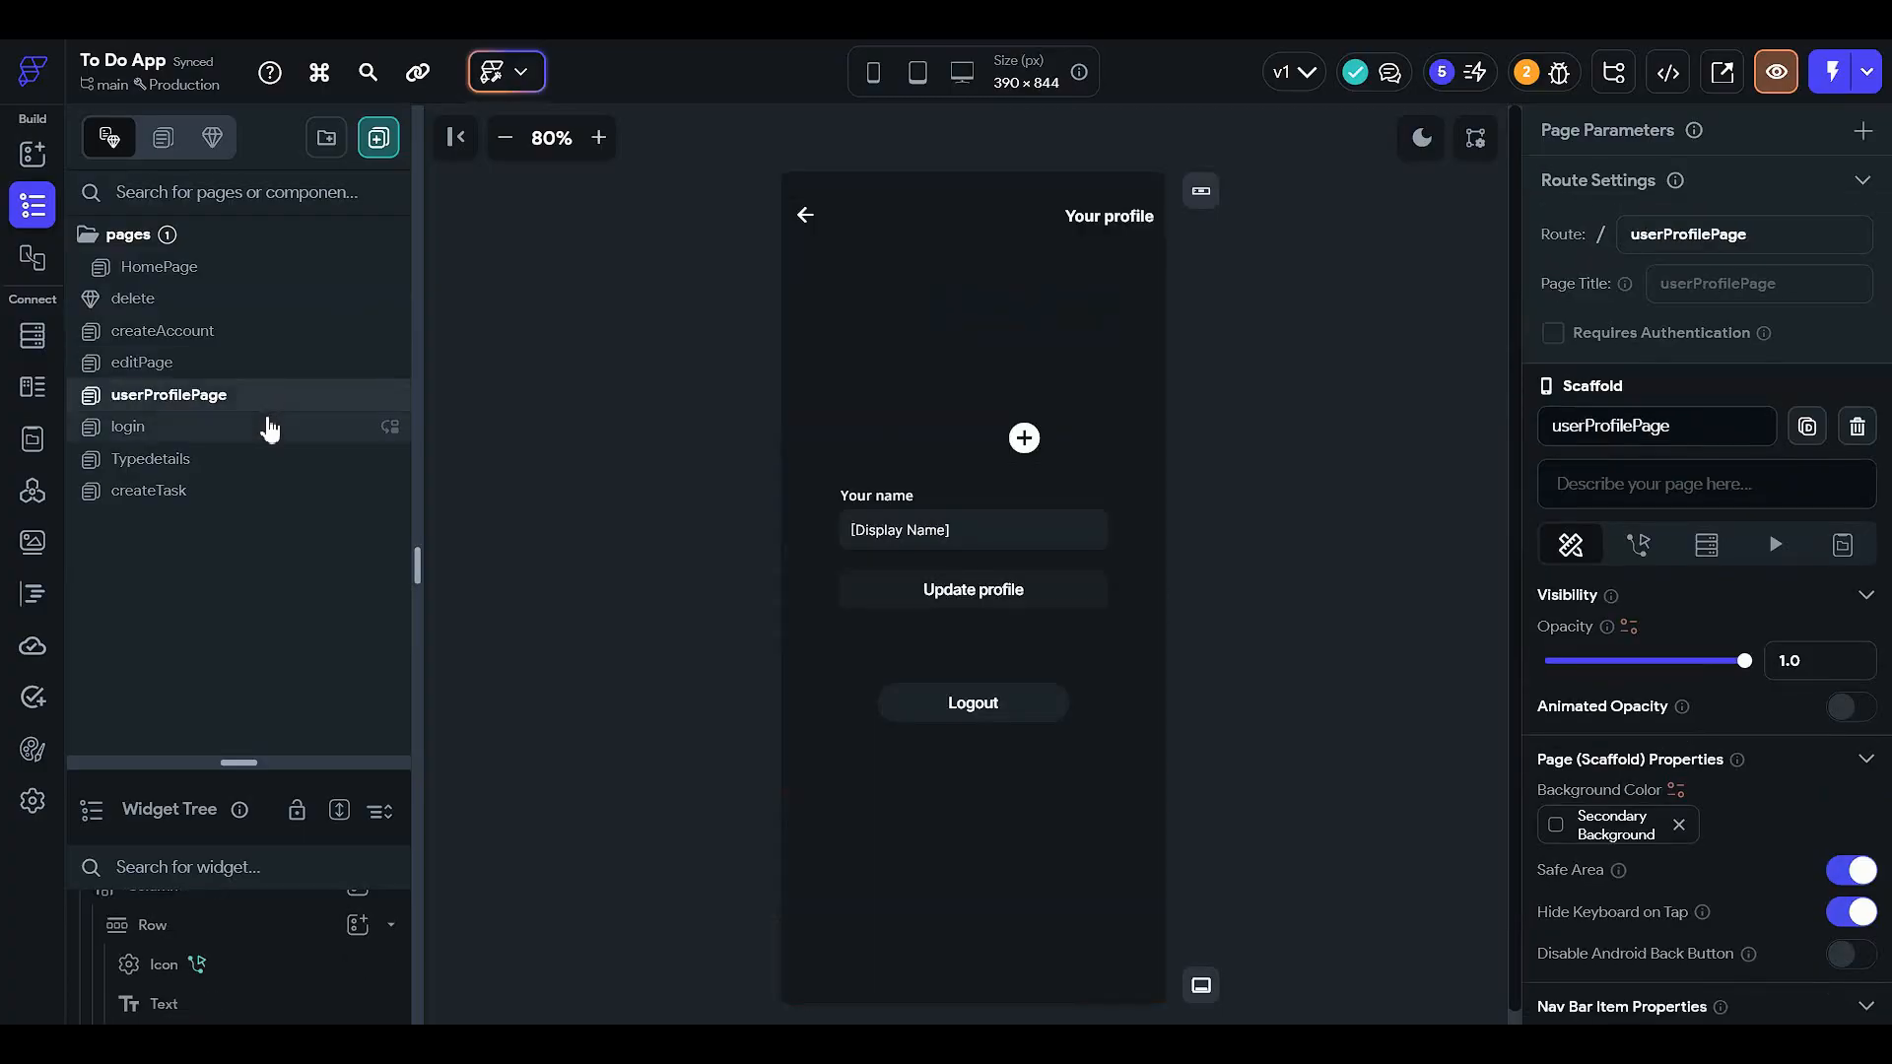
click(1001, 391)
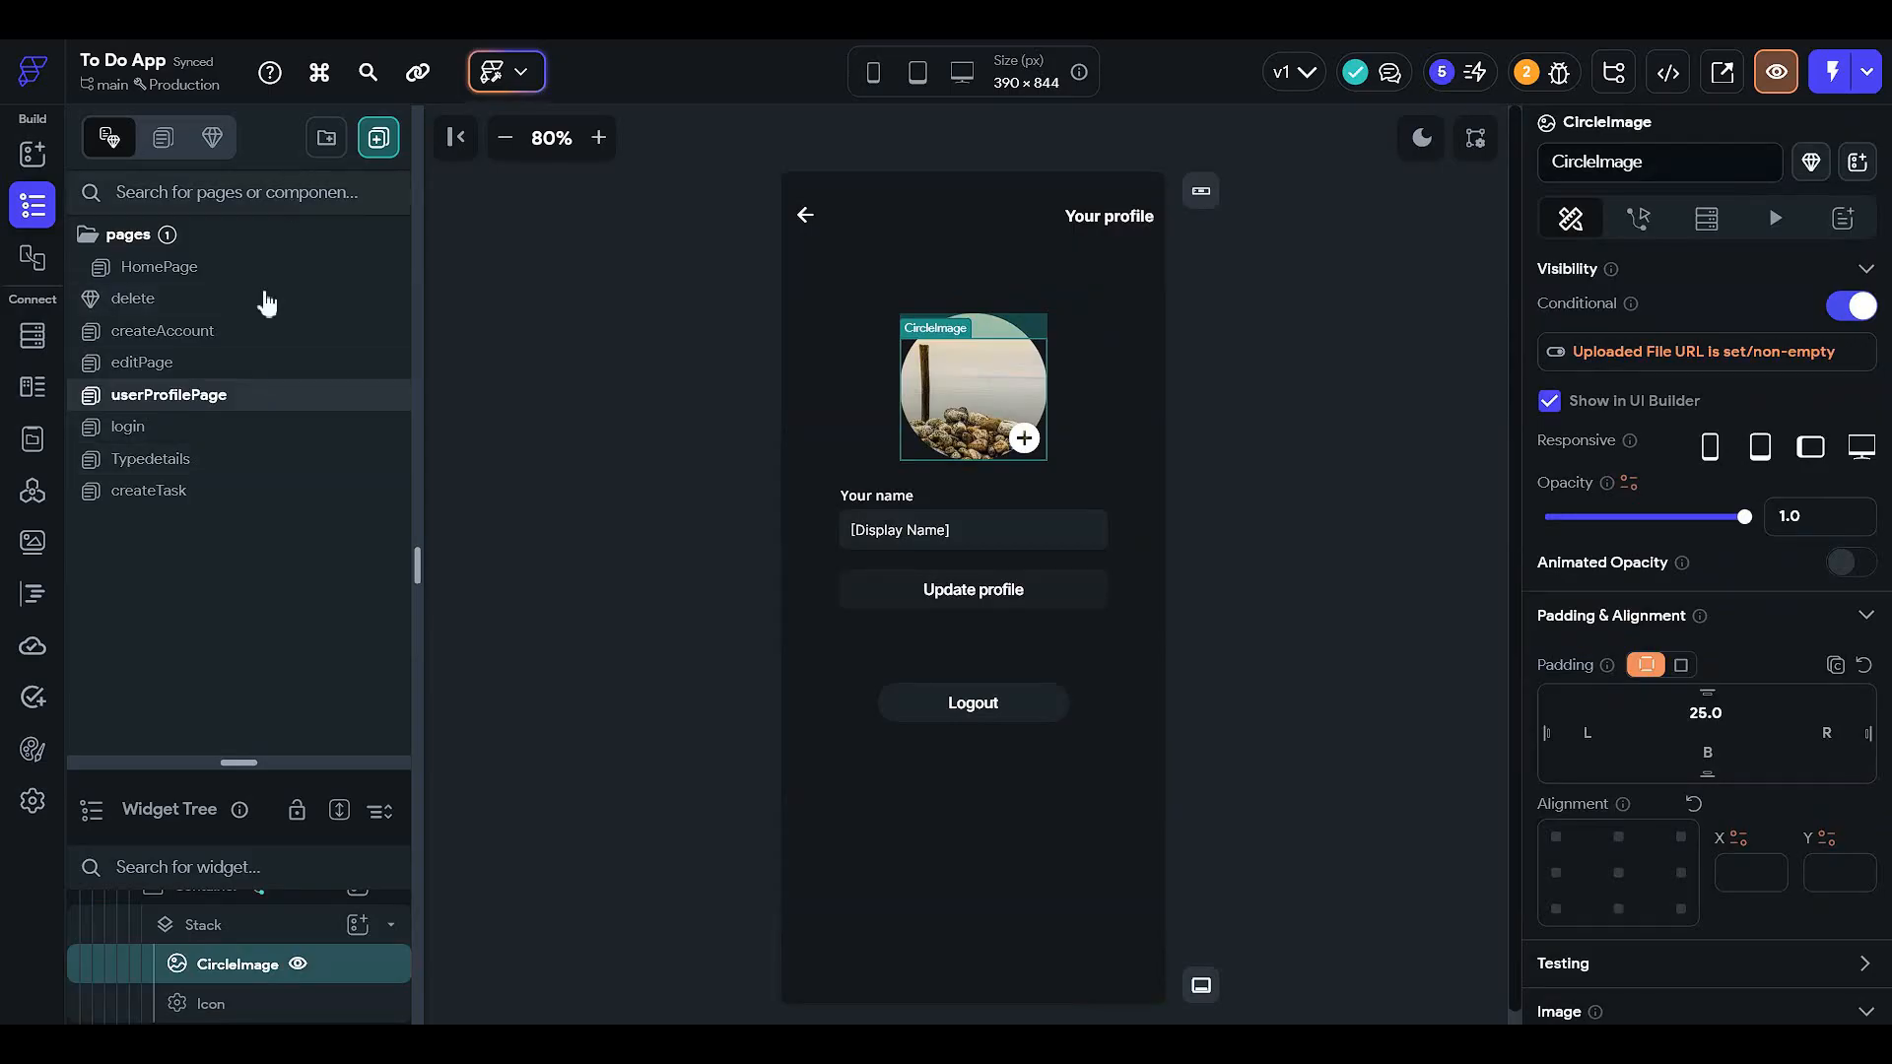
drag(233, 760, 287, 254)
click(311, 729)
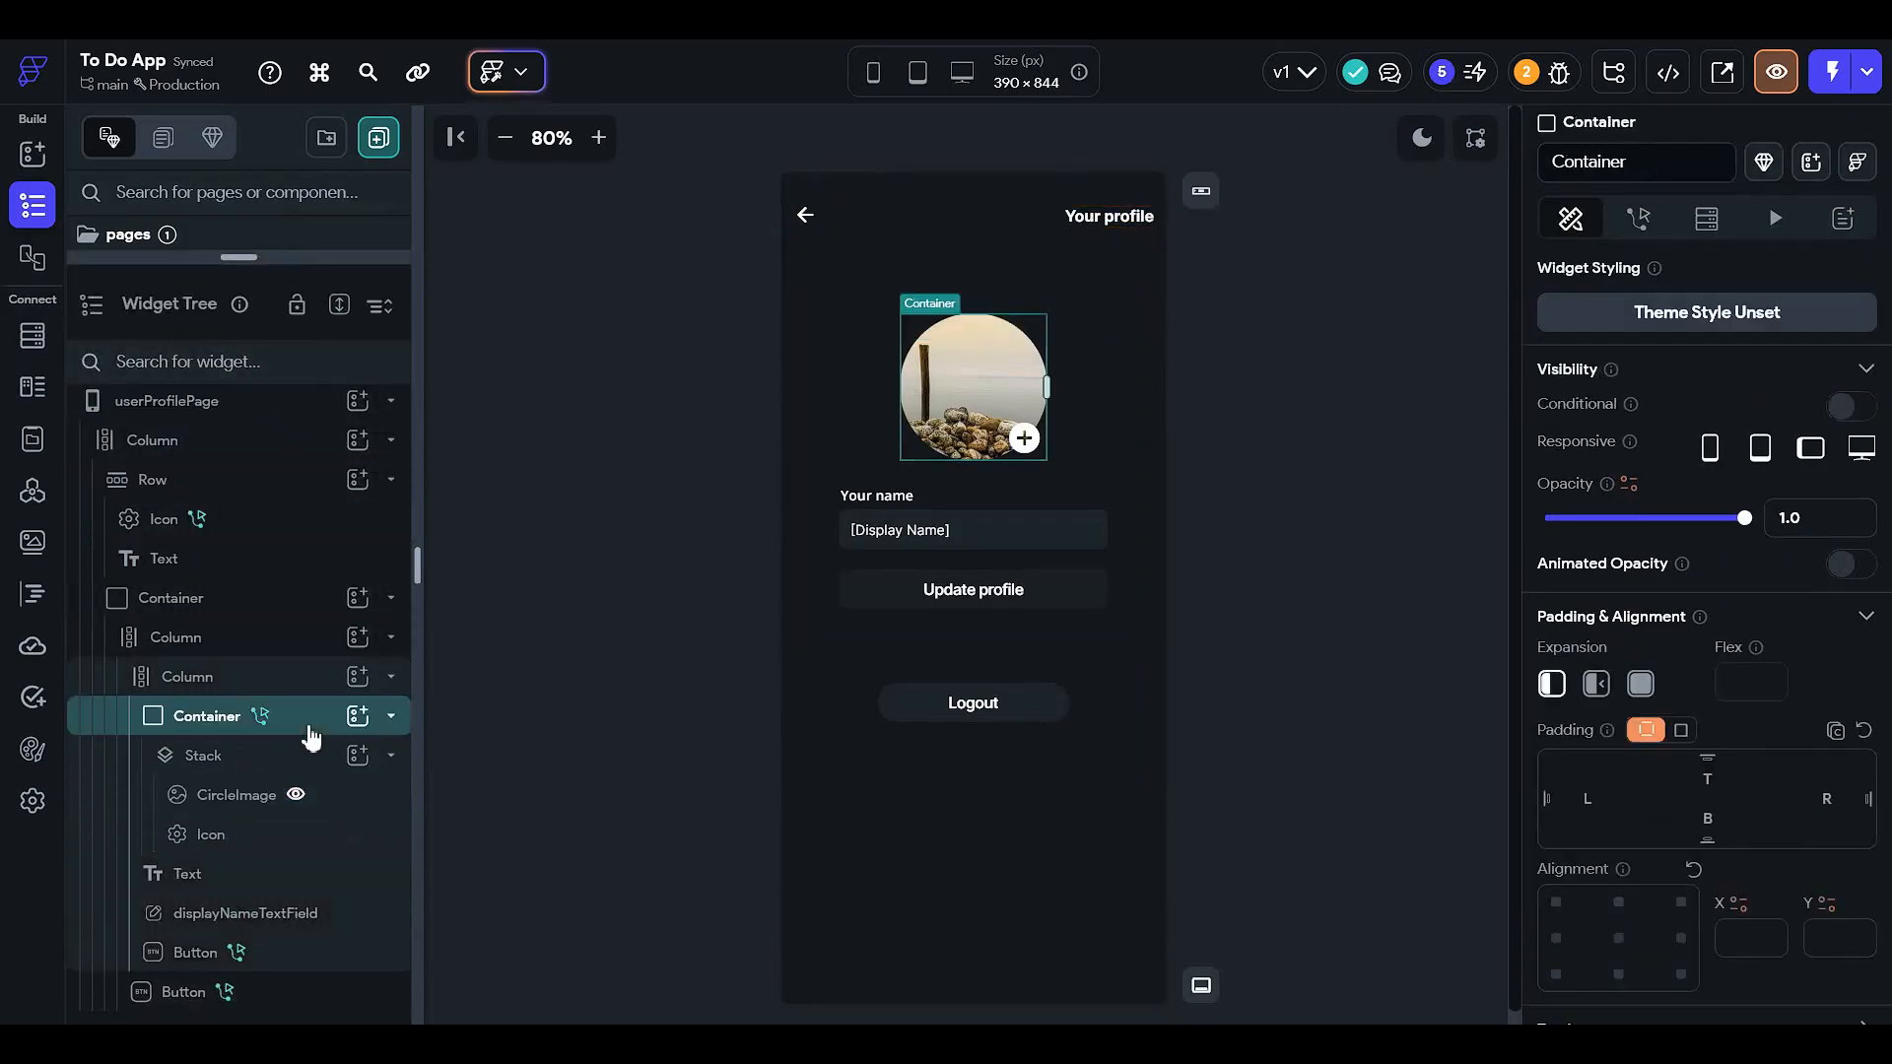
scroll(1681, 717, down, 7)
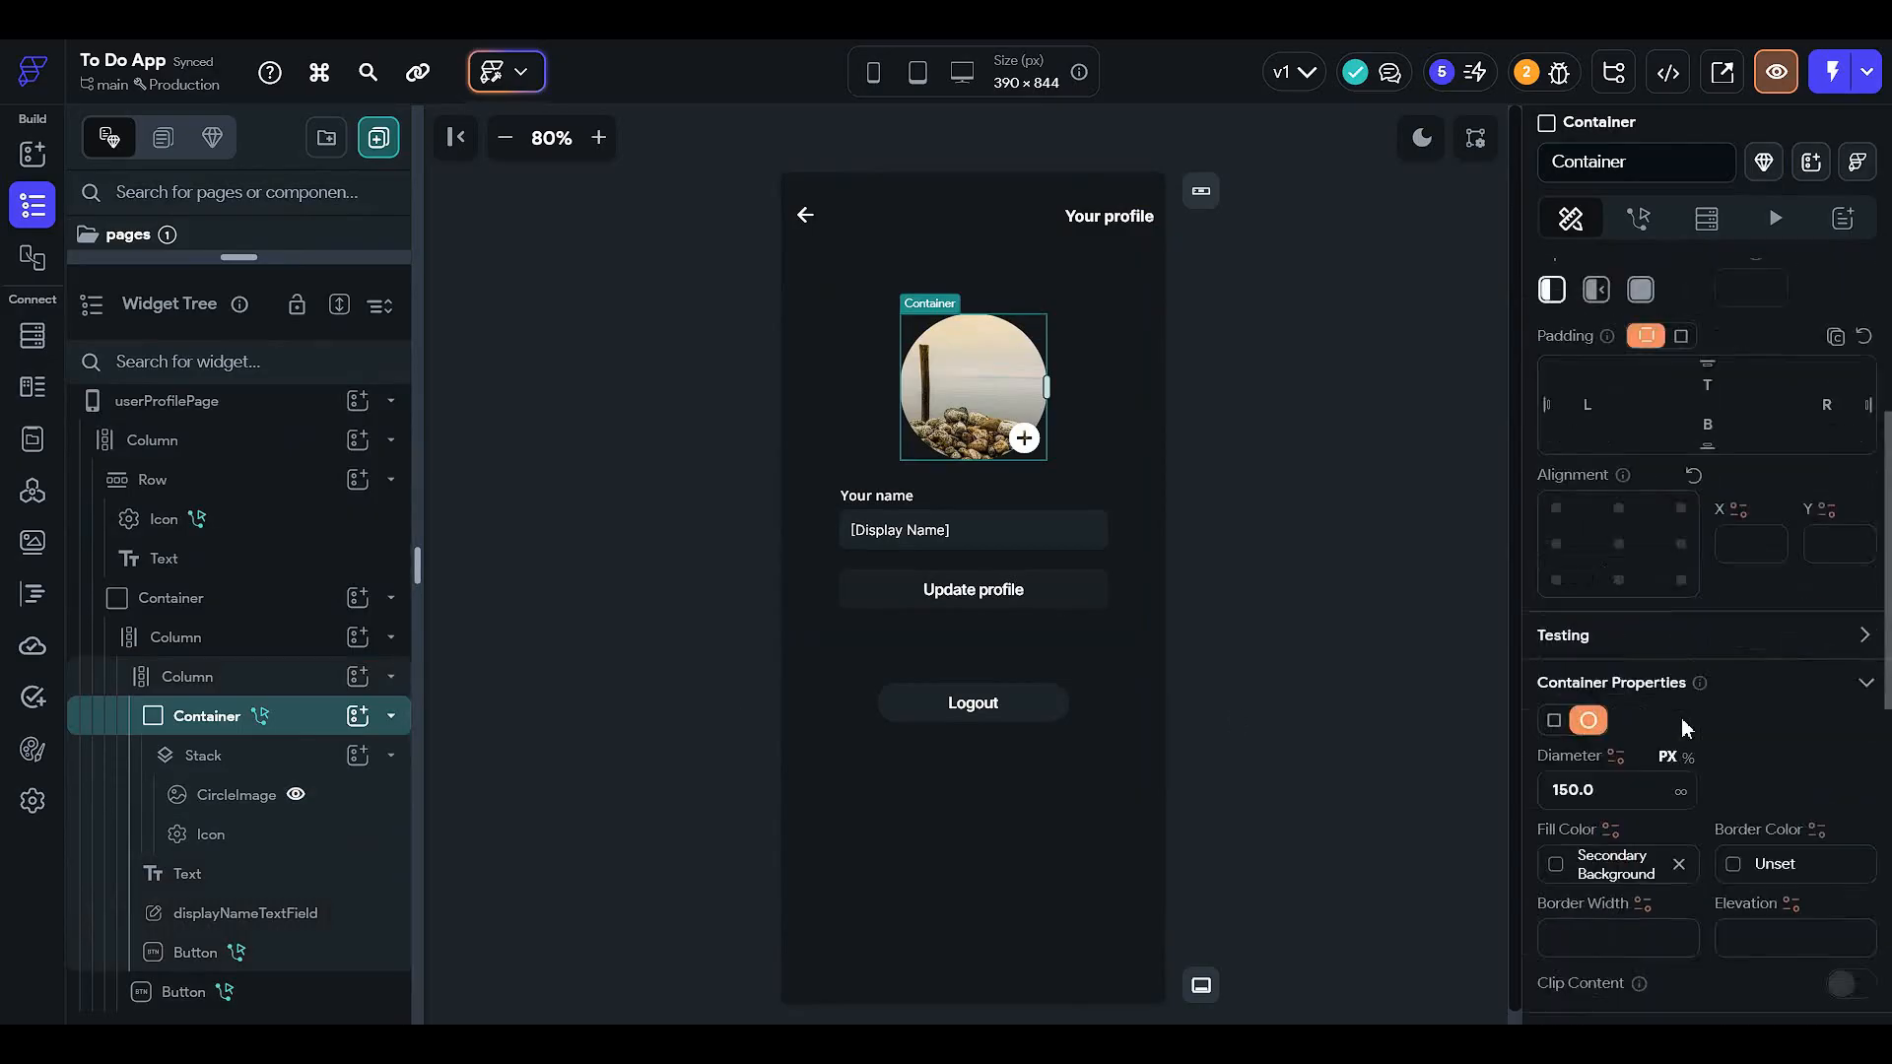
scroll(1695, 714, down, 3)
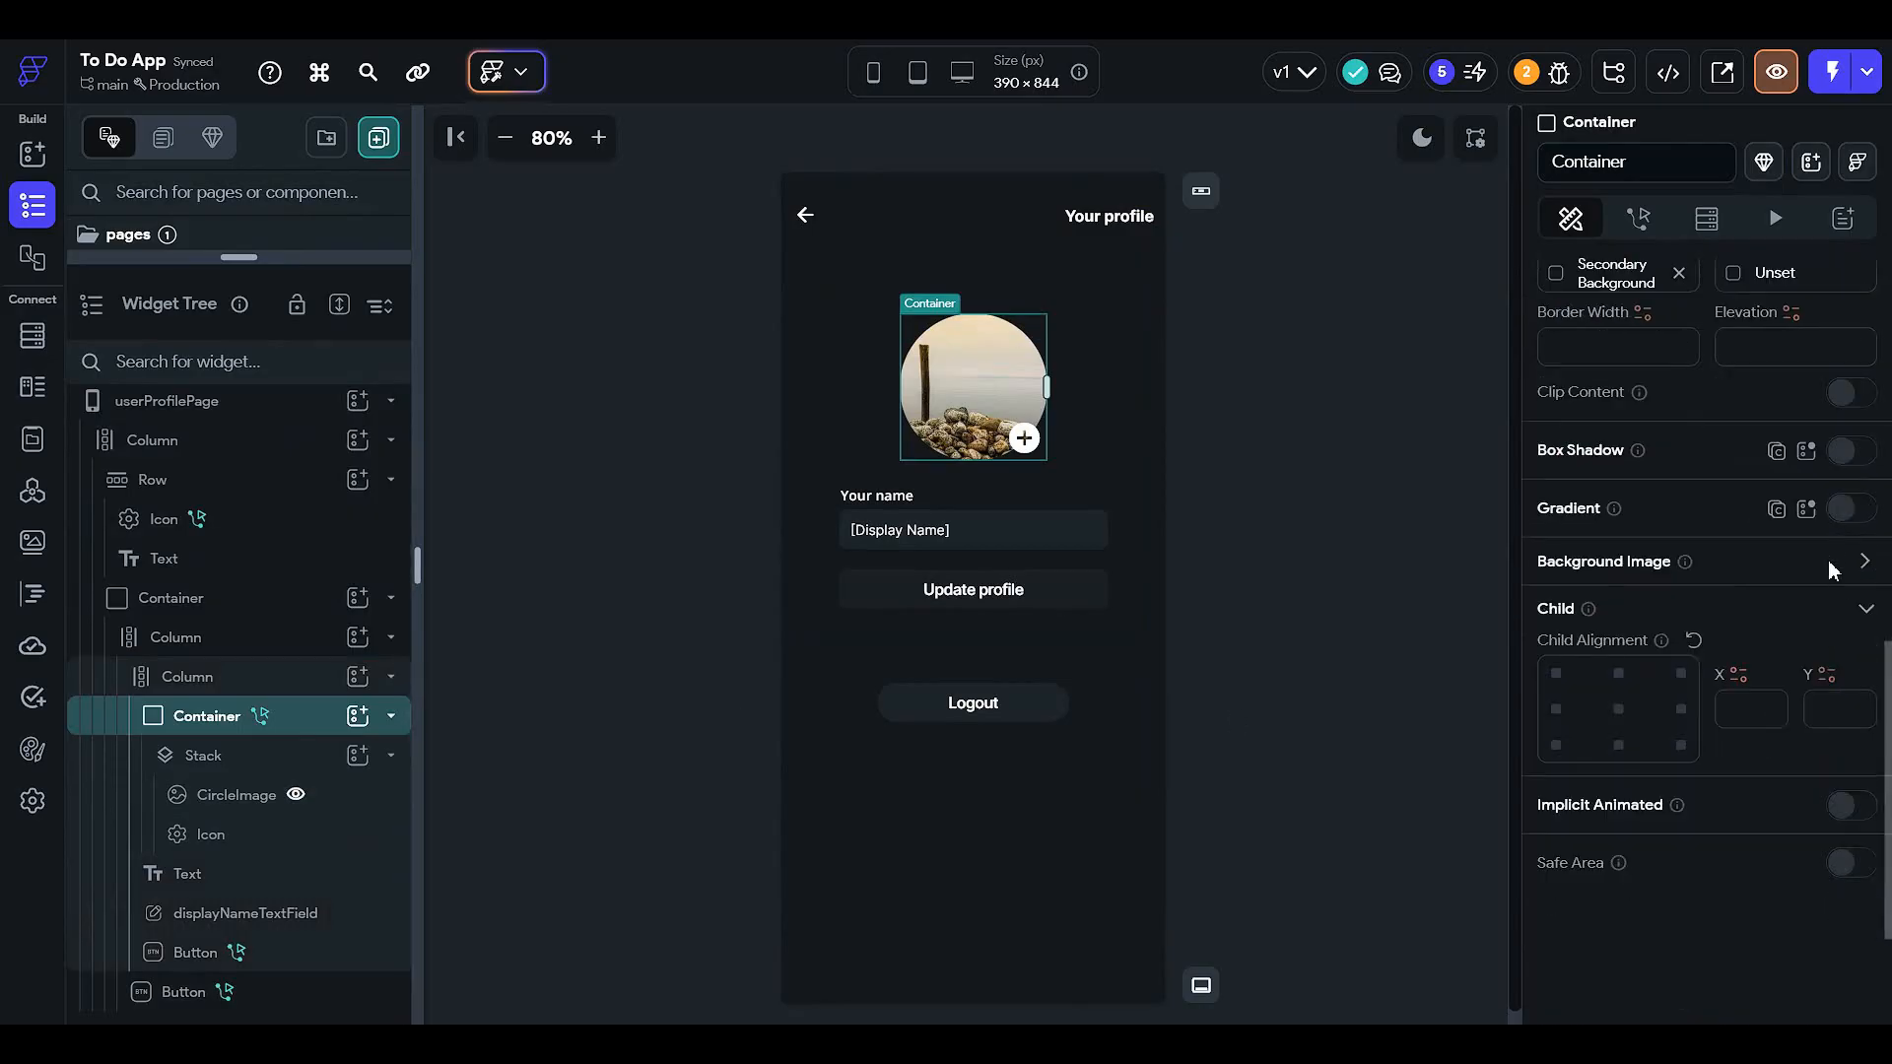
click(1864, 560)
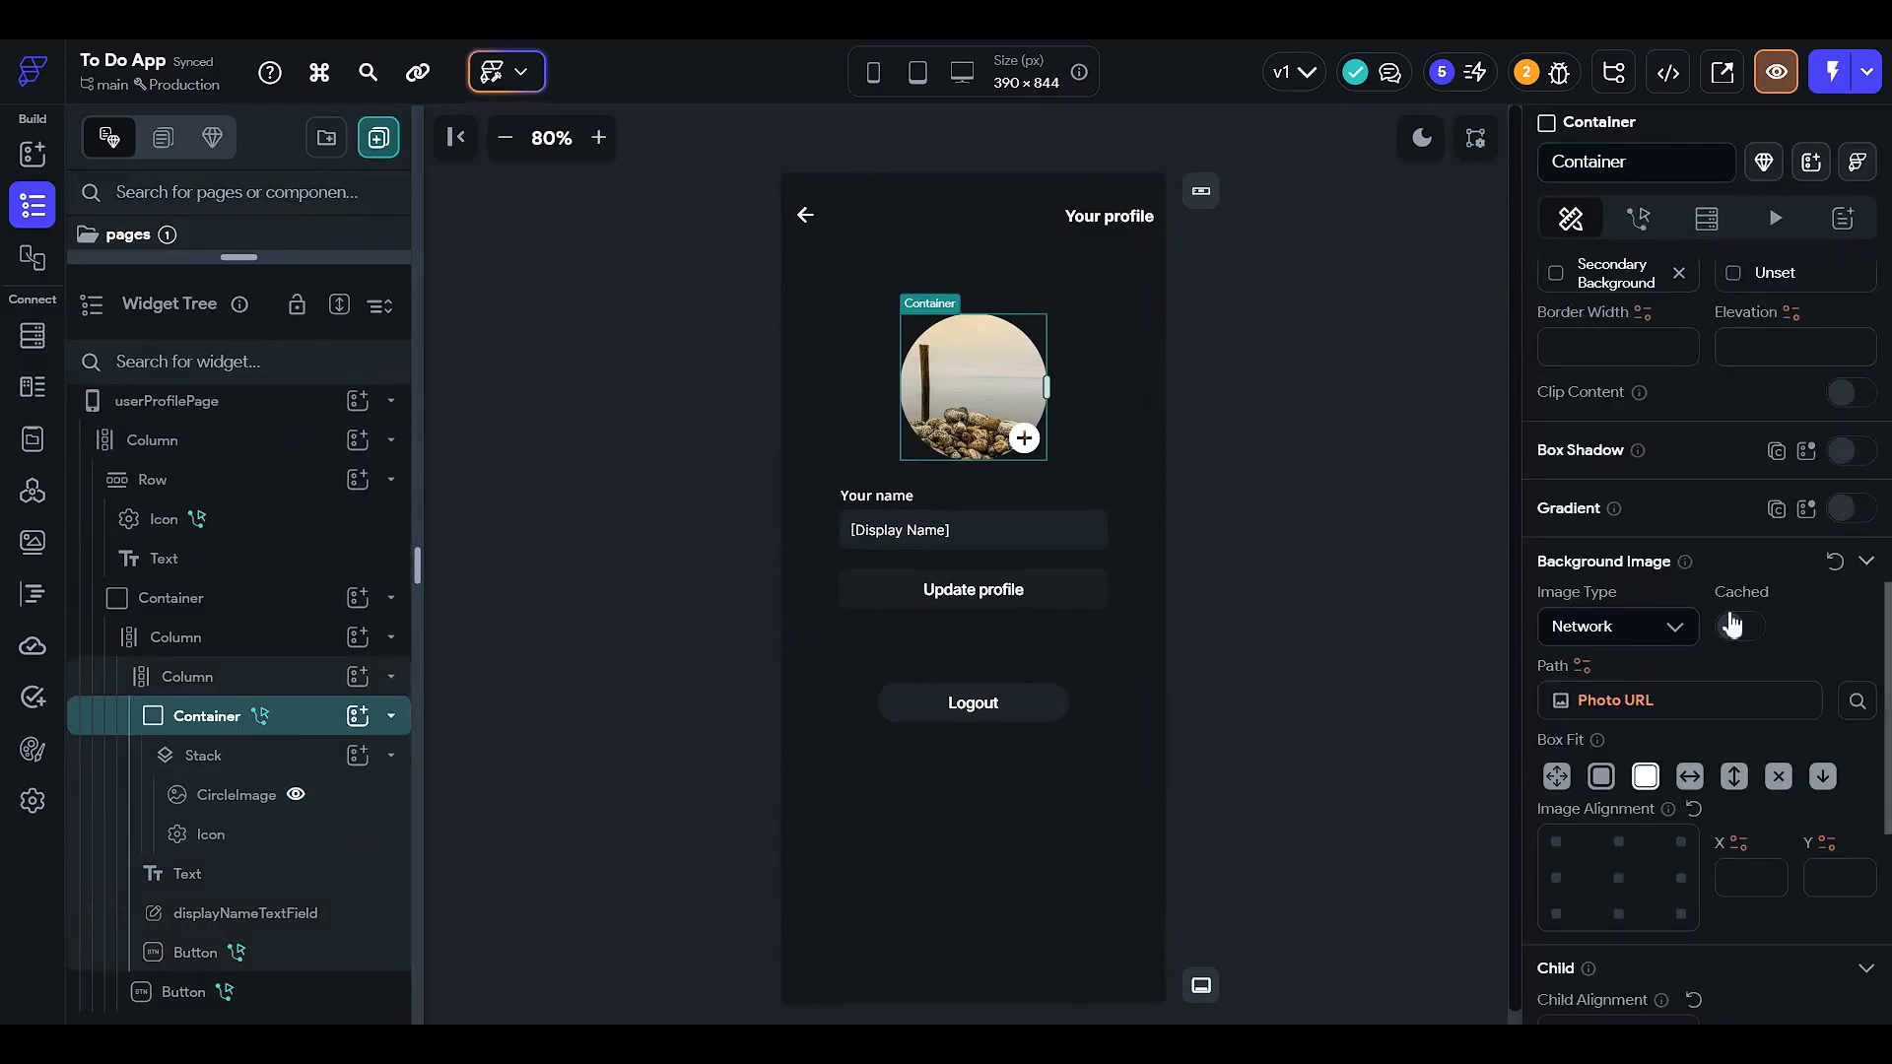
click(1649, 708)
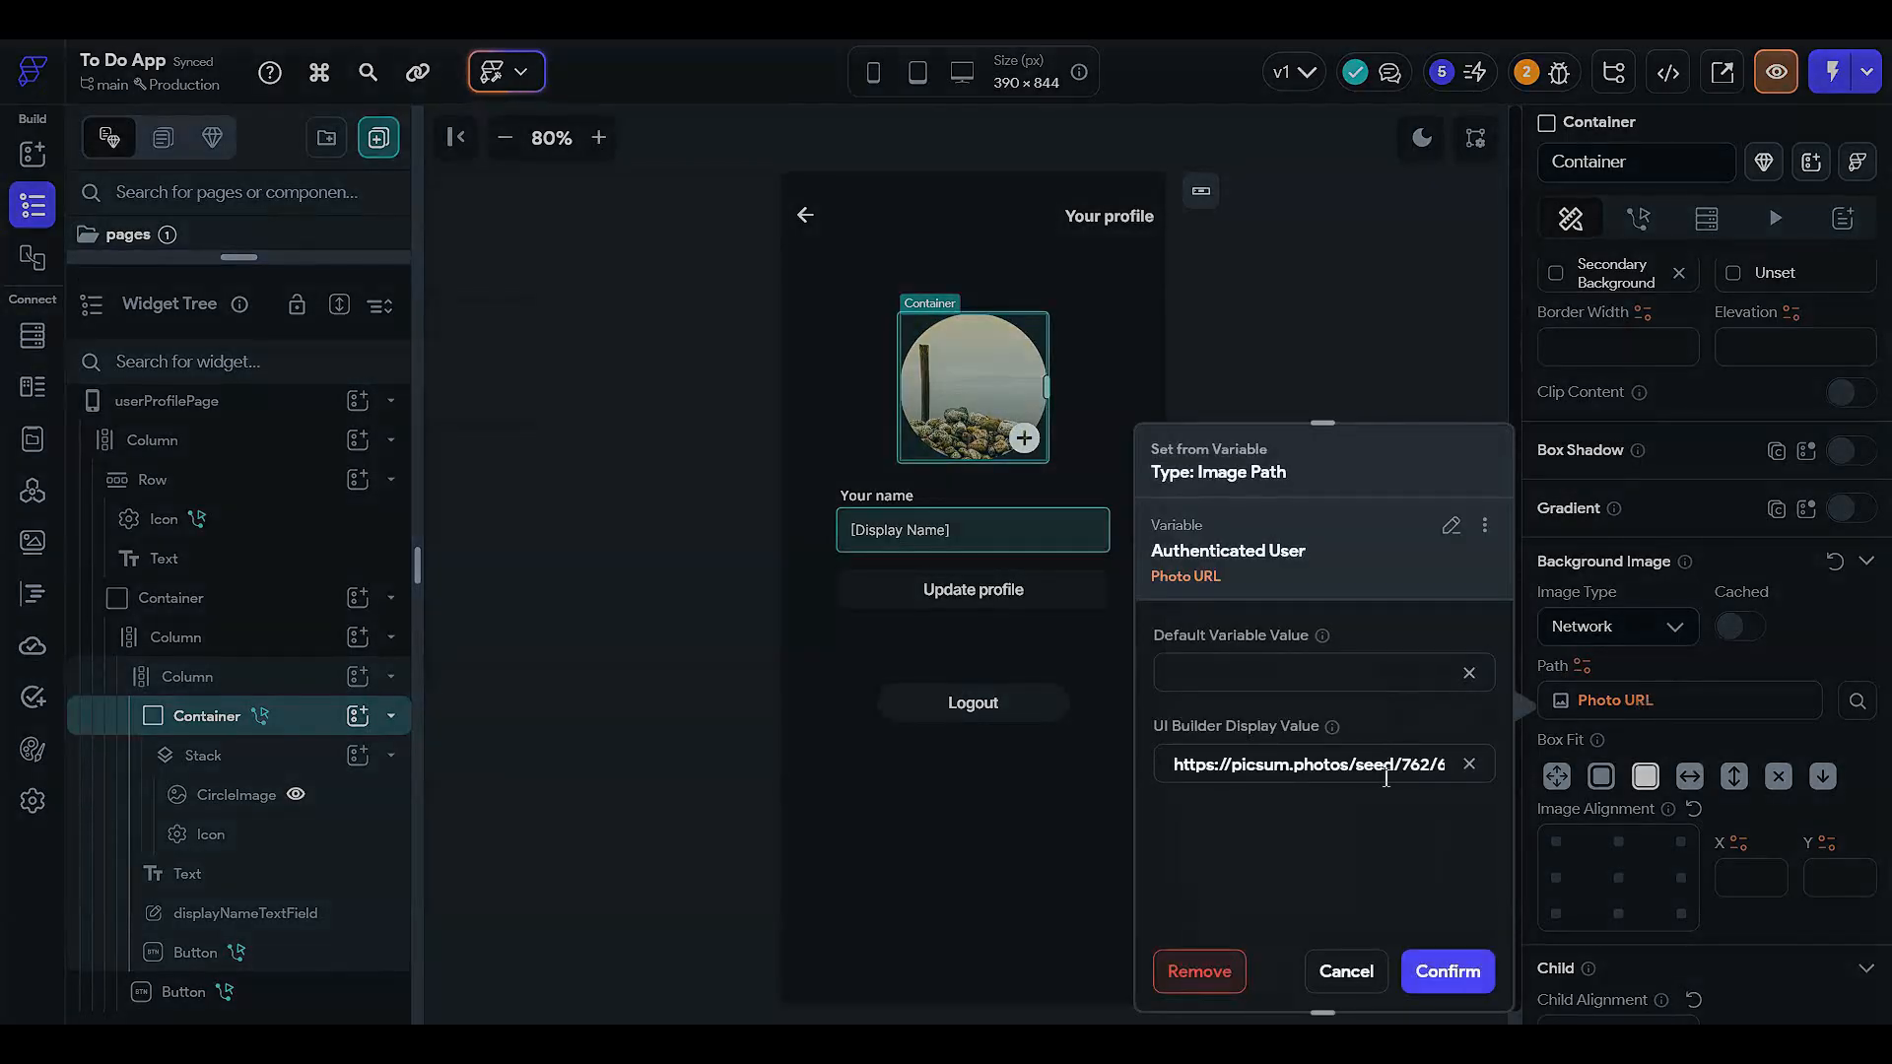
key(ctrl+a)
key(BackSpace)
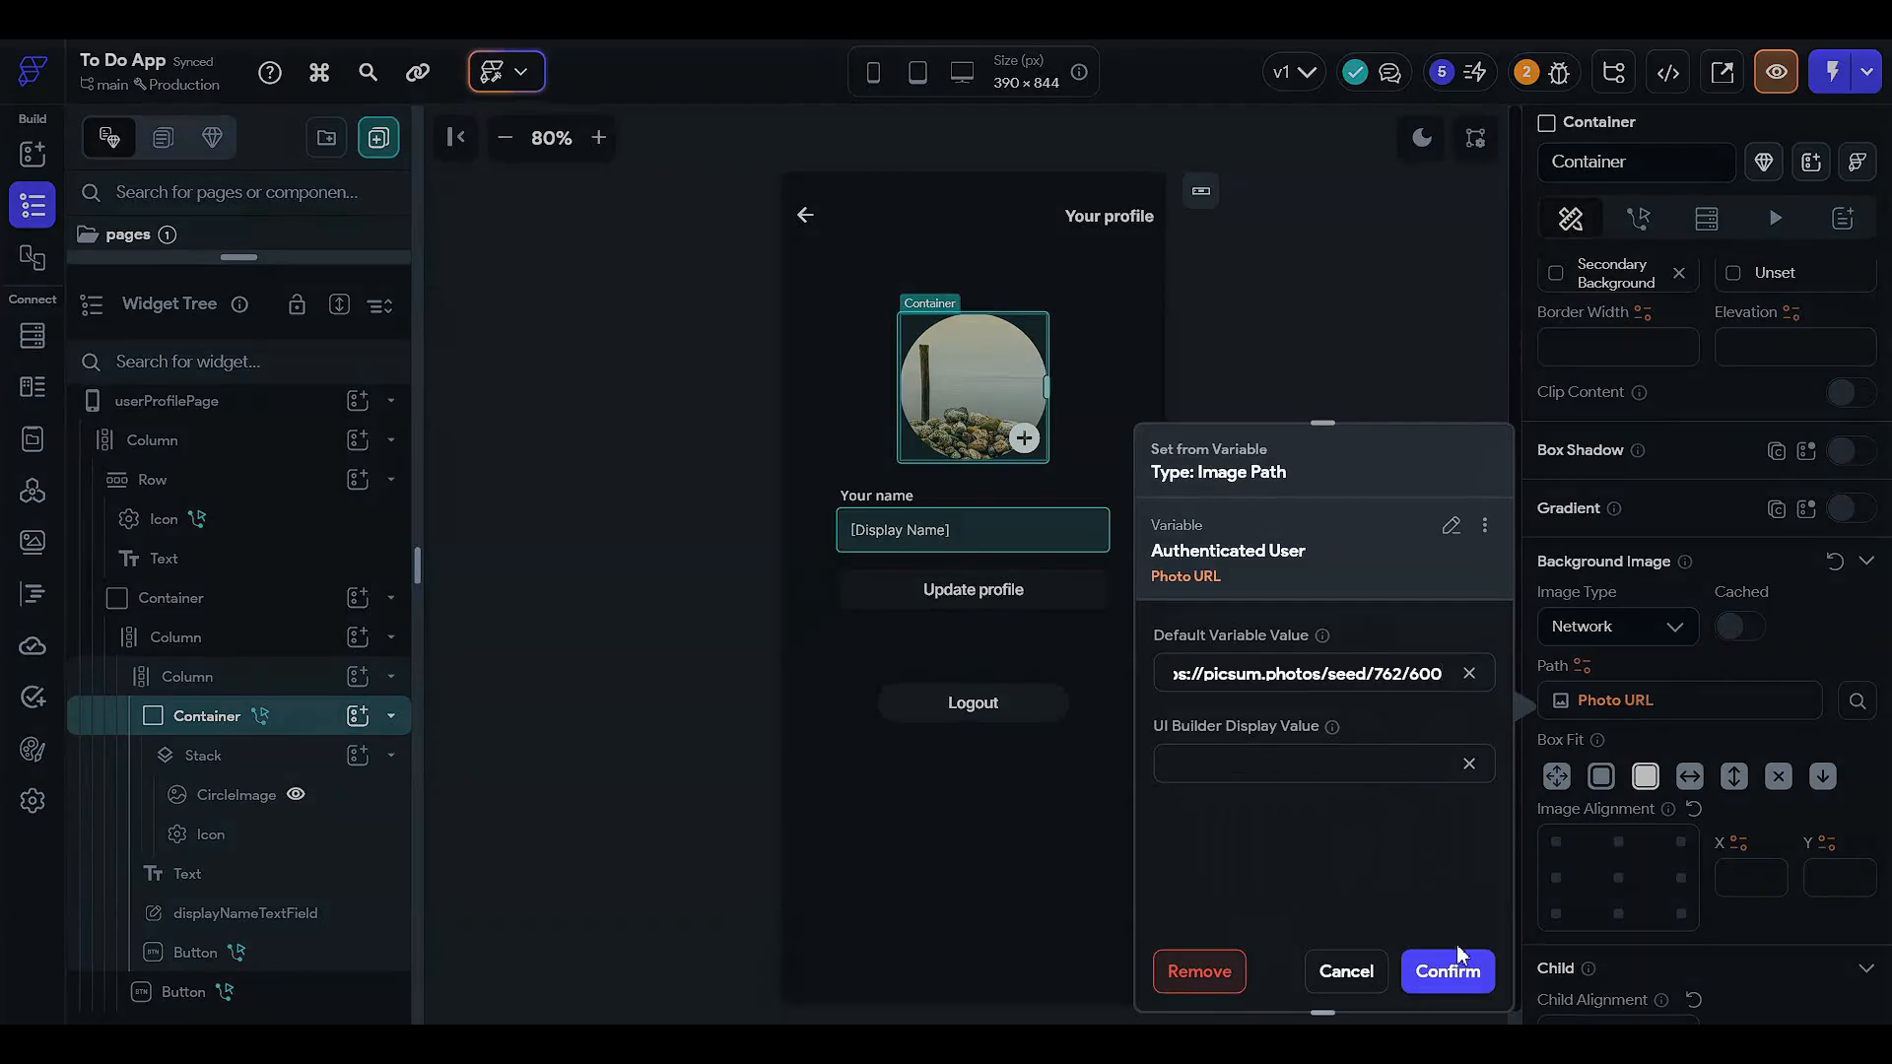
click(1446, 972)
scroll(1736, 727, up, 3)
scroll(1736, 727, down, 6)
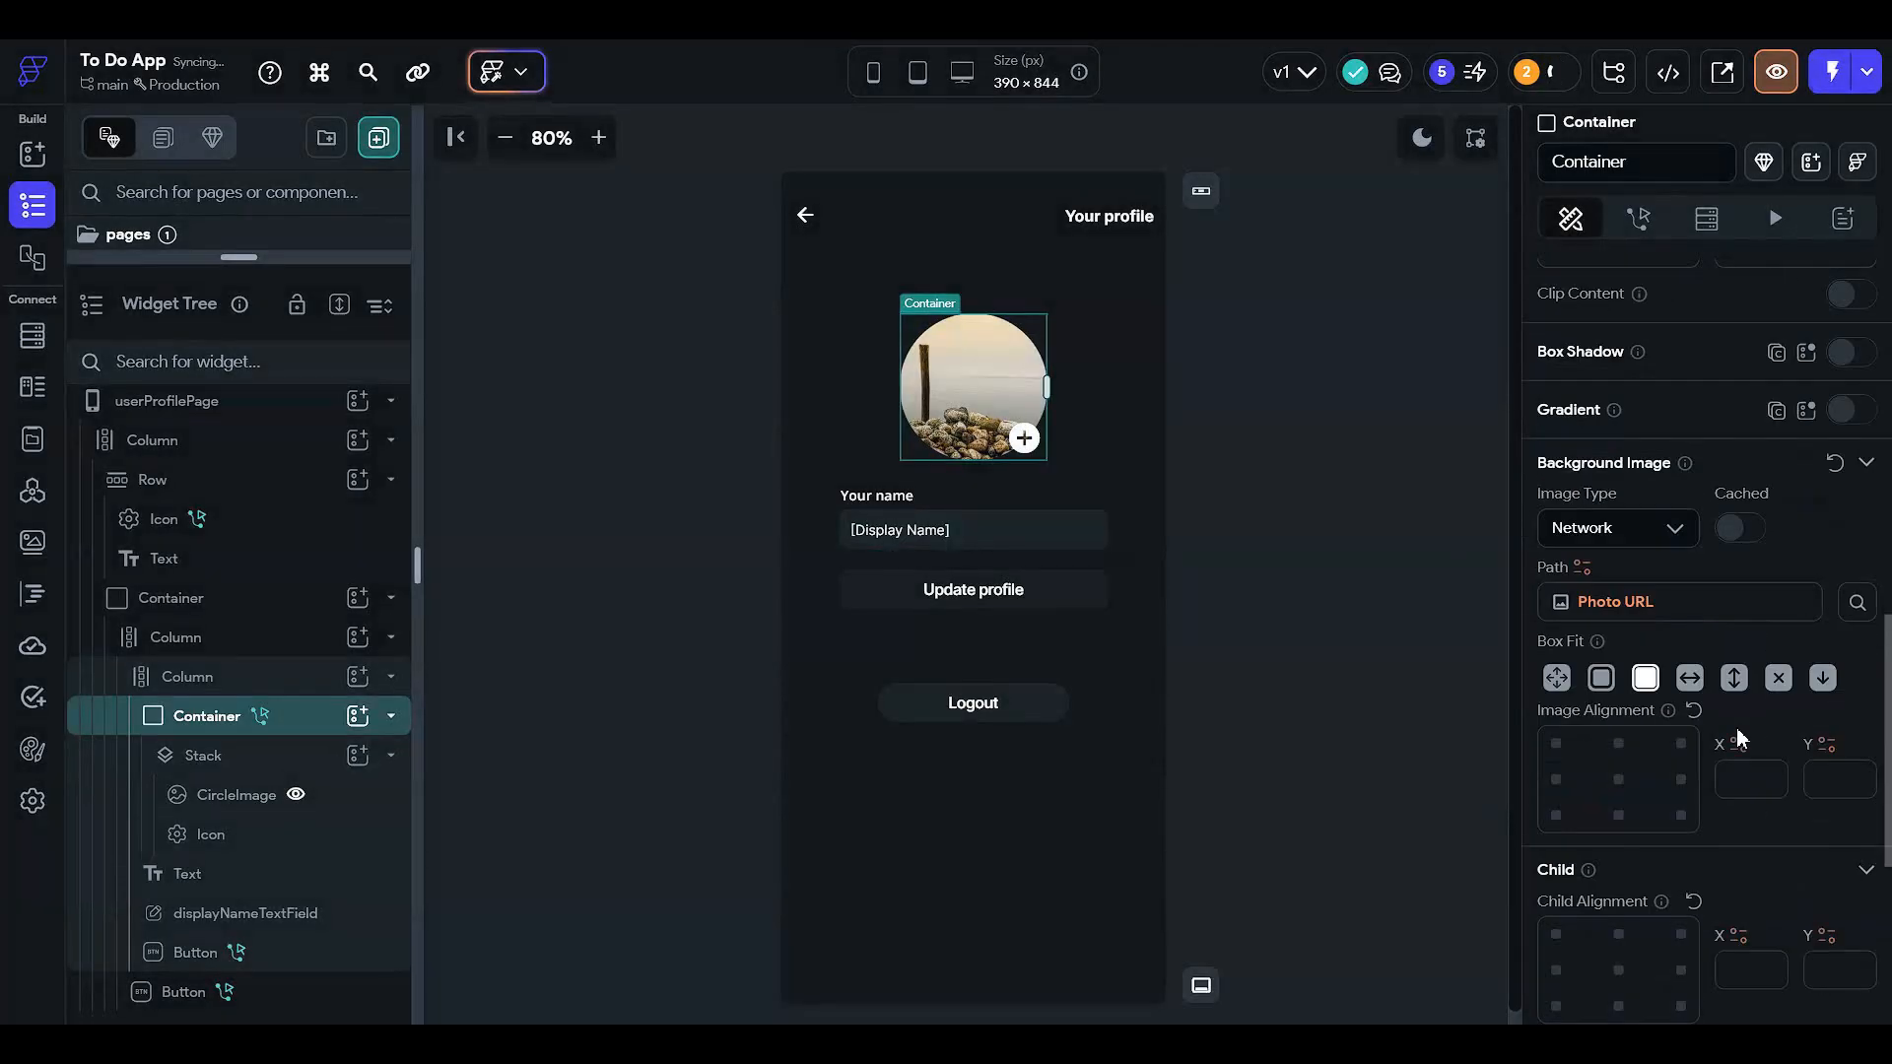
scroll(1736, 727, up, 5)
- Set the Logout button's fill colour to Accent4
click(1279, 529)
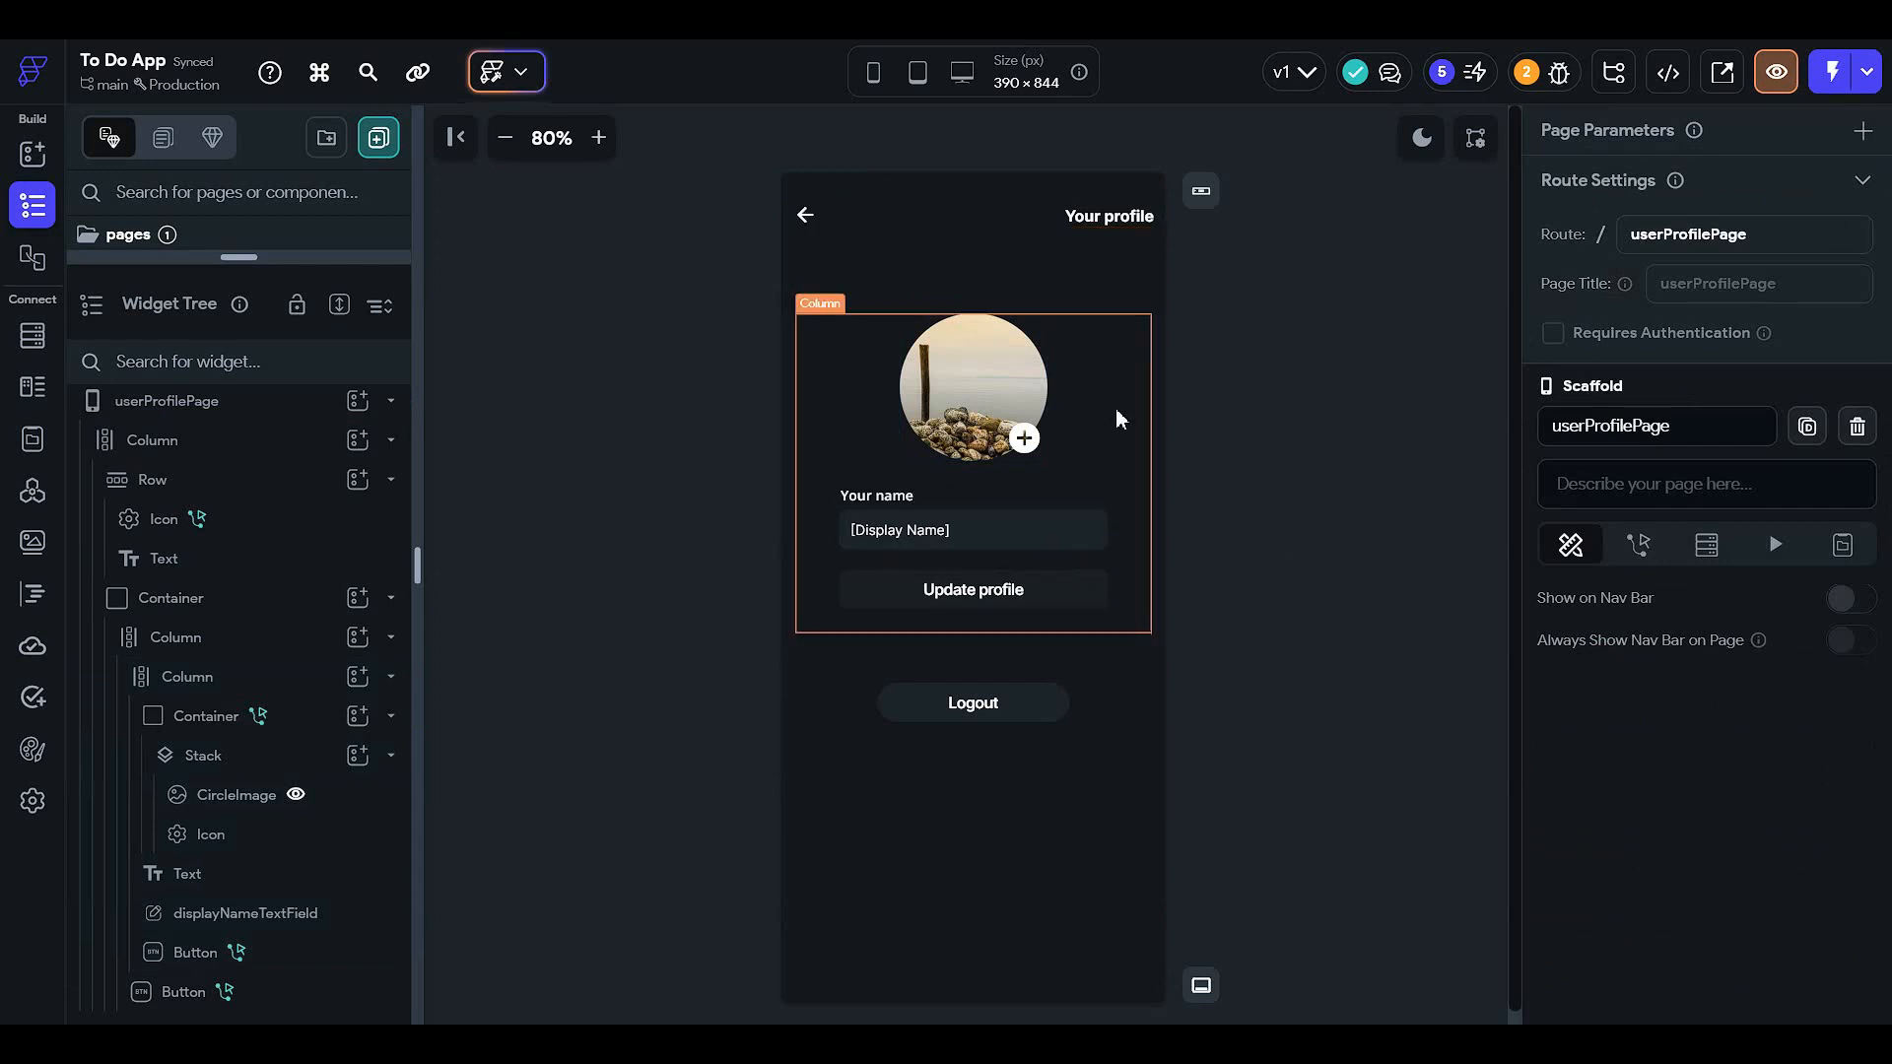
click(1422, 137)
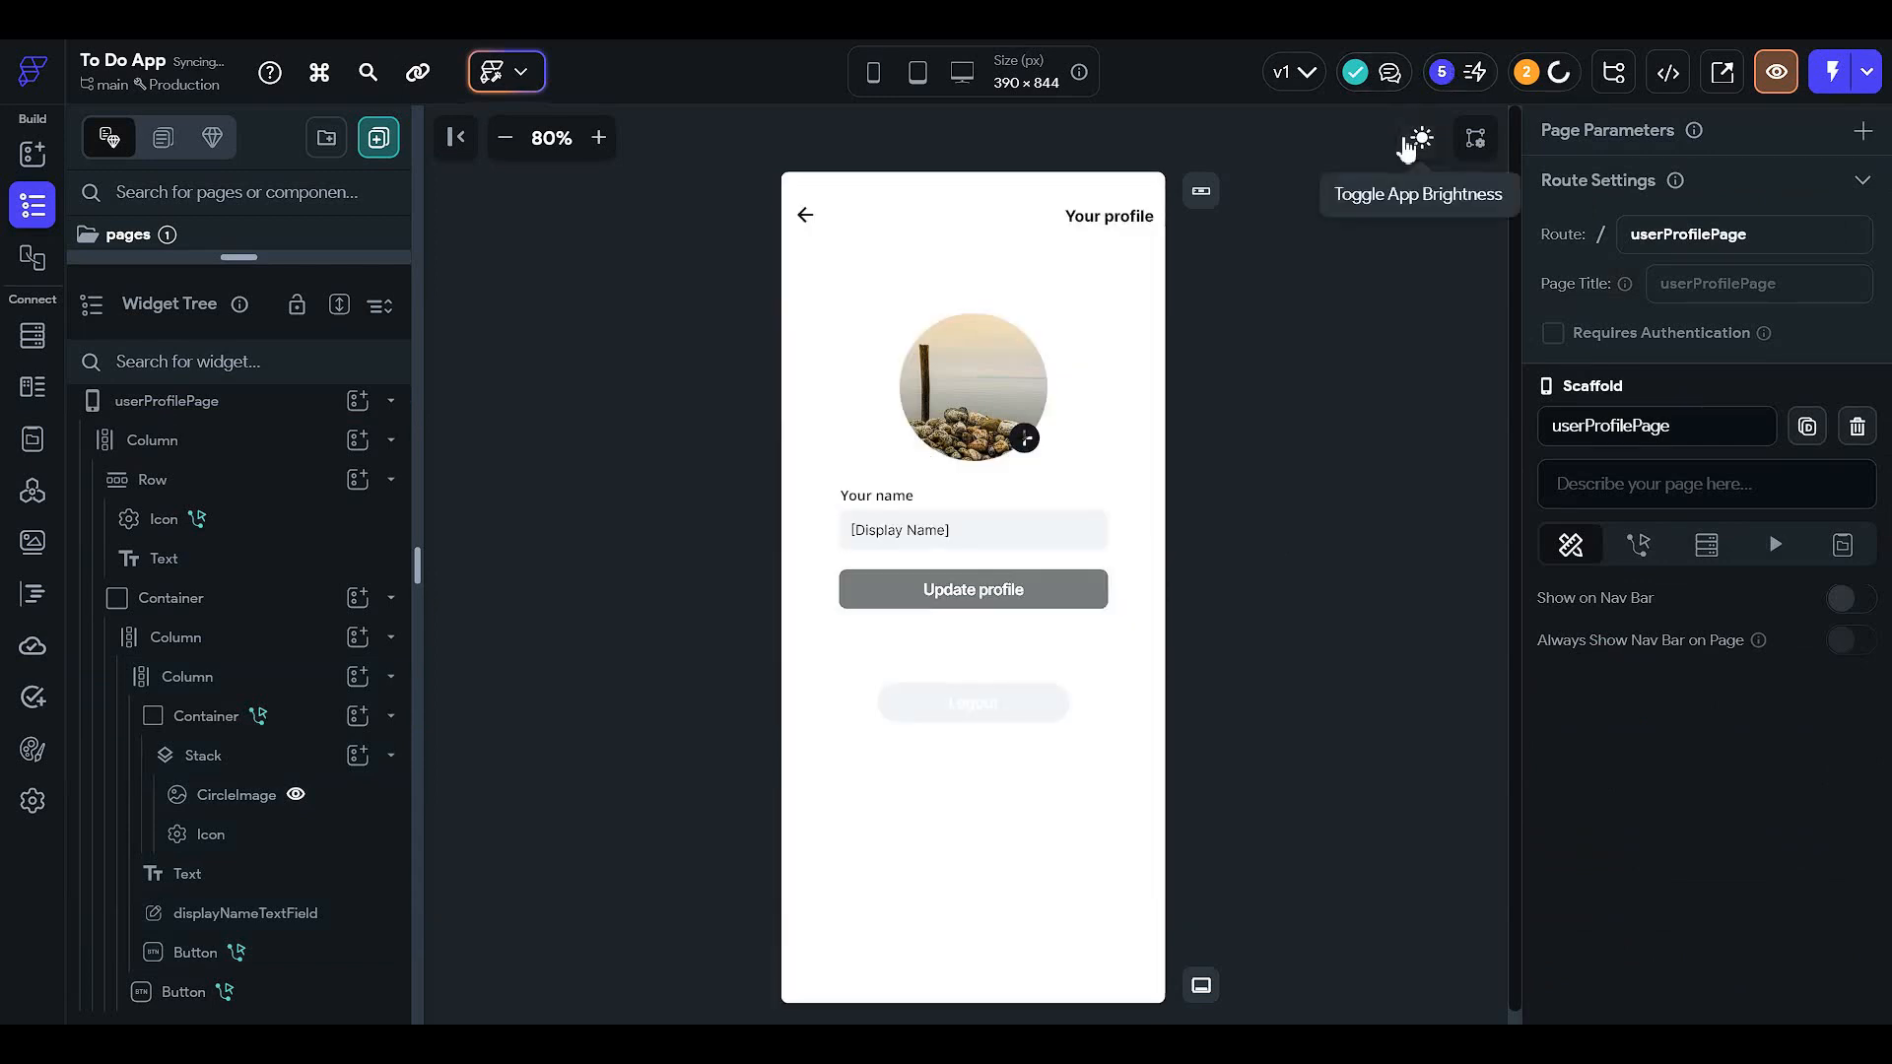
click(1421, 137)
click(987, 705)
scroll(1765, 510, down, 5)
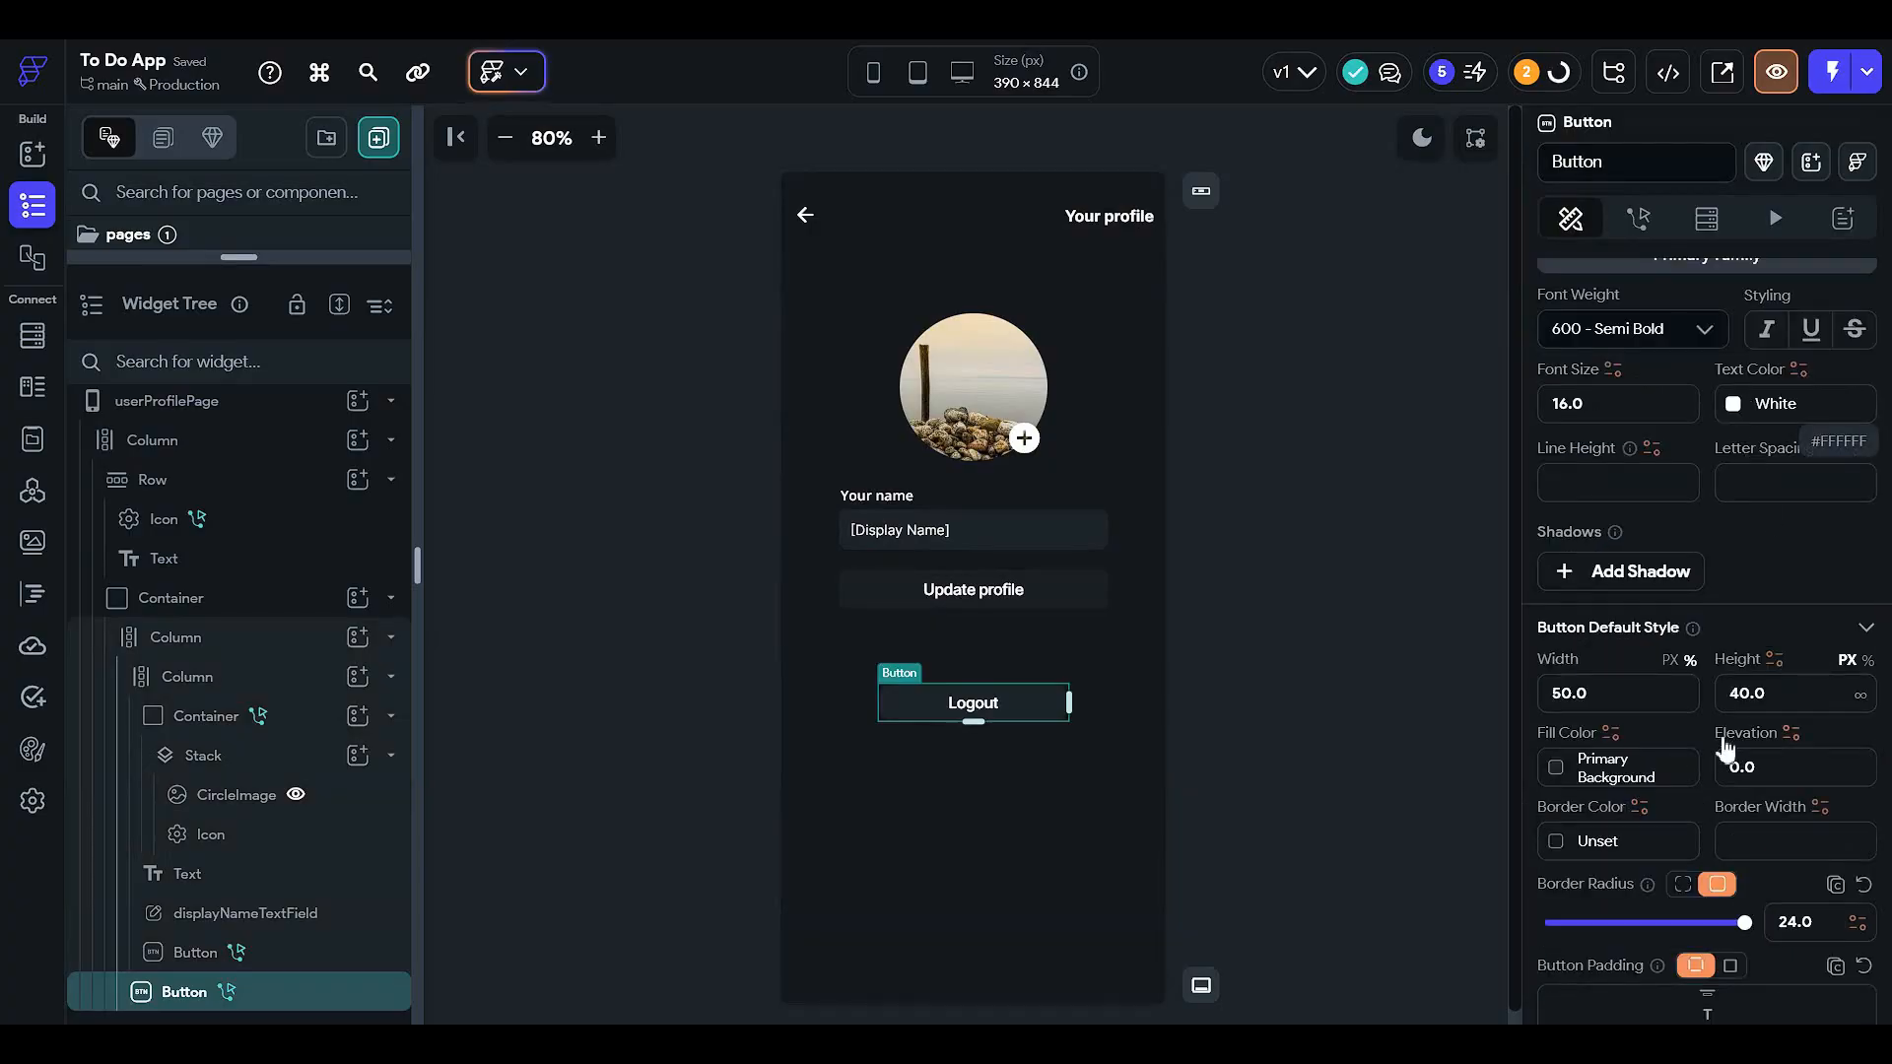
scroll(1717, 719, down, 1)
click(1561, 669)
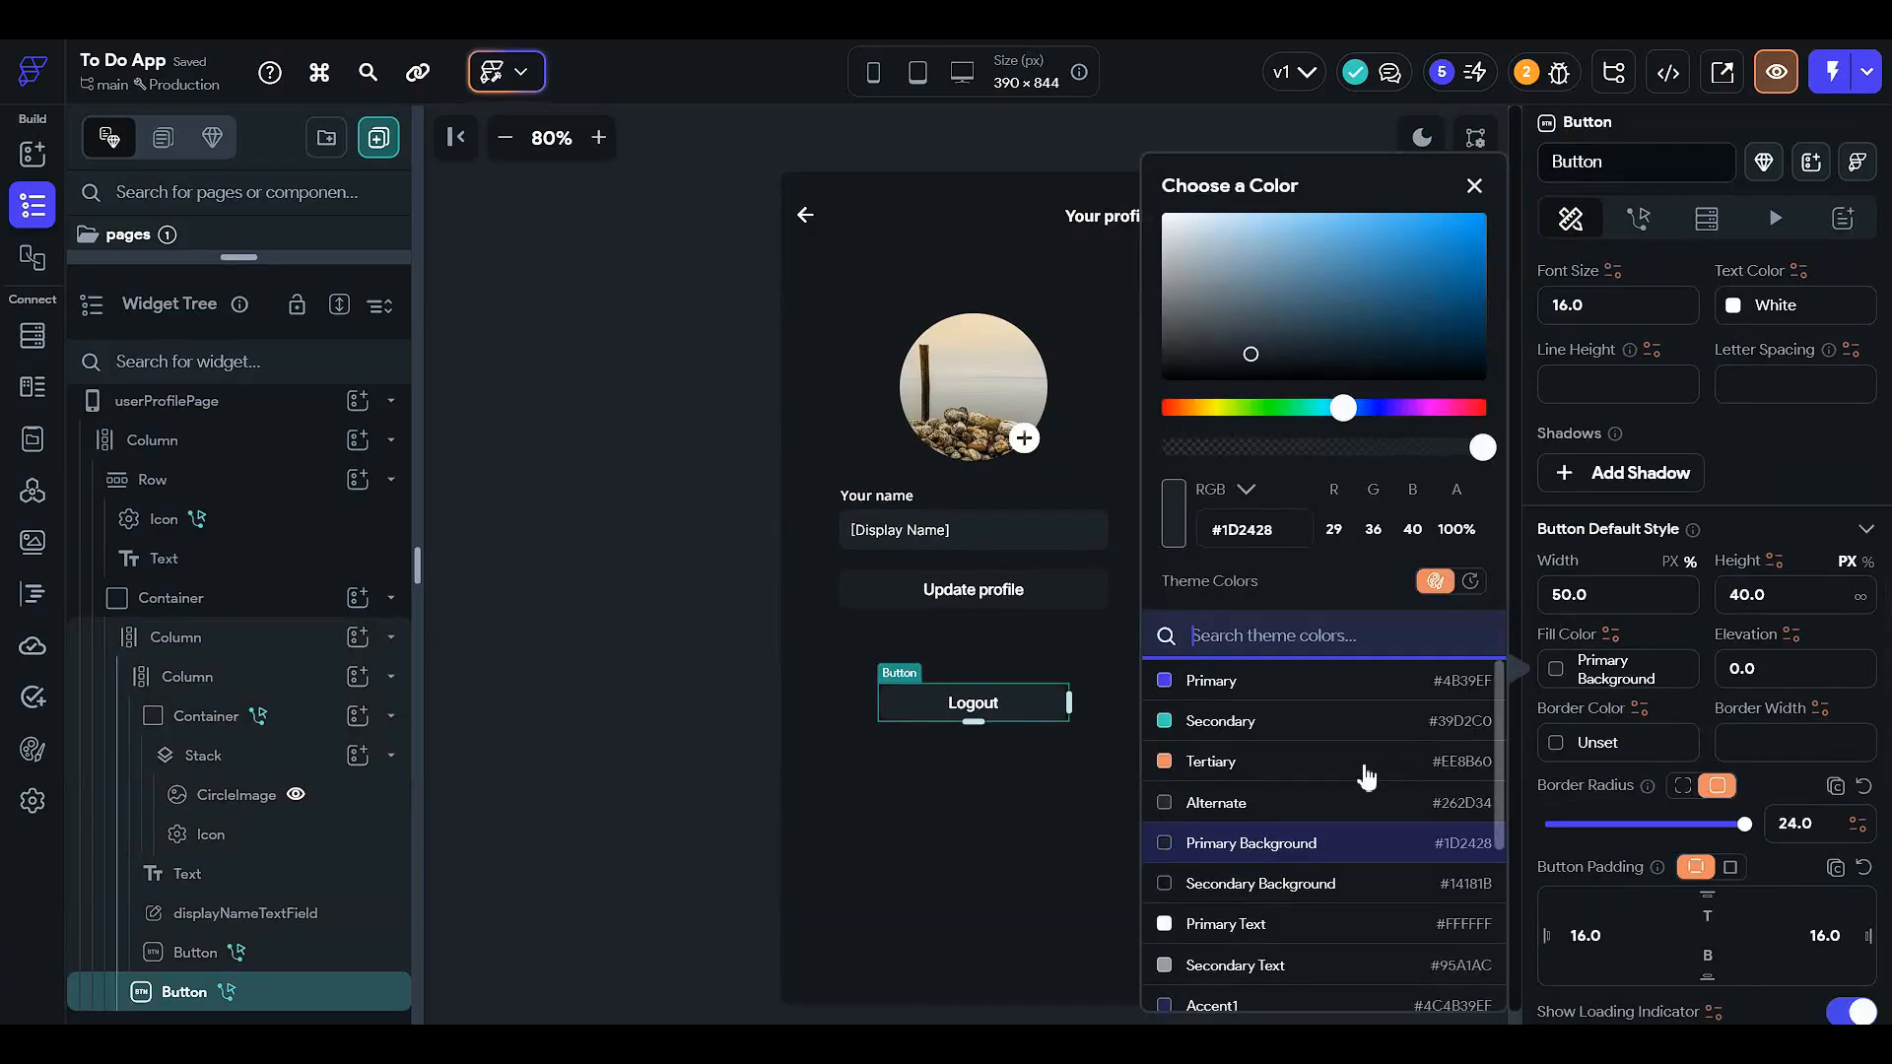
scroll(1366, 778, down, 4)
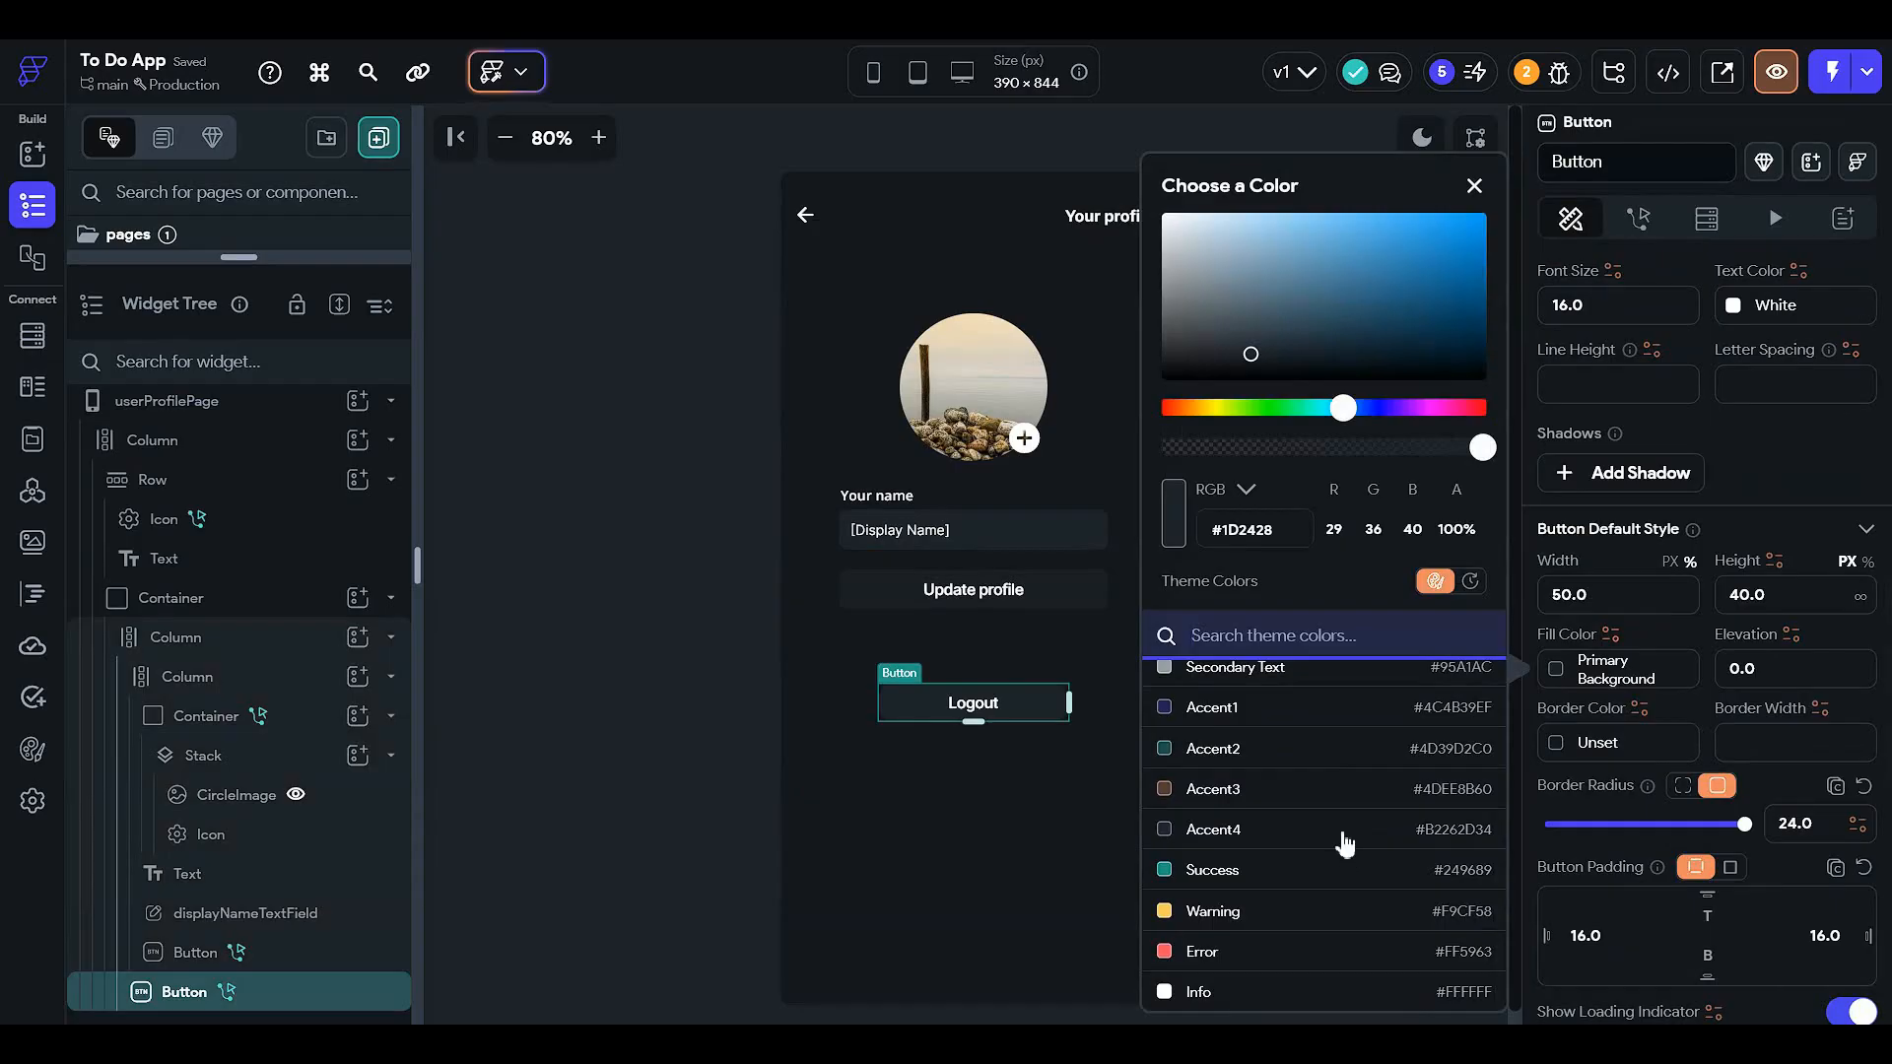
scroll(1320, 887, up, 2)
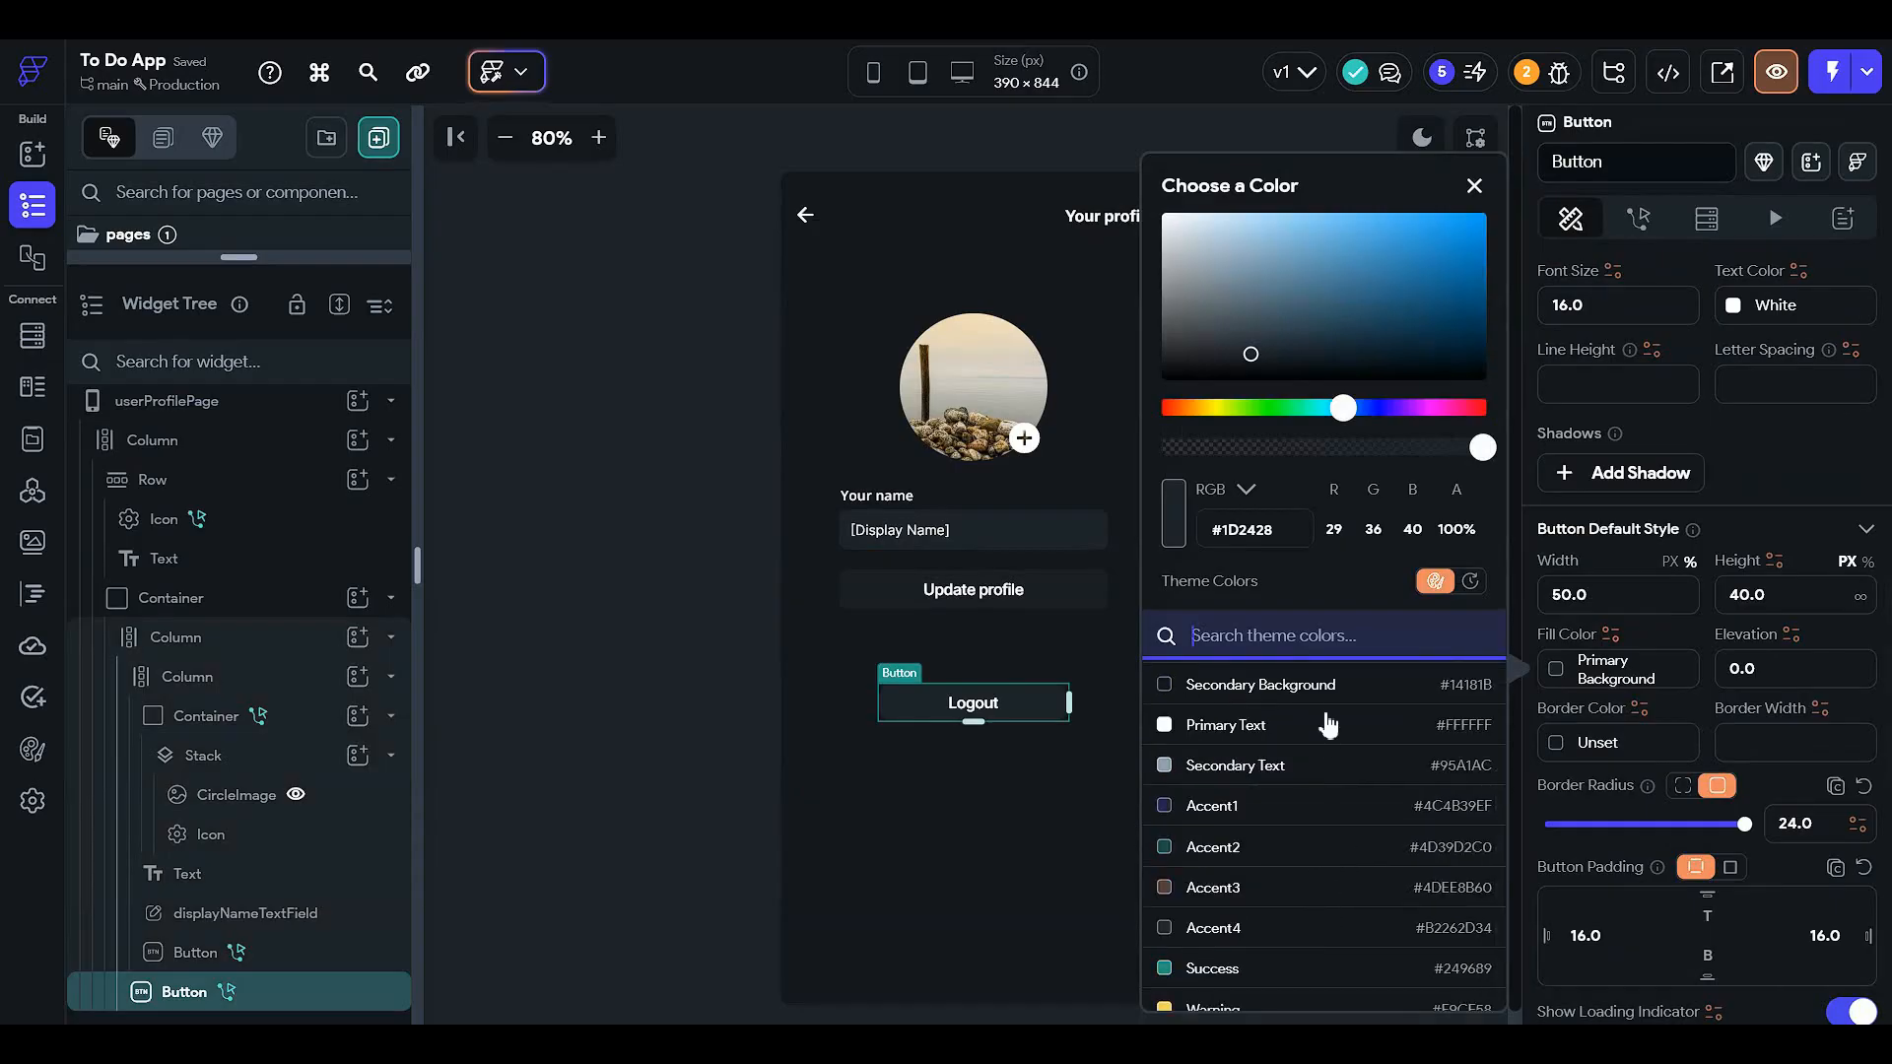
scroll(1315, 800, up, 2)
scroll(1305, 813, down, 4)
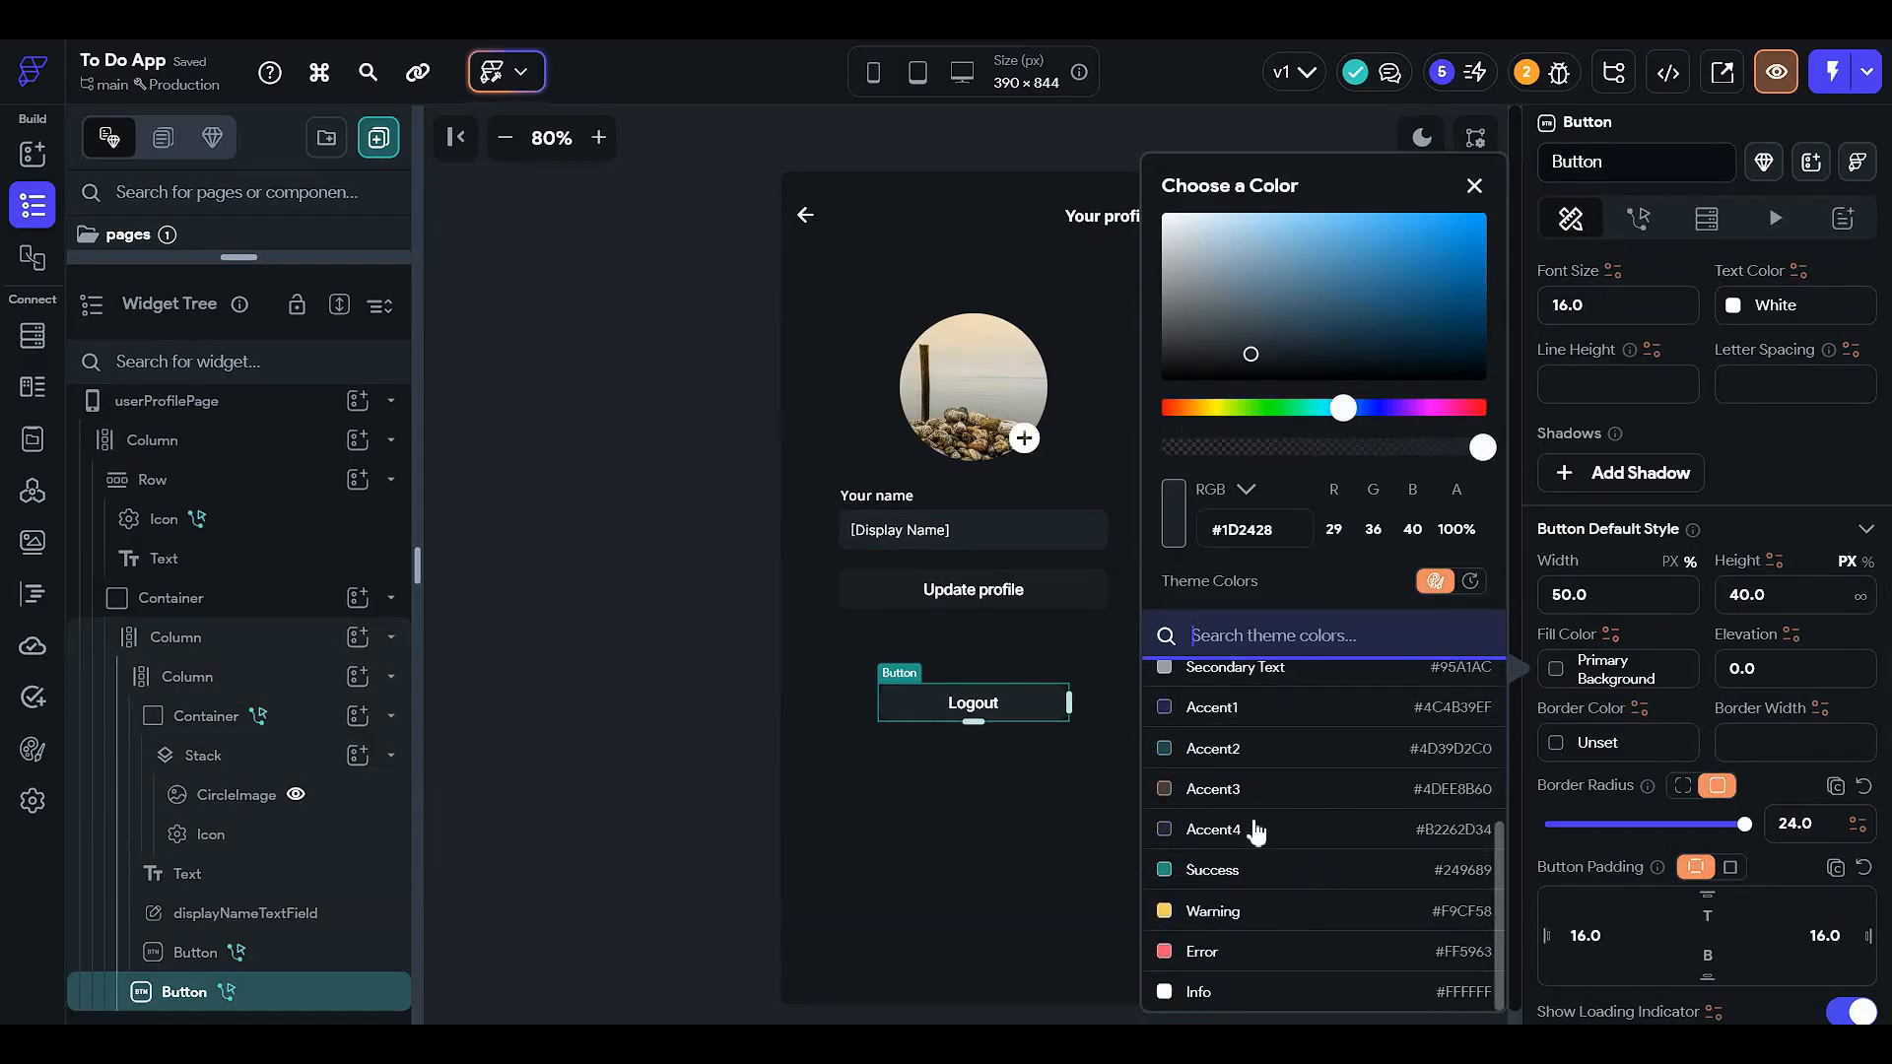
click(1257, 831)
click(799, 773)
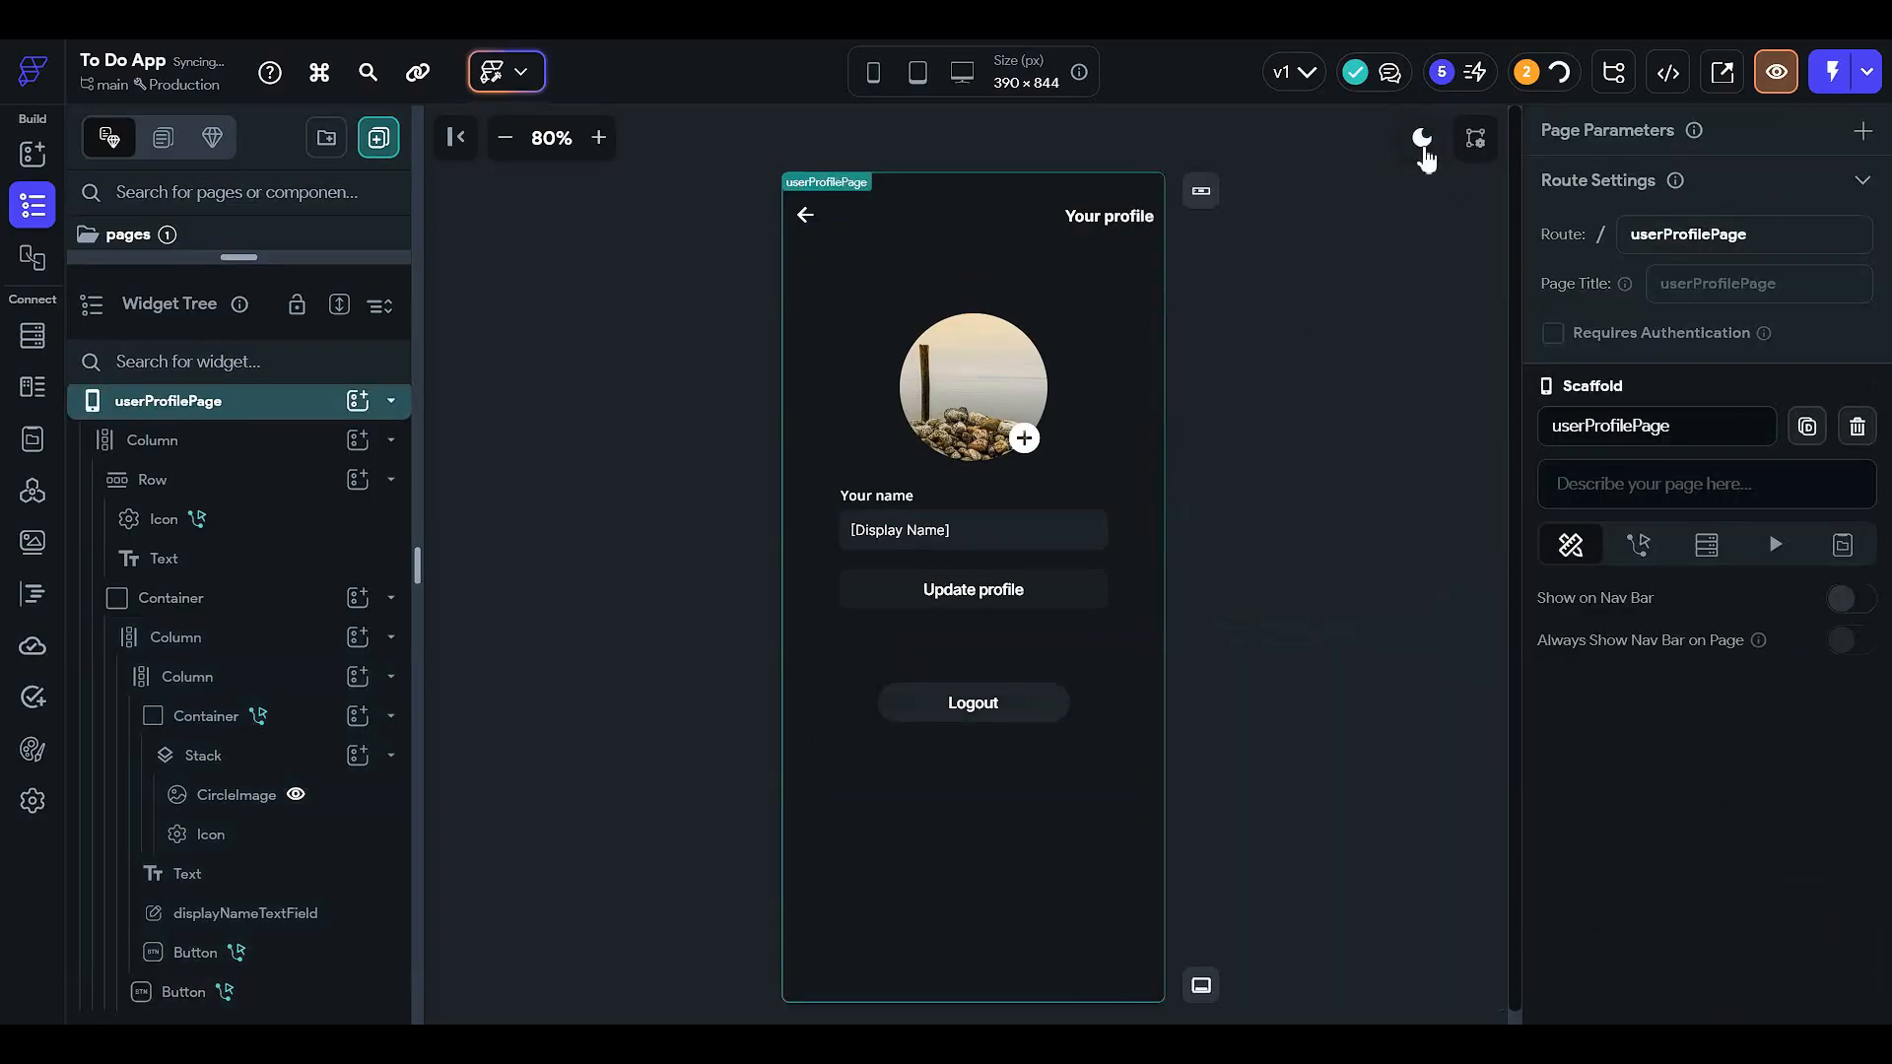
- Darken the Logout button fill to translucent black #B2000000 and check it in light and dark modes
click(1422, 138)
click(1422, 138)
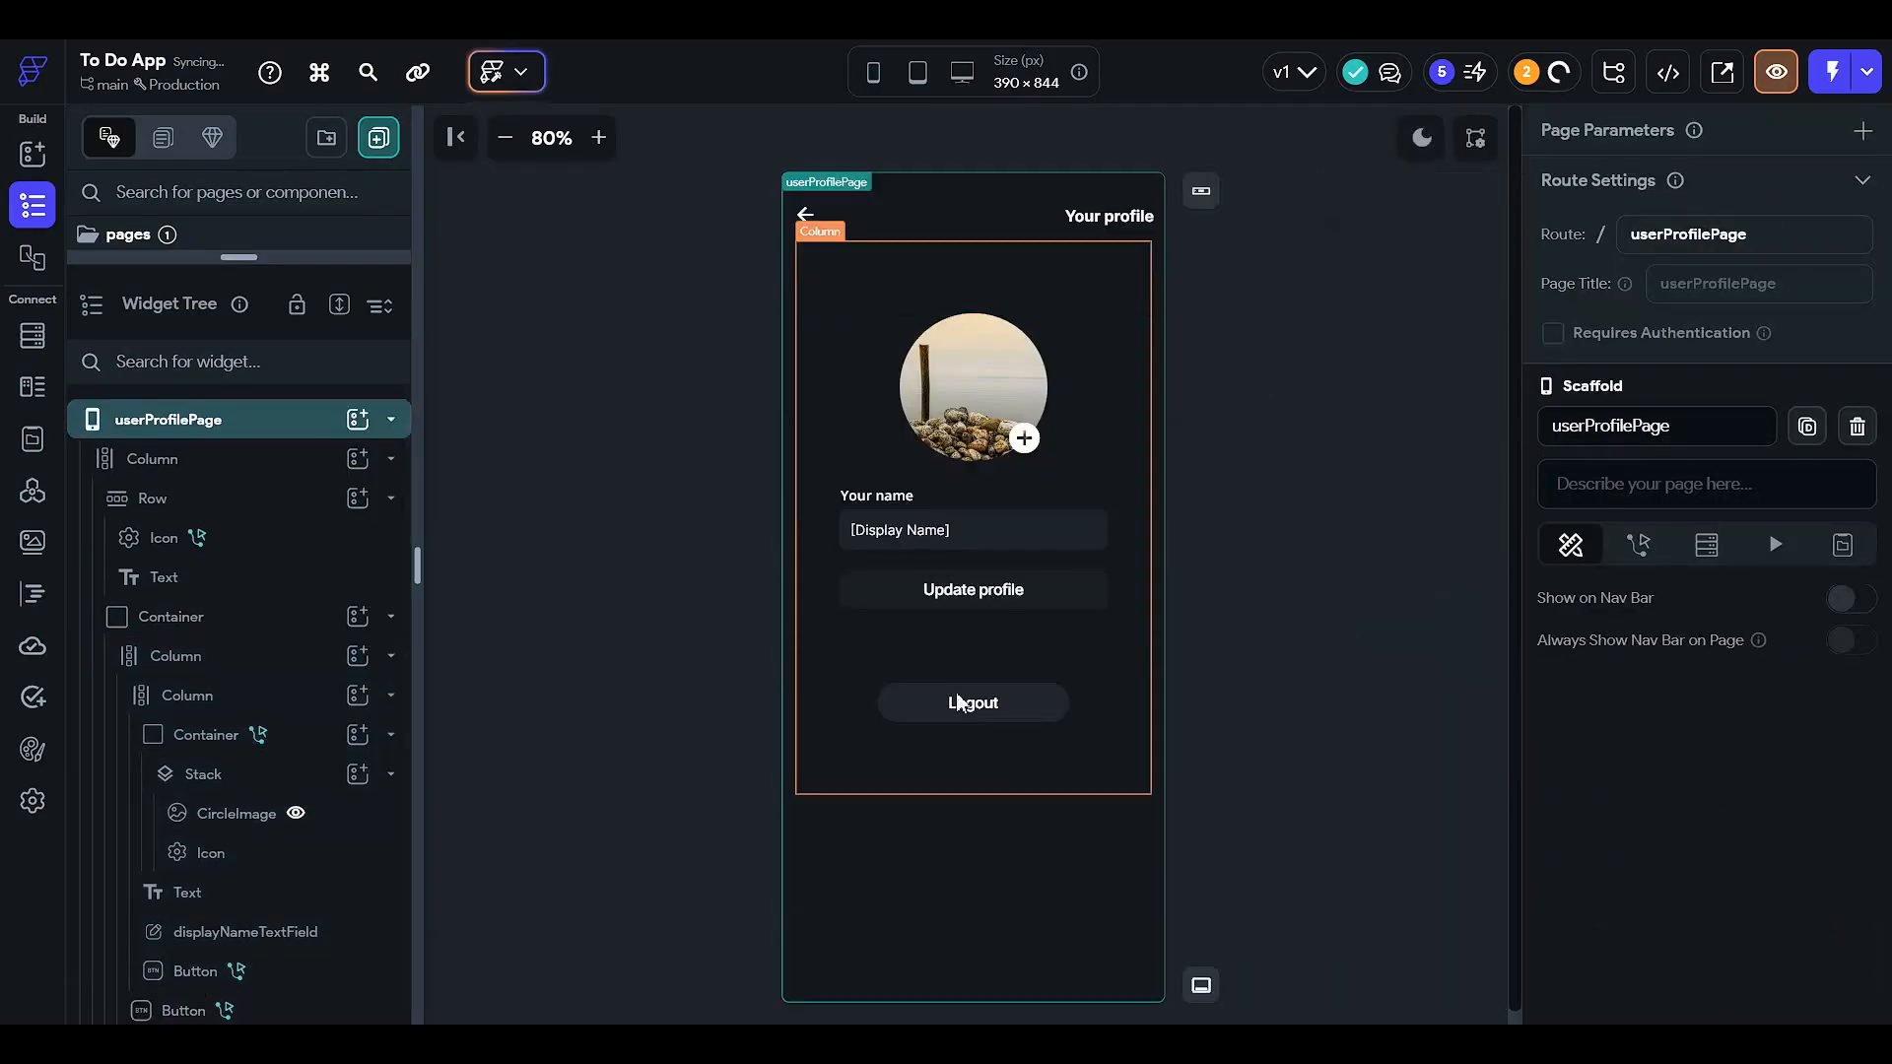
click(1021, 707)
scroll(1675, 592, down, 2)
scroll(1564, 569, down, 3)
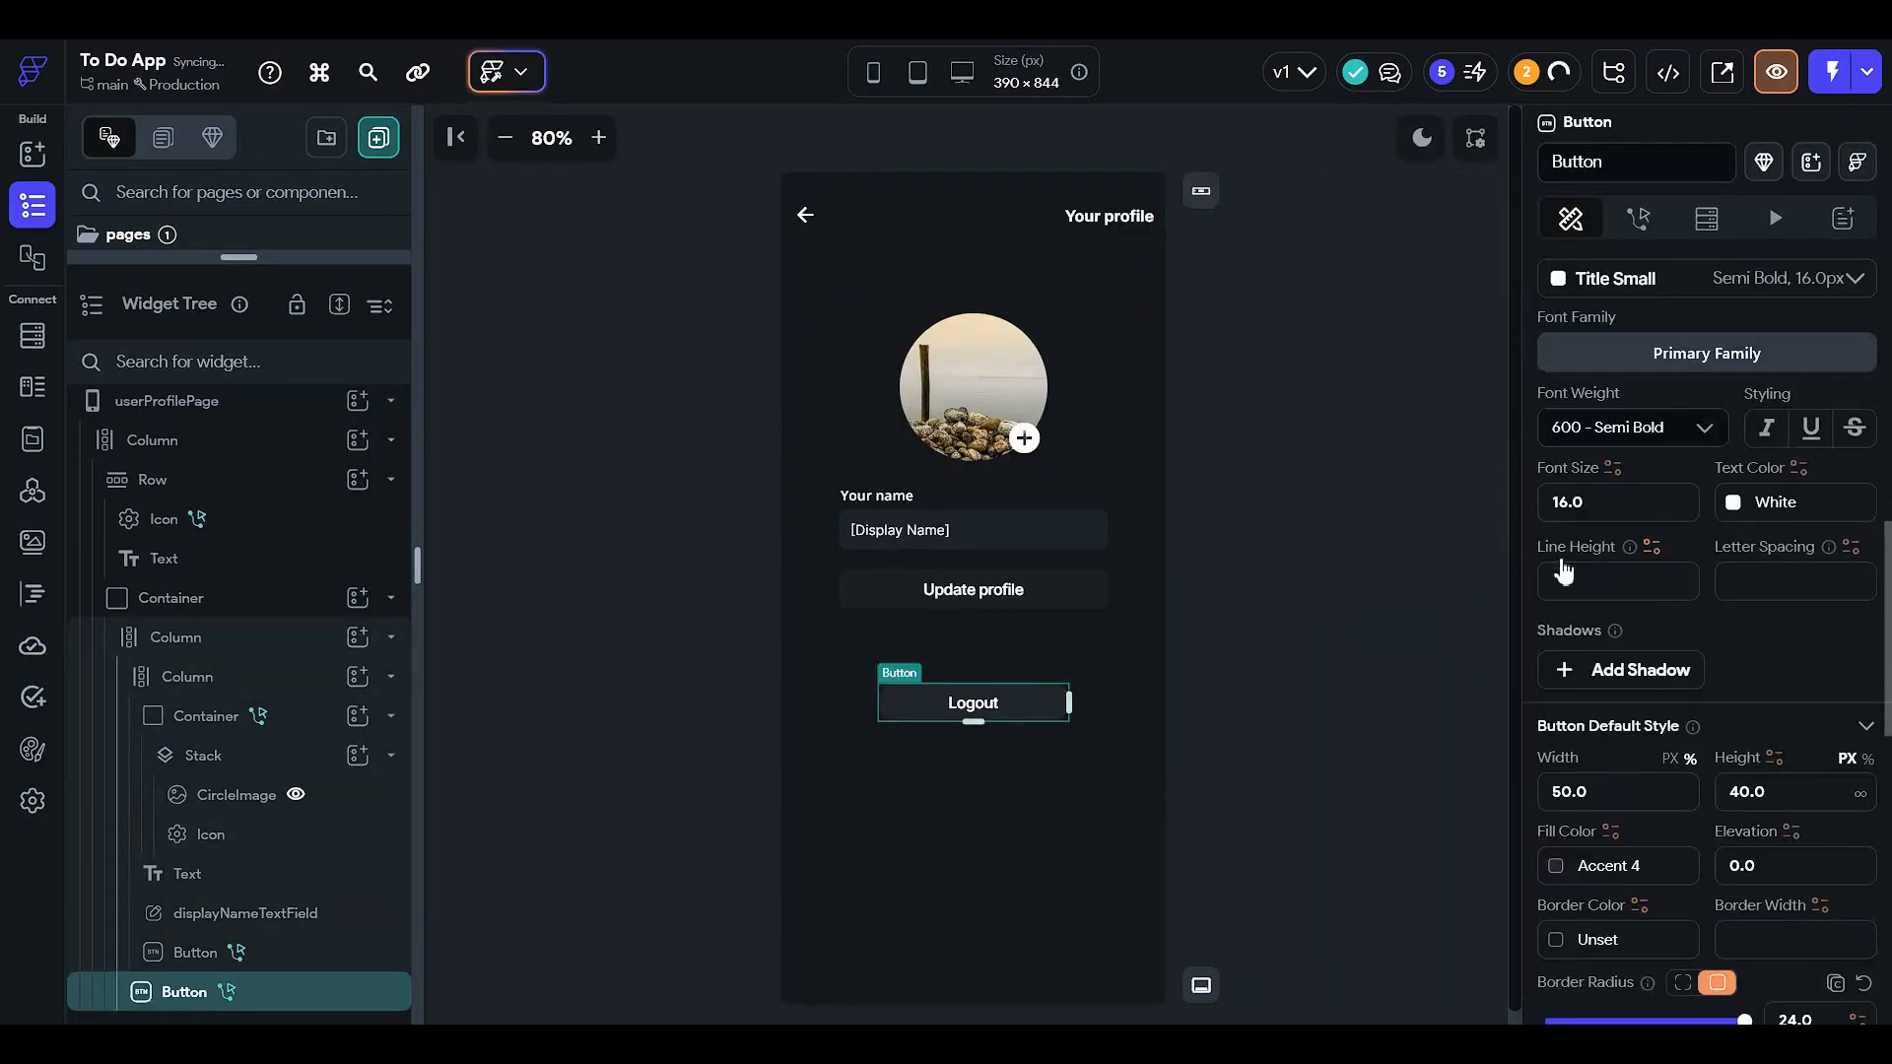
click(1556, 867)
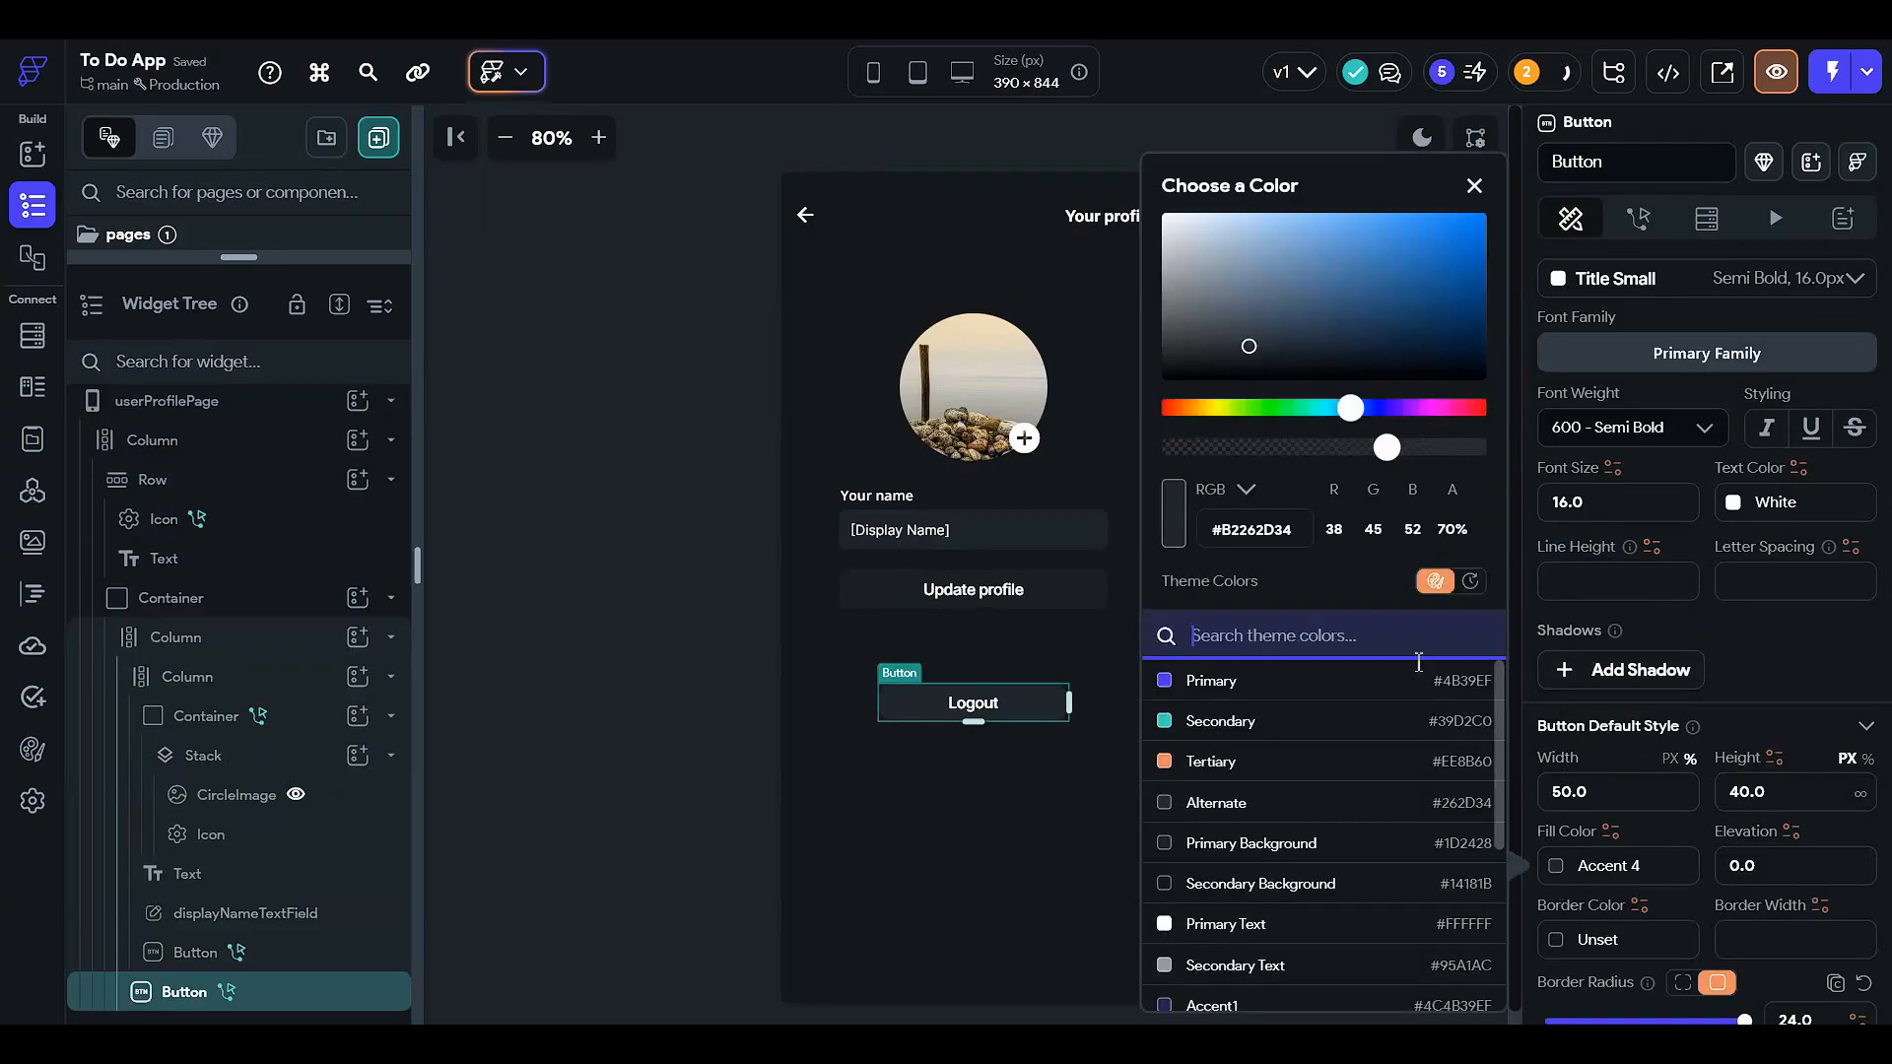
mouse_move(1261, 349)
mouse_down()
mouse_move(1257, 402)
mouse_move(1240, 381)
mouse_up()
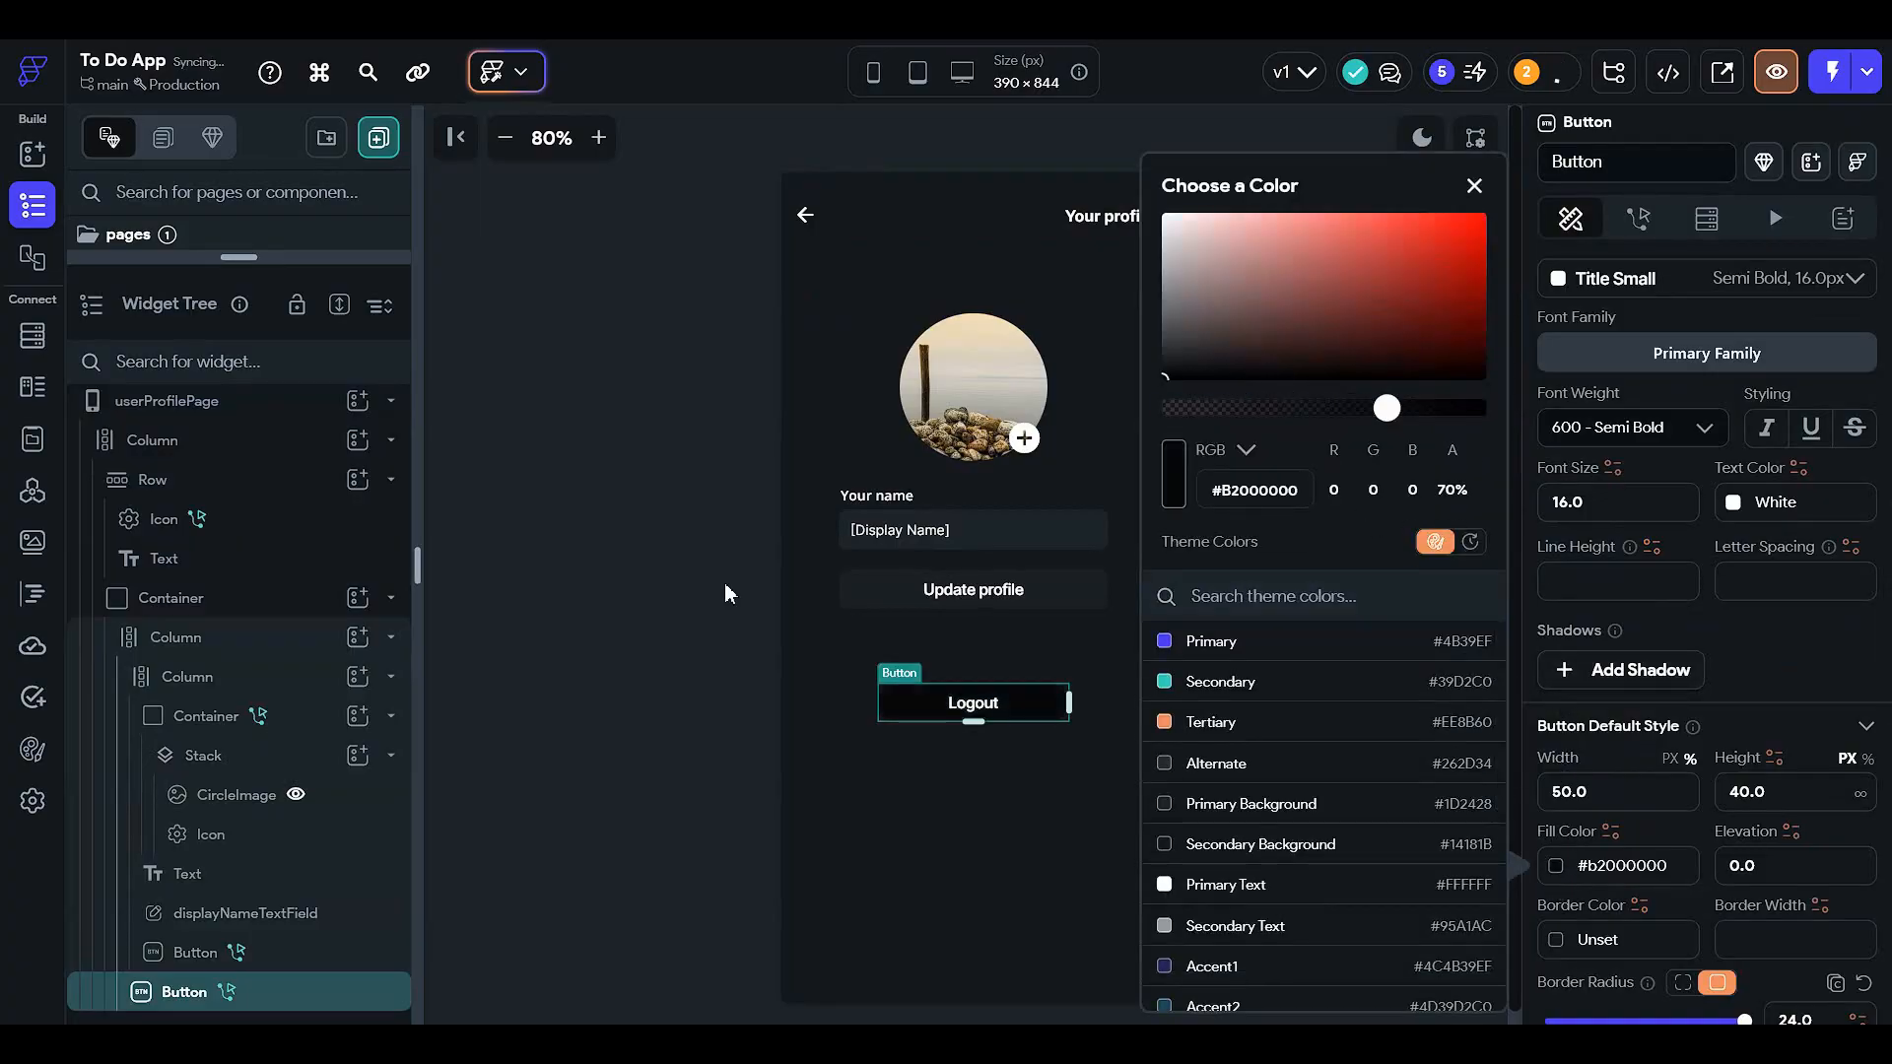
click(609, 618)
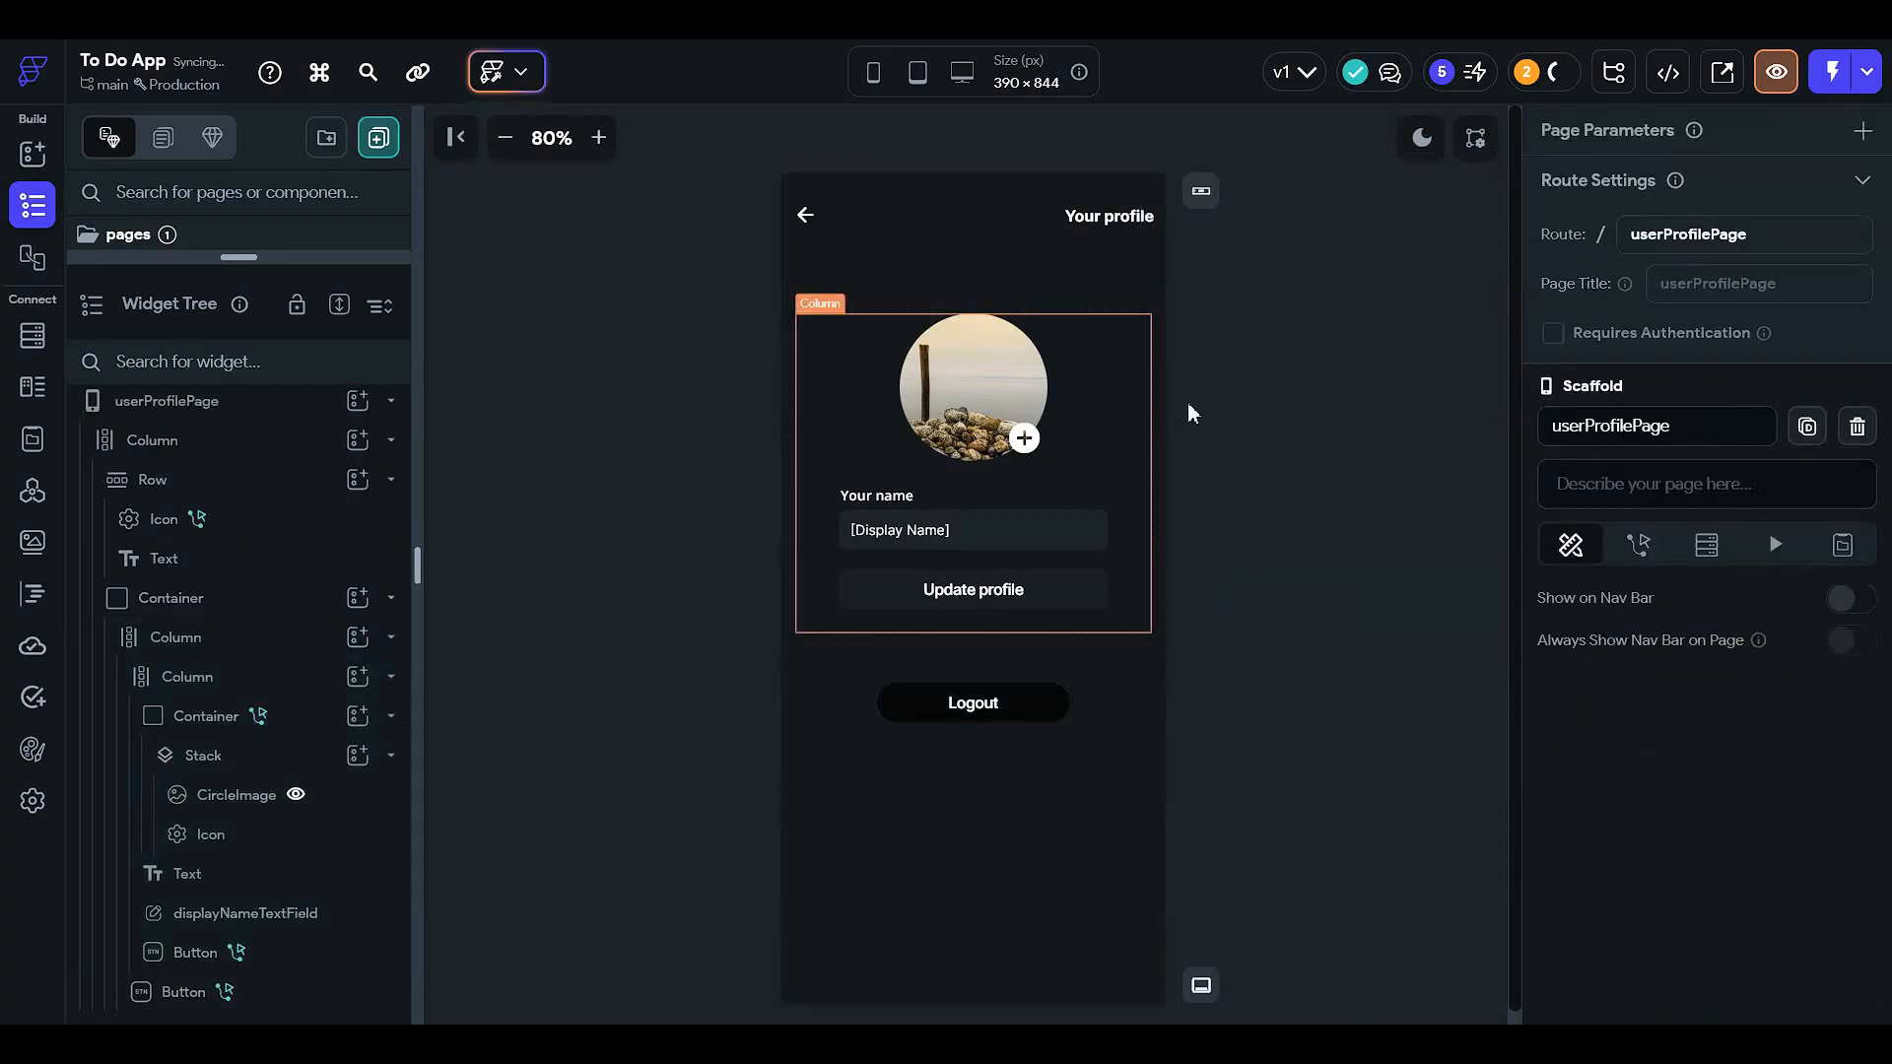
click(1423, 141)
click(1424, 140)
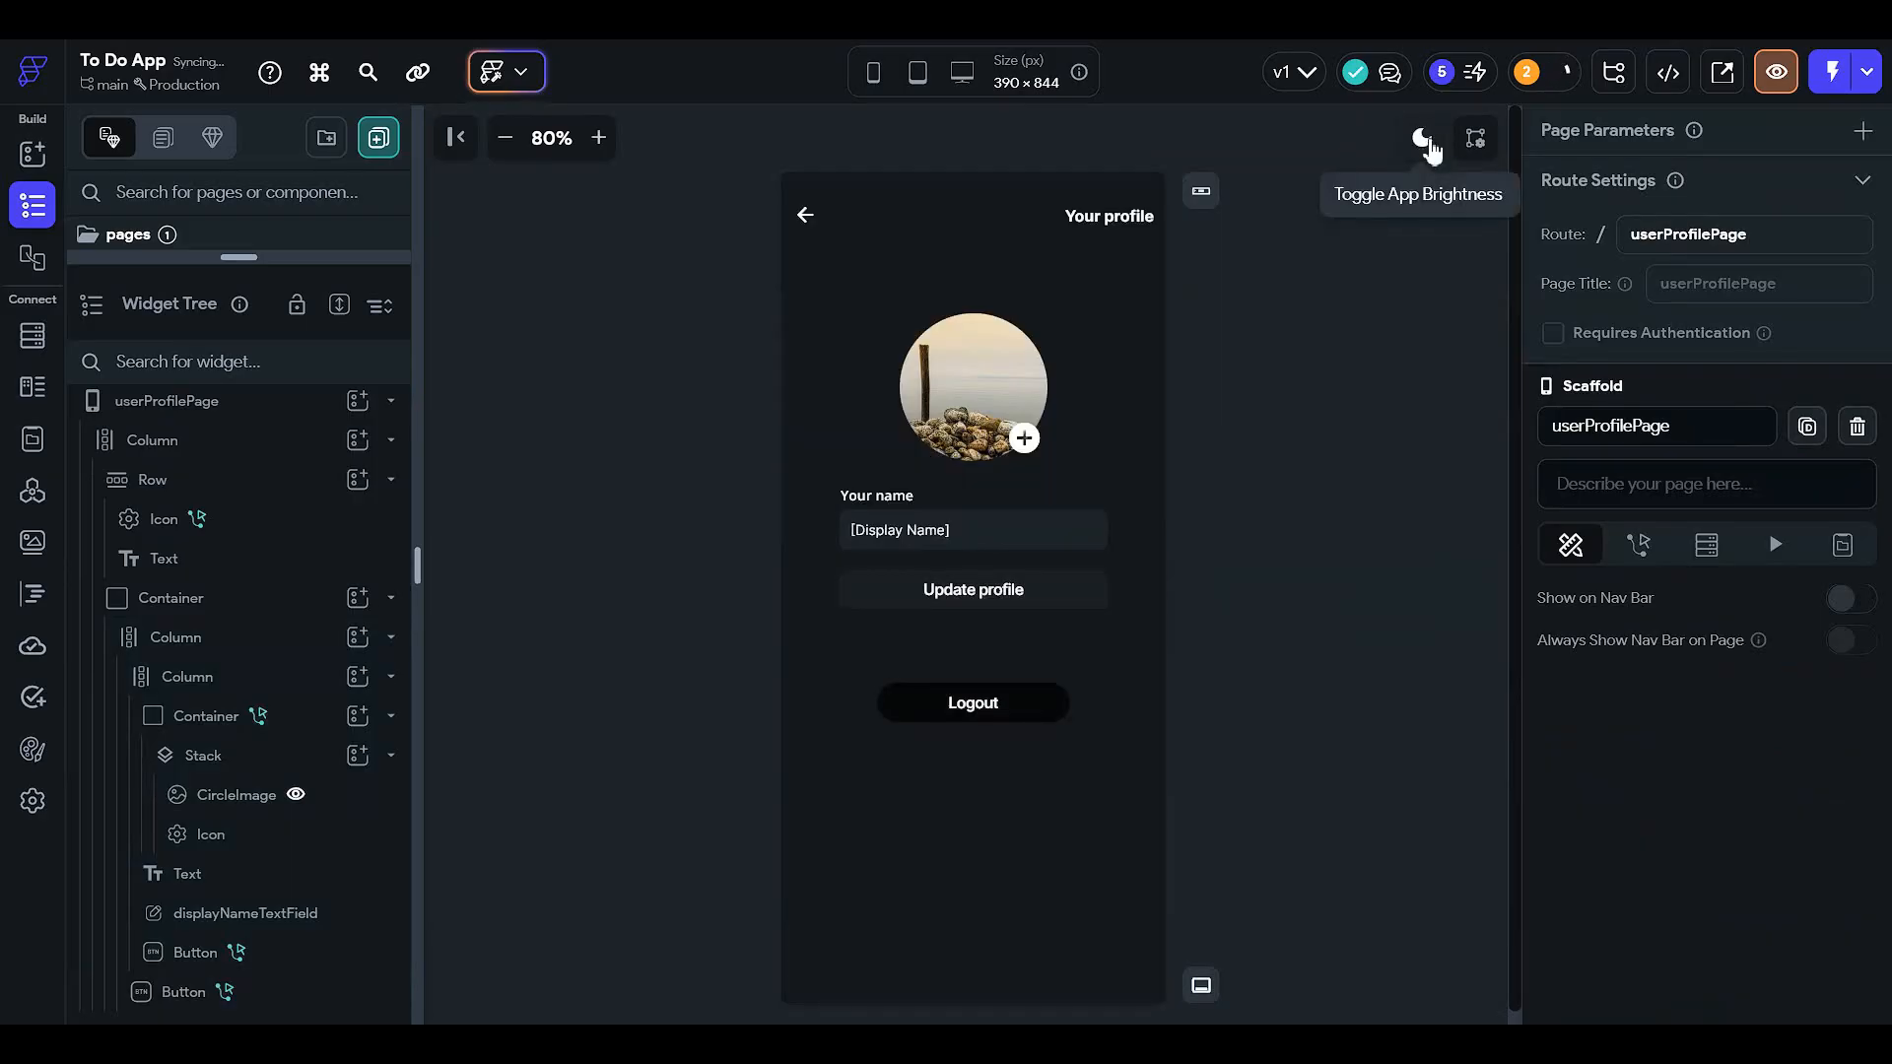
click(1423, 140)
click(1426, 143)
- Set the Update profile button fill to near-black #9A090909 at 60% opacity
click(1082, 577)
scroll(1588, 734, down, 3)
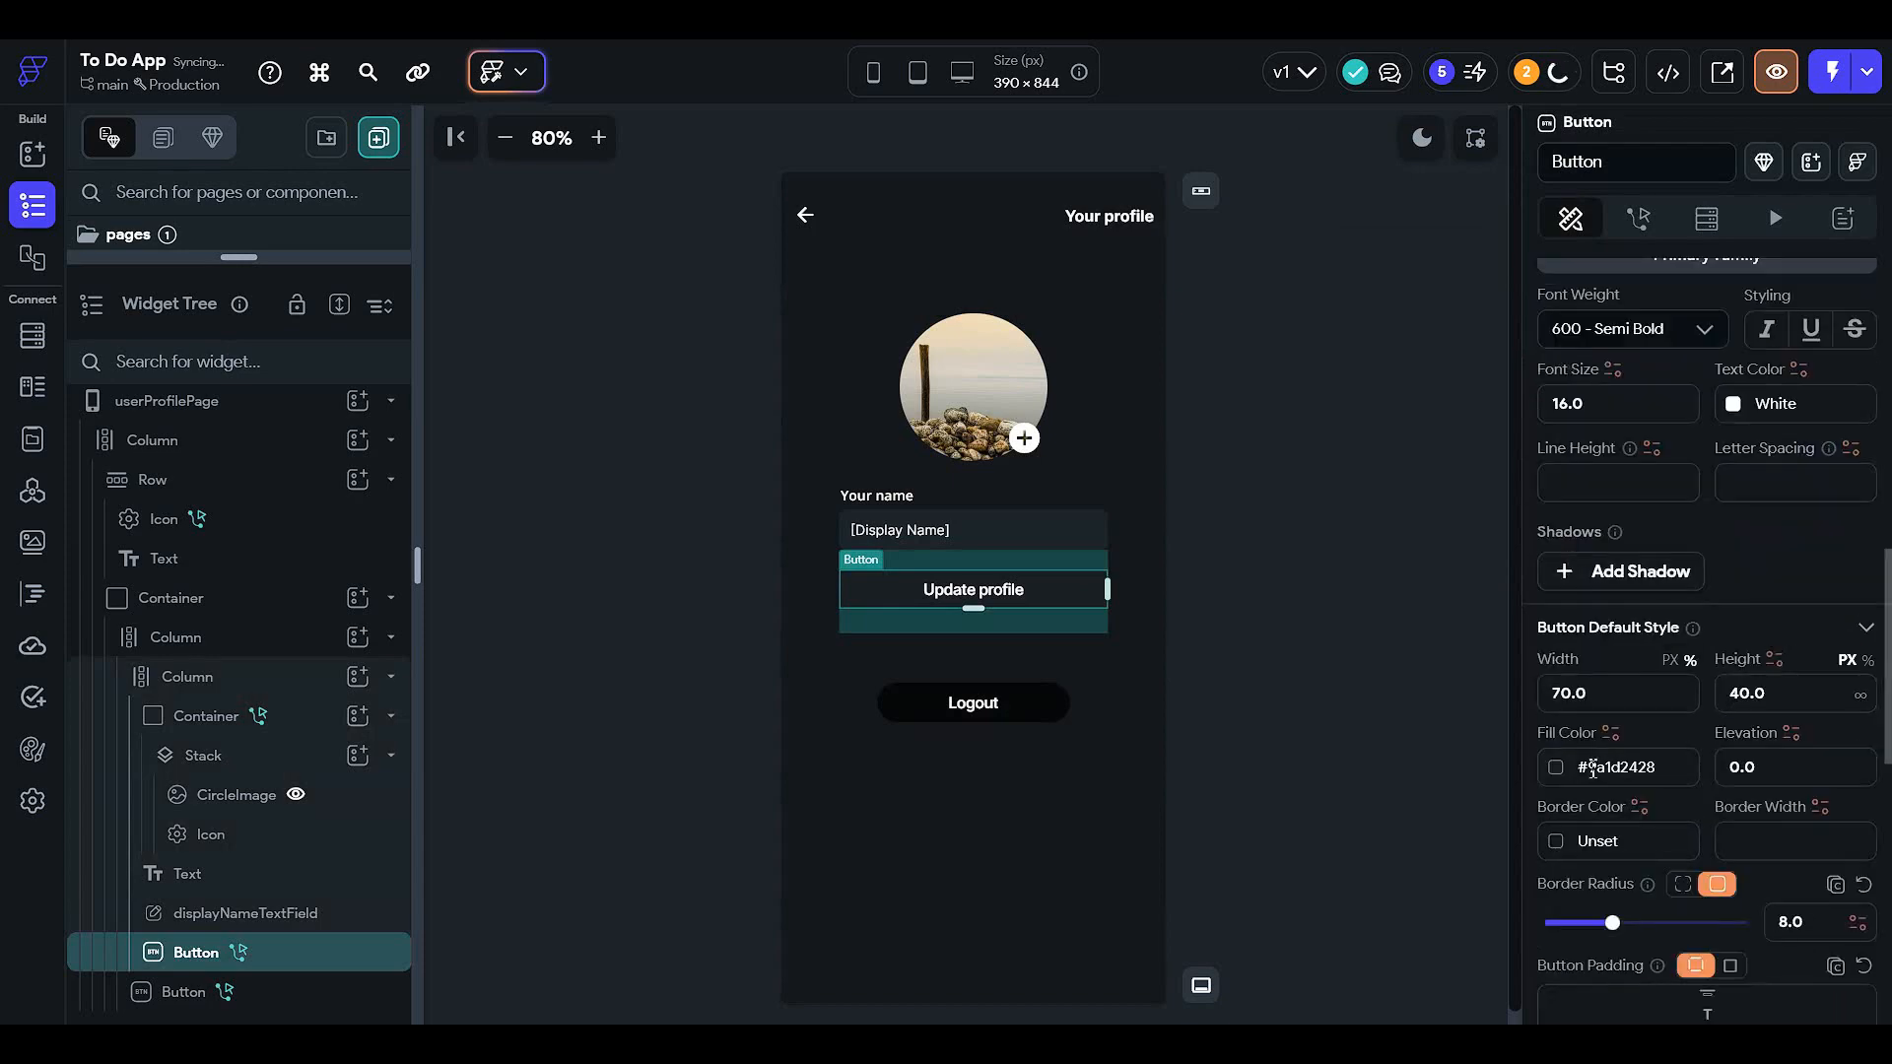
click(1556, 767)
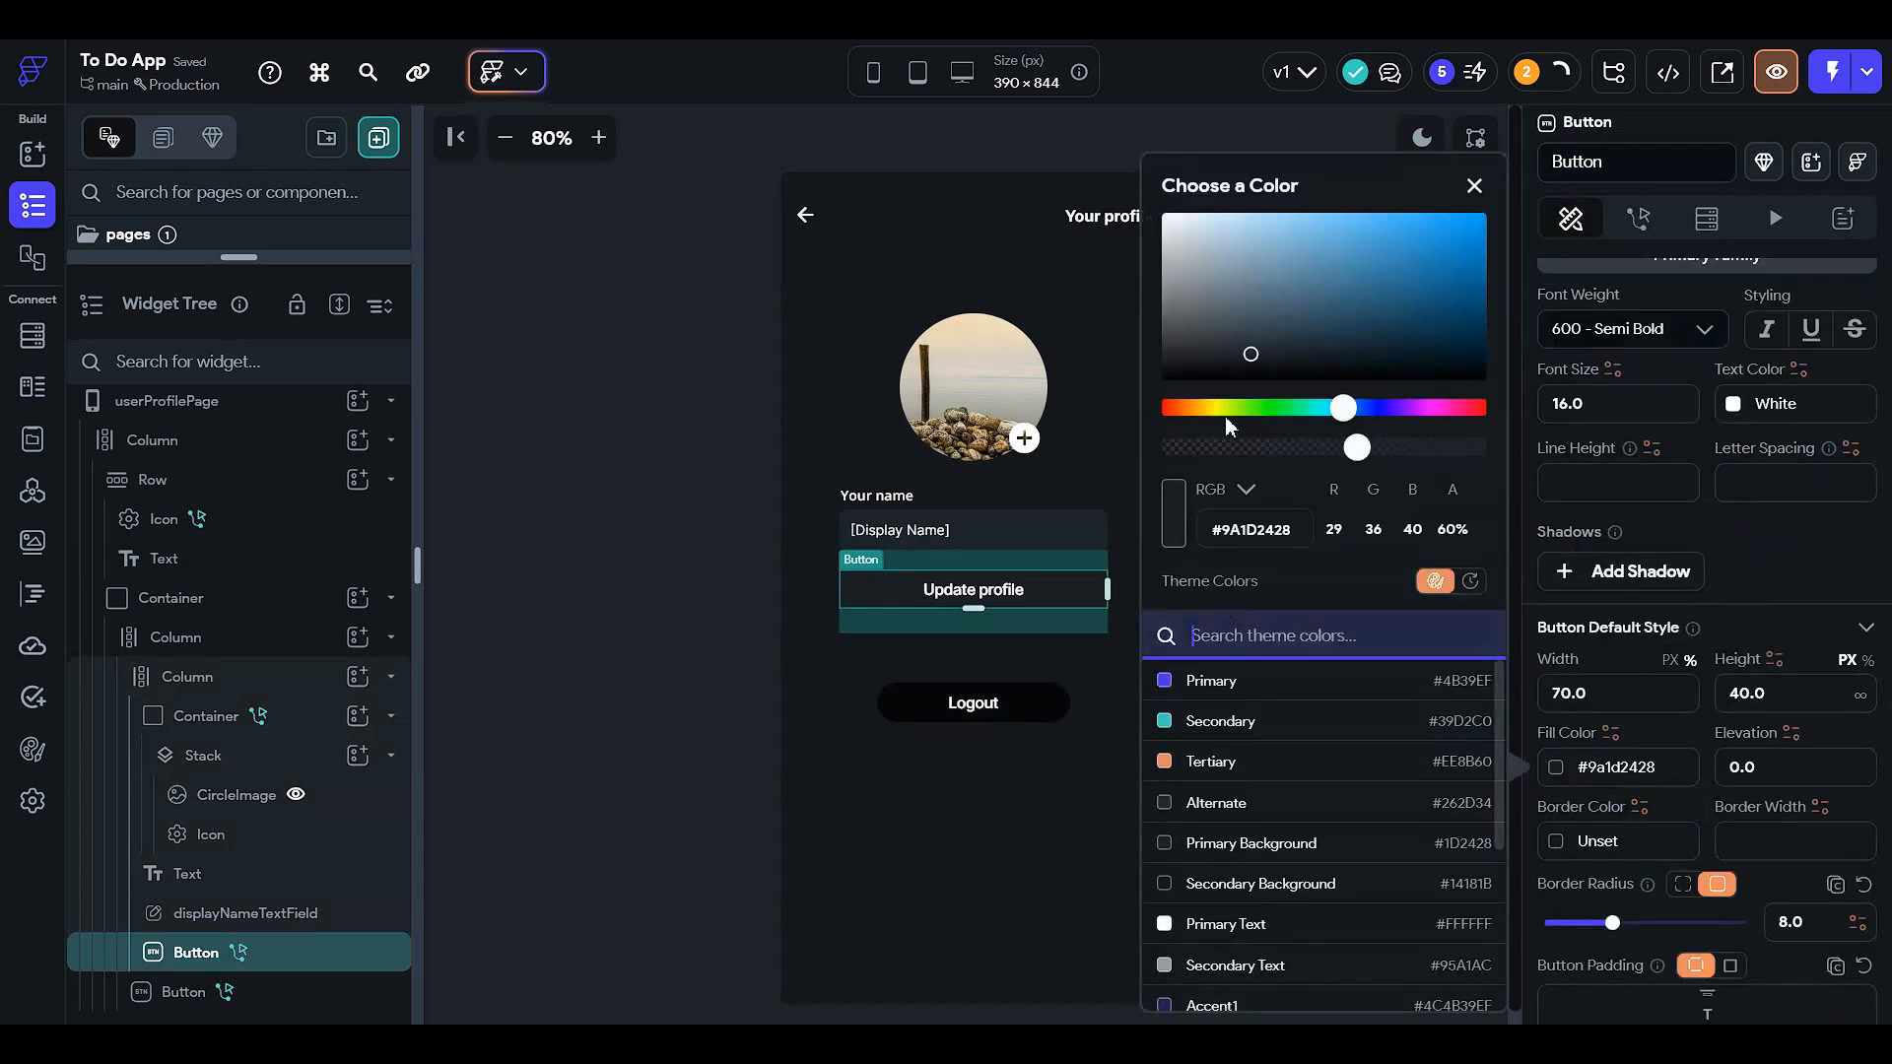
click(1179, 375)
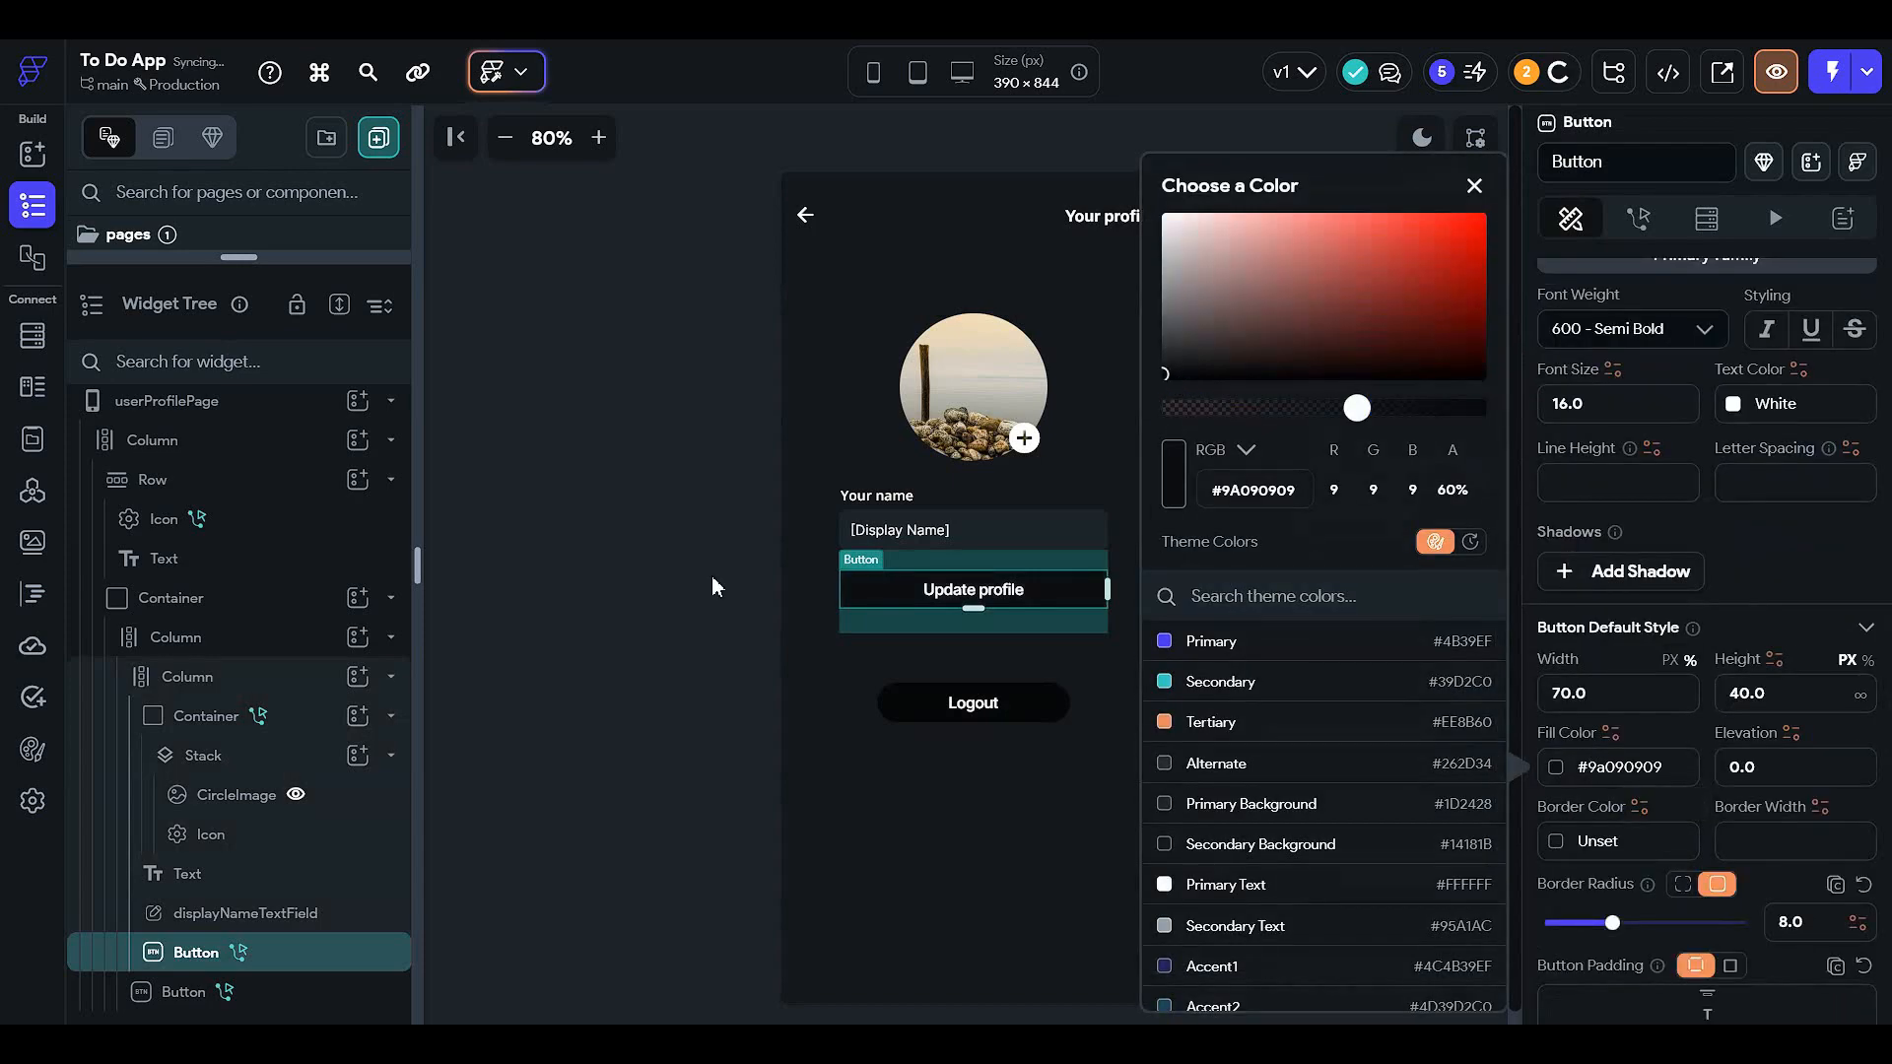
click(591, 559)
click(1420, 143)
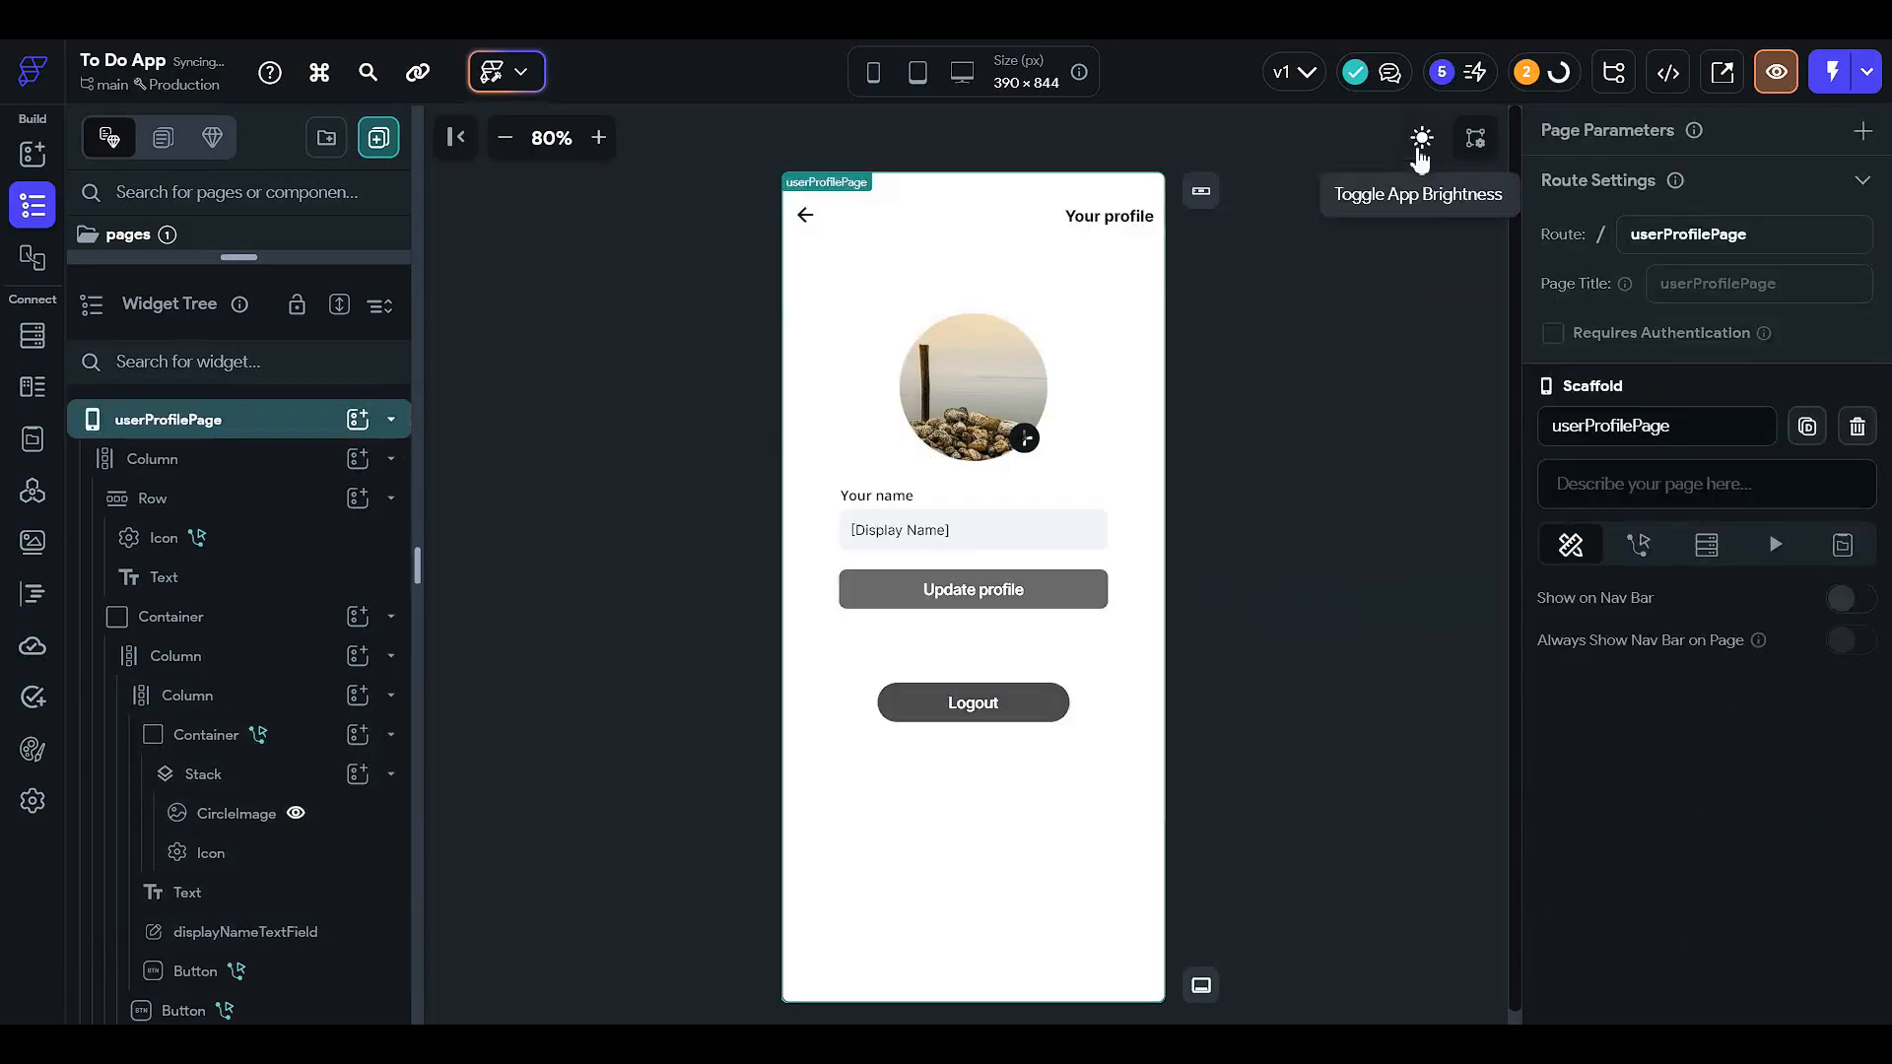
click(1420, 143)
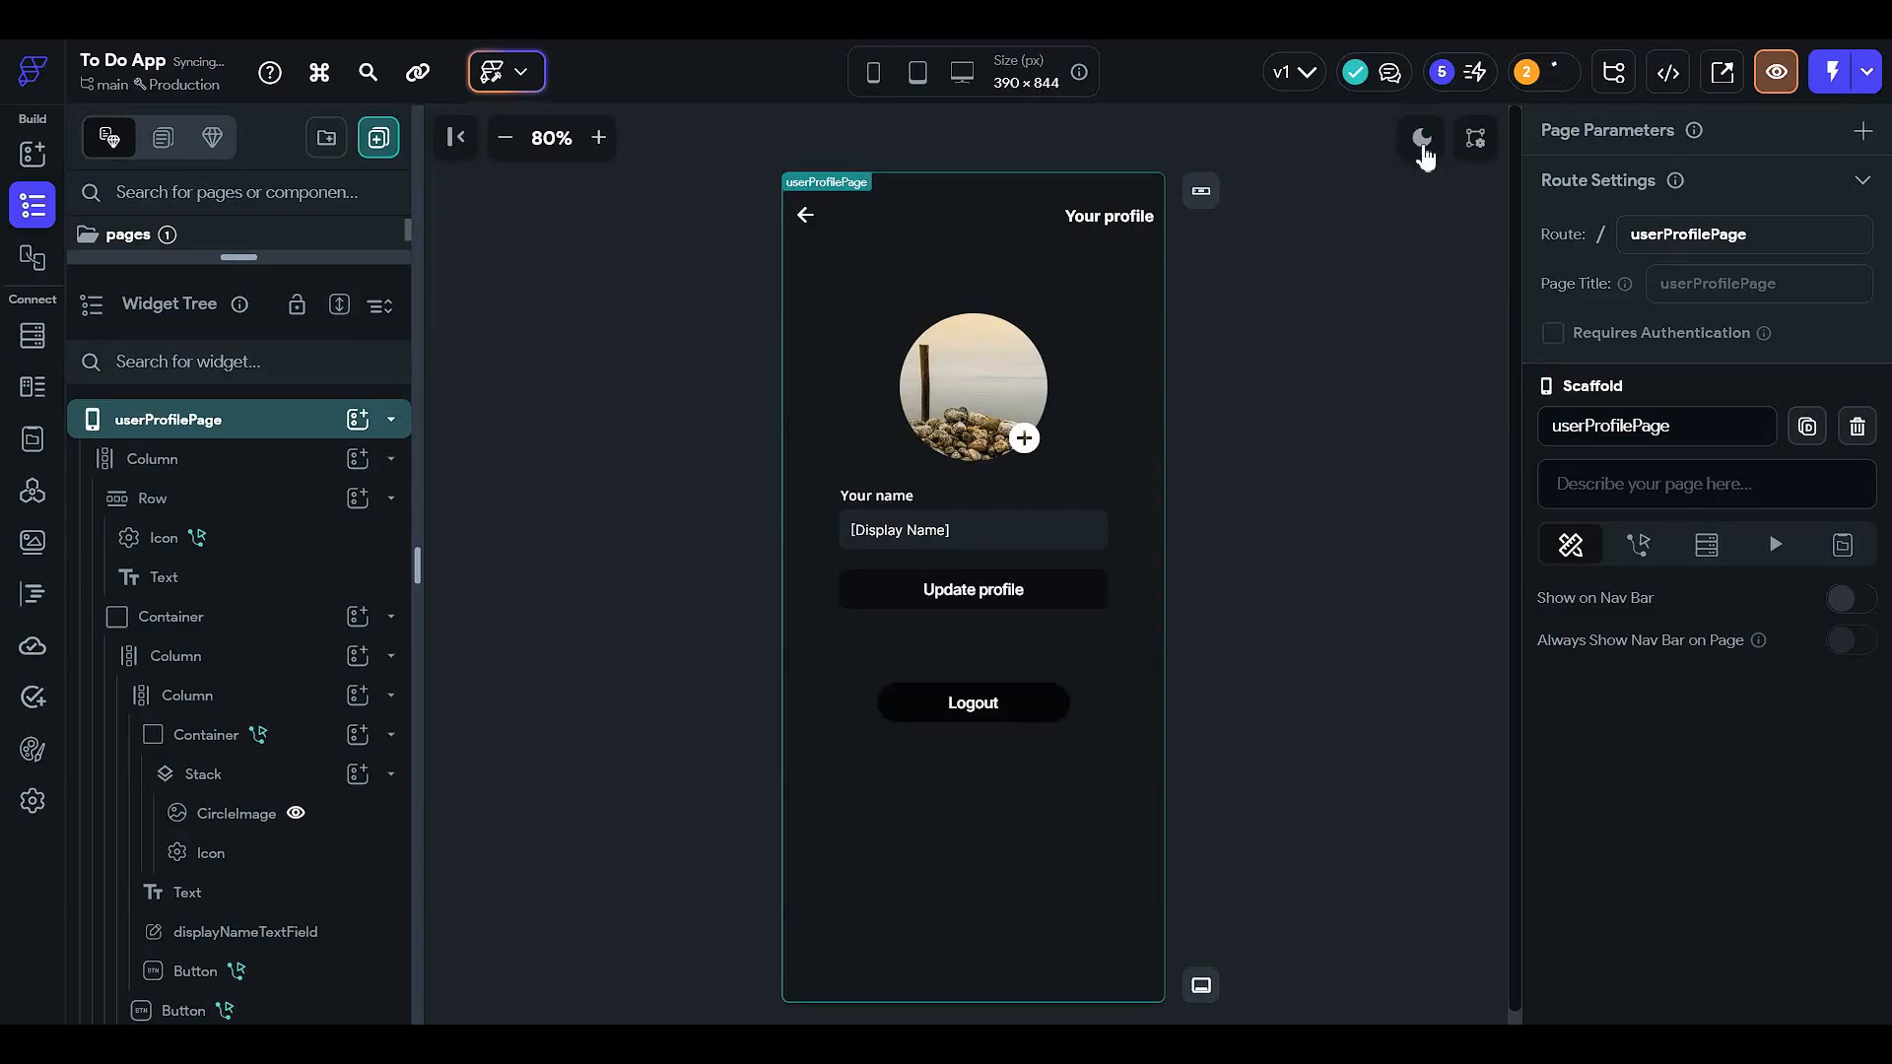
click(1422, 141)
drag(367, 257, 393, 541)
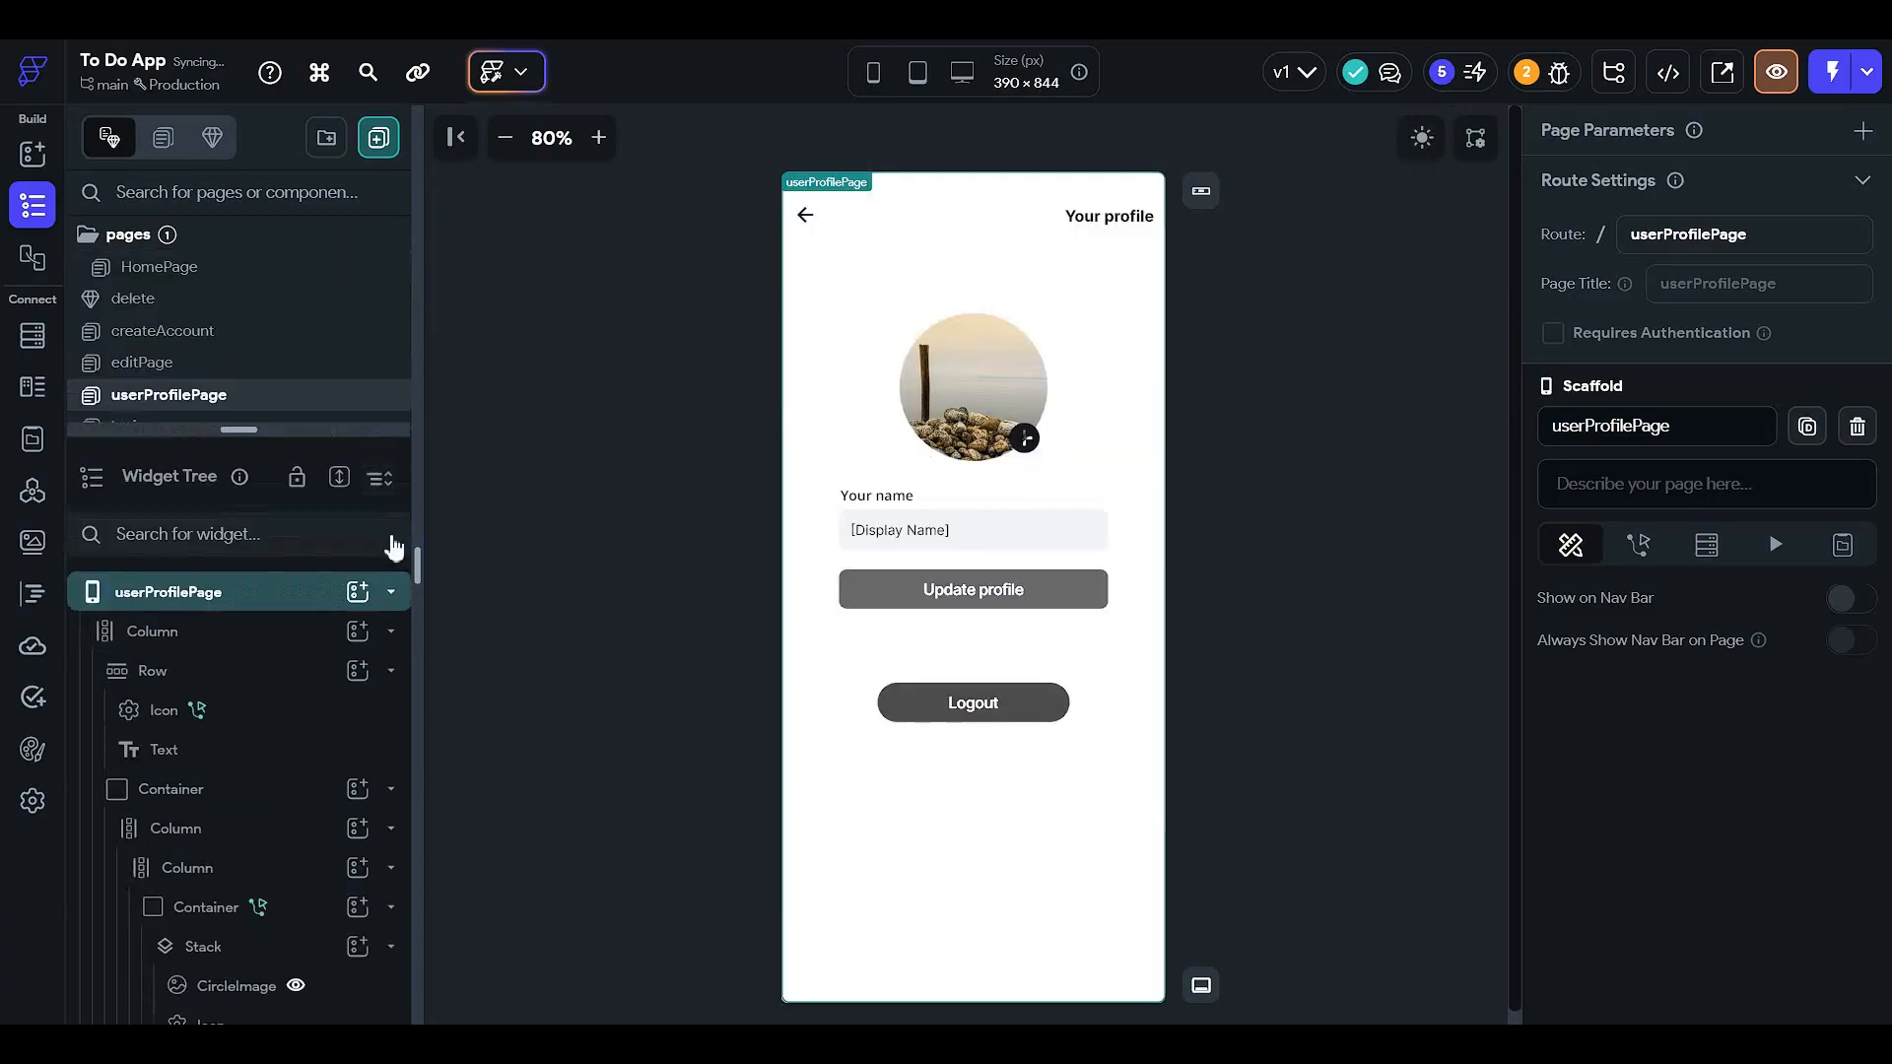
- On createTask, set the Create task button label colour to theme Info (white)
click(313, 493)
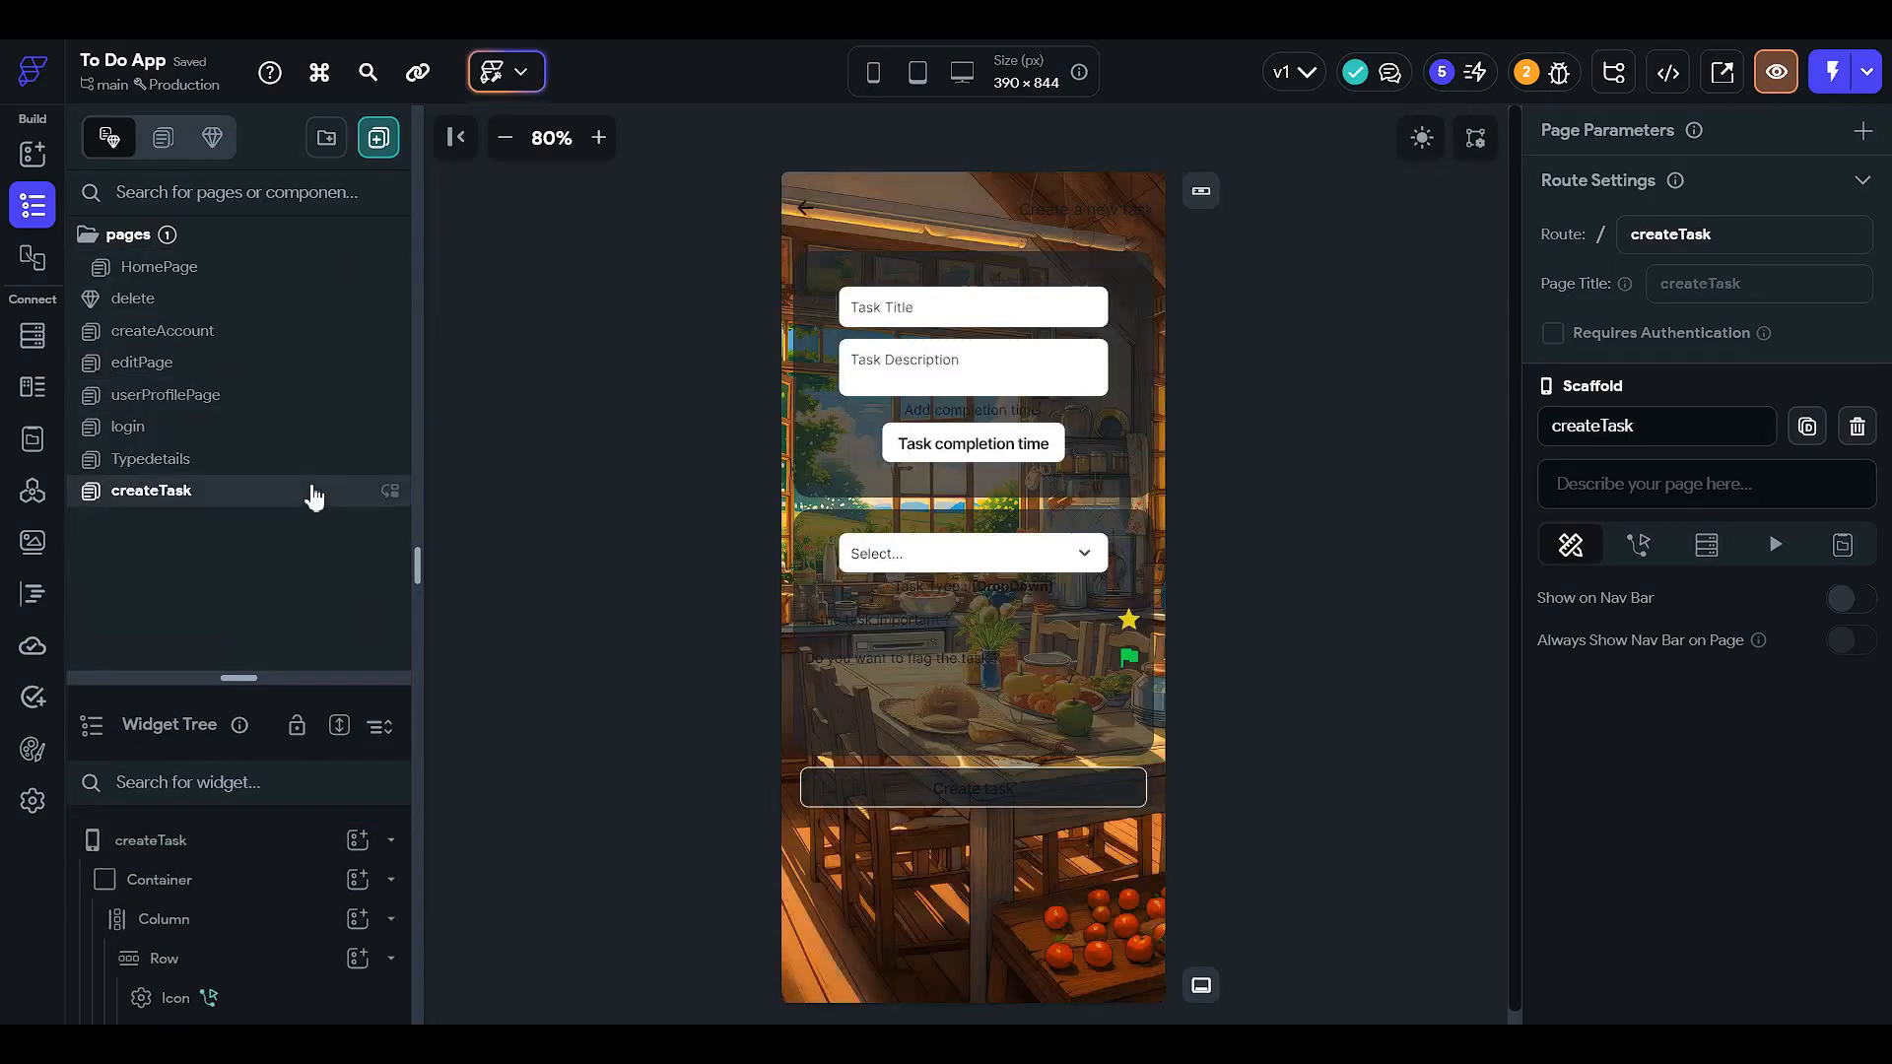
click(969, 796)
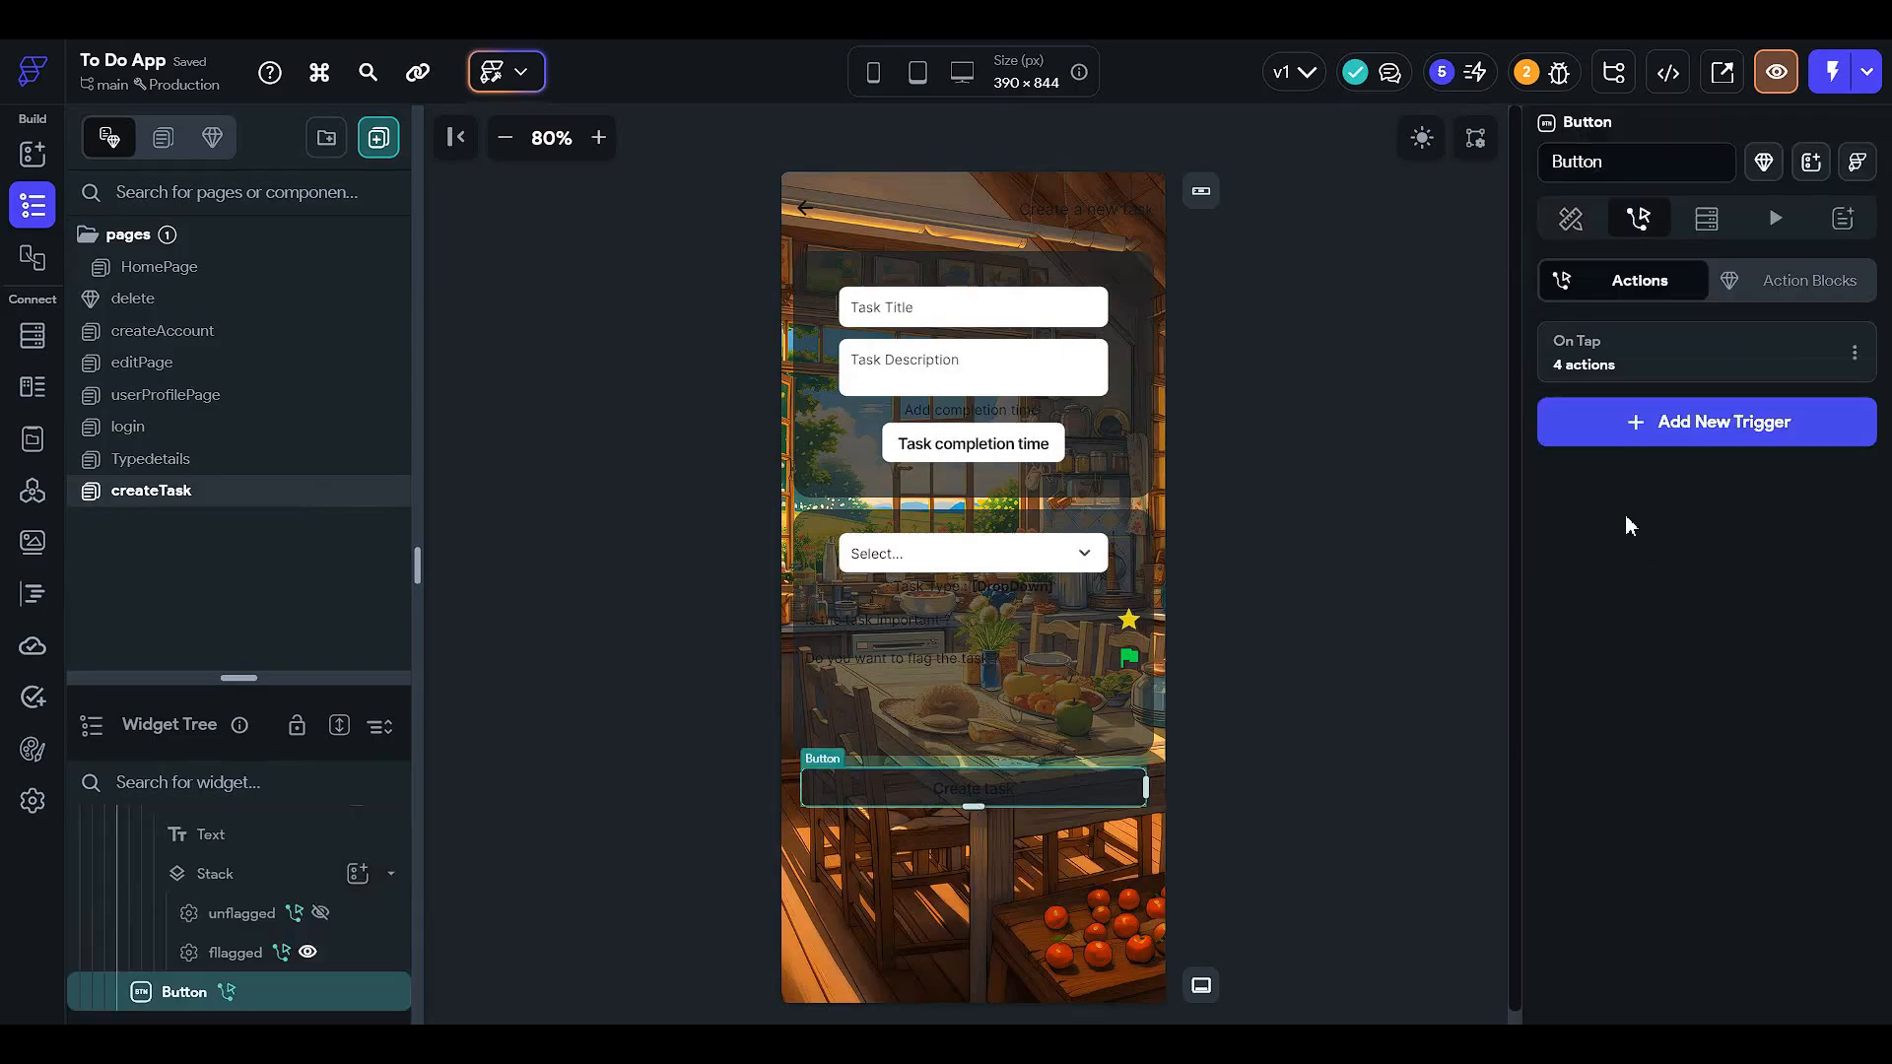
click(1570, 219)
scroll(1830, 626, down, 8)
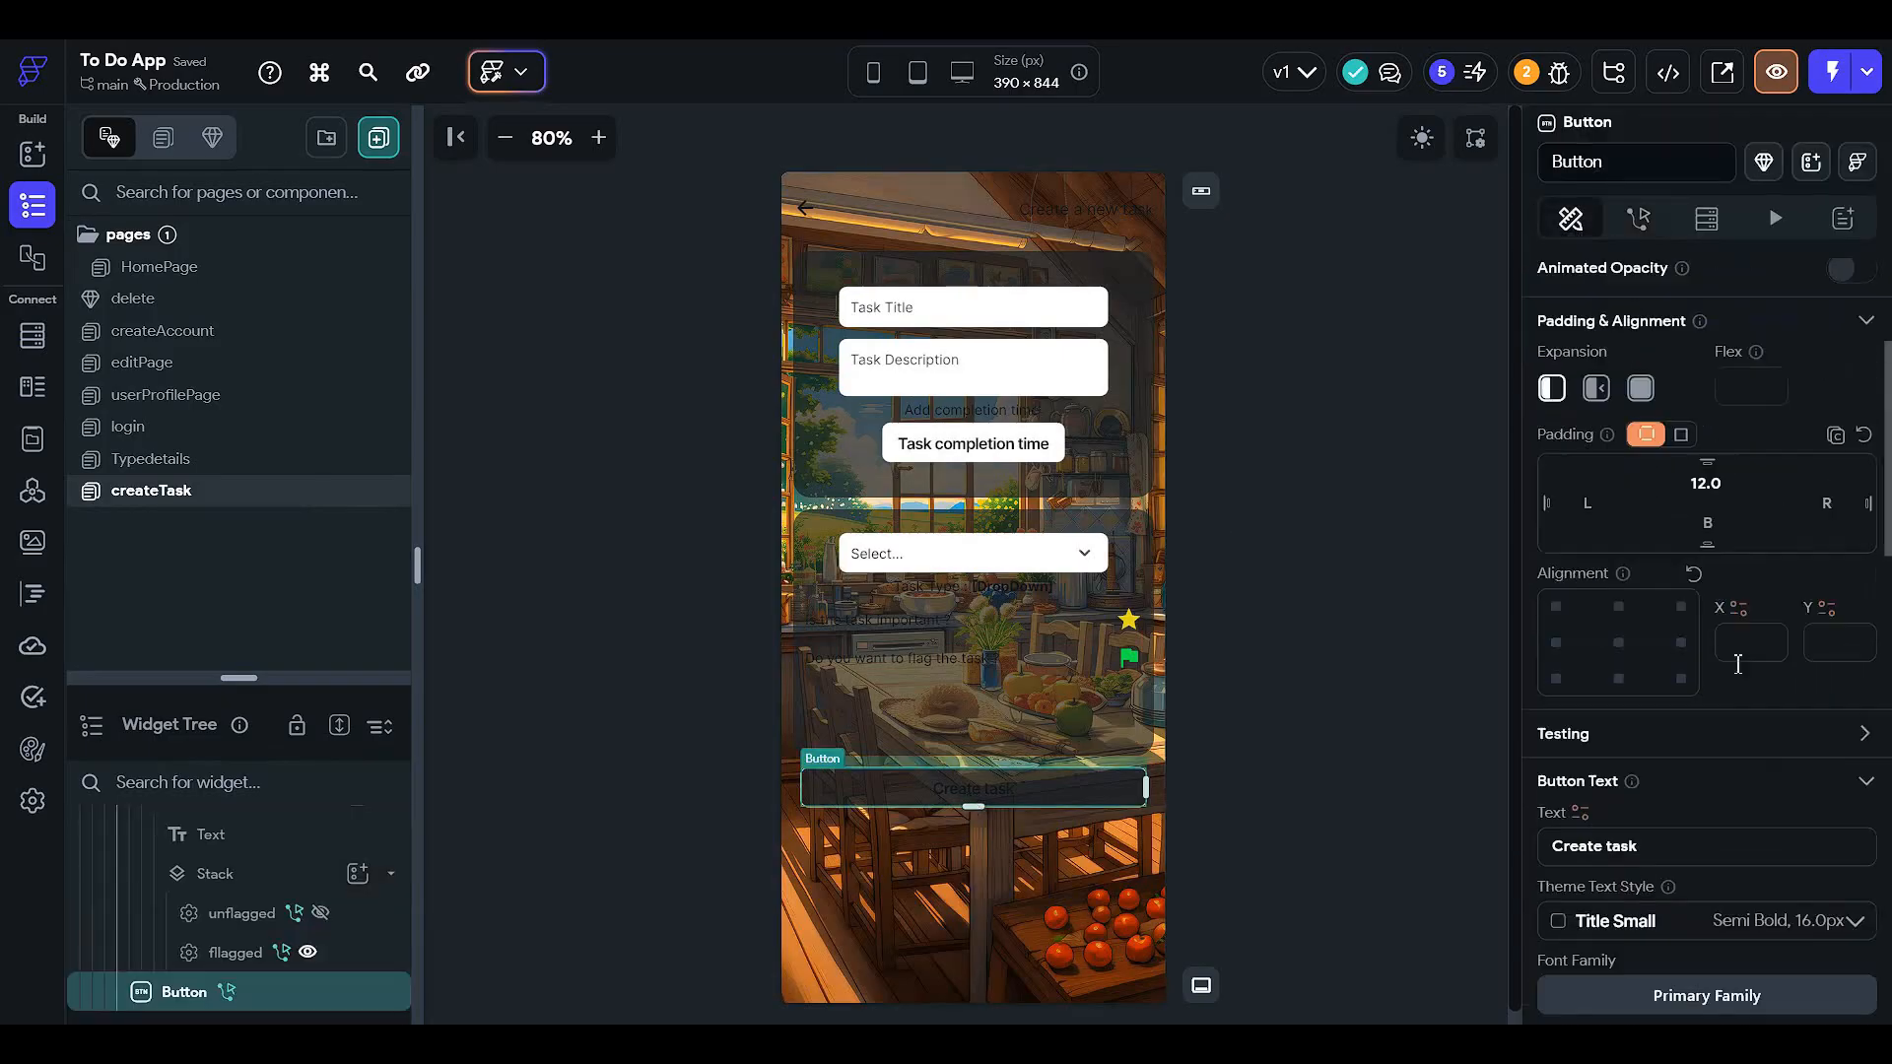
click(1733, 652)
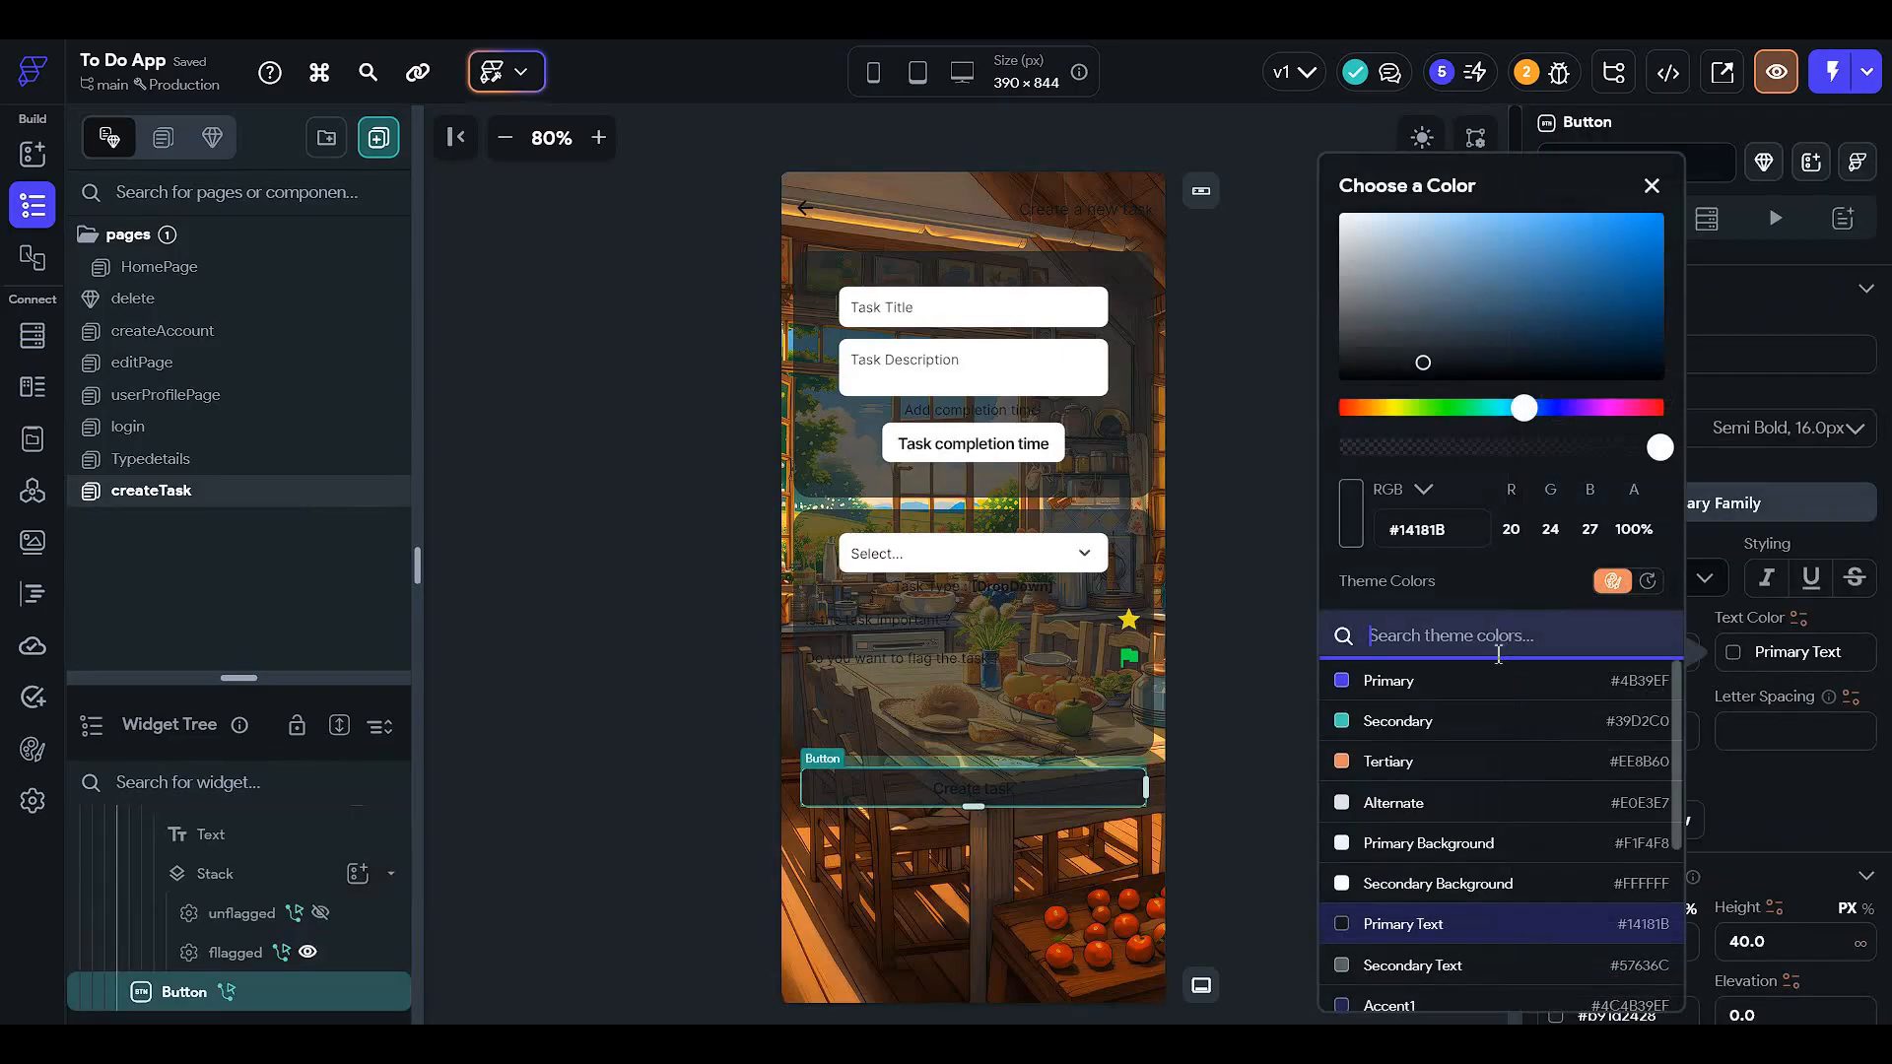
scroll(1450, 859, down, 3)
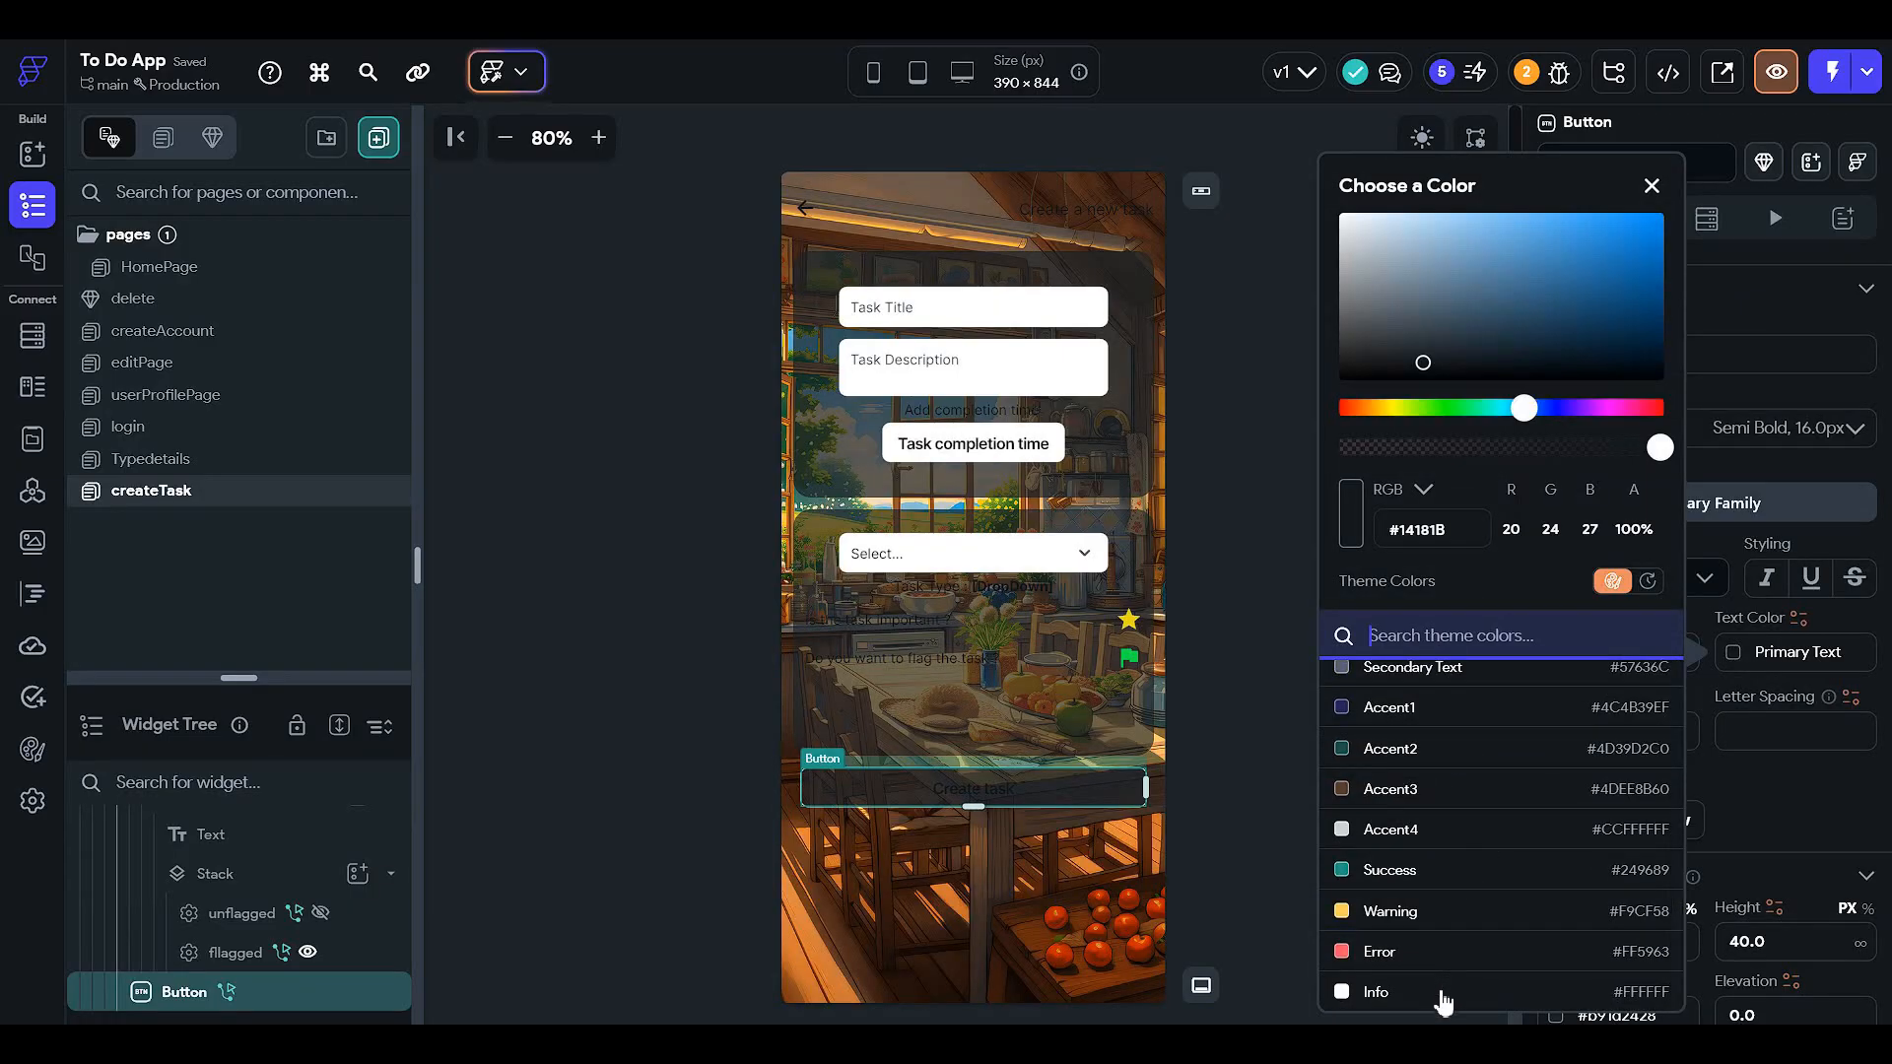
click(1446, 990)
click(1211, 646)
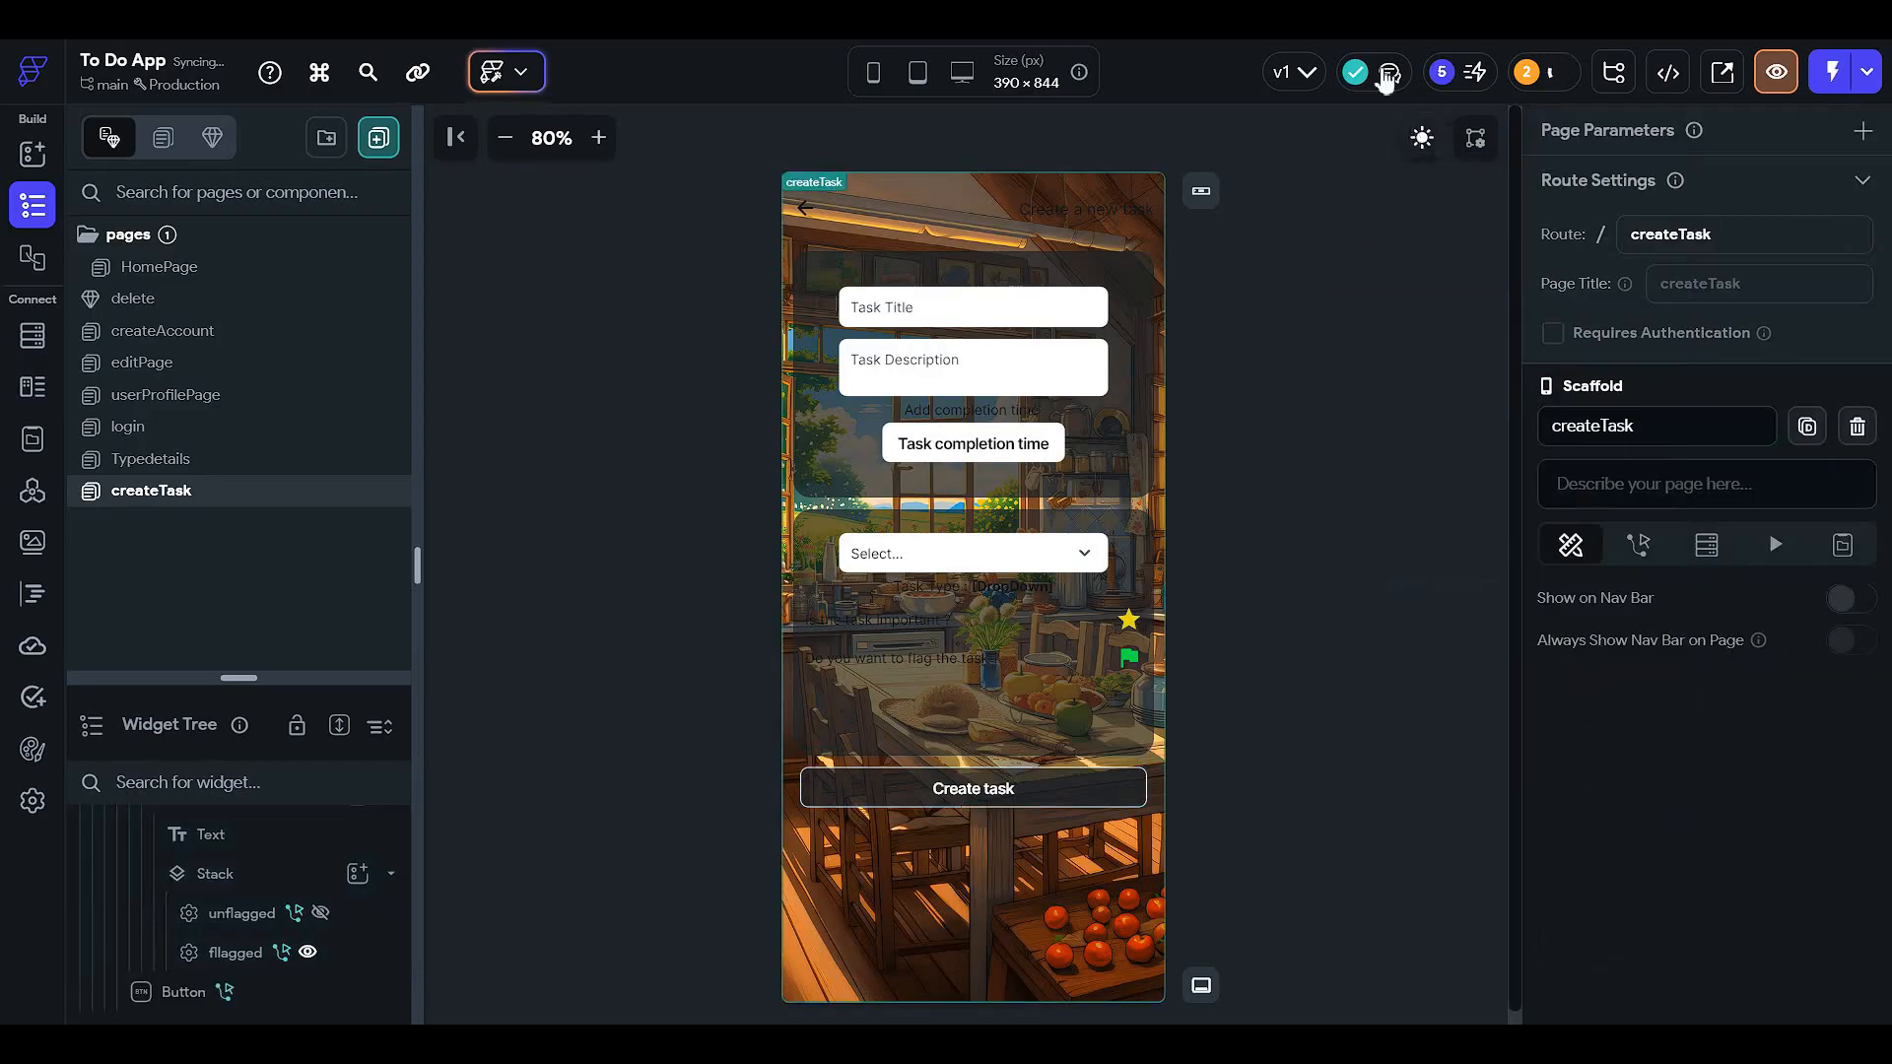
click(1421, 139)
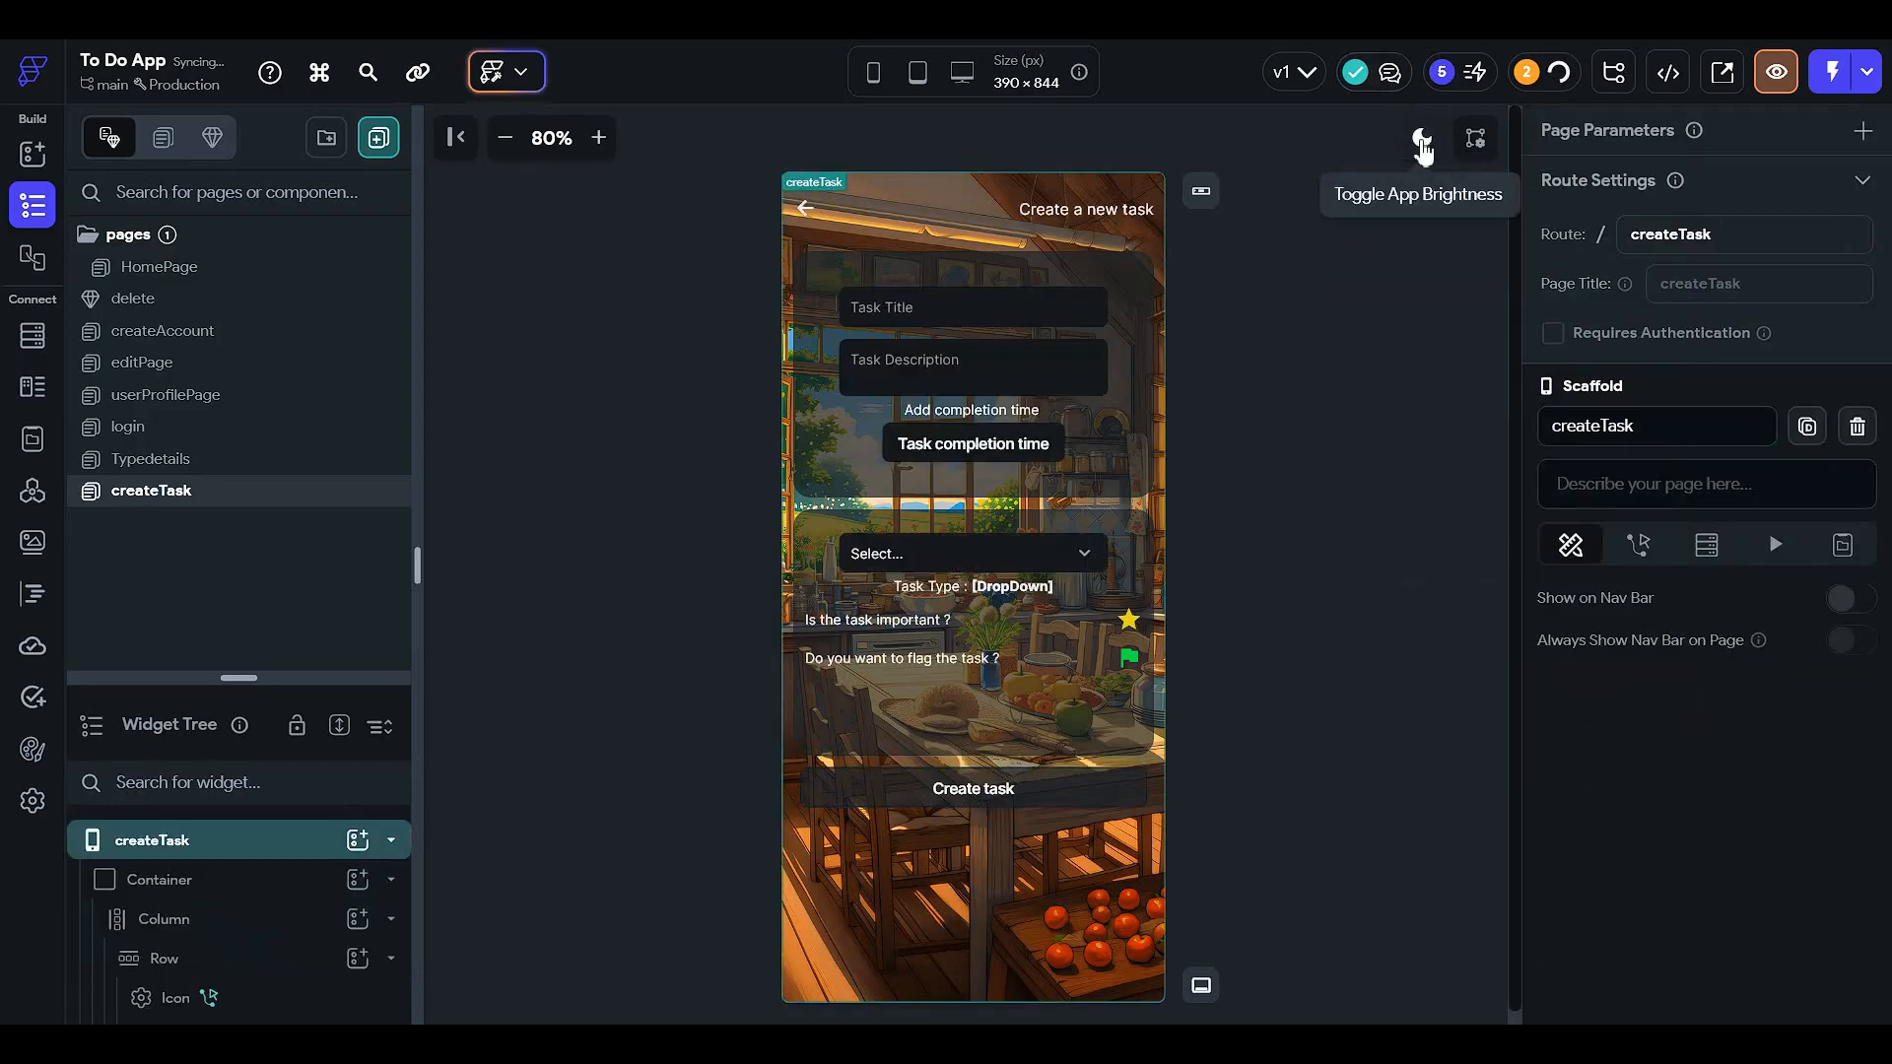
click(1422, 143)
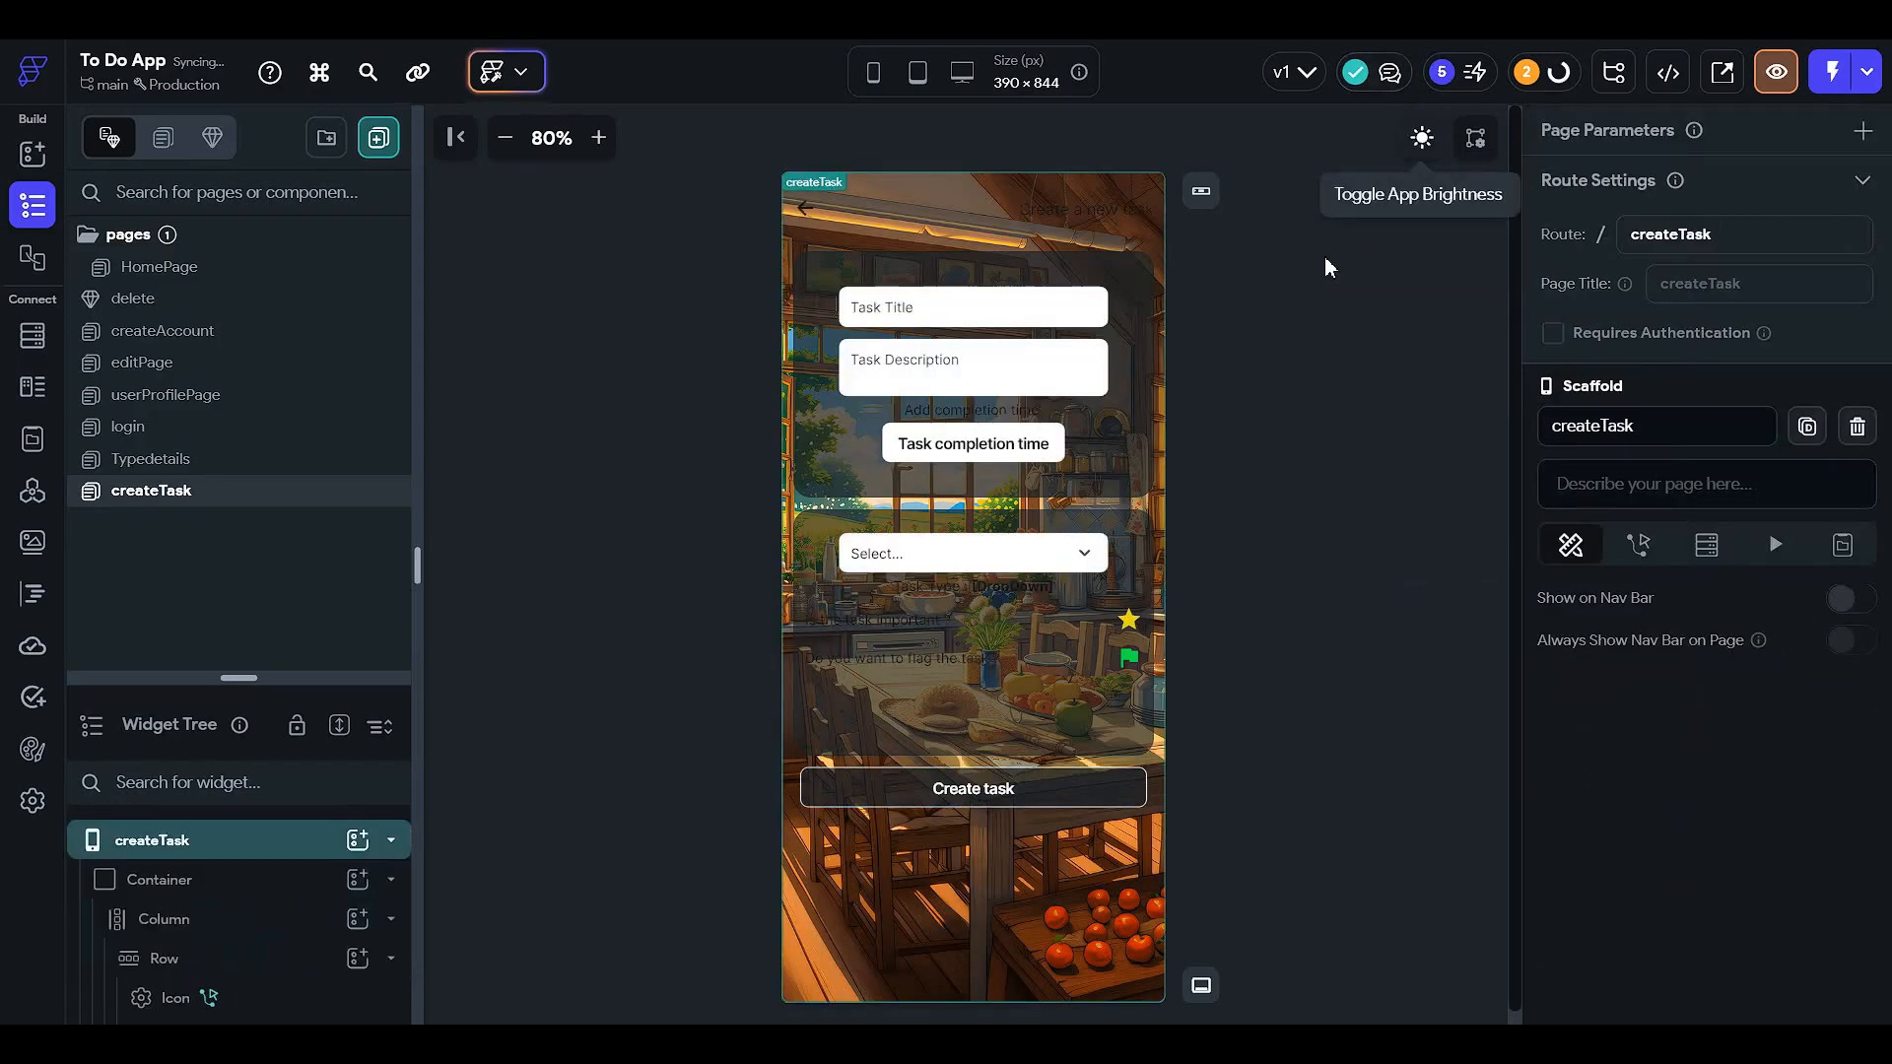
- Make the 'Task Type :' rich text span use the Info colour #FFFFFF
click(991, 597)
scroll(1663, 382, up, 5)
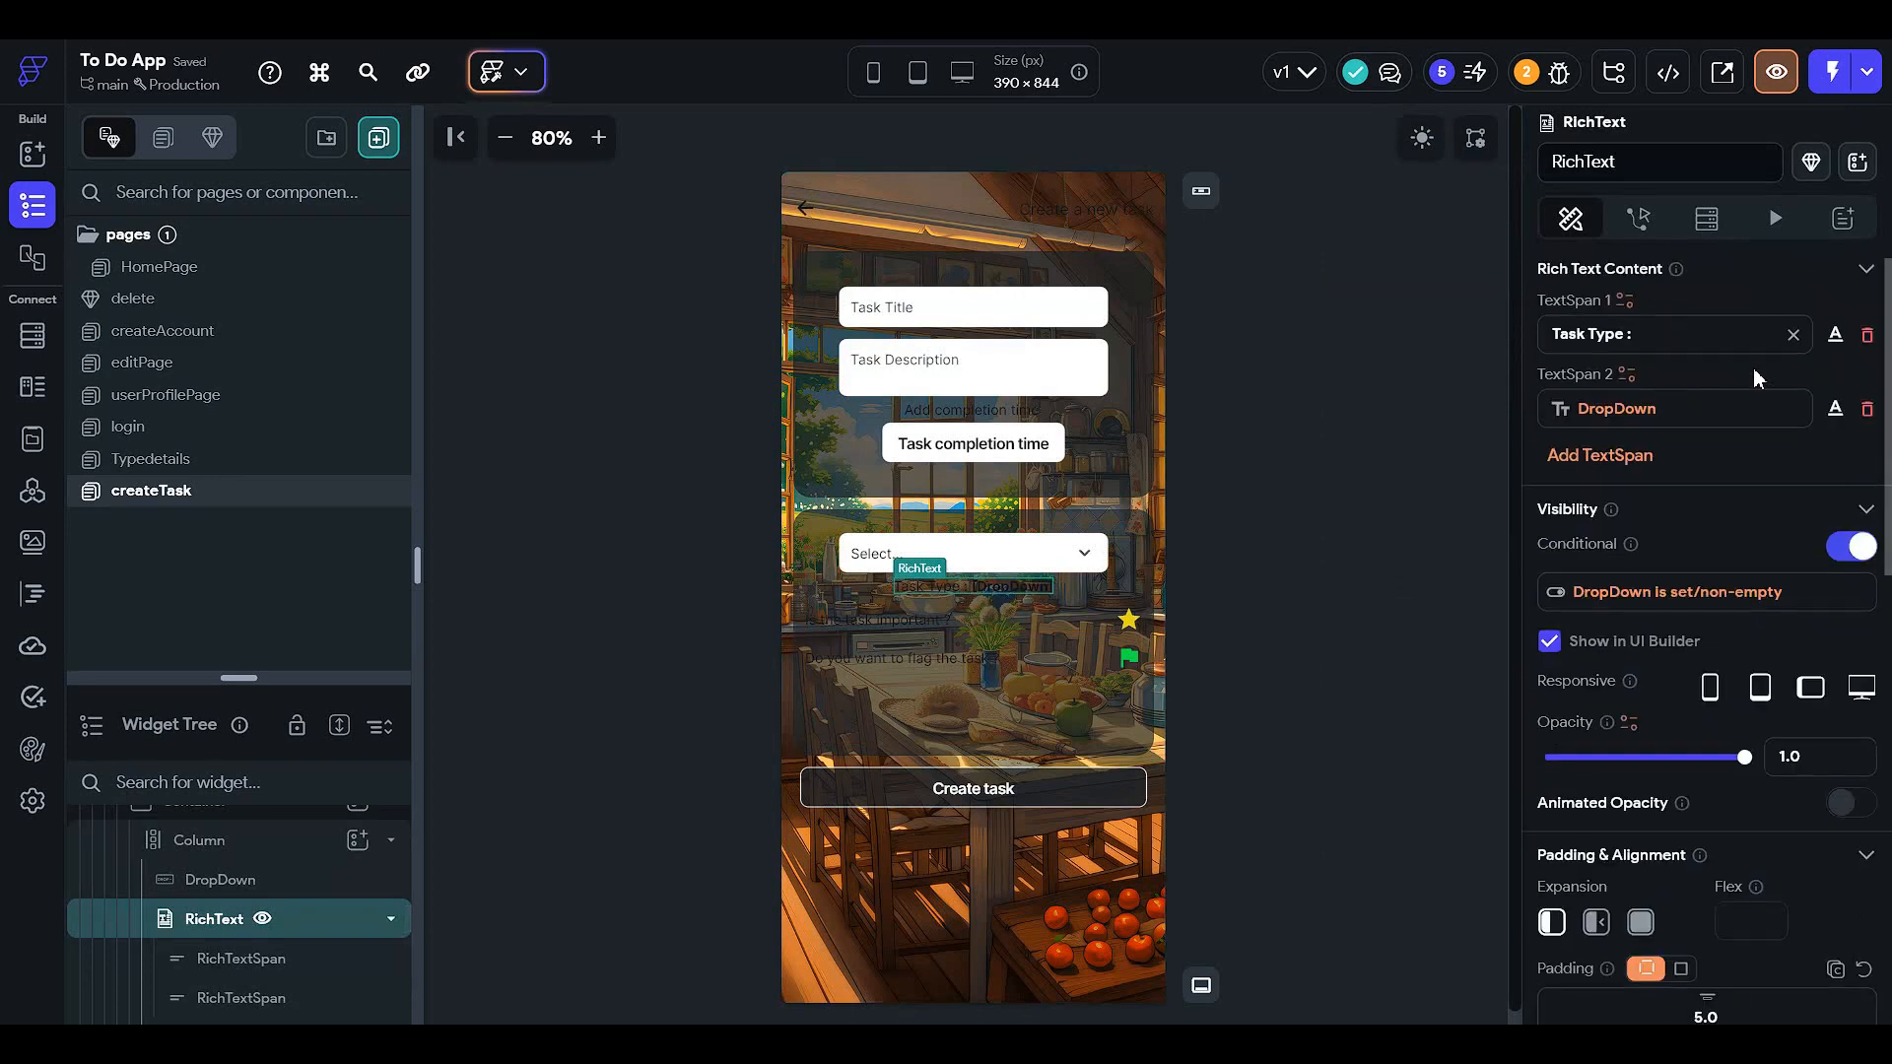
click(1835, 336)
click(1739, 711)
scroll(1556, 817, down, 3)
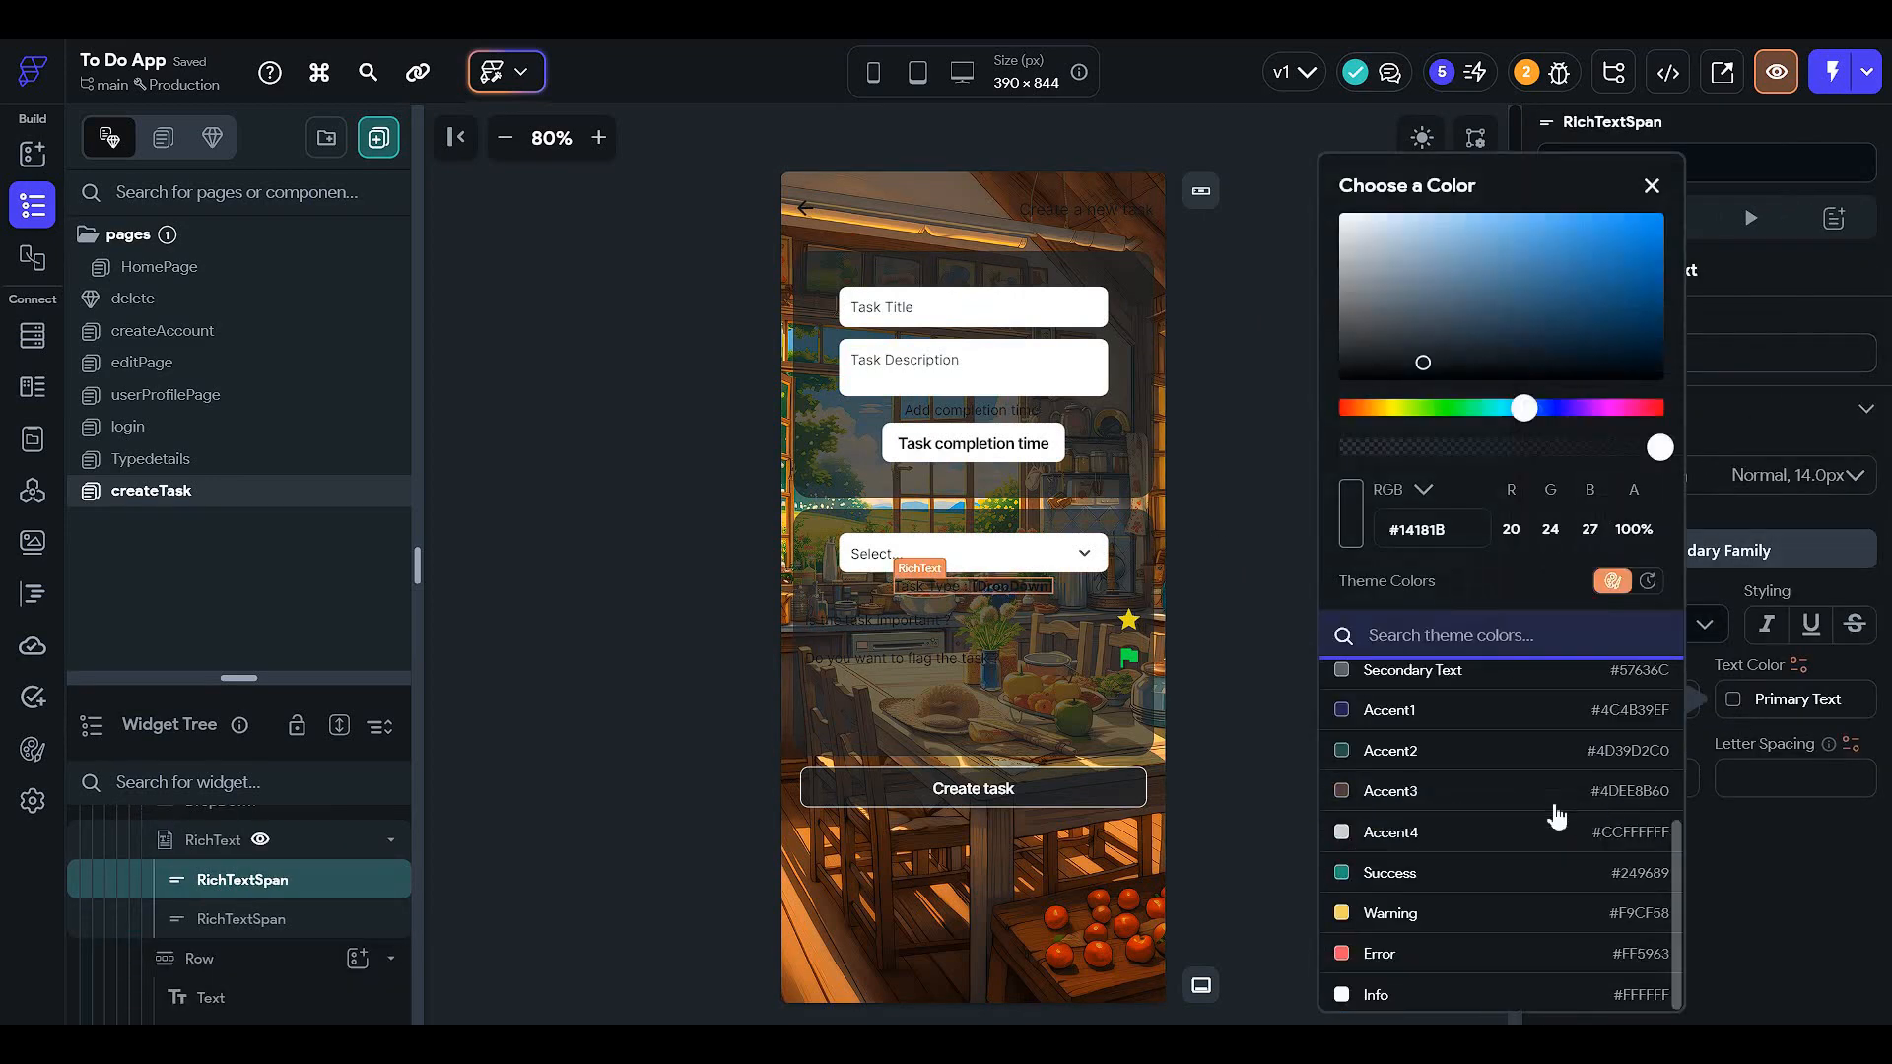
click(1445, 993)
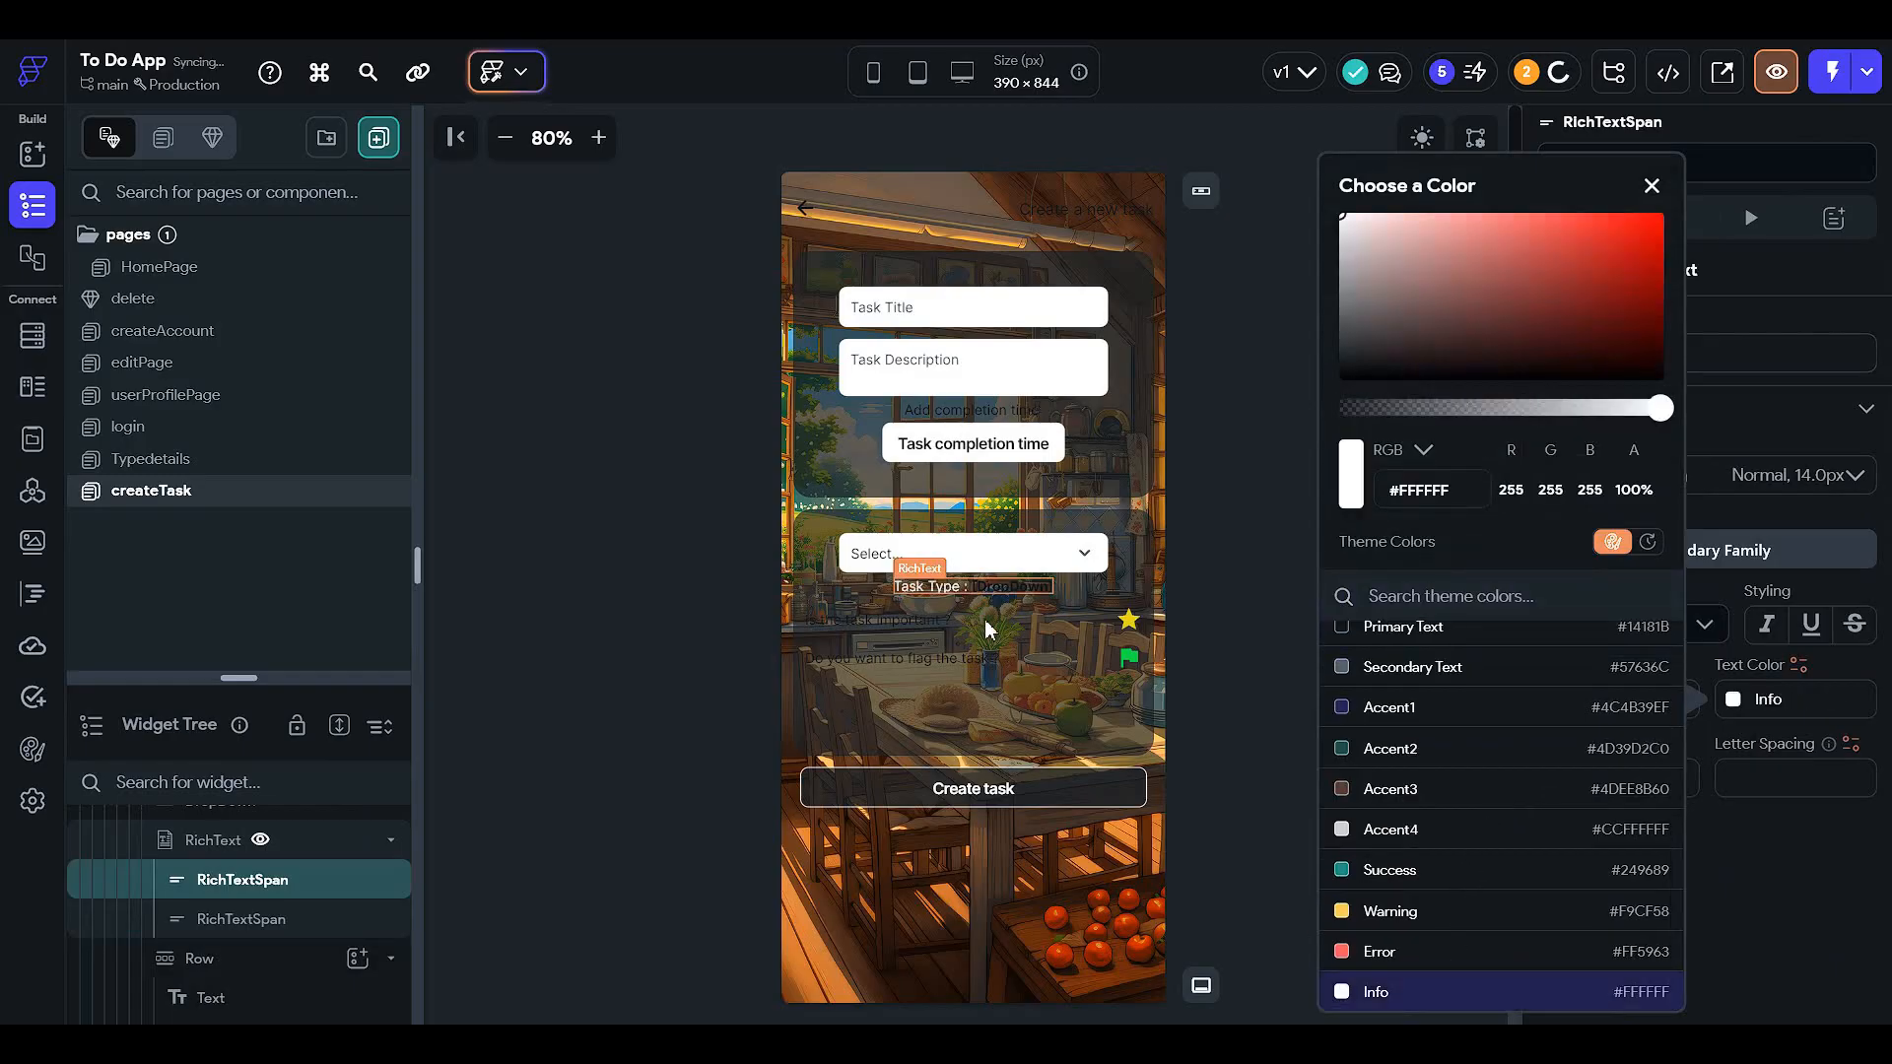
click(1651, 185)
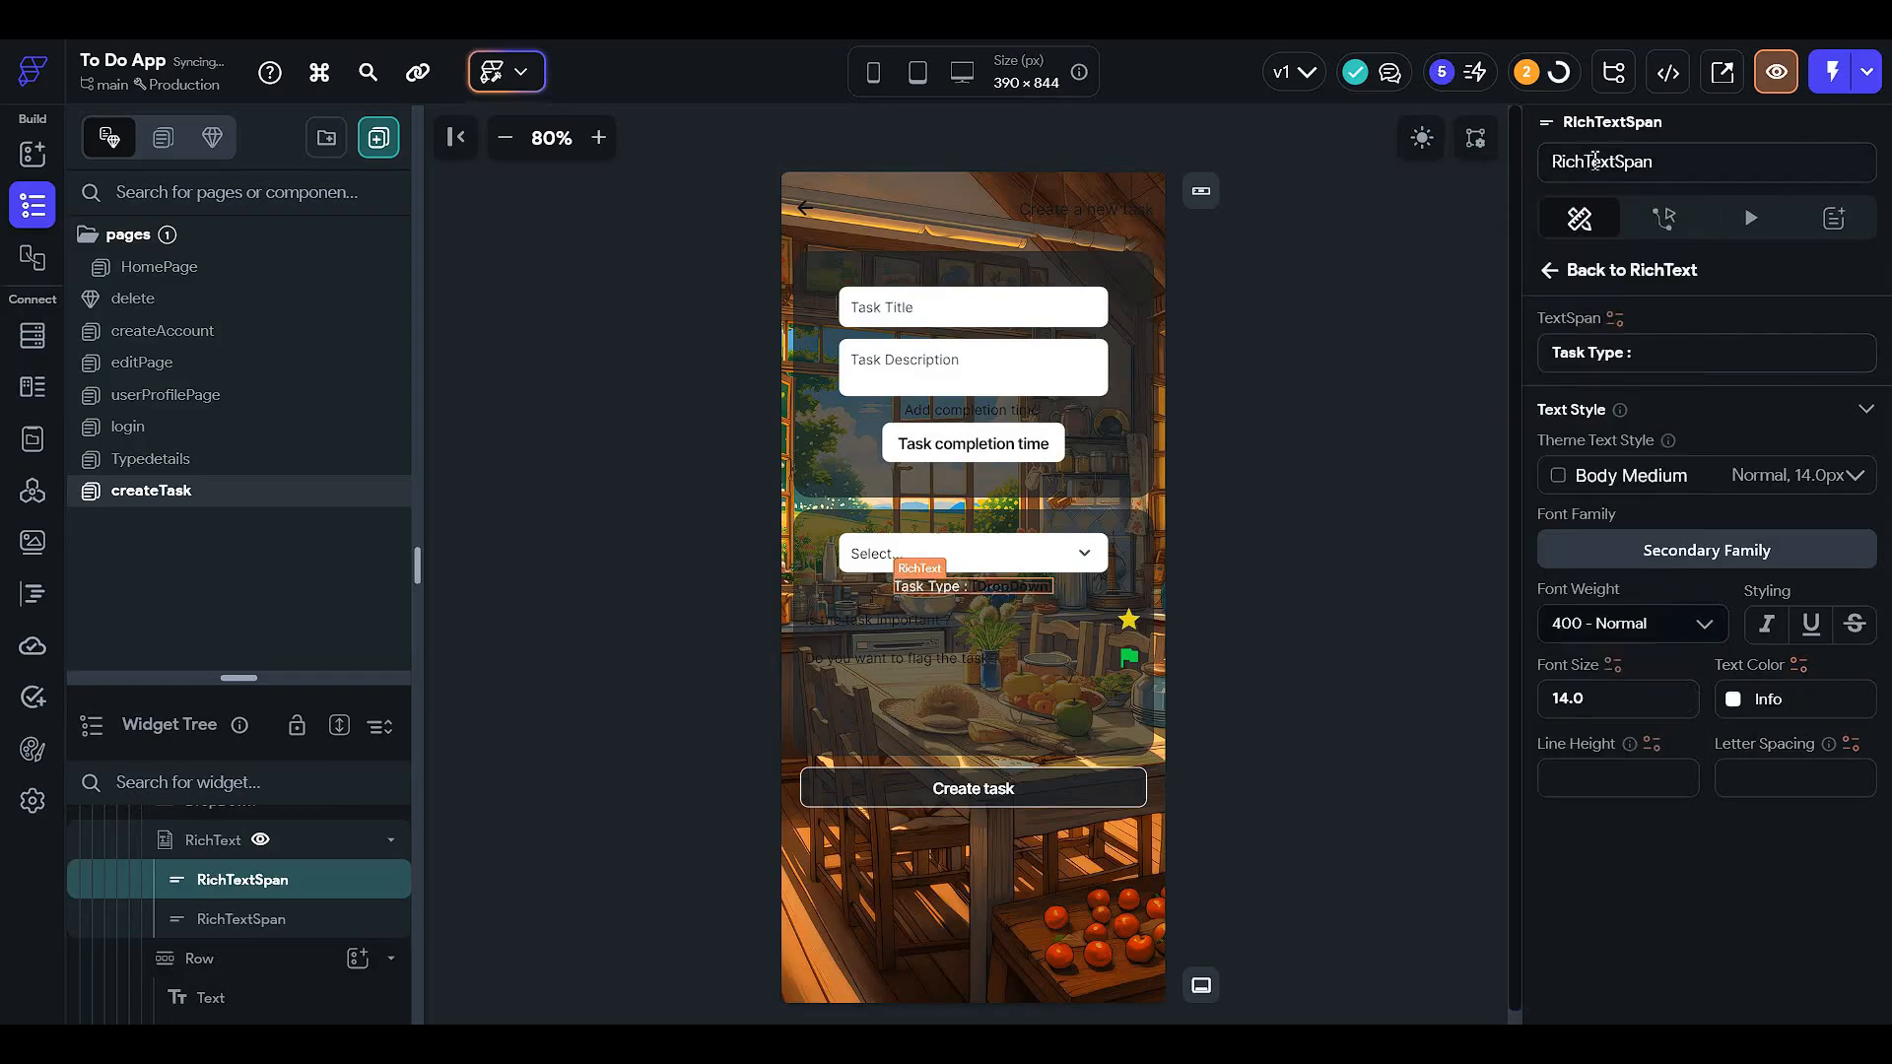
click(1547, 275)
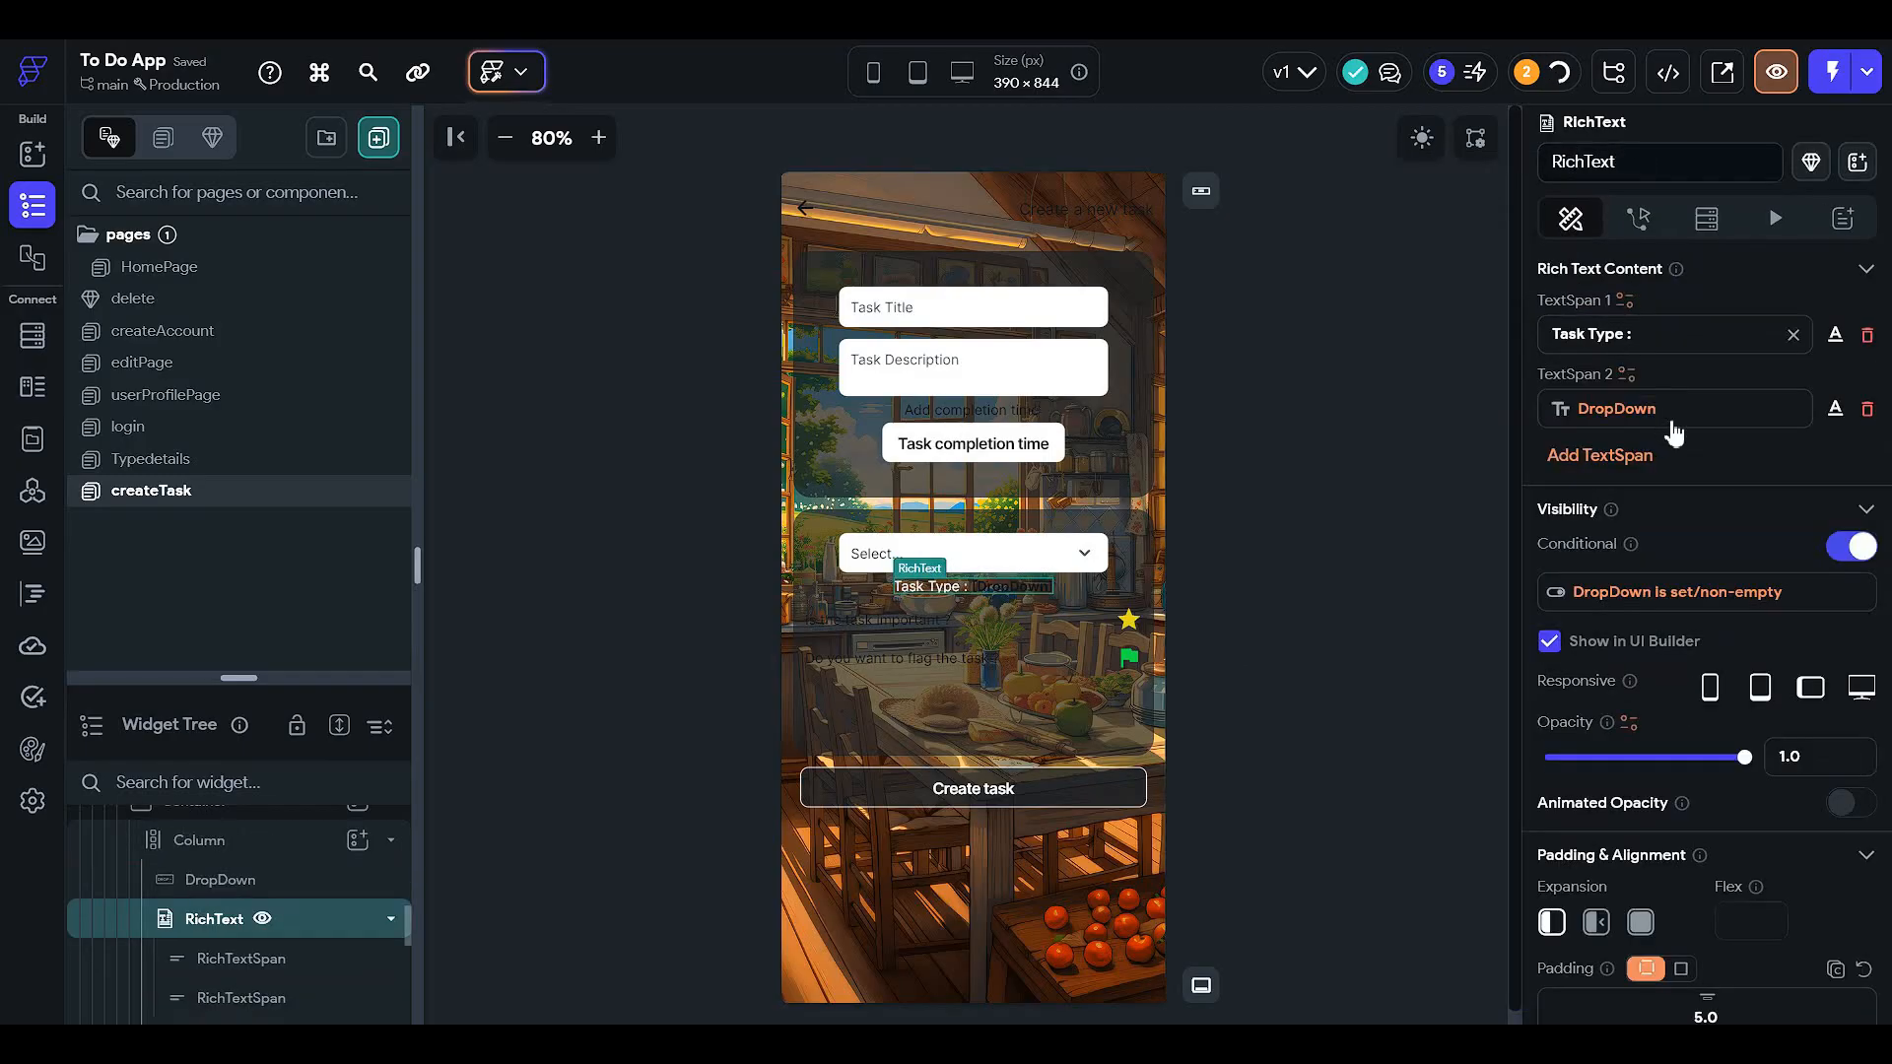
- Make the DropDown rich text span use the Info colour #FFFFFF too
click(1825, 418)
scroll(1635, 582, down, 1)
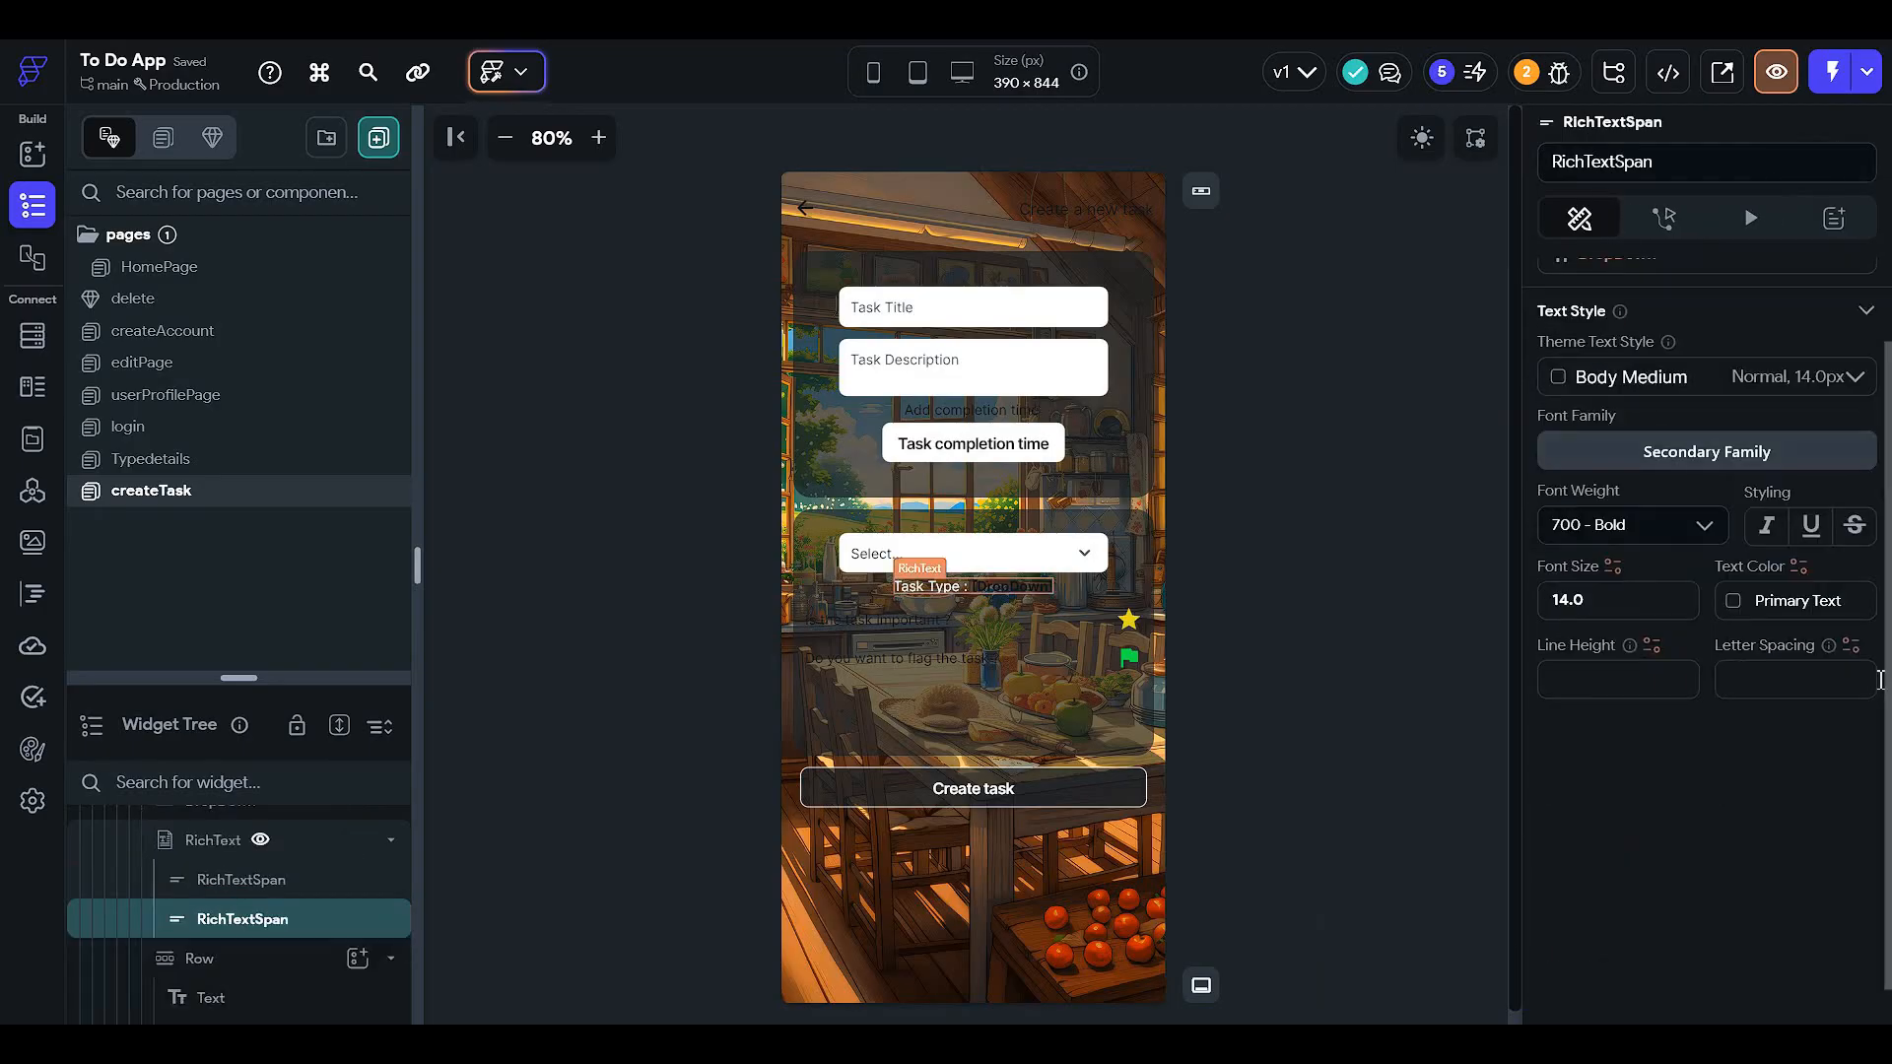
click(1732, 601)
scroll(1474, 764, down, 3)
click(1449, 992)
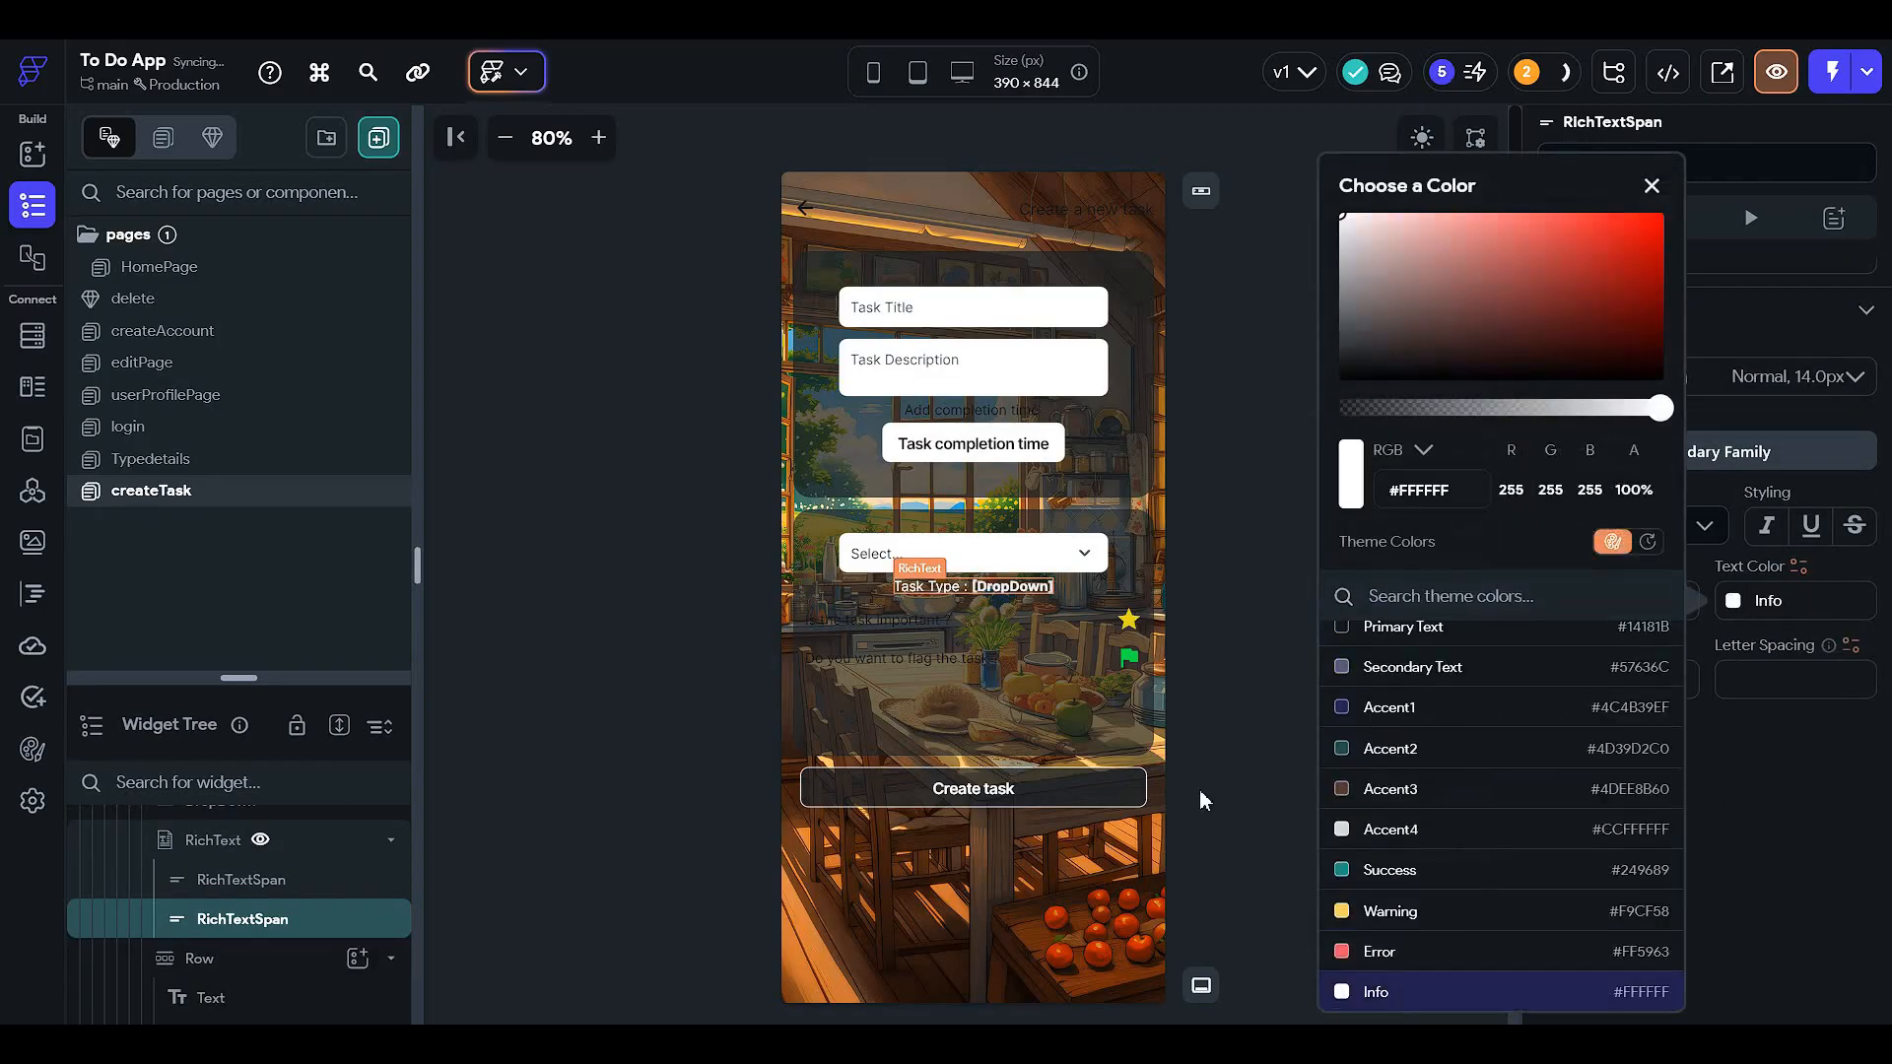
click(1159, 692)
click(917, 620)
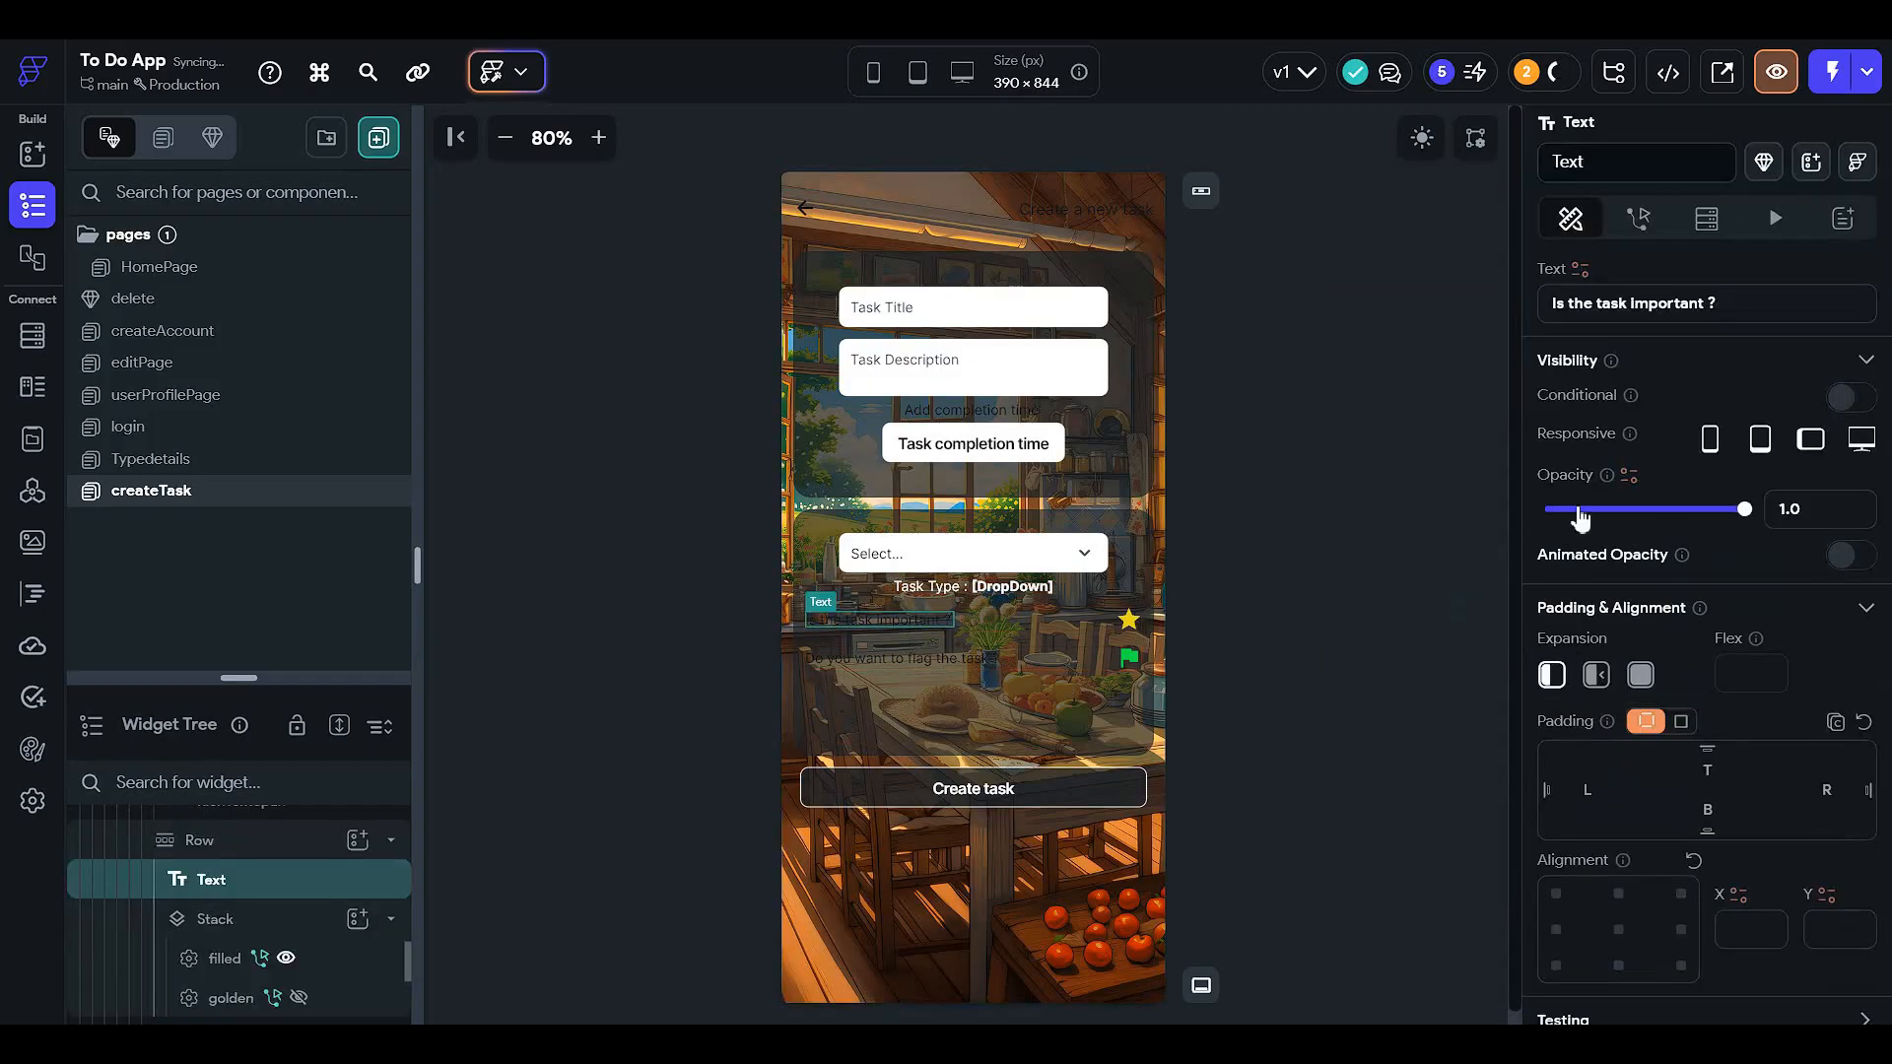
- Make the 'Is the task important ?' question text white
scroll(1778, 532, down, 3)
scroll(1714, 749, down, 2)
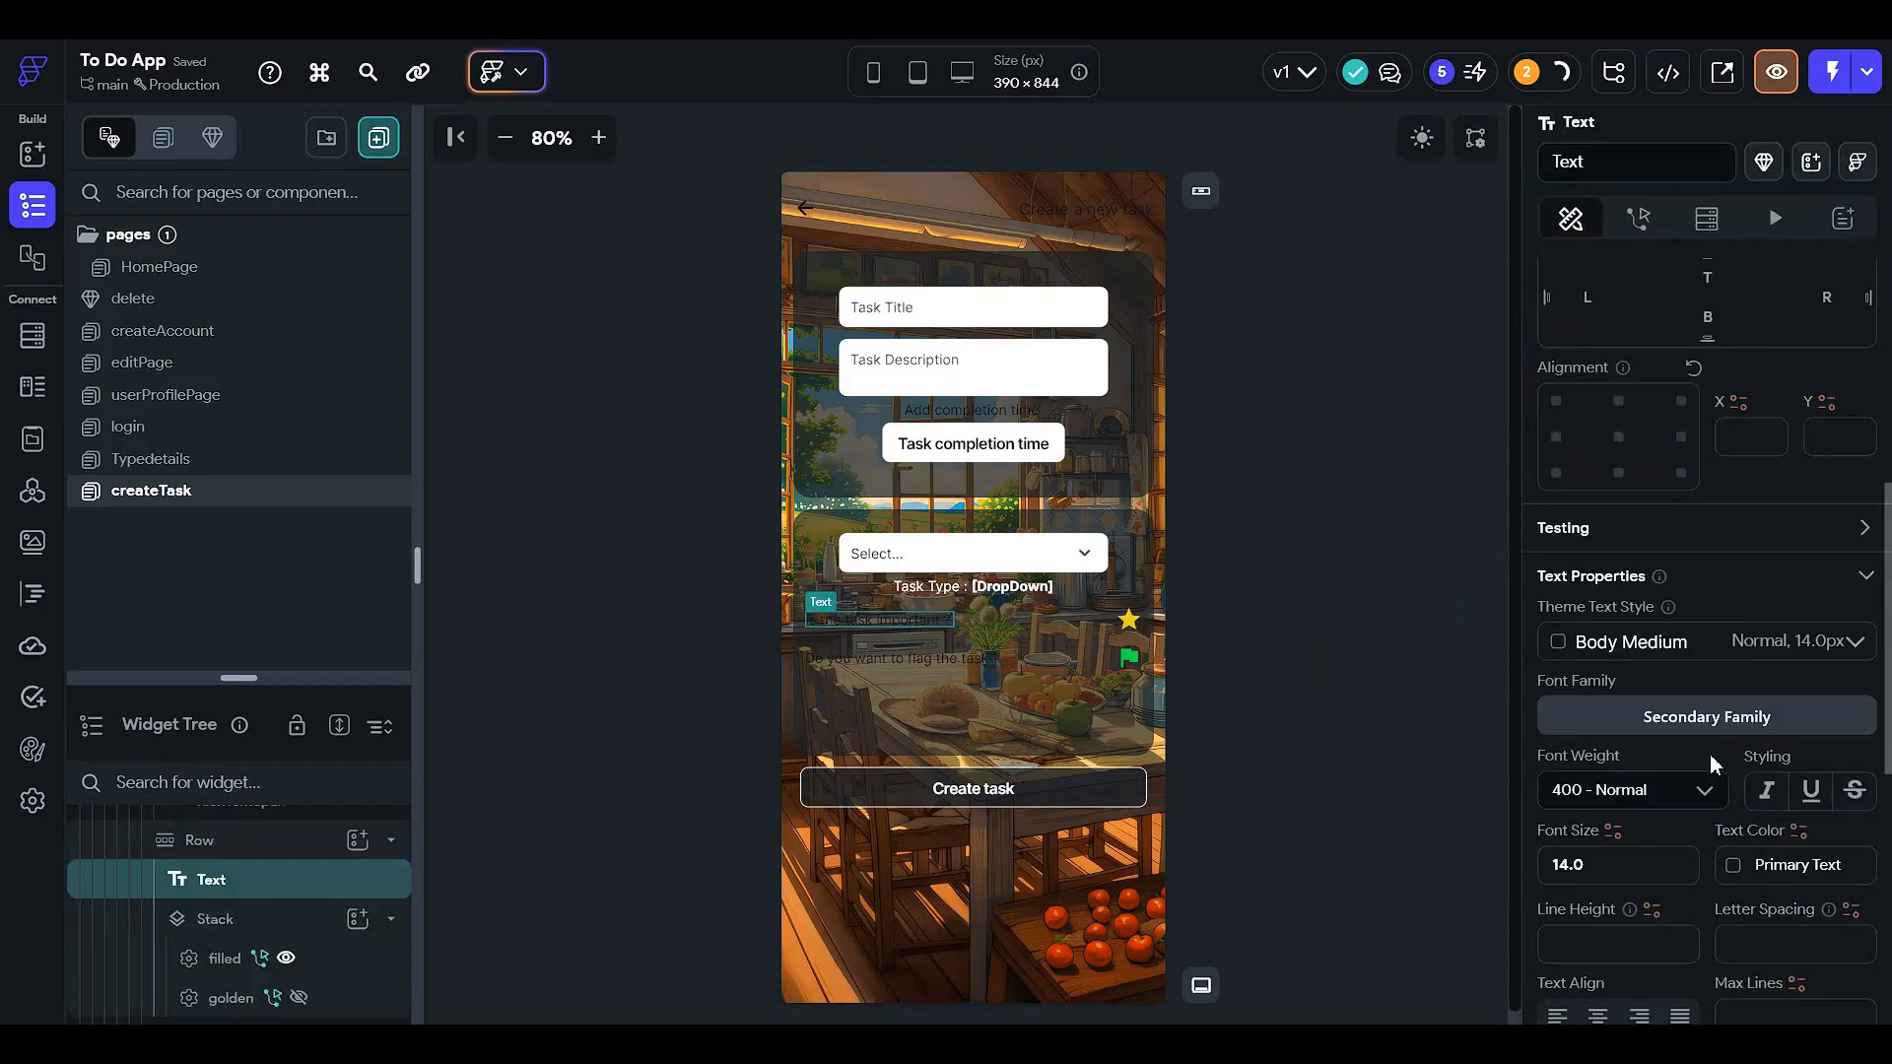
click(1732, 865)
scroll(1517, 894, down, 3)
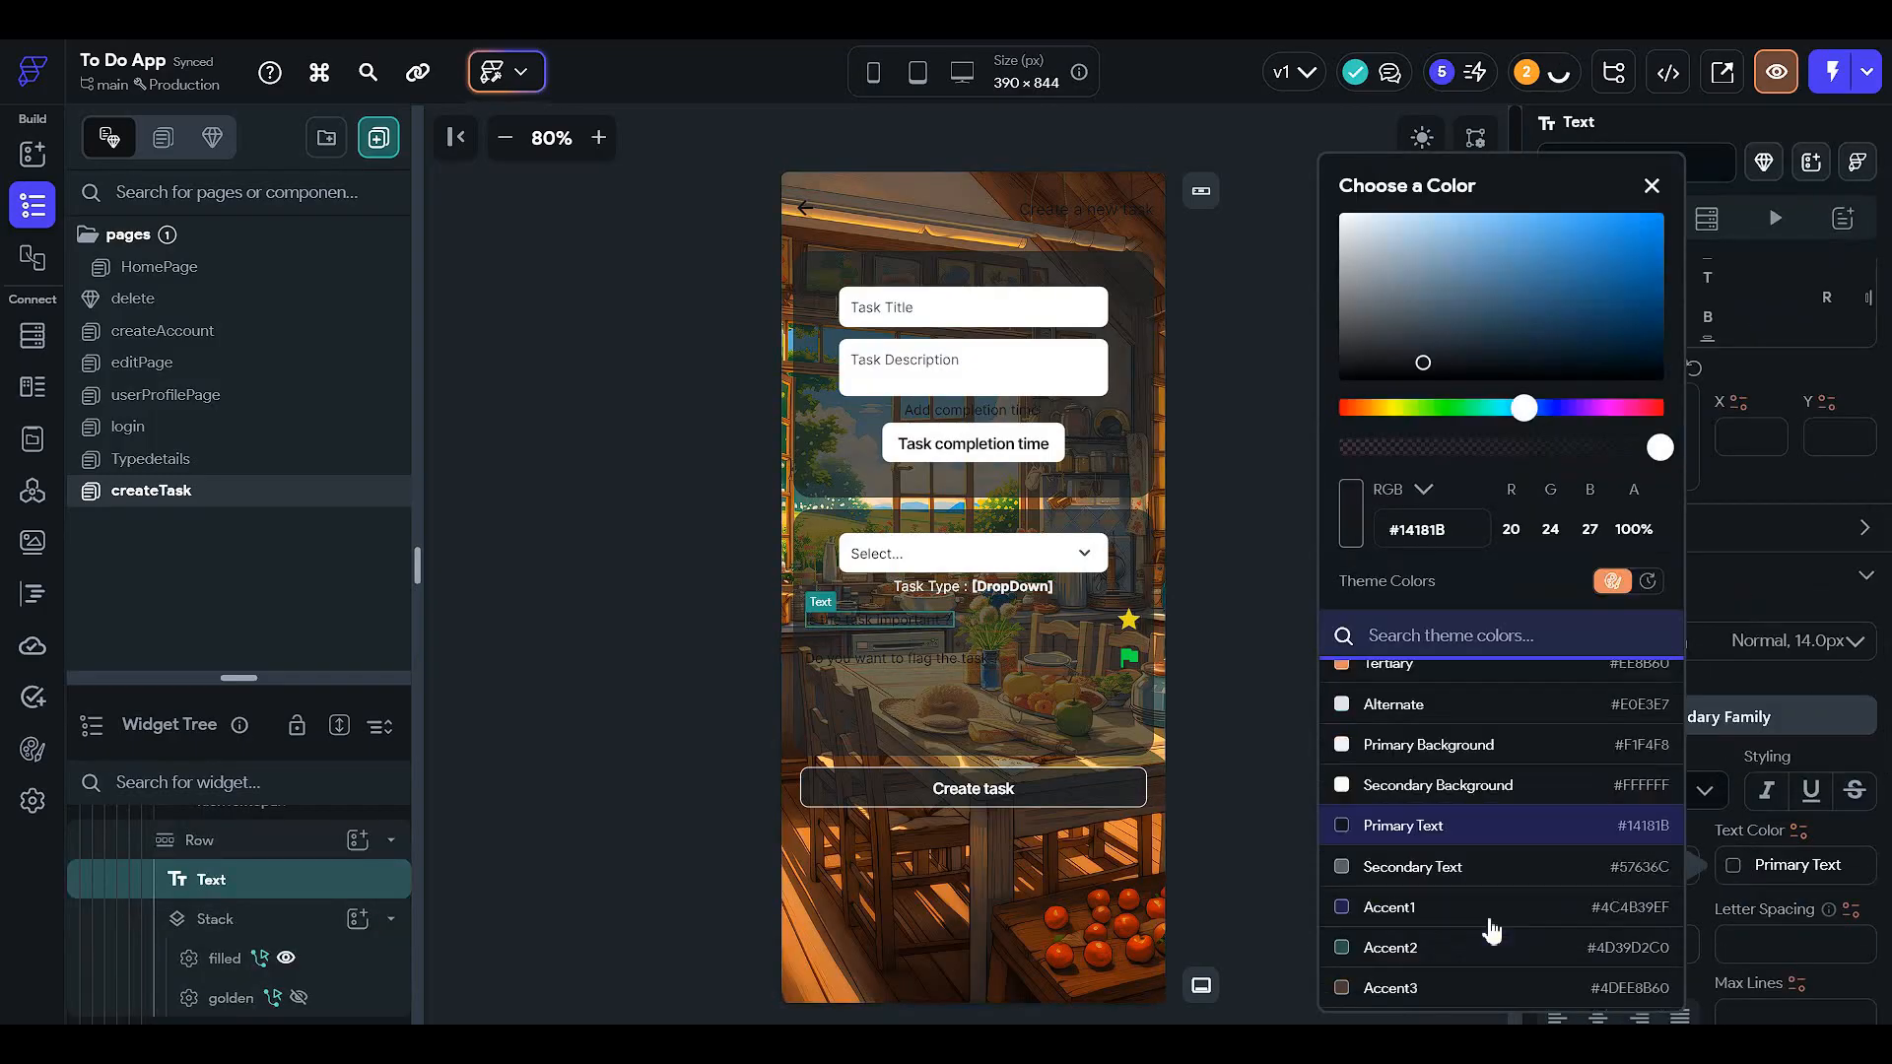
click(1369, 992)
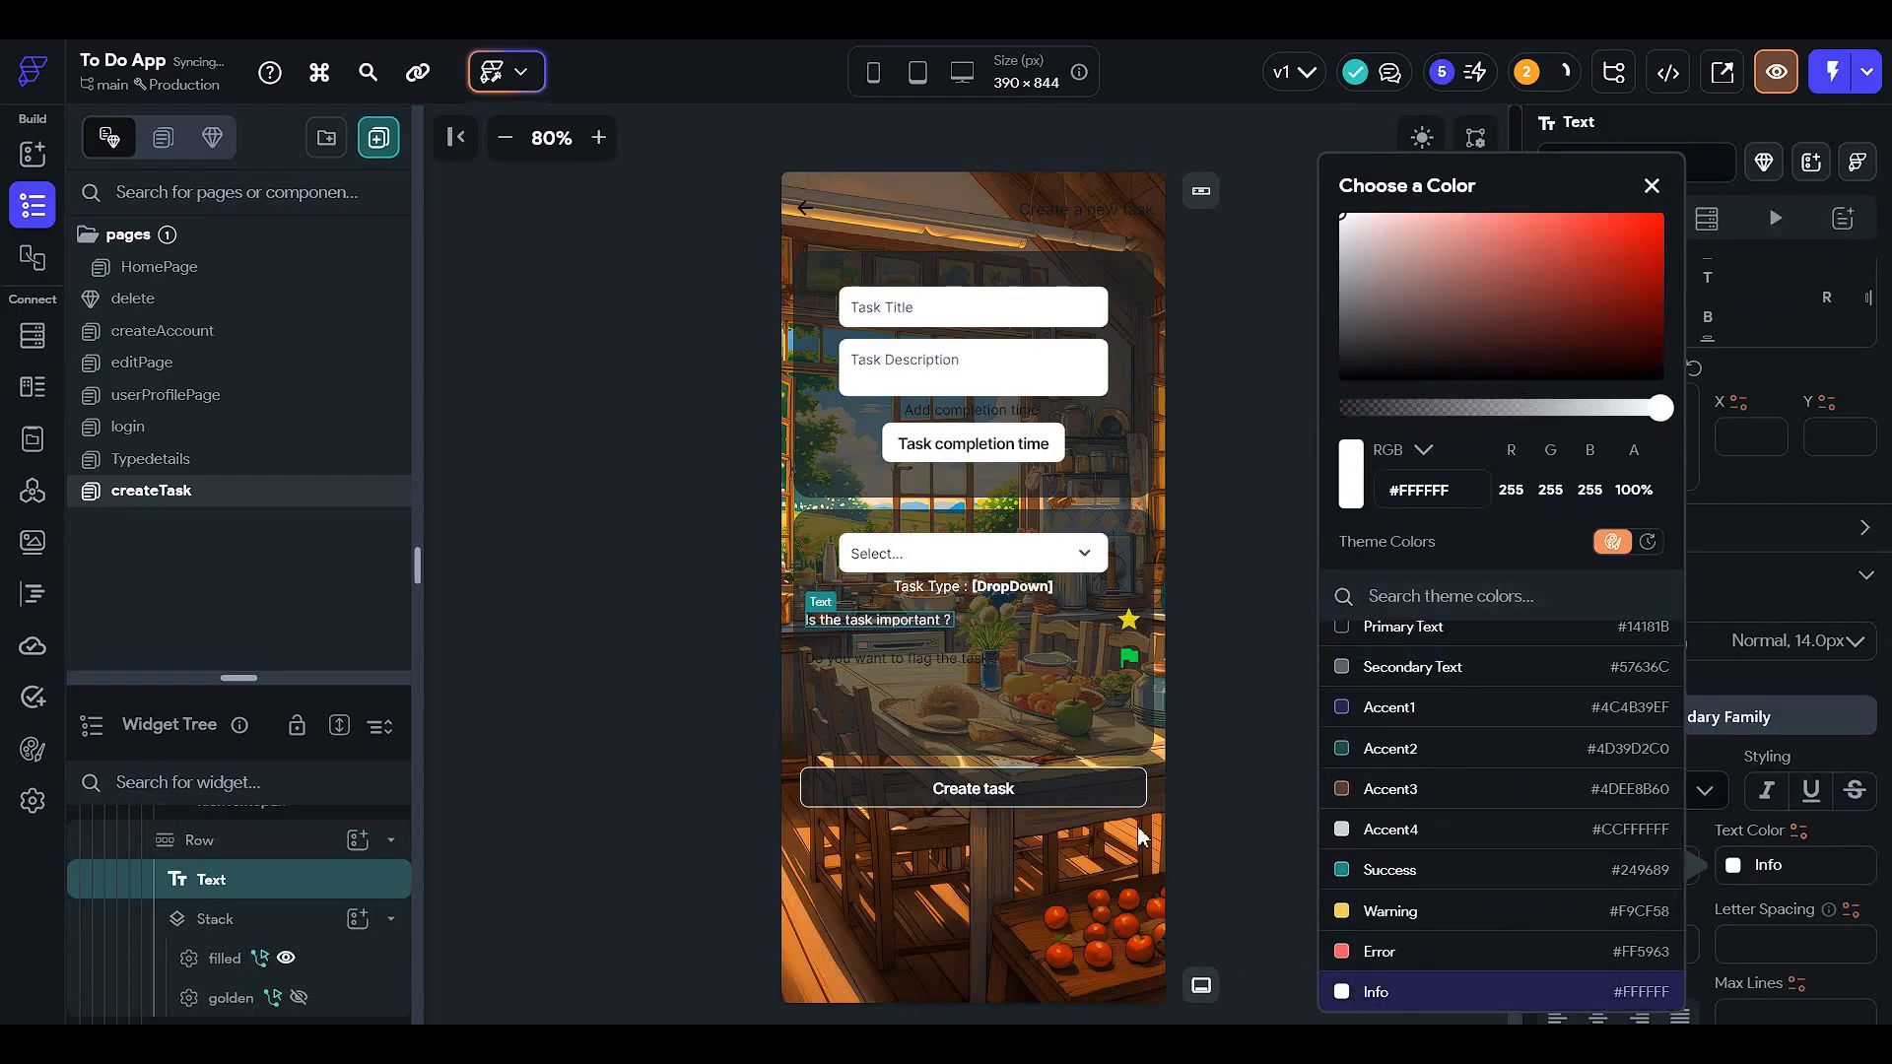
click(901, 676)
- Make the 'Do you want to flag the task ?' question text white
click(867, 654)
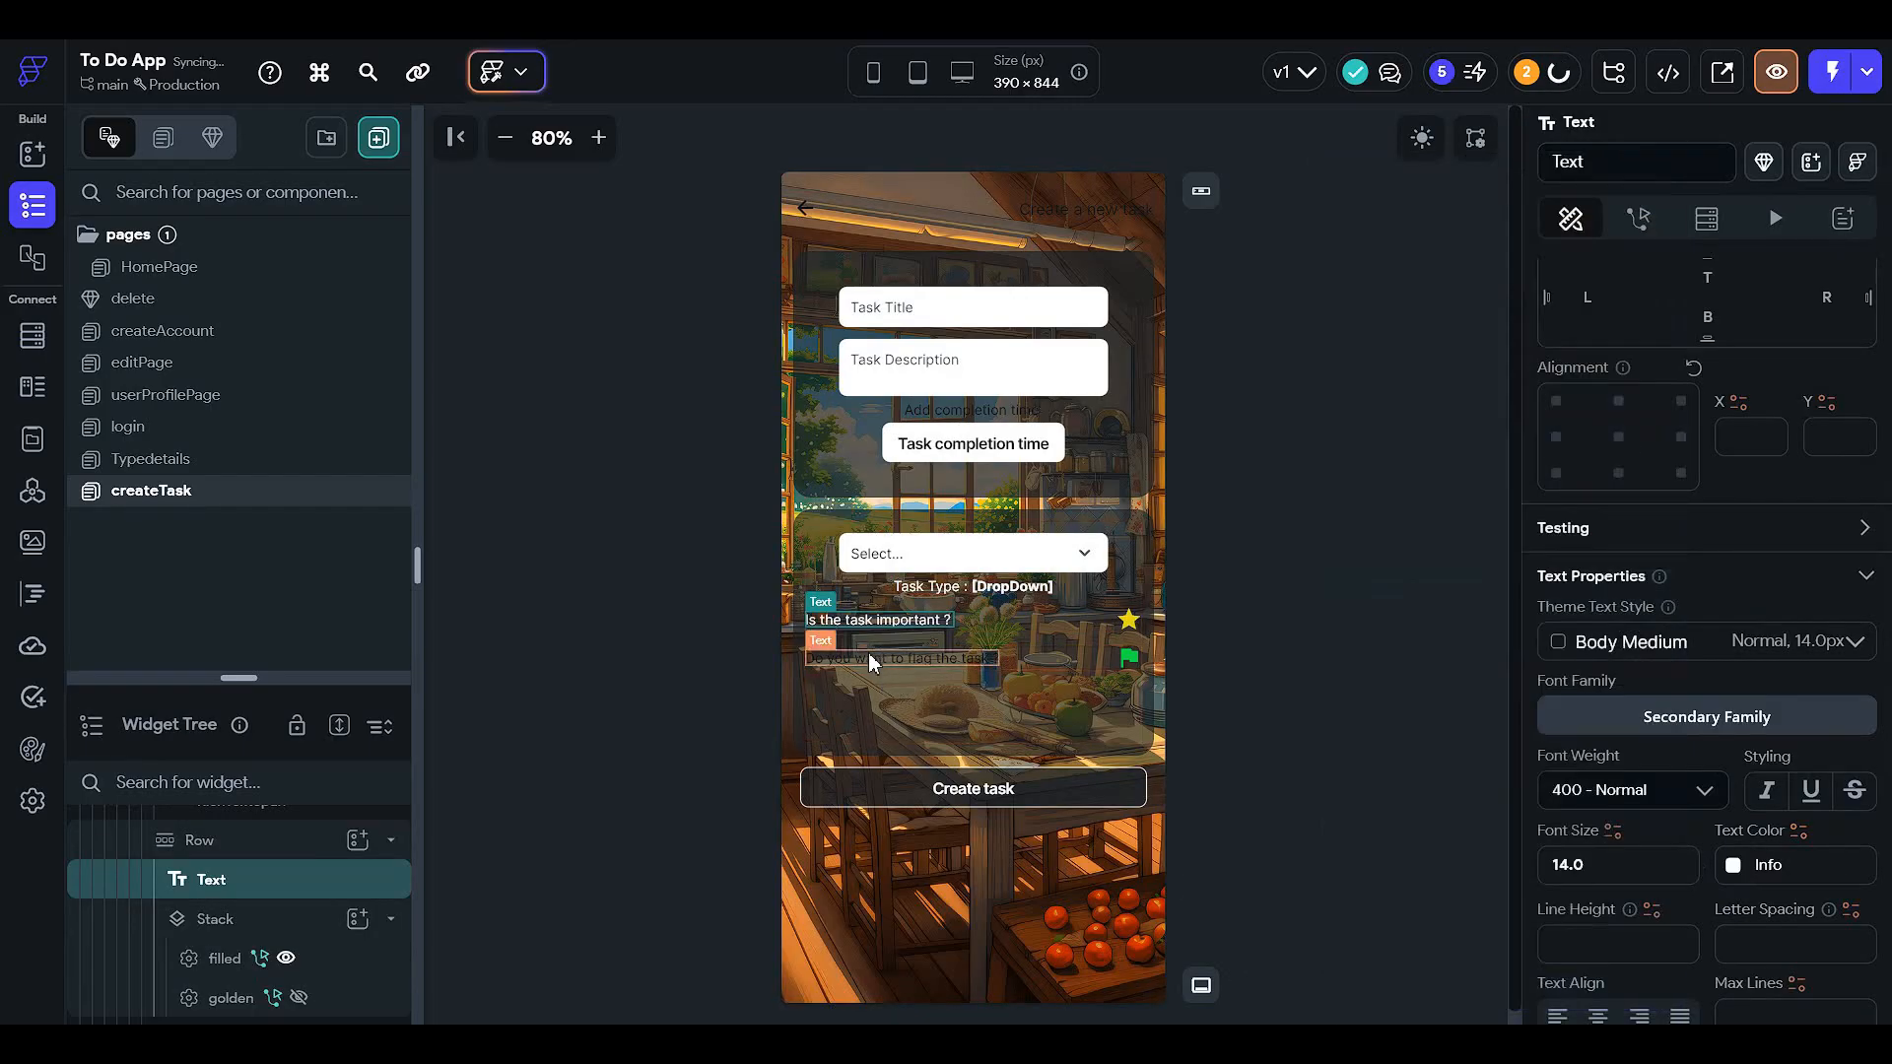
scroll(1748, 652, down, 2)
click(1732, 675)
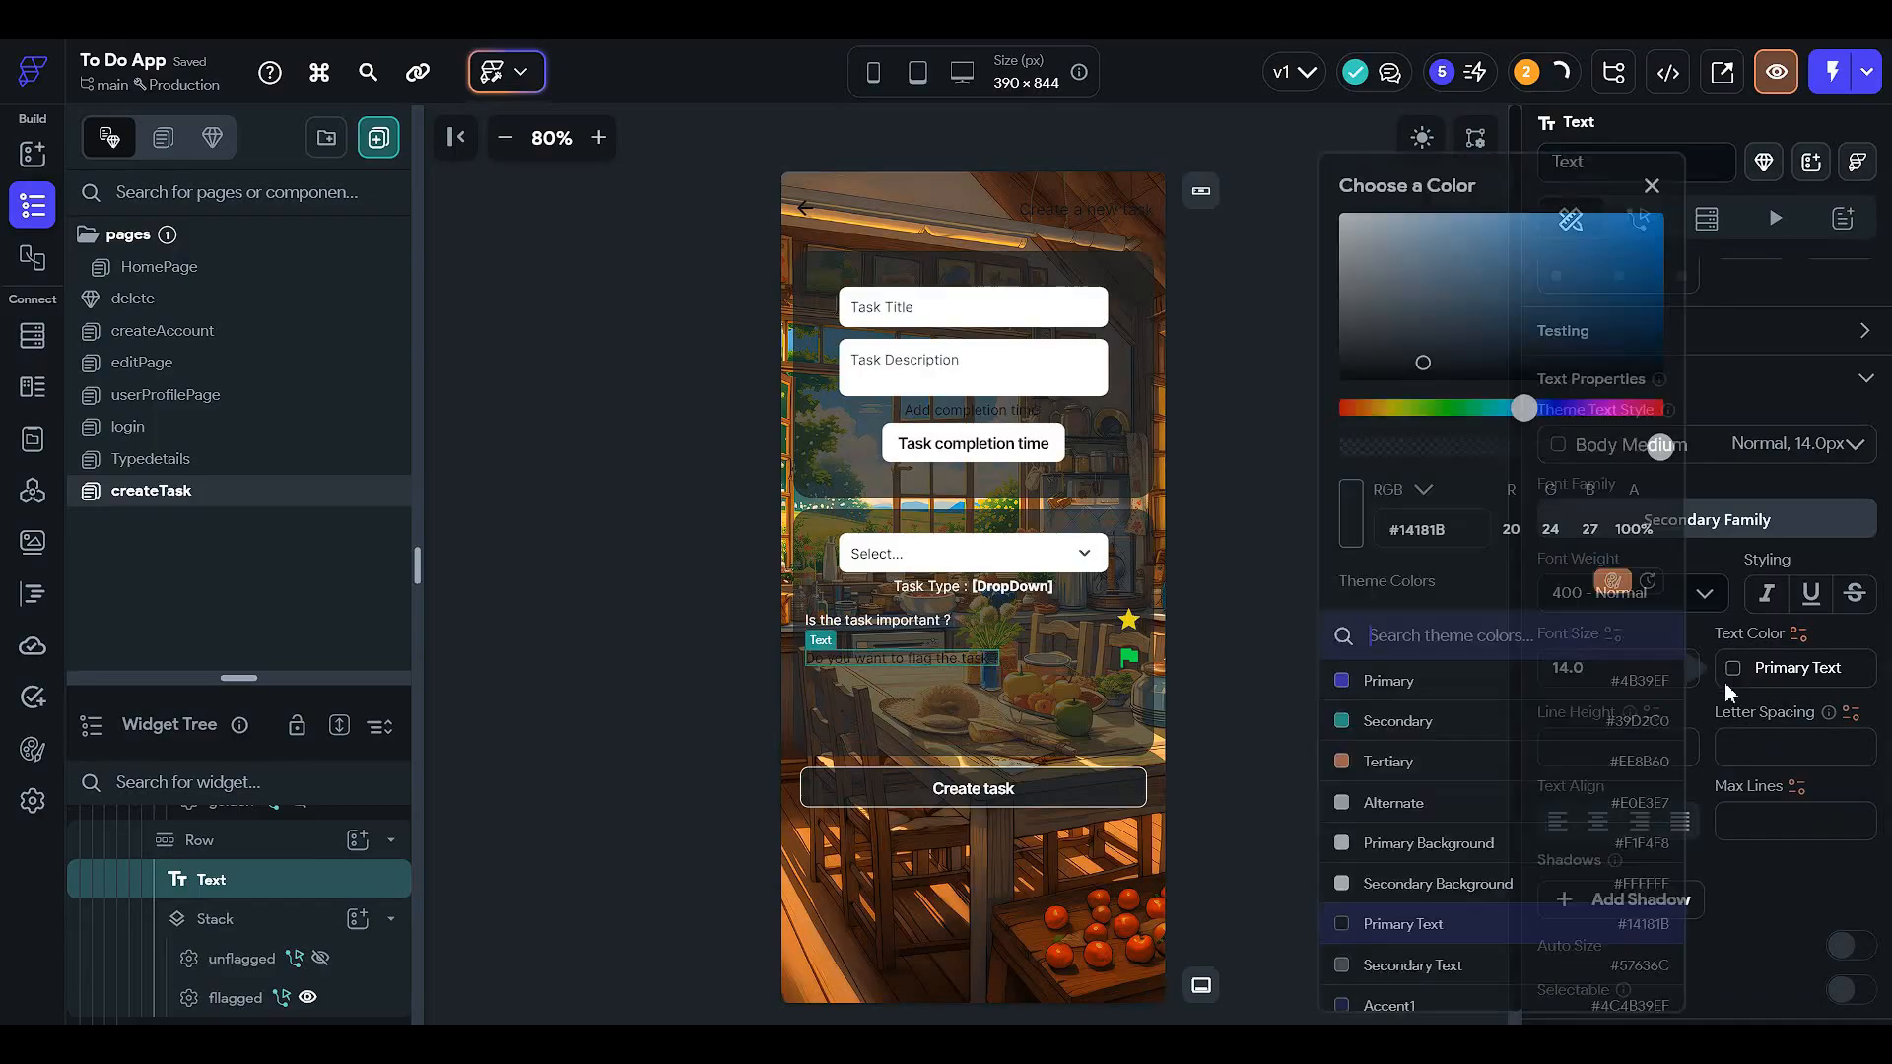
scroll(1494, 832, down, 3)
click(1533, 1003)
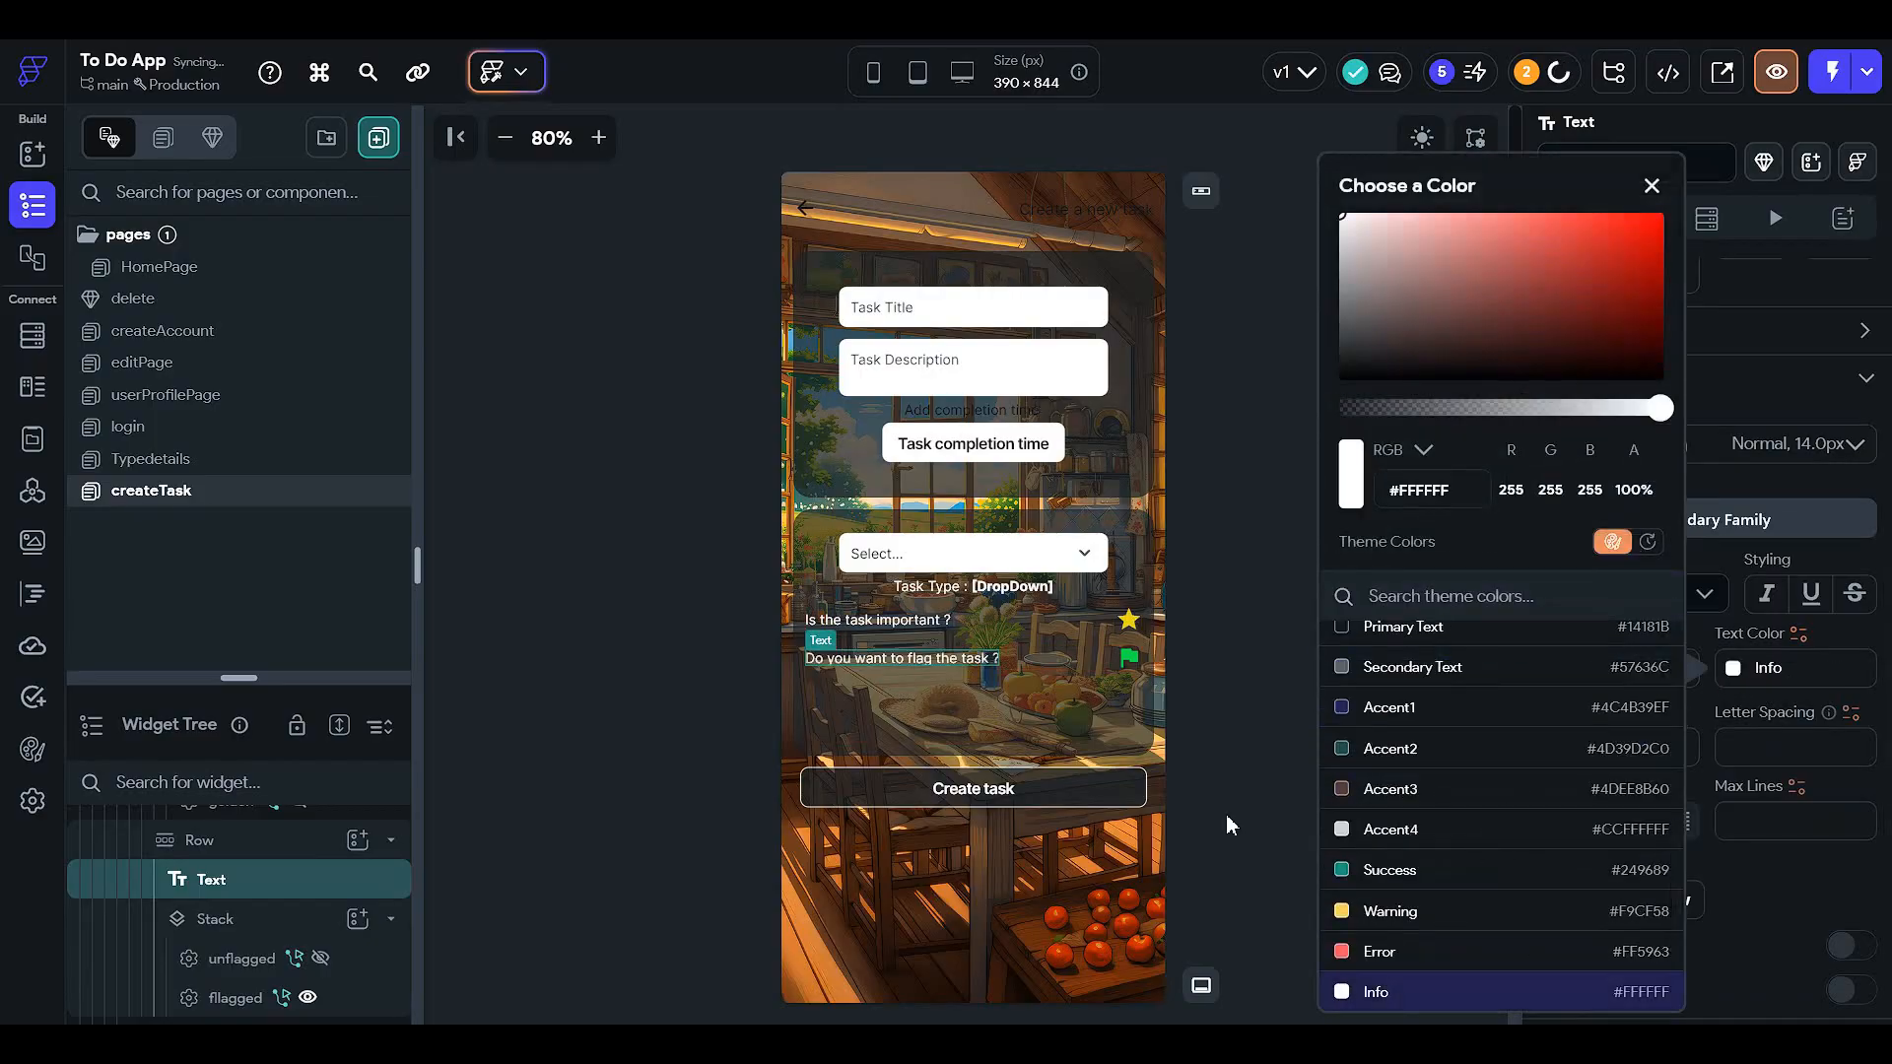
click(1225, 814)
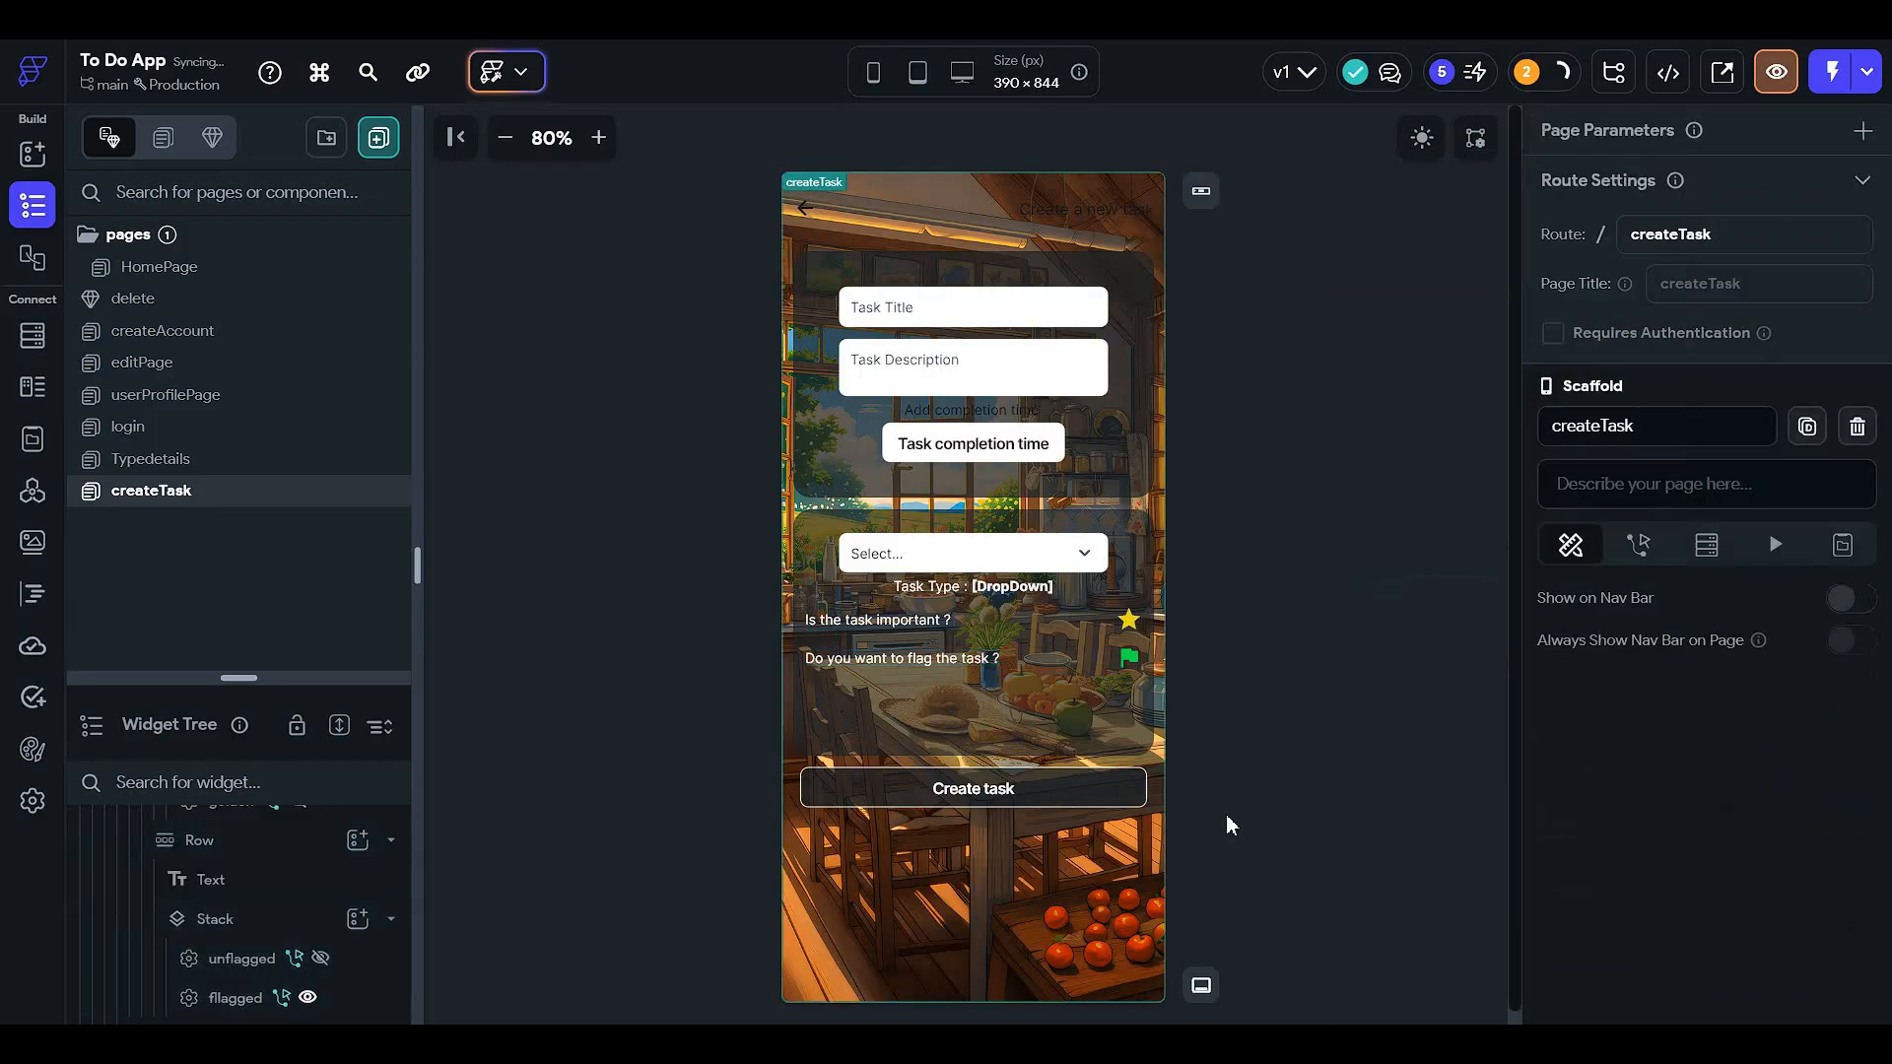
- Make the 'Add completion time' text white
click(1035, 421)
scroll(1684, 611, down, 5)
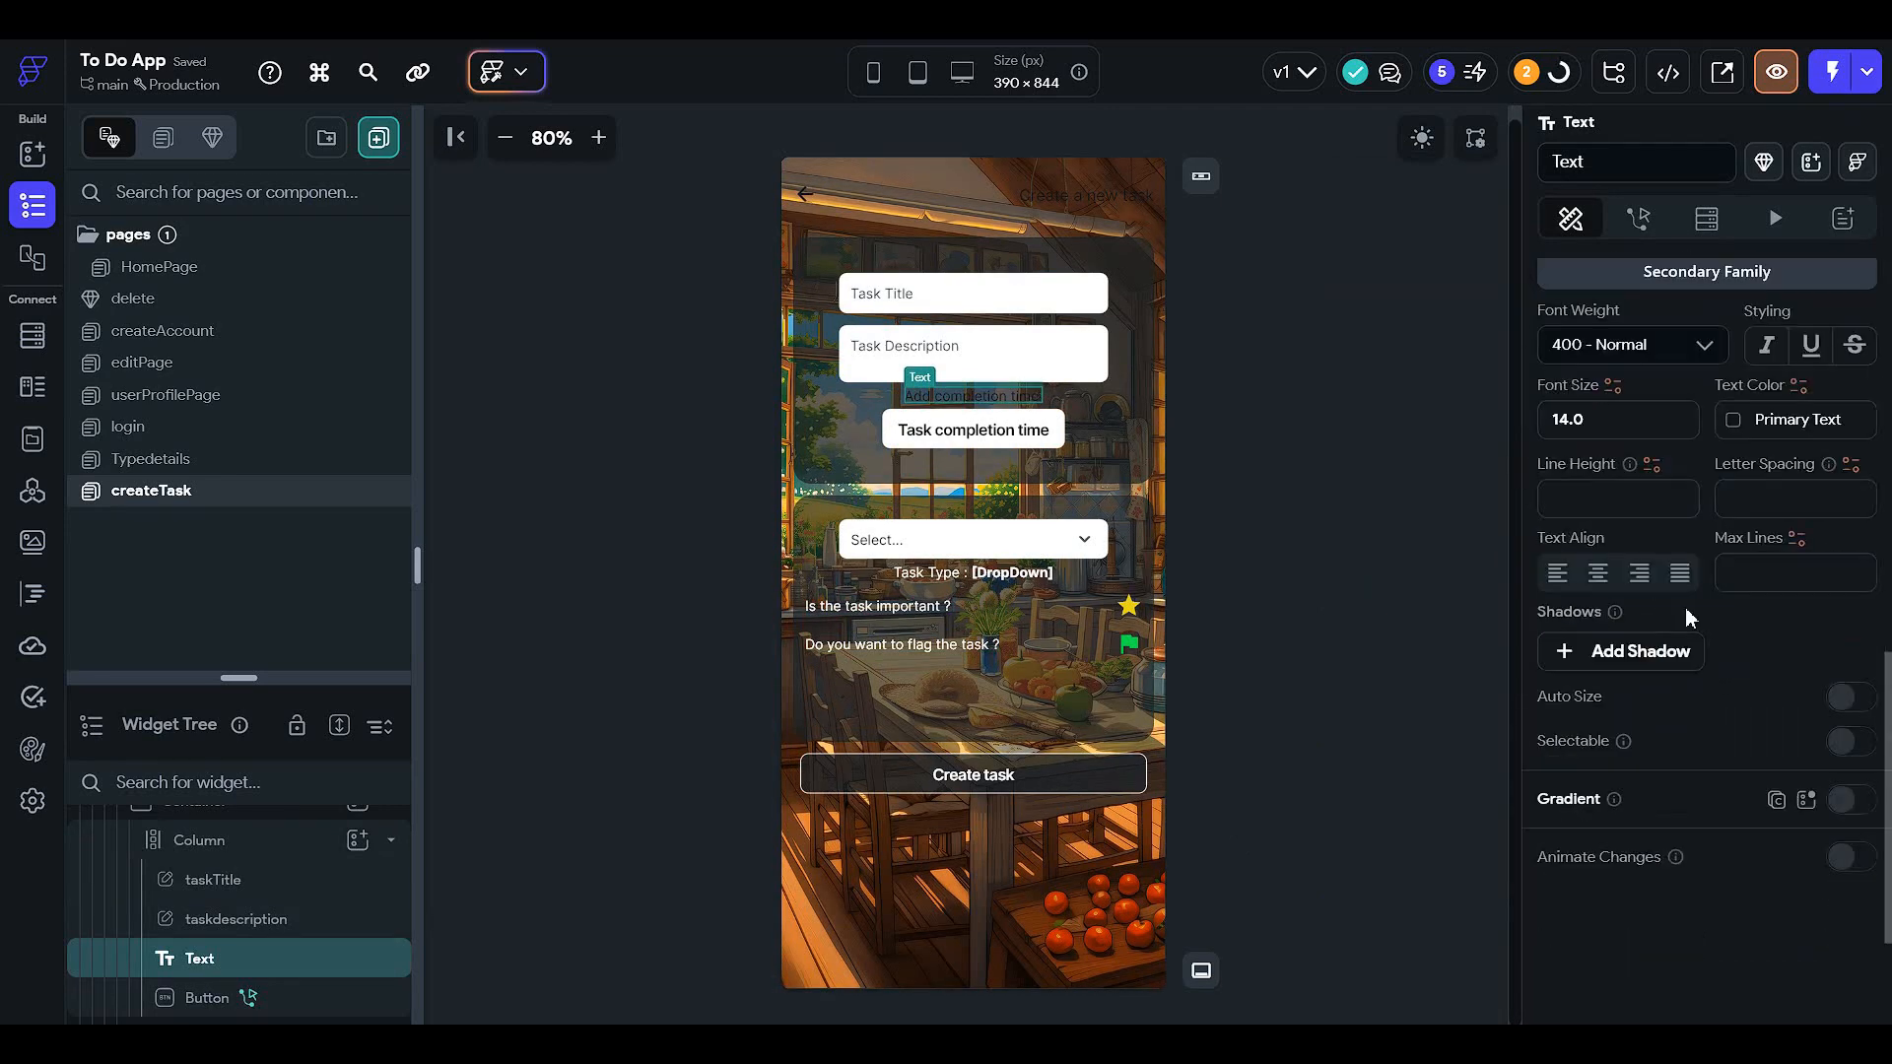
scroll(1619, 734, up, 2)
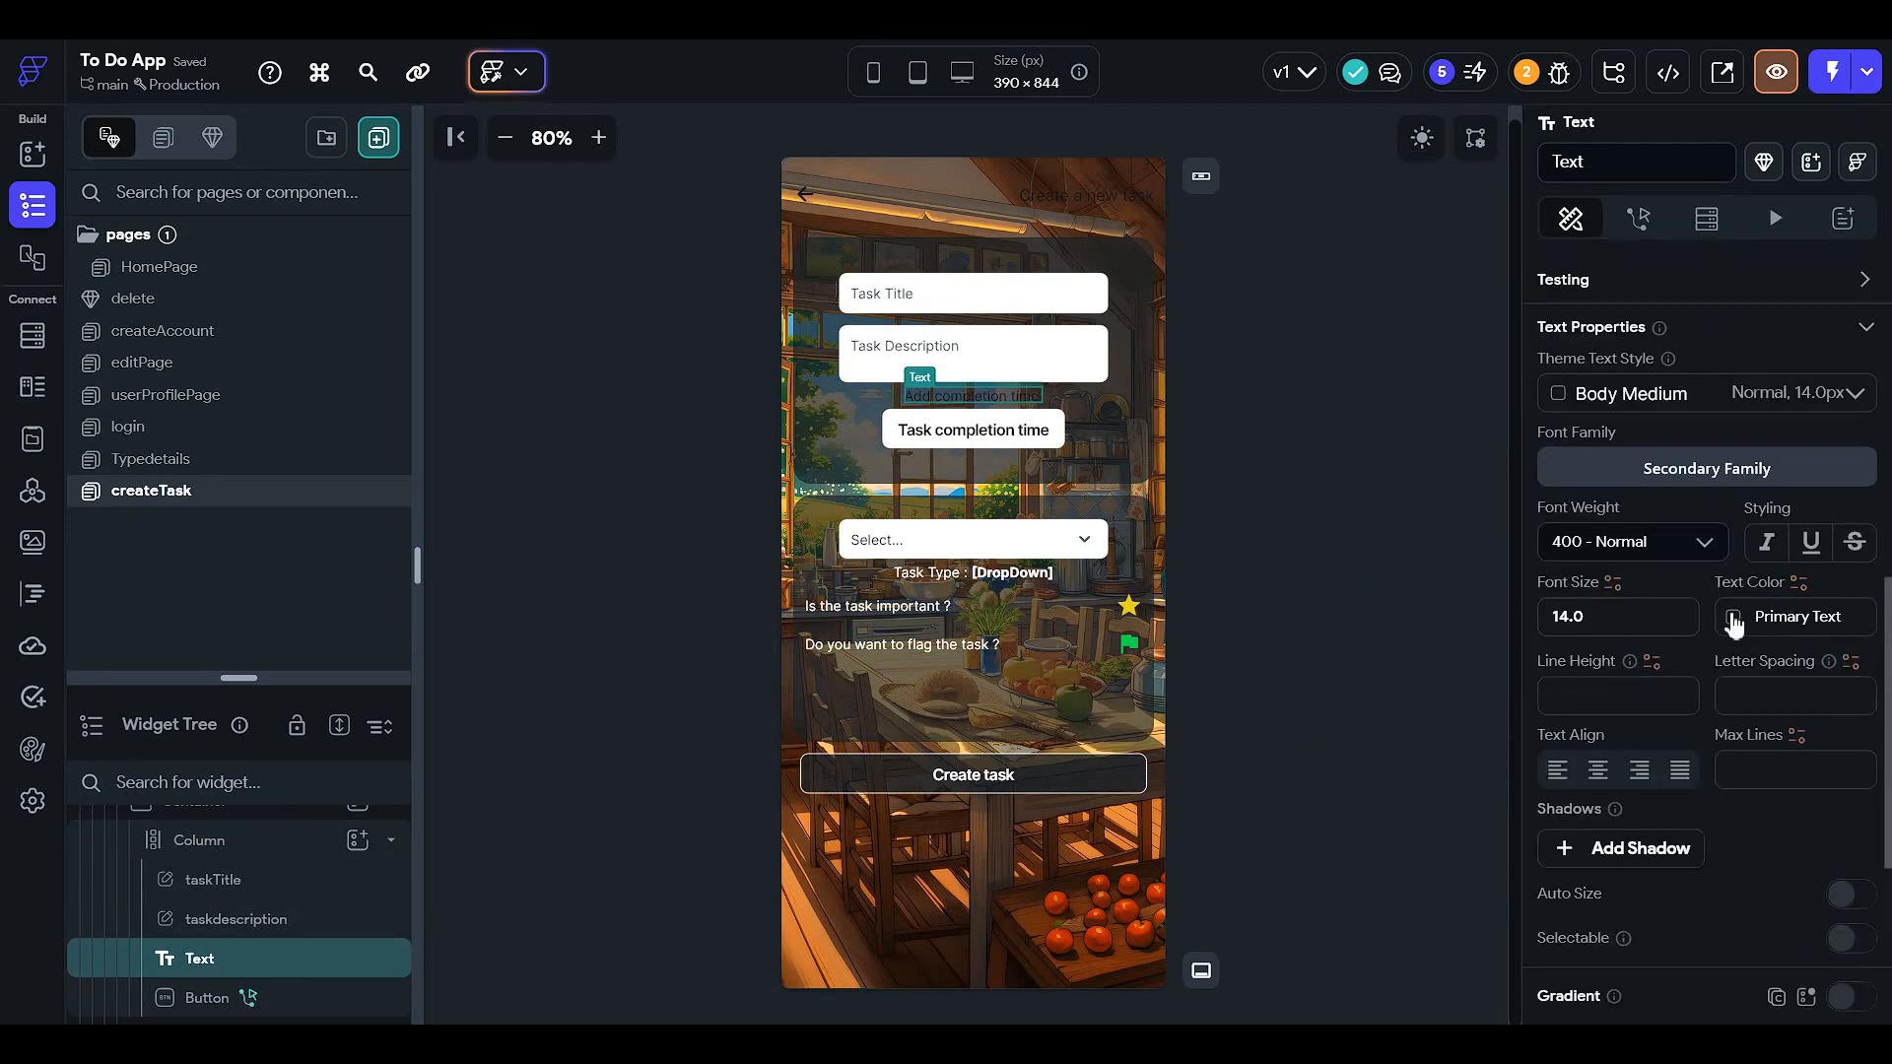
click(1733, 618)
scroll(1457, 976, down, 3)
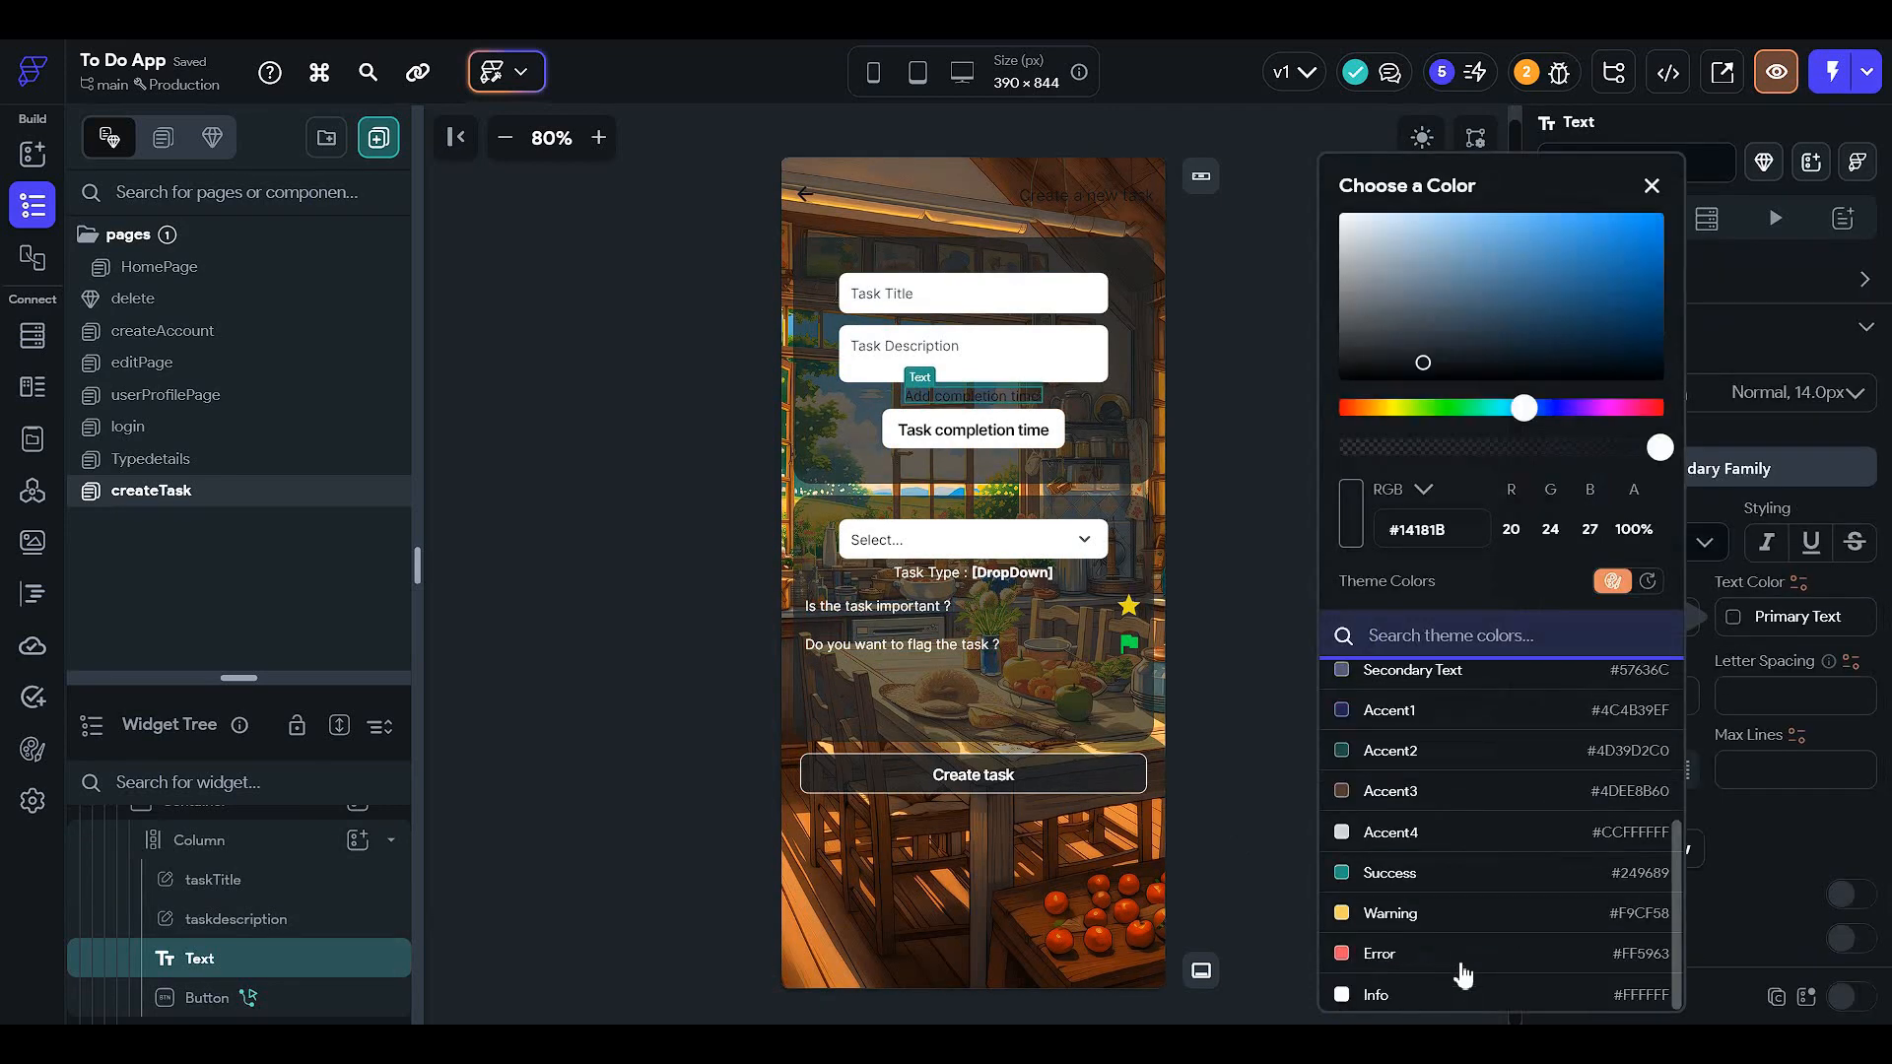
click(1457, 990)
click(1236, 672)
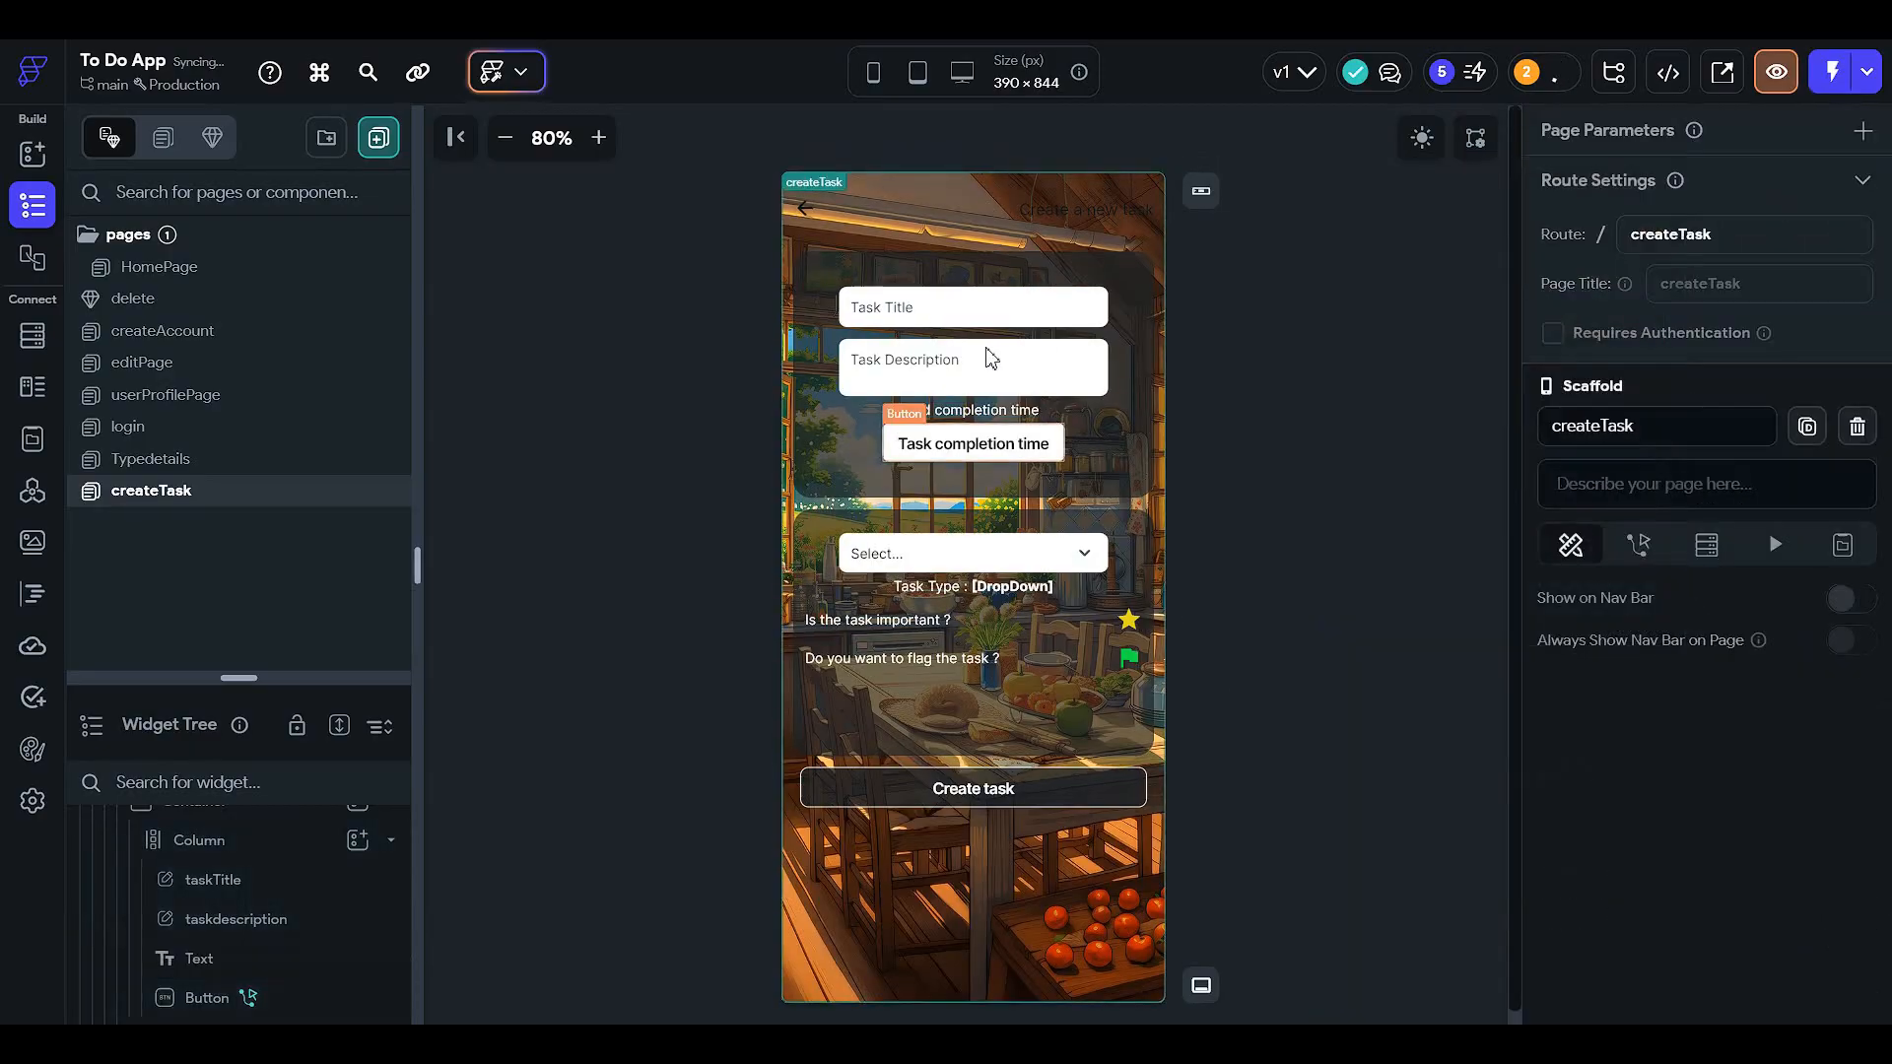
- Make the header's back arrow icon white
click(806, 205)
scroll(1668, 641, down, 1)
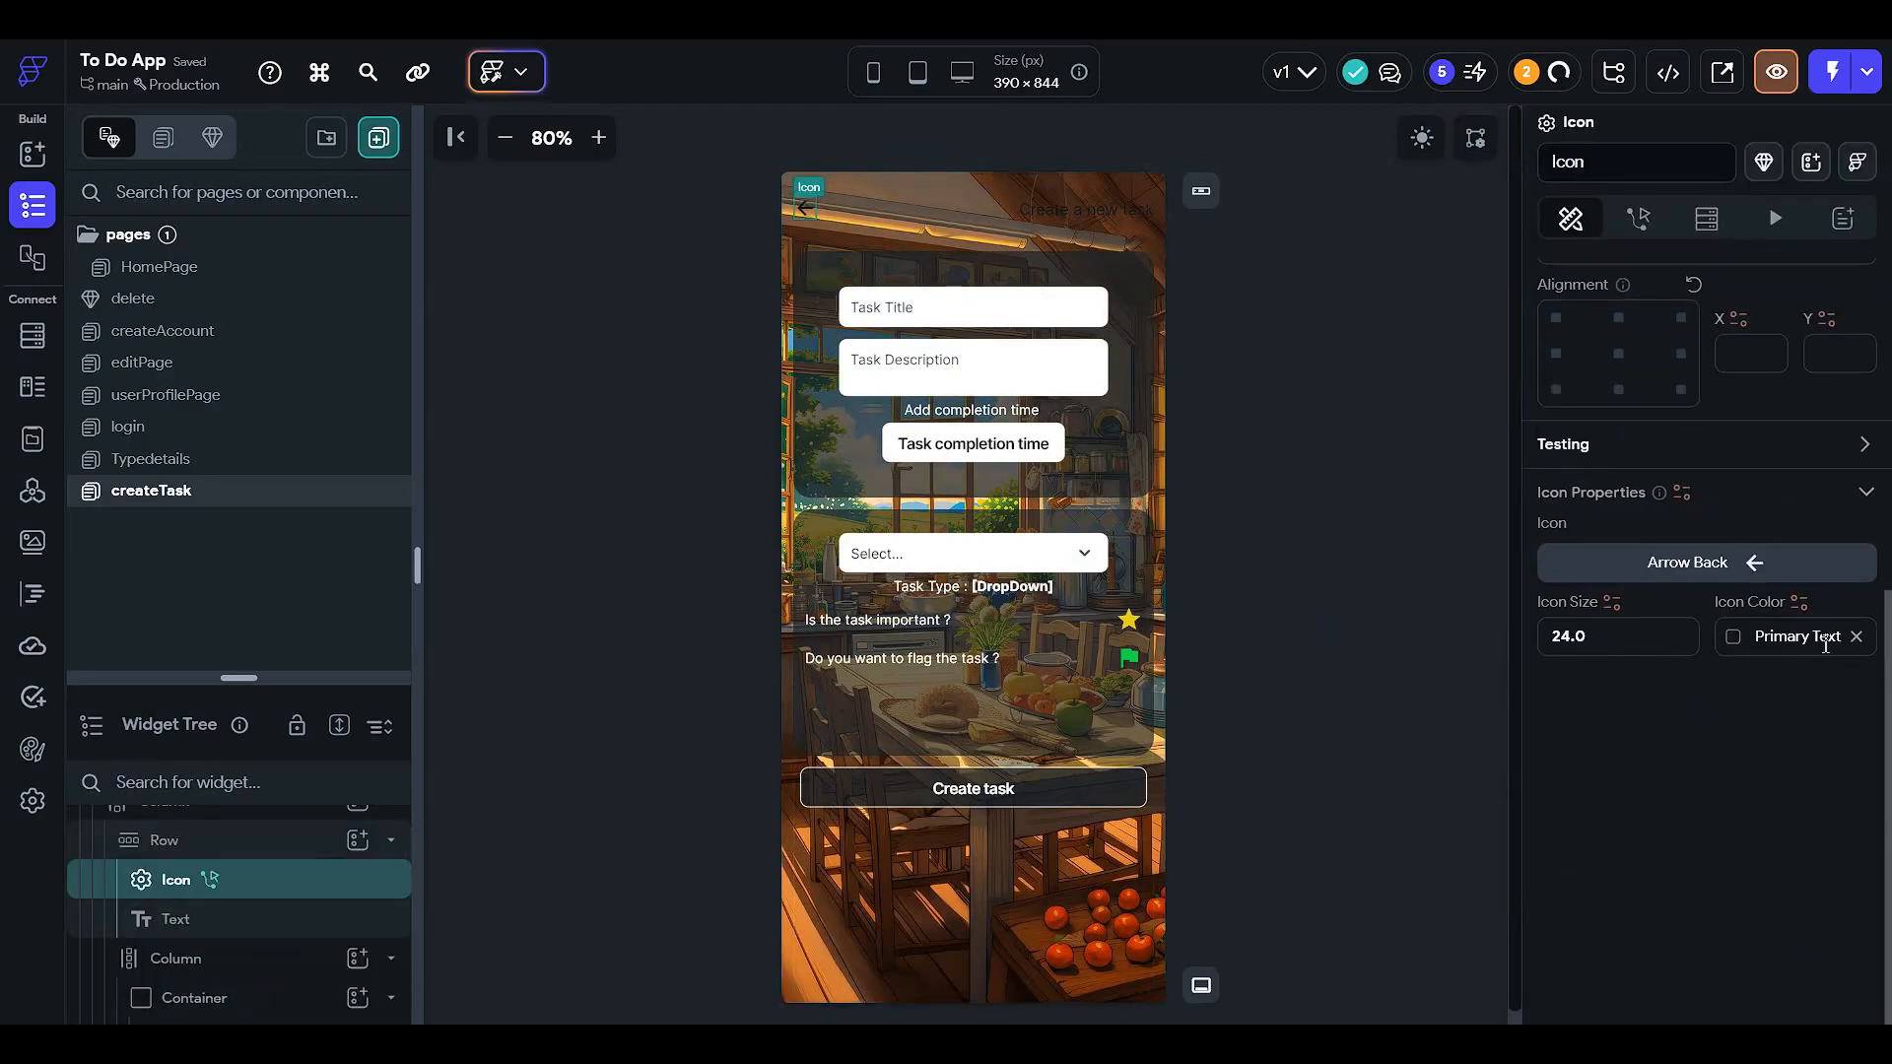
click(1731, 639)
scroll(1489, 877, down, 3)
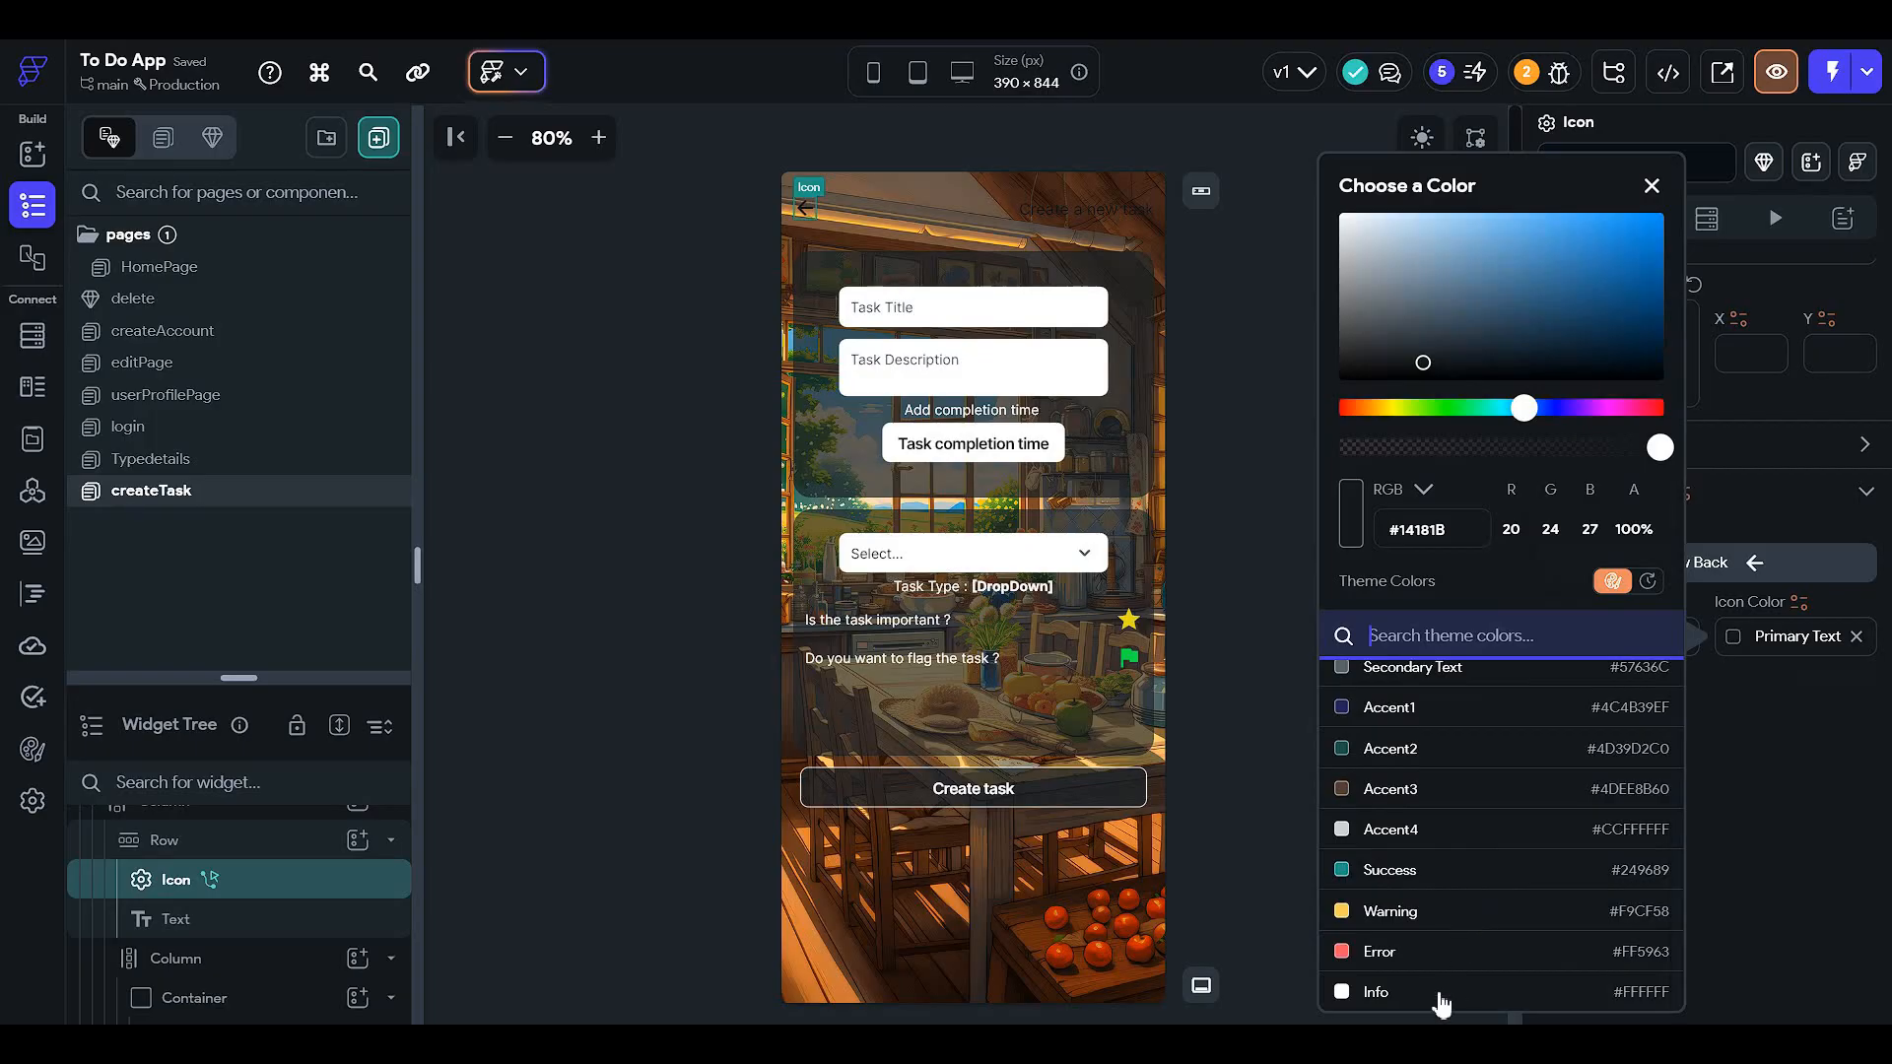
click(1439, 991)
click(1248, 711)
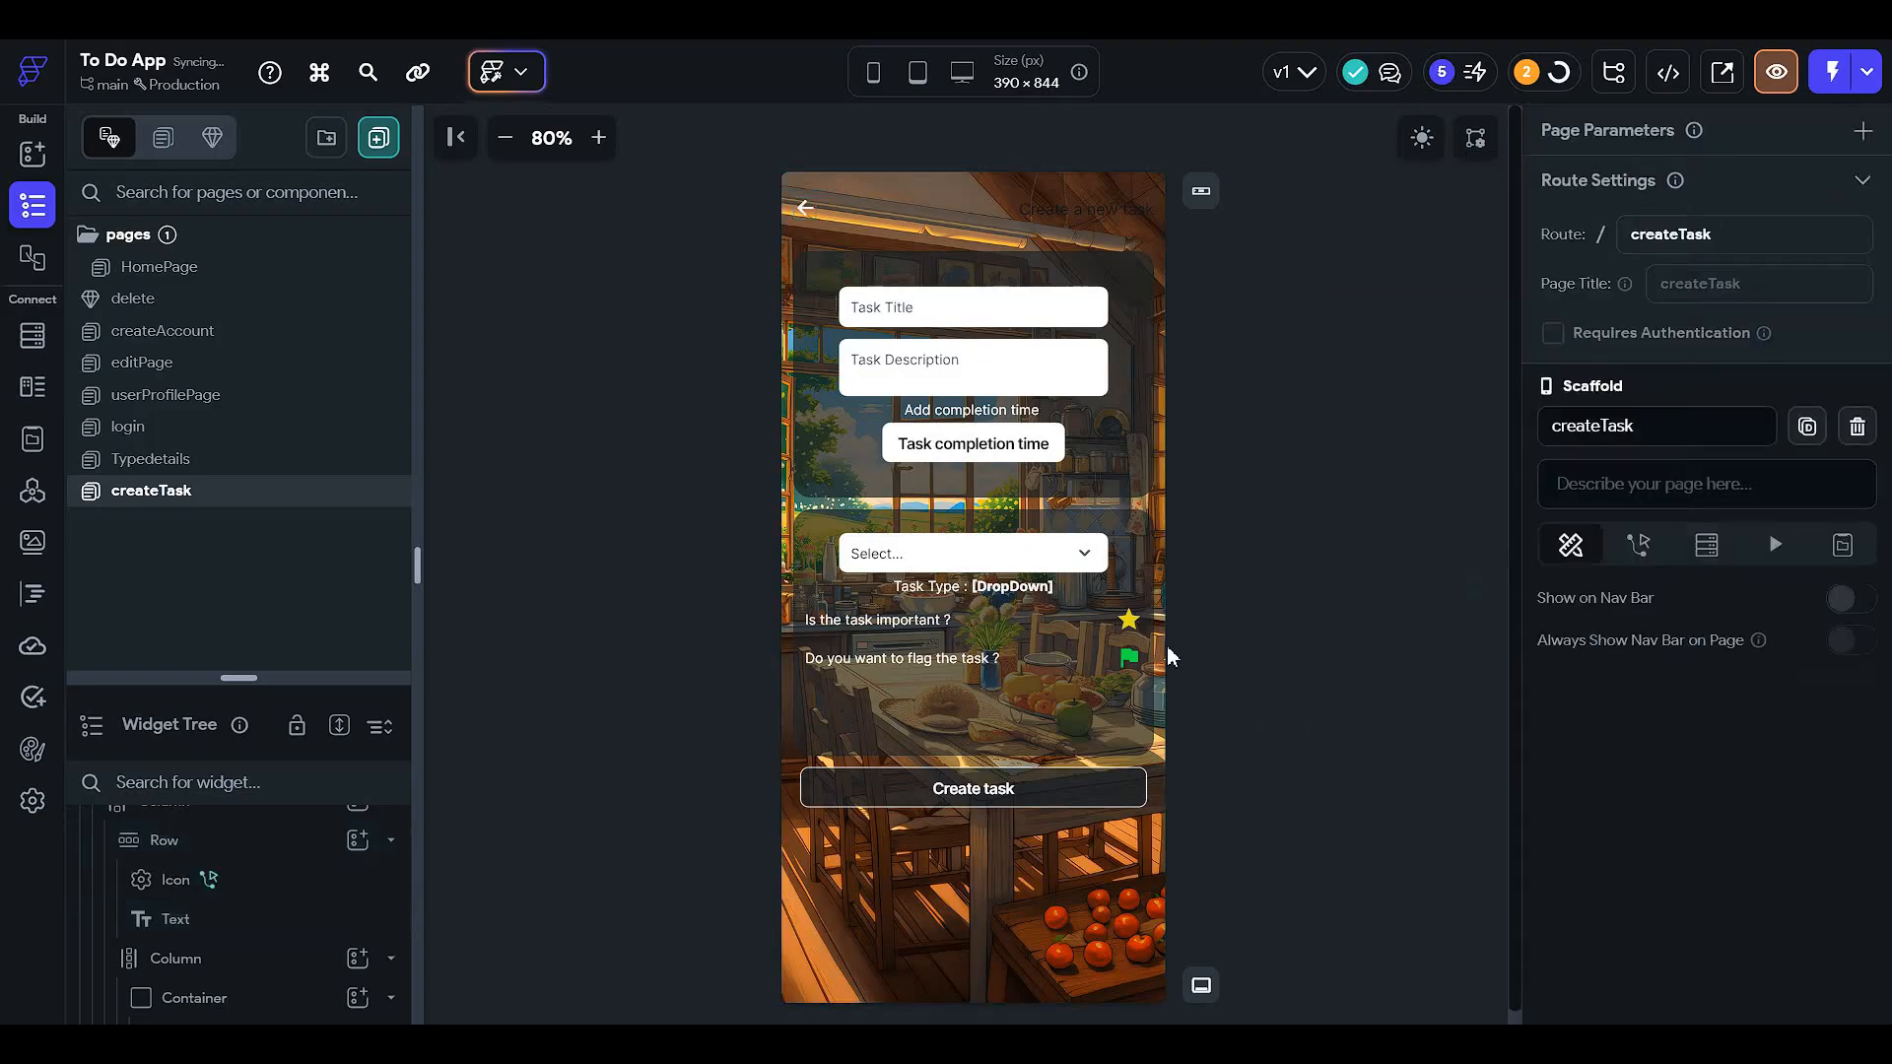
- Toggle App Brightness to check the createTask page in dark and light mode
click(1433, 138)
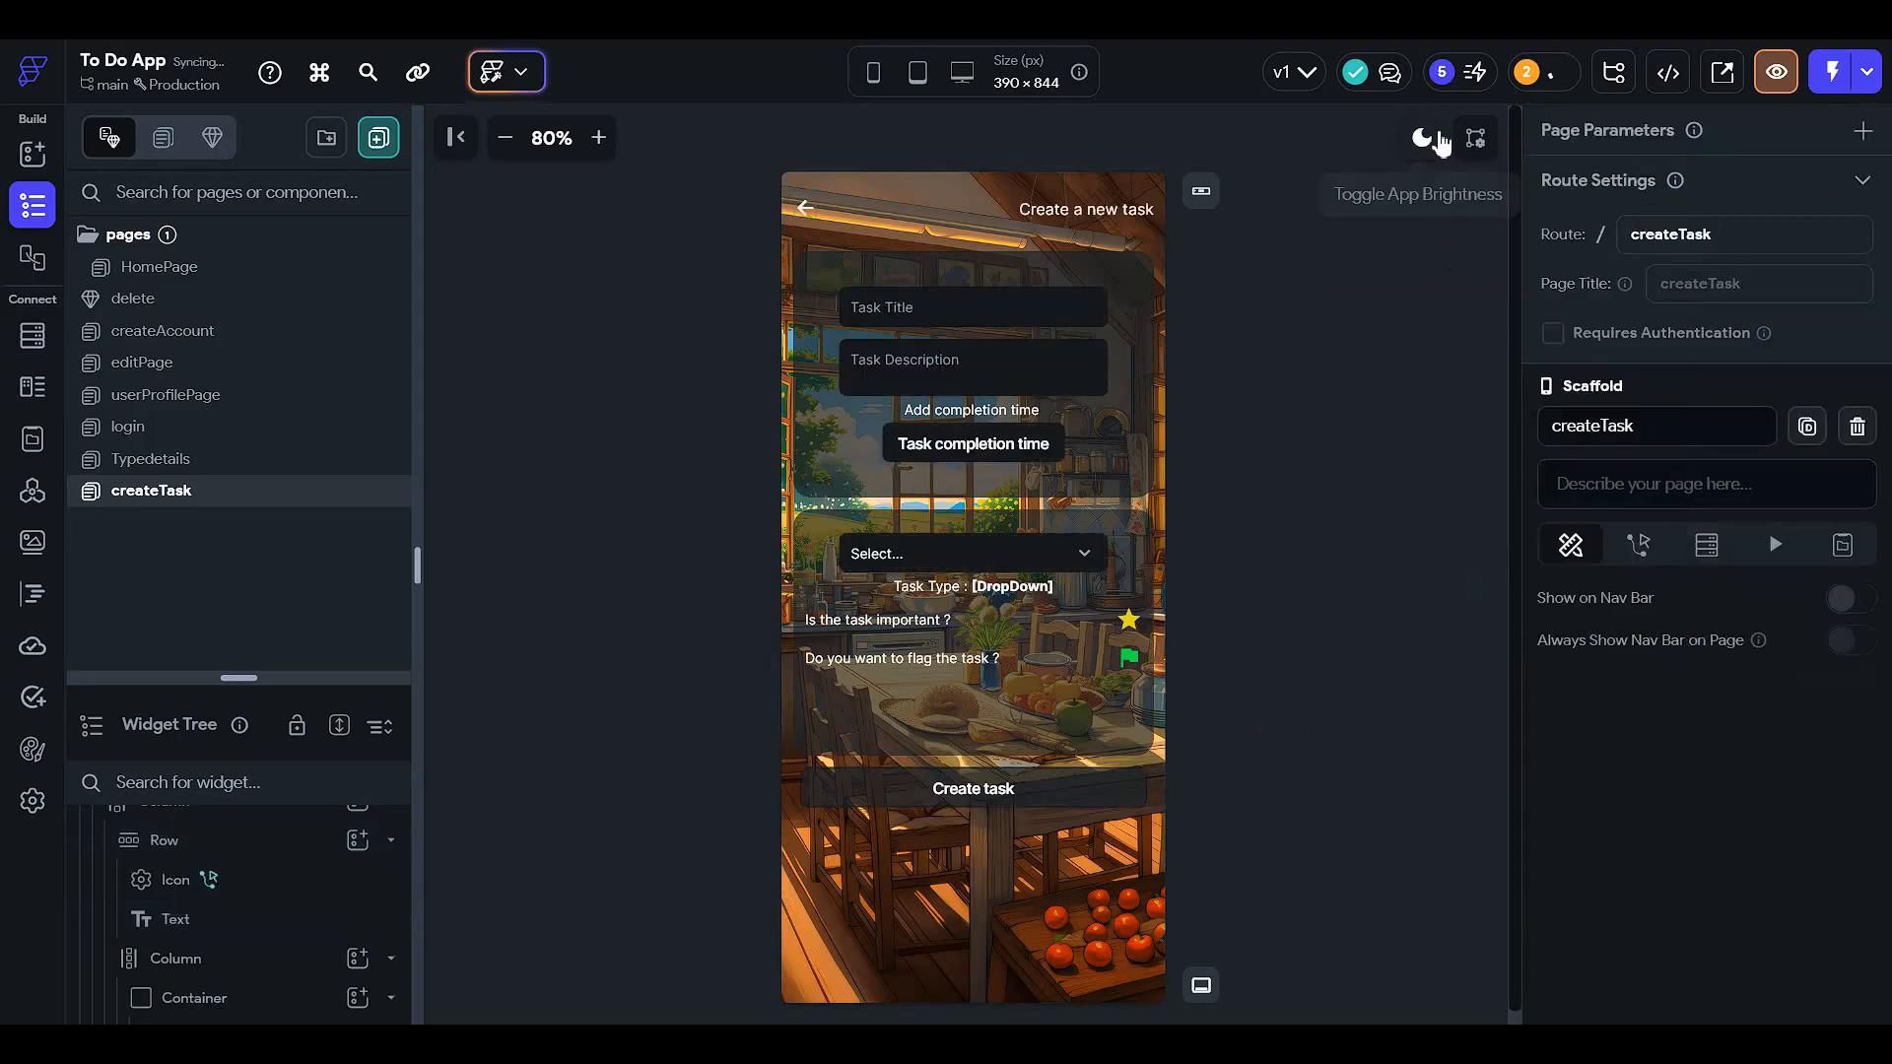
click(1433, 138)
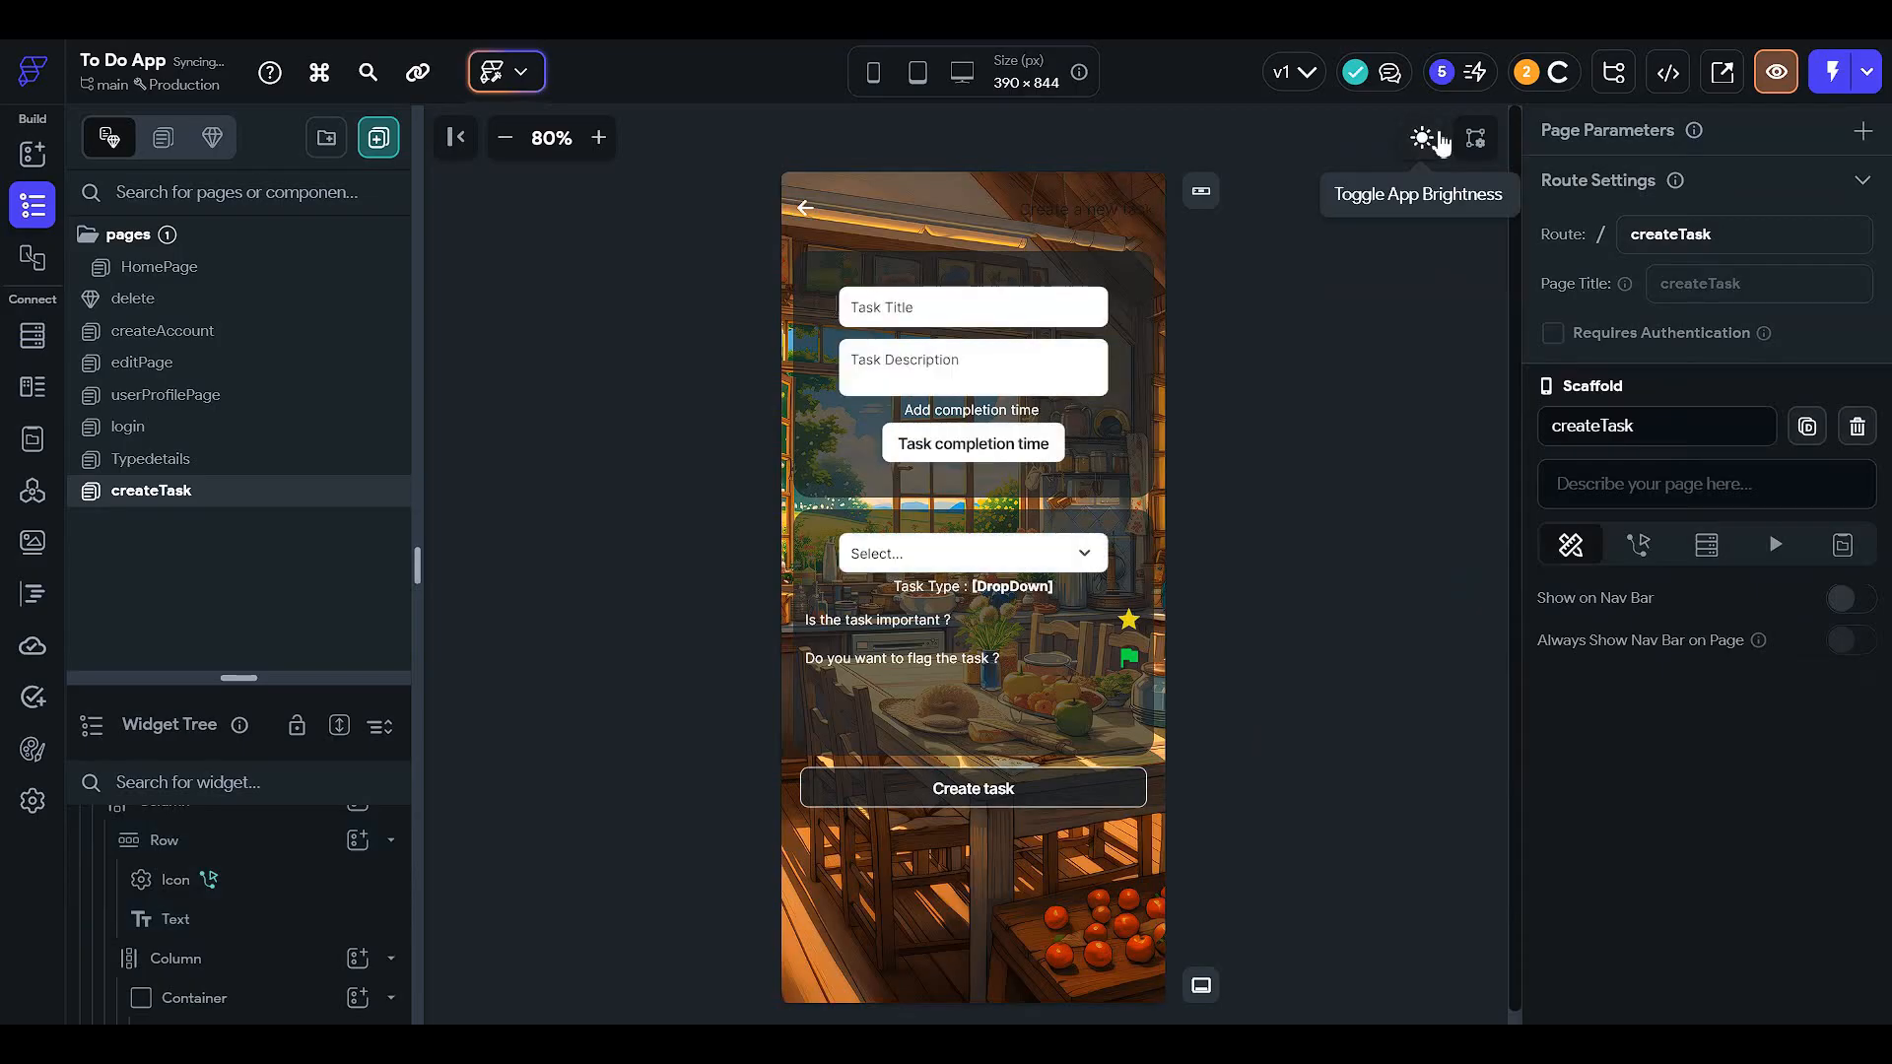
click(1433, 138)
click(1437, 140)
click(1436, 140)
click(1437, 140)
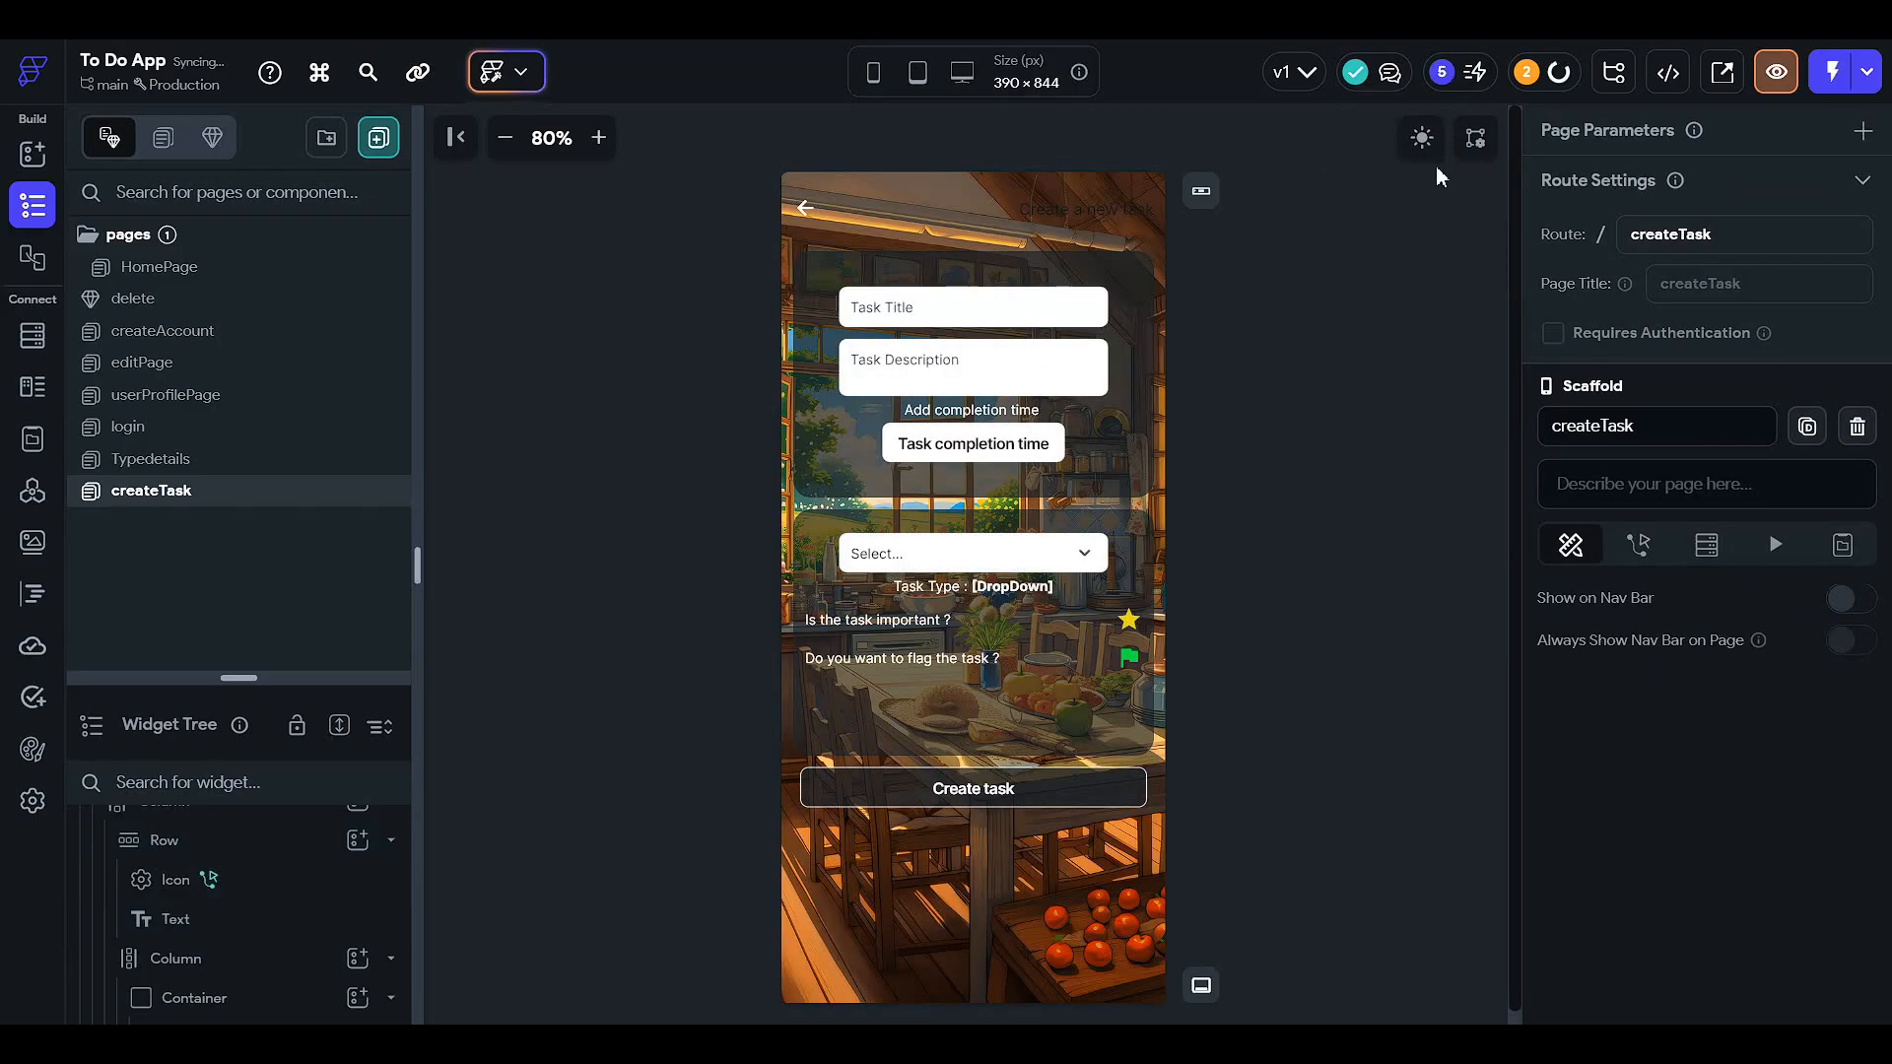
click(1435, 150)
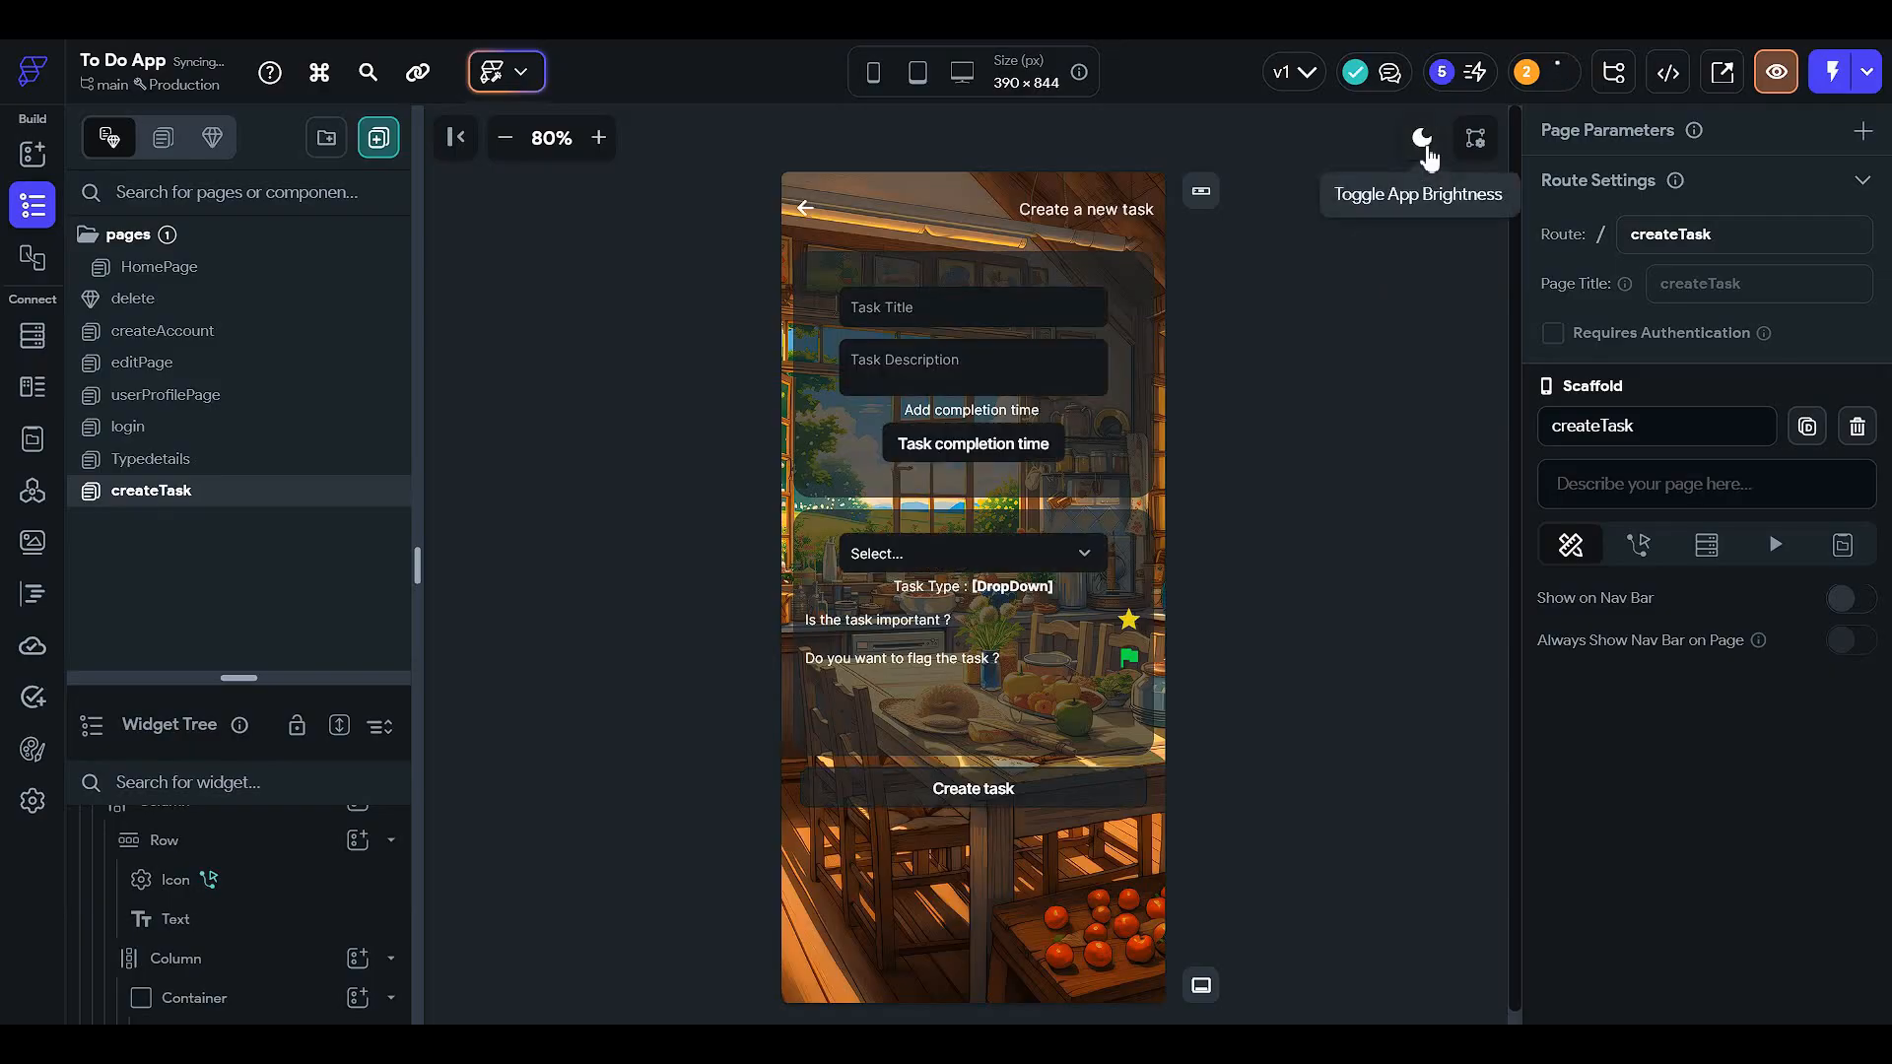
click(1425, 152)
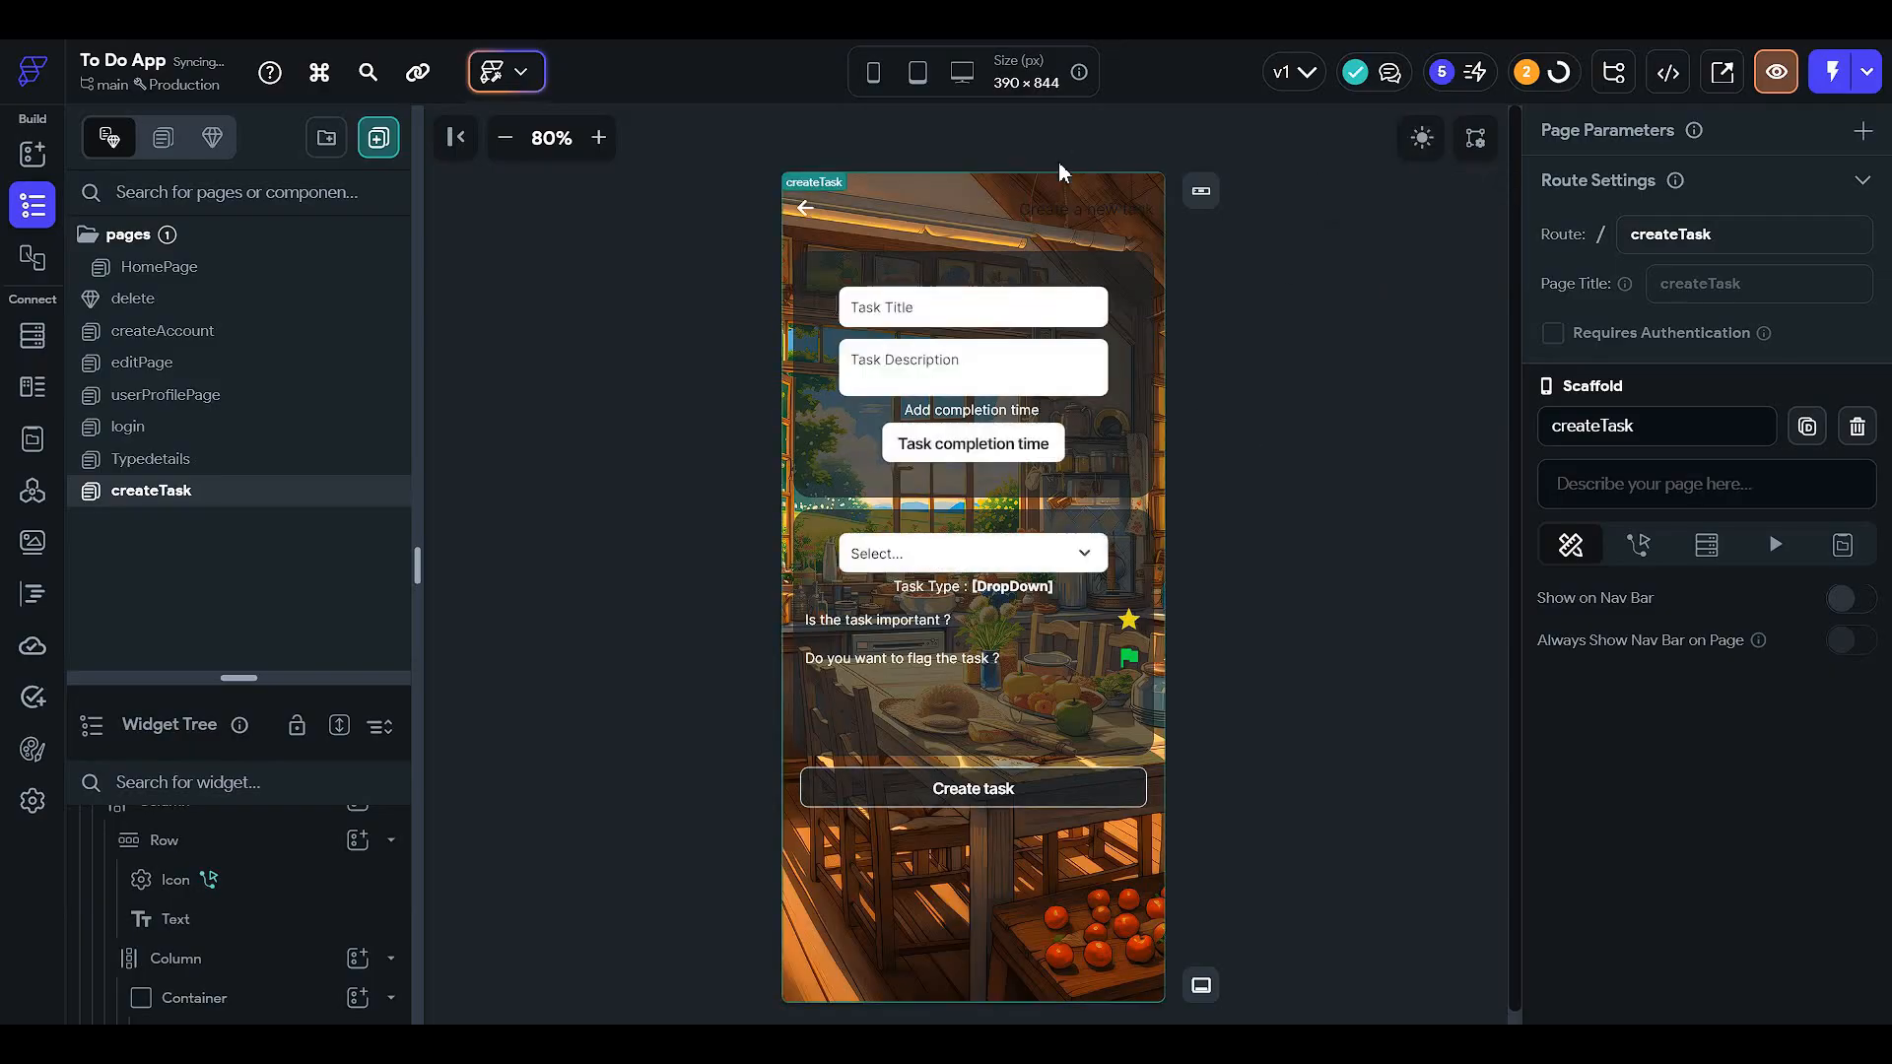
- Set the 'Create a new task' header text to Info white, then open Typedetails
click(1056, 209)
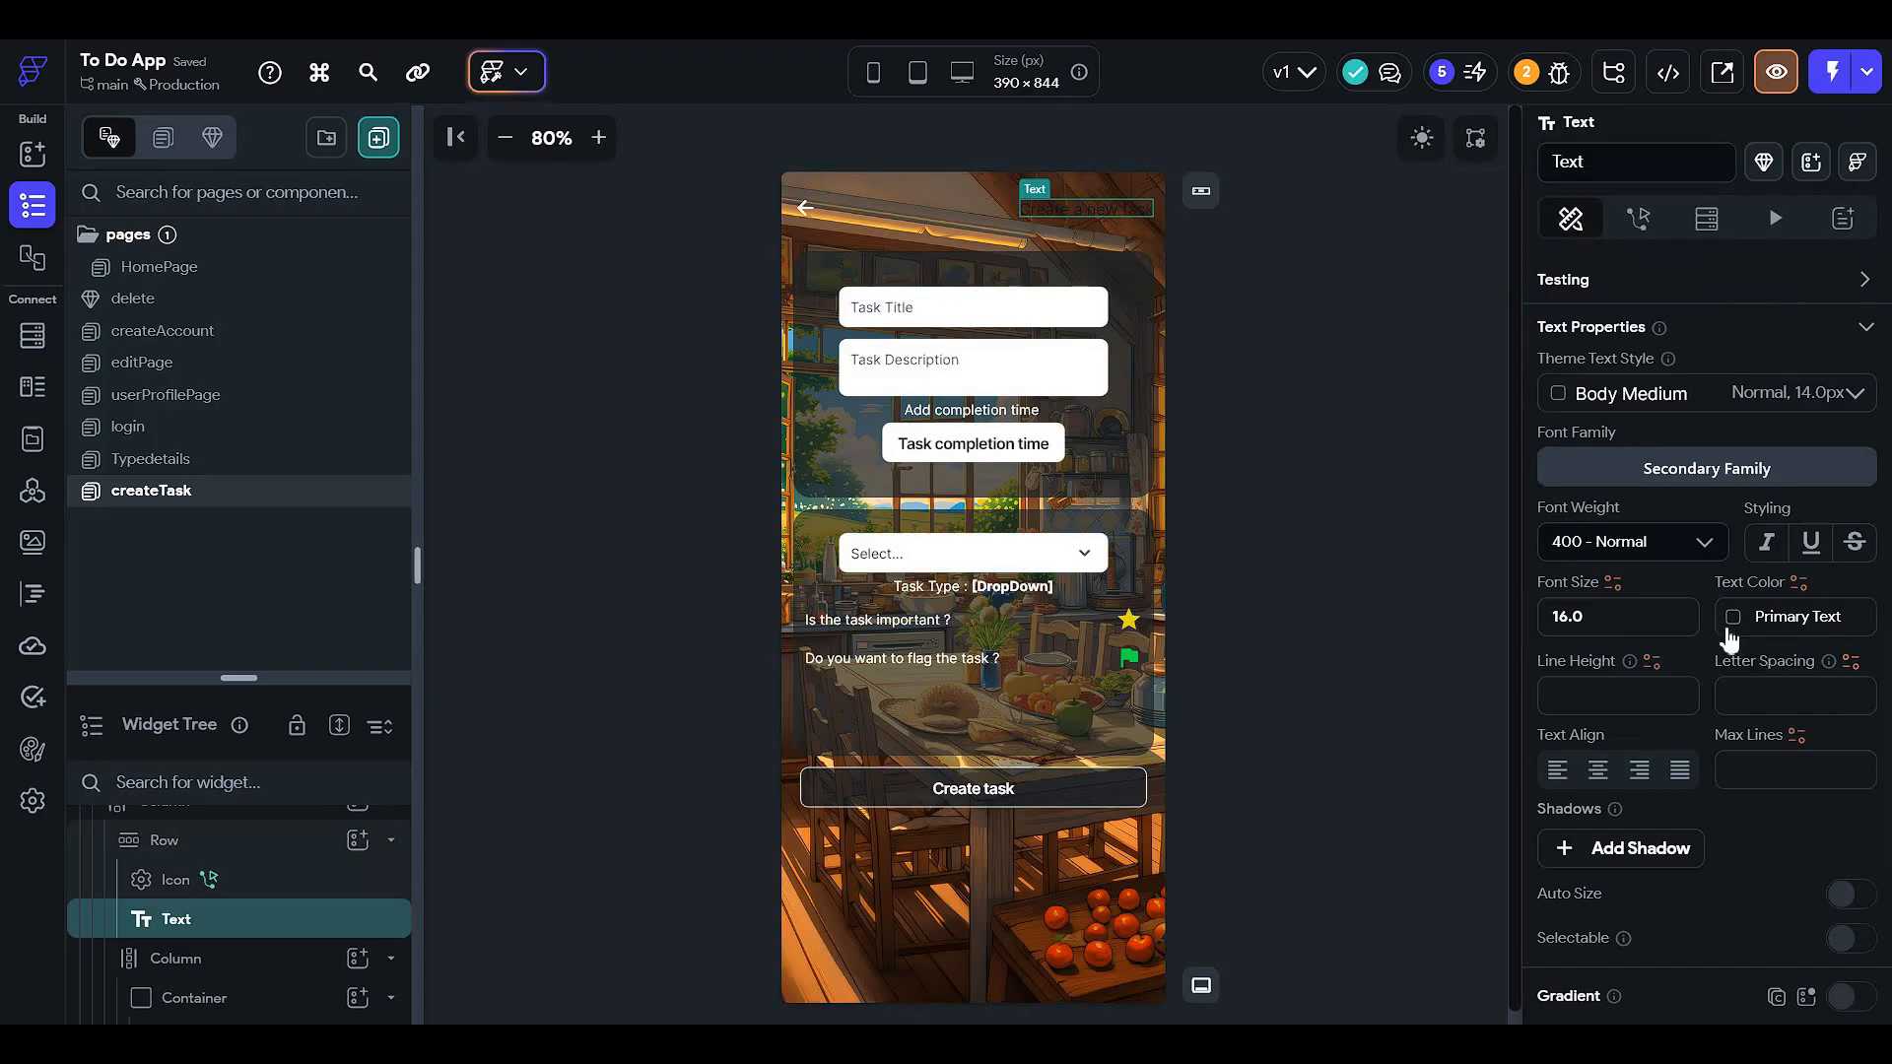
click(1734, 617)
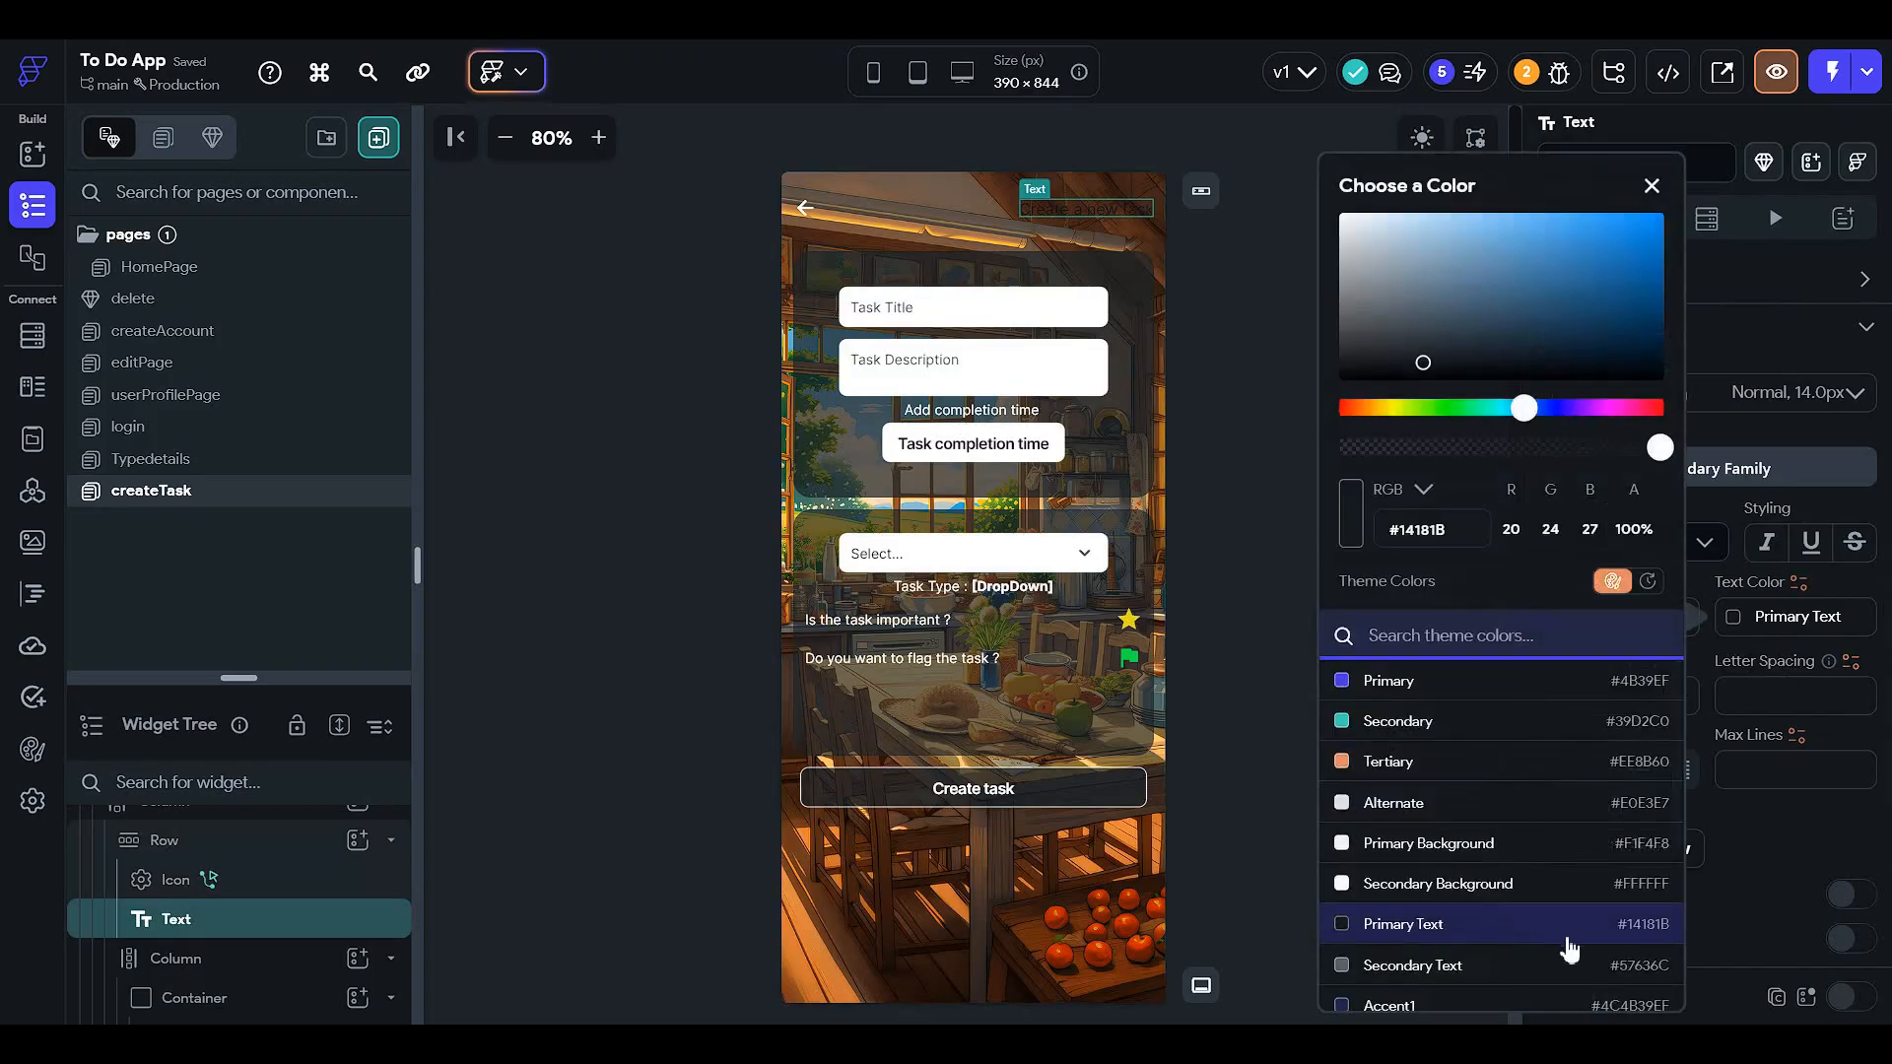
scroll(1570, 949, down, 3)
click(1524, 993)
click(1287, 648)
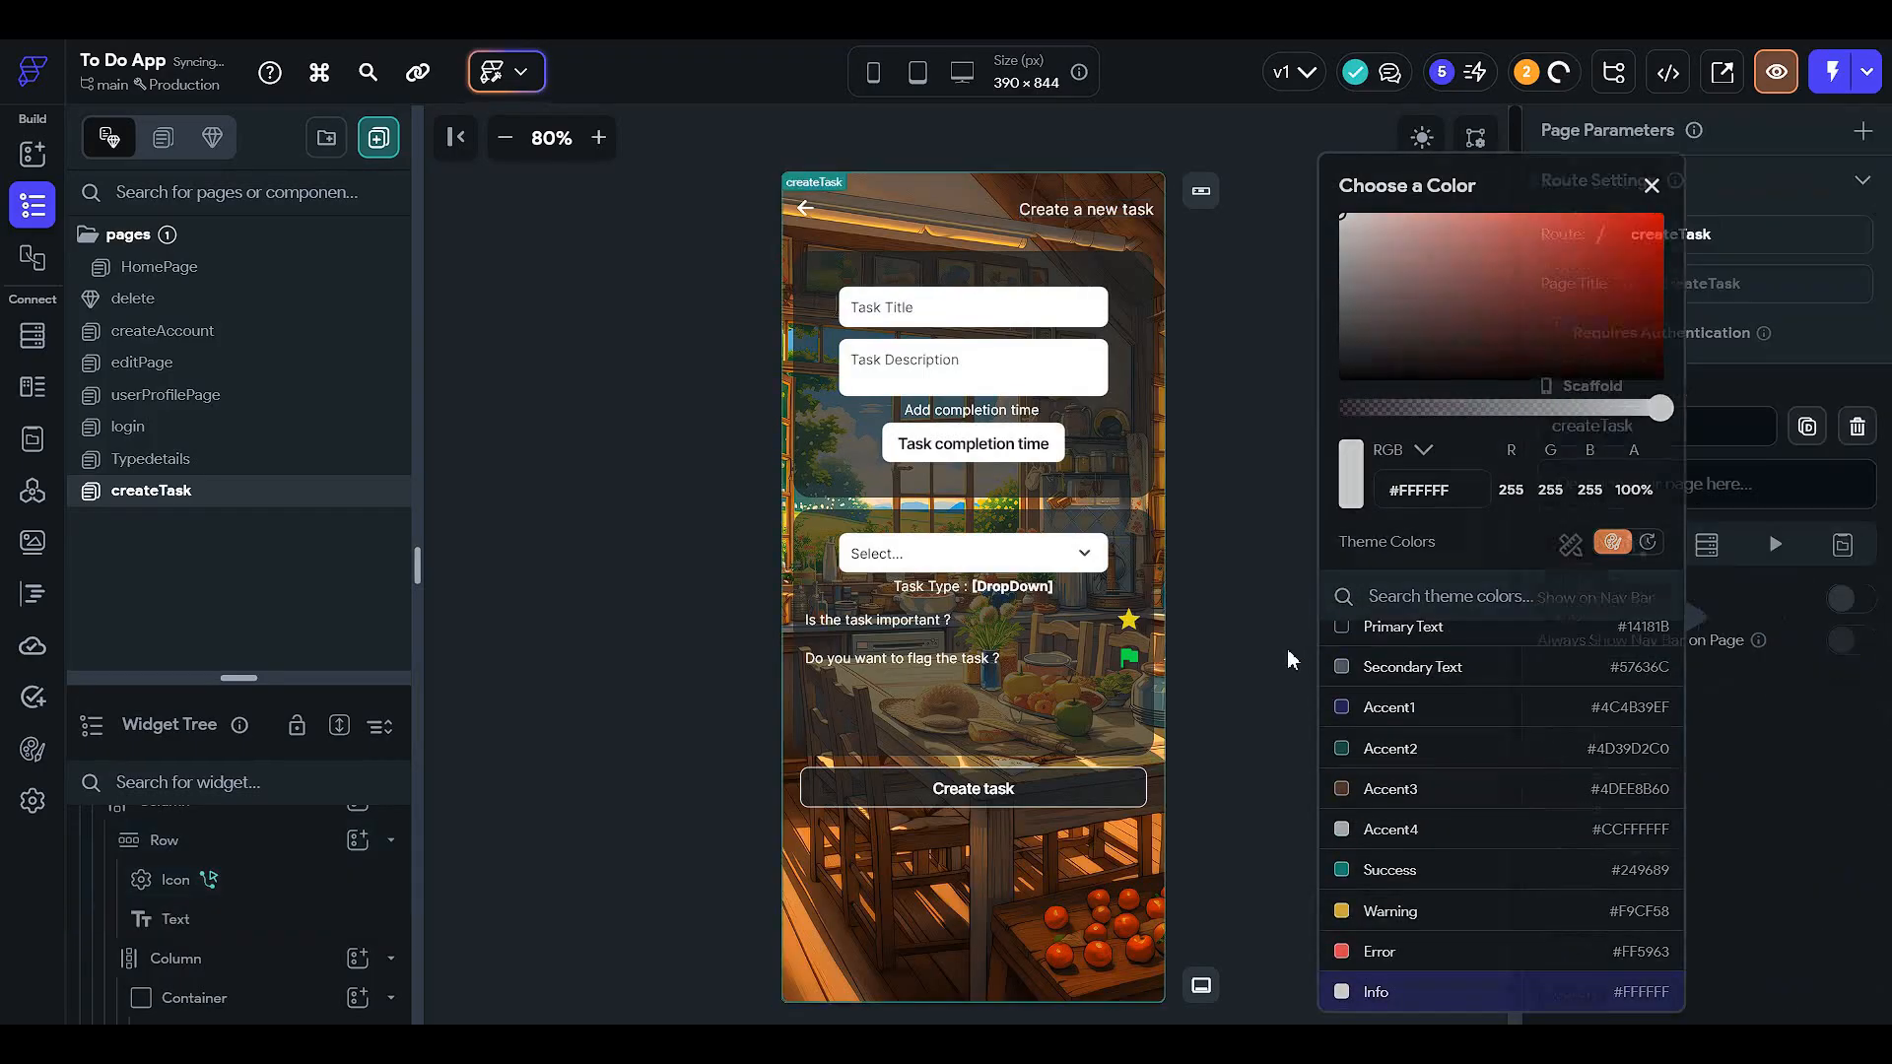
click(313, 461)
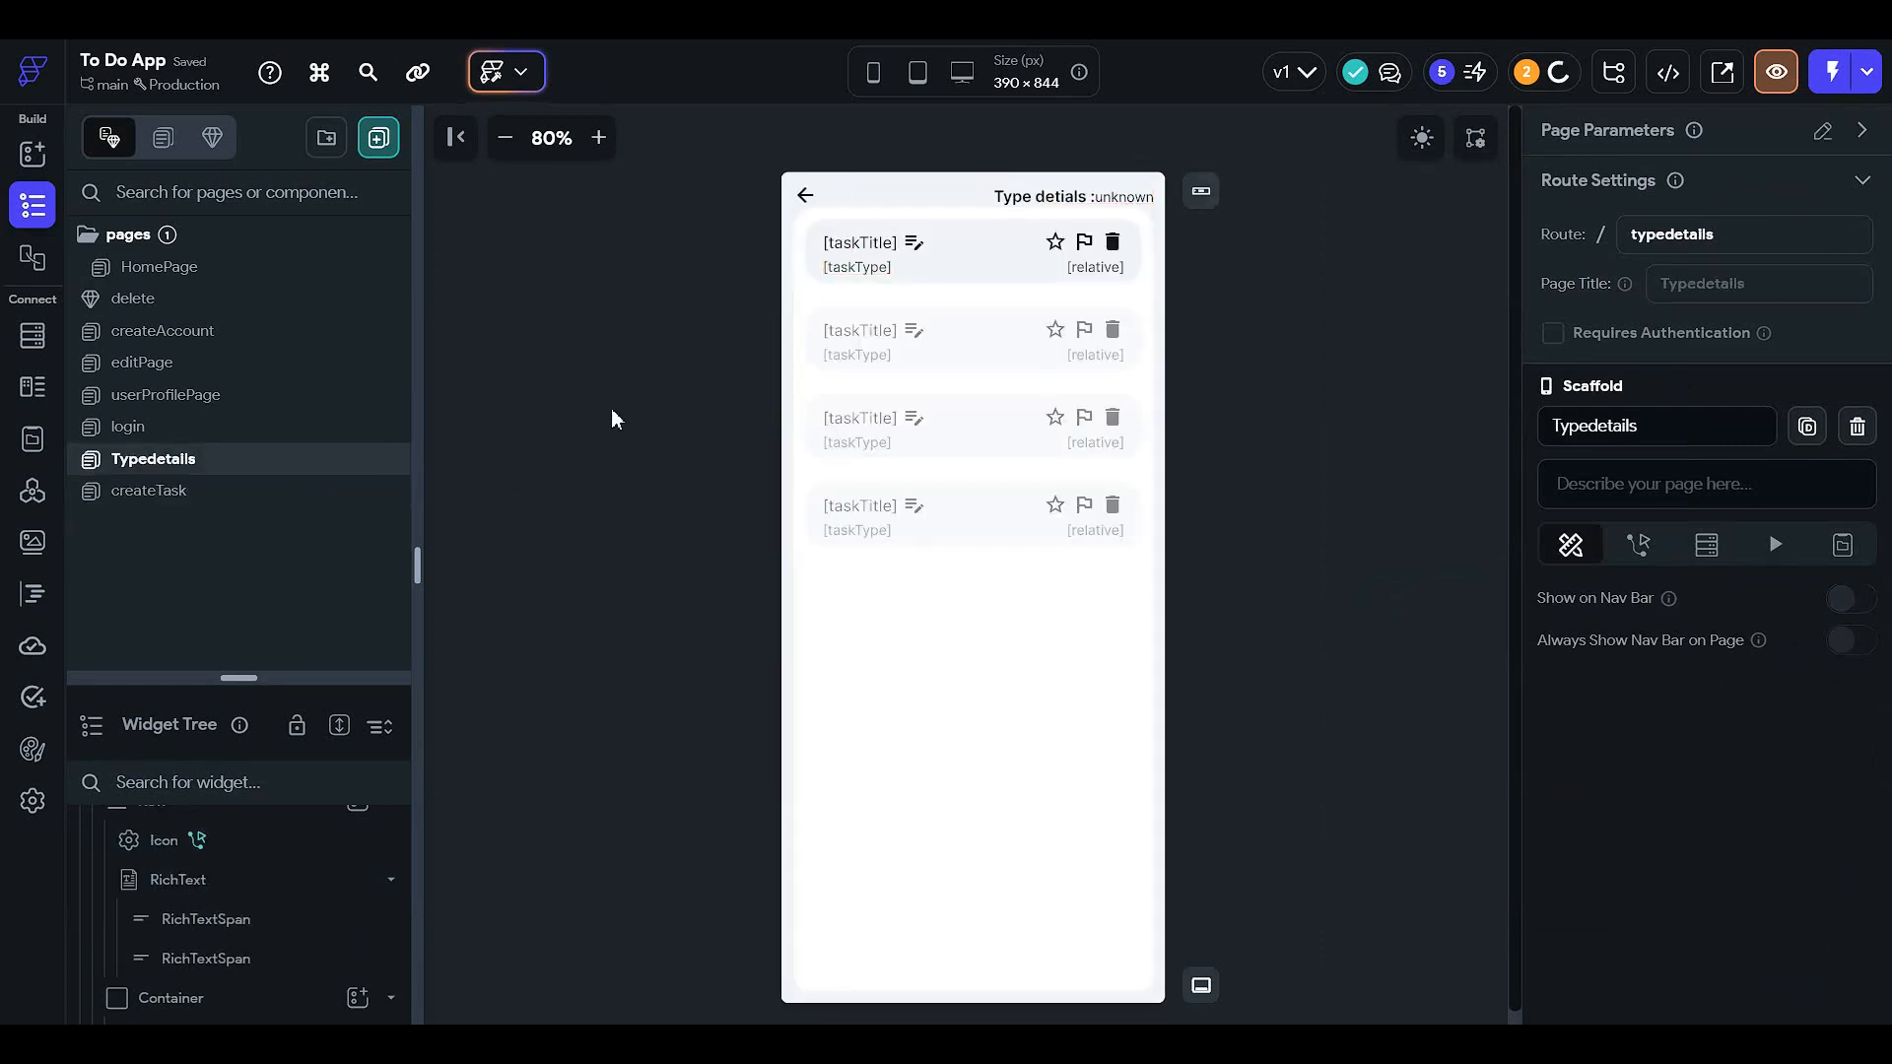
- On the login page, set the Login heading's text colour to Info white
click(220, 434)
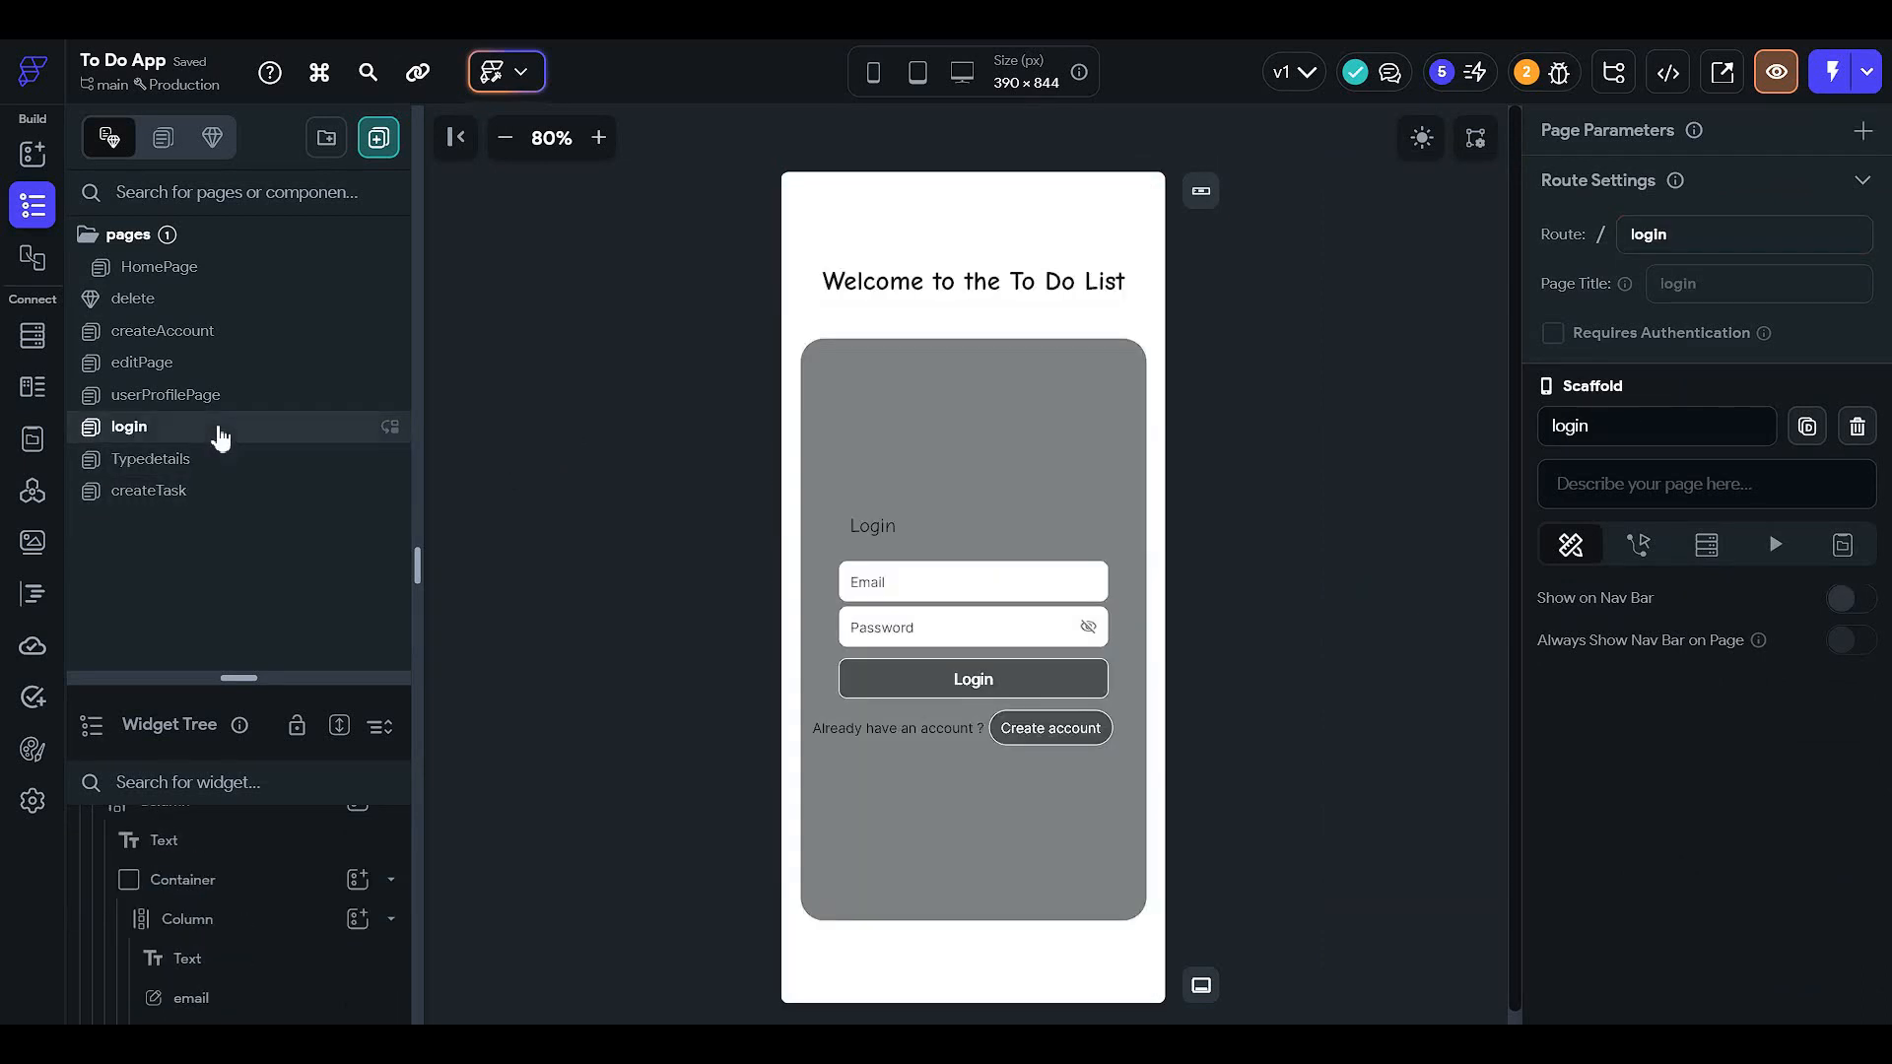
click(866, 530)
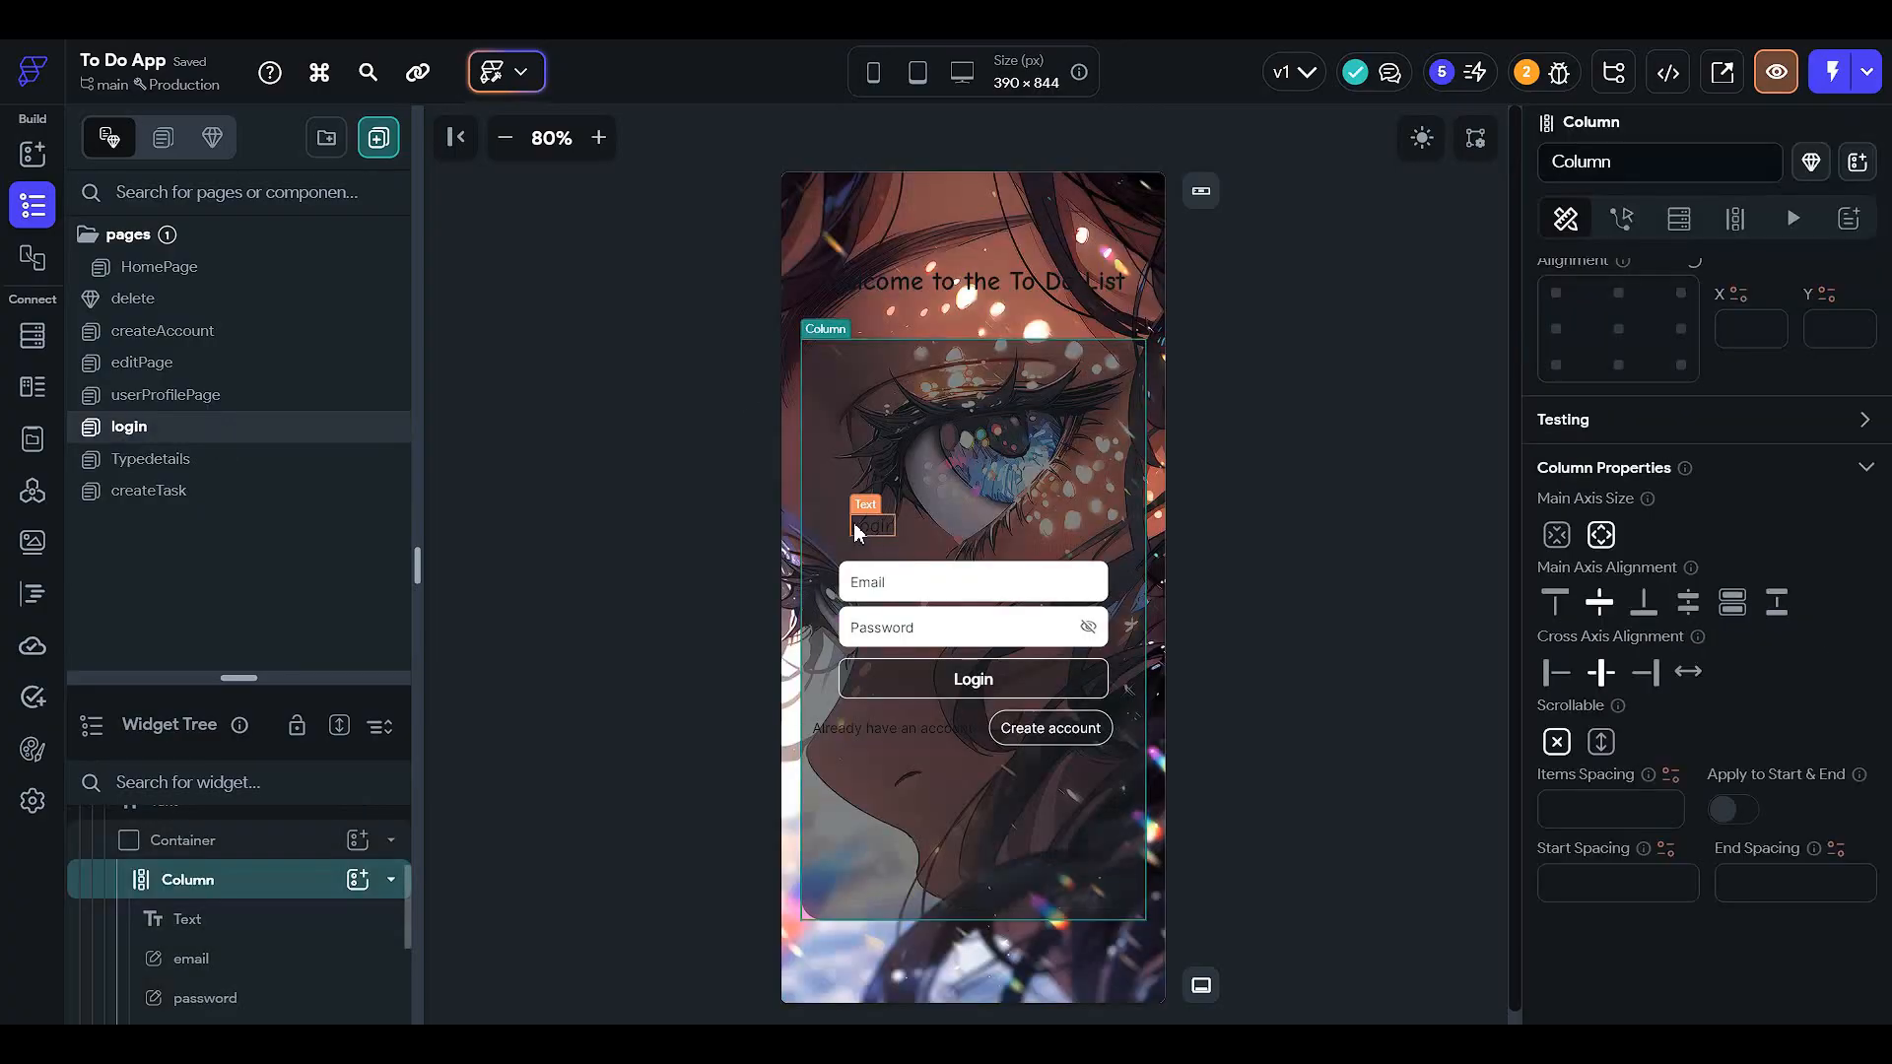
click(864, 533)
scroll(1675, 759, down, 3)
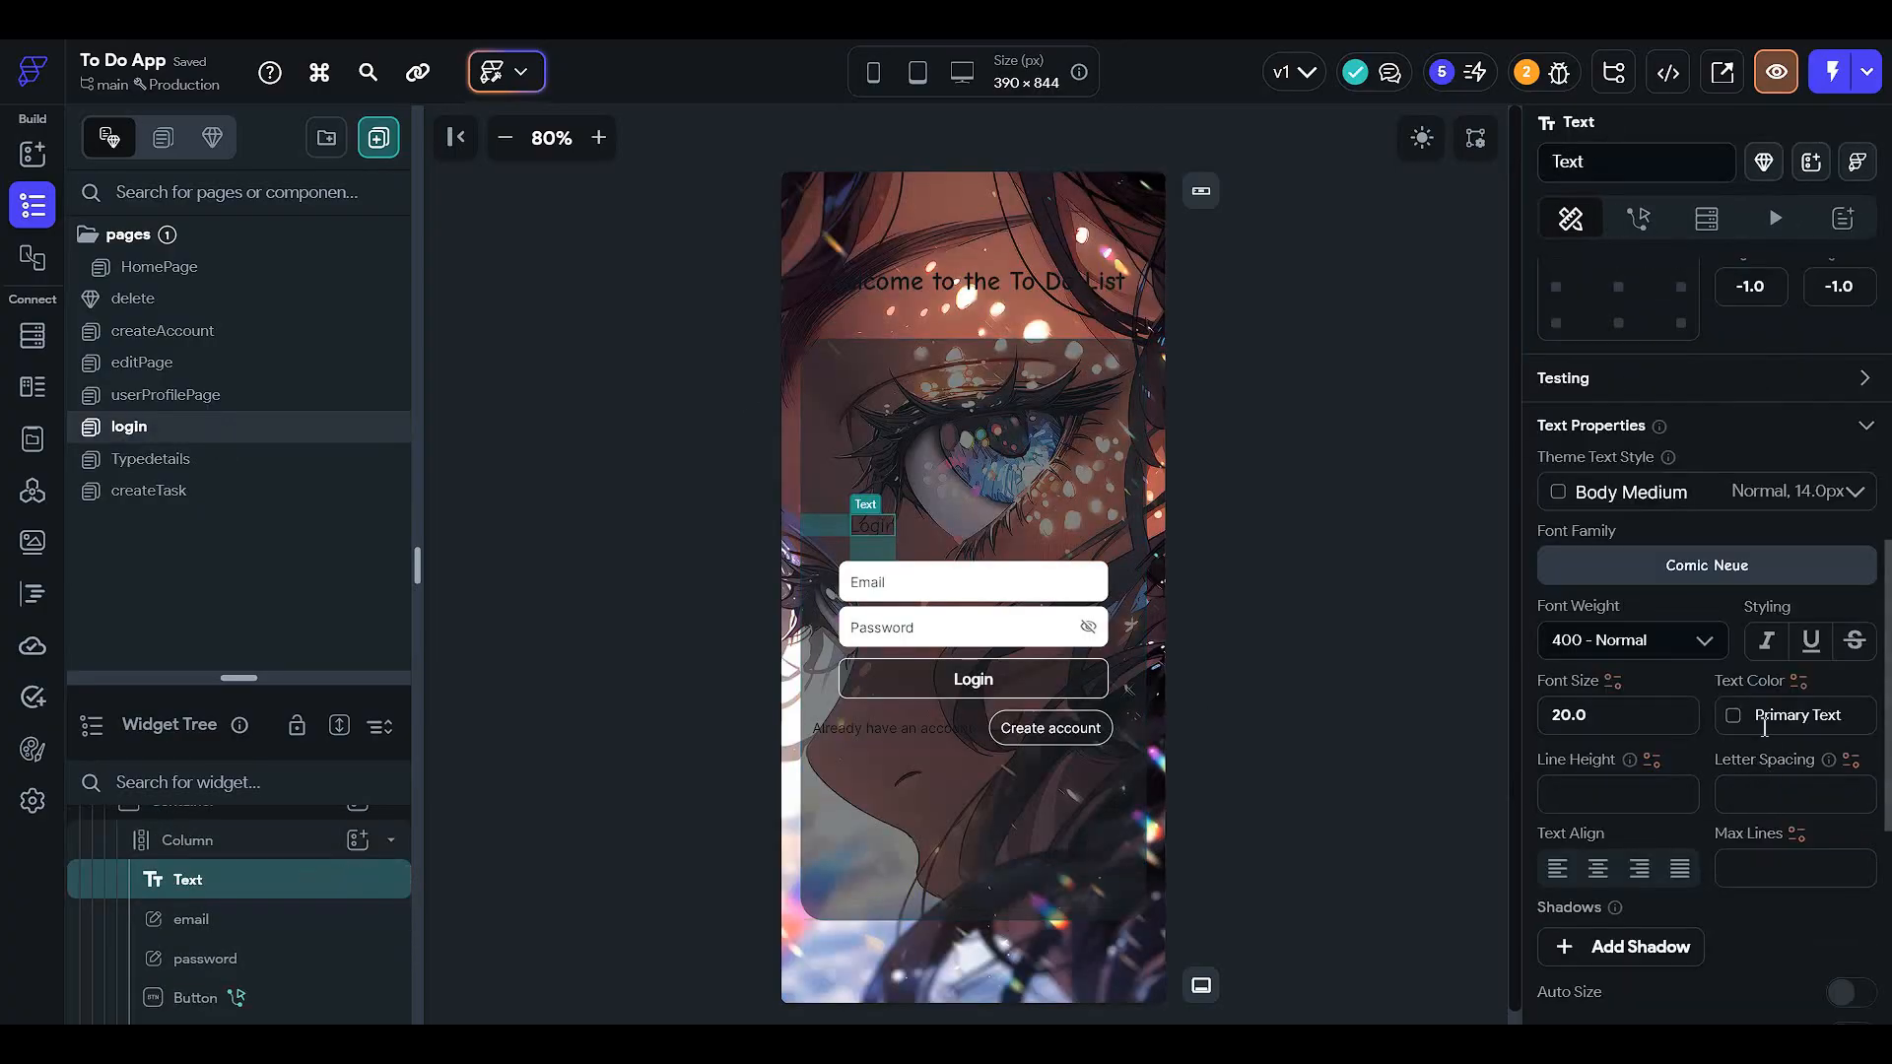
click(1730, 717)
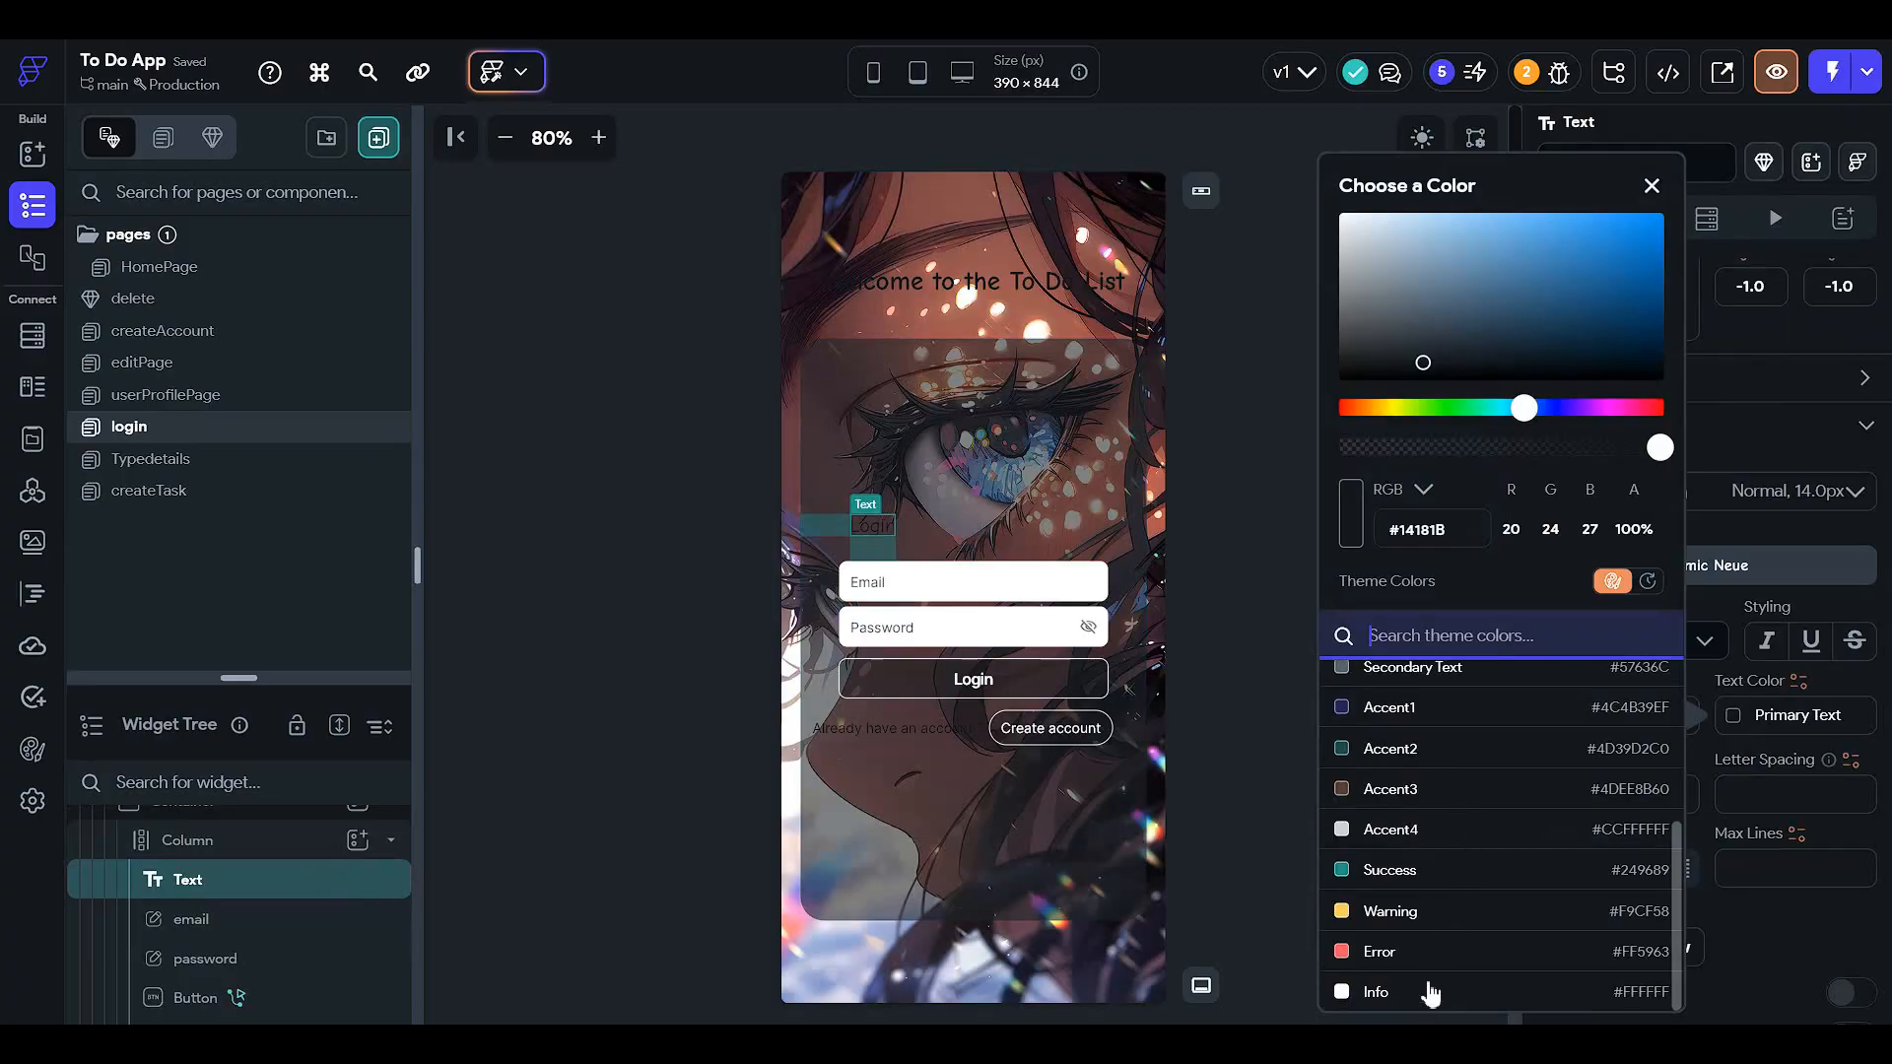
click(1419, 995)
click(962, 731)
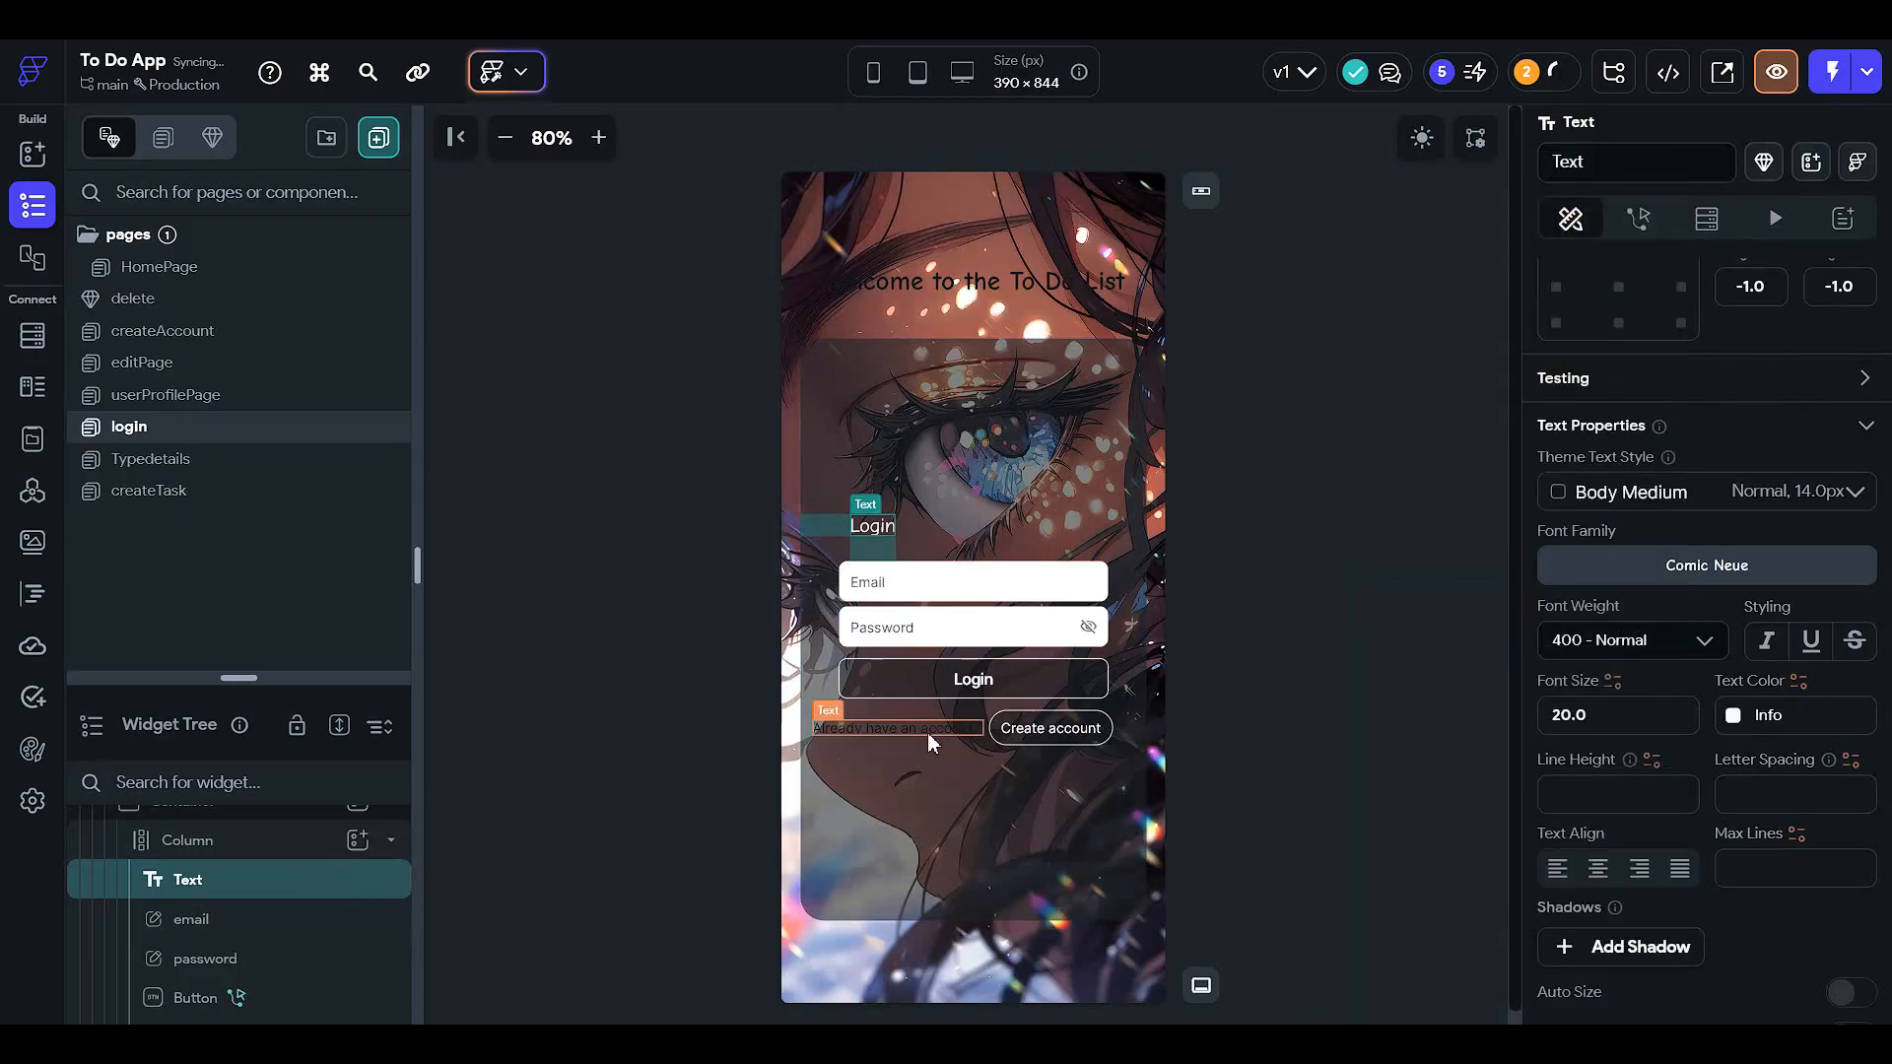
- Set the 'Already have an account ?' text colour to Info white
click(946, 729)
scroll(1731, 654, down, 3)
click(1748, 529)
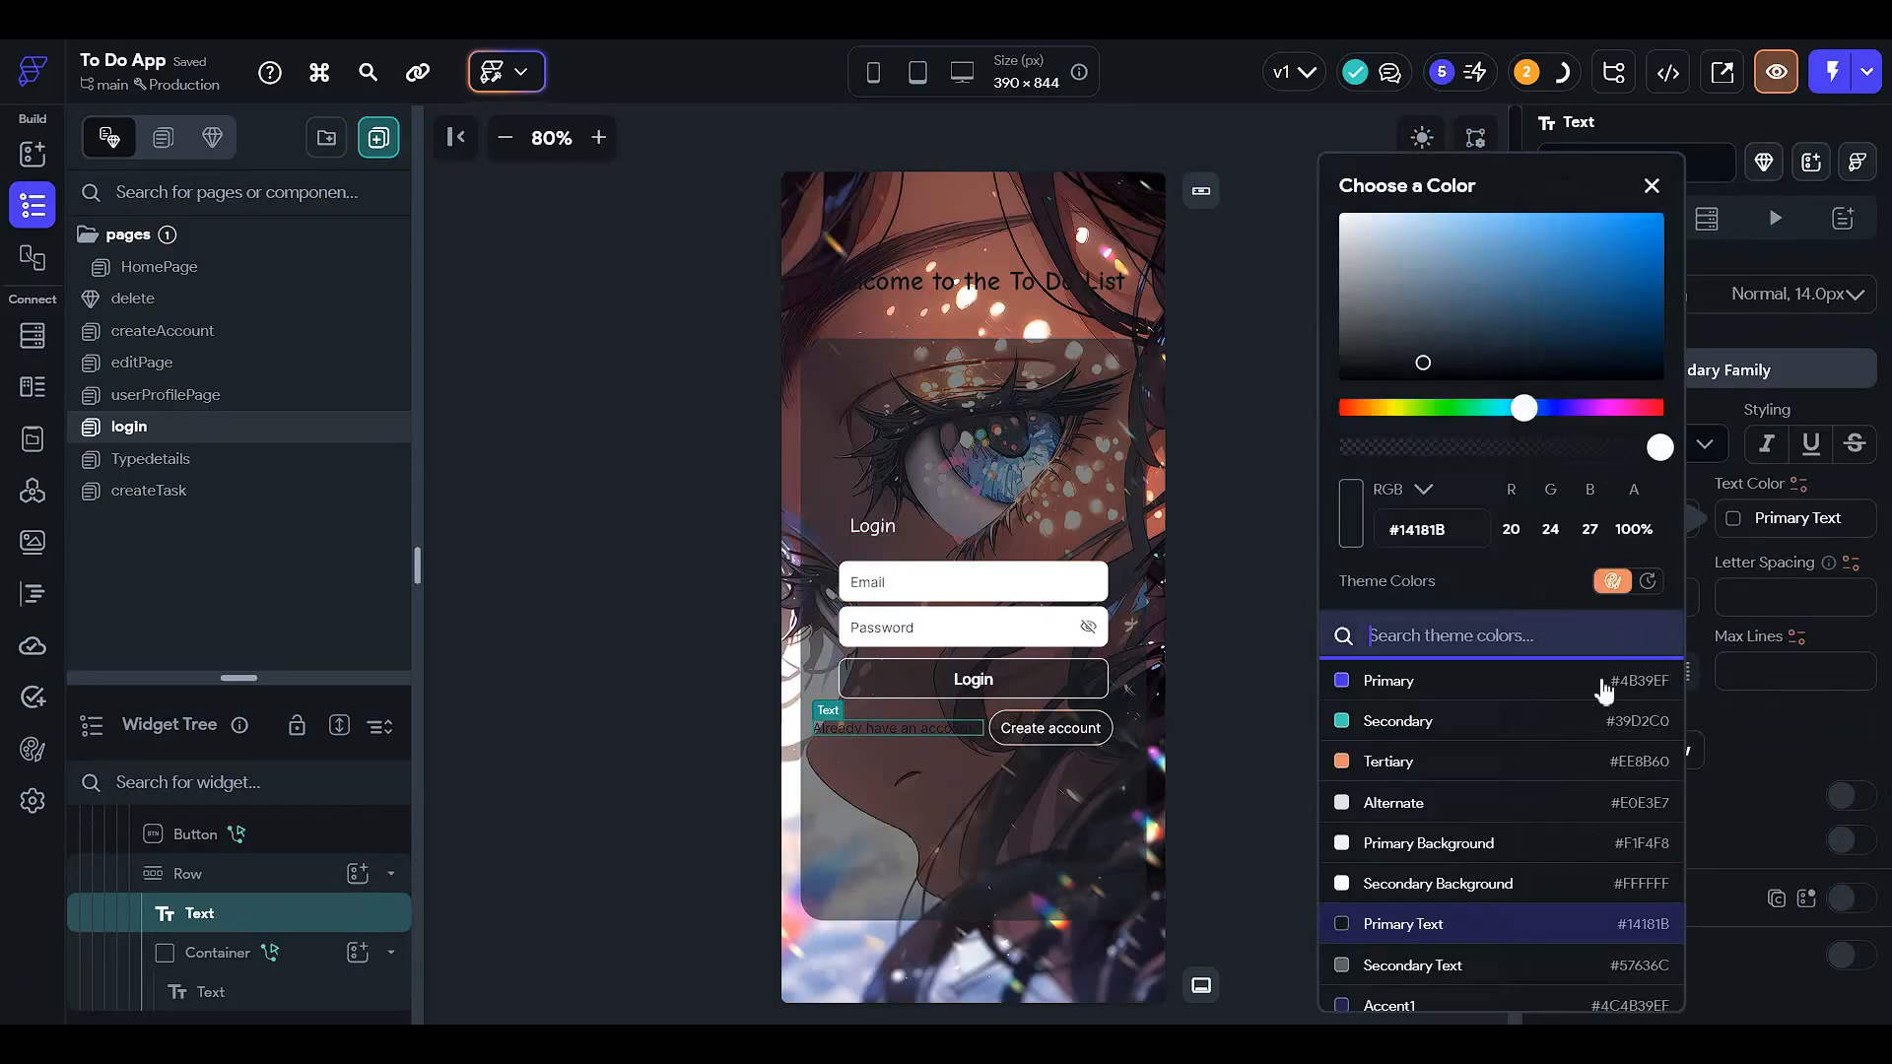
scroll(1468, 936, down, 3)
click(1440, 993)
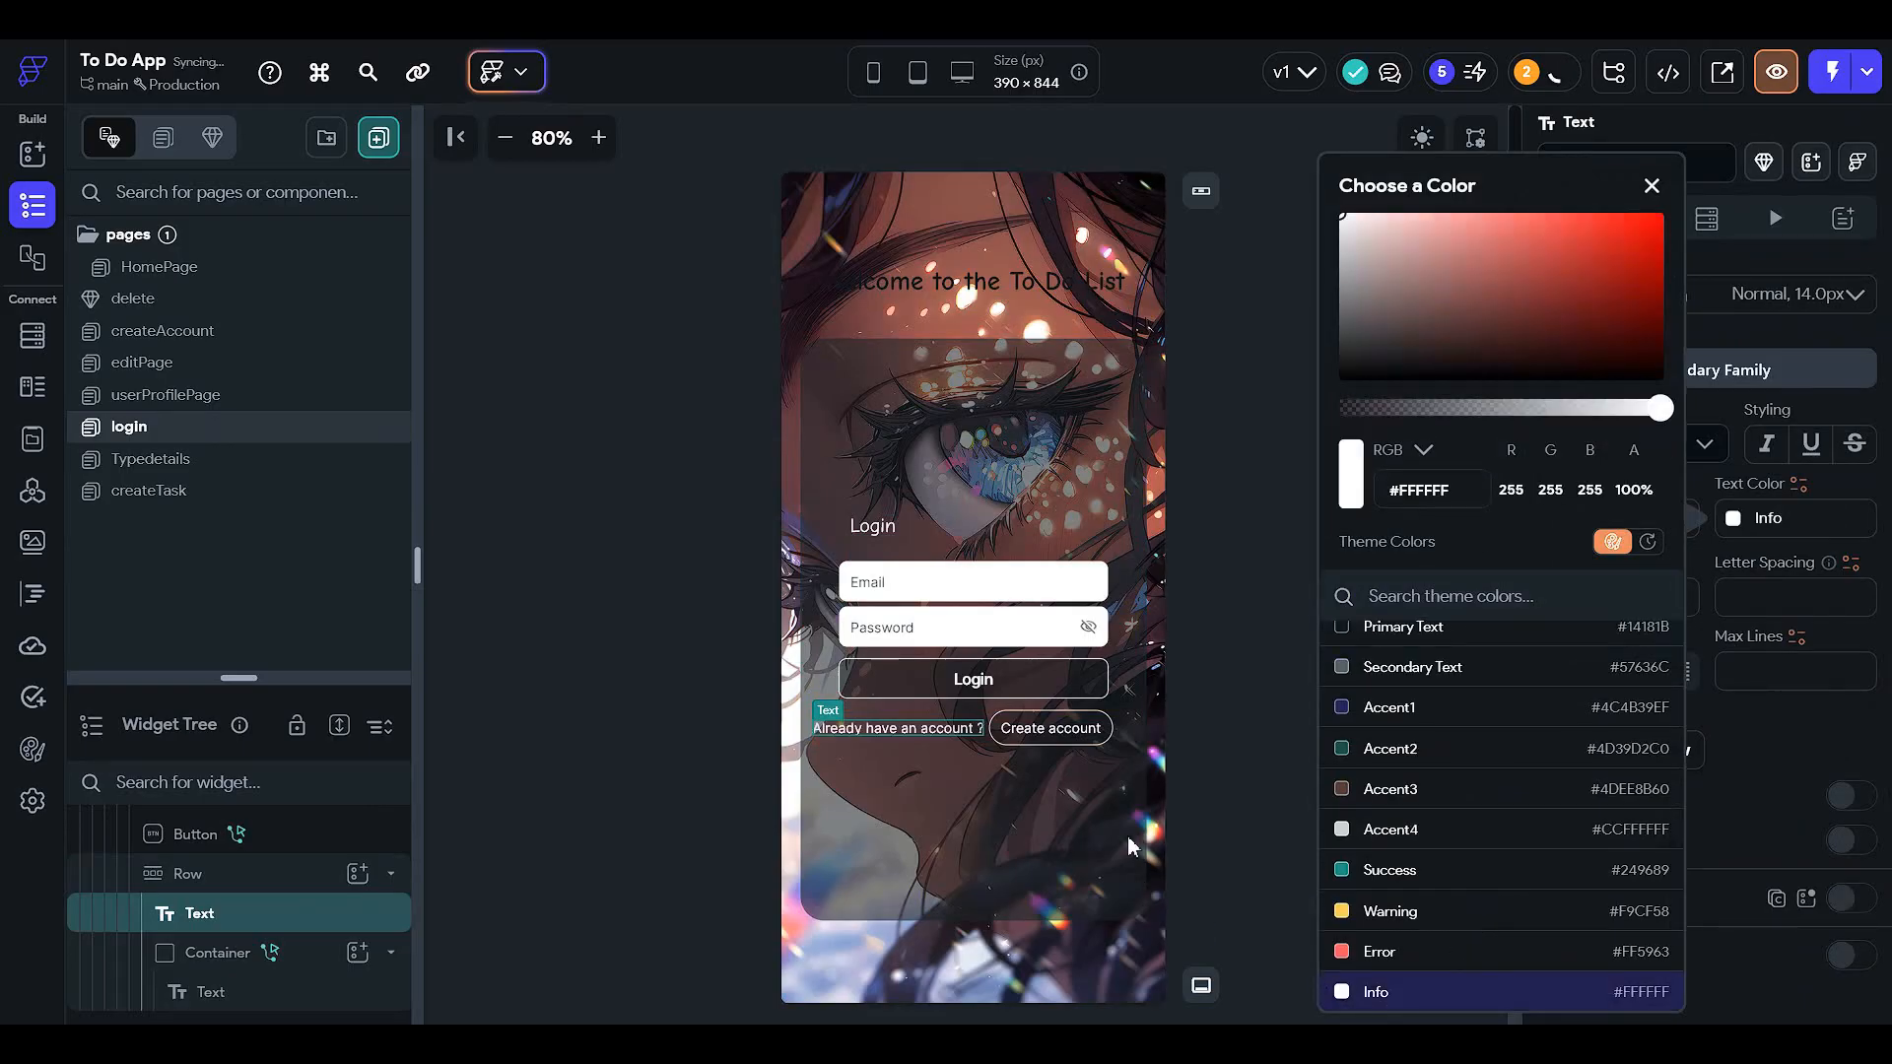
click(1221, 770)
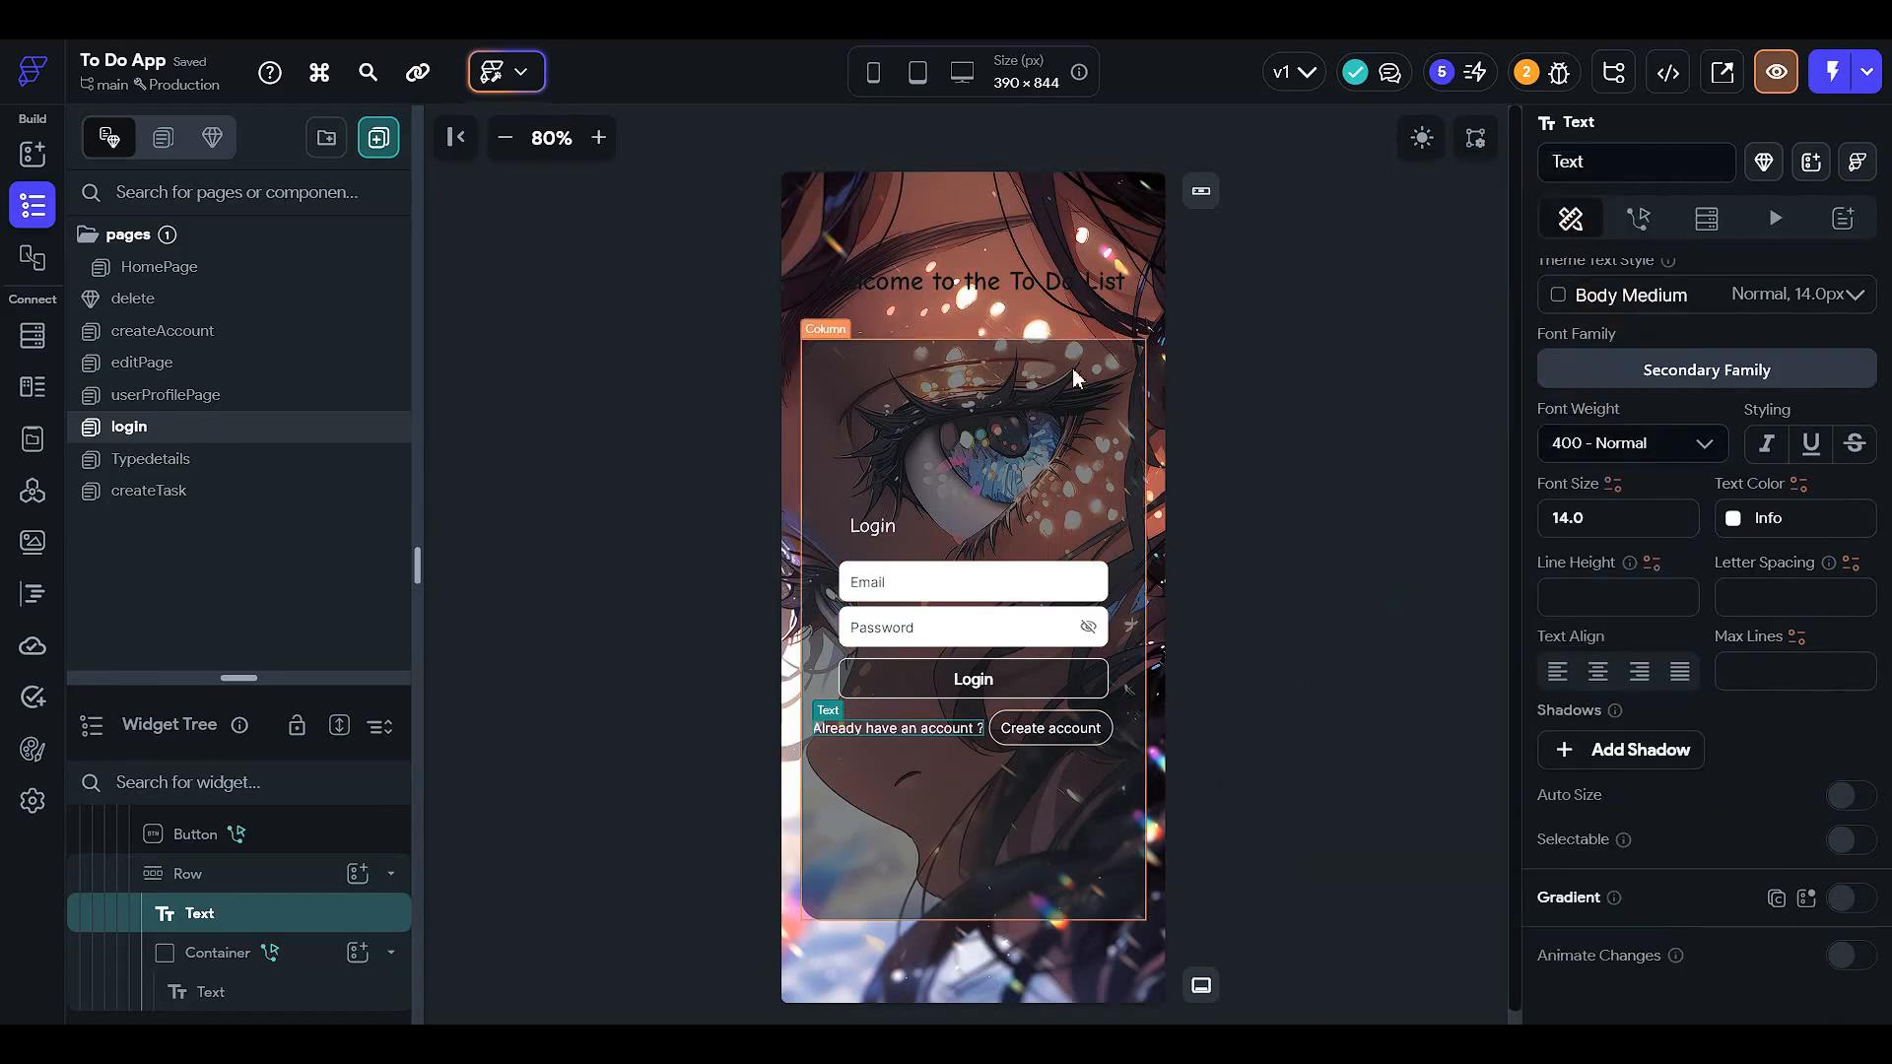
- Make the 'Welcome to the To Do List' title white and check it in dark mode
click(1037, 278)
scroll(1763, 745, down, 3)
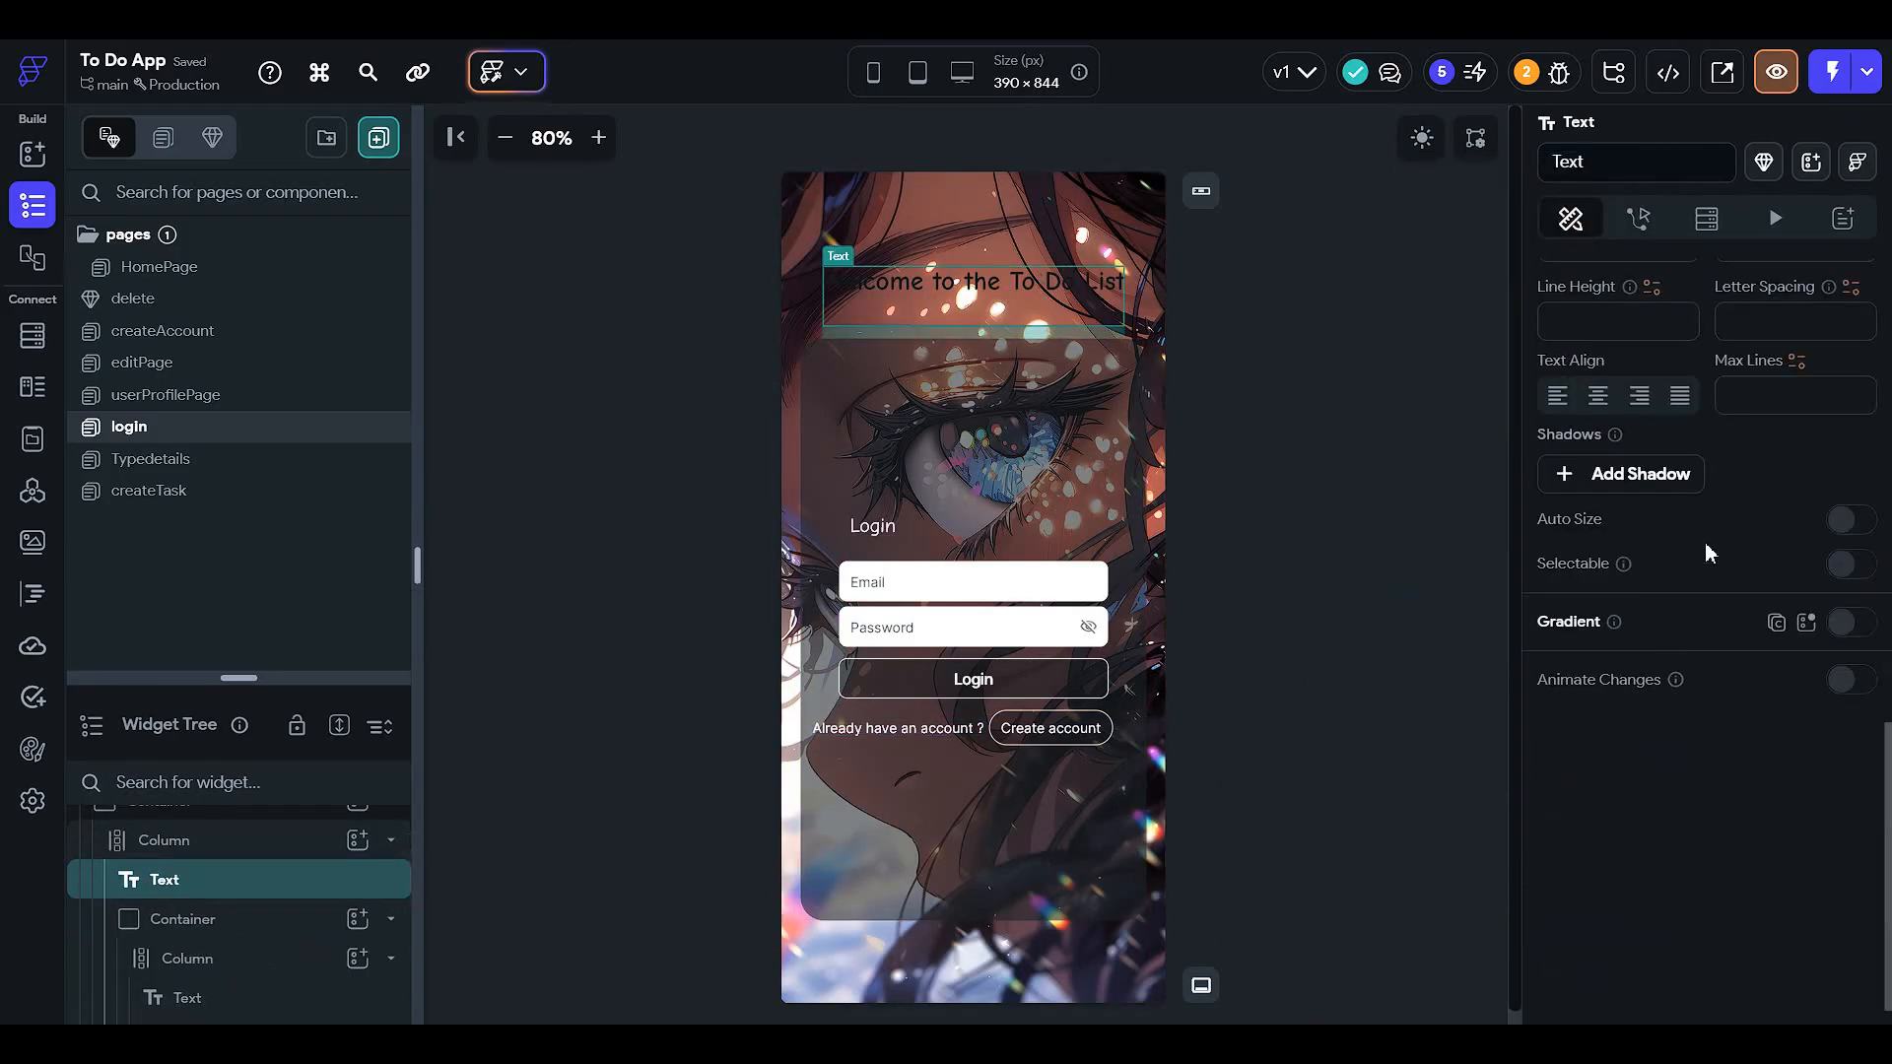
scroll(1706, 551, up, 3)
click(1734, 540)
scroll(1416, 872, down, 2)
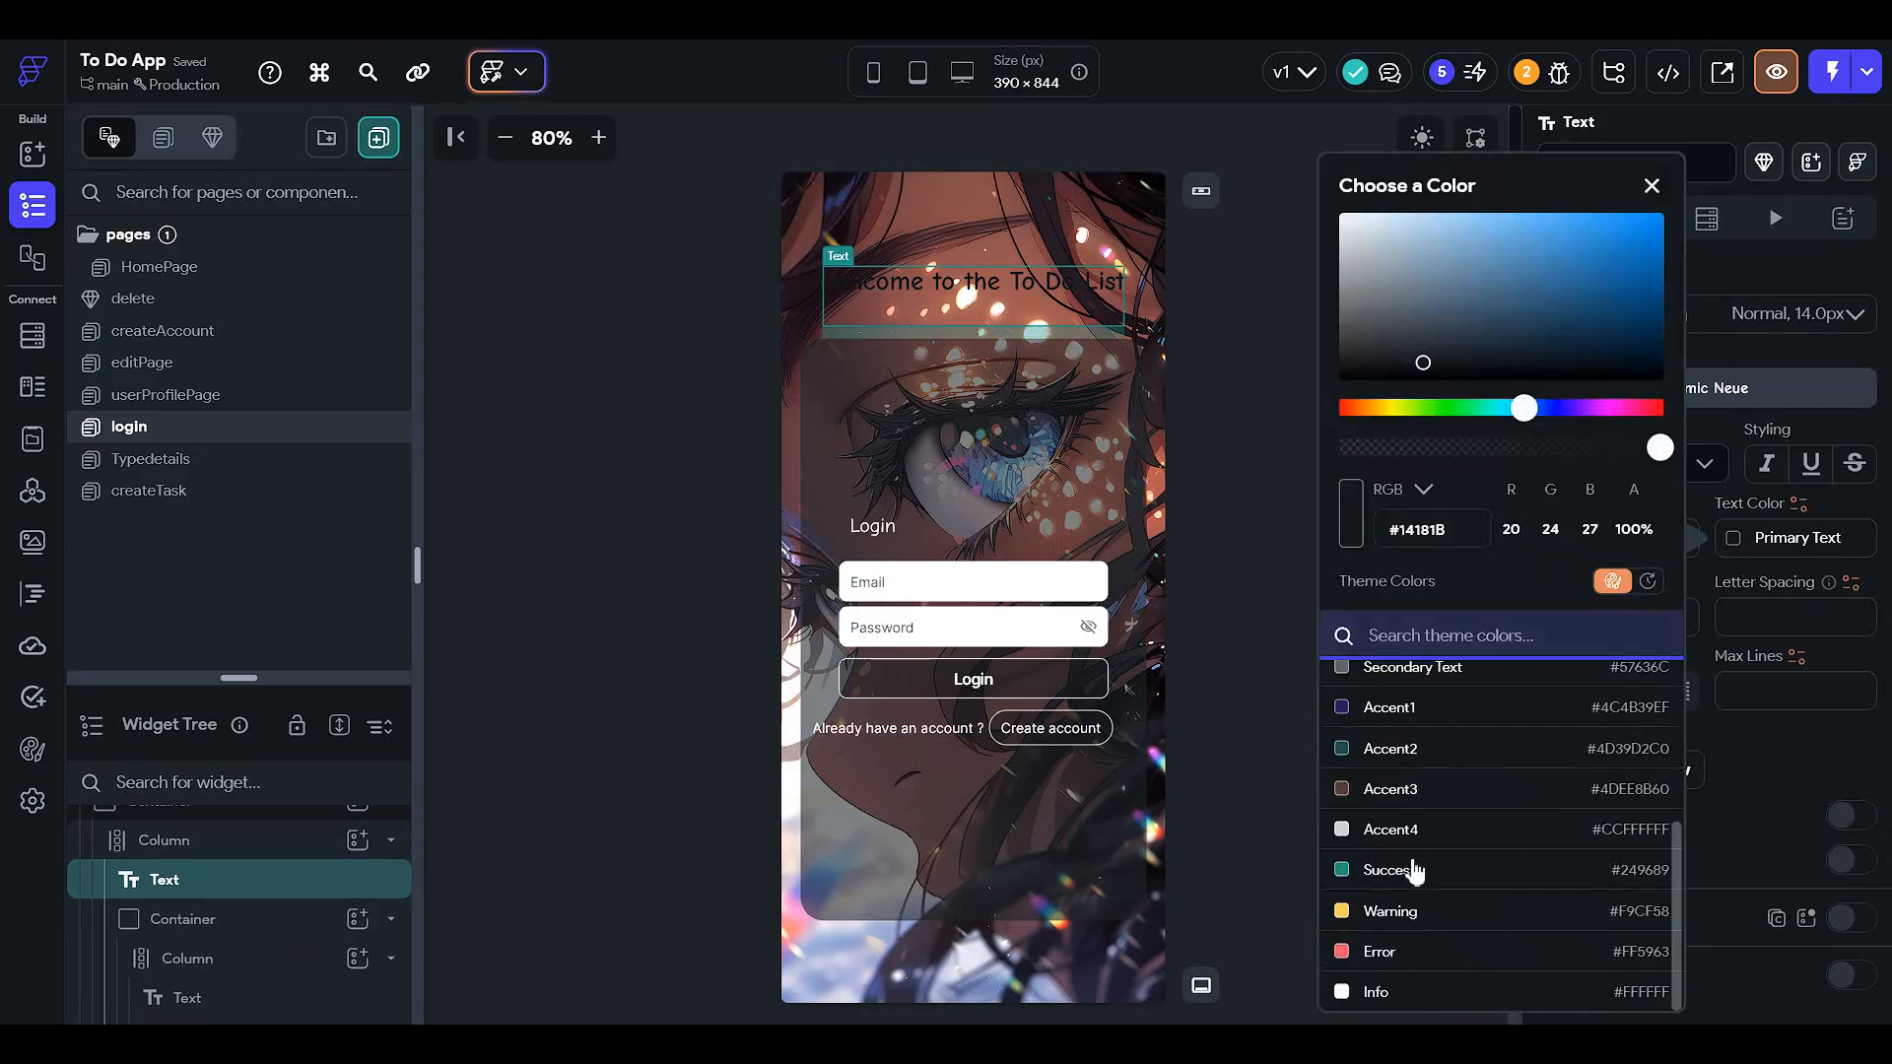
click(1360, 989)
click(1267, 763)
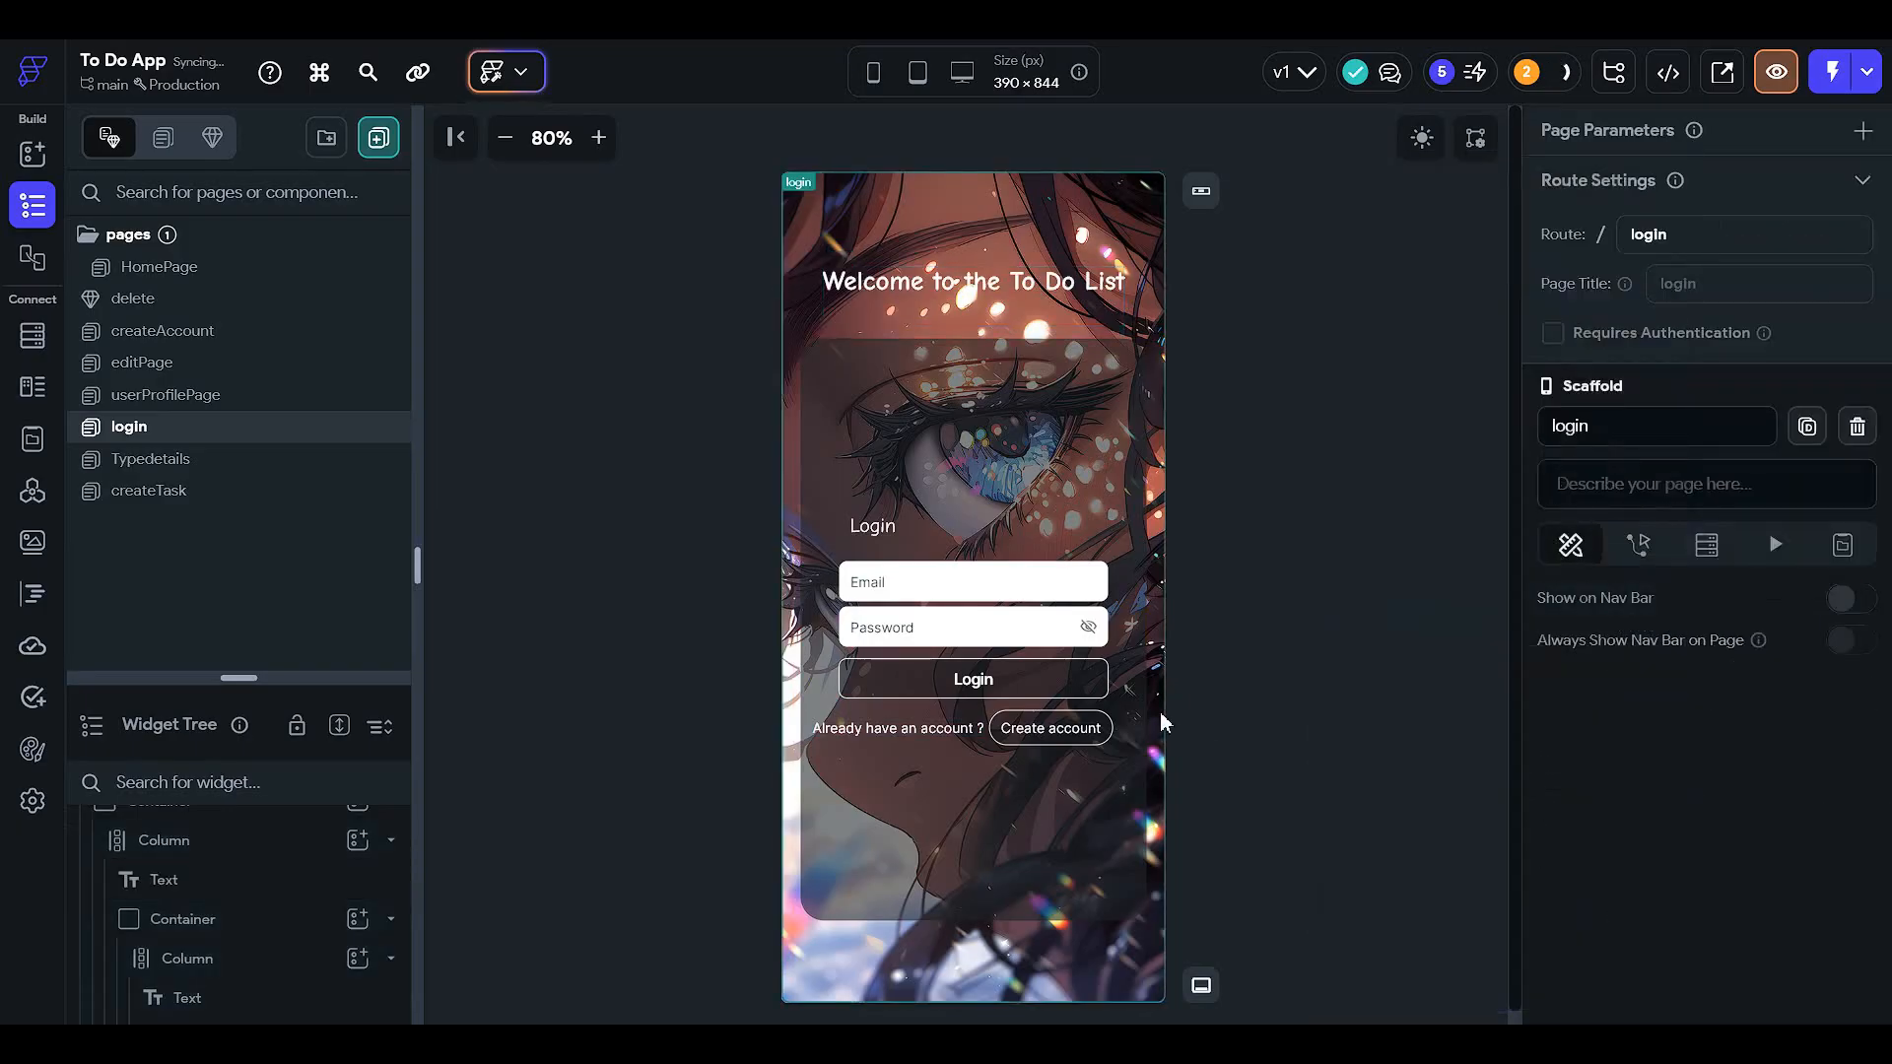
click(1420, 138)
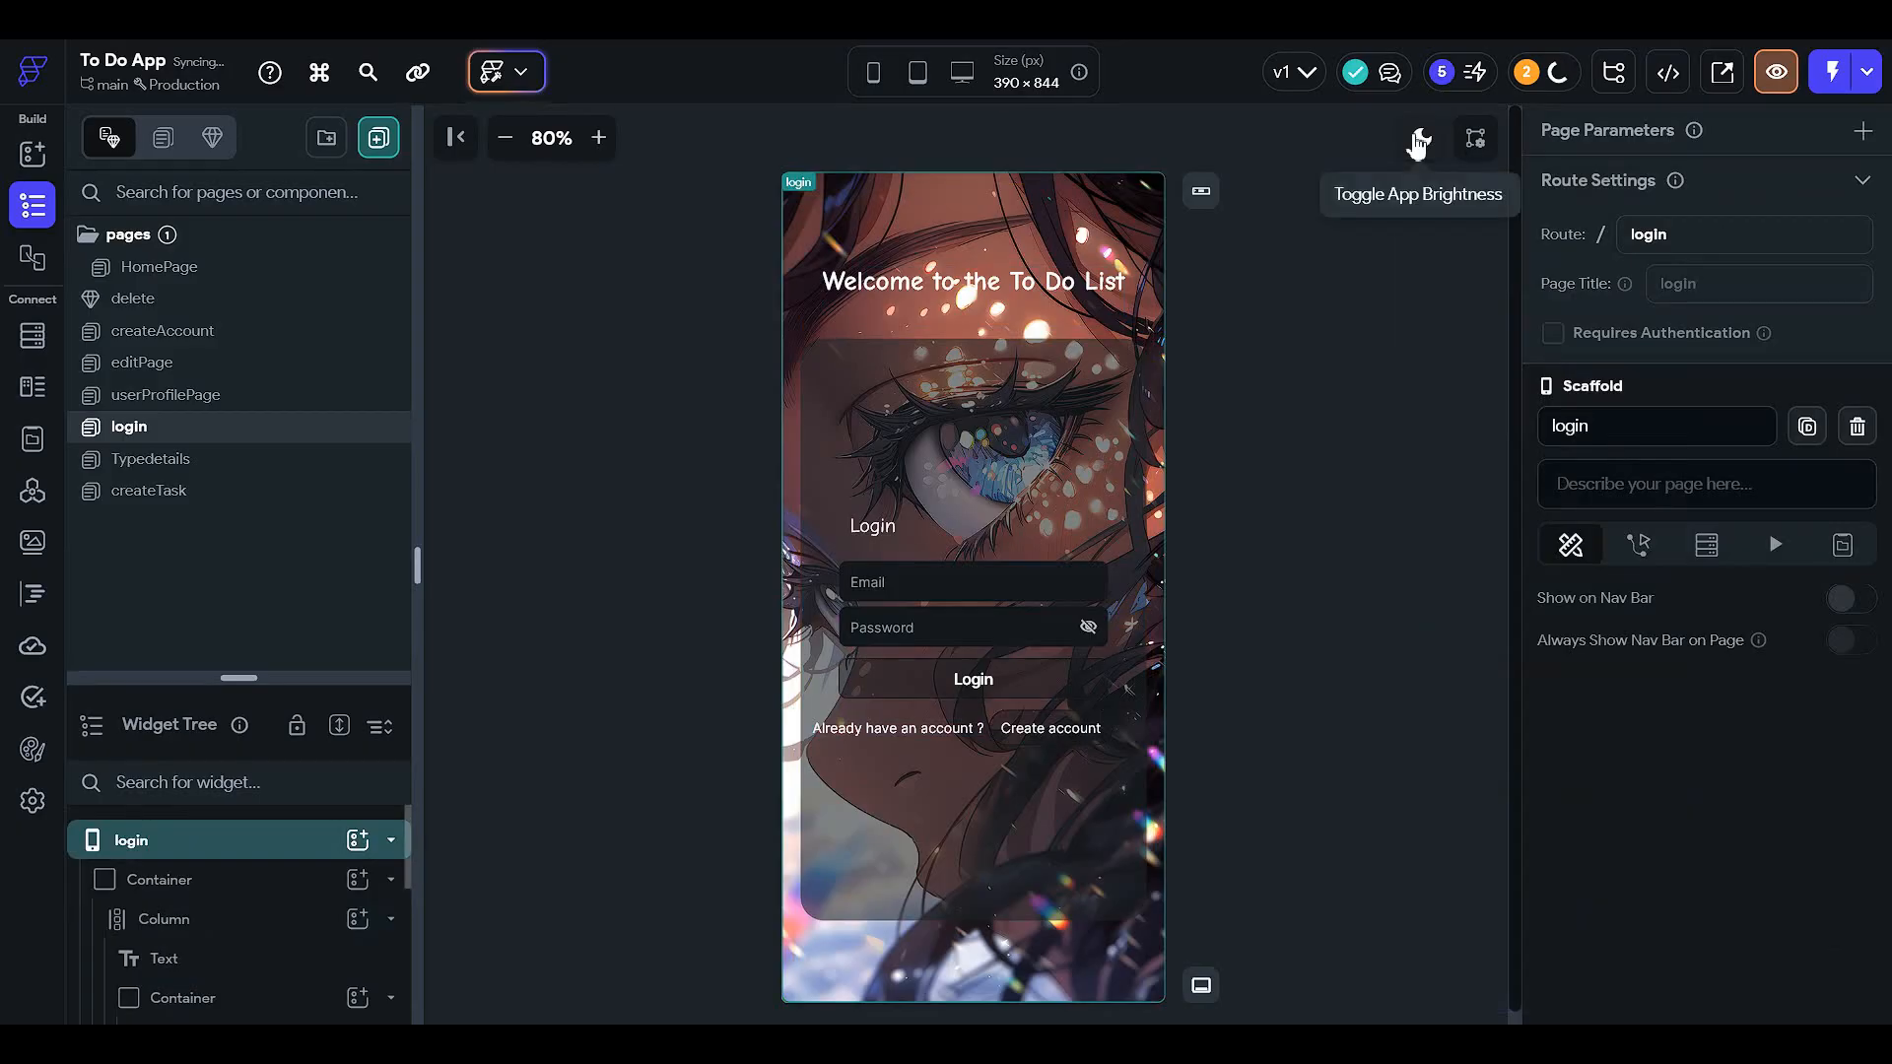
click(1420, 138)
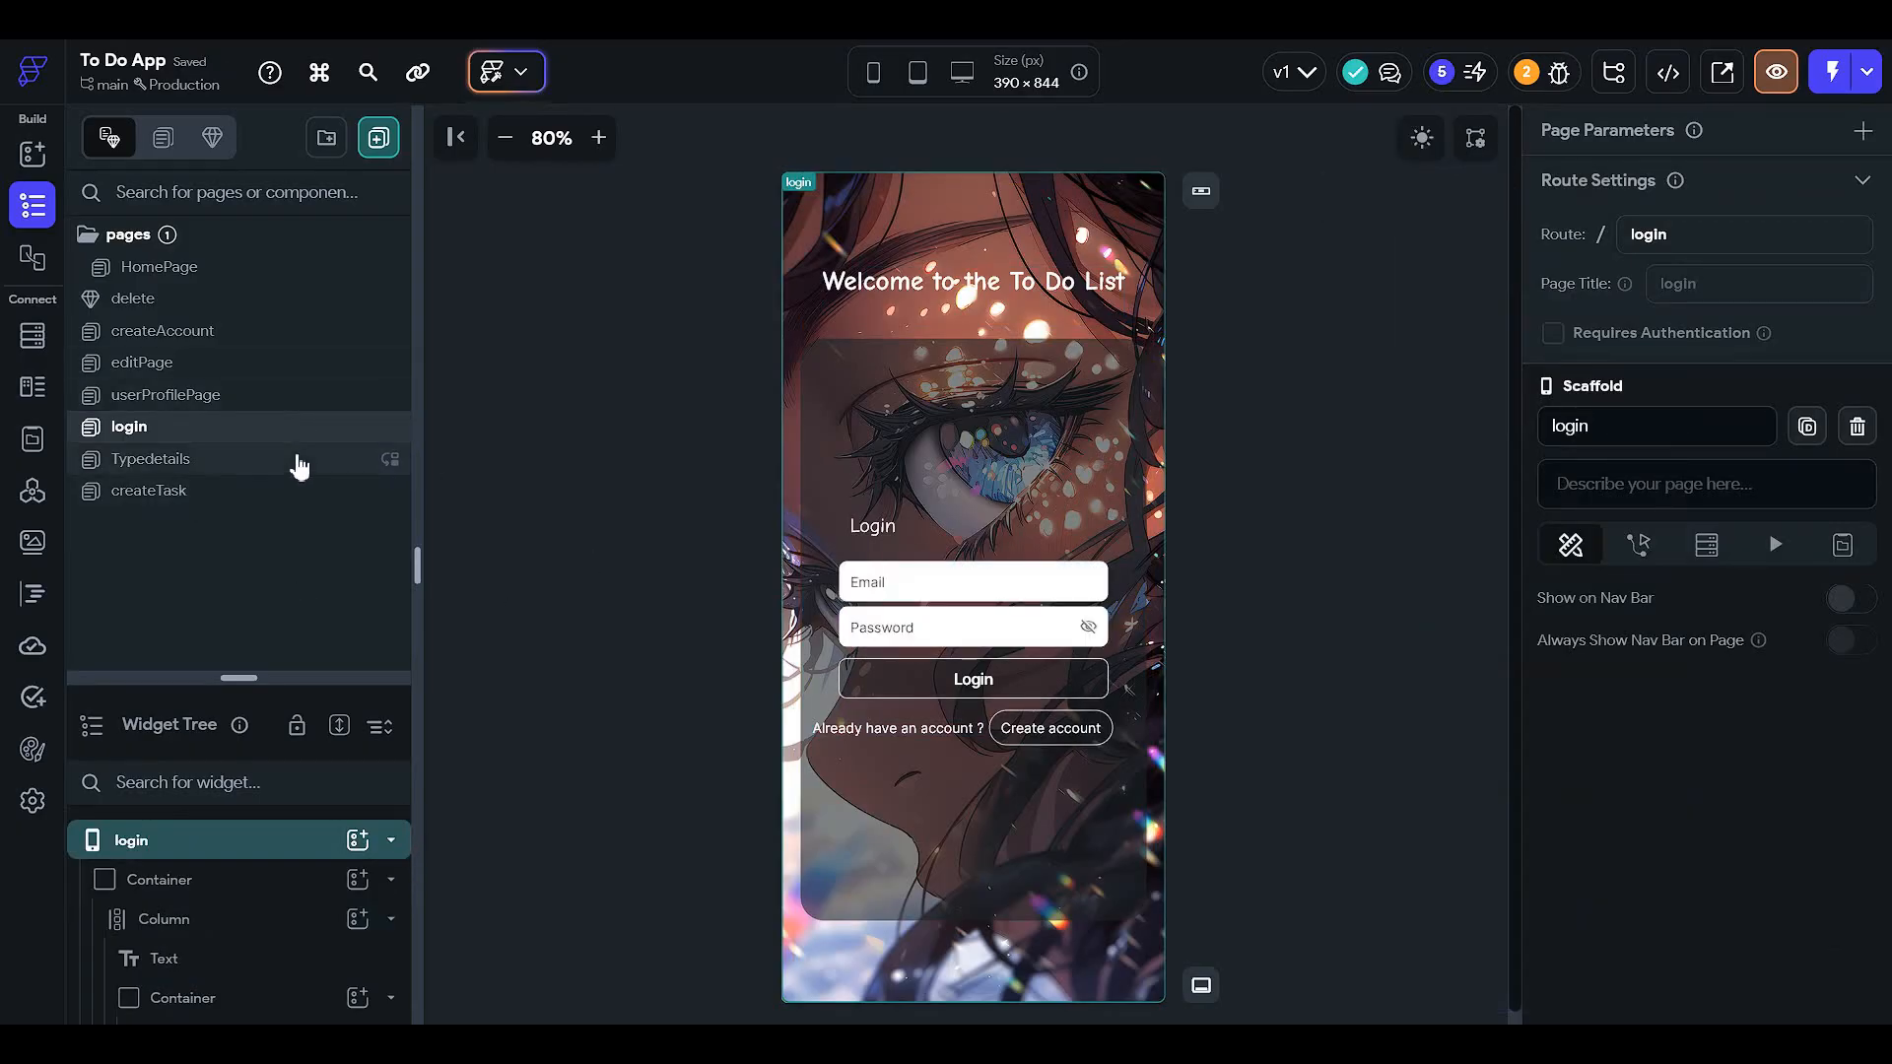
- On the createAccount page, set the 'Create Account' heading to Info white
click(278, 331)
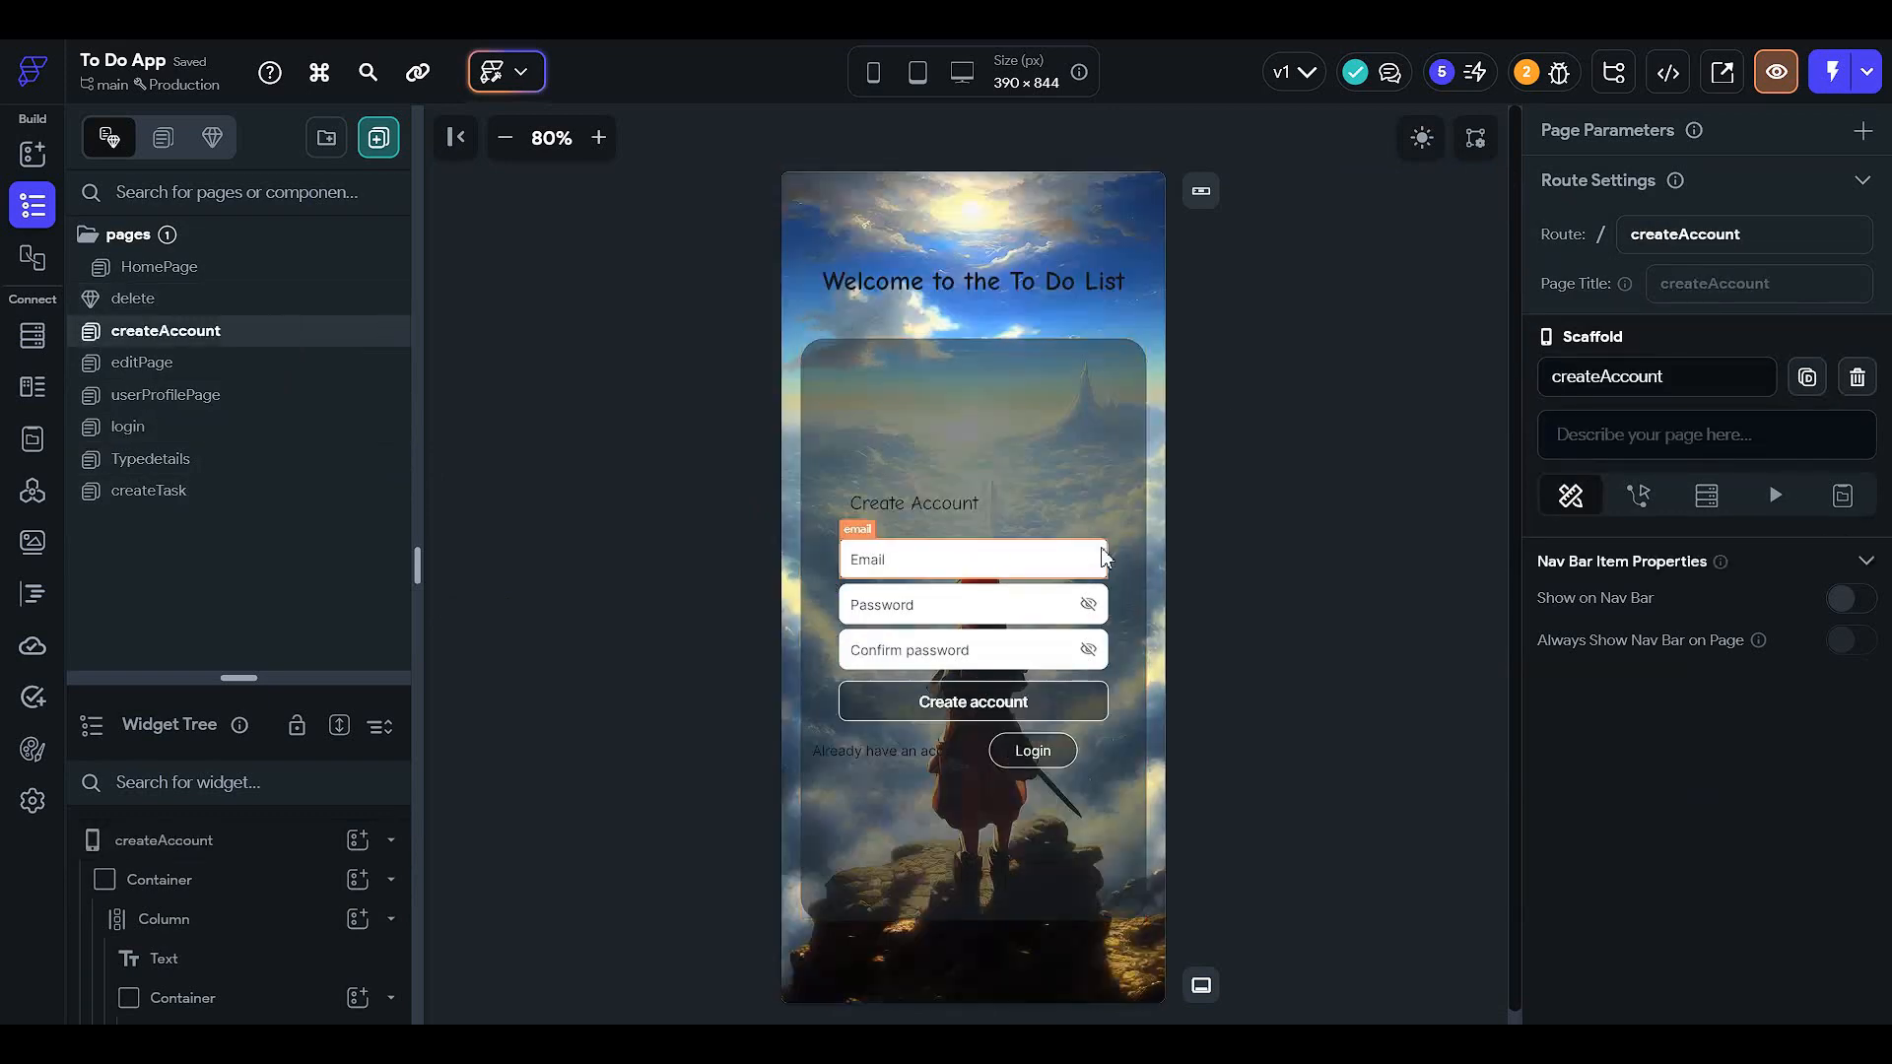
click(961, 512)
scroll(1753, 662, down, 3)
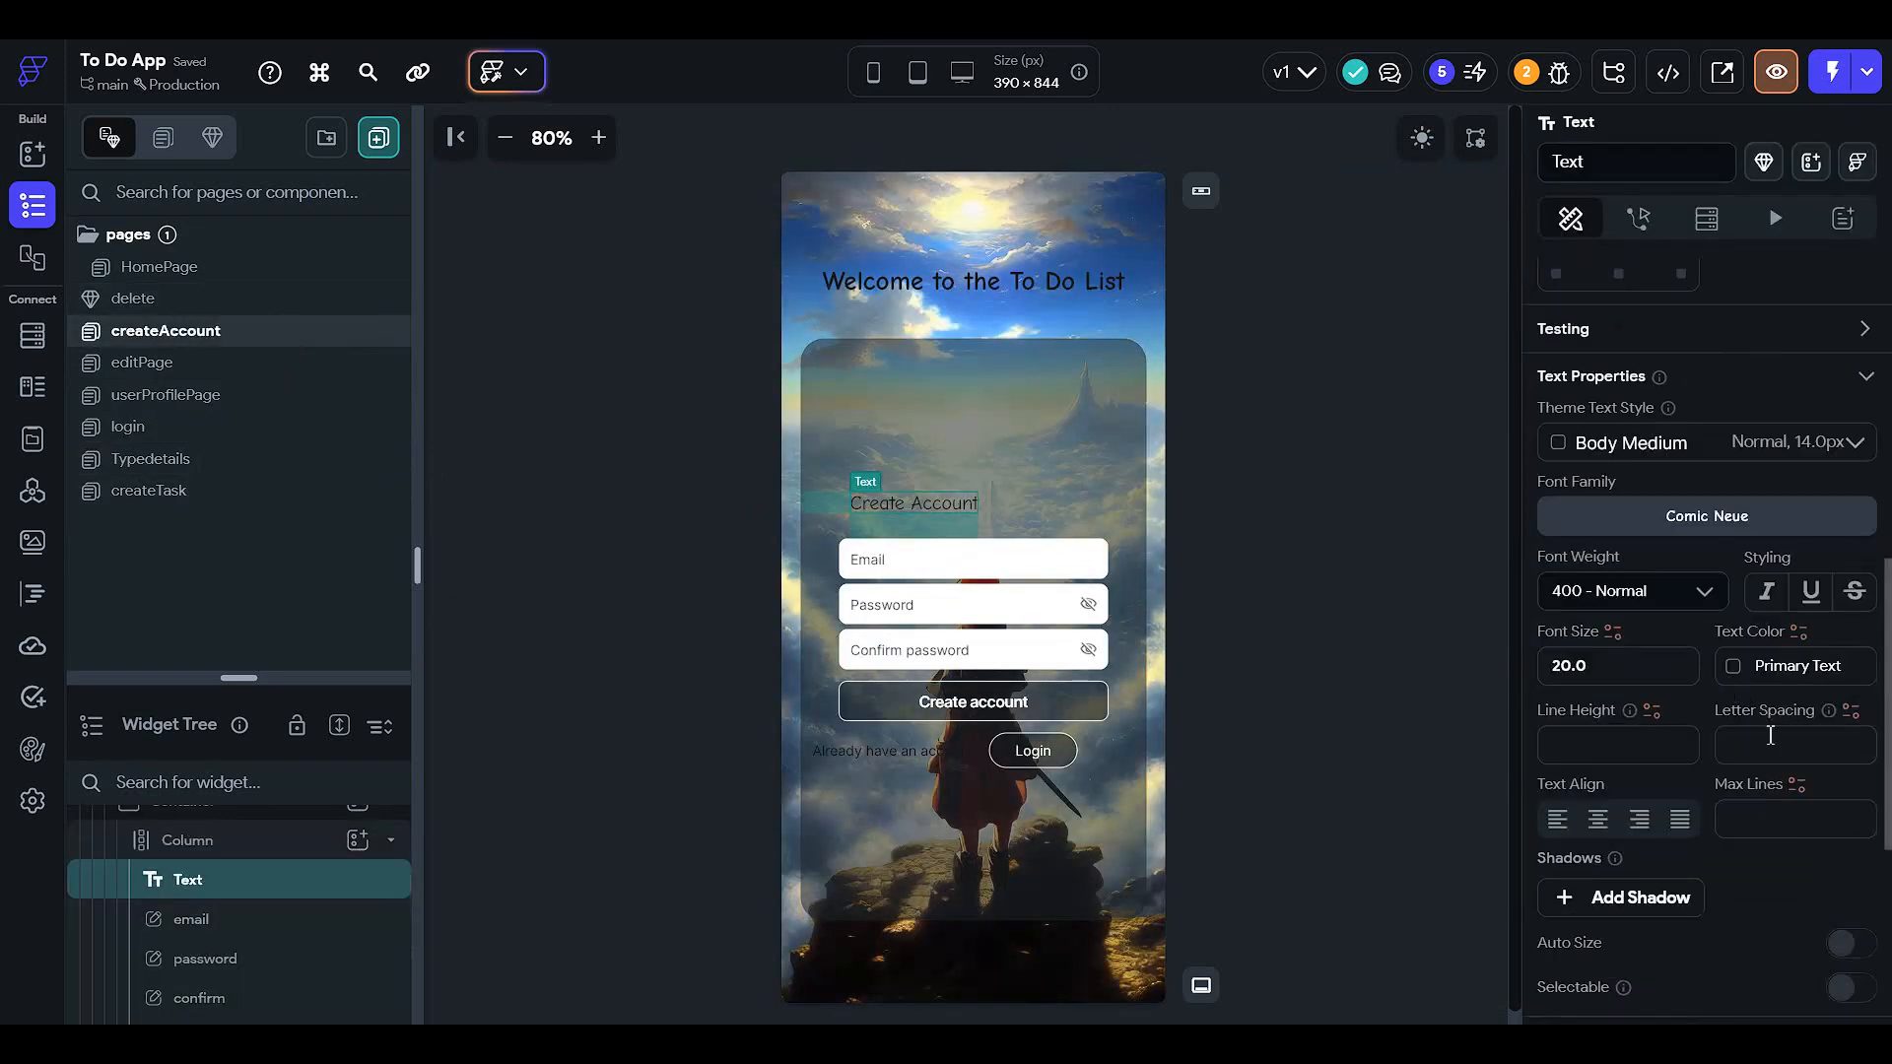
click(1754, 679)
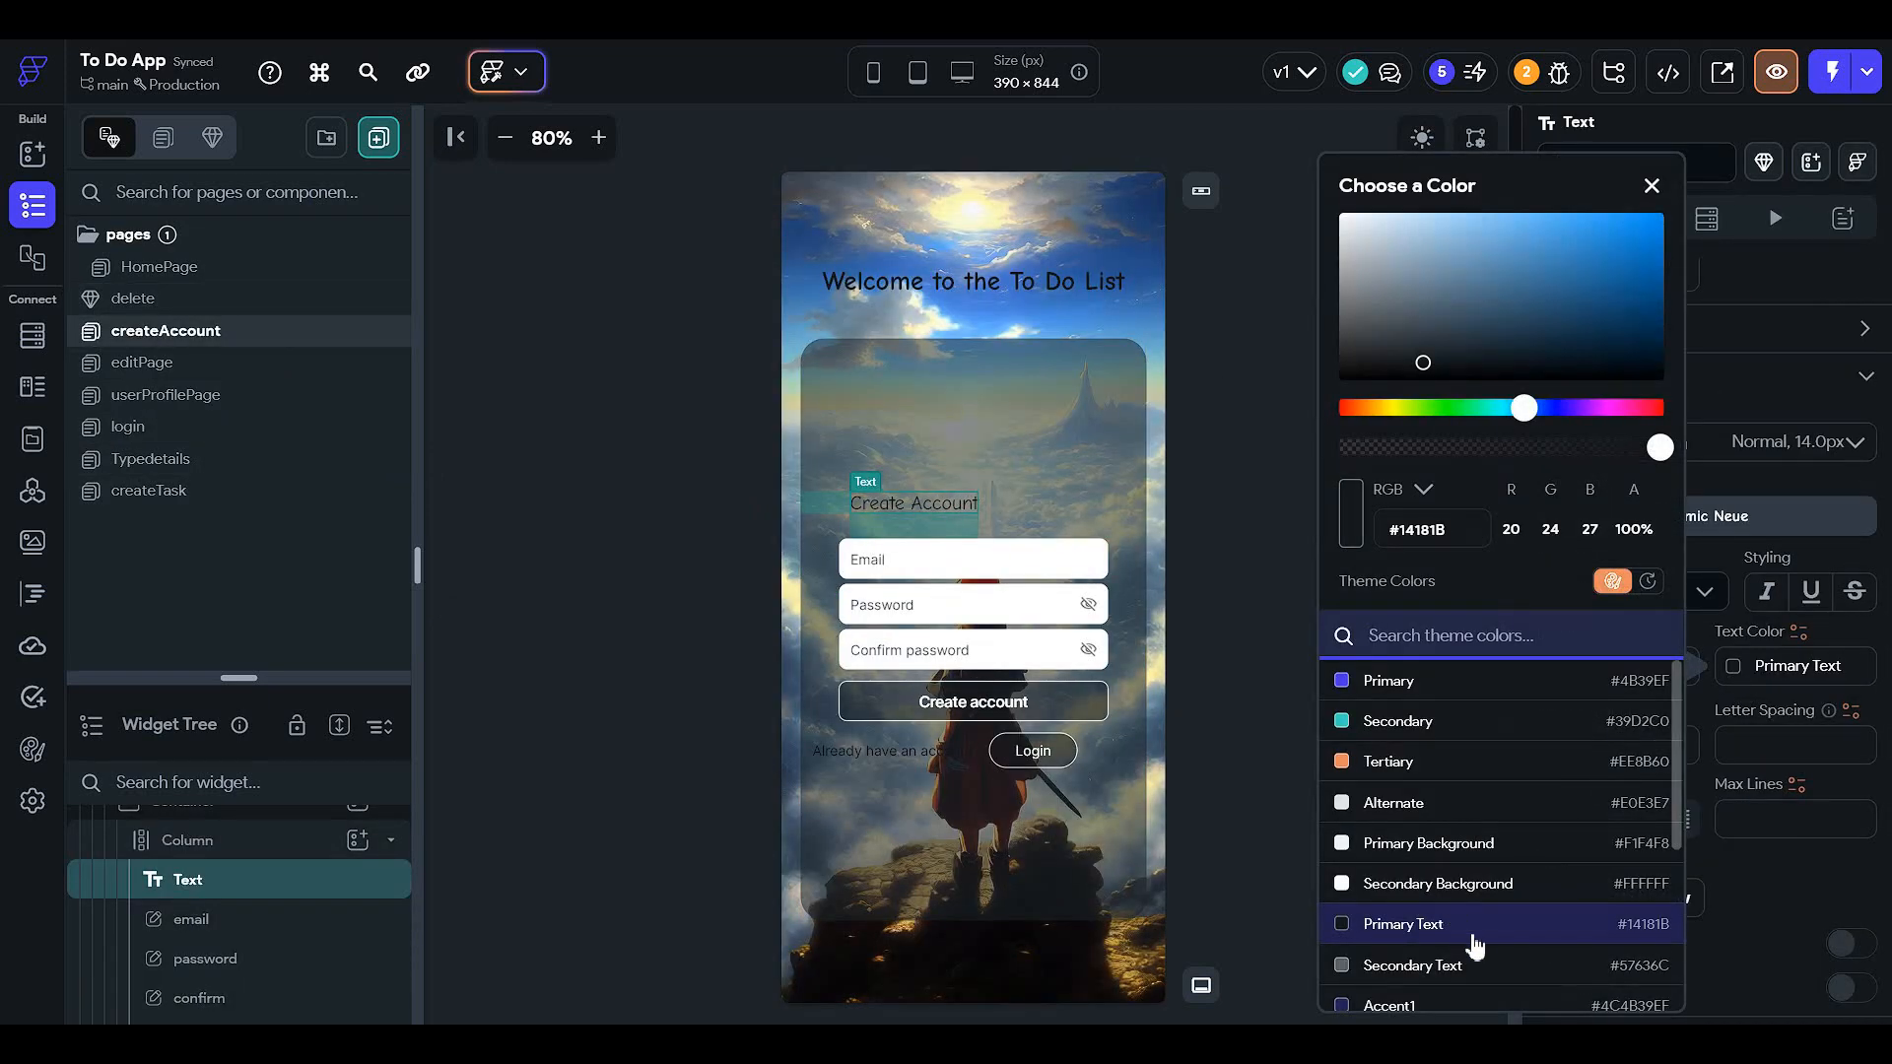
scroll(1475, 946, down, 3)
click(1483, 995)
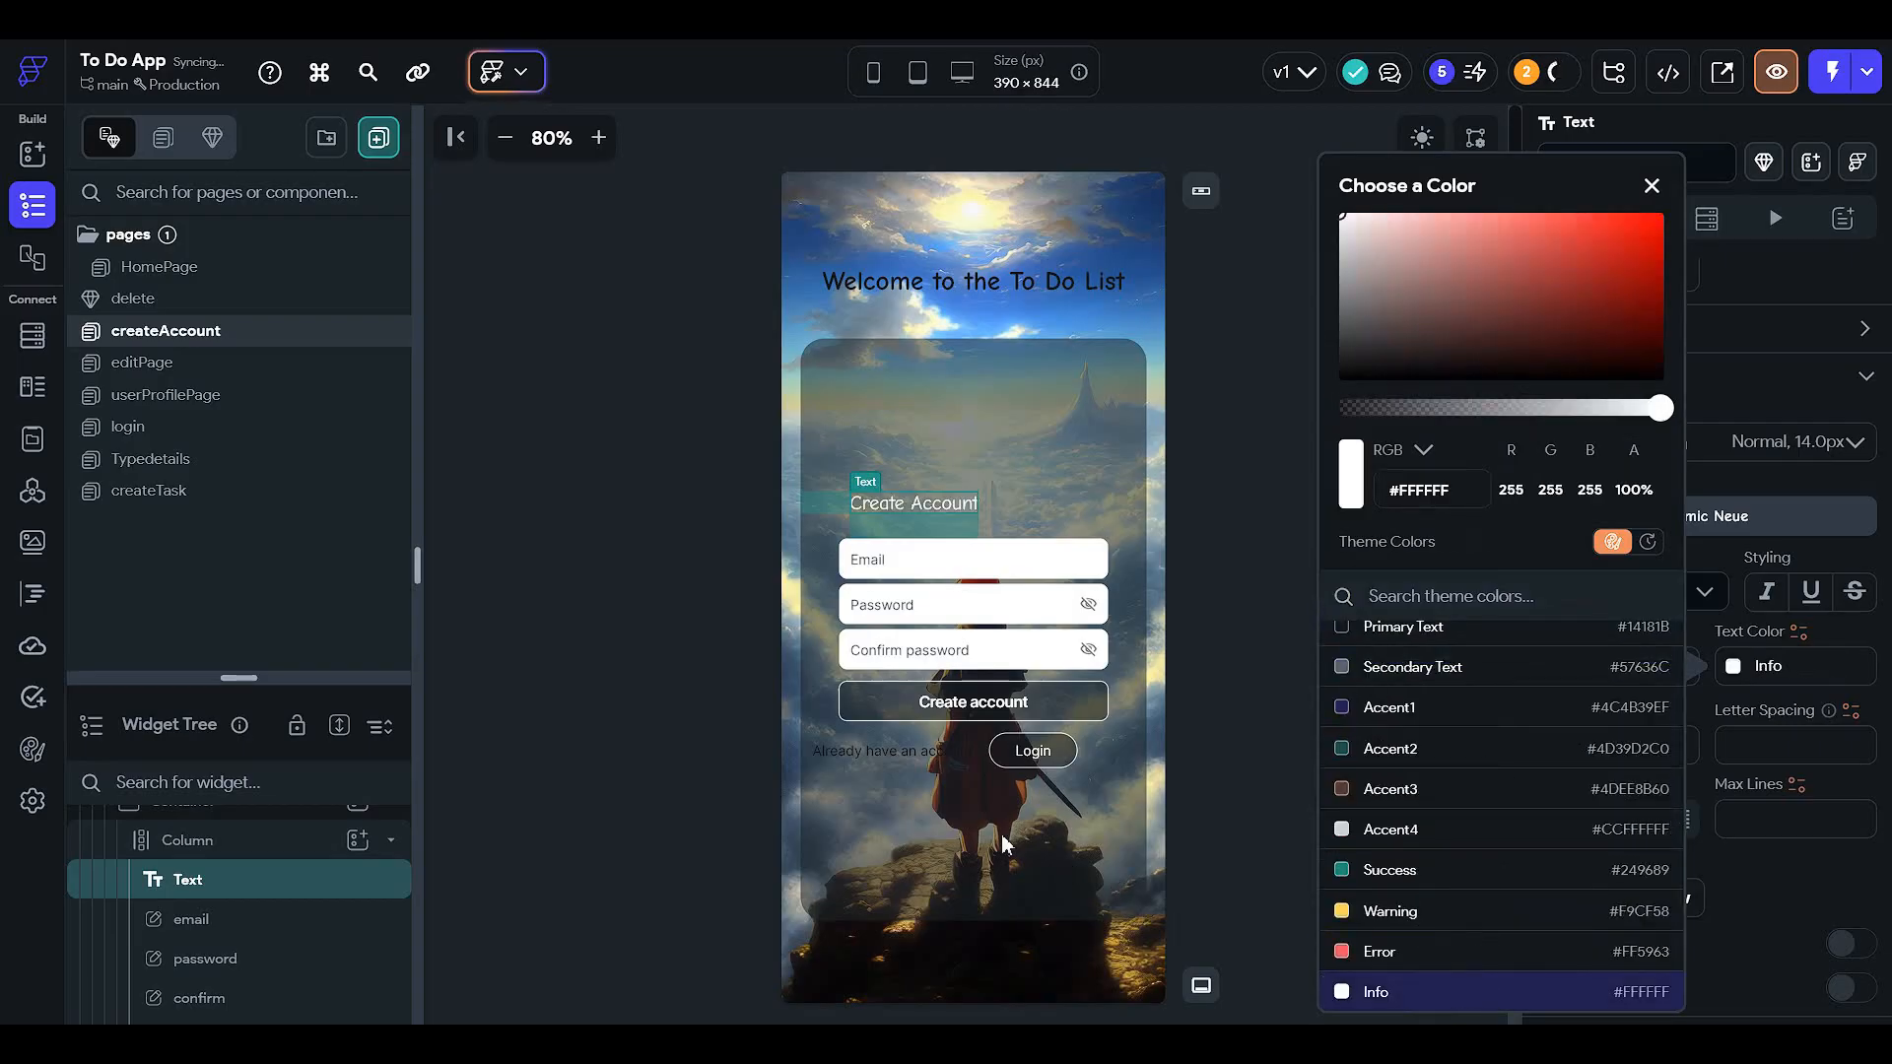
- Set the 'Already have an account ?' text colour to Info white
click(907, 755)
scroll(1642, 739, down, 2)
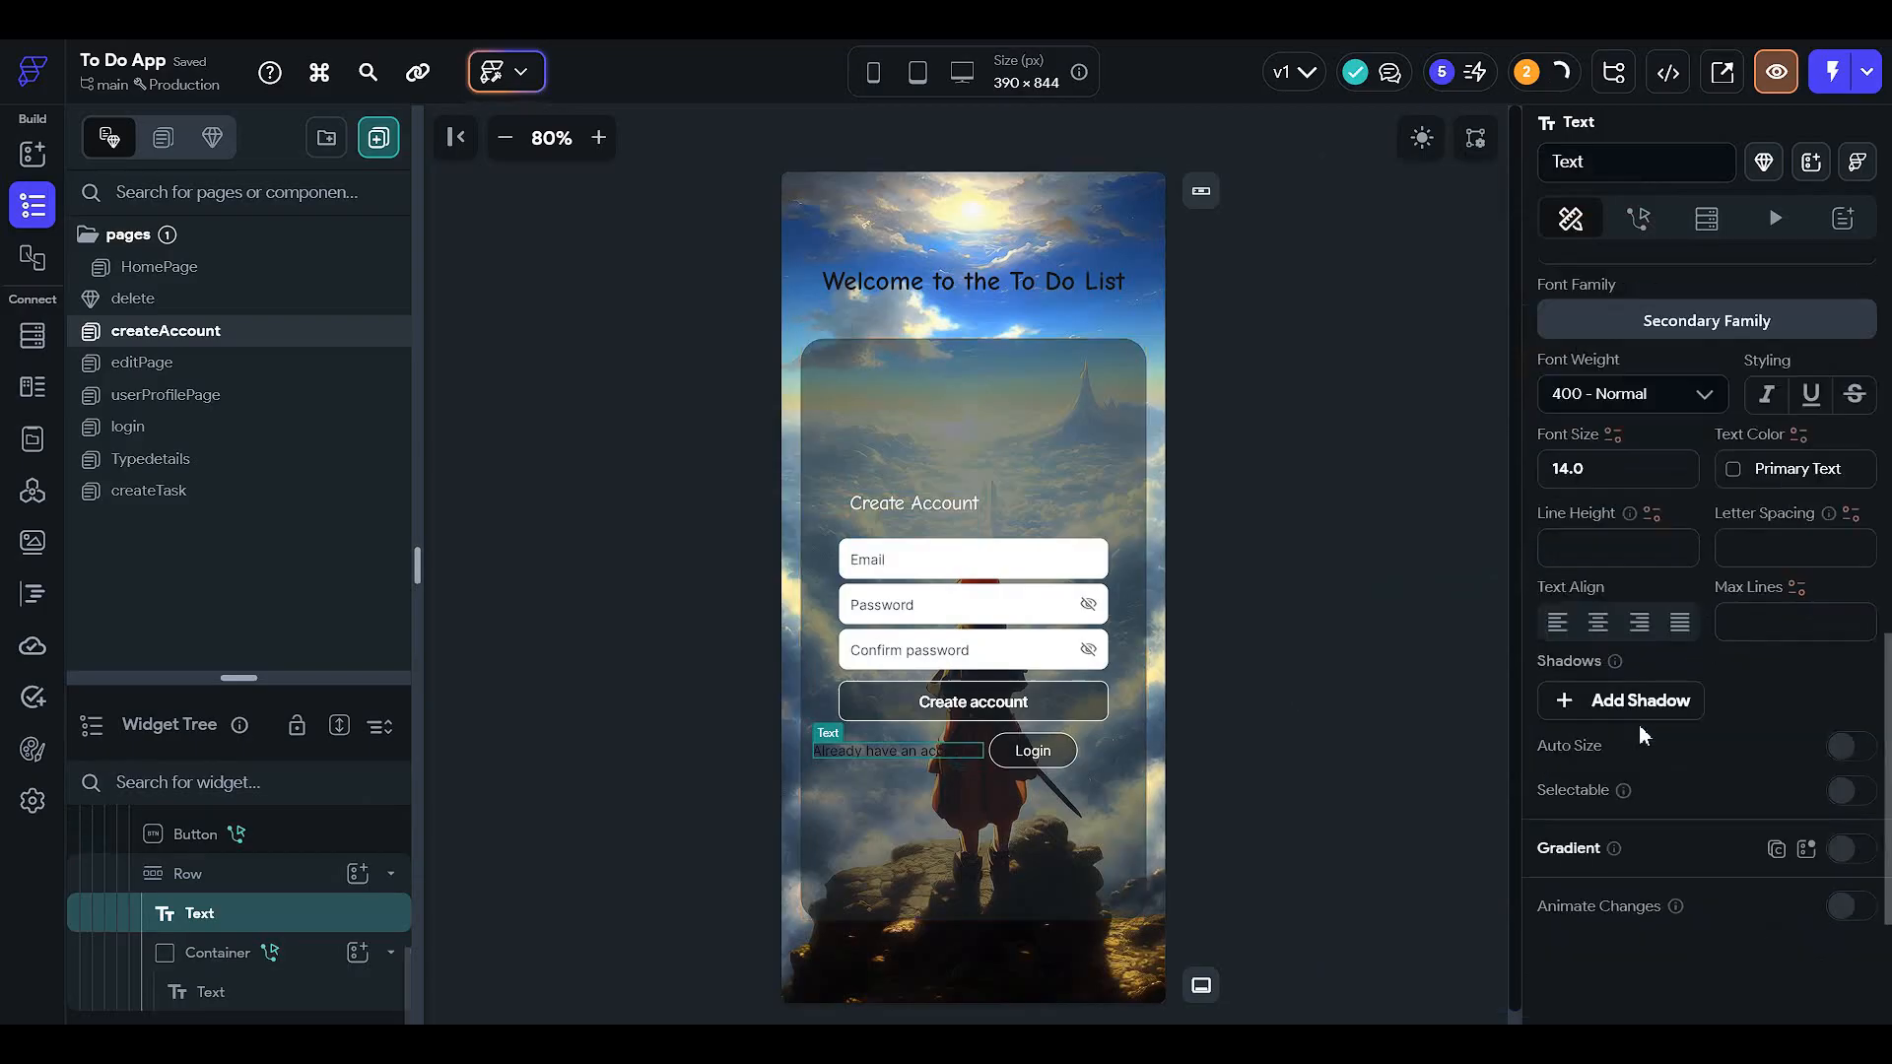
click(1742, 470)
scroll(1443, 788, down, 3)
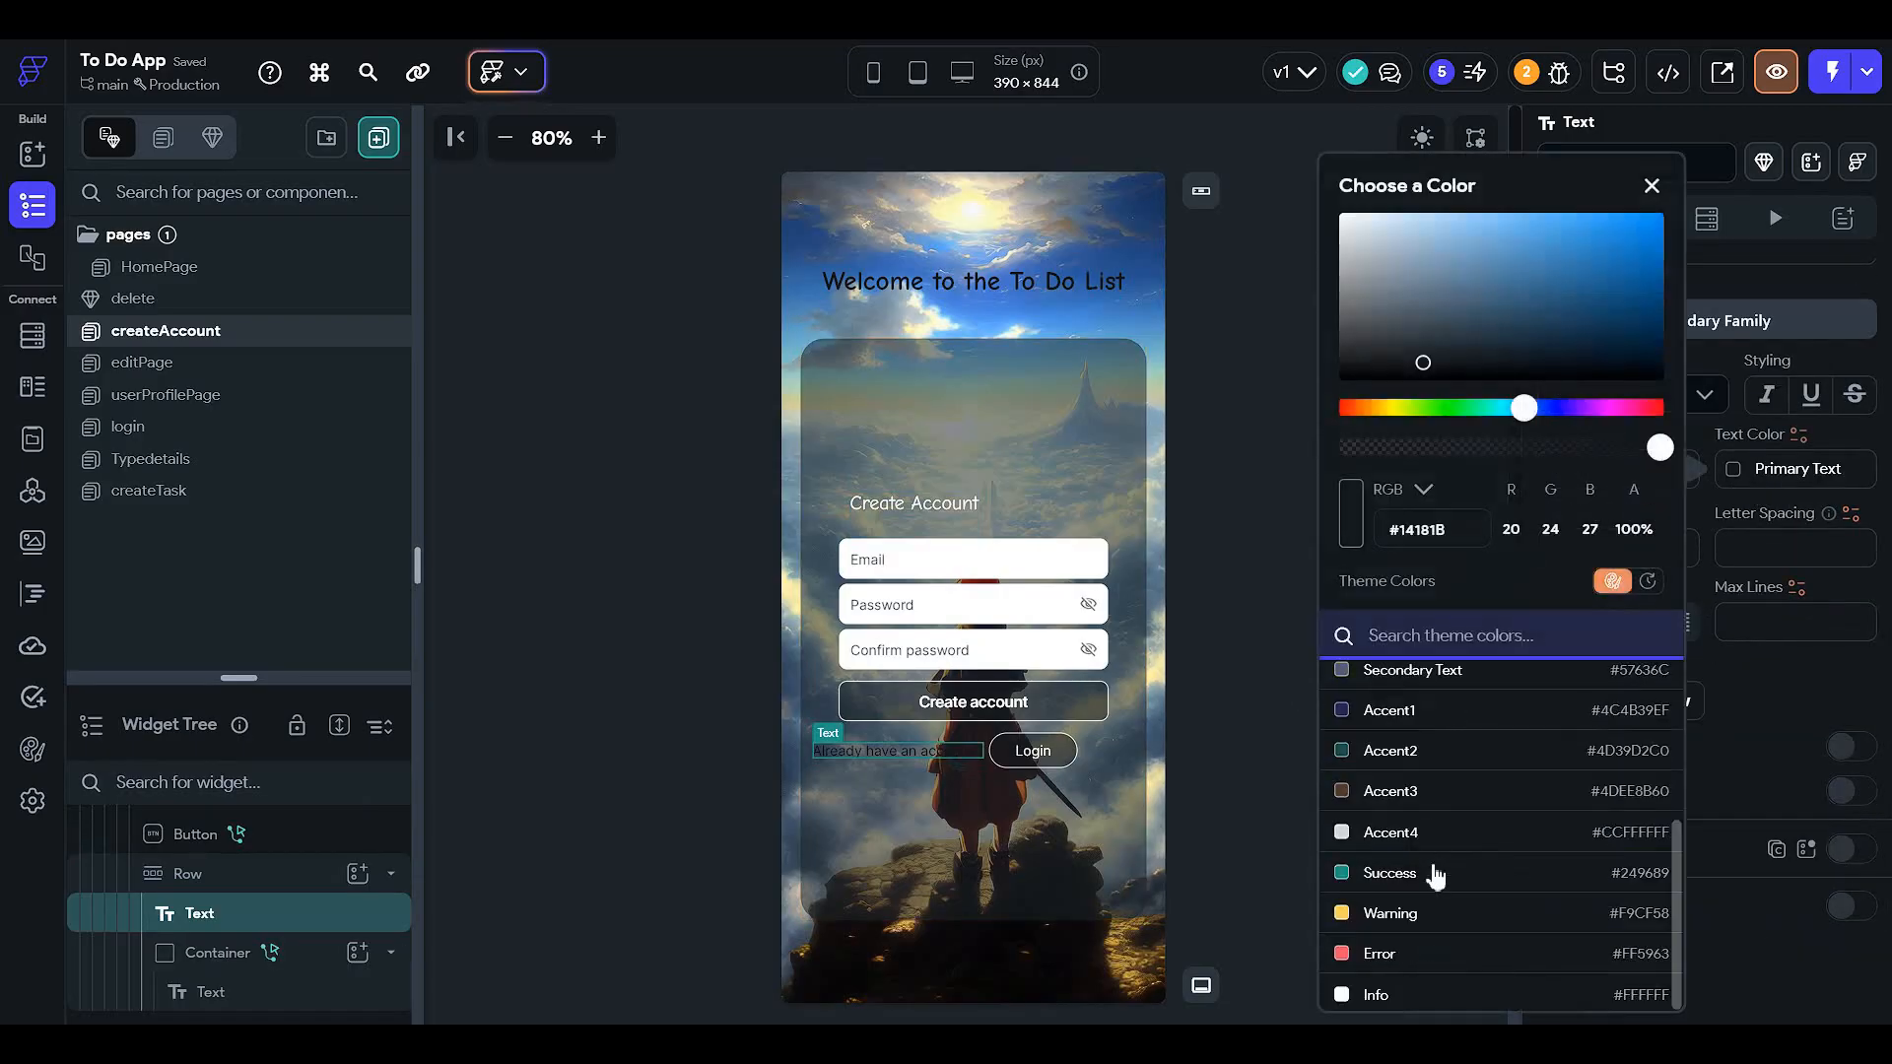
click(1377, 991)
click(1183, 807)
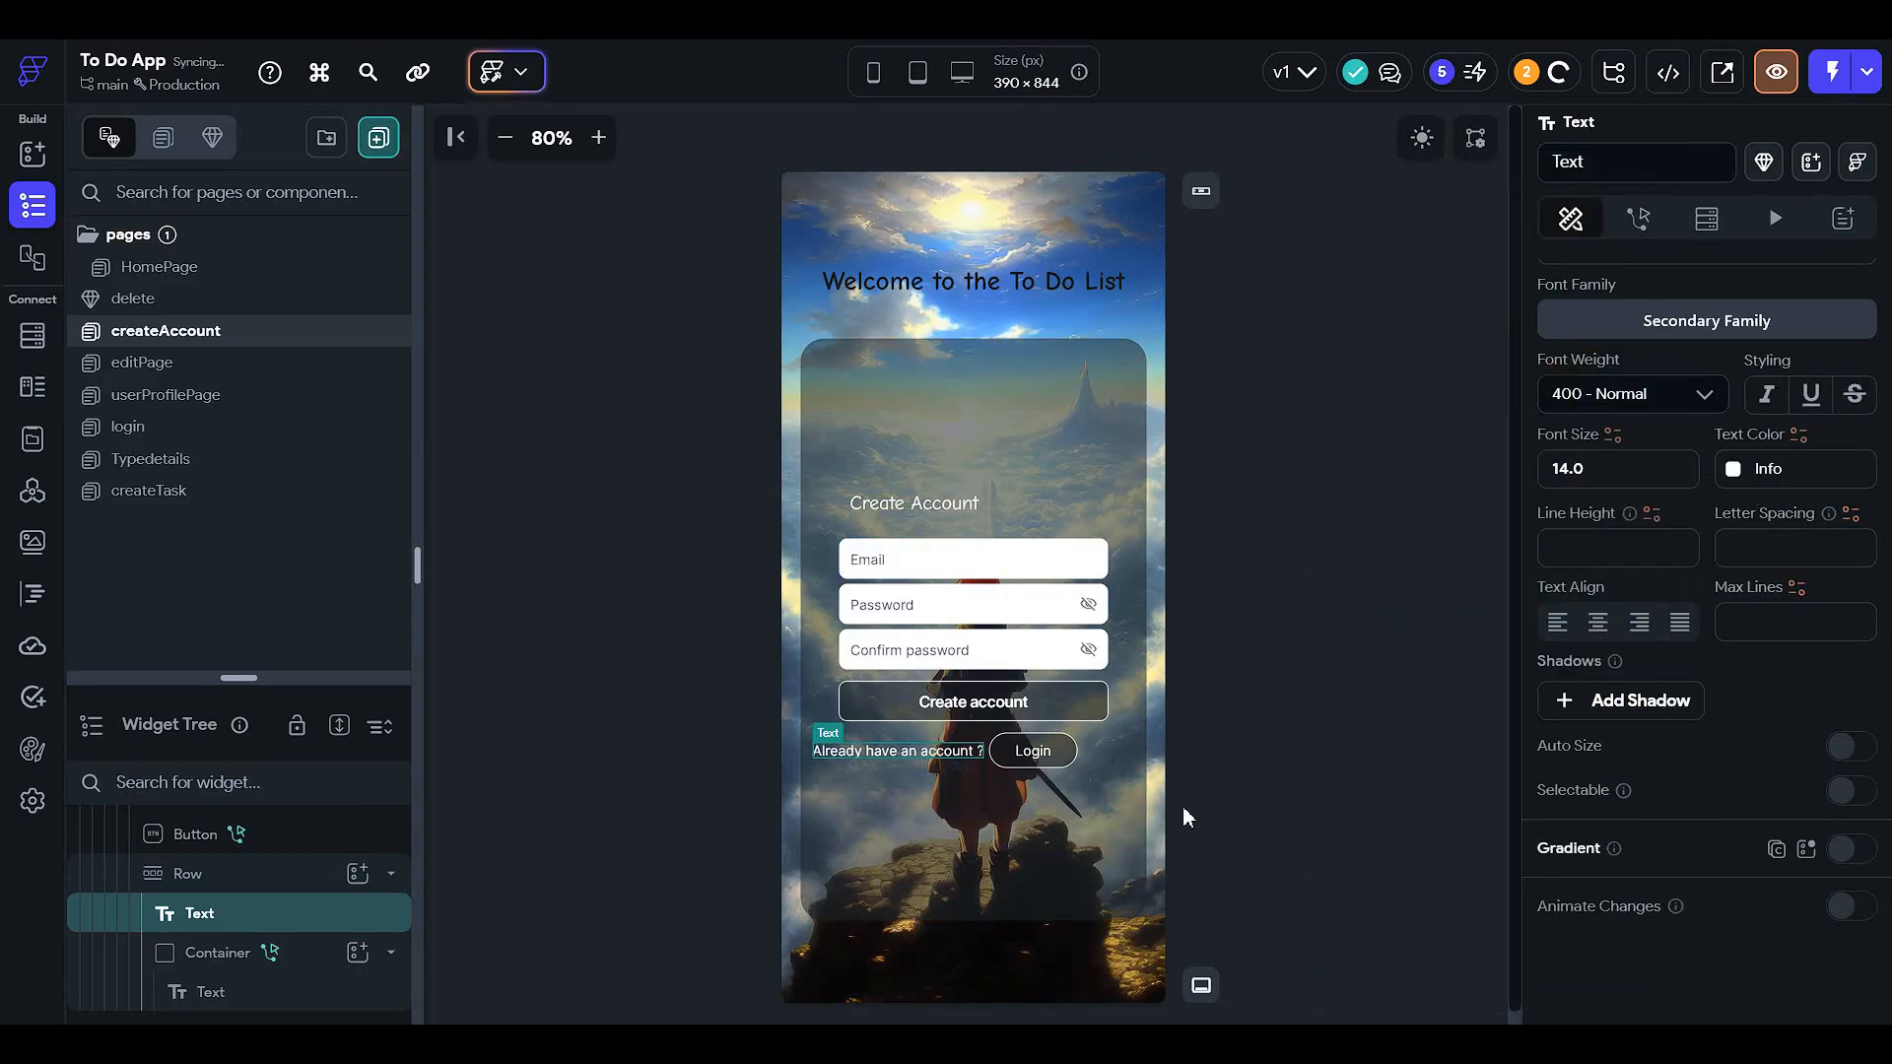
click(1184, 808)
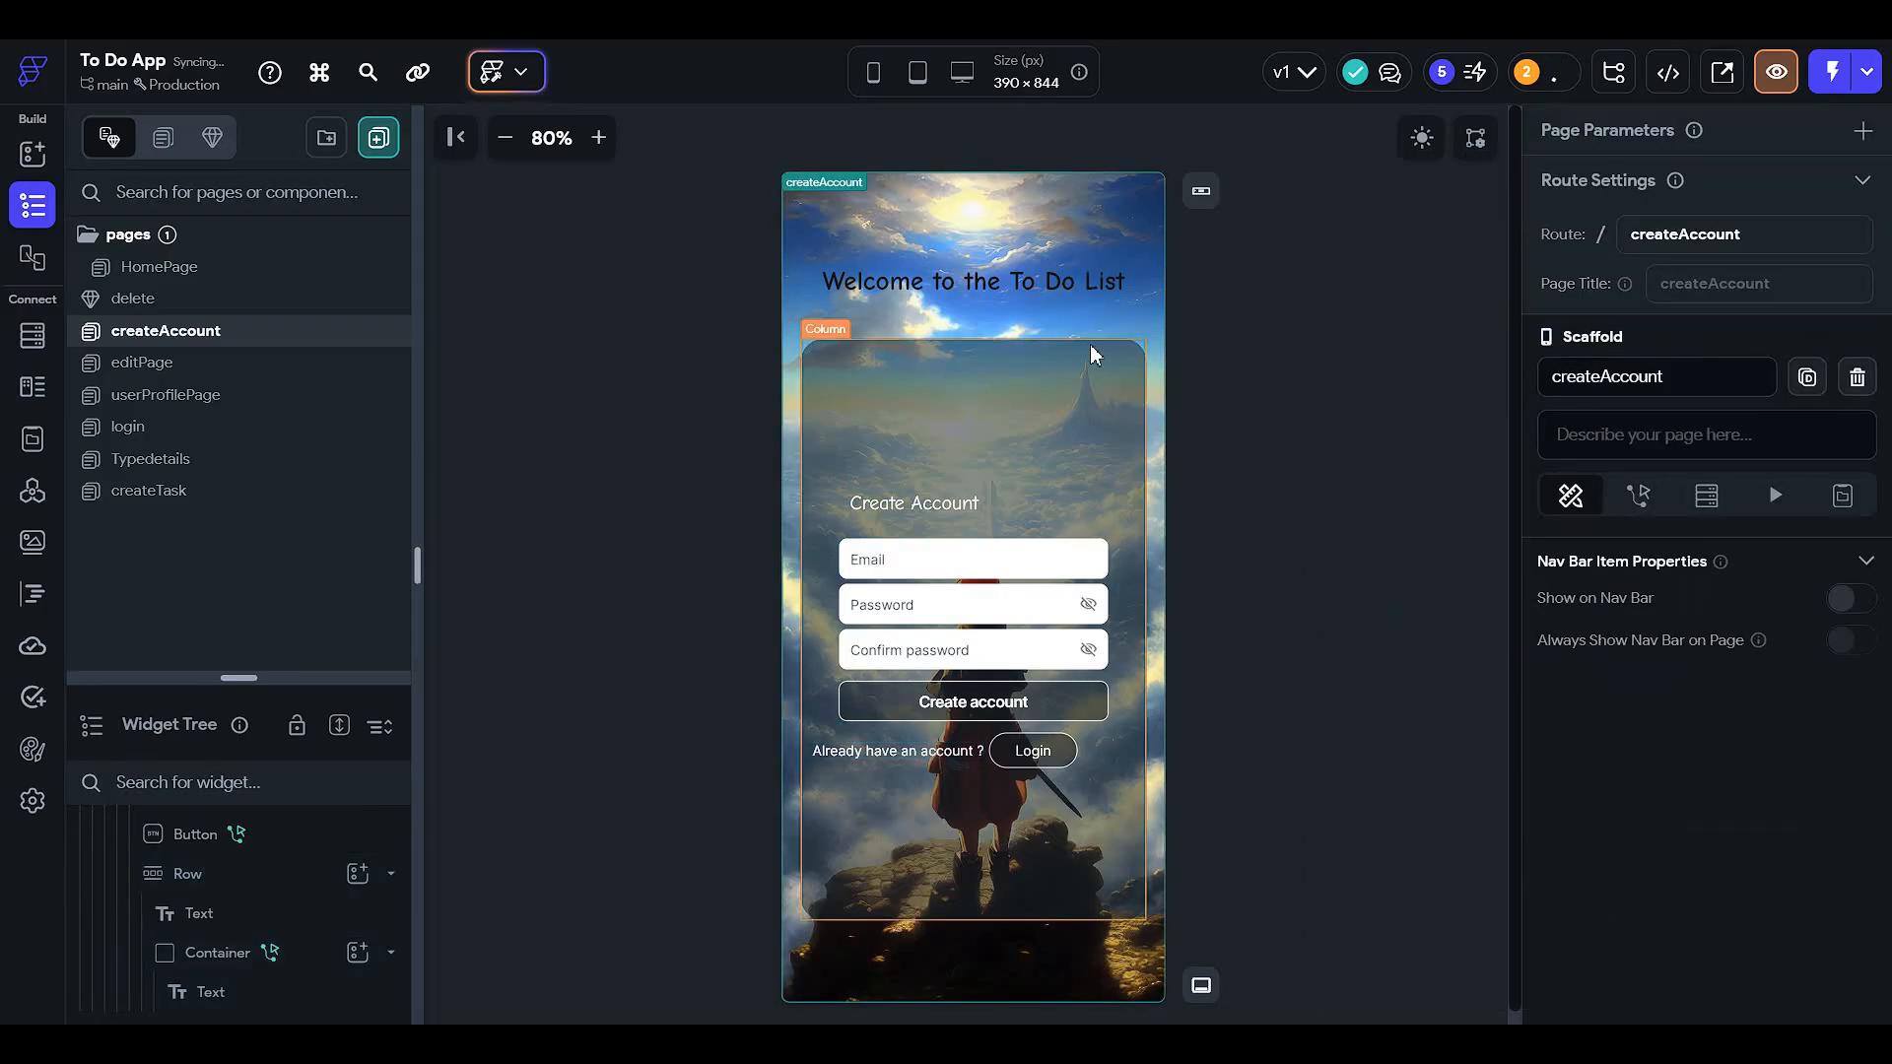
- Check the createAccount page in dark mode, then switch to HomePage
click(1422, 139)
click(1421, 140)
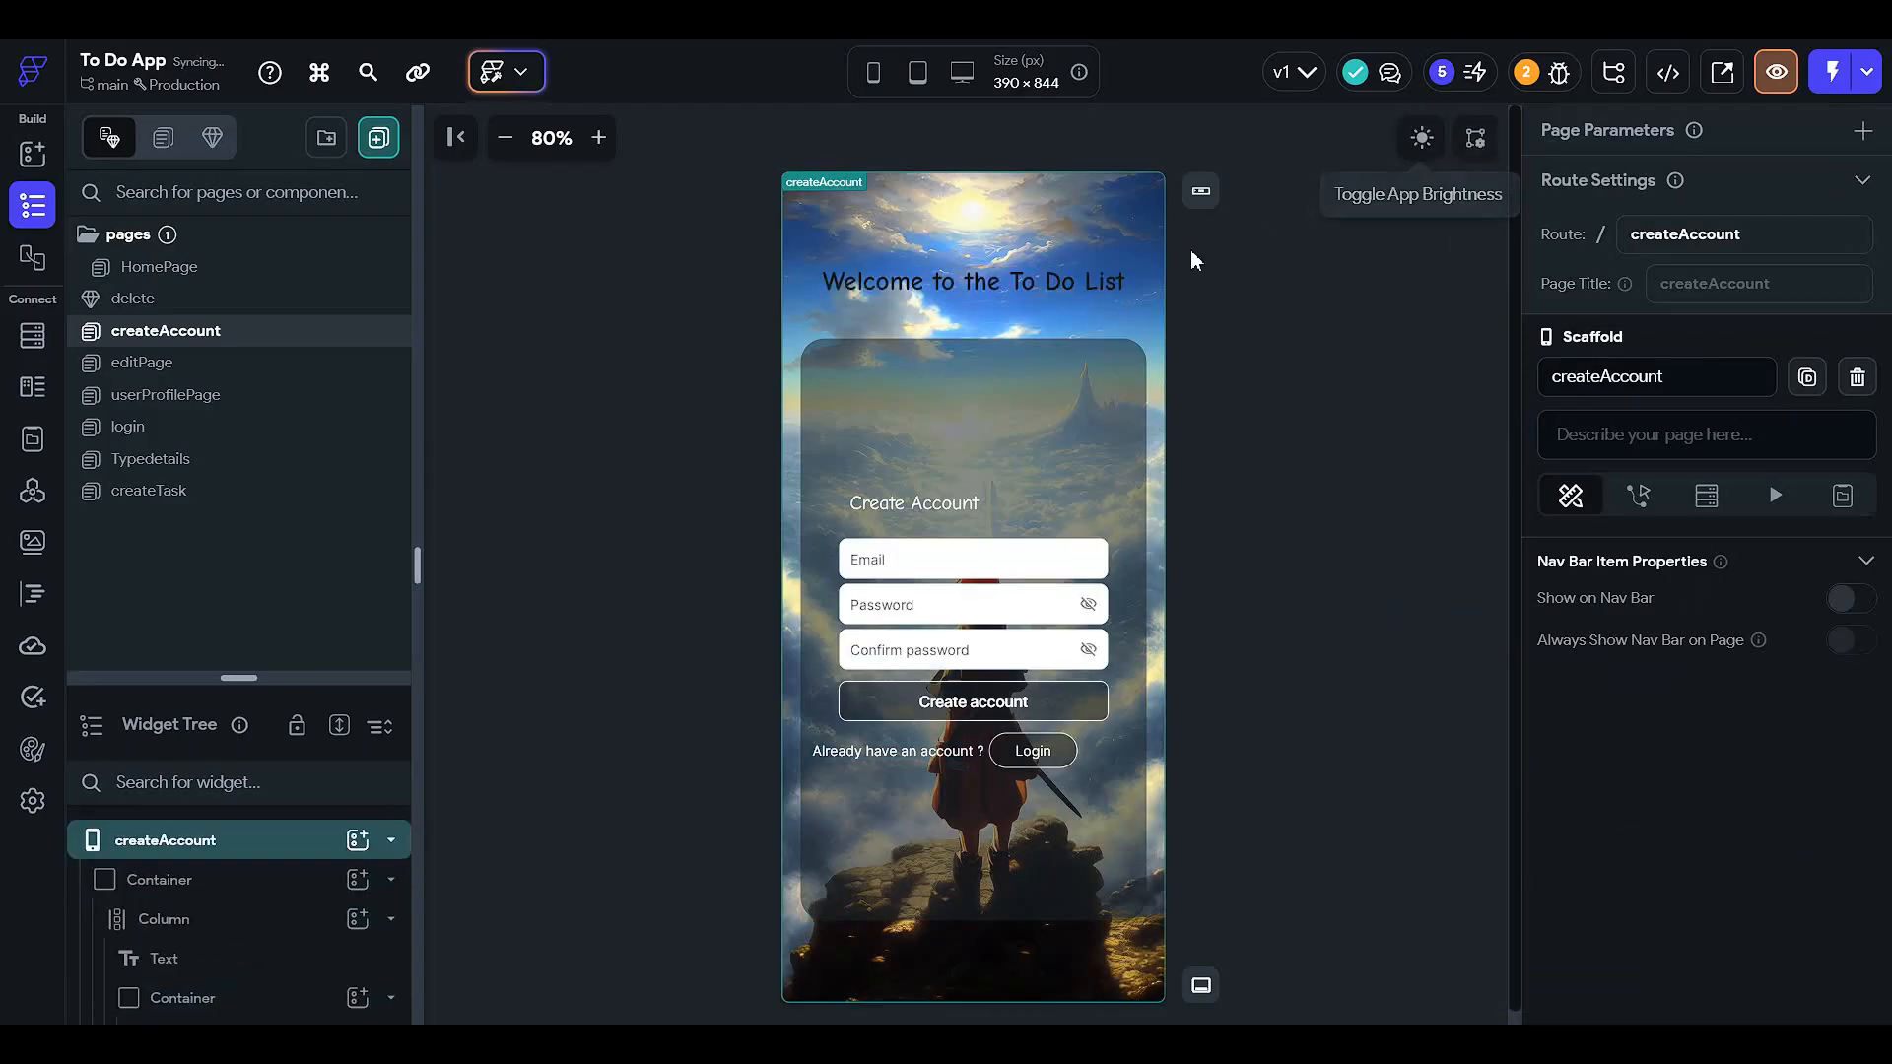
click(291, 268)
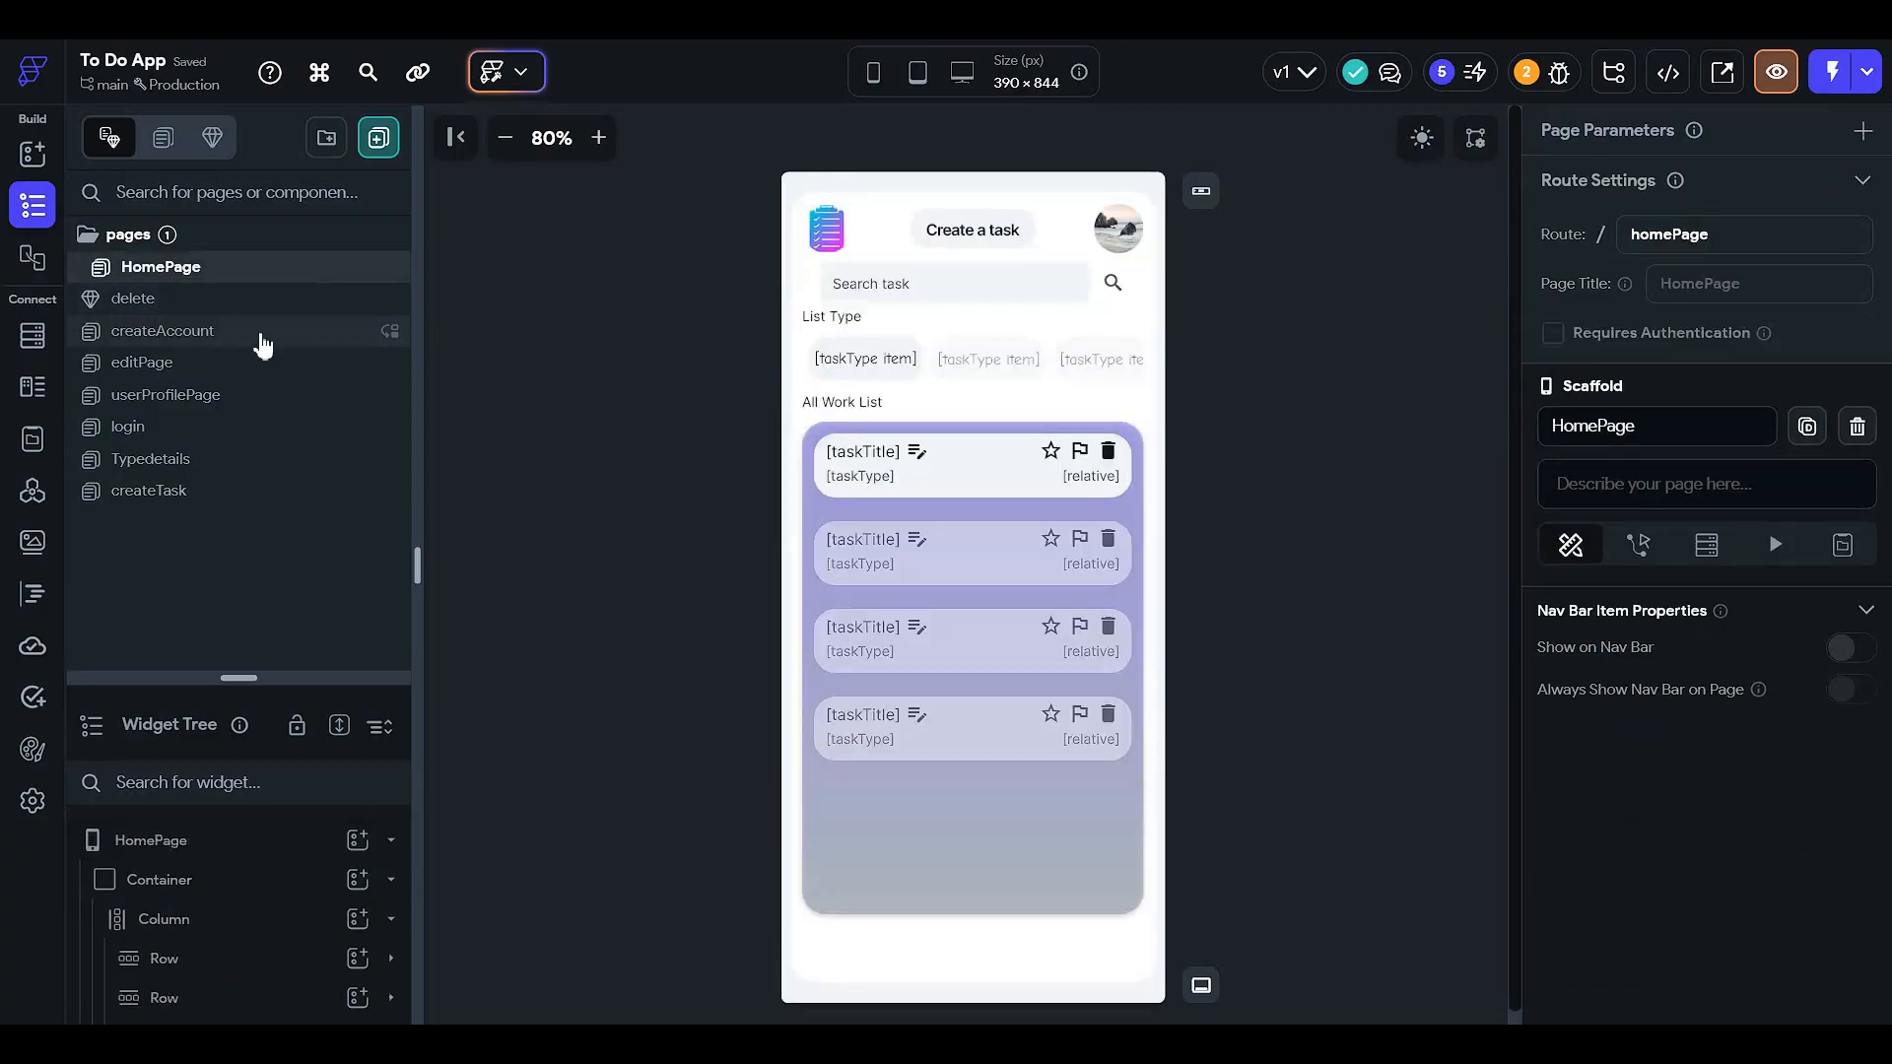
- In the delete confirmation component, fill the Yes button with Primary Text colour
click(1425, 140)
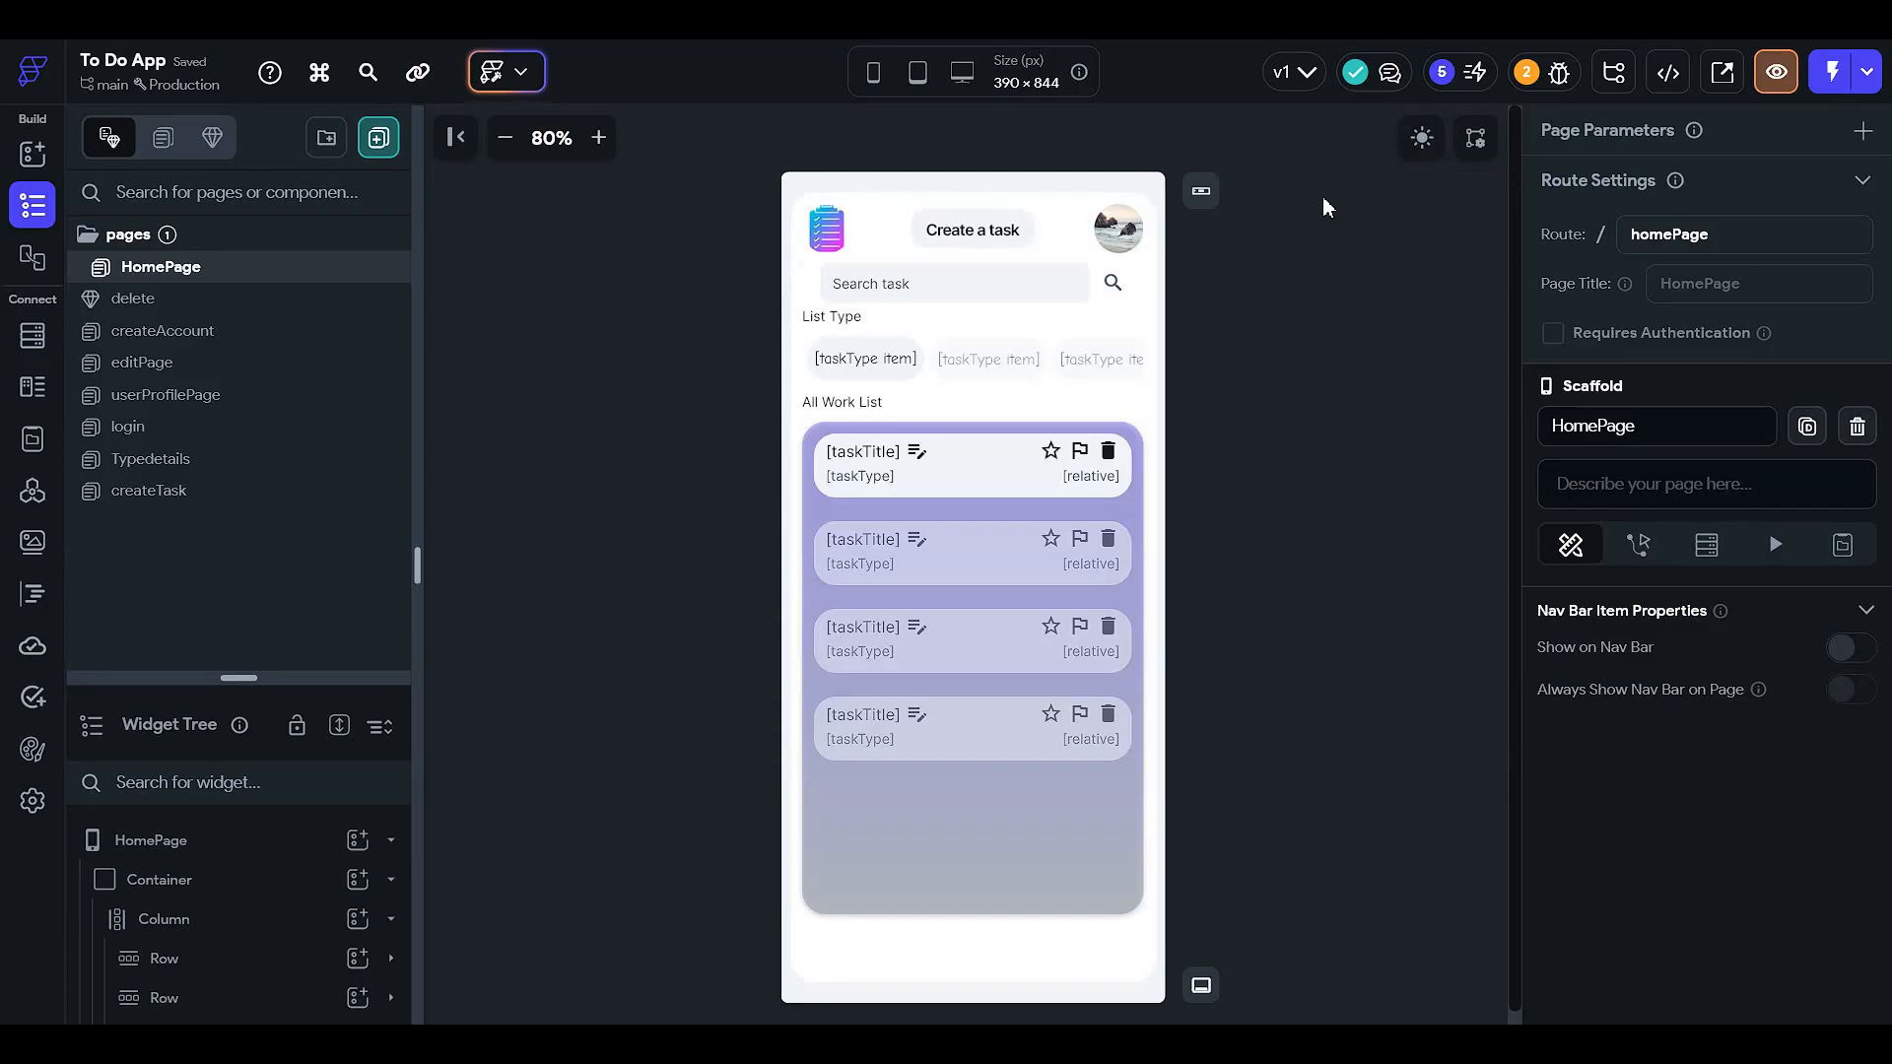
click(197, 298)
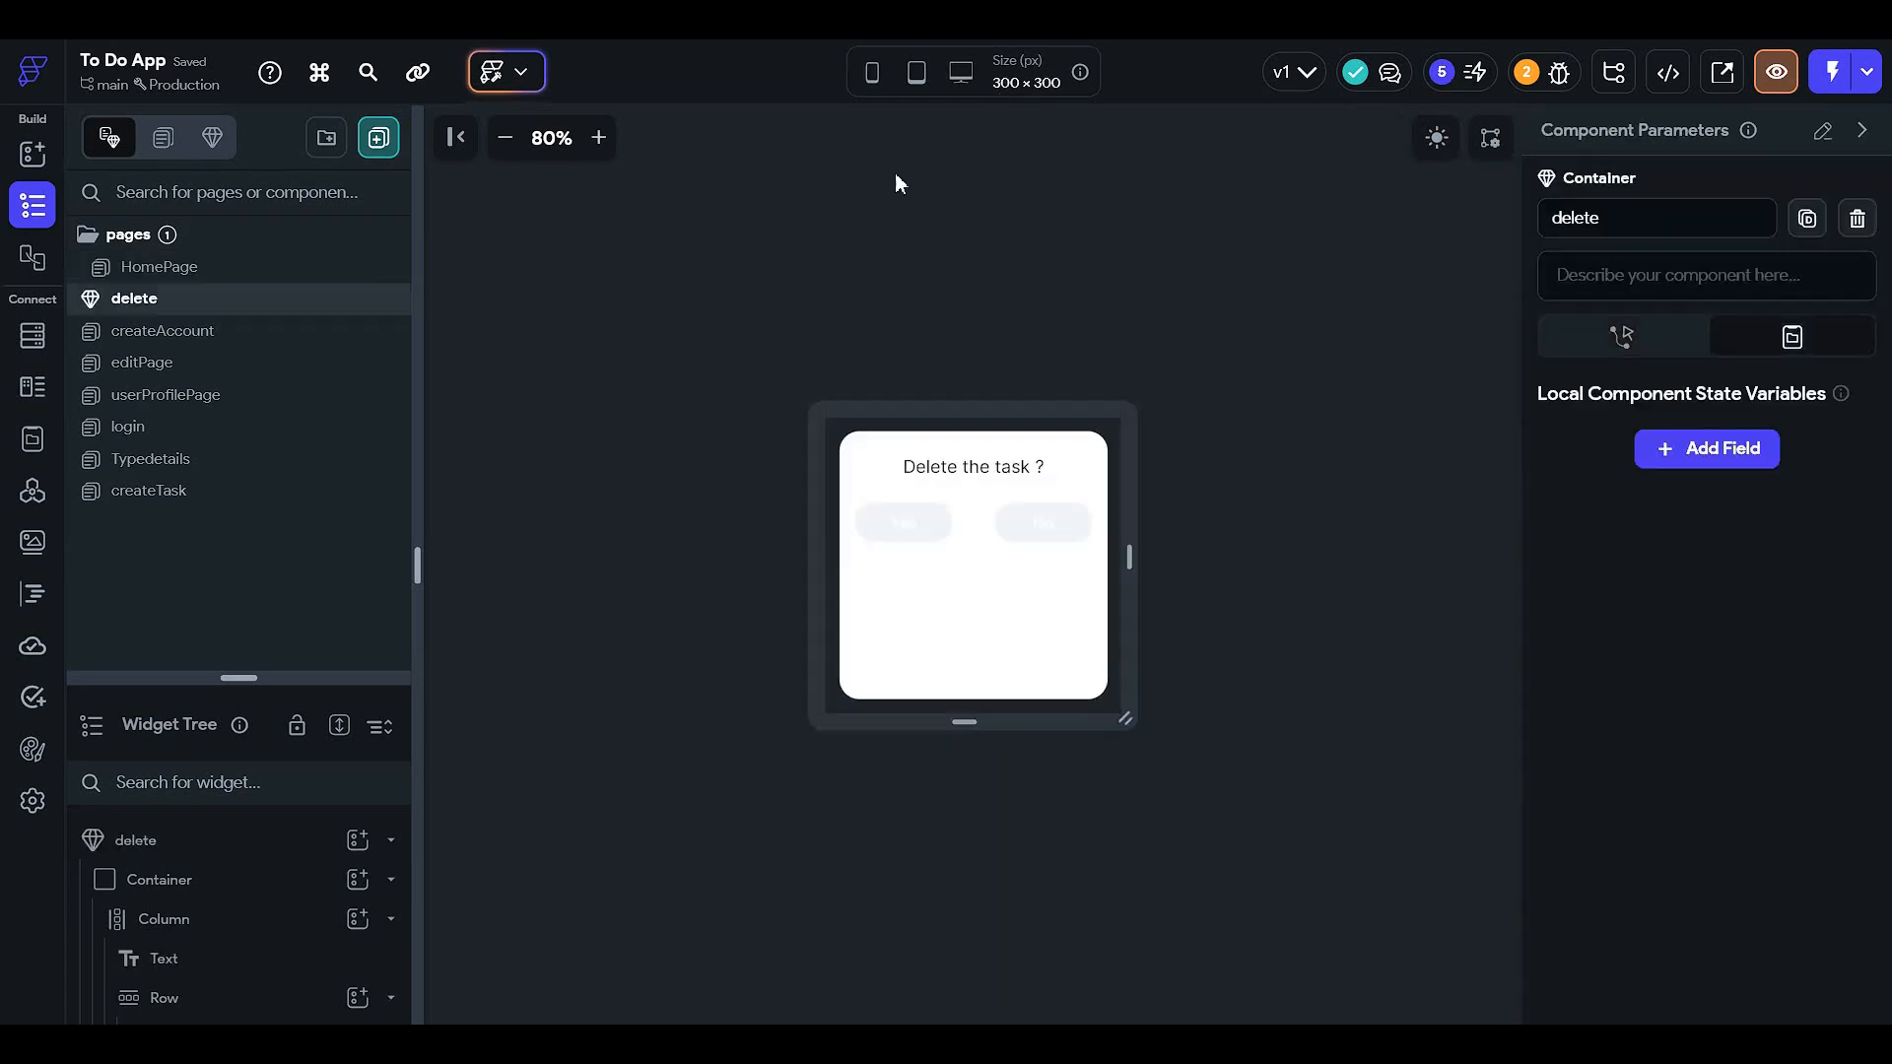
click(931, 517)
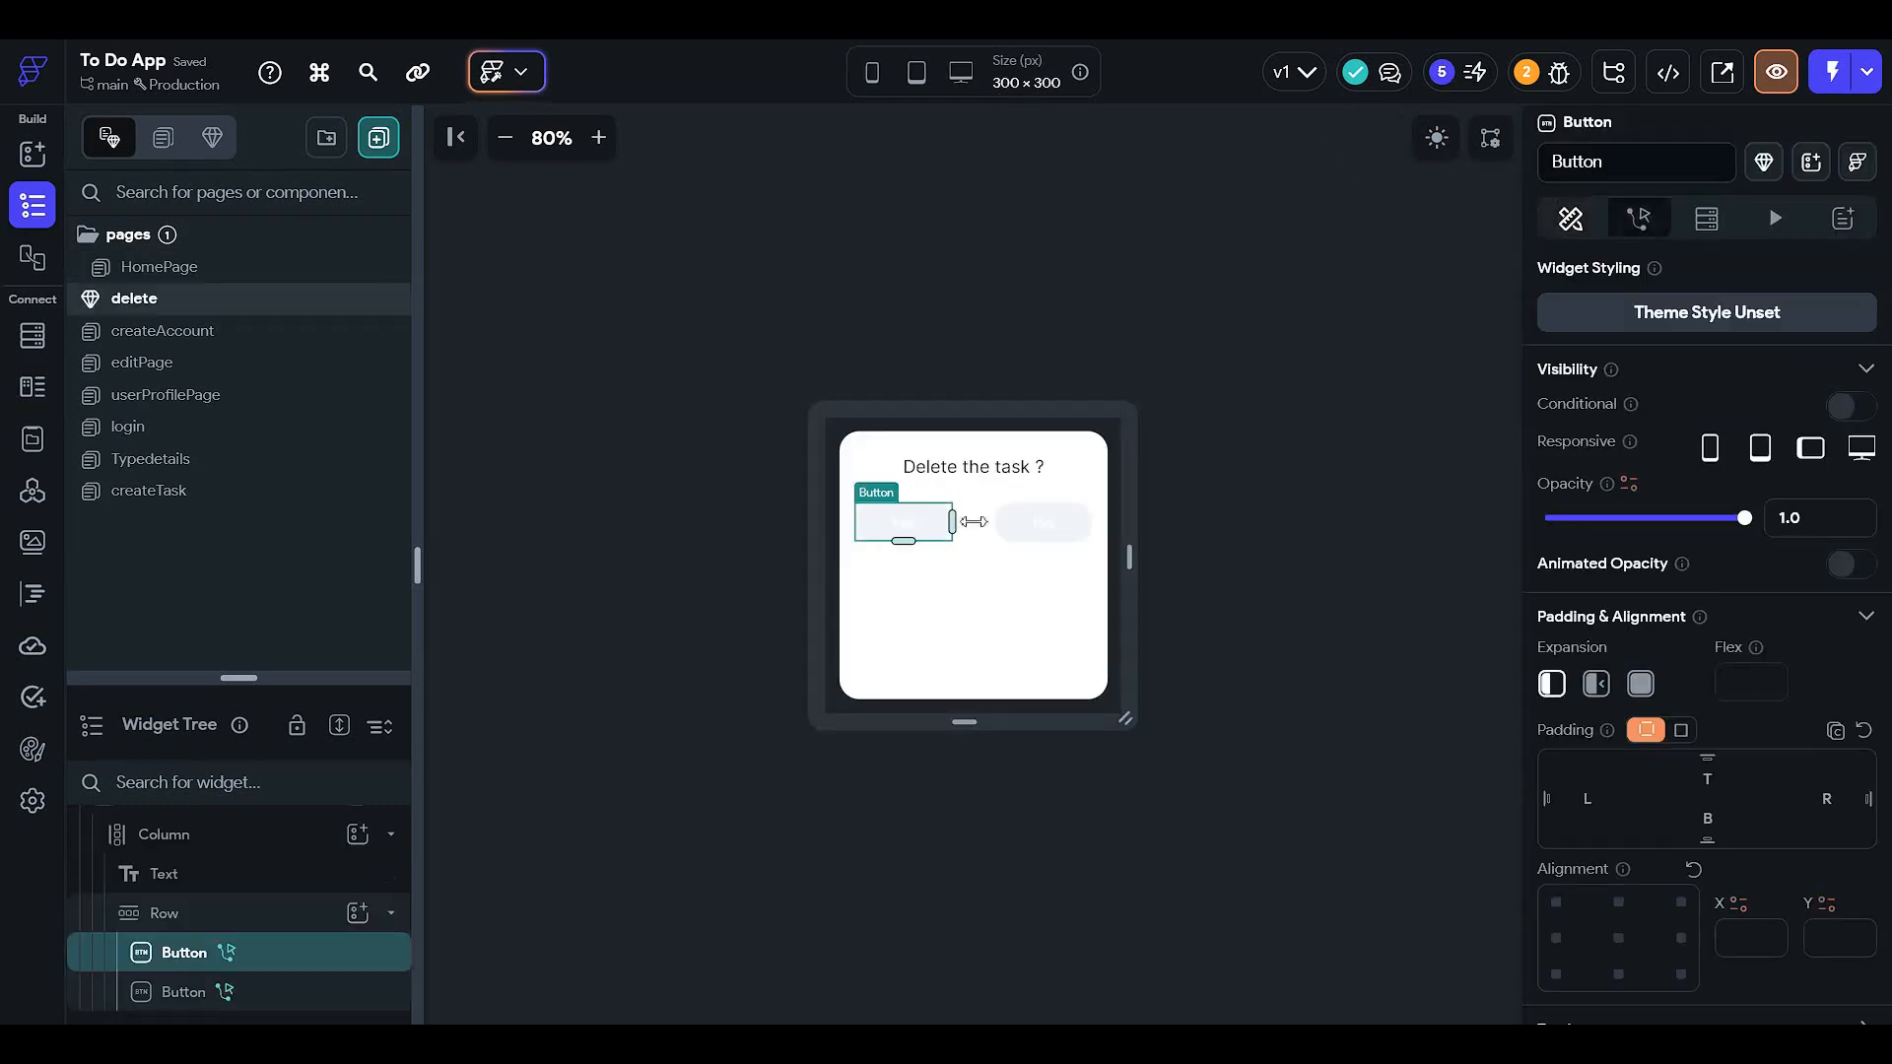
scroll(1691, 696, down, 8)
scroll(1582, 680, down, 7)
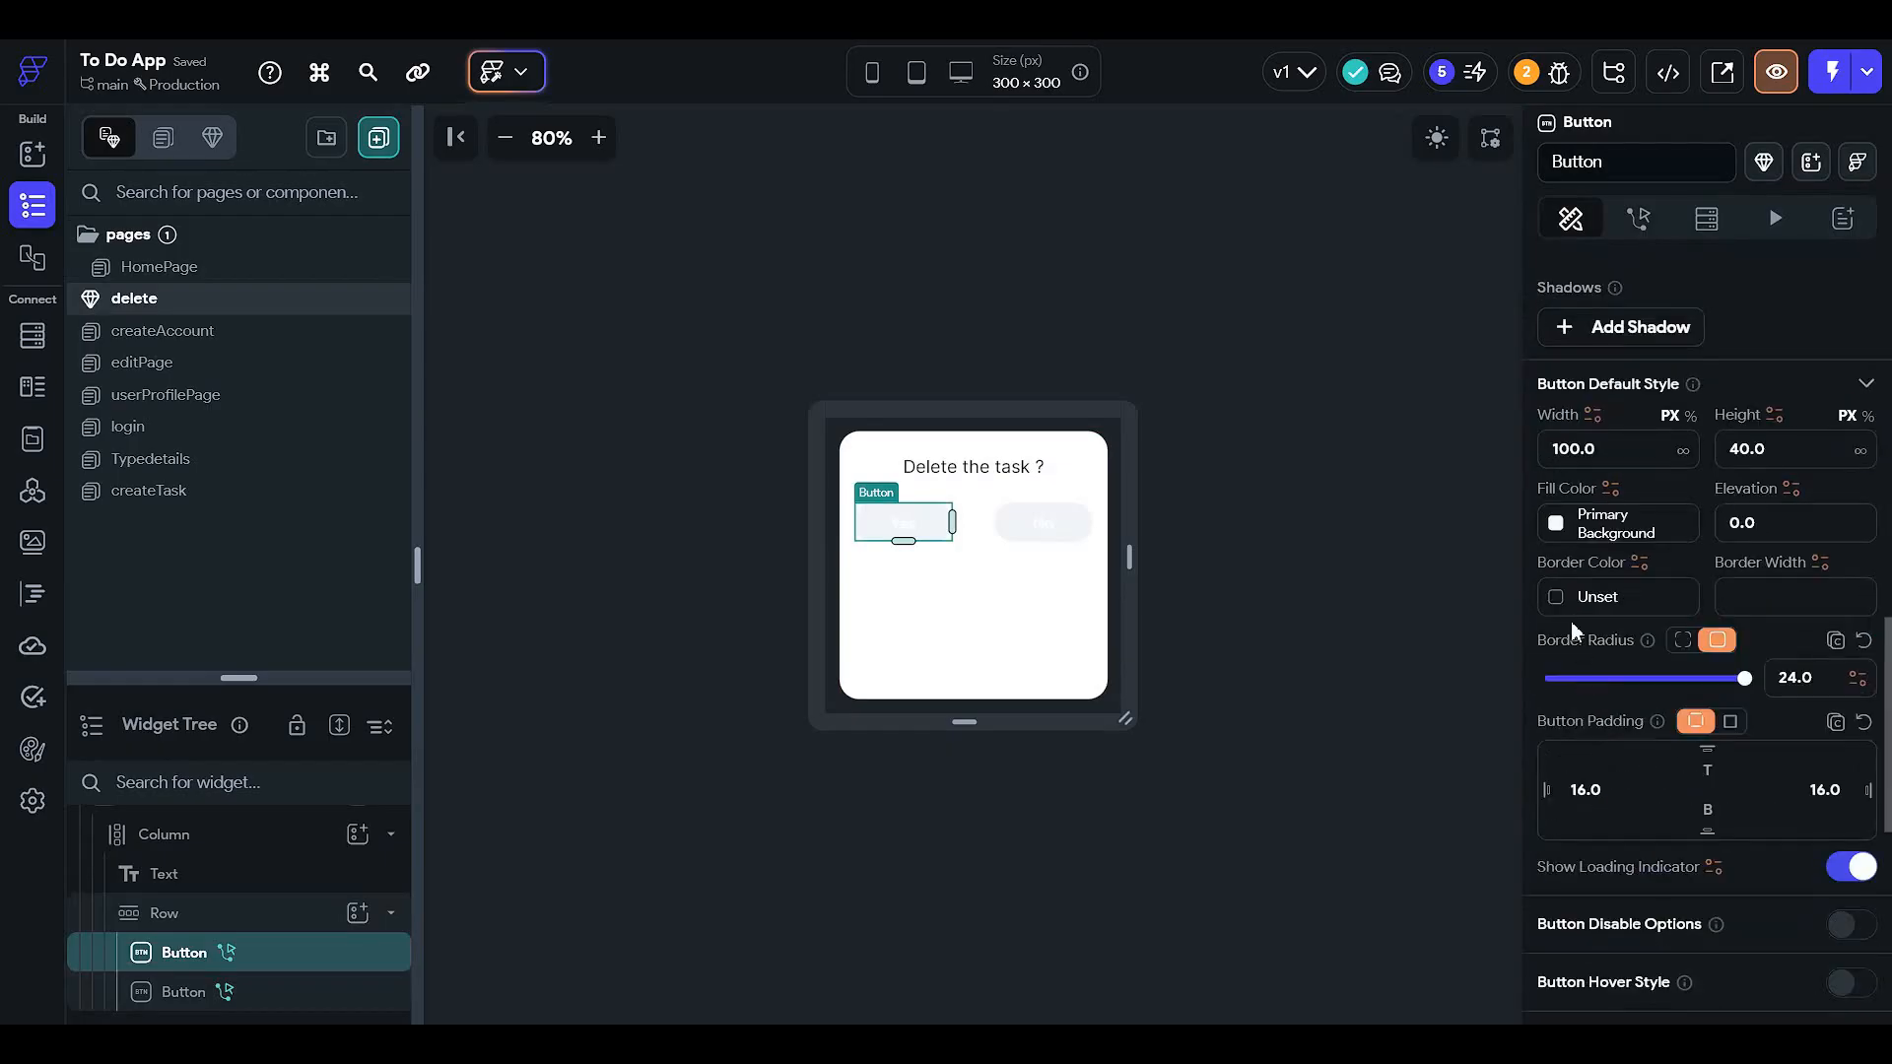
click(1559, 527)
click(1384, 891)
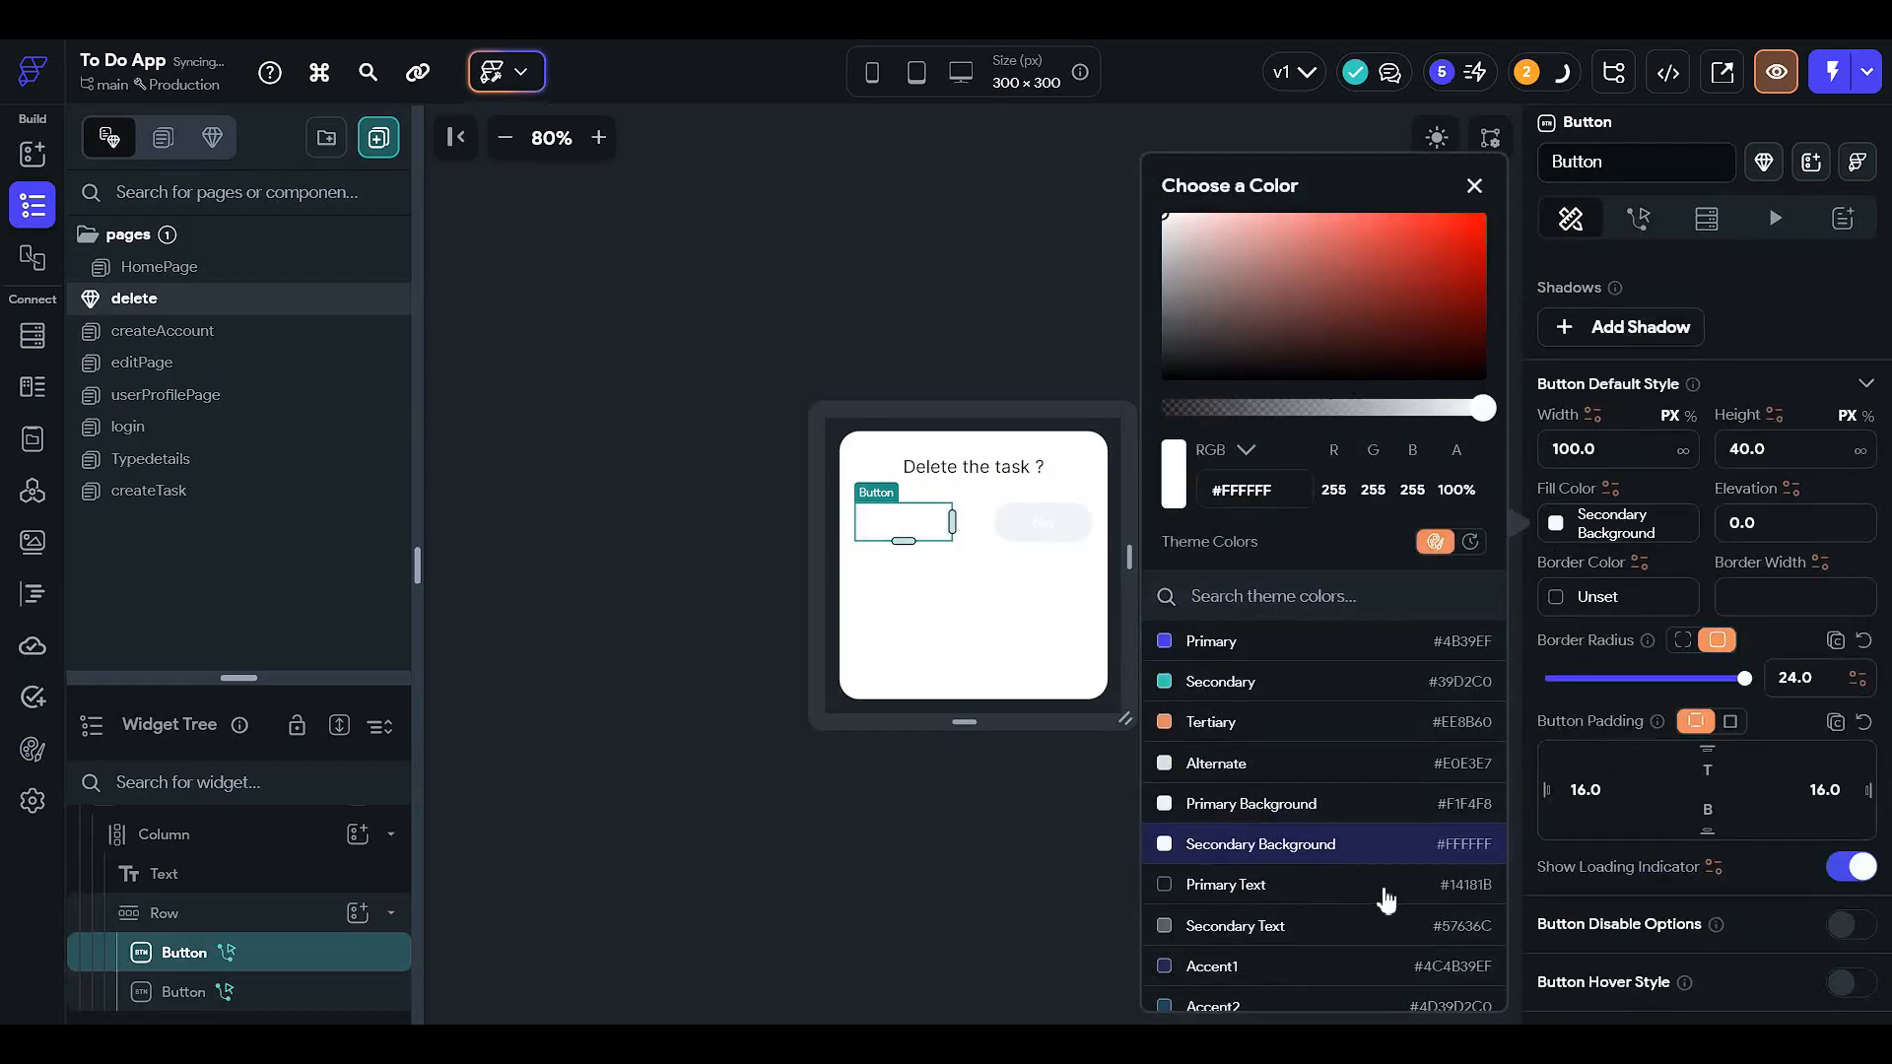
click(1332, 887)
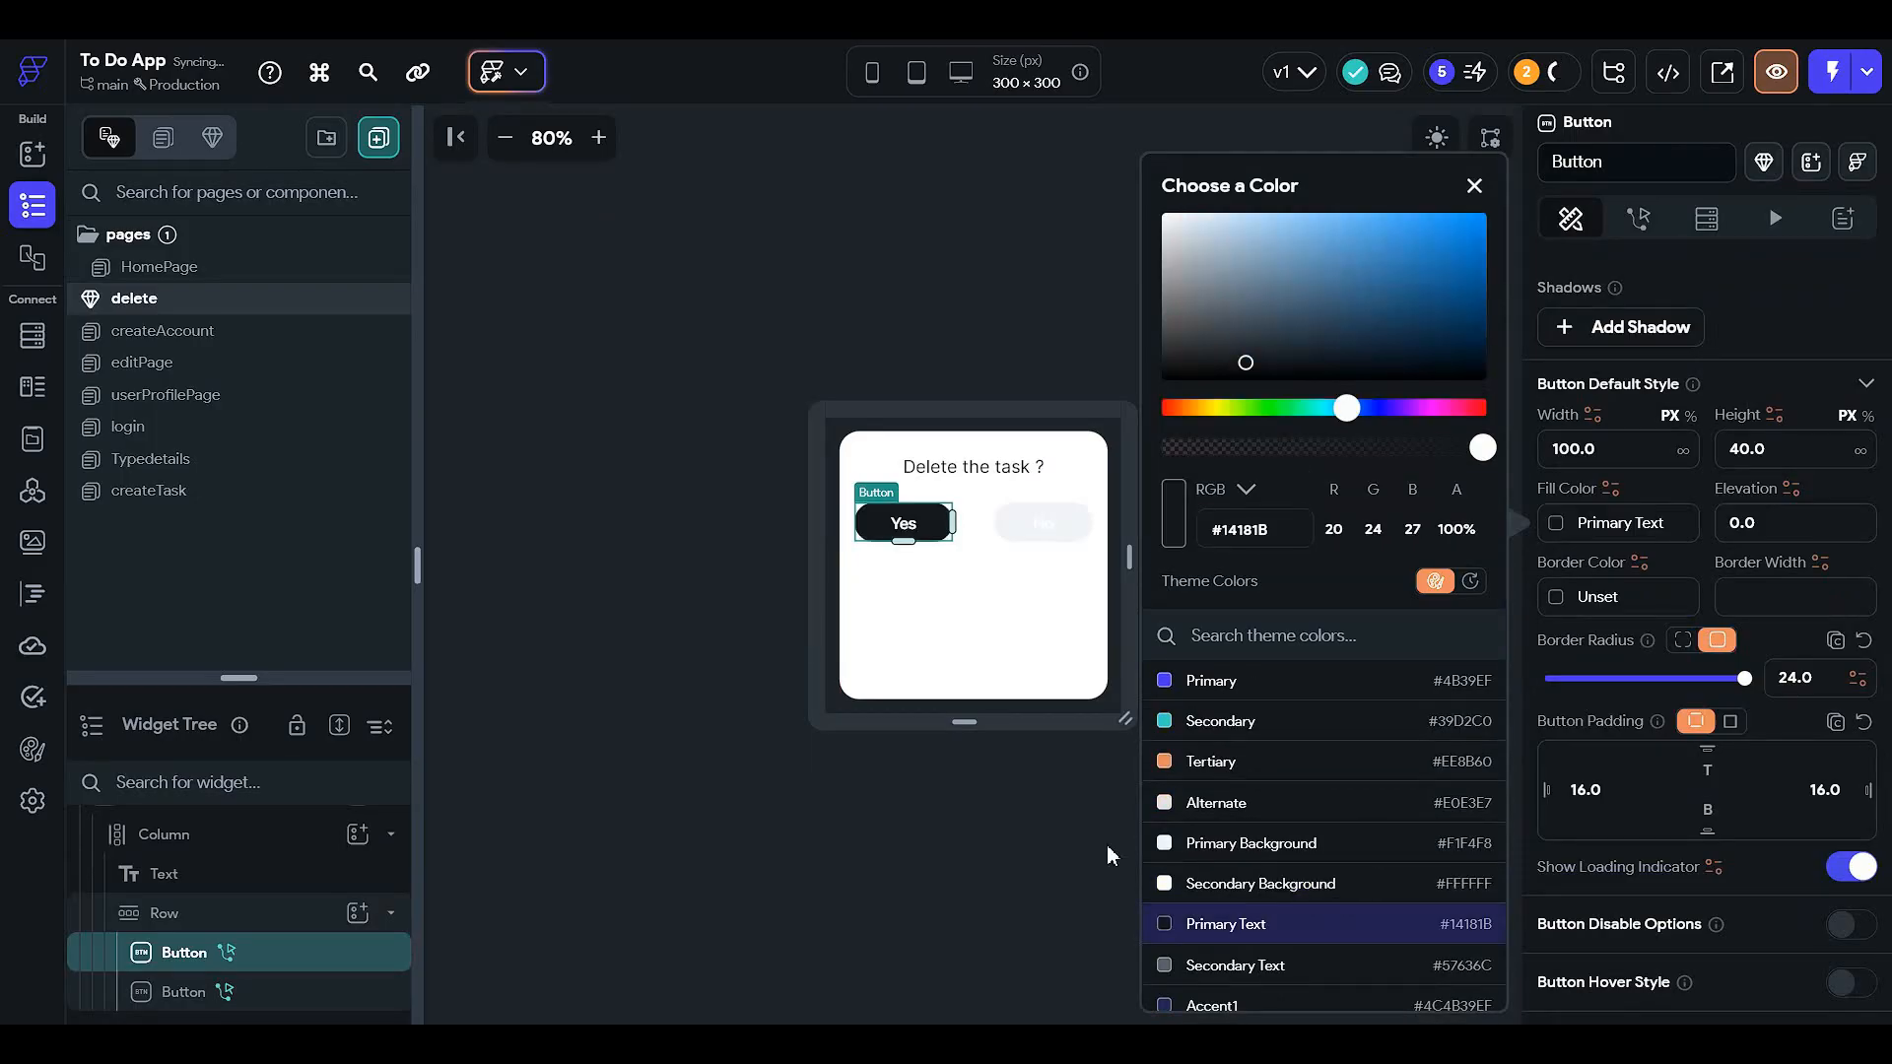
- Fill the No button with Primary Text colour and preview the dialog in dark mode
click(1070, 527)
click(1072, 527)
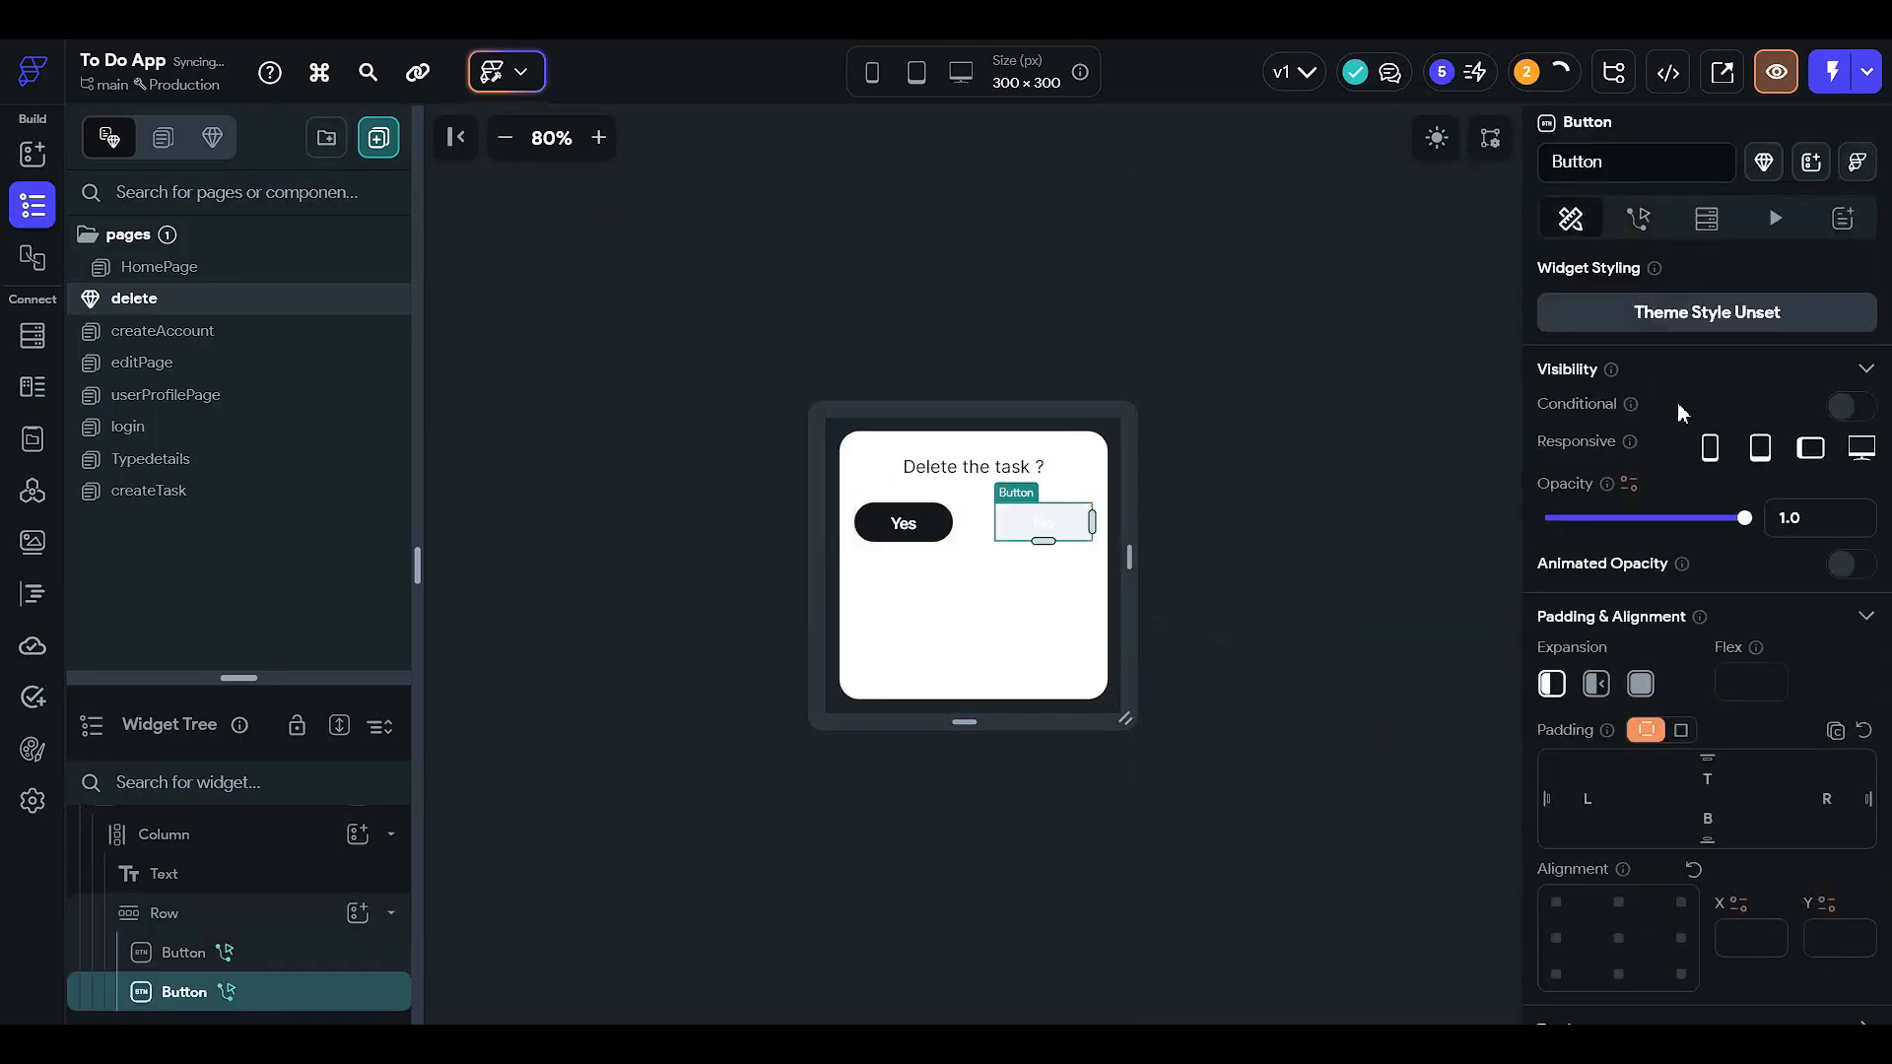
scroll(1590, 814, down, 10)
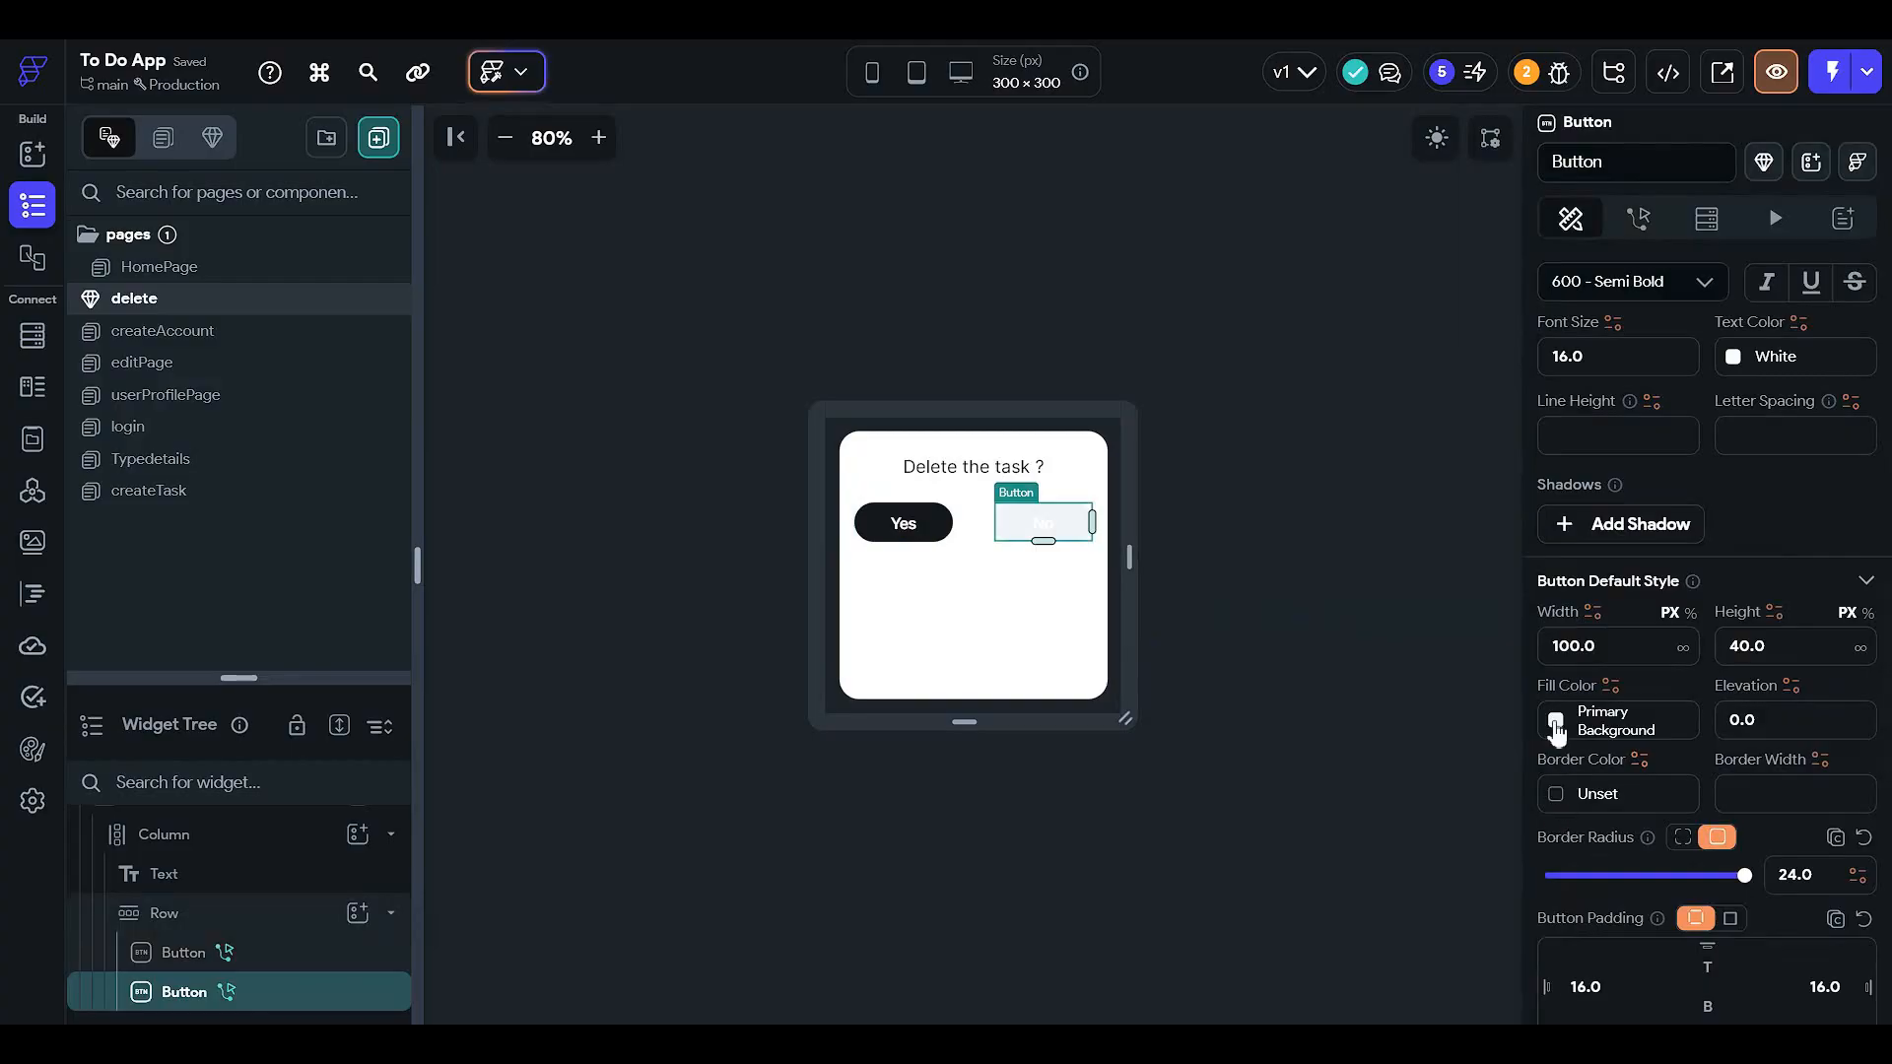
click(1555, 724)
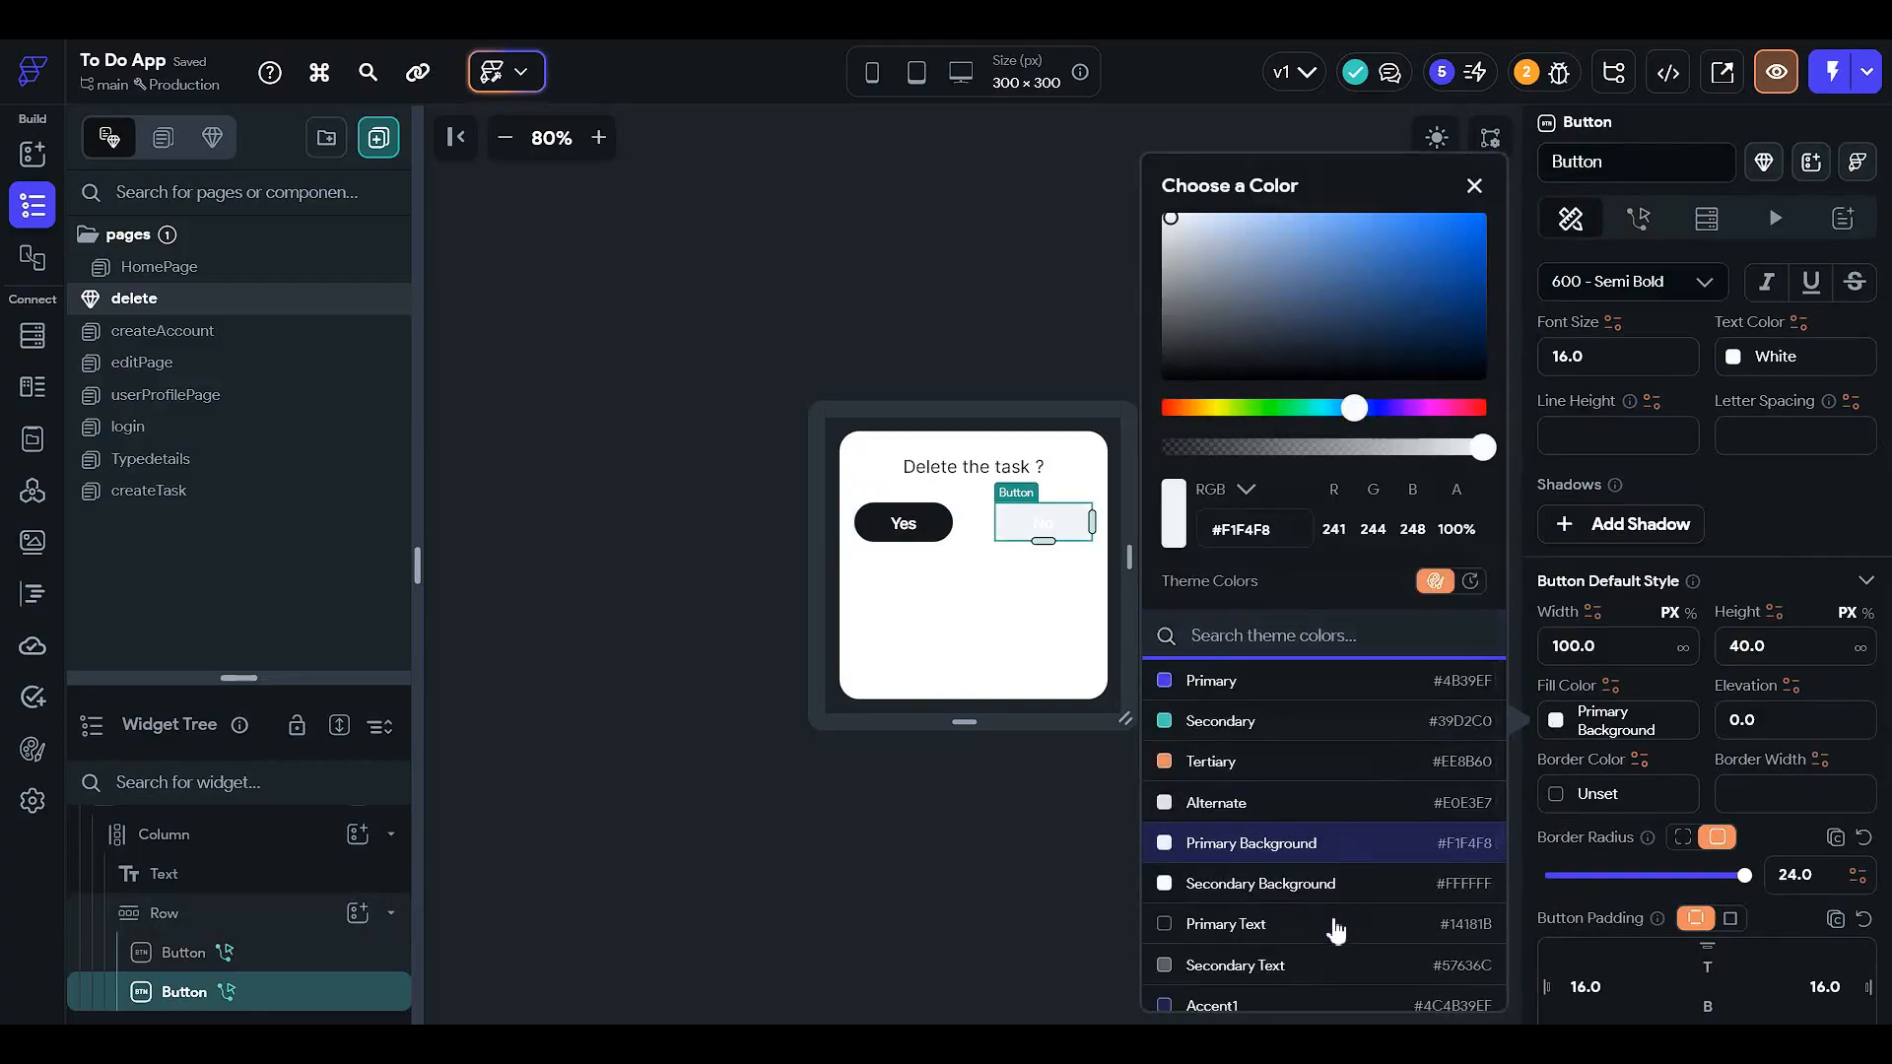
click(1335, 923)
click(1436, 138)
click(1439, 138)
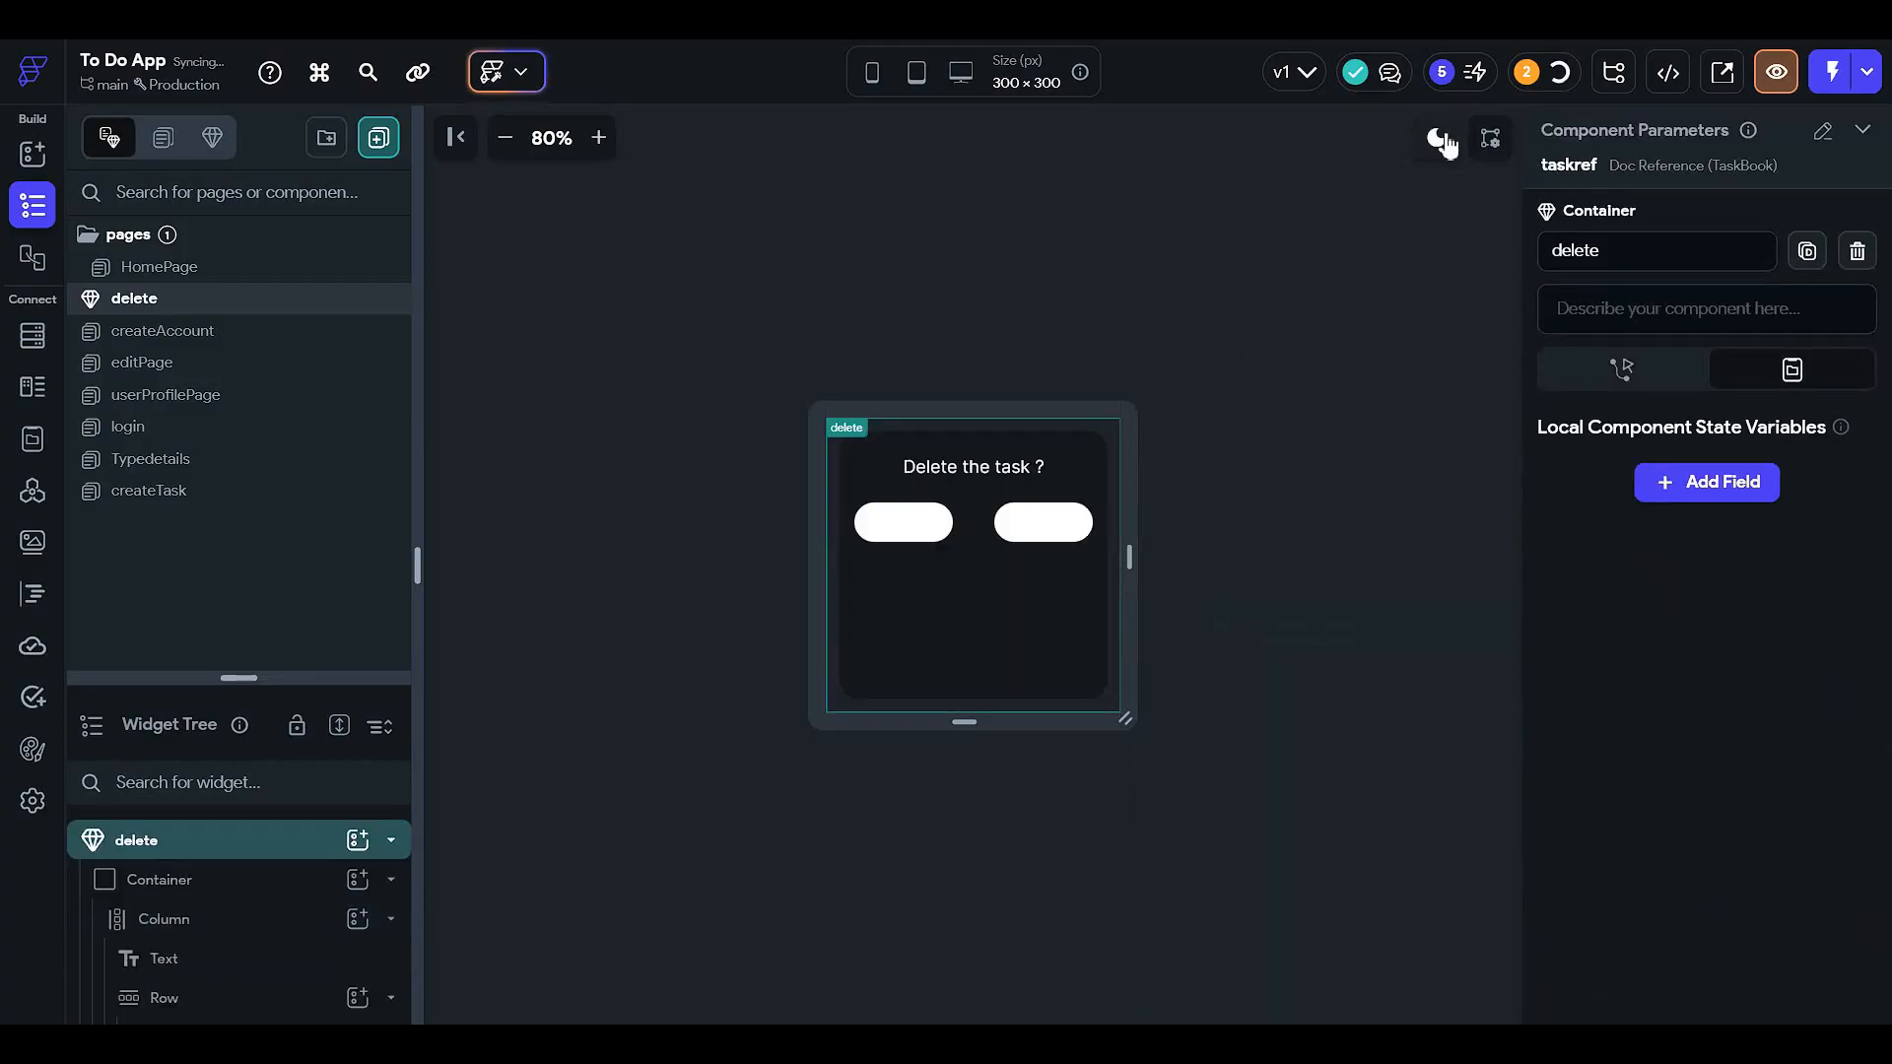
- Set the Yes button's label colour to Secondary Background
click(907, 532)
scroll(1702, 658, down, 3)
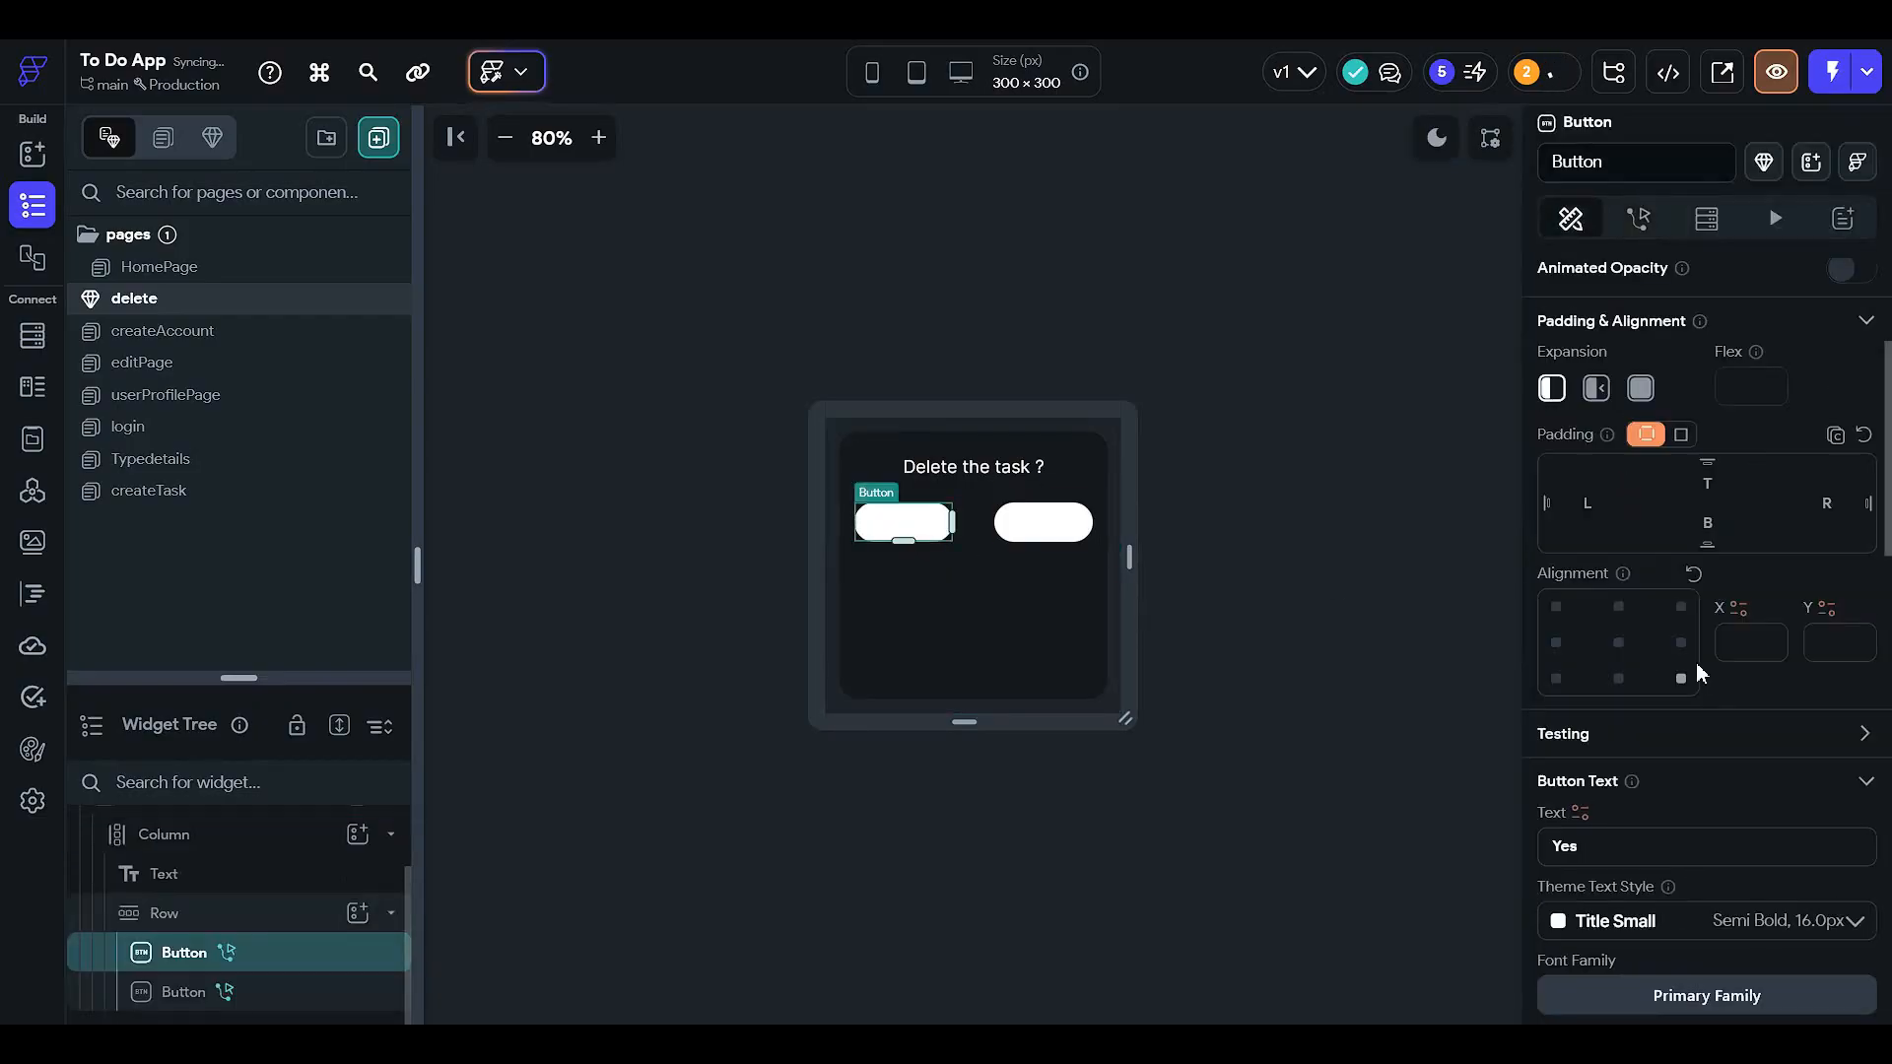
scroll(1700, 673, down, 4)
scroll(1736, 690, down, 1)
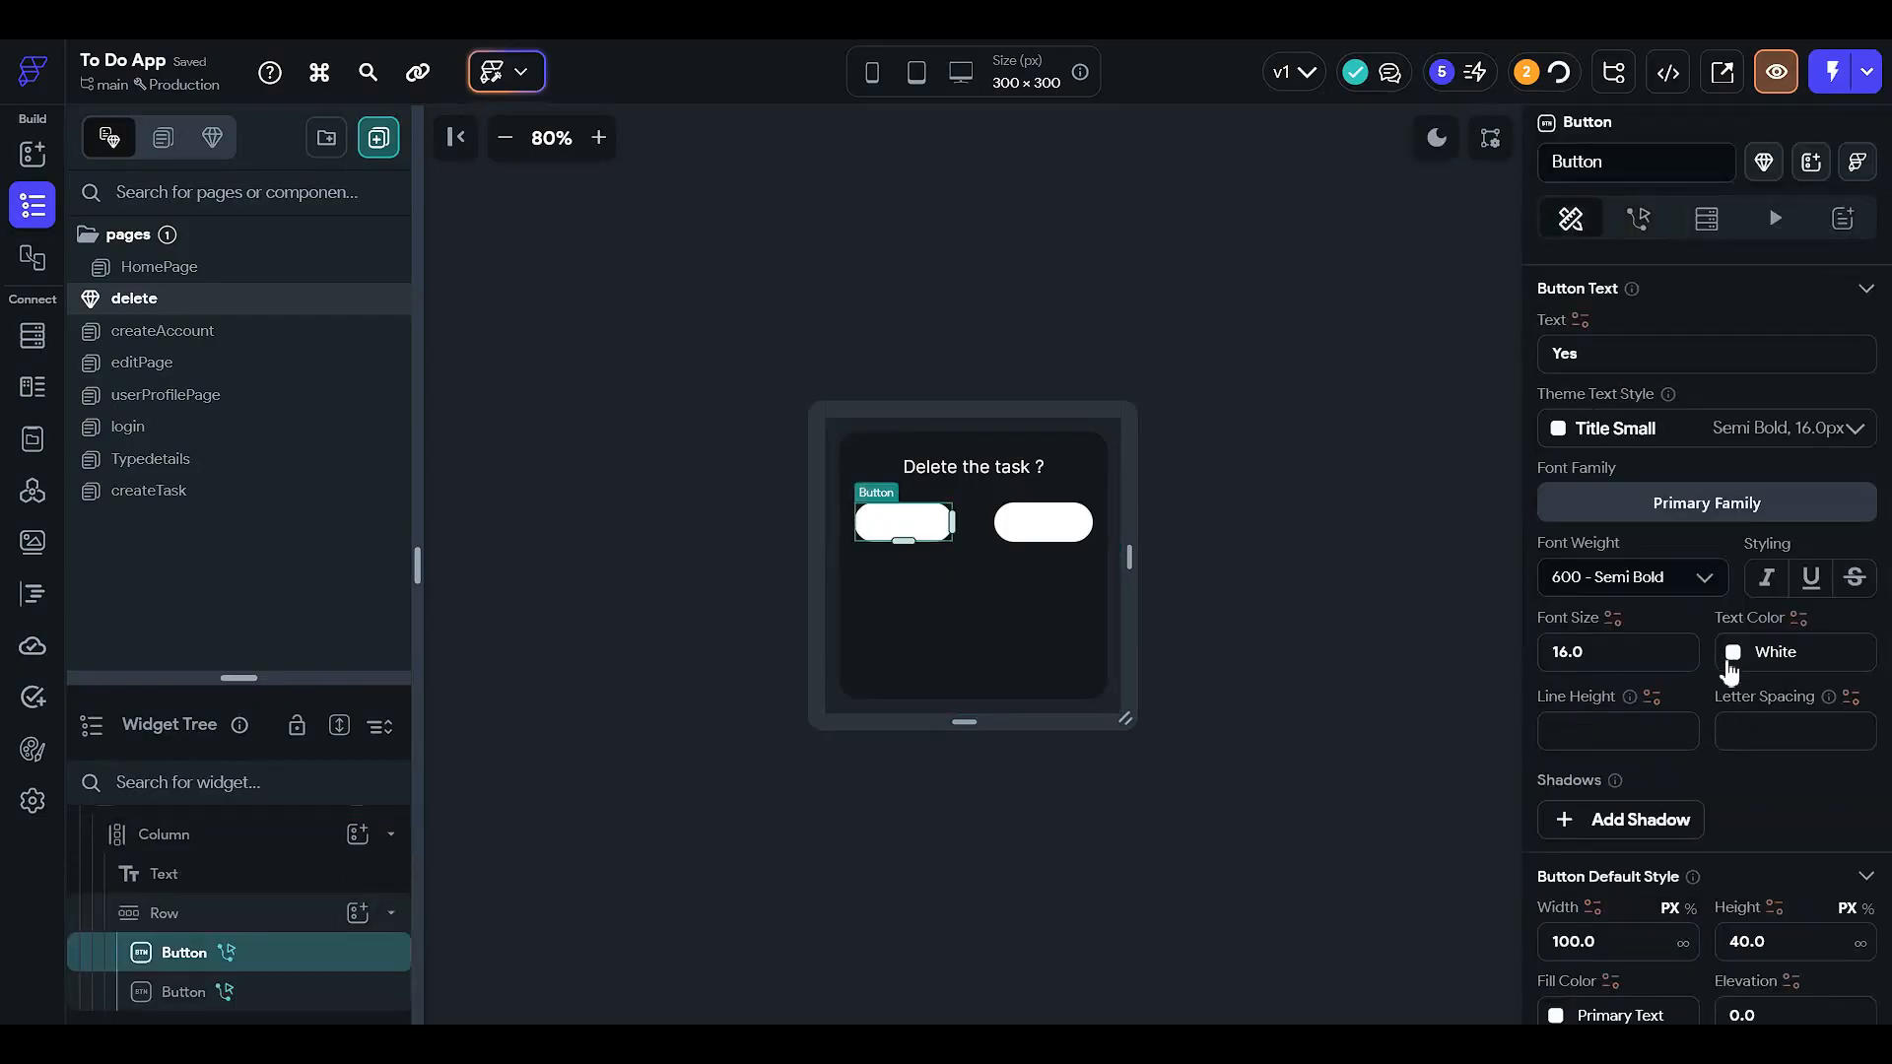
click(1731, 652)
click(1562, 849)
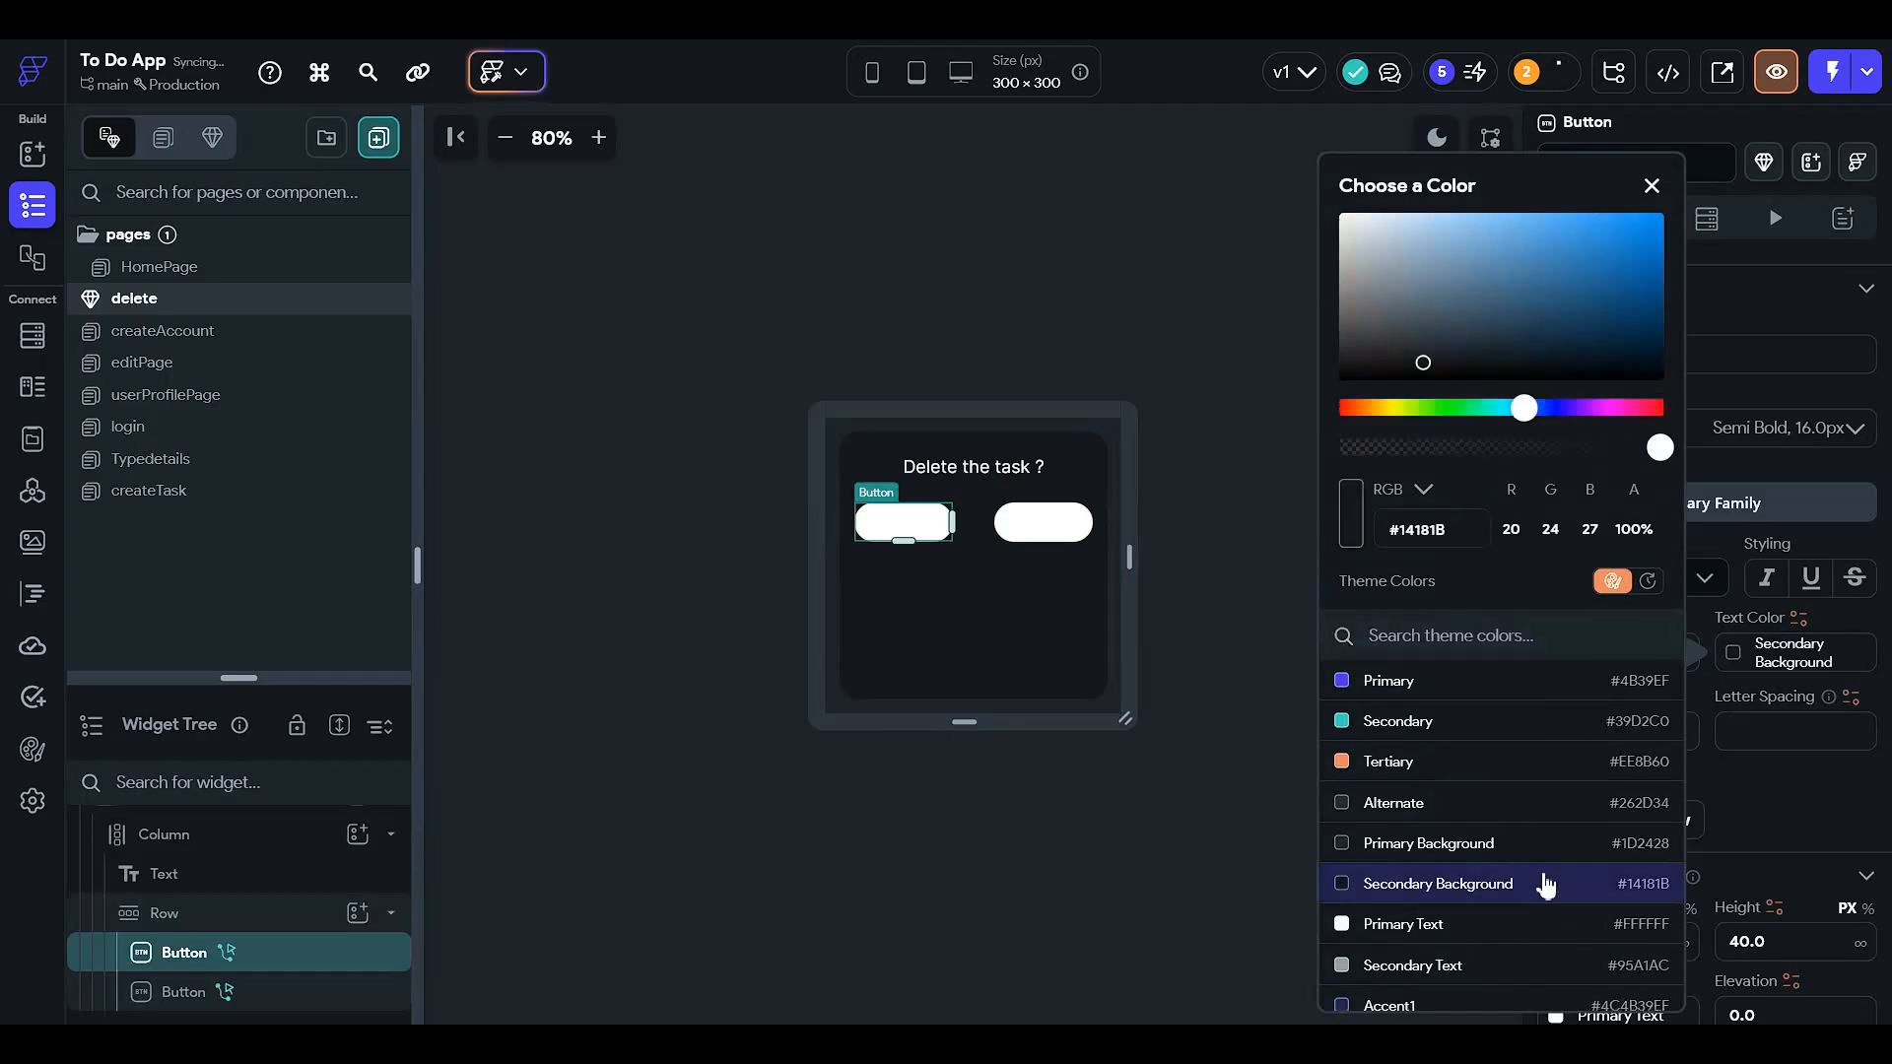
click(1253, 698)
- Set the No button's label colour to Secondary Background
click(1043, 523)
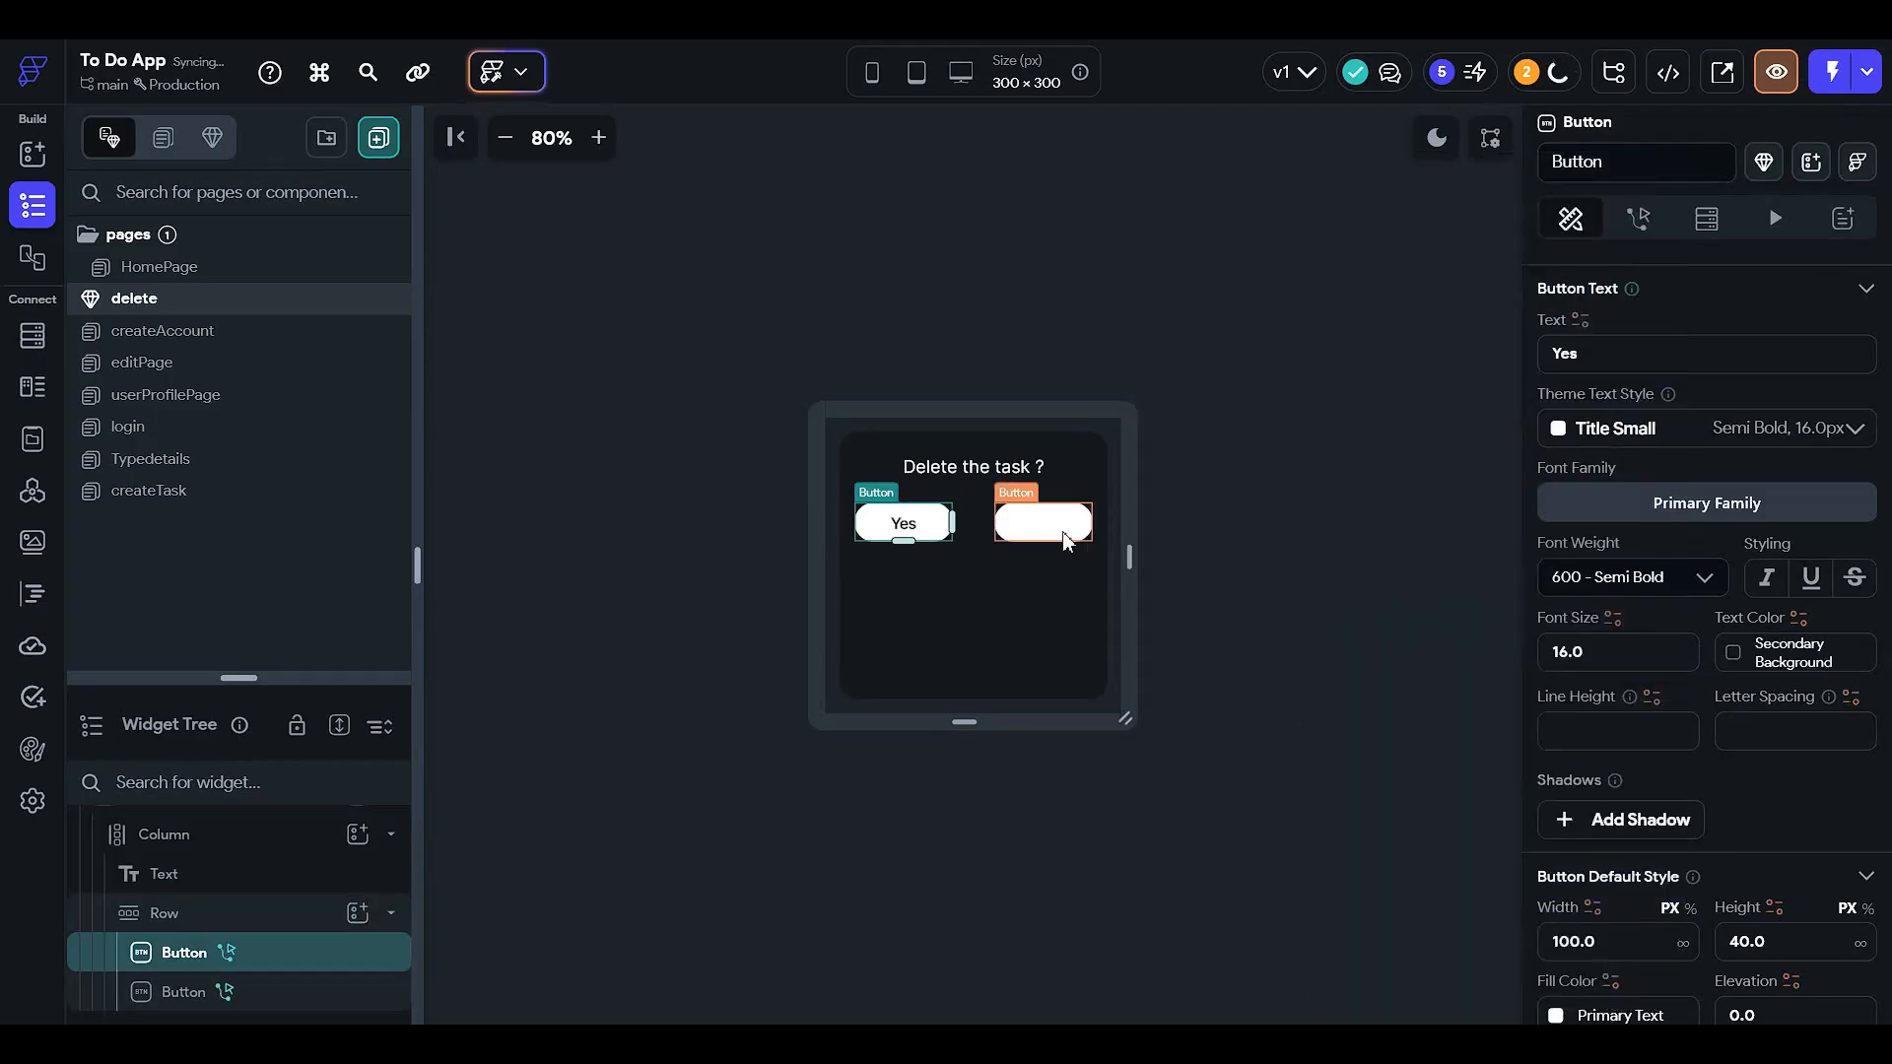
click(1731, 655)
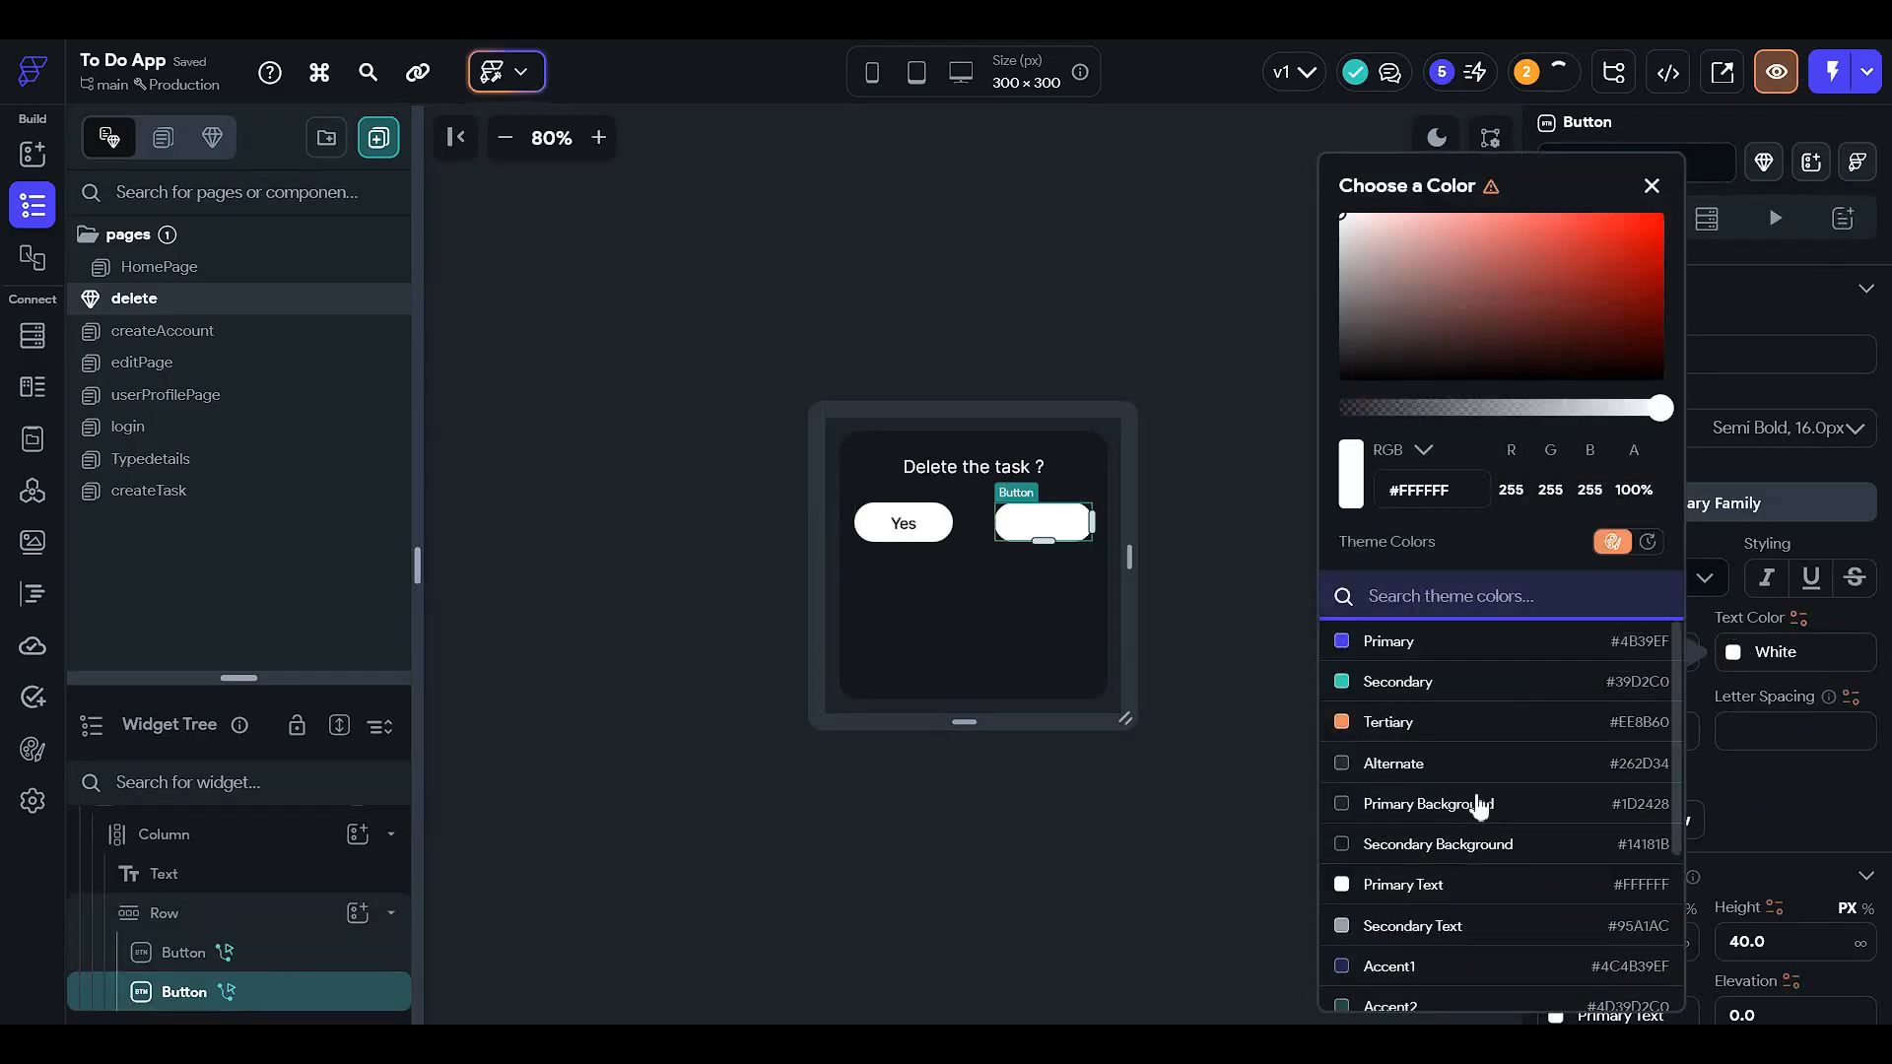
scroll(1468, 798, down, 2)
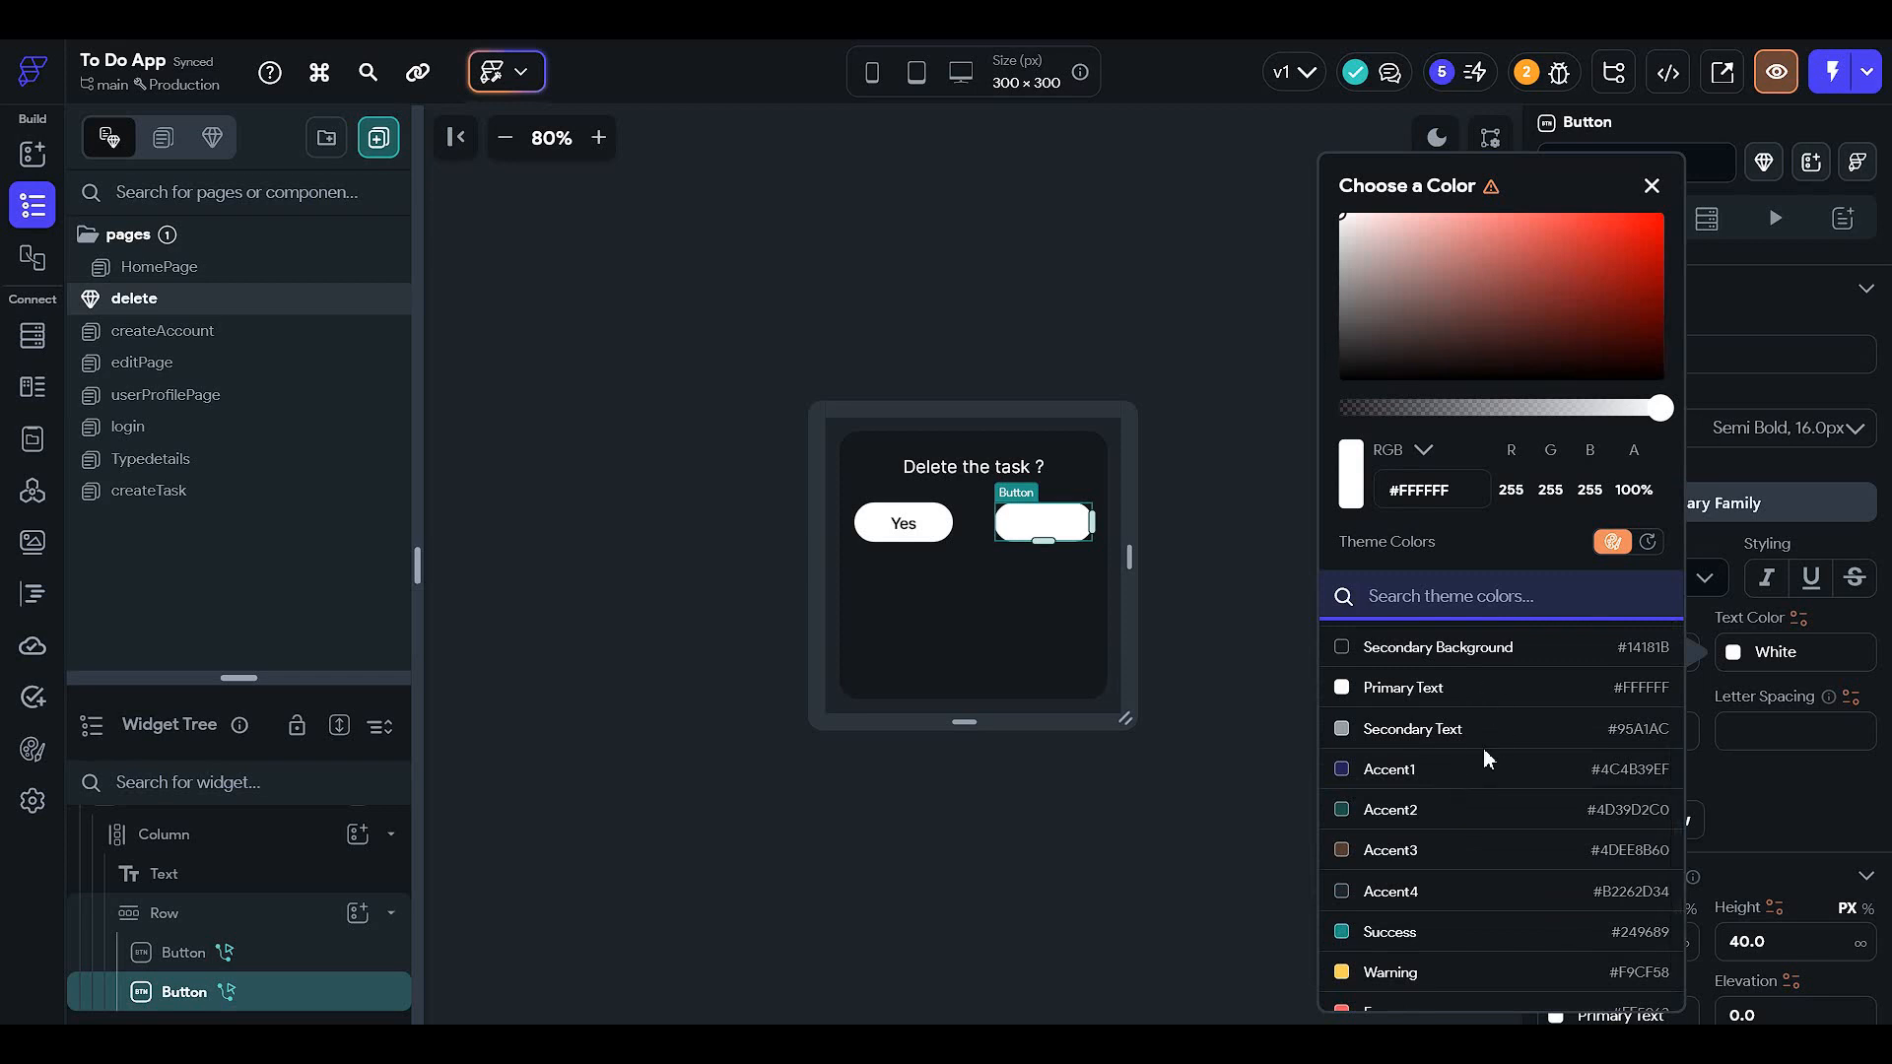
click(1502, 662)
click(1184, 640)
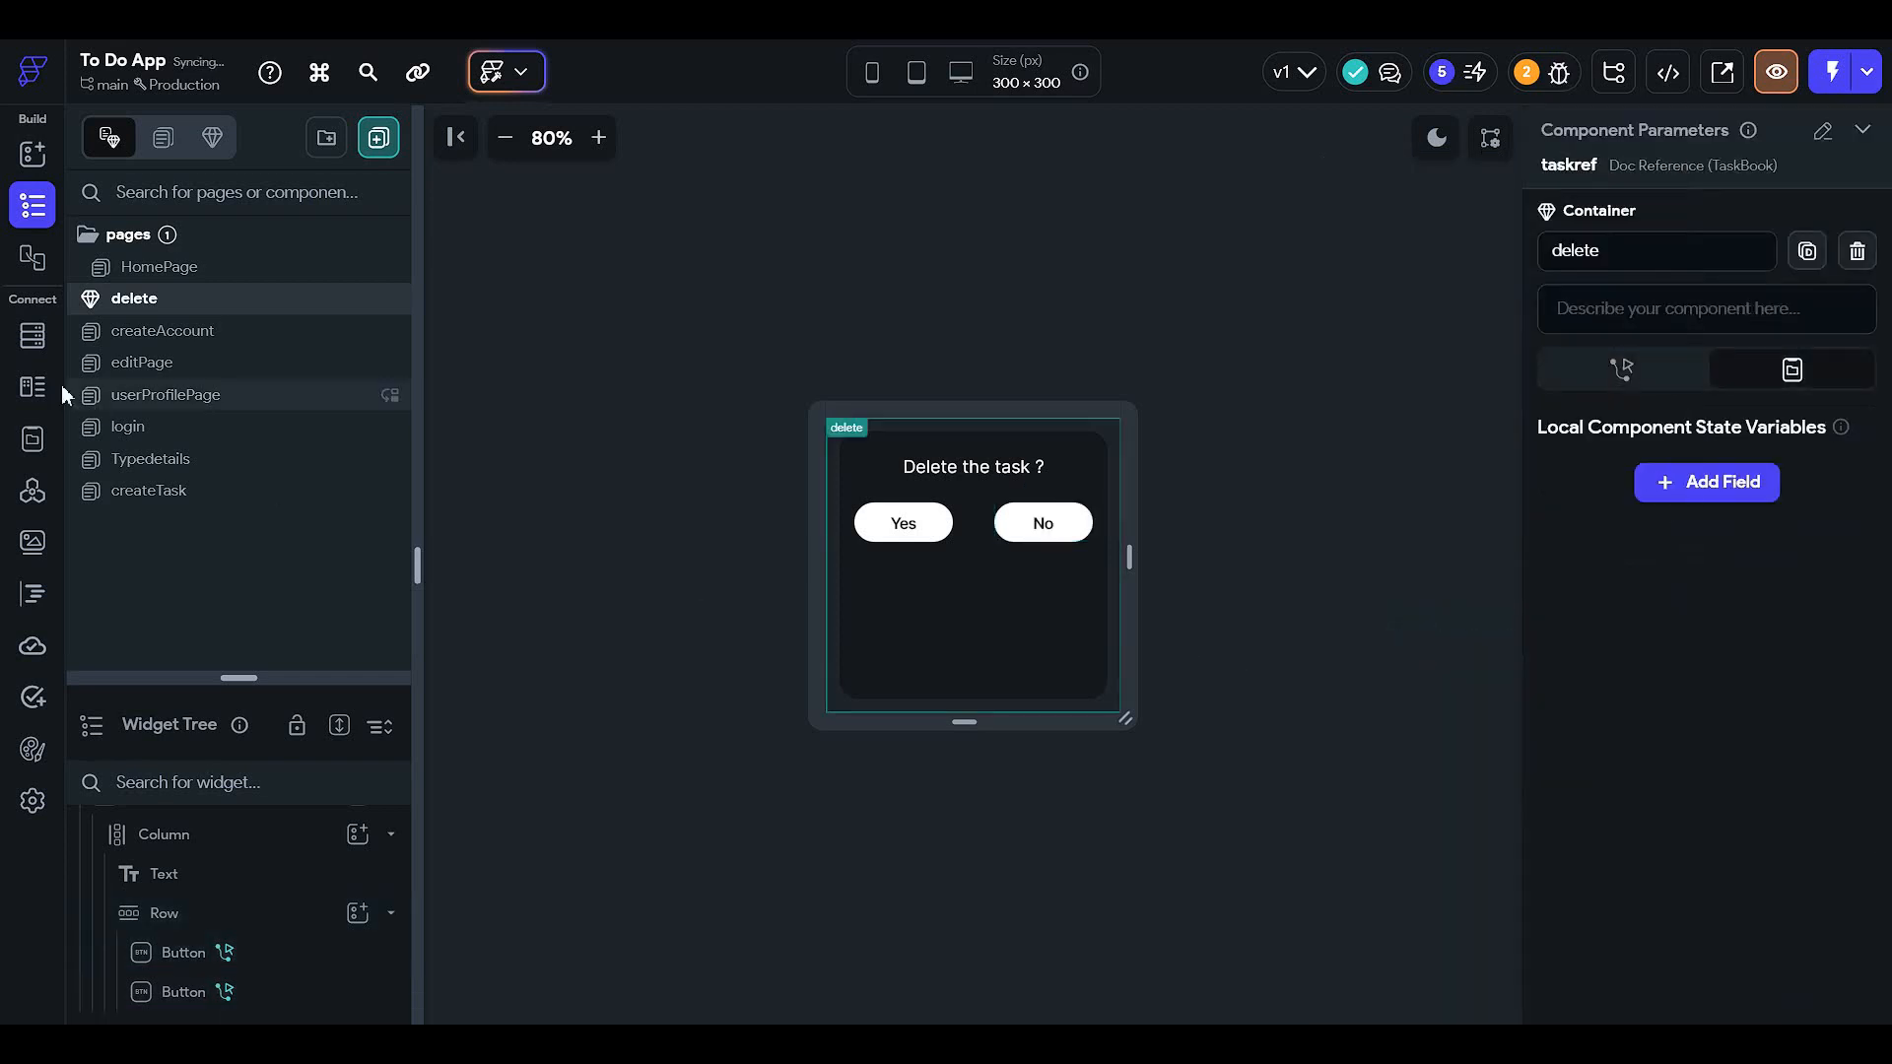
- Go to the editPage and return the preview to light mode
click(185, 275)
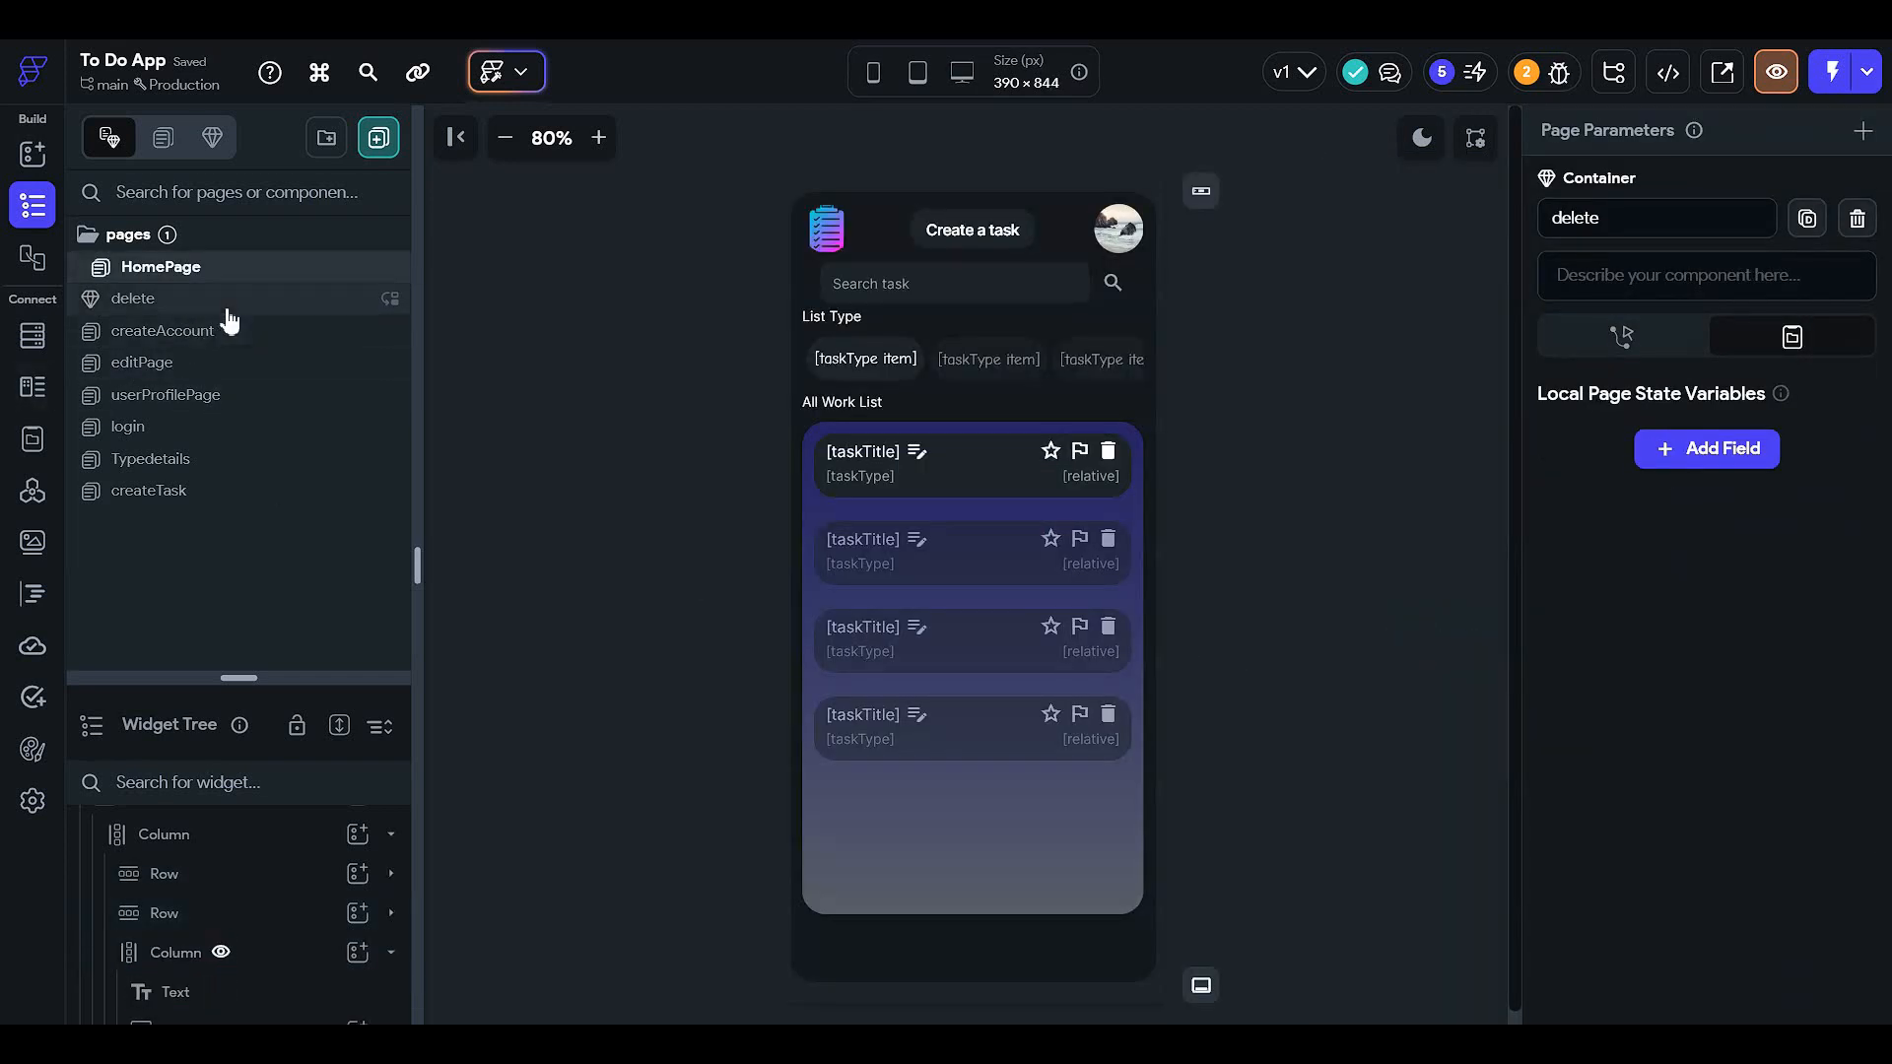
click(227, 308)
click(233, 328)
click(251, 363)
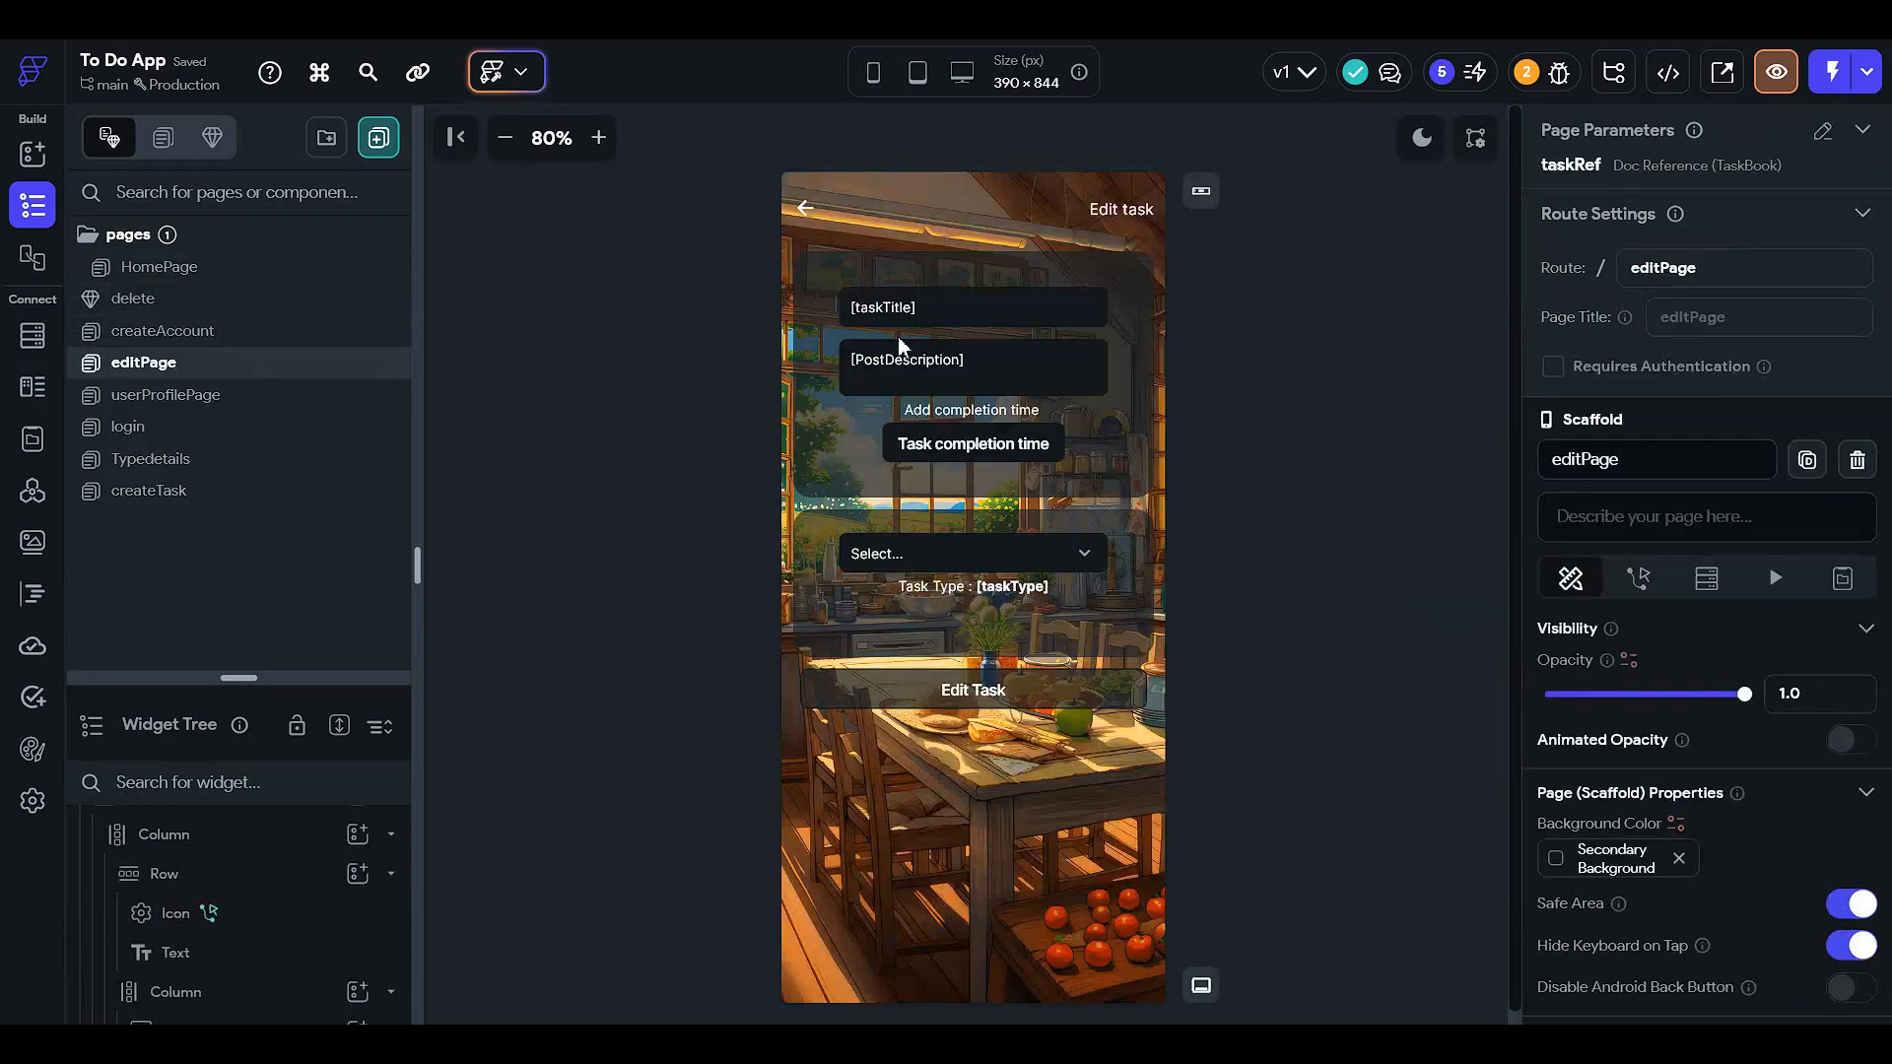
click(1411, 135)
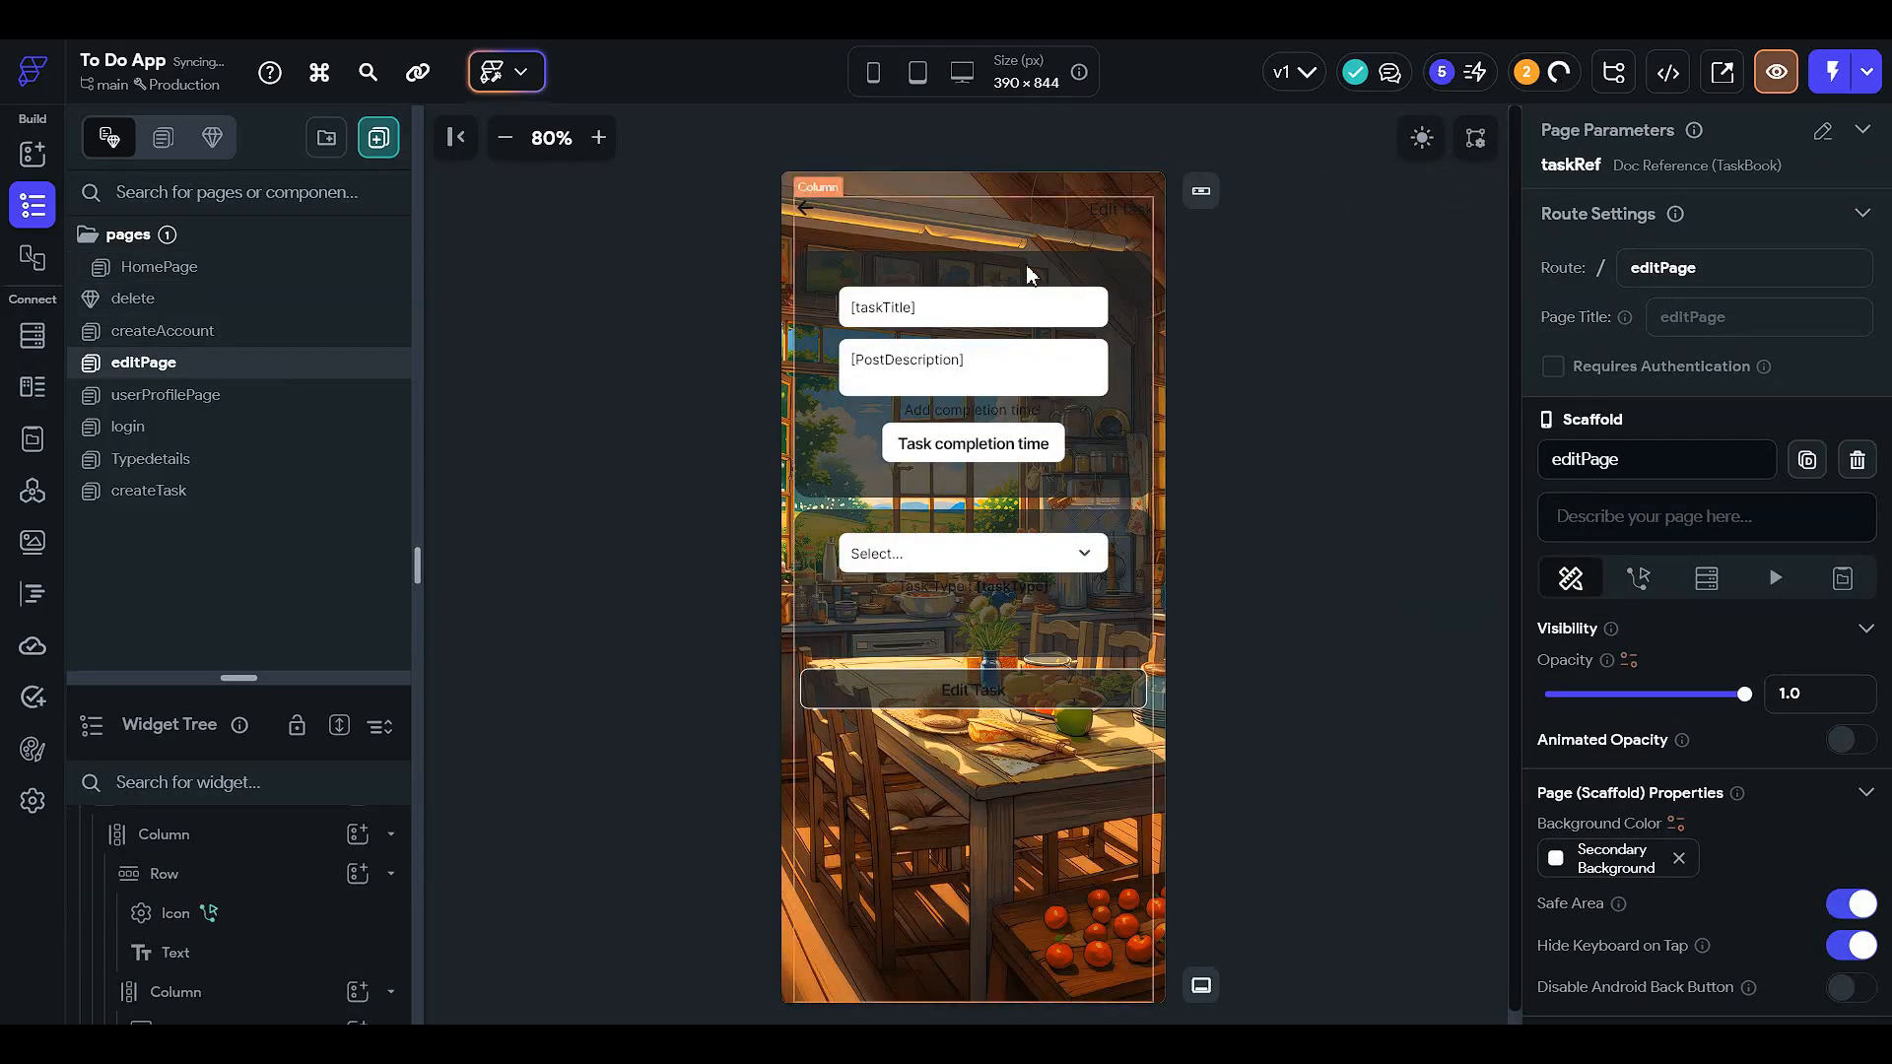
- Make the Edit task heading and the Add completion time text white
click(1120, 210)
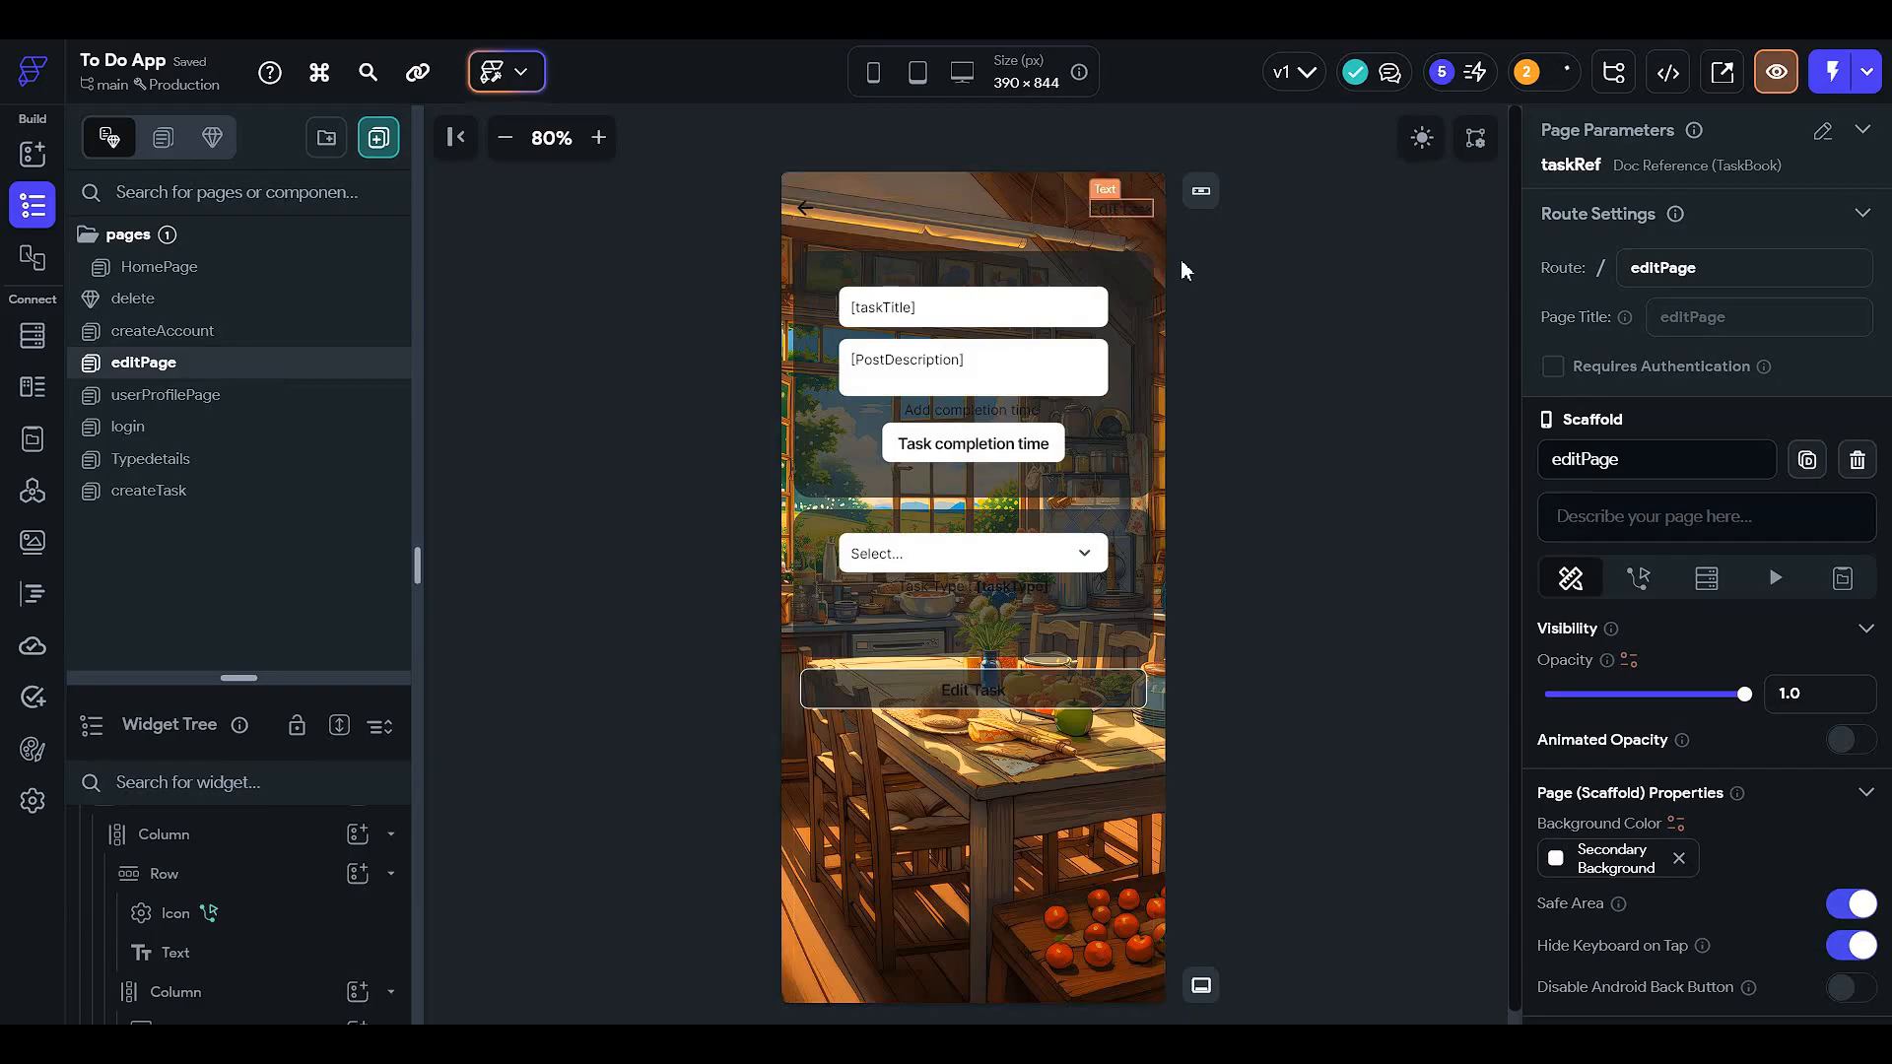
scroll(1776, 772, down, 3)
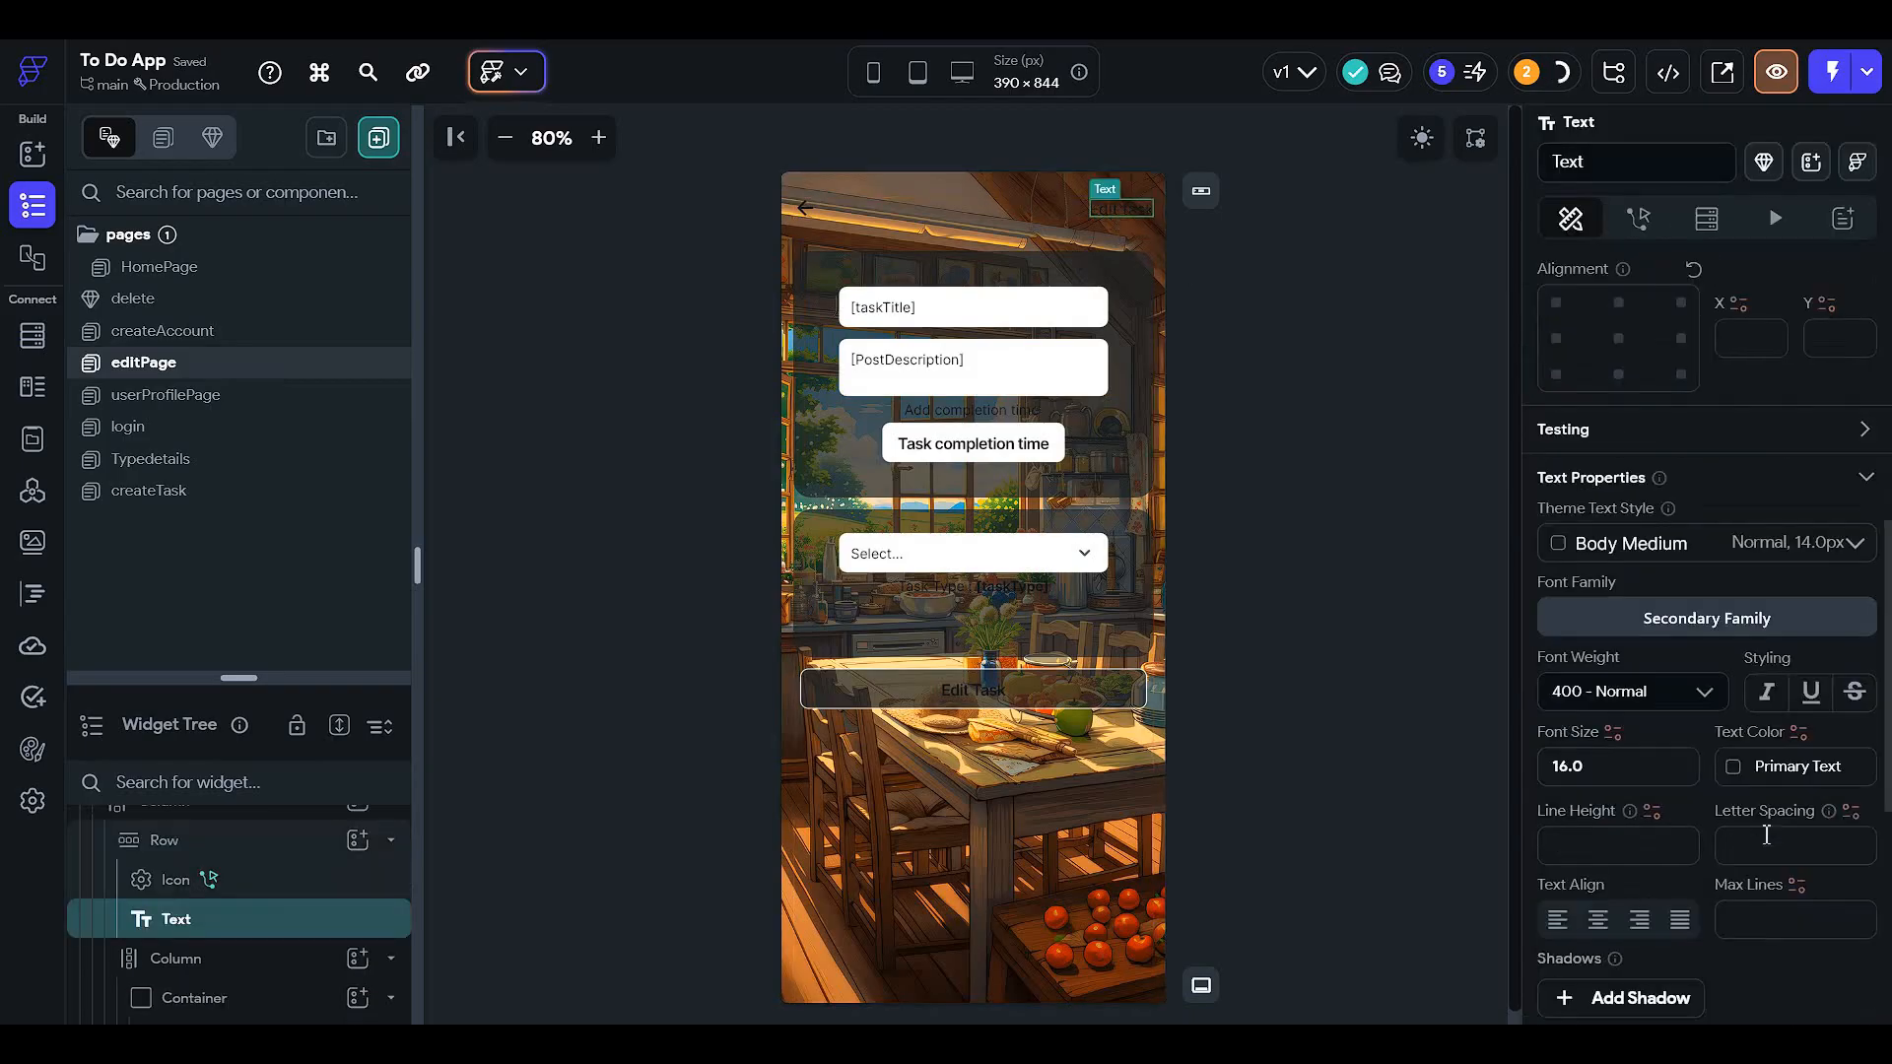
click(1731, 779)
click(1458, 993)
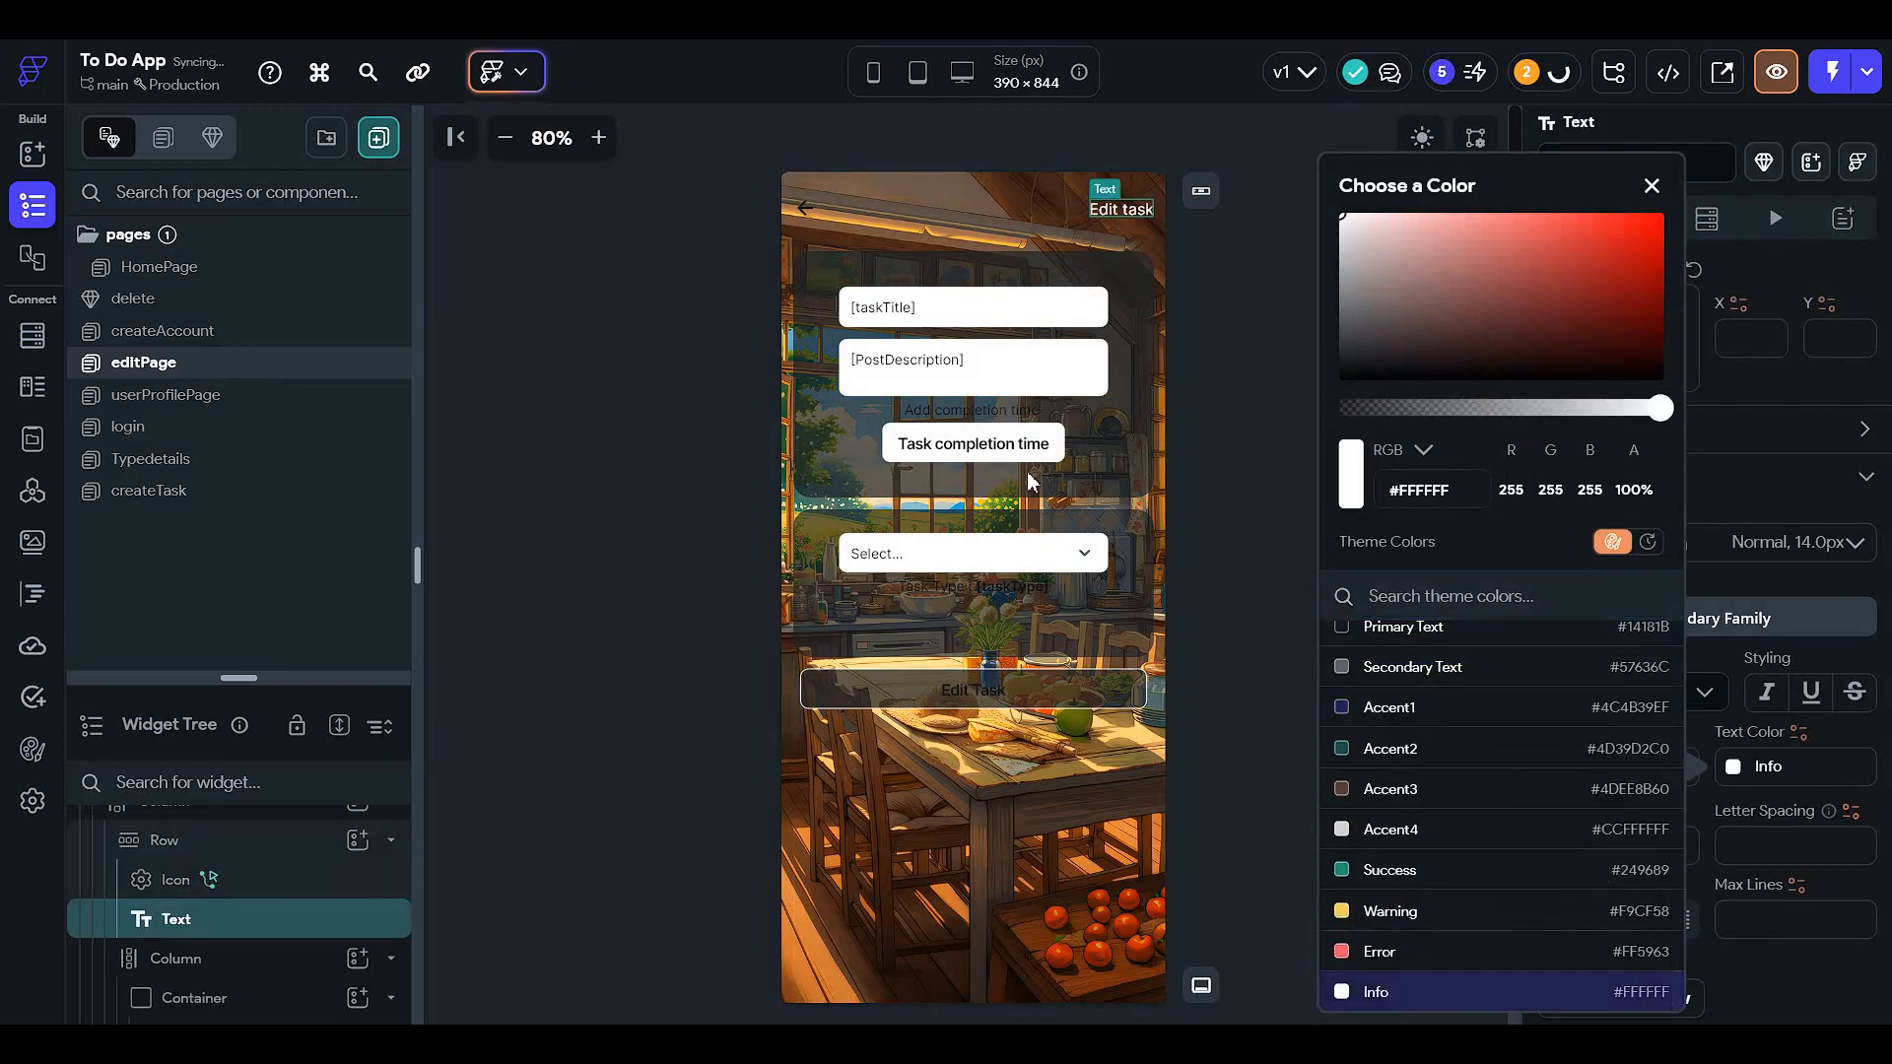
click(985, 412)
scroll(1773, 719, down, 6)
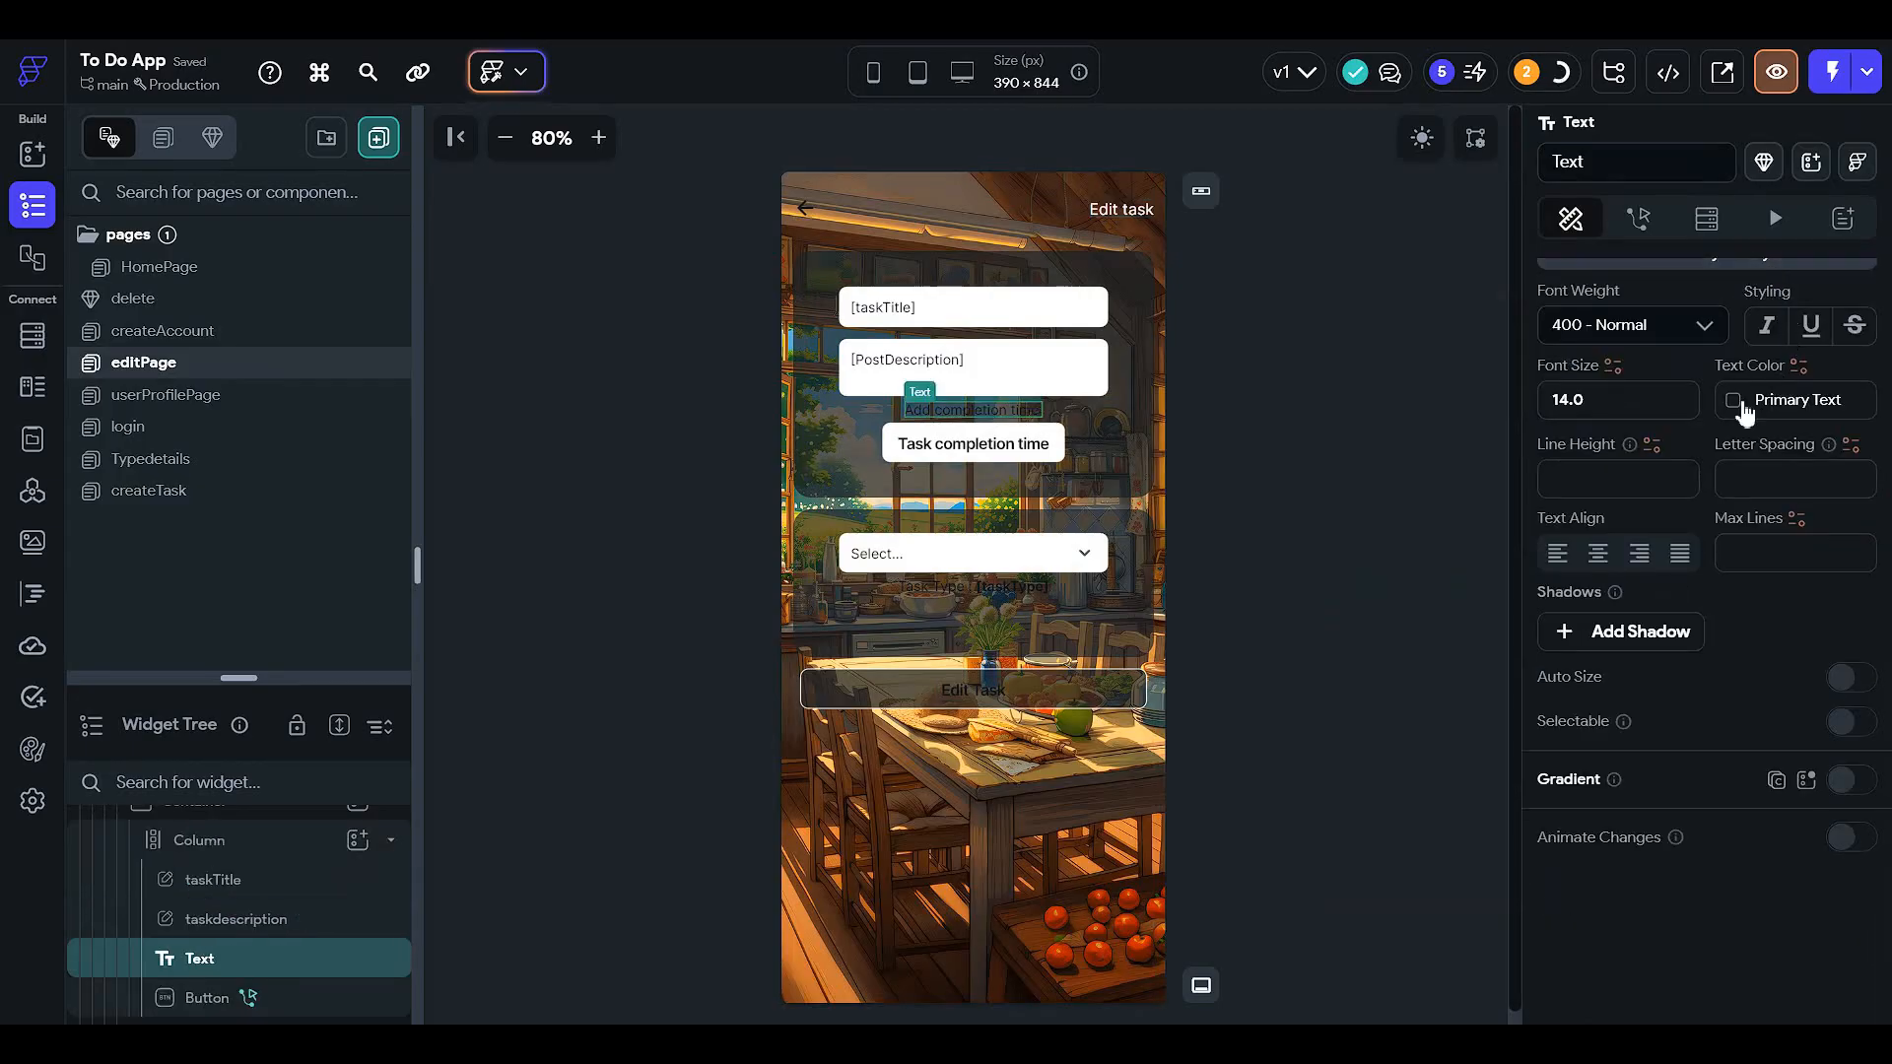
click(1734, 399)
scroll(1416, 890, down, 3)
scroll(1416, 889, down, 2)
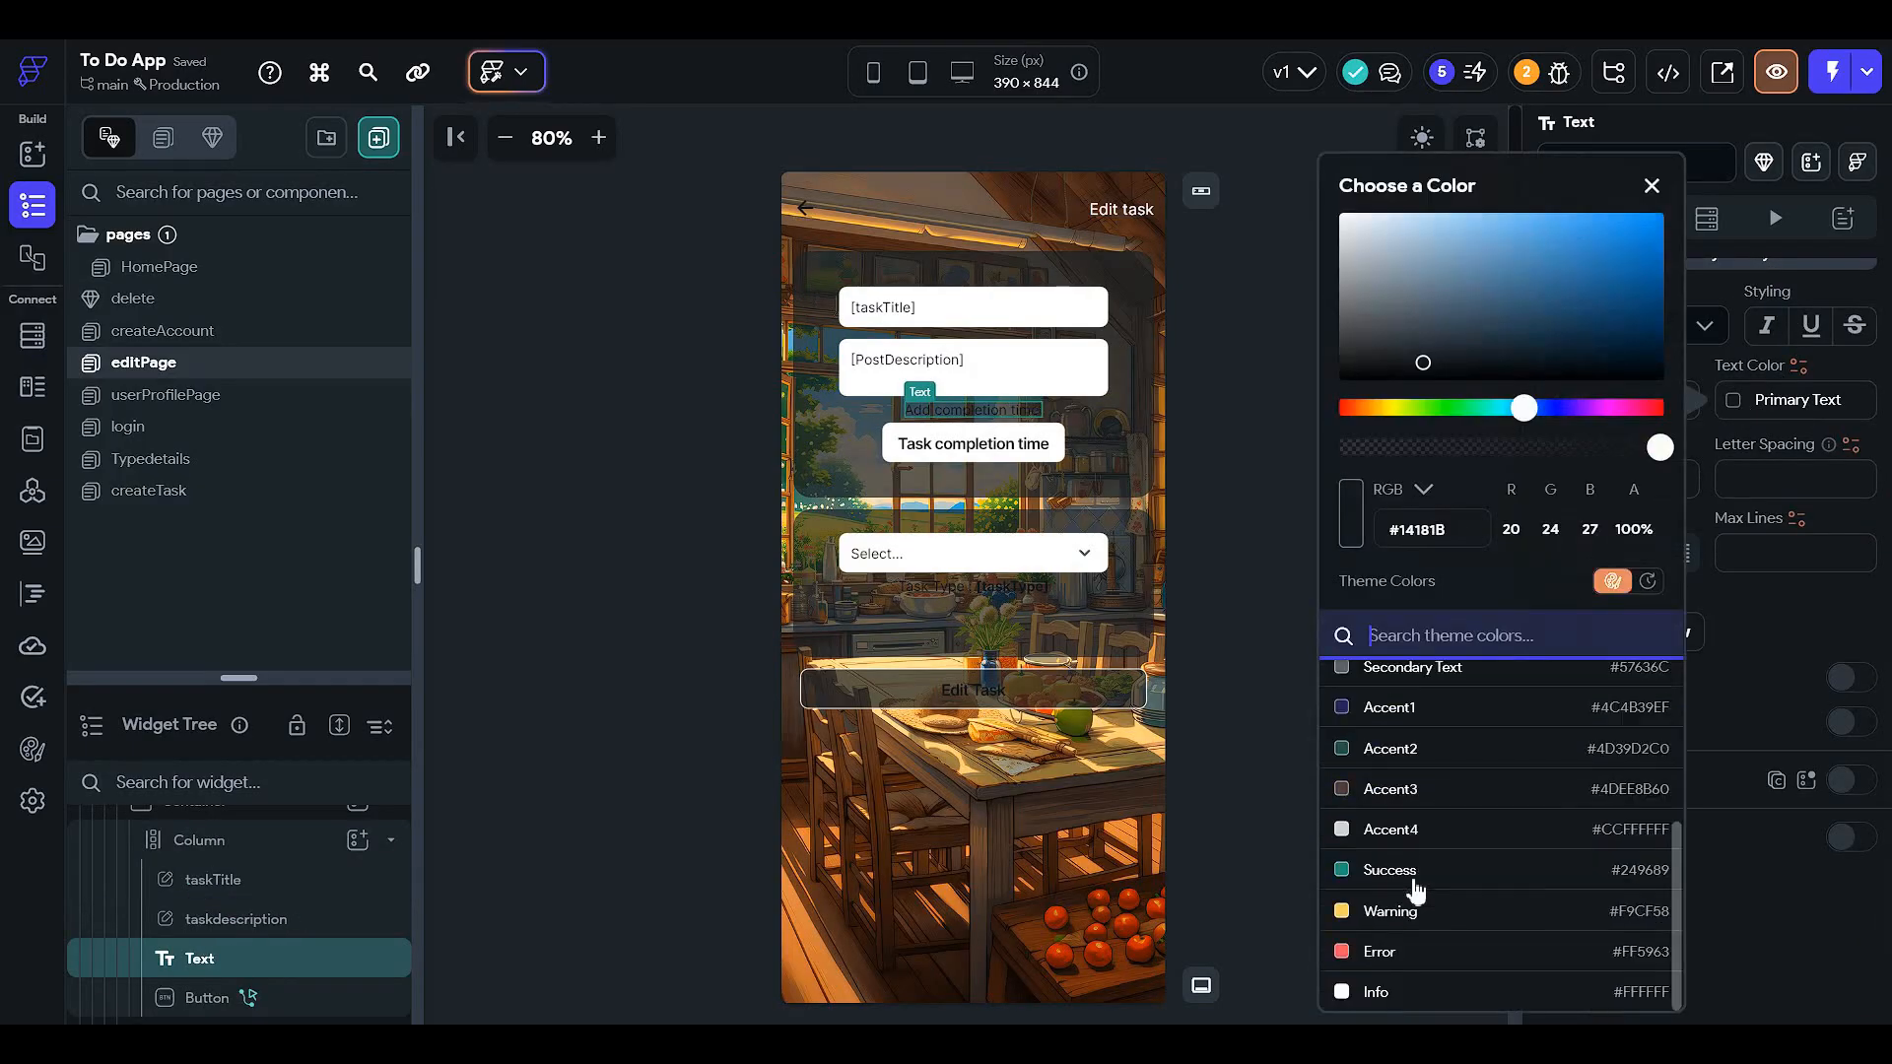
click(1423, 995)
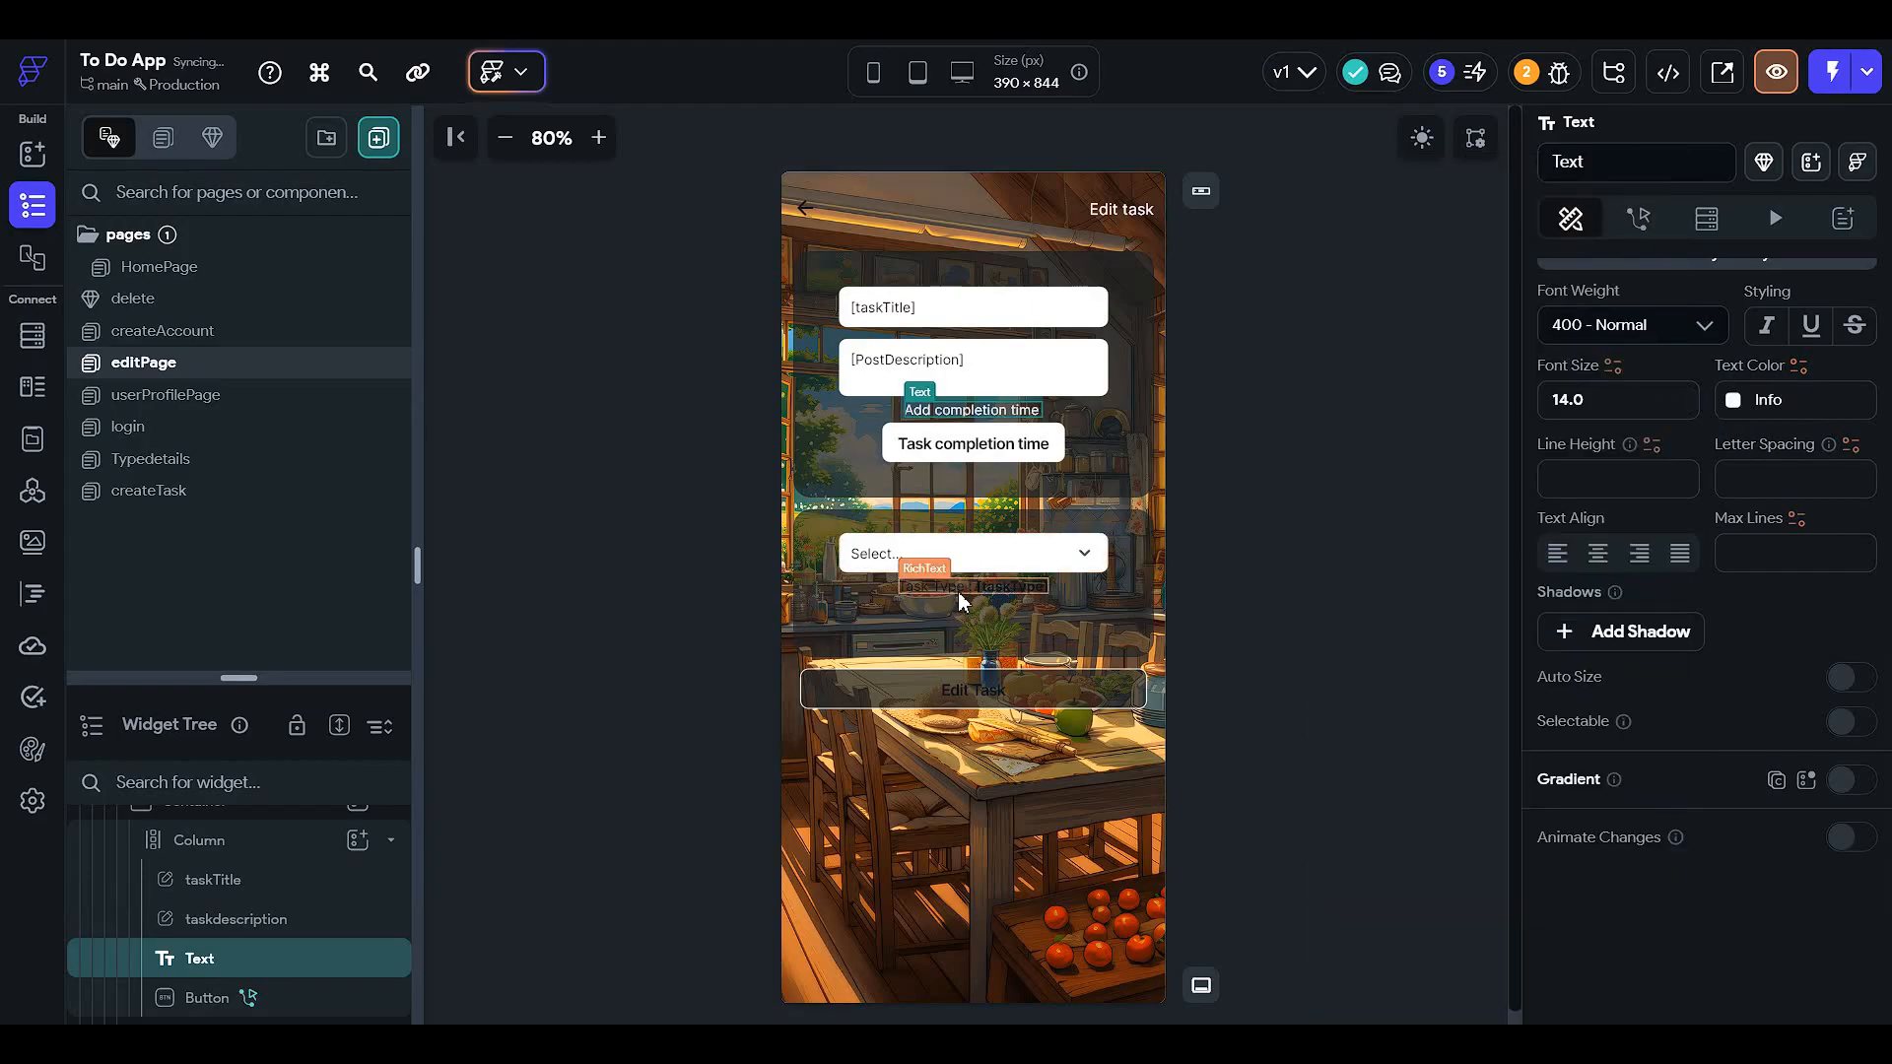
- Set the task type line below the dropdown to the Info theme colour
click(961, 591)
click(1735, 533)
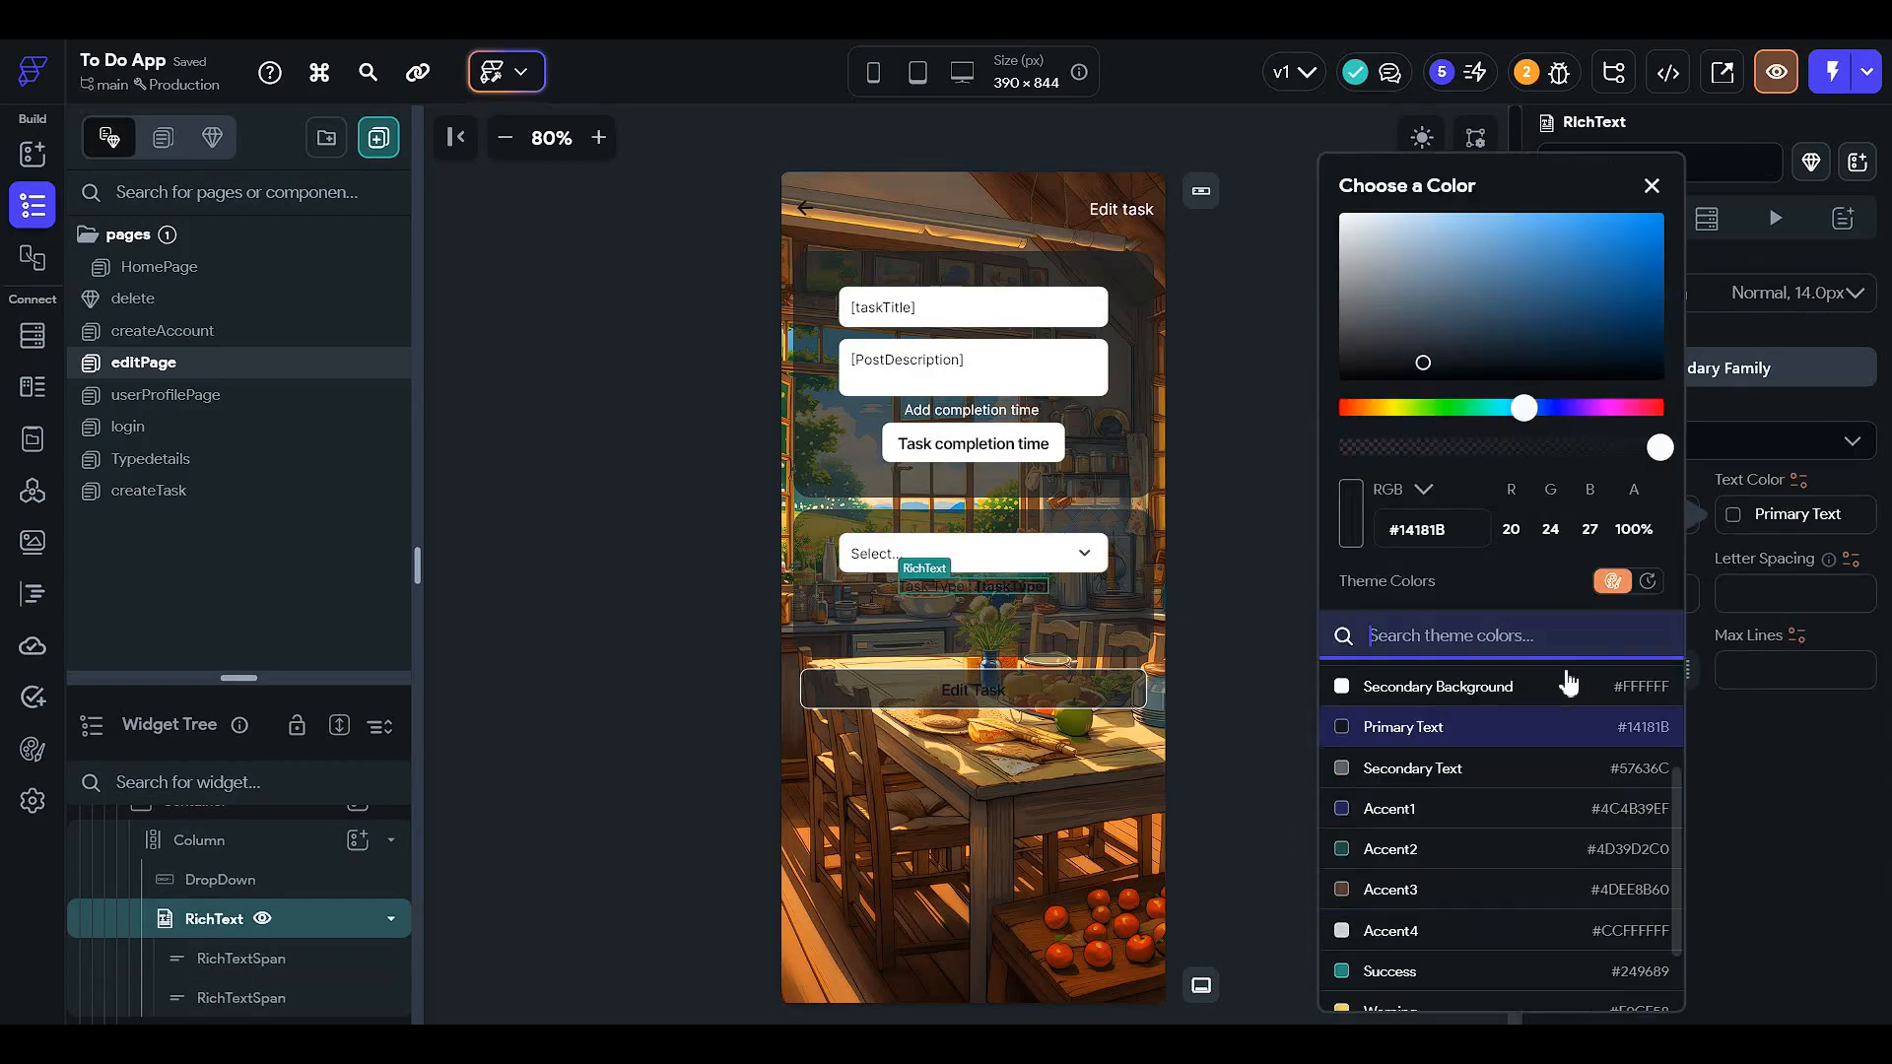
scroll(1537, 769, down, 2)
click(1441, 995)
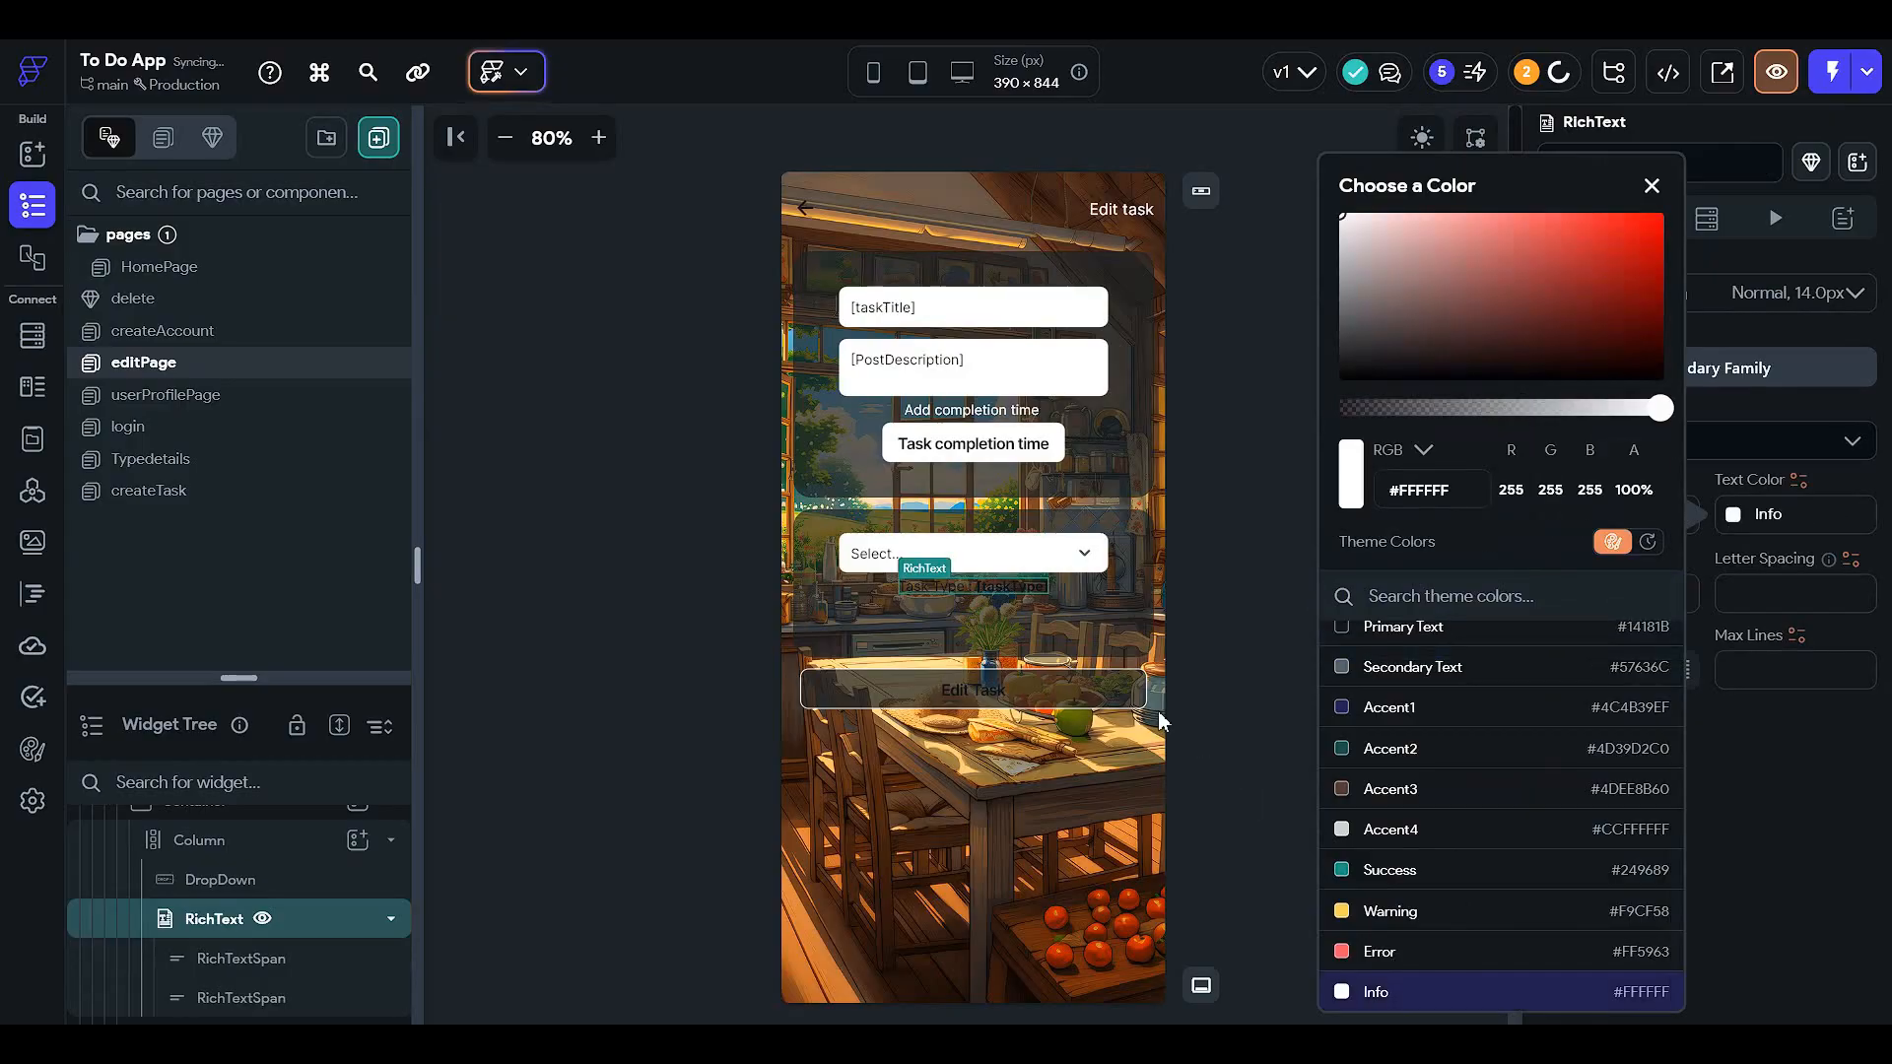
click(1727, 515)
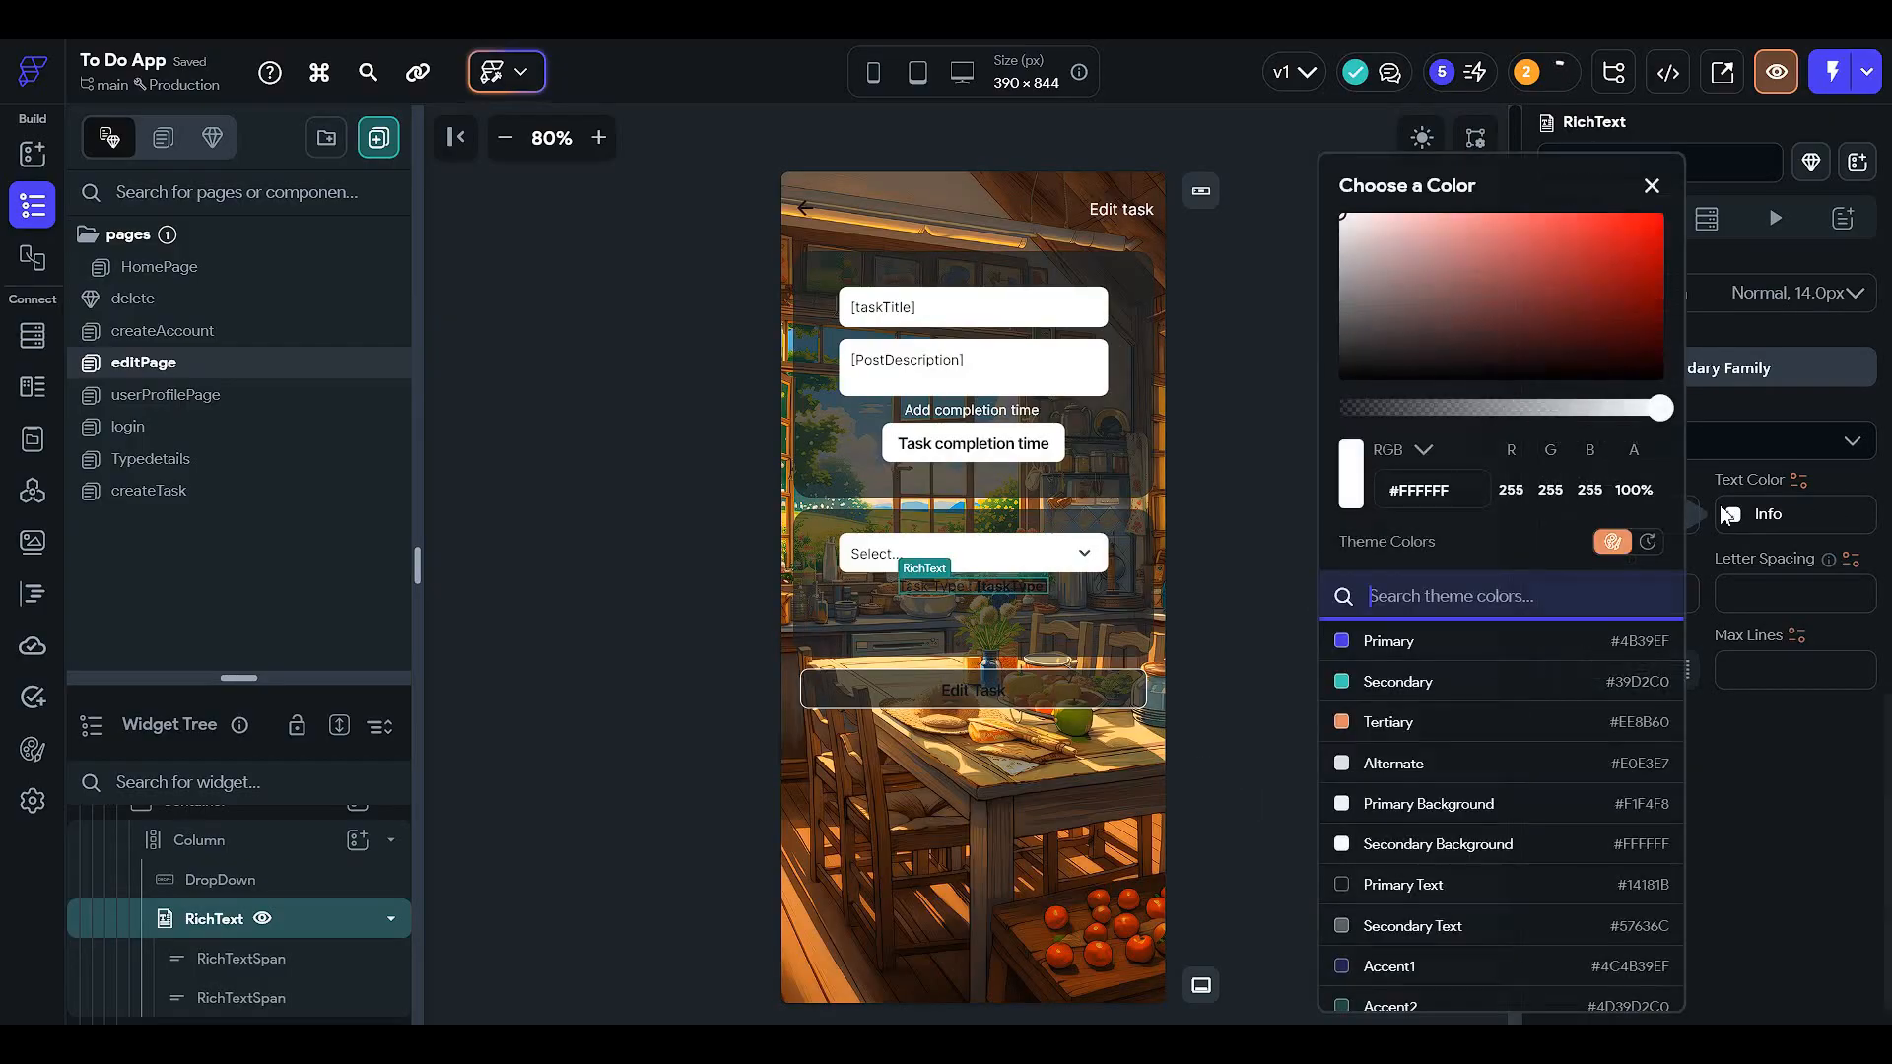
scroll(1587, 858, down, 3)
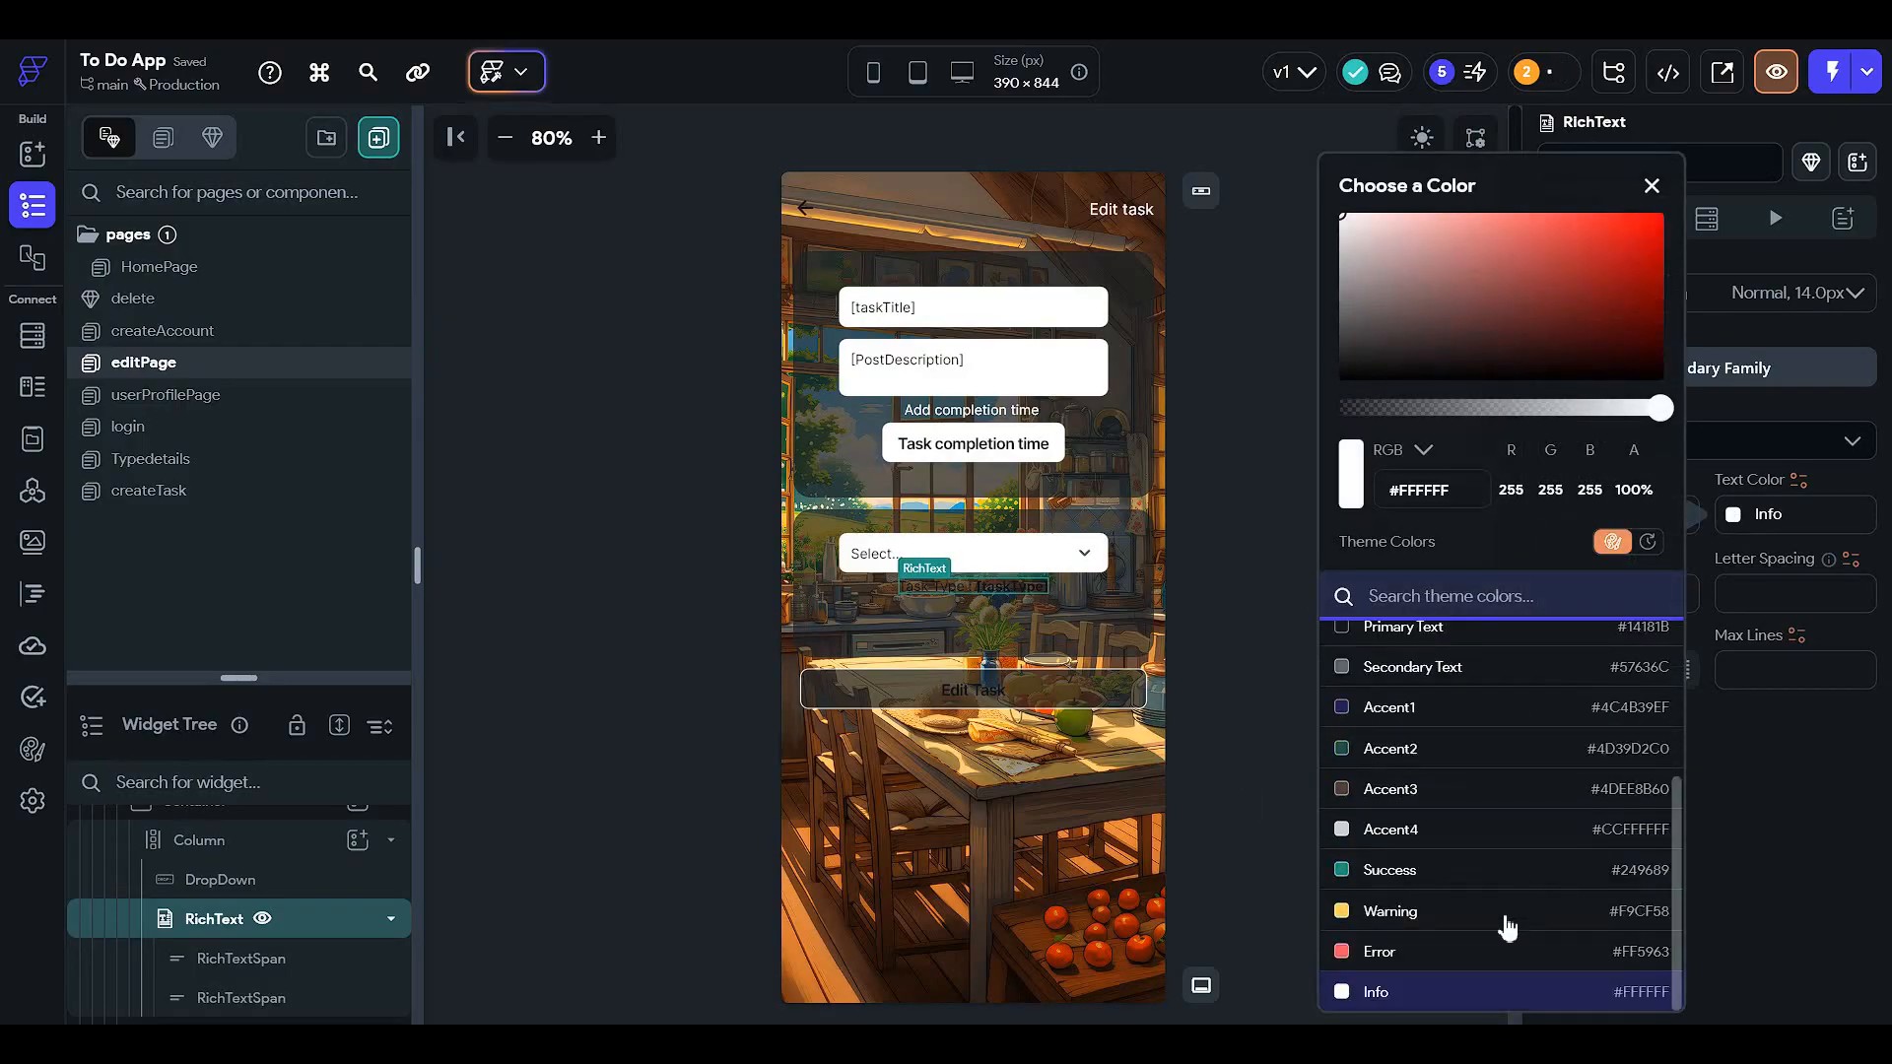
click(1461, 993)
- Give the 'Task Type :' label span the Info colour
scroll(1692, 552, up, 5)
scroll(1675, 552, up, 5)
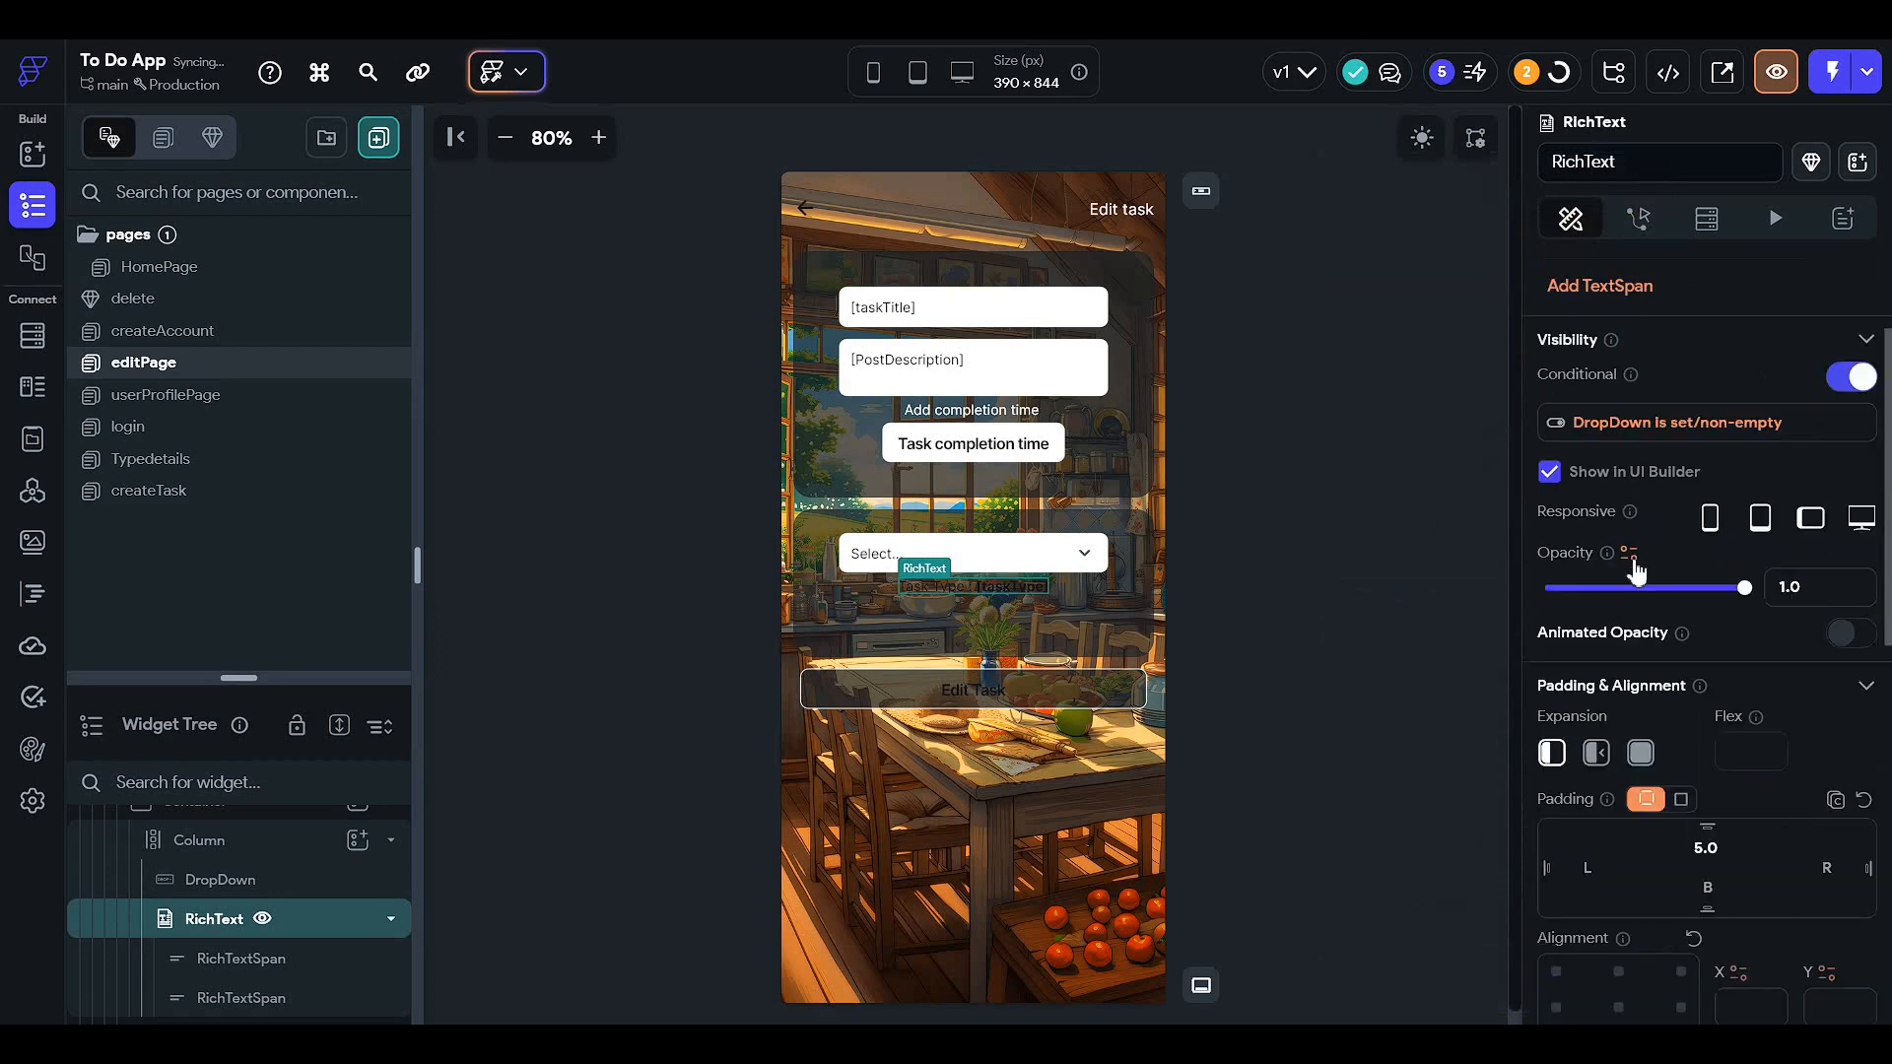
click(1834, 335)
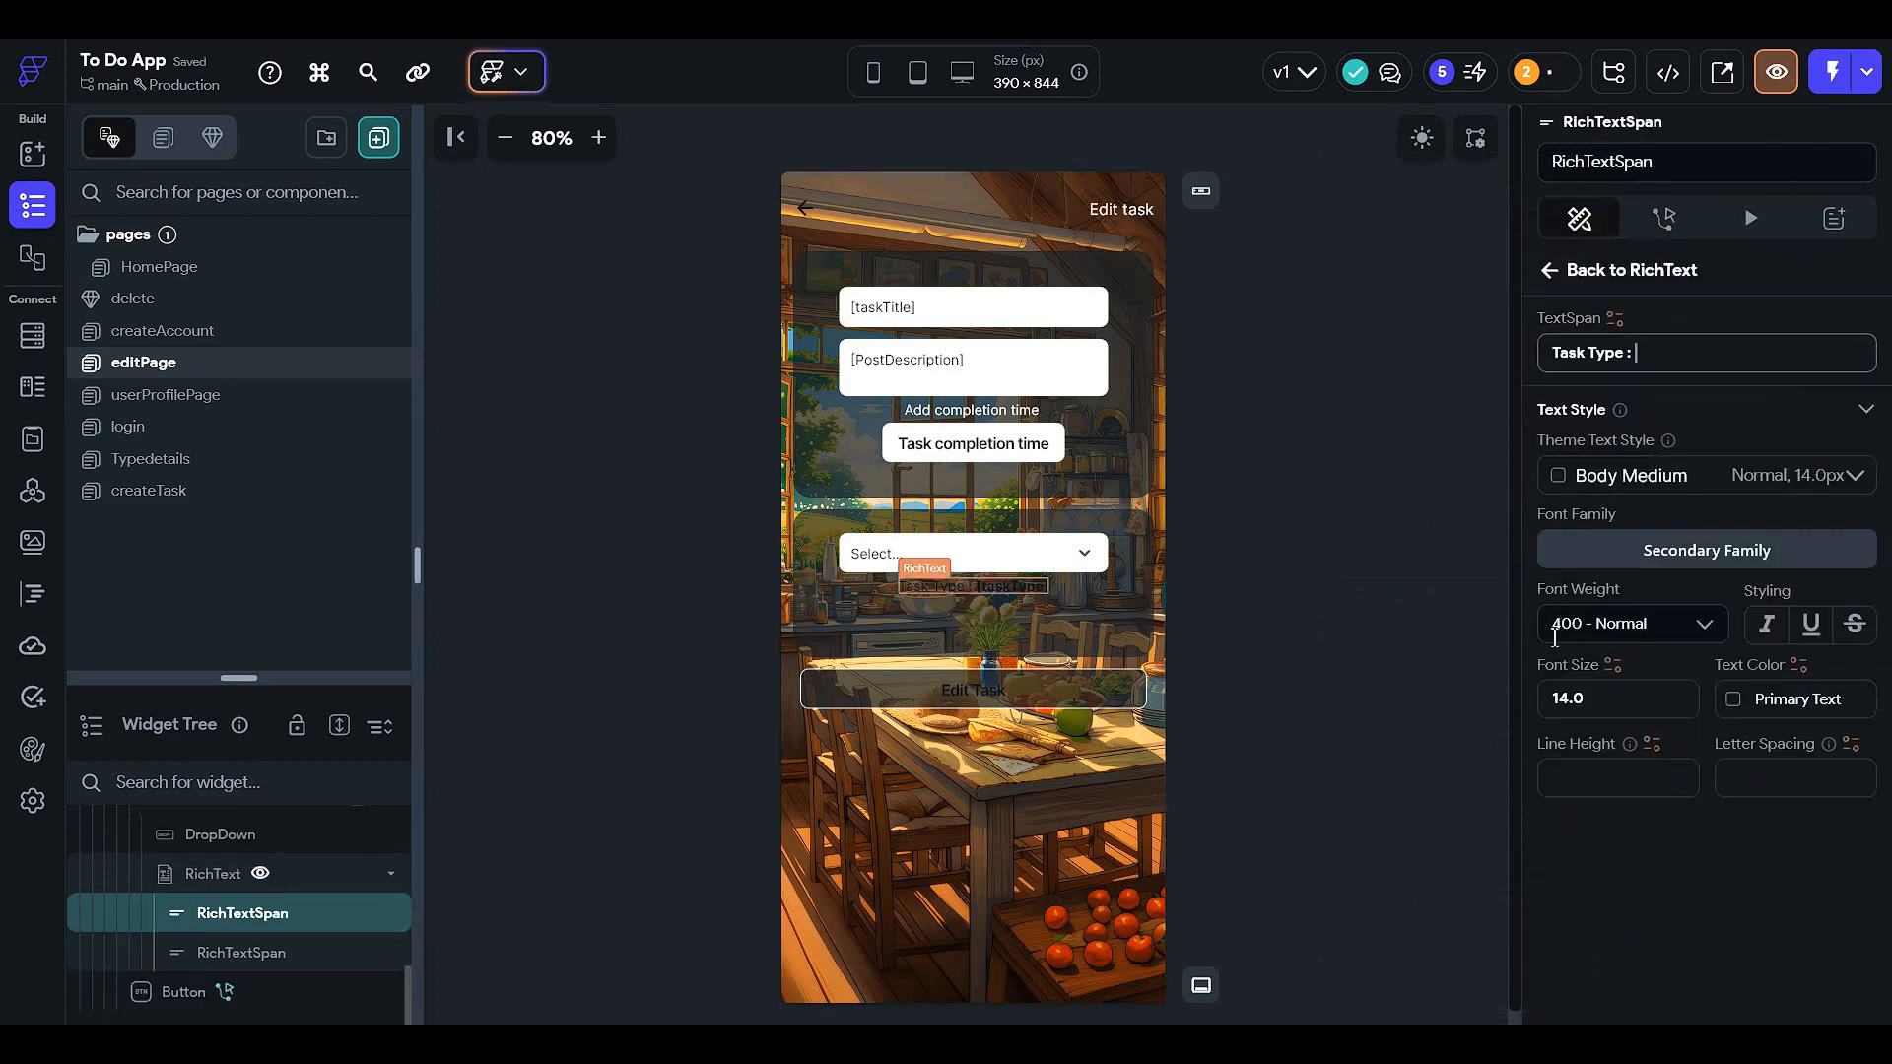
scroll(1813, 587, down, 2)
click(1756, 558)
scroll(1549, 685, down, 3)
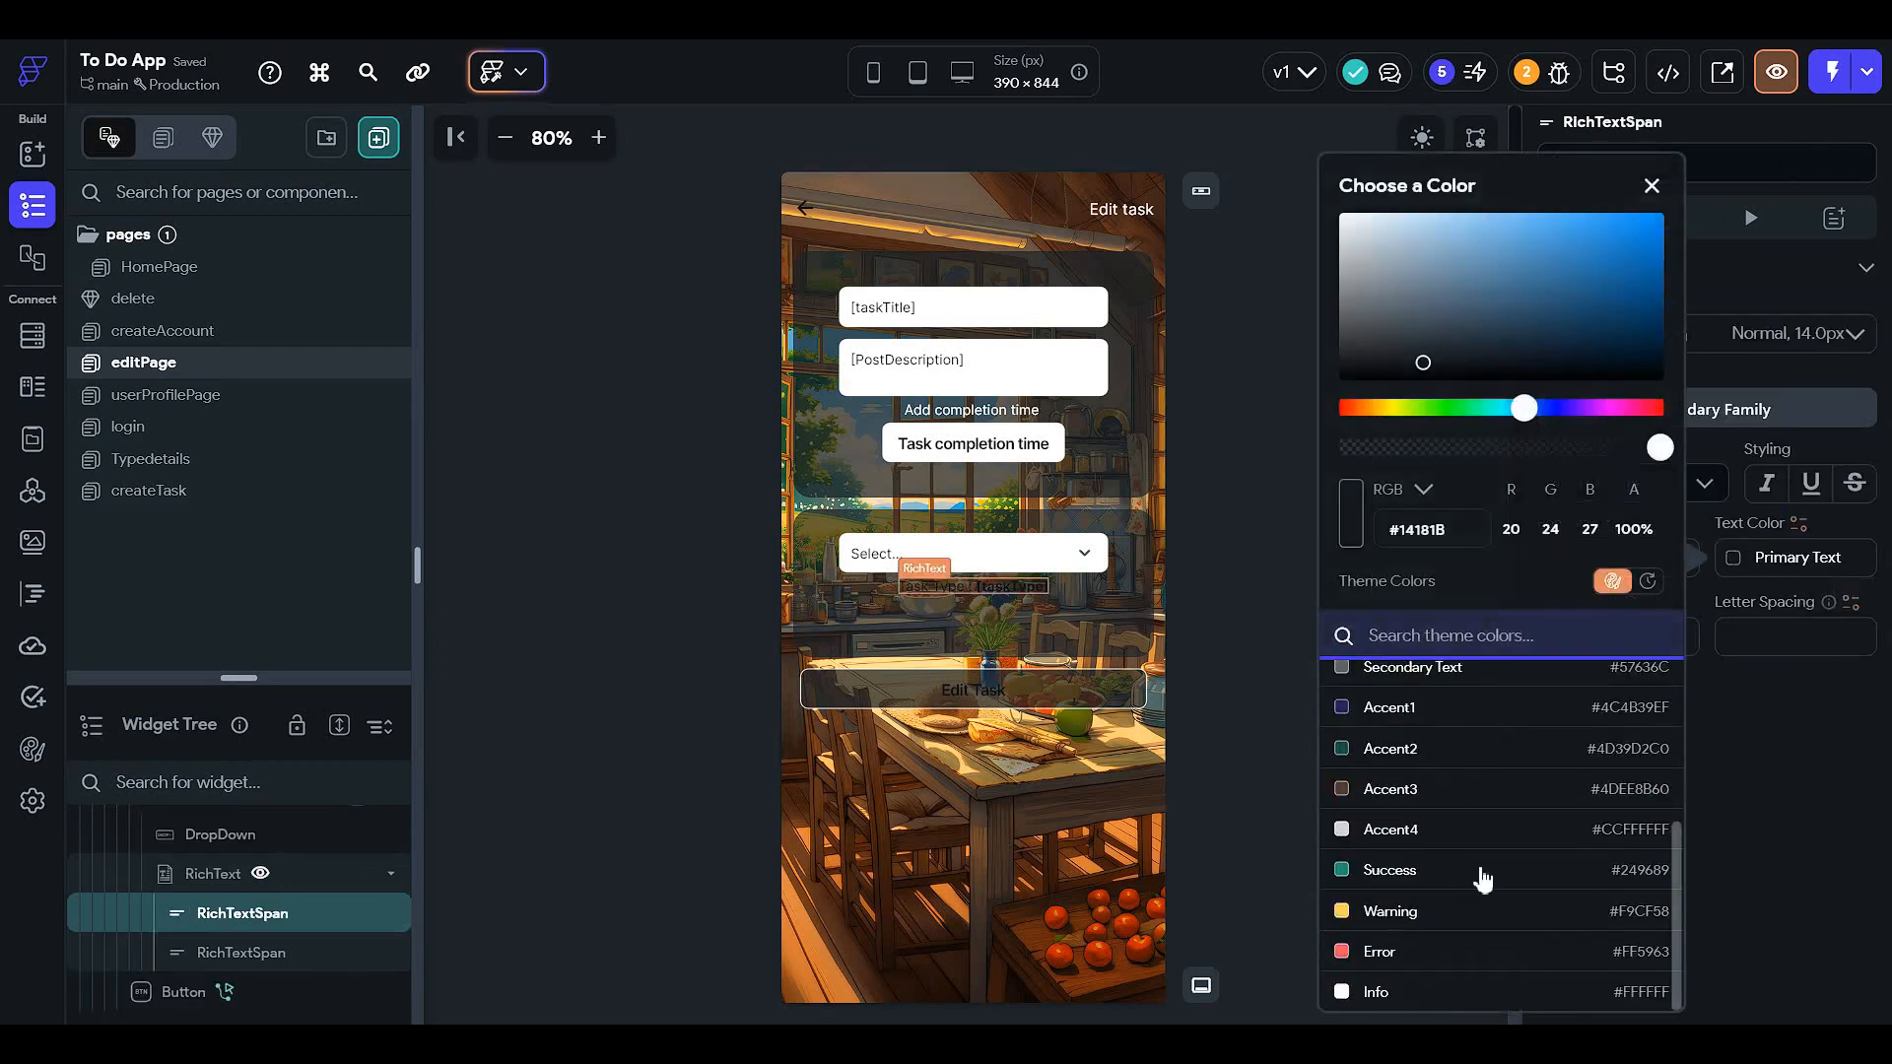
click(1469, 996)
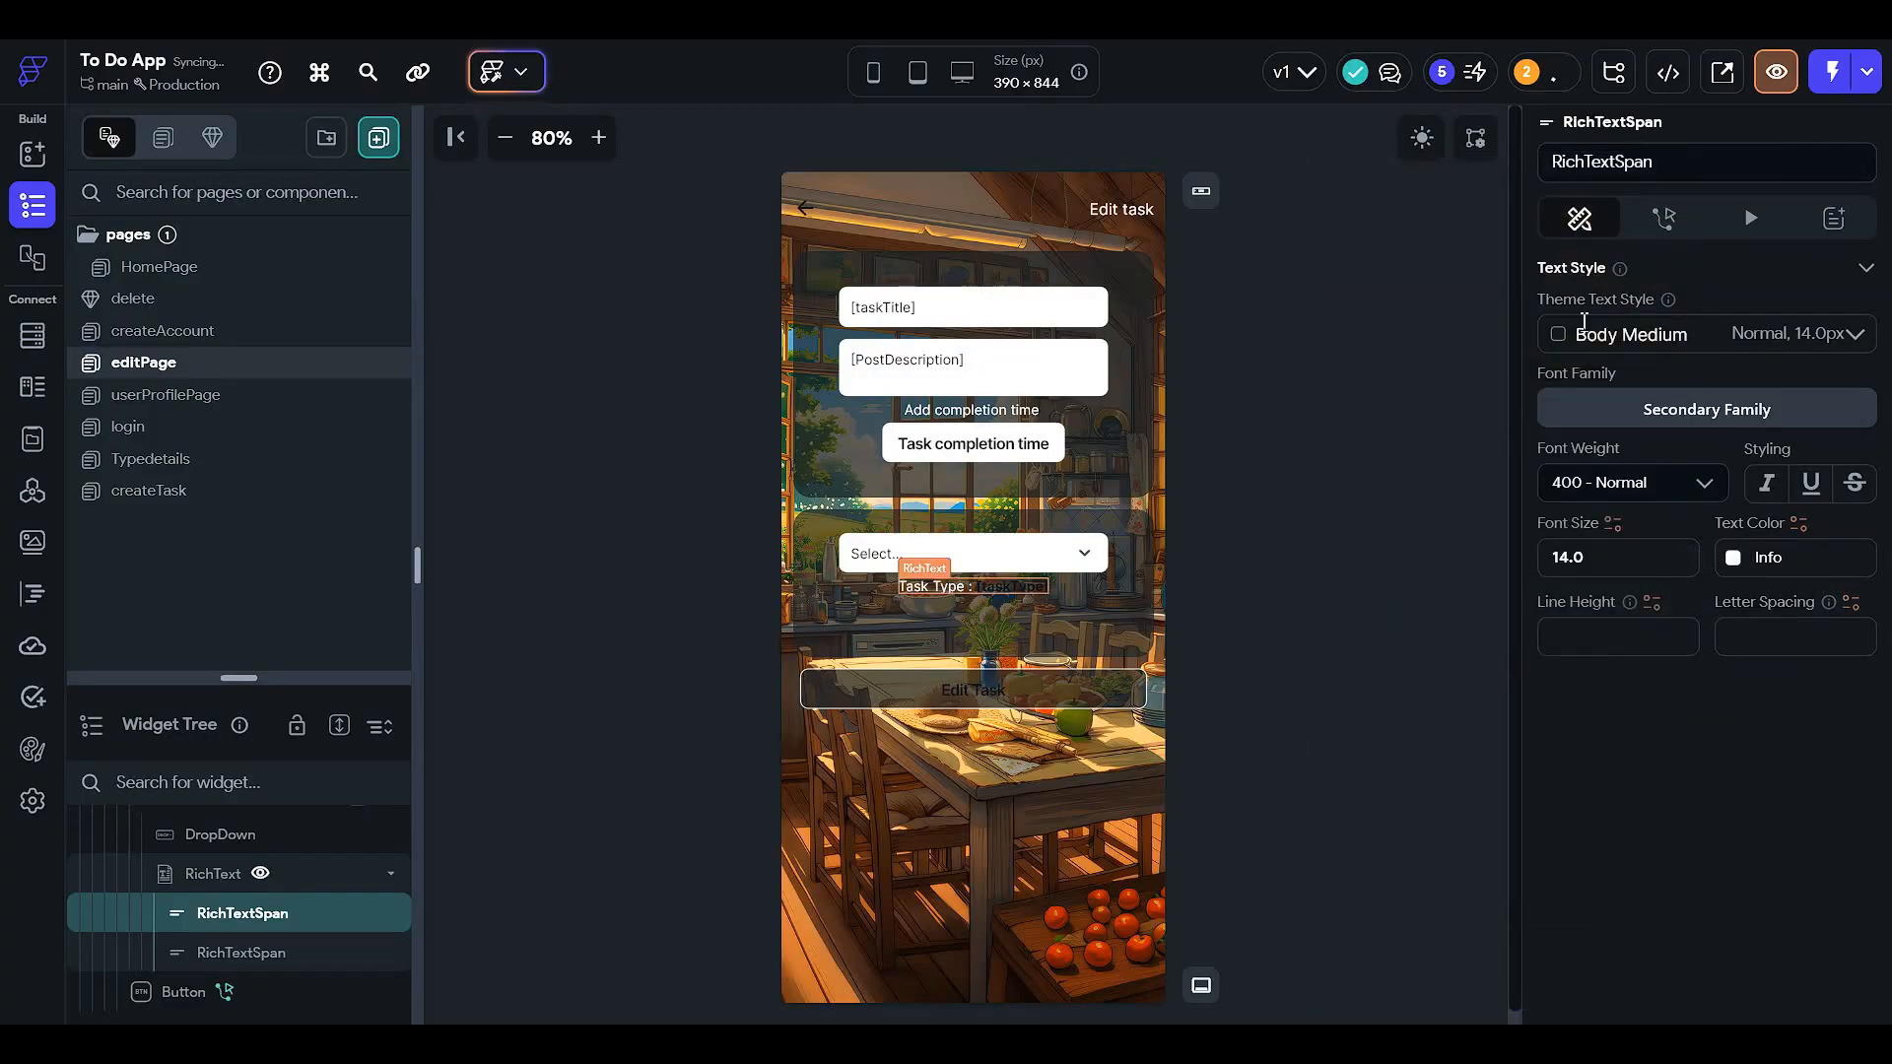
scroll(1577, 261, up, 2)
click(1561, 276)
- Give the taskType value span the Info colour
scroll(1665, 582, down, 3)
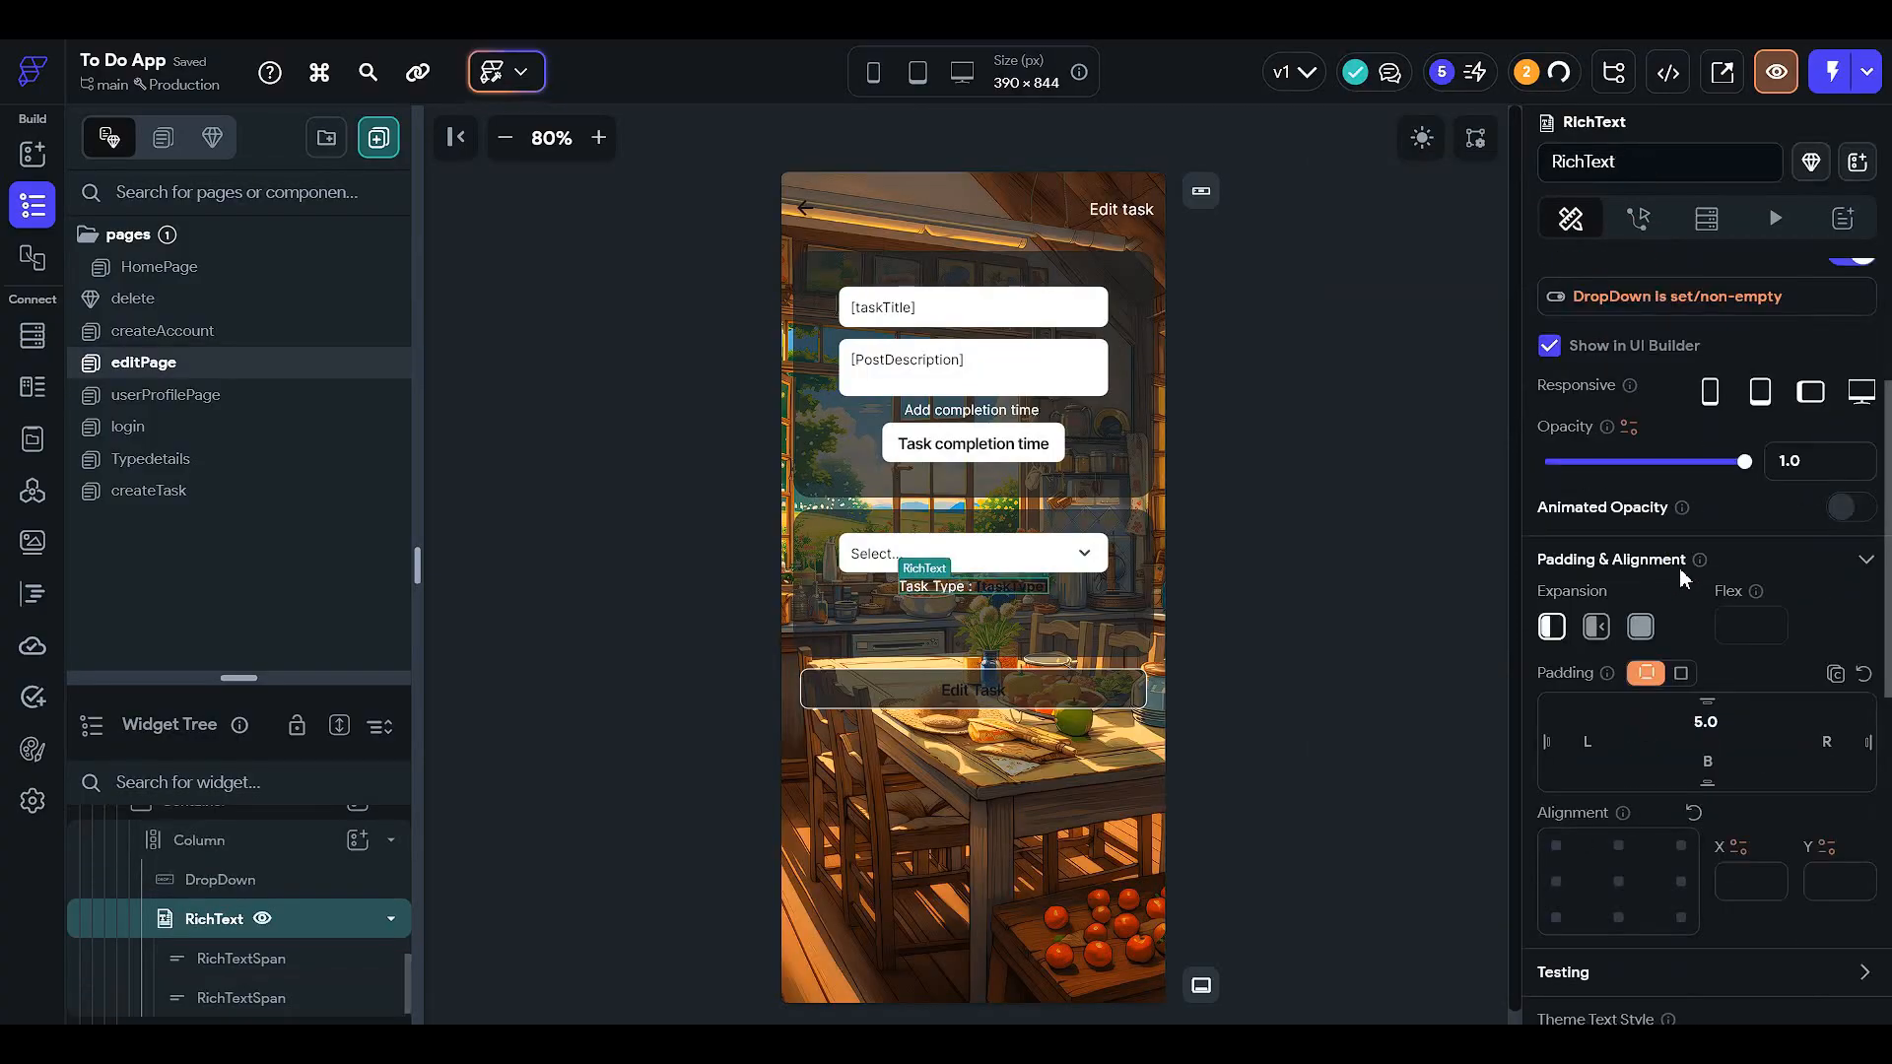
scroll(1679, 567, up, 2)
click(1833, 314)
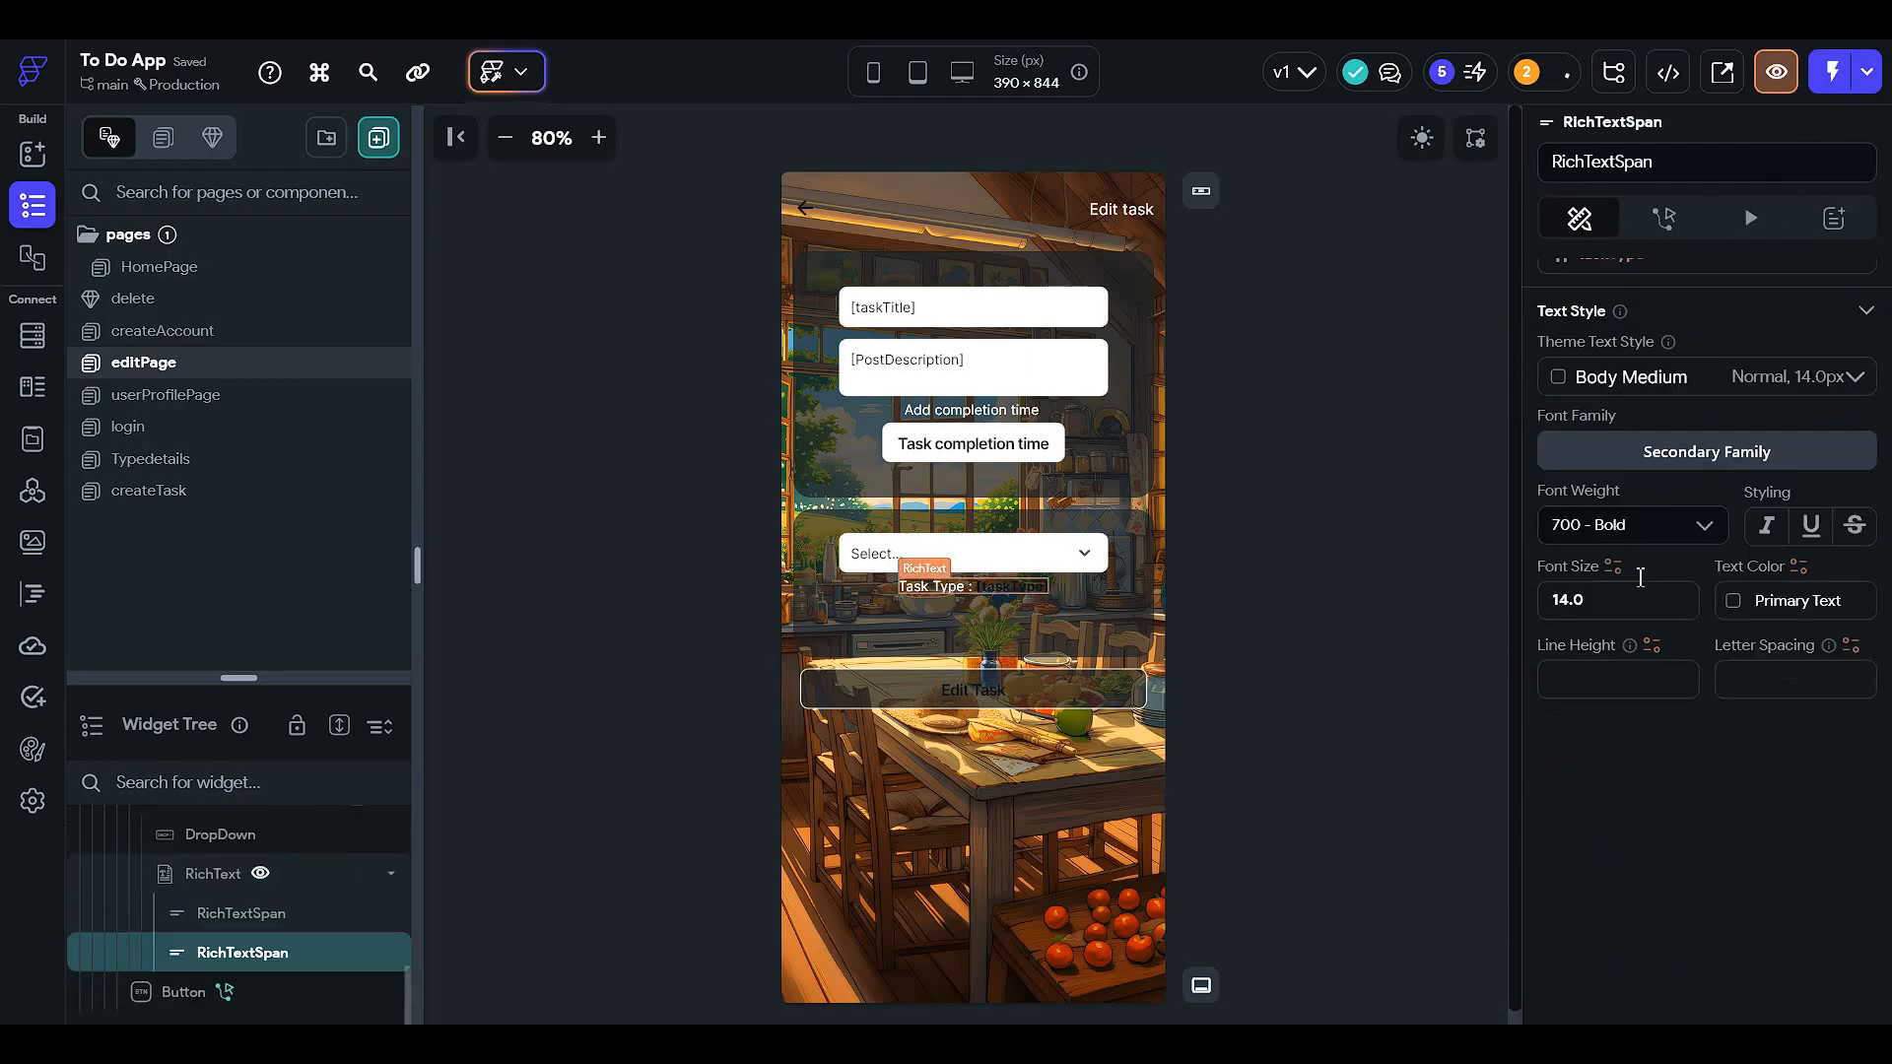
click(1736, 558)
scroll(1504, 842, down, 3)
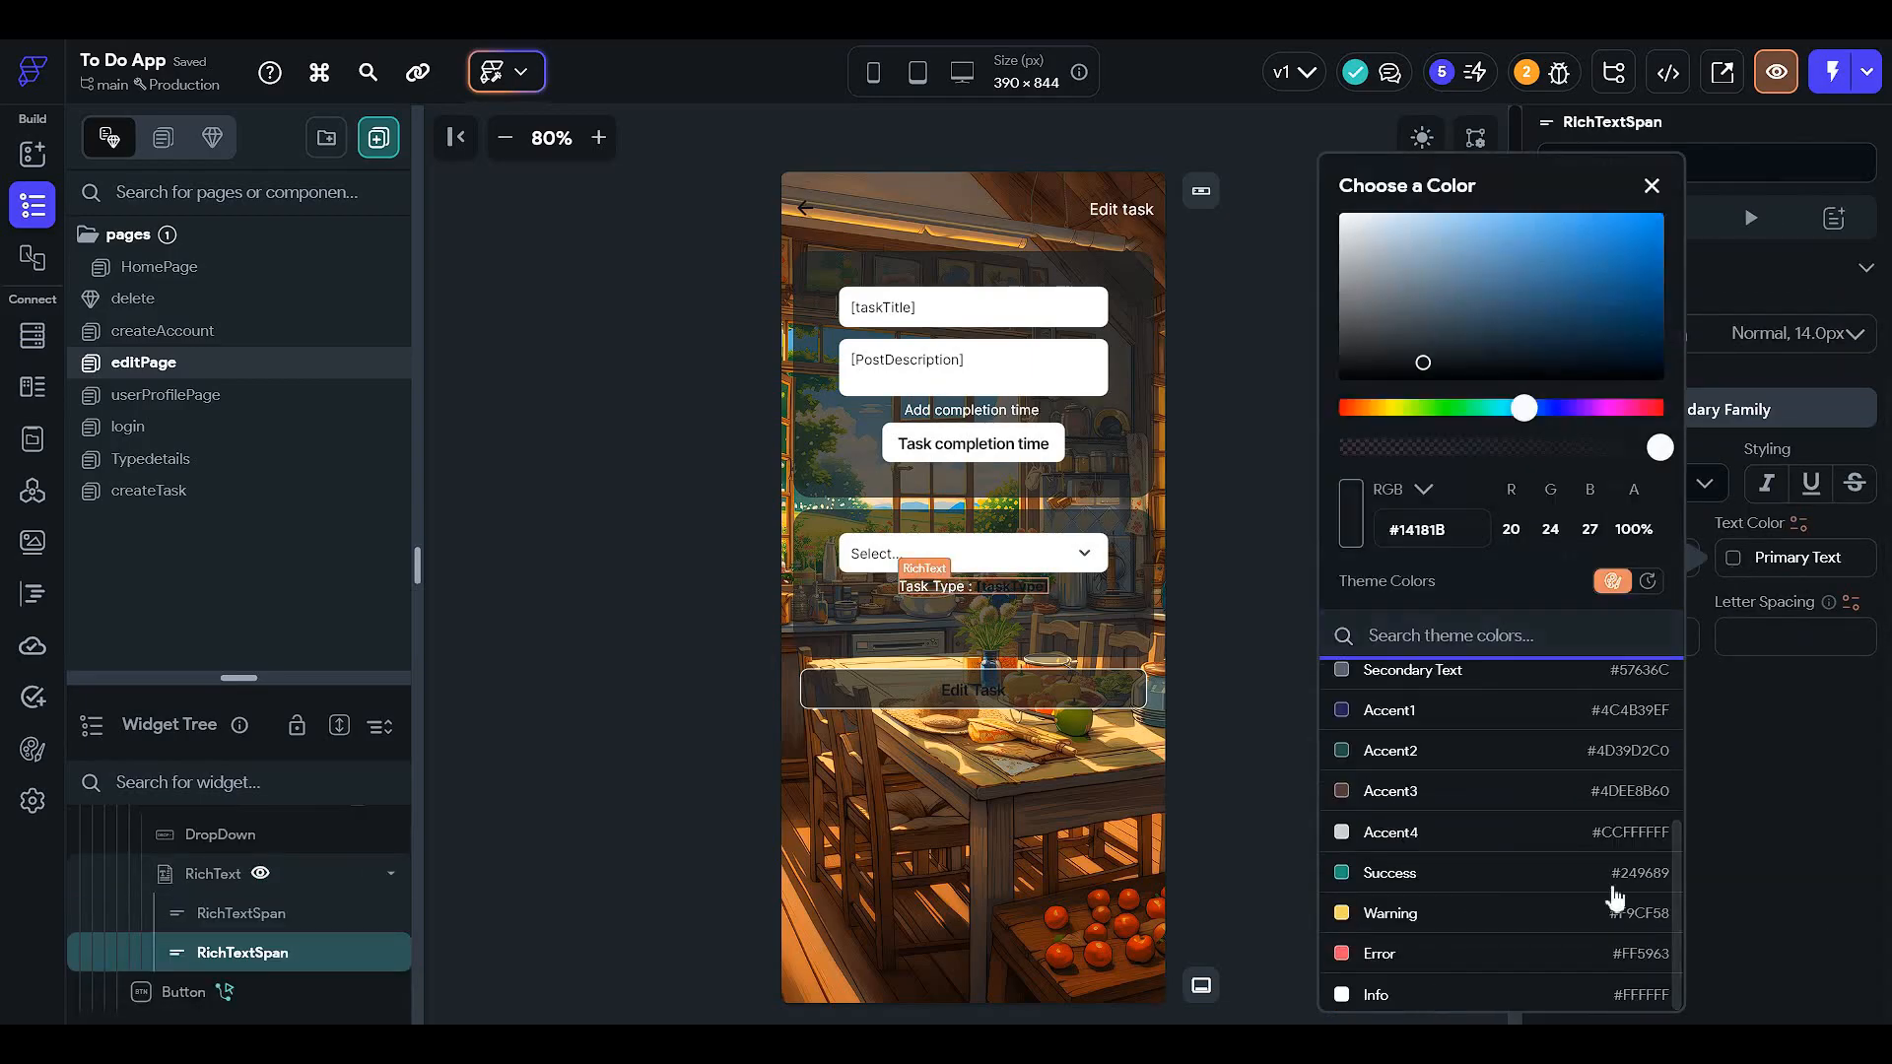
click(1438, 993)
- Make the Edit Task button text white with the Info colour
click(968, 718)
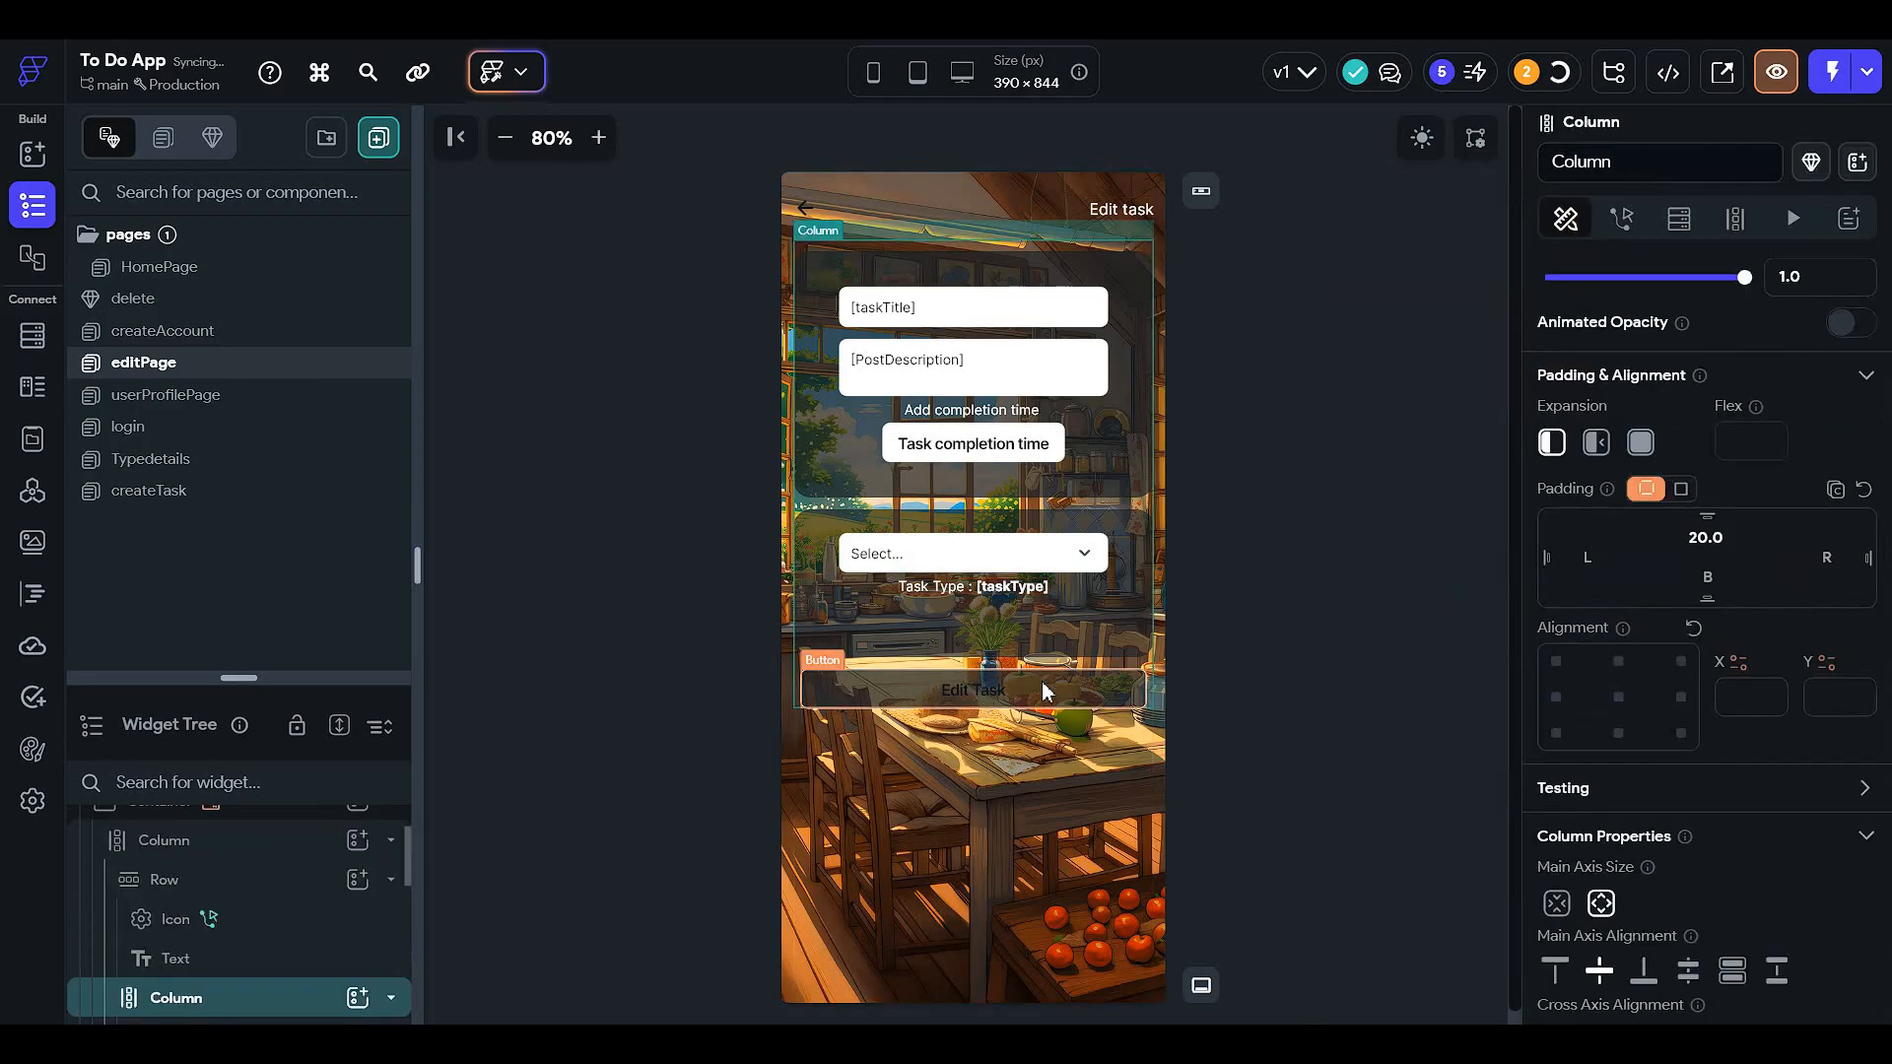
click(970, 698)
scroll(1824, 706, down, 5)
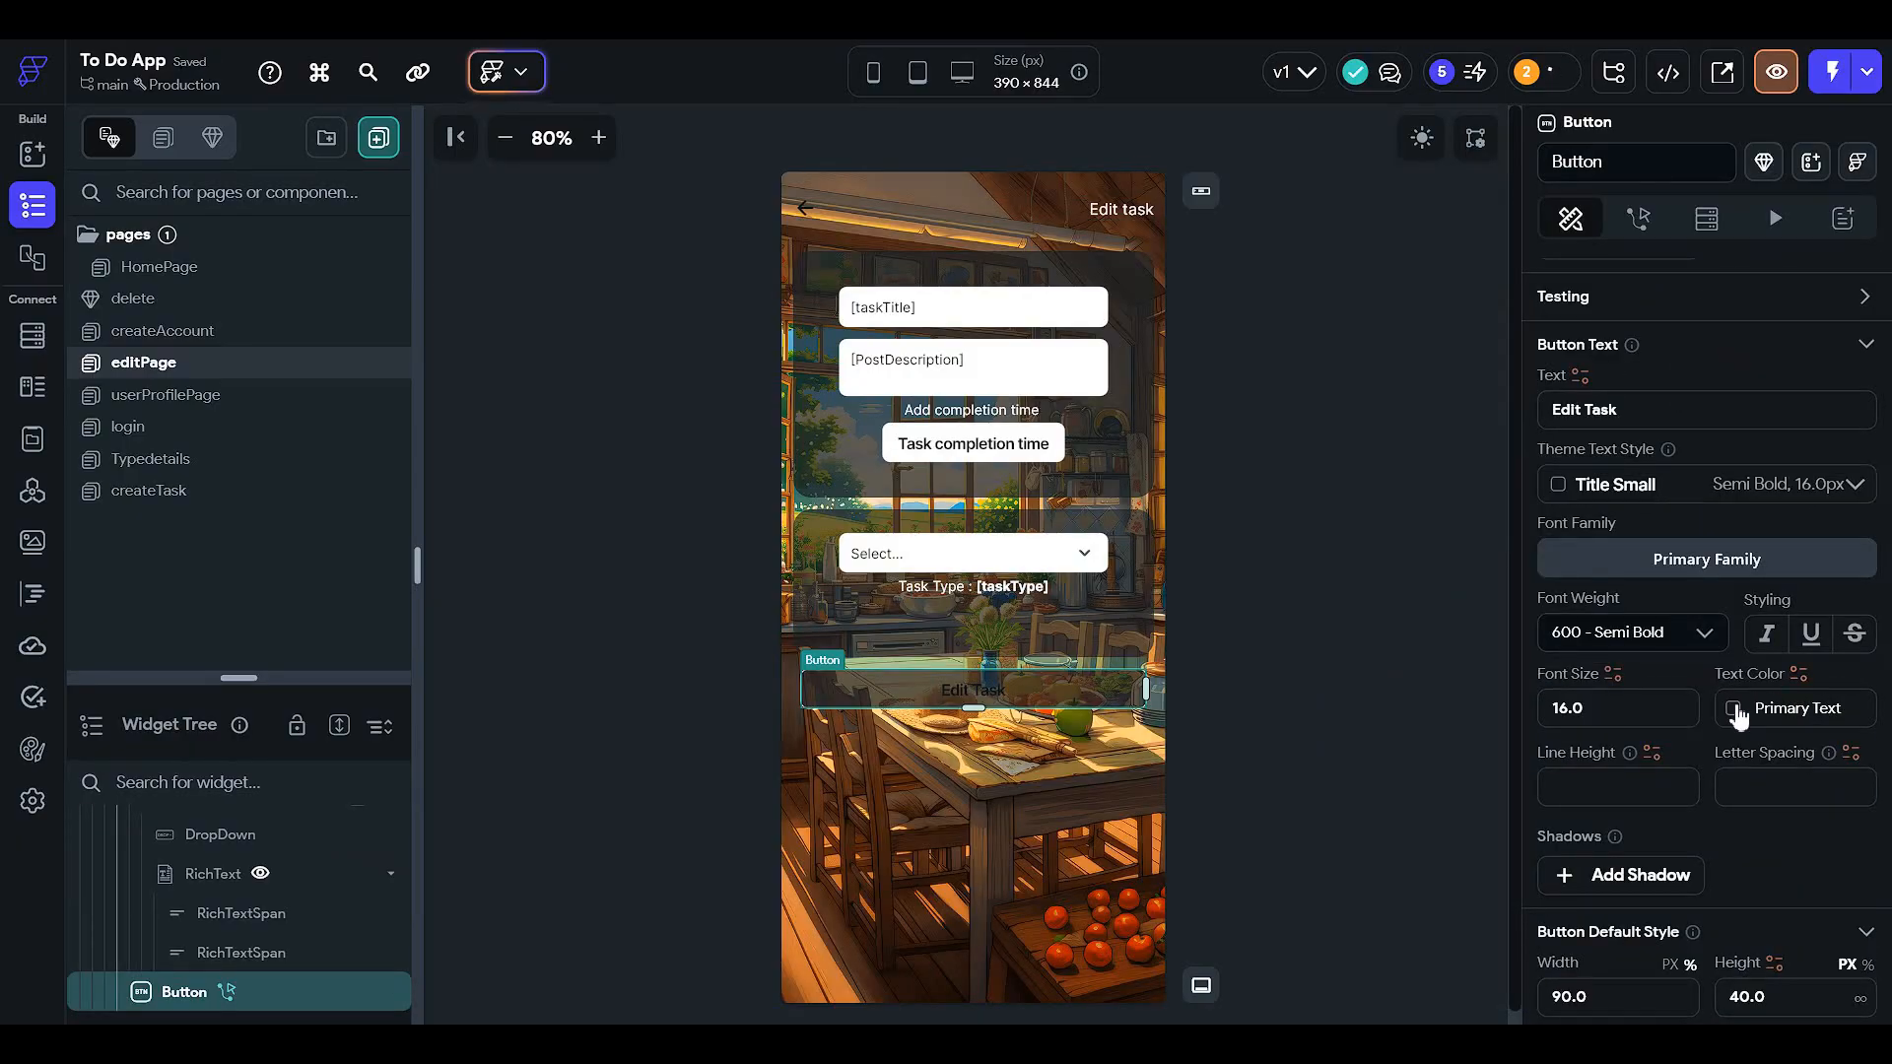
click(1736, 709)
scroll(1493, 827, down, 3)
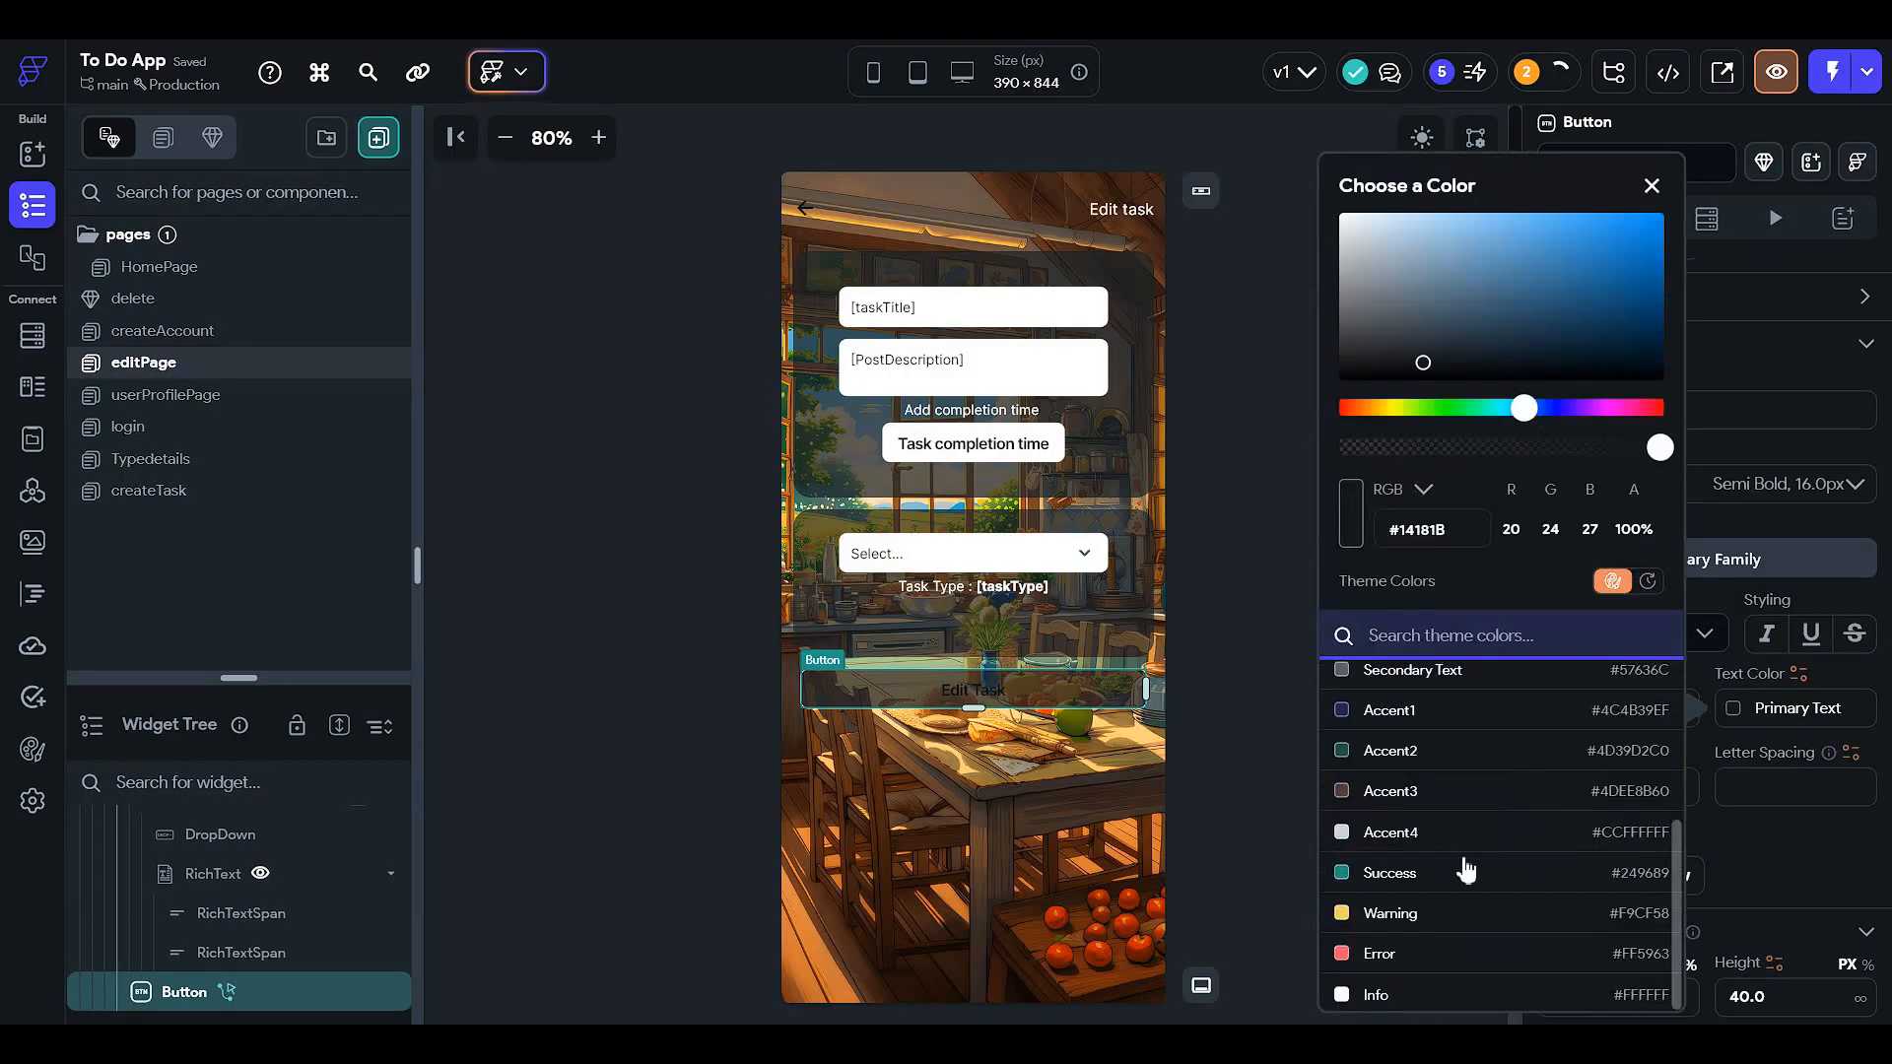
click(1456, 991)
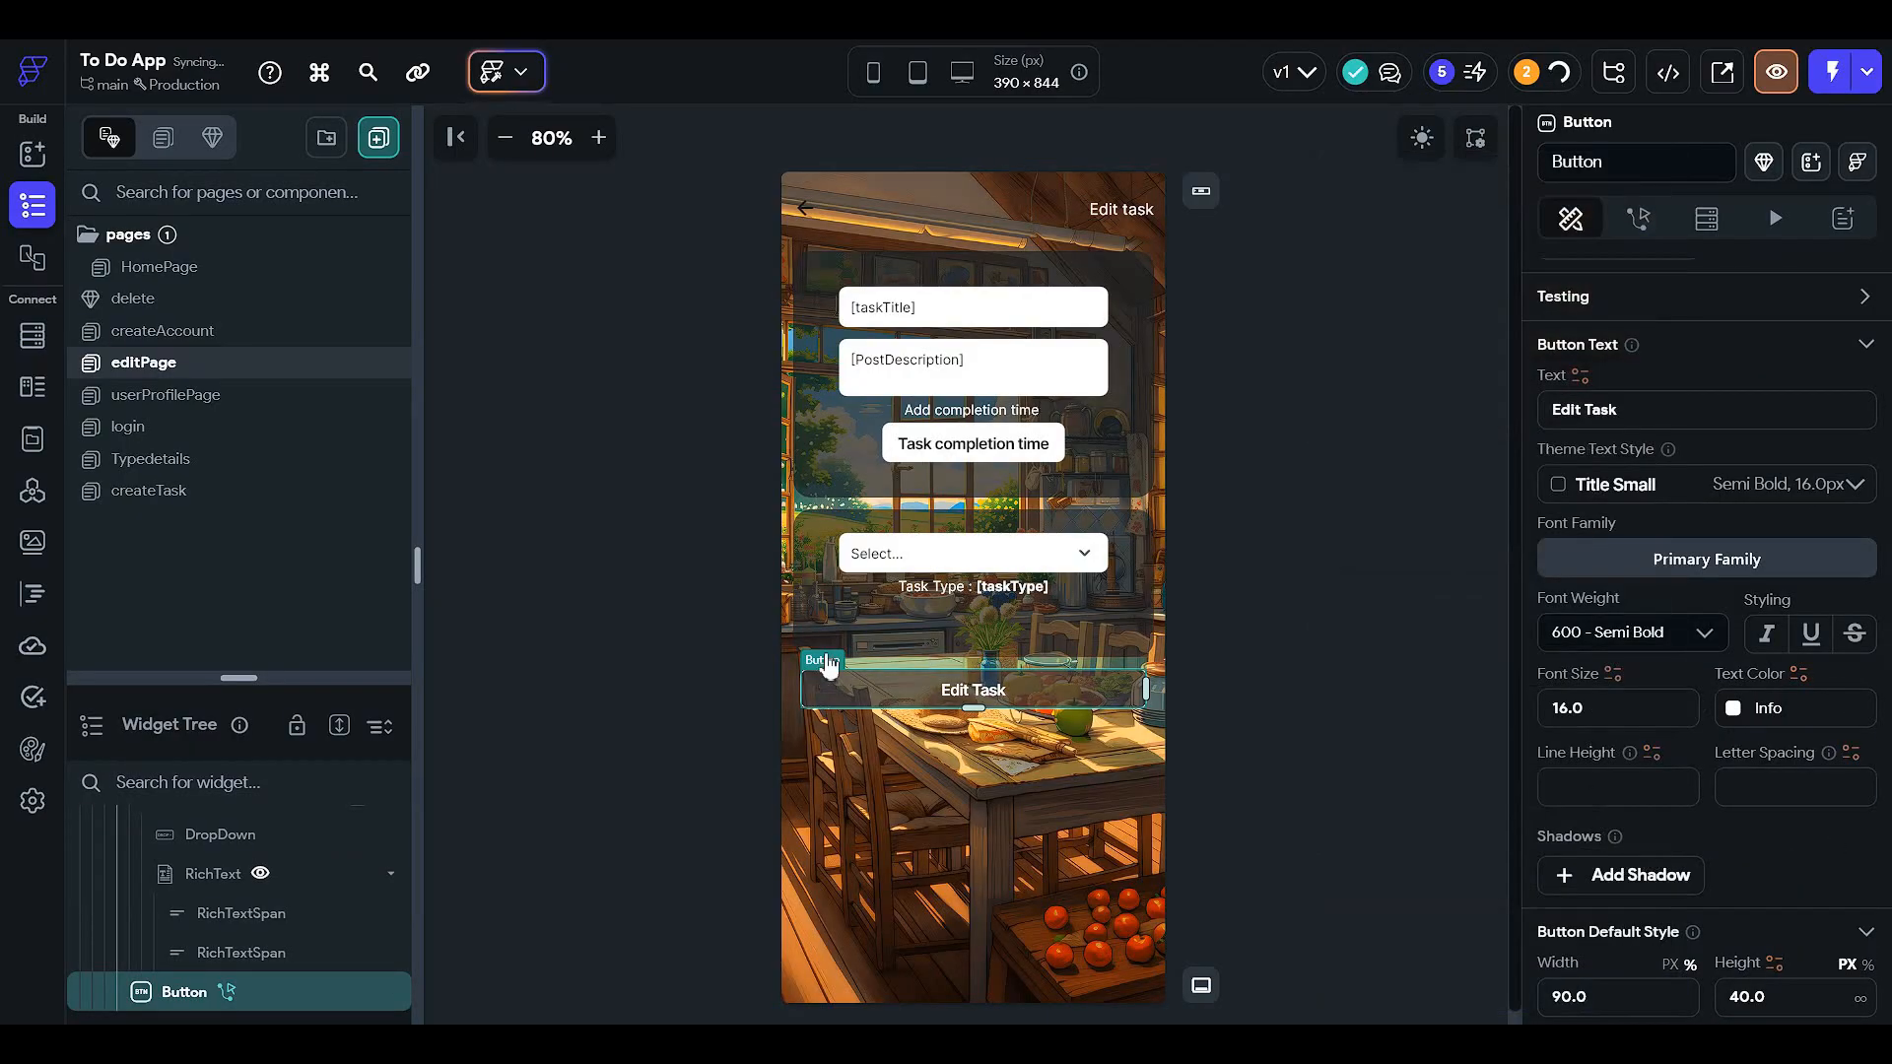
click(277, 414)
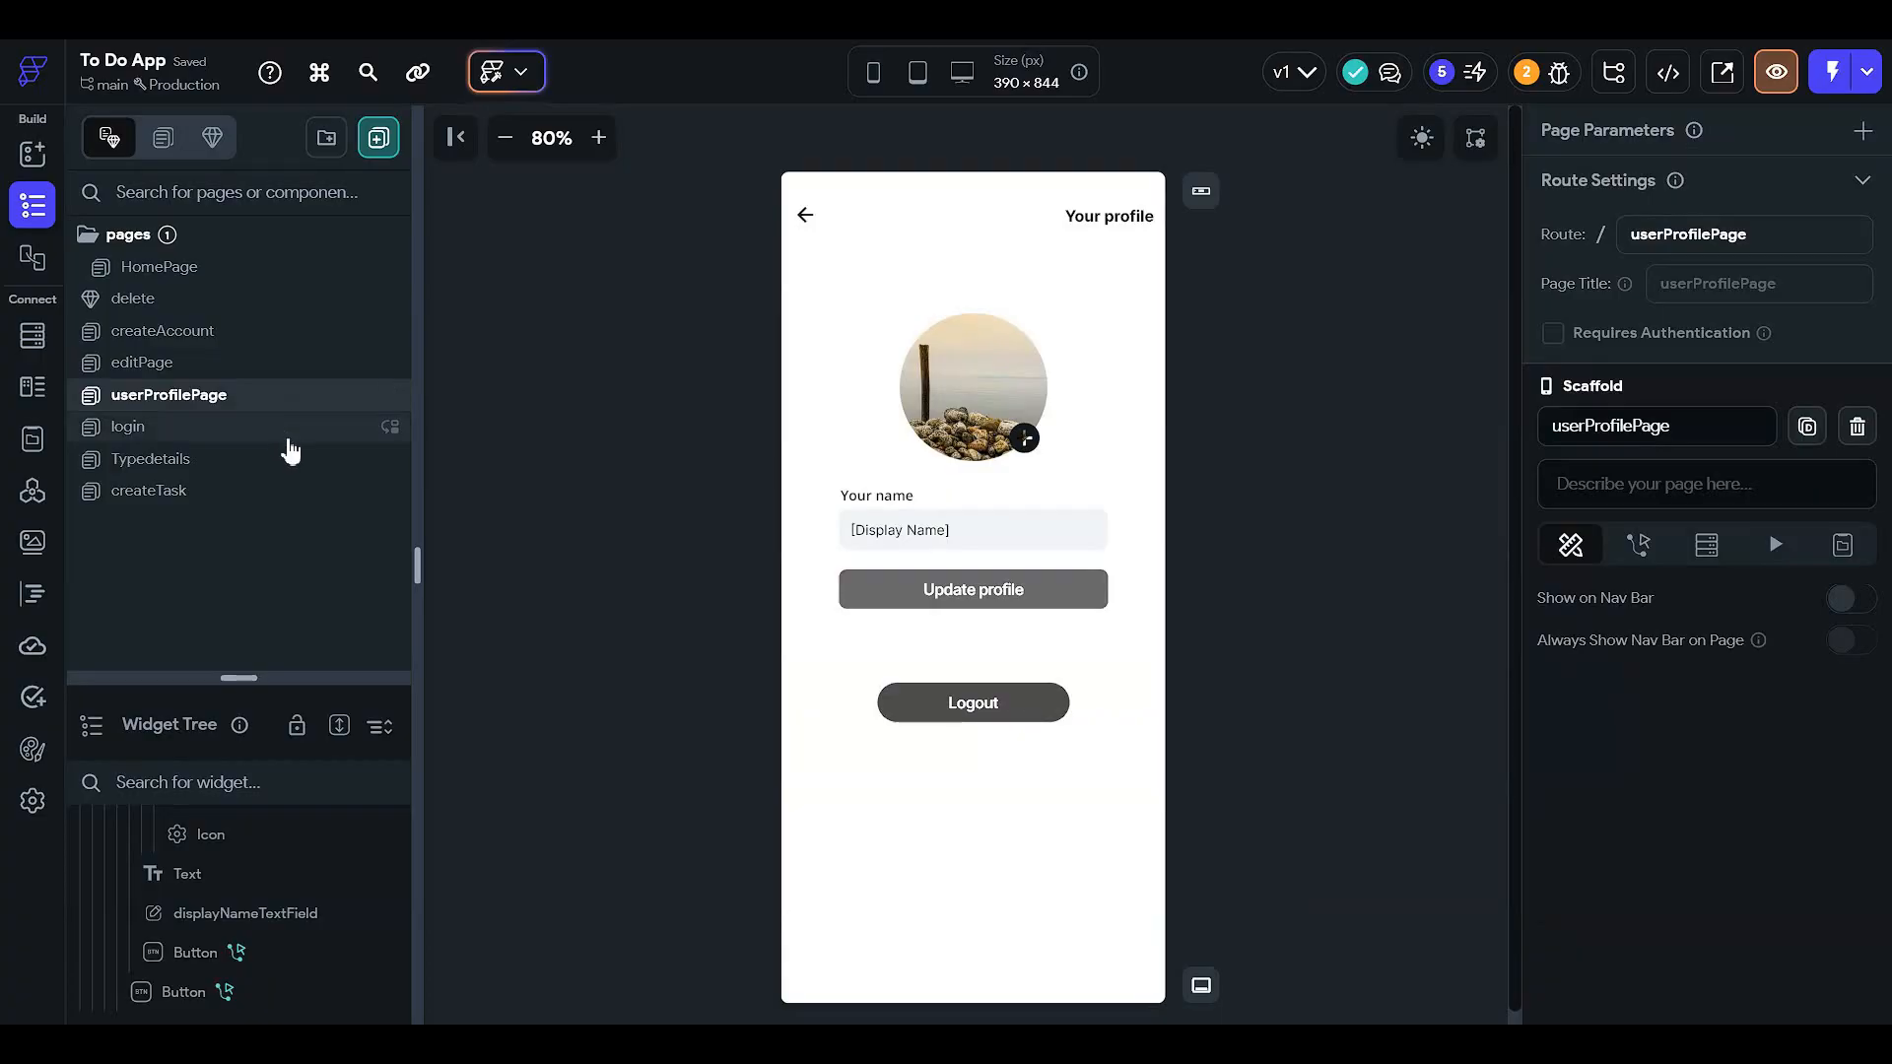
- Review the login, Typedetails and createTask pages, checking the dark-mode preview
click(289, 449)
click(293, 463)
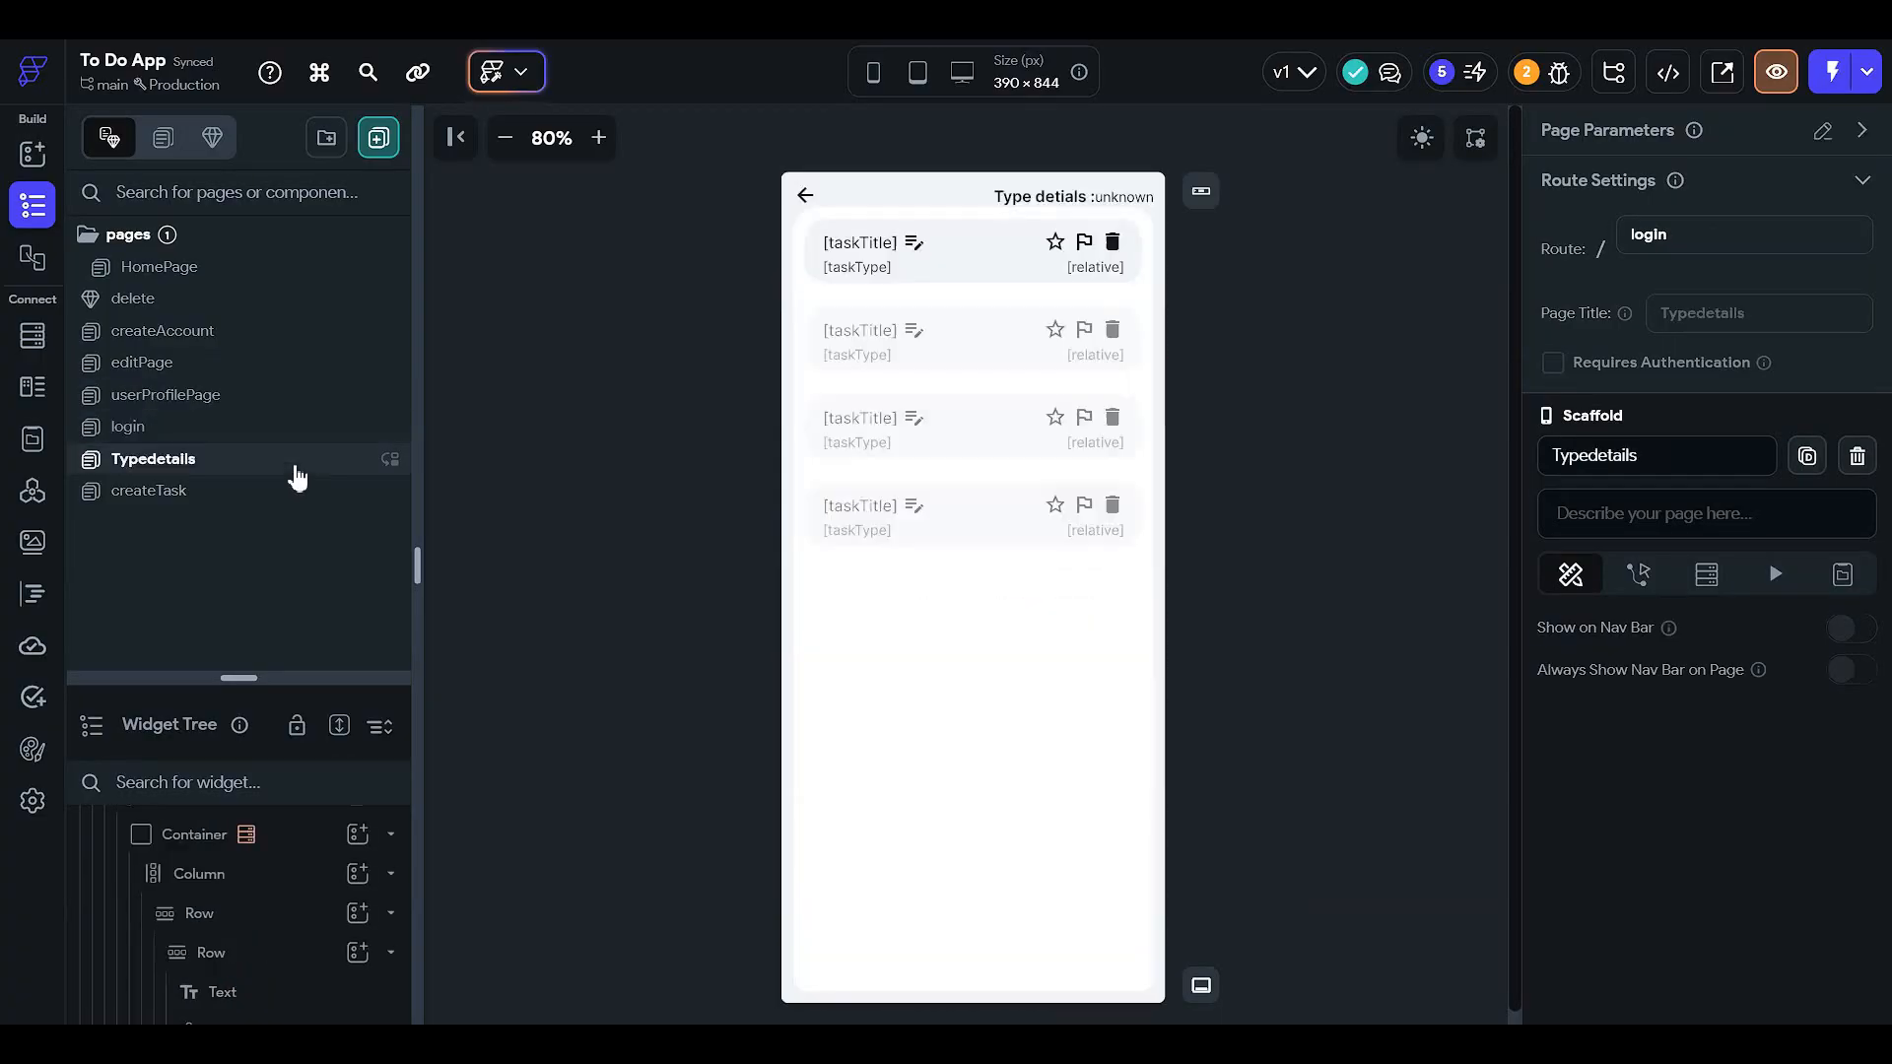
click(1434, 143)
click(1436, 144)
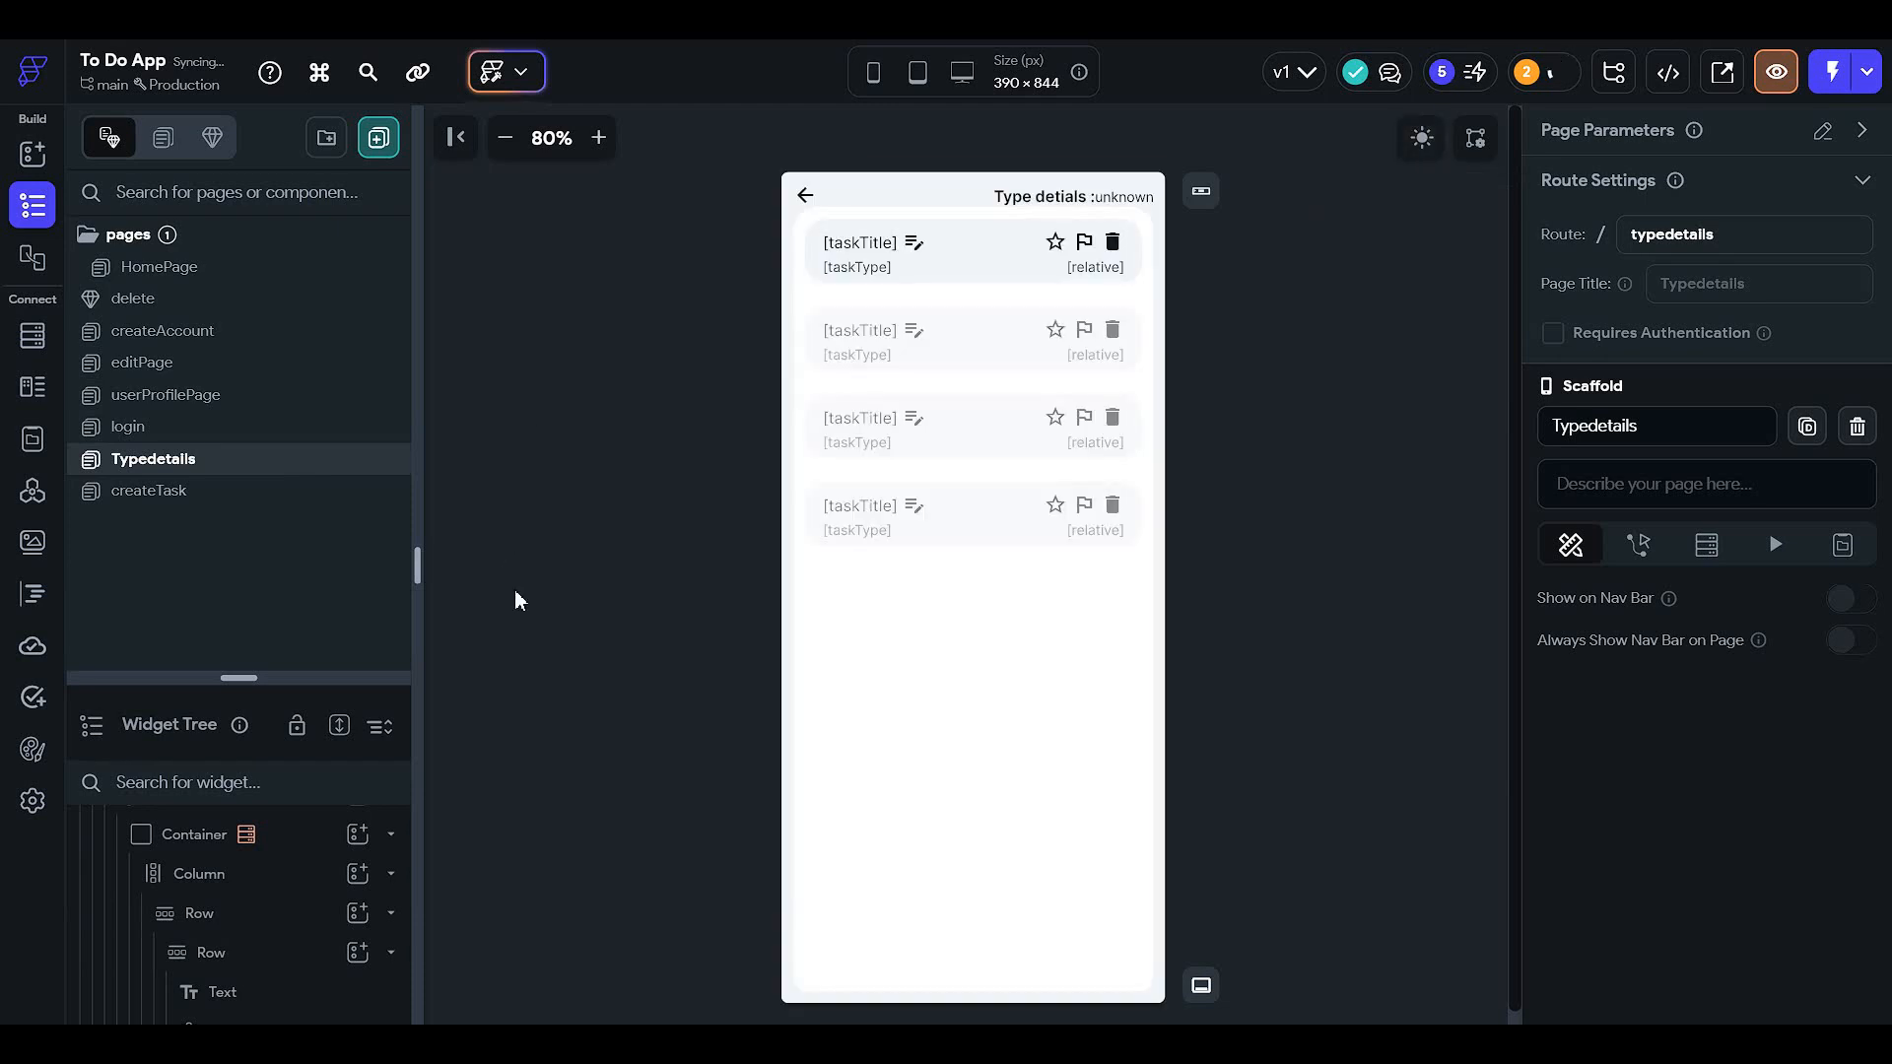
click(218, 492)
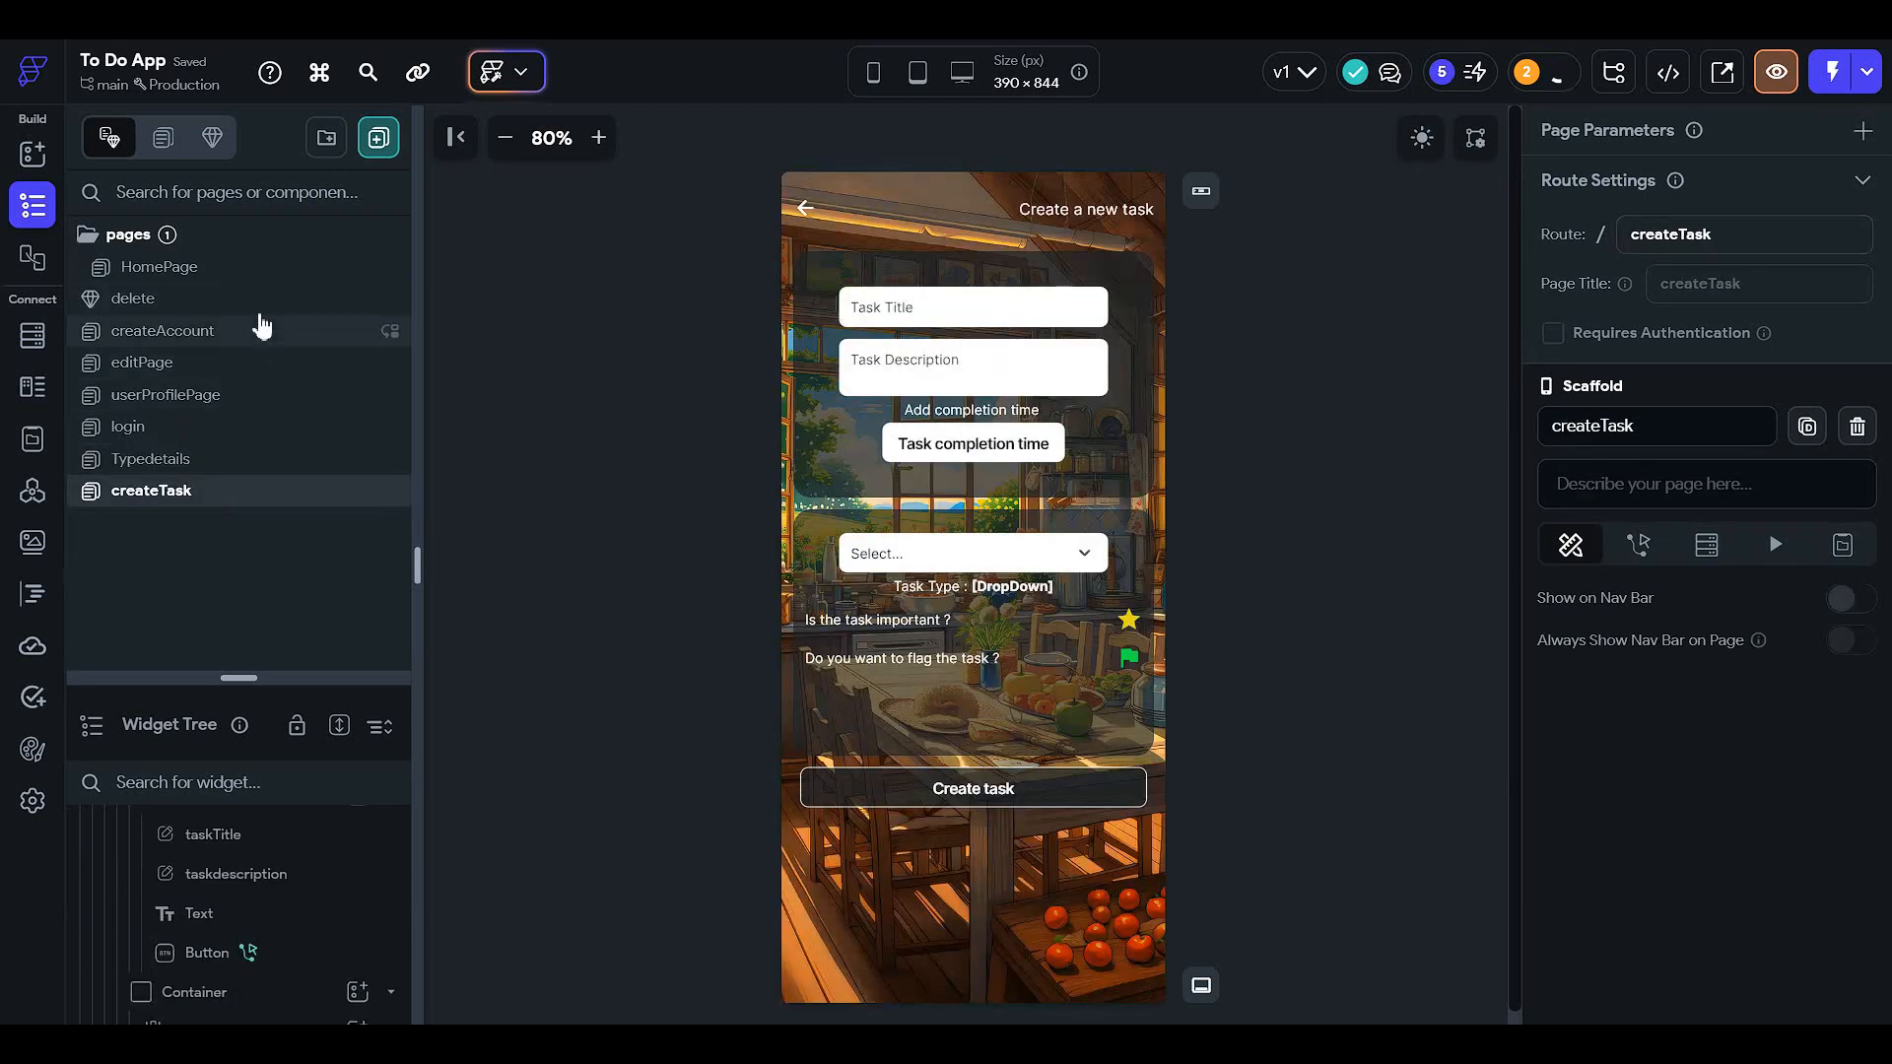
- On HomePage, hide the search results column and show the main task list column
click(273, 270)
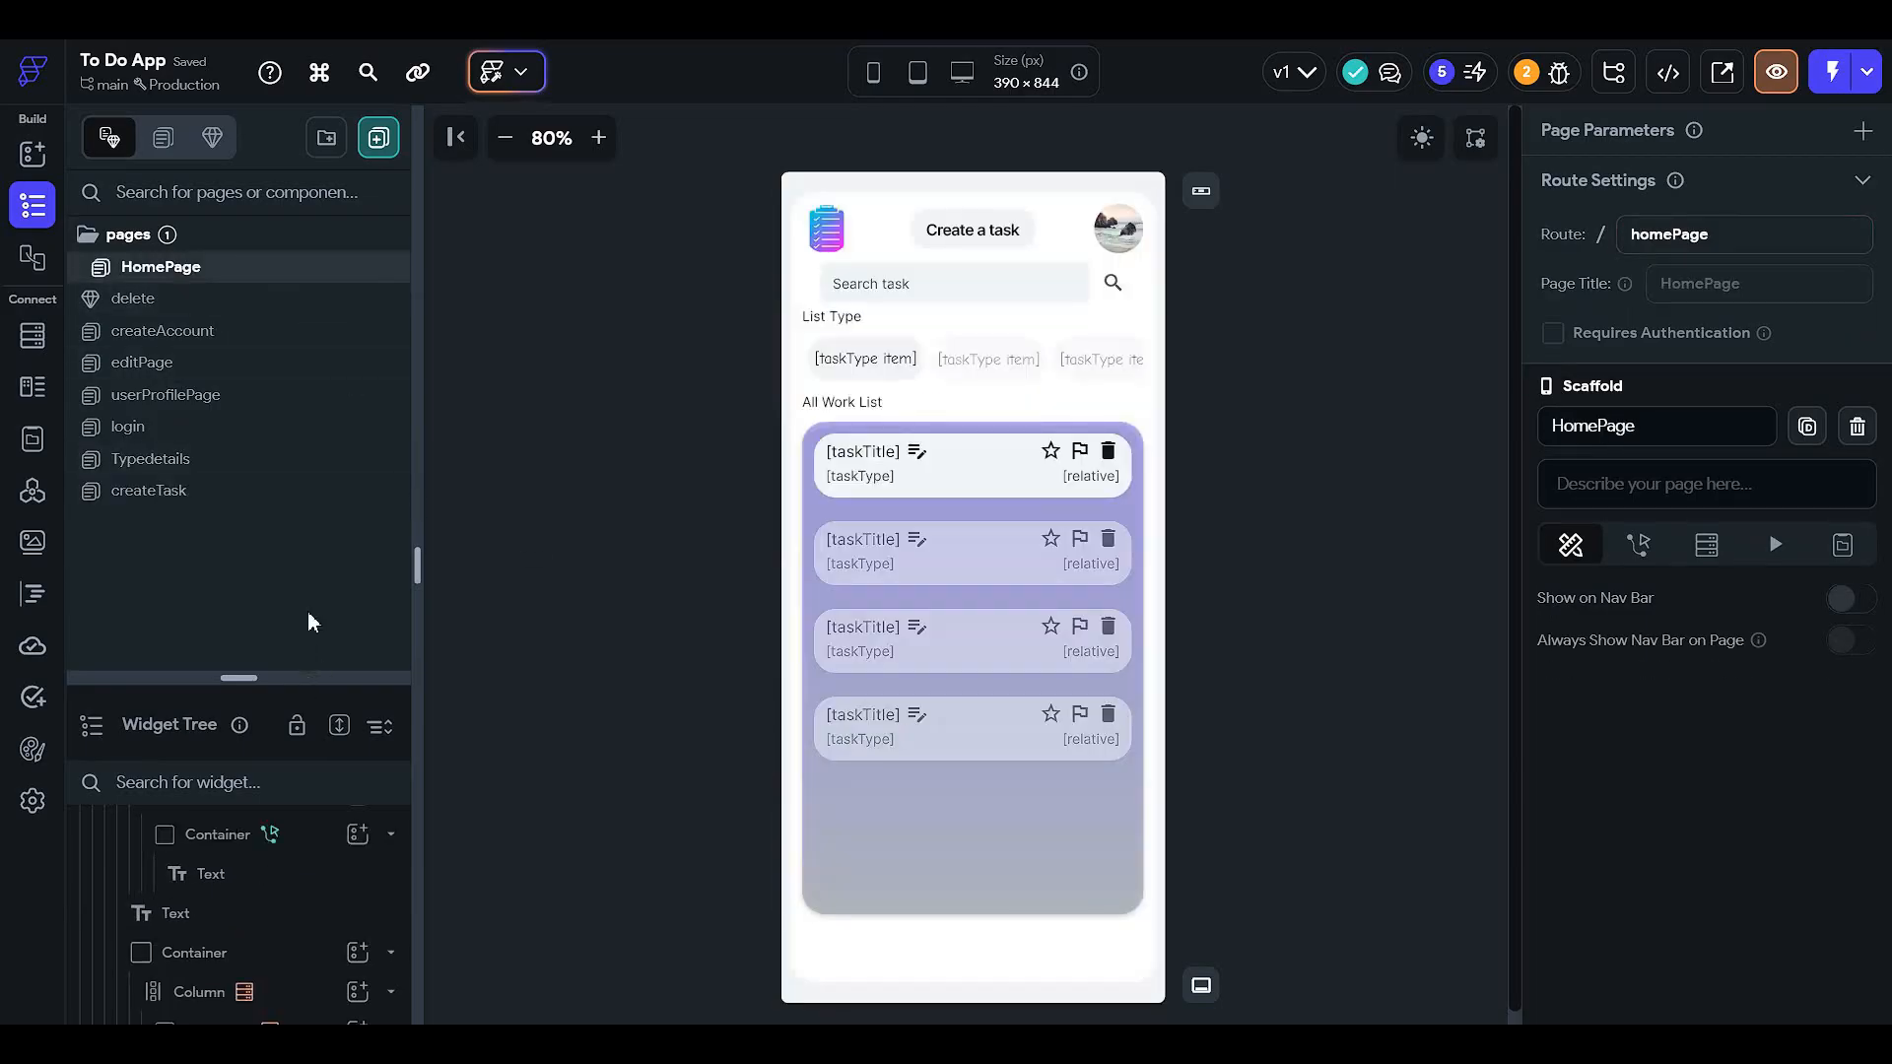
scroll(308, 620, down, 5)
click(114, 448)
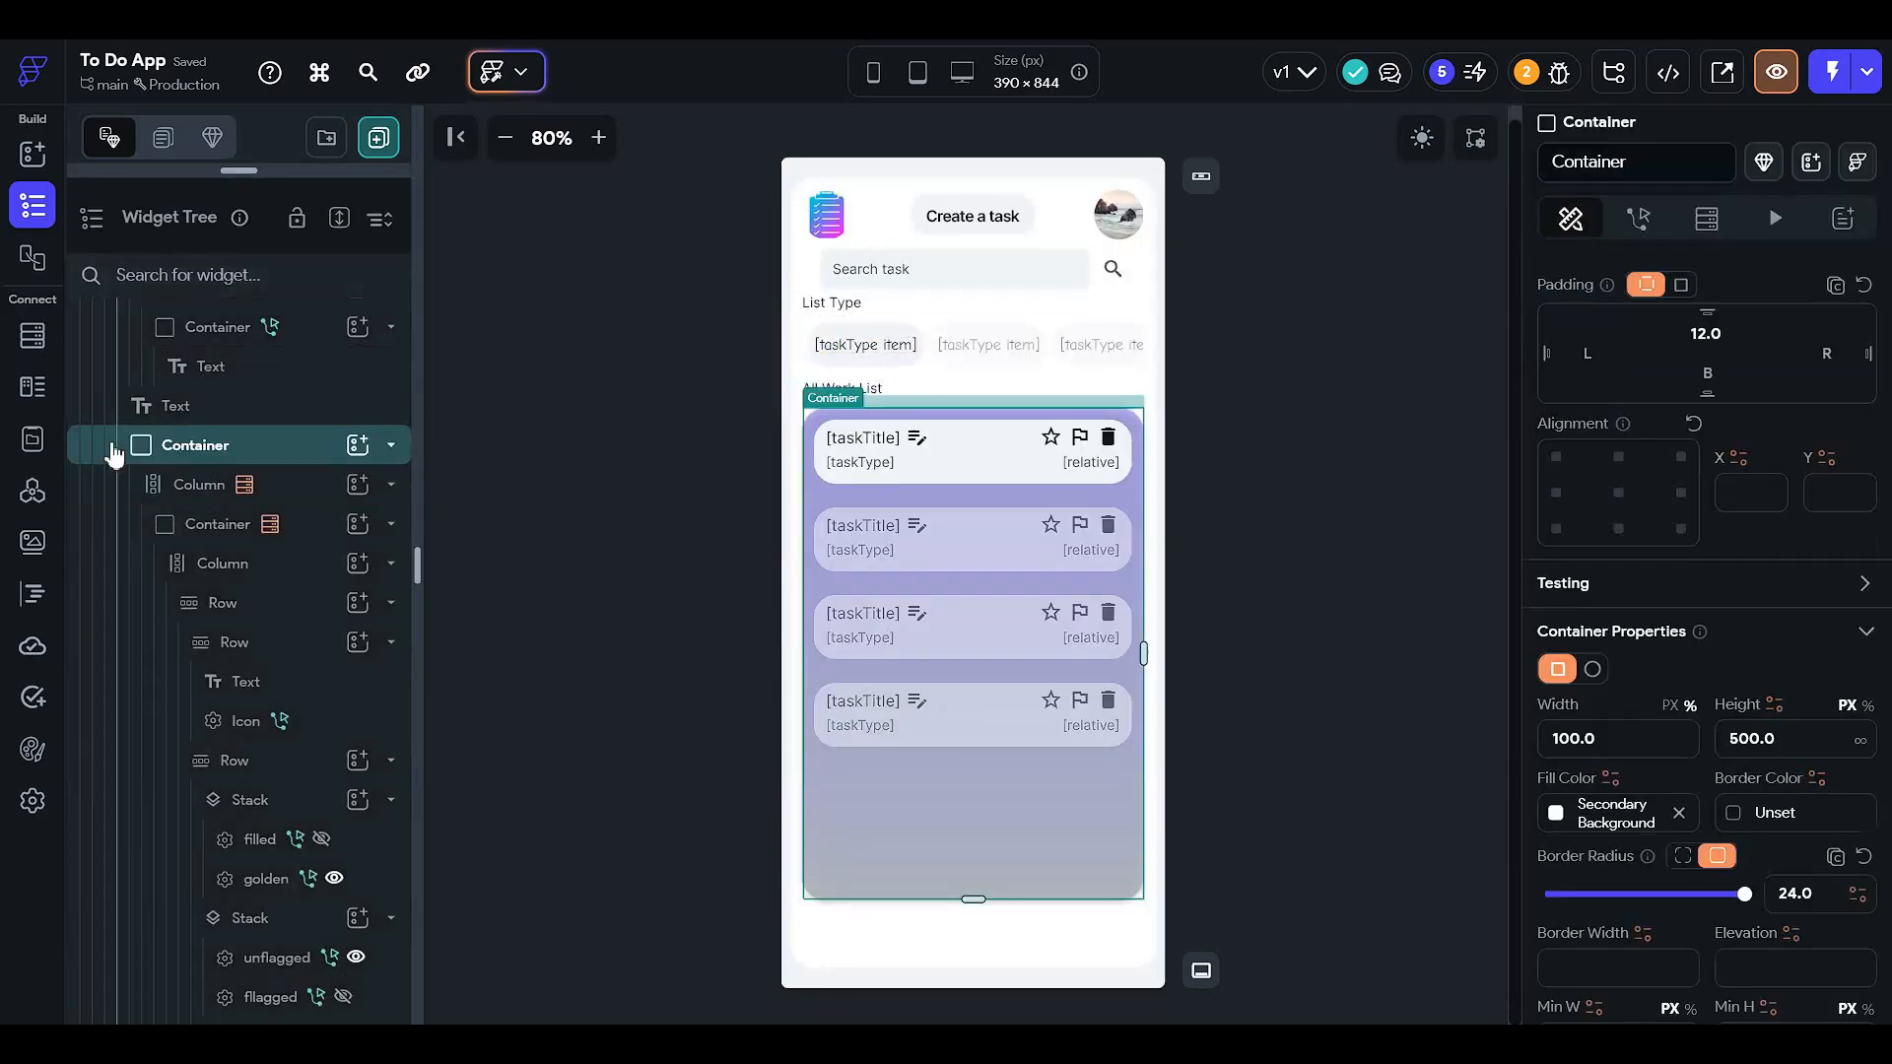
click(113, 452)
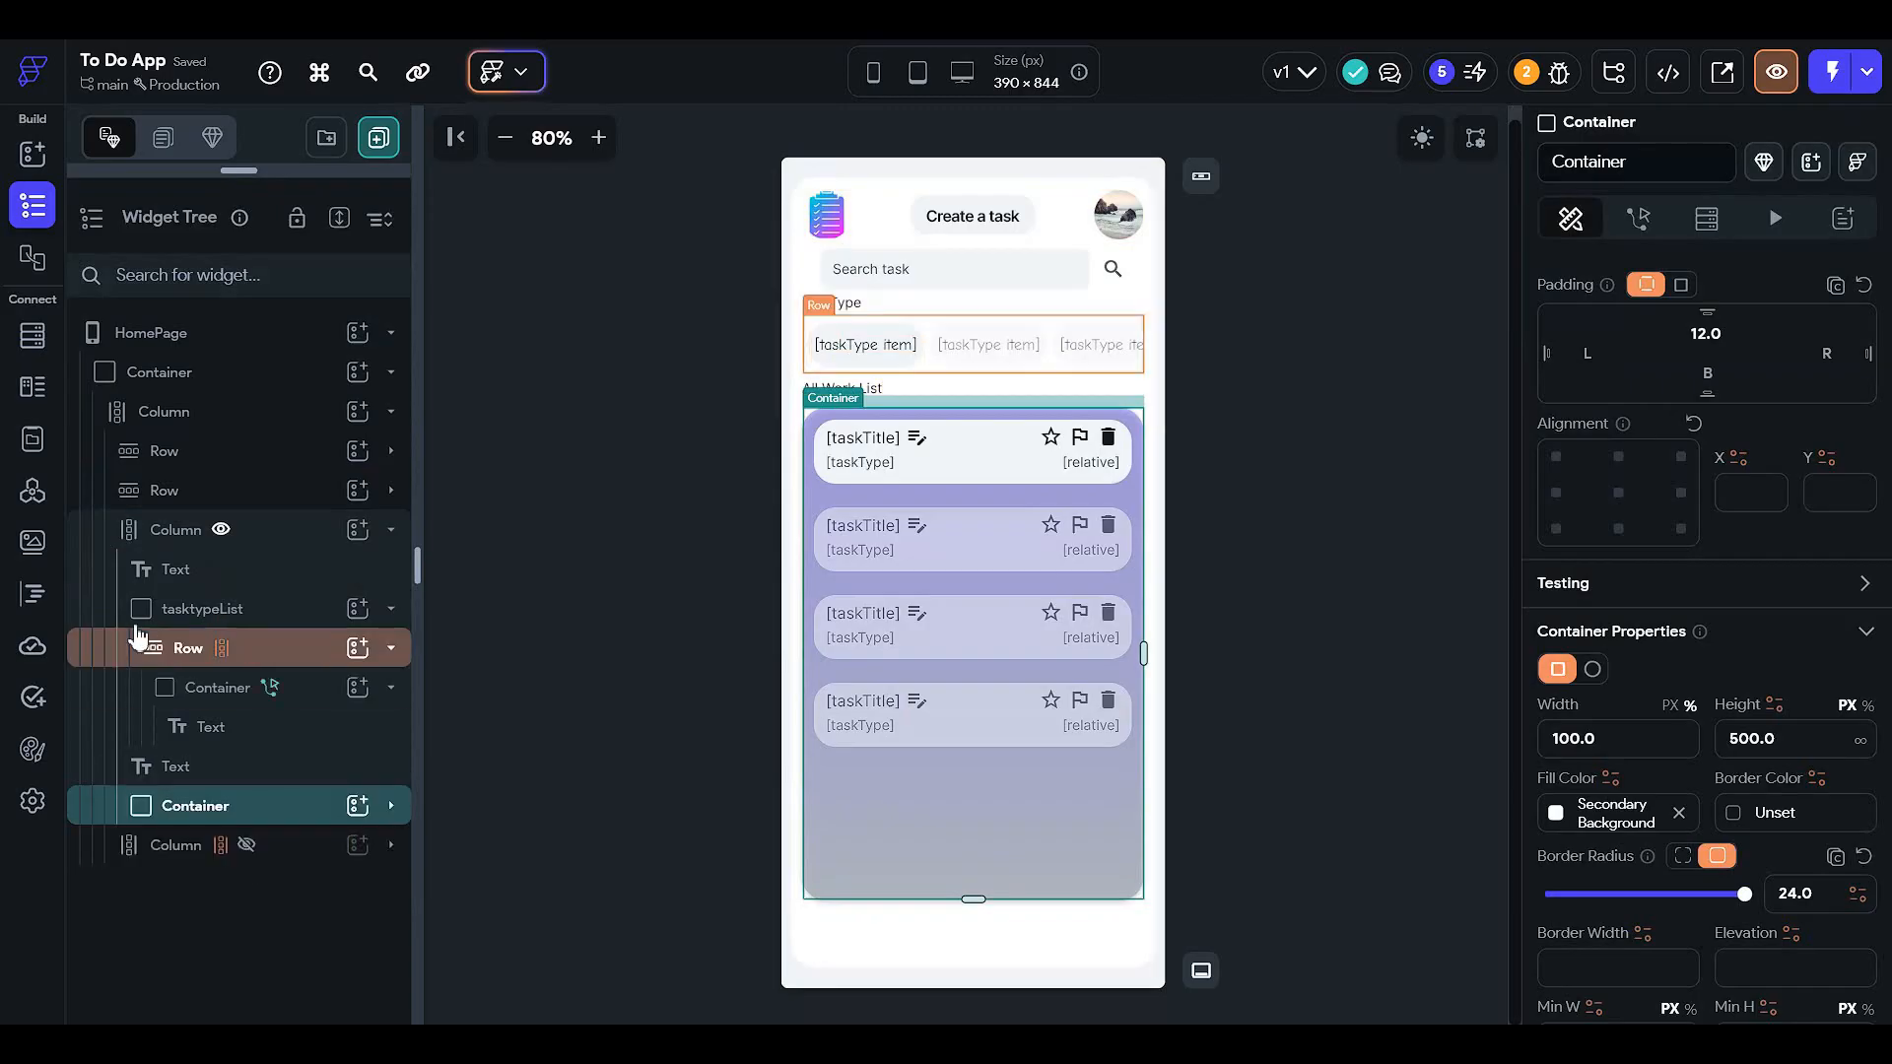
click(136, 532)
click(223, 530)
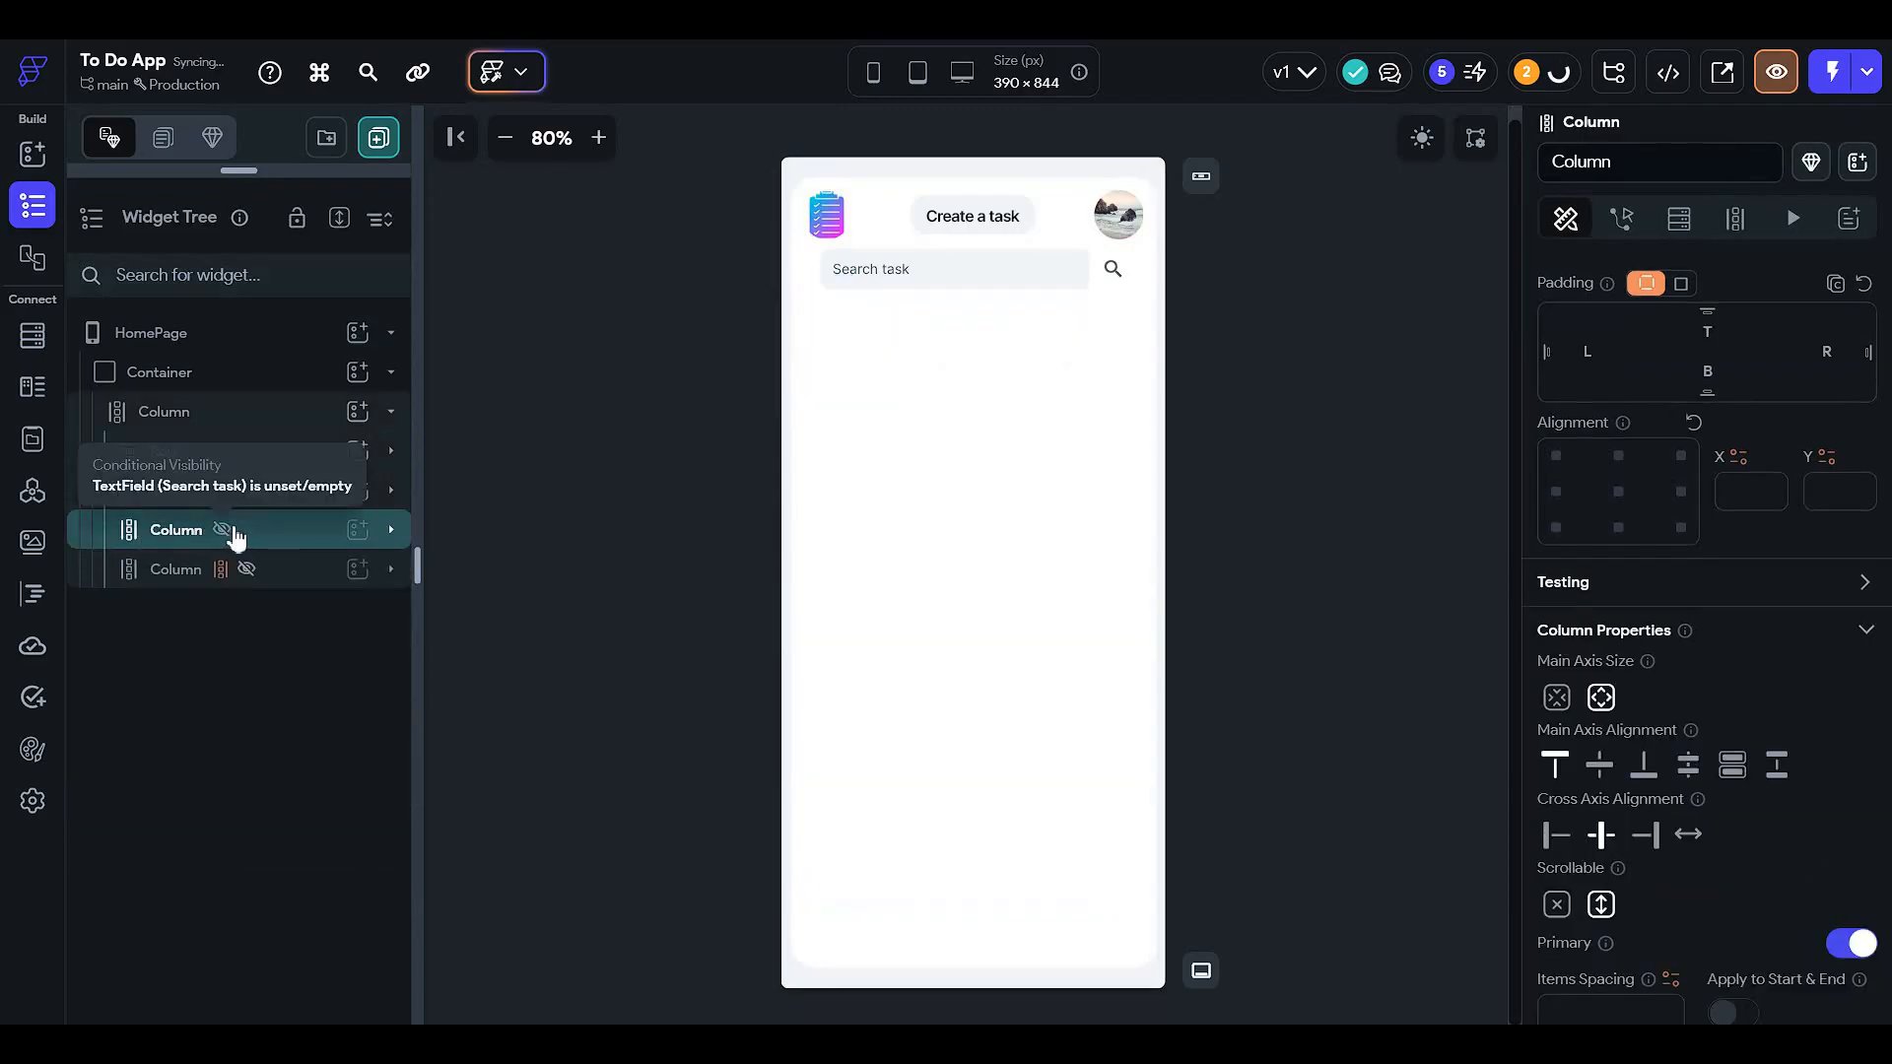
click(247, 570)
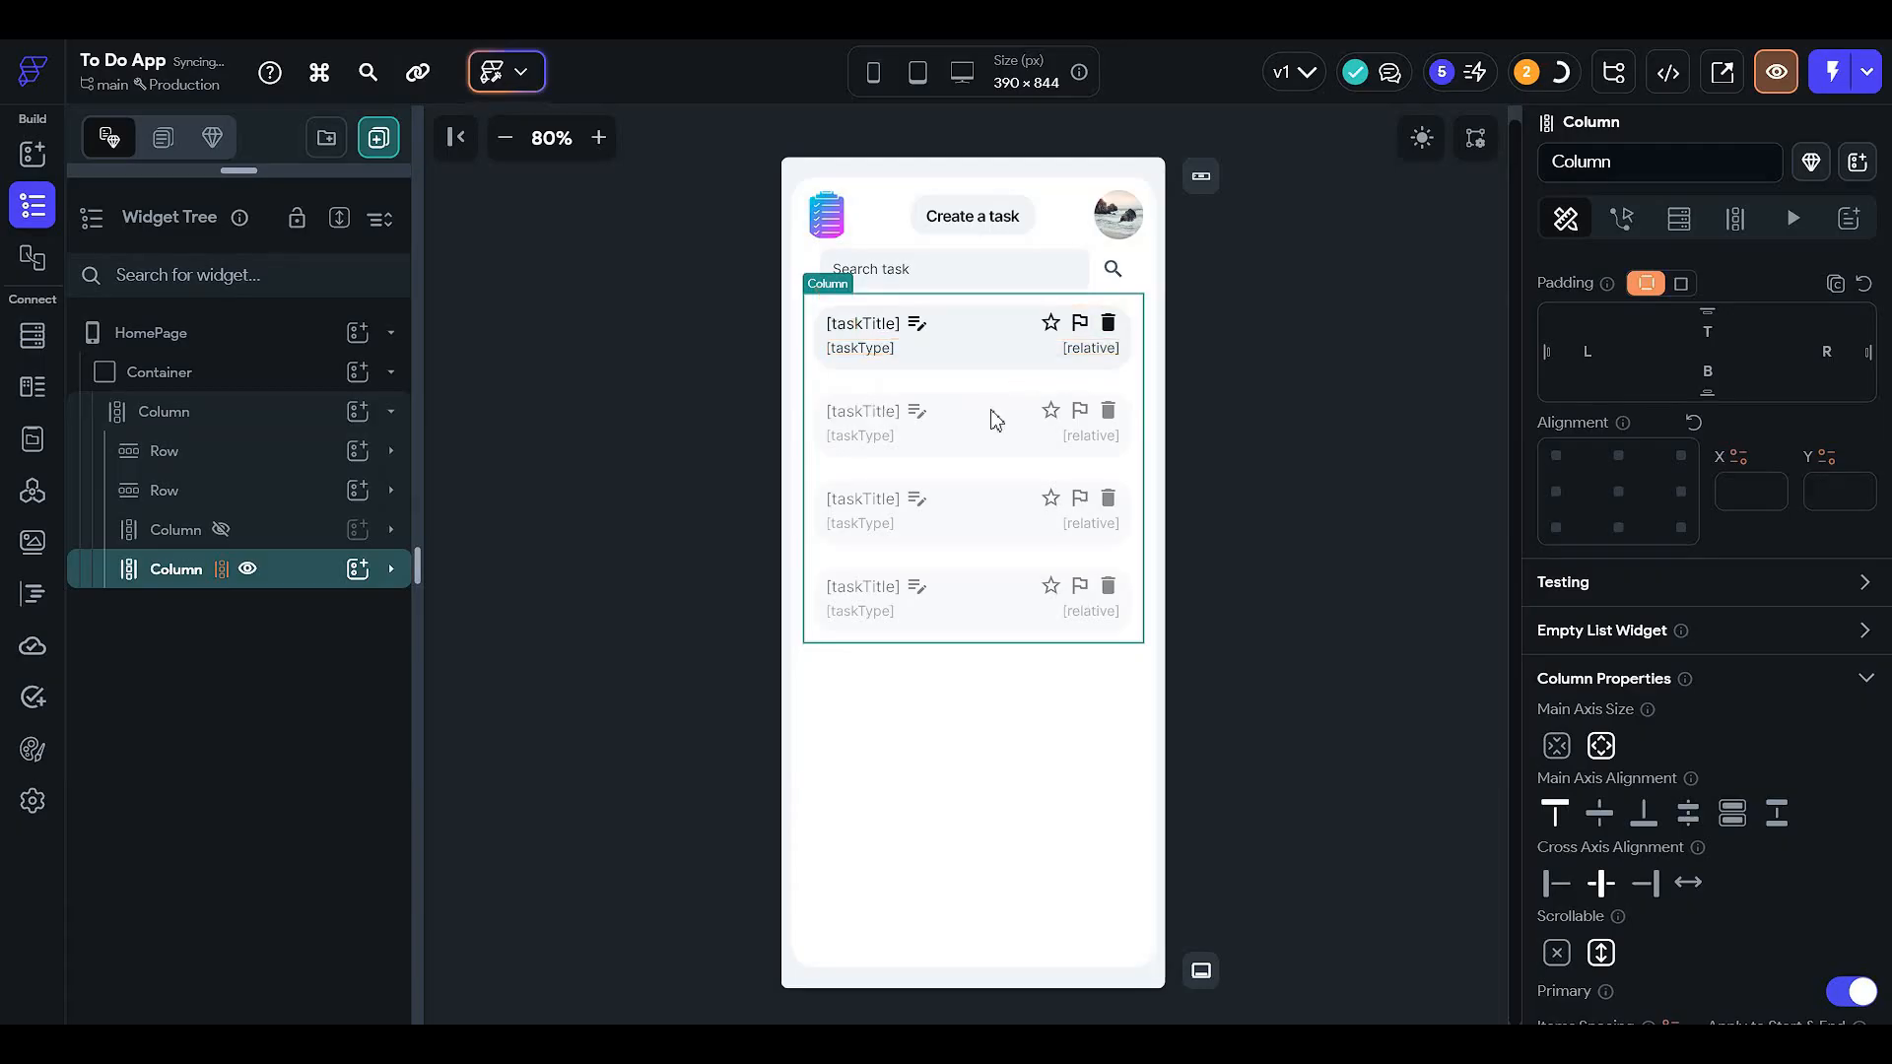
click(1421, 143)
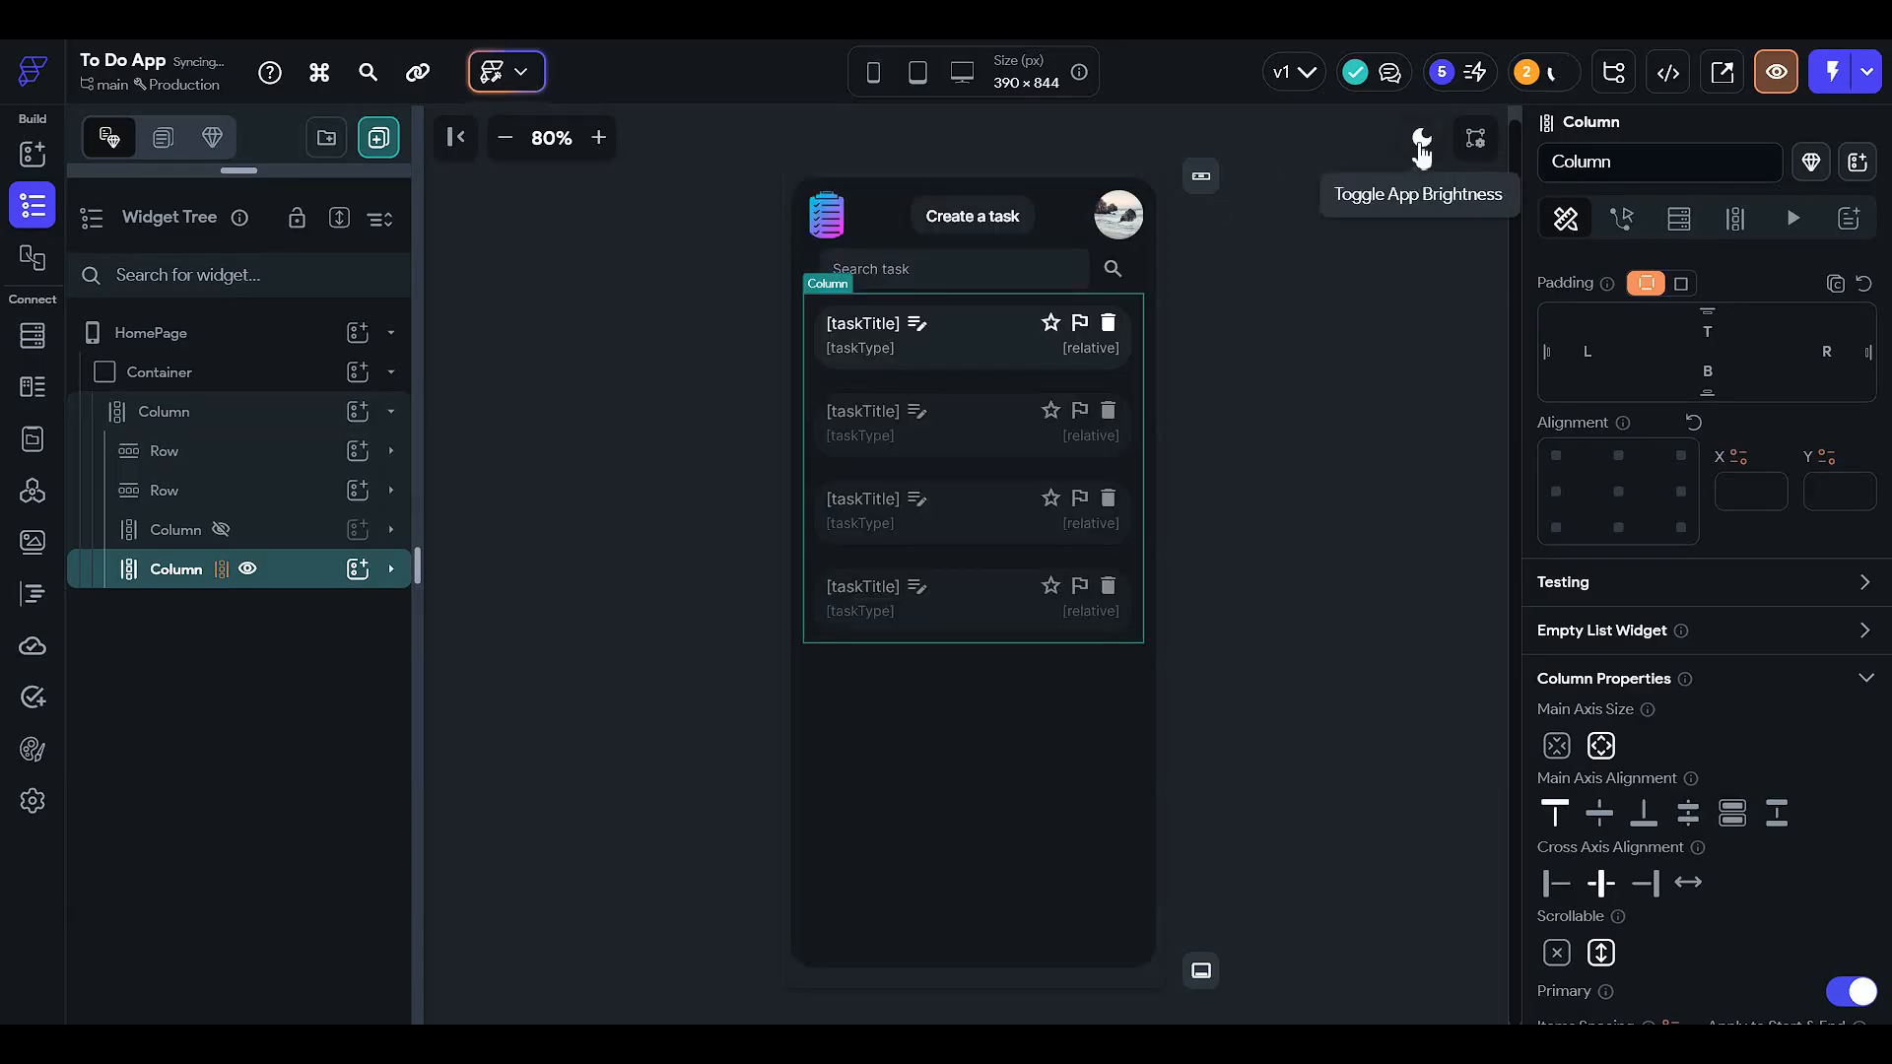
click(1421, 148)
- Inspect the first task card's title, type and relative time text widgets
click(884, 327)
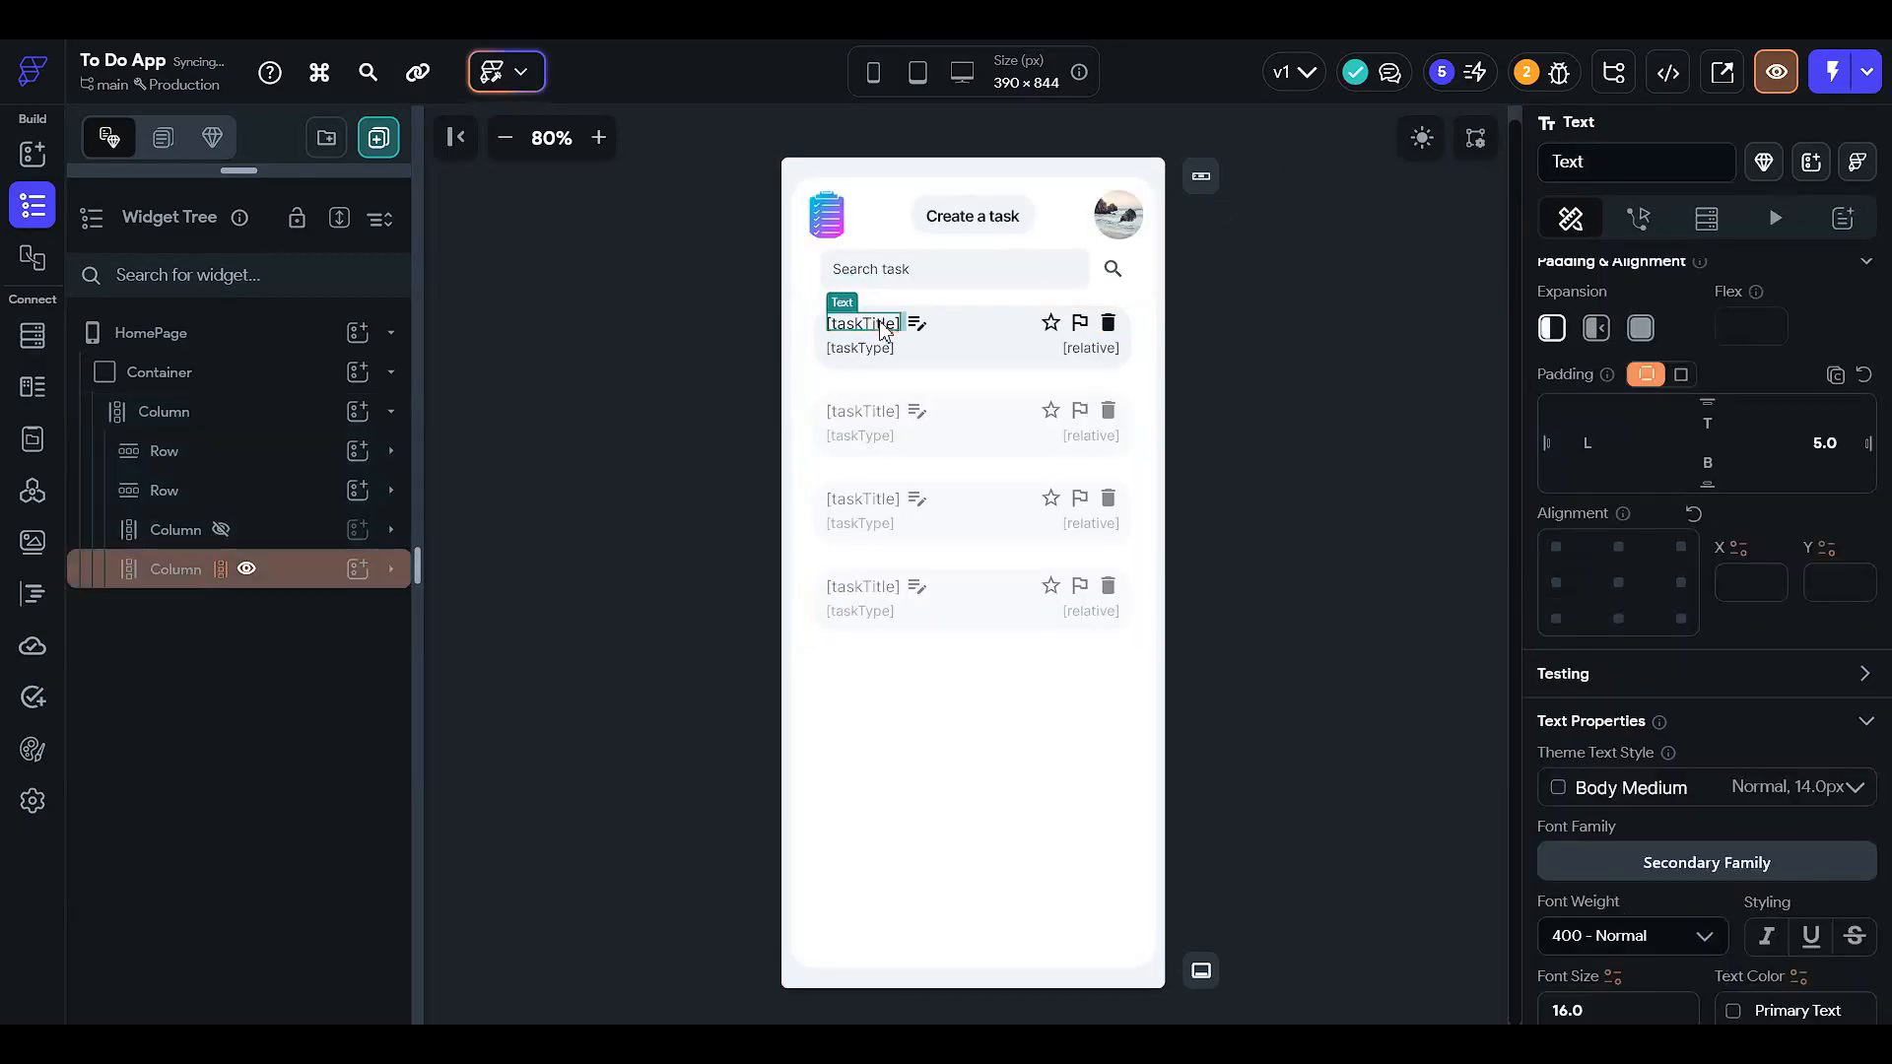
scroll(1617, 581, down, 7)
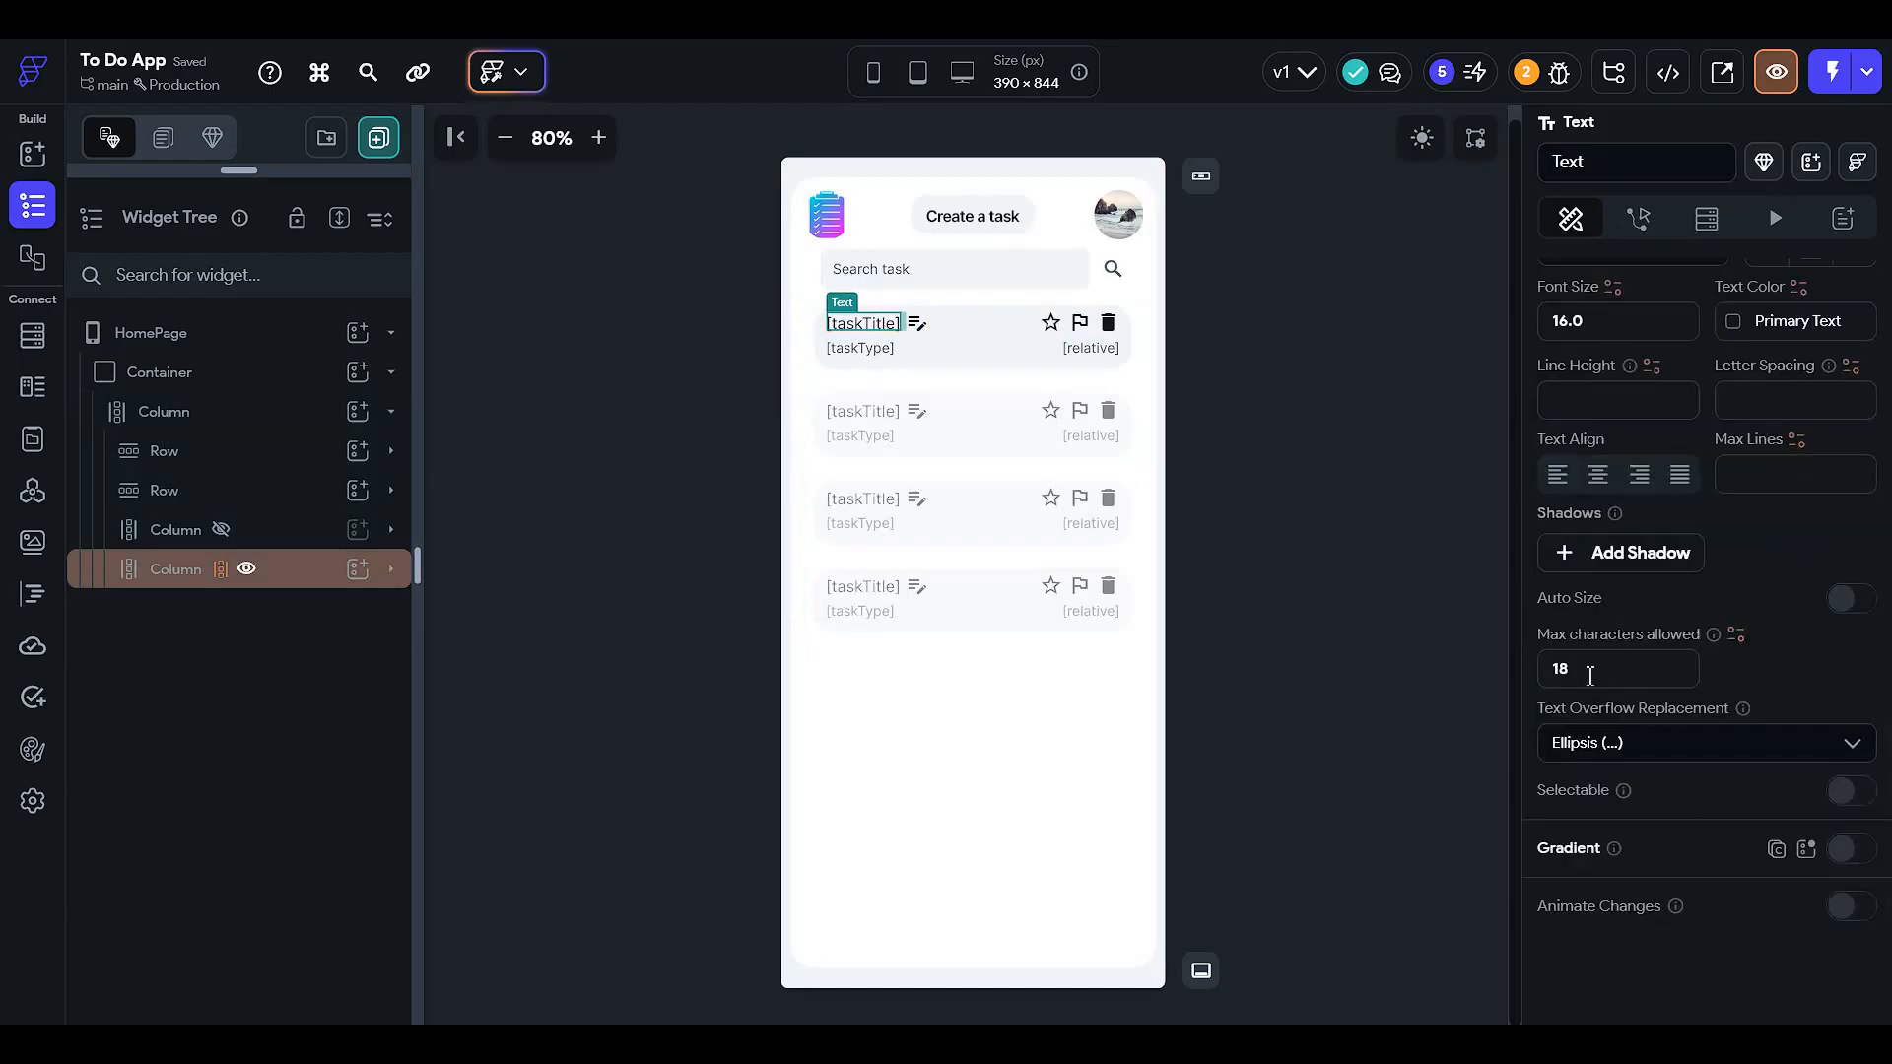
scroll(1589, 675, up, 7)
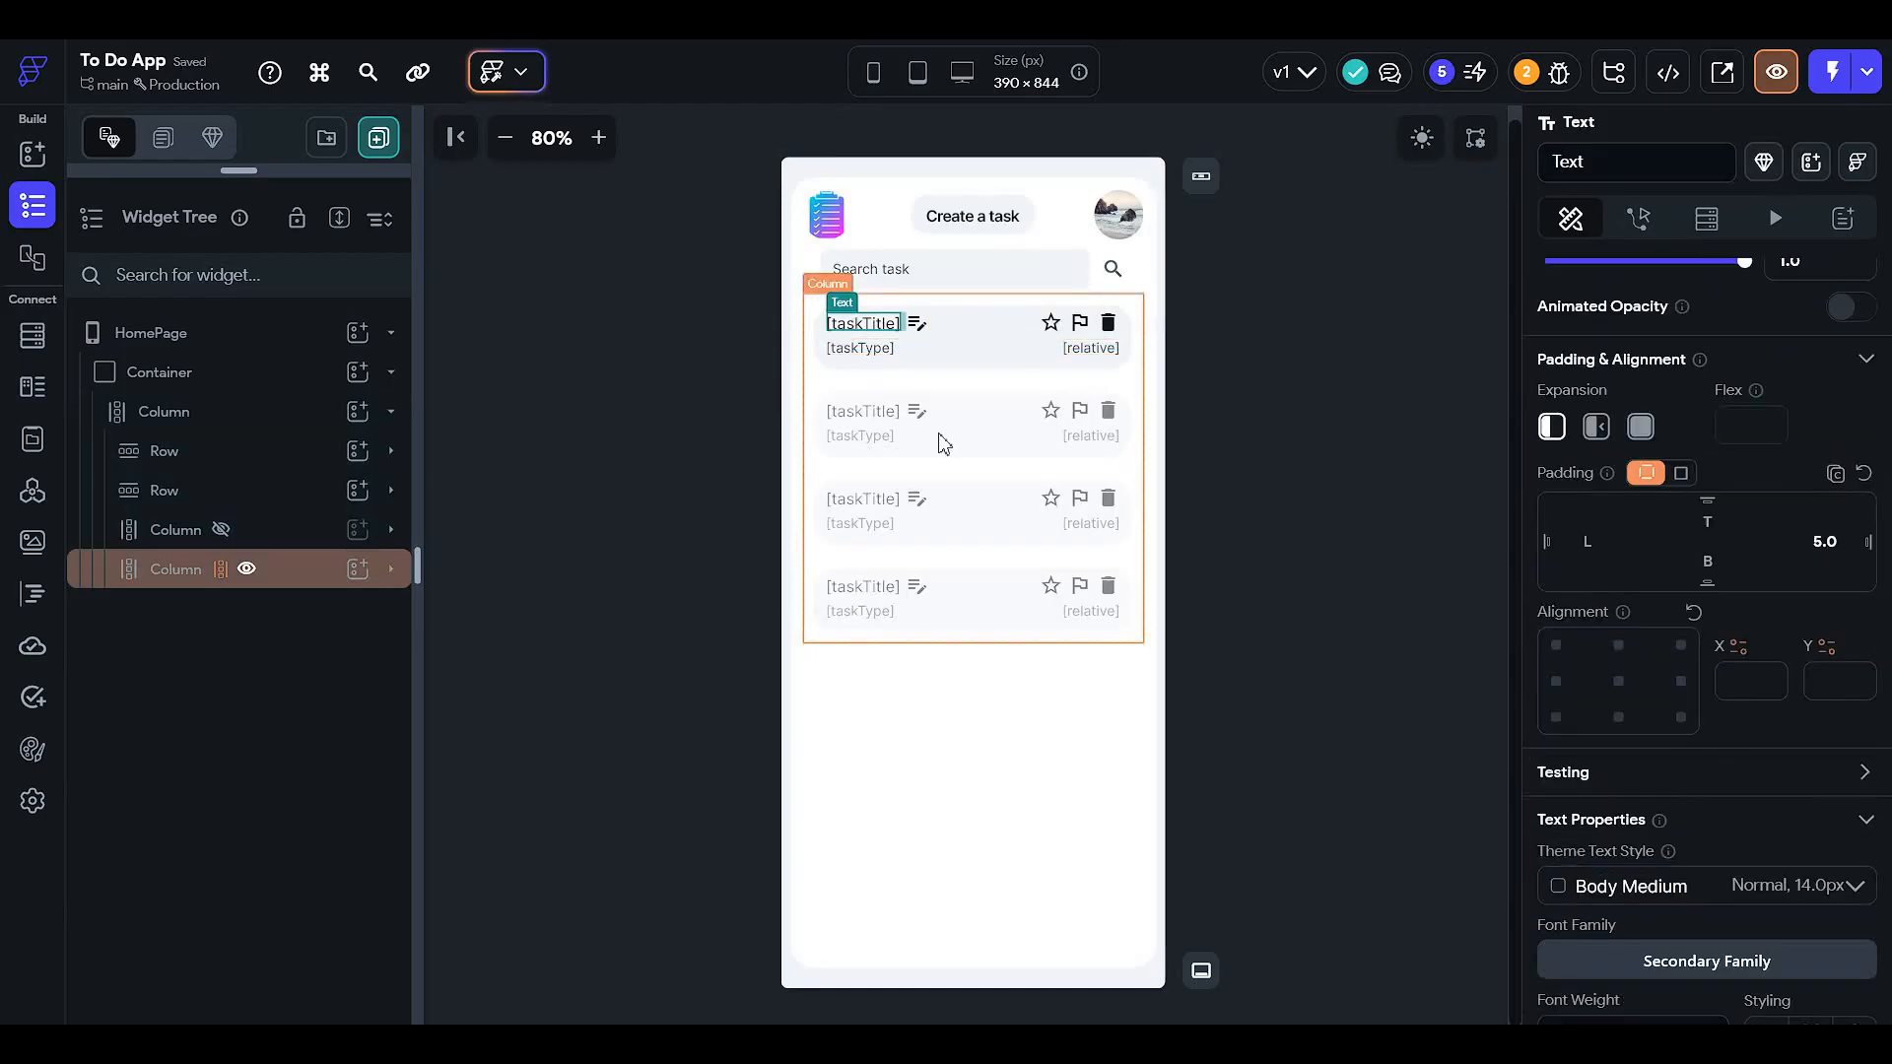
drag(218, 177, 221, 495)
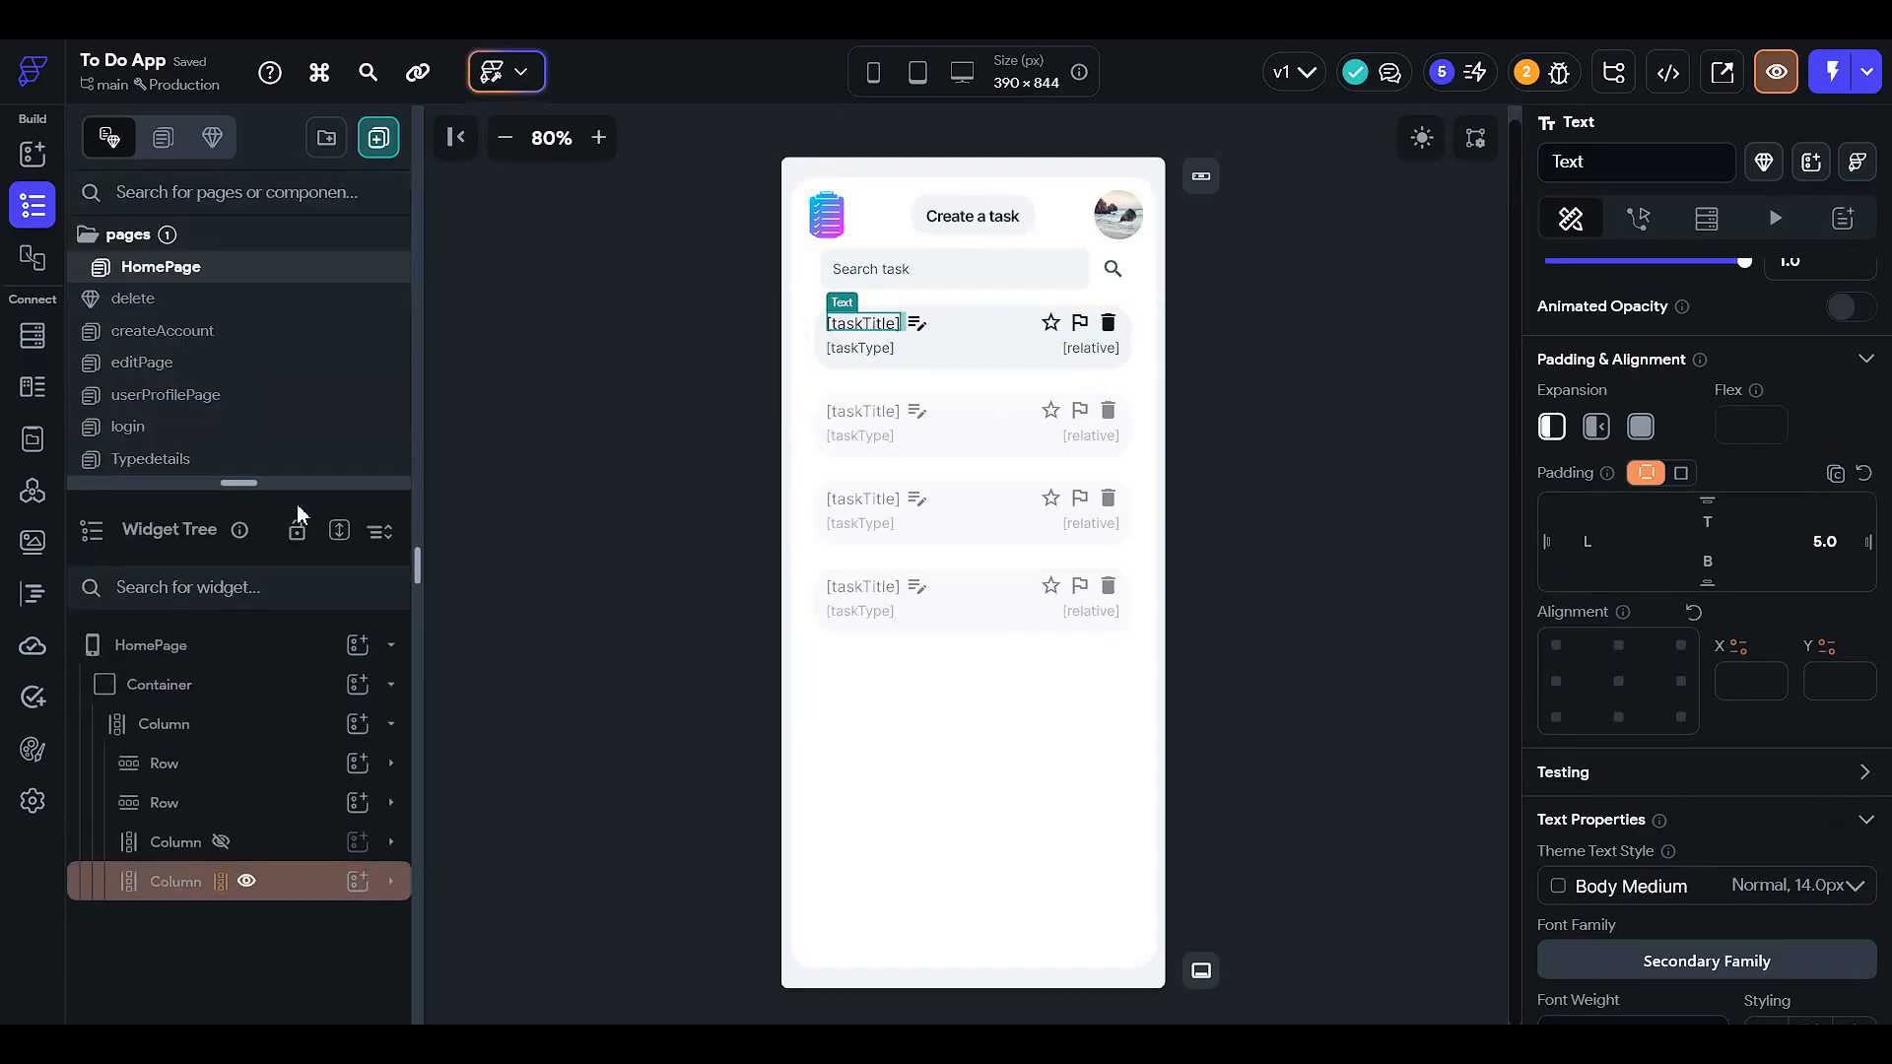
click(321, 891)
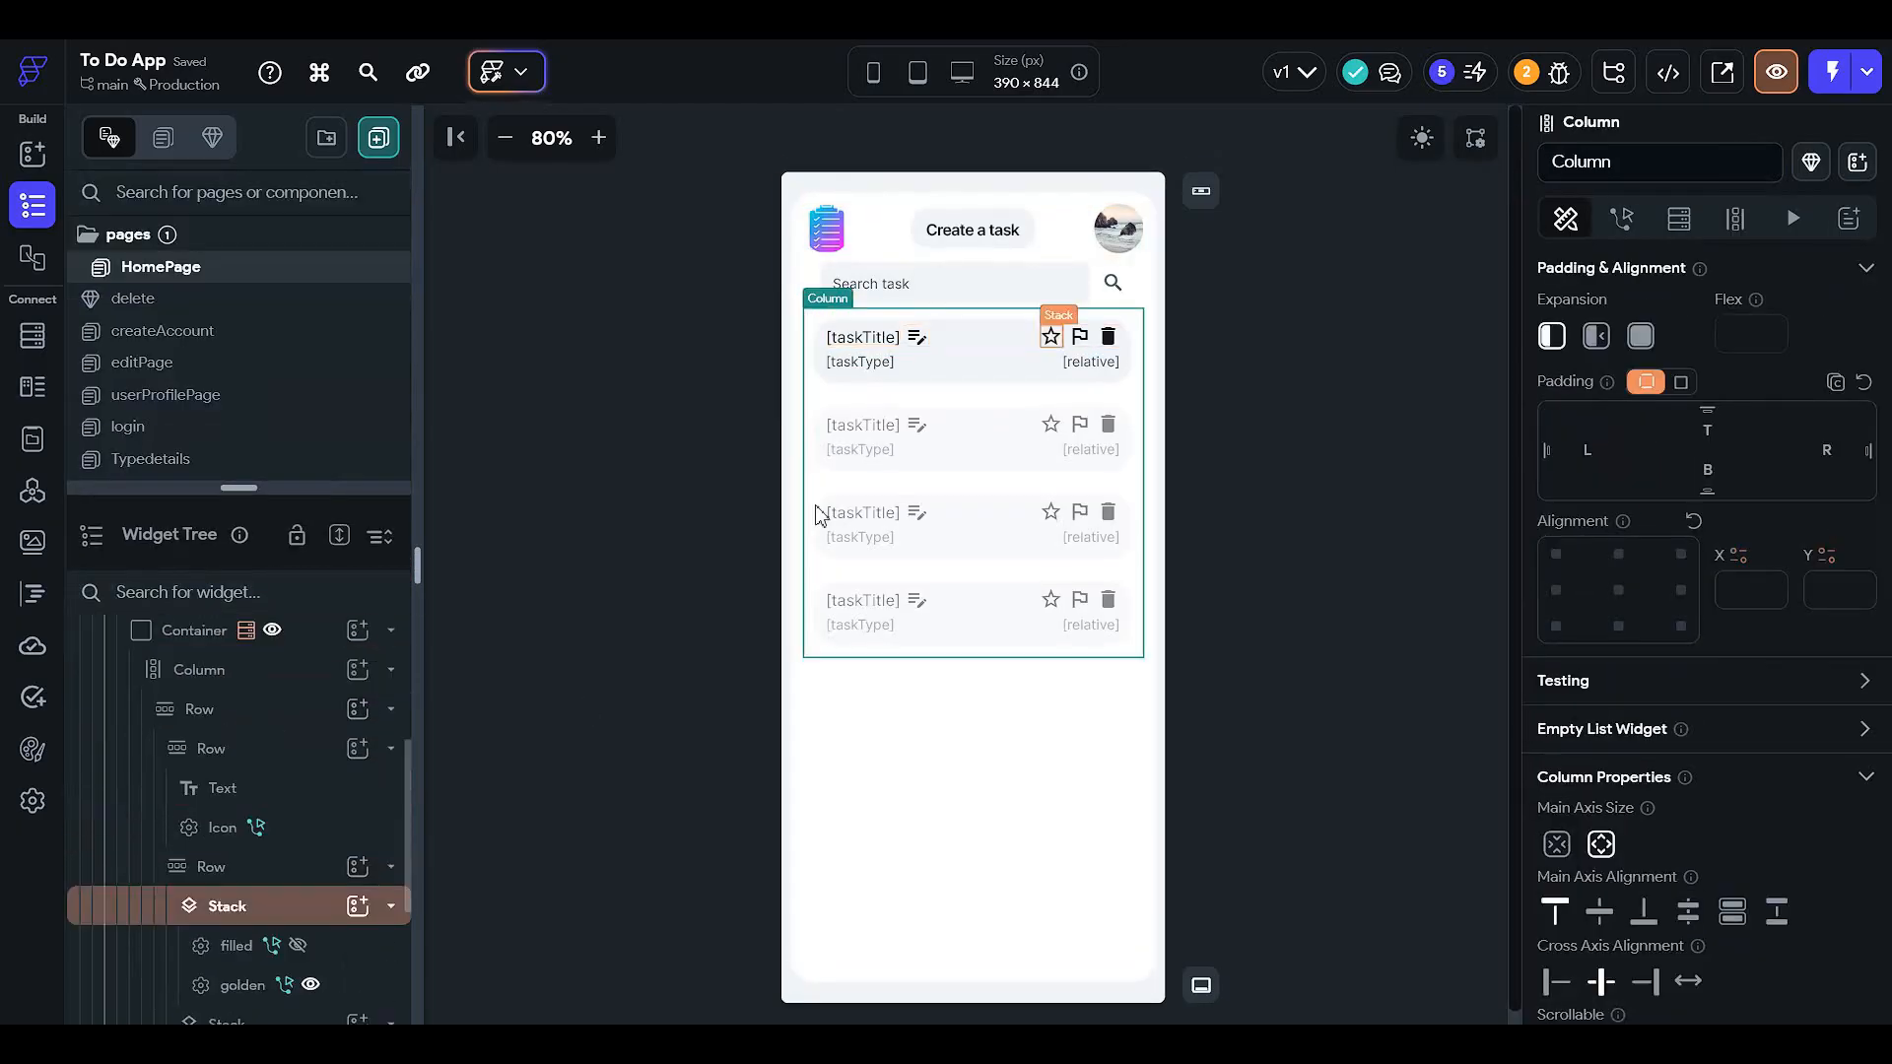
click(884, 364)
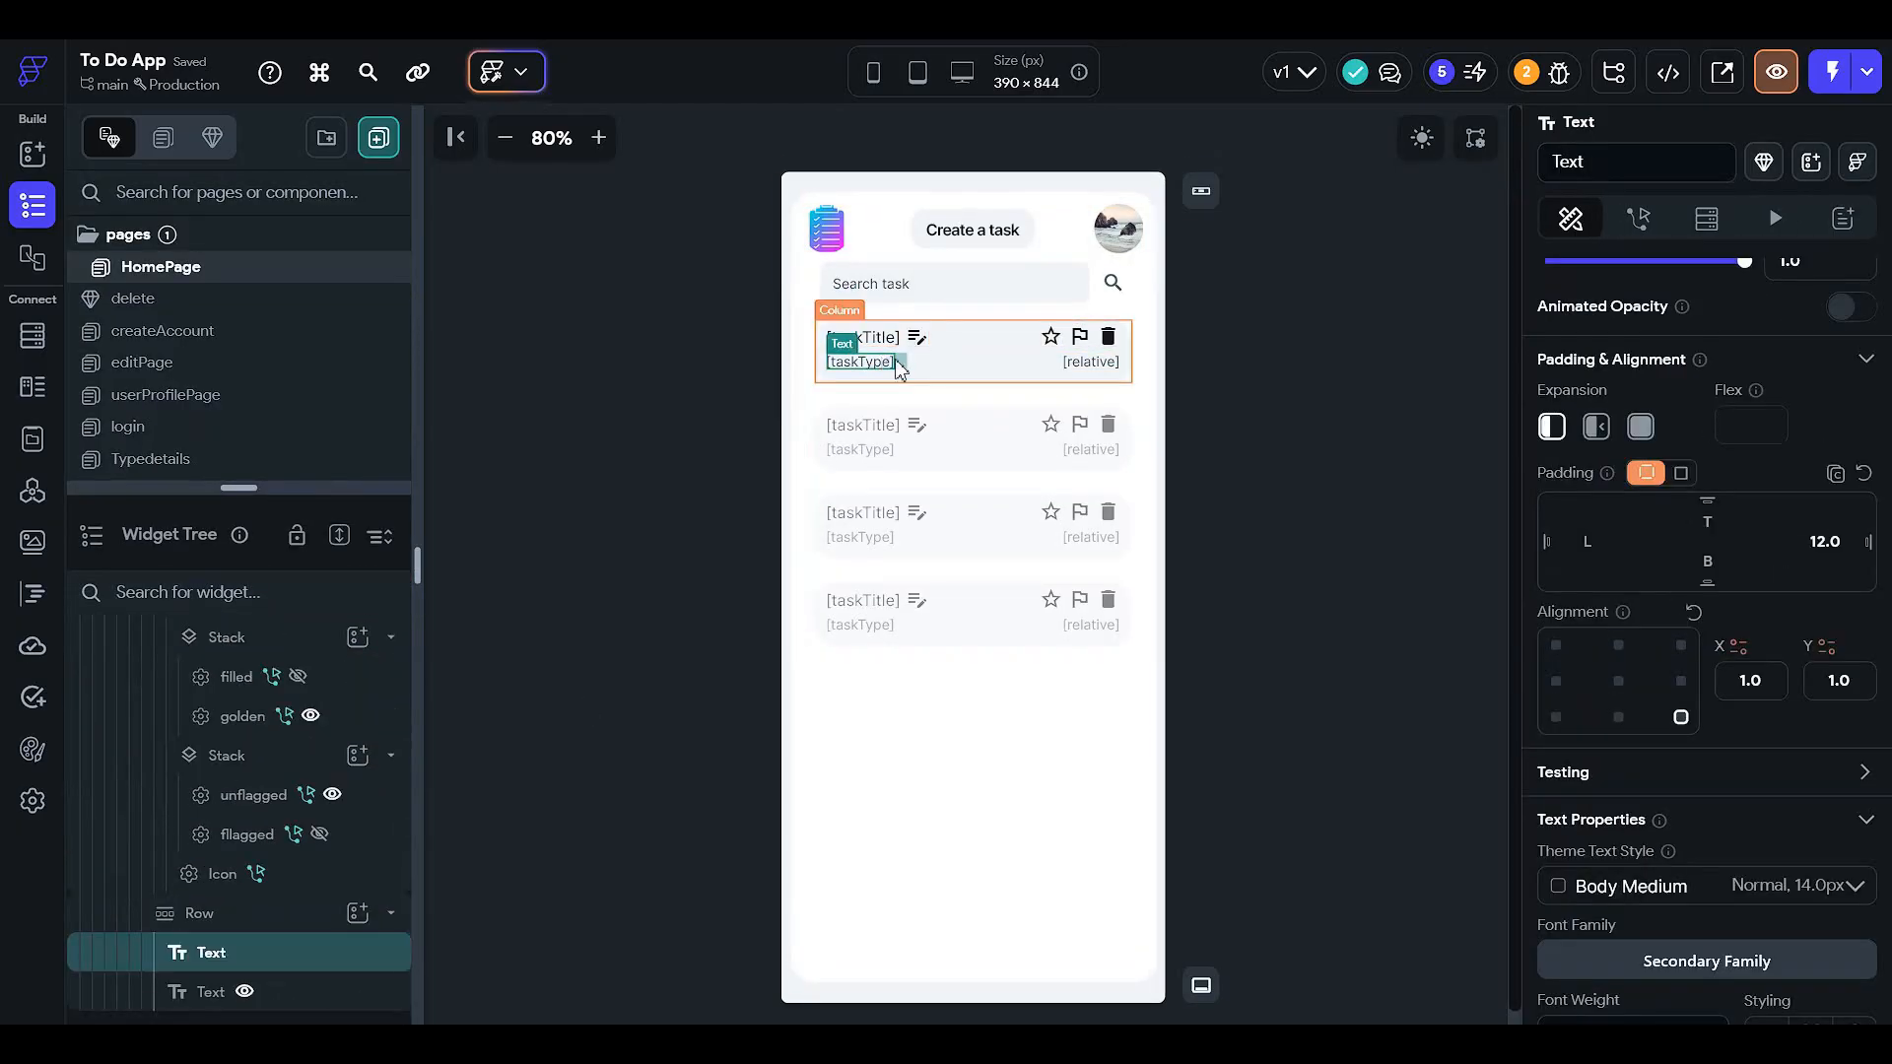
click(1084, 361)
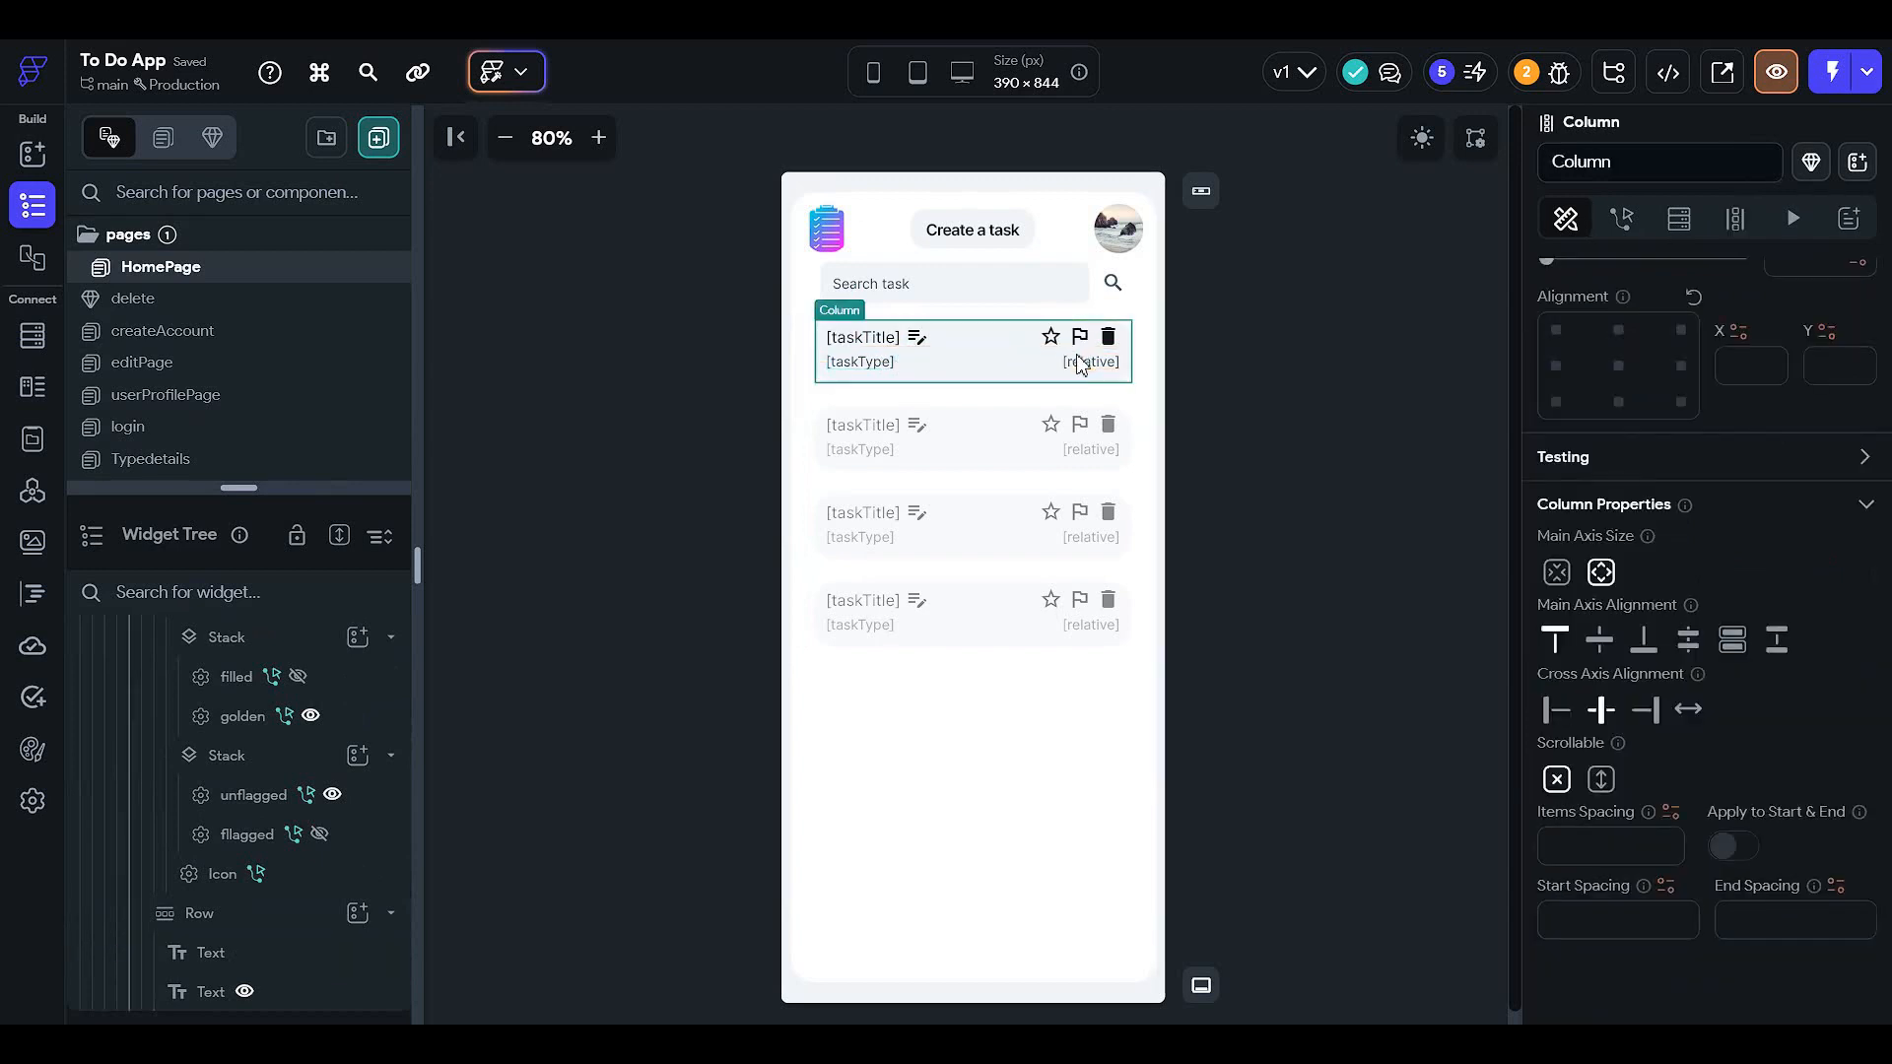
click(1091, 366)
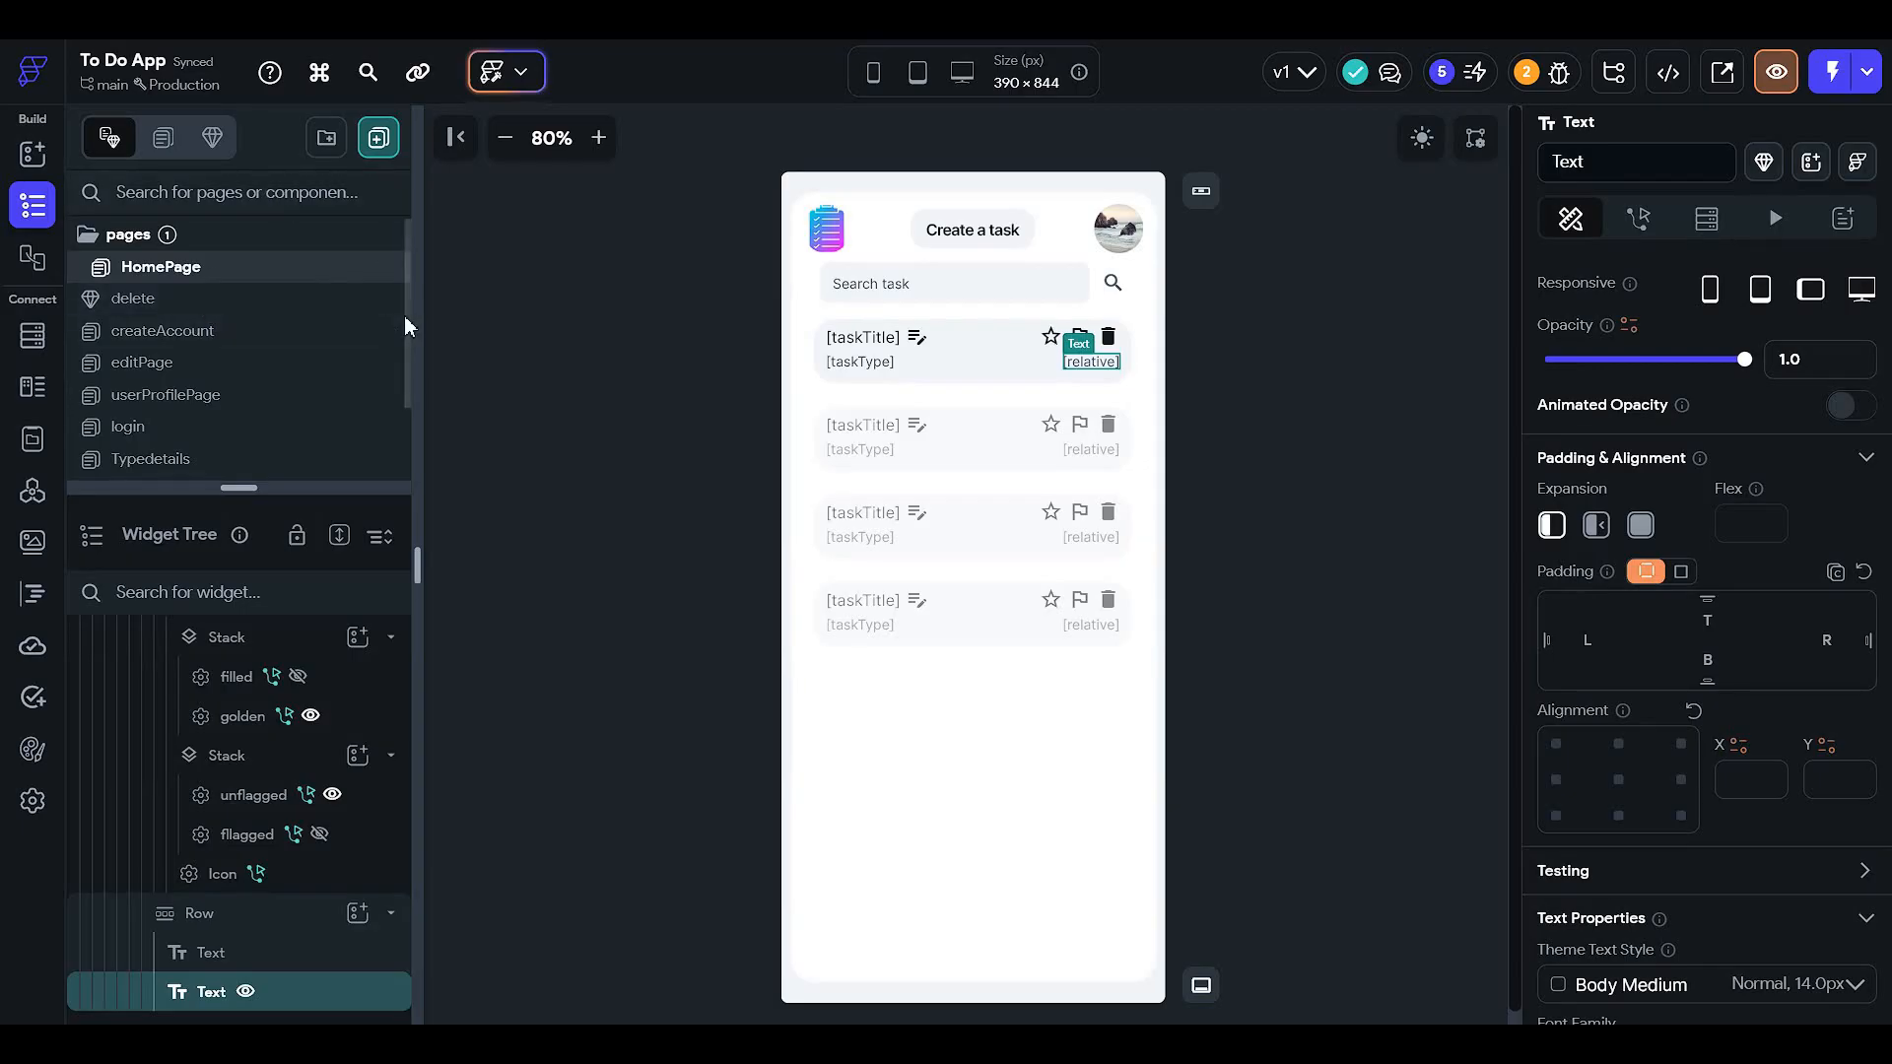
click(486, 306)
- Allow search engine indexing in Web Deployment and publish the app to the web
click(32, 800)
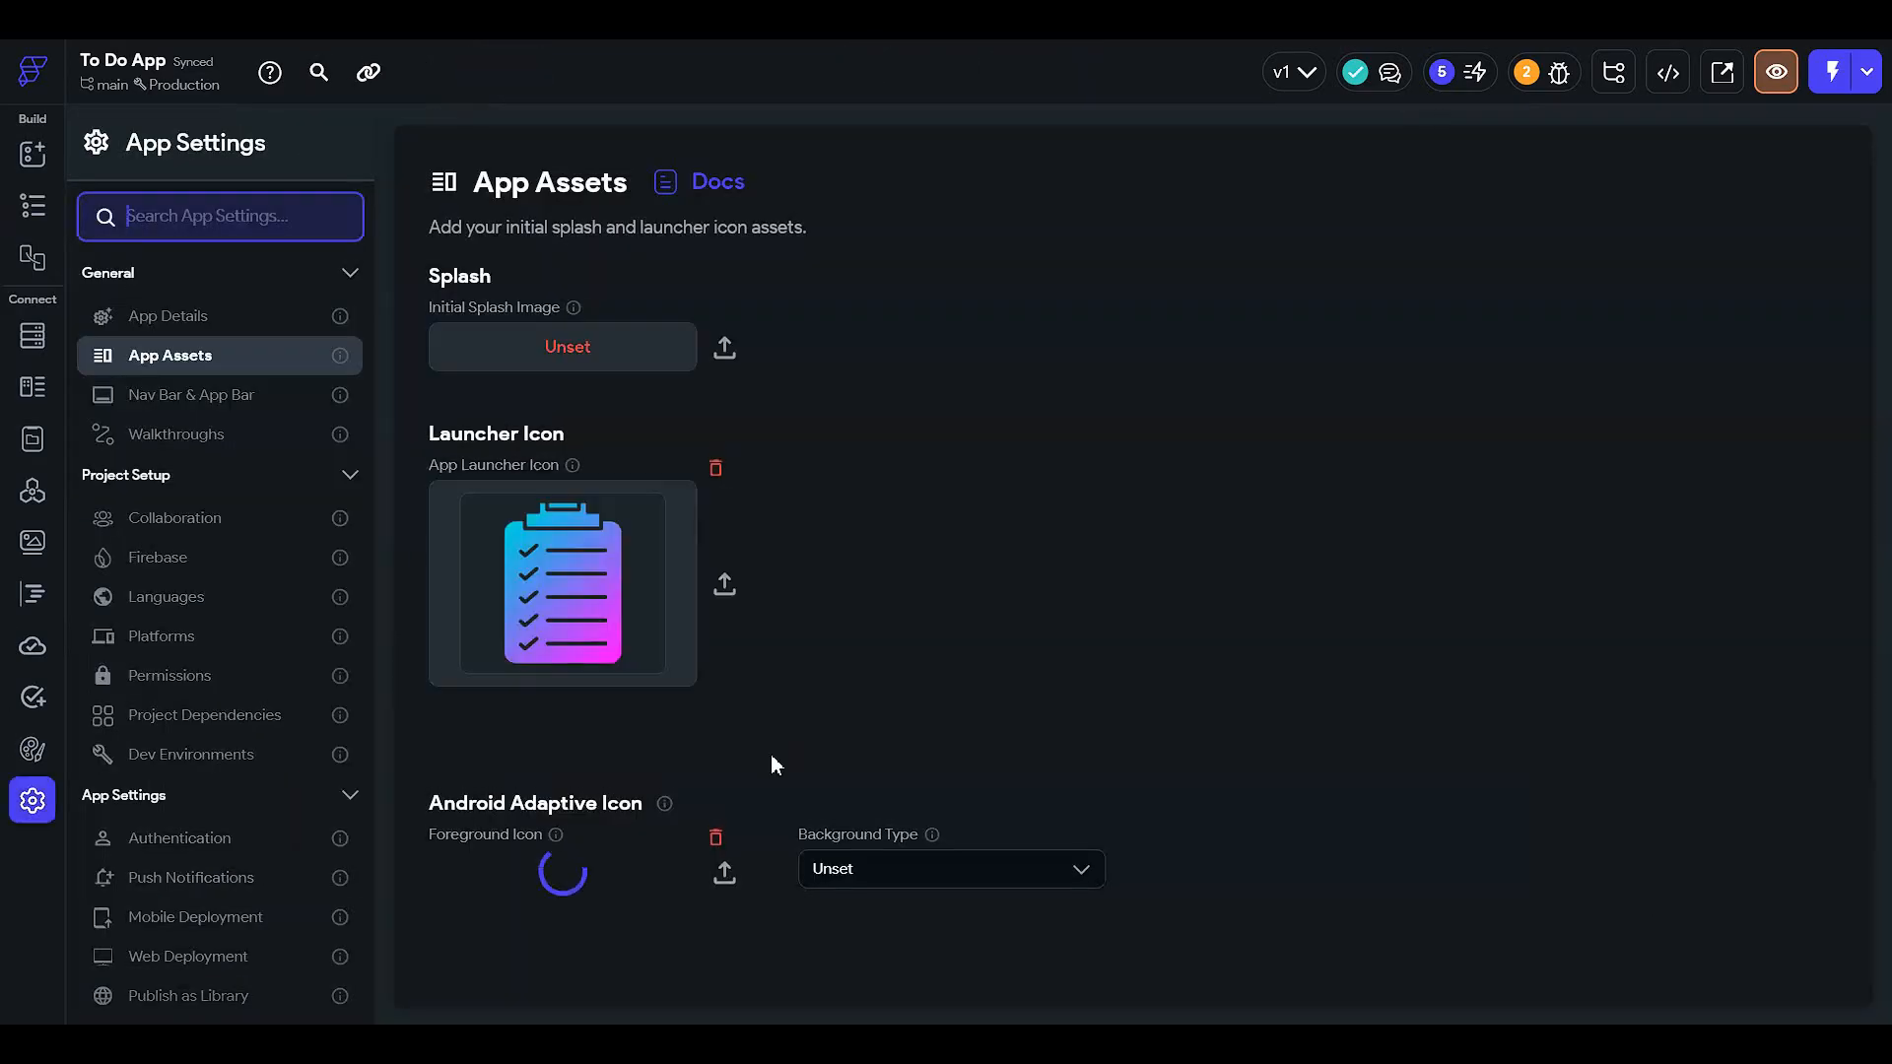
scroll(770, 753, down, 2)
scroll(309, 764, down, 4)
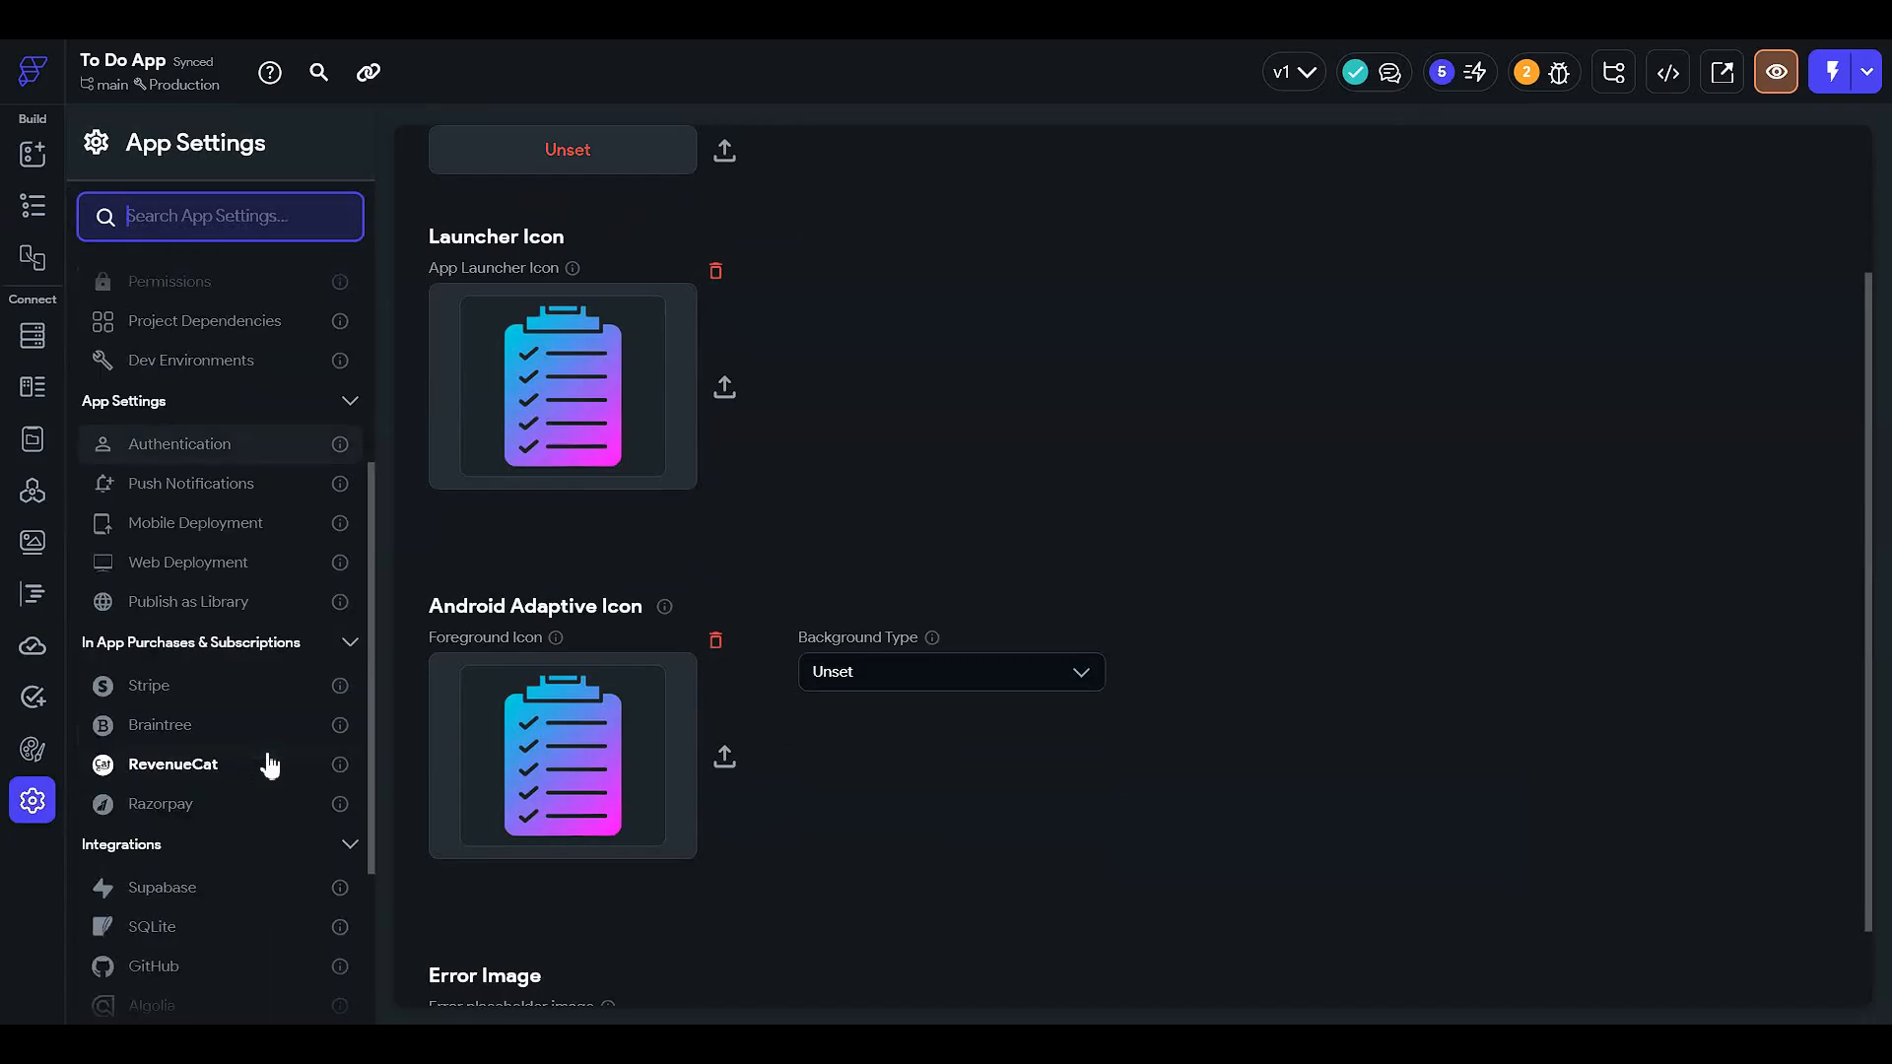
click(240, 562)
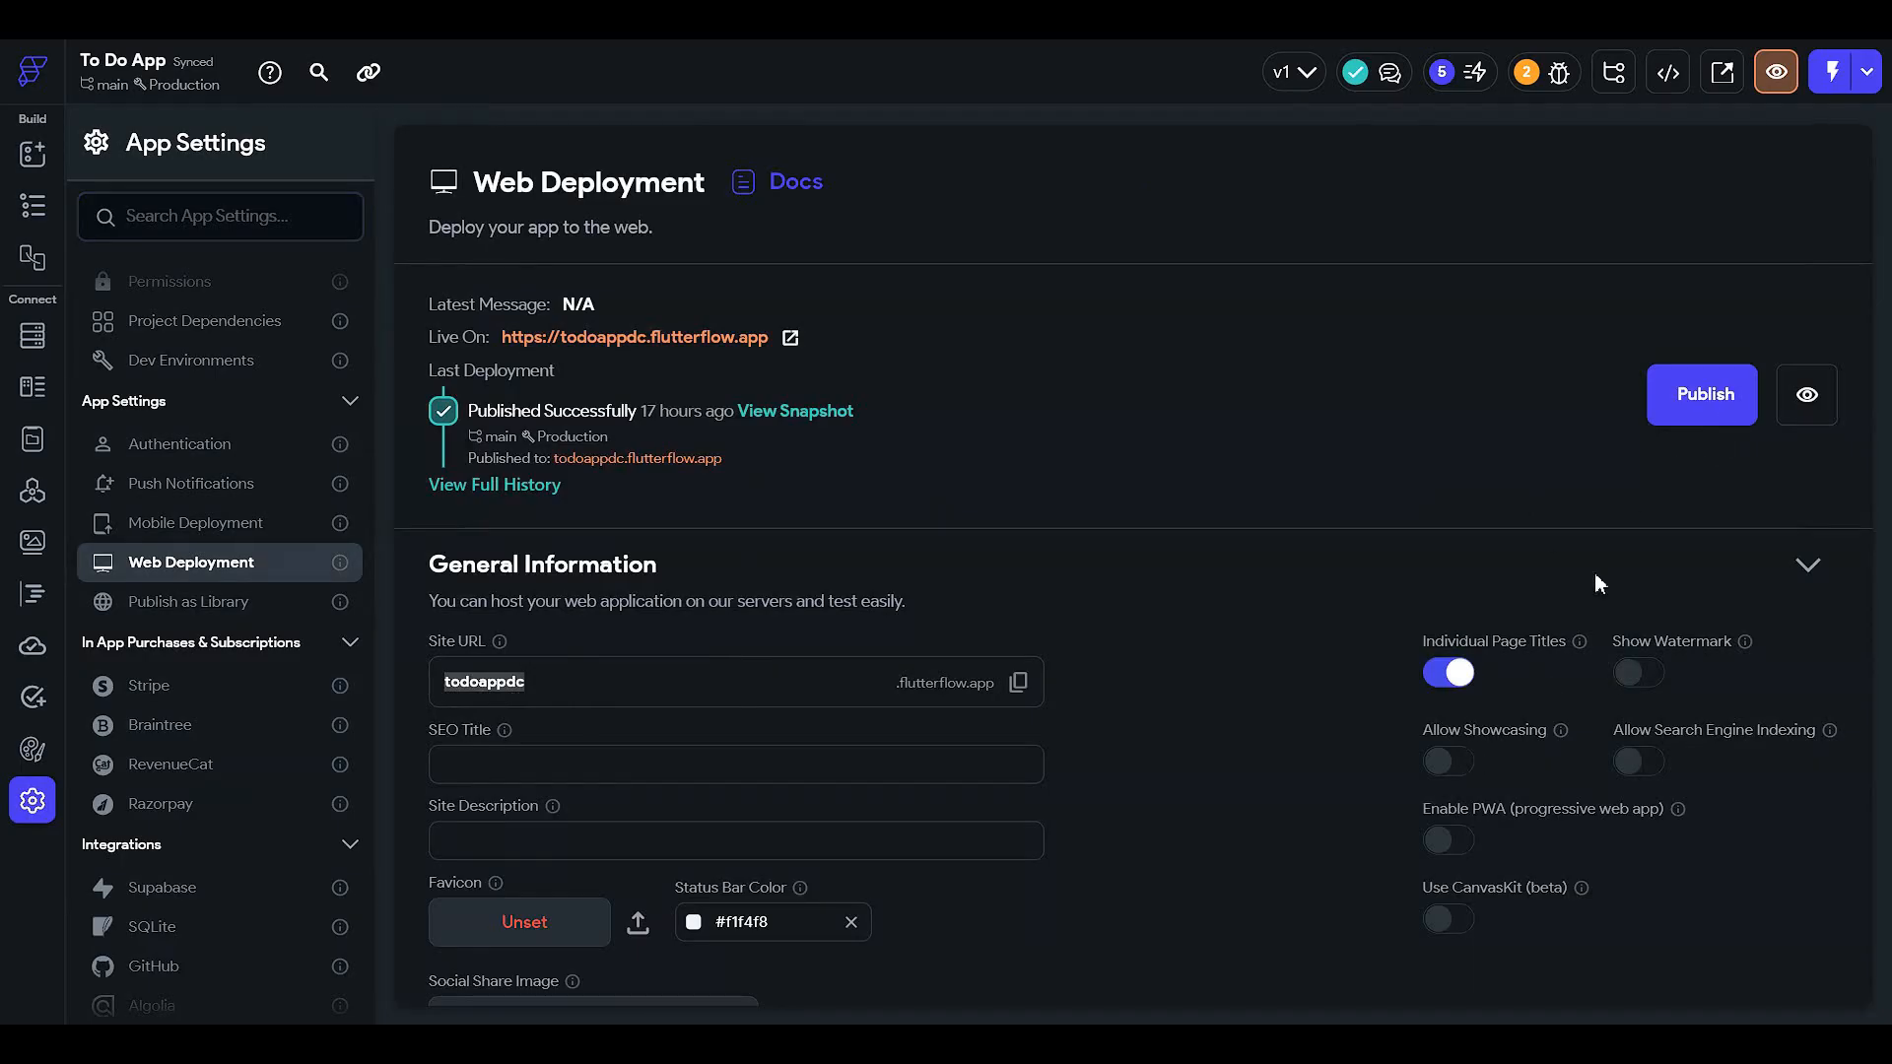
click(1640, 762)
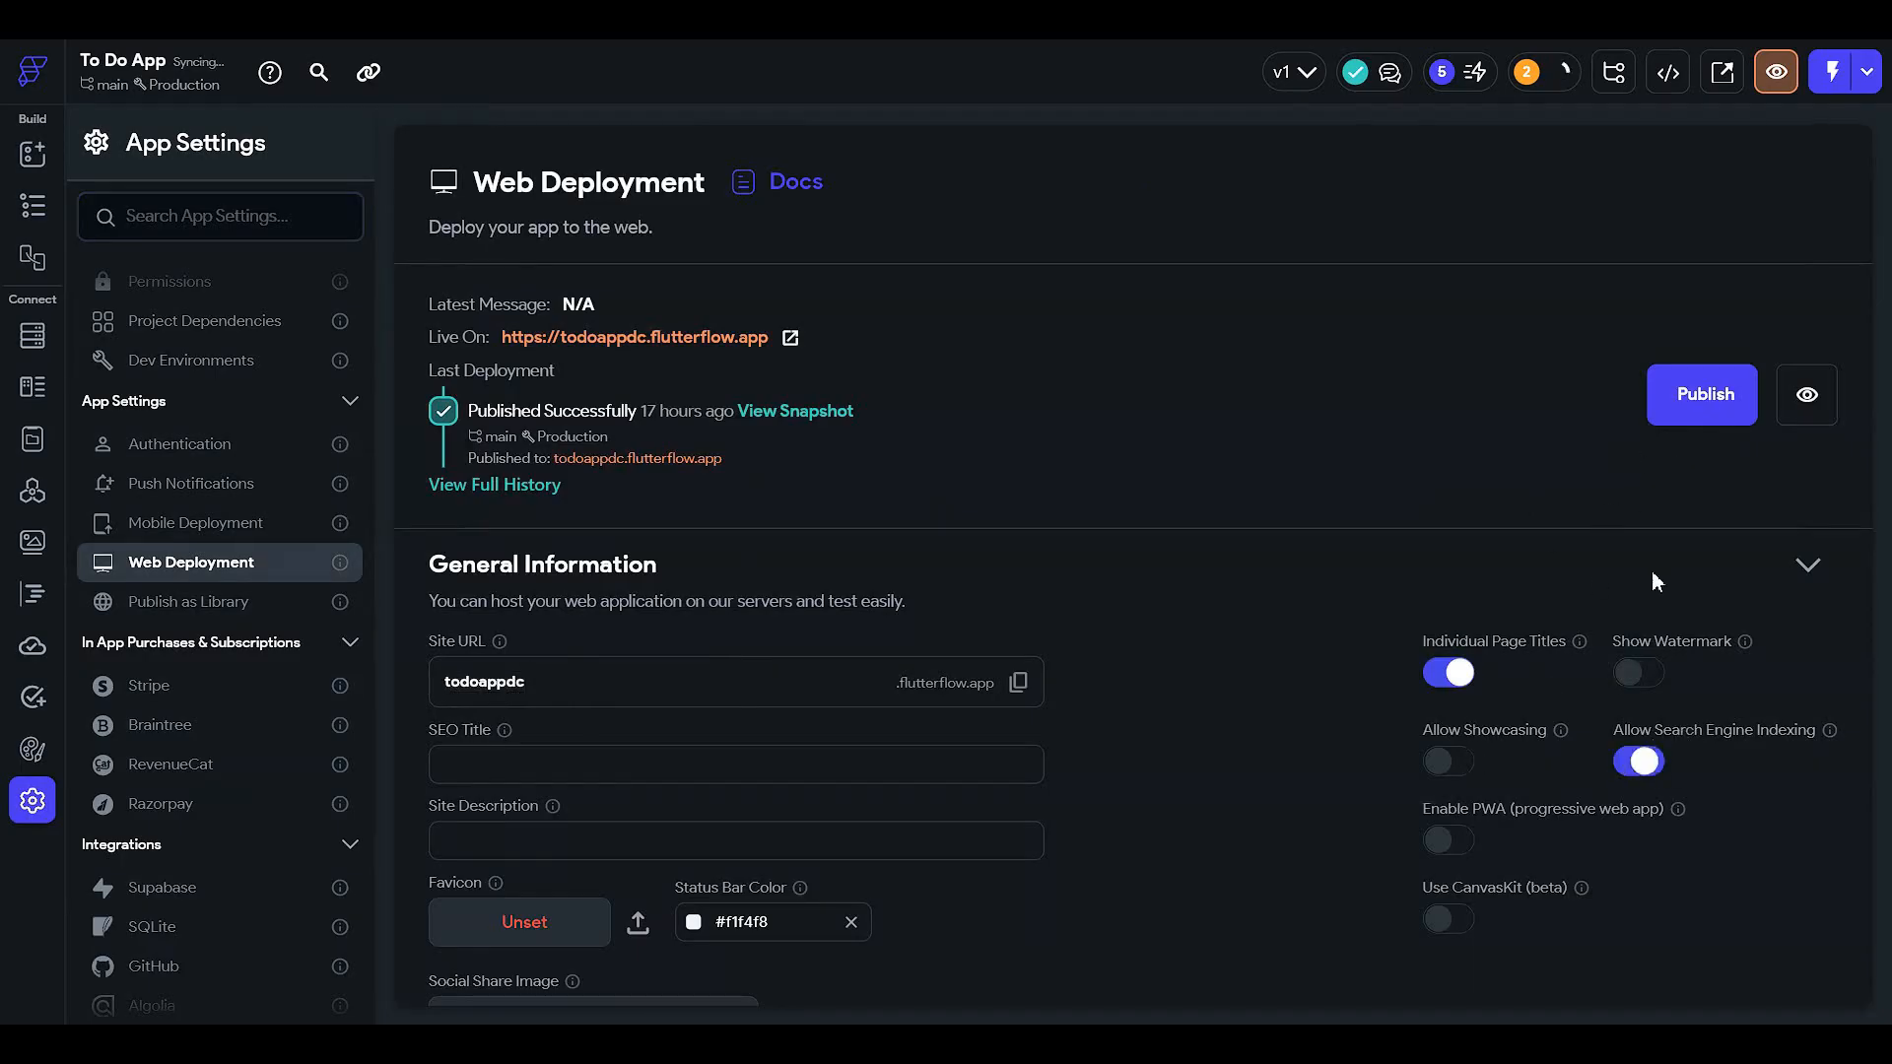
click(1672, 399)
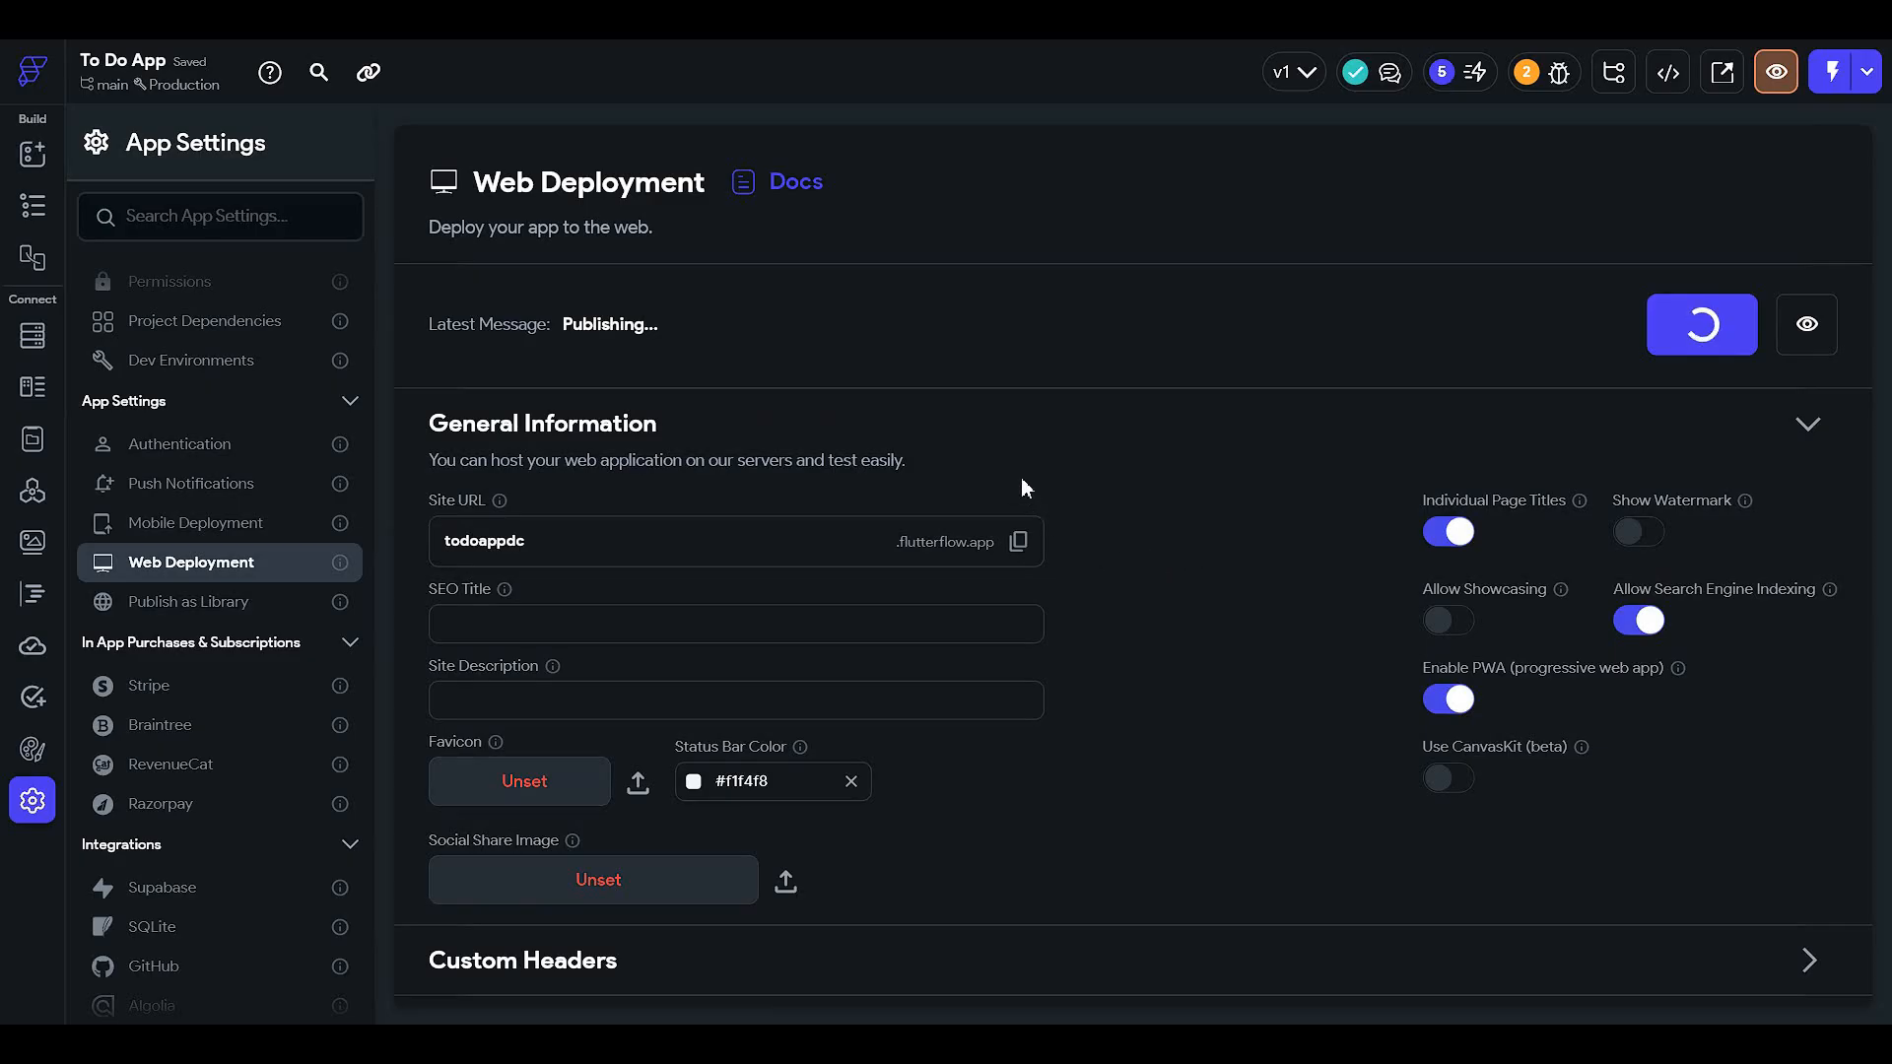
- Use the clipboard icon as the favicon and social share image
scroll(1050, 473, down, 2)
scroll(1049, 473, up, 2)
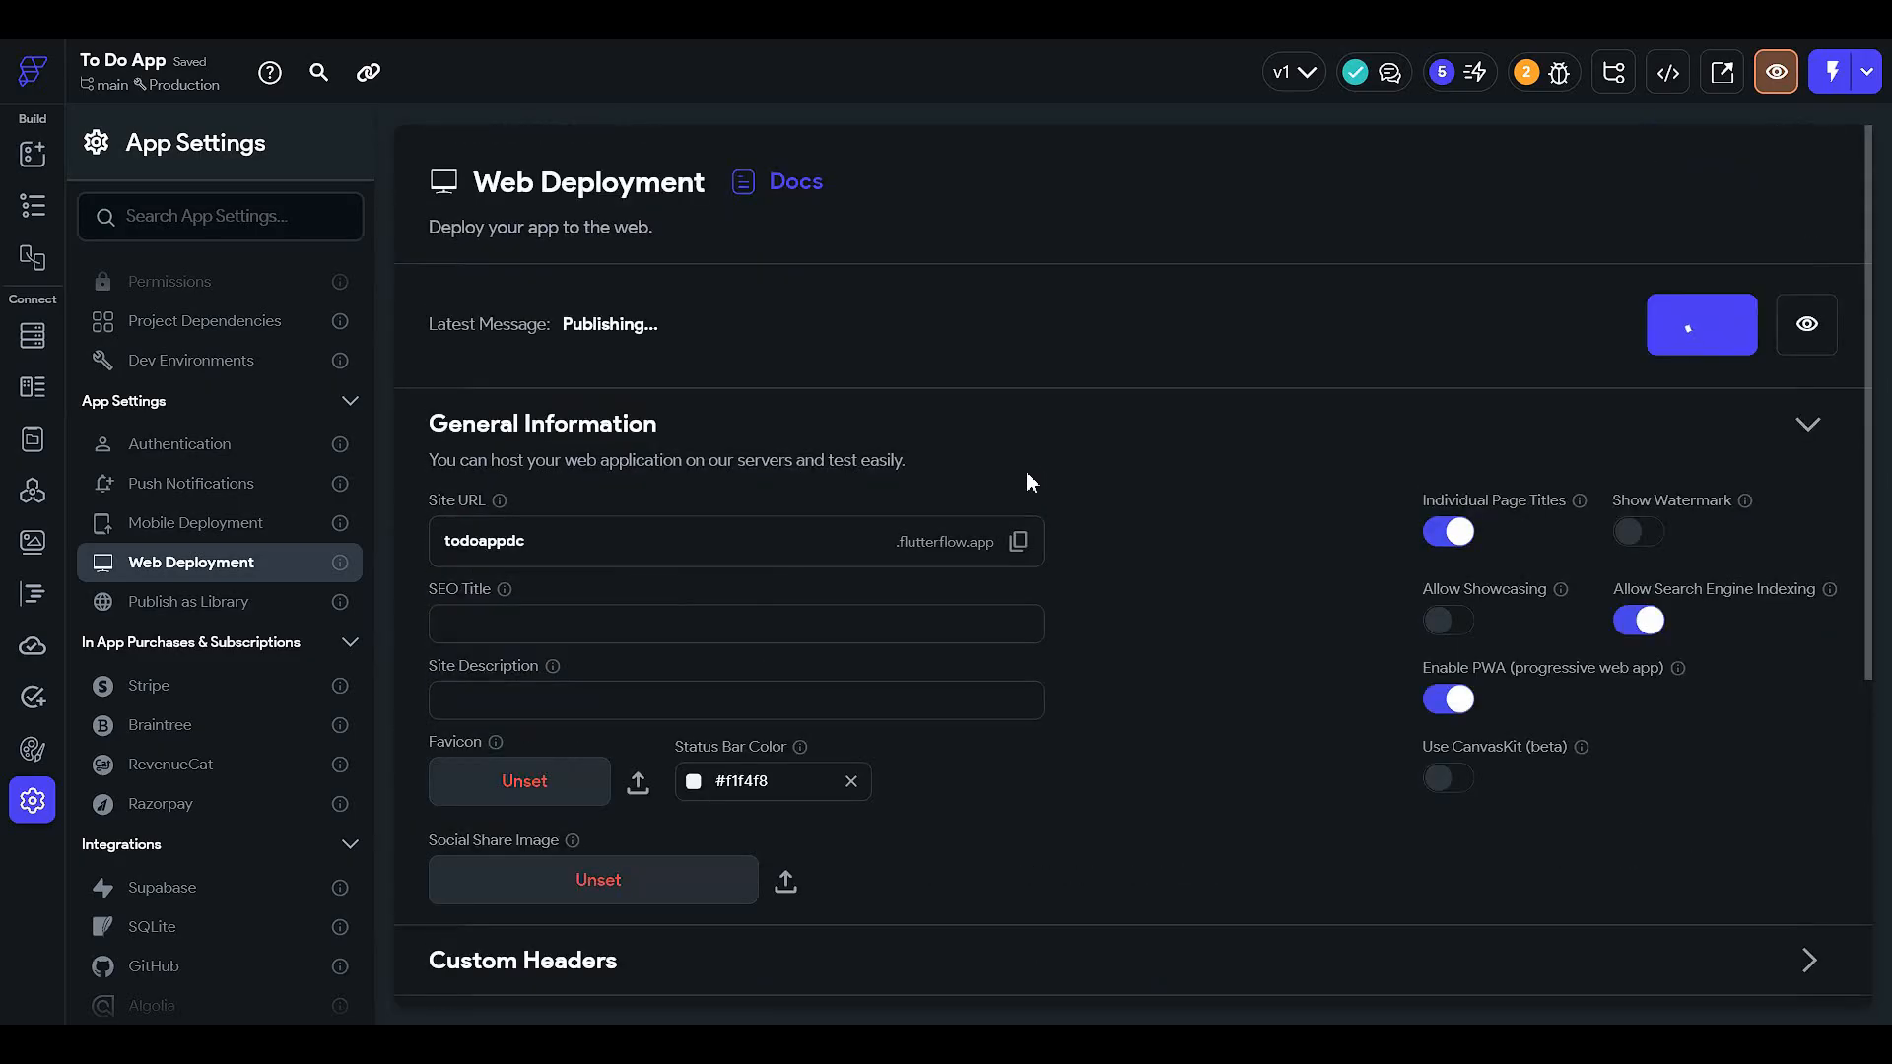
scroll(1025, 481, down, 3)
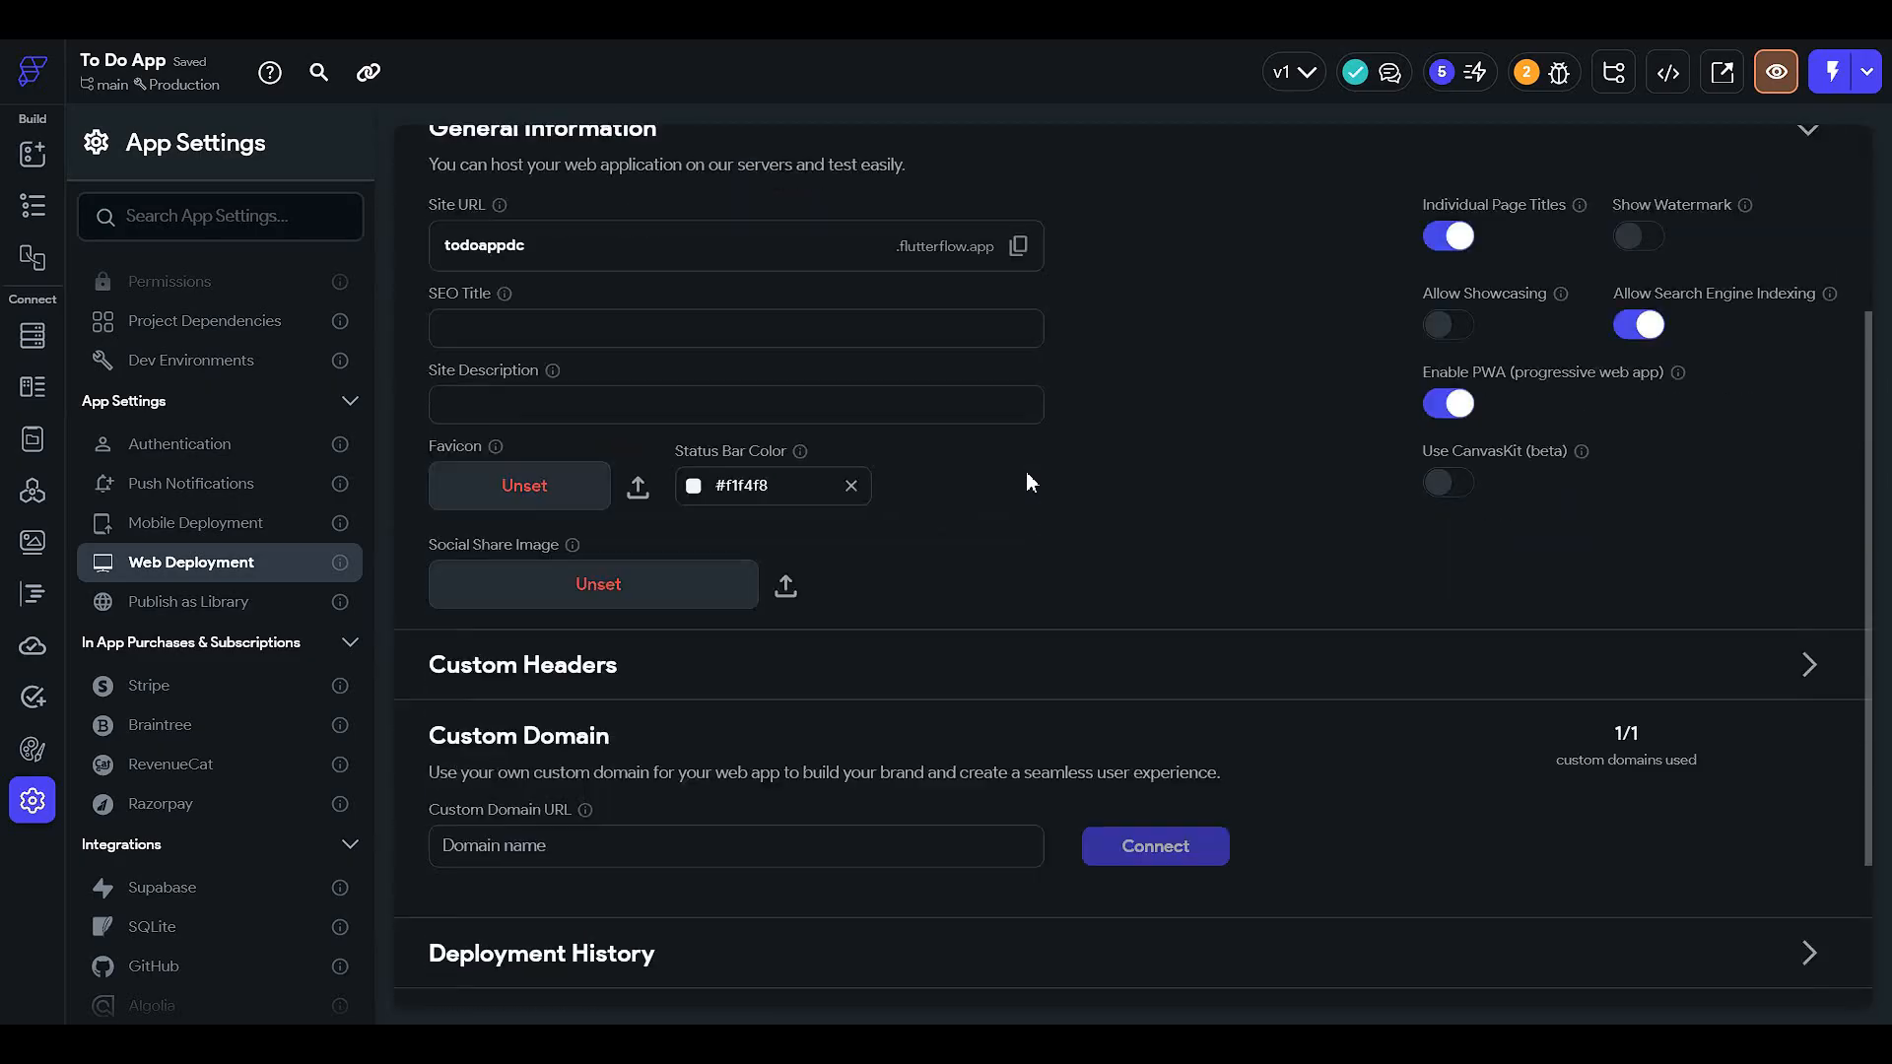
click(590, 507)
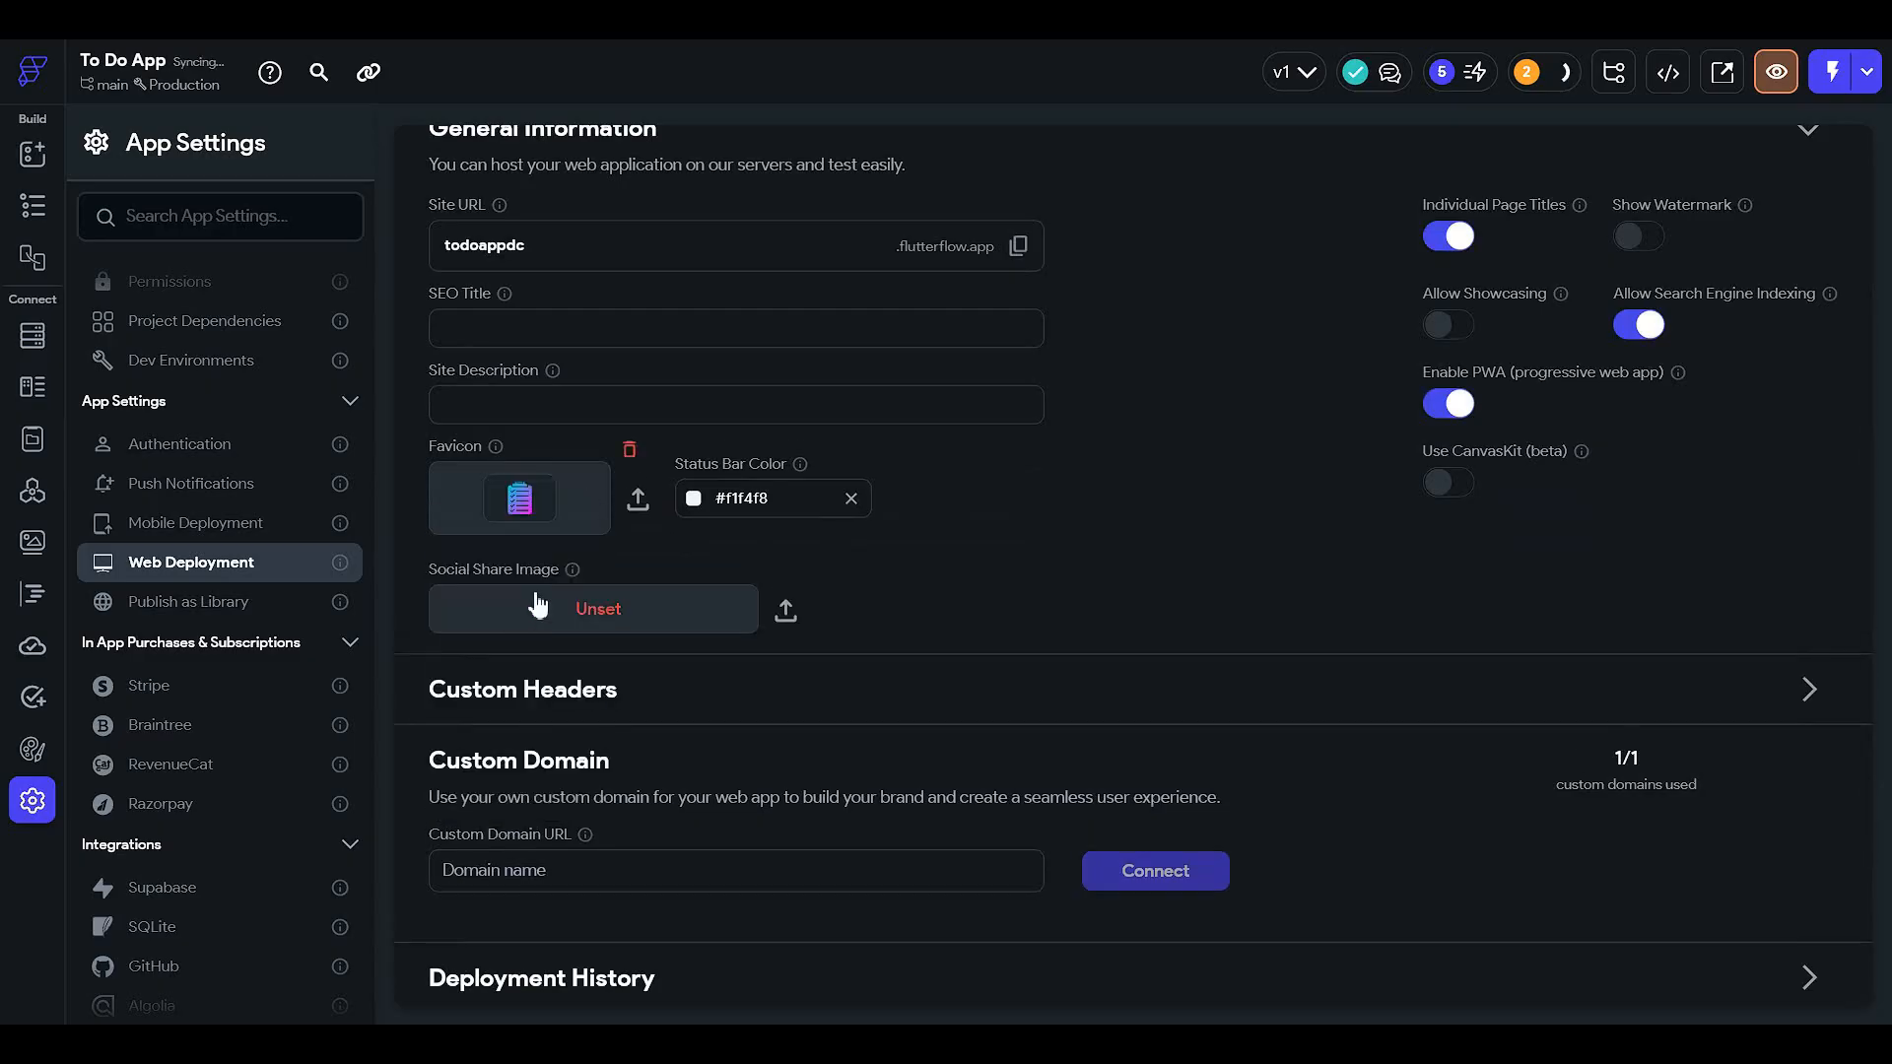
click(591, 609)
click(591, 768)
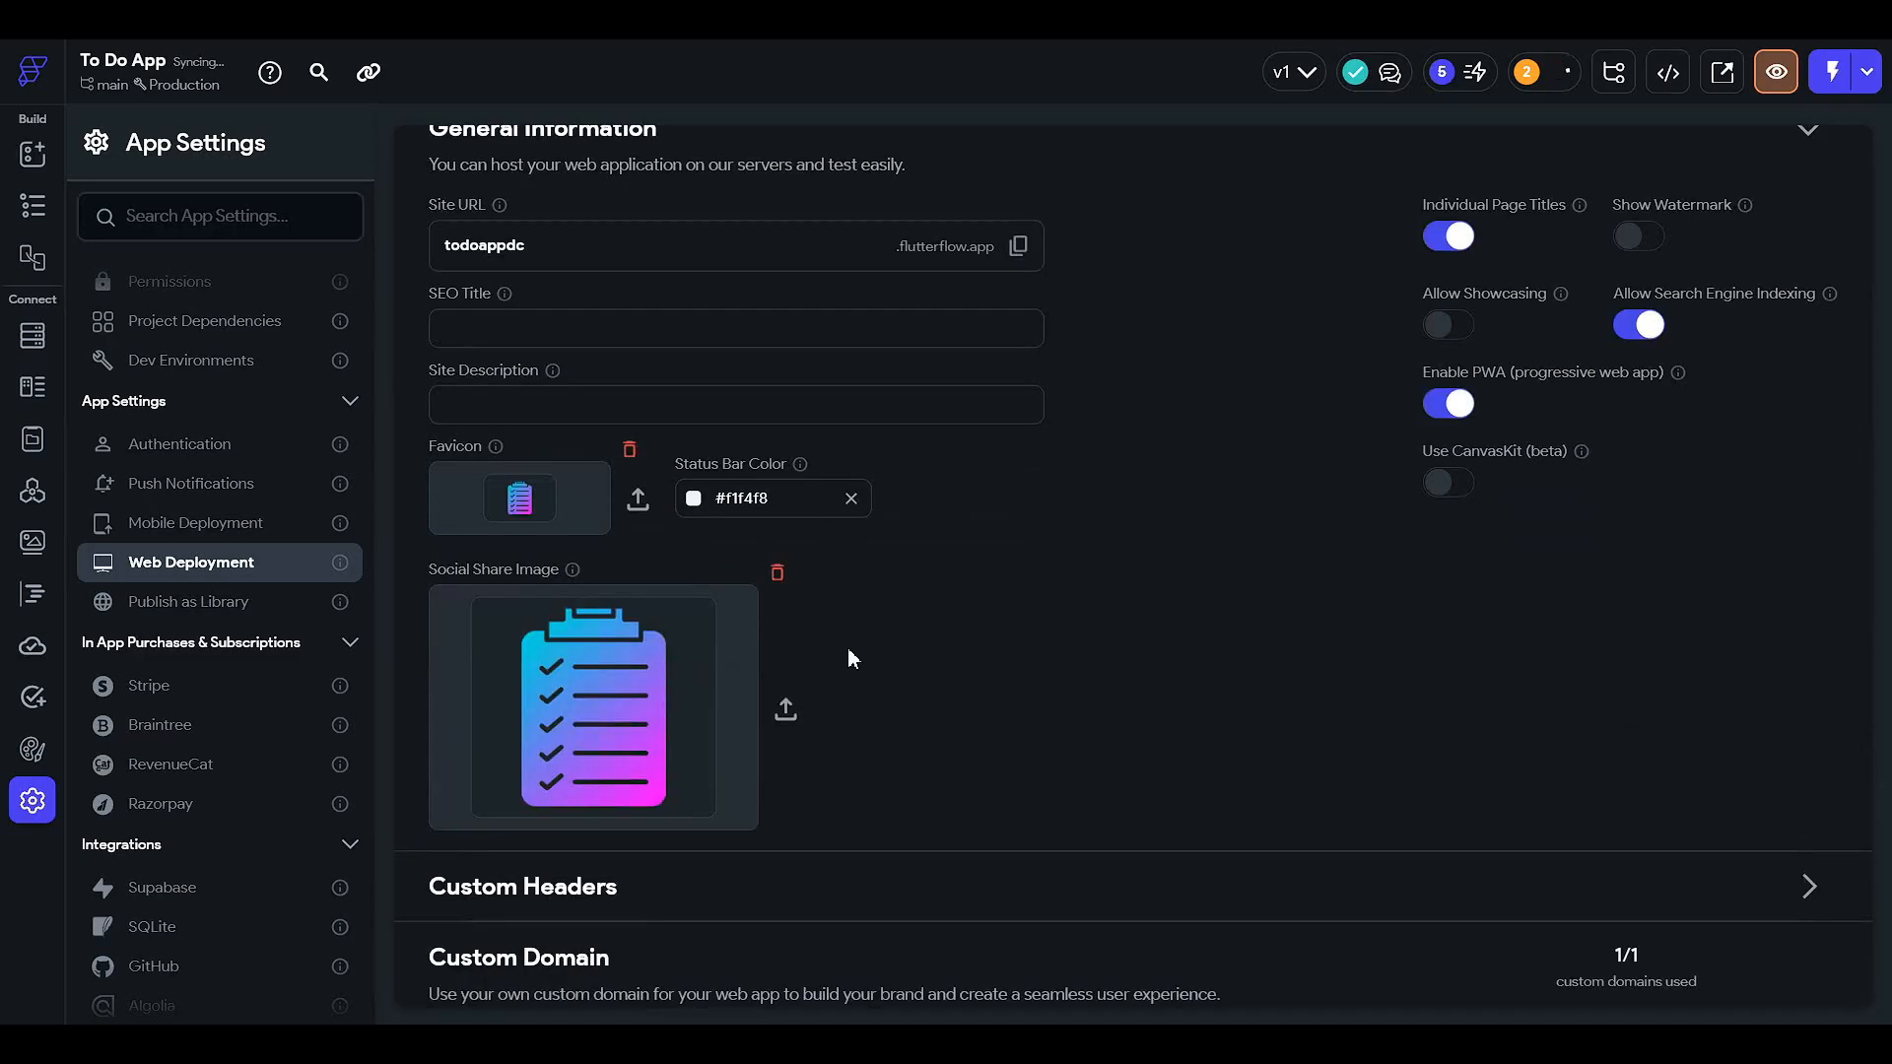
scroll(906, 680, down, 4)
scroll(896, 681, up, 6)
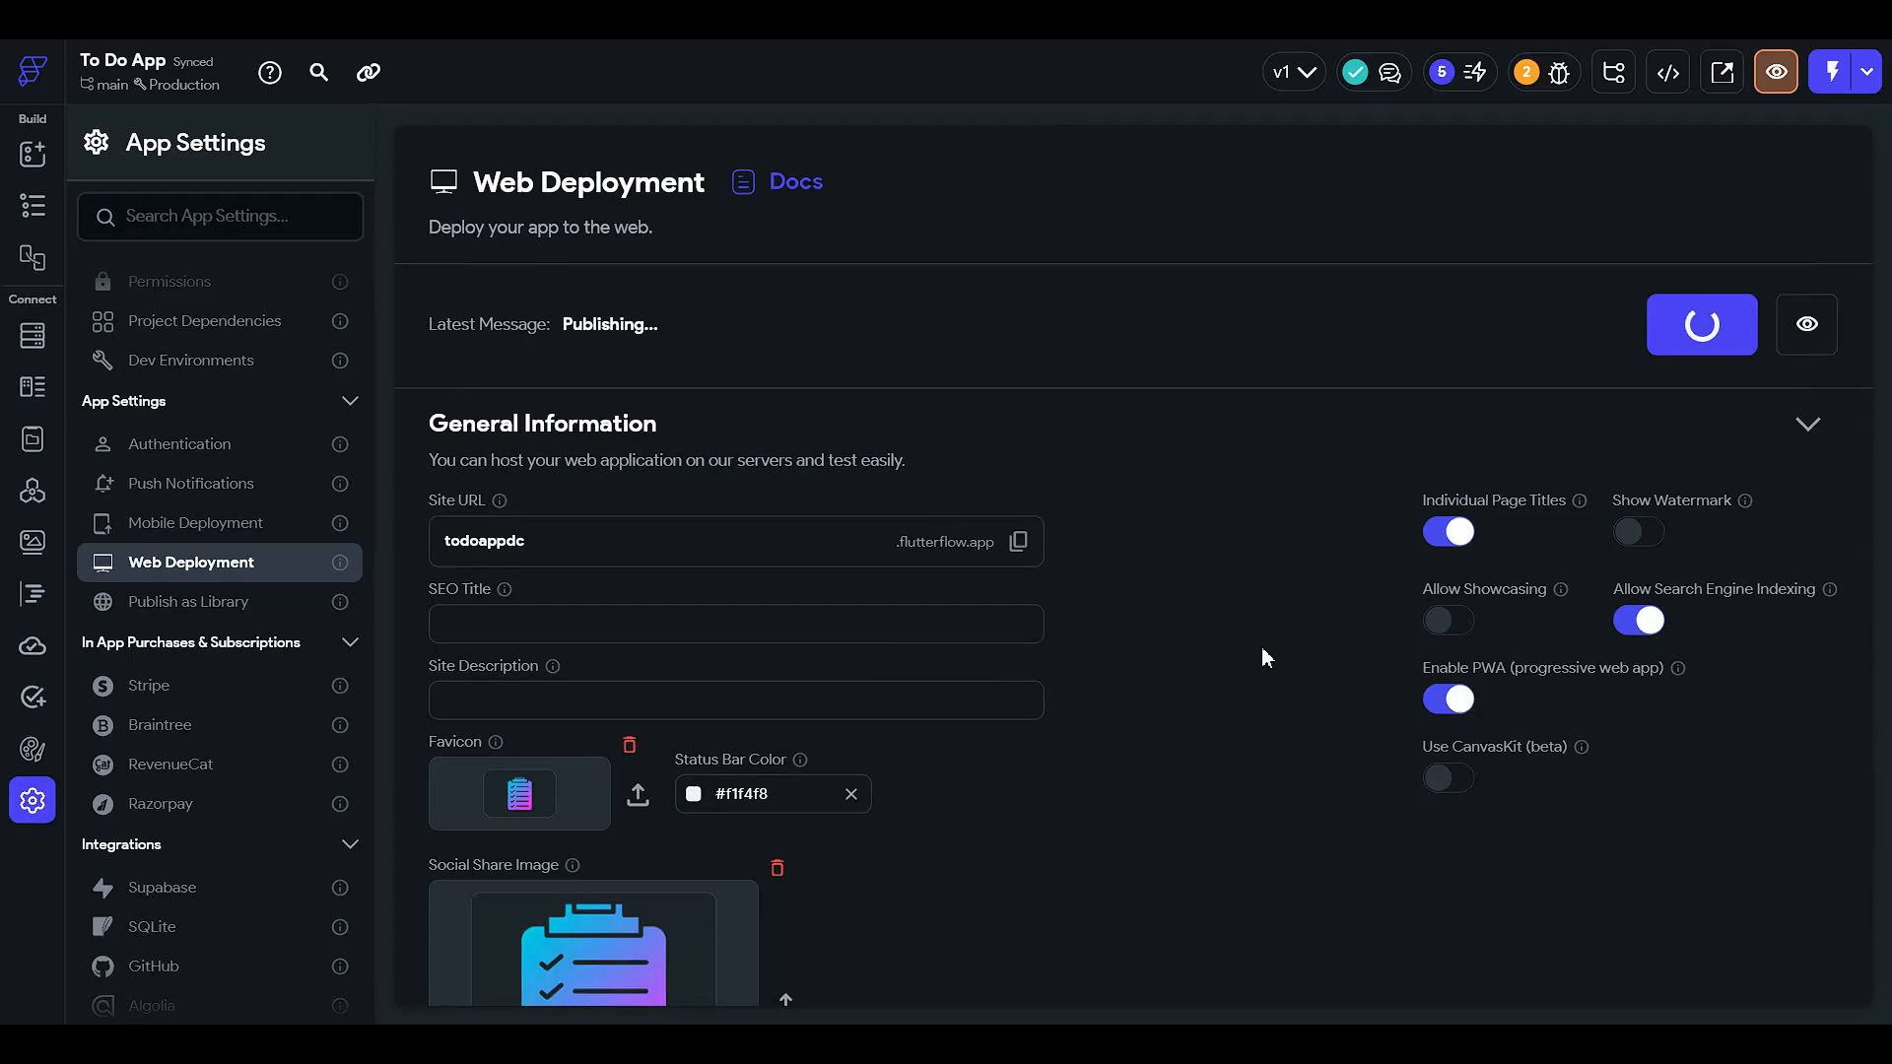
scroll(1055, 483, down, 3)
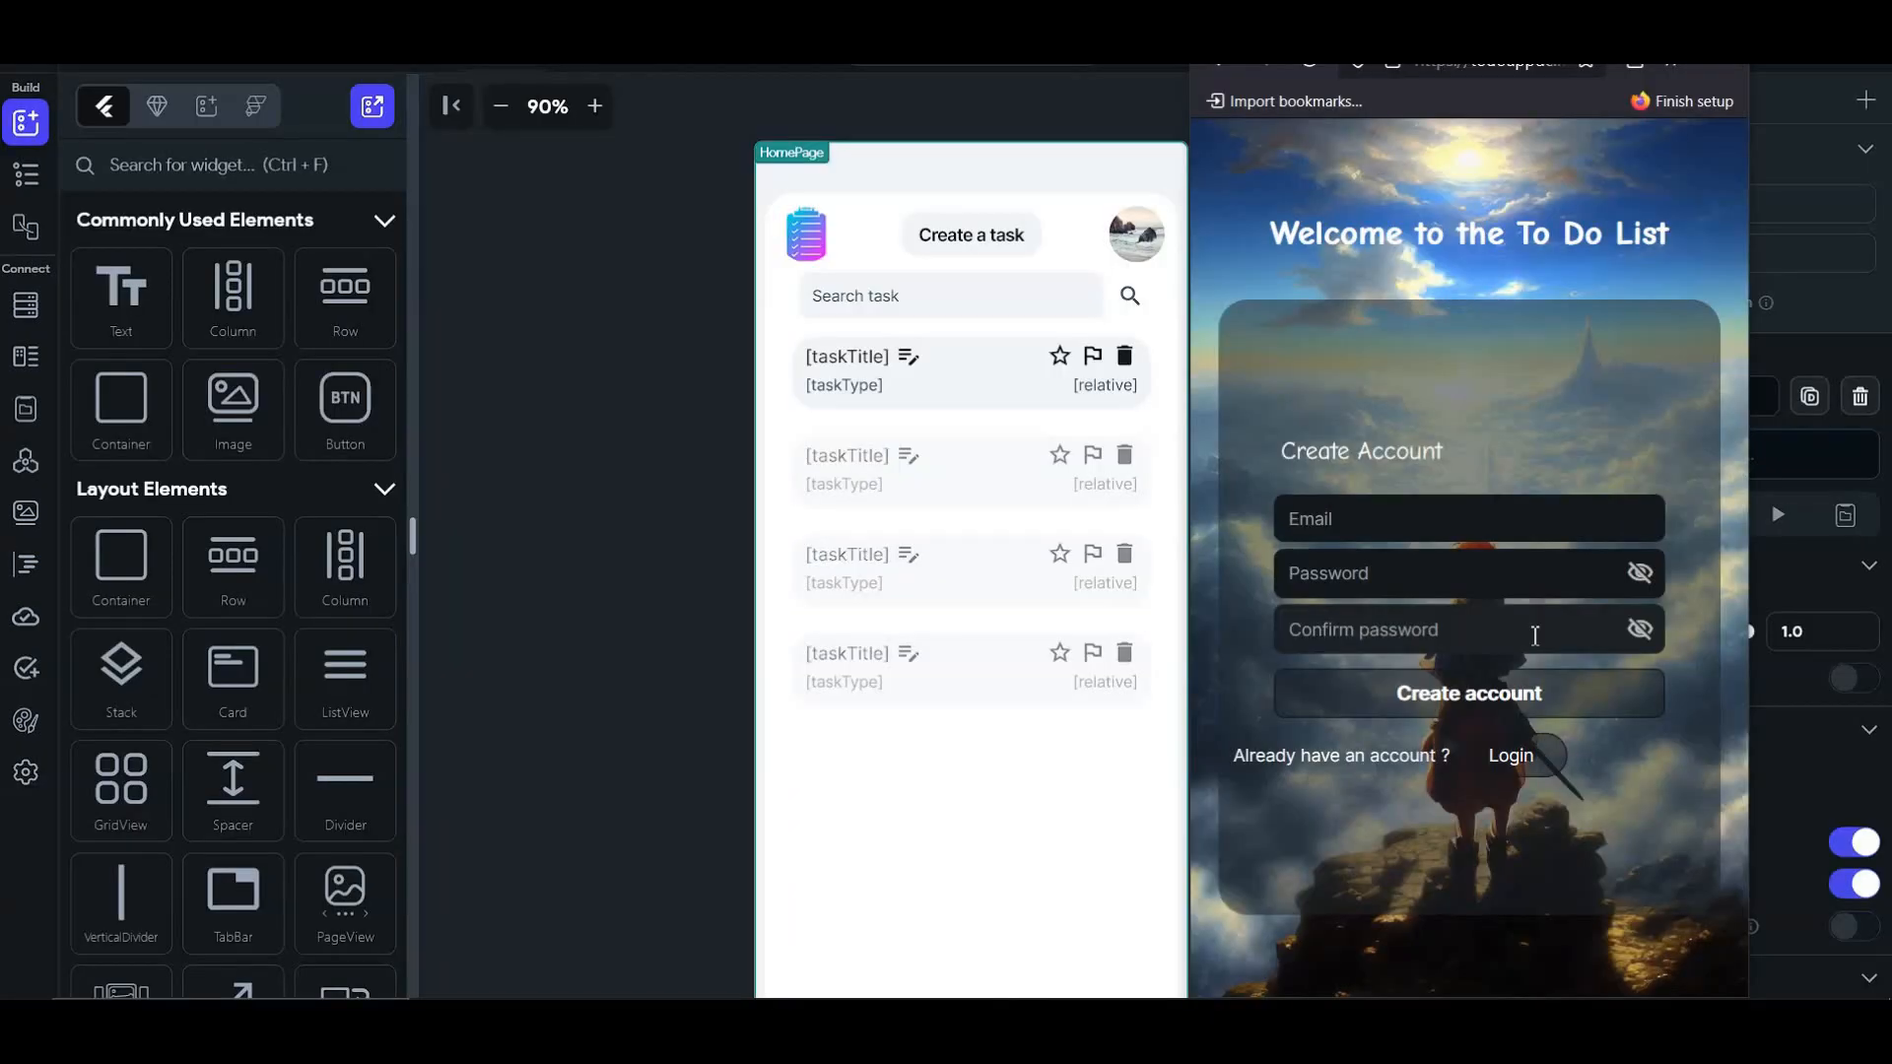
click(1534, 635)
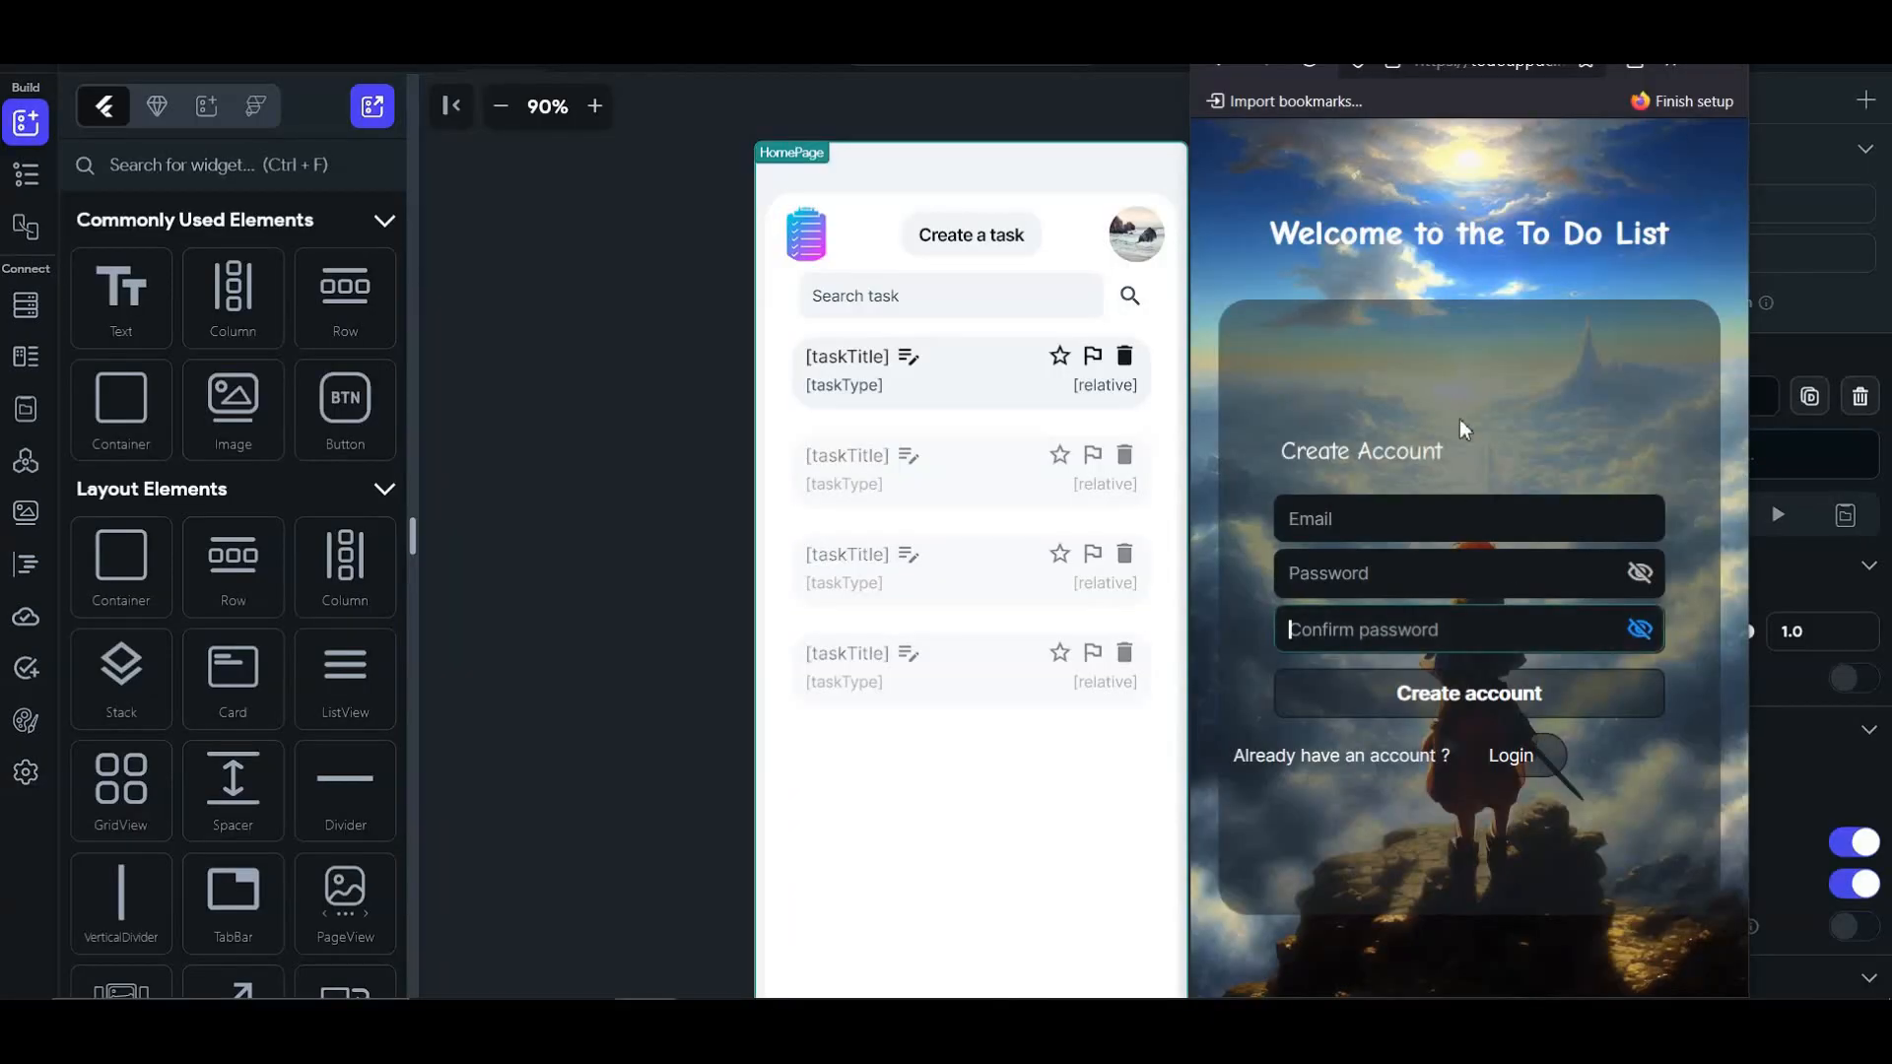
- Sign up in the live app with an e-mail address, a password and its confirmation
click(1530, 521)
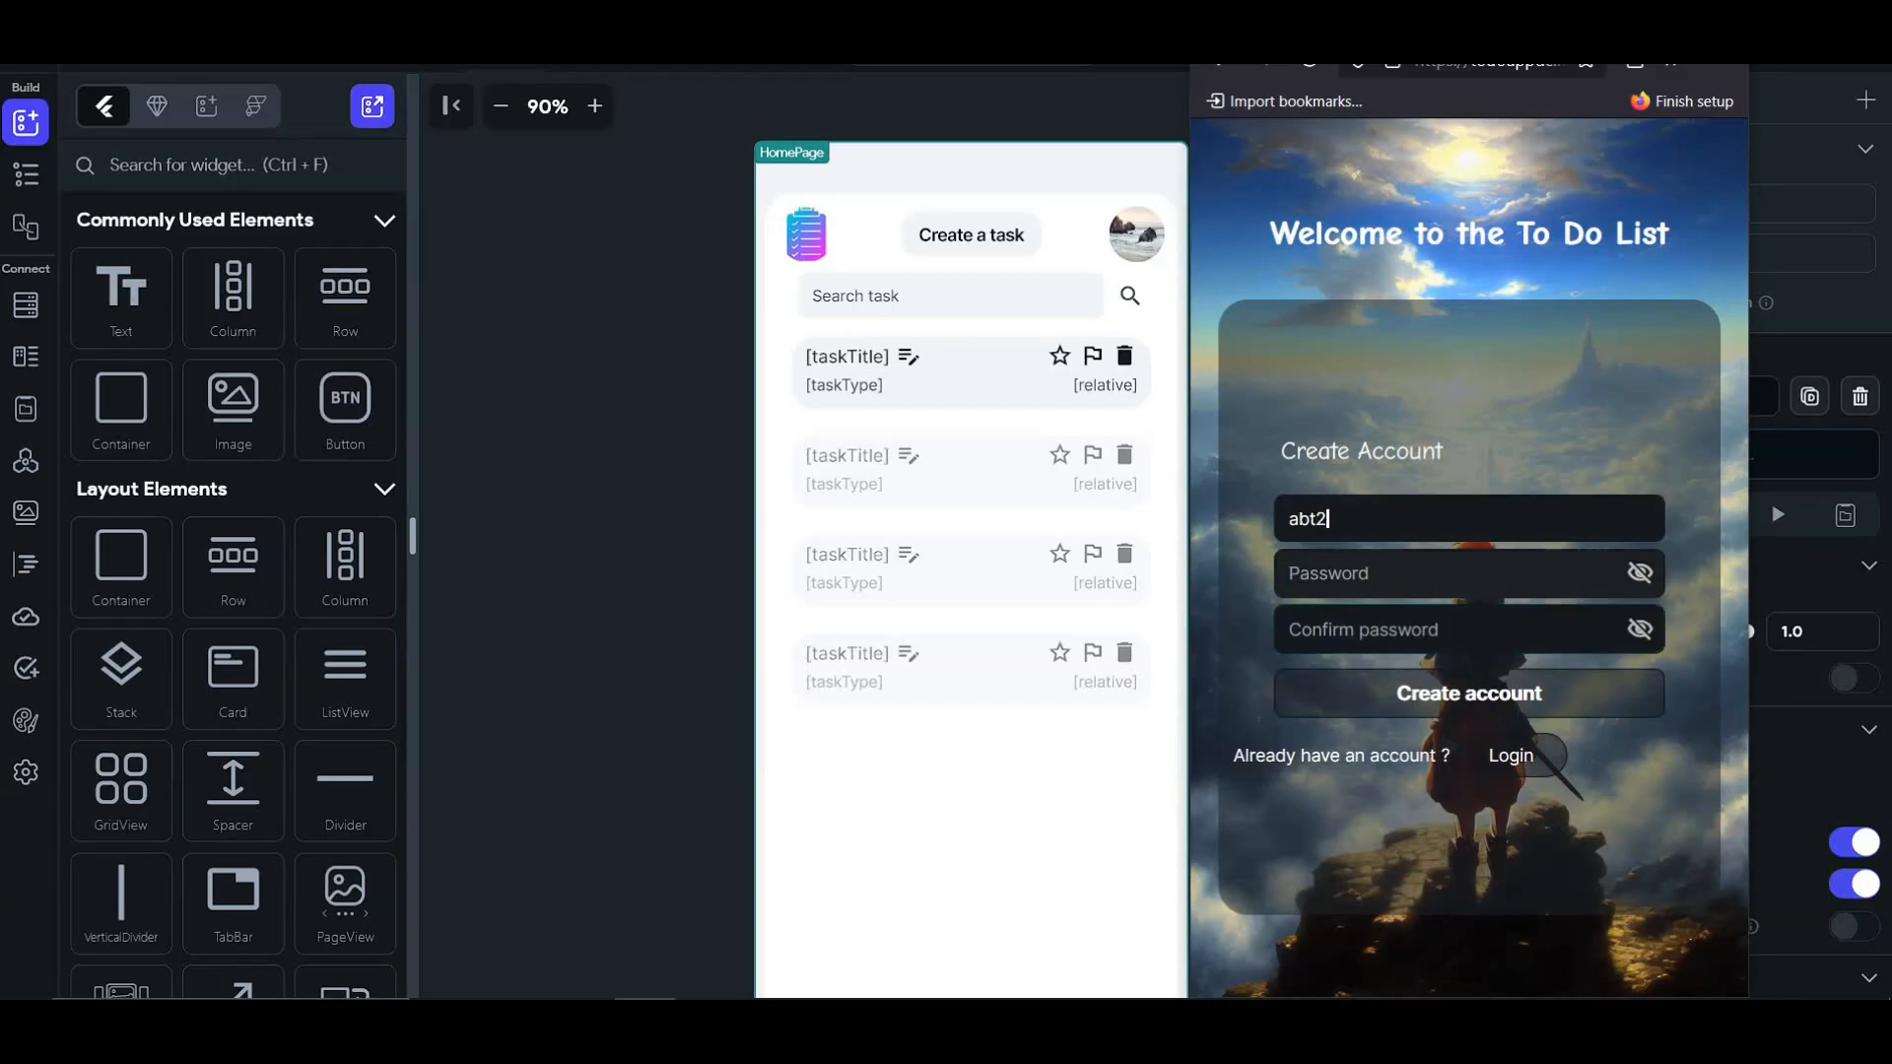
click(1515, 587)
text(1)
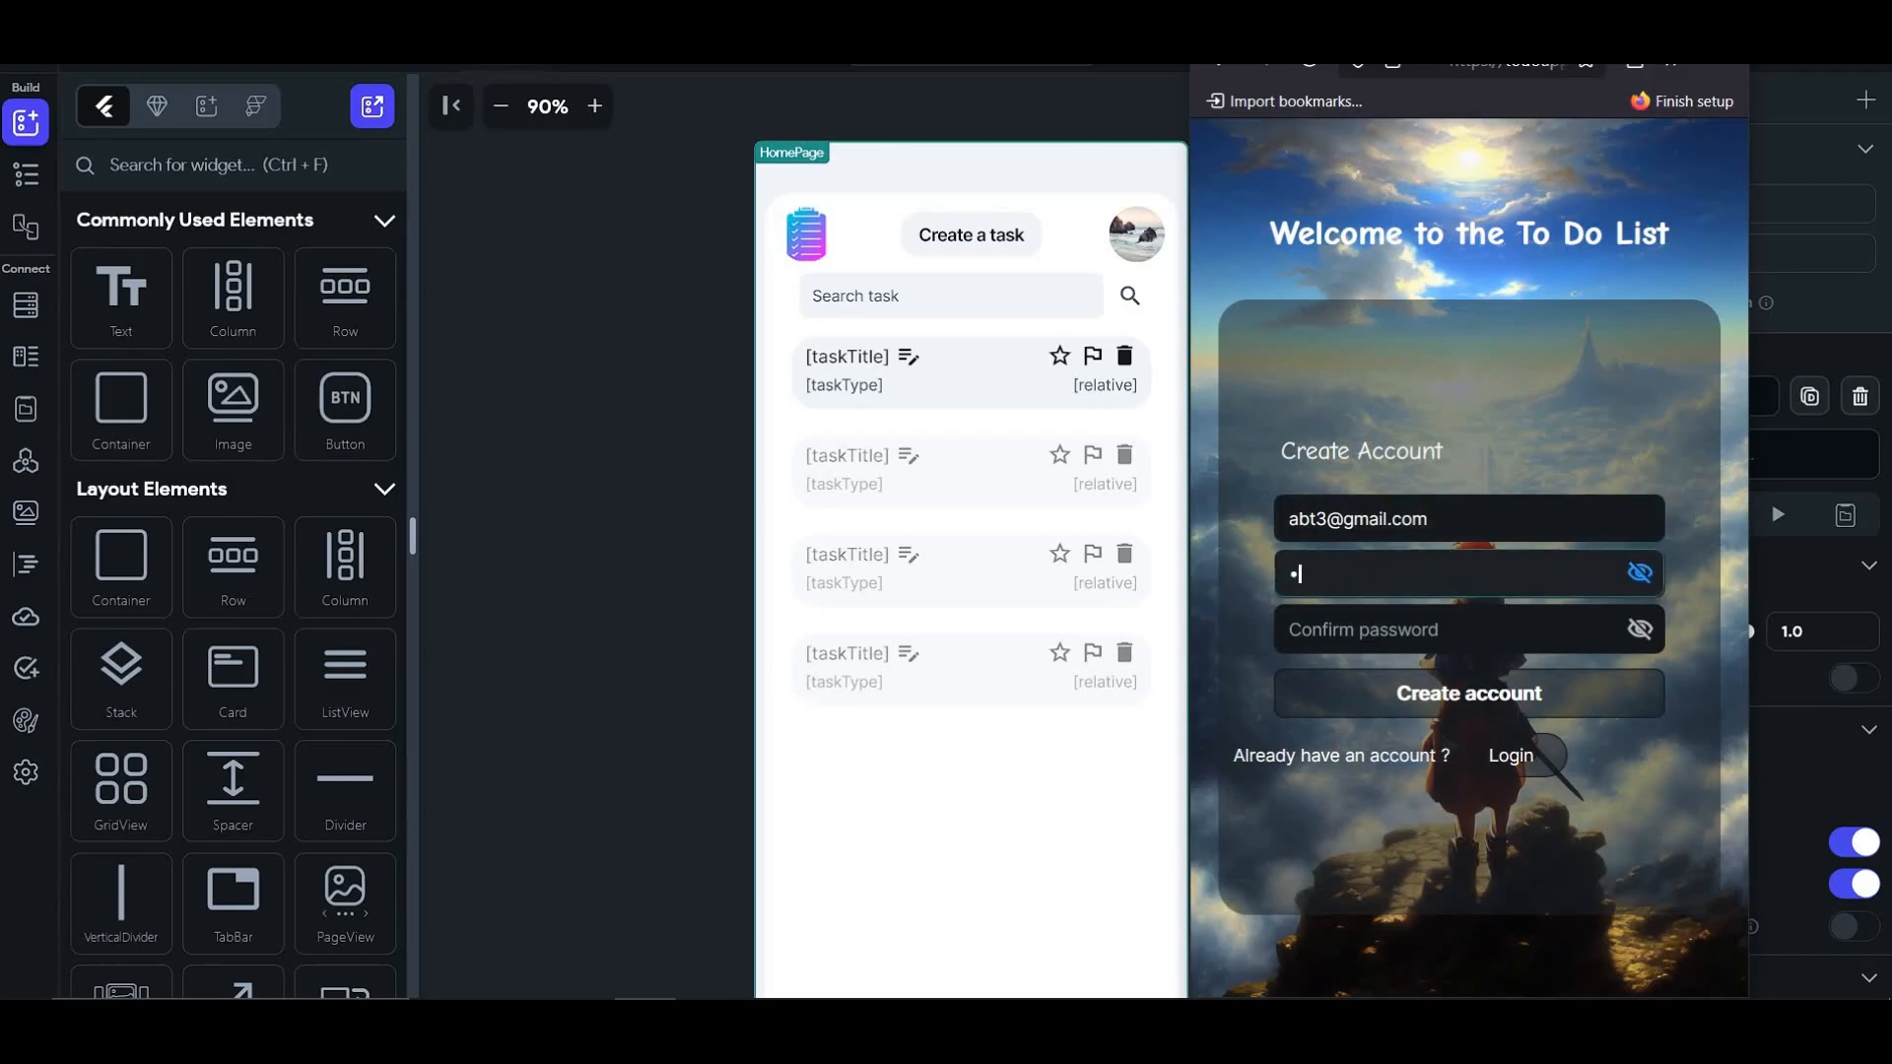
click(1448, 621)
text(12345)
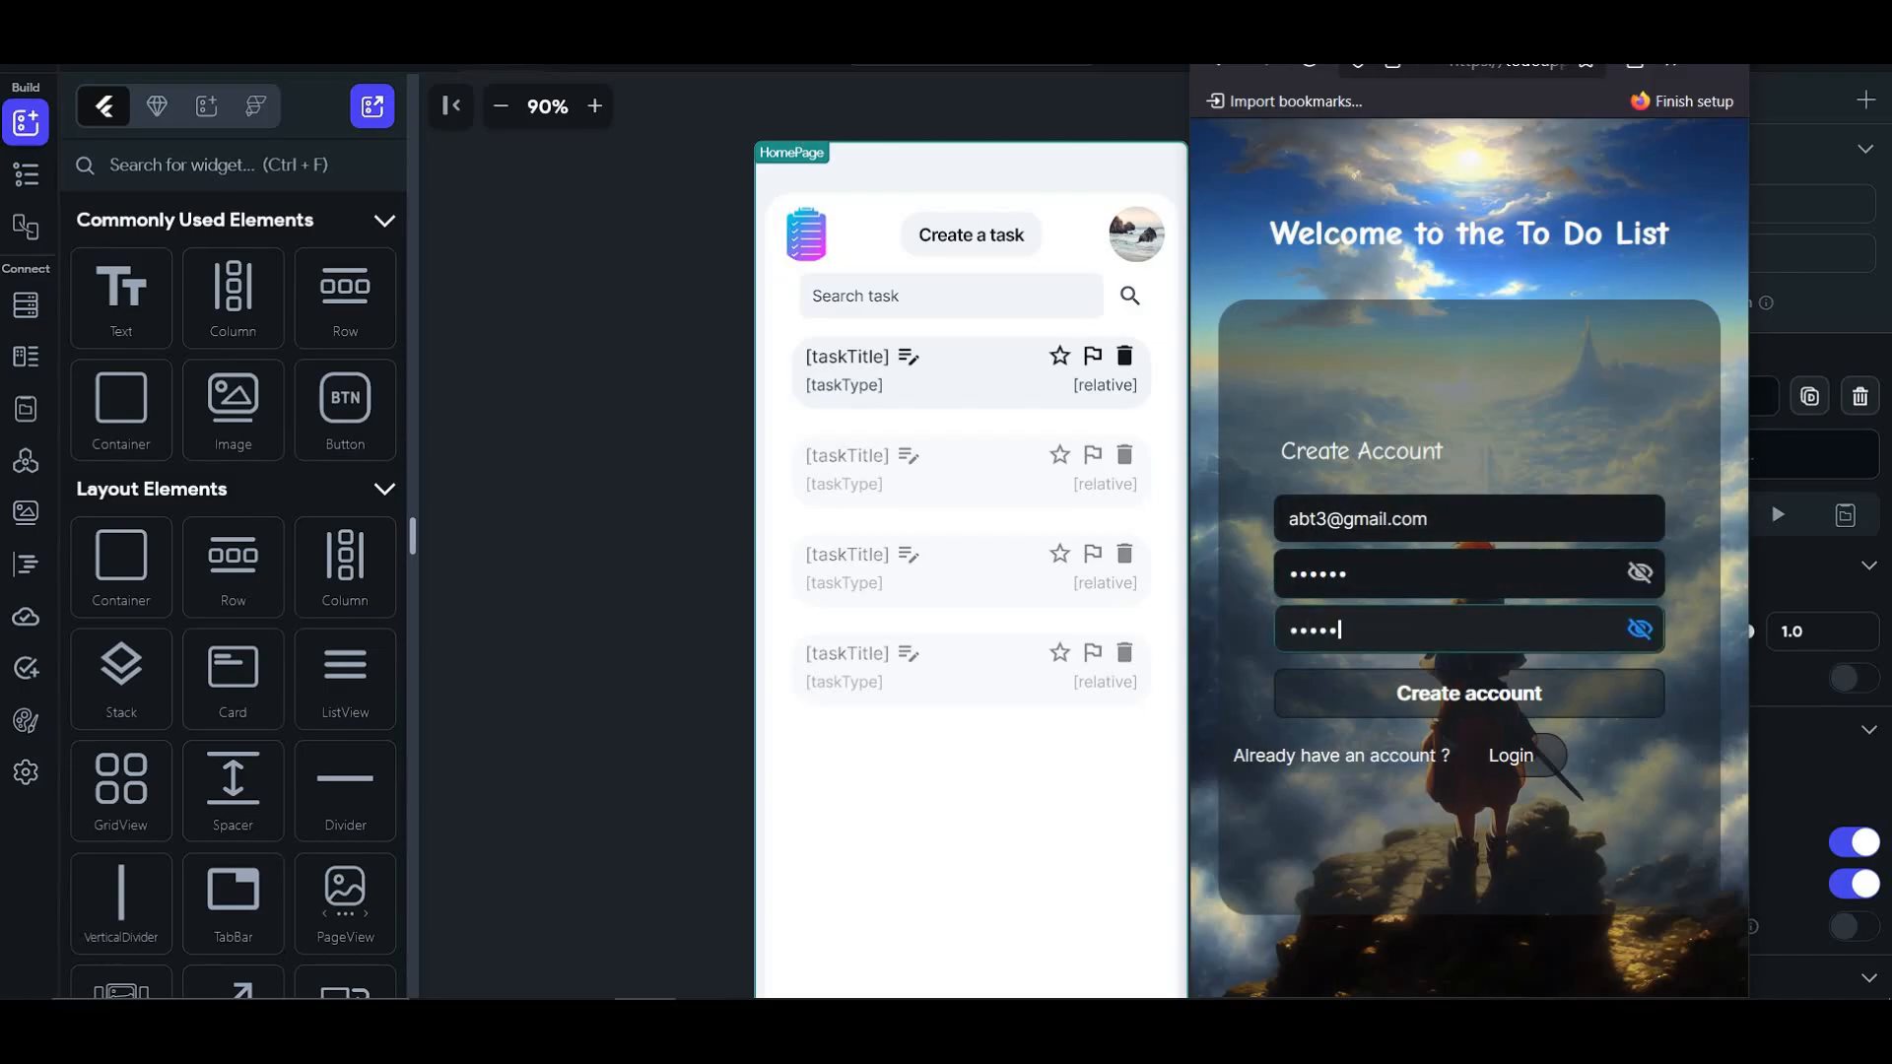
click(1425, 698)
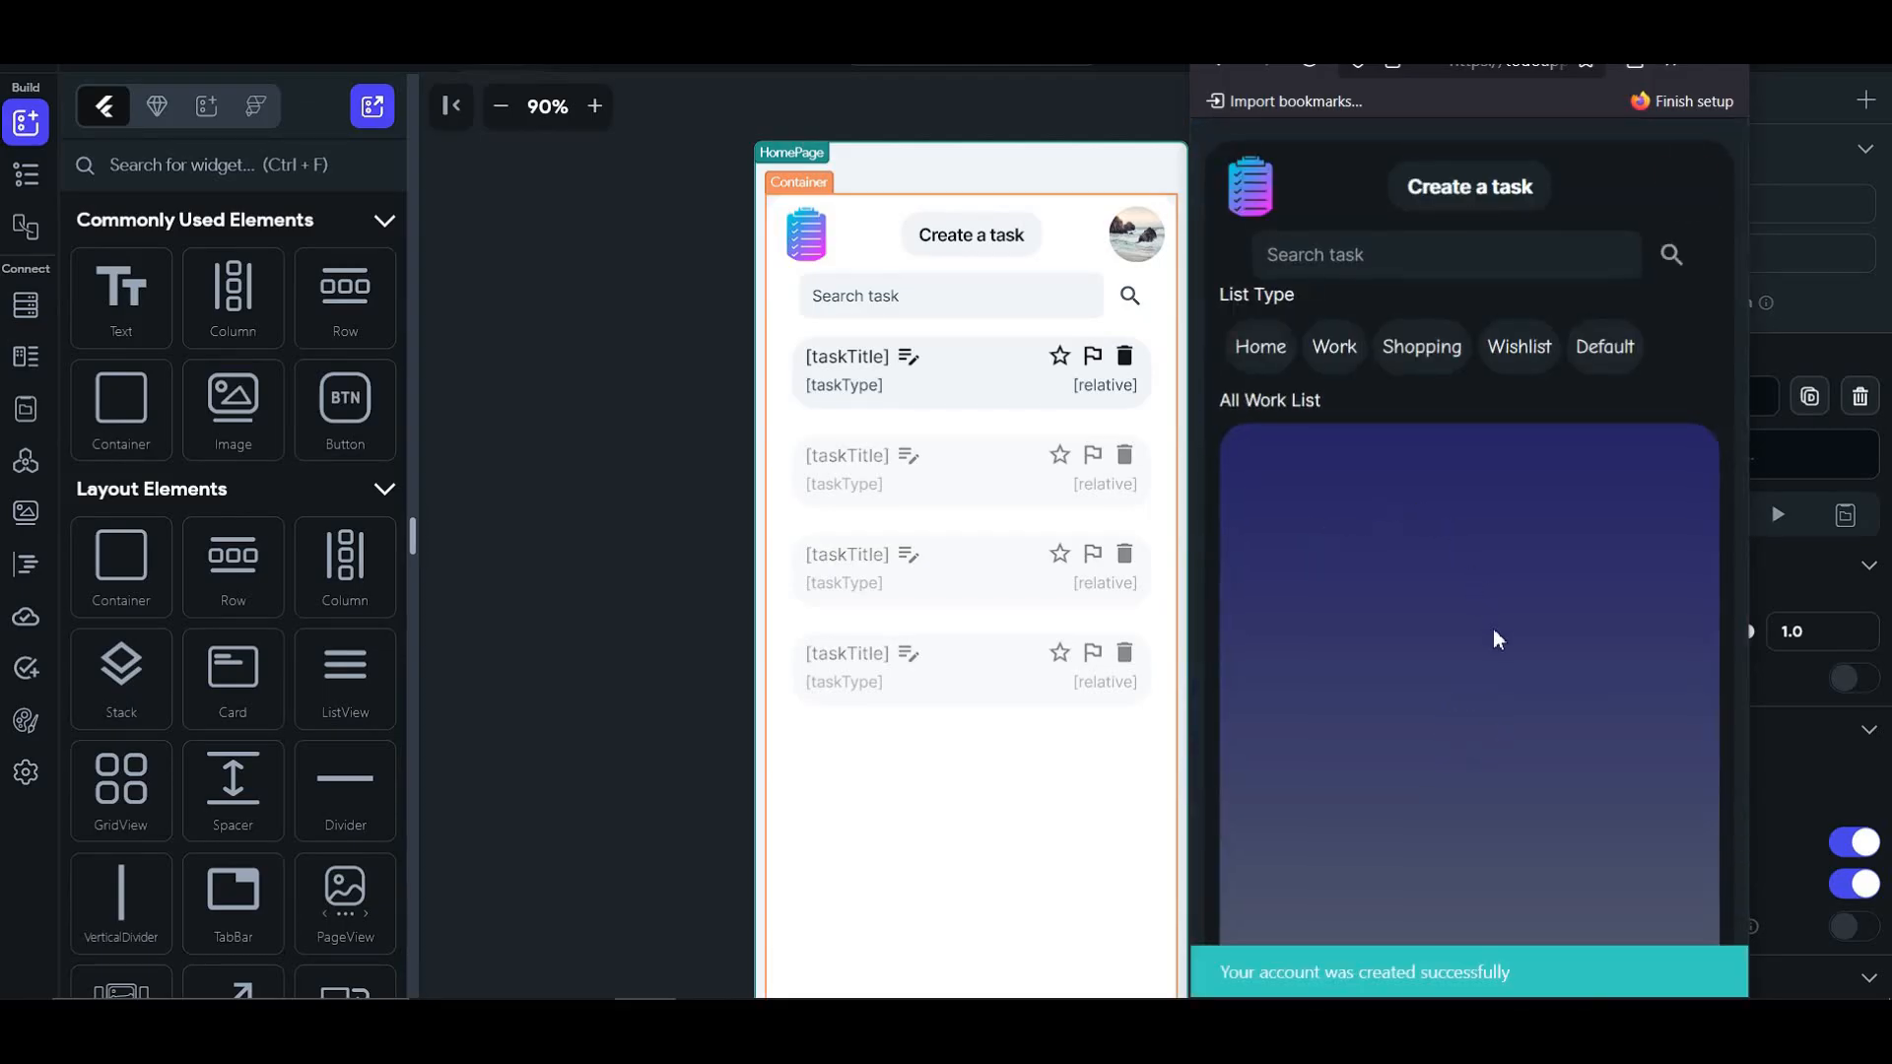
- Browse the Work and Home task filters, returning to the main list each time
scroll(1557, 581, down, 1)
scroll(1557, 581, up, 1)
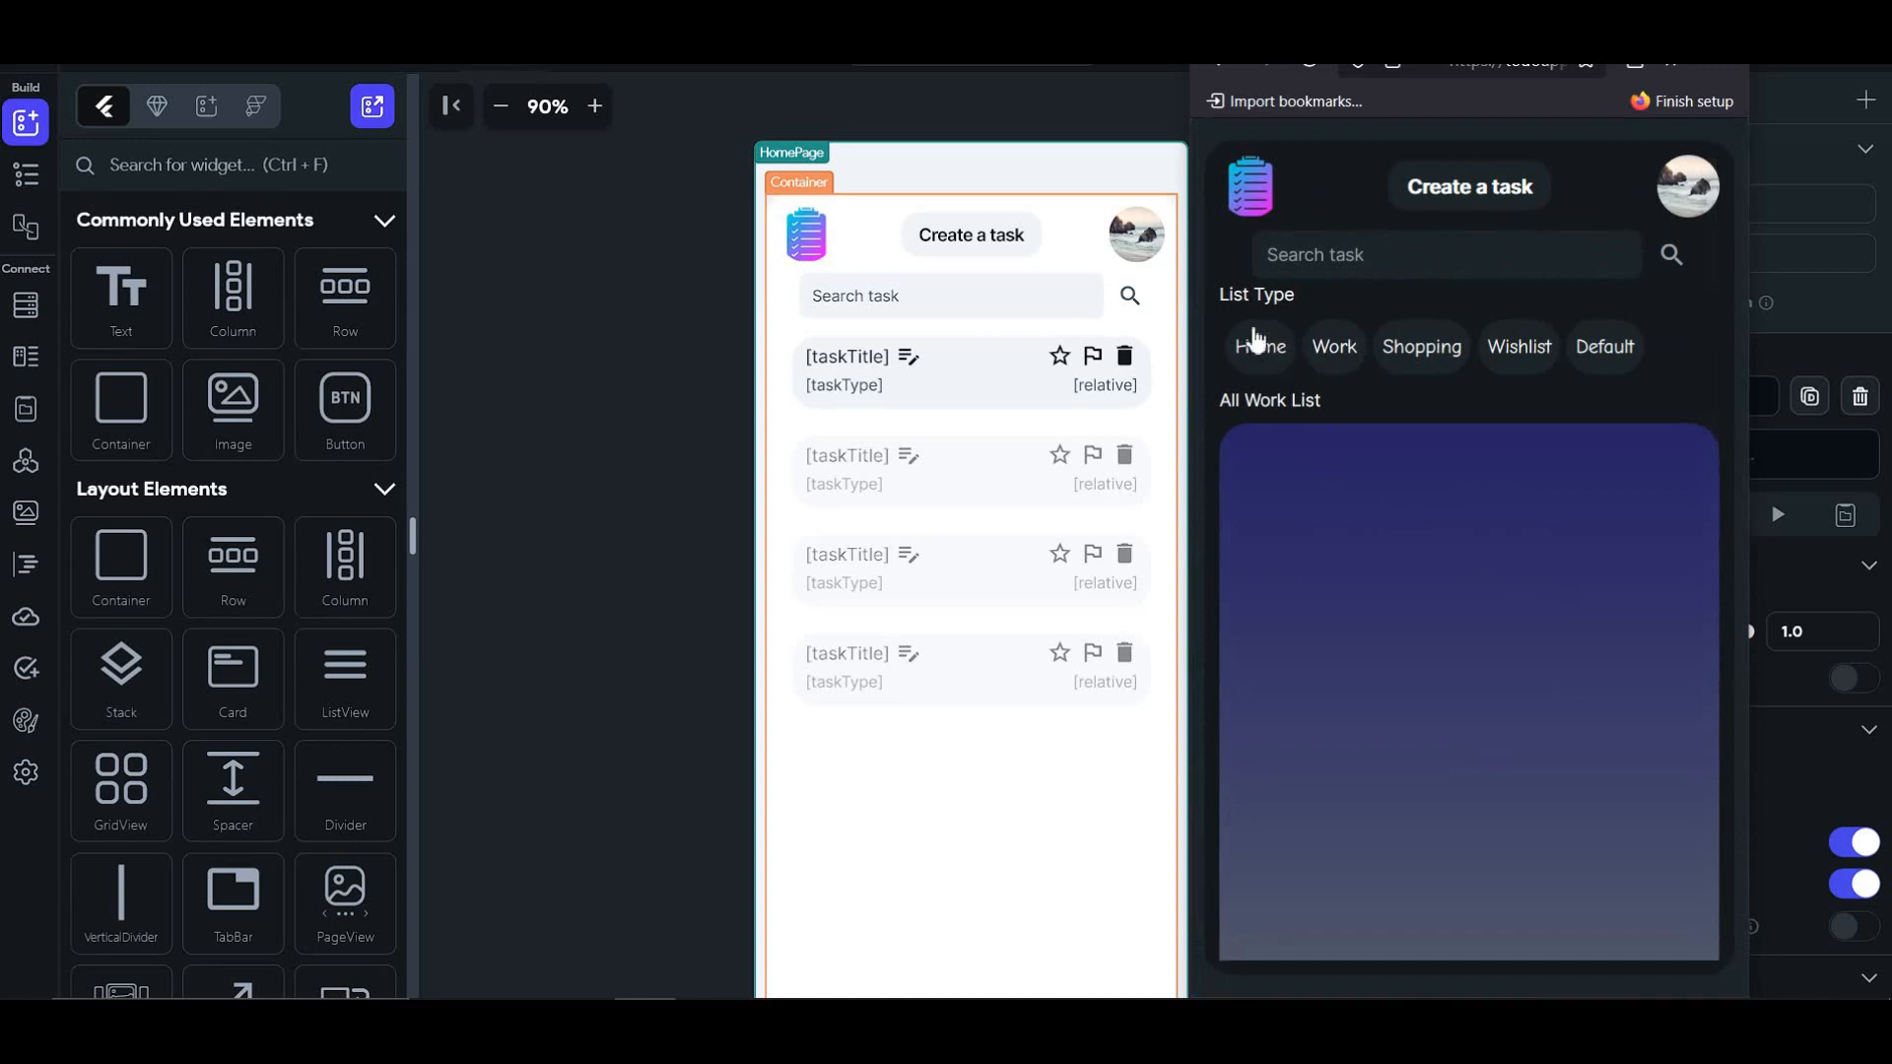
click(1335, 354)
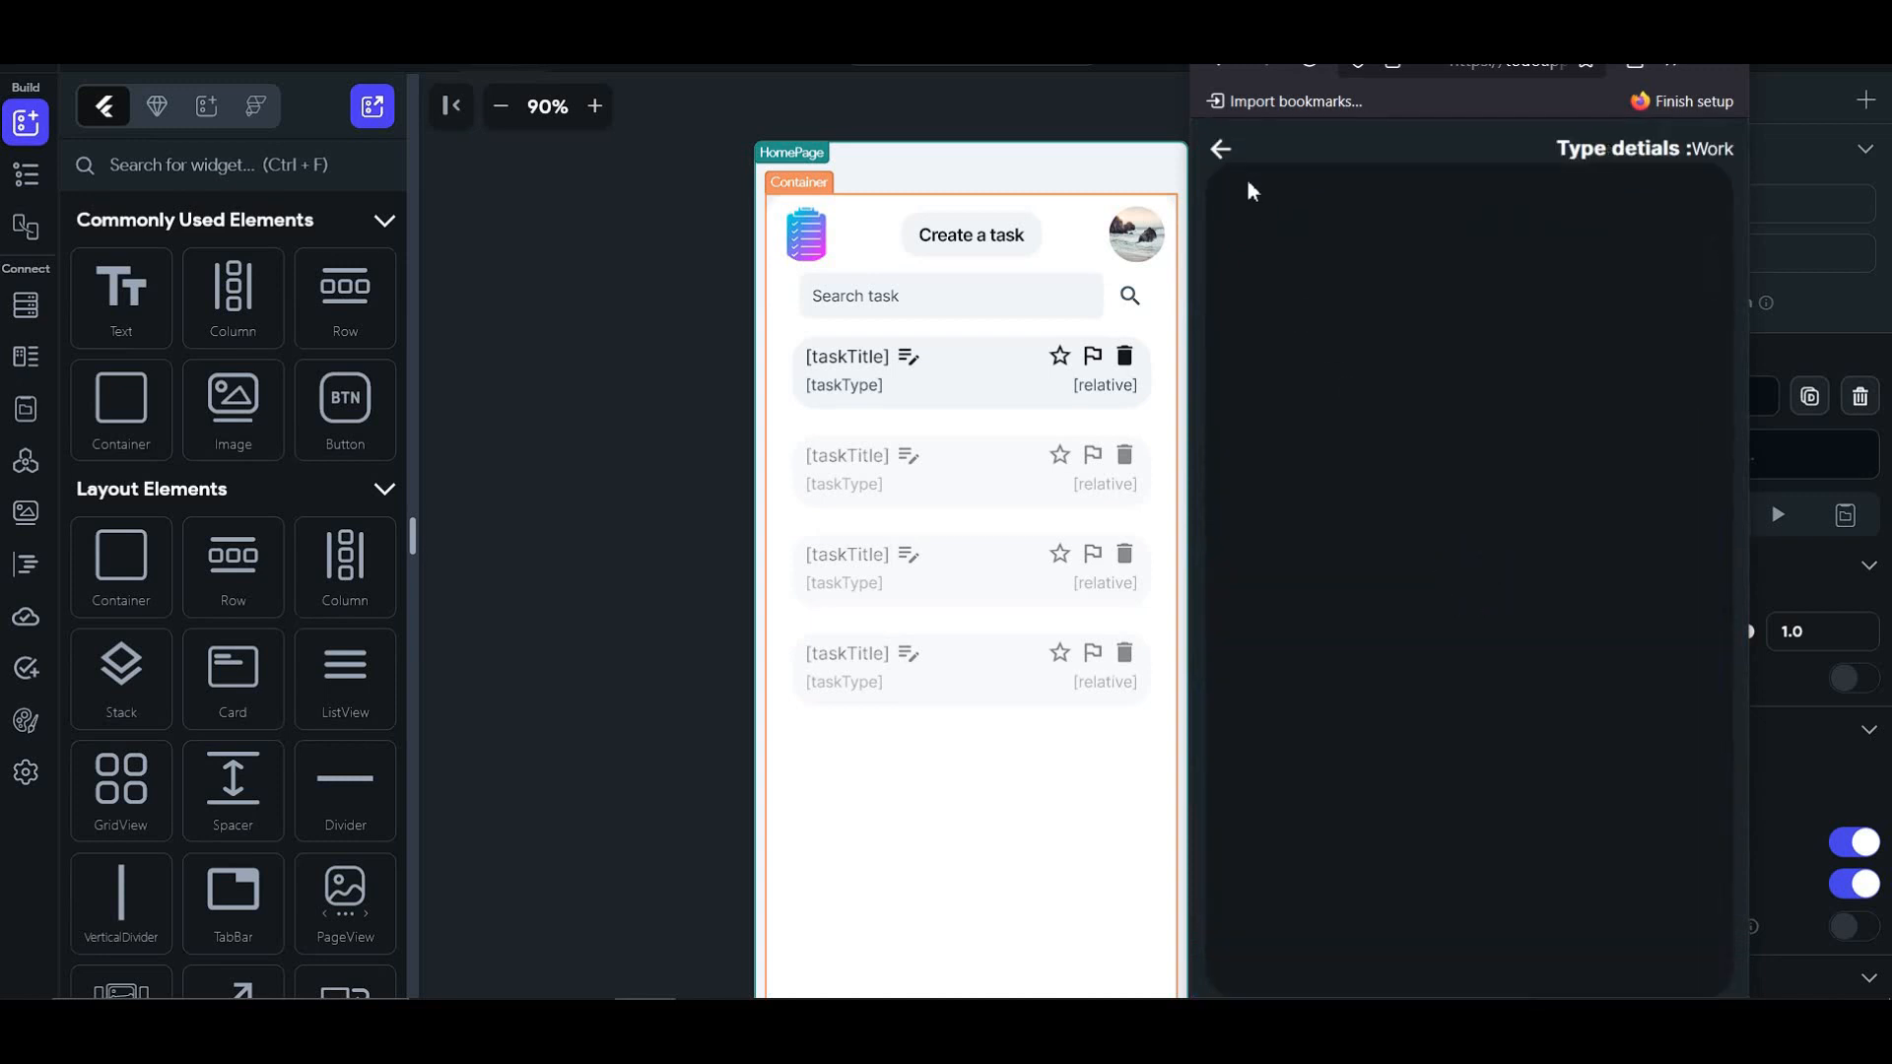
click(1221, 153)
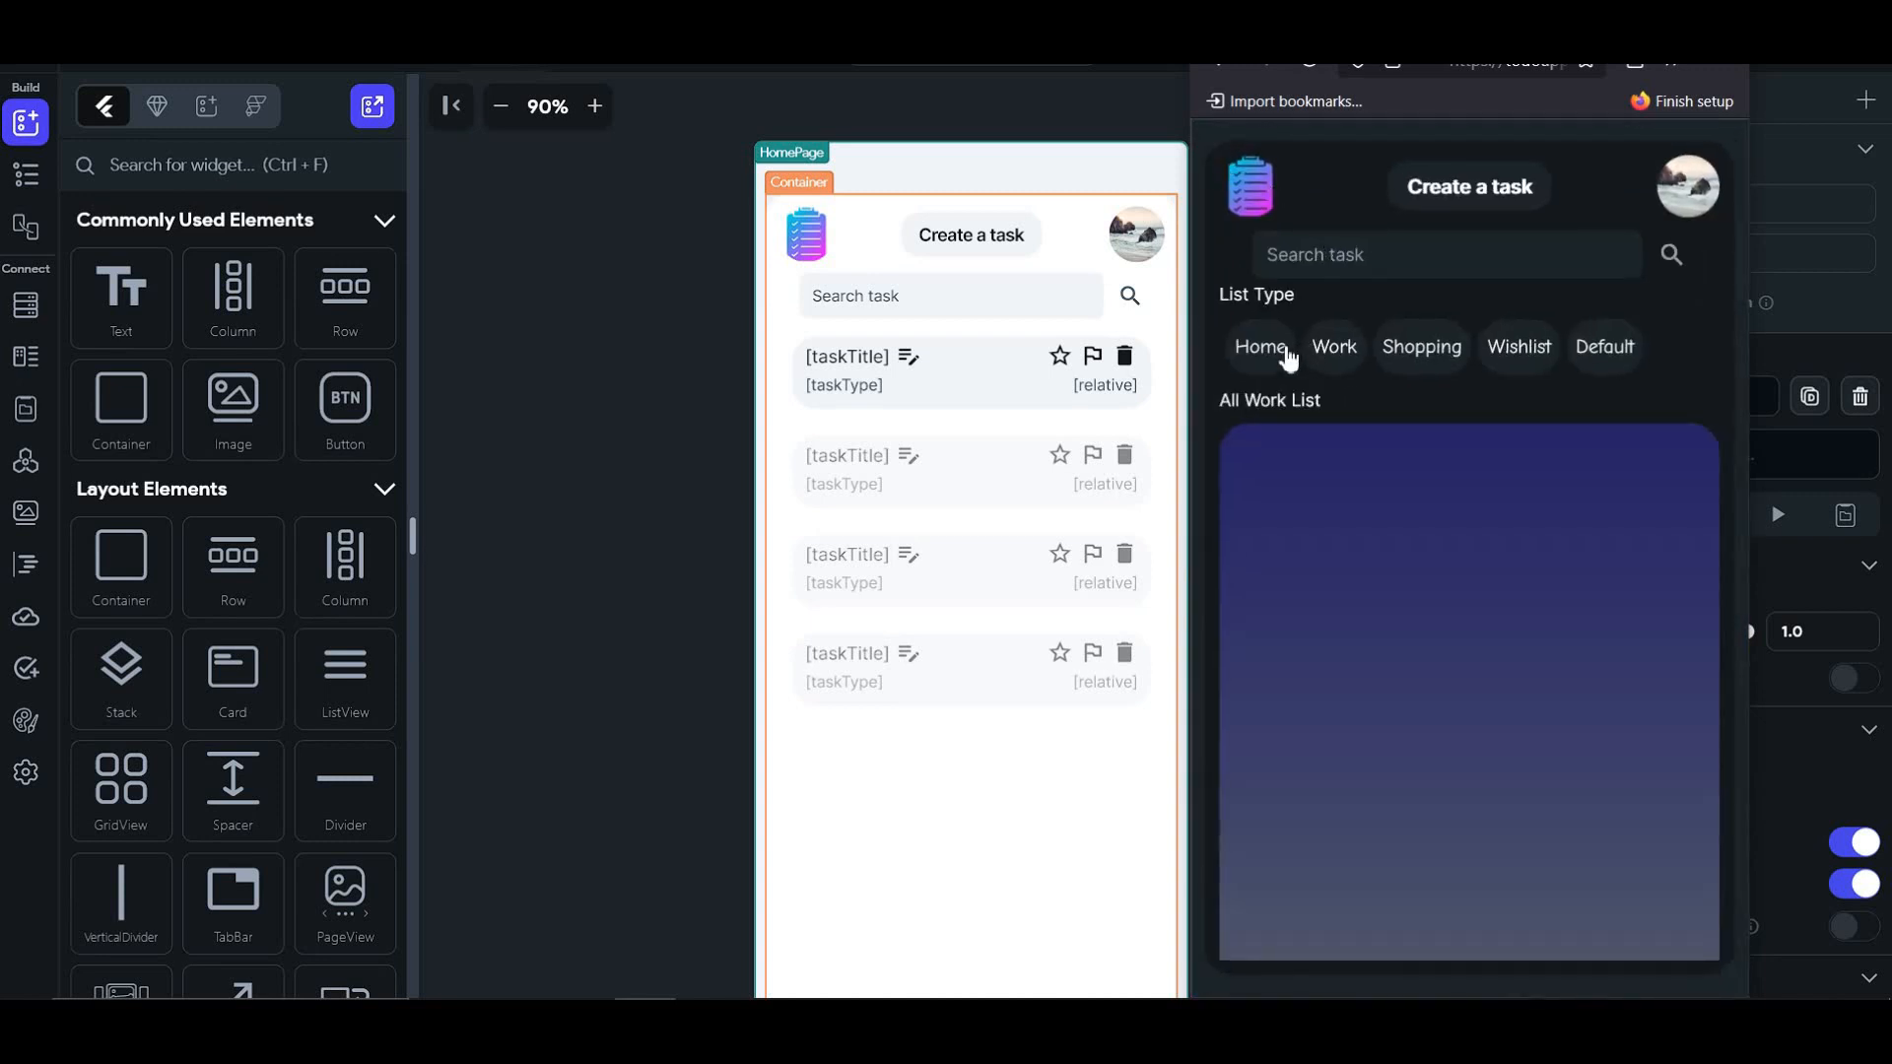
click(1284, 351)
click(1222, 150)
- Change the profile display name to 'Anime Type' and update the profile
click(1685, 189)
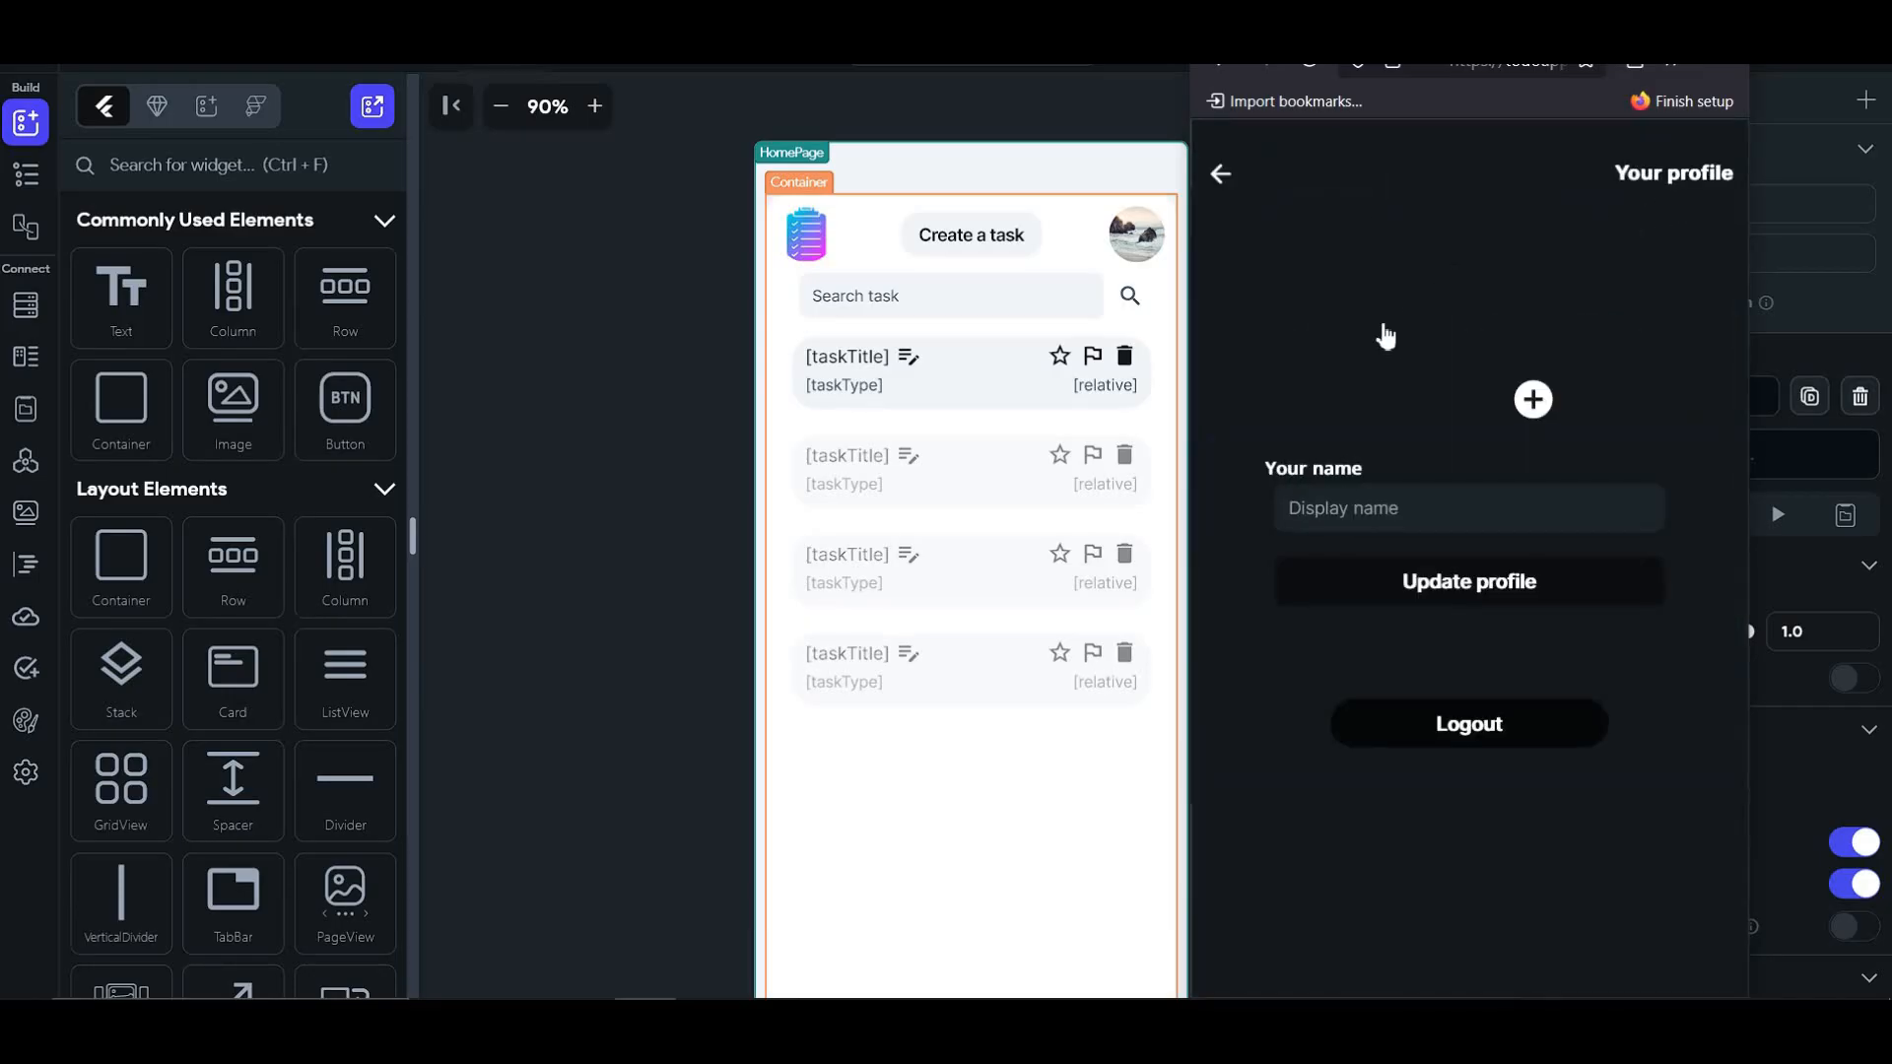
click(1370, 507)
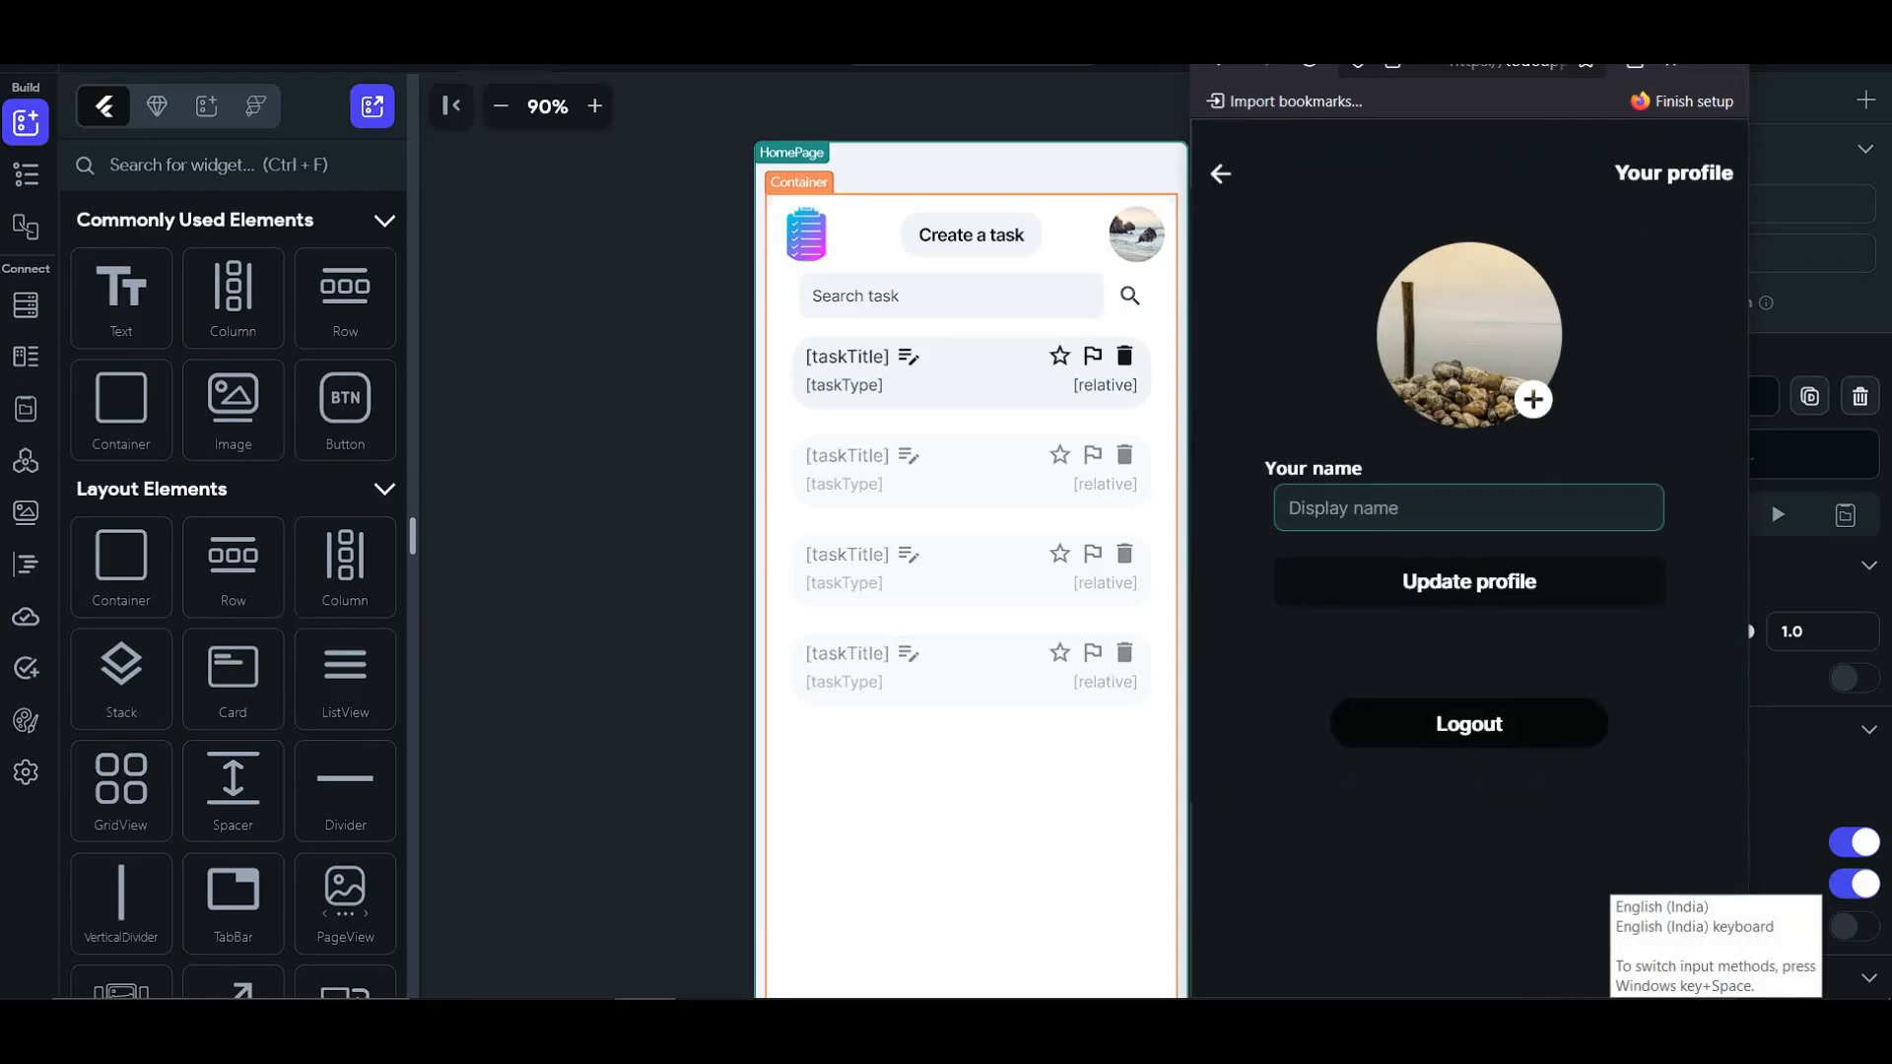
text(Anime)
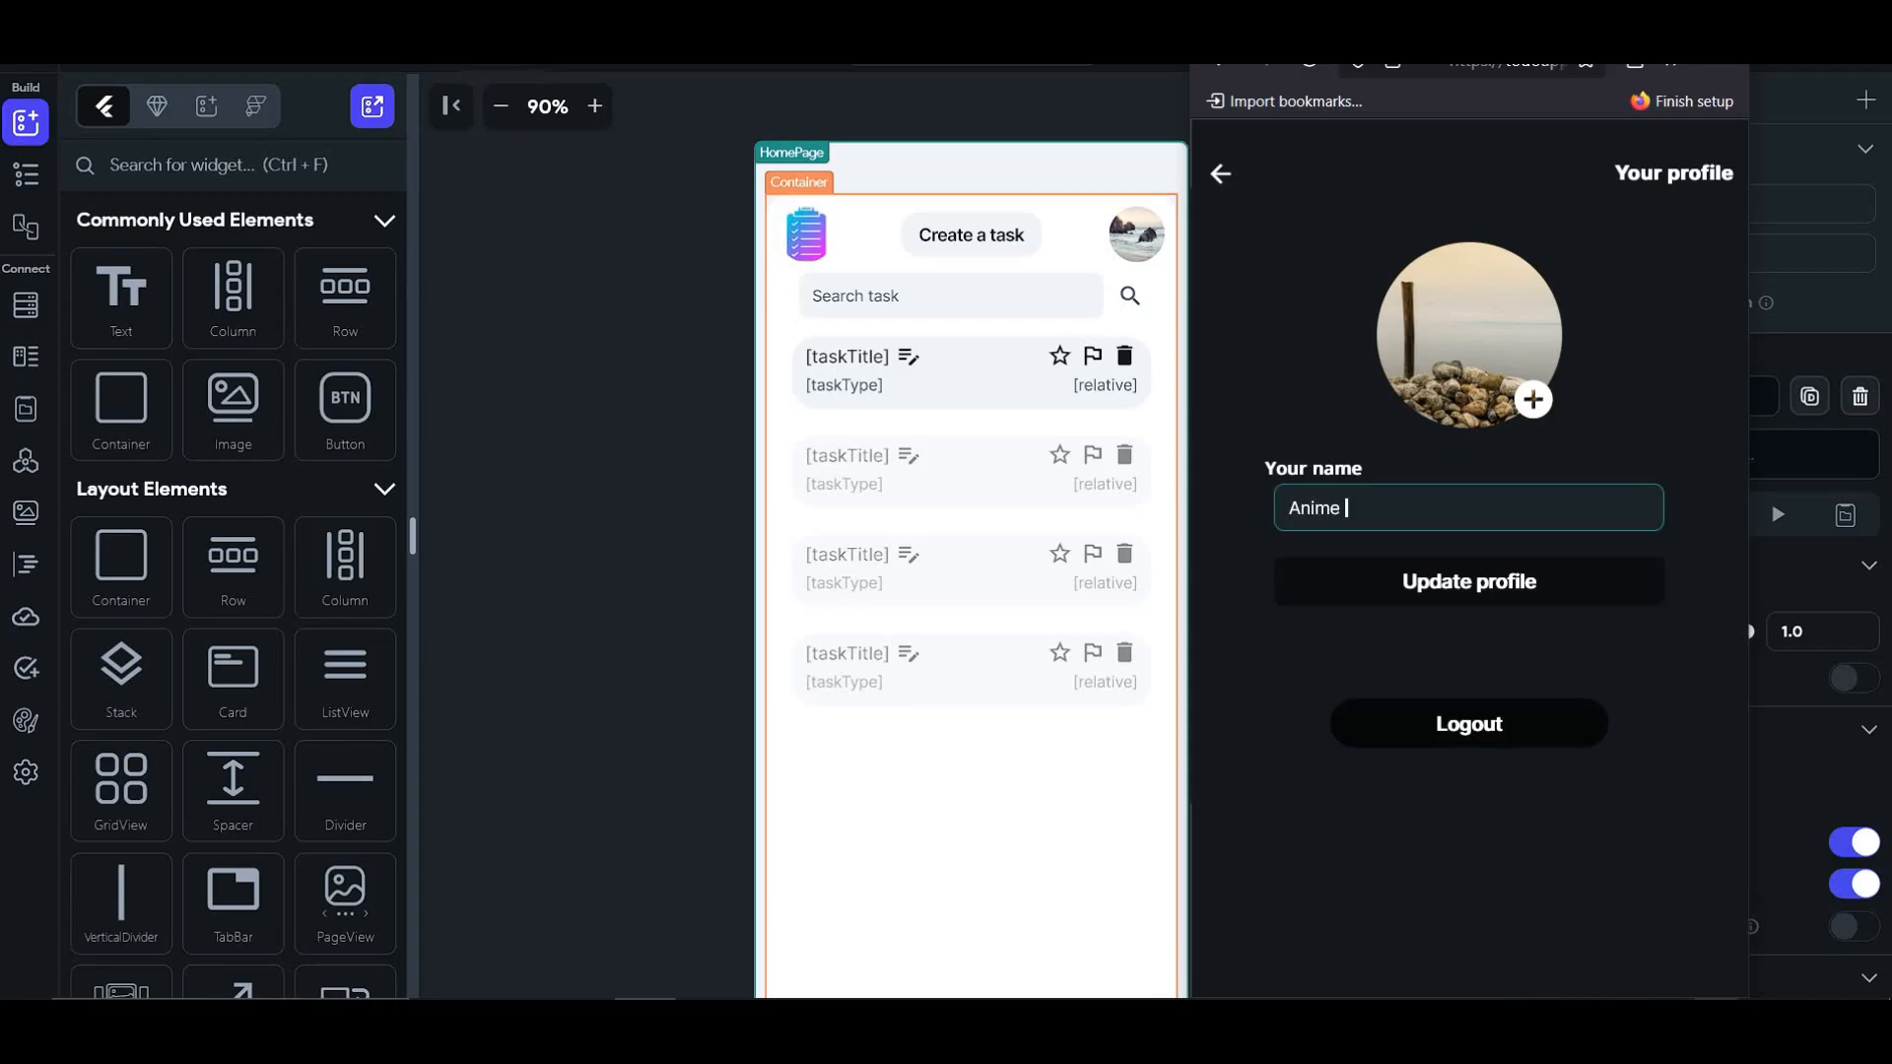
text( Type)
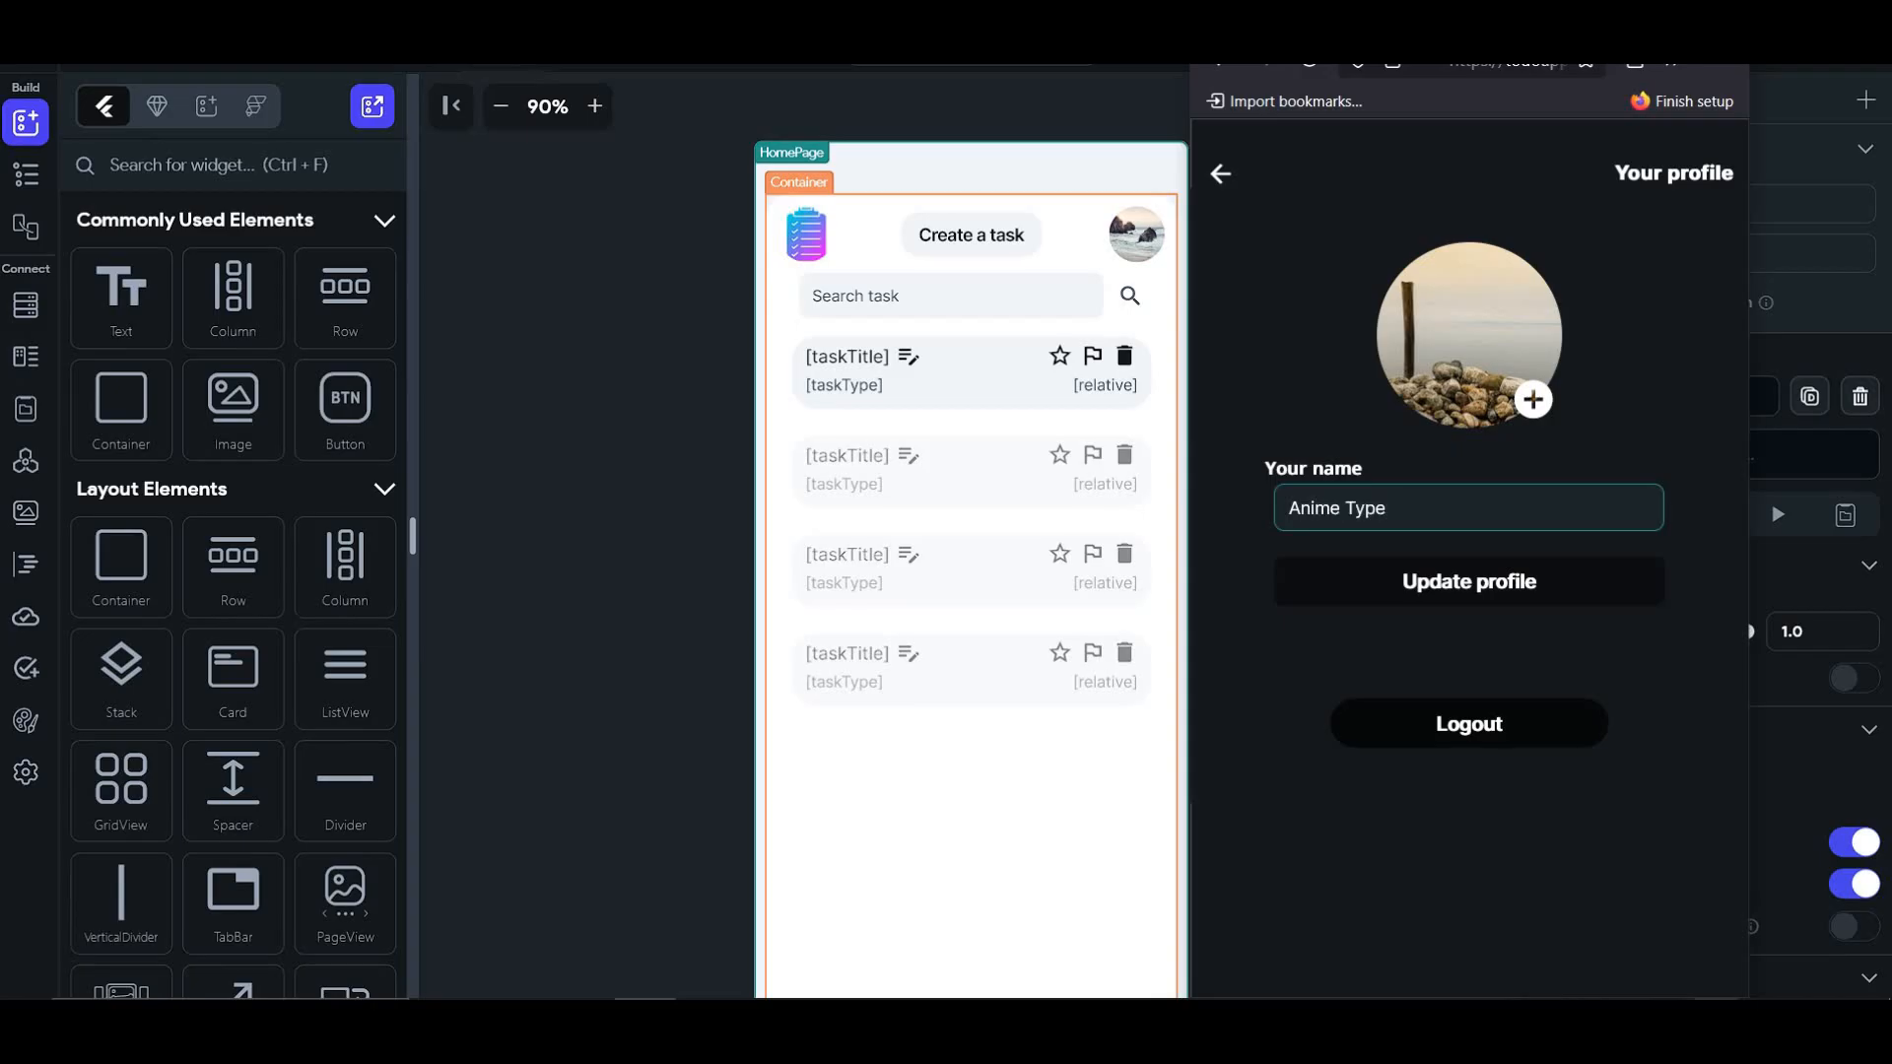
click(1520, 589)
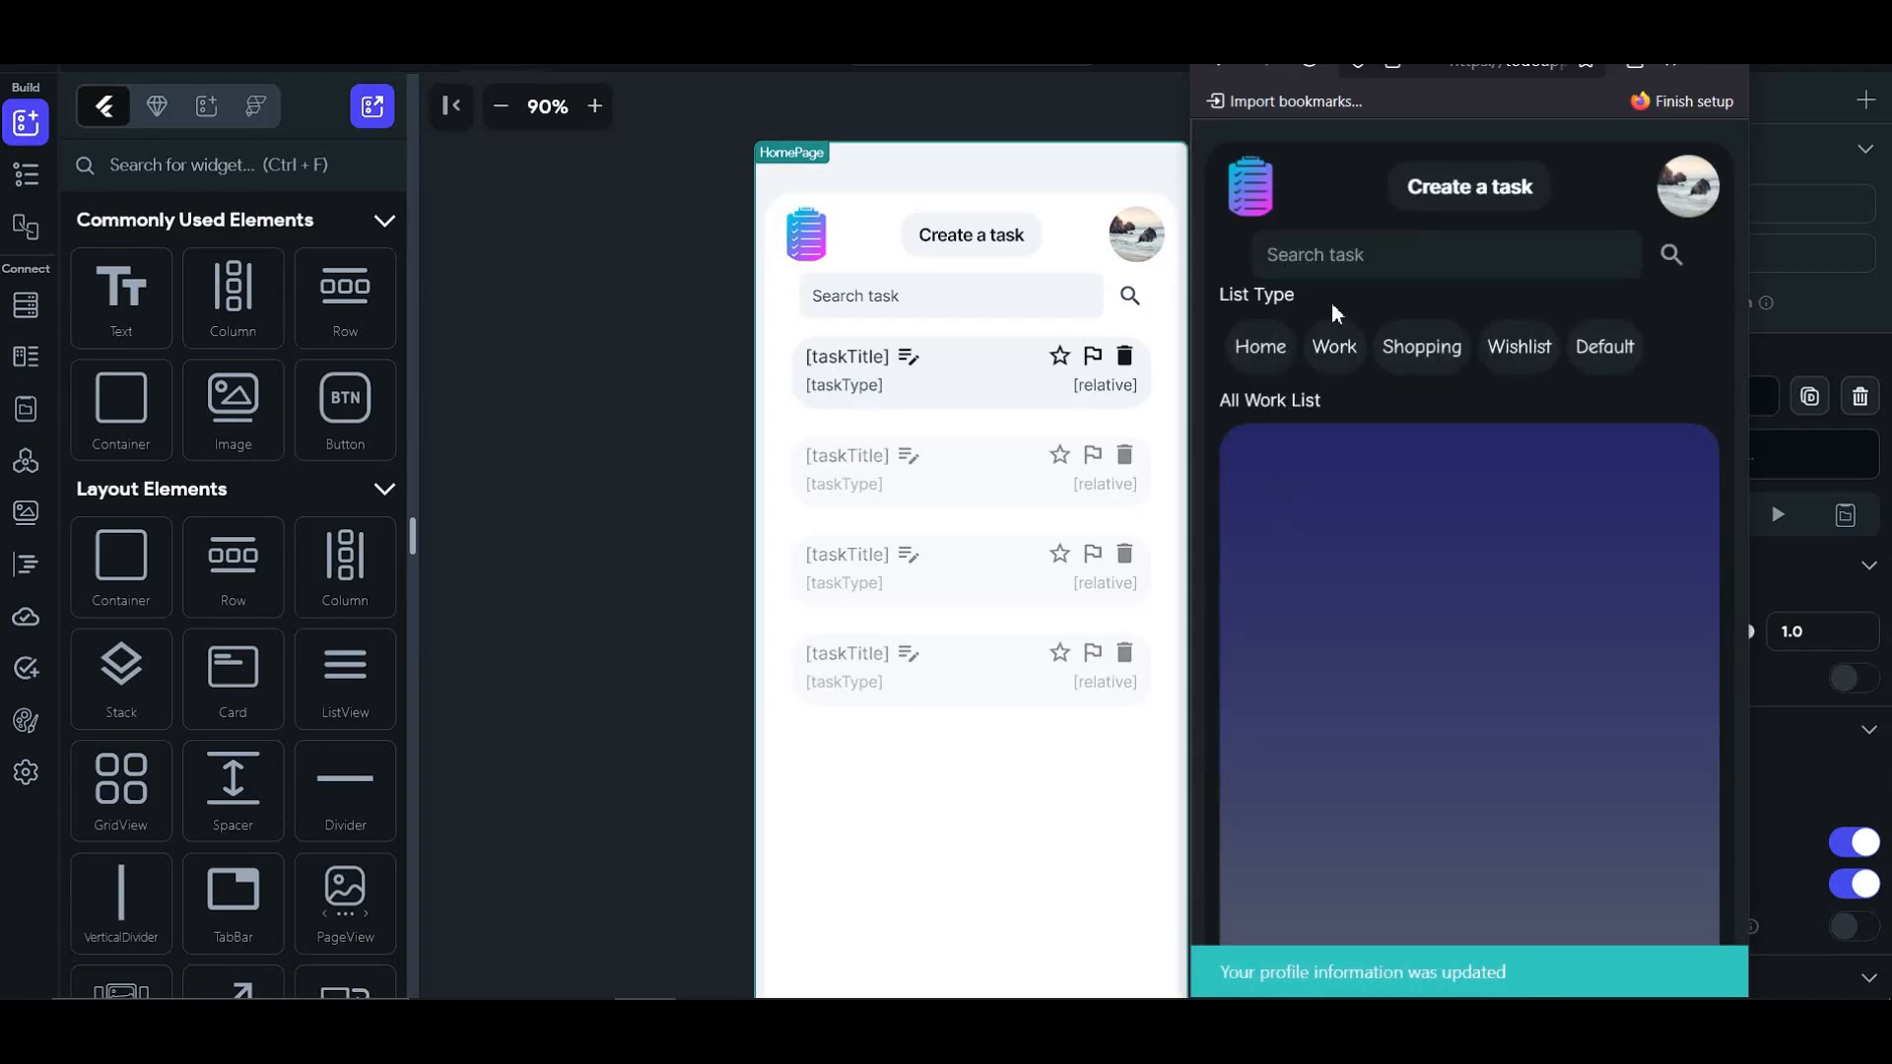
- Upload the anime image from Downloads as the profile picture and save
click(1688, 187)
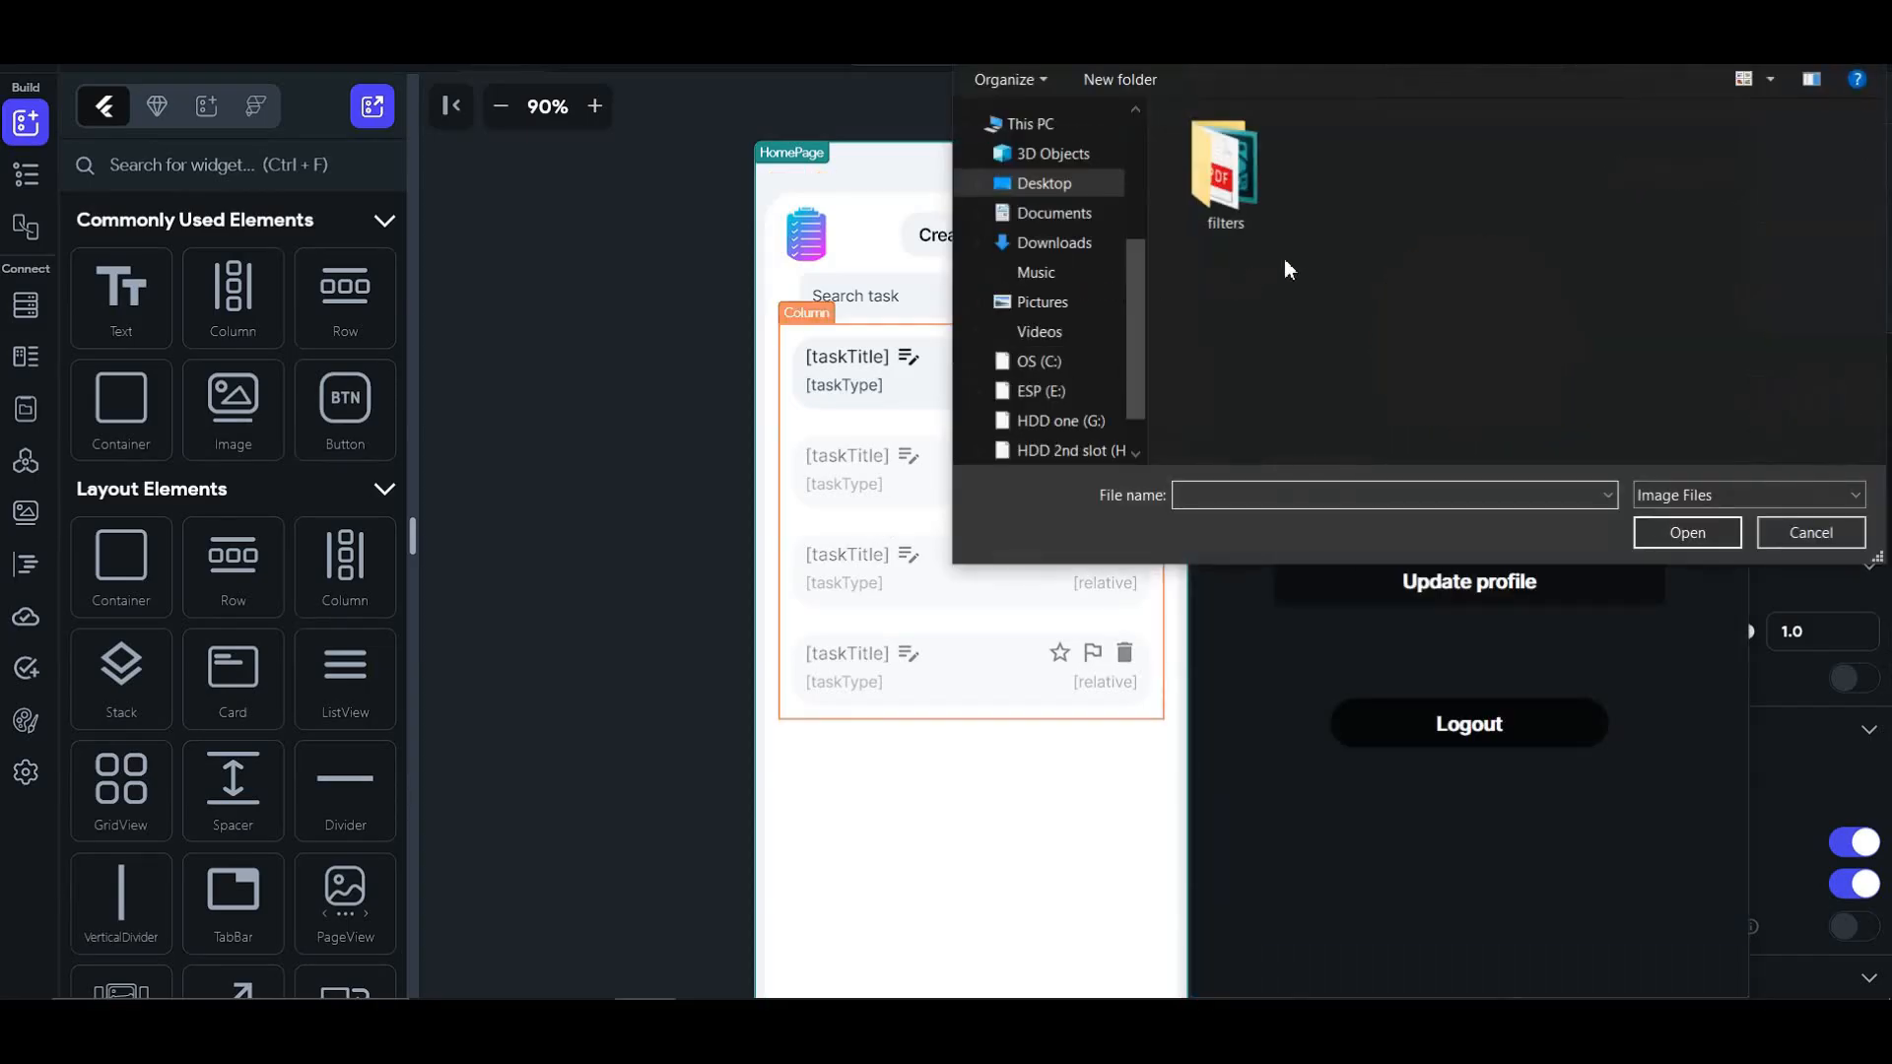
click(1054, 243)
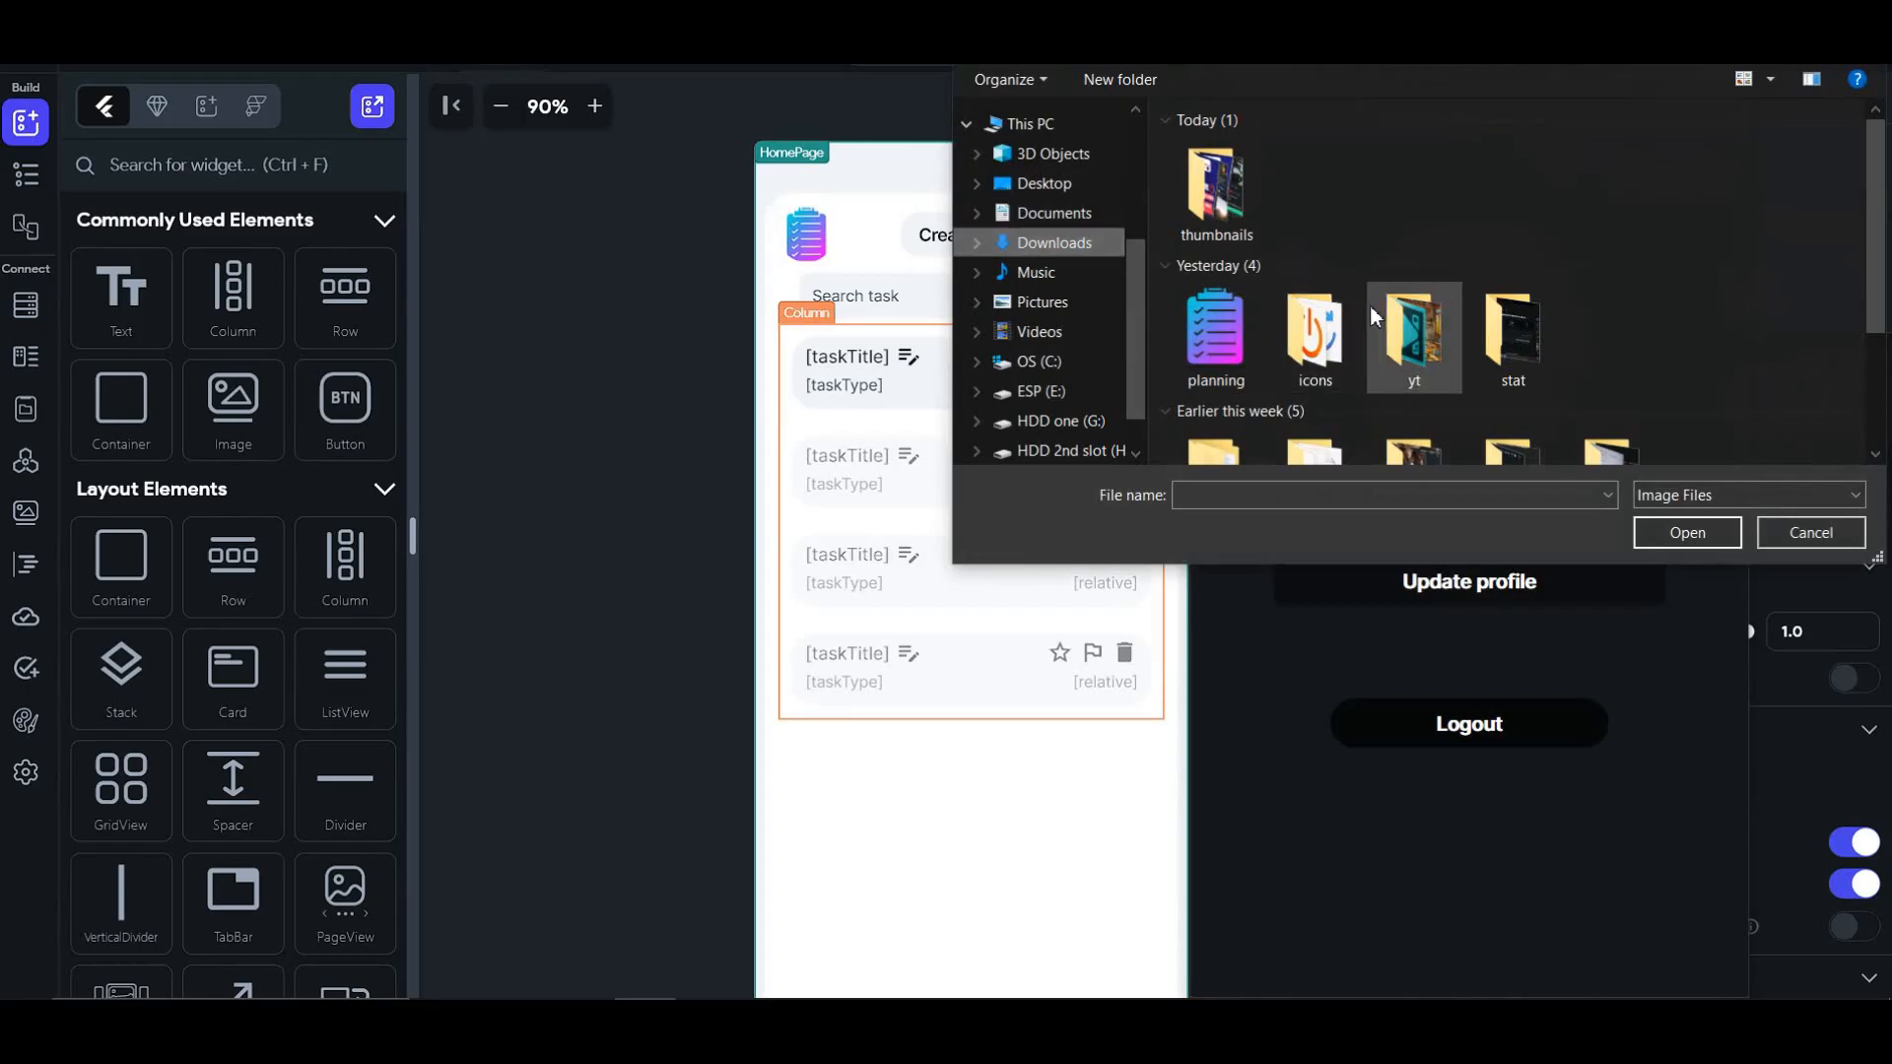
scroll(1379, 316, down, 3)
double_click(1332, 345)
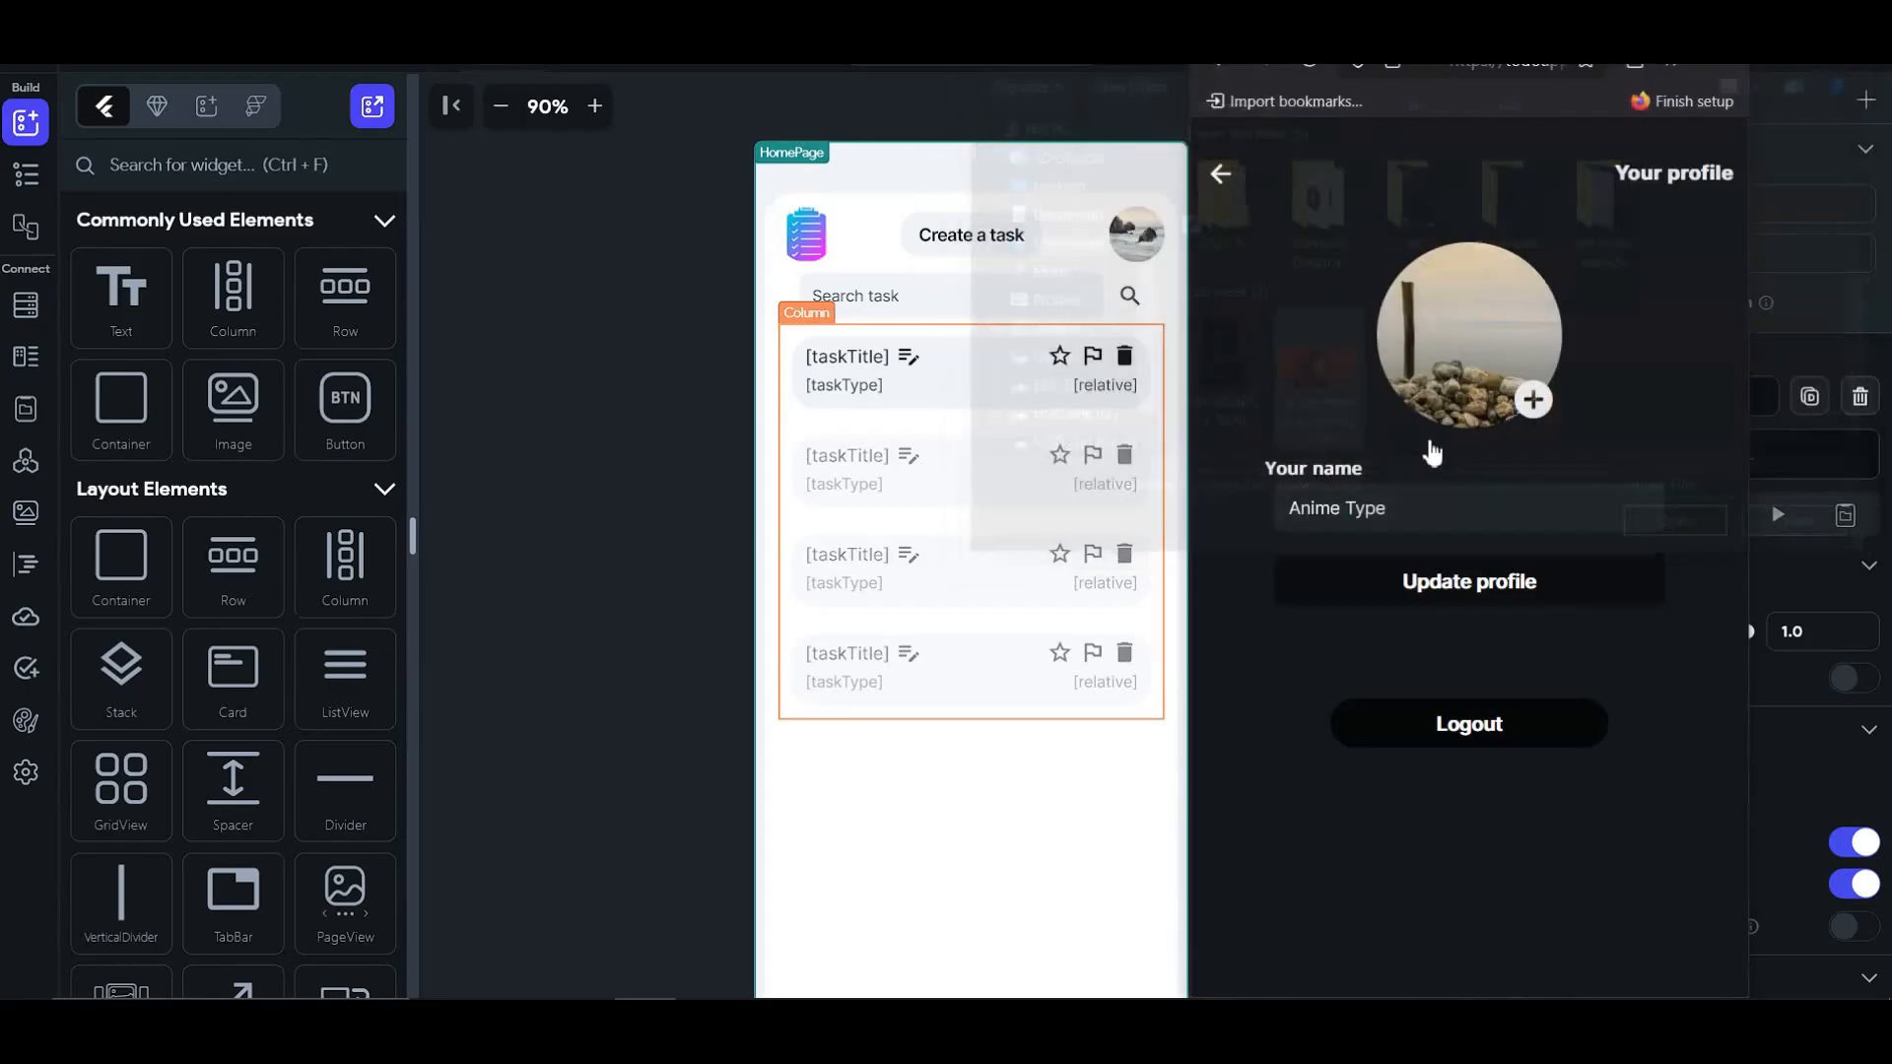
click(1439, 614)
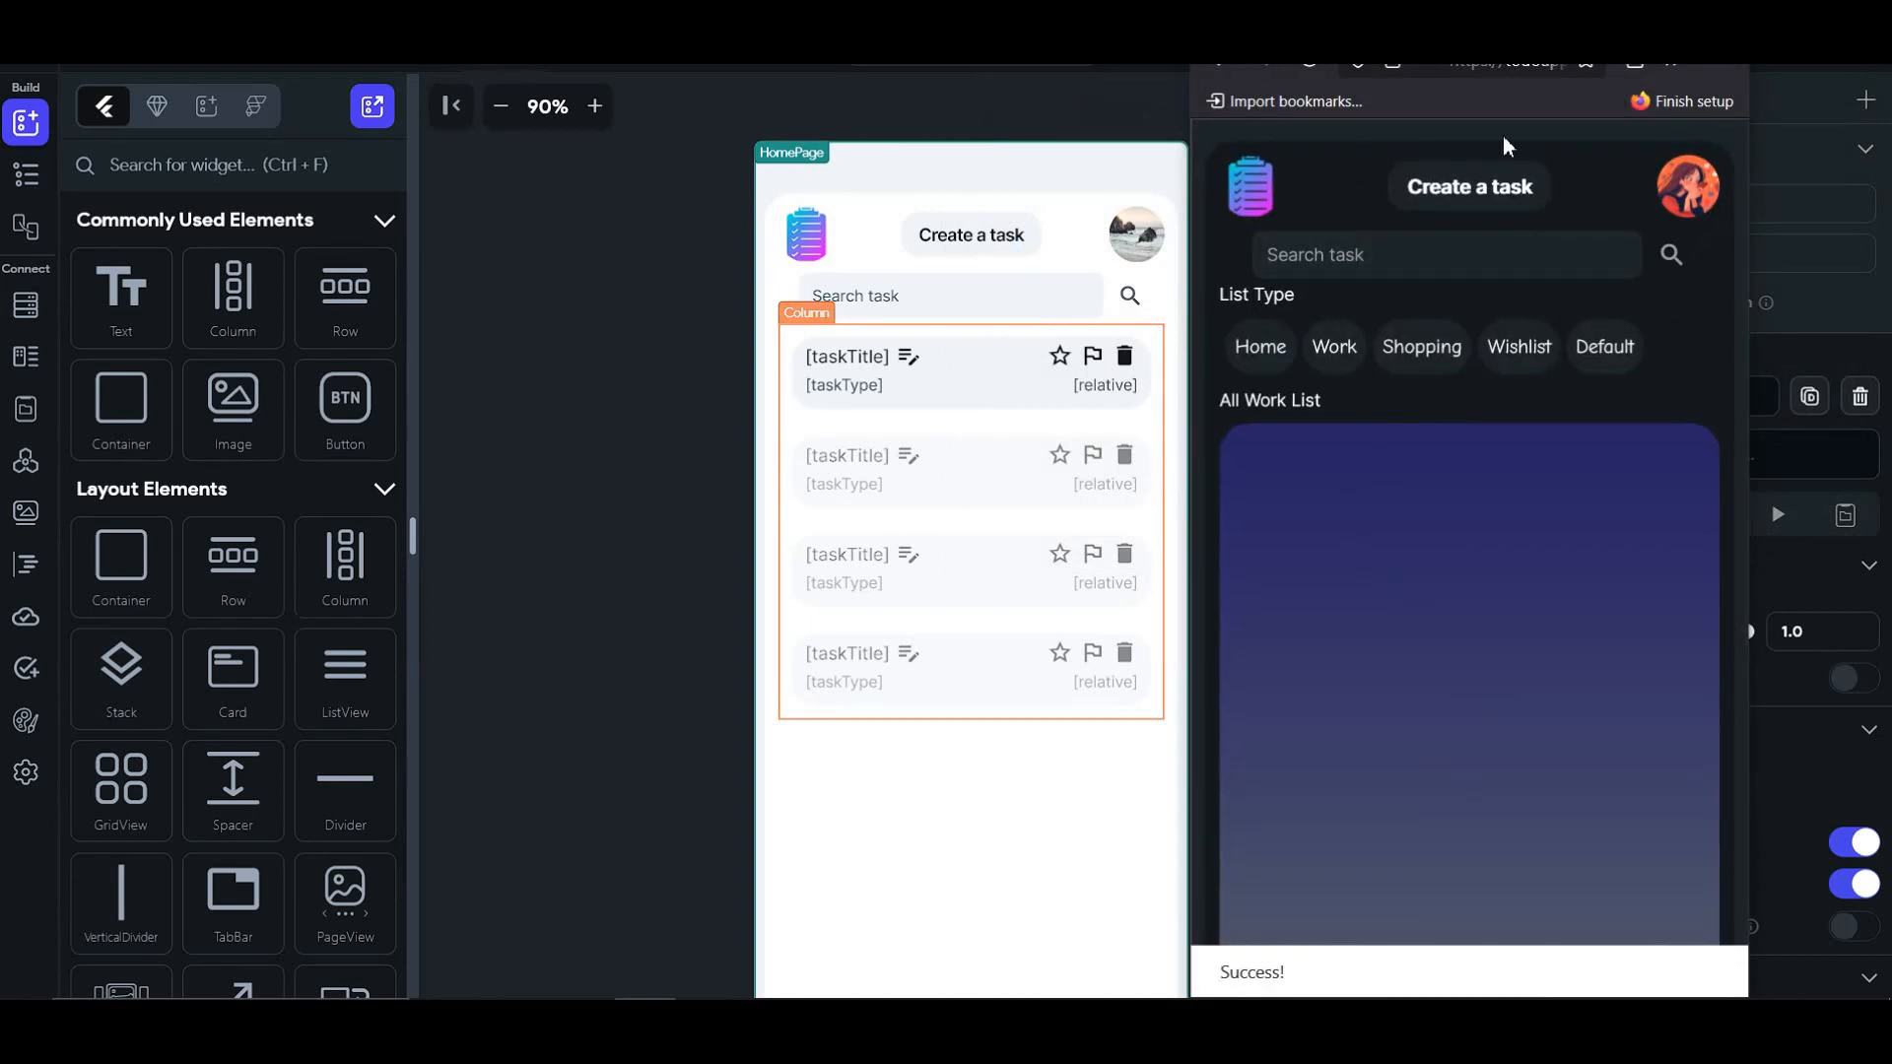
click(1480, 193)
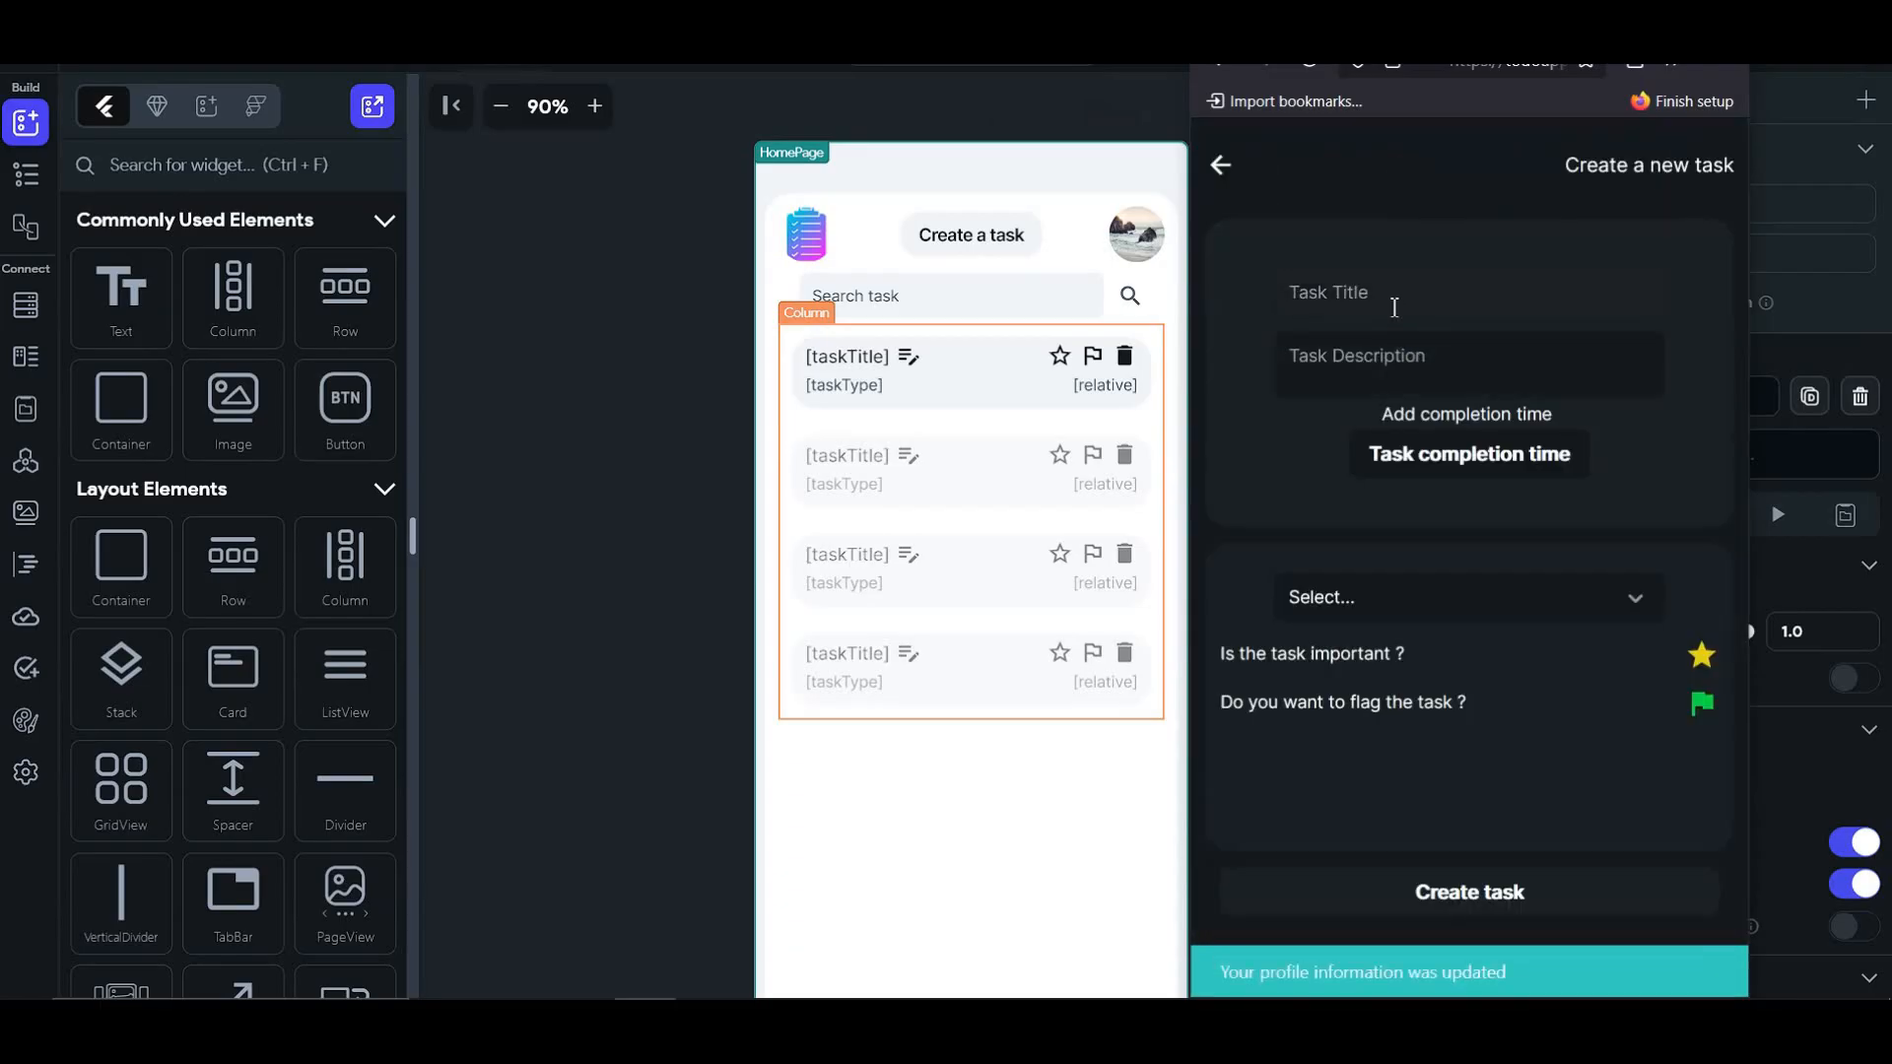
- Create 'buy 1kg potato' due March 9 at 5:29 PM, type Home, flag removed
click(1340, 293)
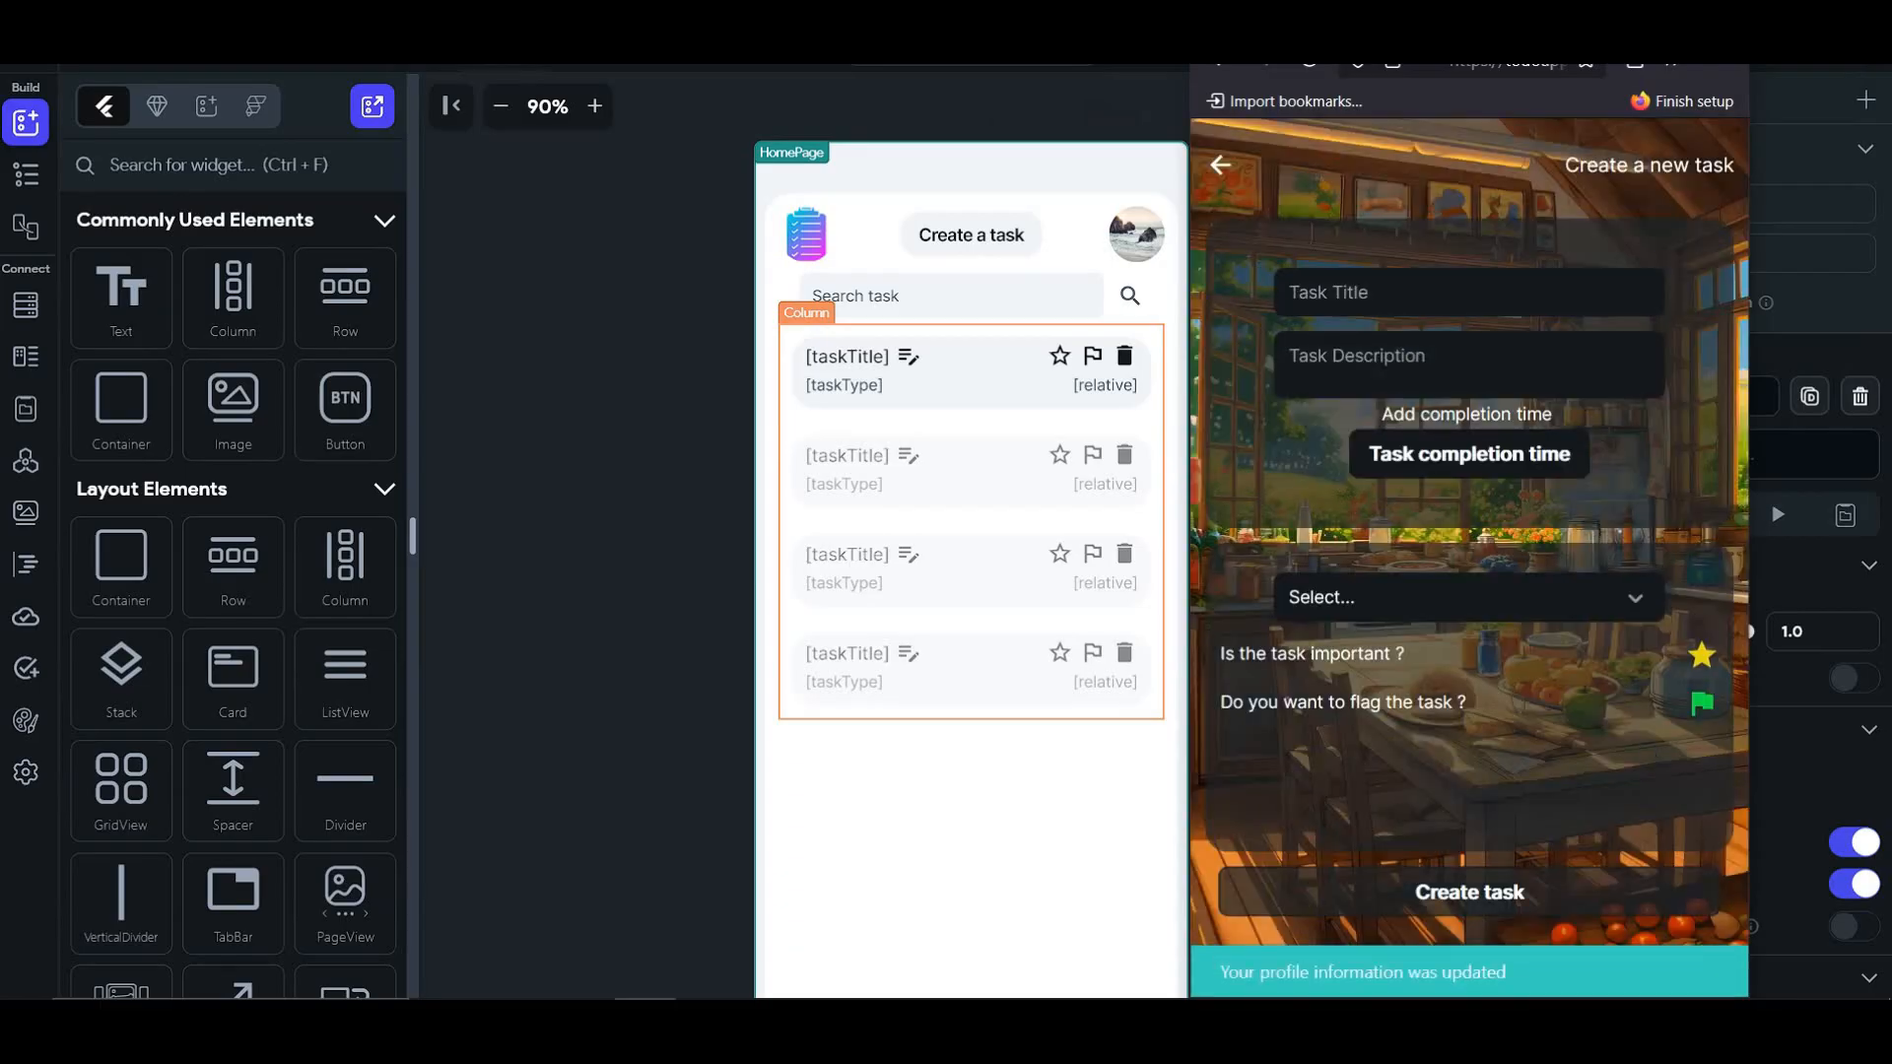
text(buy 1k)
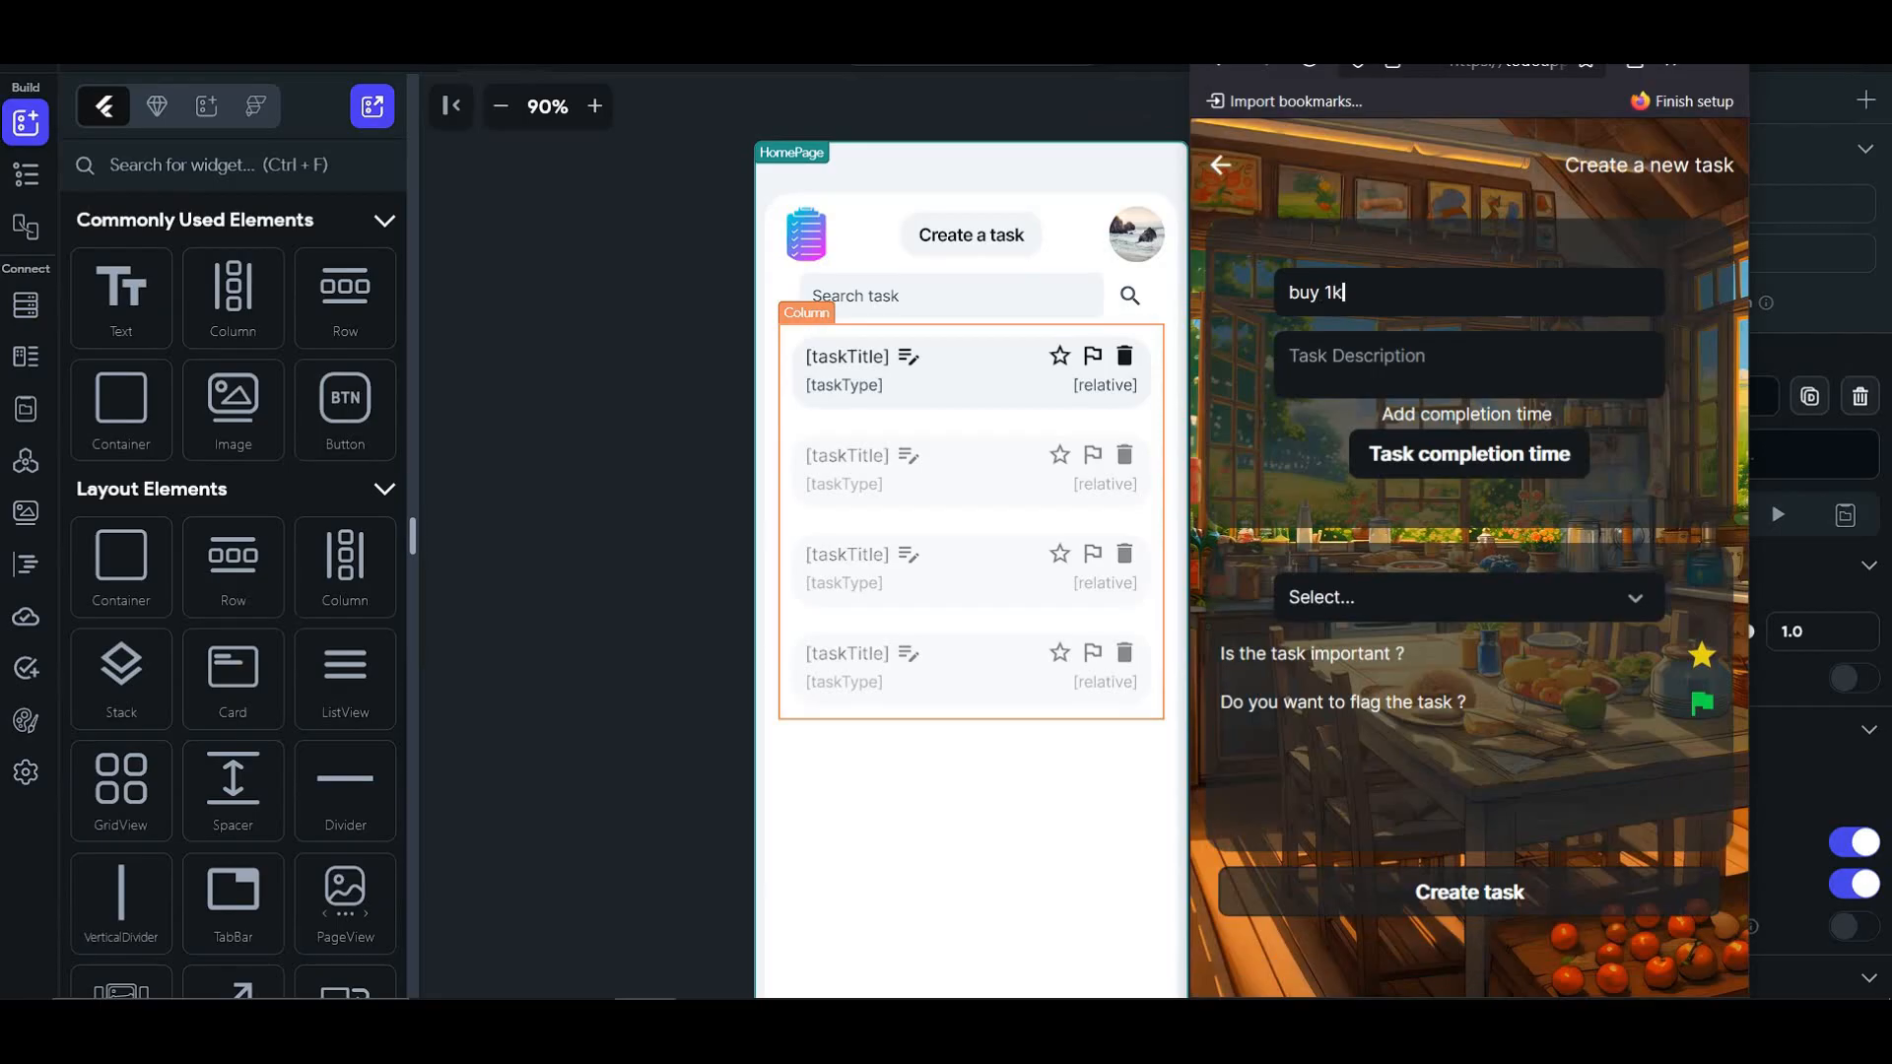
text(g potato)
click(1470, 463)
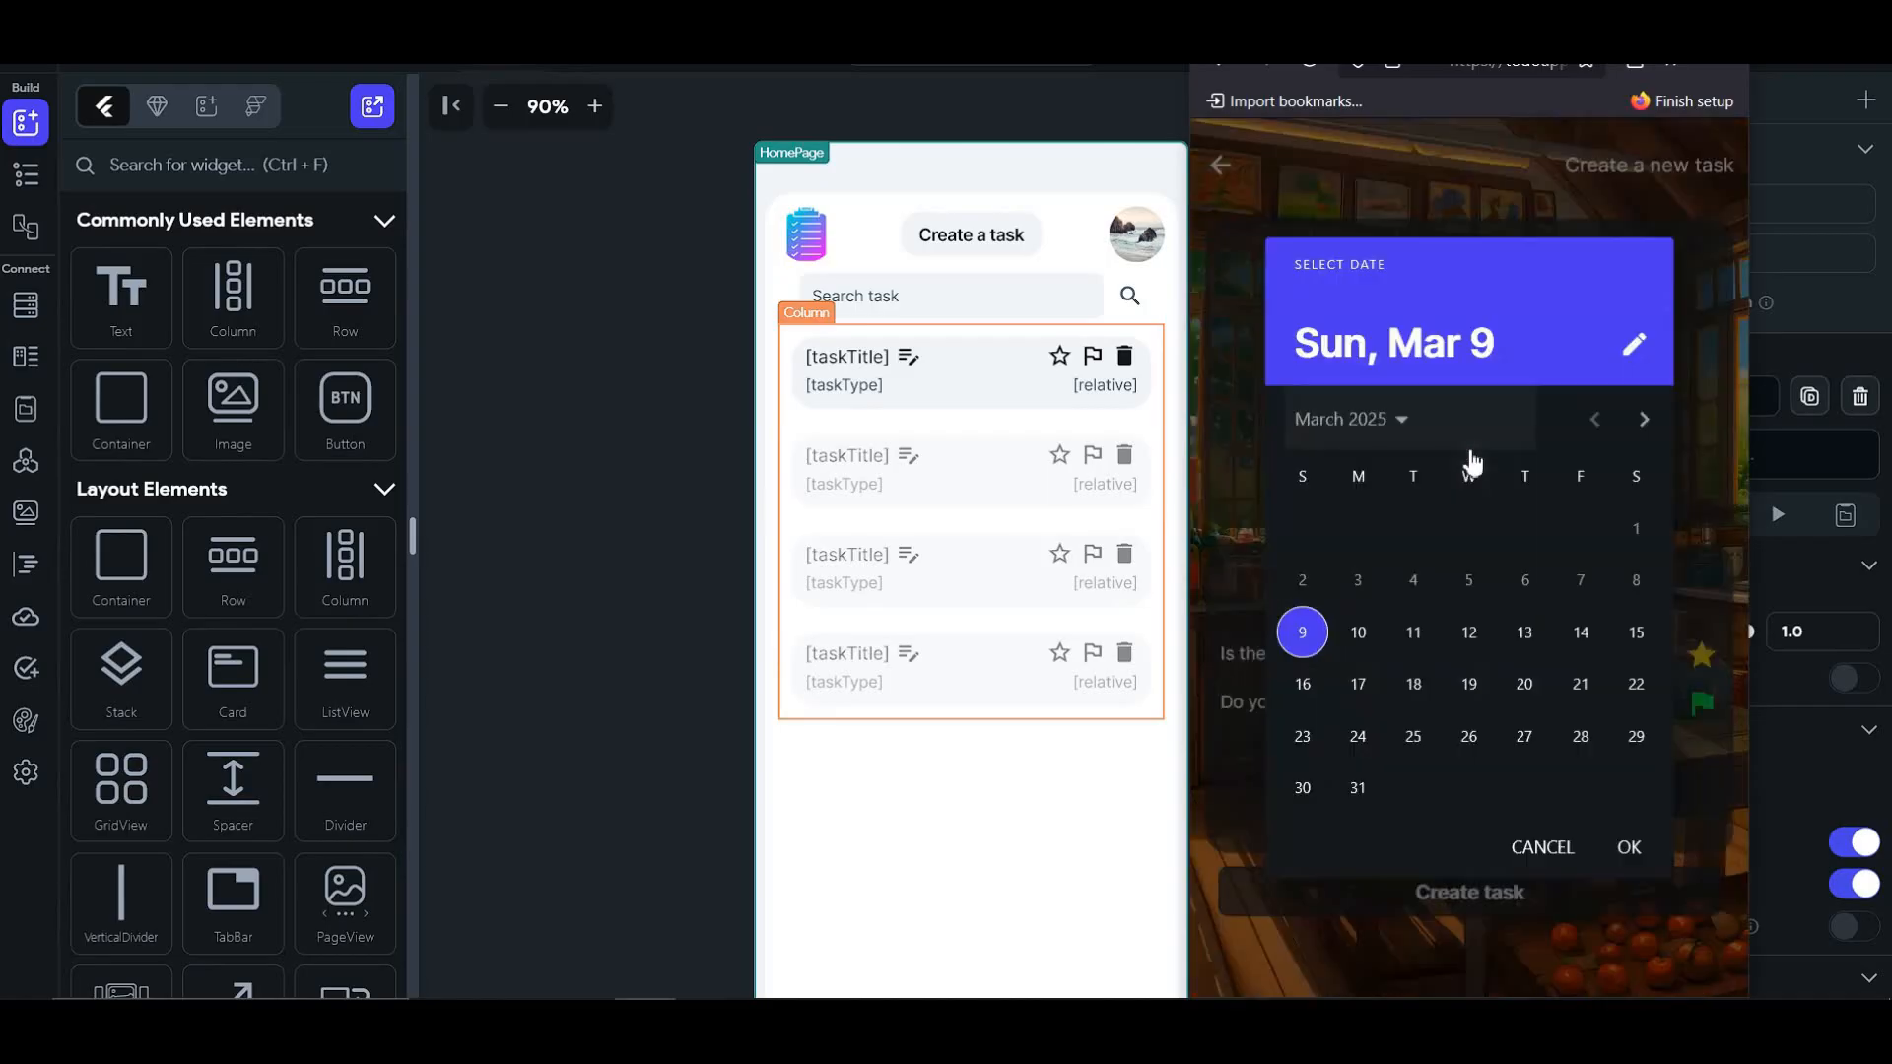
click(1629, 845)
click(1531, 746)
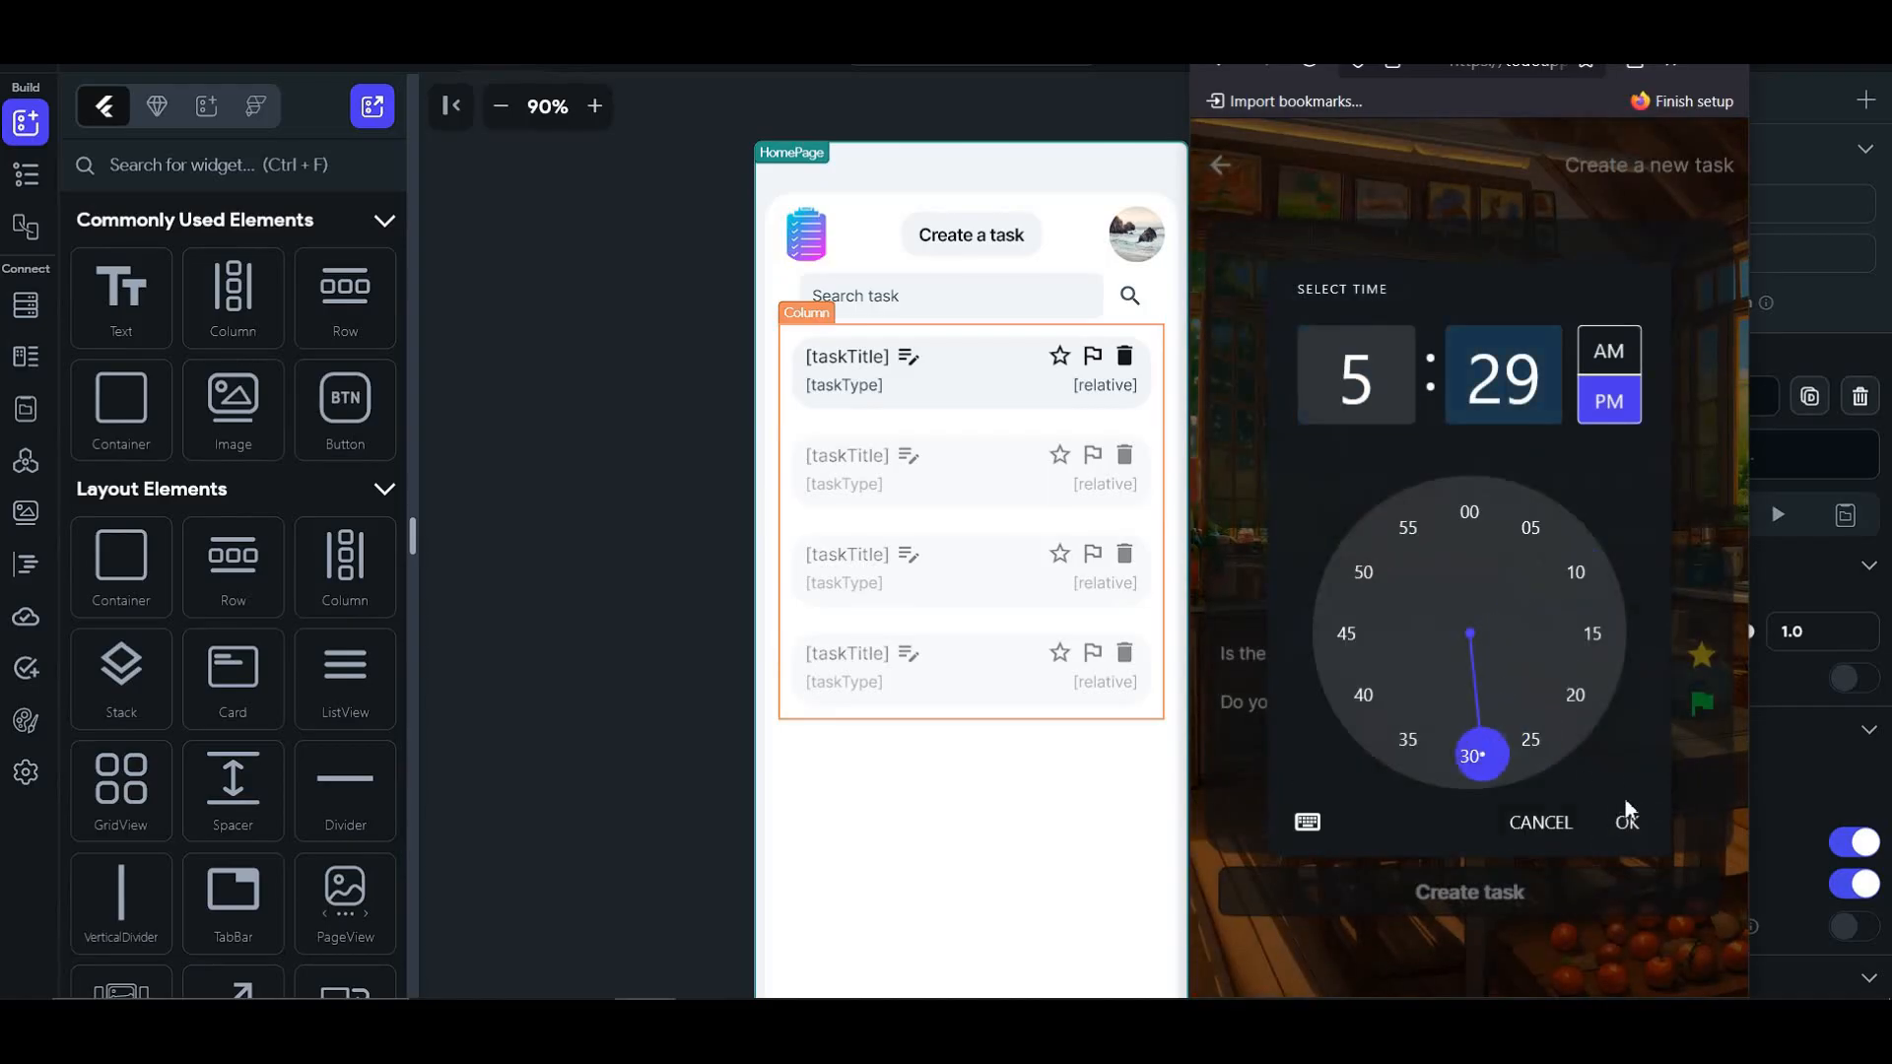
click(1624, 824)
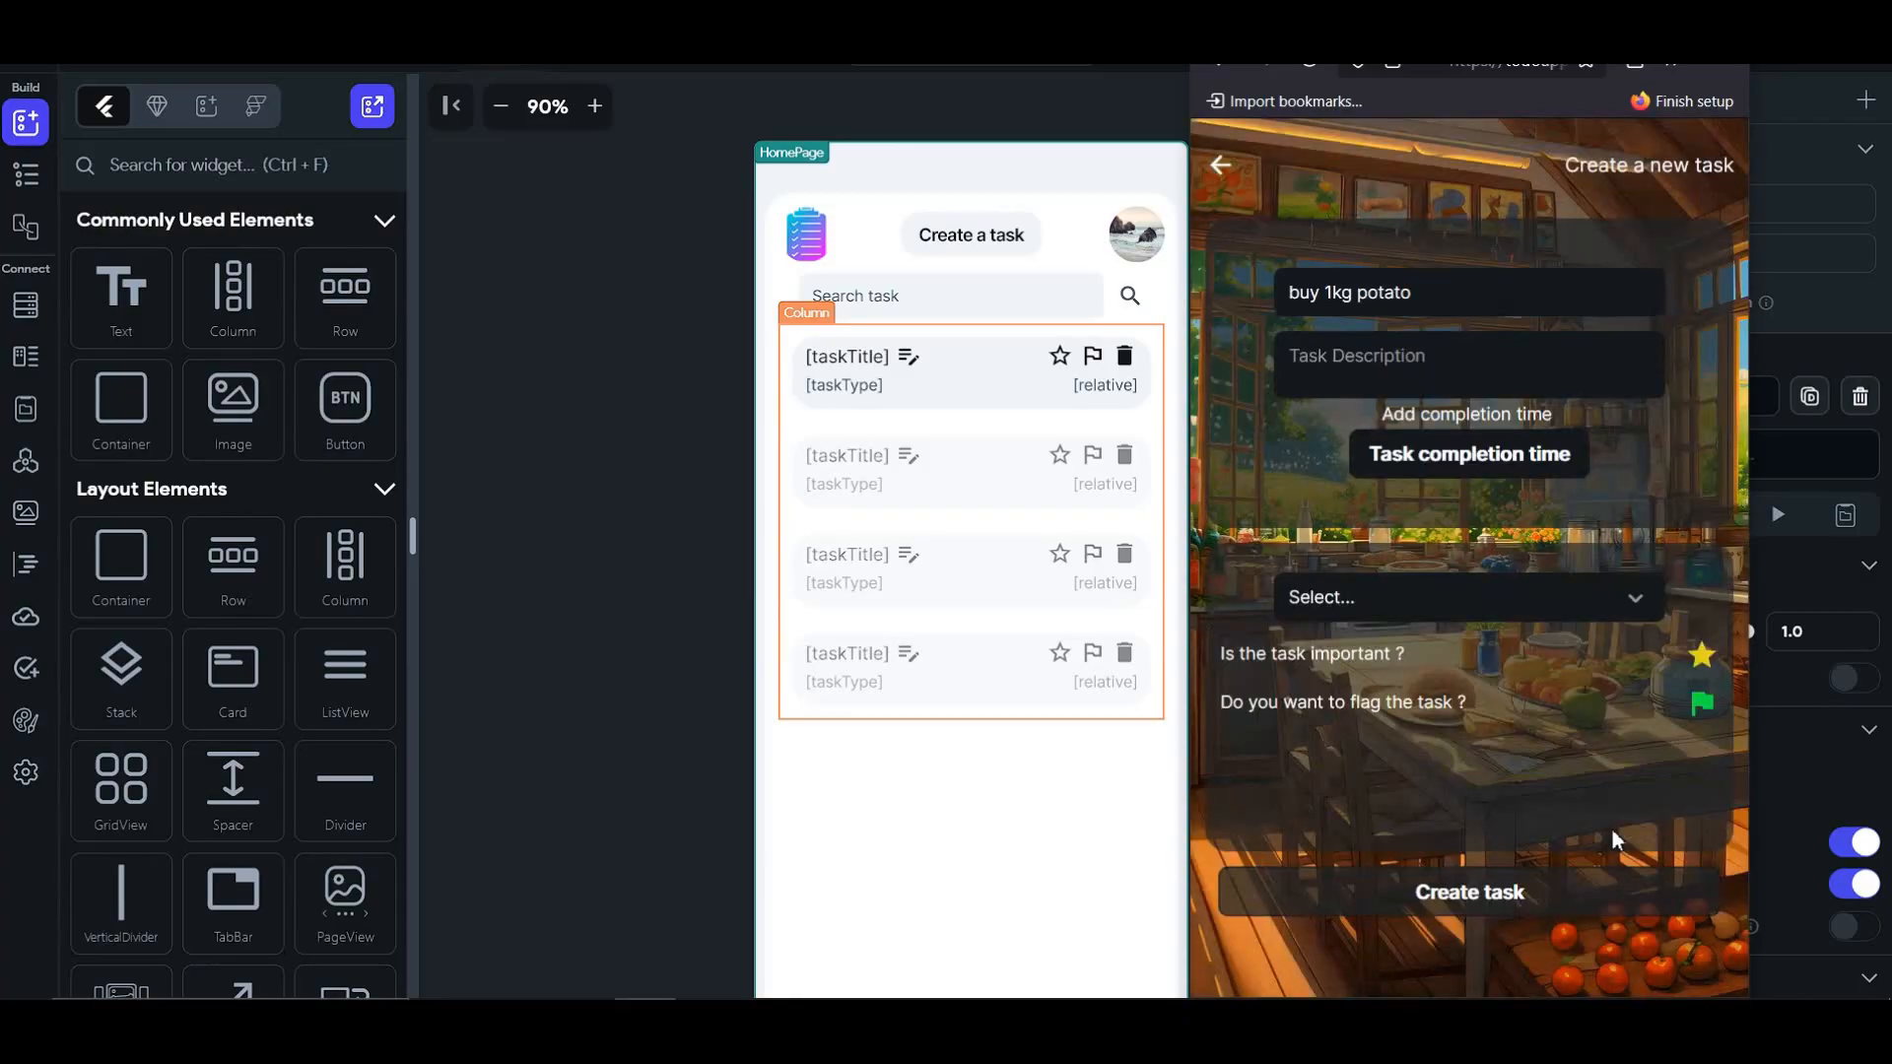
click(1411, 609)
click(1345, 655)
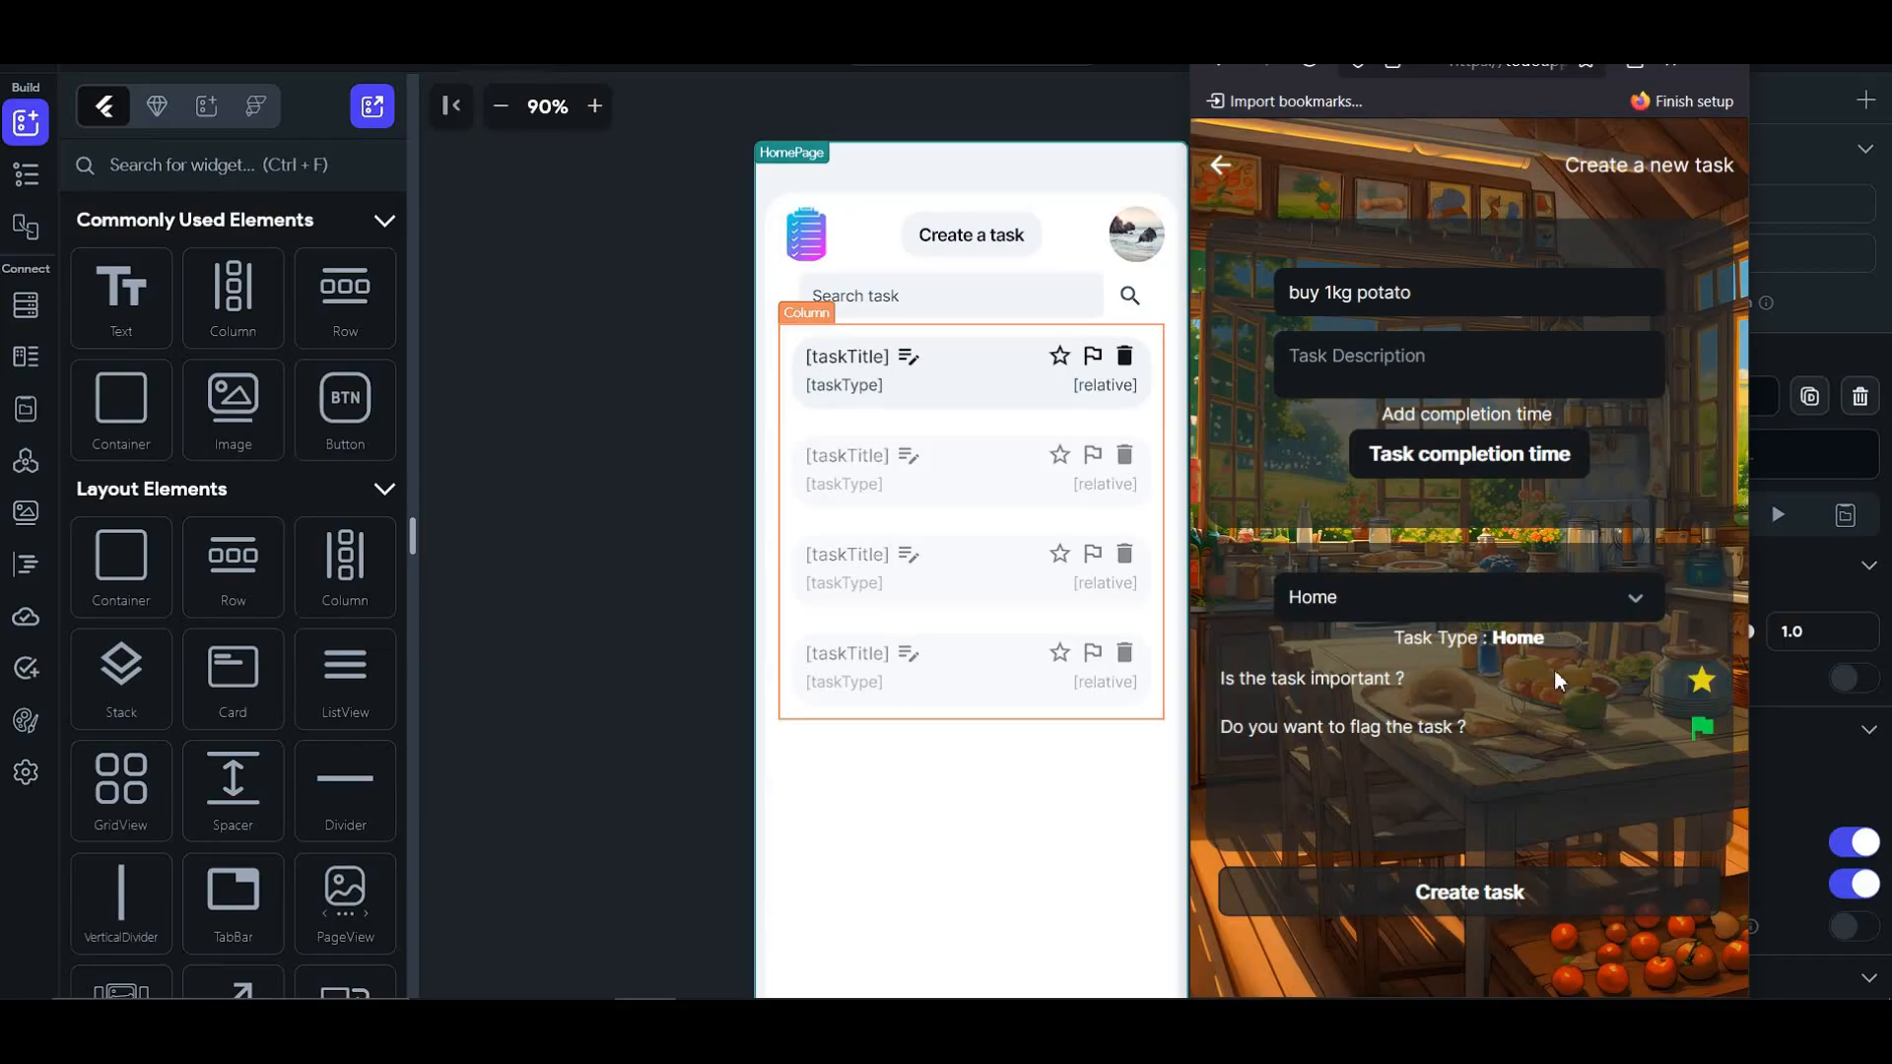
click(1704, 731)
click(1463, 899)
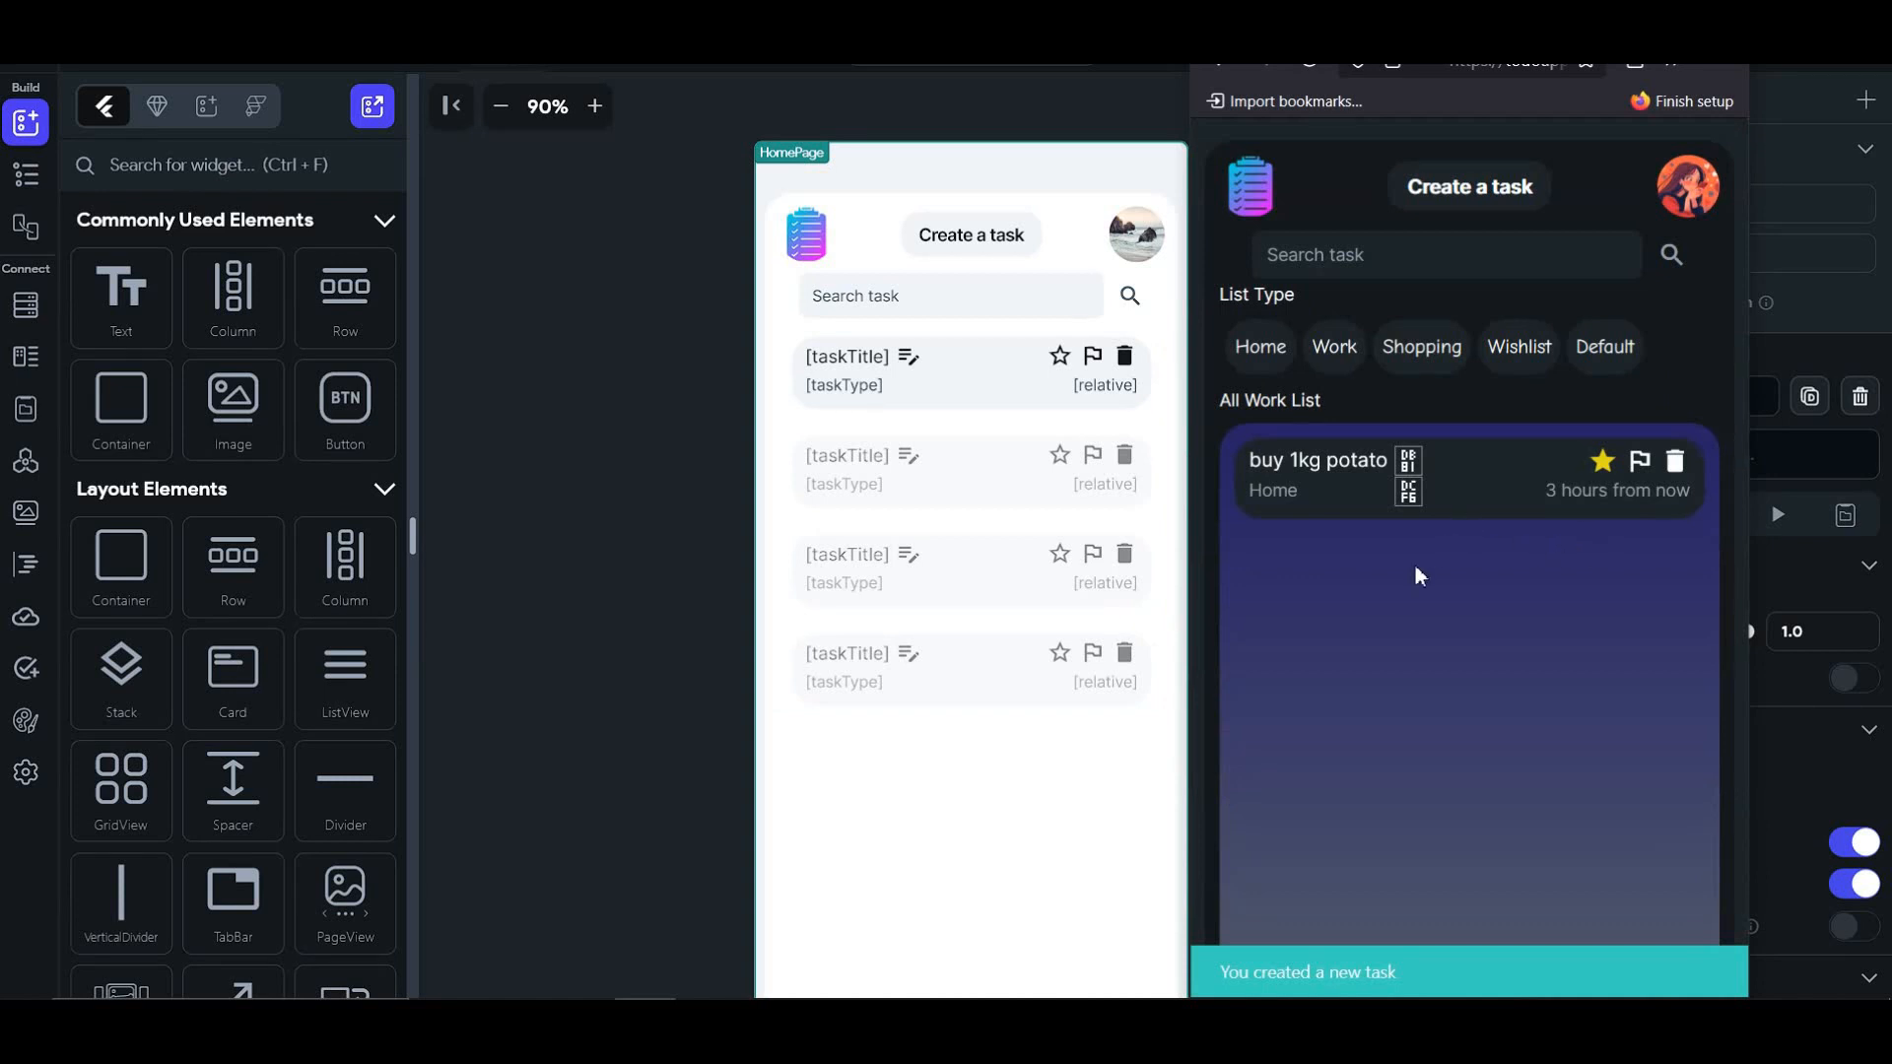
- Open buy 1kg potato's edit page without changes, then check the Home filter
click(1411, 465)
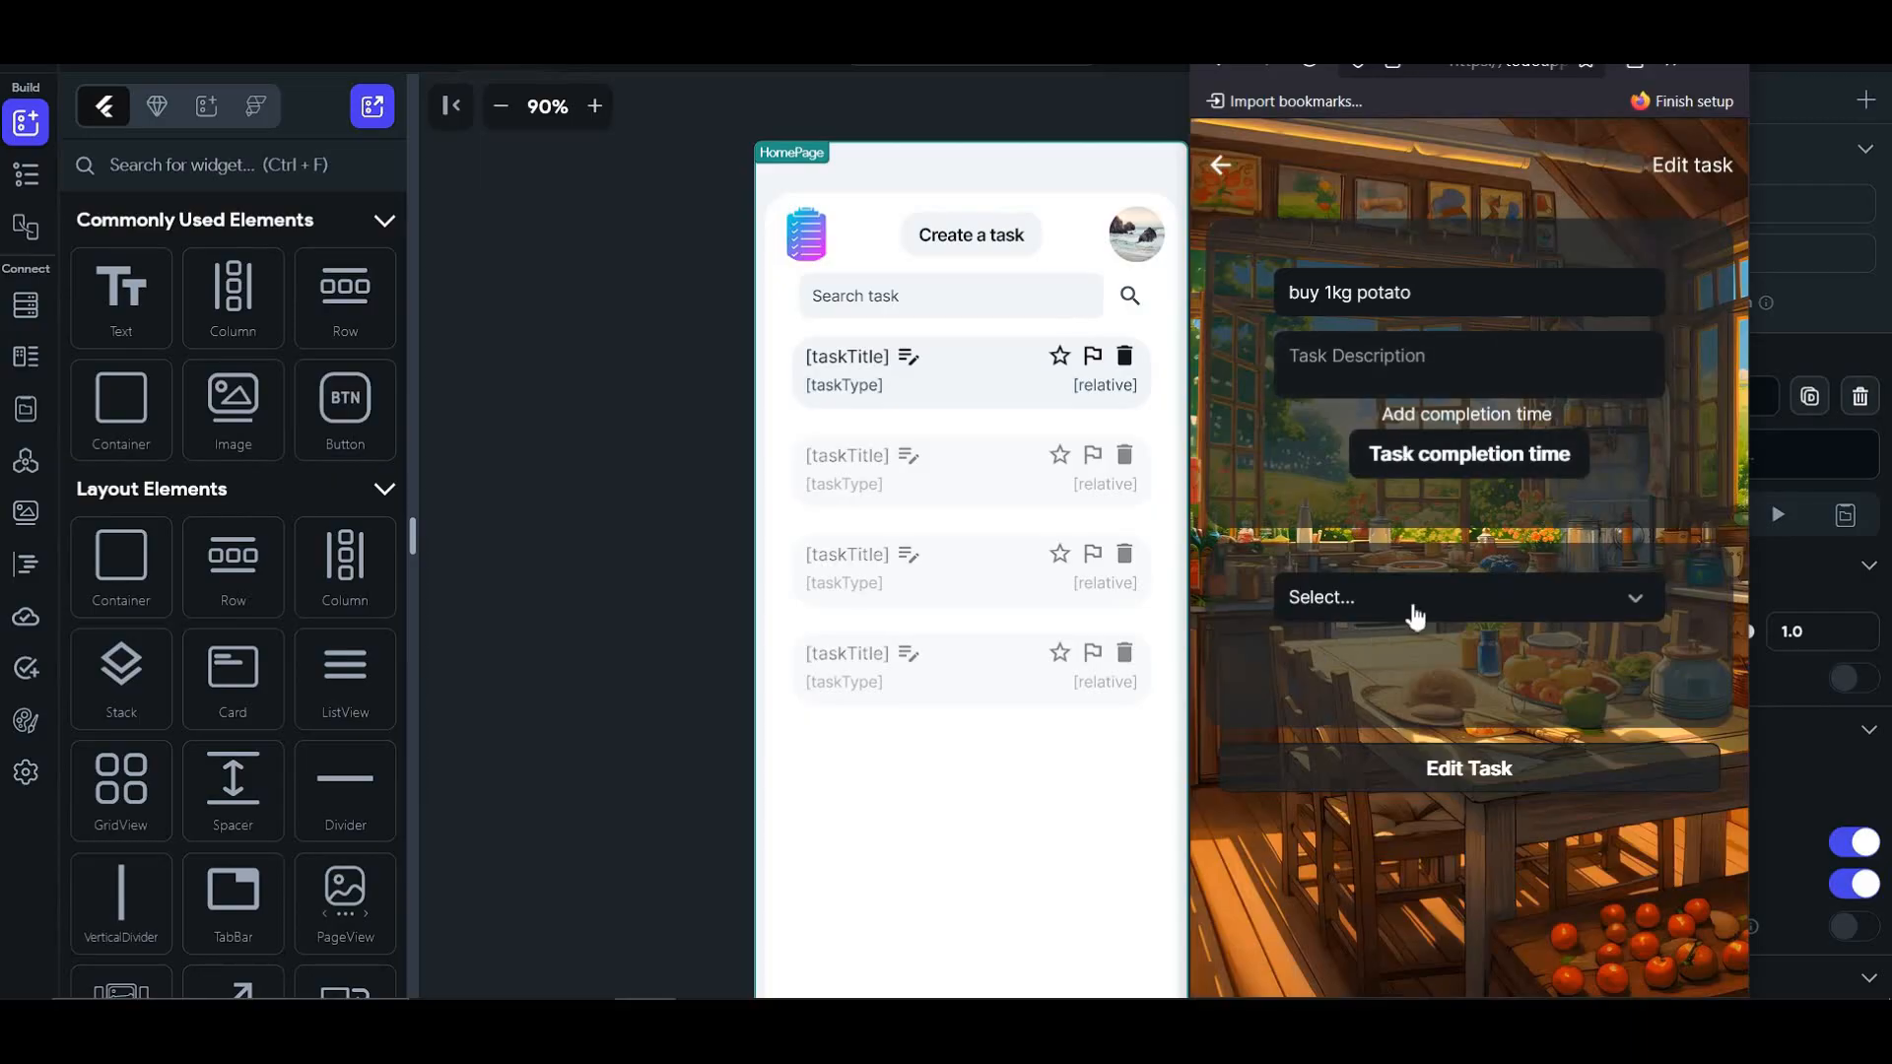
click(1226, 165)
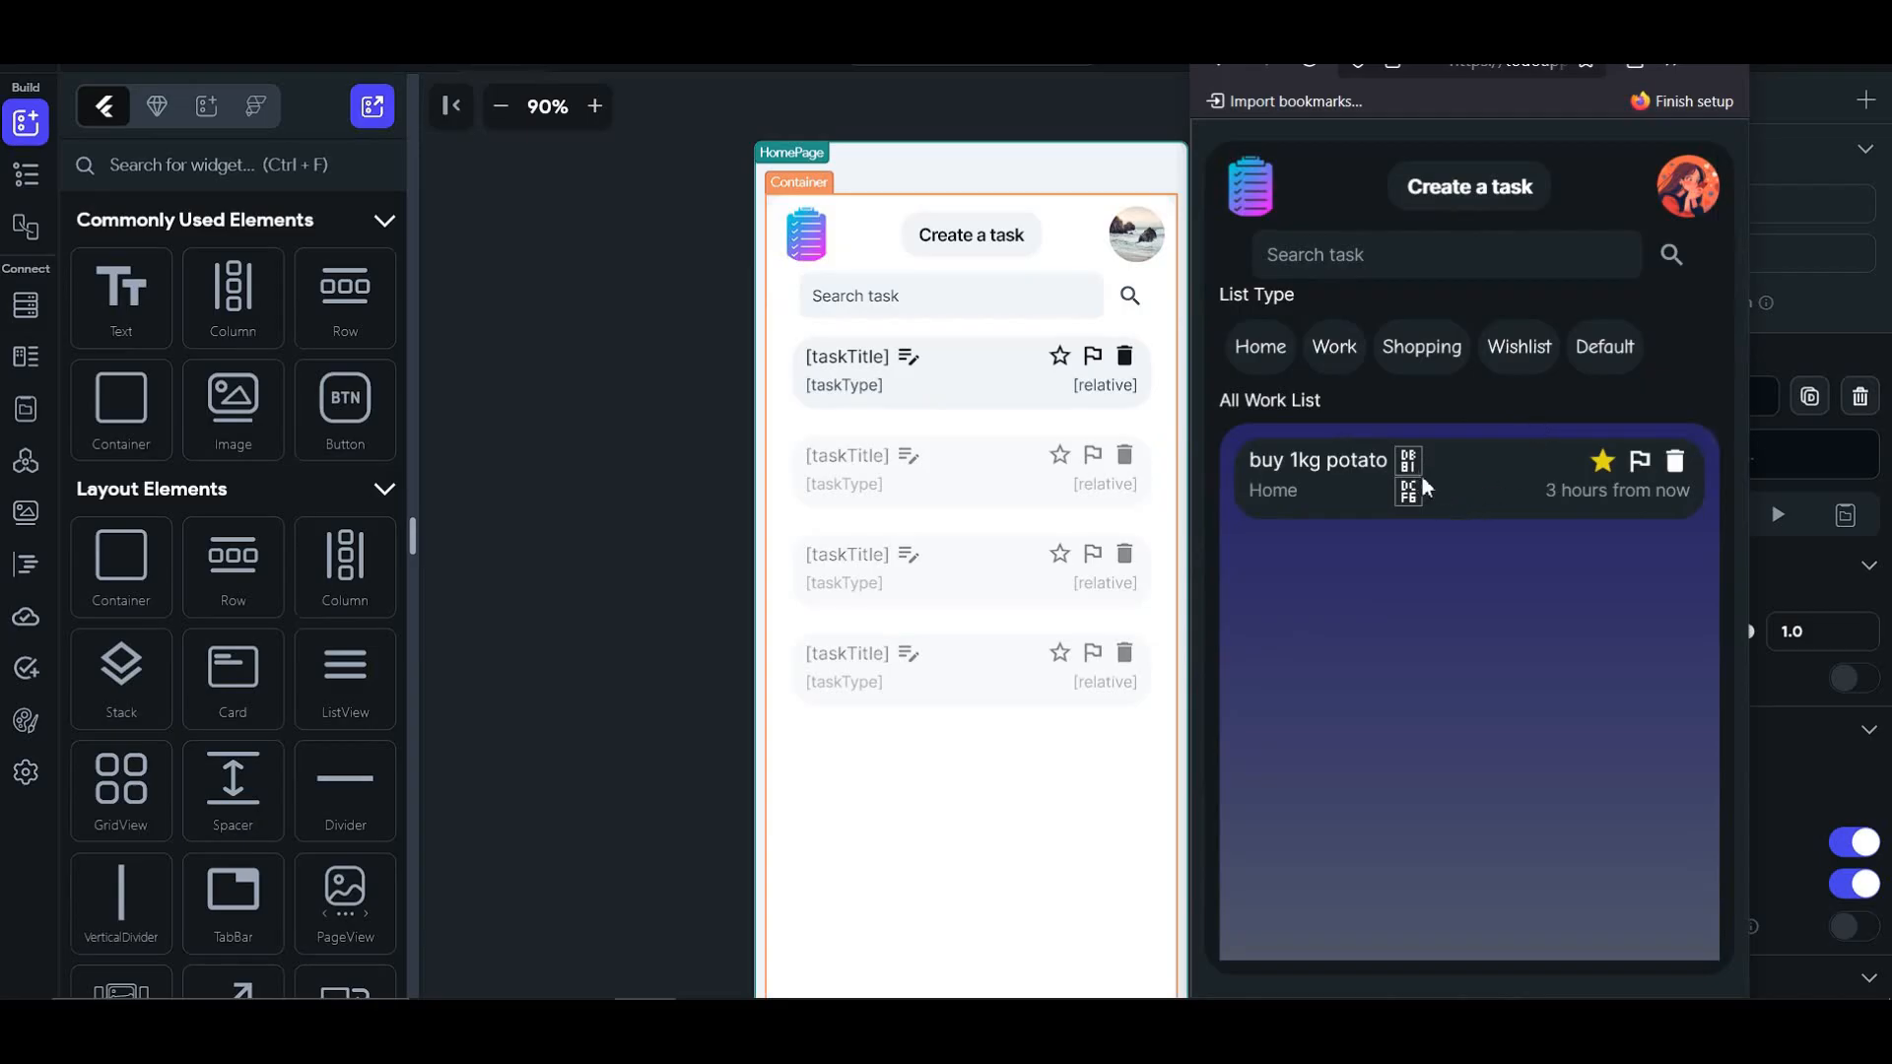
click(1285, 357)
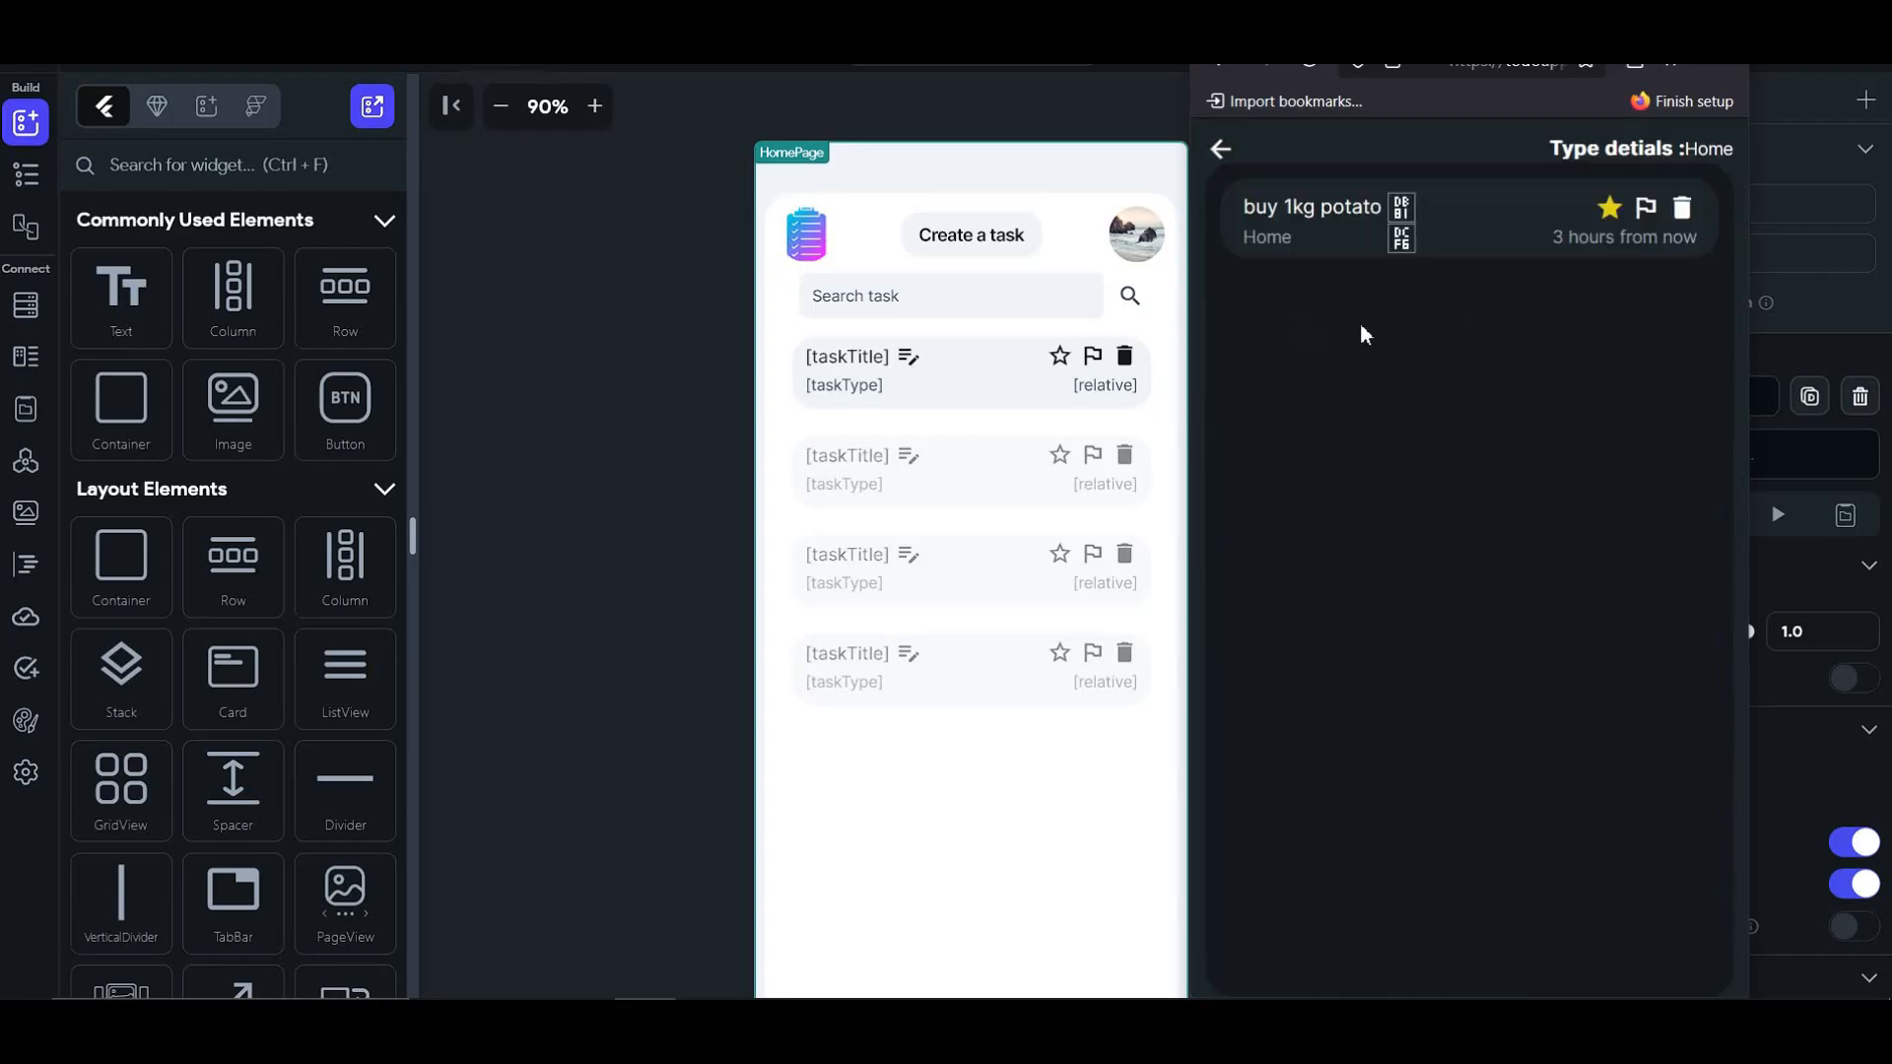
click(1223, 152)
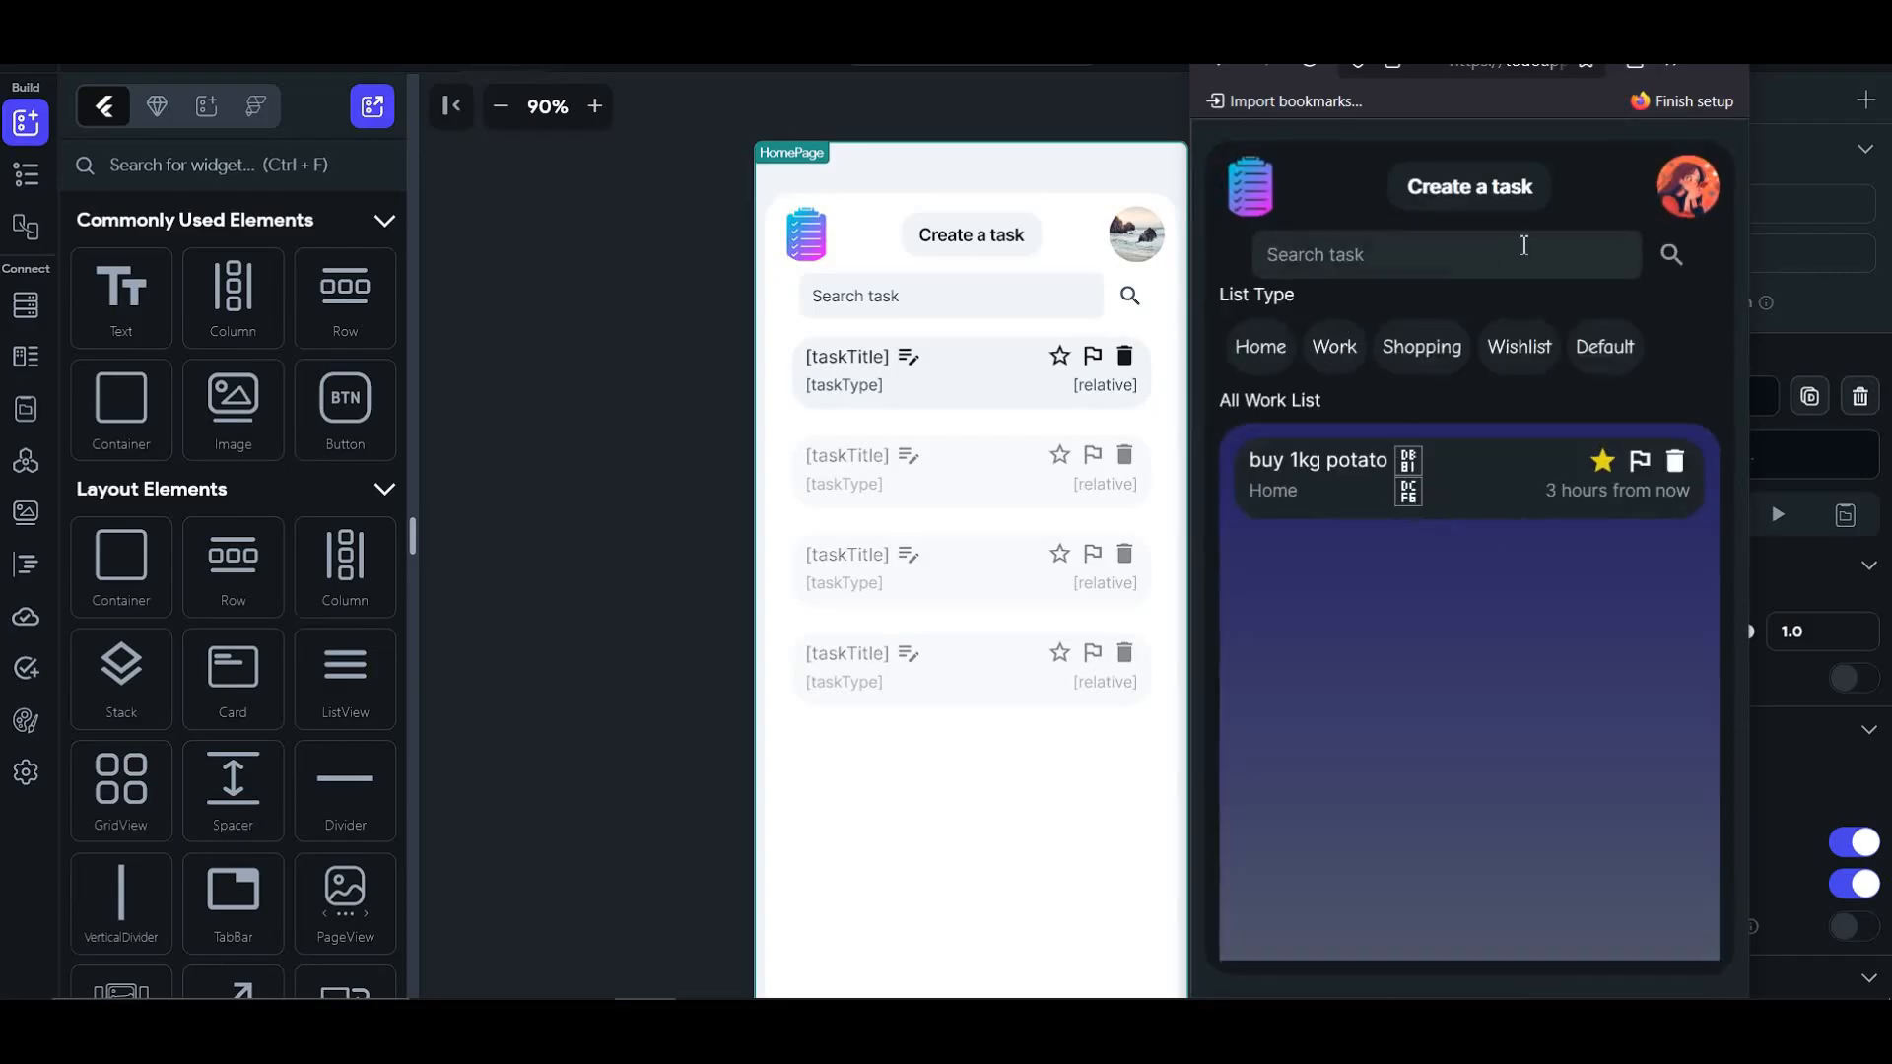
- Create the task '2 chips packet' with no flag and not marked important
click(1508, 196)
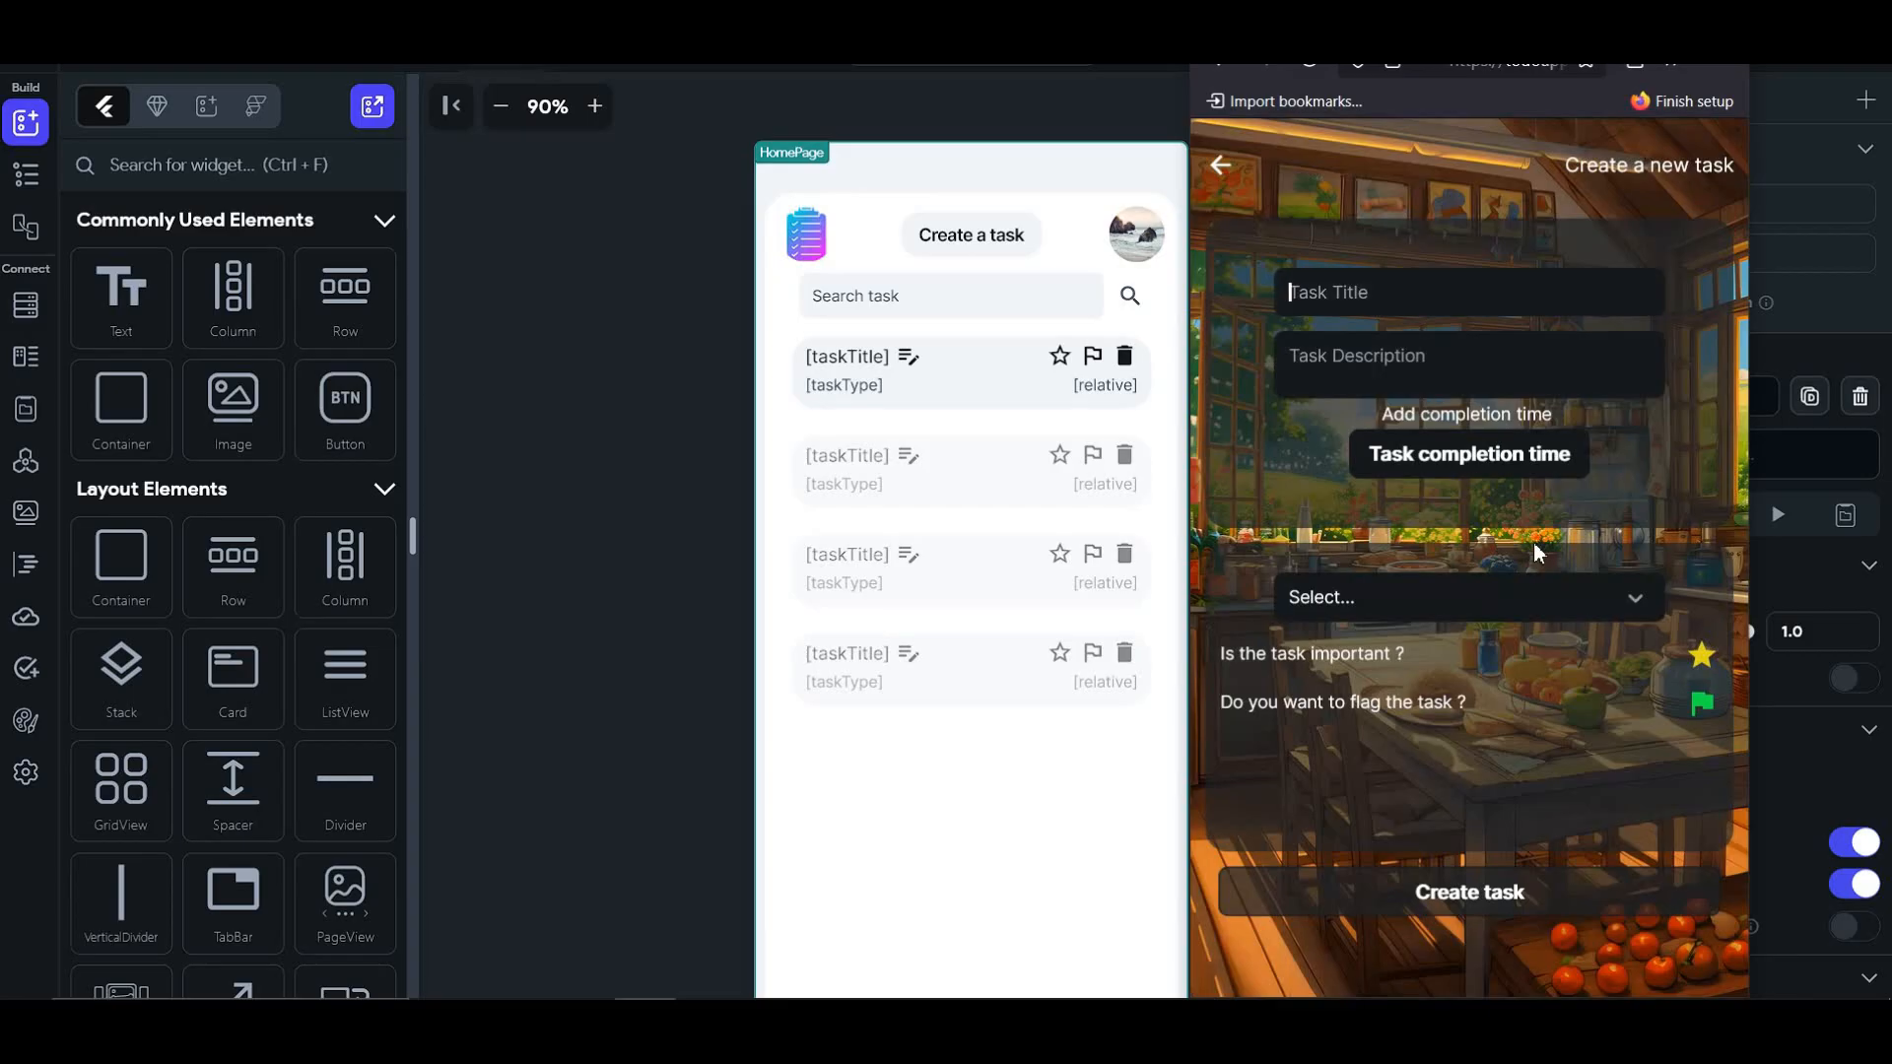
text(2 chips packet)
click(1697, 702)
click(1702, 655)
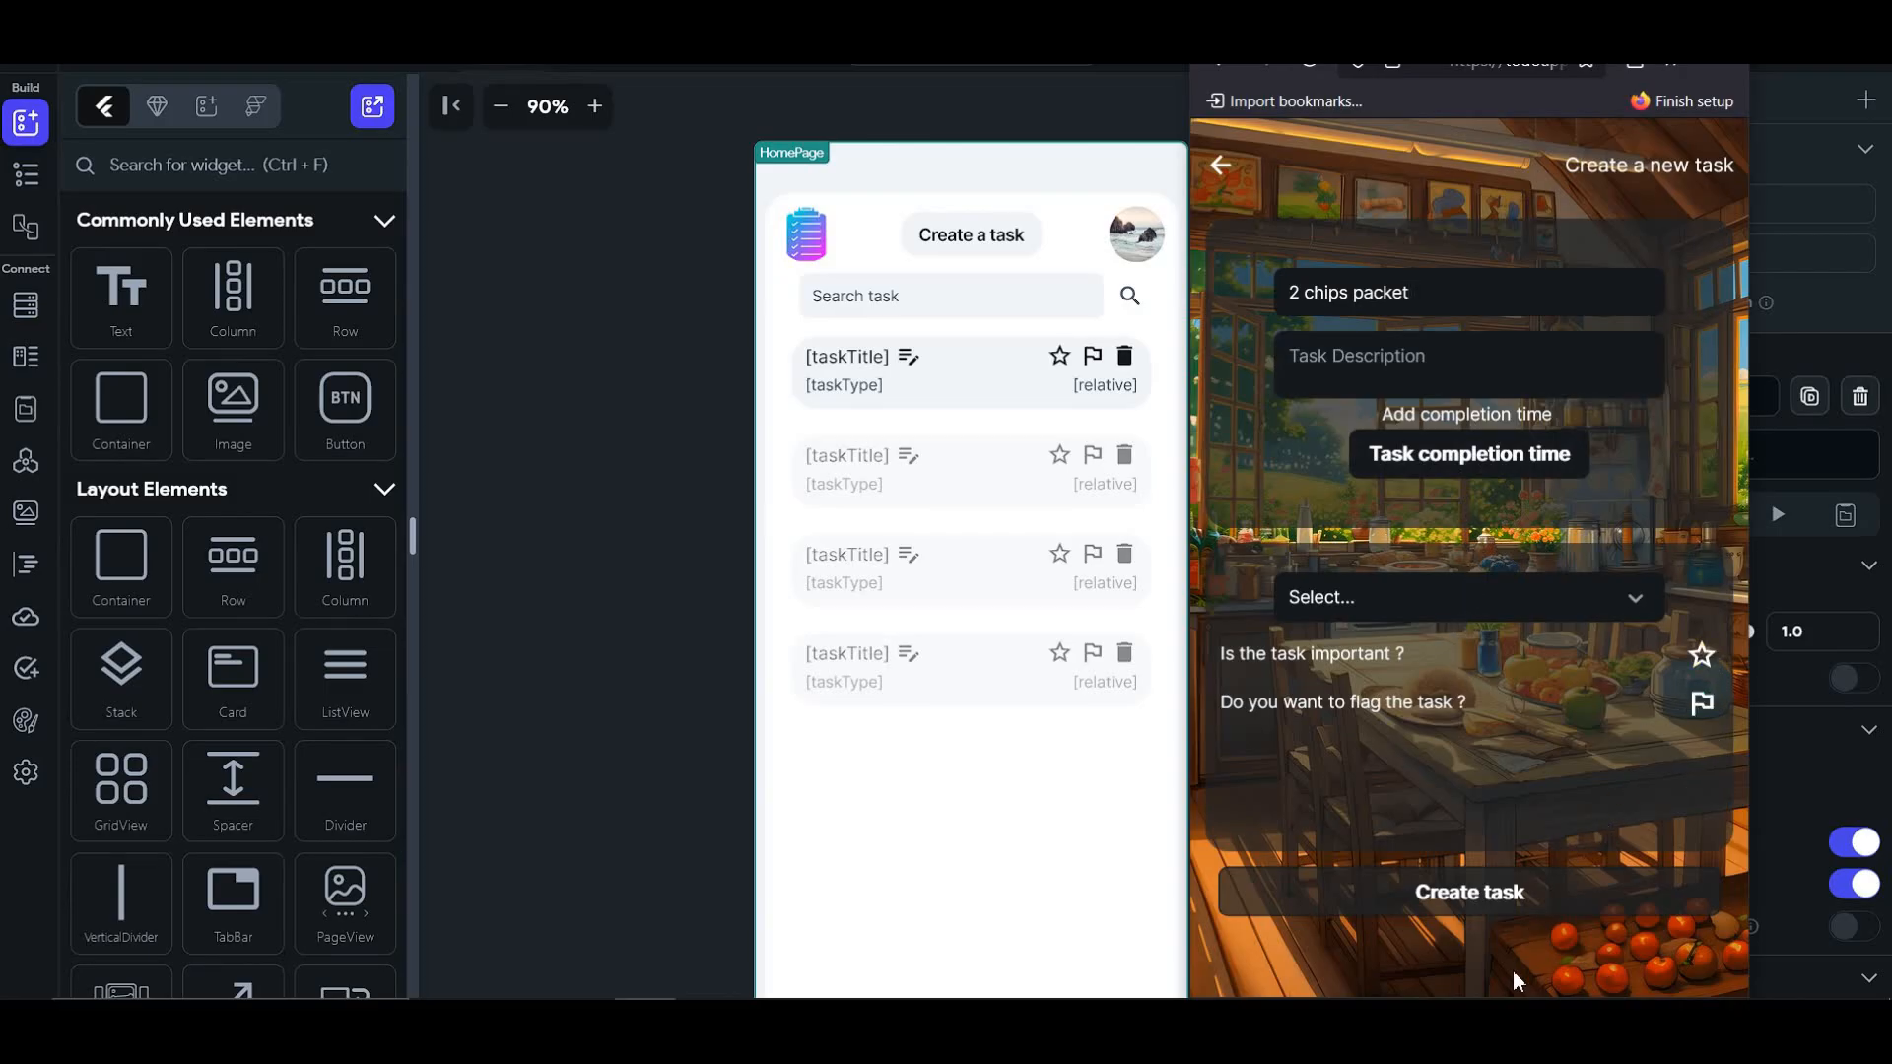
click(1478, 895)
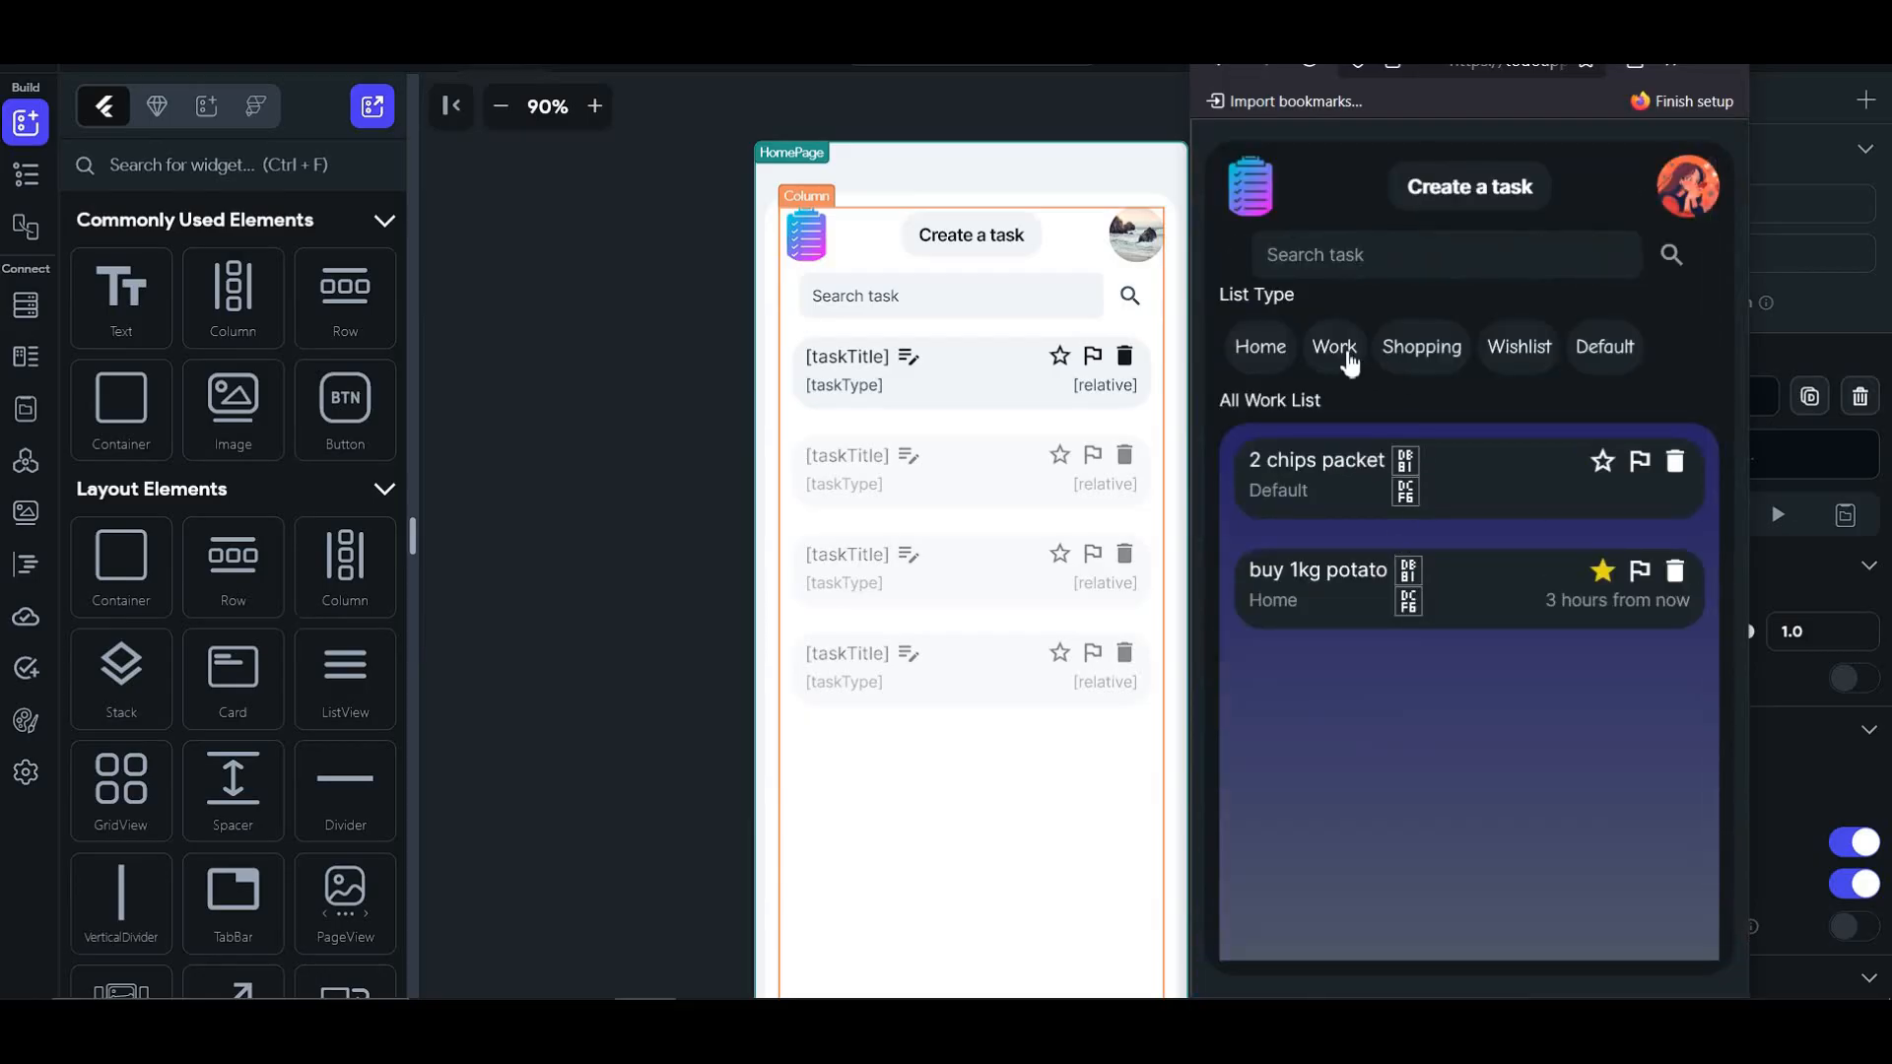
- Check the Home and Default task filters, returning to the full list
click(1262, 348)
click(1224, 158)
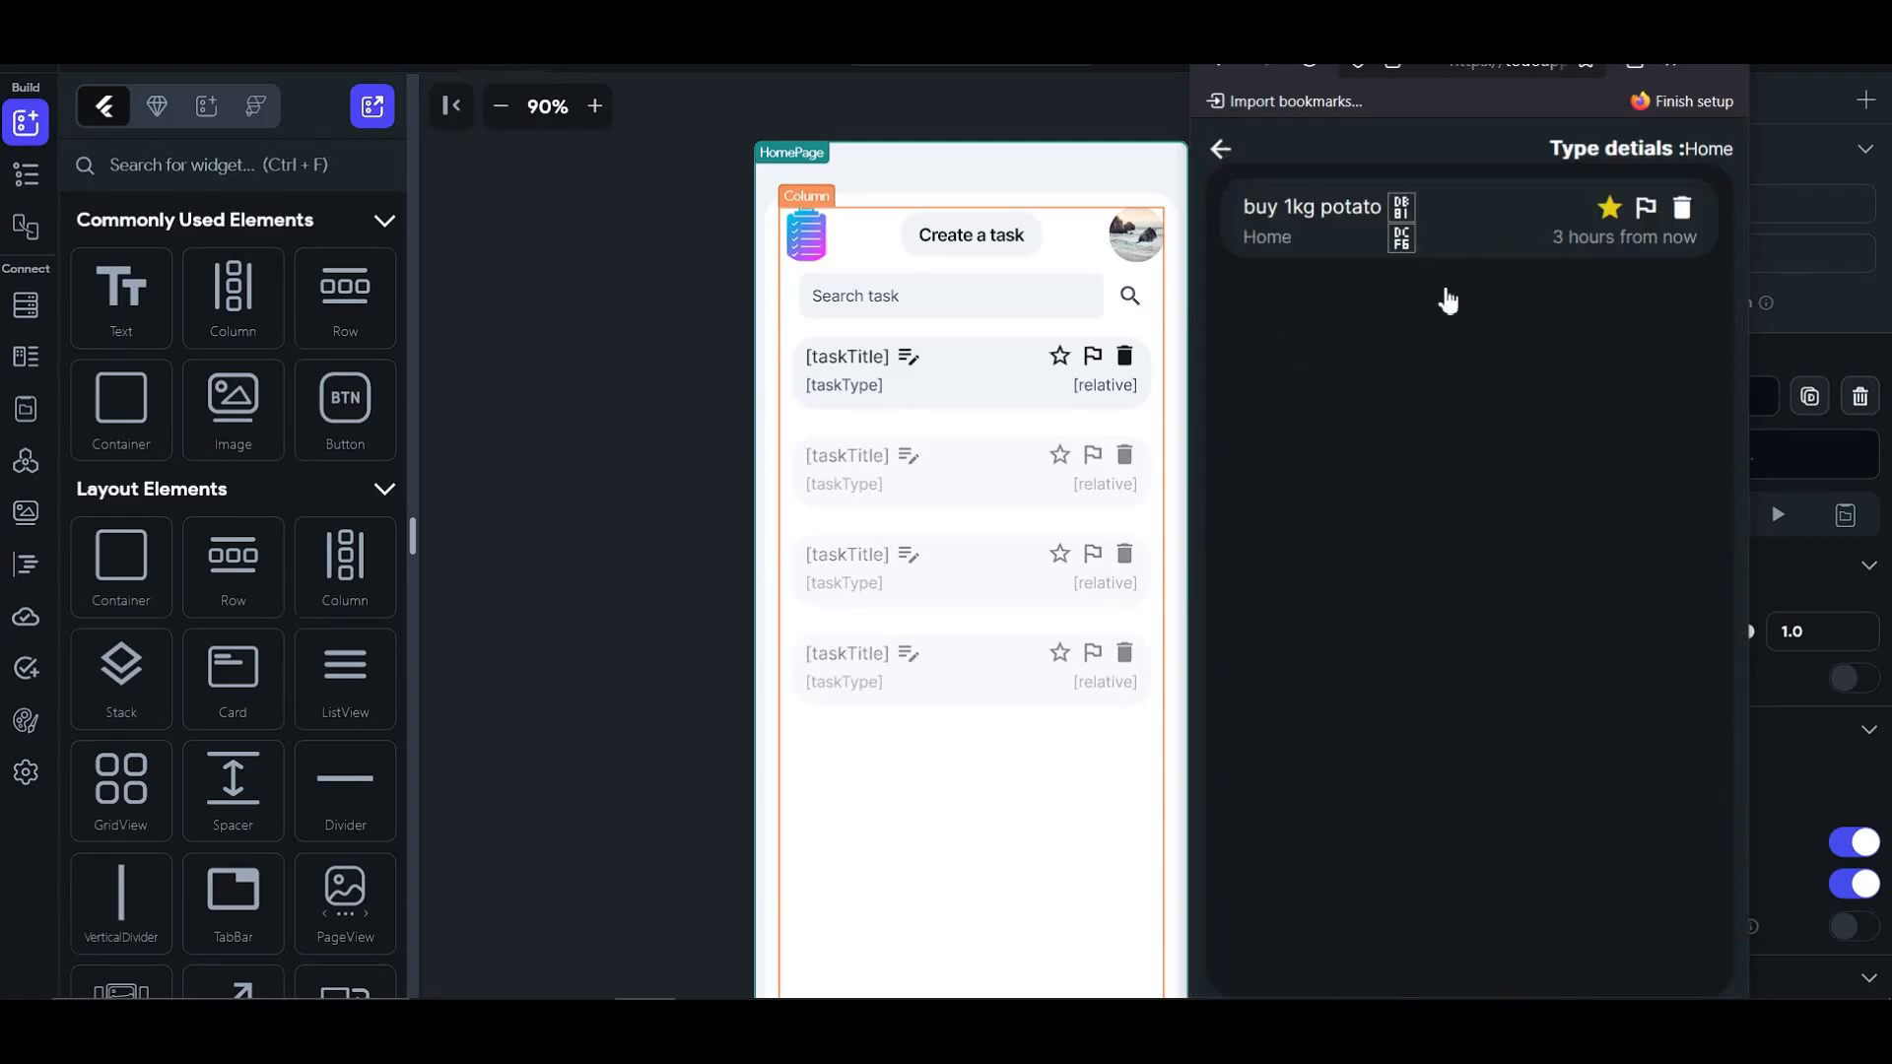
click(1606, 350)
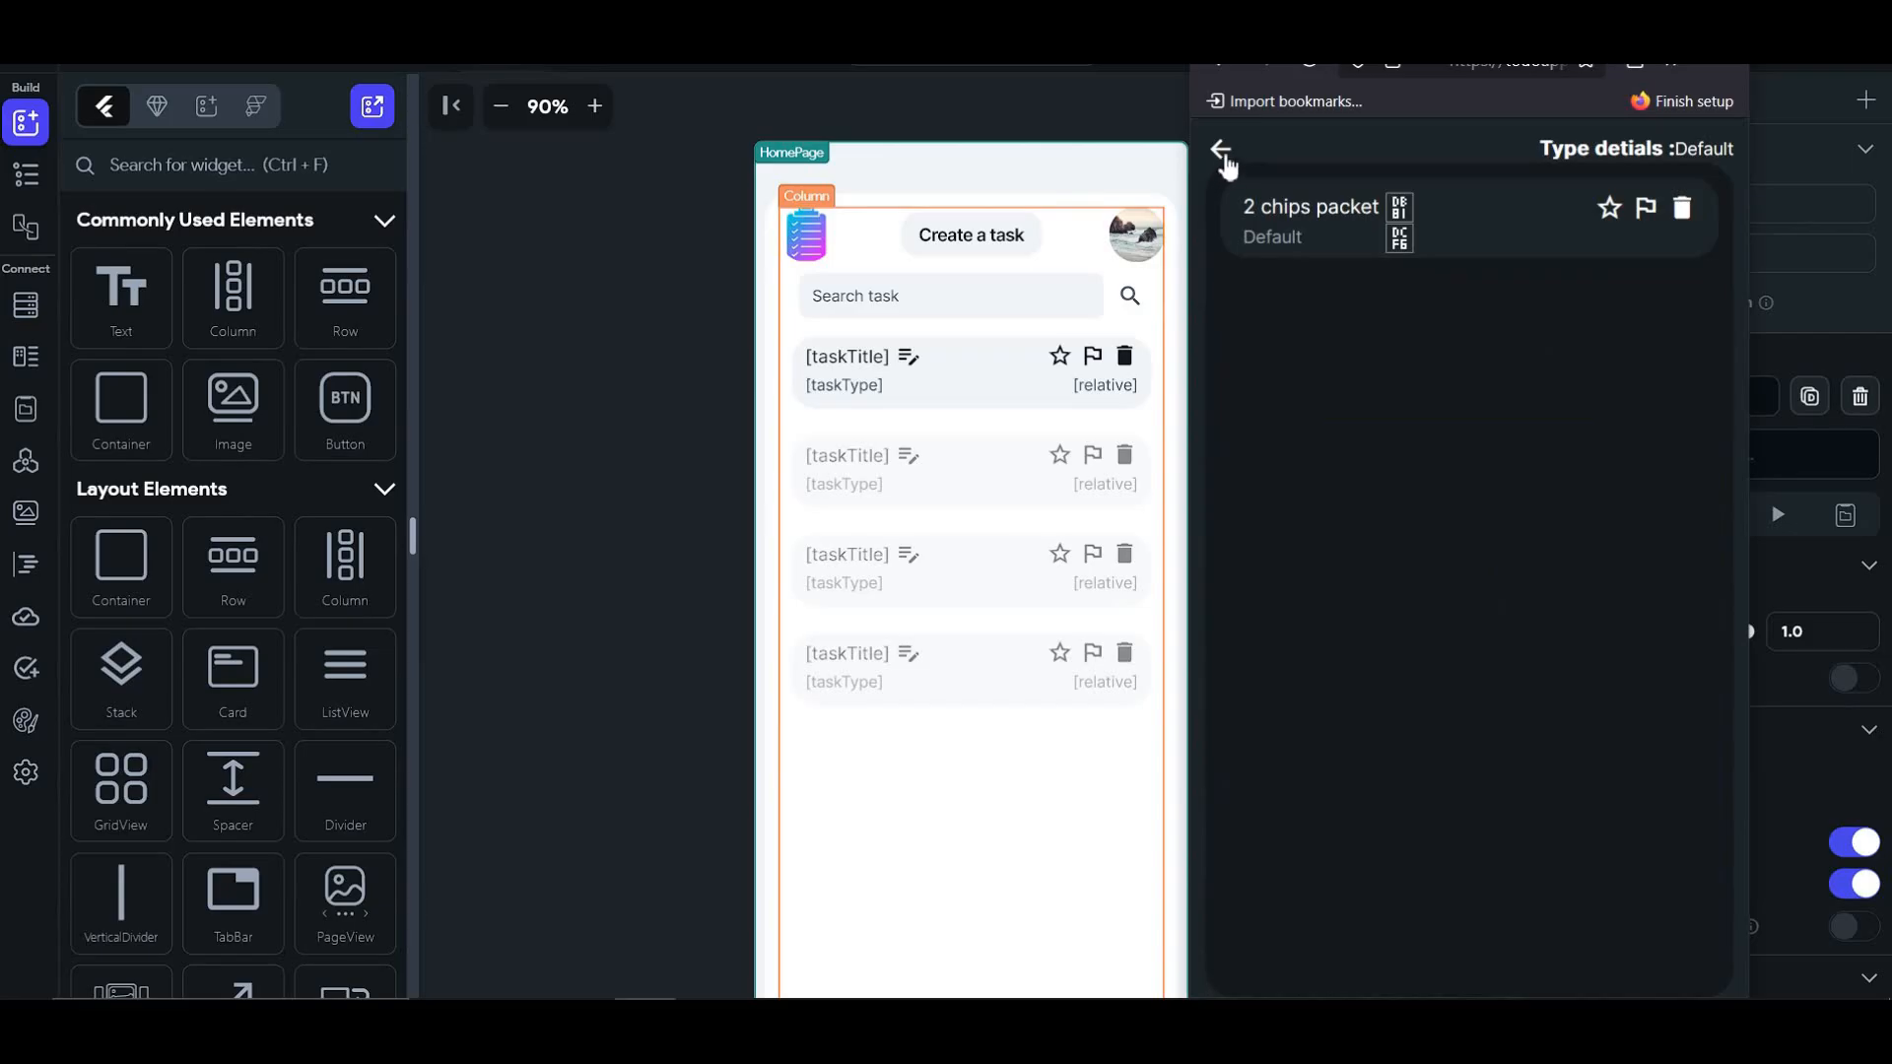
click(1223, 156)
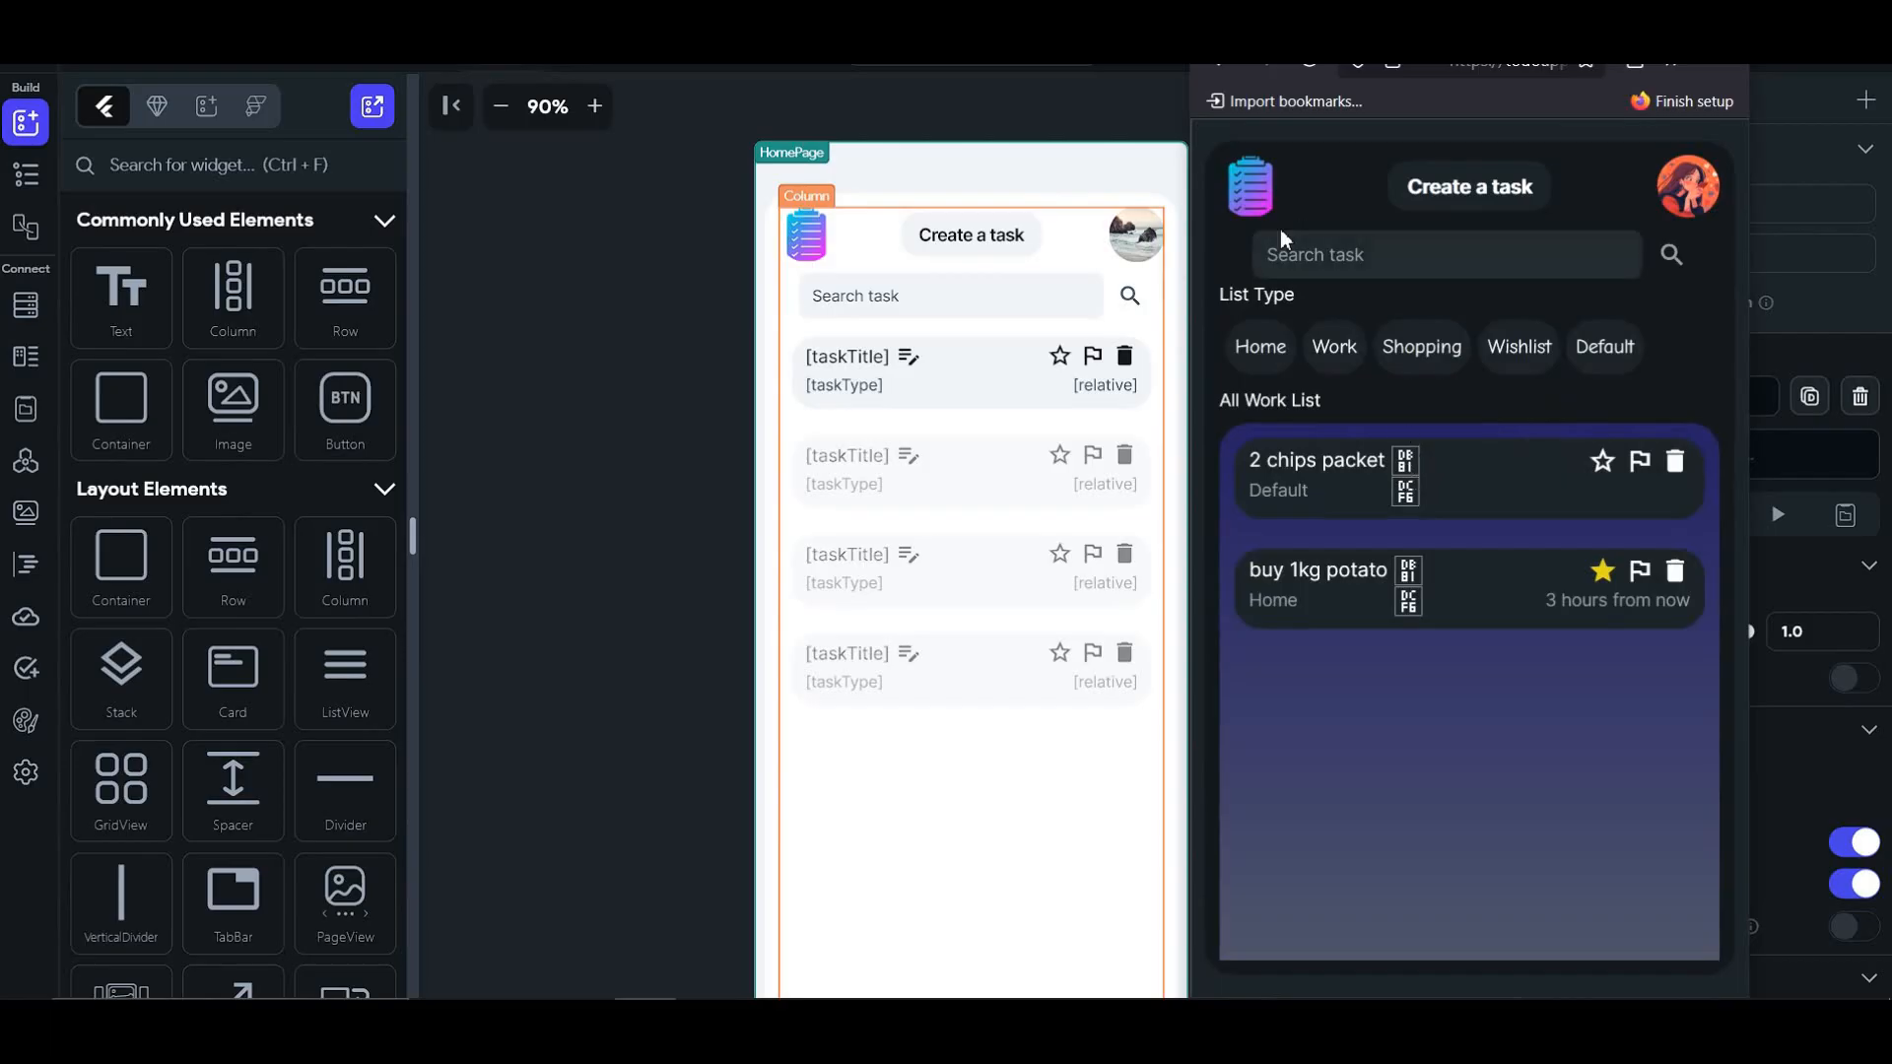
- Change the 2 chips packet task's type to Shopping and save it
click(1406, 480)
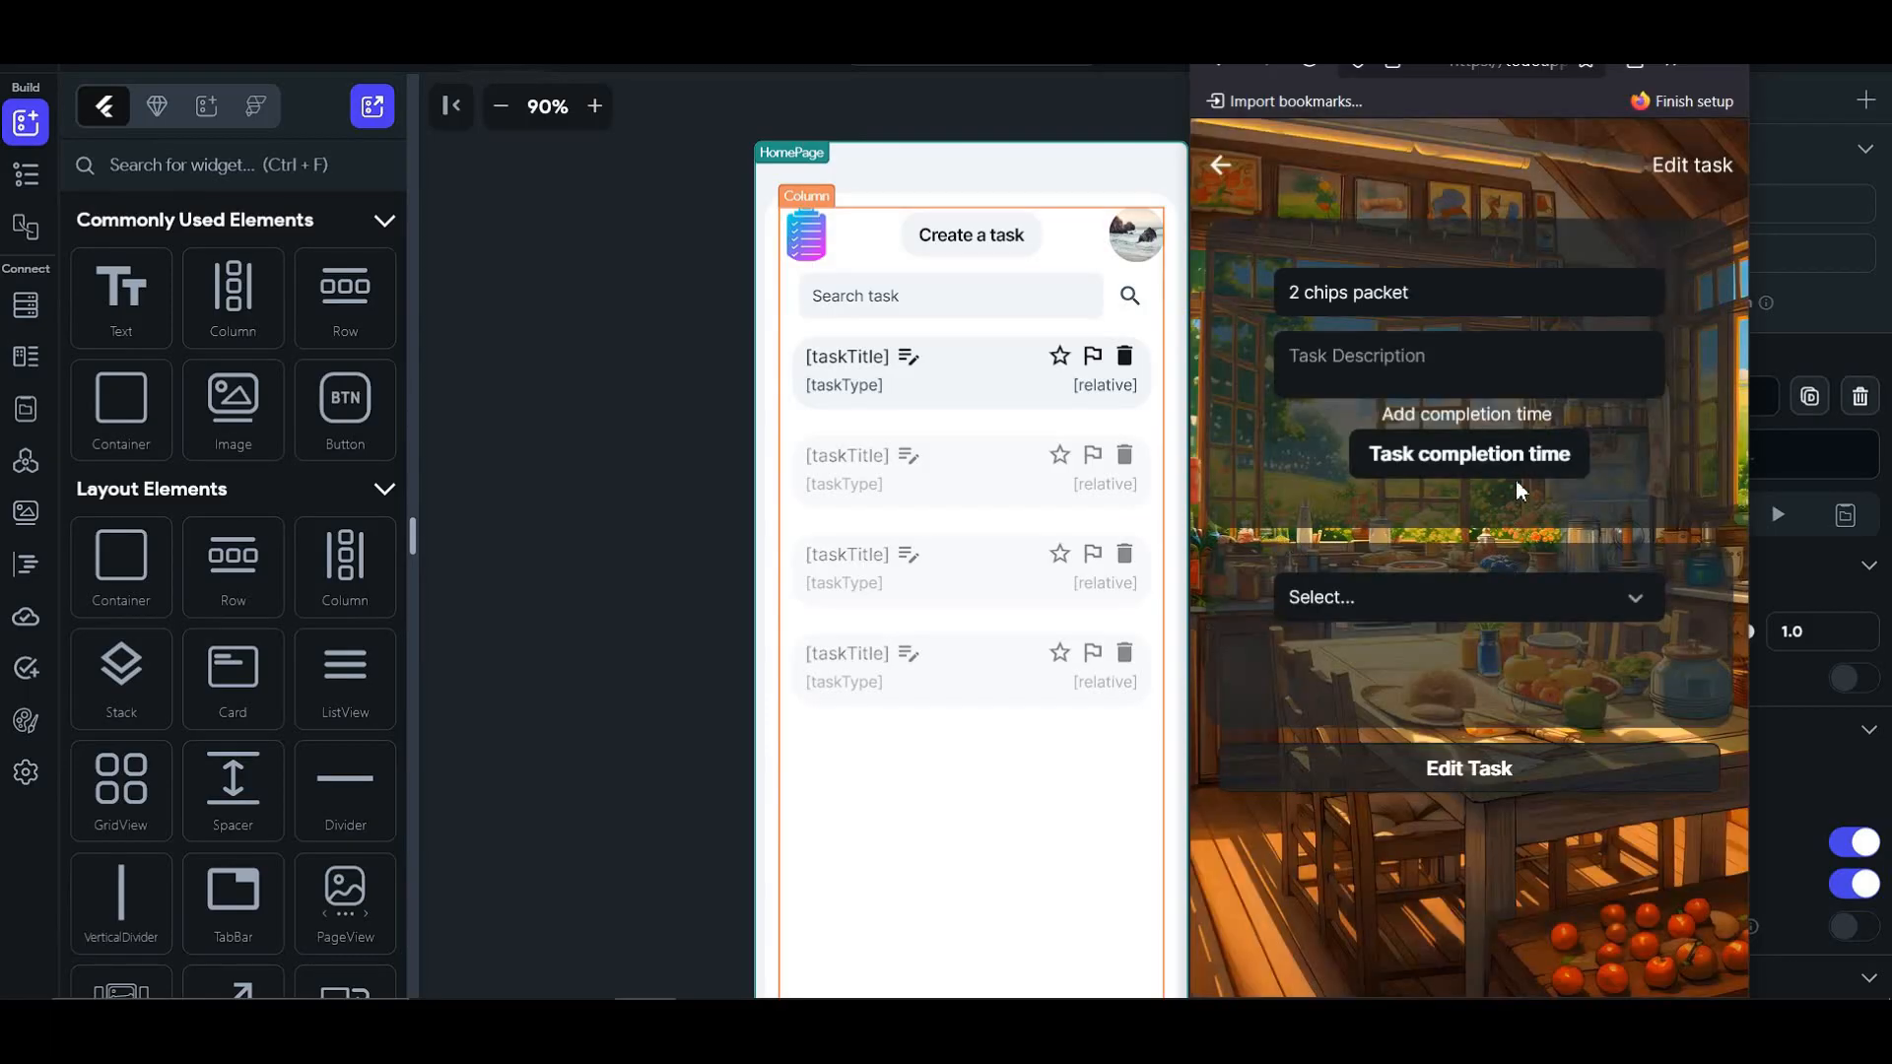
click(1415, 612)
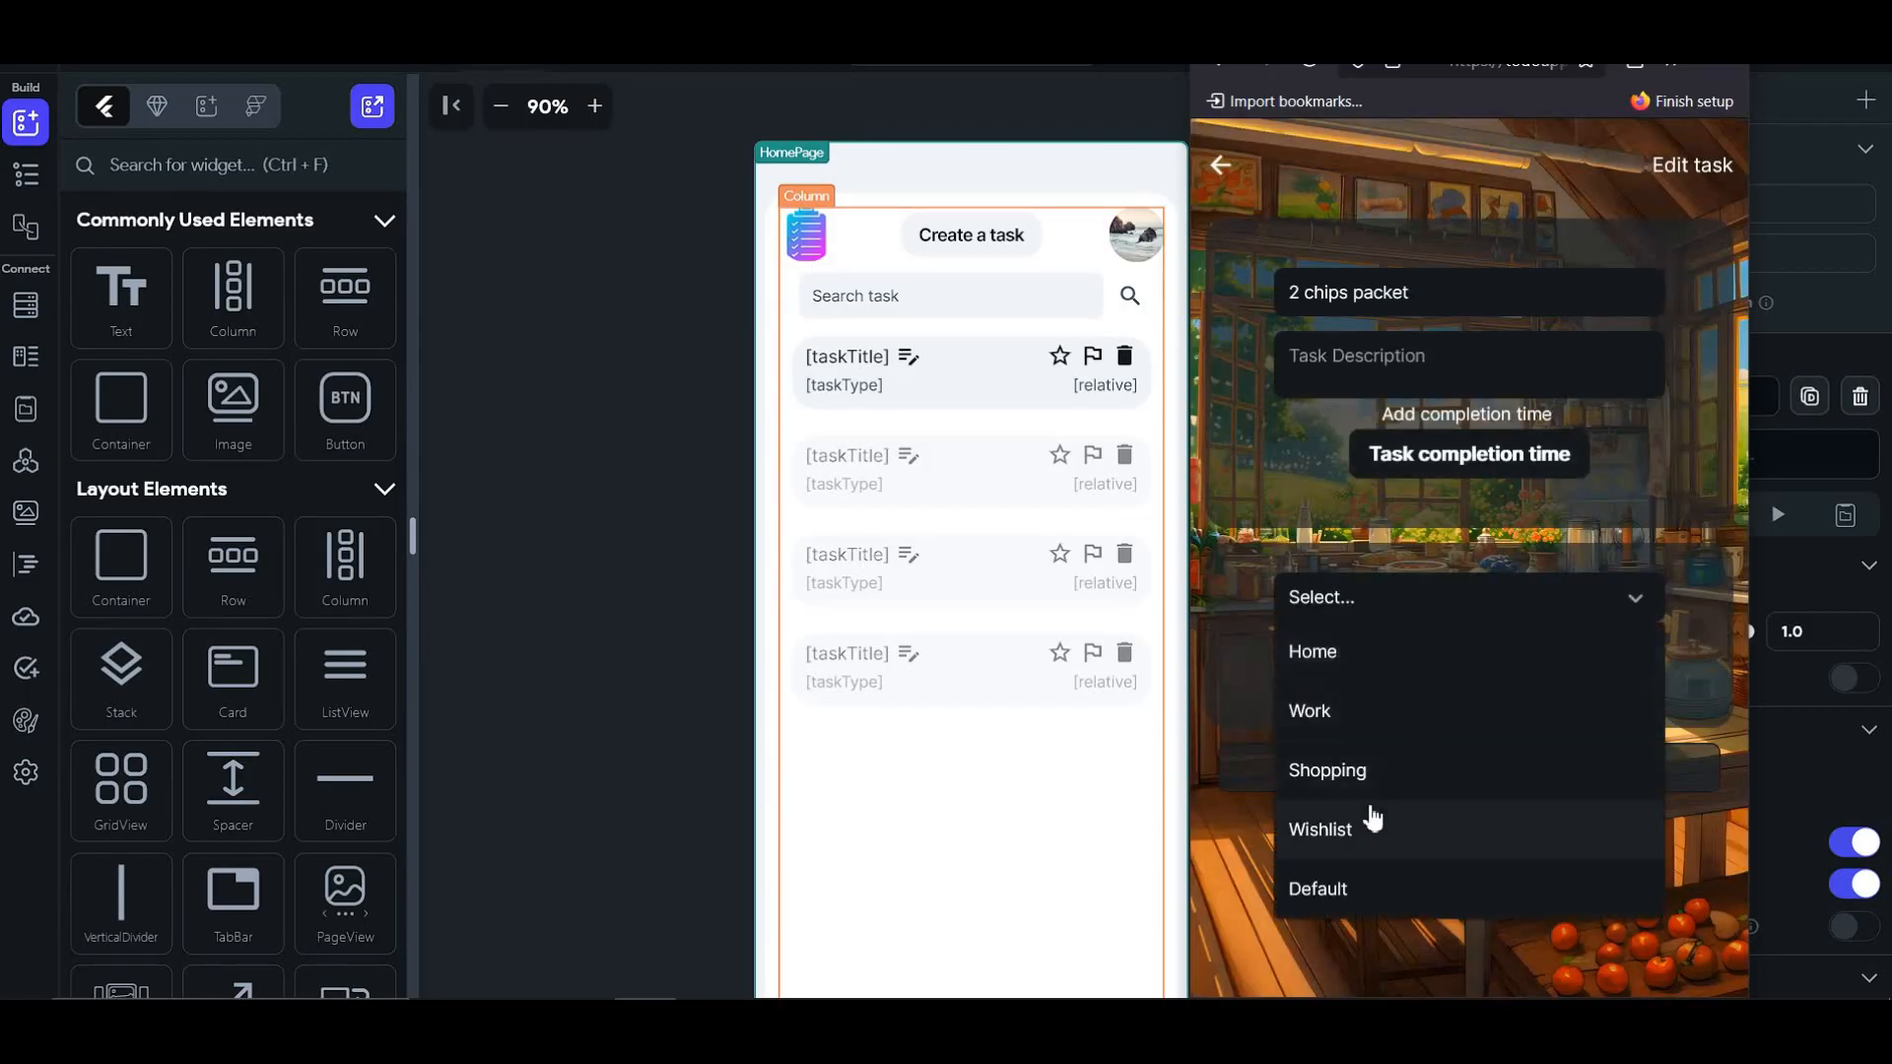
click(1380, 788)
click(1444, 766)
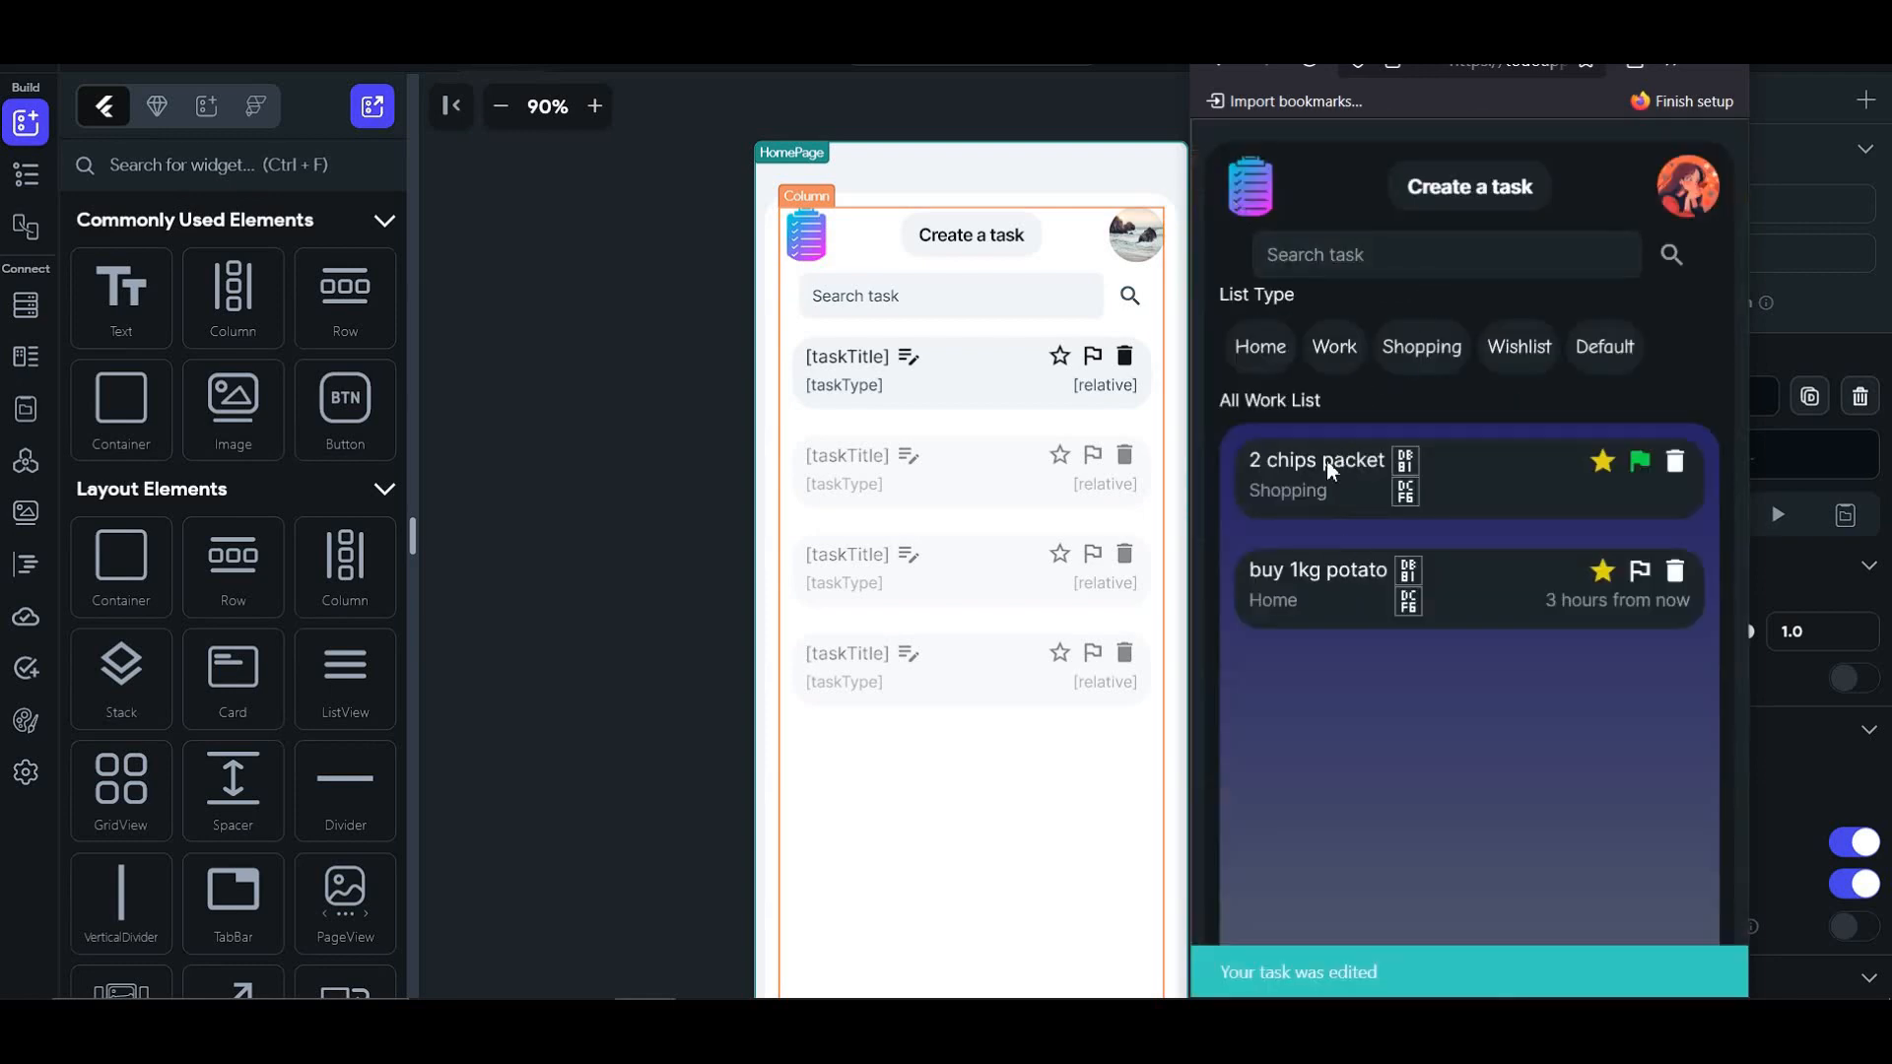
- Check the Default filter, then log out of the live app
click(1603, 347)
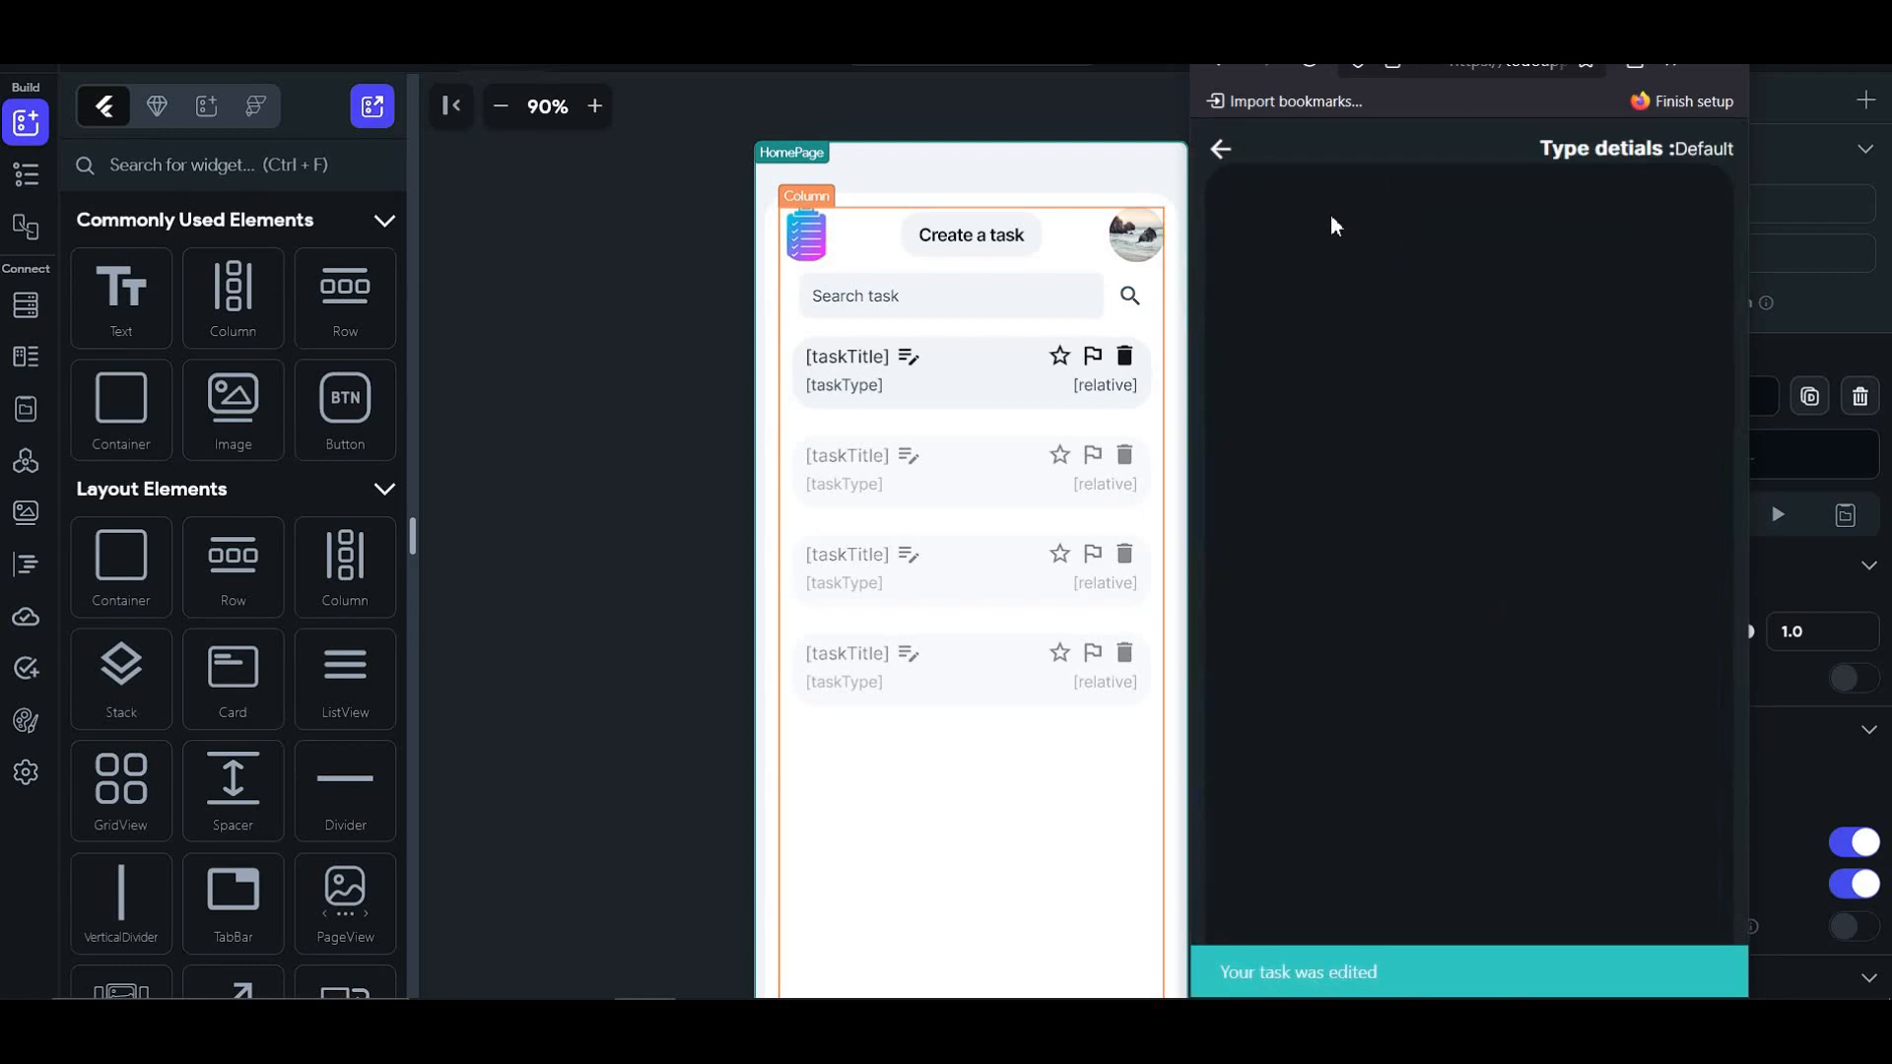
click(1222, 156)
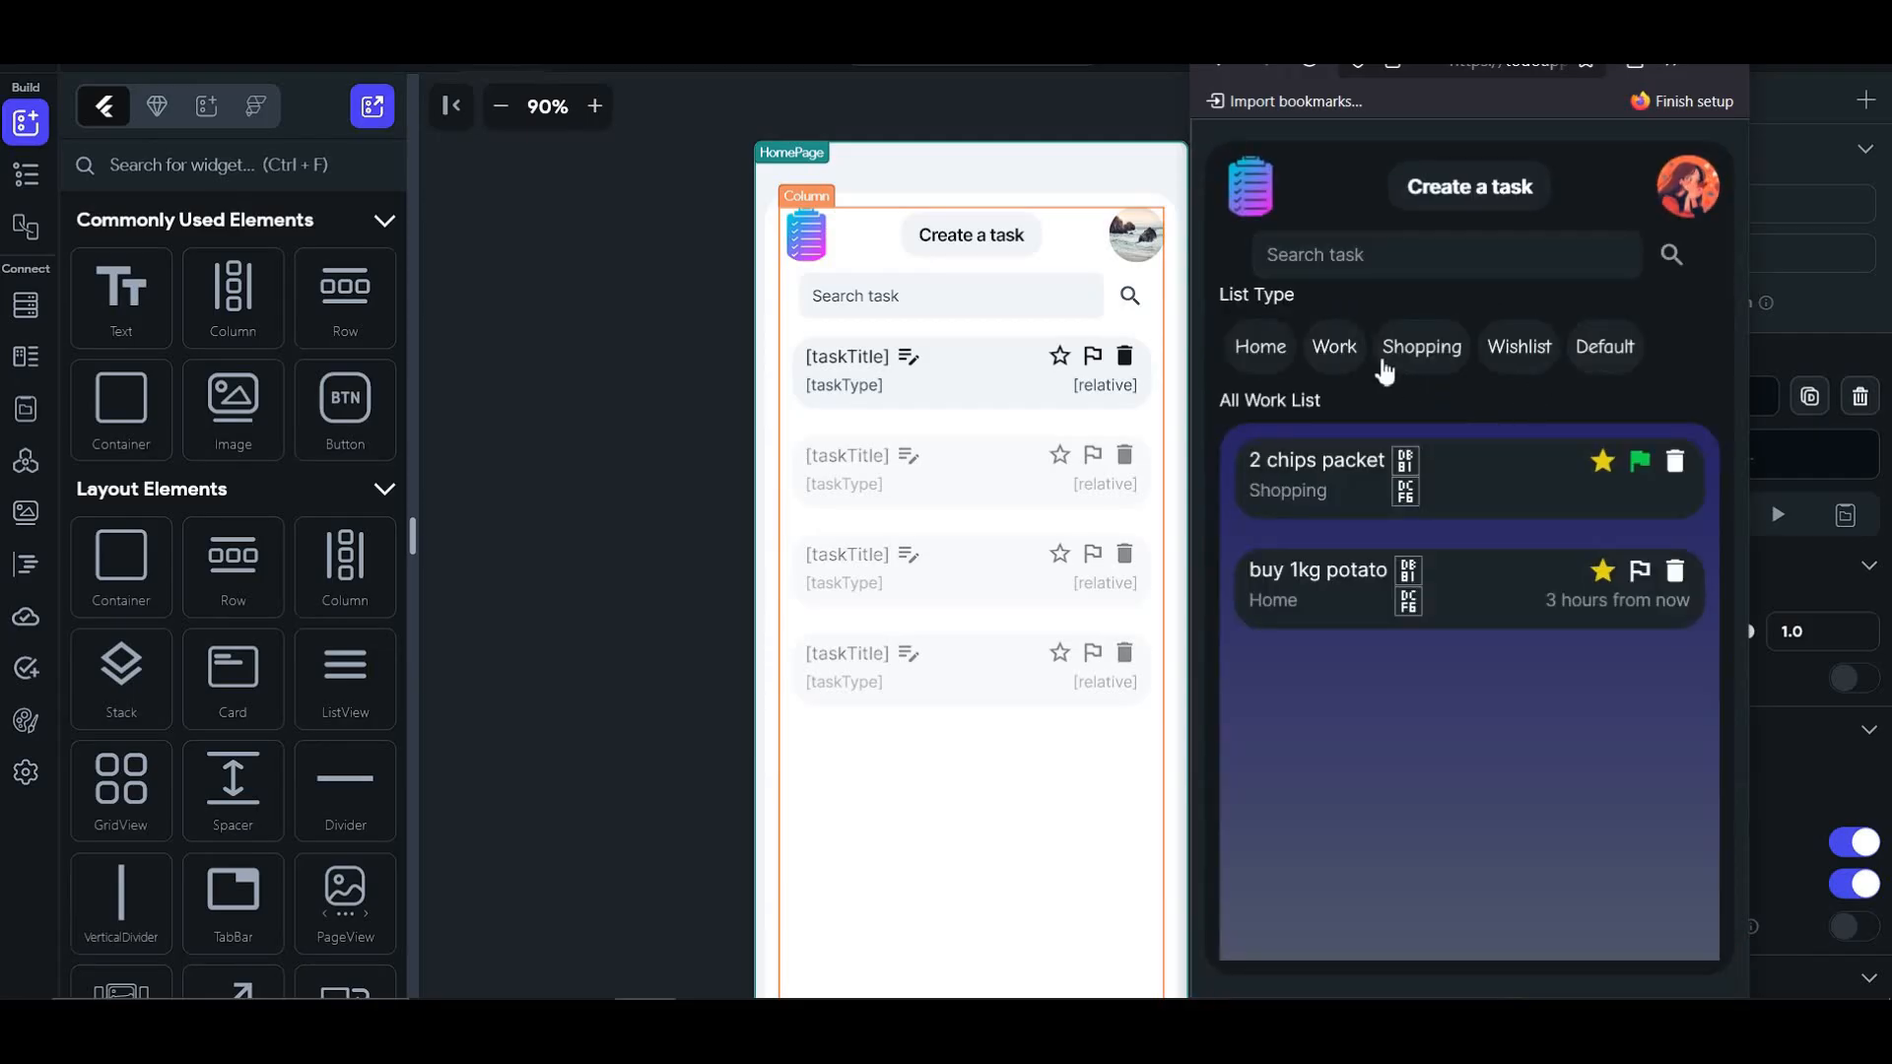
click(1027, 189)
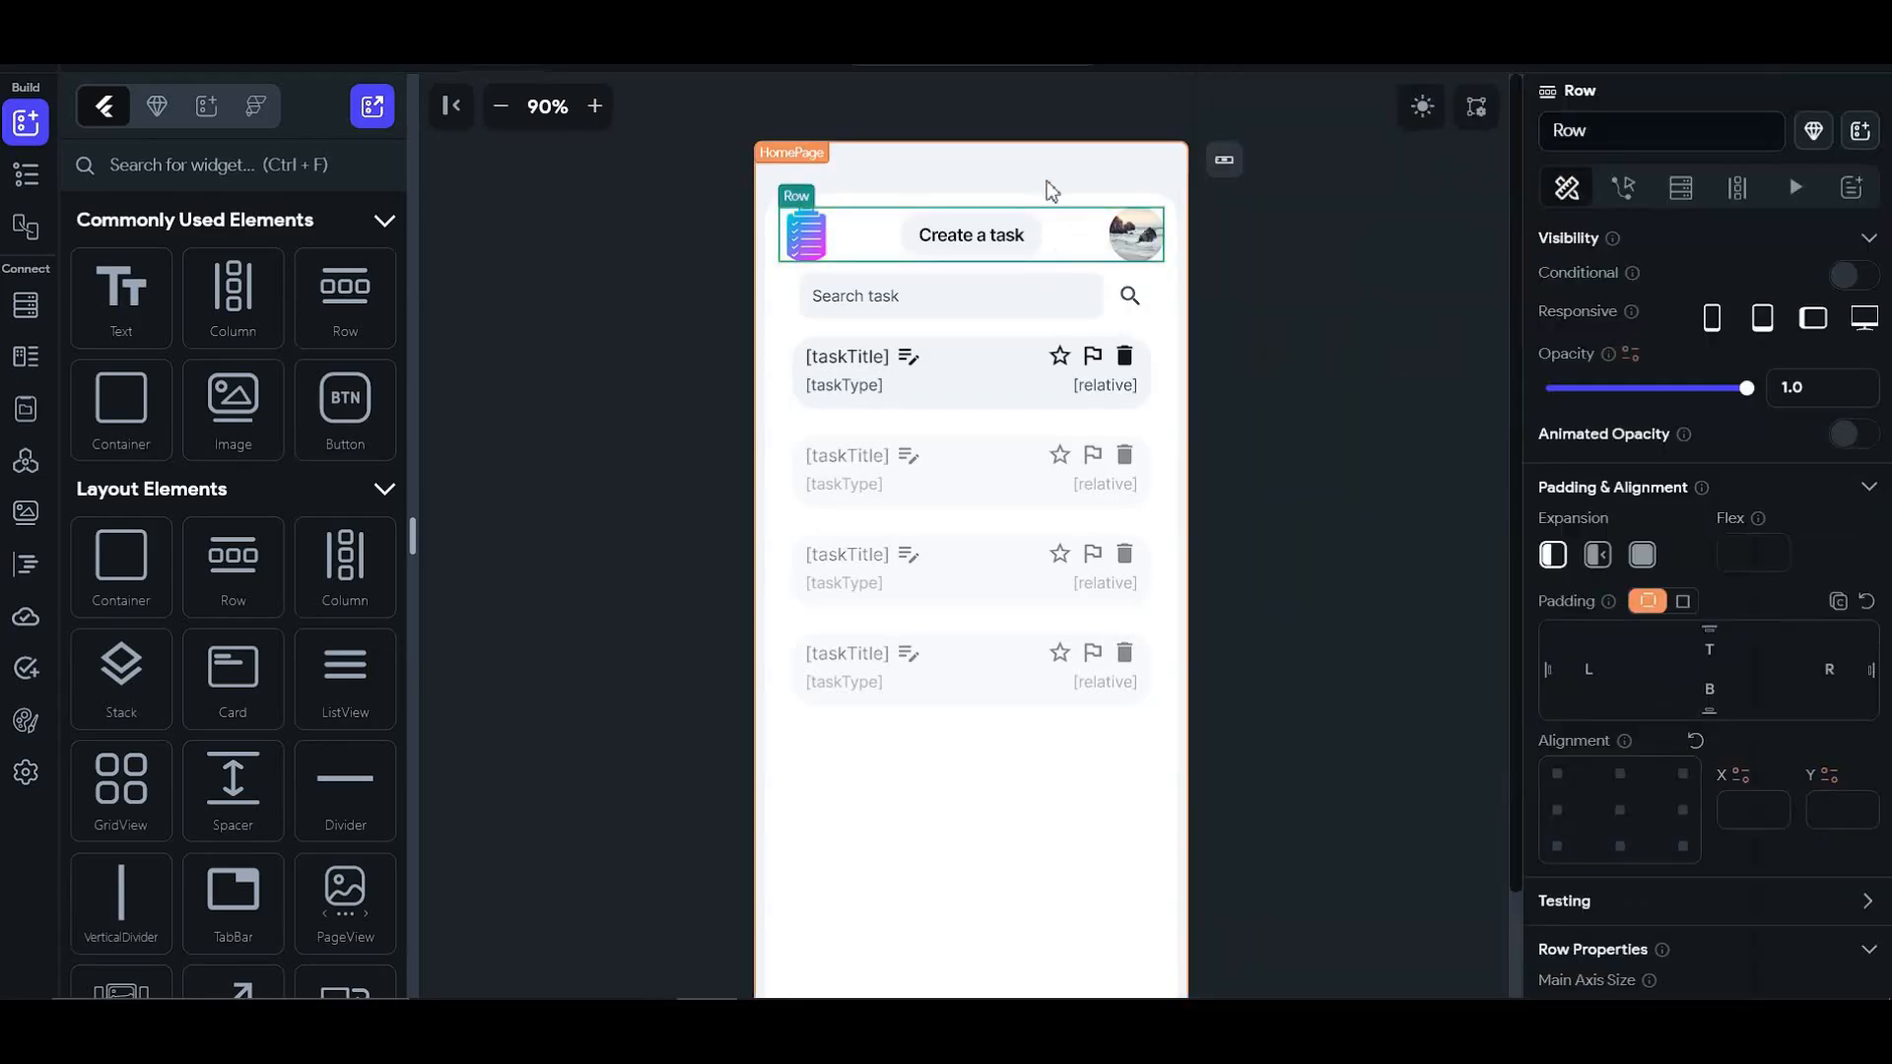
click(646, 1018)
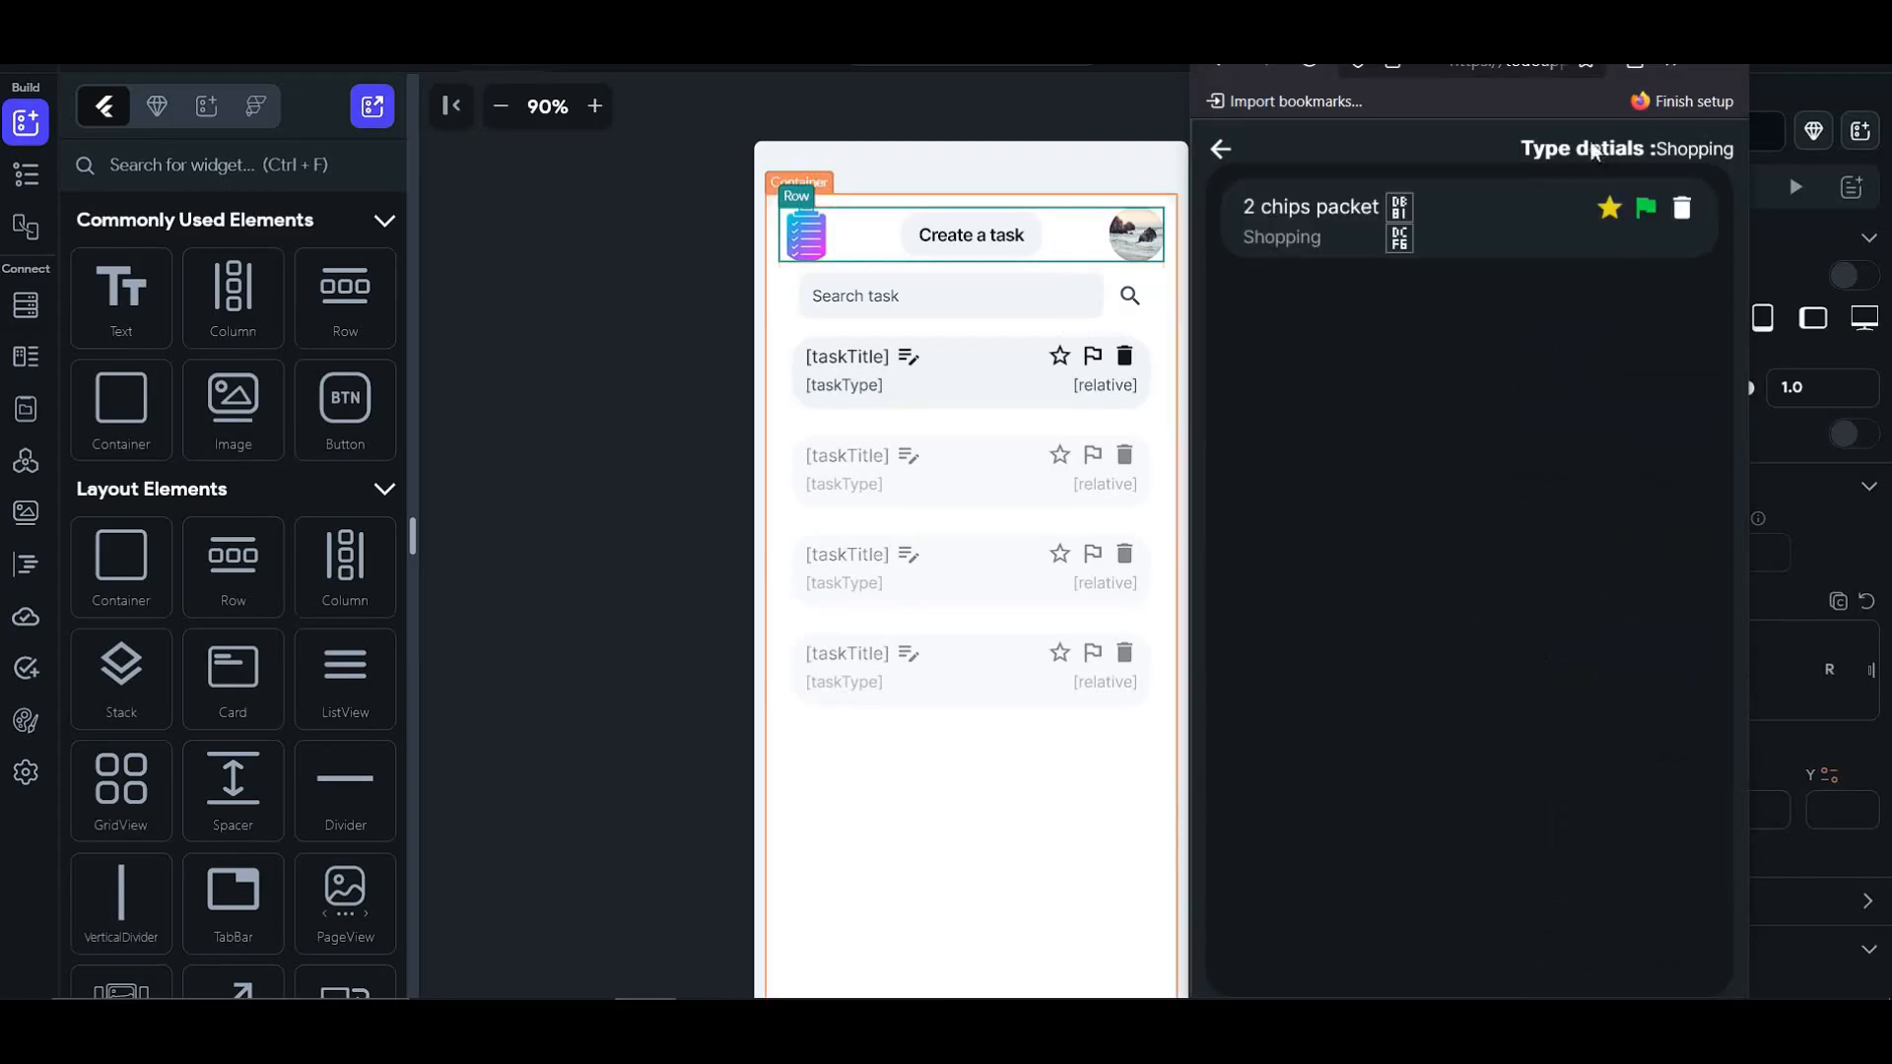
click(1222, 151)
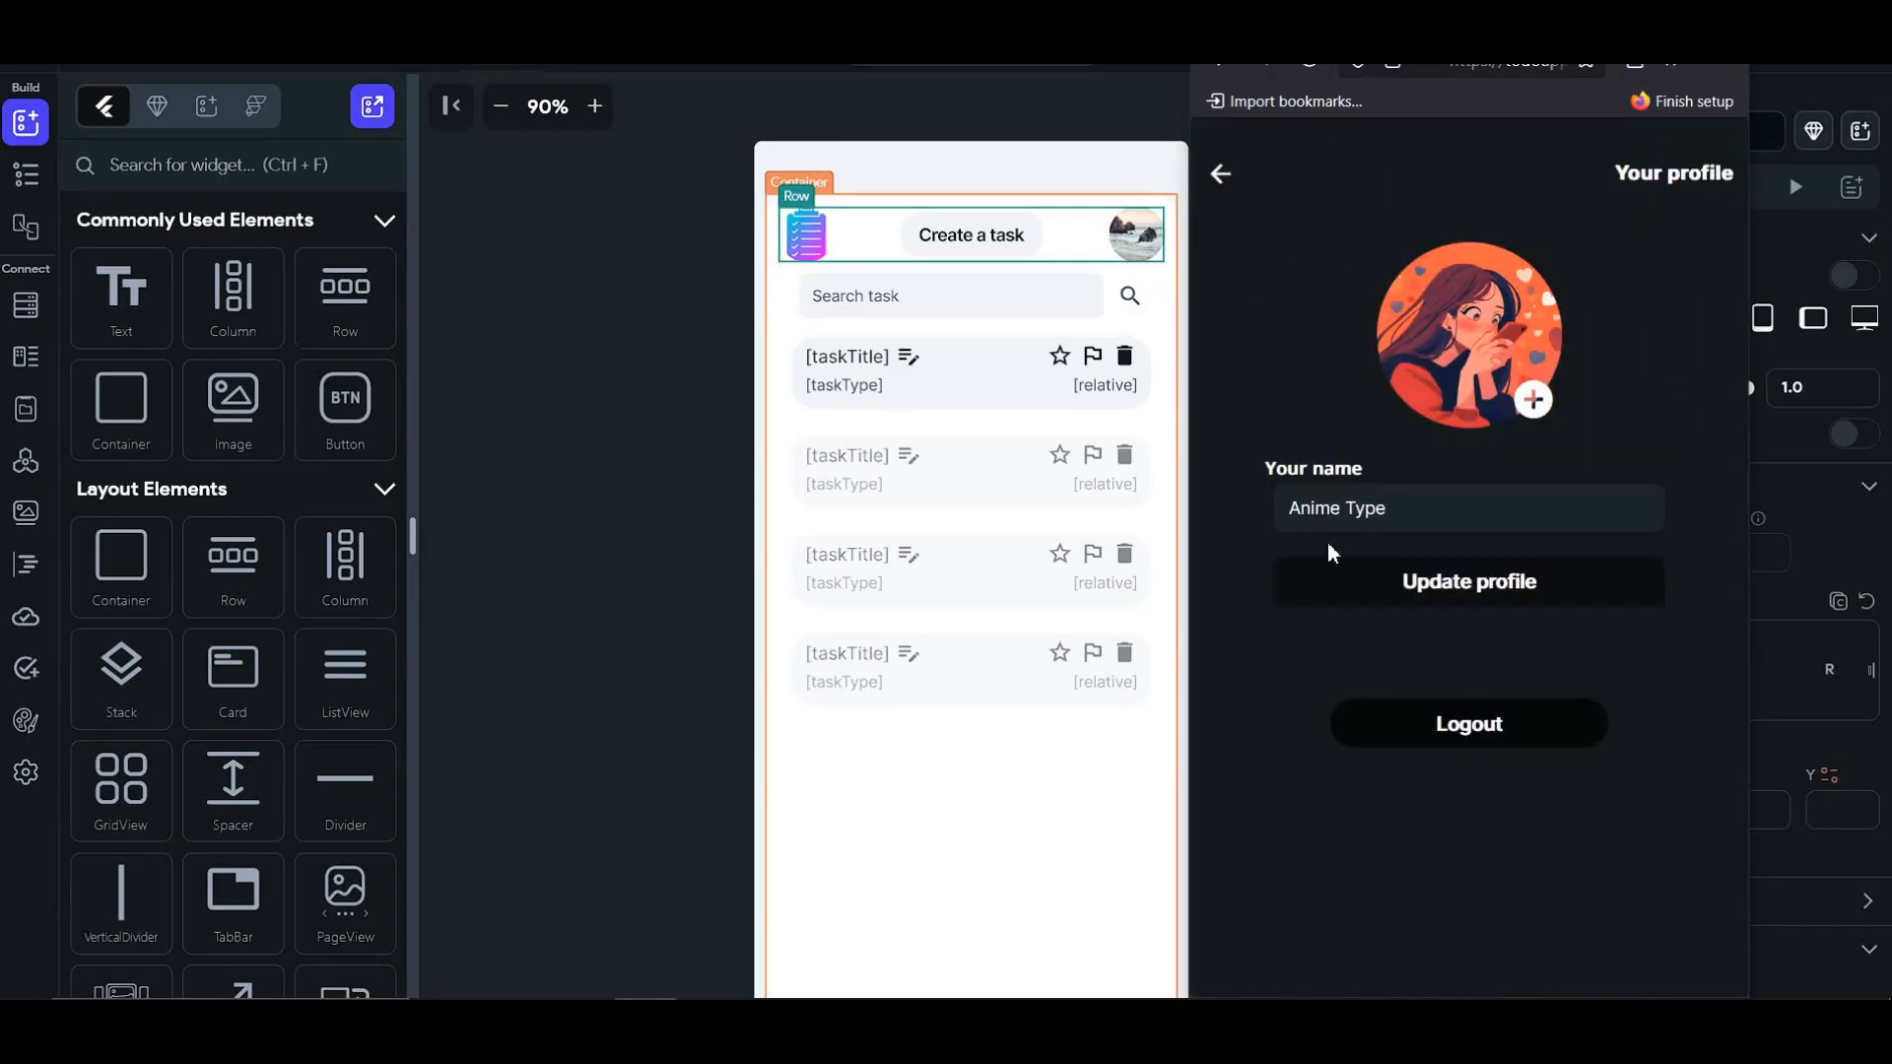
click(1454, 723)
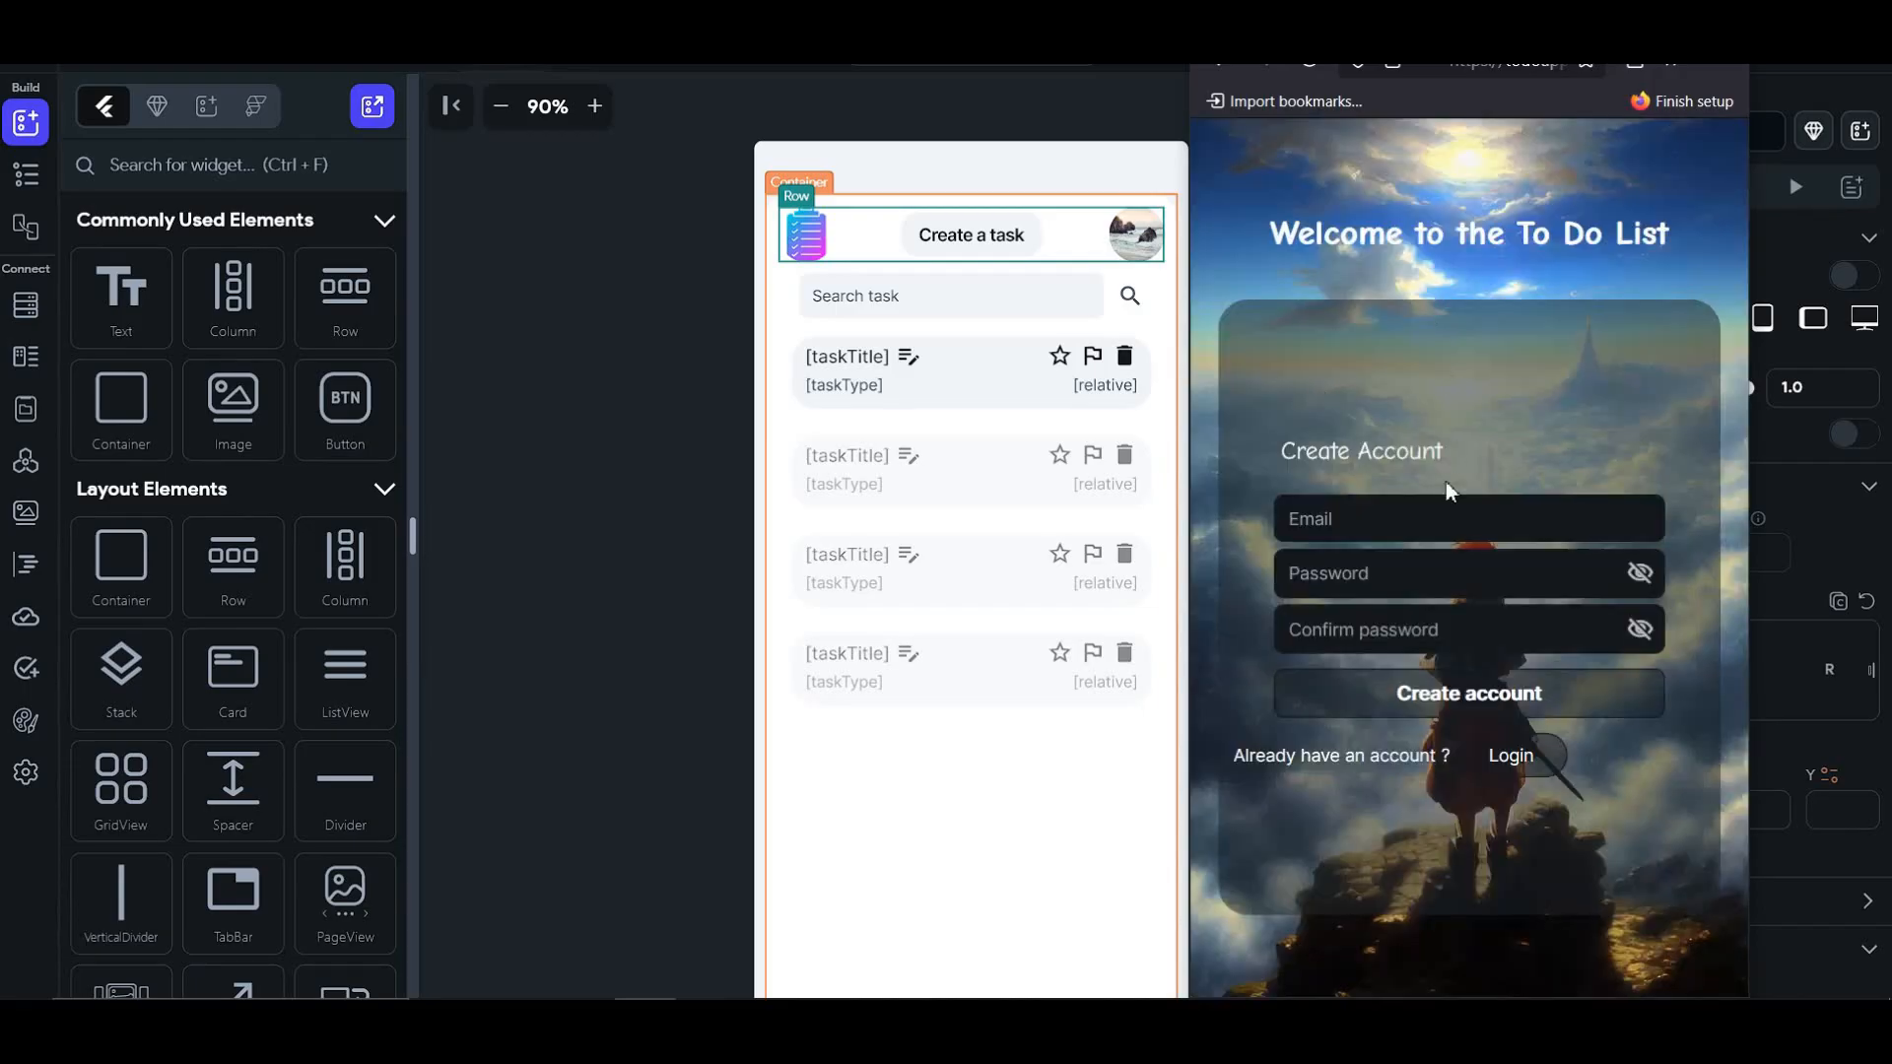